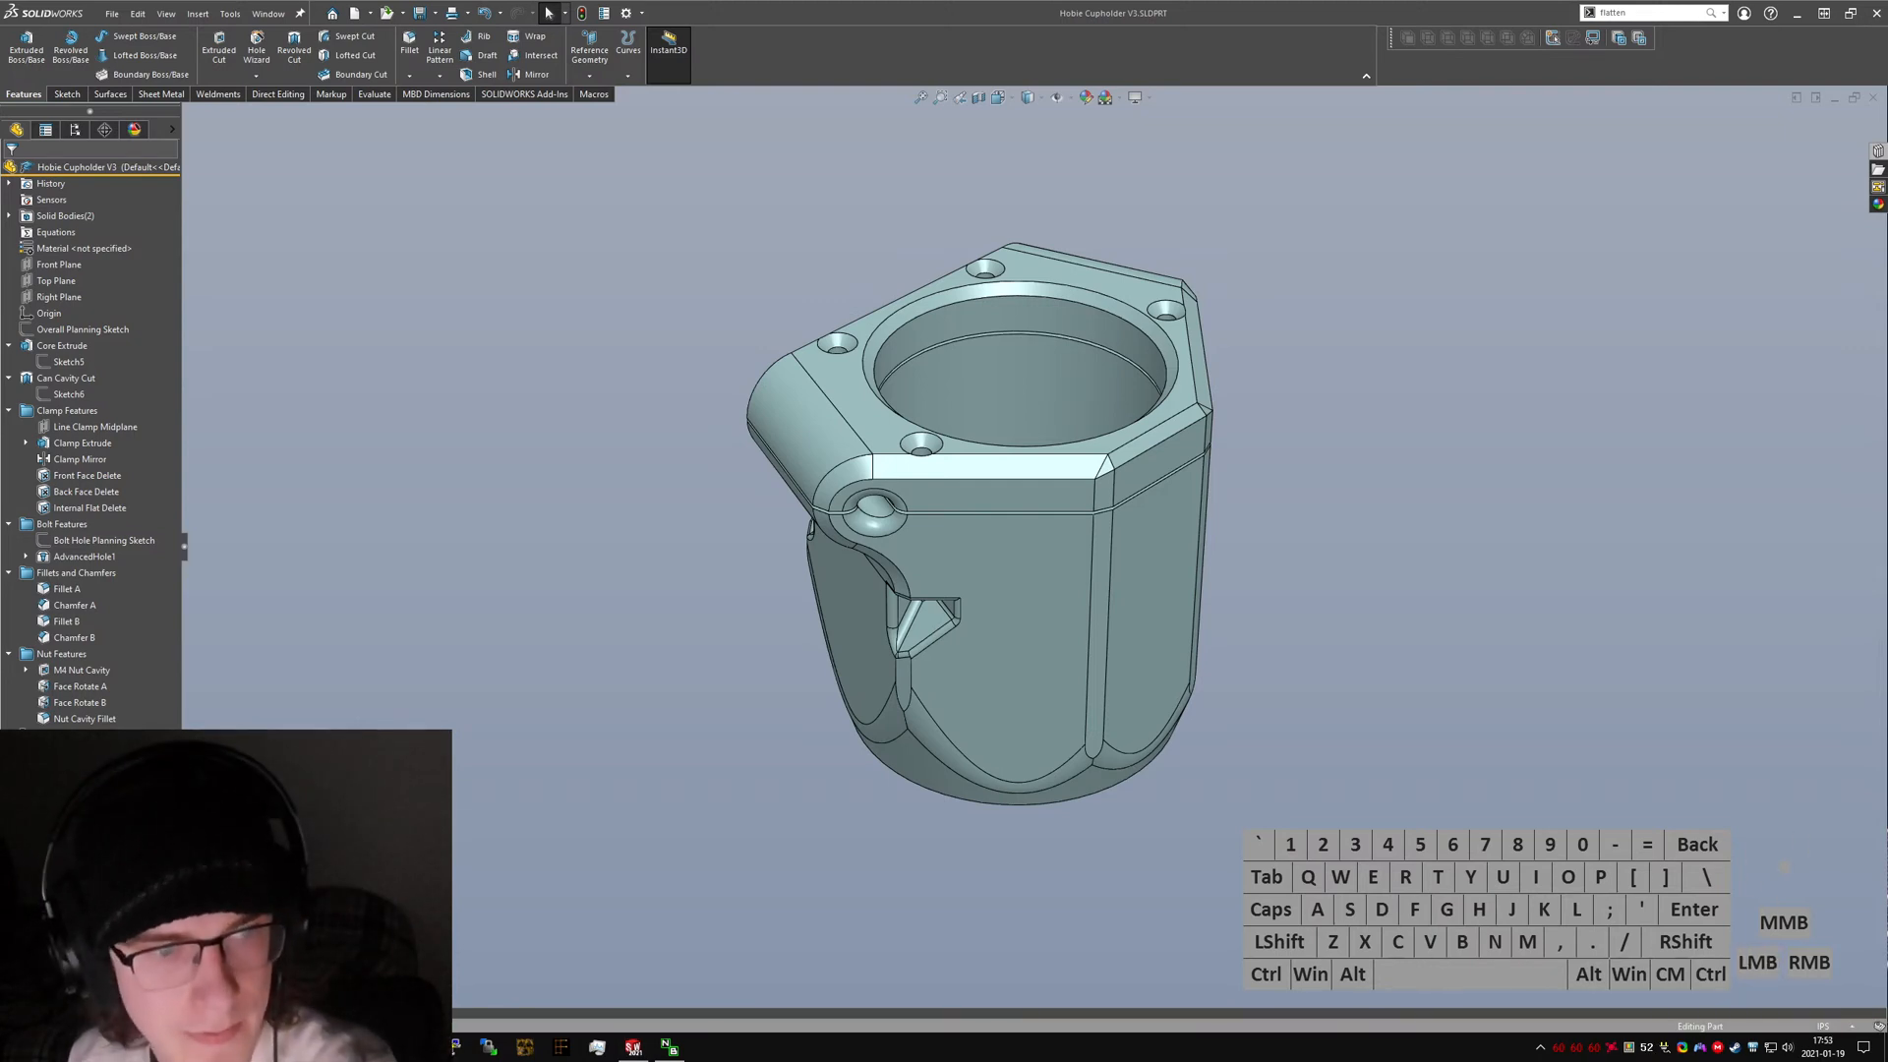
{"action": "key", "text": "XF86AudioLowerVolume"}
{"action": "key", "text": "XF86AudioLowerVolume"}
{"action": "key", "text": "XF86AudioLowerVolume"}
{"action": "key", "text": "XF86AudioLowerVolume"}
{"action": "key", "text": "XF86AudioLowerVolume"}
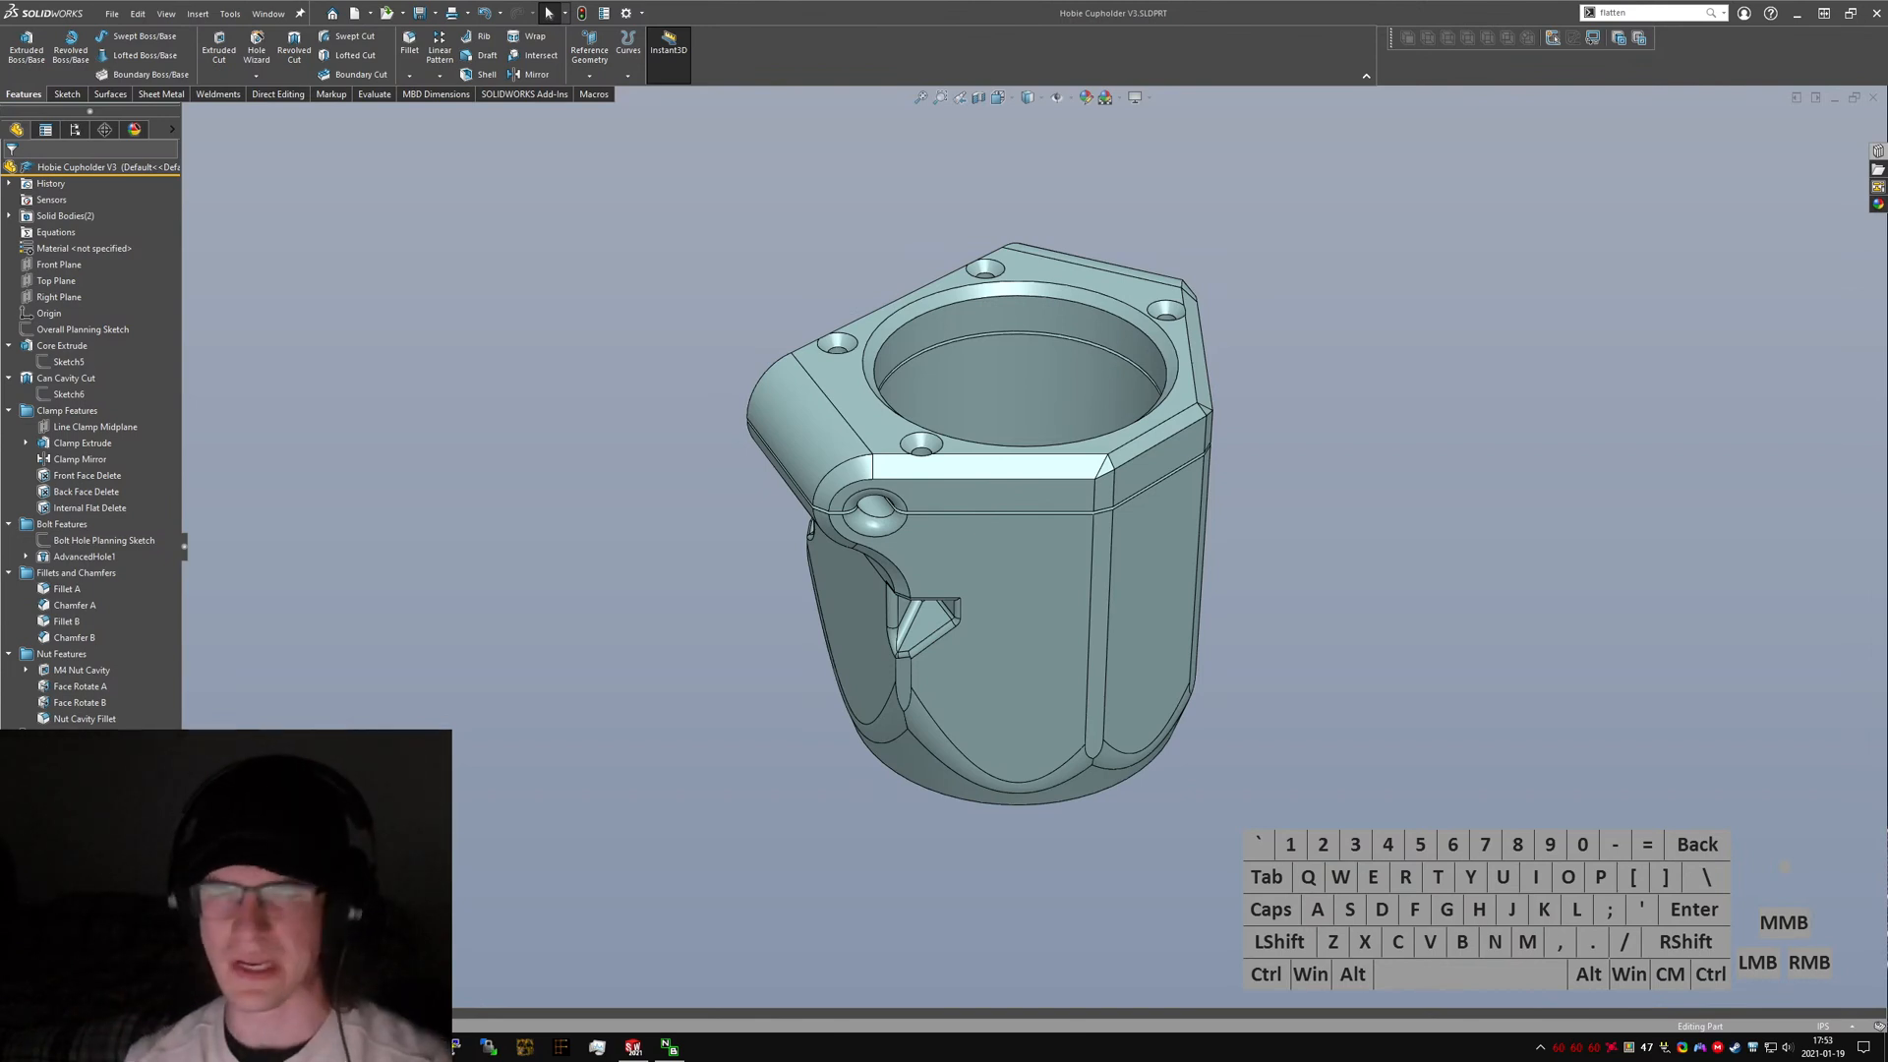
{"action": "type", "text": "hotos"}
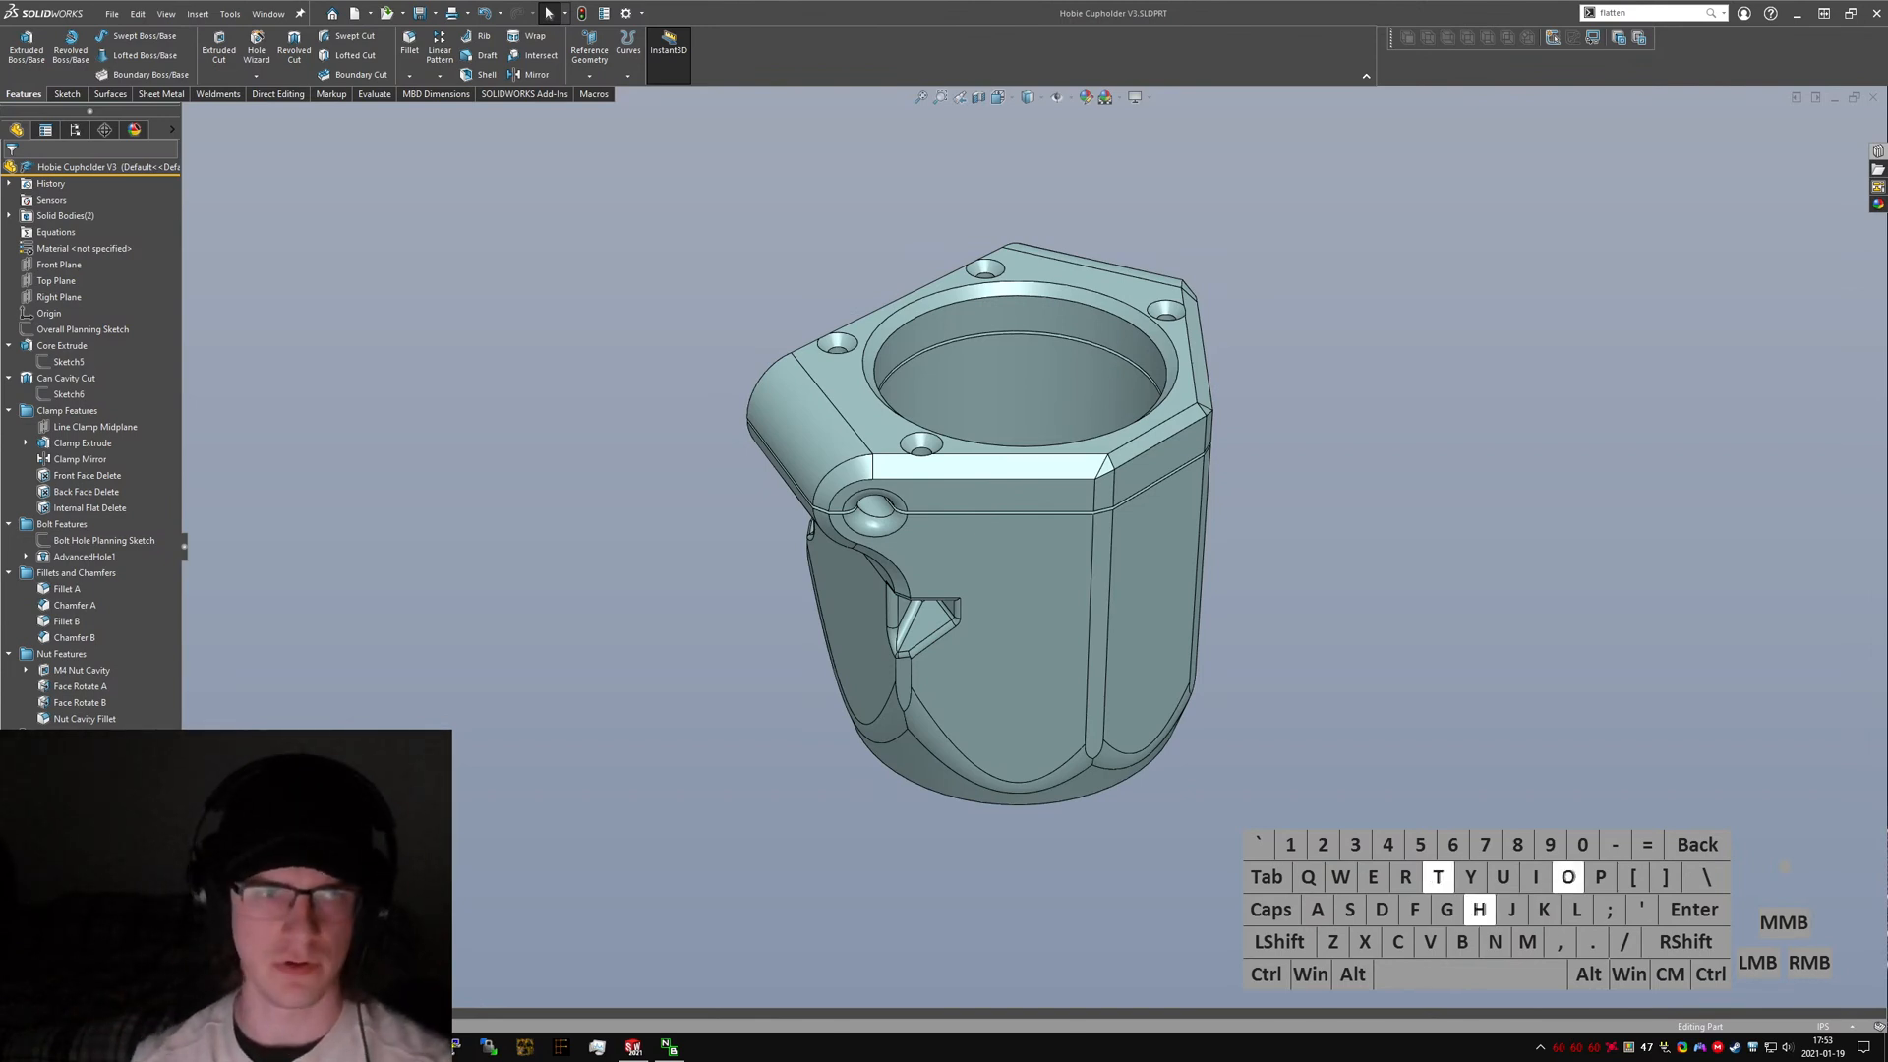
{"action": "key", "text": "Return"}
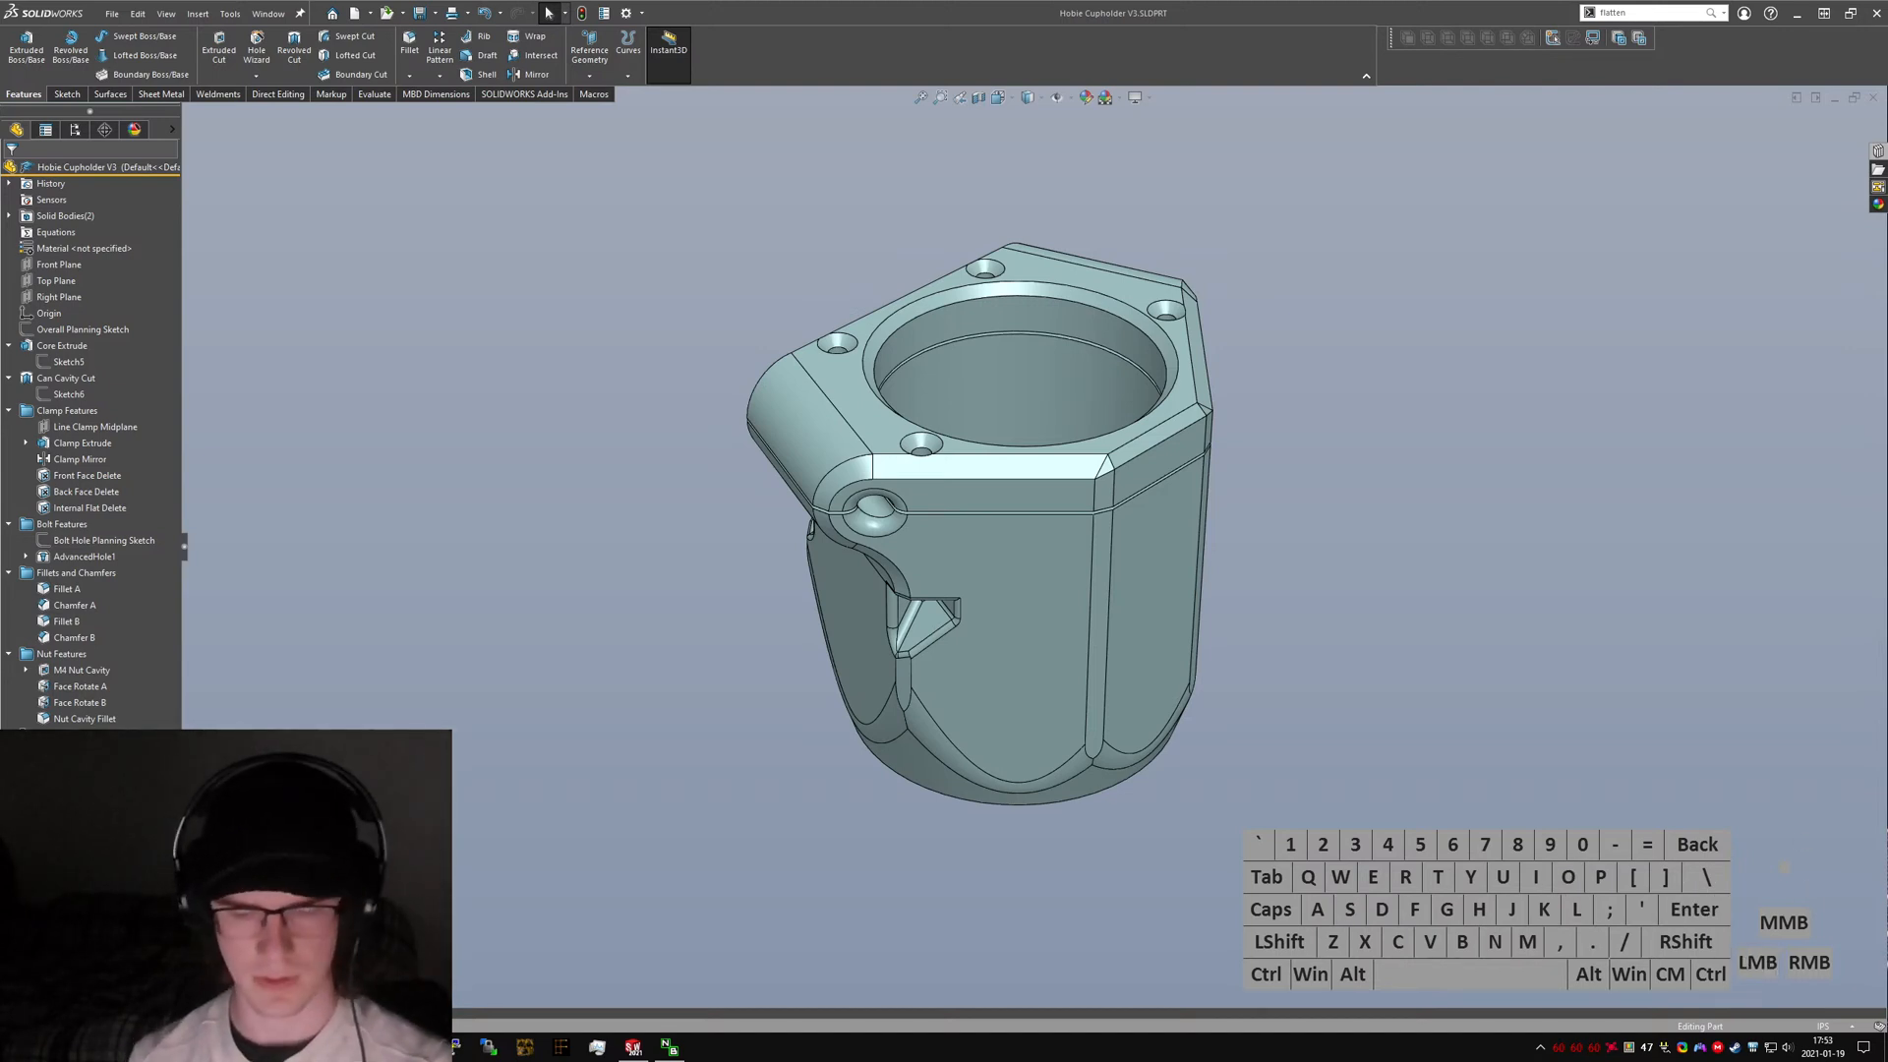
{"action": "type", "text": "asiolbt"}
{"action": "key", "text": "Return"}
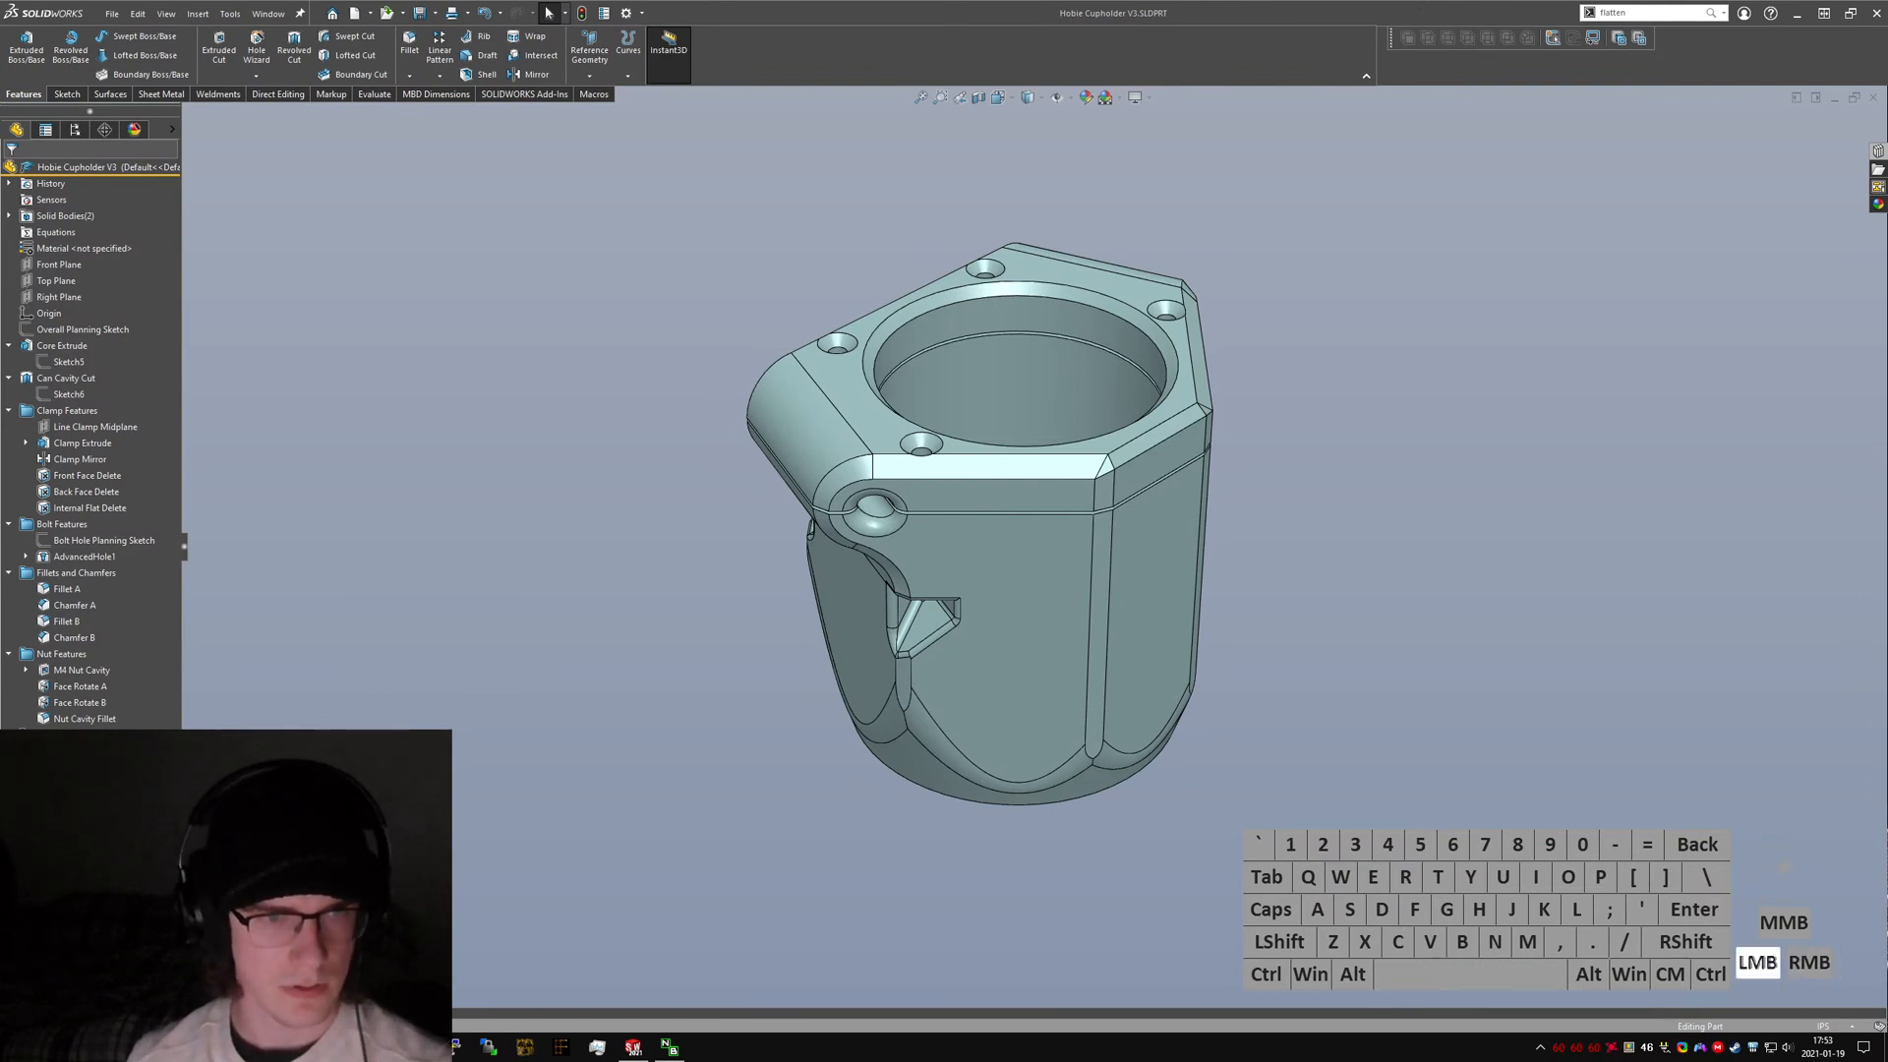
{"action": "type", "text": "orld.eddit.com/u/arthrop"}
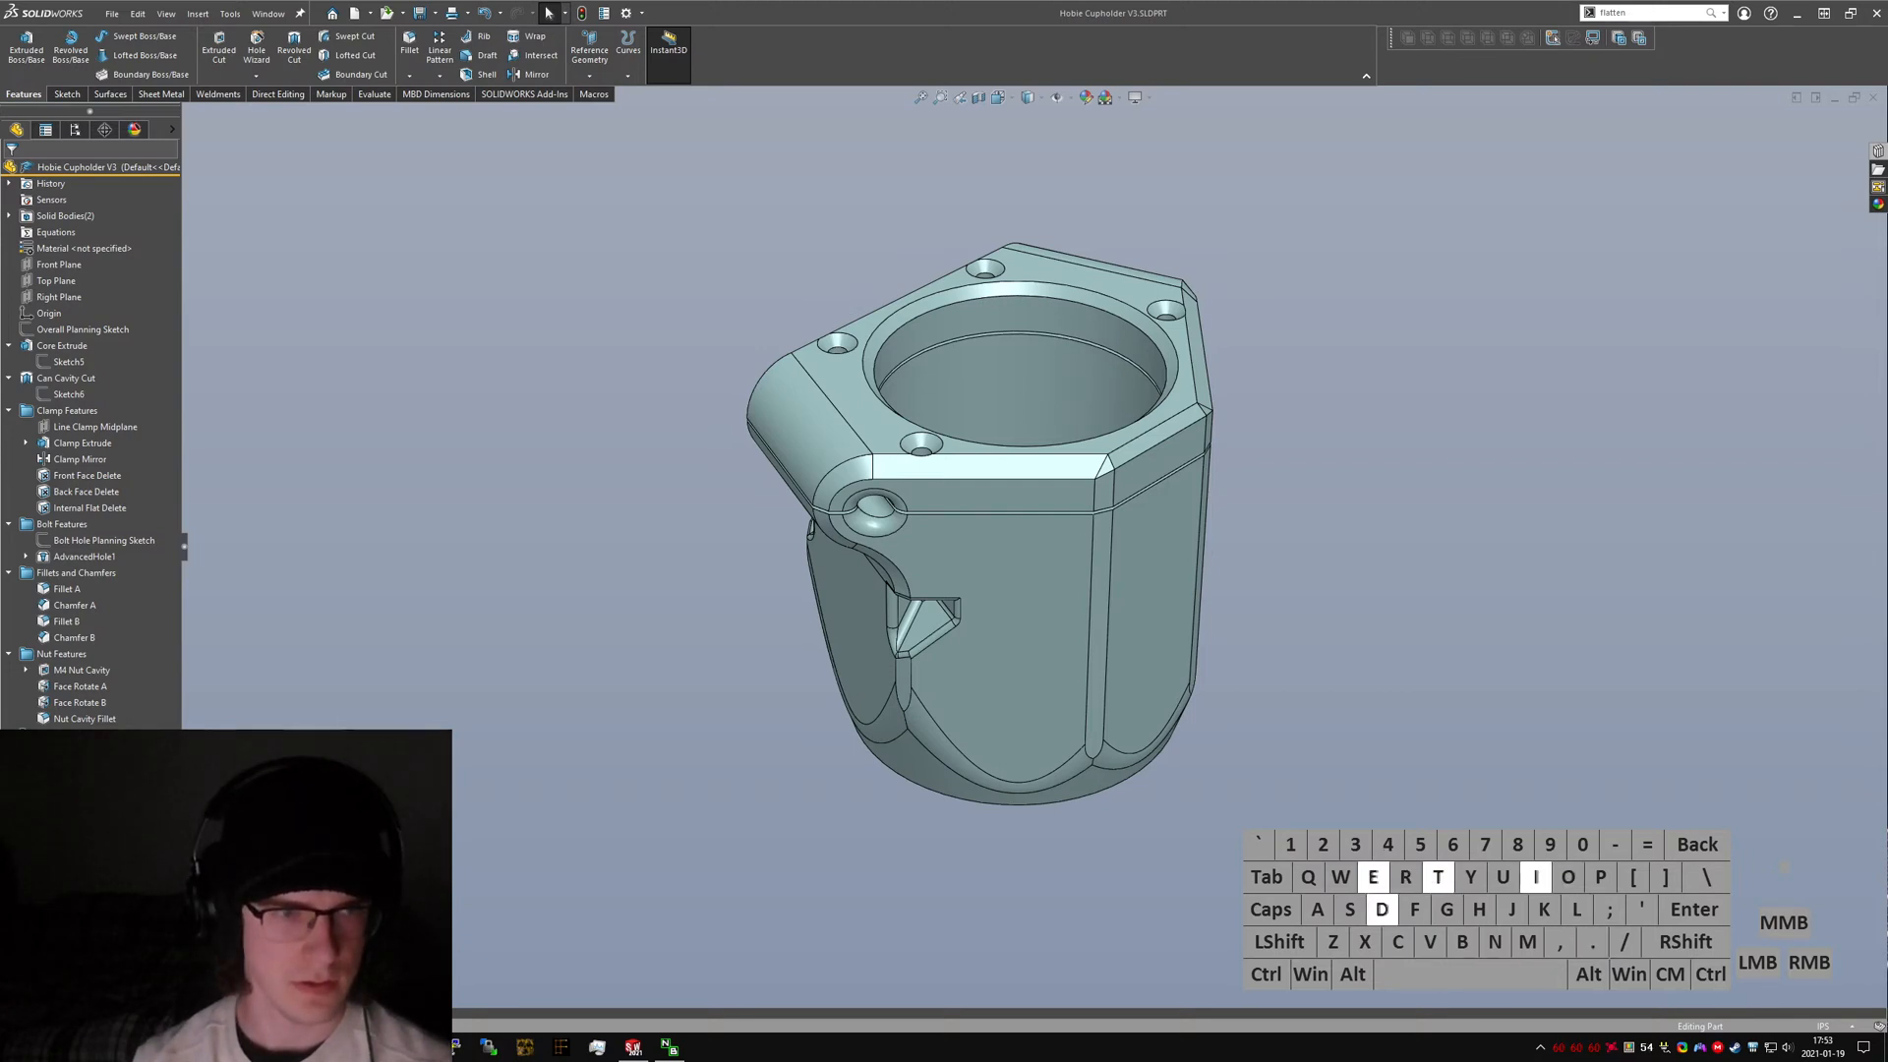
{"action": "type", "text": "odf"}
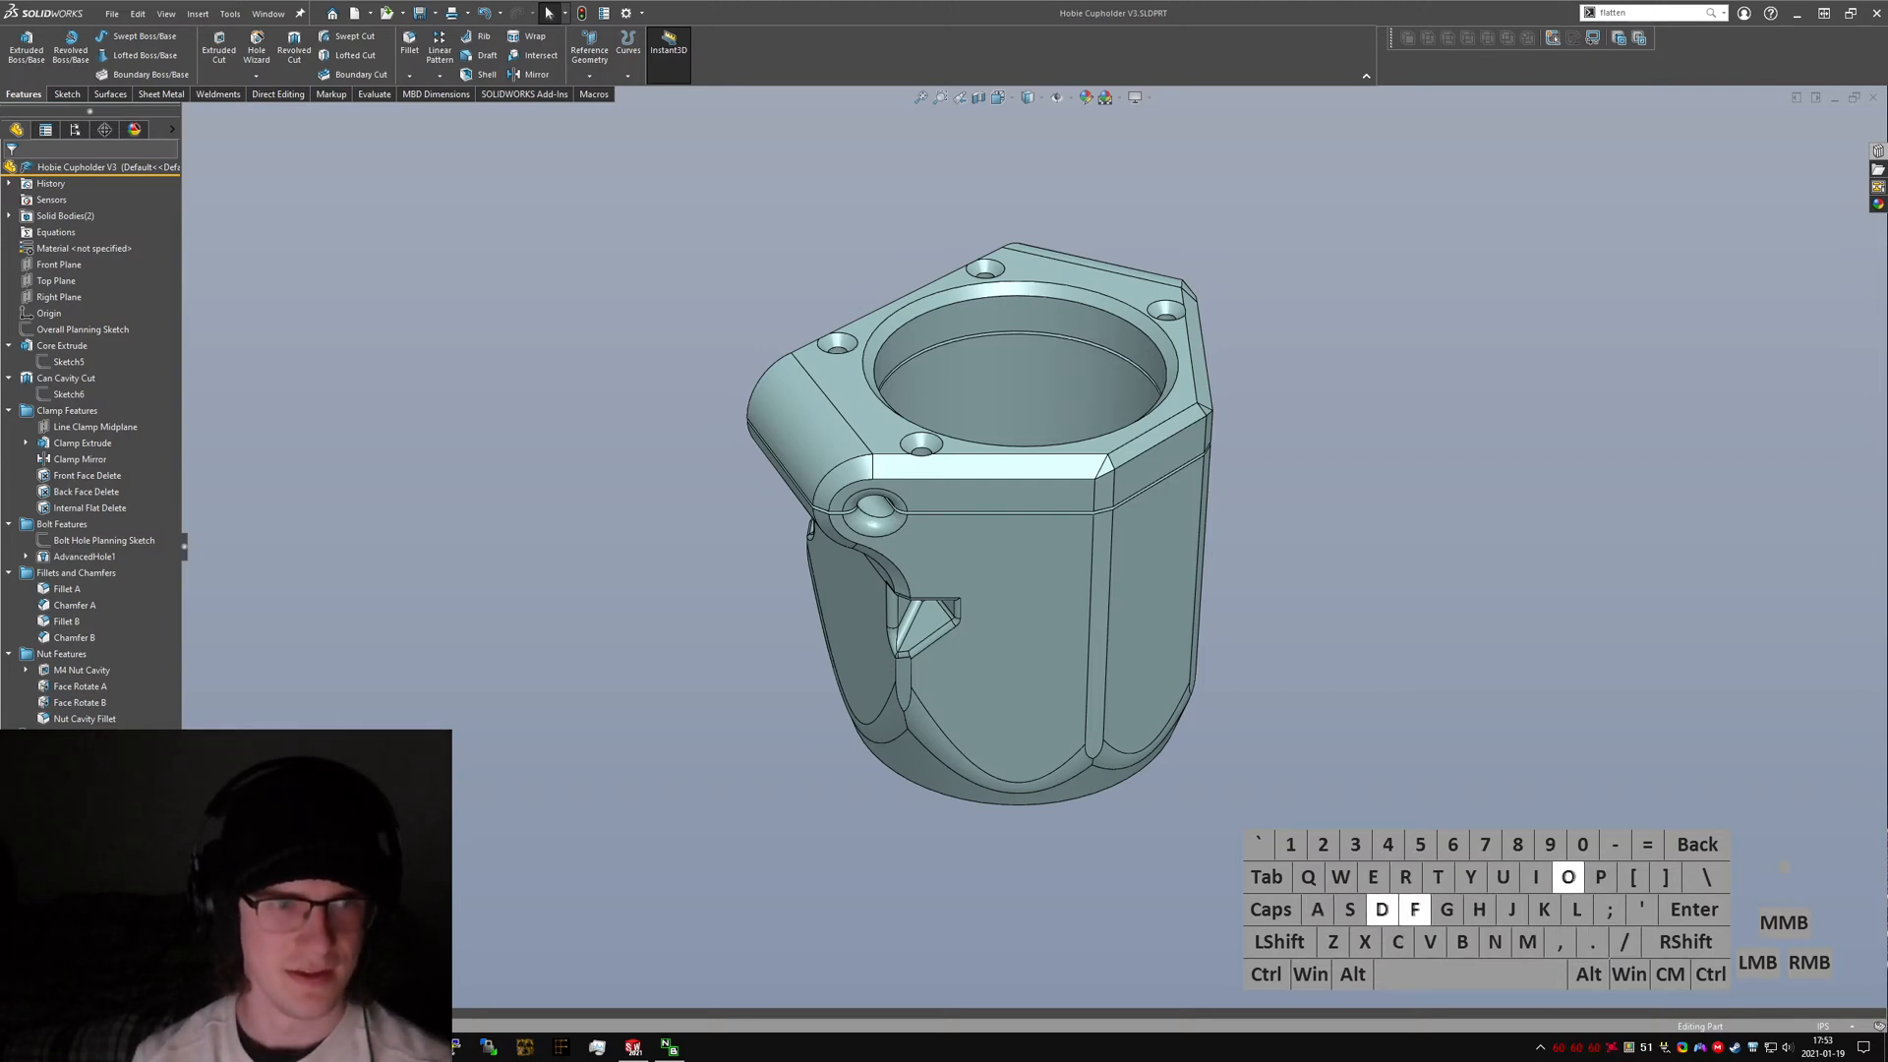
{"action": "type", "text": "om"}
{"action": "key", "text": "Return"}
{"action": "key", "text": "ctrl+shift+Tab"}
{"action": "key", "text": "ctrl+w"}
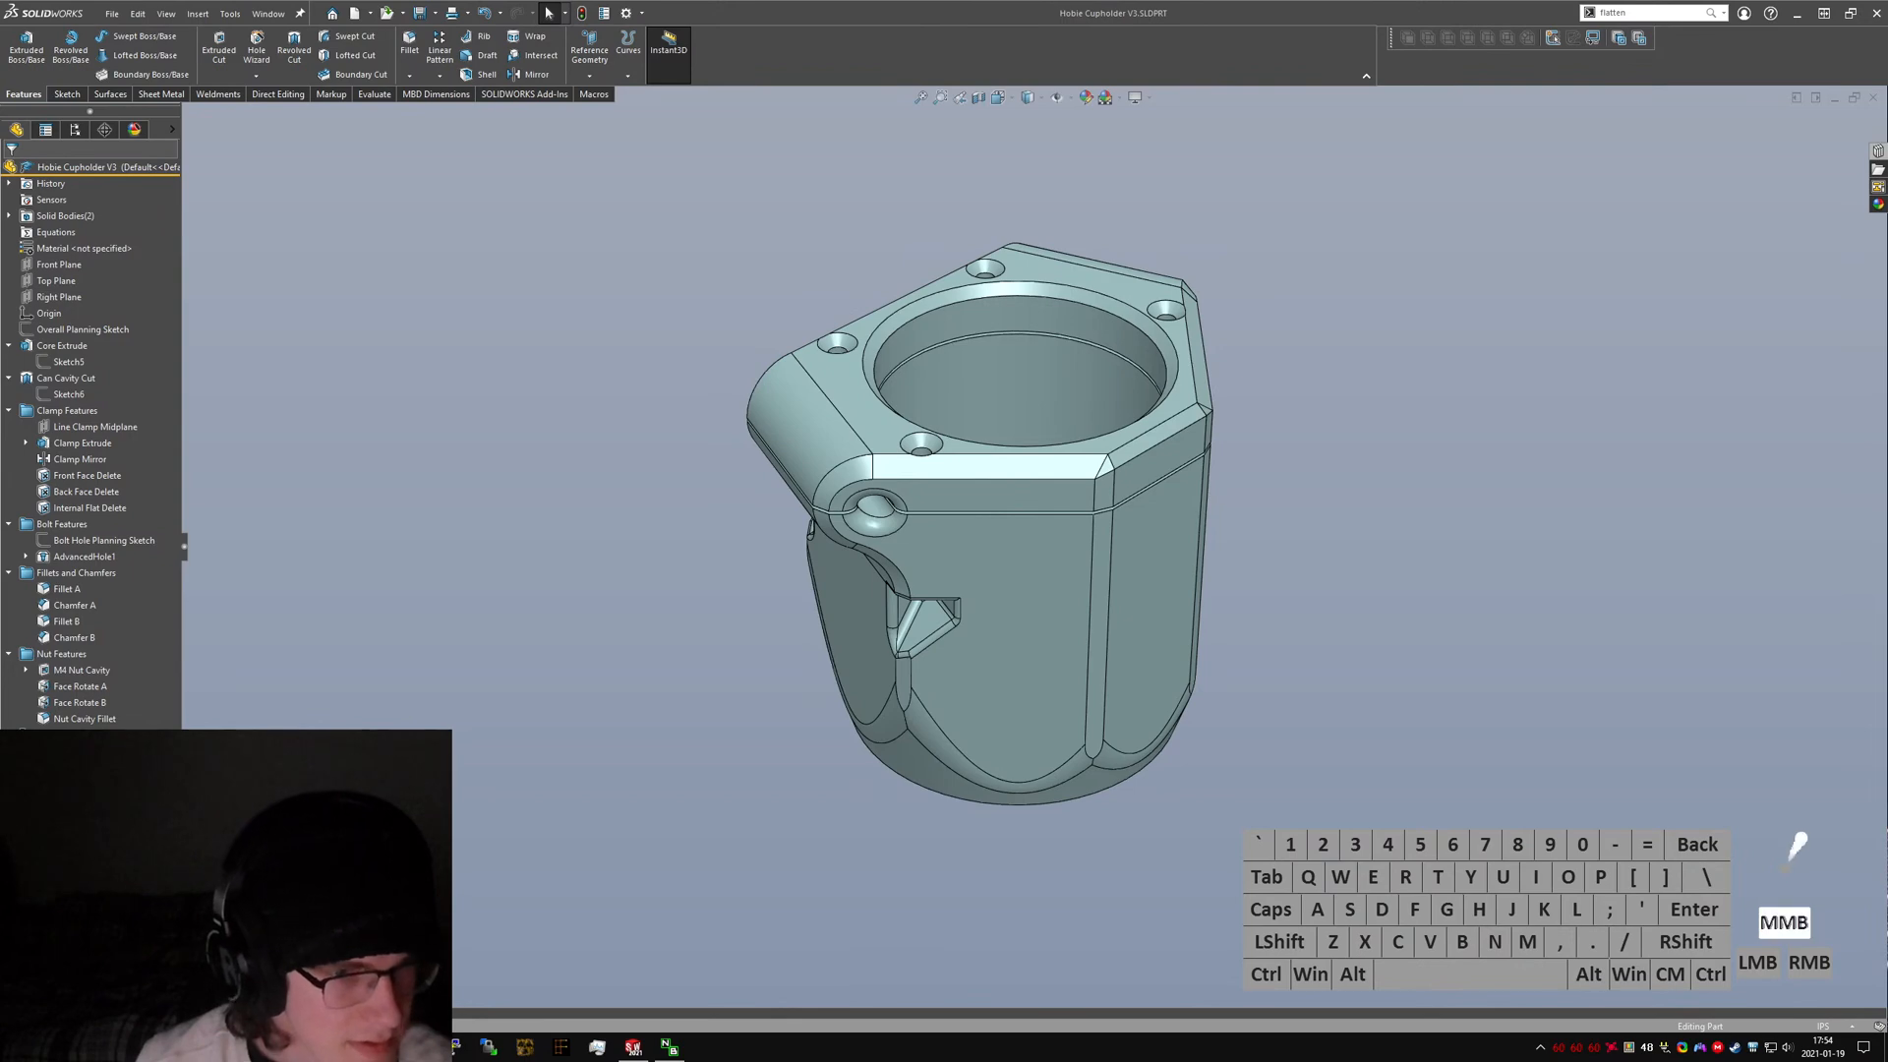
View the photo of the cupholder mounted on the boat's trampoline, then close the browser.
{"action": "left_click_drag", "start_coordinate": [0, 332], "coordinate": [736, 0]}
{"action": "left_click", "coordinate": [875, 614]}
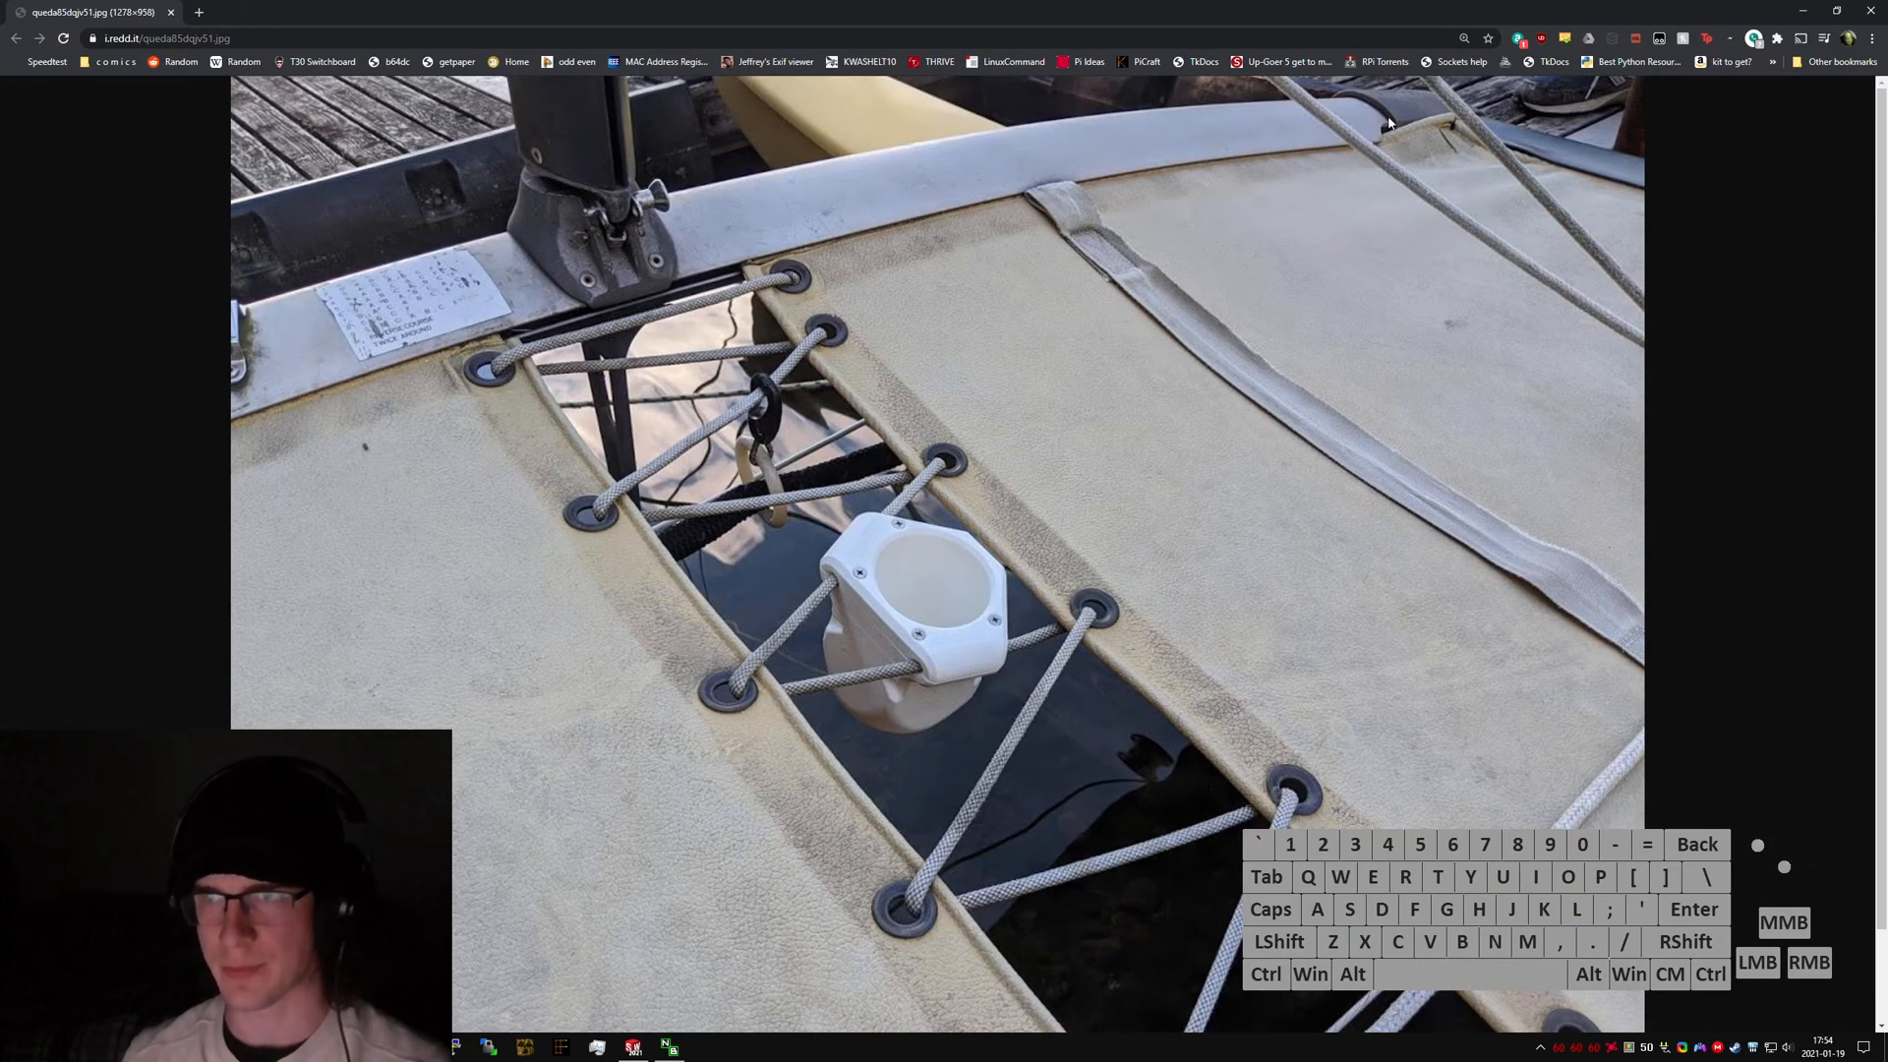
{"action": "left_click", "coordinate": [1802, 12]}
Zoom in on a countersunk bolt hole and open AdvancedHole1 for editing to inspect it, then cancel.
{"action": "scroll", "coordinate": [932, 464], "scroll_direction": "down", "scroll_amount": 6}
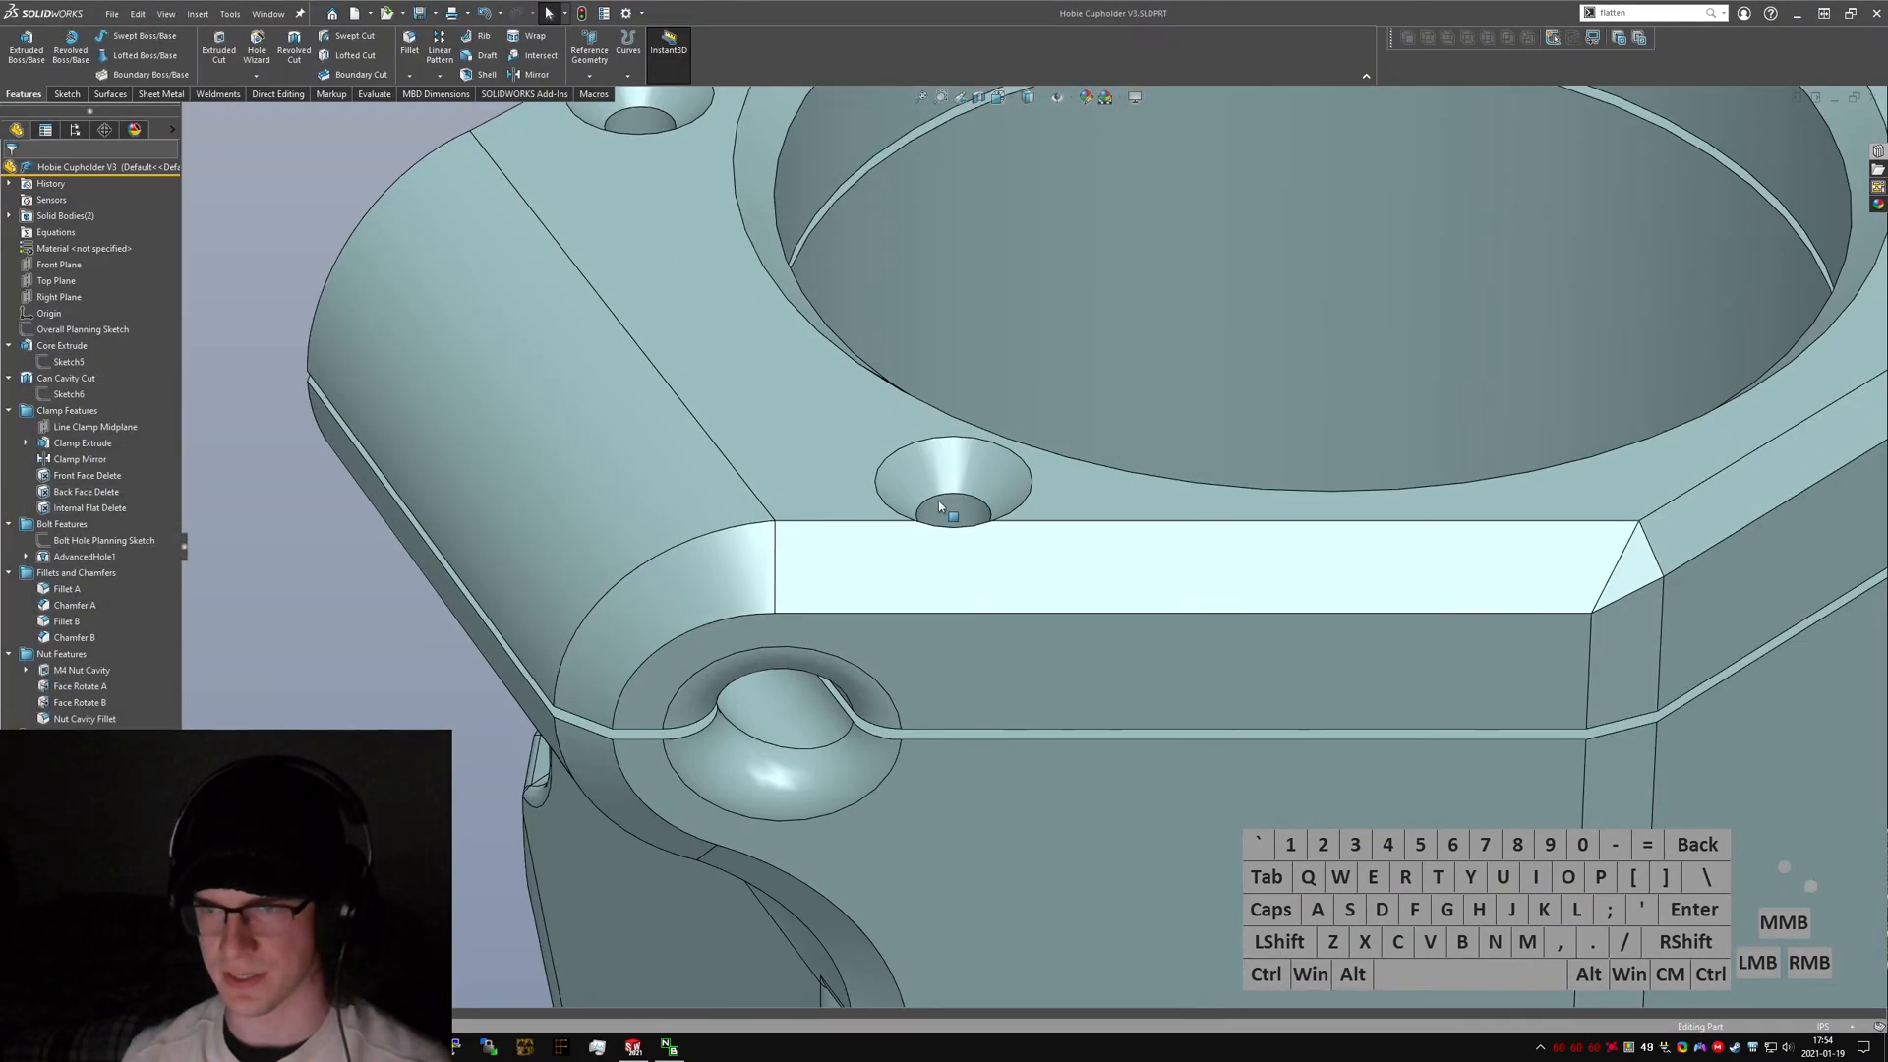
{"action": "left_click", "coordinate": [938, 511]}
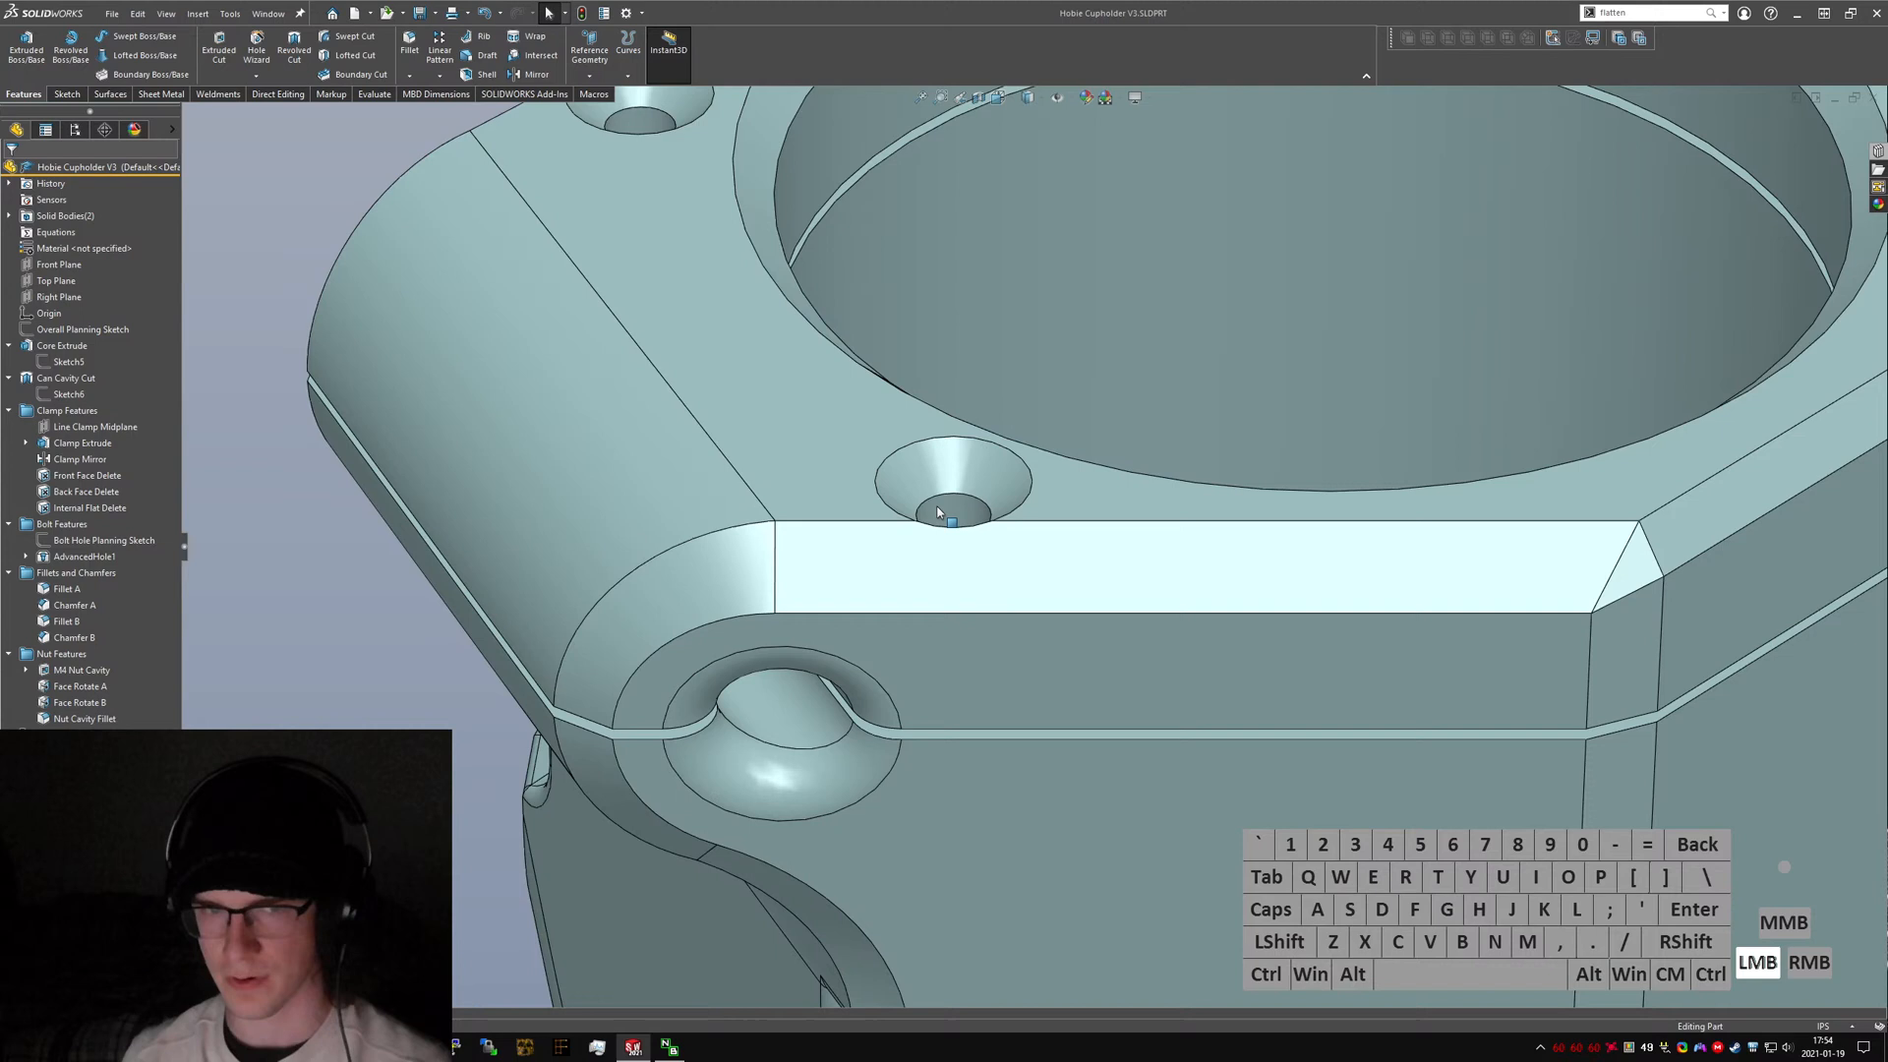
{"action": "right_click", "coordinate": [72, 557]}
{"action": "left_click", "coordinate": [85, 513]}
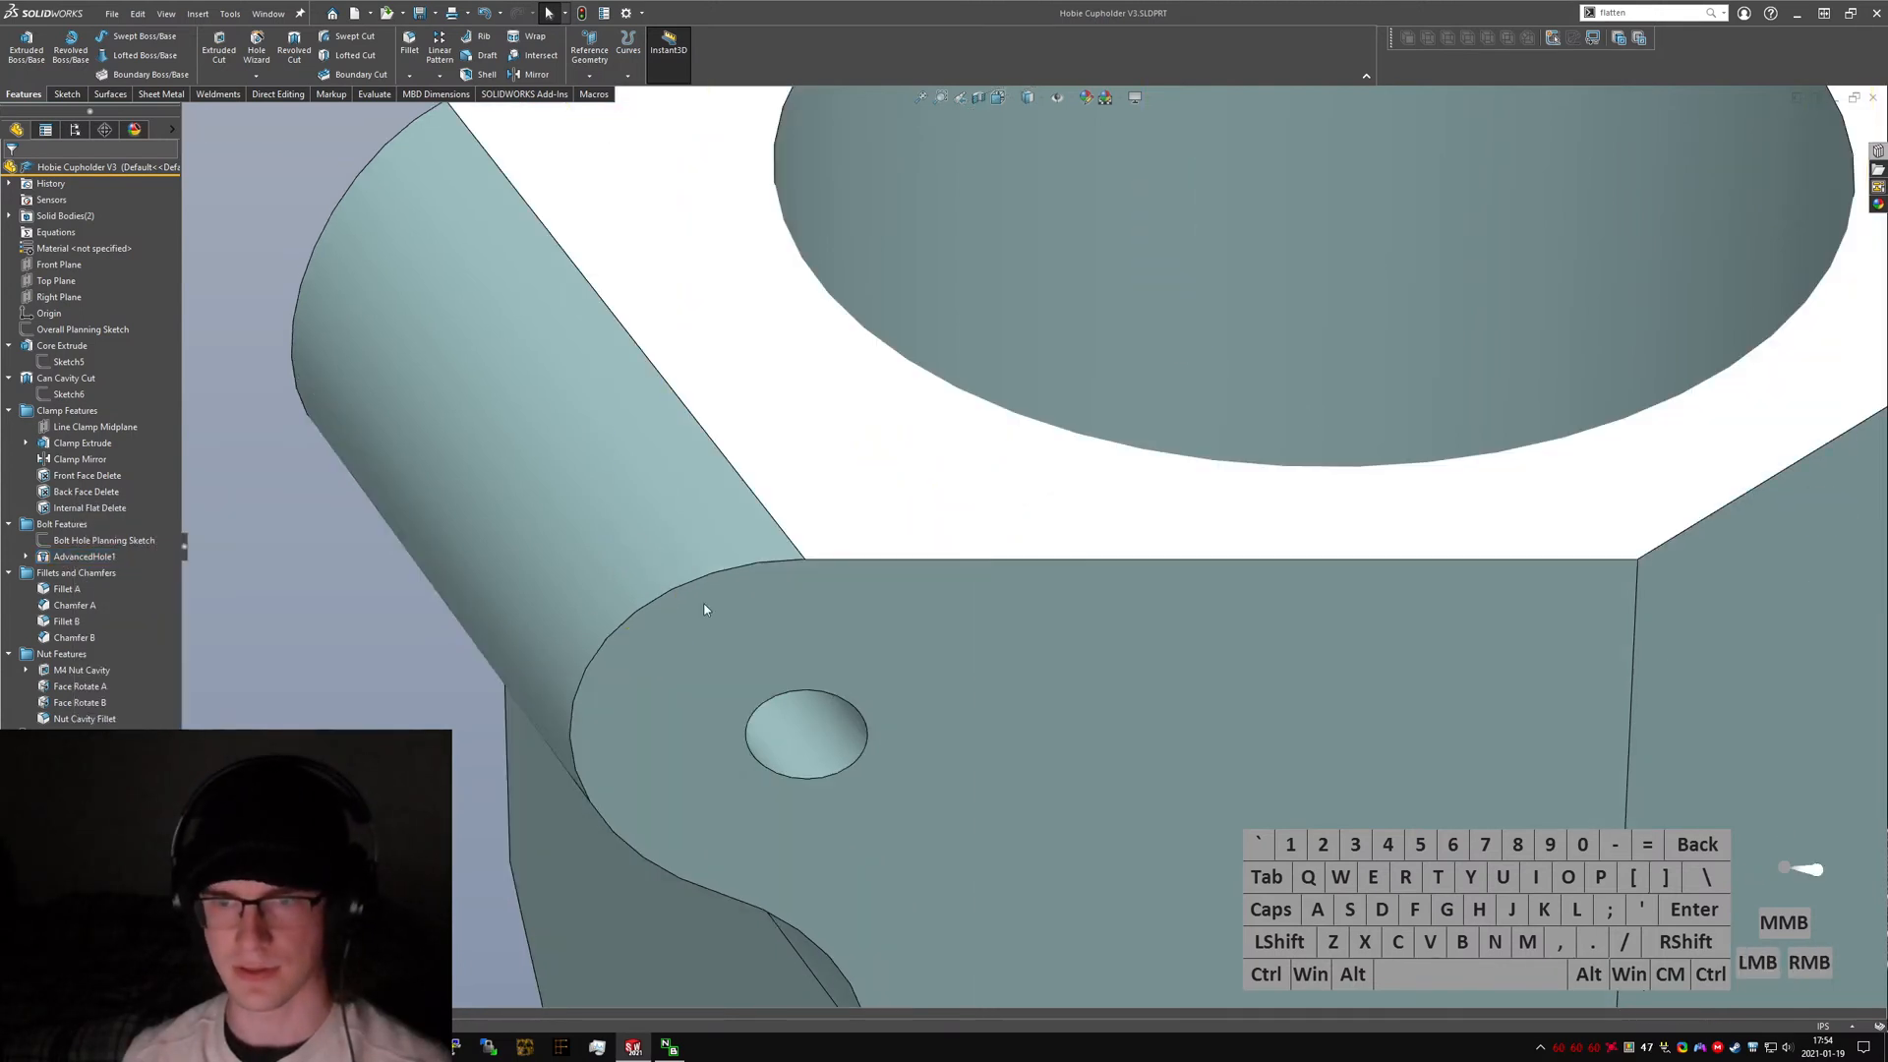
{"action": "scroll", "coordinate": [838, 596], "scroll_direction": "up", "scroll_amount": 6}
{"action": "middle_click_drag", "start_coordinate": [865, 620], "coordinate": [847, 546]}
{"action": "scroll", "coordinate": [972, 543], "scroll_direction": "down", "scroll_amount": 1}
{"action": "middle_click_drag", "start_coordinate": [970, 543], "coordinate": [982, 605]}
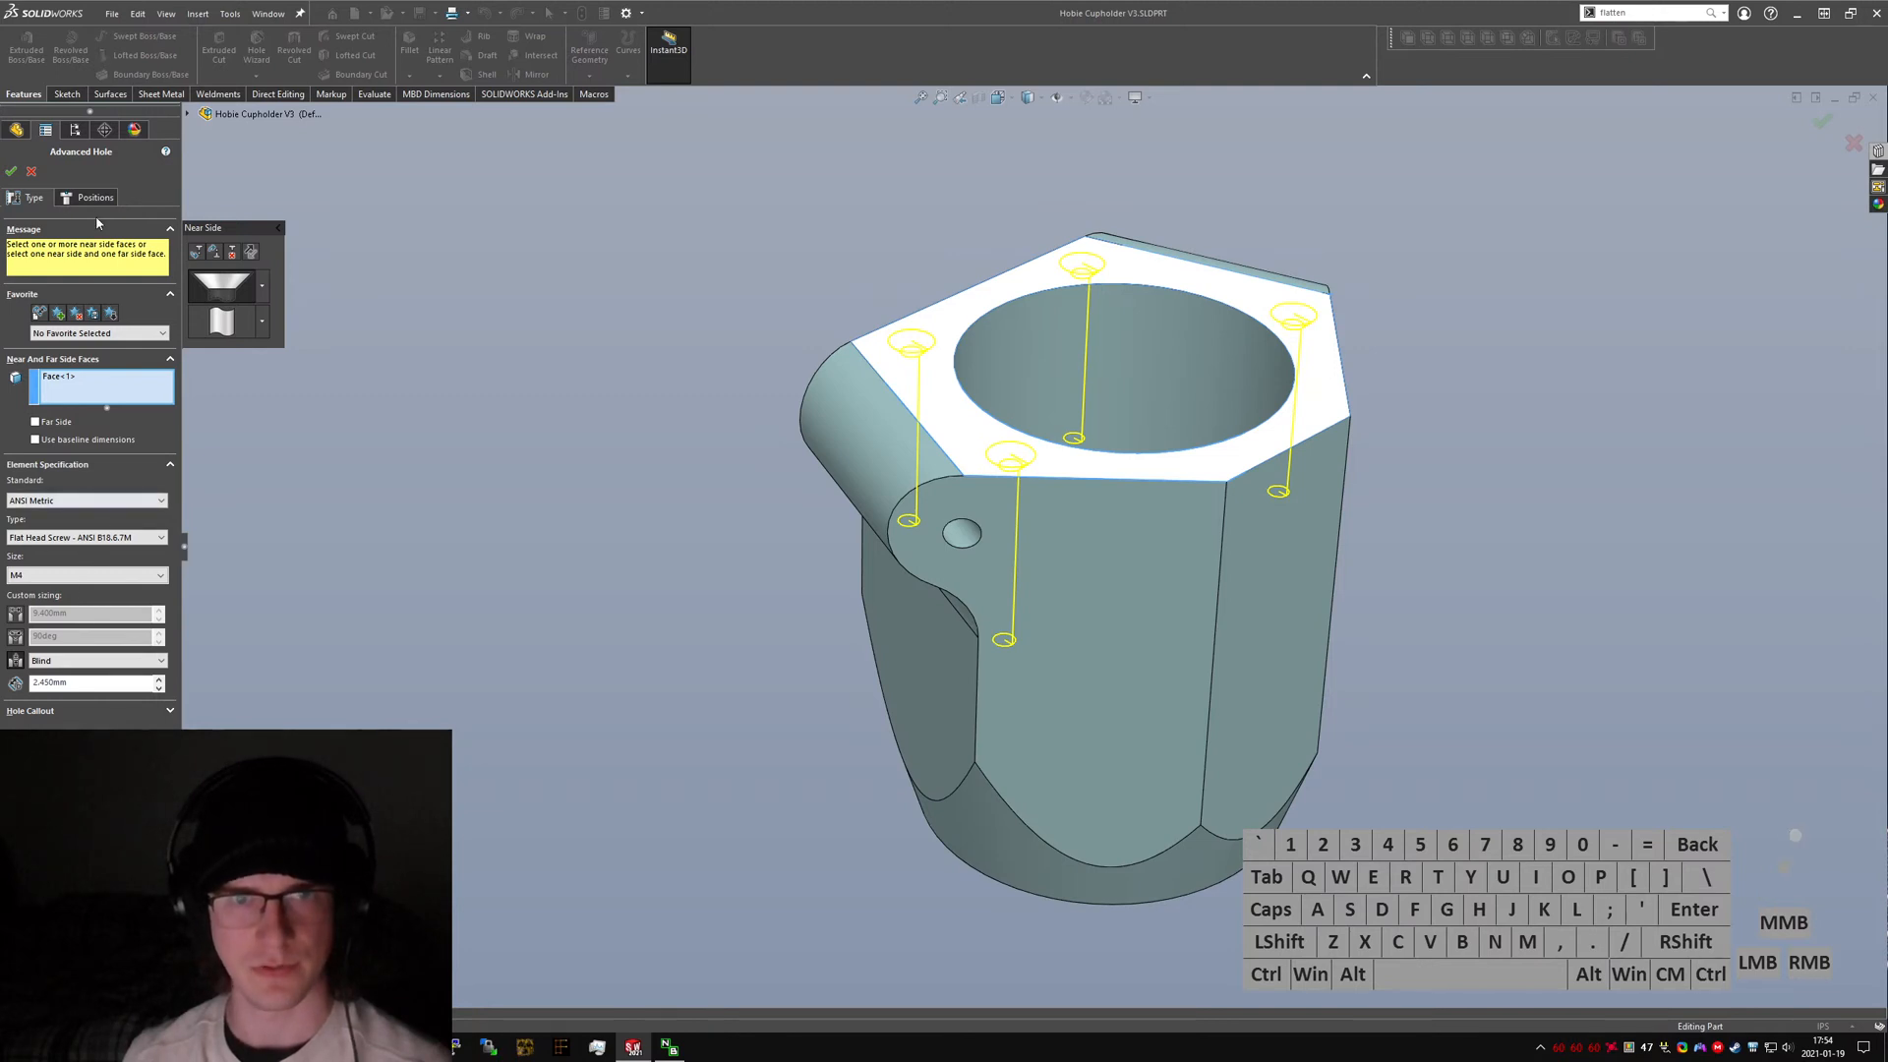
{"action": "left_click", "coordinate": [32, 172]}
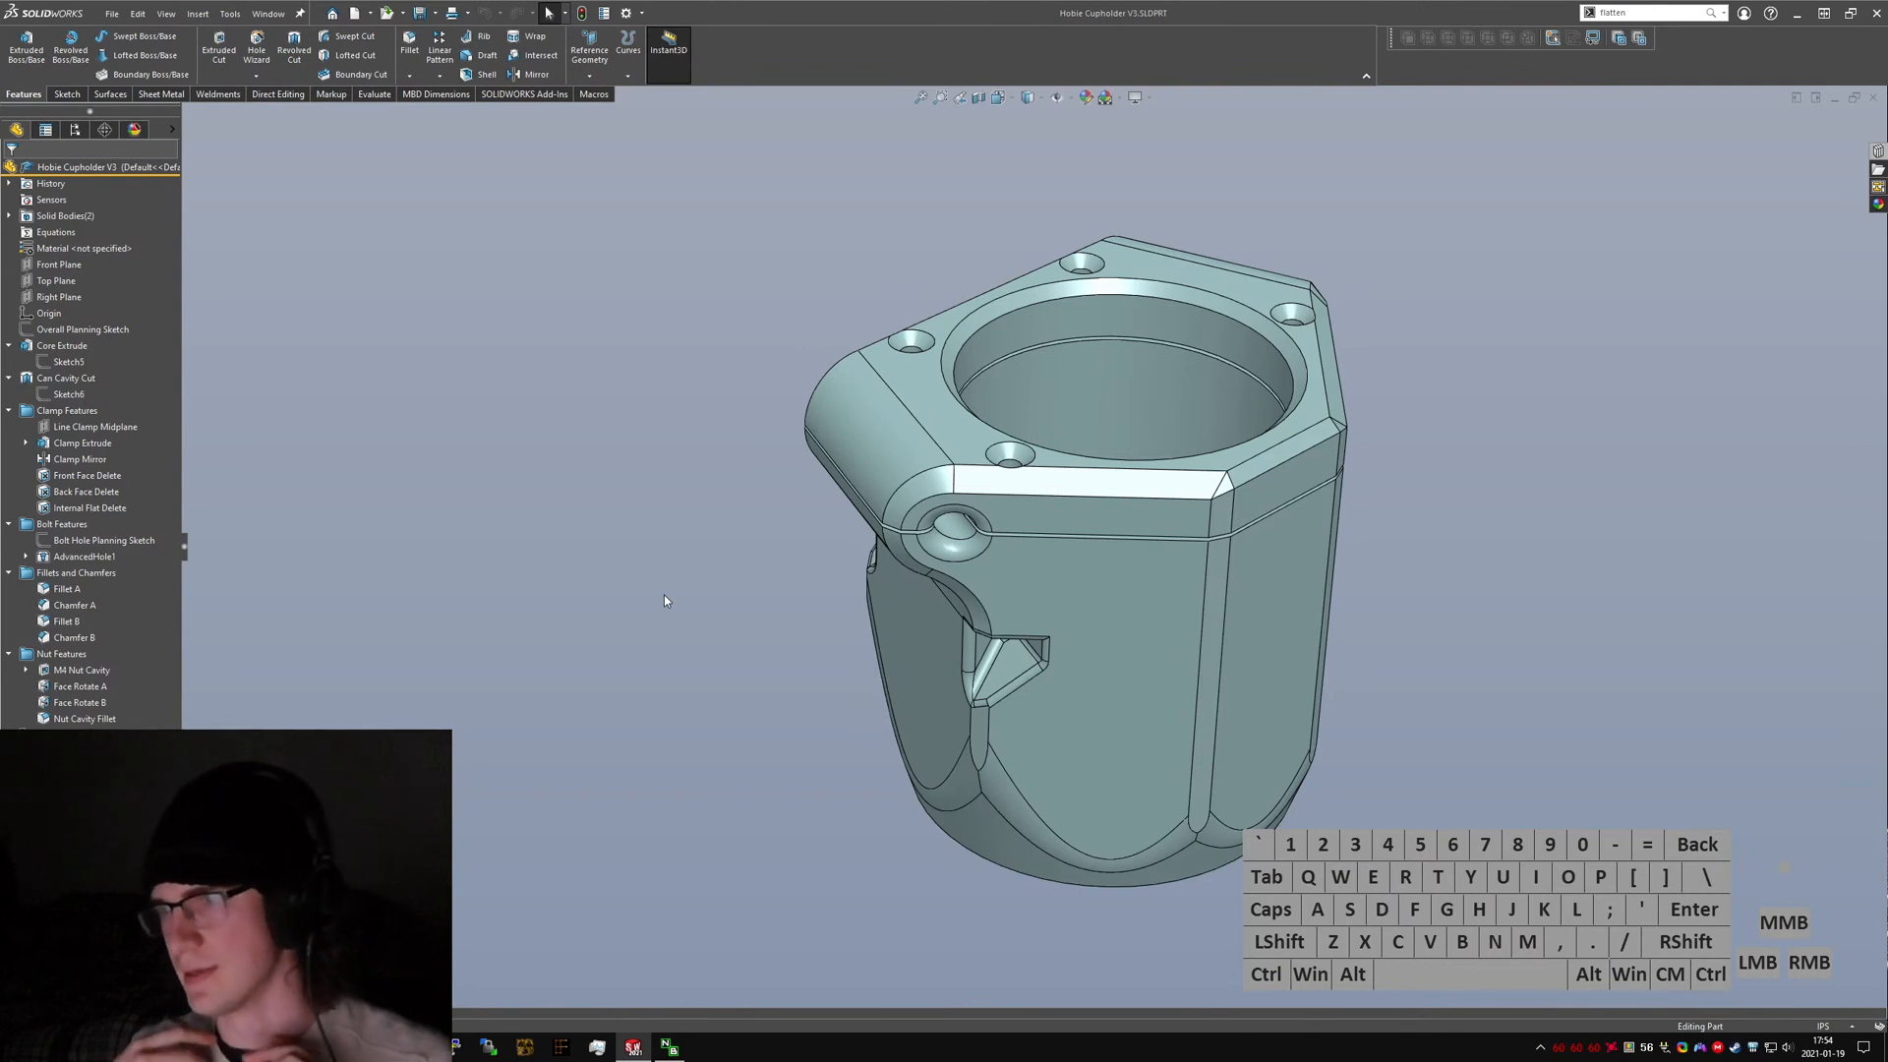
Return the model to the isometric view and capture a screenshot of the cupholder region.
{"action": "left_click", "coordinate": [744, 661]}
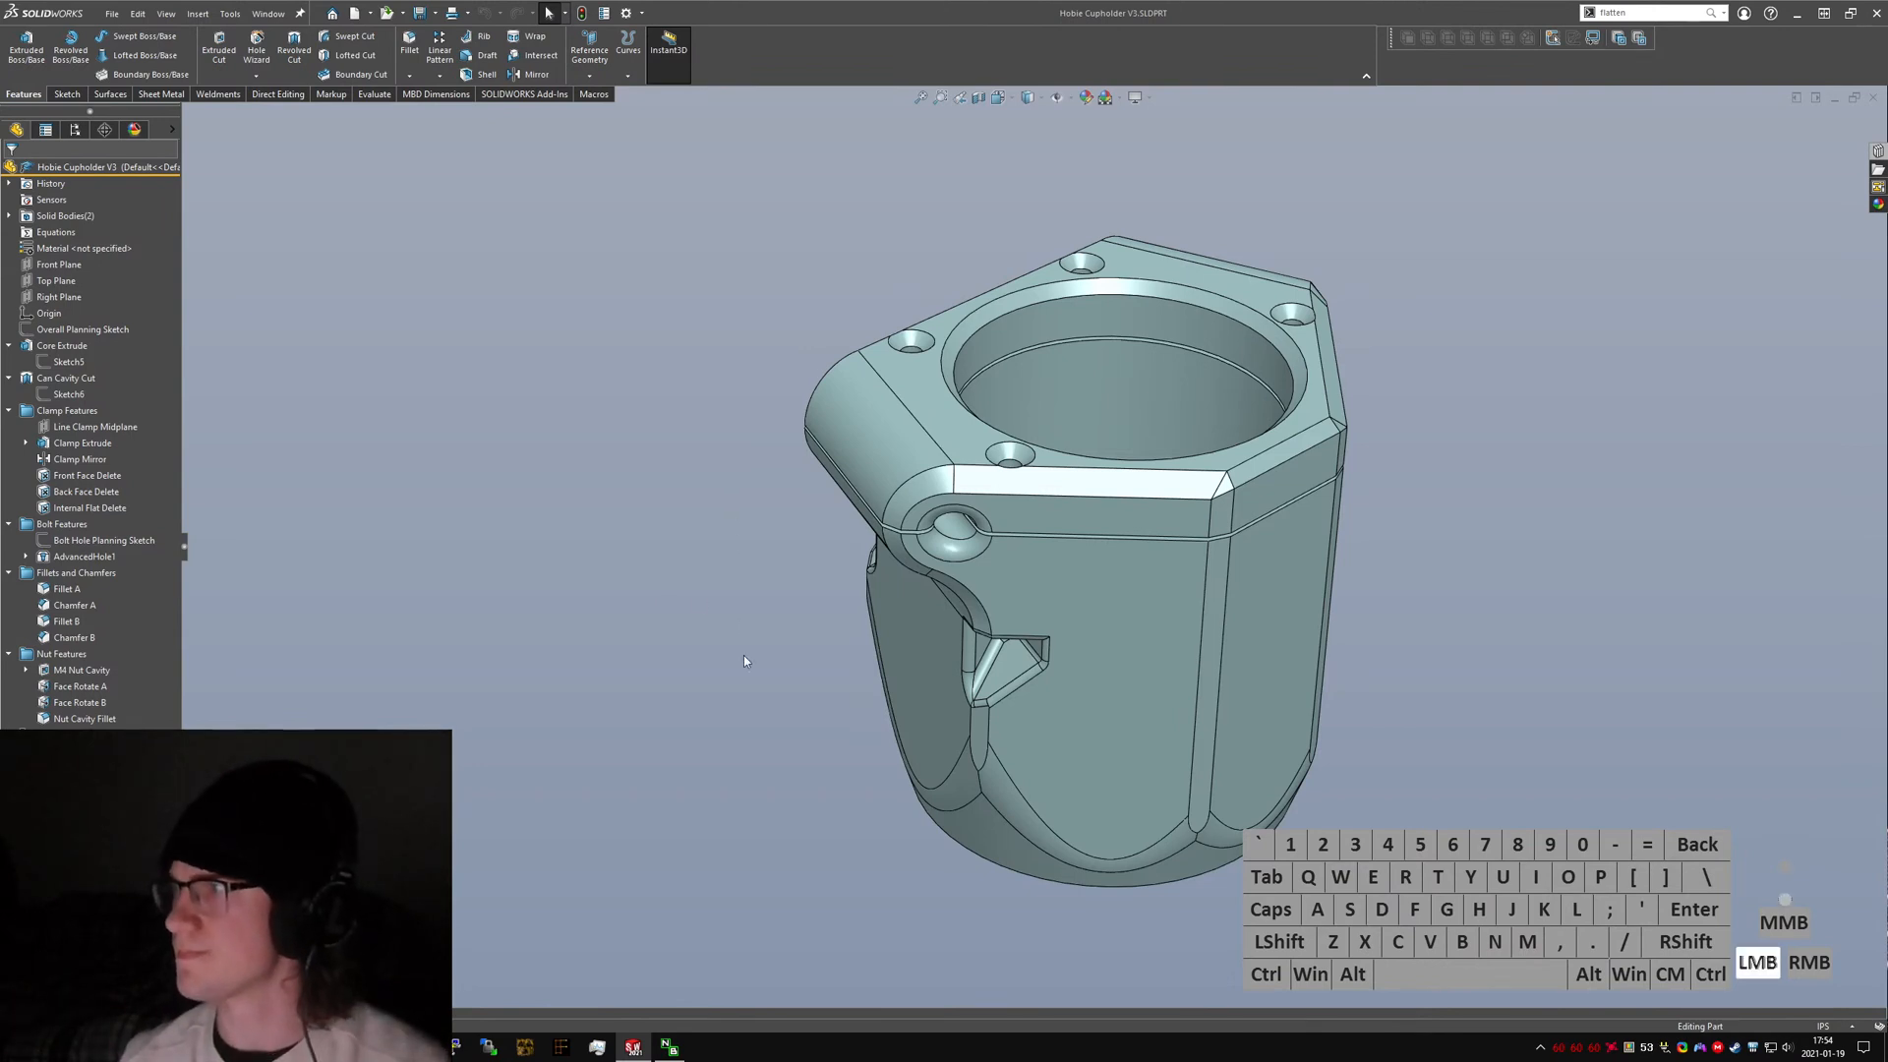
{"action": "middle_click_drag", "start_coordinate": [1216, 561], "coordinate": [1147, 560], "text": "ctrl"}
{"action": "key", "text": "ctrl+7"}
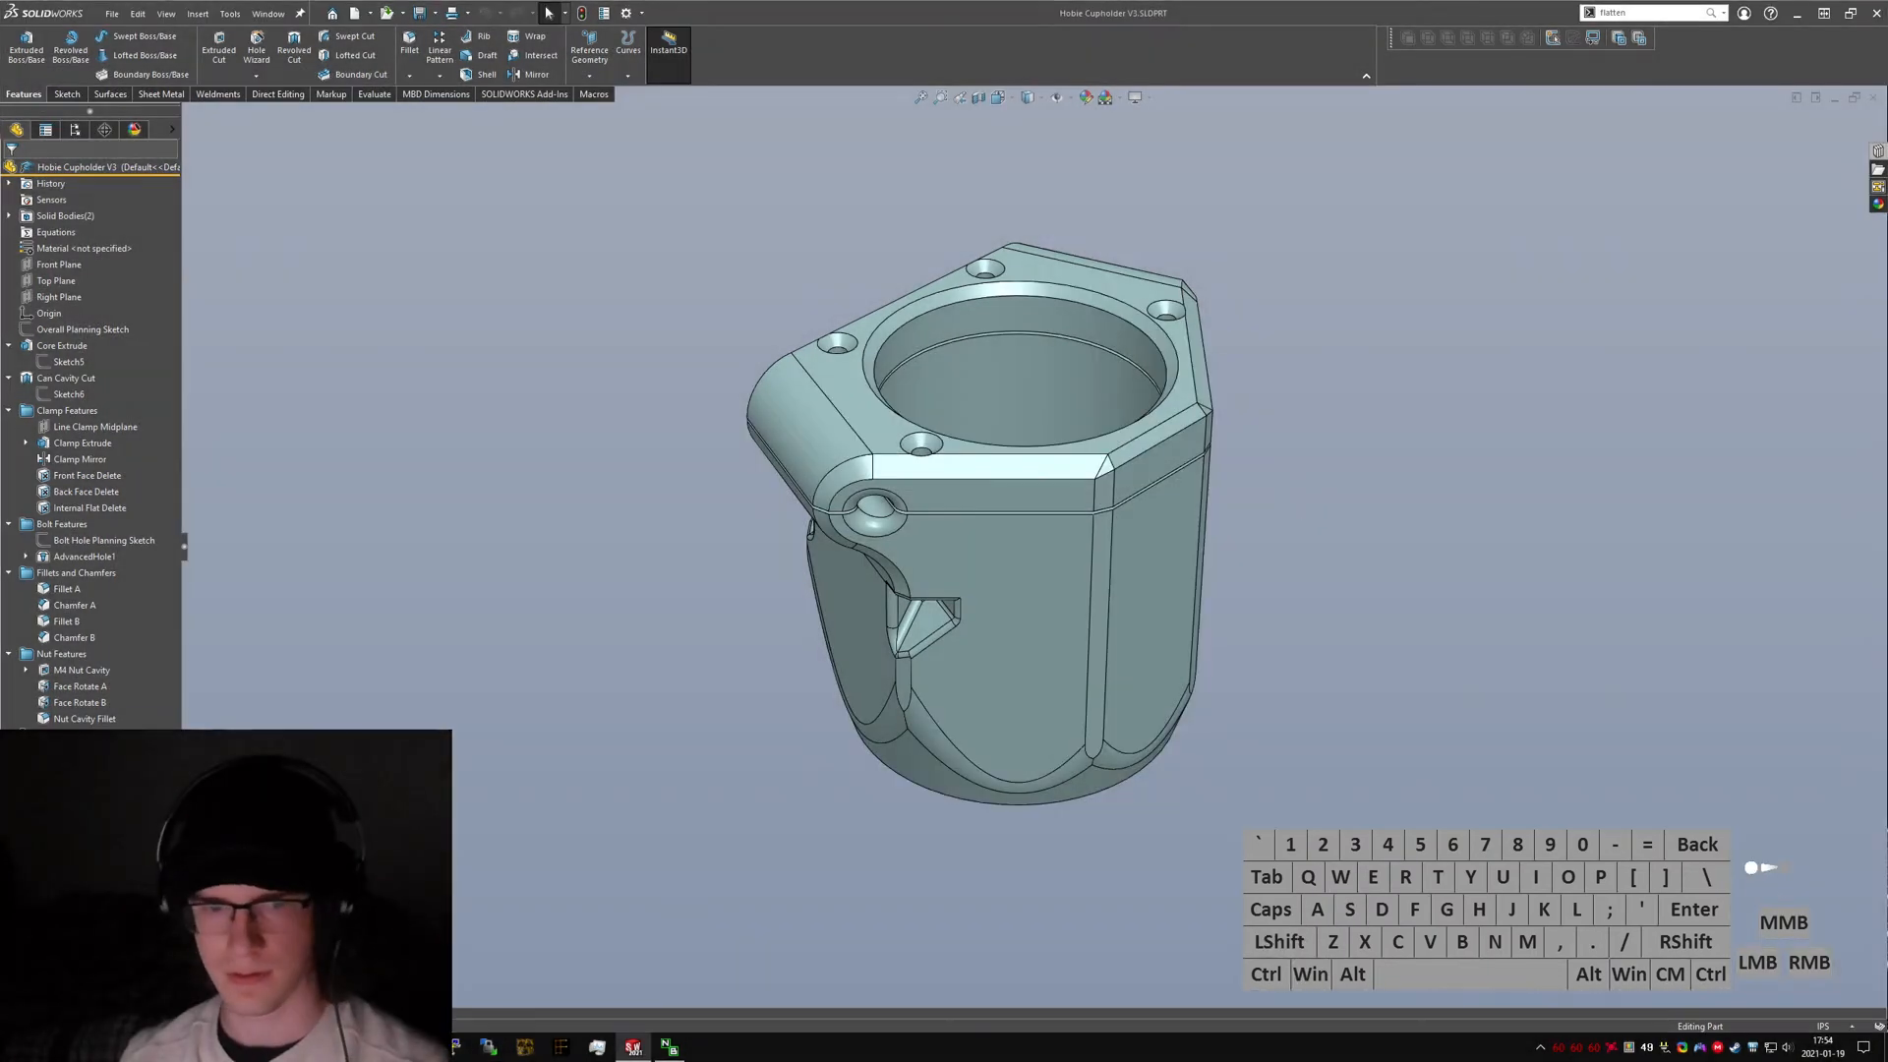
{"action": "key", "text": "ctrl+Tab"}
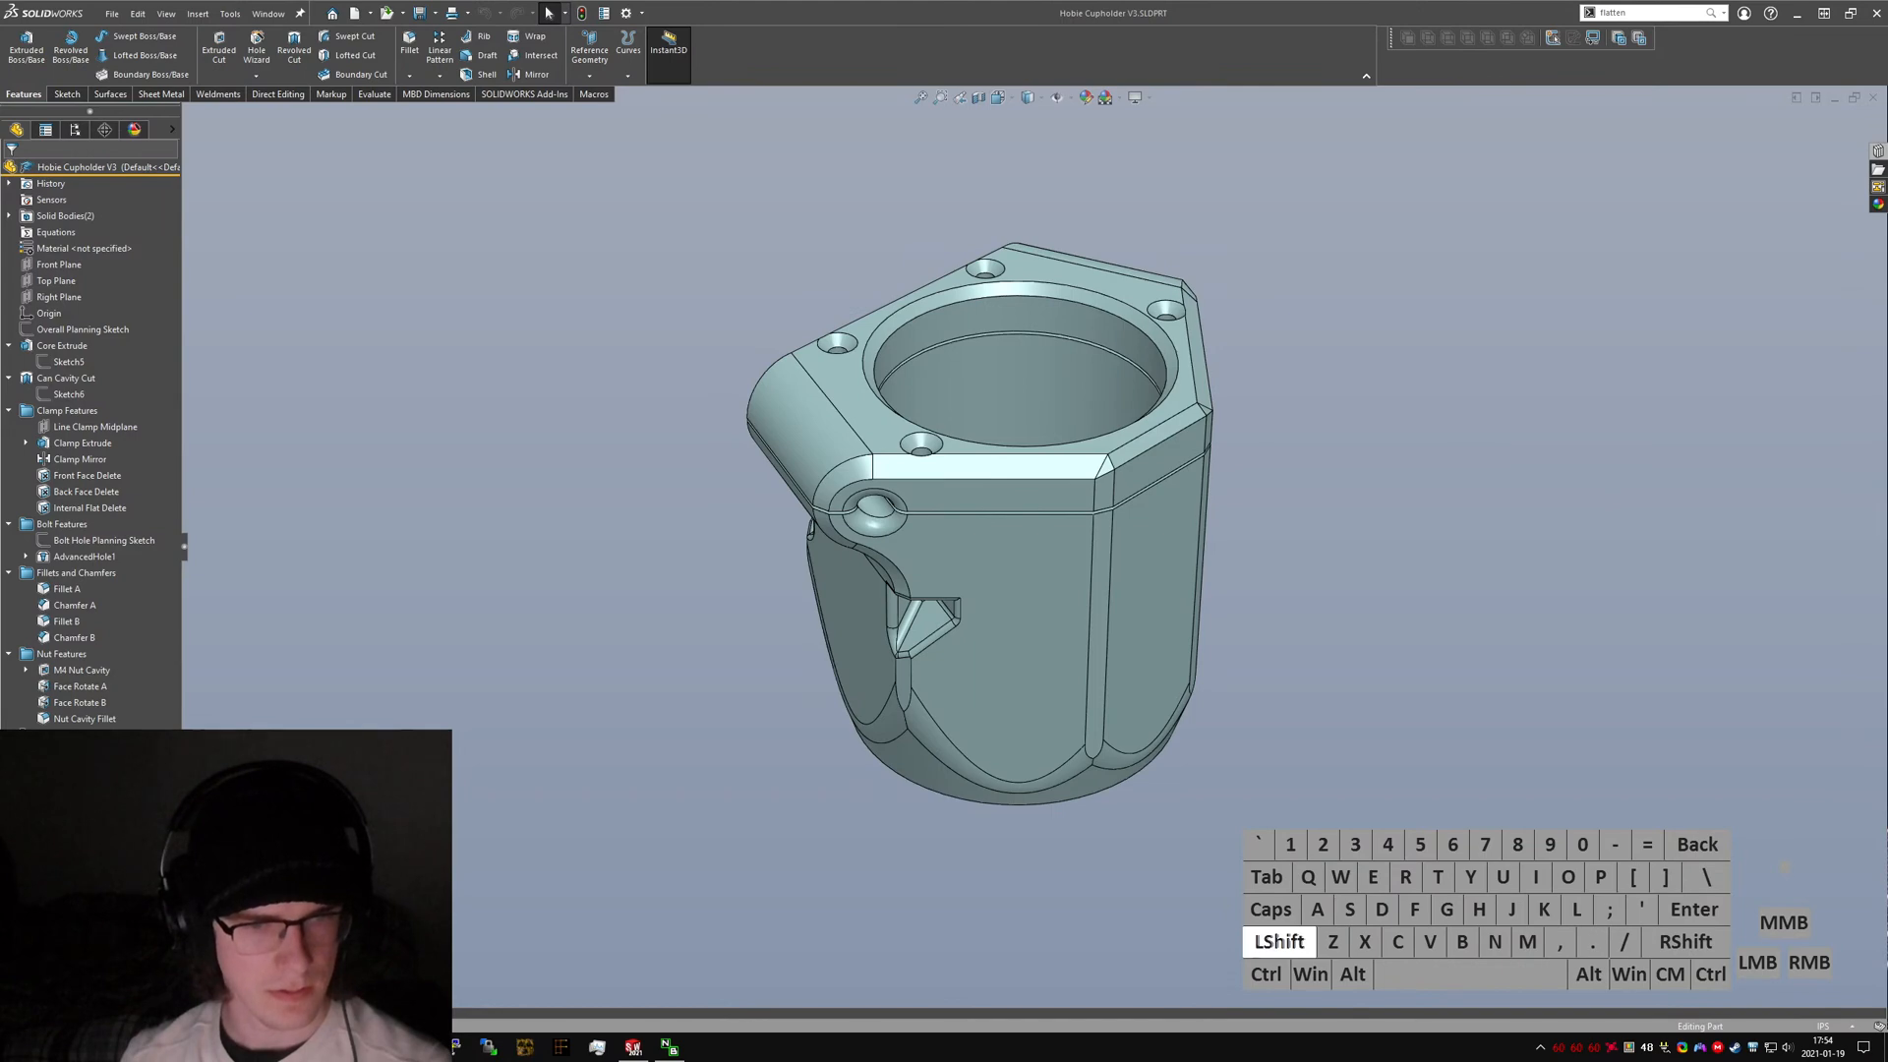
{"action": "left_click", "coordinate": [1118, 867]}
{"action": "key", "text": "super+shift+s"}
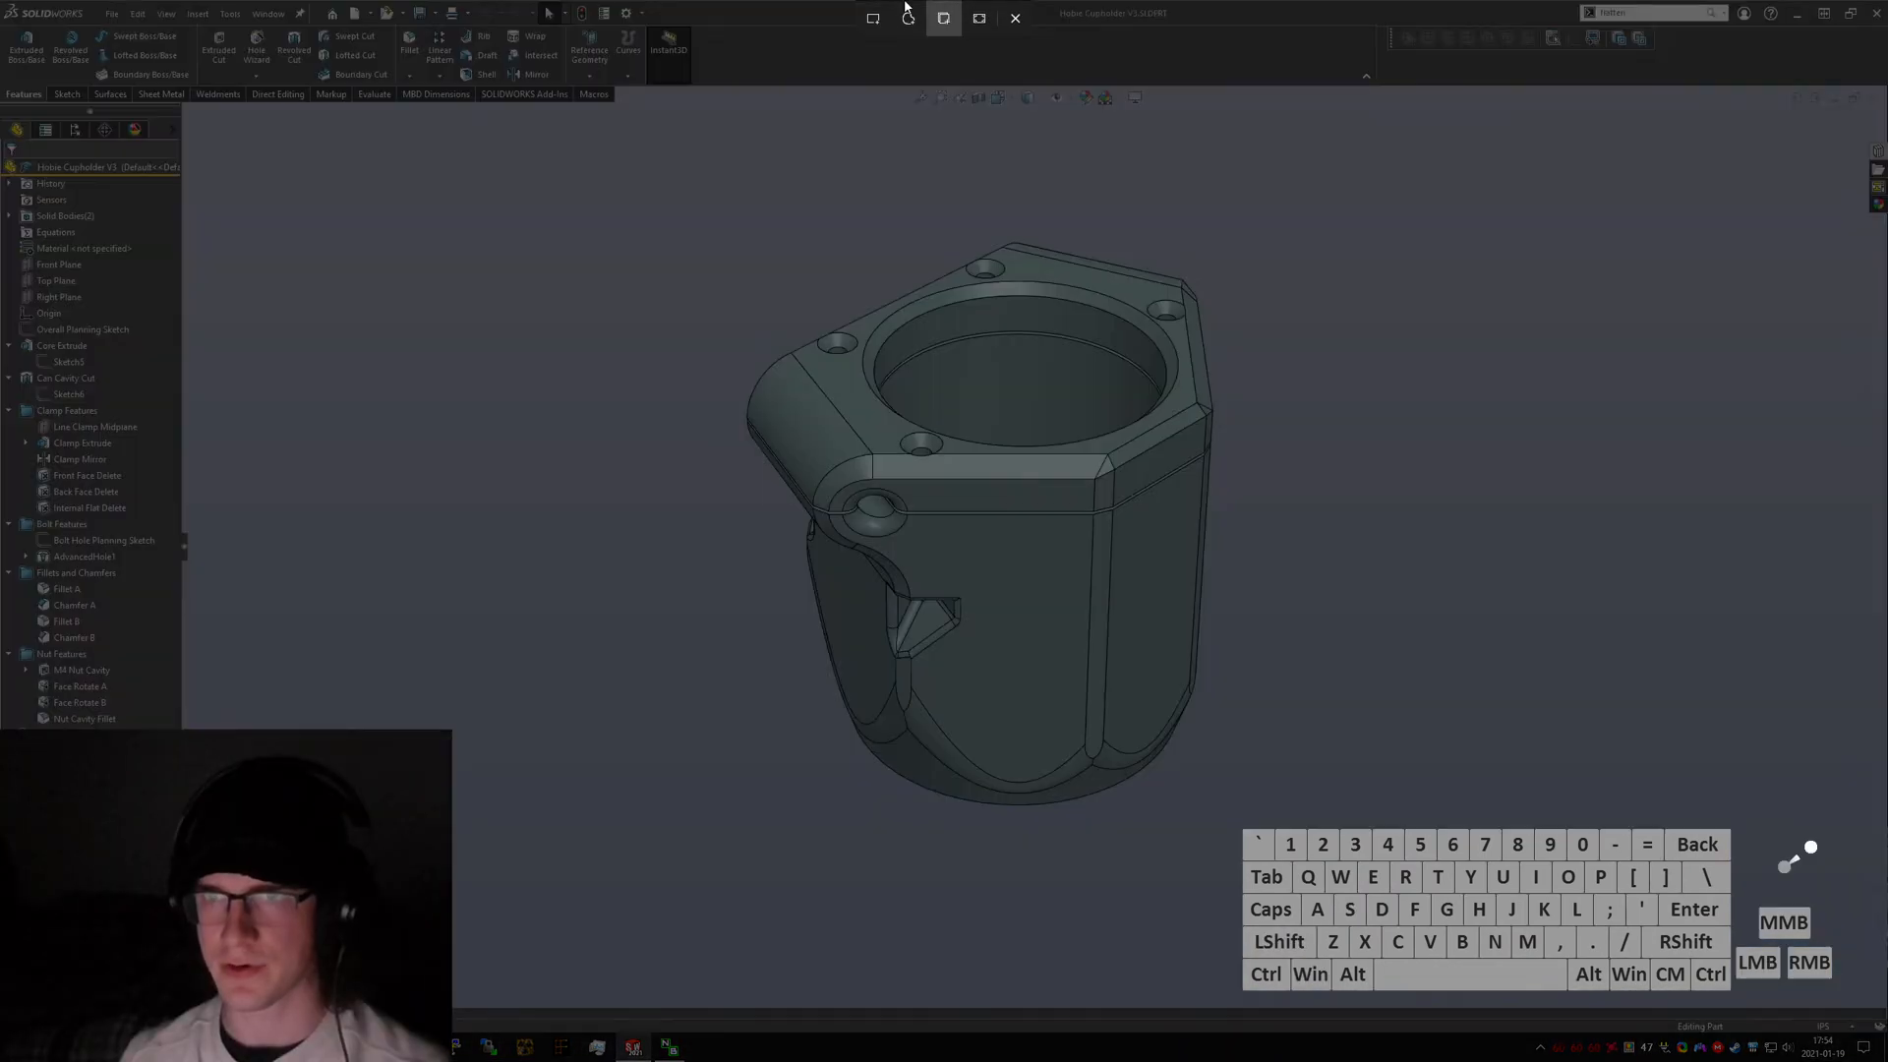
{"action": "mouse_move", "coordinate": [693, 190]}
{"action": "left_mouse_down"}
{"action": "mouse_move", "coordinate": [1053, 540]}
{"action": "mouse_move", "coordinate": [1290, 851]}
{"action": "left_mouse_up"}
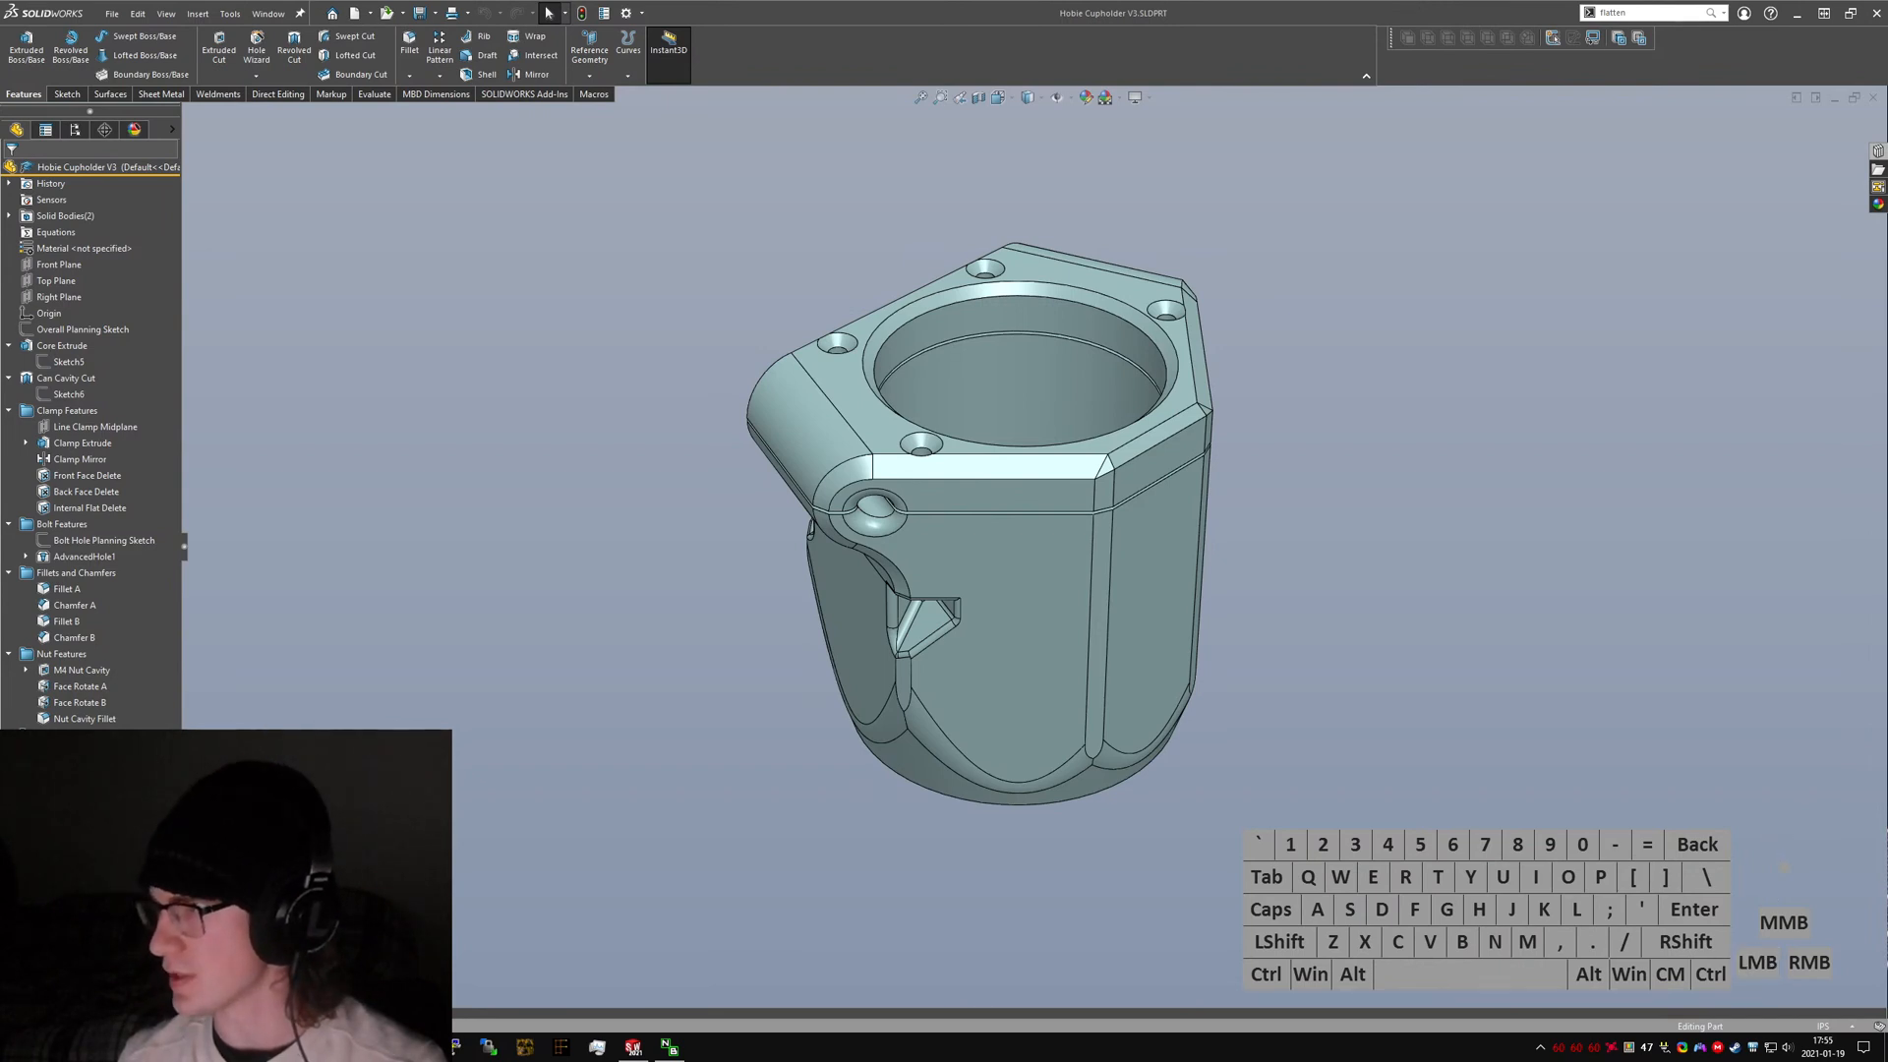
{"action": "type", "text": "random image"}
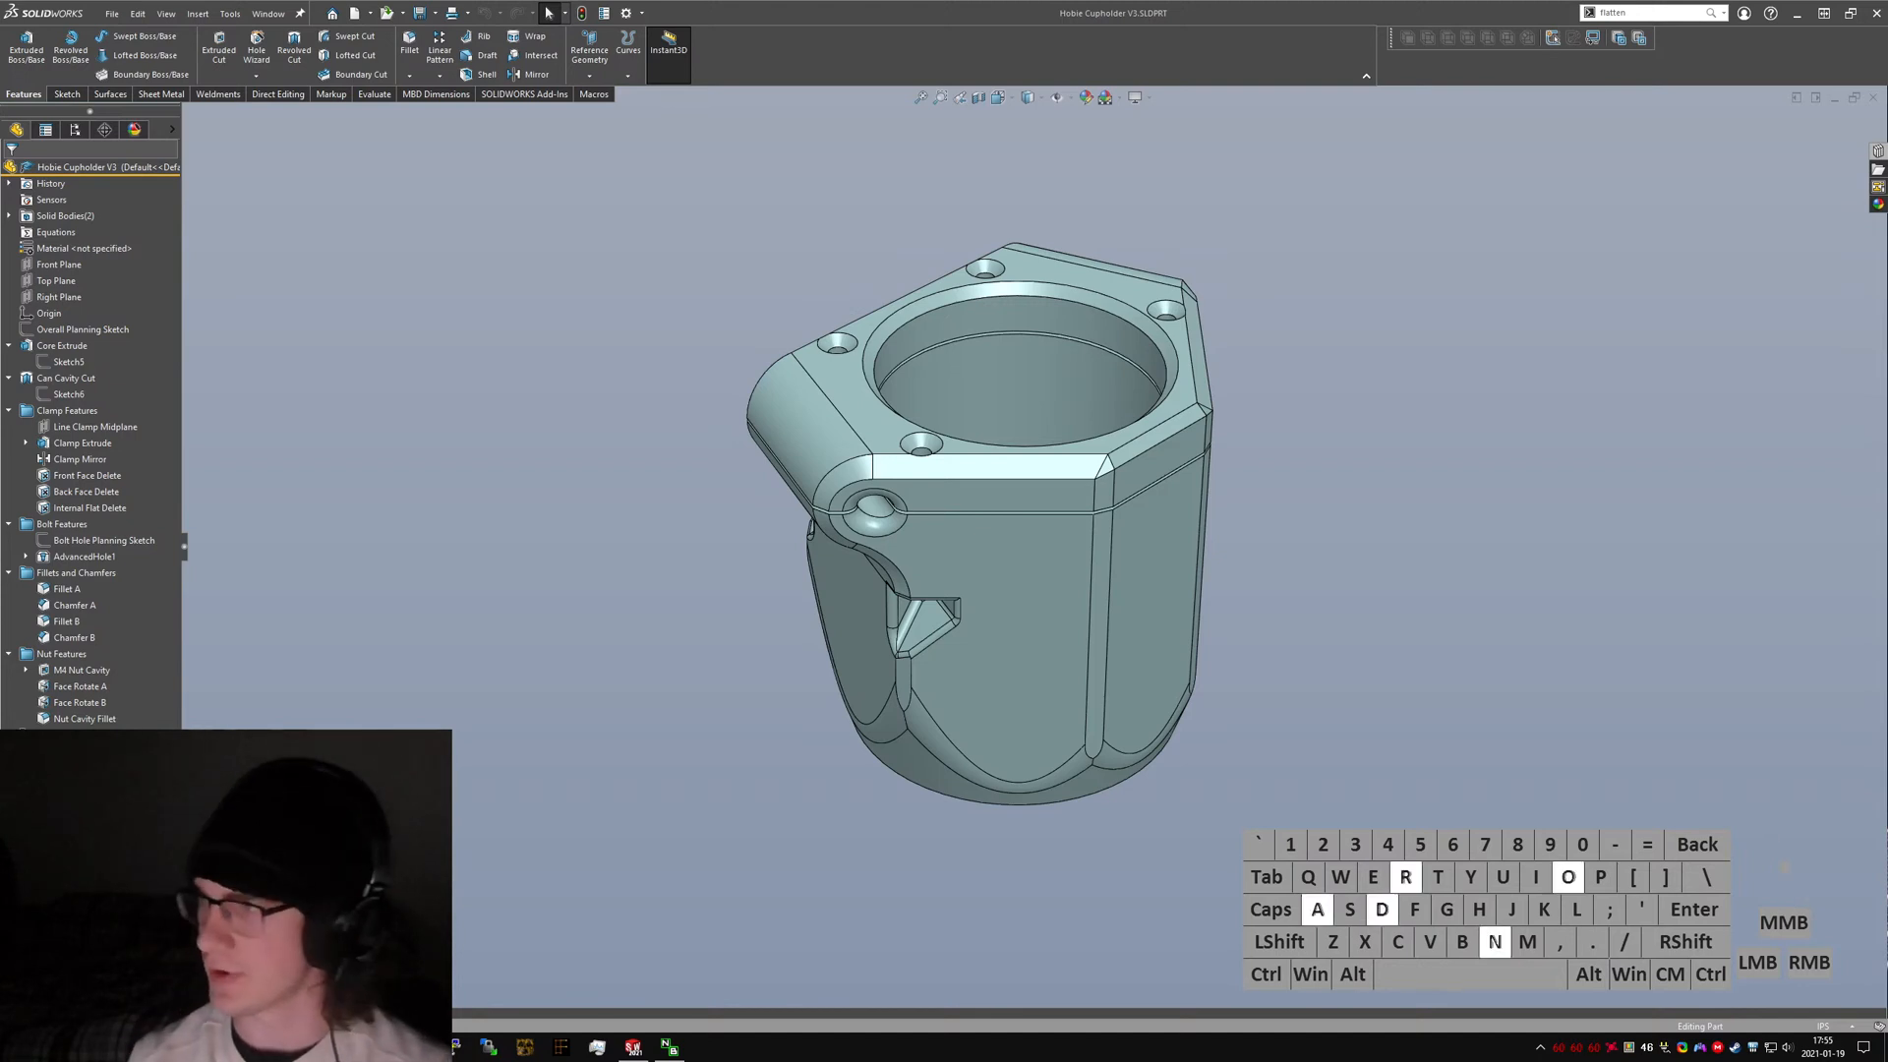
{"action": "key", "text": "Return"}
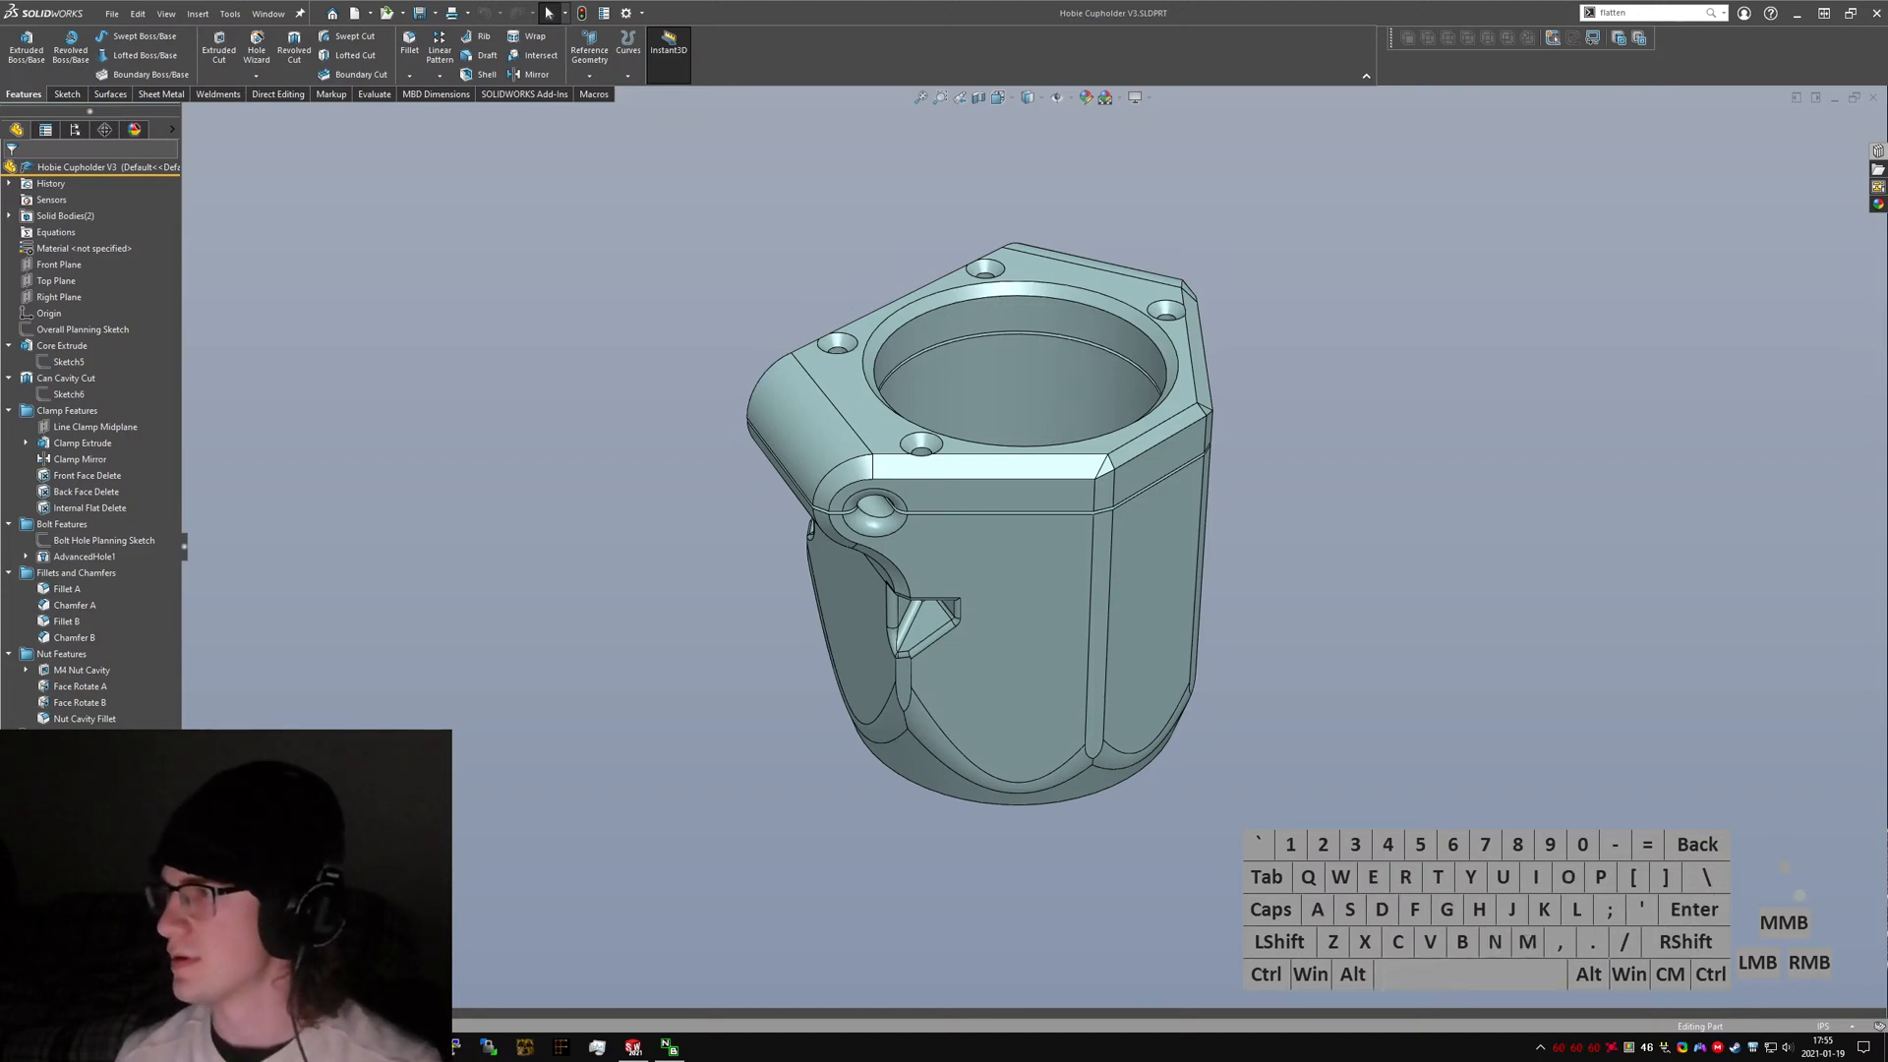
{"action": "left_click", "coordinate": [1587, 462]}
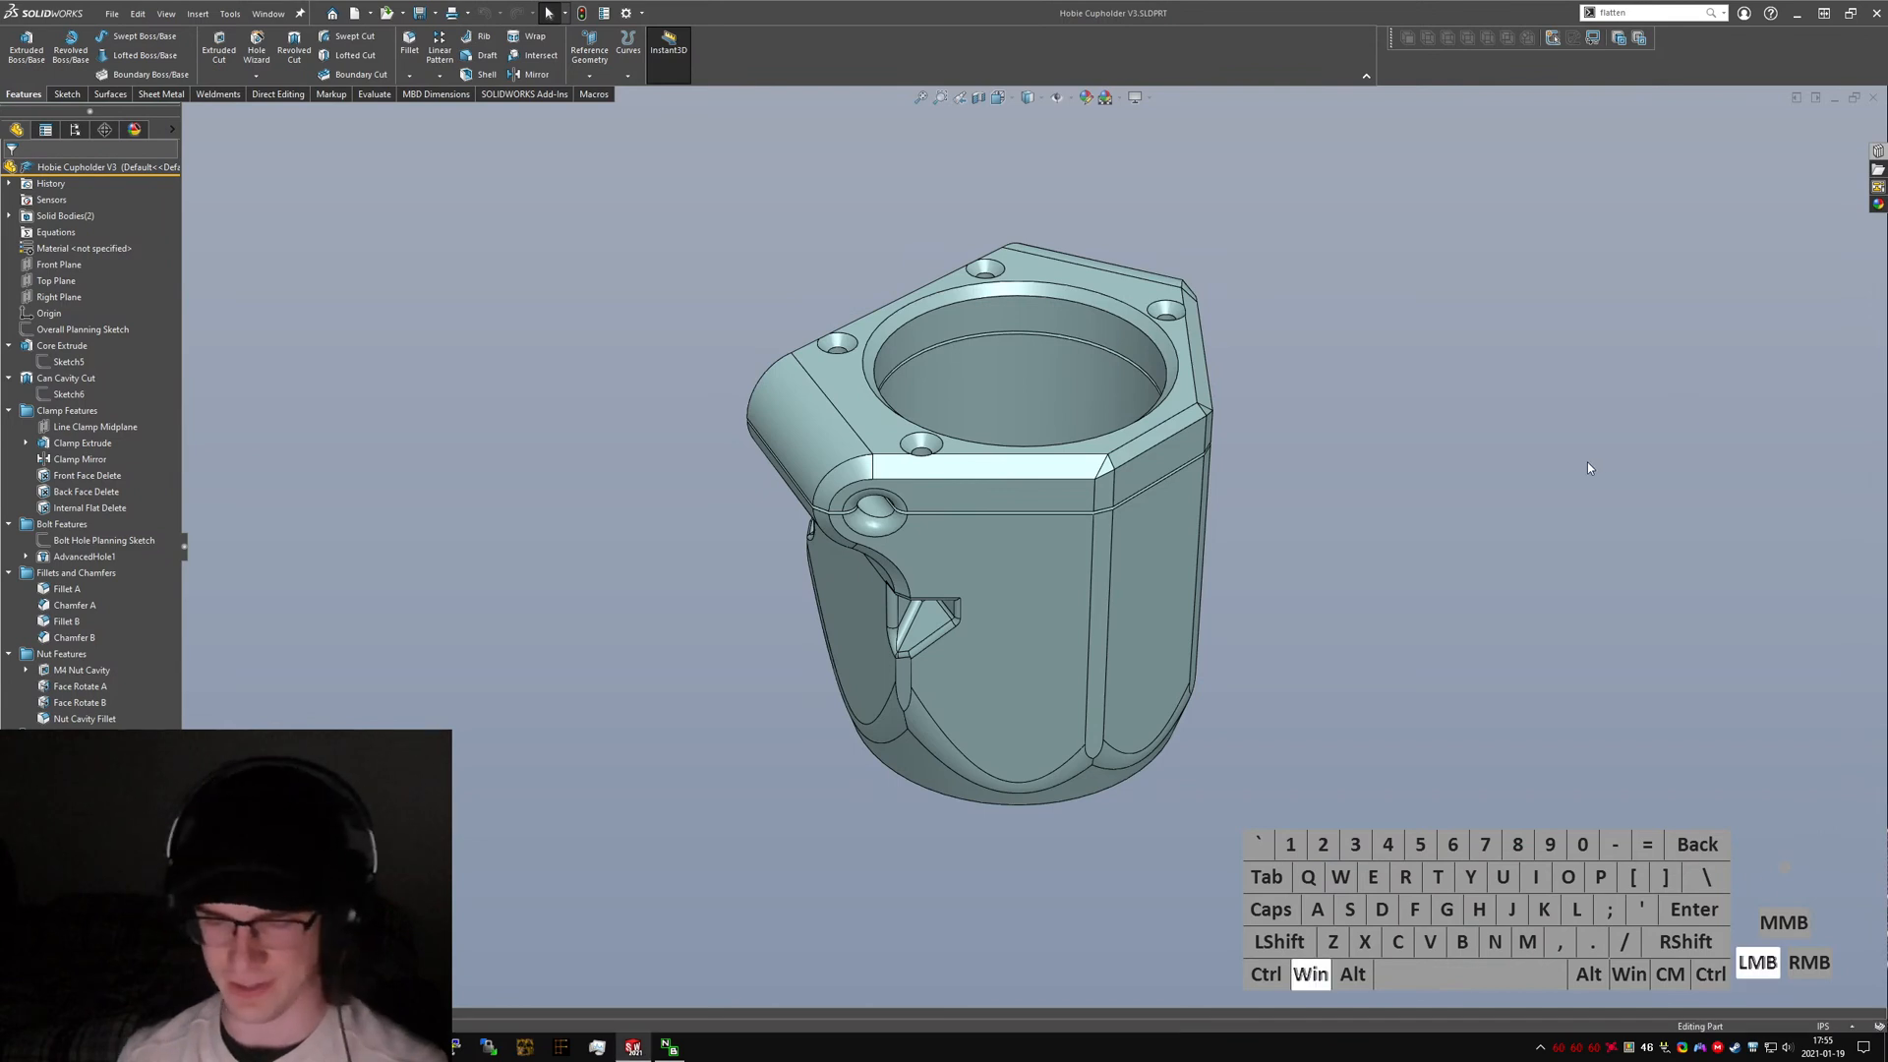
{"action": "key", "text": "super+e"}
{"action": "key", "text": "alt+F4"}
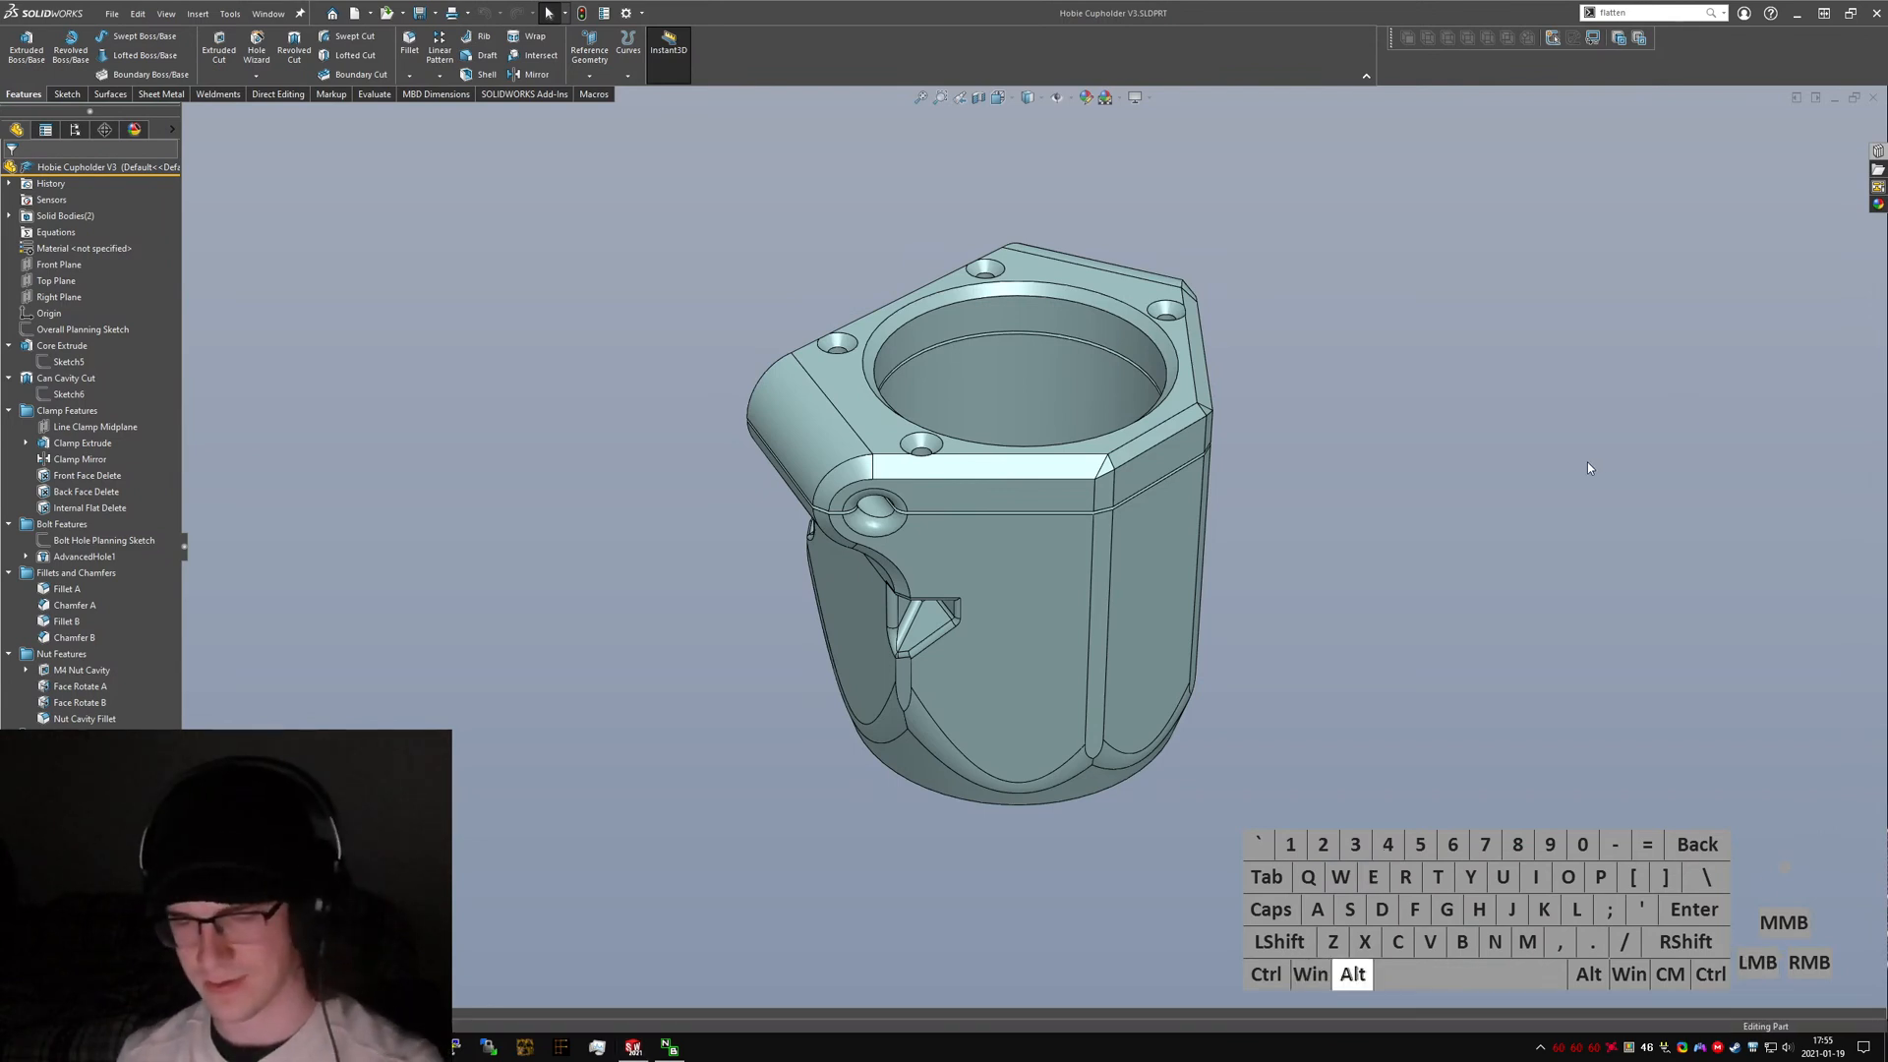
Switch to Paint.NET and paste the captured screenshot, expanding the canvas to fit it.
{"action": "key", "text": "super"}
{"action": "type", "text": "paint.net"}
{"action": "key", "text": "Return"}
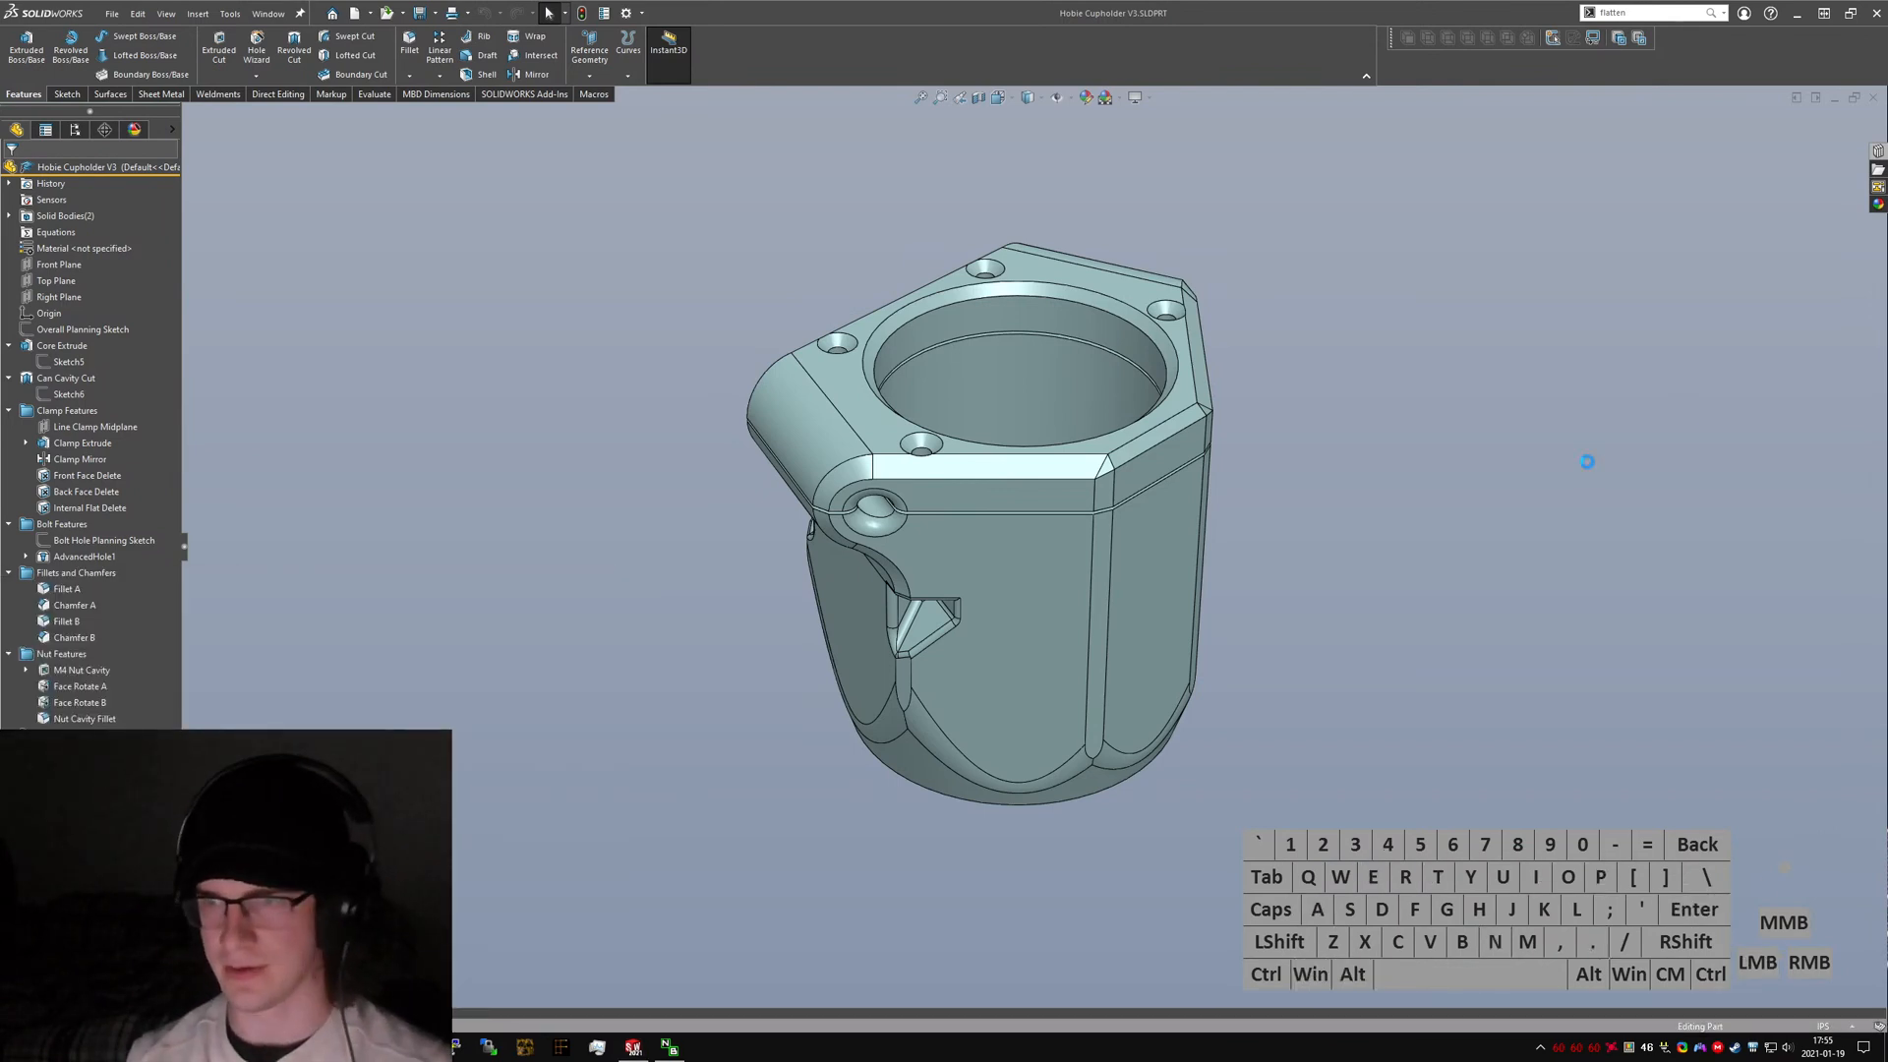
{"action": "key", "text": "ctrl+v"}
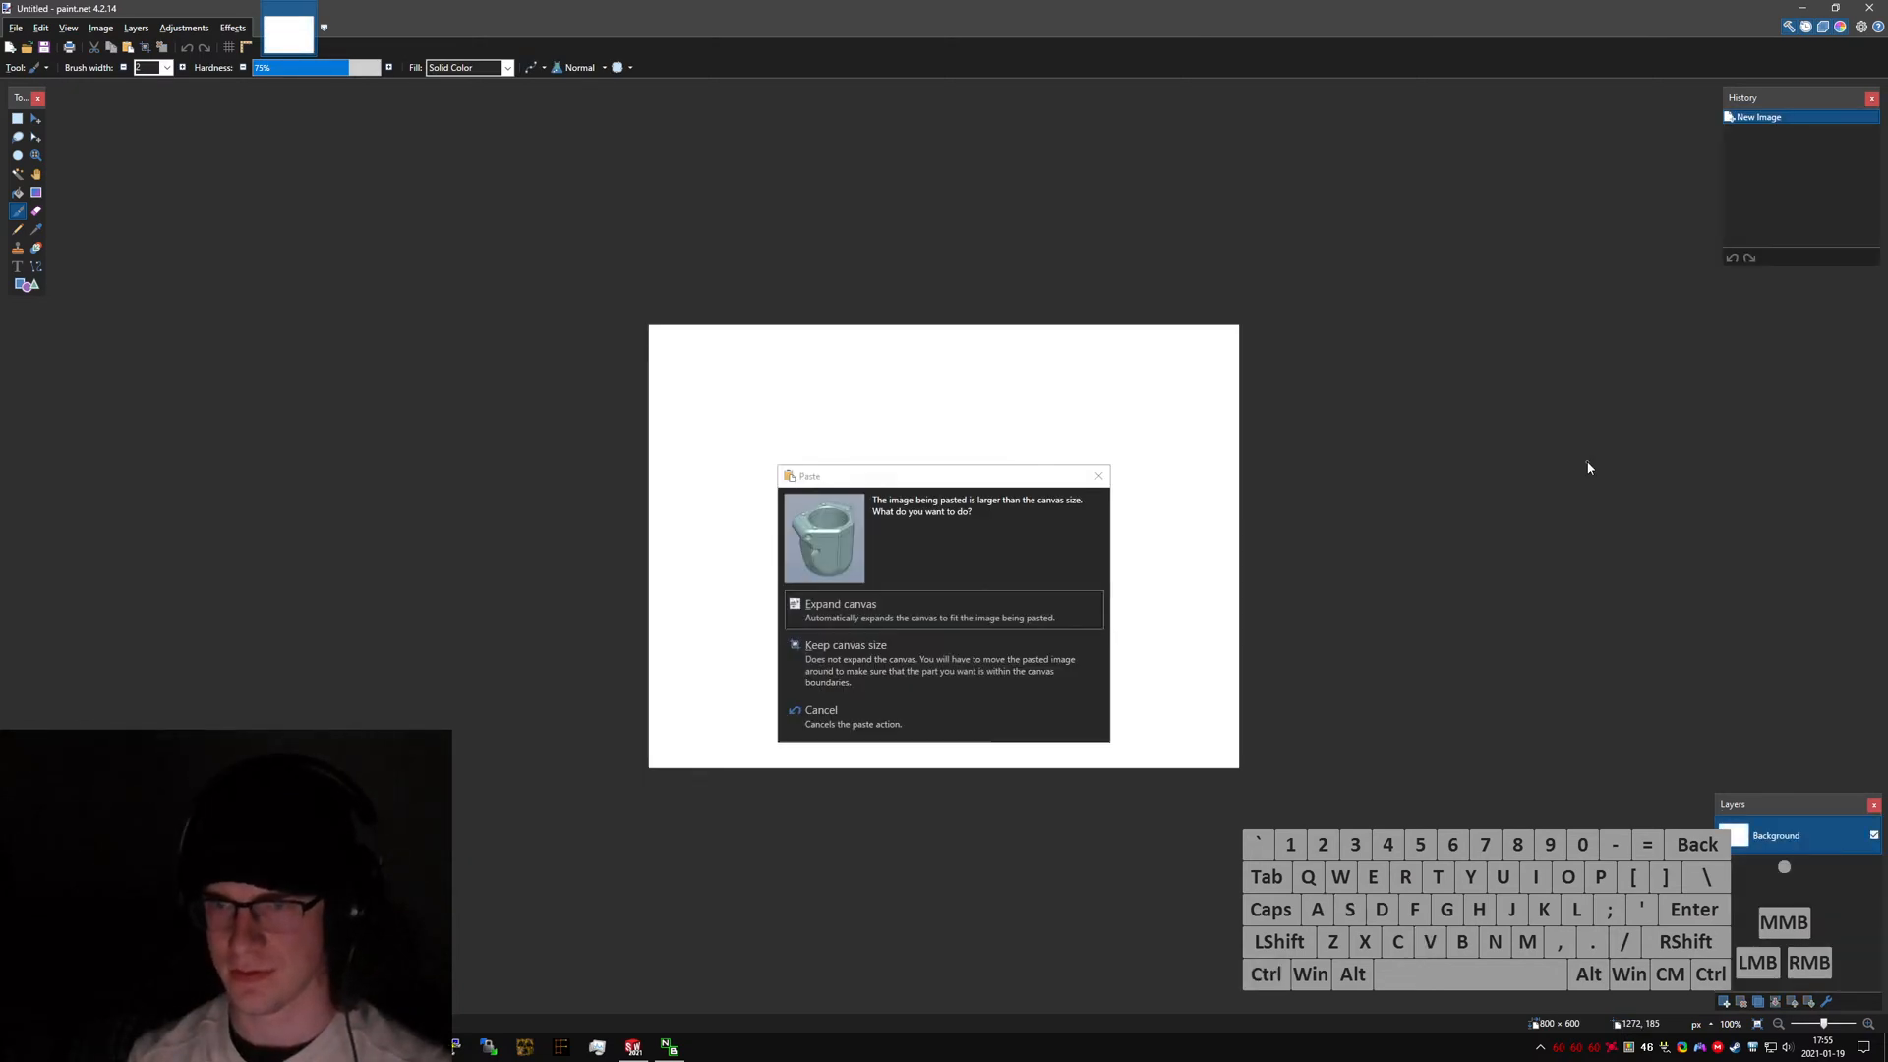
{"action": "key", "text": "Return"}
Start saving the image as a PNG named Original Cupholder.
{"action": "key", "text": "ctrl+s"}
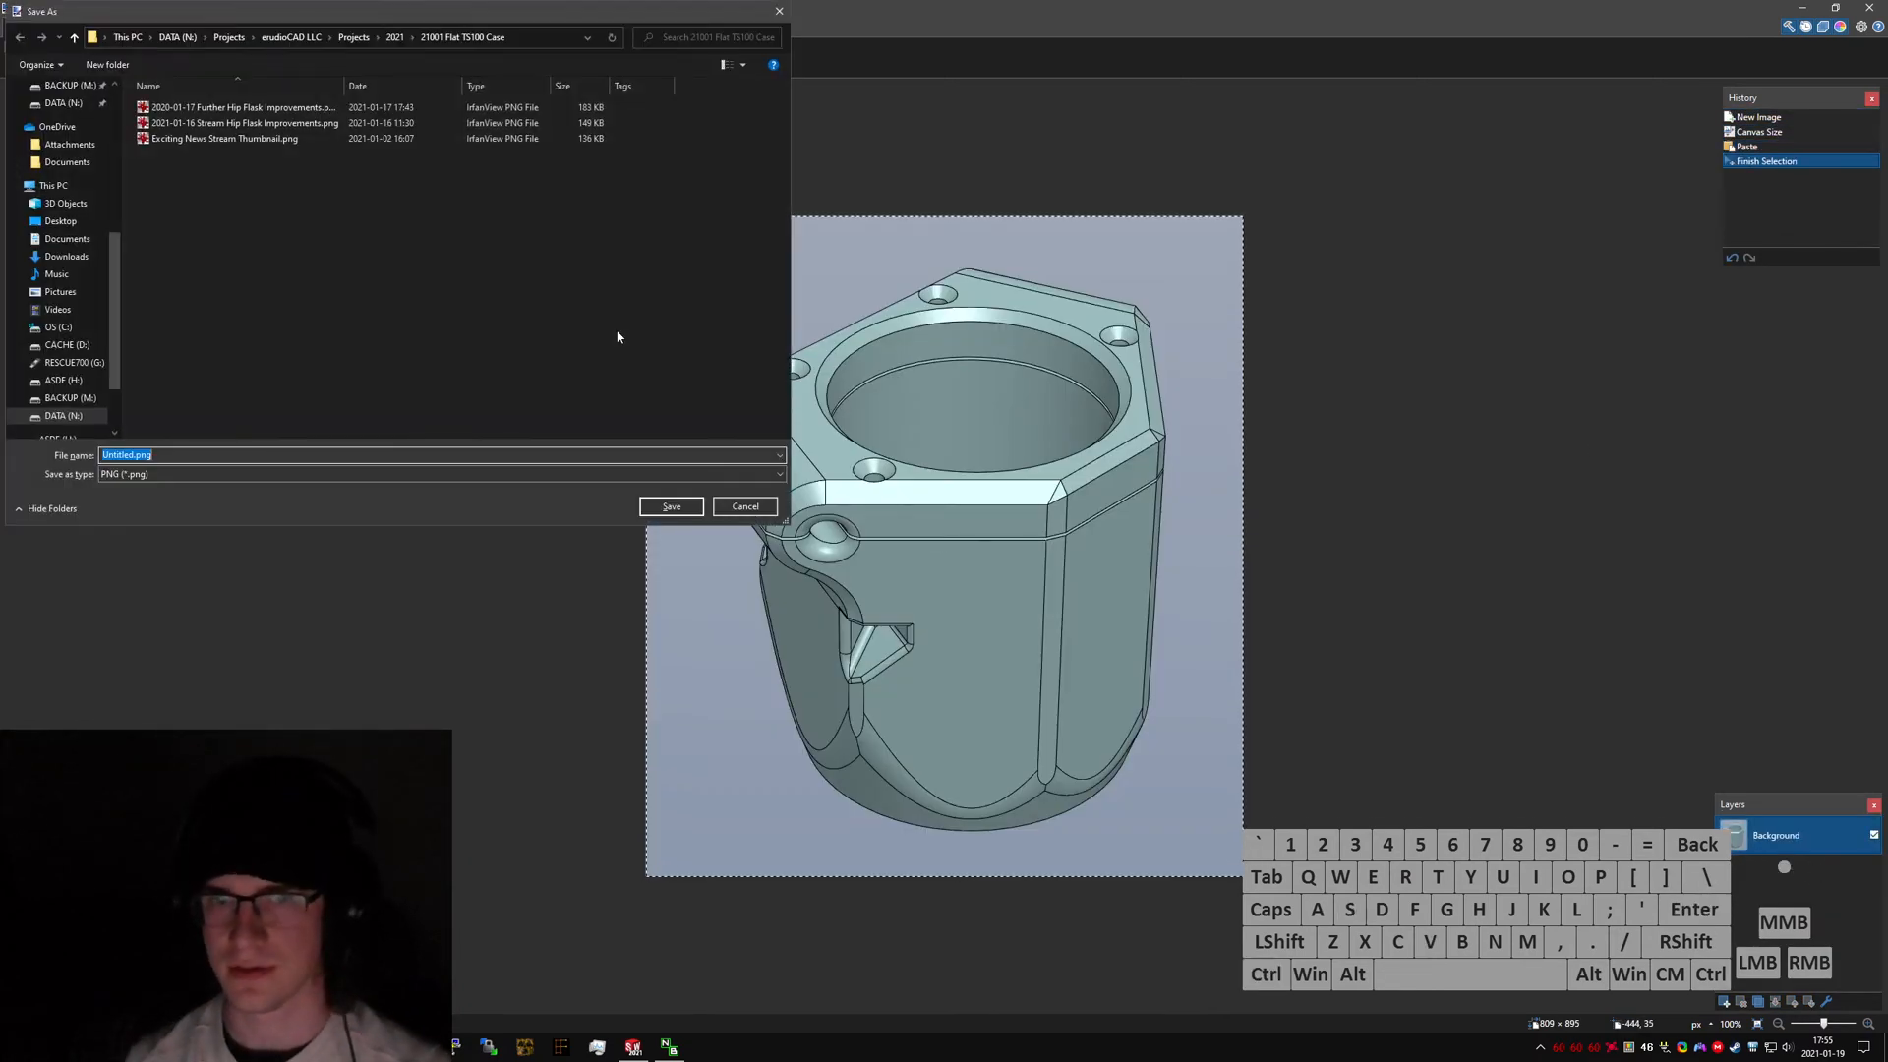
{"action": "type", "text": "Original"}
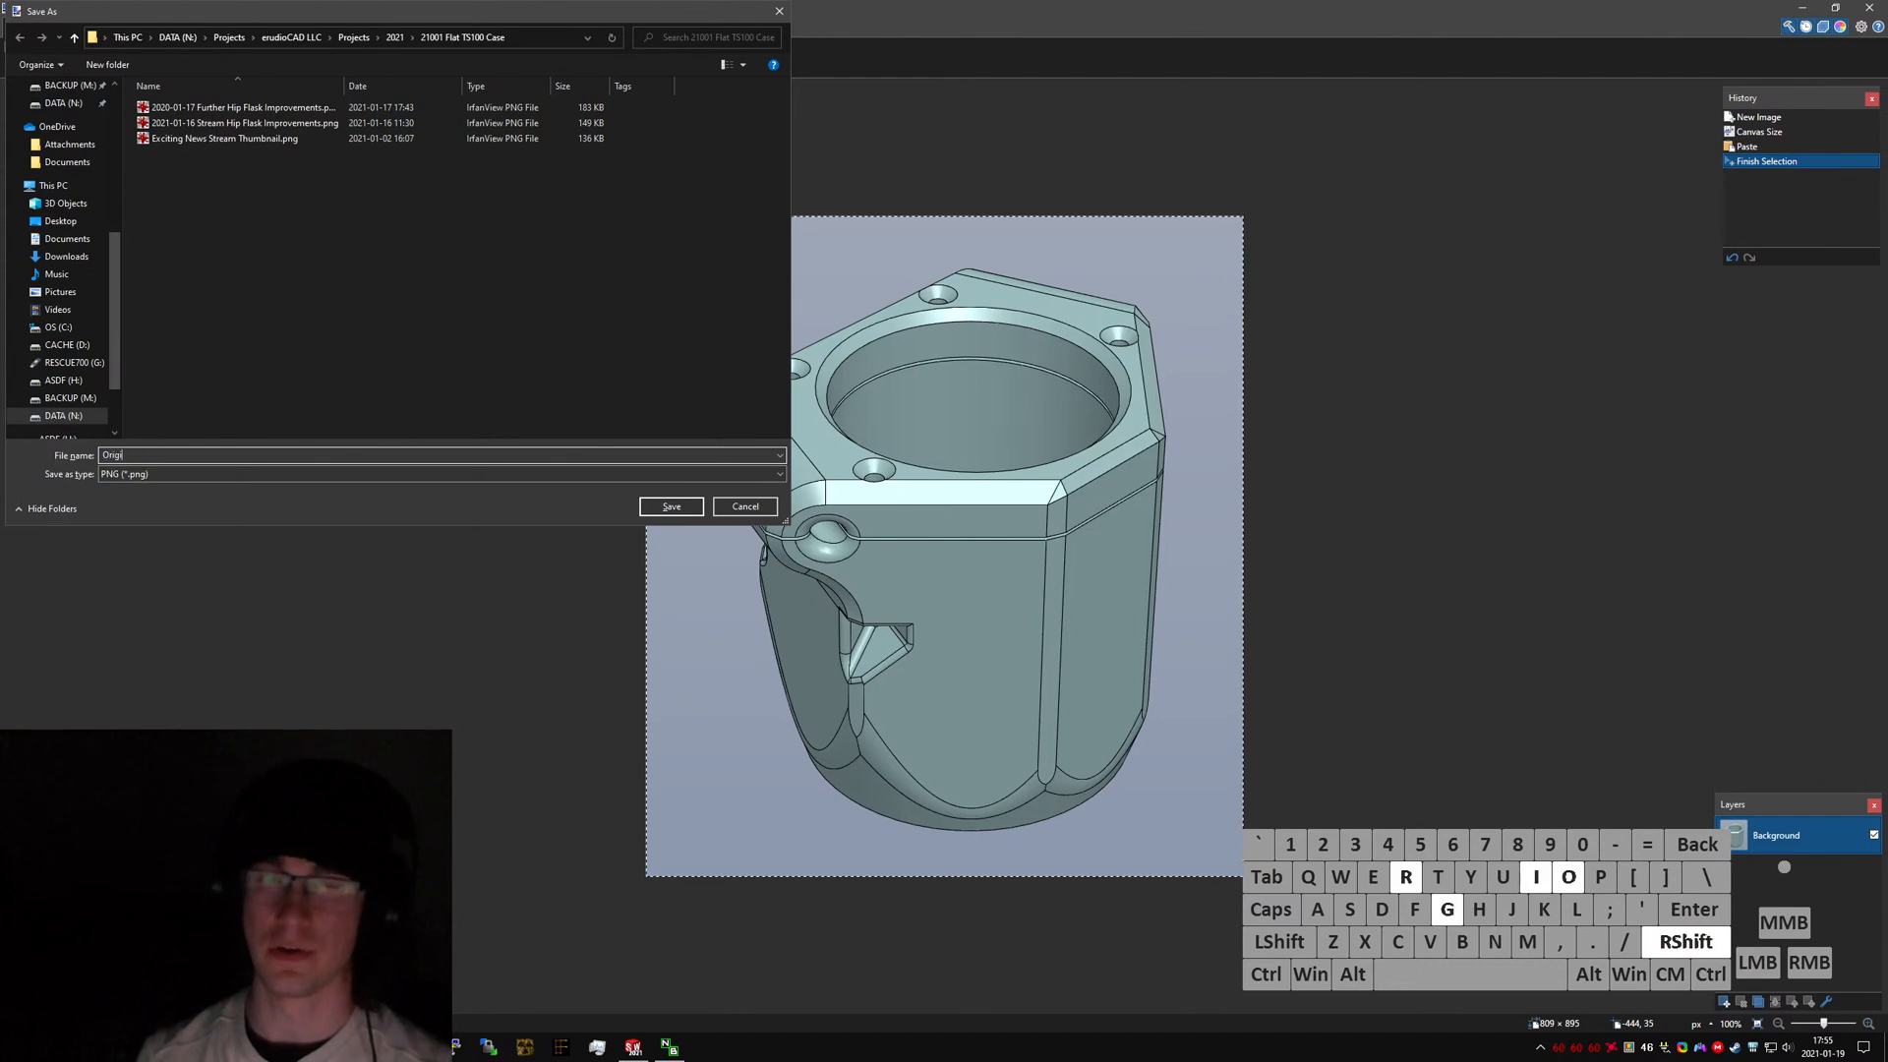
{"action": "left_click", "coordinate": [395, 36]}
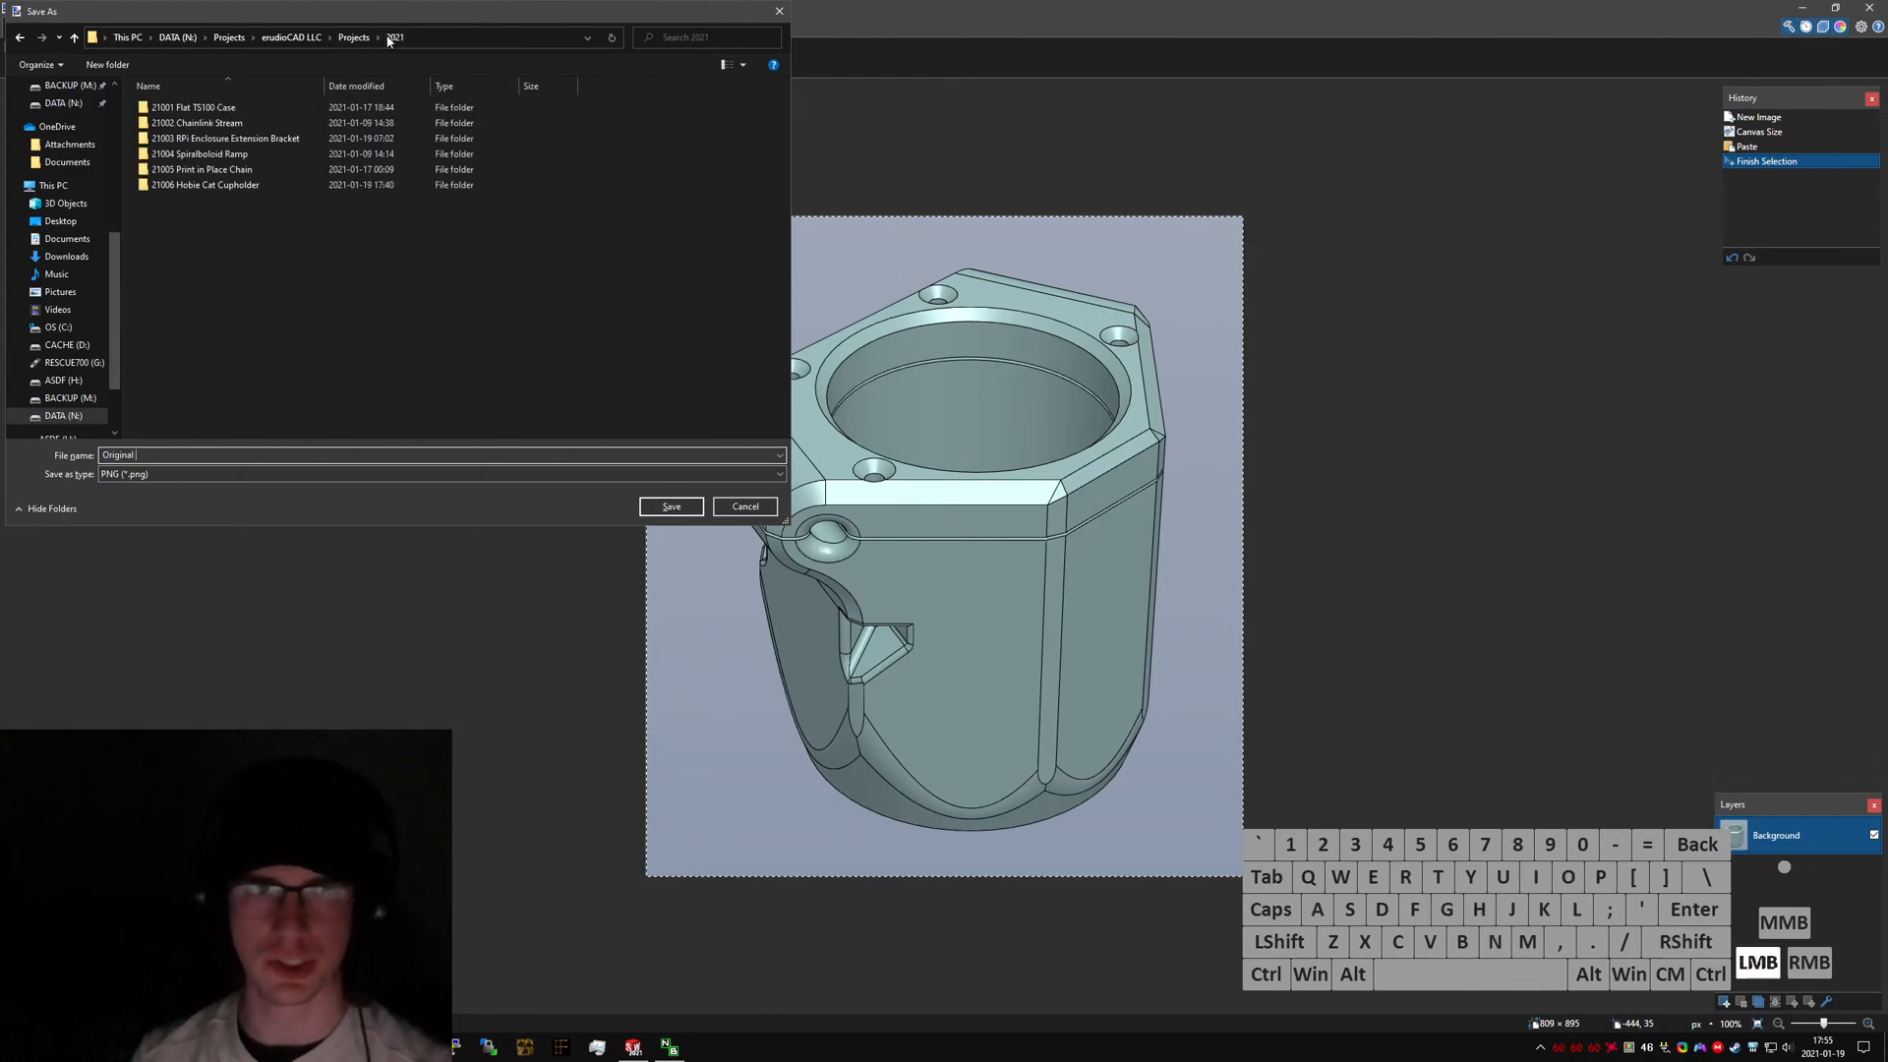
{"action": "left_click", "coordinate": [160, 455]}
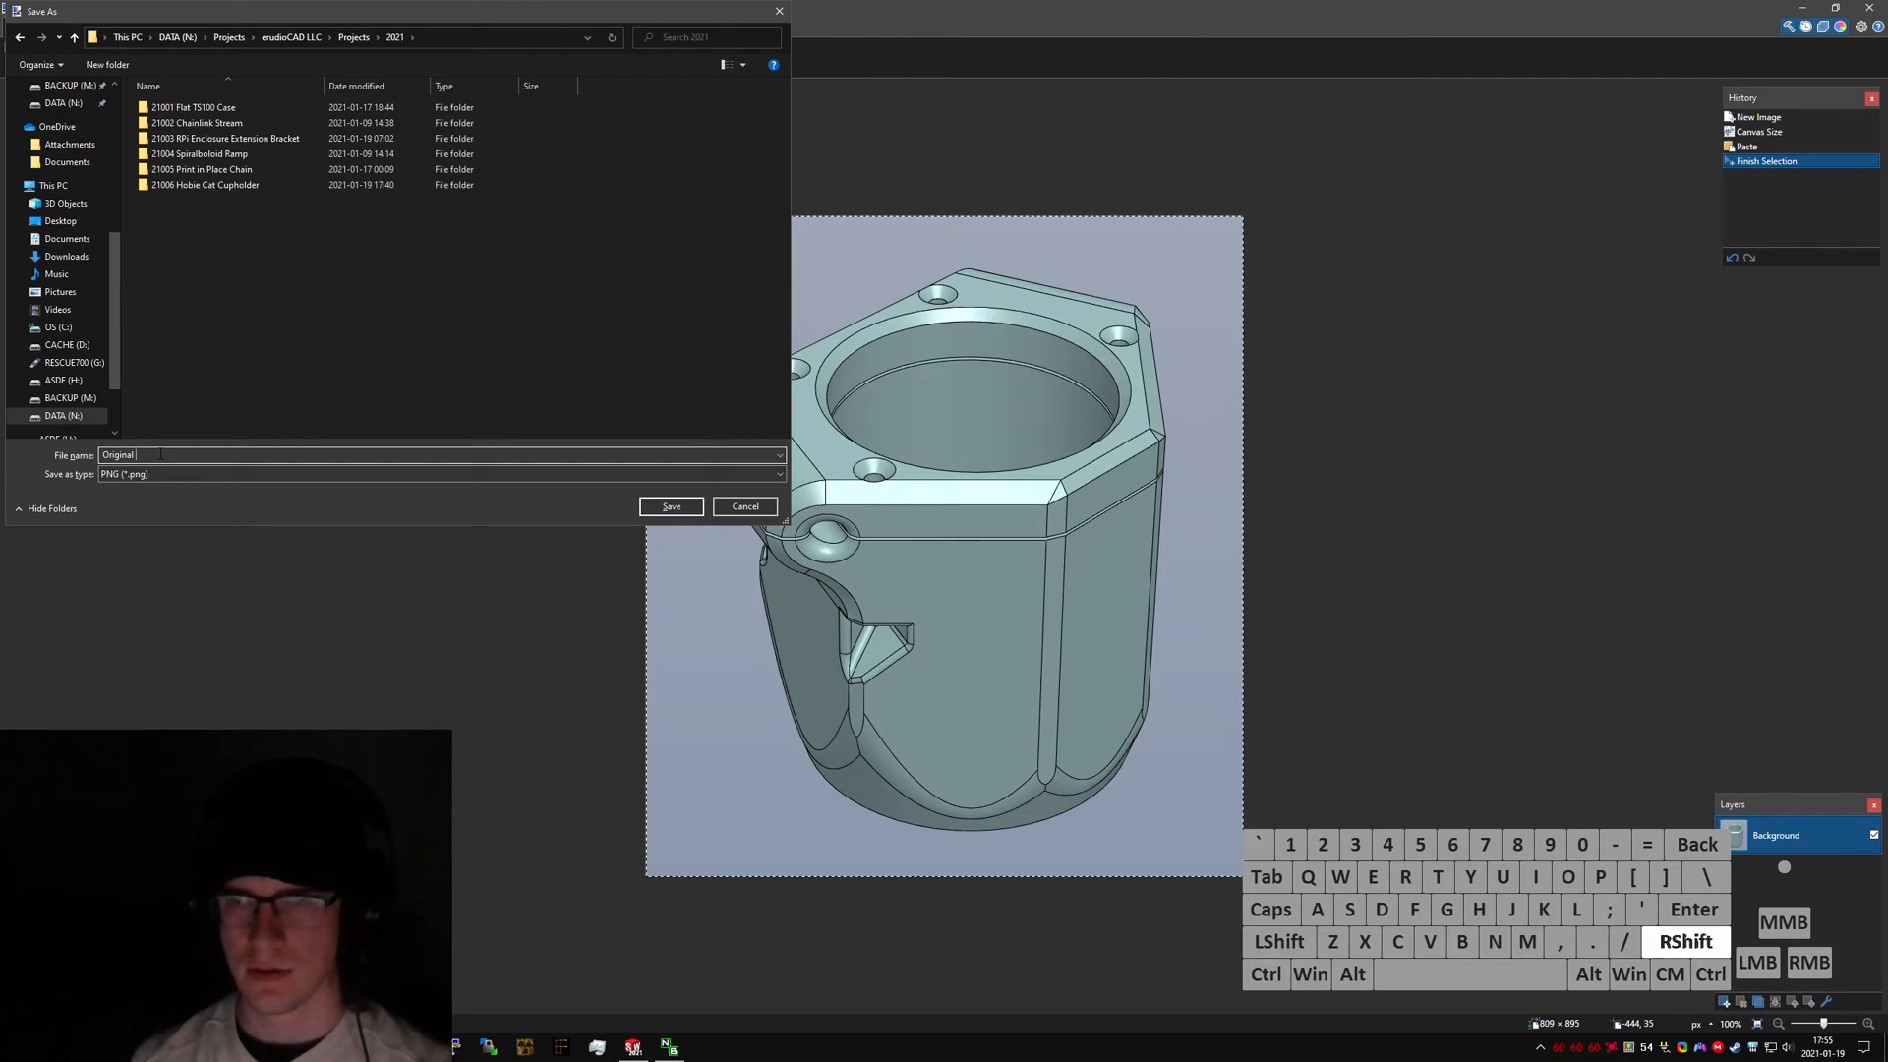
{"action": "type", "text": "Cupholder"}
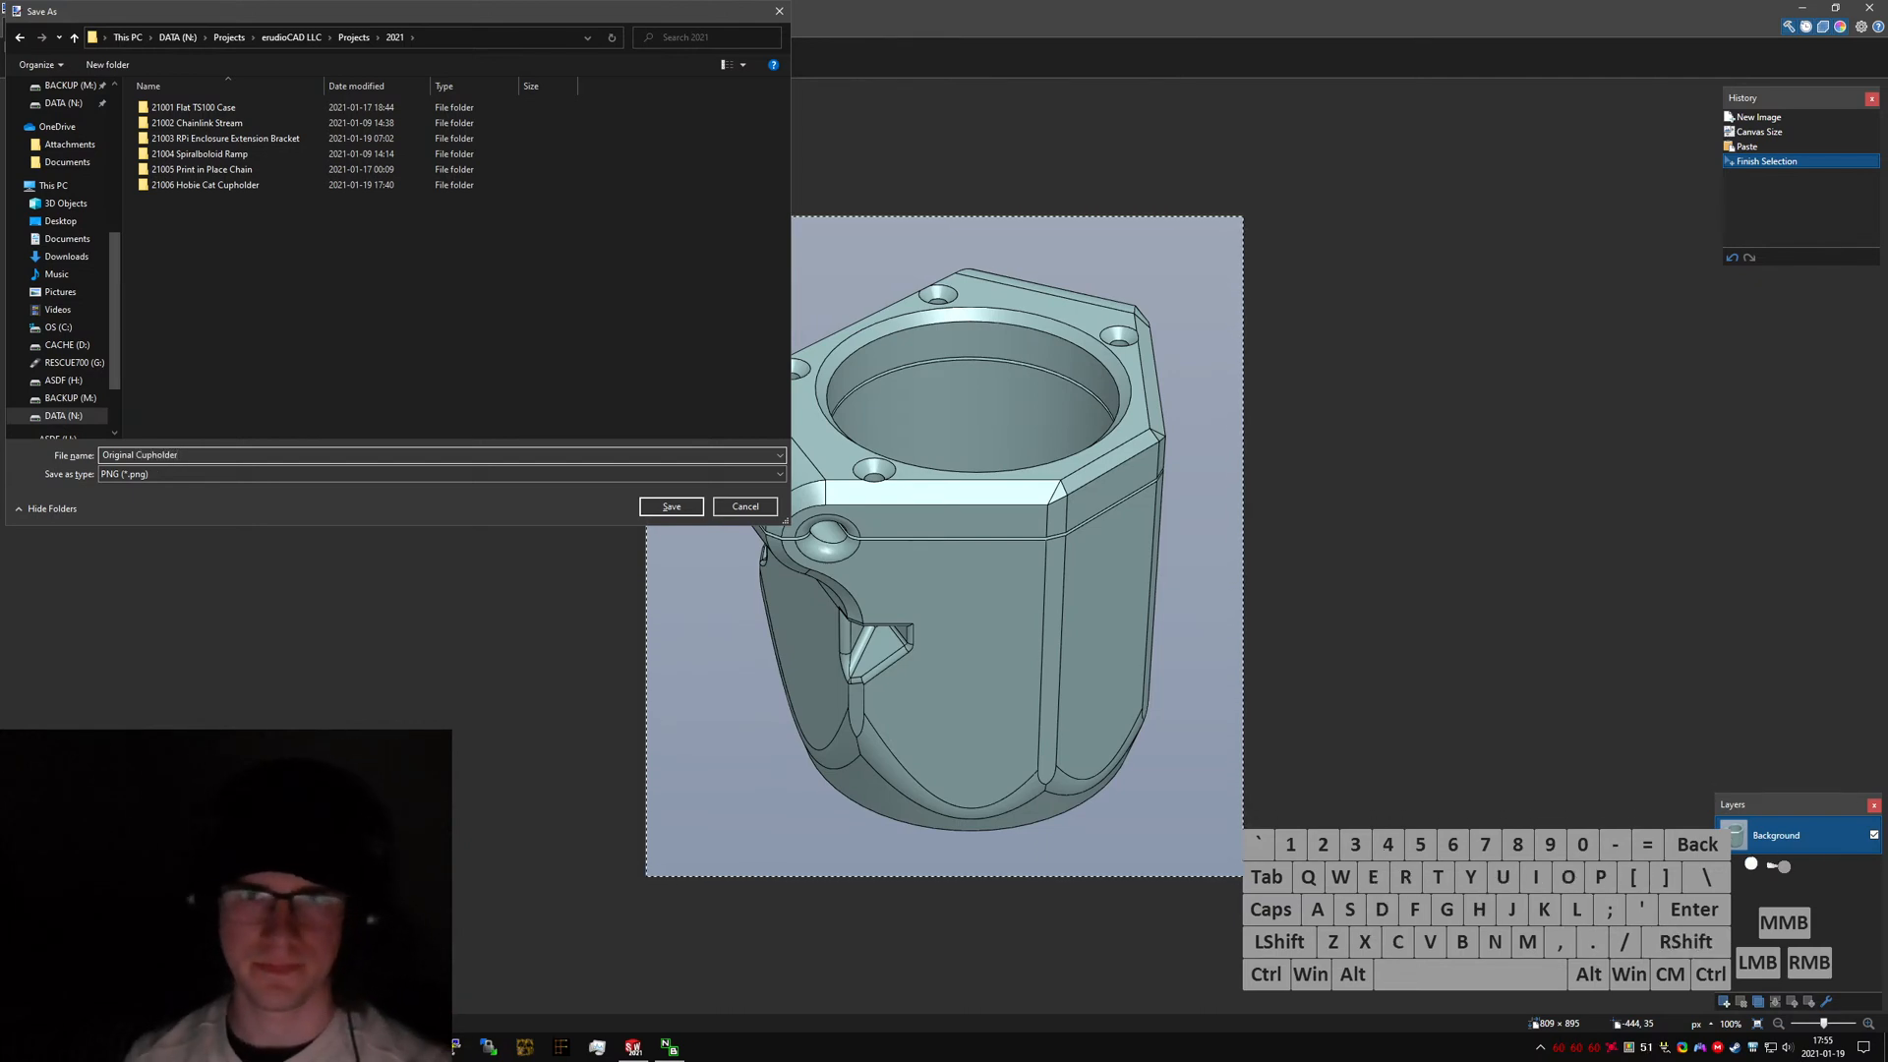
Rename the project folder 21006 Hobie Cat Cupholder to 21006 Hobie Cat Cupholder V4.
{"action": "double_click", "coordinate": [245, 184]}
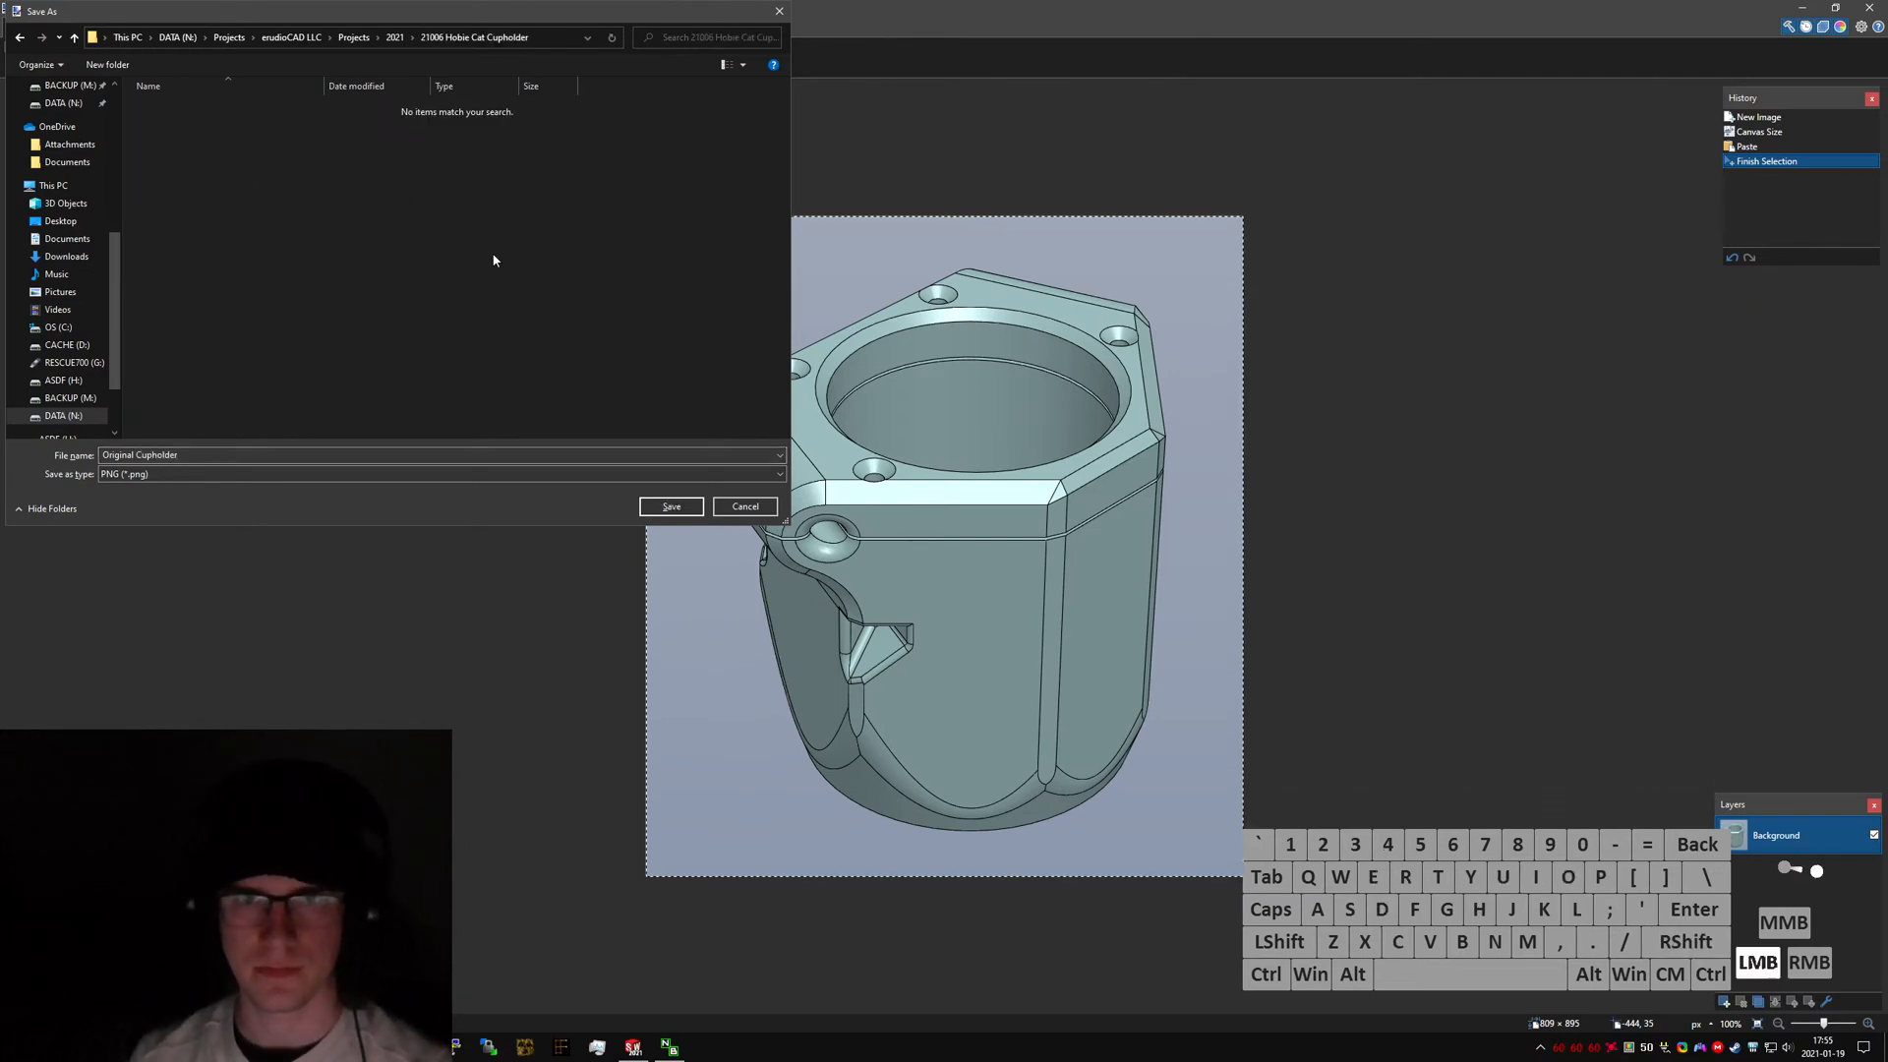
{"action": "left_click", "coordinate": [394, 37]}
{"action": "left_click", "coordinate": [258, 187]}
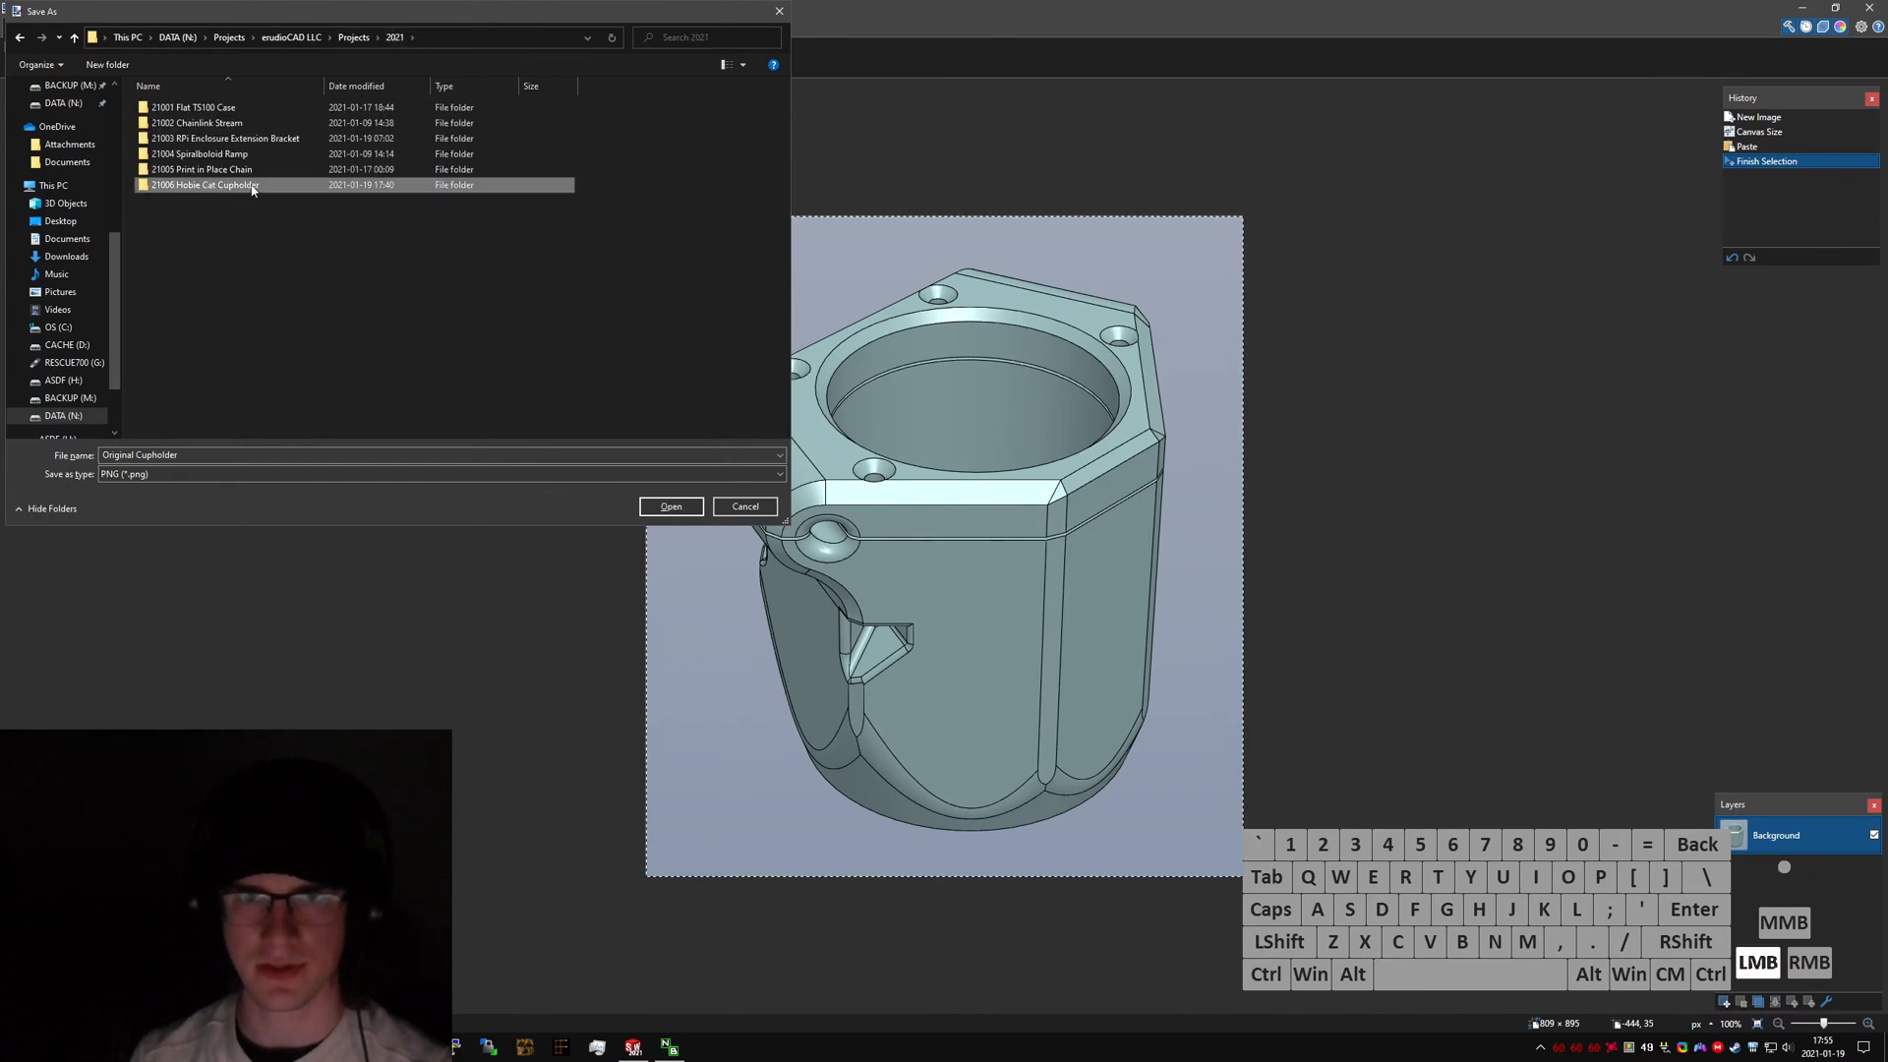
{"action": "left_click", "coordinate": [251, 190]}
{"action": "left_click", "coordinate": [281, 193]}
{"action": "type", "text": "V4"}
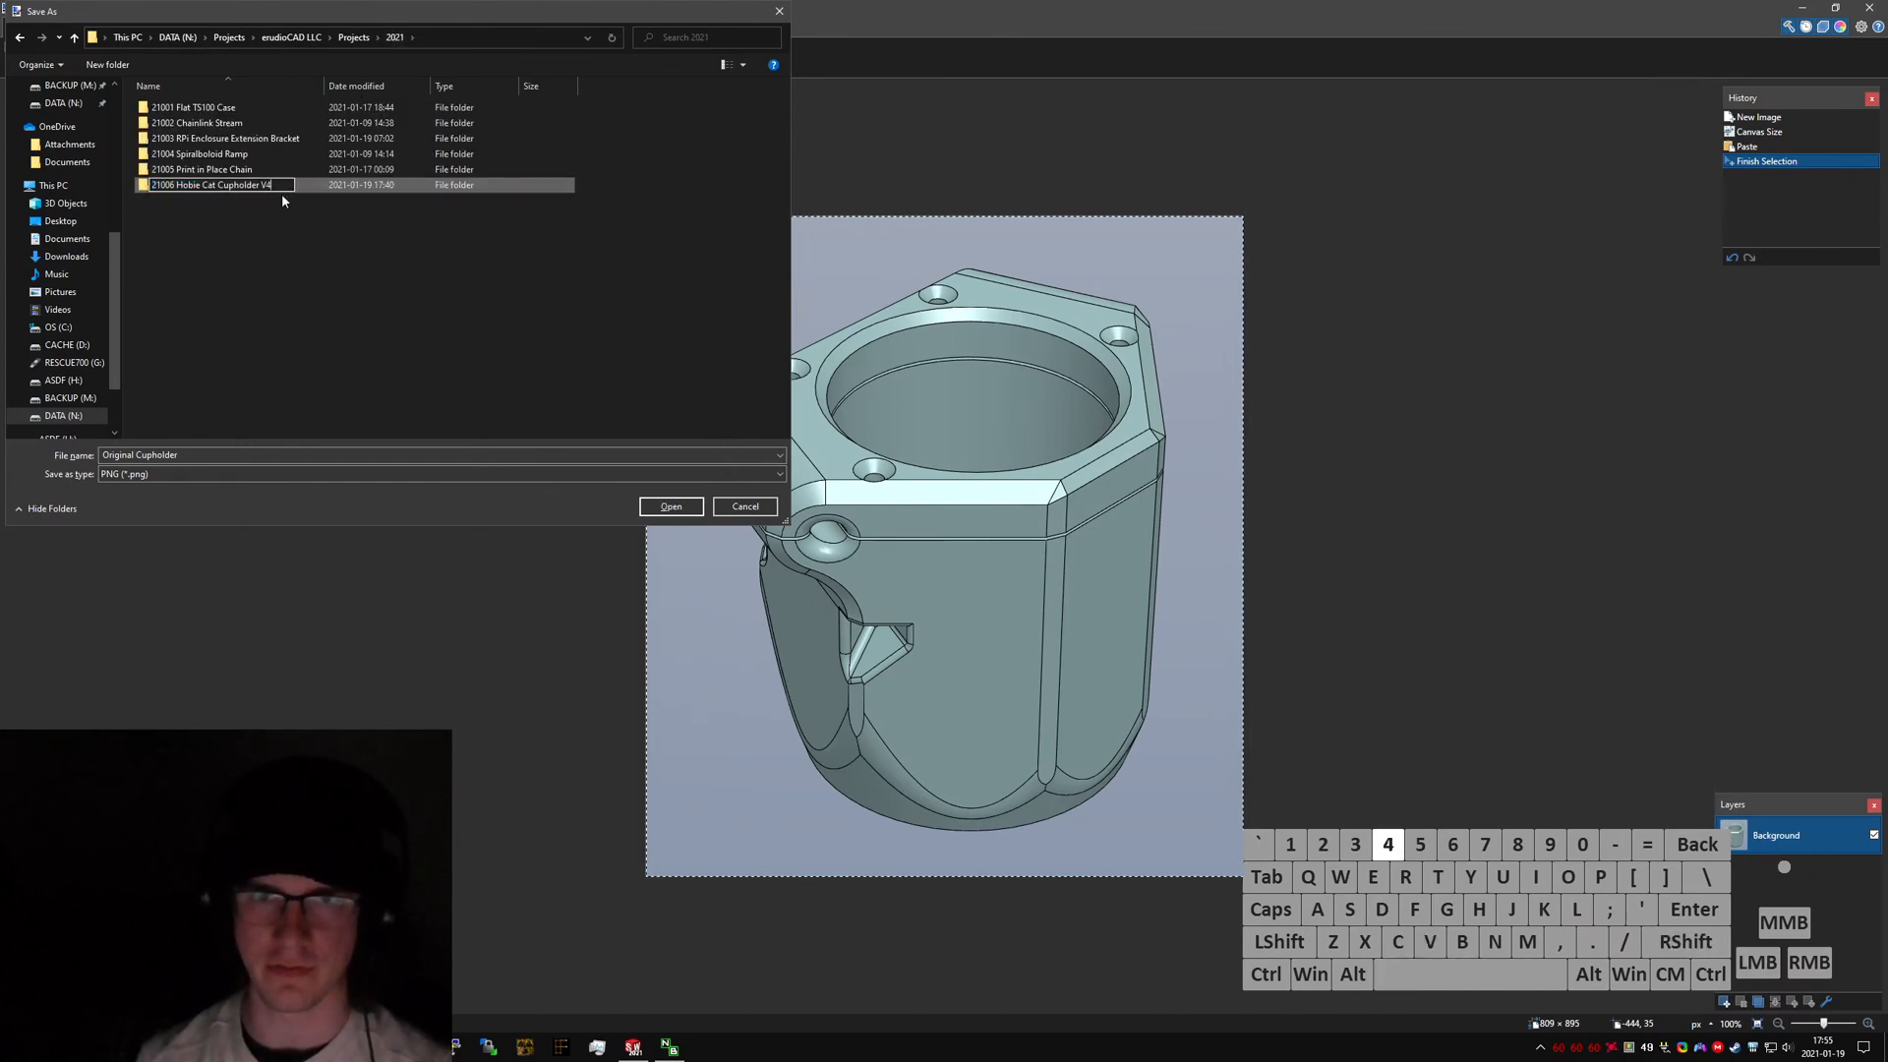
{"action": "key", "text": "Return"}
{"action": "key", "text": "Return"}
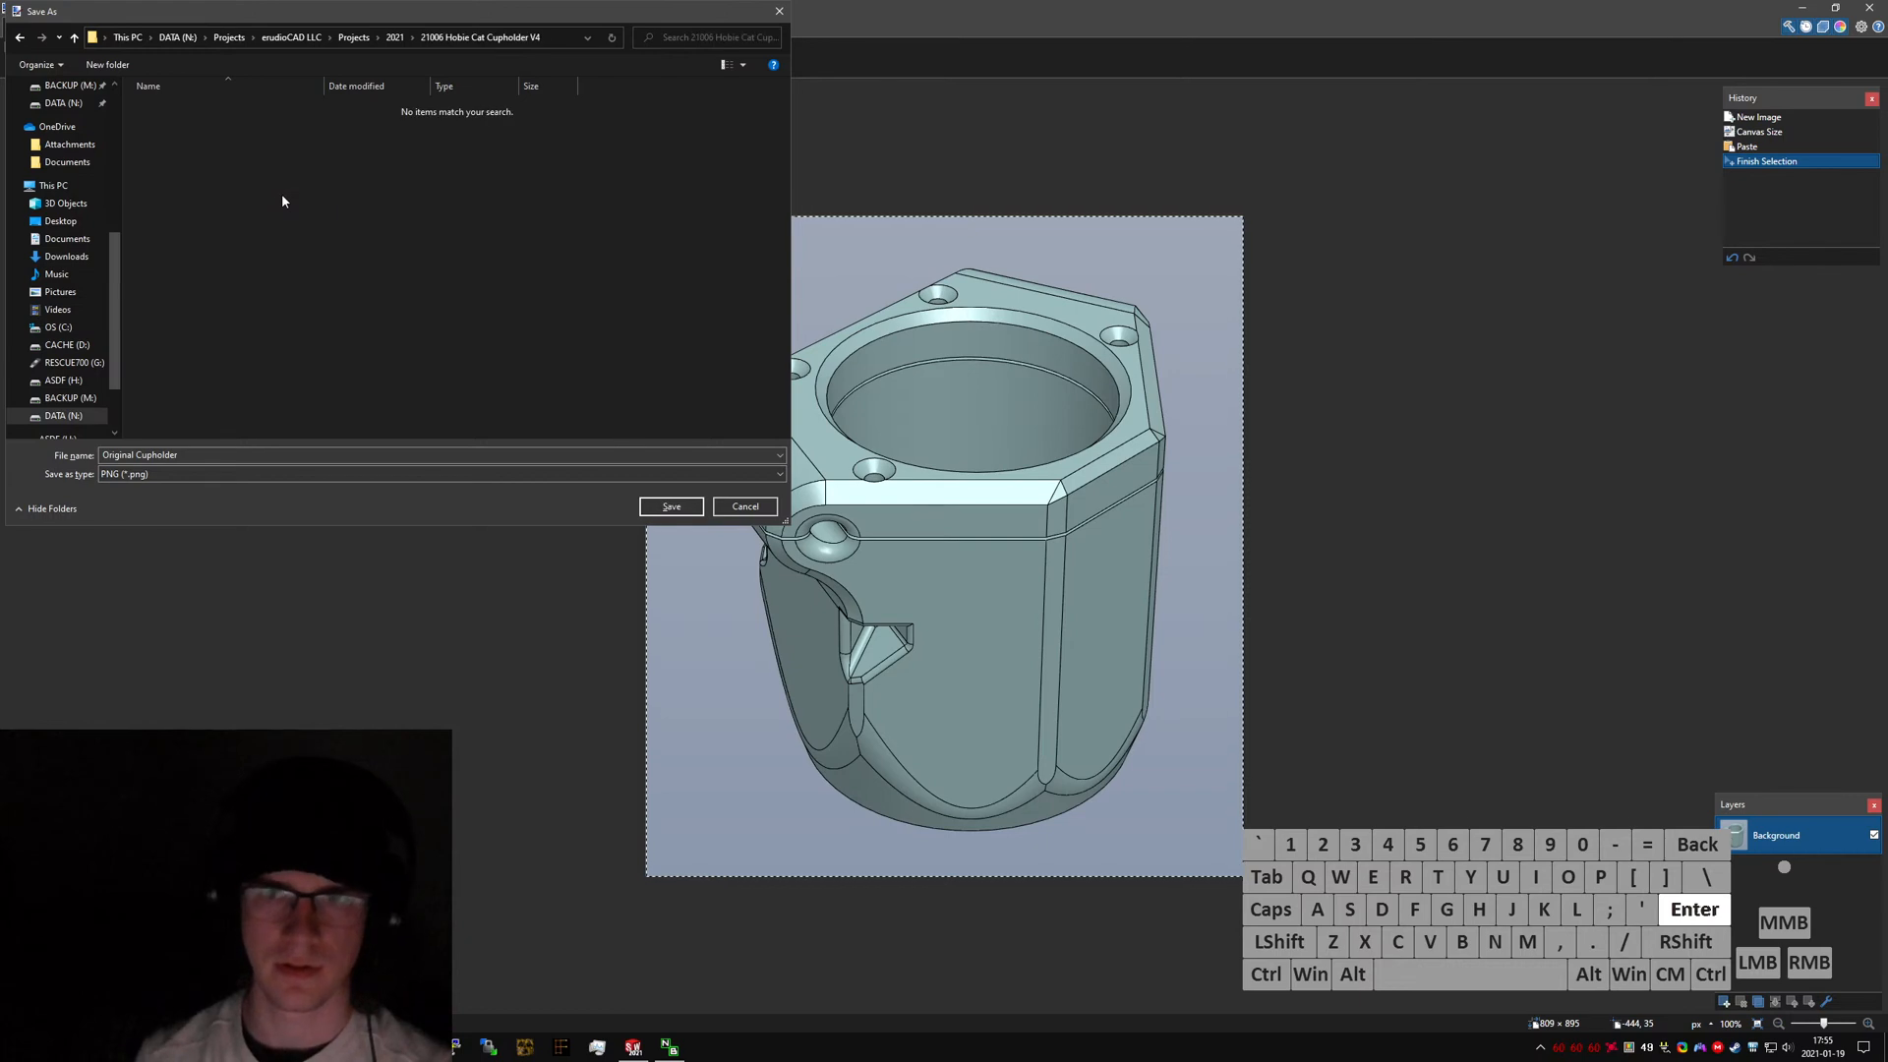
Open the renamed folder and save the image there, accepting the default PNG settings.
{"action": "left_click", "coordinate": [669, 506]}
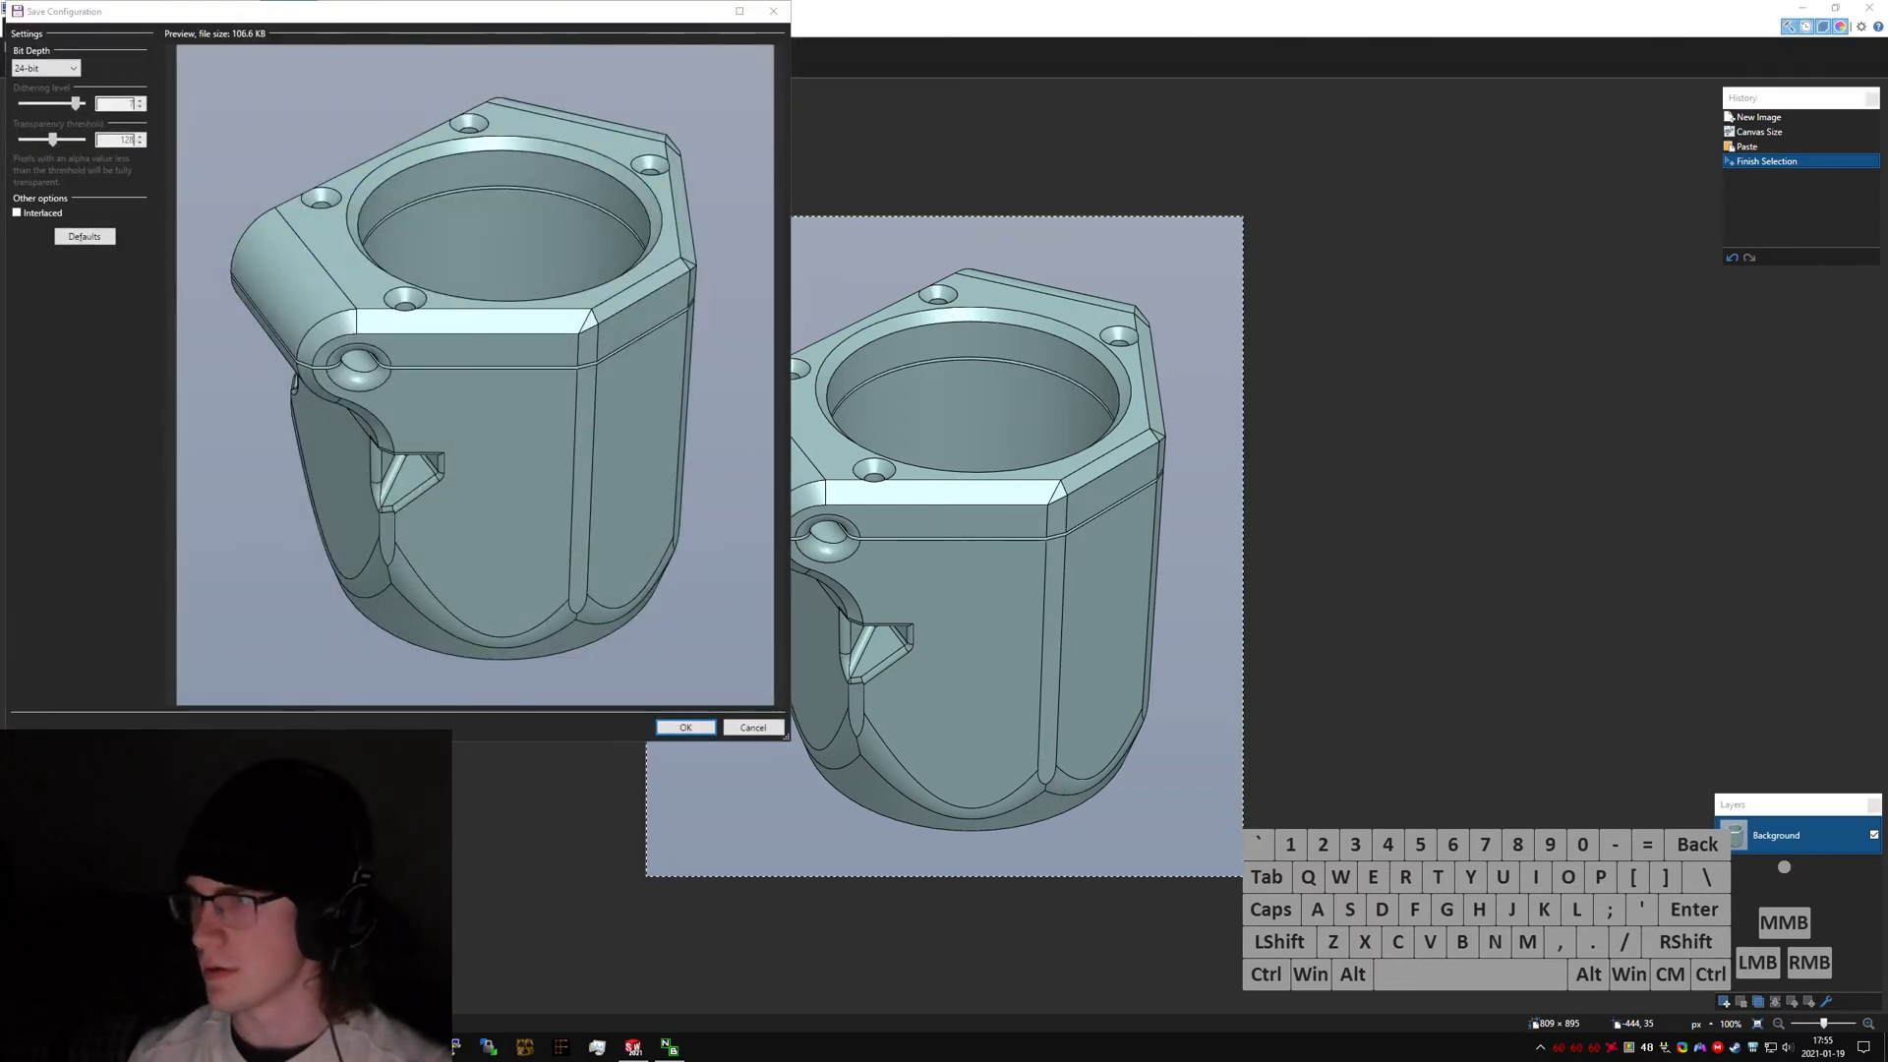
{"action": "left_click", "coordinate": [685, 727]}
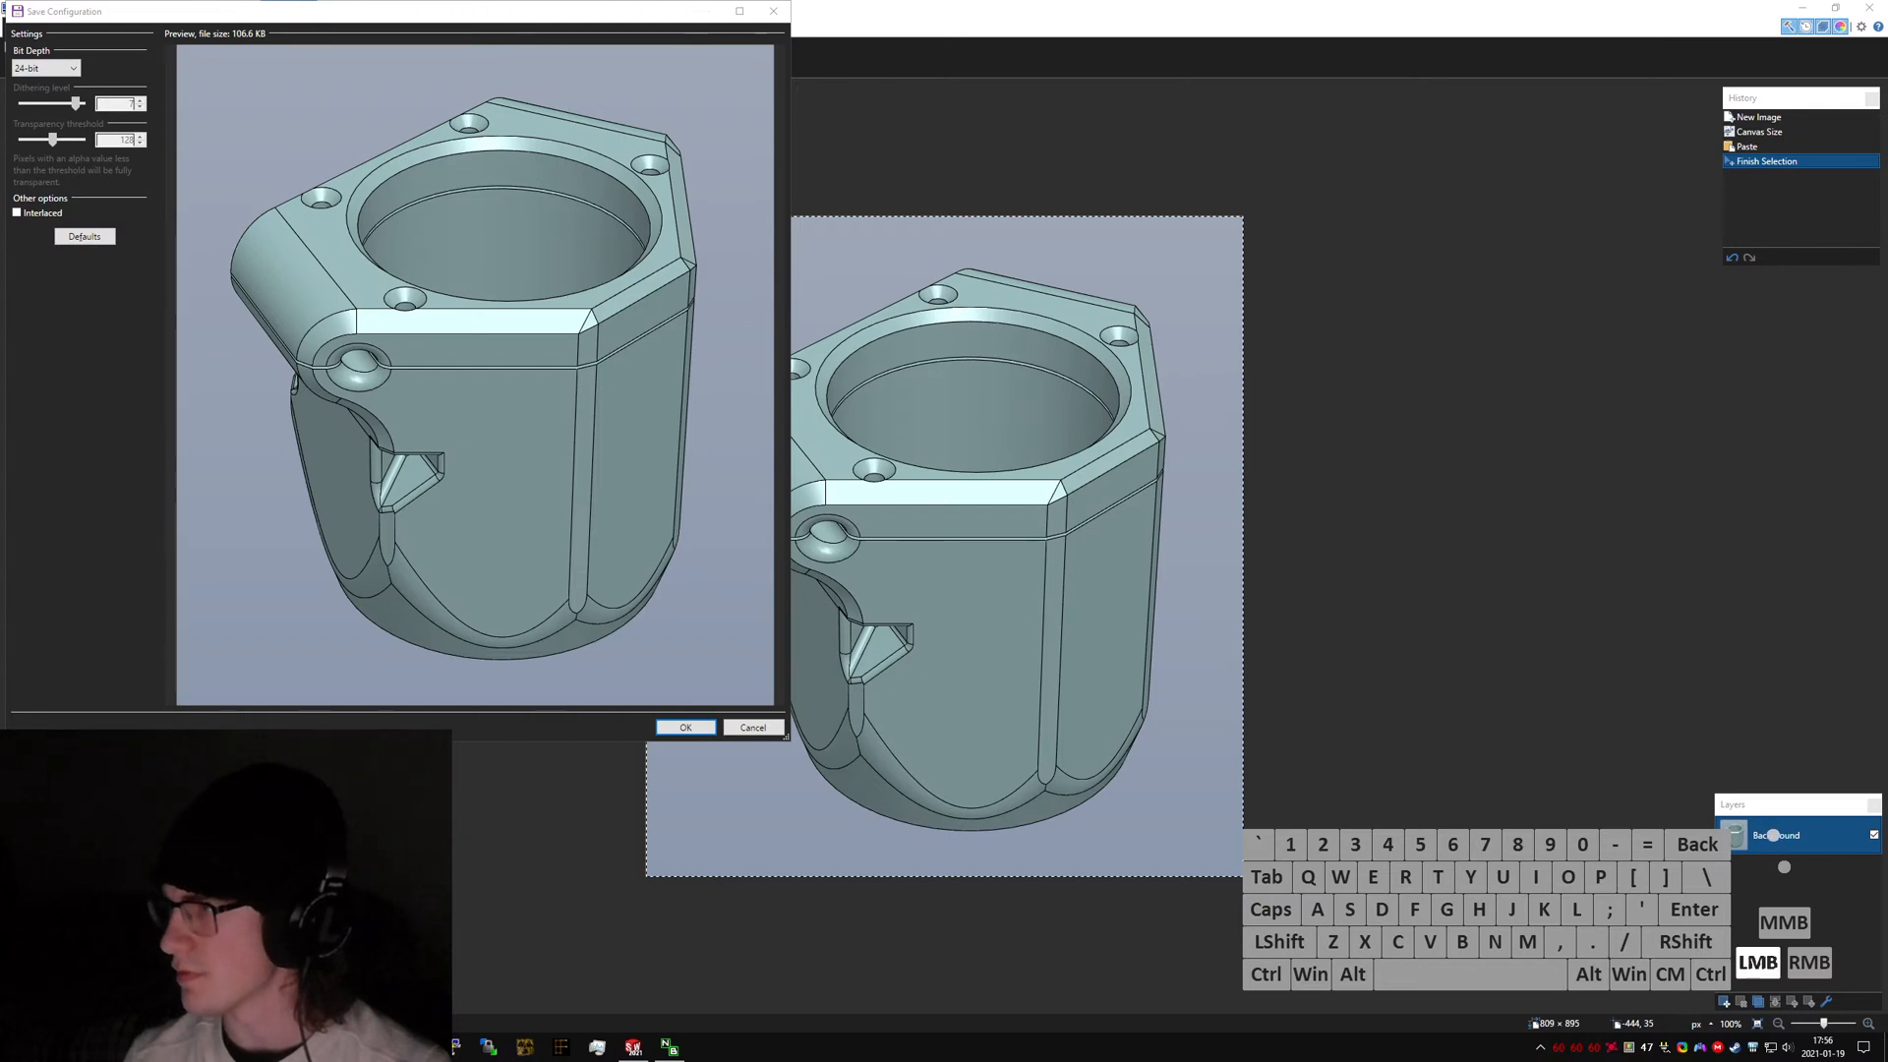
Finish saving the PNG, then pin the screenshot as a small always-on-top reference image in the screen's corner.
{"action": "left_click", "coordinate": [686, 727]}
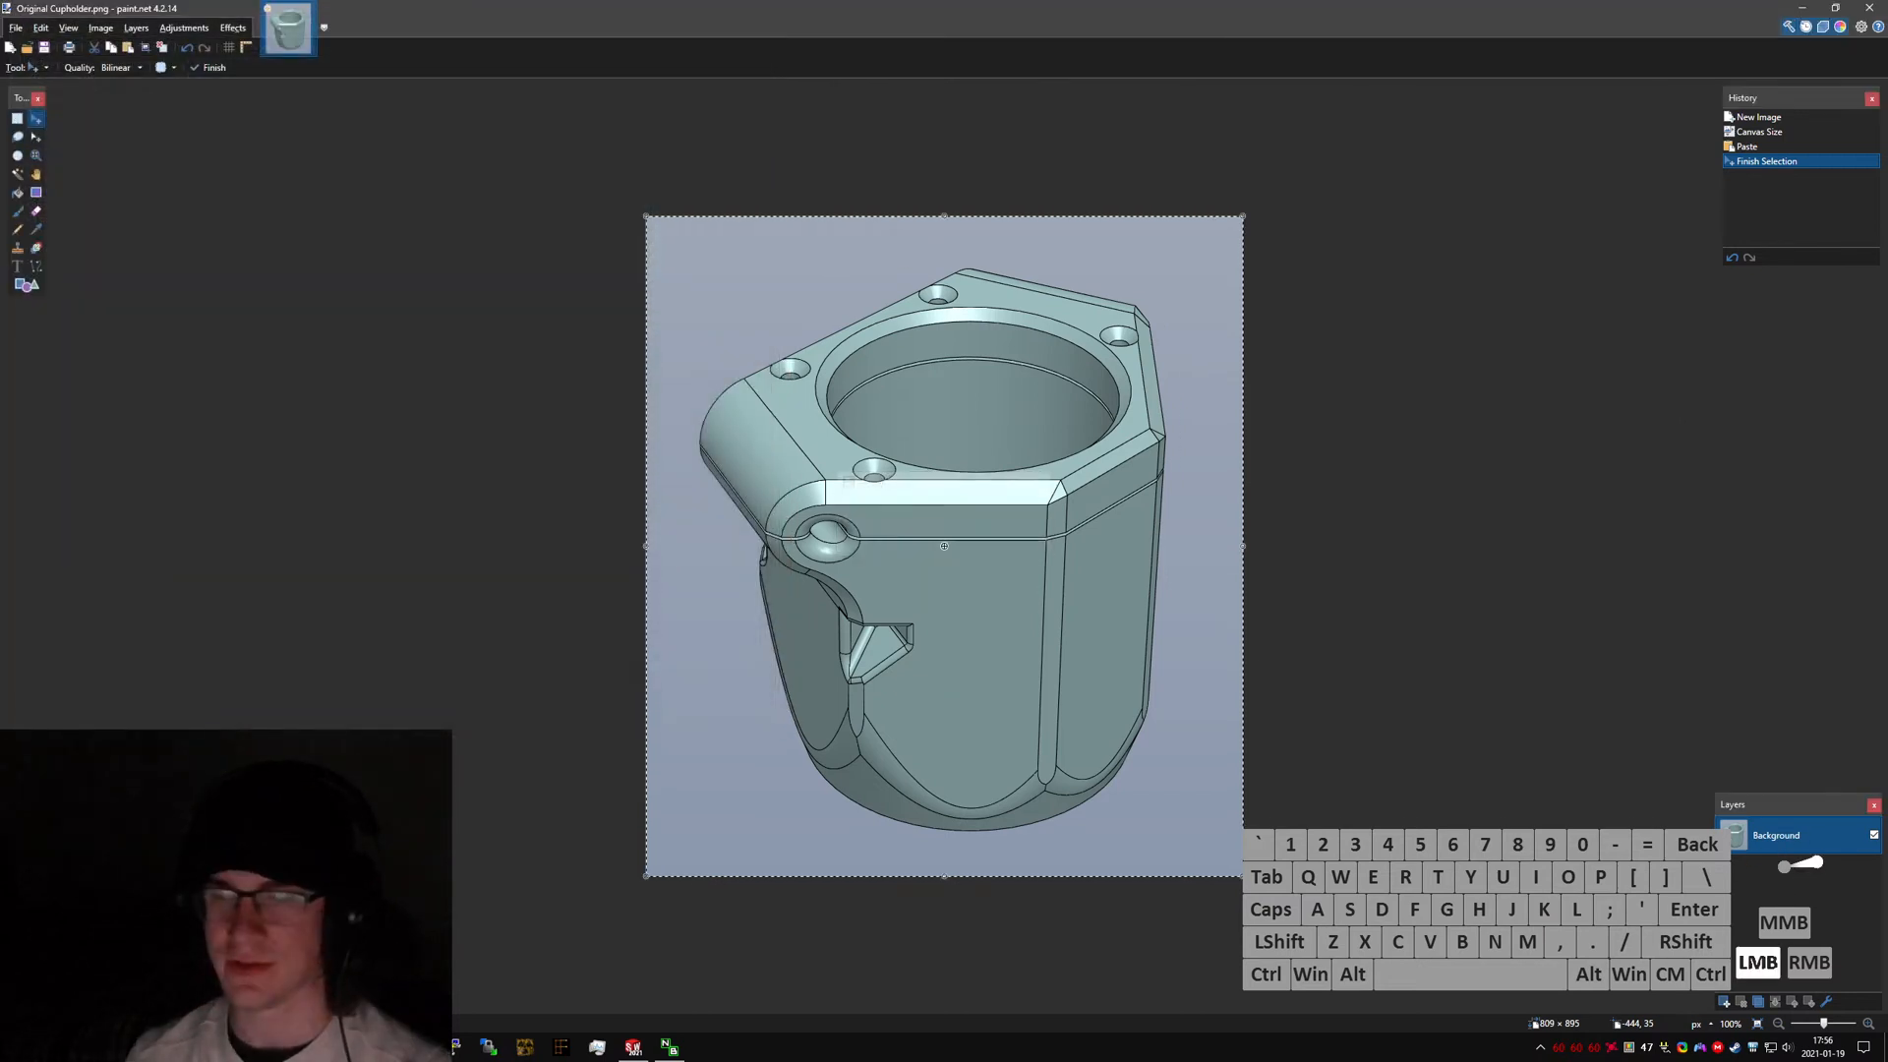
{"action": "key", "text": "ctrl+r"}
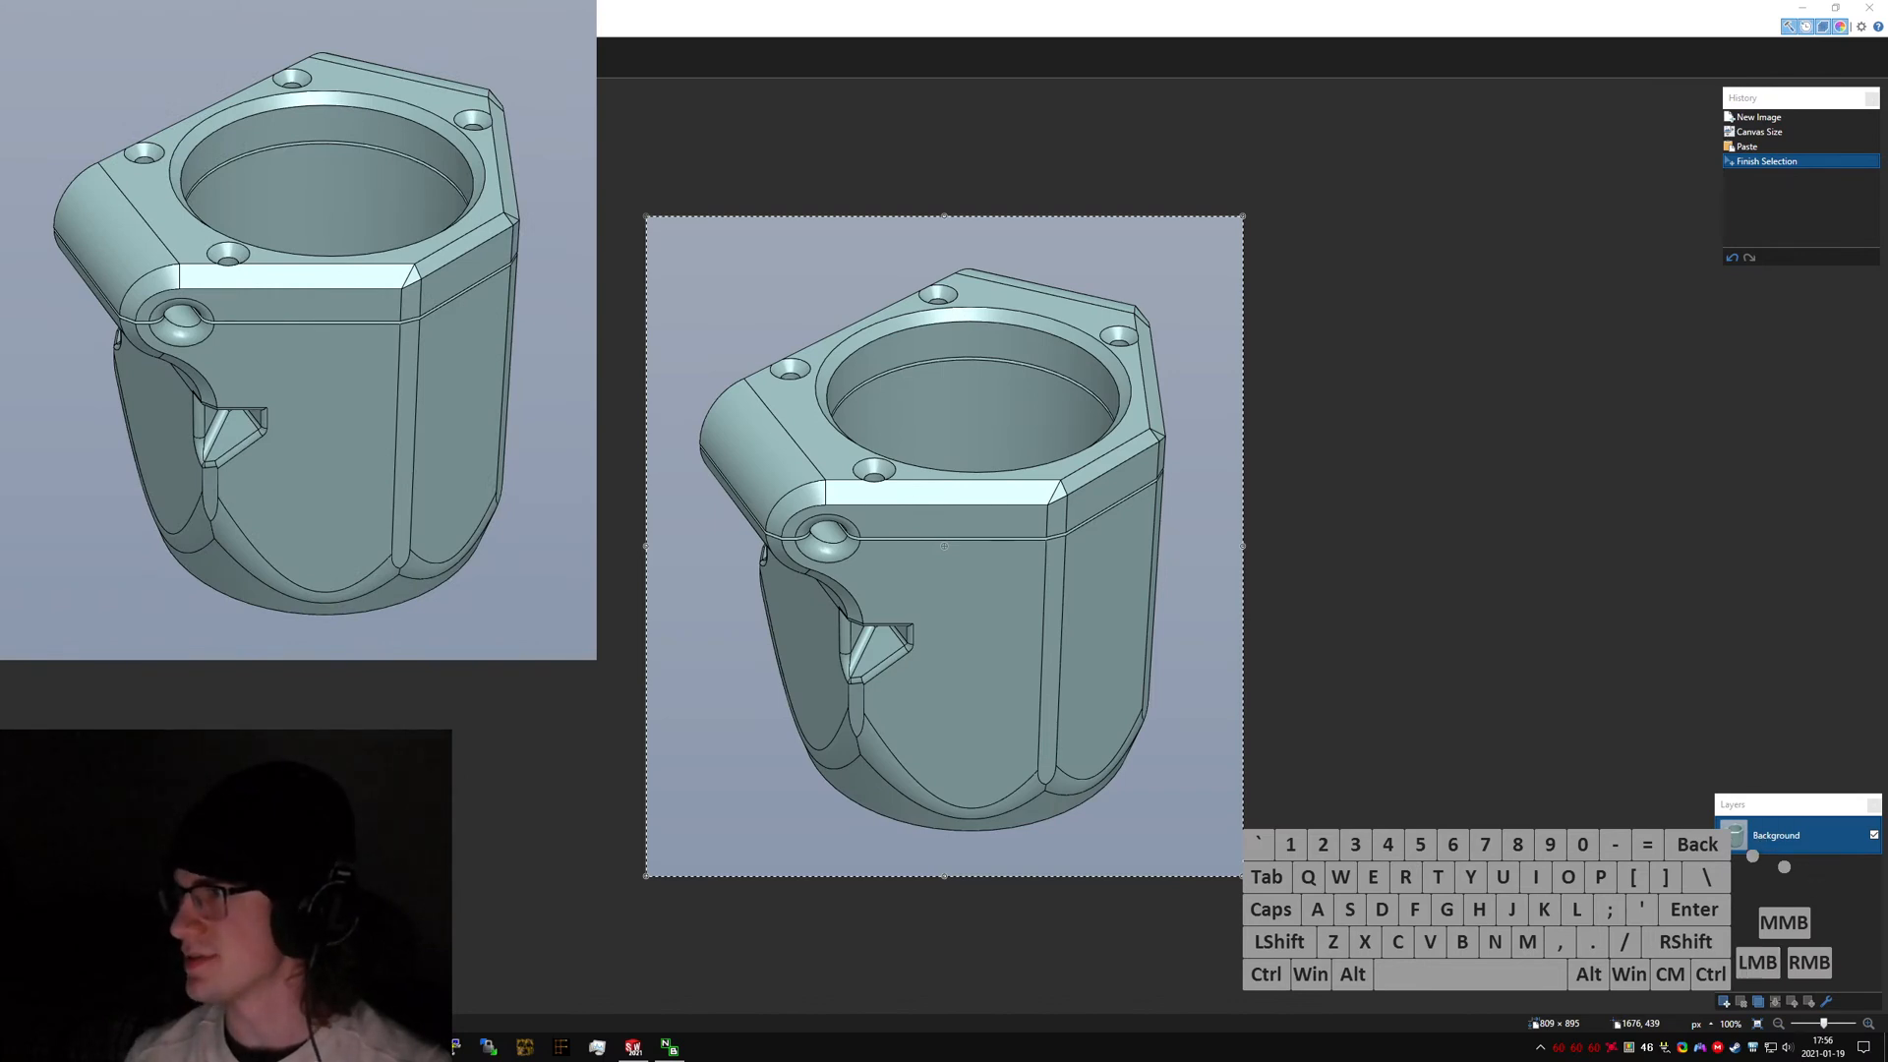
{"action": "left_click_drag", "start_coordinate": [298, 329], "coordinate": [1589, 330]}
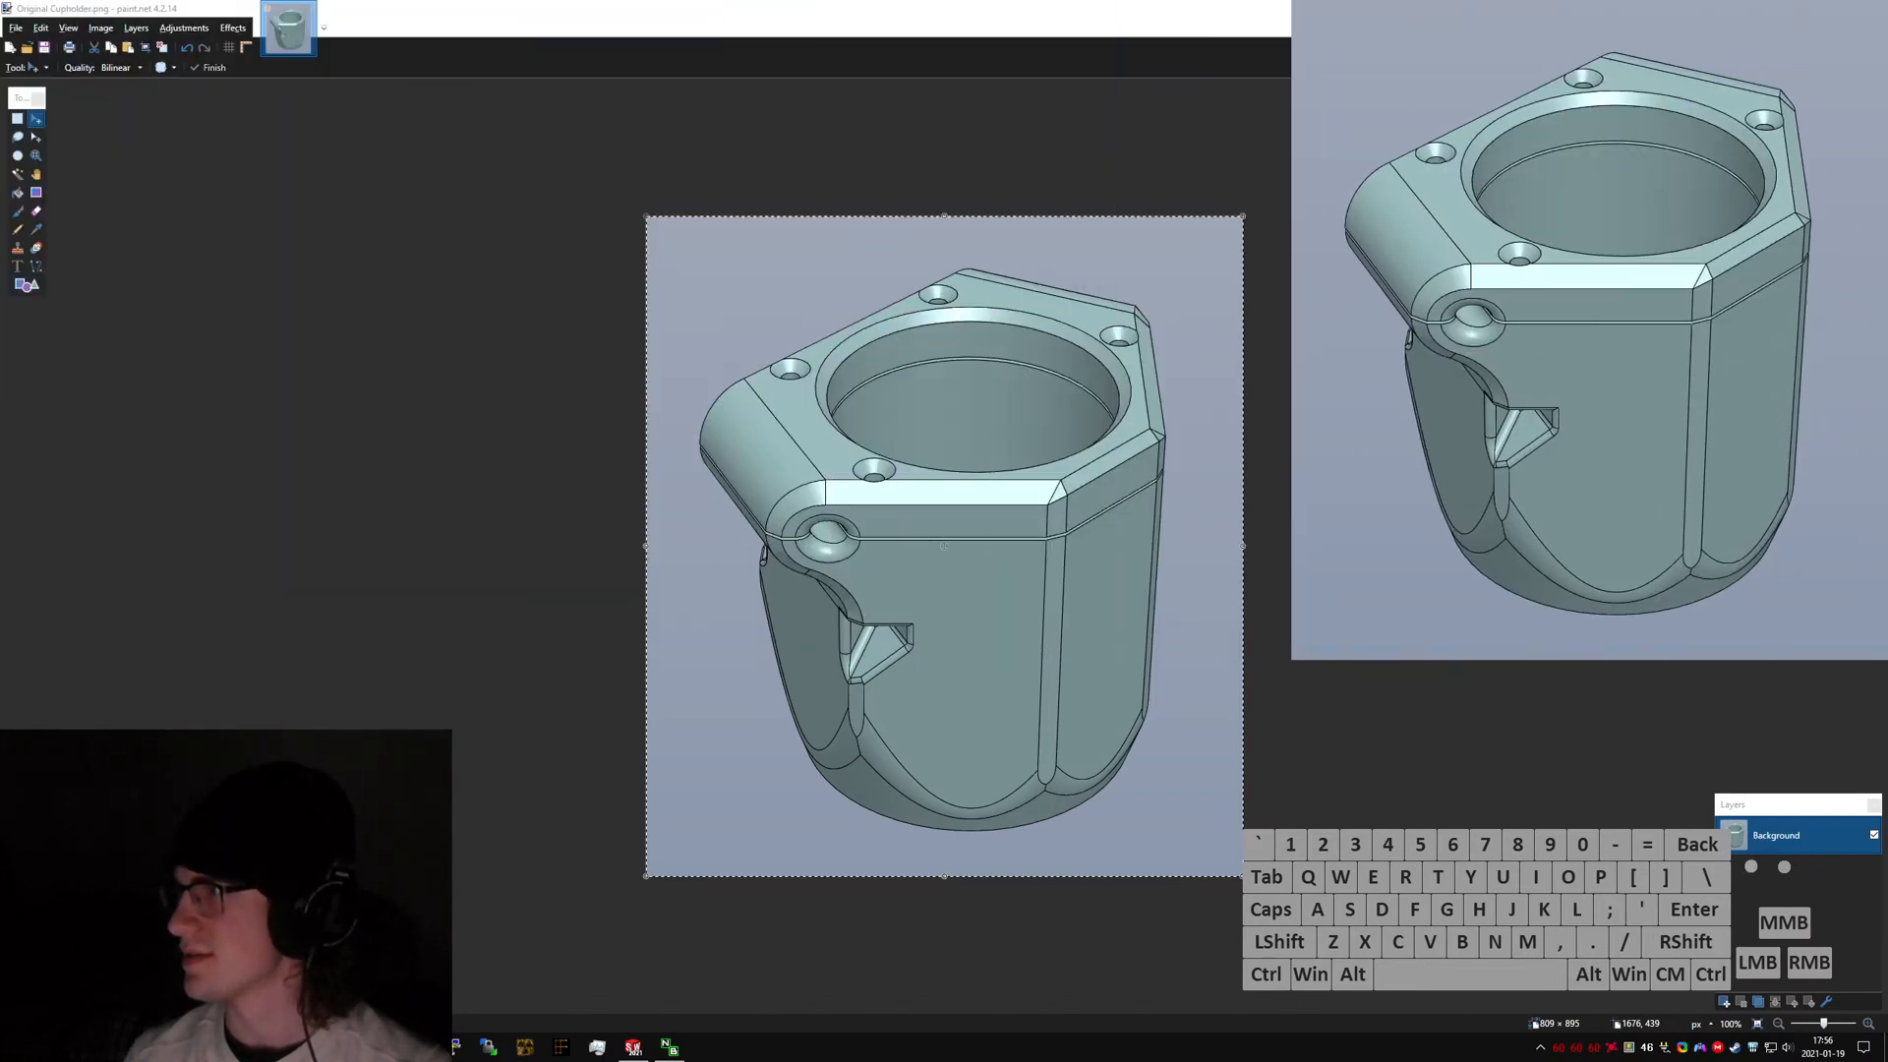
{"action": "scroll", "coordinate": [1590, 457], "scroll_direction": "down", "scroll_amount": 4}
{"action": "left_click", "coordinate": [1590, 457]}
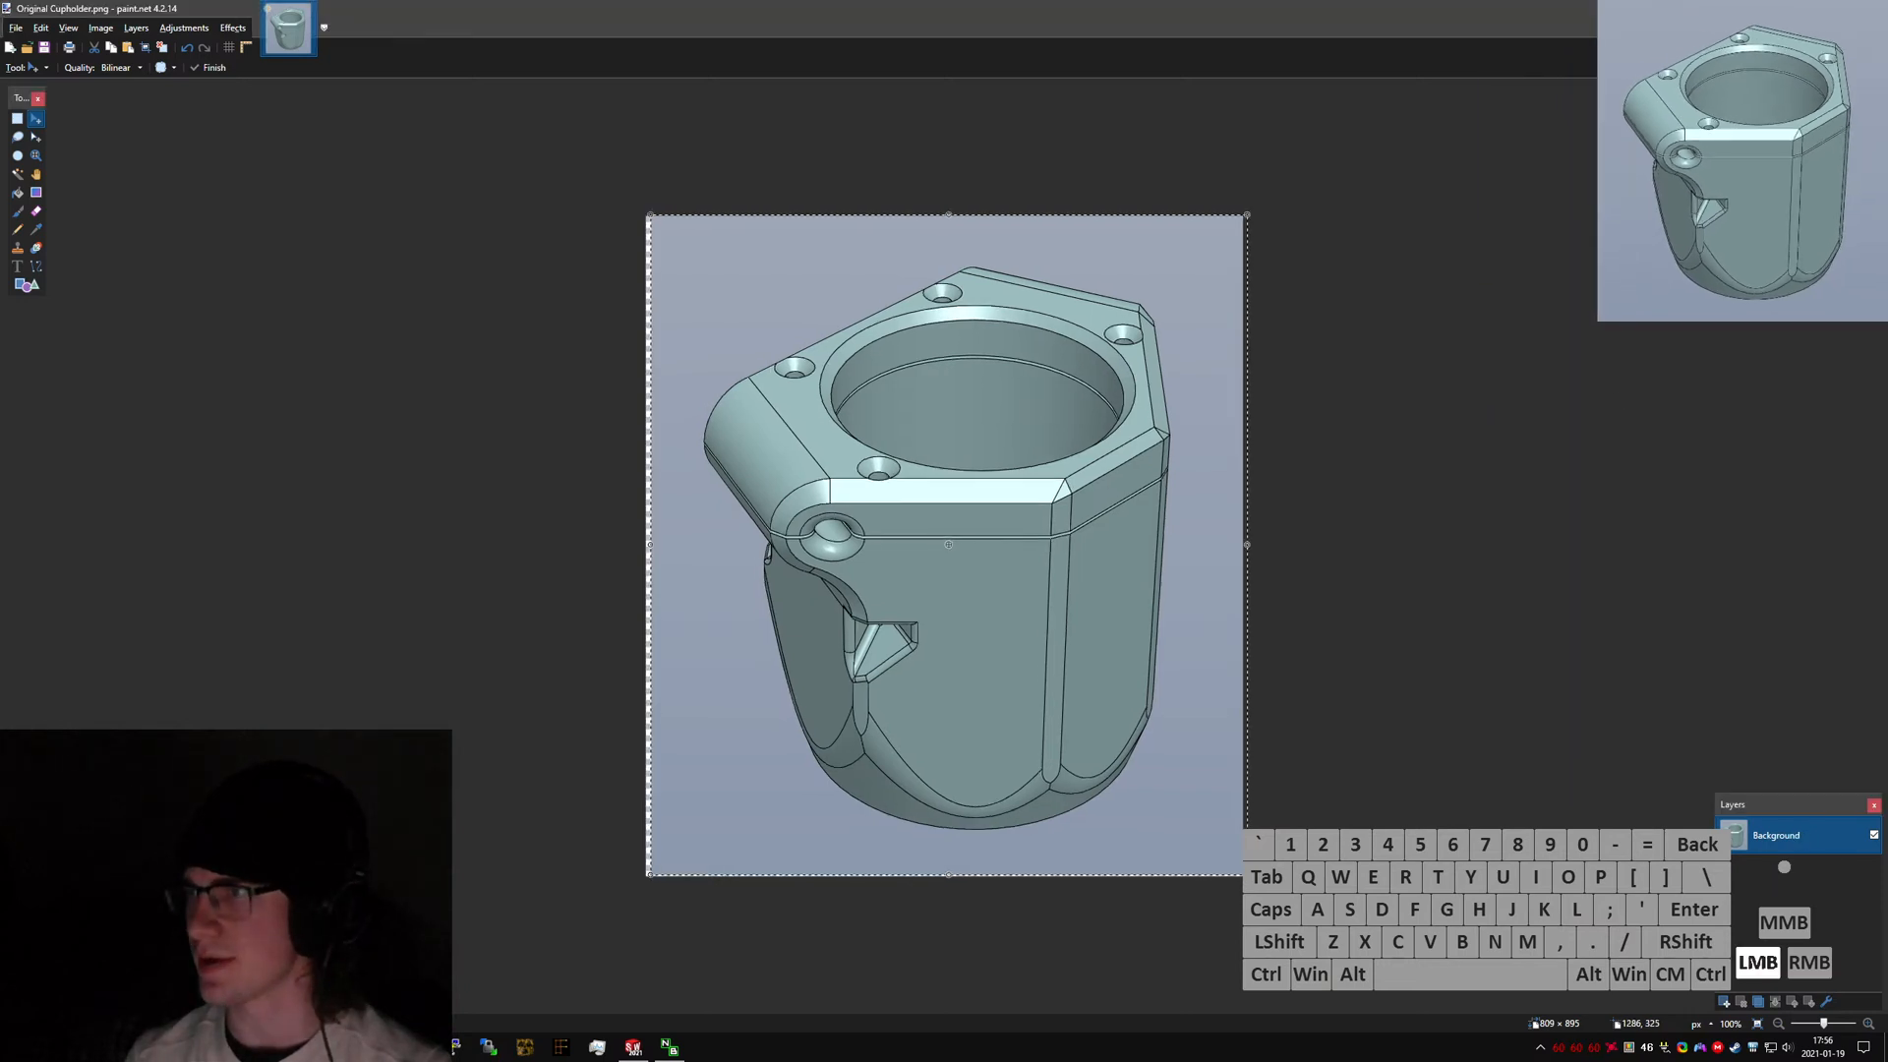
Close Paint.NET and return to the cupholder model in SOLIDWORKS.
{"action": "key", "text": "alt+F4"}
{"action": "left_click", "coordinate": [893, 614]}
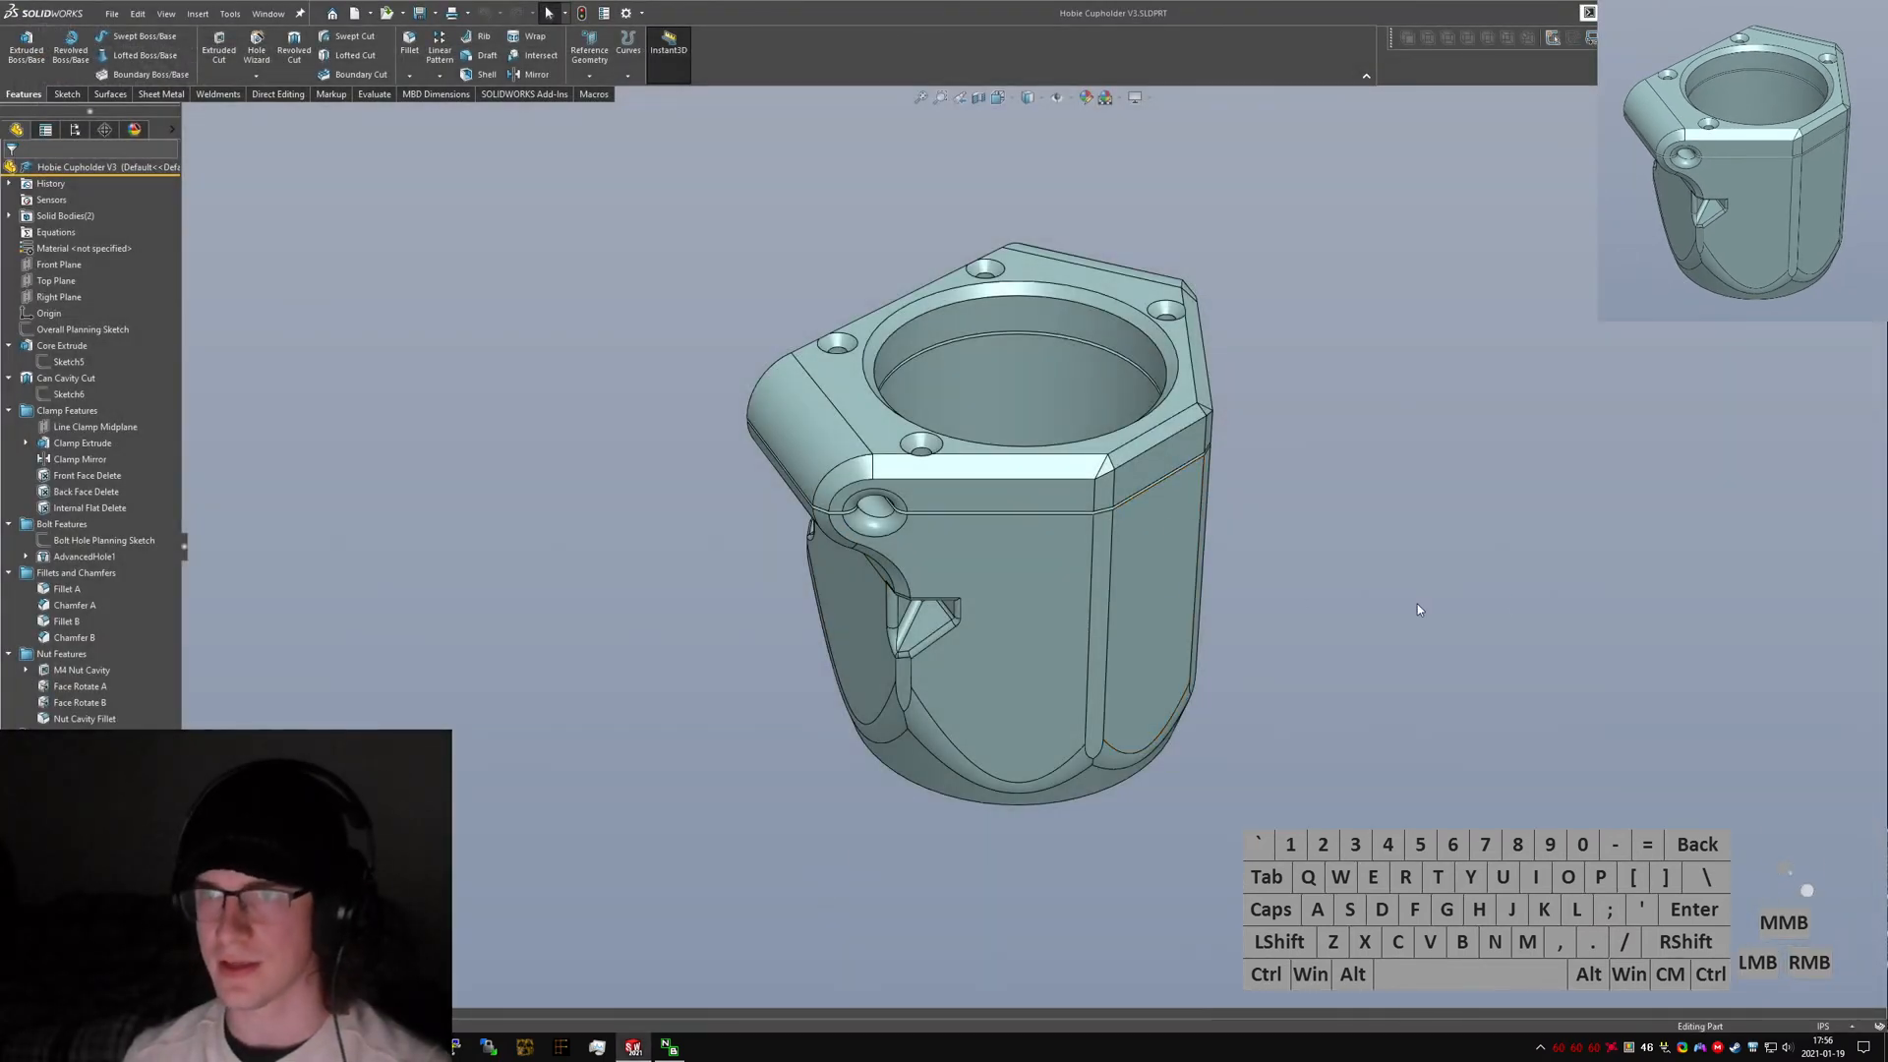
{"action": "key", "text": "ctrl+n"}
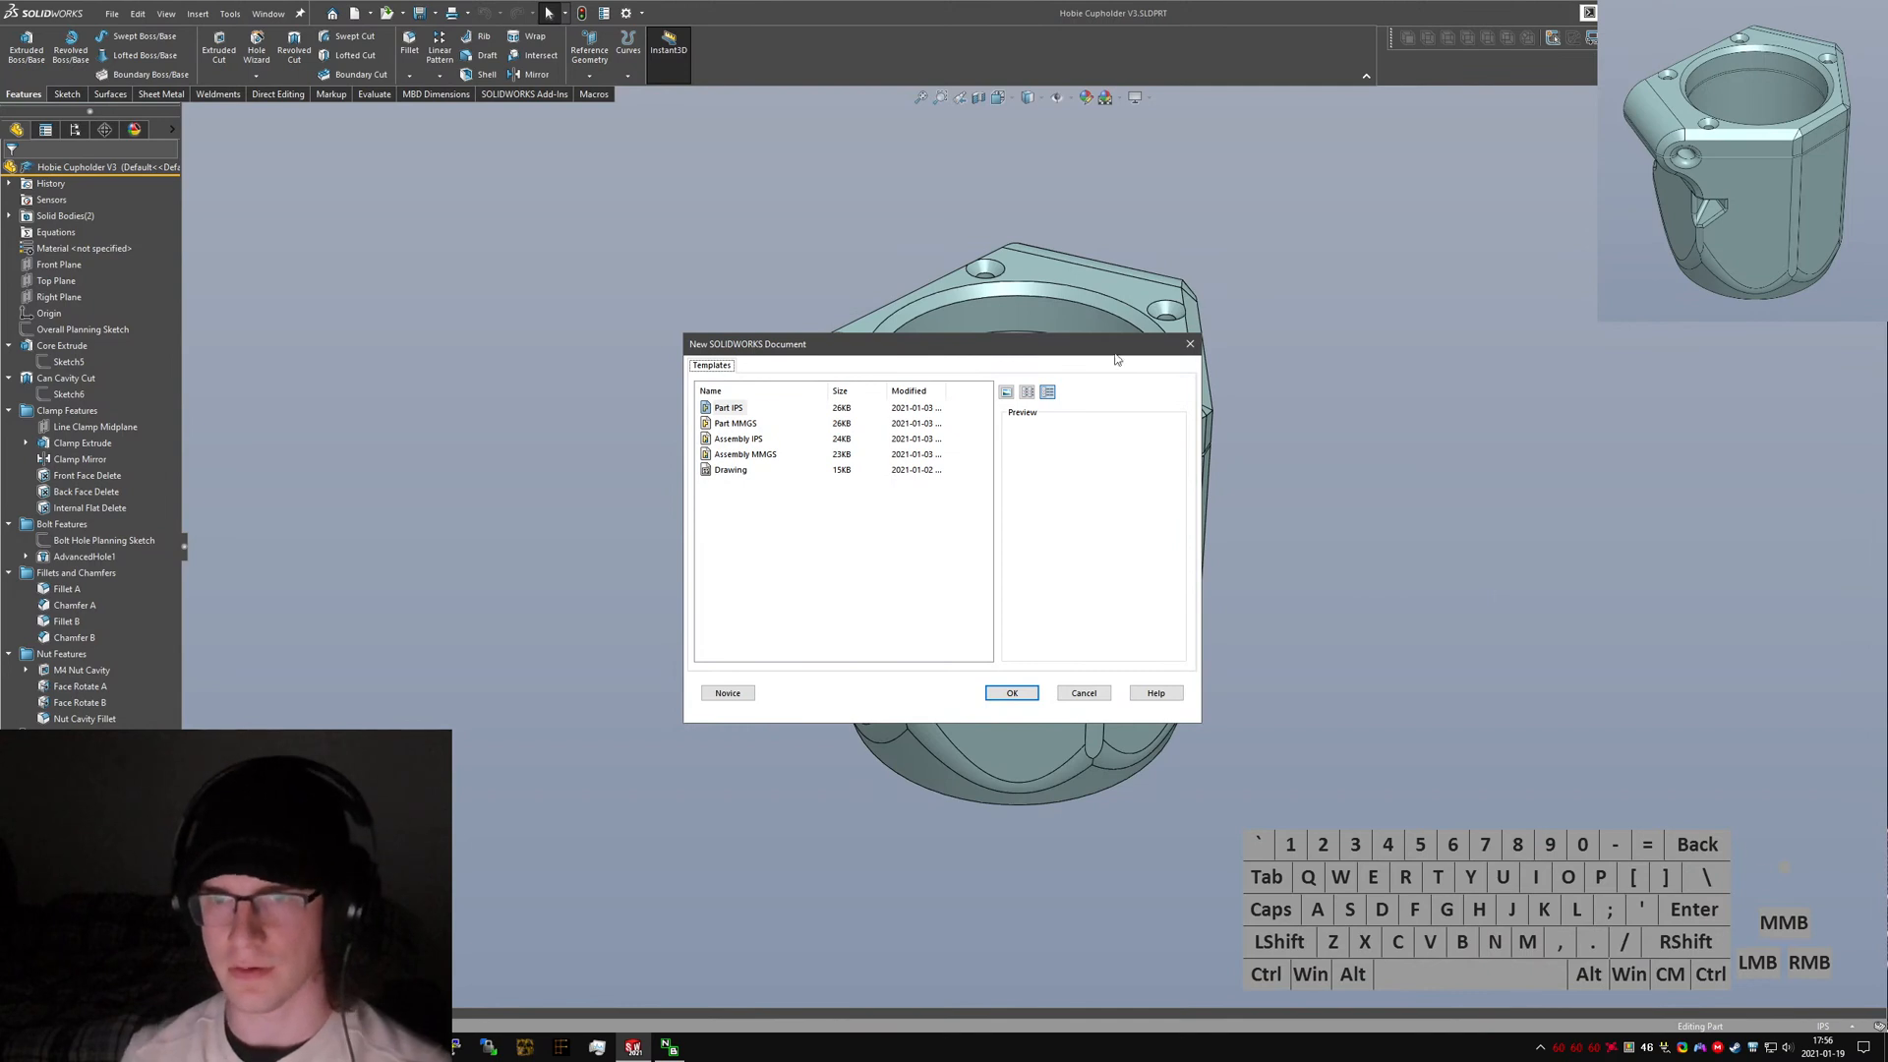
{"action": "left_click", "coordinate": [1082, 690]}
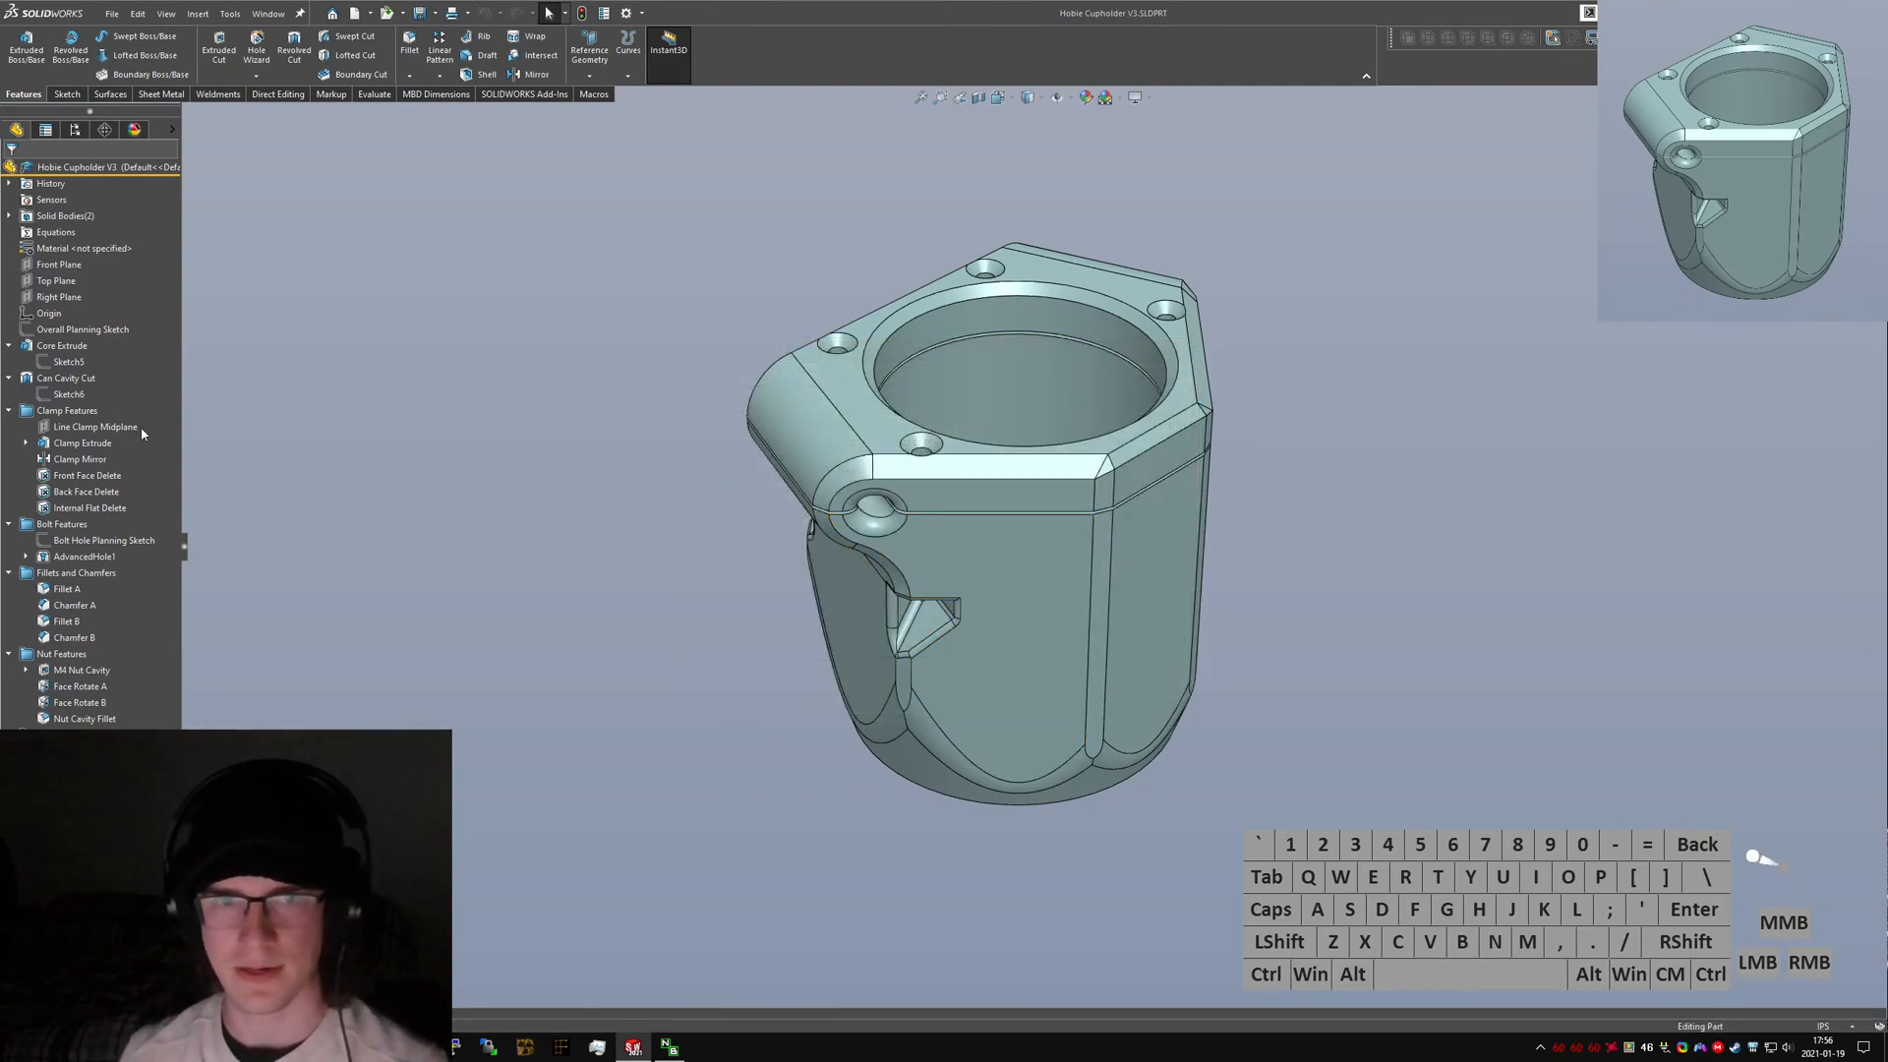
Show the Overall Planning Sketch in top view and examine its dimensions.
{"action": "left_click", "coordinate": [67, 378]}
{"action": "left_click", "coordinate": [67, 363]}
{"action": "middle_click_drag", "start_coordinate": [70, 360], "coordinate": [75, 433]}
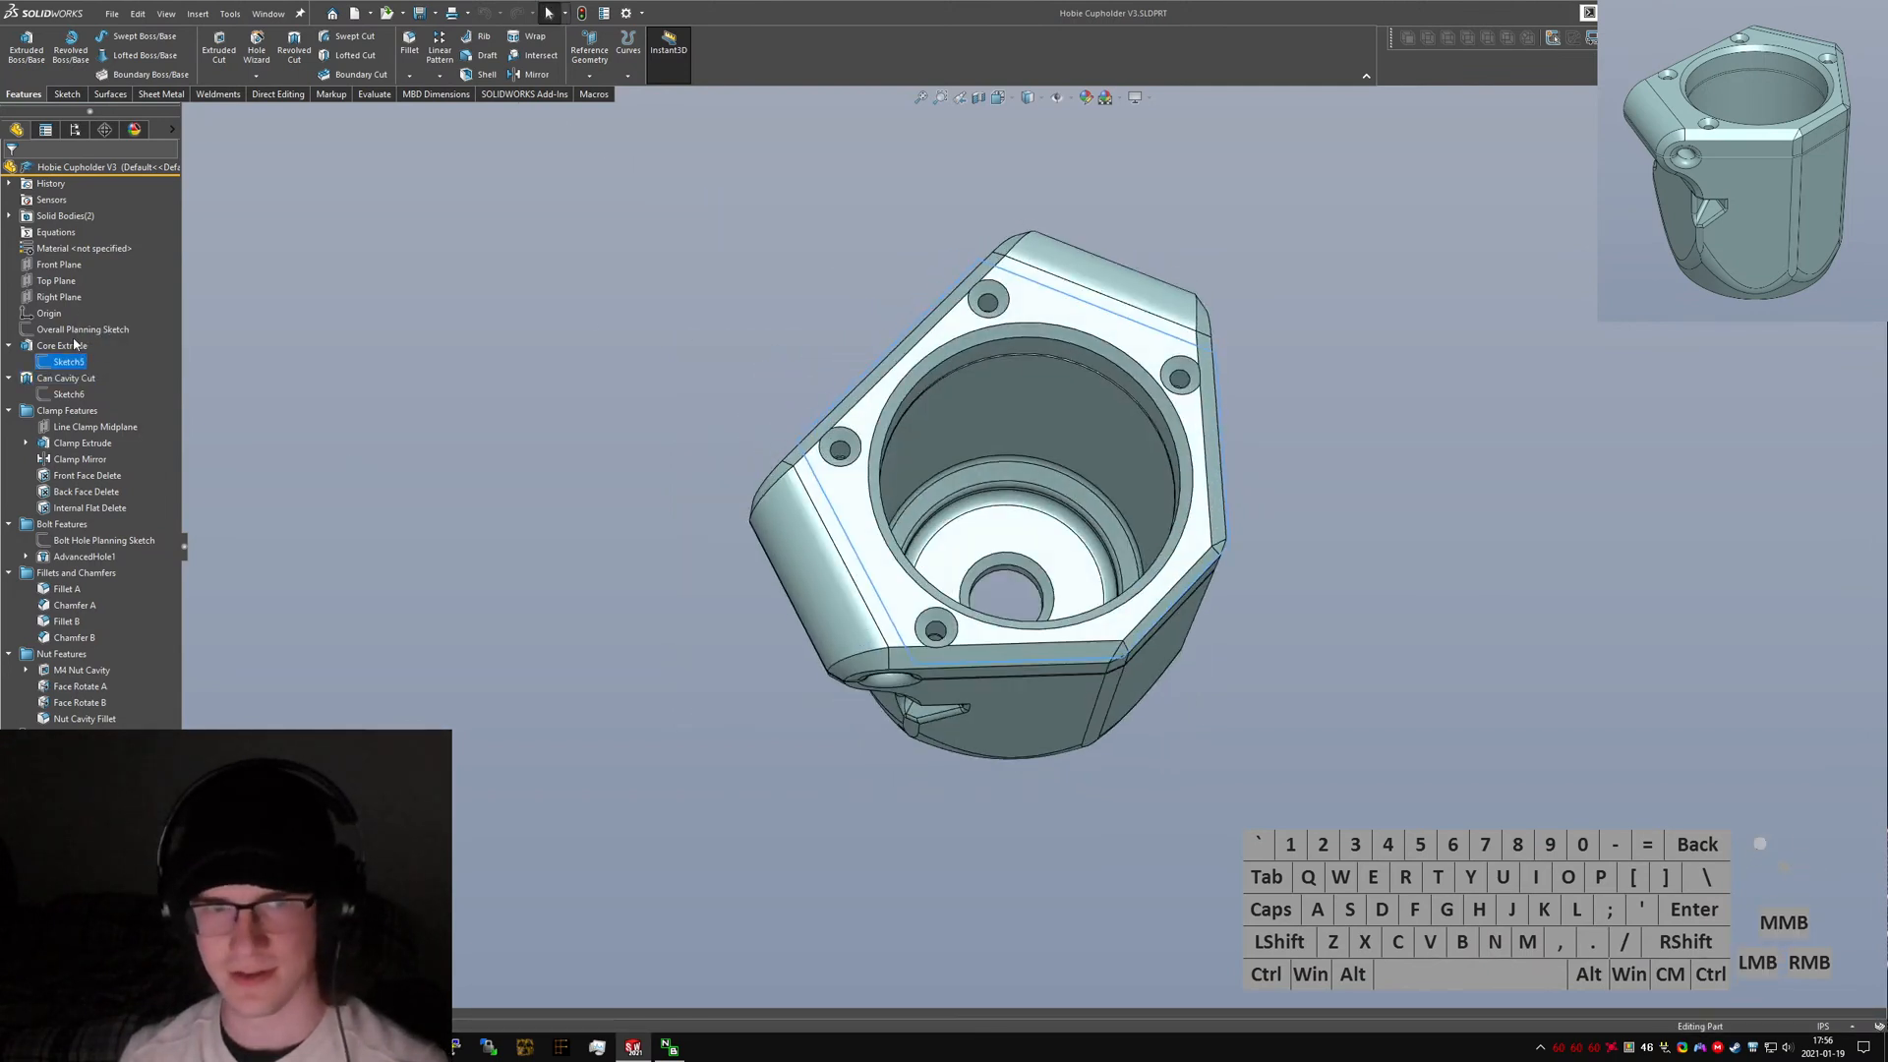
{"action": "left_click", "coordinate": [74, 330]}
{"action": "key", "text": "ctrl+5"}
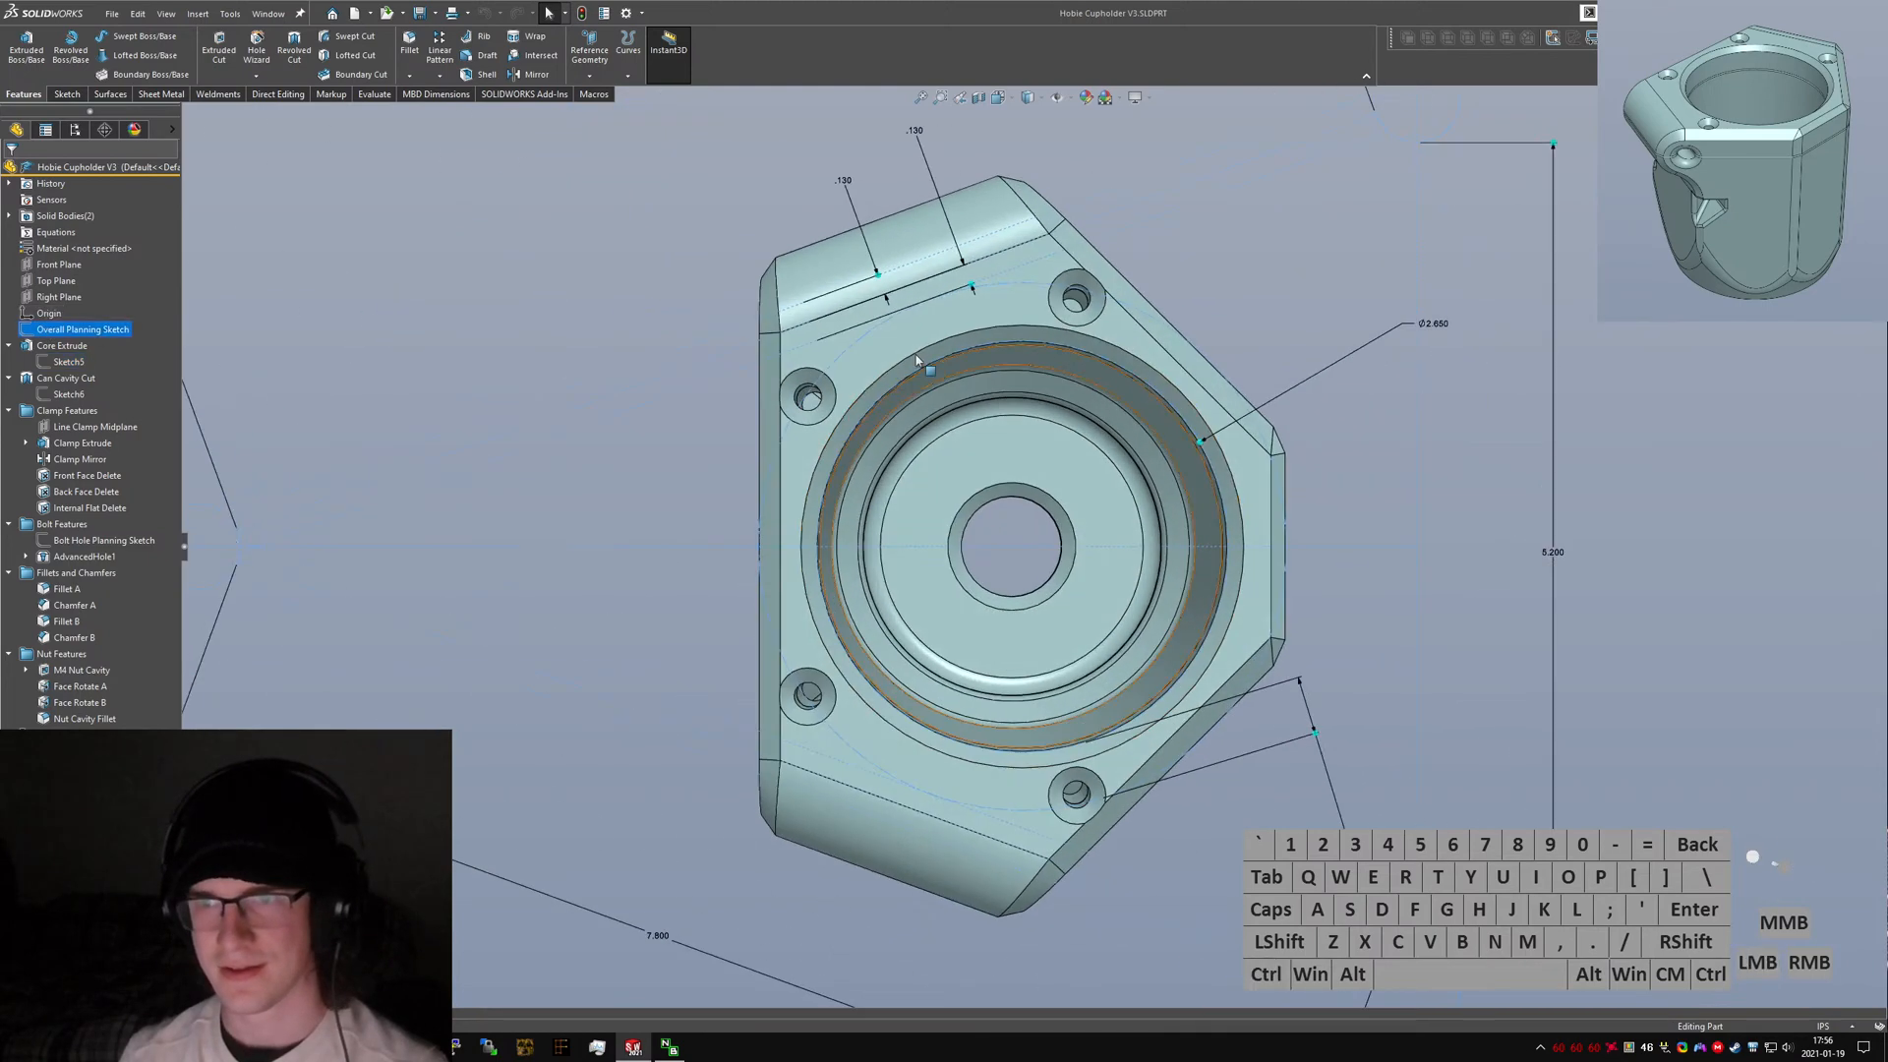
{"action": "scroll", "coordinate": [916, 361], "scroll_direction": "up", "scroll_amount": 5}
{"action": "scroll", "coordinate": [999, 617], "scroll_direction": "down", "scroll_amount": 2}
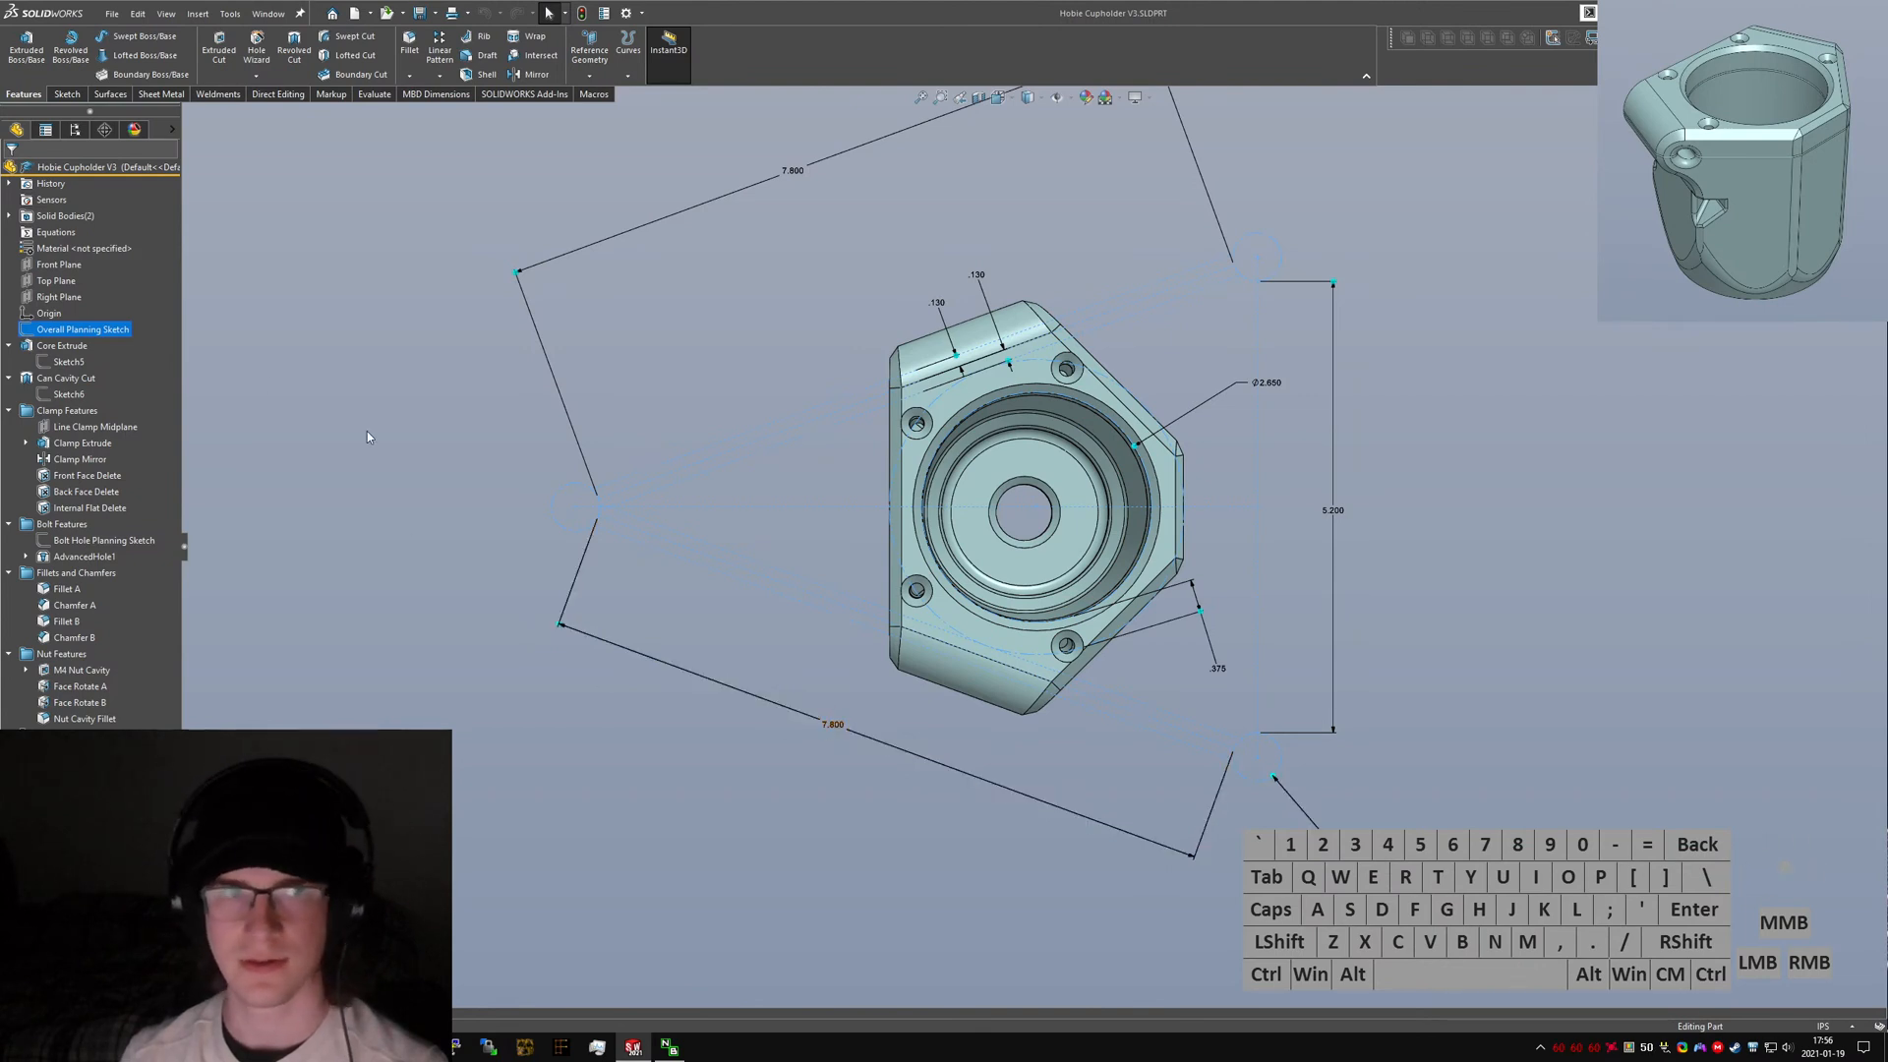
{"action": "left_click", "coordinate": [111, 14]}
{"action": "left_click", "coordinate": [138, 38]}
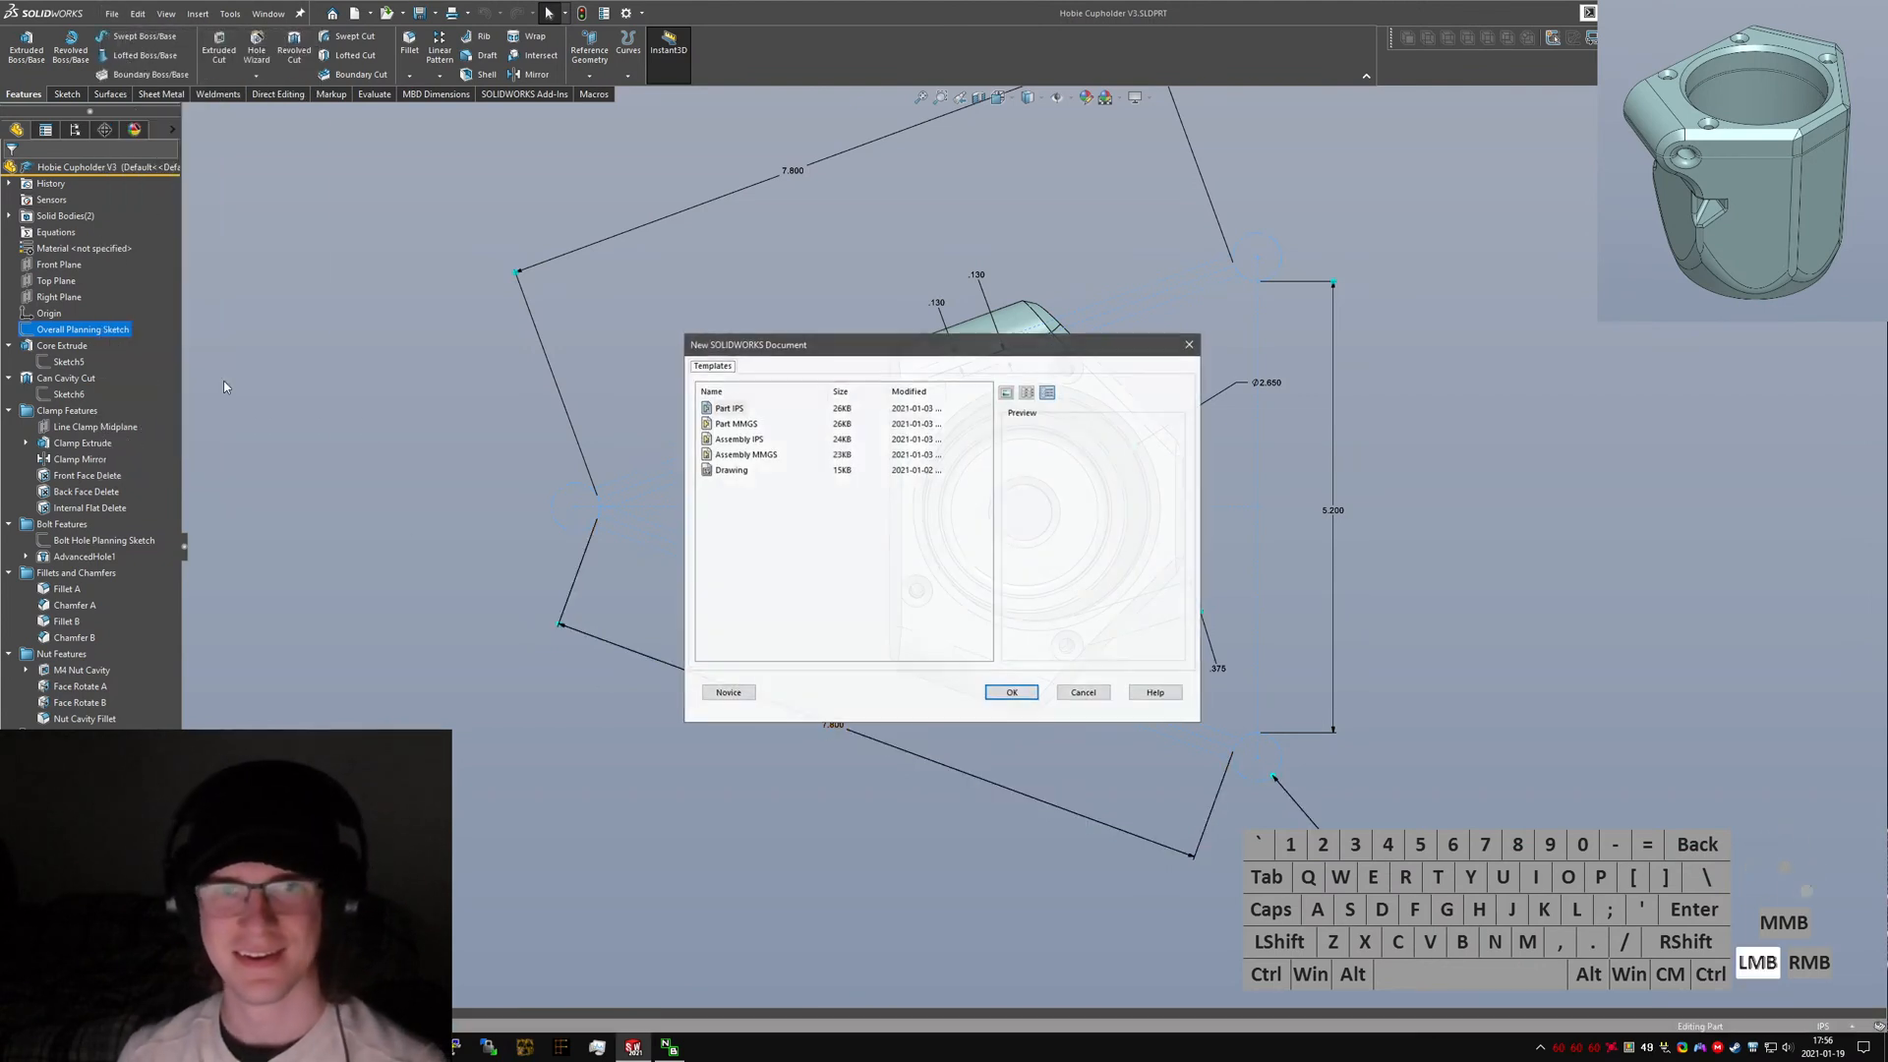
{"action": "left_click", "coordinate": [1084, 693]}
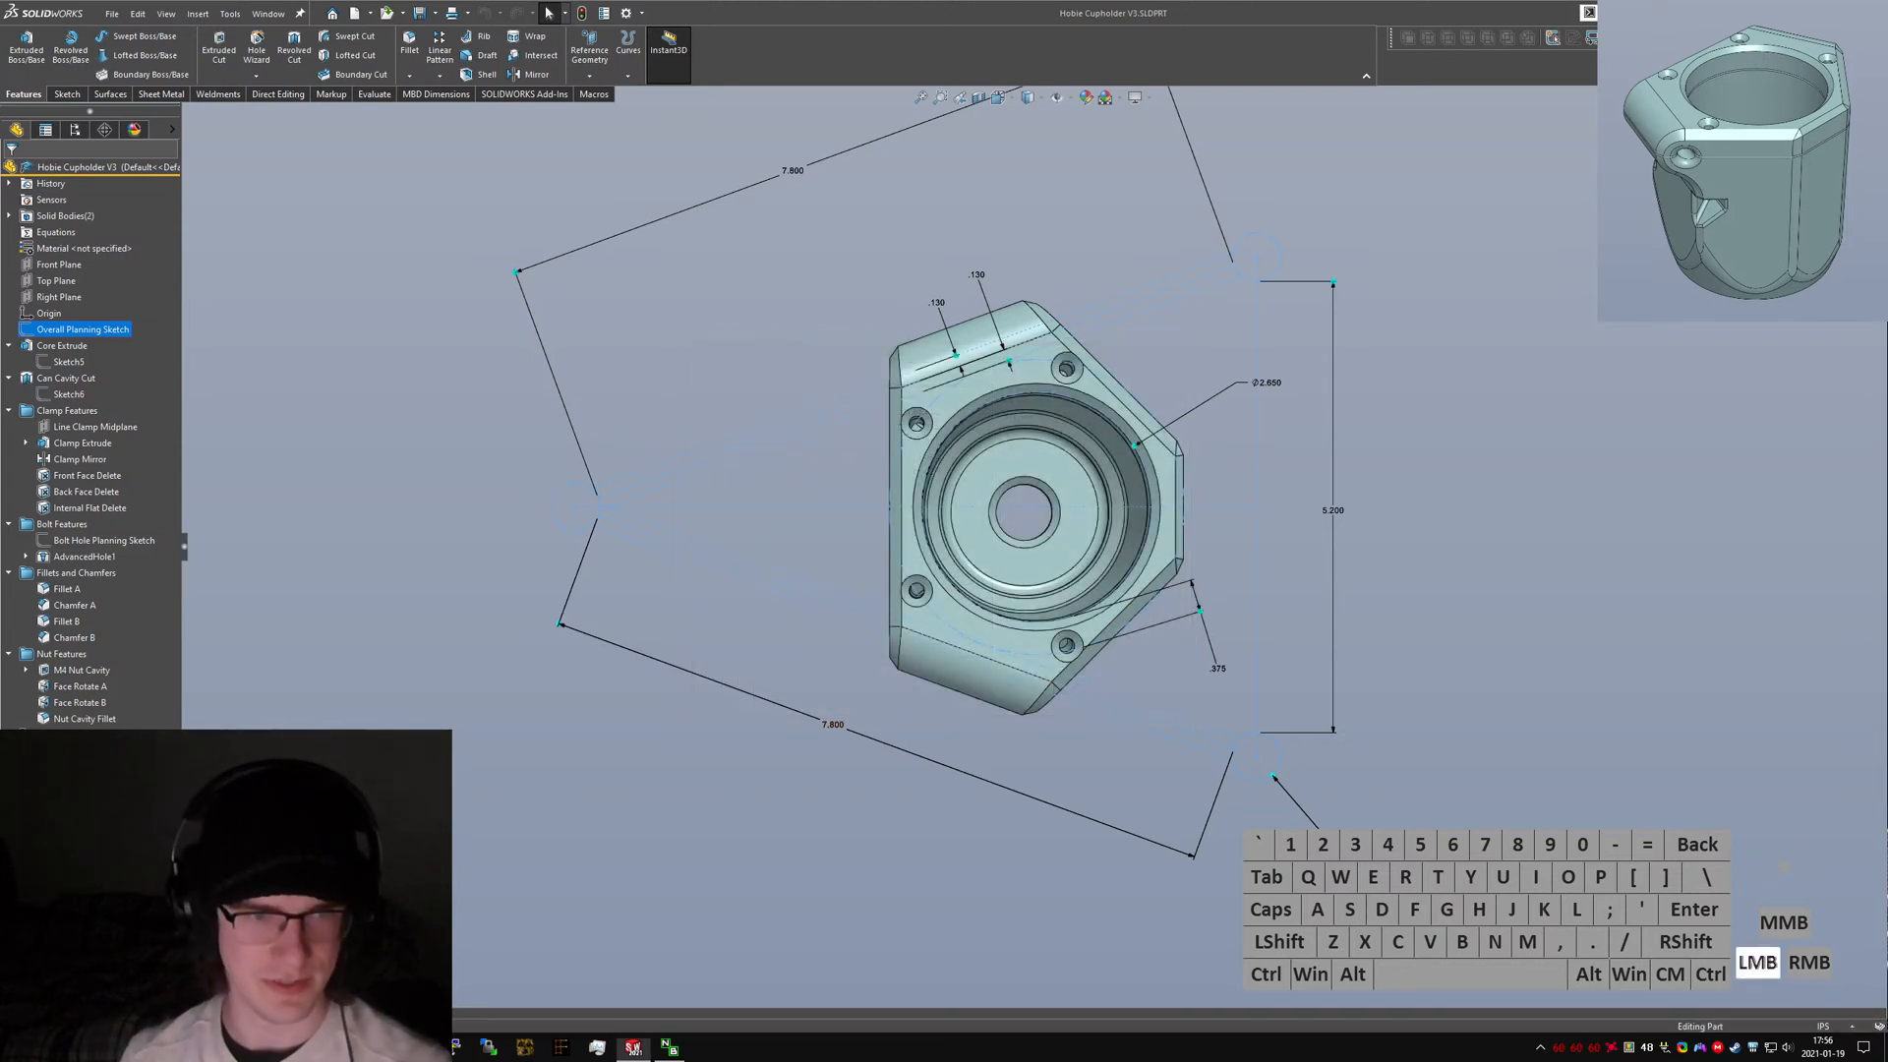
Create a new part from the Part IPS template and assign it ABS material.
{"action": "key", "text": "ctrl+w"}
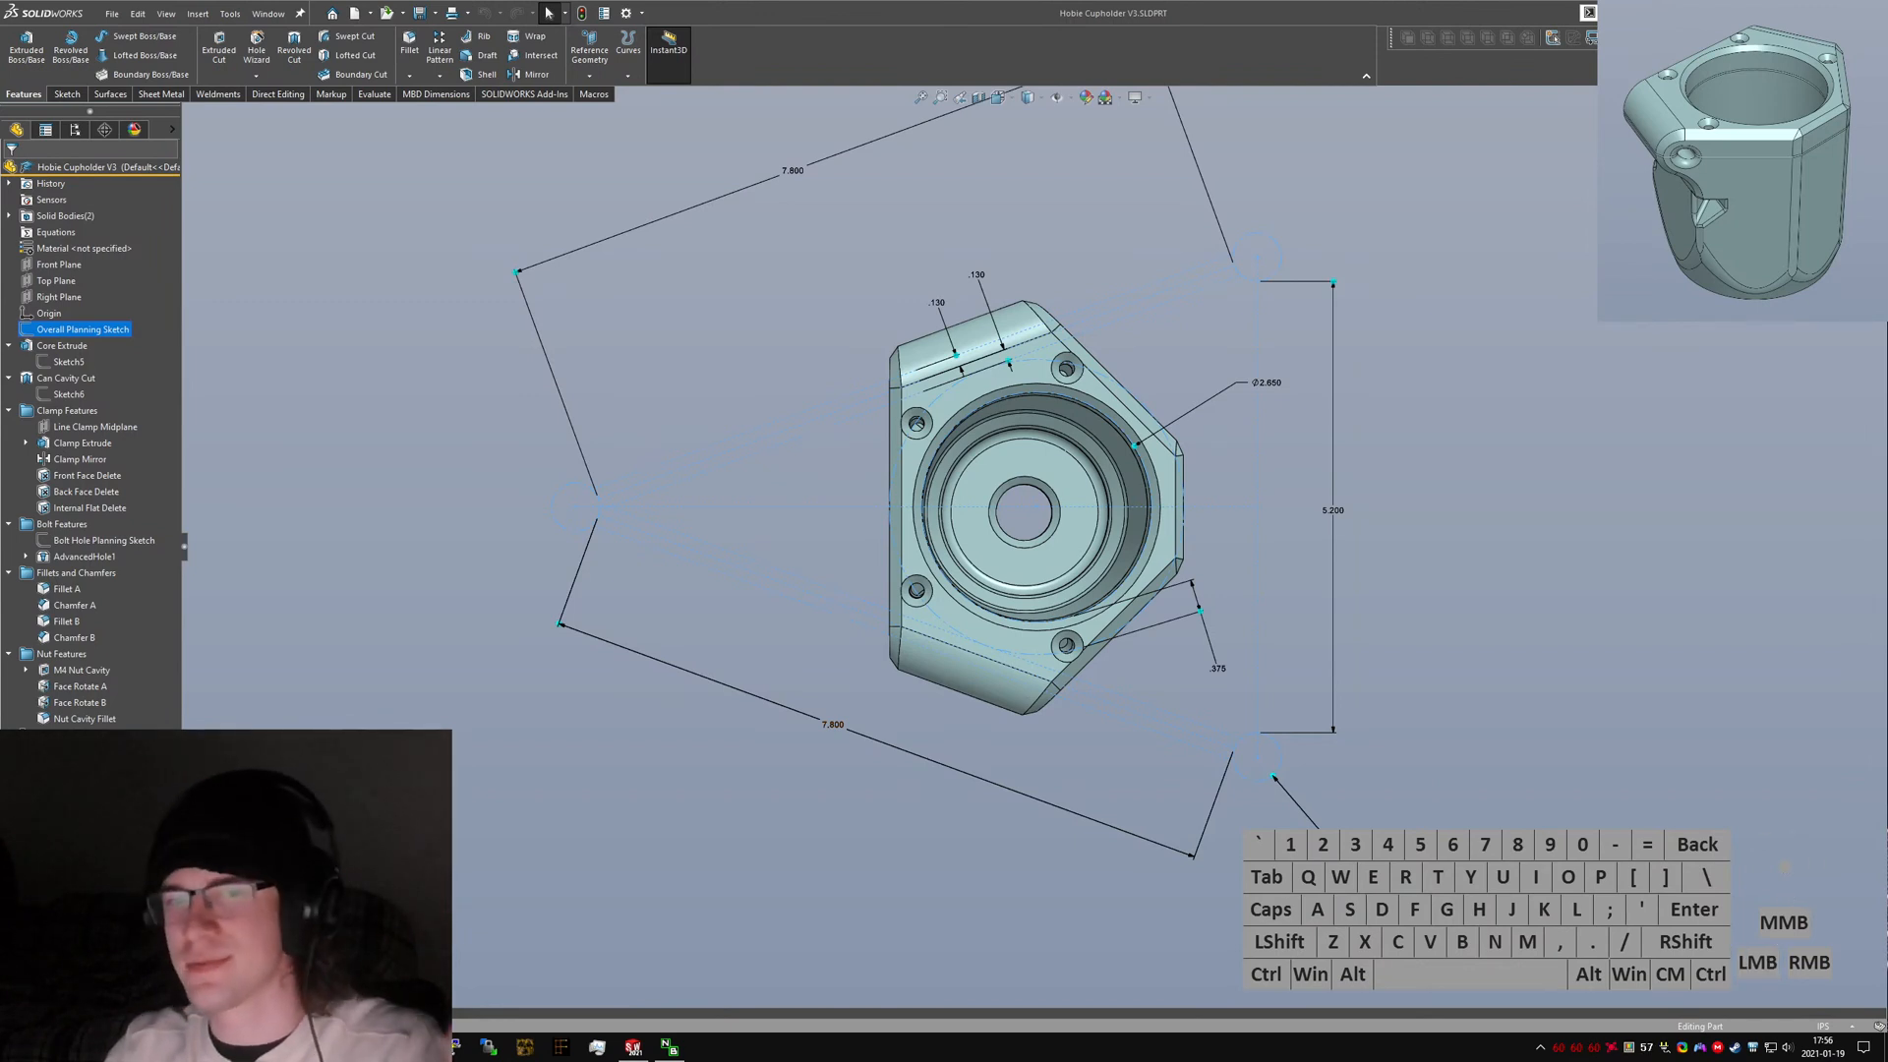
{"action": "left_click", "coordinate": [711, 922]}
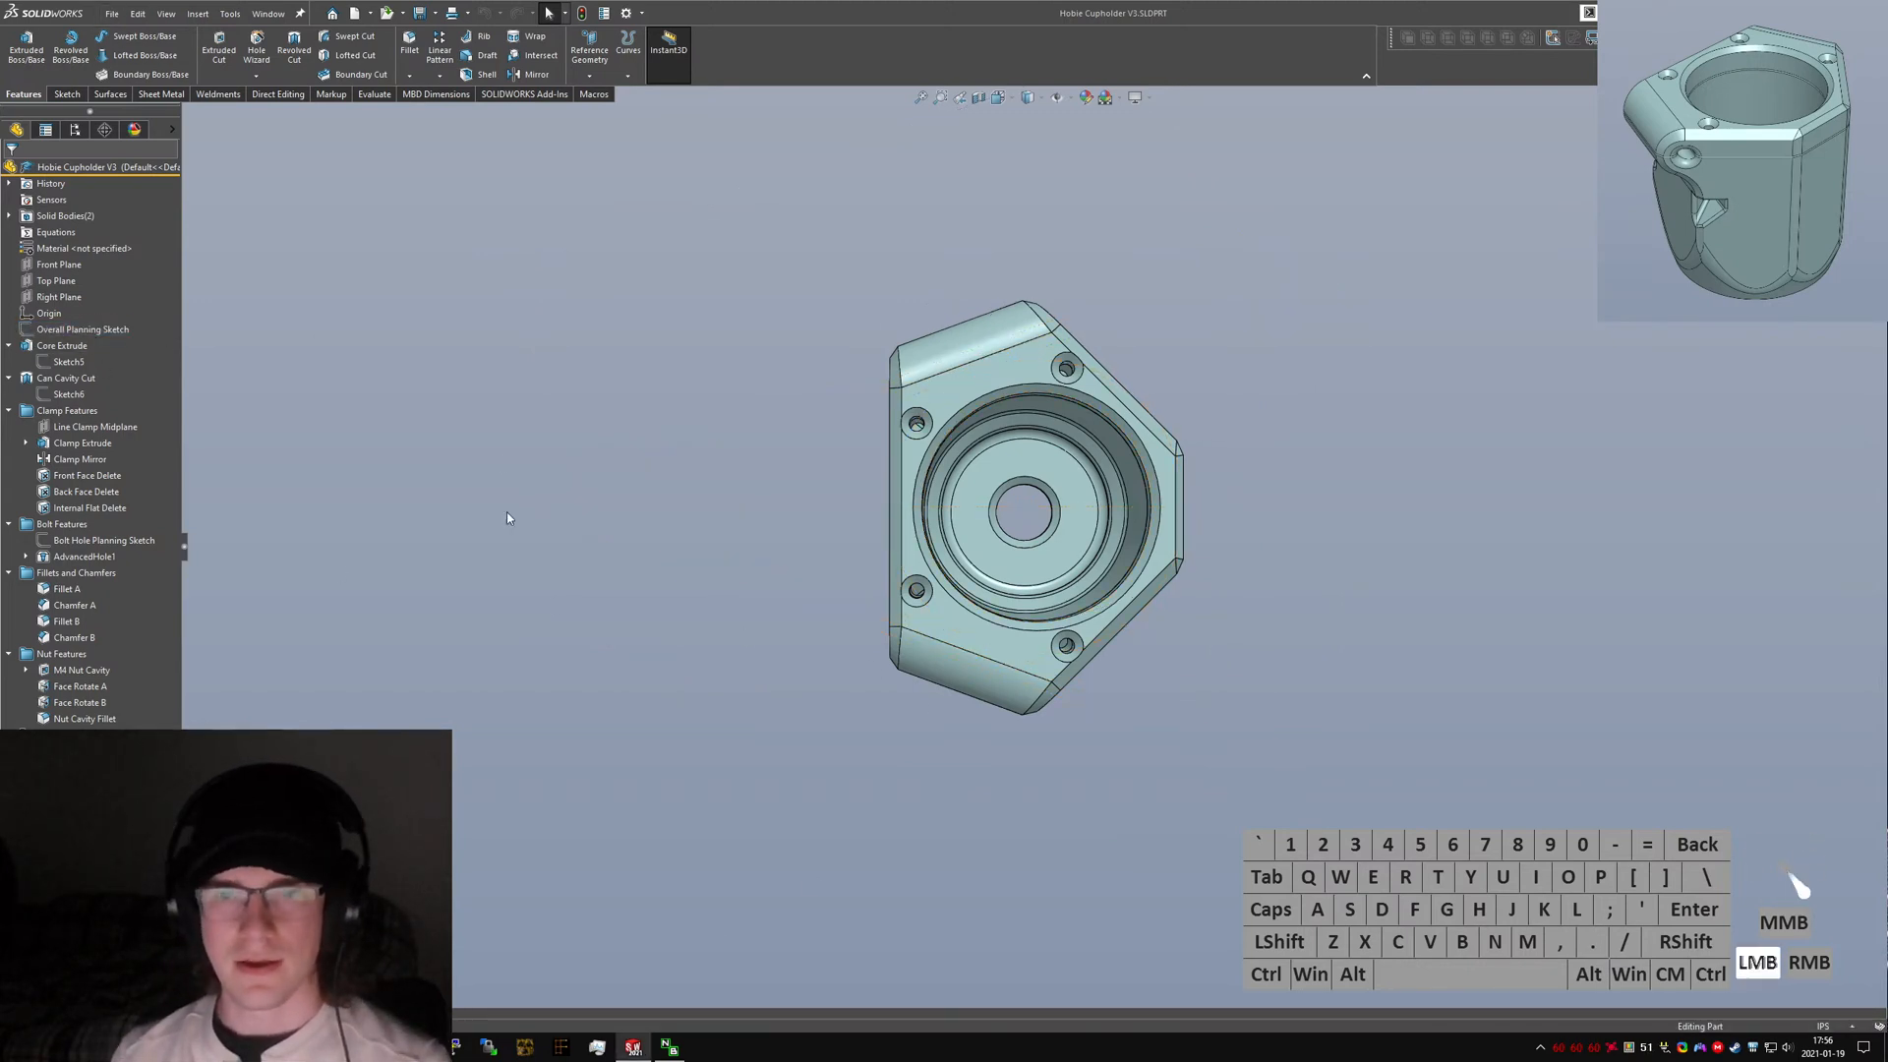
{"action": "key", "text": "ctrl+Tab"}
{"action": "key", "text": "ctrl+Tab"}
{"action": "left_click", "coordinate": [113, 12]}
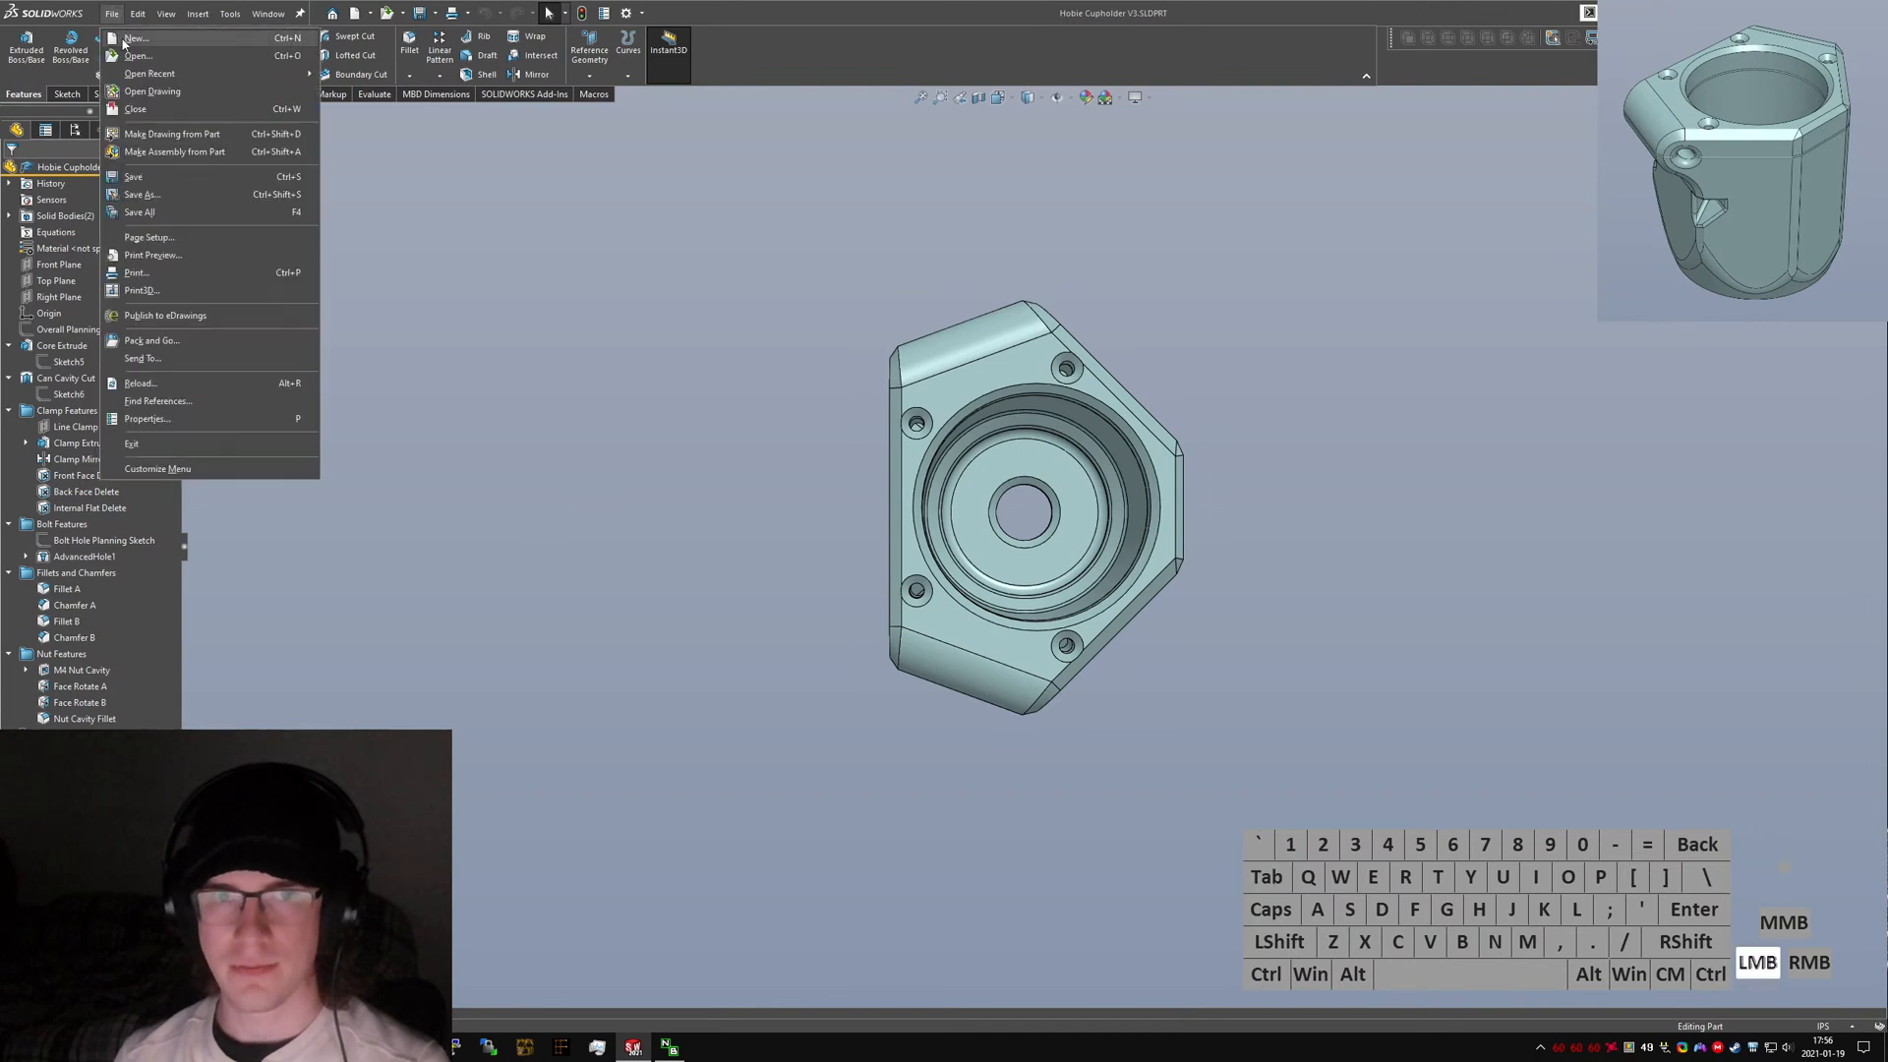
{"action": "left_click", "coordinate": [138, 36]}
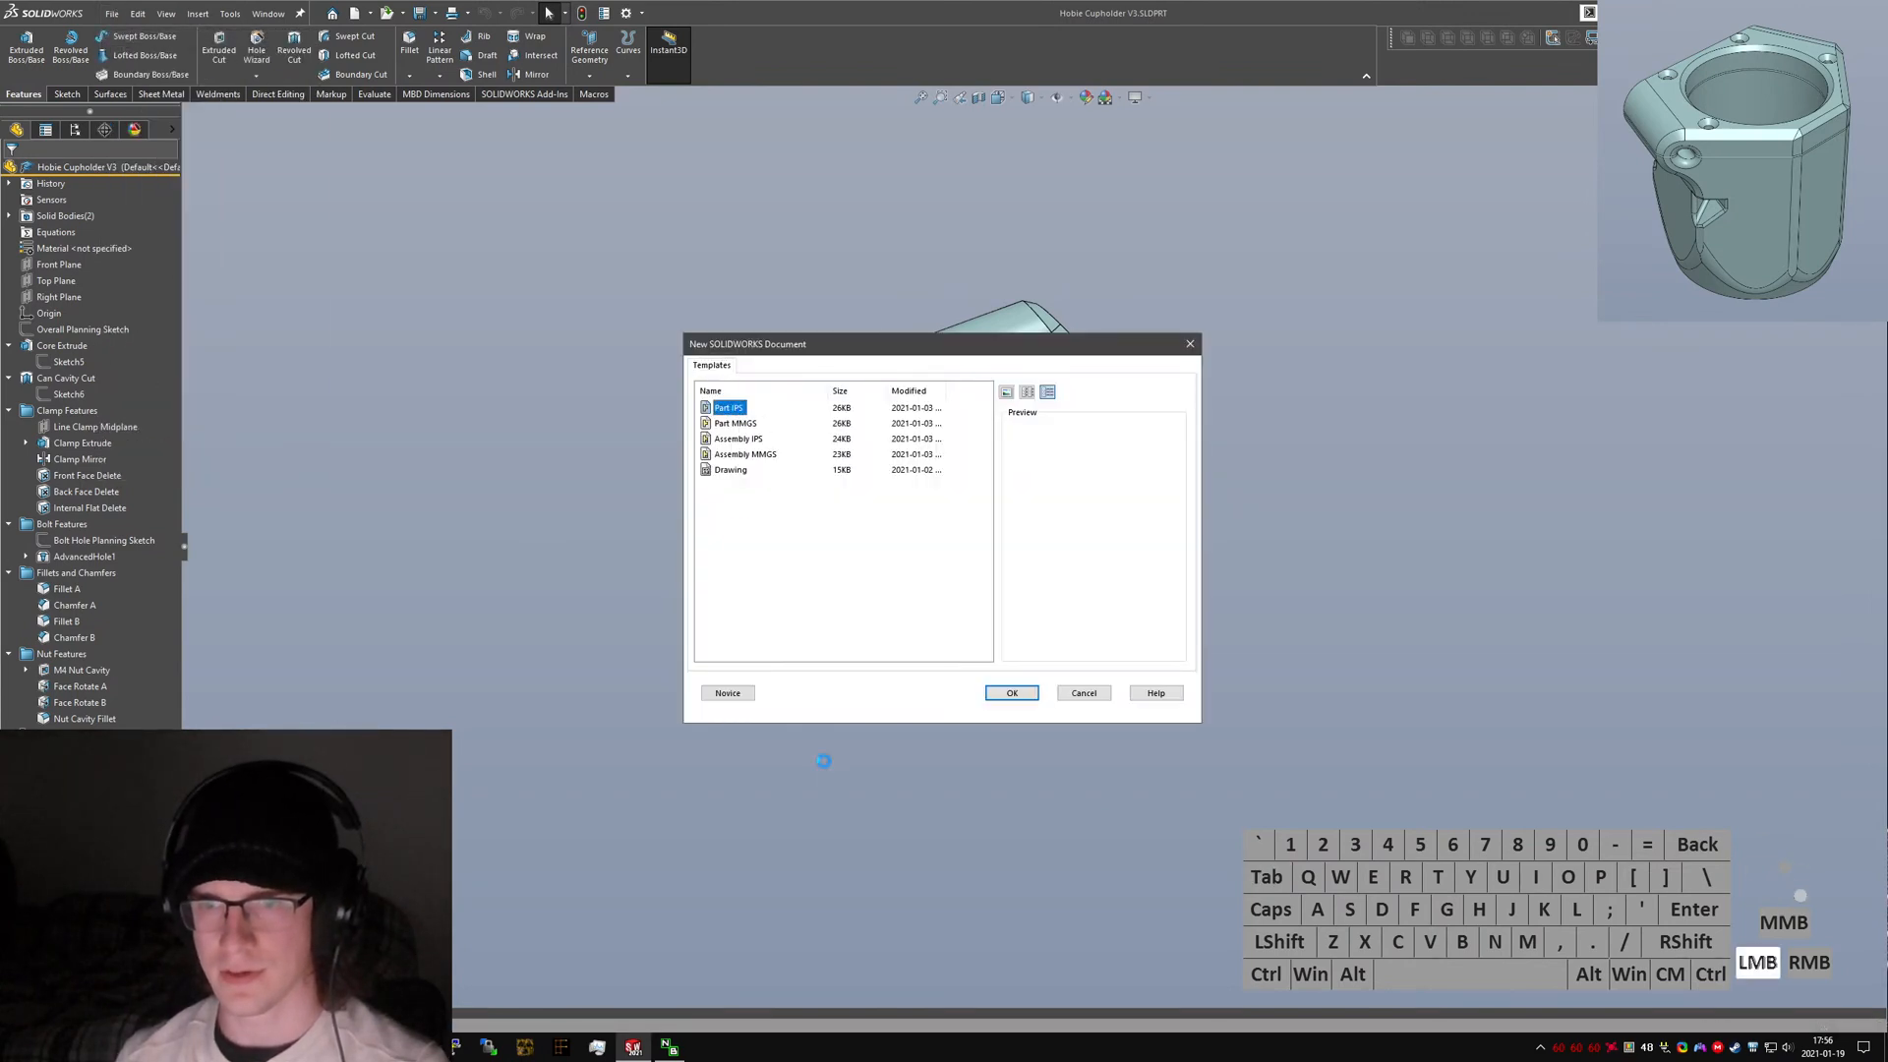
{"action": "right_click", "coordinate": [59, 247]}
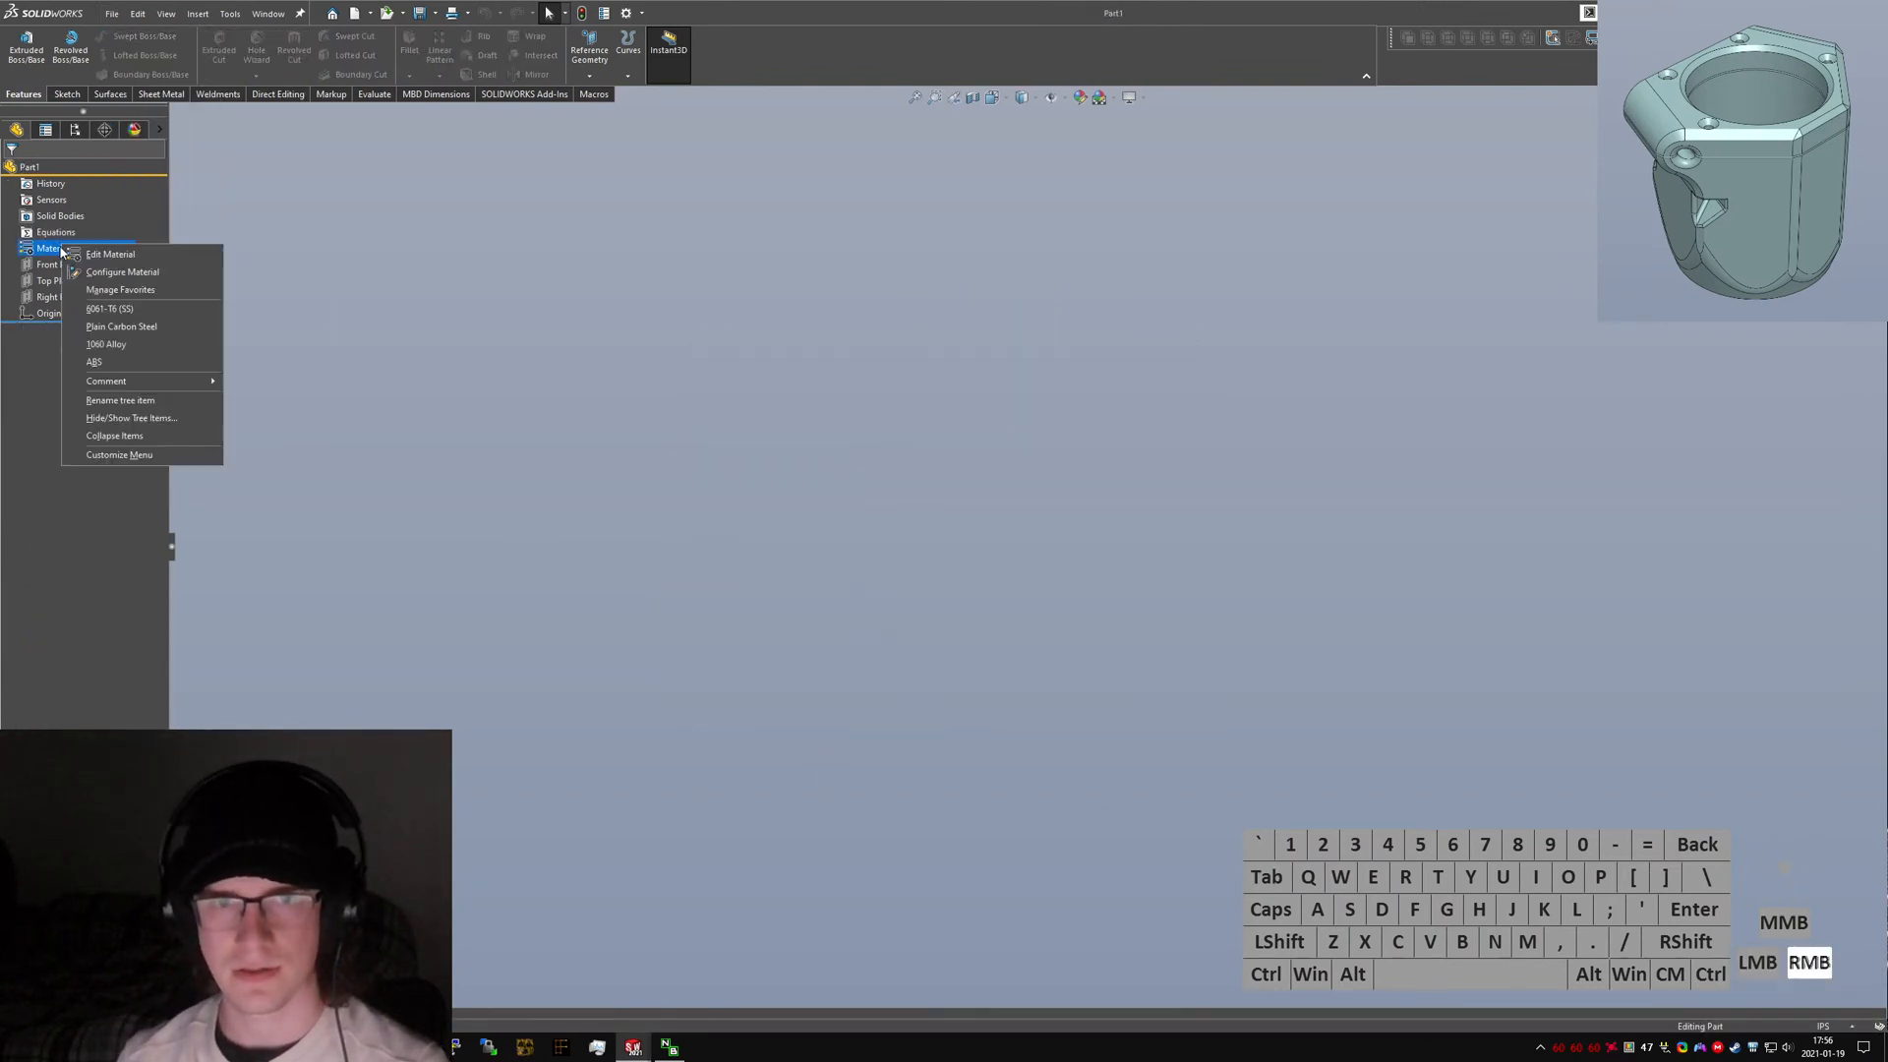
{"action": "left_click", "coordinate": [126, 358]}
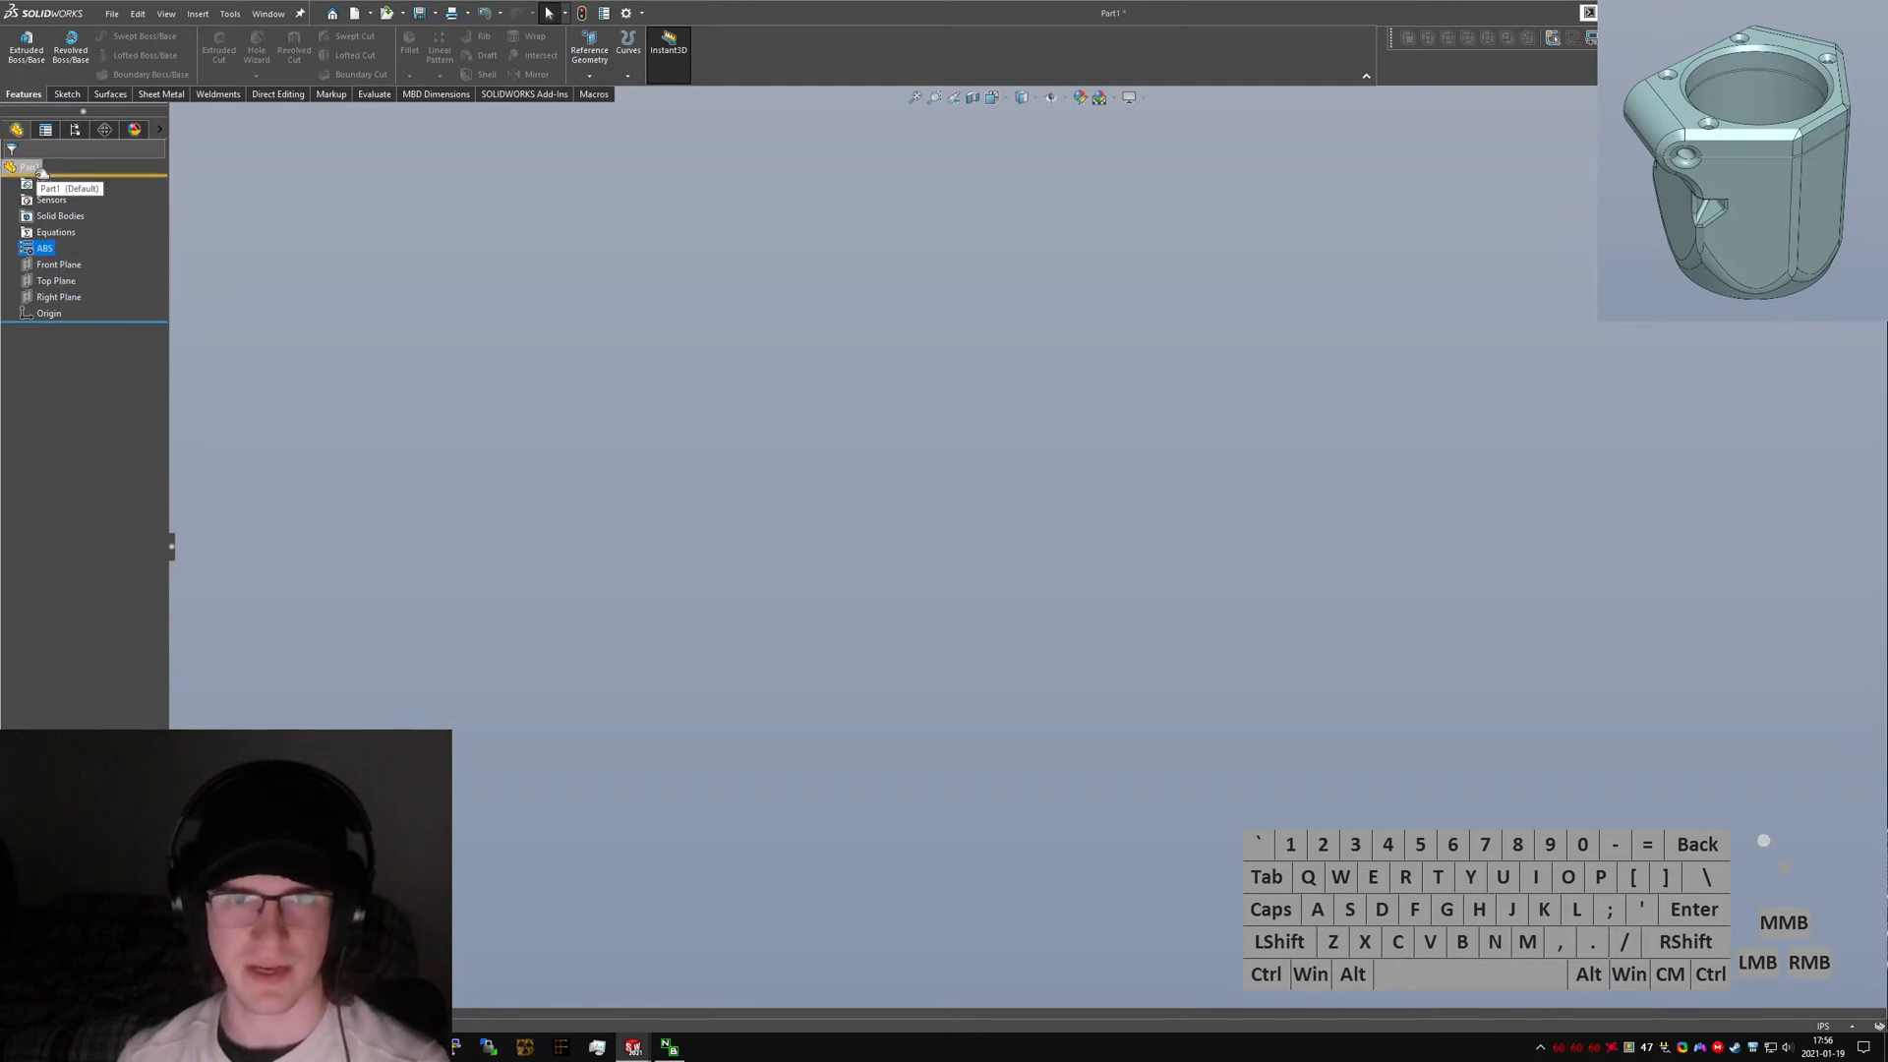
Start a sketch in the new part and paste the original's Overall Planning Sketch geometry into it.
{"action": "left_click", "coordinate": [65, 93]}
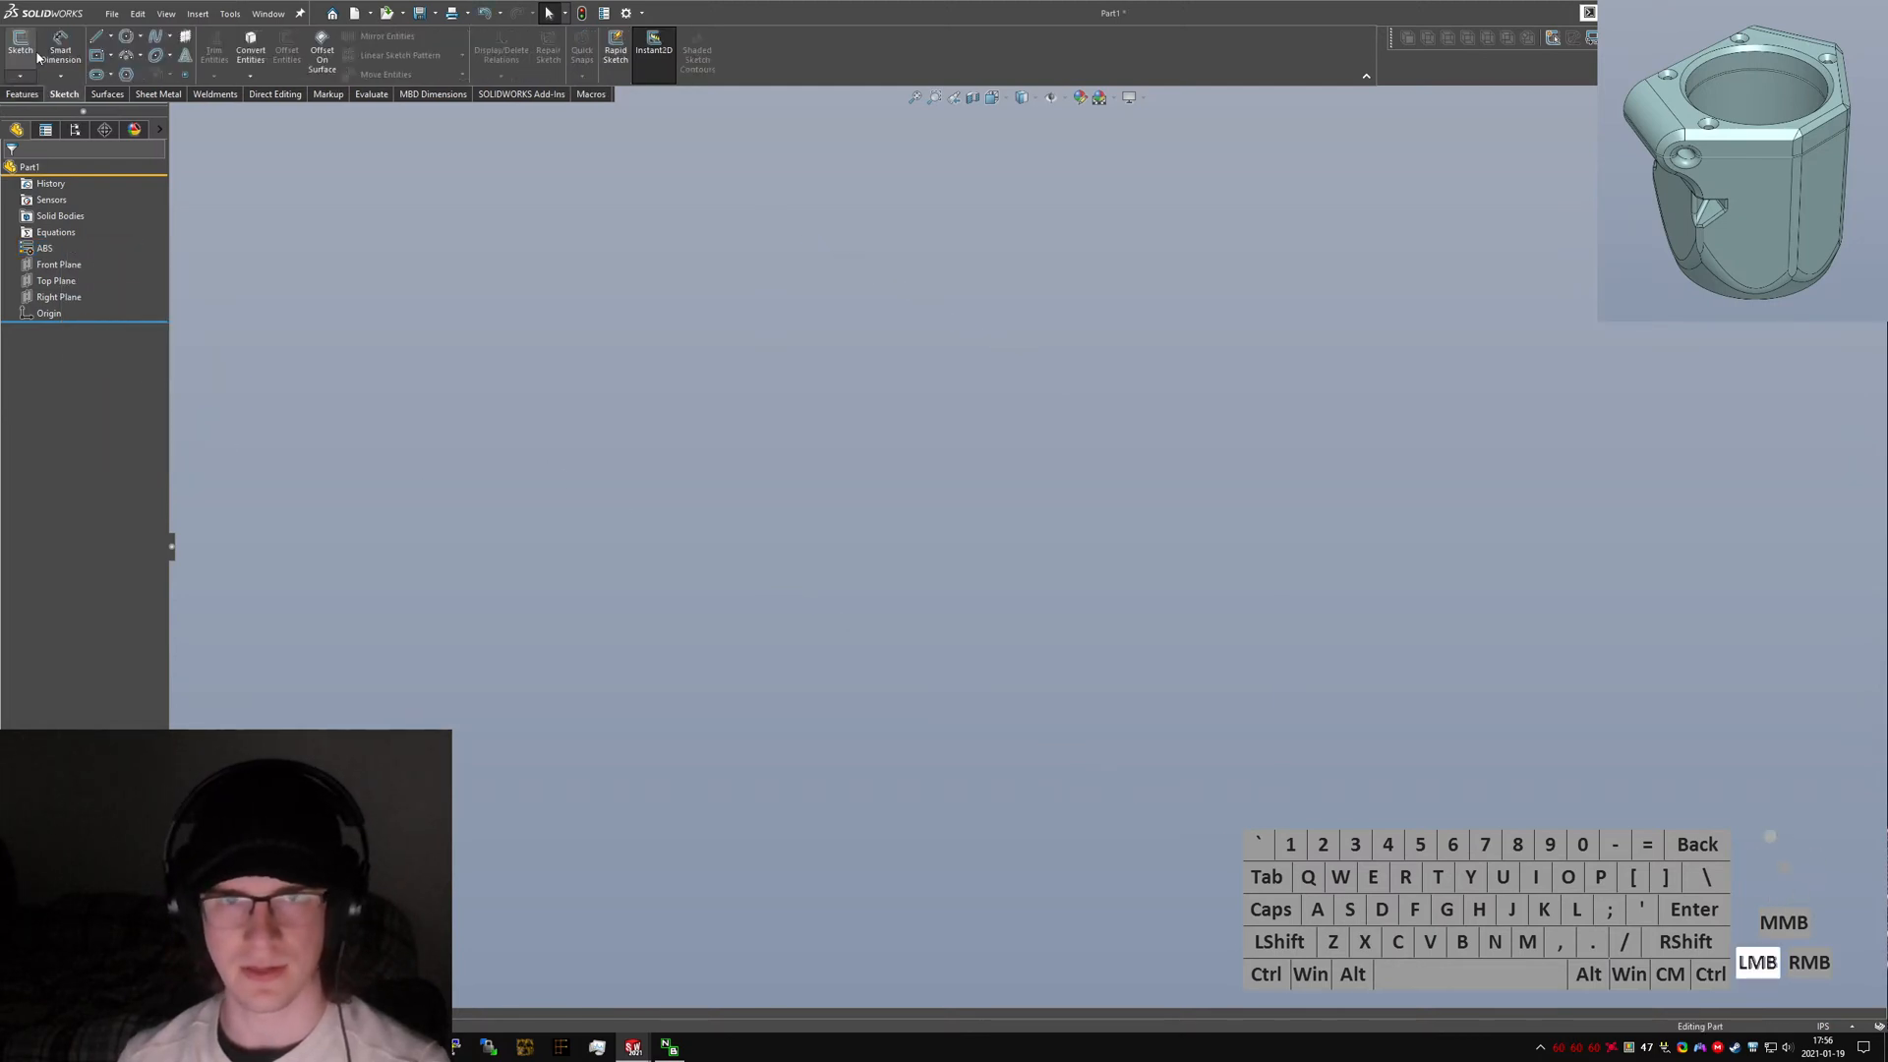
{"action": "left_click", "coordinate": [20, 45]}
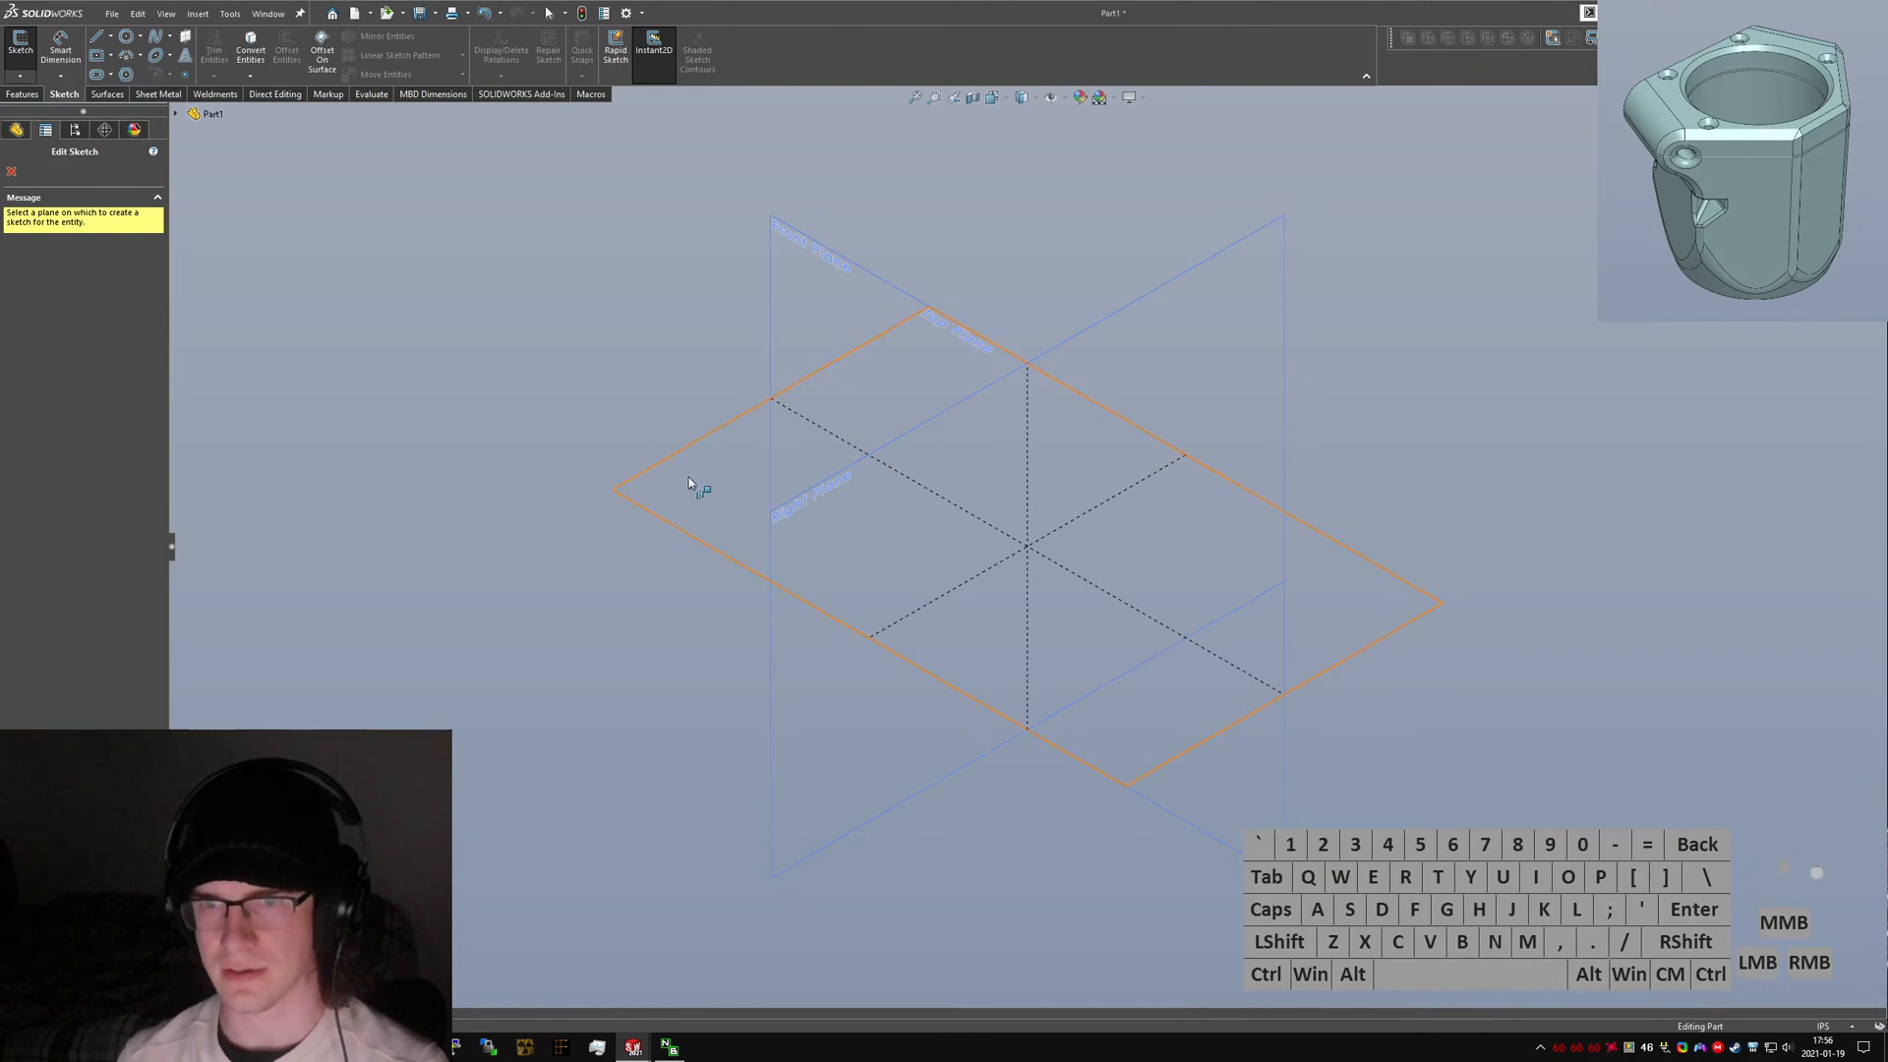
{"action": "key", "text": "ctrl+Tab"}
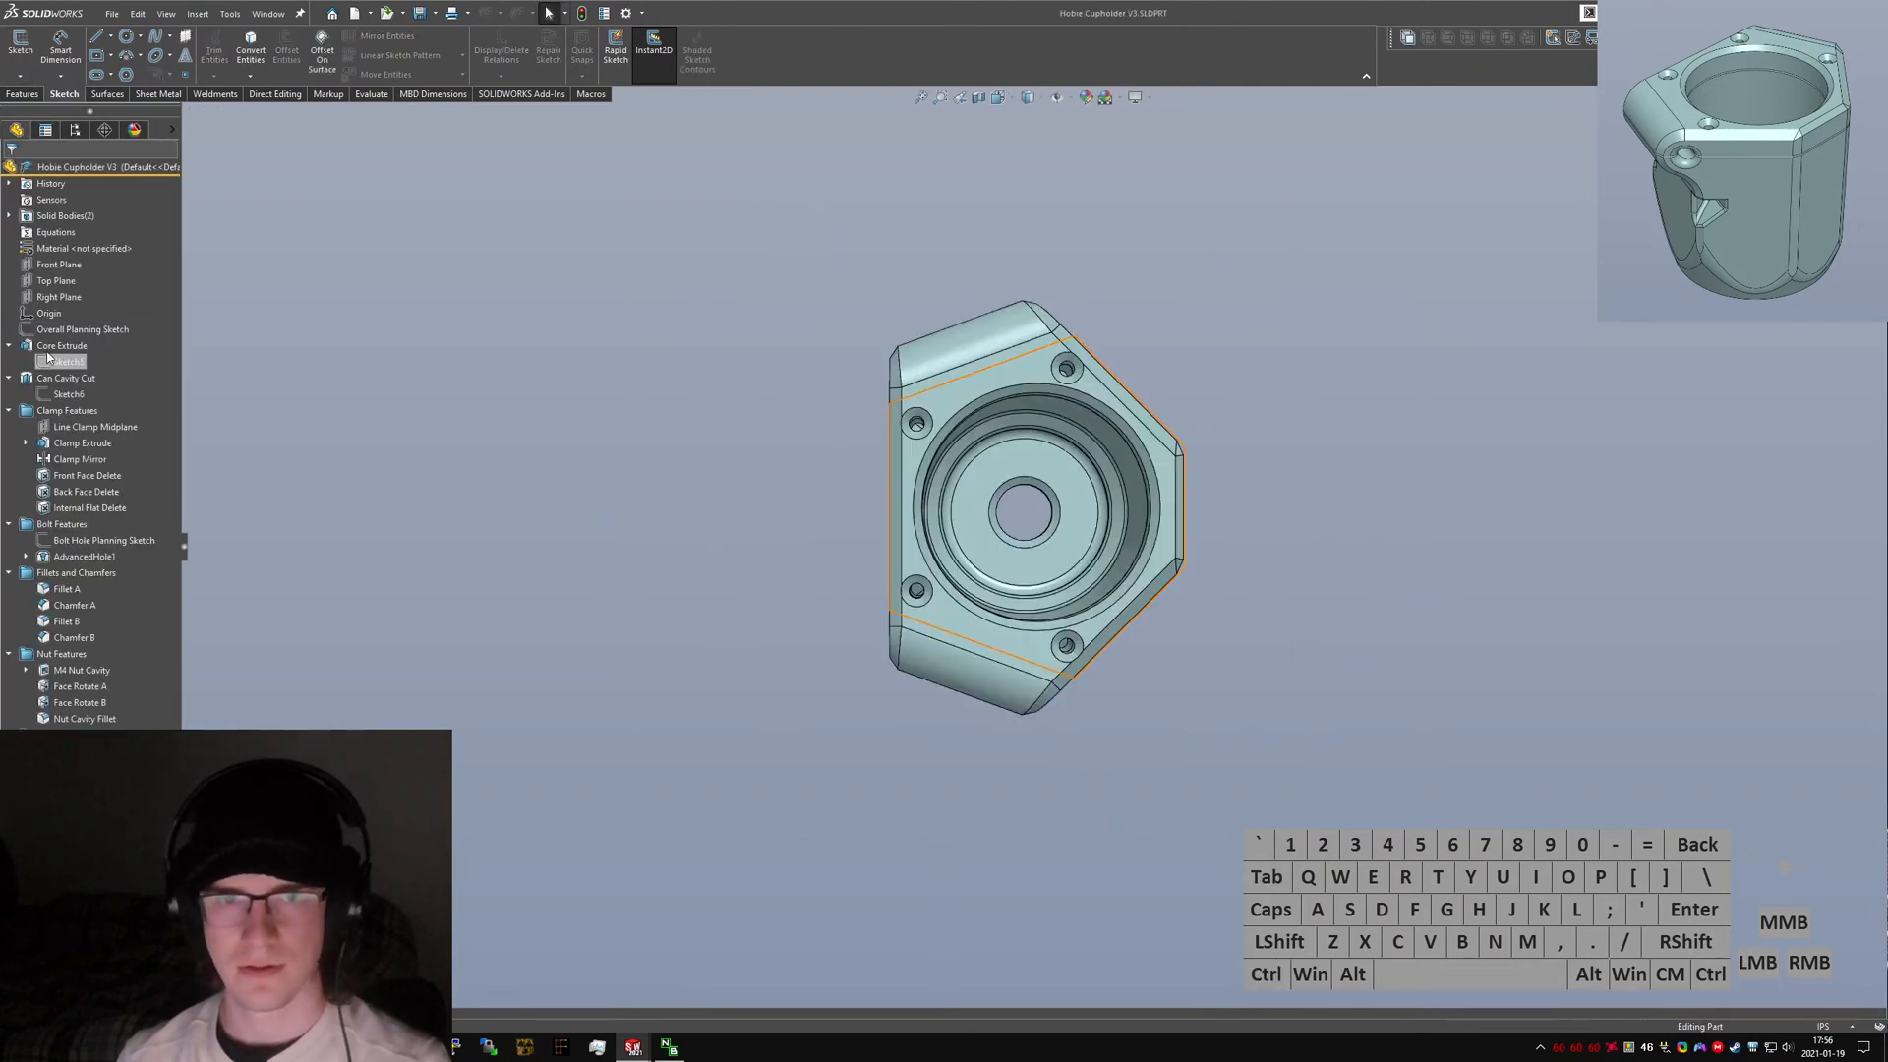
{"action": "left_click", "coordinate": [83, 330]}
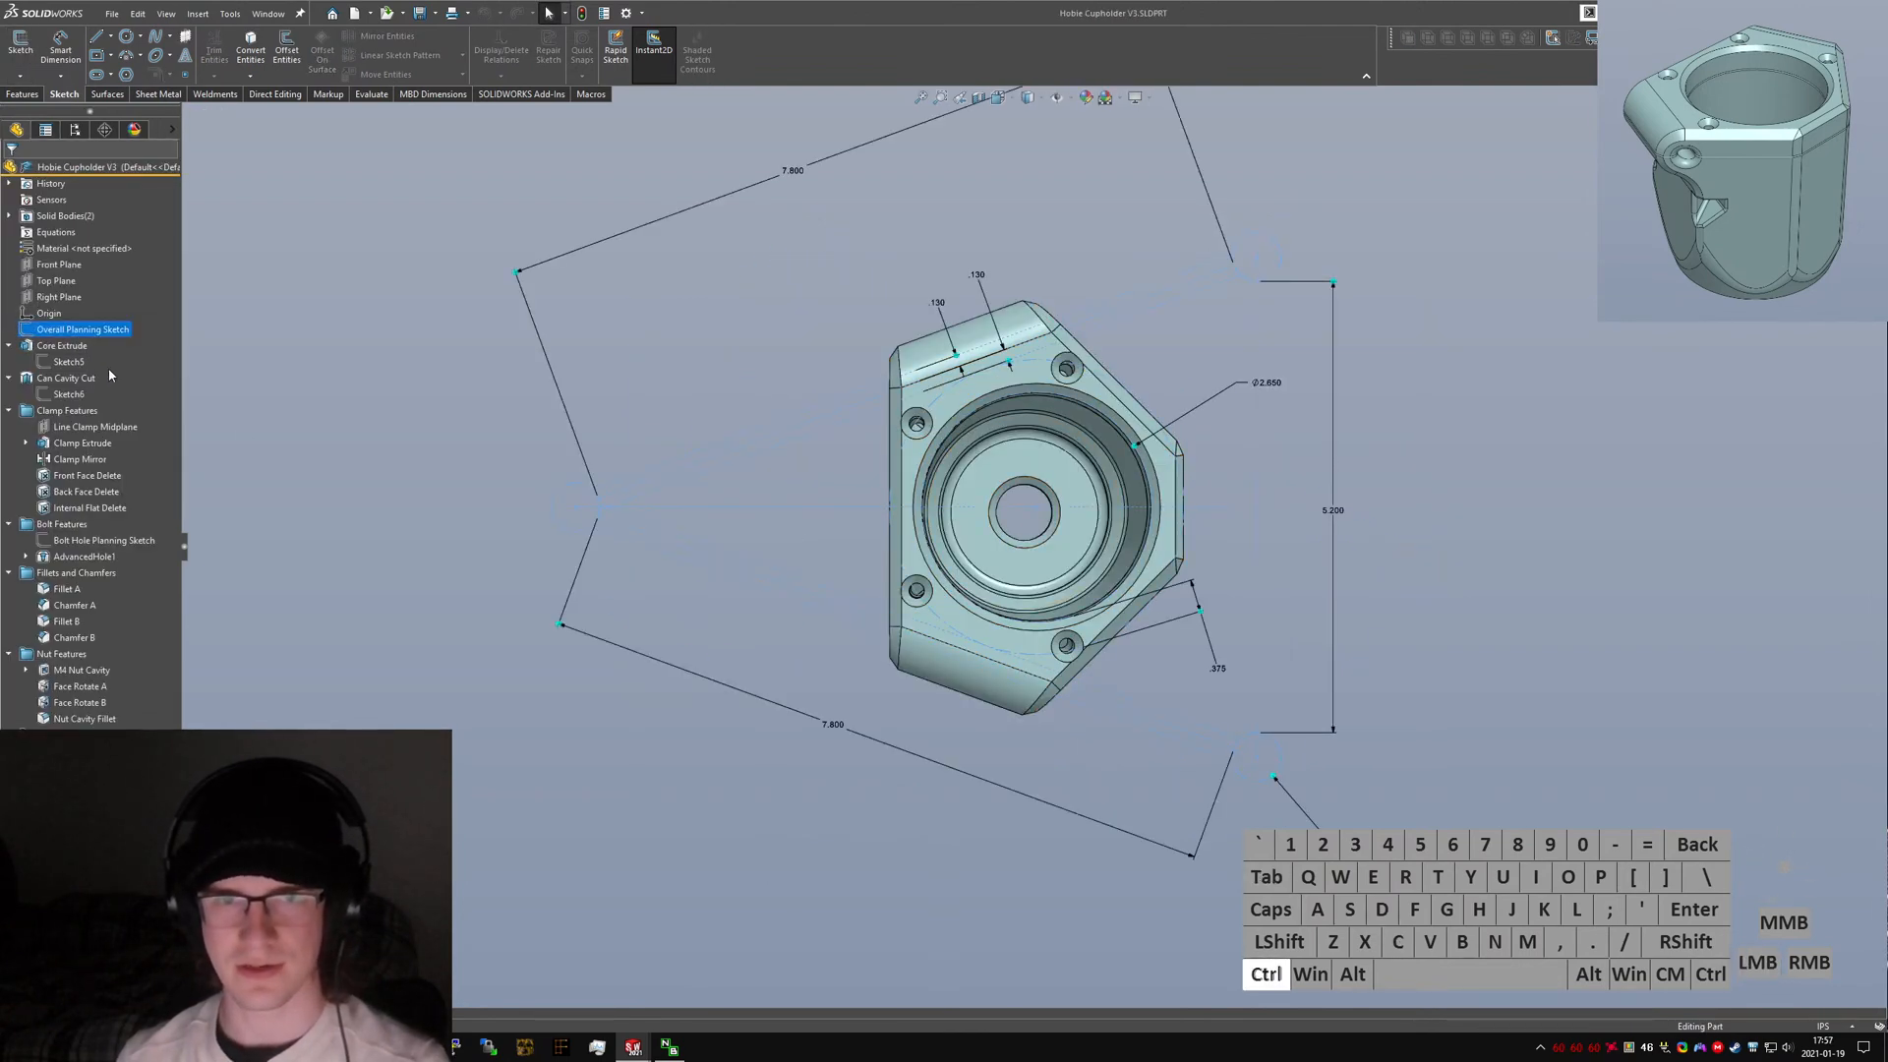
{"action": "key", "text": "ctrl+Tab"}
{"action": "left_click", "coordinate": [473, 420]}
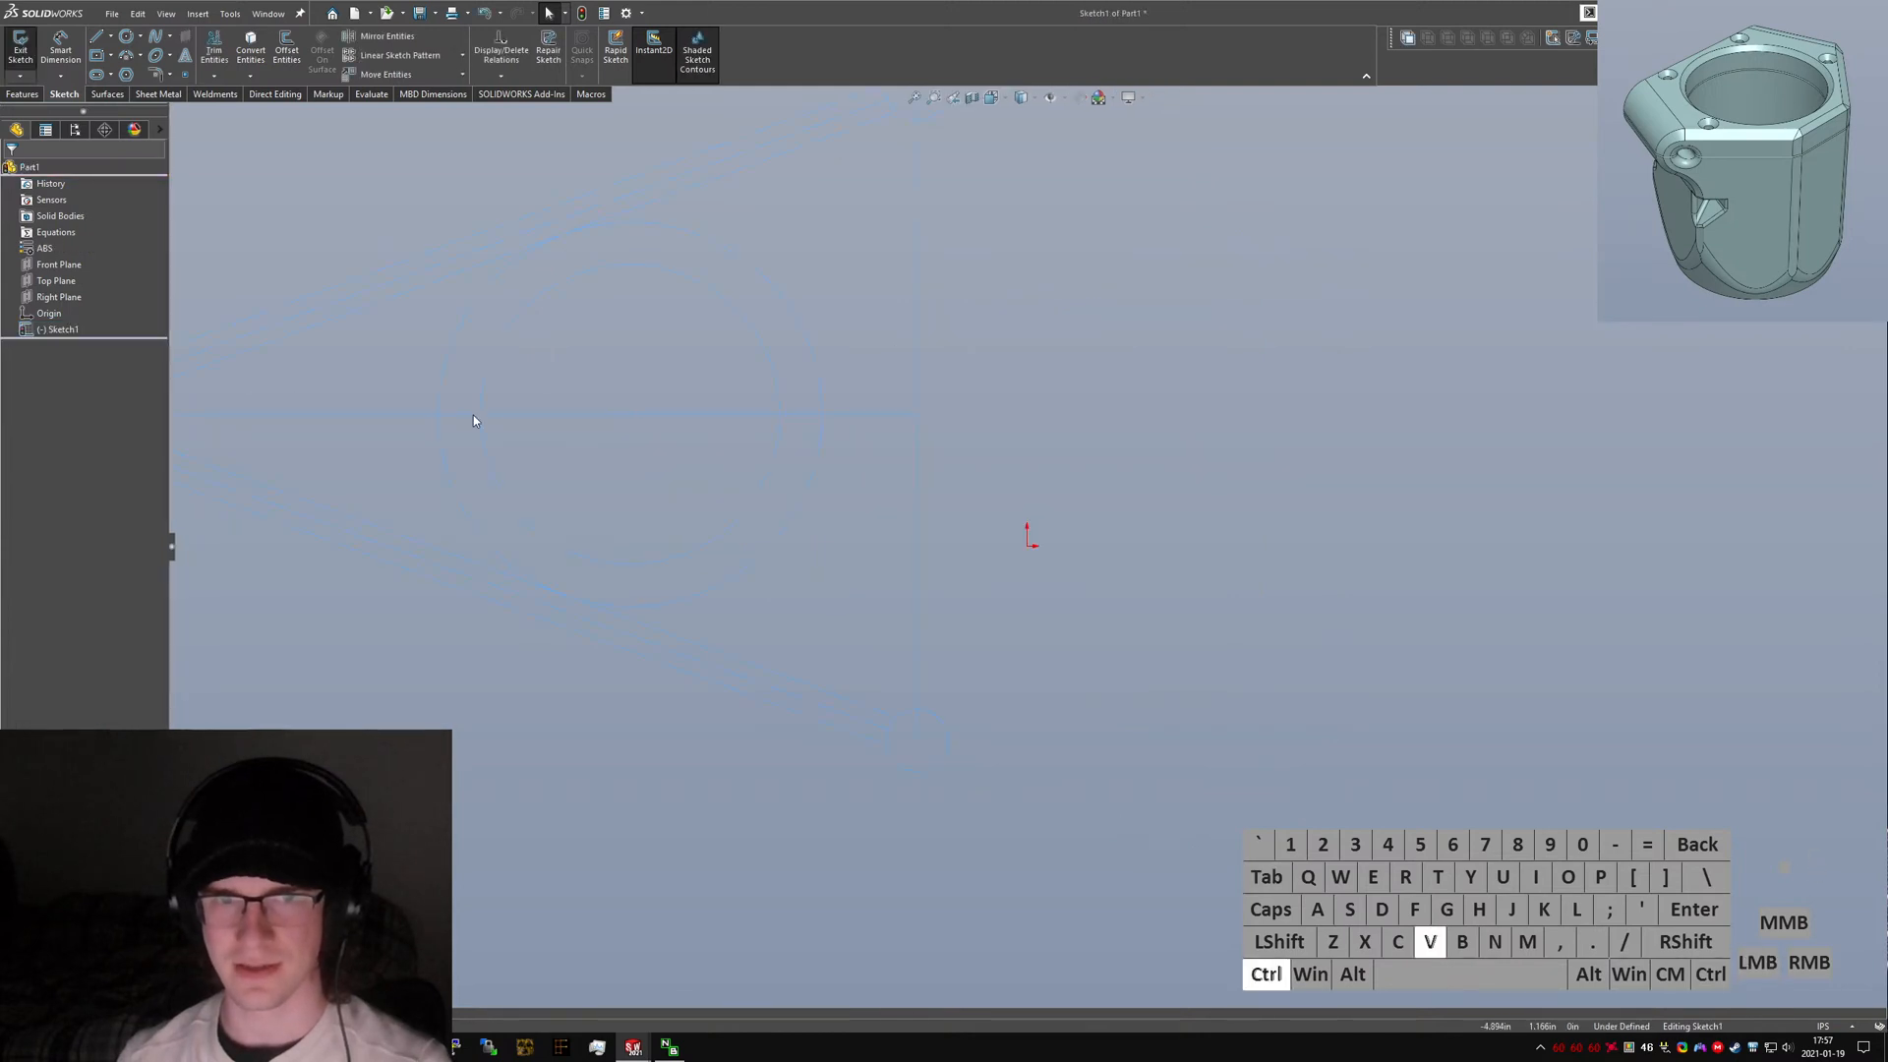
{"action": "key", "text": "ctrl+v"}
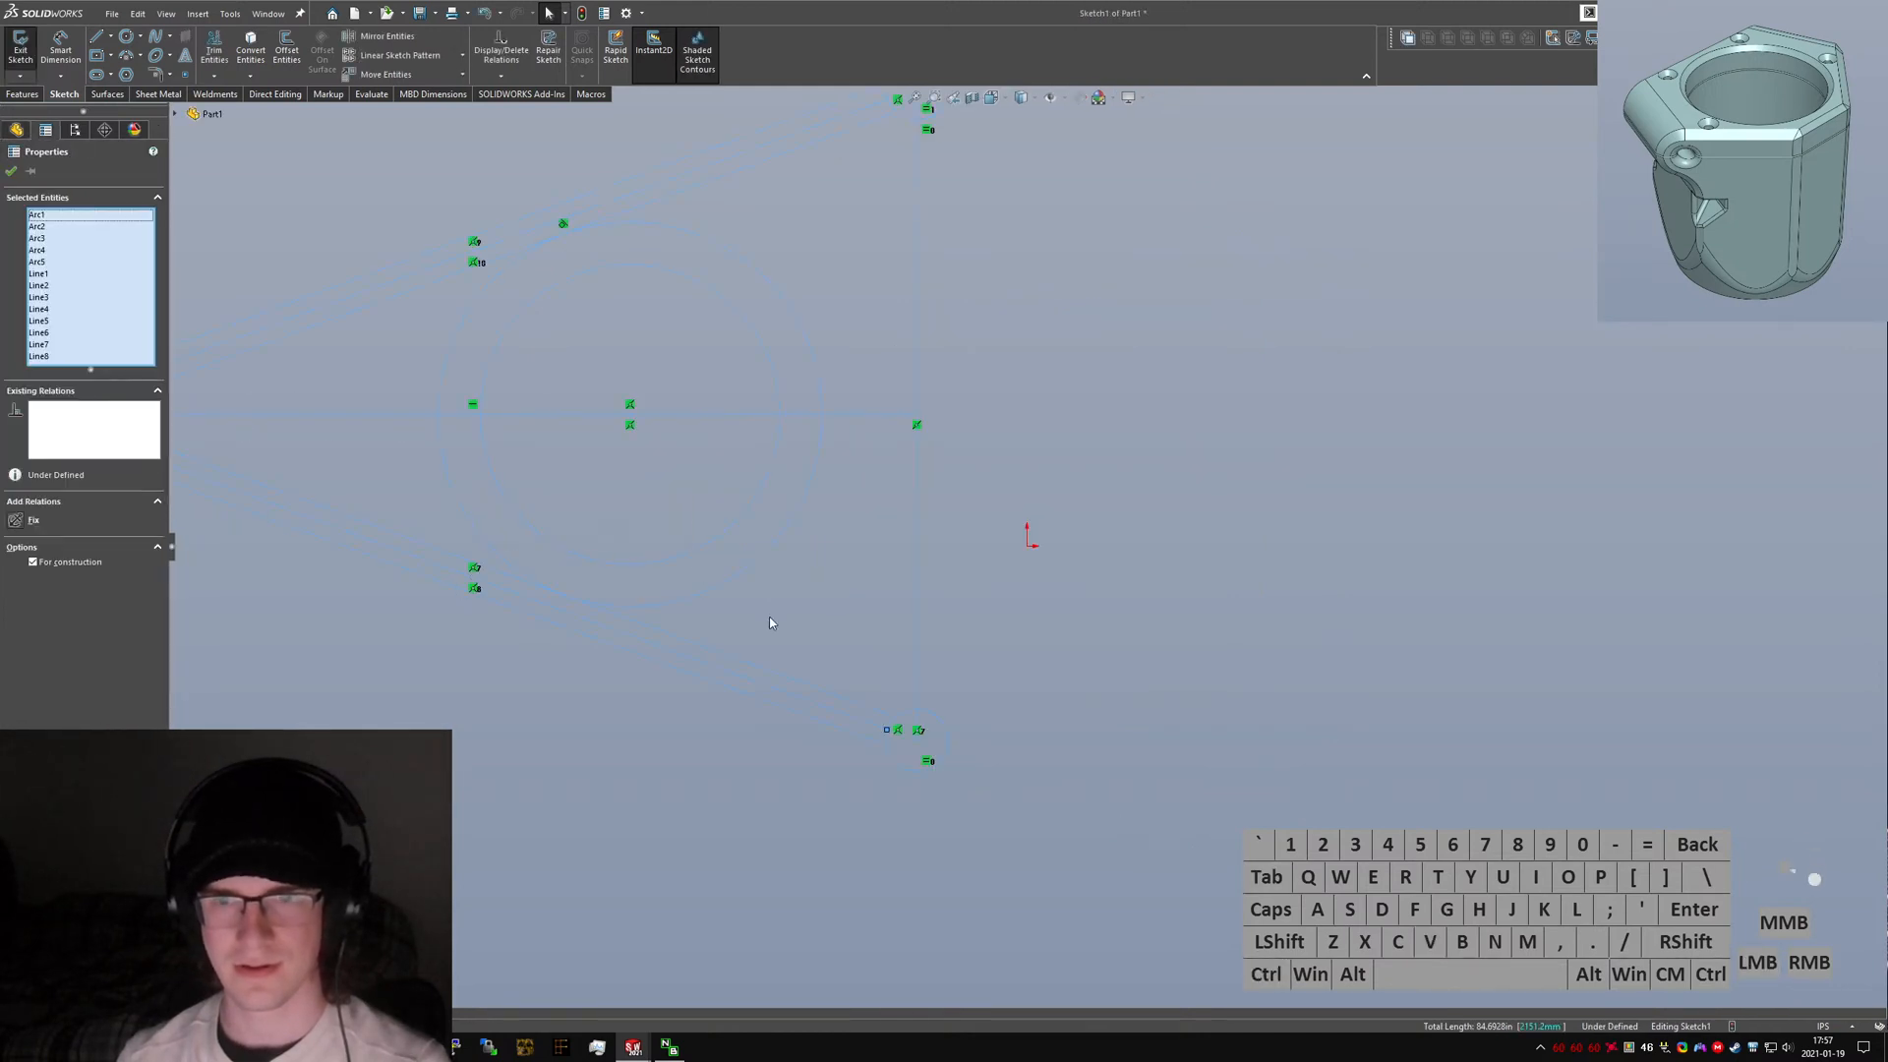
Drag the pasted sketch geometry, undo that move, and fit the sketch in view.
{"action": "mouse_move", "coordinate": [836, 485]}
{"action": "left_mouse_down"}
{"action": "mouse_move", "coordinate": [1013, 537]}
{"action": "mouse_move", "coordinate": [839, 528]}
{"action": "left_mouse_up"}
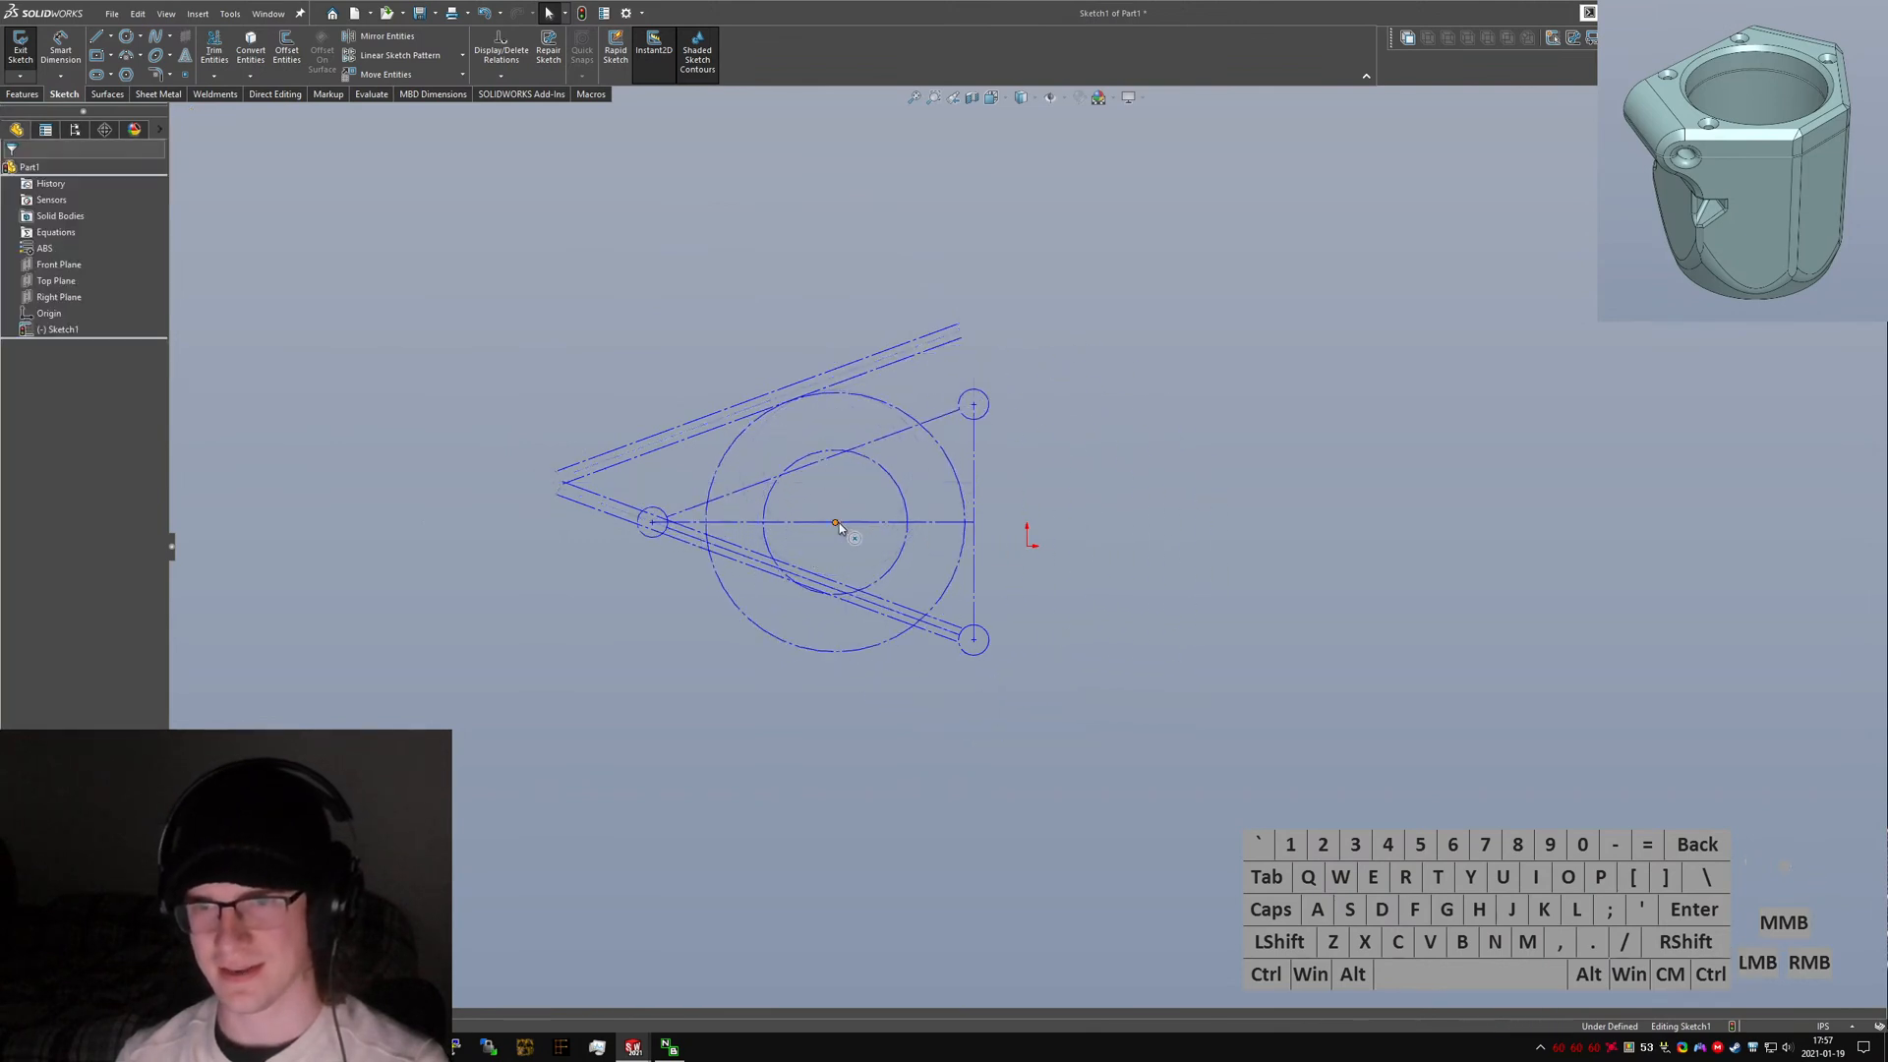
{"action": "key", "text": "ctrl+z"}
{"action": "left_click", "coordinate": [700, 469]}
{"action": "scroll", "coordinate": [692, 448], "scroll_direction": "down", "scroll_amount": 3}
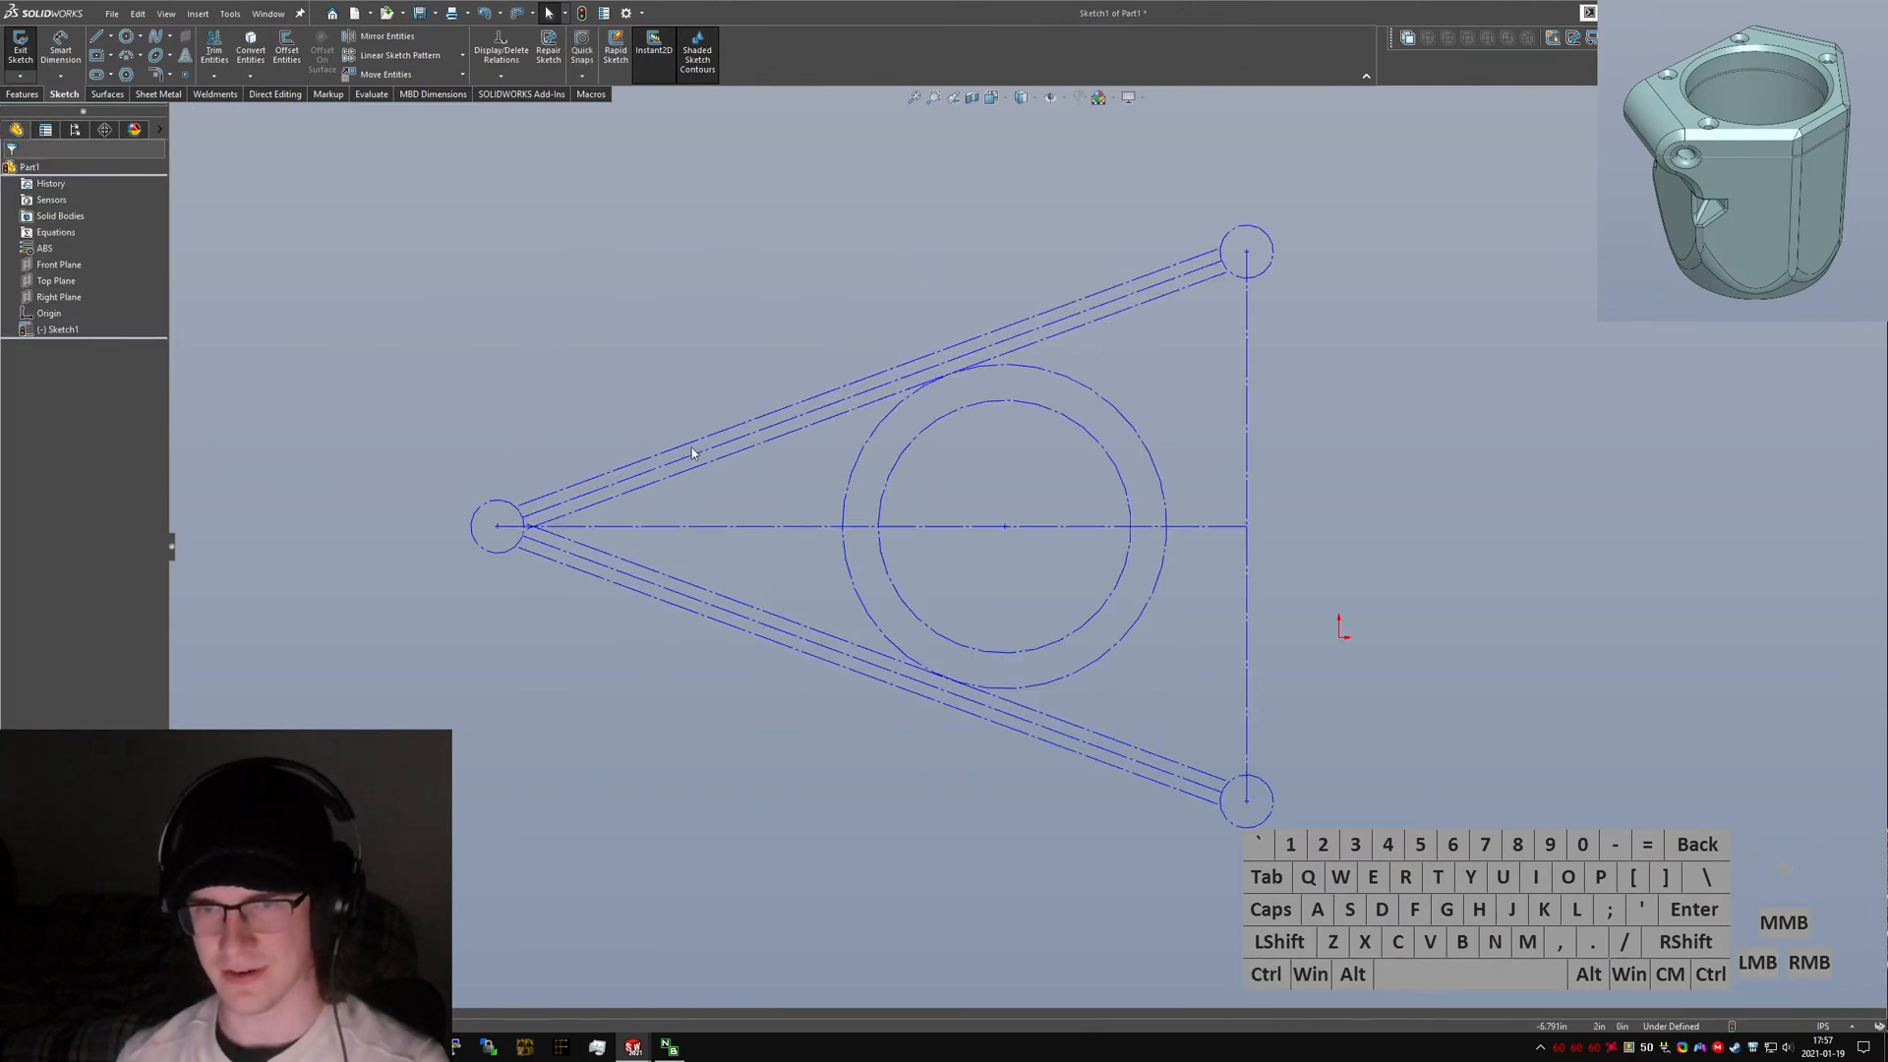
Edit the original's Overall Planning Sketch and copy all of its entities, including dimensions.
{"action": "key", "text": "ctrl+Tab"}
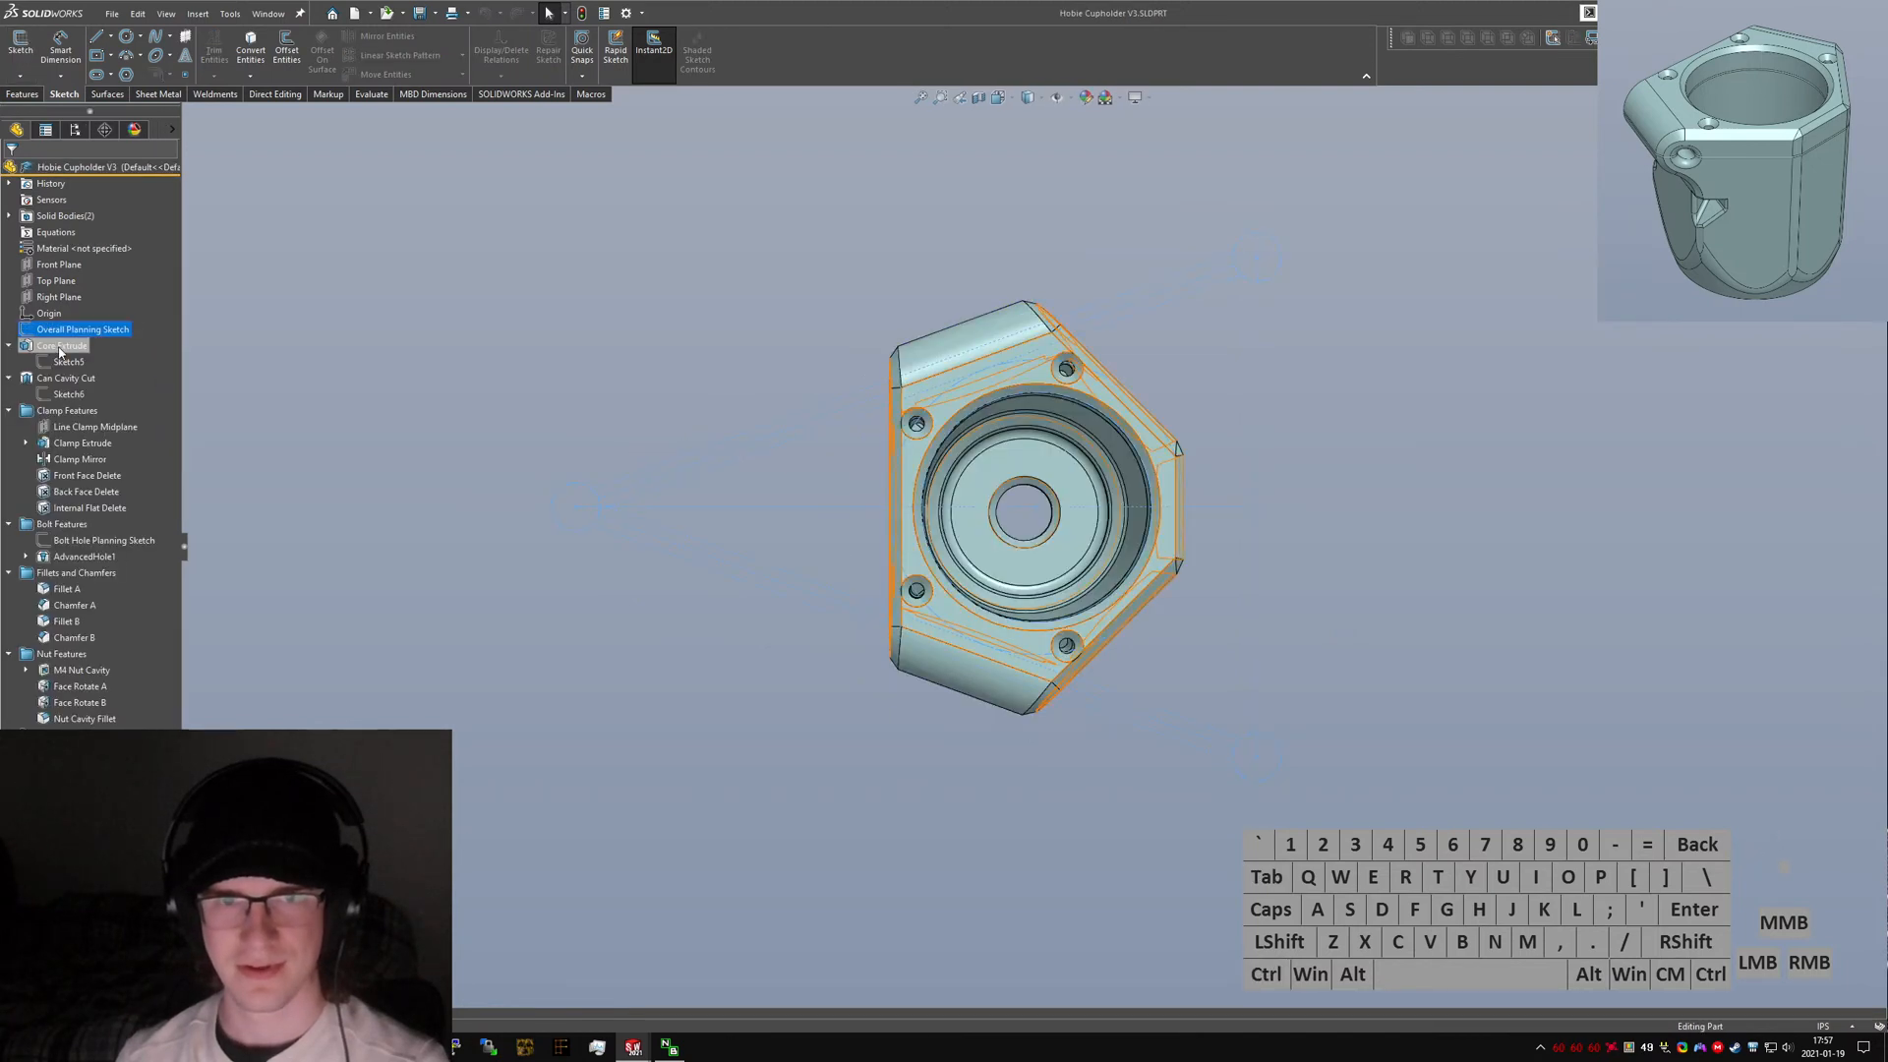
{"action": "right_click", "coordinate": [67, 331]}
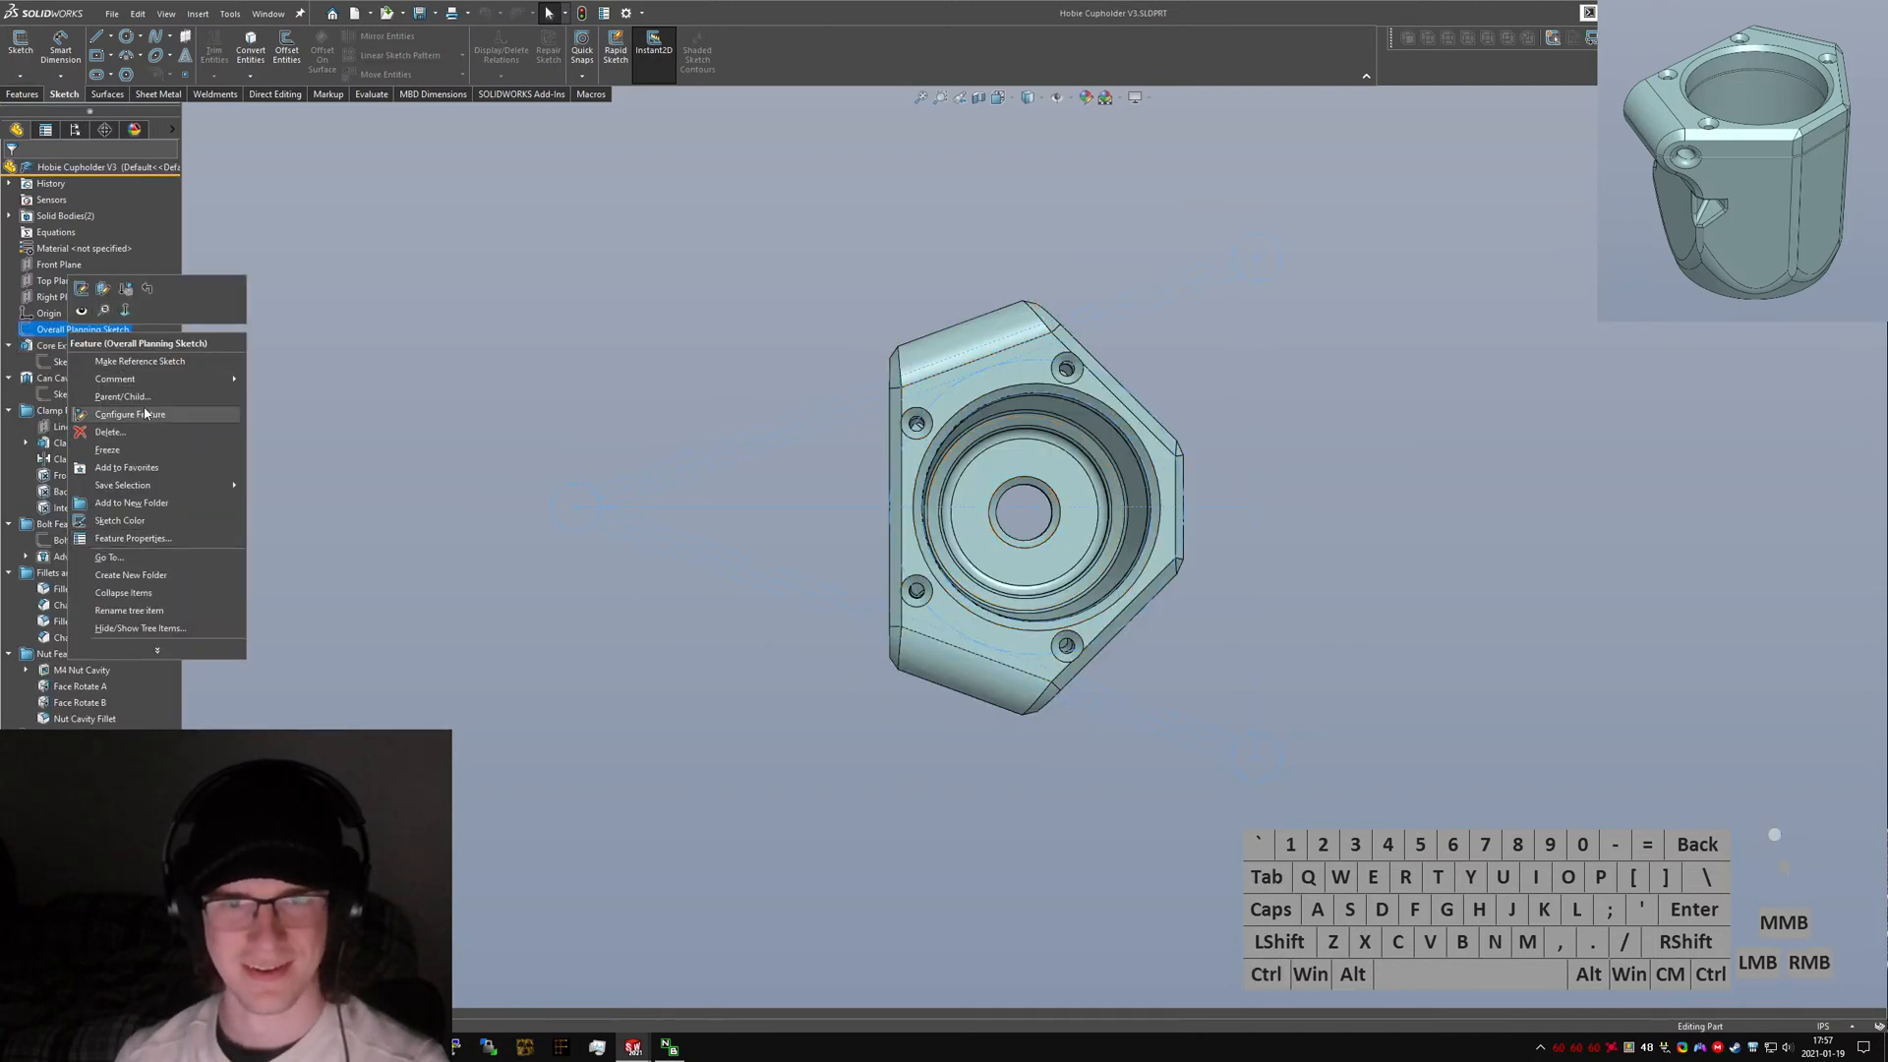
{"action": "left_click", "coordinate": [257, 594]}
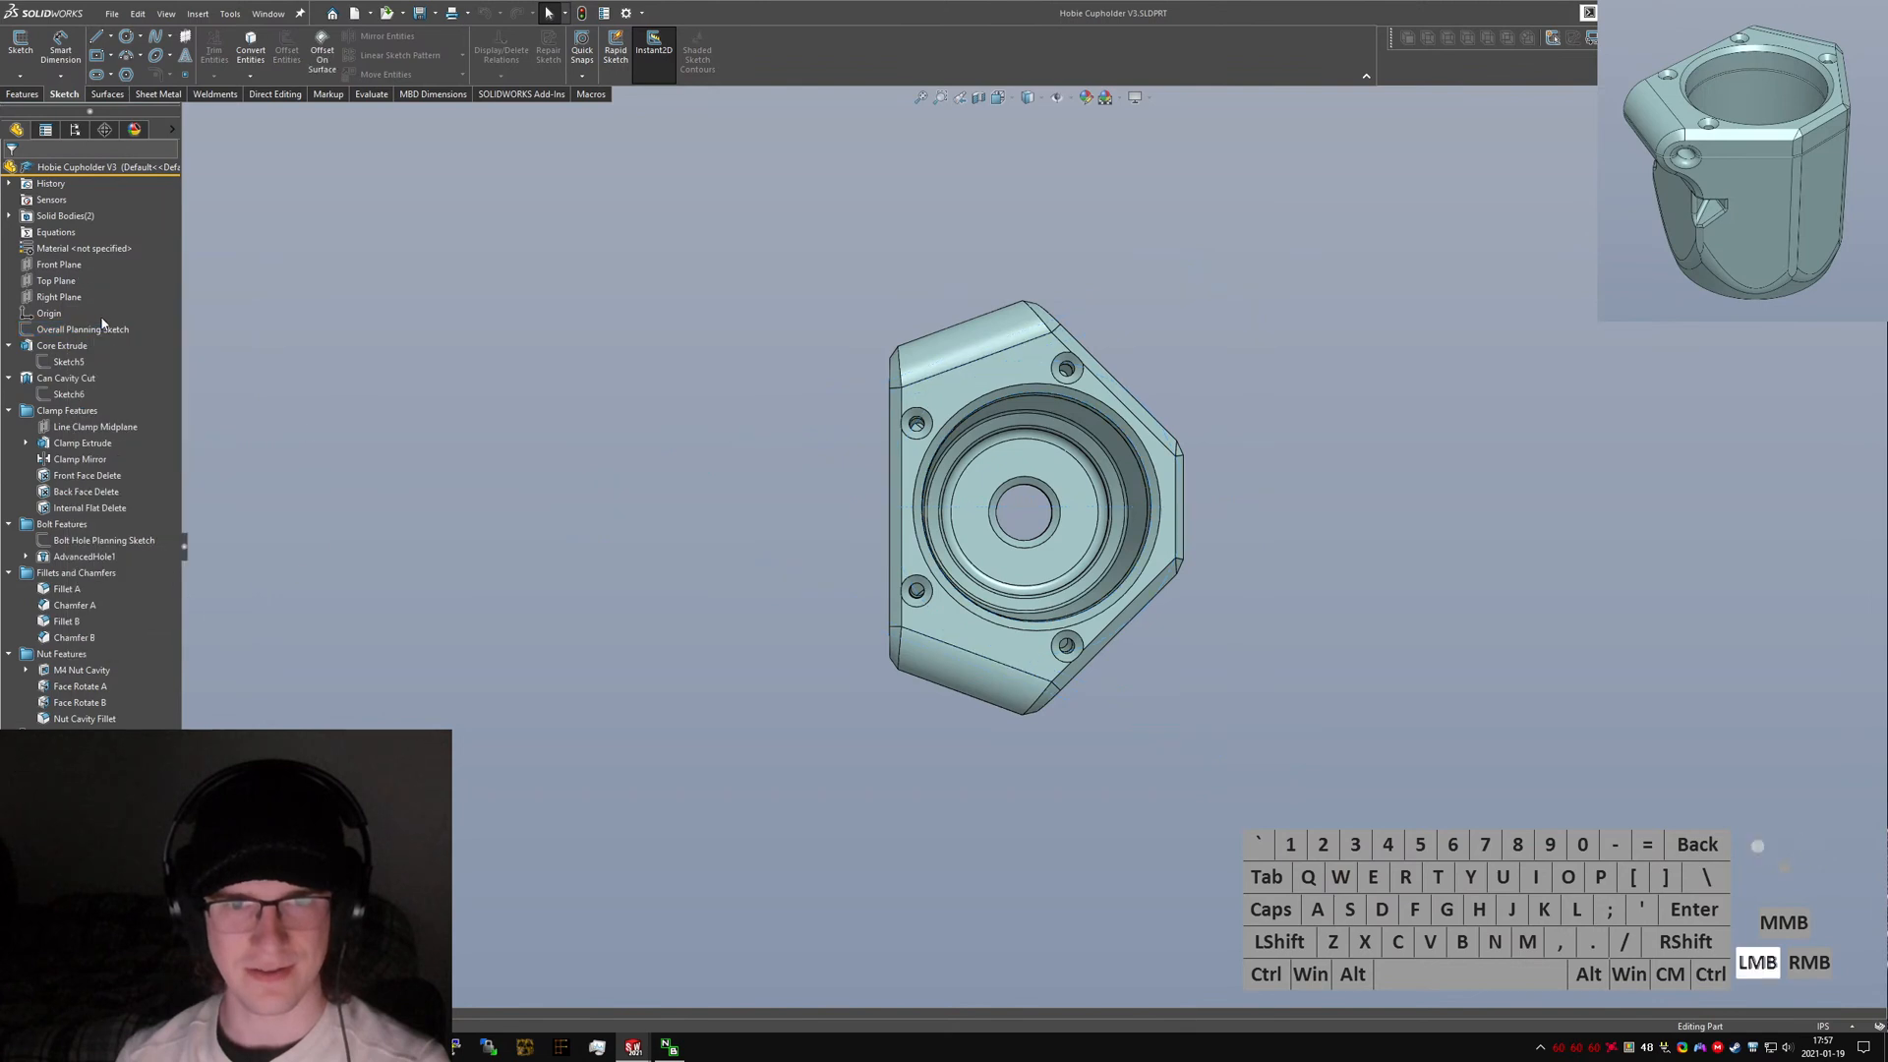
{"action": "left_click", "coordinate": [82, 329]}
{"action": "key", "text": "ctrl+c"}
{"action": "left_click", "coordinate": [202, 387]}
{"action": "right_click", "coordinate": [61, 329]}
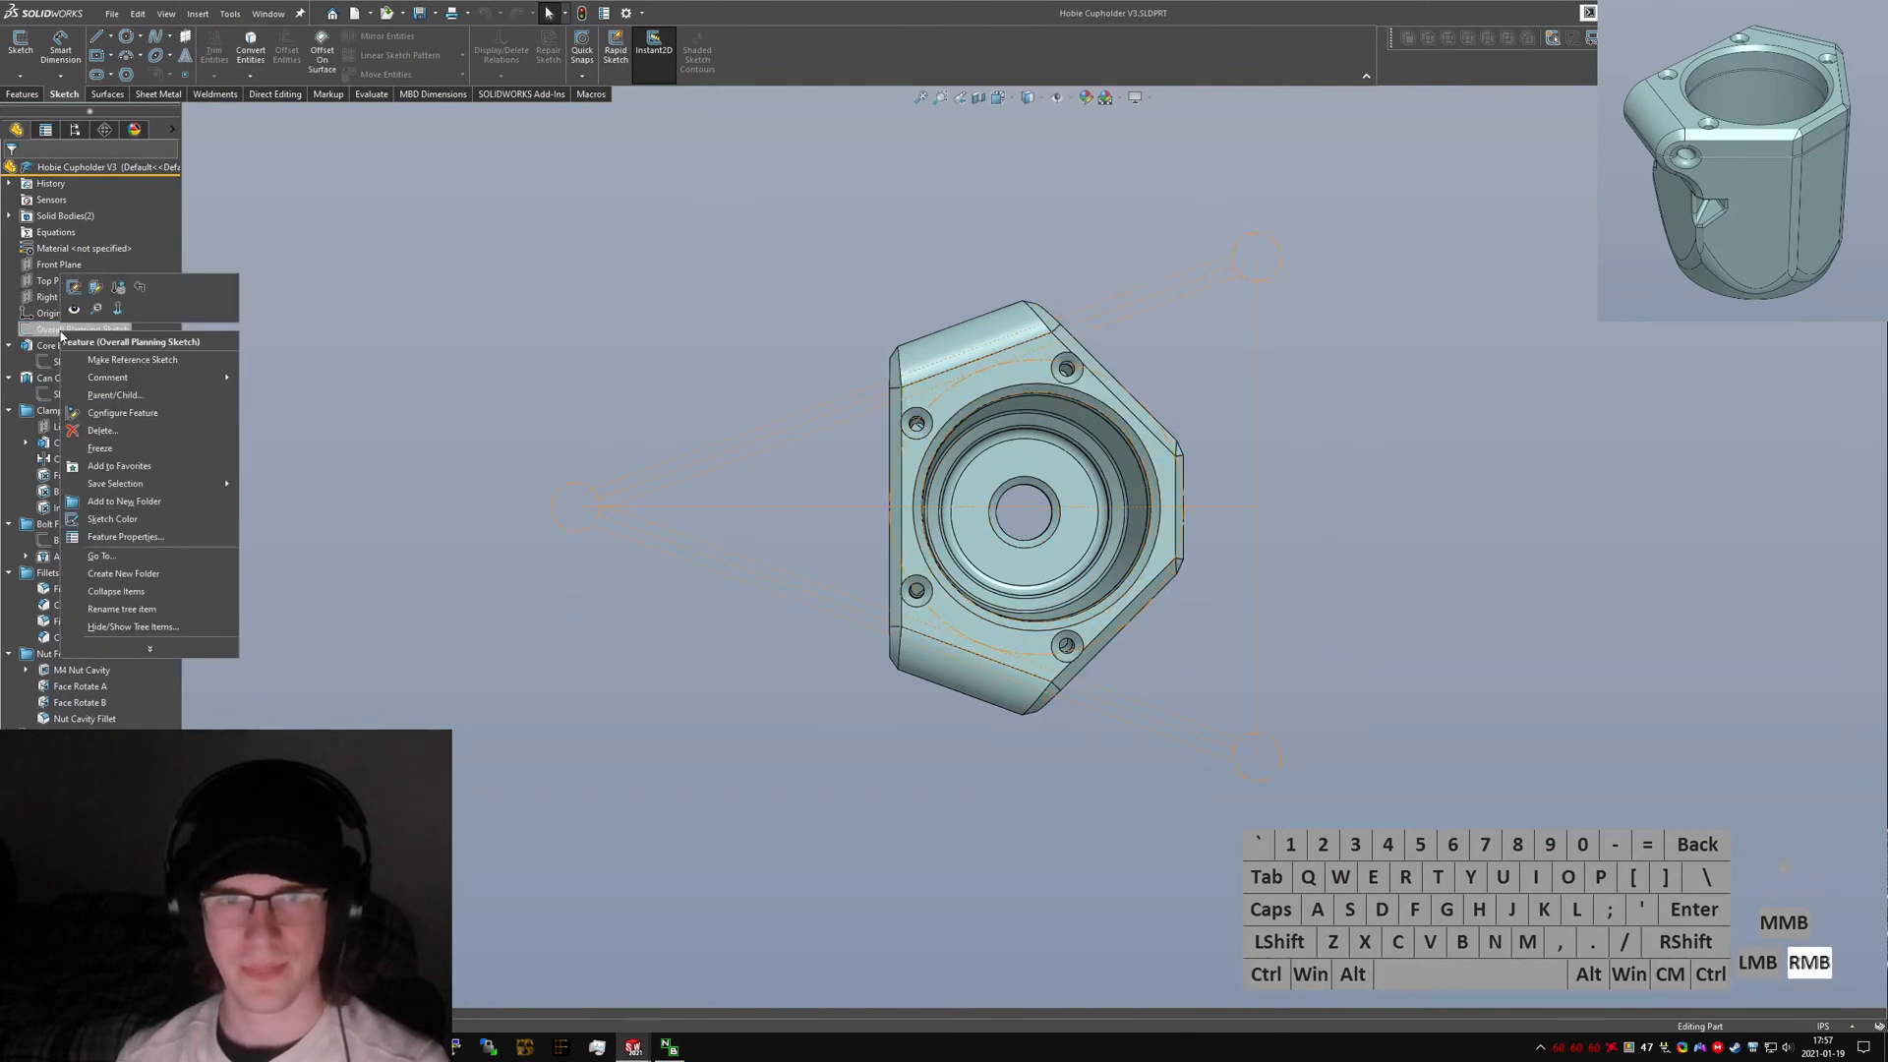
{"action": "left_click", "coordinate": [78, 294]}
{"action": "key", "text": "ctrl+a"}
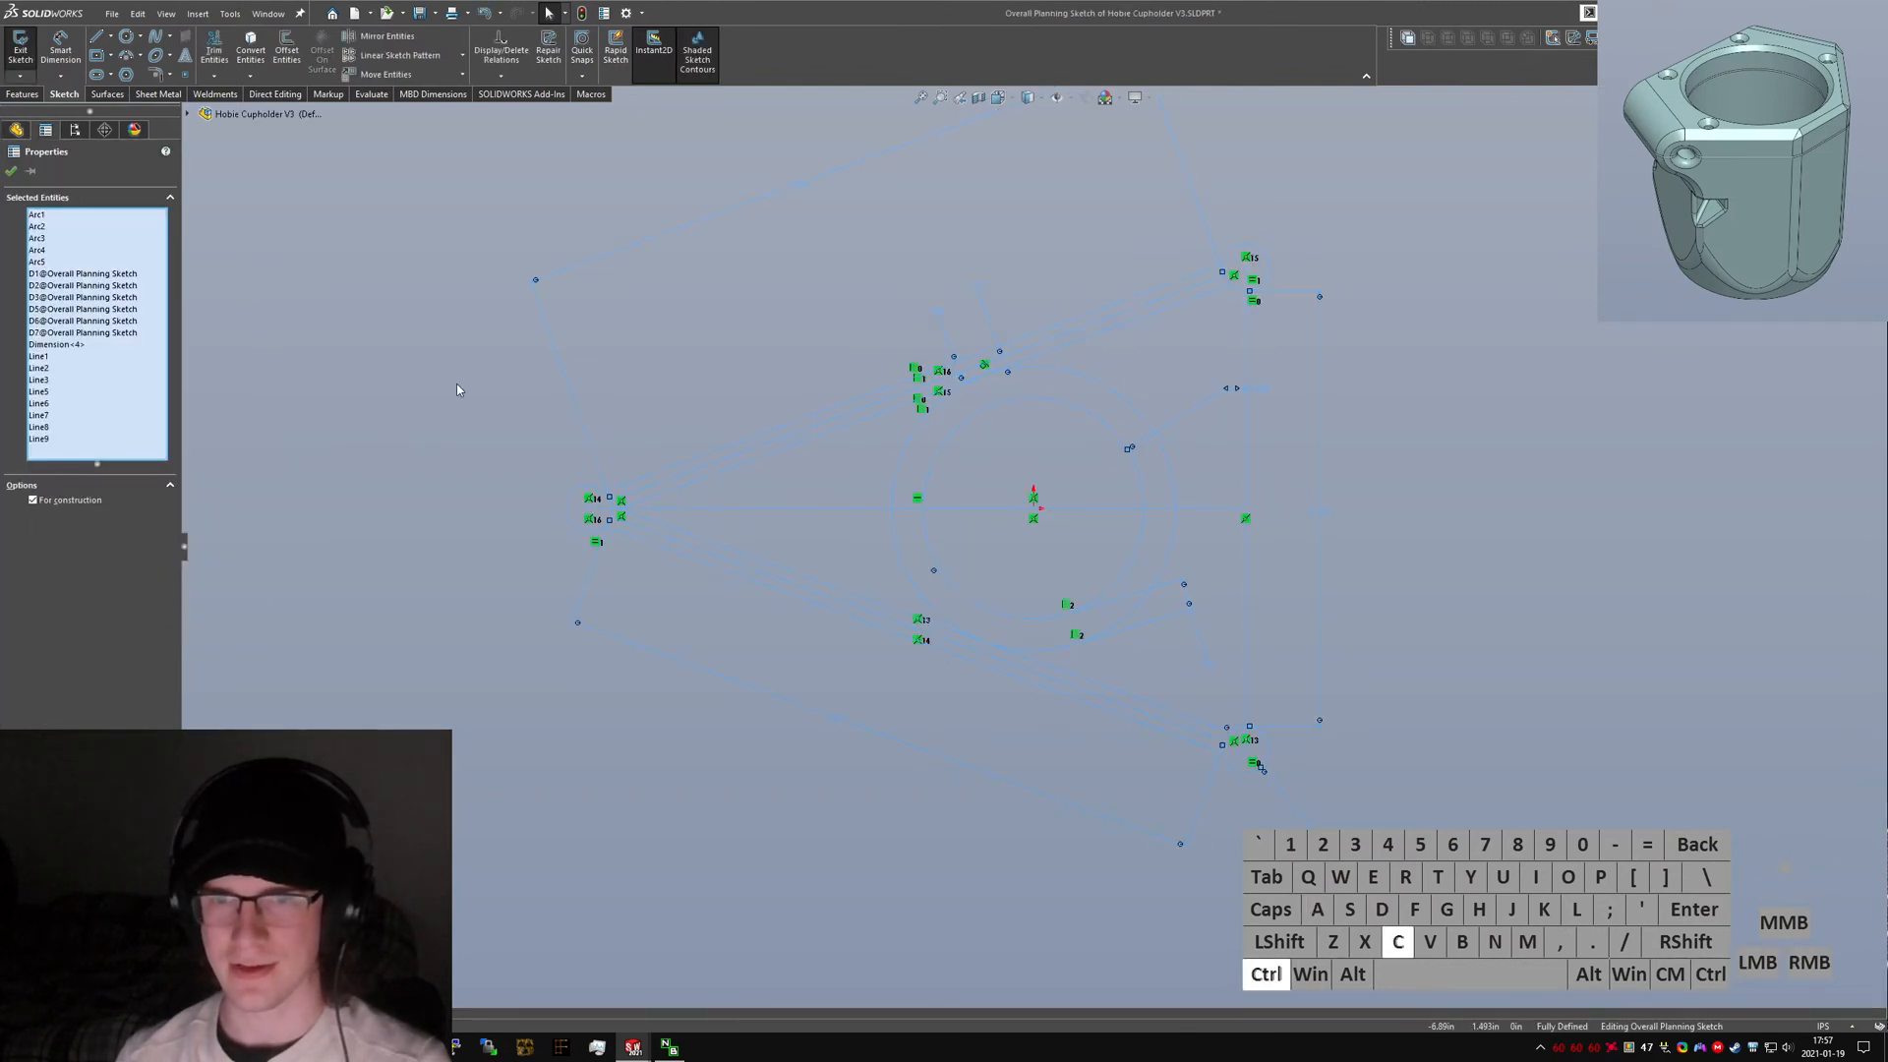
{"action": "left_click", "coordinate": [452, 422]}
{"action": "left_click", "coordinate": [21, 61]}
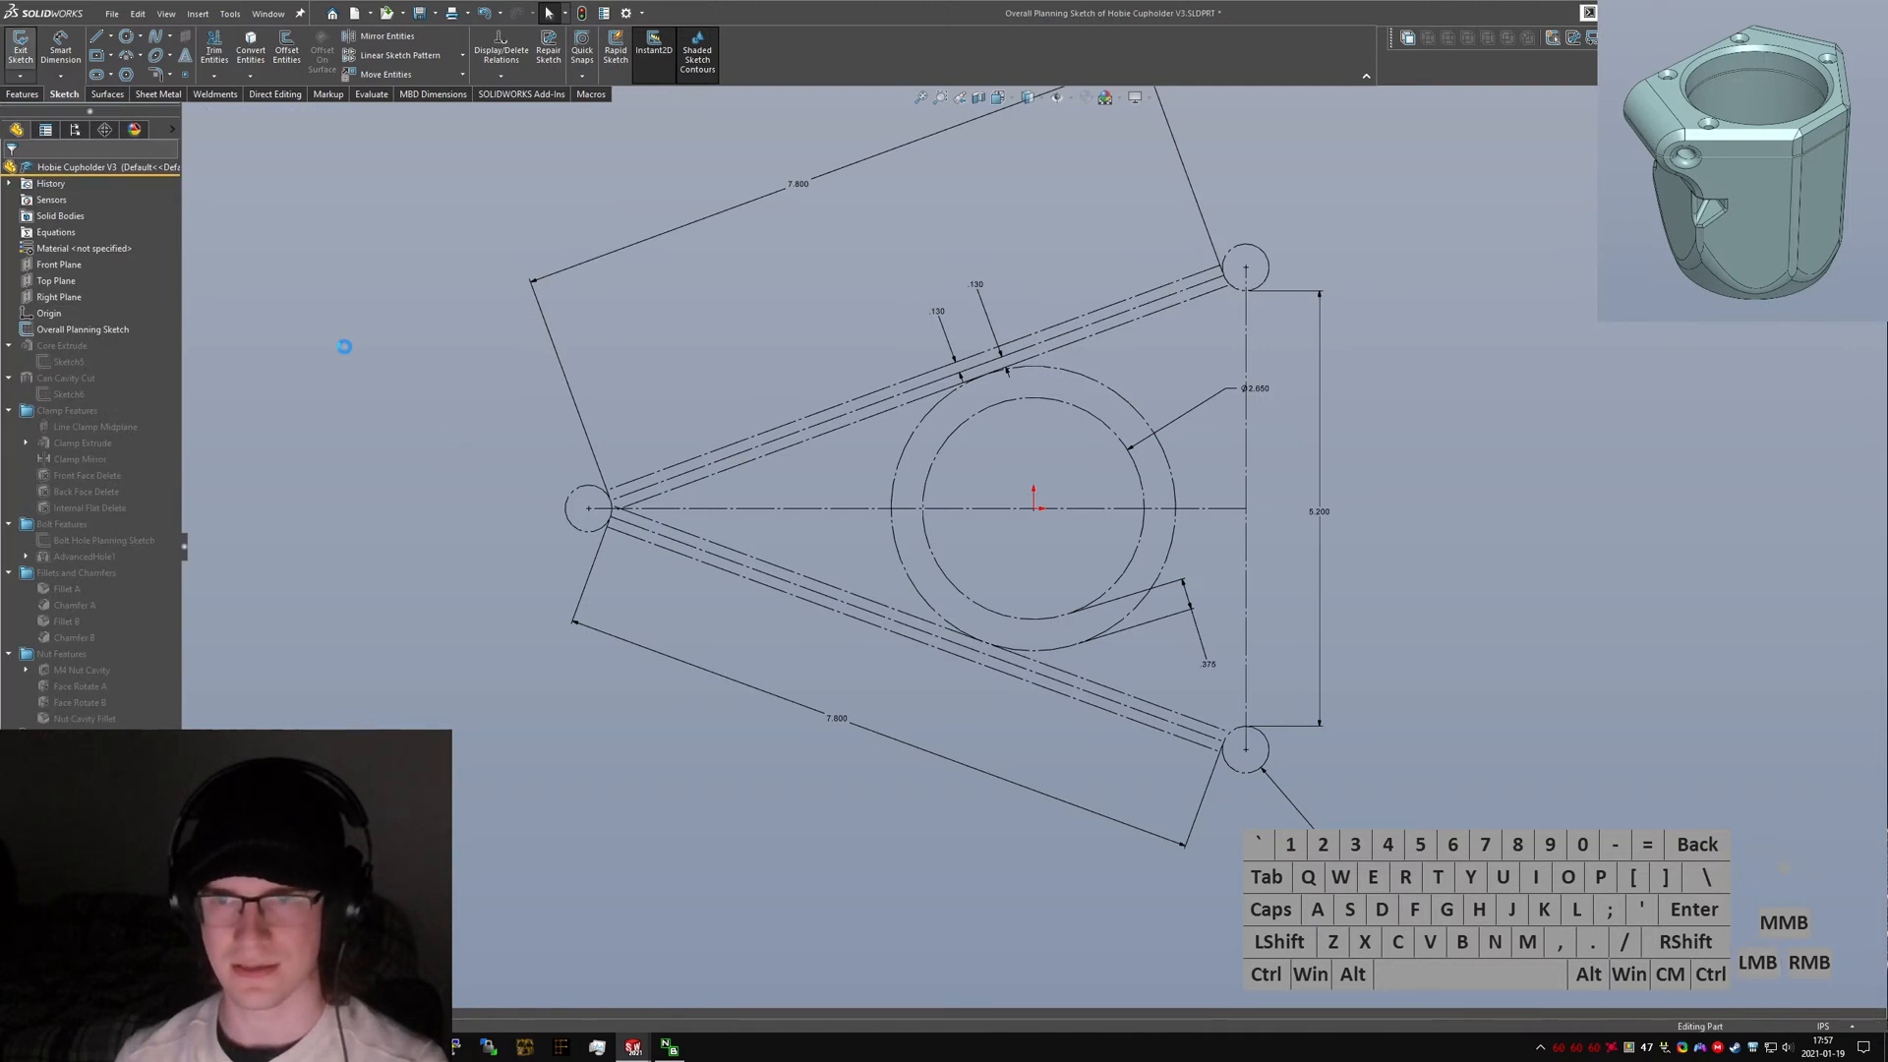
Replace everything in the new part's sketch with the copied planning sketch geometry and dimensions.
{"action": "key", "text": "ctrl+Tab"}
{"action": "key", "text": "ctrl+a"}
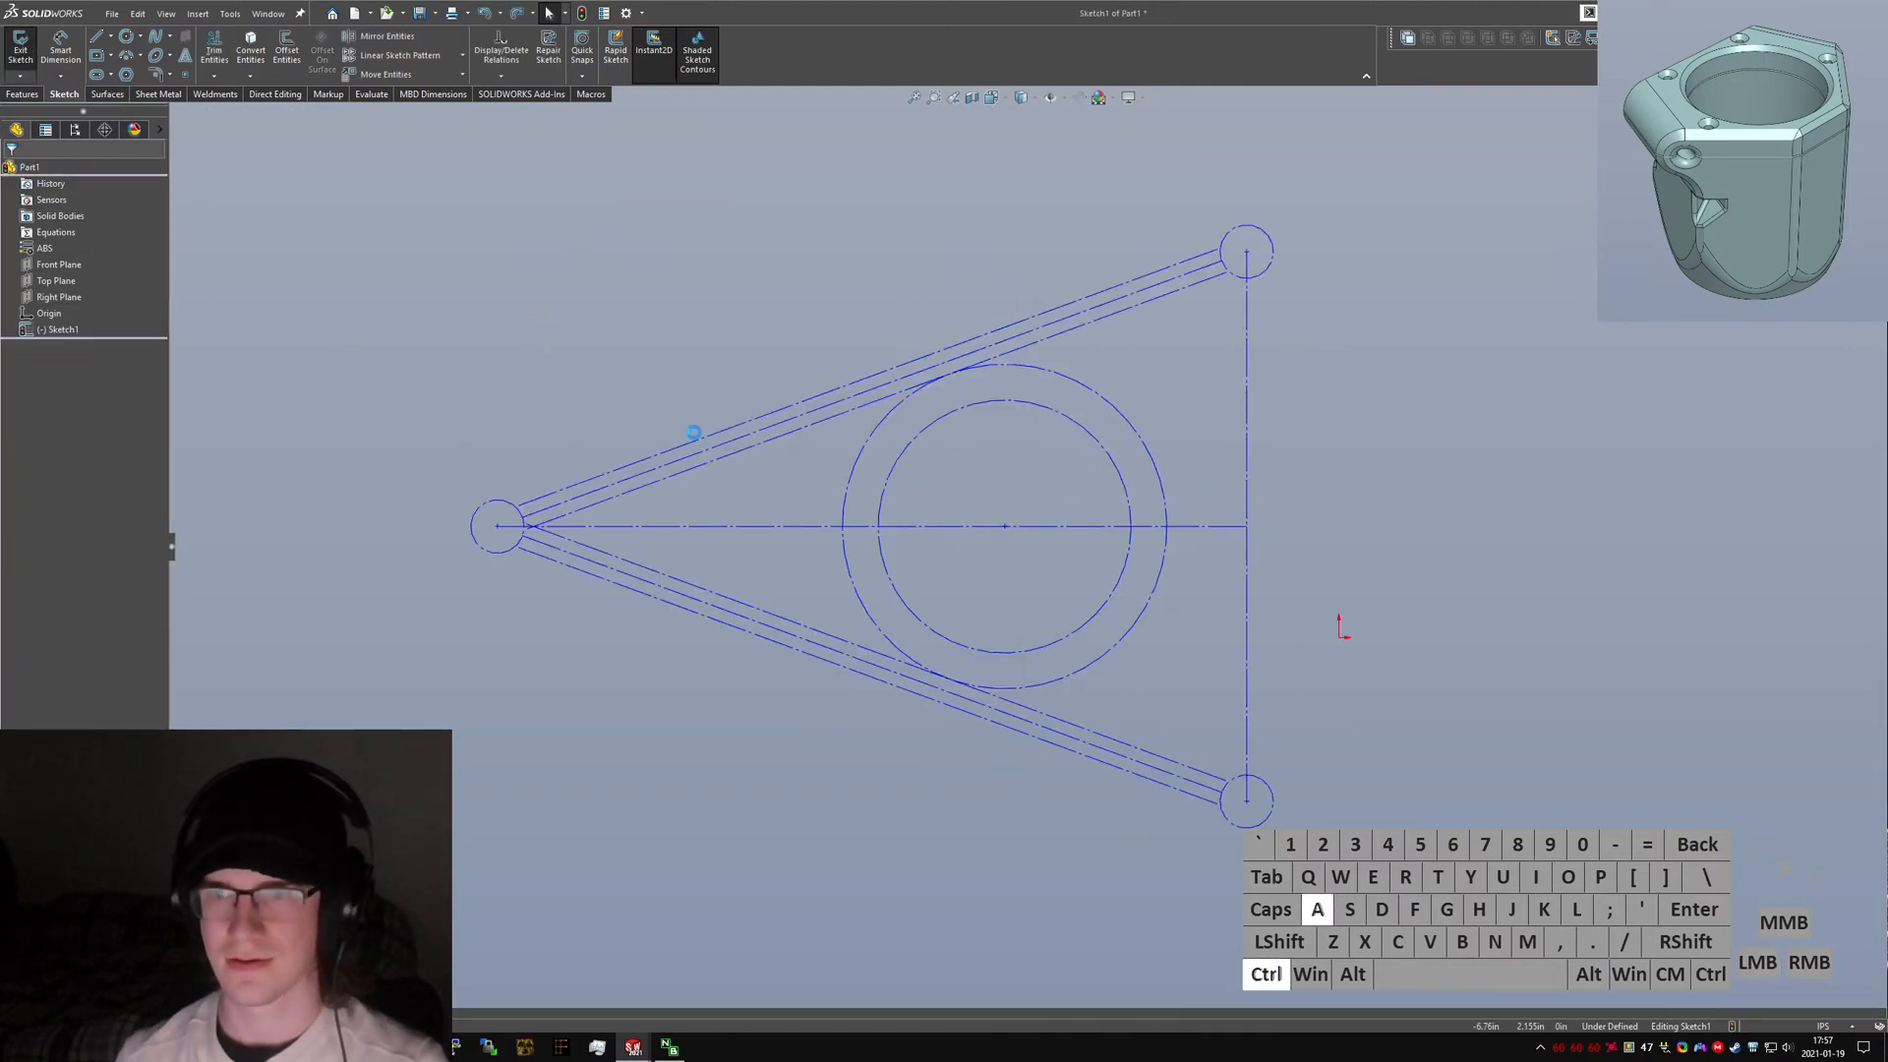
{"action": "key", "text": "Delete"}
{"action": "key", "text": "ctrl+v"}
{"action": "left_click", "coordinate": [813, 459]}
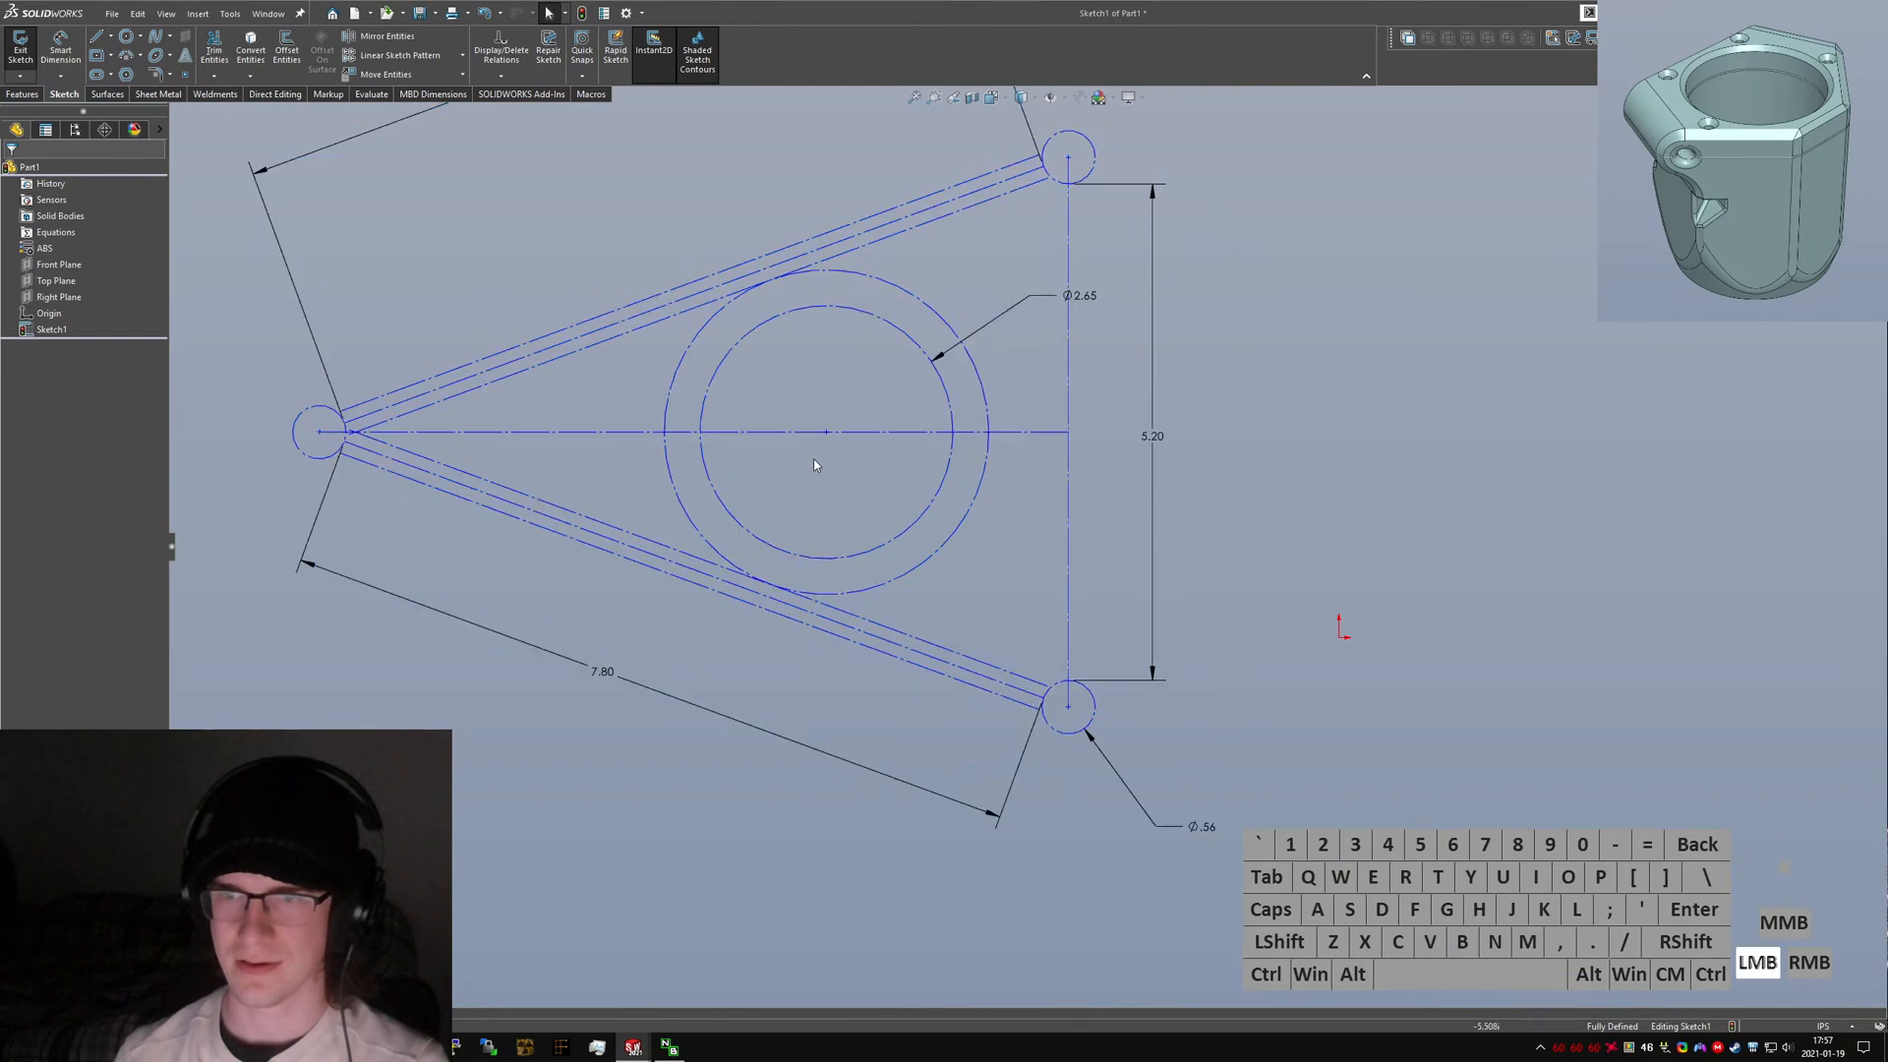
Convert the upper arm lines of the pasted sketch from construction to solid geometry.
{"action": "mouse_move", "coordinate": [841, 448]}
{"action": "left_mouse_down"}
{"action": "mouse_move", "coordinate": [910, 477]}
{"action": "mouse_move", "coordinate": [827, 437]}
{"action": "left_mouse_up"}
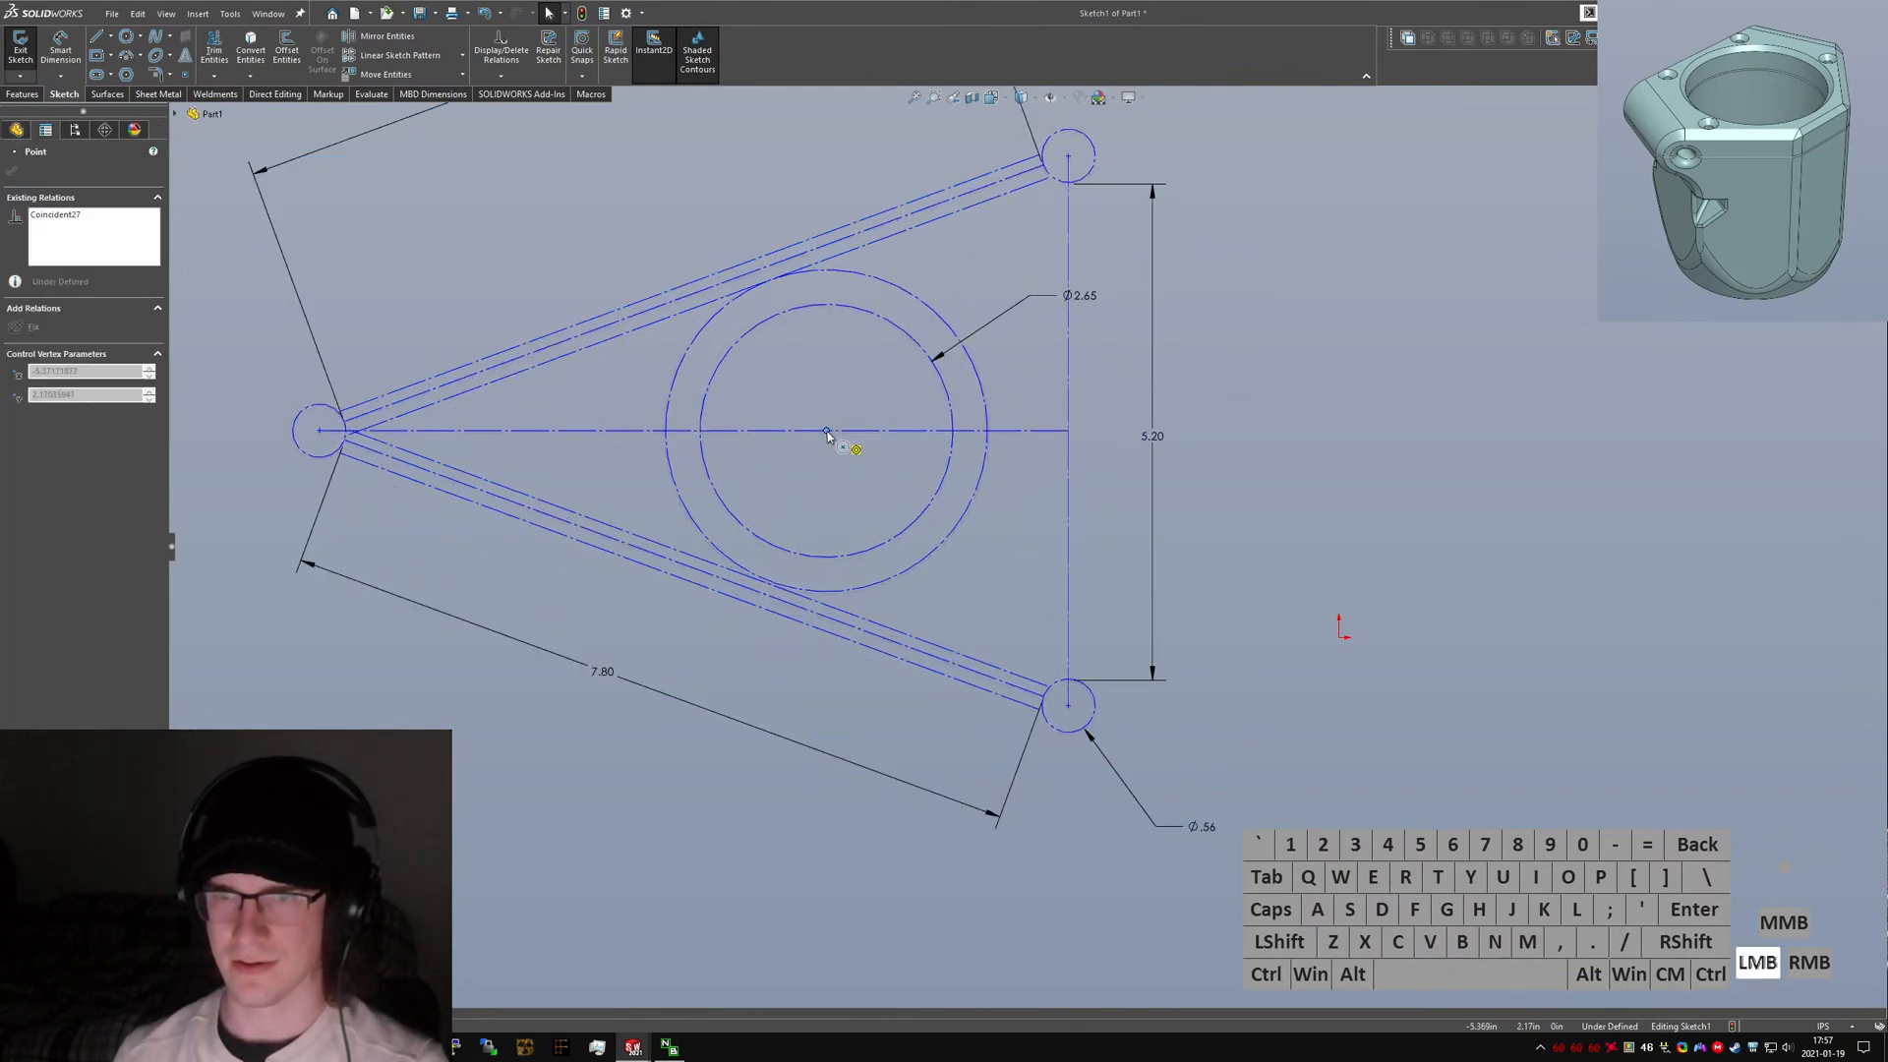
{"action": "left_click", "coordinate": [505, 423]}
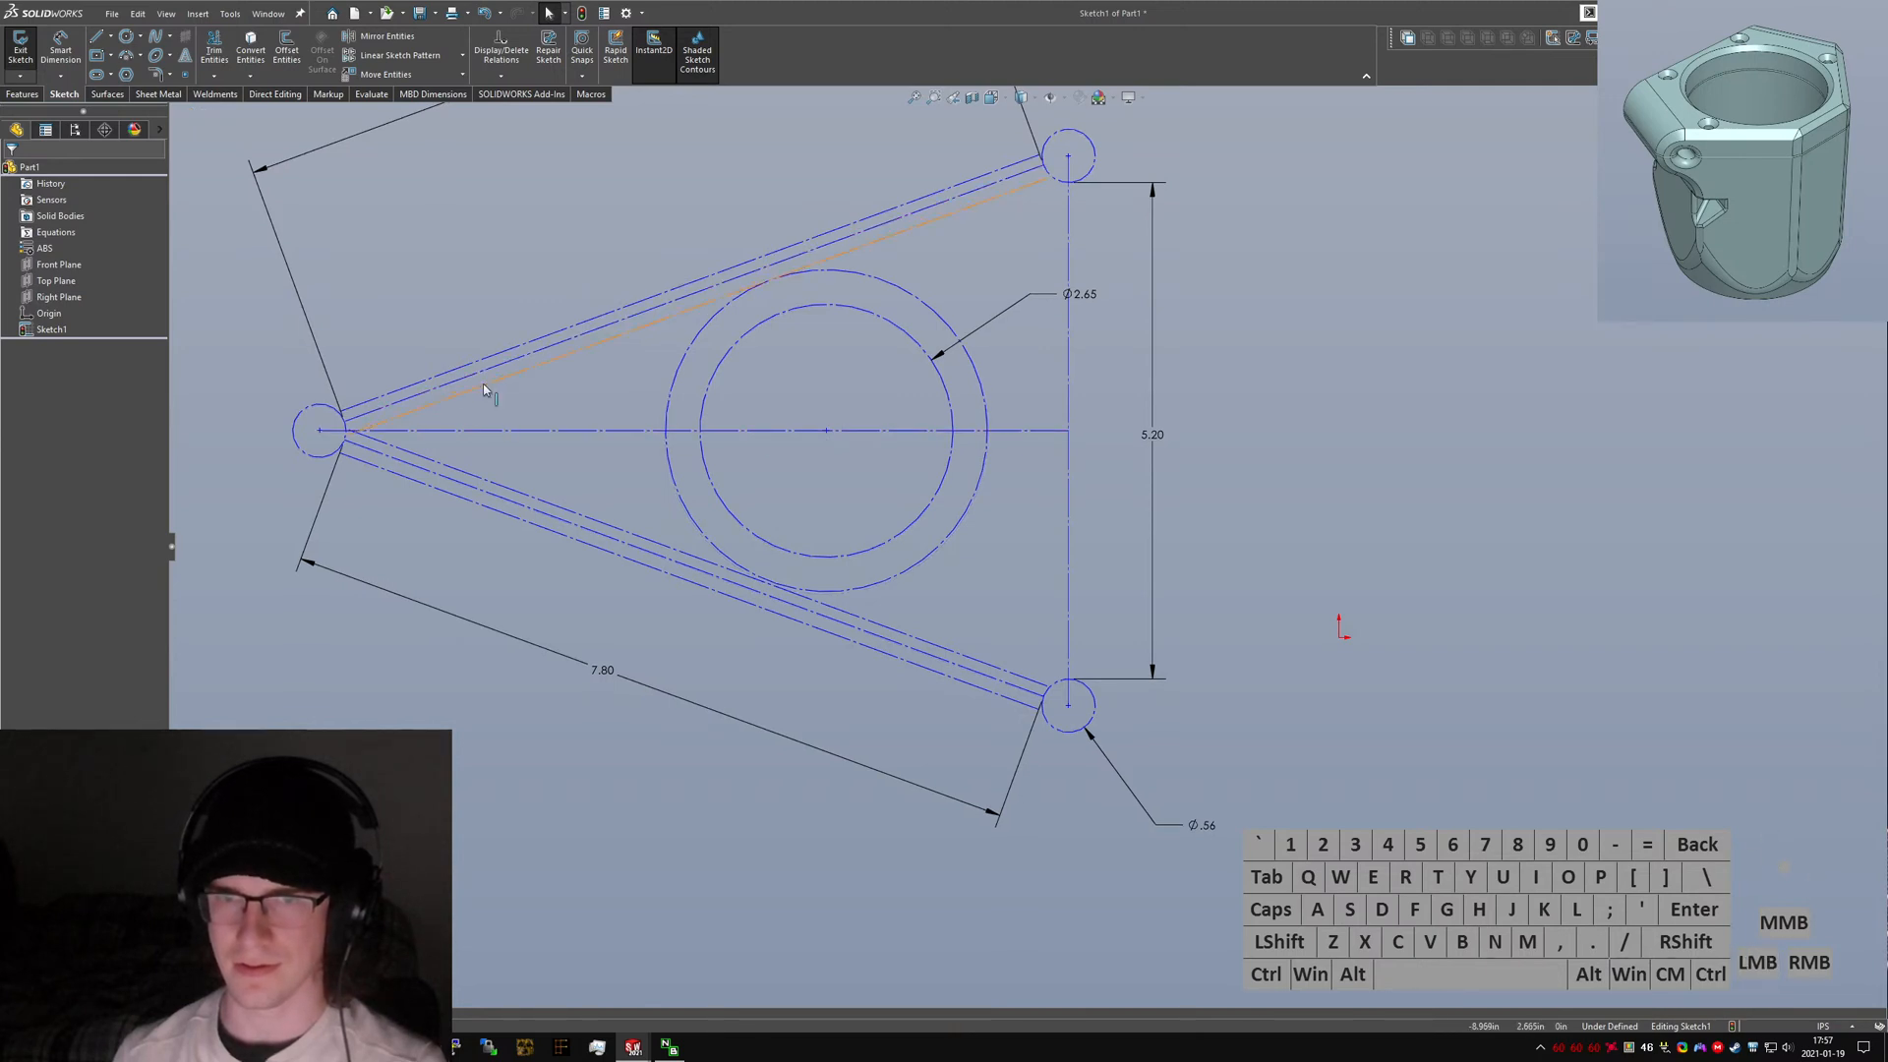
{"action": "left_click", "coordinate": [473, 364]}
{"action": "left_click", "coordinate": [473, 366], "text": "ctrl"}
{"action": "key", "text": "alt+c"}
{"action": "left_click", "coordinate": [535, 404]}
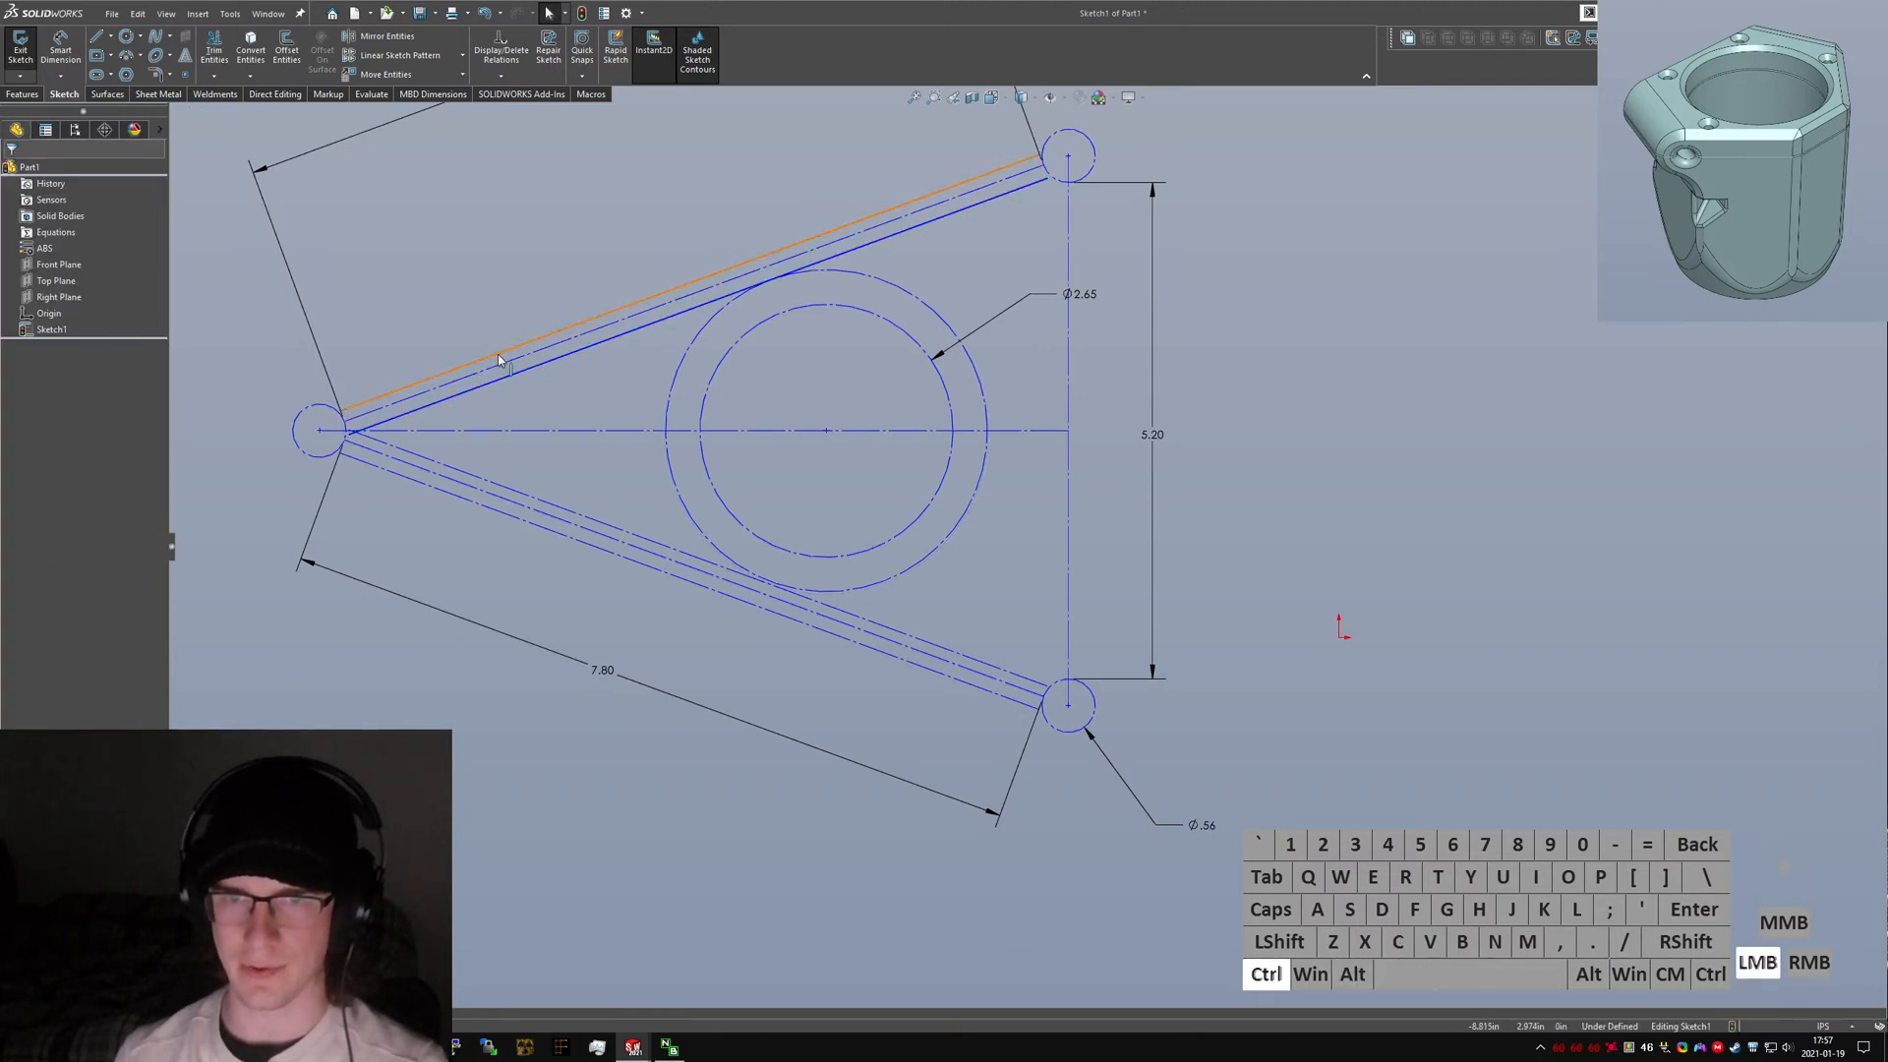
{"action": "left_click", "coordinate": [500, 354], "text": "ctrl"}
{"action": "left_click", "coordinate": [507, 362], "text": "ctrl"}
{"action": "left_click", "coordinate": [509, 374], "text": "ctrl"}
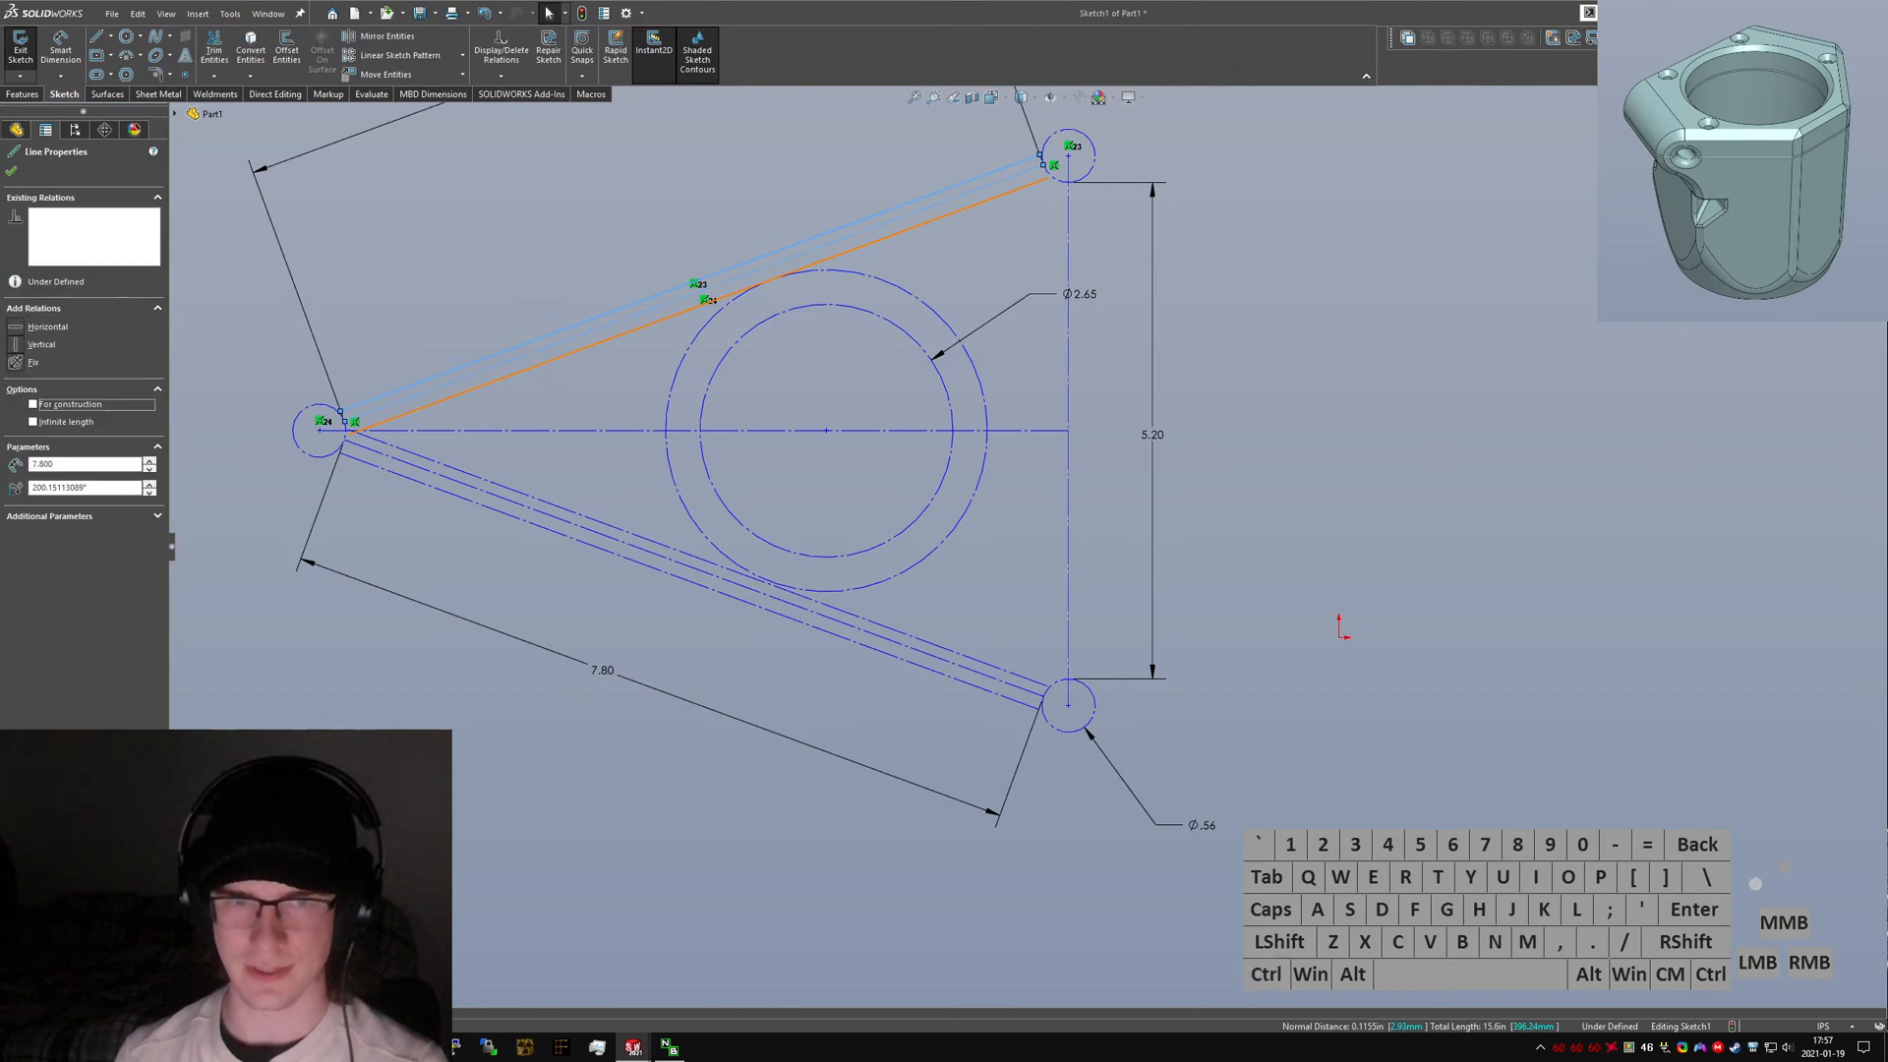
{"action": "left_click", "coordinate": [18, 498]}
{"action": "left_click", "coordinate": [462, 666]}
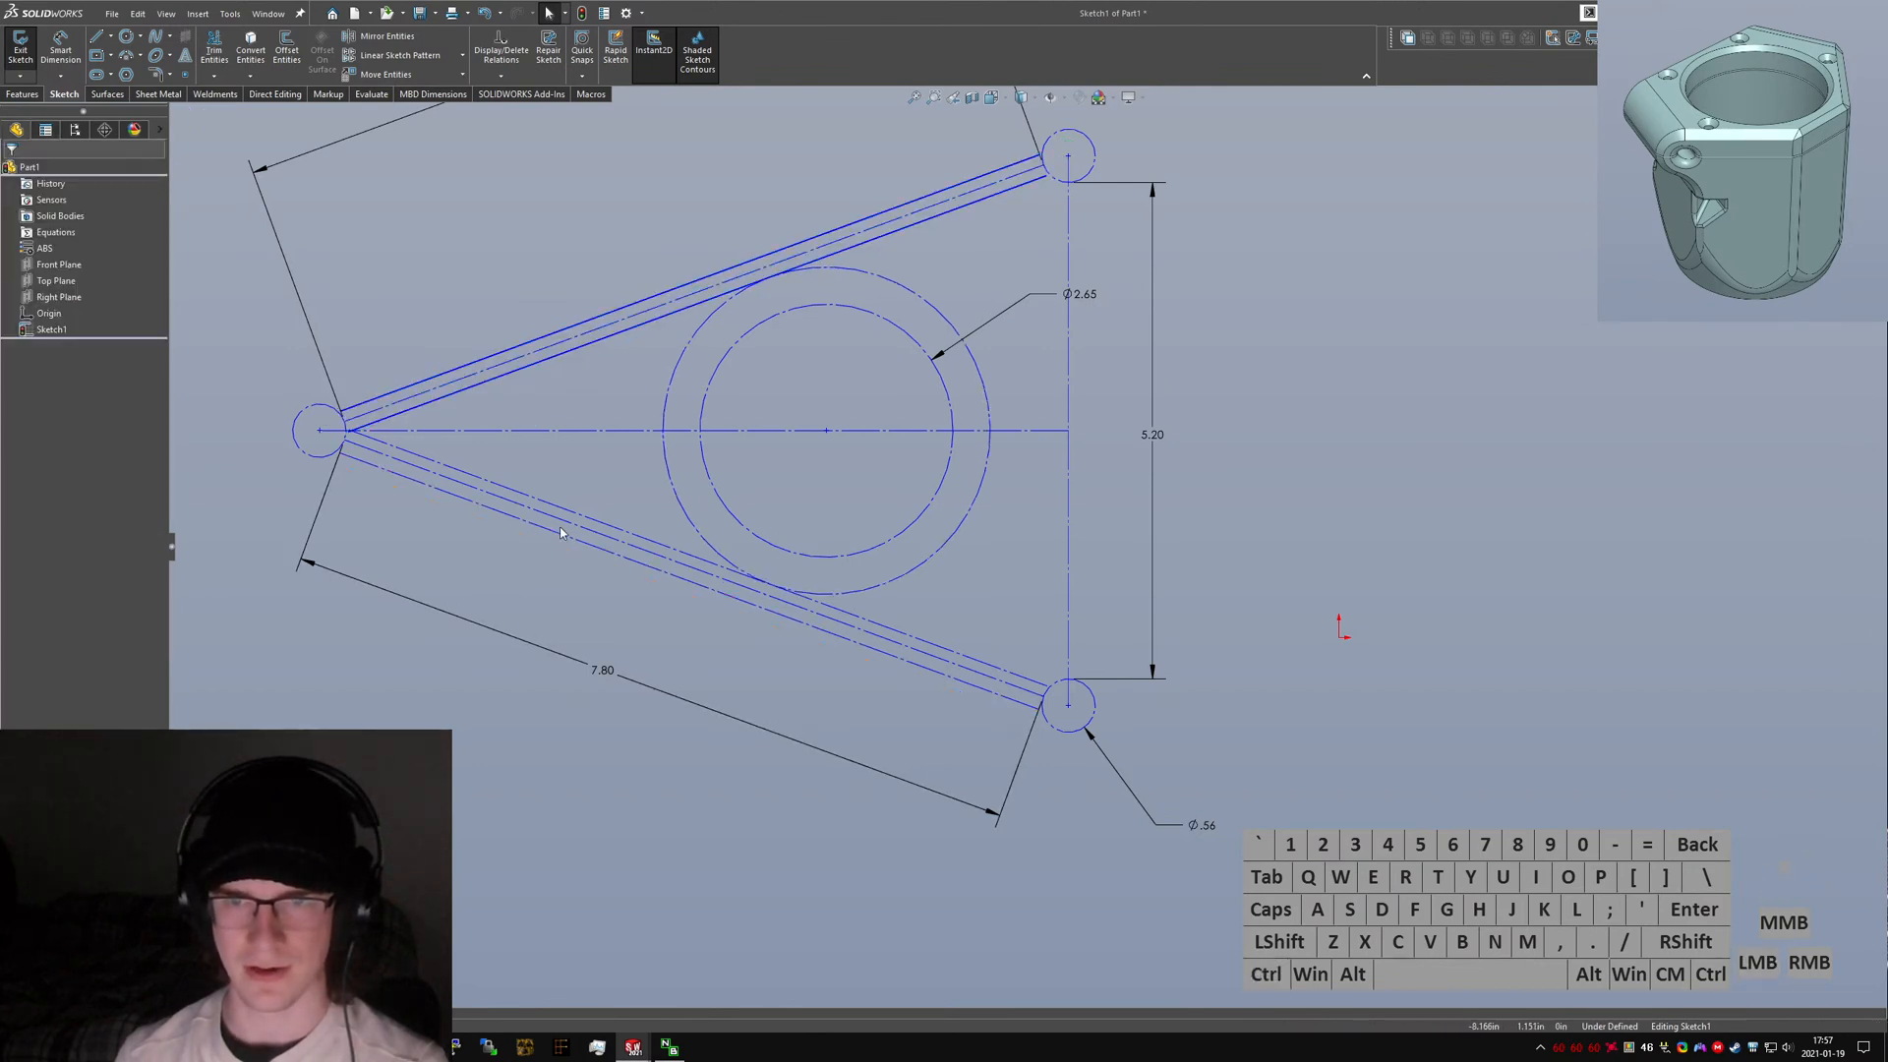
Convert the lower arm lines, and then all pasted sketch entities, to construction geometry.
{"action": "left_click", "coordinate": [554, 538]}
{"action": "left_click", "coordinate": [551, 530]}
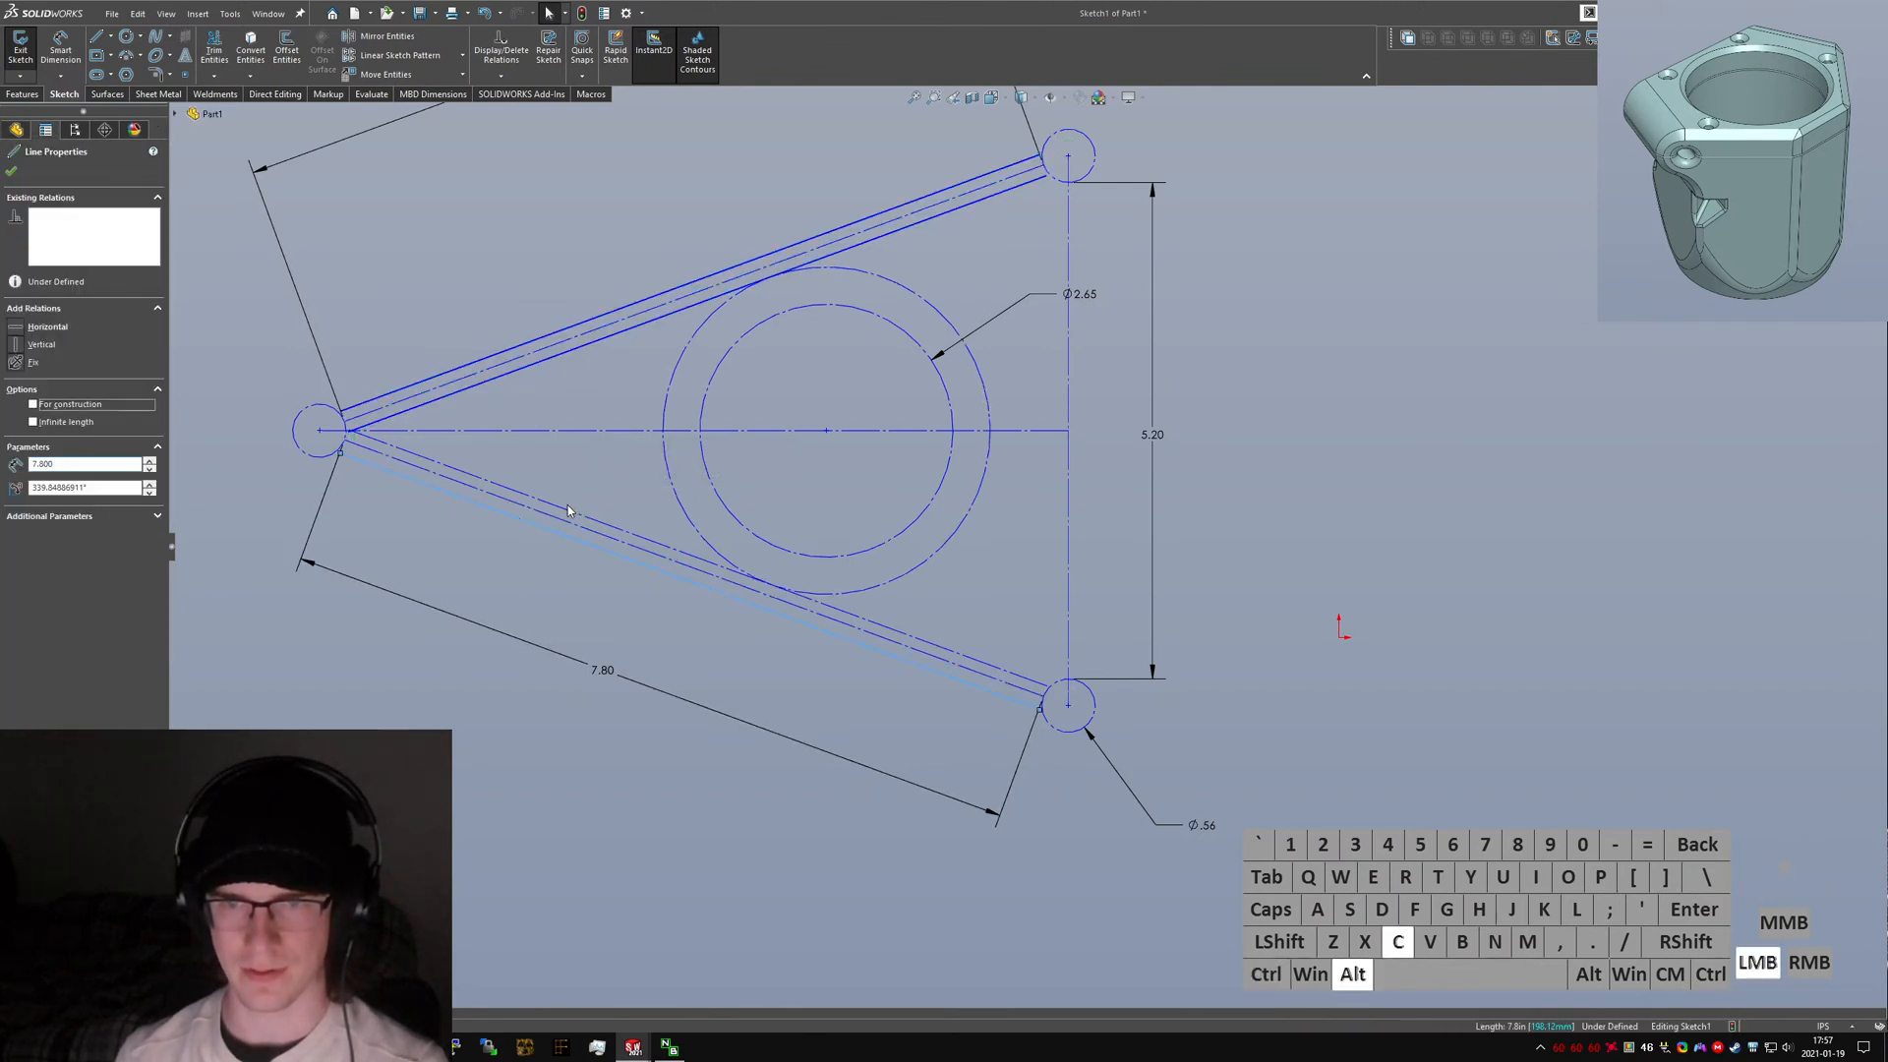
{"action": "left_click", "coordinate": [562, 507], "text": "ctrl"}
{"action": "key", "text": "alt+c"}
{"action": "left_click", "coordinate": [552, 535], "text": "ctrl"}
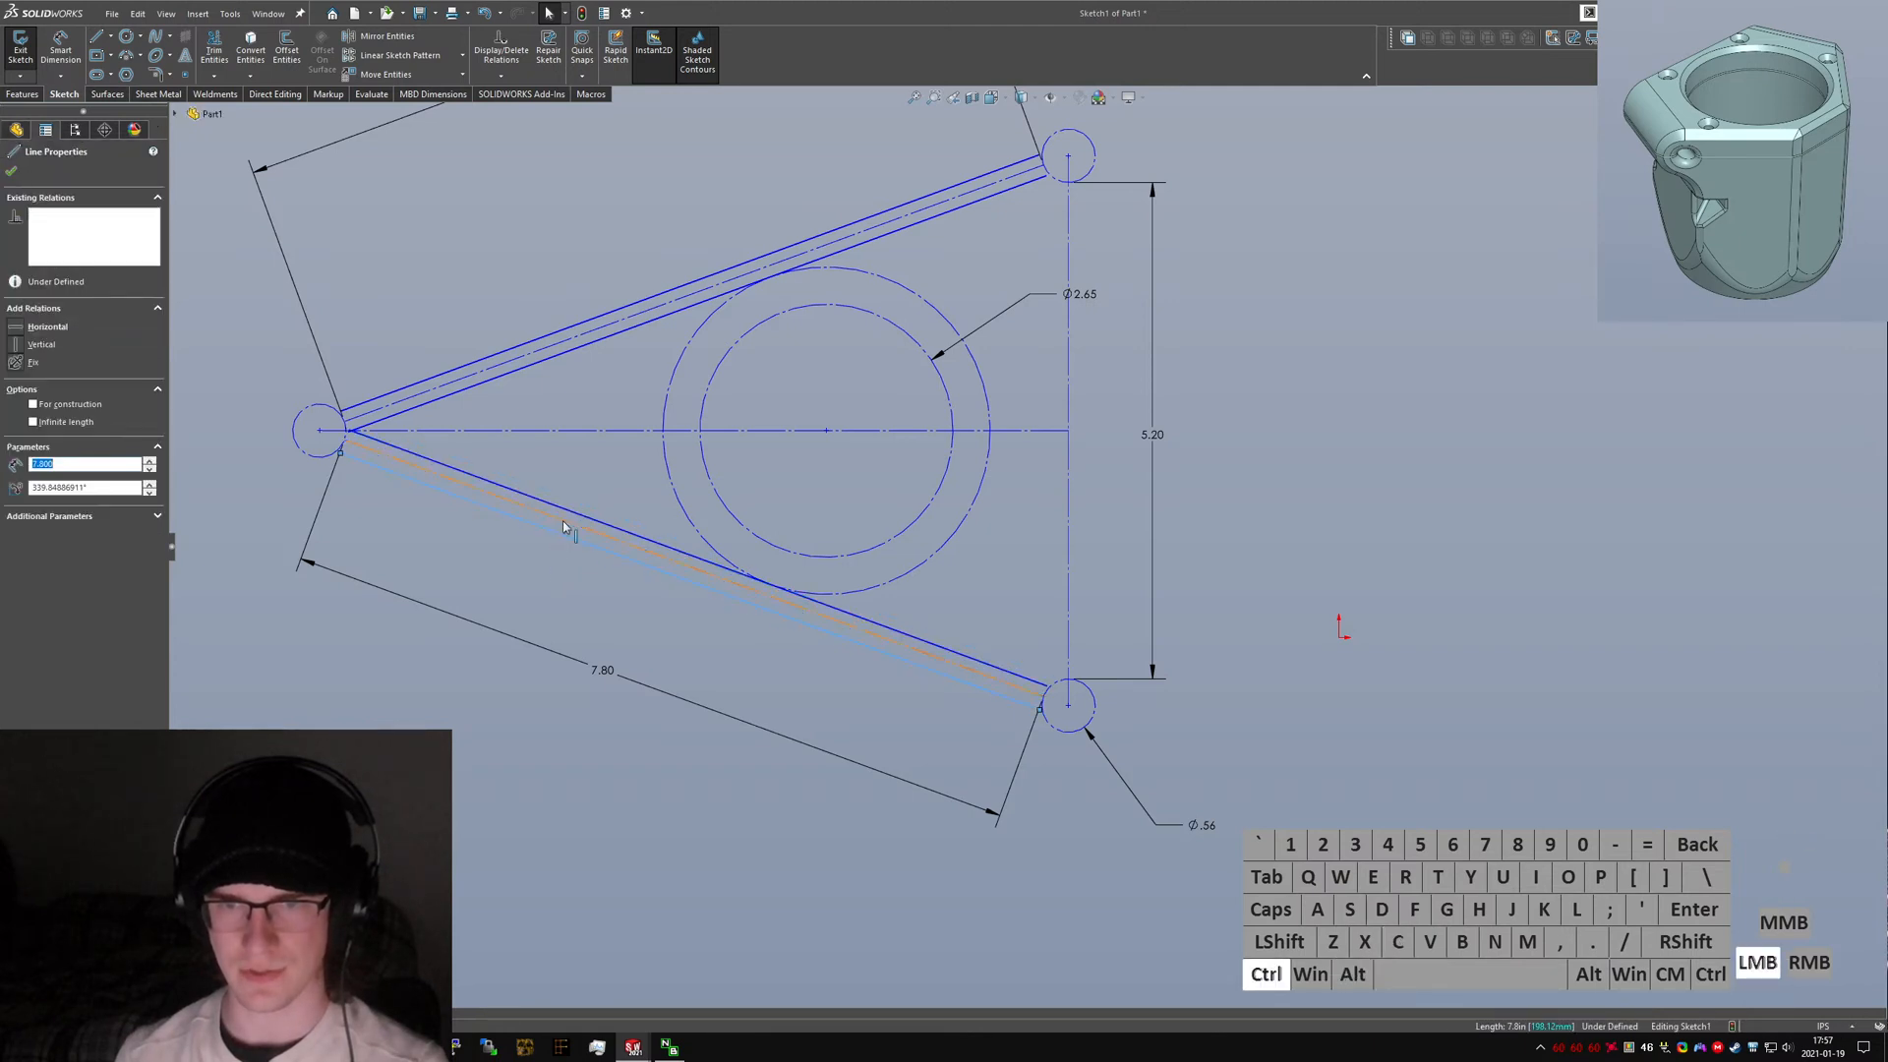
{"action": "left_click", "coordinate": [562, 520], "text": "ctrl"}
{"action": "left_click", "coordinate": [565, 509], "text": "ctrl"}
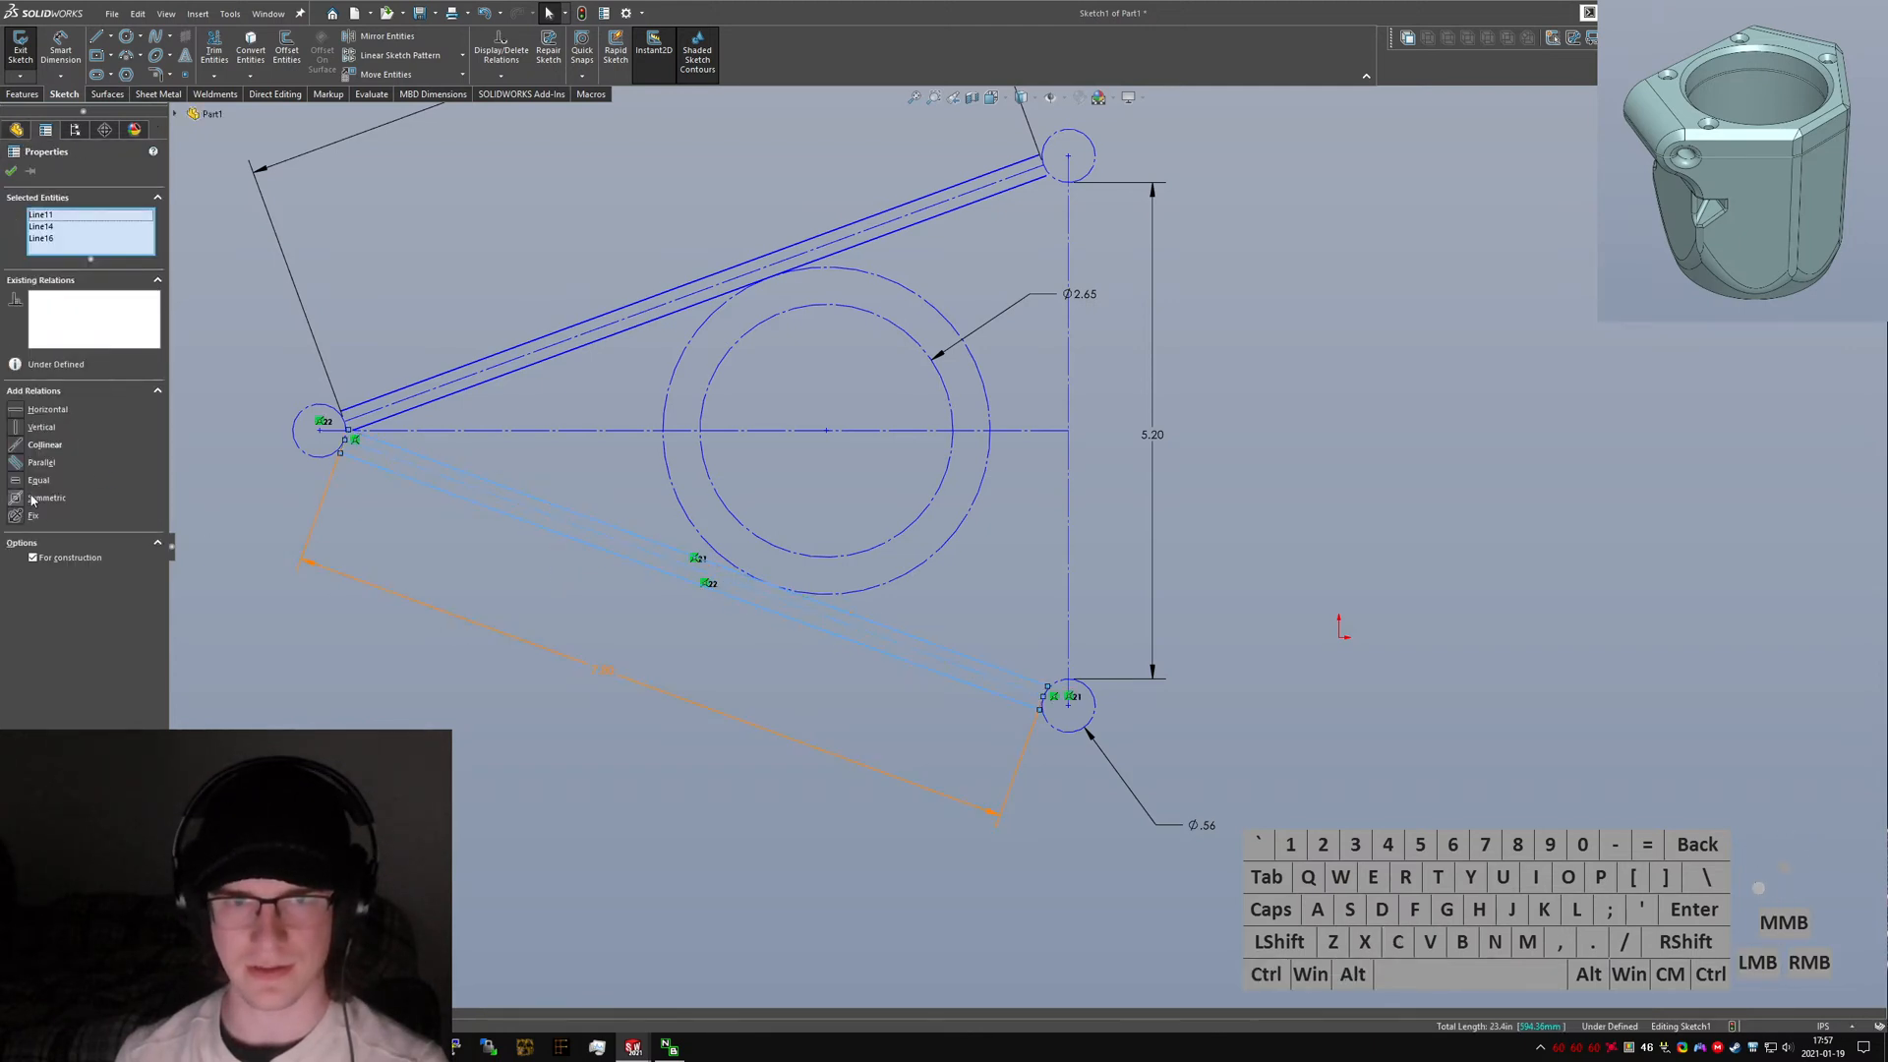
{"action": "left_click", "coordinate": [555, 559]}
{"action": "key", "text": "ctrl+a"}
{"action": "key", "text": "alt+c"}
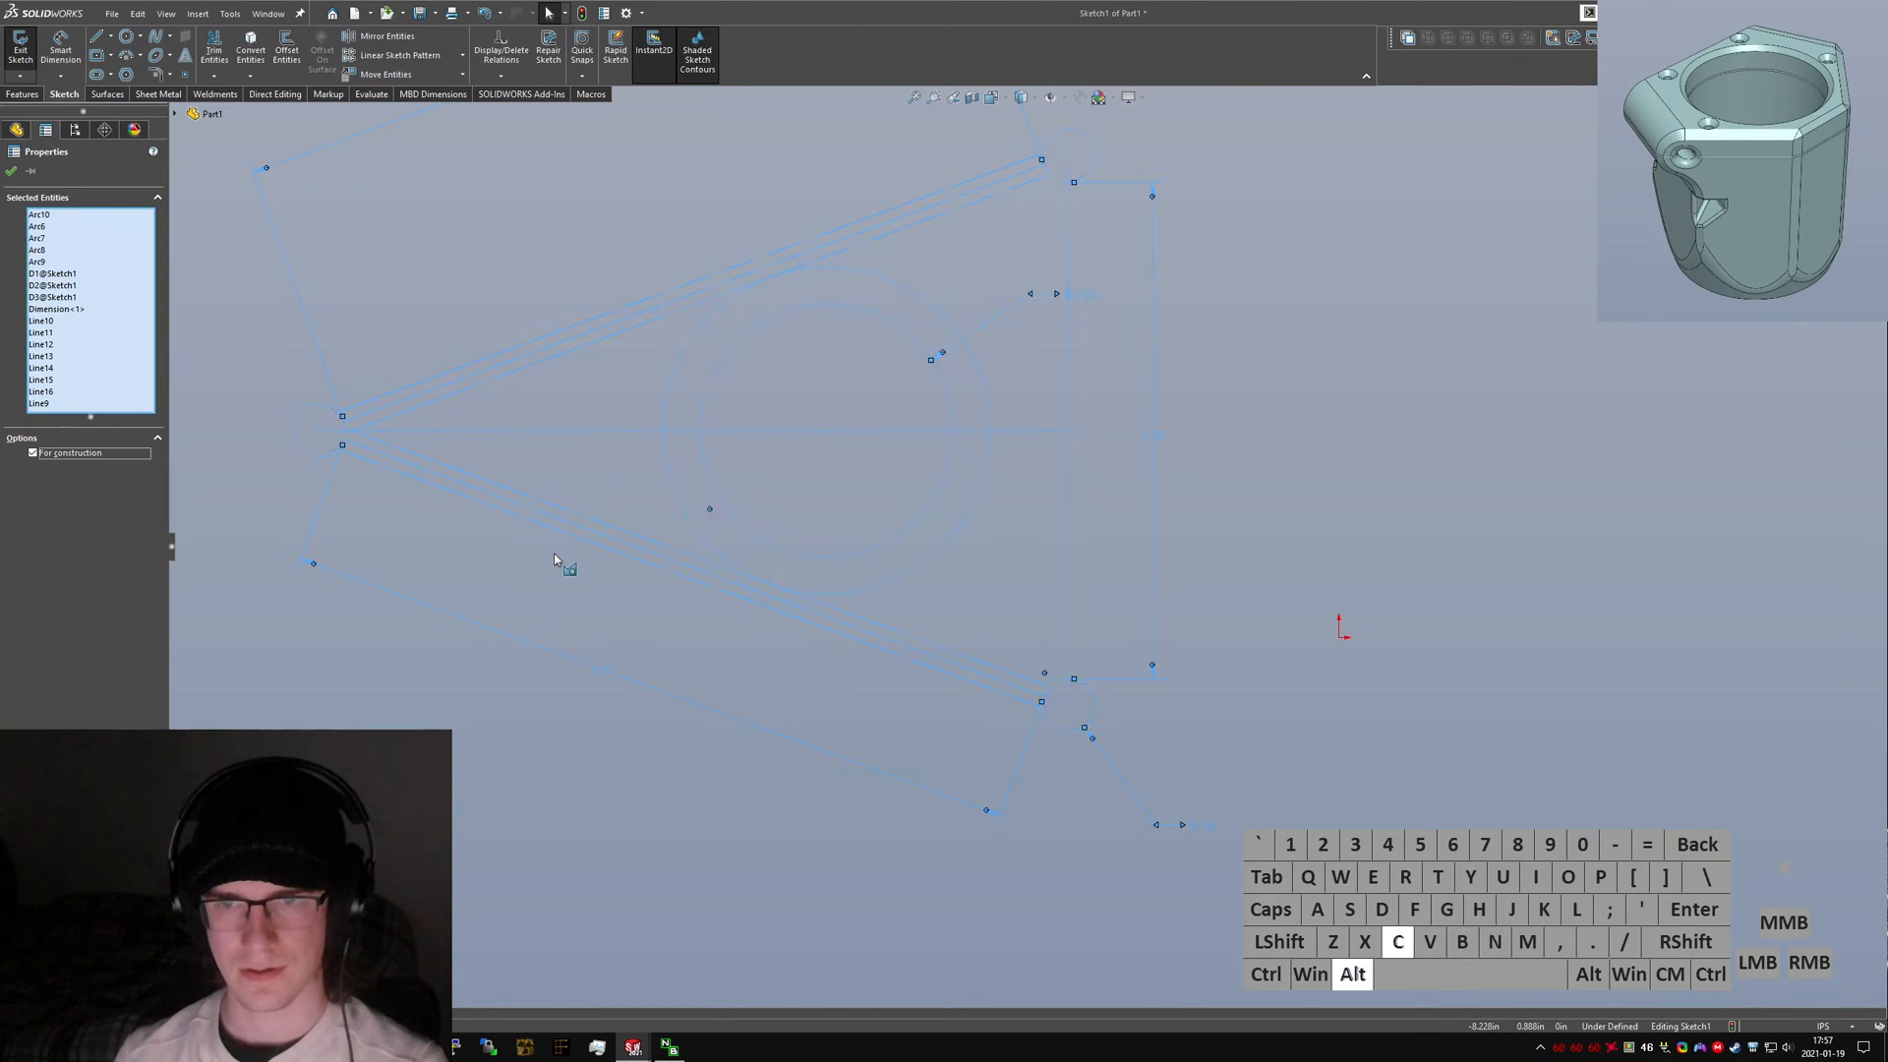
{"action": "left_click", "coordinate": [617, 618]}
Compare the new sketch against the original part's Overall Planning Sketch by switching between the two documents.
{"action": "left_click_drag", "start_coordinate": [824, 592], "coordinate": [918, 579]}
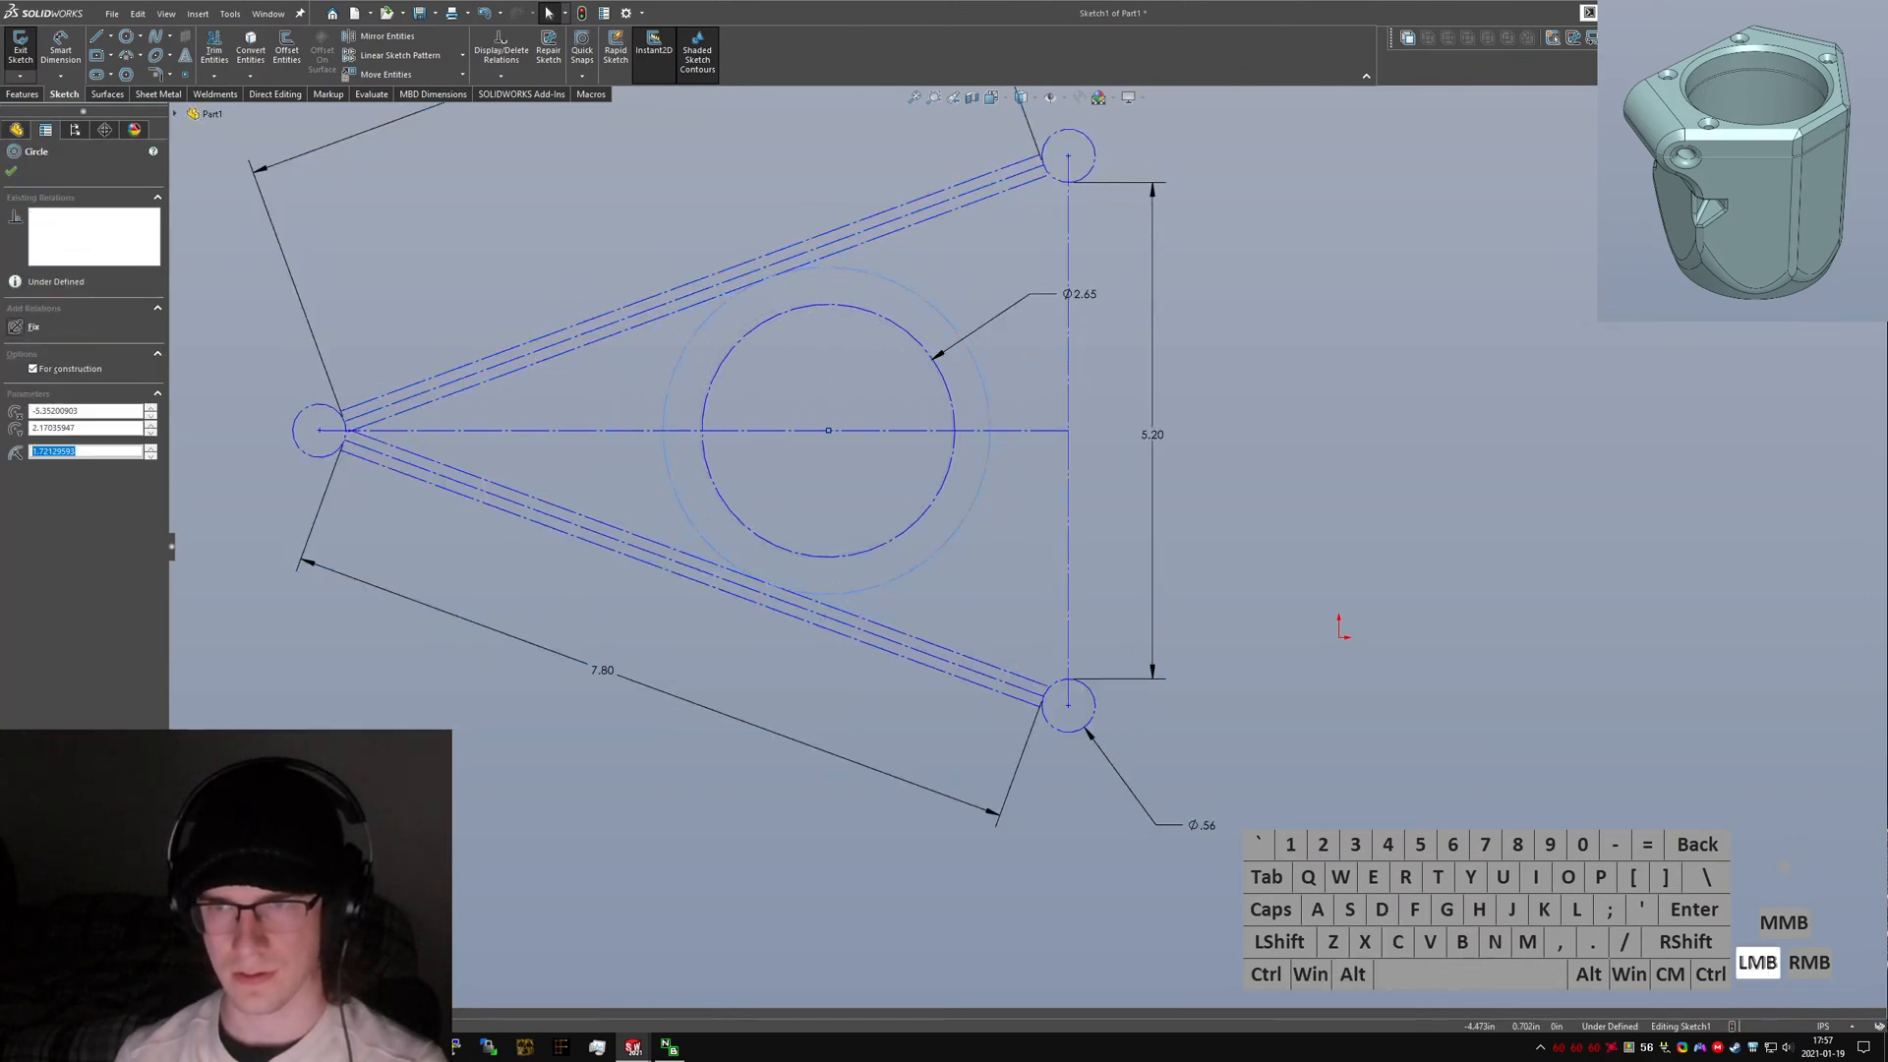
{"action": "left_click", "coordinate": [955, 615]}
{"action": "key", "text": "ctrl+Tab"}
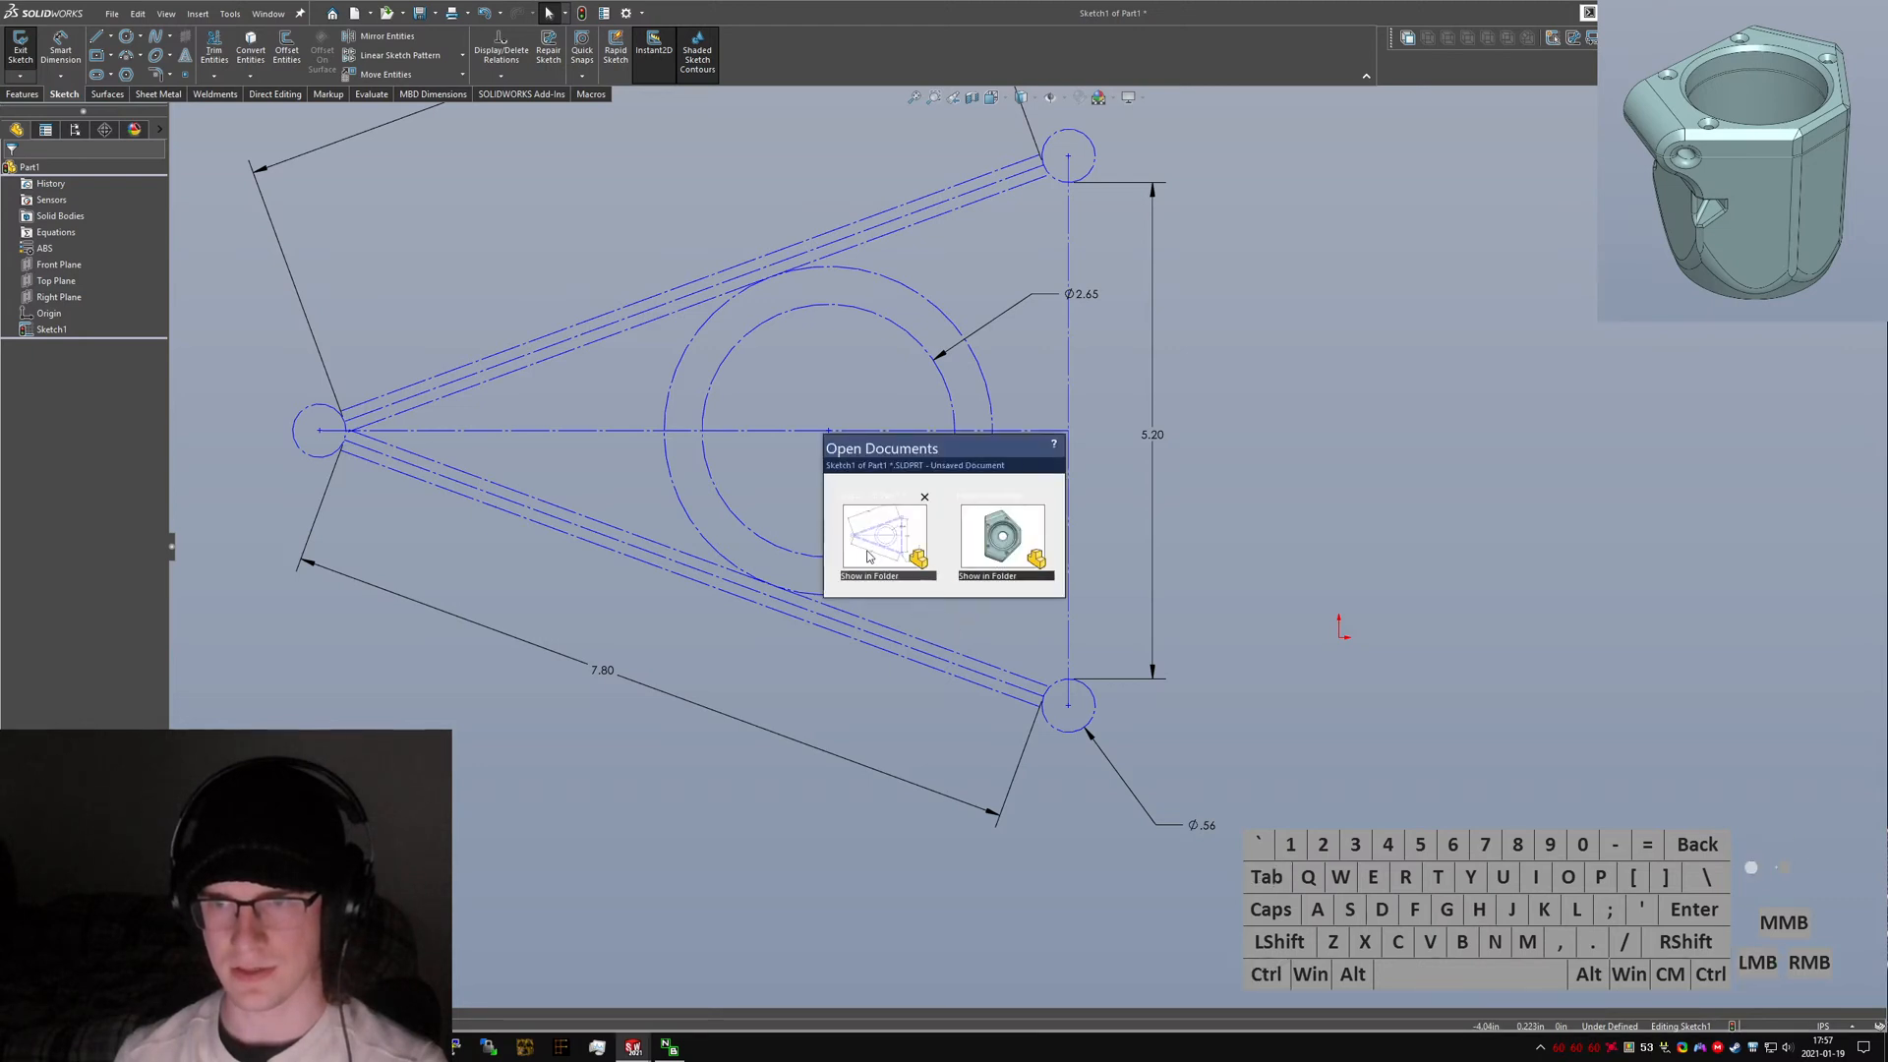
{"action": "left_click", "coordinate": [881, 572]}
{"action": "left_click", "coordinate": [564, 297]}
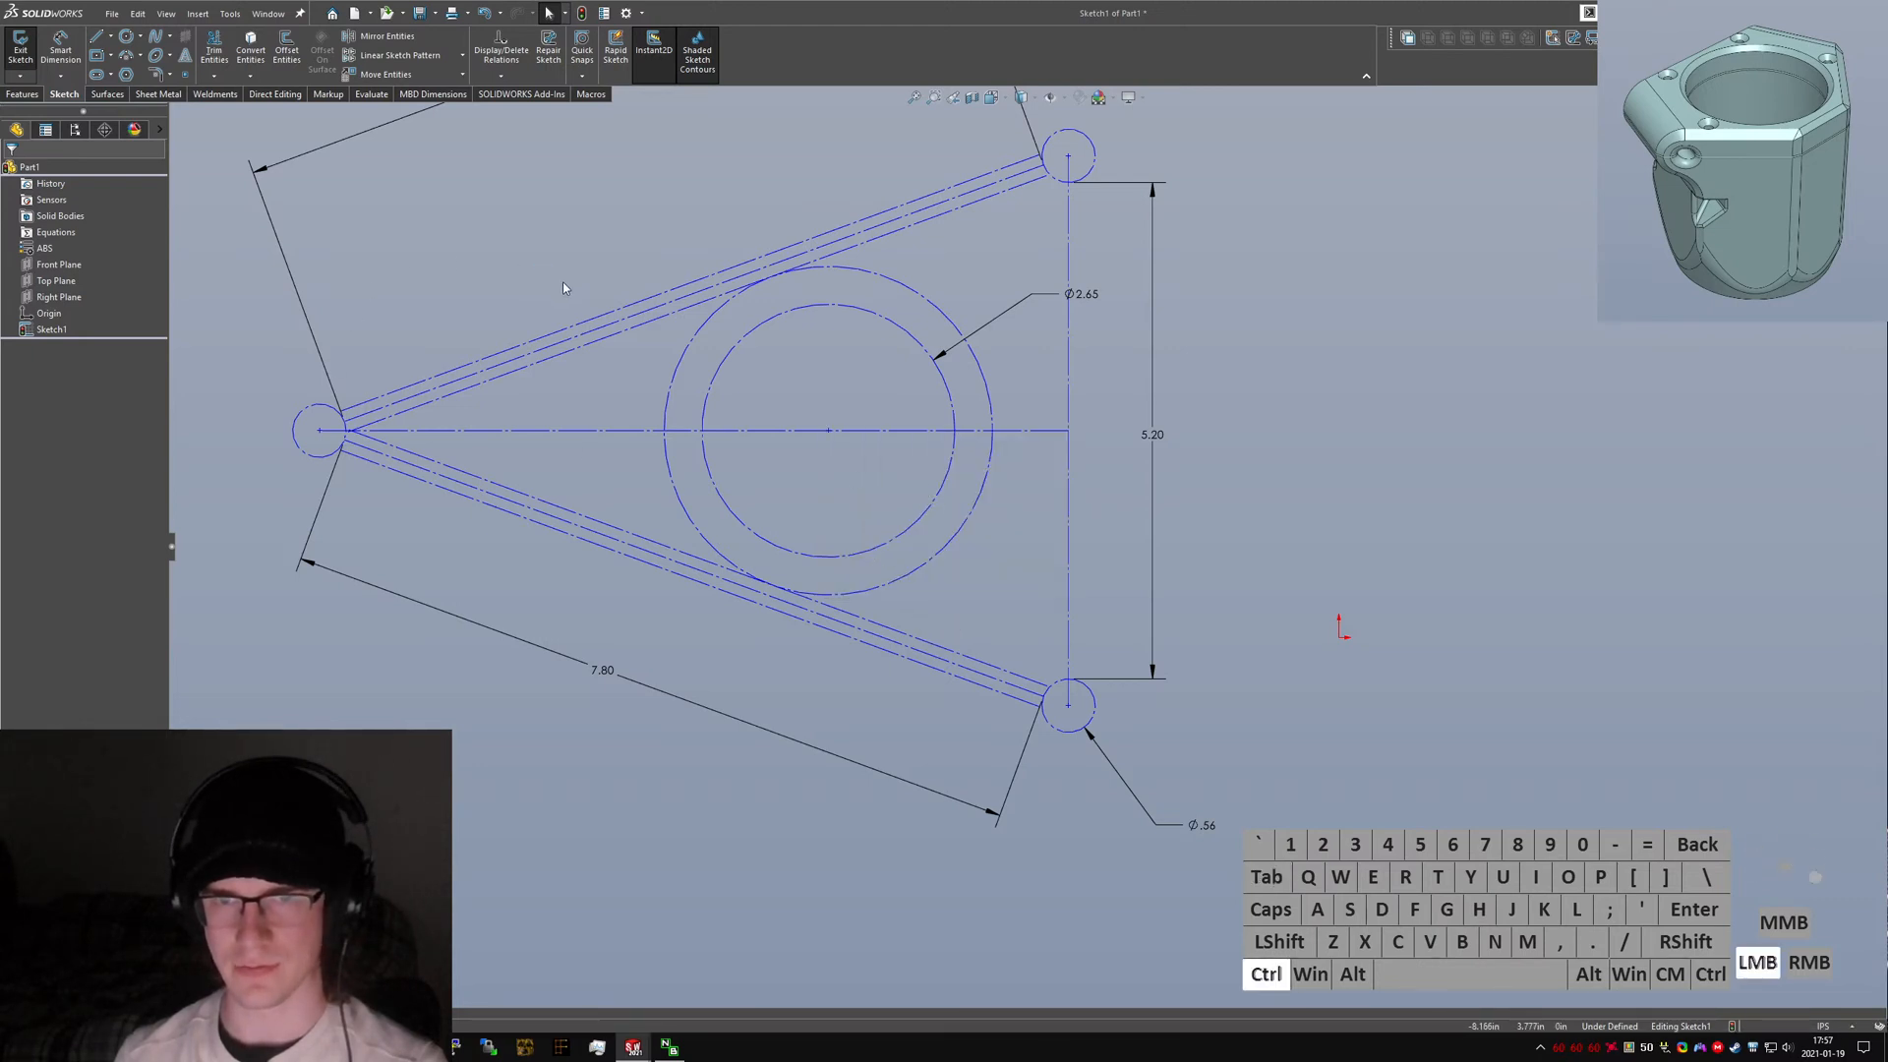
{"action": "key", "text": "ctrl+Tab"}
{"action": "left_click", "coordinate": [1001, 551], "text": "ctrl"}
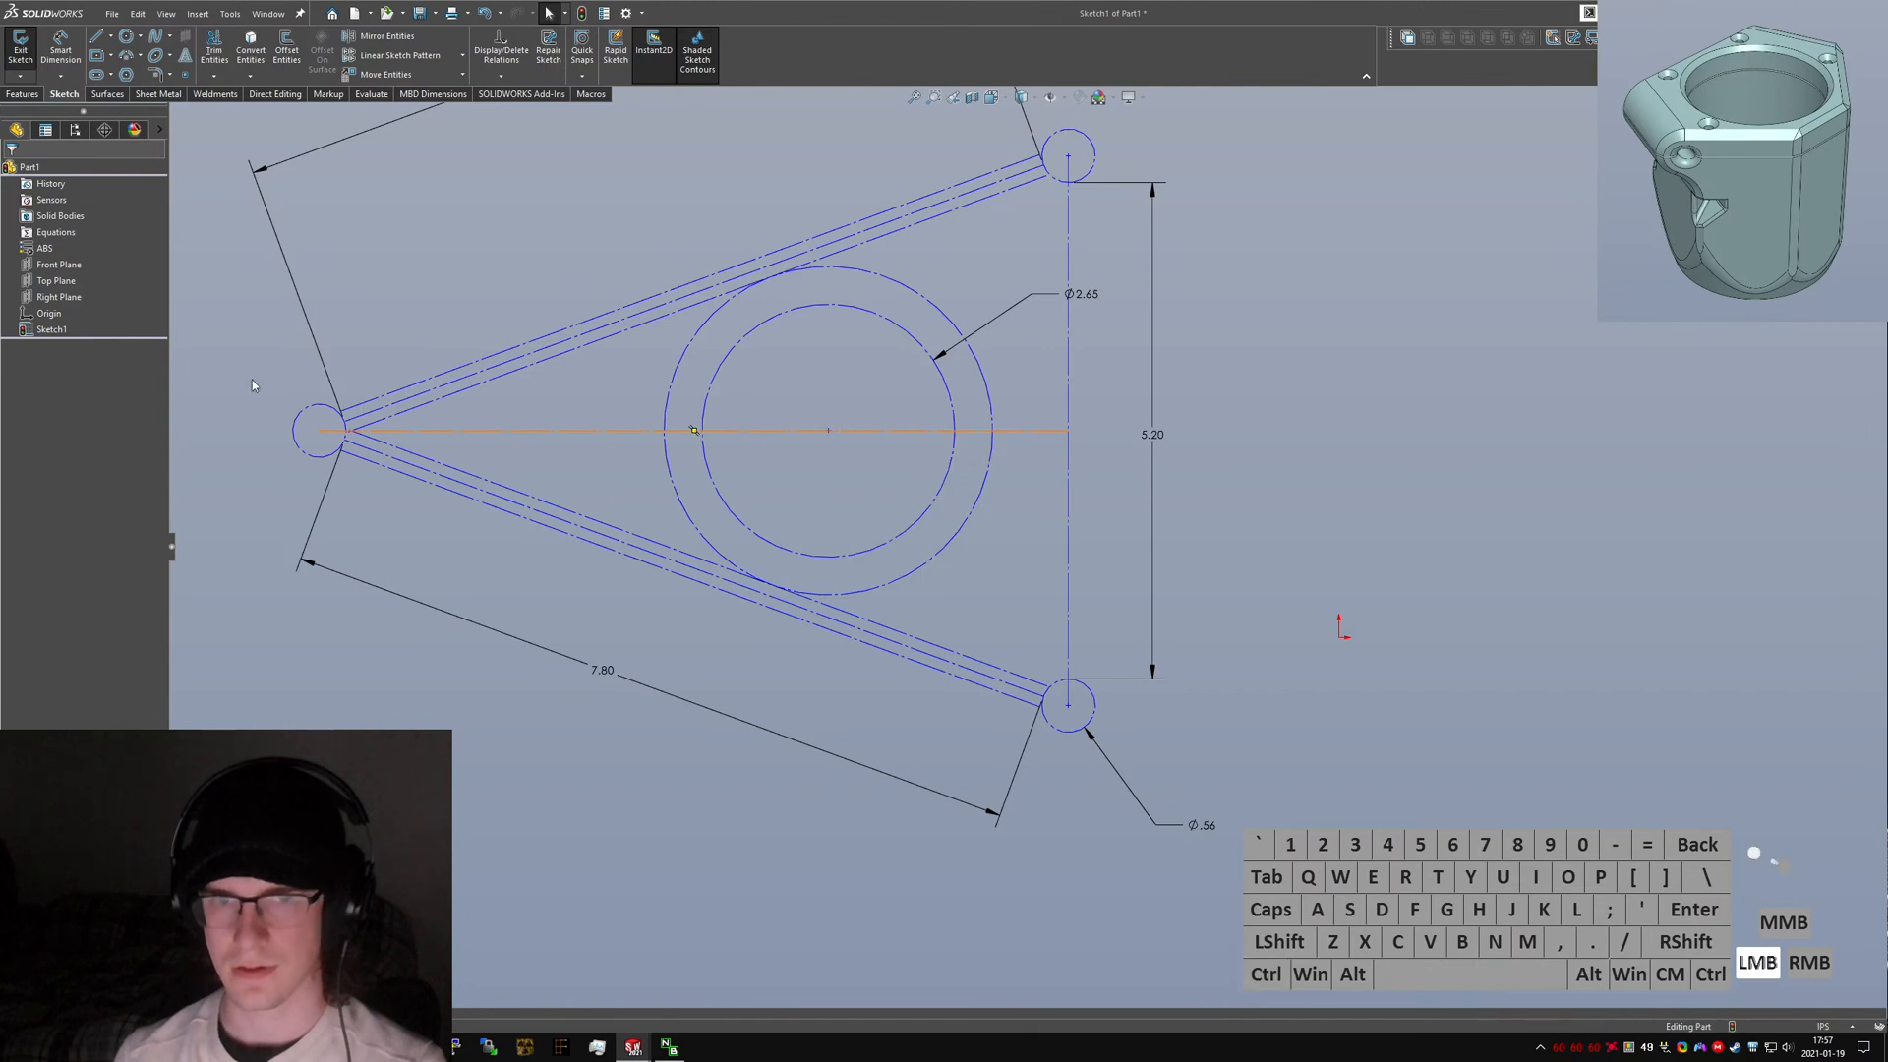
{"action": "right_click", "coordinate": [67, 331]}
{"action": "left_click", "coordinate": [80, 289]}
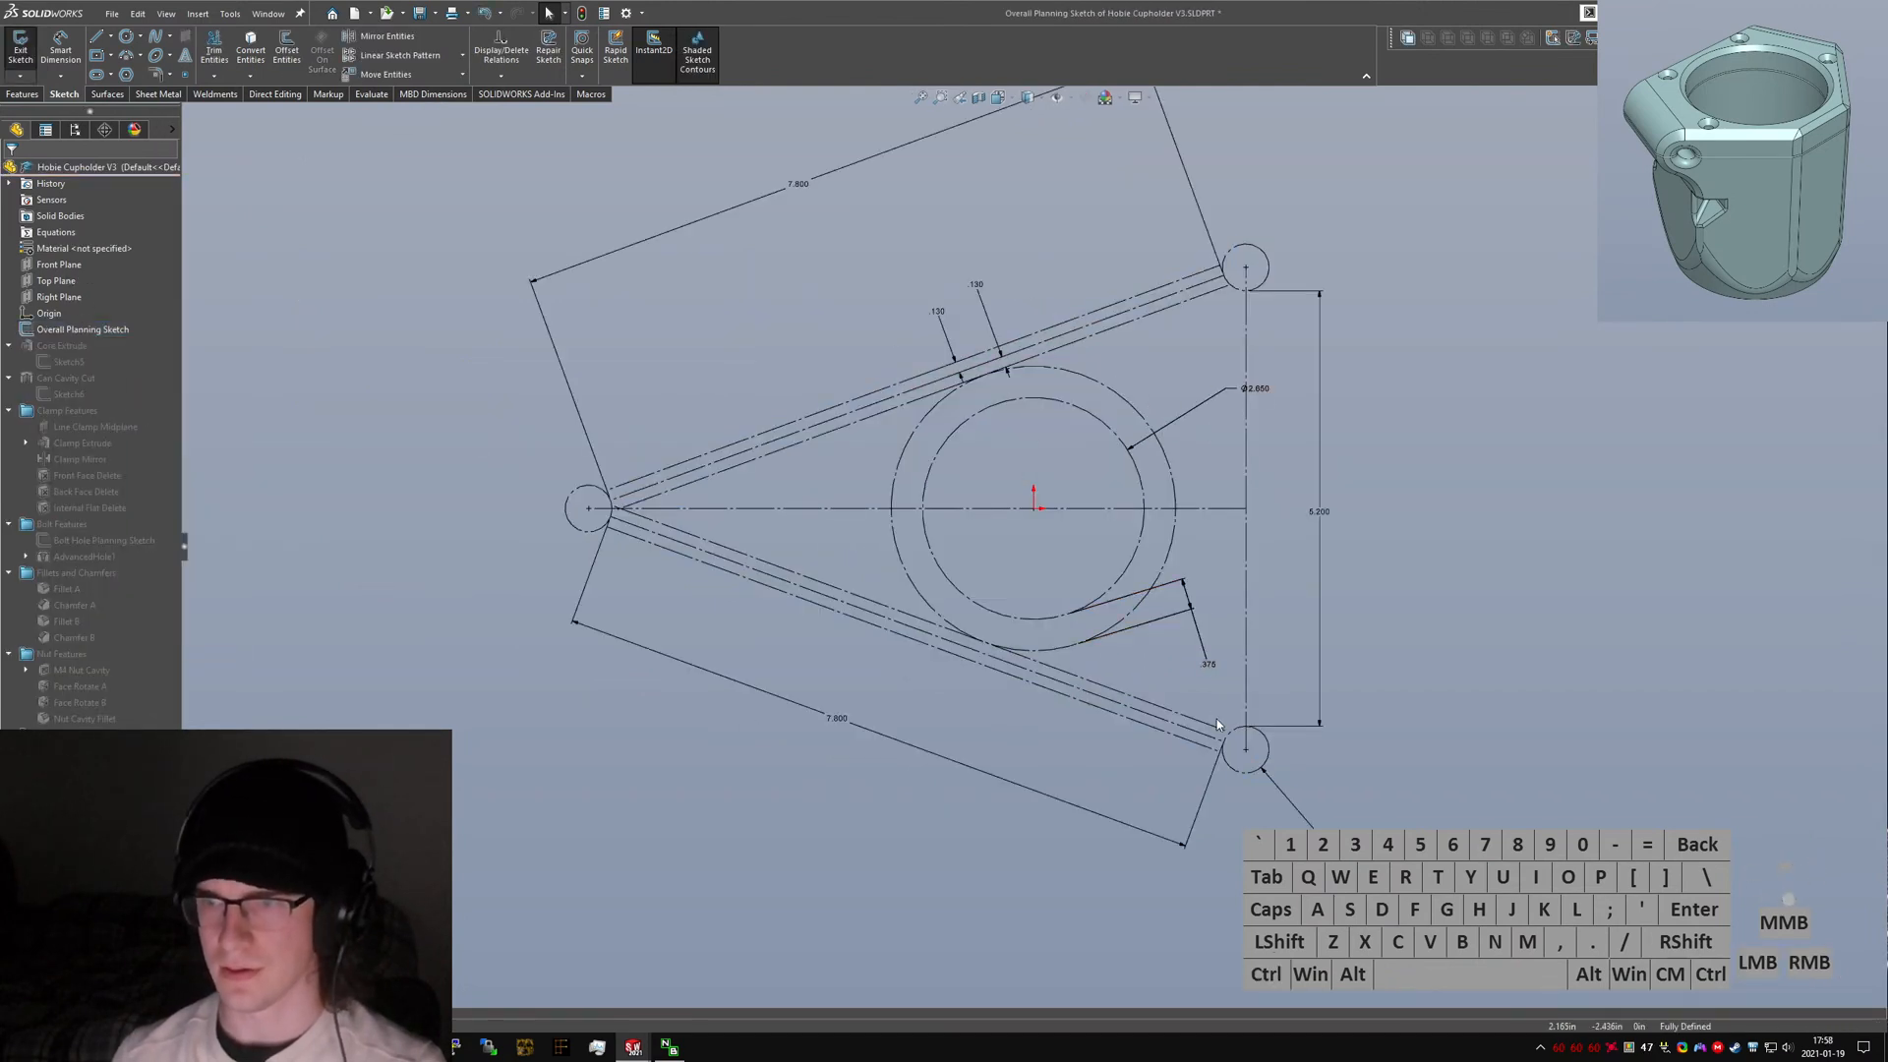
{"action": "key", "text": "ctrl+Tab"}
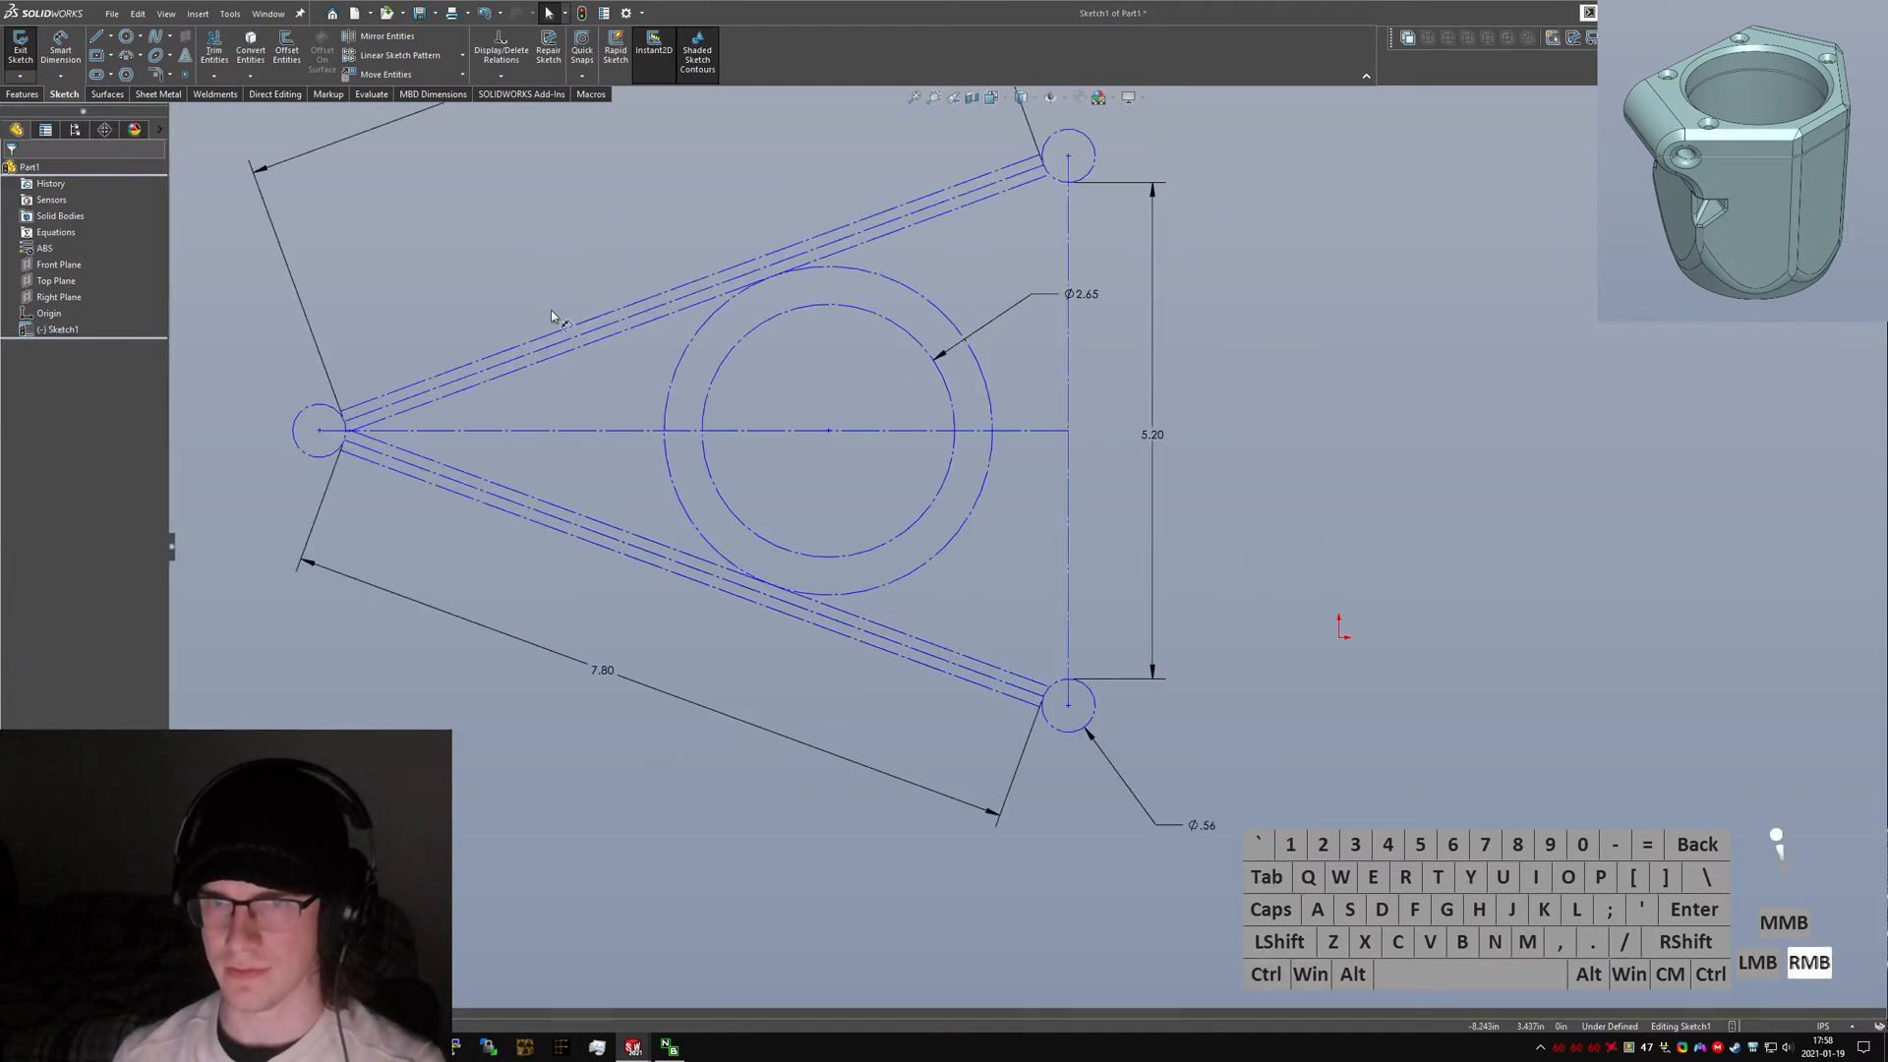
Dimension the spacing between the upper arm's parallel lines as 0.26 in.
{"action": "left_click", "coordinate": [561, 332]}
{"action": "left_click", "coordinate": [570, 350]}
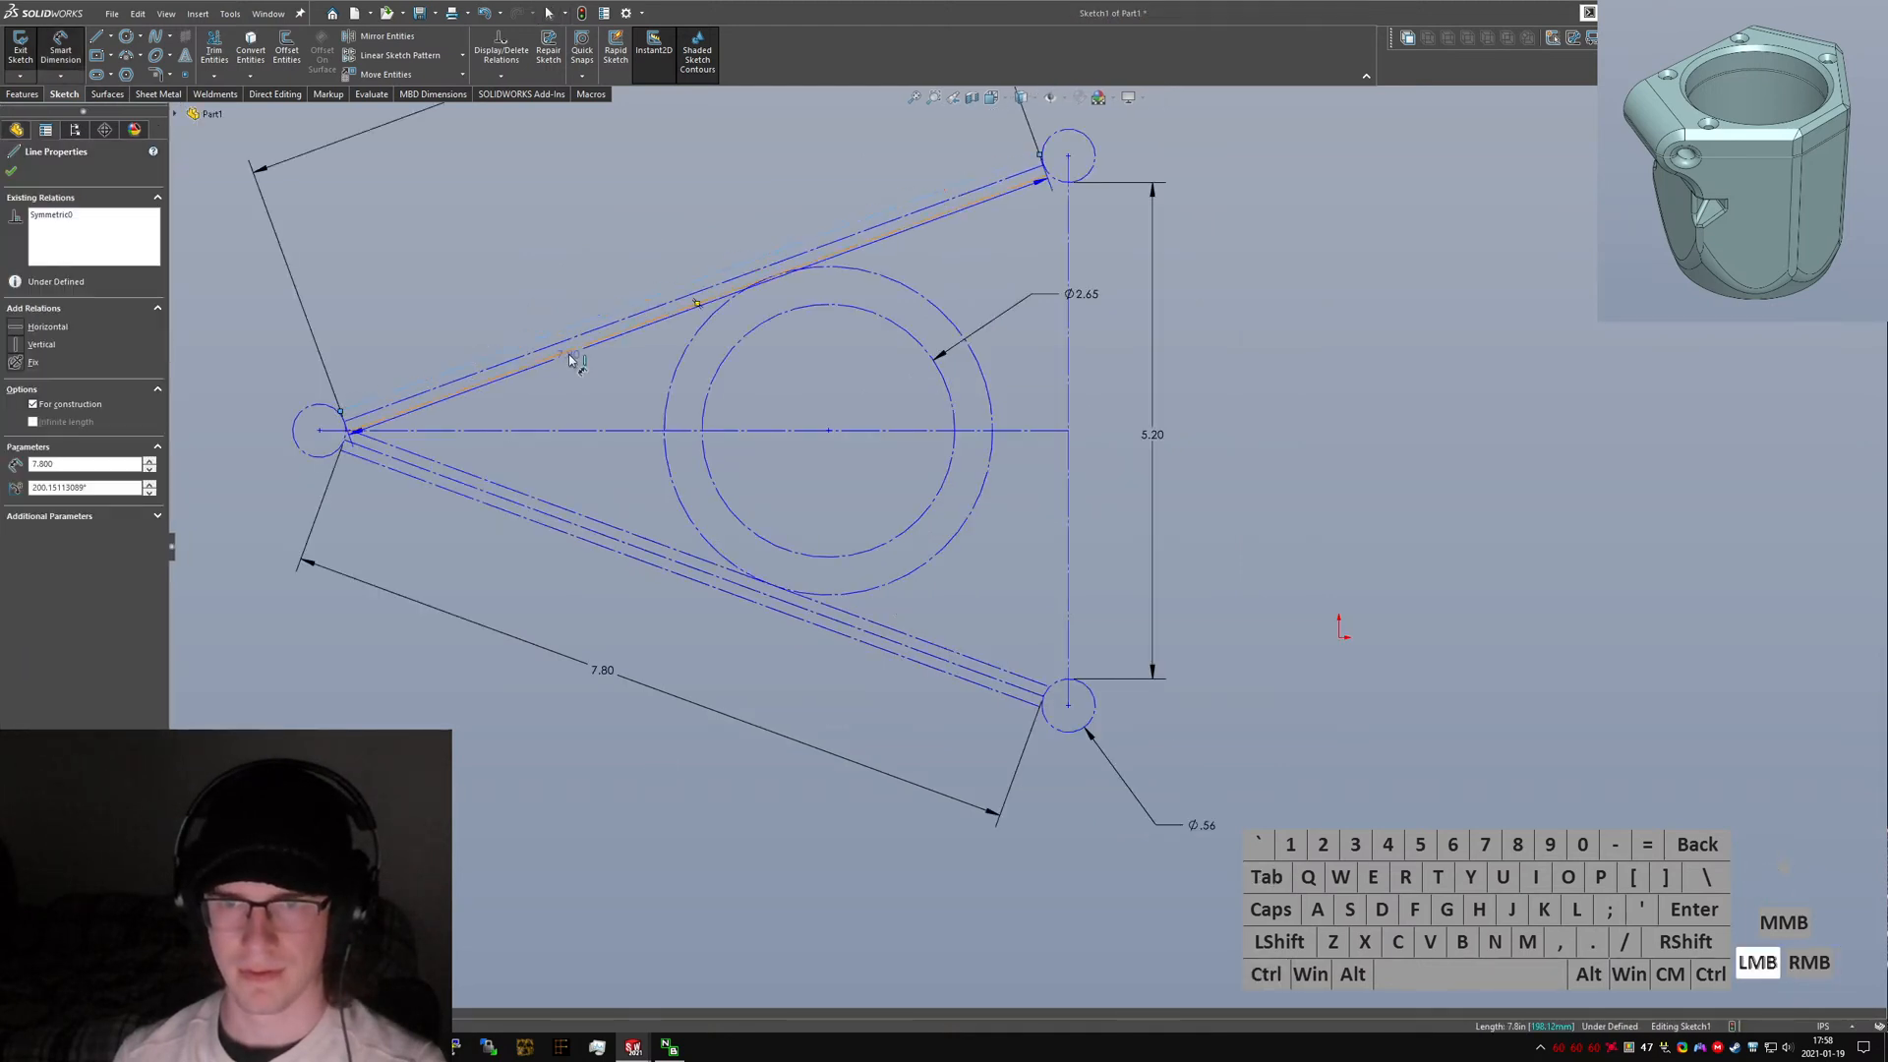
{"action": "left_click", "coordinate": [562, 278]}
{"action": "left_click", "coordinate": [724, 367]}
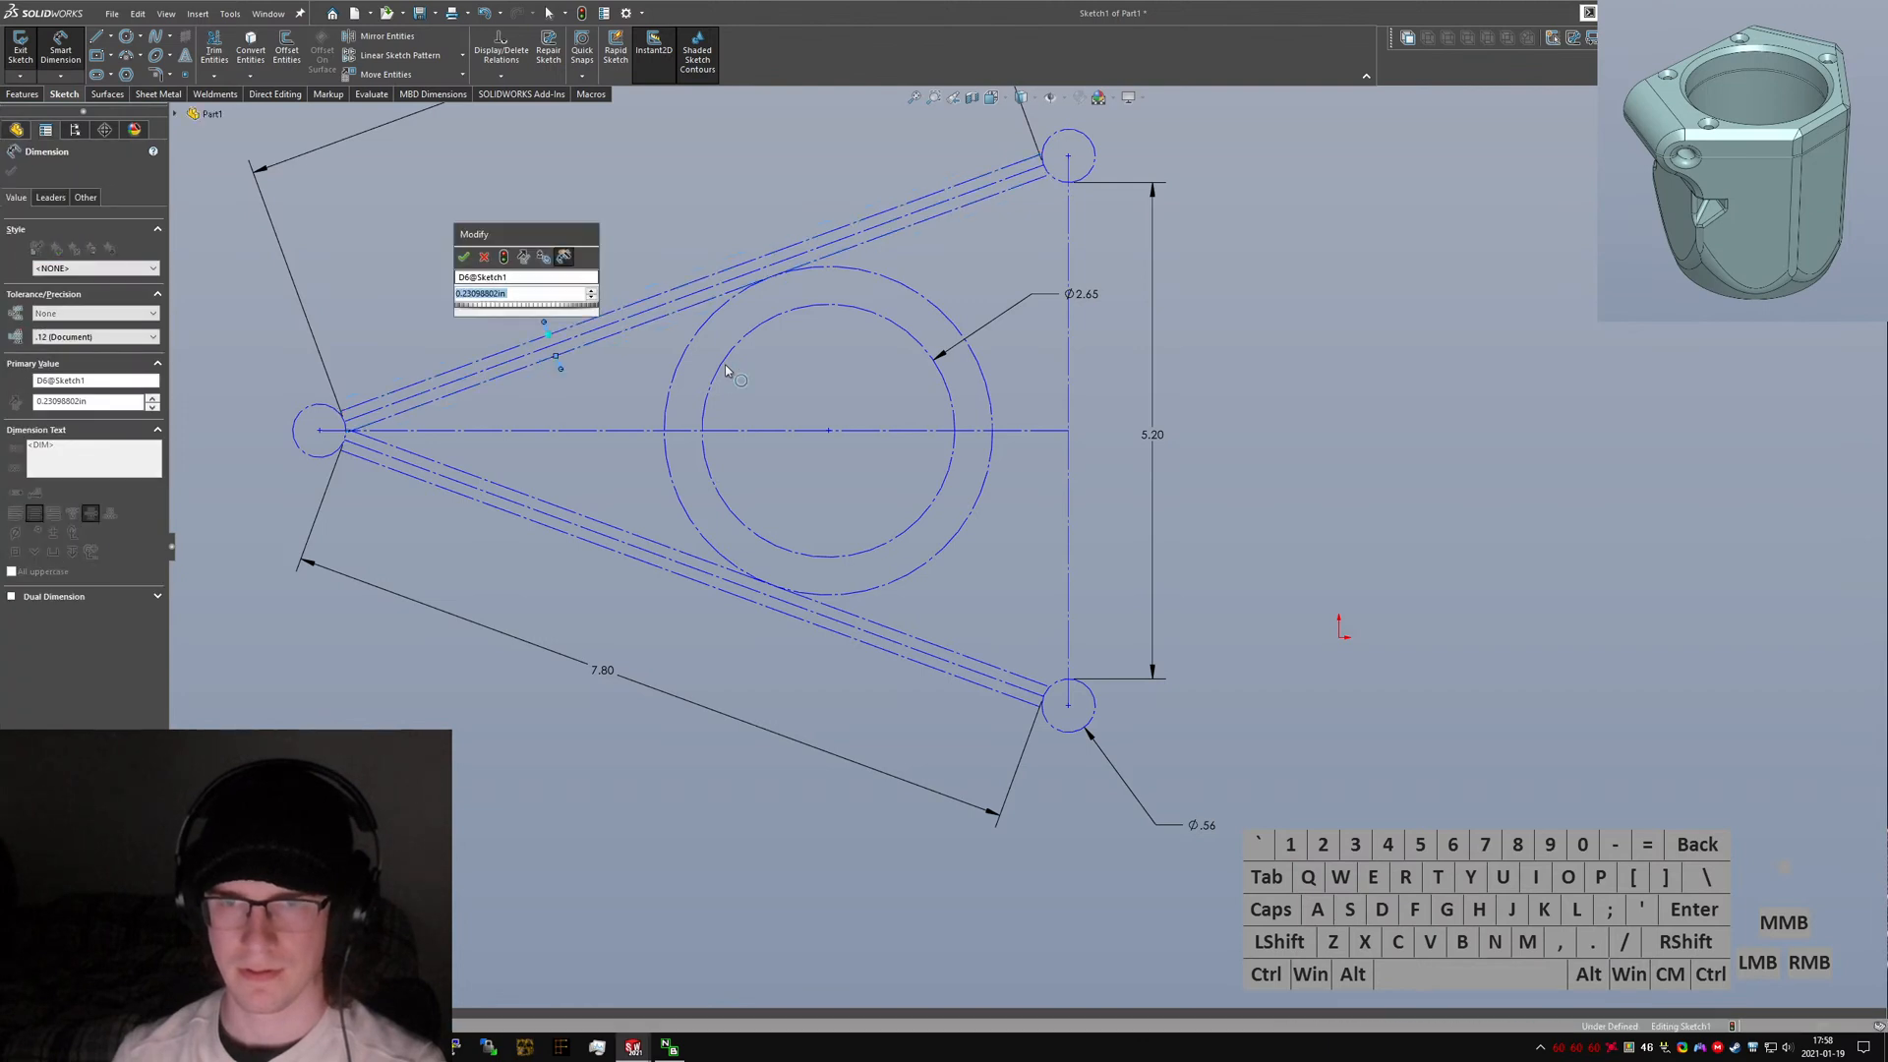
{"action": "type", "text": "0.26"}
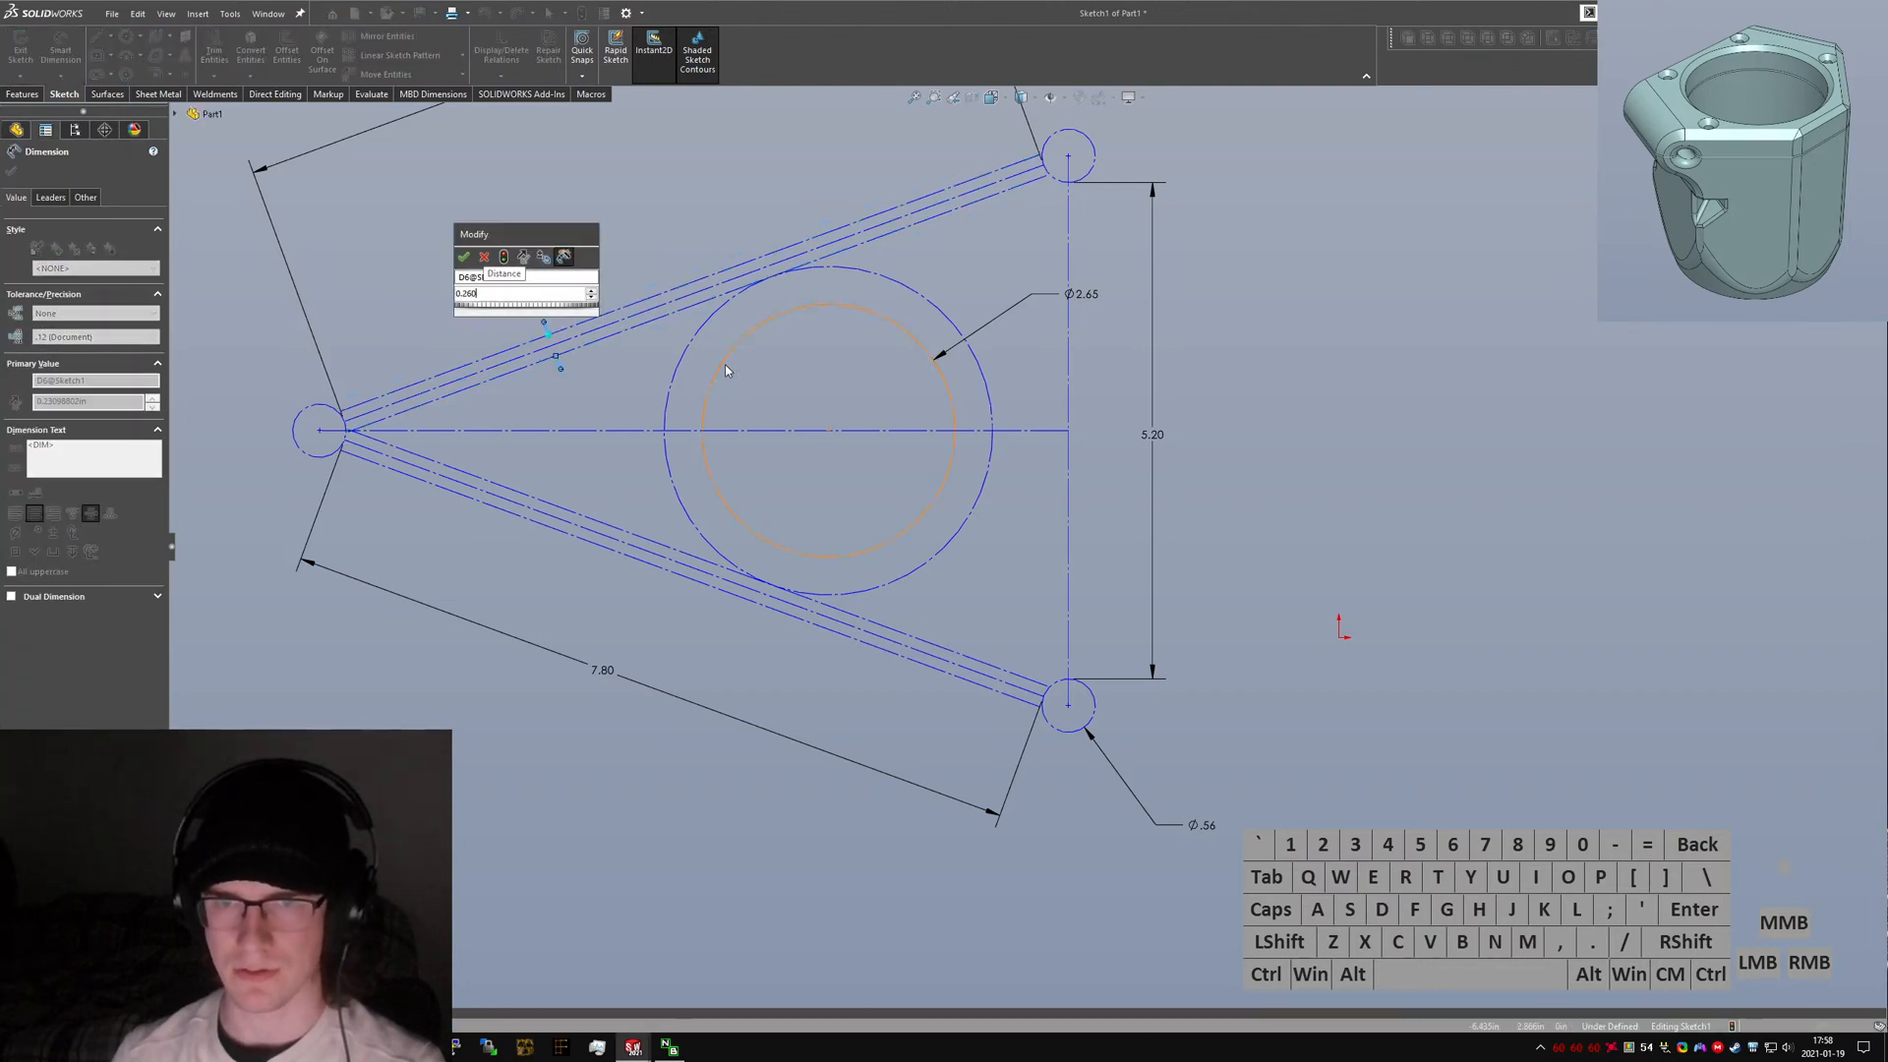
{"action": "key", "text": "Return"}
{"action": "key", "text": "Escape"}
{"action": "left_click", "coordinate": [604, 203]}
Check the arm line spacing dimension in the original part's planning sketch.
{"action": "key", "text": "ctrl+Tab"}
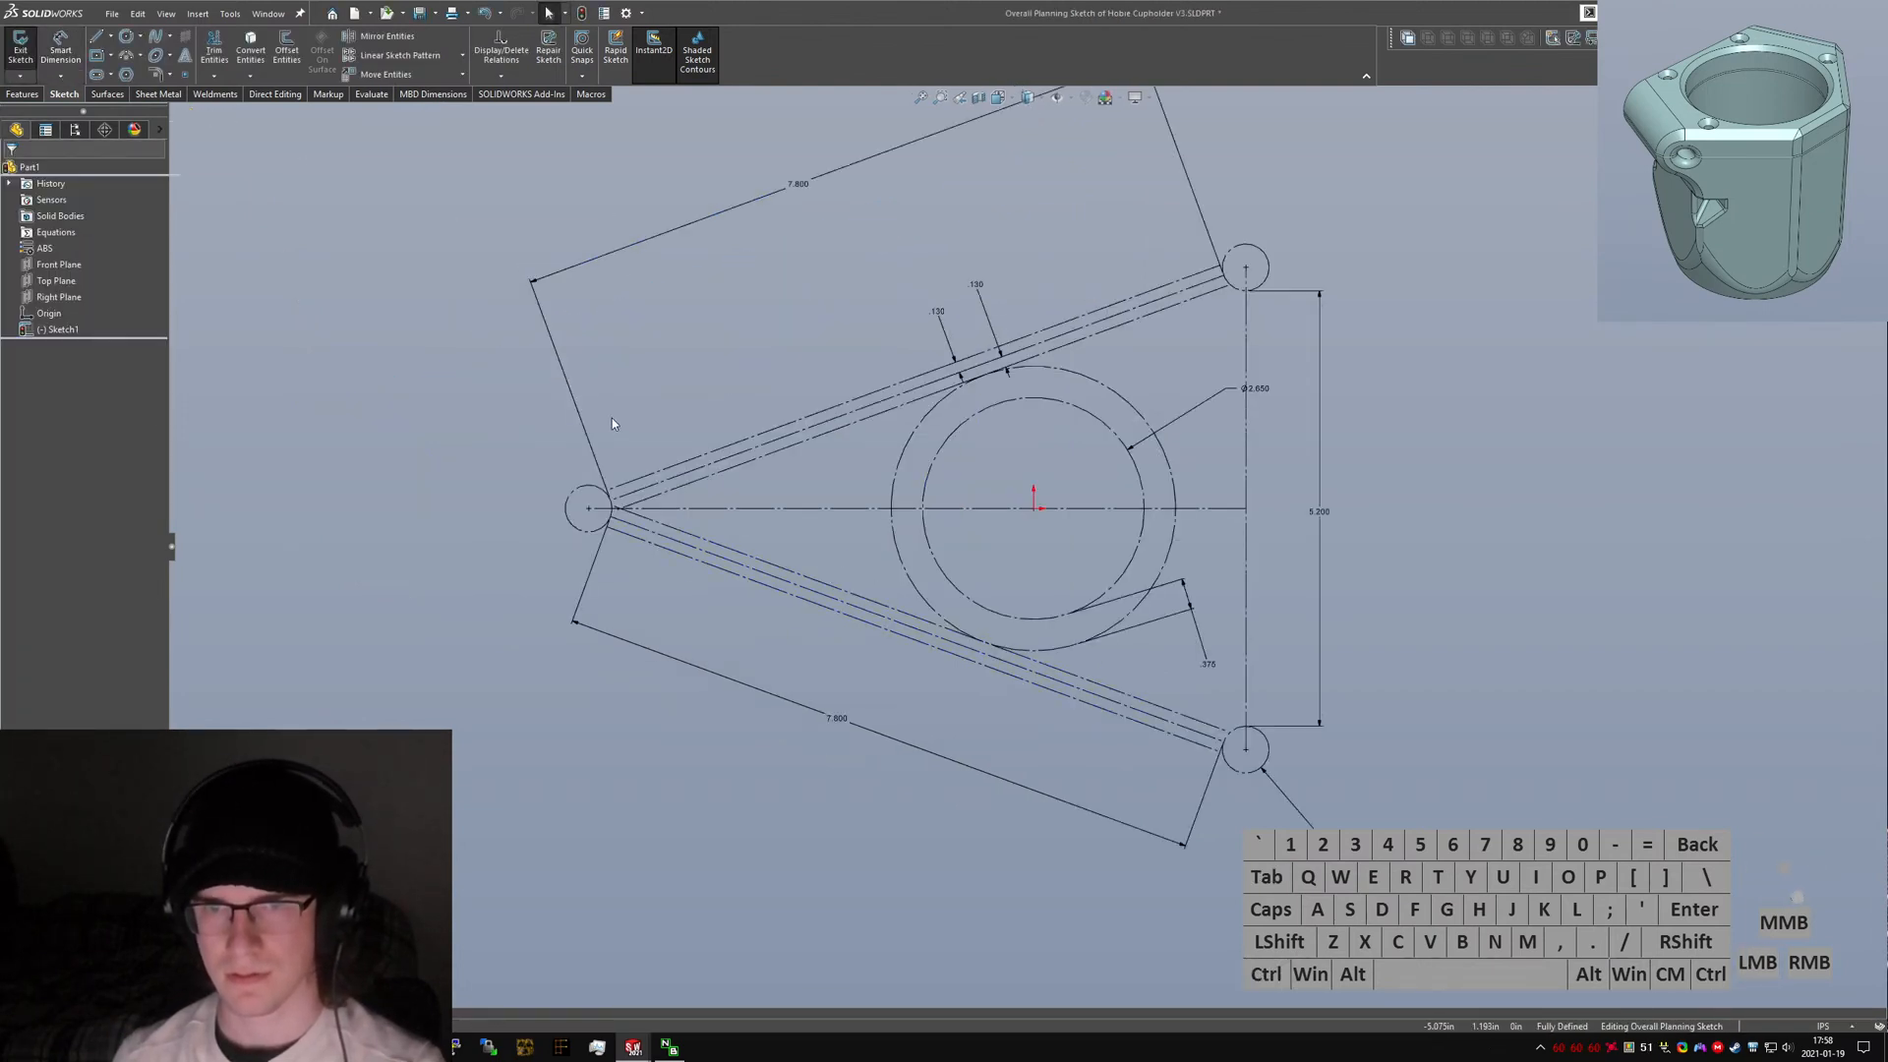
{"action": "left_click", "coordinate": [982, 277]}
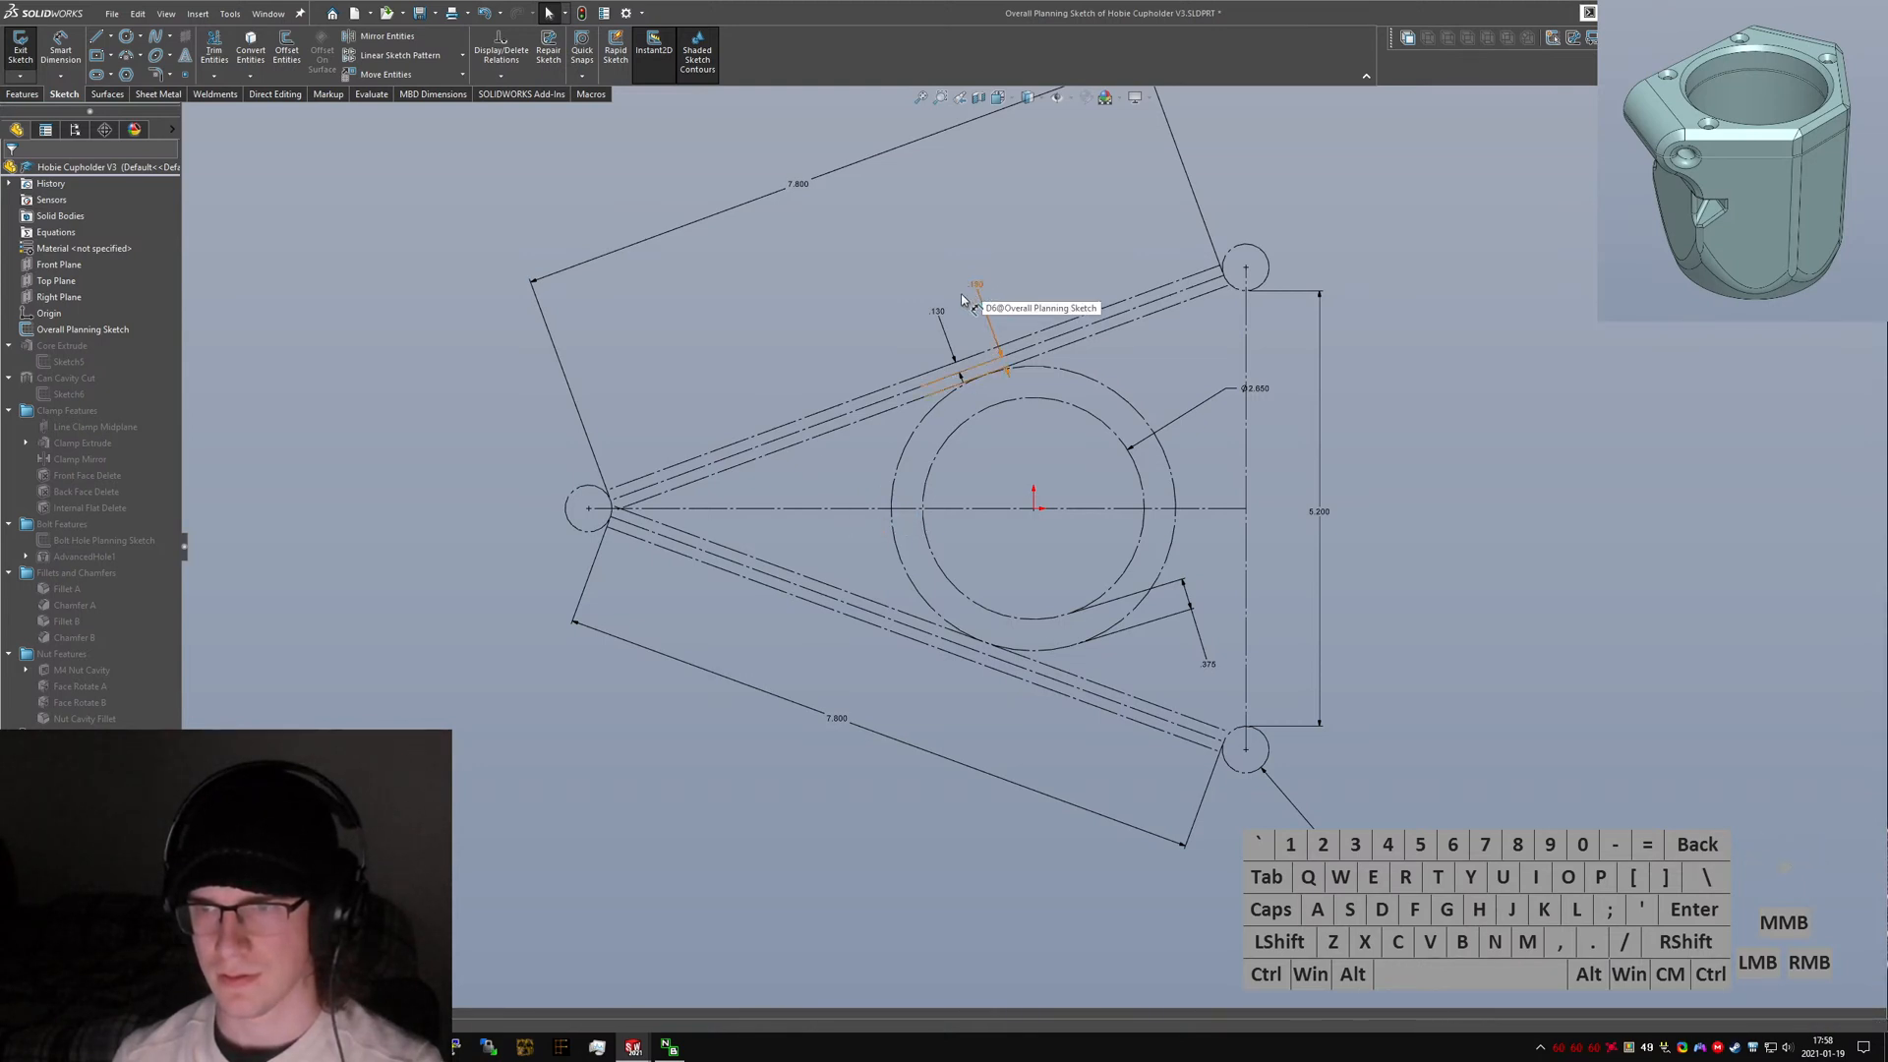
{"action": "key", "text": "Return"}
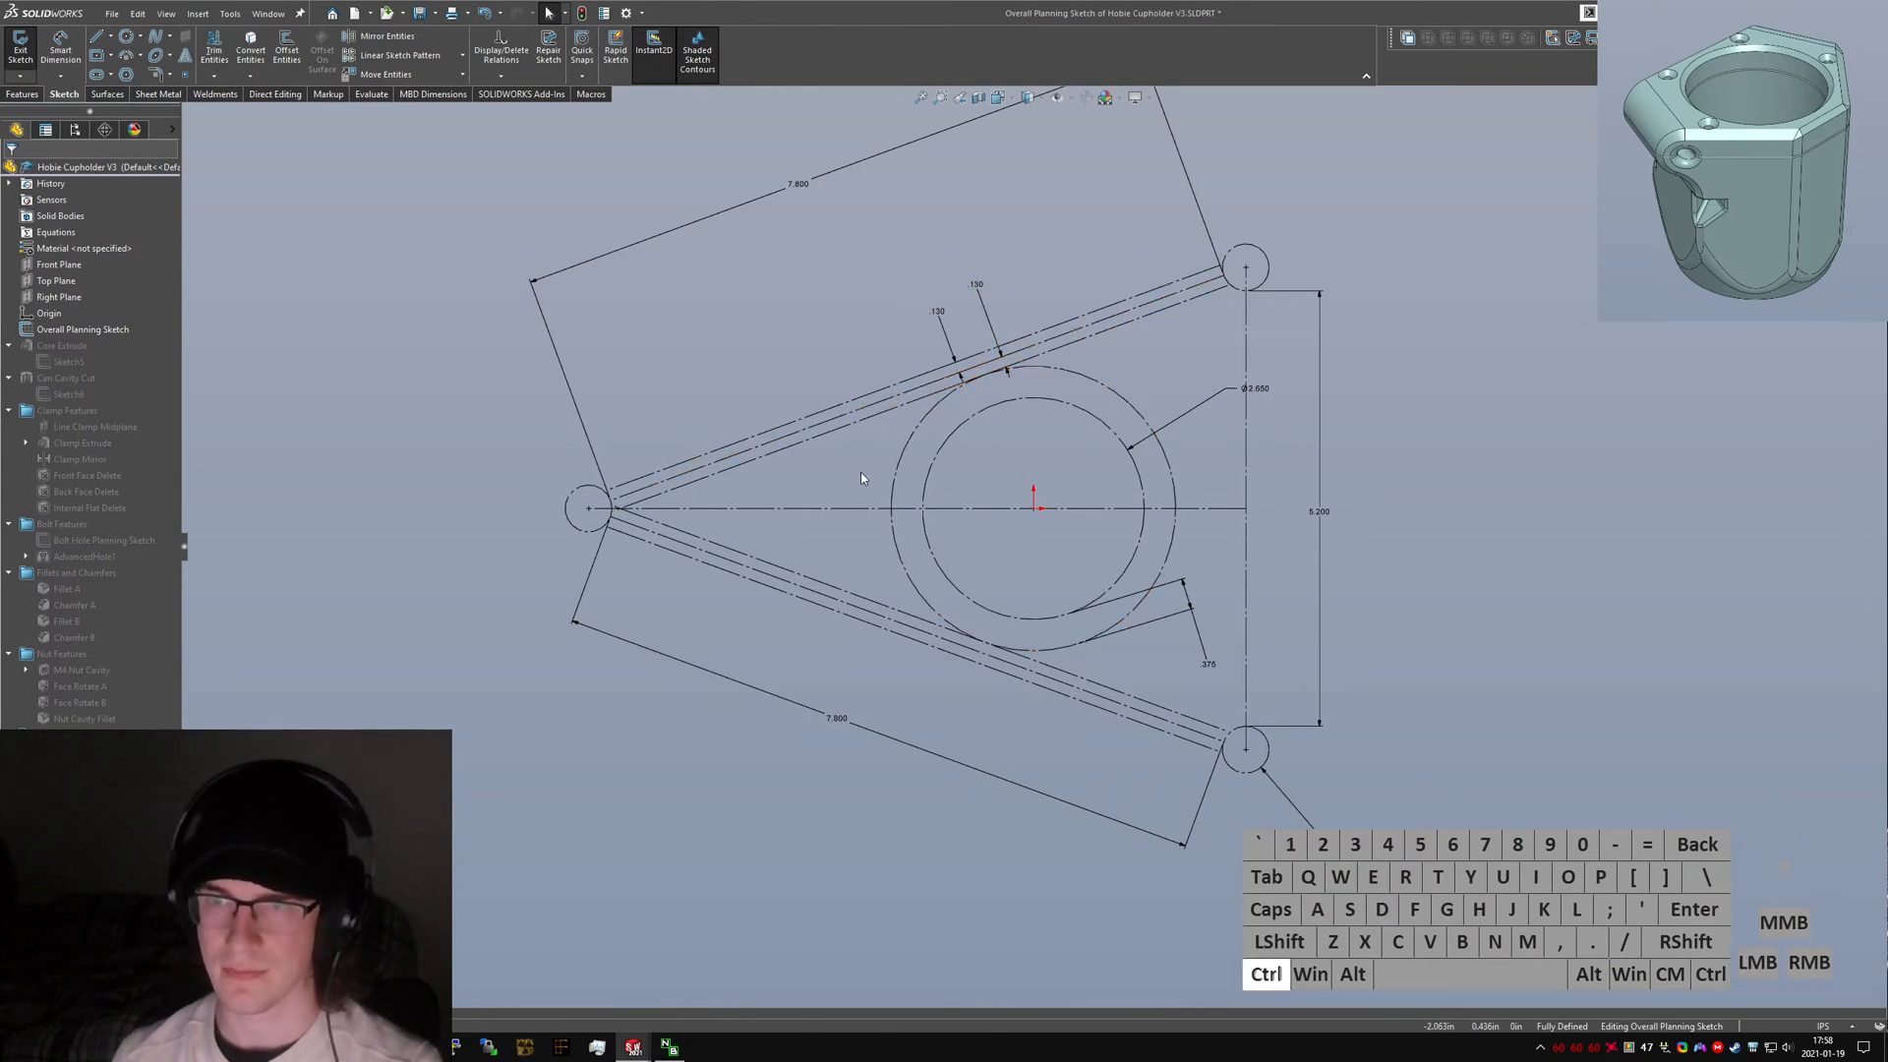
{"action": "key", "text": "ctrl+Tab"}
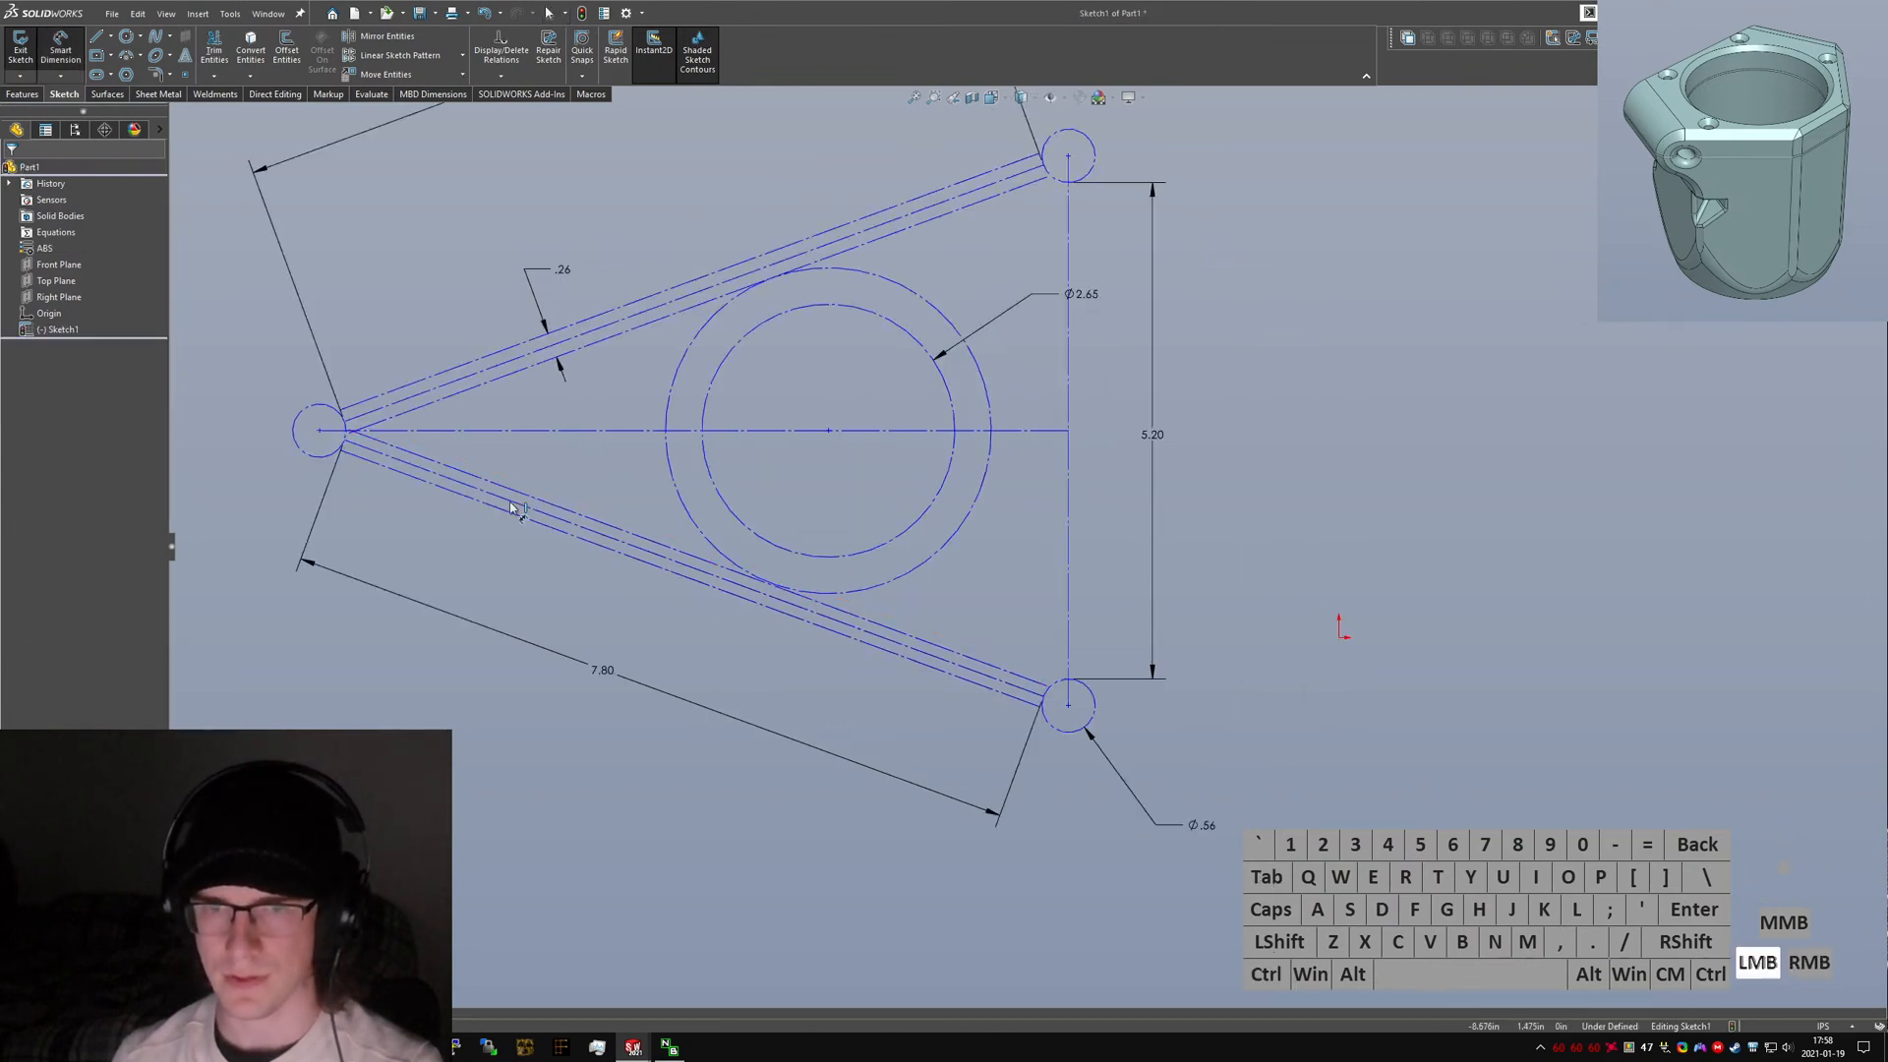
Dimension the spacing between the lower arm's parallel lines to match the upper arm.
{"action": "left_click", "coordinate": [527, 513]}
{"action": "left_click", "coordinate": [460, 561]}
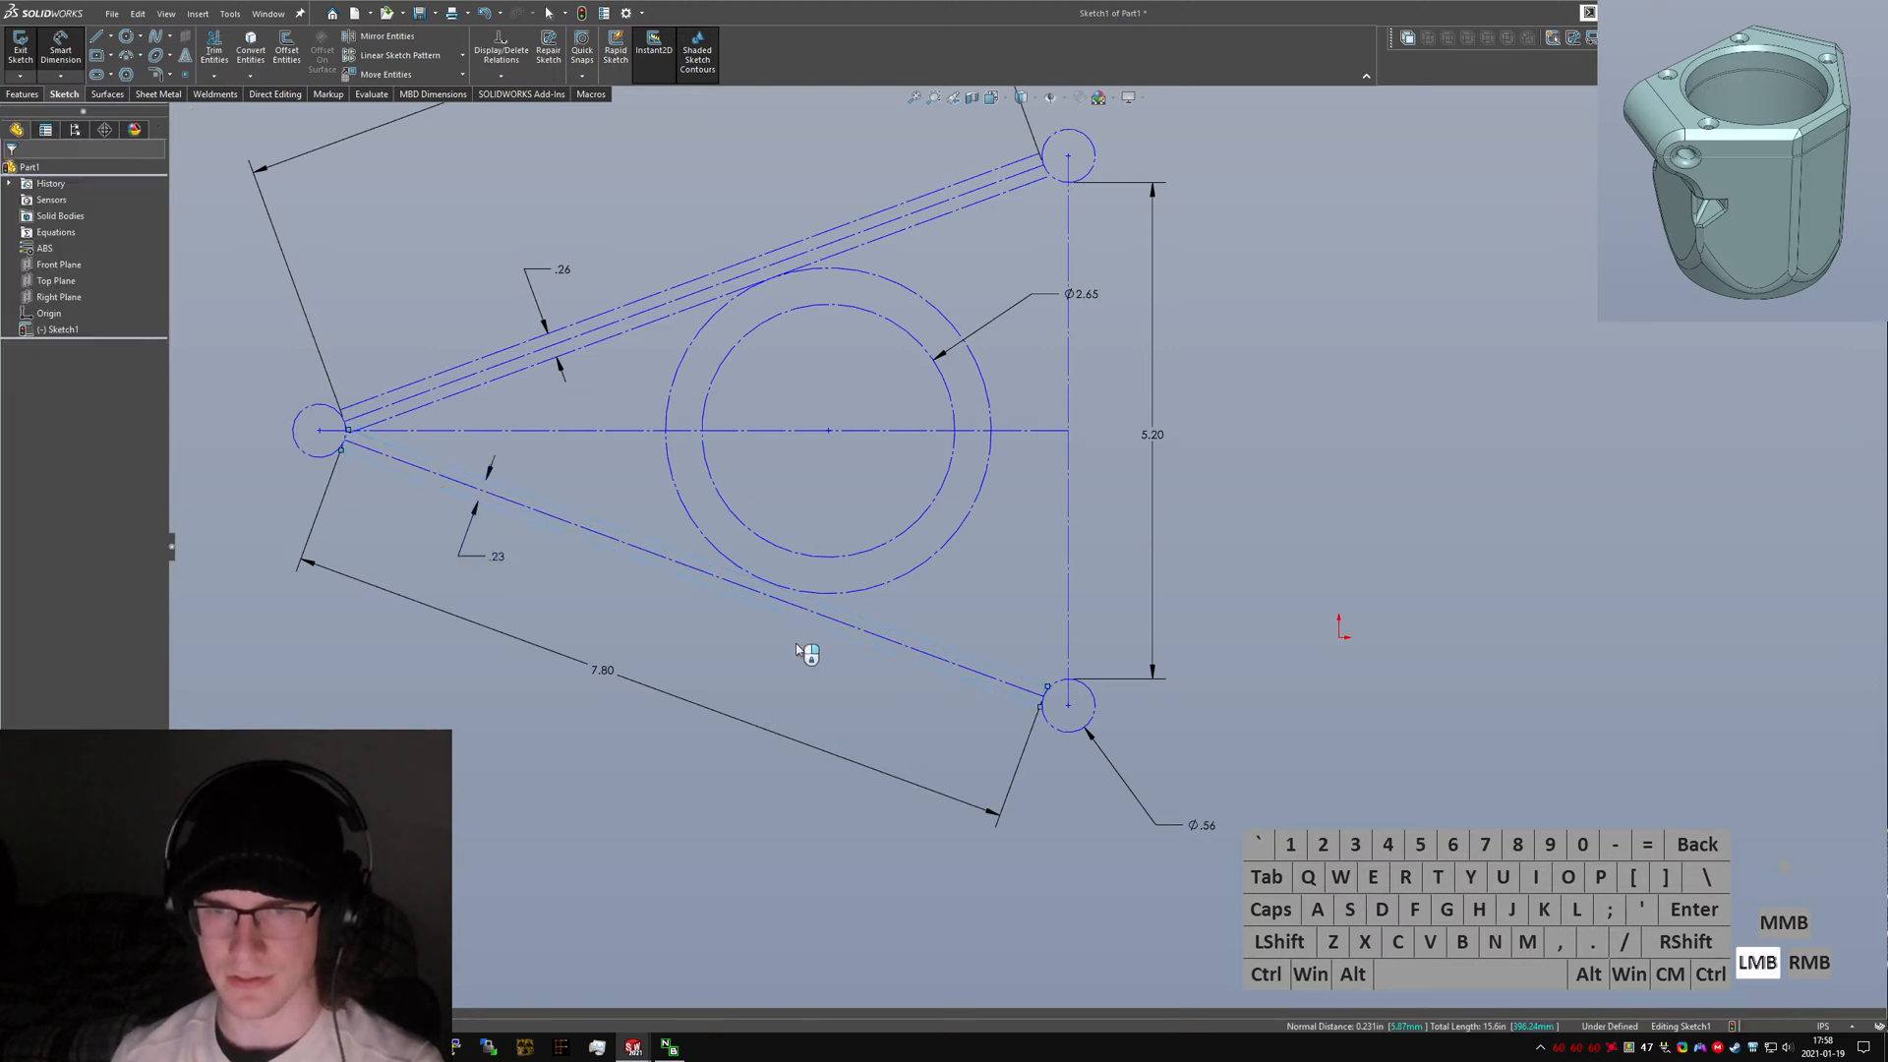
{"action": "key", "text": "Return"}
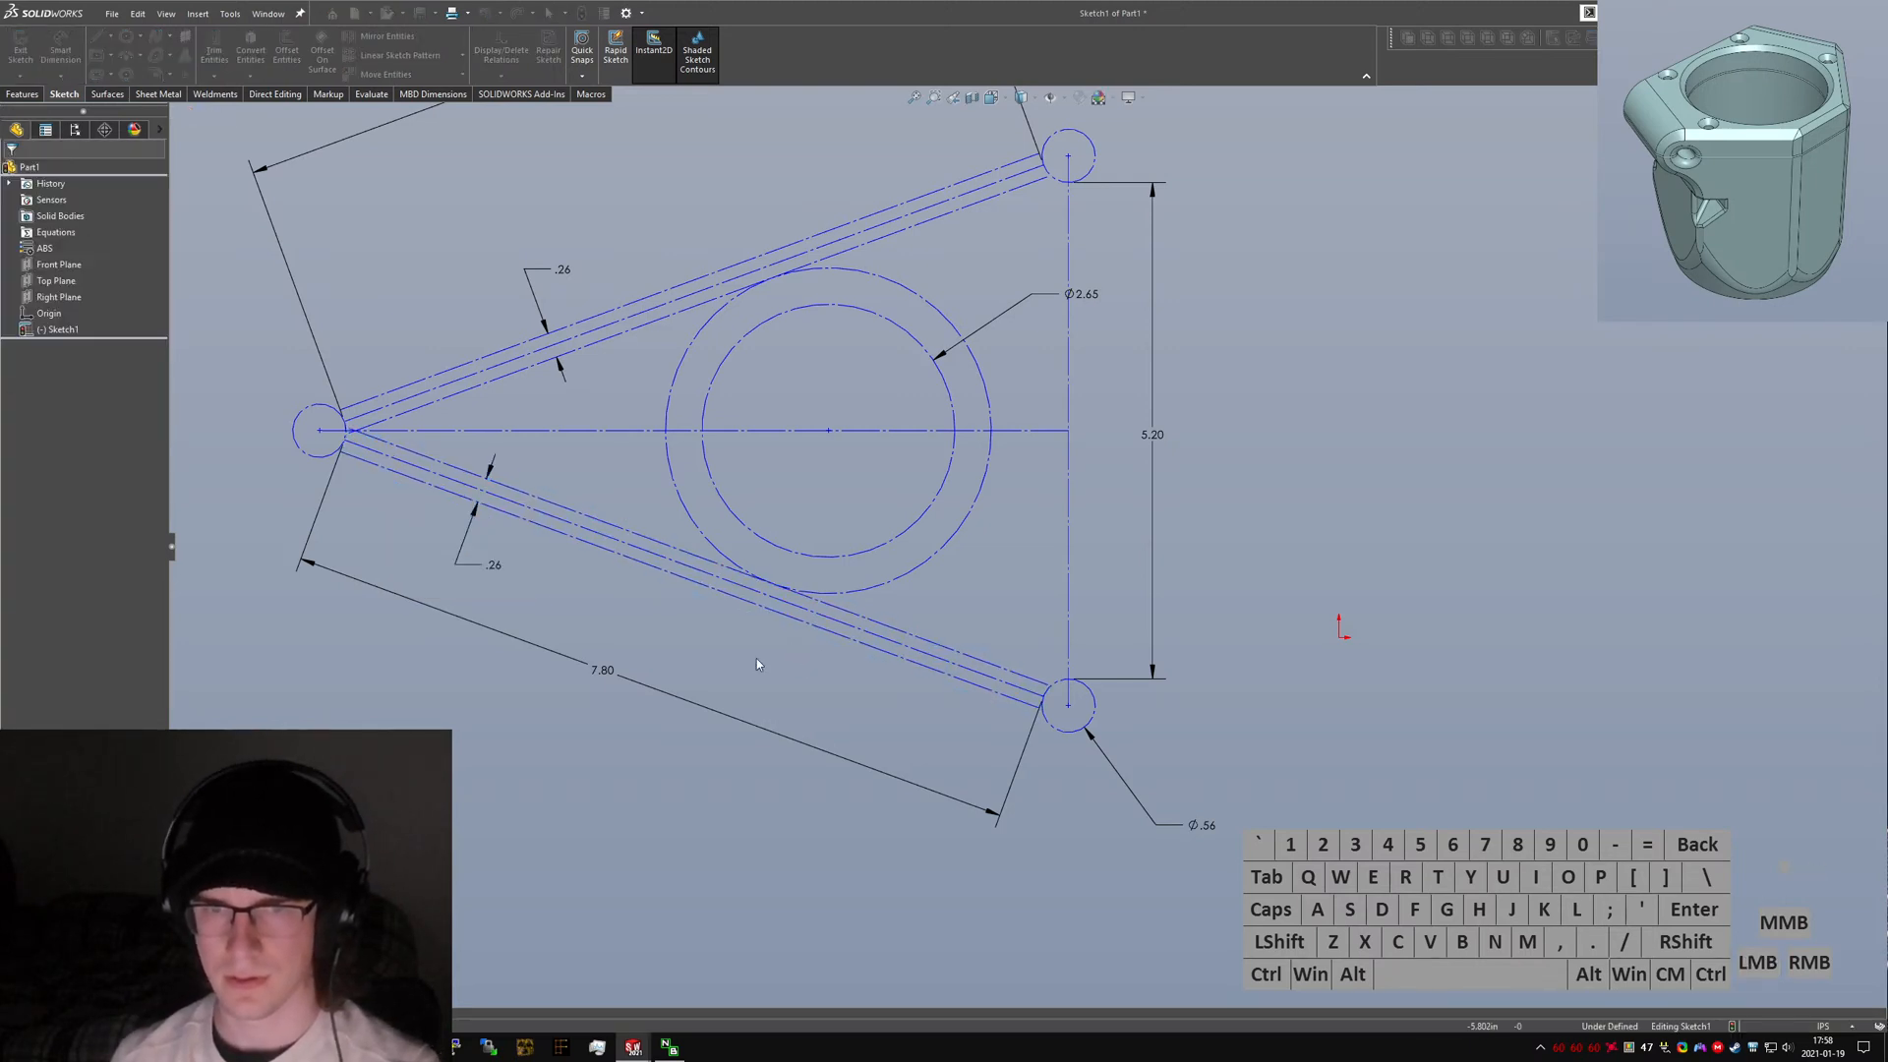
Zoom out in the new sketch and inspect the existing relations of the upper corner circle.
{"action": "key", "text": "ctrl+Tab"}
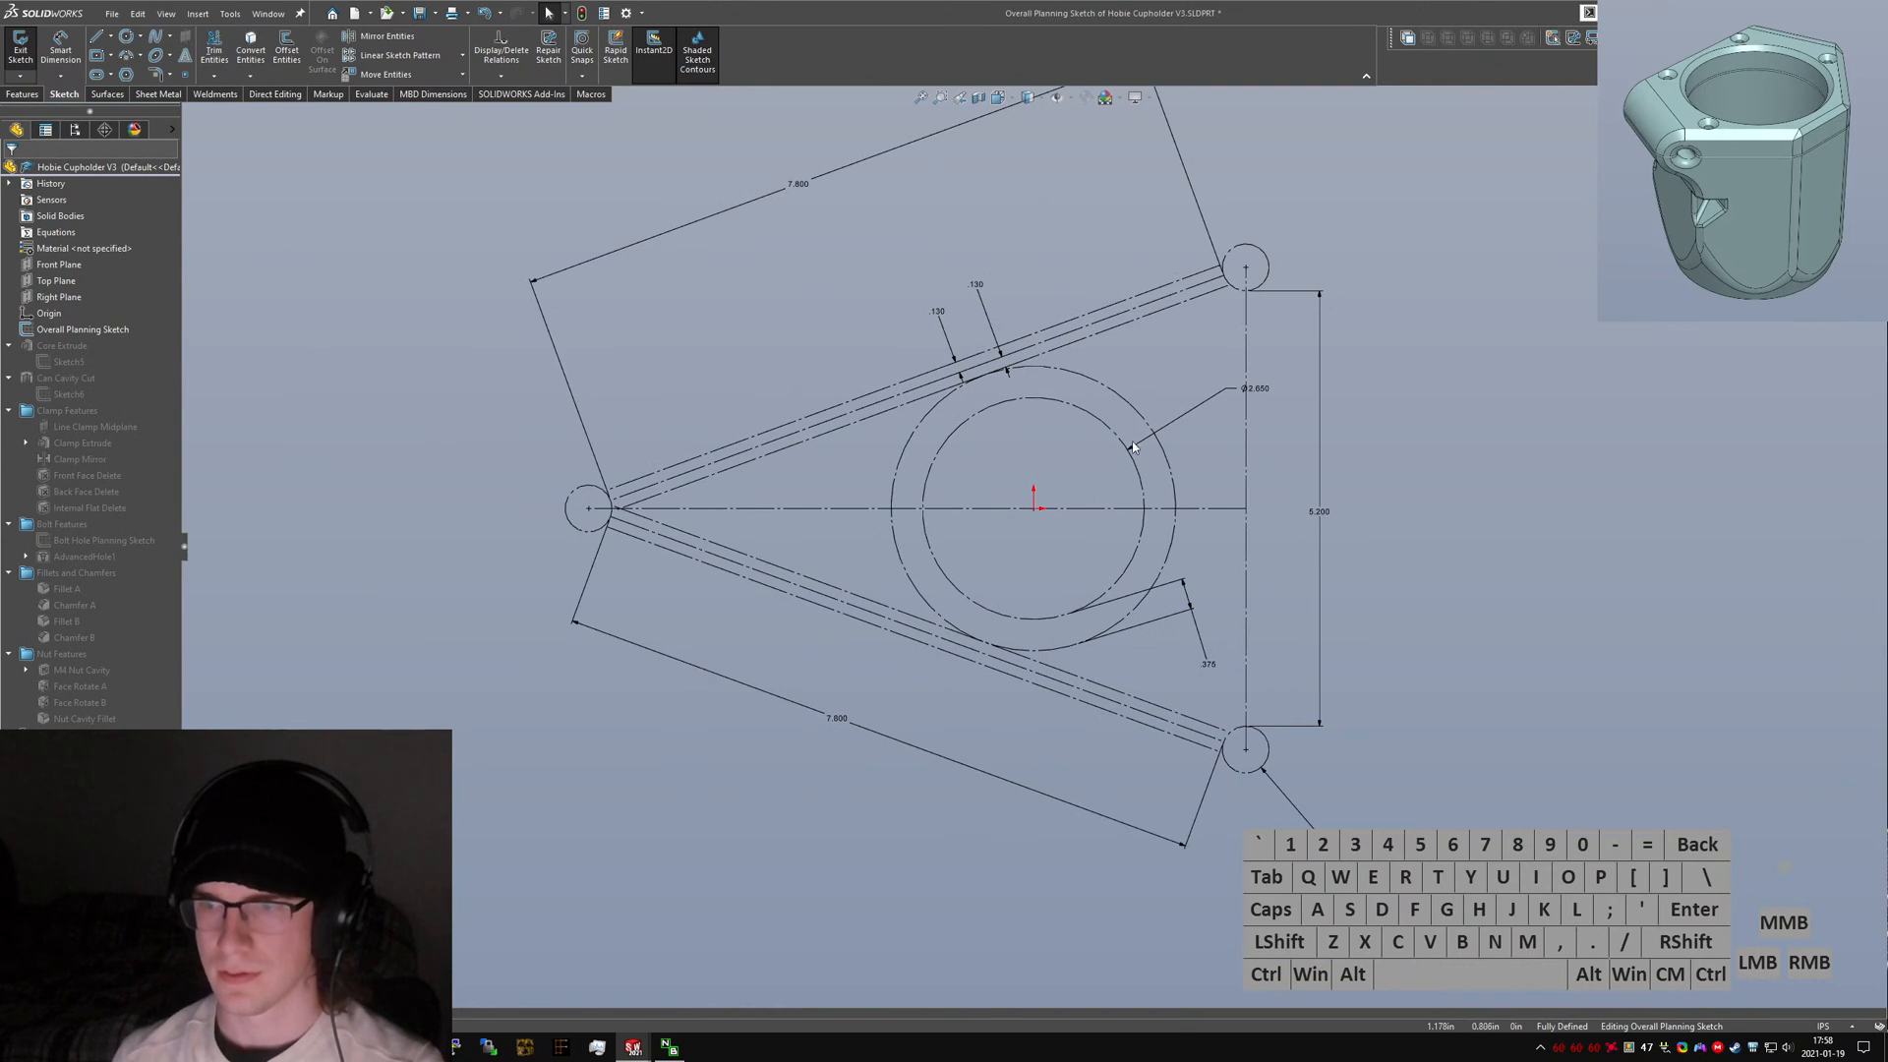
{"action": "key", "text": "ctrl+Tab"}
{"action": "scroll", "coordinate": [1026, 544], "scroll_direction": "up", "scroll_amount": 2}
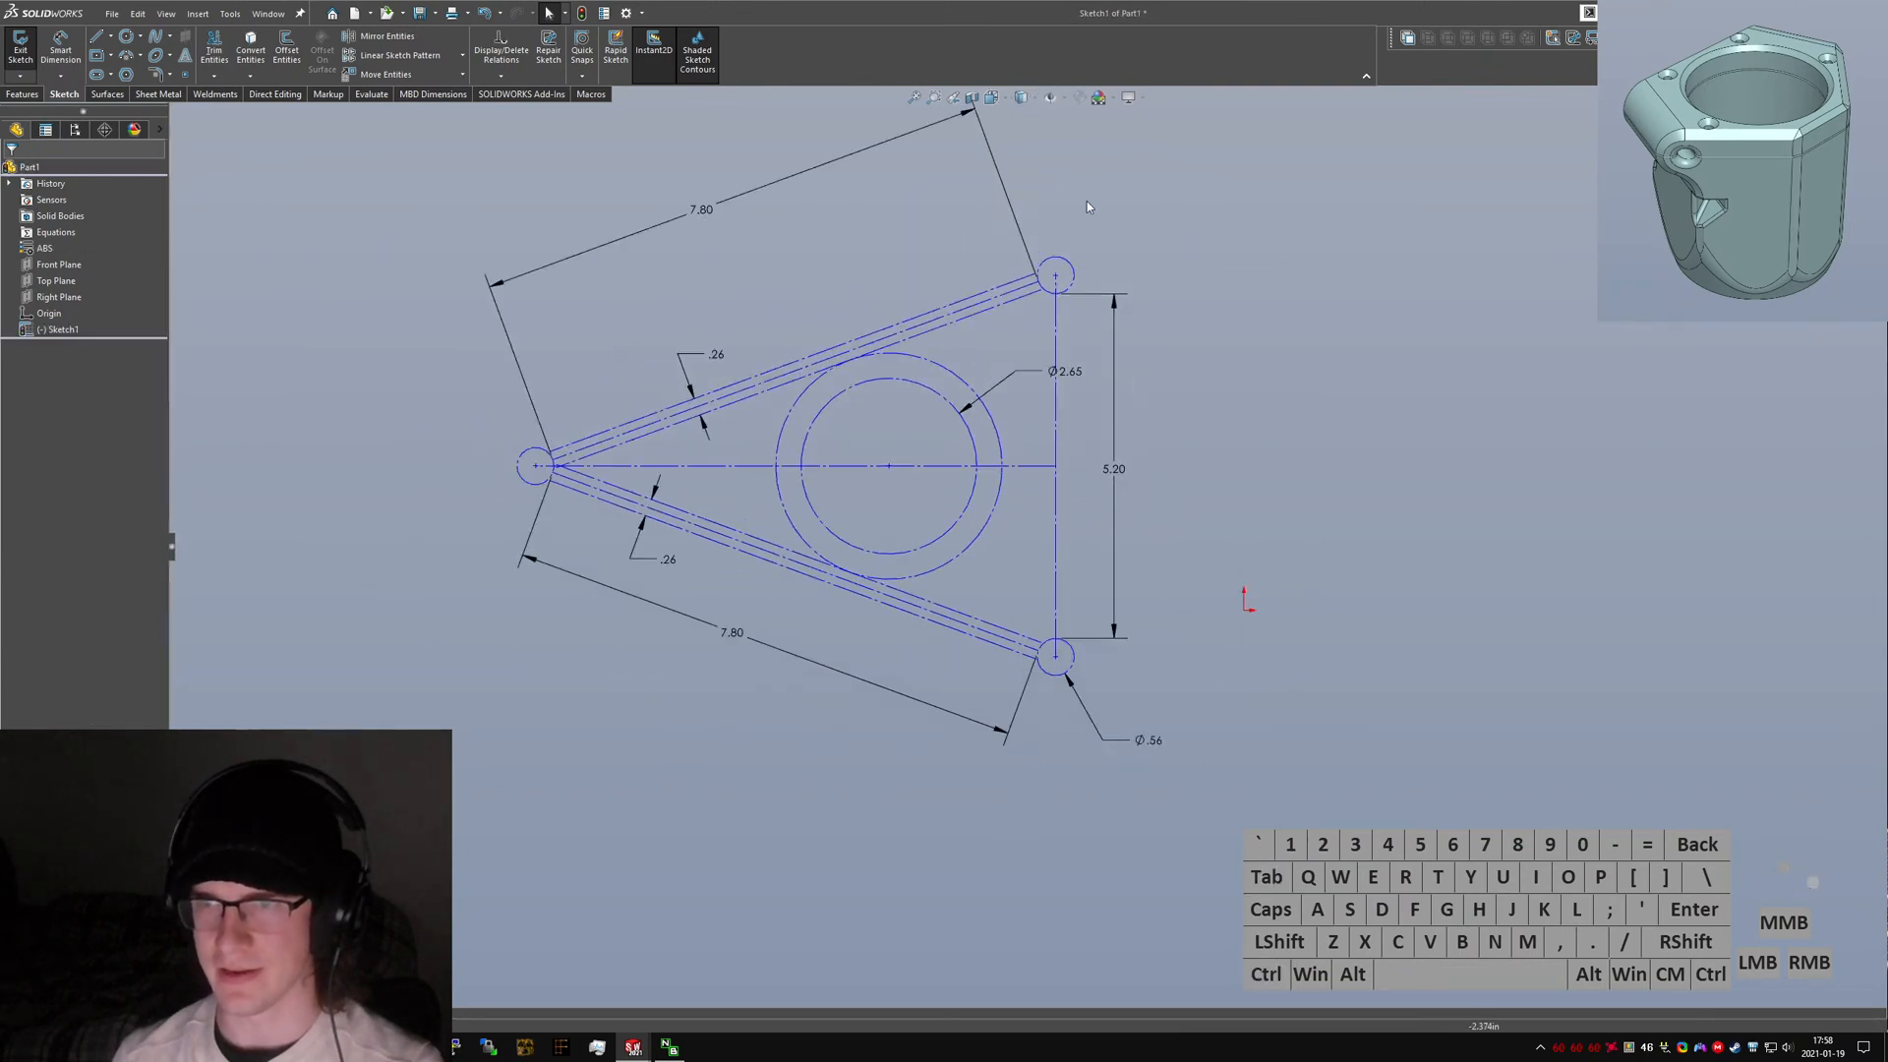
{"action": "left_click", "coordinate": [1065, 263]}
{"action": "left_click", "coordinate": [73, 229]}
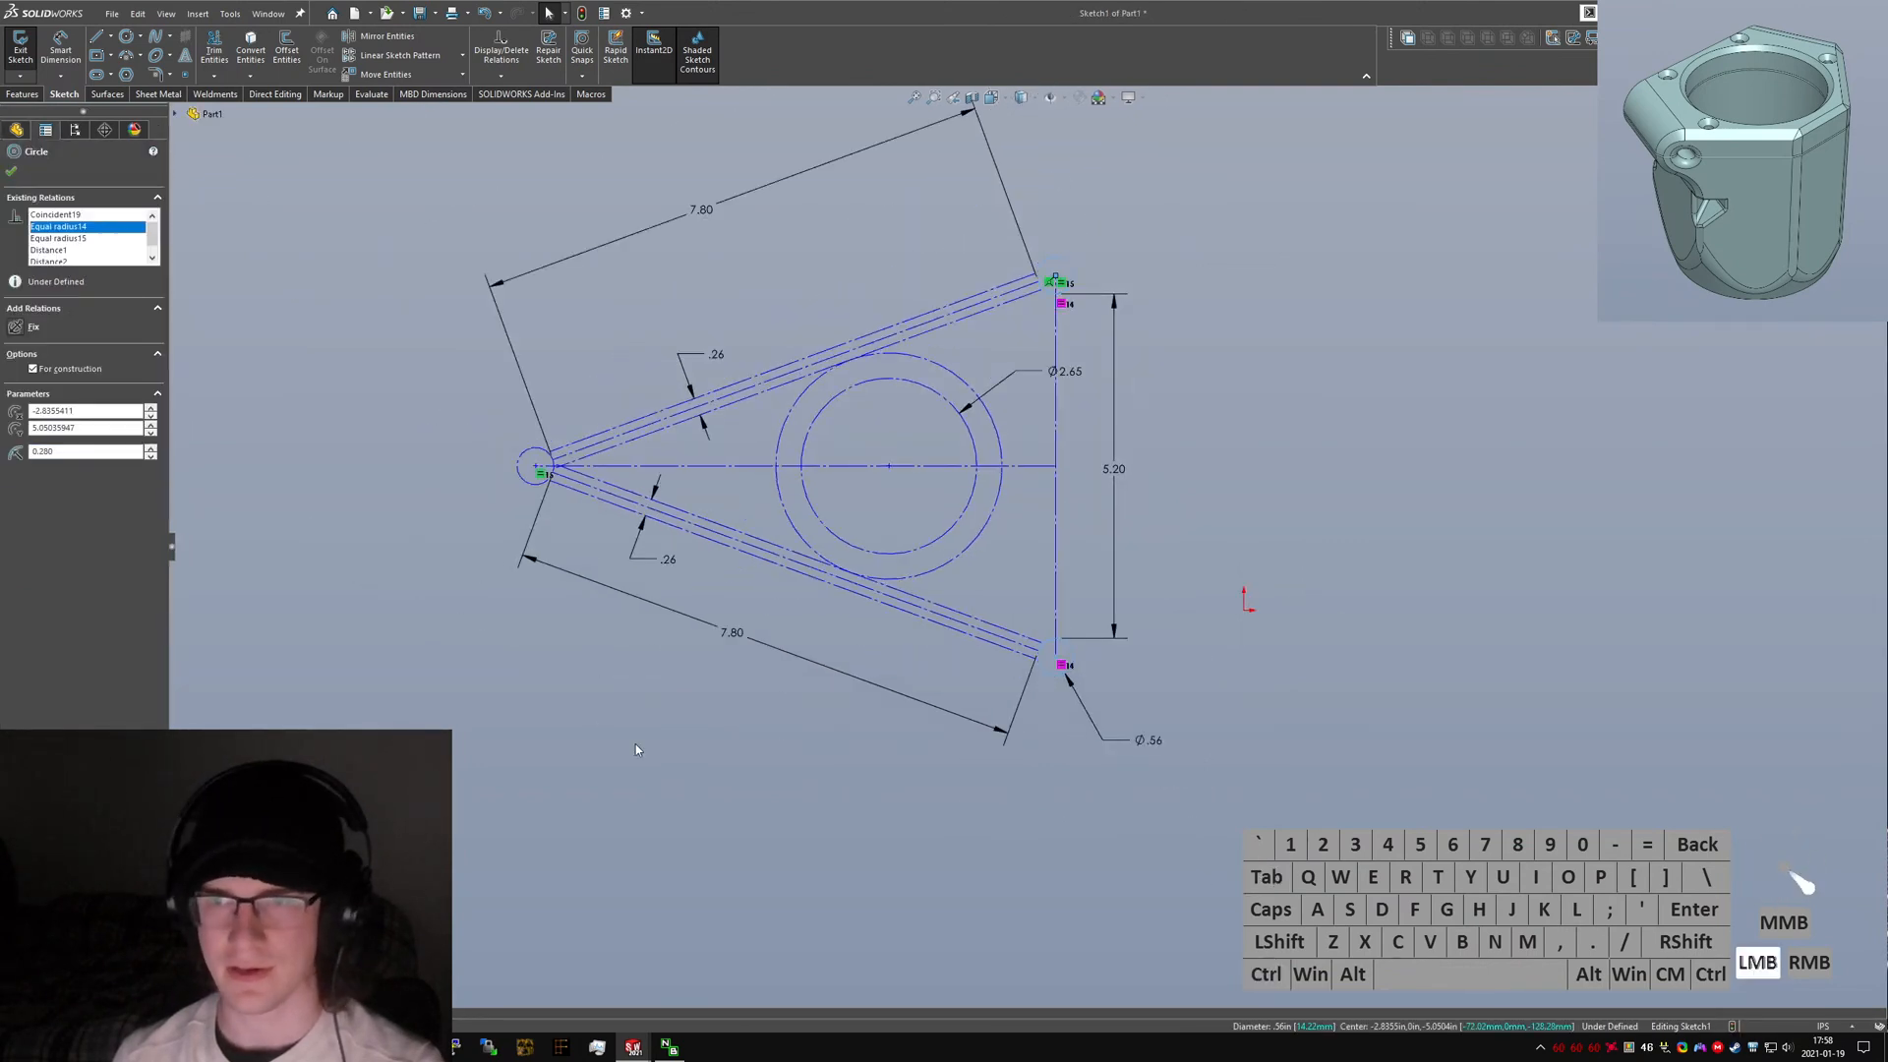
{"action": "left_click", "coordinate": [636, 748]}
Dimension the gap between the inner and outer ring circles as 0.375 in.
{"action": "left_click_drag", "start_coordinate": [889, 467], "coordinate": [928, 497]}
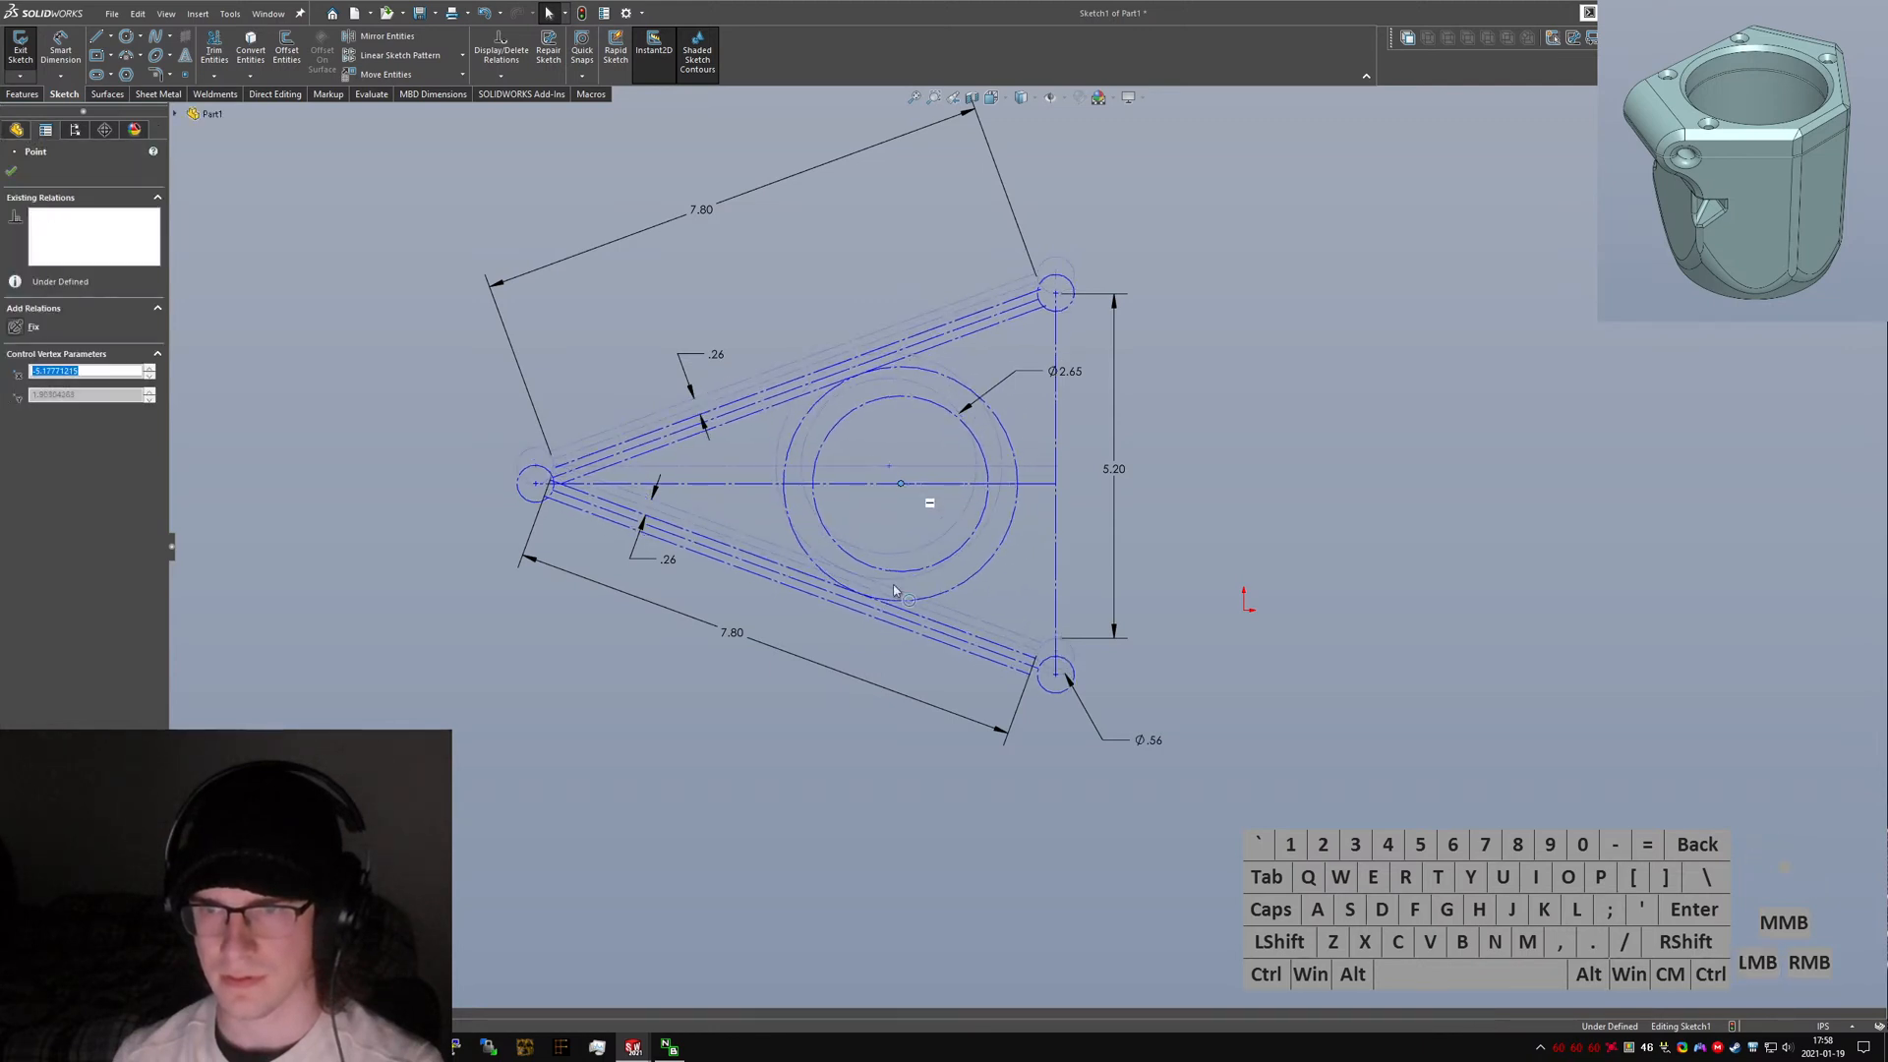
{"action": "left_click", "coordinate": [930, 843]}
{"action": "left_click_drag", "start_coordinate": [983, 558], "coordinate": [1042, 634]}
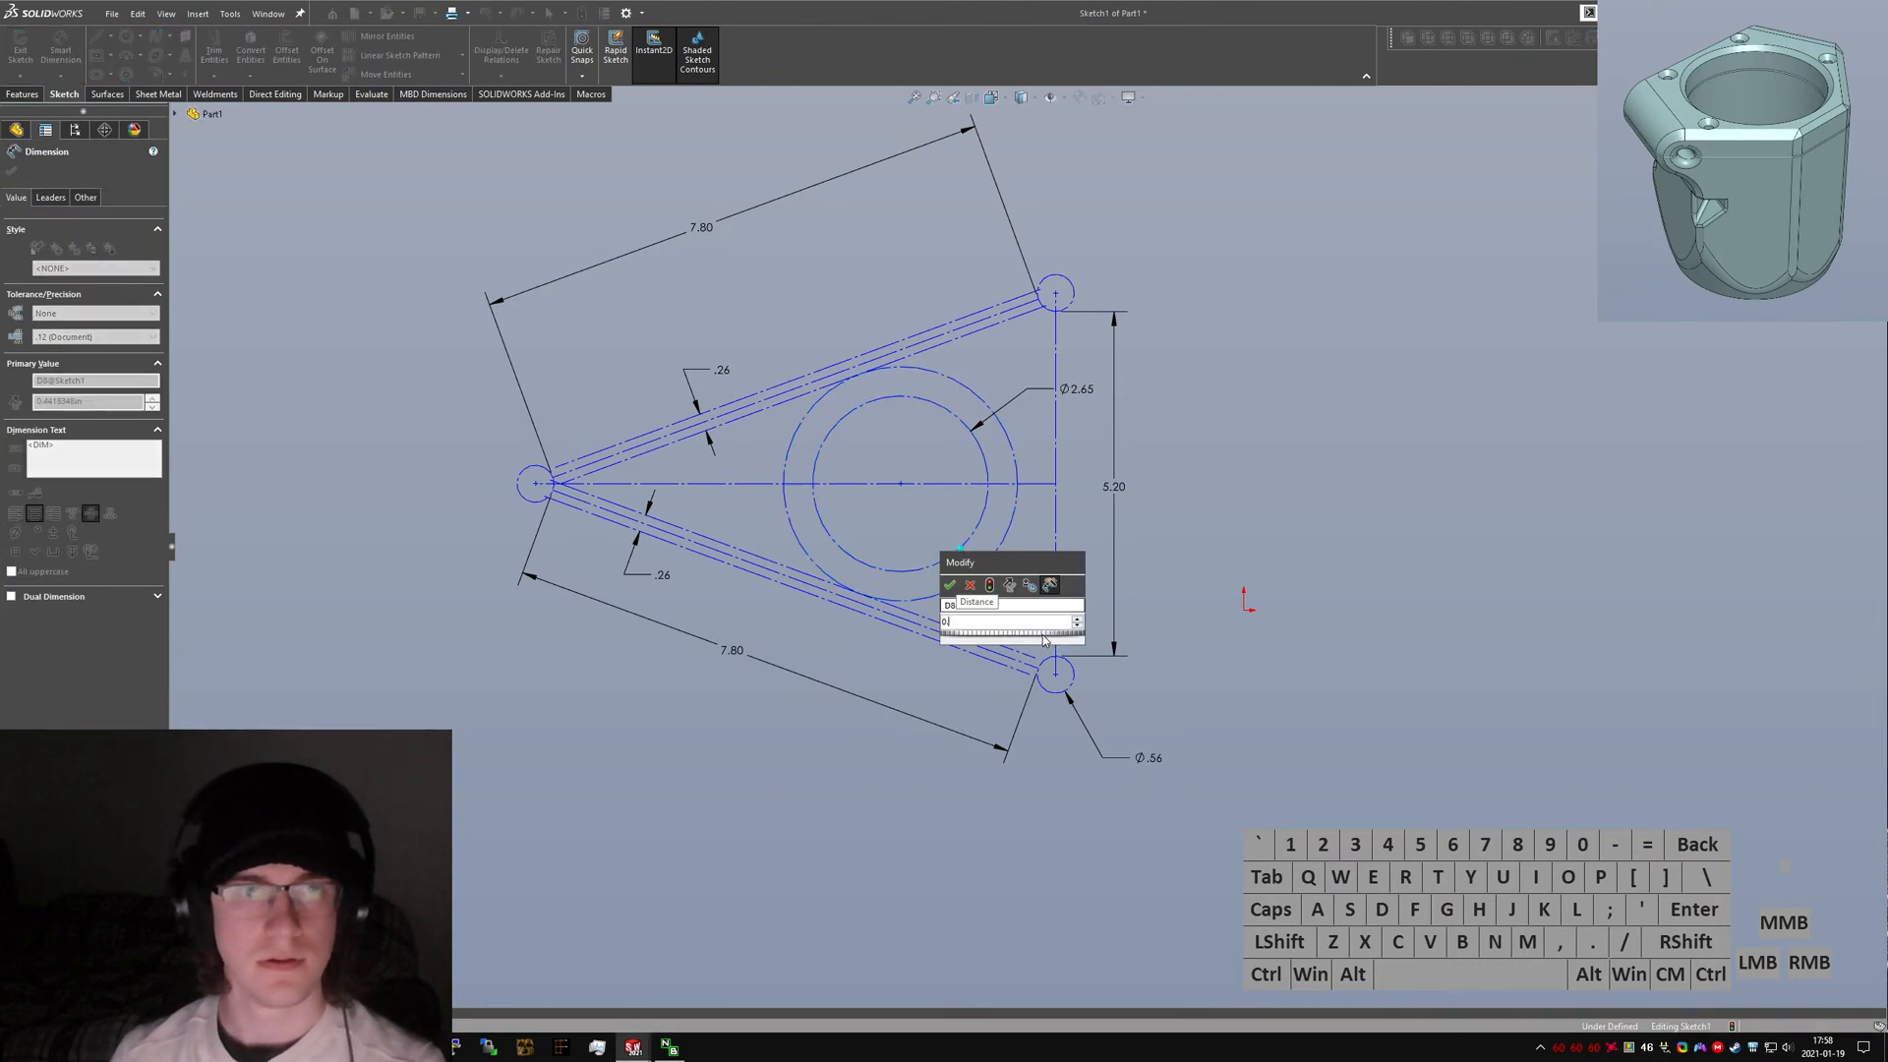
{"action": "type", "text": "0.375"}
{"action": "key", "text": "Return"}
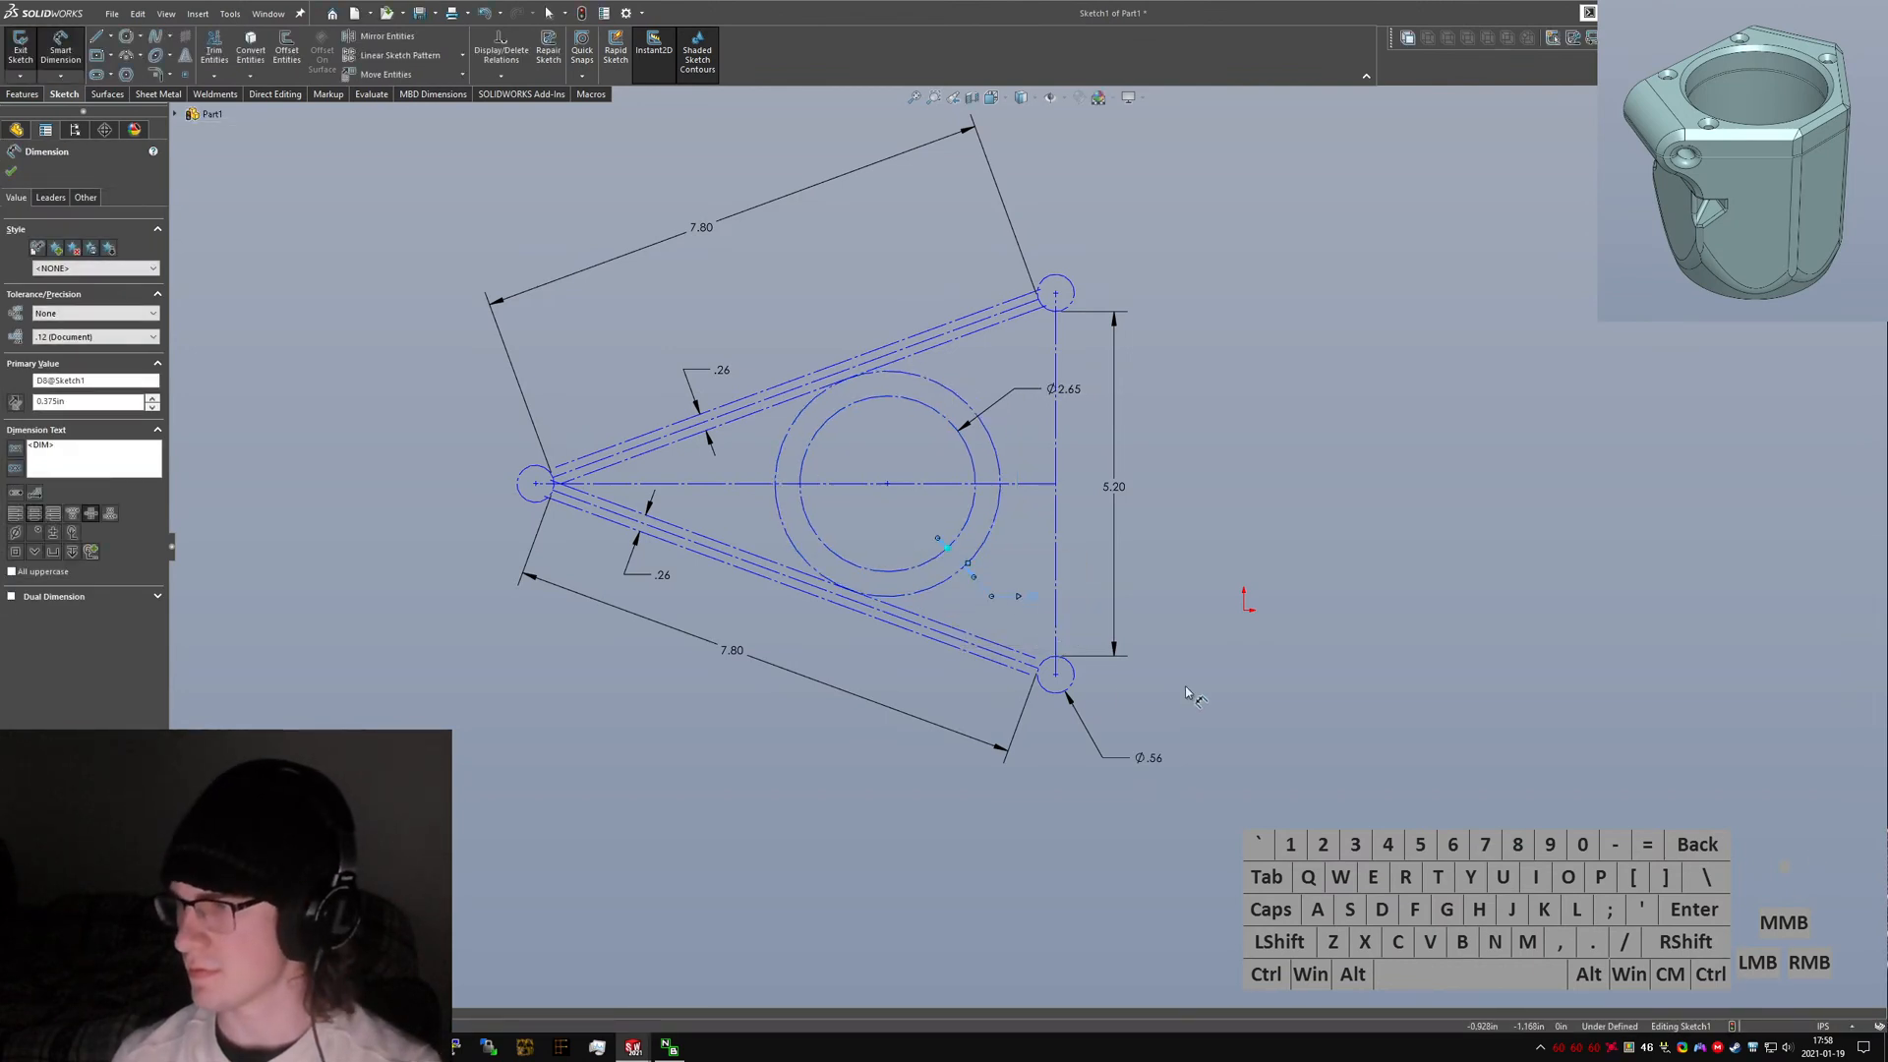
{"action": "key", "text": "Escape"}
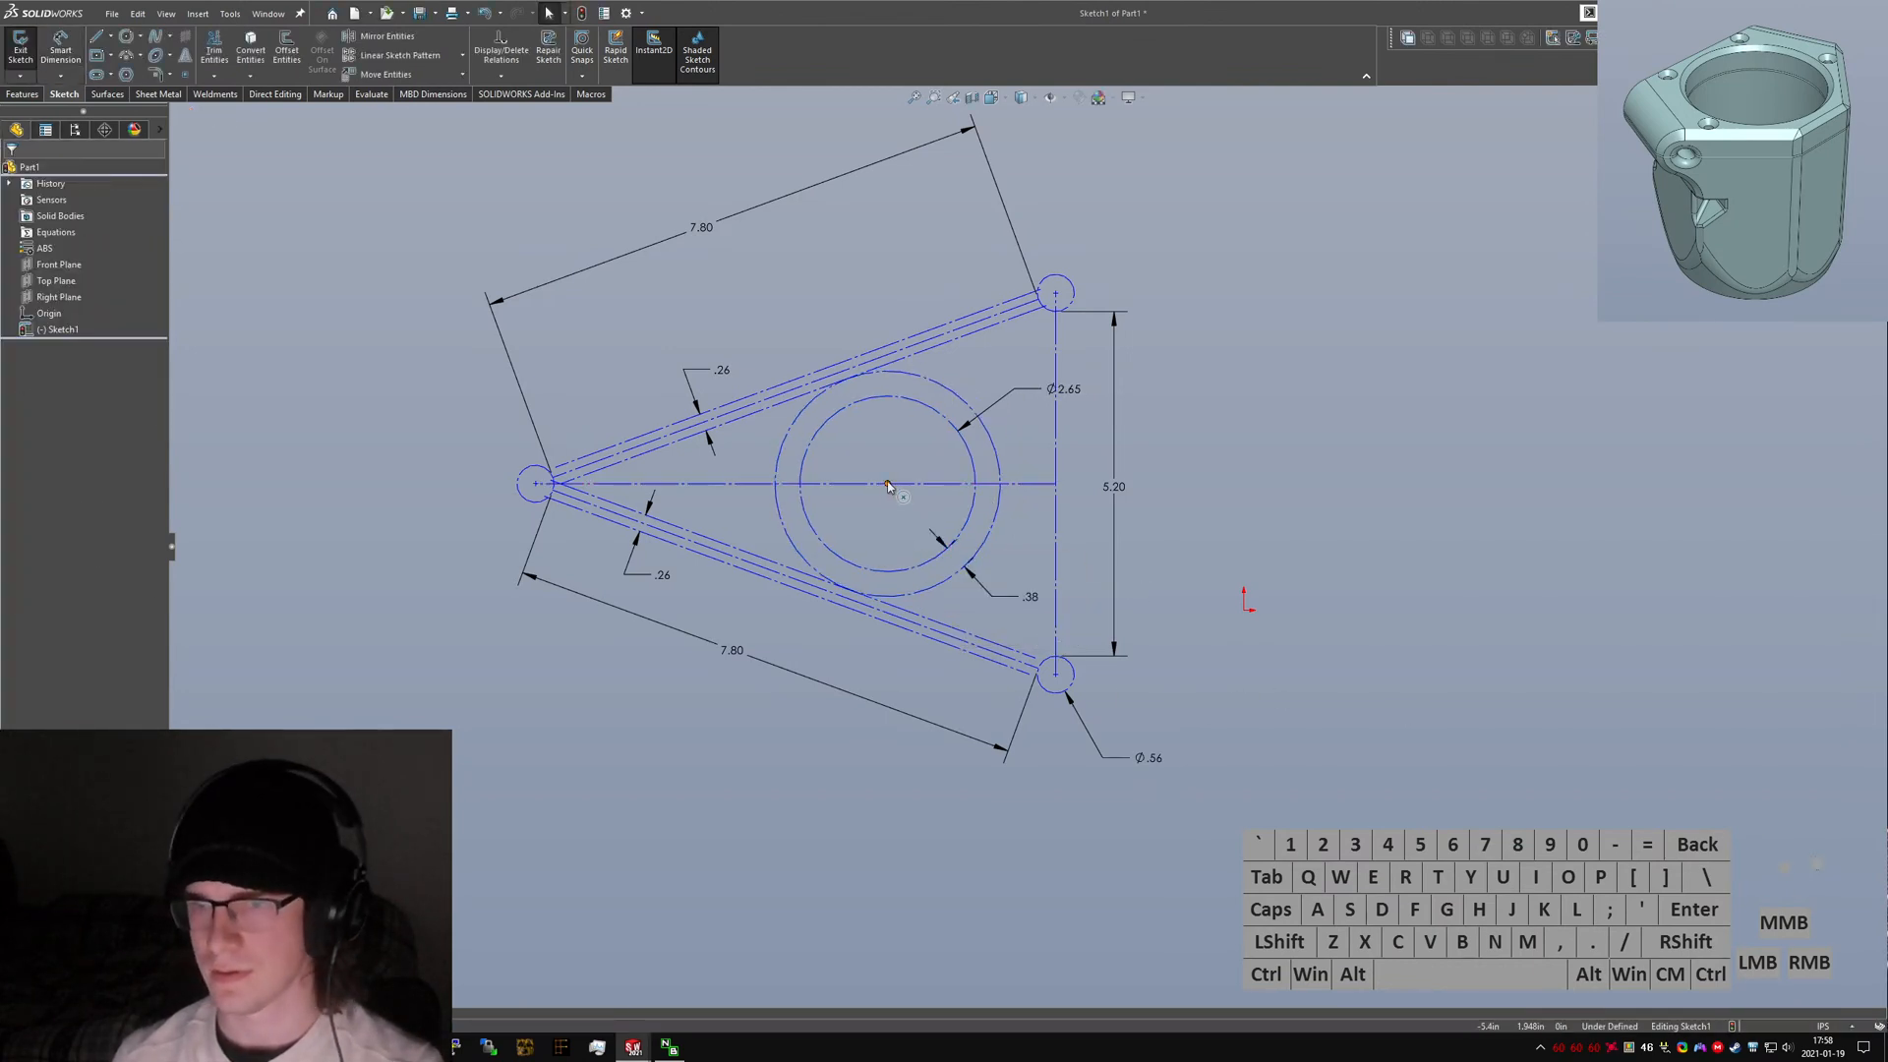
Drag the ring's center point onto the sketch origin to fully define the sketch.
{"action": "left_click_drag", "start_coordinate": [888, 487], "coordinate": [1244, 611]}
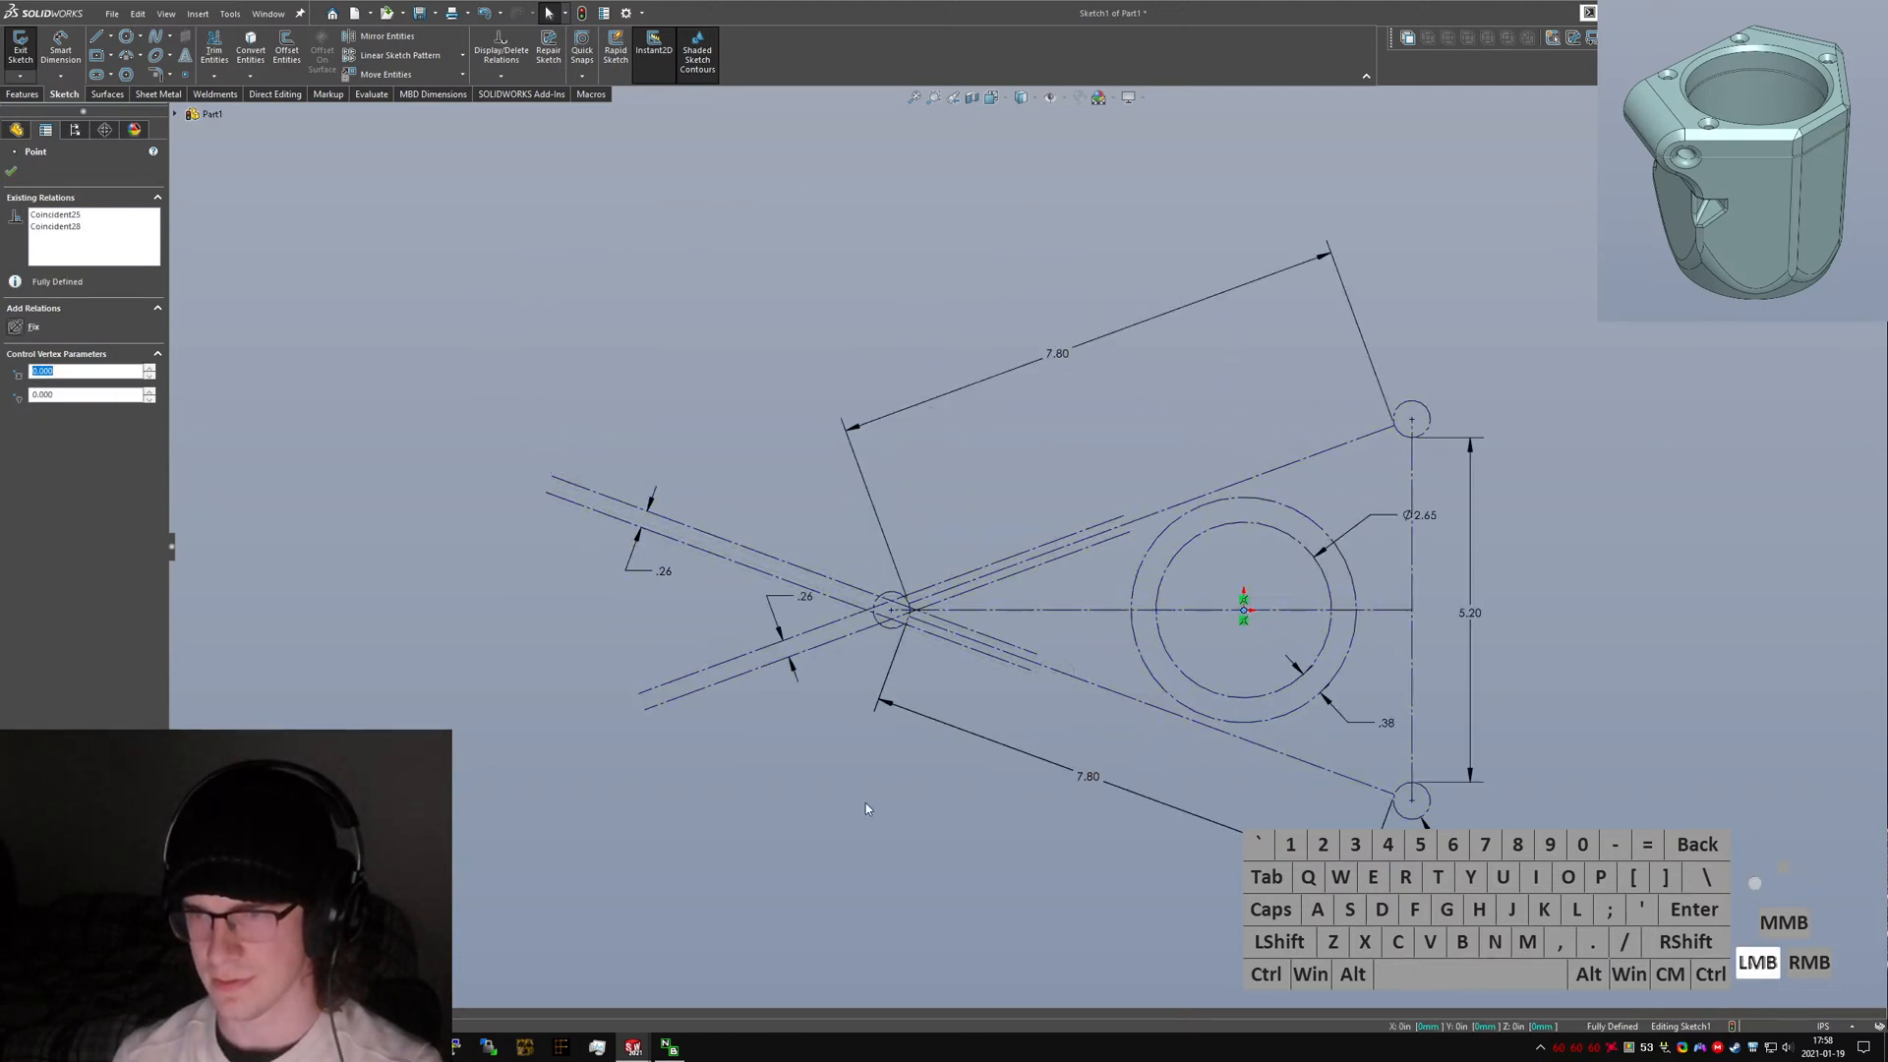
{"action": "key", "text": "Escape"}
{"action": "left_click", "coordinate": [1398, 415]}
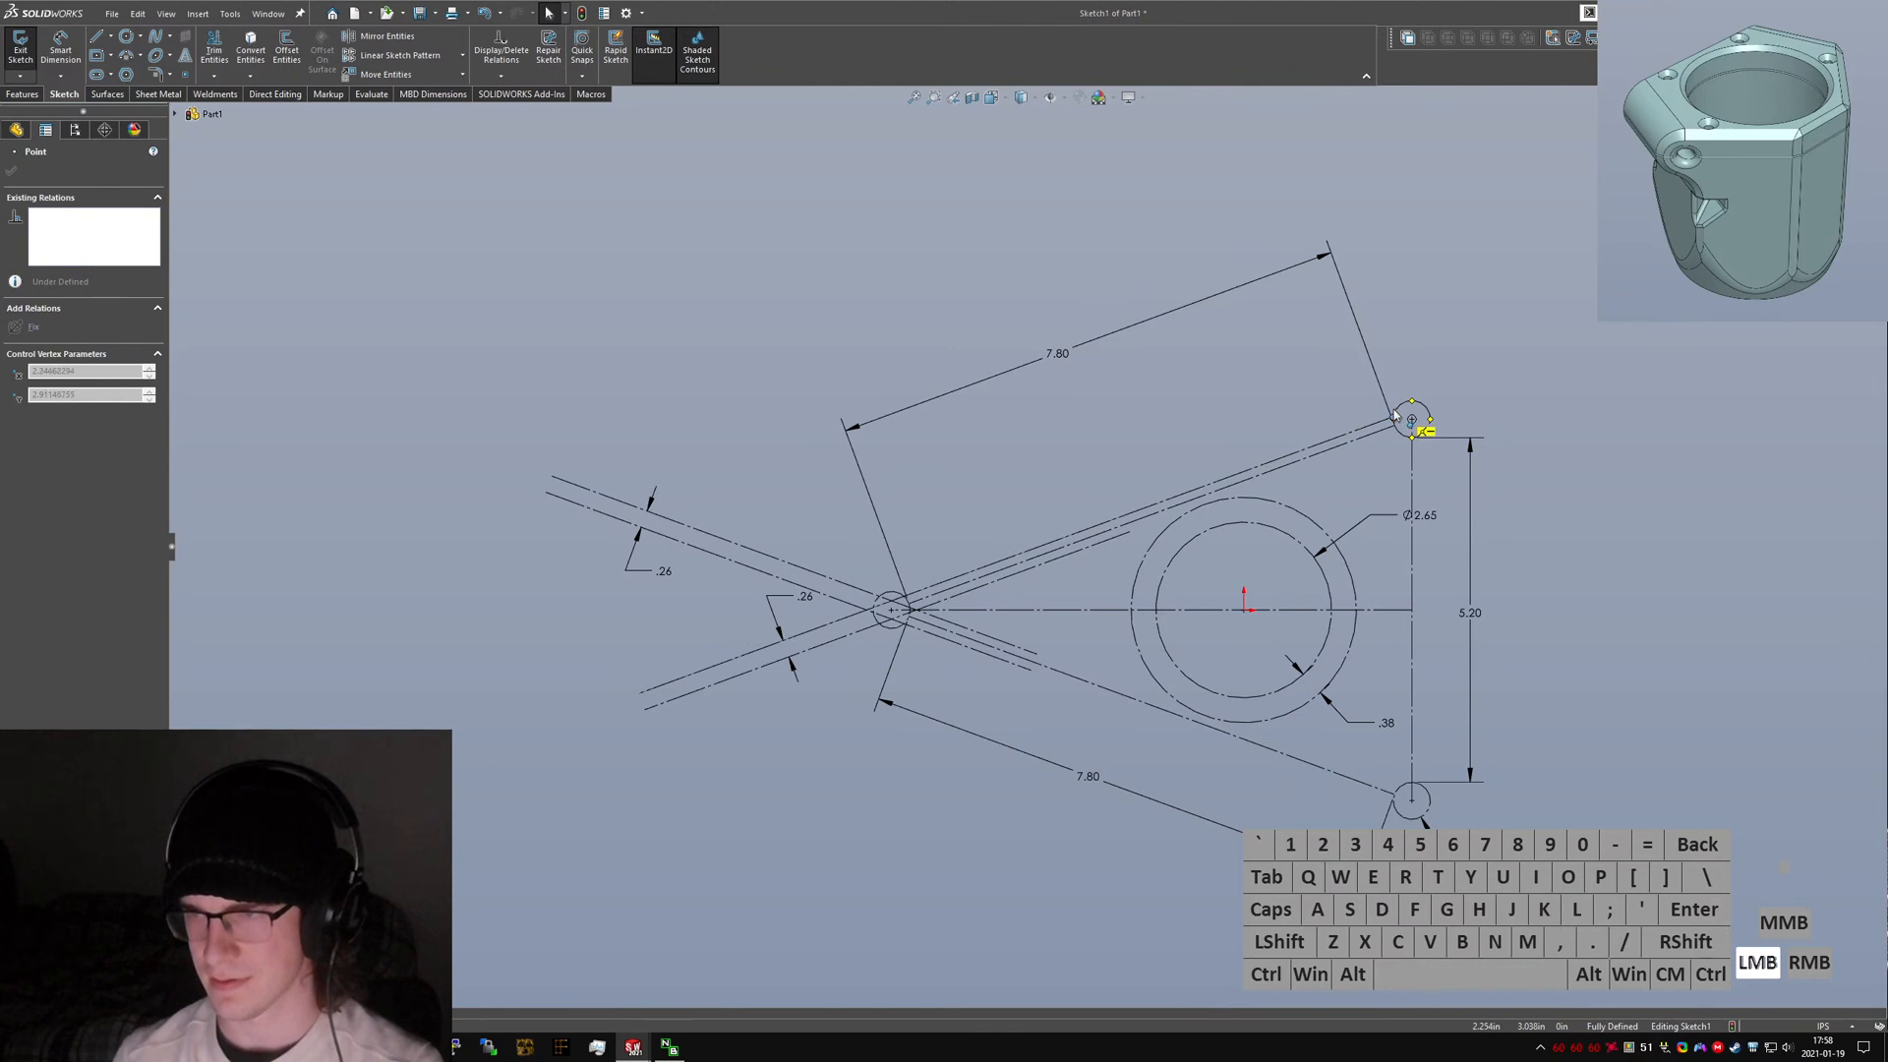
Try to drag the lower-left crossing line's end point onto the left corner circle's center, undoing the drag.
{"action": "left_click_drag", "start_coordinate": [1394, 416], "coordinate": [1393, 418]}
{"action": "left_click", "coordinate": [1035, 524]}
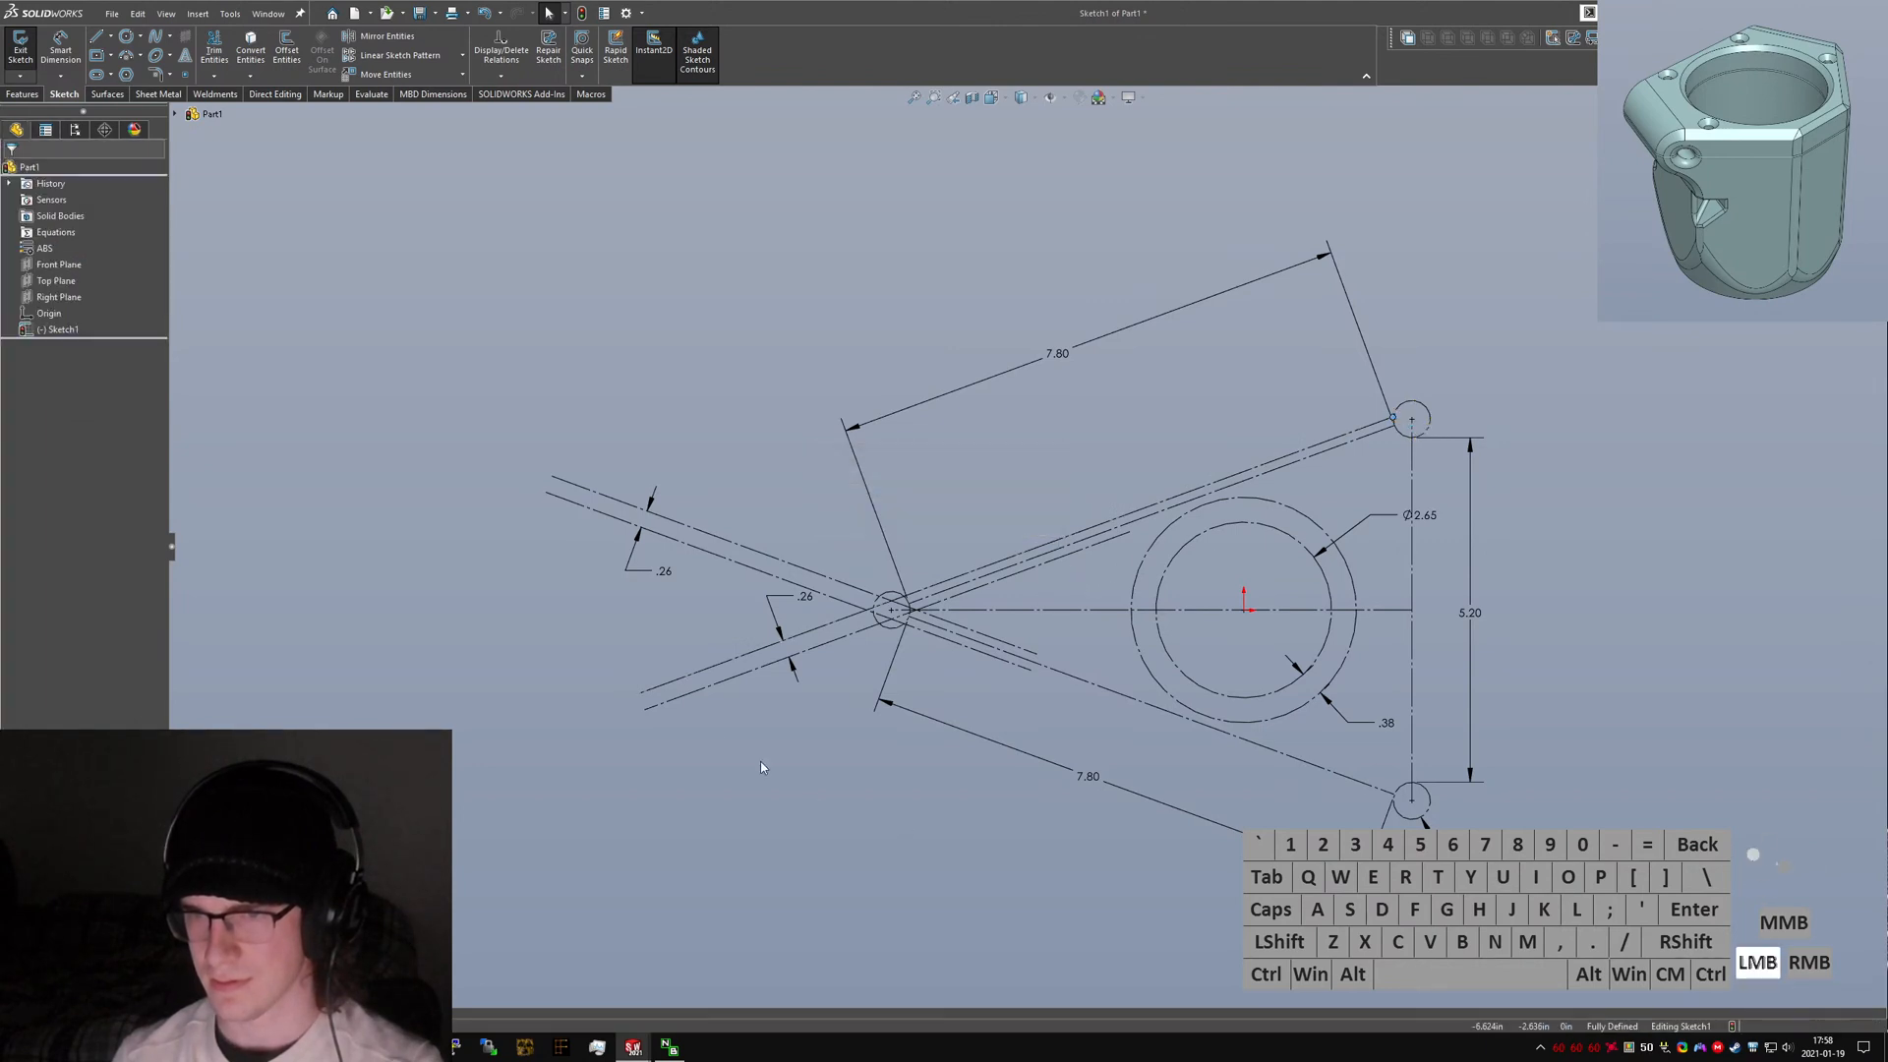
{"action": "left_click", "coordinate": [915, 594]}
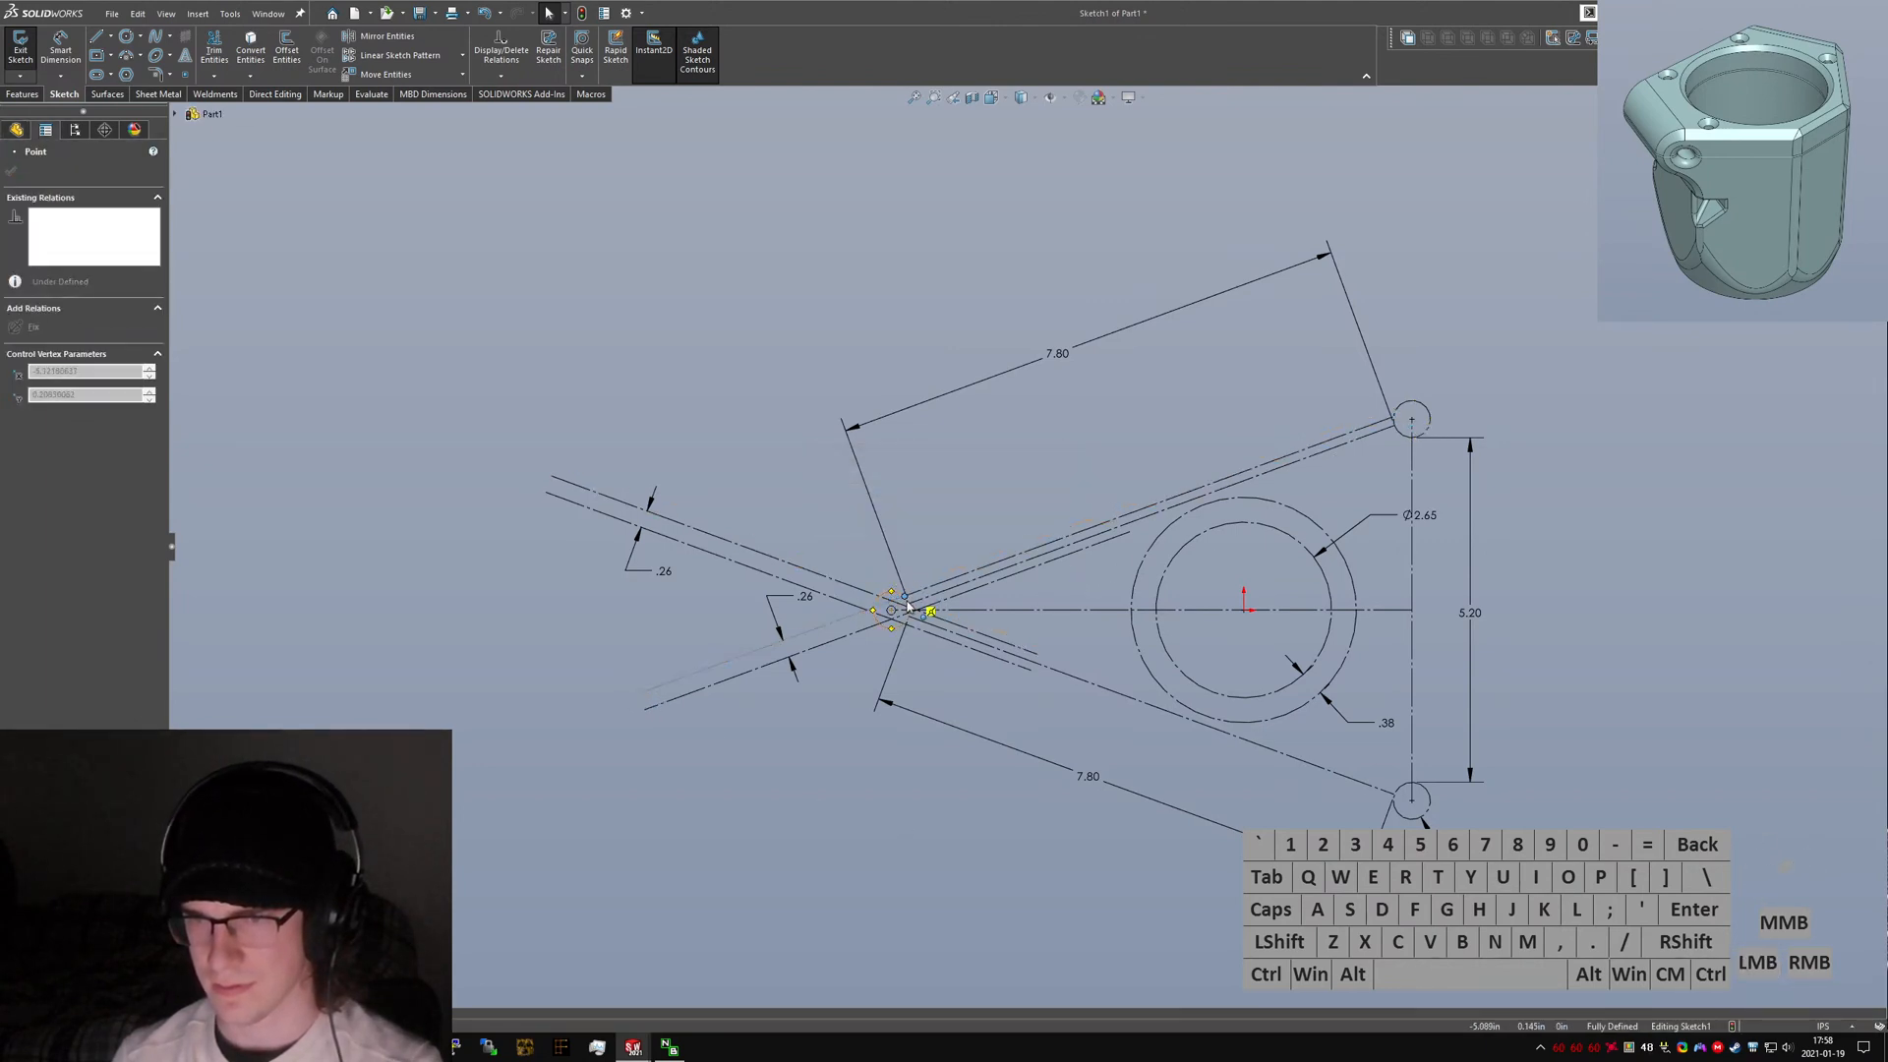
{"action": "left_click", "coordinate": [740, 760]}
{"action": "mouse_move", "coordinate": [643, 713]}
{"action": "left_mouse_down"}
{"action": "mouse_move", "coordinate": [856, 608]}
{"action": "mouse_move", "coordinate": [916, 621]}
{"action": "left_mouse_up"}
{"action": "scroll", "coordinate": [916, 678], "scroll_direction": "down", "scroll_amount": 5}
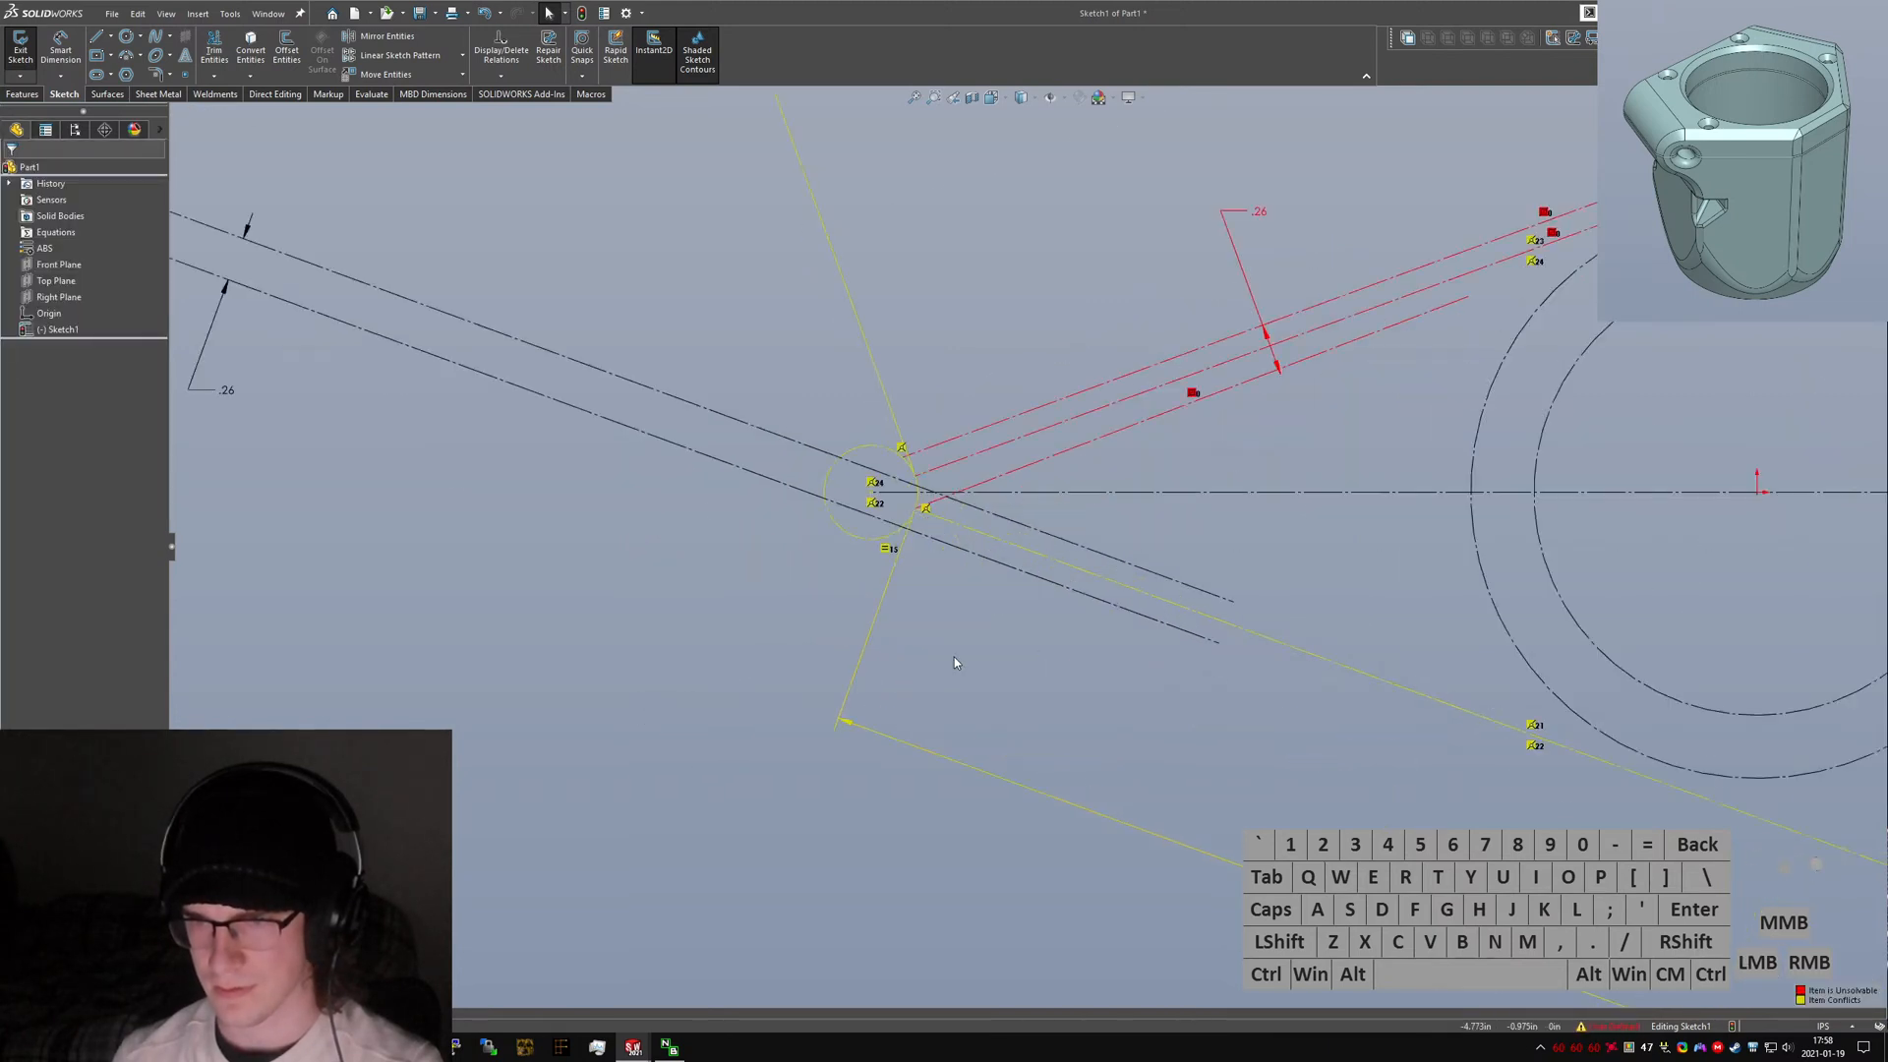
{"action": "key", "text": "ctrl+z"}
Drag the arm lines' end point beside the left corner circle onto the horizontal centerline.
{"action": "scroll", "coordinate": [863, 472], "scroll_direction": "down", "scroll_amount": 1}
{"action": "scroll", "coordinate": [833, 645], "scroll_direction": "up", "scroll_amount": 2}
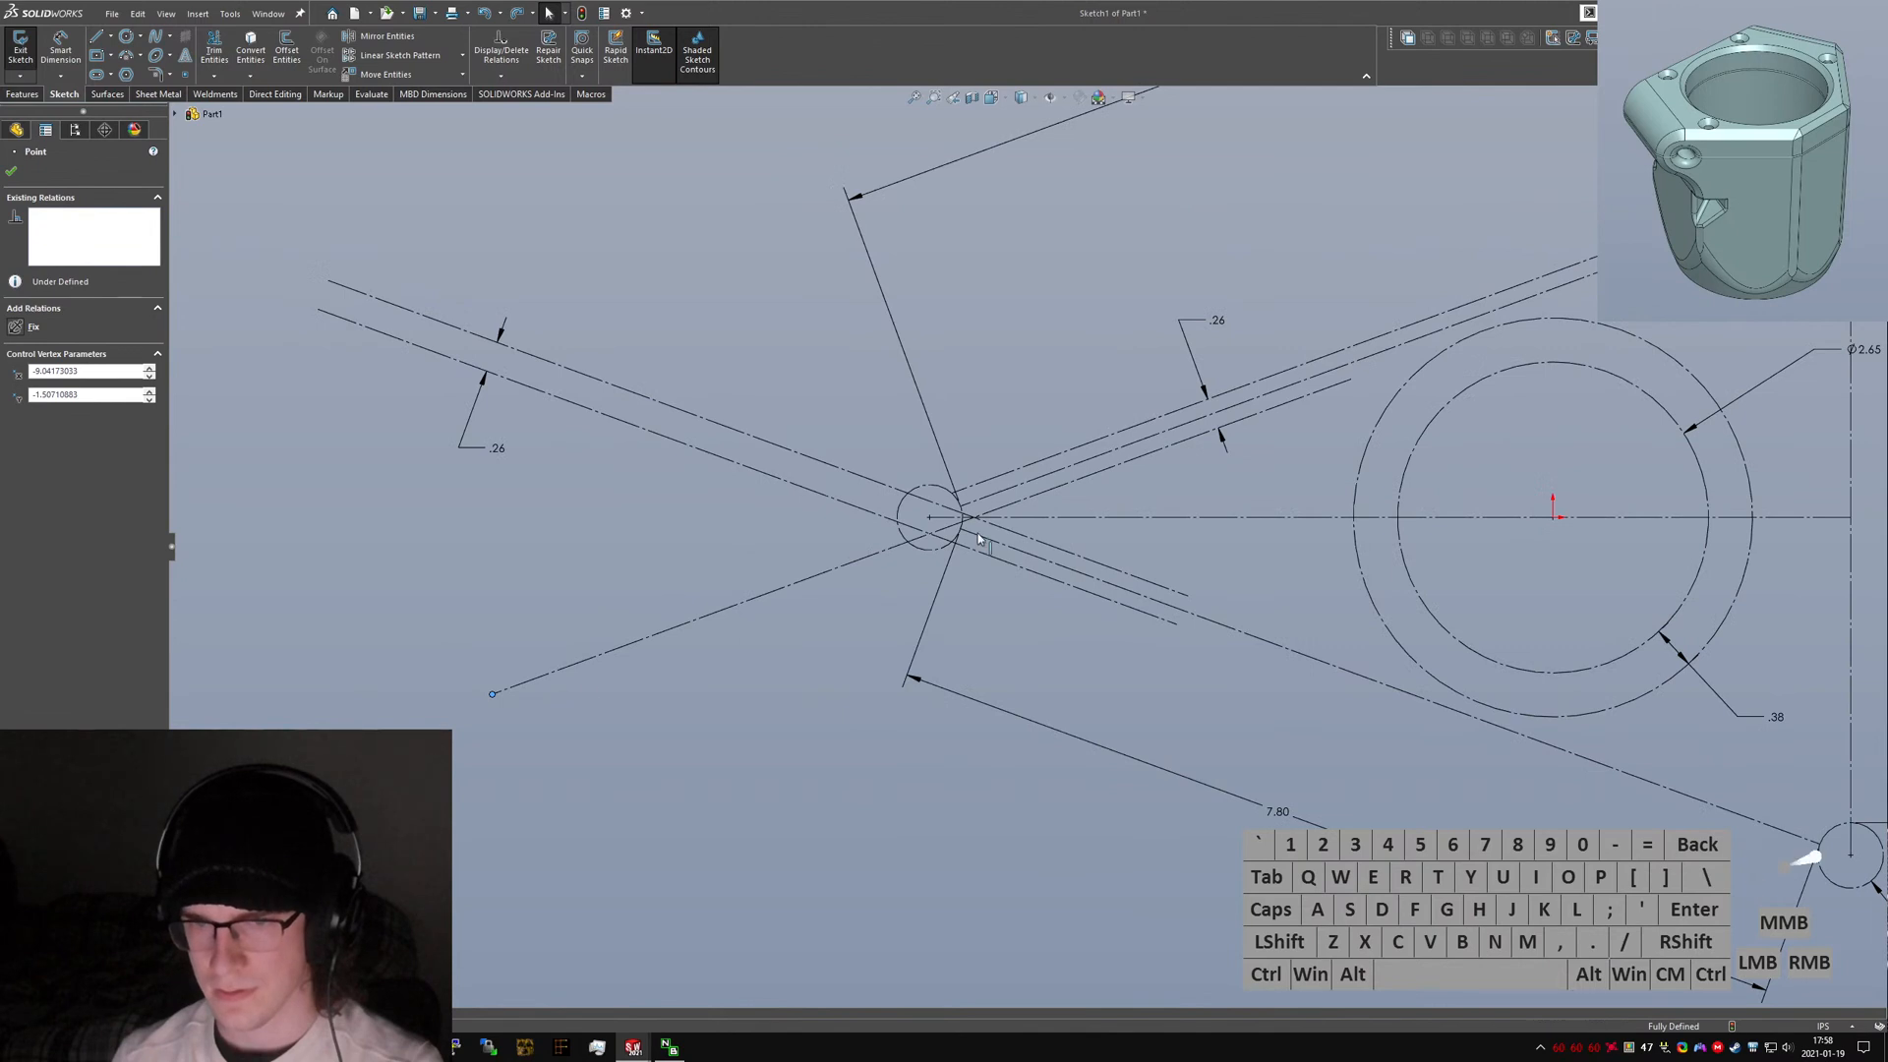
{"action": "scroll", "coordinate": [978, 538], "scroll_direction": "down", "scroll_amount": 3}
{"action": "scroll", "coordinate": [1029, 543], "scroll_direction": "up", "scroll_amount": 1}
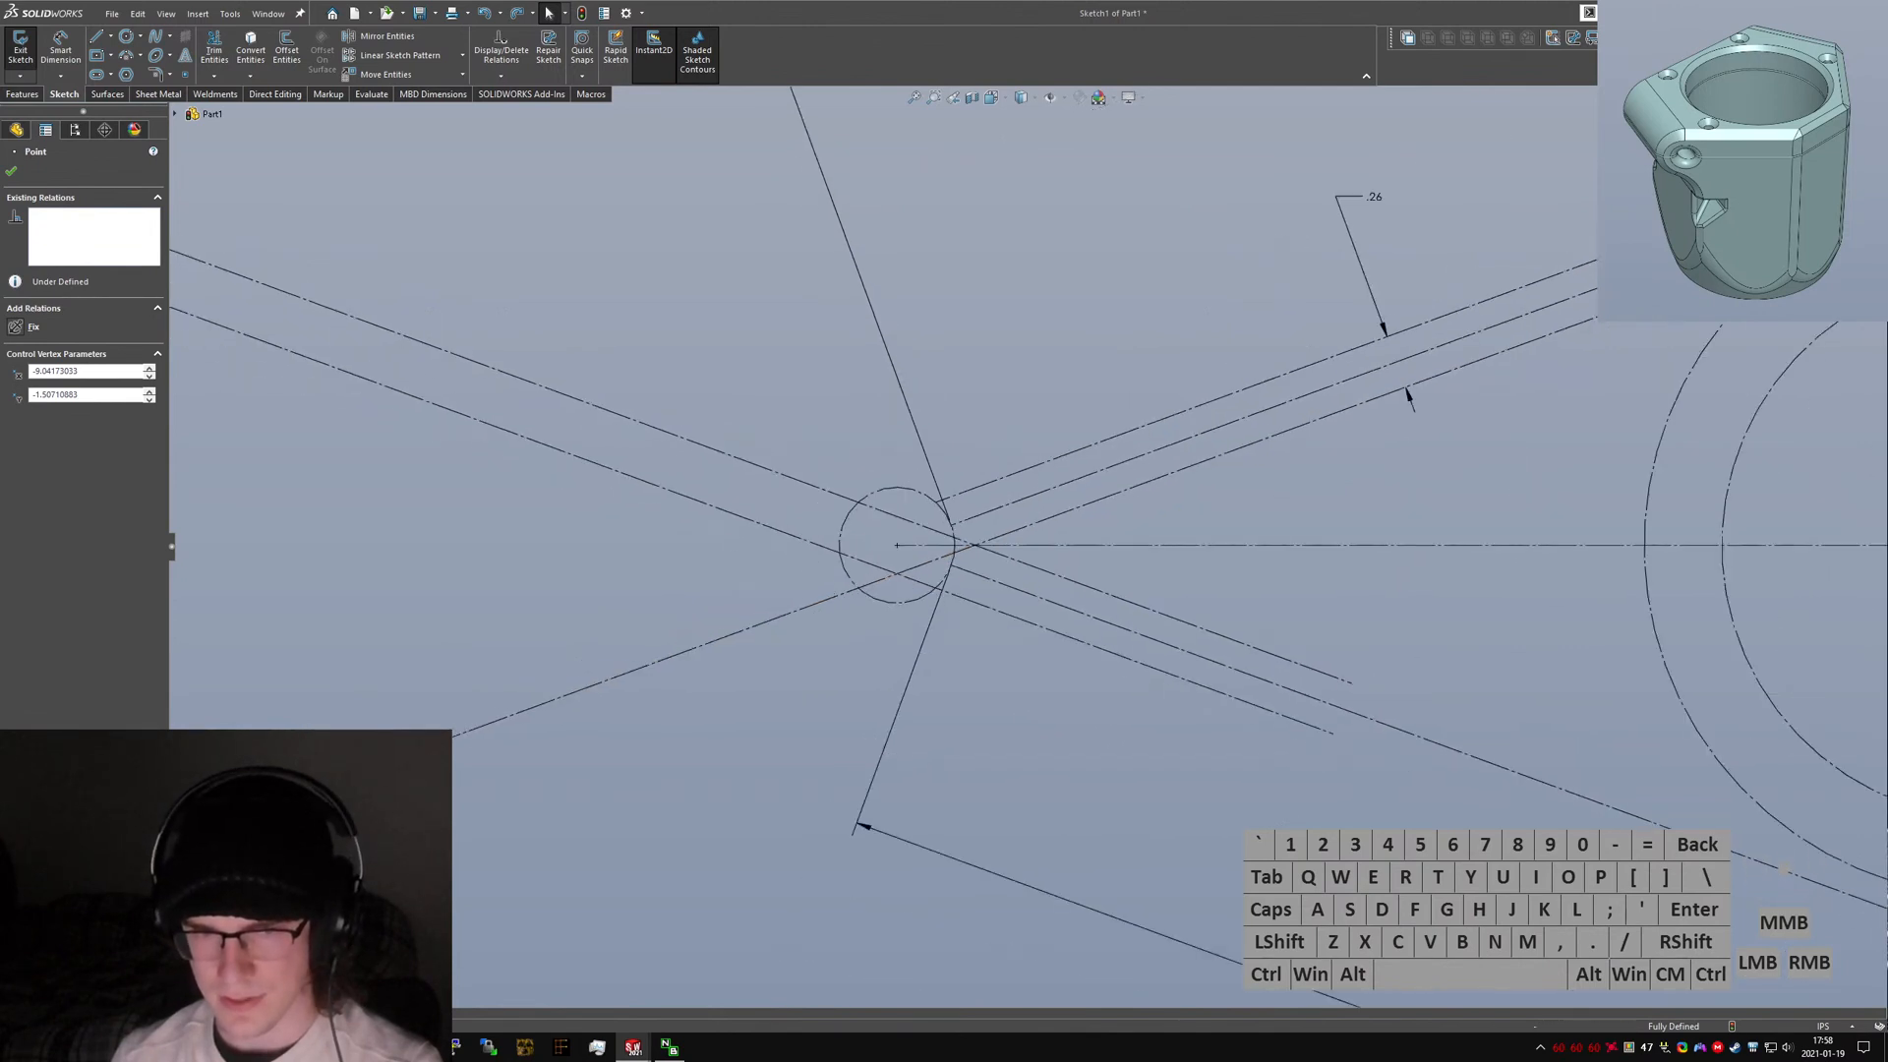
{"action": "scroll", "coordinate": [1018, 545], "scroll_direction": "up", "scroll_amount": 1}
{"action": "mouse_move", "coordinate": [986, 544]}
{"action": "left_mouse_down"}
{"action": "mouse_move", "coordinate": [1025, 533]}
{"action": "mouse_move", "coordinate": [995, 544]}
{"action": "left_mouse_up"}
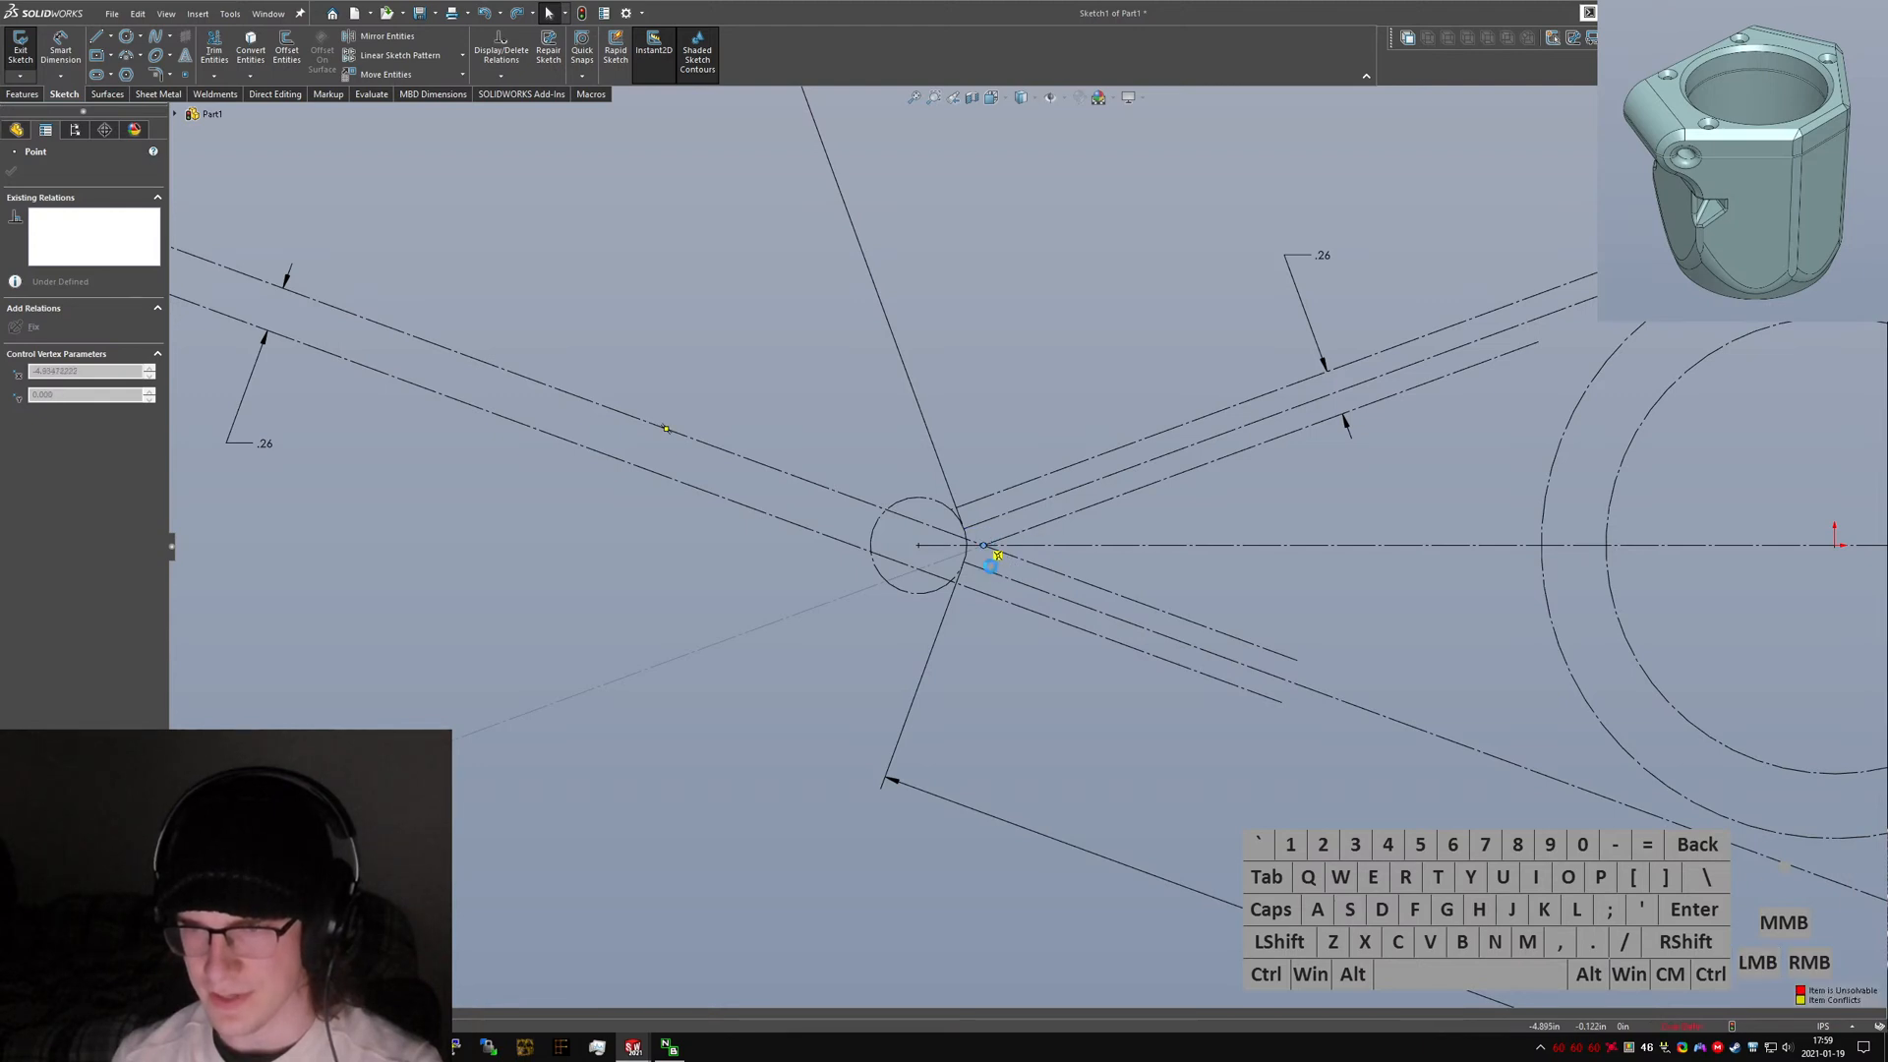
{"action": "left_click", "coordinate": [1033, 525]}
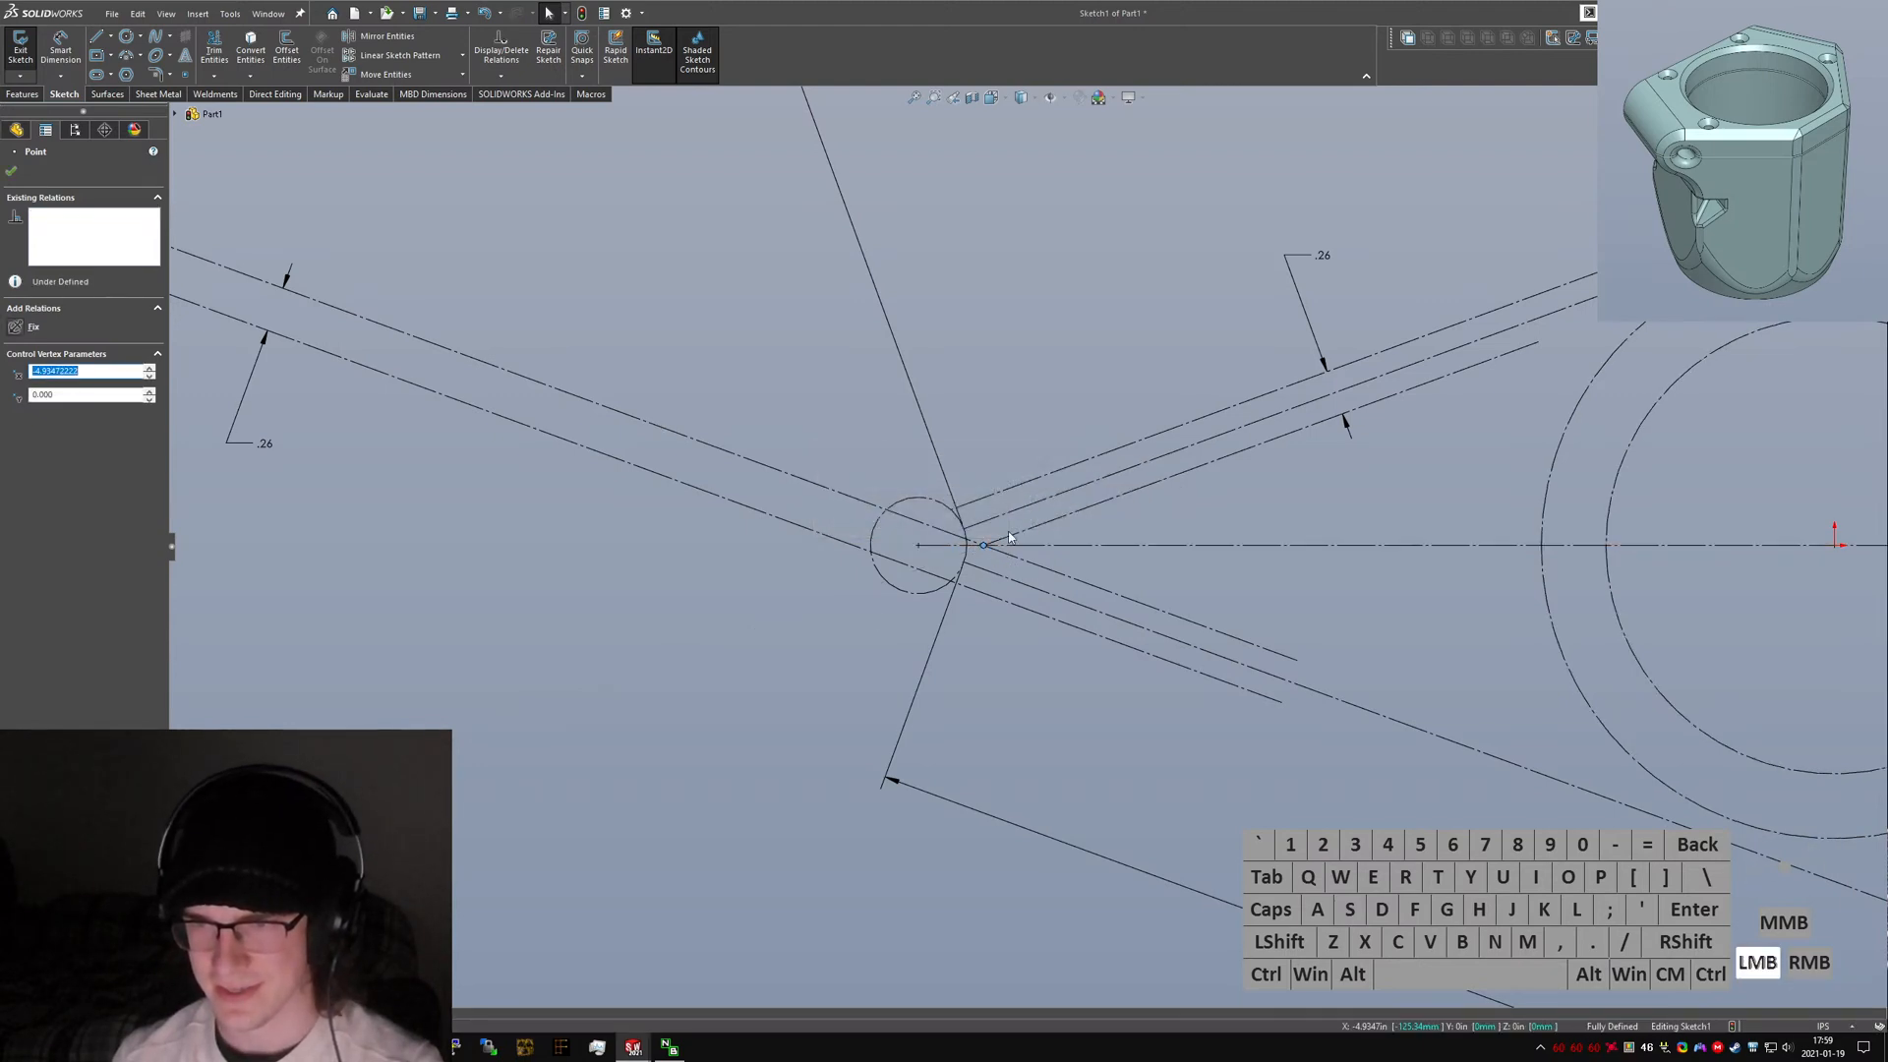
{"action": "left_click", "coordinate": [580, 492]}
{"action": "scroll", "coordinate": [1027, 545], "scroll_direction": "up", "scroll_amount": 3}
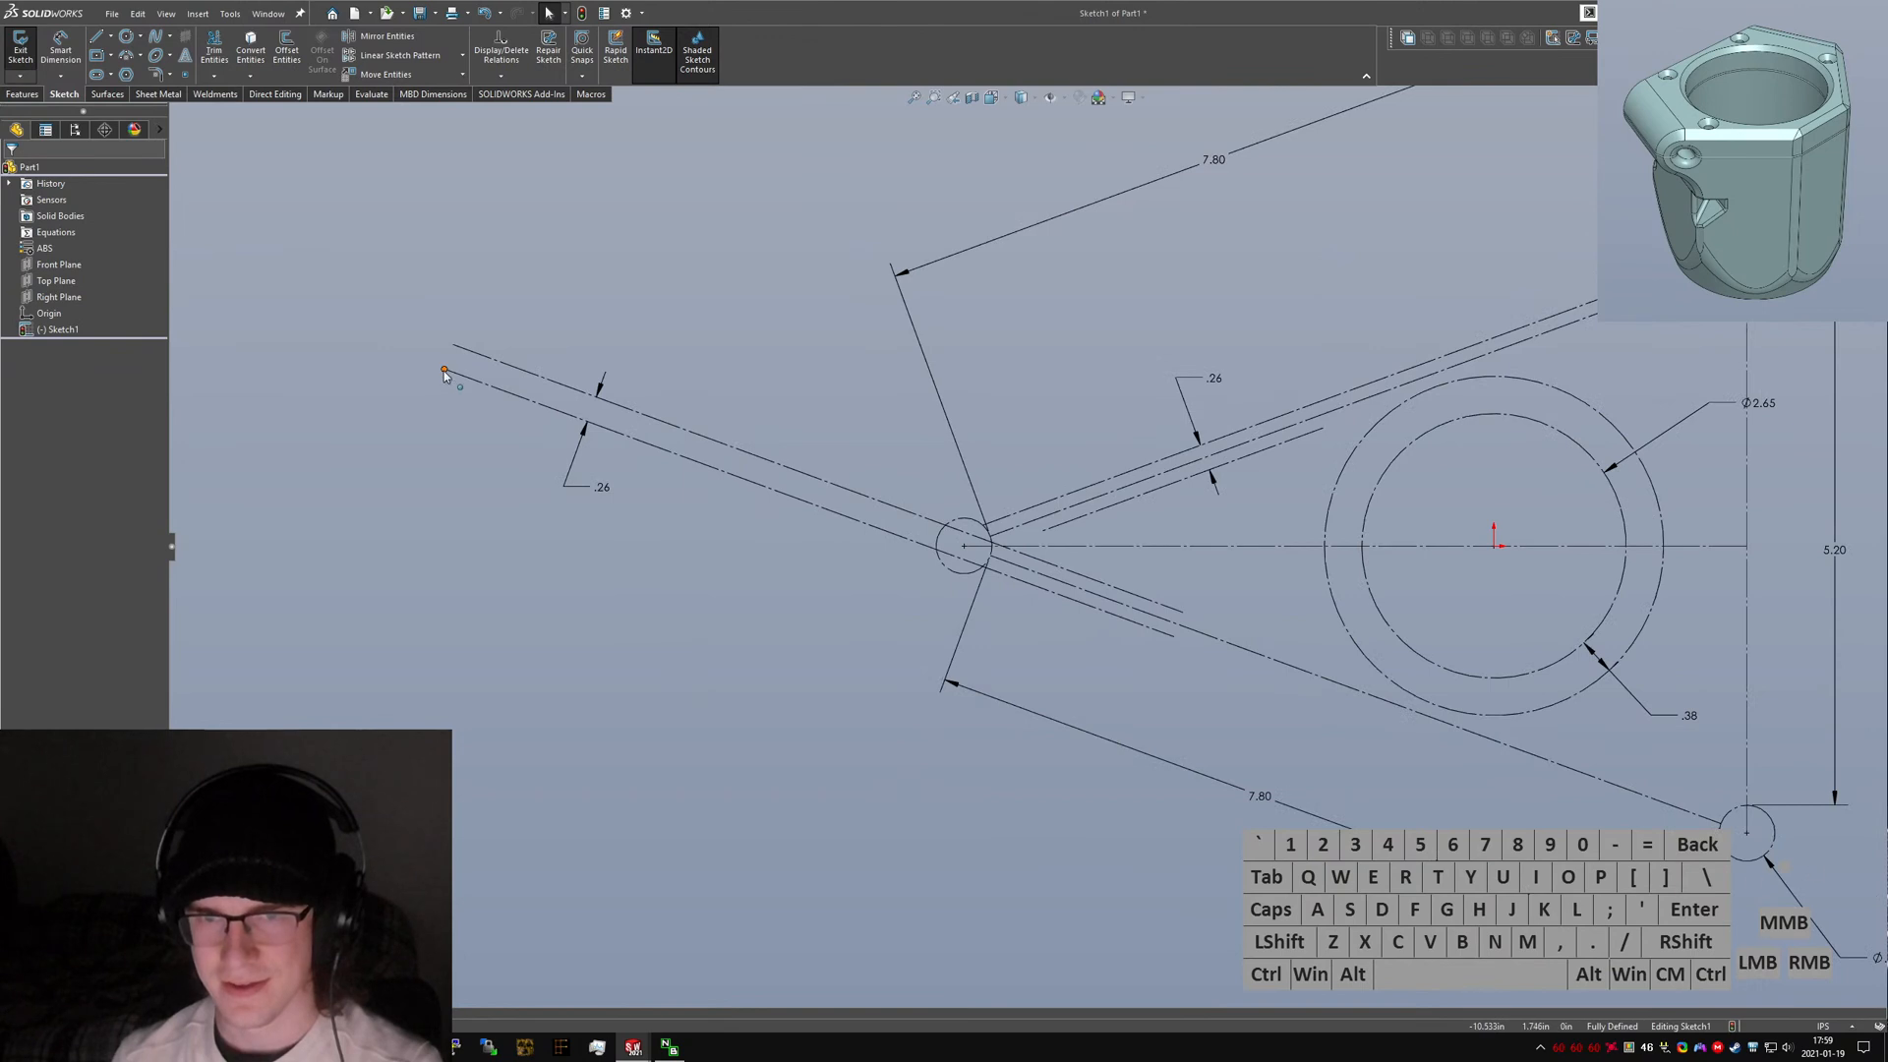
Extend the lower arm's short line to the lower corner circle and pull the crossing line's far end back toward the left circle.
{"action": "left_click", "coordinate": [950, 555]}
{"action": "left_click_drag", "start_coordinate": [1174, 637], "coordinate": [1742, 830]}
{"action": "left_click_drag", "start_coordinate": [453, 346], "coordinate": [1049, 549]}
{"action": "left_click", "coordinate": [1079, 660]}
{"action": "scroll", "coordinate": [1078, 644], "scroll_direction": "up", "scroll_amount": 5}
{"action": "scroll", "coordinate": [1170, 527], "scroll_direction": "down", "scroll_amount": 4}
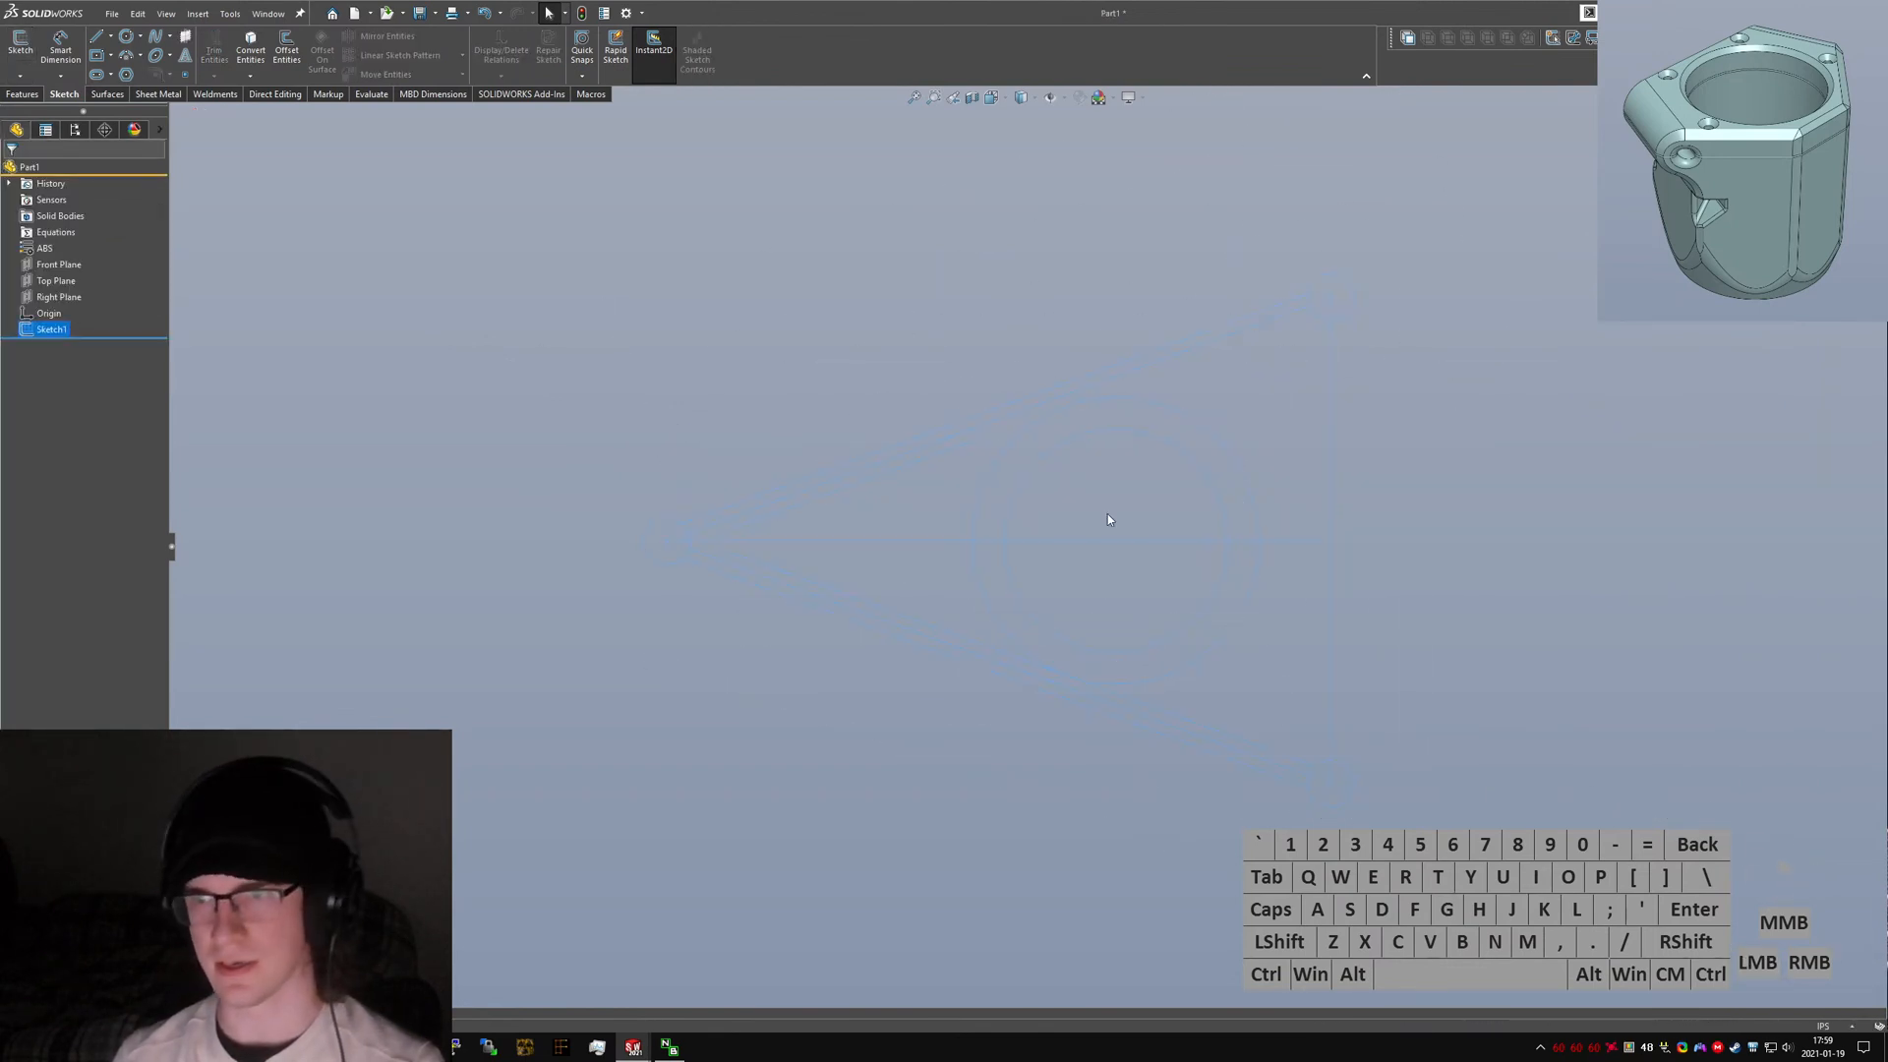
Switch to the original cupholder part and close its overall planning sketch.
{"action": "left_click", "coordinate": [1133, 592]}
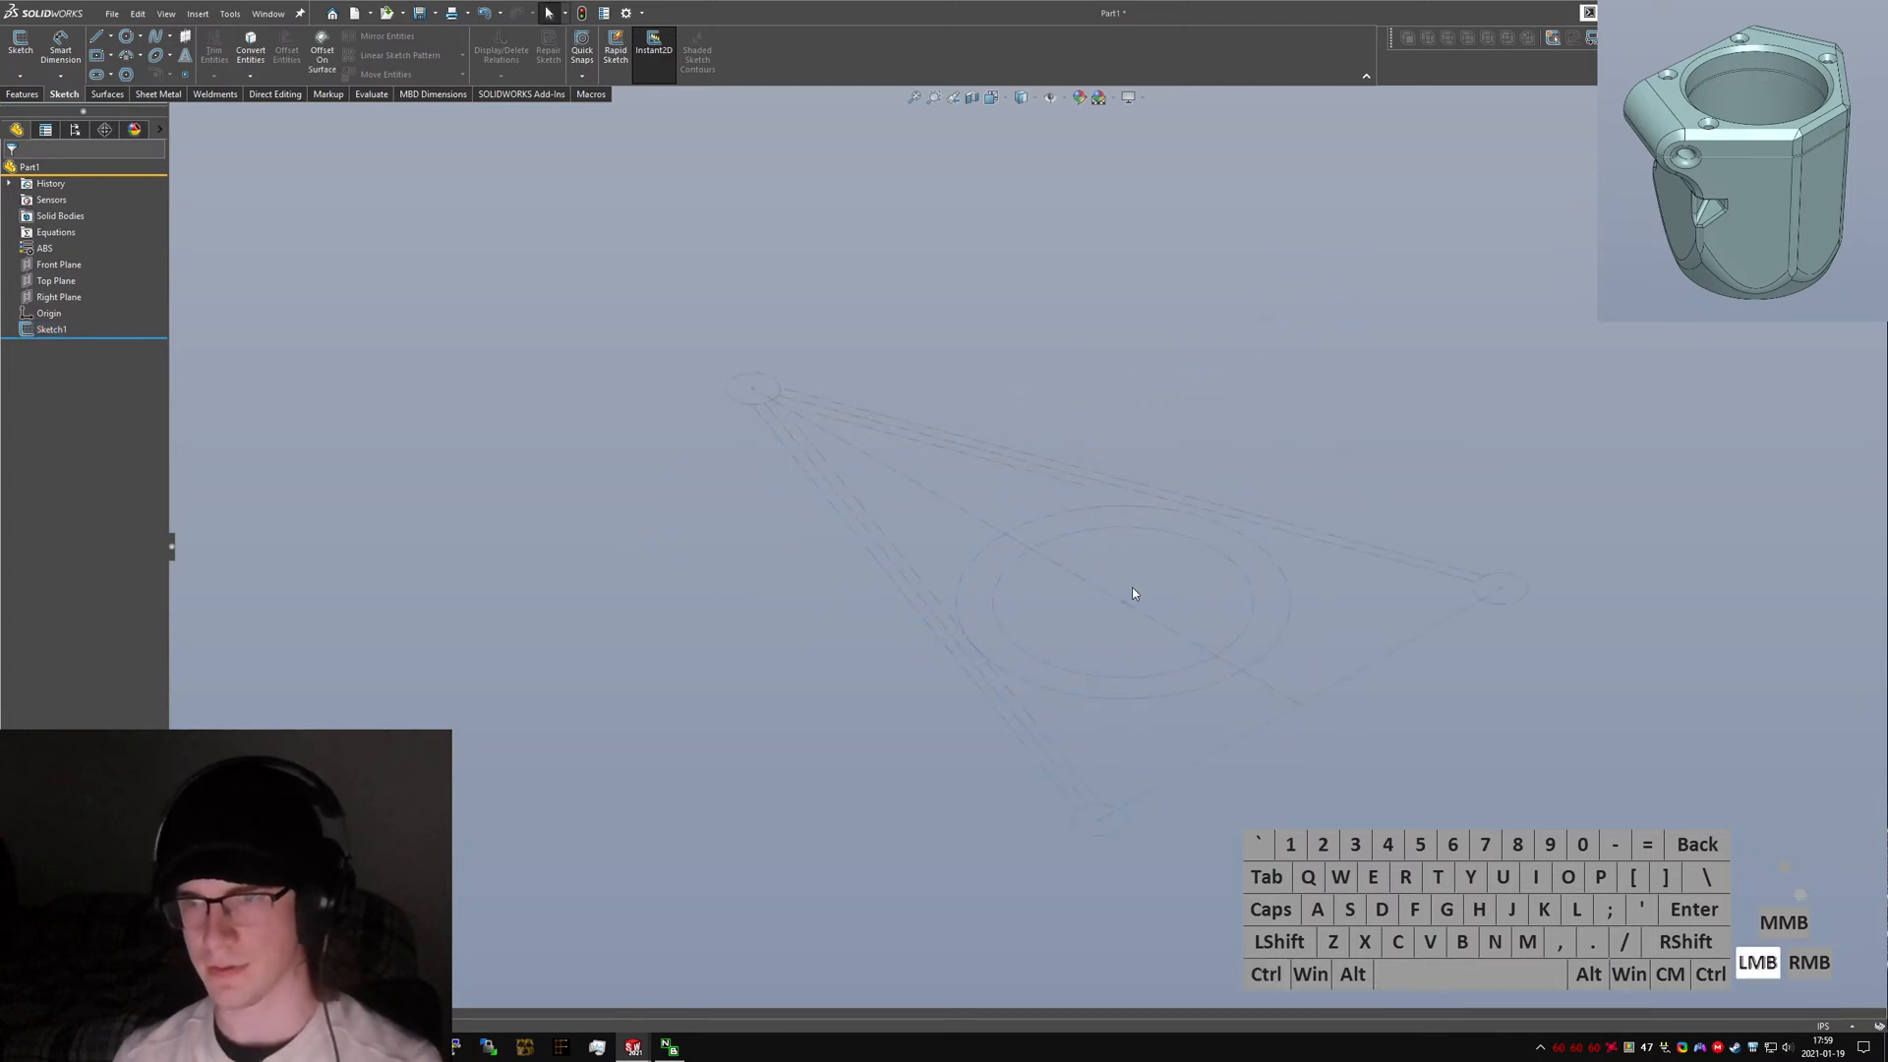
{"action": "key", "text": "ctrl+Tab"}
{"action": "left_click", "coordinate": [1019, 516]}
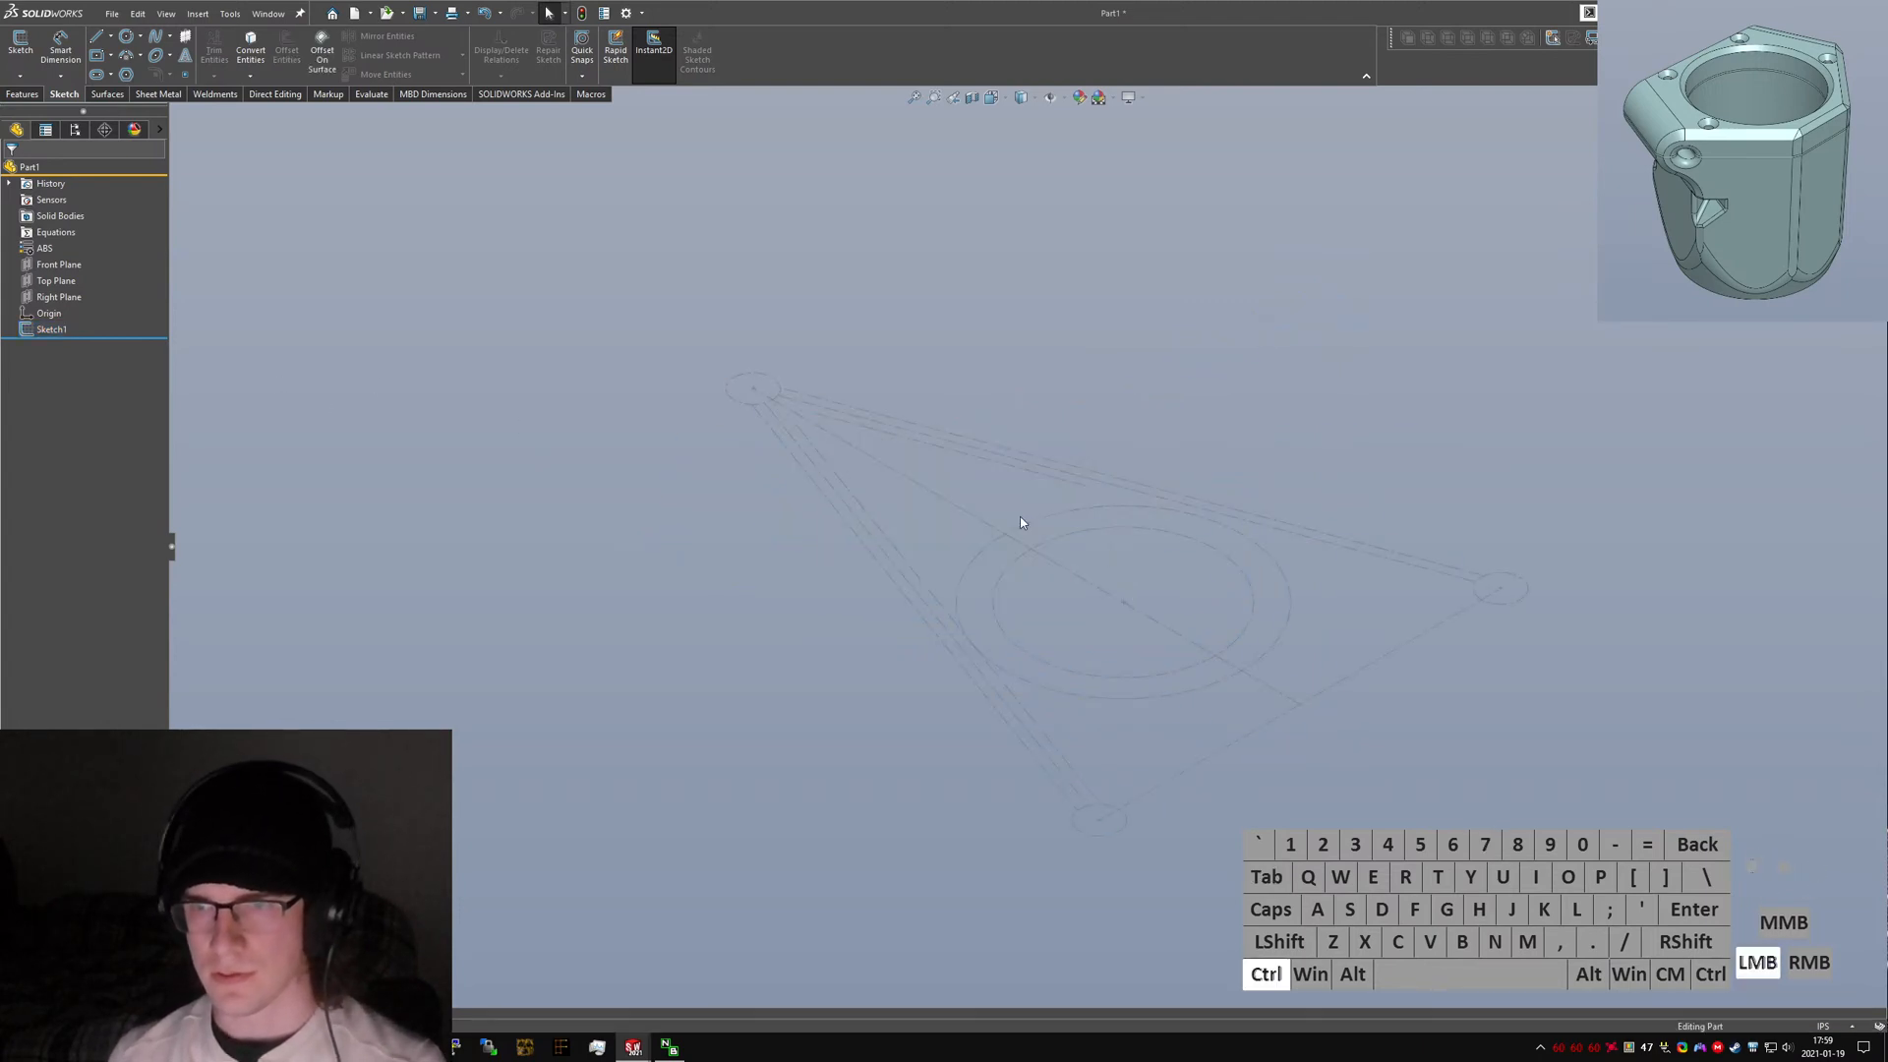
{"action": "left_click", "coordinate": [19, 55]}
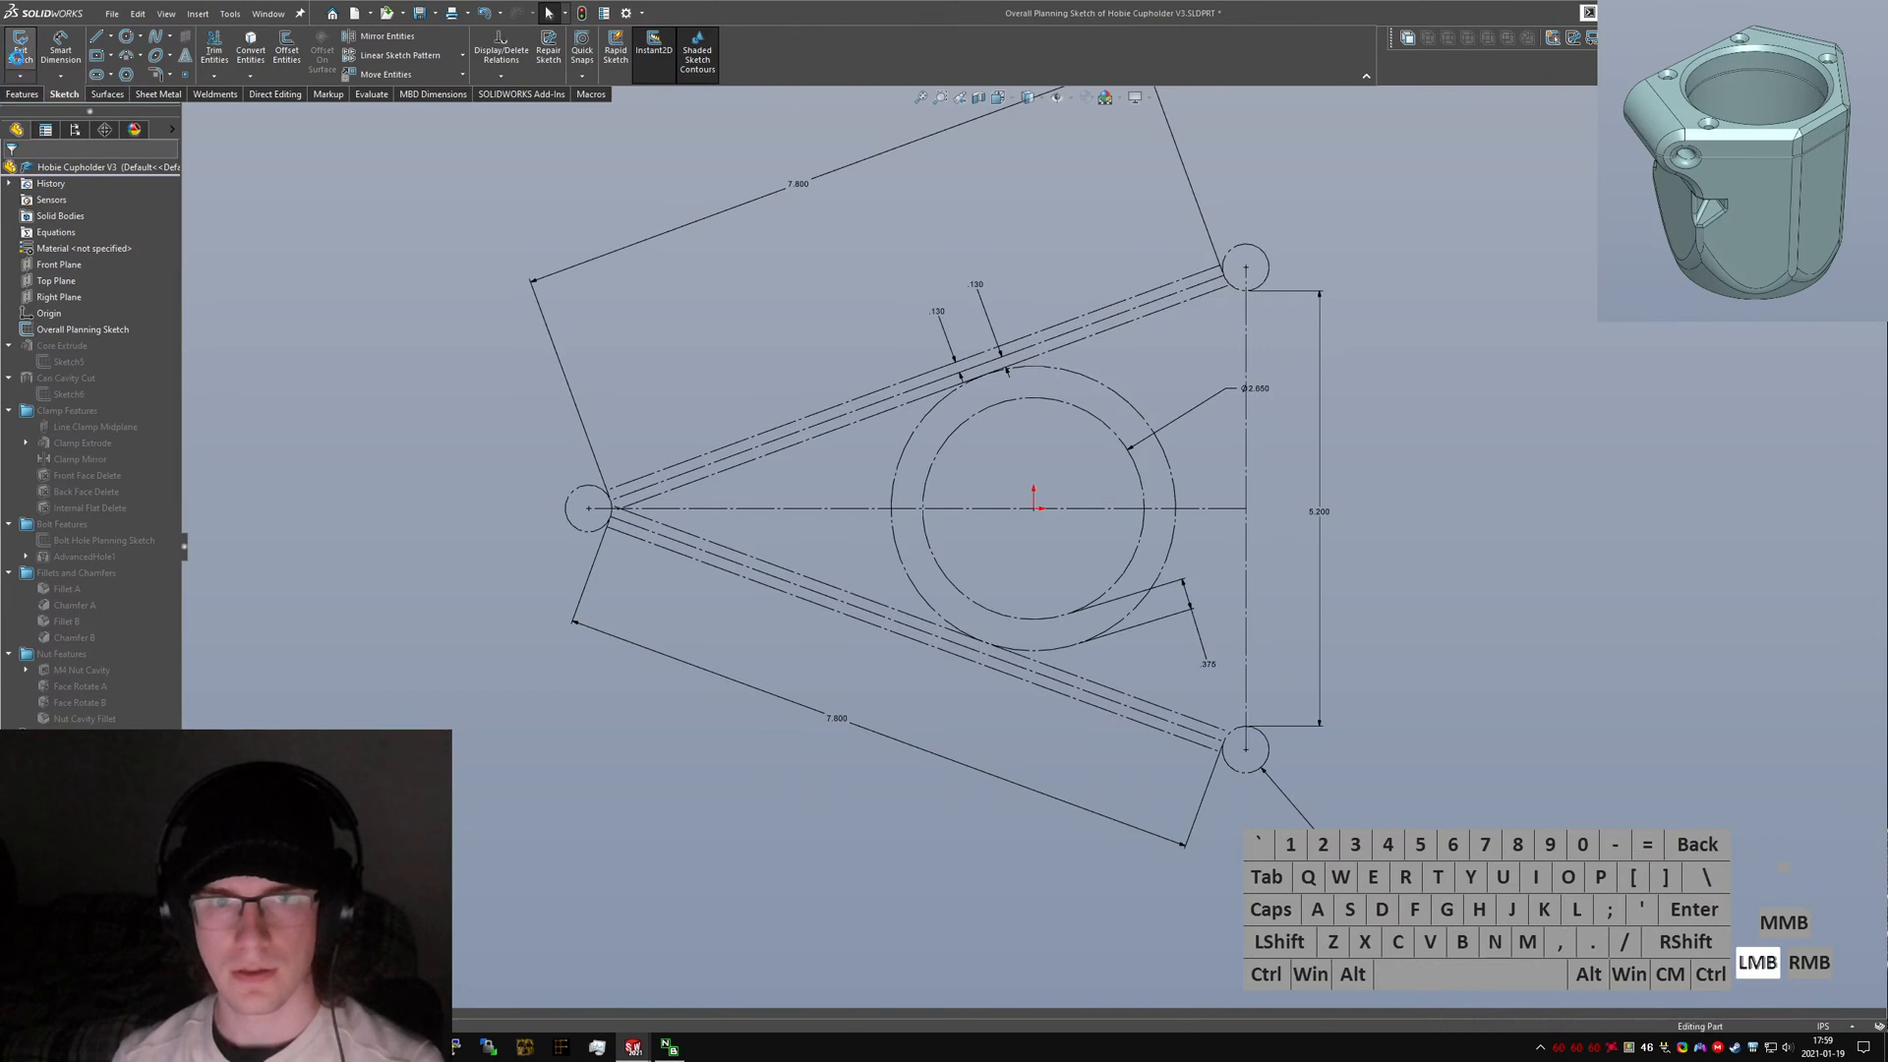
Roll back the original's feature tree to inspect the Core Extrude sketch and the Can Cavity Cut.
{"action": "left_click", "coordinate": [62, 345]}
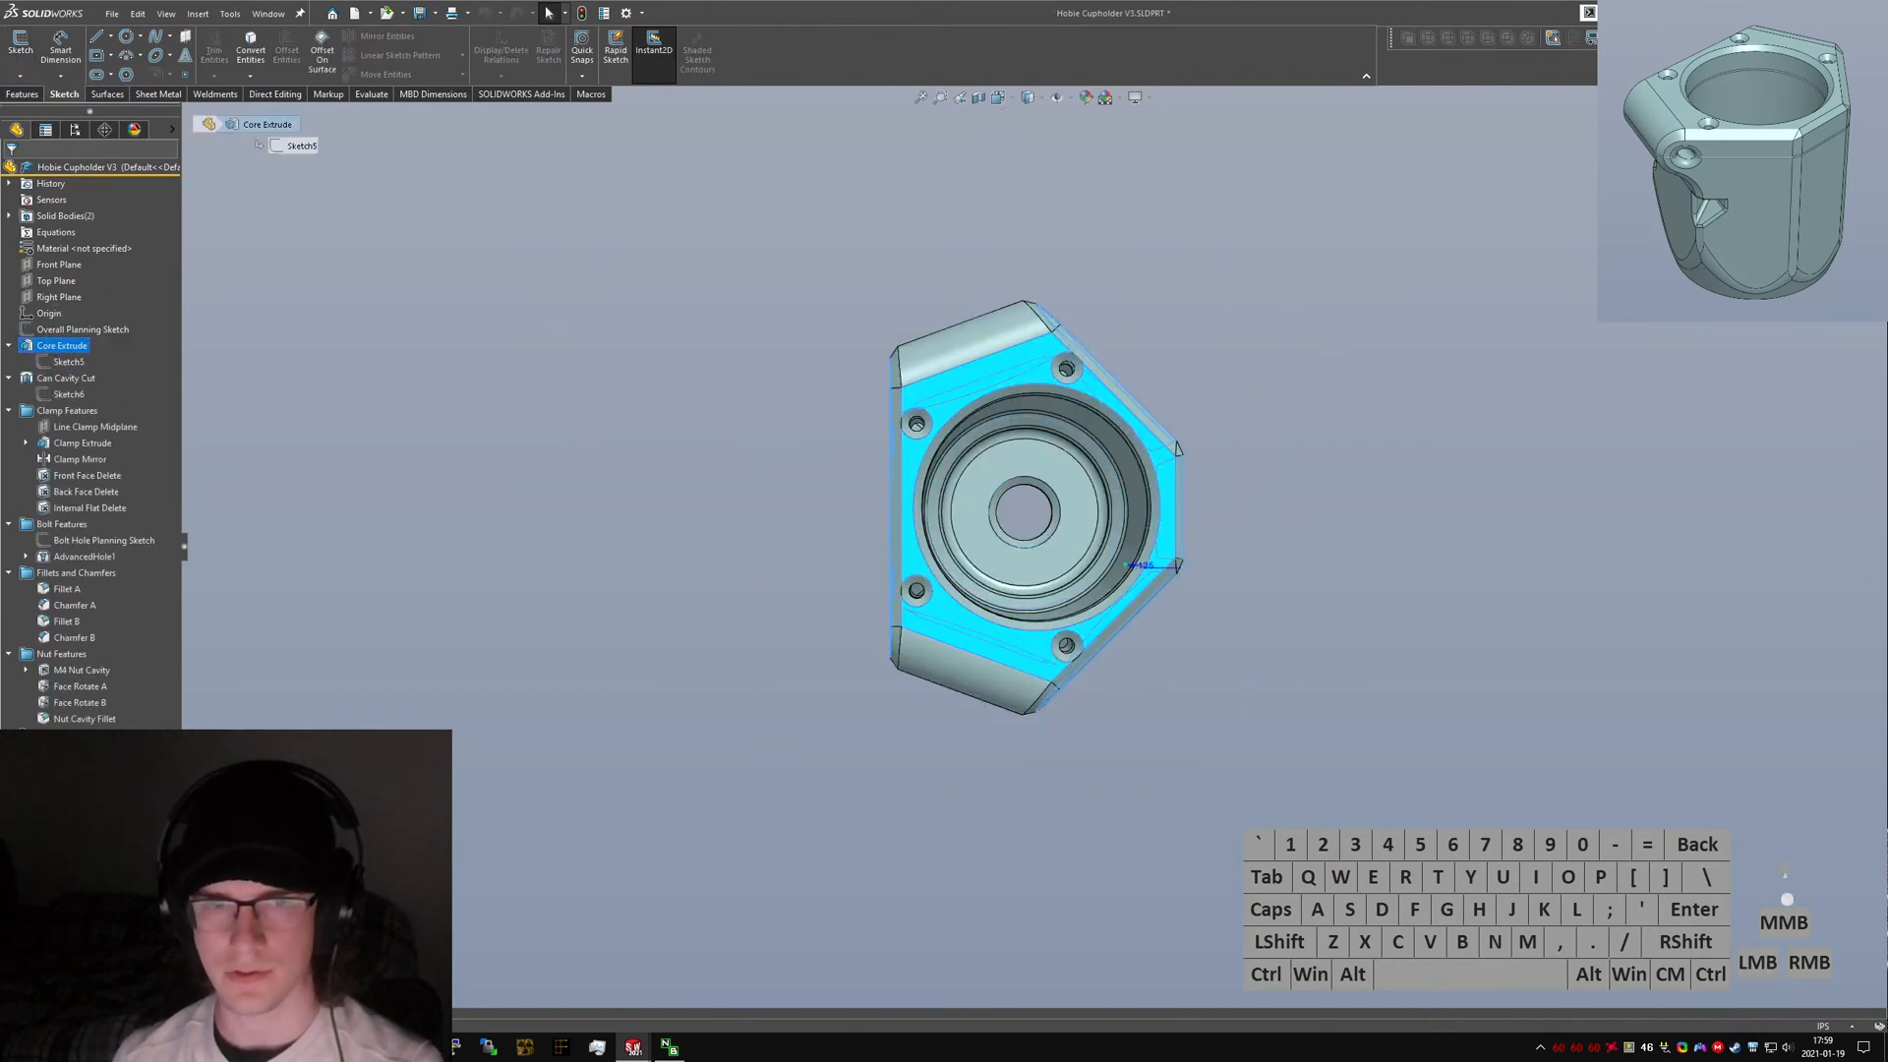
{"action": "left_click_drag", "start_coordinate": [103, 393], "coordinate": [107, 365]}
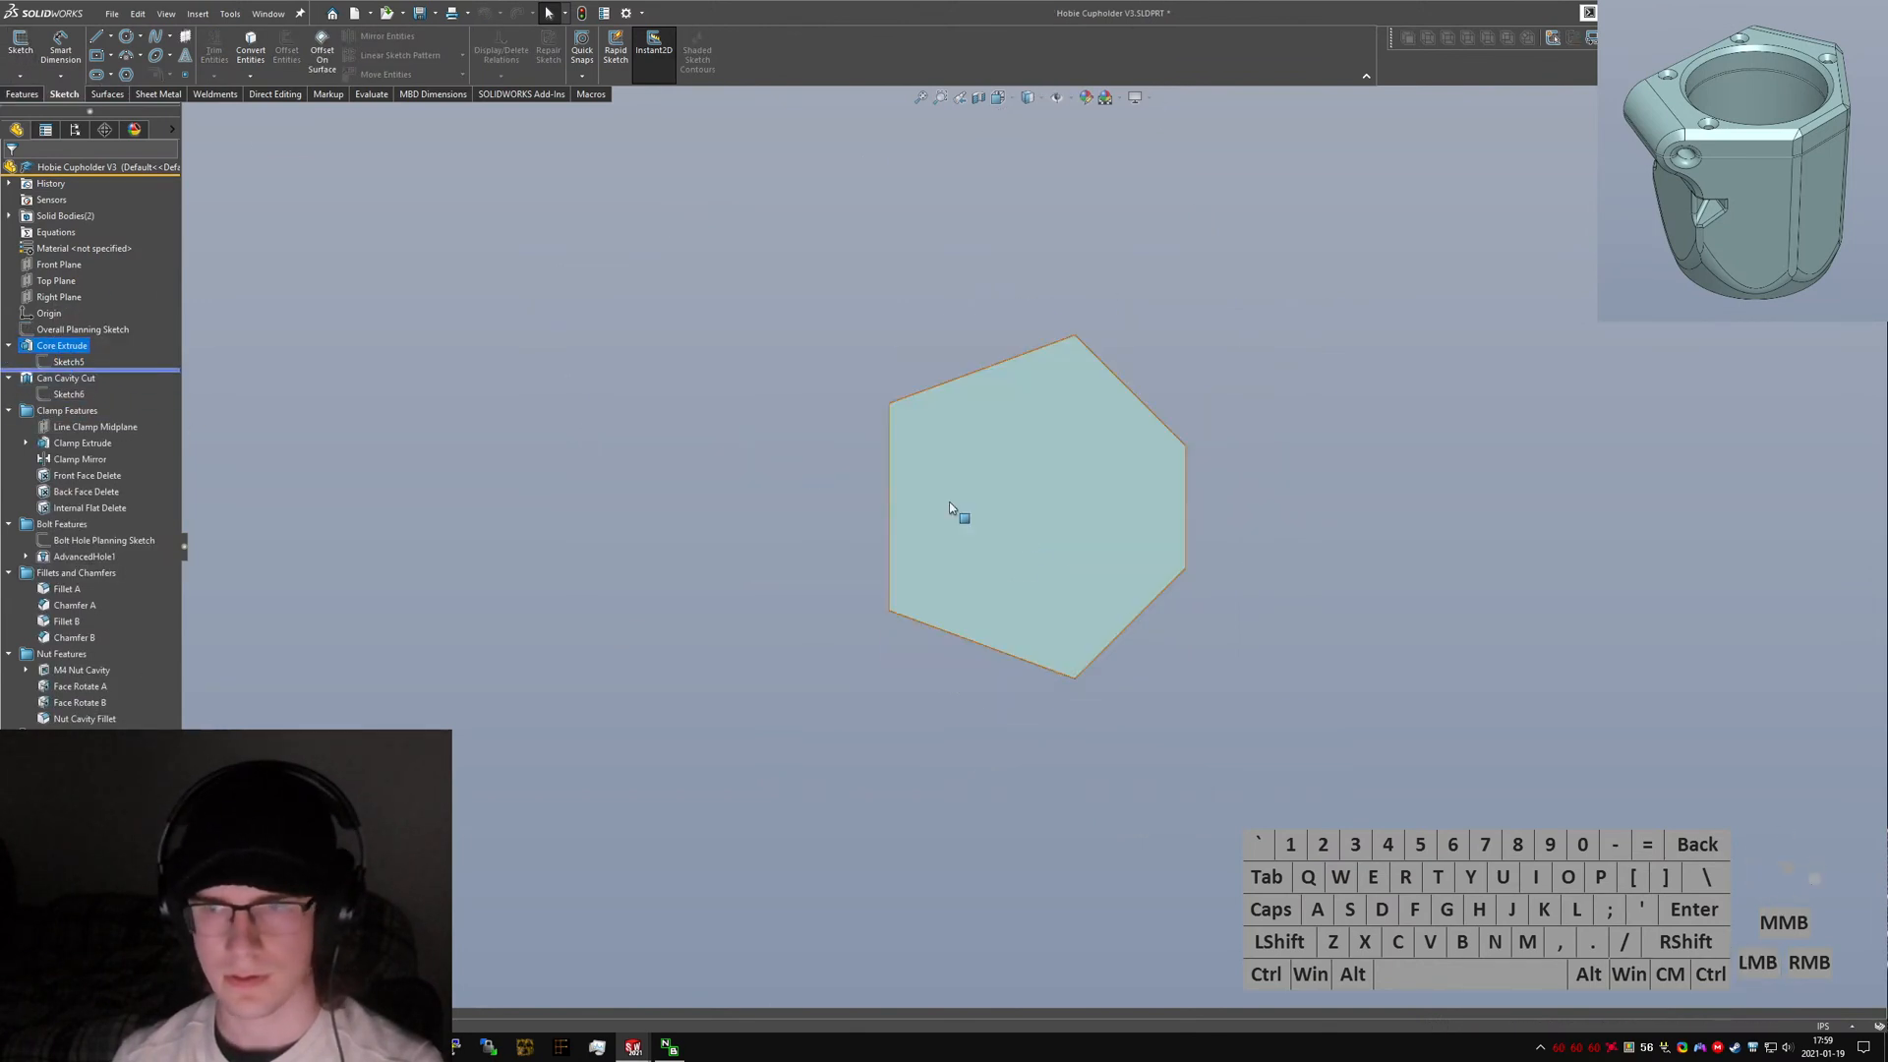
{"action": "mouse_move", "coordinate": [948, 501]}
{"action": "middle_mouse_down"}
{"action": "mouse_move", "coordinate": [1037, 426]}
{"action": "mouse_move", "coordinate": [980, 163]}
{"action": "mouse_move", "coordinate": [1025, 405]}
{"action": "middle_mouse_up"}
{"action": "left_click", "coordinate": [1025, 405]}
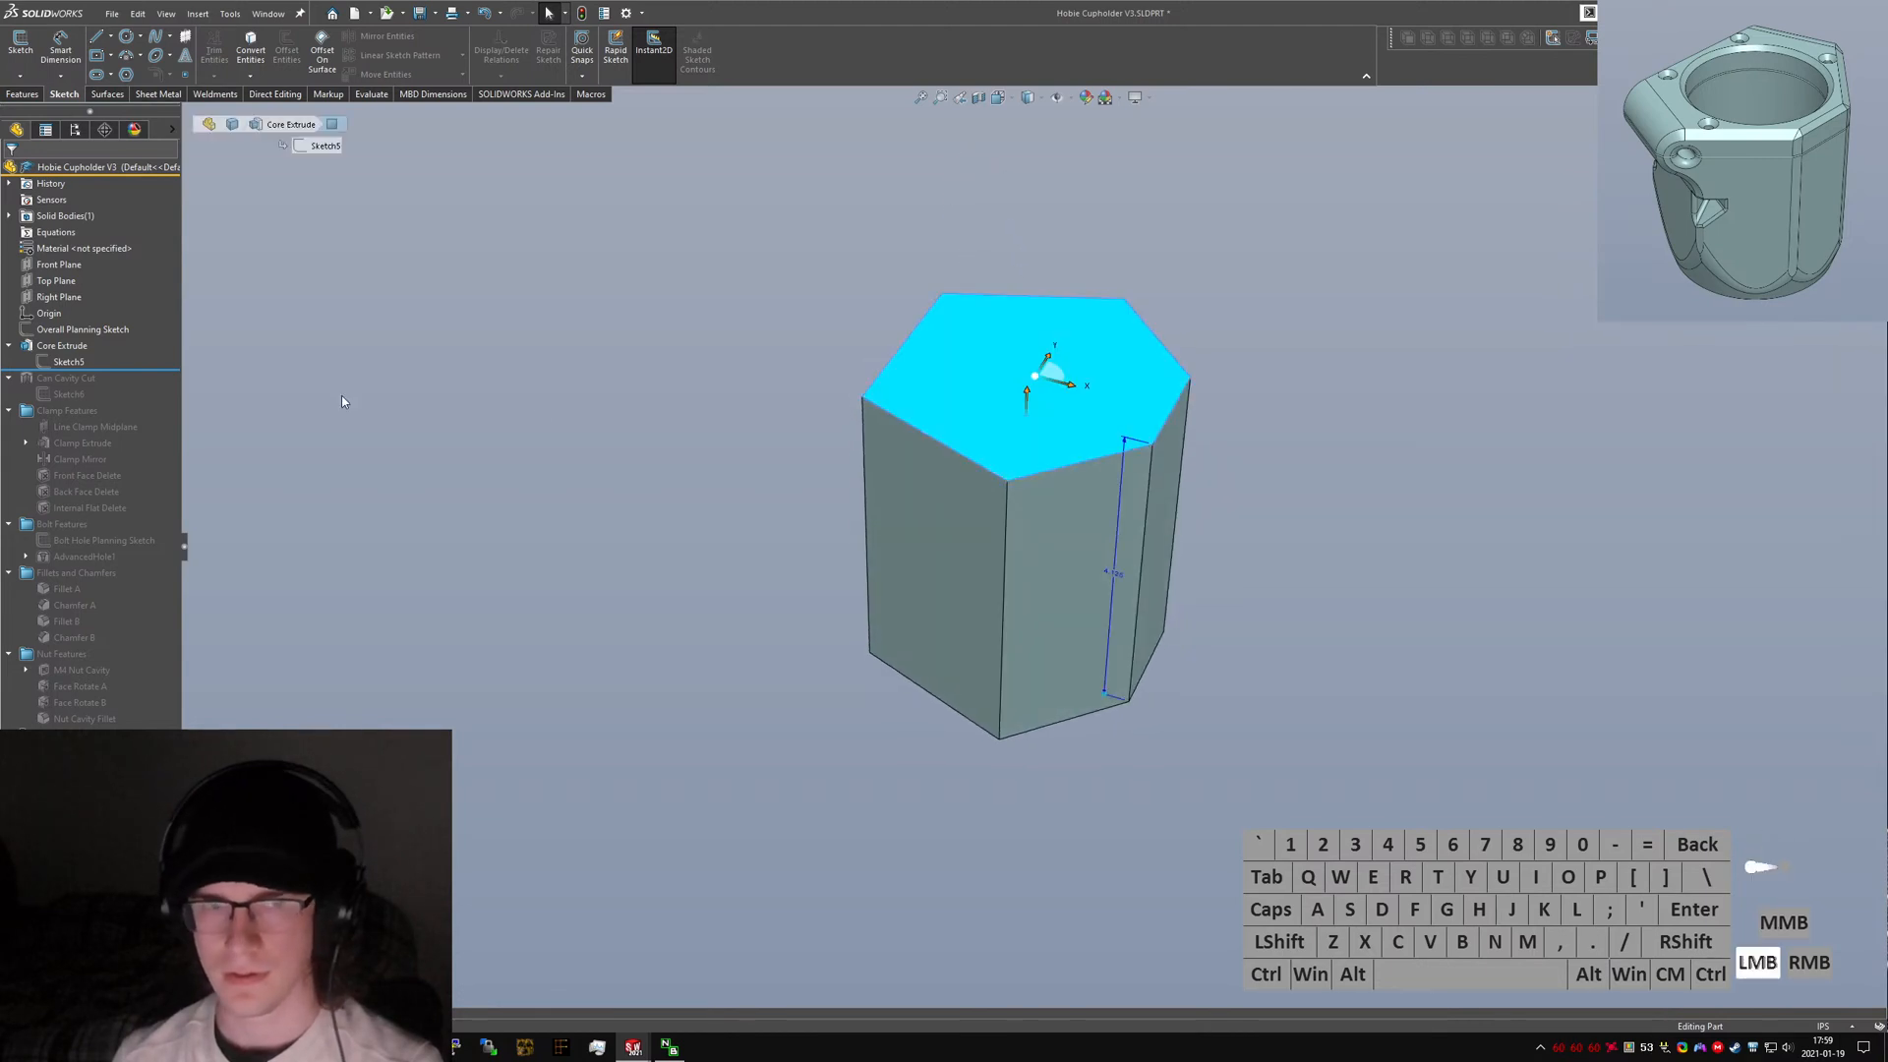
{"action": "left_click", "coordinate": [81, 365]}
{"action": "left_click", "coordinate": [69, 362]}
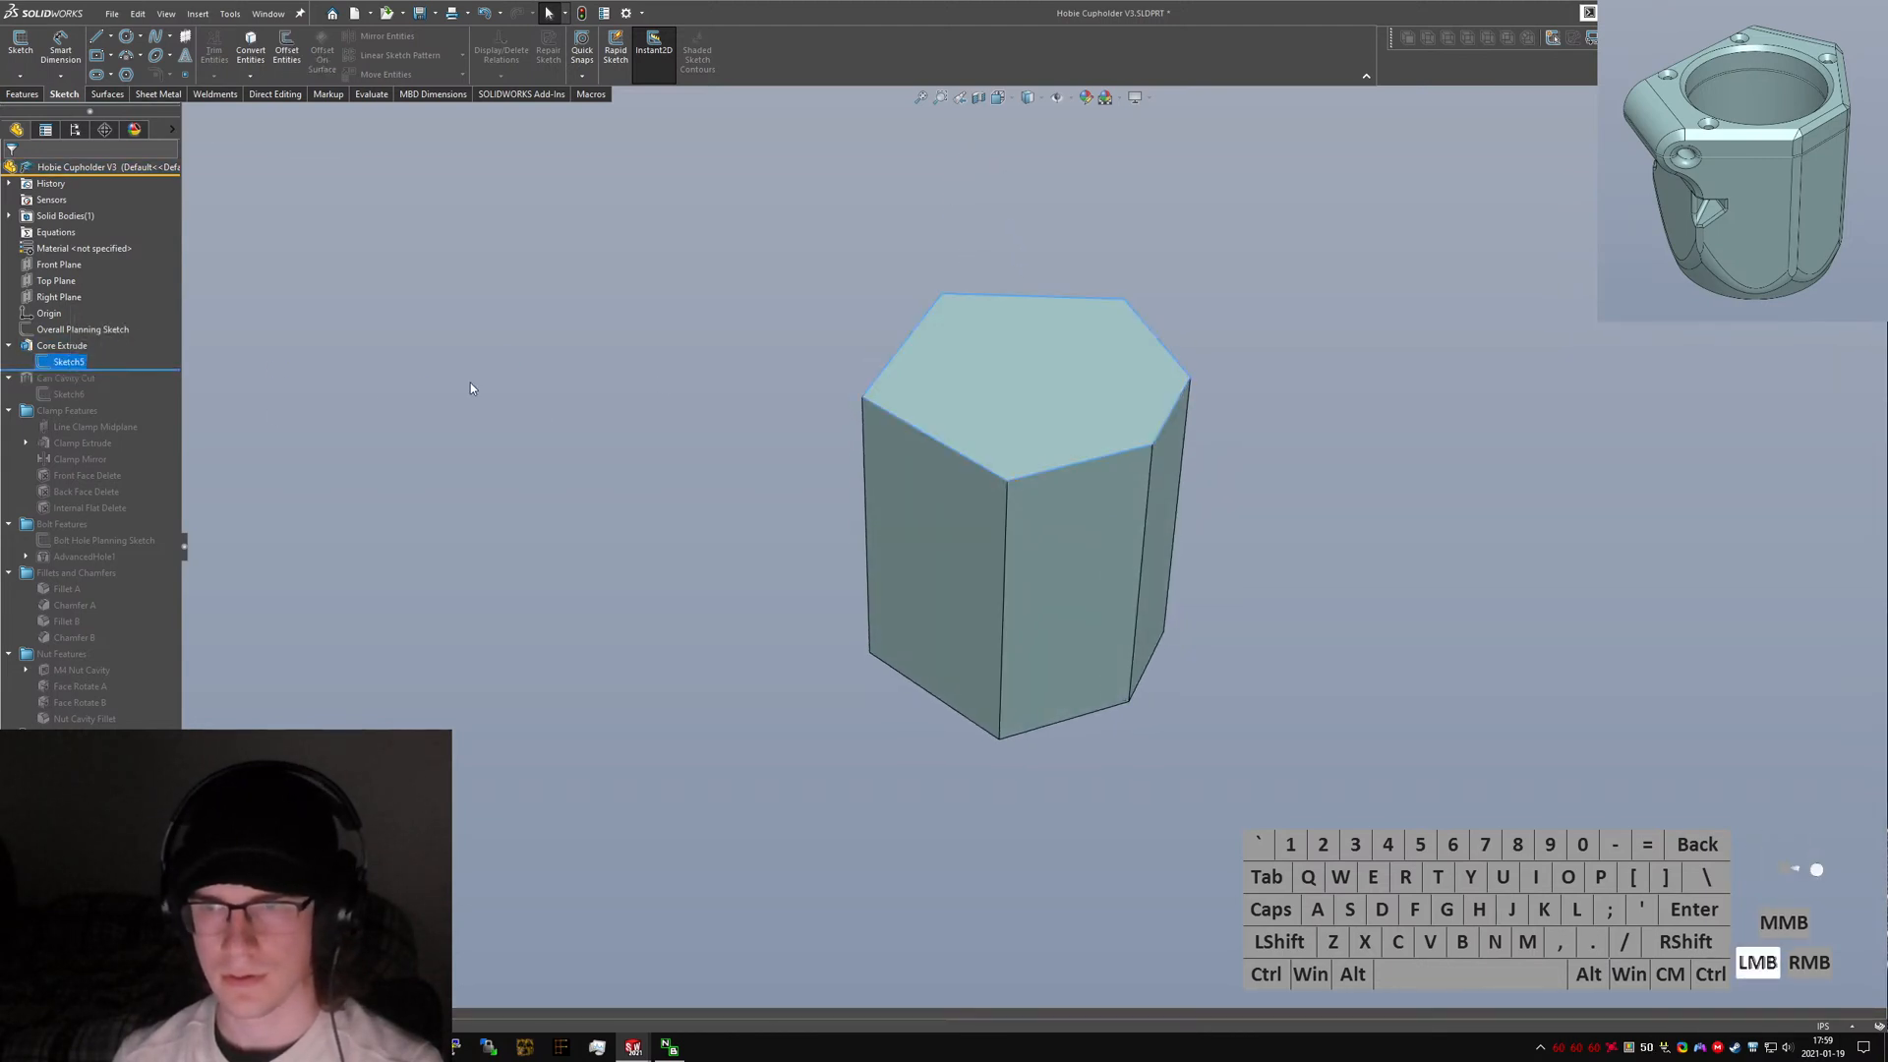
{"action": "middle_click_drag", "start_coordinate": [929, 382], "coordinate": [941, 442]}
{"action": "left_click_drag", "start_coordinate": [124, 368], "coordinate": [110, 405]}
{"action": "mouse_move", "coordinate": [972, 516]}
{"action": "middle_mouse_down"}
{"action": "mouse_move", "coordinate": [959, 616]}
{"action": "mouse_move", "coordinate": [990, 240]}
{"action": "middle_mouse_up"}
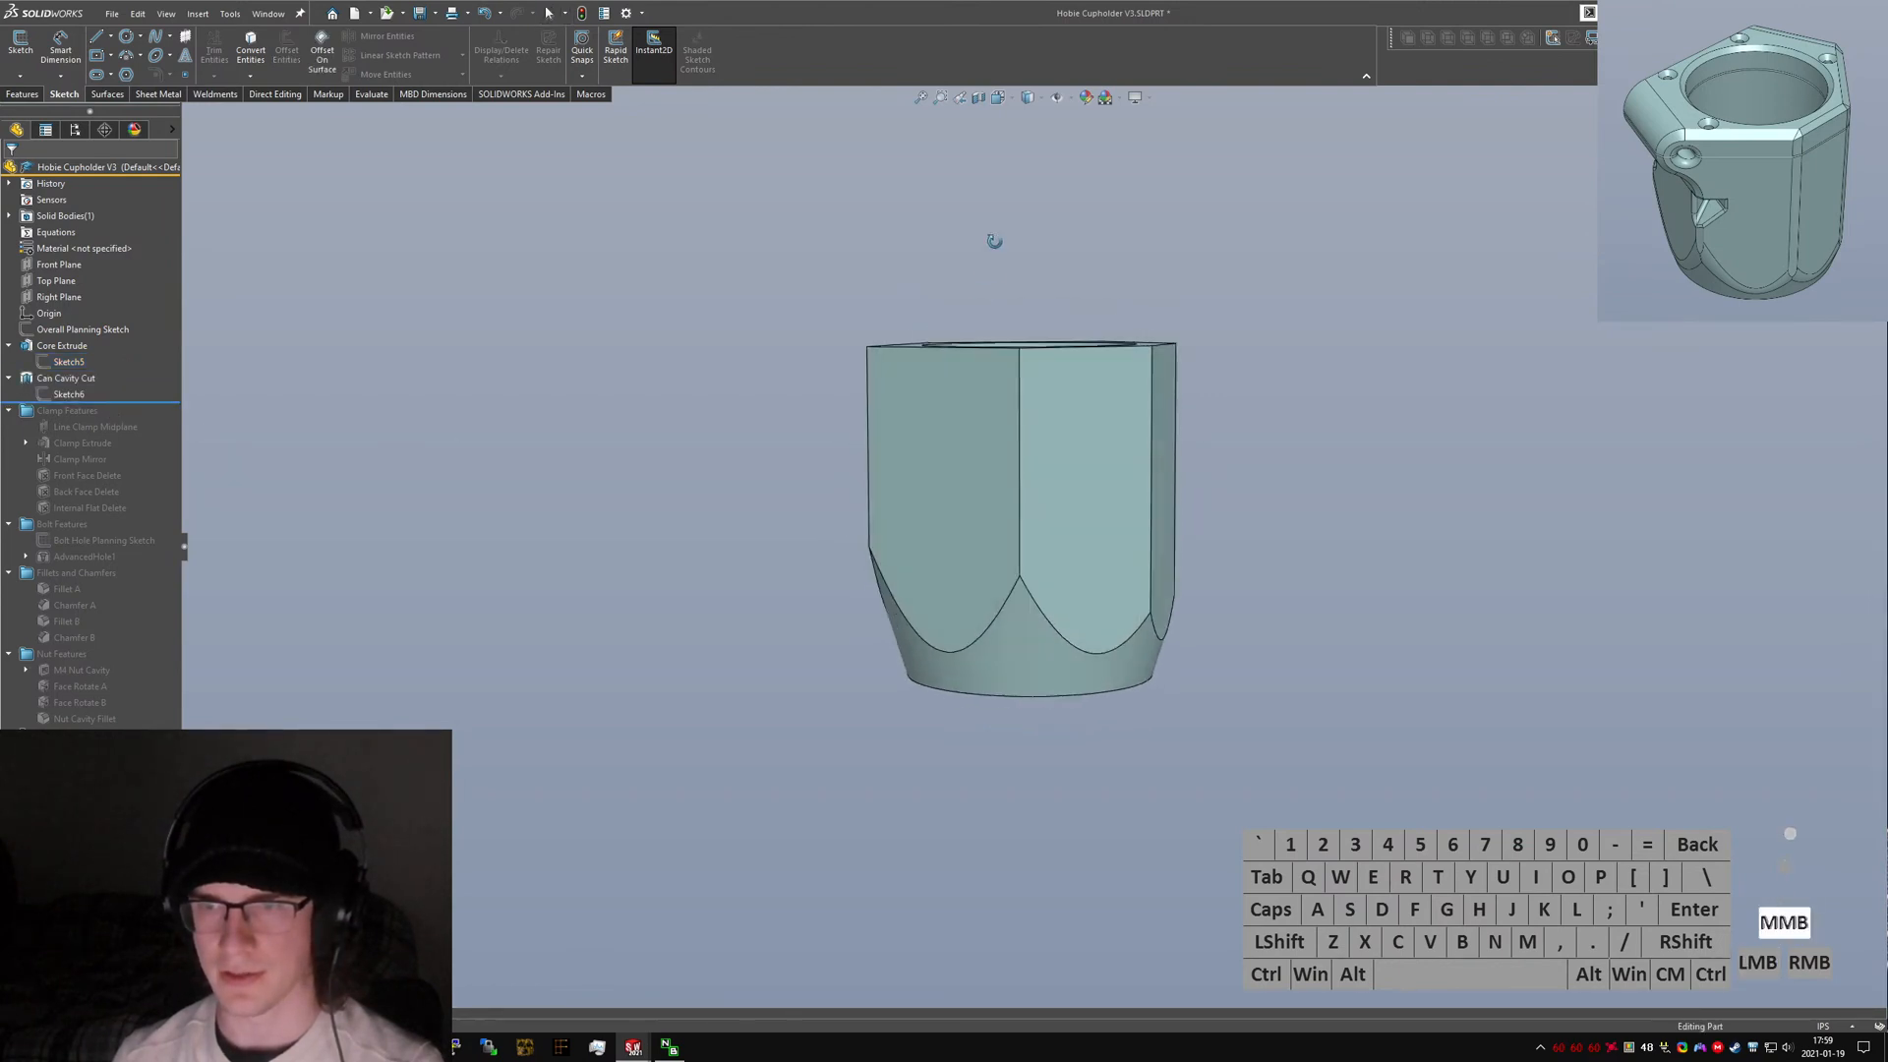
Inspect the Can Cavity Cut sketch of the original part in front view.
{"action": "left_click", "coordinate": [69, 393]}
{"action": "key", "text": "ctrl+1"}
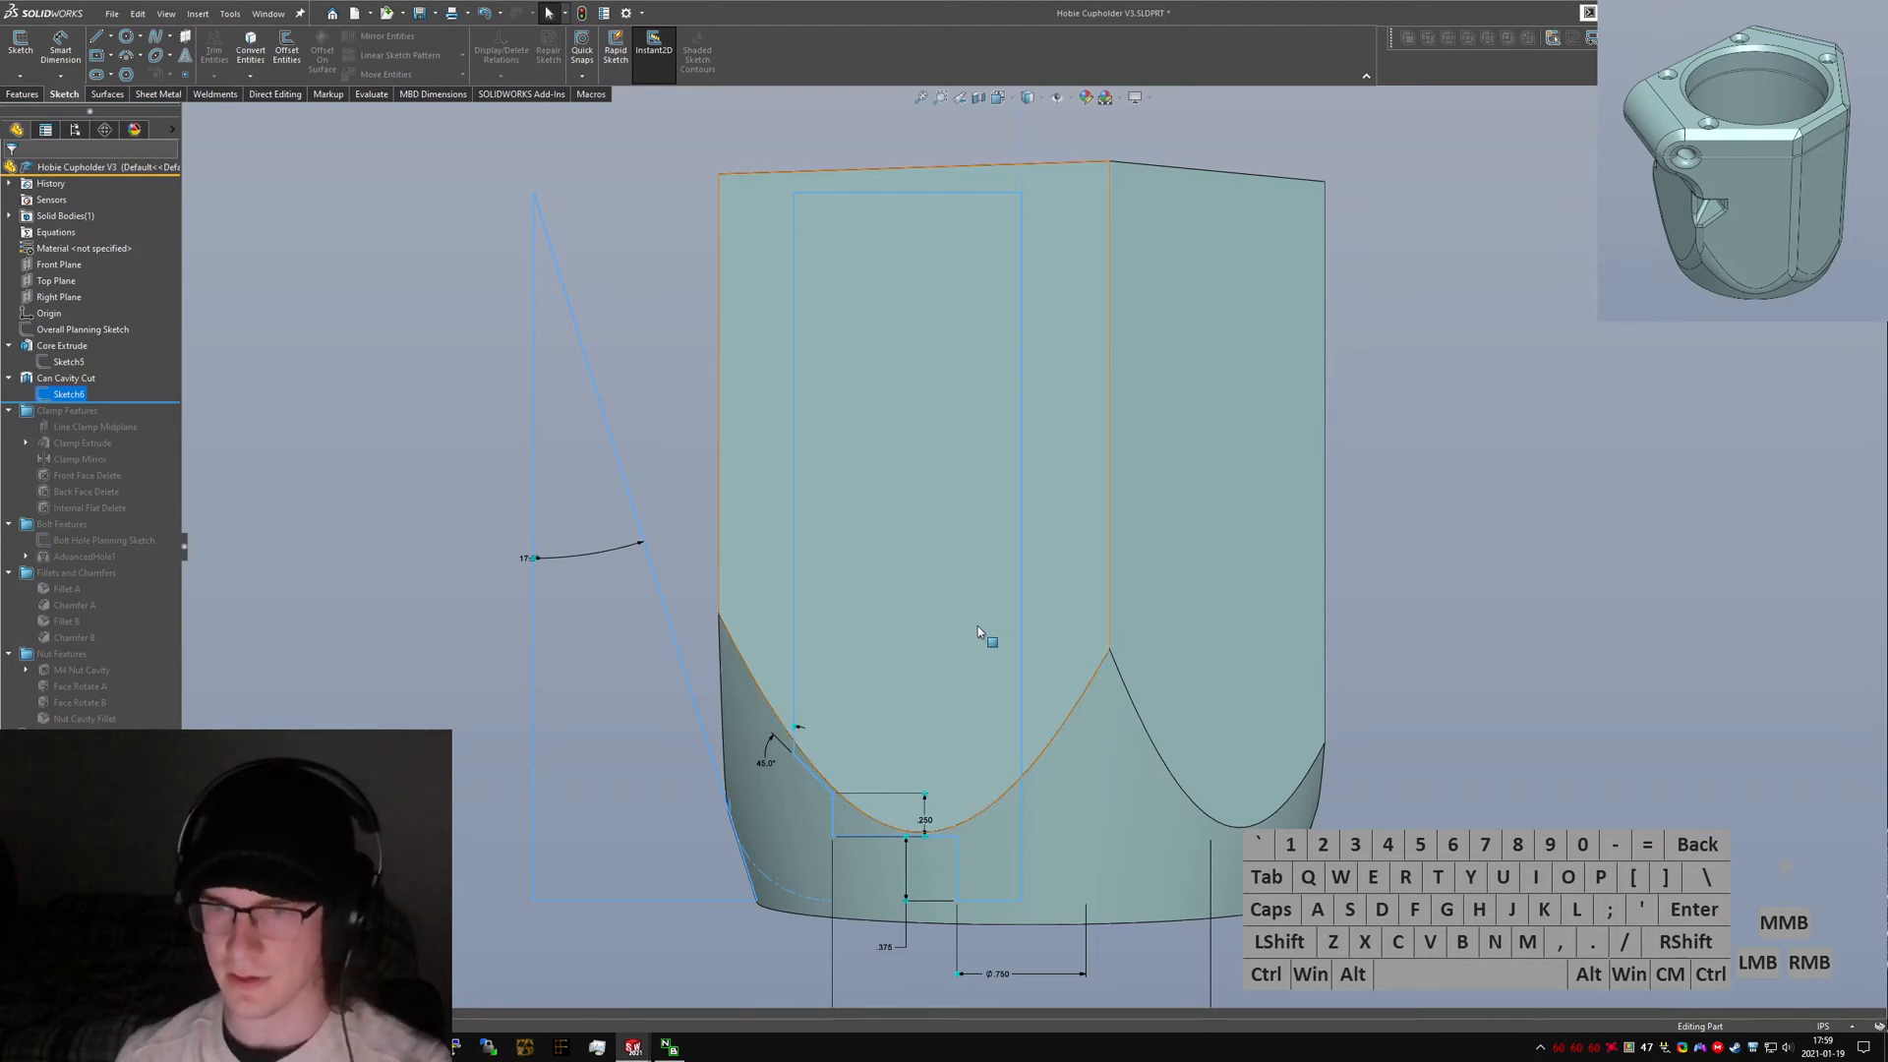
{"action": "scroll", "coordinate": [977, 625], "scroll_direction": "up", "scroll_amount": 1}
{"action": "left_click", "coordinate": [1418, 640]}
Return to the new part, start a sketch on the Top Plane, and draw a six-sided line outline around the ring.
{"action": "key", "text": "ctrl+Tab"}
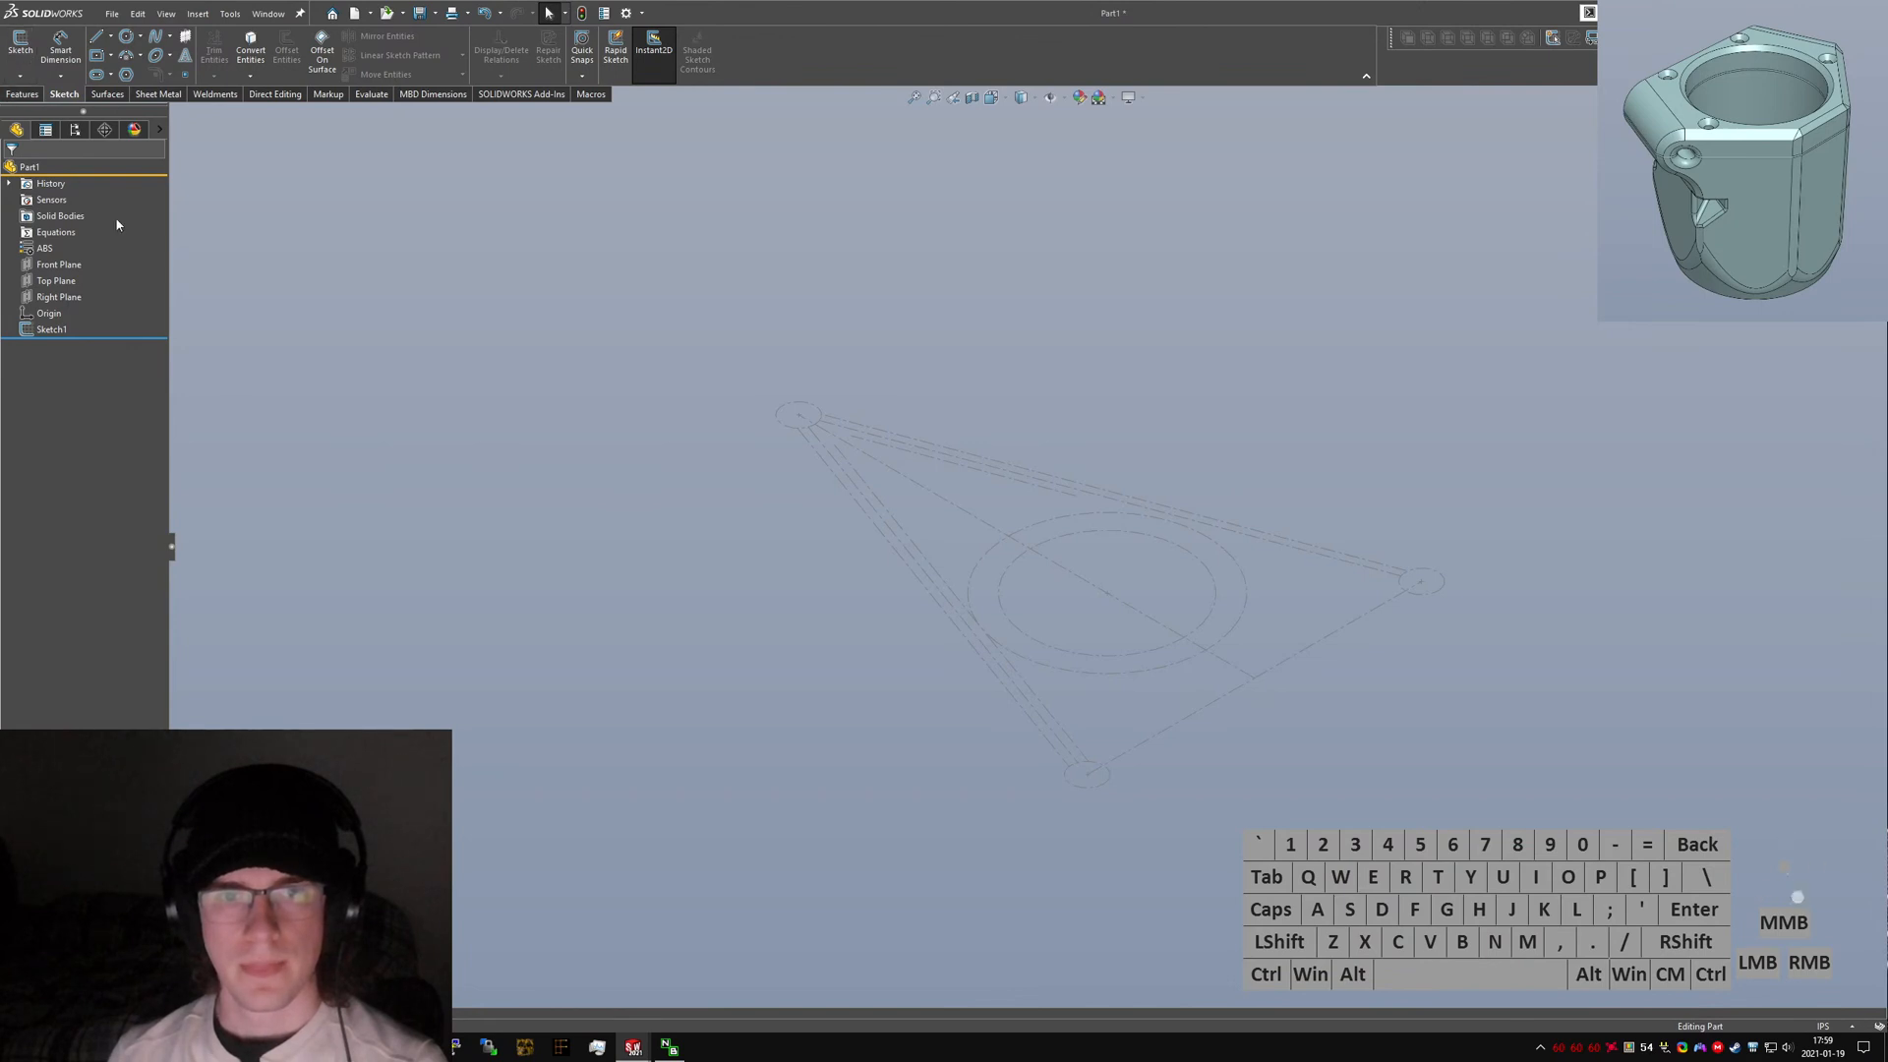
{"action": "left_click", "coordinate": [54, 282]}
{"action": "left_click", "coordinate": [21, 47]}
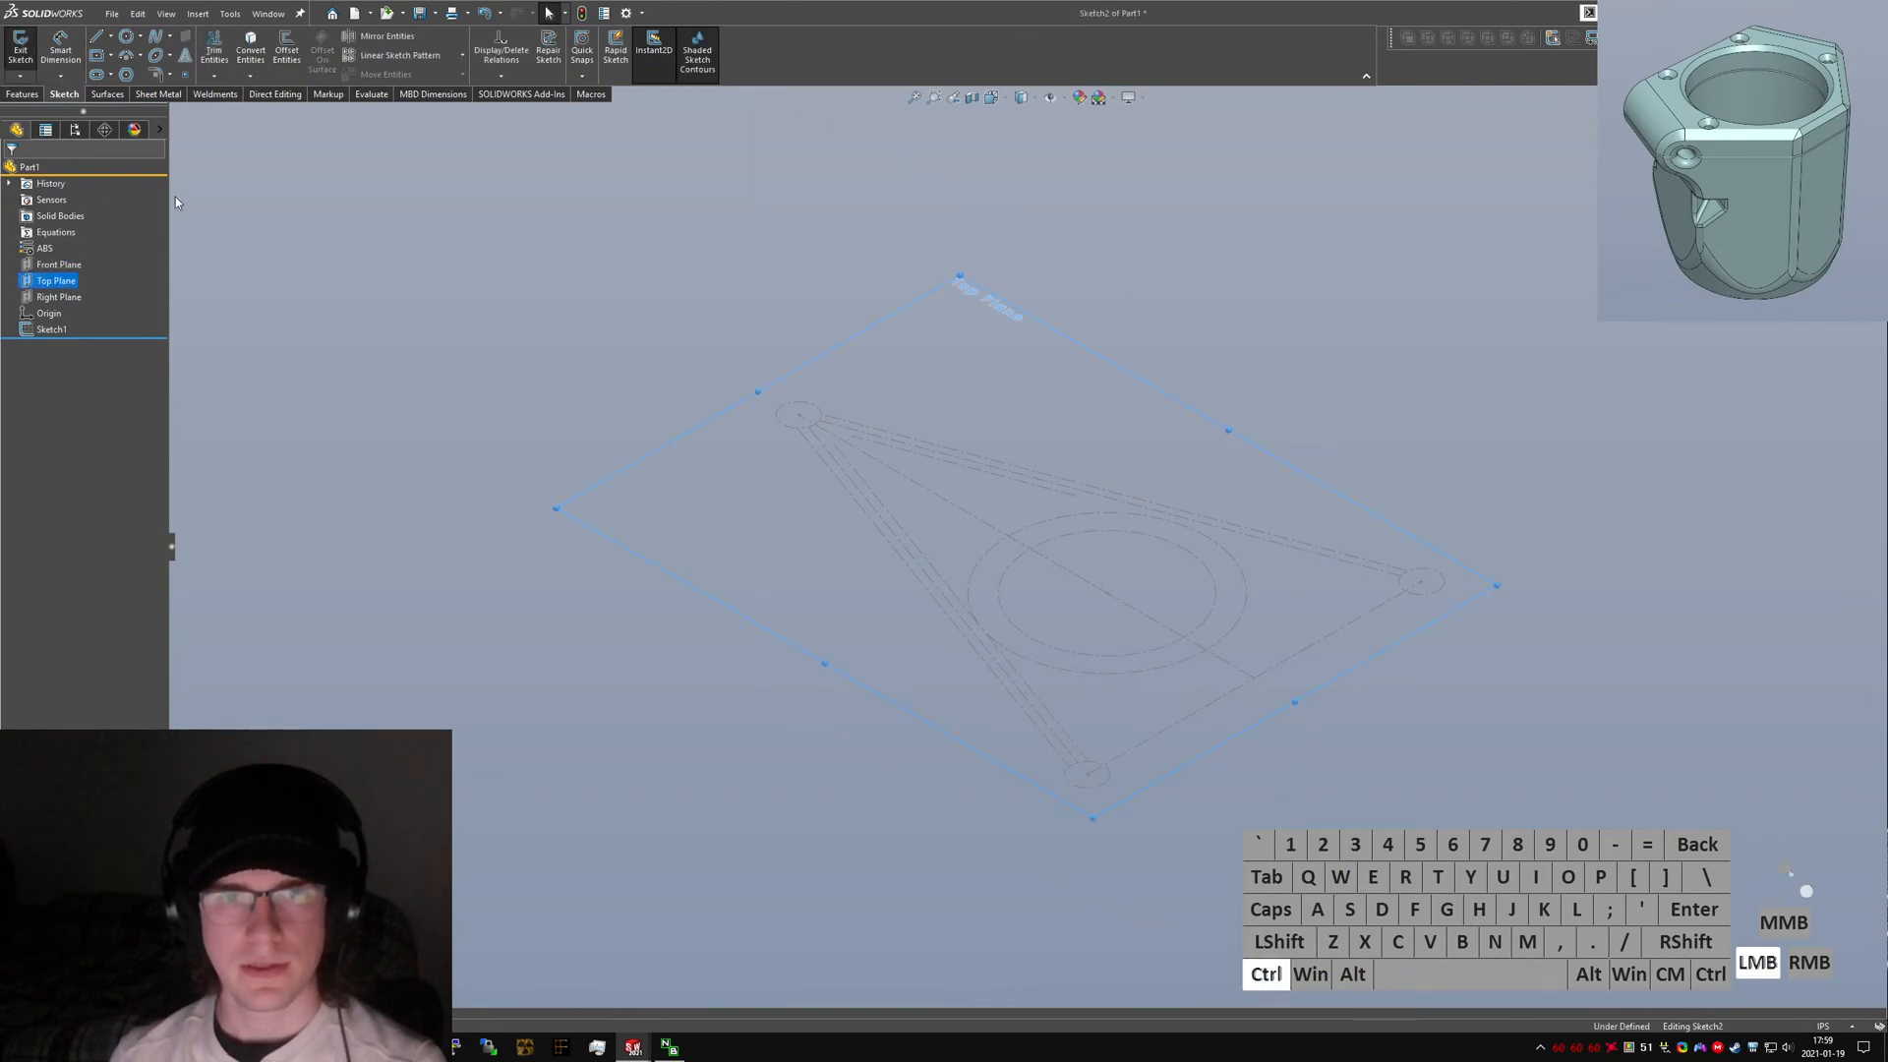
{"action": "key", "text": "ctrl+5"}
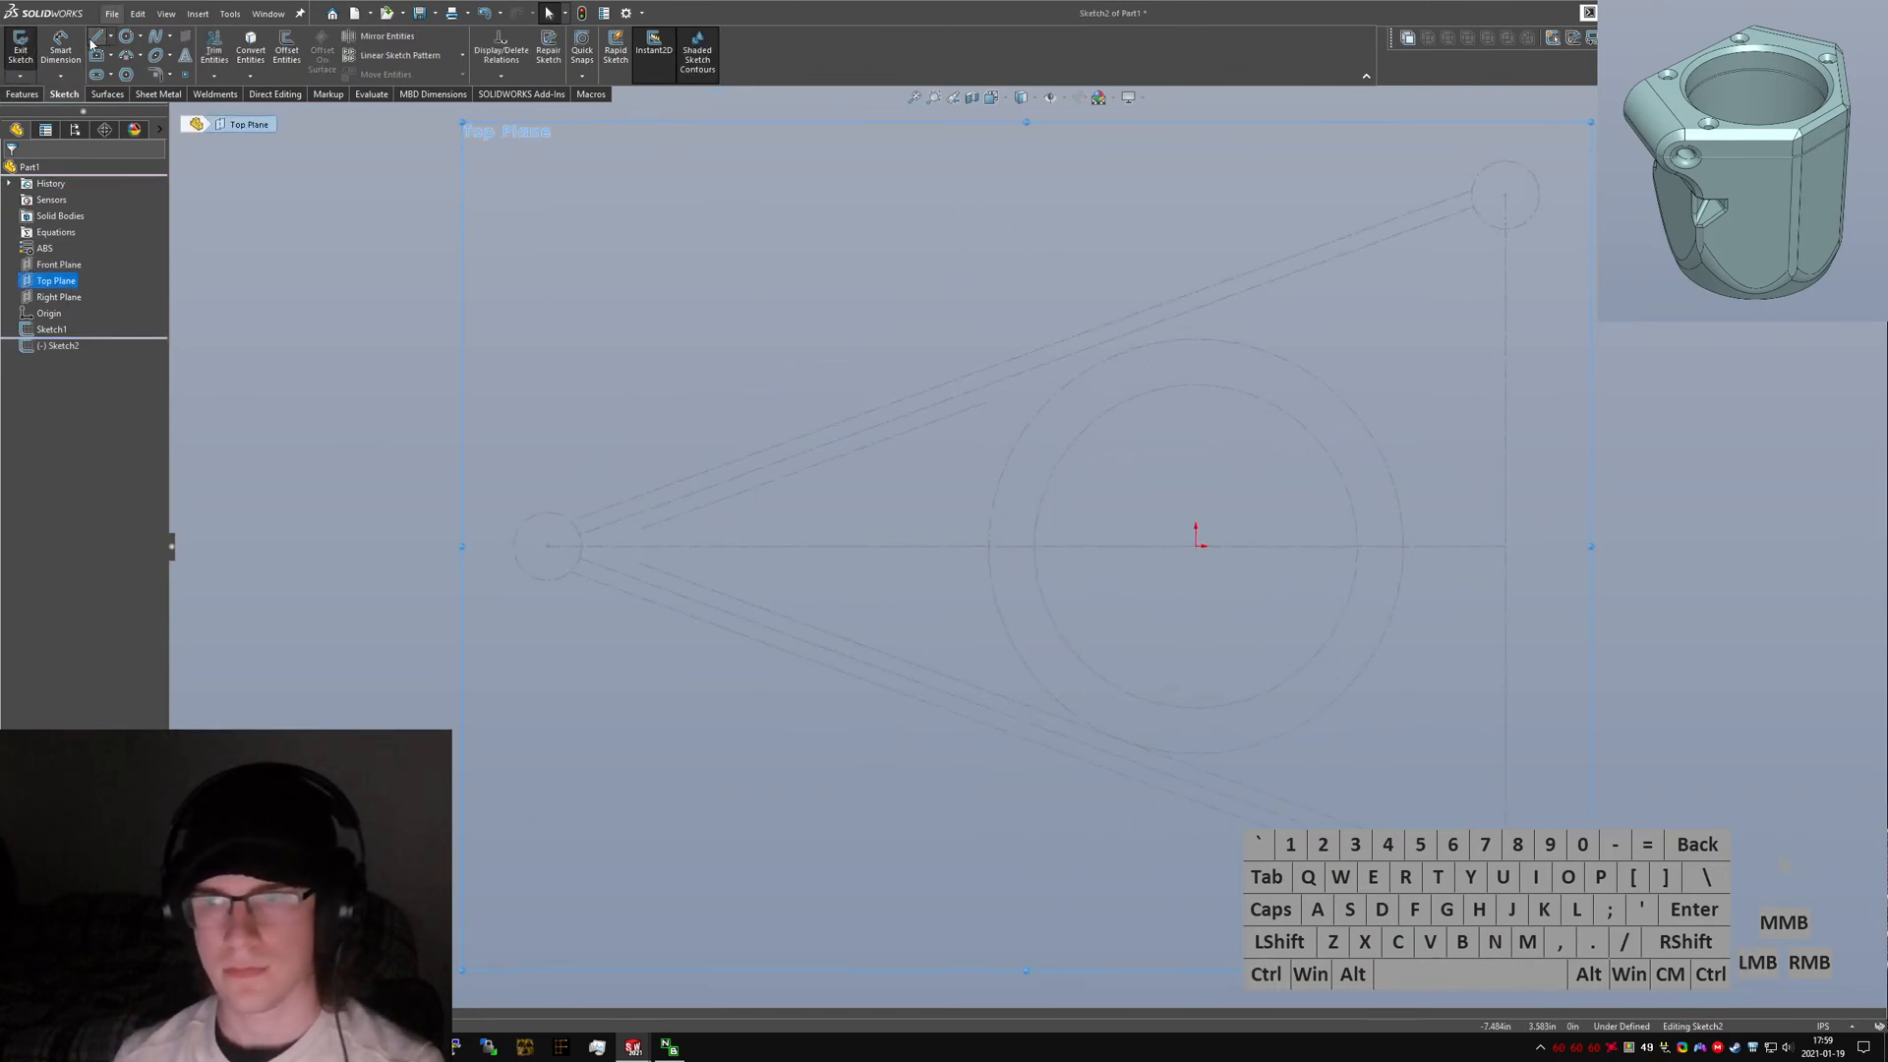
{"action": "left_click", "coordinate": [94, 39]}
{"action": "left_click", "coordinate": [974, 429]}
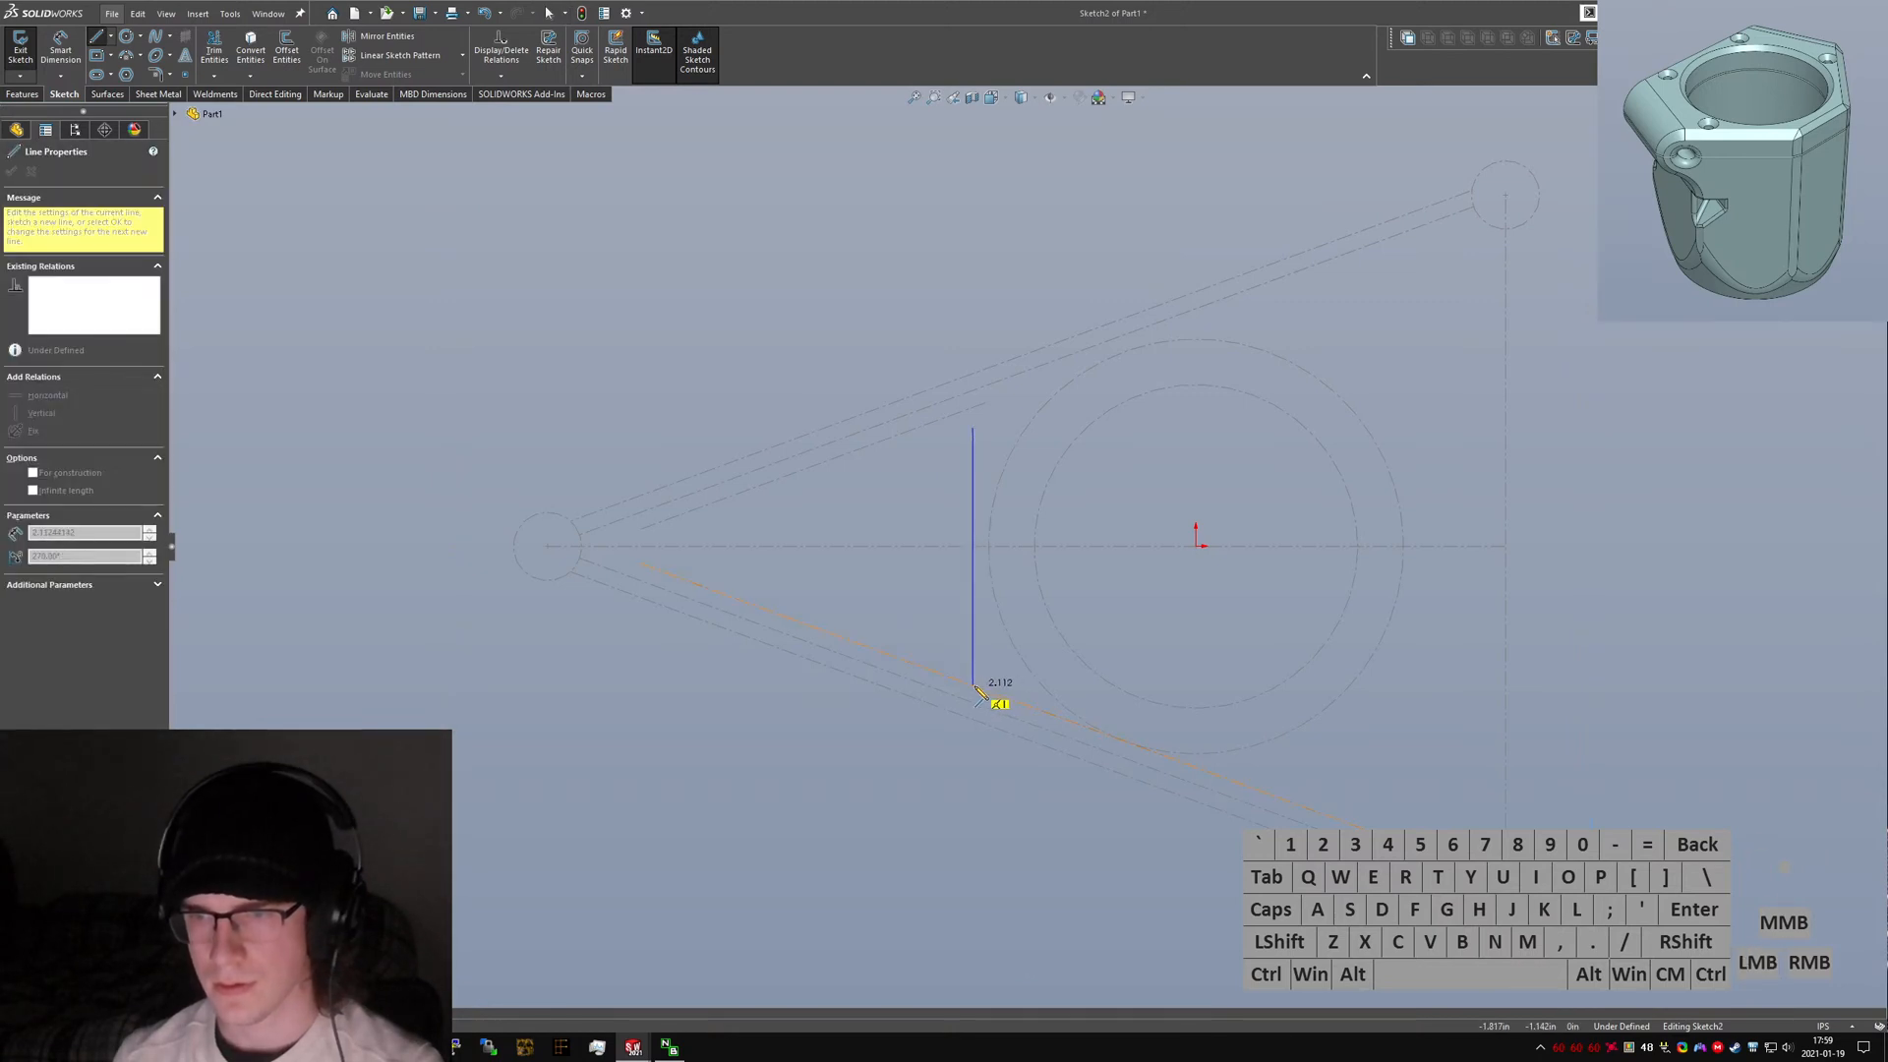
{"action": "left_click", "coordinate": [974, 685]}
{"action": "left_click", "coordinate": [1231, 780]}
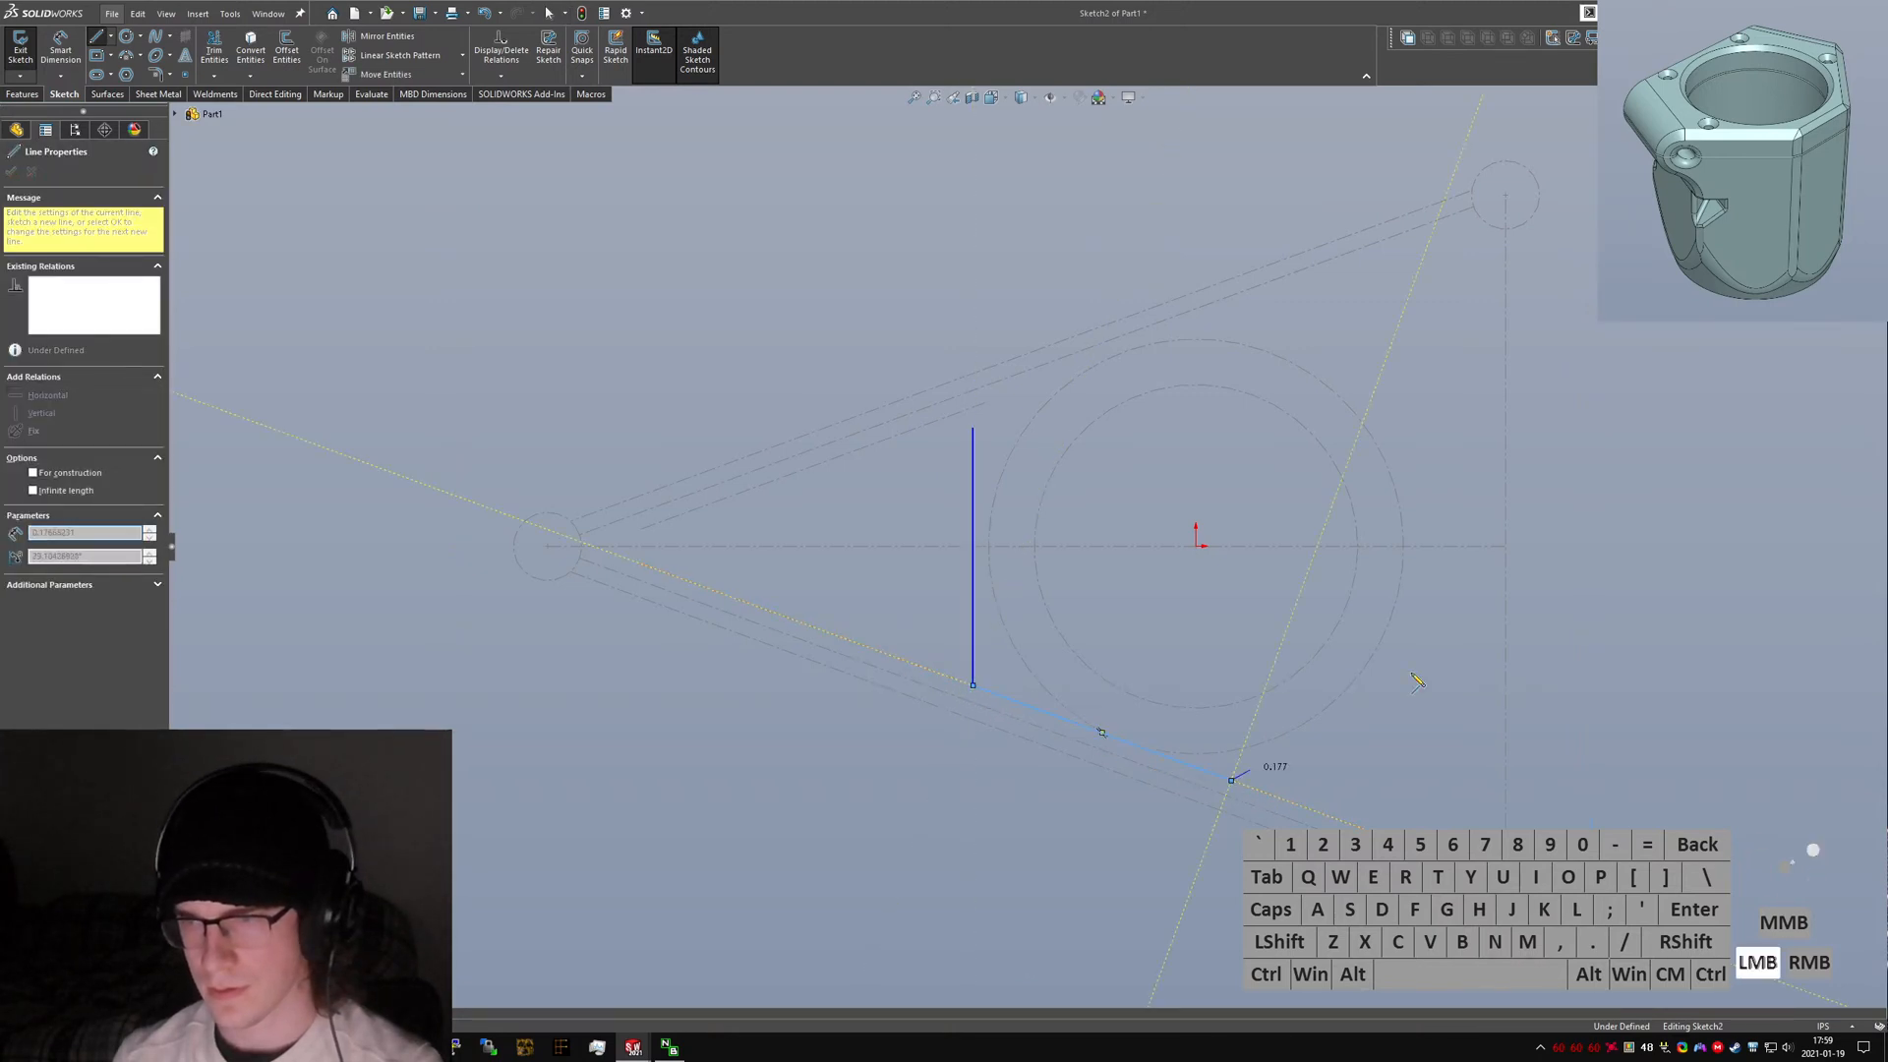
{"action": "left_click", "coordinate": [1403, 651]}
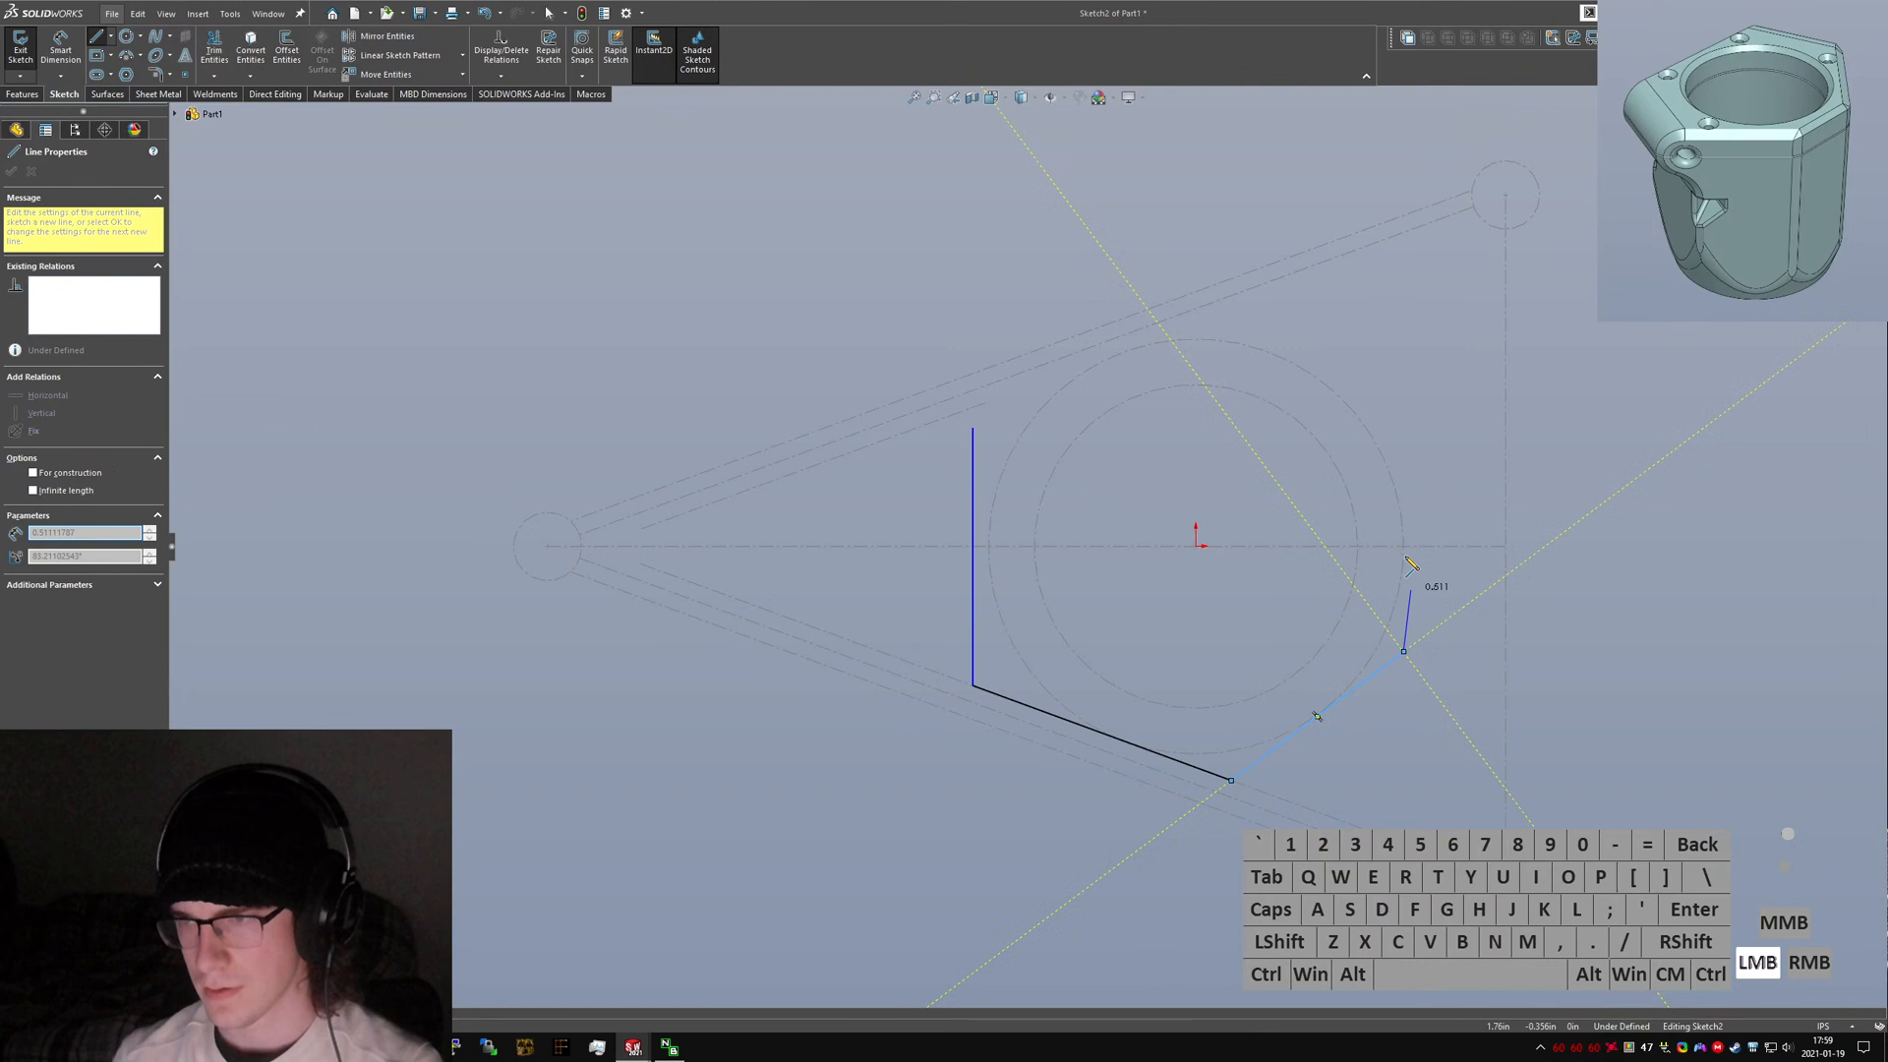
{"action": "left_click", "coordinate": [1403, 432]}
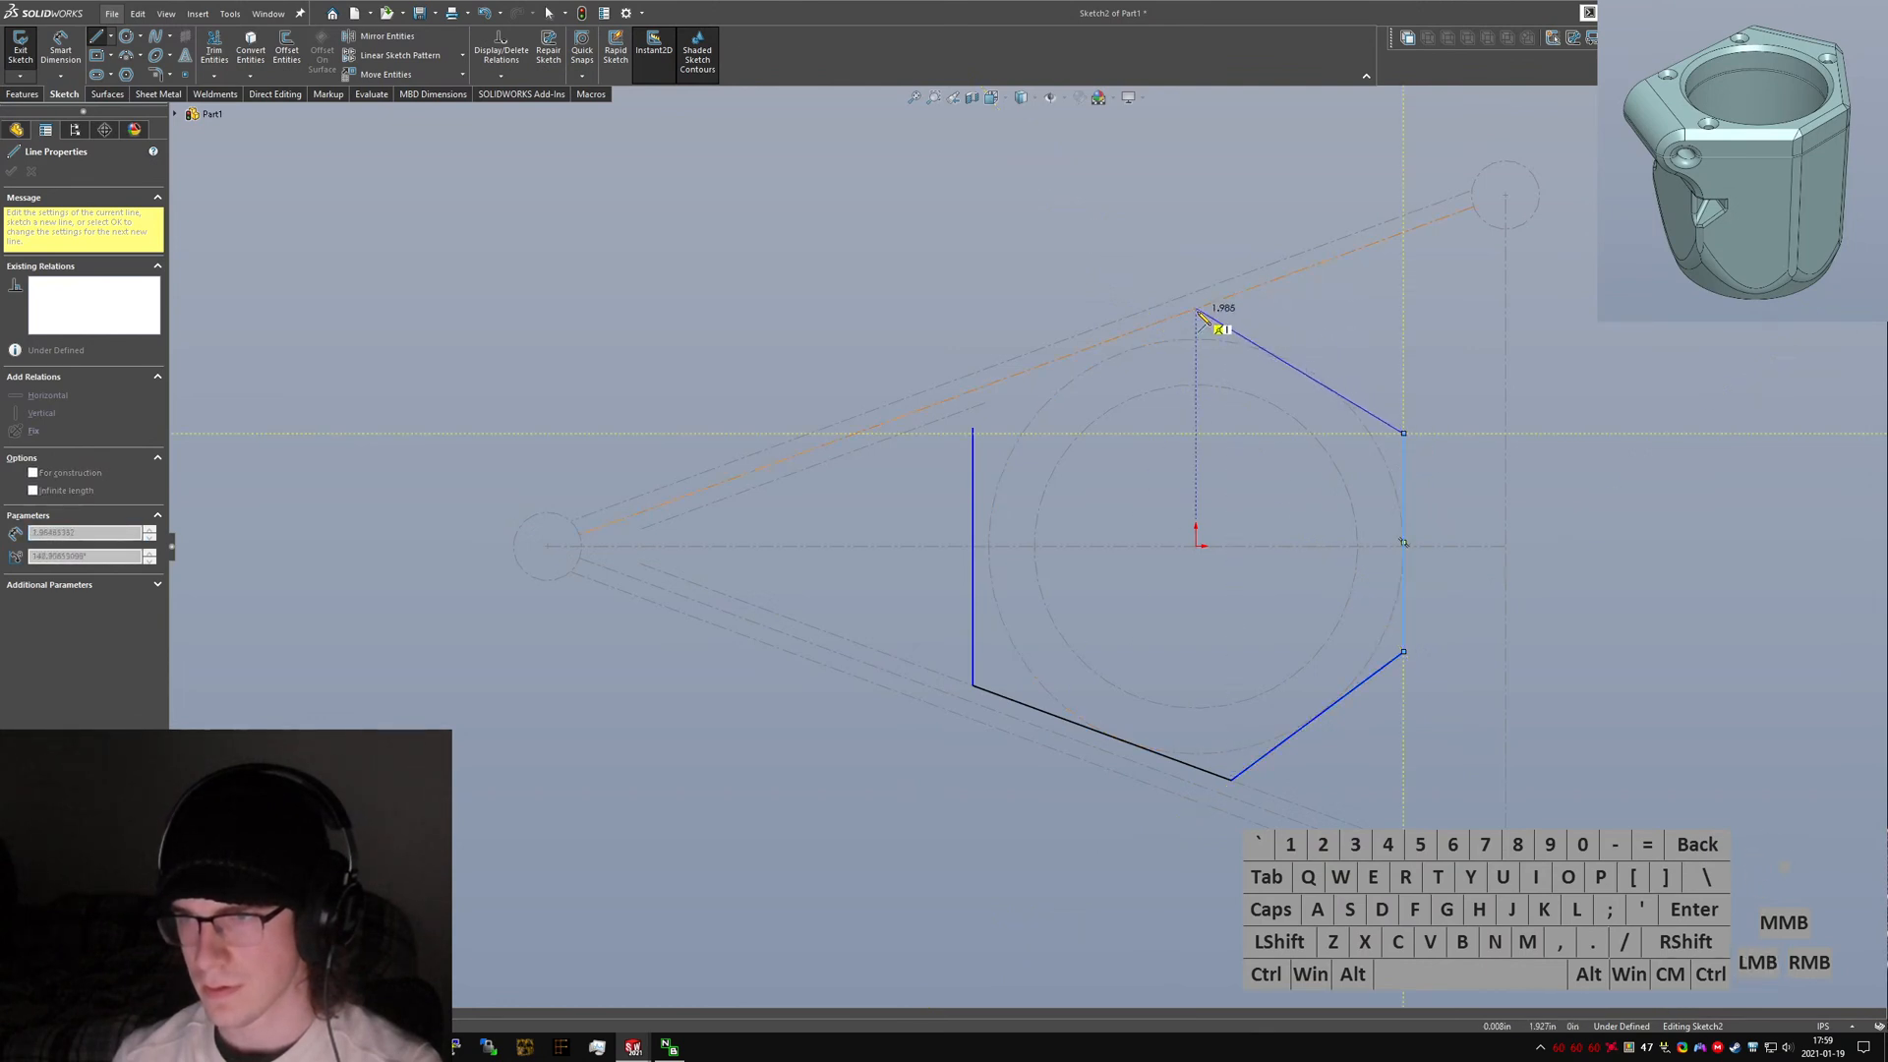
{"action": "left_click", "coordinate": [1256, 310]}
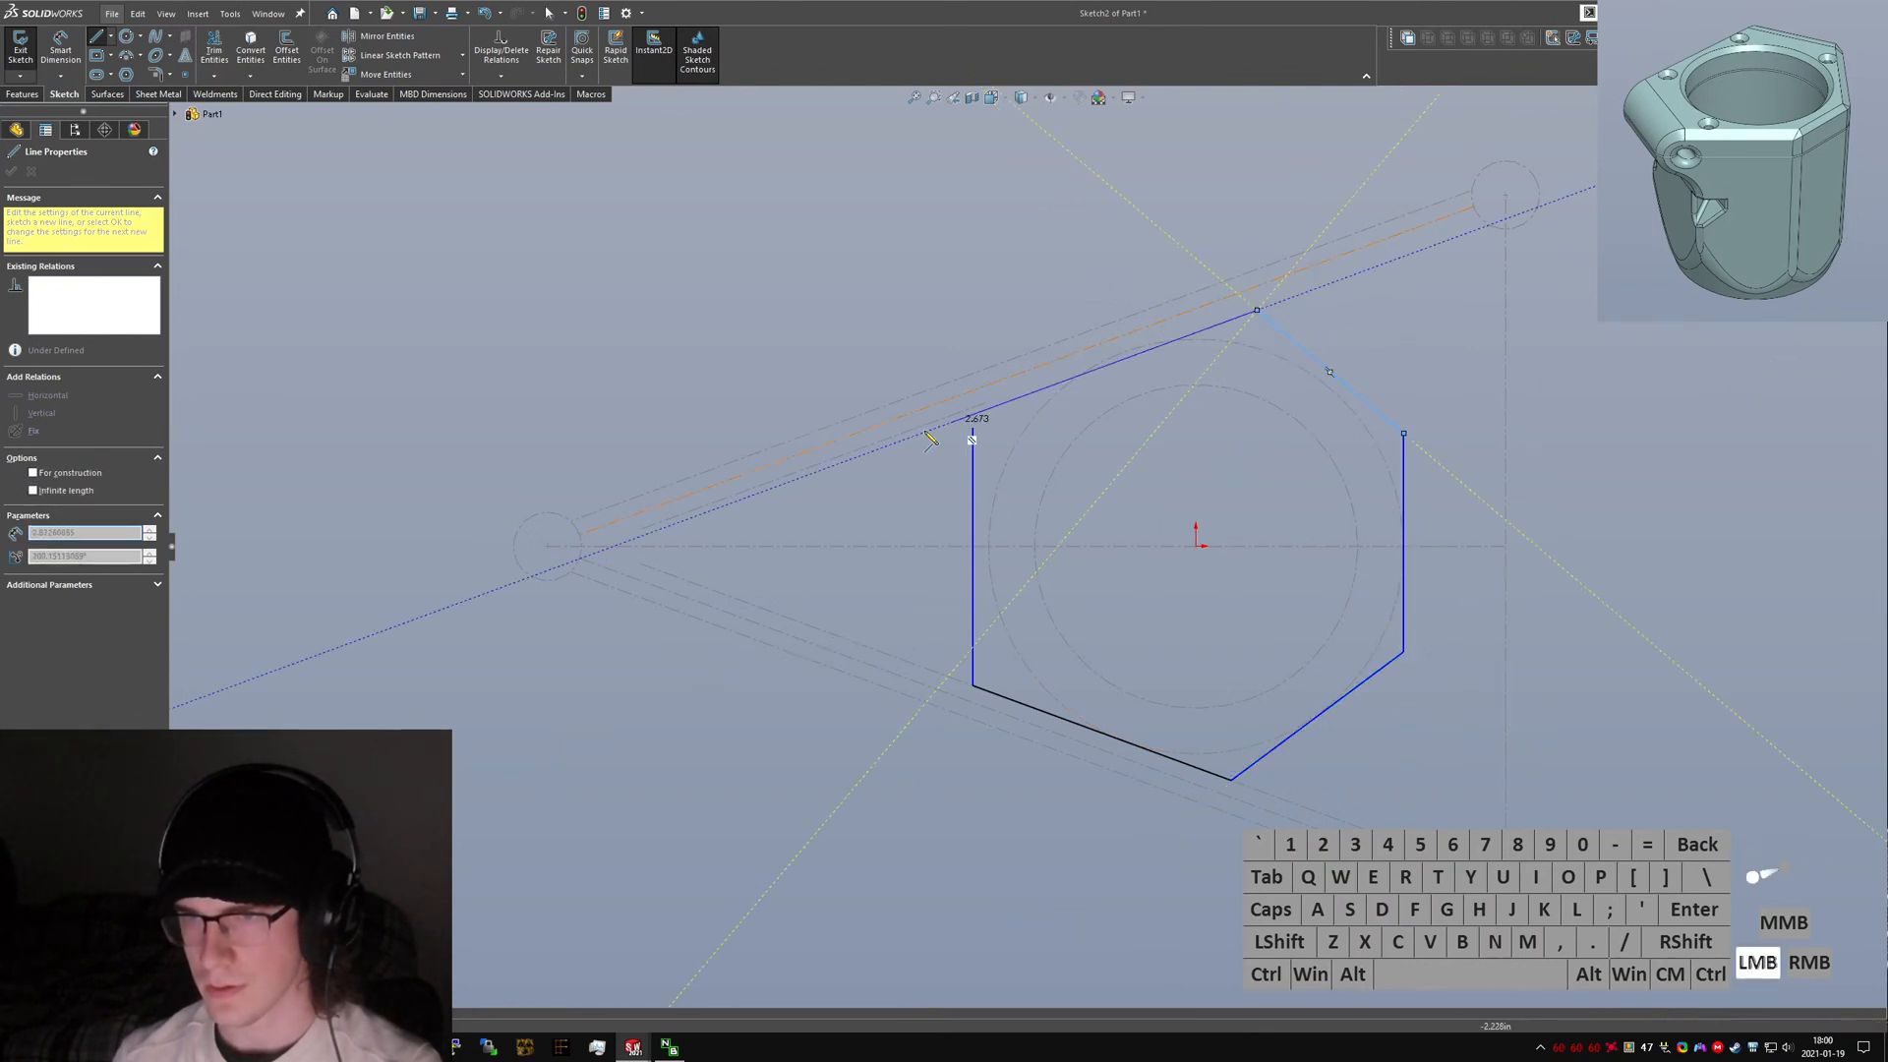
{"action": "left_click", "coordinate": [986, 404]}
{"action": "key", "text": "Escape"}
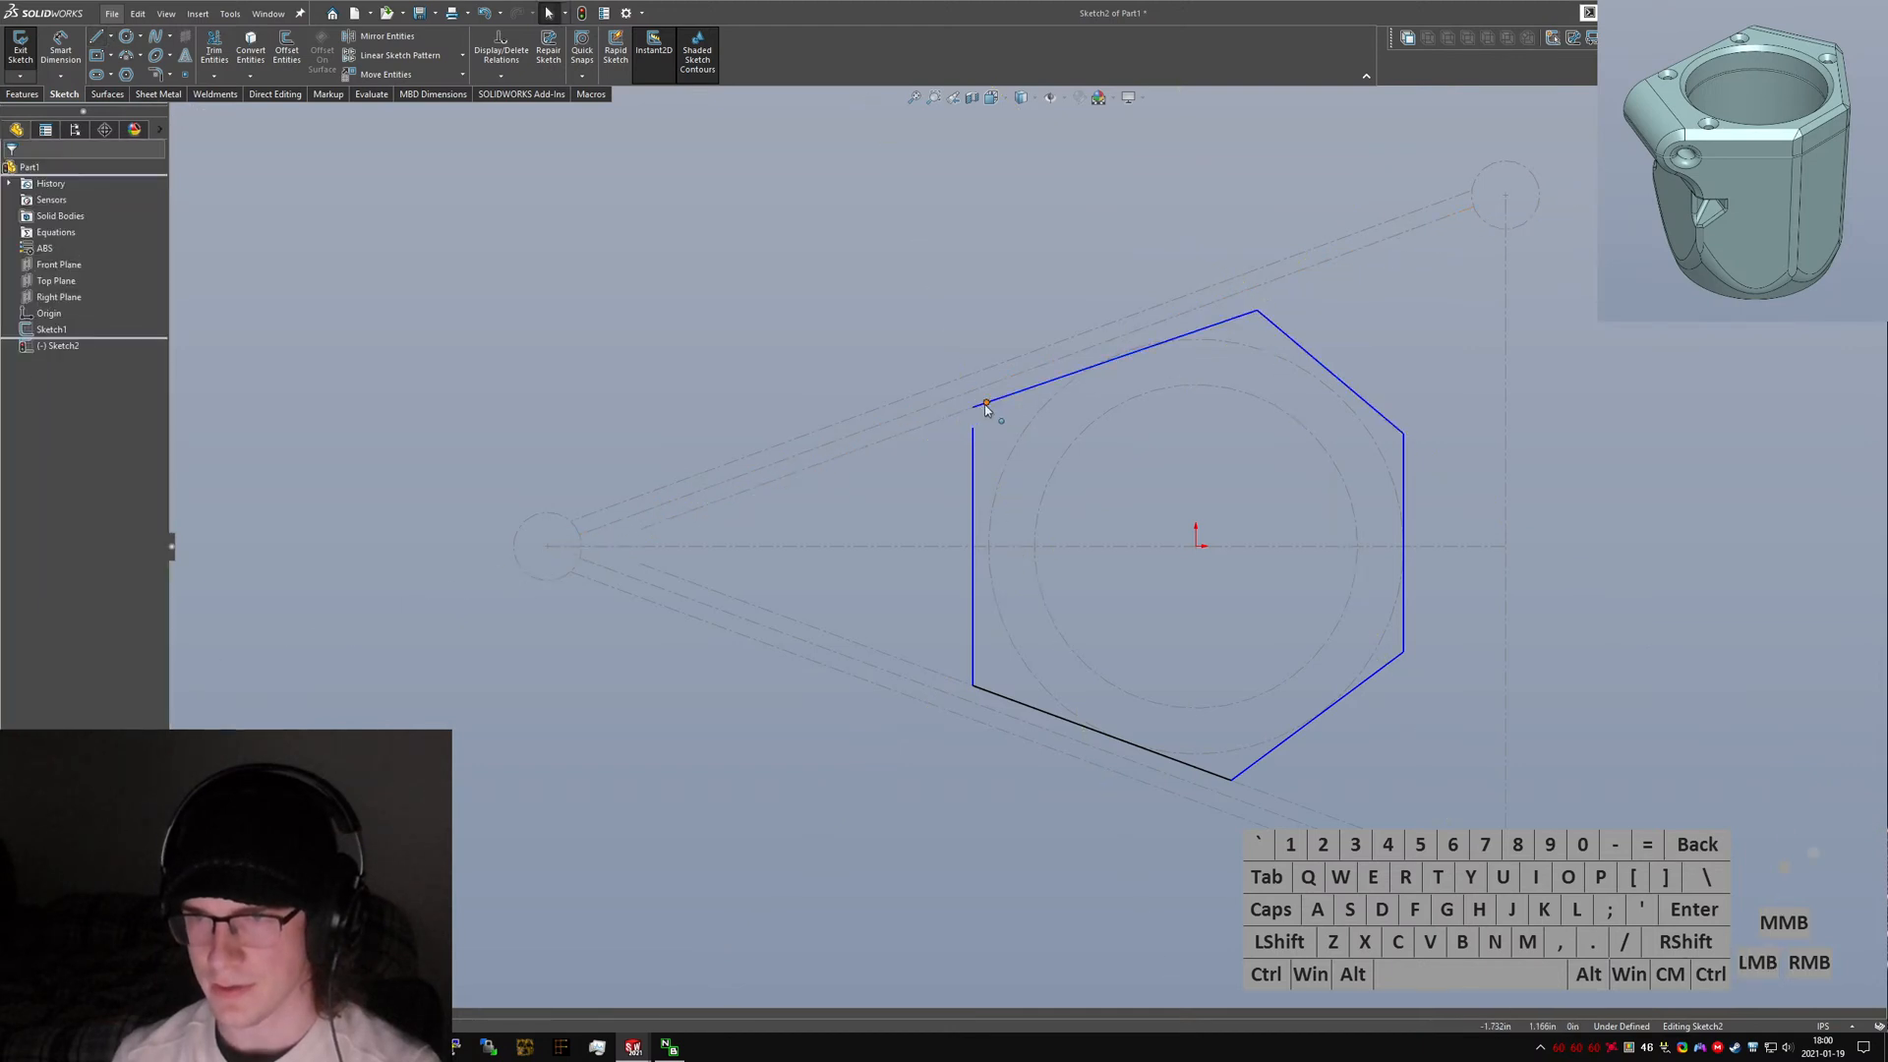
Edit the planning sketch and extend the upper arm's inner line to the upper corner circle.
{"action": "left_click", "coordinate": [966, 417]}
{"action": "left_click", "coordinate": [29, 77]}
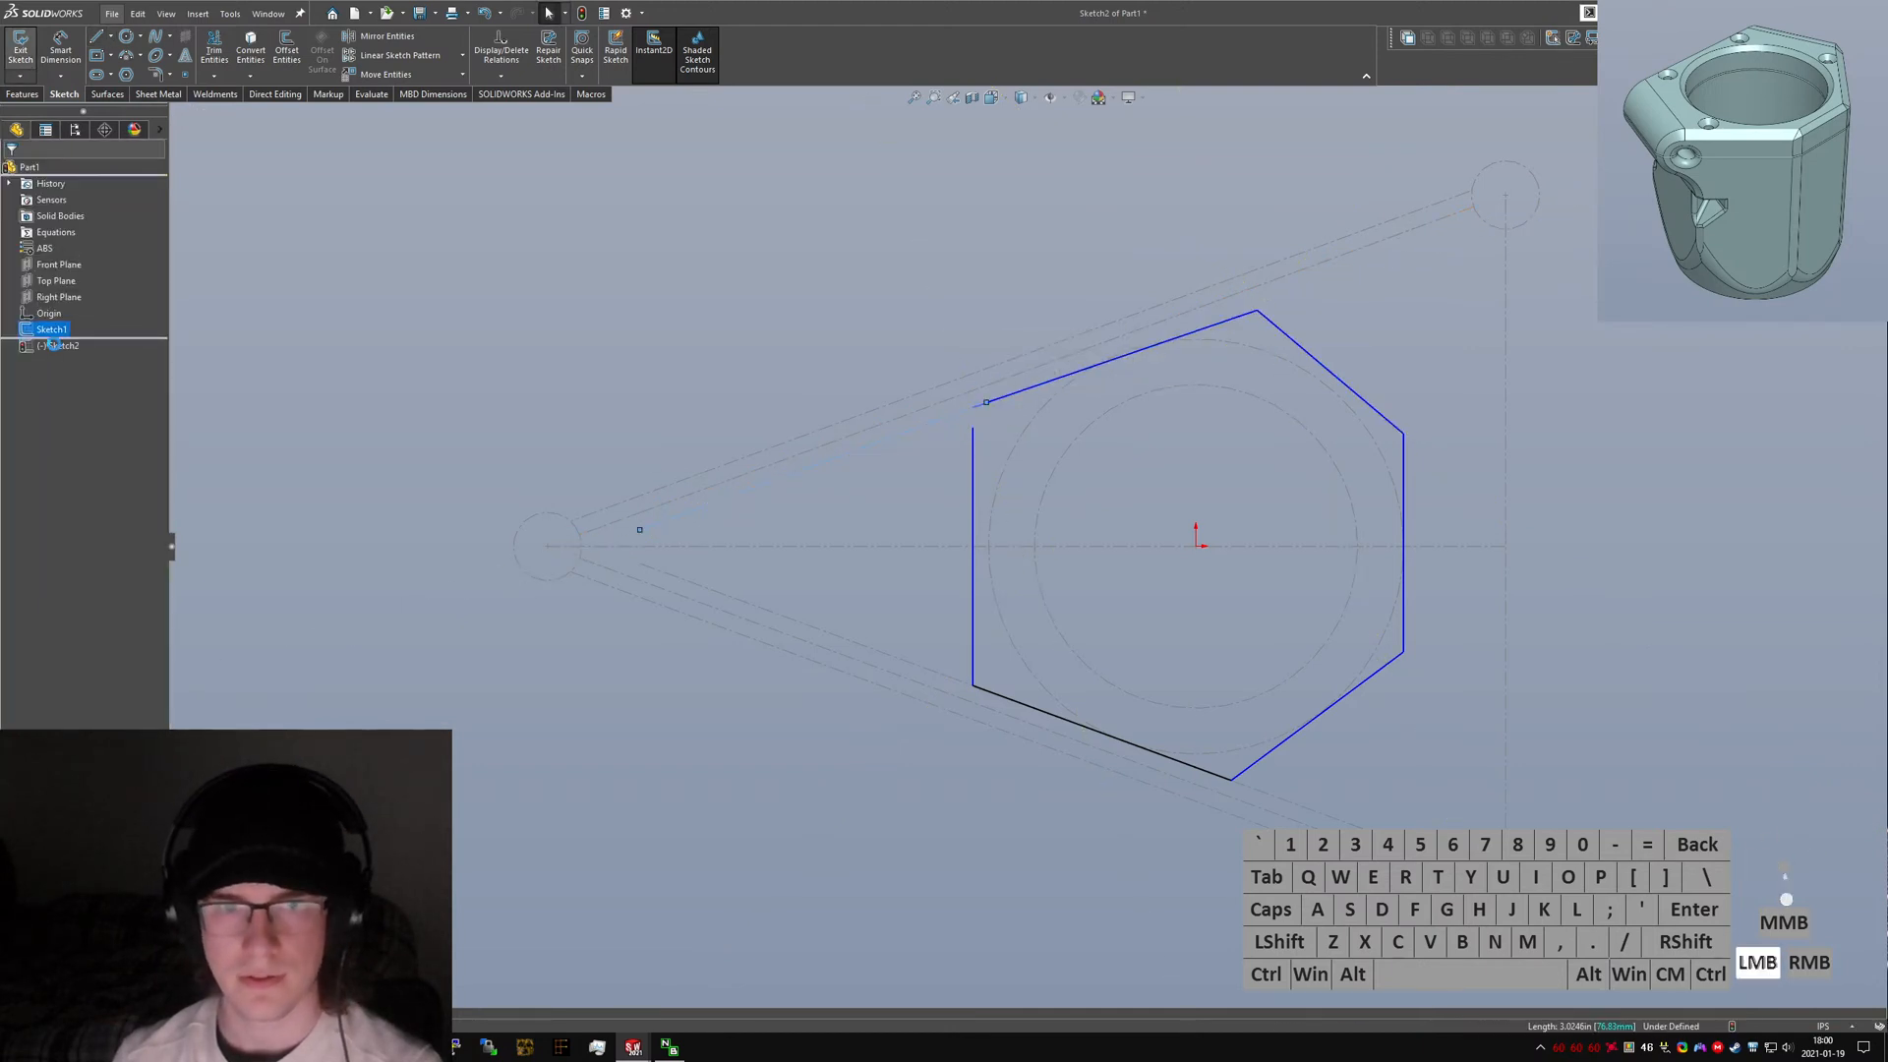
{"action": "left_click", "coordinate": [1081, 471]}
{"action": "left_click", "coordinate": [1018, 422]}
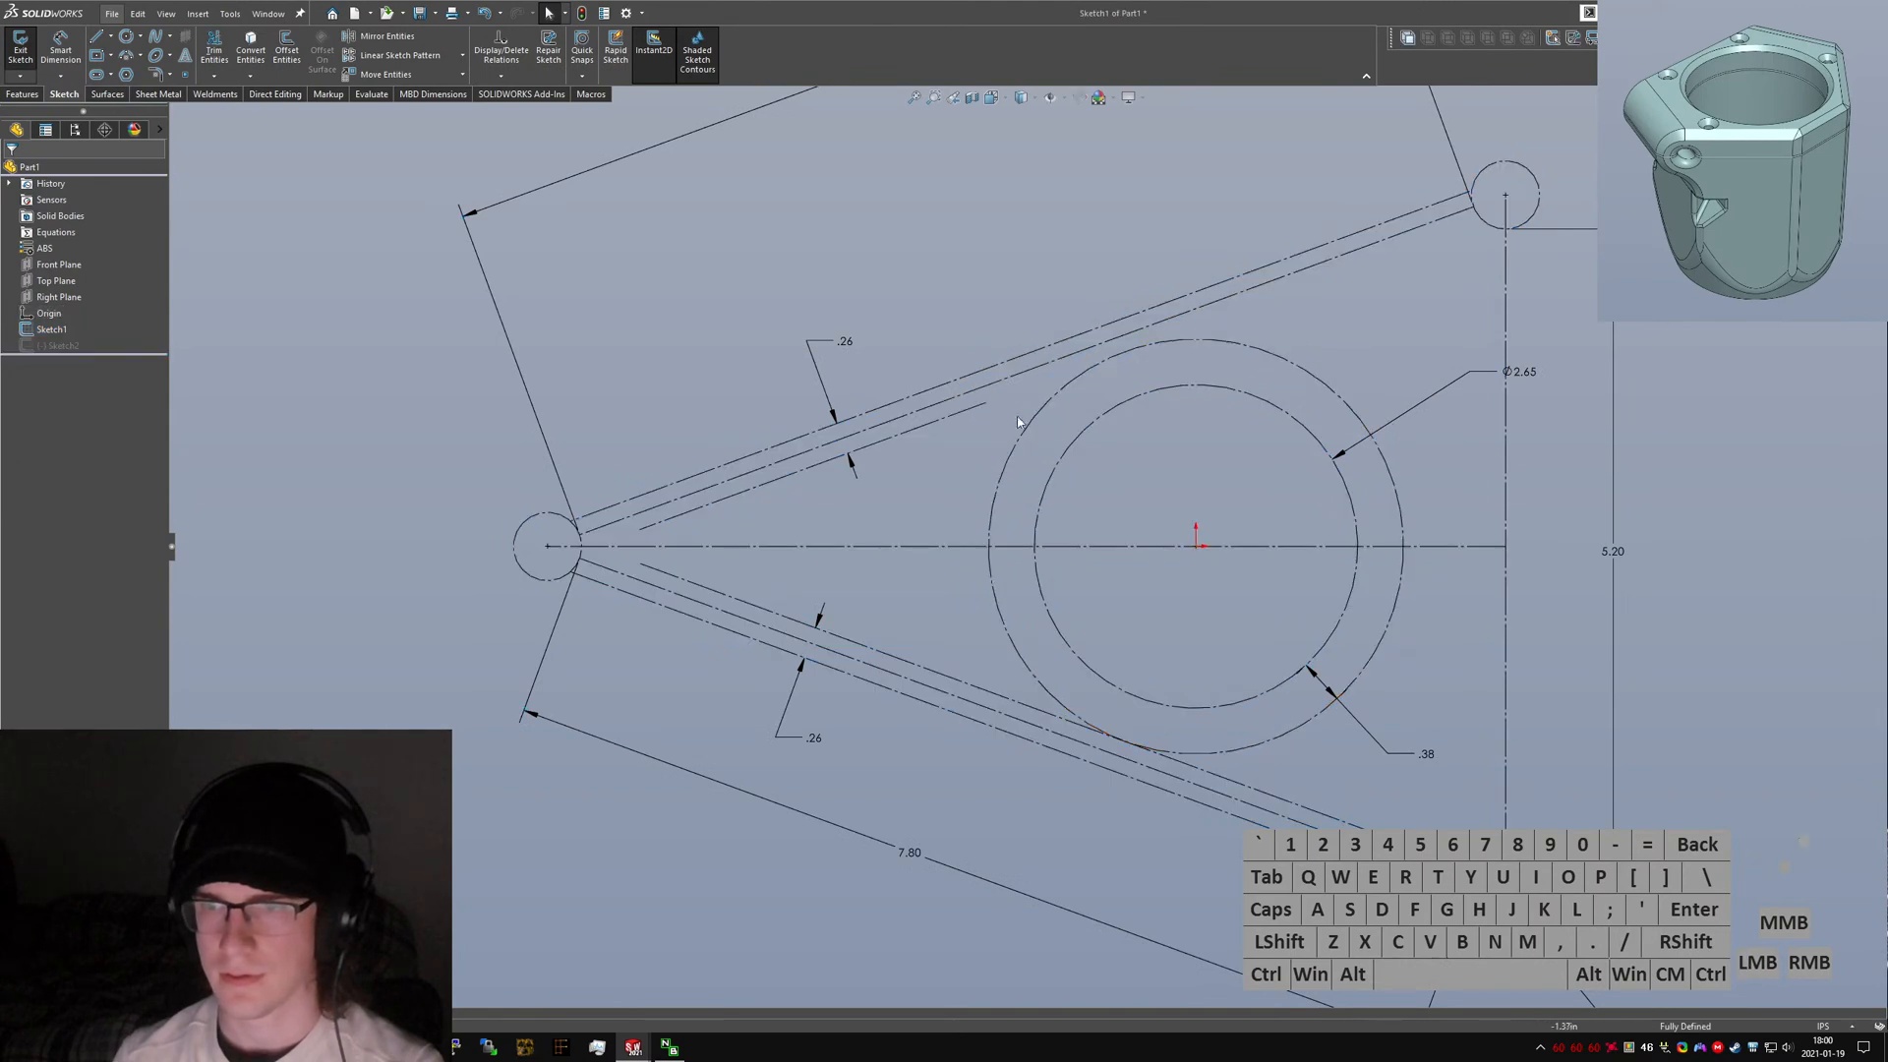
{"action": "left_click_drag", "start_coordinate": [985, 404], "coordinate": [1482, 219]}
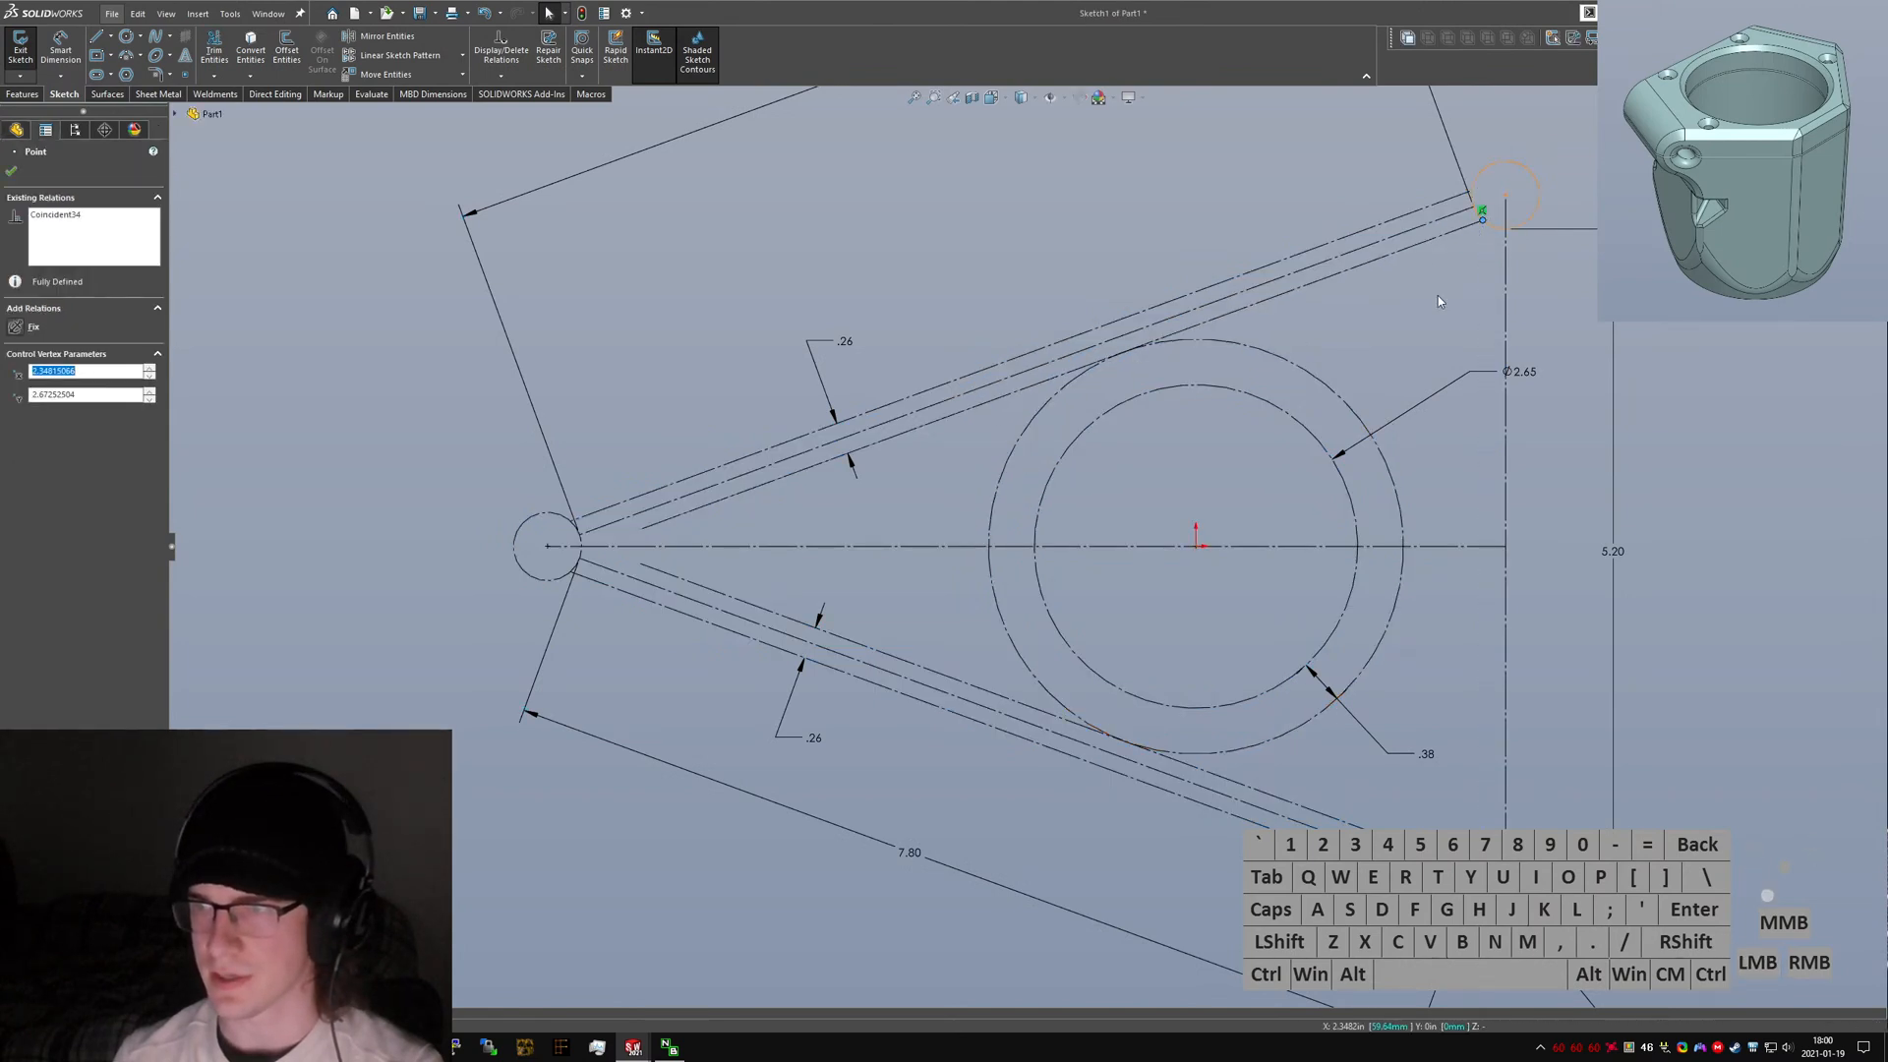
{"action": "left_click", "coordinate": [1421, 318]}
{"action": "left_click", "coordinate": [24, 57]}
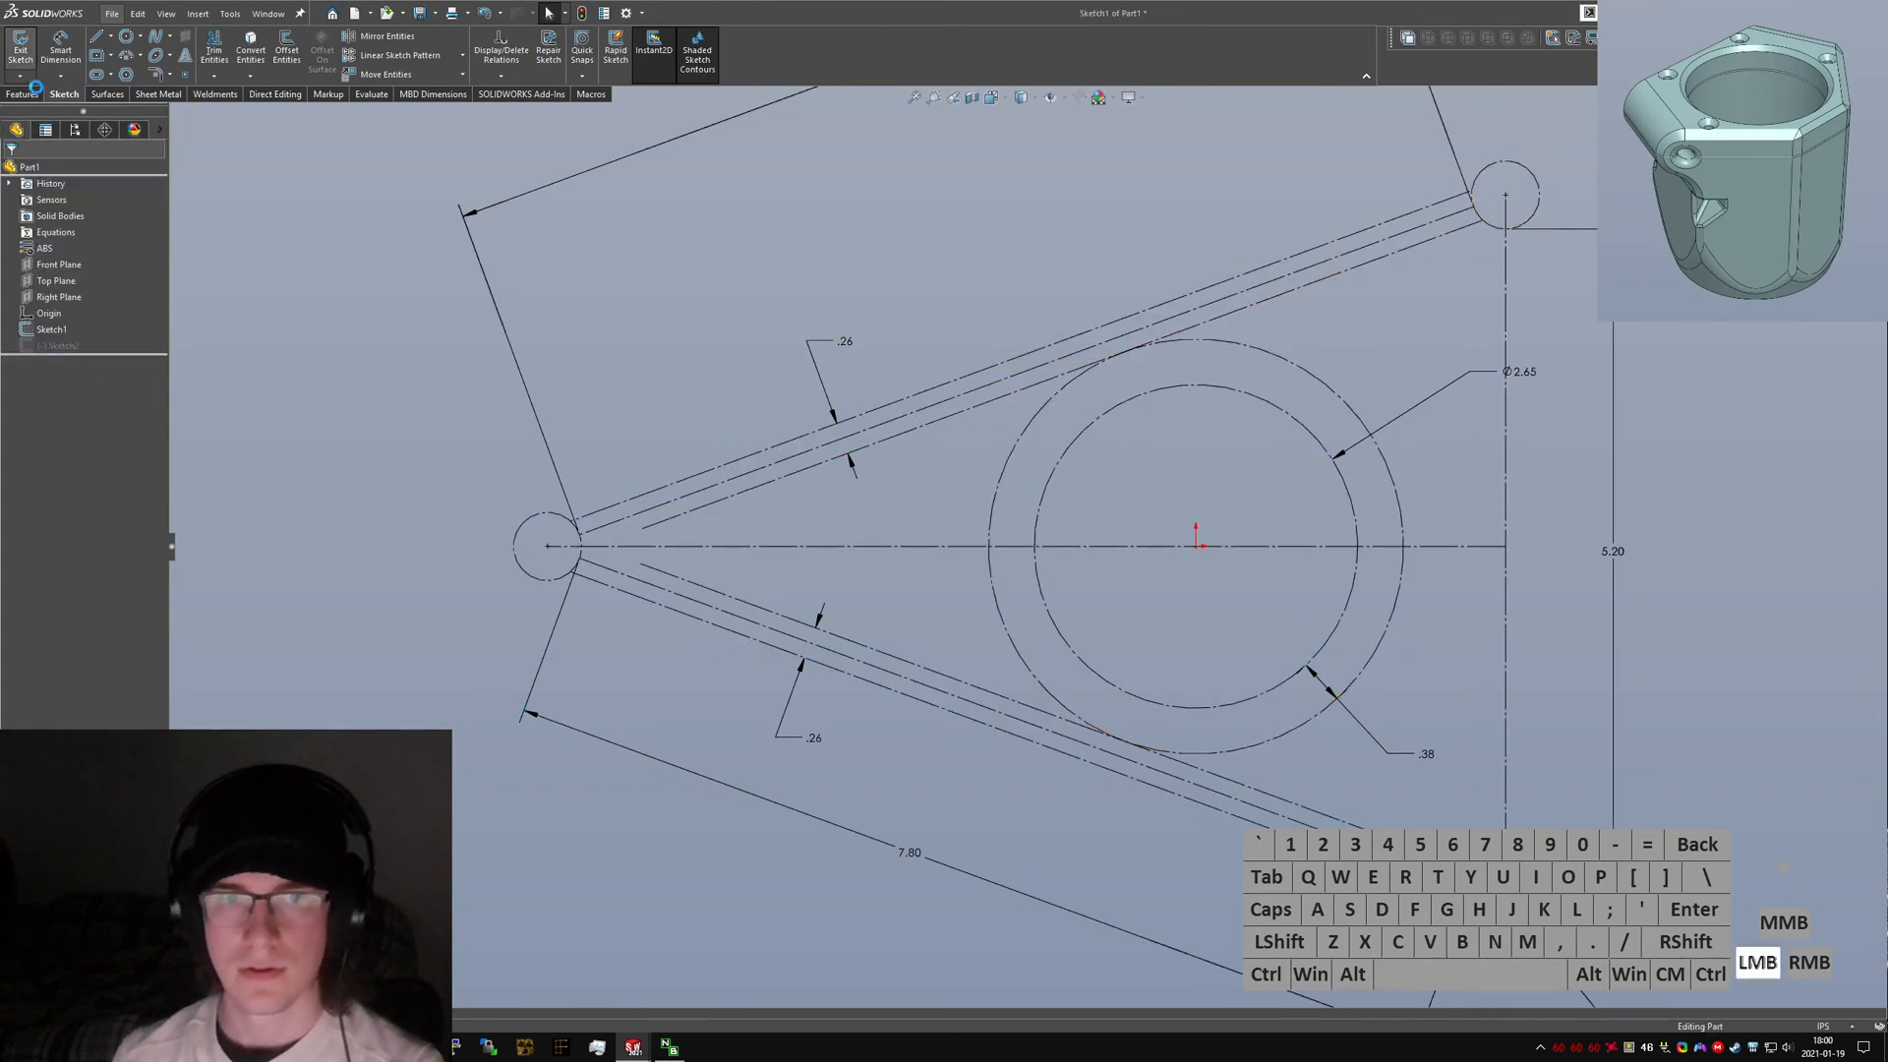
Reopen the hexagon sketch, join the outline's open corner, and shift its top vertex slightly.
{"action": "left_click", "coordinate": [67, 346]}
{"action": "left_click", "coordinate": [80, 304]}
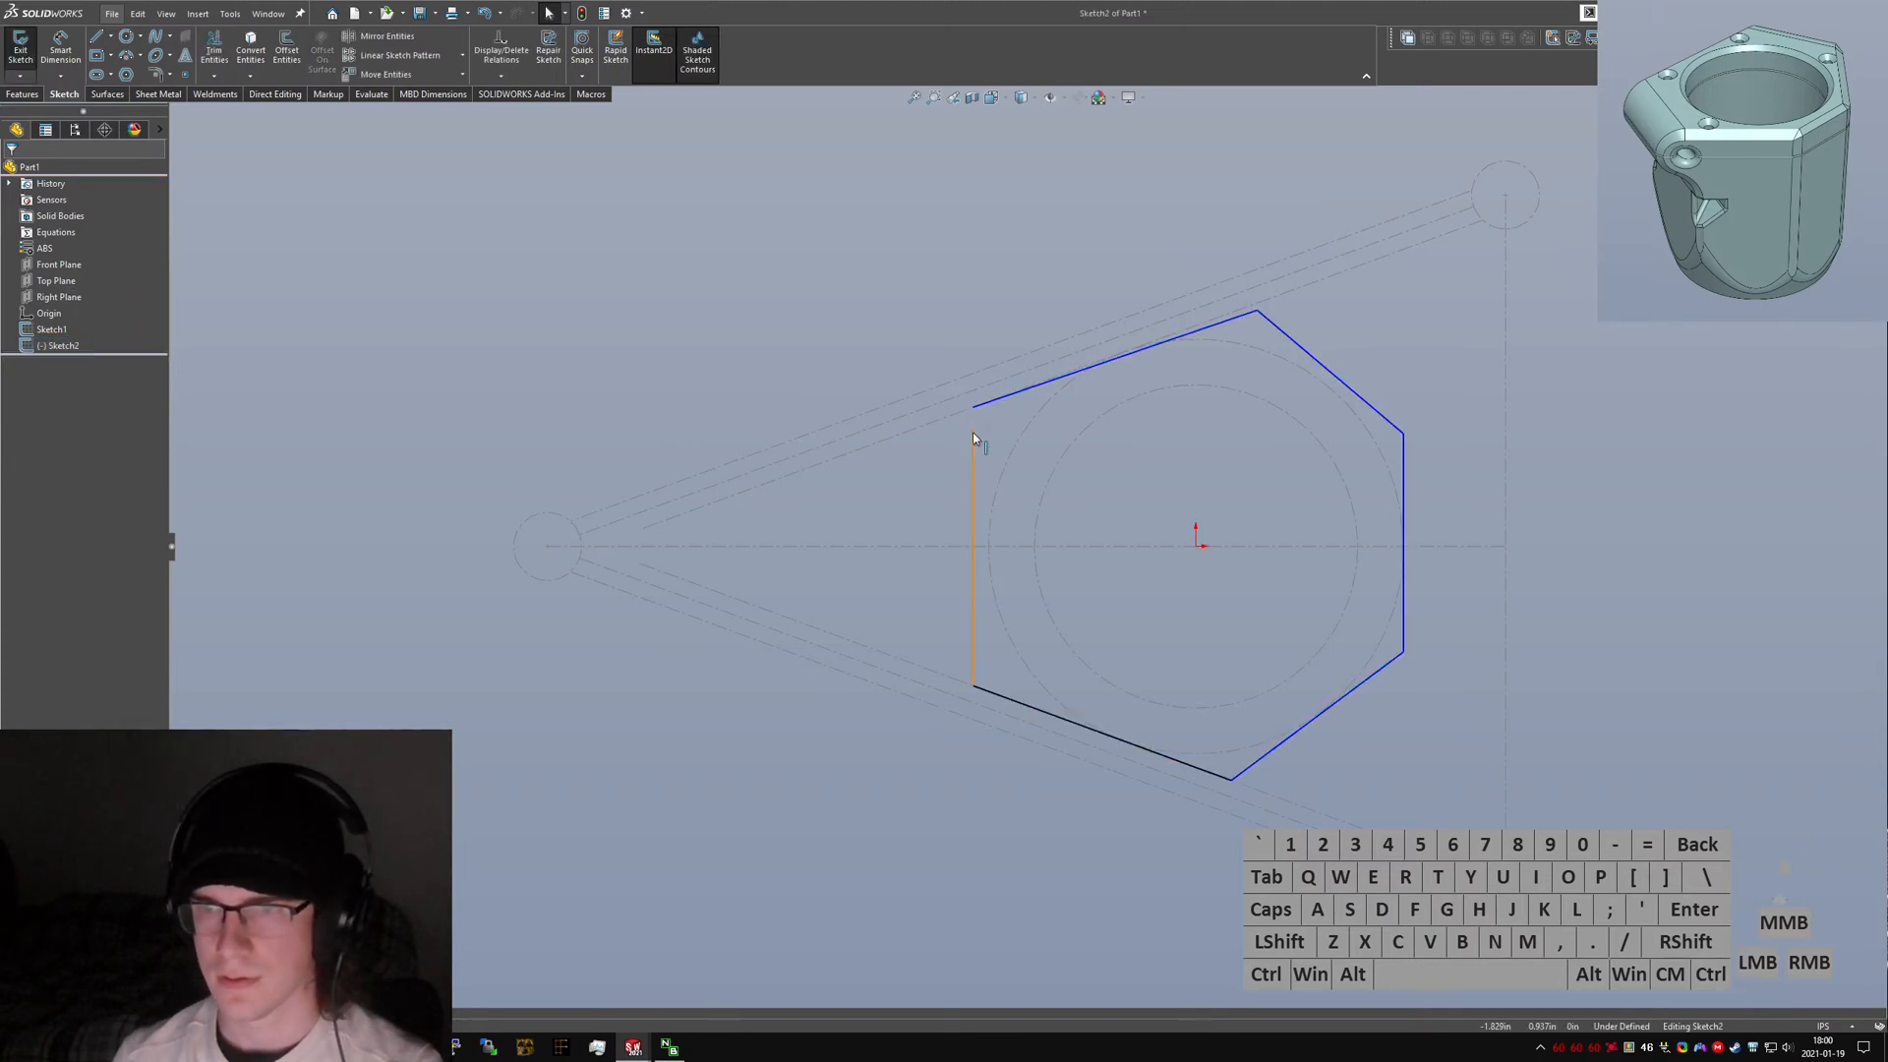
{"action": "left_click_drag", "start_coordinate": [974, 417], "coordinate": [974, 407]}
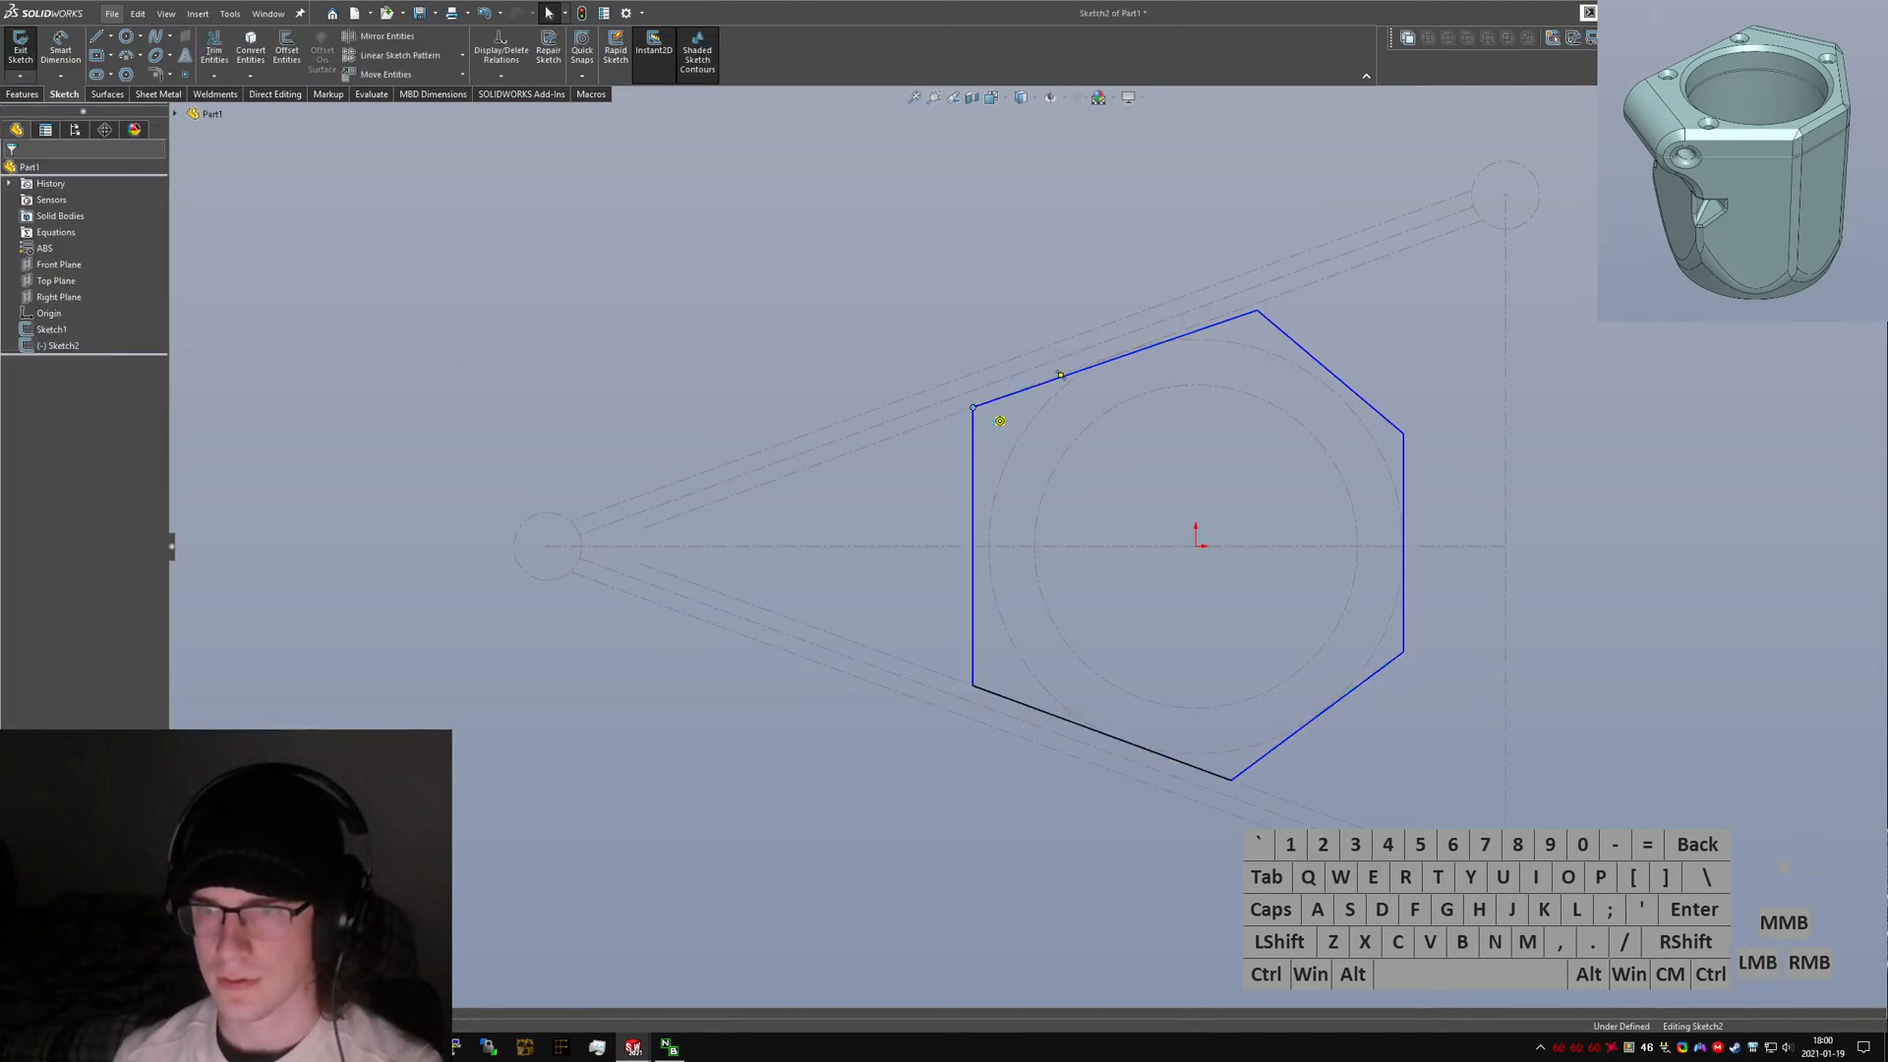
{"action": "left_click", "coordinate": [1257, 313]}
{"action": "left_click_drag", "start_coordinate": [1248, 313], "coordinate": [1231, 312]}
Make the hexagon's upper-right edge tangent to the outer ring circle.
{"action": "left_click", "coordinate": [1355, 340]}
{"action": "left_click", "coordinate": [1279, 348], "text": "ctrl"}
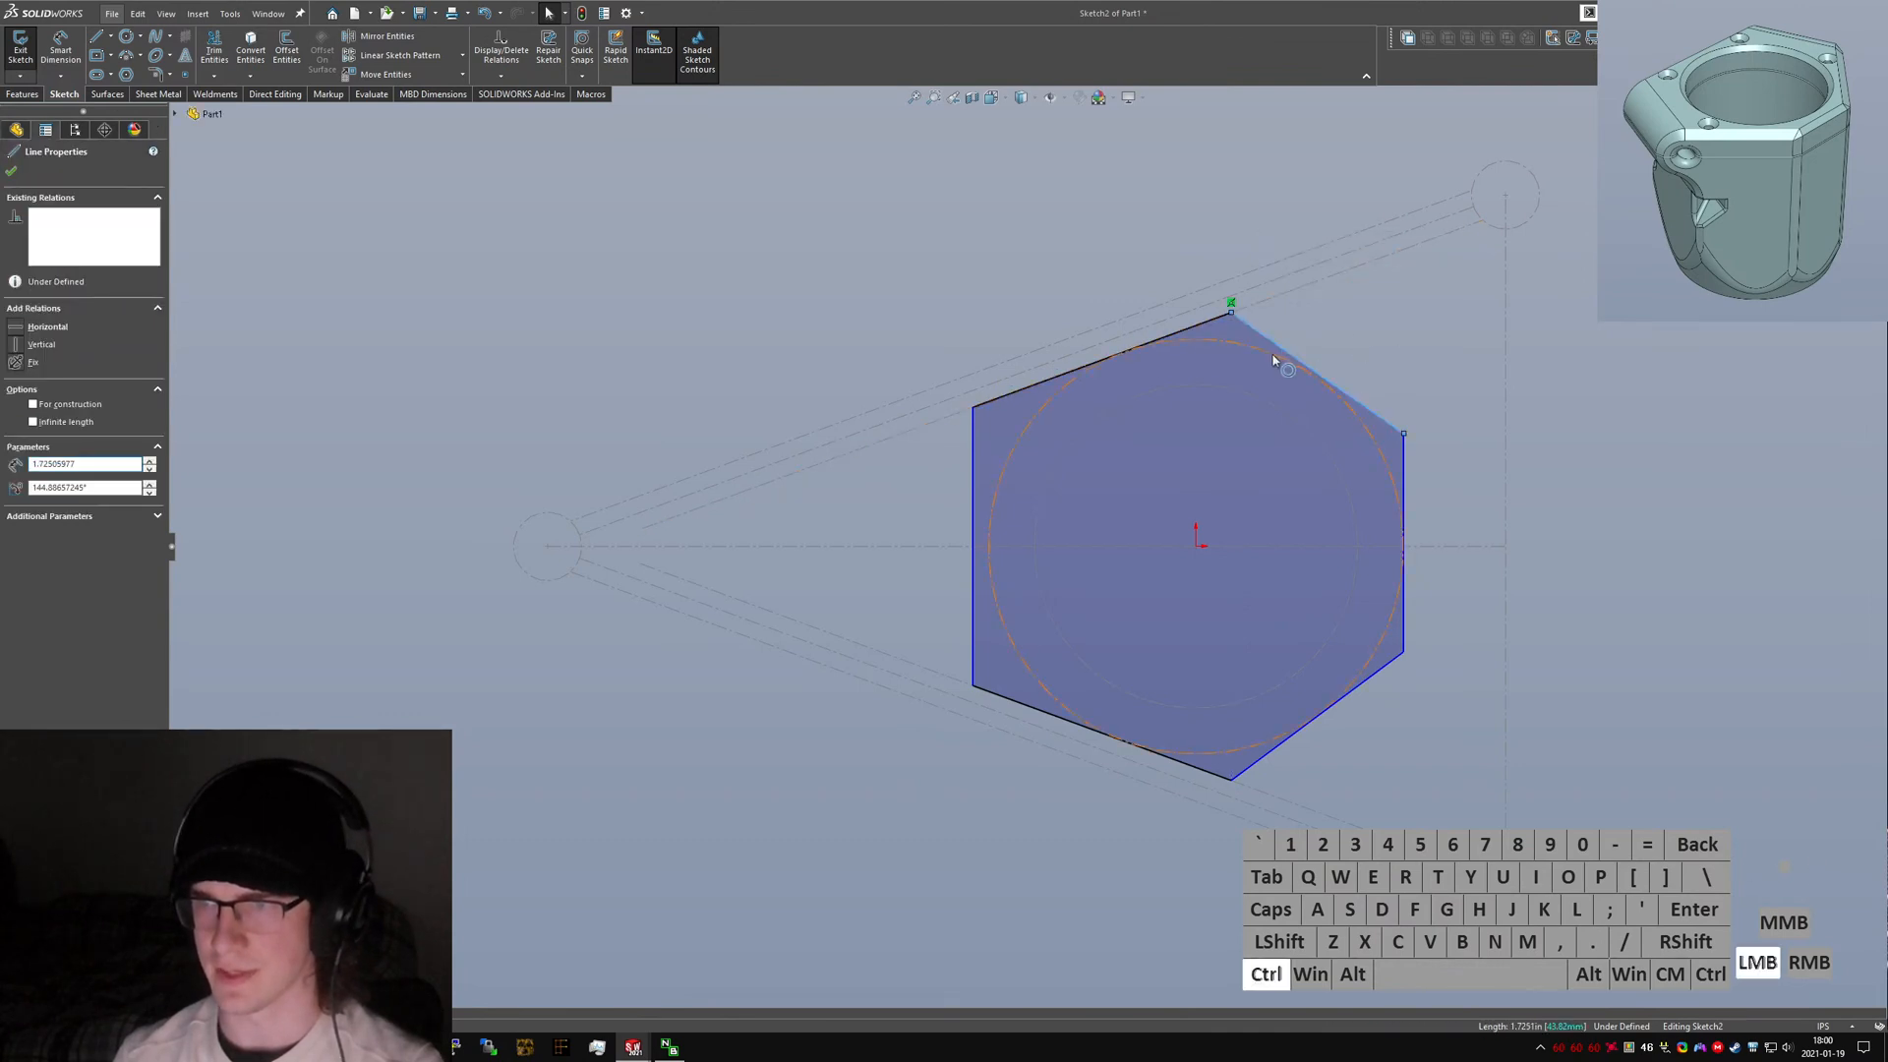
{"action": "left_click", "coordinate": [1274, 361], "text": "ctrl"}
{"action": "left_click", "coordinate": [43, 409]}
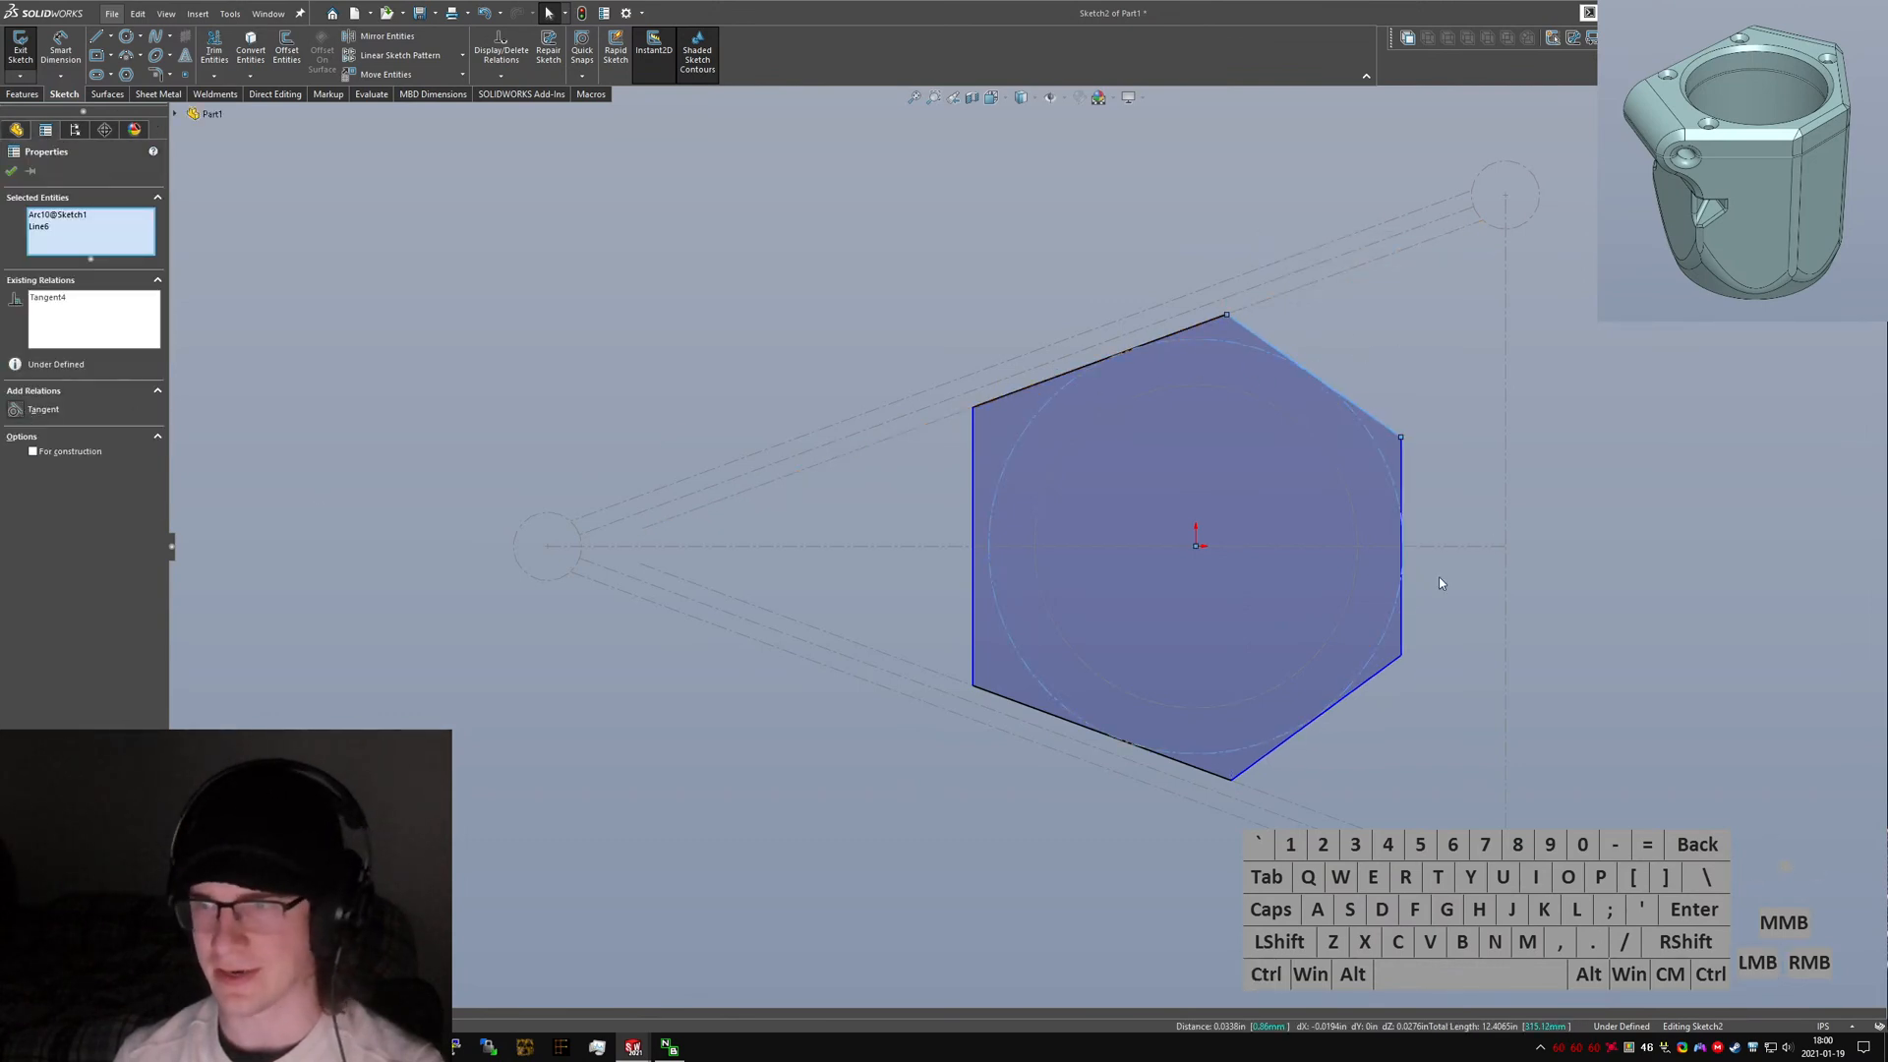
Make the hexagon's right, lower-right and left edges tangent to the outer ring circle.
{"action": "left_click", "coordinate": [1401, 590]}
{"action": "left_click", "coordinate": [1386, 633], "text": "ctrl"}
{"action": "key", "text": "alt+a"}
{"action": "left_click", "coordinate": [1427, 674]}
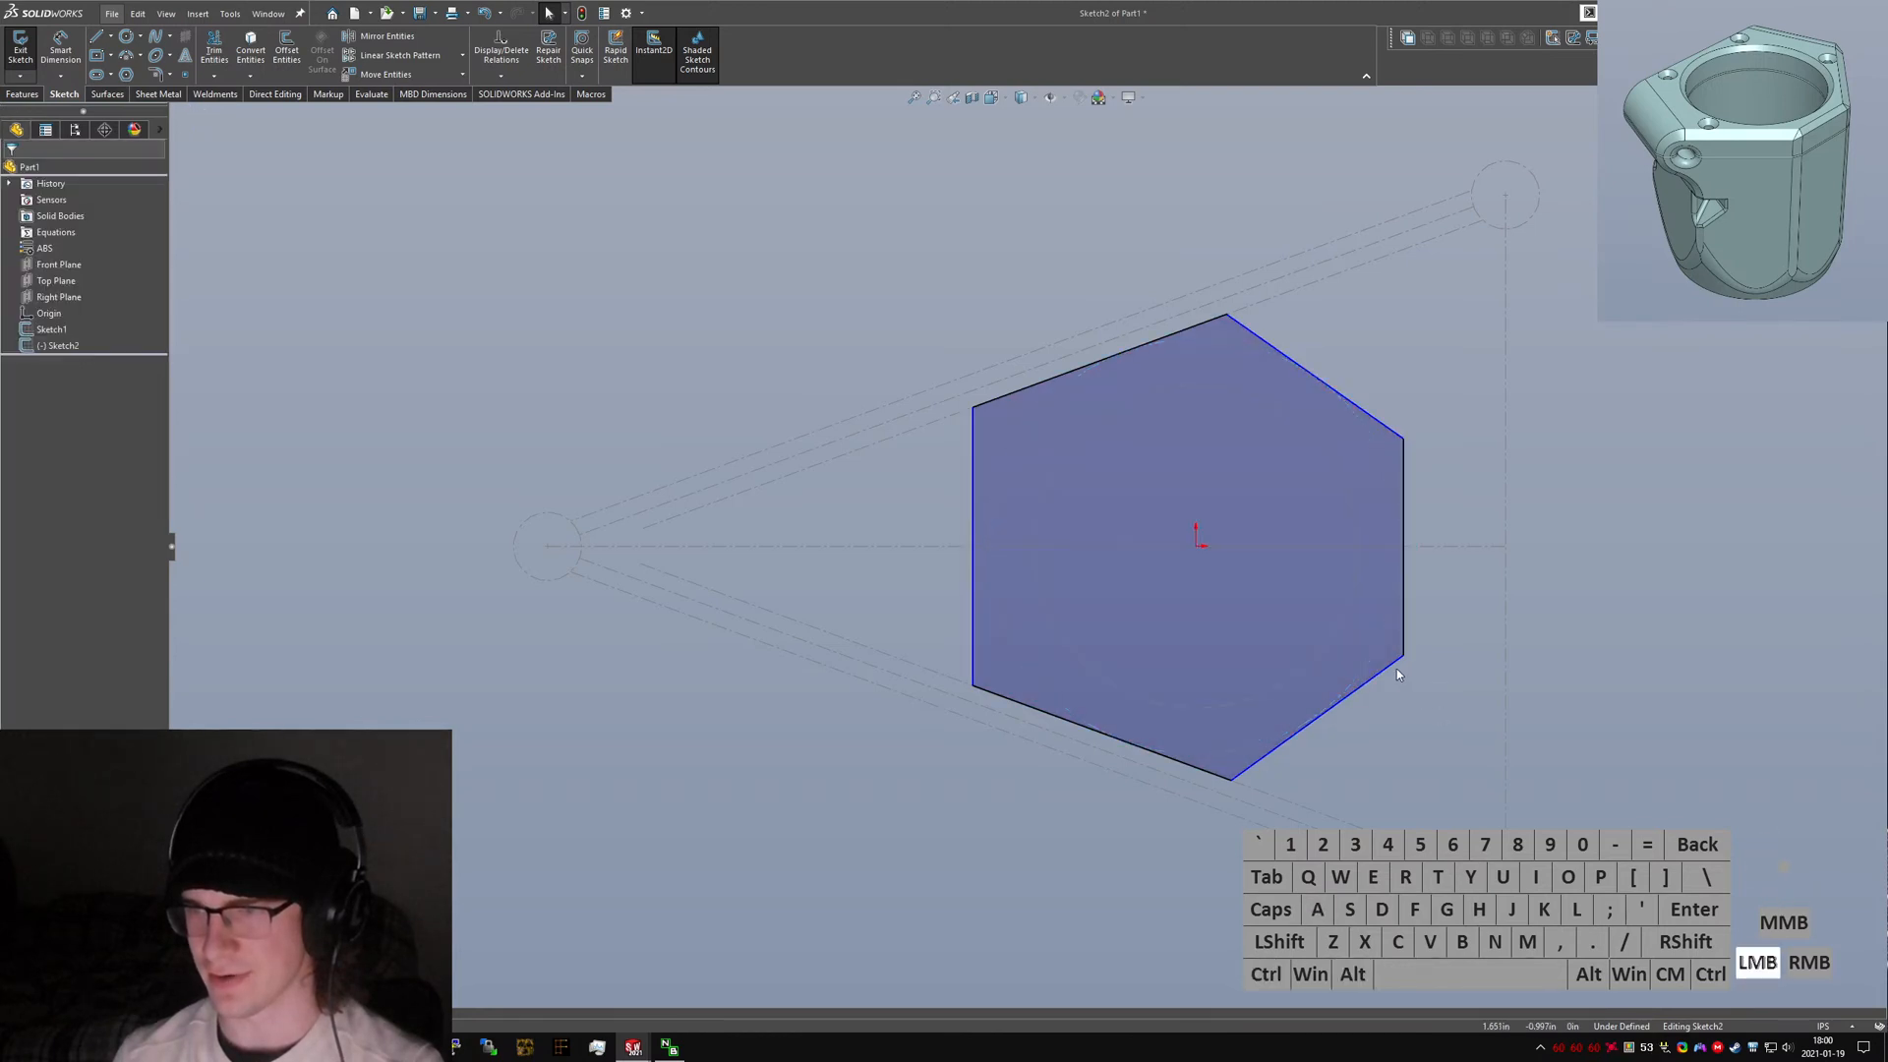
{"action": "left_click", "coordinate": [1389, 665]}
{"action": "left_click", "coordinate": [1376, 651], "text": "ctrl"}
{"action": "key", "text": "alt+a"}
{"action": "left_click", "coordinate": [1408, 753]}
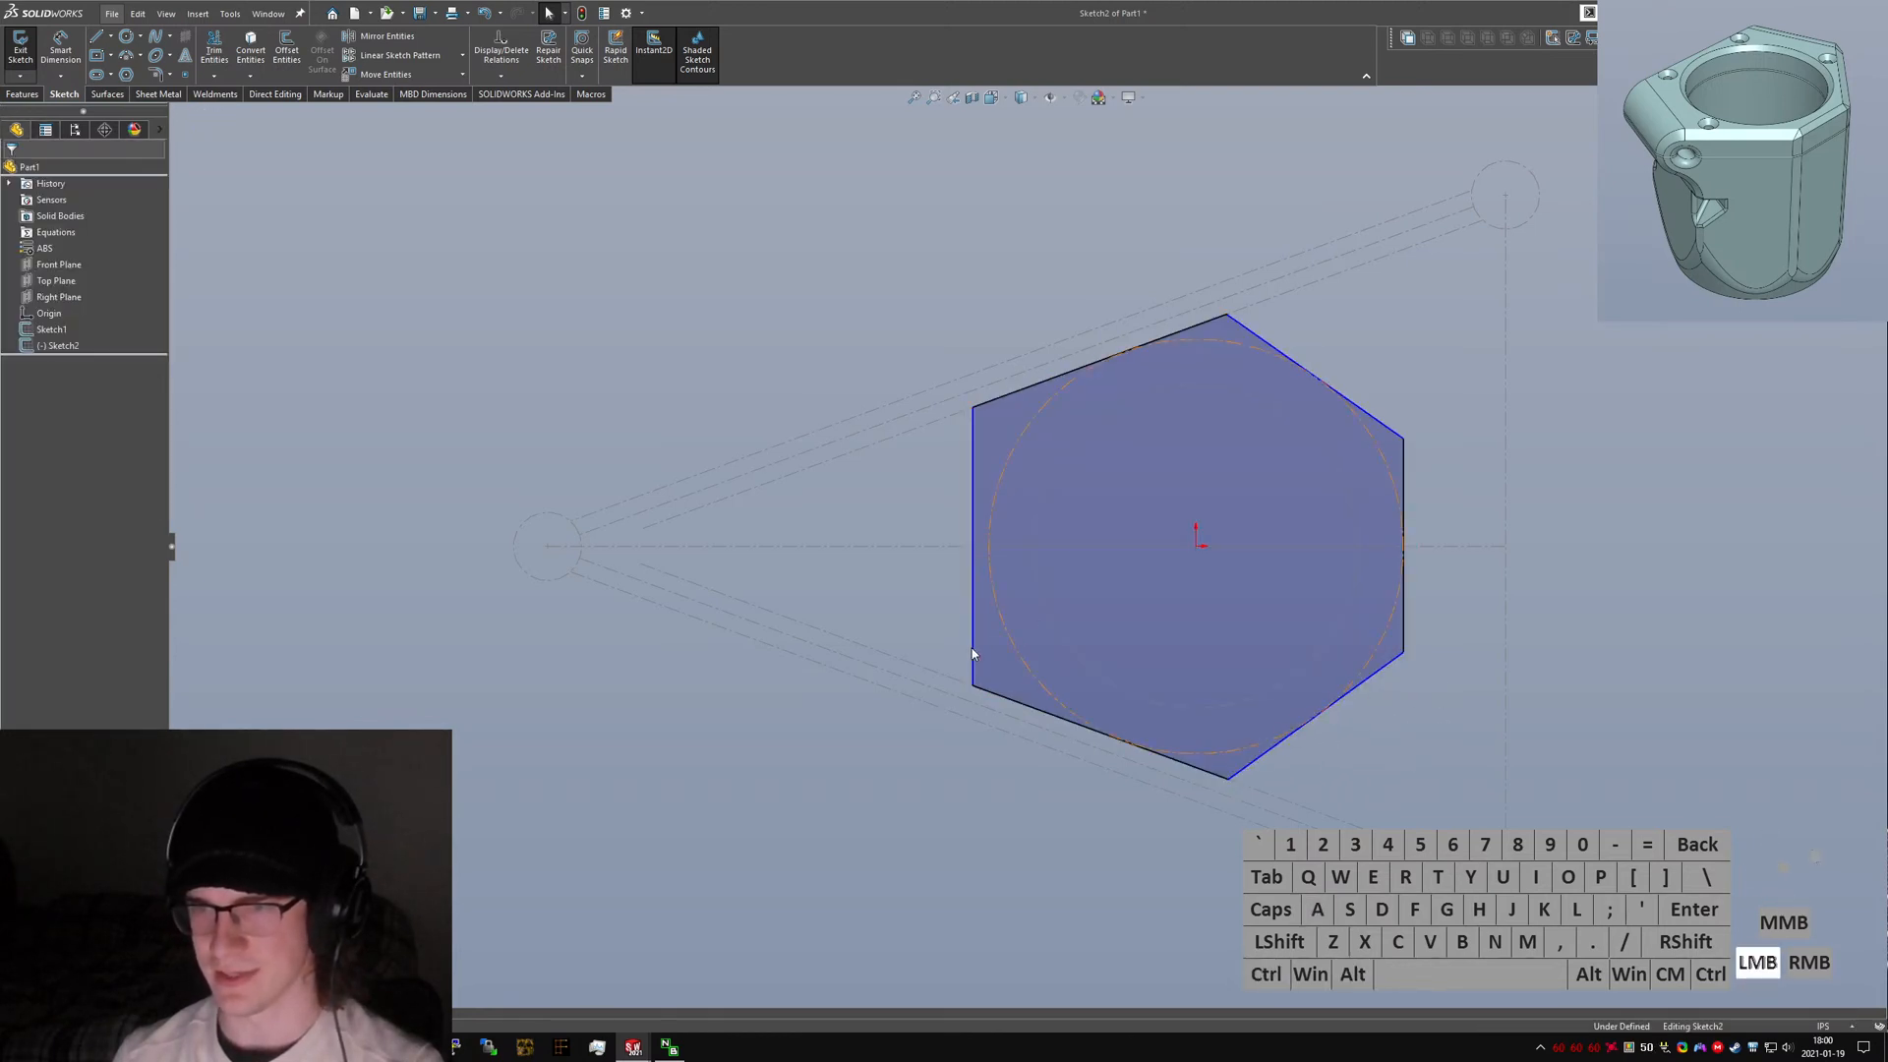
{"action": "left_click", "coordinate": [971, 647]}
{"action": "left_click", "coordinate": [1015, 649], "text": "ctrl"}
{"action": "key", "text": "alt+a"}
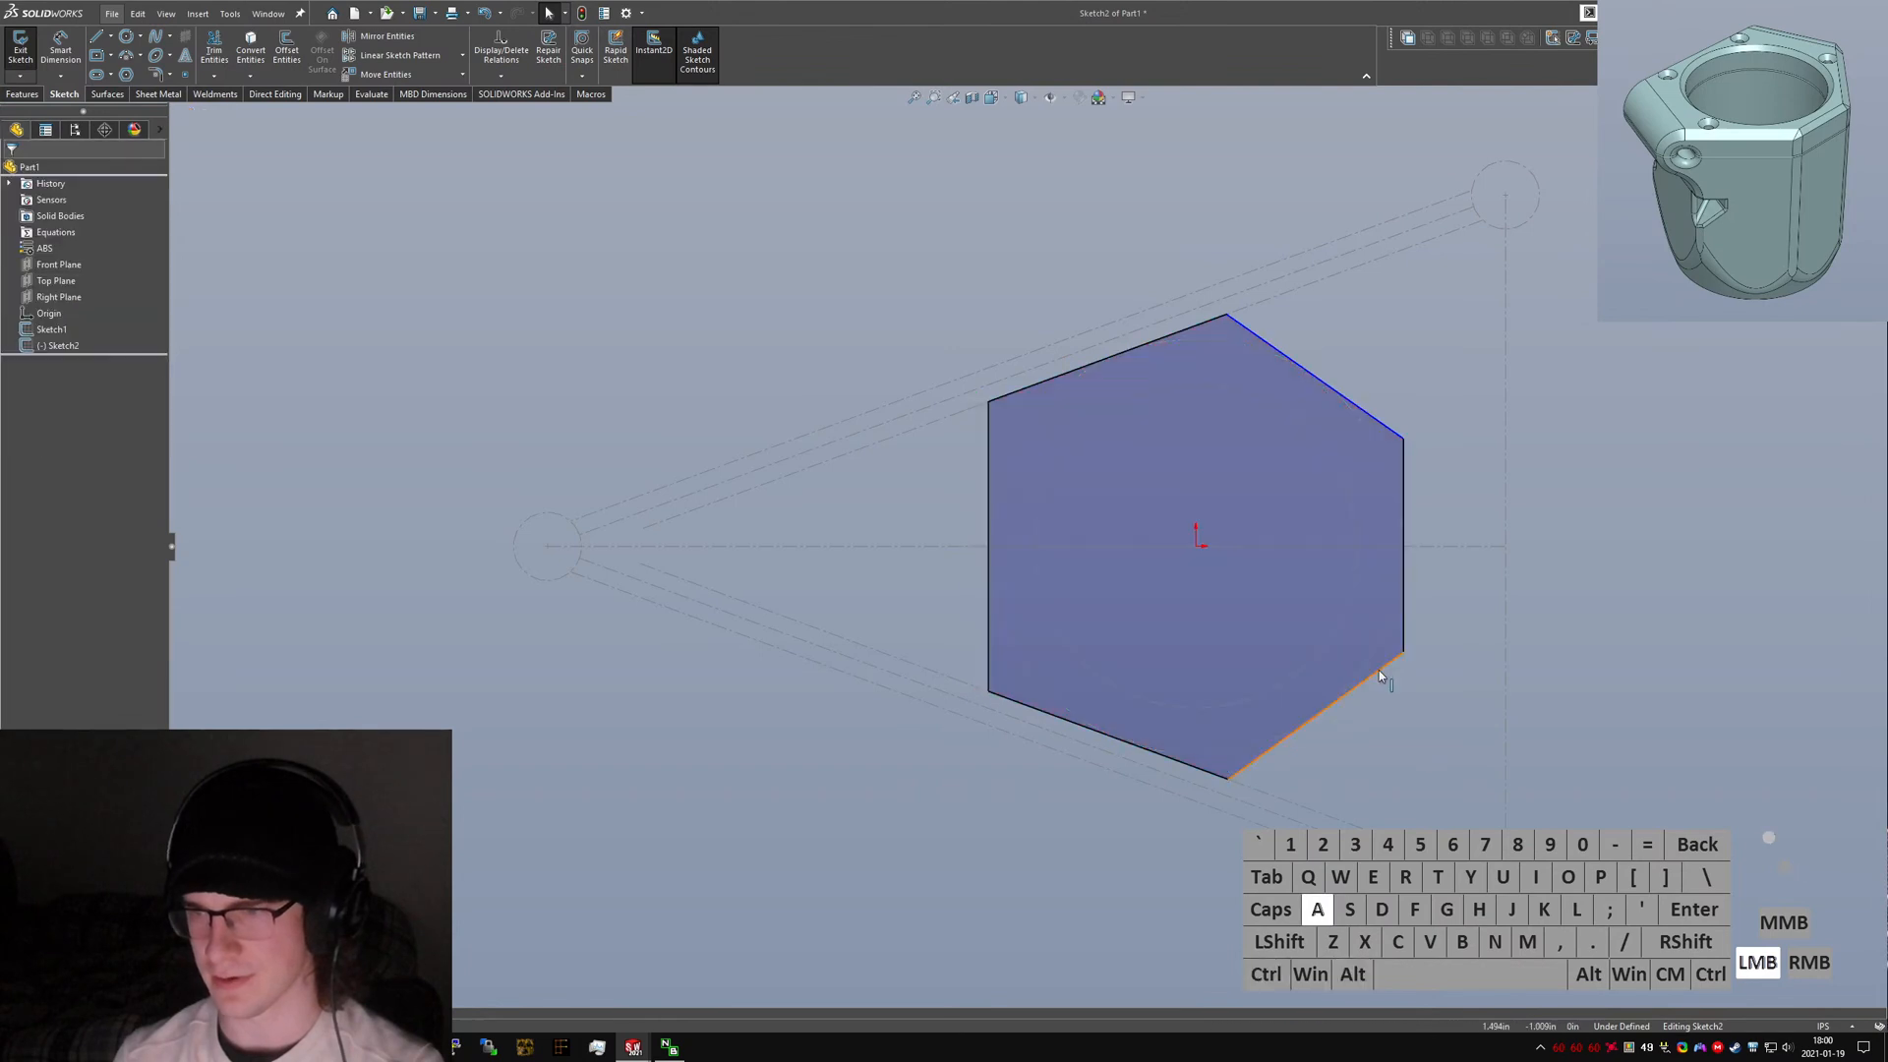
Switch to the original V3 part and inspect its core extrude sketch and the relations on the hexagon edges.
{"action": "key", "text": "ctrl+Tab"}
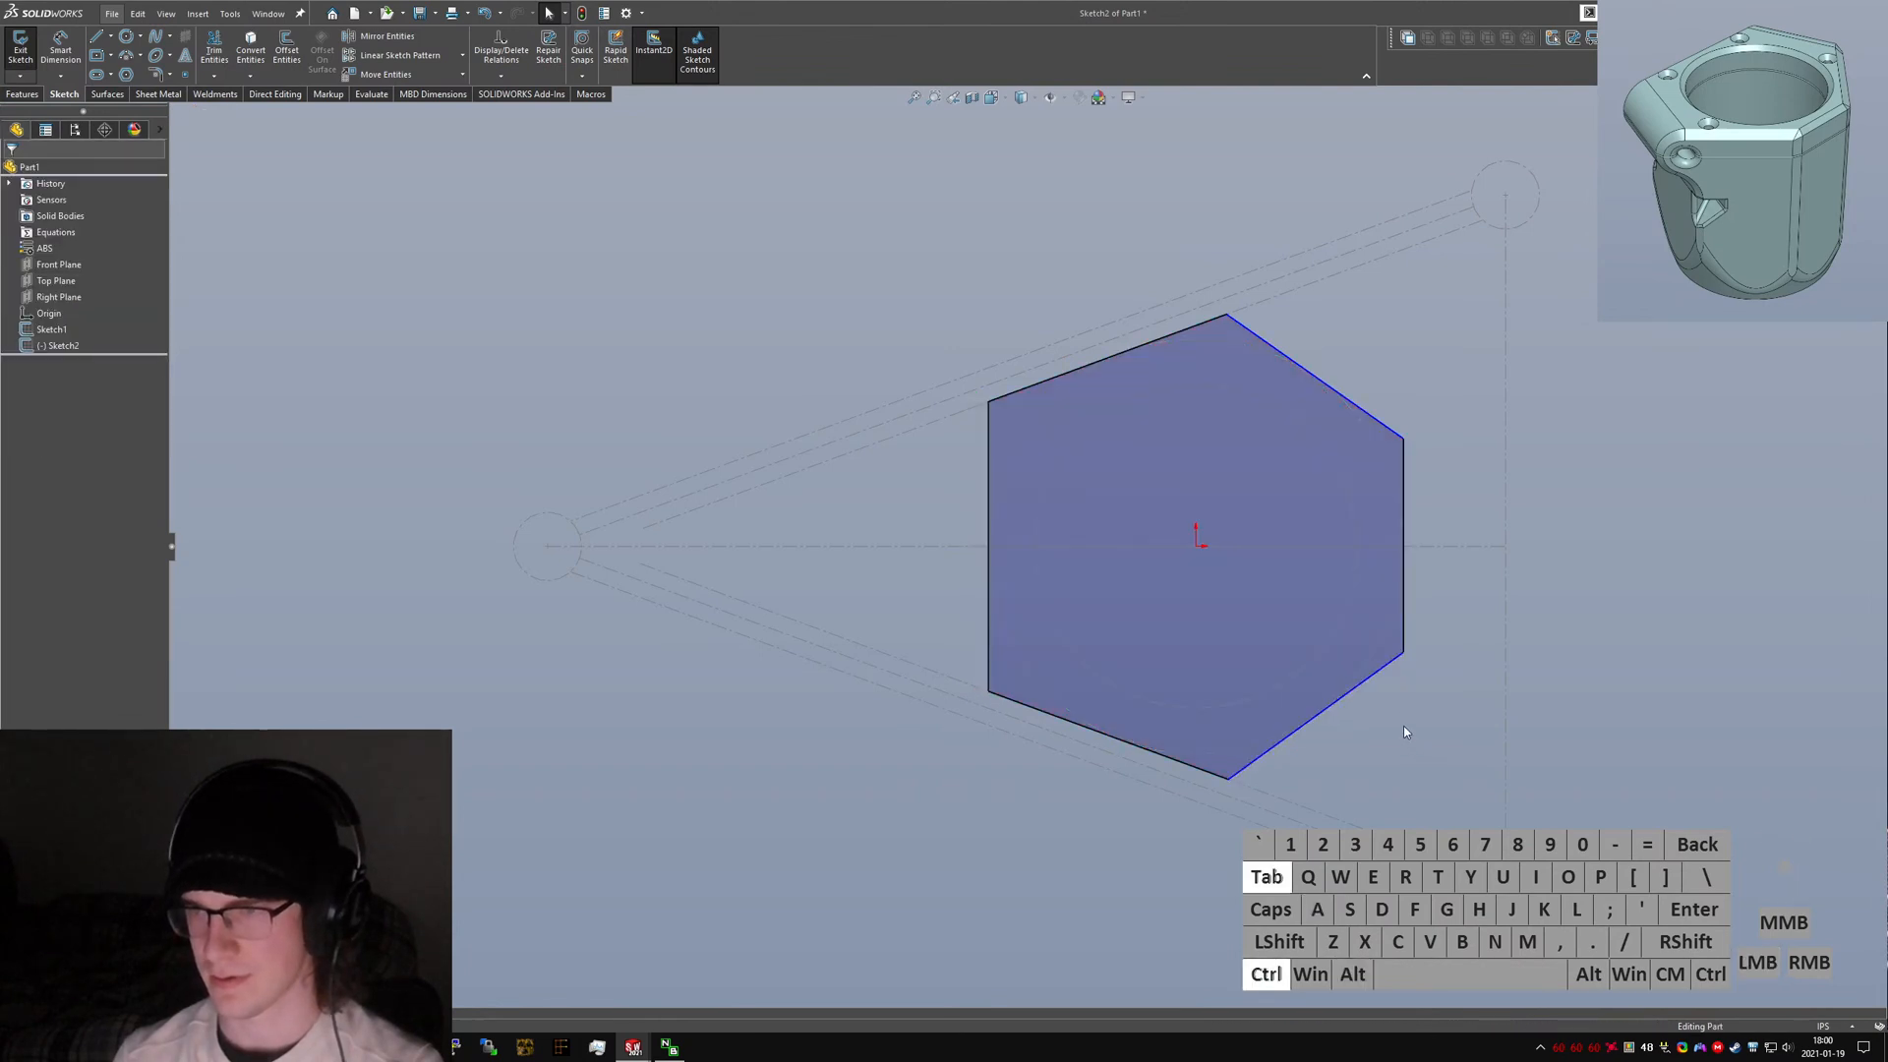
{"action": "key", "text": "ctrl+7"}
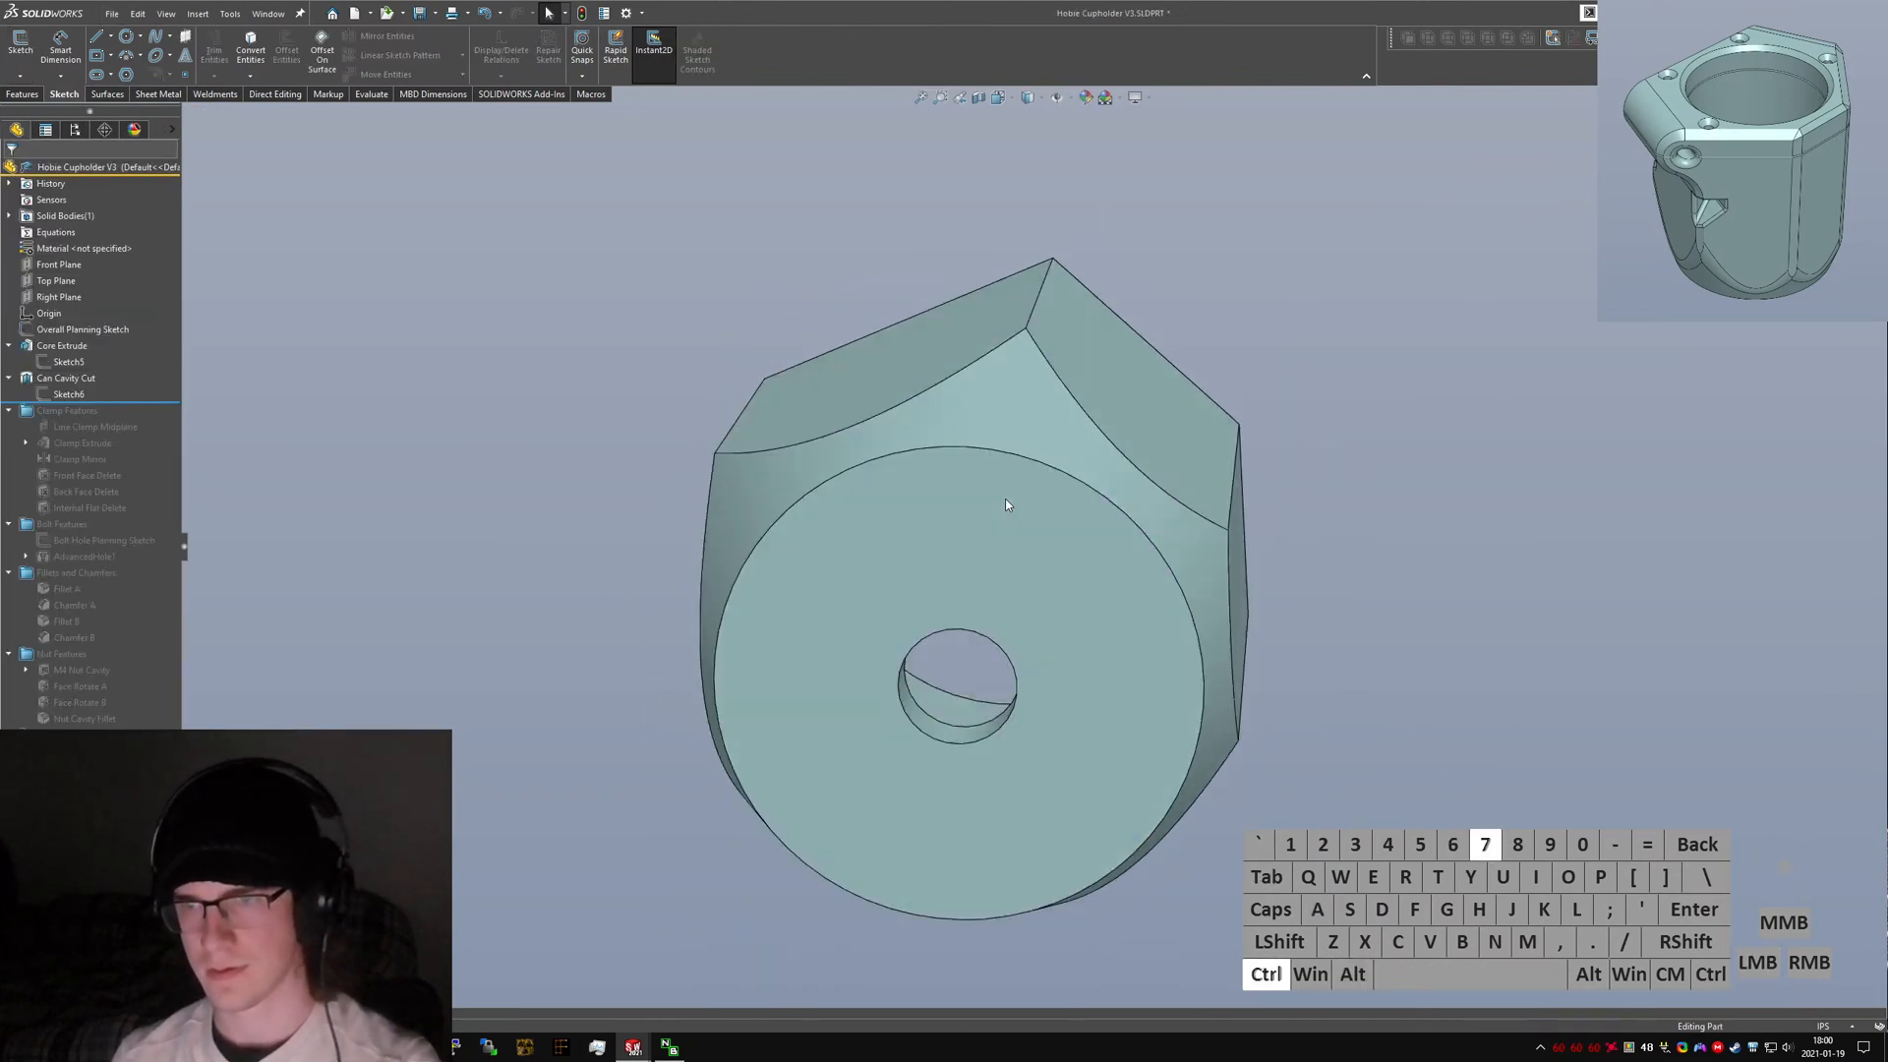
{"action": "mouse_move", "coordinate": [1101, 521]}
{"action": "middle_mouse_down"}
{"action": "mouse_move", "coordinate": [1057, 555]}
{"action": "mouse_move", "coordinate": [1066, 497]}
{"action": "mouse_move", "coordinate": [1186, 544]}
{"action": "mouse_move", "coordinate": [641, 556]}
{"action": "middle_mouse_up"}
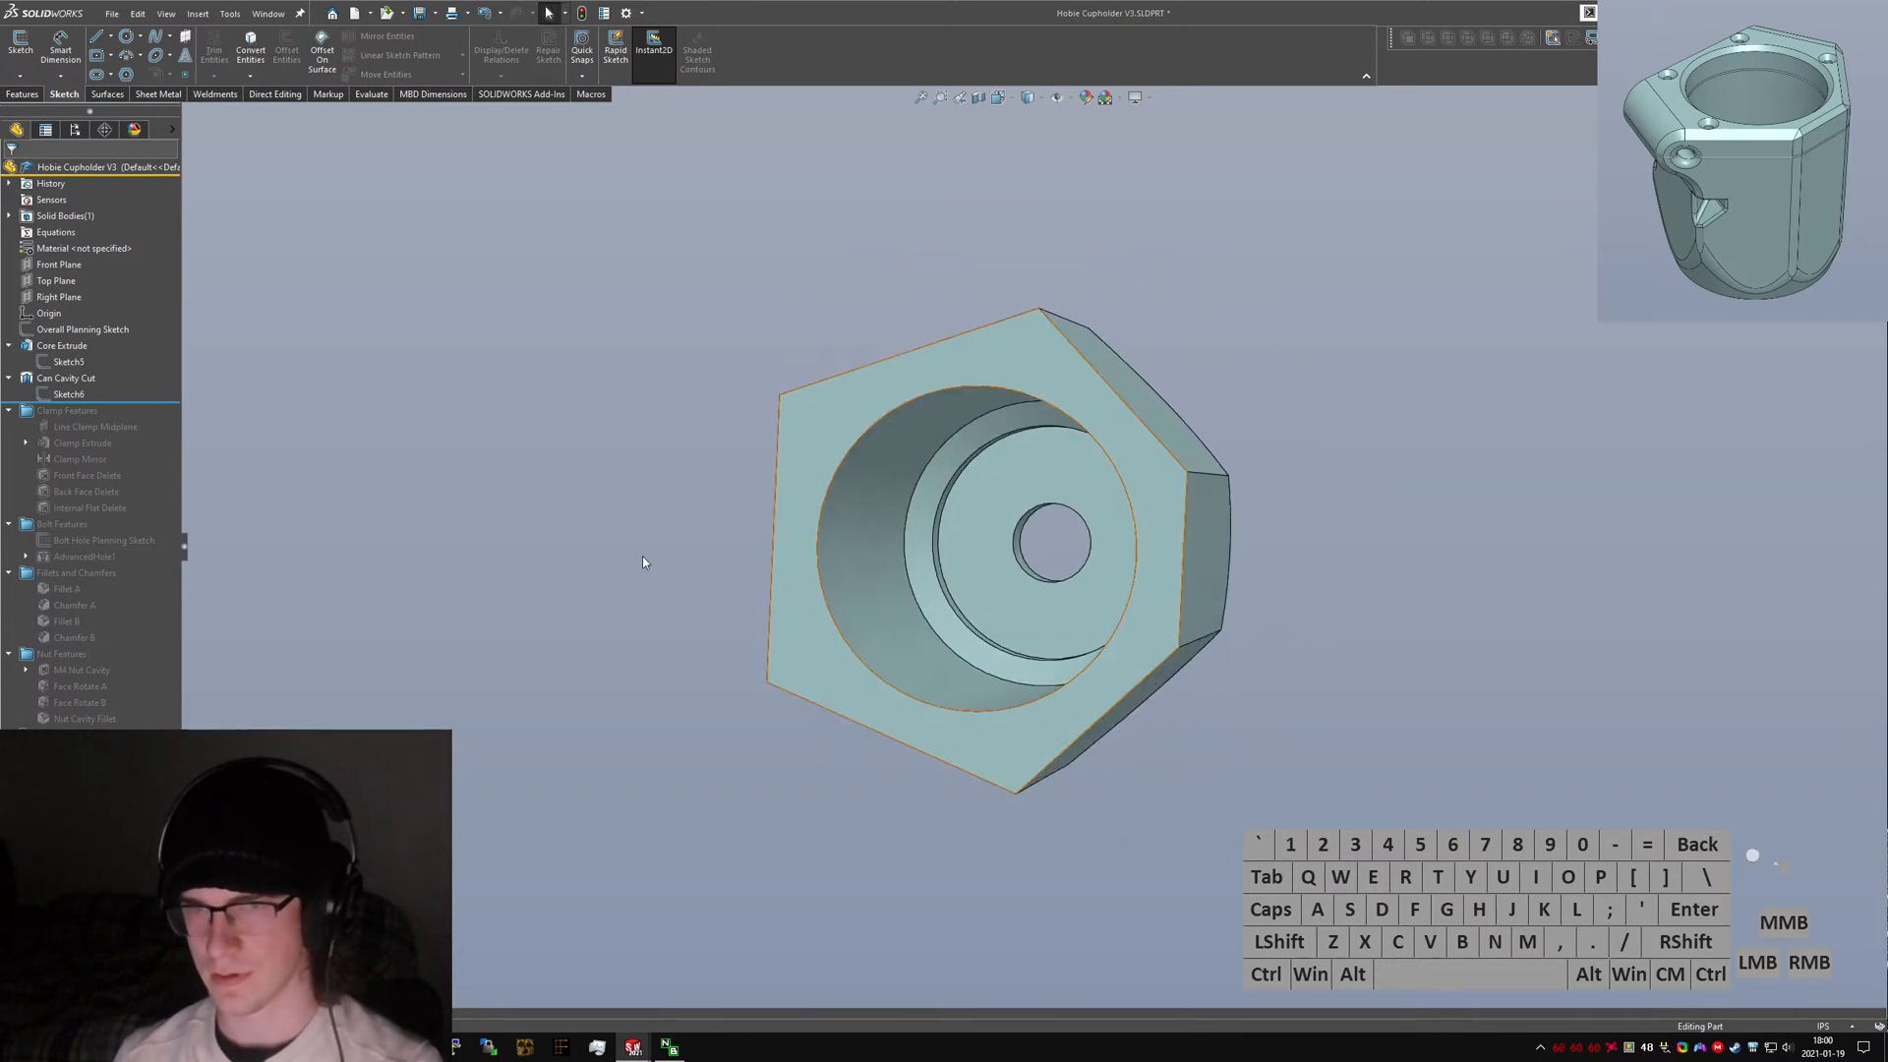
{"action": "left_click", "coordinate": [68, 393]}
{"action": "left_click", "coordinate": [80, 356]}
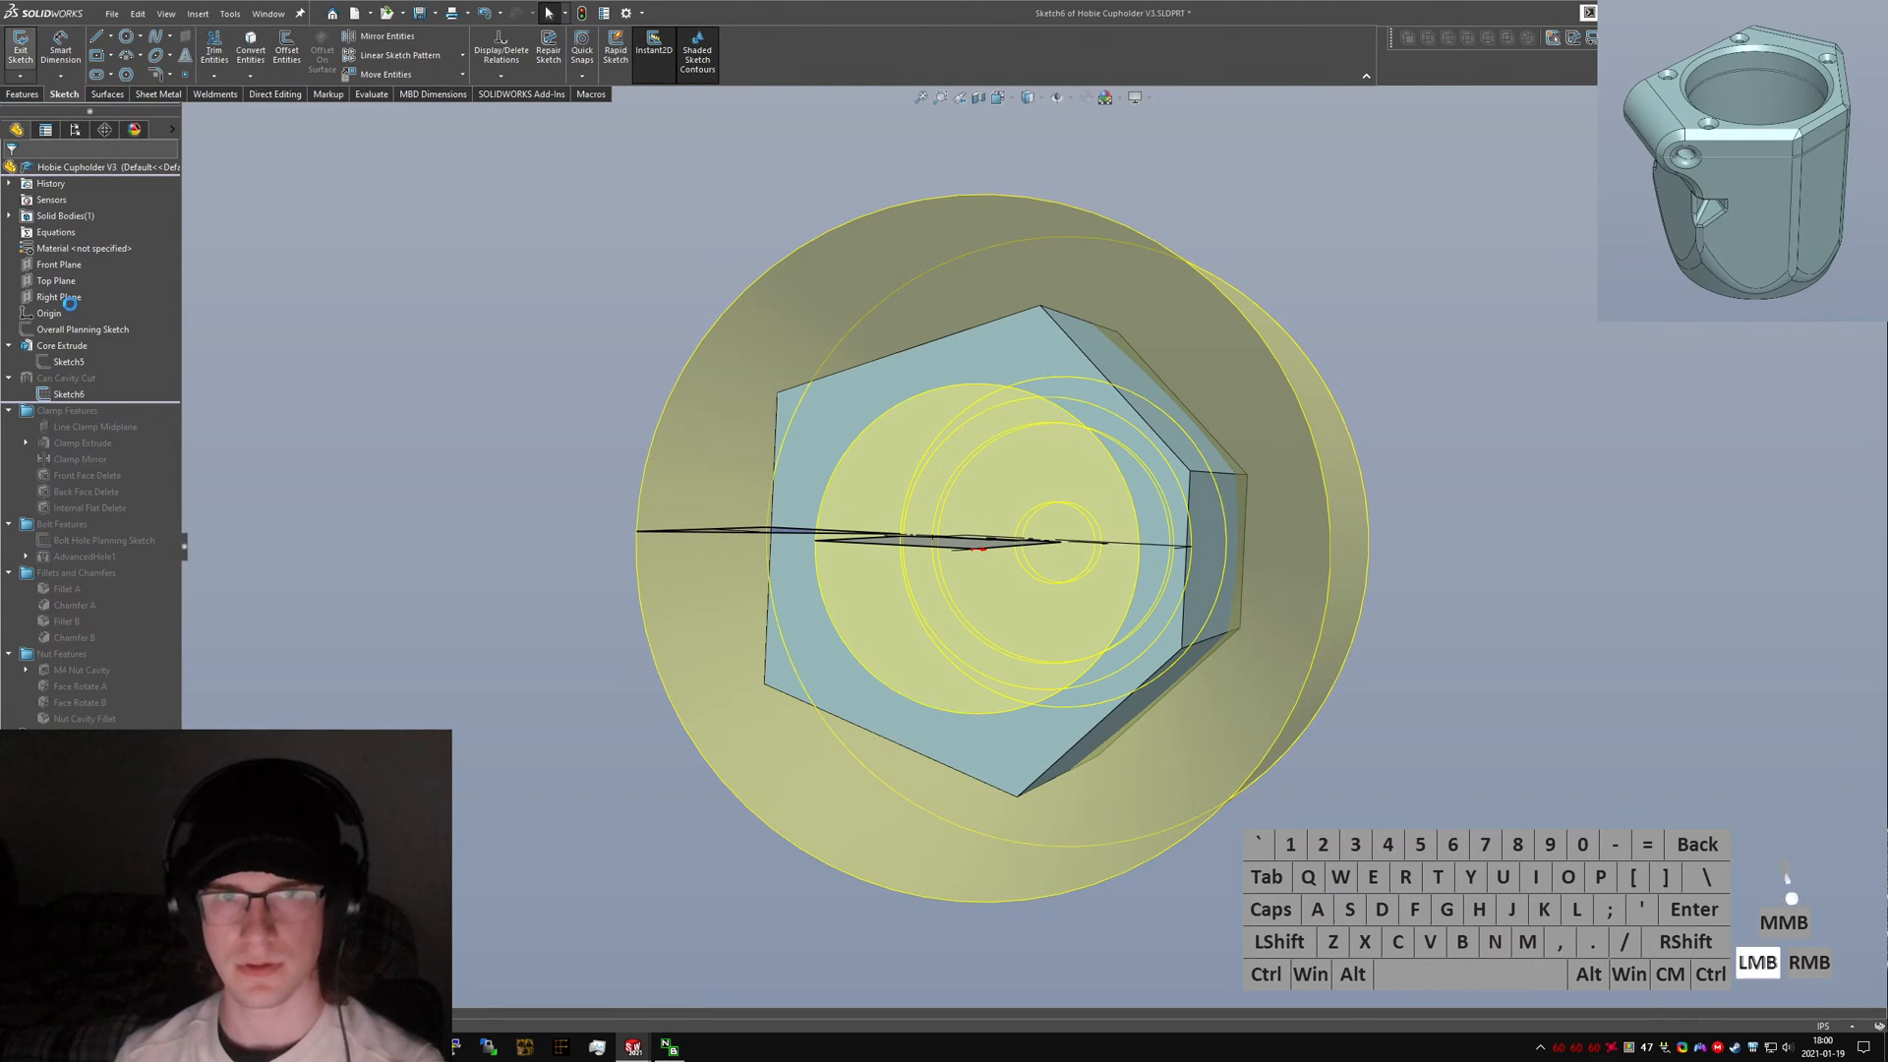
{"action": "left_click", "coordinate": [69, 361]}
{"action": "left_click", "coordinate": [81, 323]}
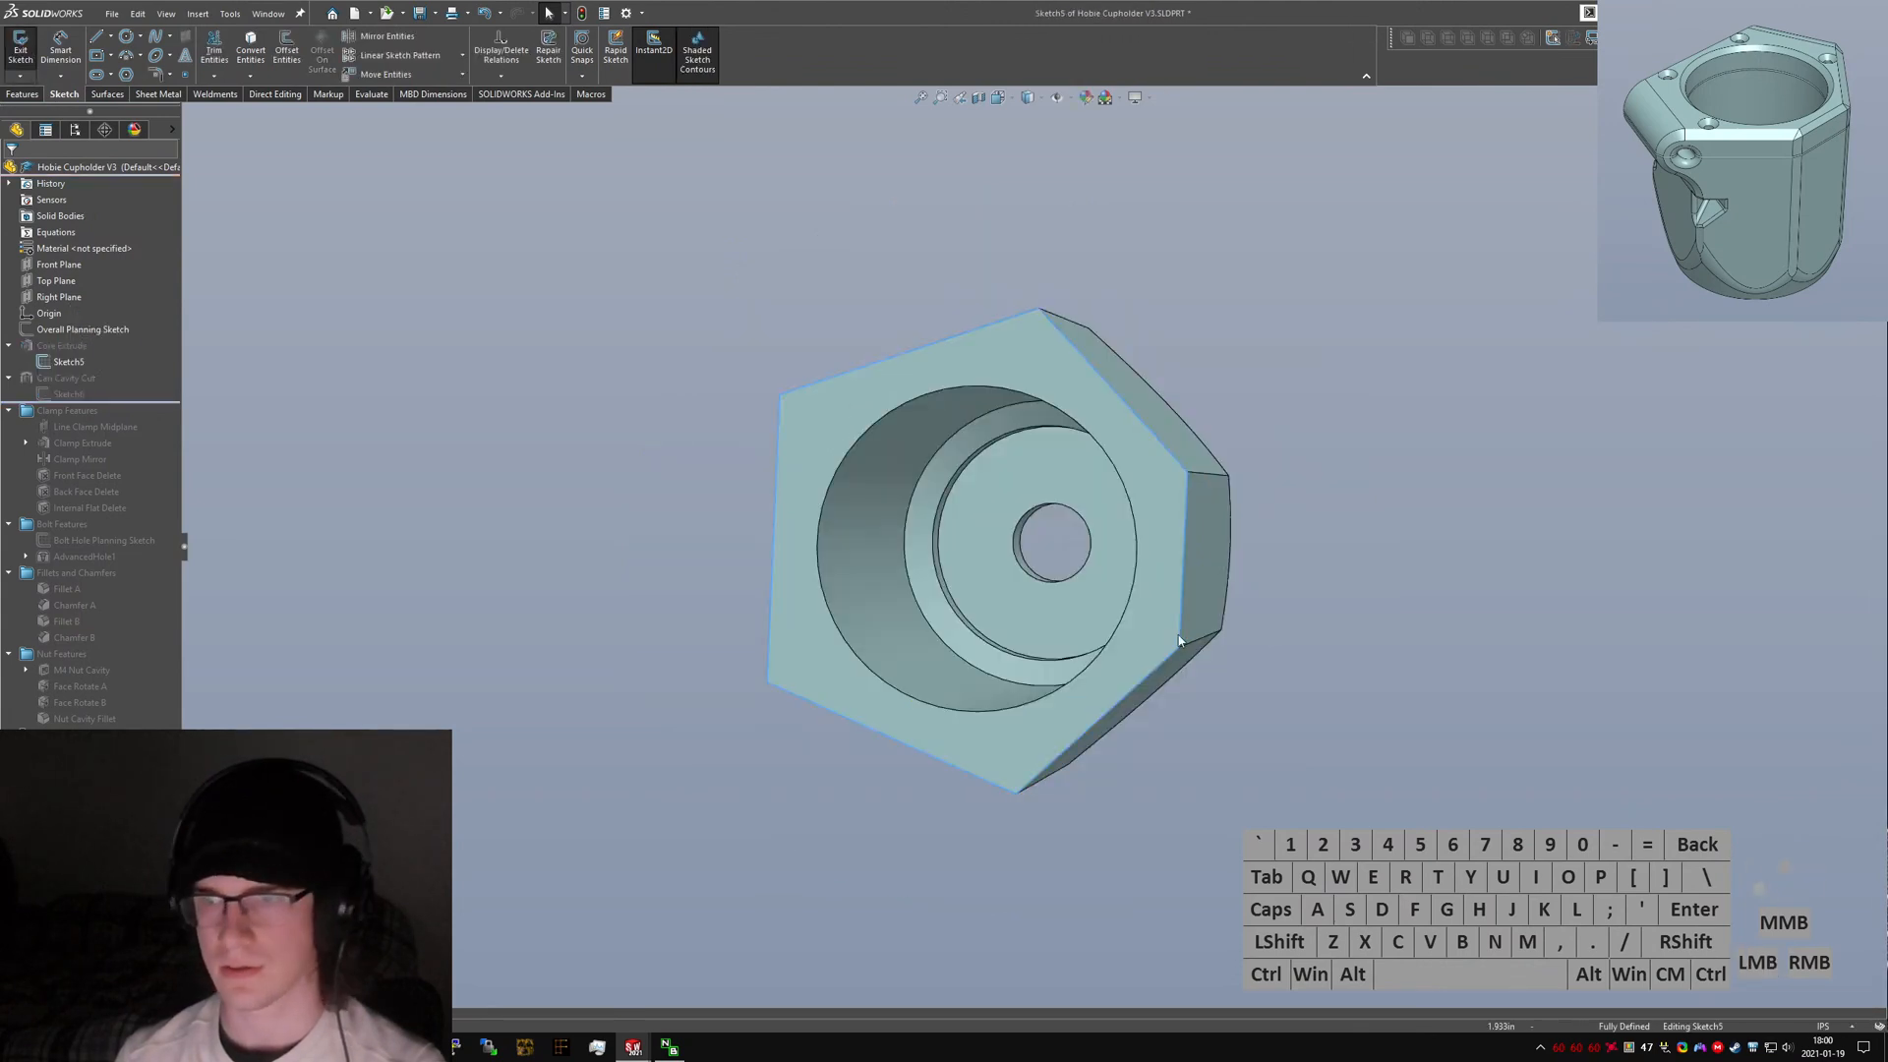
{"action": "left_click", "coordinate": [1166, 589]}
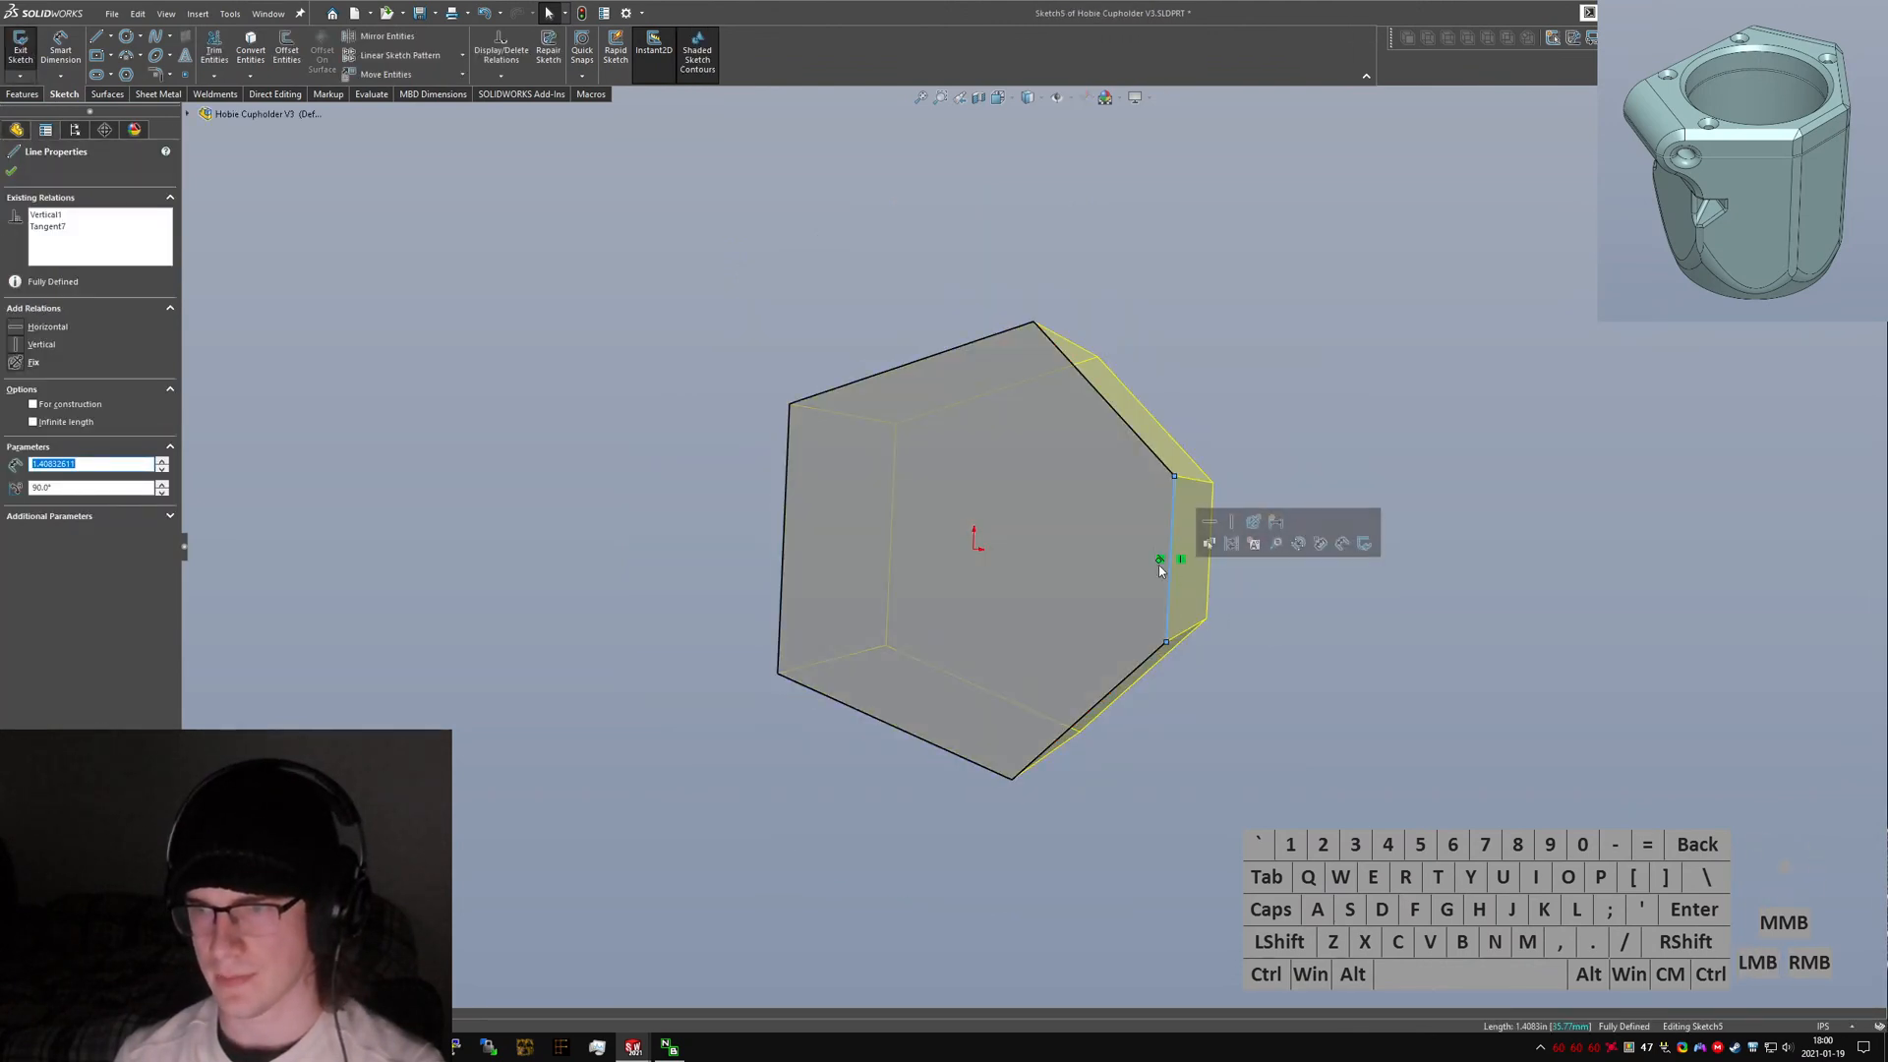
{"action": "left_click", "coordinate": [1182, 563]}
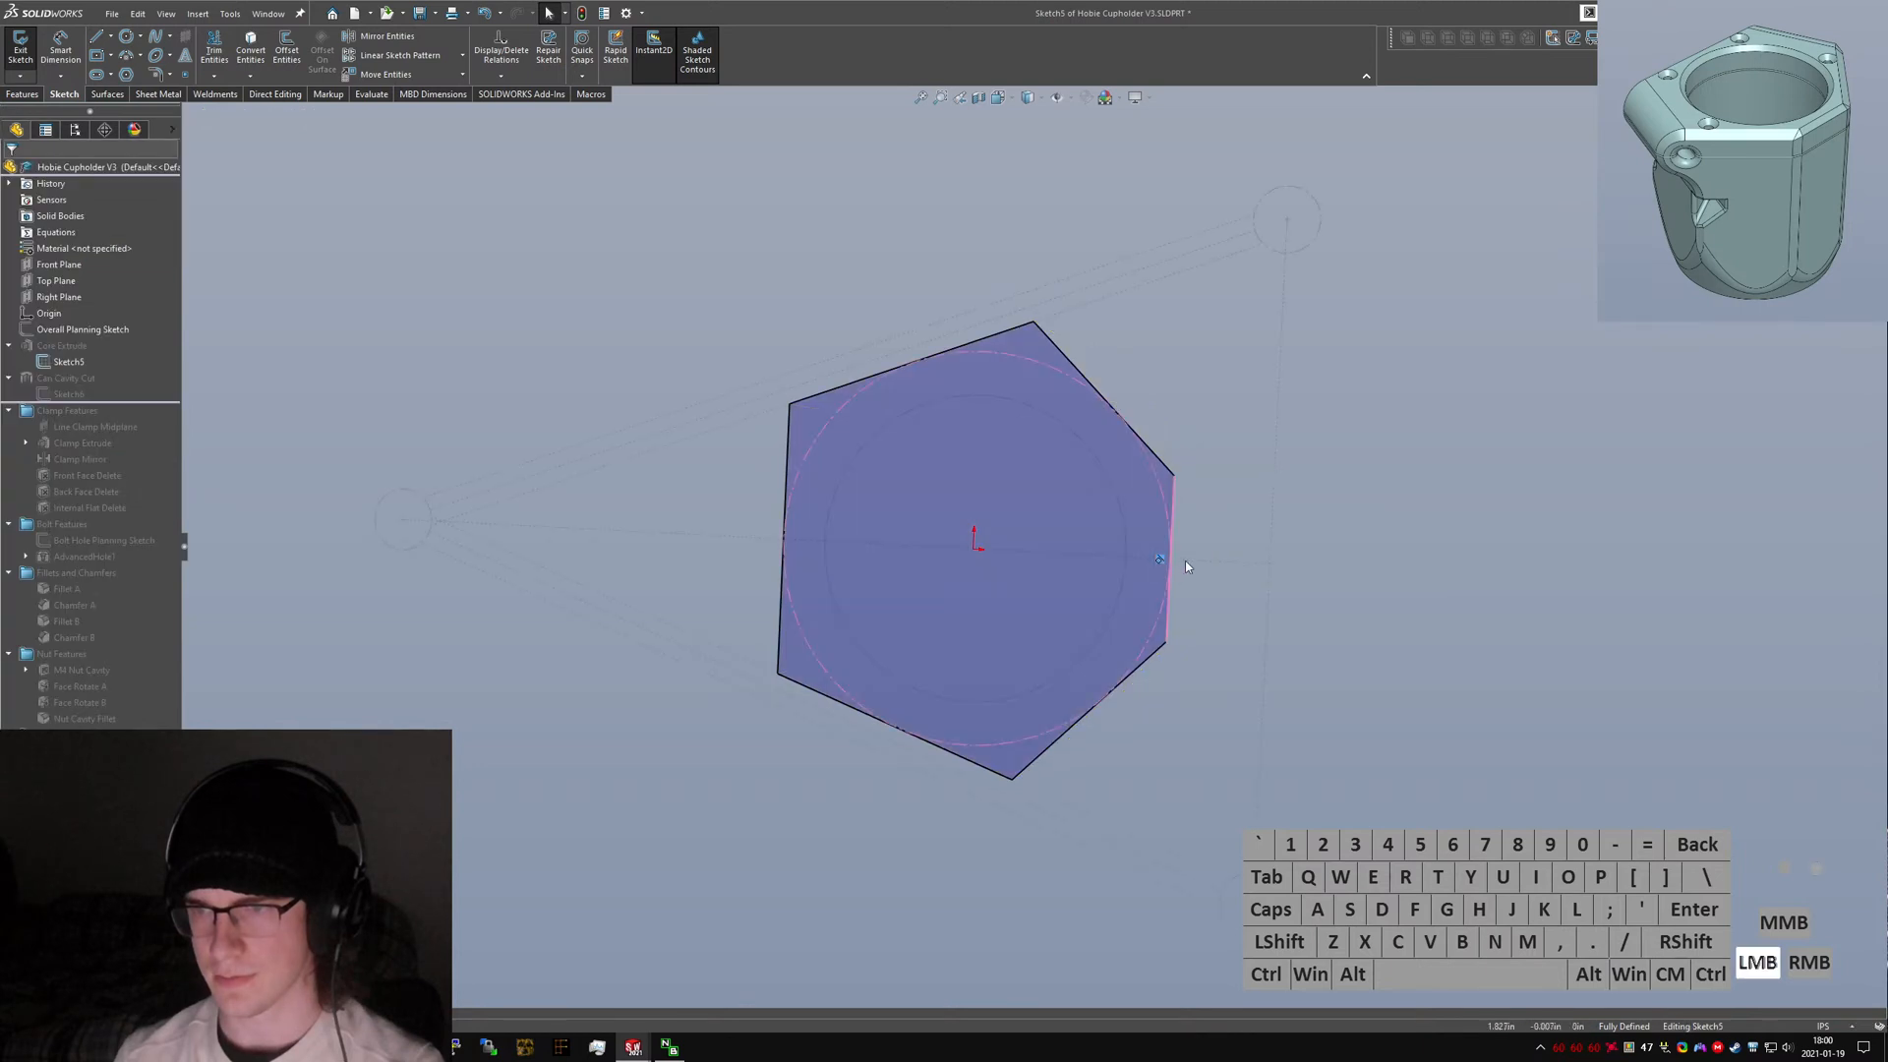
{"action": "left_click", "coordinate": [1154, 473]}
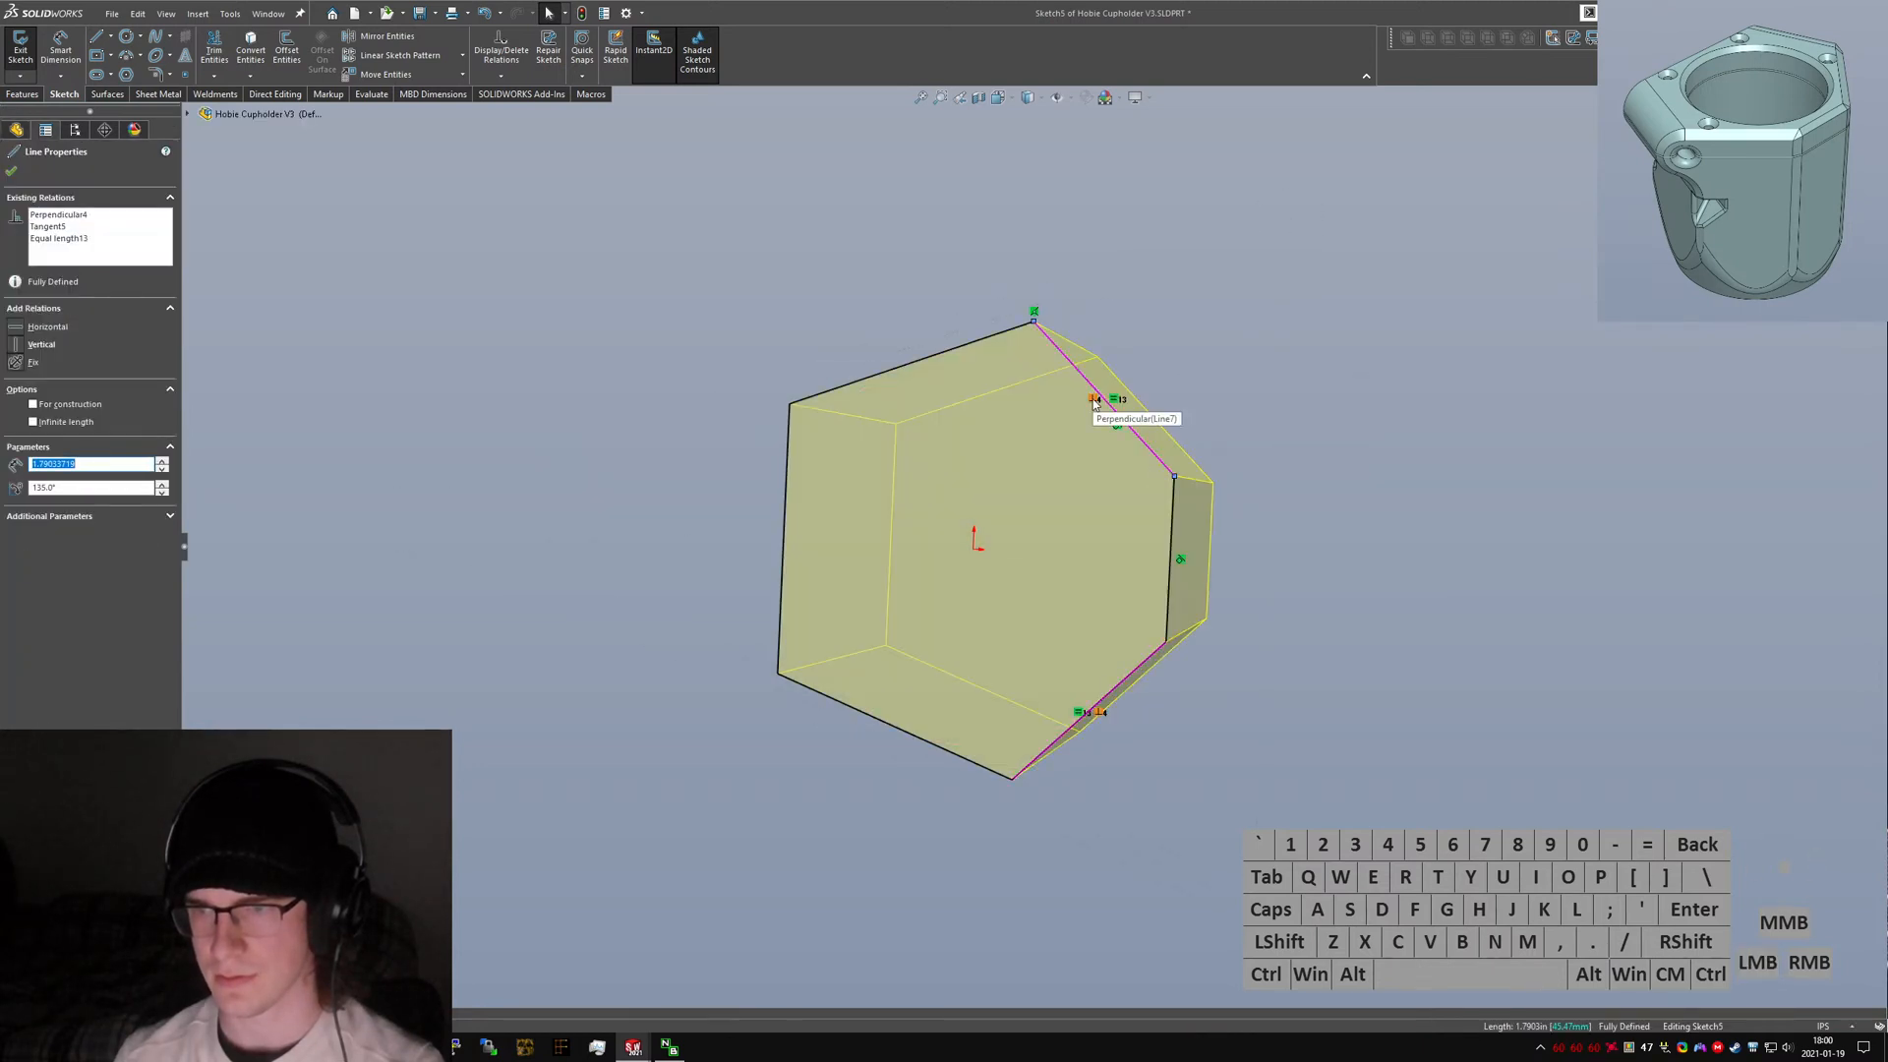
{"action": "left_click", "coordinate": [19, 44]}
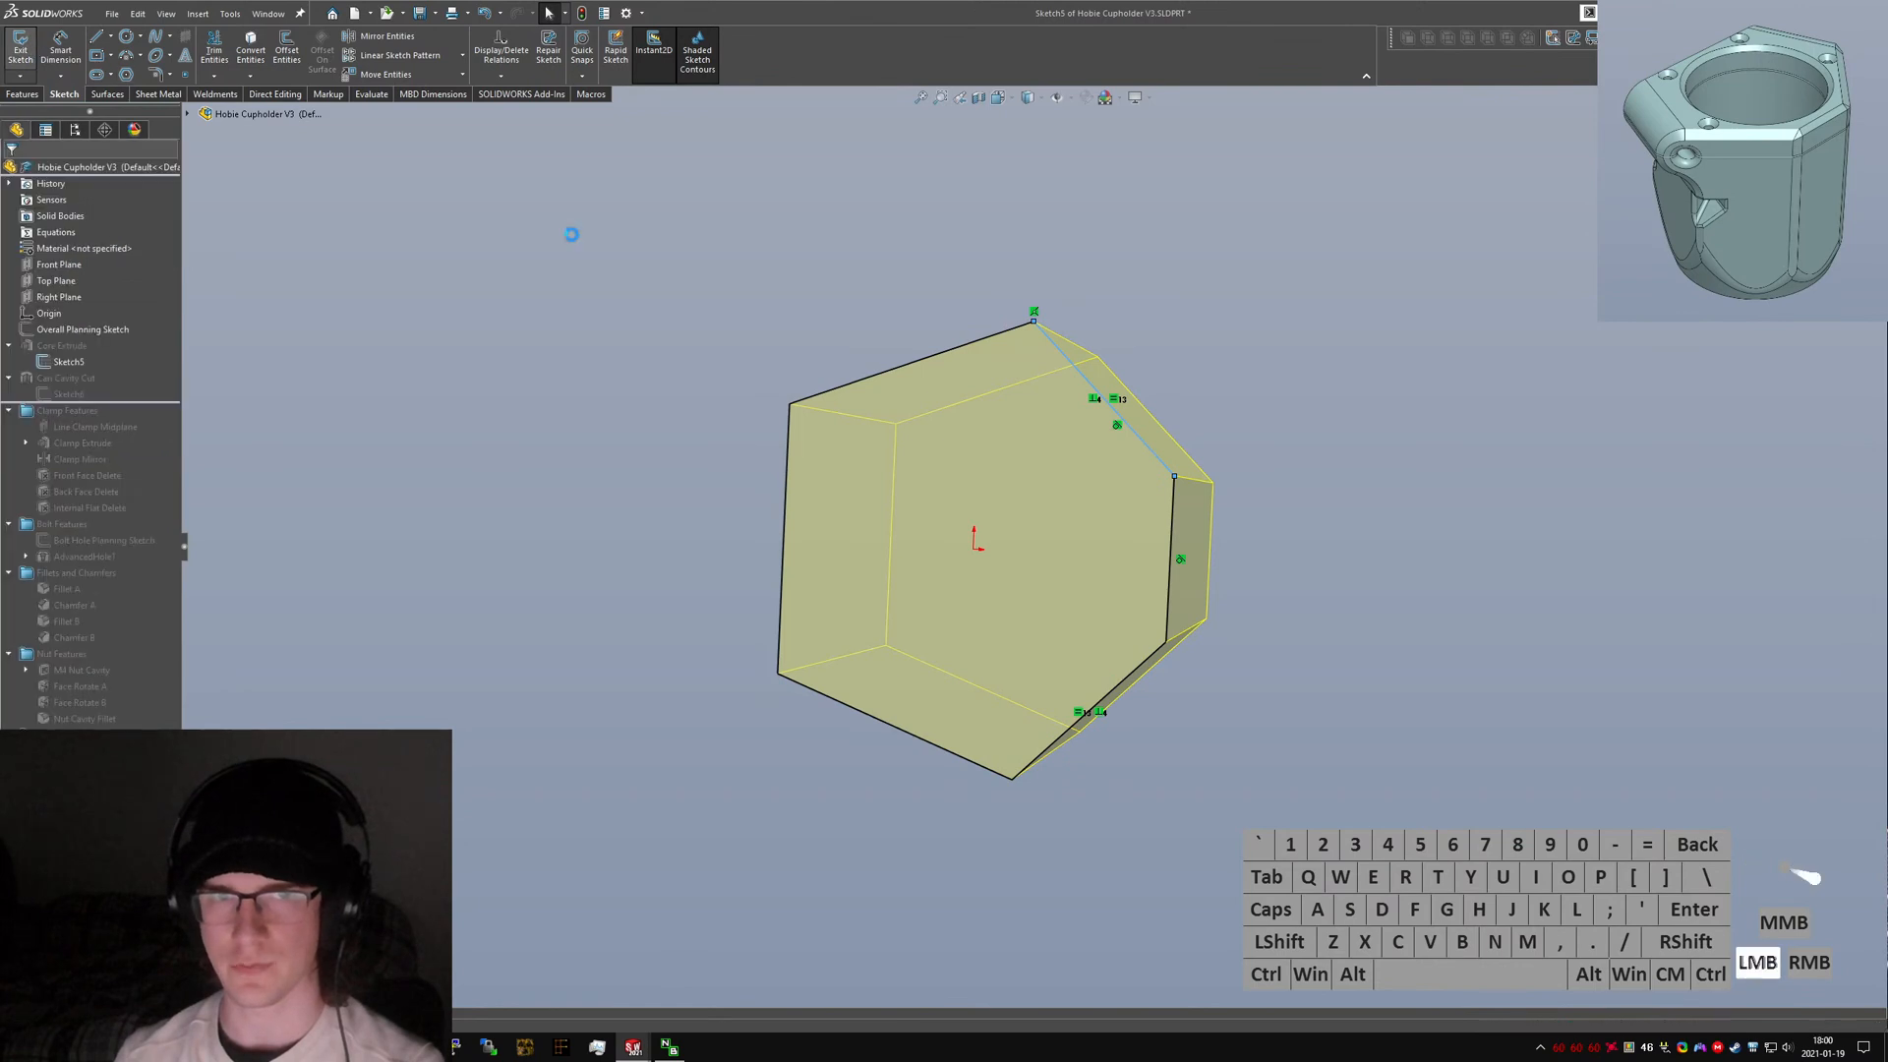
Try to constrain the hexagon's upper-right and lower-left edges in the new part, then undo the change.
{"action": "key", "text": "ctrl+Tab"}
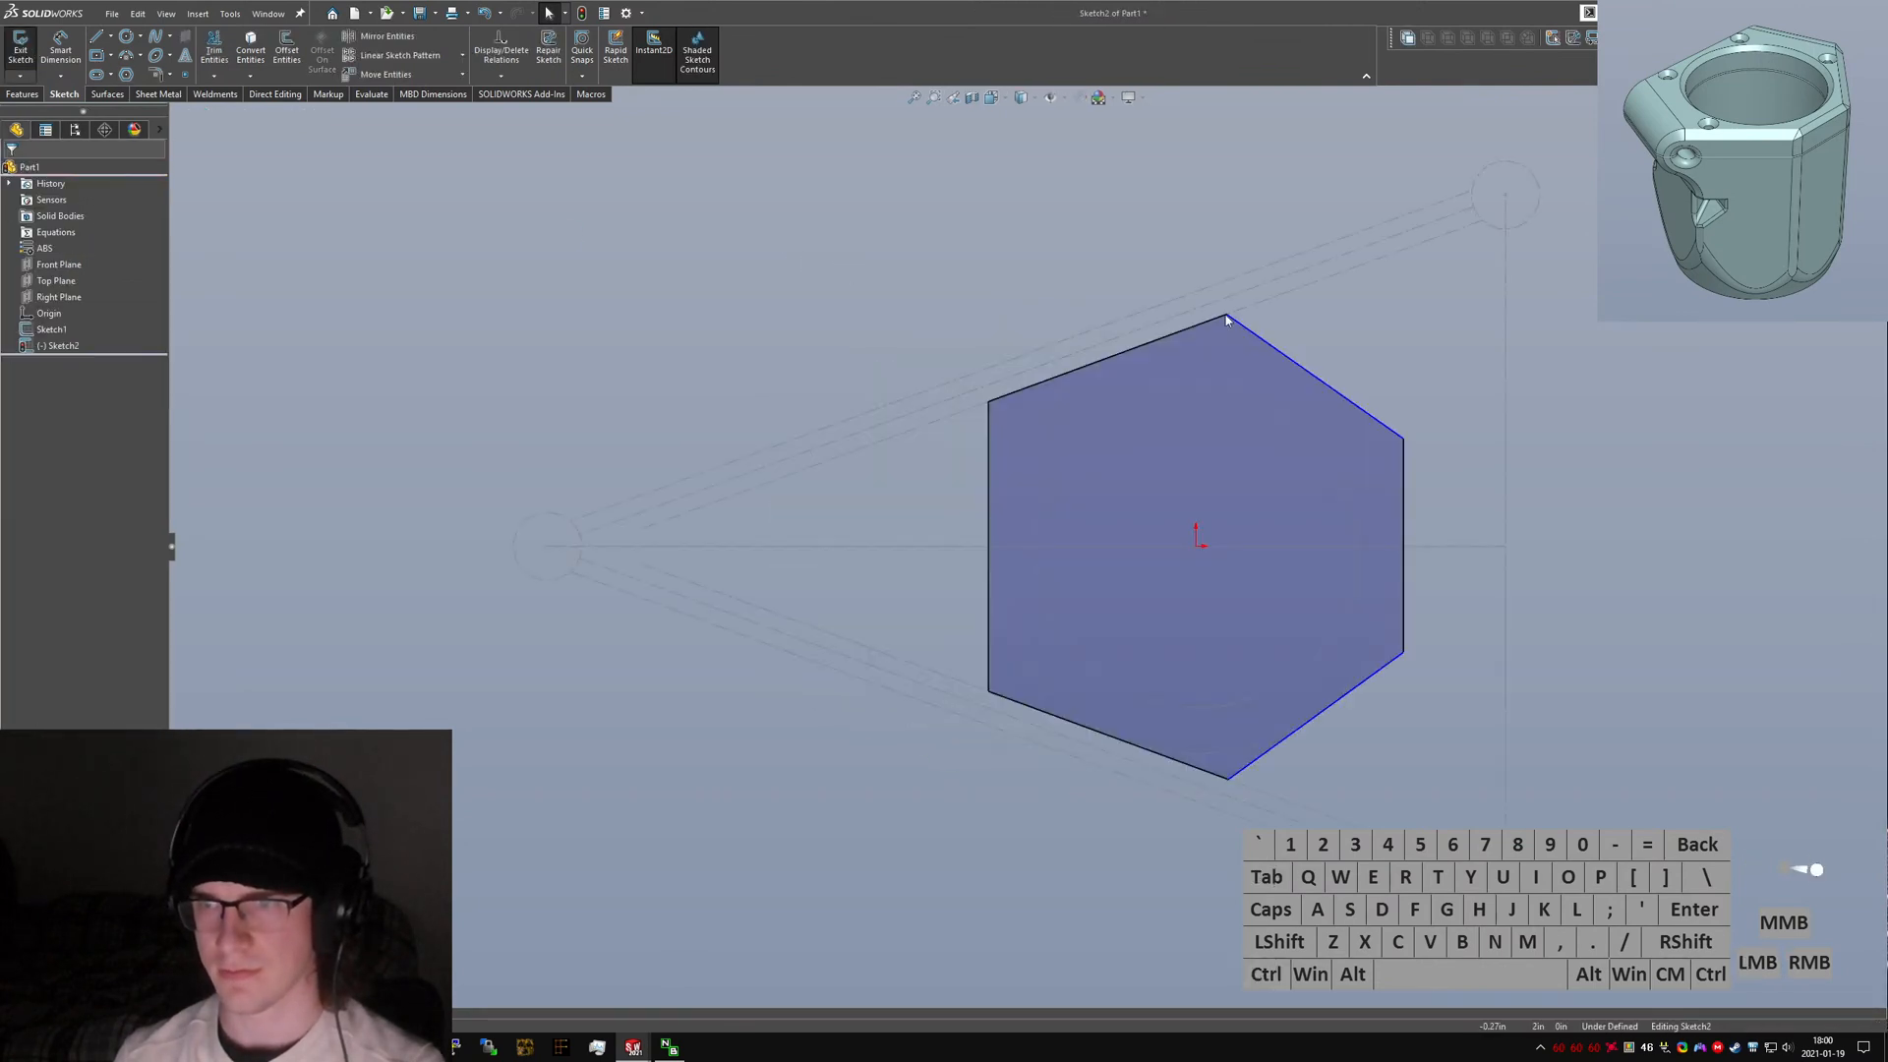
{"action": "left_click", "coordinate": [1294, 377]}
{"action": "left_click", "coordinate": [1212, 770], "text": "ctrl"}
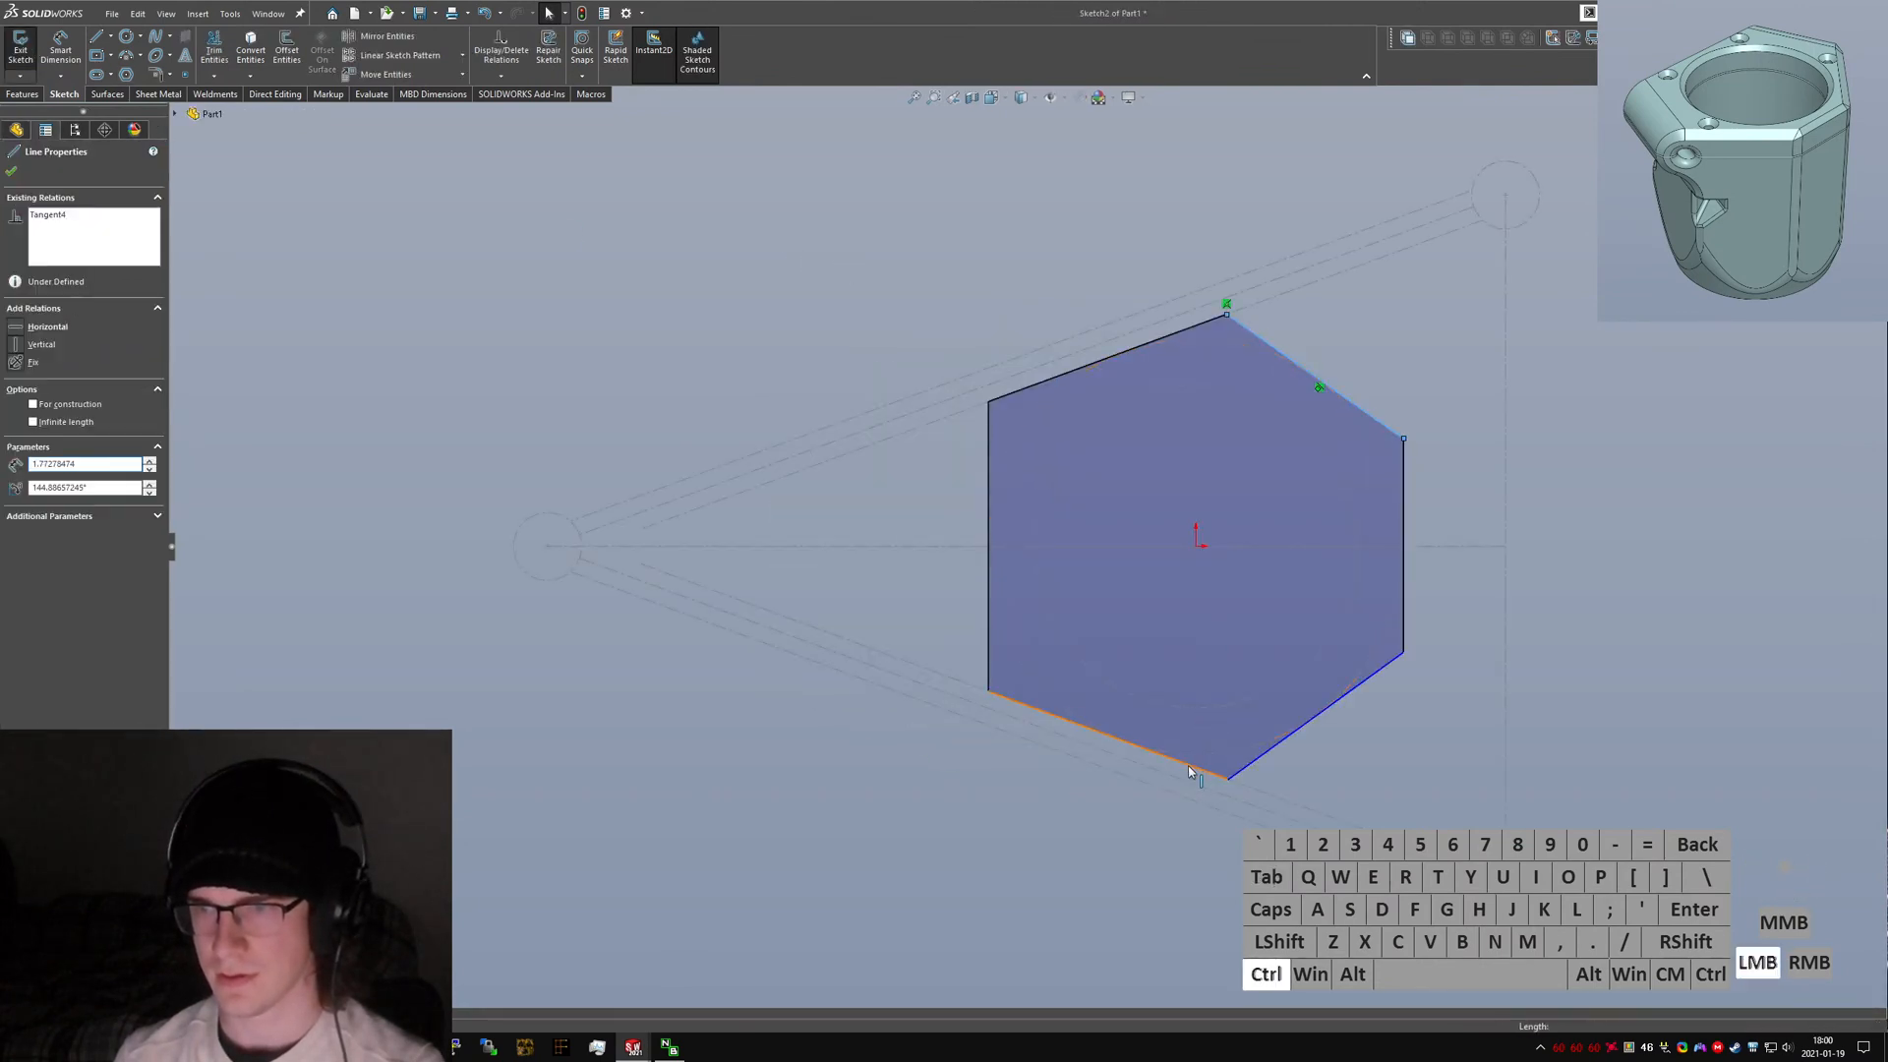
{"action": "left_click", "coordinate": [34, 485]}
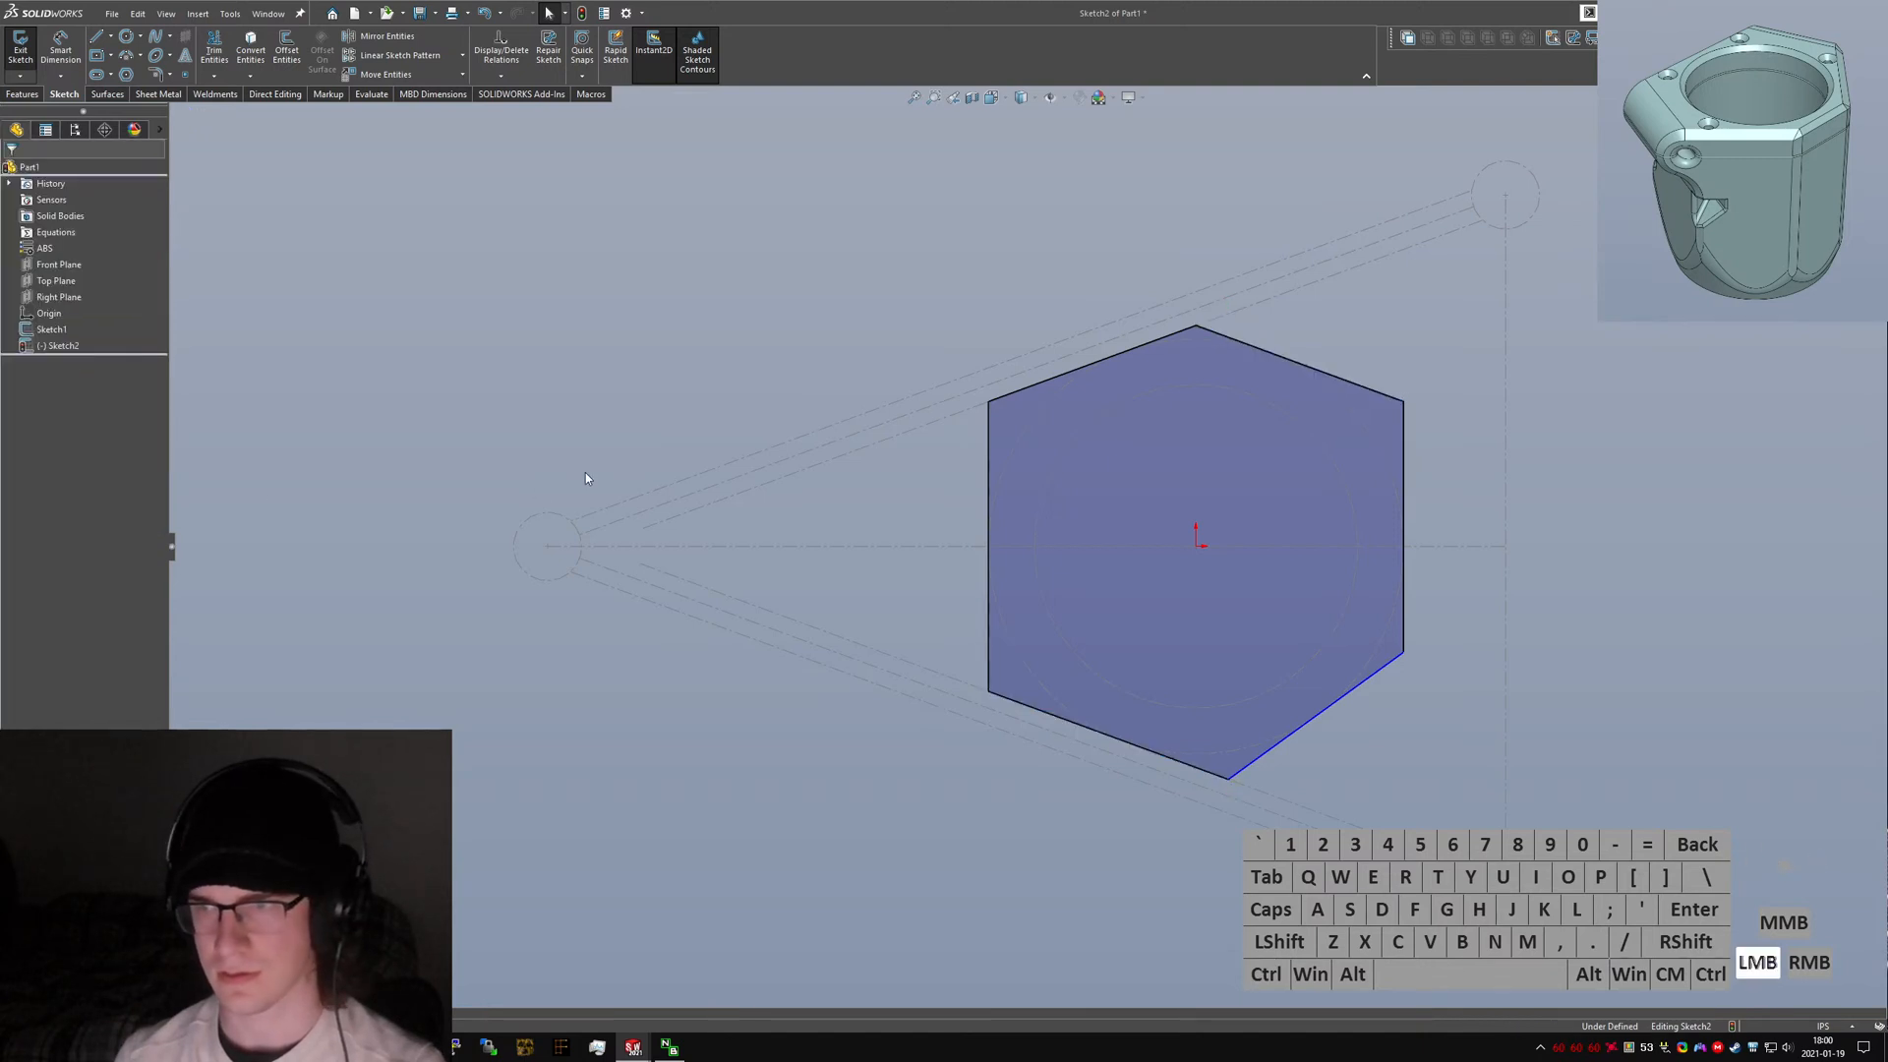
{"action": "key", "text": "ctrl+z"}
{"action": "left_click", "coordinate": [883, 500]}
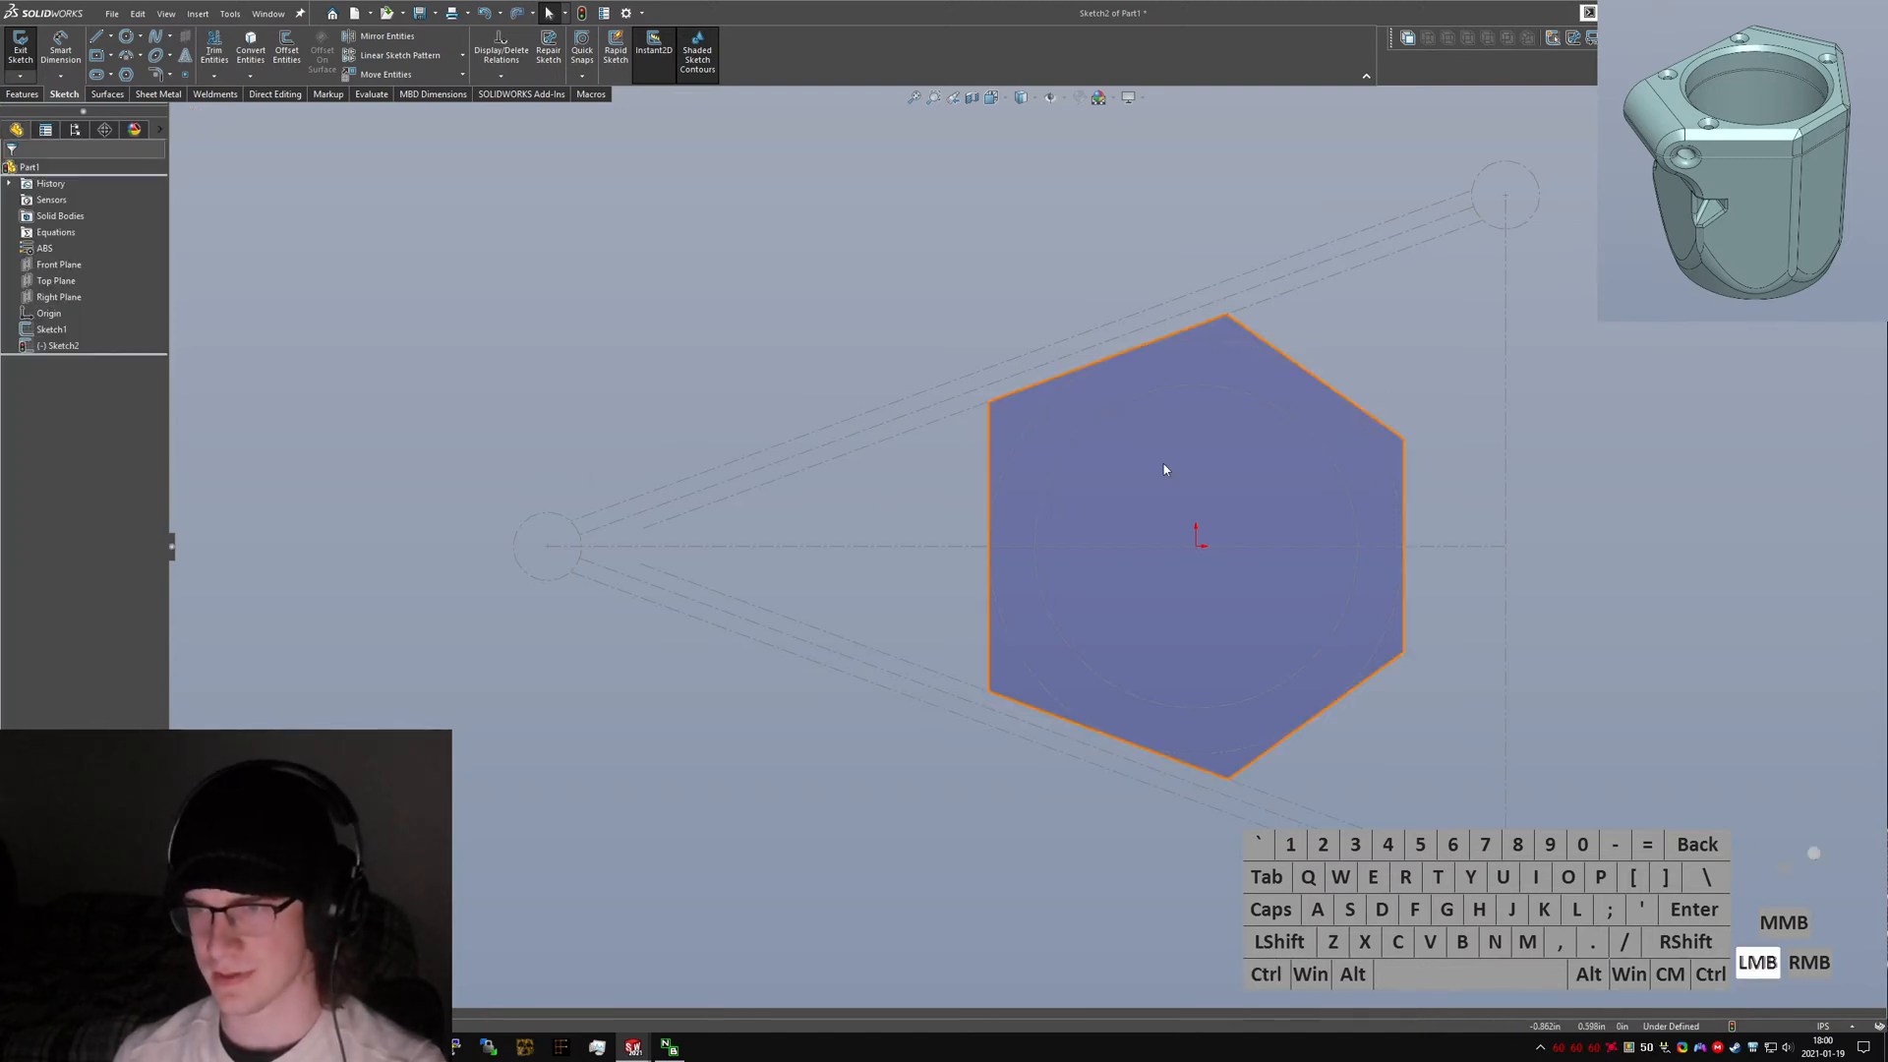
Draw a construction line from the hexagon's upper-left edge toward the center, perpendicular to that edge.
{"action": "right_click_drag", "start_coordinate": [1397, 345], "coordinate": [1111, 364]}
{"action": "left_click", "coordinate": [1107, 358]}
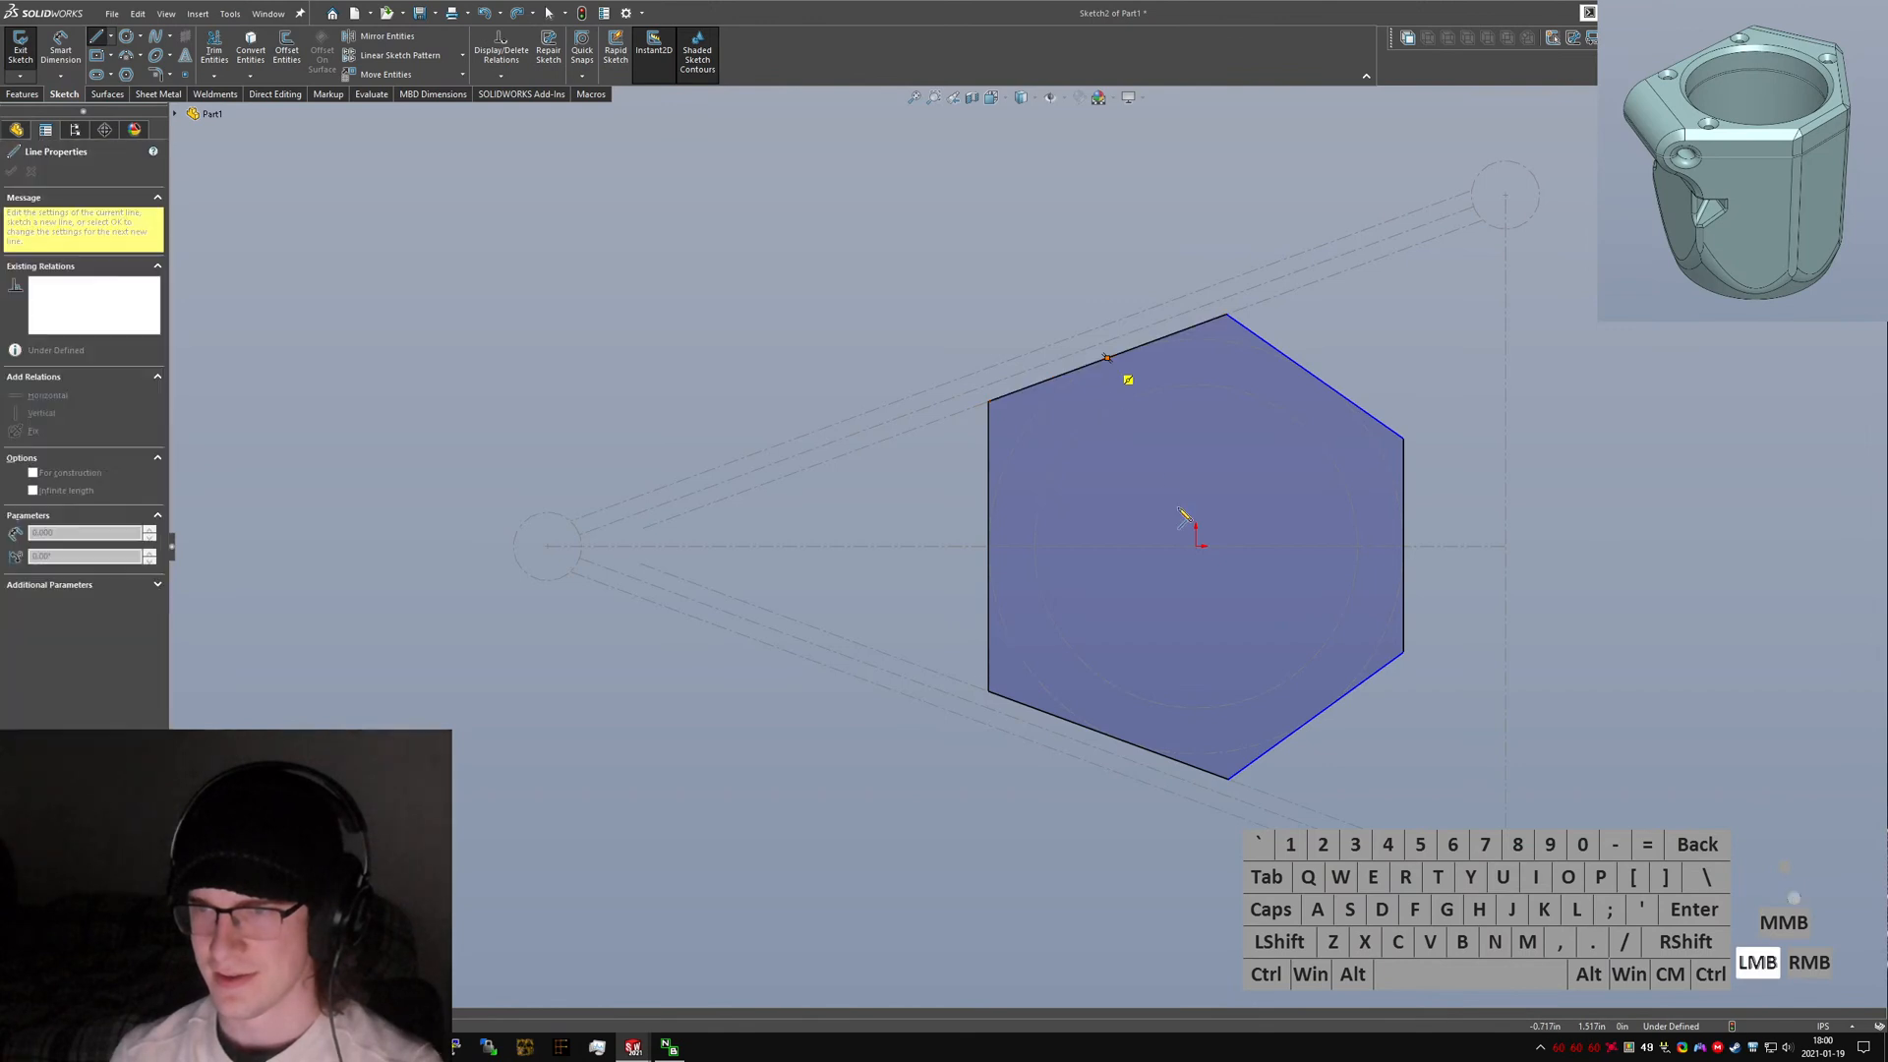
{"action": "double_click", "coordinate": [1160, 502]}
{"action": "key", "text": "Escape"}
{"action": "left_click", "coordinate": [1148, 475]}
{"action": "key", "text": "ctrl+c"}
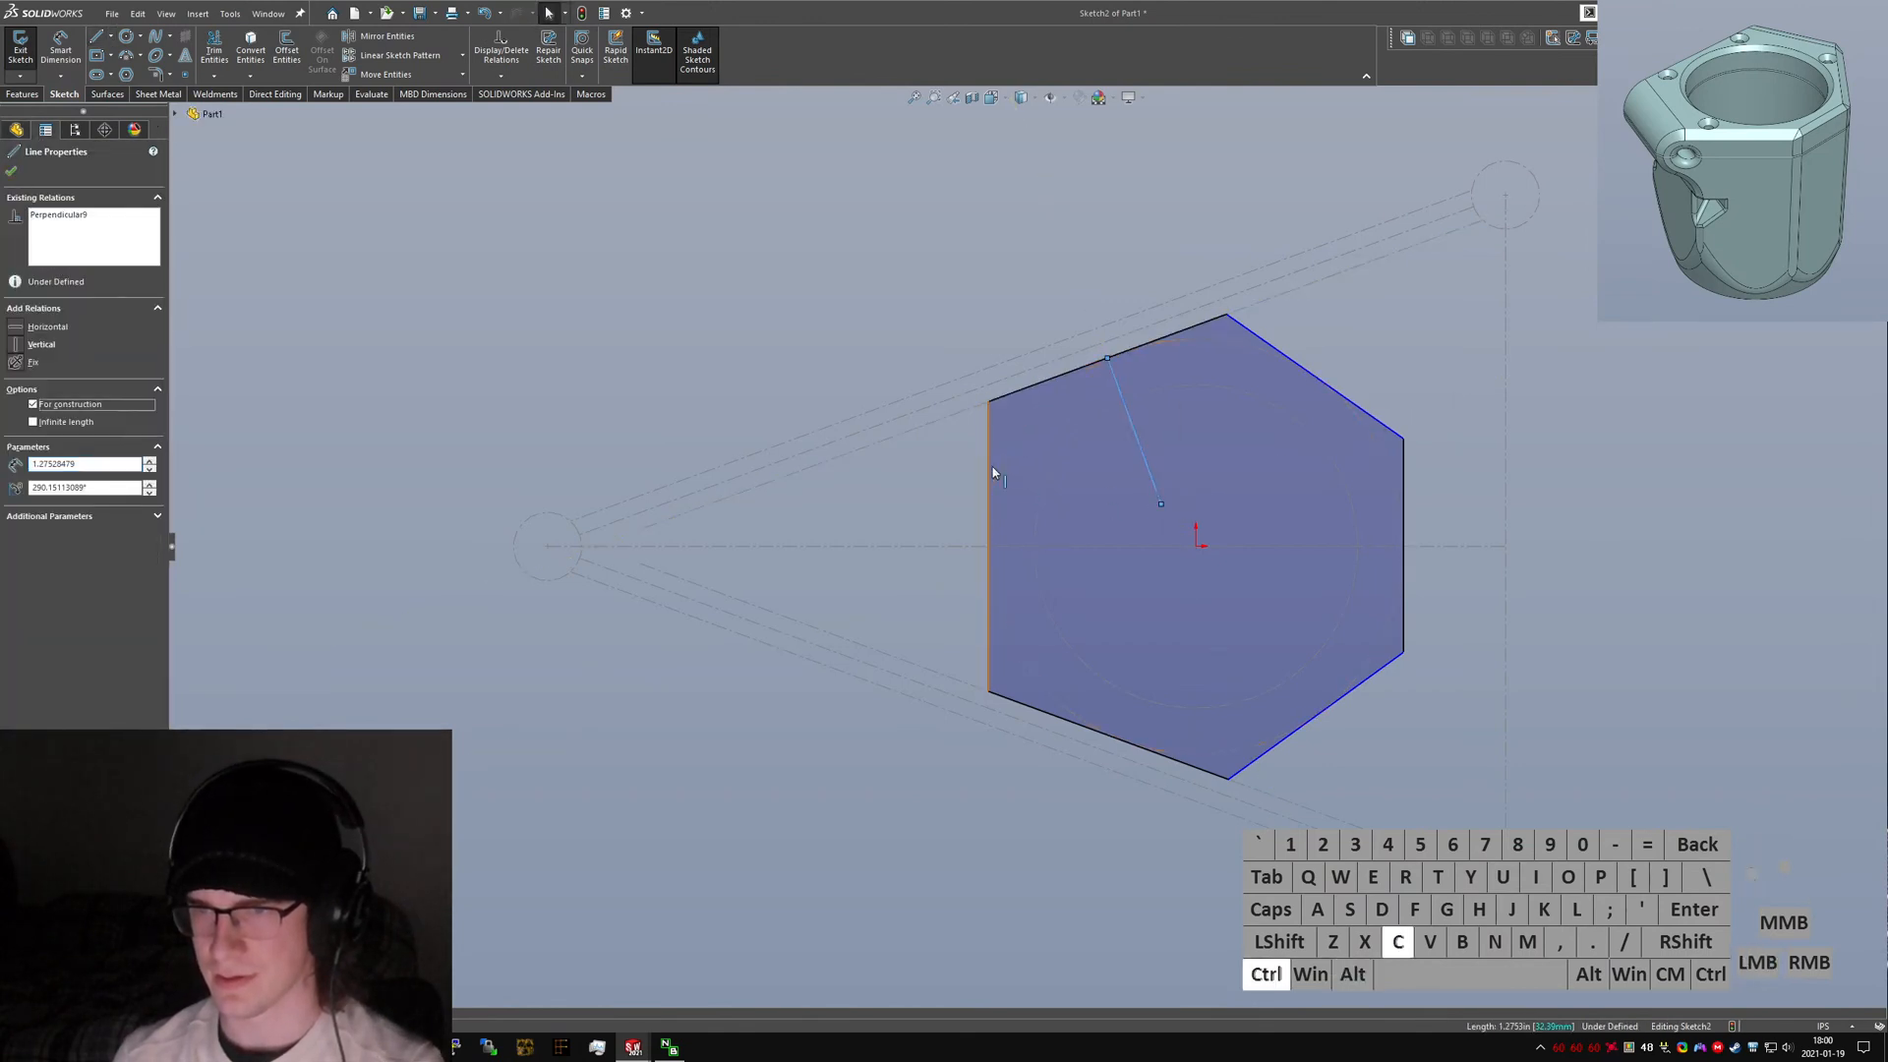
Make the hexagon's left and upper-right edges symmetric about the construction line.
{"action": "left_click", "coordinate": [990, 472], "text": "ctrl"}
{"action": "left_click", "coordinate": [1337, 392], "text": "ctrl"}
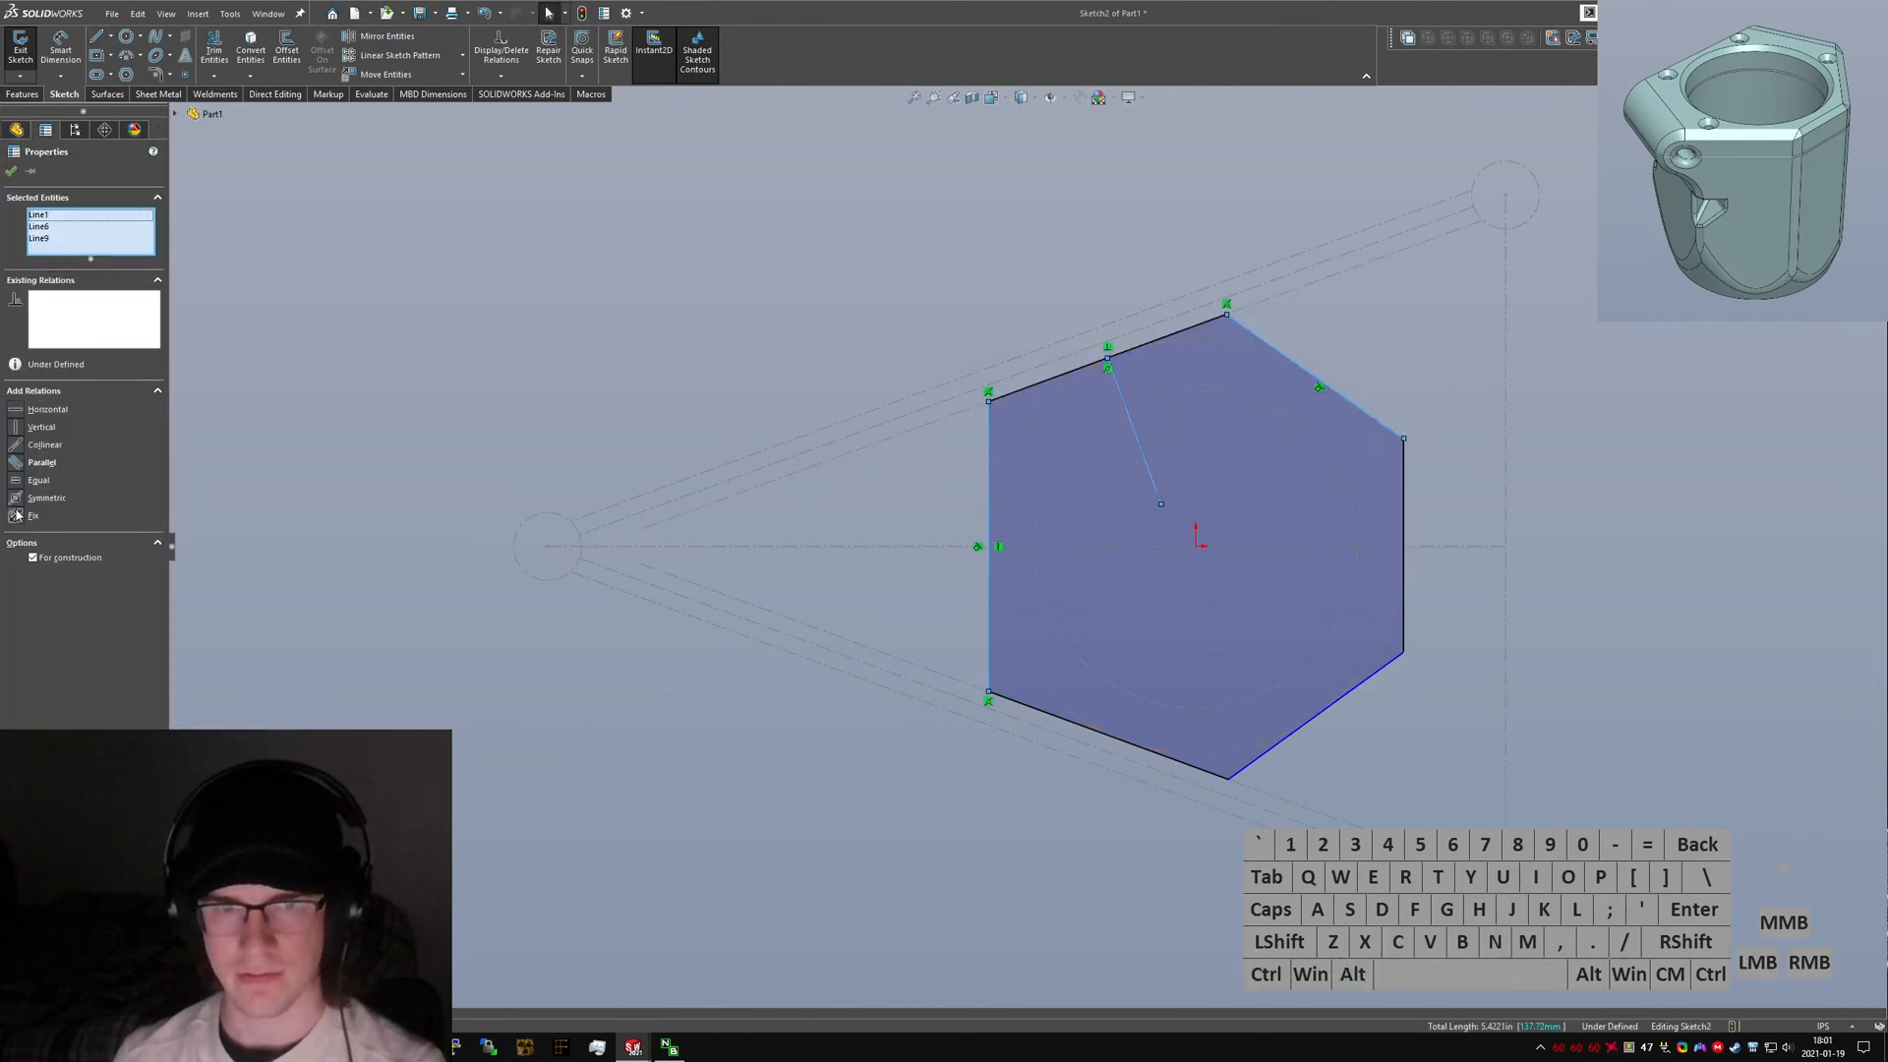
{"action": "left_click", "coordinate": [13, 497]}
{"action": "left_click", "coordinate": [875, 538]}
Constrain the lower-right edge to match the upper-right edge, then exit the sketch.
{"action": "left_click", "coordinate": [1304, 726]}
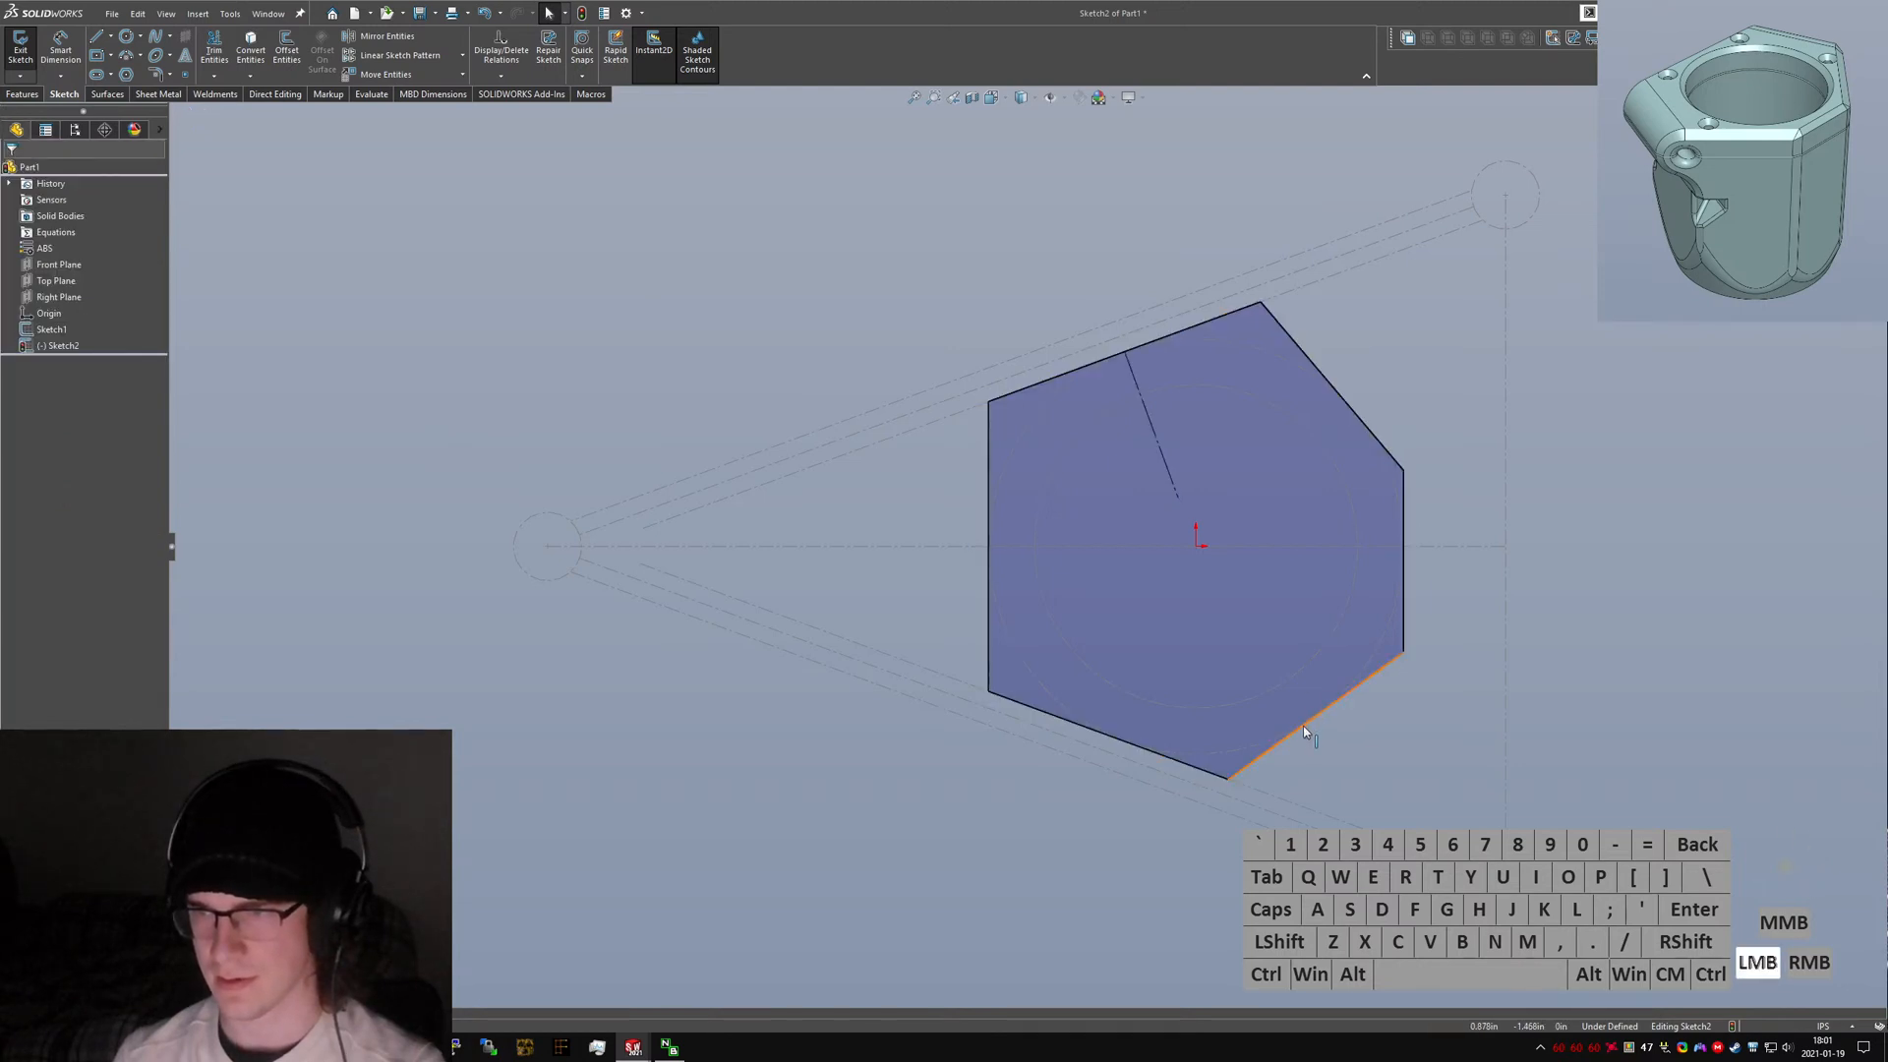
{"action": "left_click", "coordinate": [1349, 417], "text": "ctrl"}
{"action": "key", "text": "alt+q"}
{"action": "left_click", "coordinate": [1436, 754]}
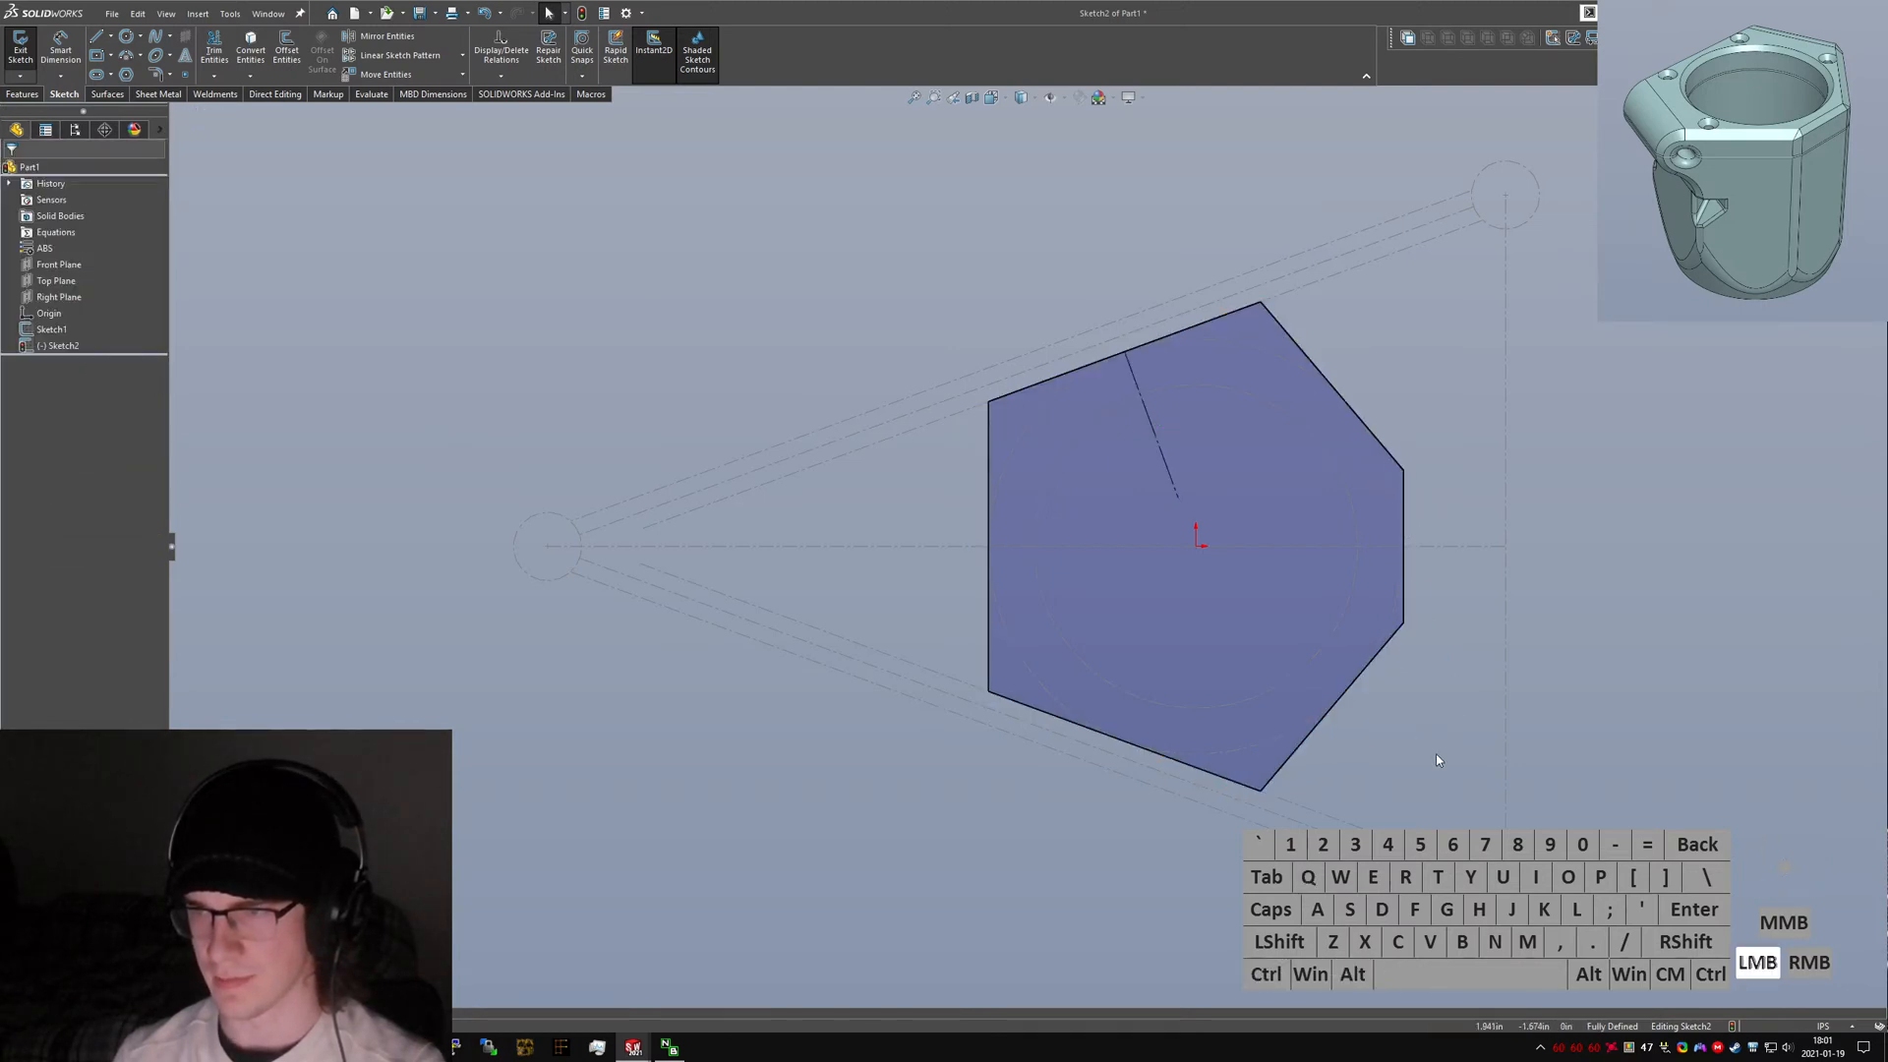
{"action": "scroll", "coordinate": [1229, 498], "scroll_direction": "up", "scroll_amount": 2}
{"action": "scroll", "coordinate": [1170, 422], "scroll_direction": "down", "scroll_amount": 2}
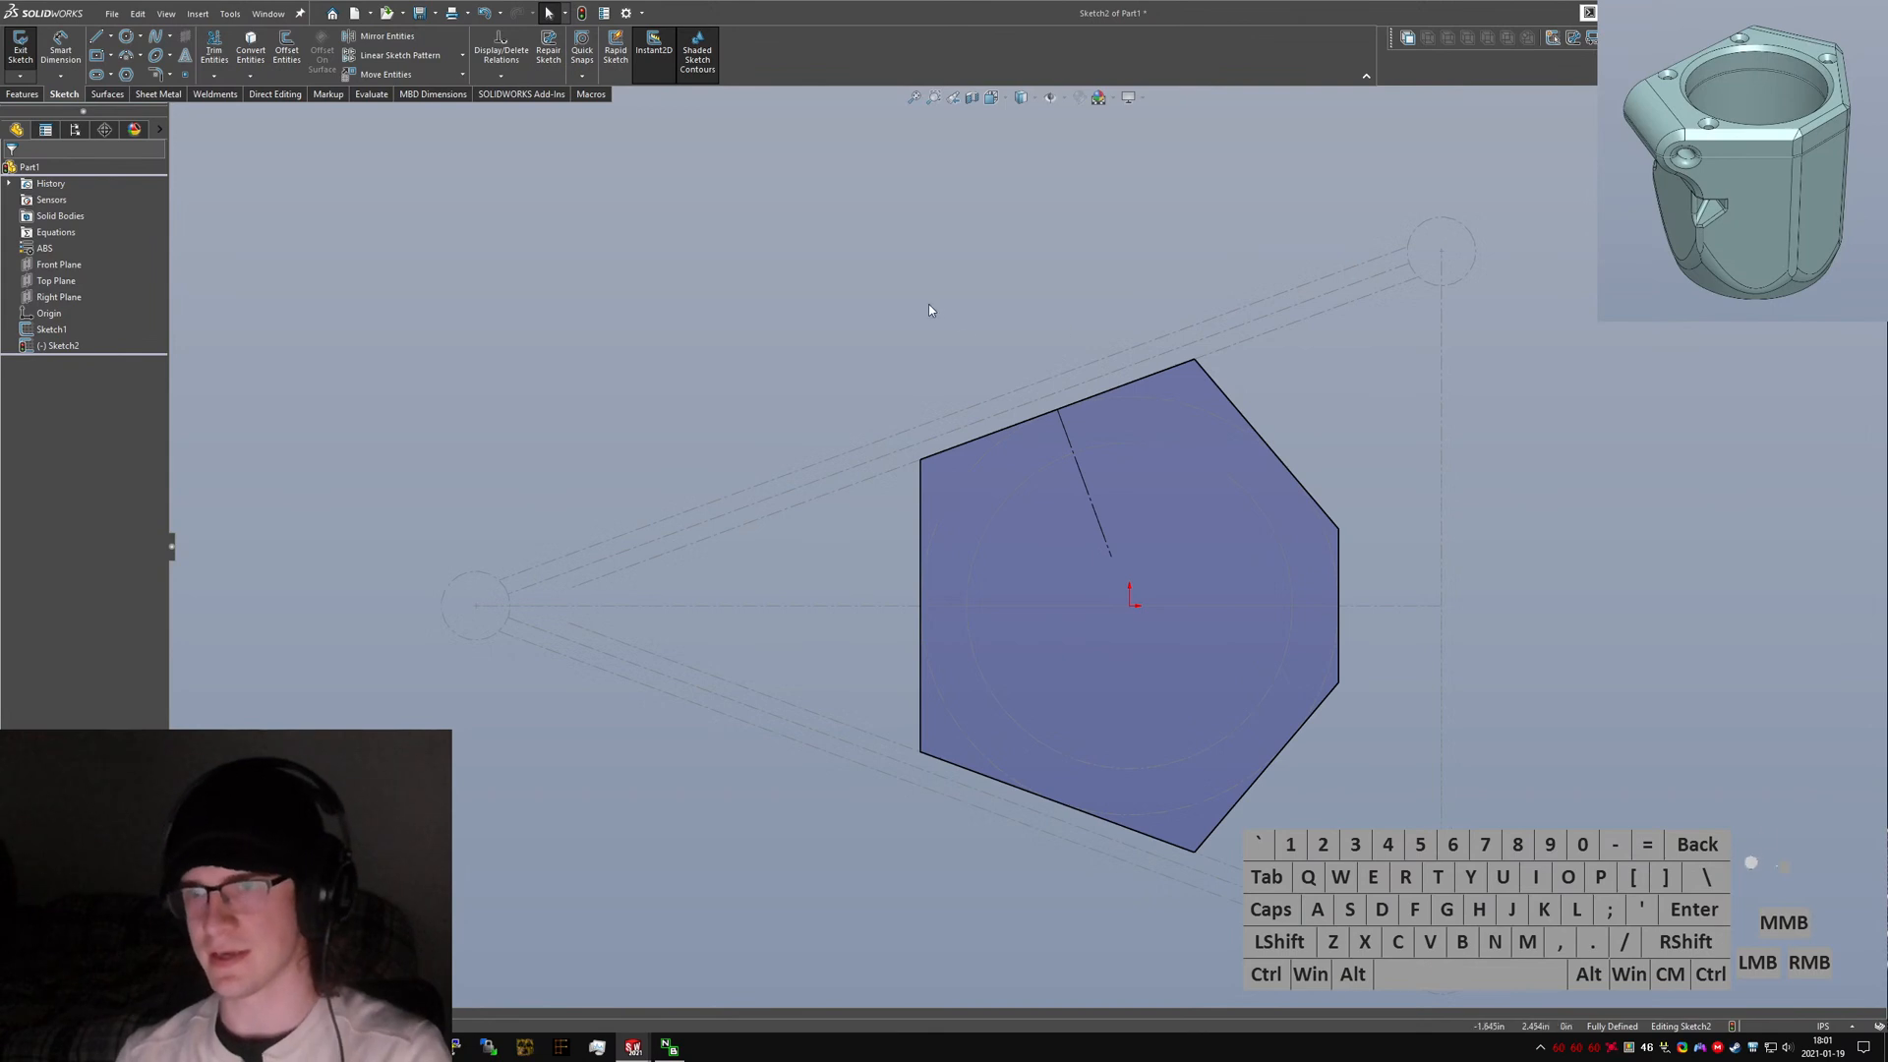
{"action": "left_click", "coordinate": [17, 55]}
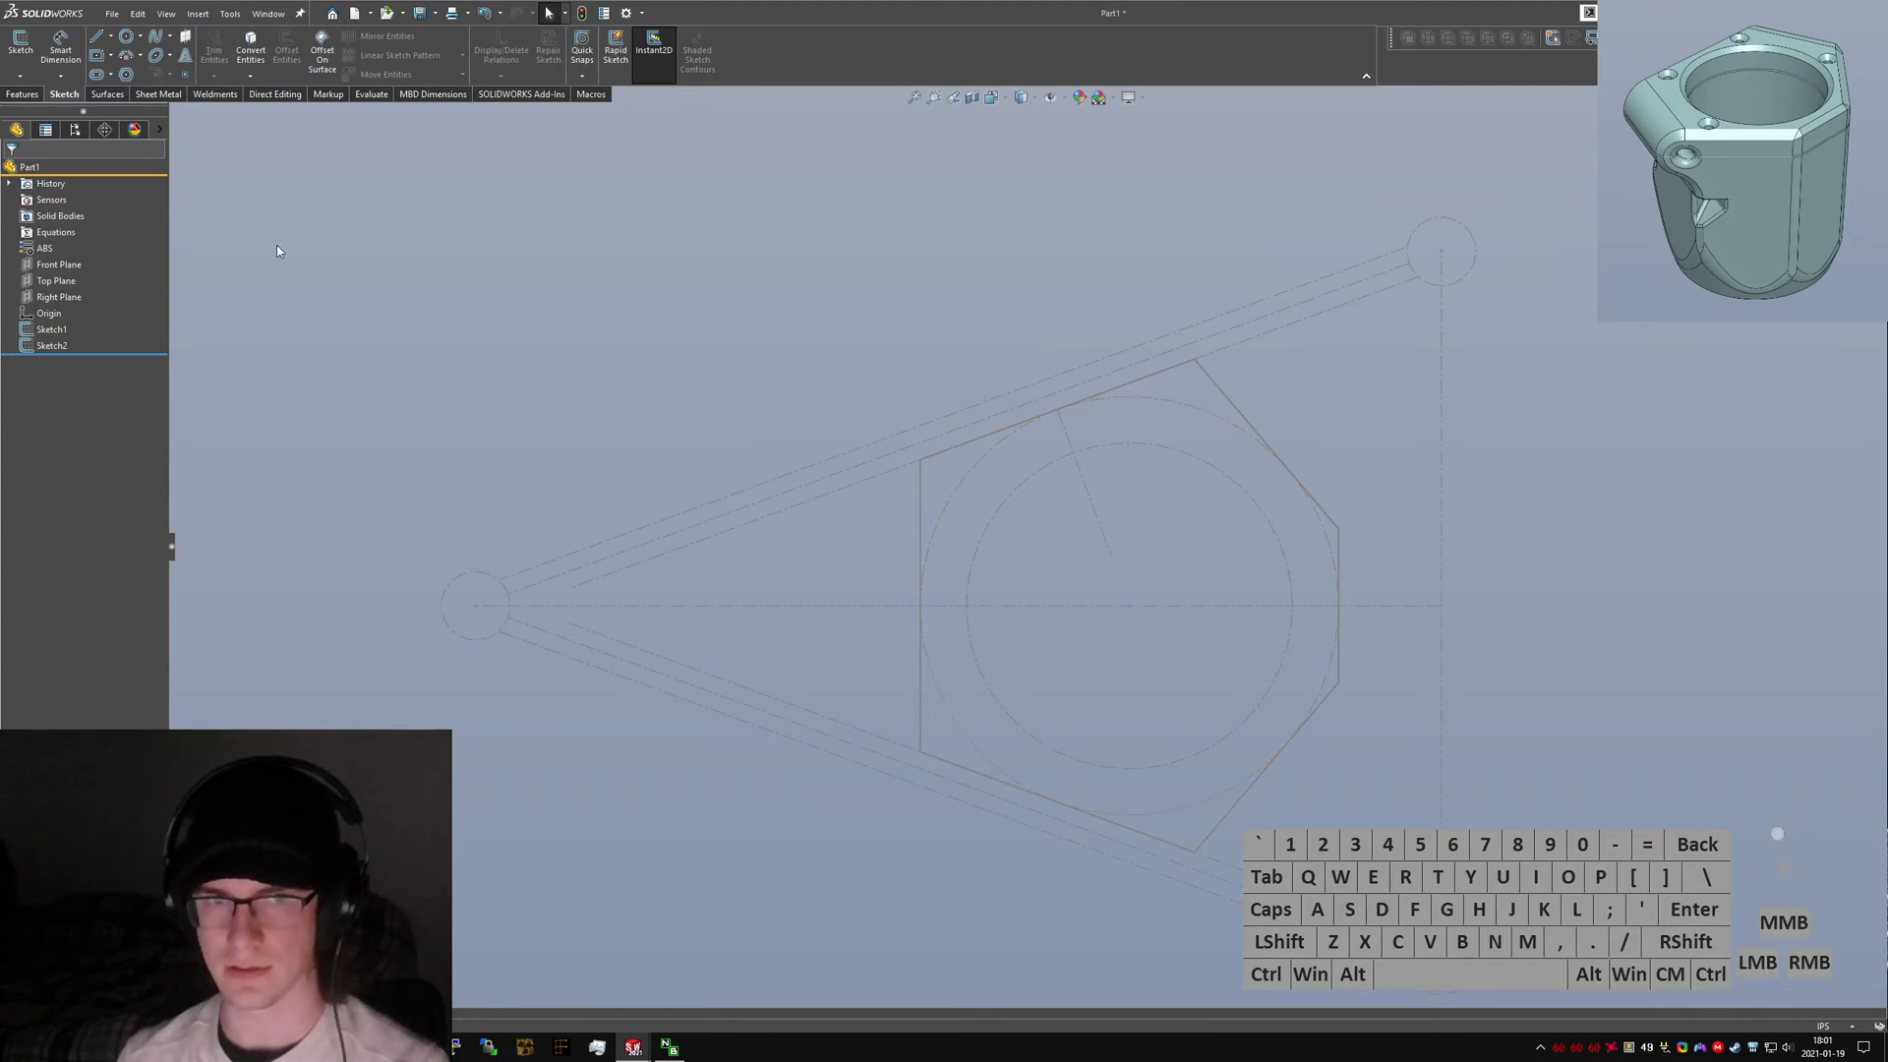
Save the new part as Cupholder V4.
{"action": "key", "text": "ctrl+s"}
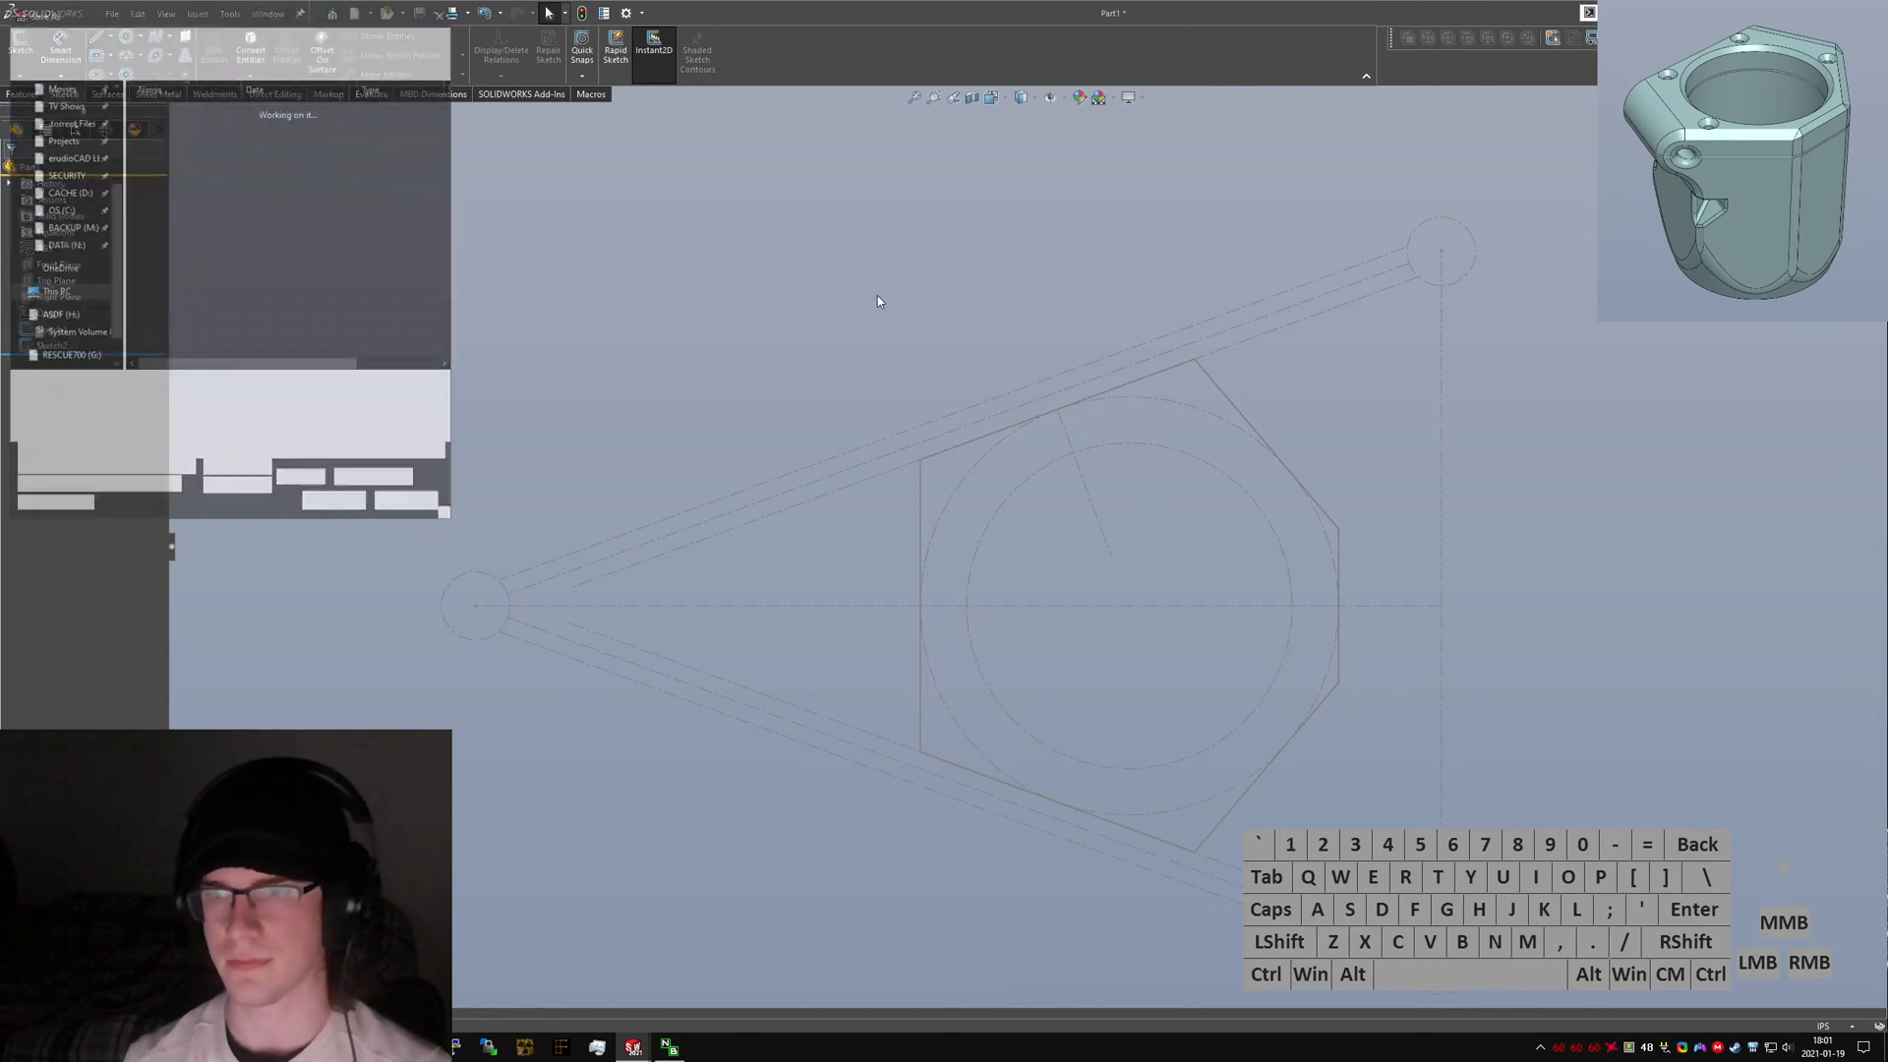
{"action": "type", "text": "Cupho"}
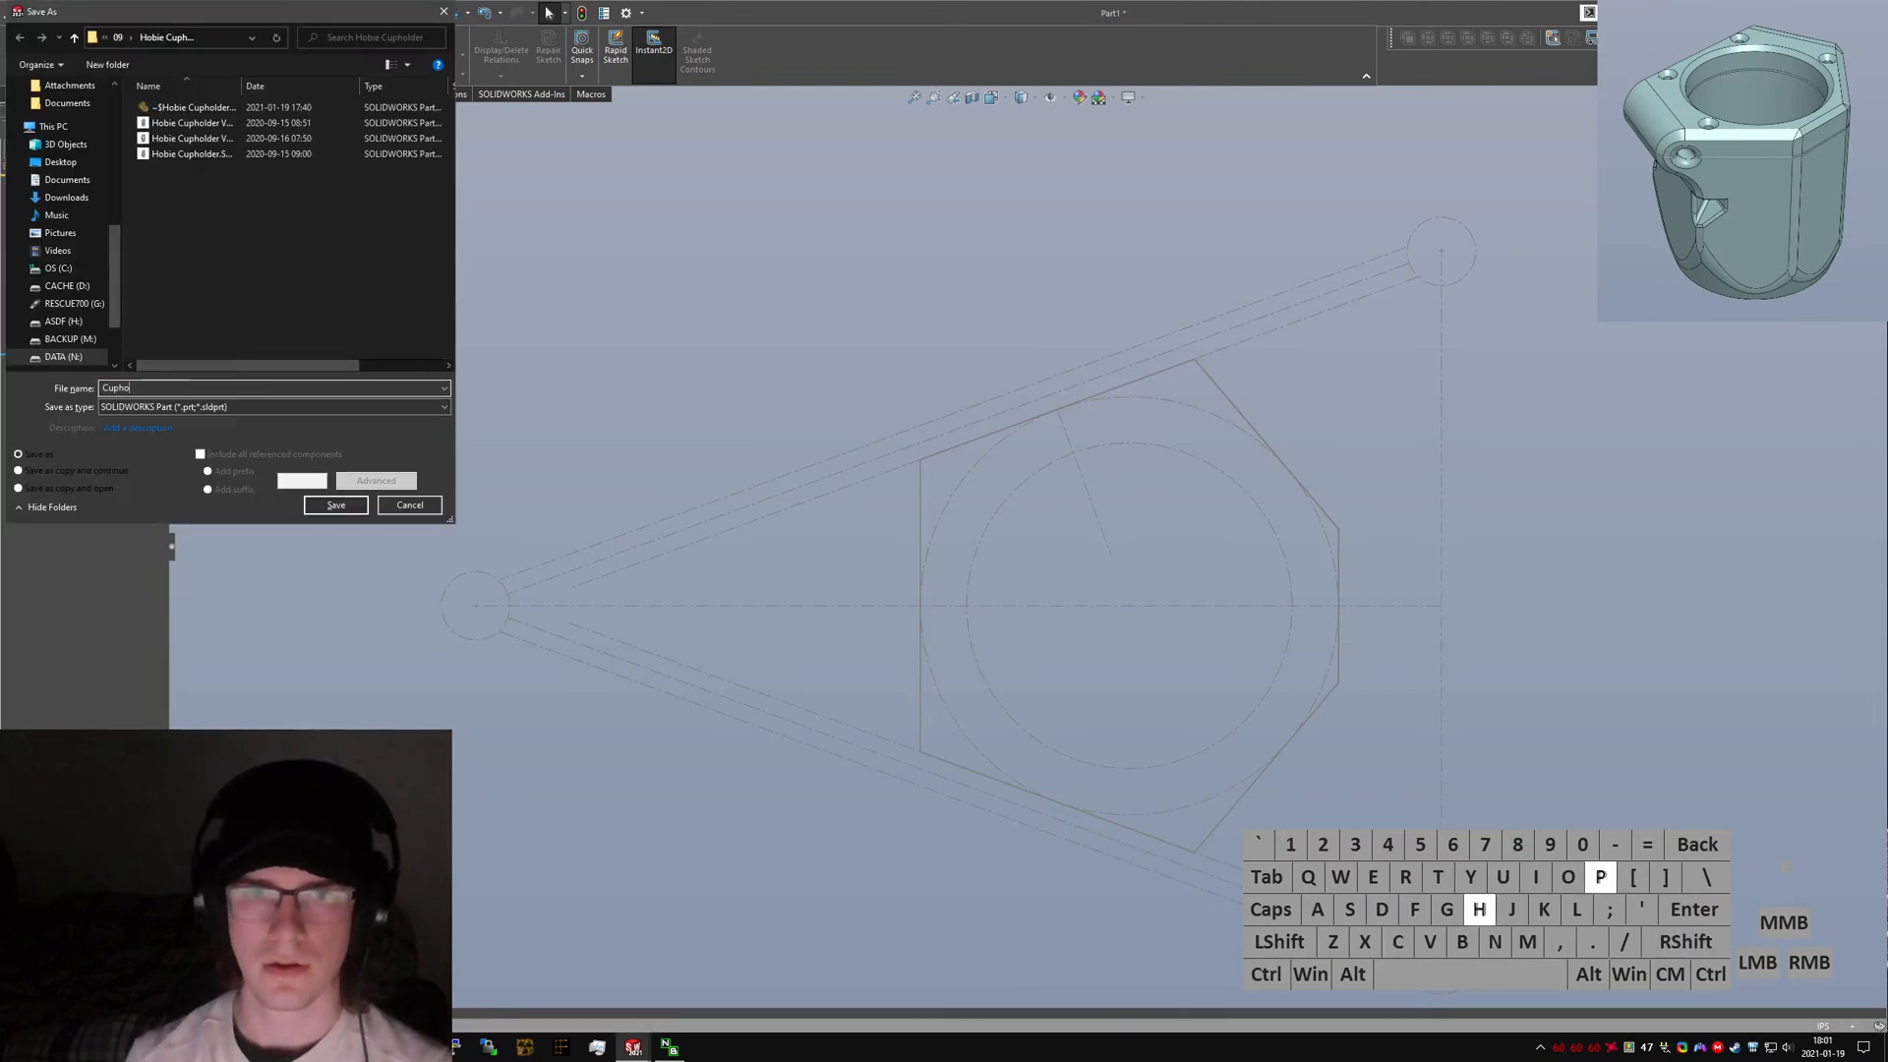
{"action": "type", "text": "lder V4"}
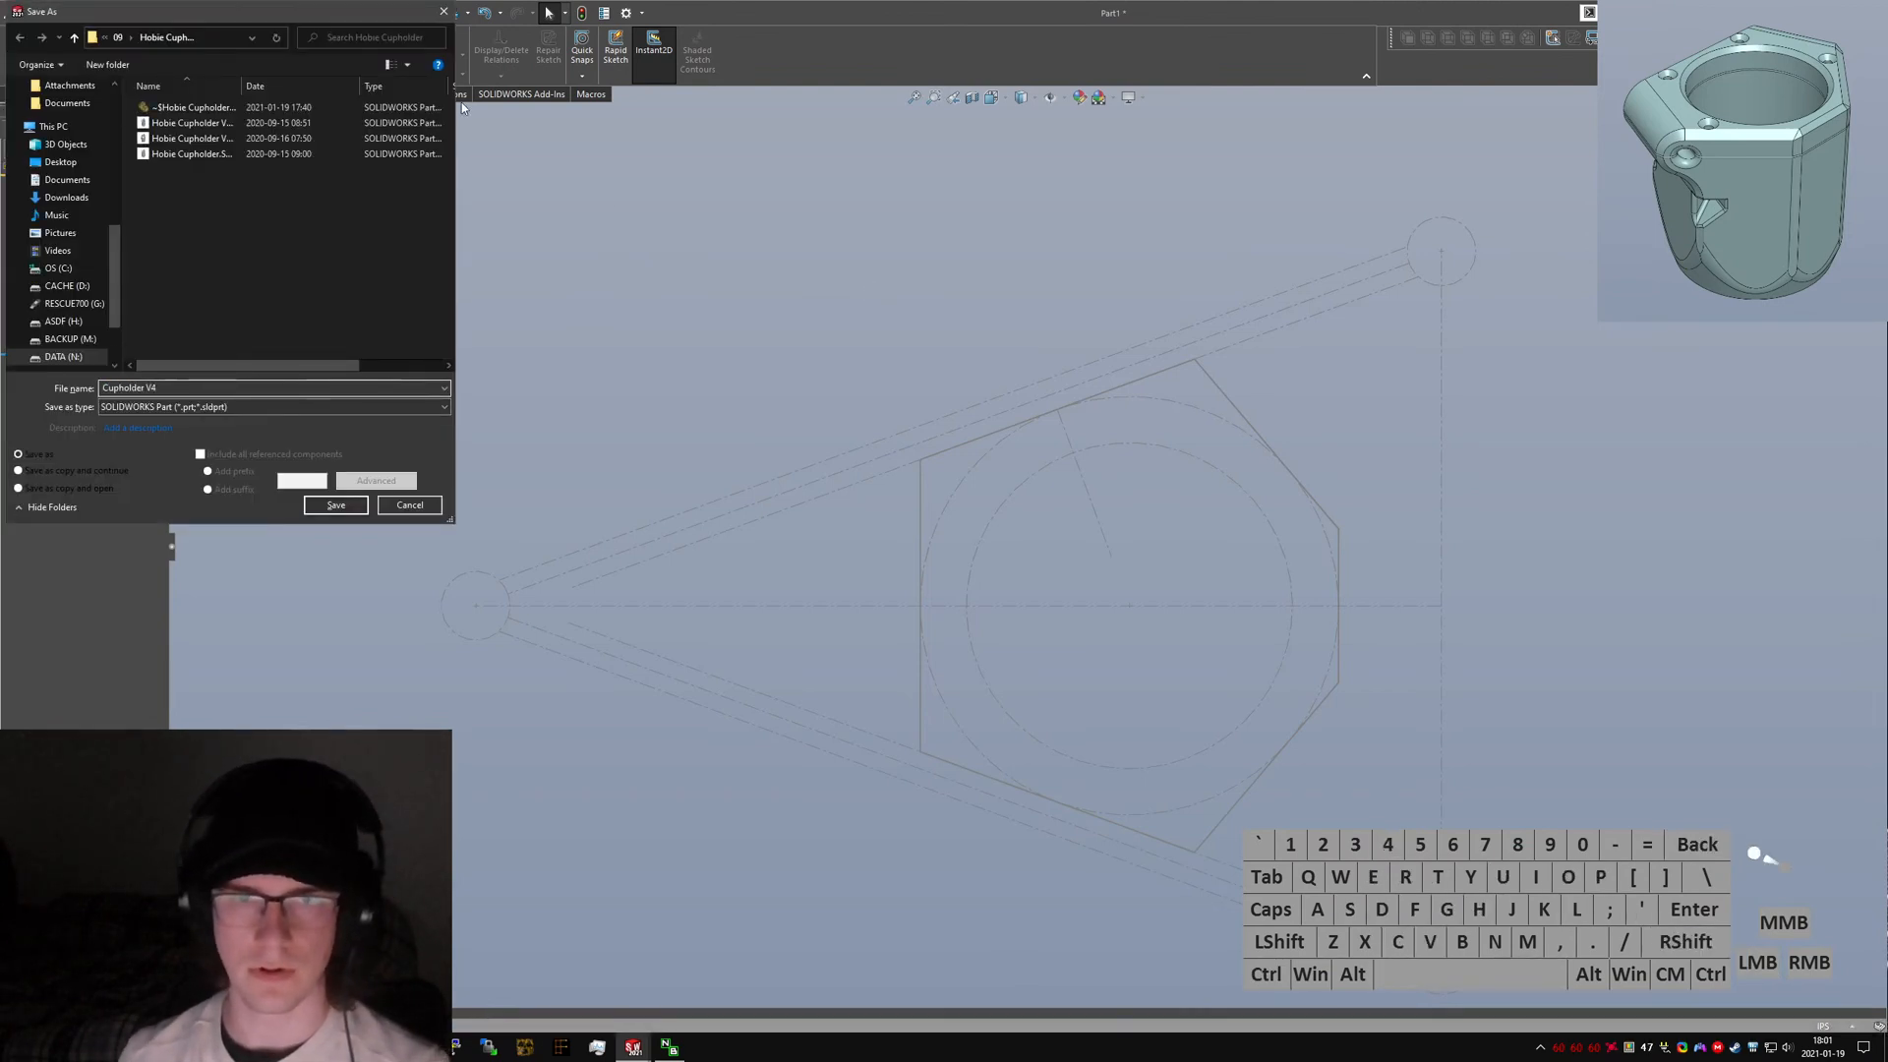
{"action": "left_click_drag", "start_coordinate": [258, 12], "coordinate": [0, 157]}
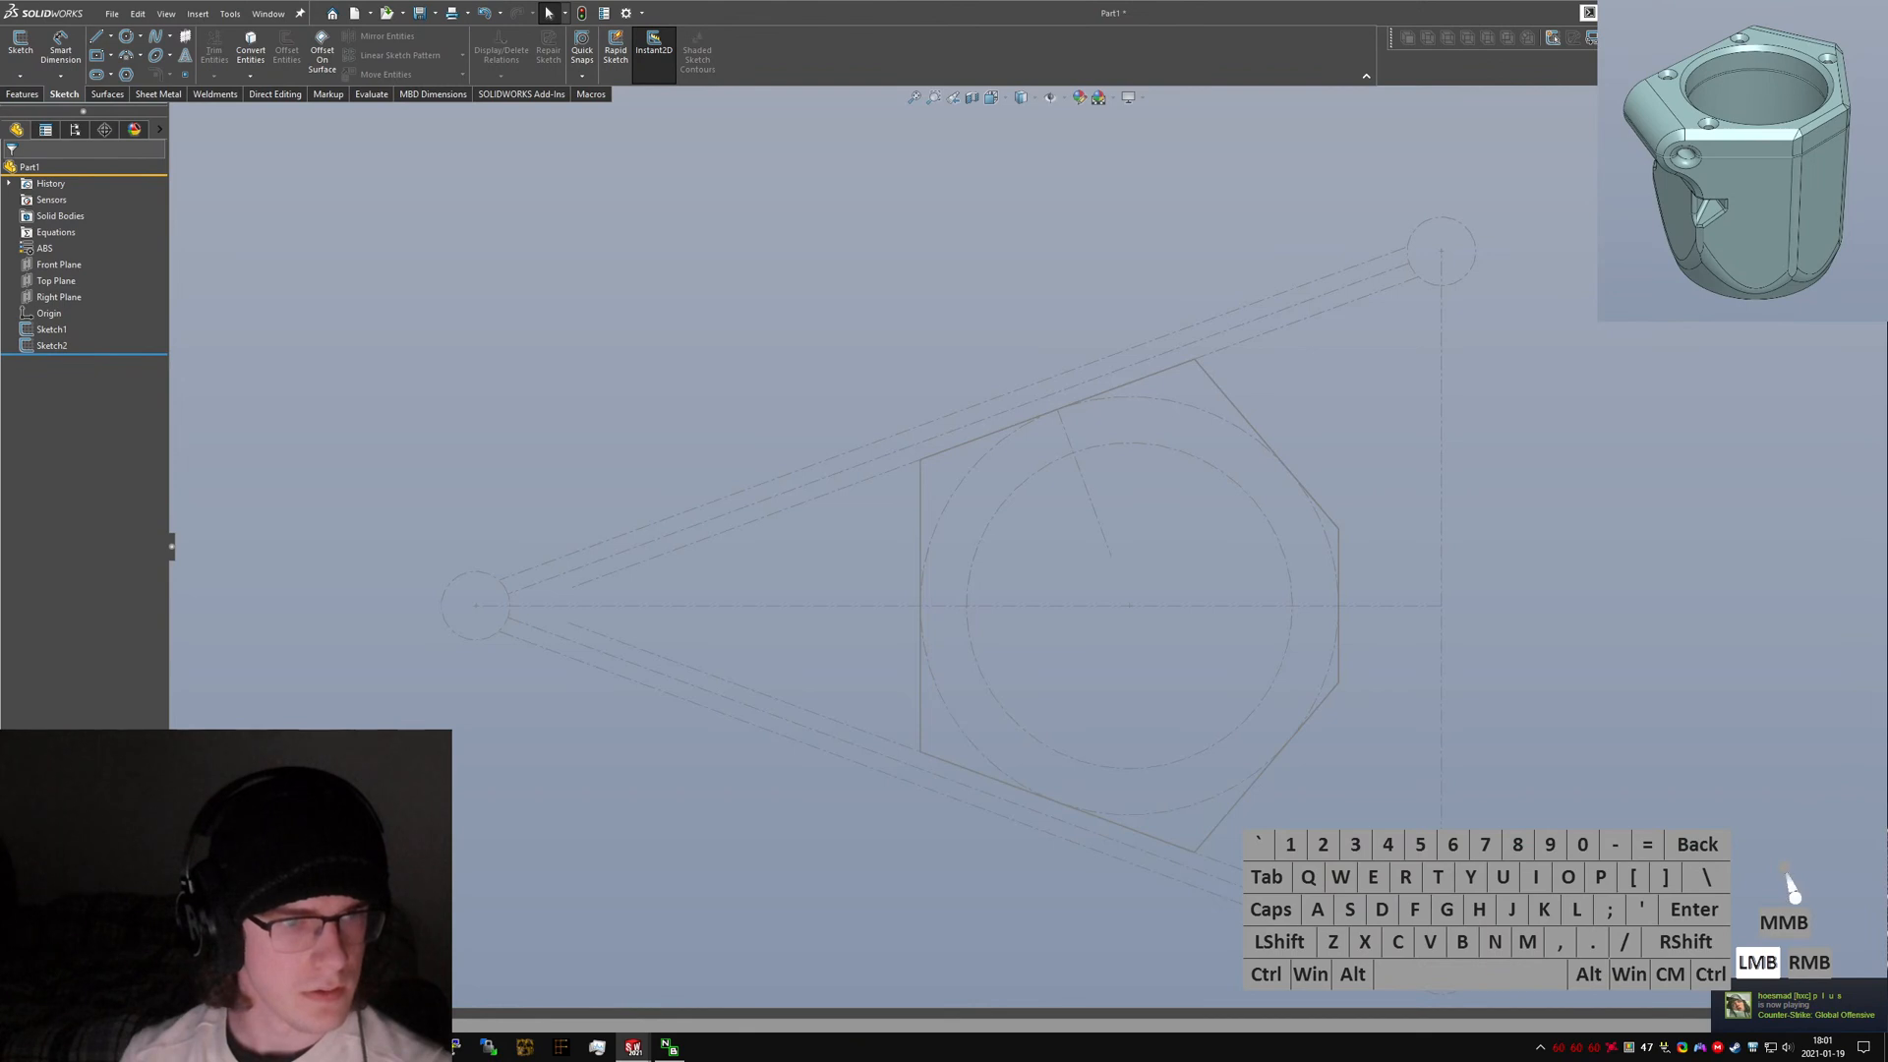
{"action": "left_click", "coordinate": [562, 548]}
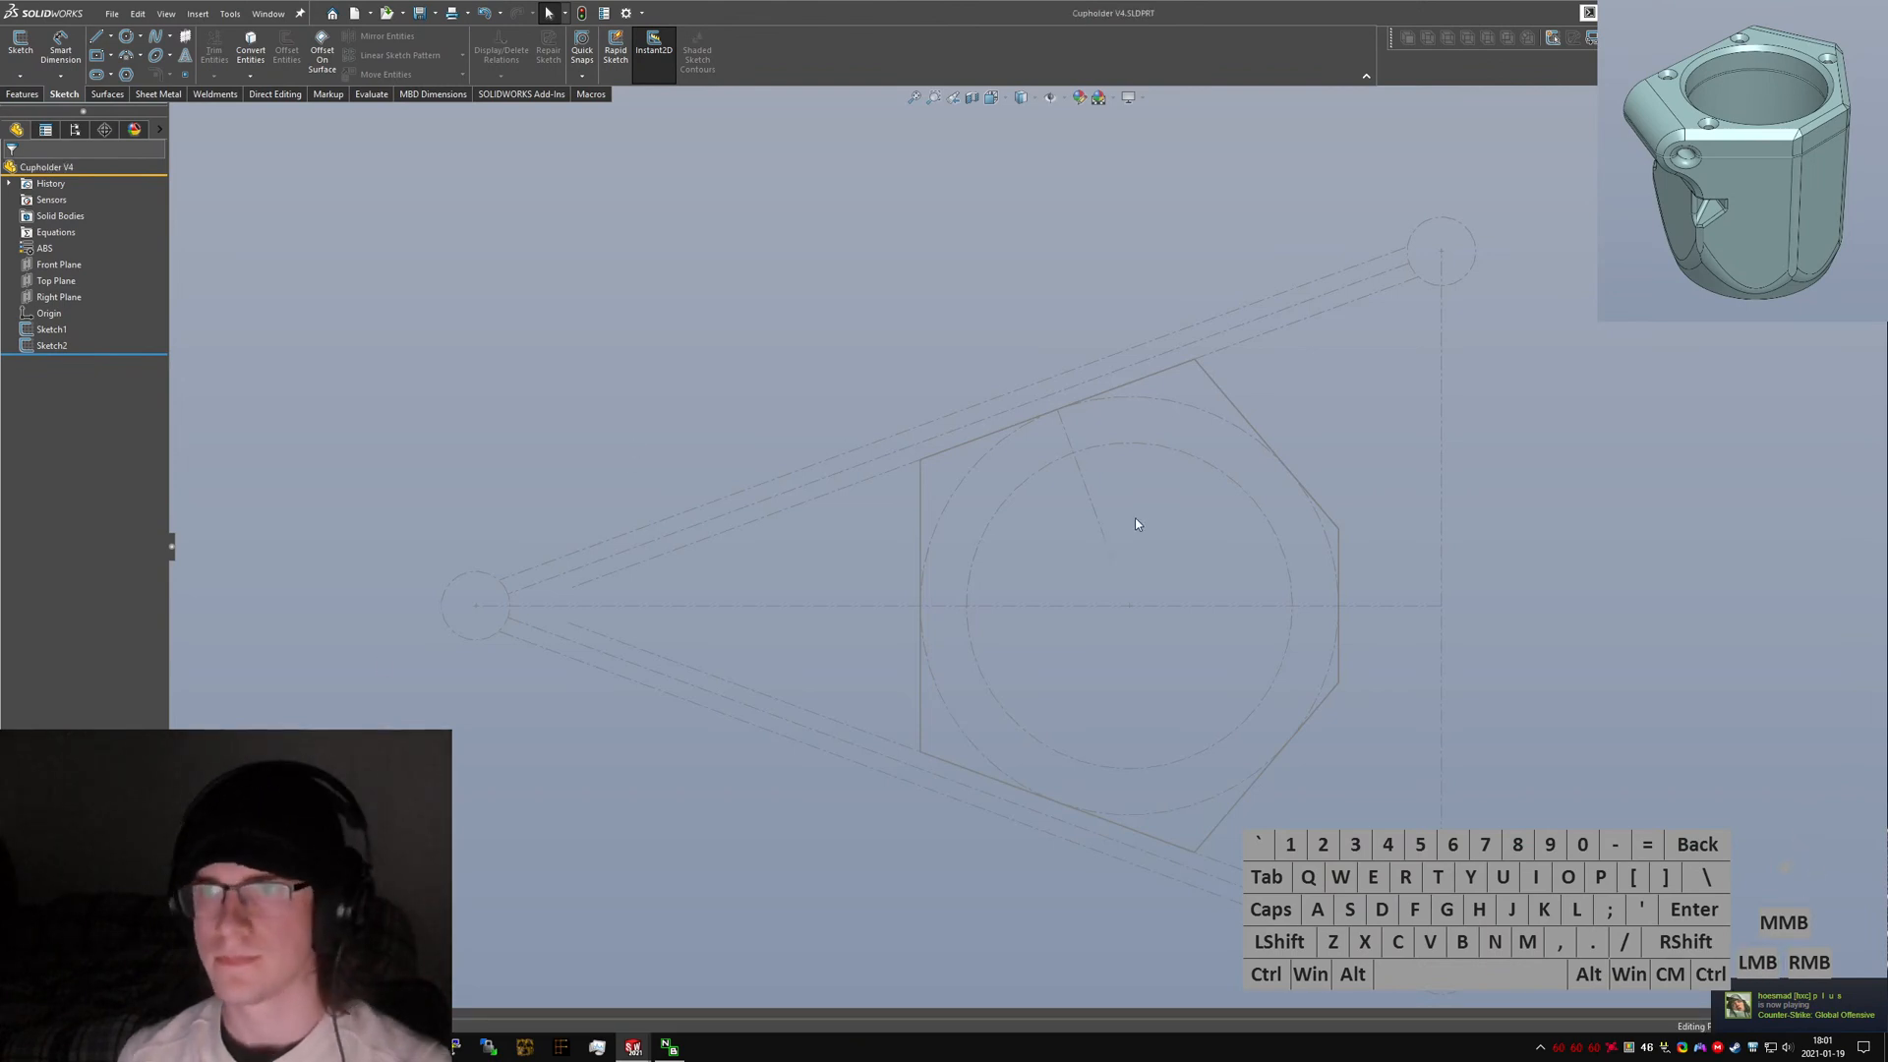
Switch to the original V3 part and show its overall planning sketch in top view.
{"action": "key", "text": "ctrl+Tab"}
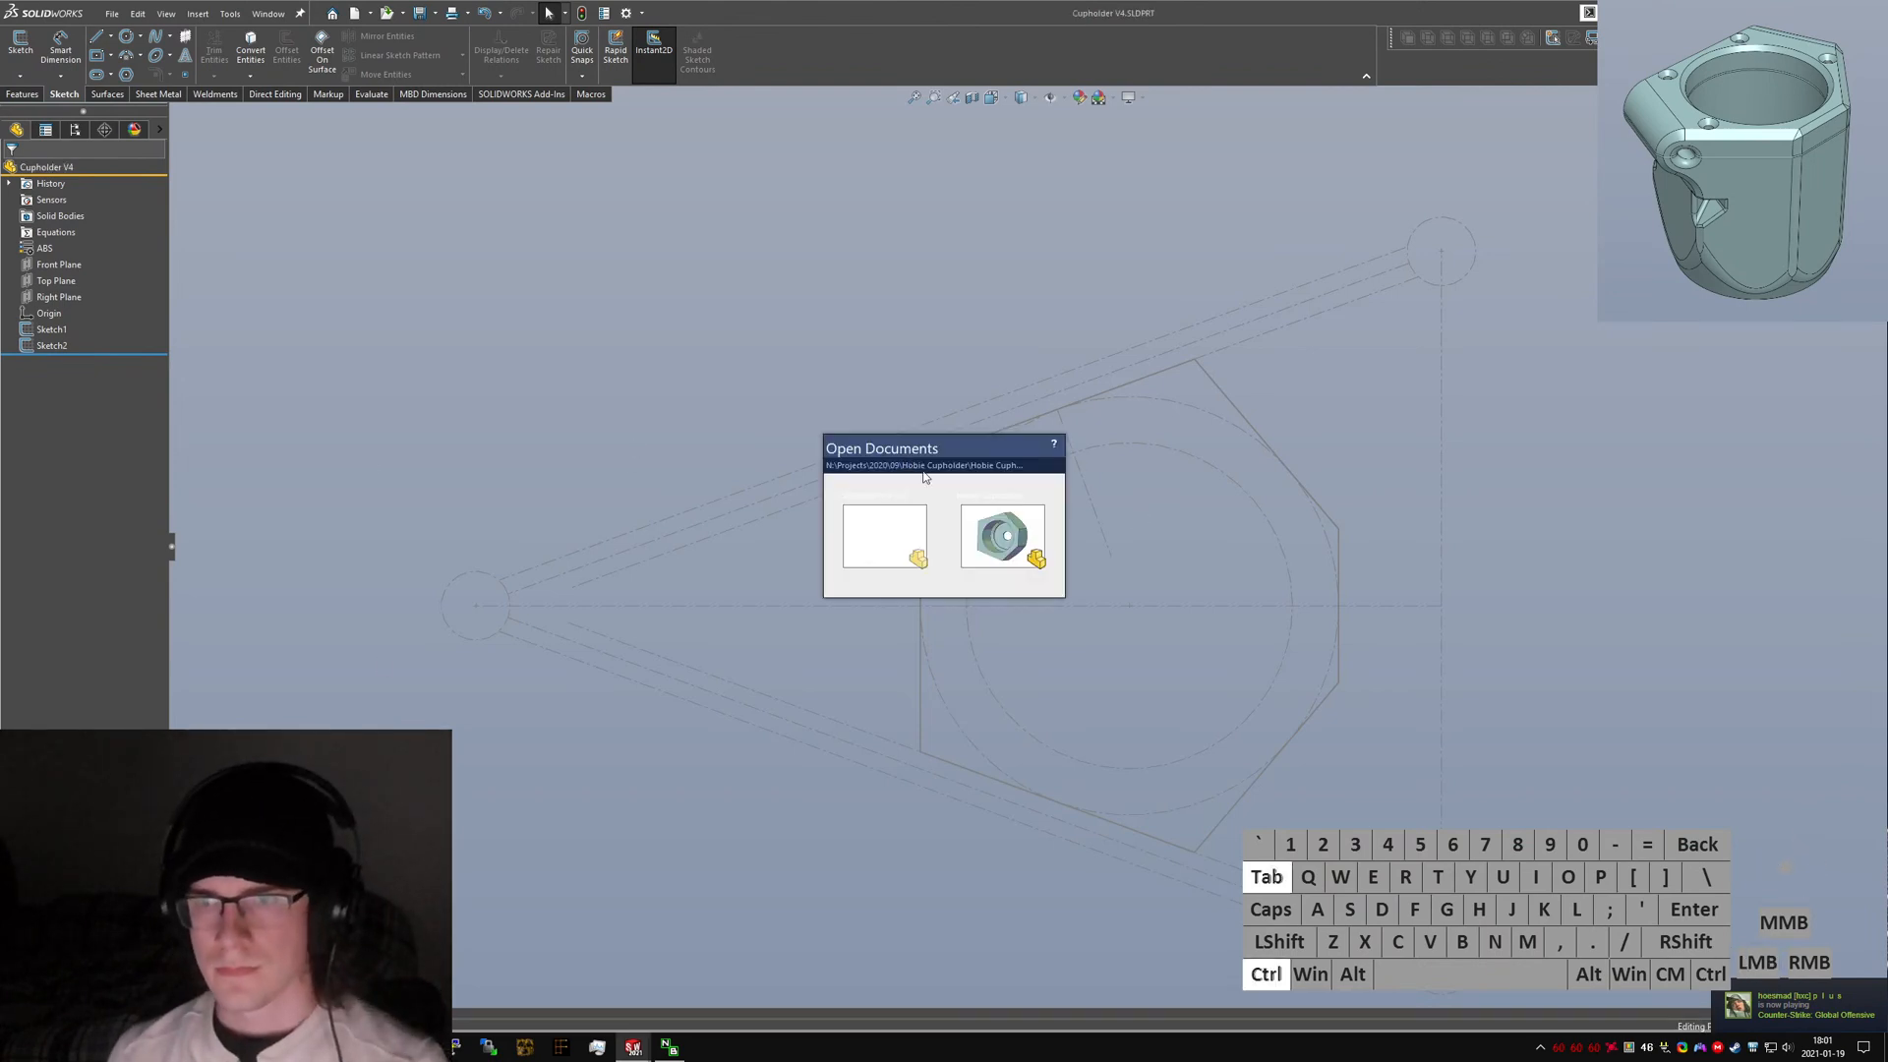
{"action": "left_click", "coordinate": [995, 537], "text": "ctrl"}
{"action": "key", "text": "ctrl+5"}
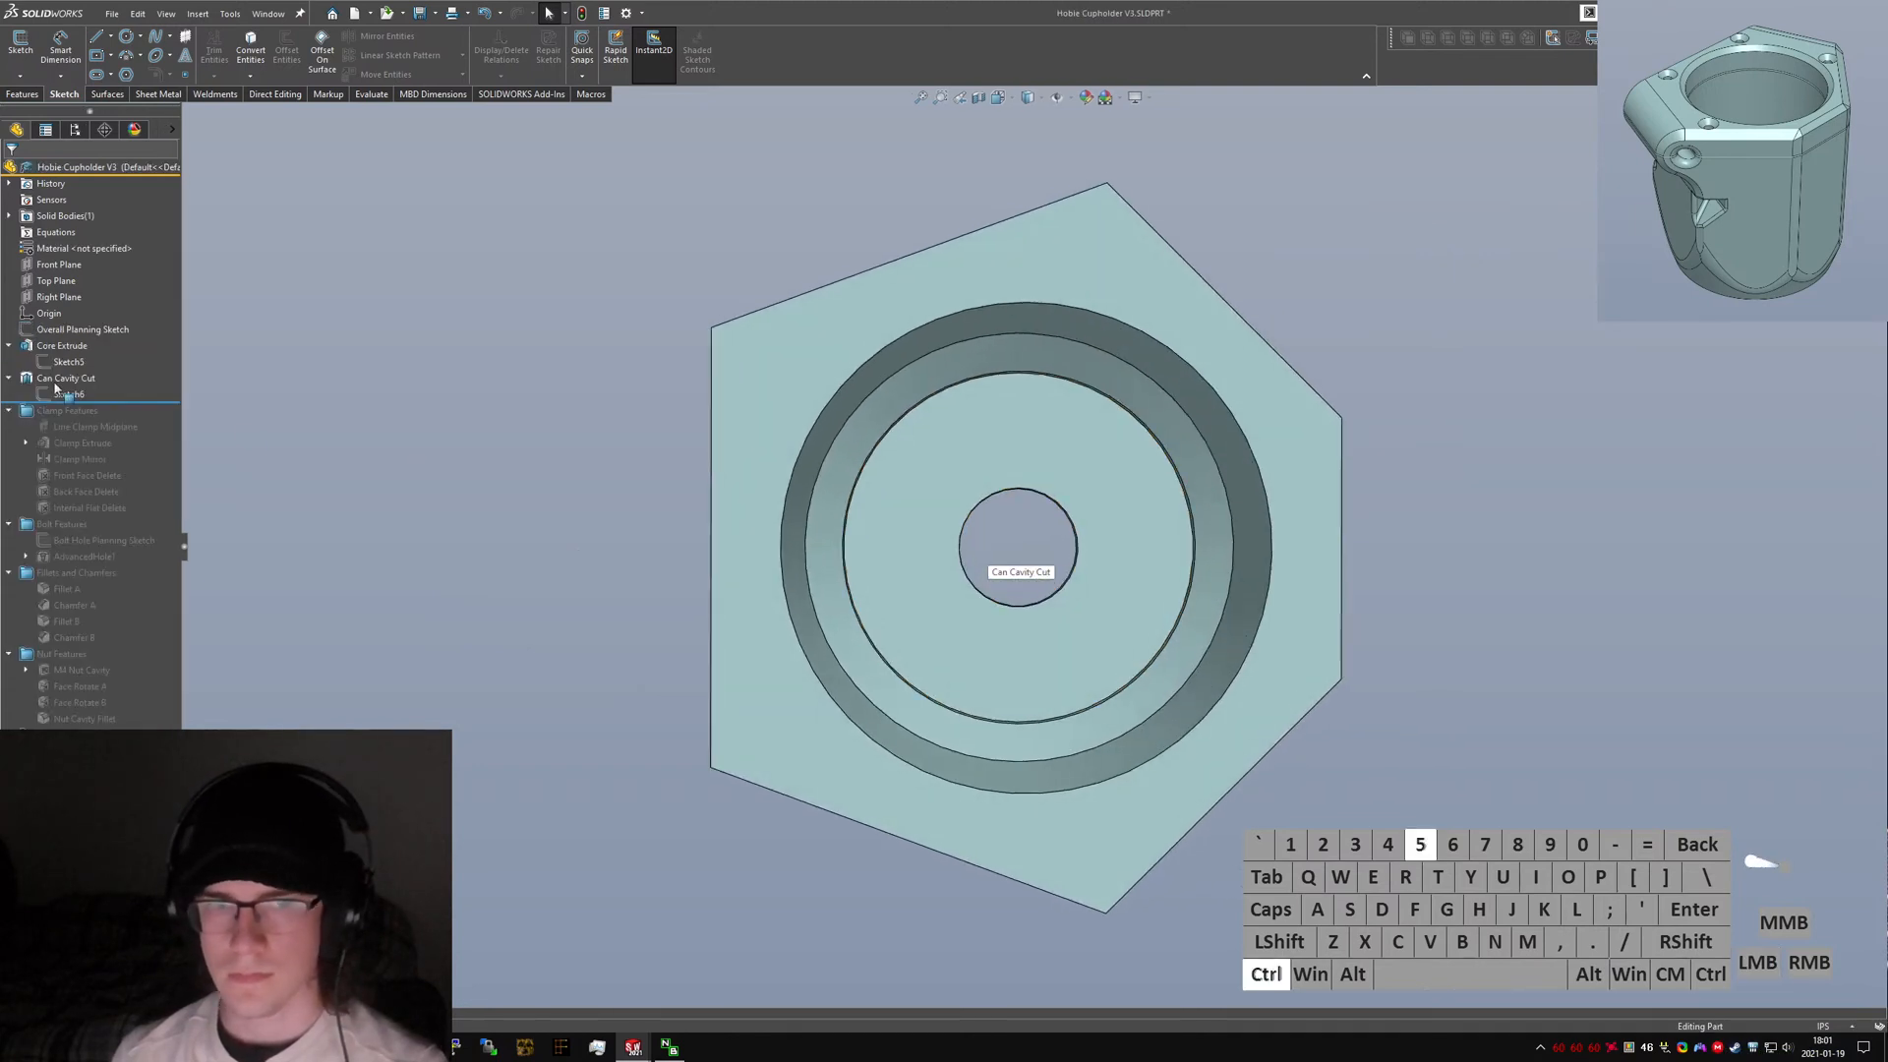
{"action": "left_click", "coordinate": [67, 362]}
{"action": "right_click", "coordinate": [25, 333]}
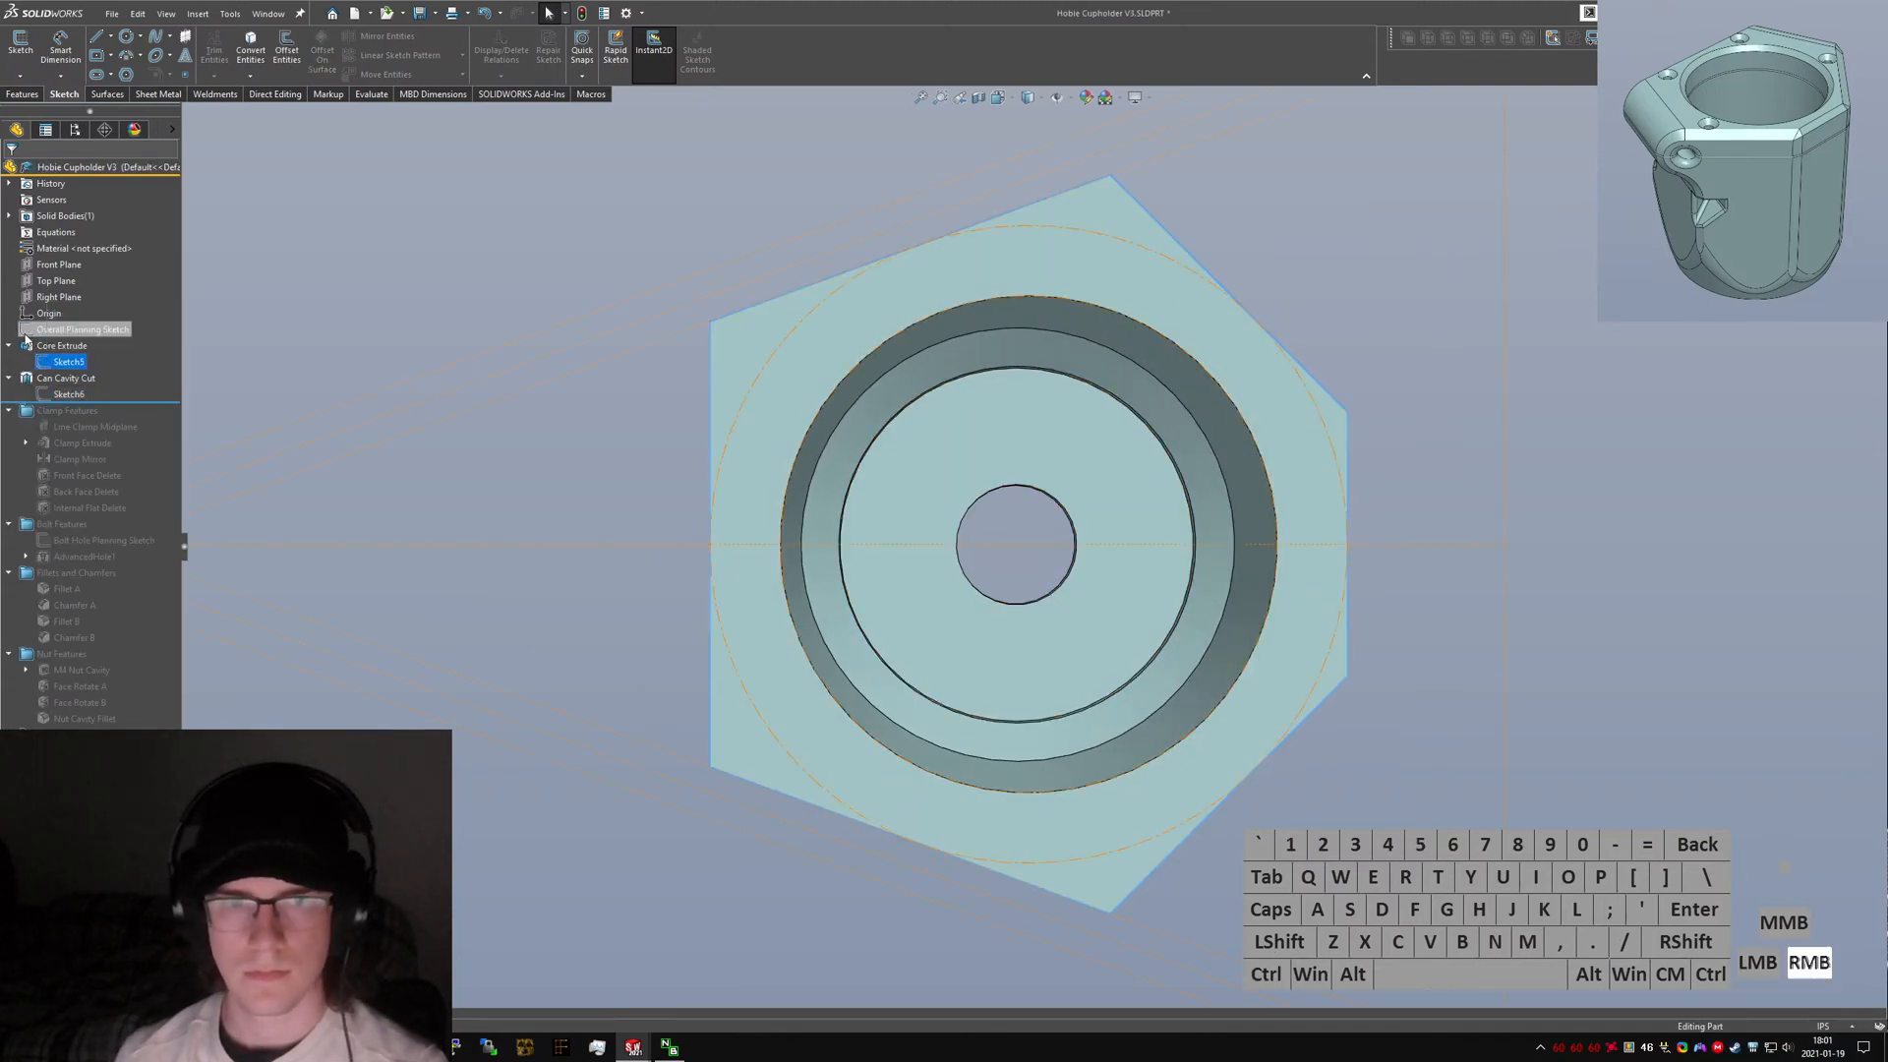
{"action": "left_click", "coordinate": [37, 306]}
{"action": "scroll", "coordinate": [673, 358], "scroll_direction": "up", "scroll_amount": 5}
{"action": "scroll", "coordinate": [944, 520], "scroll_direction": "down", "scroll_amount": 2}
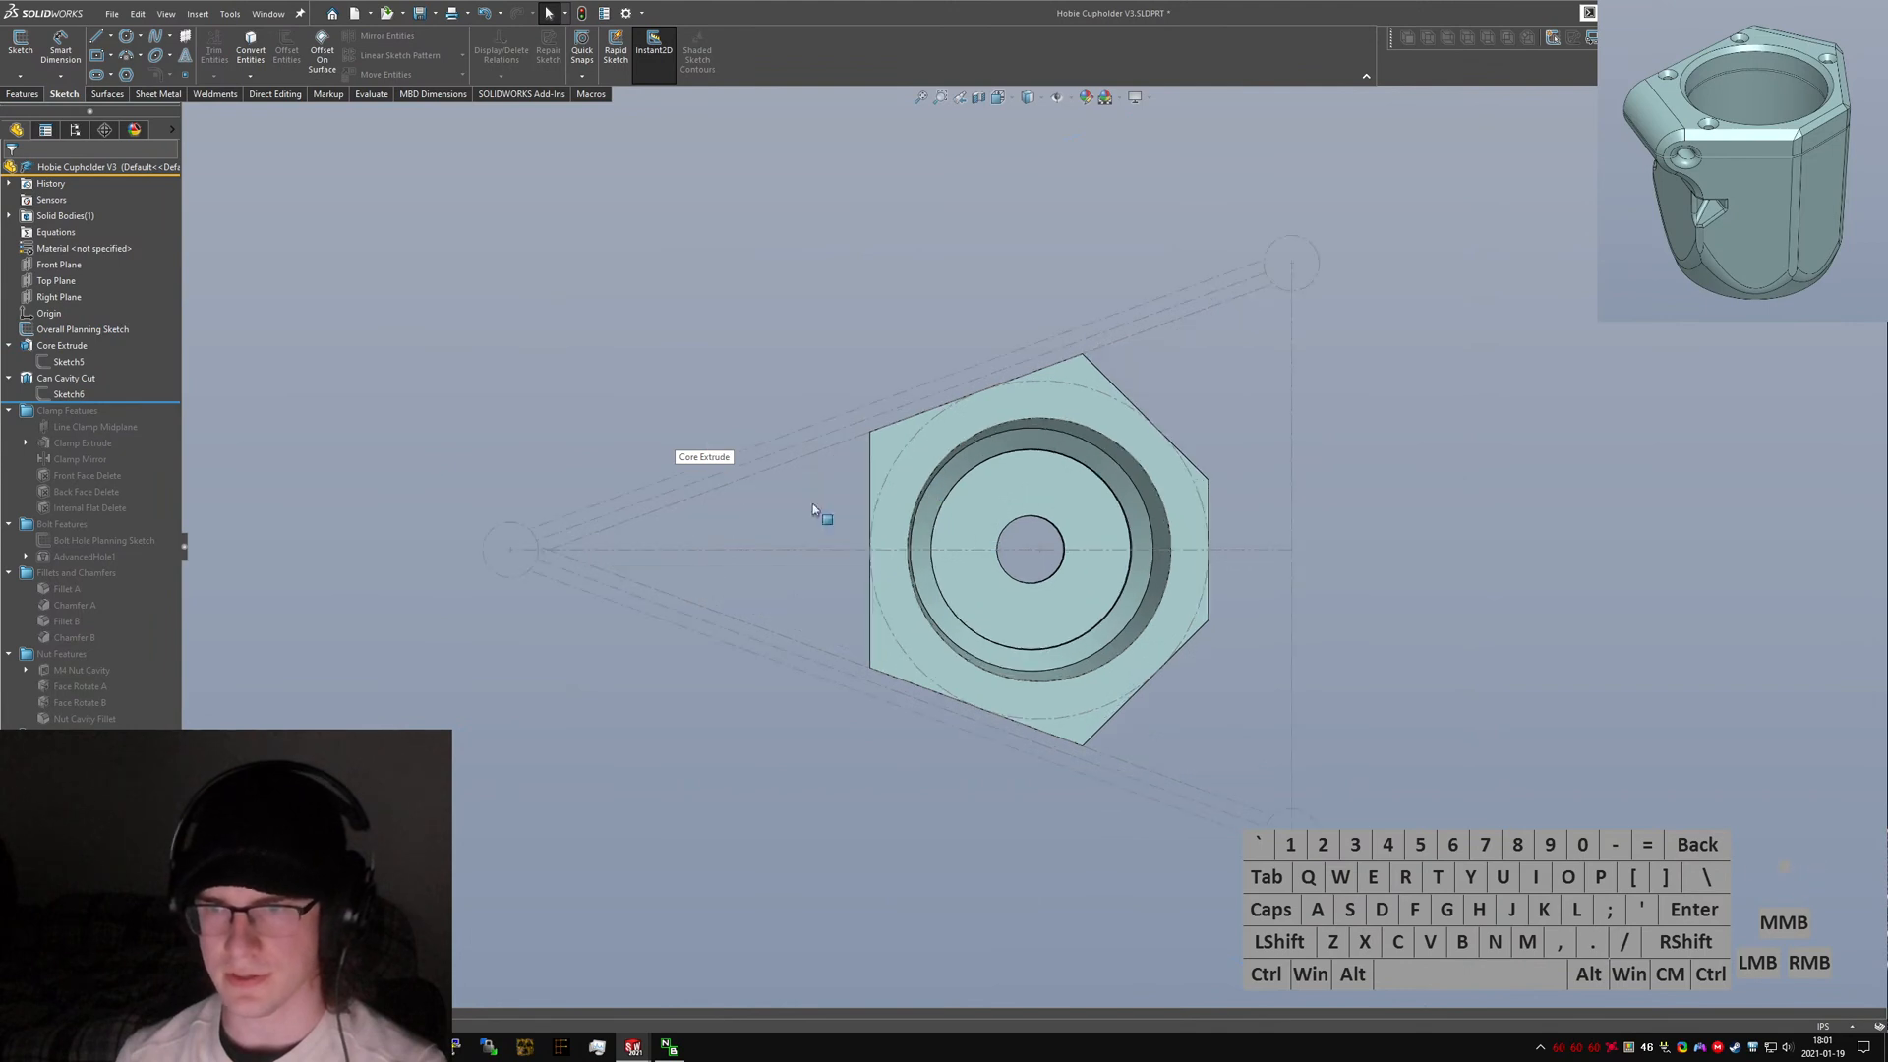
Roll the original part's feature tree forward and inspect the clamp extrude and clamp mirror features.
{"action": "left_click_drag", "start_coordinate": [163, 402], "coordinate": [162, 515]}
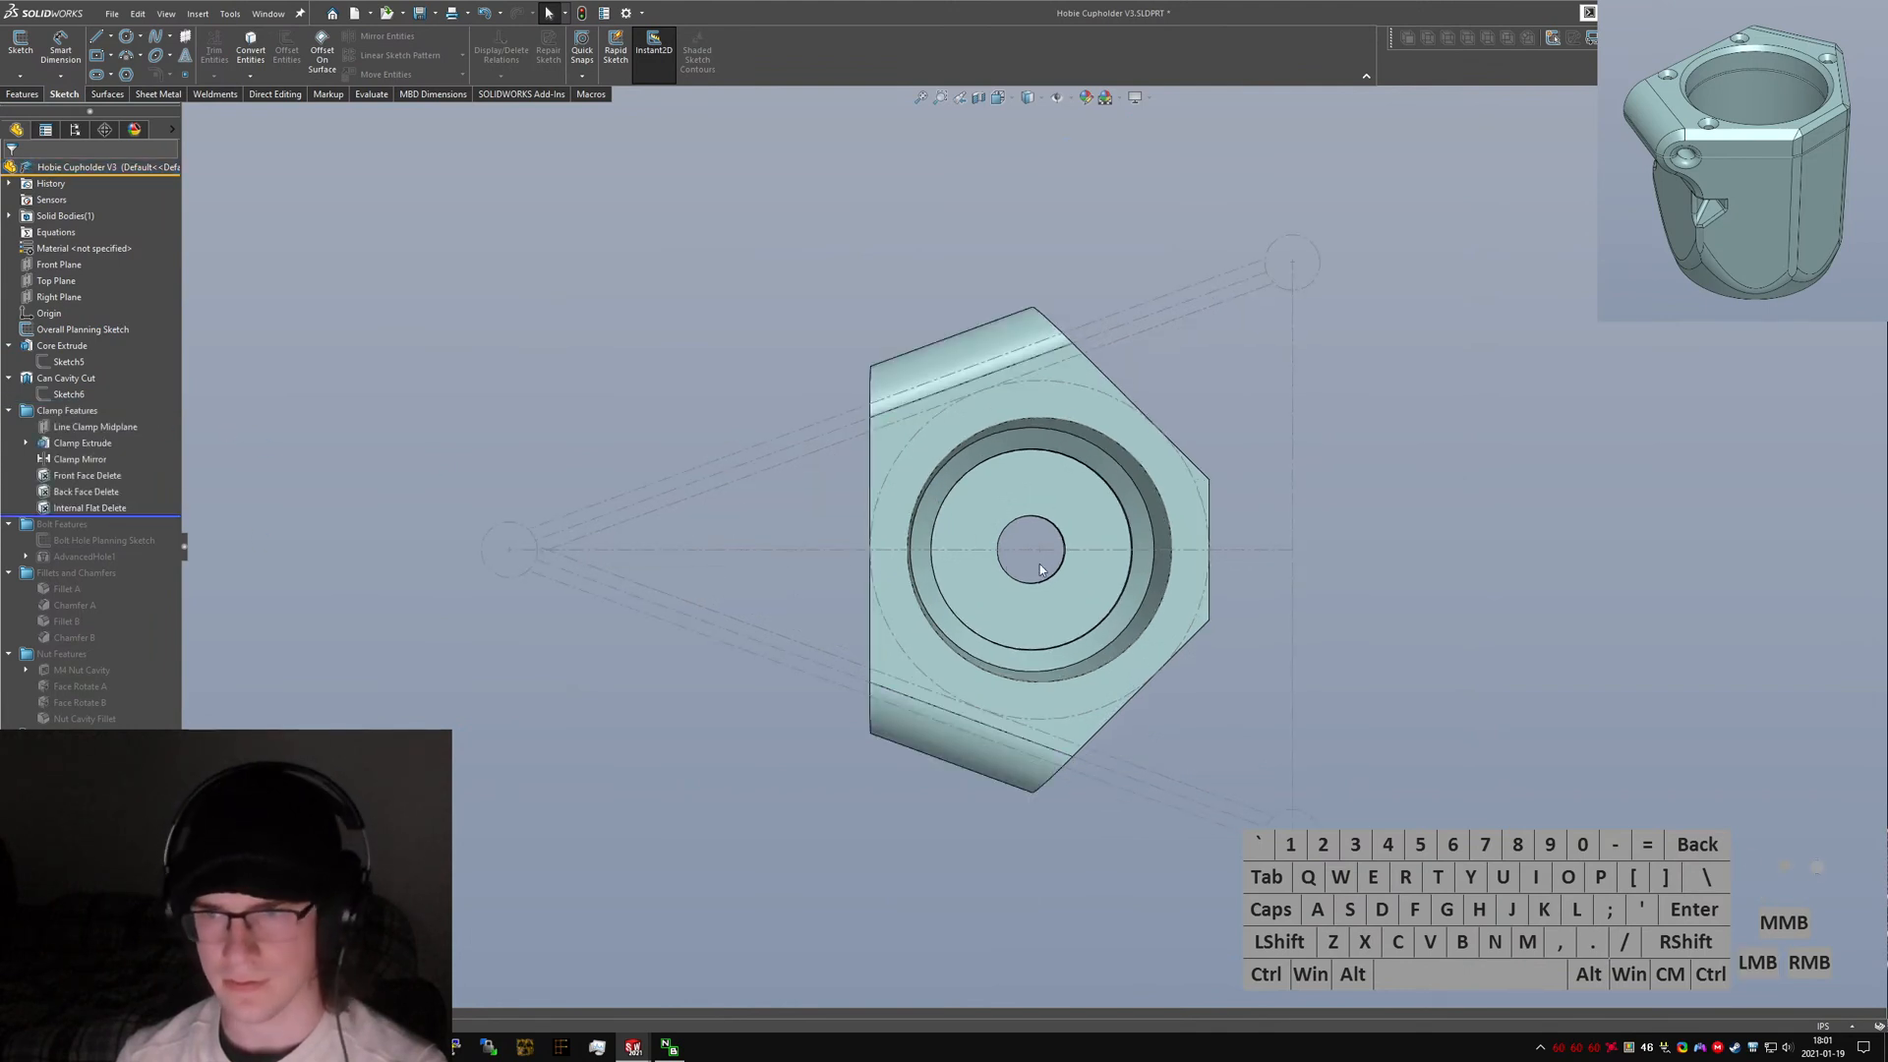
{"action": "scroll", "coordinate": [912, 456], "scroll_direction": "down", "scroll_amount": 2}
{"action": "middle_click_drag", "start_coordinate": [912, 456], "coordinate": [1090, 360]}
{"action": "left_click", "coordinate": [1091, 360]}
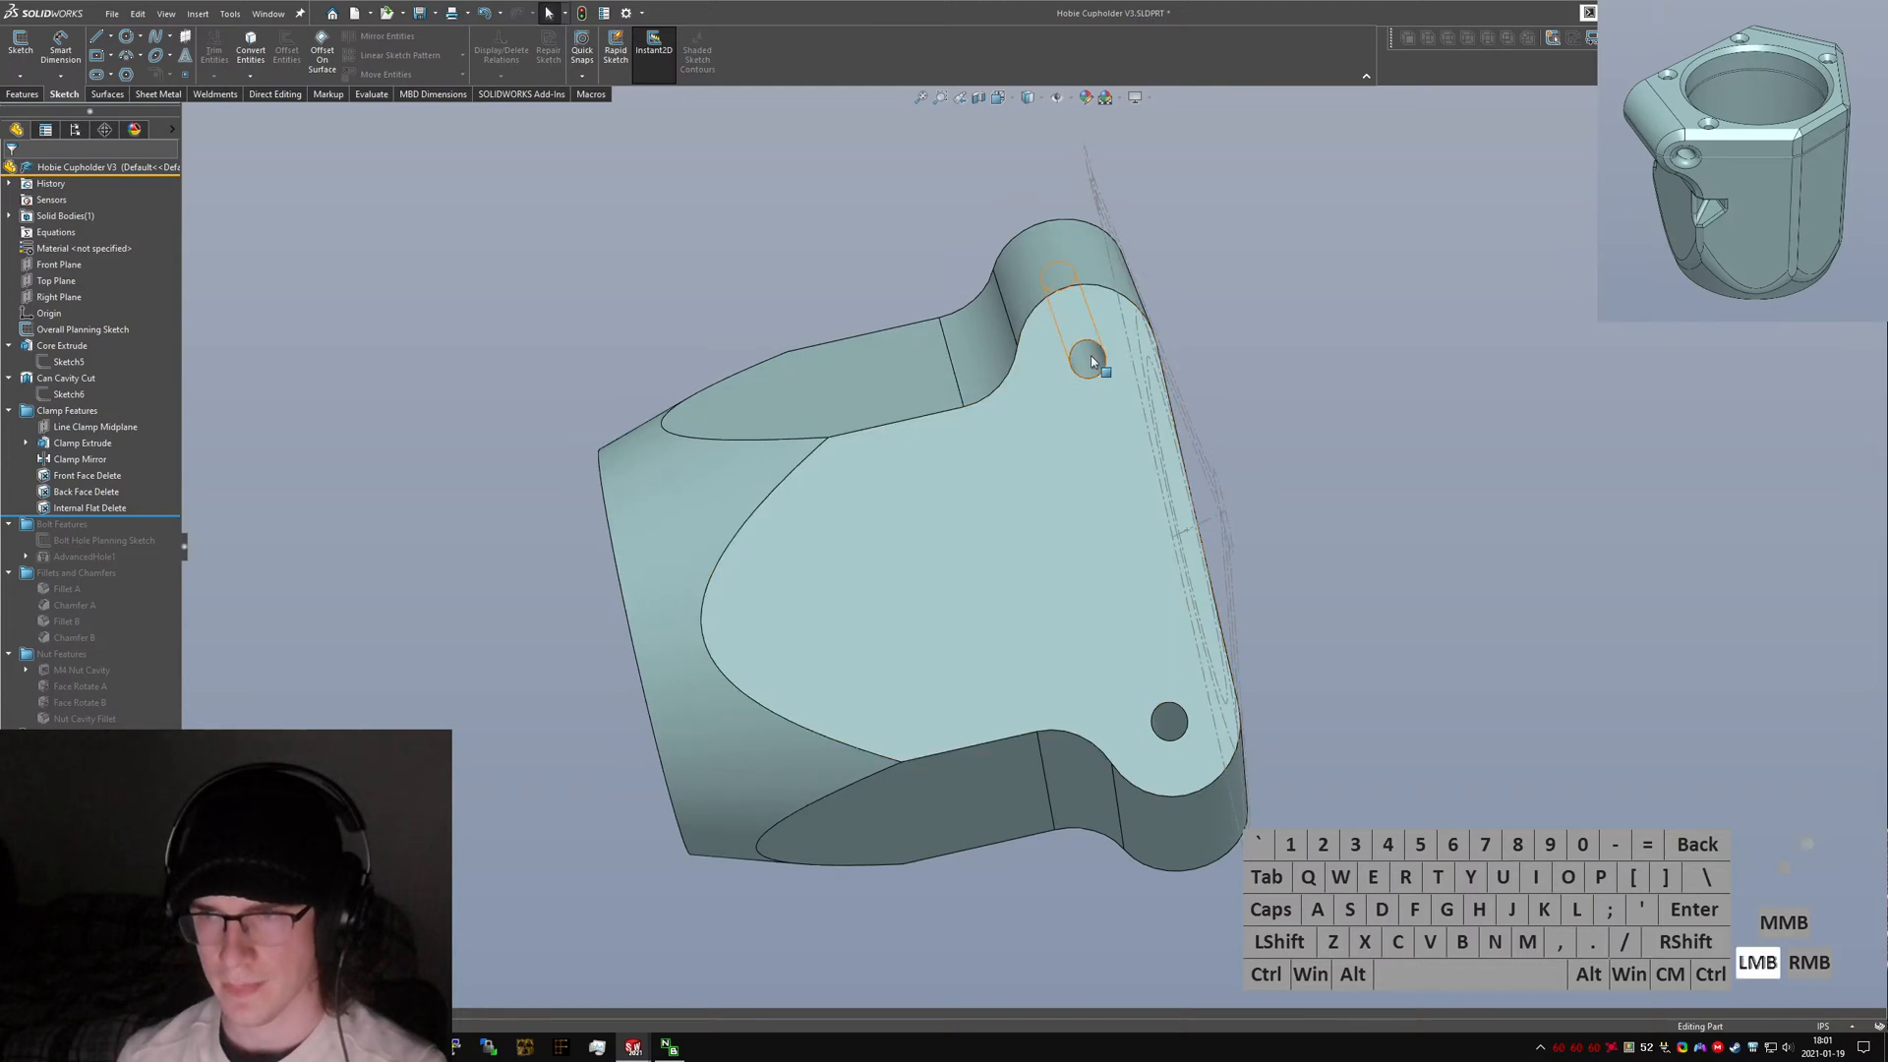
{"action": "left_click", "coordinate": [26, 444]}
{"action": "left_click", "coordinate": [73, 460]}
{"action": "middle_click_drag", "start_coordinate": [1009, 554], "coordinate": [769, 333]}
{"action": "scroll", "coordinate": [919, 694], "scroll_direction": "down", "scroll_amount": 5}
{"action": "mouse_move", "coordinate": [918, 690]}
{"action": "middle_mouse_down"}
{"action": "mouse_move", "coordinate": [910, 539]}
{"action": "mouse_move", "coordinate": [876, 481]}
{"action": "middle_mouse_up"}
{"action": "scroll", "coordinate": [1195, 875], "scroll_direction": "down", "scroll_amount": 5}
{"action": "middle_click_drag", "start_coordinate": [1044, 659], "coordinate": [1075, 632]}
{"action": "scroll", "coordinate": [925, 657], "scroll_direction": "up", "scroll_amount": 6}
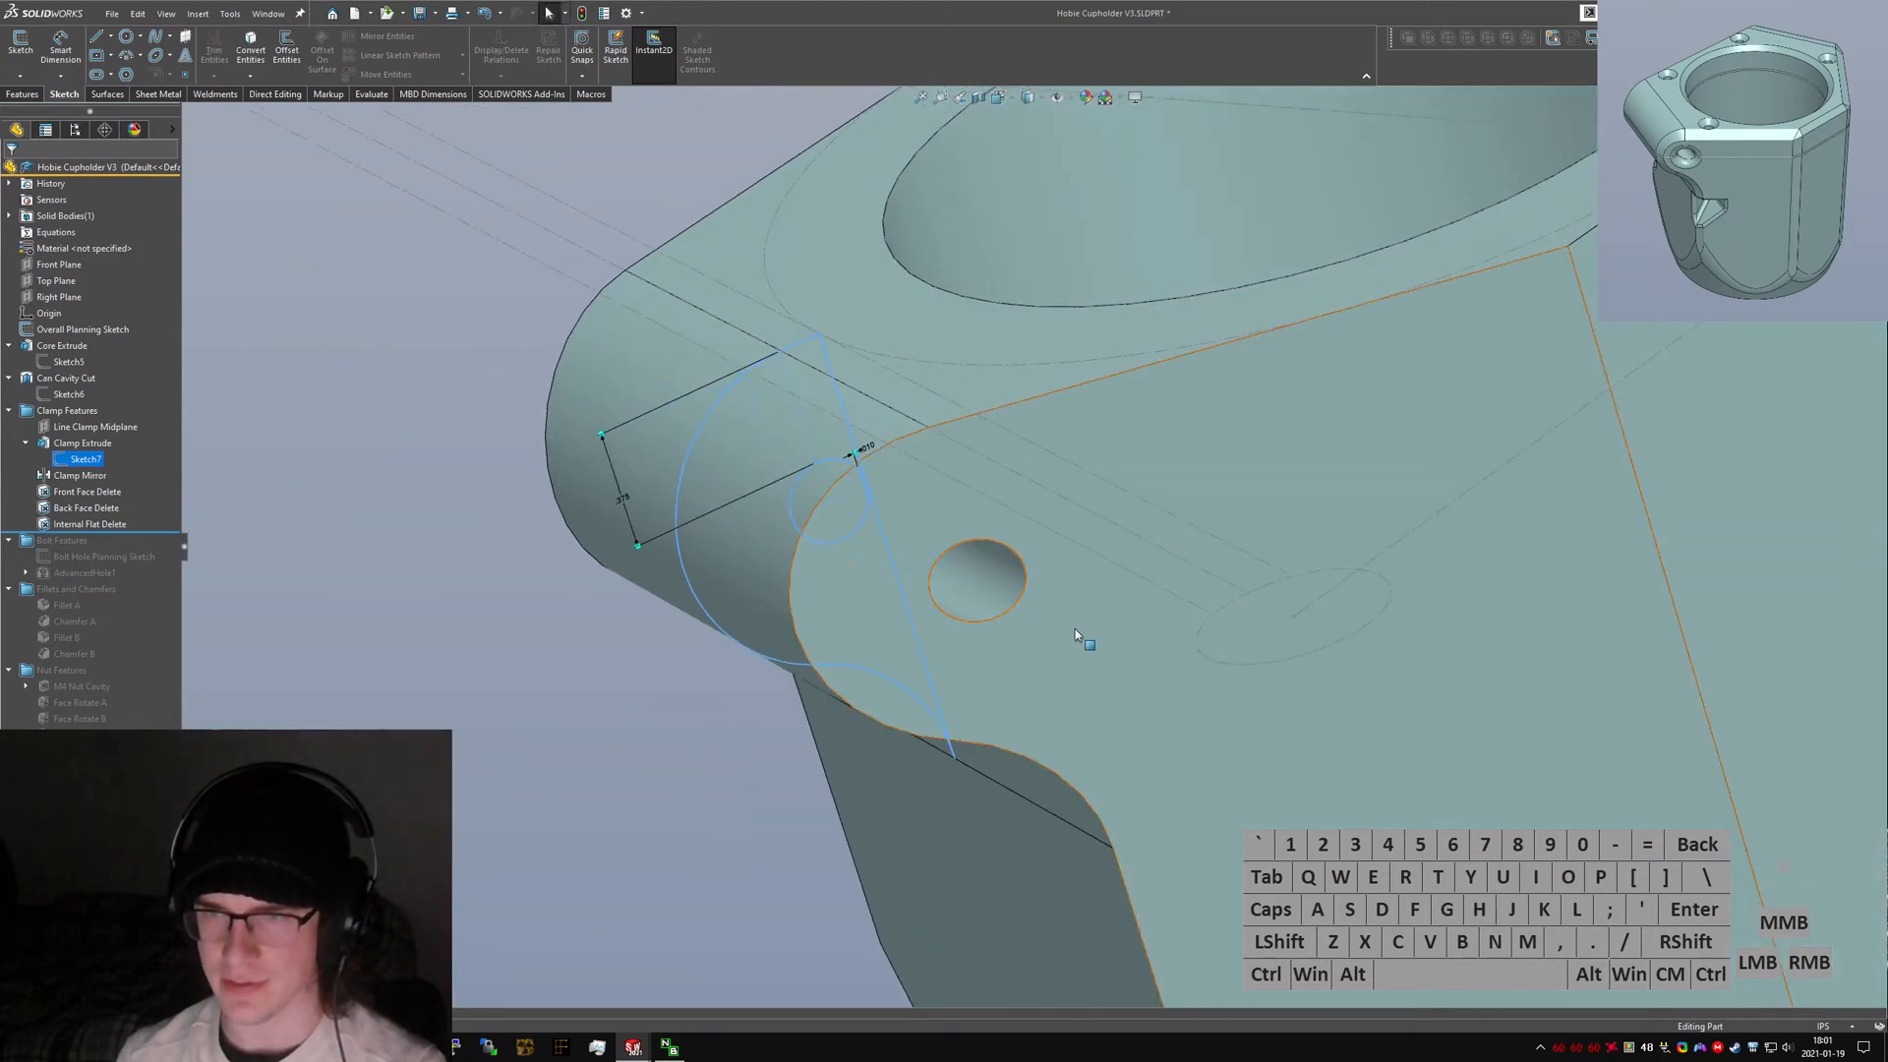
Examine the original part's clamp extrude sketch and roll its feature tree forward past the clamp mirror.
{"action": "scroll", "coordinate": [1075, 631], "scroll_direction": "up", "scroll_amount": 8}
{"action": "scroll", "coordinate": [1097, 454], "scroll_direction": "down", "scroll_amount": 4}
{"action": "mouse_move", "coordinate": [1097, 455]}
{"action": "middle_mouse_down"}
{"action": "mouse_move", "coordinate": [1038, 401]}
{"action": "mouse_move", "coordinate": [1085, 419]}
{"action": "middle_mouse_up"}
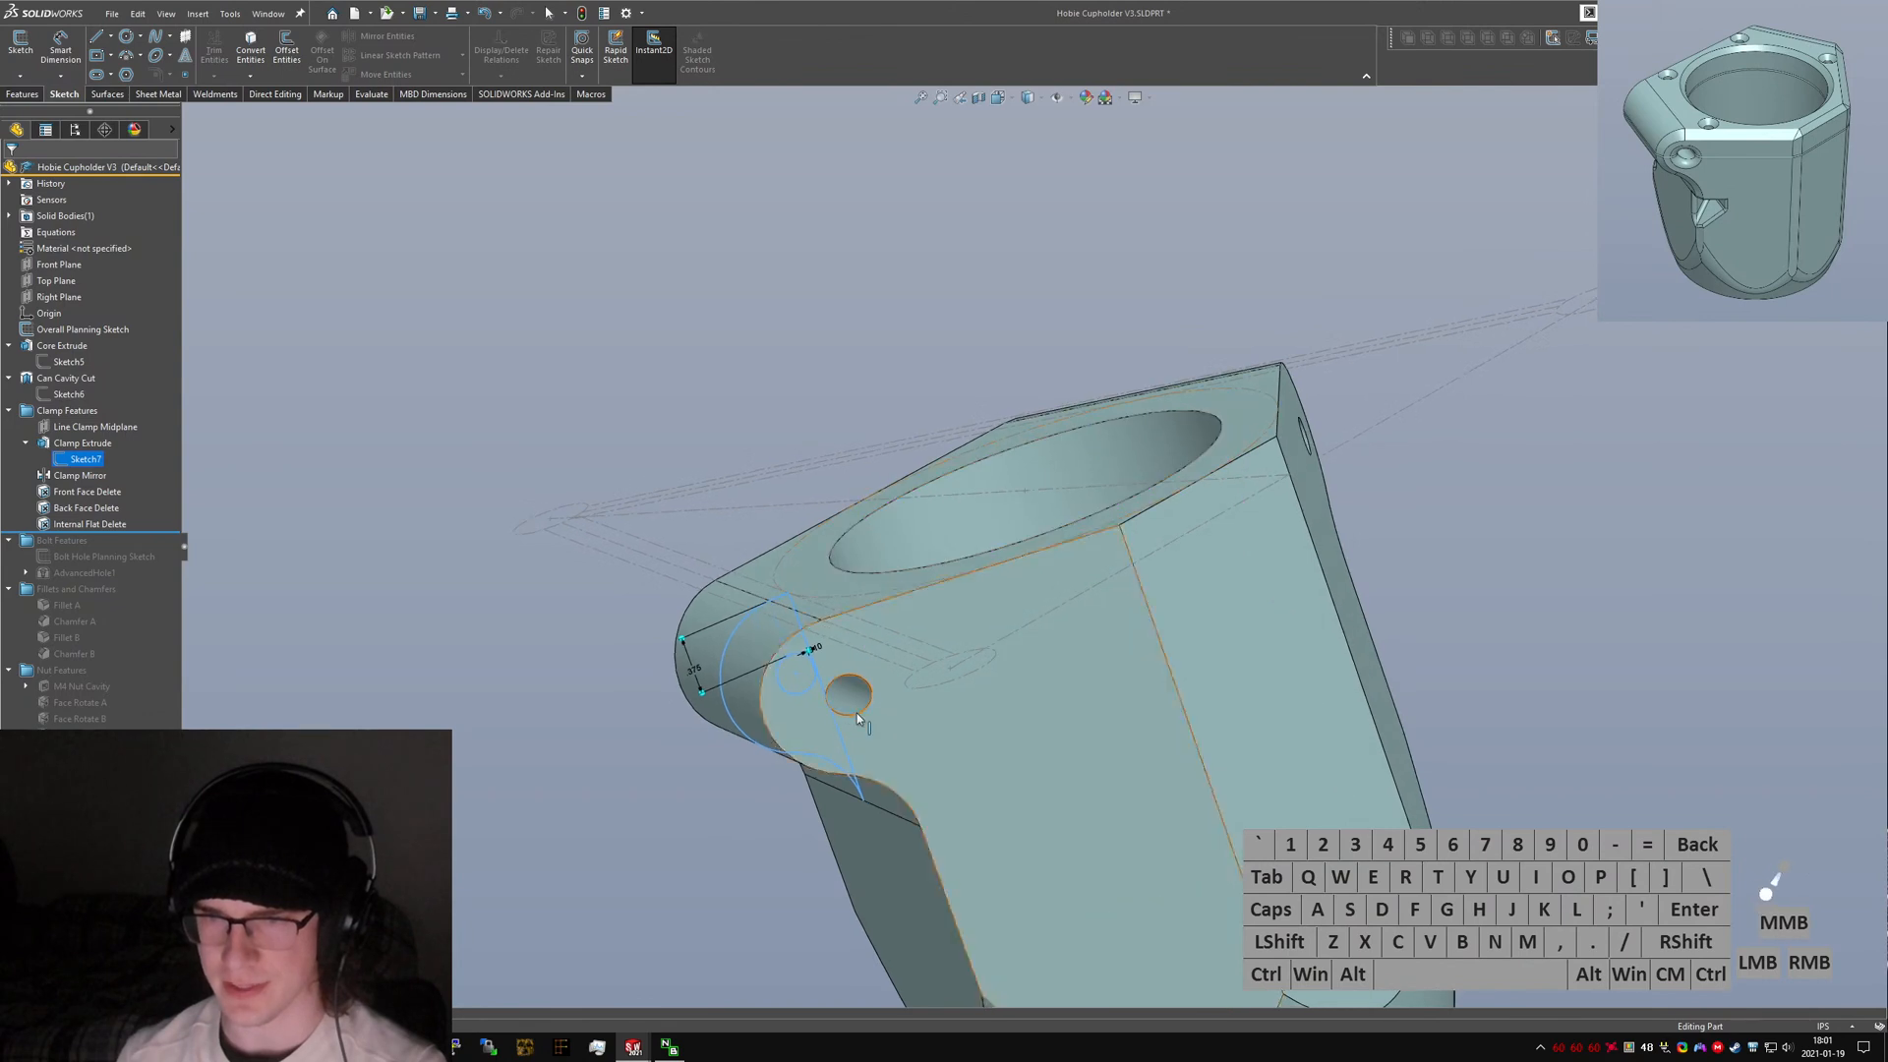
{"action": "scroll", "coordinate": [894, 638], "scroll_direction": "down", "scroll_amount": 5}
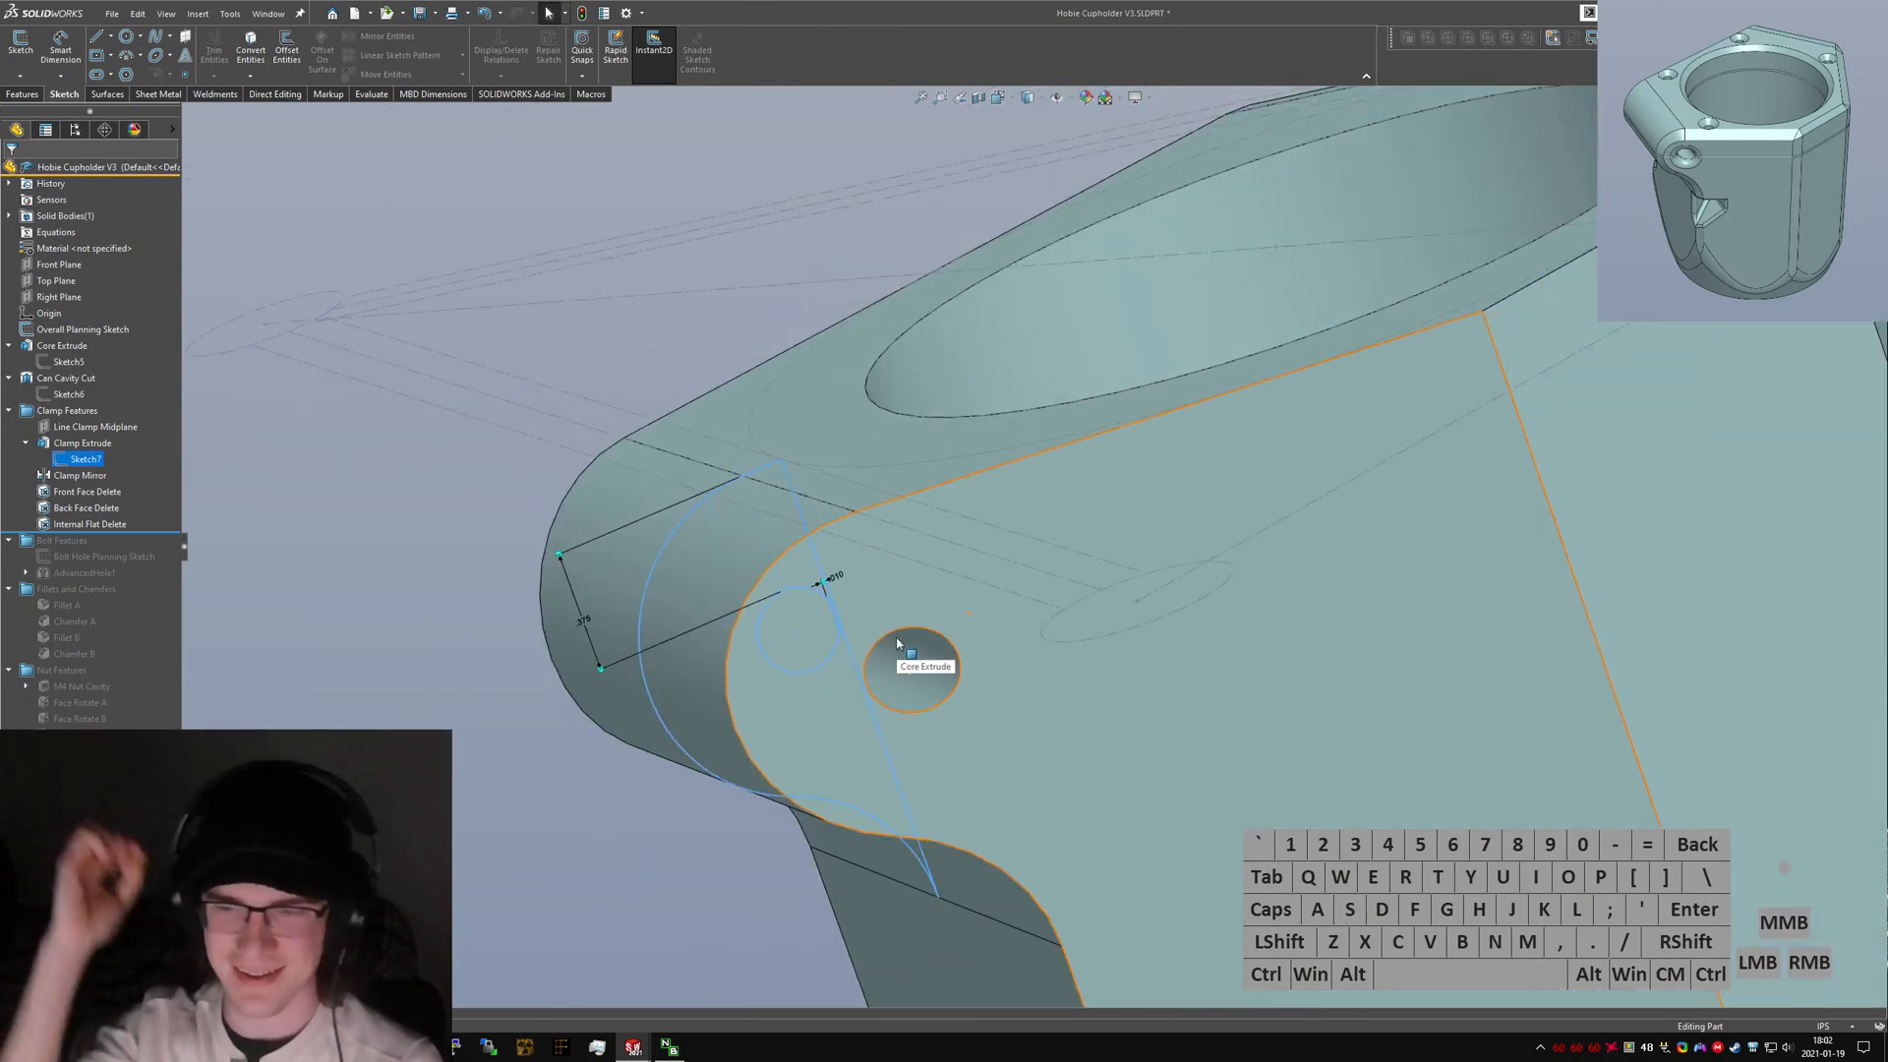
{"action": "scroll", "coordinate": [859, 650], "scroll_direction": "up", "scroll_amount": 3}
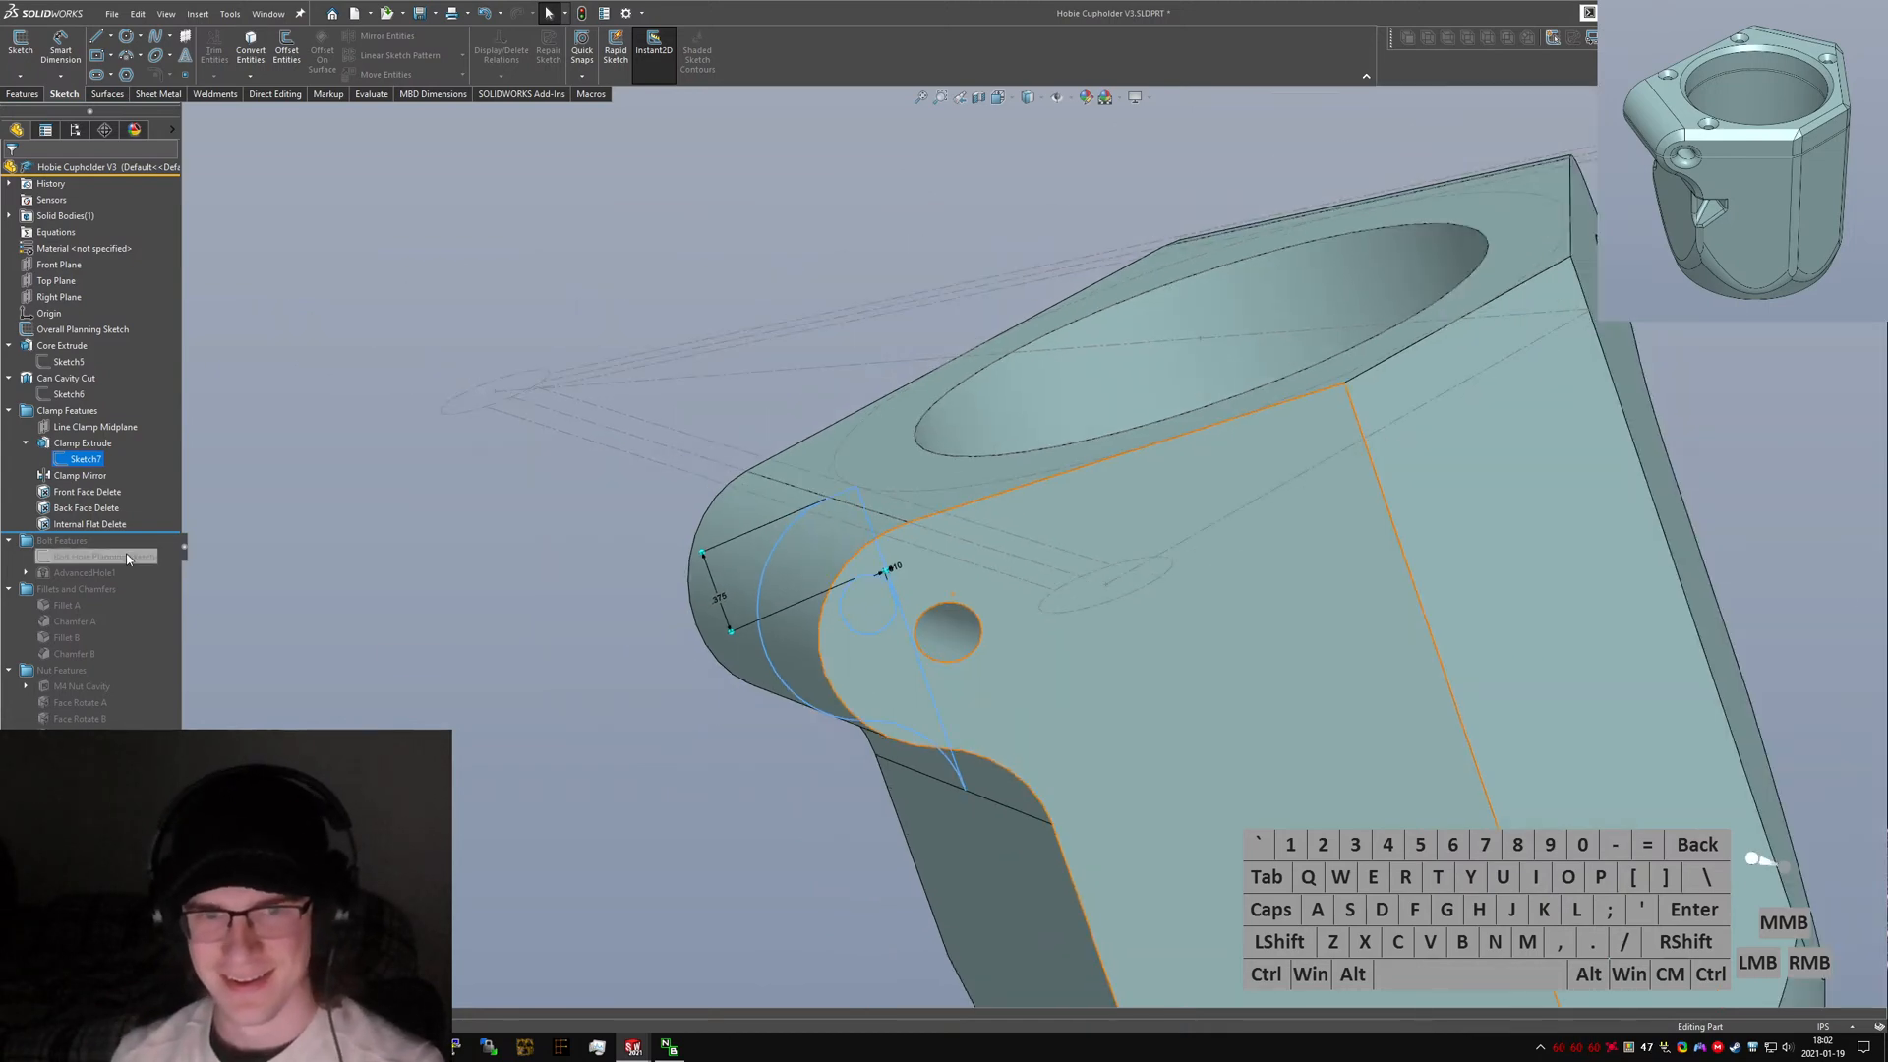
{"action": "left_click", "coordinate": [153, 522]}
{"action": "left_click_drag", "start_coordinate": [152, 522], "coordinate": [152, 483]}
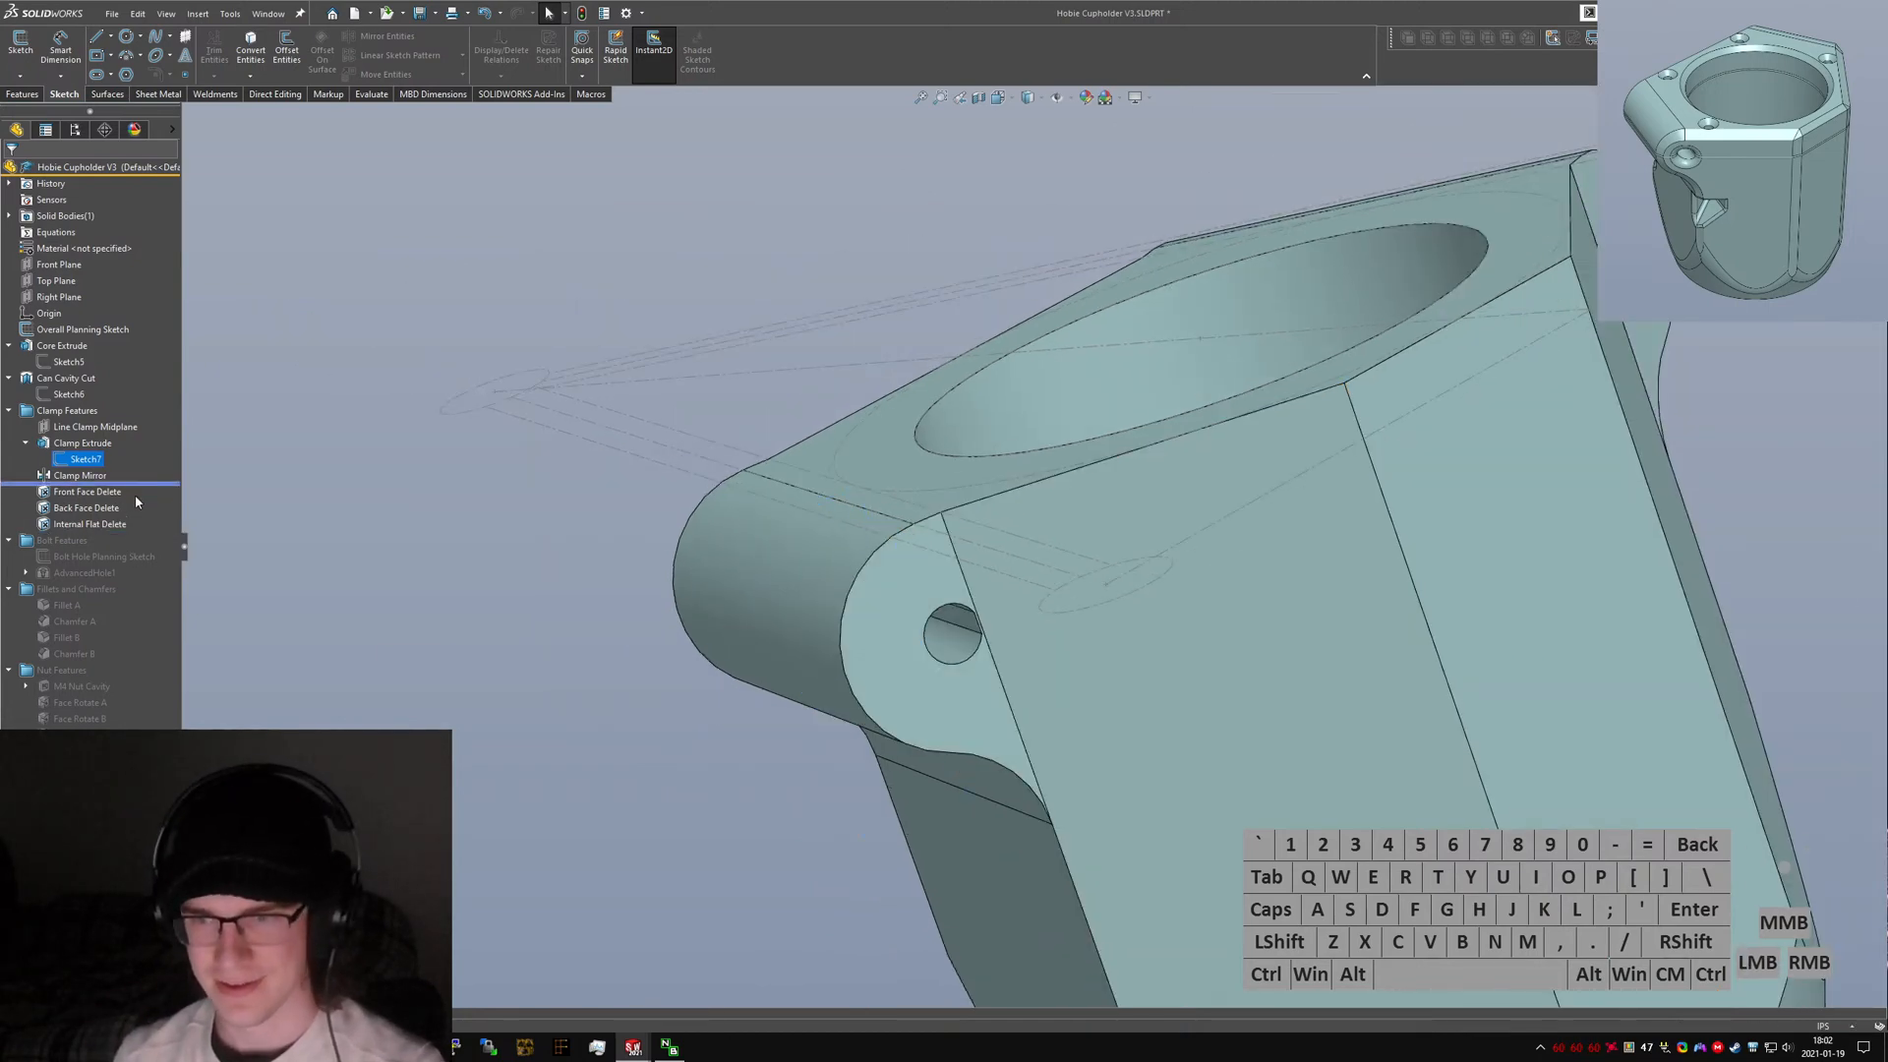
{"action": "mouse_move", "coordinate": [993, 659]}
{"action": "middle_mouse_down"}
{"action": "mouse_move", "coordinate": [1055, 705]}
{"action": "mouse_move", "coordinate": [1087, 682]}
{"action": "mouse_move", "coordinate": [1072, 693]}
{"action": "mouse_move", "coordinate": [1083, 507]}
{"action": "mouse_move", "coordinate": [1094, 531]}
{"action": "mouse_move", "coordinate": [1058, 350]}
{"action": "mouse_move", "coordinate": [1134, 345]}
{"action": "middle_mouse_up"}
Switch to the new part and extrude the hexagonal core sketch as a boss.
{"action": "key", "text": "ctrl+Tab"}
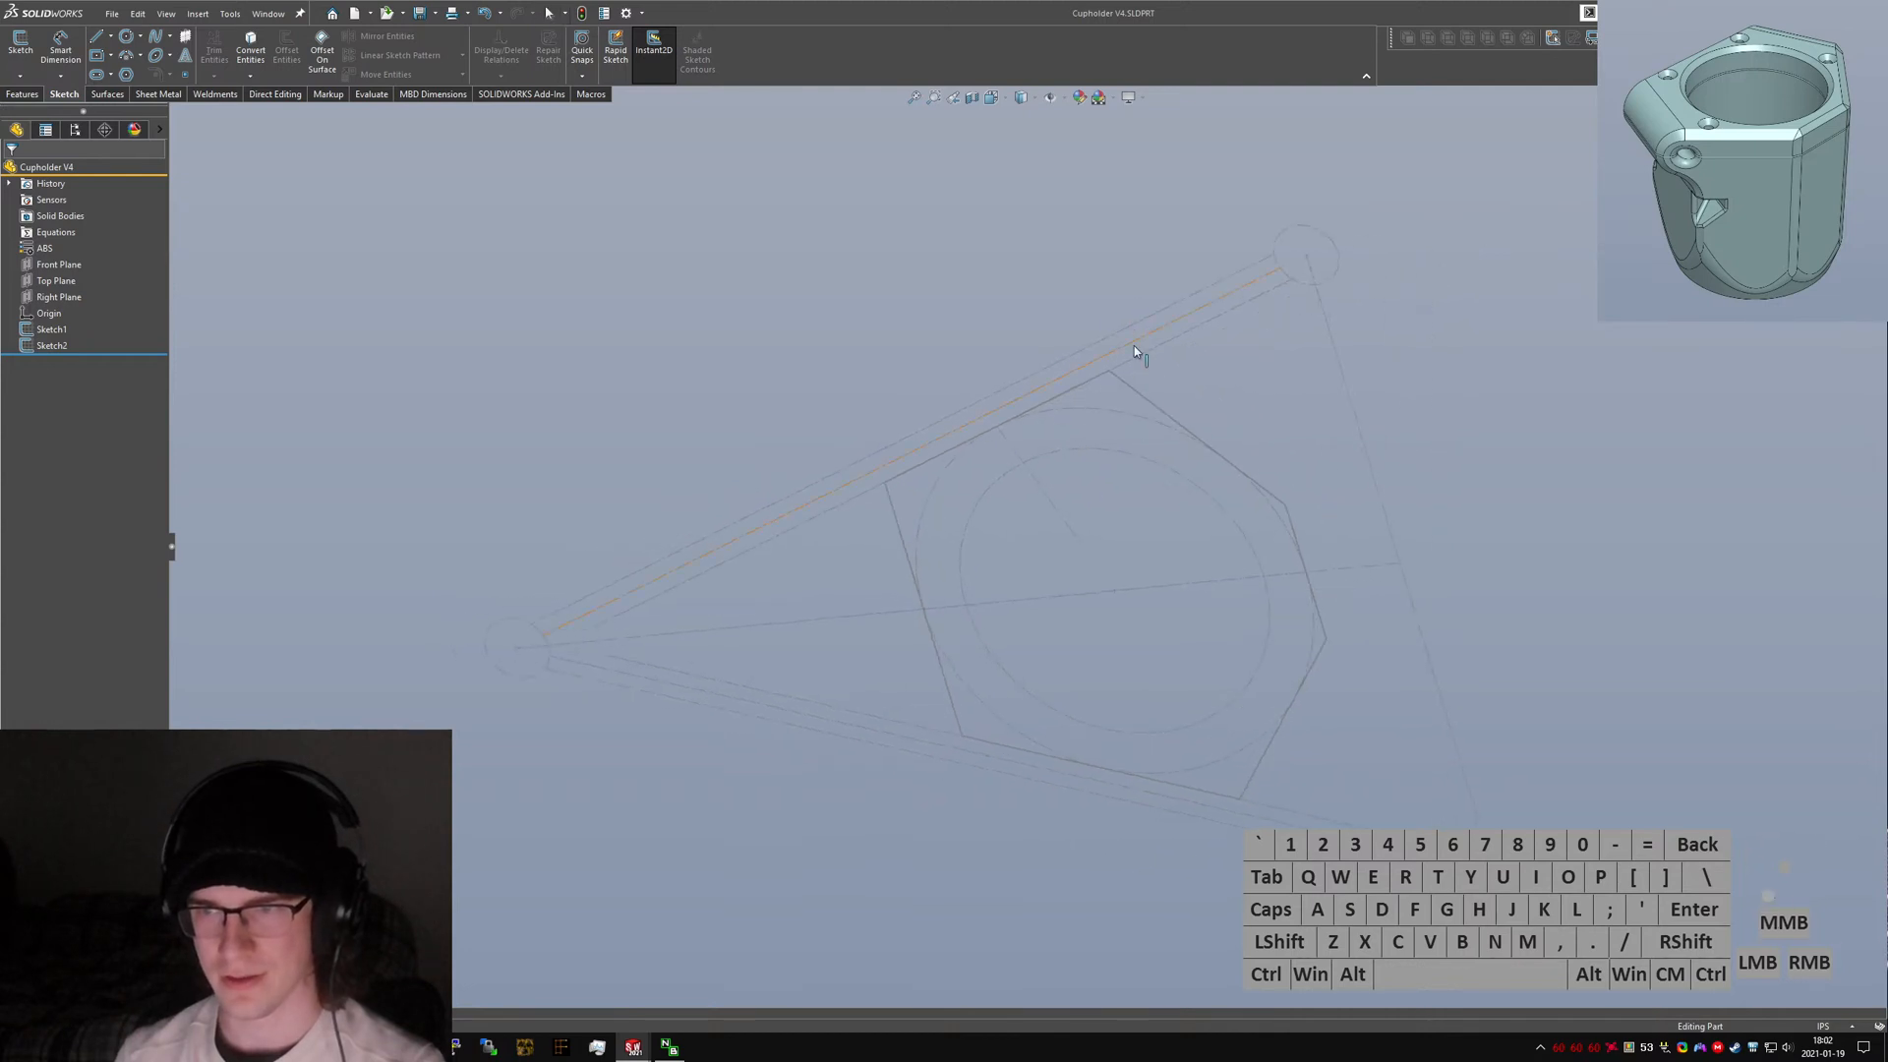
{"action": "left_click", "coordinate": [52, 345]}
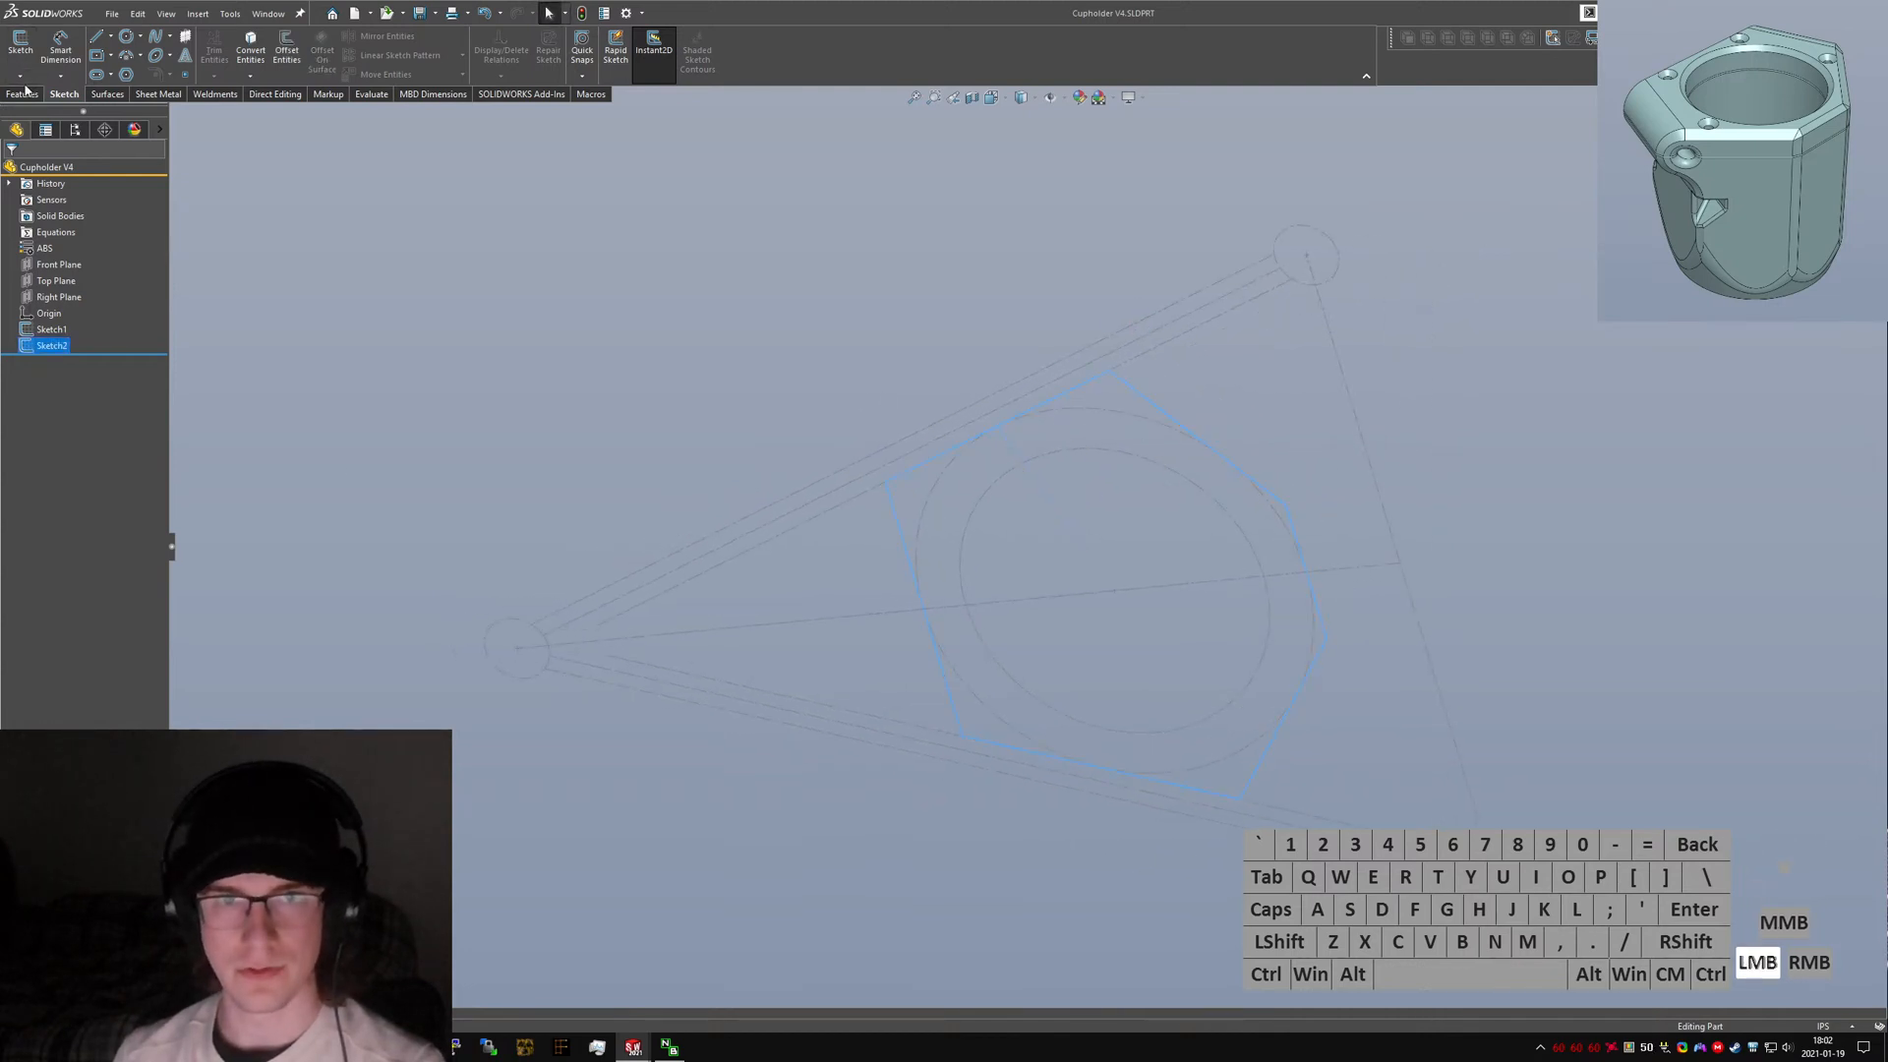
{"action": "left_click", "coordinate": [23, 94]}
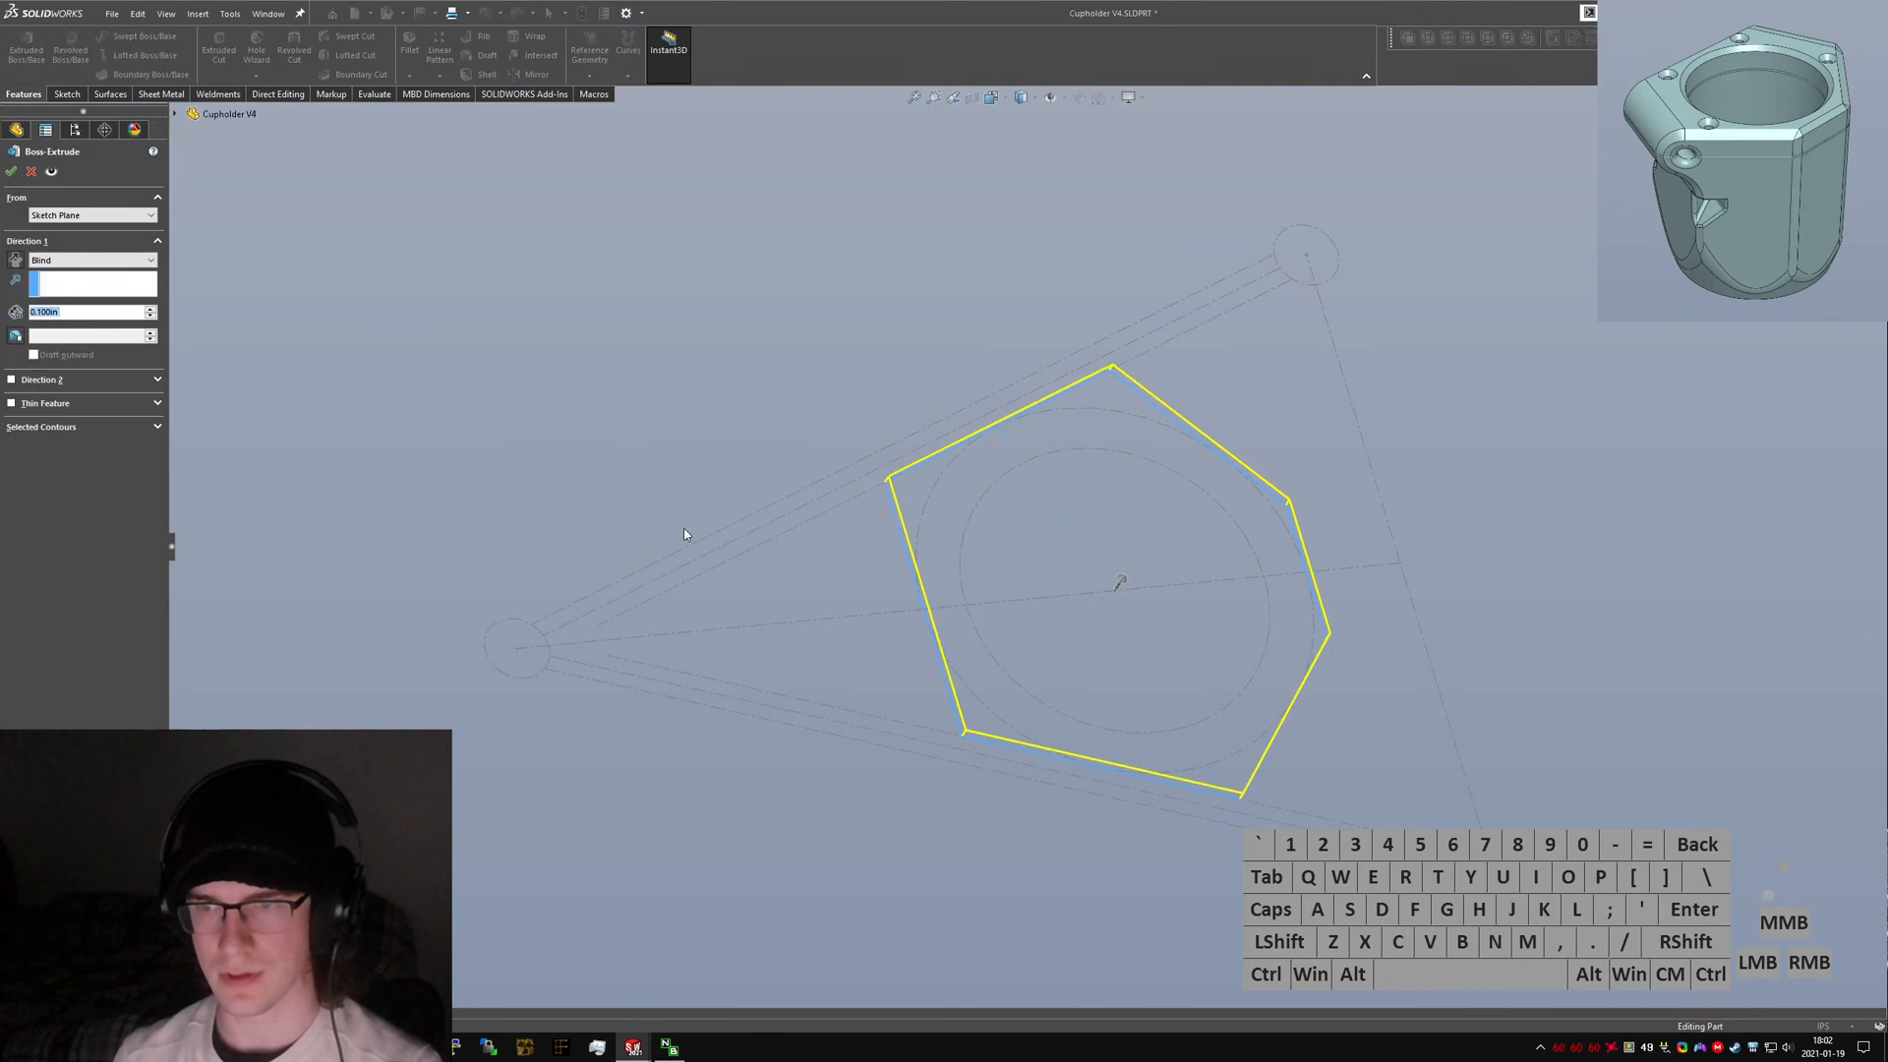
{"action": "left_click", "coordinate": [14, 260]}
{"action": "type", "text": "1"}
{"action": "key", "text": "Return"}
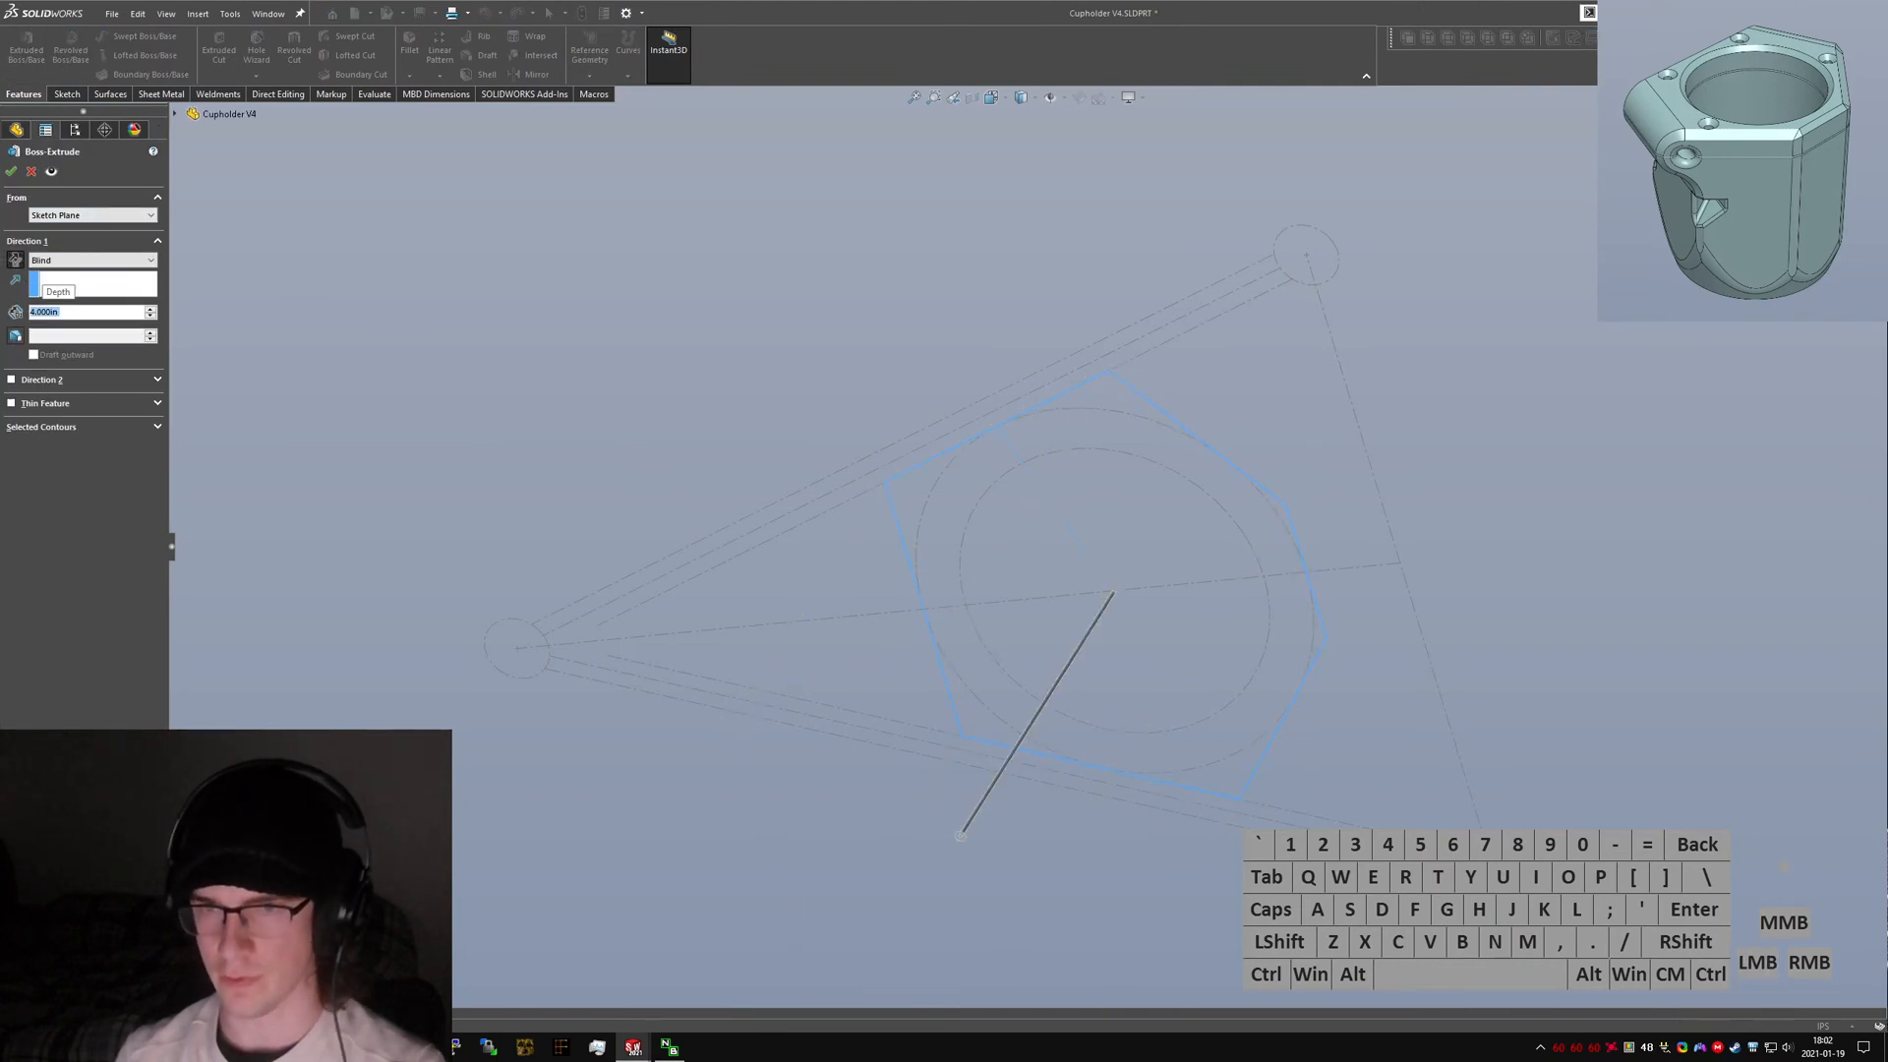
Switch to the original part and orbit around its core extrude to inspect the hexagonal faces.
{"action": "key", "text": "ctrl+Tab"}
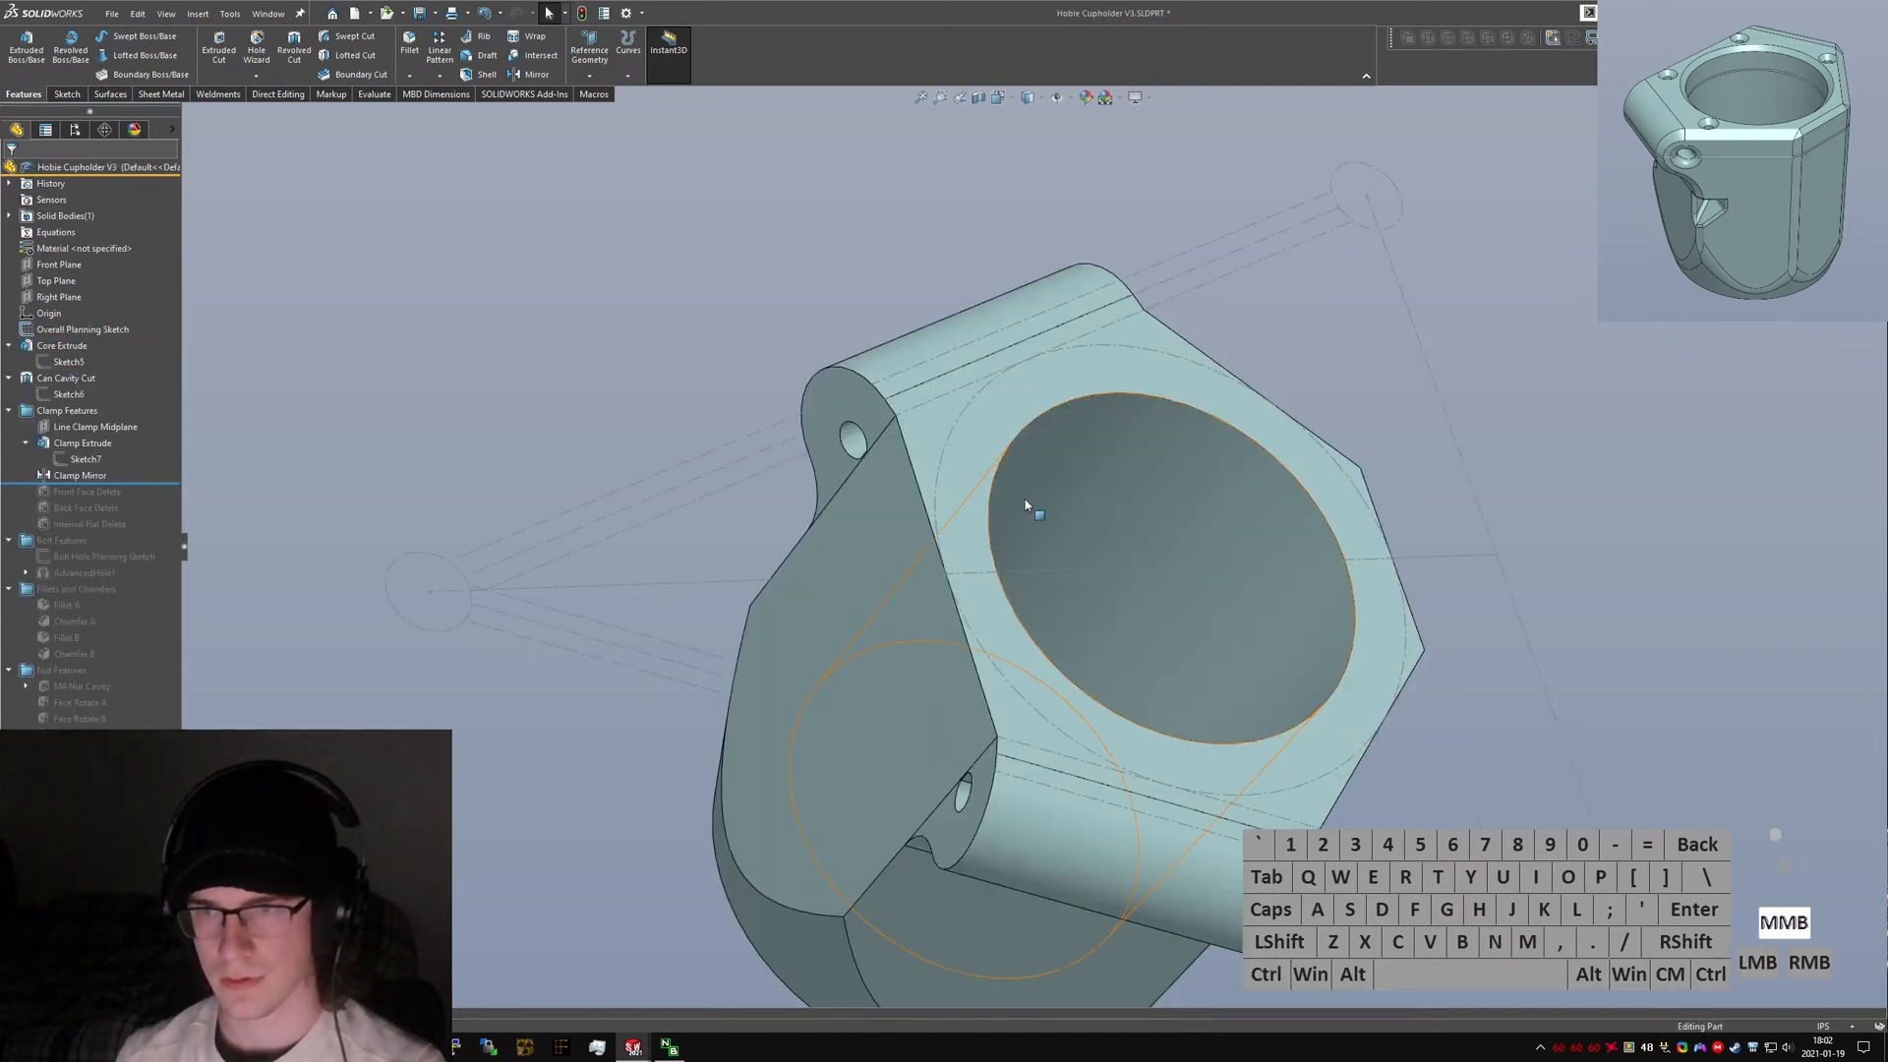
{"action": "middle_click_drag", "start_coordinate": [757, 385], "coordinate": [740, 509]}
{"action": "left_click", "coordinate": [840, 506]}
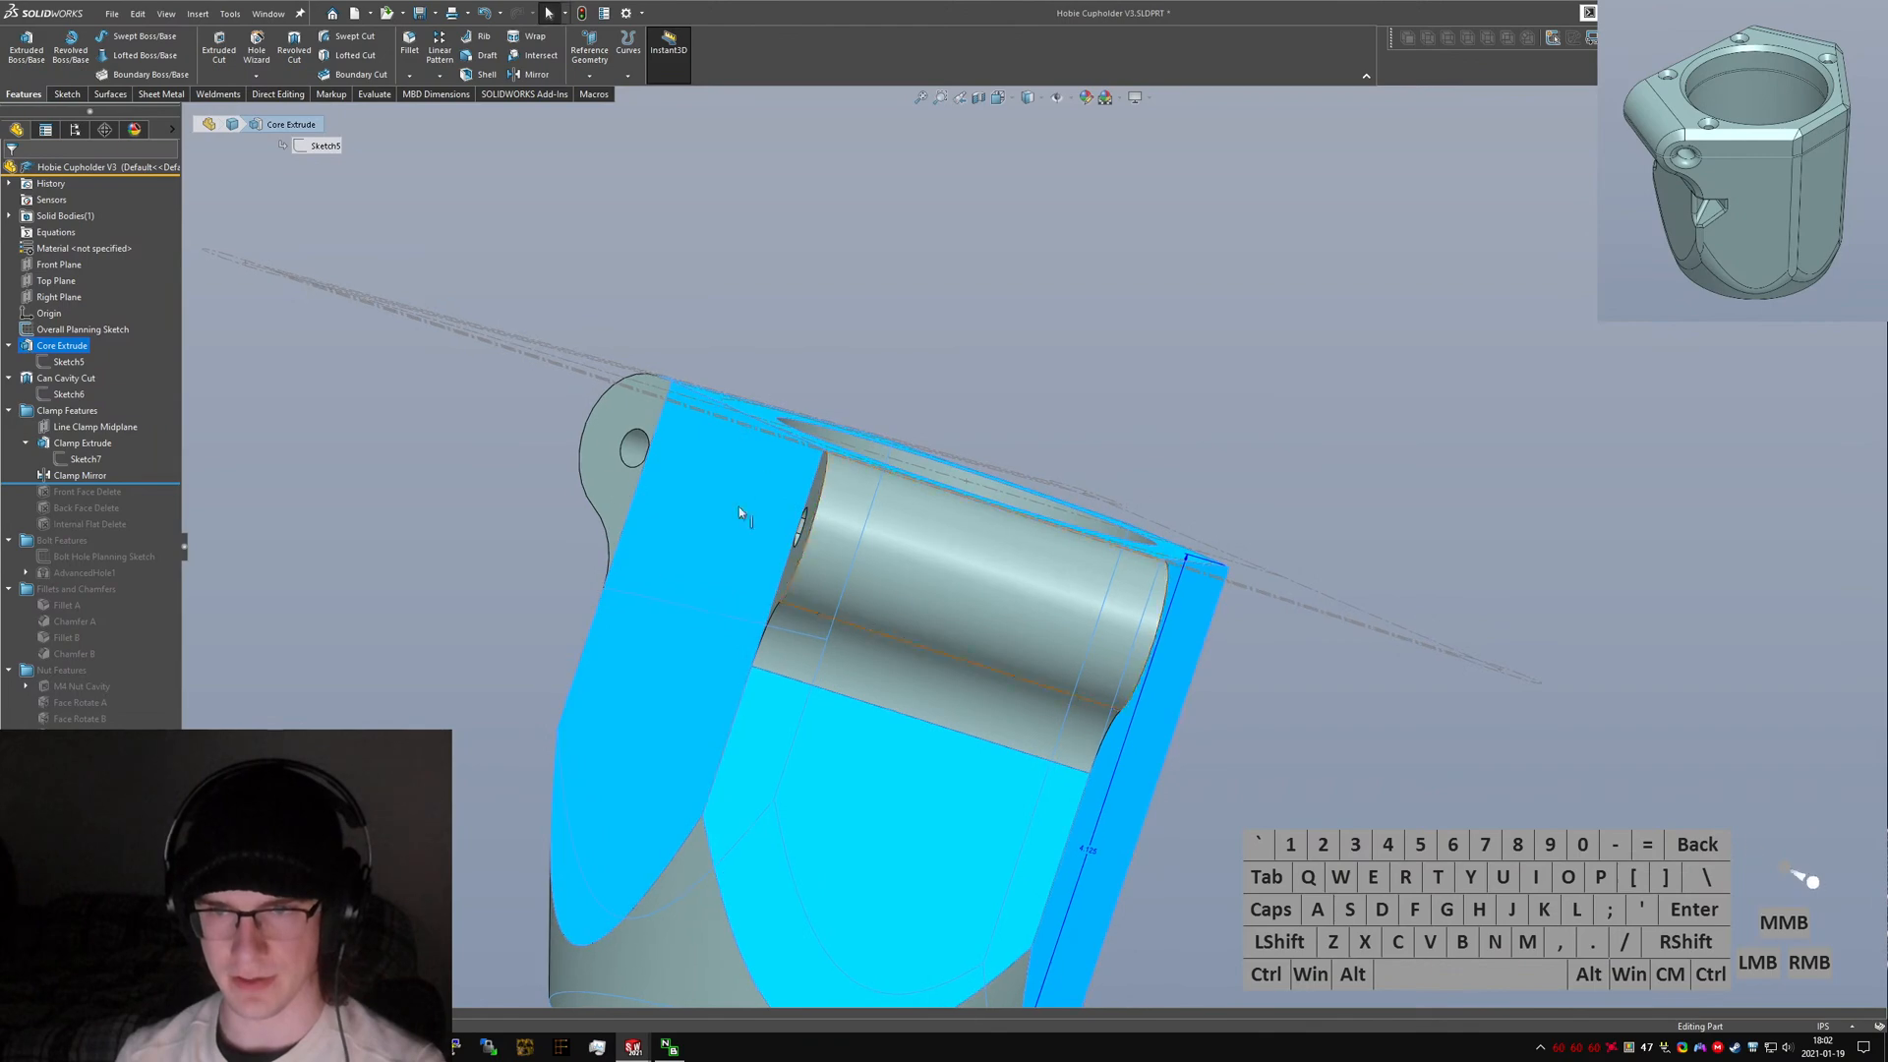
{"action": "middle_click_drag", "start_coordinate": [622, 419], "coordinate": [1252, 142]}
{"action": "left_click", "coordinate": [1178, 540]}
{"action": "left_click", "coordinate": [1252, 130], "text": "ctrl"}
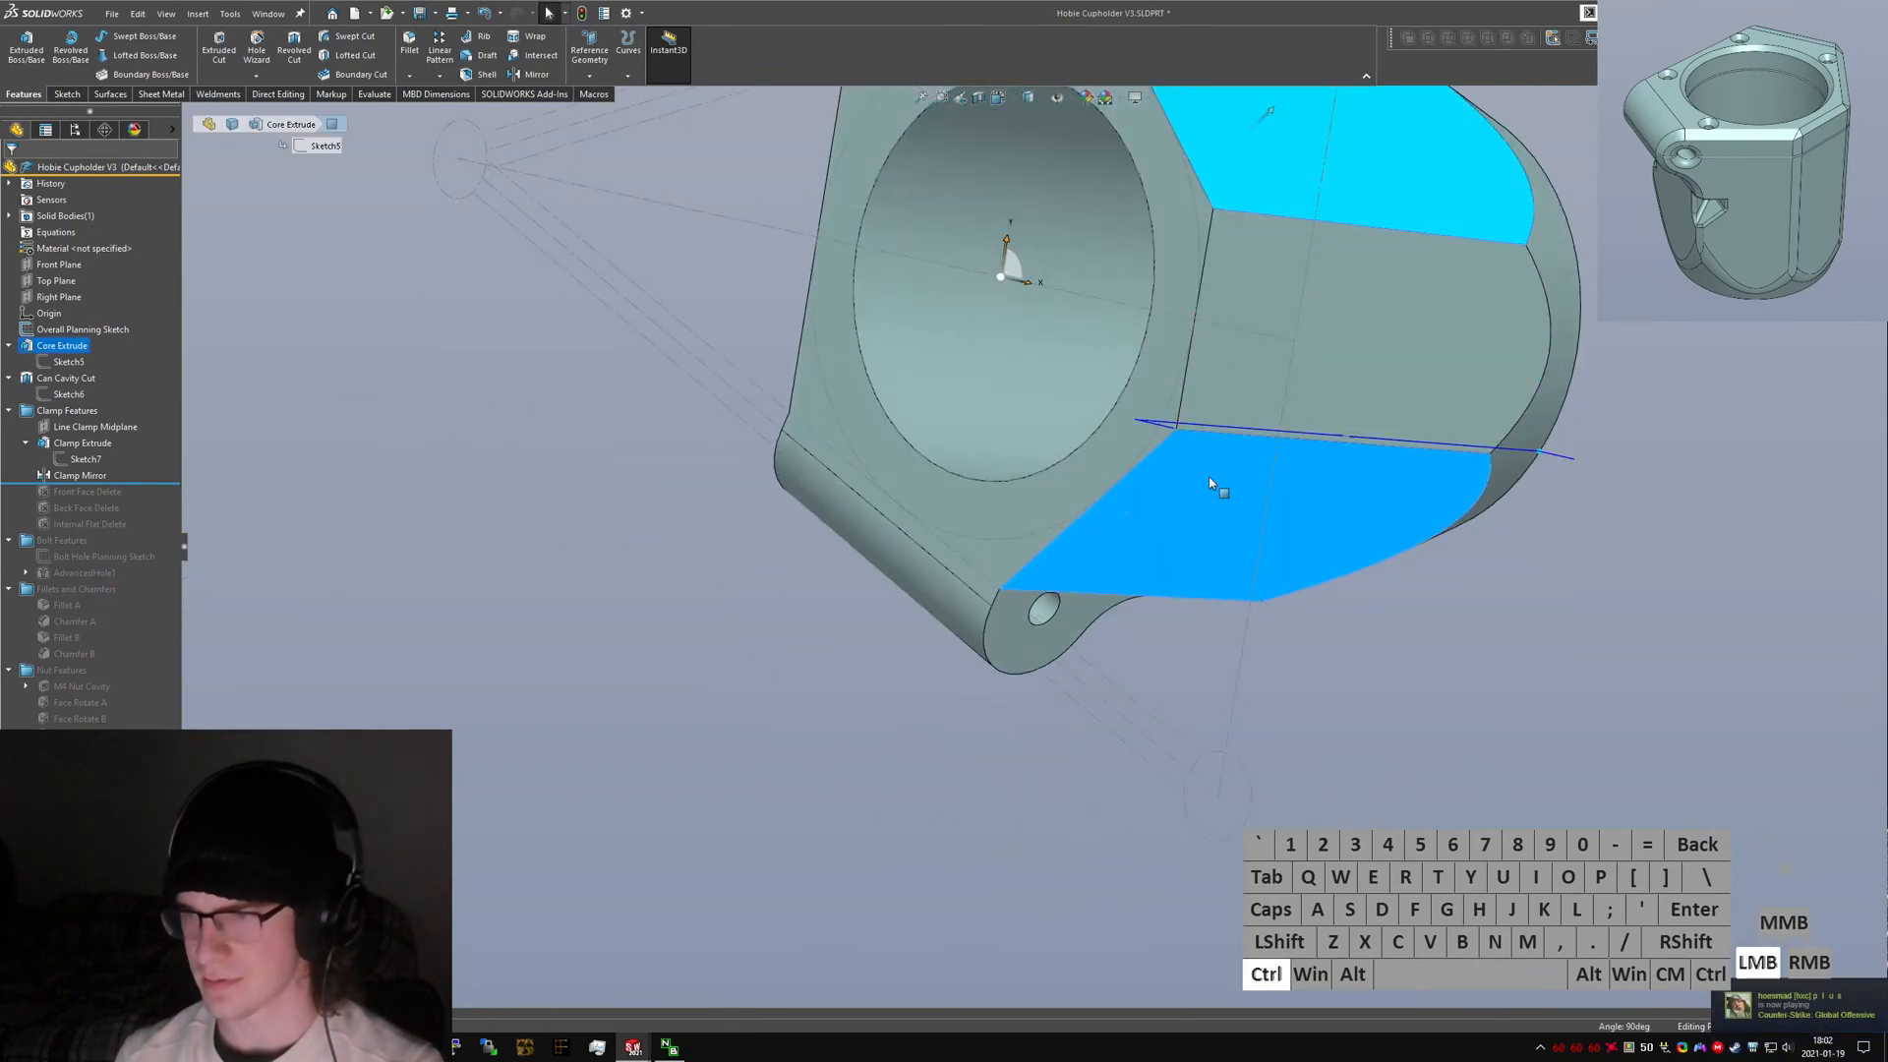
{"action": "left_click", "coordinate": [1428, 809]}
{"action": "middle_click_drag", "start_coordinate": [1268, 479], "coordinate": [1376, 462]}
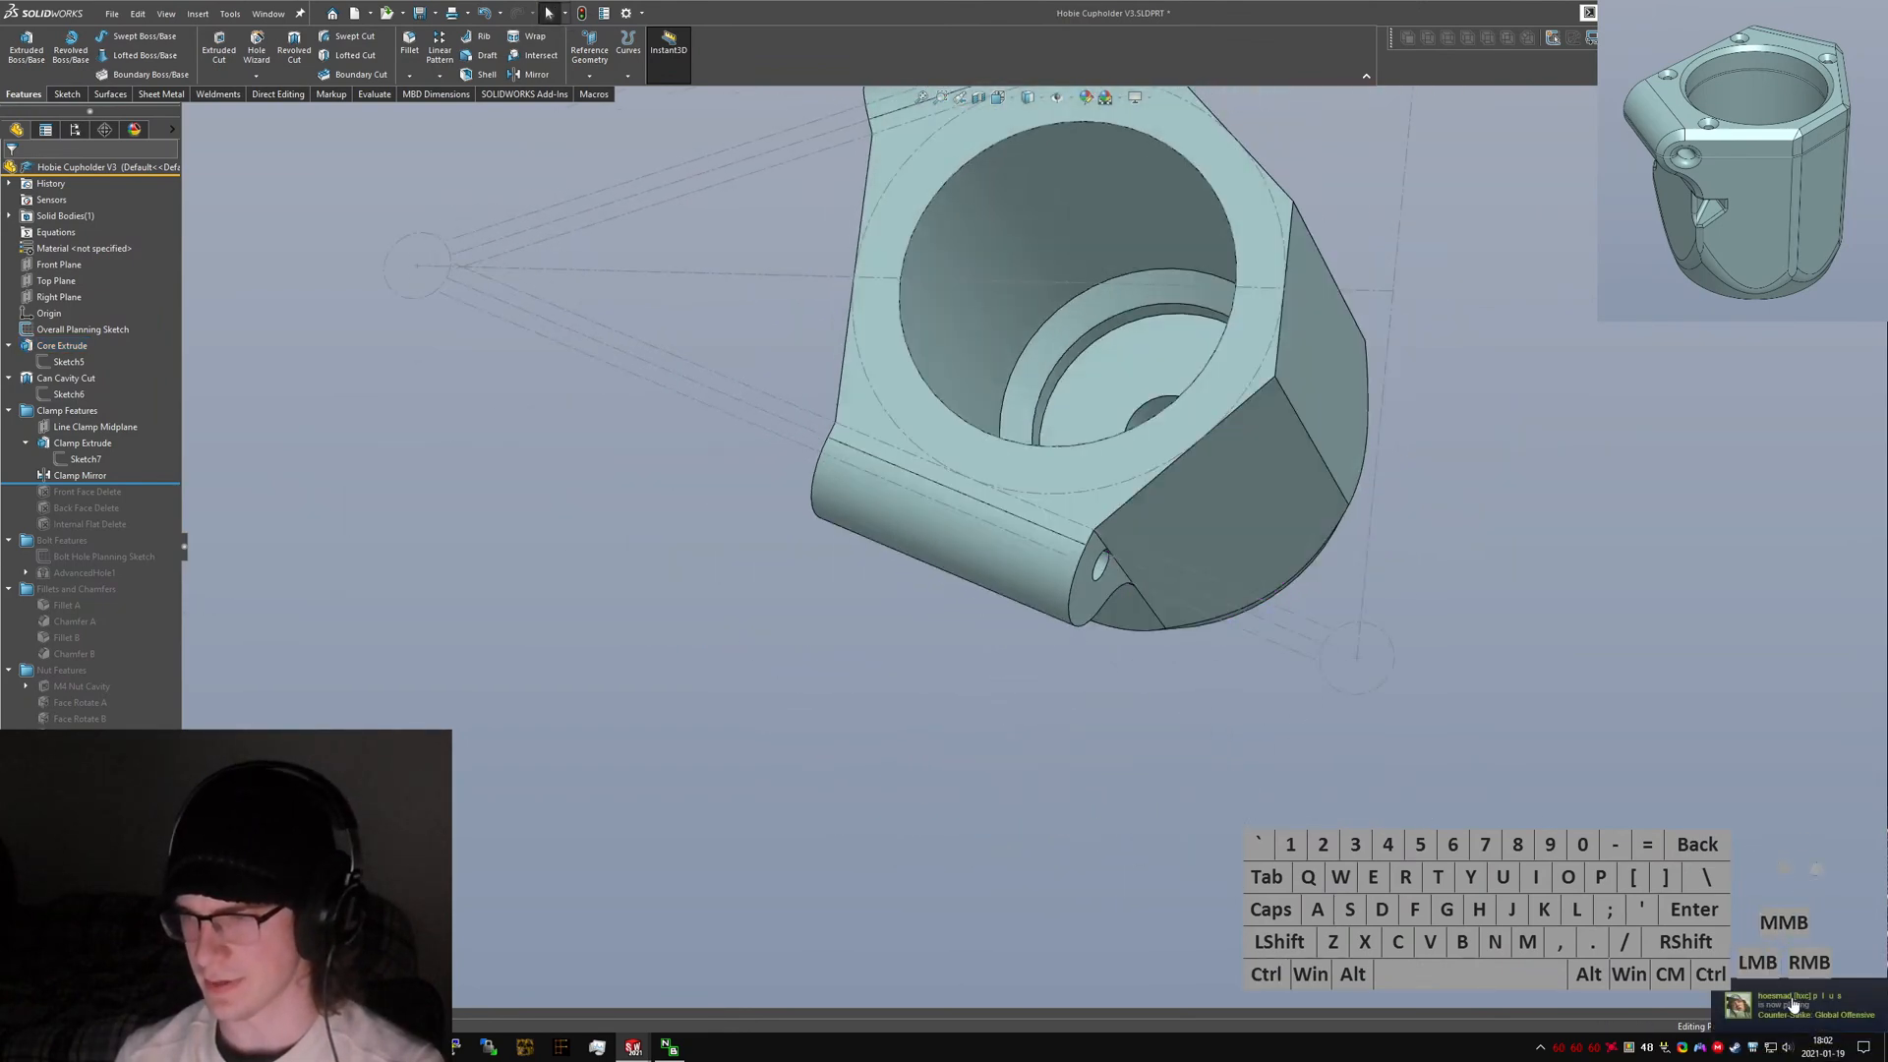
{"action": "right_click", "coordinate": [1728, 1054]}
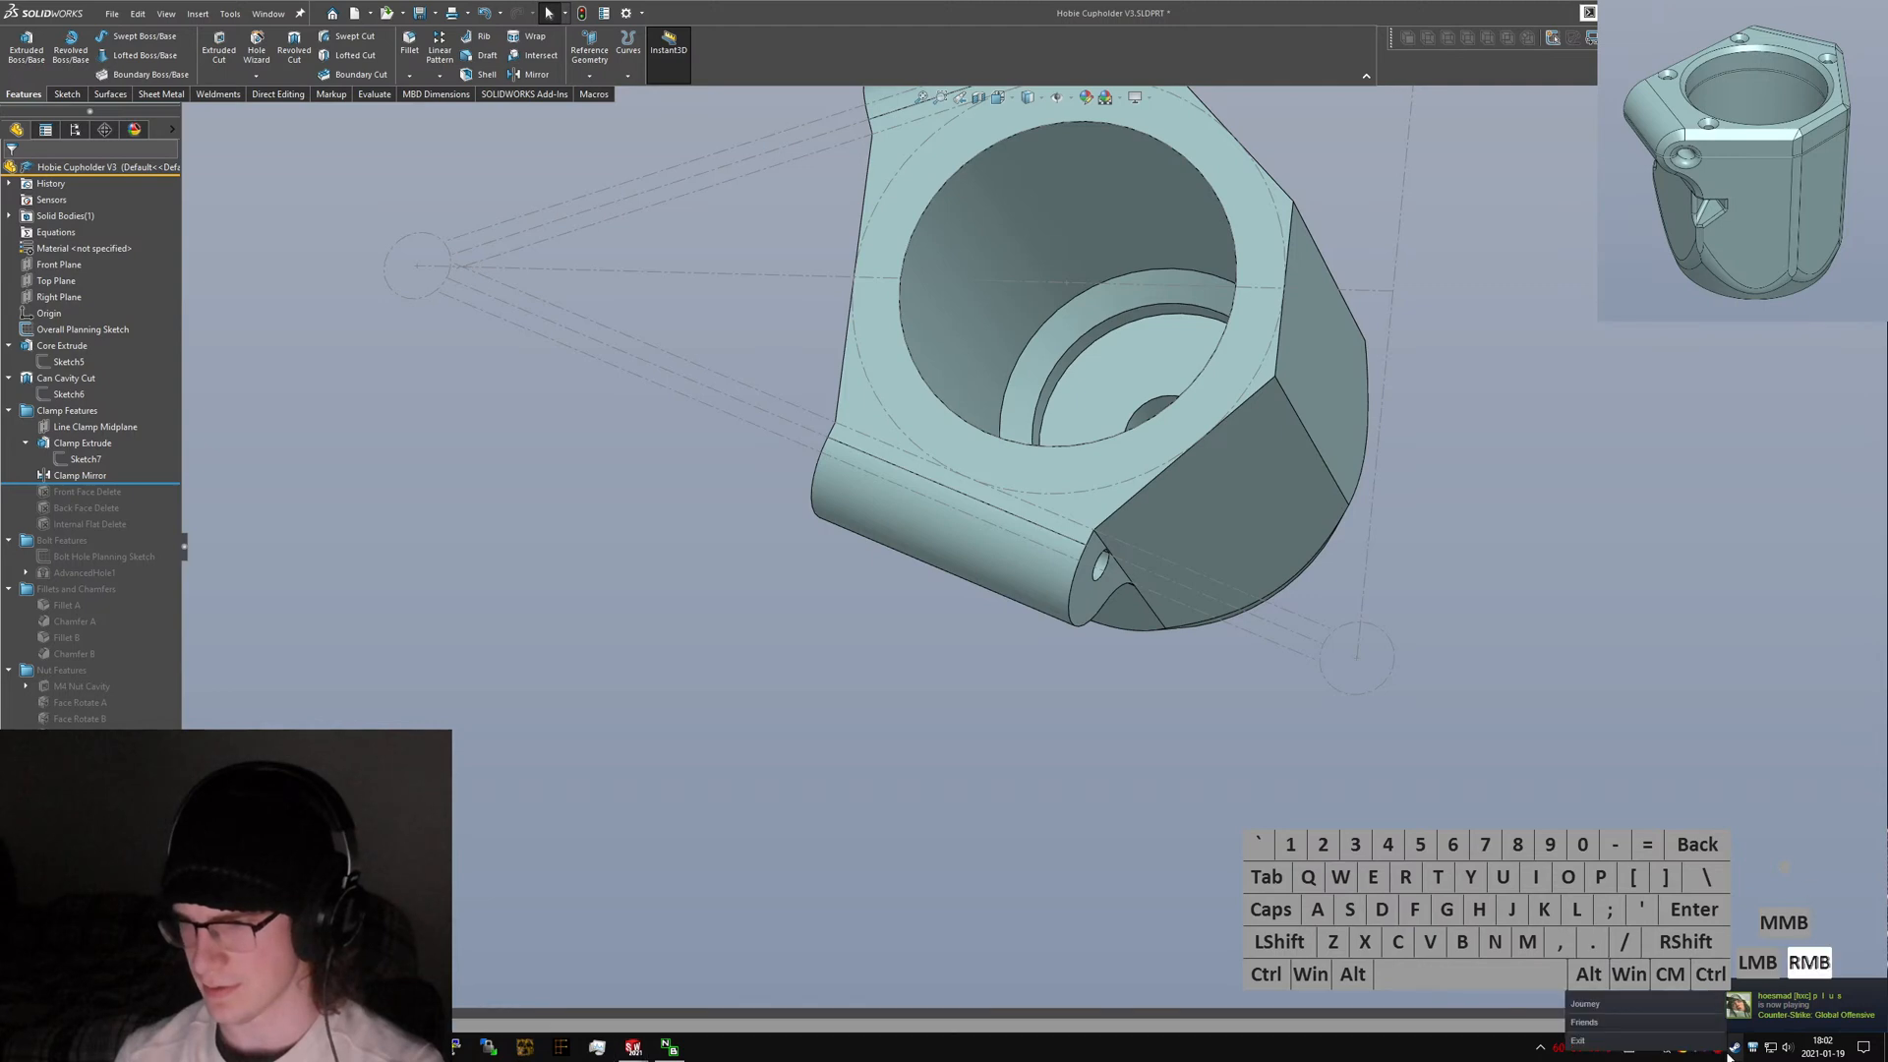
{"action": "left_click", "coordinate": [1664, 1038]}
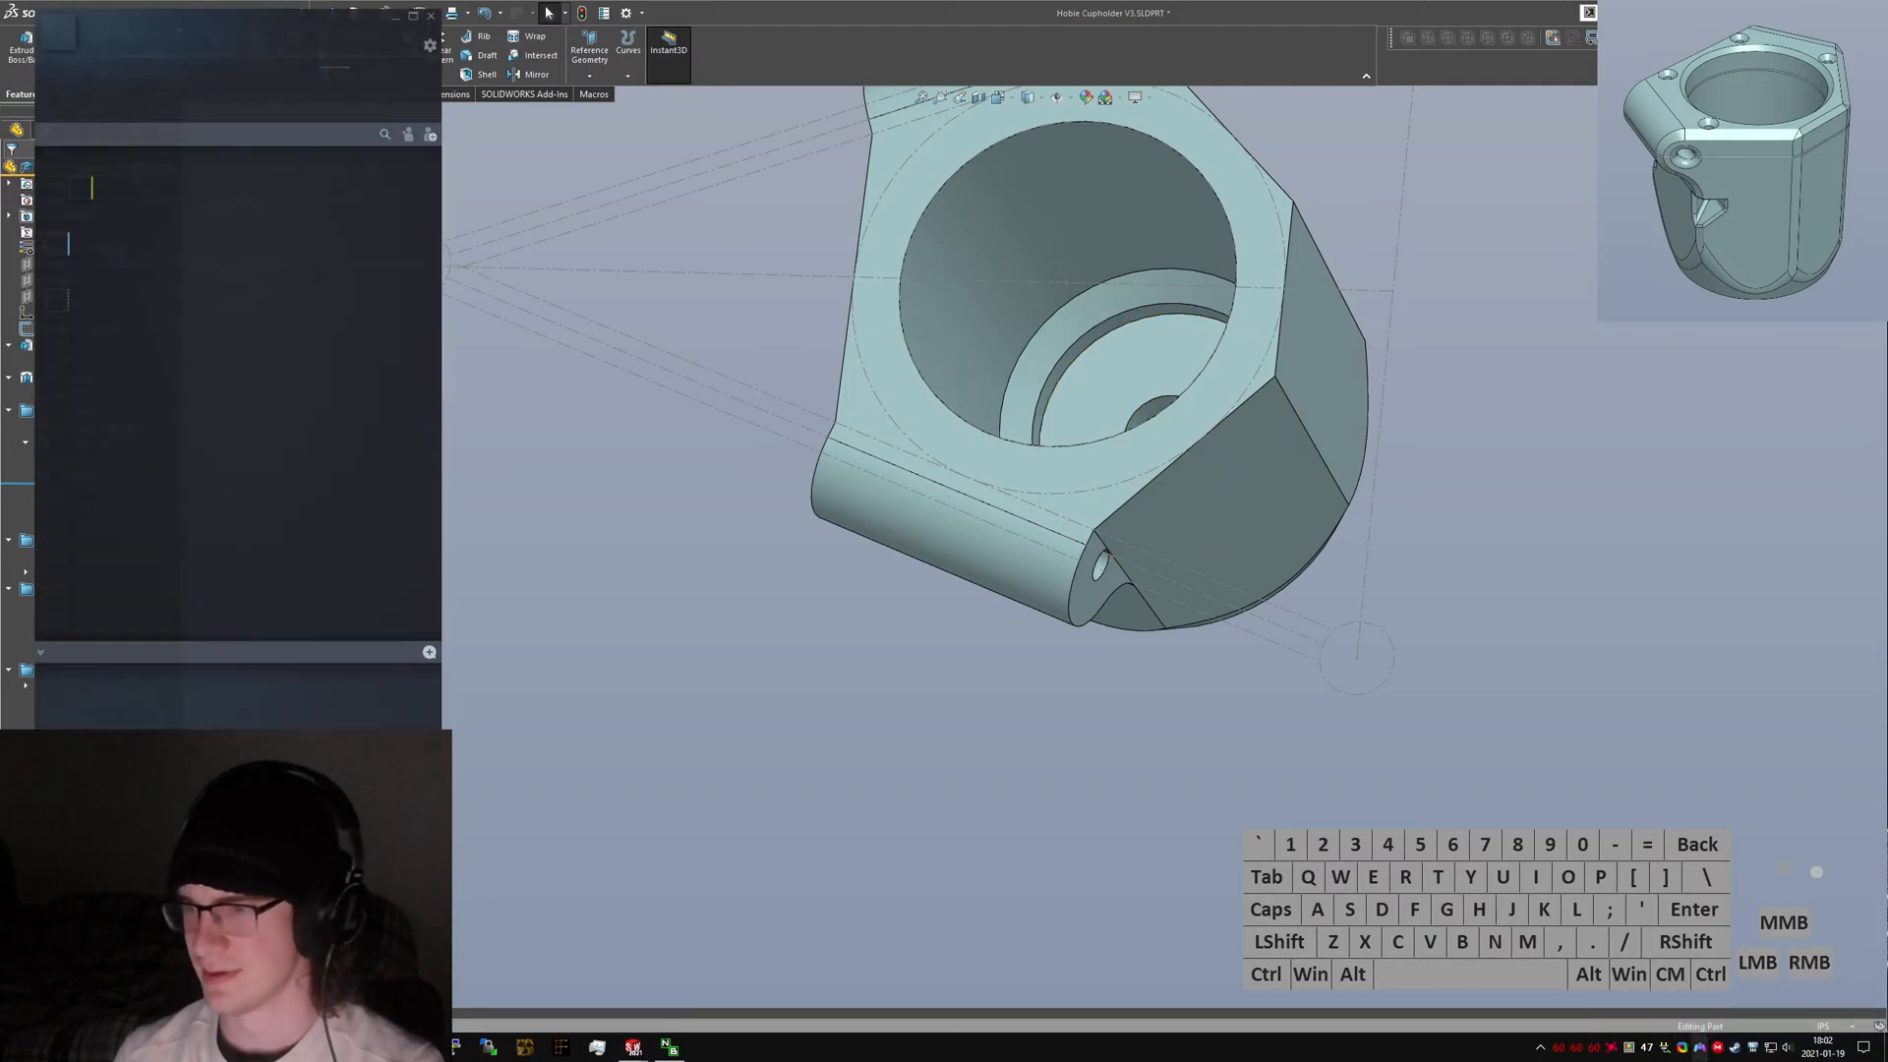
{"action": "left_click", "coordinate": [432, 18]}
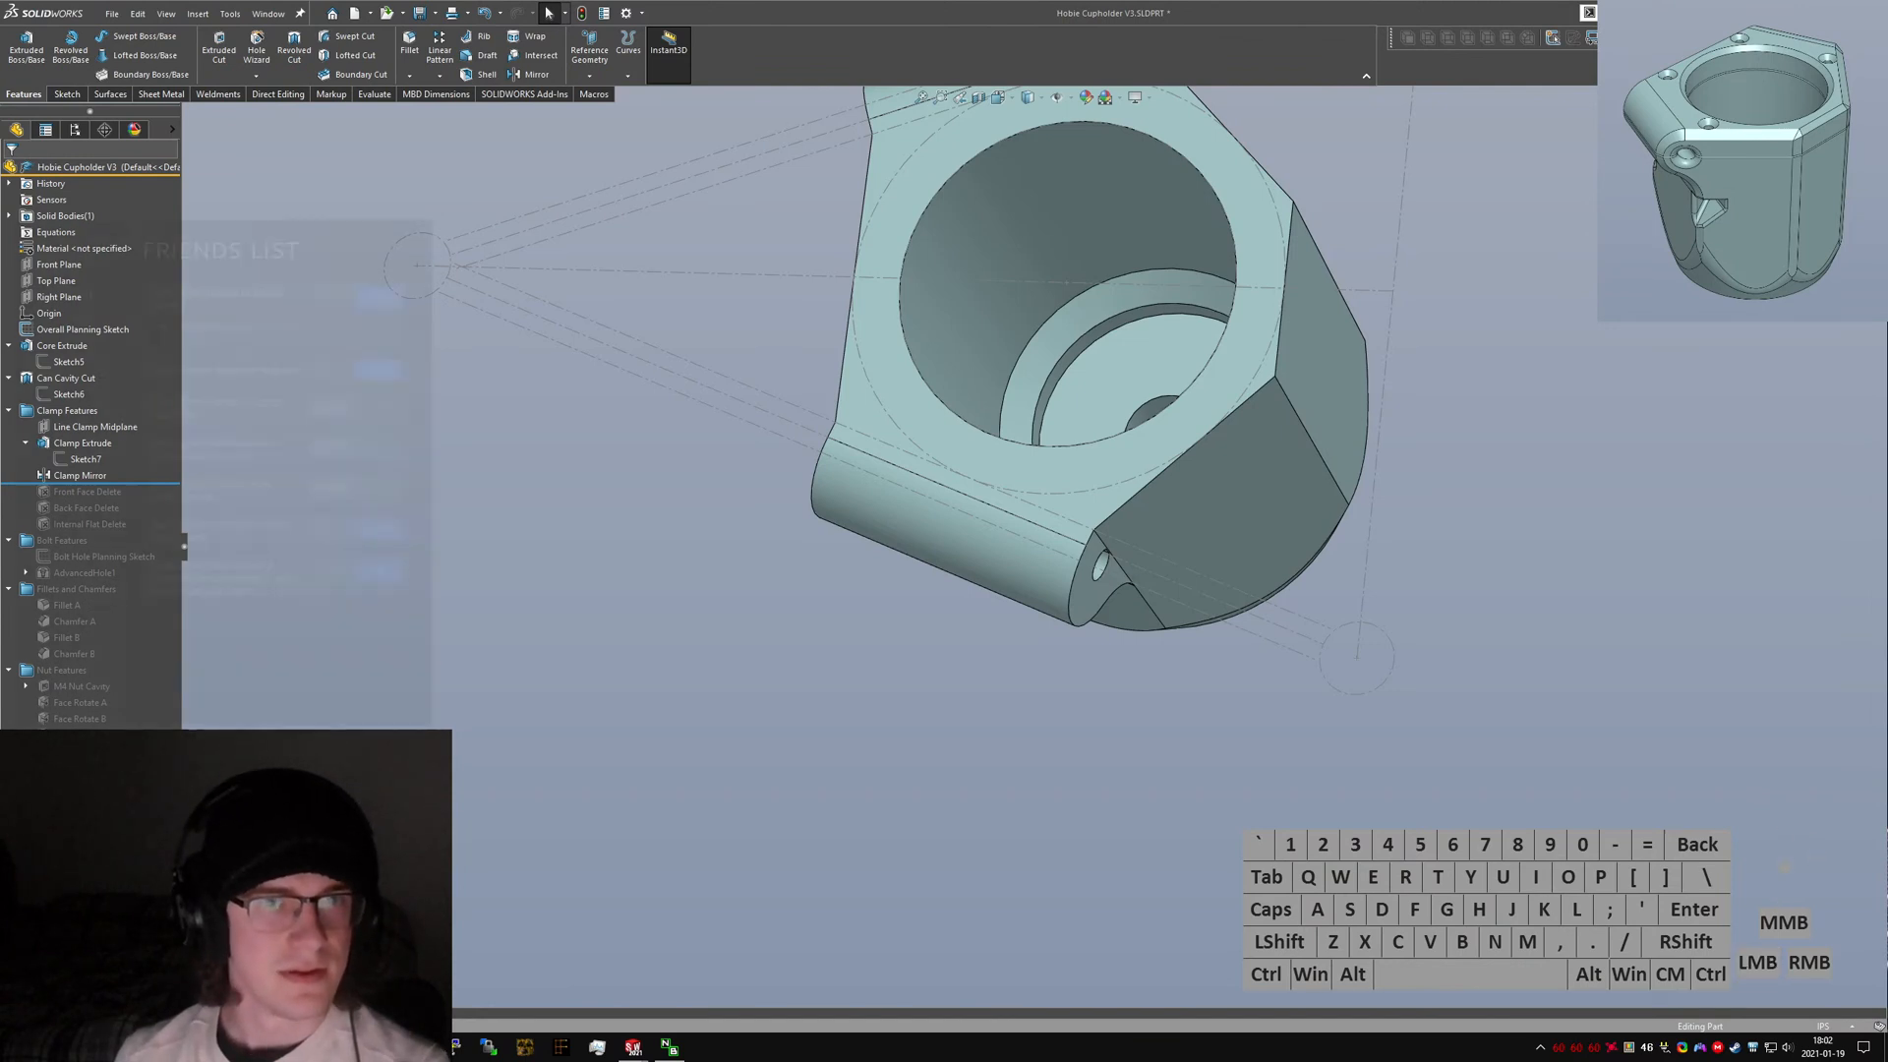
{"action": "left_click", "coordinate": [431, 216]}
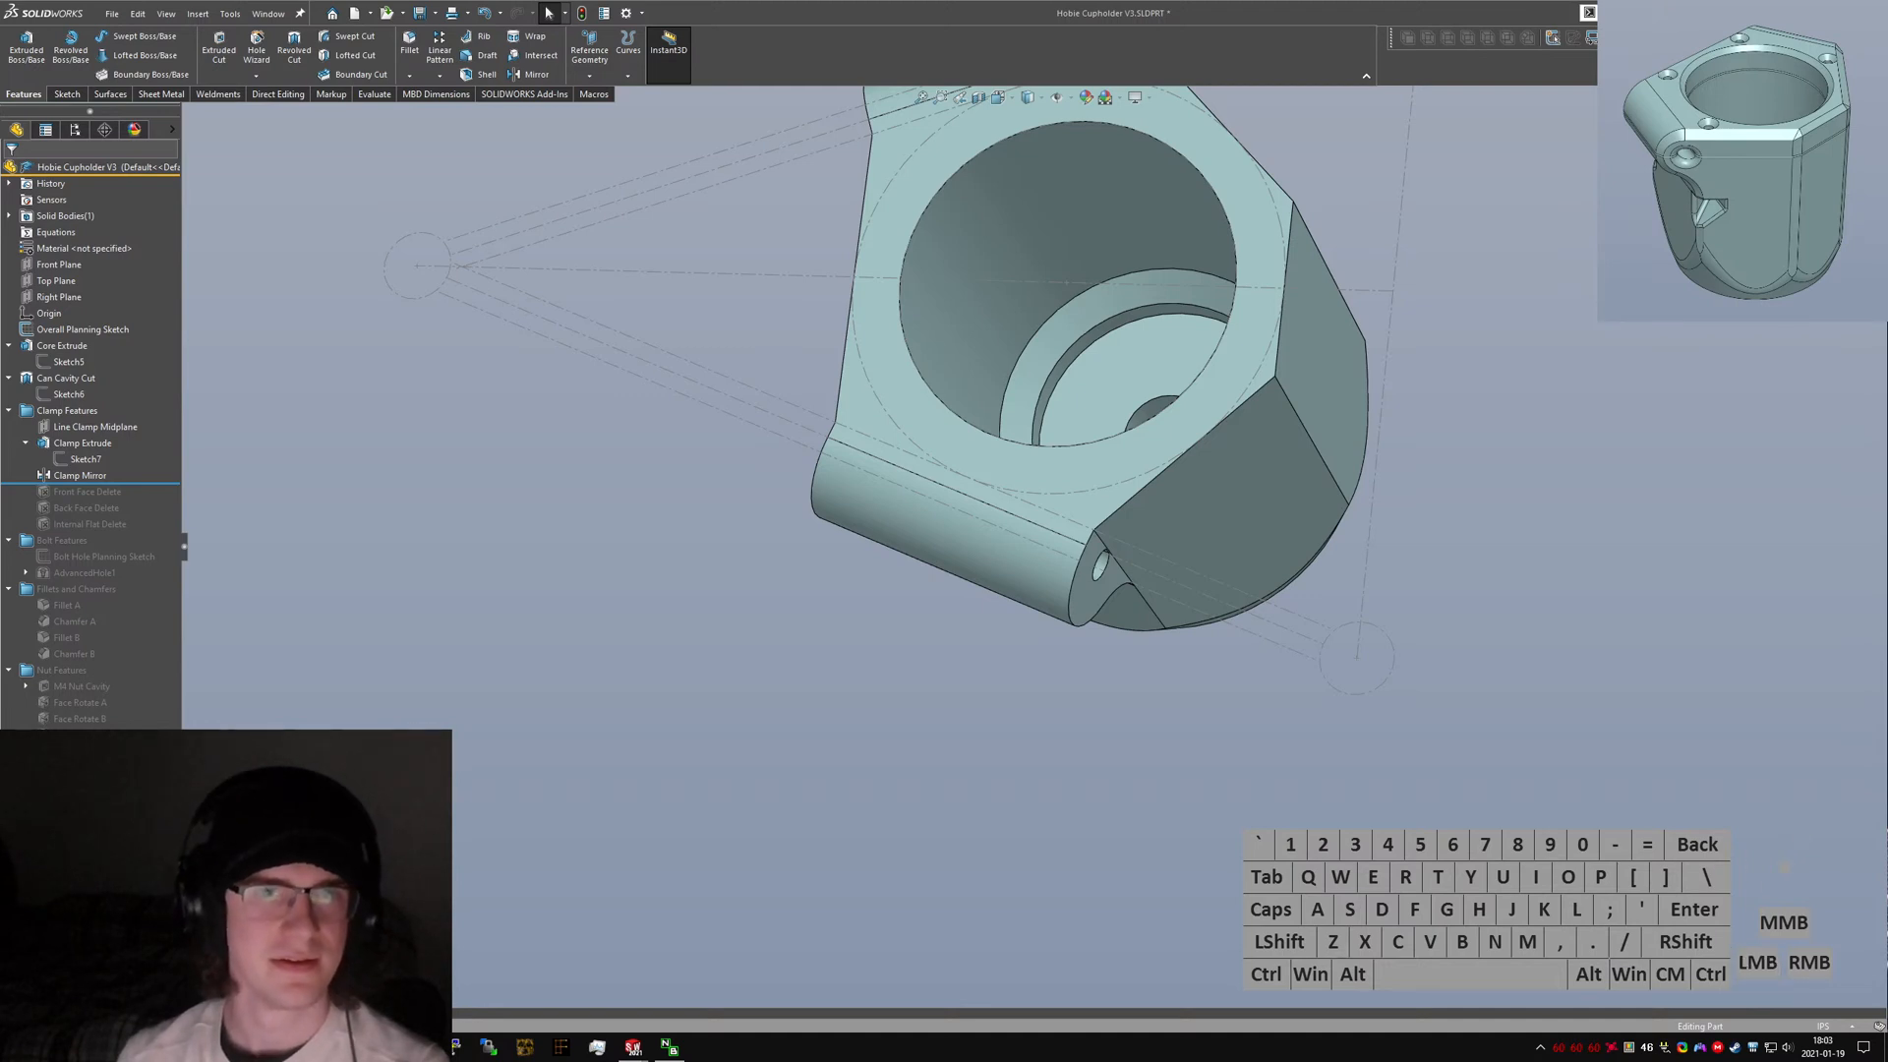
Select the original part's core extrude faces and inspect them from several angles.
{"action": "left_click", "coordinate": [991, 349]}
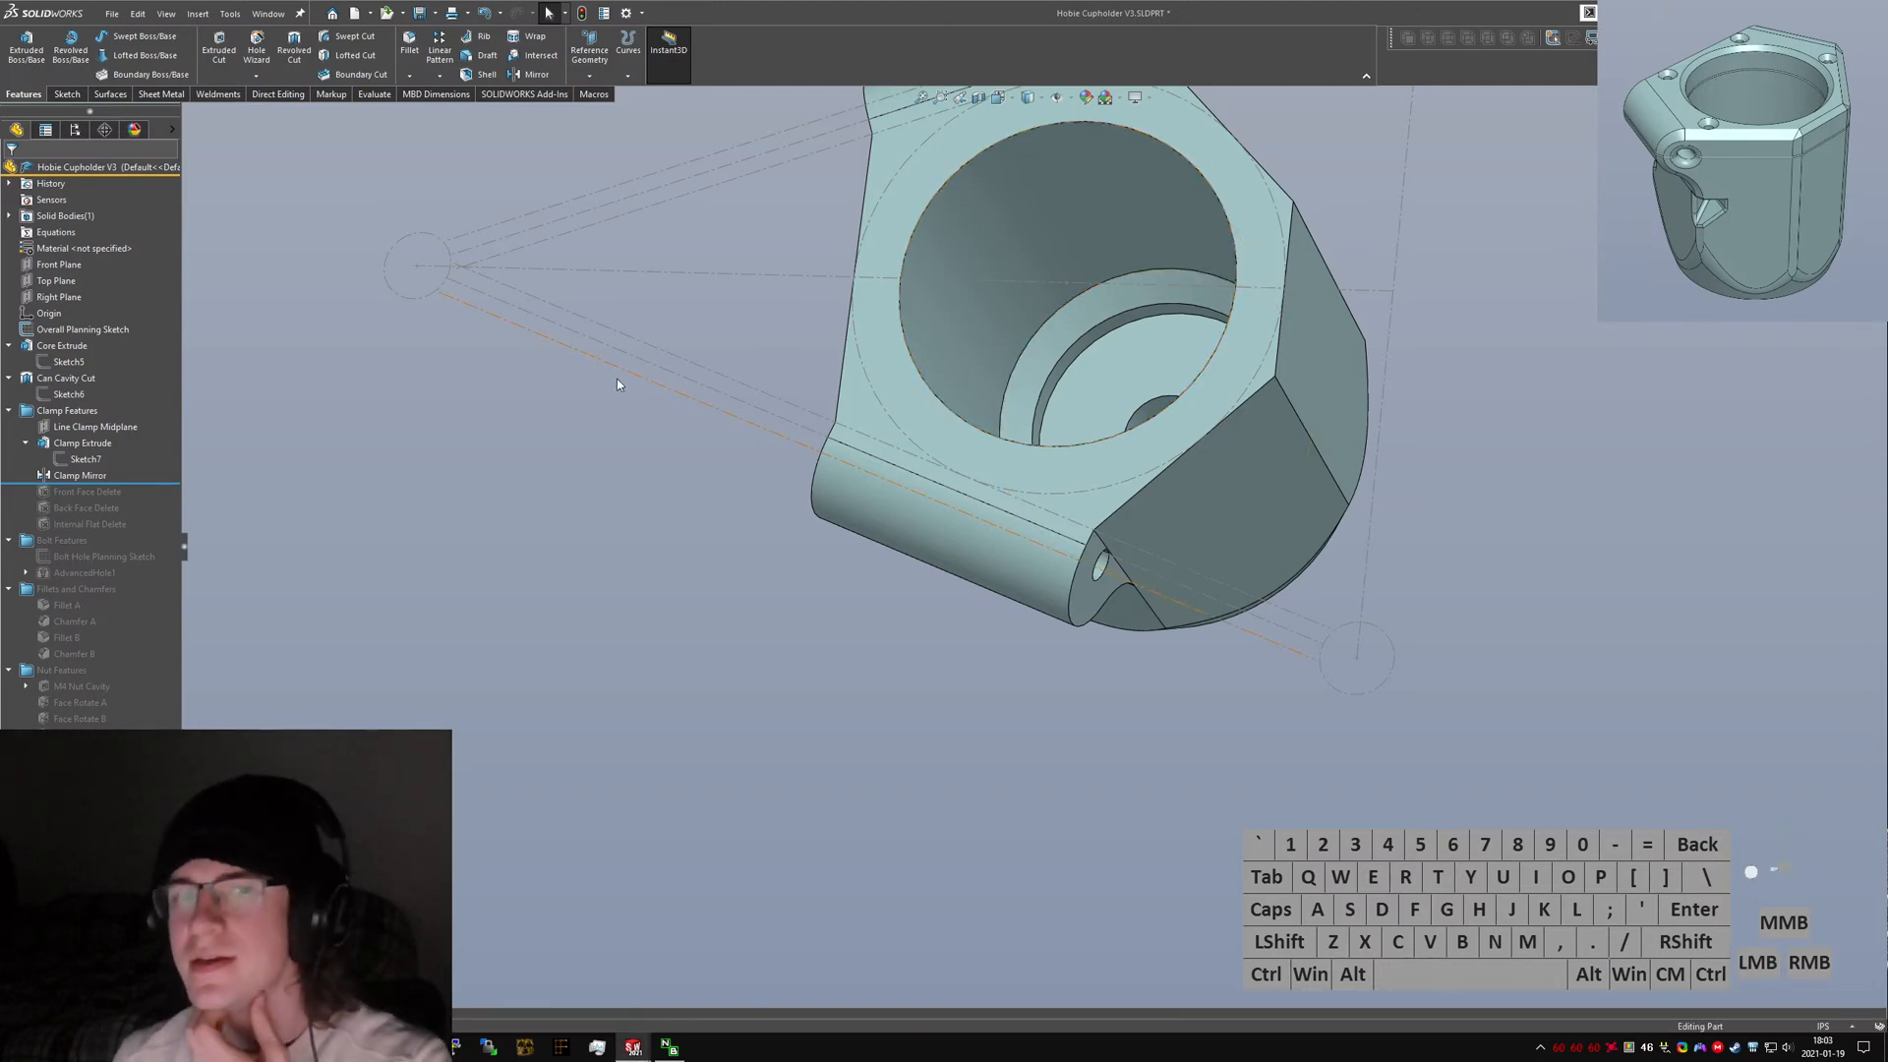
{"action": "left_click", "coordinate": [555, 482]}
{"action": "scroll", "coordinate": [1049, 398], "scroll_direction": "up", "scroll_amount": 2}
{"action": "left_click", "coordinate": [1211, 521]}
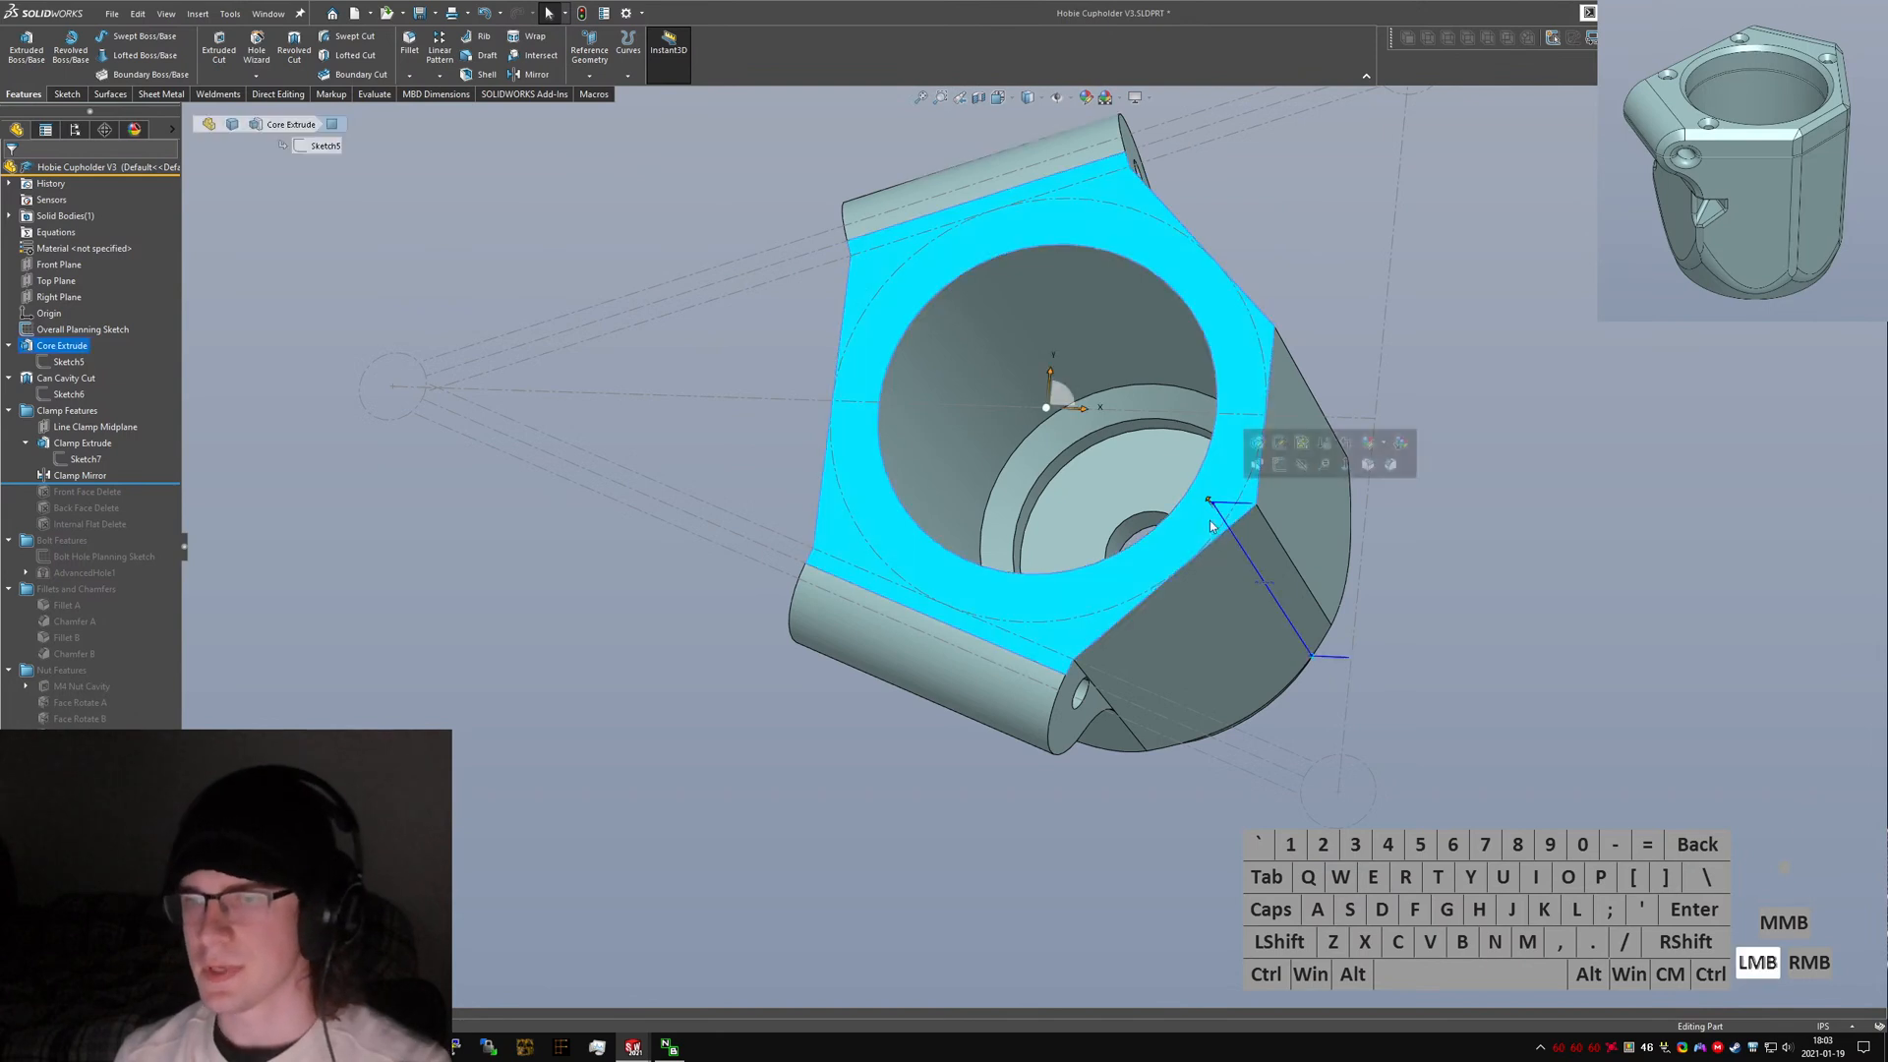
{"action": "mouse_move", "coordinate": [1212, 521]}
{"action": "middle_mouse_down"}
{"action": "mouse_move", "coordinate": [1672, 801]}
{"action": "mouse_move", "coordinate": [1433, 741]}
{"action": "mouse_move", "coordinate": [1239, 497]}
{"action": "middle_mouse_up"}
{"action": "left_click", "coordinate": [1678, 808], "text": "ctrl"}
{"action": "left_click", "coordinate": [1239, 498]}
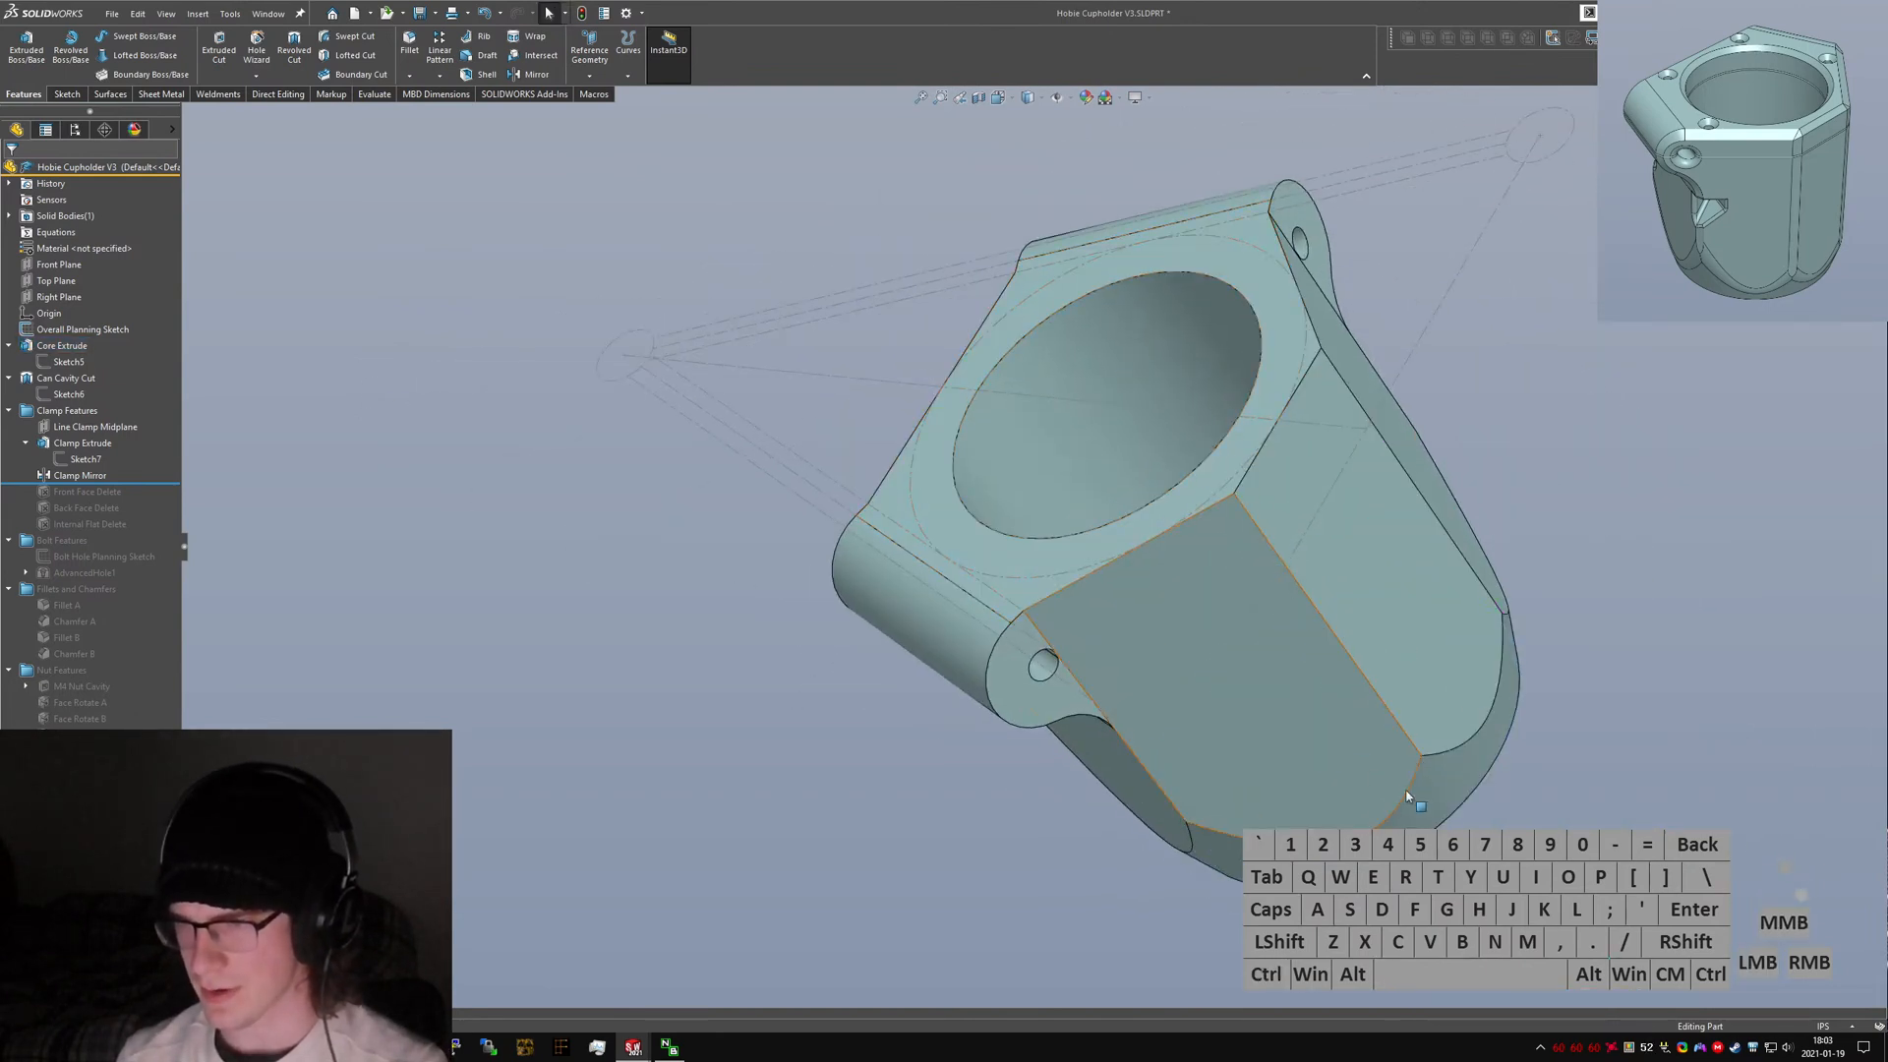
Switch to the new part, start a revolve on the Front Plane, and sketch a closed triangular profile beside the core.
{"action": "key", "text": "ctrl+Tab"}
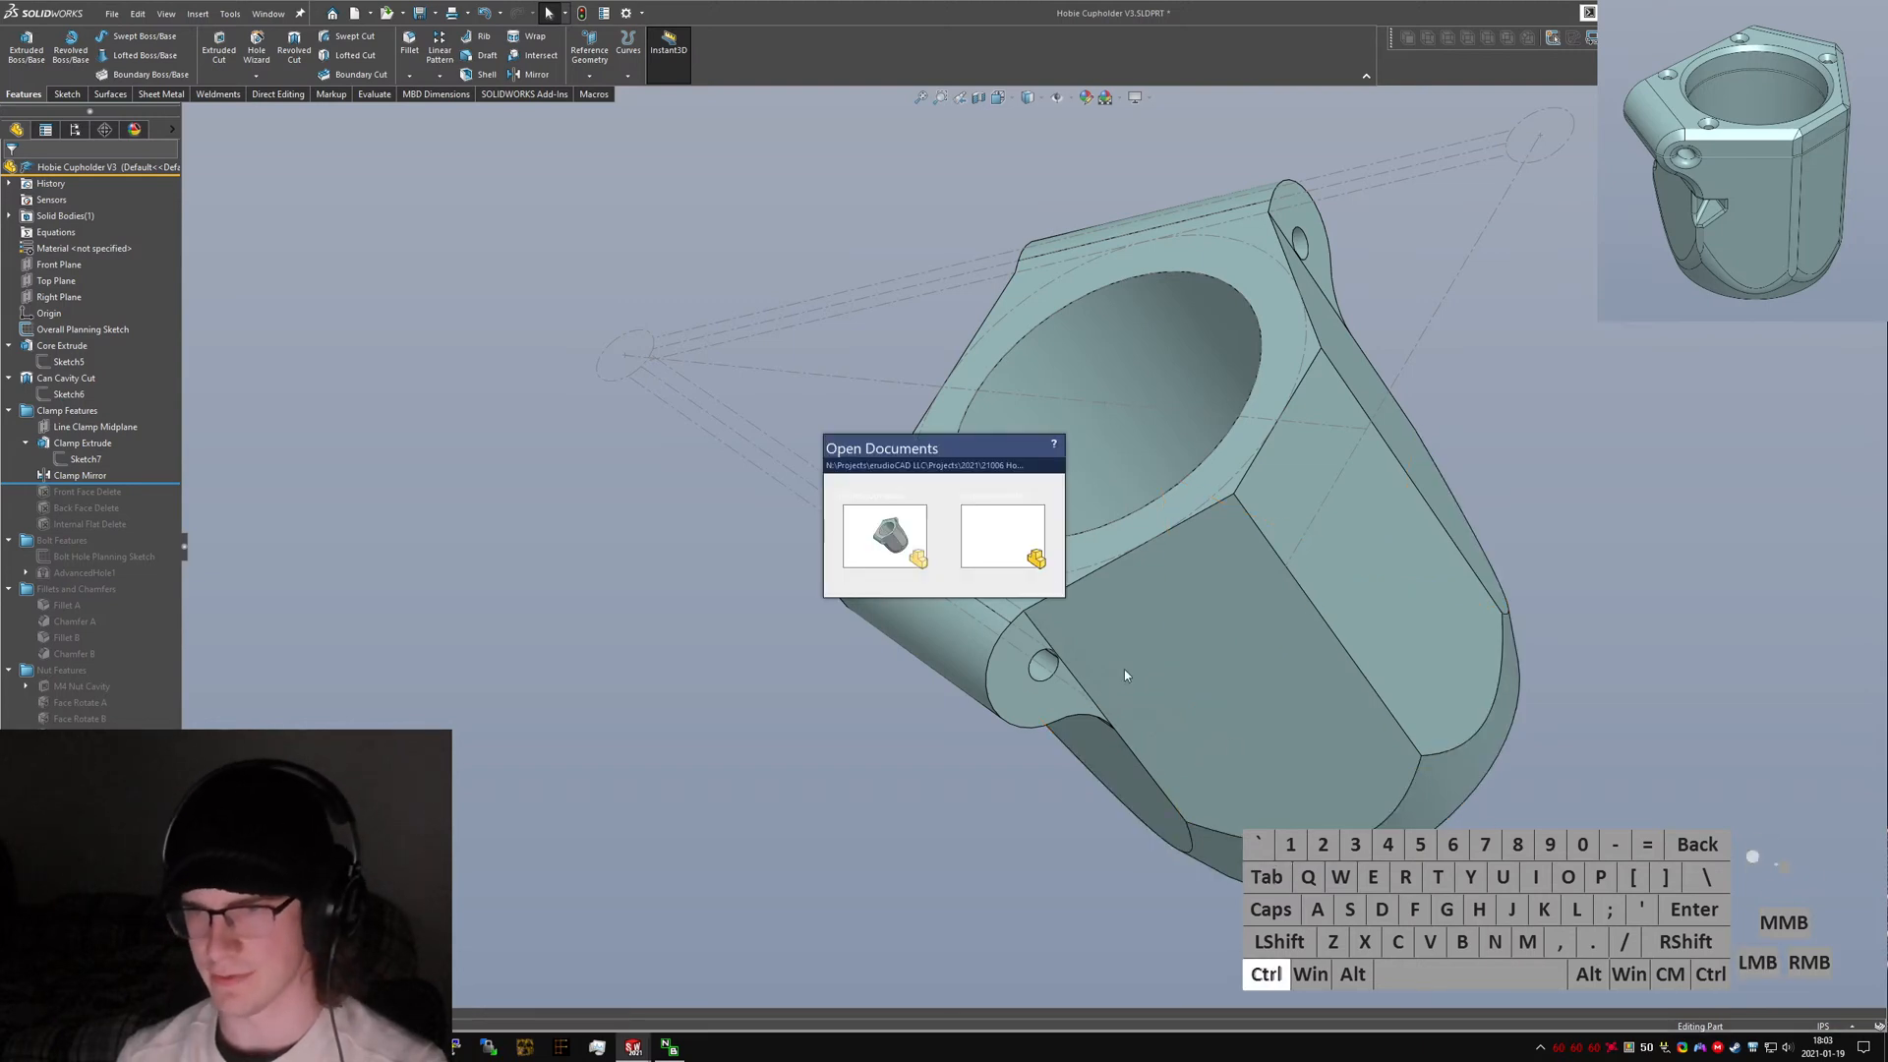
{"action": "left_click", "coordinate": [961, 546], "text": "ctrl"}
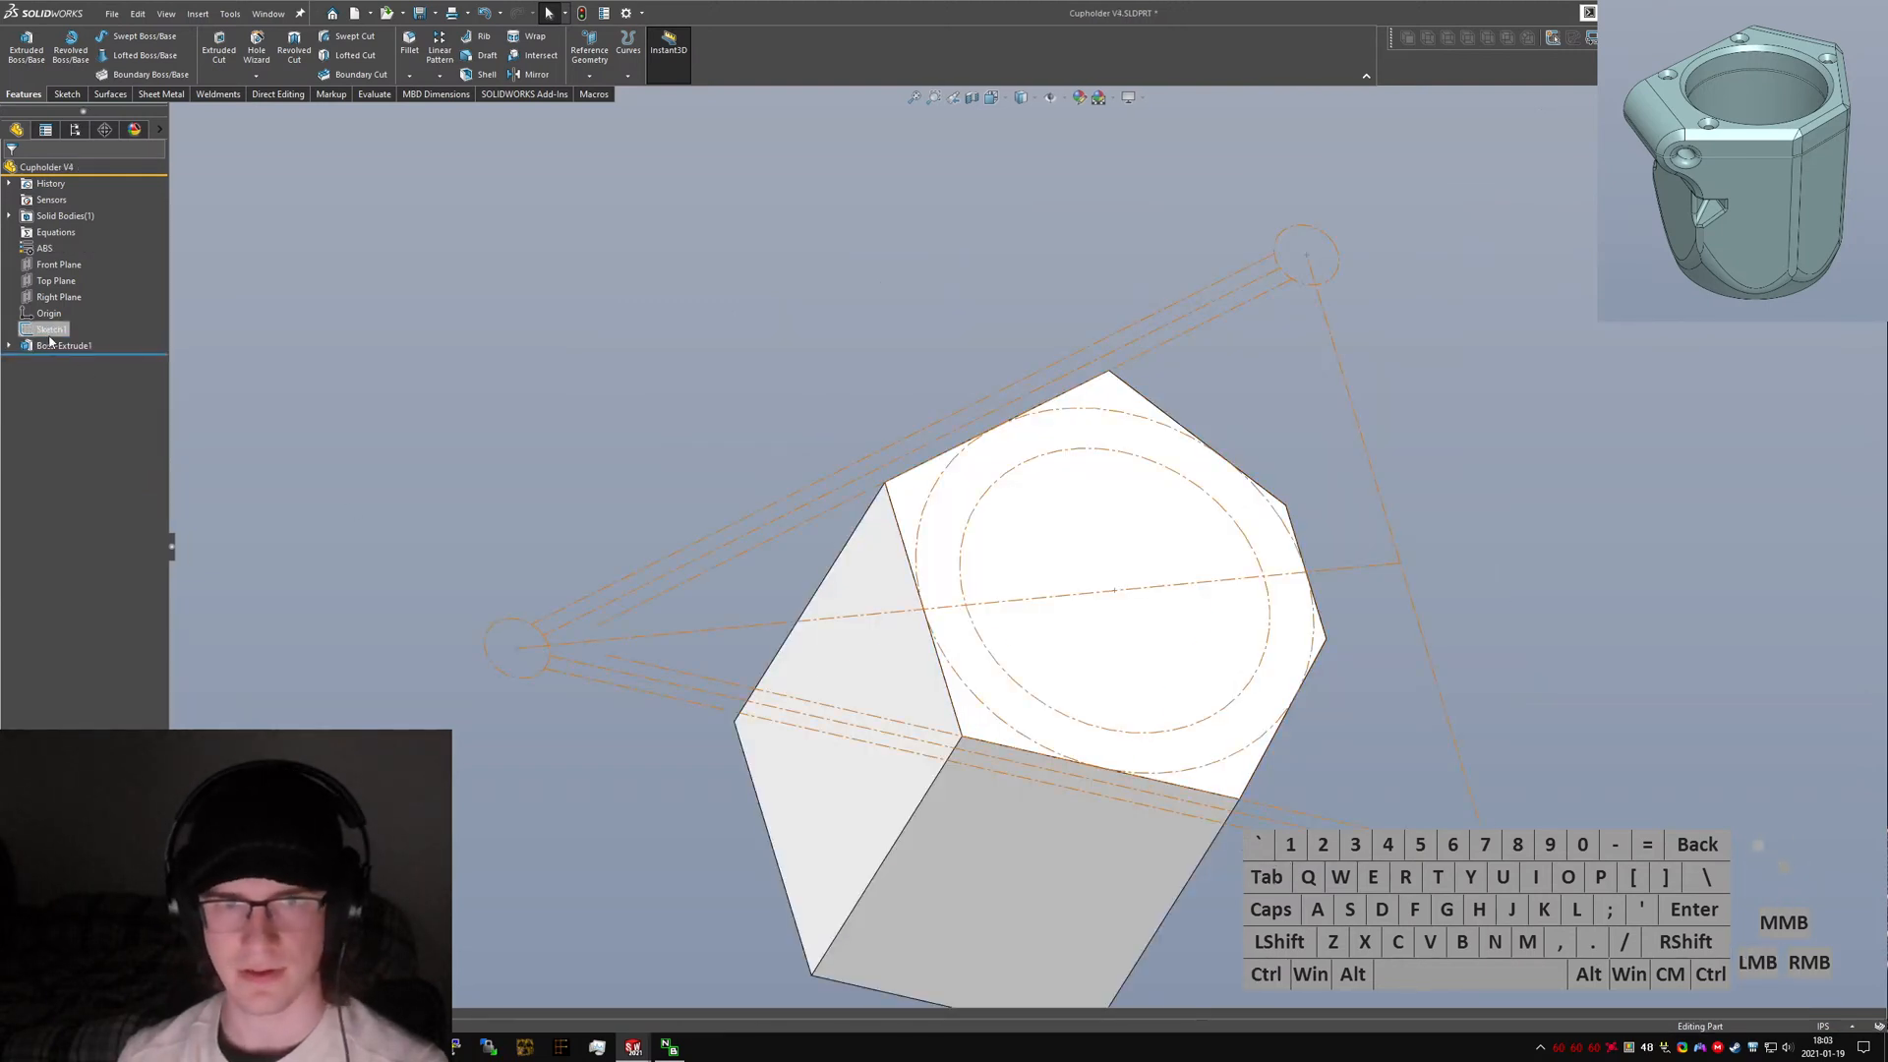
{"action": "left_click", "coordinate": [54, 345]}
{"action": "left_click", "coordinate": [1142, 672]}
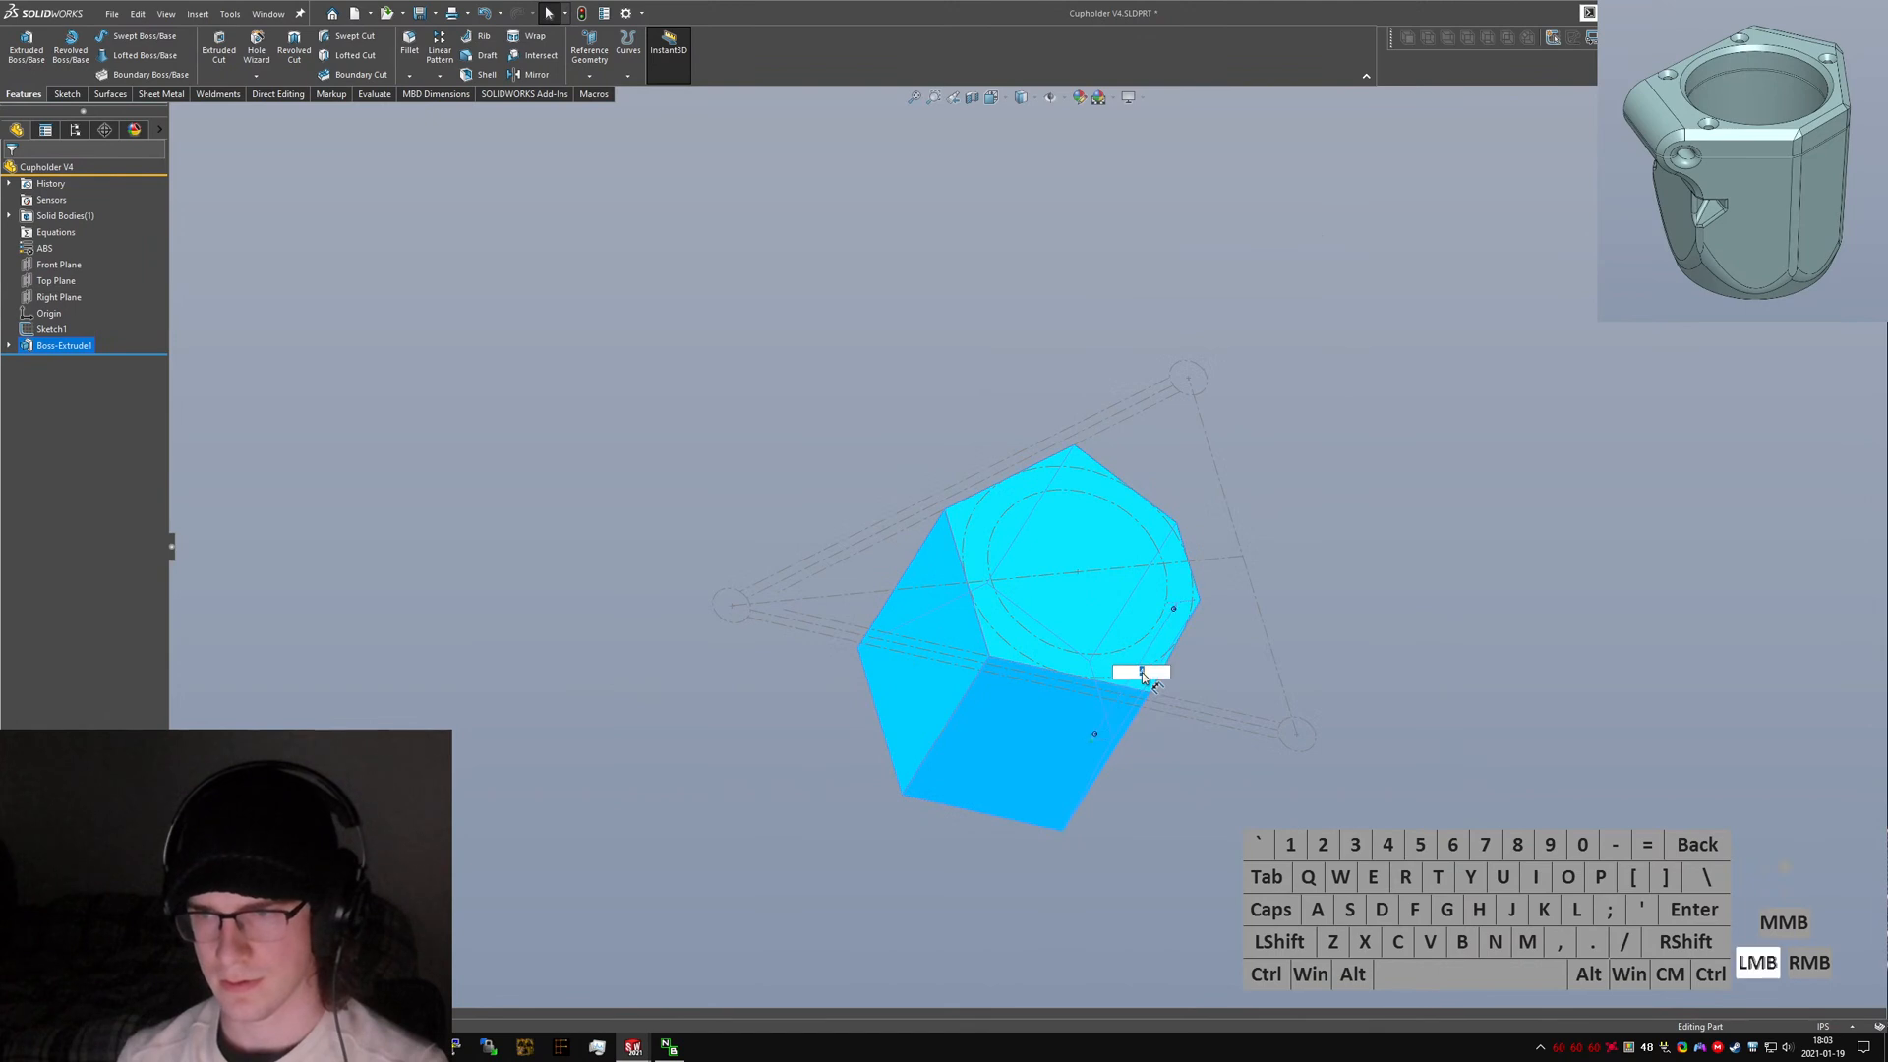
{"action": "left_click", "coordinate": [633, 478]}
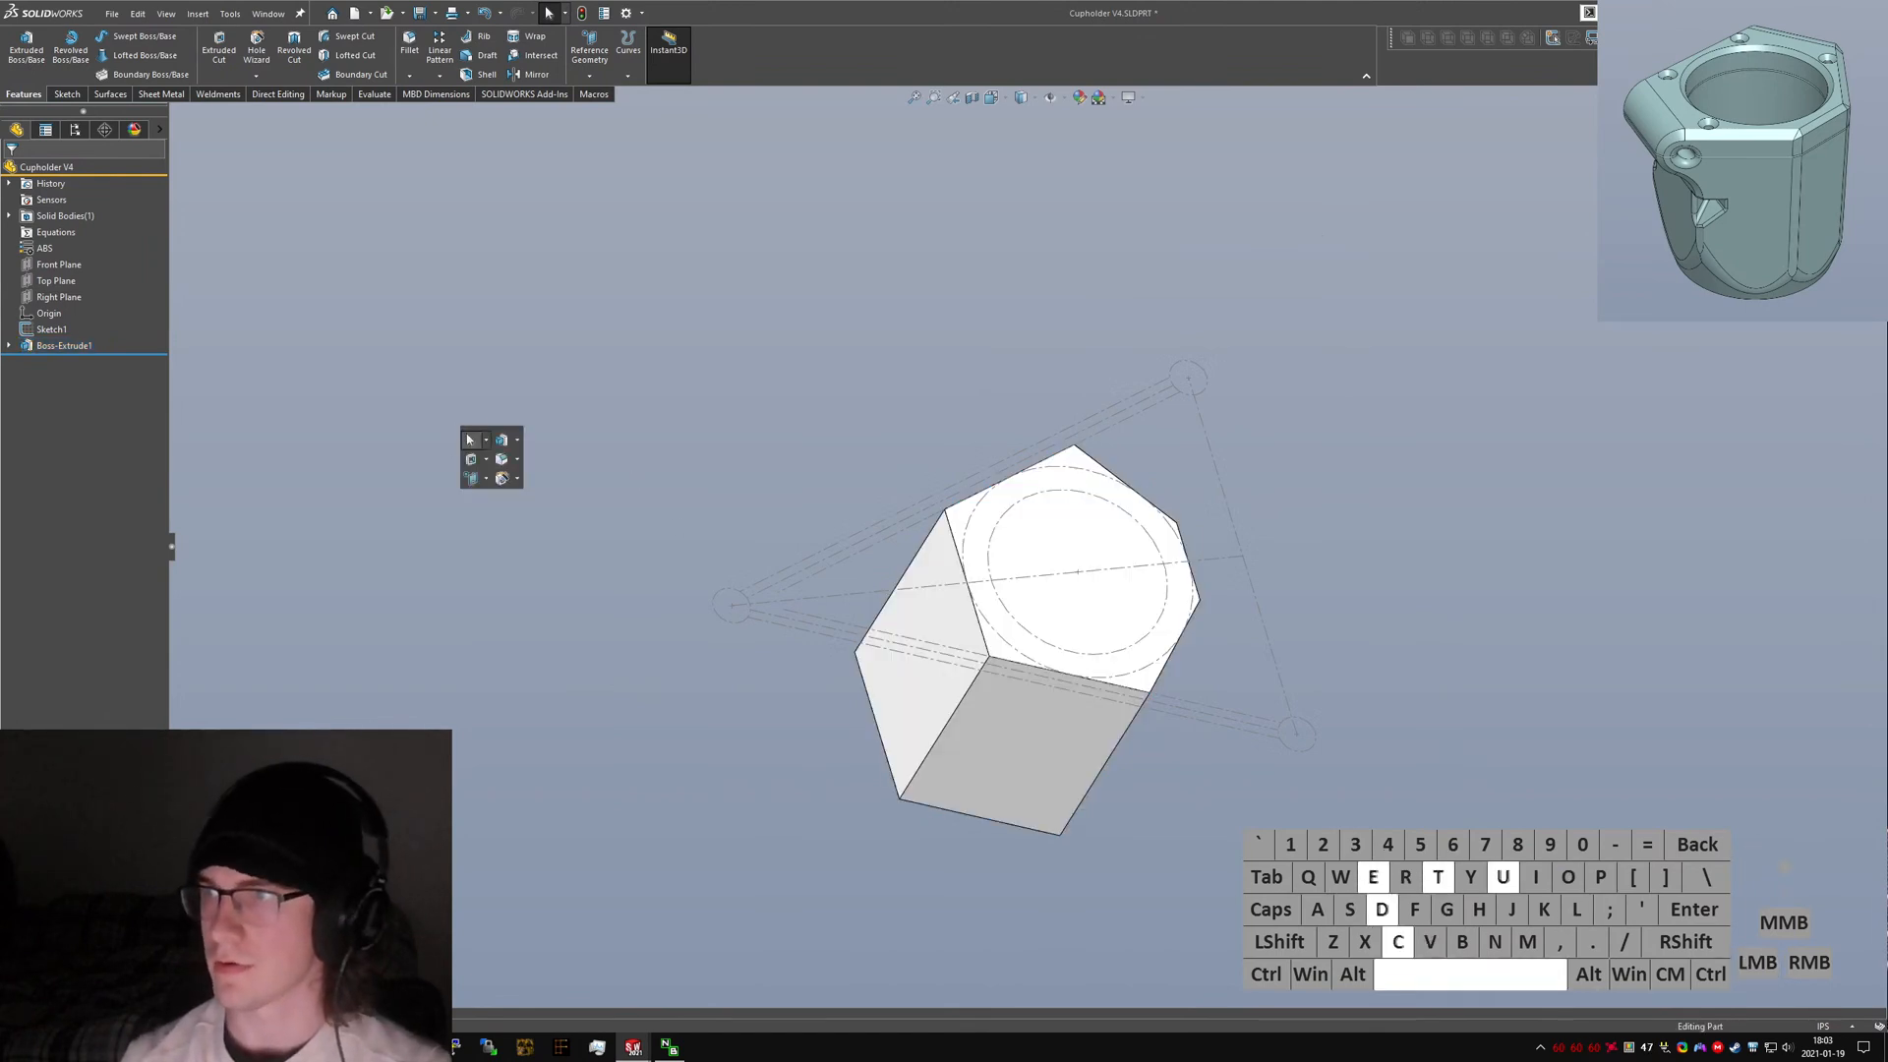
{"action": "key", "text": "Return"}
{"action": "key", "text": "ctrl+1"}
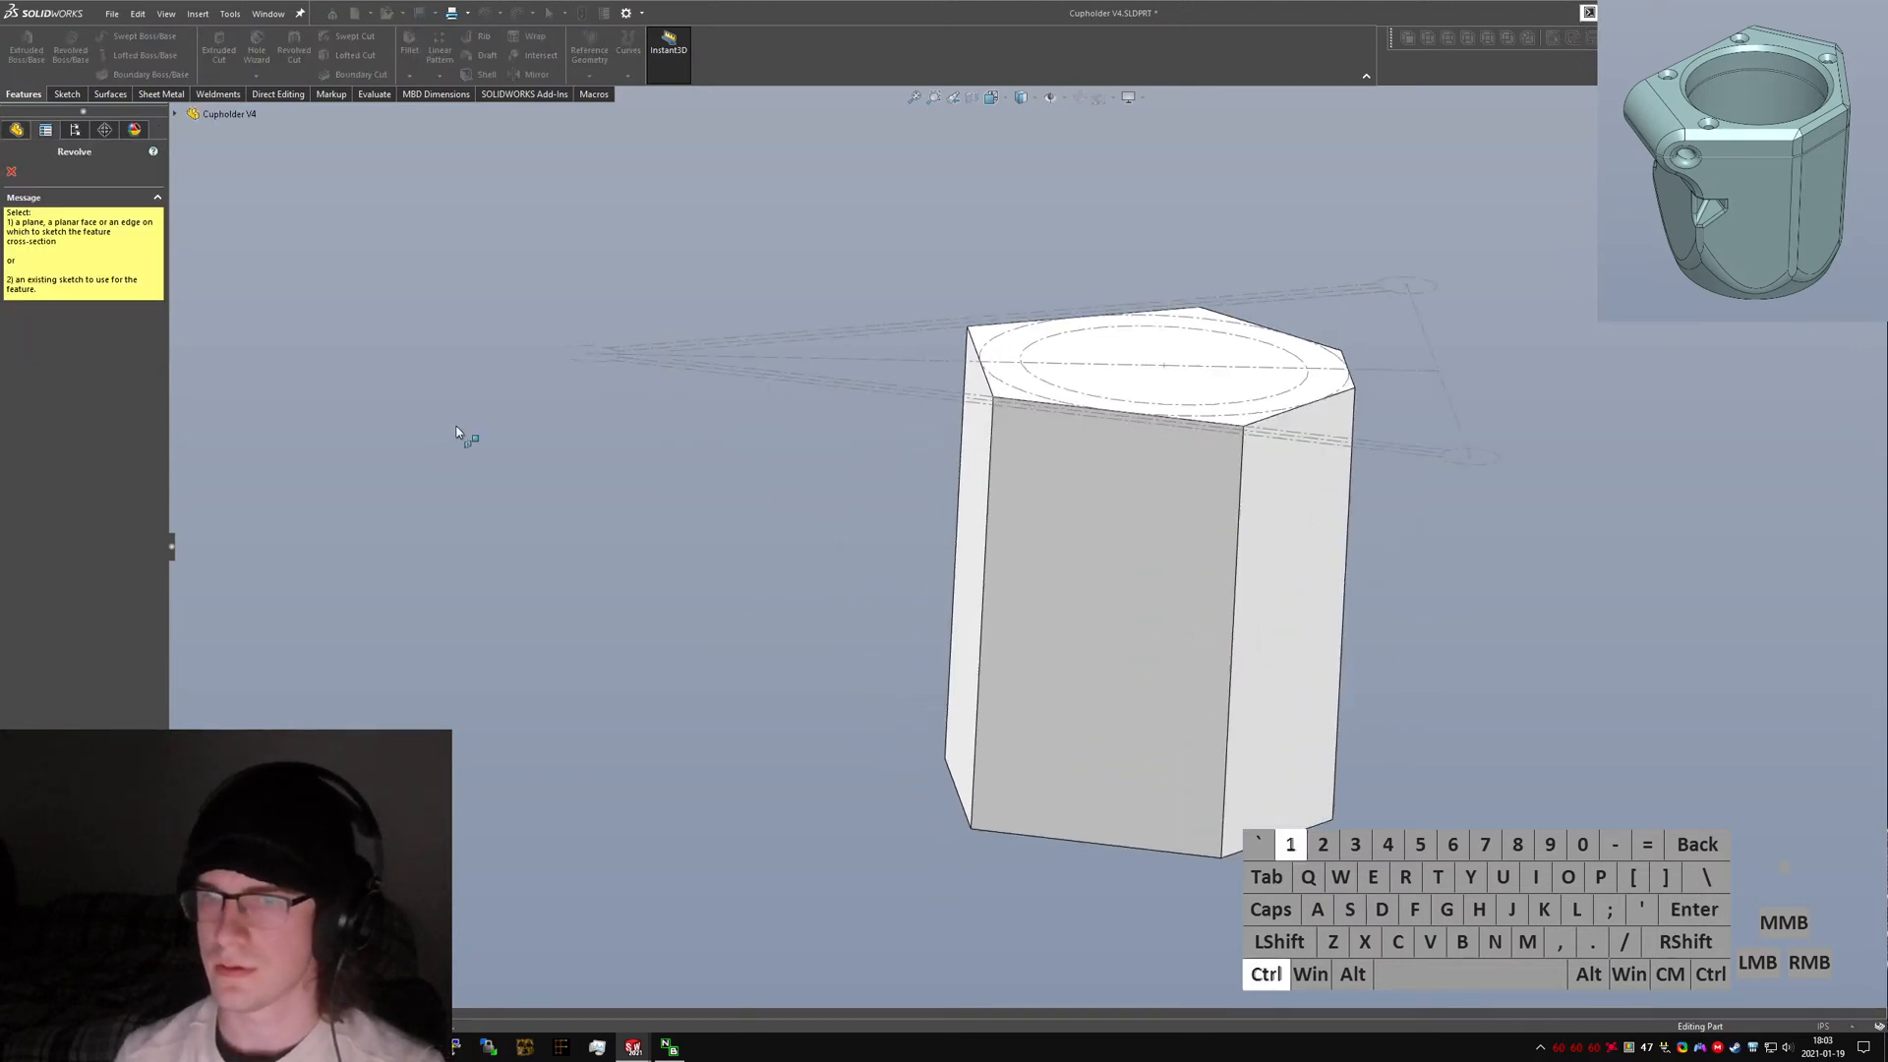
{"action": "left_click", "coordinate": [175, 119]}
{"action": "left_click", "coordinate": [234, 212]}
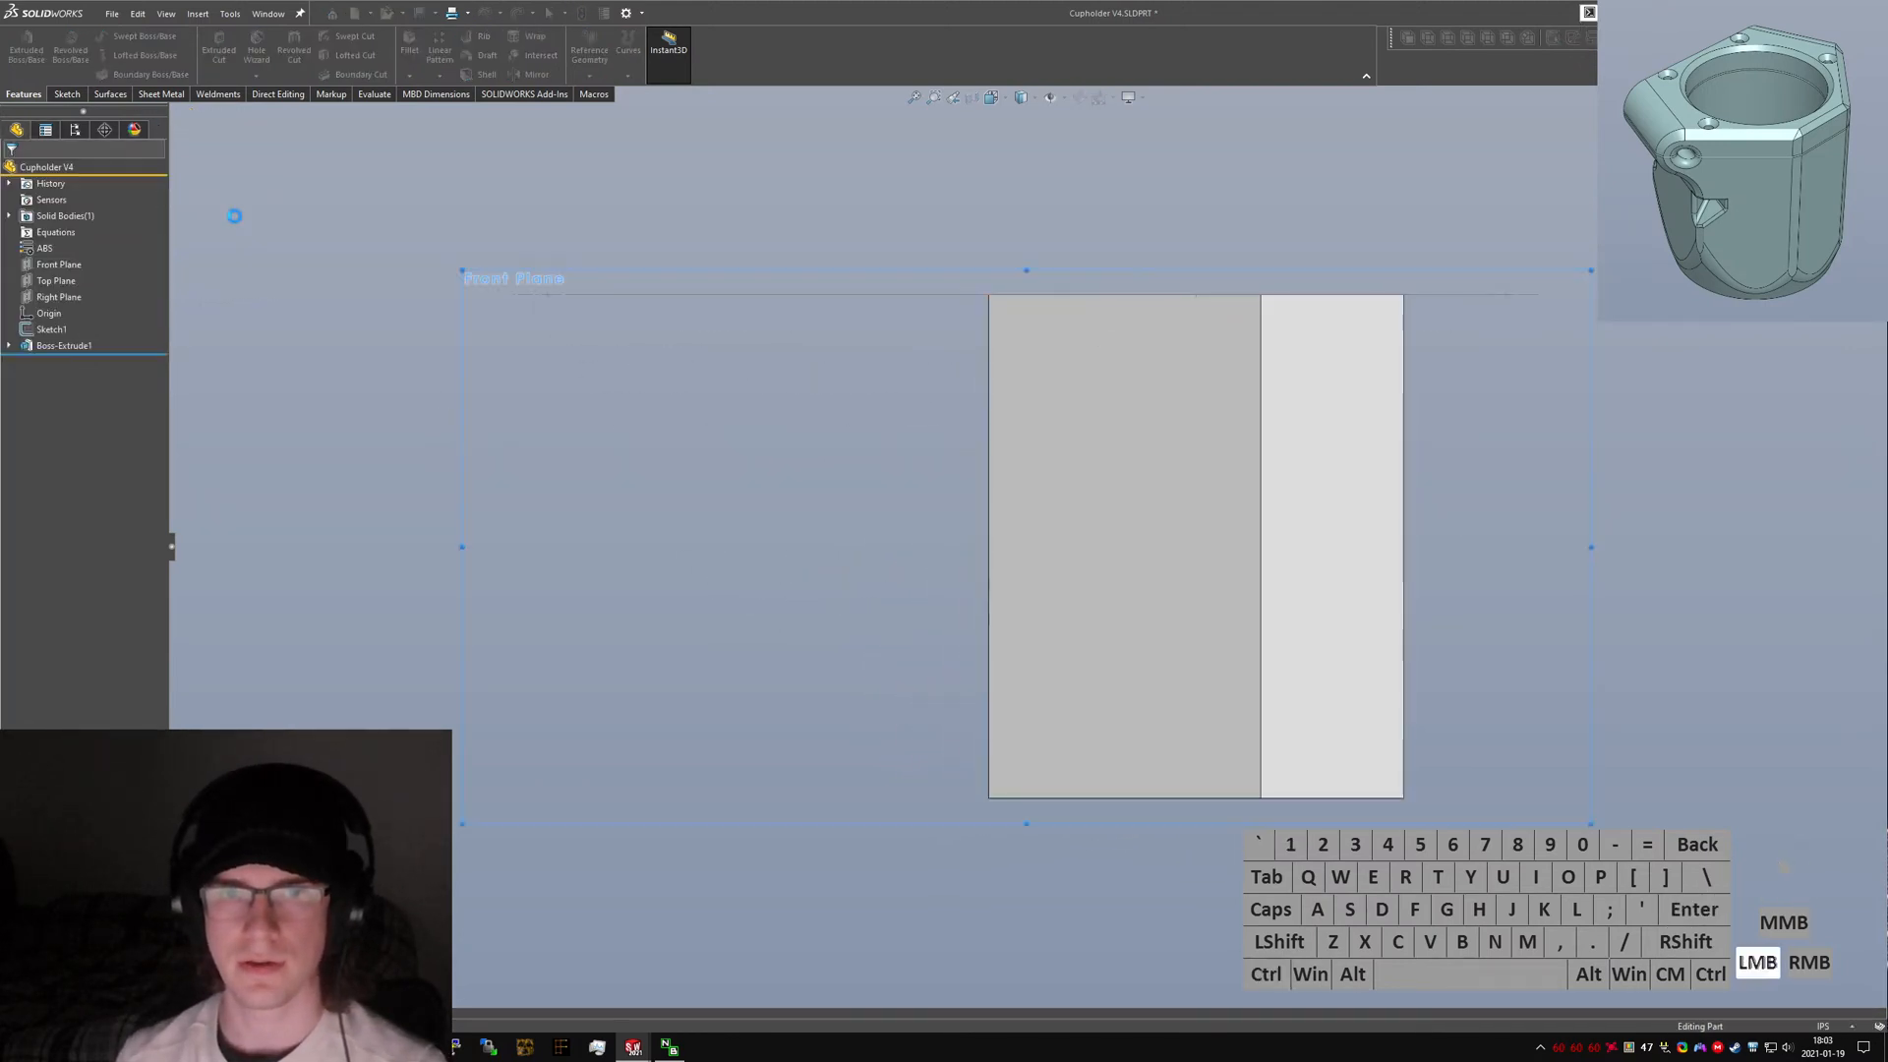
{"action": "right_click_drag", "start_coordinate": [872, 573], "coordinate": [1026, 849]}
{"action": "left_click_drag", "start_coordinate": [1045, 797], "coordinate": [855, 310]}
{"action": "left_click", "coordinate": [835, 294]}
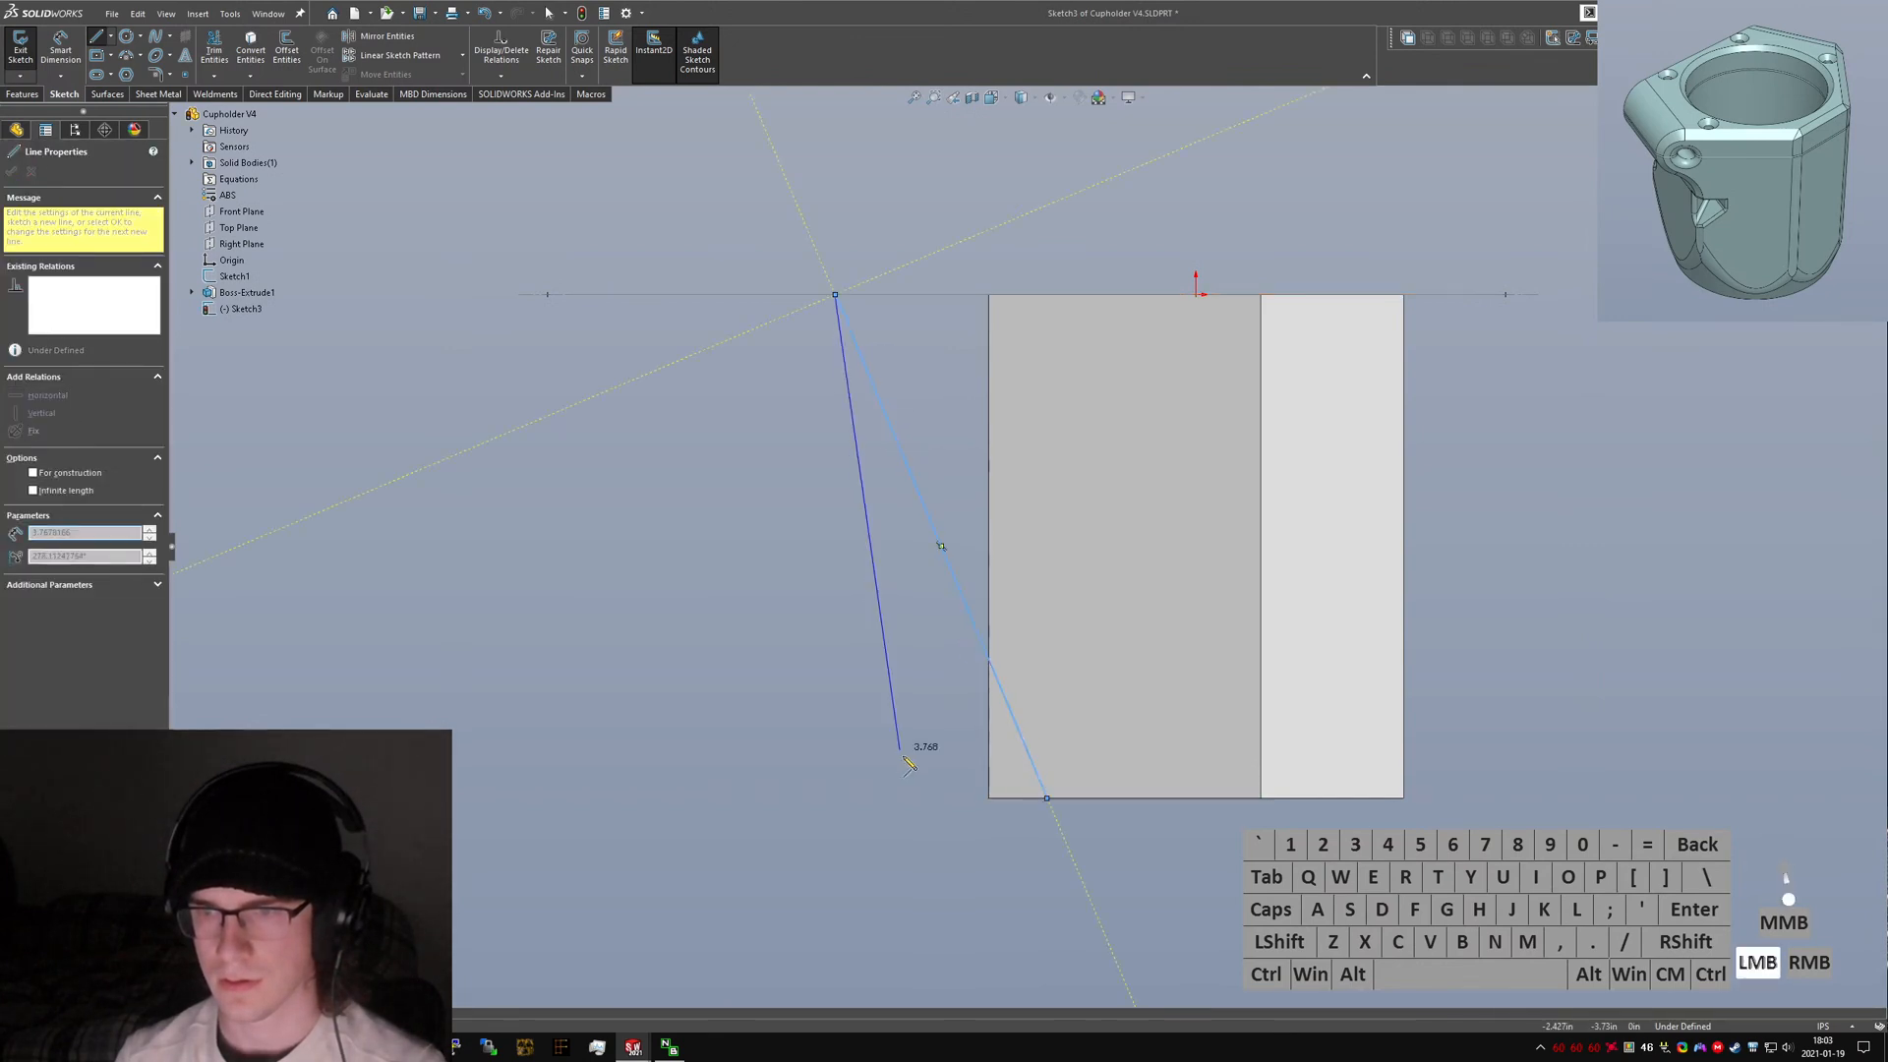
{"action": "left_click", "coordinate": [835, 797]}
{"action": "left_click", "coordinate": [1046, 798]}
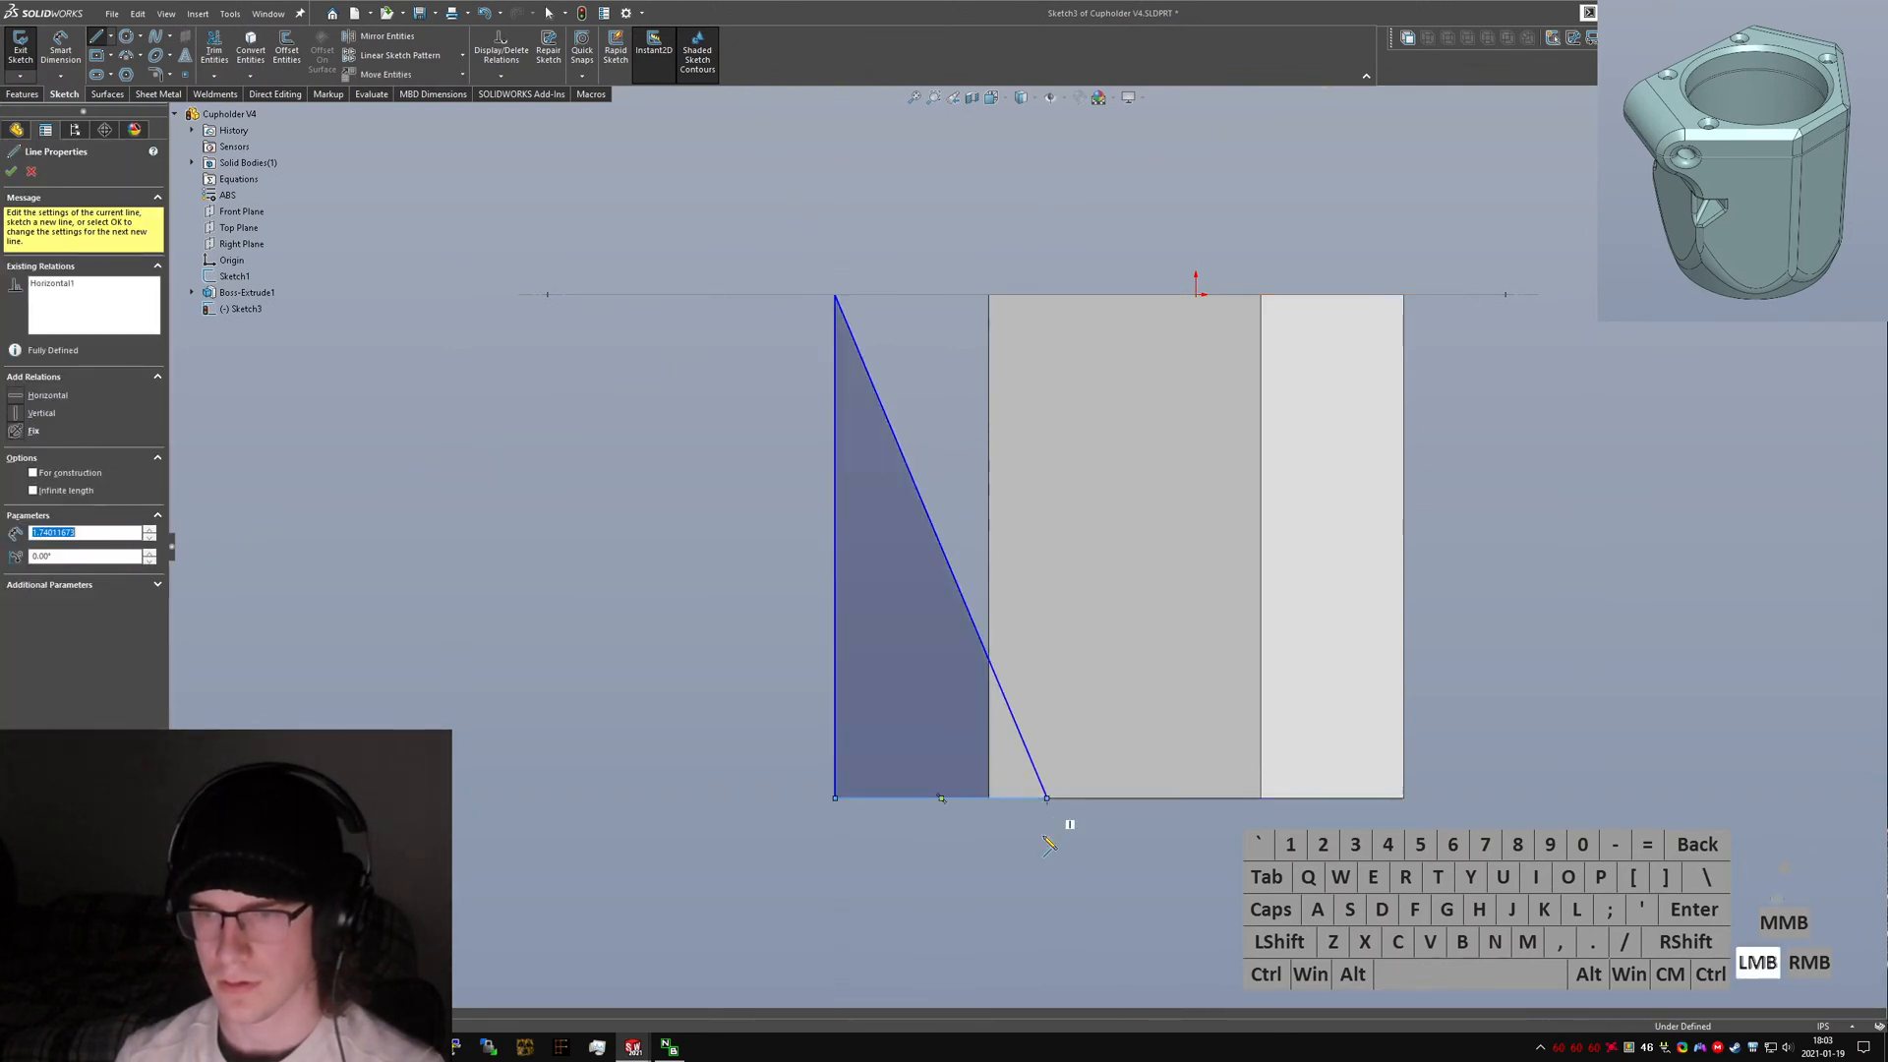
{"action": "right_click_drag", "start_coordinate": [1140, 858], "coordinate": [1086, 857]}
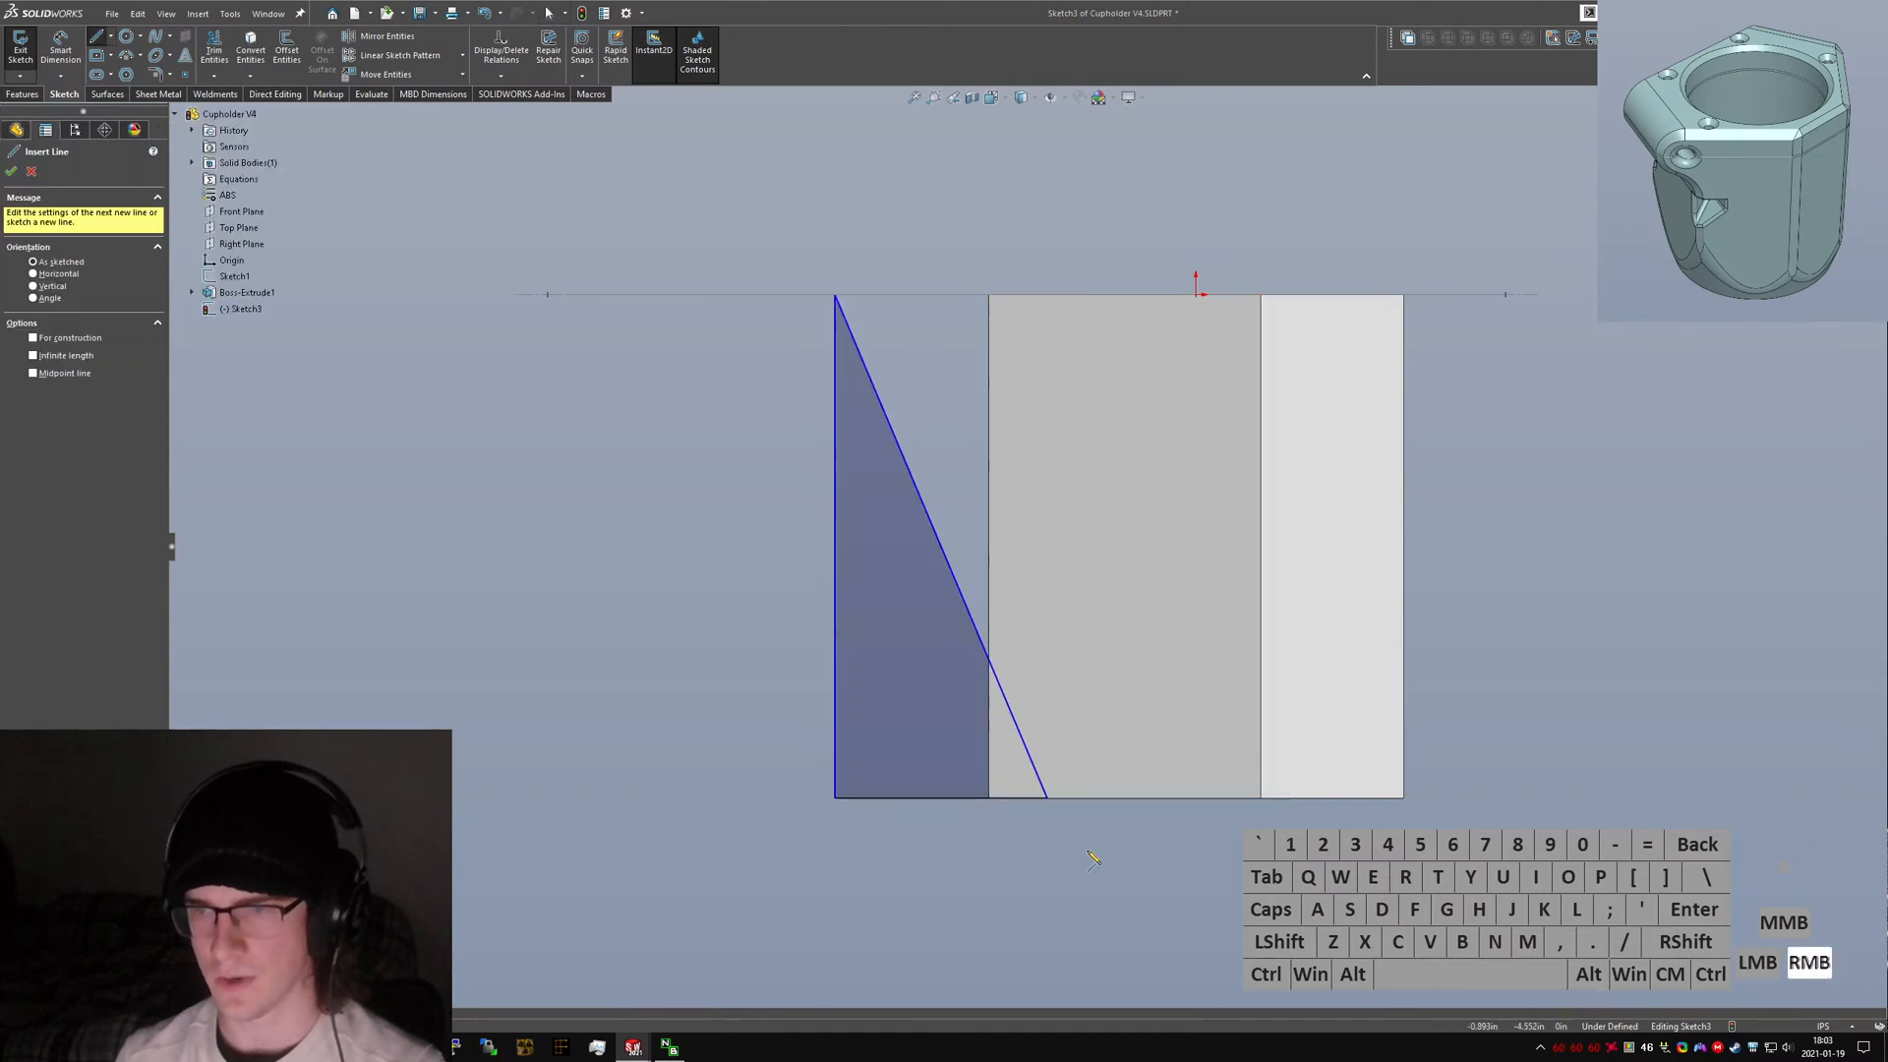
{"action": "key", "text": "Escape"}
Open the original part's can cavity cut sketch to examine its profile and dimensions.
{"action": "key", "text": "ctrl+Tab"}
{"action": "left_click", "coordinate": [974, 538], "text": "ctrl"}
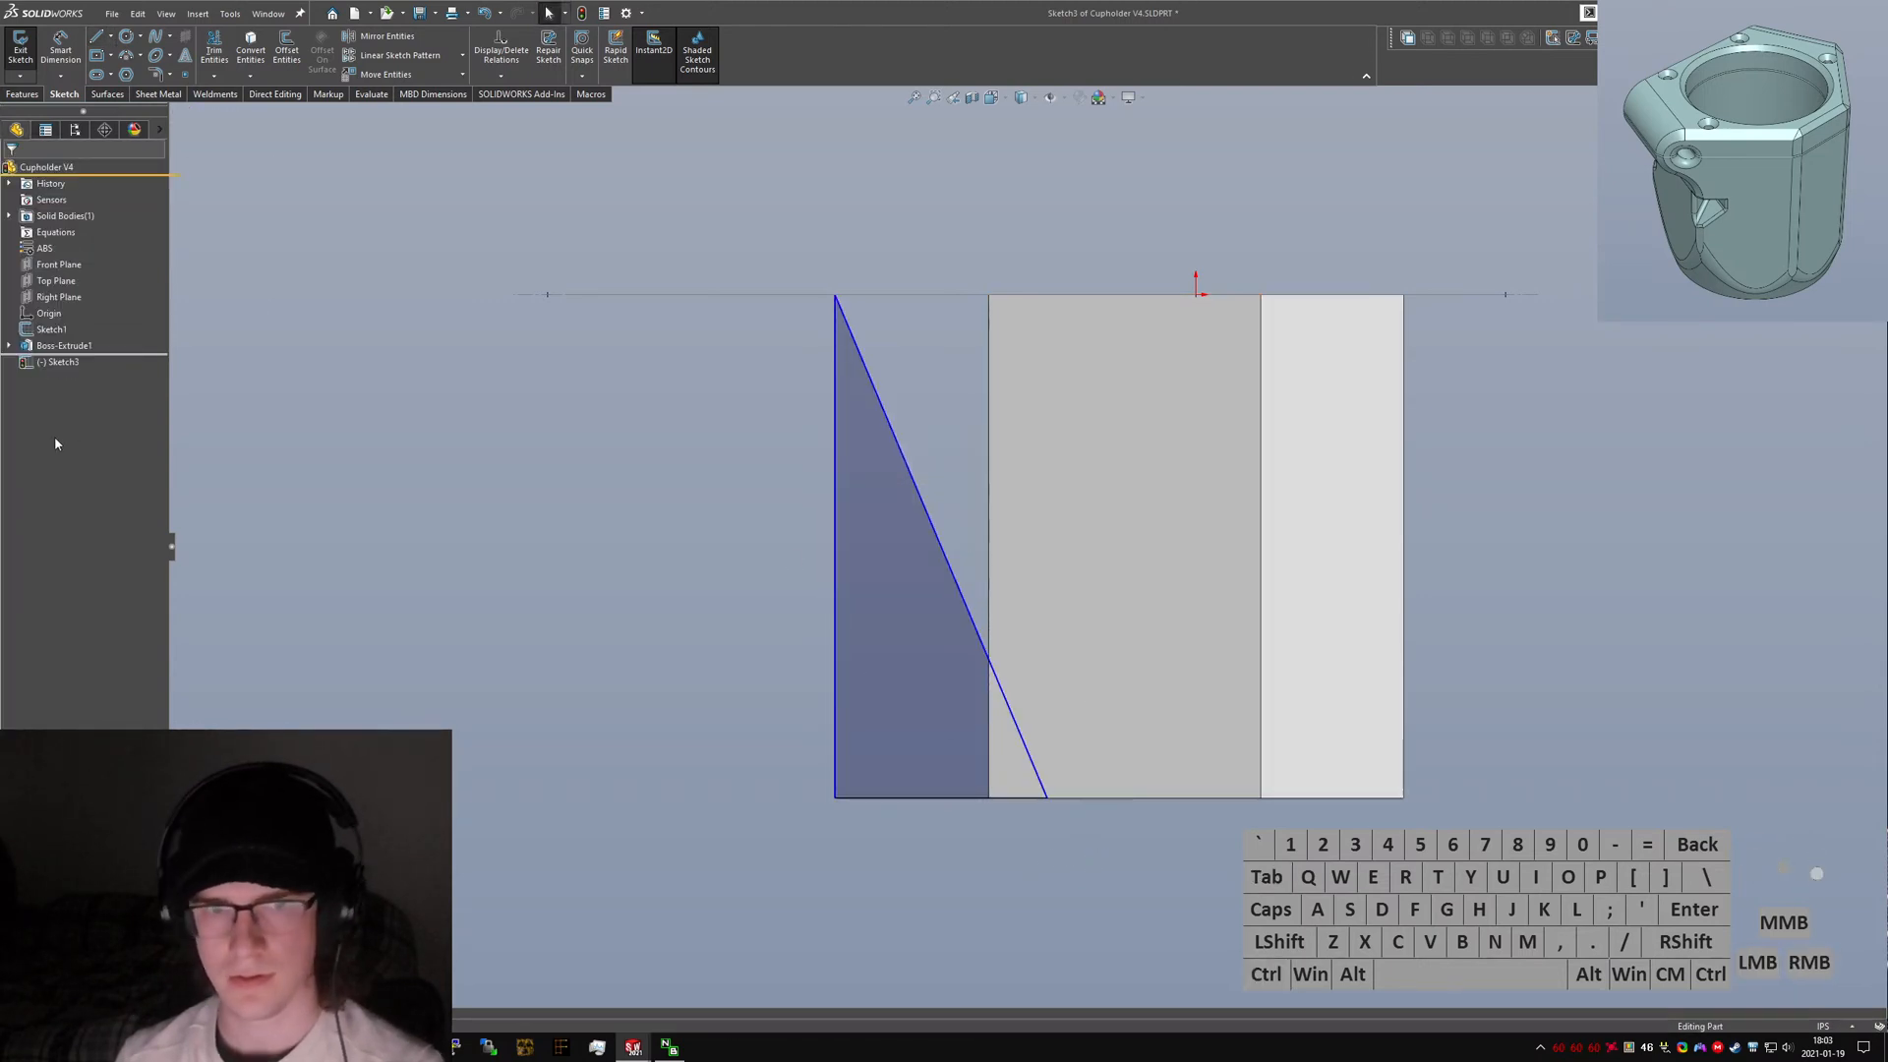
{"action": "left_click", "coordinate": [73, 460]}
{"action": "left_click", "coordinate": [62, 395]}
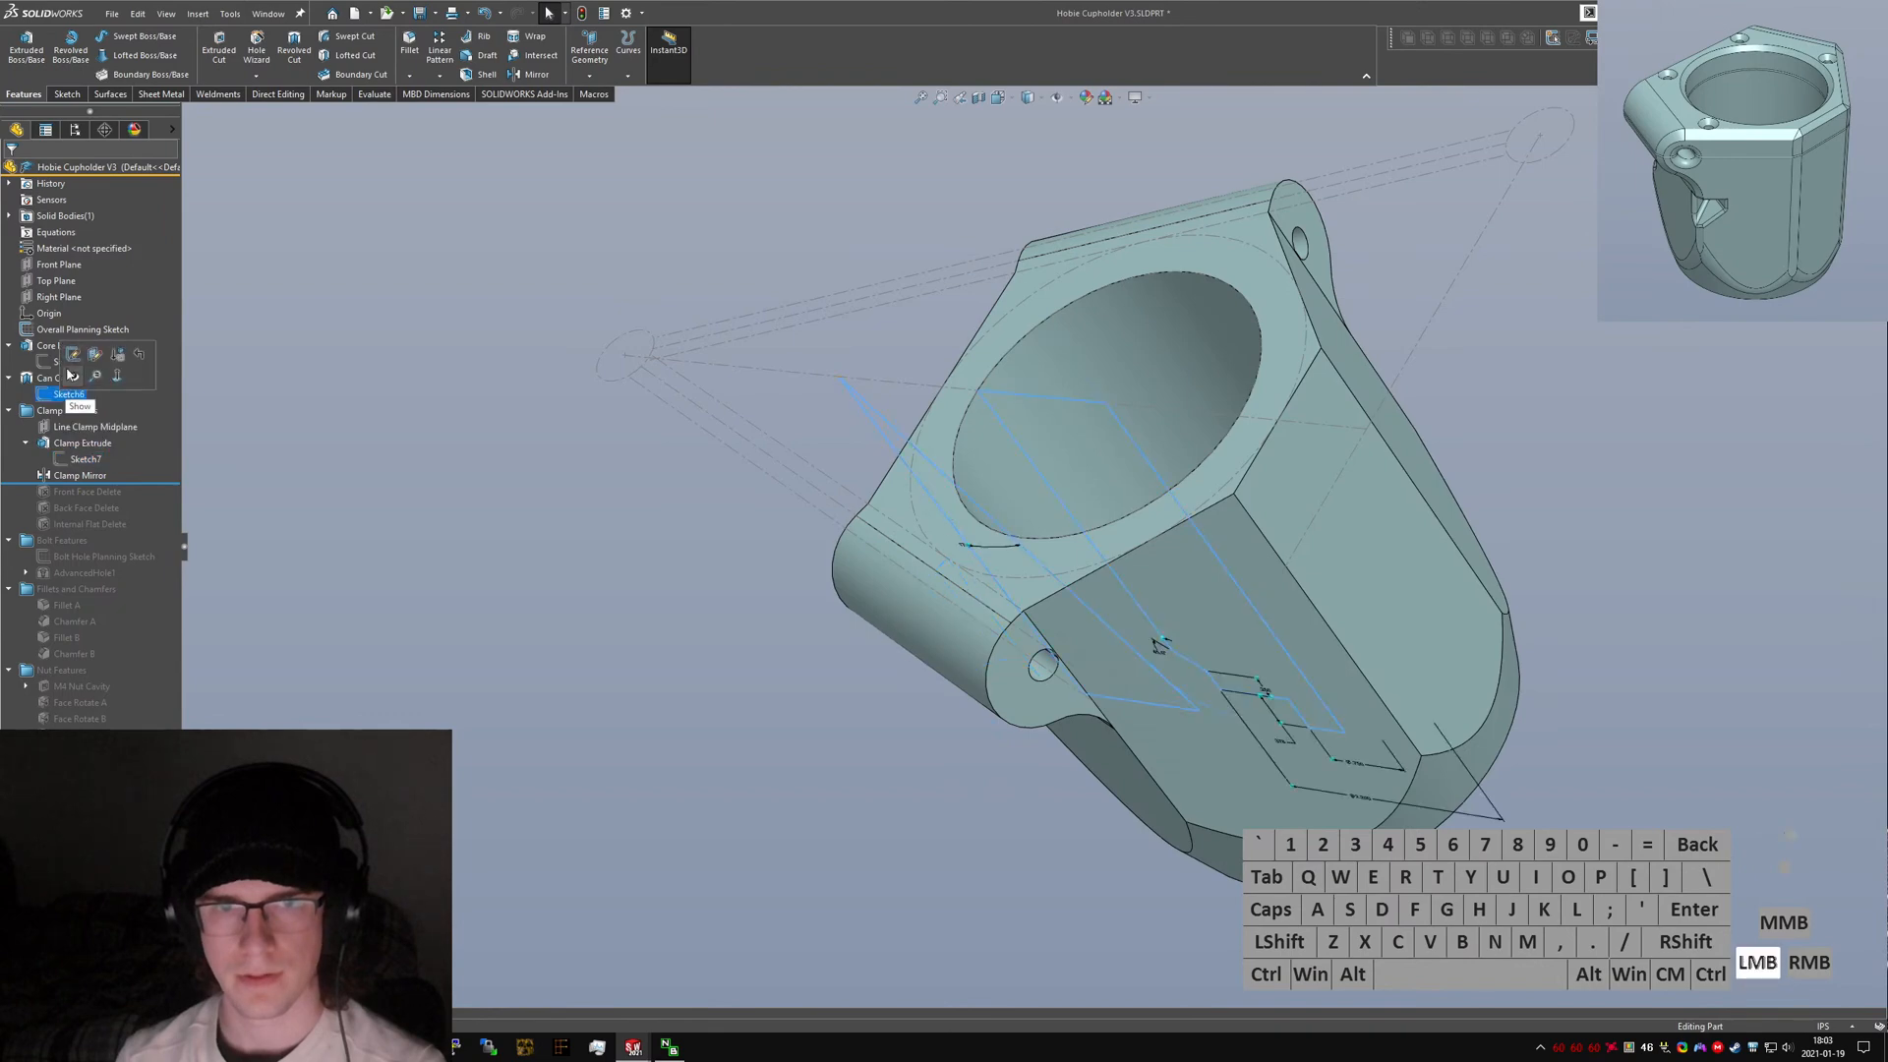
{"action": "left_click", "coordinate": [72, 354]}
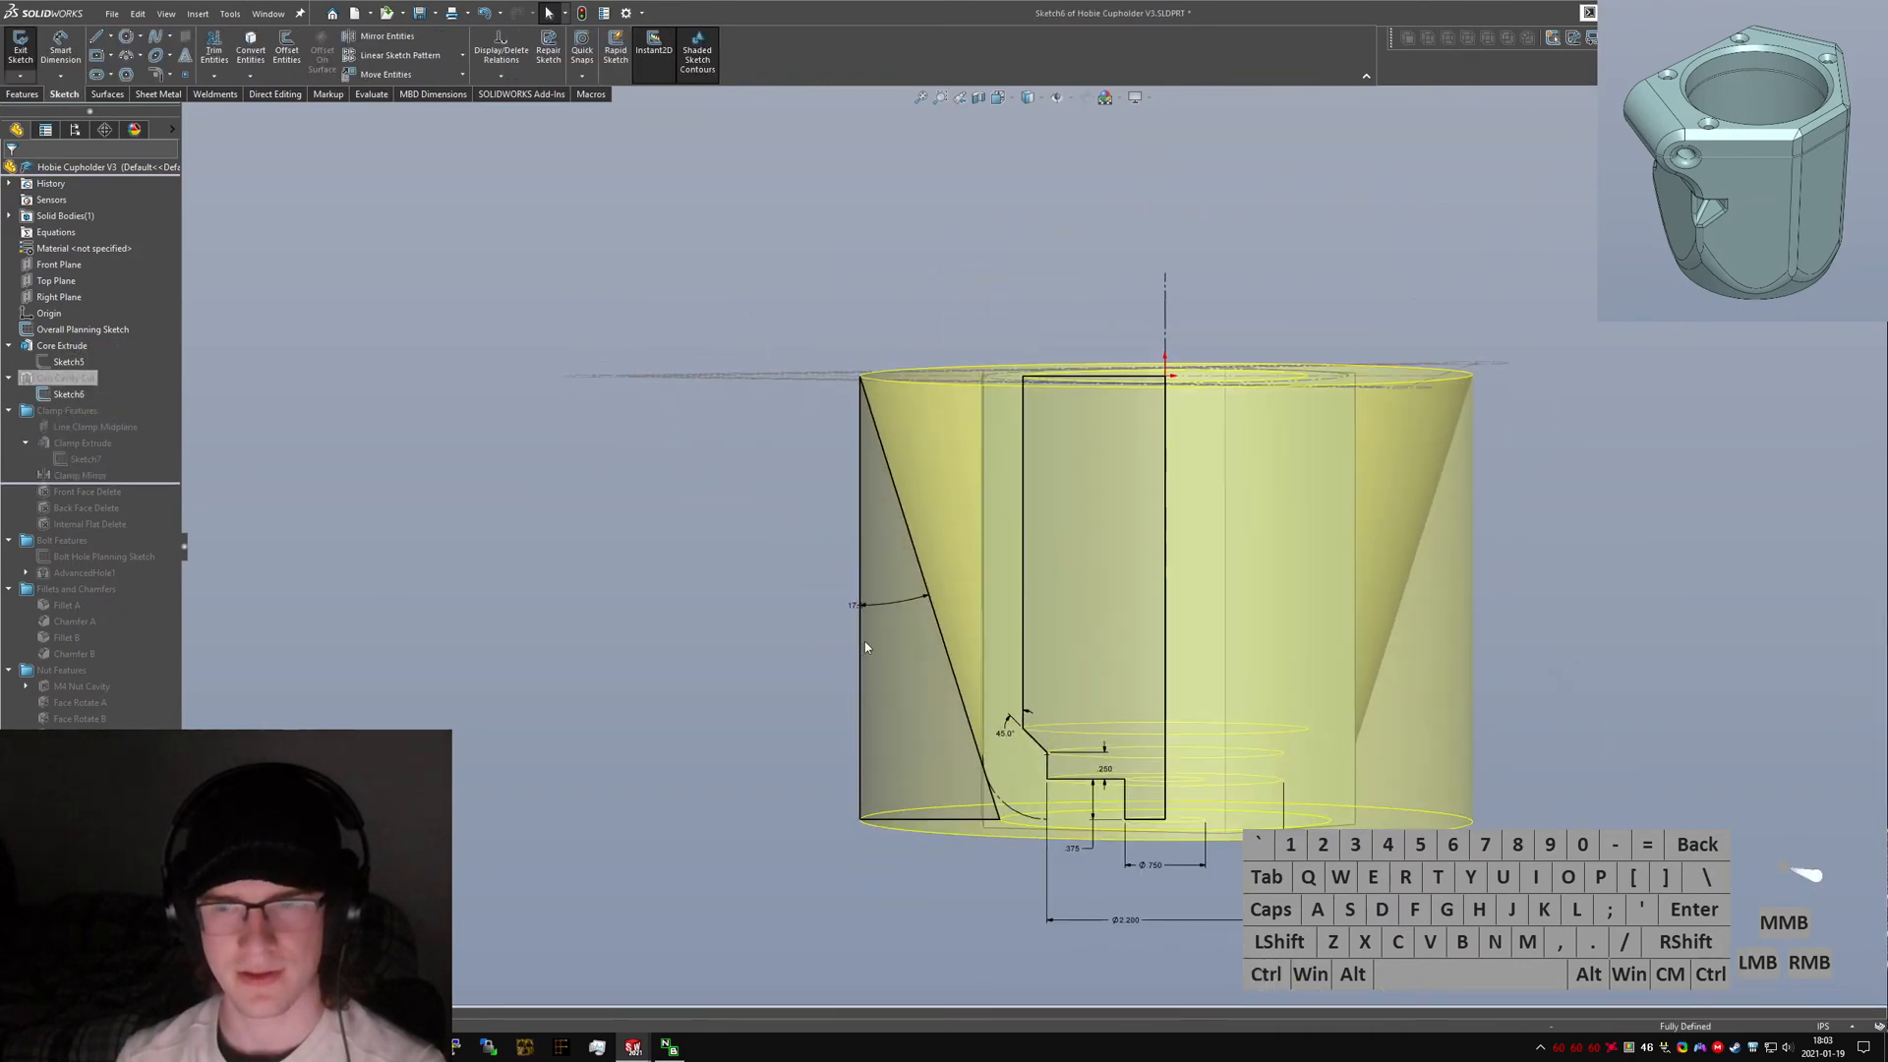
{"action": "scroll", "coordinate": [1151, 826], "scroll_direction": "down", "scroll_amount": 3}
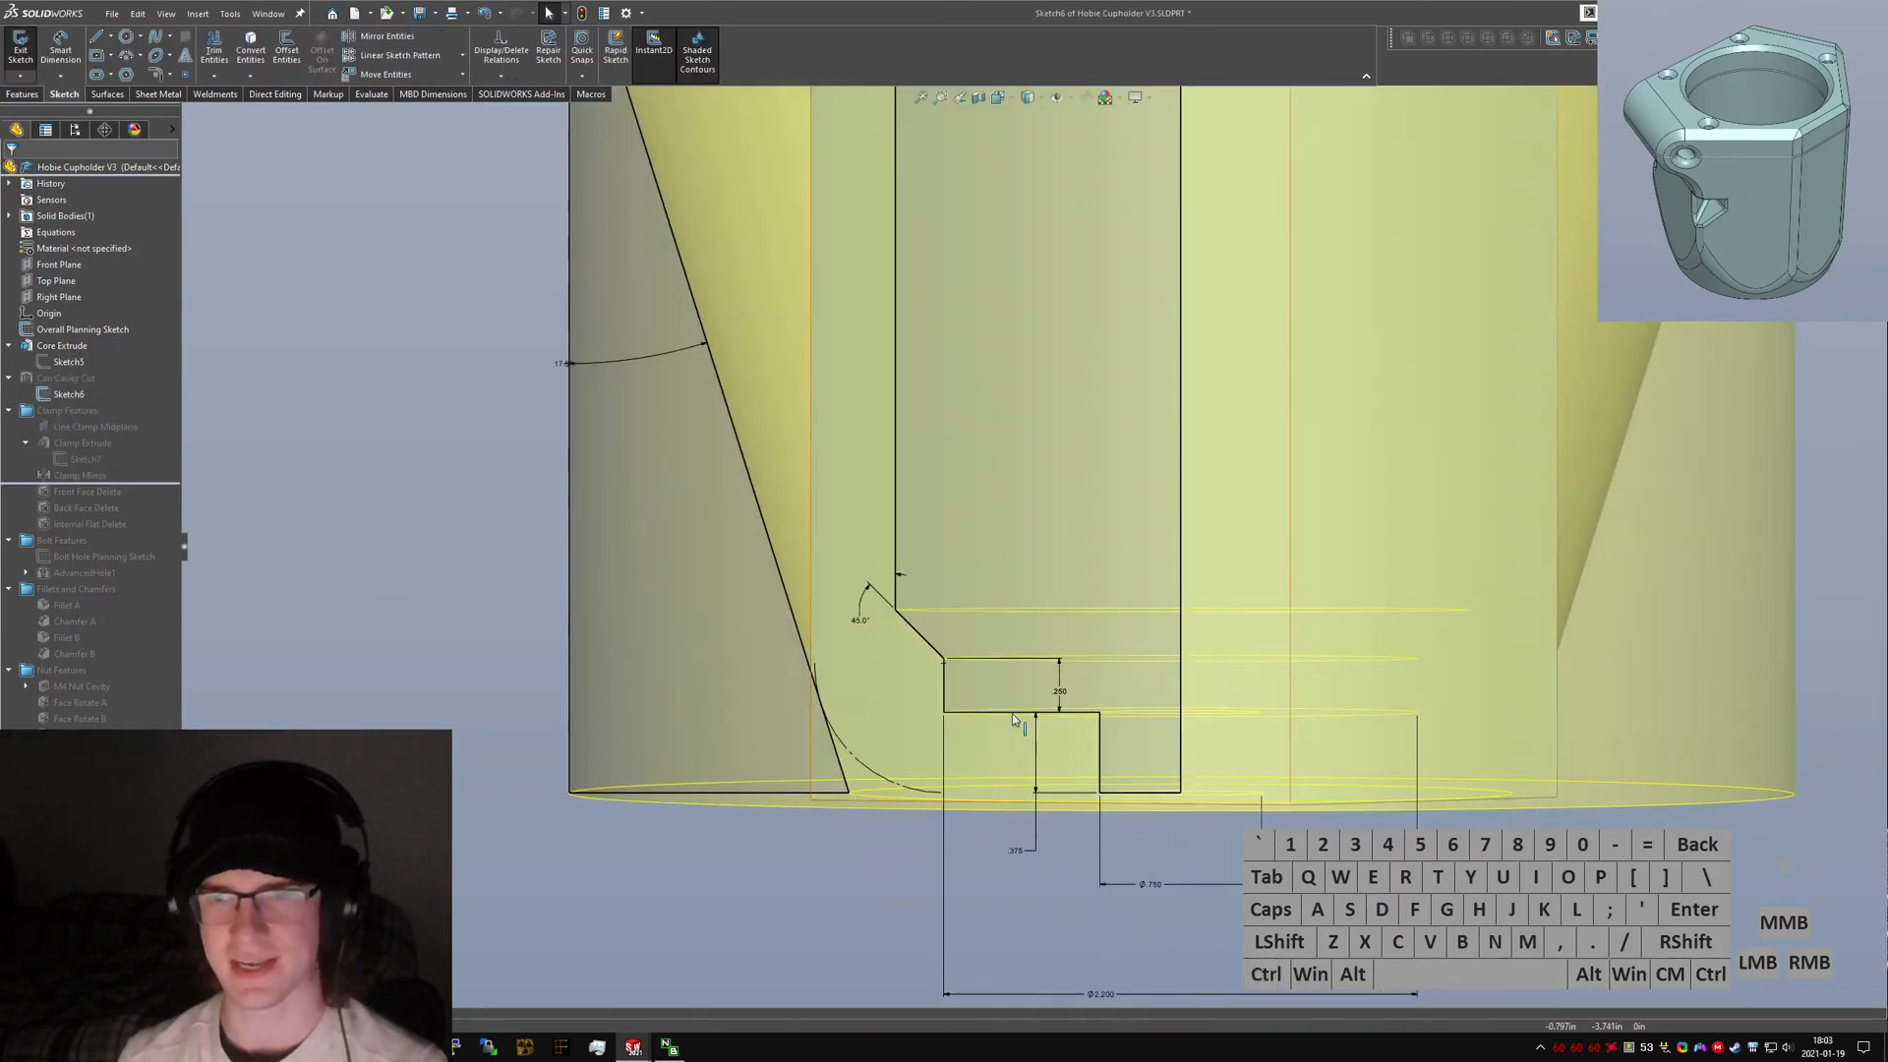
{"action": "scroll", "coordinate": [1115, 753], "scroll_direction": "up", "scroll_amount": 1}
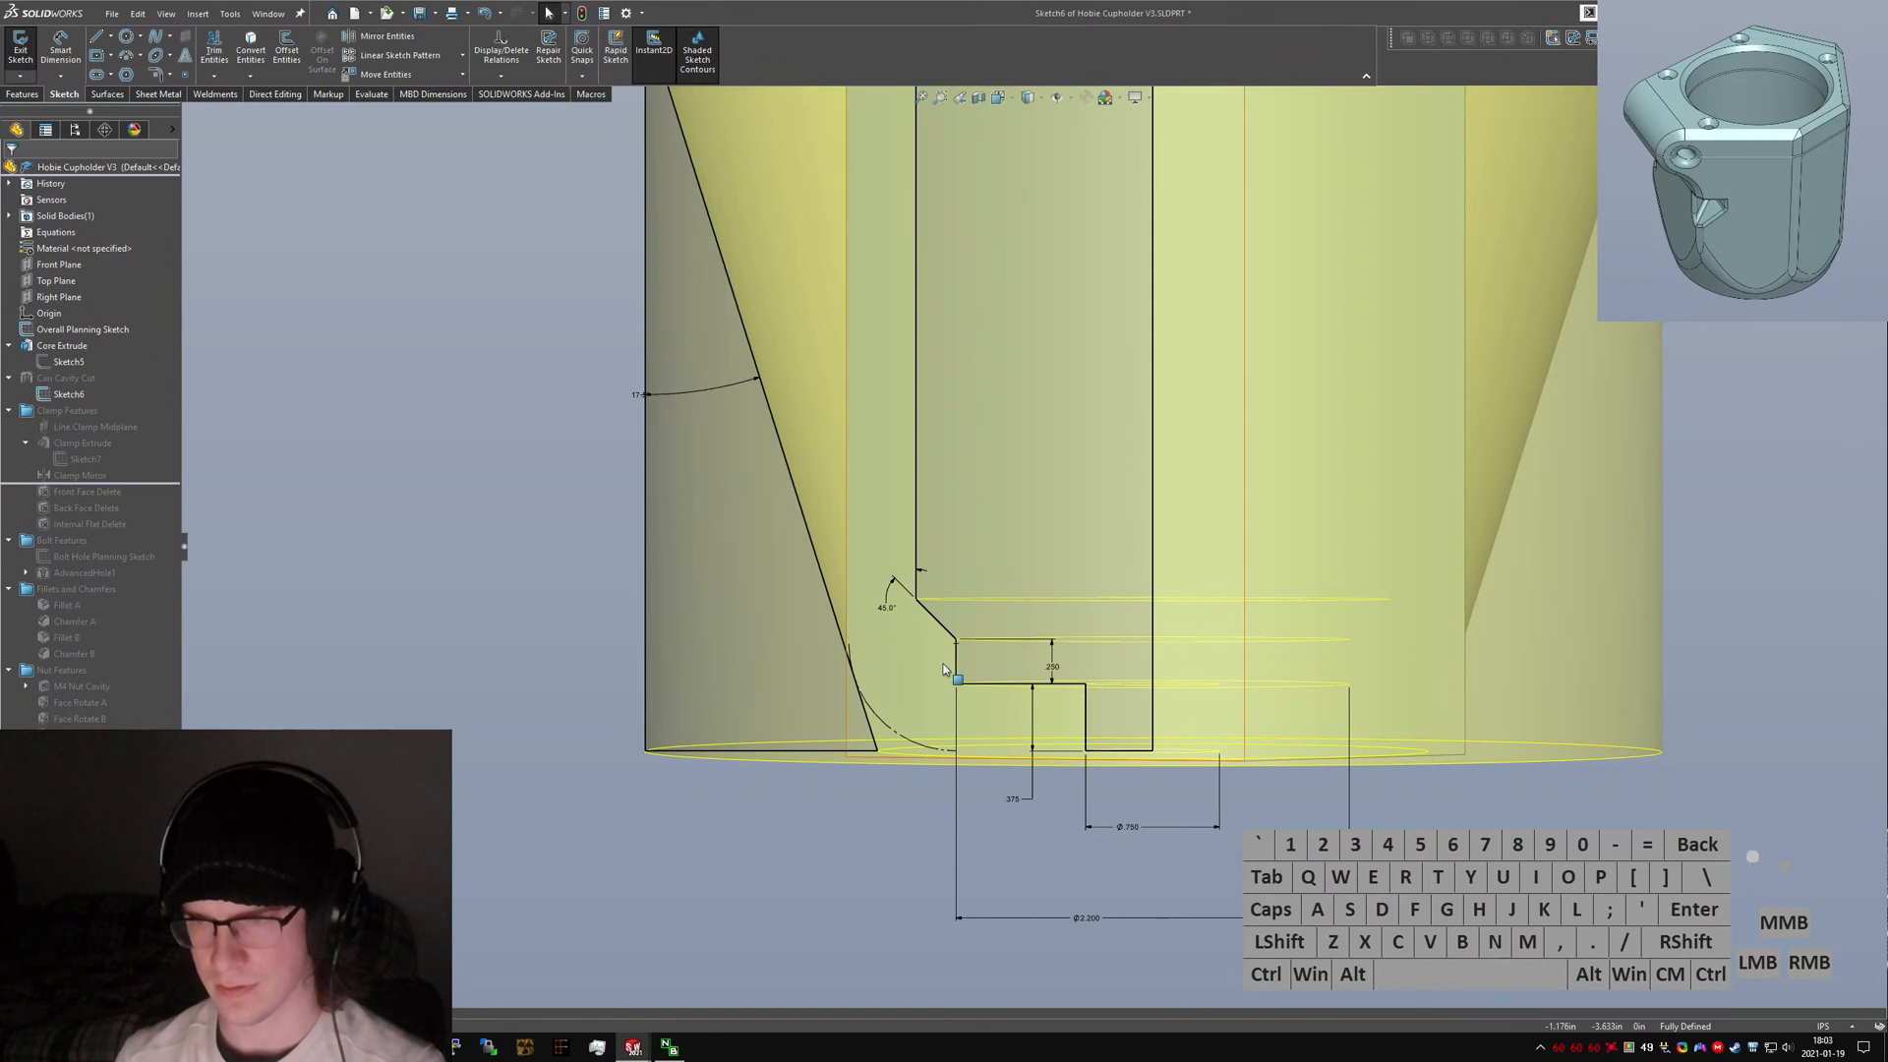
Switch to the new part and sketch a vertical centerline through the origin, extending it down to the core's bottom edge.
{"action": "key", "text": "ctrl+Tab"}
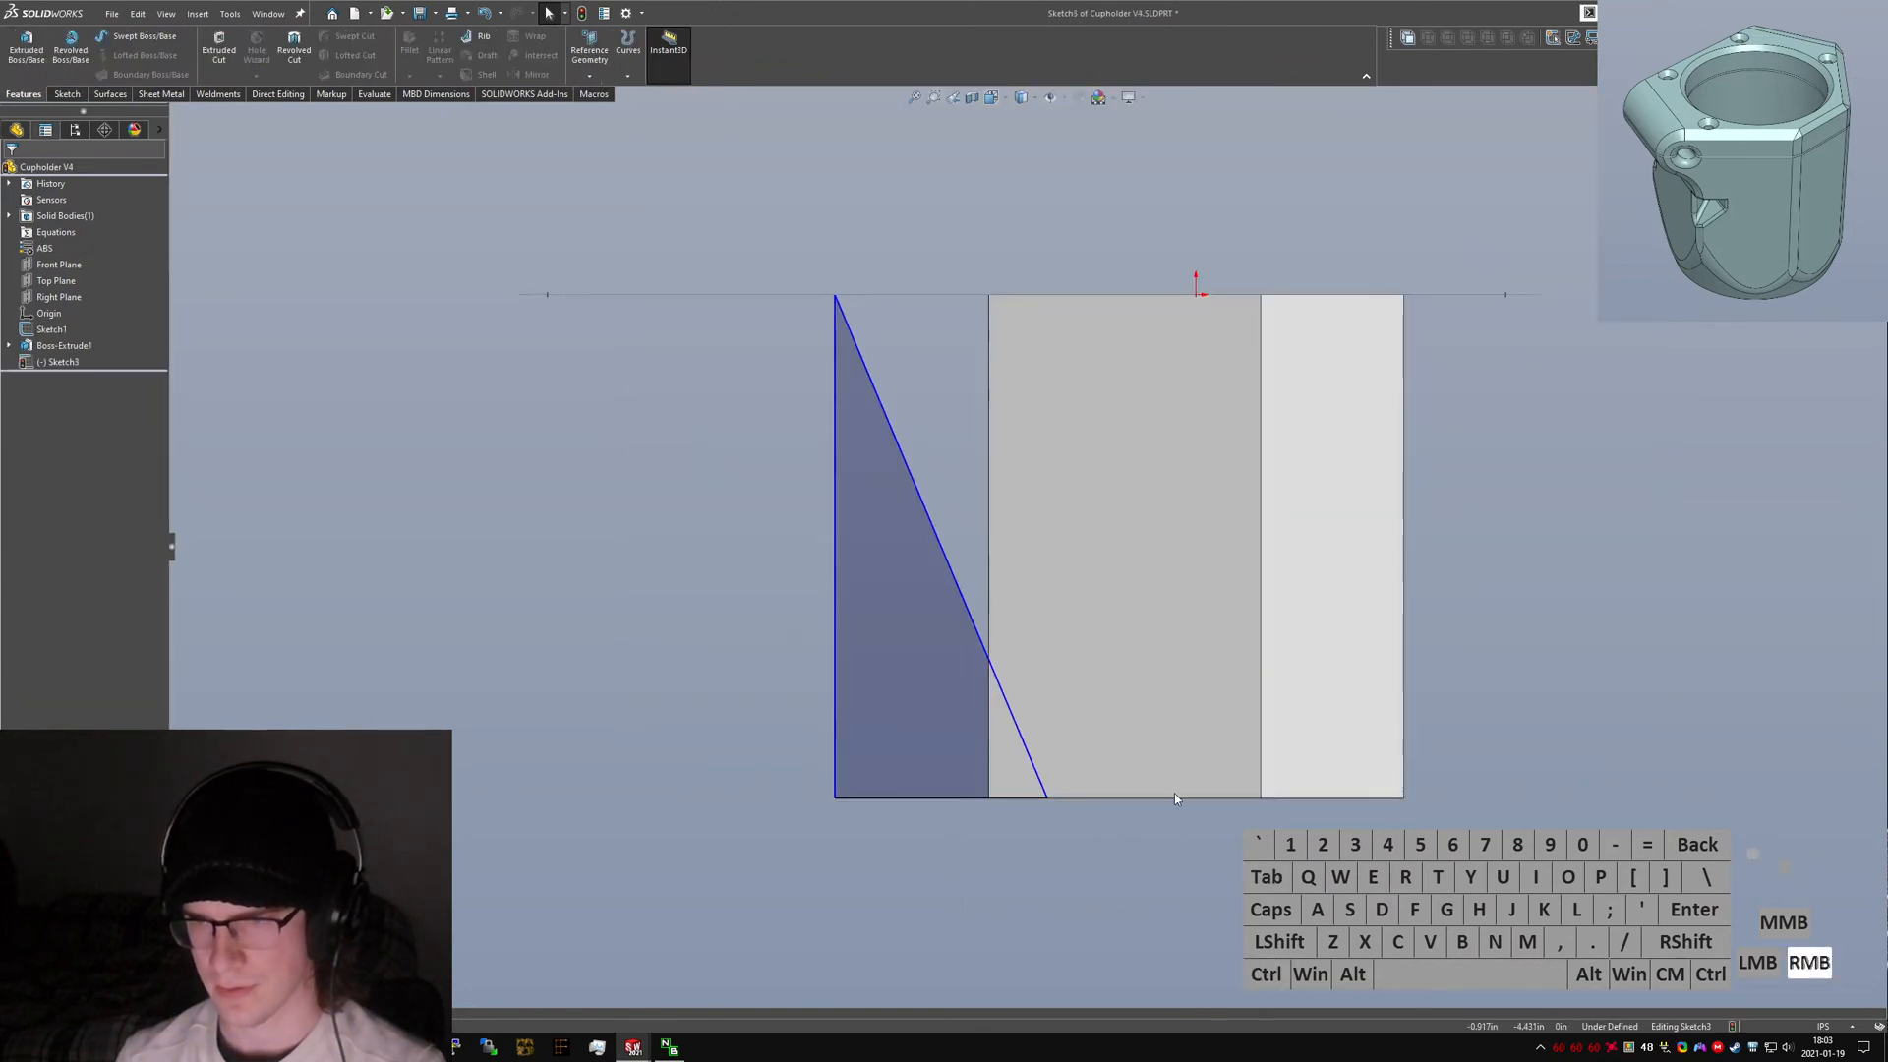
{"action": "right_click_drag", "start_coordinate": [1174, 792], "coordinate": [1179, 798]}
{"action": "key", "text": "Escape"}
{"action": "right_click_drag", "start_coordinate": [1241, 320], "coordinate": [1196, 297]}
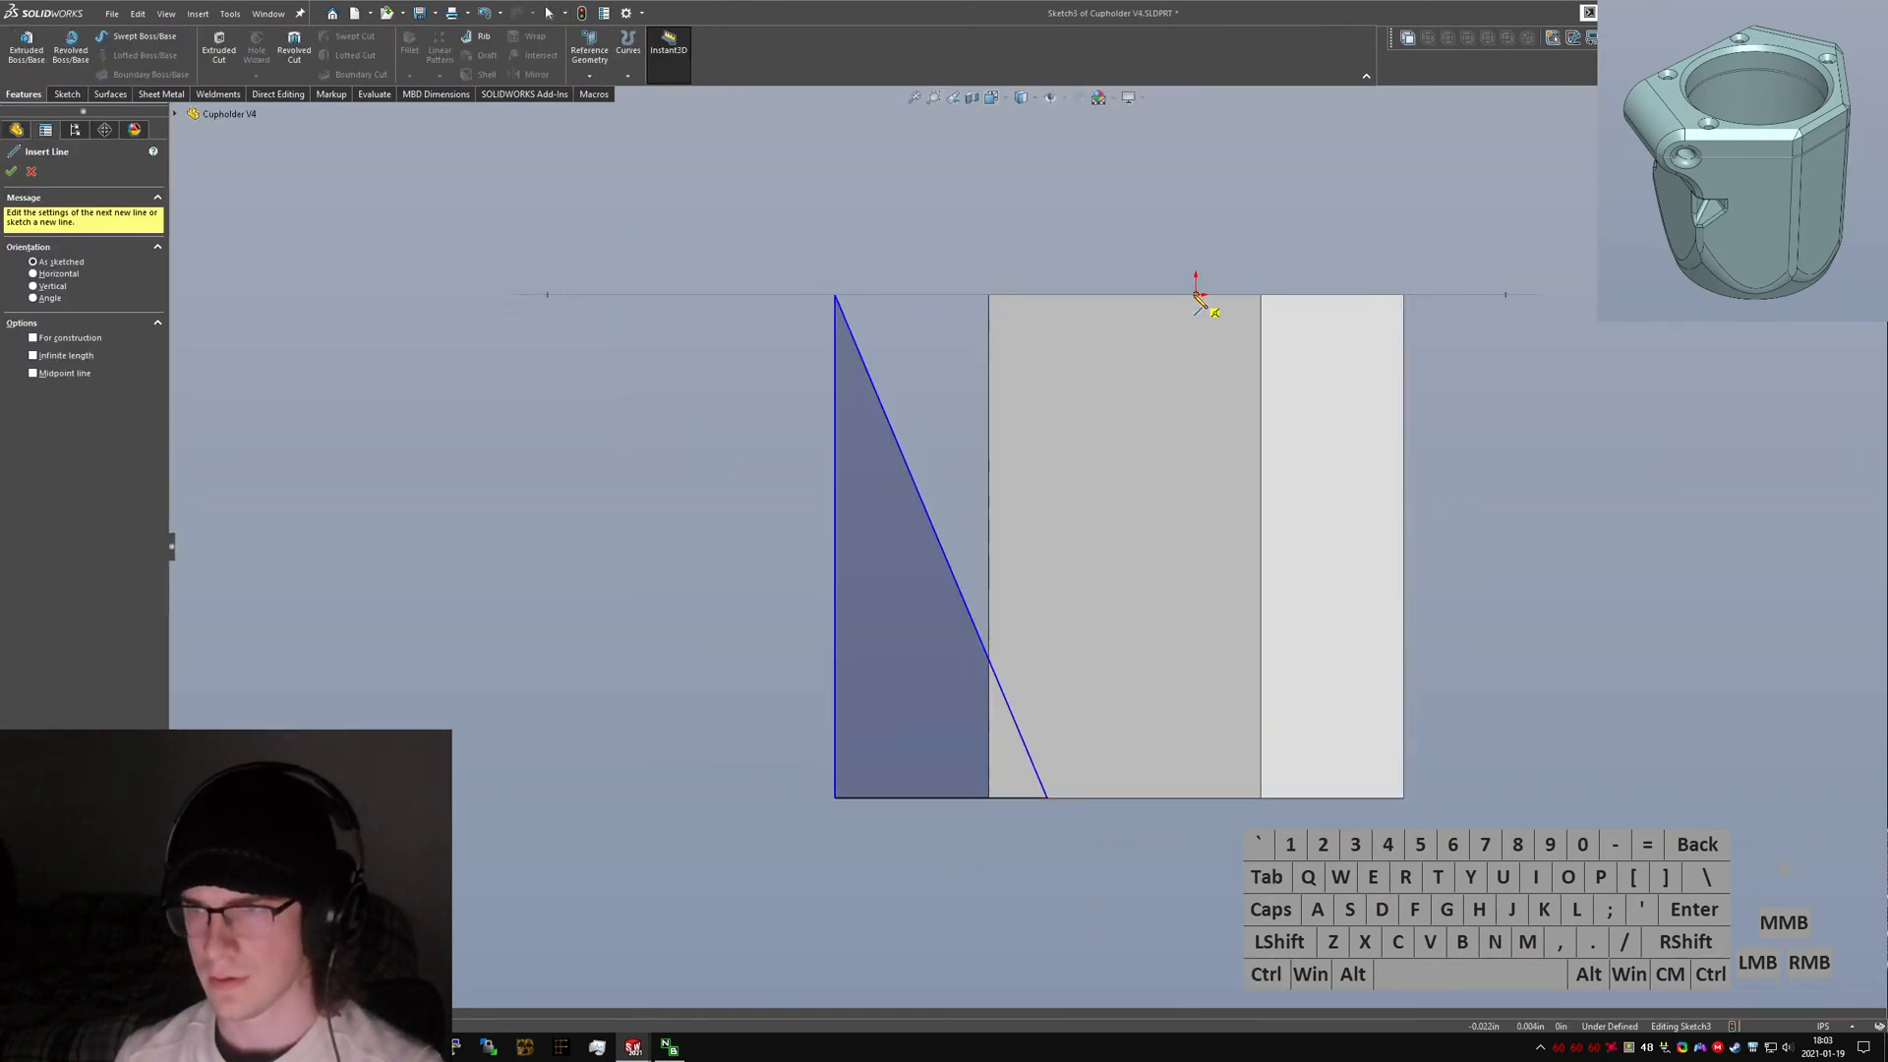
{"action": "left_click", "coordinate": [1196, 295]}
{"action": "left_click", "coordinate": [1197, 527]}
{"action": "key", "text": "Escape"}
{"action": "left_click", "coordinate": [1200, 516], "text": "alt"}
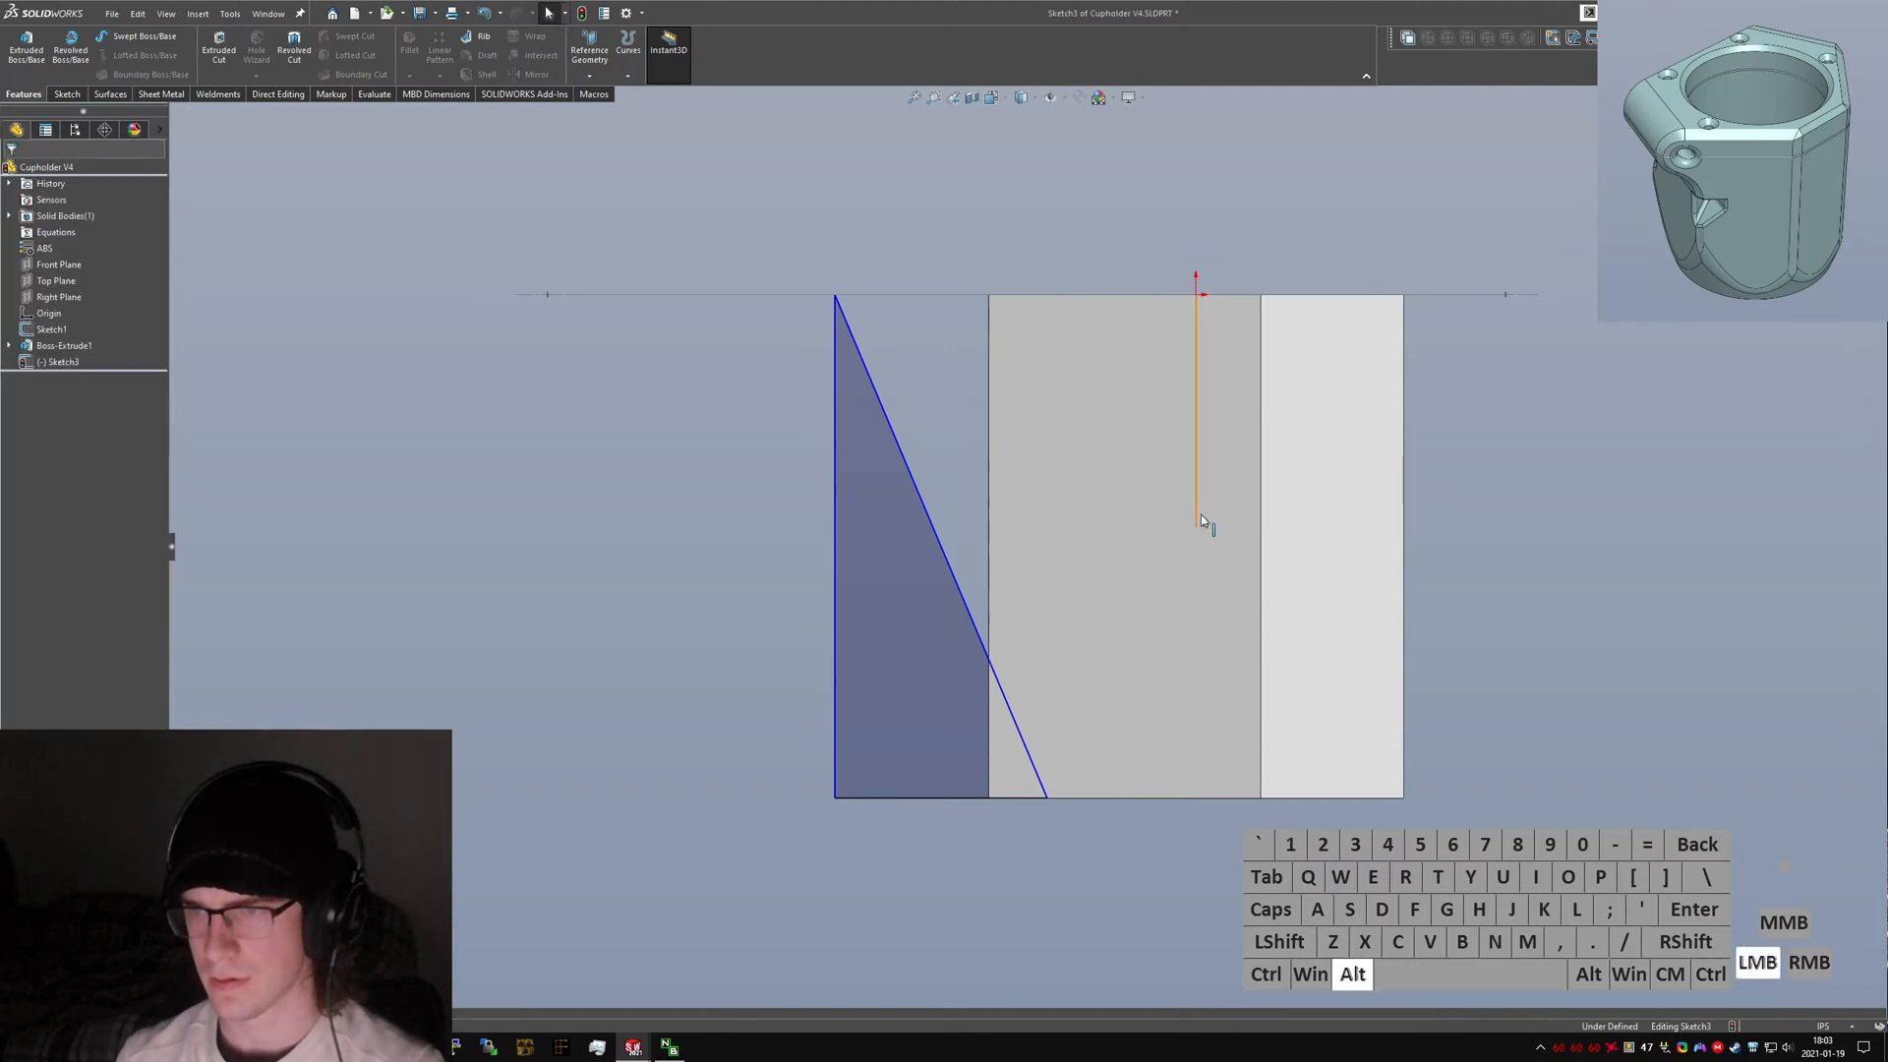
{"action": "key", "text": "c"}
{"action": "left_click_drag", "start_coordinate": [1171, 238], "coordinate": [1196, 171]}
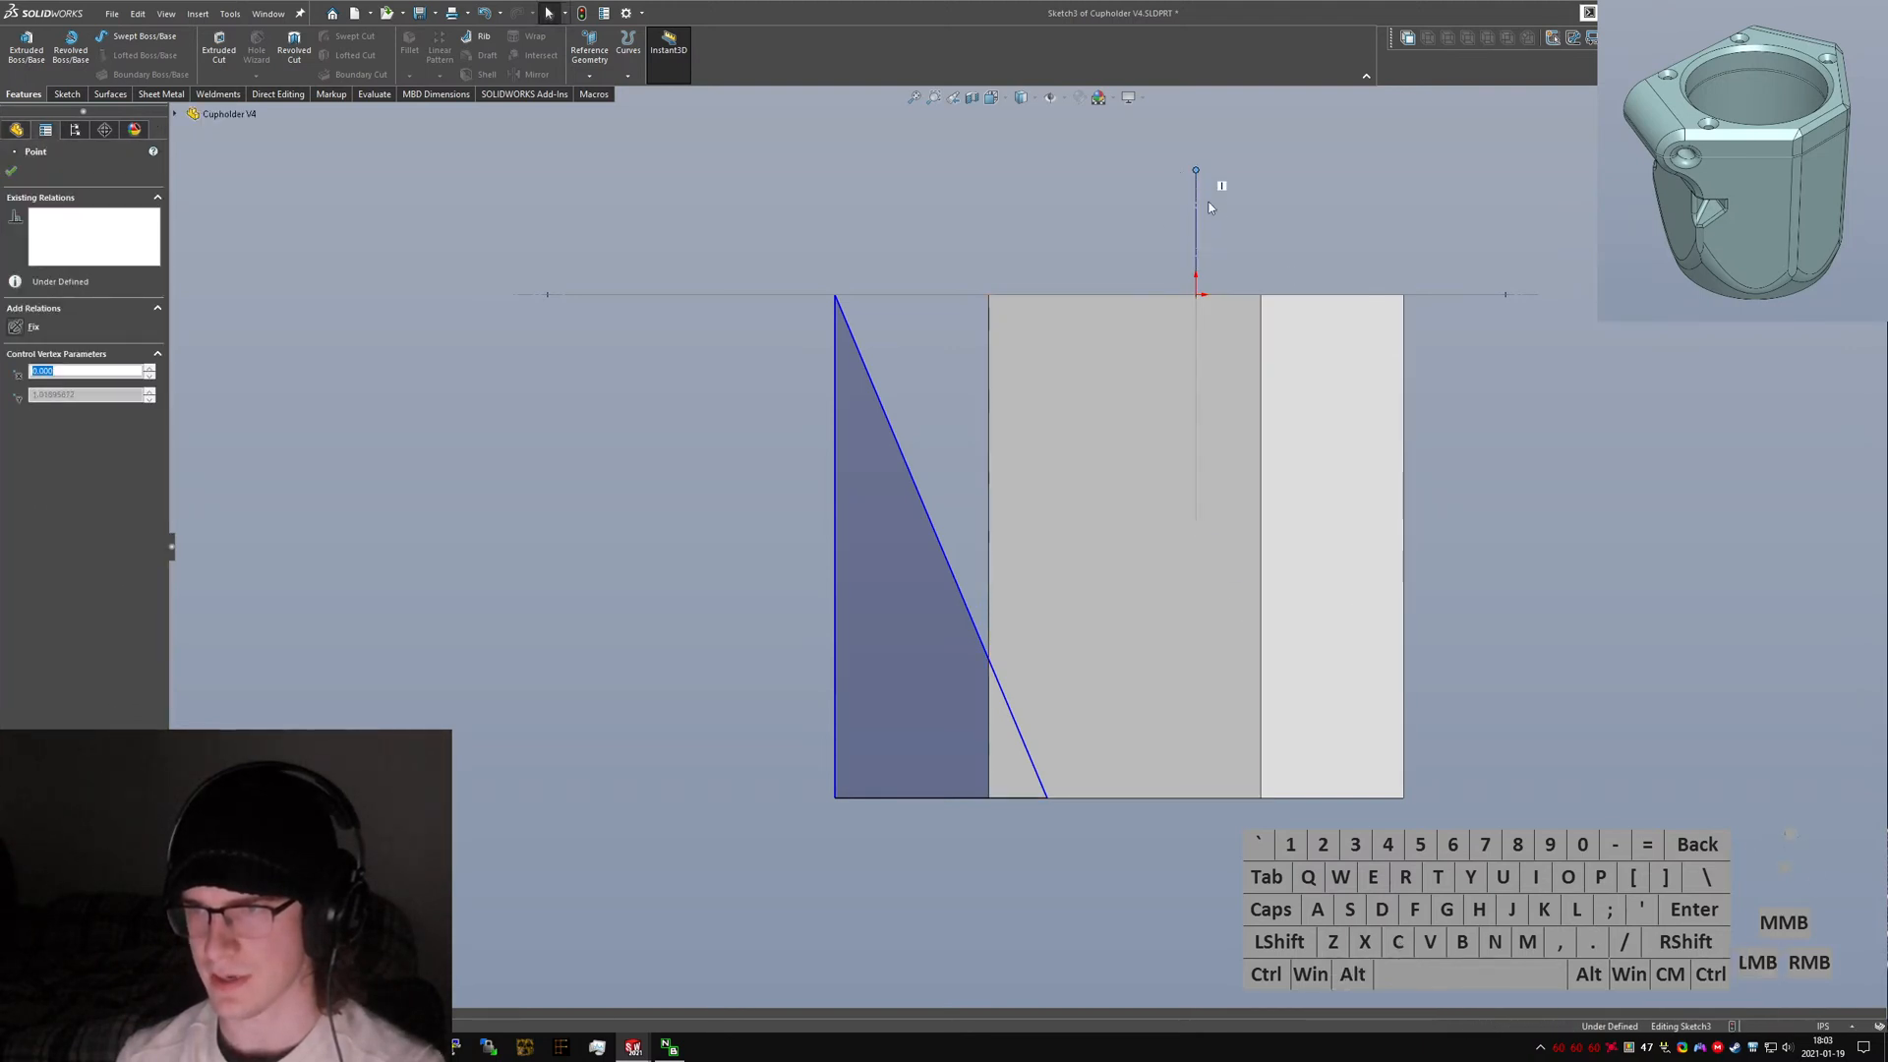
{"action": "left_click", "coordinate": [1212, 191]}
{"action": "right_click_drag", "start_coordinate": [1189, 486], "coordinate": [1201, 293]}
{"action": "left_click_drag", "start_coordinate": [1198, 297], "coordinate": [1197, 798]}
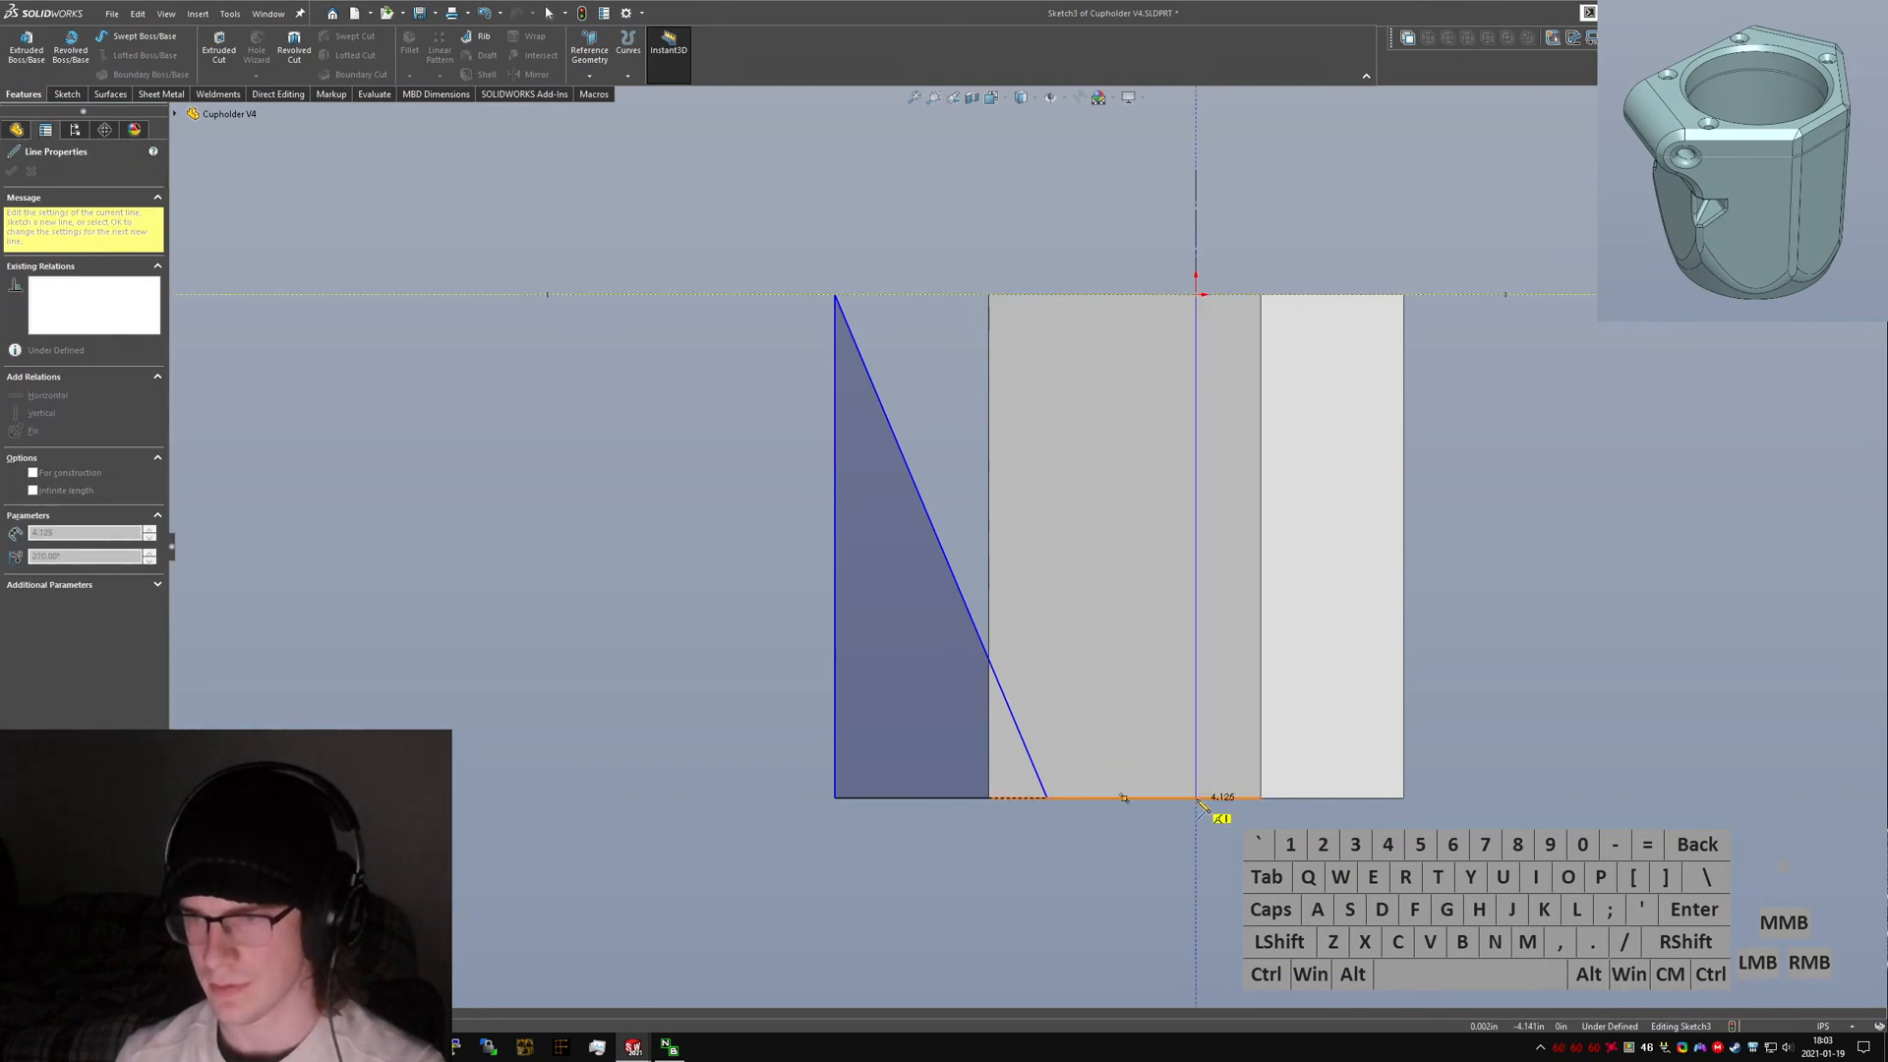
Sketch the bottom step of the cavity profile, starting from the centerline along the bottom edge.
{"action": "left_click", "coordinate": [1196, 798]}
{"action": "left_click", "coordinate": [1162, 798]}
{"action": "left_click", "coordinate": [1161, 754]}
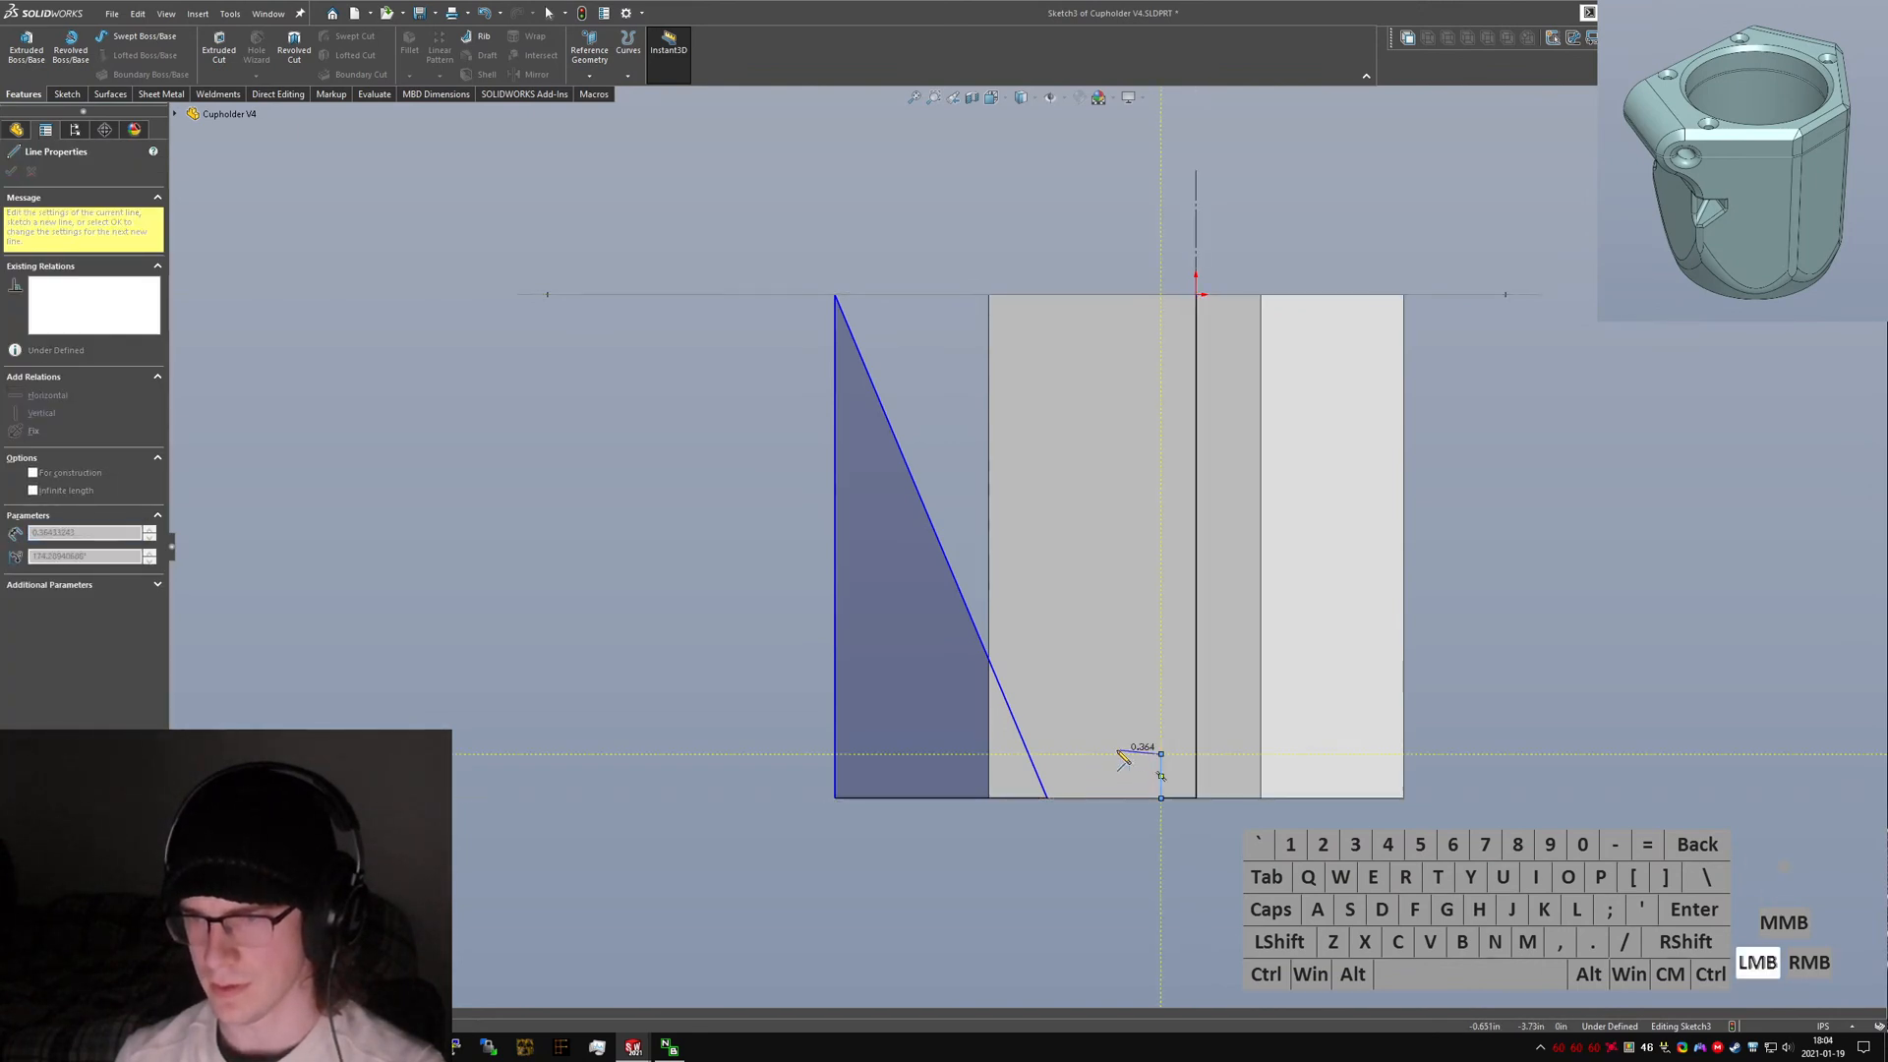
{"action": "left_click", "coordinate": [1099, 759]}
{"action": "key", "text": "Escape"}
{"action": "left_click", "coordinate": [1100, 758]}
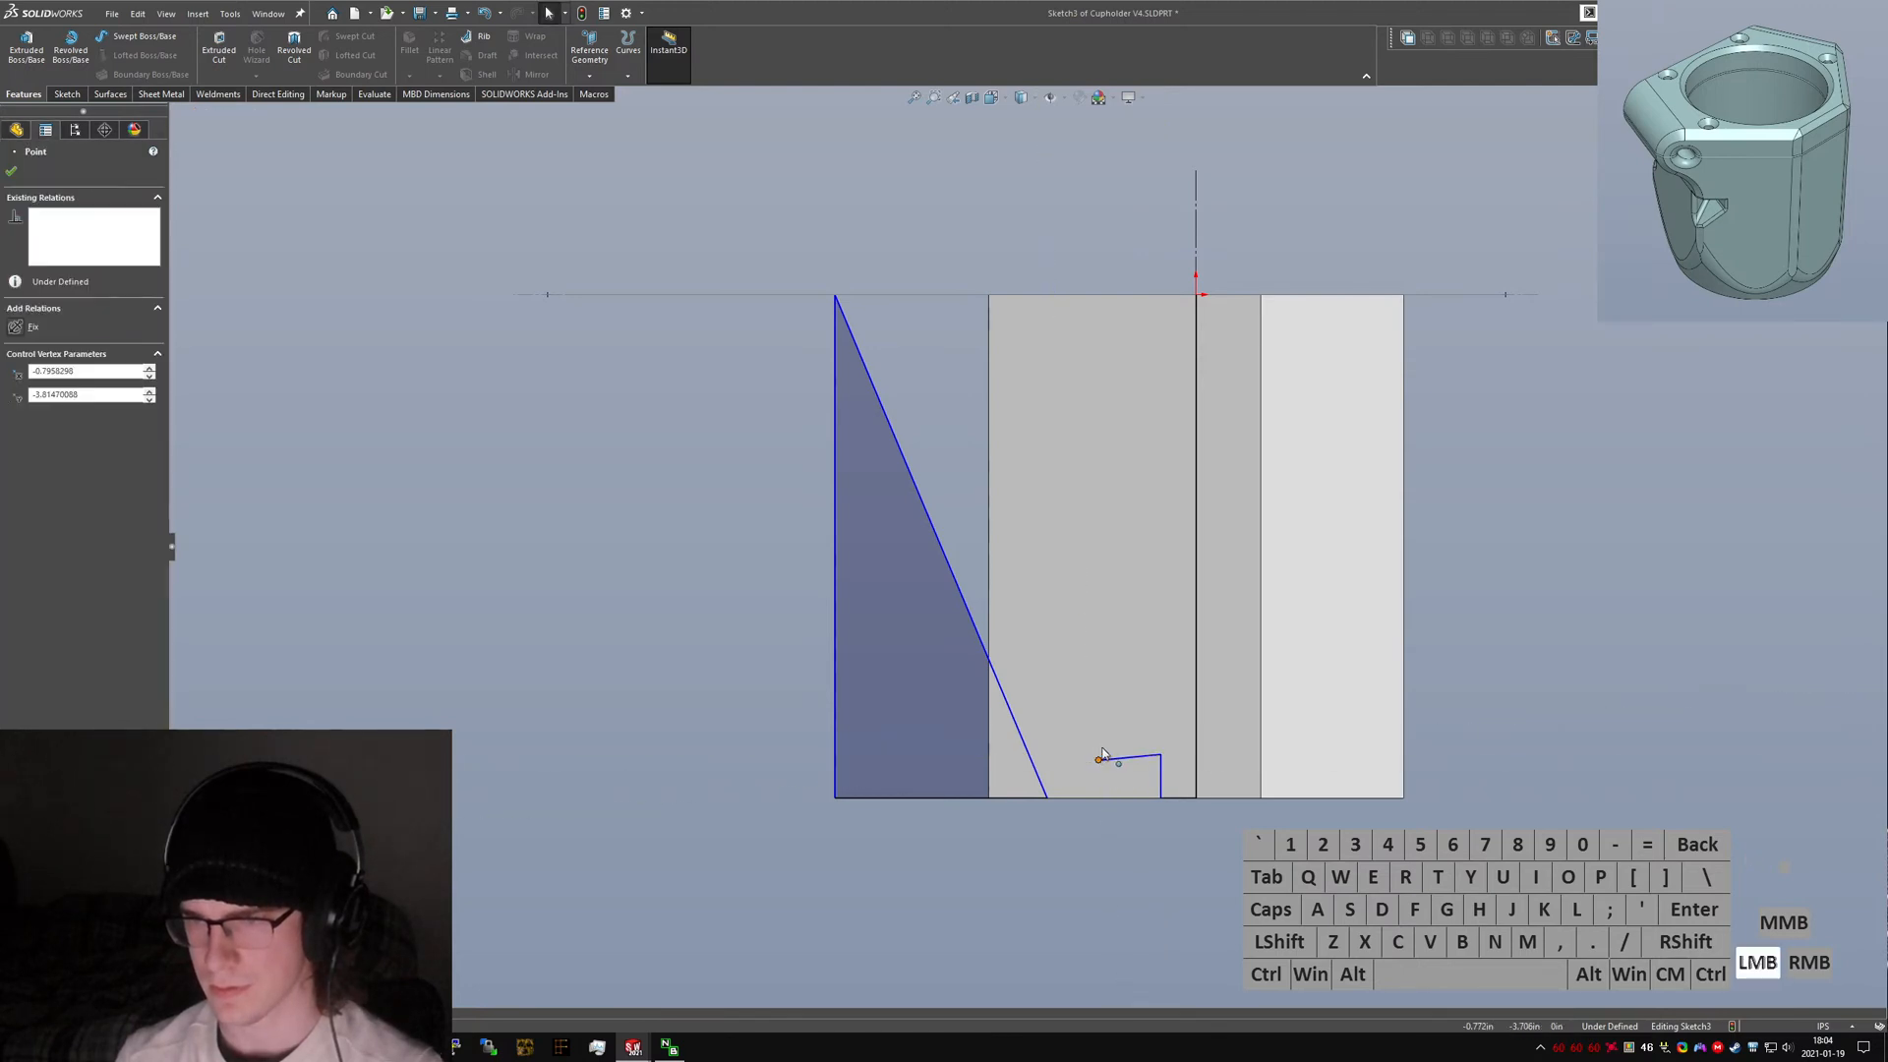
{"action": "left_click_drag", "start_coordinate": [1102, 753], "coordinate": [1102, 755]}
{"action": "left_click", "coordinate": [1021, 819]}
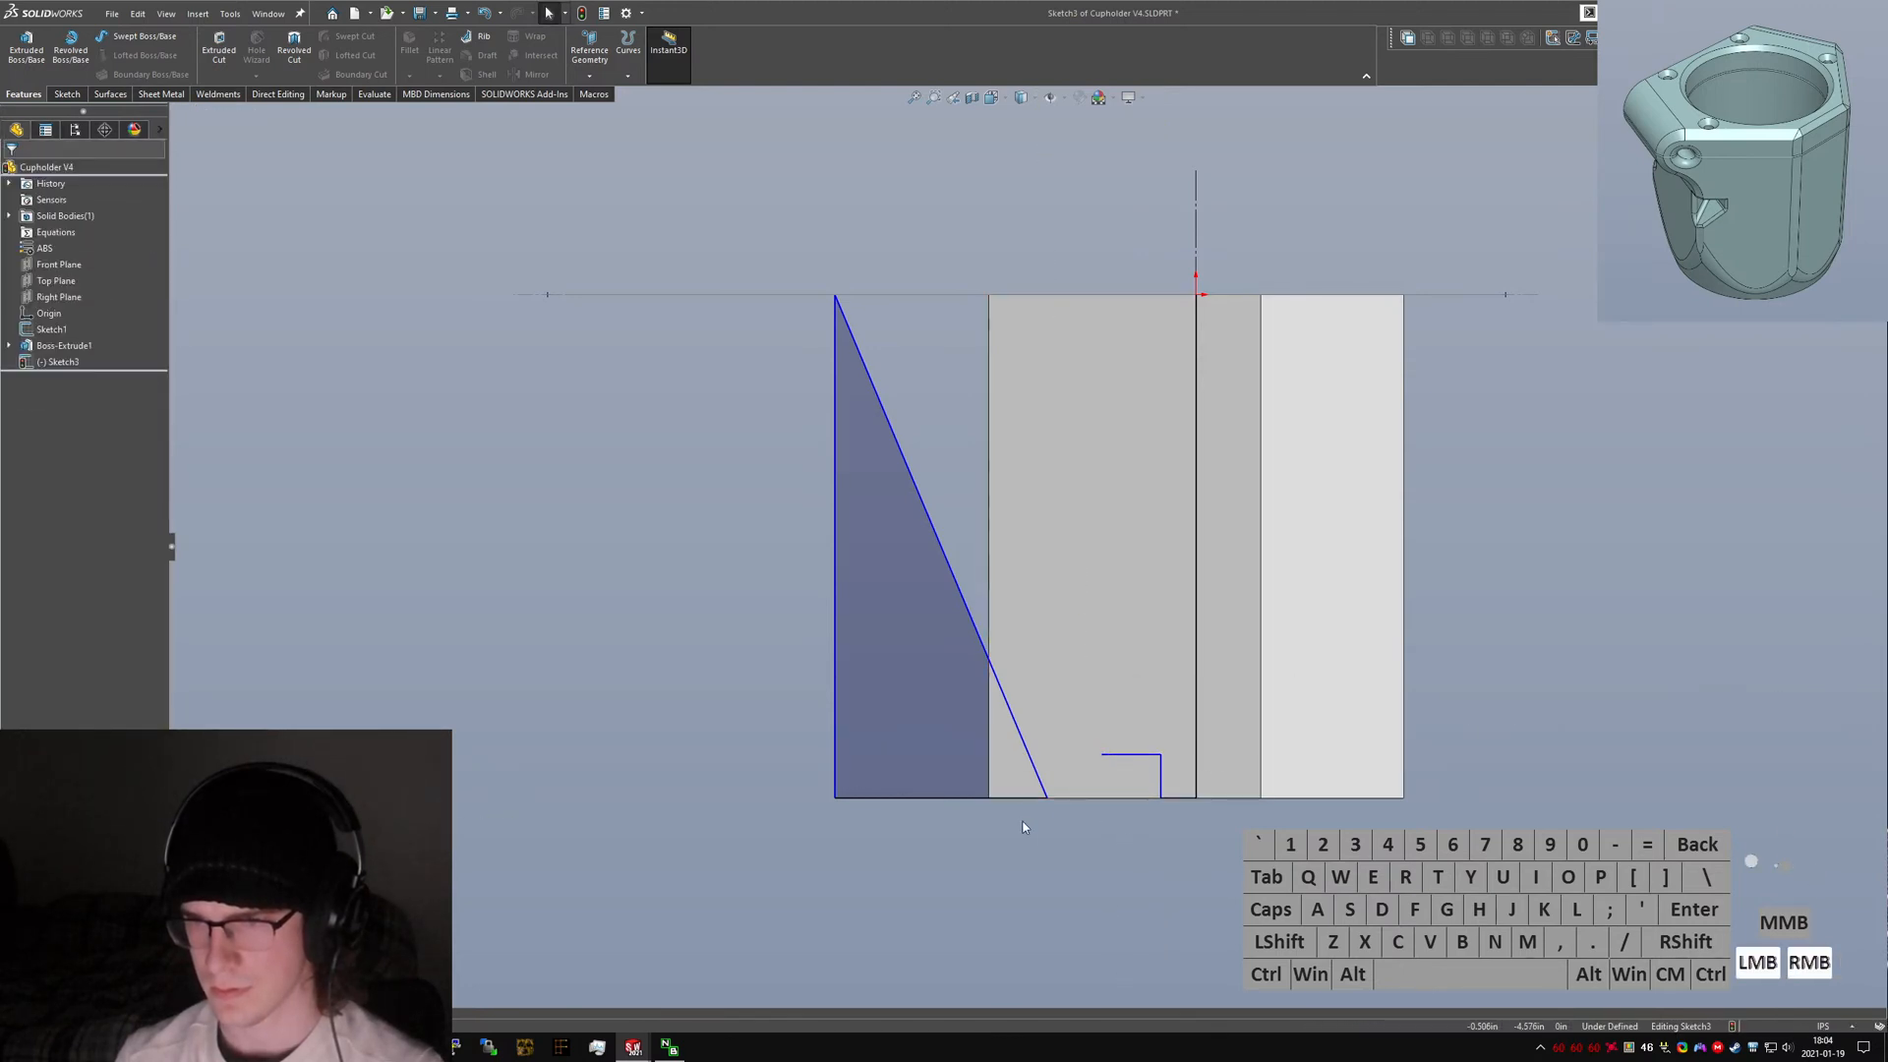
{"action": "right_click_drag", "start_coordinate": [1021, 819], "coordinate": [1057, 798]}
Continue the cavity profile with an angled segment and a vertical line up to the top edge, closing back at the centerline.
{"action": "left_click", "coordinate": [1102, 754]}
{"action": "left_click", "coordinate": [1102, 705]}
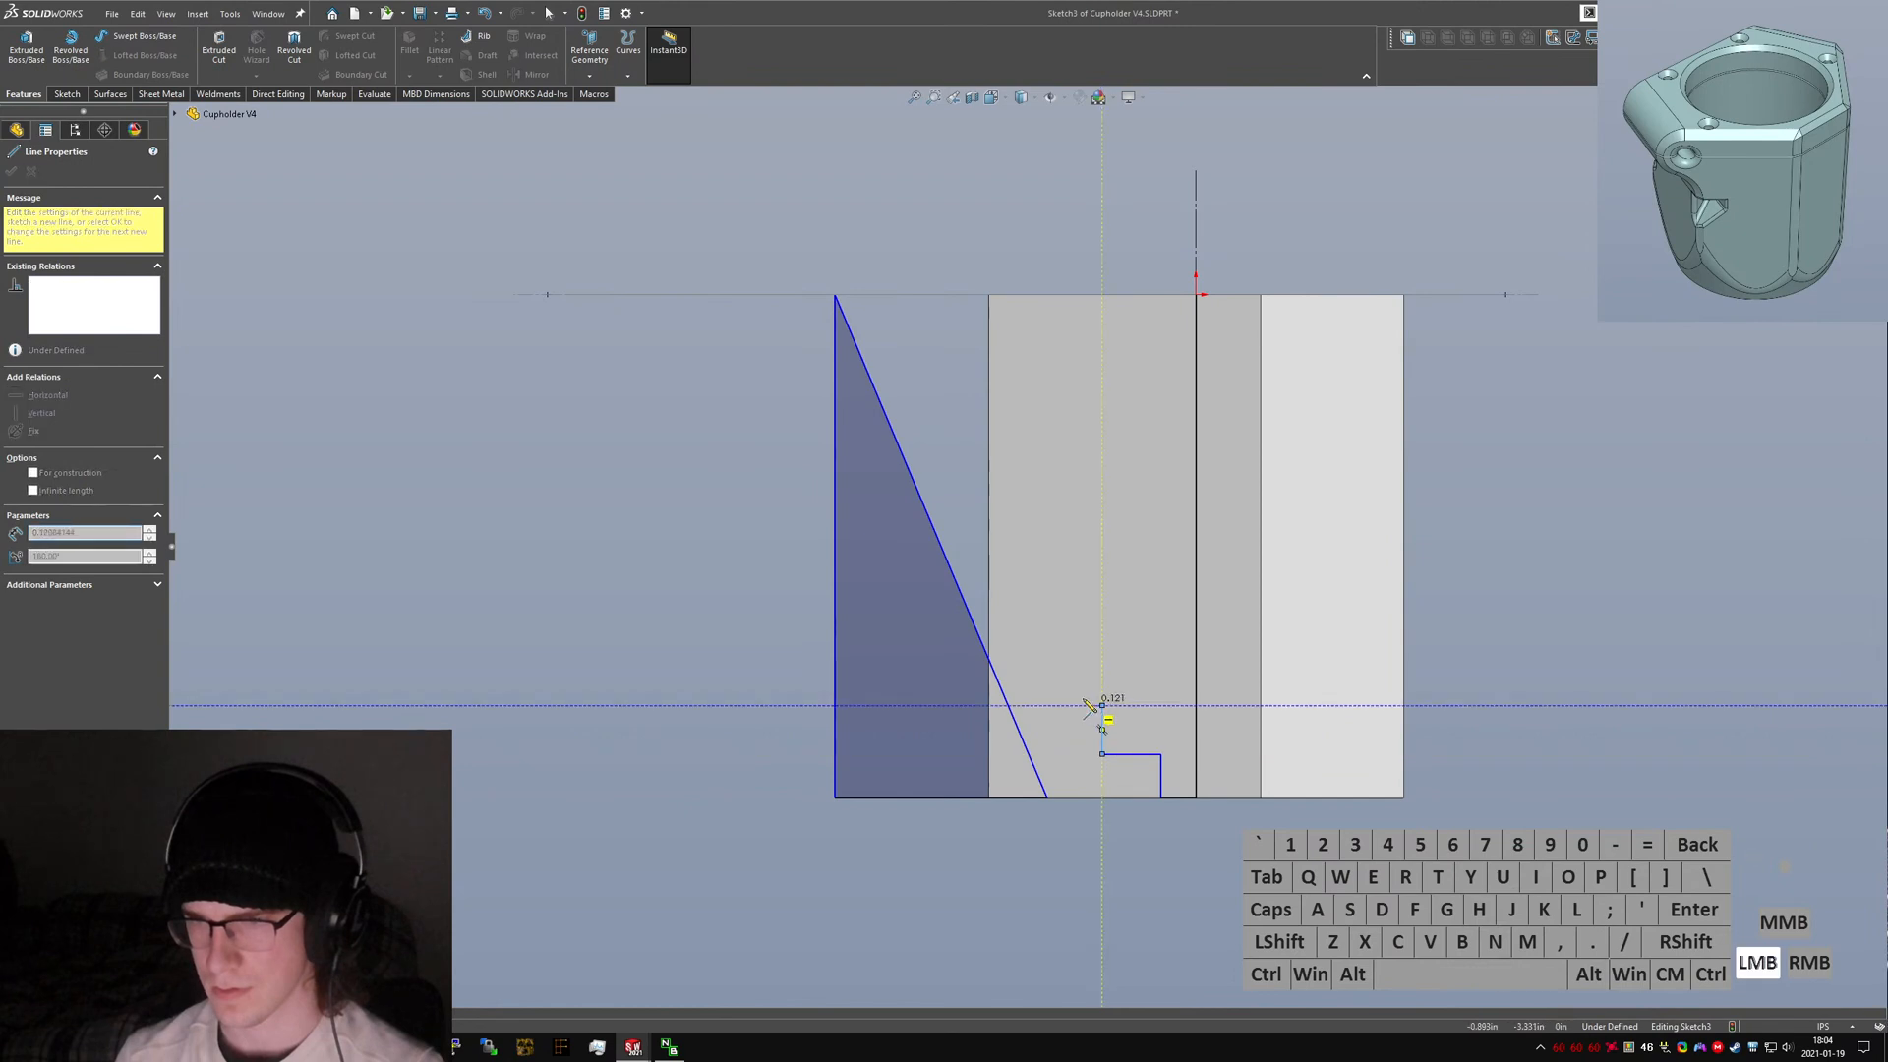
{"action": "left_click", "coordinate": [1047, 654]}
{"action": "left_click", "coordinate": [1047, 294]}
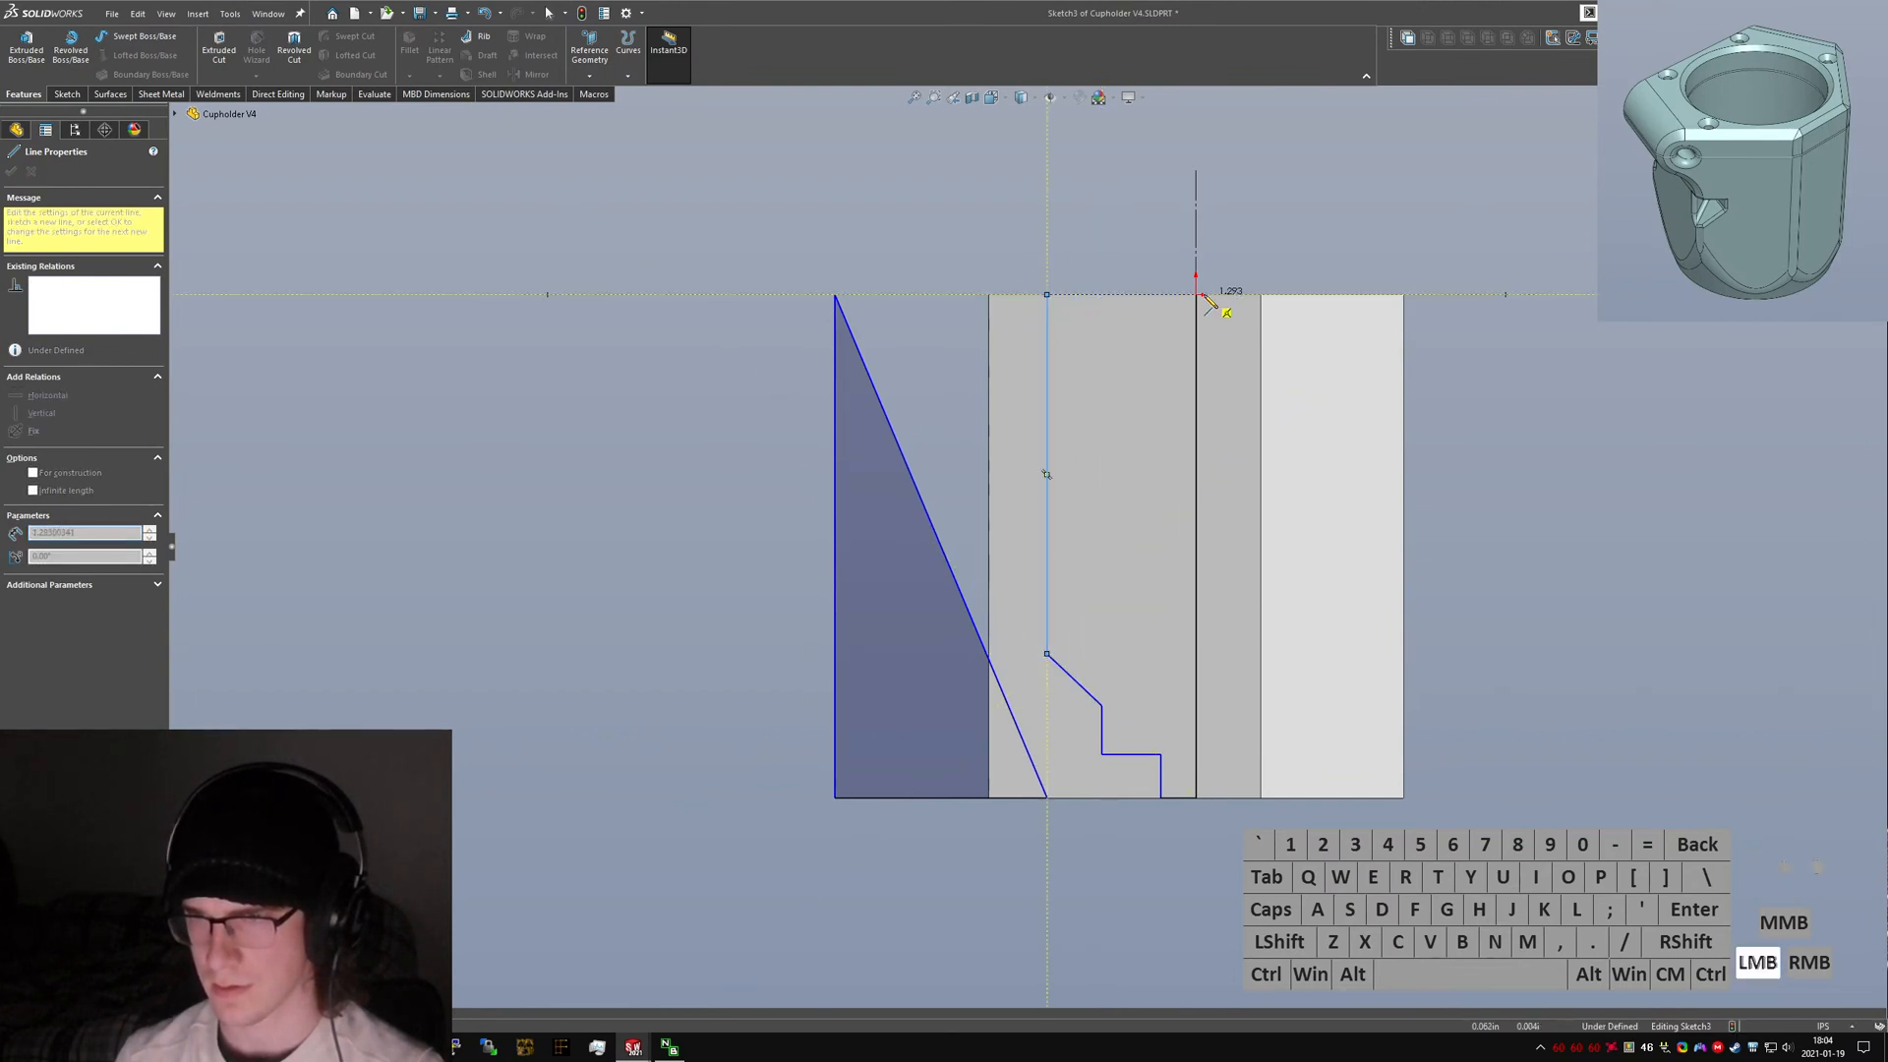
{"action": "left_click", "coordinate": [1195, 294]}
{"action": "key", "text": "Escape"}
Compare with the original sketch, then dimension the small bore's diameter about the centerline as 0.75.
{"action": "key", "text": "ctrl+Tab"}
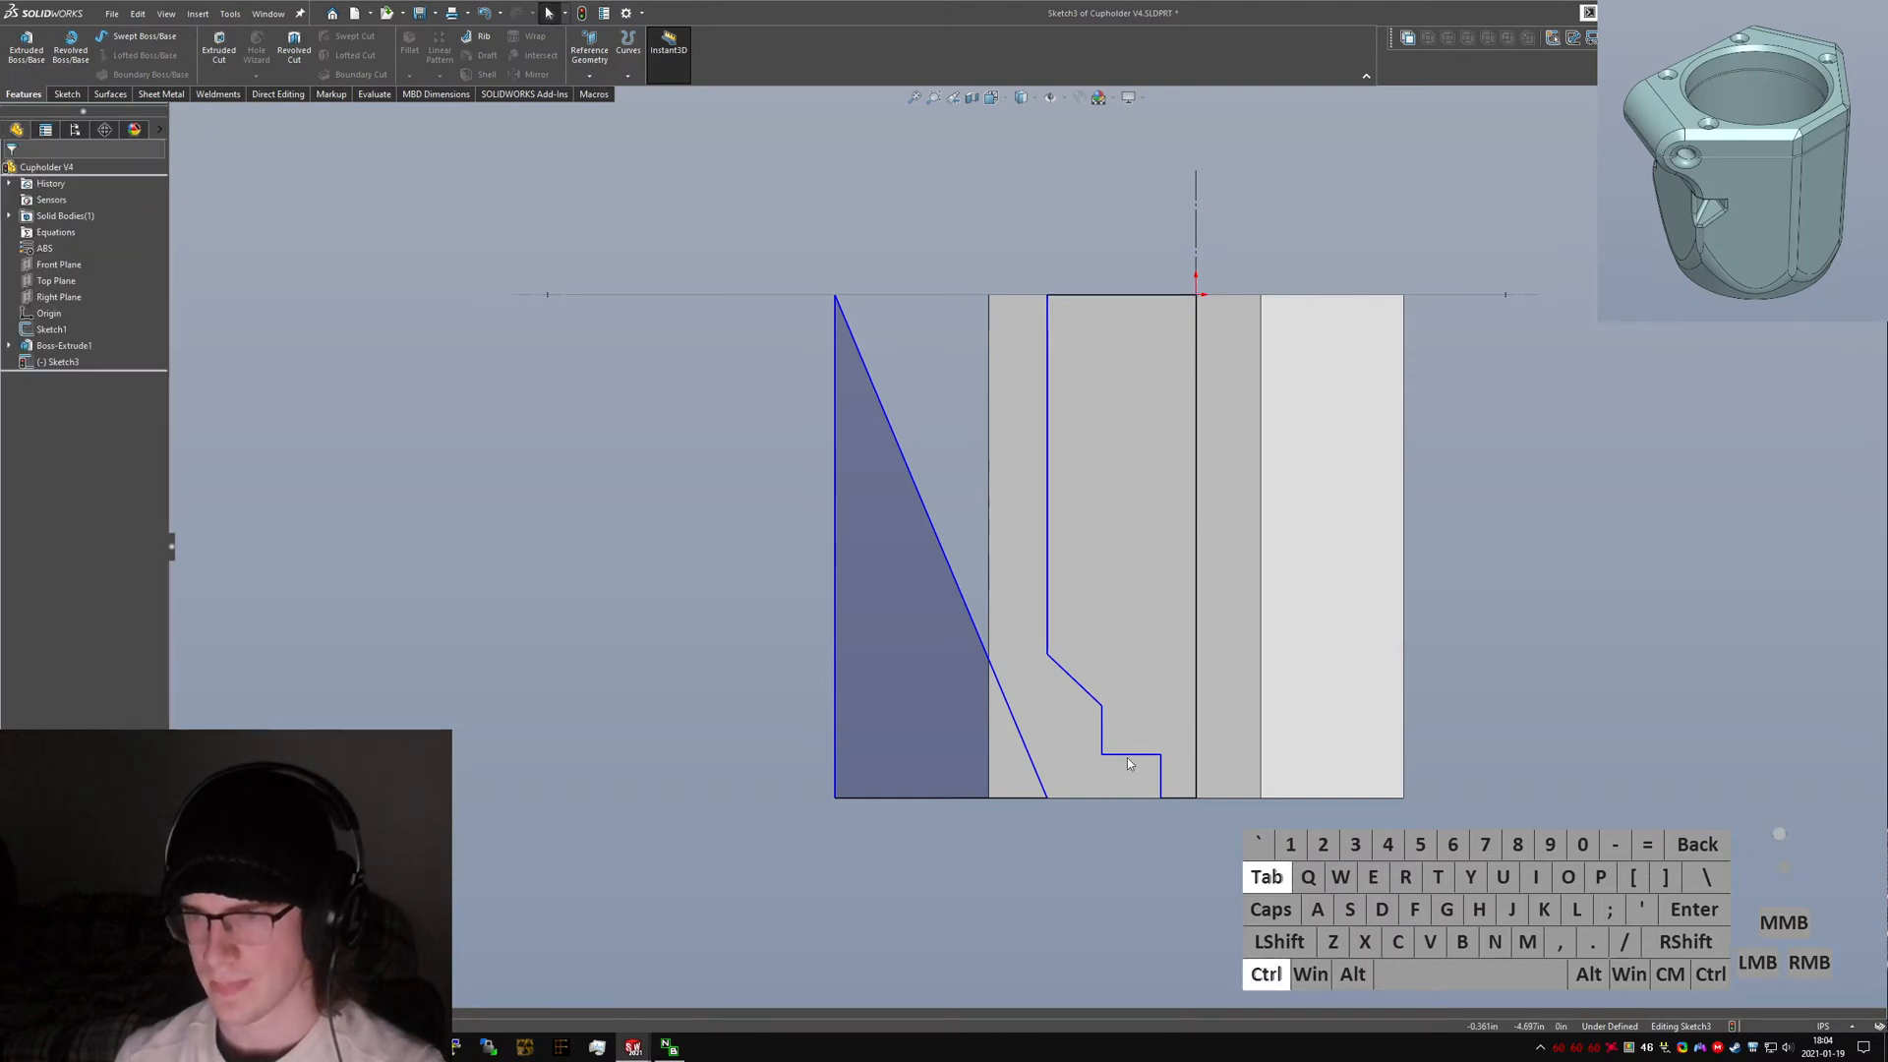
{"action": "key", "text": "ctrl+Tab"}
{"action": "right_click_drag", "start_coordinate": [1155, 911], "coordinate": [1160, 826]}
{"action": "left_click", "coordinate": [1161, 780]}
{"action": "left_click", "coordinate": [1196, 260]}
{"action": "left_click", "coordinate": [1232, 720]}
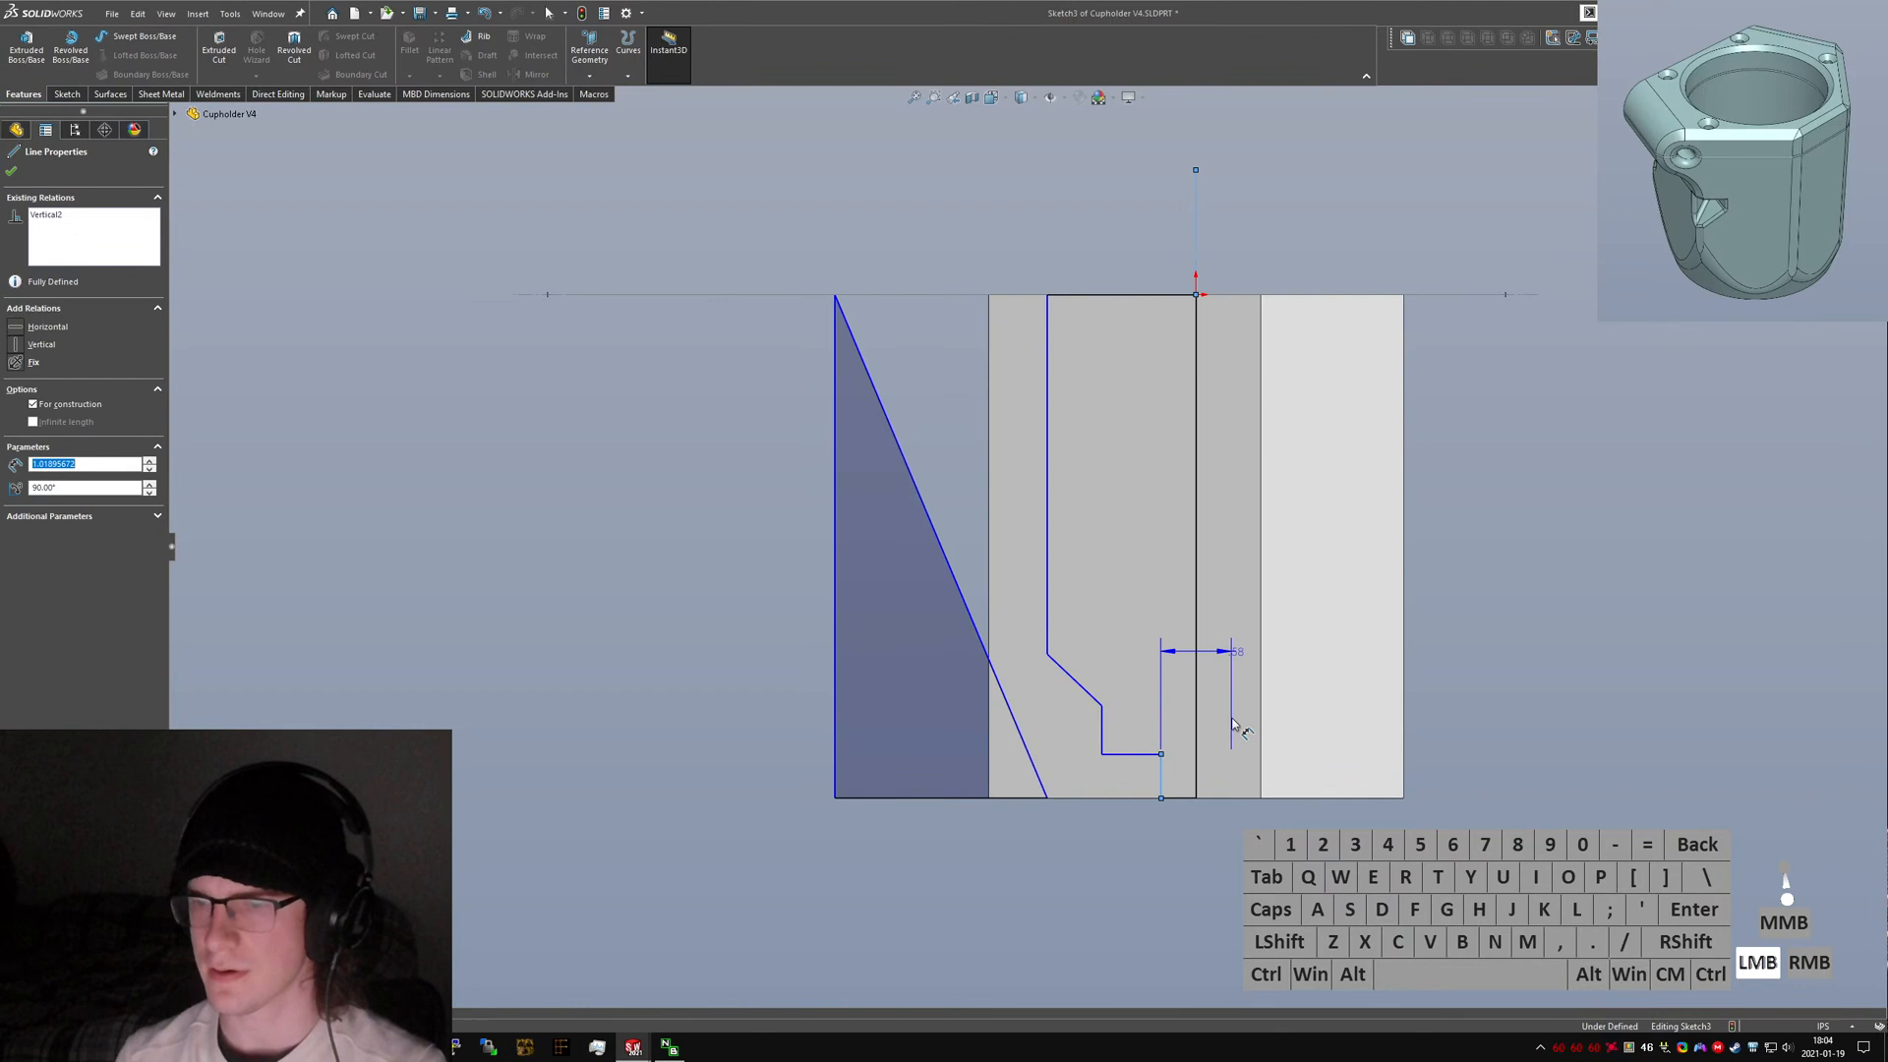
{"action": "left_click", "coordinate": [1196, 853]}
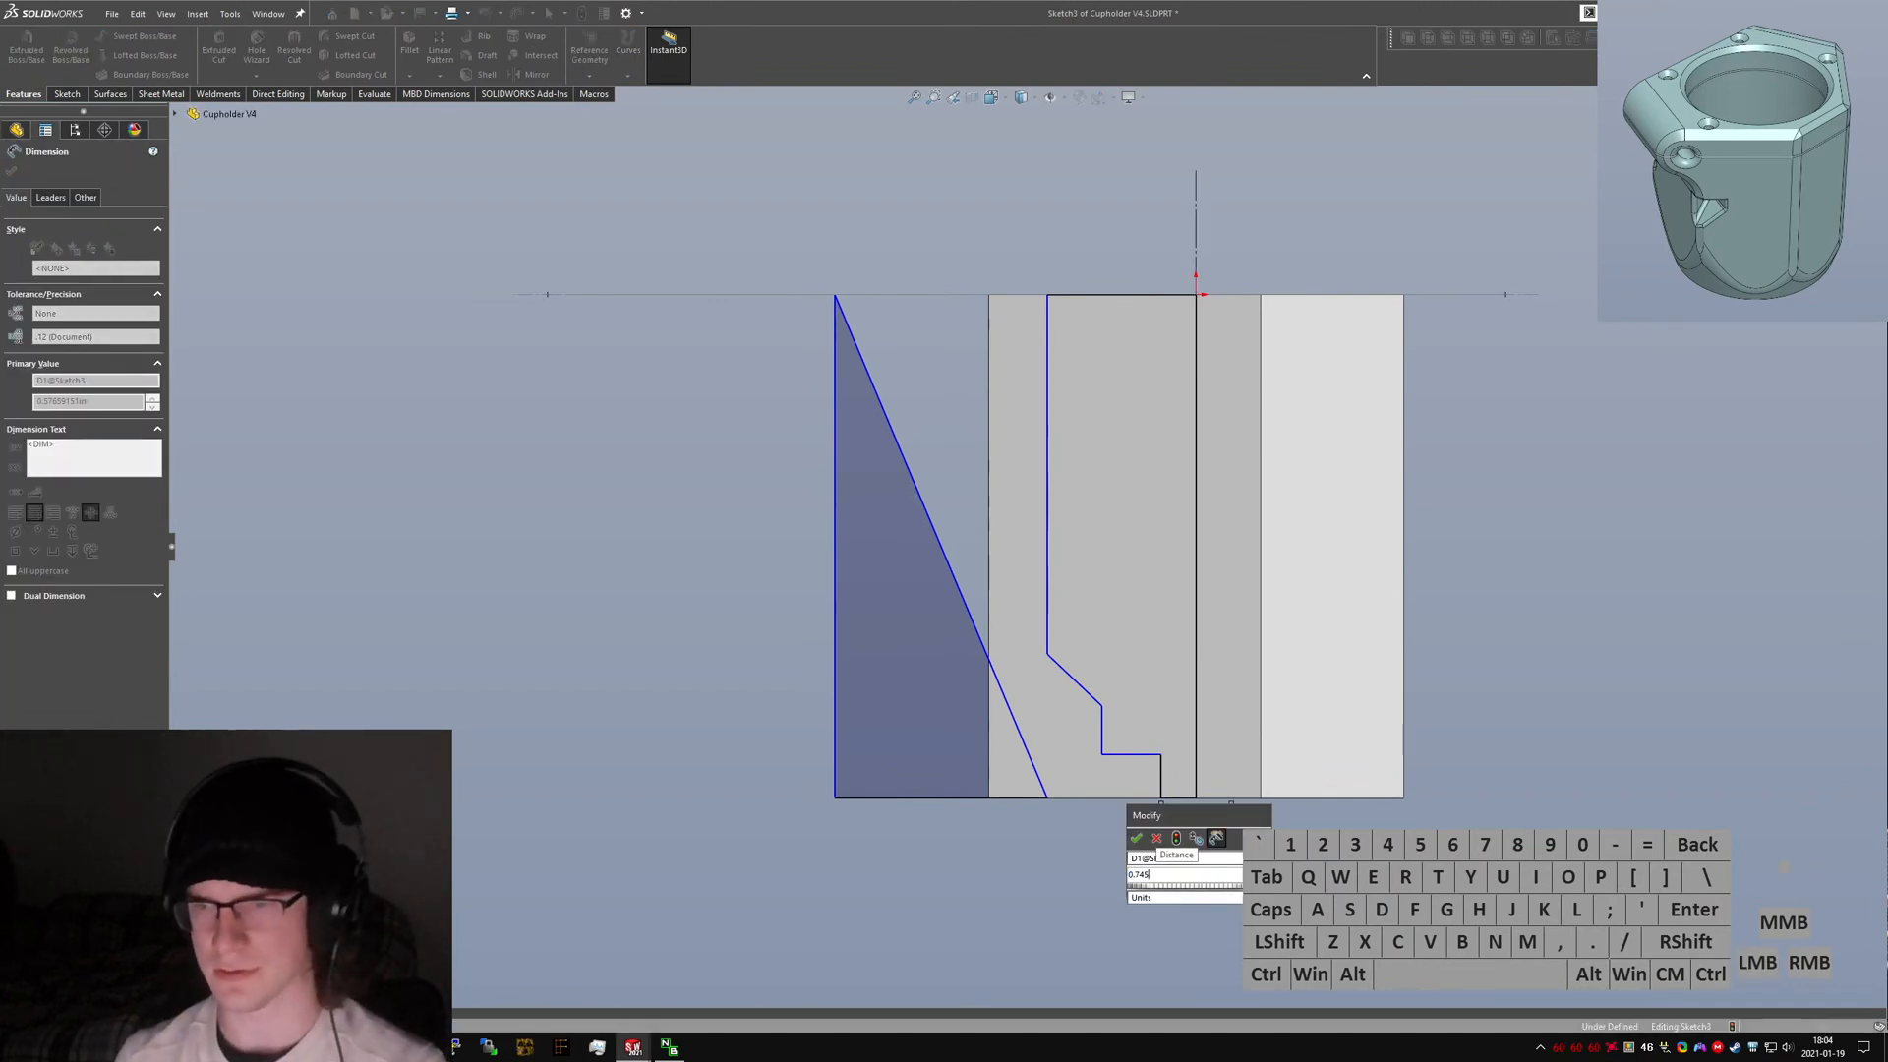
{"action": "key", "text": "BackSpace"}
{"action": "key", "text": "Return"}
{"action": "left_click", "coordinate": [1305, 801]}
Compare with the original sketch again and set the bottom step's height to 0.38.
{"action": "key", "text": "ctrl+Tab"}
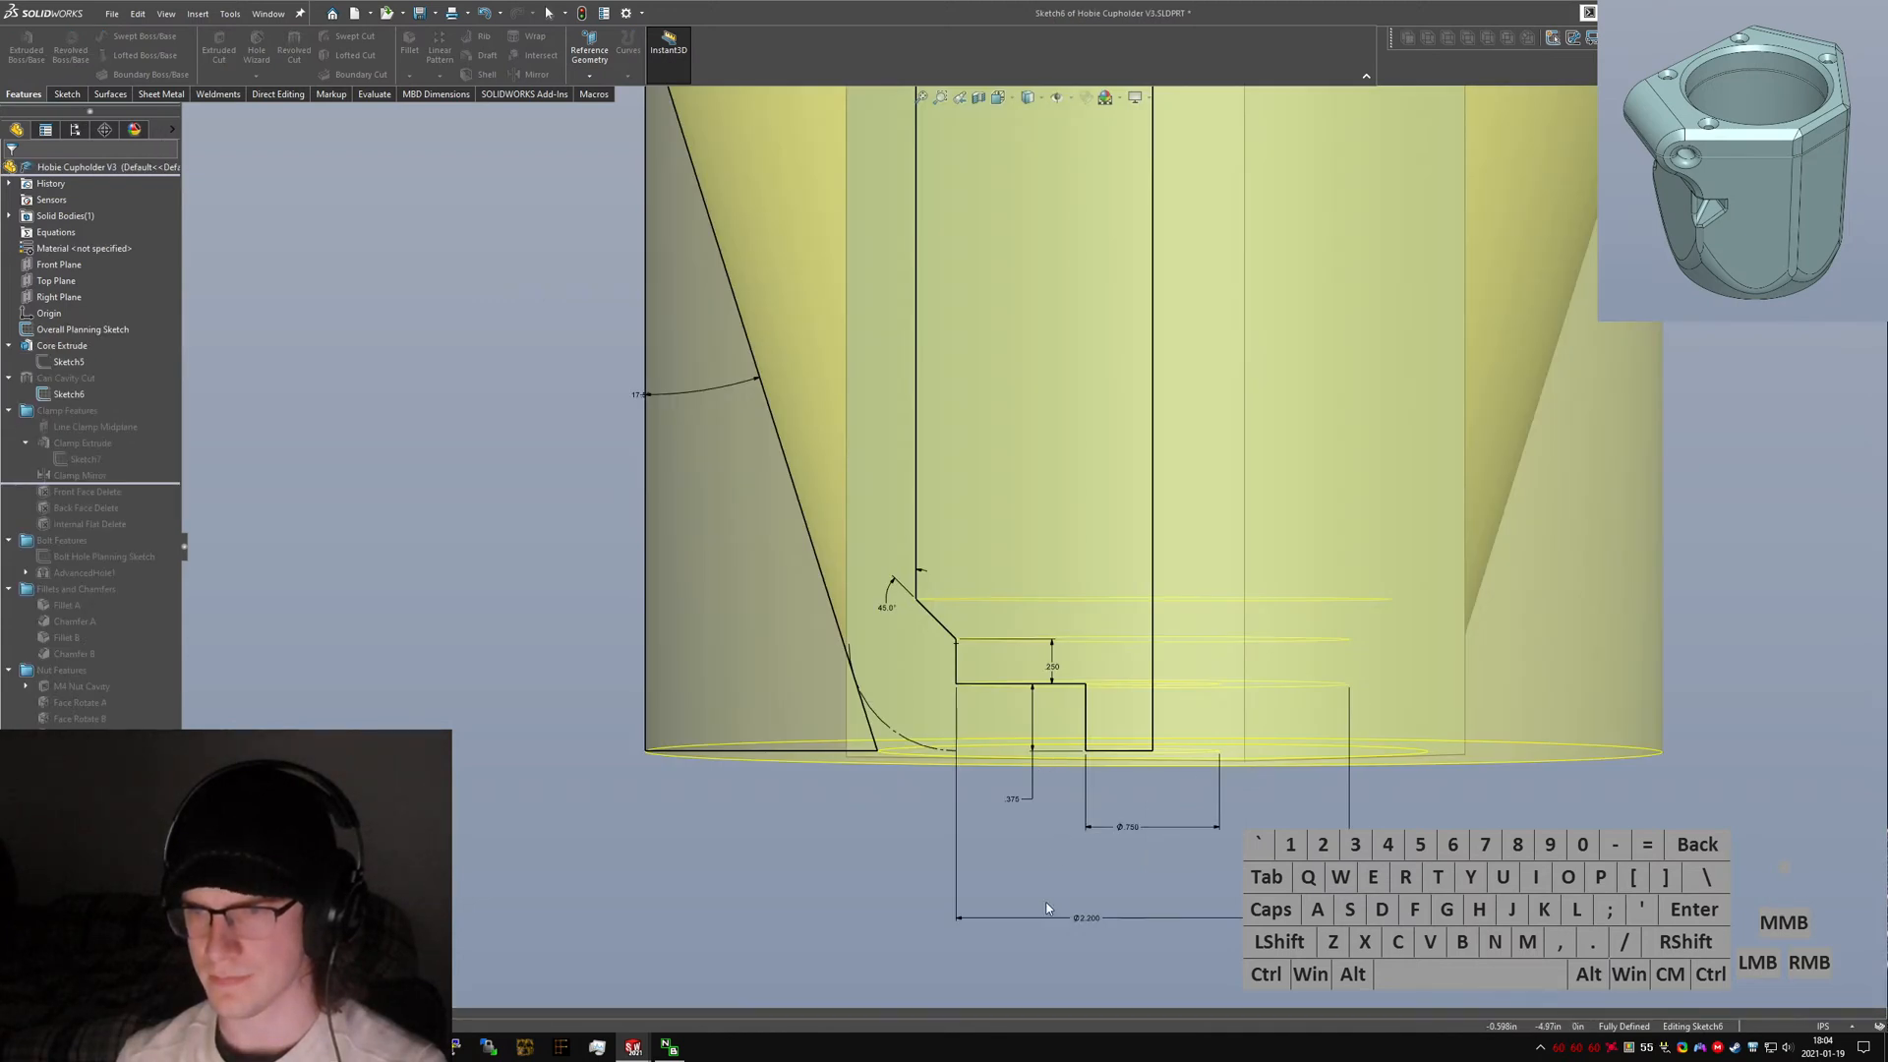
{"action": "key", "text": "ctrl+Tab"}
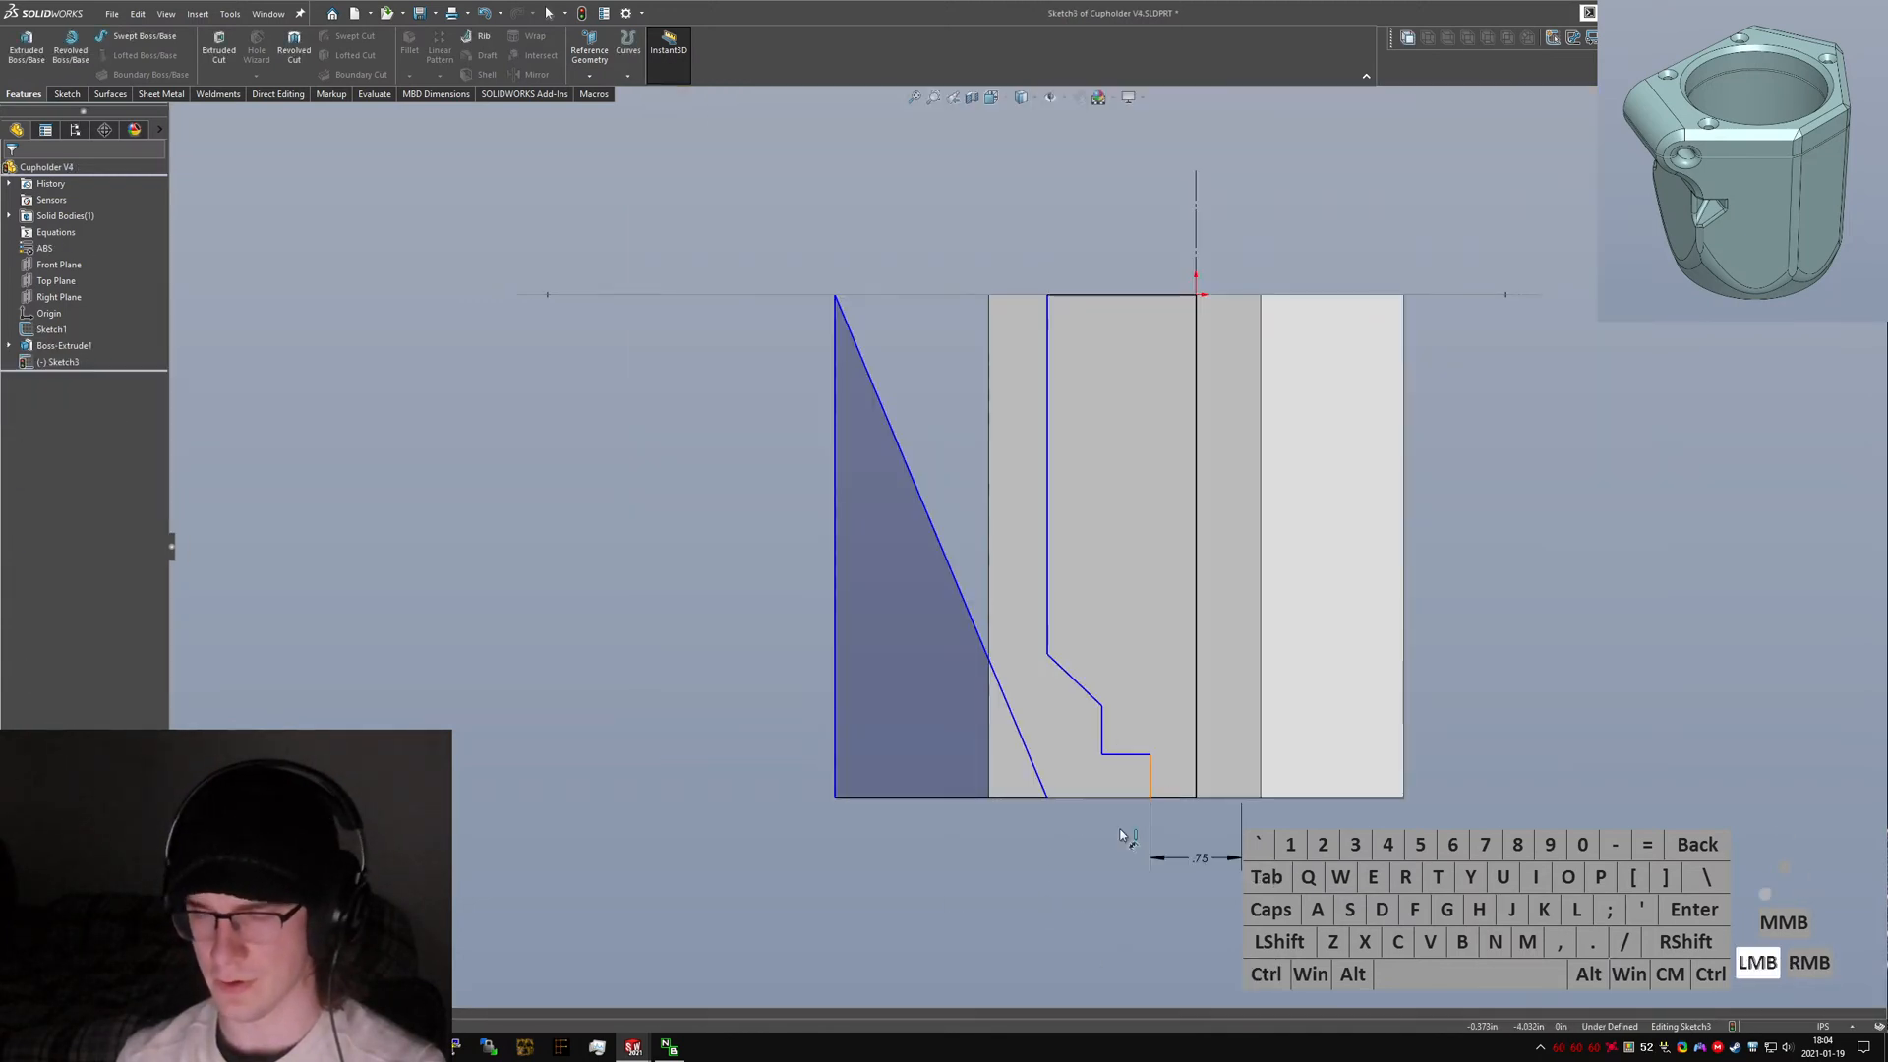
{"action": "left_click", "coordinate": [1150, 777]}
{"action": "left_click", "coordinate": [1117, 777]}
{"action": "type", "text": "0.3"}
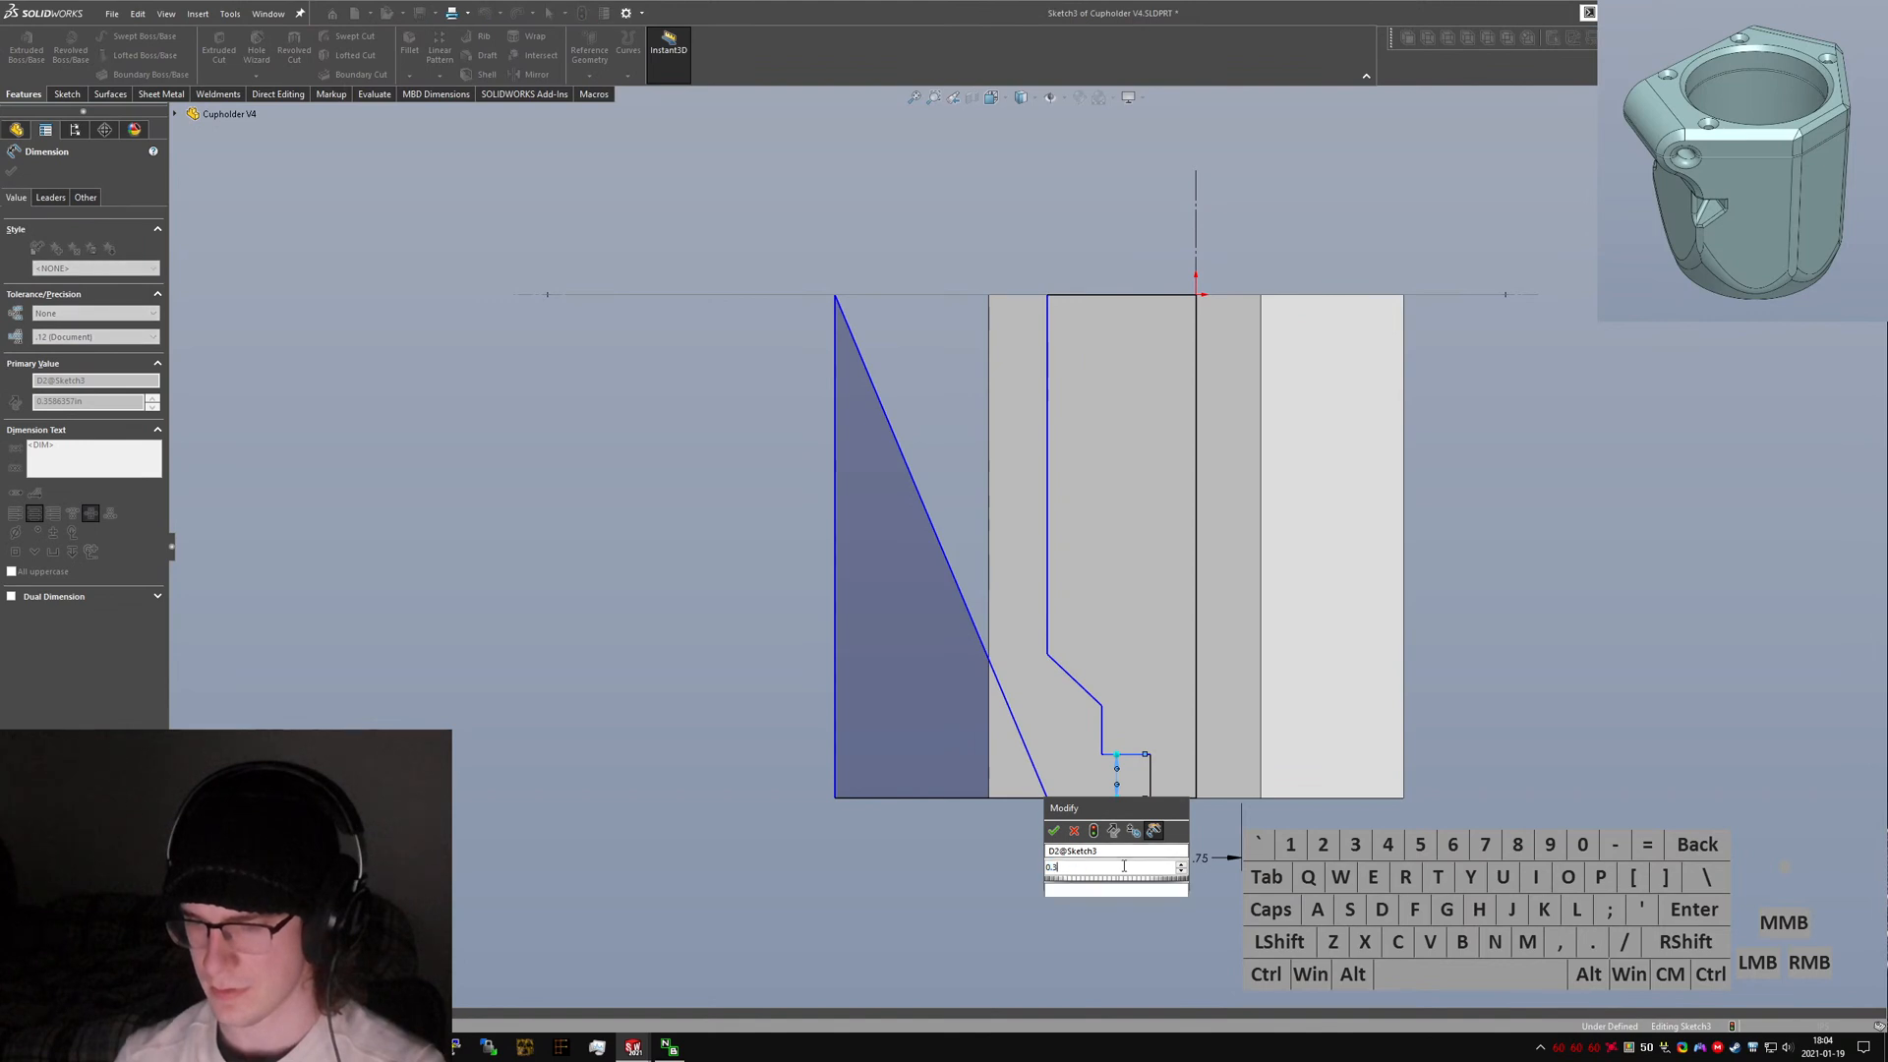
{"action": "key", "text": "Return"}
{"action": "key", "text": "Escape"}
Return to the new part and dimension the cavity wall's diameter about the centerline as 2.2.
{"action": "key", "text": "ctrl+Tab"}
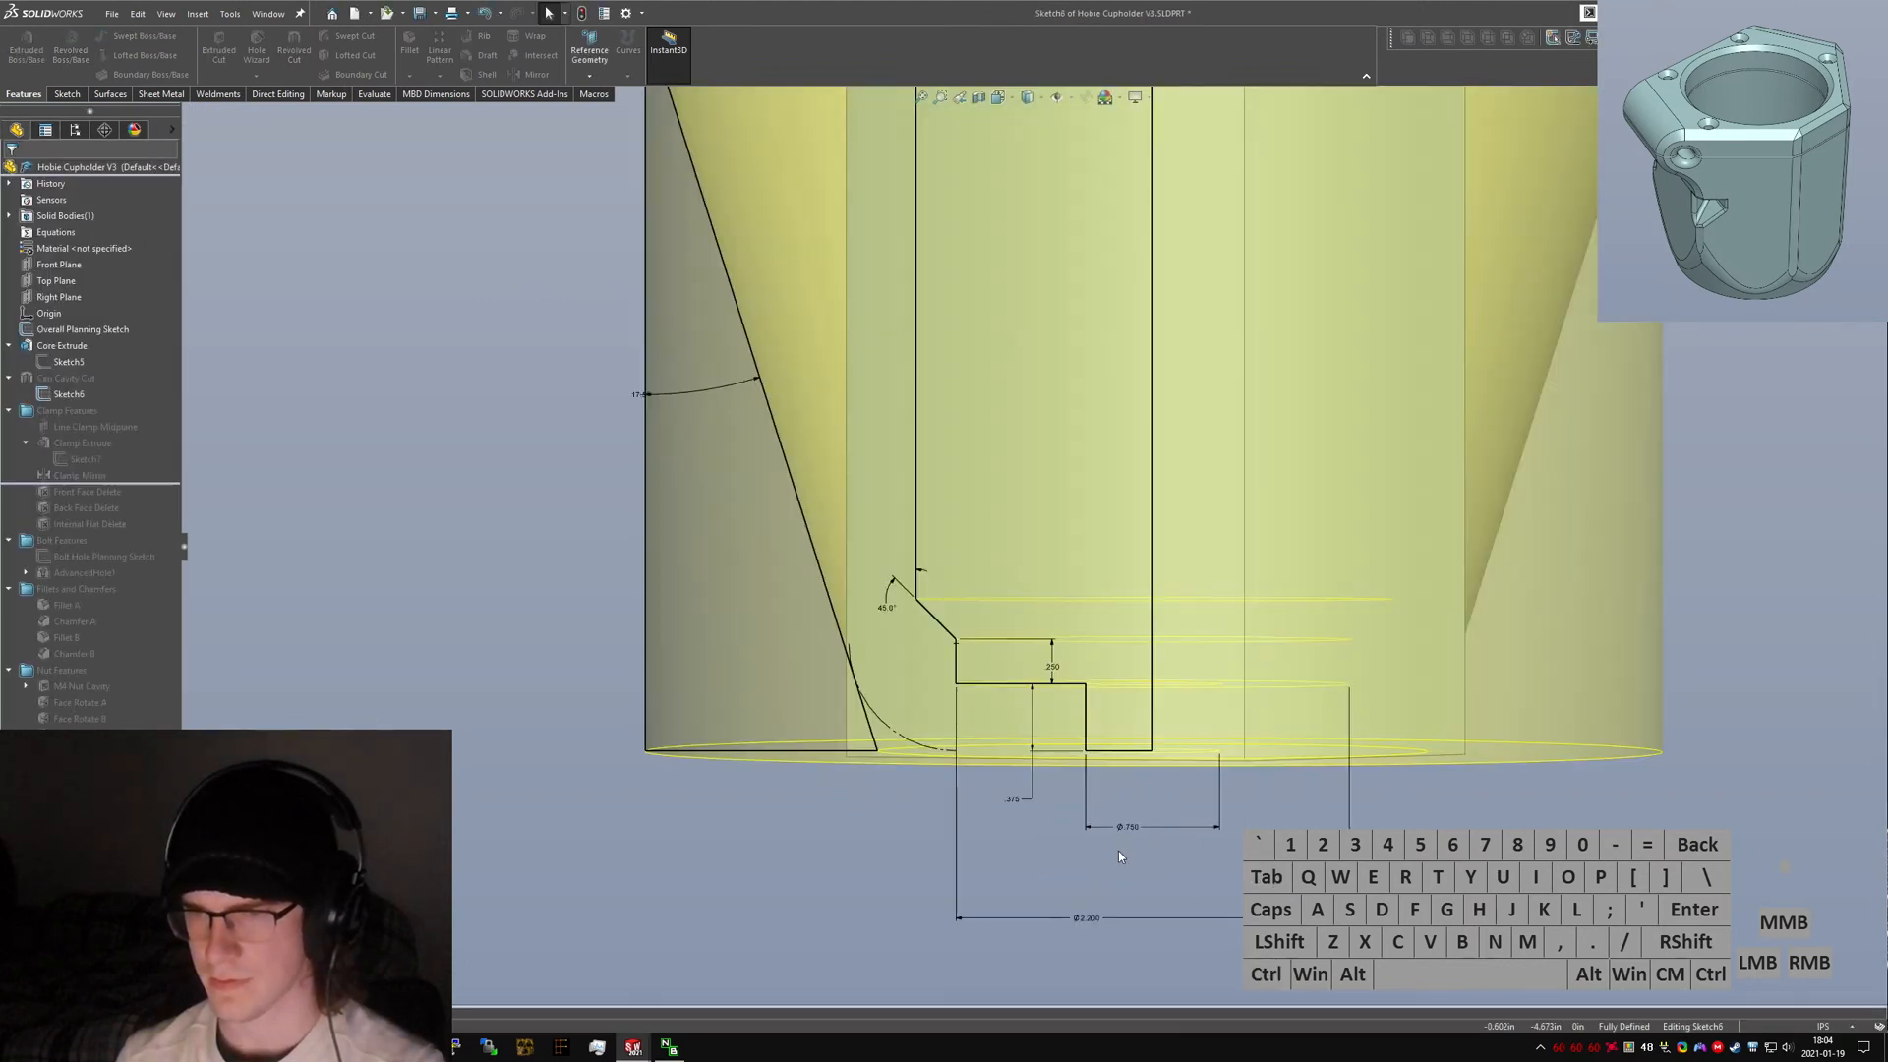
{"action": "key", "text": "ctrl+Tab"}
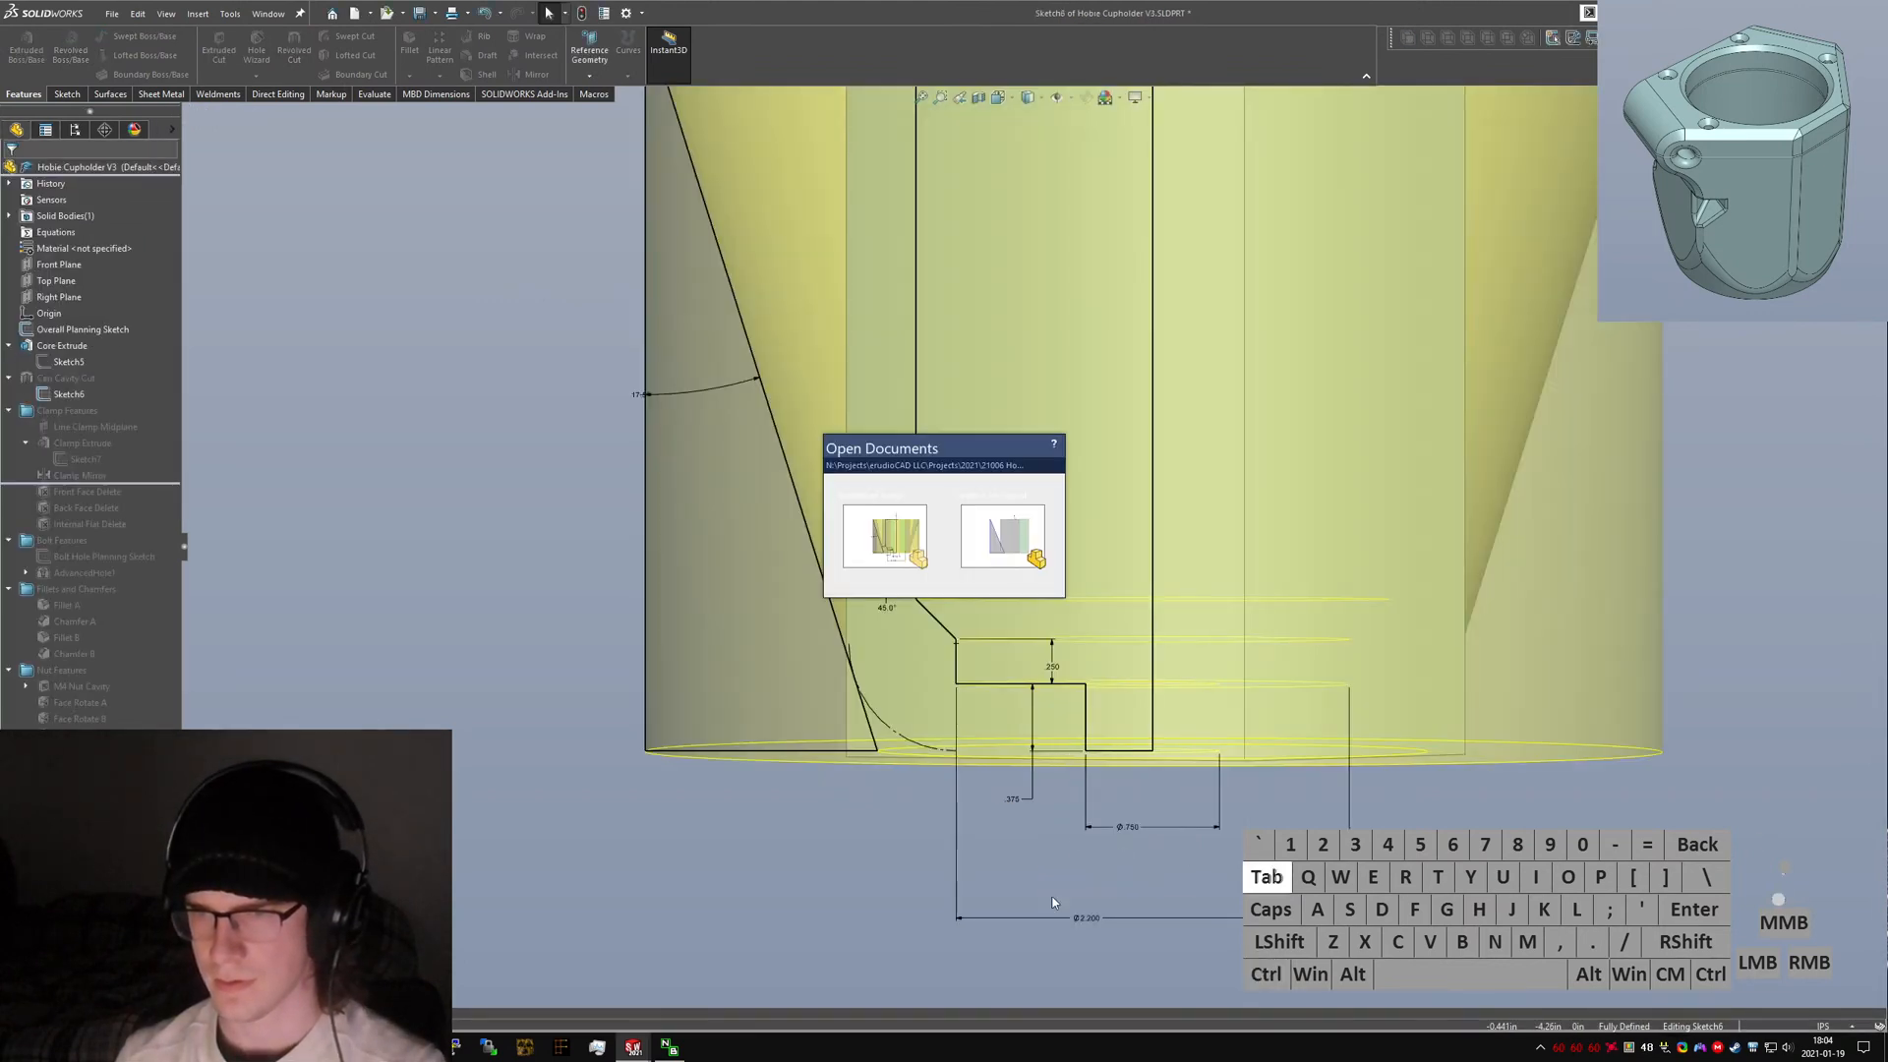
{"action": "left_click", "coordinate": [996, 546]}
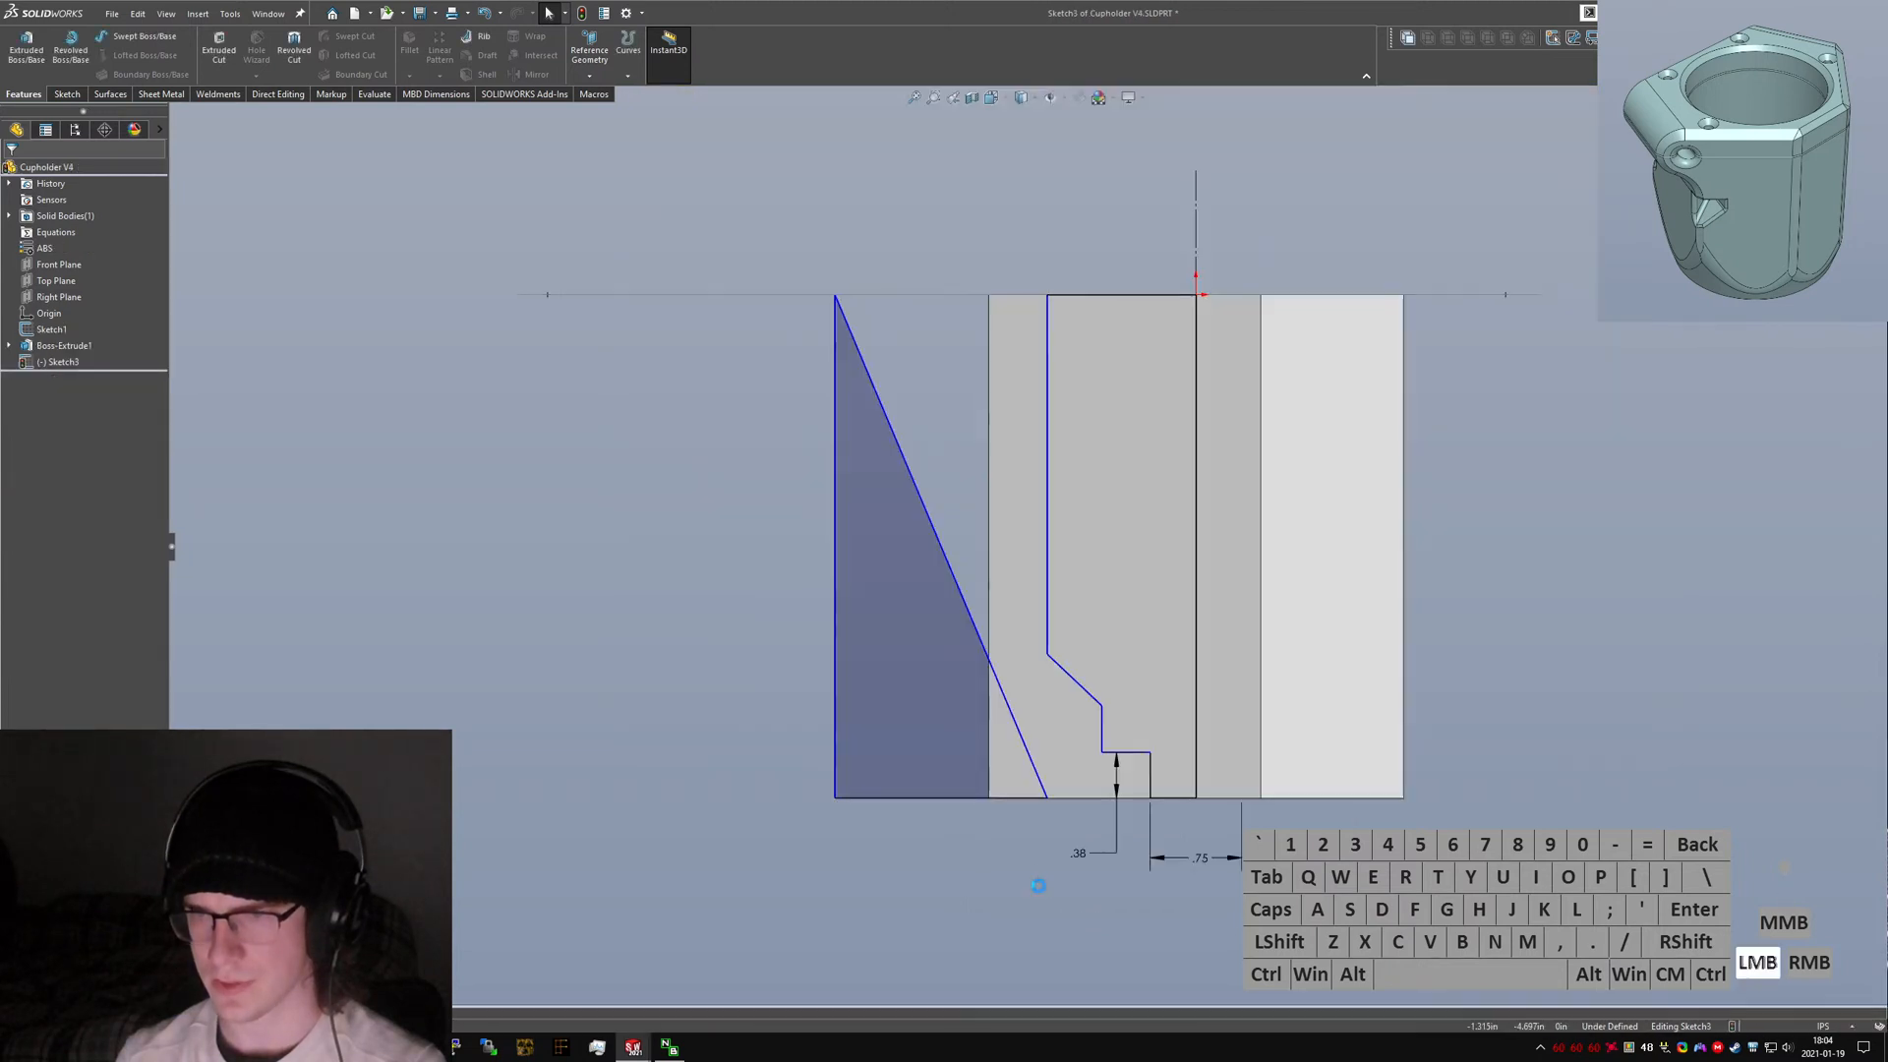
{"action": "left_click", "coordinate": [1195, 318]}
{"action": "left_click", "coordinate": [1101, 728]}
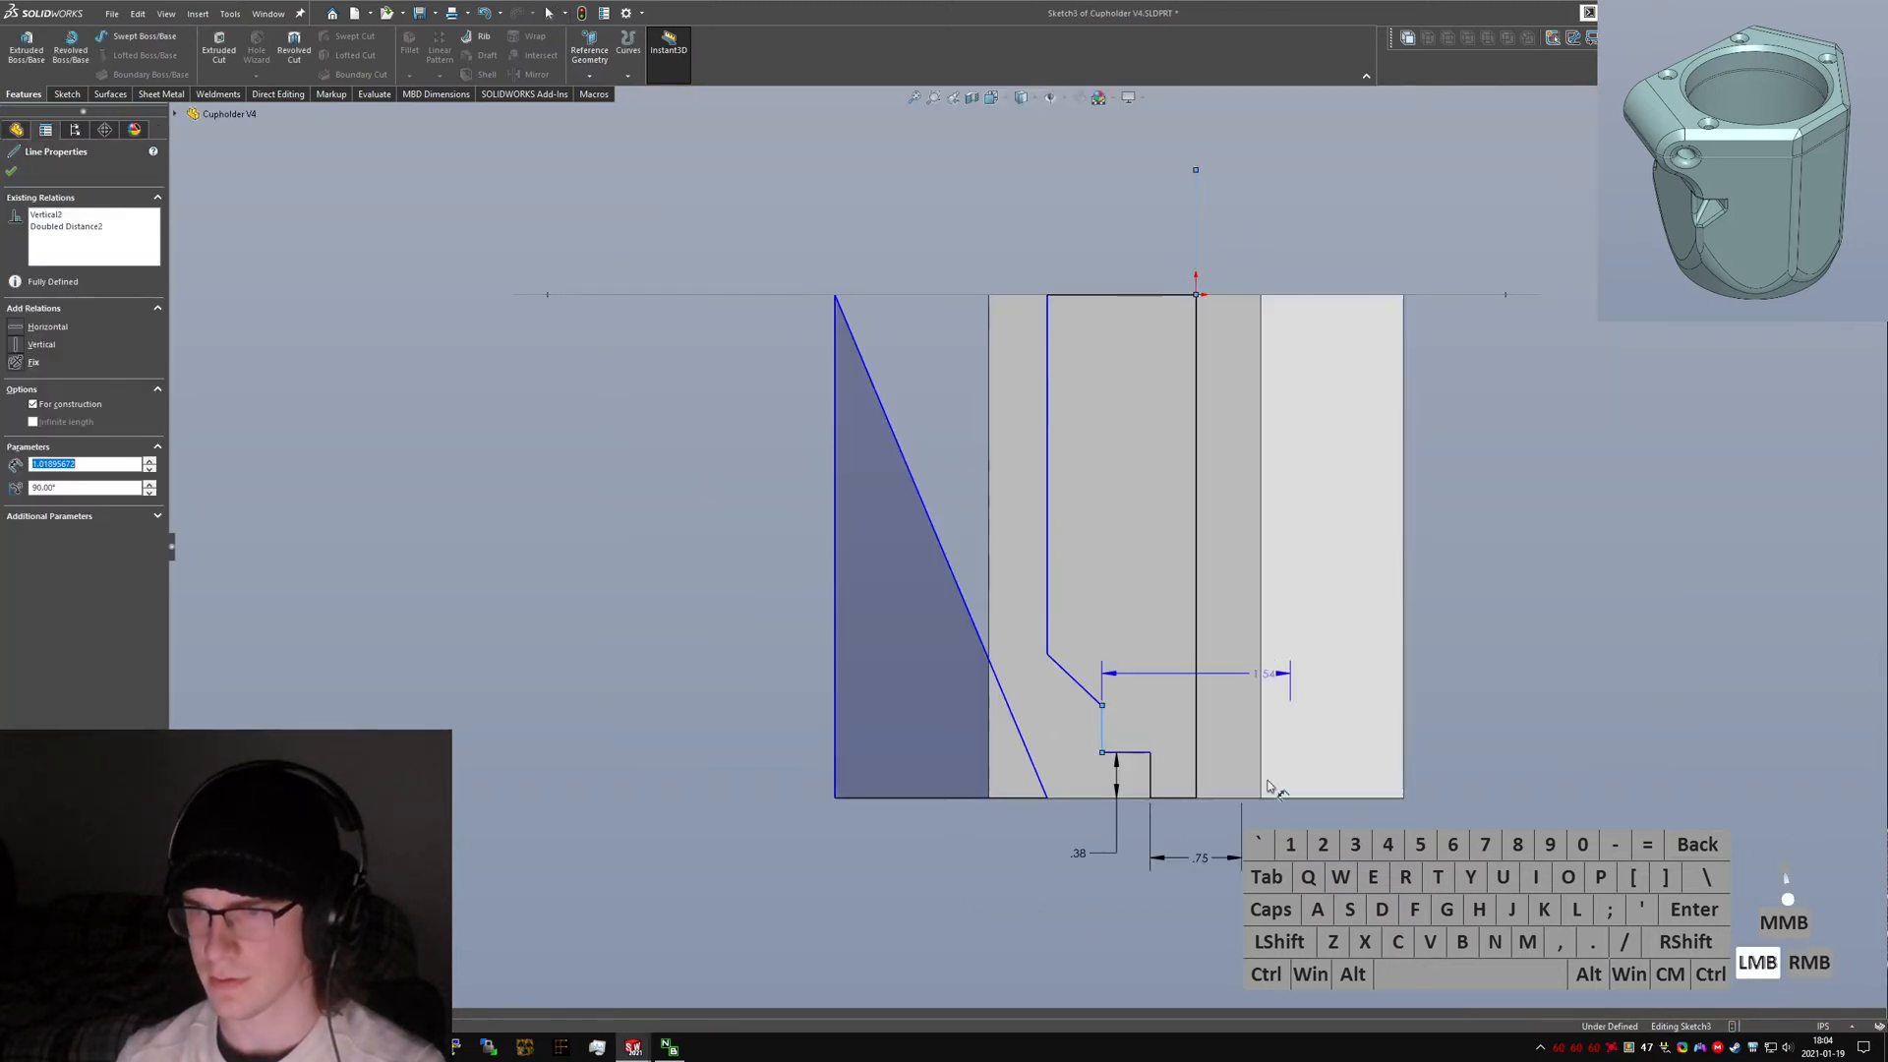
{"action": "left_click", "coordinate": [1290, 757]}
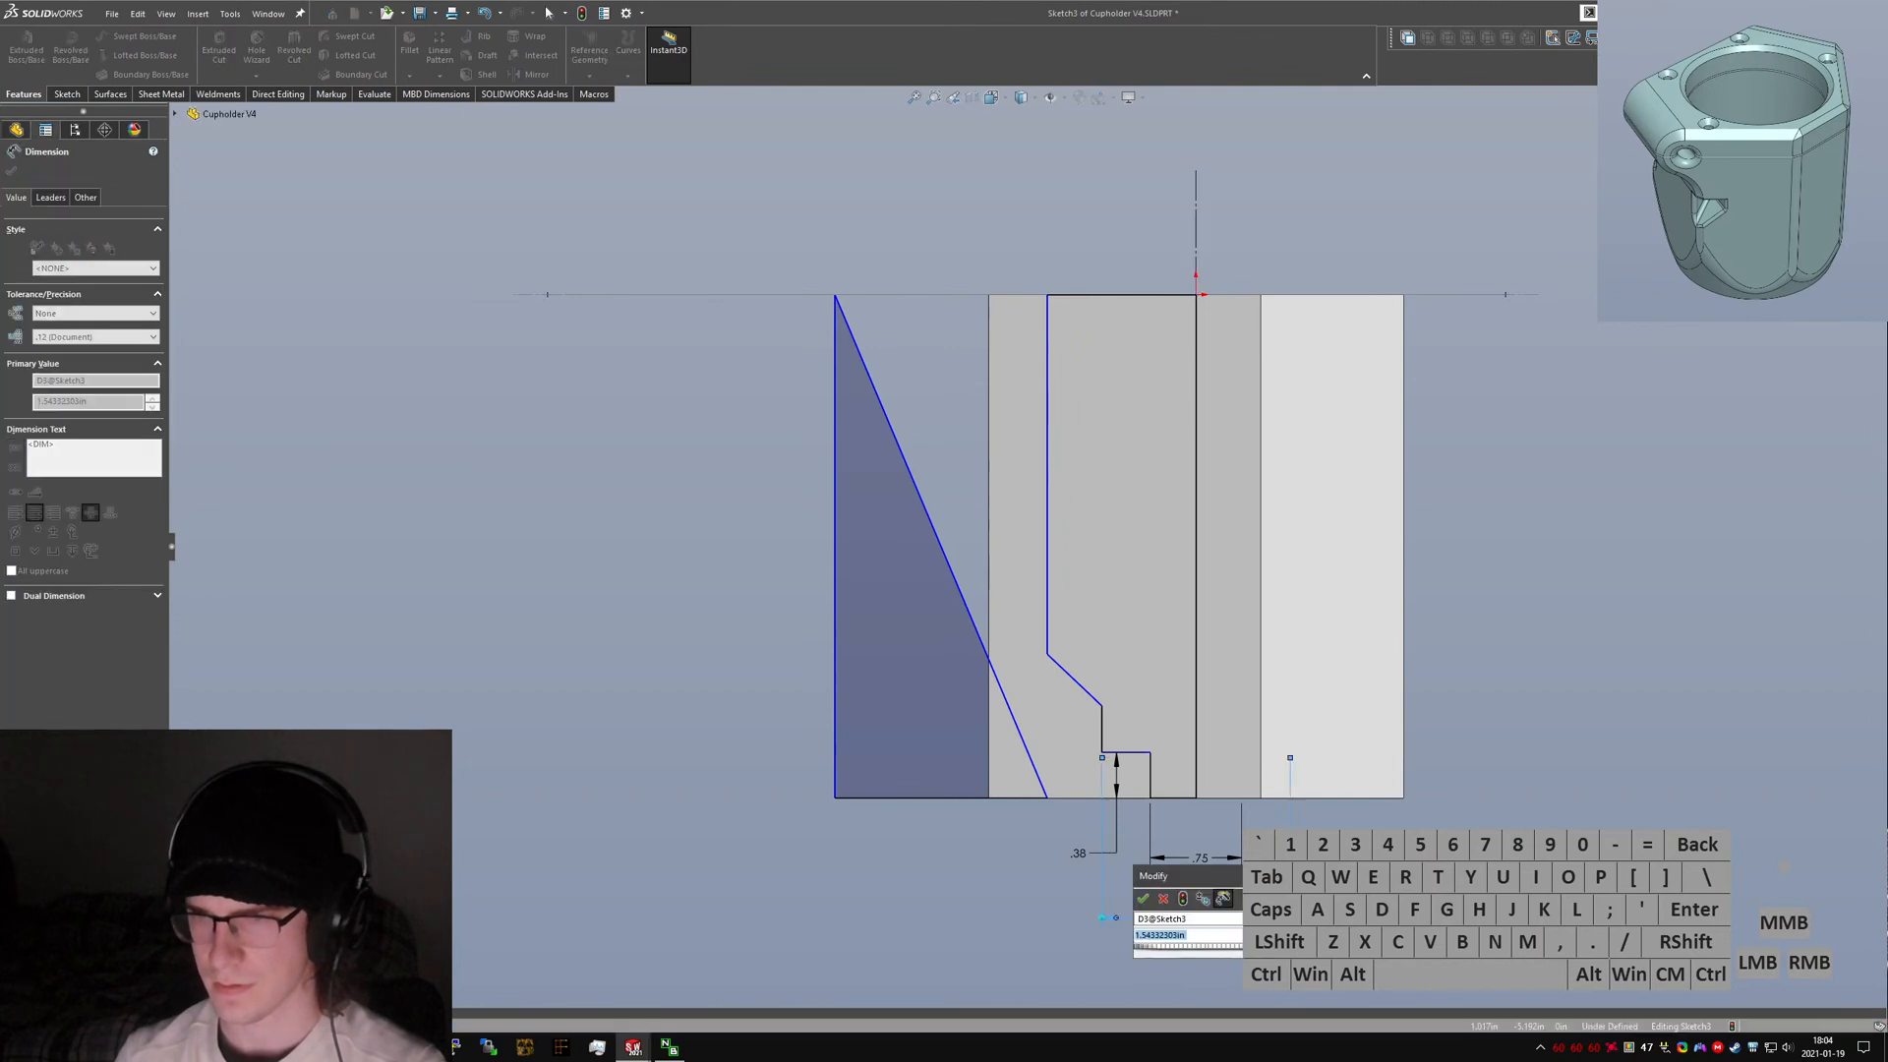
{"action": "type", "text": "2.2"}
{"action": "key", "text": "Return"}
Check the original cavity in 3D, then add a Pierce relation between the profile's top corner point and the core's hexagon sketch arc.
{"action": "key", "text": "ctrl+Tab"}
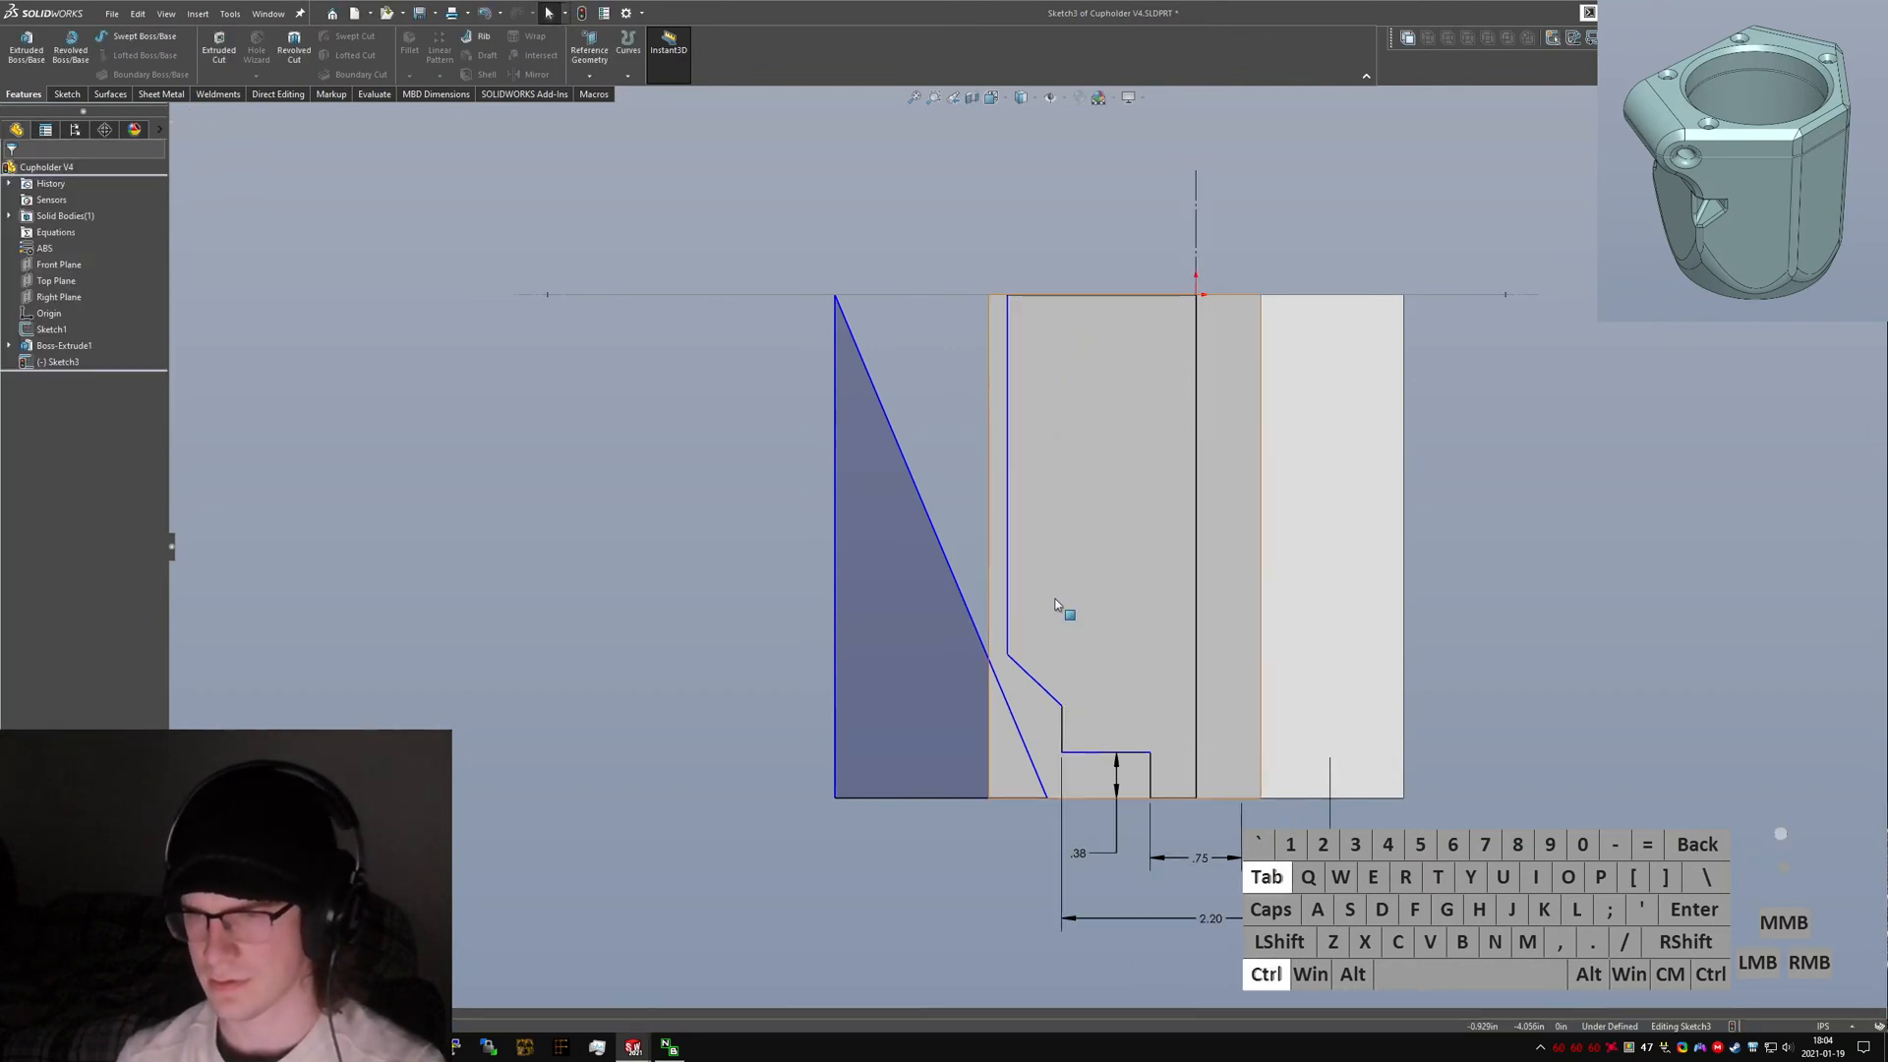
{"action": "scroll", "coordinate": [1062, 777], "scroll_direction": "up", "scroll_amount": 4}
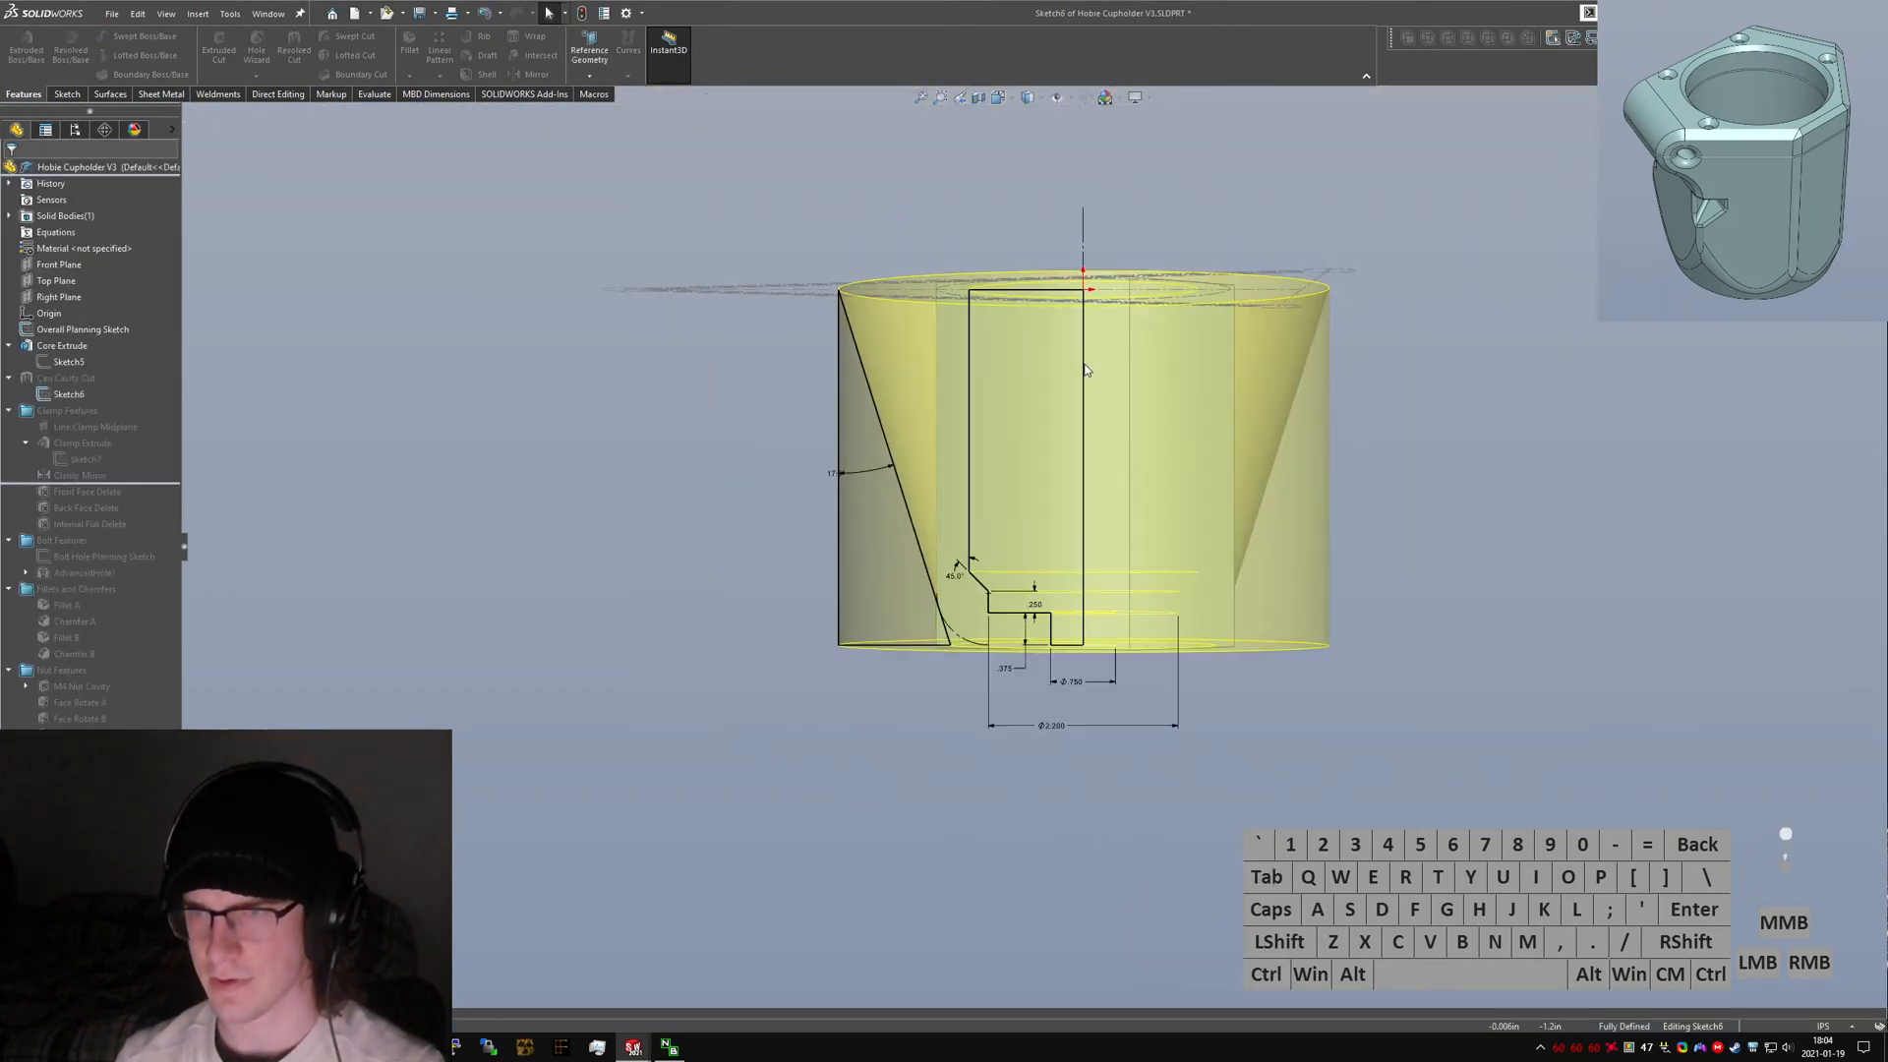
{"action": "scroll", "coordinate": [1091, 339], "scroll_direction": "down", "scroll_amount": 1}
{"action": "middle_click_drag", "start_coordinate": [1026, 327], "coordinate": [1034, 415]}
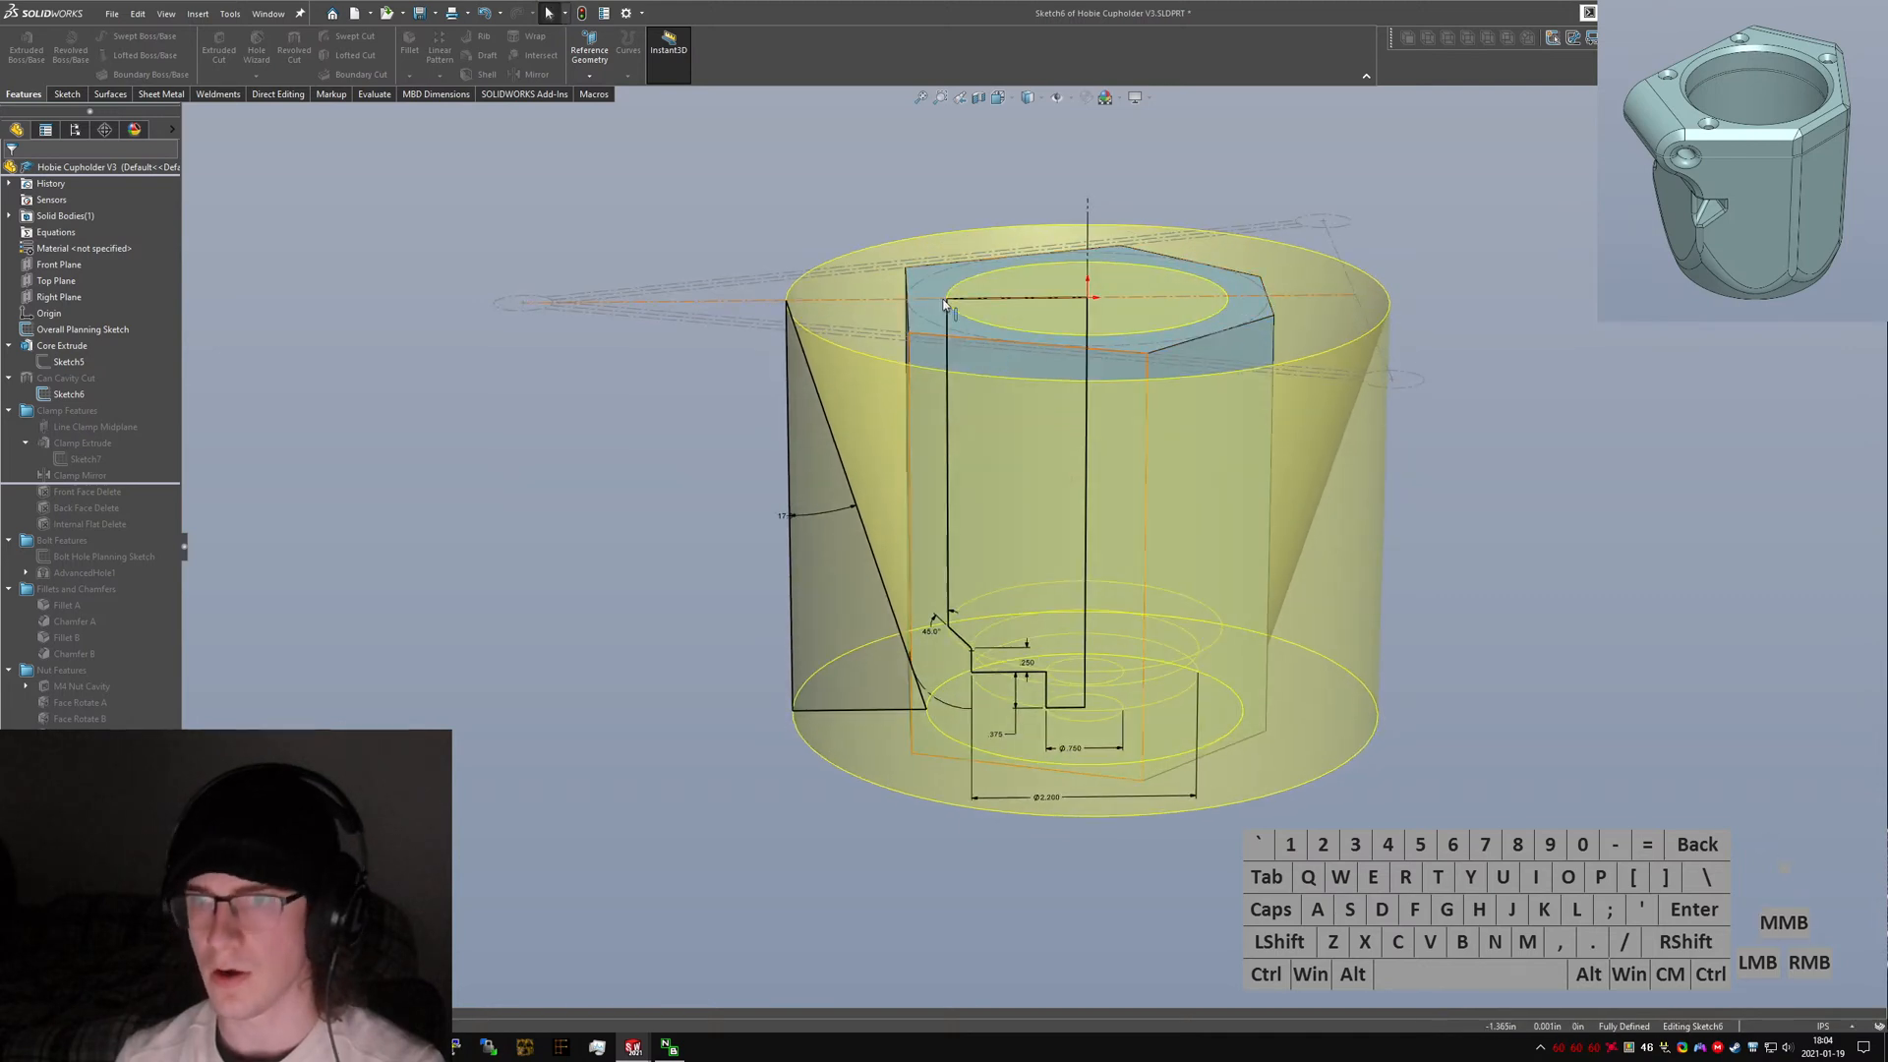
{"action": "key", "text": "ctrl+Tab"}
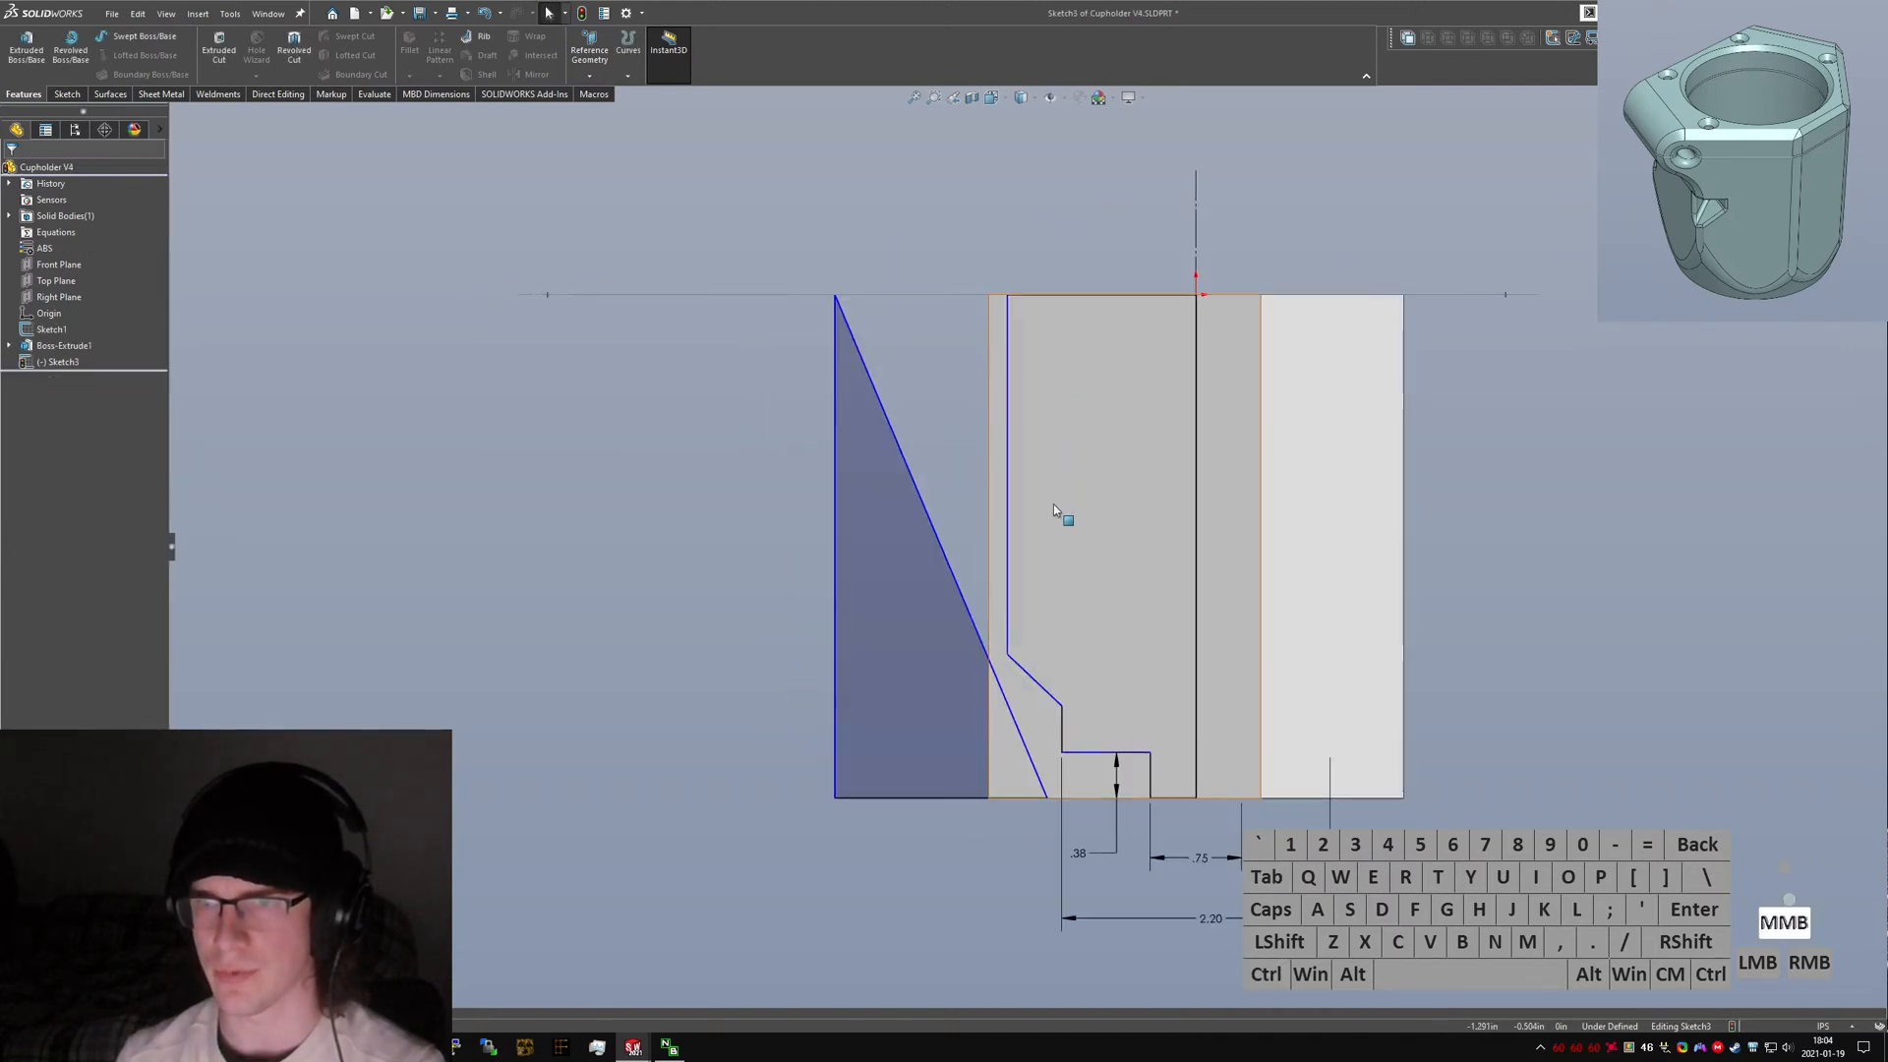
{"action": "middle_click_drag", "start_coordinate": [1053, 503], "coordinate": [1018, 364]}
{"action": "left_click", "coordinate": [1014, 338]}
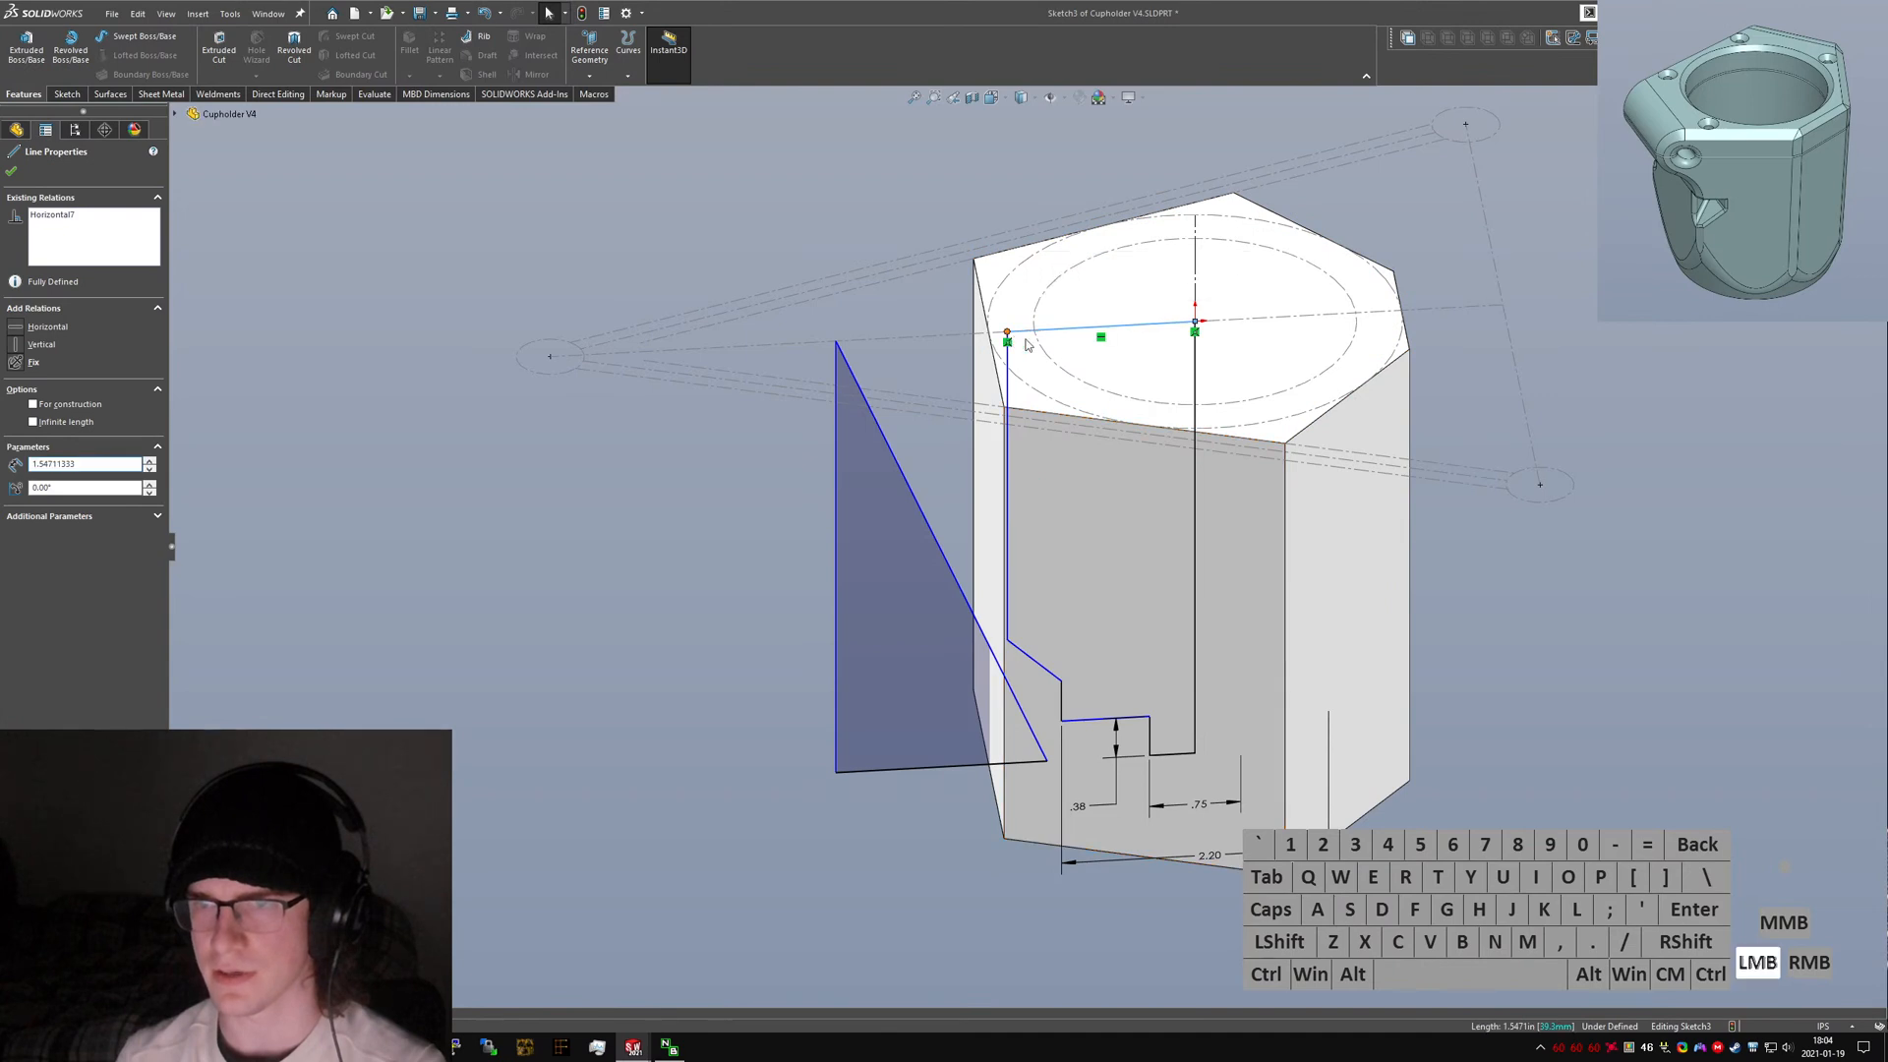
{"action": "left_click", "coordinate": [1072, 268], "text": "ctrl"}
{"action": "left_click", "coordinate": [39, 445]}
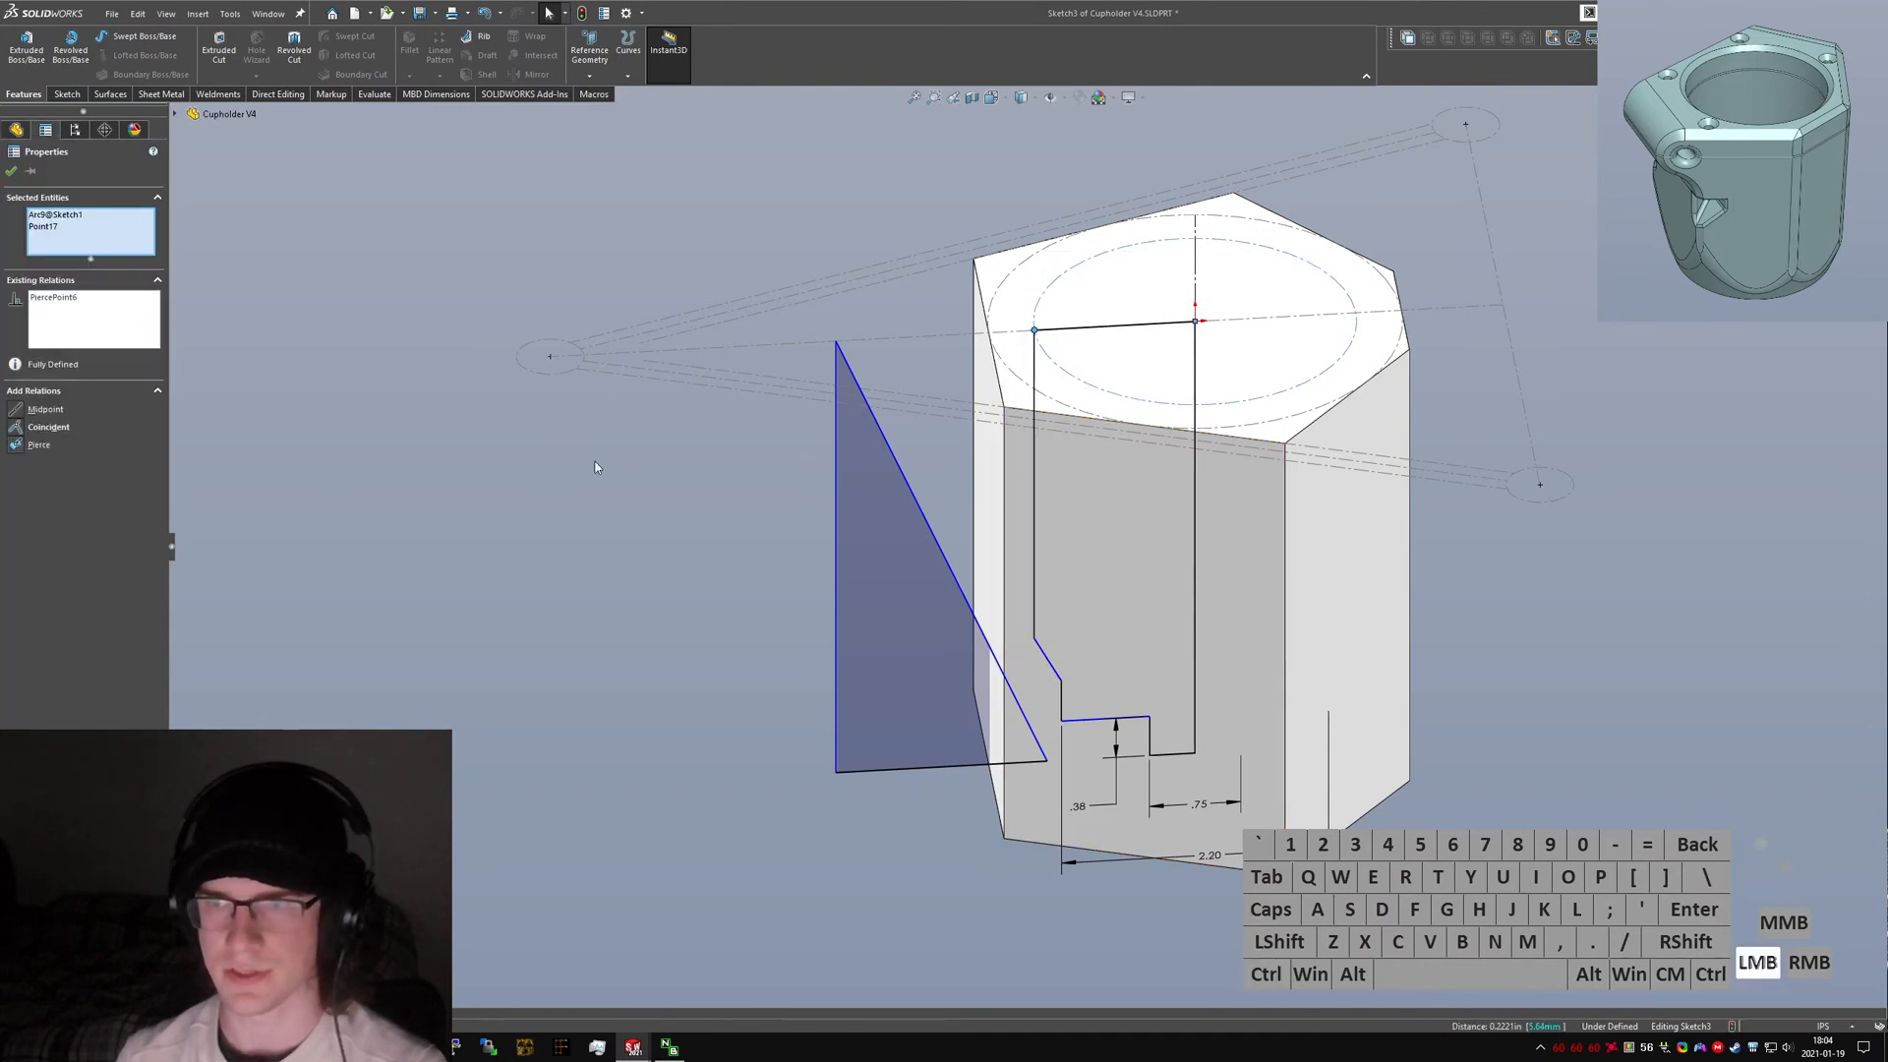
Dimension the profile's angled segment at 45°.
{"action": "left_click", "coordinate": [895, 915]}
{"action": "left_click", "coordinate": [1048, 667]}
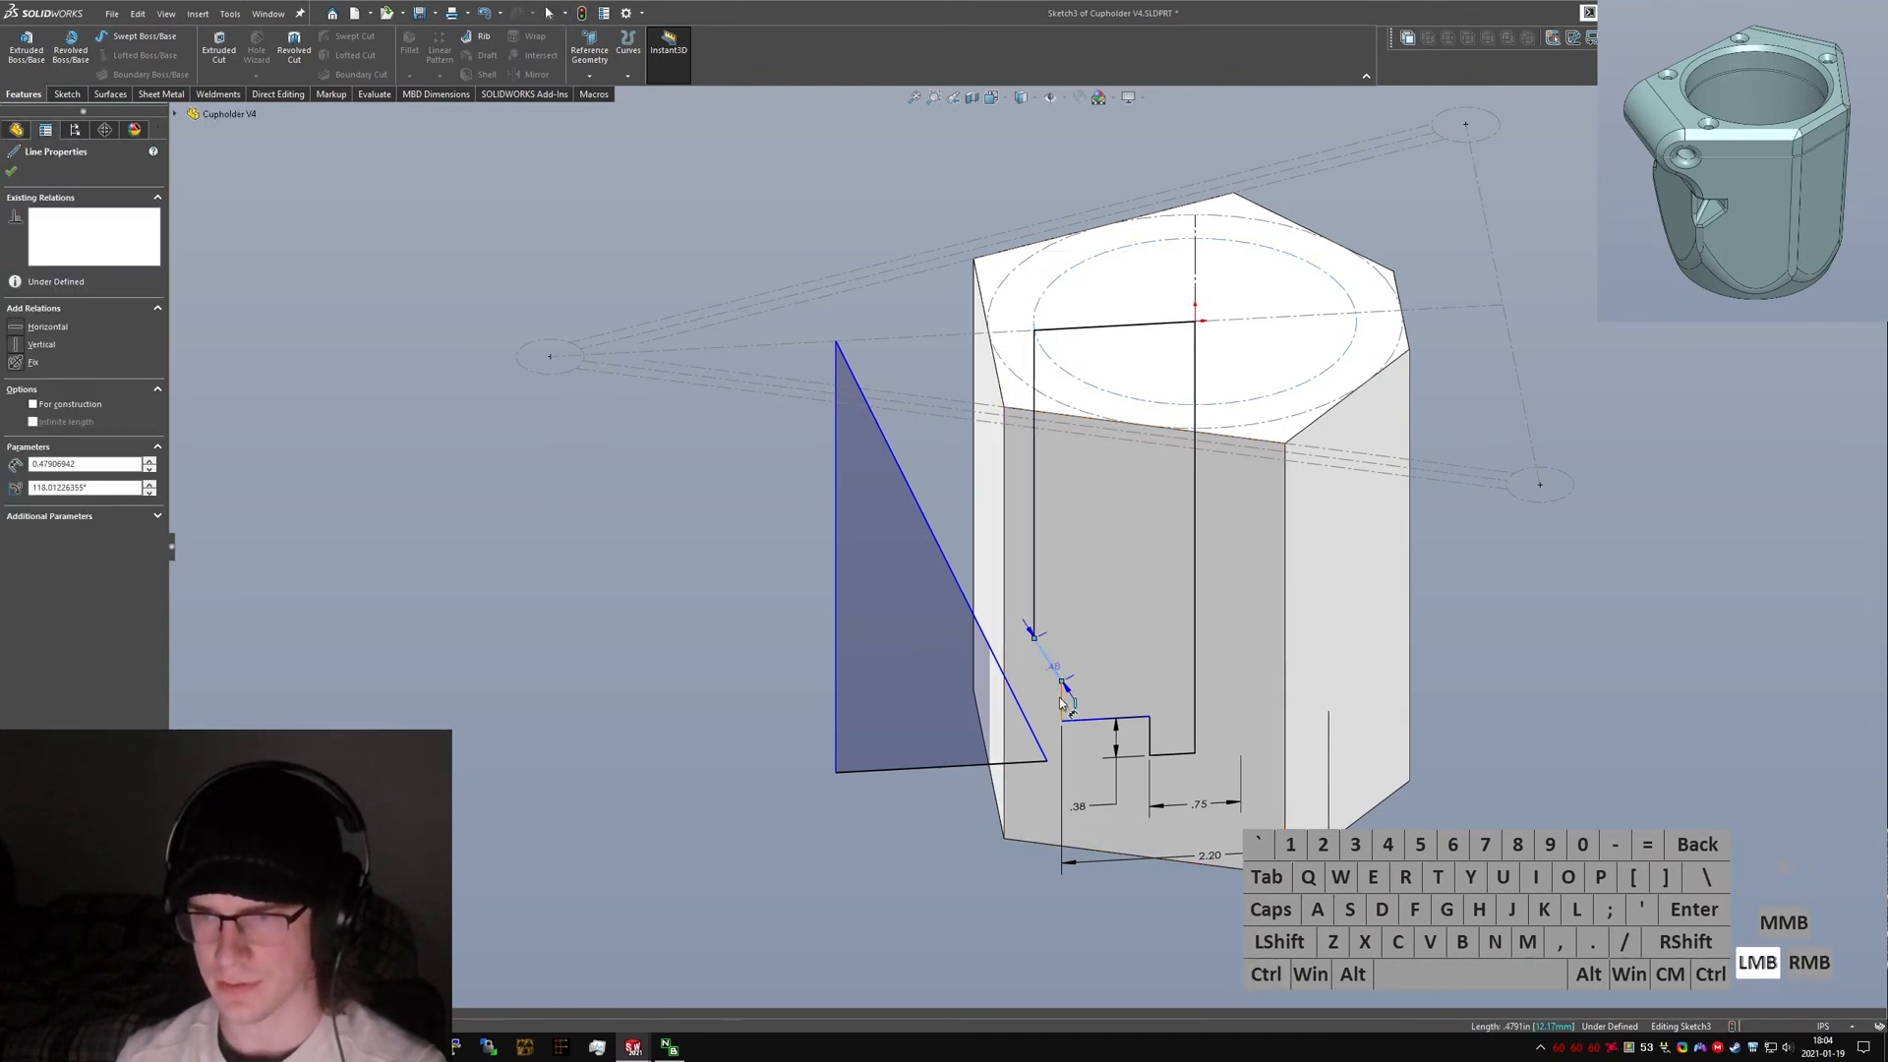
{"action": "key", "text": "Escape"}
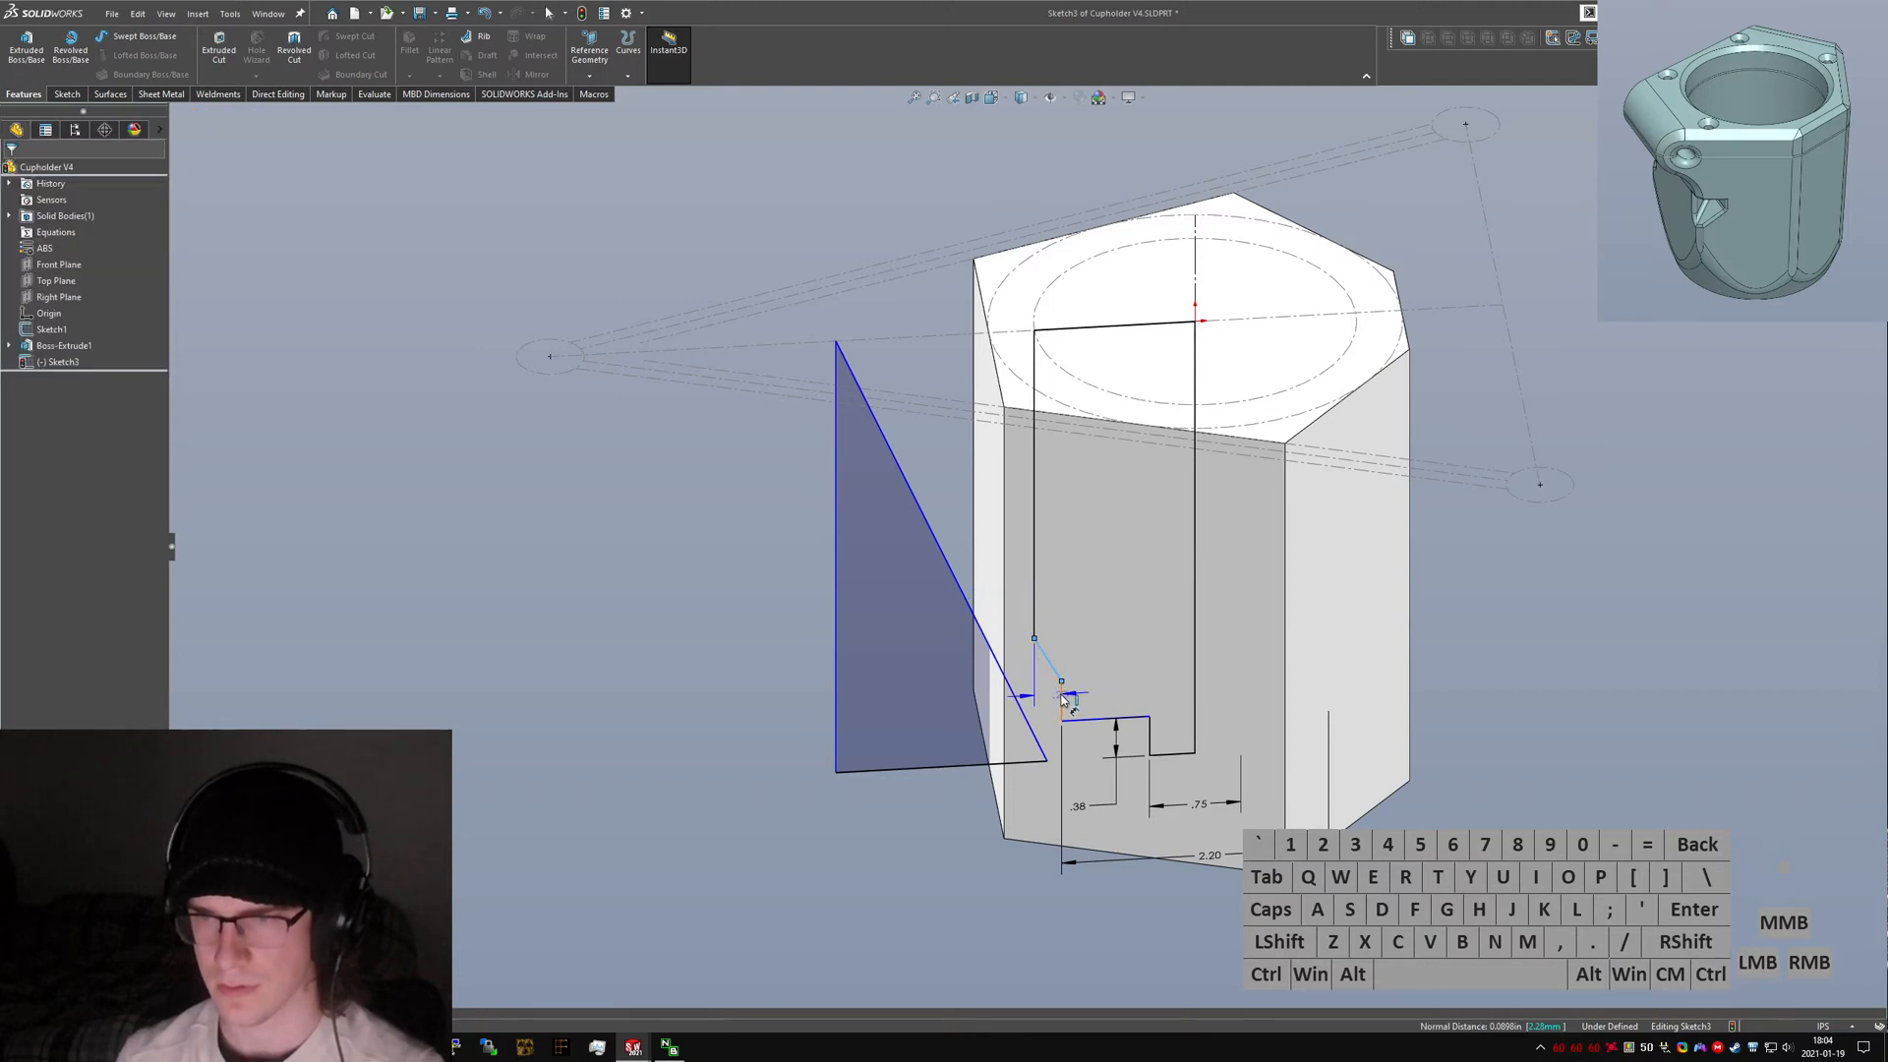
{"action": "left_click_drag", "start_coordinate": [1067, 701], "coordinate": [1050, 611]}
{"action": "left_click", "coordinate": [1058, 624]}
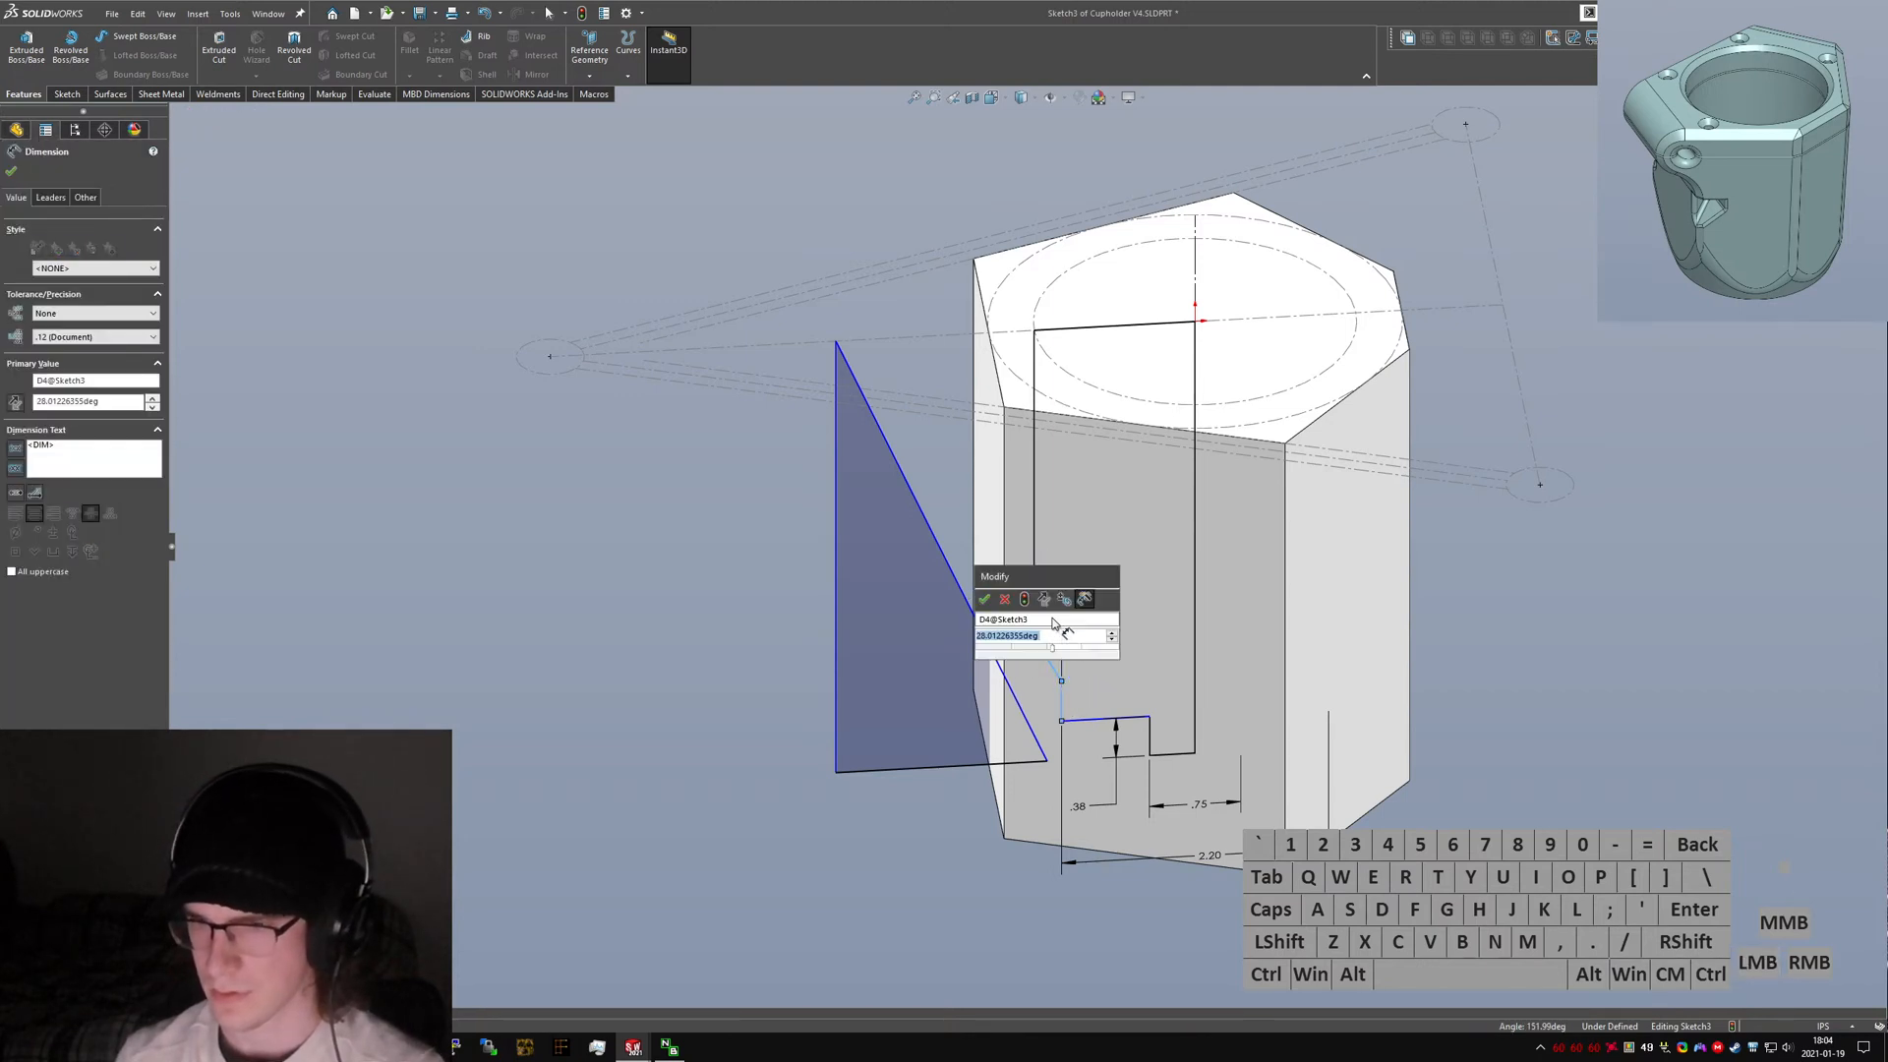
{"action": "type", "text": "45"}
{"action": "key", "text": "Return"}
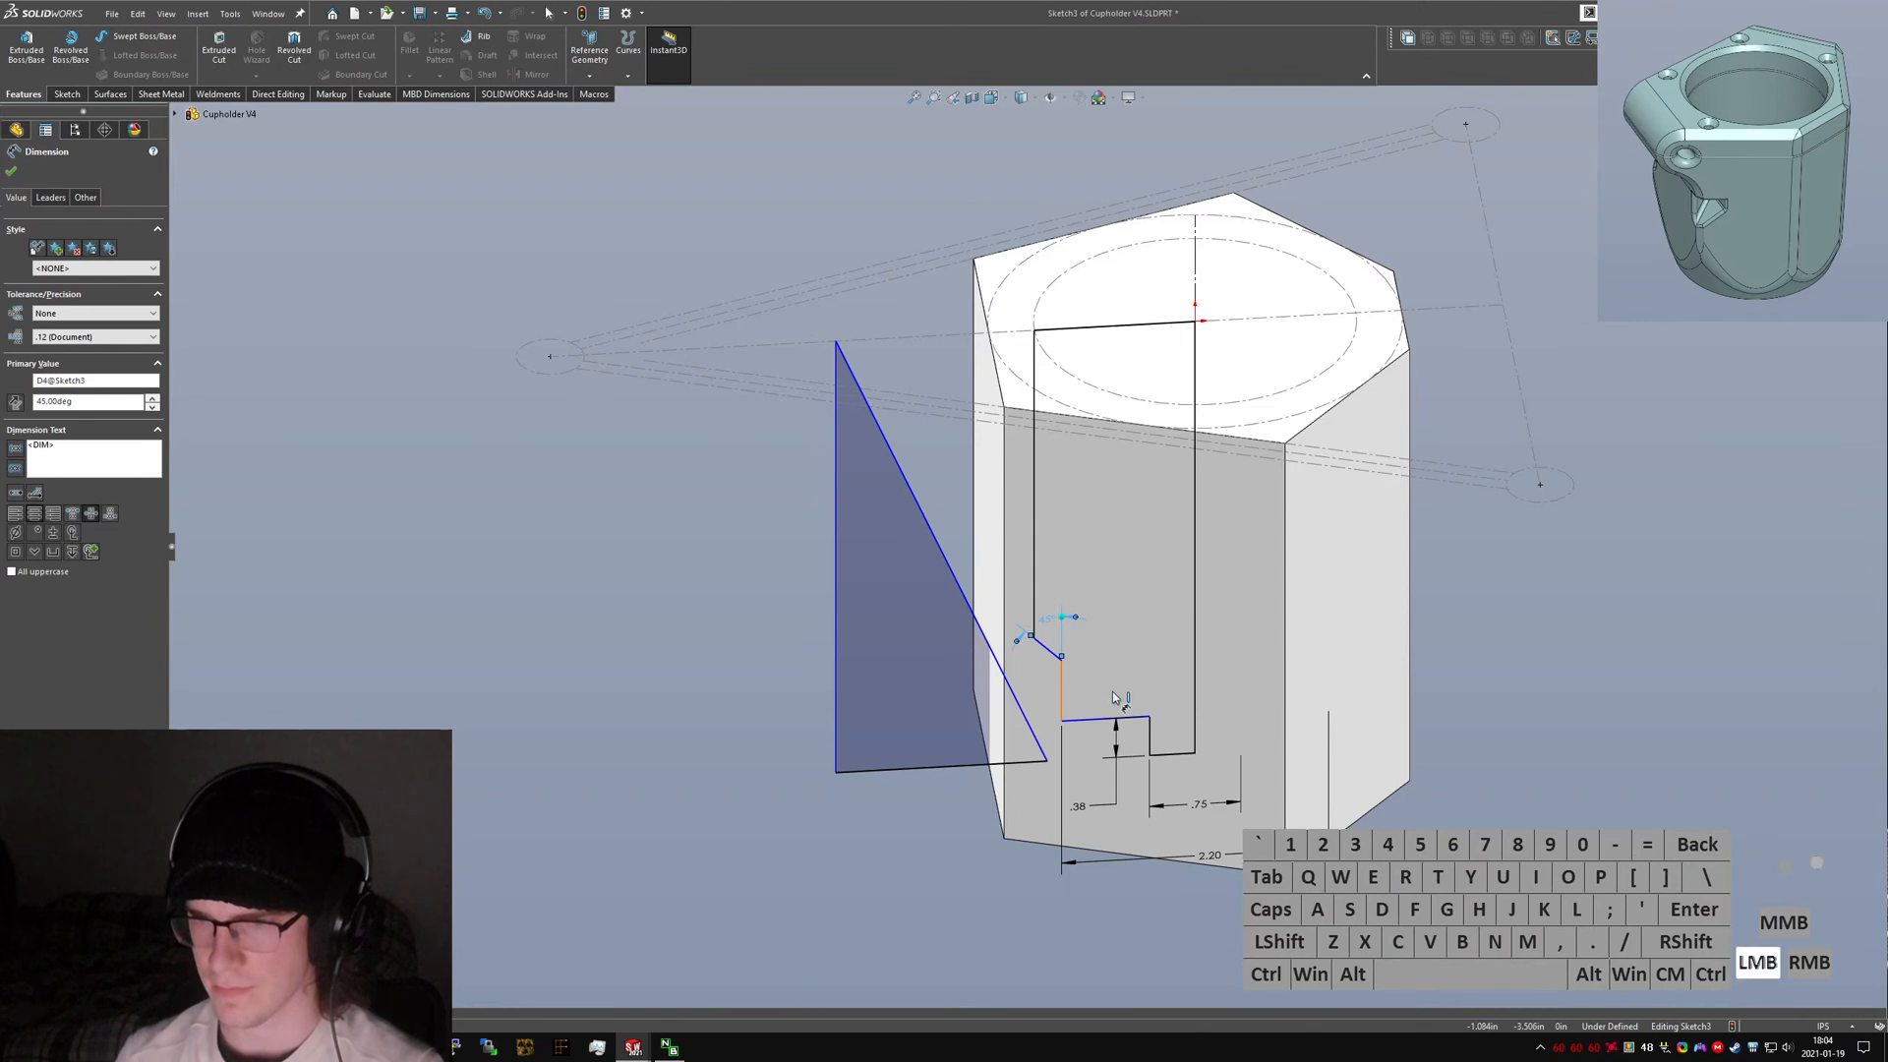
Dimension the step below the angled segment as 0.25 and make its ledge line horizontal.
{"action": "left_click", "coordinate": [1114, 696]}
{"action": "left_click", "coordinate": [1143, 715]}
{"action": "type", "text": ".25"}
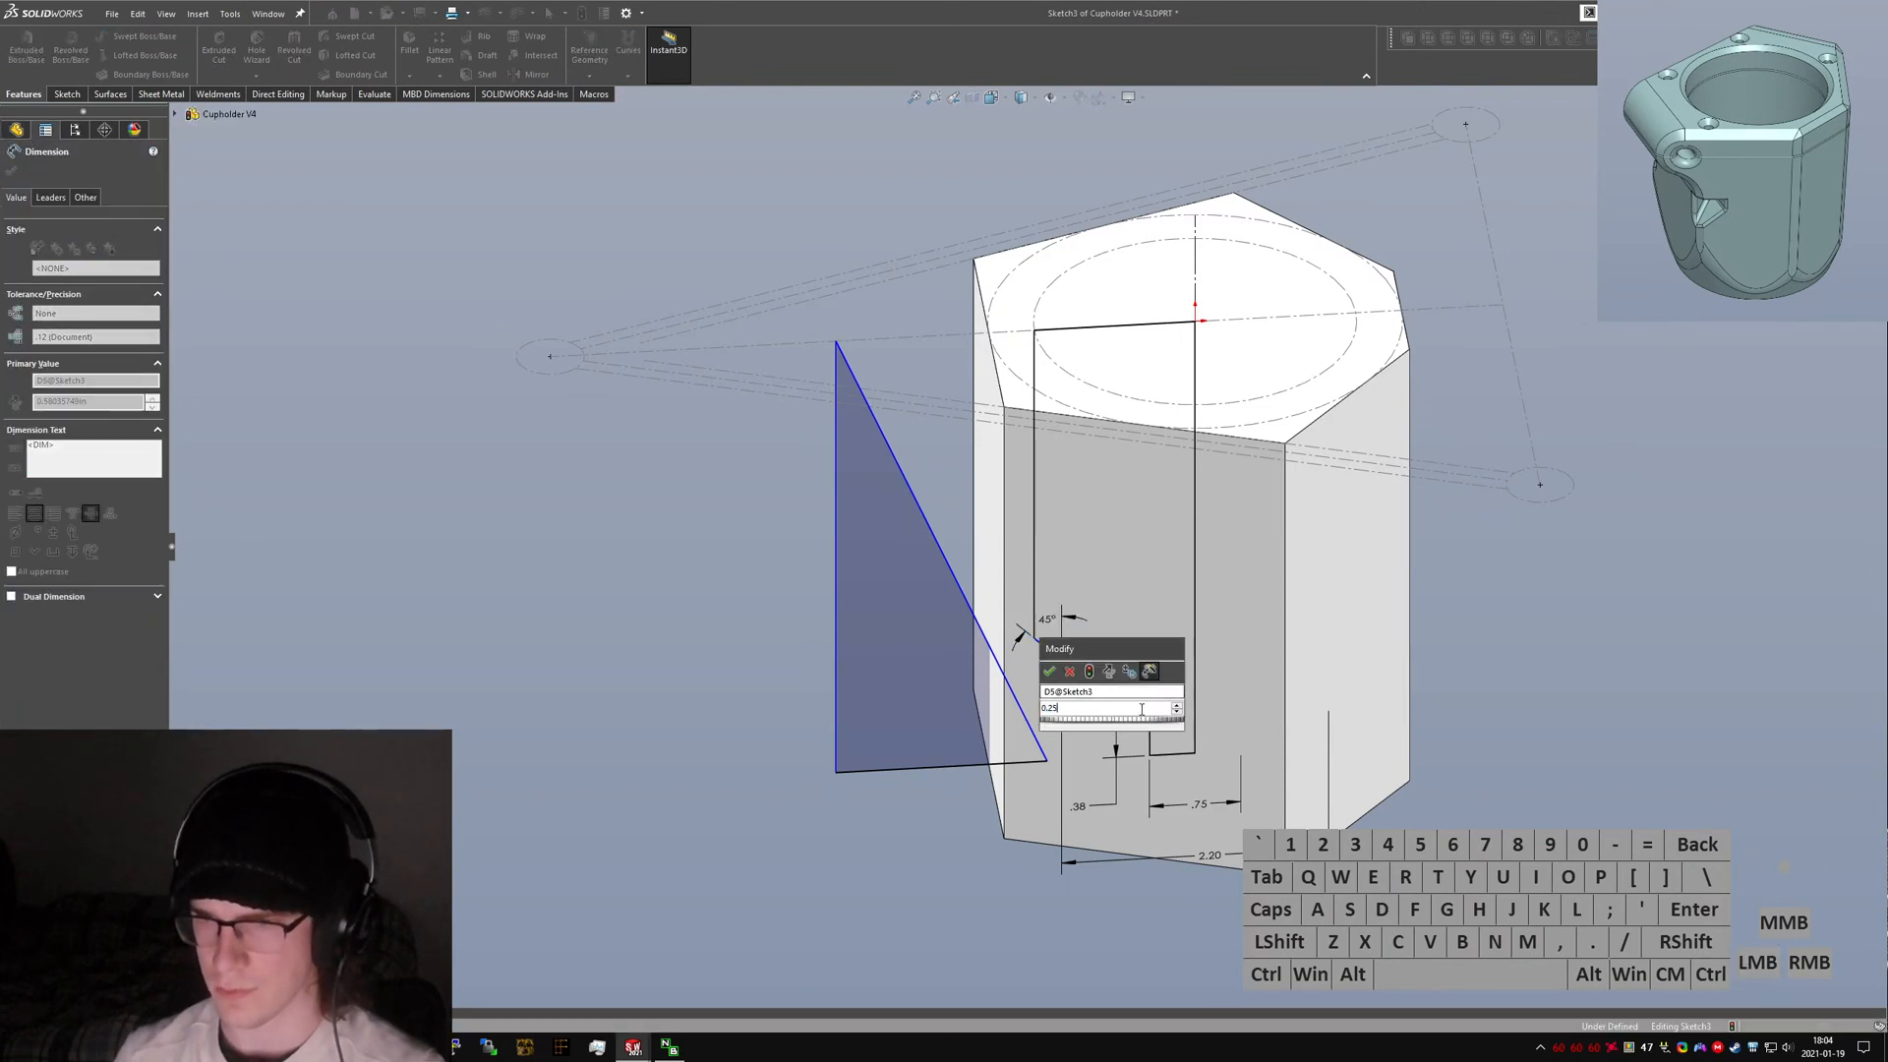
{"action": "key", "text": "Return"}
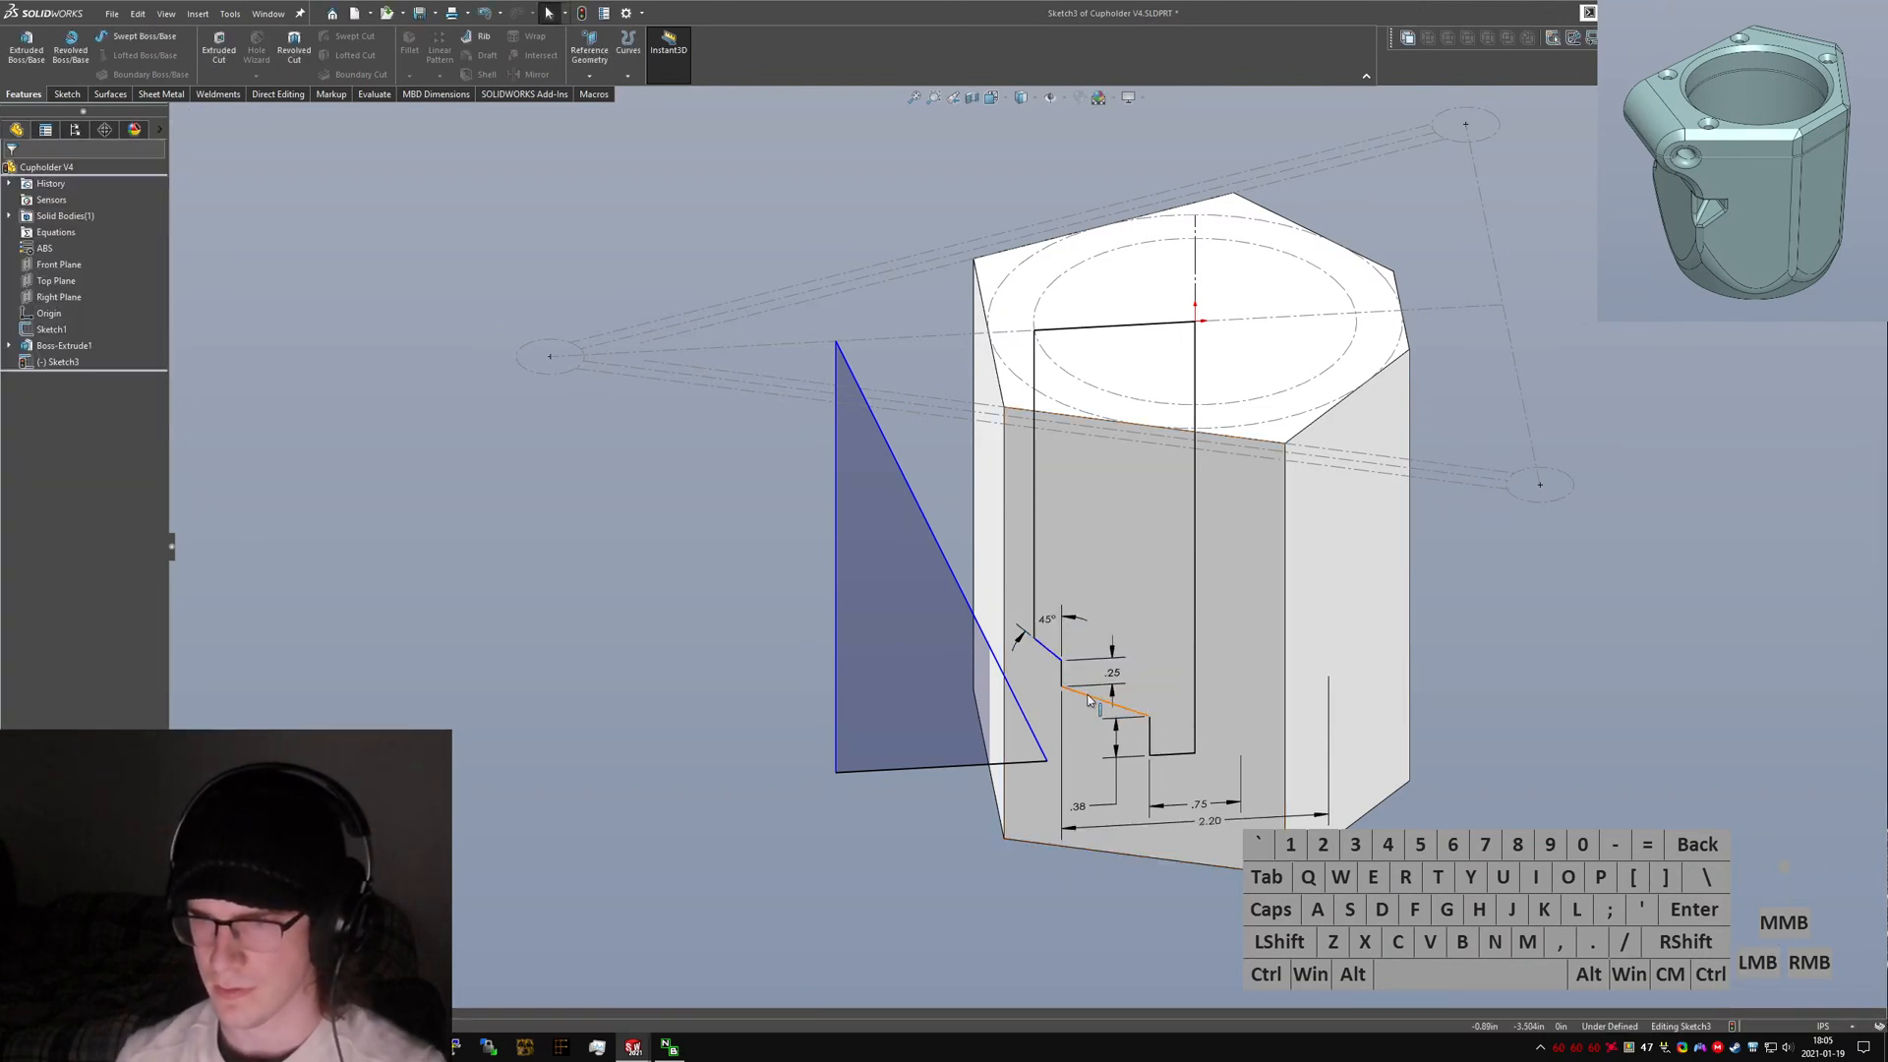
{"action": "left_click", "coordinate": [1094, 697]}
{"action": "key", "text": "alt+h"}
{"action": "left_click", "coordinate": [1109, 773]}
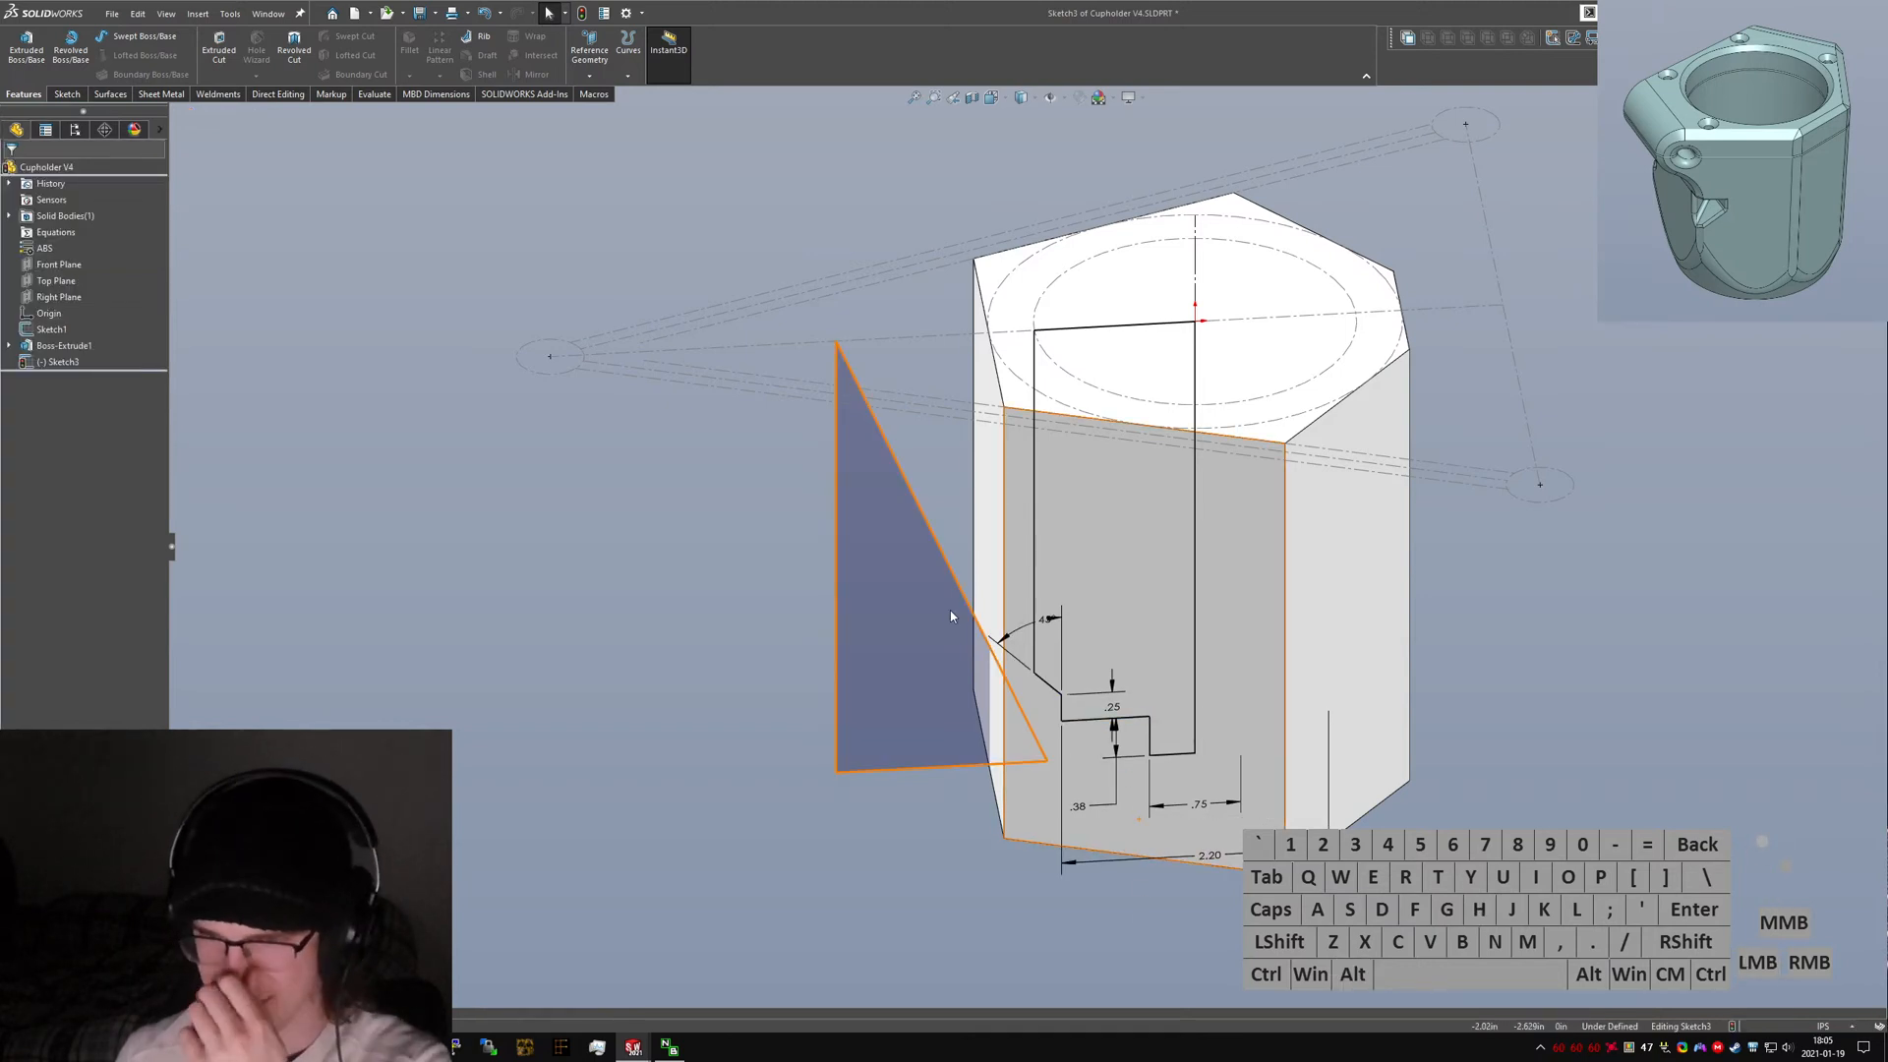
{"action": "key", "text": "ctrl+Tab"}
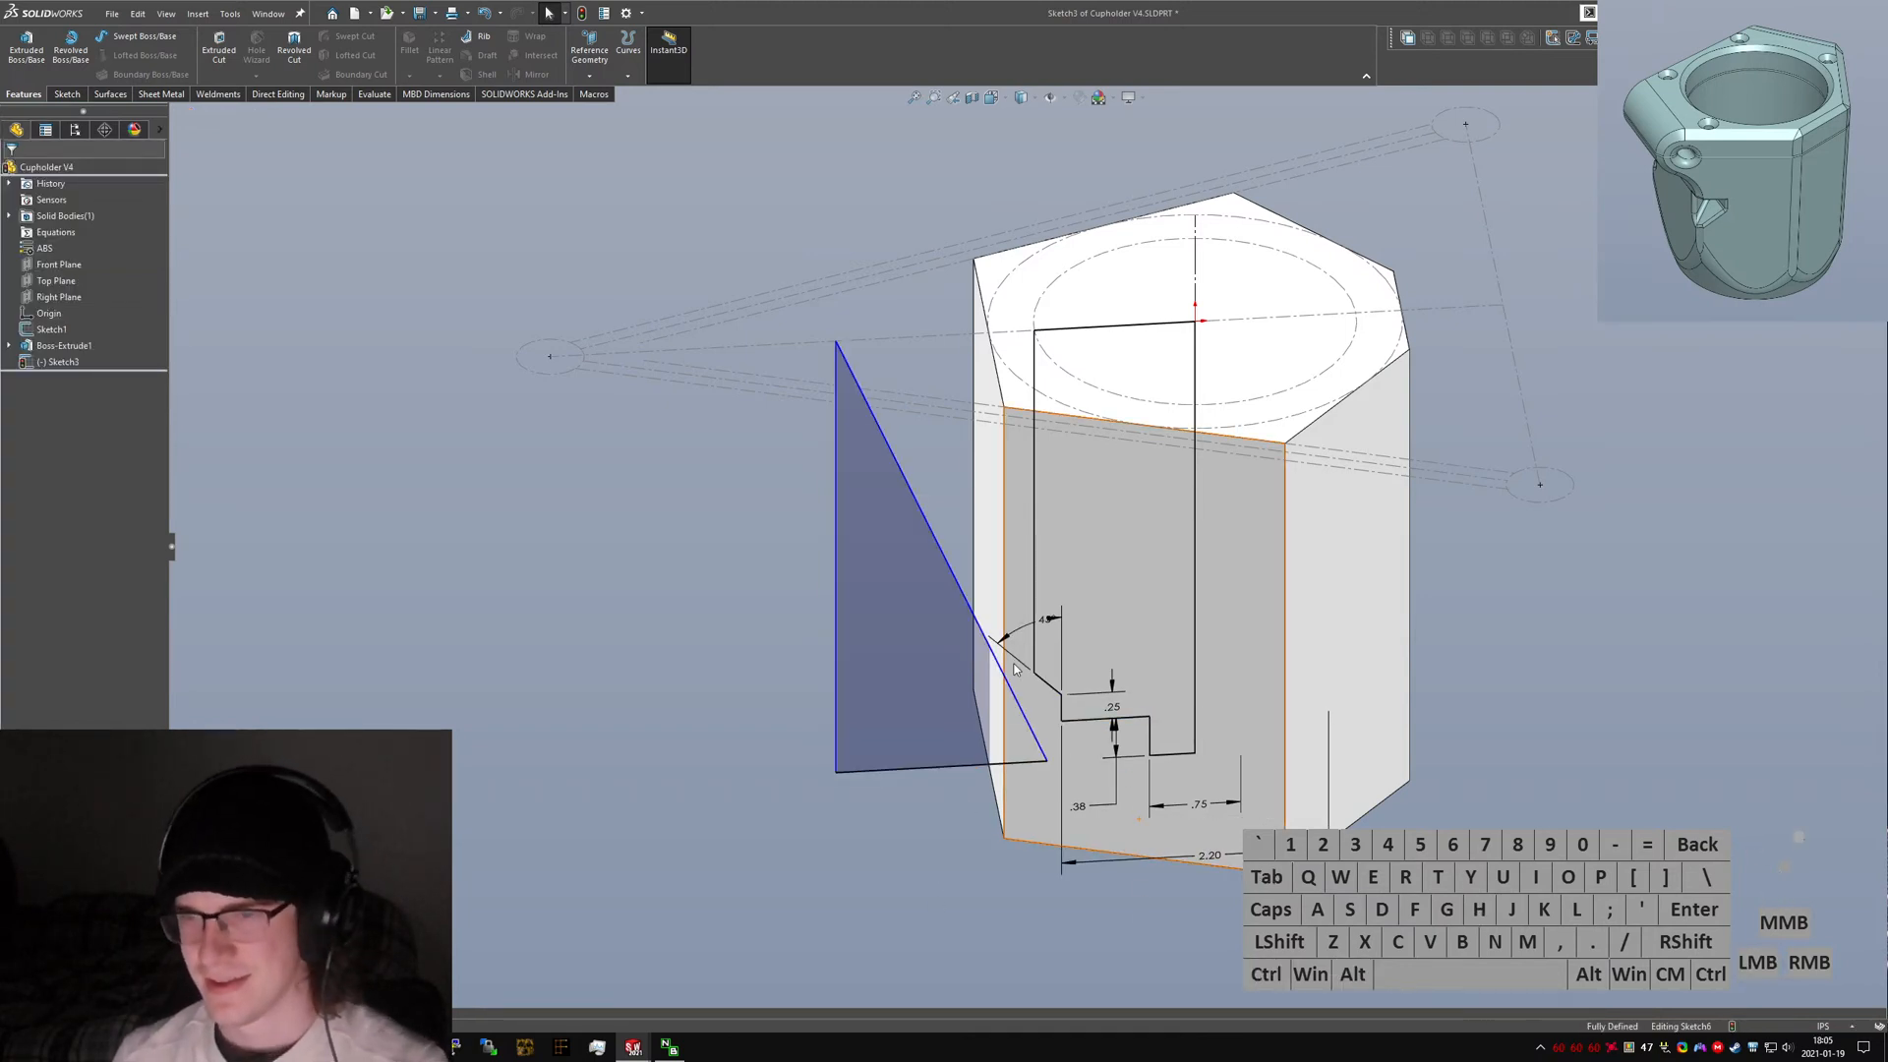
Examine the original model's cavity profile, zooming in on the rounded arc at the bottom outer corner.
{"action": "middle_click_drag", "start_coordinate": [993, 788], "coordinate": [993, 715]}
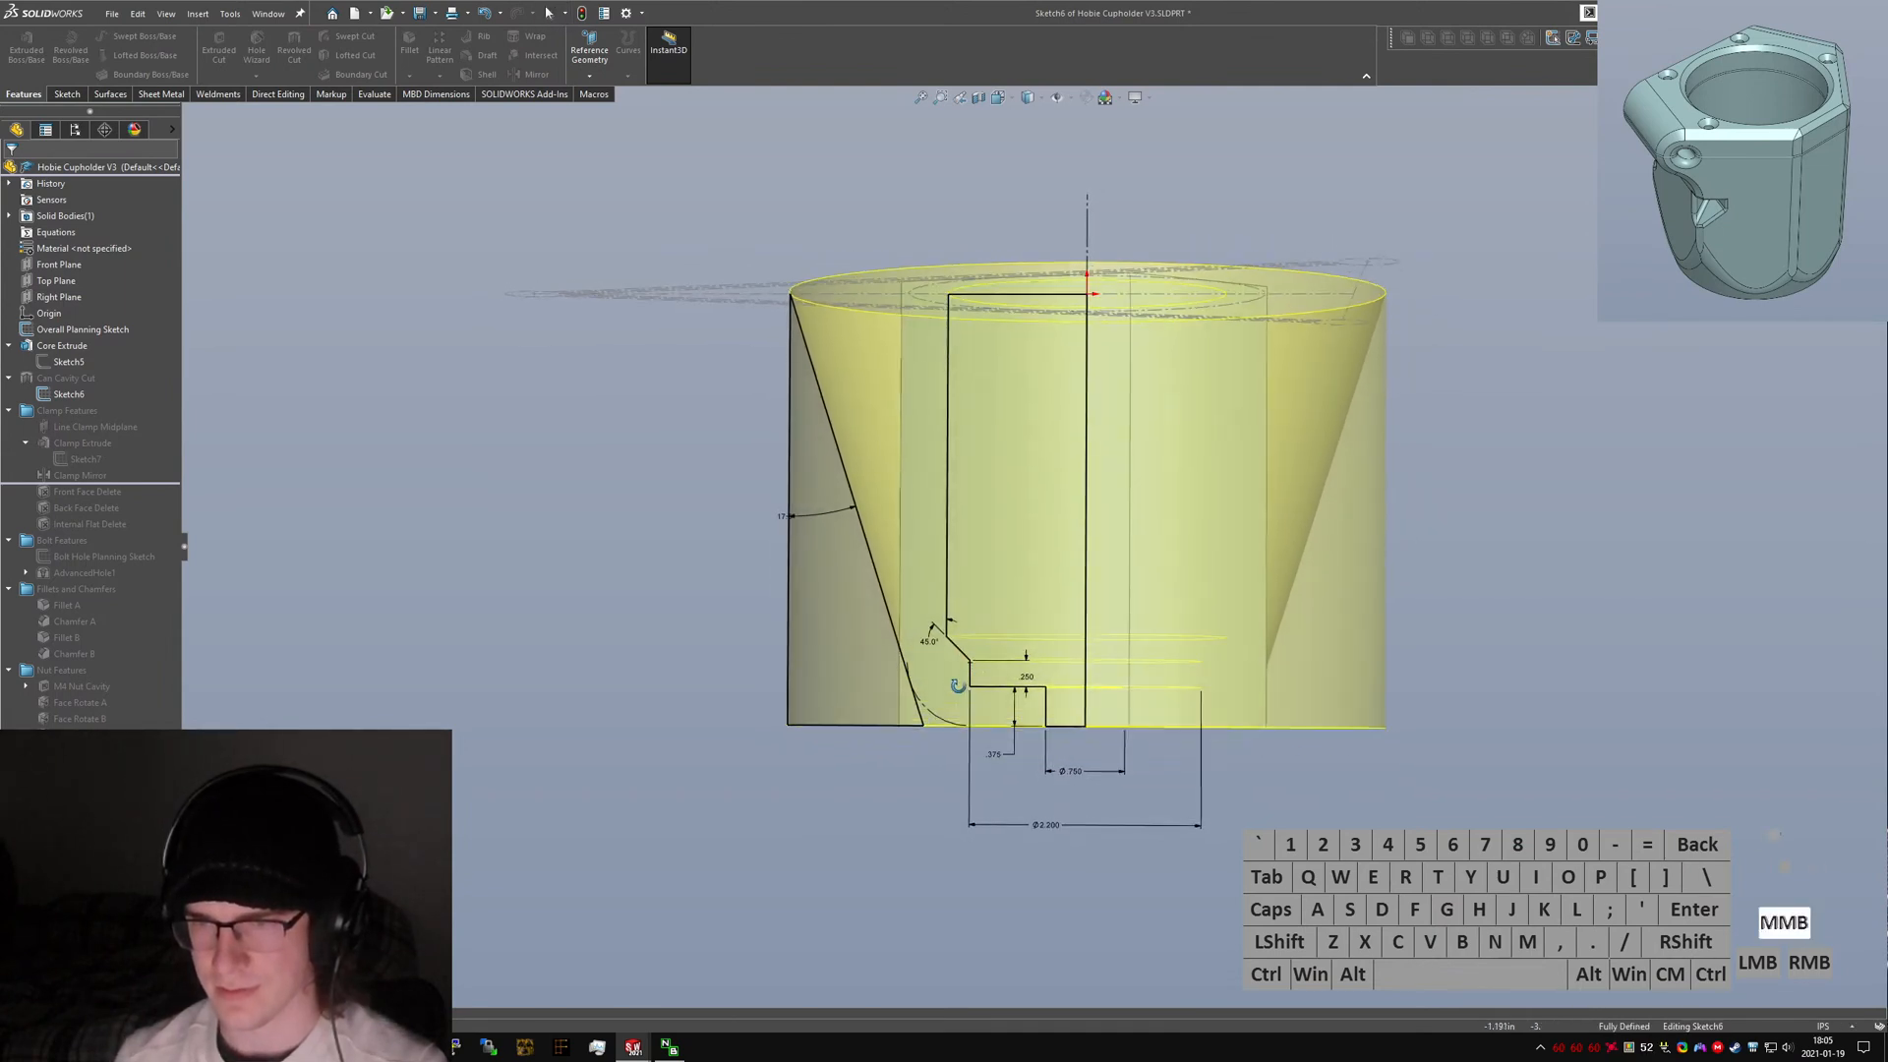
{"action": "scroll", "coordinate": [968, 703], "scroll_direction": "down", "scroll_amount": 5}
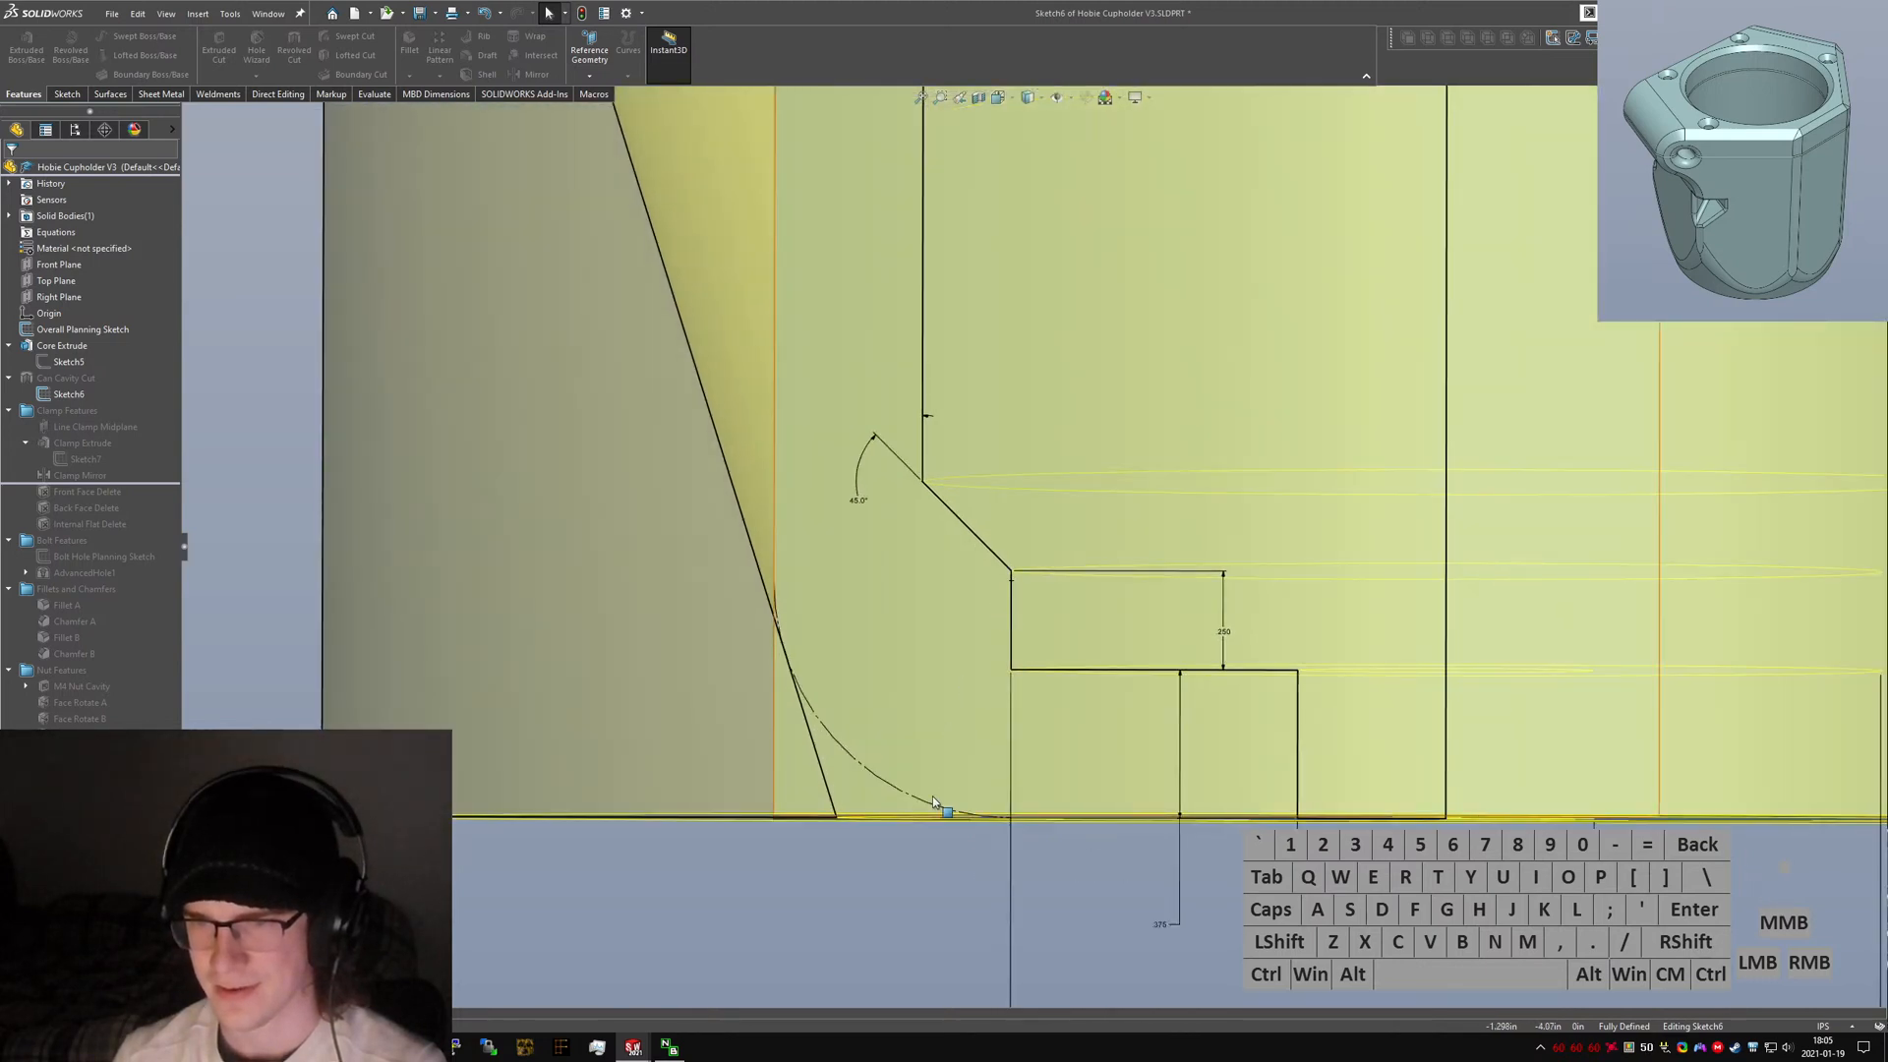
{"action": "left_click_drag", "start_coordinate": [919, 807], "coordinate": [934, 816]}
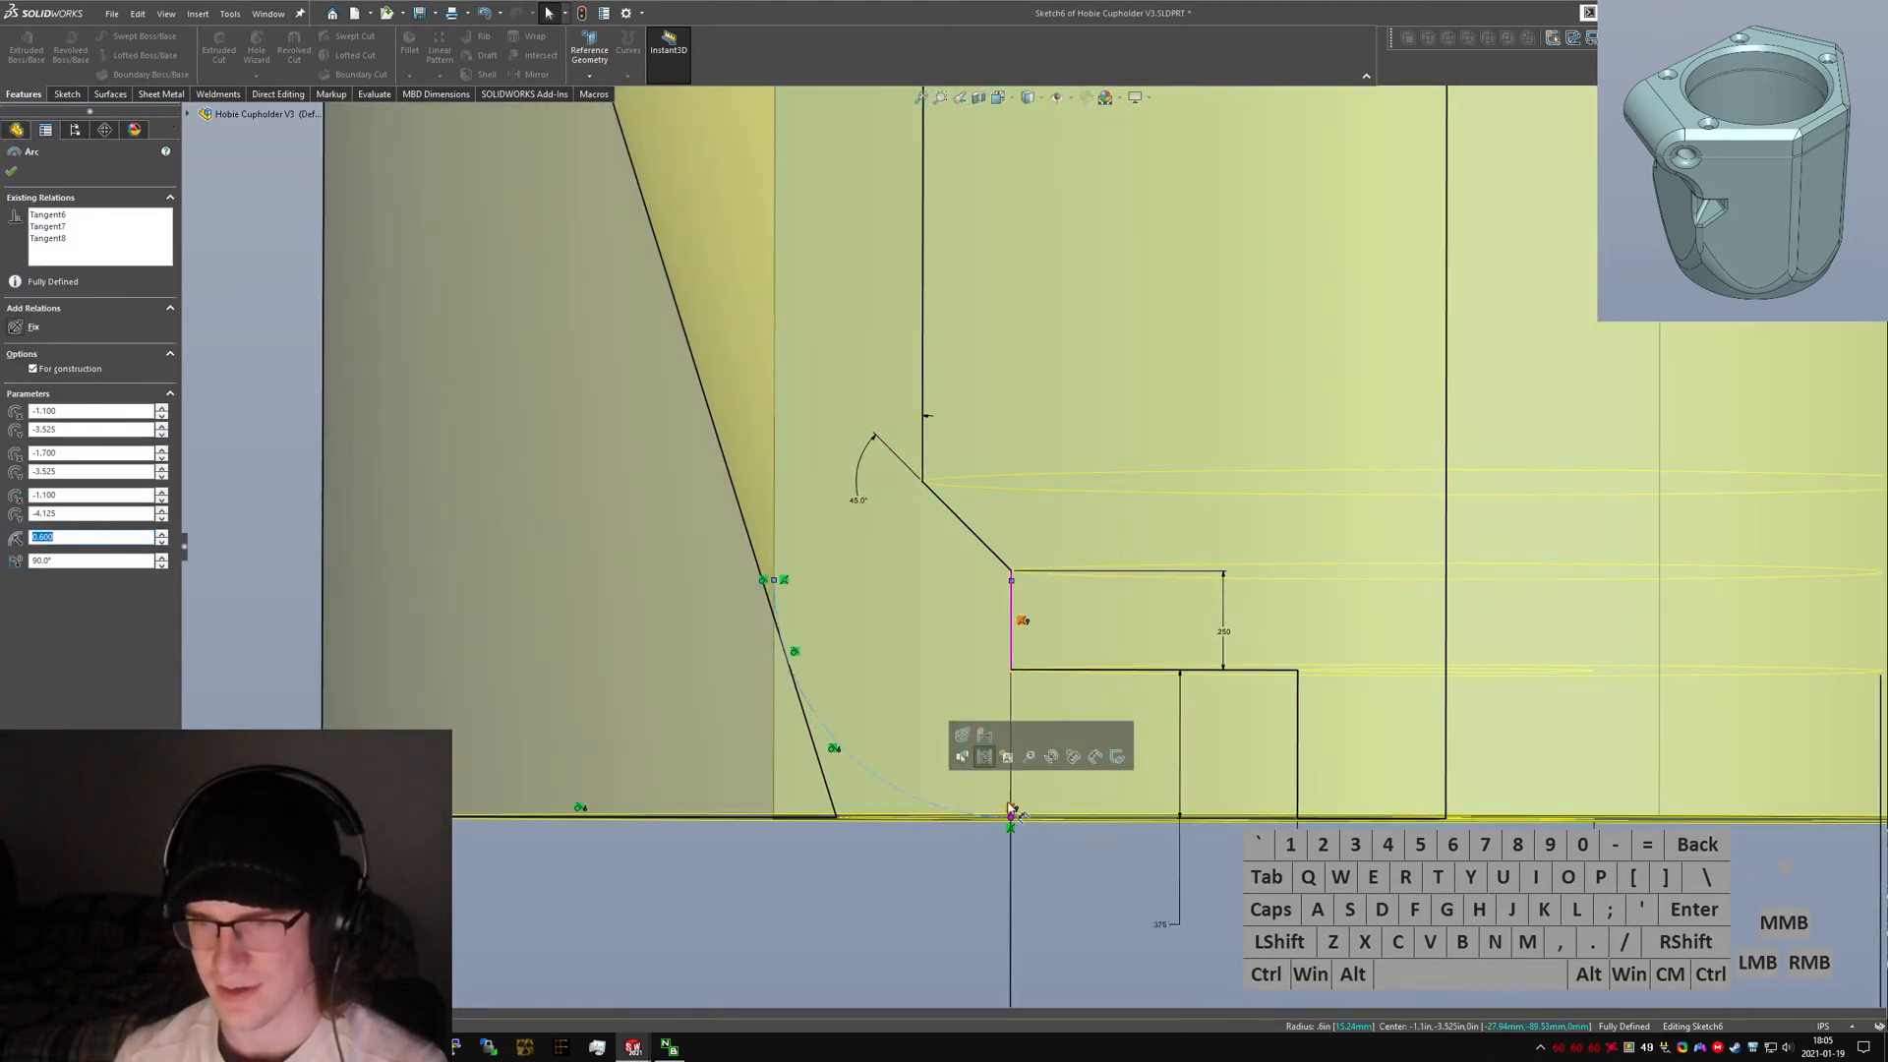
{"action": "scroll", "coordinate": [998, 661], "scroll_direction": "up", "scroll_amount": 3}
{"action": "scroll", "coordinate": [996, 663], "scroll_direction": "up", "scroll_amount": 4}
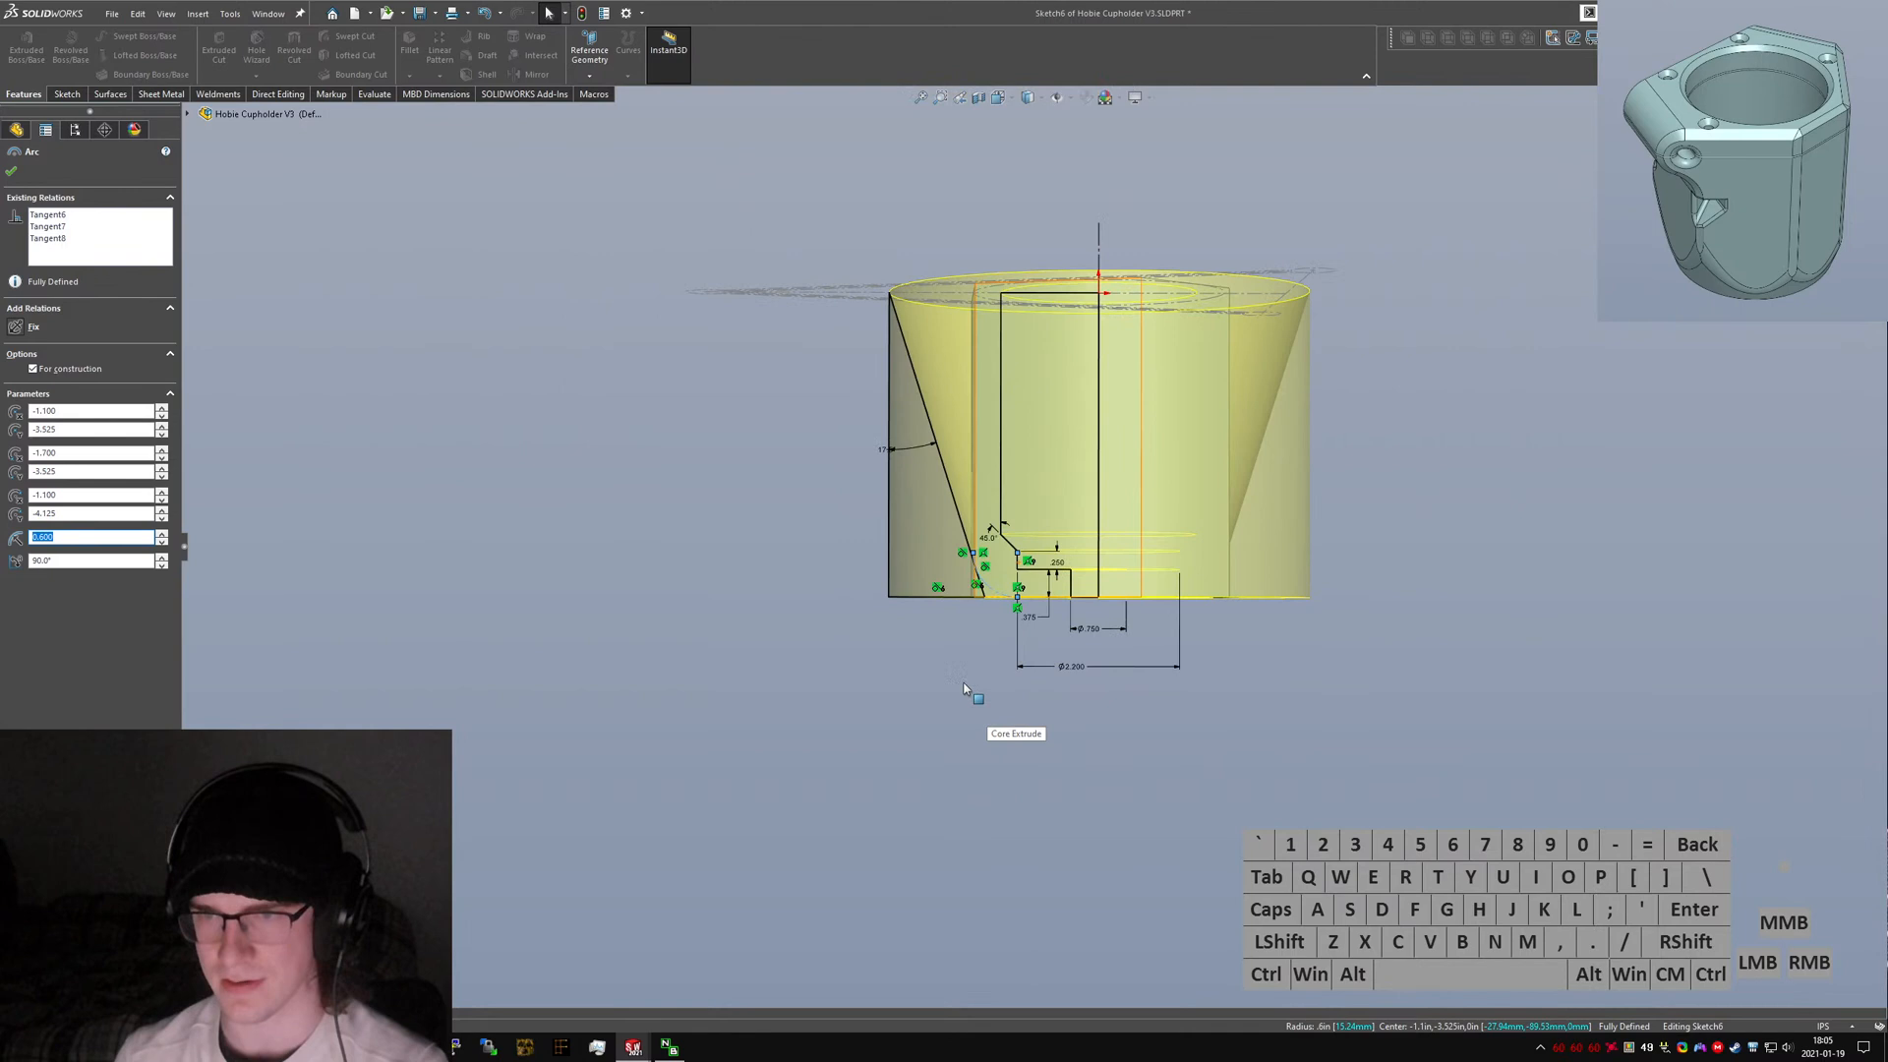
{"action": "scroll", "coordinate": [899, 467], "scroll_direction": "down", "scroll_amount": 1}
{"action": "left_click", "coordinate": [884, 456]}
{"action": "left_click_drag", "start_coordinate": [884, 457], "coordinate": [920, 494]}
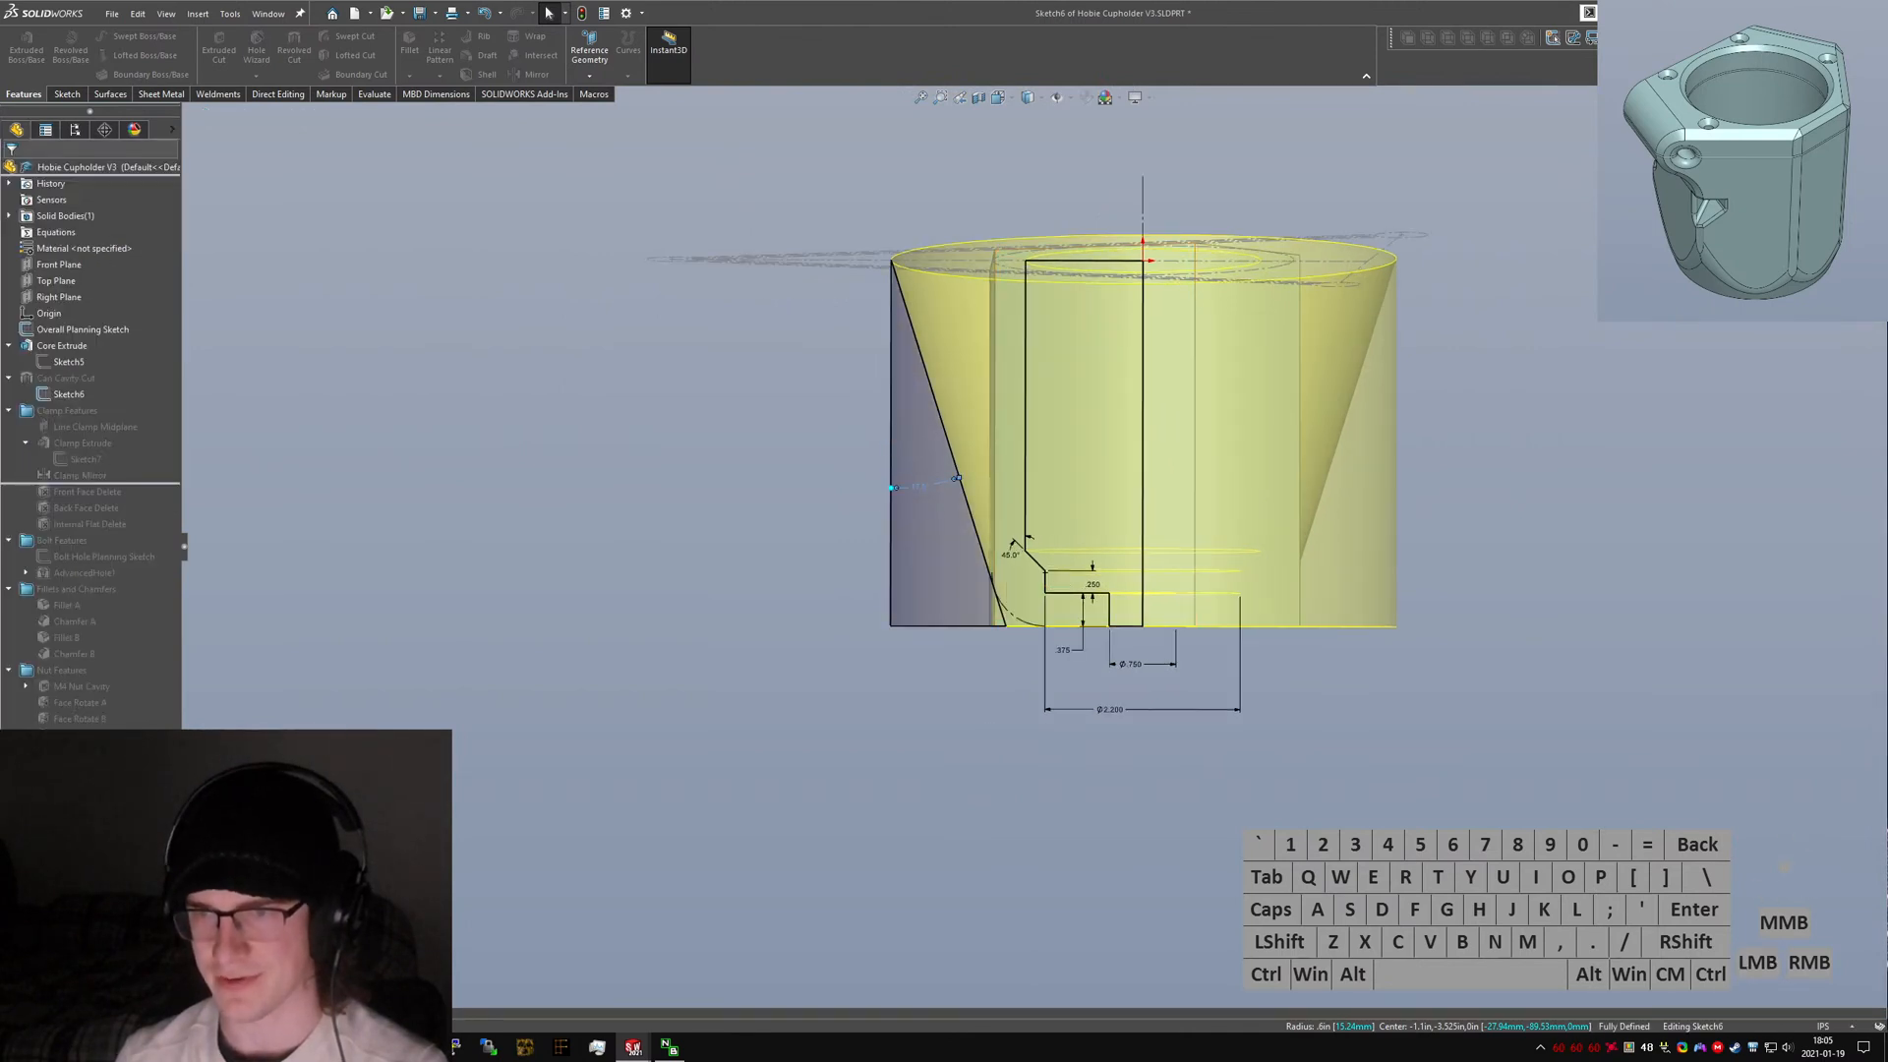
{"action": "key", "text": "ctrl+Tab"}
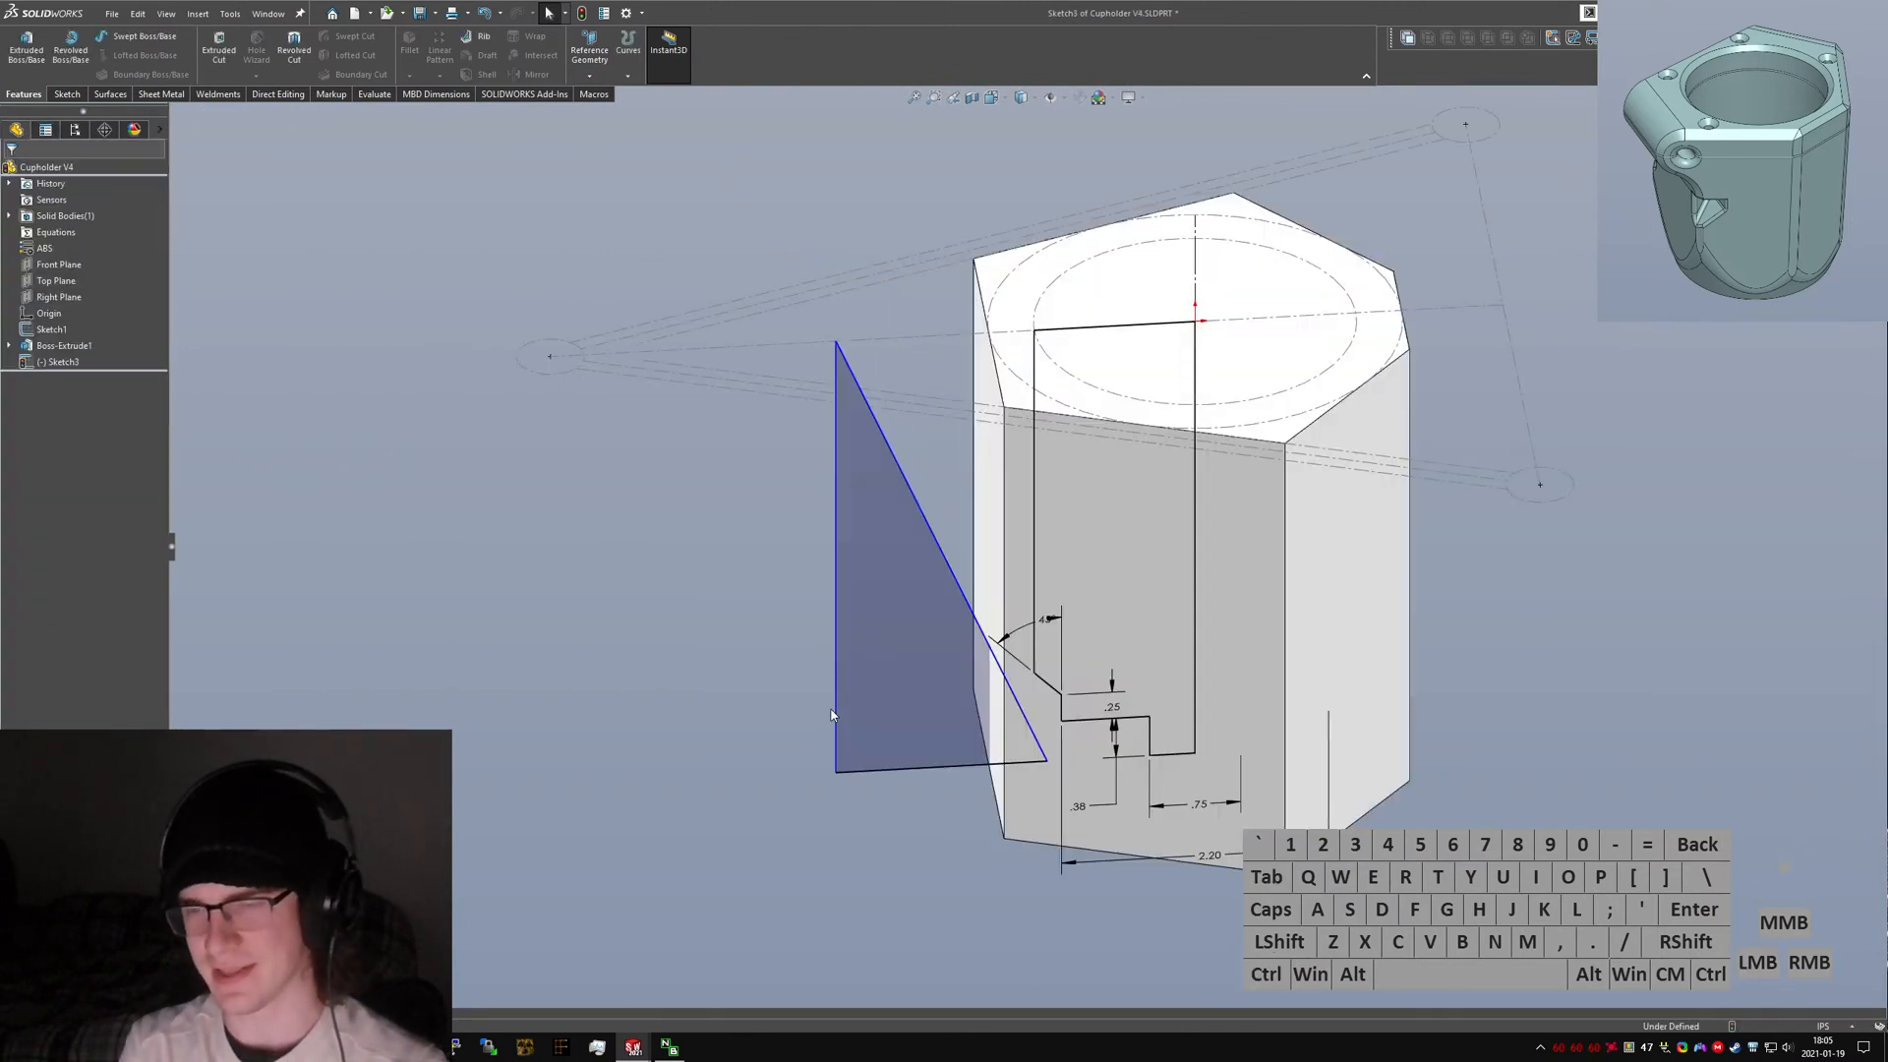
Draw a tangent arc rounding the corner between the angled outer line and the bottom of the cavity profile.
{"action": "scroll", "coordinate": [1068, 687], "scroll_direction": "down", "scroll_amount": 3}
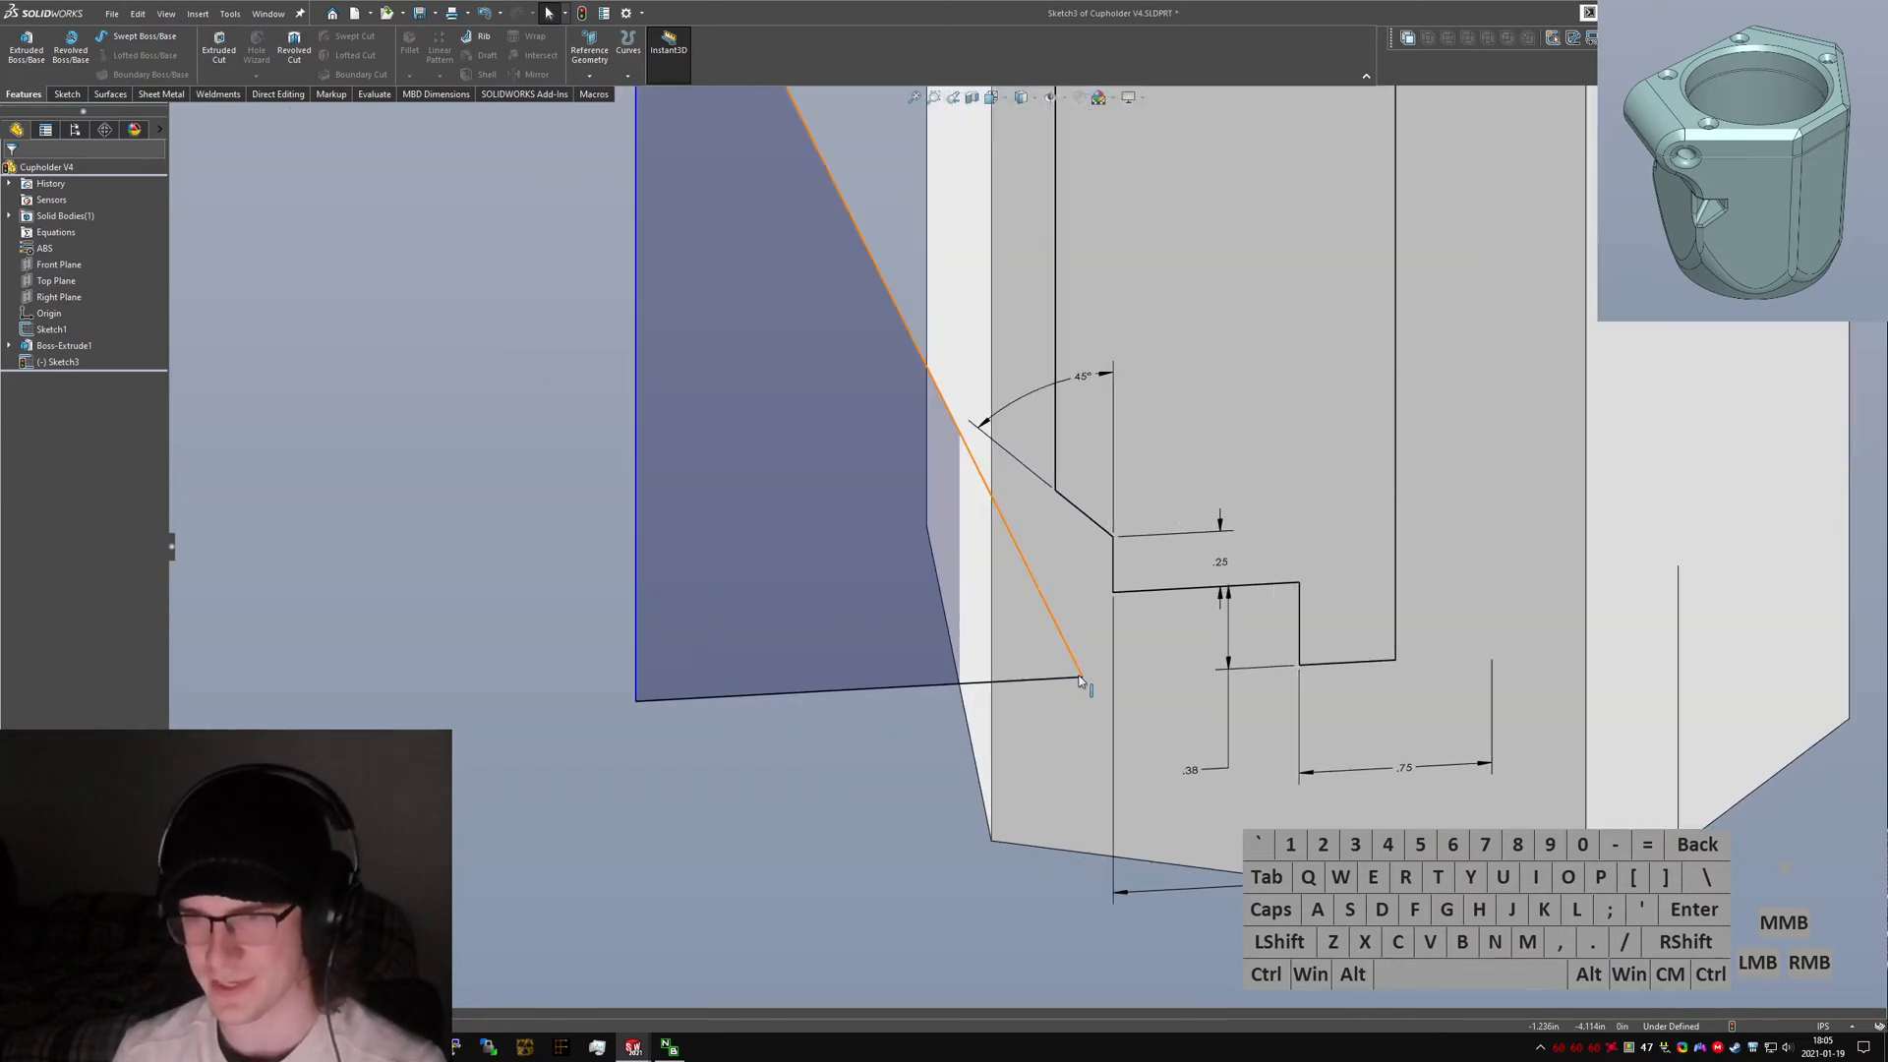
{"action": "left_click_drag", "start_coordinate": [1034, 685], "coordinate": [997, 679]}
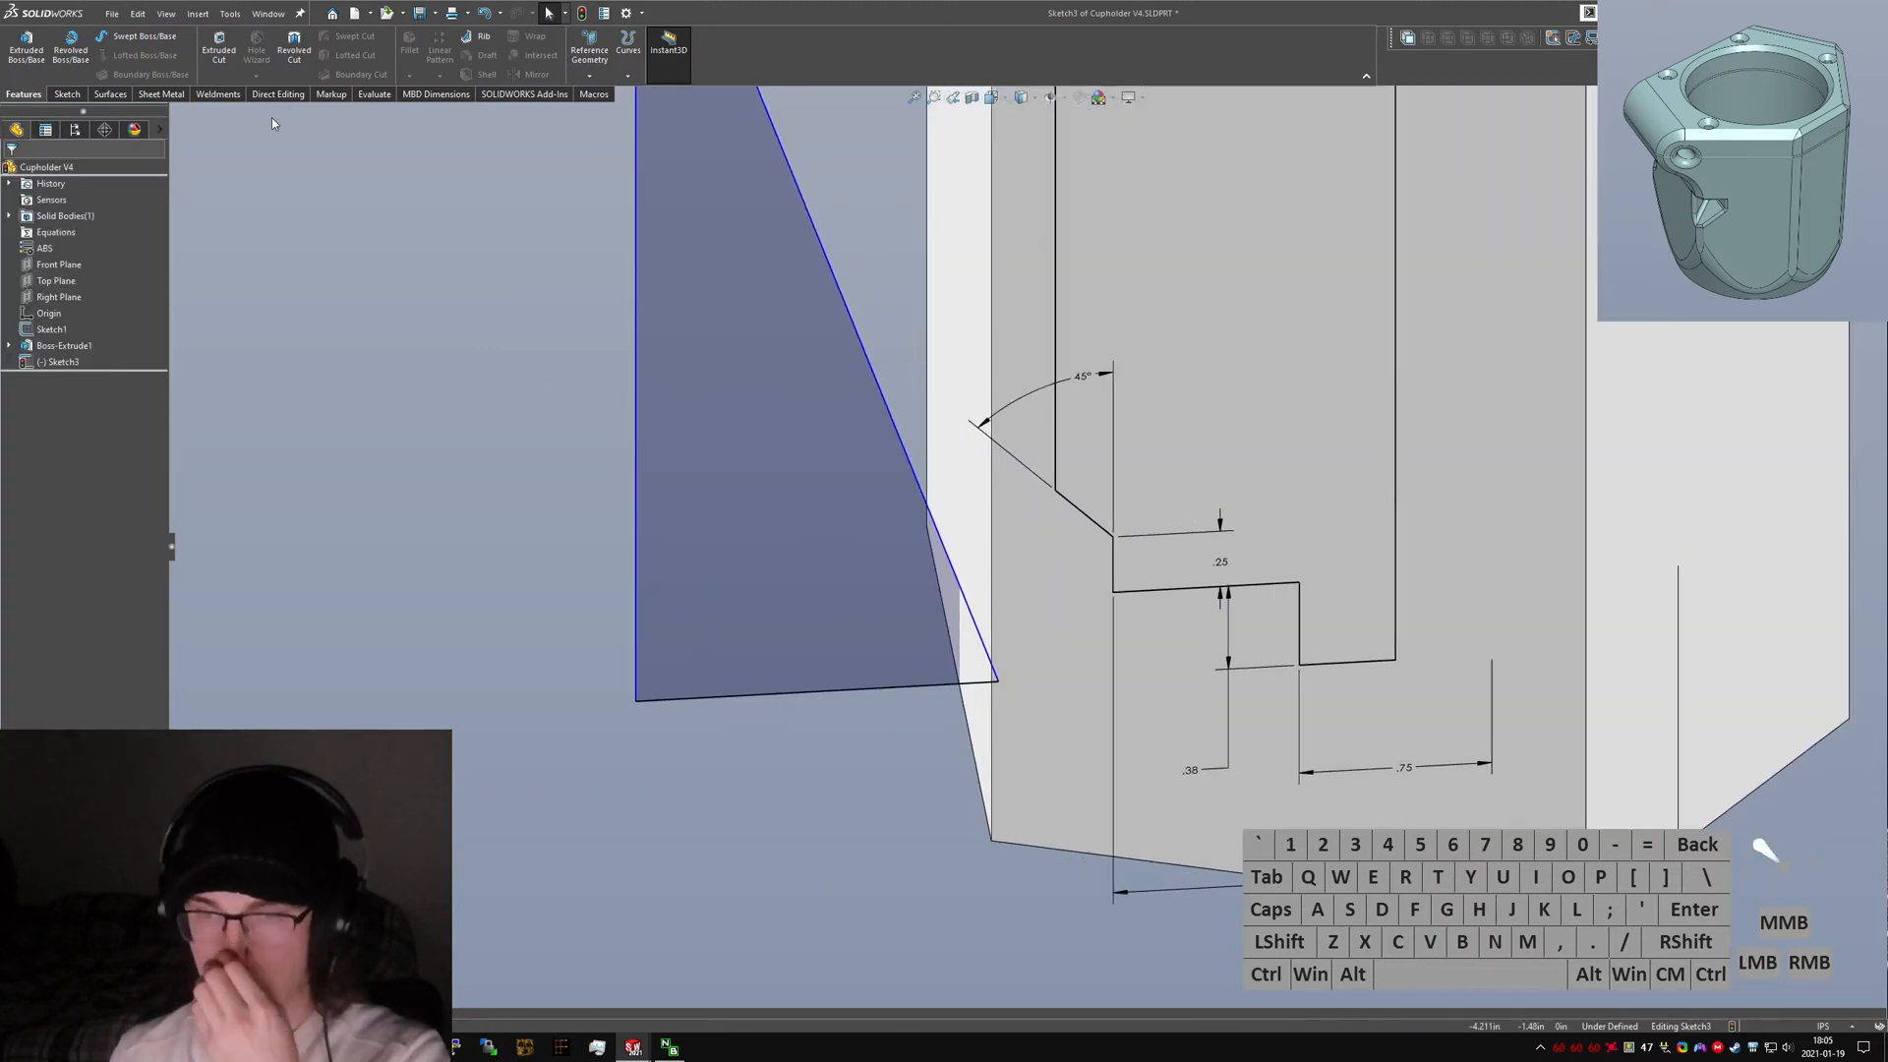
{"action": "right_click_drag", "start_coordinate": [443, 390], "coordinate": [472, 407]}
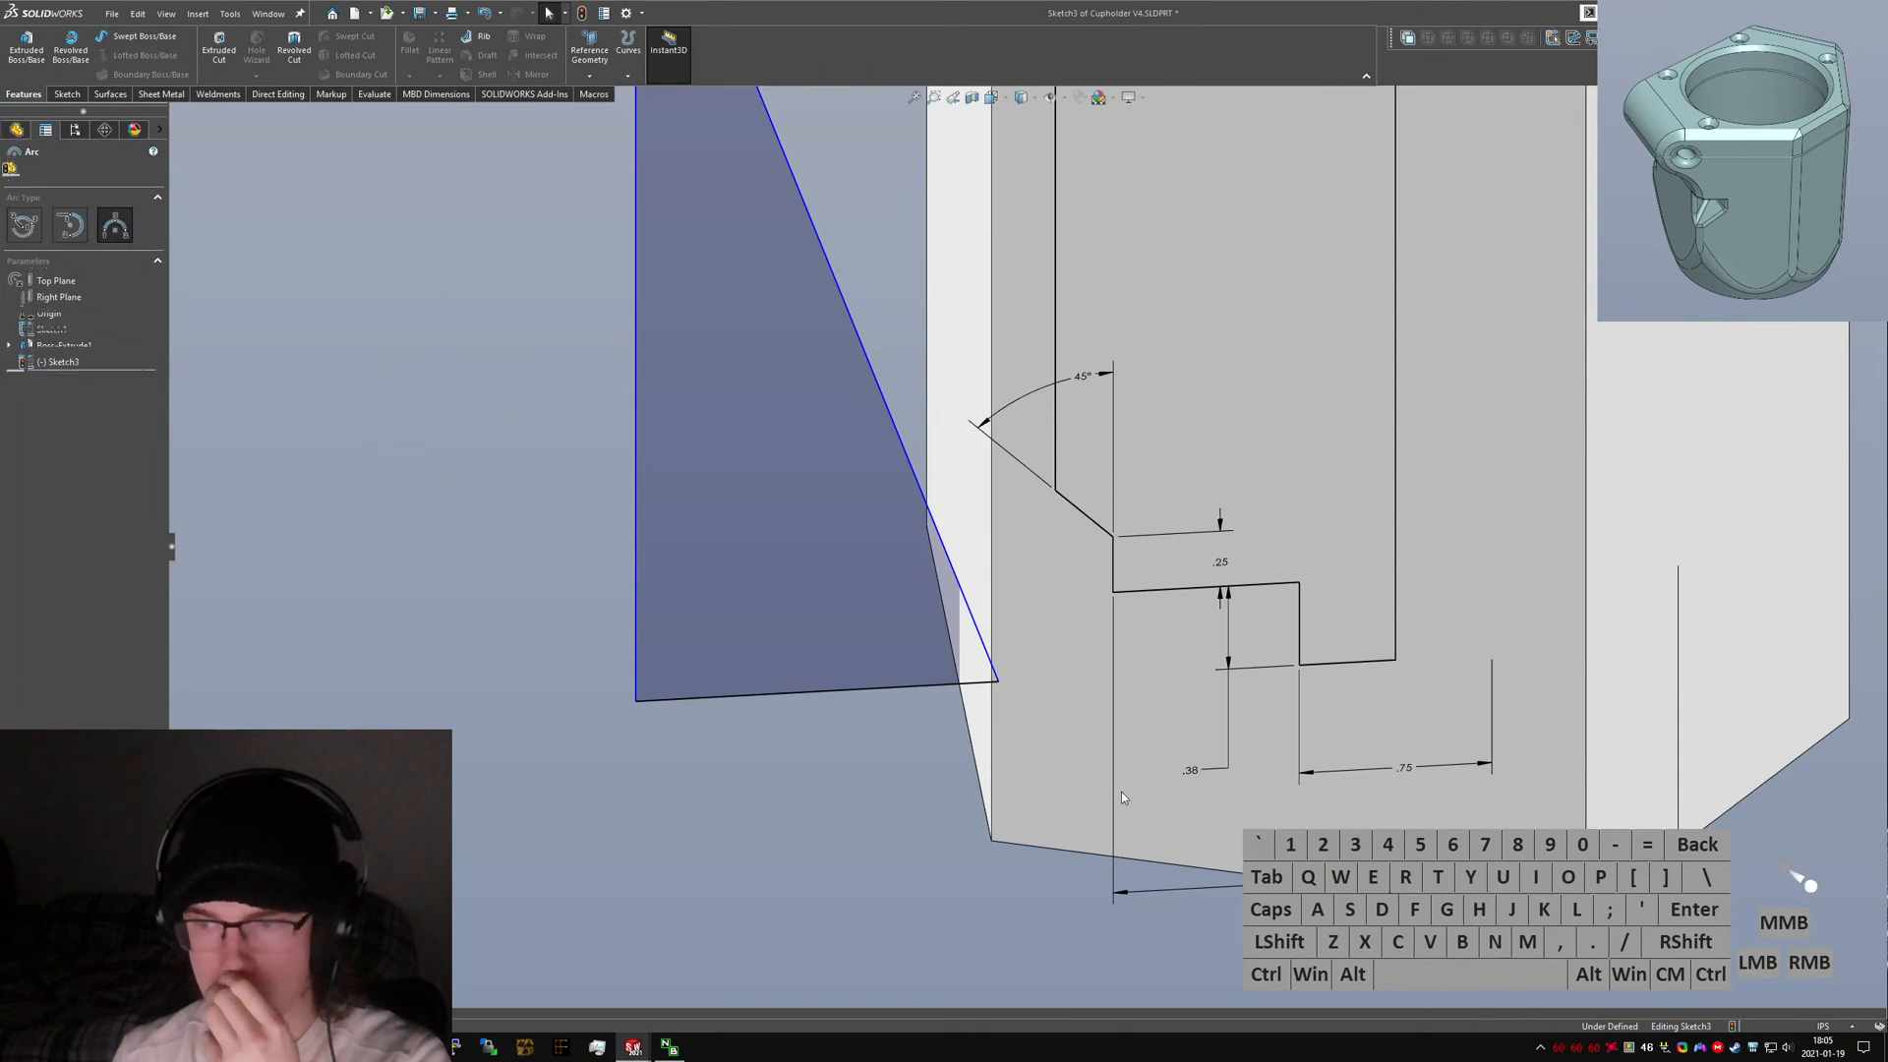
{"action": "key", "text": "ctrl+1"}
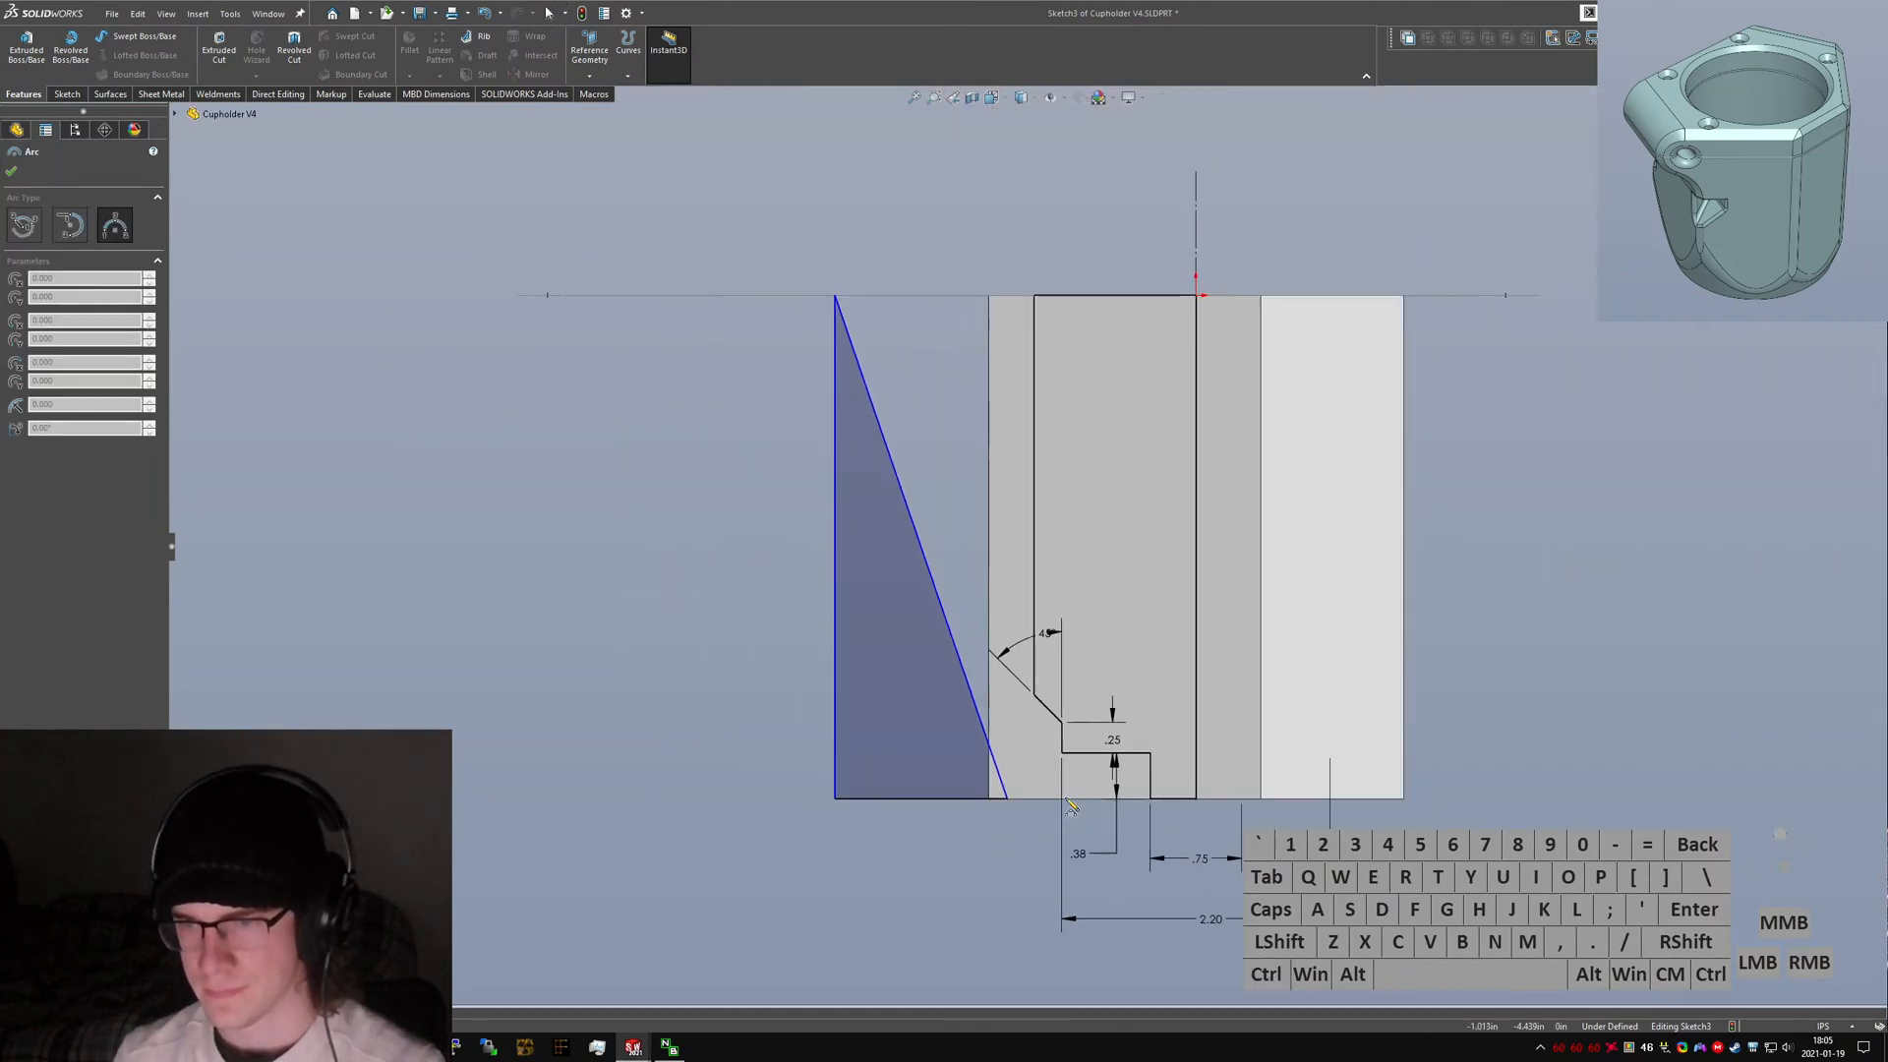
{"action": "left_click_drag", "start_coordinate": [1061, 798], "coordinate": [993, 718]}
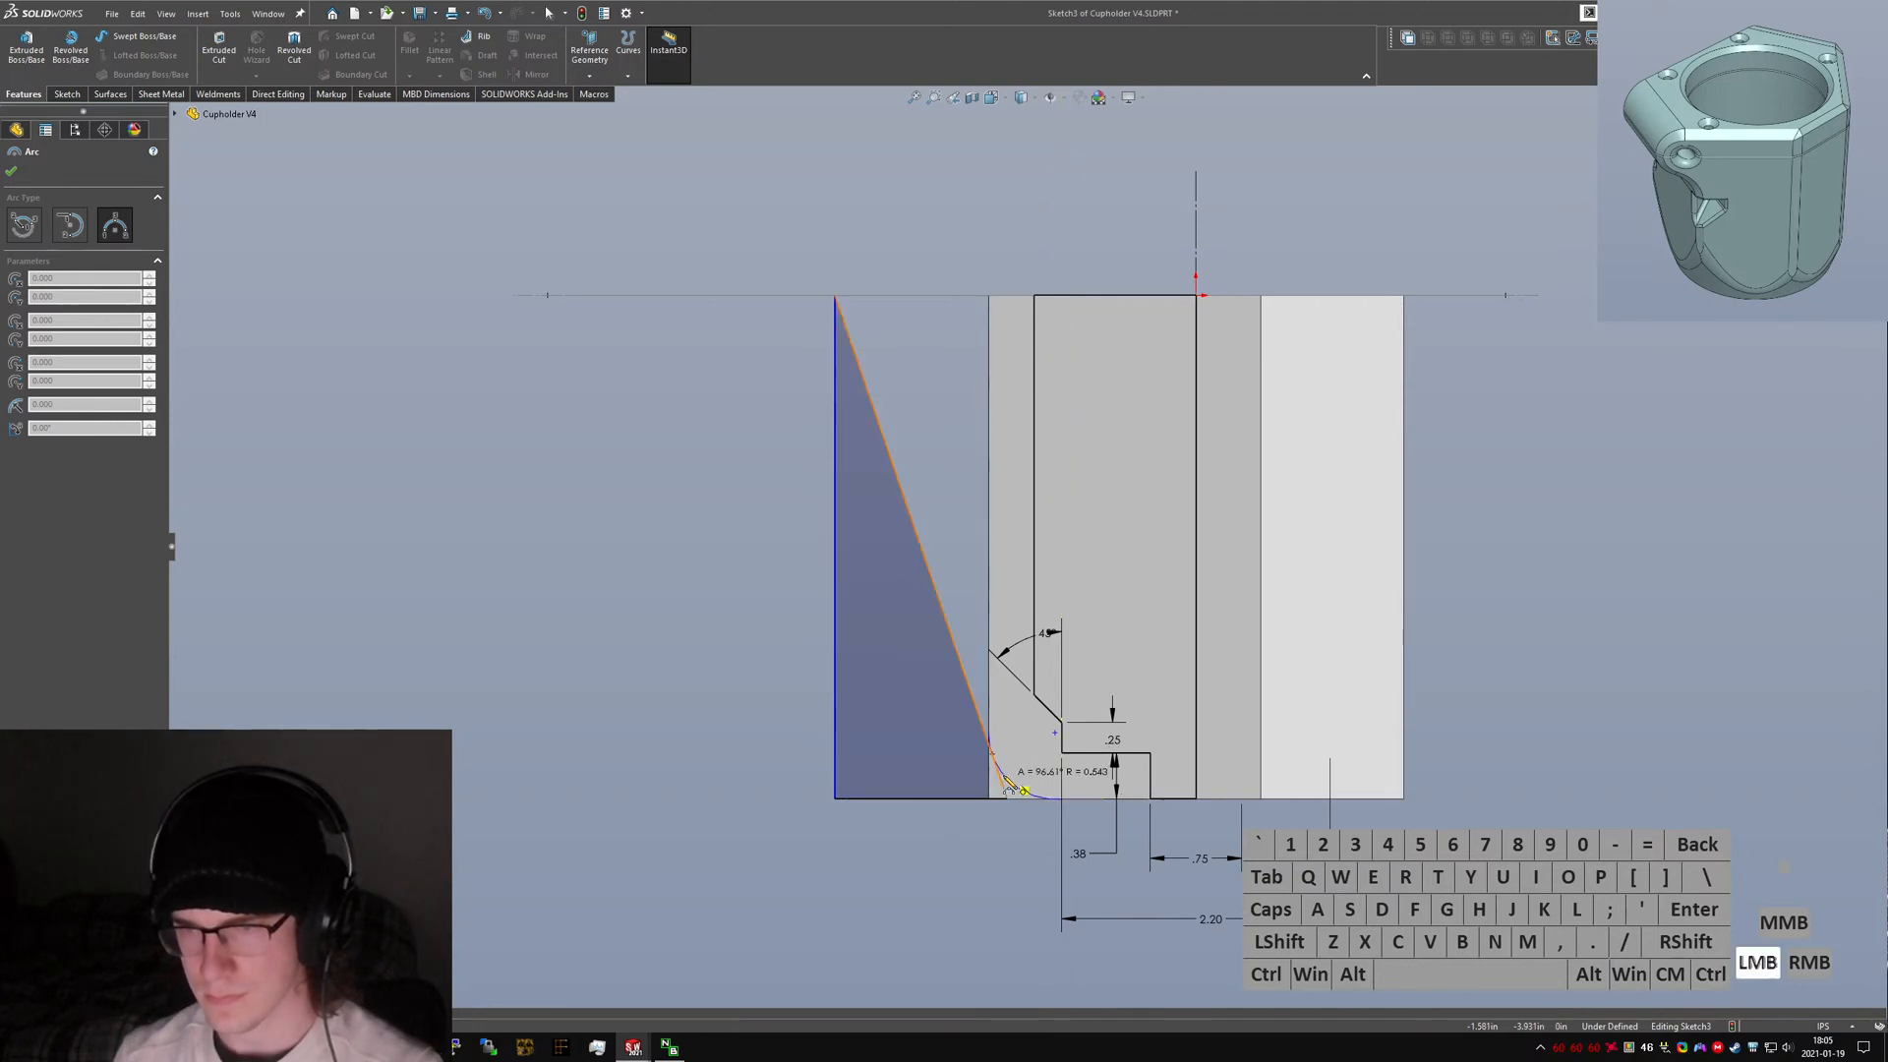
{"action": "left_click_drag", "start_coordinate": [1008, 787], "coordinate": [1054, 779]}
{"action": "left_click", "coordinate": [1061, 798], "text": "ctrl"}
Add relations placing the arc's center and end point on the step's vertical line and the profile's bottom edge.
{"action": "left_click", "coordinate": [1062, 740], "text": "ctrl"}
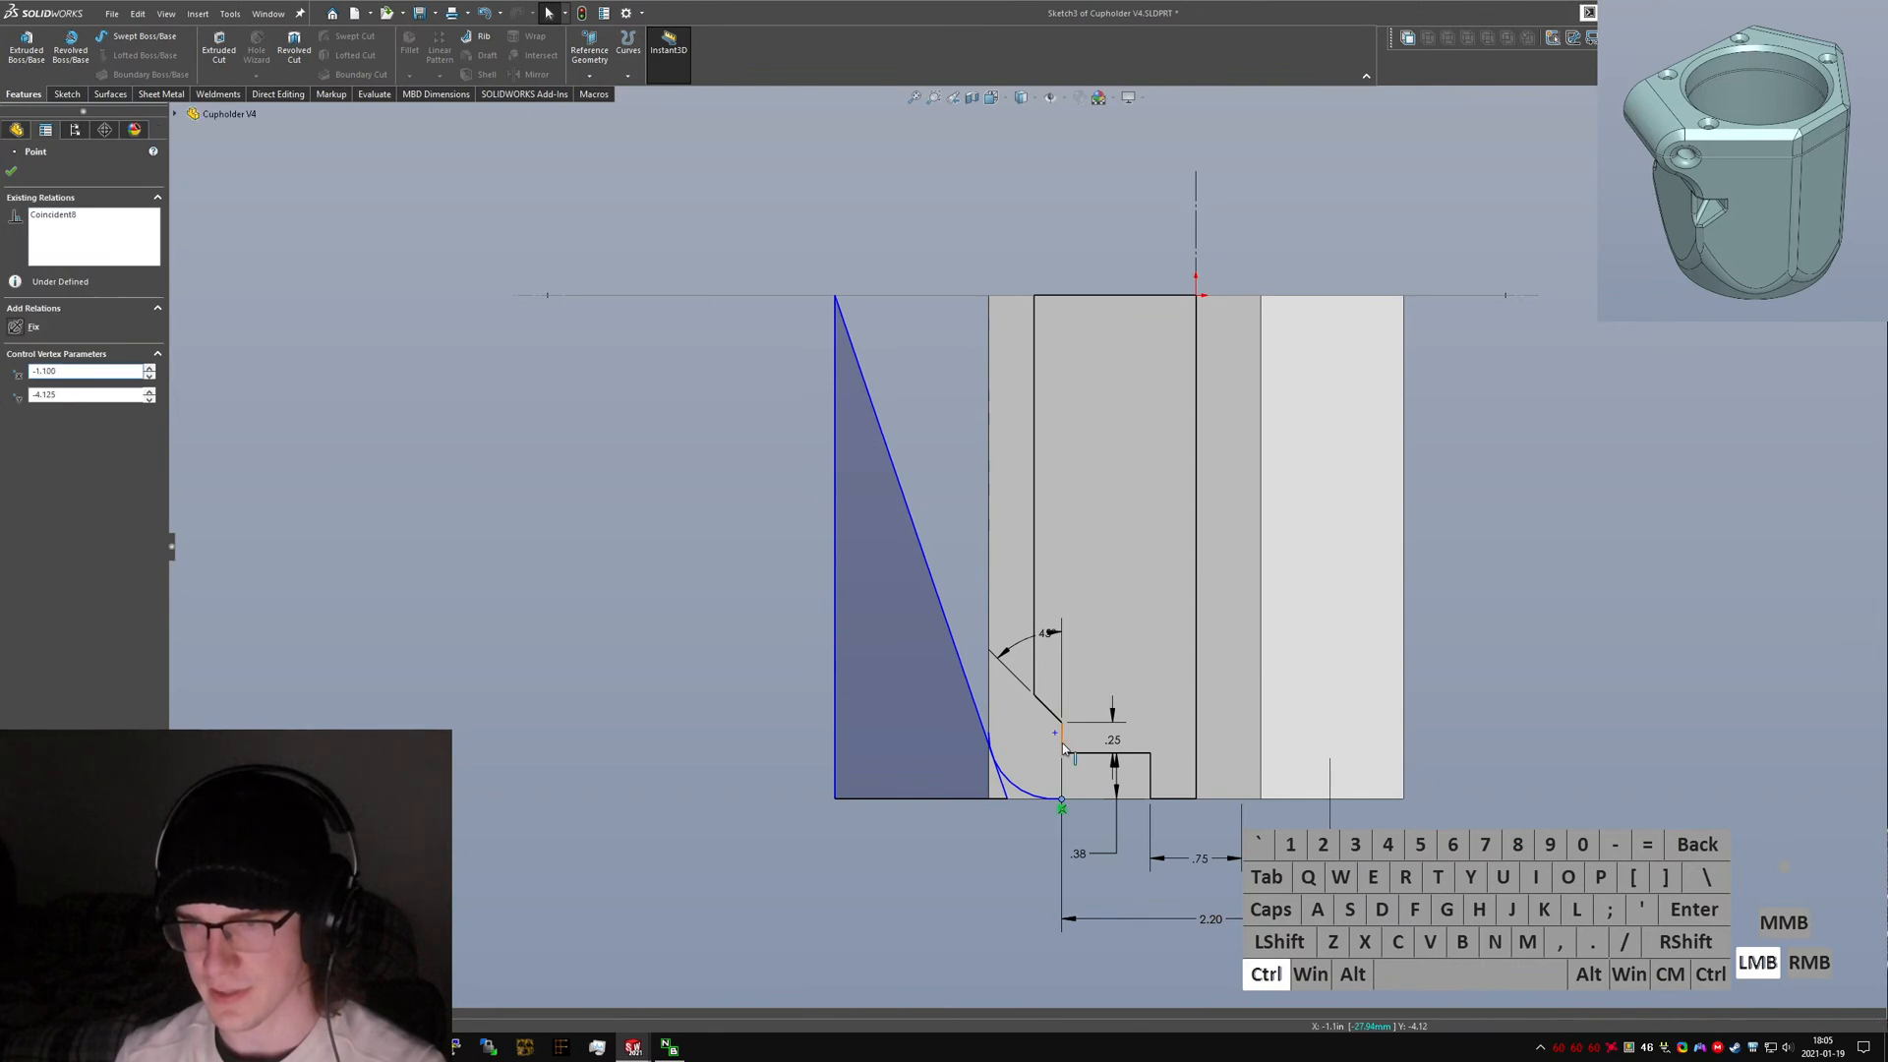
{"action": "key", "text": "alt+d"}
{"action": "left_click", "coordinate": [1032, 850]}
{"action": "left_click", "coordinate": [1055, 732]}
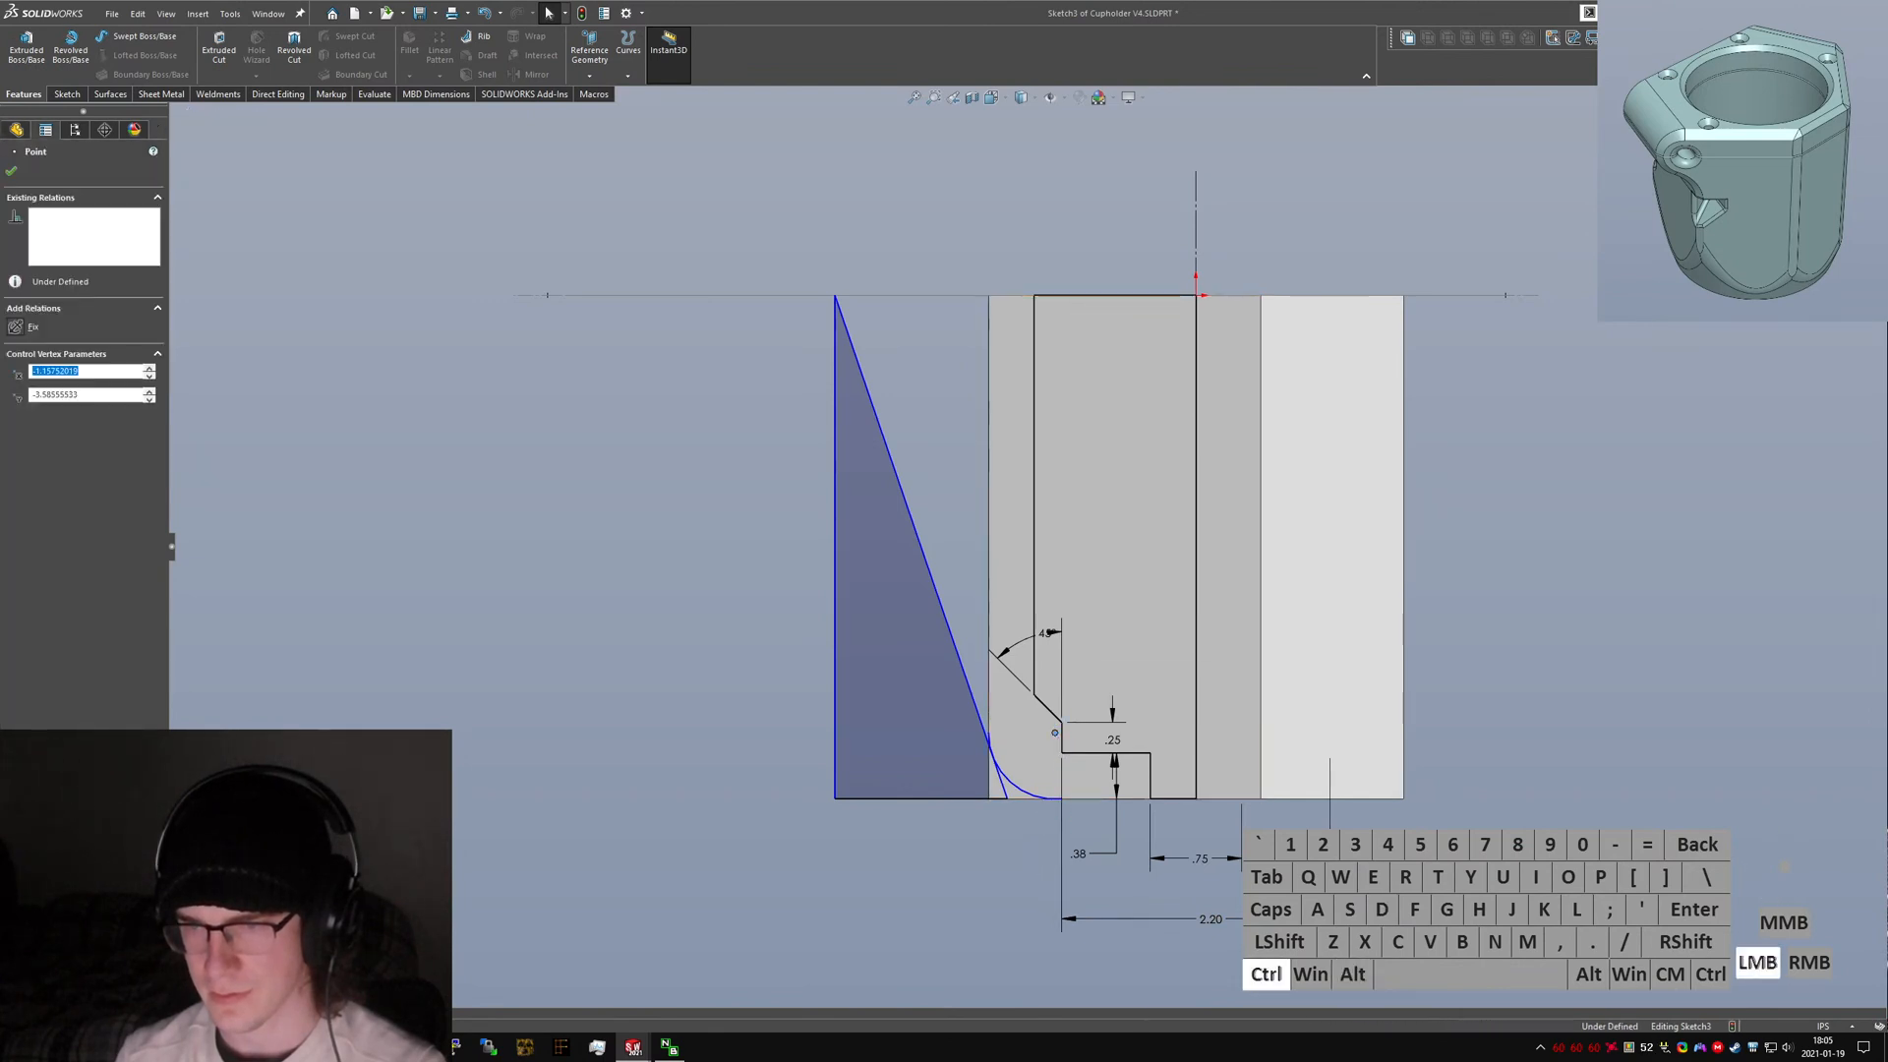
{"action": "left_click", "coordinate": [1060, 751], "text": "ctrl"}
{"action": "key", "text": "alt+d"}
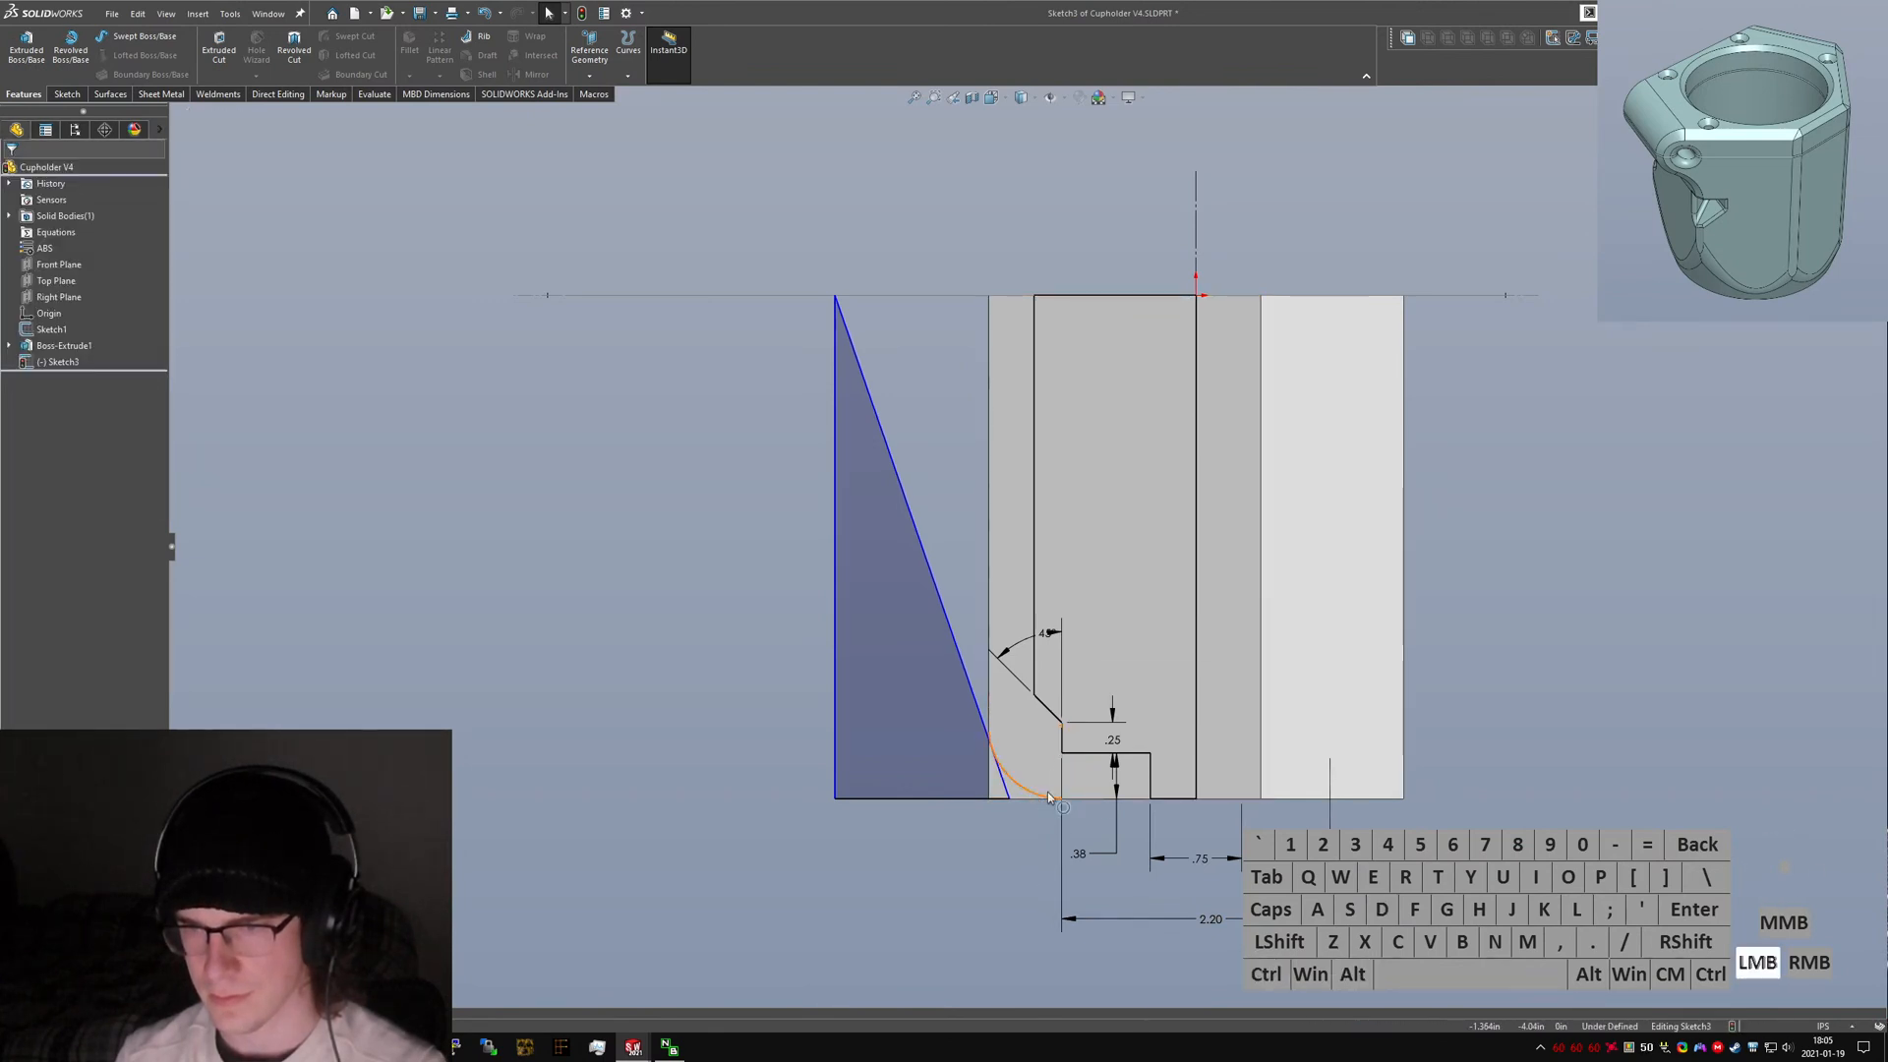
{"action": "left_click", "coordinate": [1050, 798], "text": "ctrl"}
{"action": "left_click", "coordinate": [1029, 798], "text": "ctrl"}
{"action": "key", "text": "alt+a"}
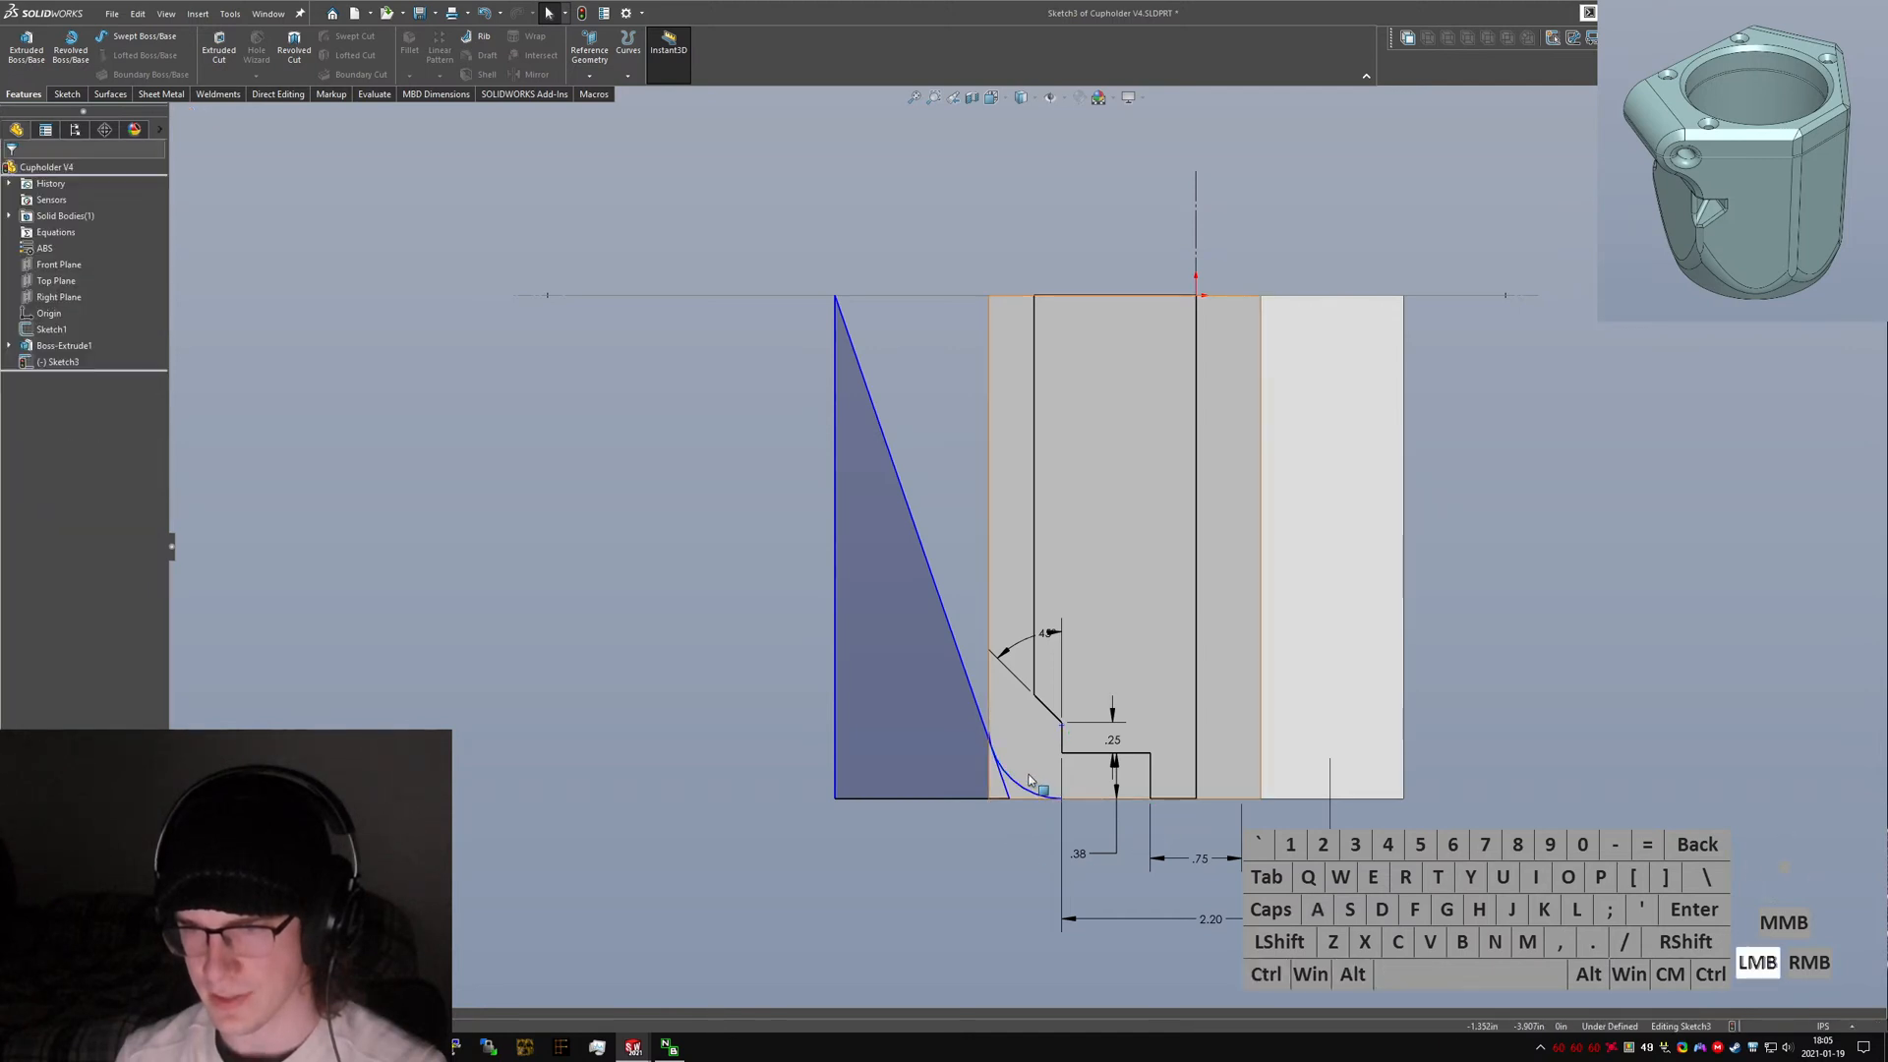
Make the new arc tangent to the angled outer line of the profile.
{"action": "left_click", "coordinate": [1023, 787], "text": "ctrl"}
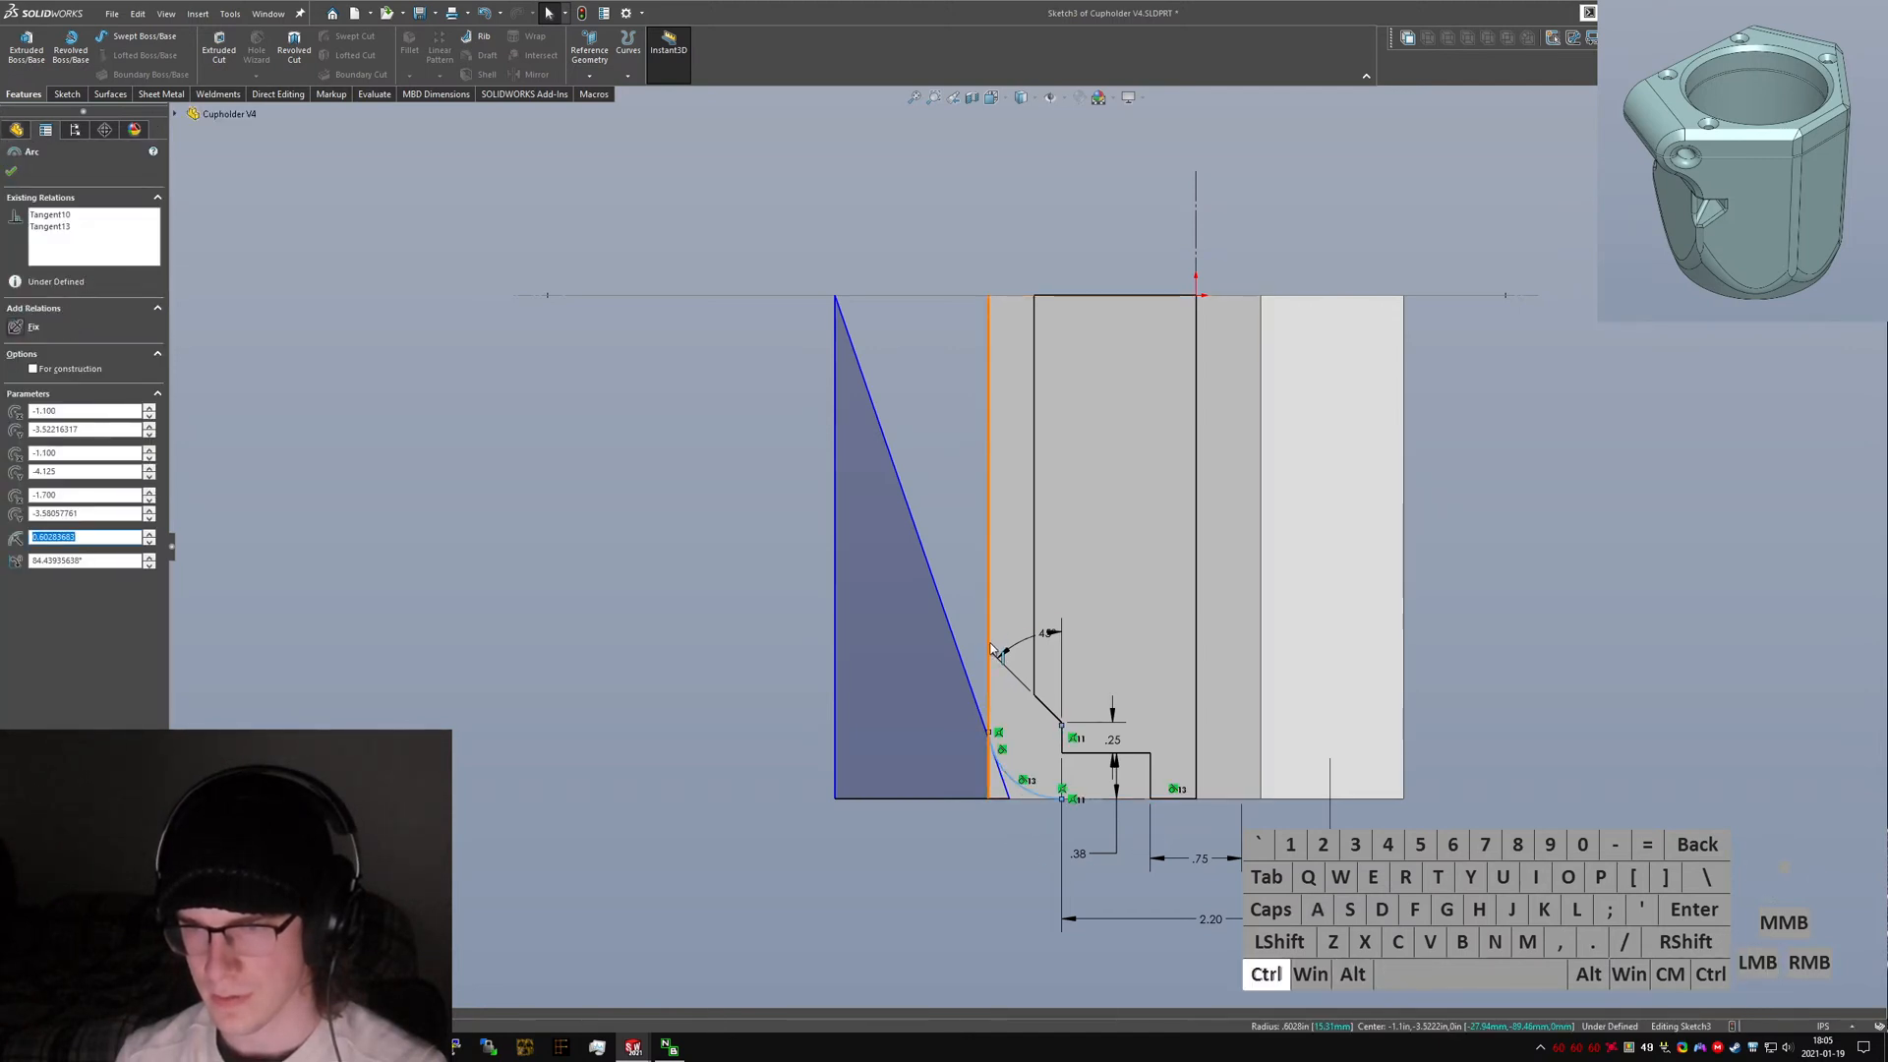
{"action": "left_click", "coordinate": [990, 649], "text": "ctrl"}
{"action": "key", "text": "alt+a"}
{"action": "left_click", "coordinate": [1008, 836]}
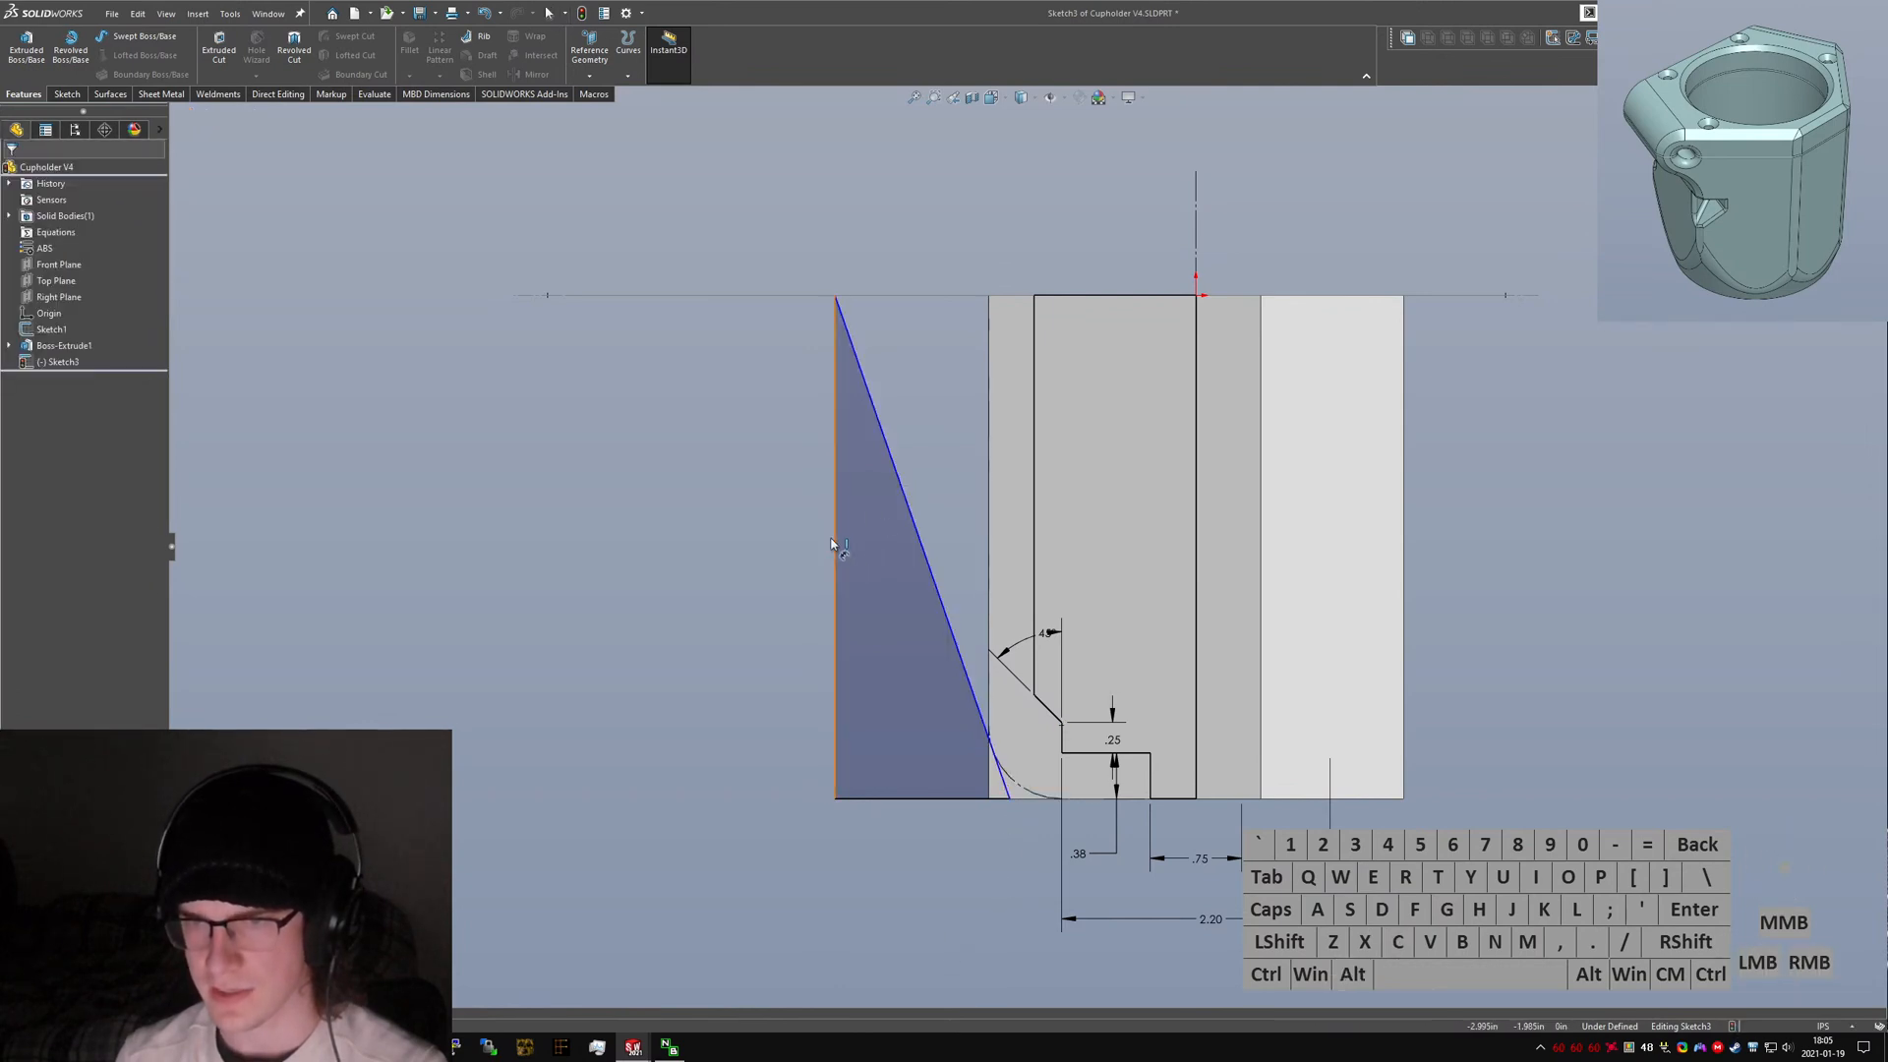
Dimension the angle between the outer angled line and the vertical edge as 17.5°.
{"action": "left_click", "coordinate": [915, 521]}
{"action": "left_click", "coordinate": [888, 576]}
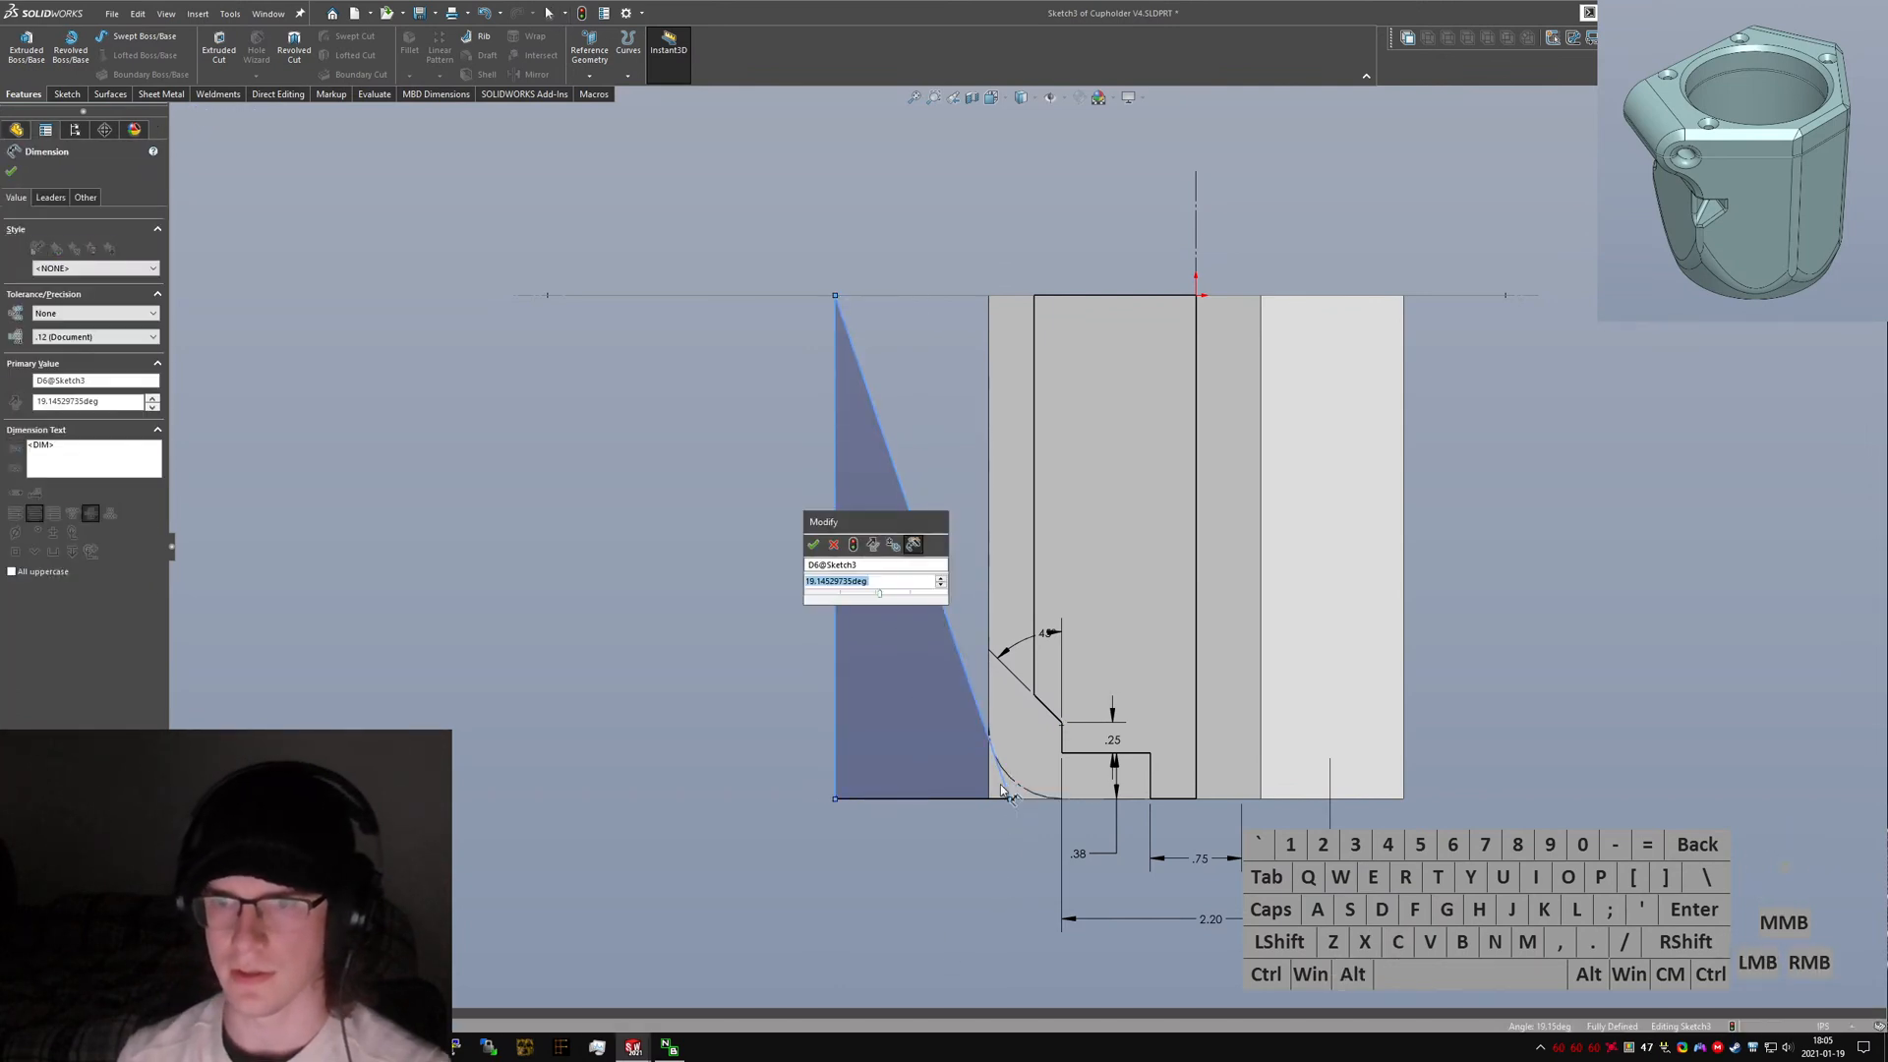
{"action": "key", "text": "Return"}
{"action": "left_click", "coordinate": [1013, 849]}
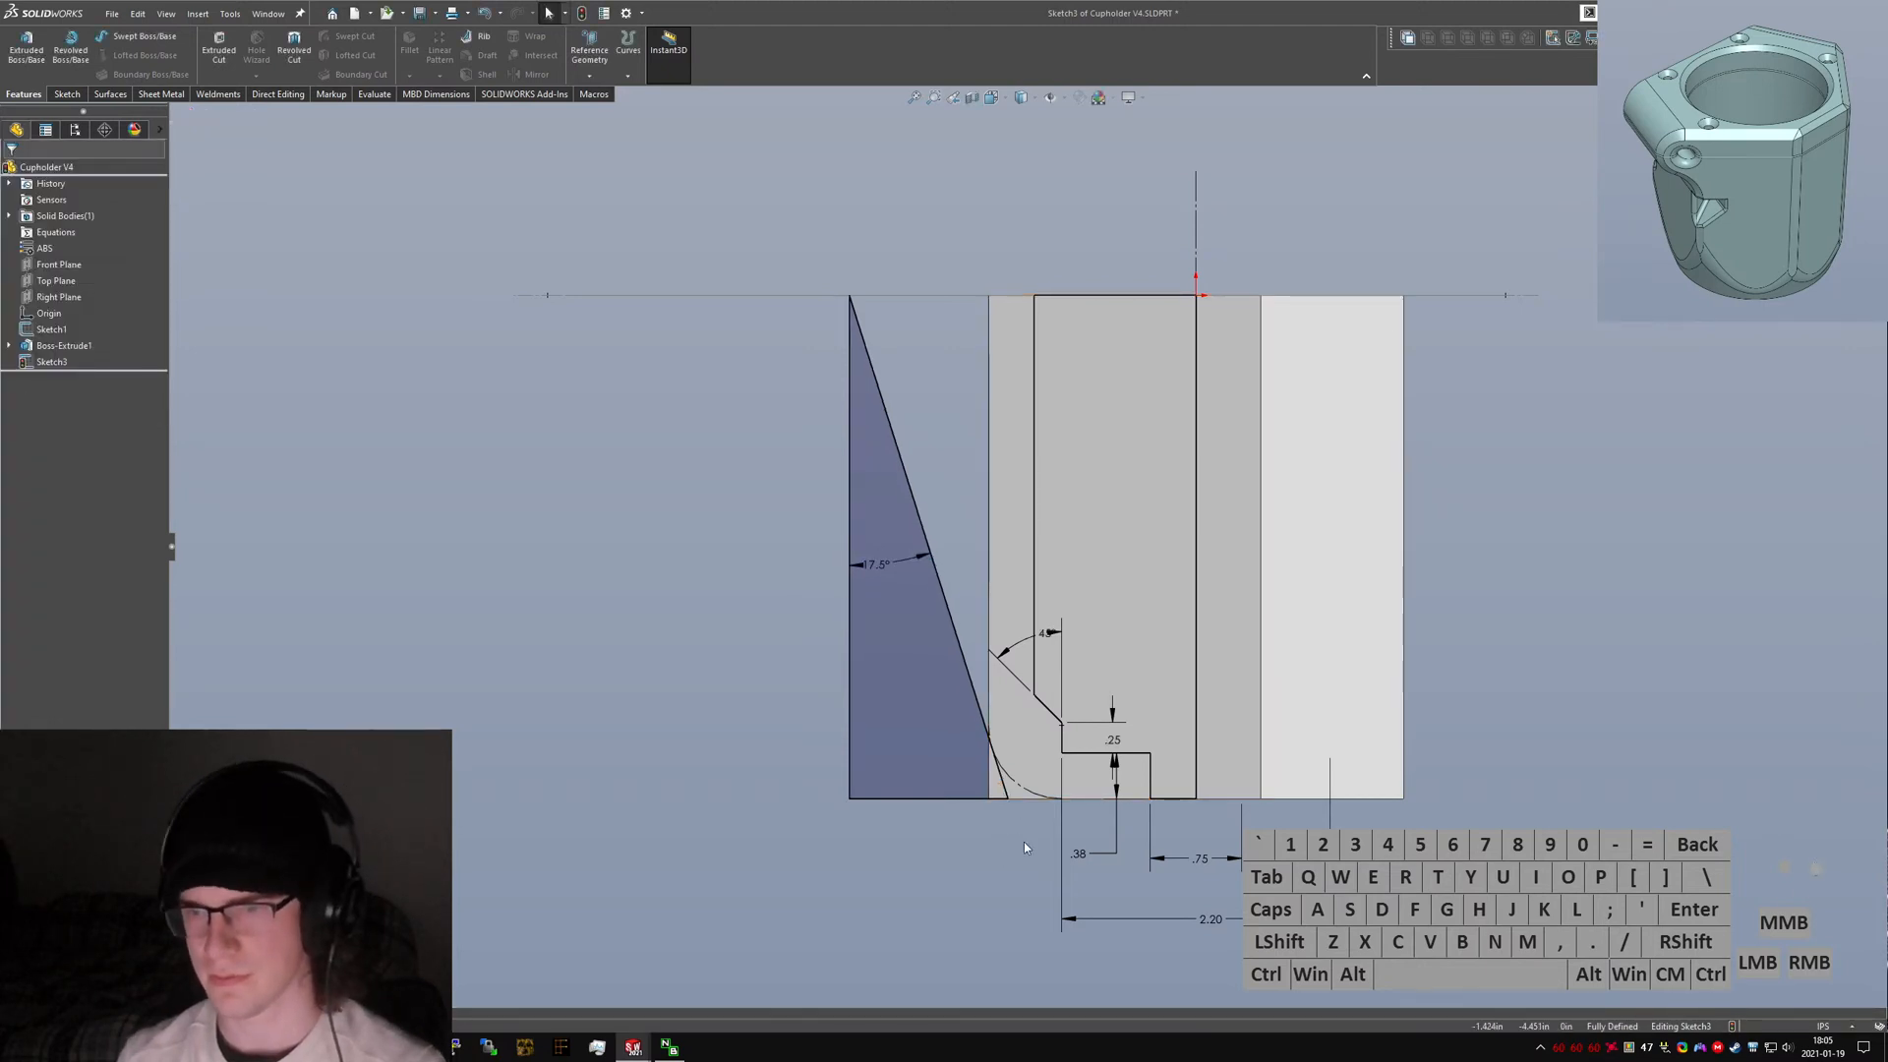
Revolve-cut the profile sketch about its centerline to form the can cavity.
{"action": "left_click", "coordinate": [66, 96]}
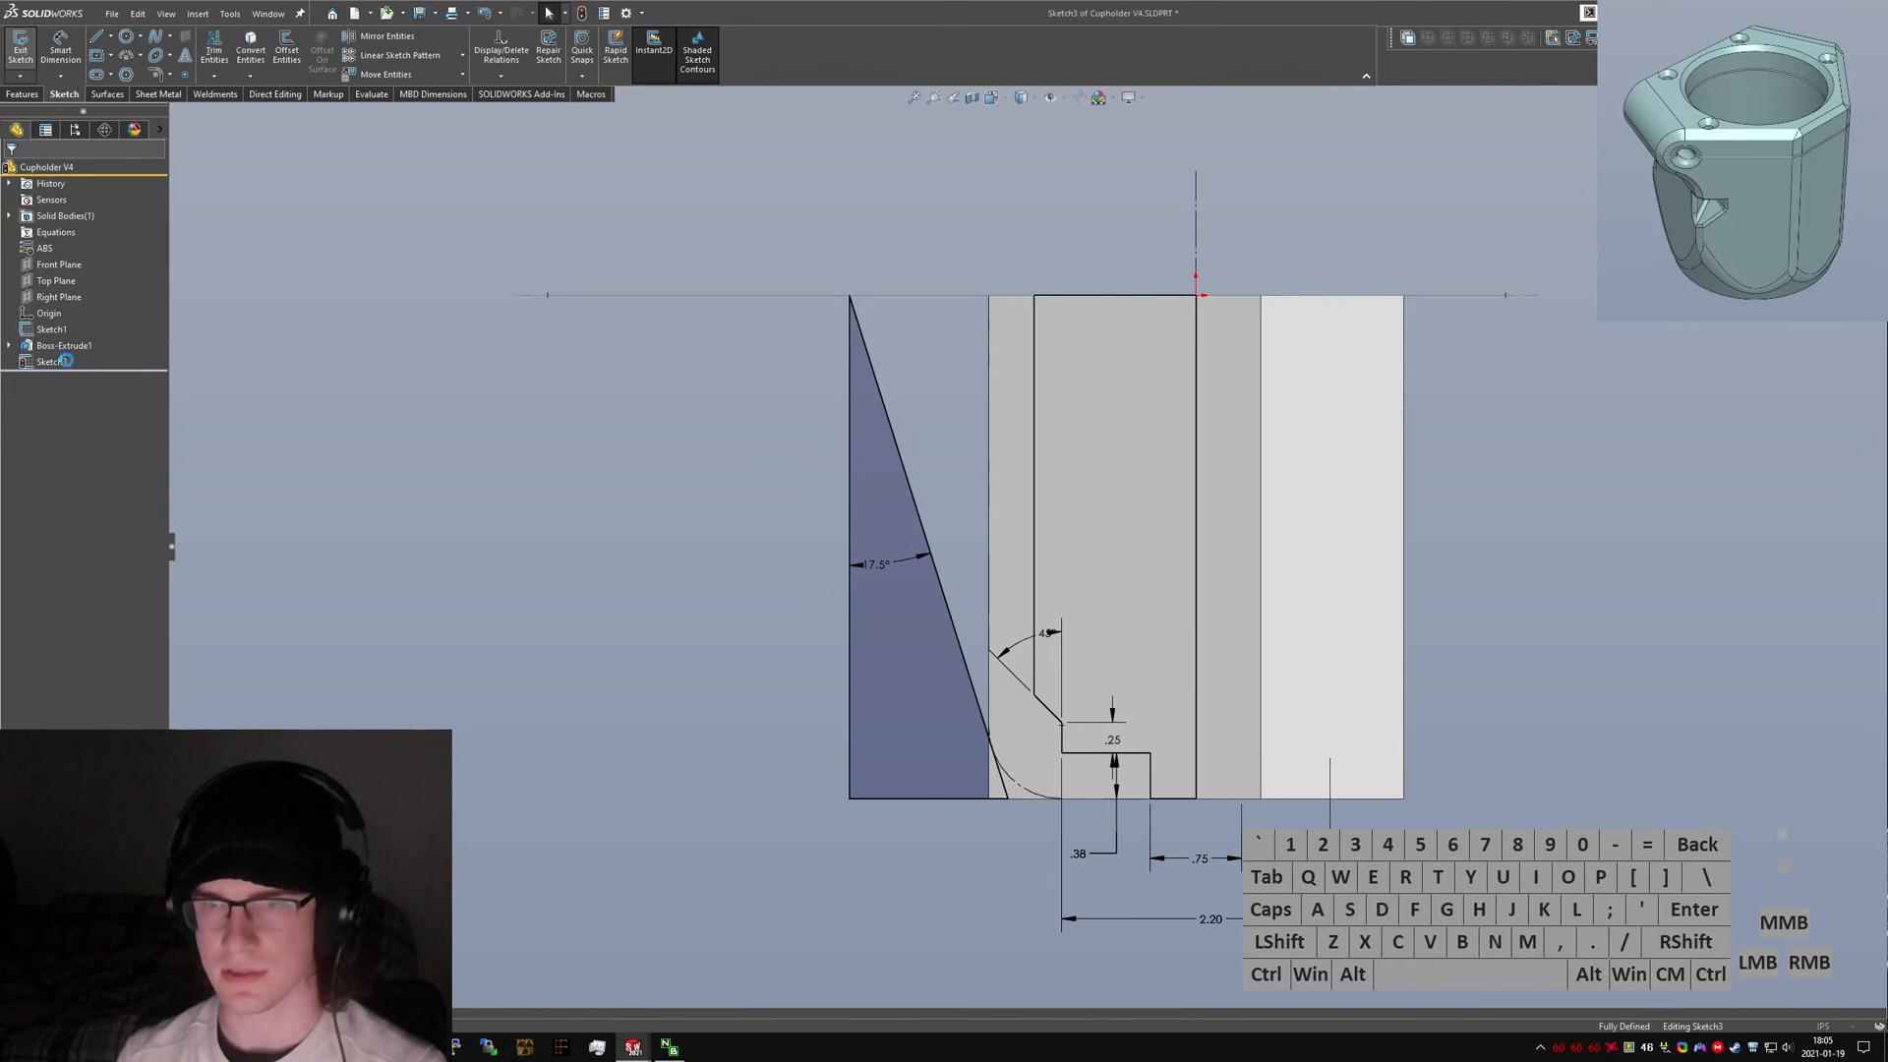
{"action": "middle_click_drag", "start_coordinate": [966, 463], "coordinate": [973, 521]}
{"action": "left_click", "coordinate": [11, 171]}
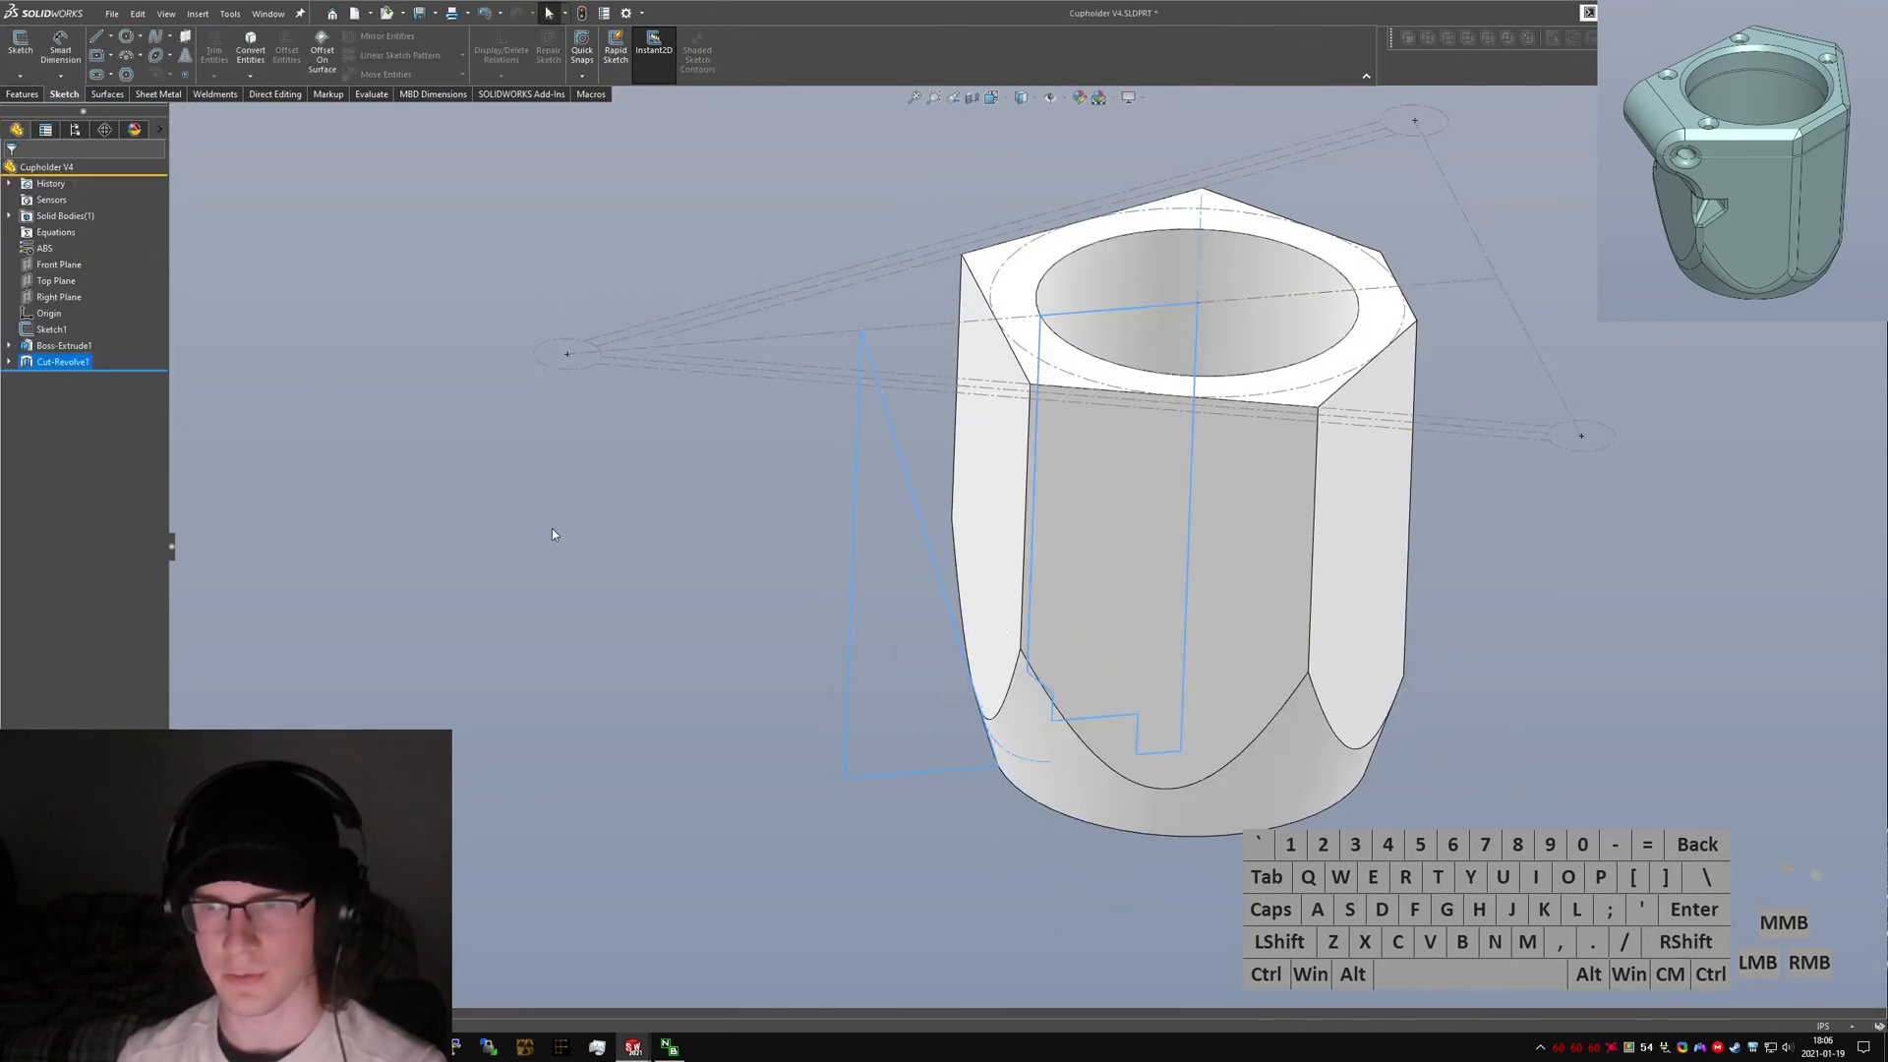
Inspect the new cavity cut, then roll back the original model to examine its clamp features.
{"action": "left_click", "coordinate": [1248, 422]}
{"action": "middle_click_drag", "start_coordinate": [1247, 422], "coordinate": [1230, 570]}
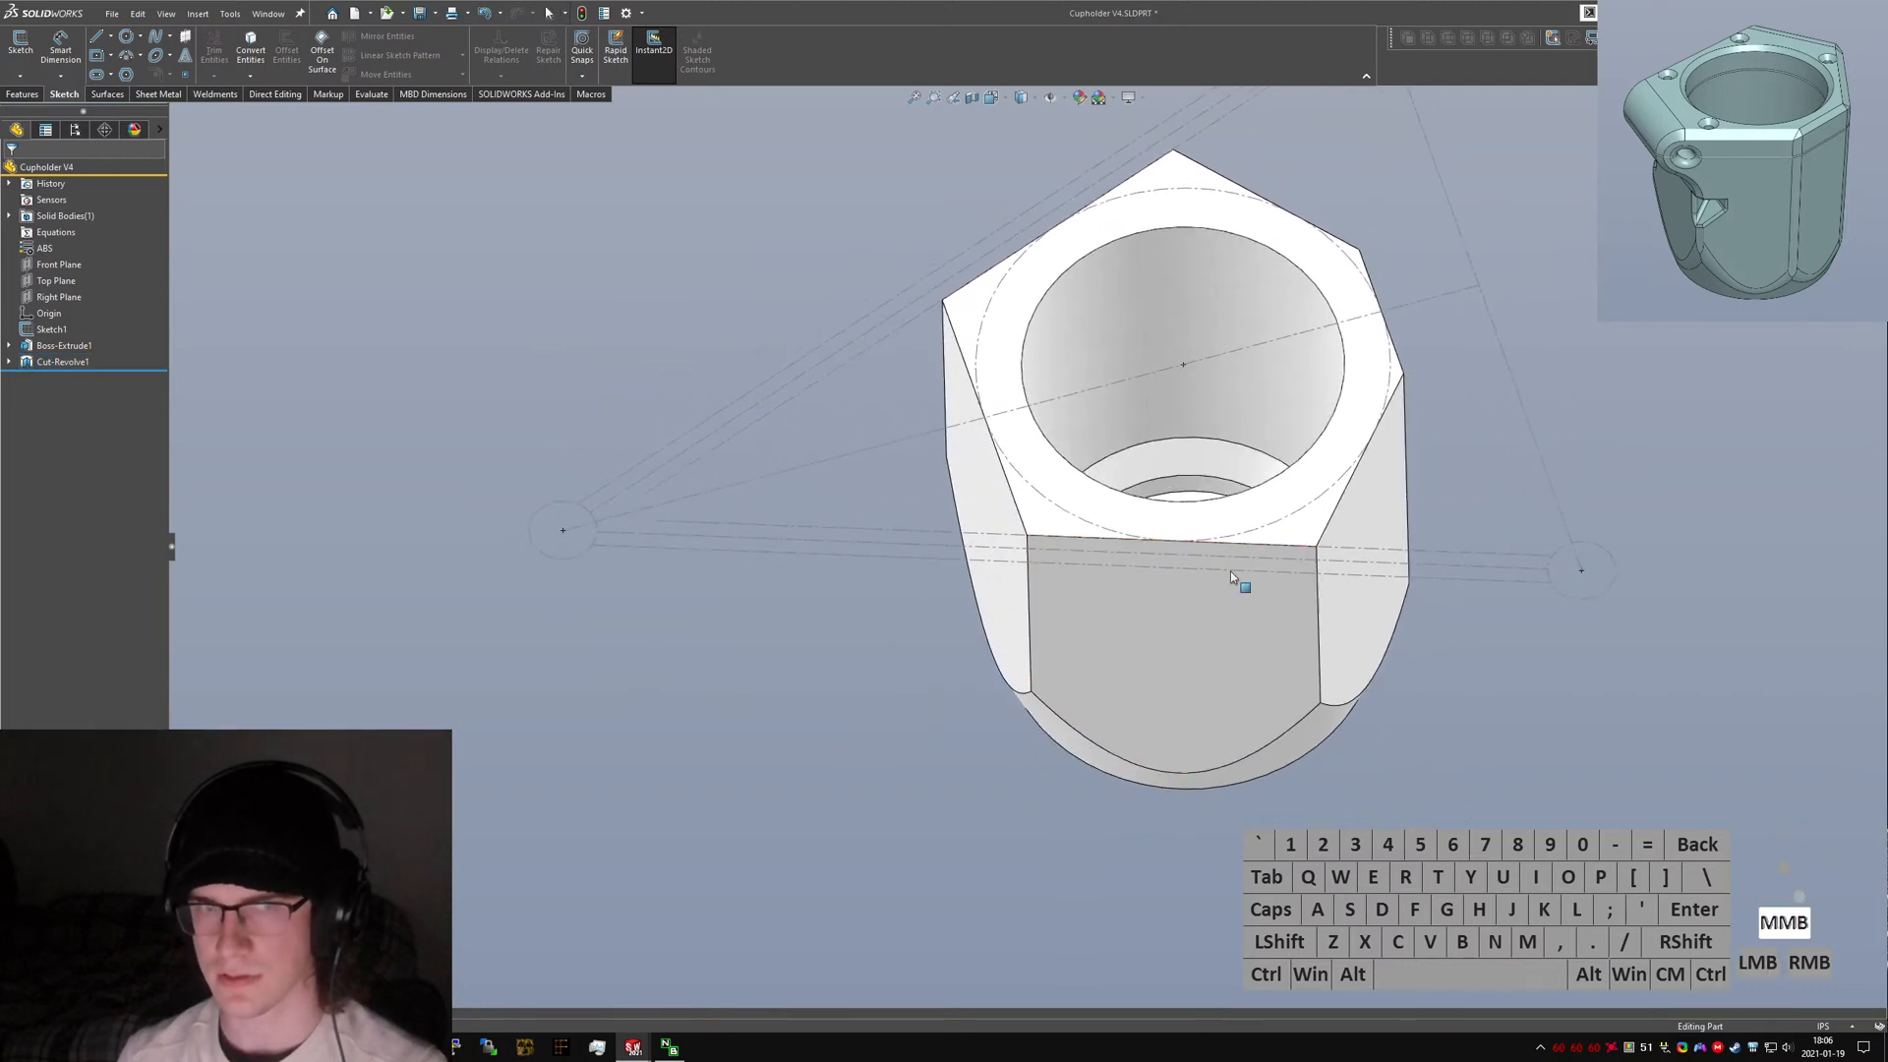
{"action": "key", "text": "ctrl+Tab"}
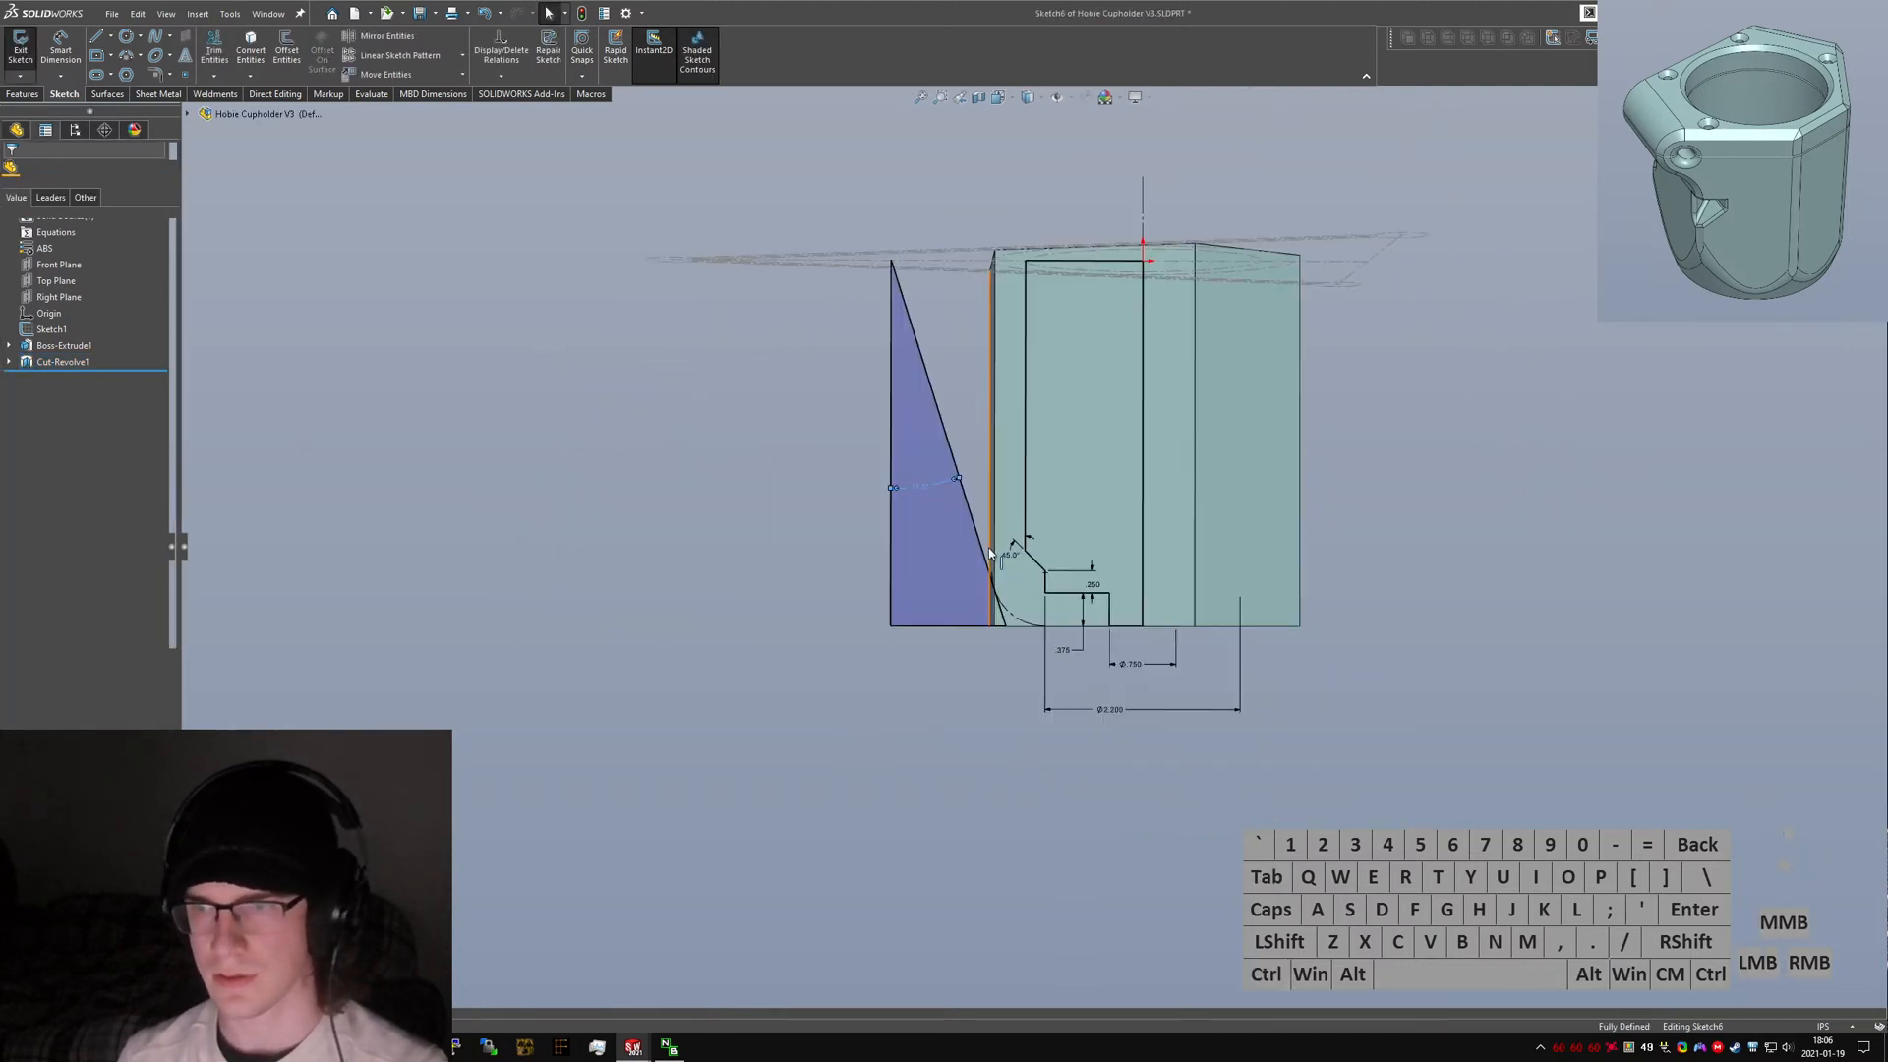
{"action": "left_click", "coordinate": [12, 61]}
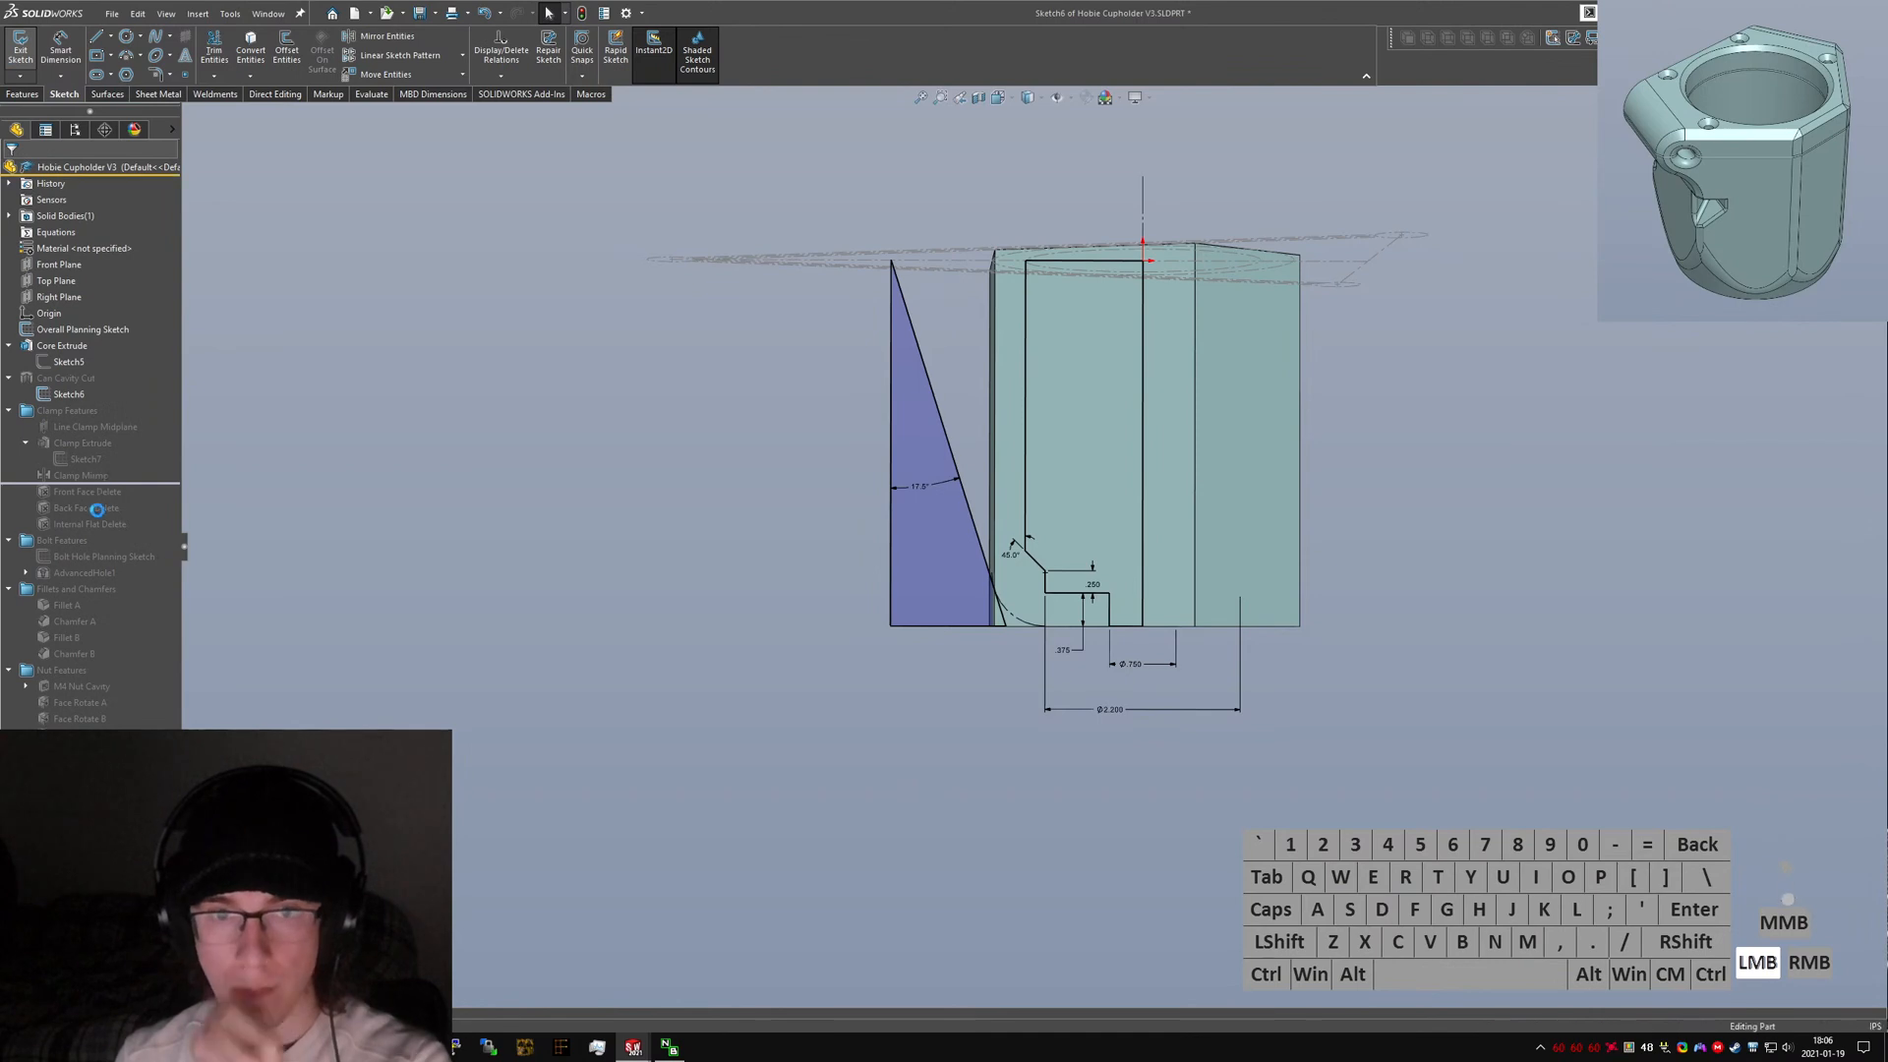
{"action": "mouse_move", "coordinate": [132, 482]}
{"action": "left_mouse_down"}
{"action": "mouse_move", "coordinate": [123, 509]}
{"action": "mouse_move", "coordinate": [129, 459]}
{"action": "left_mouse_up"}
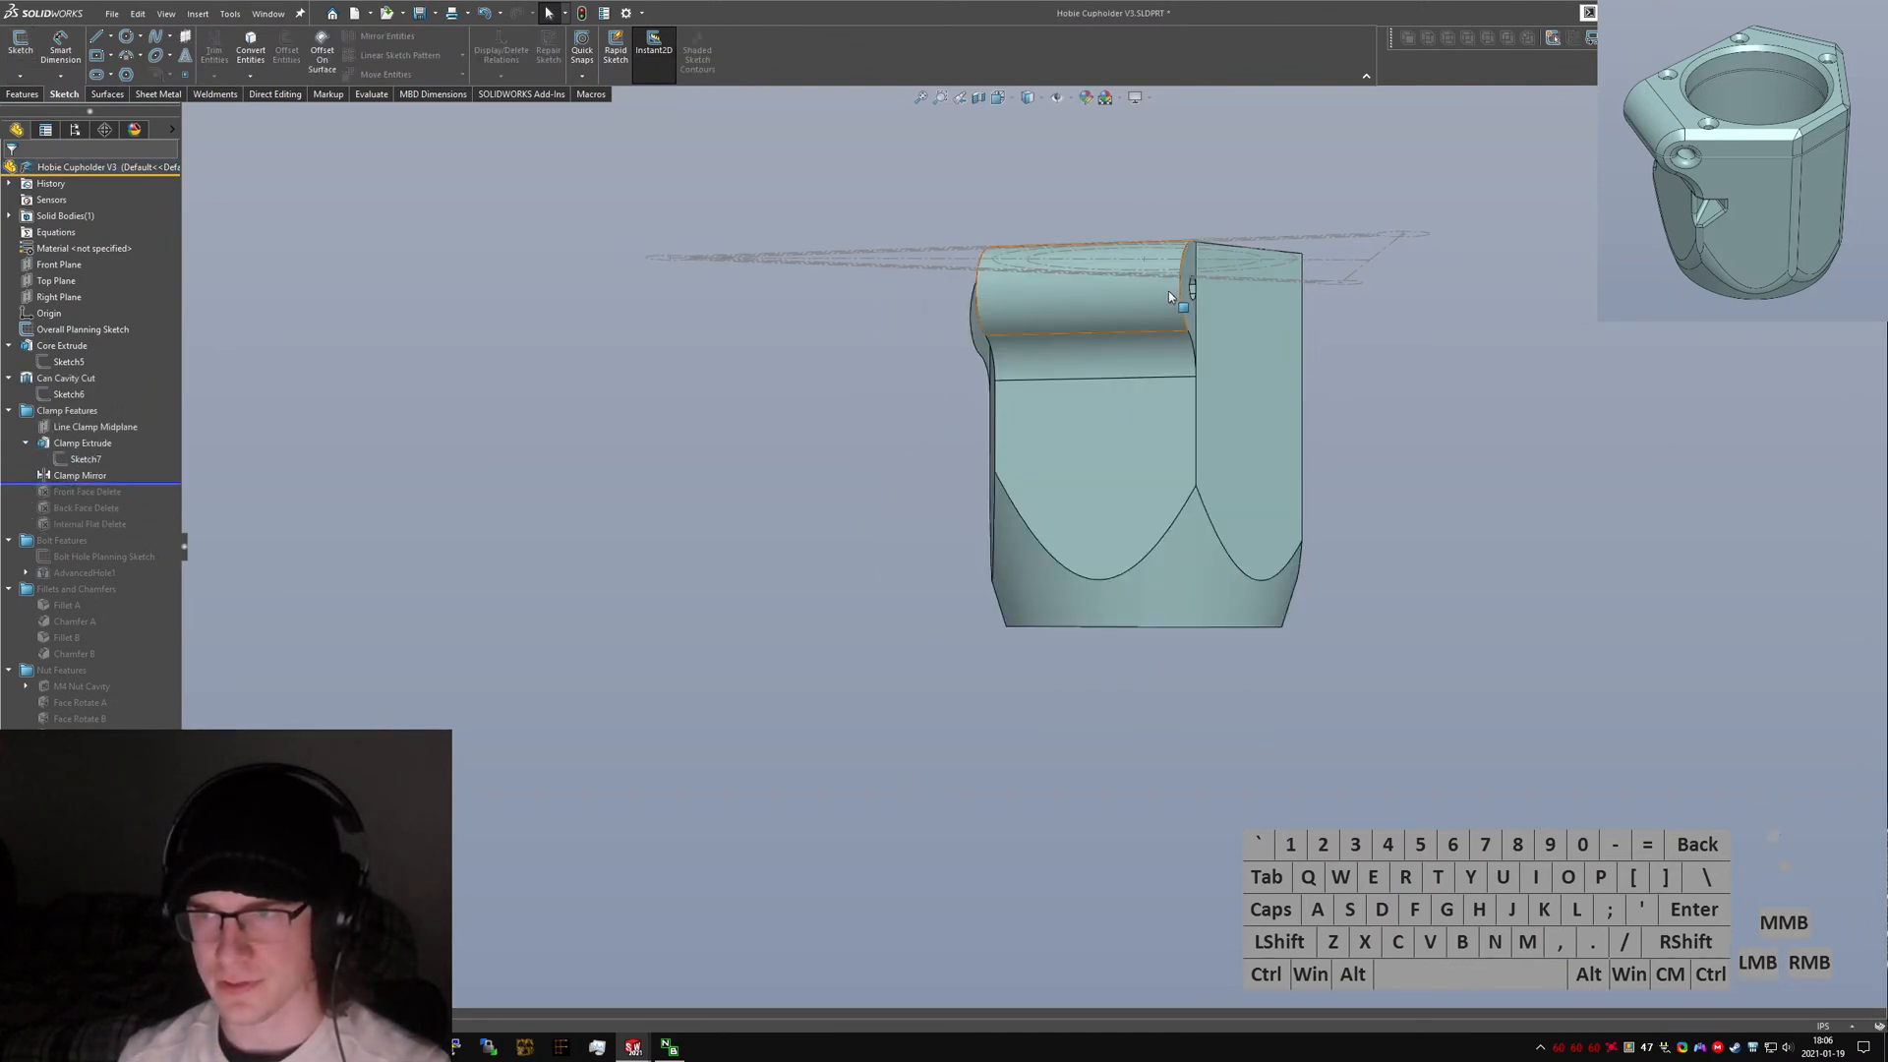
{"action": "scroll", "coordinate": [1184, 300], "scroll_direction": "down", "scroll_amount": 1}
{"action": "middle_click_drag", "start_coordinate": [1184, 300], "coordinate": [1258, 433]}
{"action": "scroll", "coordinate": [1257, 437], "scroll_direction": "down", "scroll_amount": 1}
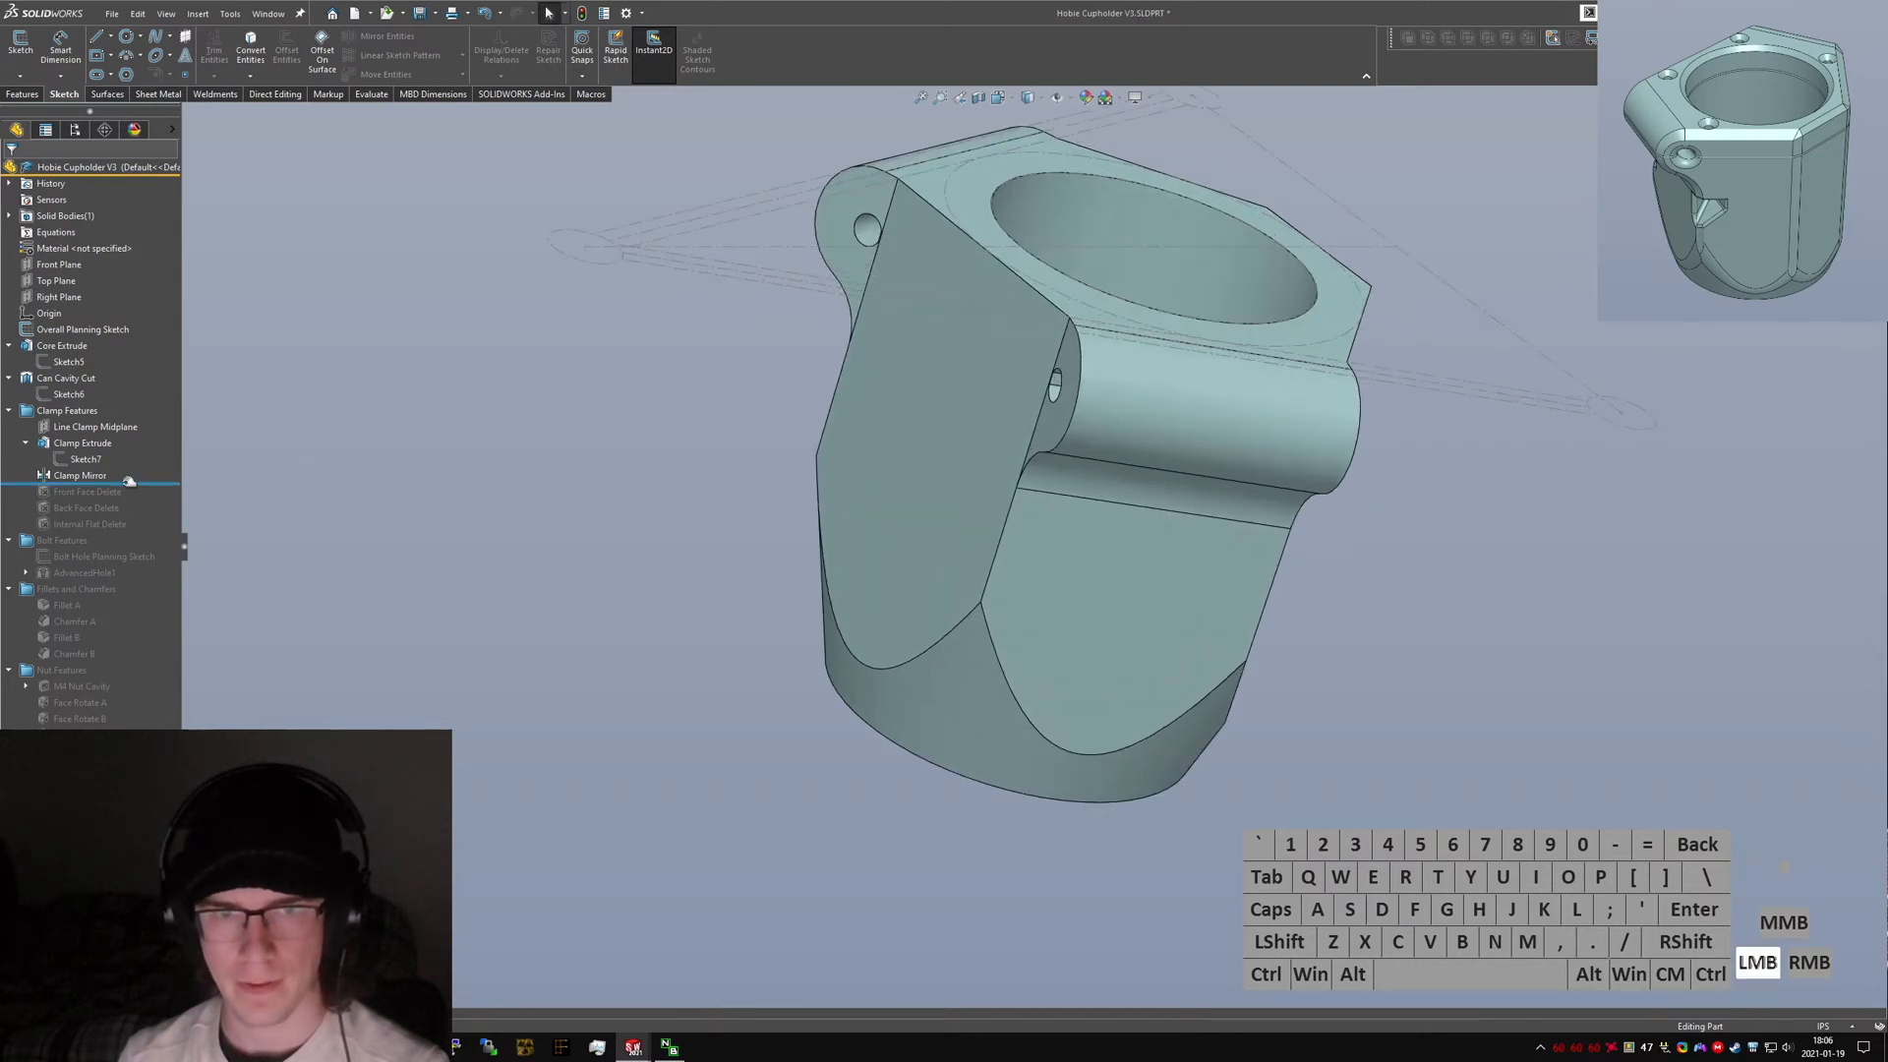
{"action": "left_click_drag", "start_coordinate": [129, 481], "coordinate": [129, 465]}
{"action": "left_click", "coordinate": [679, 393]}
{"action": "middle_click_drag", "start_coordinate": [1047, 285], "coordinate": [884, 212]}
{"action": "key", "text": "ctrl+Tab"}
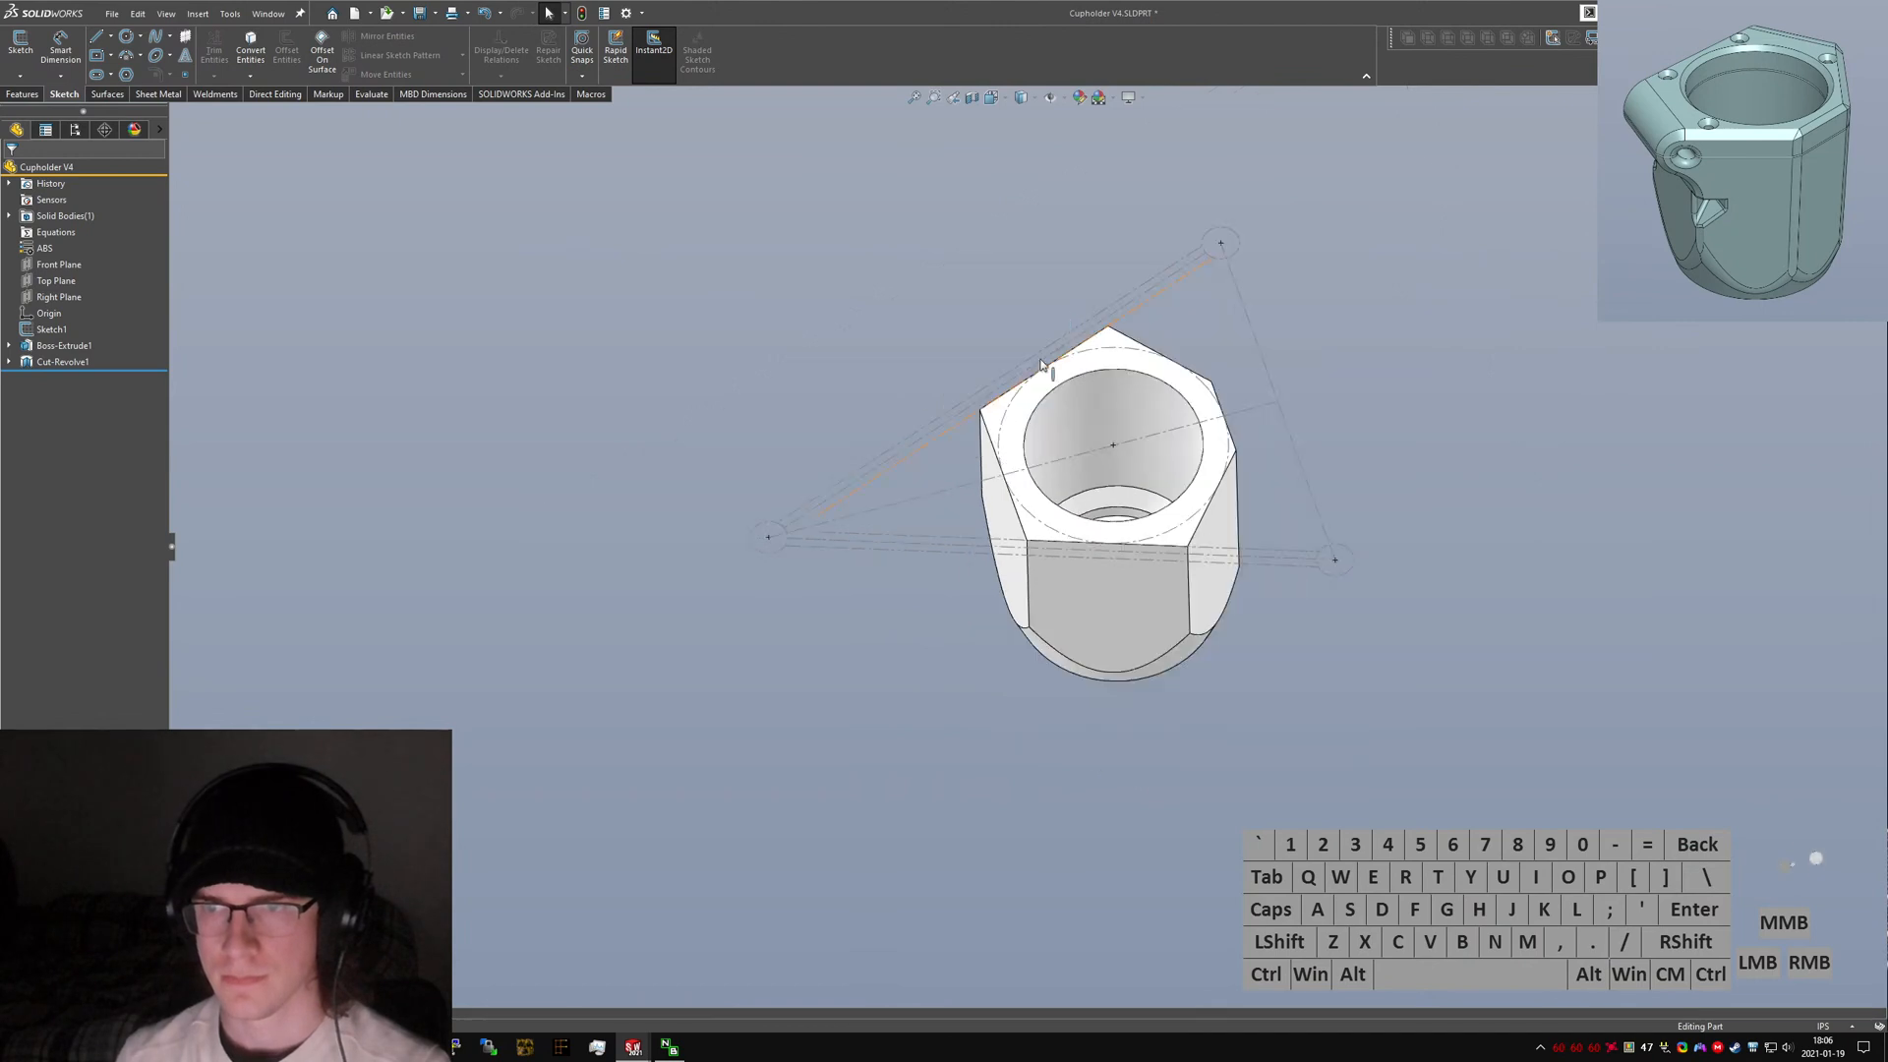
Show the hexagon extrude's sketch and hide the overall planning sketch in the new part.
{"action": "scroll", "coordinate": [1042, 384], "scroll_direction": "down", "scroll_amount": 3}
{"action": "left_click", "coordinate": [65, 332]}
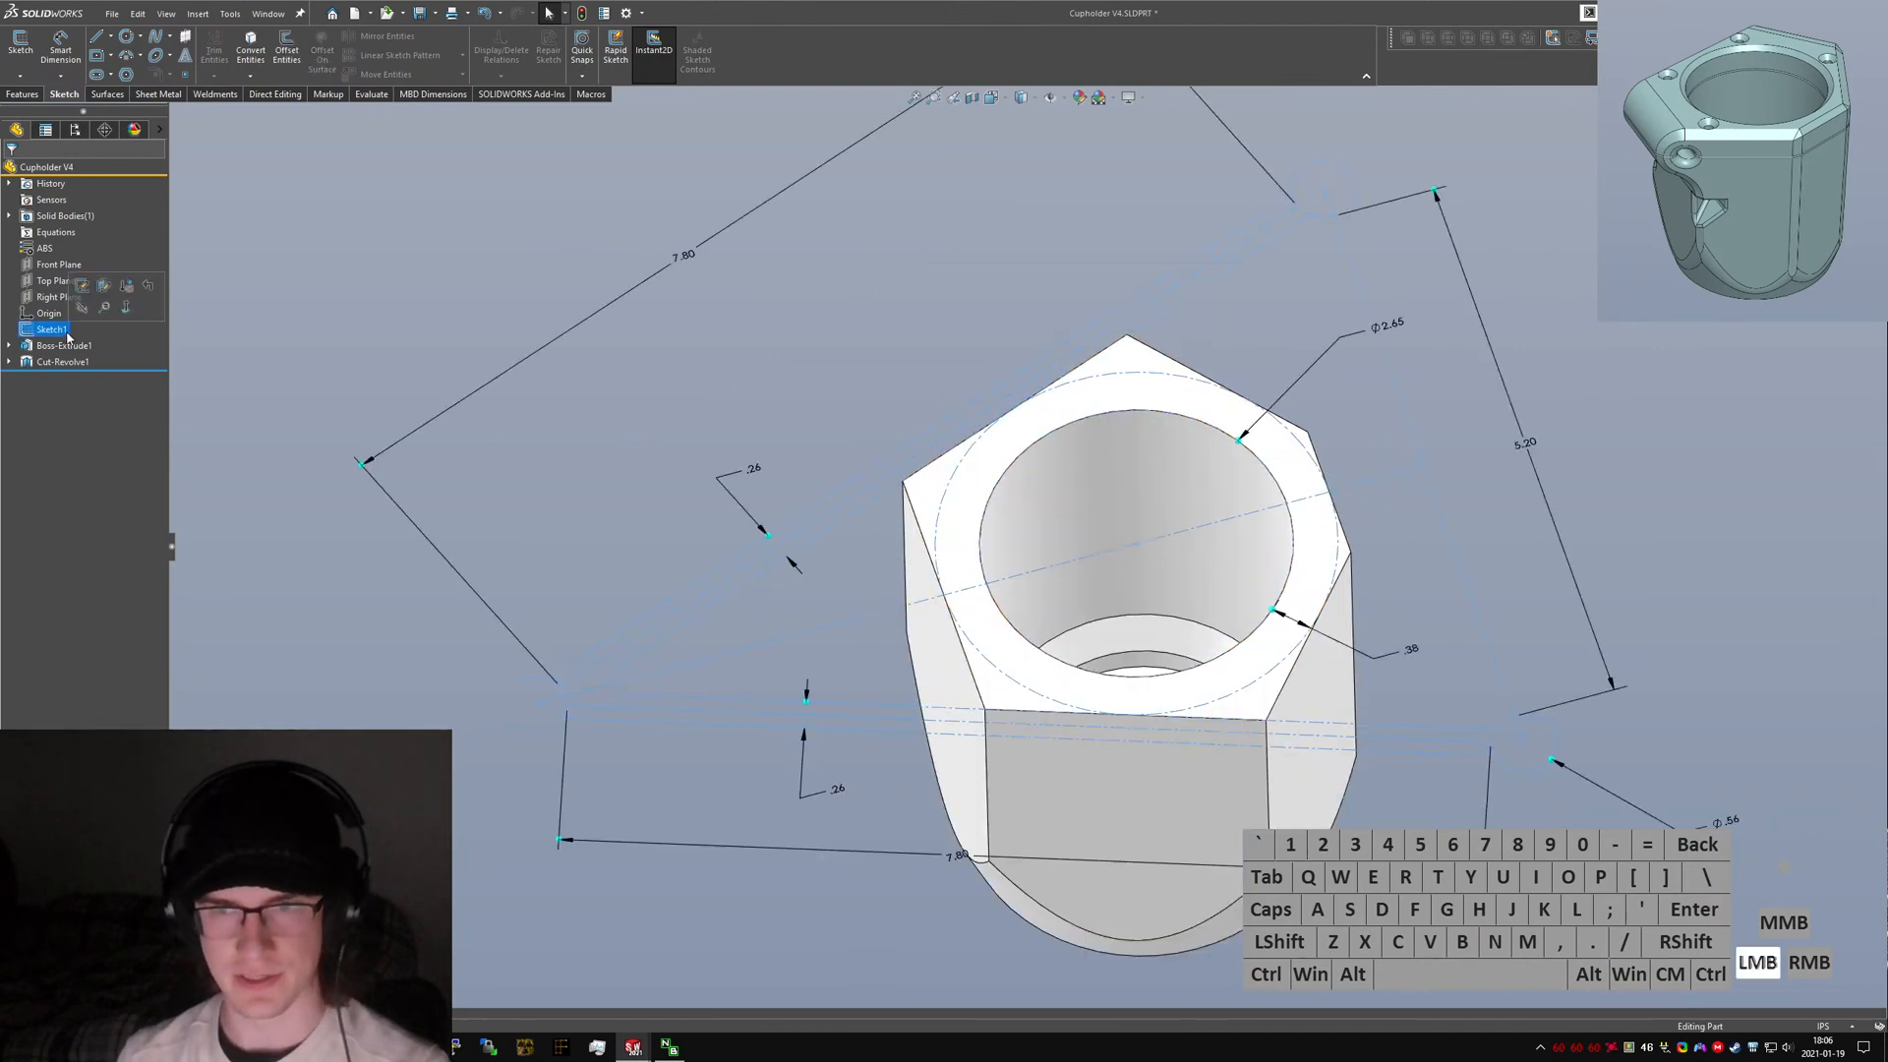
{"action": "left_click", "coordinate": [10, 346]}
{"action": "left_click", "coordinate": [69, 369]}
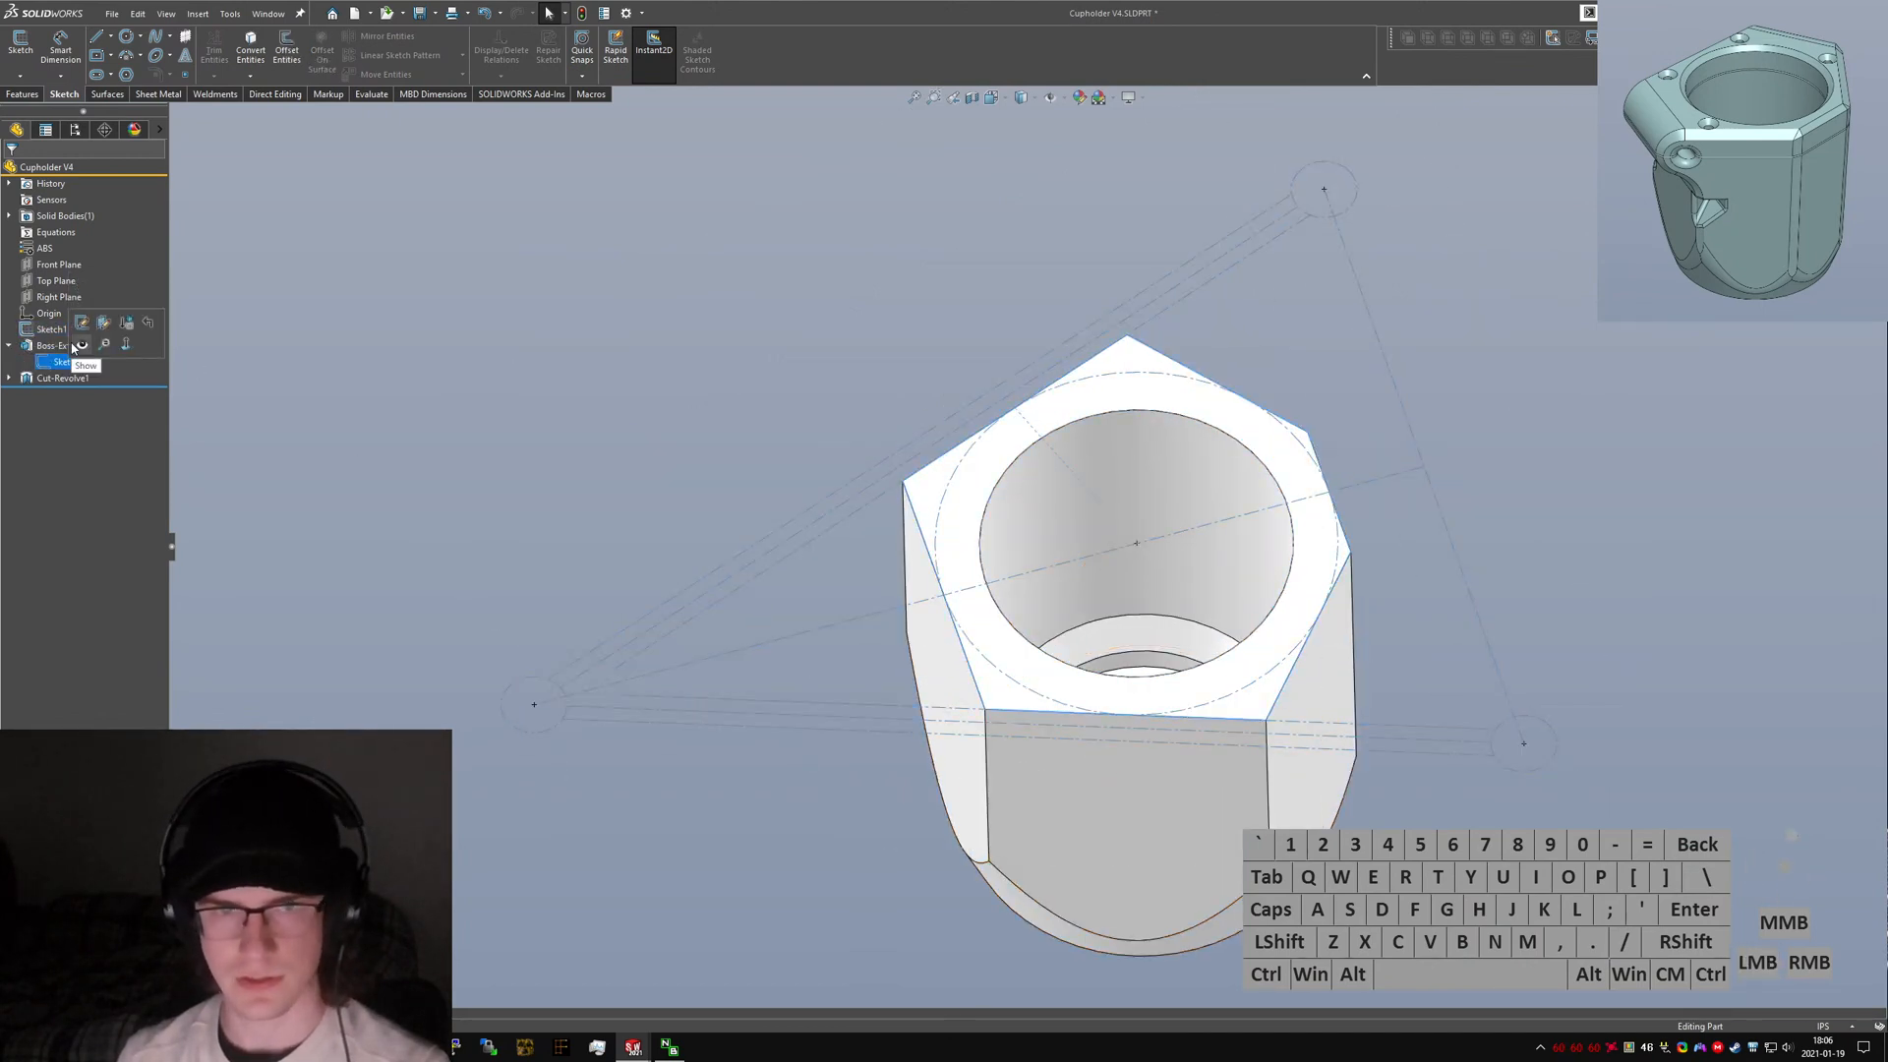
{"action": "left_click", "coordinate": [61, 332]}
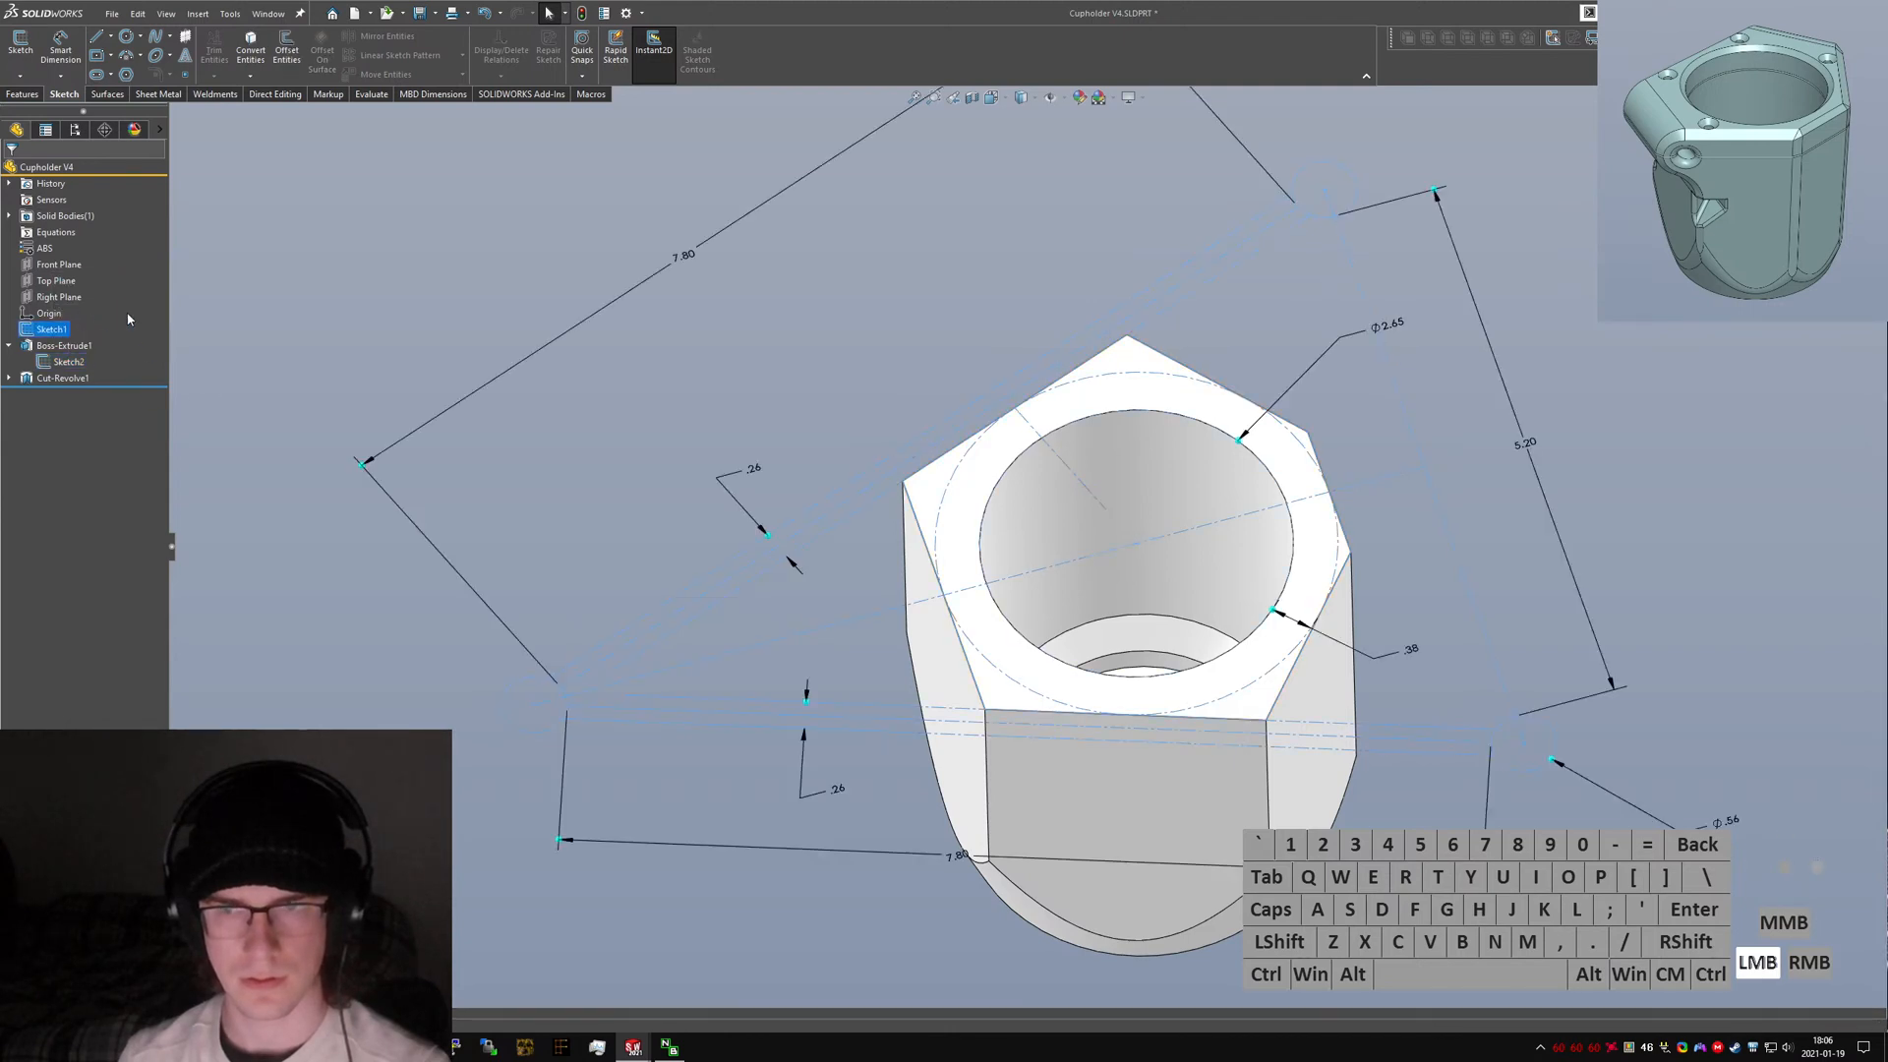
{"action": "left_click", "coordinate": [128, 318]}
Start a reference plane, choosing two adjacent hexagon sketch edges at the top corner as references.
{"action": "type", "text": "splane"}
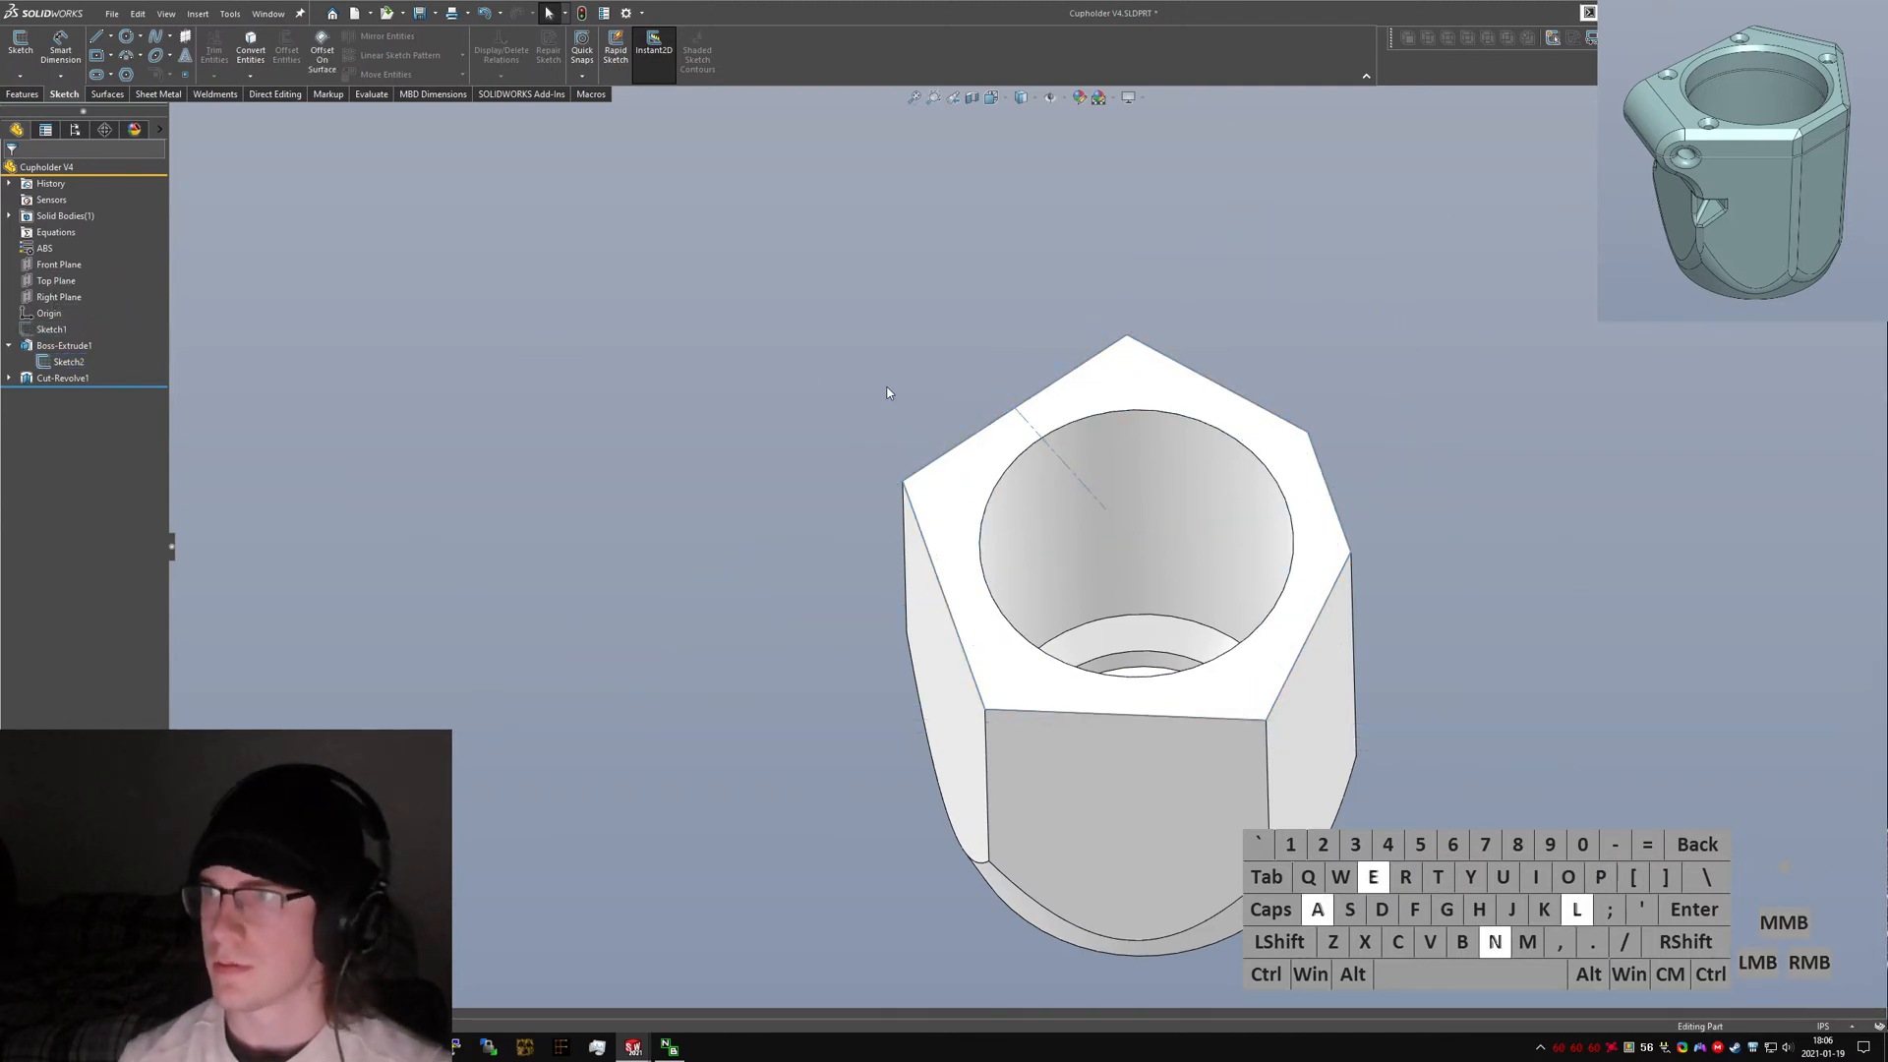
{"action": "key", "text": "Return"}
{"action": "left_click", "coordinate": [1025, 421]}
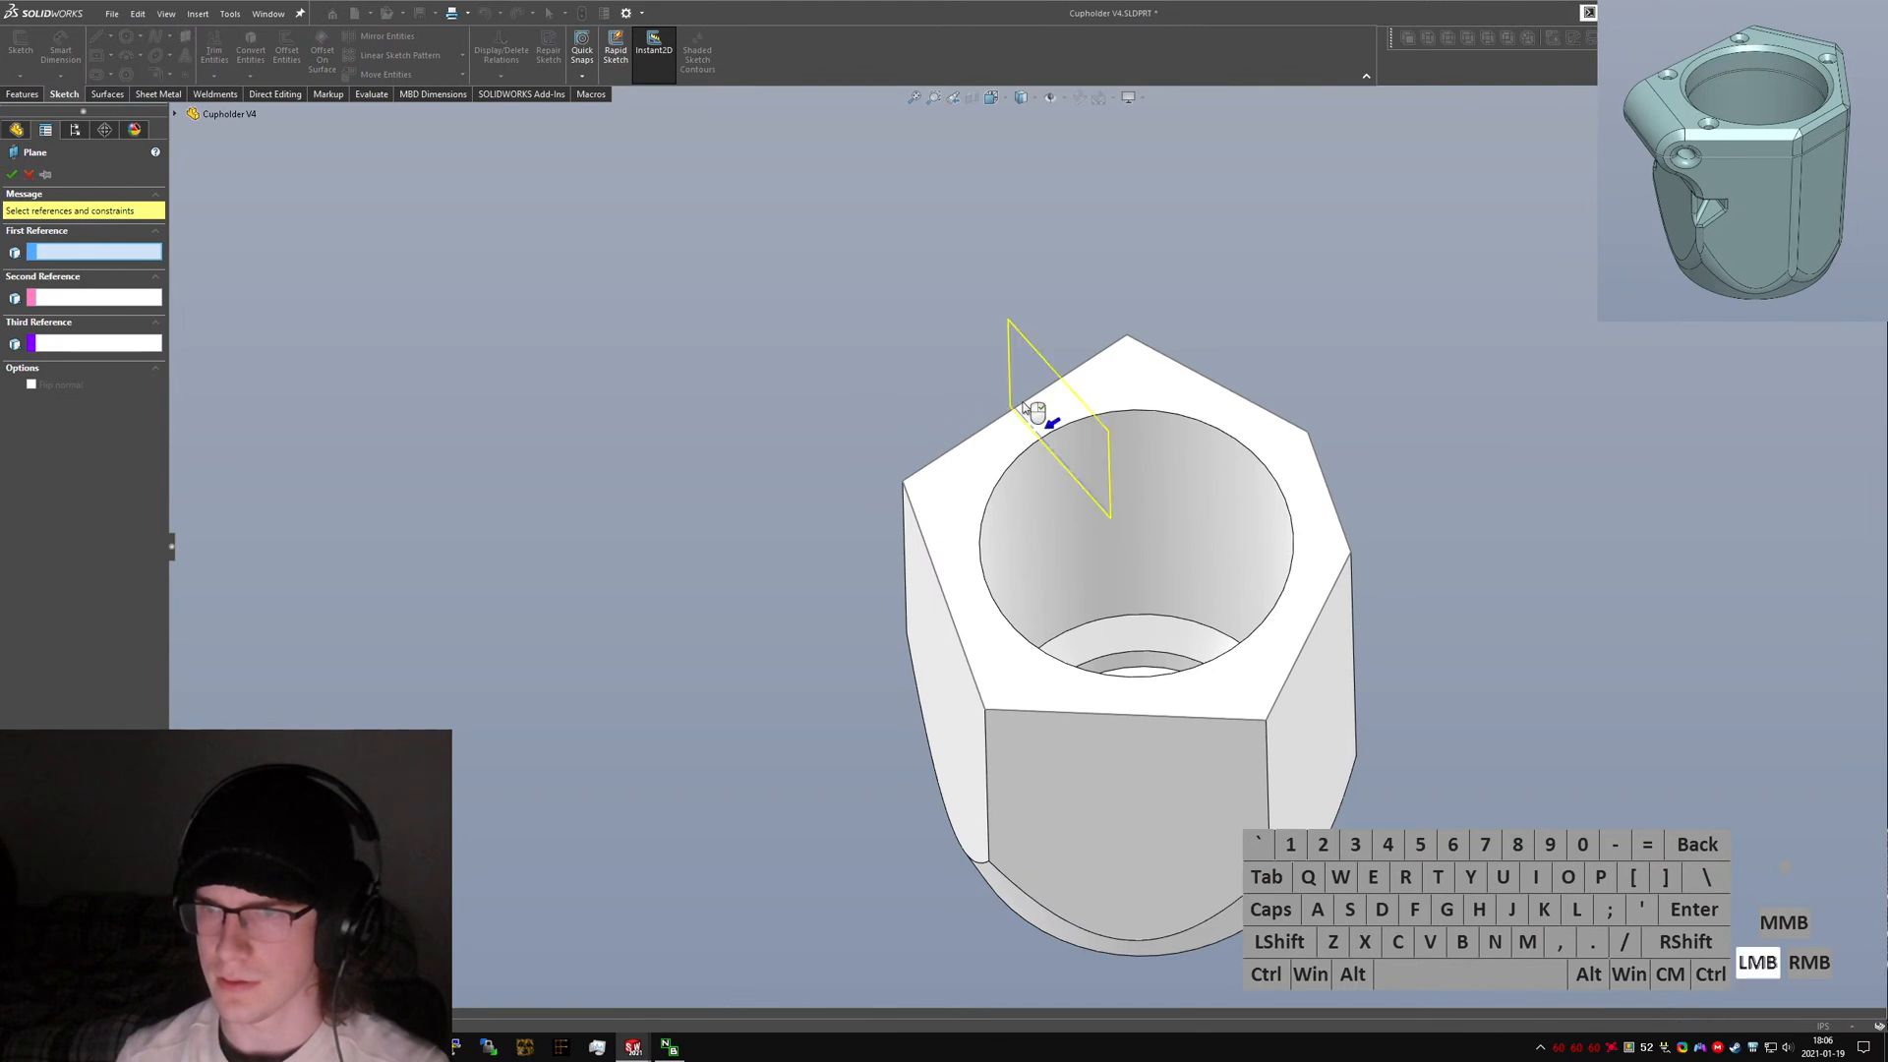
{"action": "left_click", "coordinate": [1030, 403]}
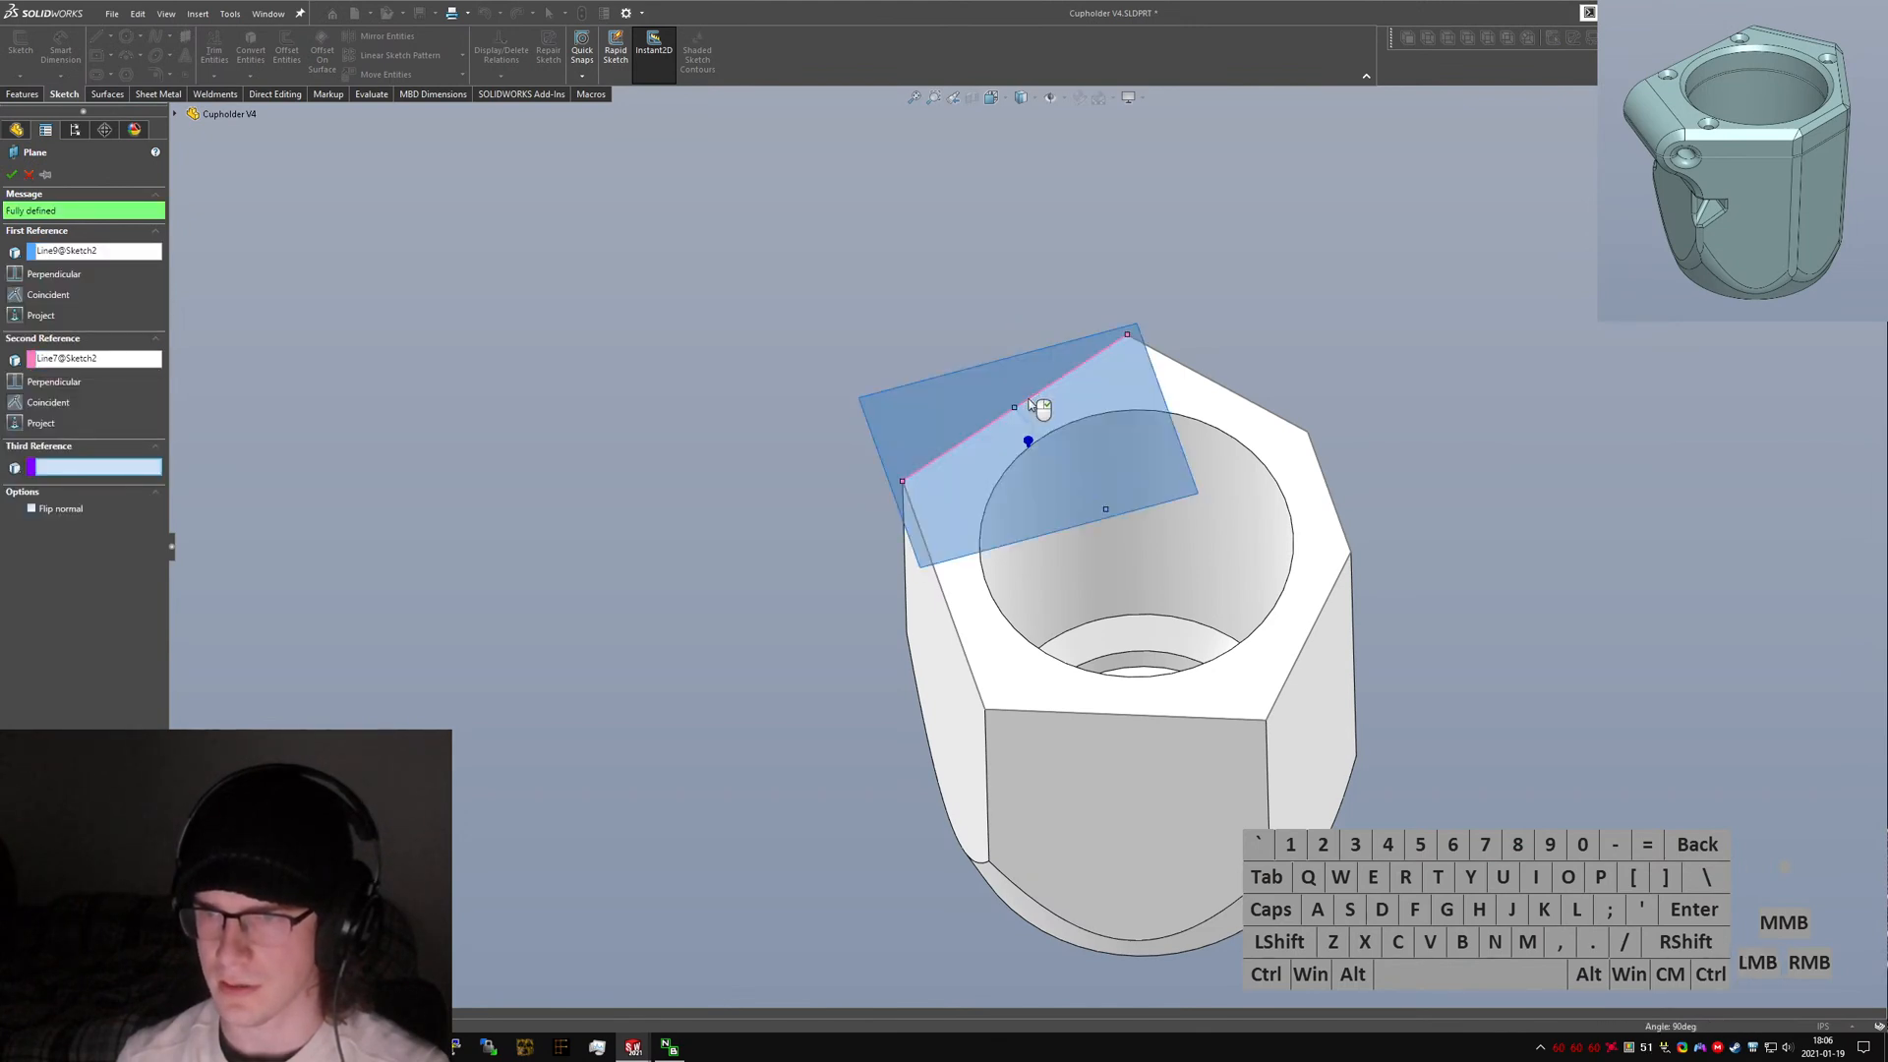
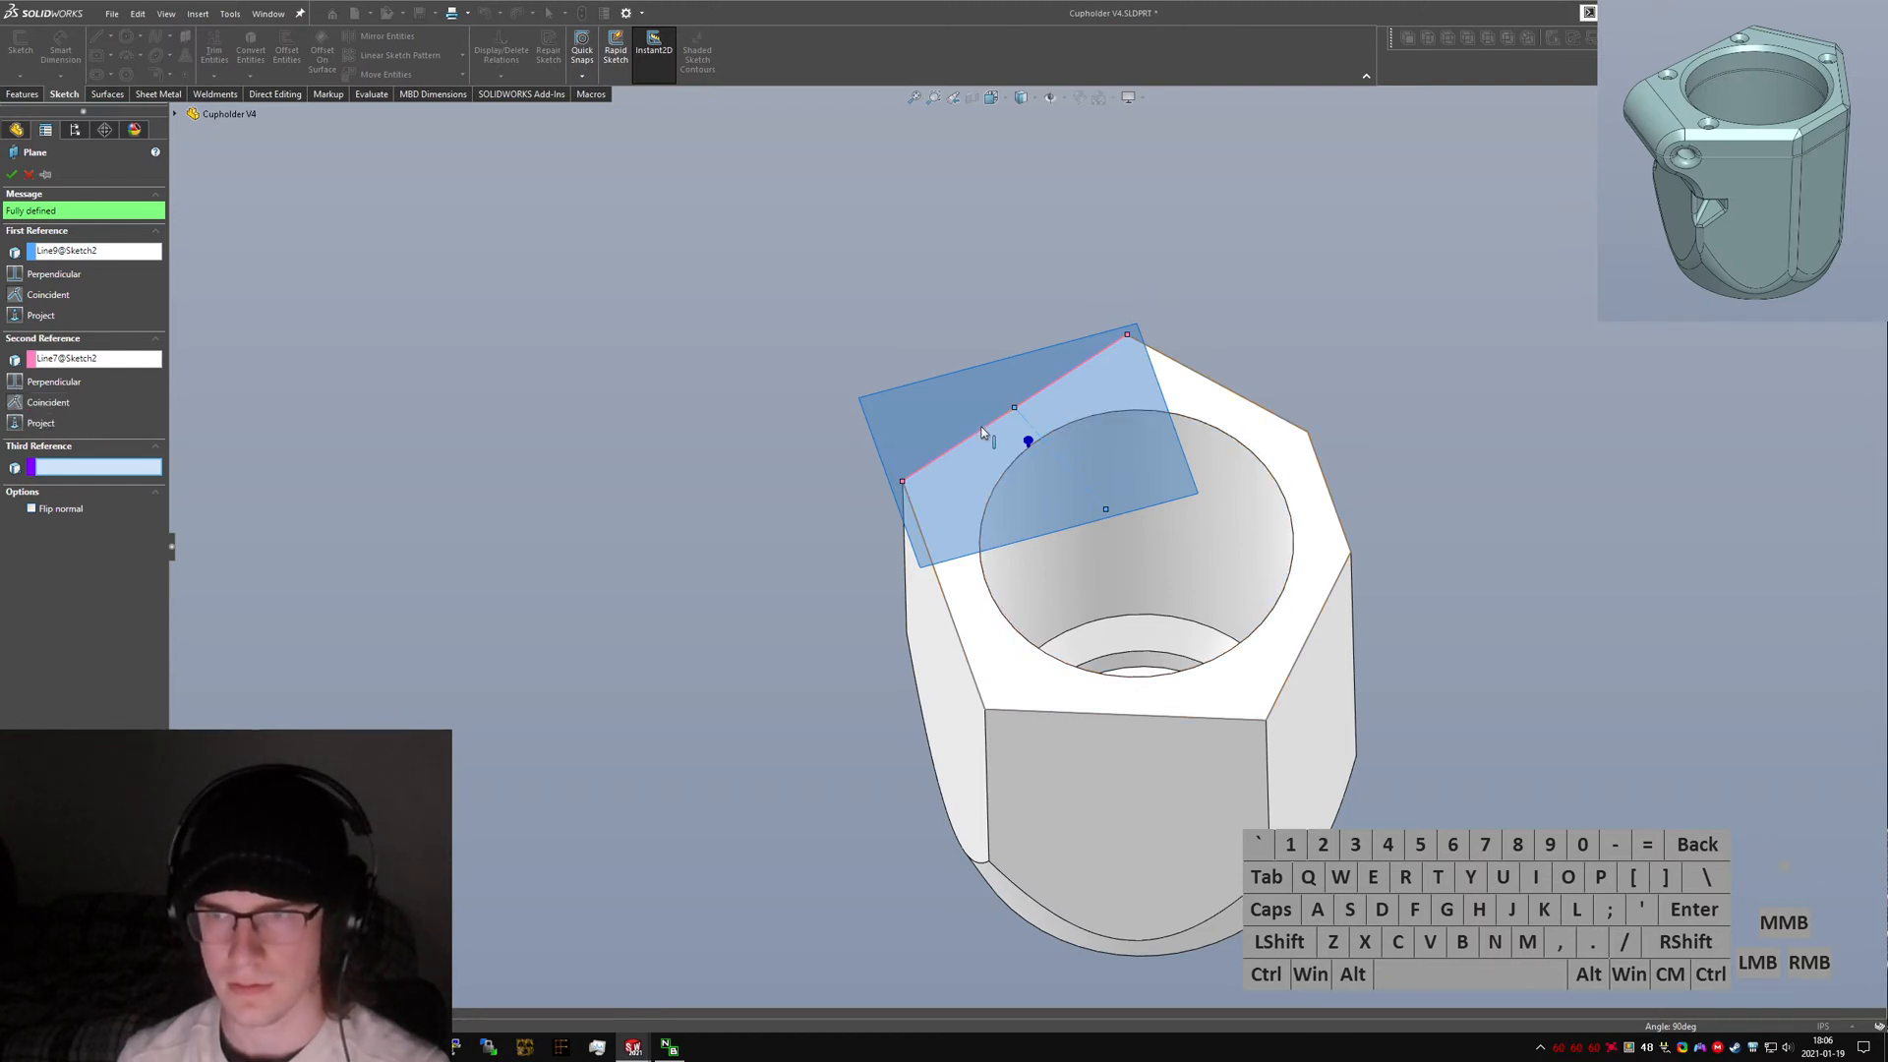
Finish the reference plane through the top hexagon edge, clearing the third reference and making it perpendicular to the second edge.
{"action": "left_click", "coordinate": [1014, 408]}
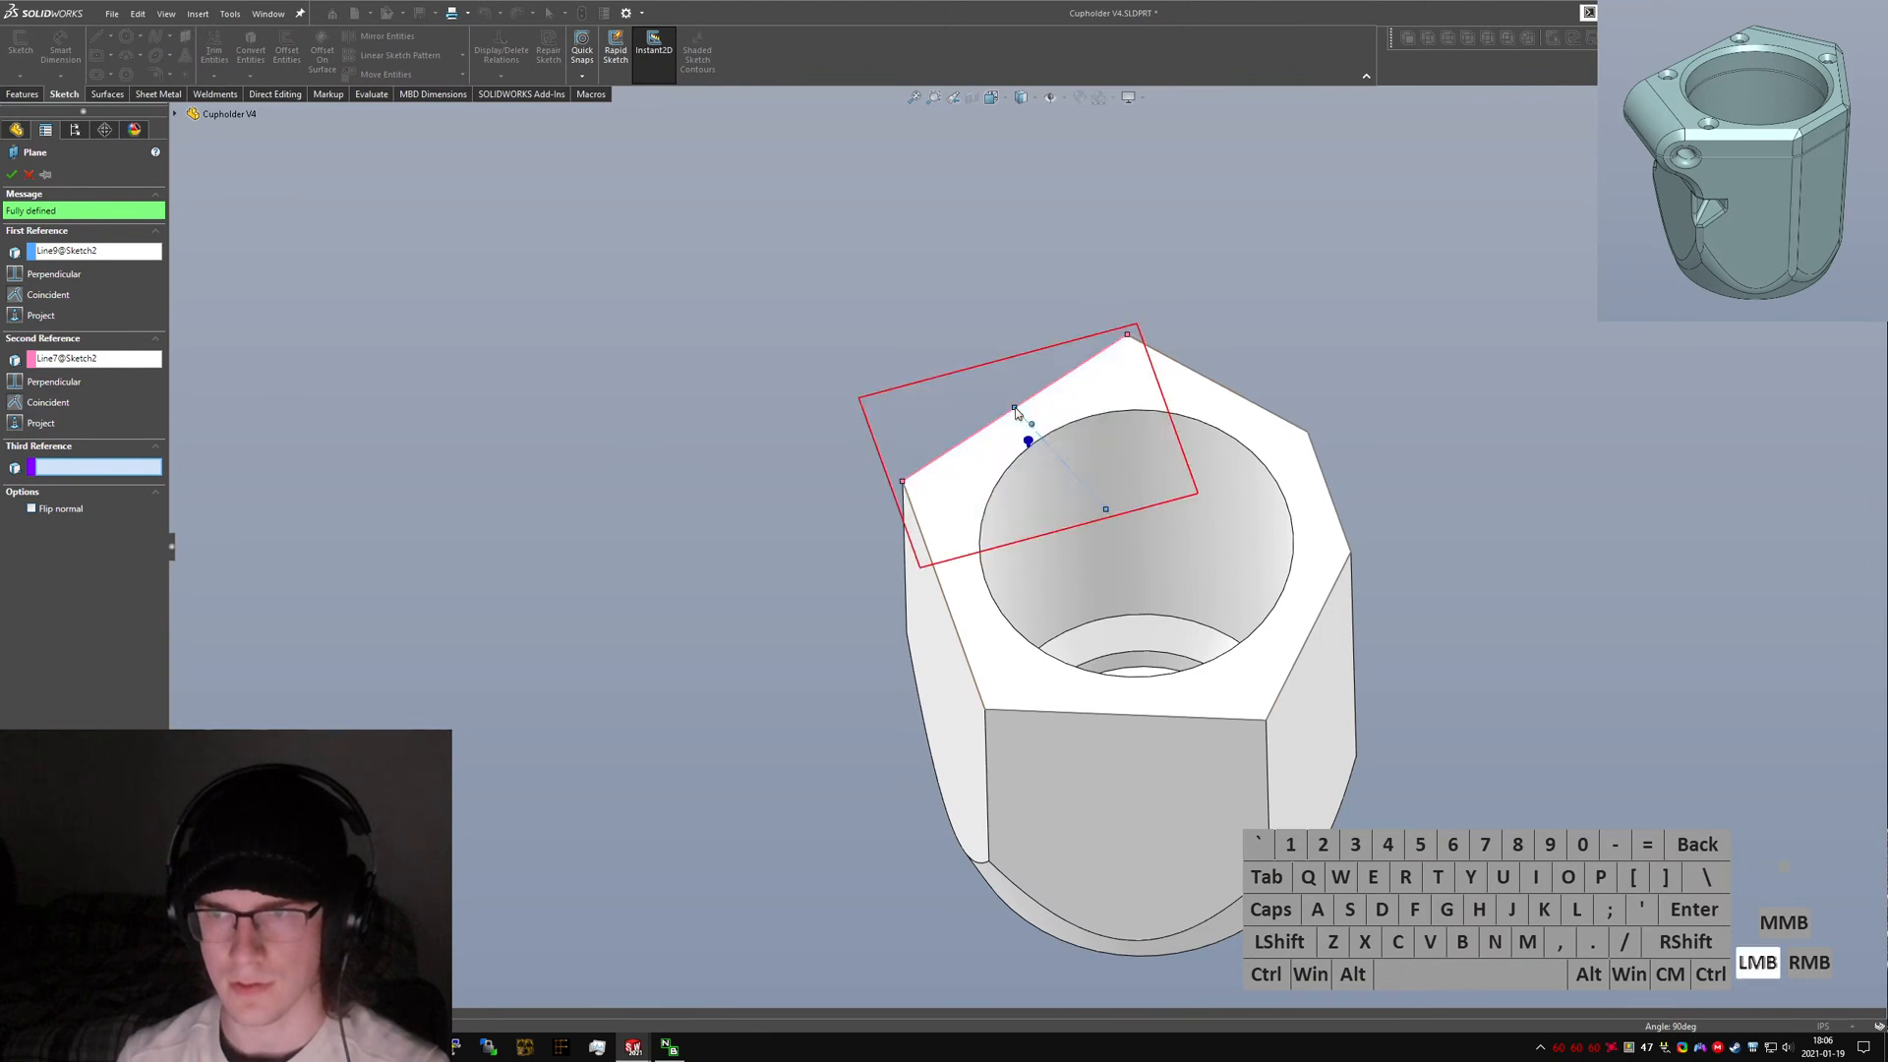
{"action": "left_click", "coordinate": [70, 479]}
{"action": "key", "text": "Delete"}
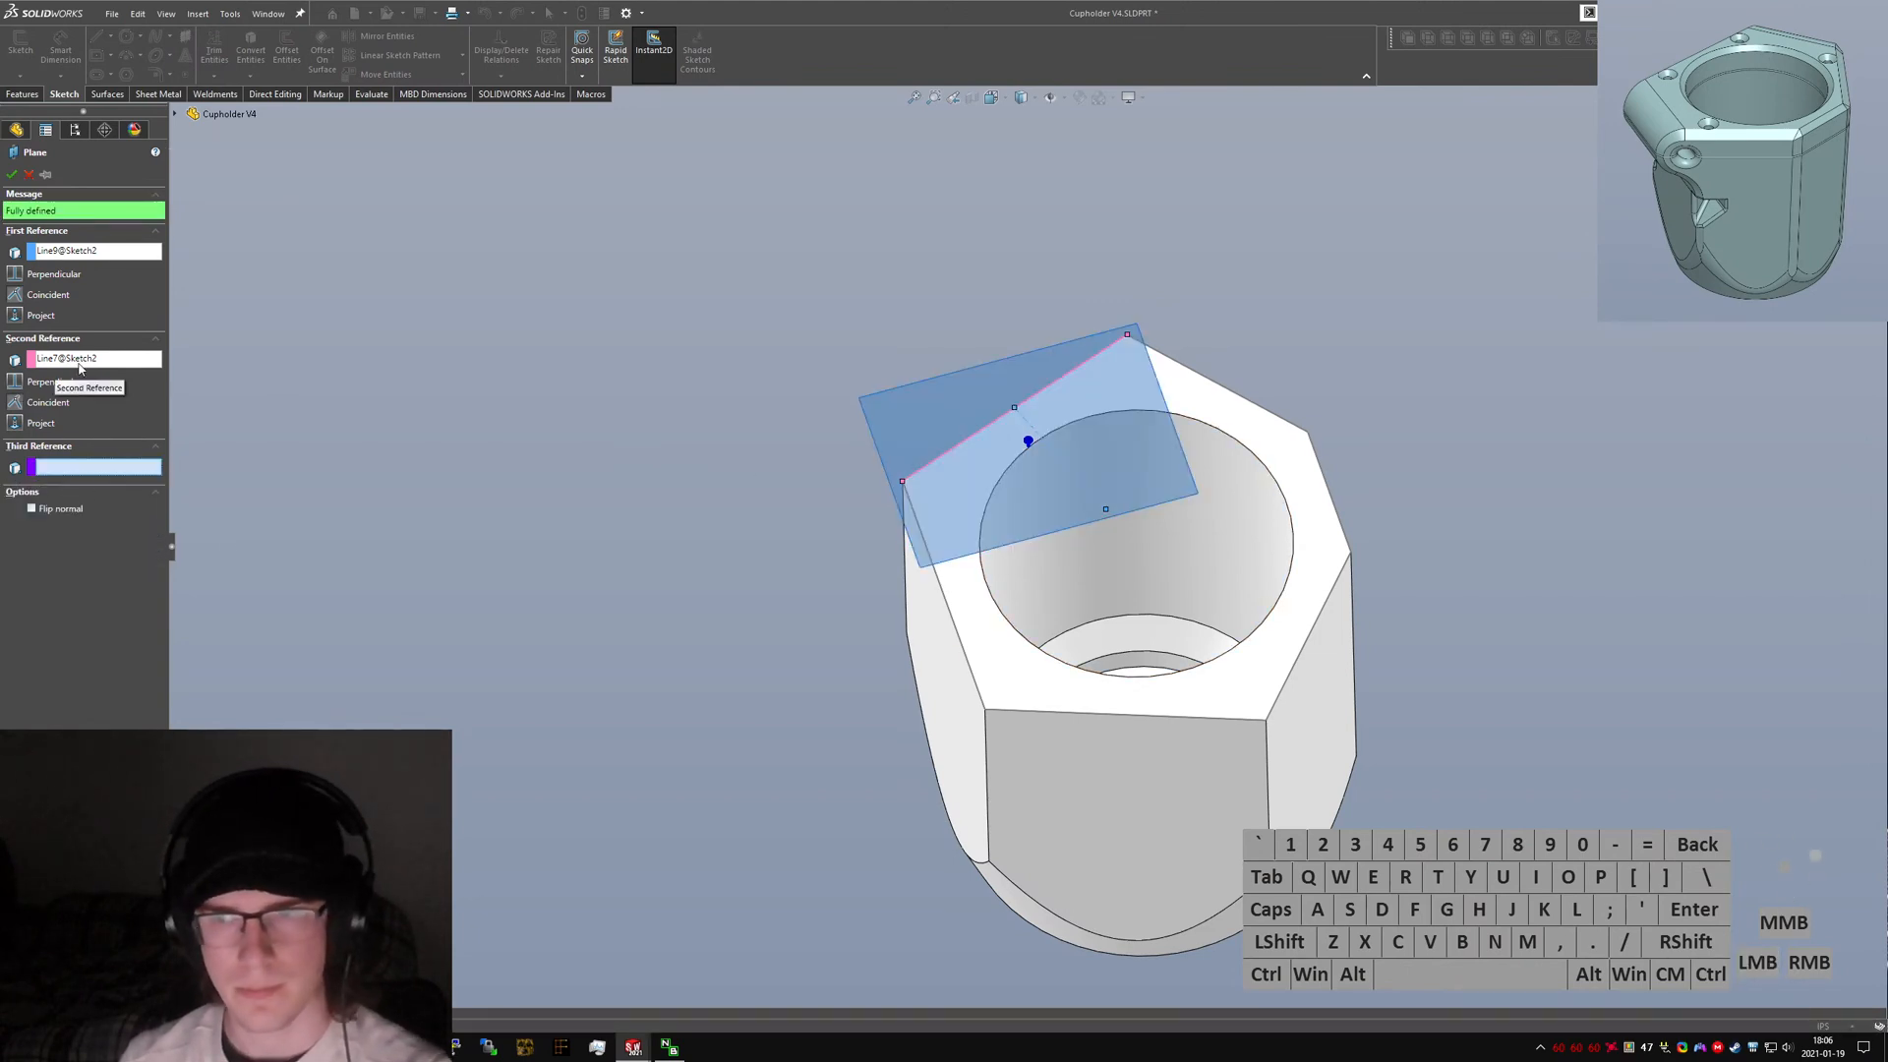
{"action": "left_click", "coordinate": [17, 387]}
{"action": "middle_click_drag", "start_coordinate": [612, 418], "coordinate": [794, 521]}
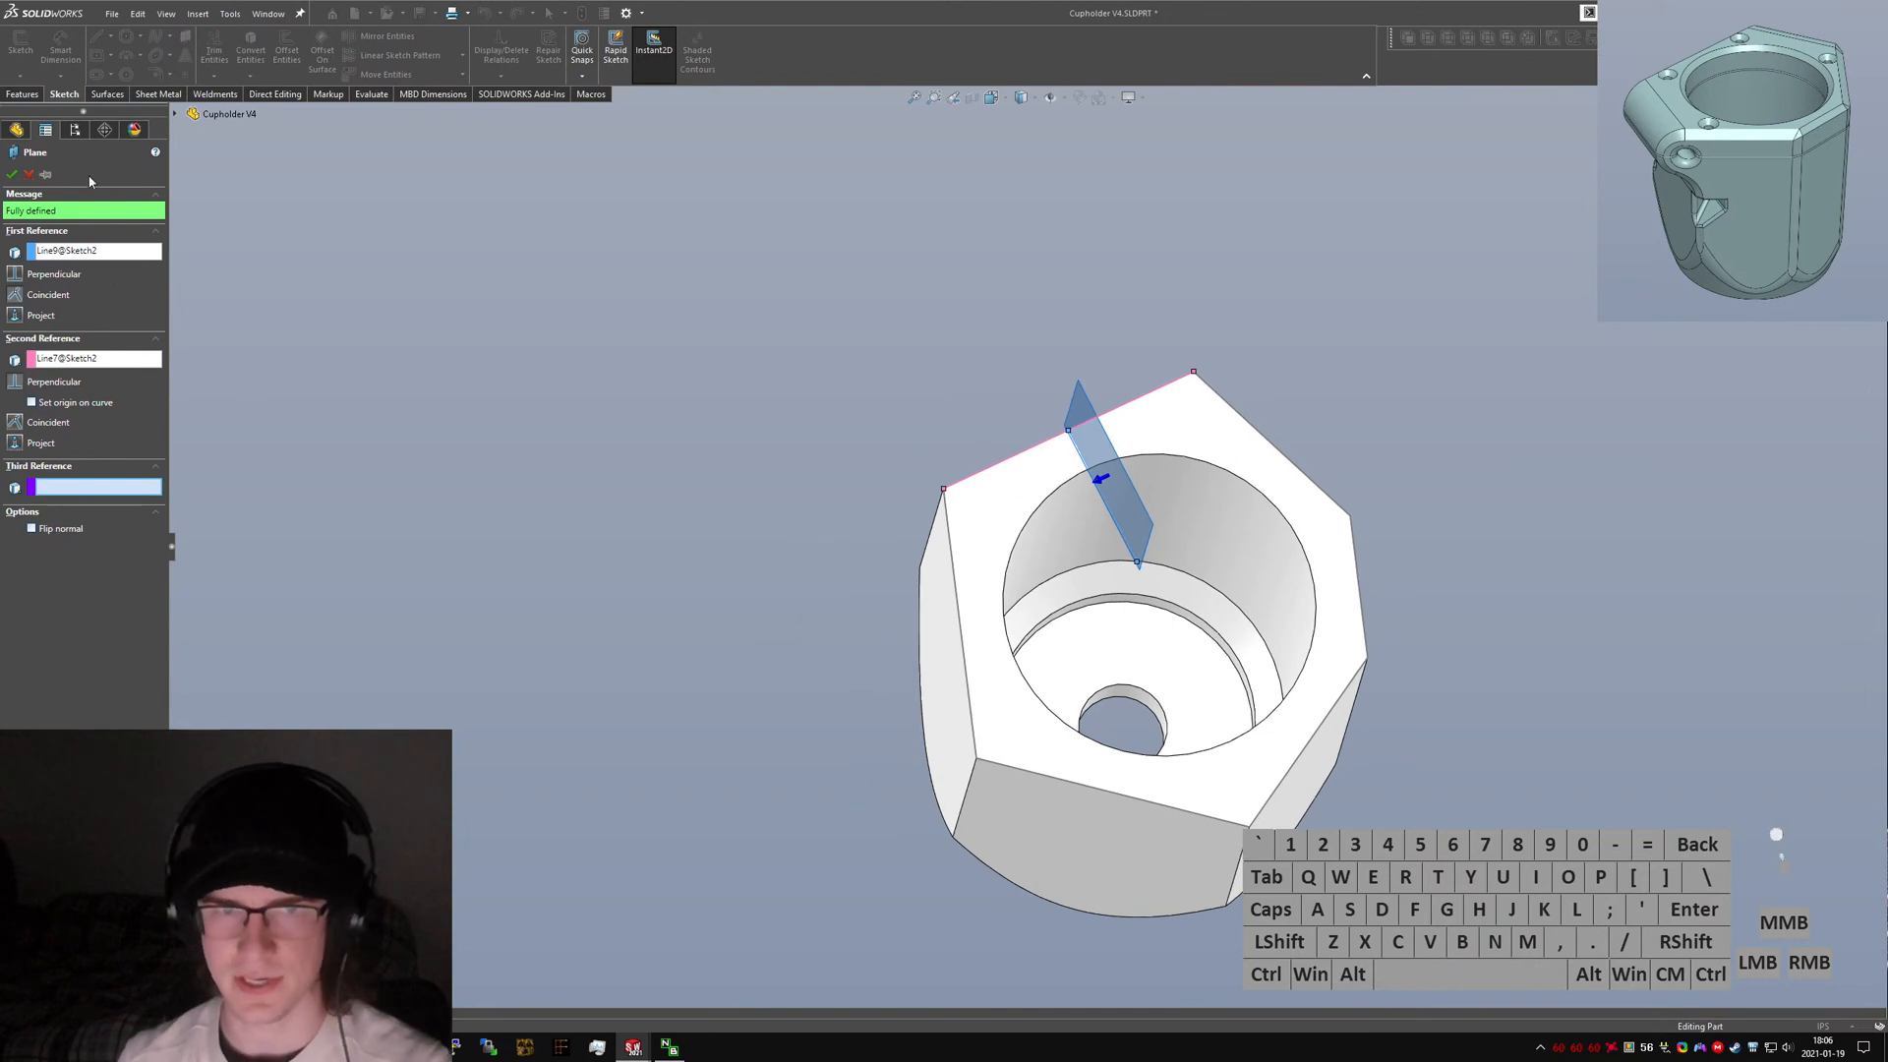
{"action": "left_click", "coordinate": [14, 174]}
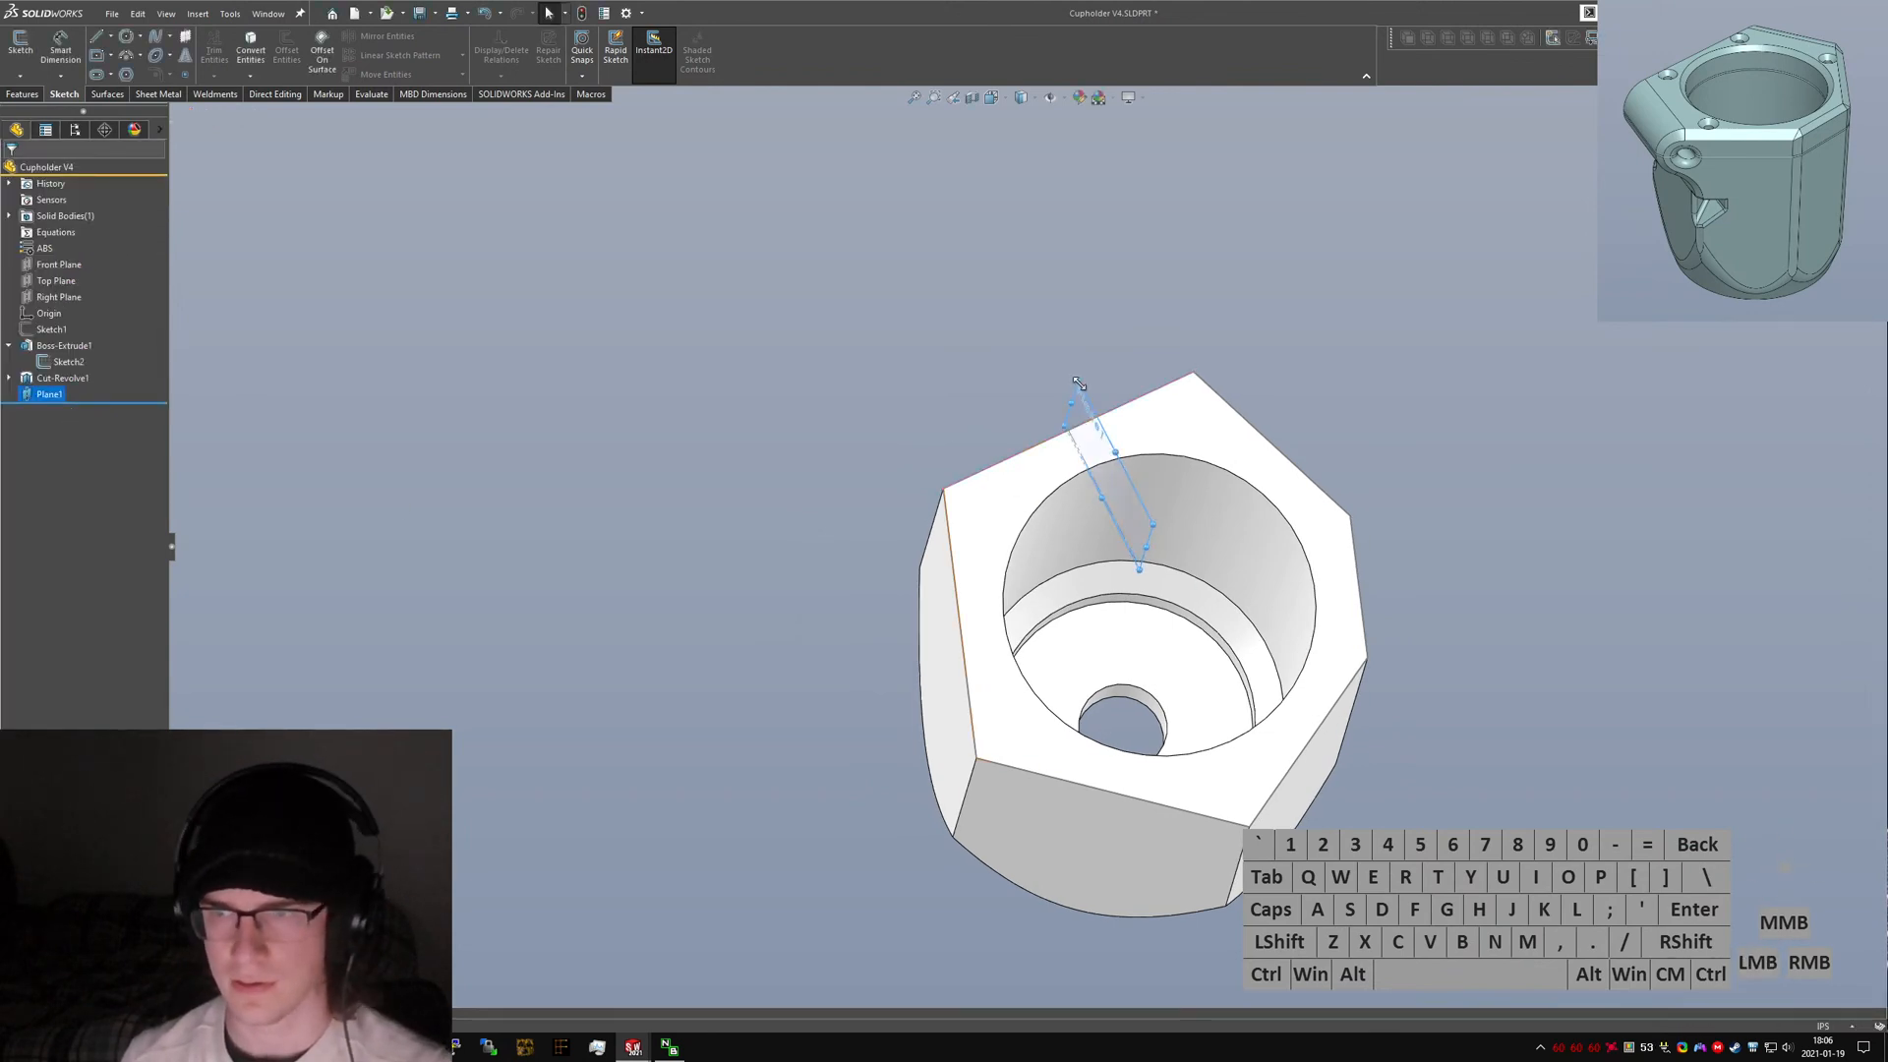
Enlarge Plane1 and view it against the part's bottom face to check its direction through the centre.
{"action": "left_click_drag", "start_coordinate": [1060, 427], "coordinate": [921, 433]}
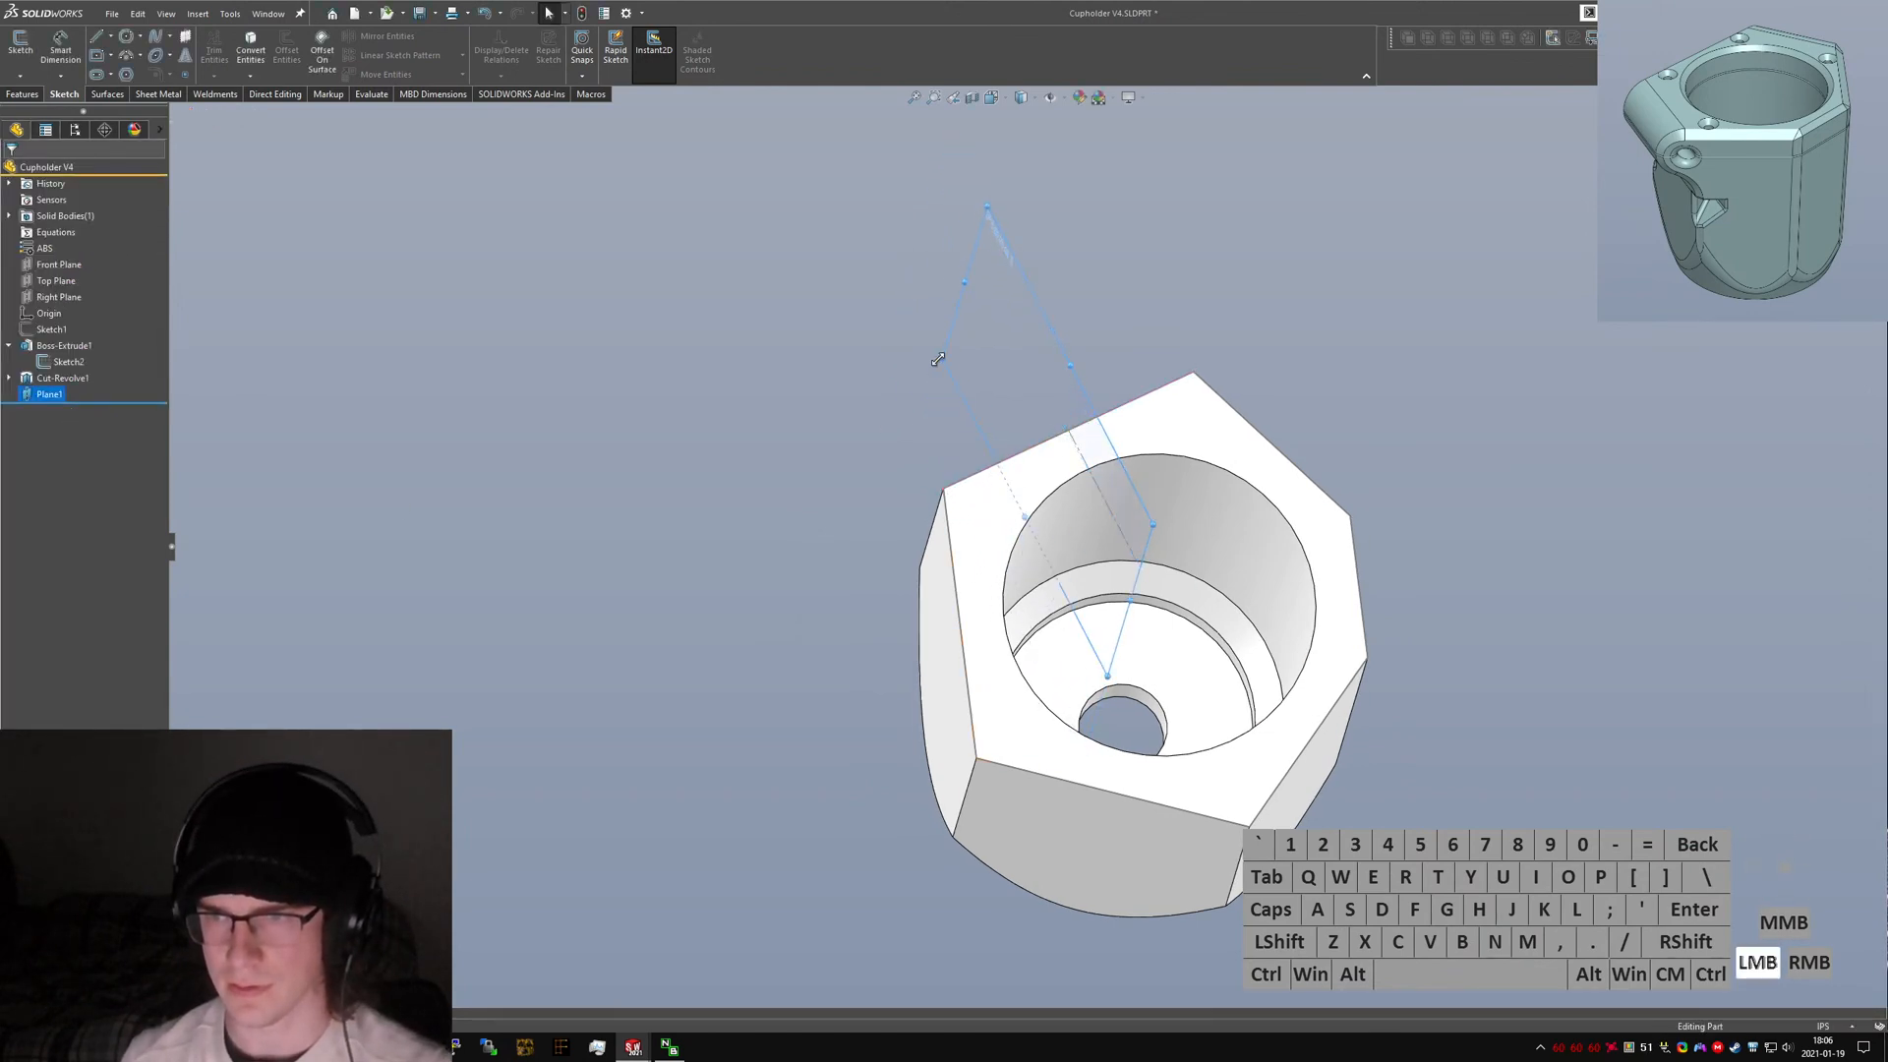
{"action": "left_click", "coordinate": [47, 315]}
{"action": "key", "text": "ctrl+5"}
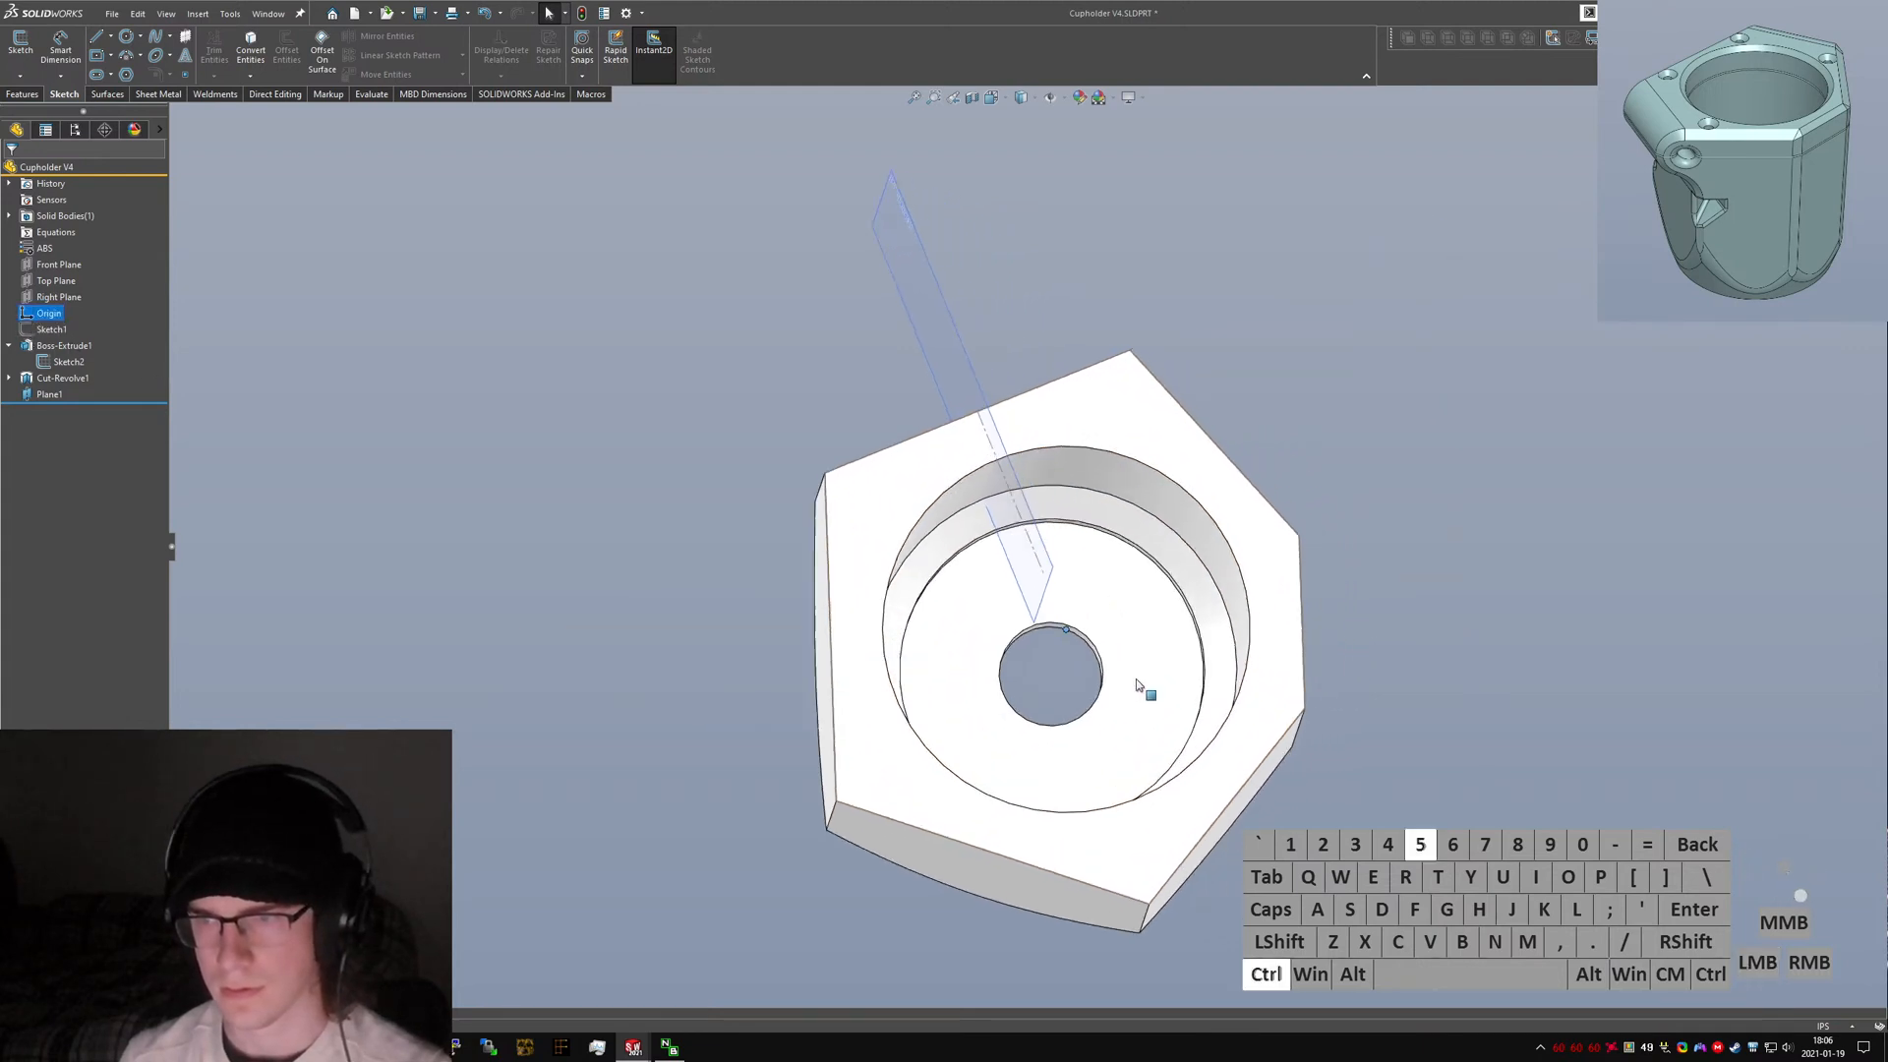
{"action": "left_click_drag", "start_coordinate": [1005, 584], "coordinate": [1030, 666]}
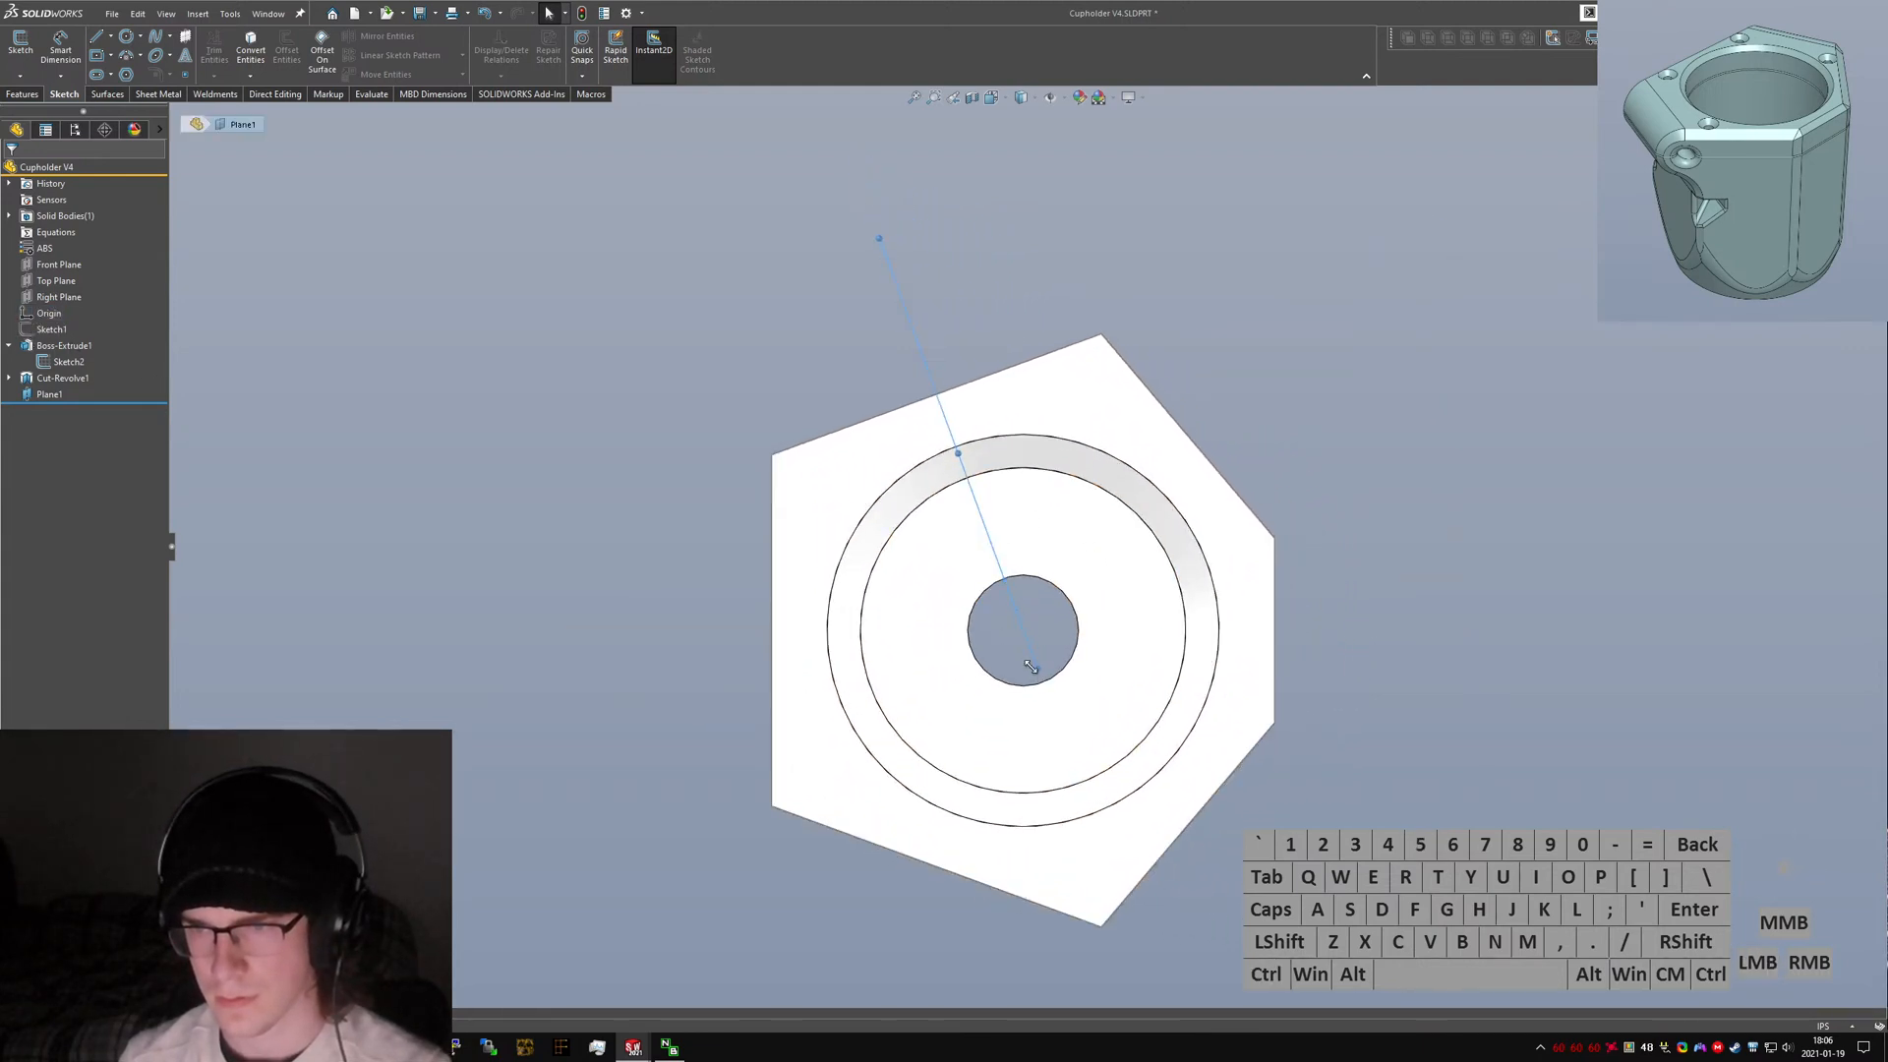
{"action": "left_click", "coordinate": [1008, 641], "text": "ctrl"}
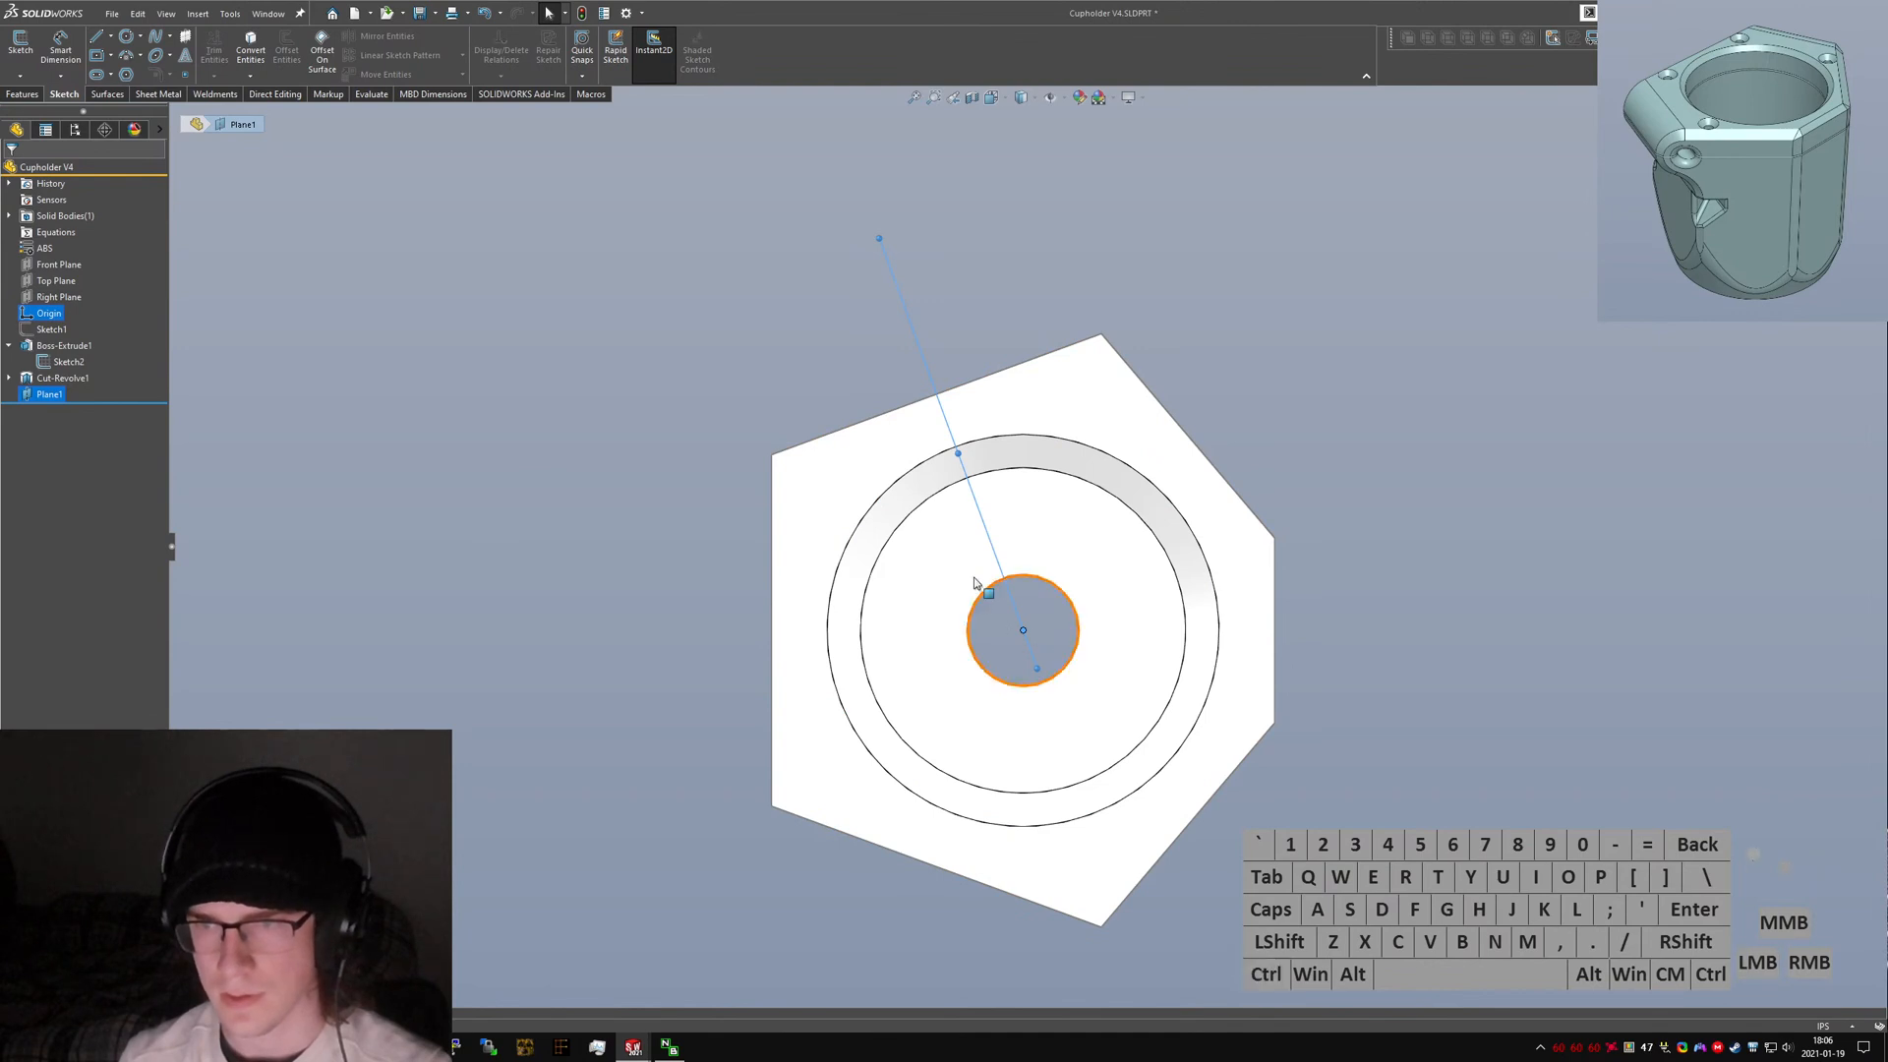
{"action": "middle_click_drag", "start_coordinate": [974, 583], "coordinate": [970, 374]}
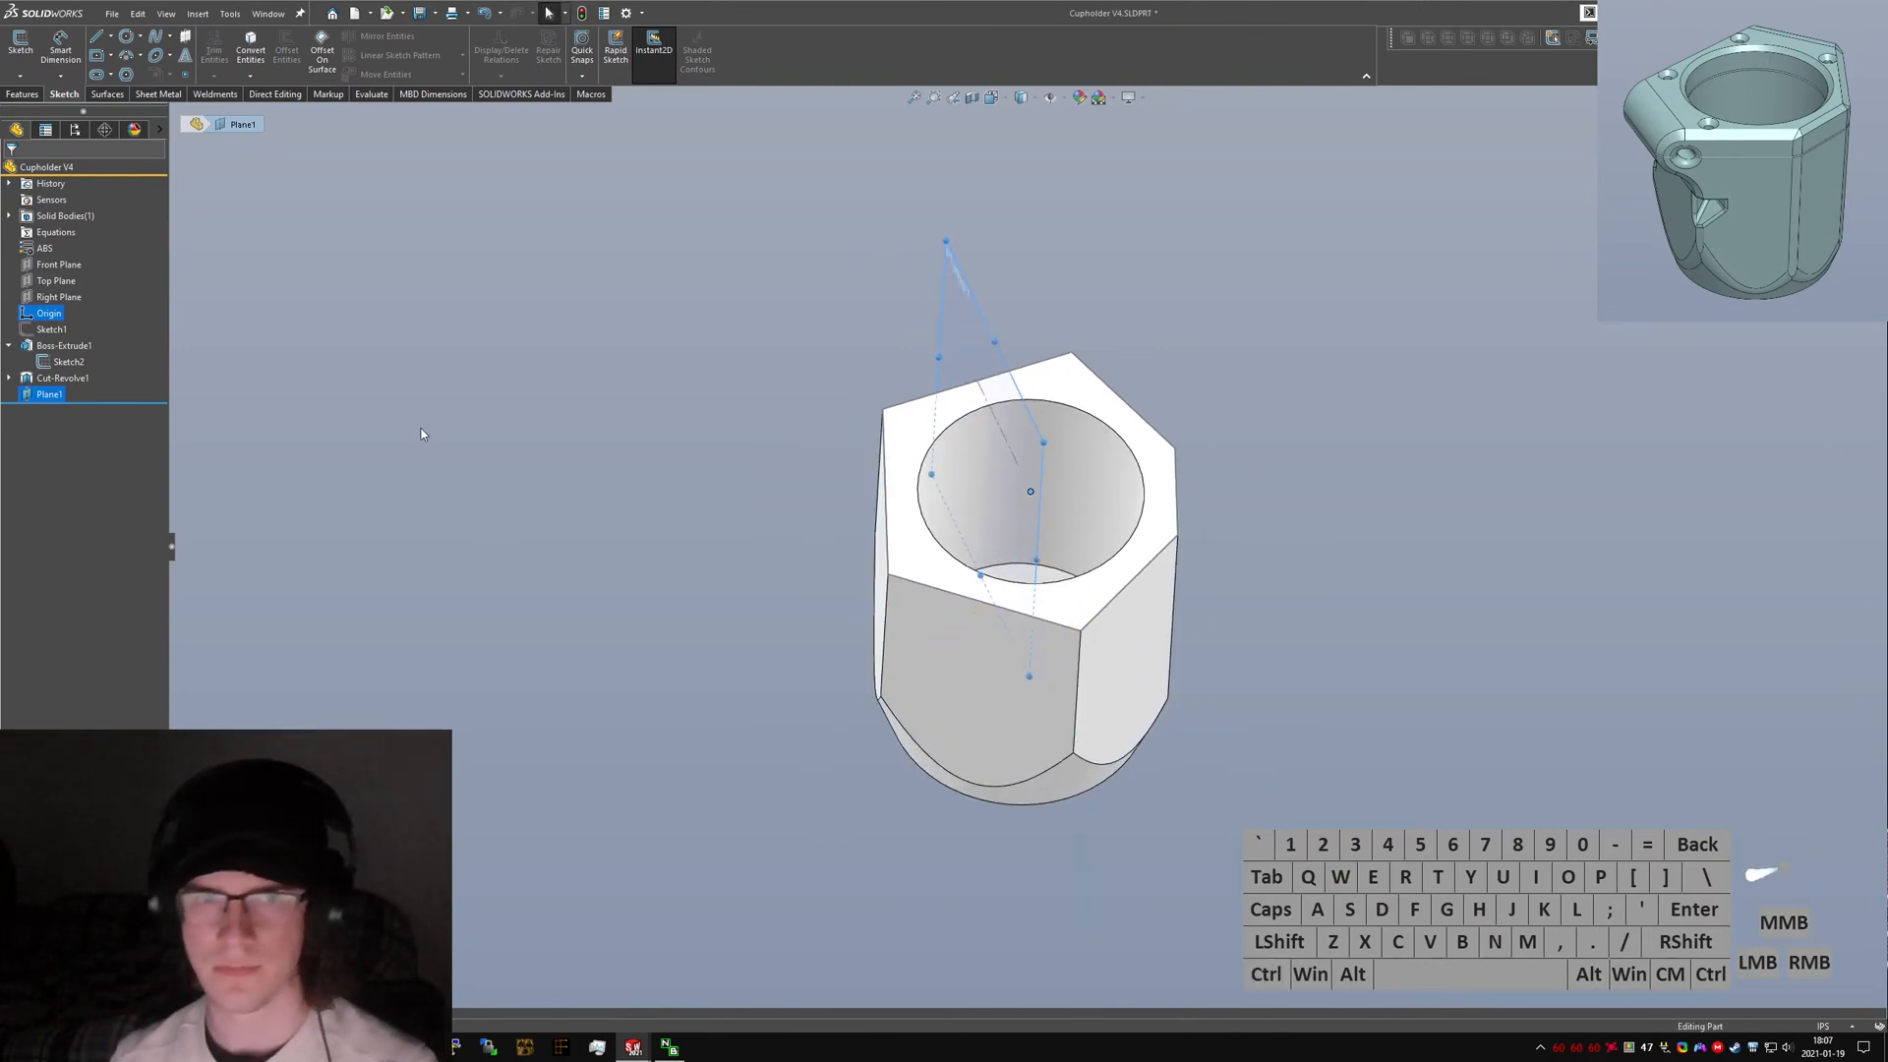
Examine the revolve cut's sketch and the hexagon sketch's edges and their relations.
{"action": "left_click", "coordinate": [62, 378]}
{"action": "left_click", "coordinate": [52, 399]}
{"action": "left_click", "coordinate": [64, 356]}
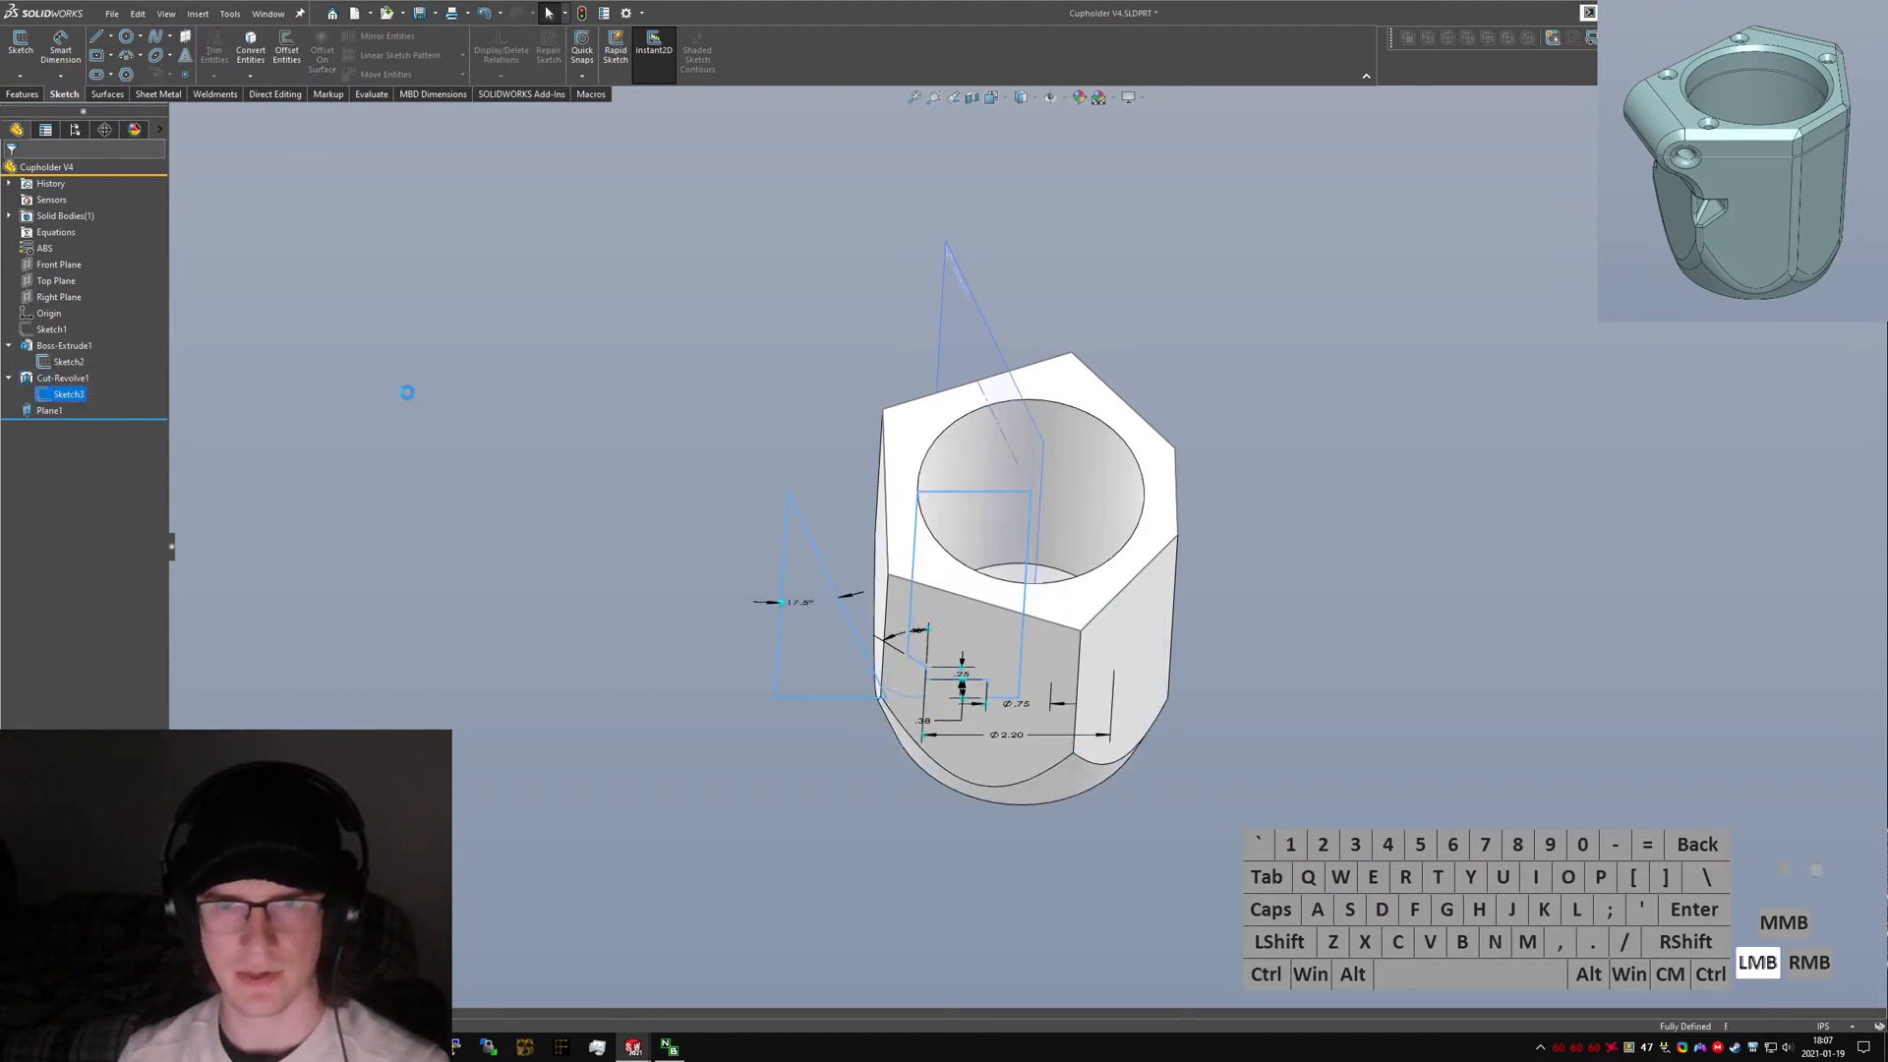
{"action": "key", "text": "ctrl+5"}
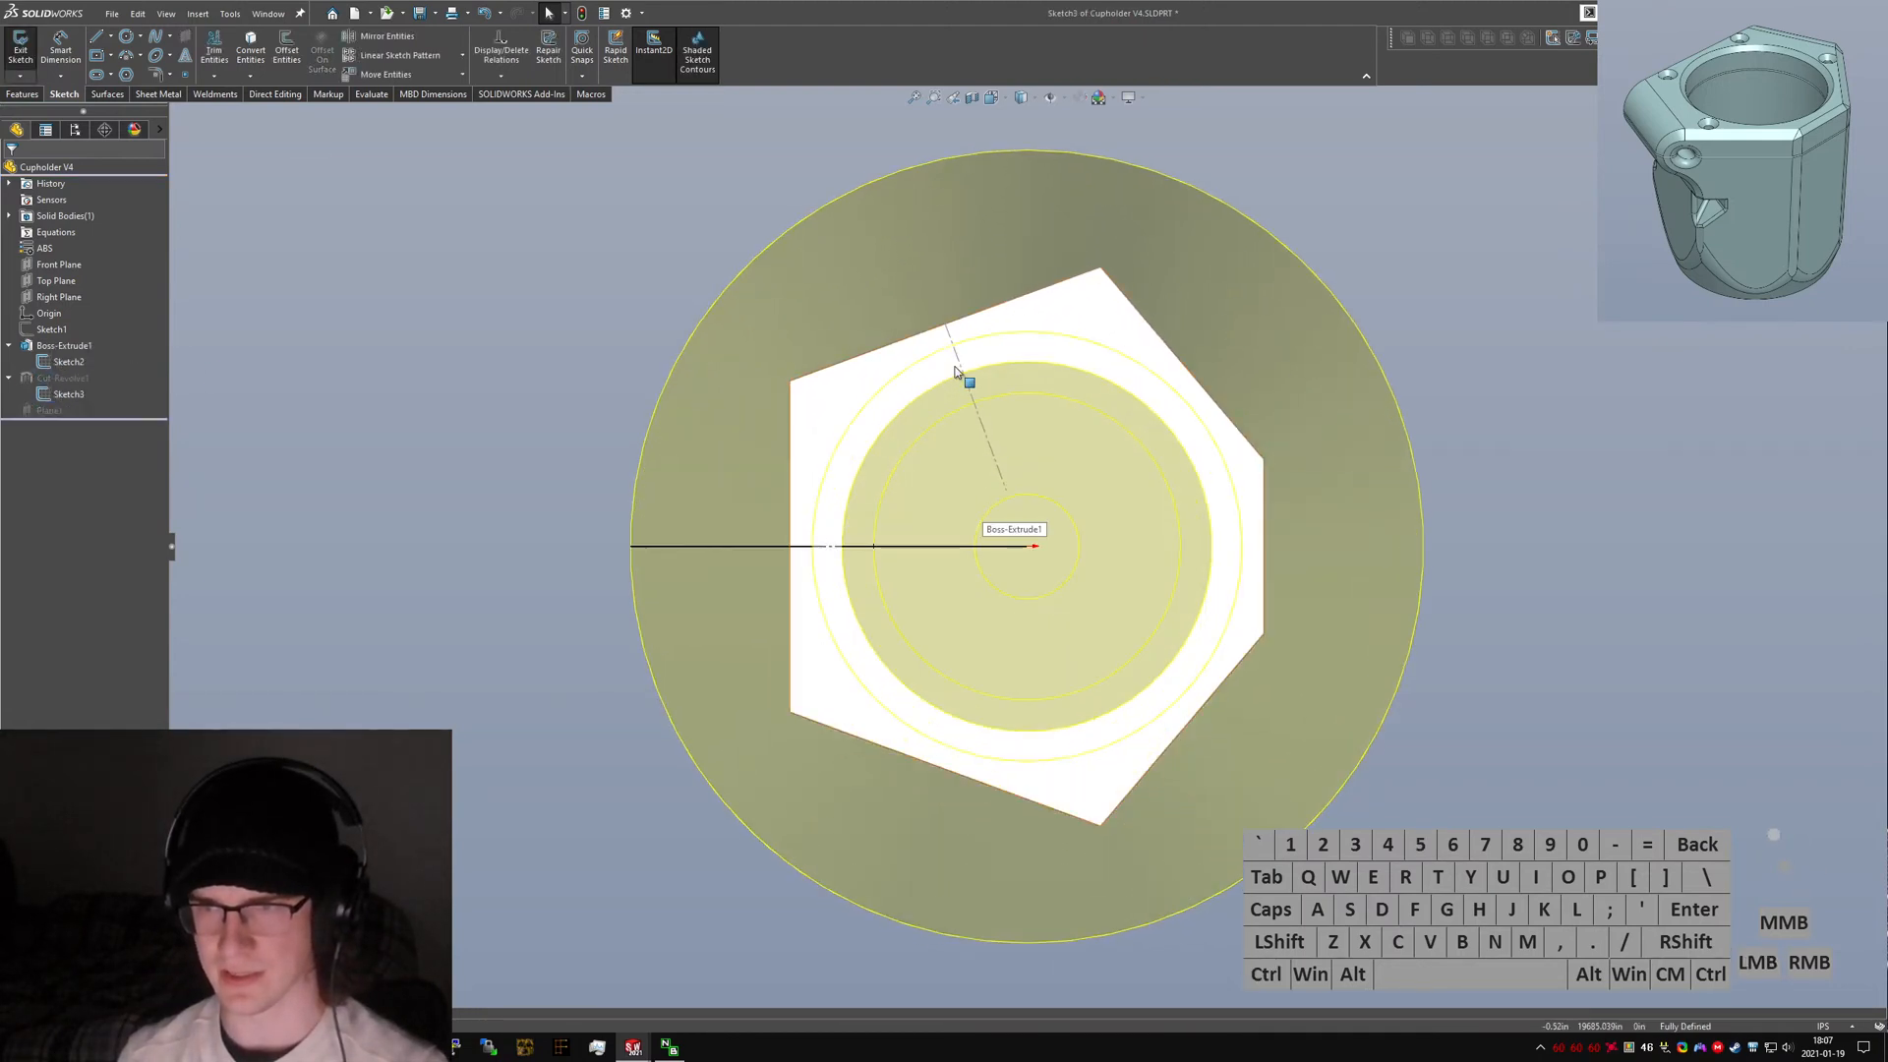
{"action": "left_click", "coordinate": [20, 47]}
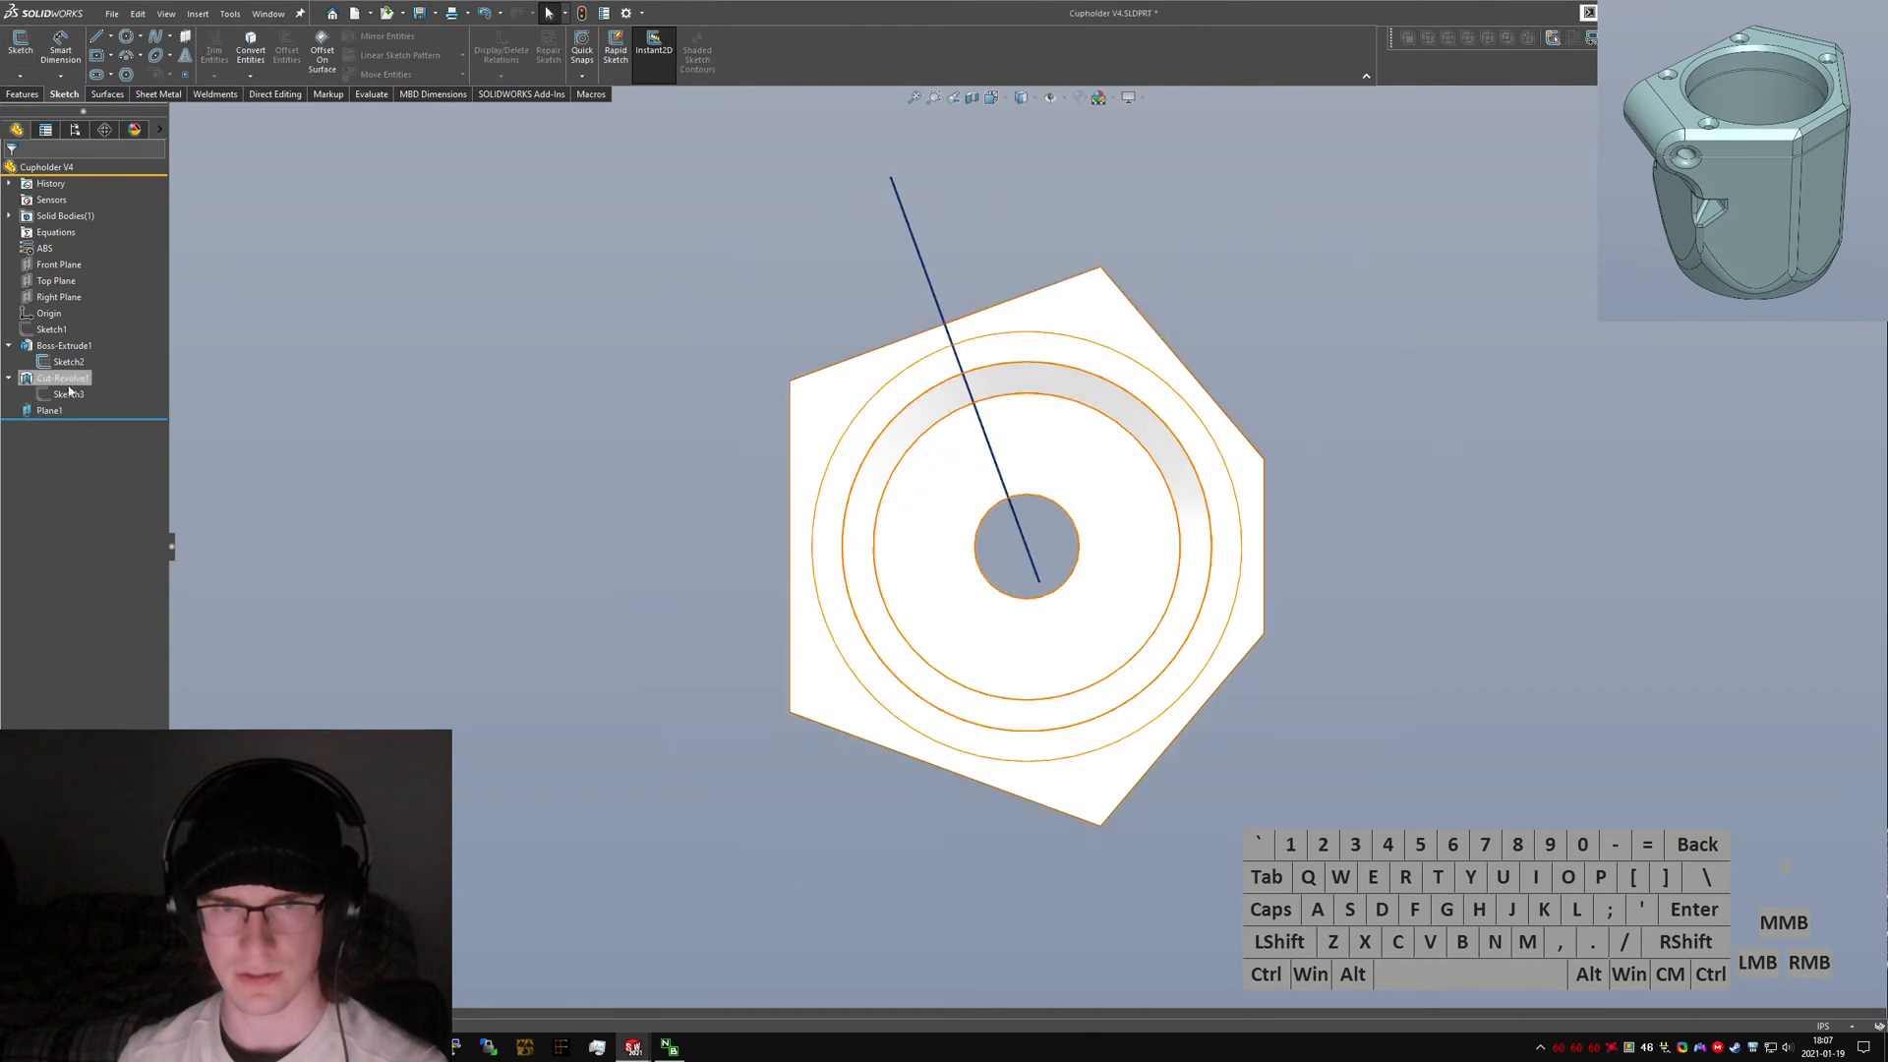
{"action": "left_click", "coordinate": [69, 362]}
{"action": "key", "text": "ctrl+5"}
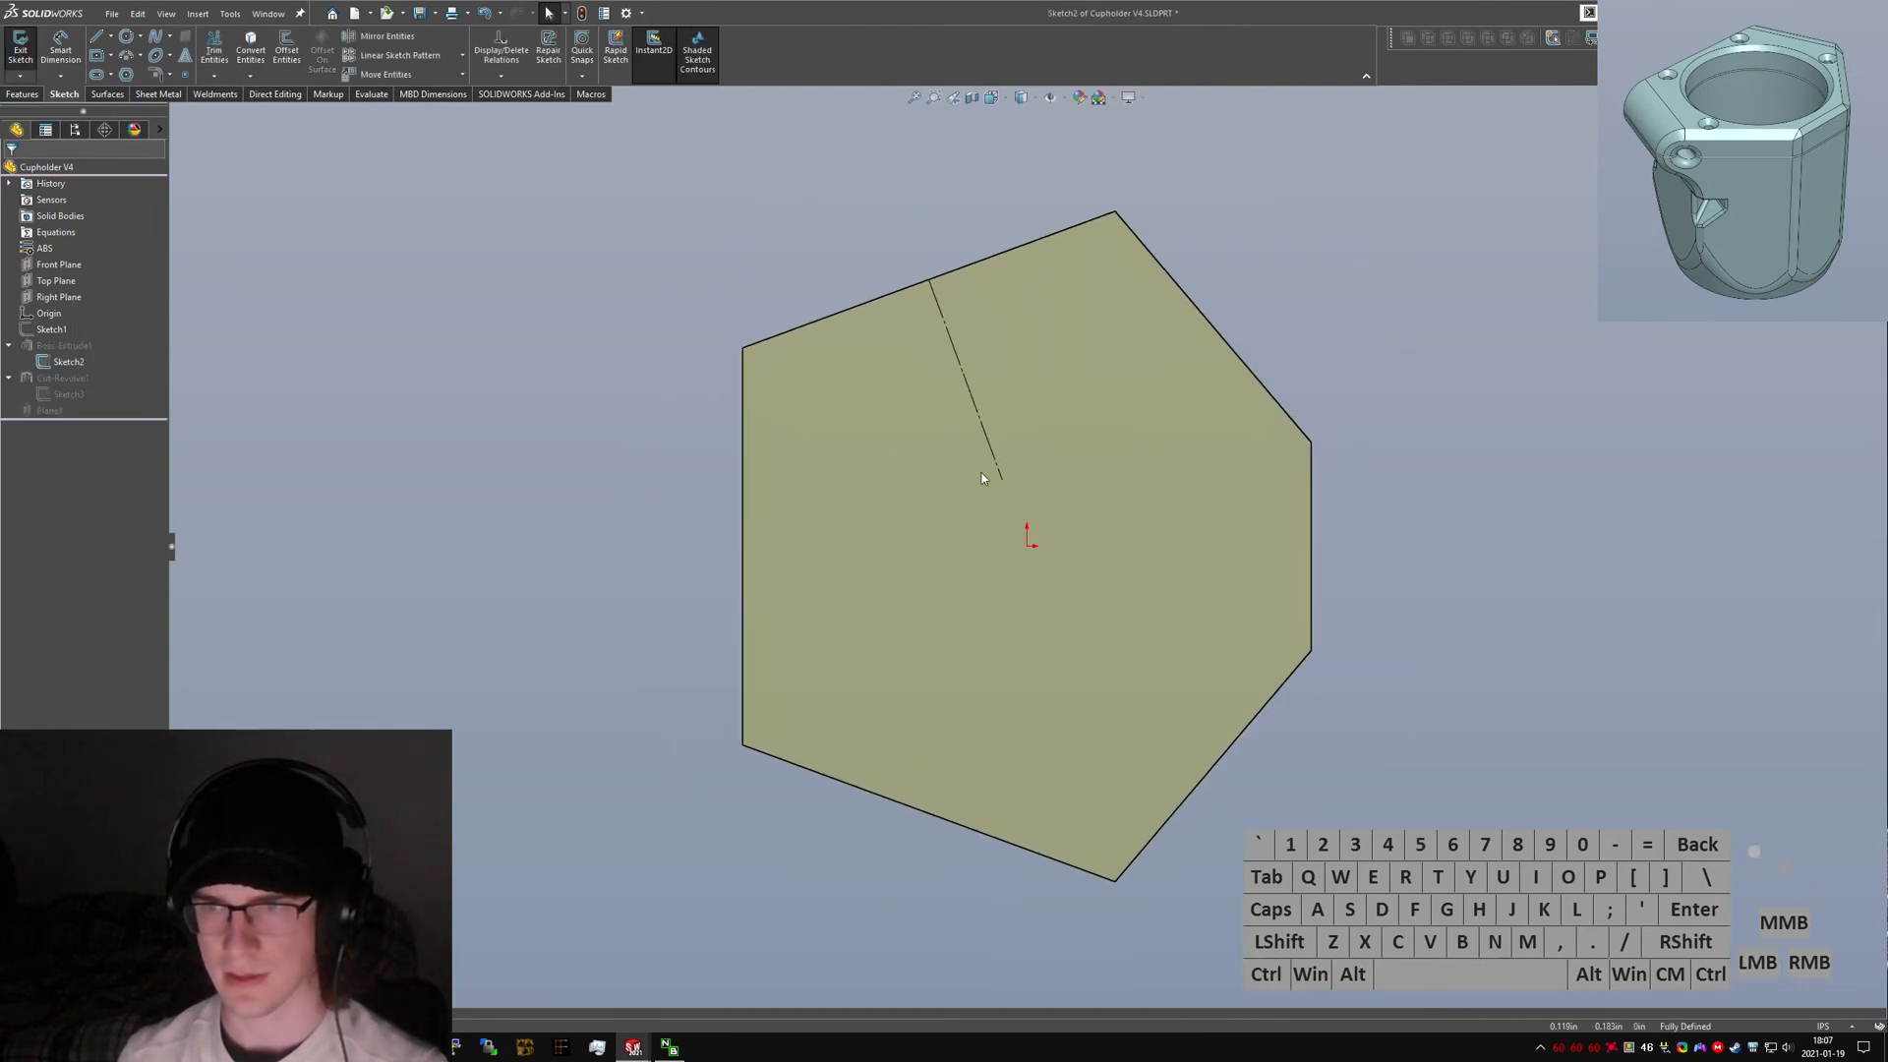
{"action": "left_click", "coordinate": [978, 417]}
{"action": "scroll", "coordinate": [1027, 547], "scroll_direction": "up", "scroll_amount": 2}
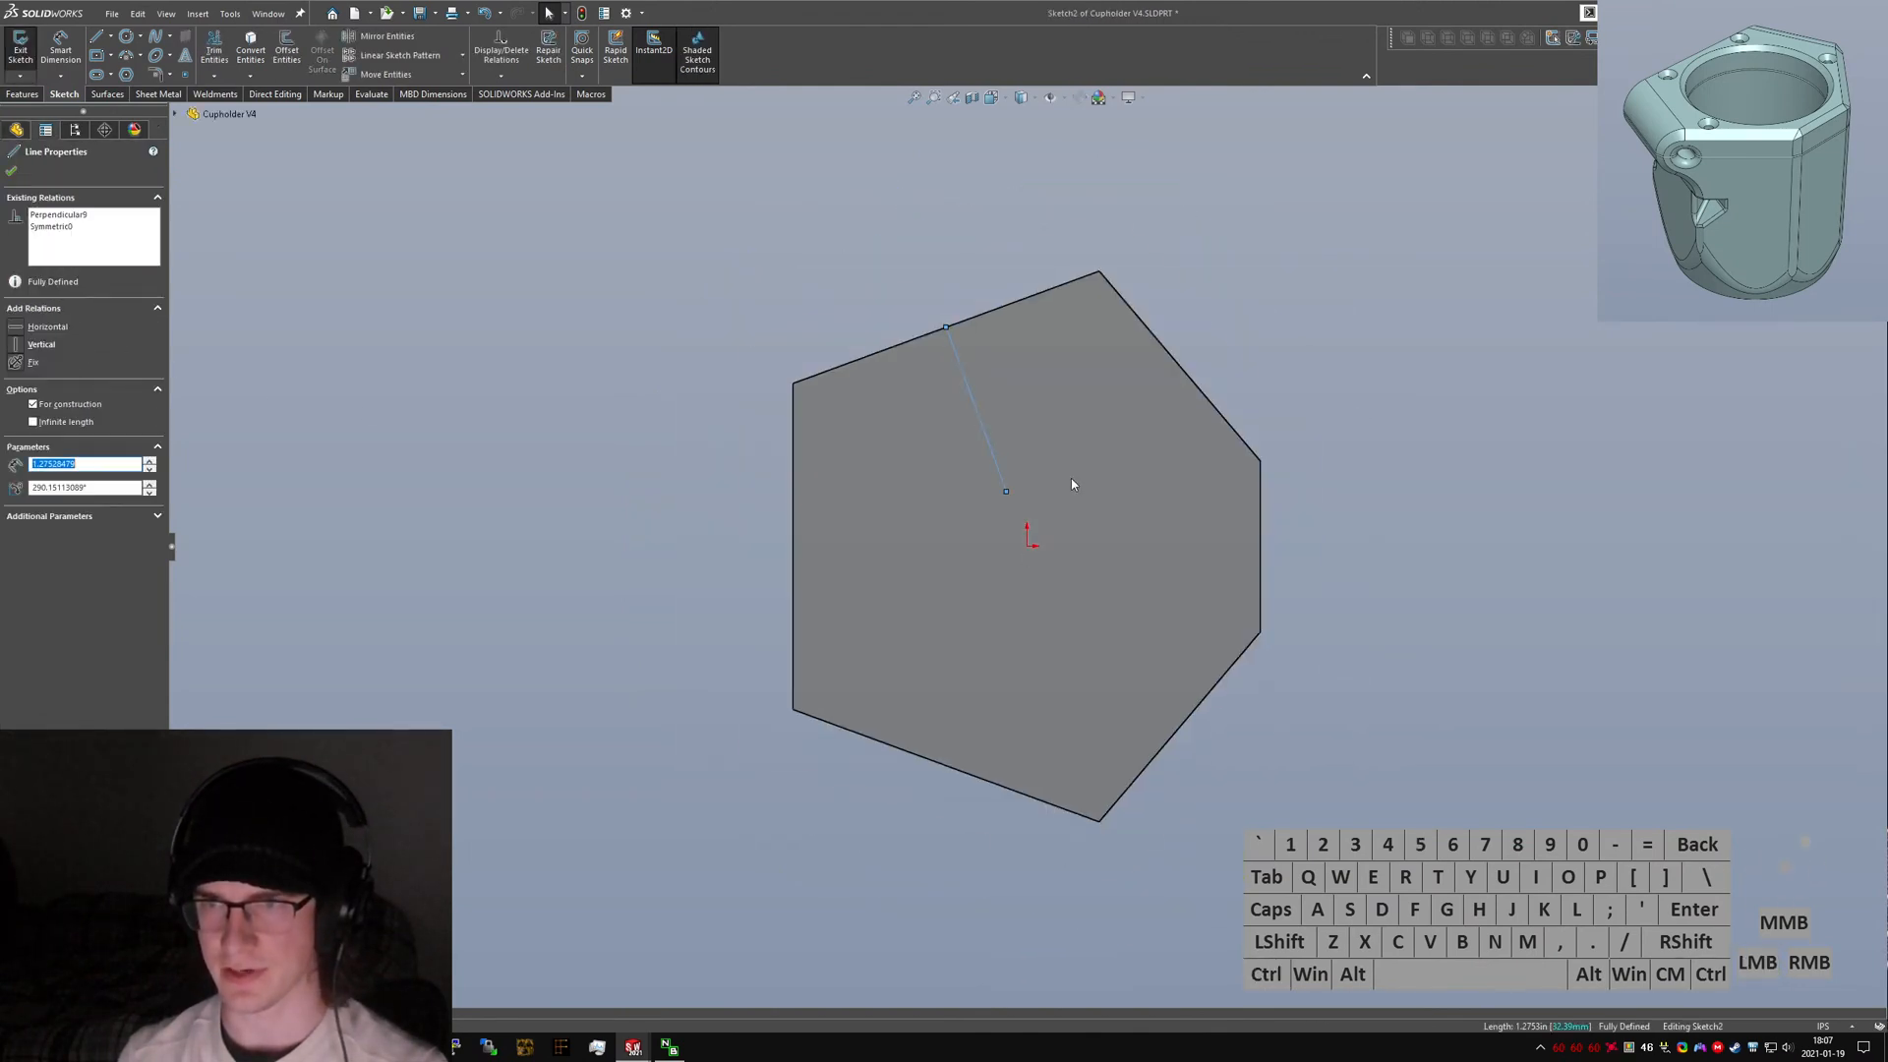
{"action": "left_click", "coordinate": [795, 468]}
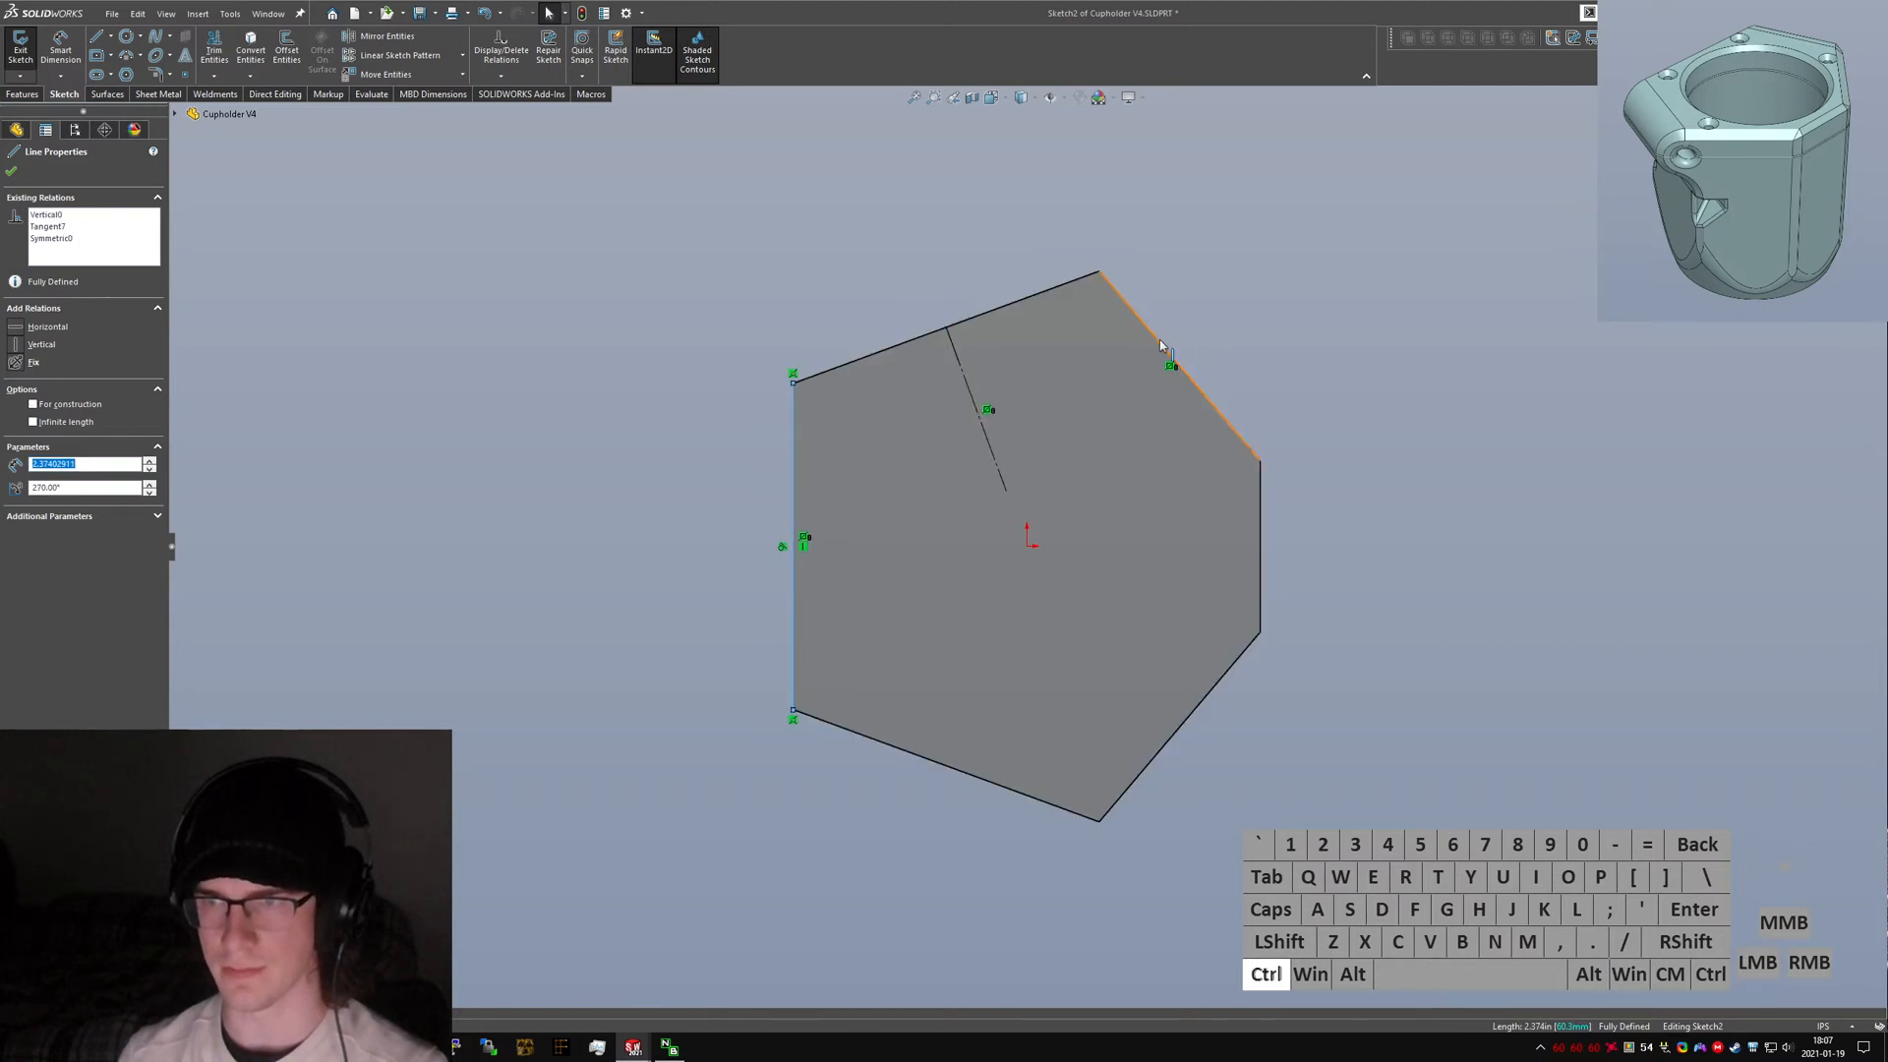
{"action": "left_click", "coordinate": [1159, 341], "text": "ctrl"}
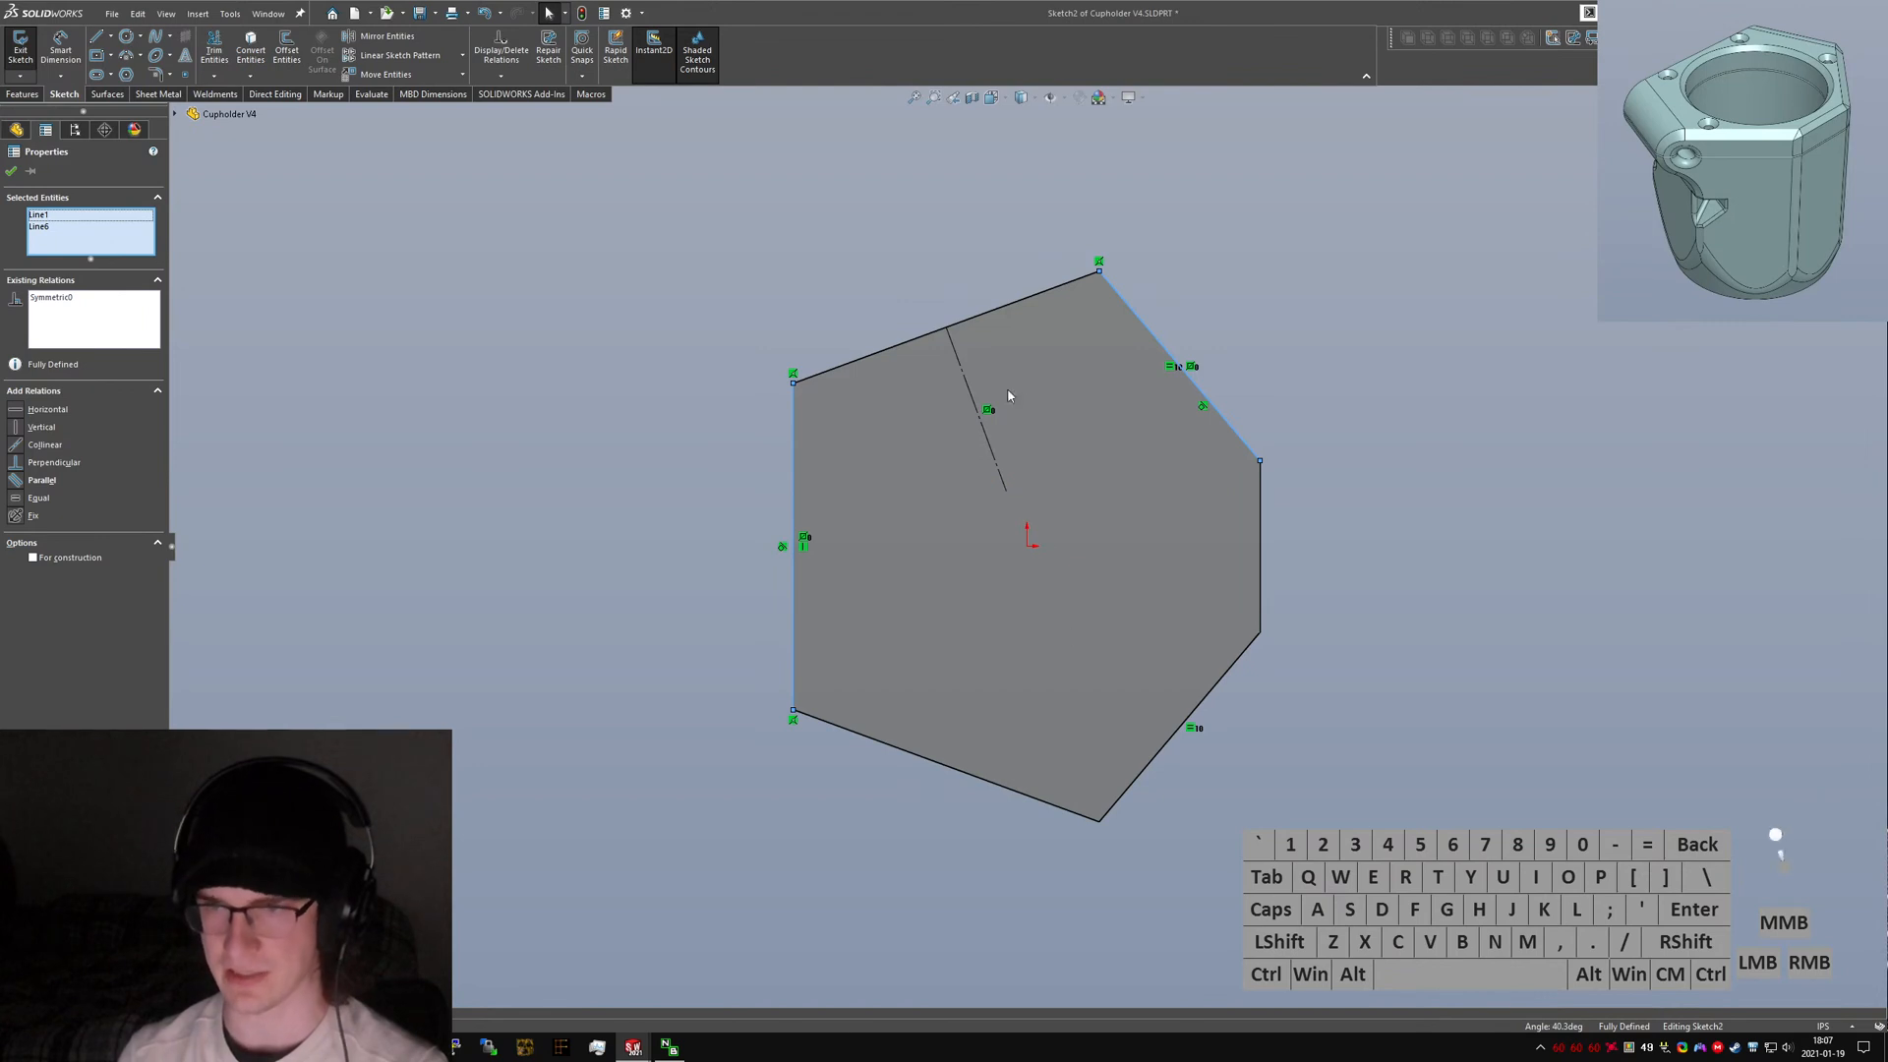
{"action": "left_click", "coordinate": [629, 339]}
{"action": "left_click", "coordinate": [20, 46]}
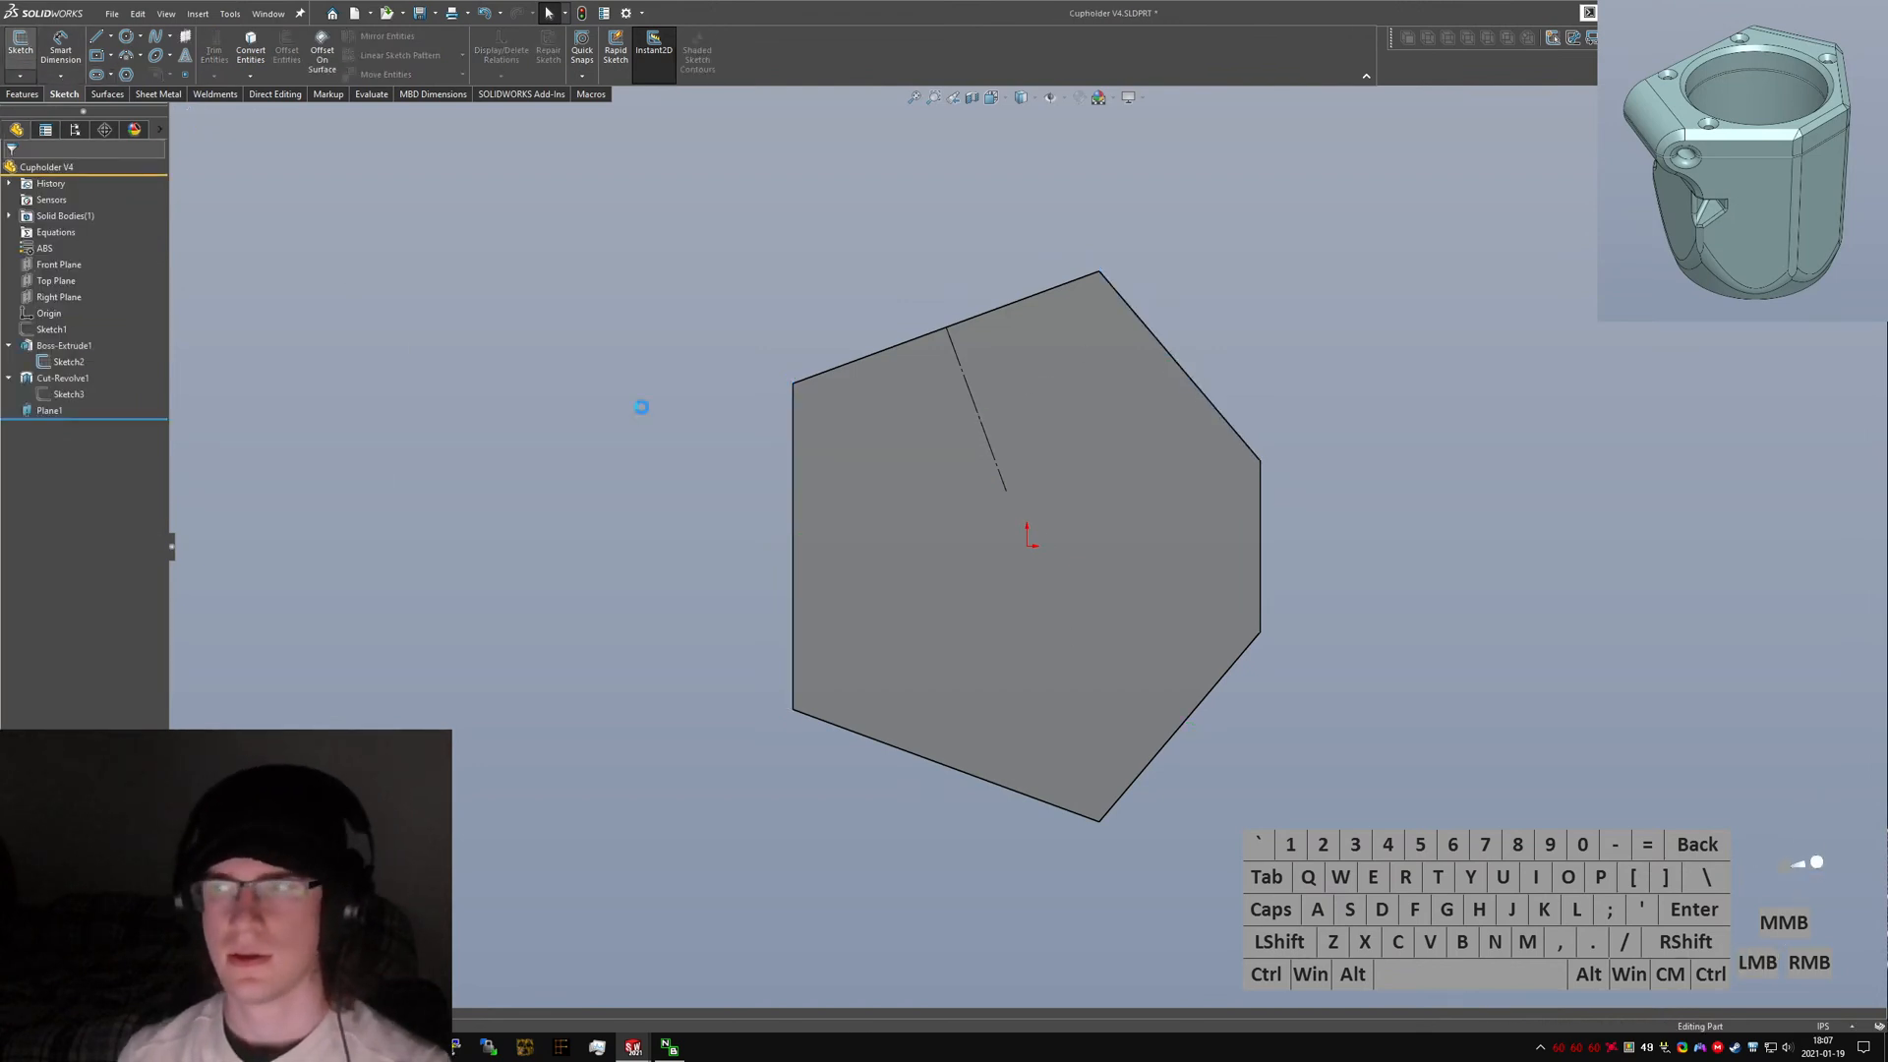
Resize Plane1 and start a new sketch on it, viewed normal to the plane.
{"action": "mouse_move", "coordinate": [780, 535]}
{"action": "middle_mouse_down"}
{"action": "mouse_move", "coordinate": [977, 362]}
{"action": "mouse_move", "coordinate": [1121, 380]}
{"action": "mouse_move", "coordinate": [1049, 358]}
{"action": "mouse_move", "coordinate": [1130, 291]}
{"action": "middle_mouse_up"}
{"action": "left_click", "coordinate": [929, 601]}
{"action": "scroll", "coordinate": [1001, 453], "scroll_direction": "up", "scroll_amount": 4}
{"action": "scroll", "coordinate": [1018, 388], "scroll_direction": "down", "scroll_amount": 3}
{"action": "scroll", "coordinate": [1099, 252], "scroll_direction": "up", "scroll_amount": 4}
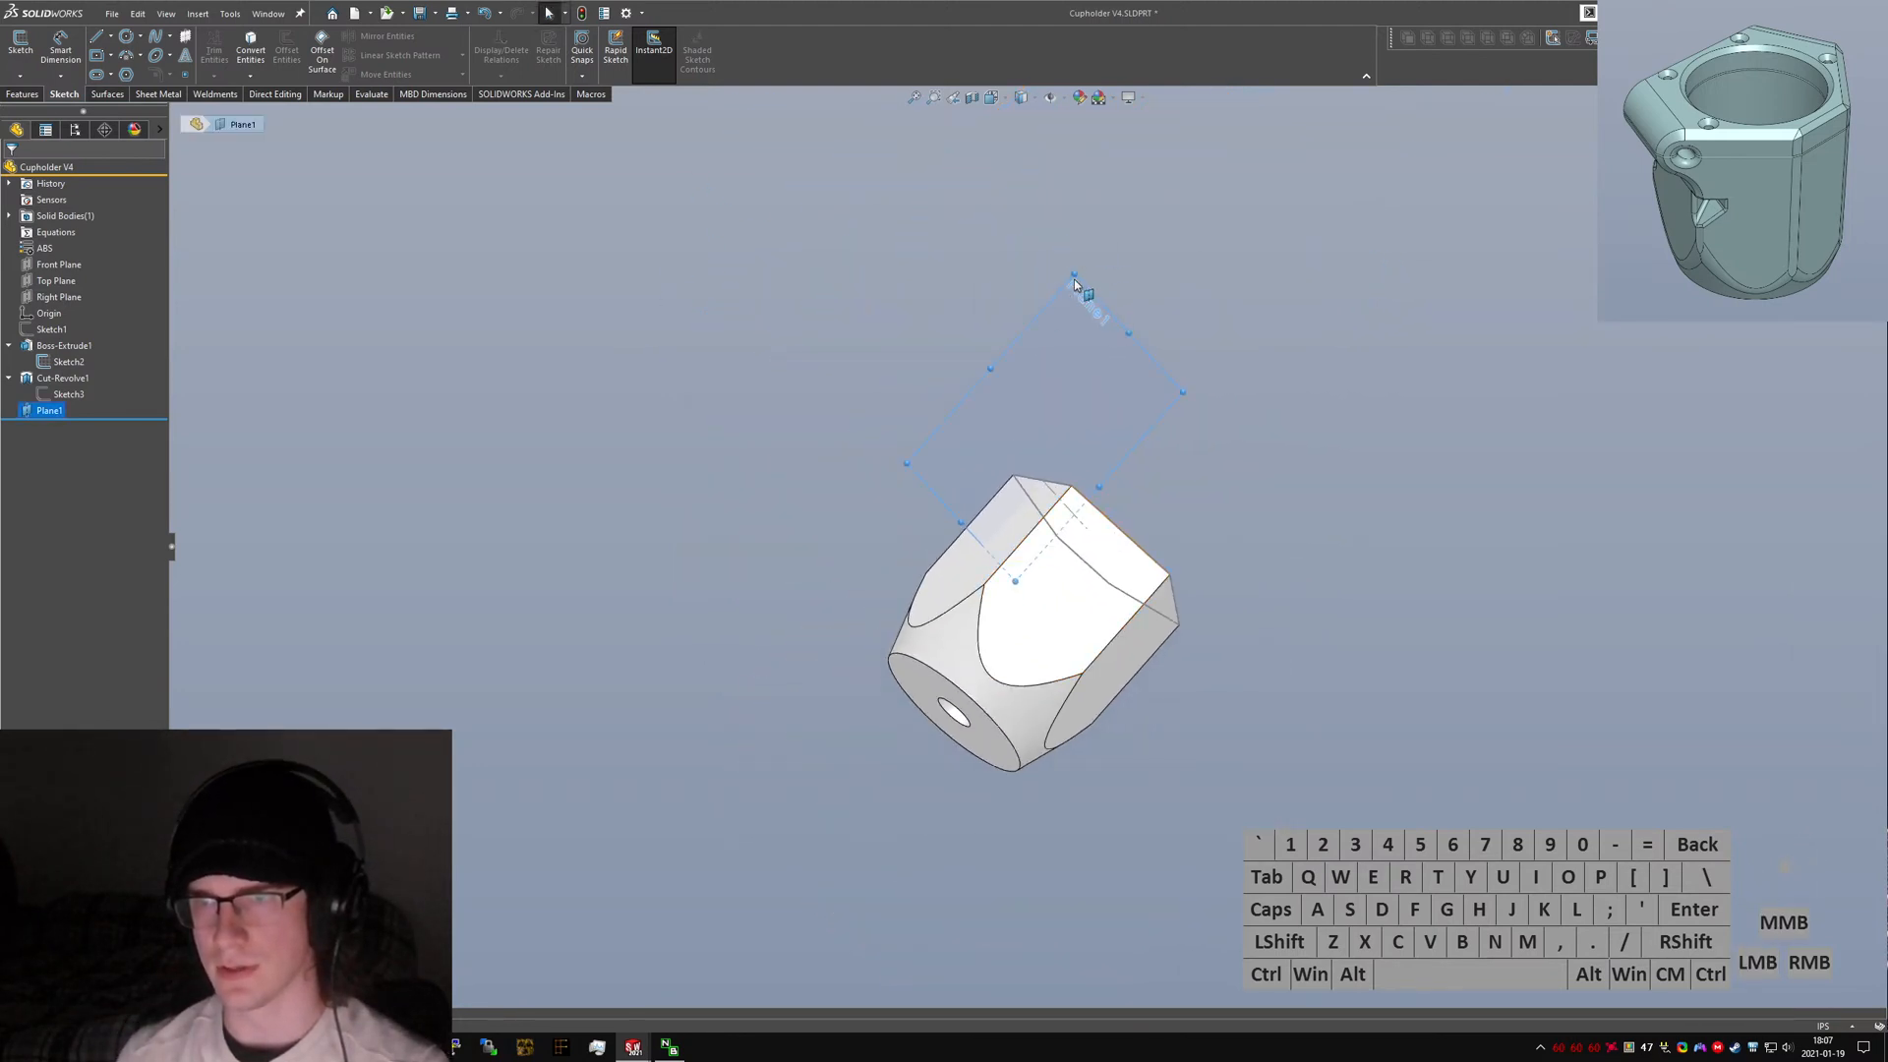
{"action": "left_click_drag", "start_coordinate": [1074, 278], "coordinate": [989, 366]}
{"action": "left_click", "coordinate": [984, 502]}
{"action": "scroll", "coordinate": [982, 492], "scroll_direction": "down", "scroll_amount": 3}
{"action": "key", "text": "ctrl+5"}
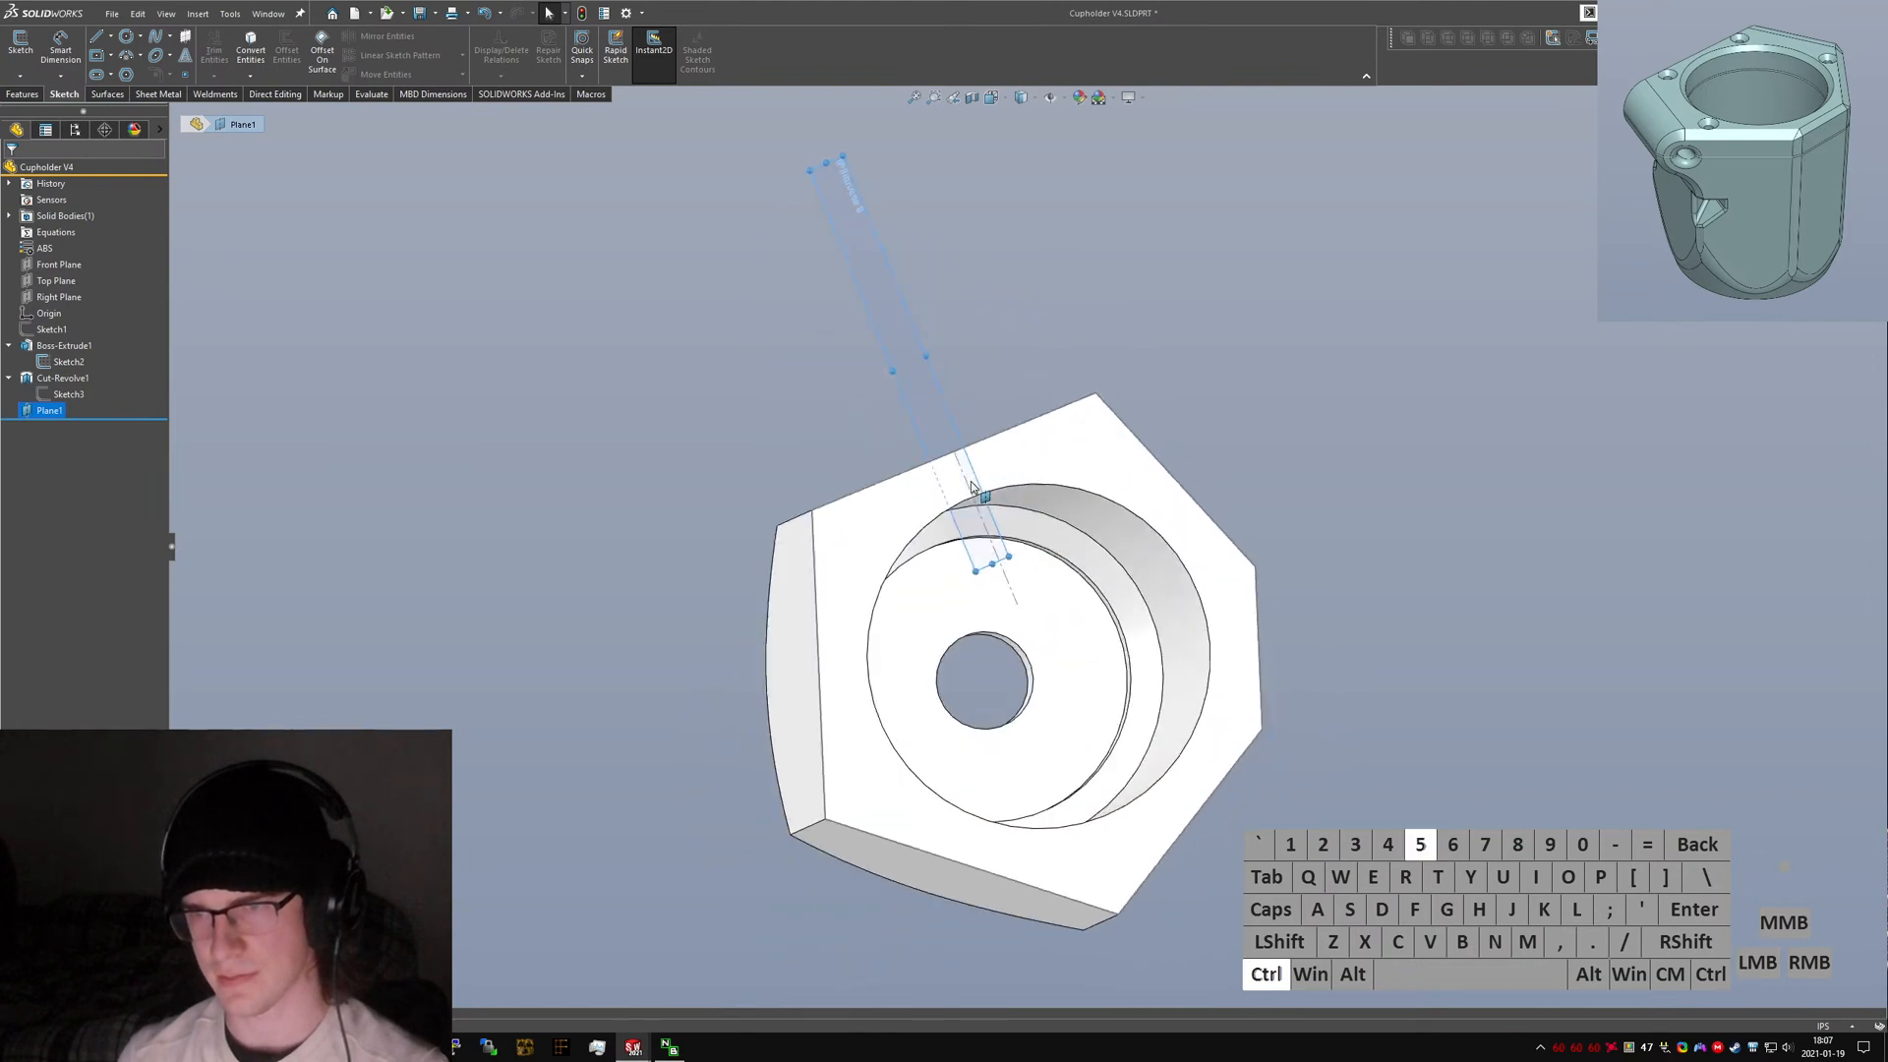
{"action": "type", "text": "ns"}
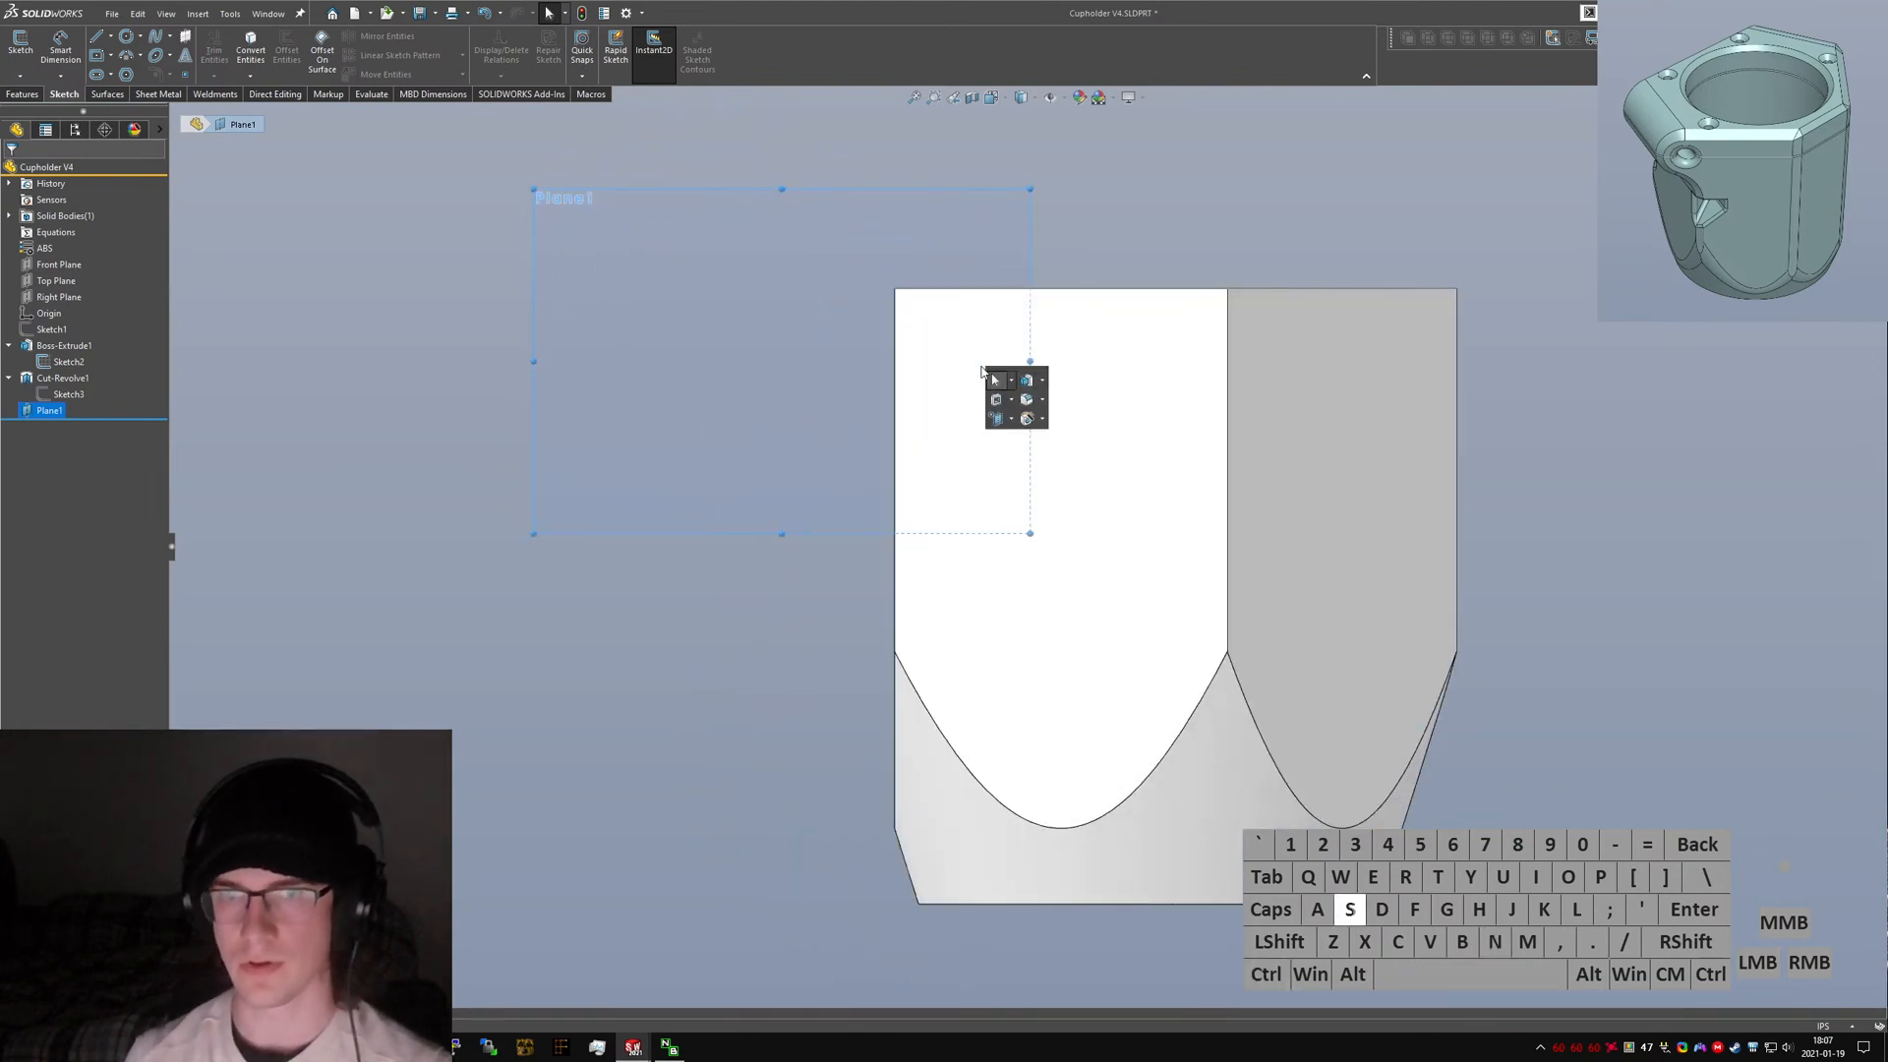
{"action": "type", "text": "sketch"}
{"action": "key", "text": "Return"}
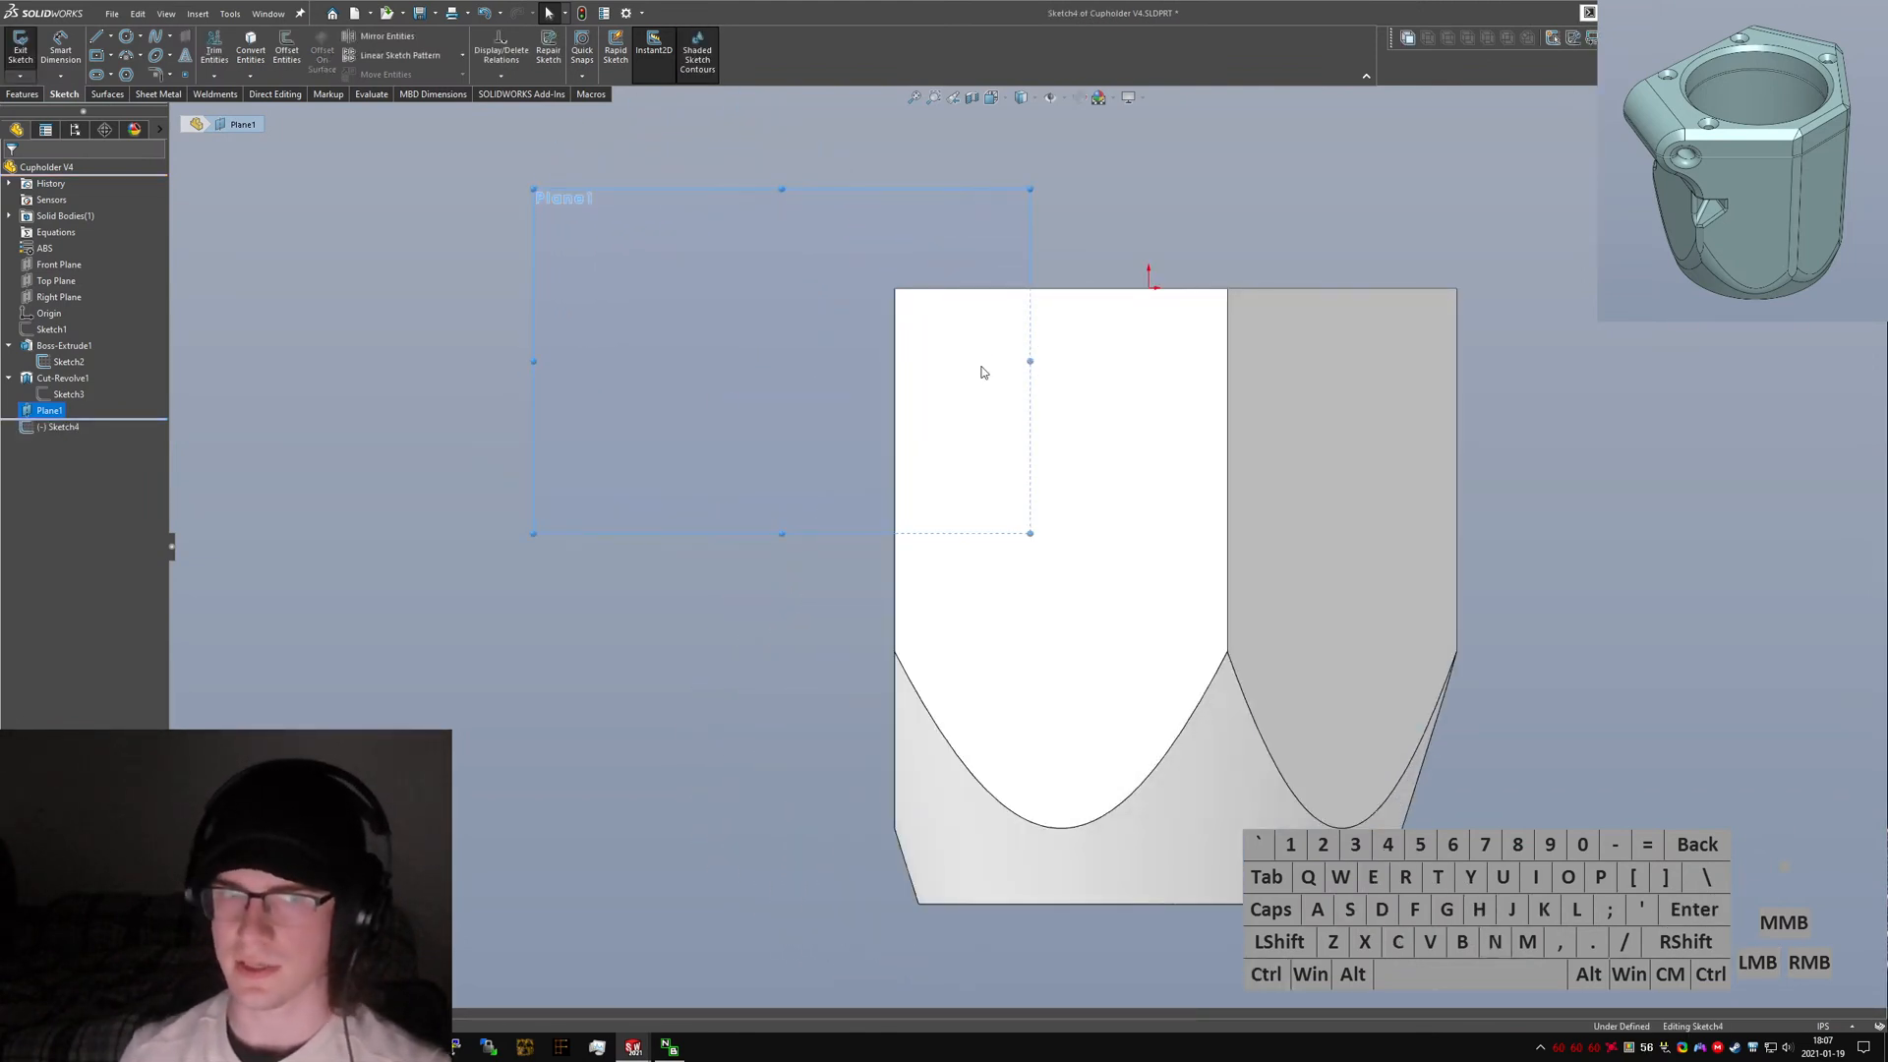
Sketch a line along the part's side edge with a tangent arc lobe sticking out for the clamp profile.
{"action": "left_click", "coordinate": [98, 36]}
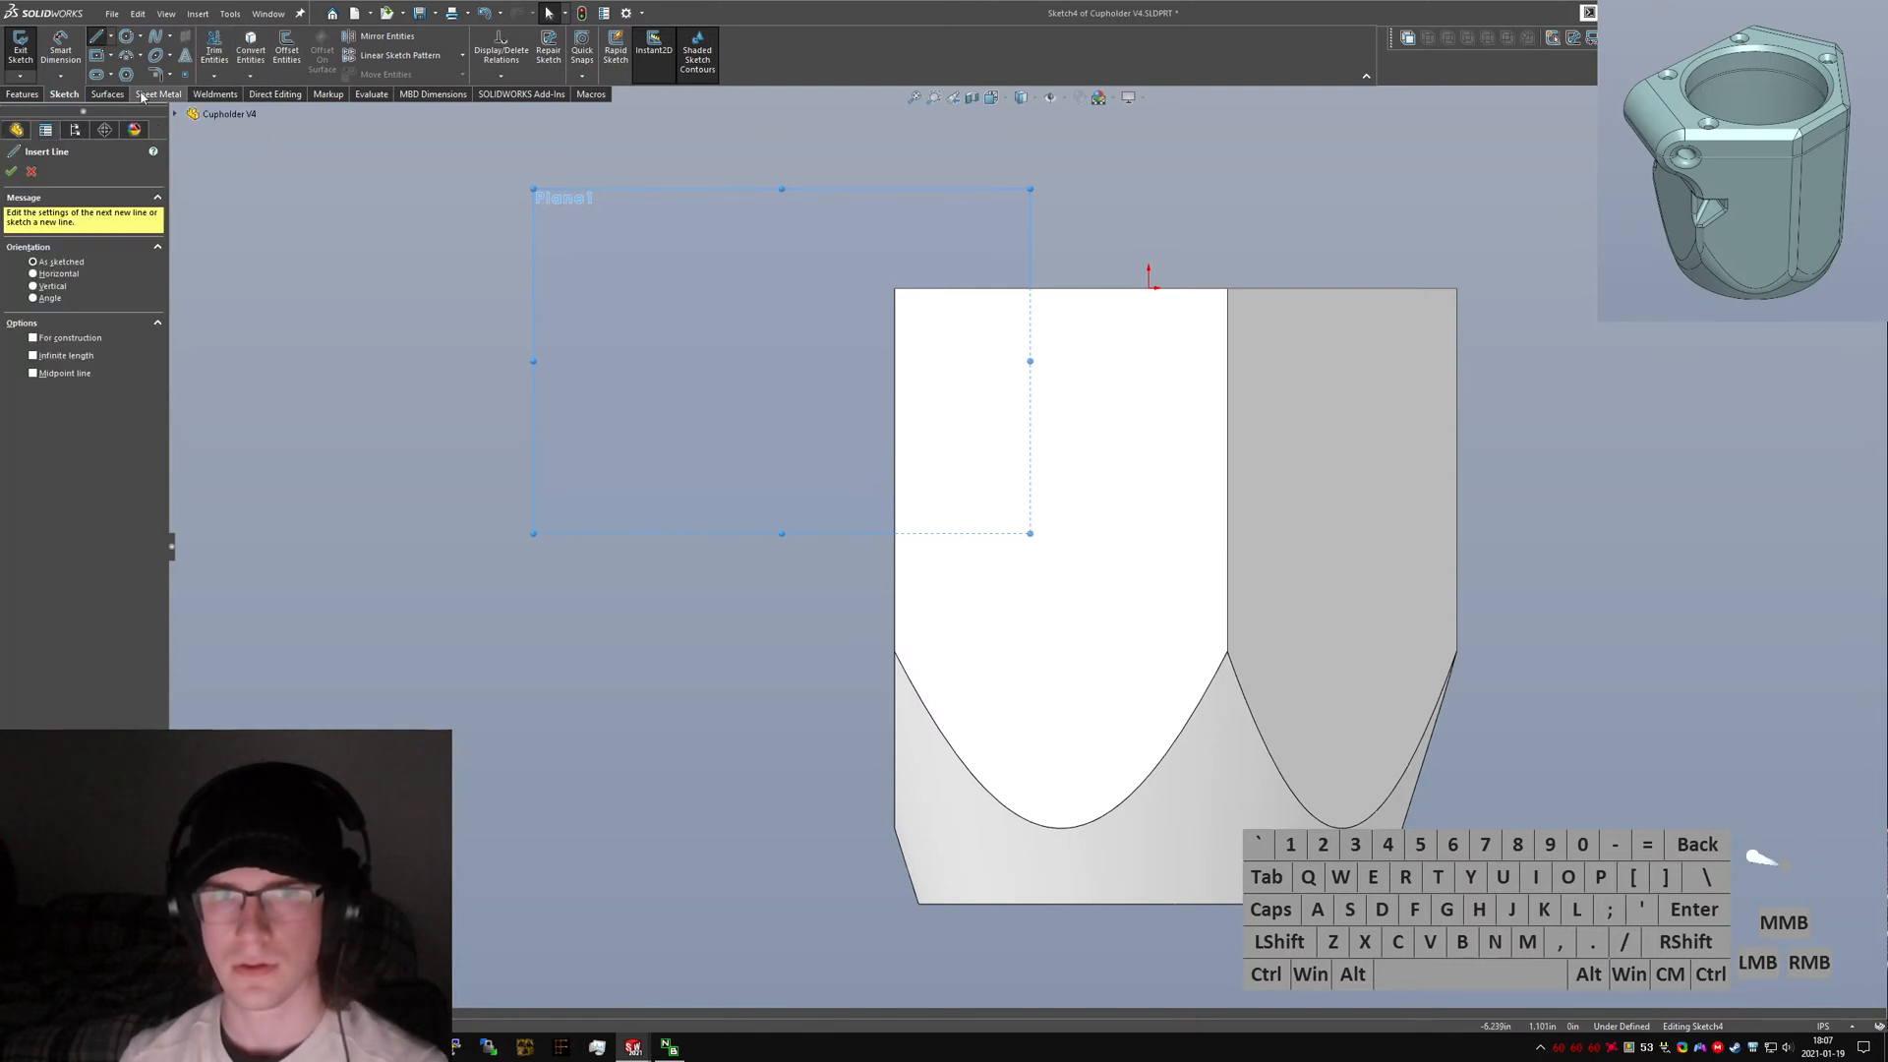
{"action": "left_click", "coordinate": [894, 292]}
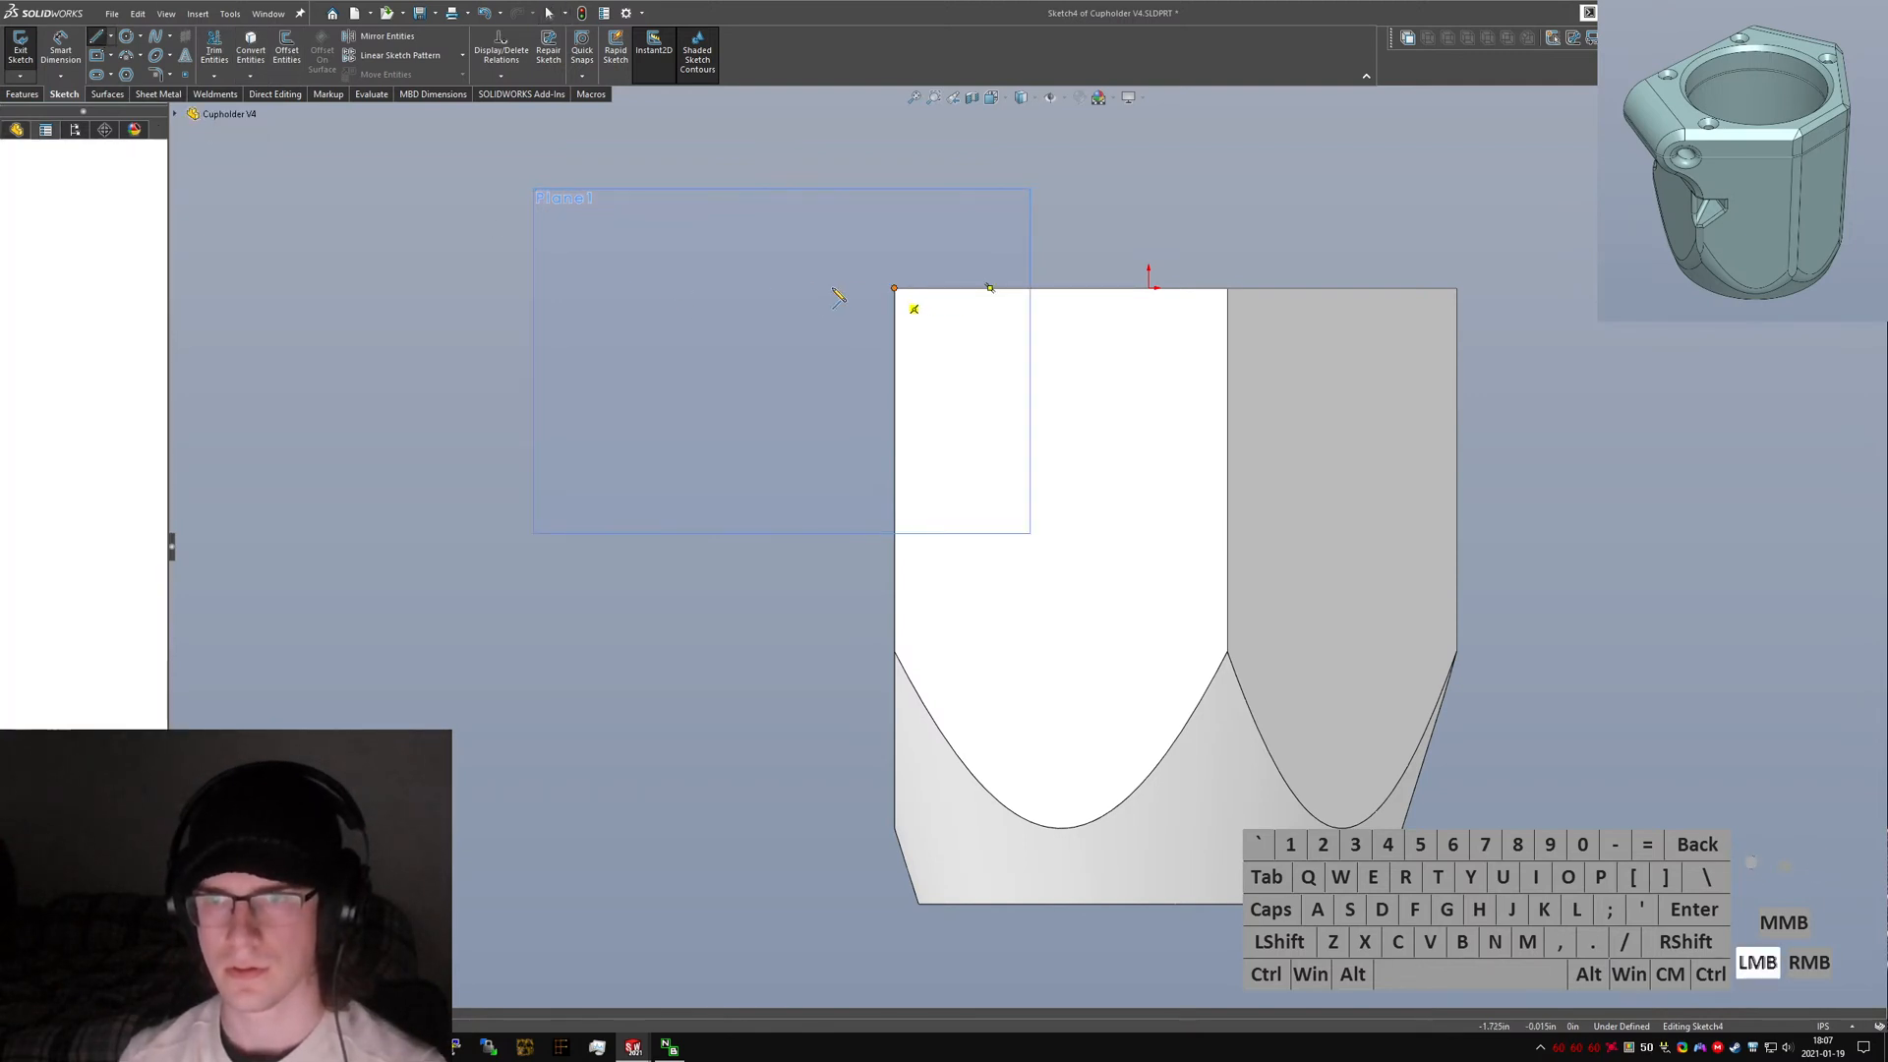
{"action": "left_click", "coordinate": [896, 523]}
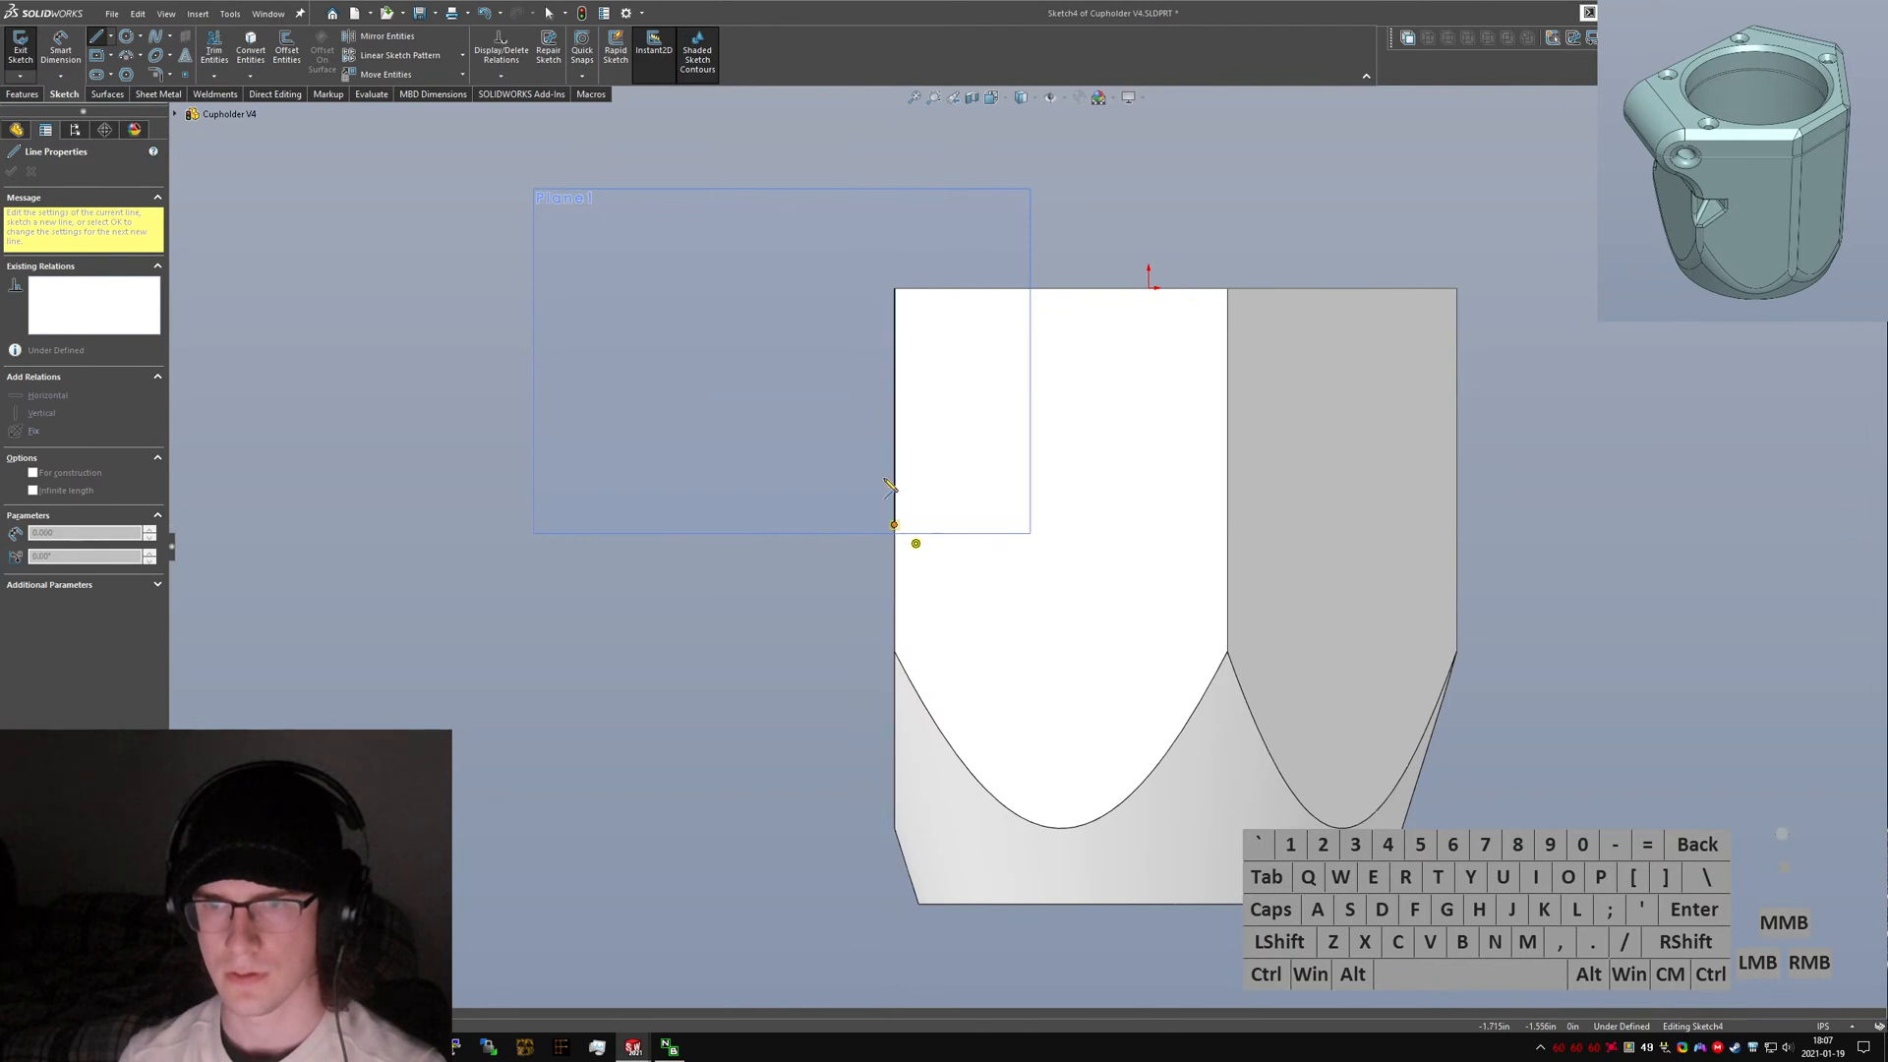
{"action": "left_click", "coordinate": [837, 443]}
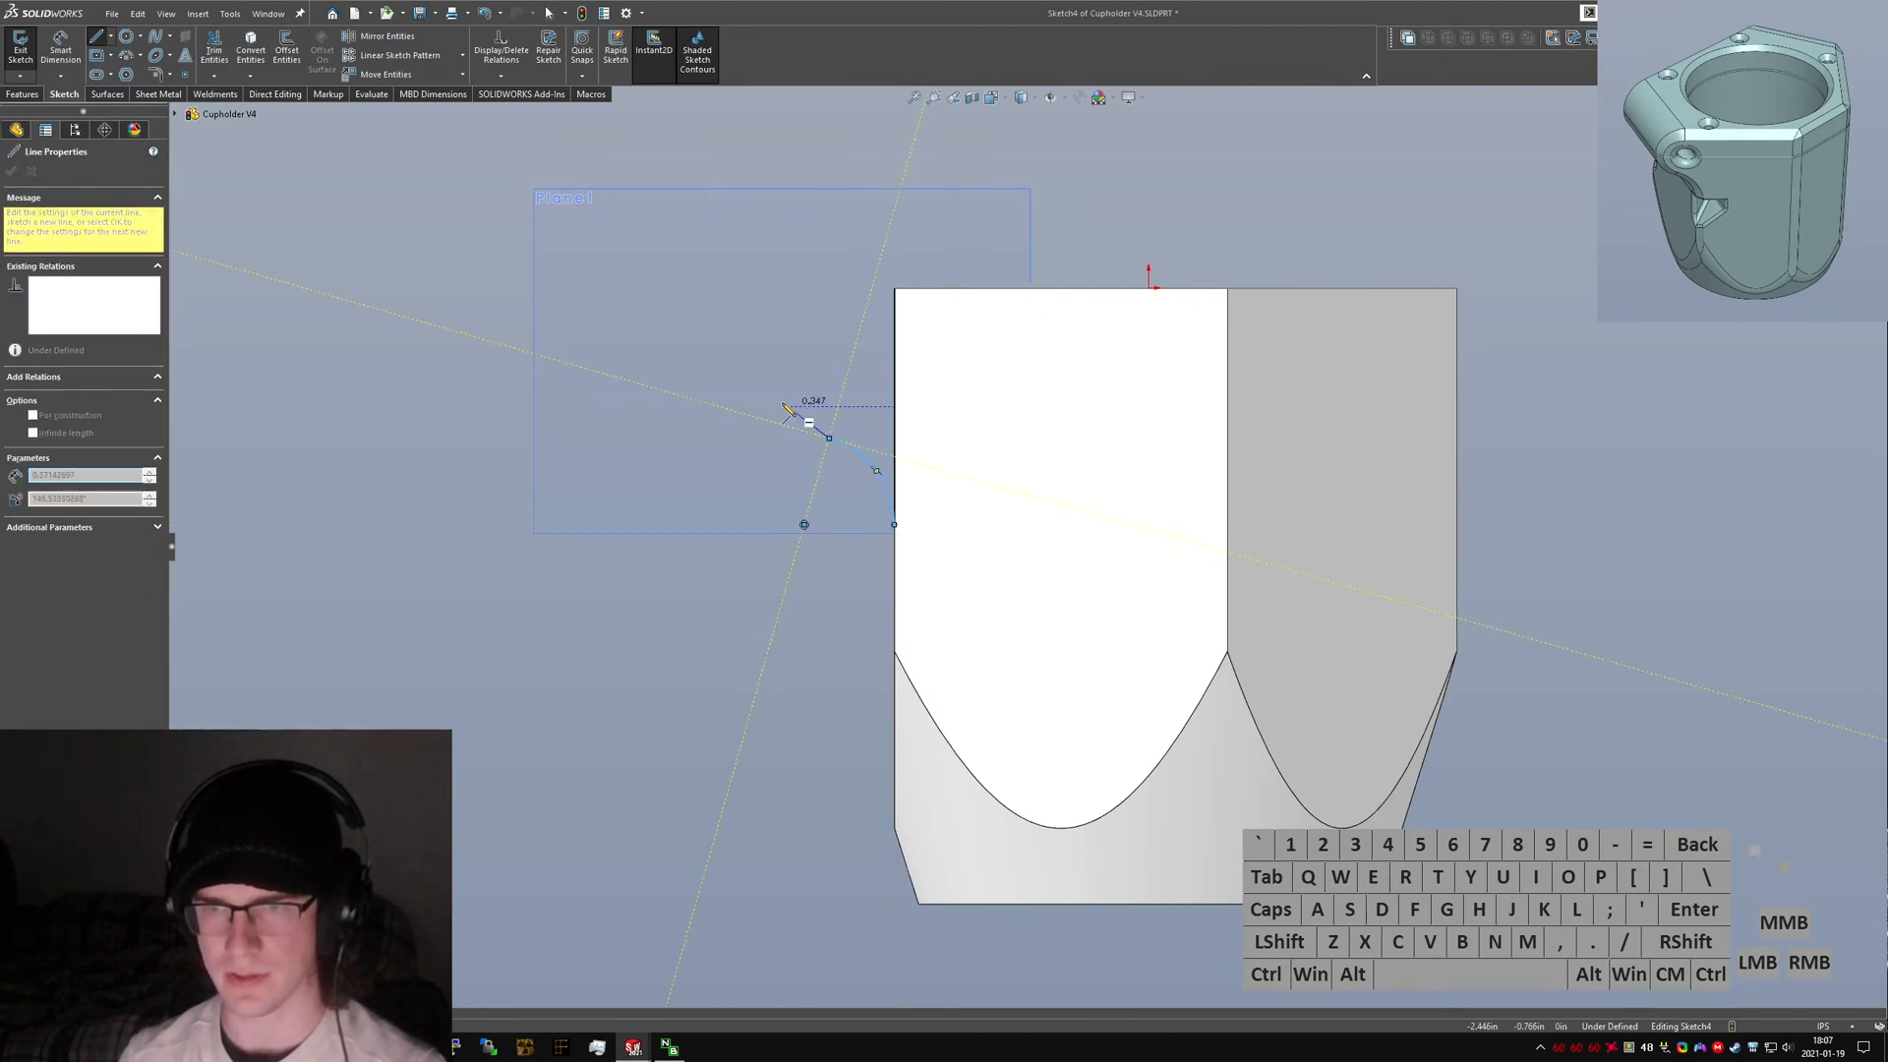
{"action": "left_click", "coordinate": [895, 289]}
{"action": "key", "text": "Escape"}
{"action": "left_click", "coordinate": [852, 360]}
{"action": "left_click", "coordinate": [896, 386], "text": "ctrl"}
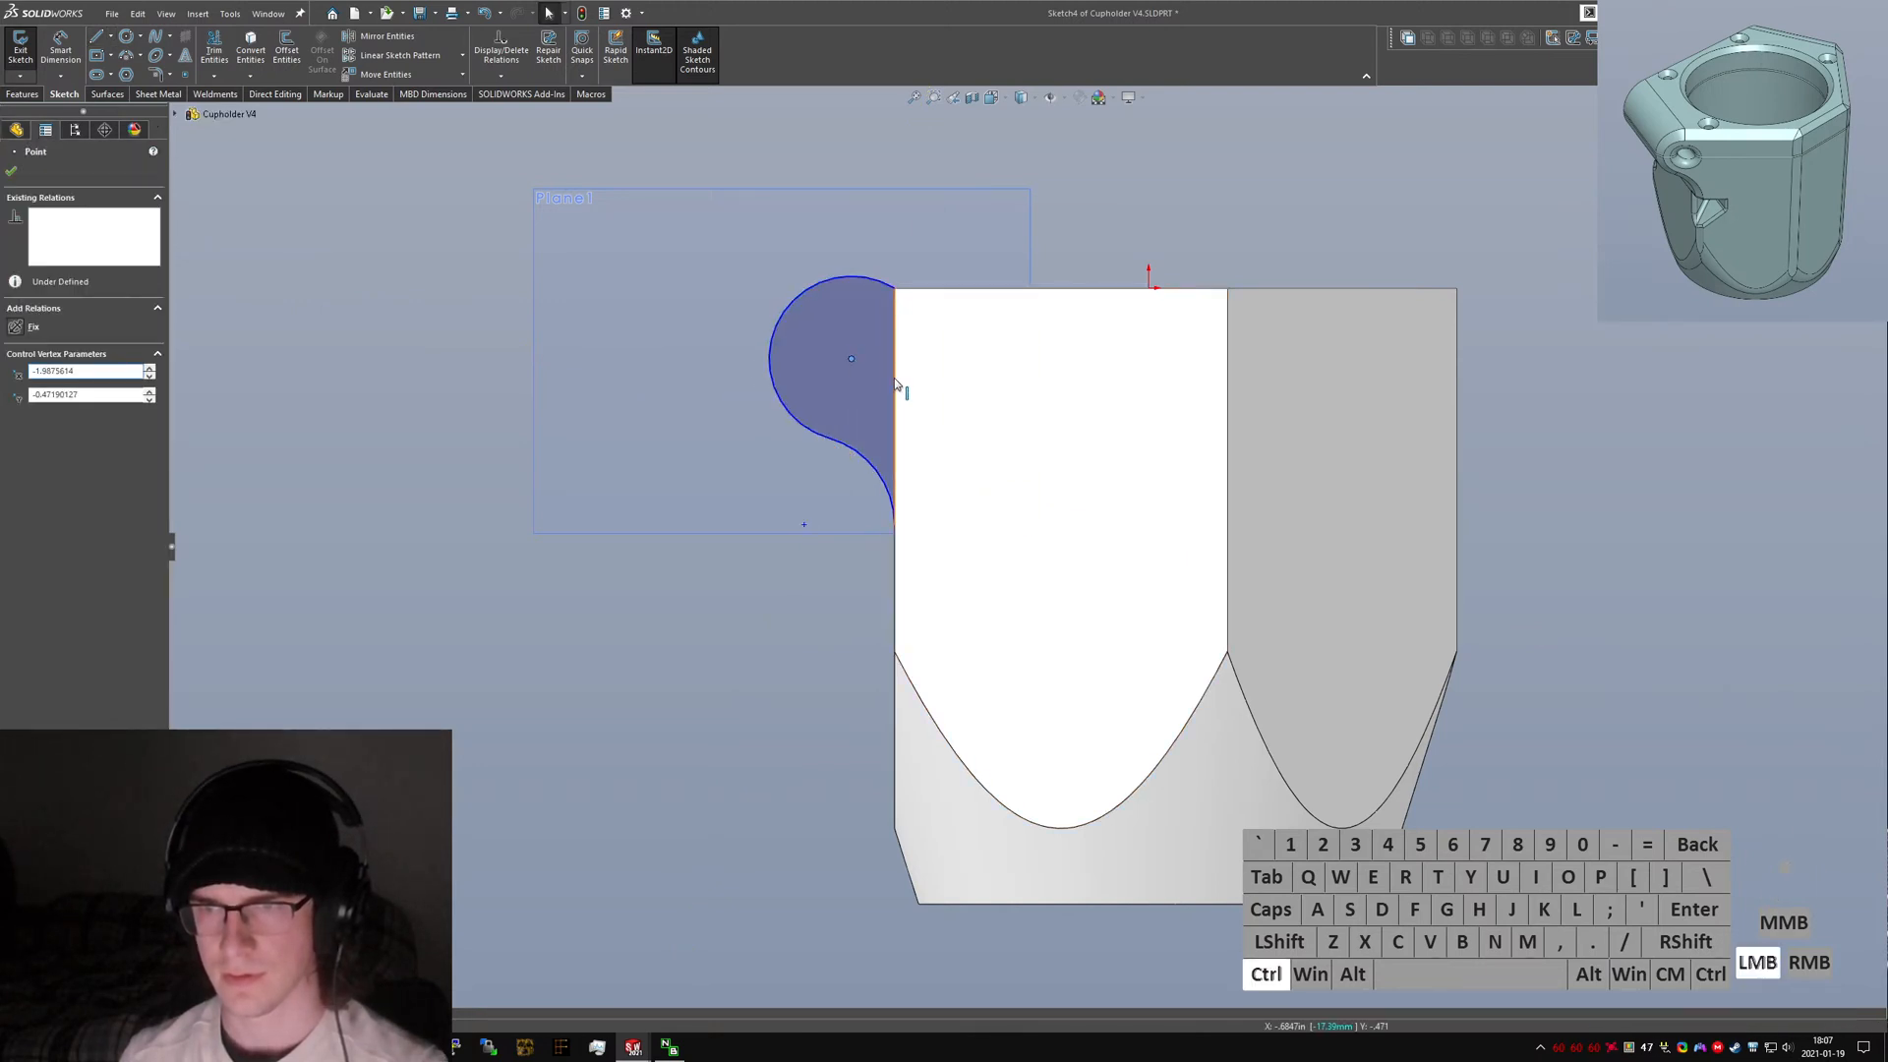
{"action": "key", "text": "alt+d"}
{"action": "left_click", "coordinate": [826, 610]}
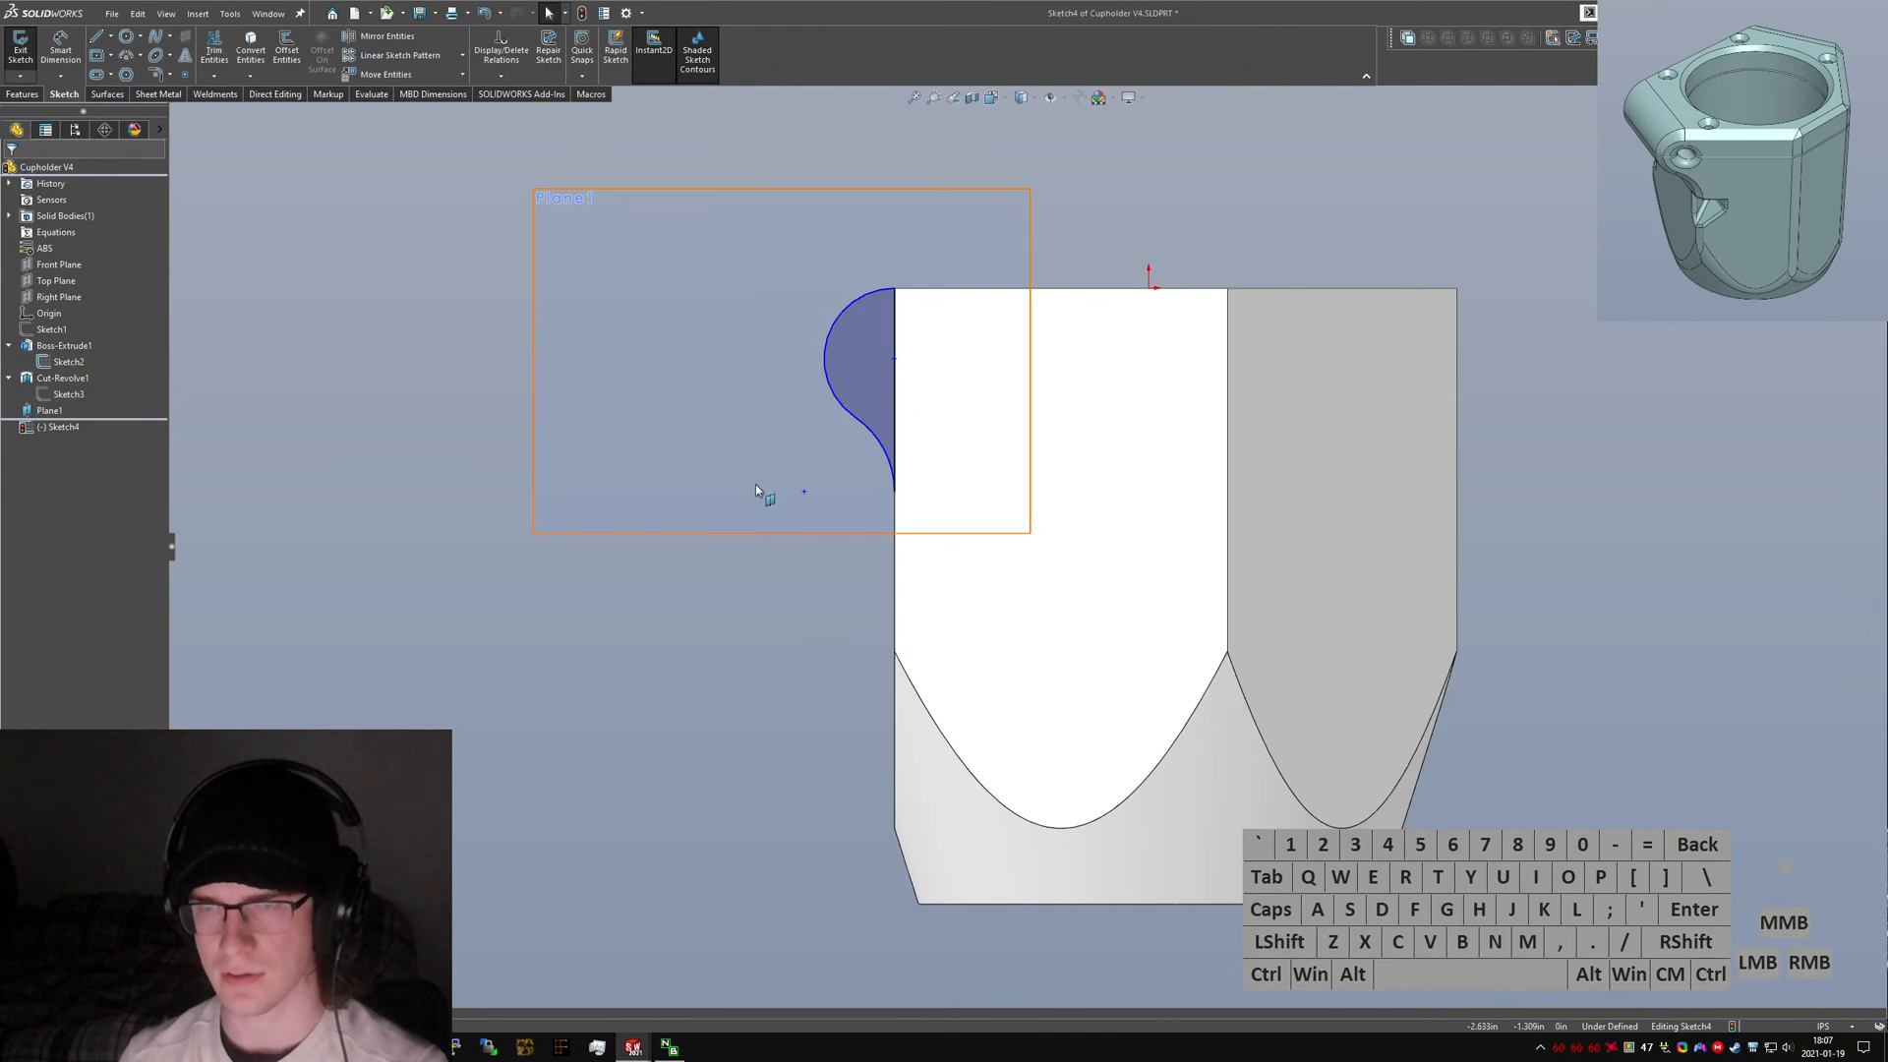
Switch to the original V3 part and view its clamp shape normal to the Line Clamp Midplane, then return.
{"action": "key", "text": "ctrl+Tab"}
{"action": "key", "text": "ctrl+Tab"}
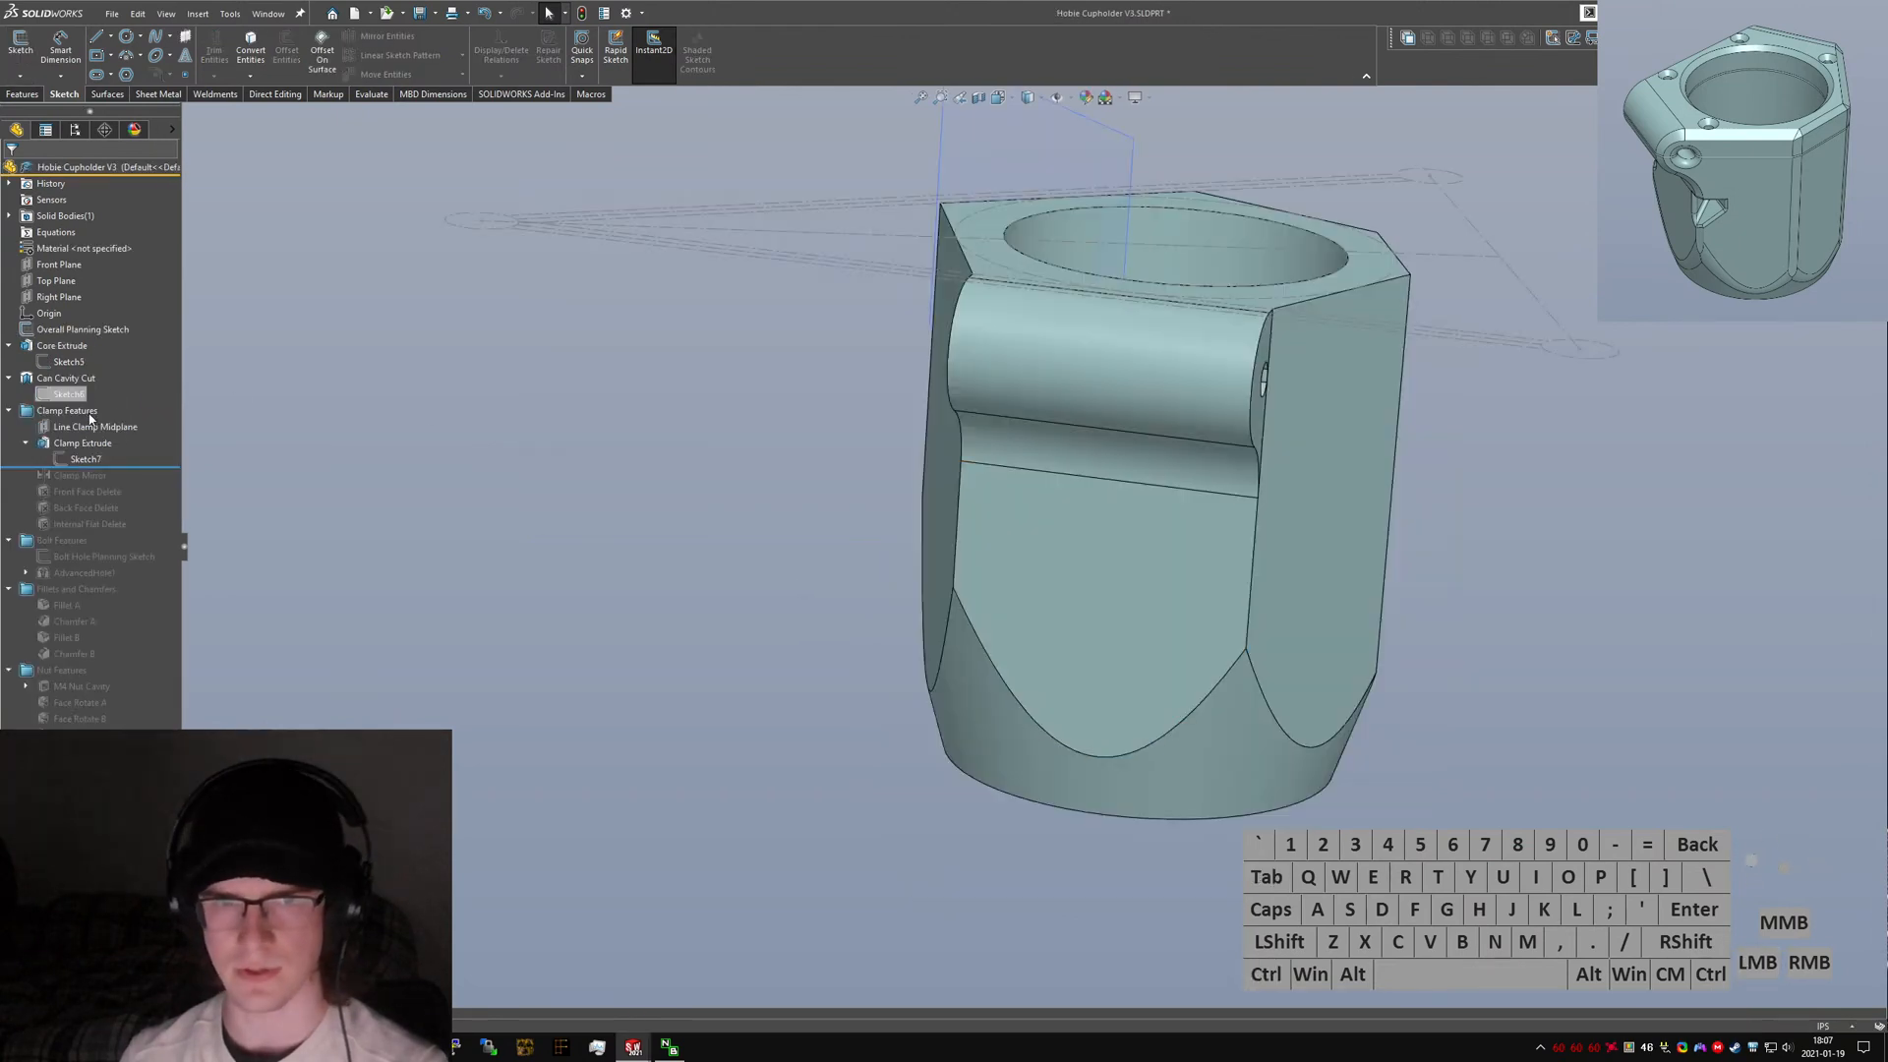
{"action": "key", "text": "ctrl+1"}
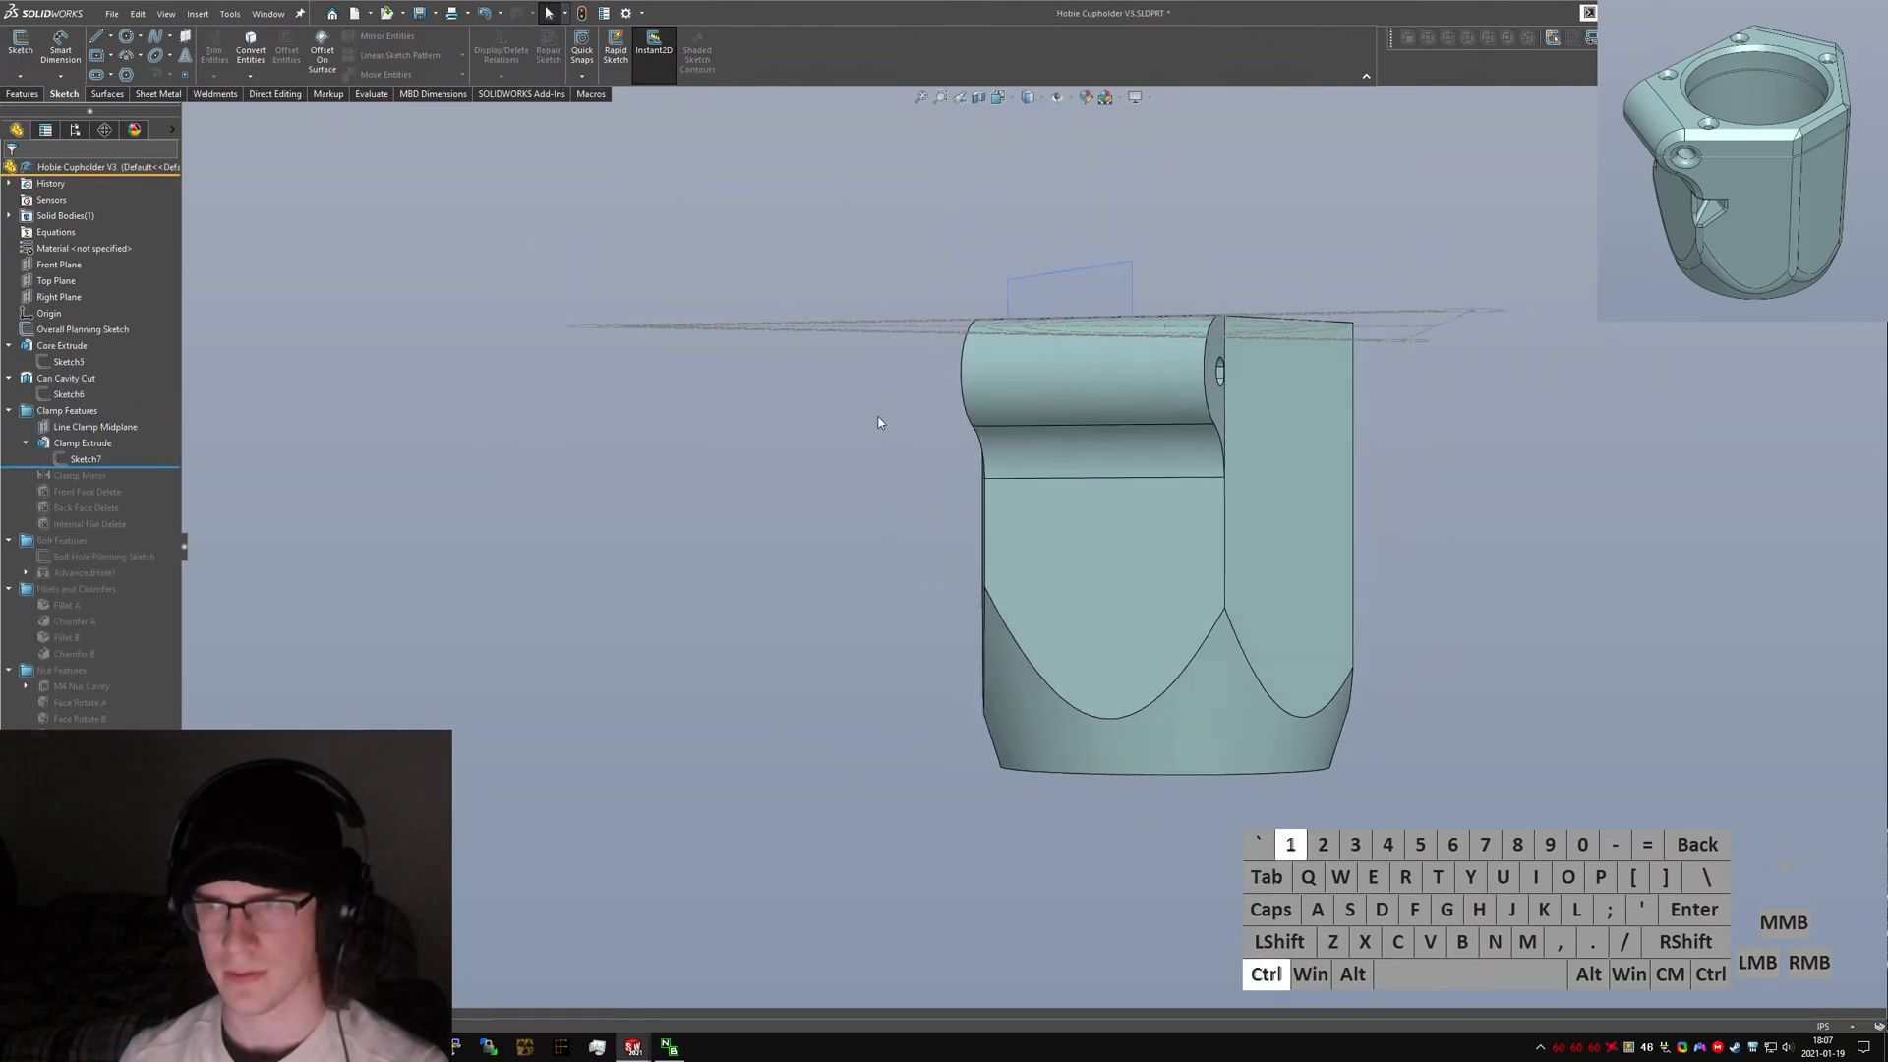
{"action": "key", "text": "ctrl+2"}
{"action": "key", "text": "ctrl+1"}
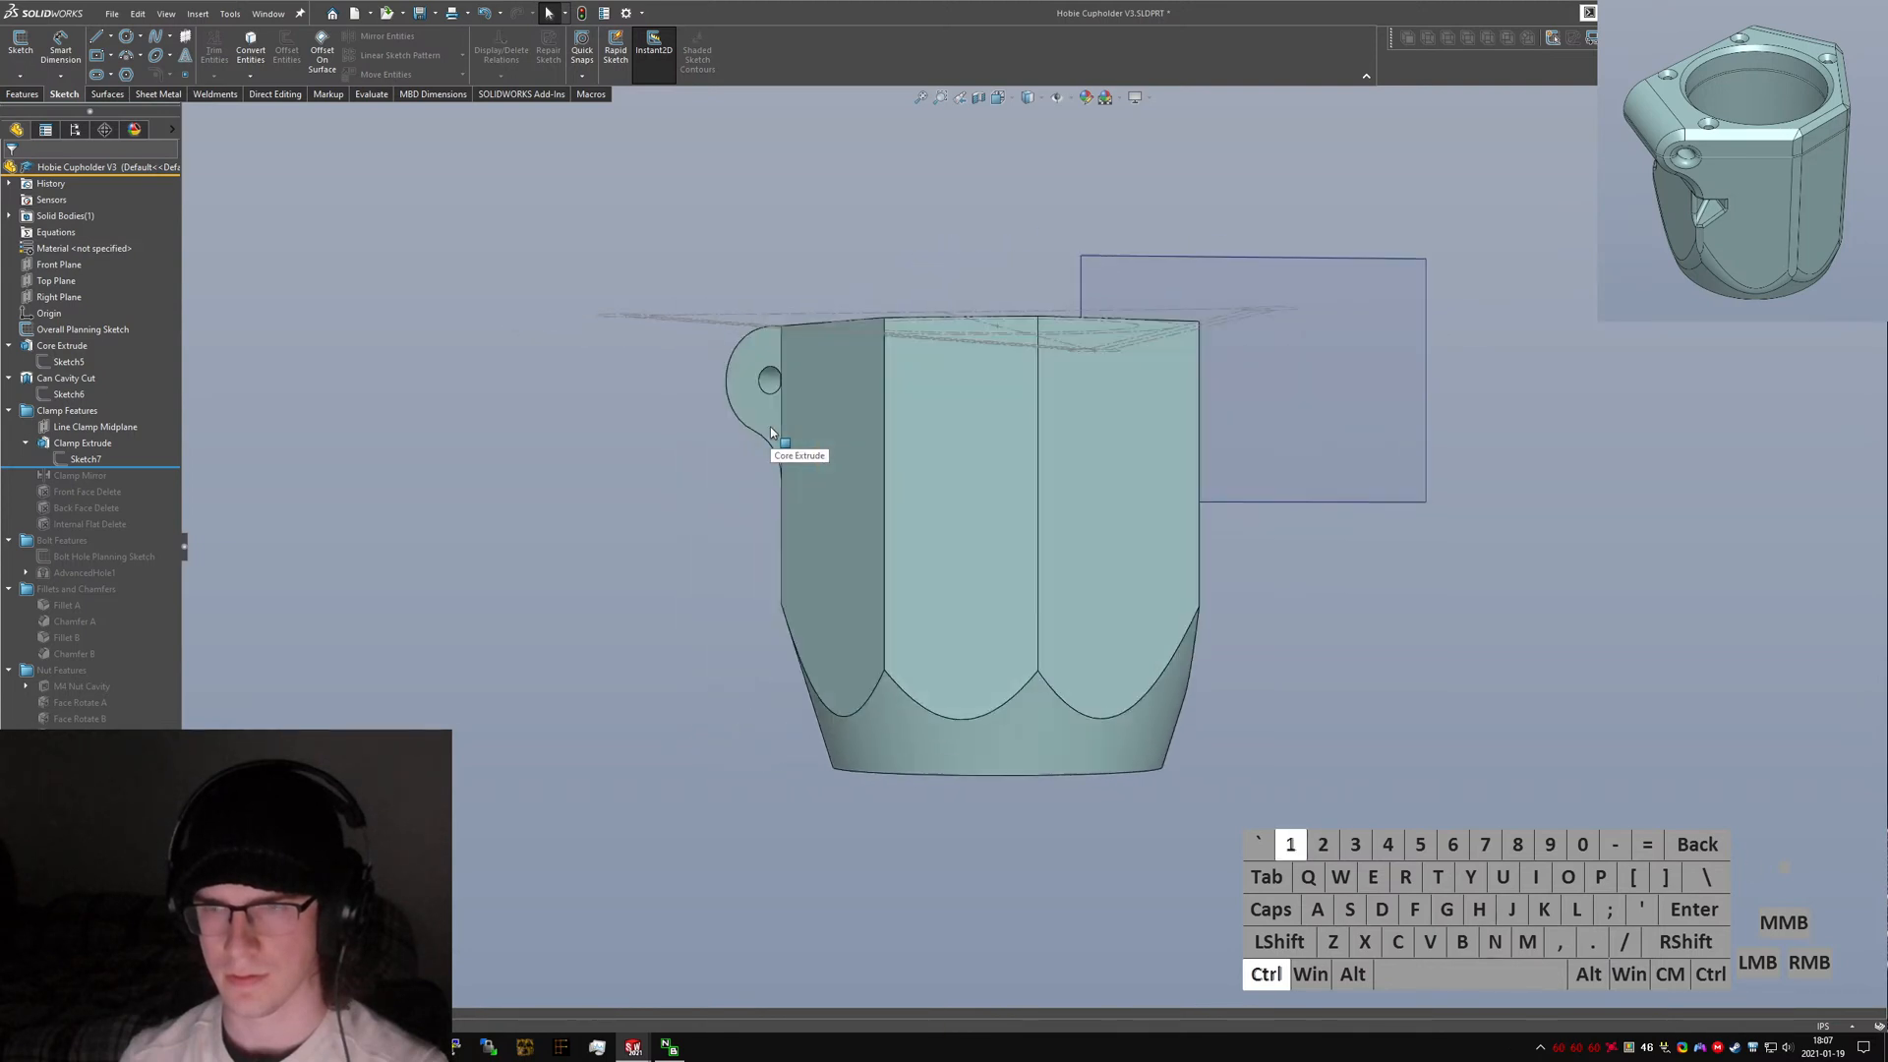
{"action": "left_click", "coordinate": [95, 427]}
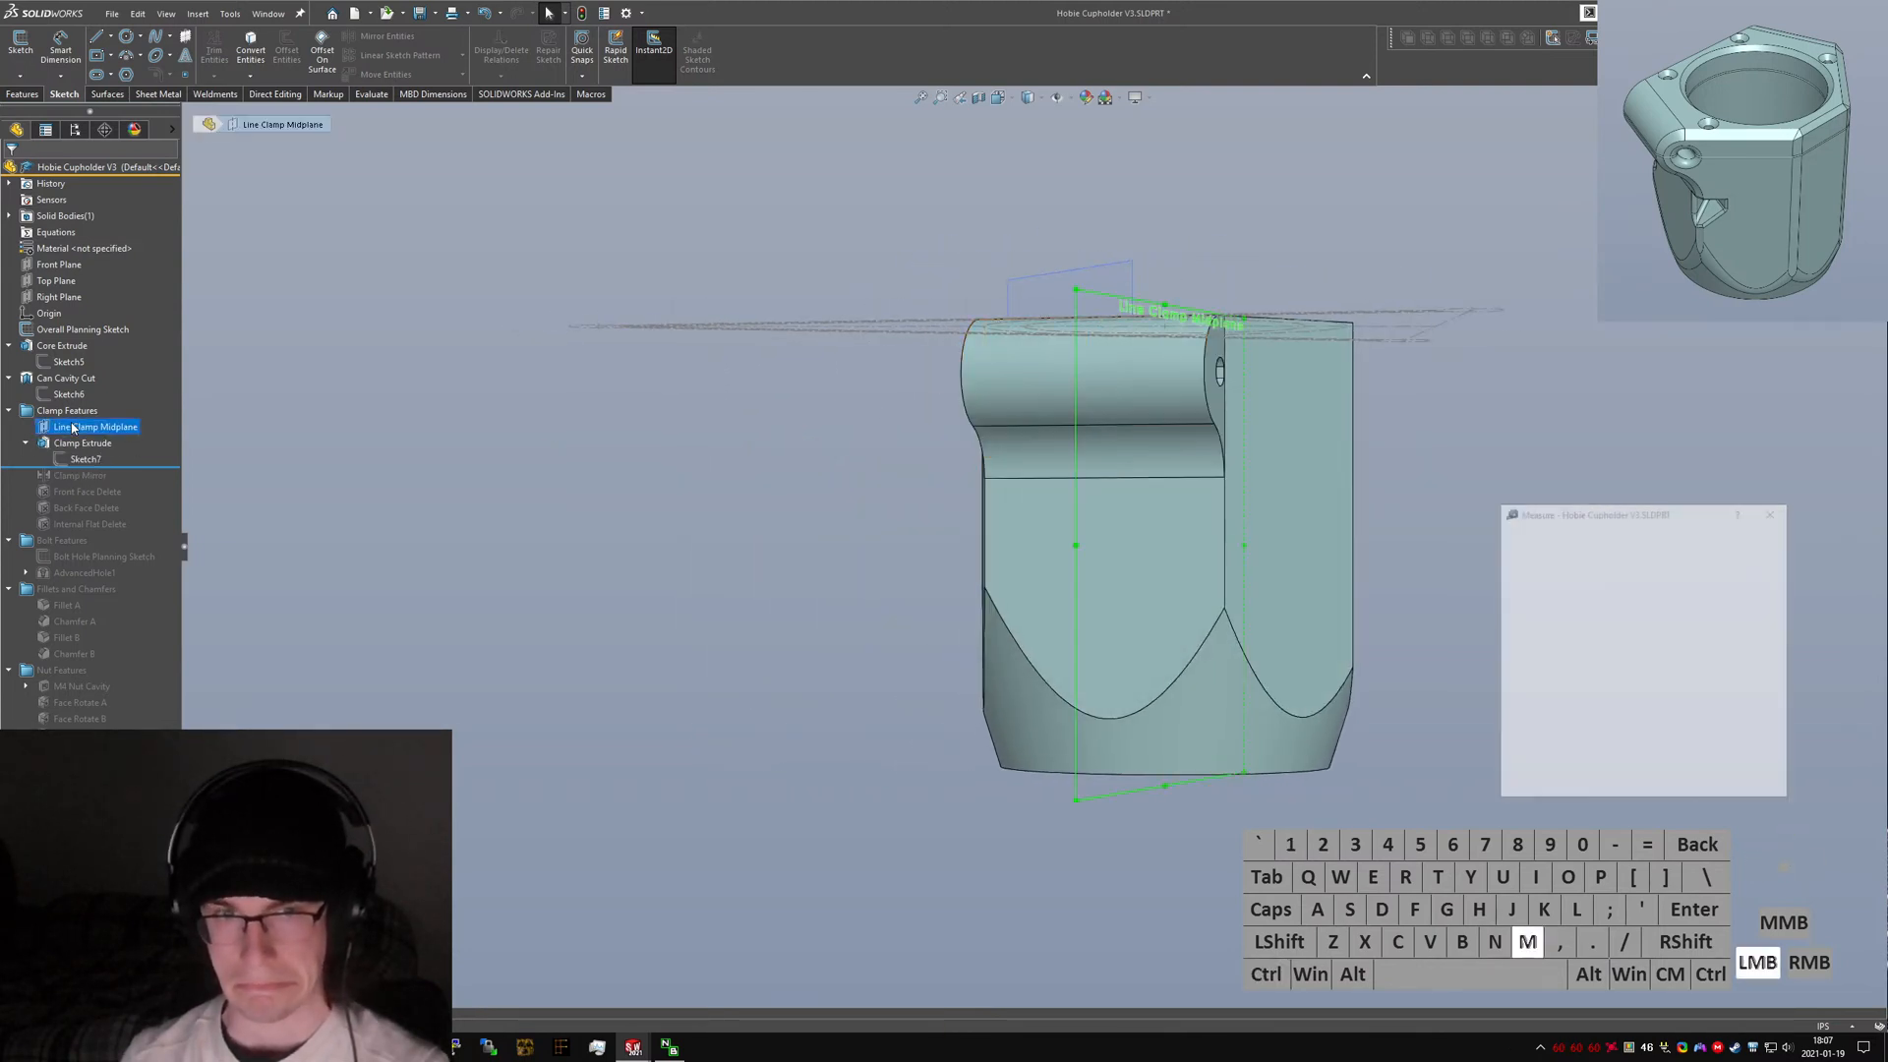
{"action": "key", "text": "n"}
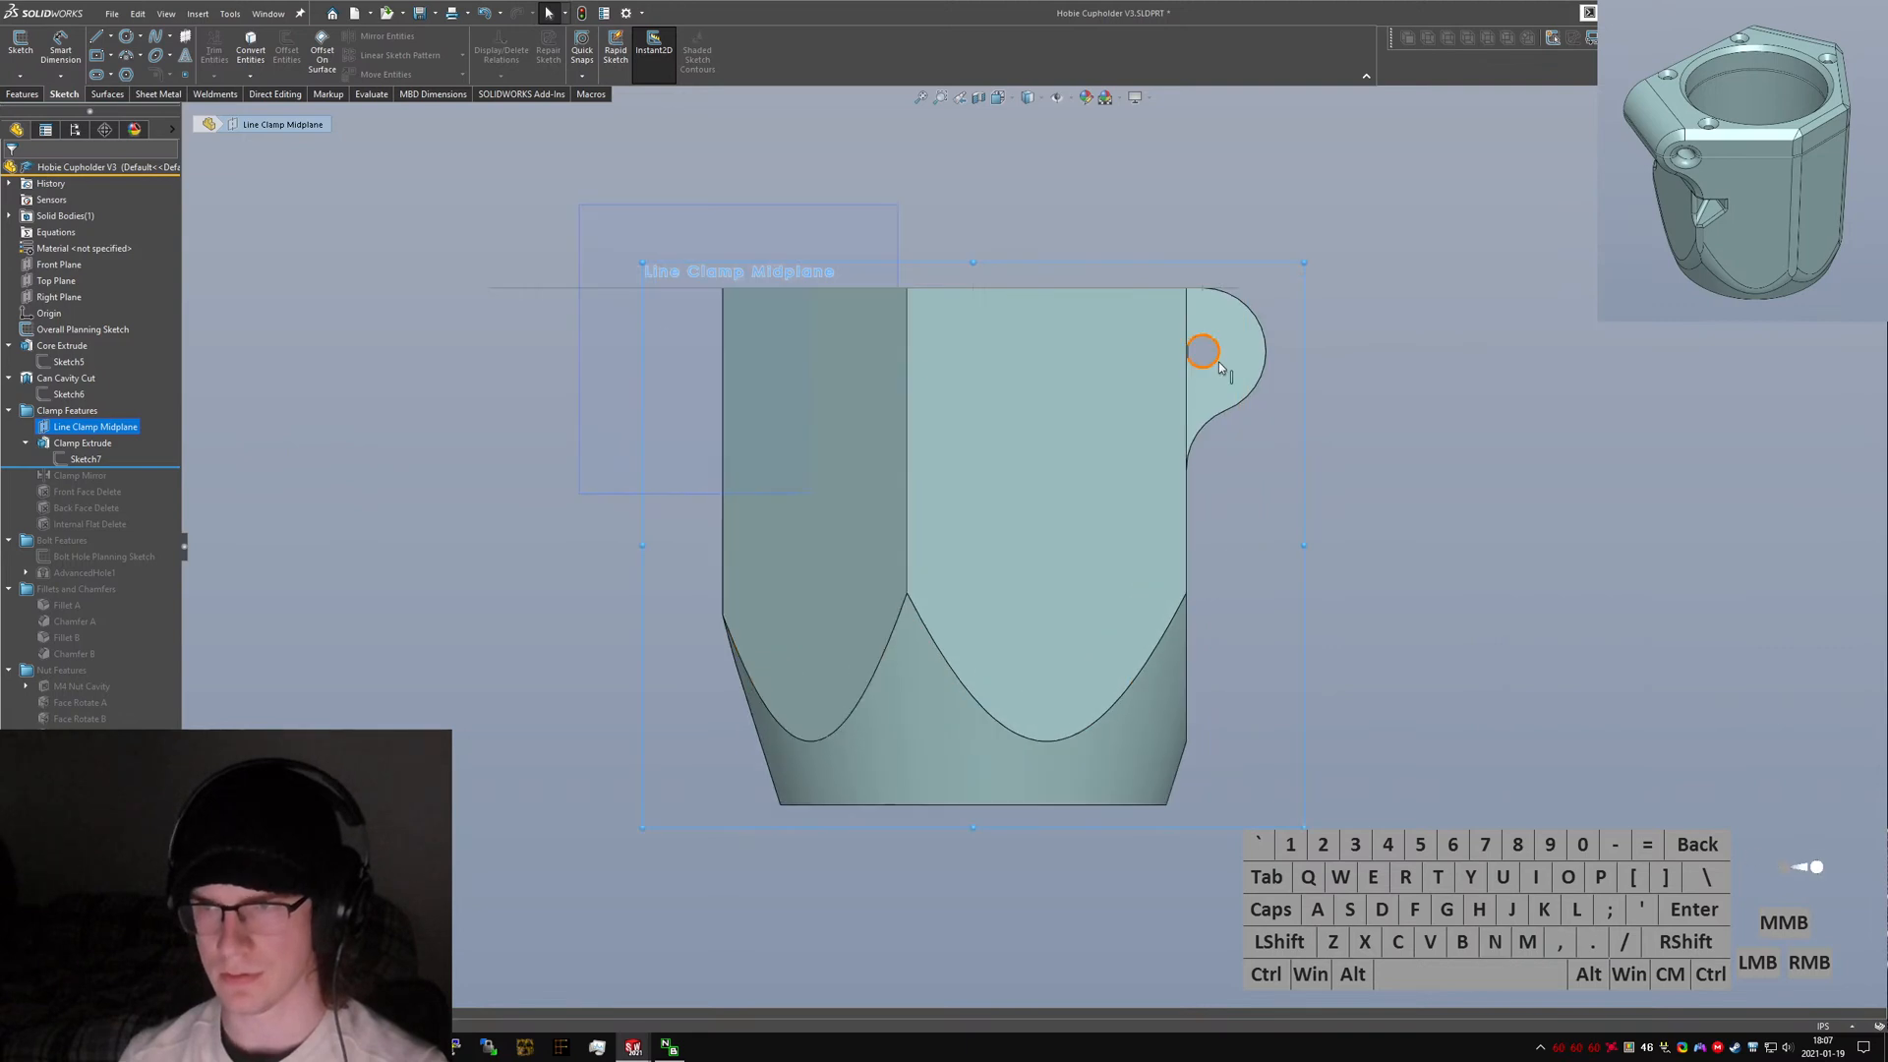
{"action": "scroll", "coordinate": [1215, 354], "scroll_direction": "down", "scroll_amount": 5}
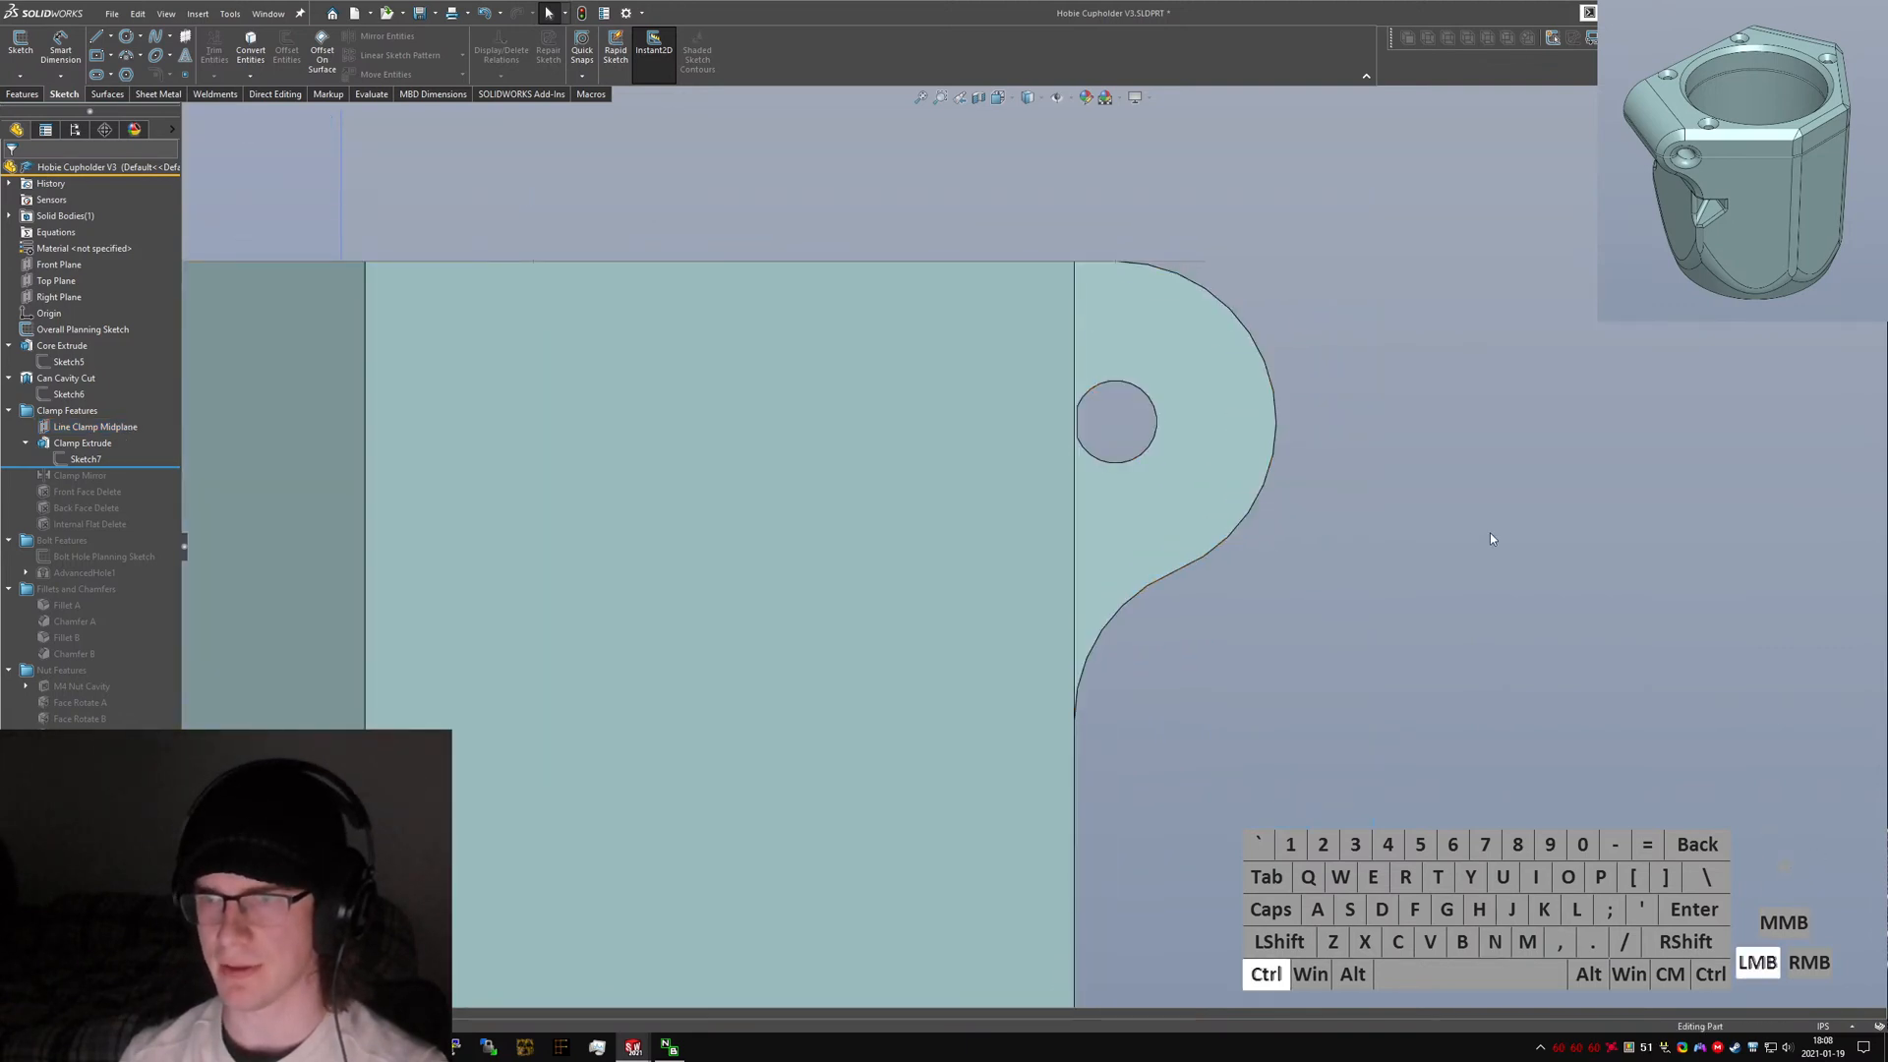
{"action": "key", "text": "ctrl+Tab"}
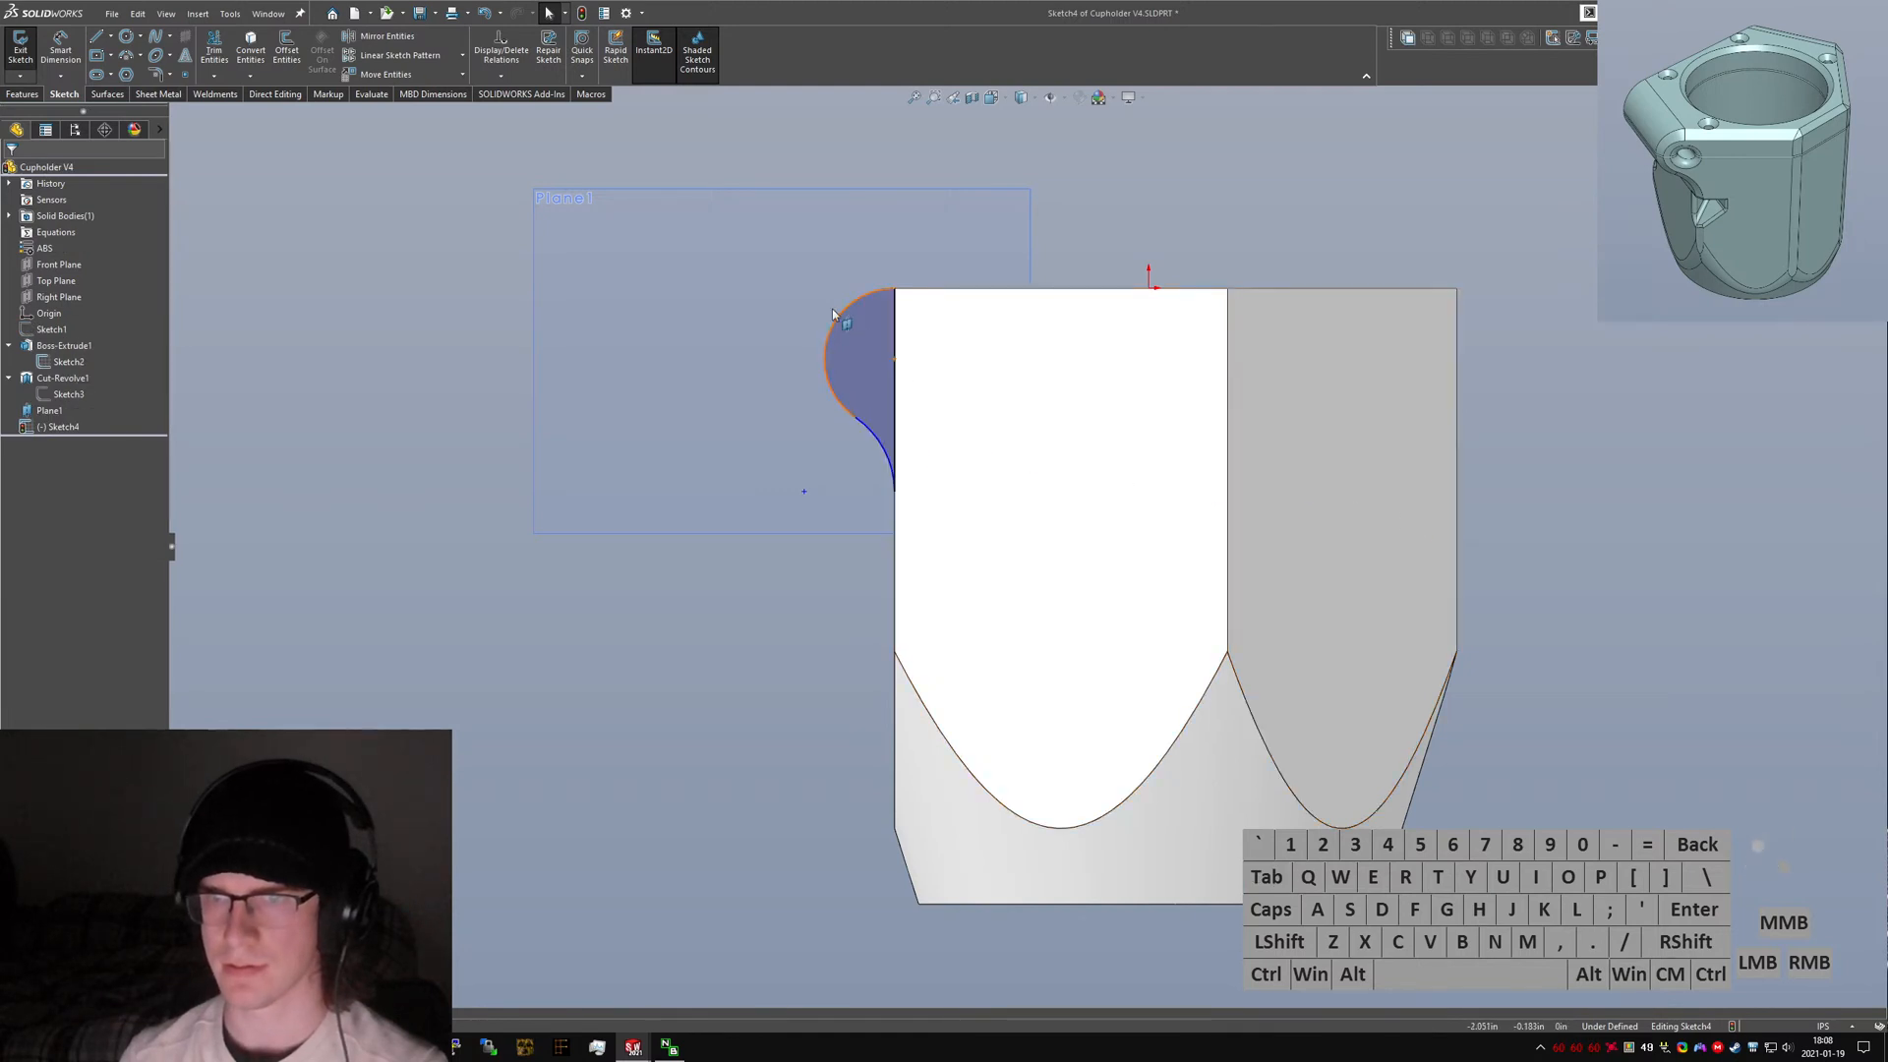
Delete the upper arc of the clamp lobe.
{"action": "left_click", "coordinate": [844, 307]}
{"action": "key", "text": "Delete"}
{"action": "right_click_drag", "start_coordinate": [672, 329], "coordinate": [873, 289]}
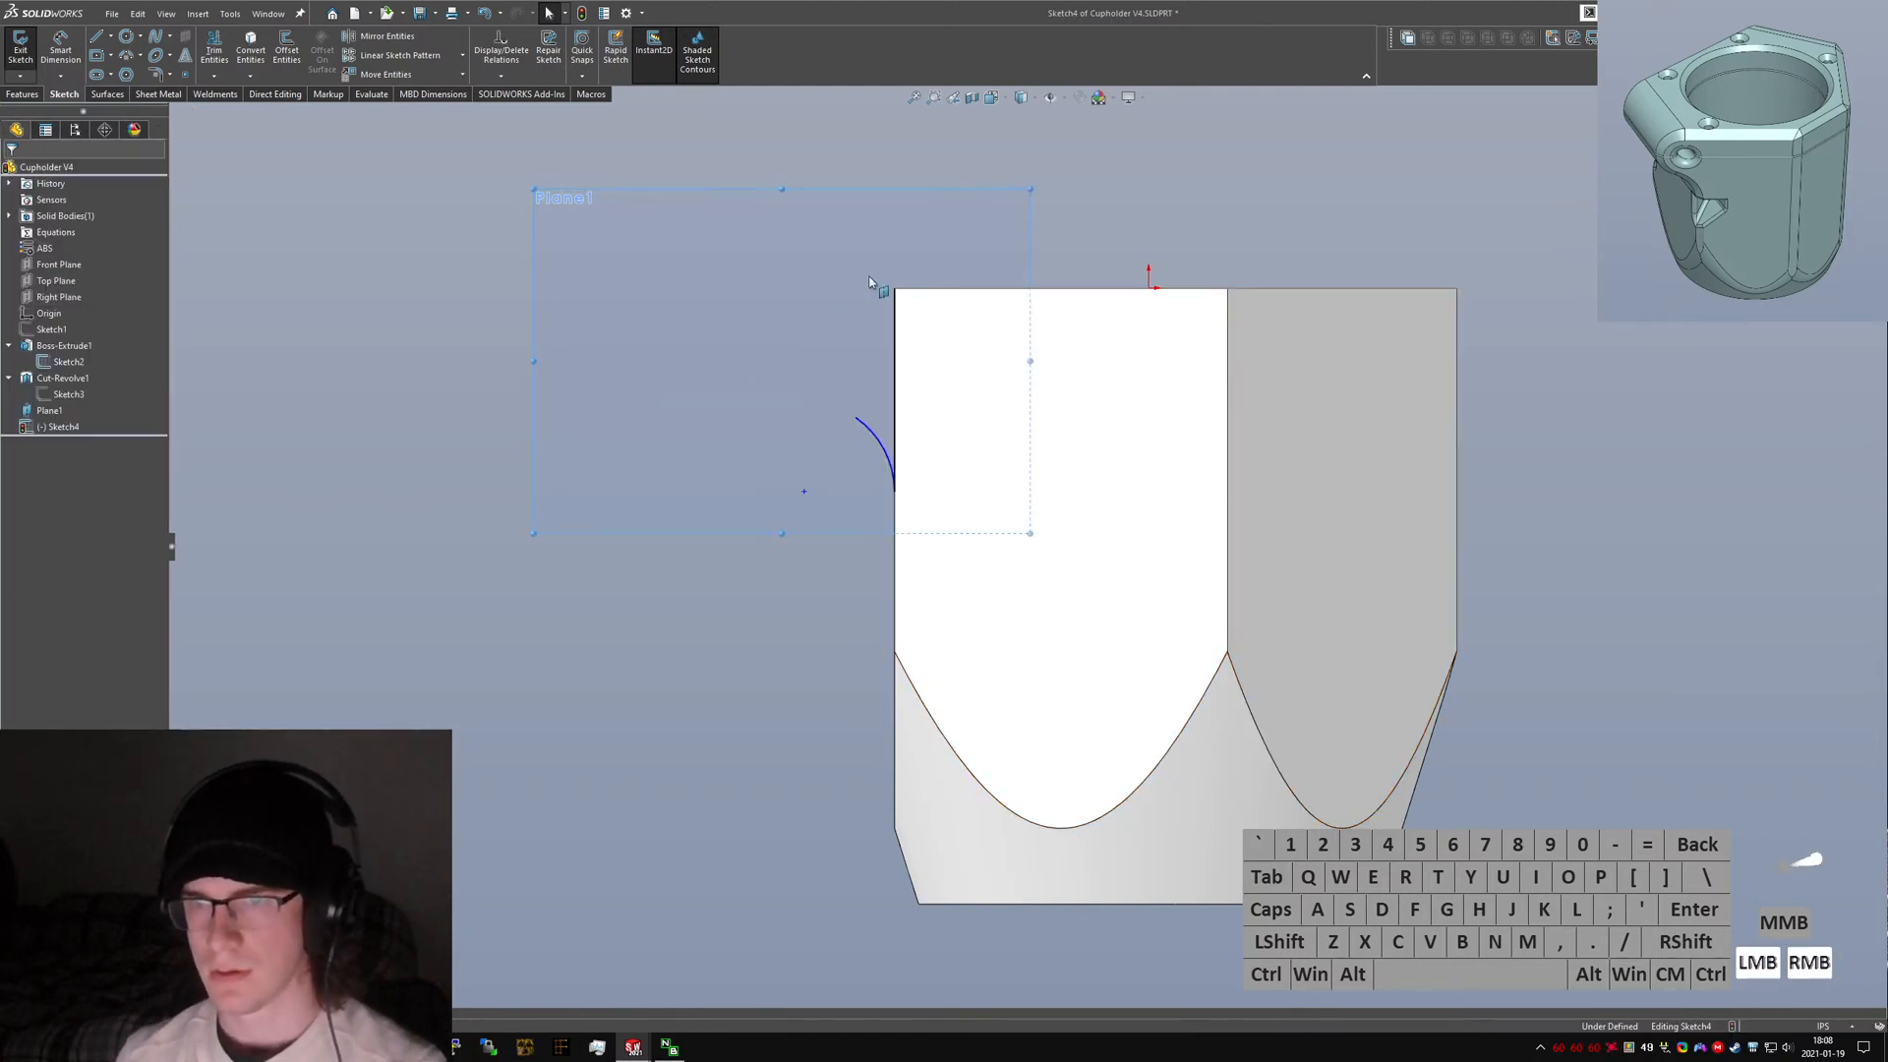
Sketch a short line along the part's top edge and a tangent arc from its end, then undo the arc.
{"action": "left_click", "coordinate": [895, 288]}
{"action": "left_click", "coordinate": [861, 288]}
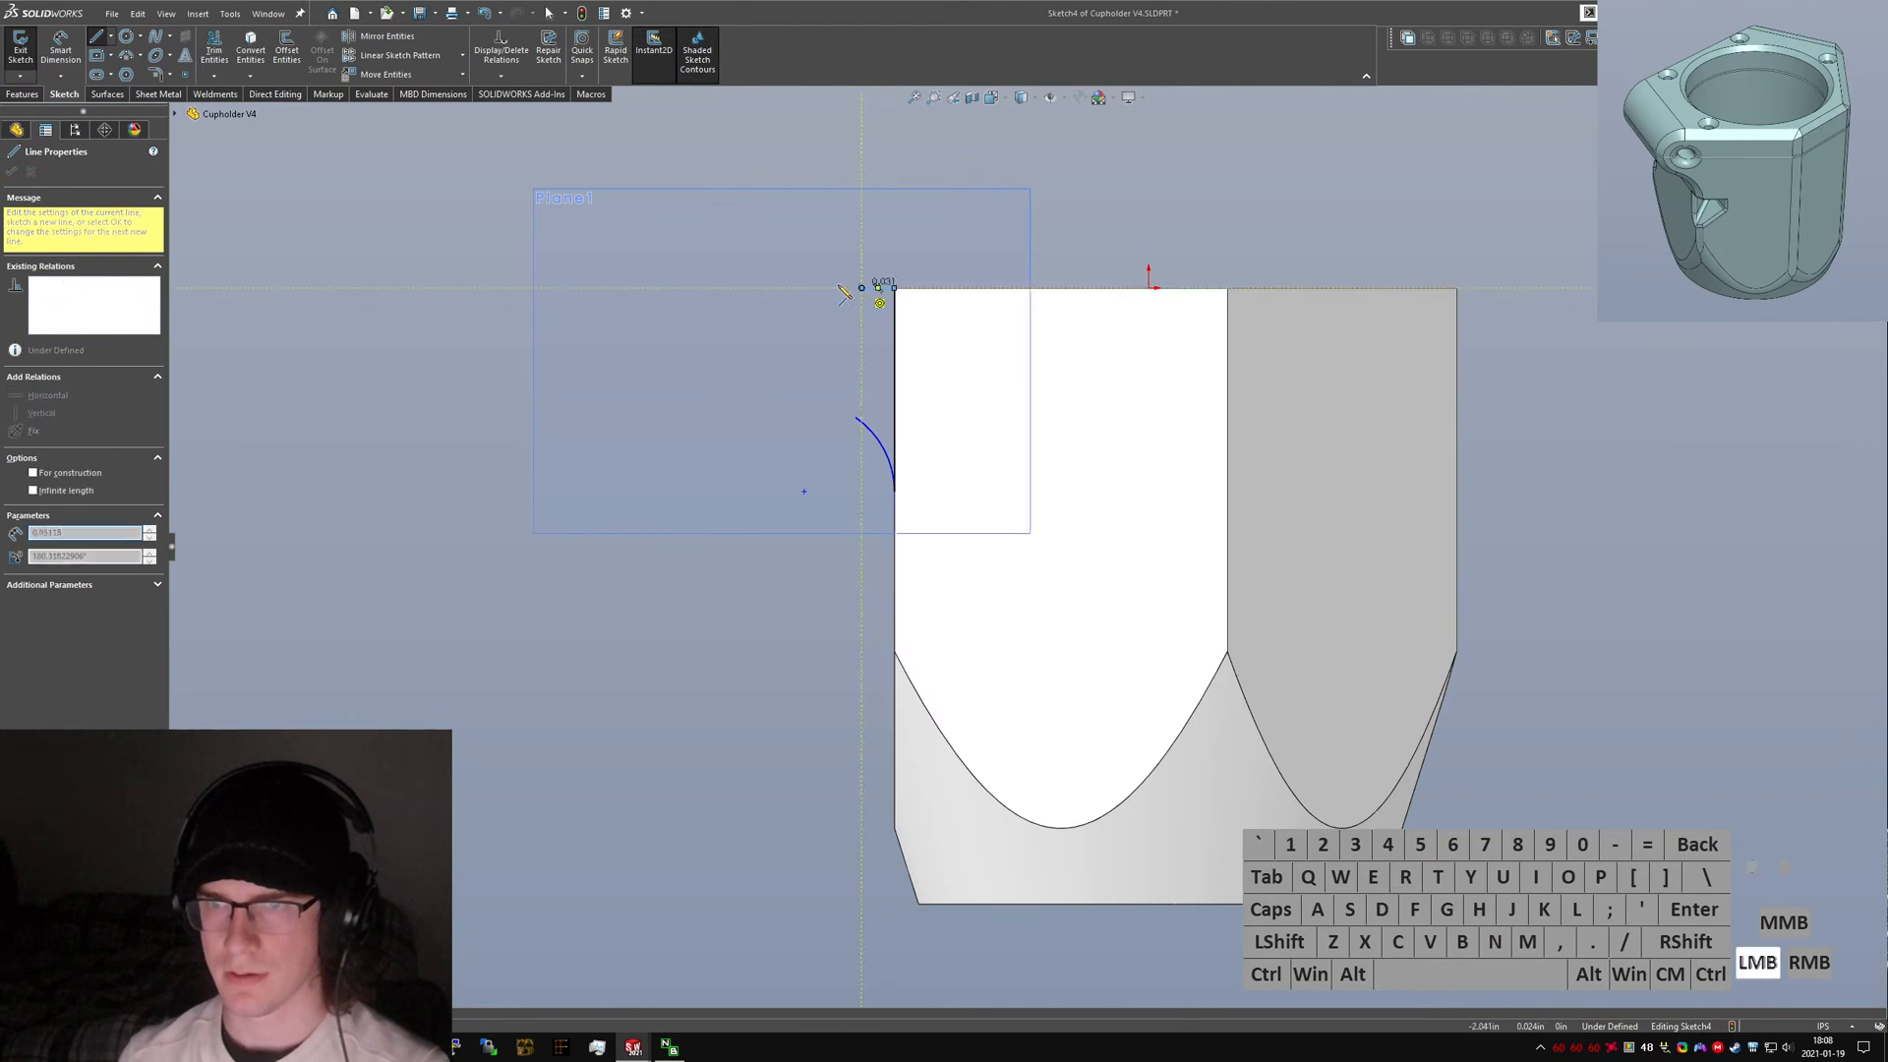
{"action": "left_click", "coordinate": [854, 417]}
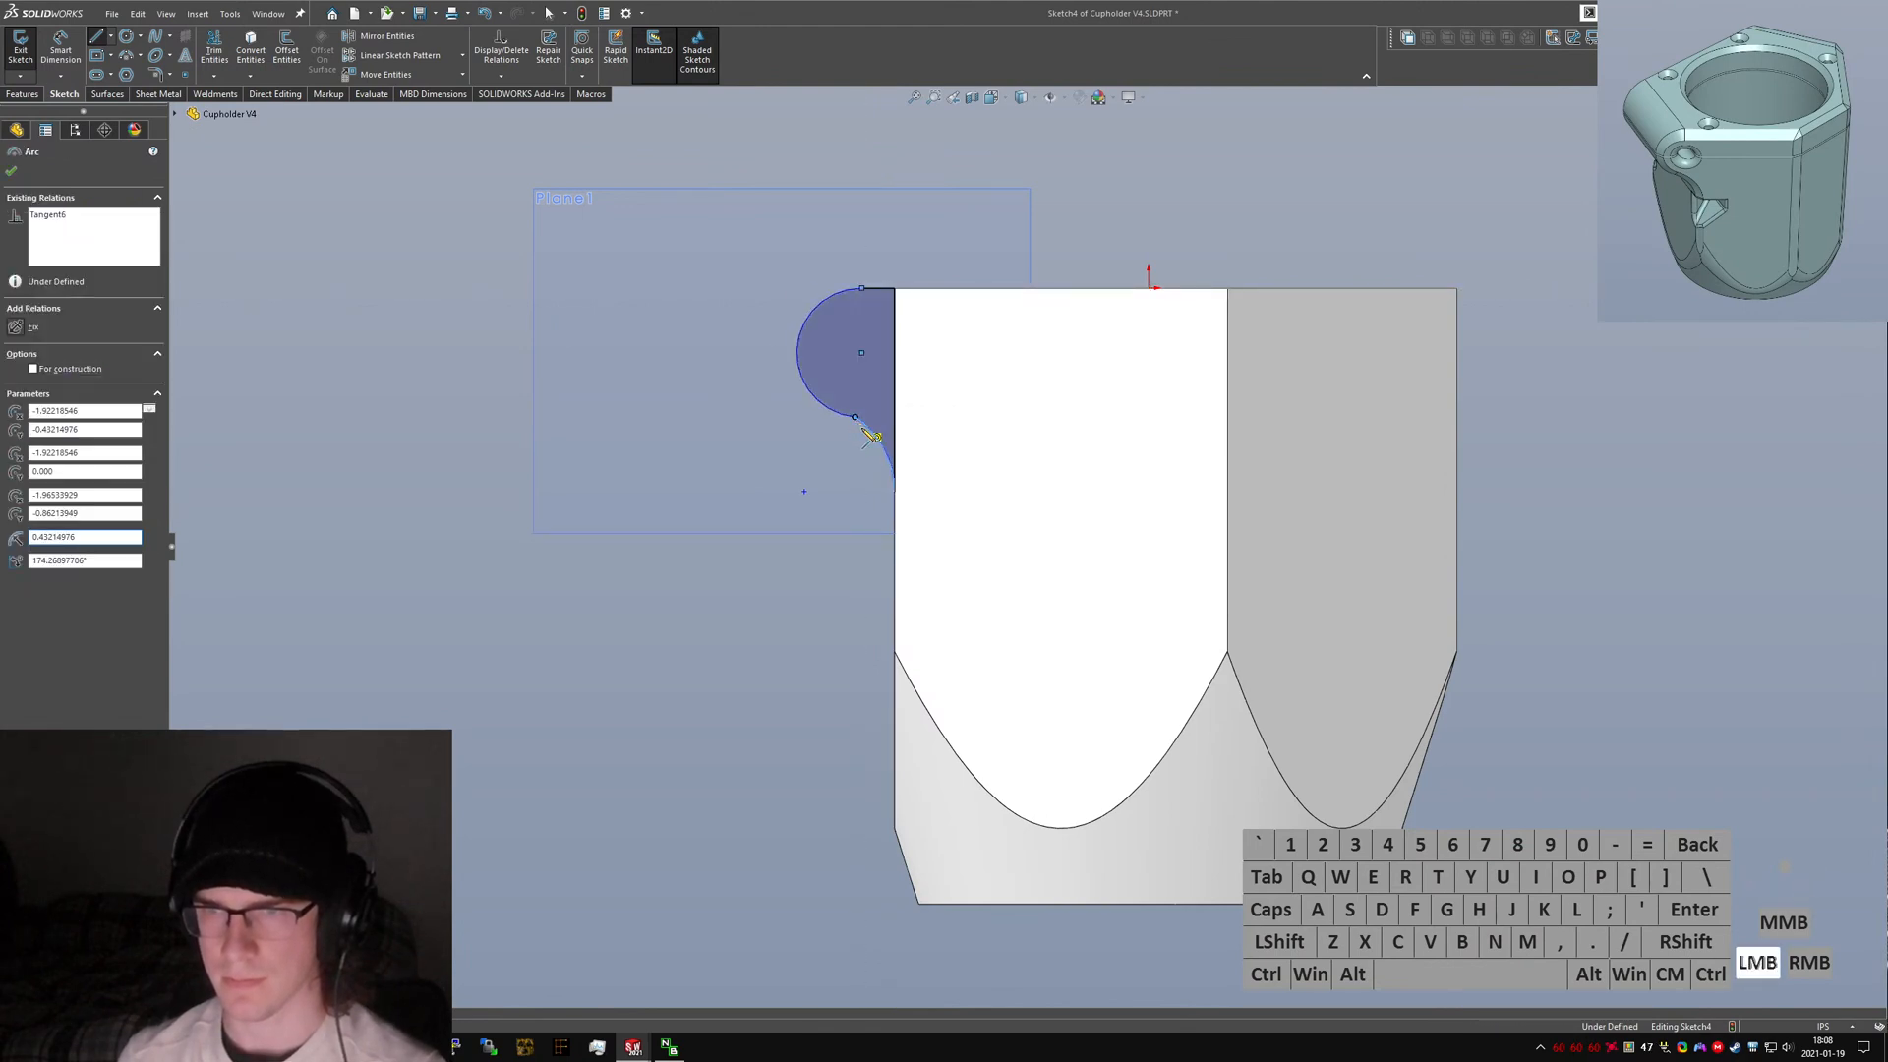
{"action": "key", "text": "Escape"}
{"action": "left_click", "coordinate": [873, 432], "text": "ctrl"}
{"action": "left_click", "coordinate": [828, 409], "text": "ctrl"}
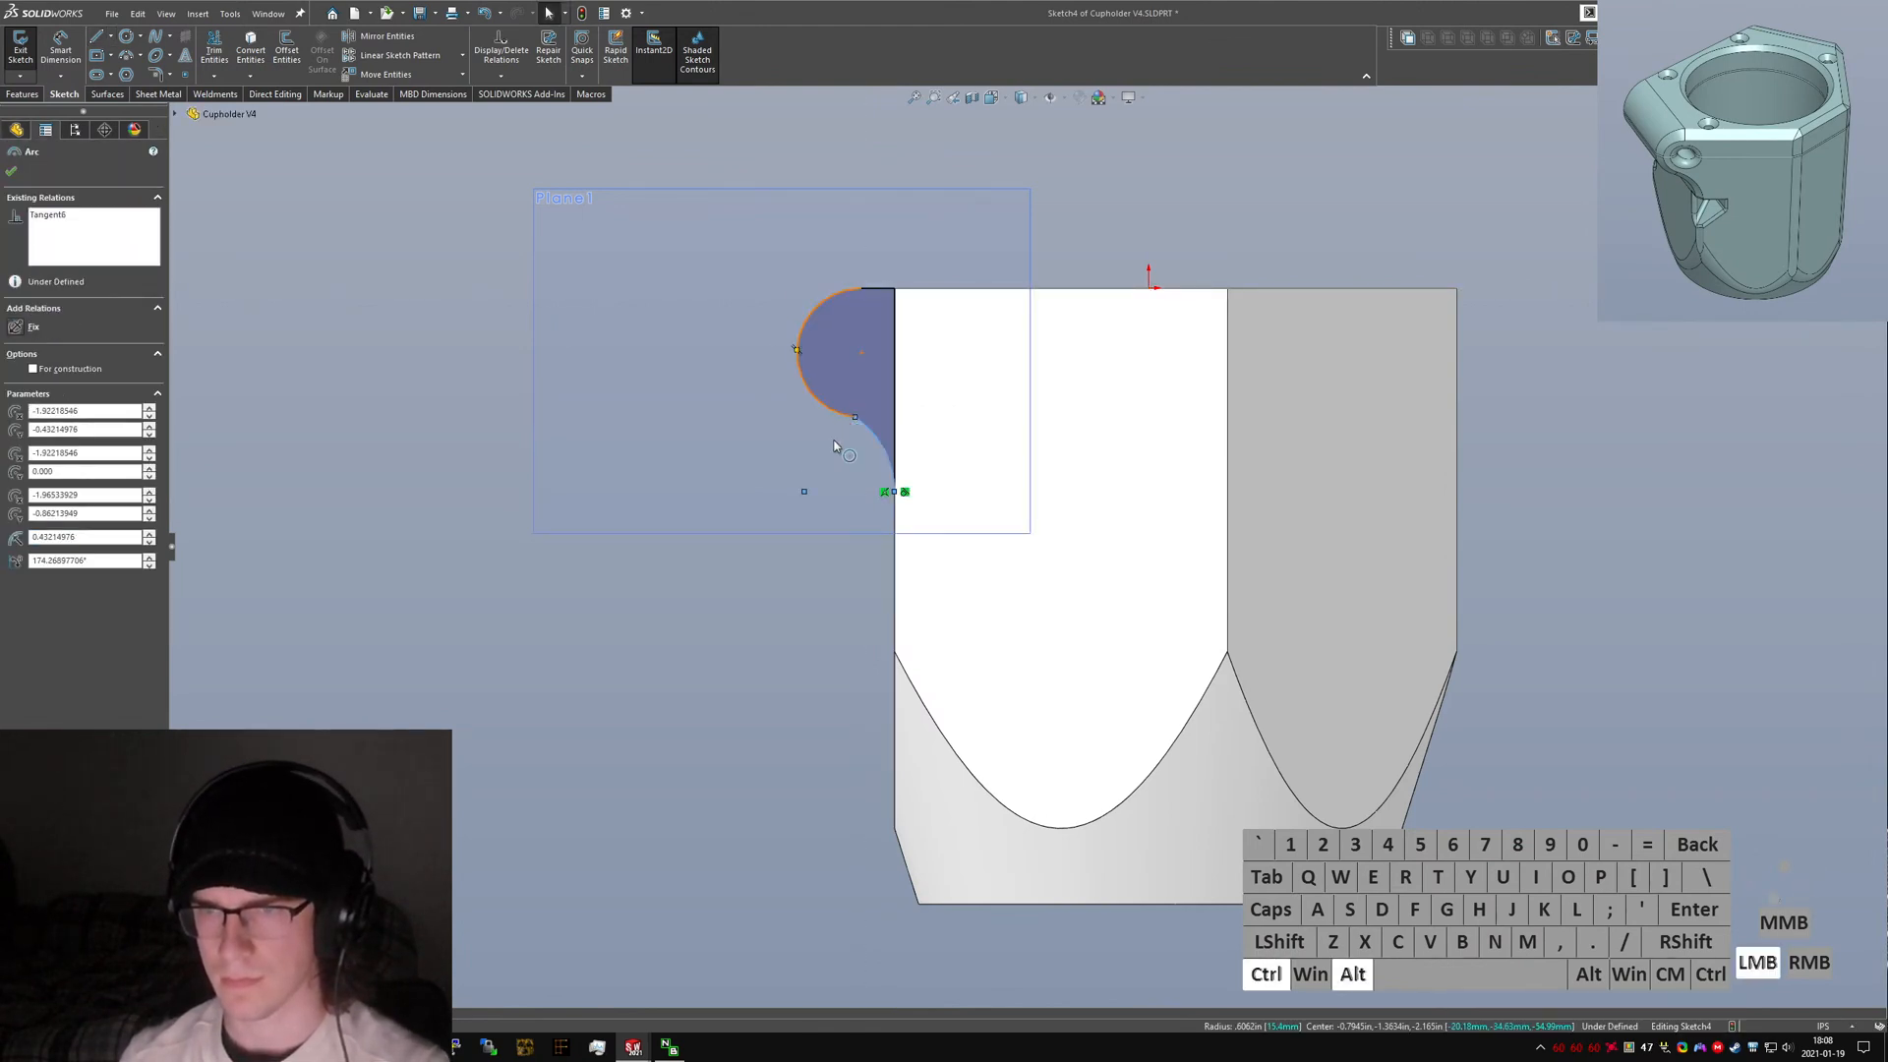
{"action": "key", "text": "c"}
{"action": "left_click", "coordinate": [814, 676]}
{"action": "right_click_drag", "start_coordinate": [800, 653], "coordinate": [820, 628]}
{"action": "key", "text": "ctrl+z"}
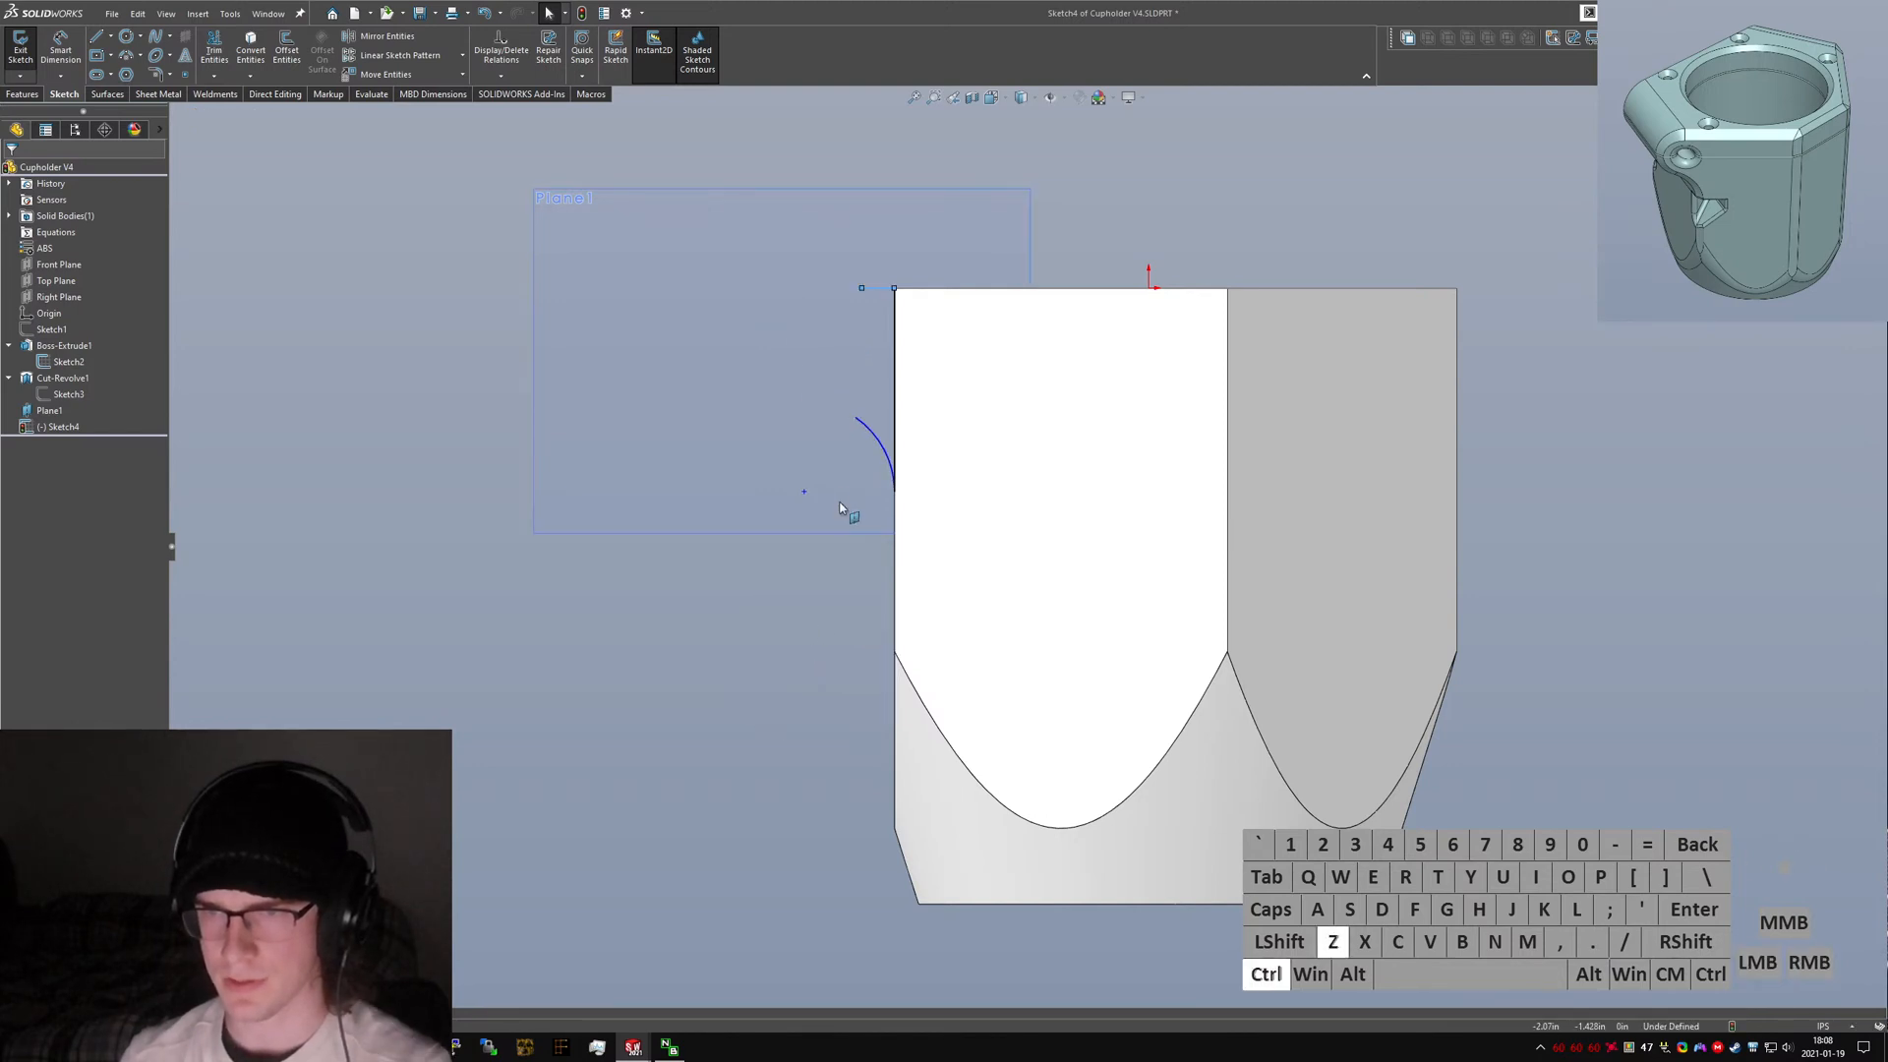
Redraw the tangent arc from the short top line's end, curving out and down toward the lower lobe arc.
{"action": "left_click", "coordinate": [820, 578]}
{"action": "right_click_drag", "start_coordinate": [820, 306], "coordinate": [854, 292]}
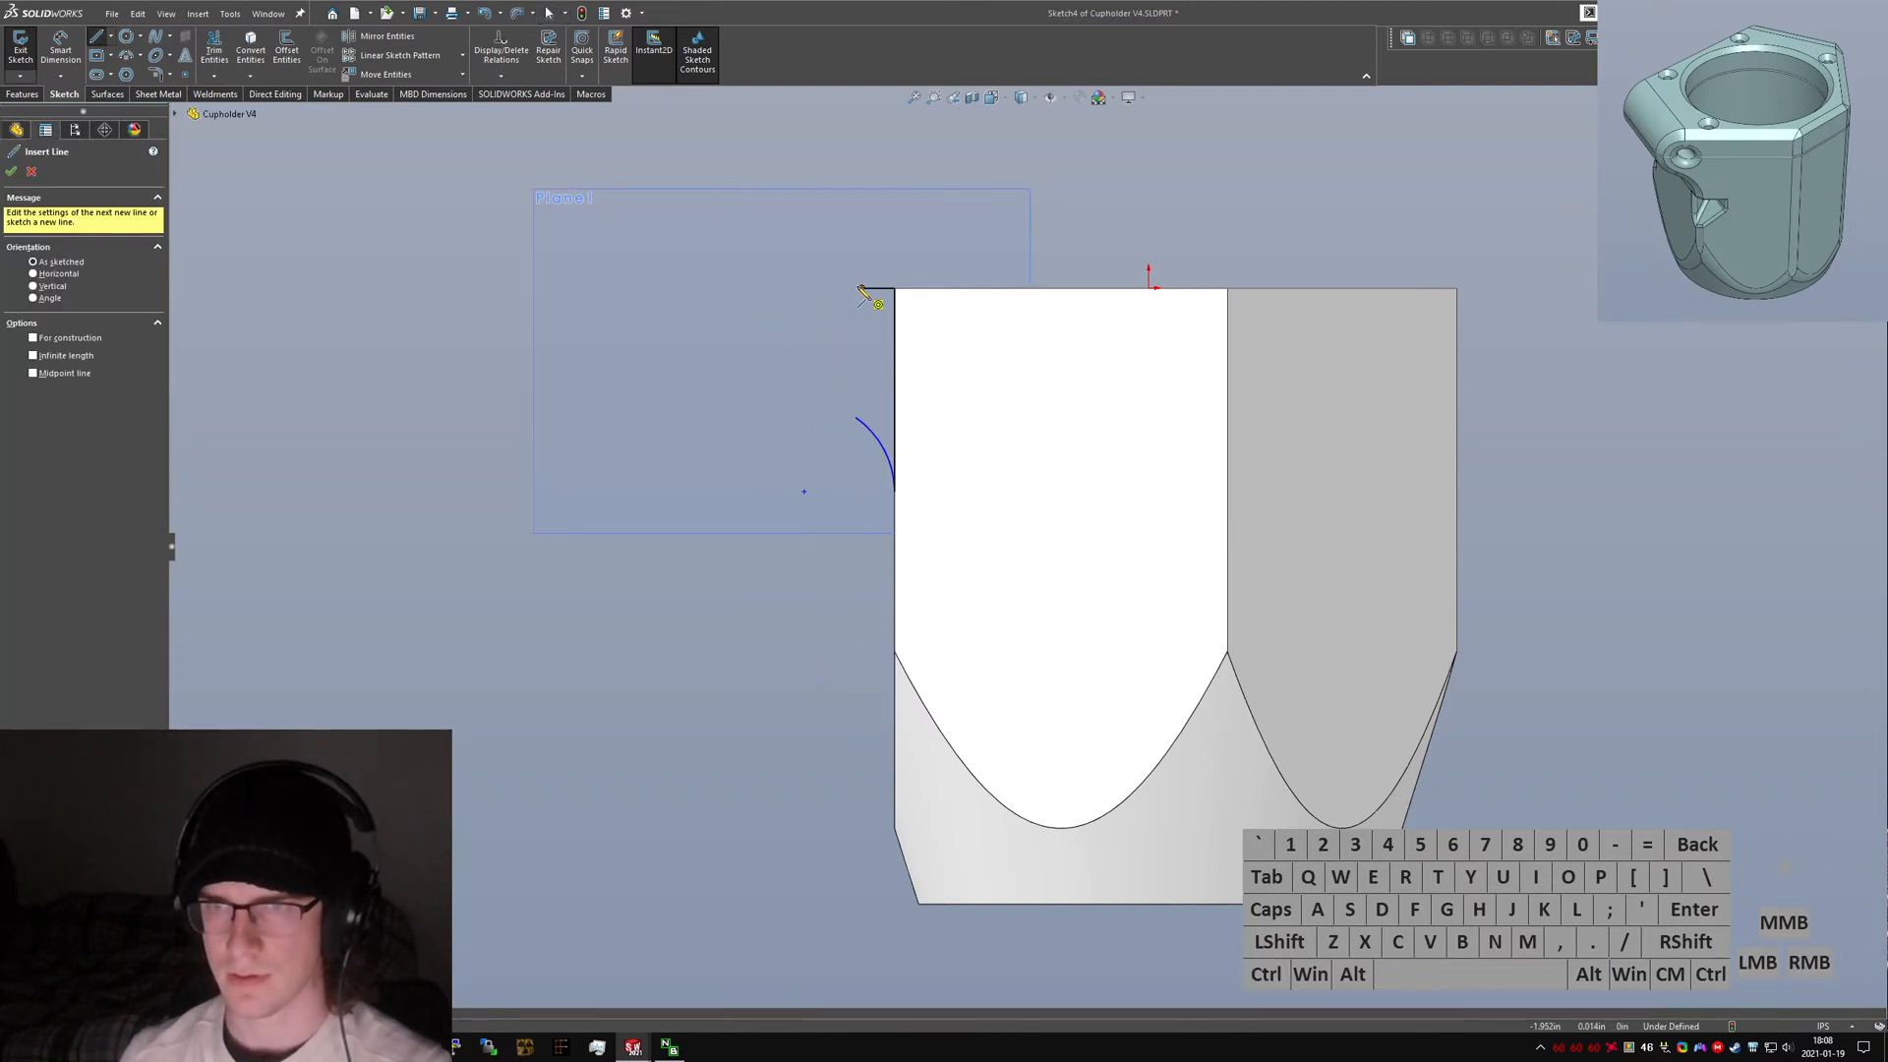
{"action": "left_click", "coordinate": [861, 288]}
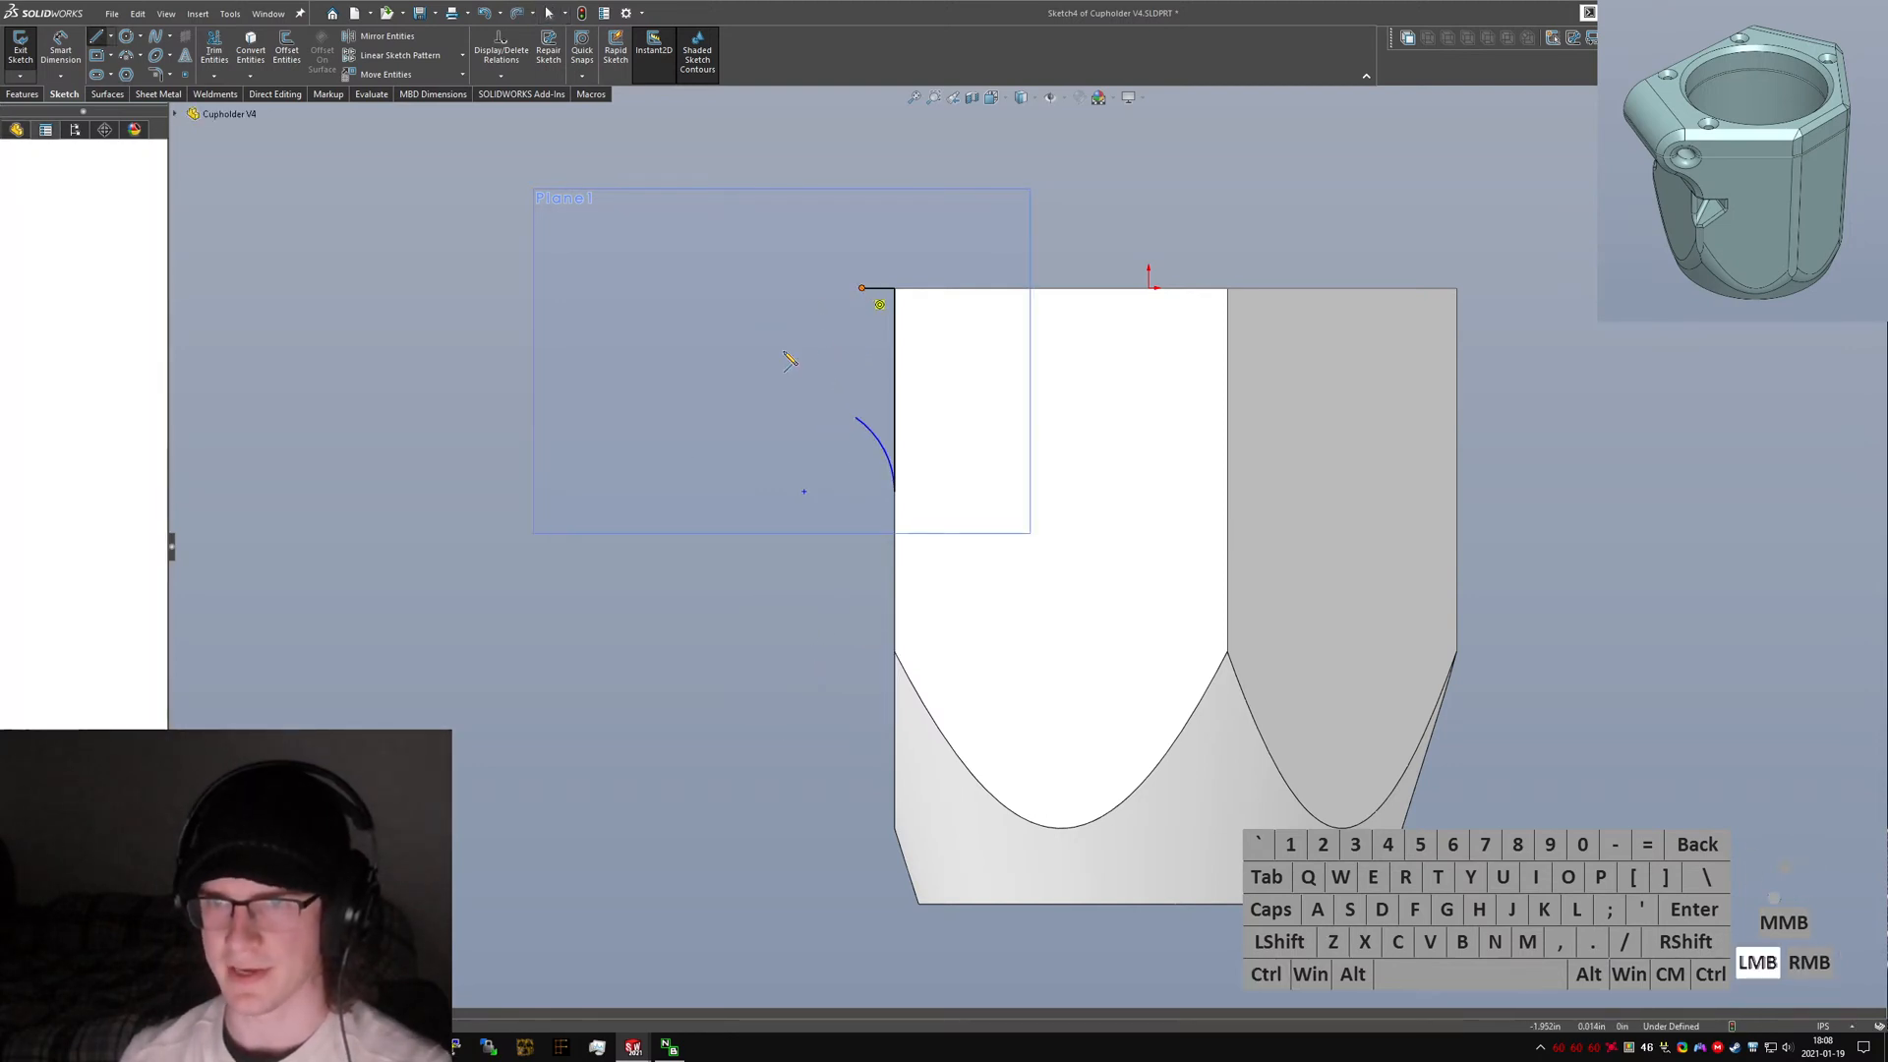
{"action": "left_click", "coordinate": [856, 417]}
{"action": "key", "text": "Escape"}
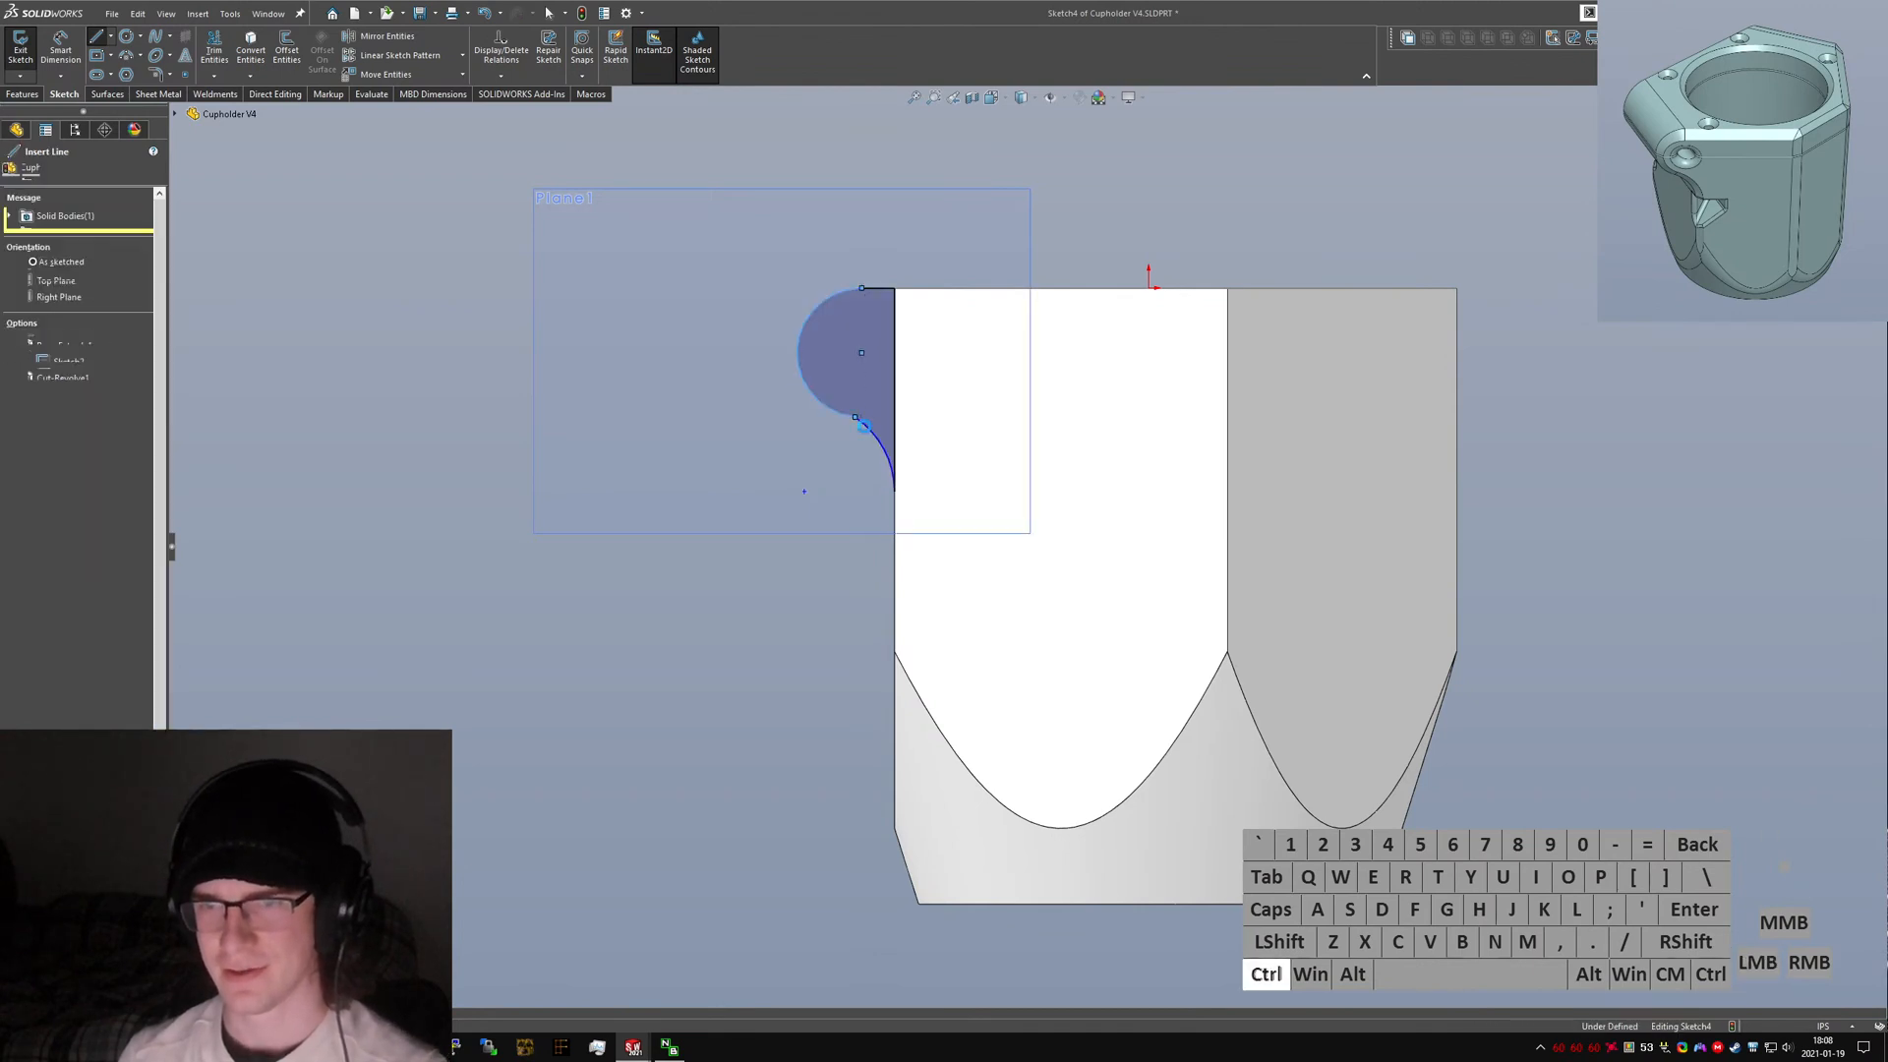
Join the new arc's end to the lower lobe arc so the clamp profile closes smoothly.
{"action": "left_click", "coordinate": [869, 430], "text": "ctrl"}
{"action": "left_click", "coordinate": [834, 410], "text": "ctrl"}
{"action": "key", "text": "alt+a"}
{"action": "left_click", "coordinate": [831, 590]}
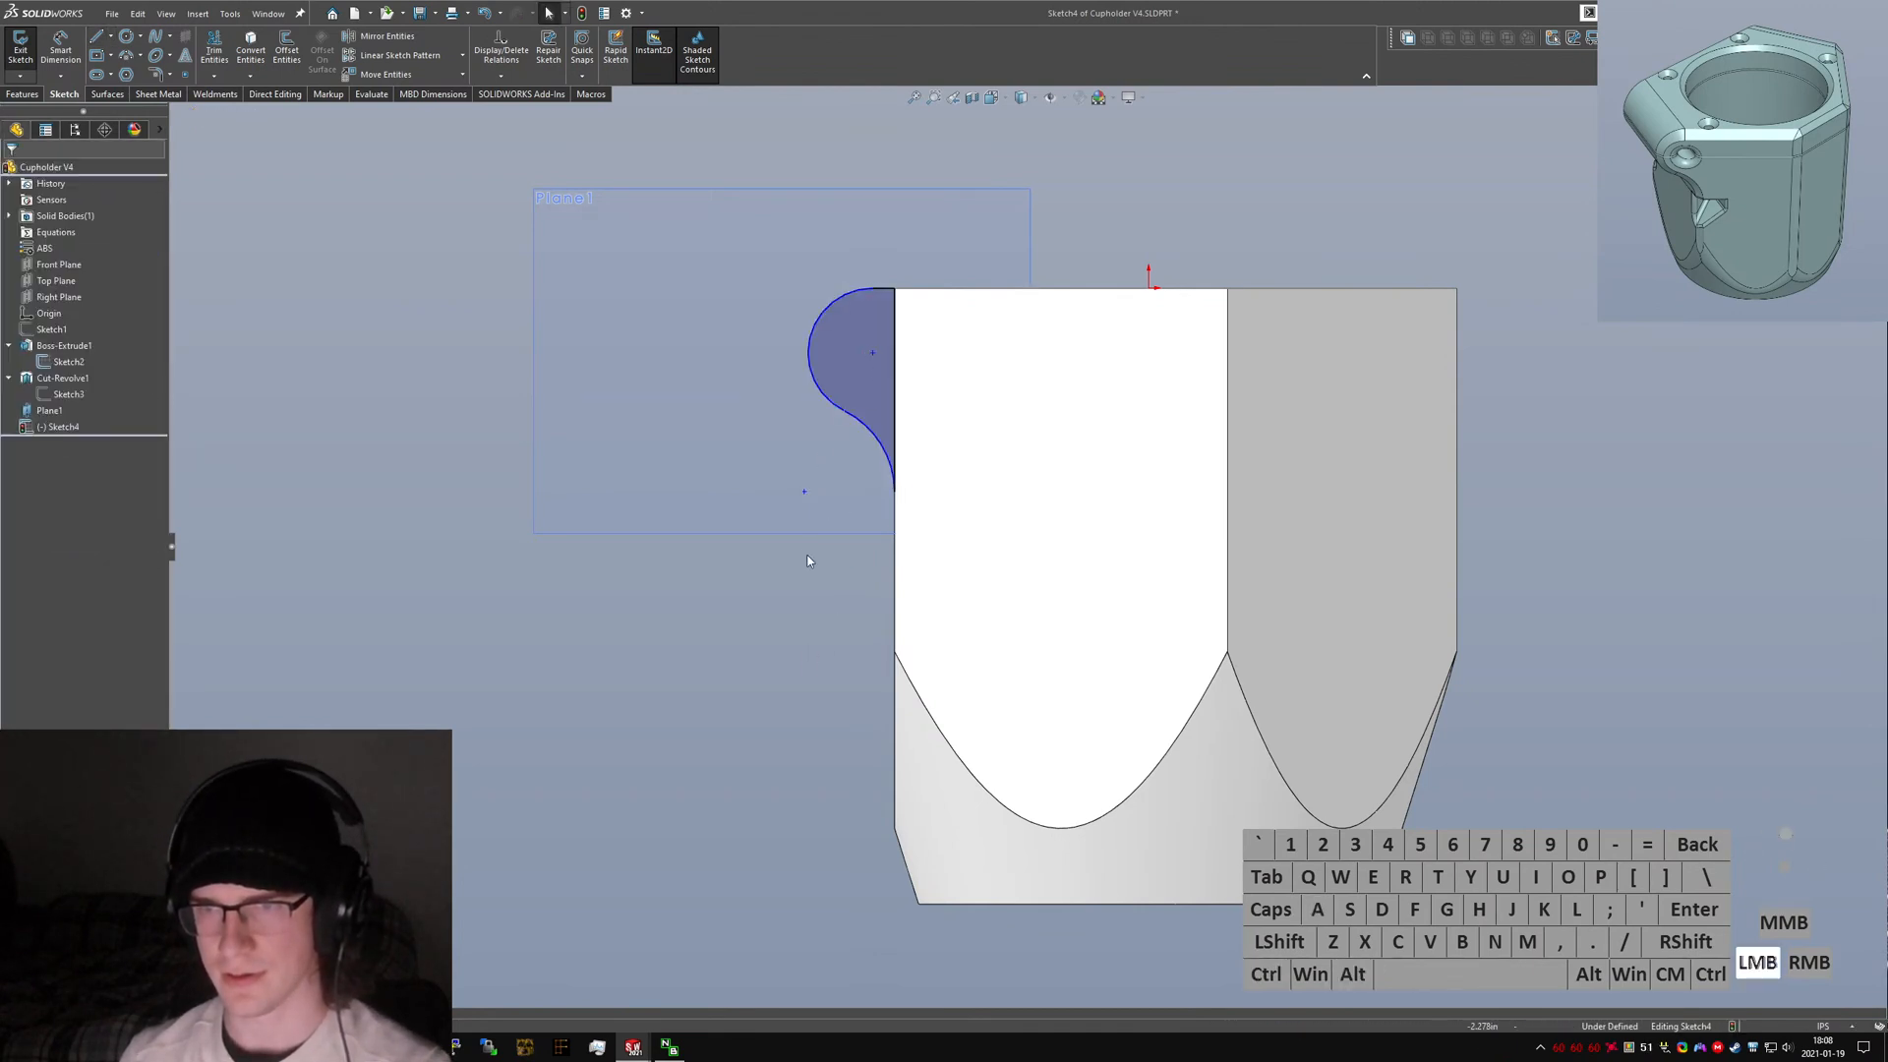
Sketch a small circle inside the lobe near the part's side edge.
{"action": "right_click_drag", "start_coordinate": [808, 622], "coordinate": [882, 391]}
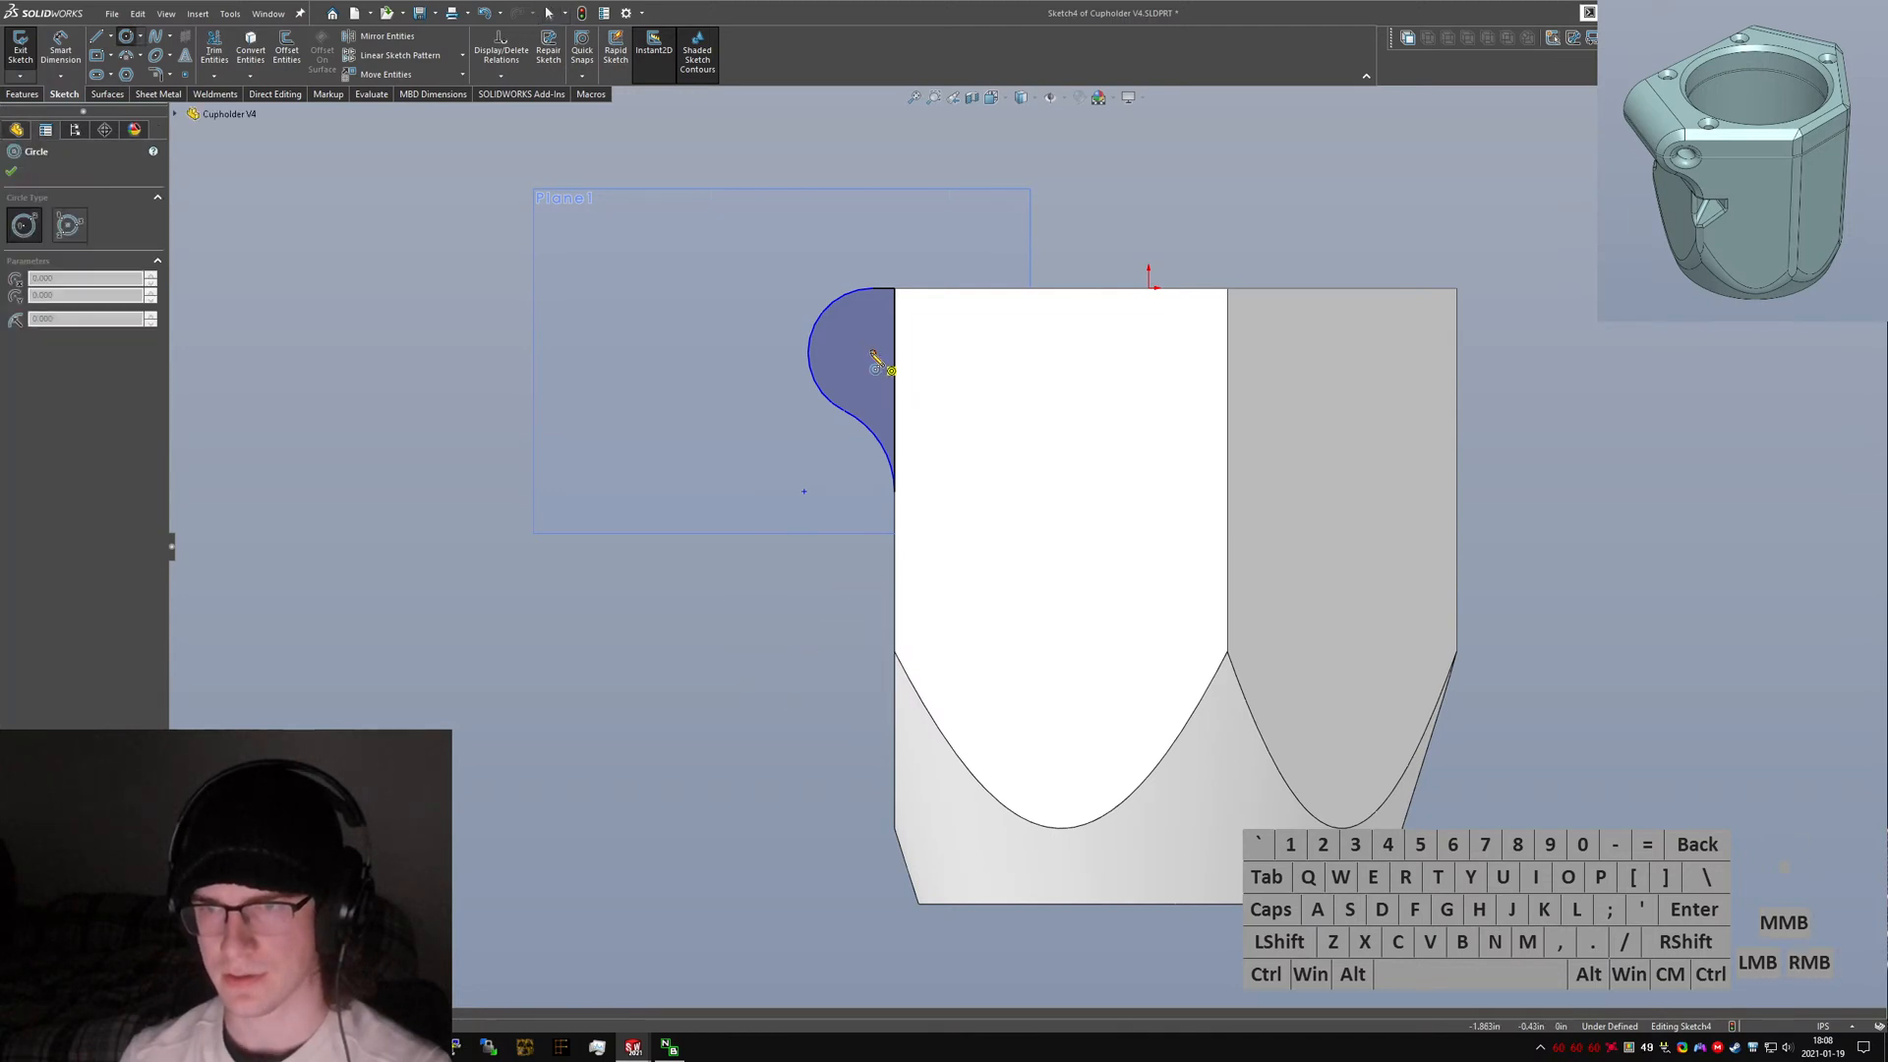
{"action": "left_click_drag", "start_coordinate": [872, 352], "coordinate": [892, 365]}
{"action": "left_click", "coordinate": [844, 551]}
{"action": "right_click_drag", "start_coordinate": [771, 448], "coordinate": [880, 370]}
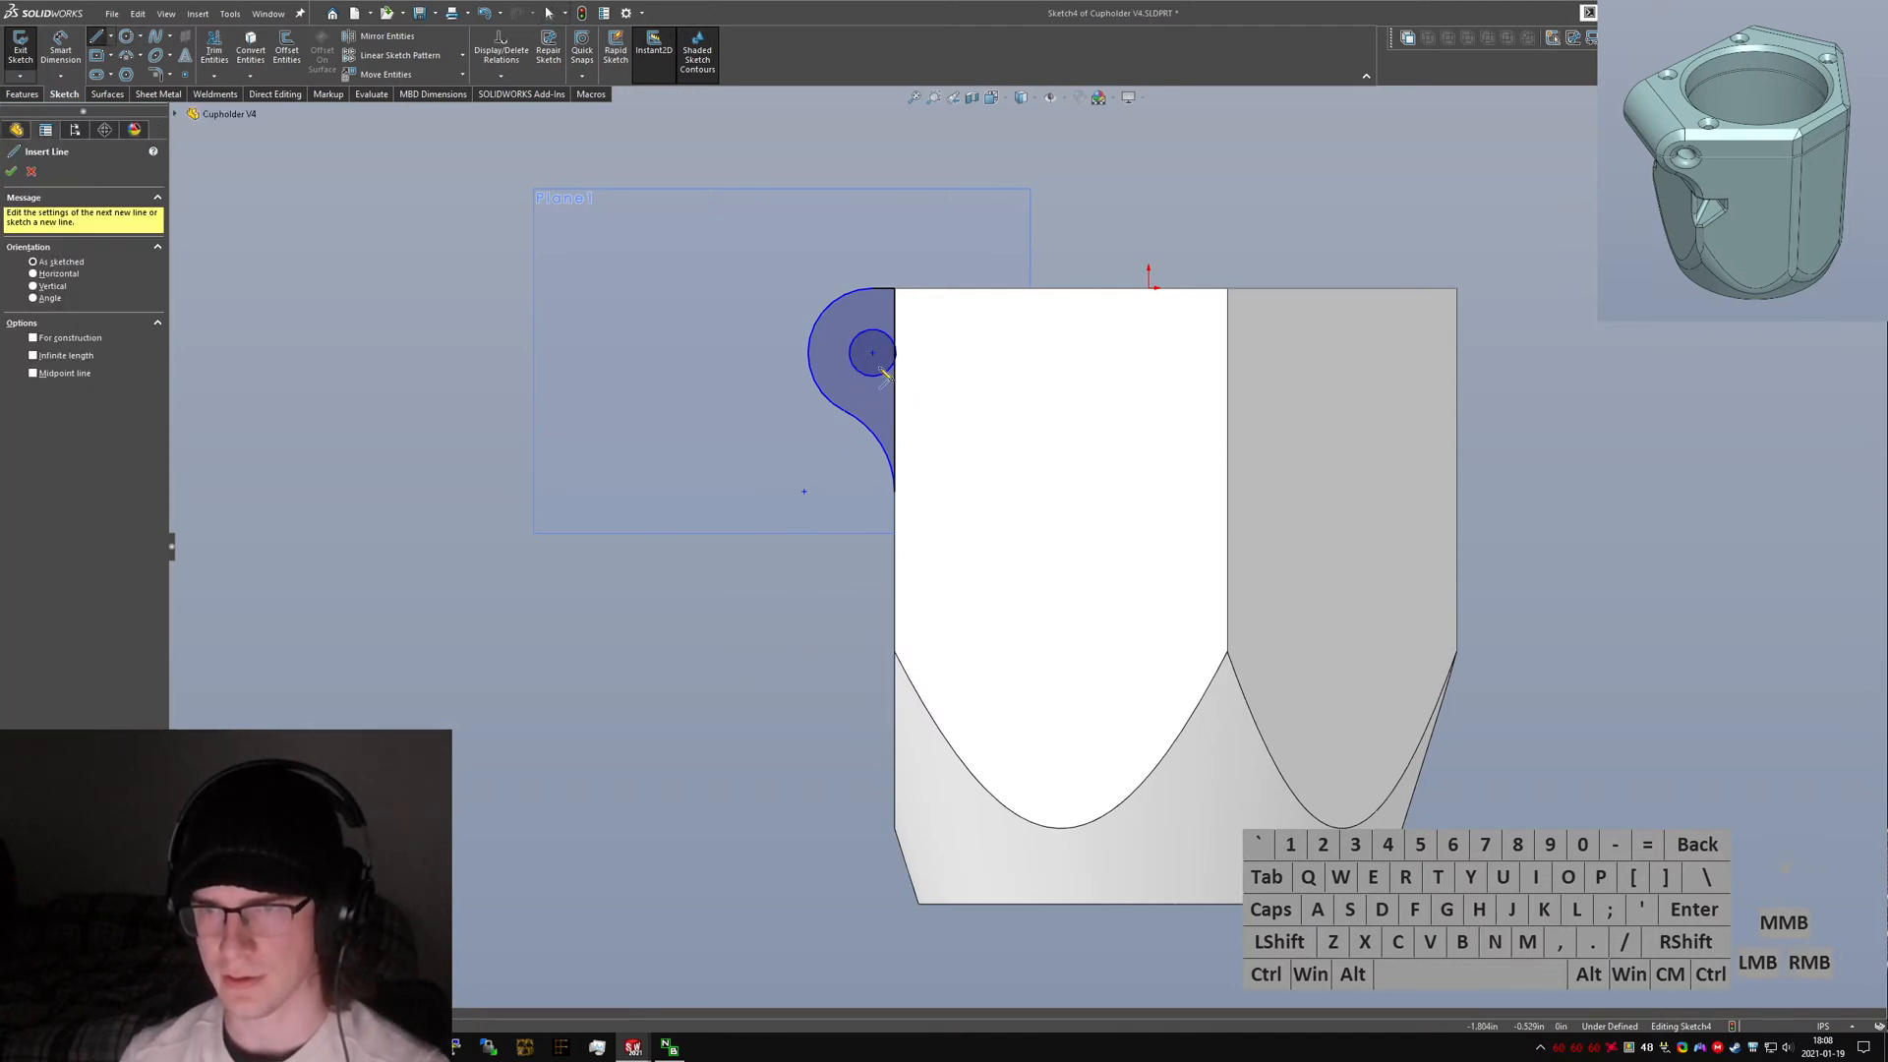
Trim the small circle where it crosses the part's side edge, leaving a flat.
{"action": "scroll", "coordinate": [882, 372], "scroll_direction": "down", "scroll_amount": 5}
{"action": "left_click", "coordinate": [987, 379]}
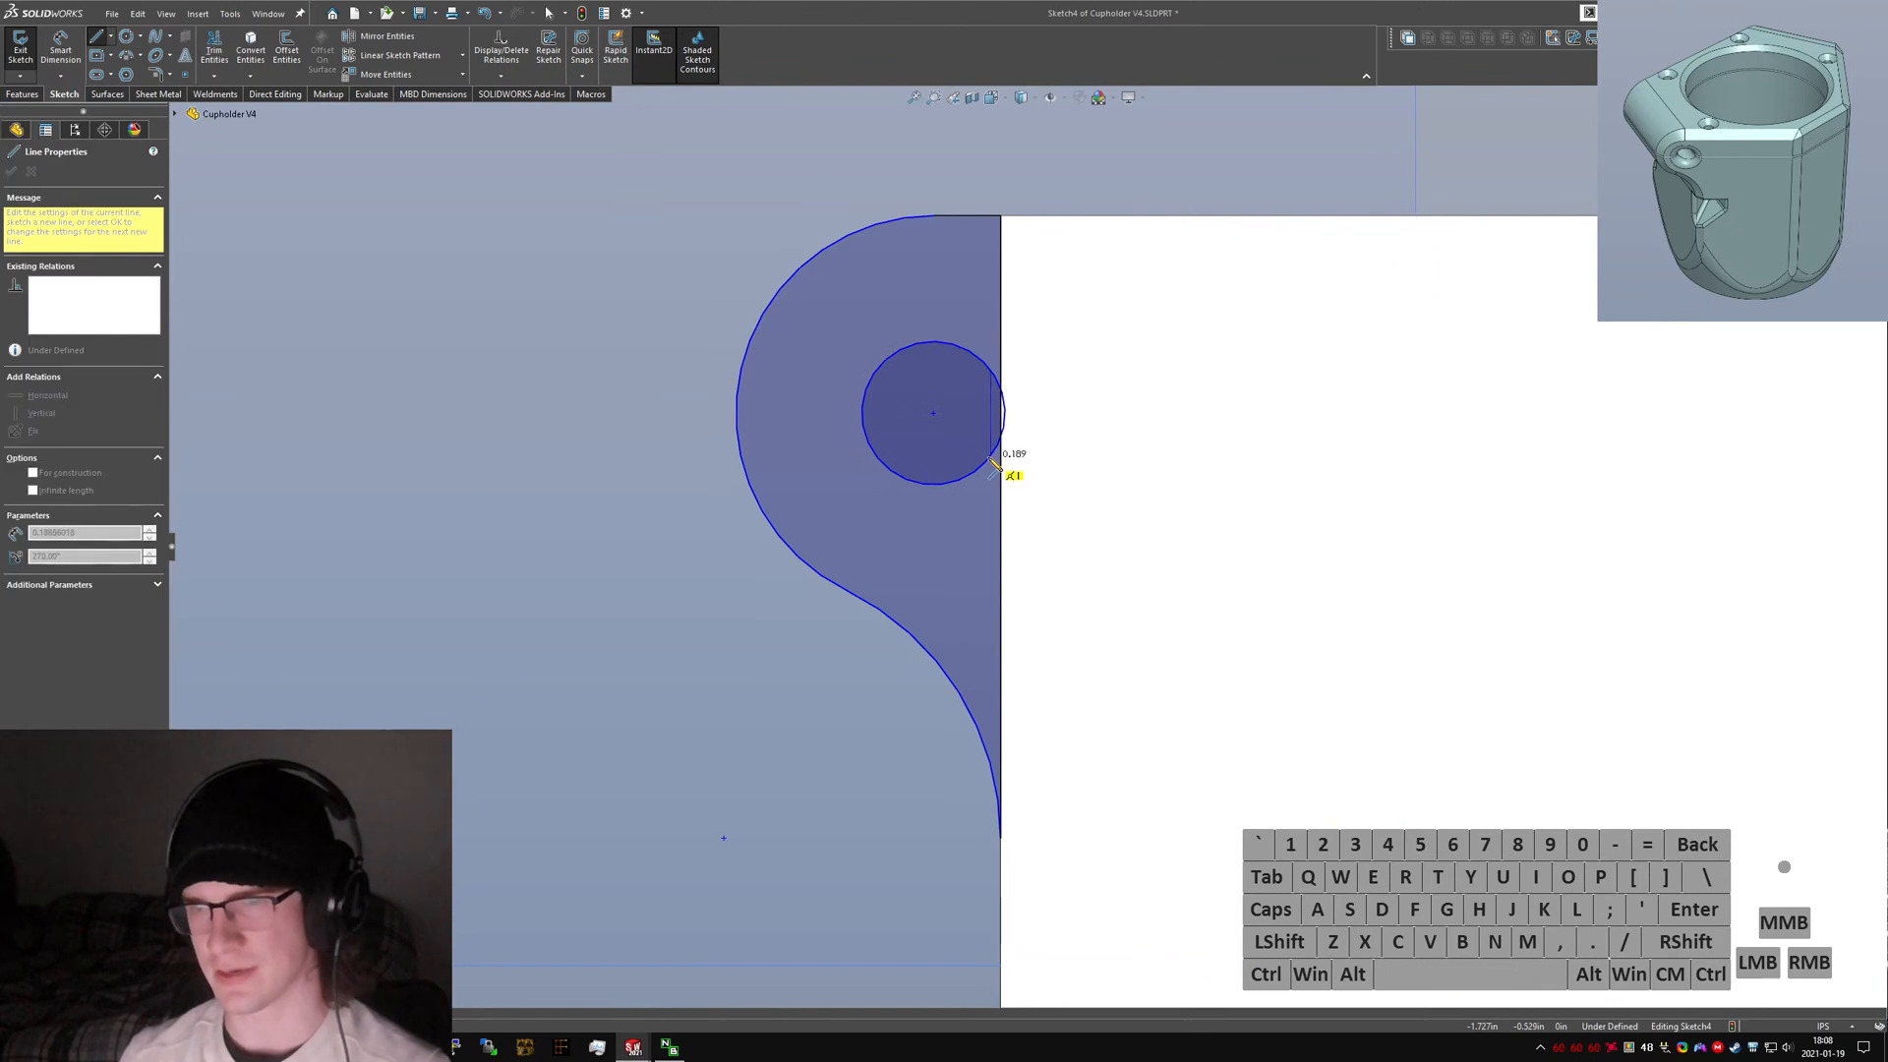
{"action": "left_click", "coordinate": [992, 461]}
{"action": "key", "text": "Escape"}
{"action": "left_click", "coordinate": [1003, 395]}
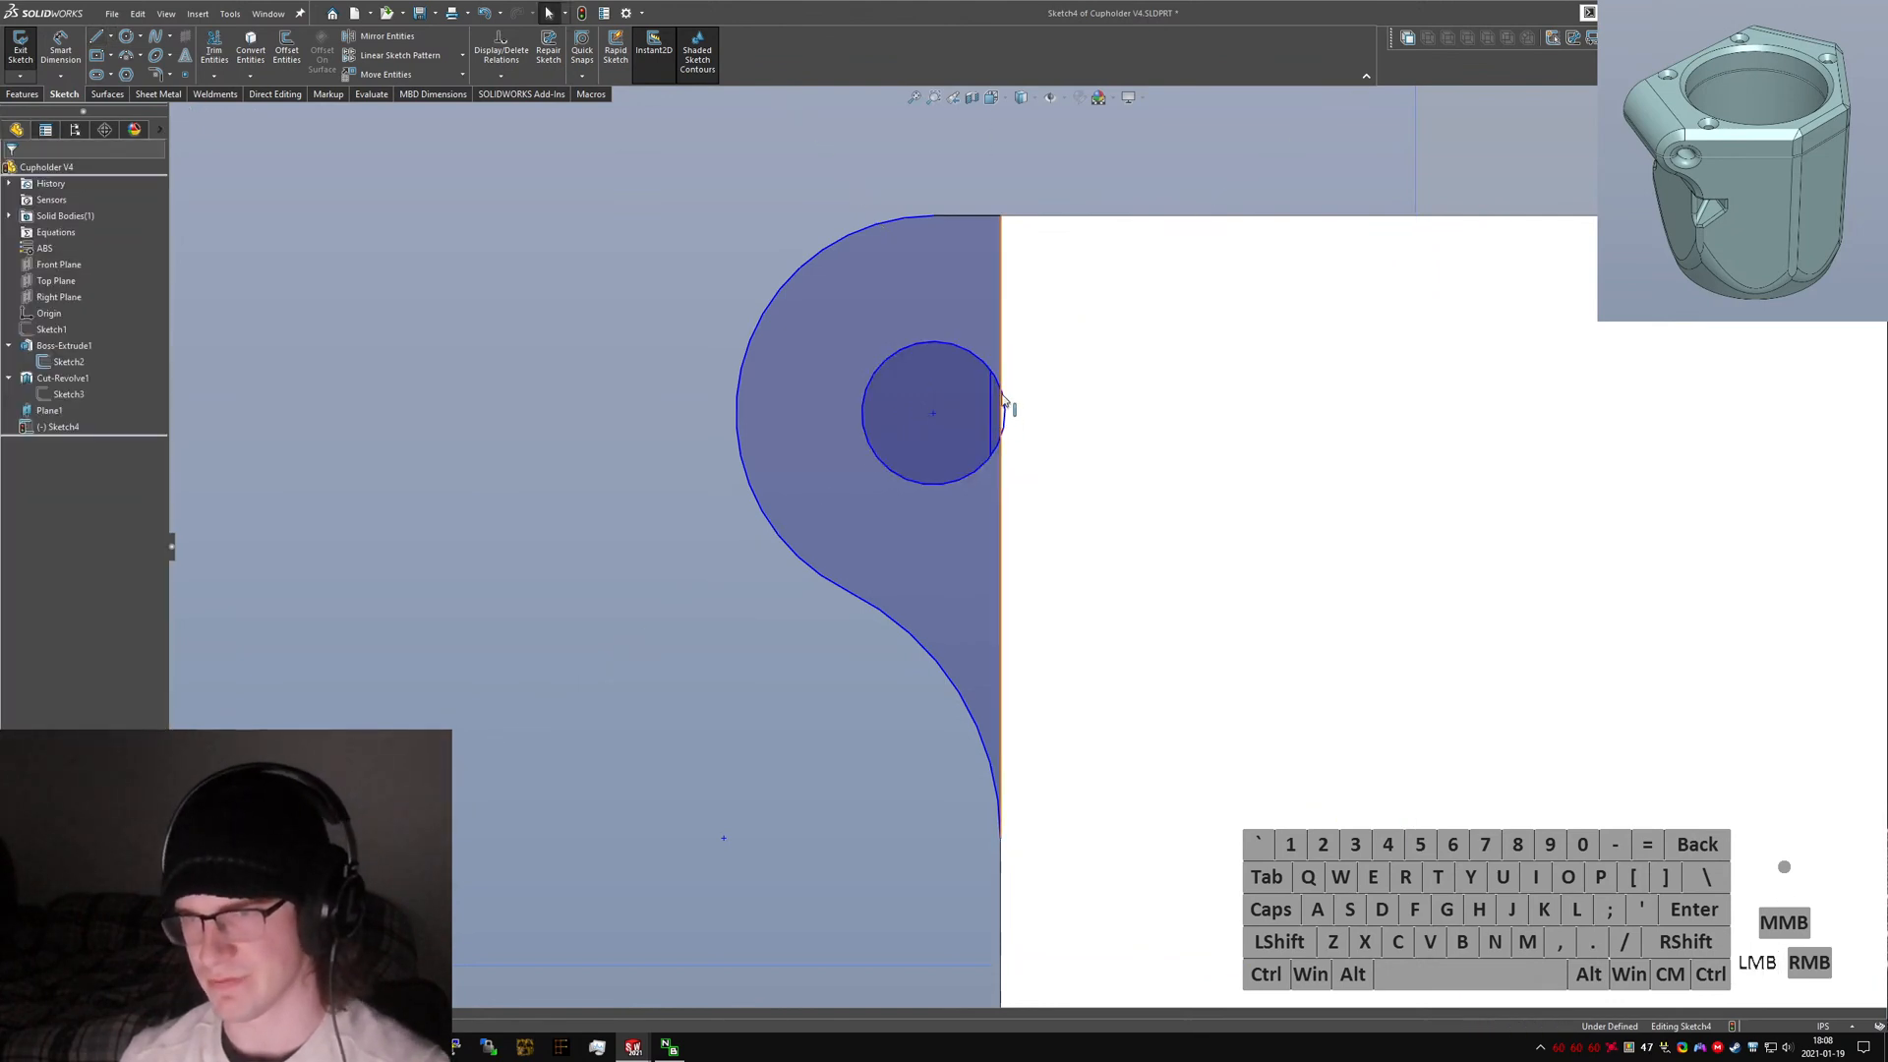
{"action": "left_click", "coordinate": [1006, 411], "text": "ctrl"}
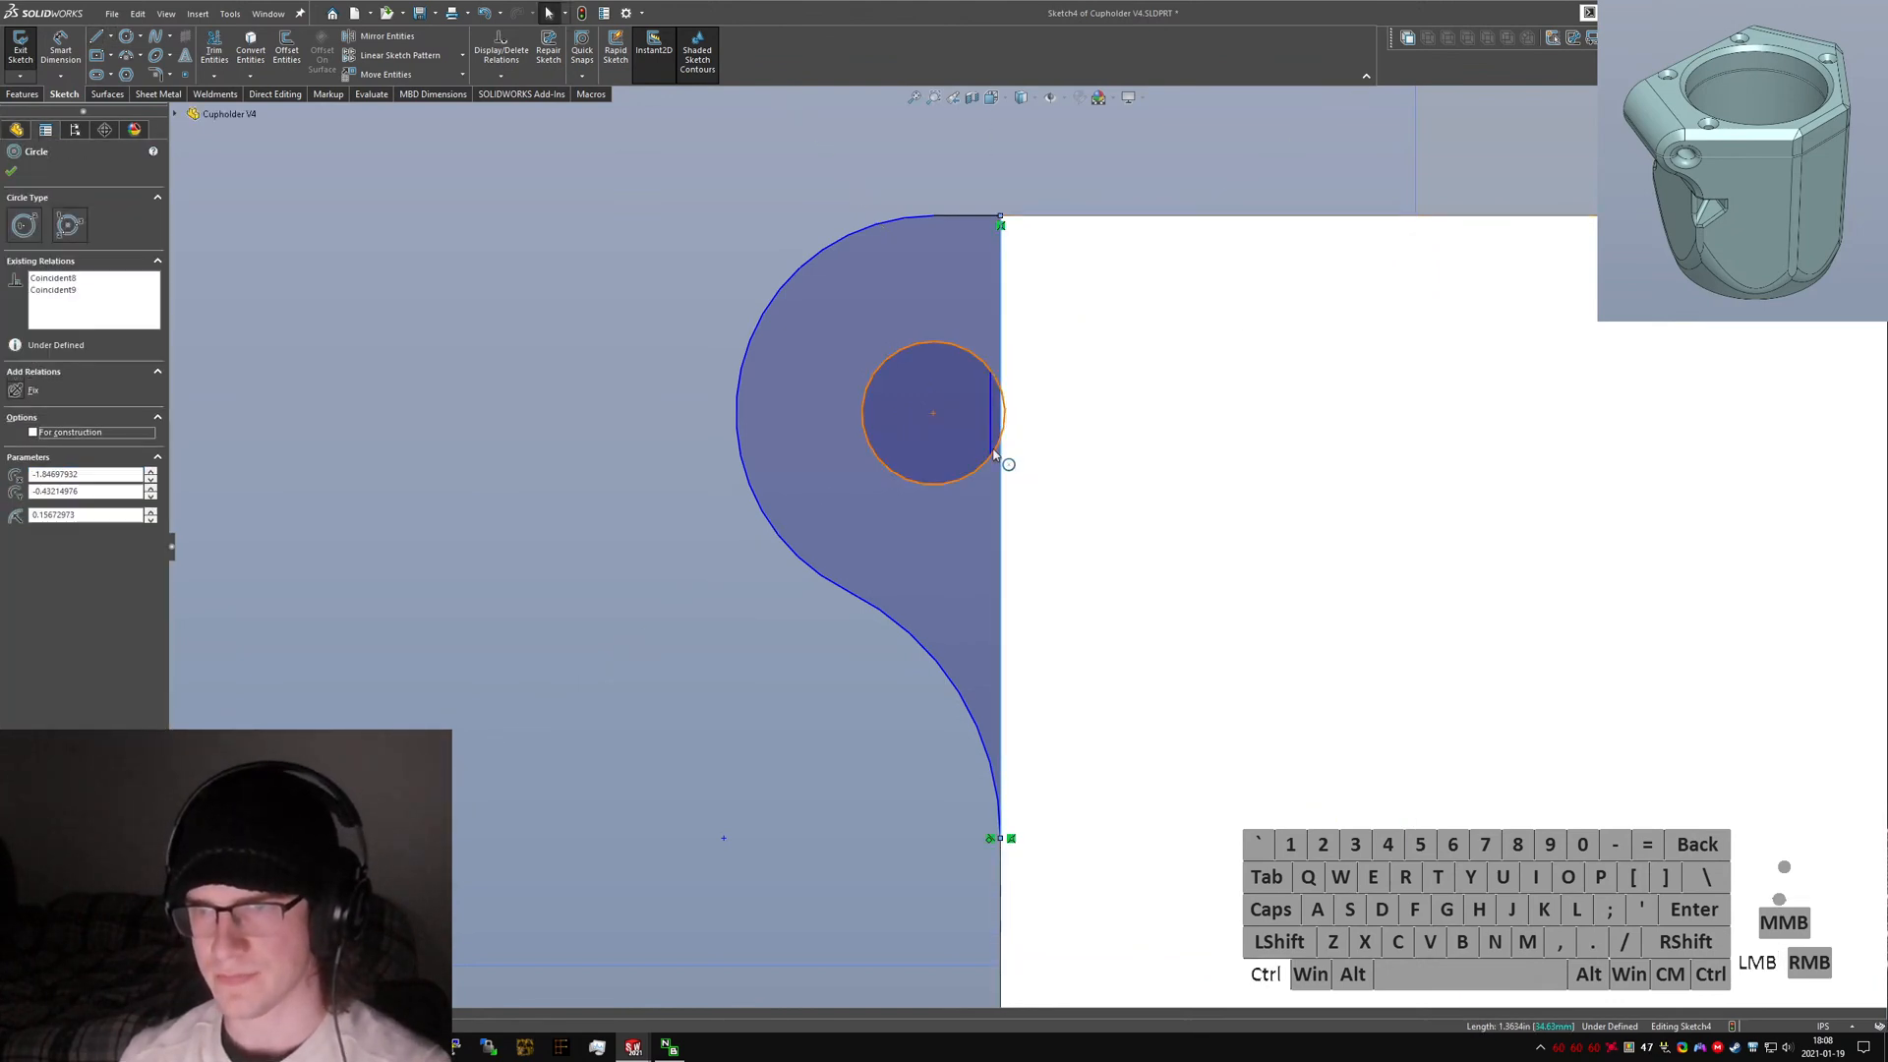
{"action": "key", "text": "alt+a"}
{"action": "left_click", "coordinate": [370, 211]}
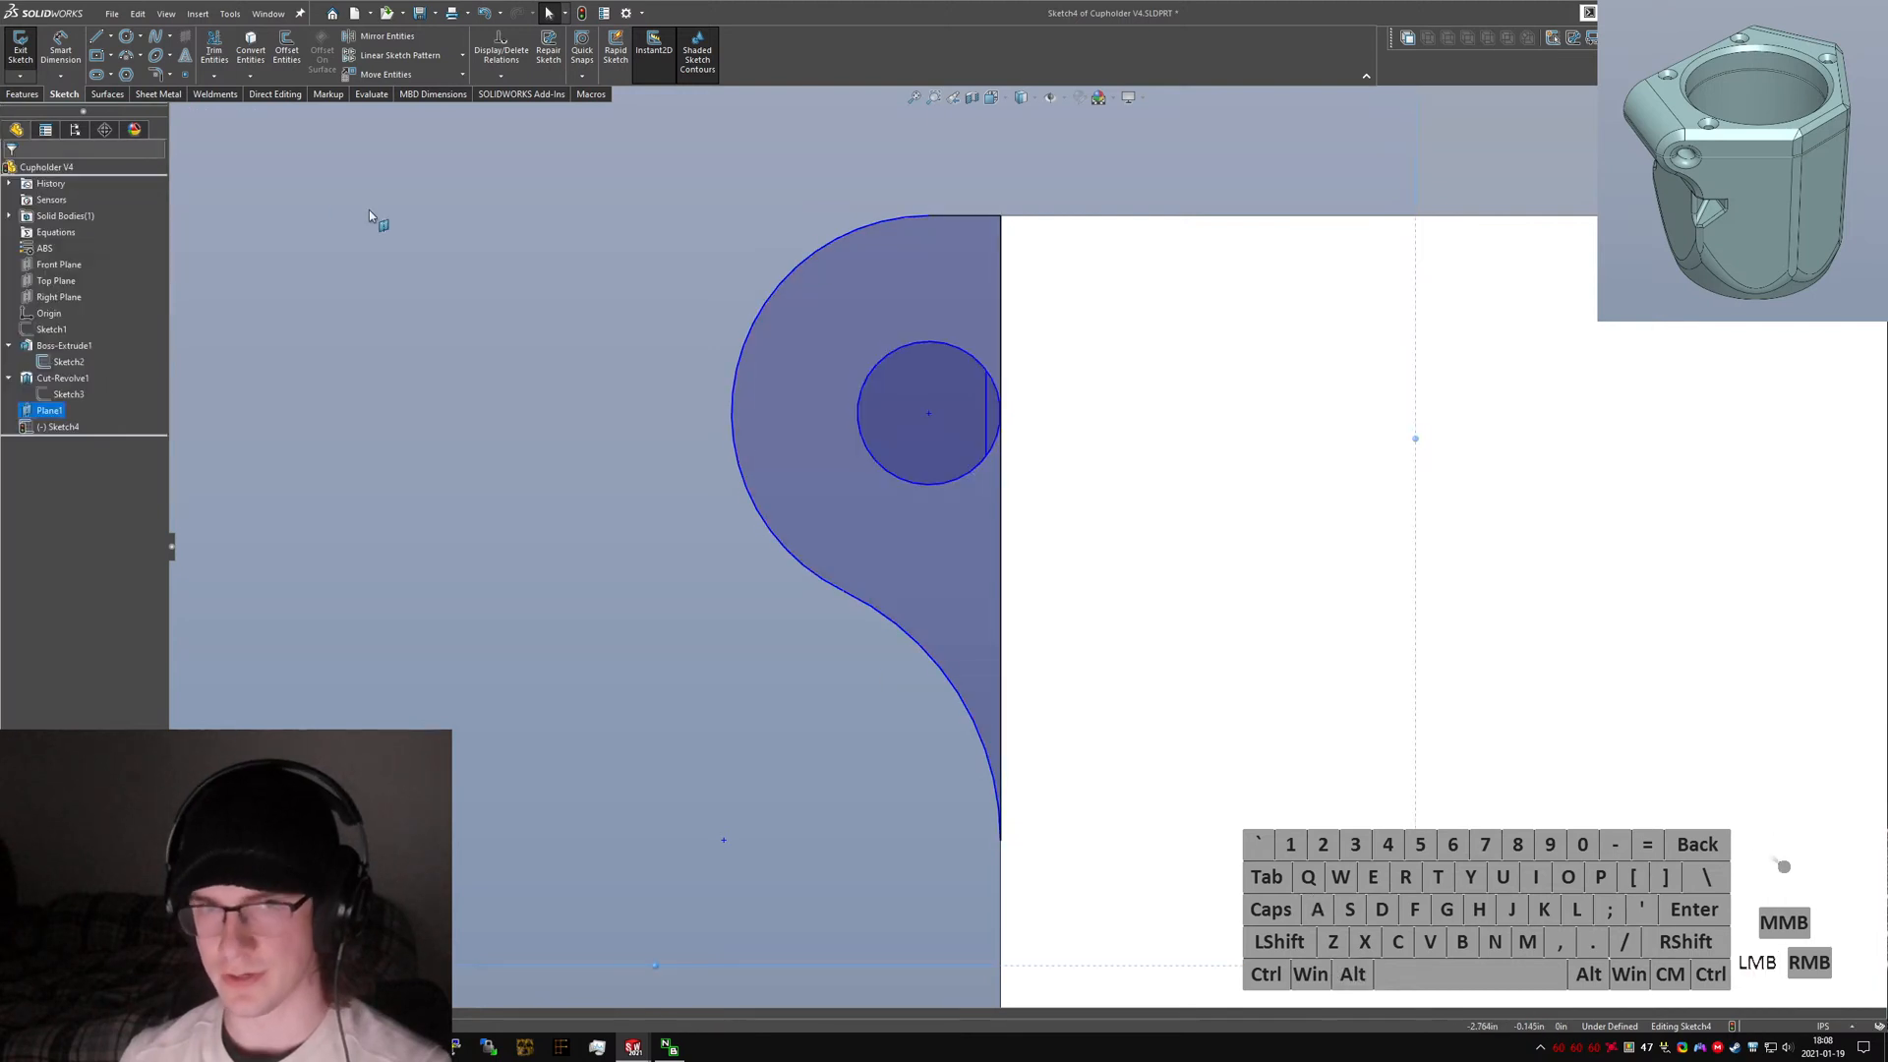
{"action": "left_click", "coordinate": [215, 54]}
{"action": "scroll", "coordinate": [1032, 442], "scroll_direction": "down", "scroll_amount": 5}
{"action": "left_click_drag", "start_coordinate": [987, 366], "coordinate": [987, 592]}
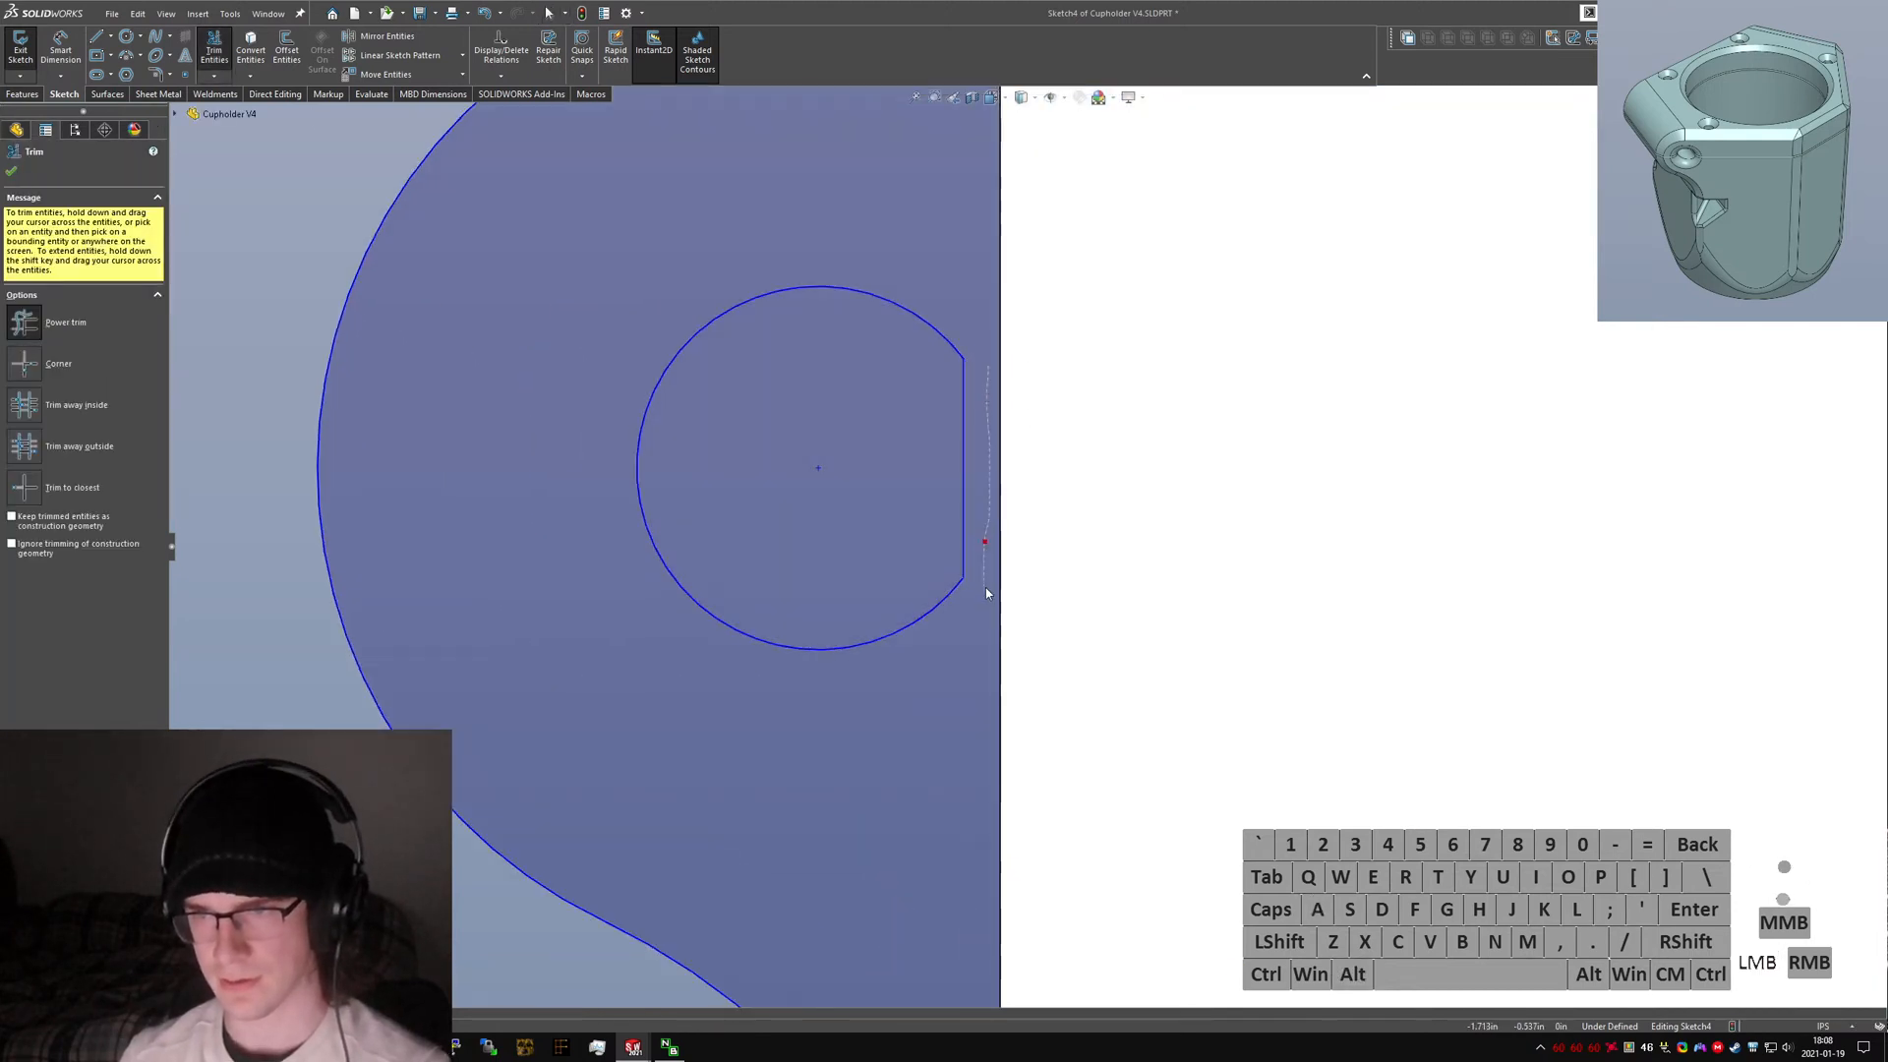
{"action": "key", "text": "Escape"}
{"action": "scroll", "coordinate": [996, 531], "scroll_direction": "up", "scroll_amount": 8}
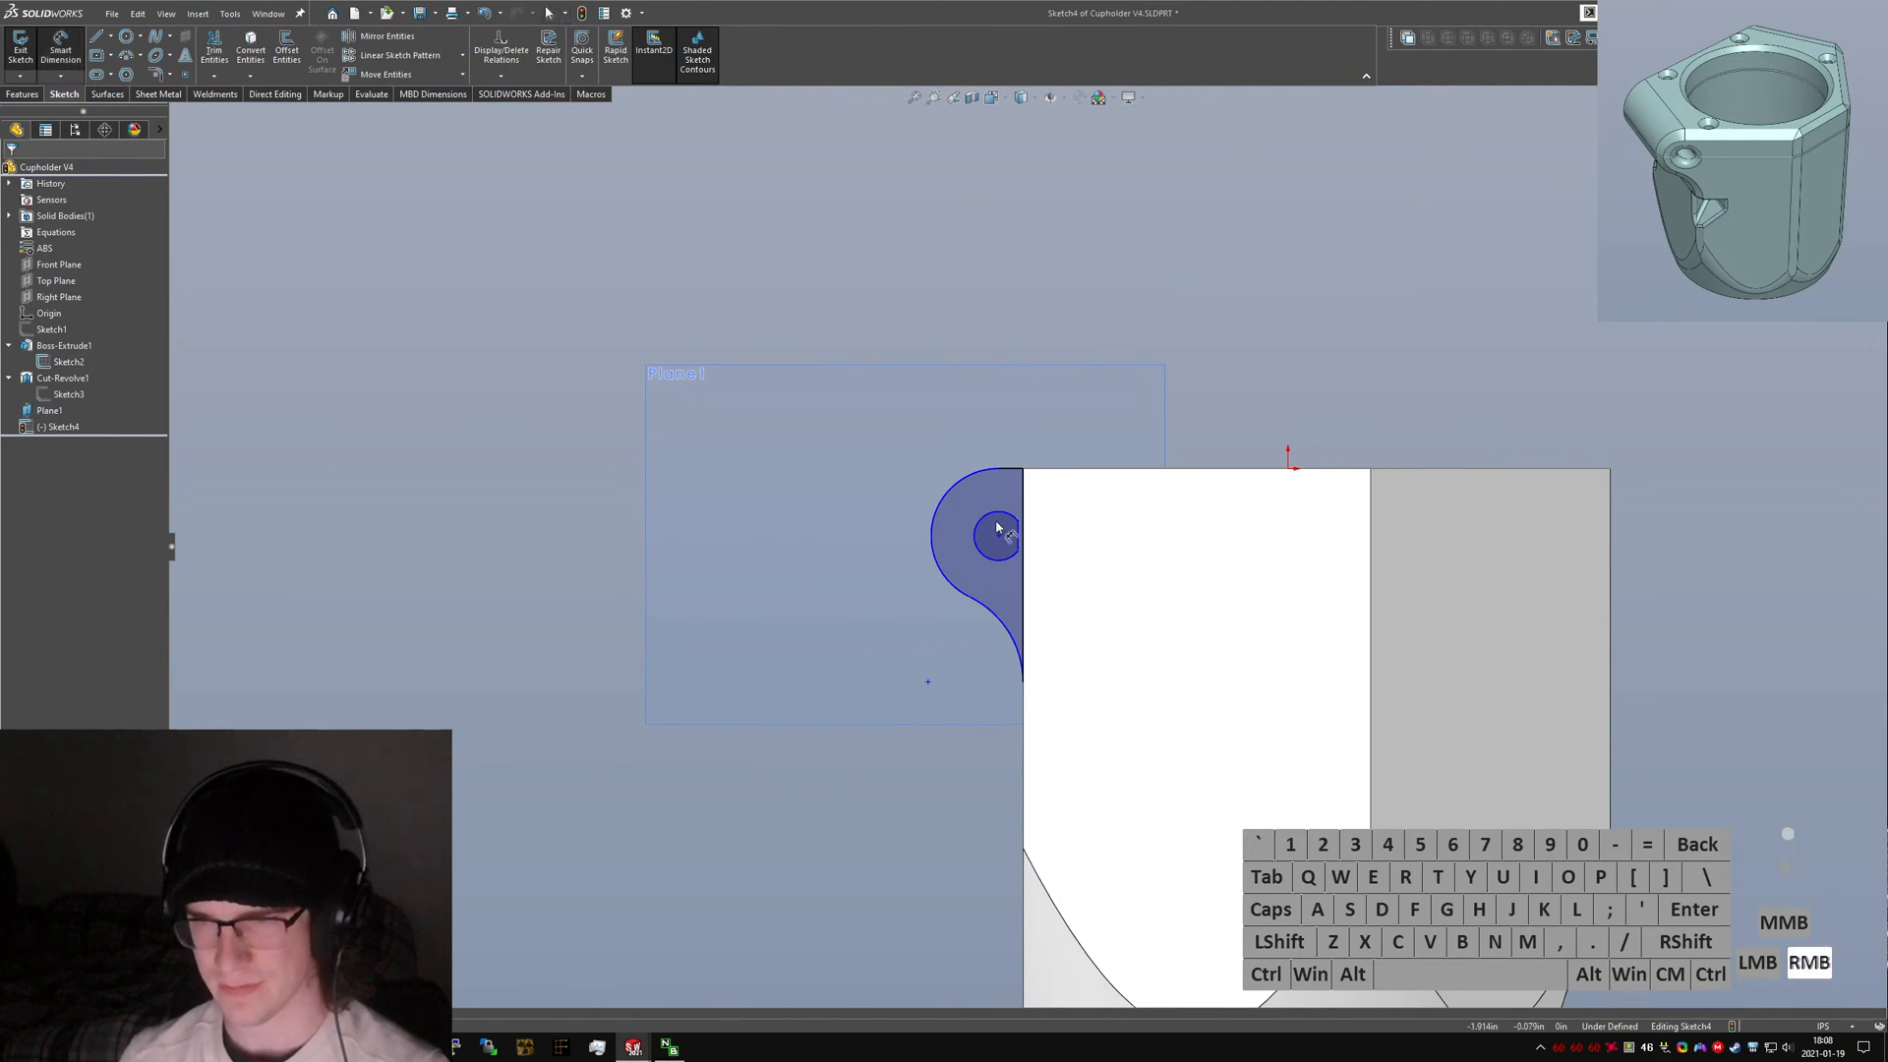
Hide Plane1.
{"action": "right_click", "coordinate": [59, 410]}
{"action": "left_click", "coordinate": [98, 412]}
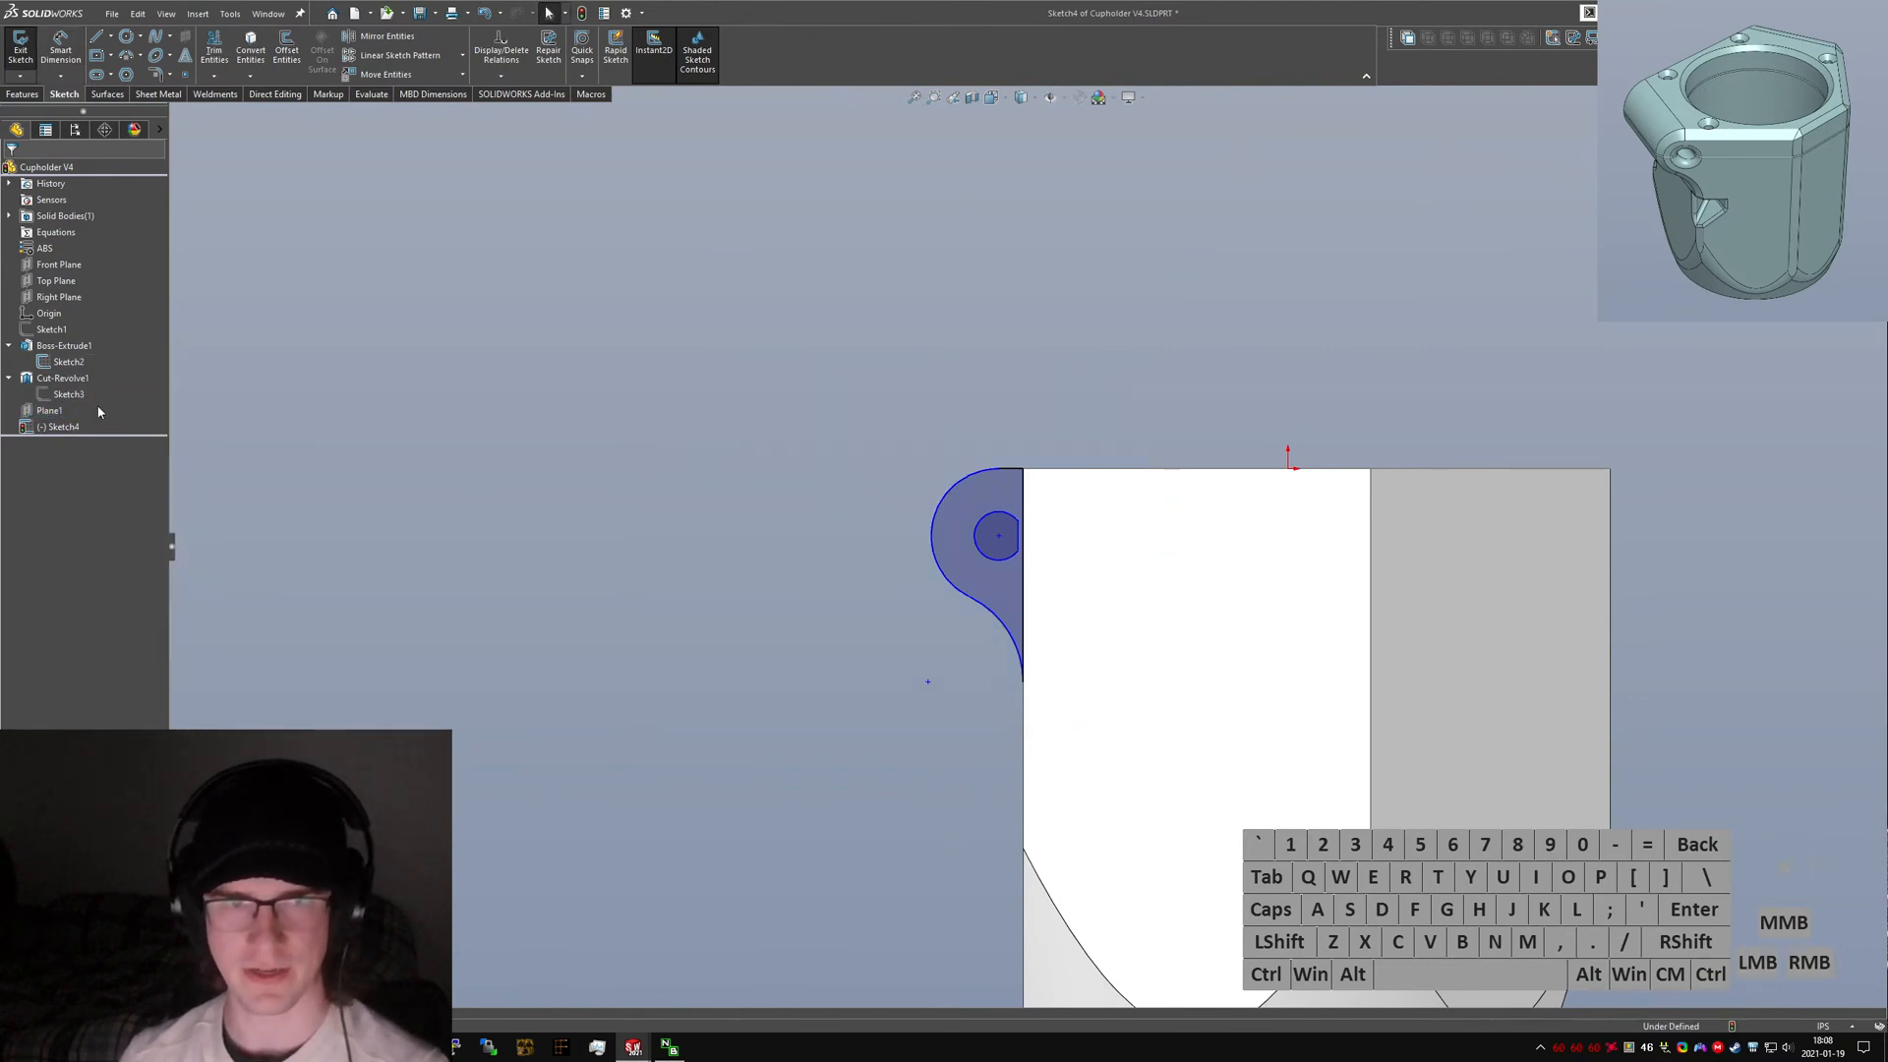
Dimension the gap between the circle's flat and the part's side edge as 0.01 in.
{"action": "scroll", "coordinate": [988, 546], "scroll_direction": "down", "scroll_amount": 4}
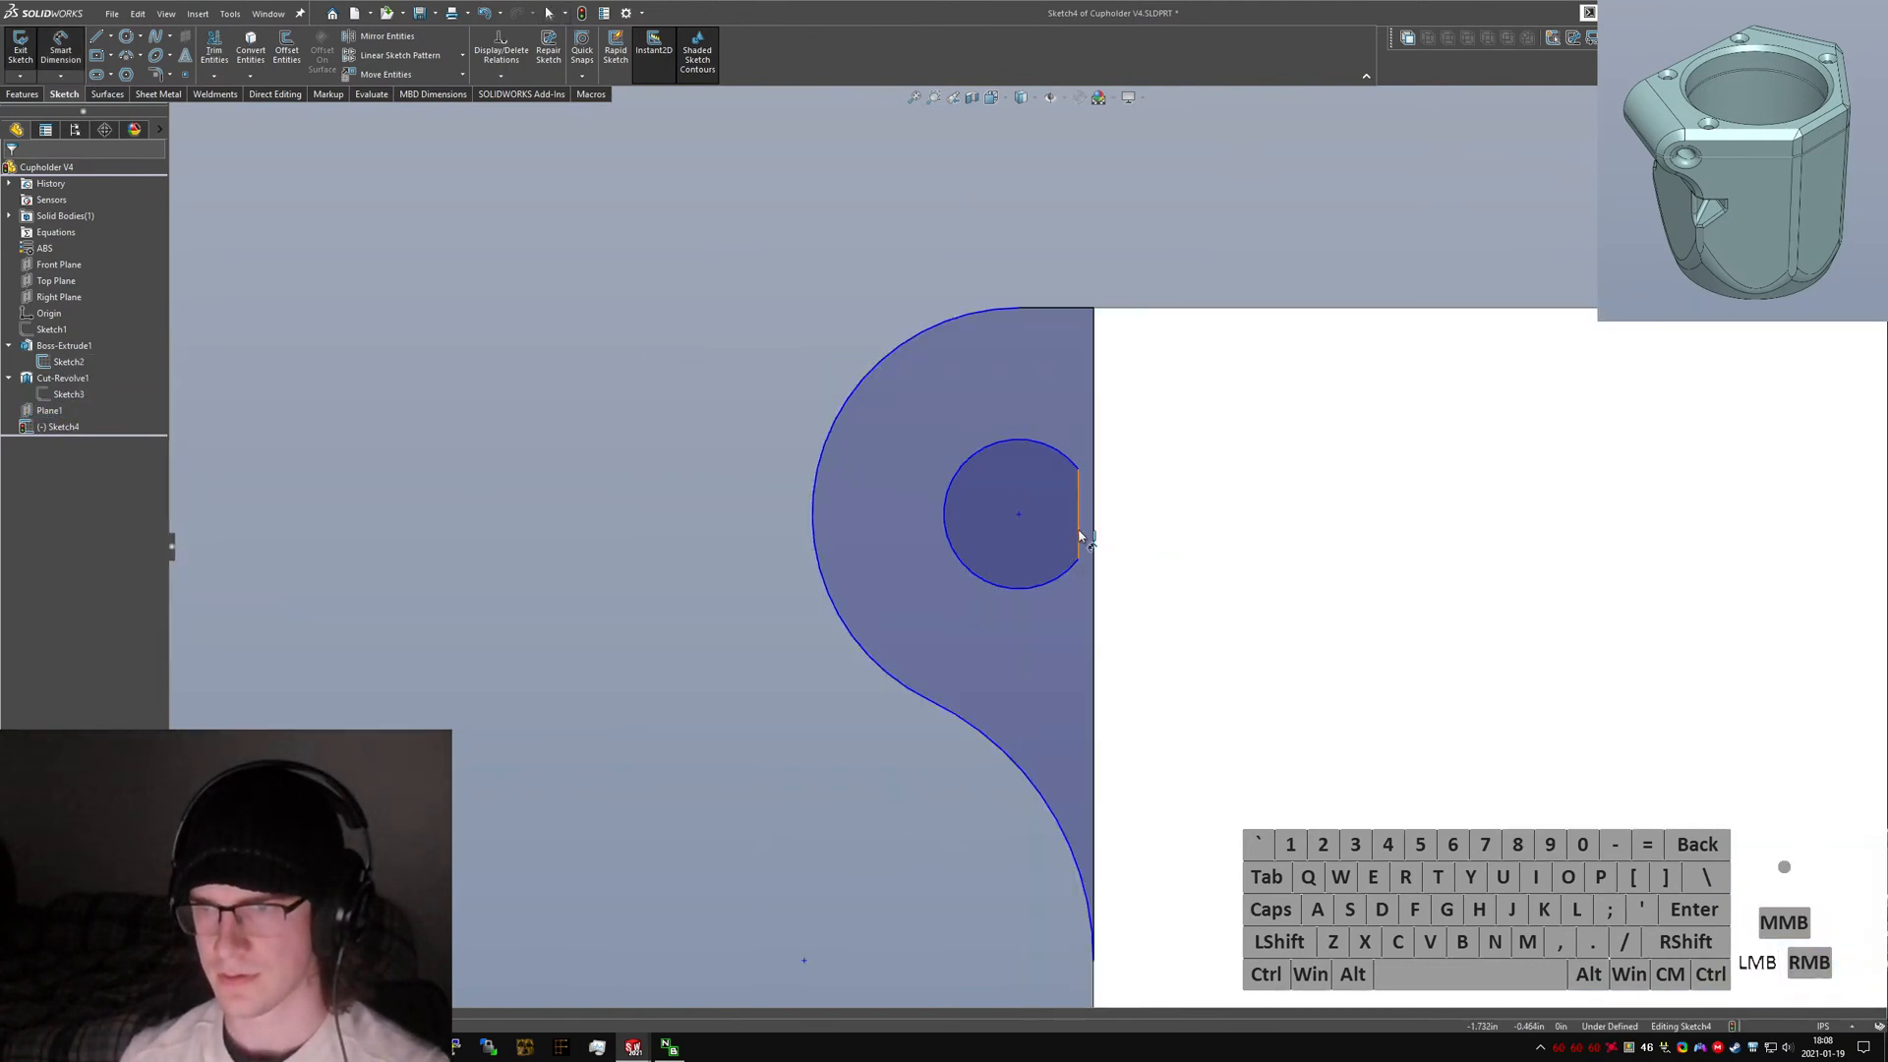
{"action": "left_click", "coordinate": [1080, 535]}
{"action": "left_click", "coordinate": [1094, 531]}
{"action": "left_click", "coordinate": [1268, 399]}
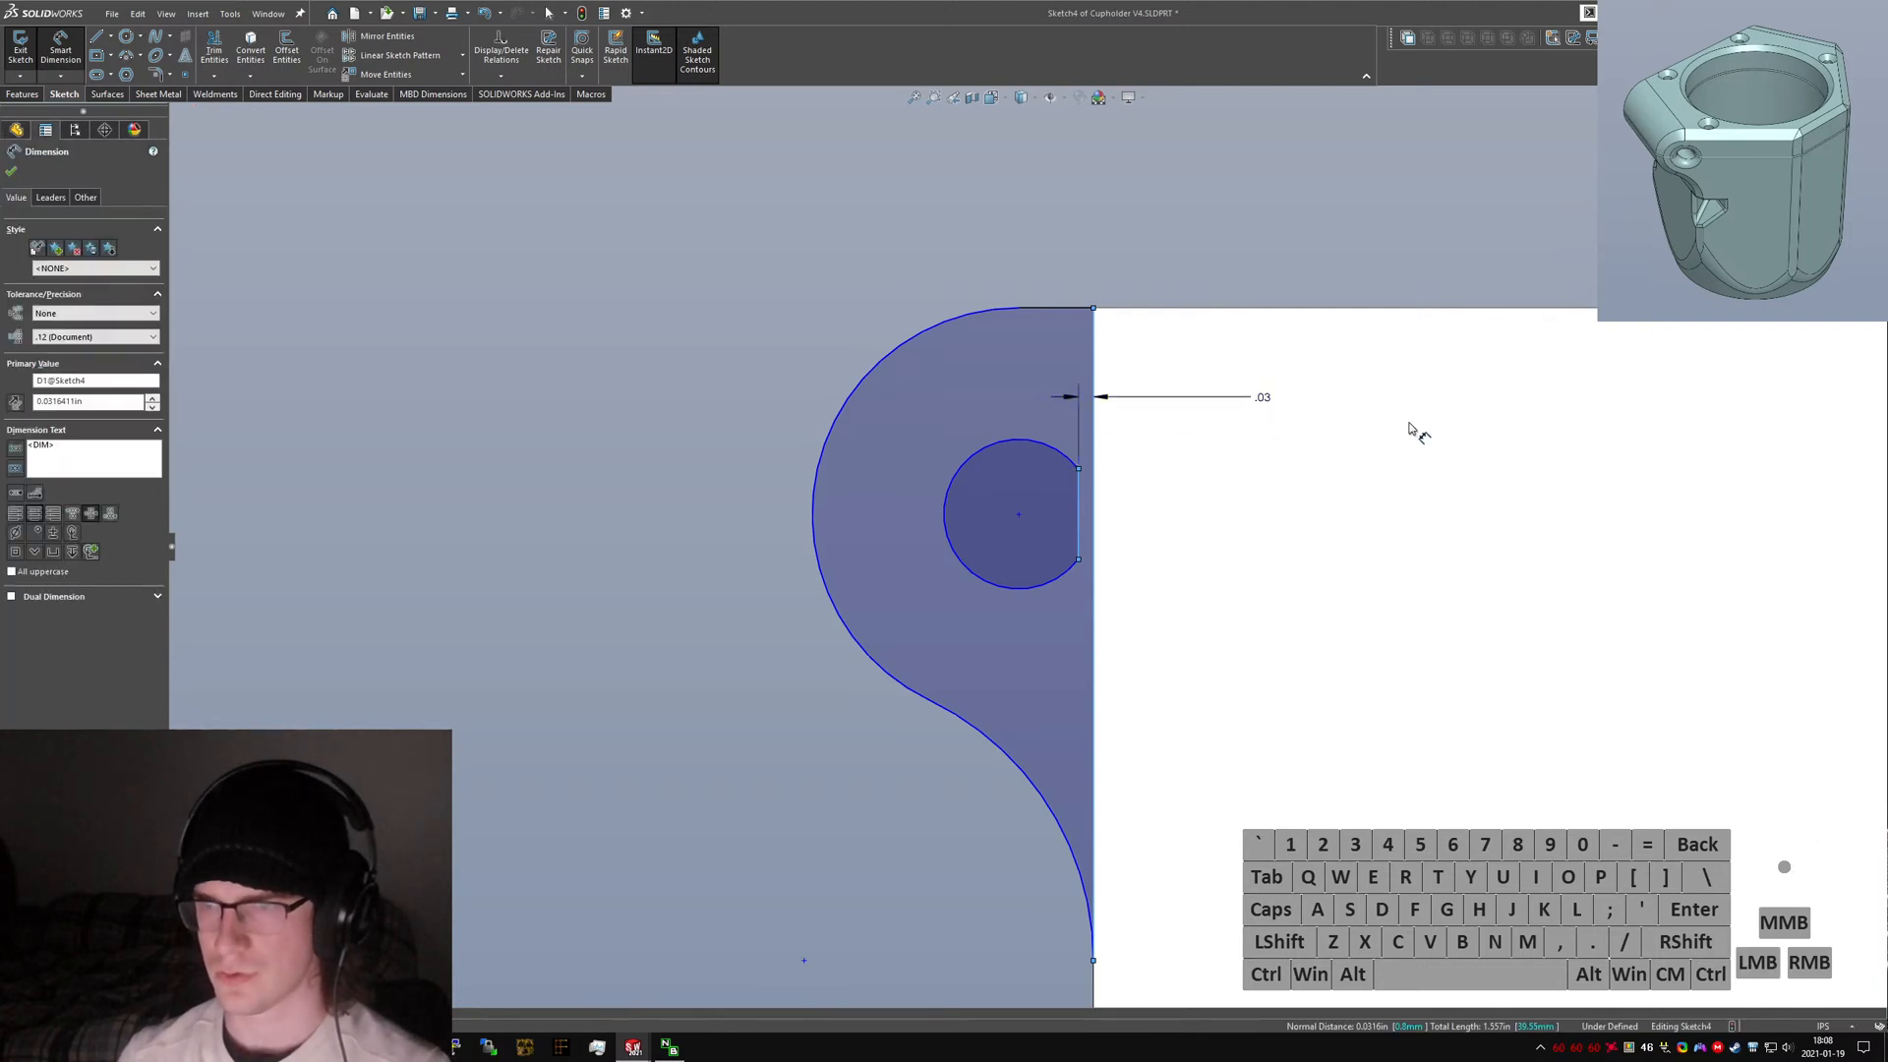
{"action": "type", "text": ".1"}
{"action": "key", "text": "Return"}
{"action": "key", "text": "Escape"}
{"action": "scroll", "coordinate": [1048, 435], "scroll_direction": "up", "scroll_amount": 4}
{"action": "middle_click_drag", "start_coordinate": [1046, 438], "coordinate": [1038, 508]}
{"action": "left_click", "coordinate": [1335, 408]}
{"action": "type", "text": ".01"}
{"action": "key", "text": "Return"}
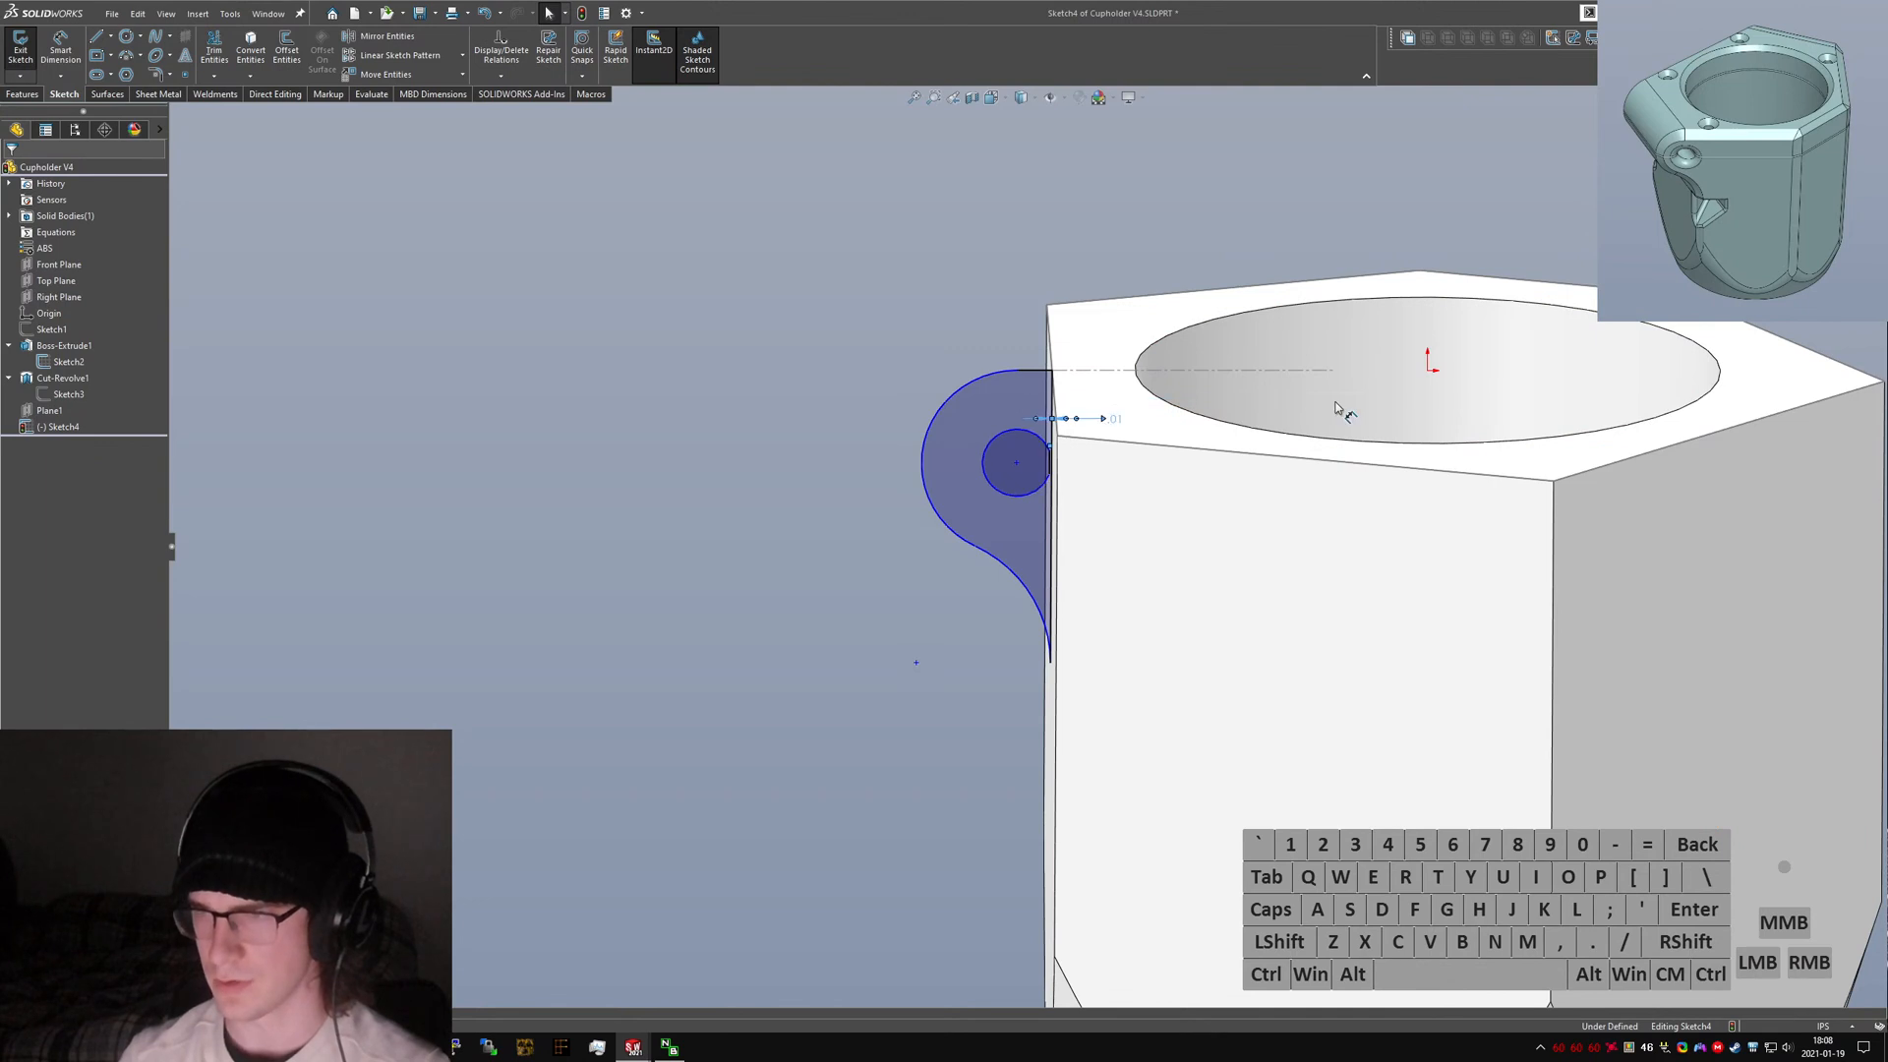
Compare with the original V3 part's Clamp Extrude sketch viewed normal to its plane, then return to V4.
{"action": "scroll", "coordinate": [1106, 433], "scroll_direction": "down", "scroll_amount": 2}
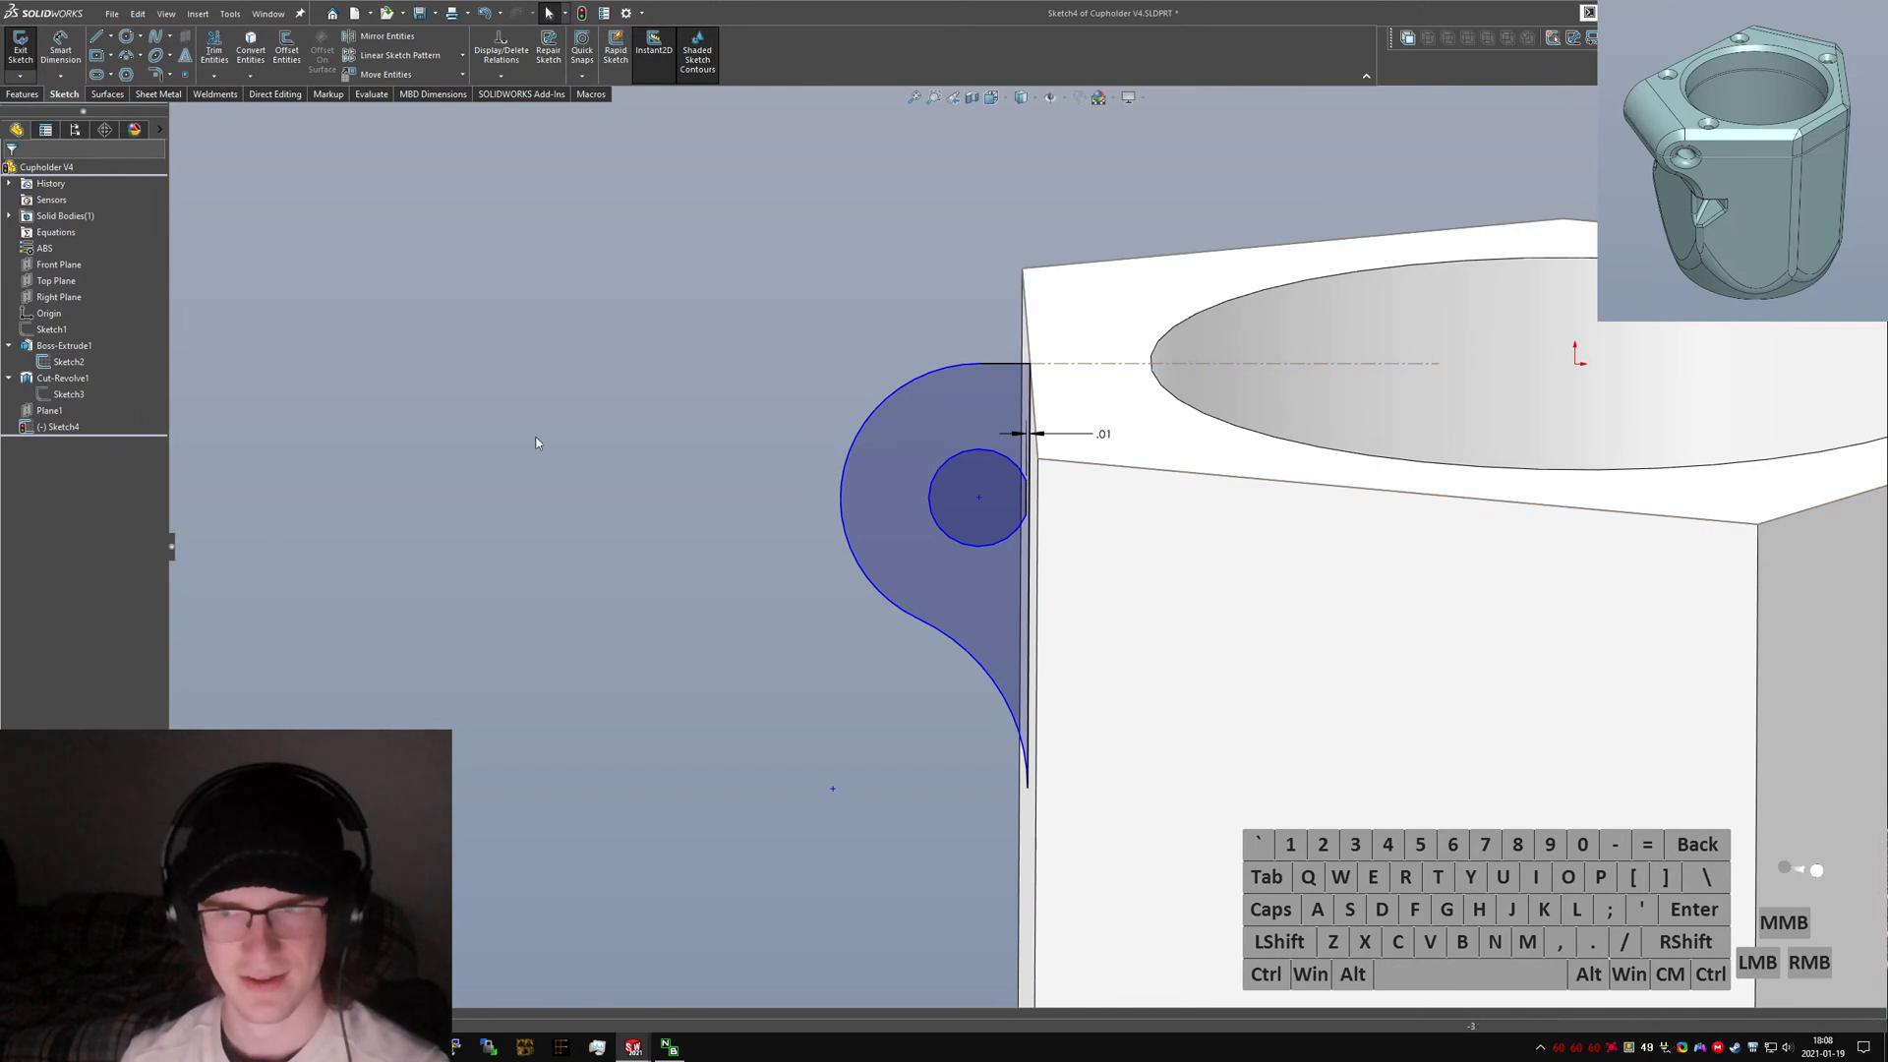
{"action": "left_click", "coordinate": [979, 502]}
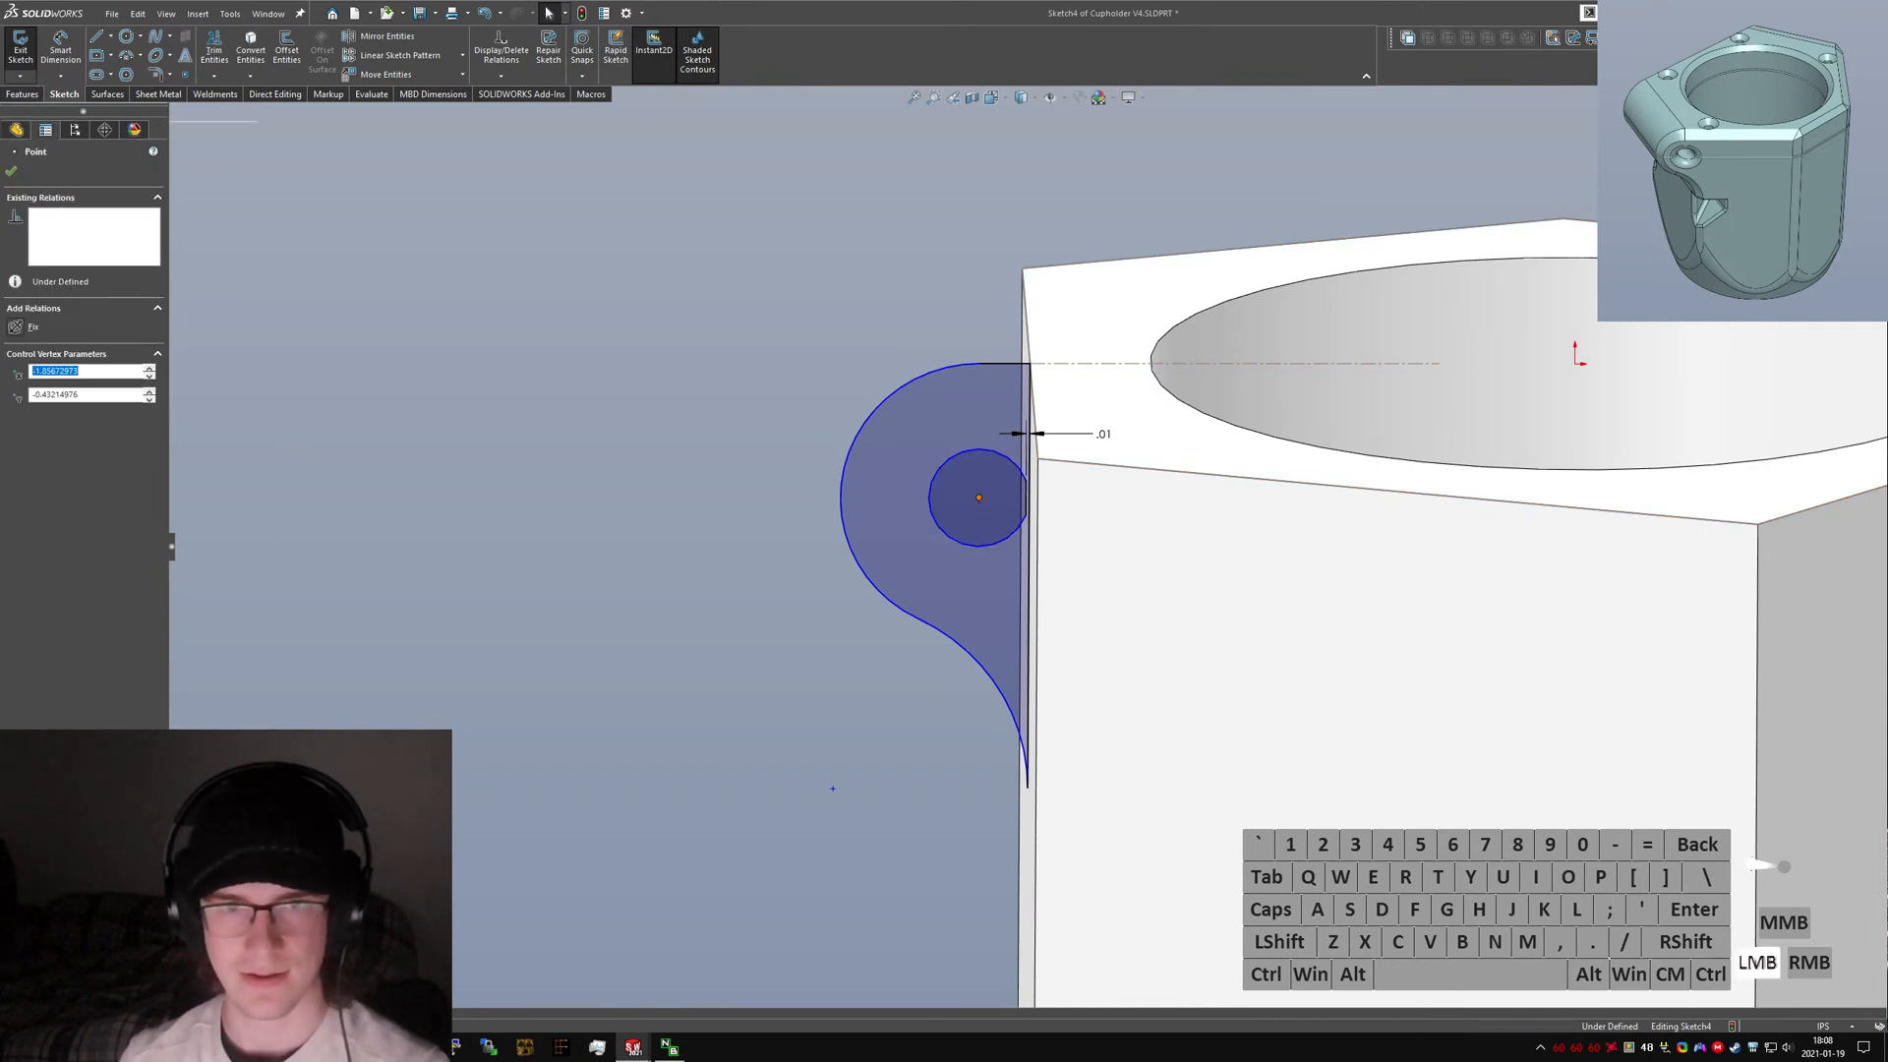
{"action": "left_click", "coordinate": [413, 271]}
{"action": "key", "text": "ctrl+Tab"}
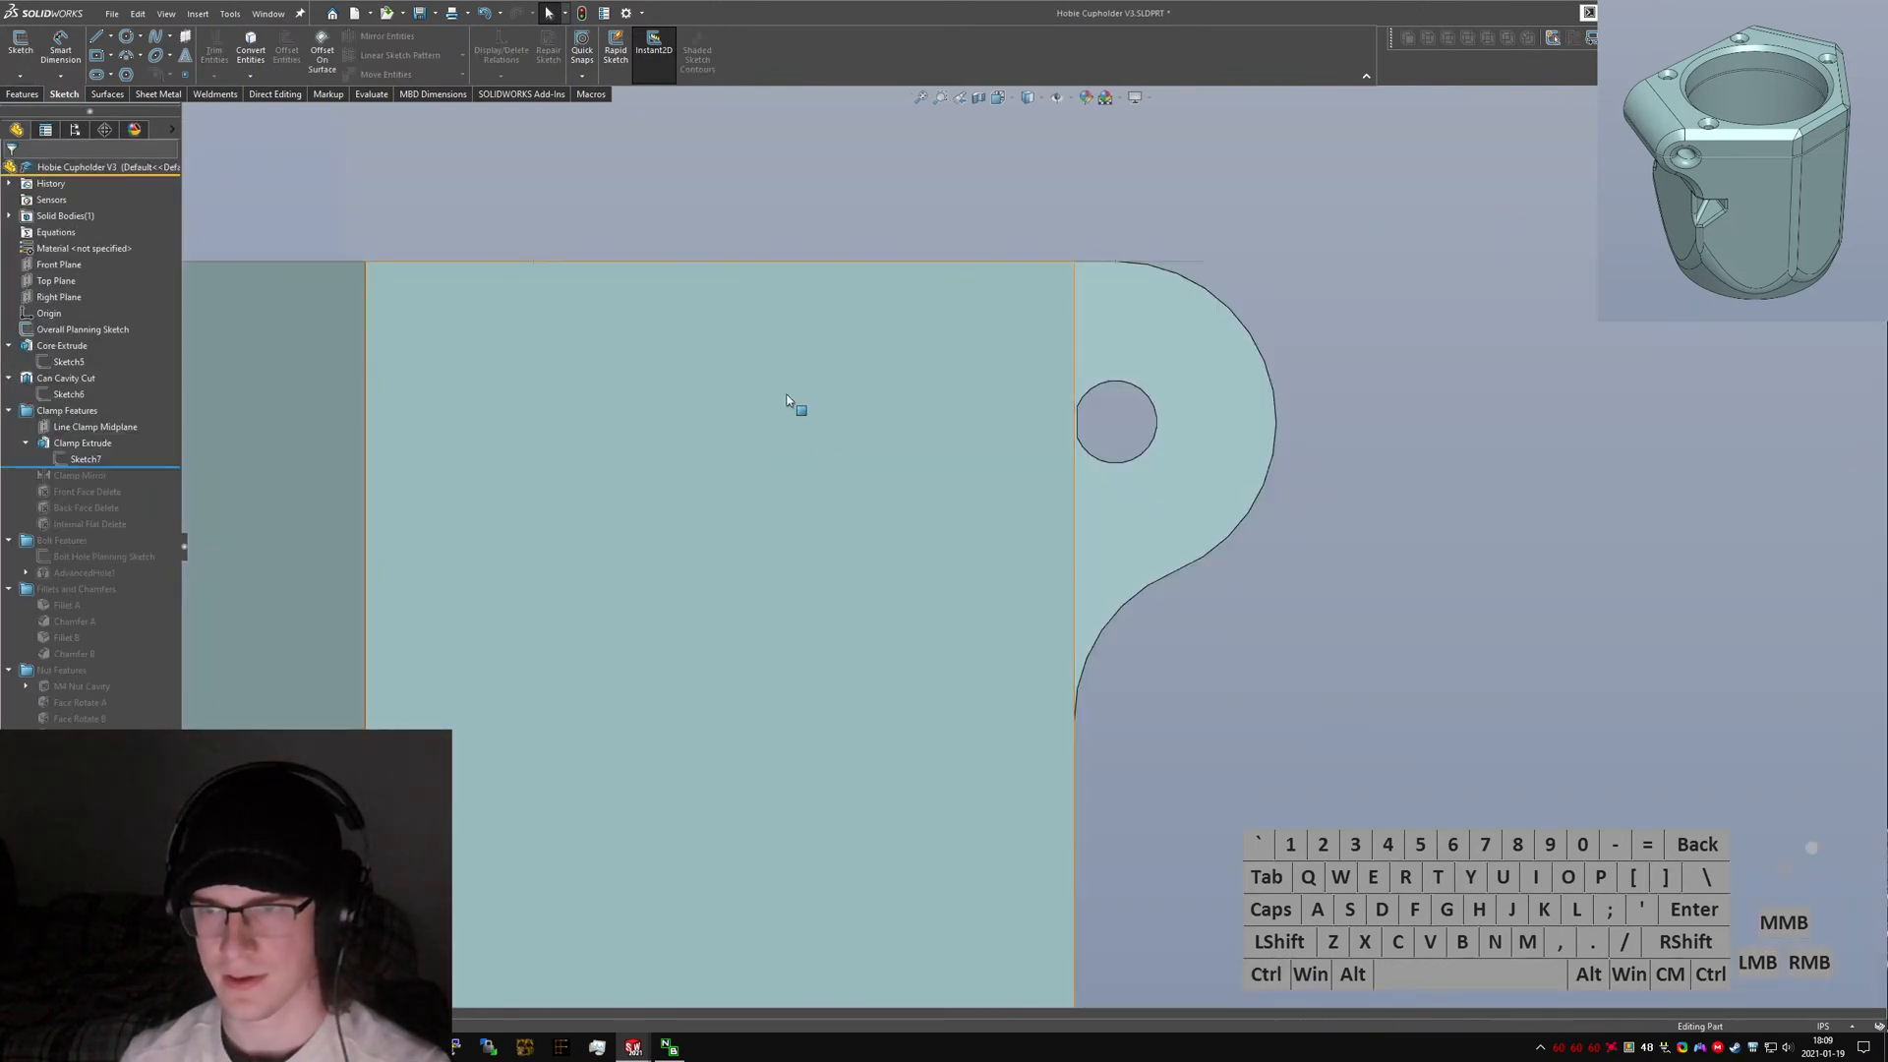
{"action": "middle_click_drag", "start_coordinate": [793, 409], "coordinate": [603, 422]}
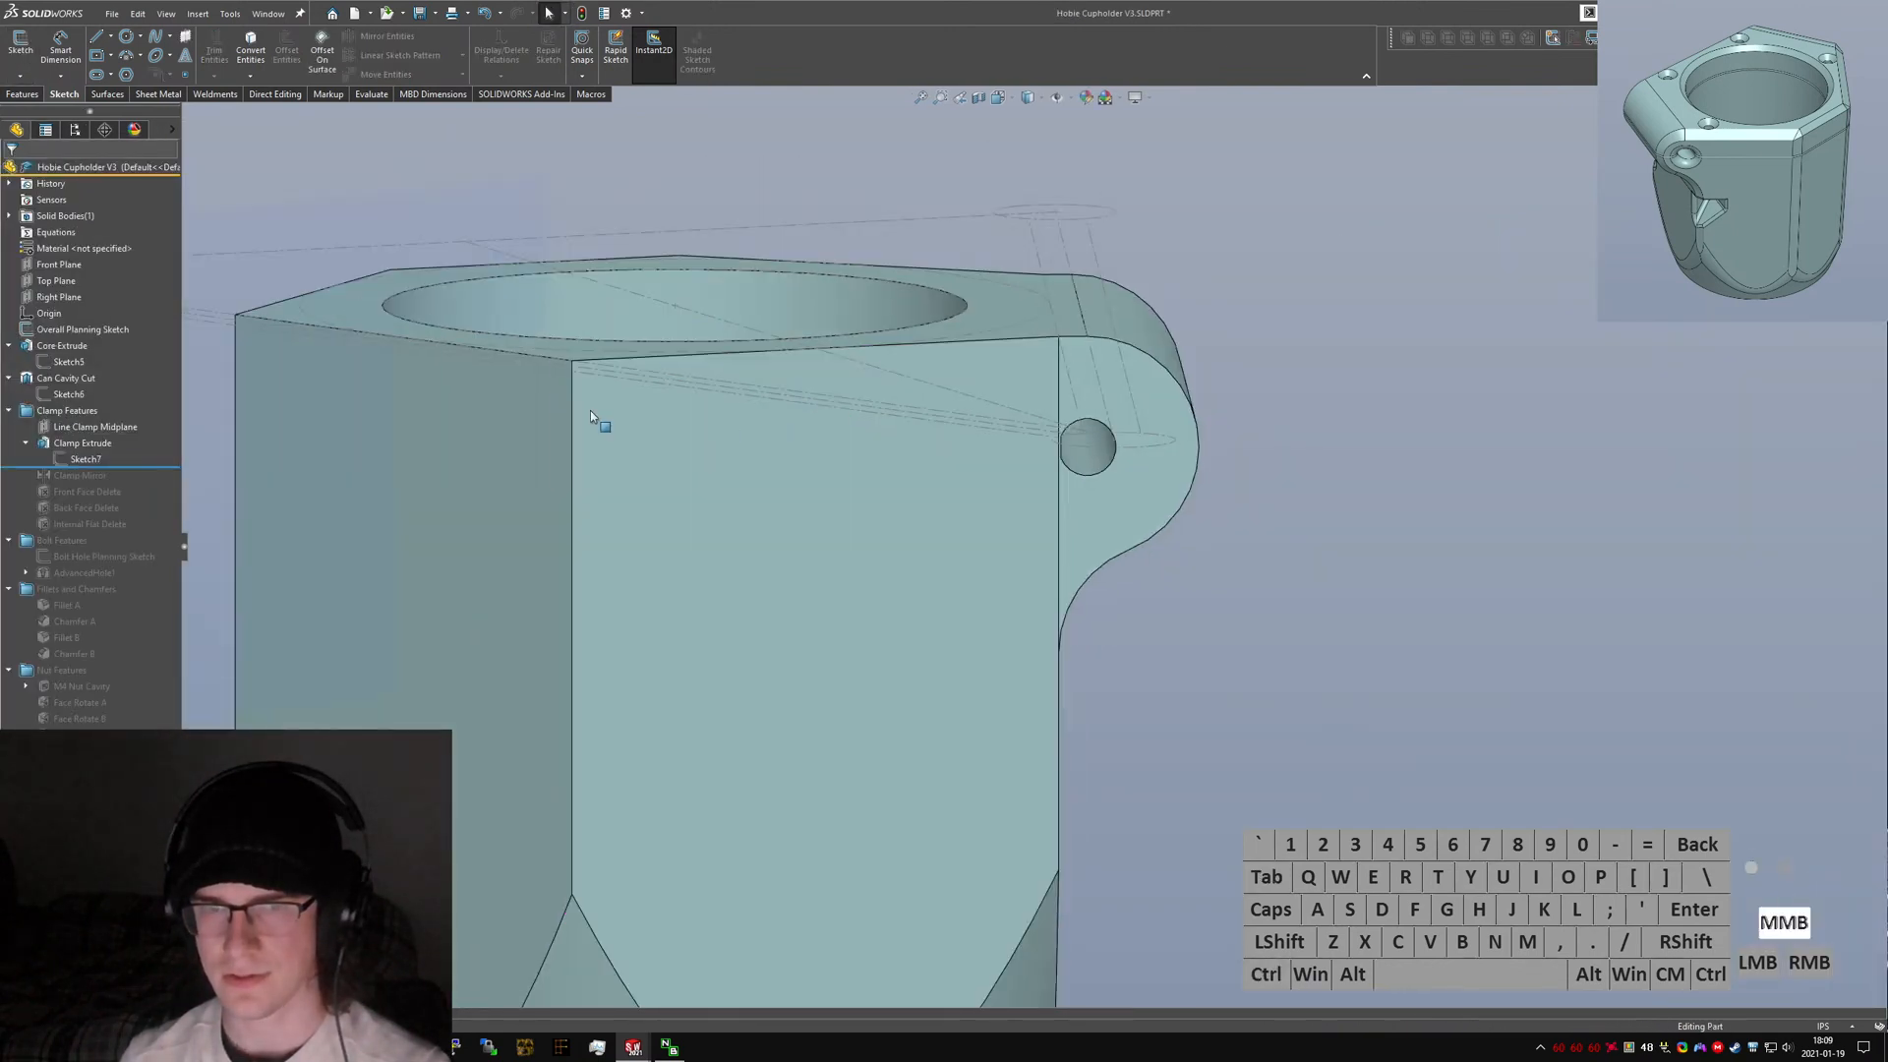
{"action": "left_click", "coordinate": [85, 459]}
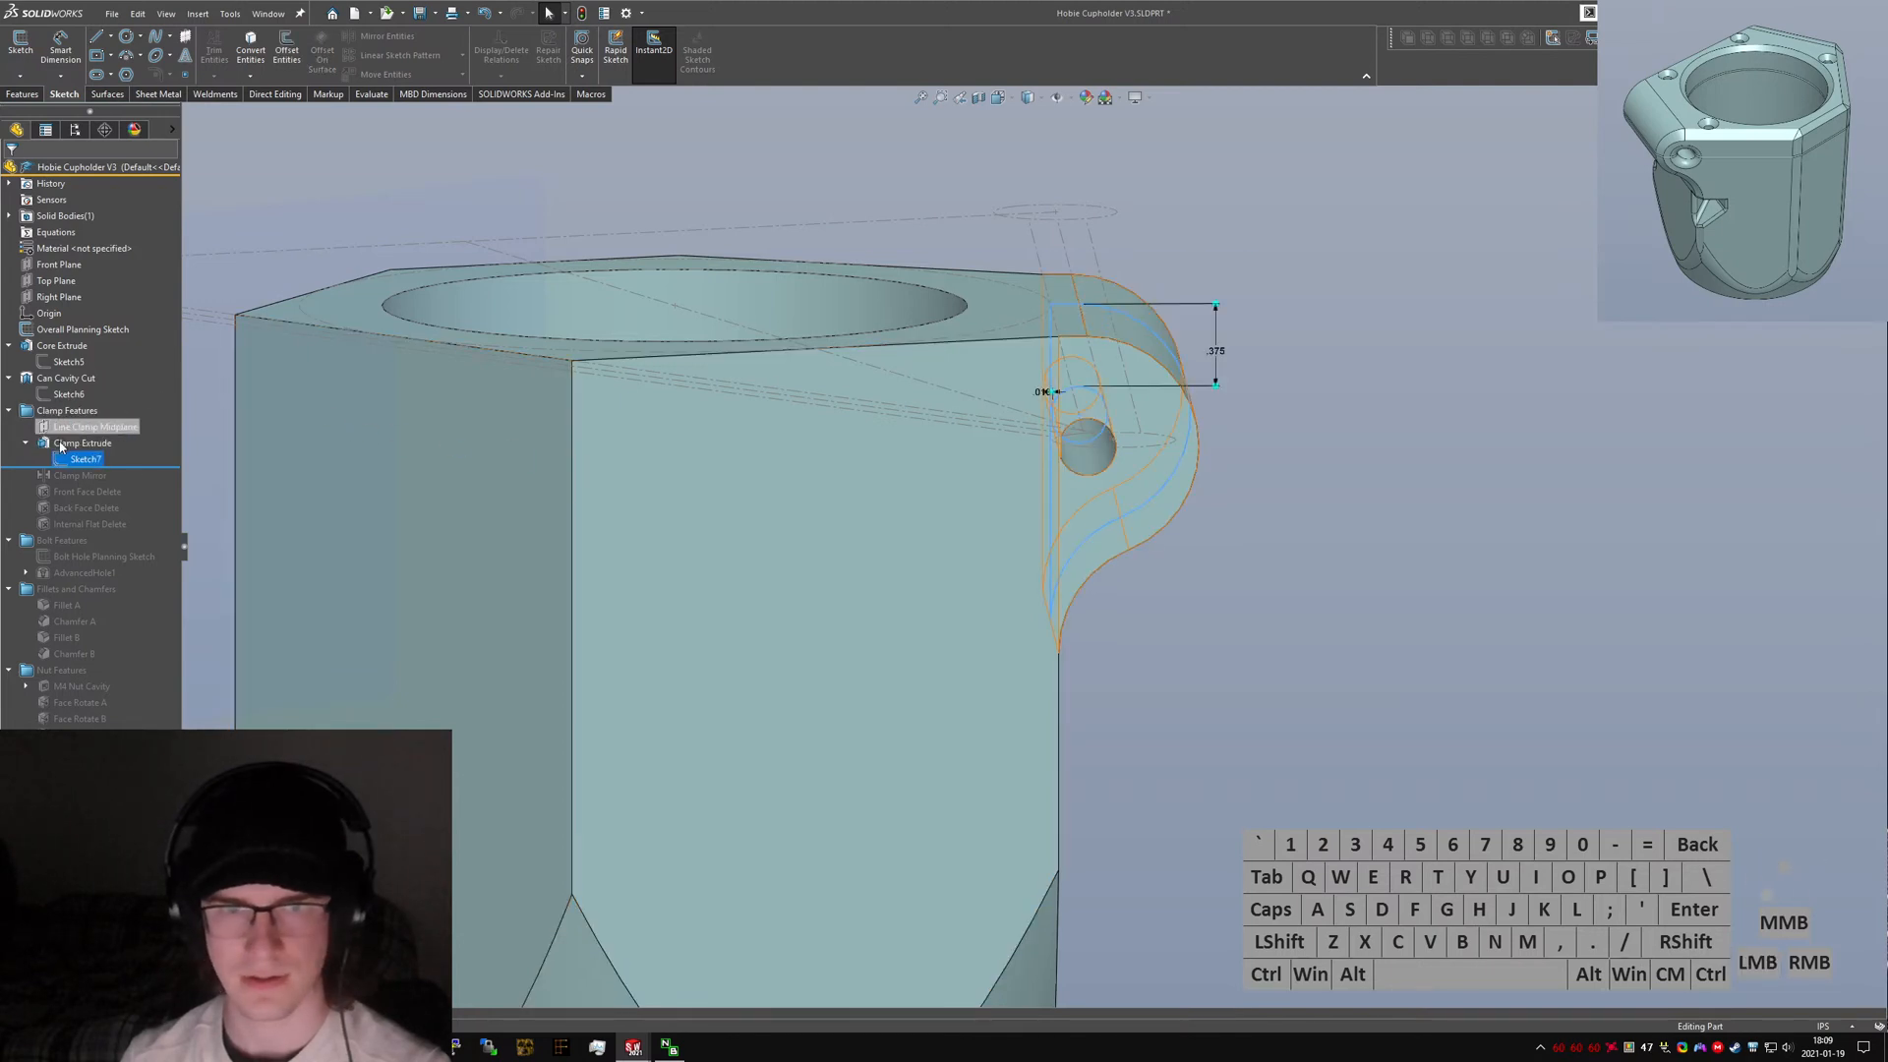
{"action": "right_click", "coordinate": [85, 459]}
{"action": "left_click", "coordinate": [82, 409]}
{"action": "key", "text": "ctrl+1"}
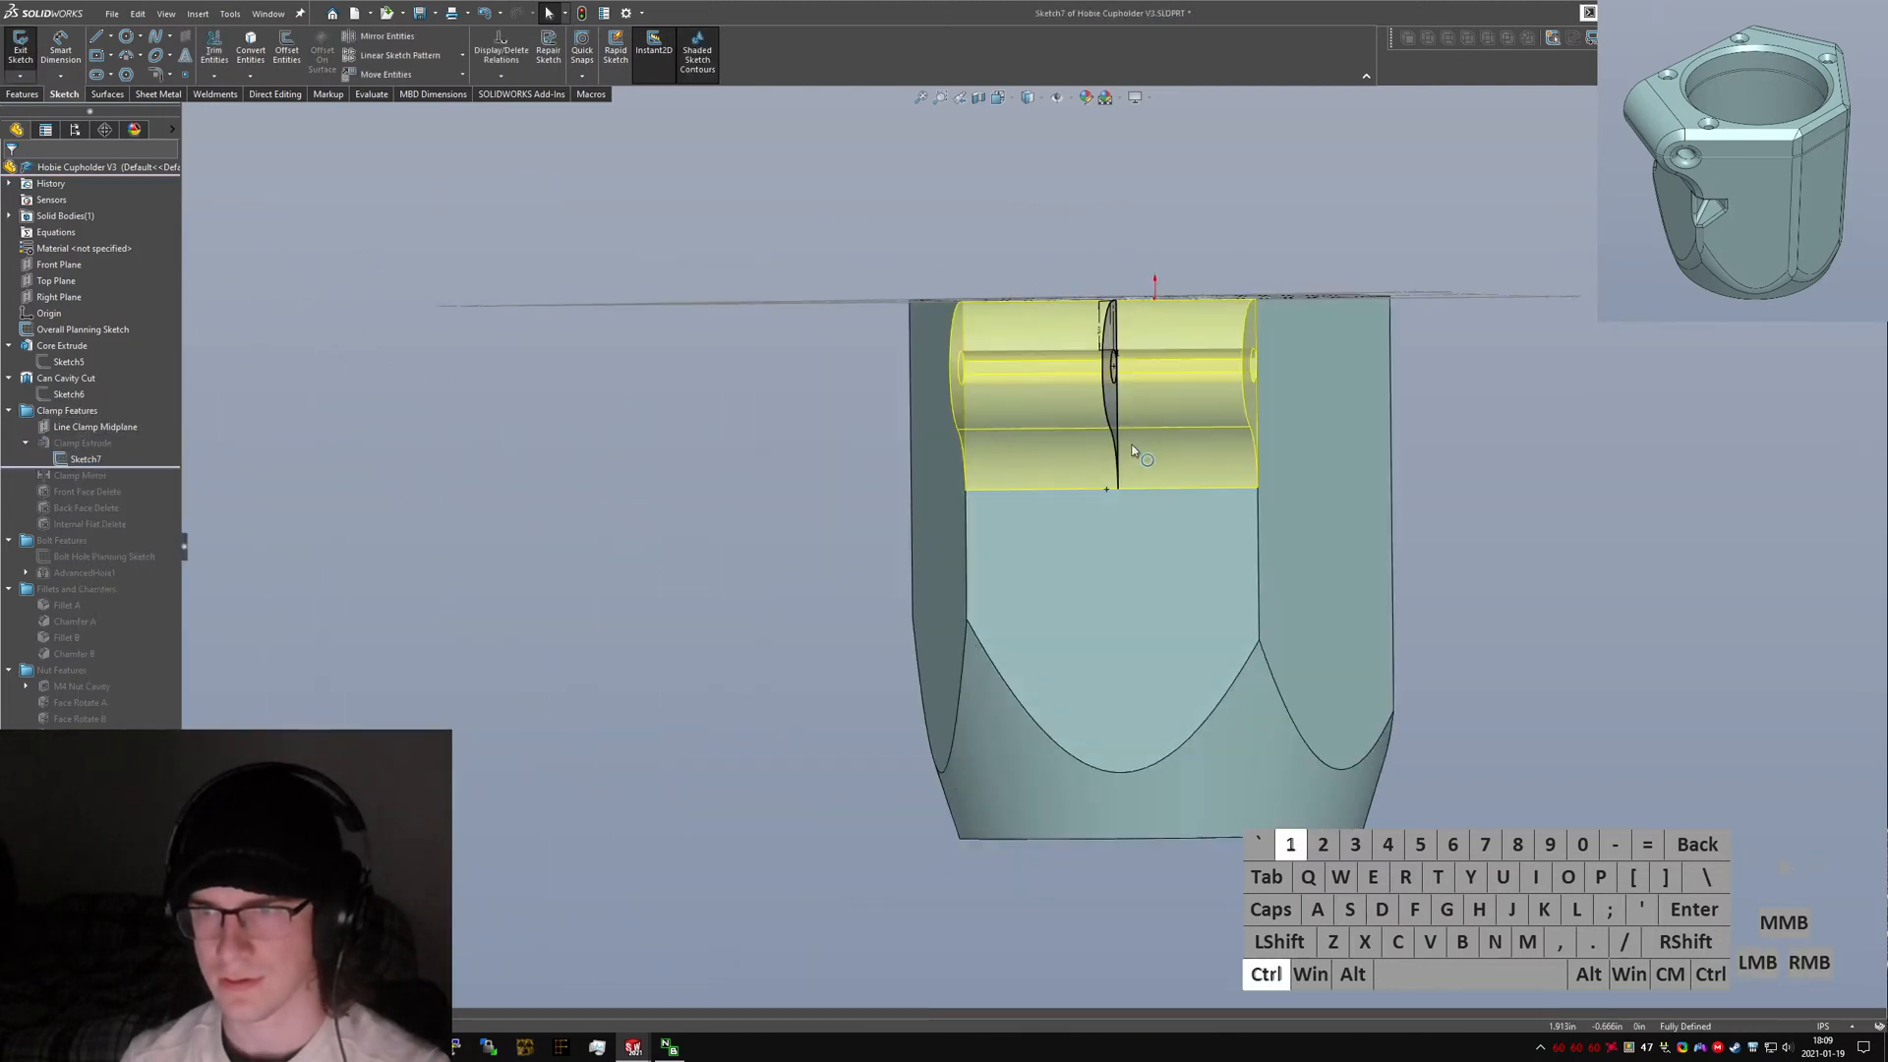
{"action": "key", "text": "n"}
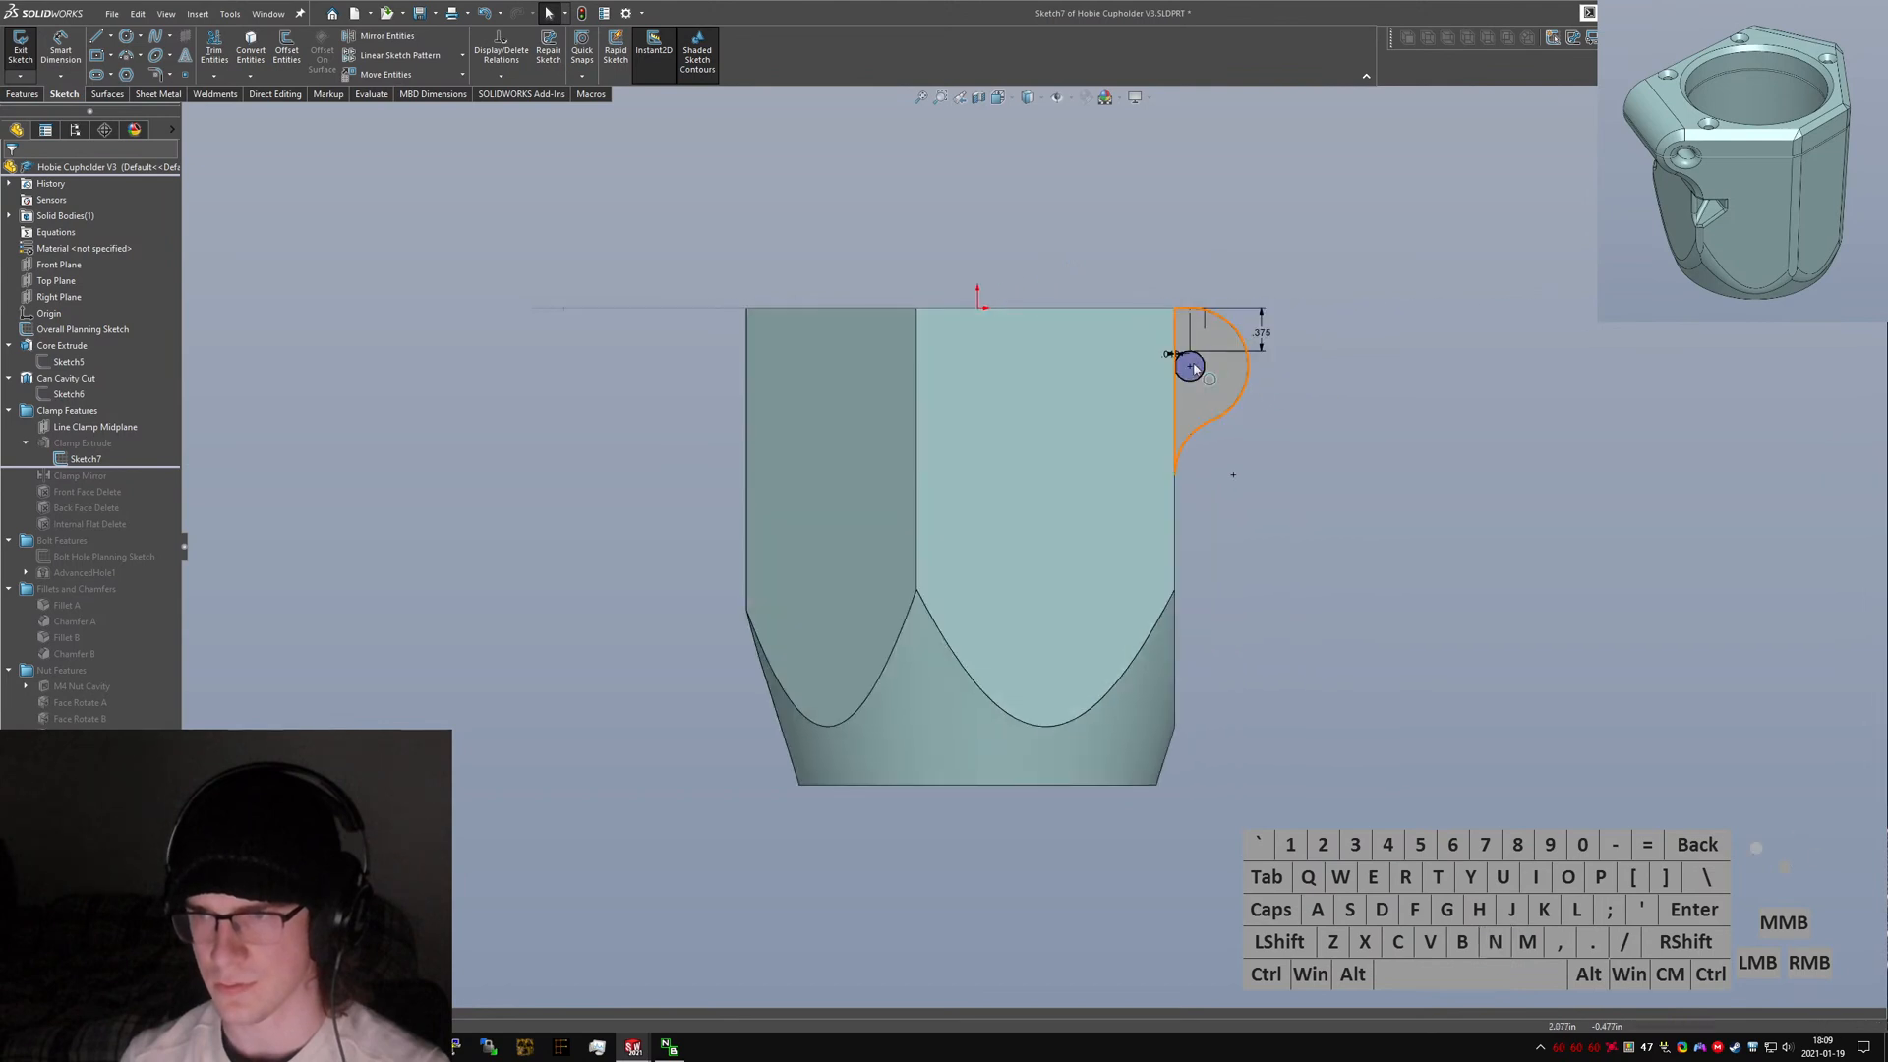
{"action": "scroll", "coordinate": [1186, 379], "scroll_direction": "down", "scroll_amount": 3}
{"action": "scroll", "coordinate": [1188, 378], "scroll_direction": "down", "scroll_amount": 2}
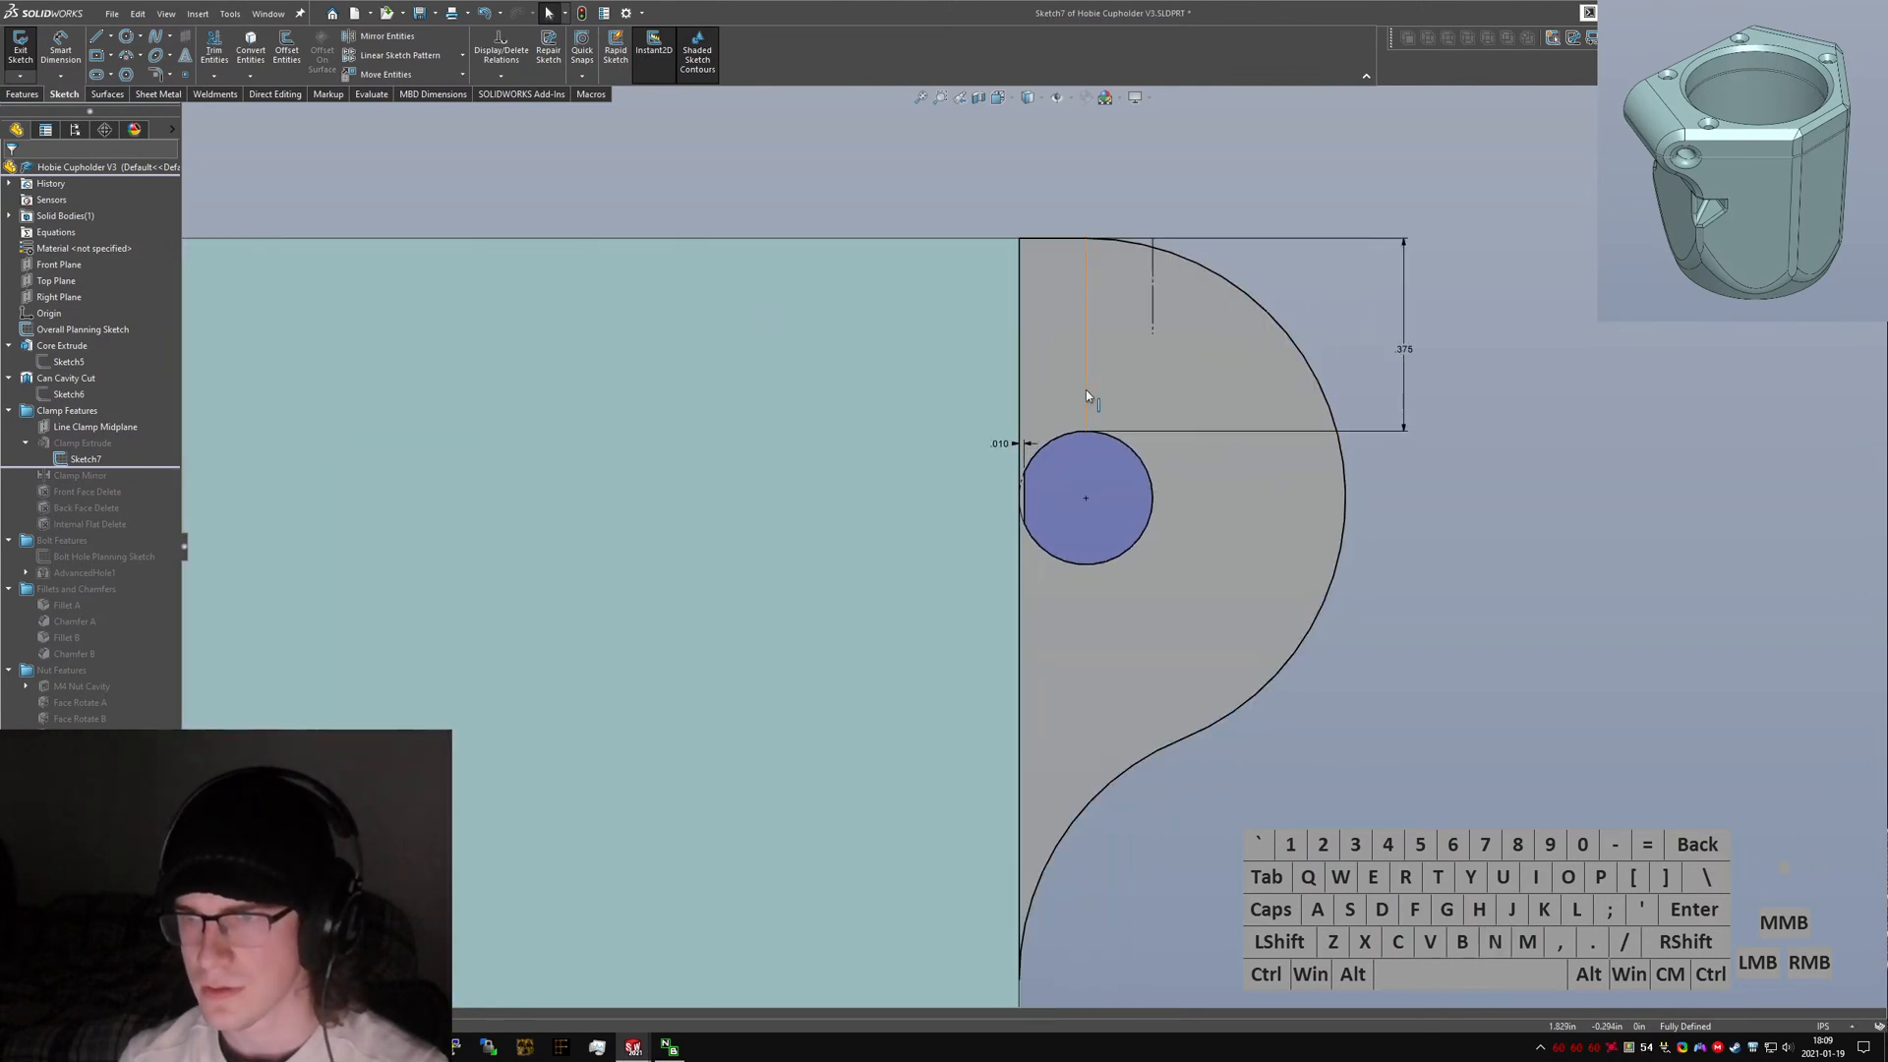
{"action": "left_click", "coordinate": [1086, 334]}
{"action": "mouse_move", "coordinate": [1085, 334]}
{"action": "middle_mouse_down"}
{"action": "mouse_move", "coordinate": [1088, 314]}
{"action": "mouse_move", "coordinate": [1063, 326]}
{"action": "middle_mouse_up"}
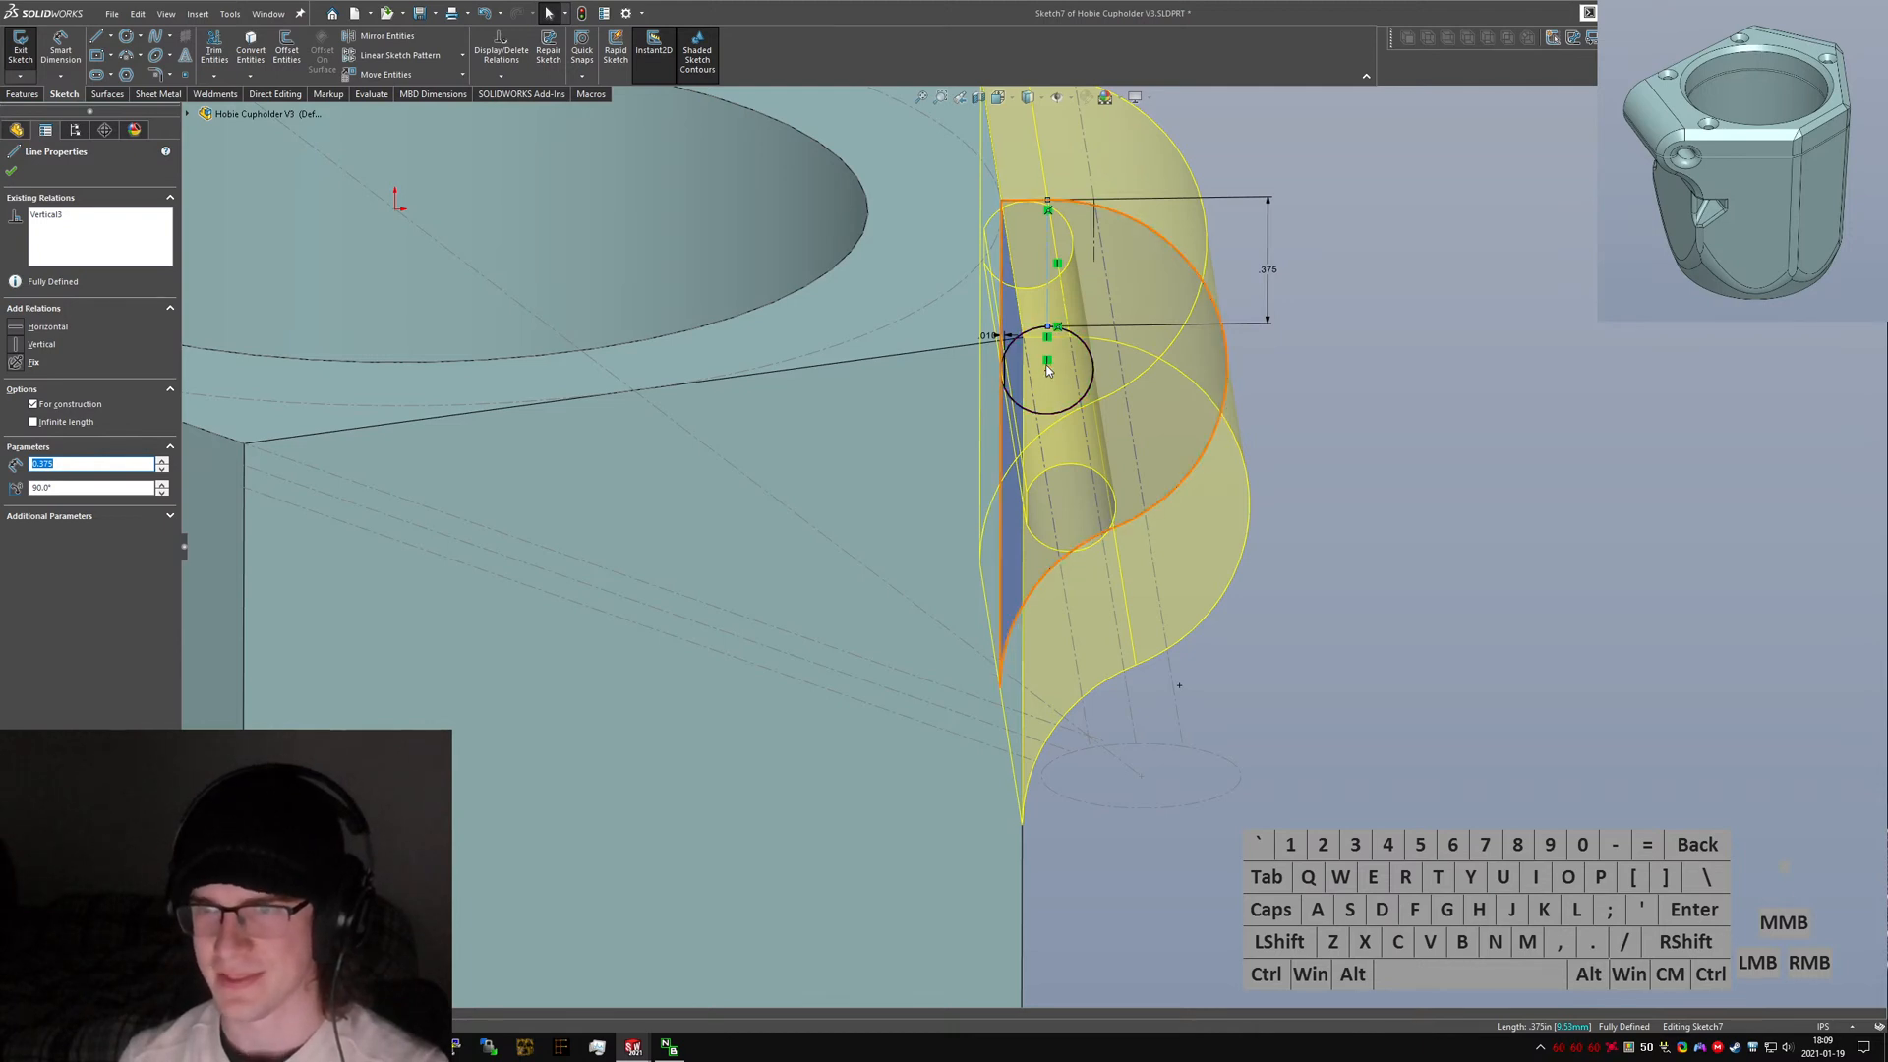
{"action": "left_click", "coordinate": [1139, 384]}
{"action": "left_click", "coordinate": [21, 52]}
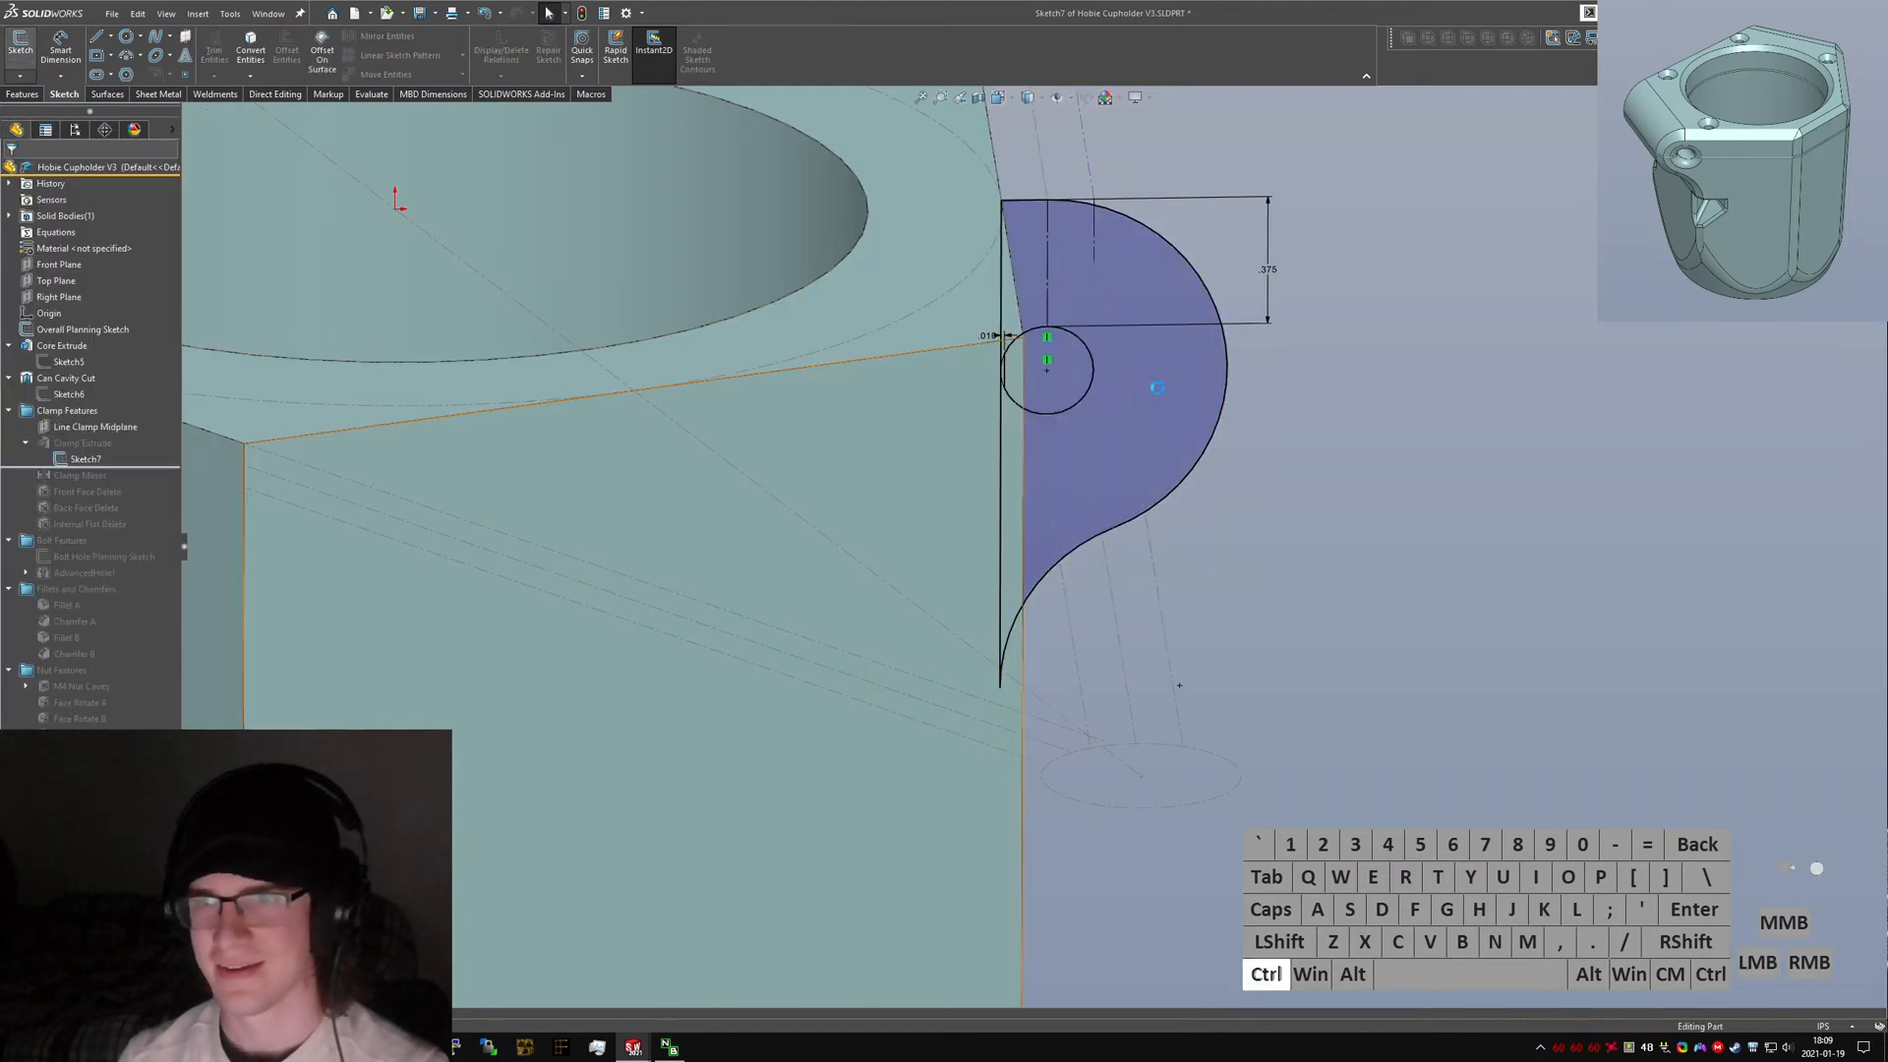
{"action": "key", "text": "ctrl+Tab"}
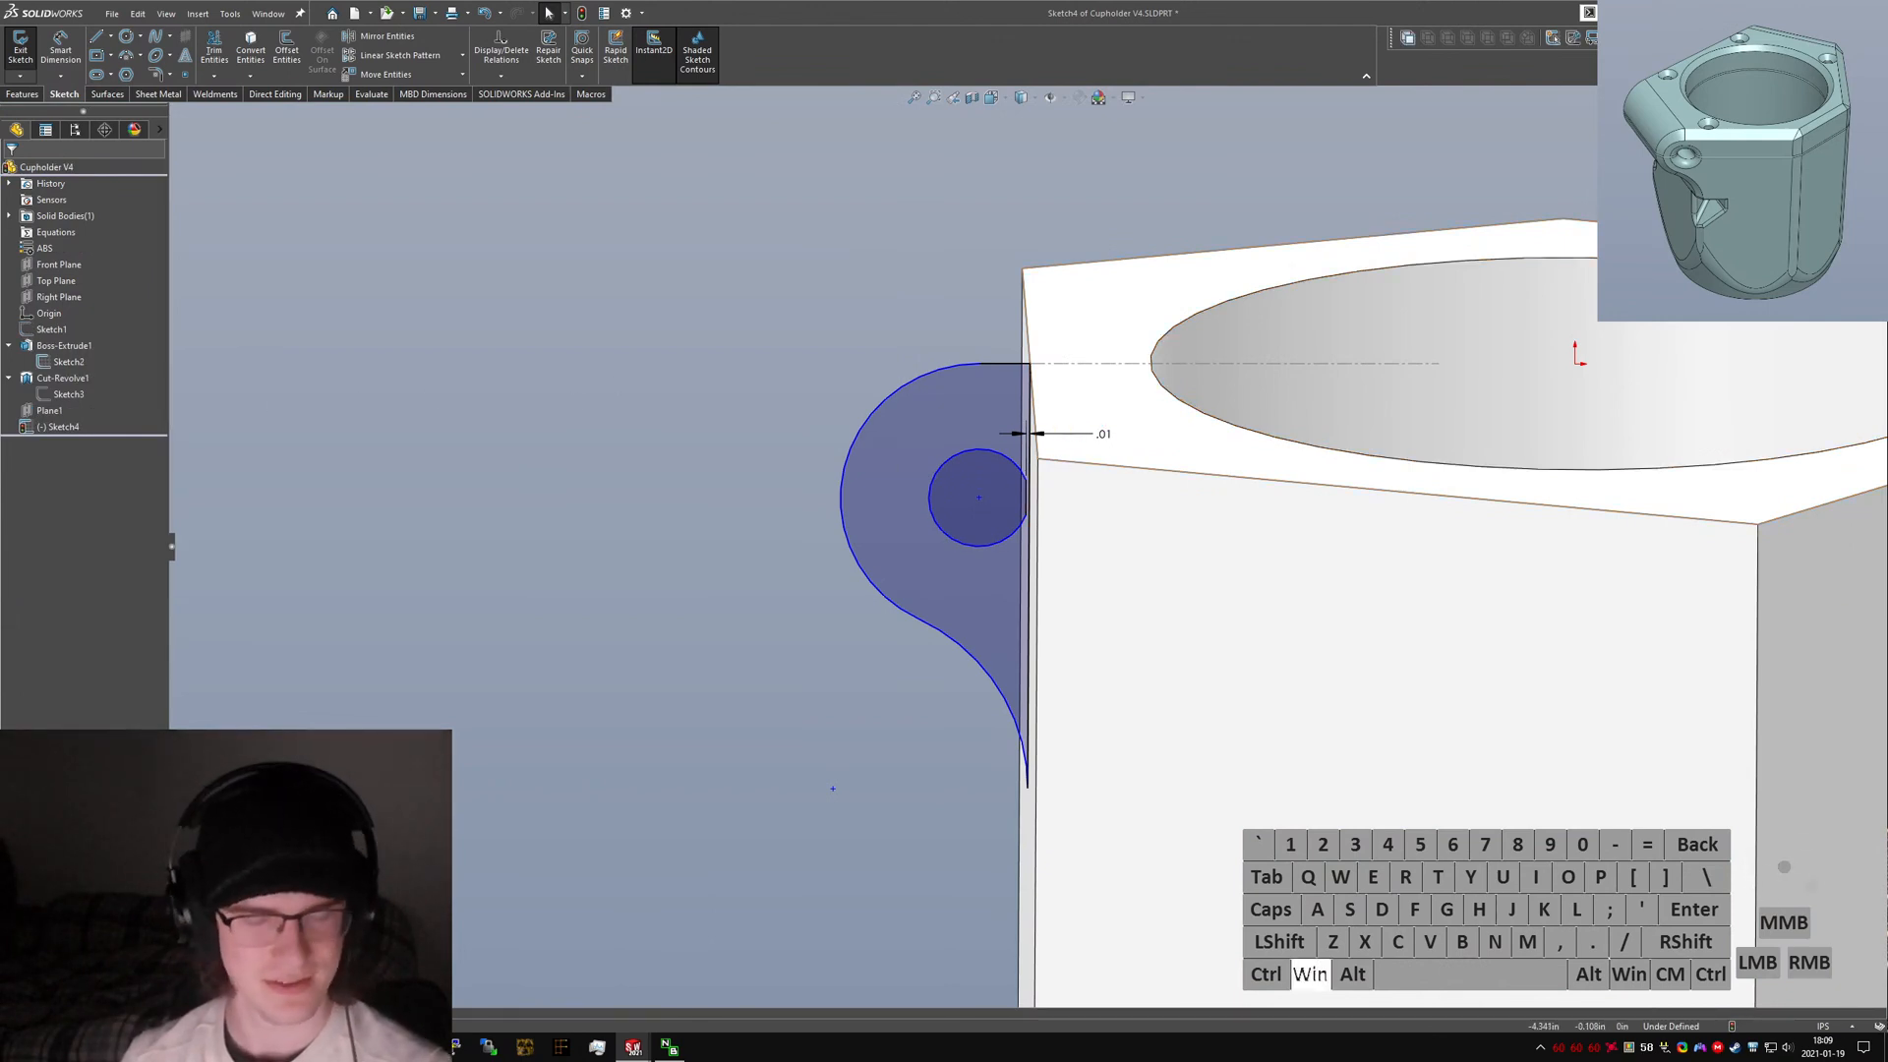
Search the computer for cupholder sldprt files.
{"action": "key", "text": "super"}
{"action": "type", "text": "ever"}
{"action": "key", "text": "Return"}
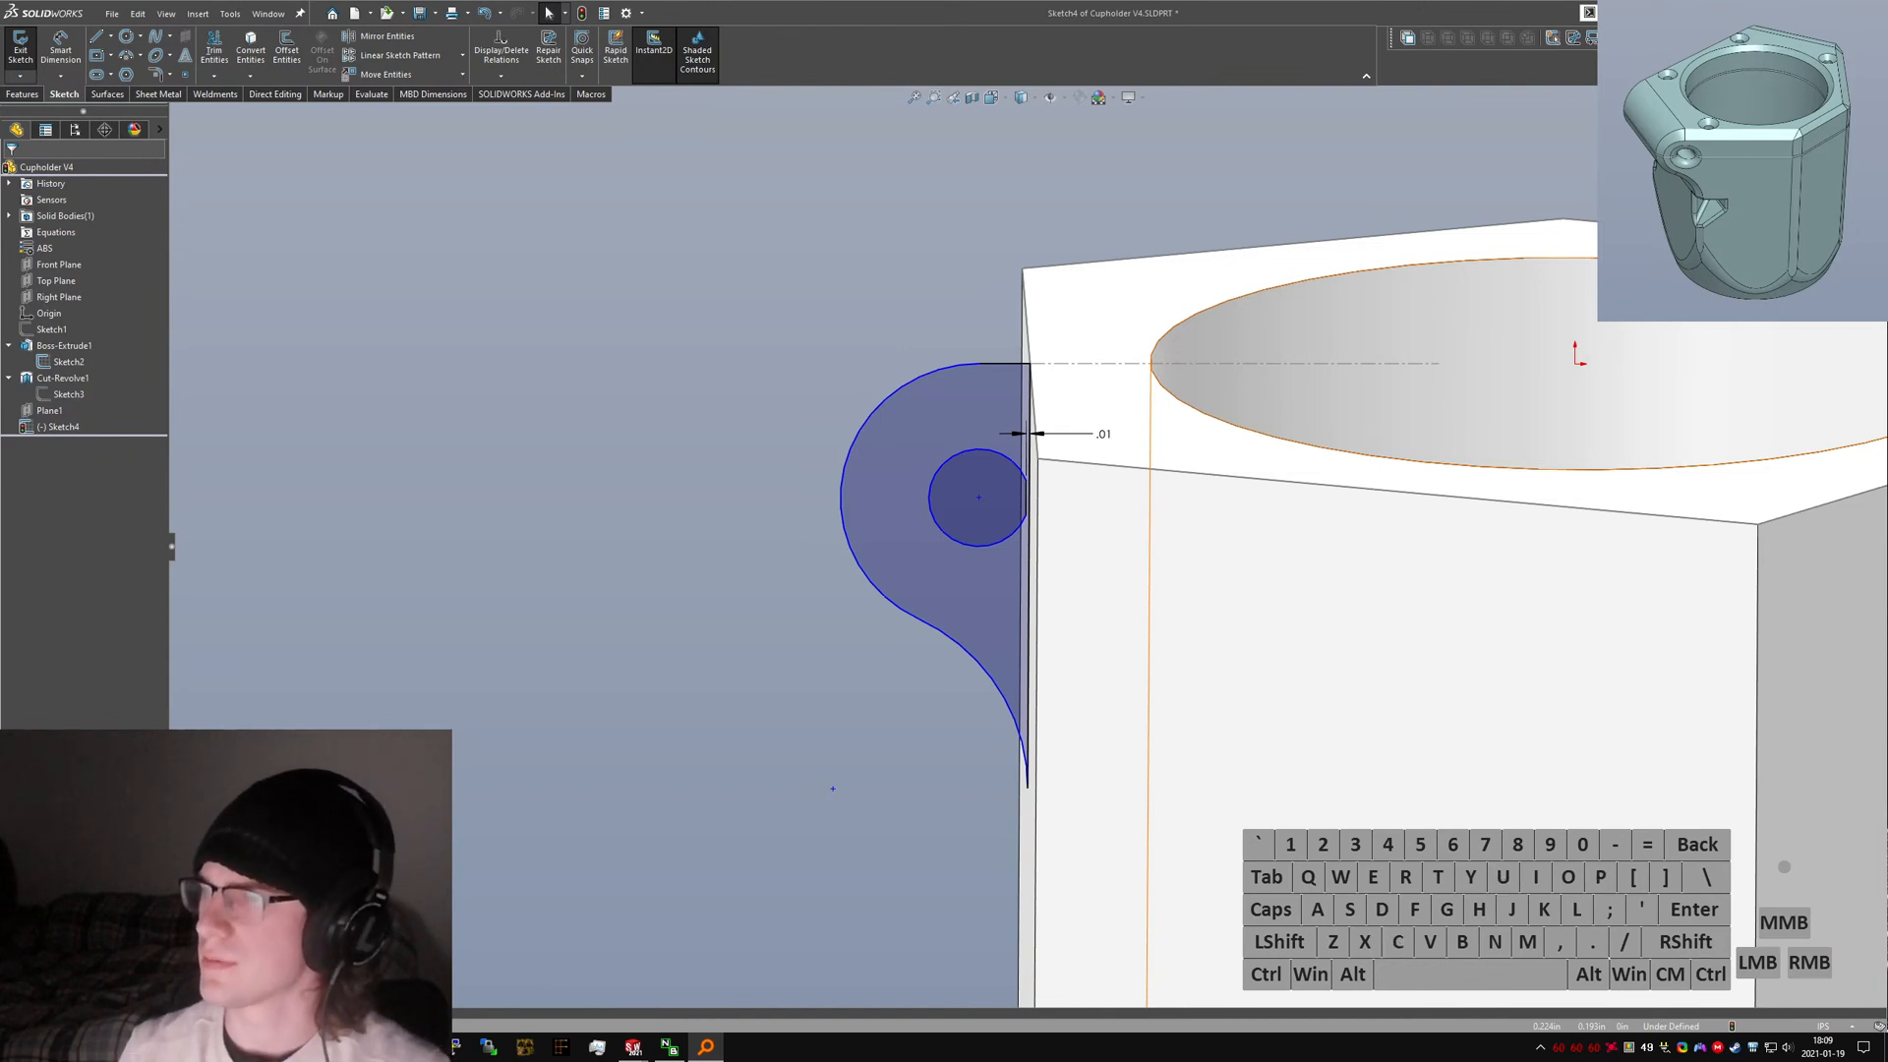
{"action": "type", "text": "cupholder sldprt"}
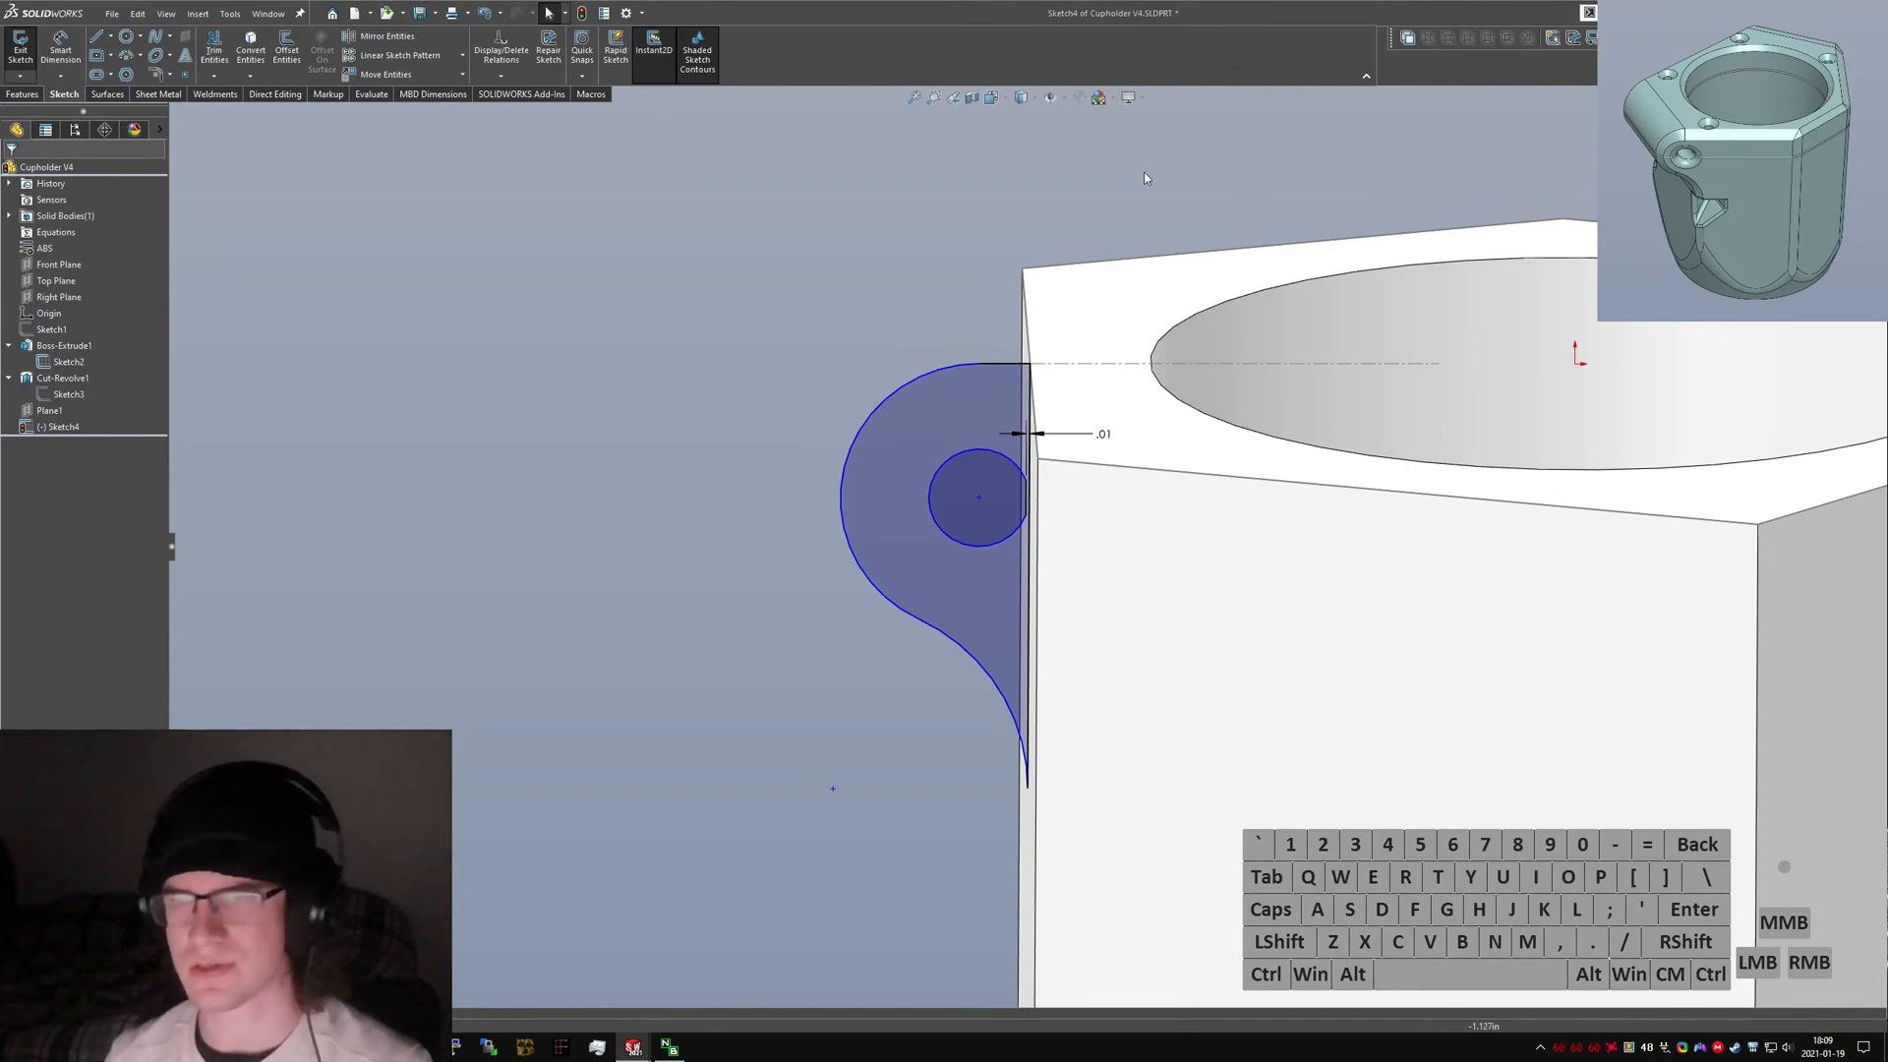
{"action": "scroll", "coordinate": [1072, 521], "scroll_direction": "down", "scroll_amount": 3}
{"action": "middle_click_drag", "start_coordinate": [1000, 452], "coordinate": [1018, 443]}
{"action": "scroll", "coordinate": [944, 459], "scroll_direction": "up", "scroll_amount": 2}
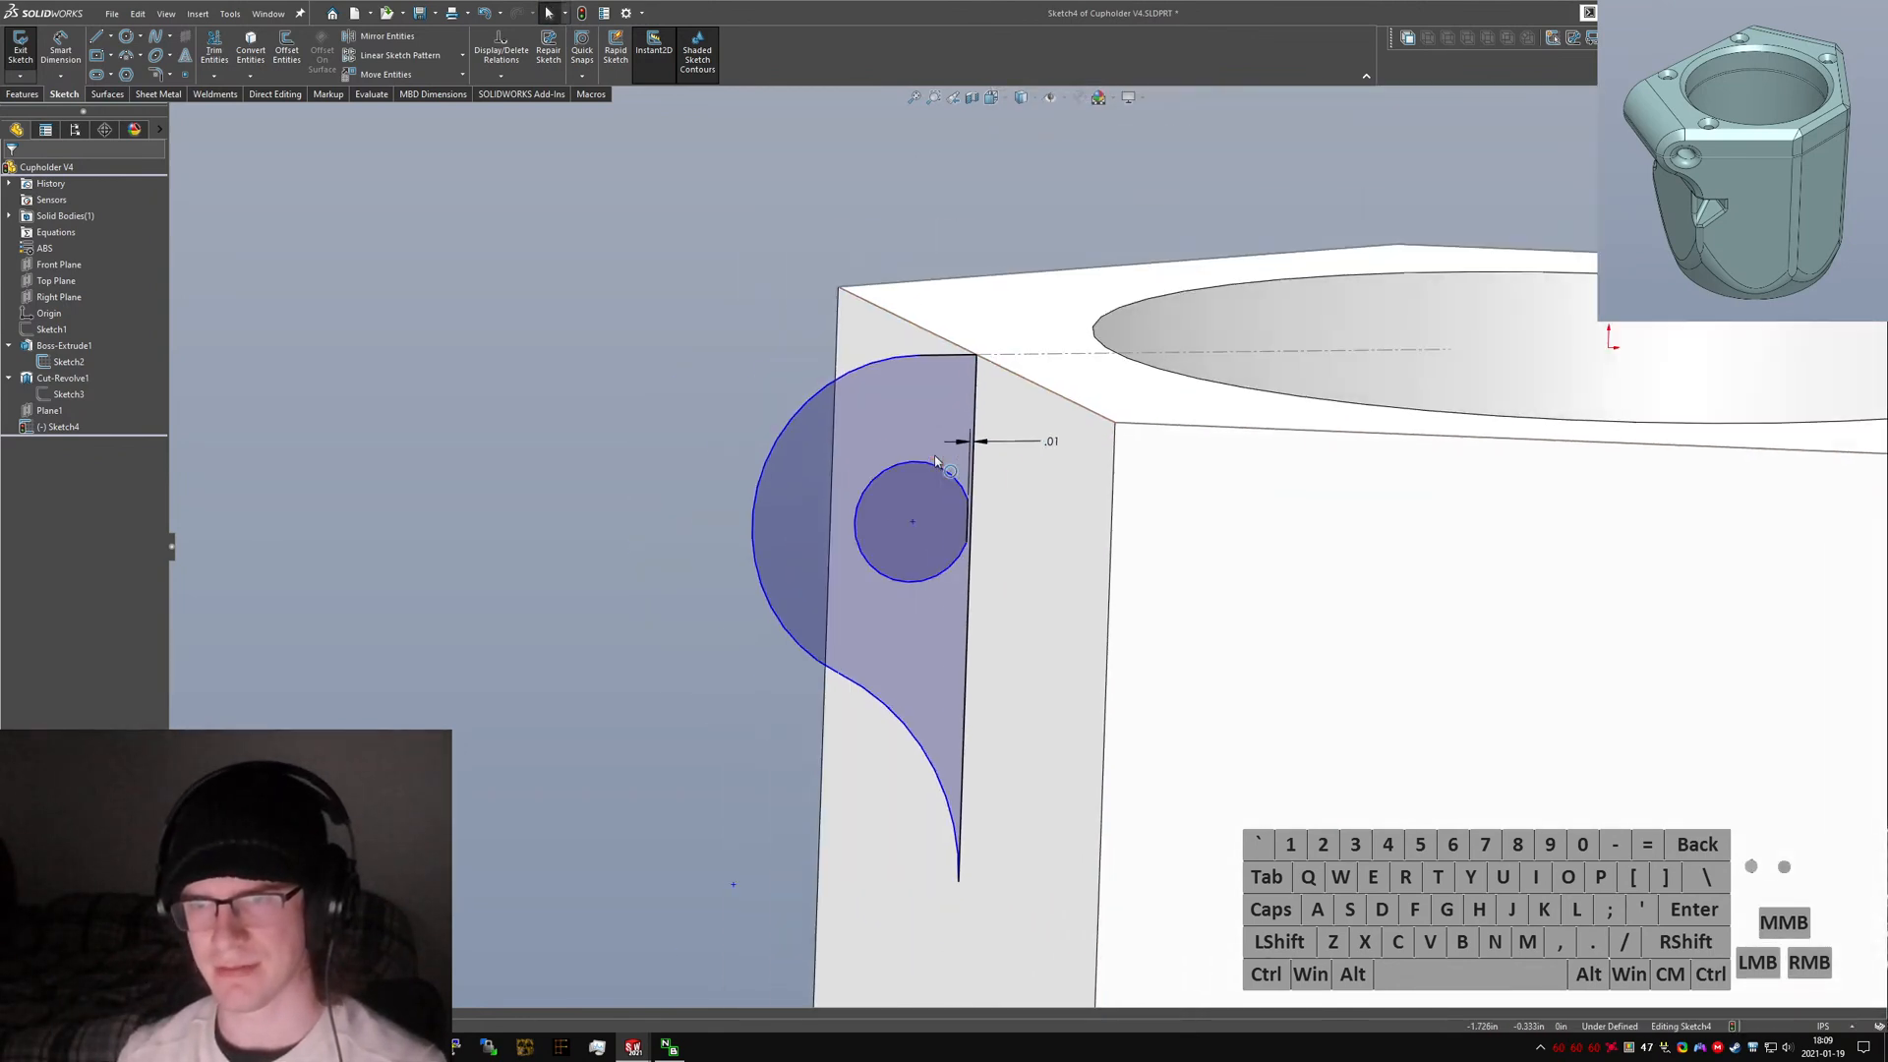
{"action": "scroll", "coordinate": [927, 466], "scroll_direction": "down", "scroll_amount": 2}
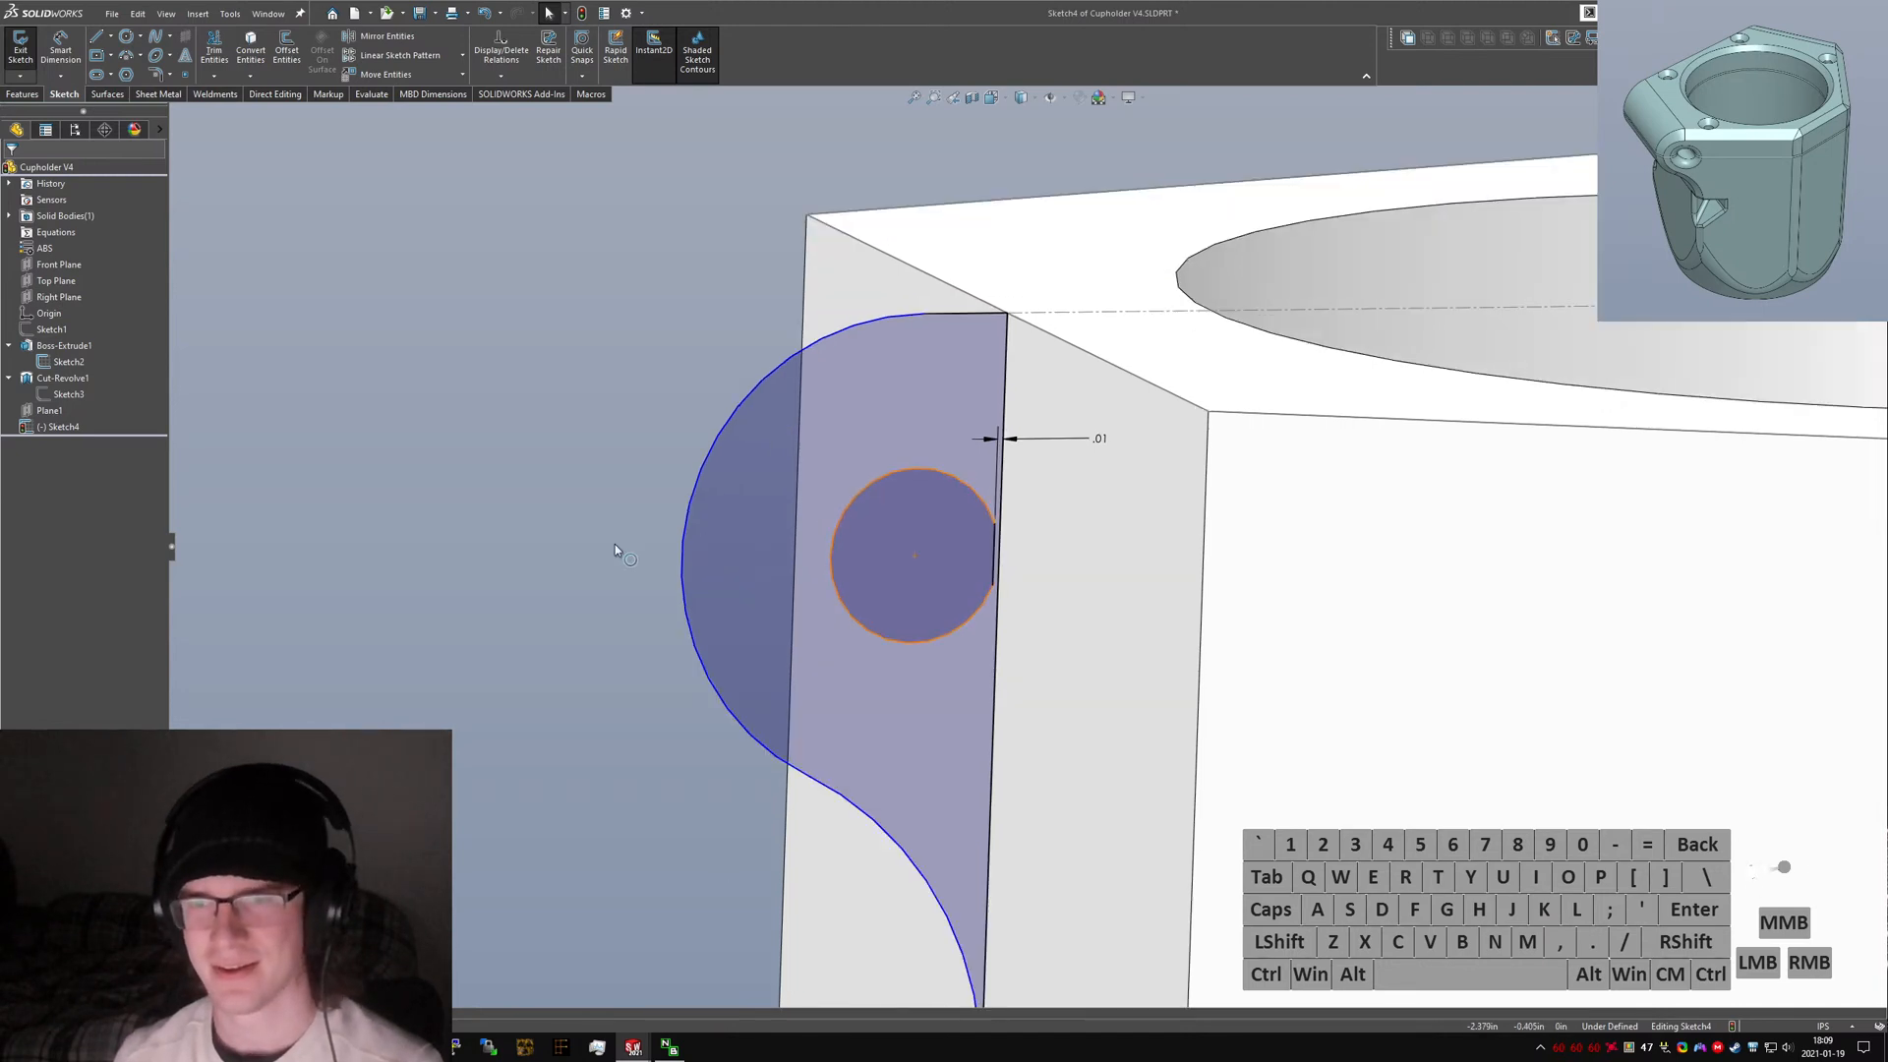
Draw a vertical construction line from the small circle's center up to the part's top edge.
{"action": "right_click_drag", "start_coordinate": [772, 439], "coordinate": [934, 566]}
{"action": "left_click", "coordinate": [914, 556]}
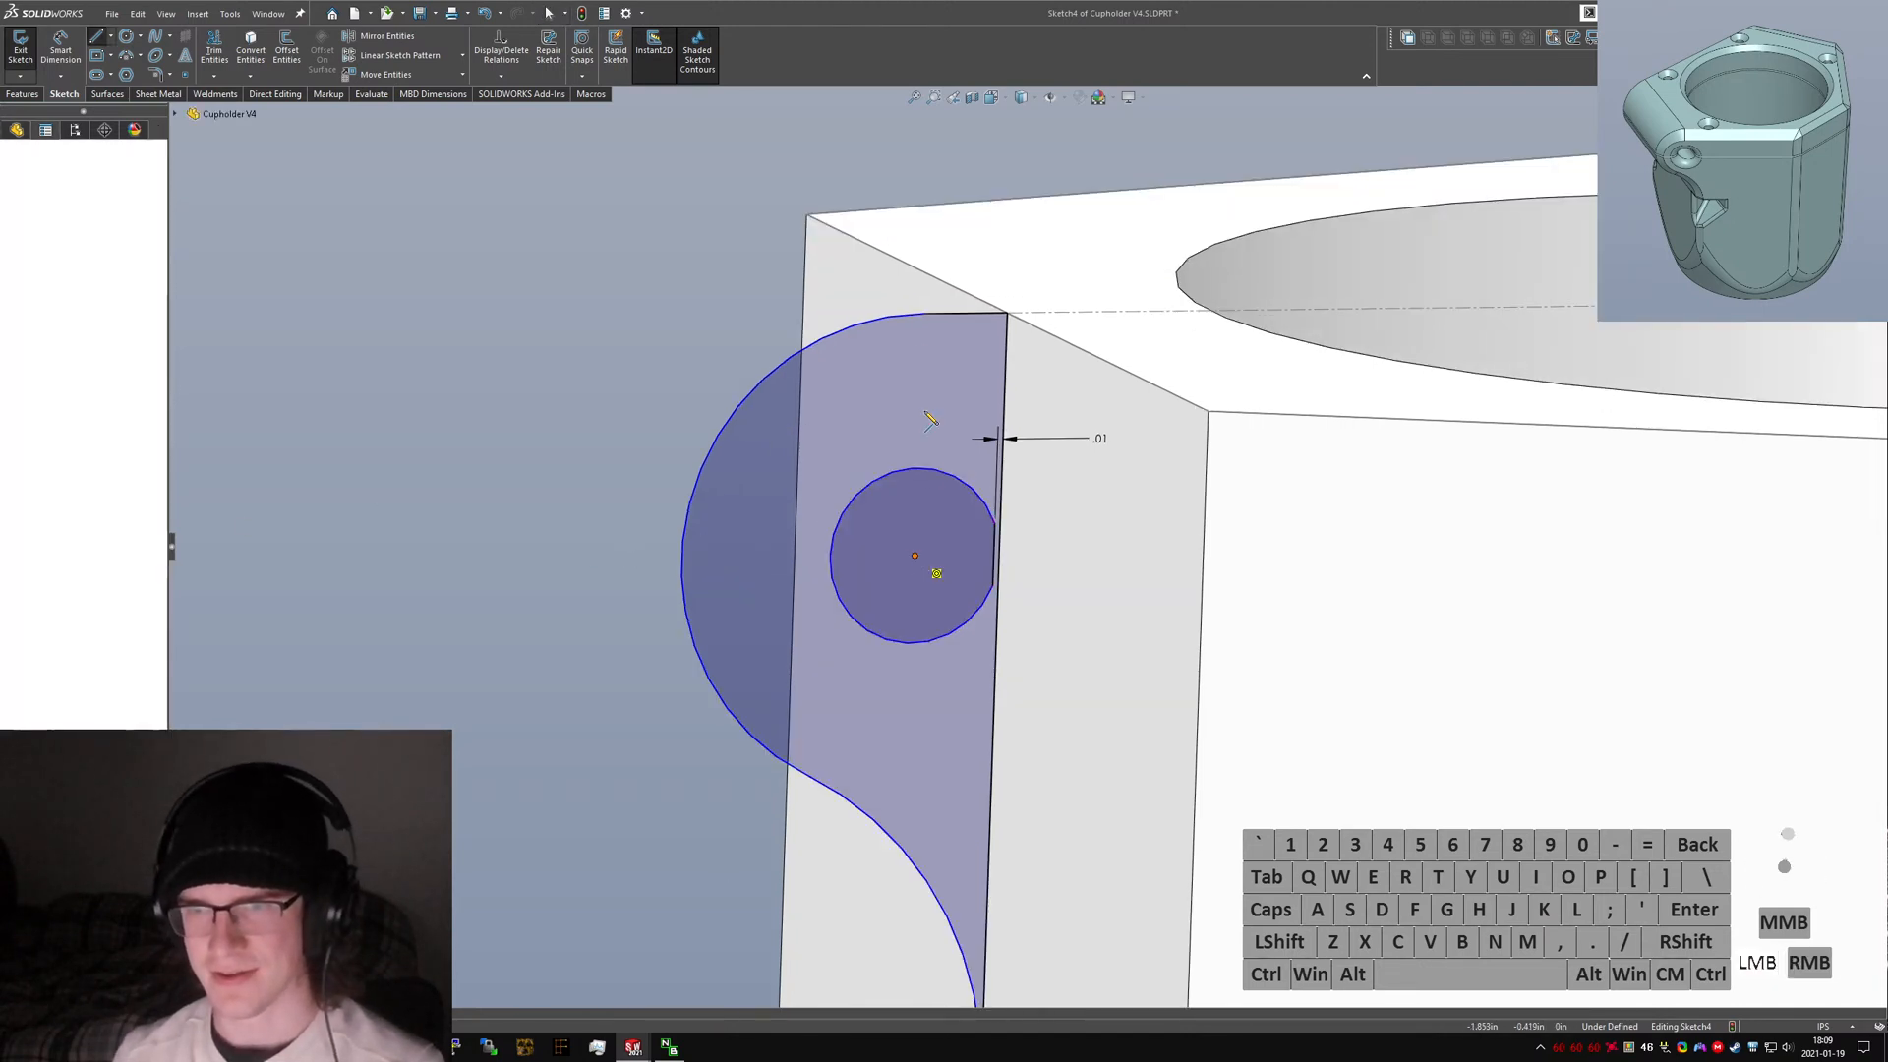
{"action": "left_click", "coordinate": [922, 314]}
{"action": "key", "text": "Escape"}
{"action": "left_click_drag", "start_coordinate": [922, 350], "coordinate": [924, 339]}
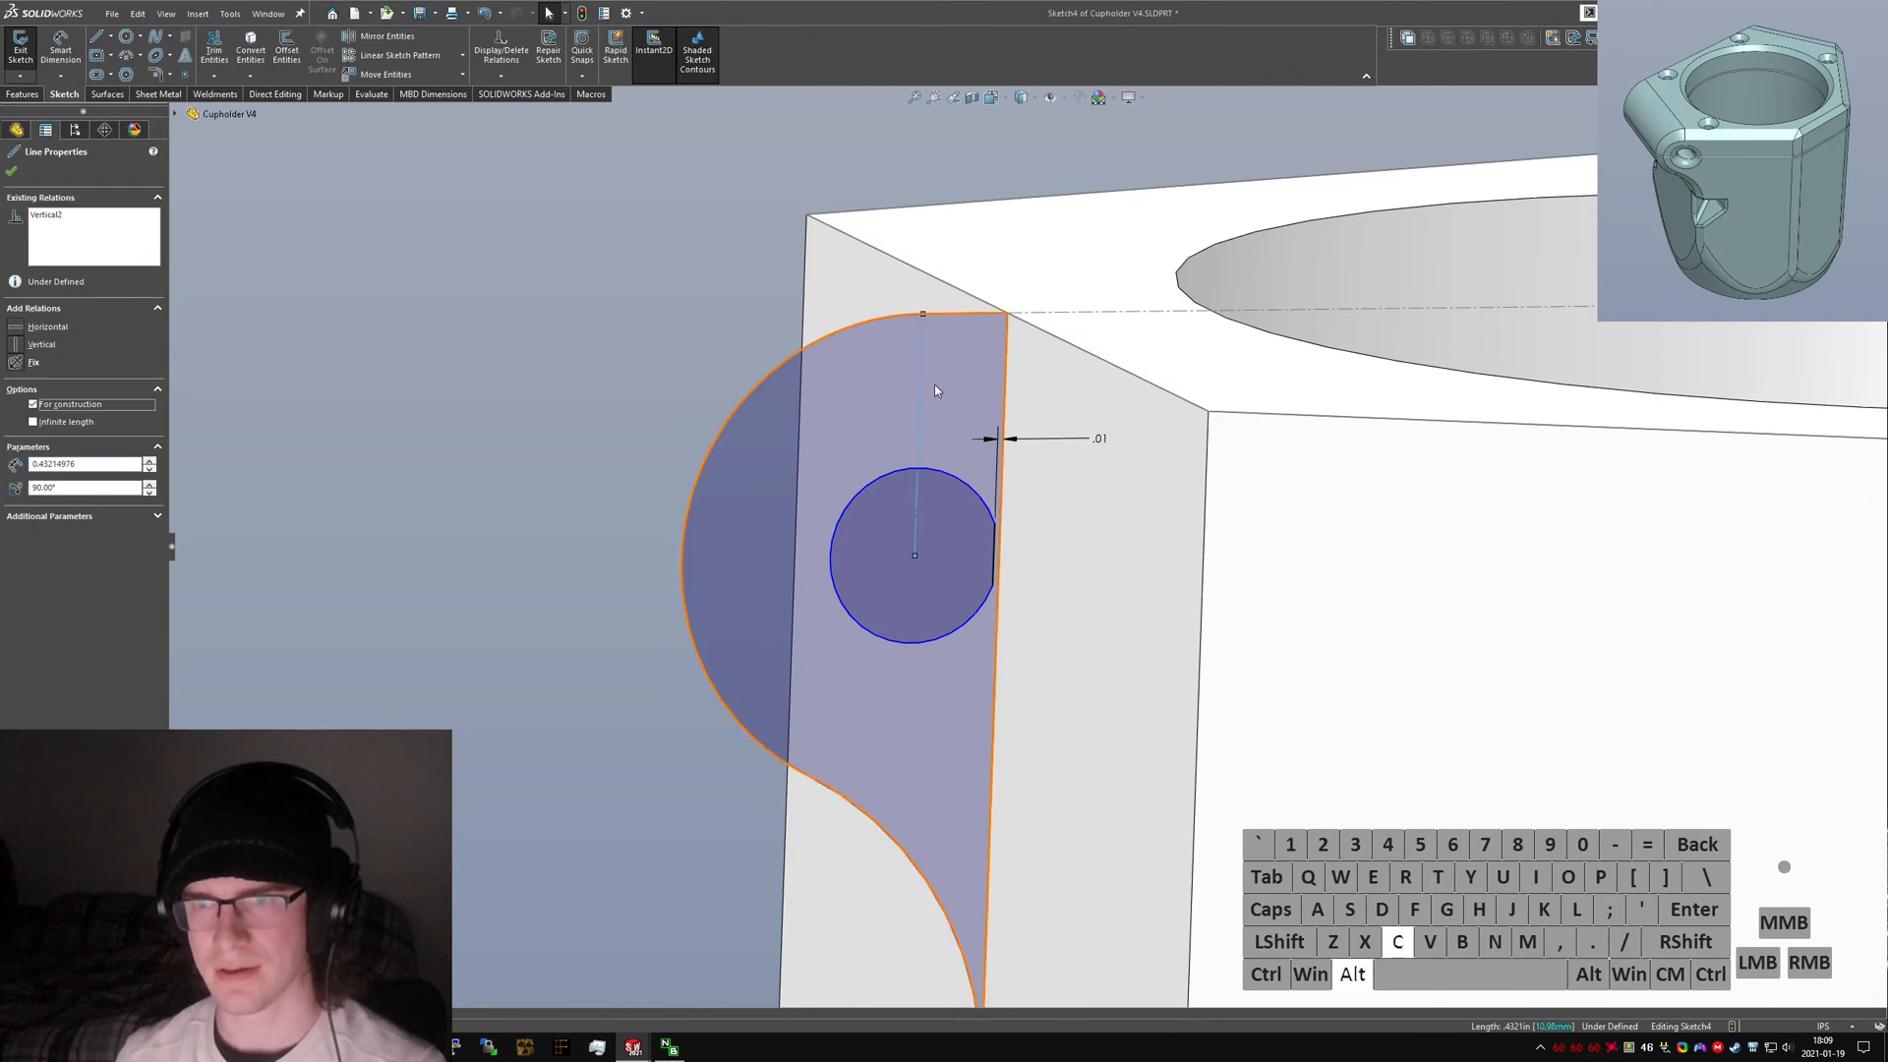
Show Sketch1 and add a Pierce relation between the construction line's top endpoint and a Sketch1 line.
{"action": "left_click", "coordinate": [923, 314]}
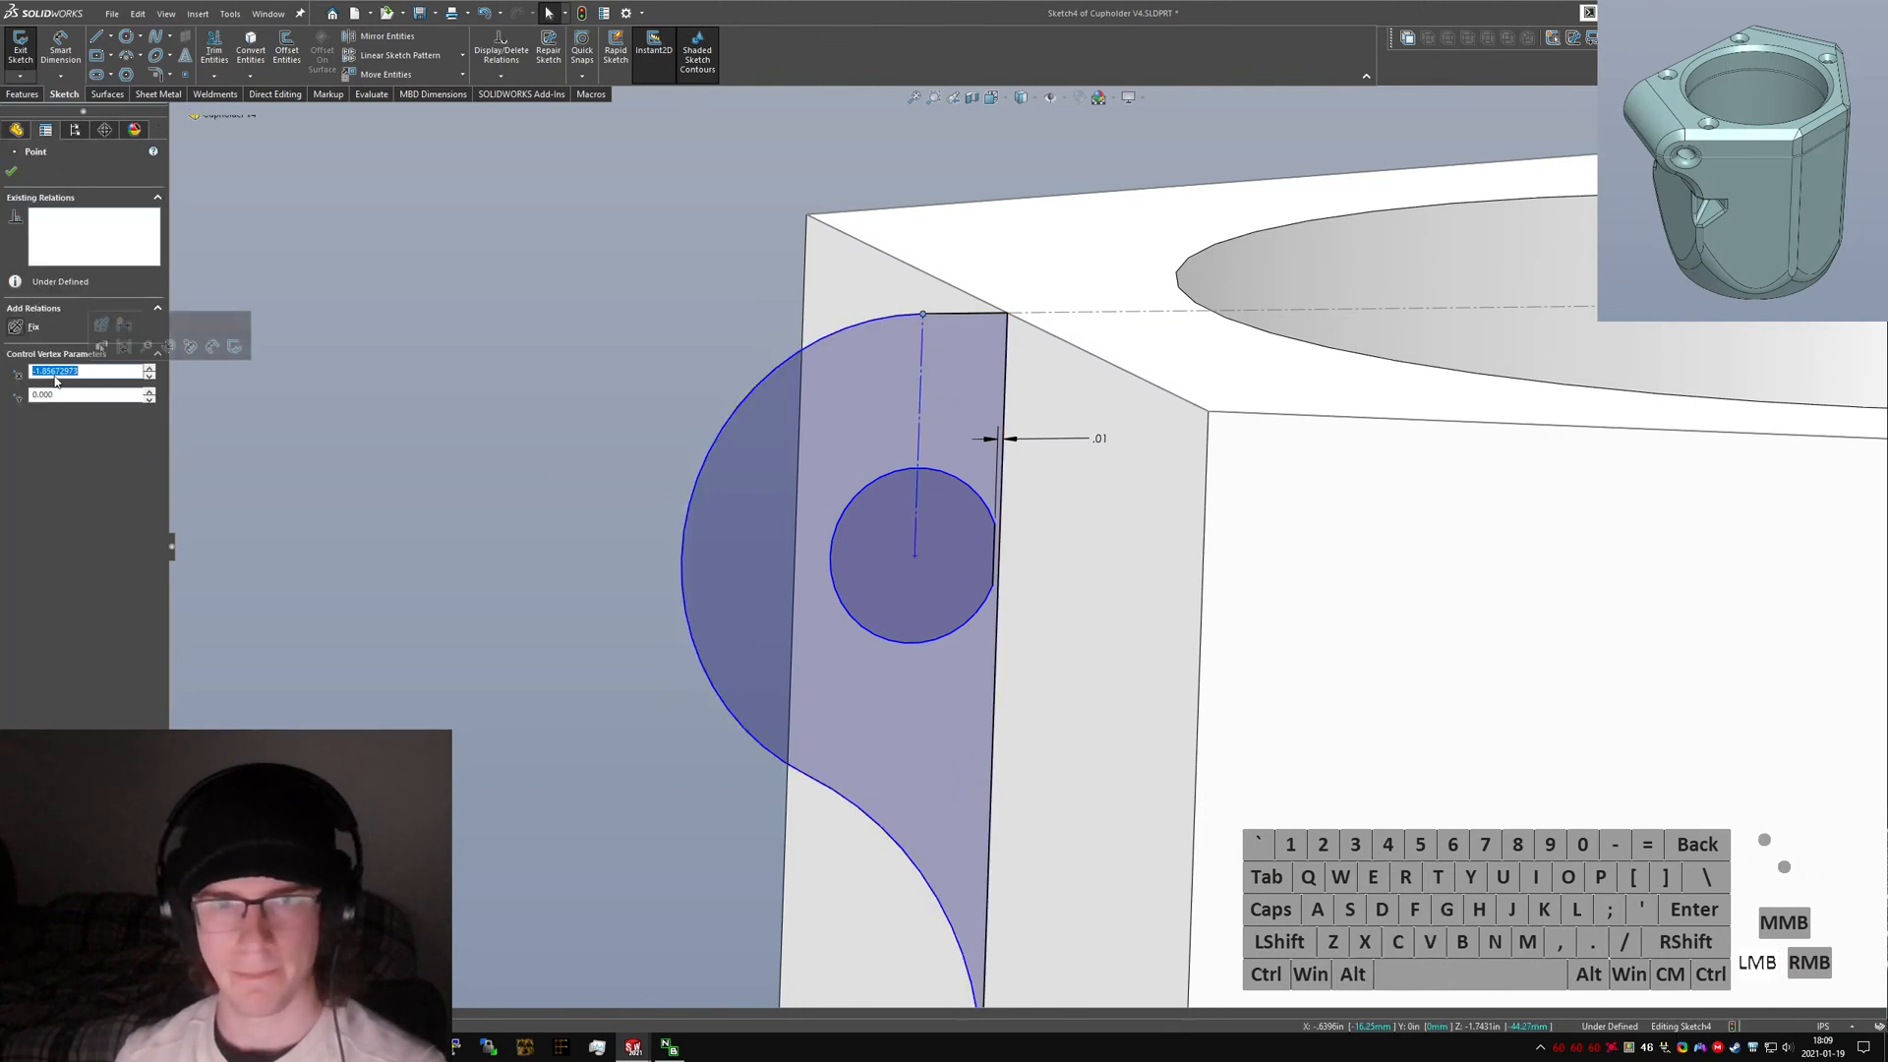
{"action": "left_click", "coordinate": [381, 270]}
{"action": "right_click", "coordinate": [69, 361]}
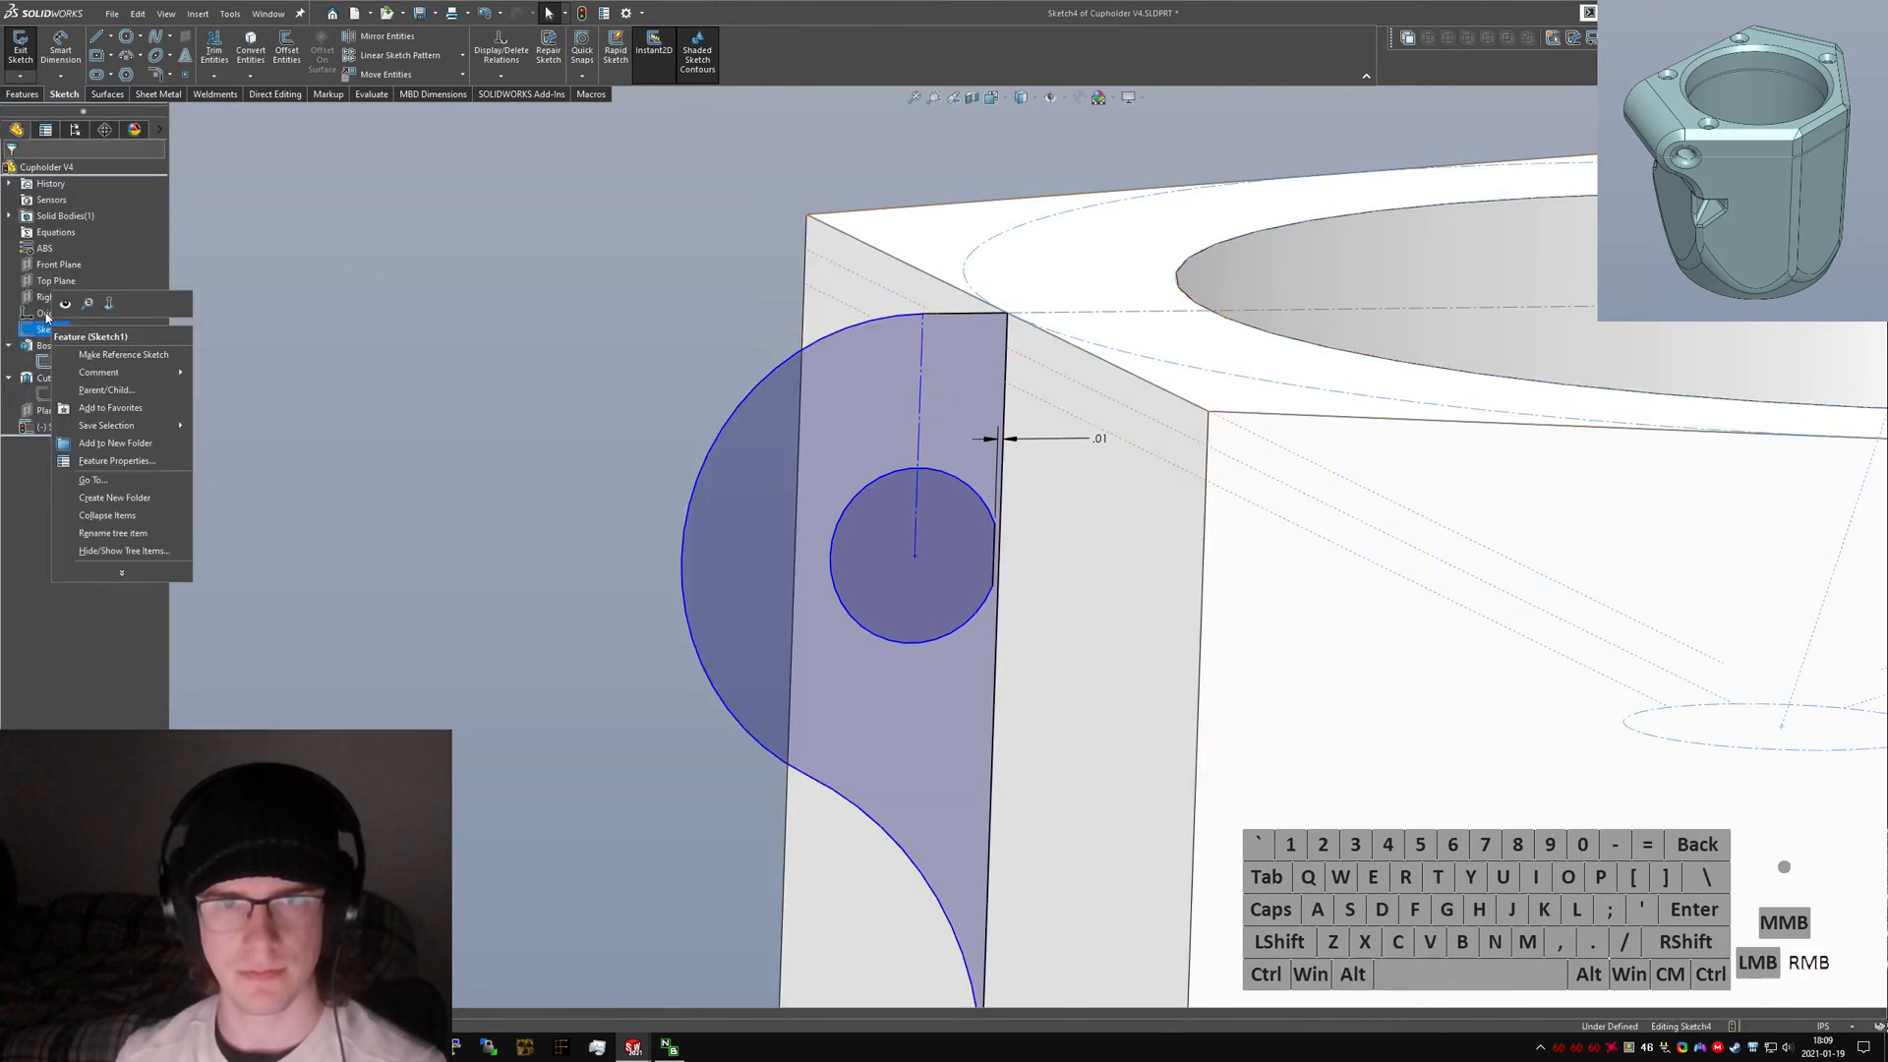
{"action": "right_click", "coordinate": [74, 361]}
{"action": "left_click", "coordinate": [234, 357]}
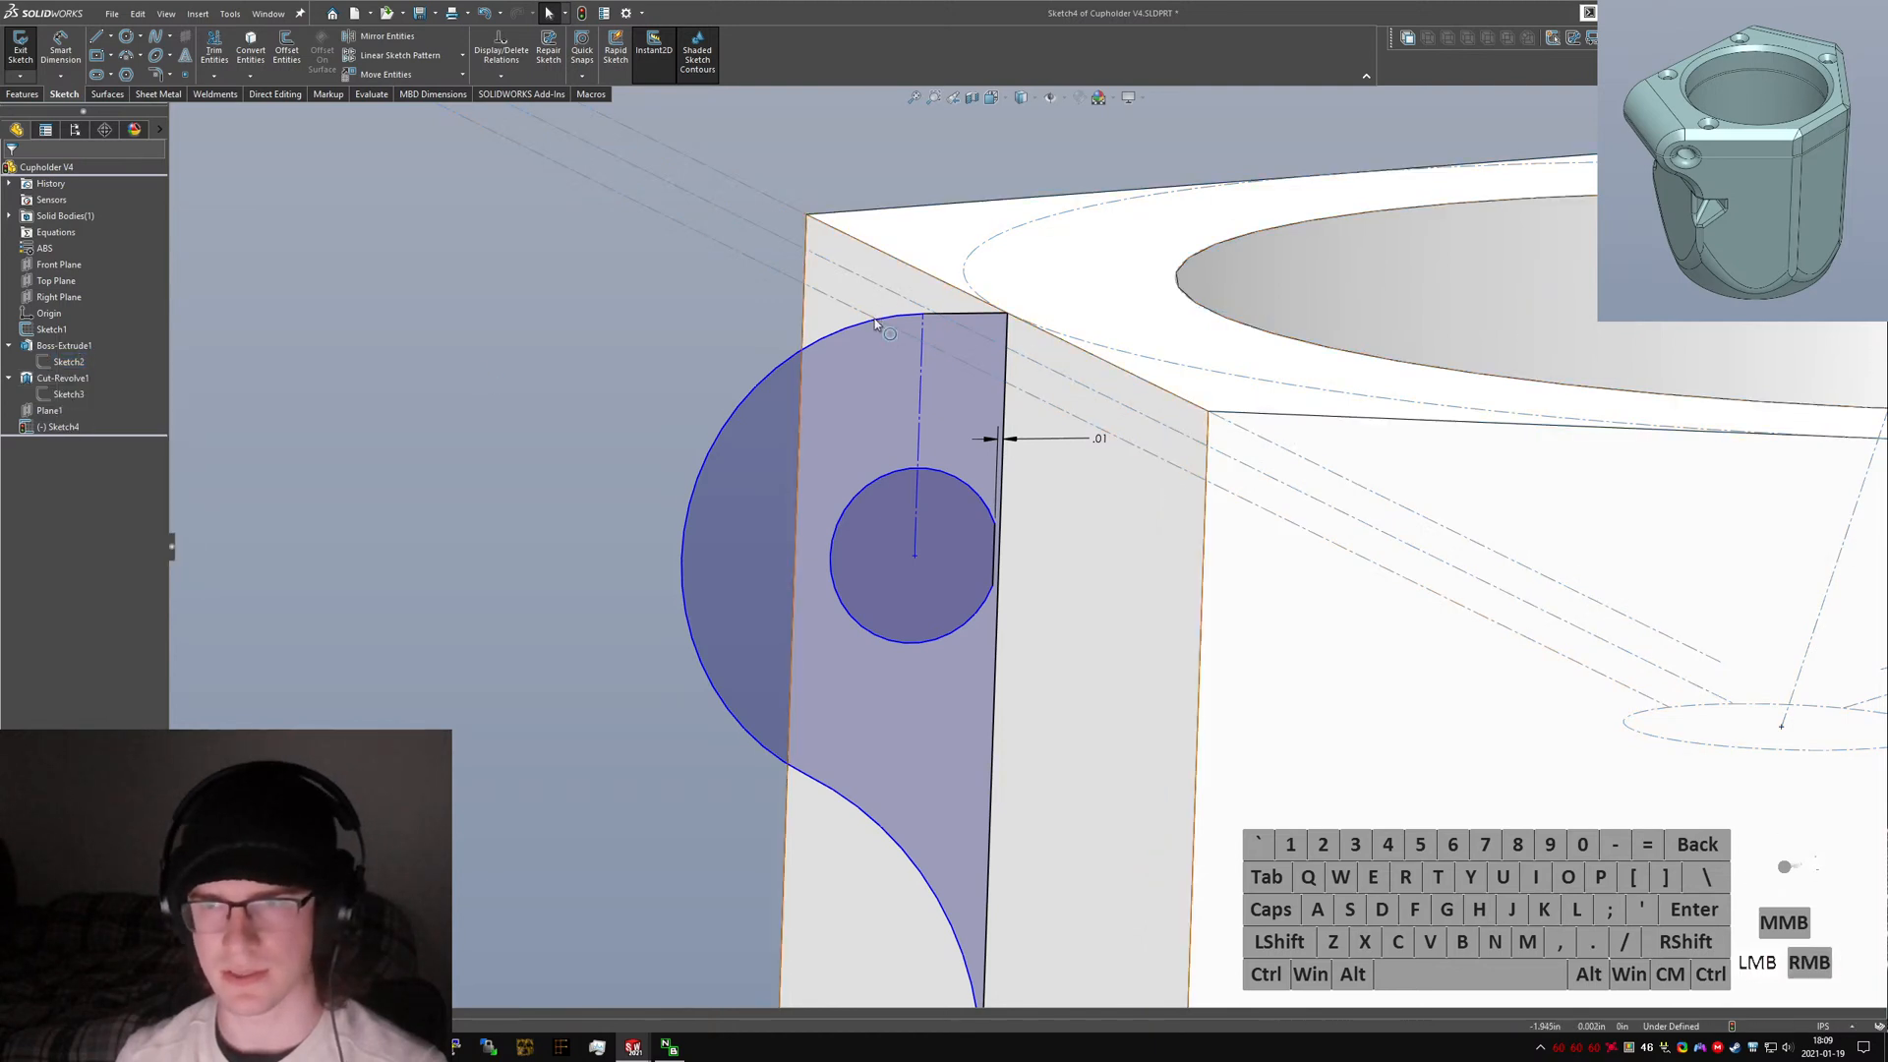
{"action": "left_click", "coordinate": [923, 315], "text": "ctrl"}
{"action": "left_click", "coordinate": [948, 318], "text": "ctrl"}
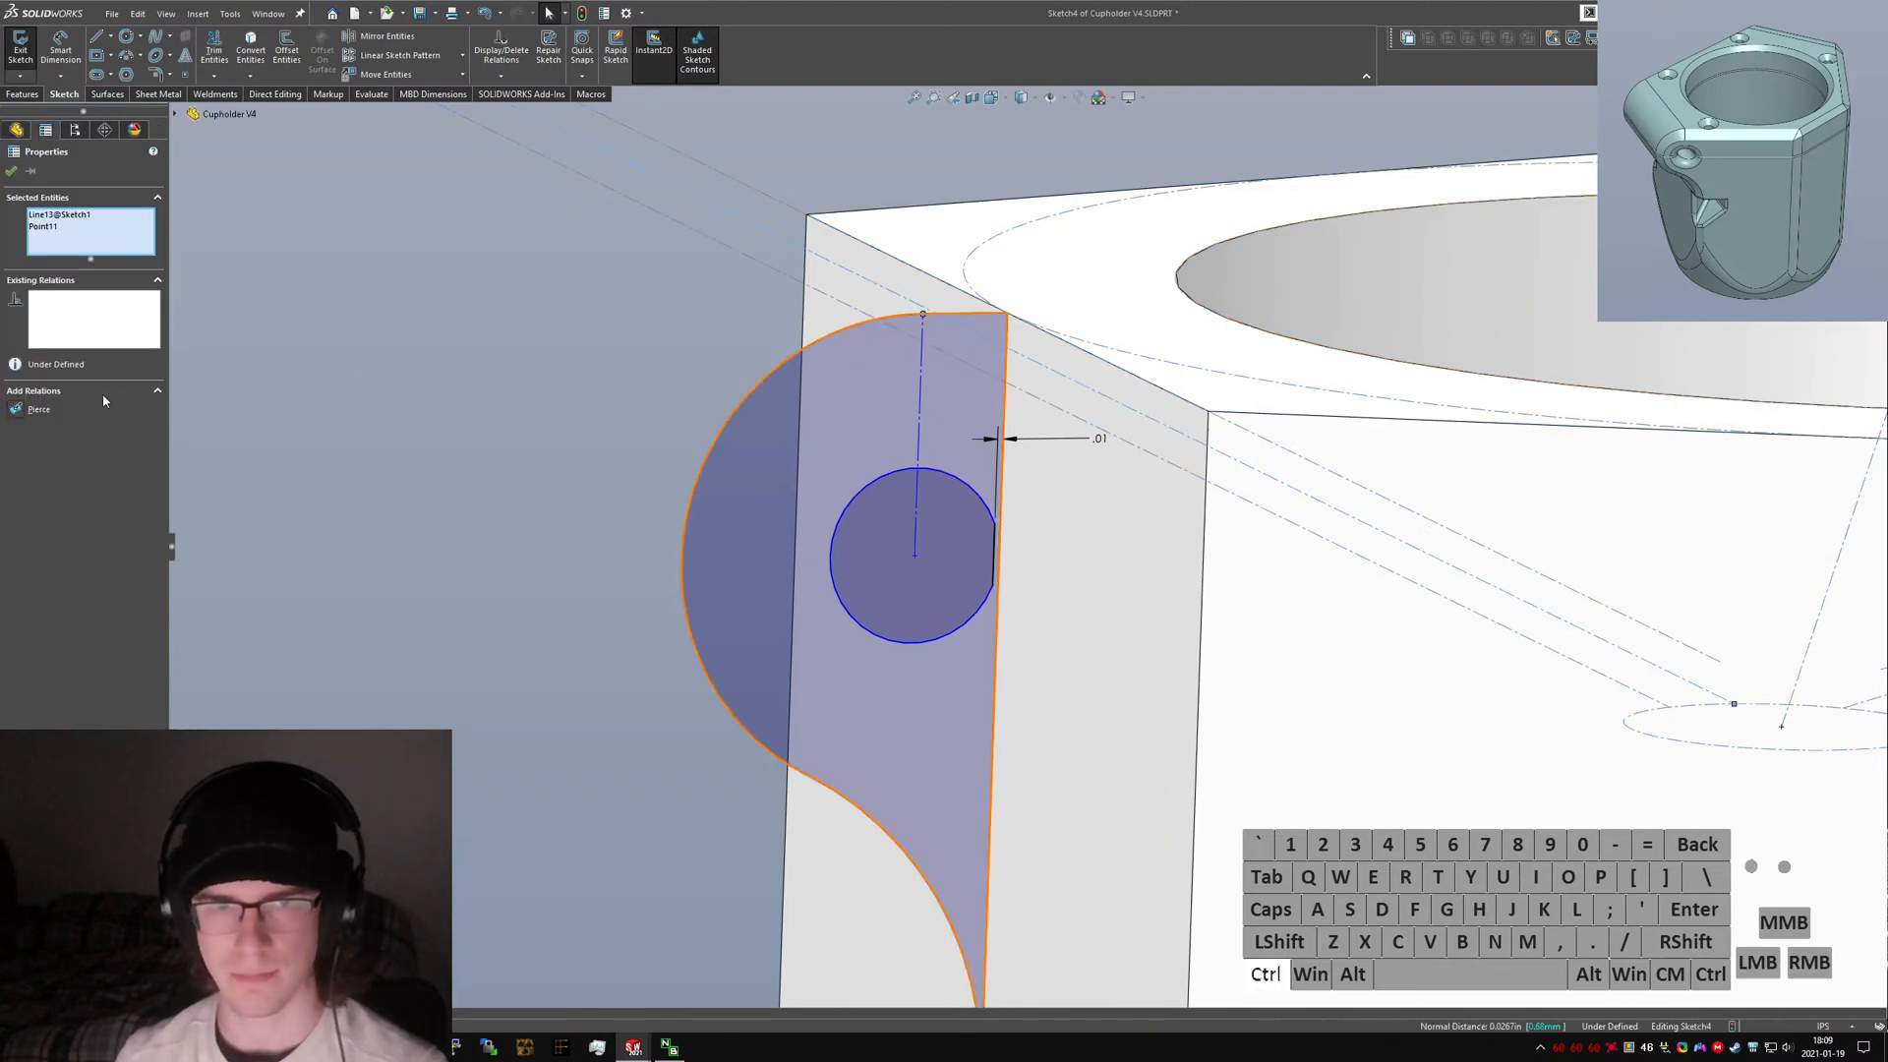
{"action": "left_click", "coordinate": [30, 411]}
{"action": "left_click", "coordinate": [853, 581]}
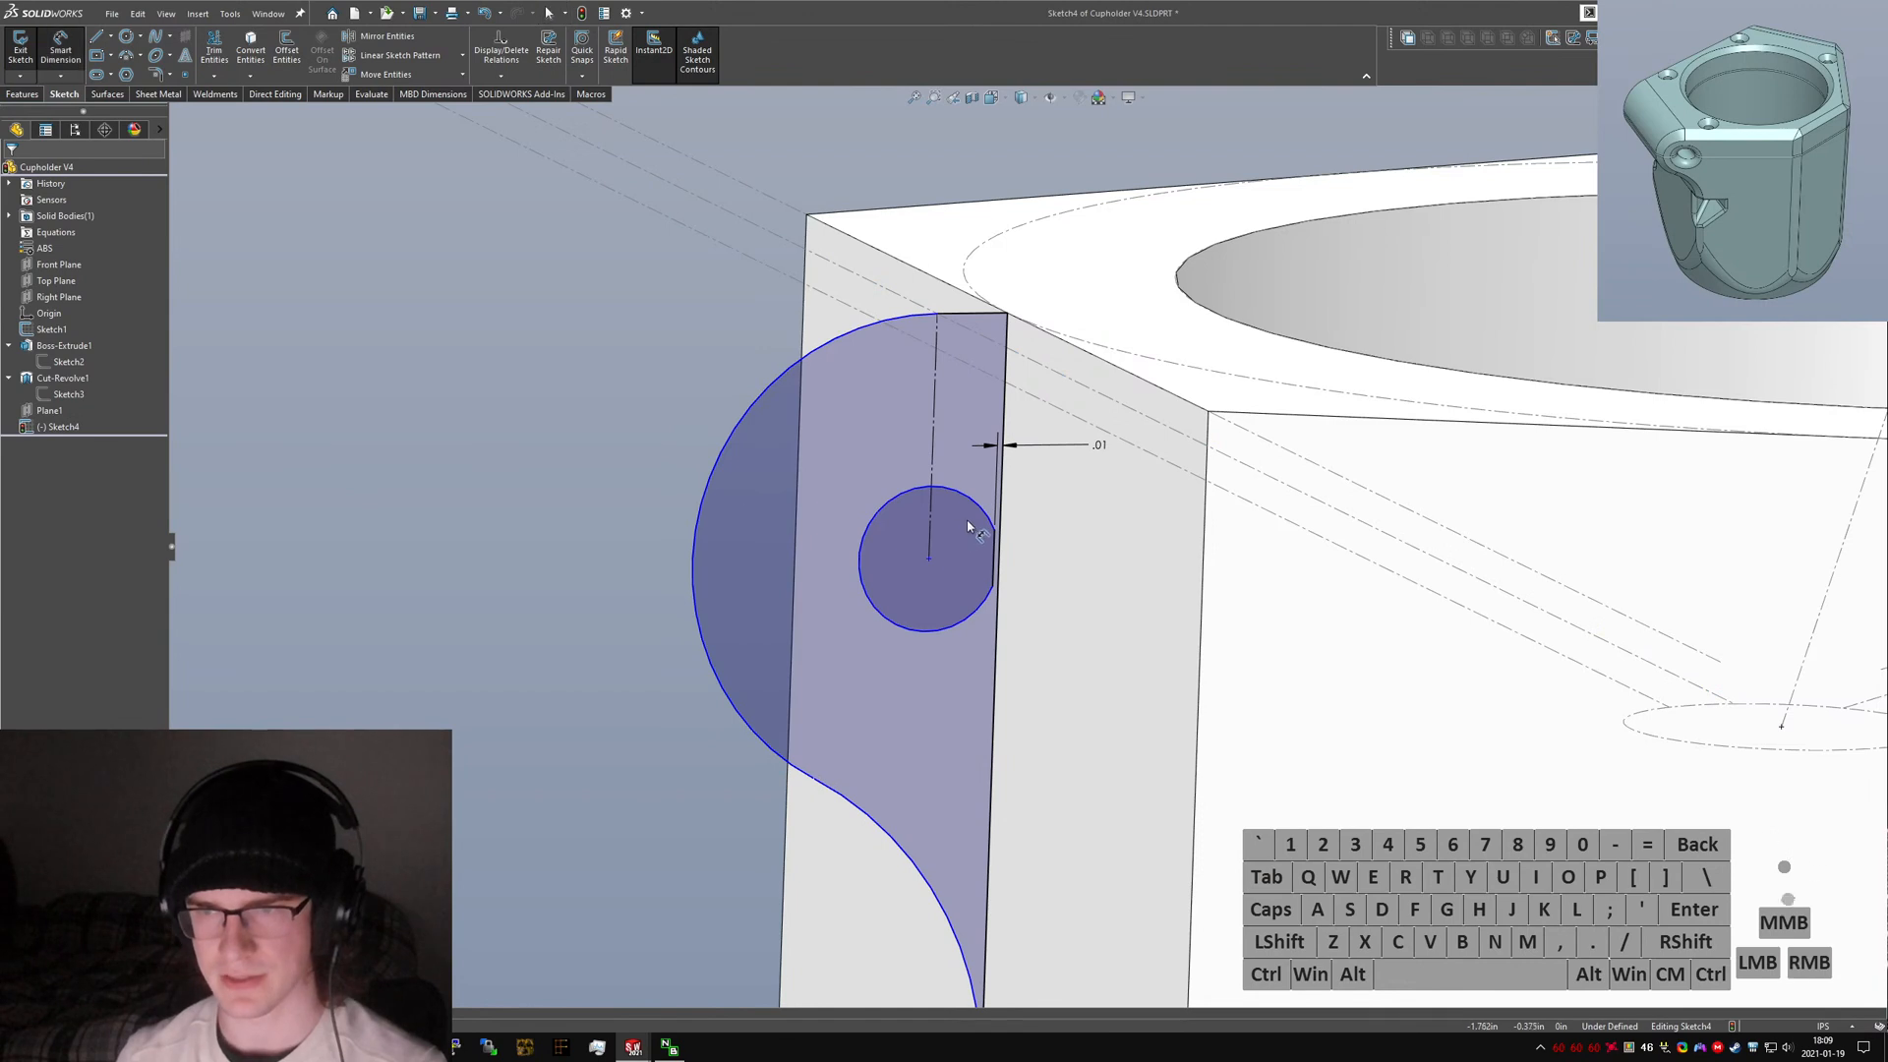
Inspect the existing relations between the two outer arcs of the clamp profile.
{"action": "scroll", "coordinate": [986, 562], "scroll_direction": "up", "scroll_amount": 5}
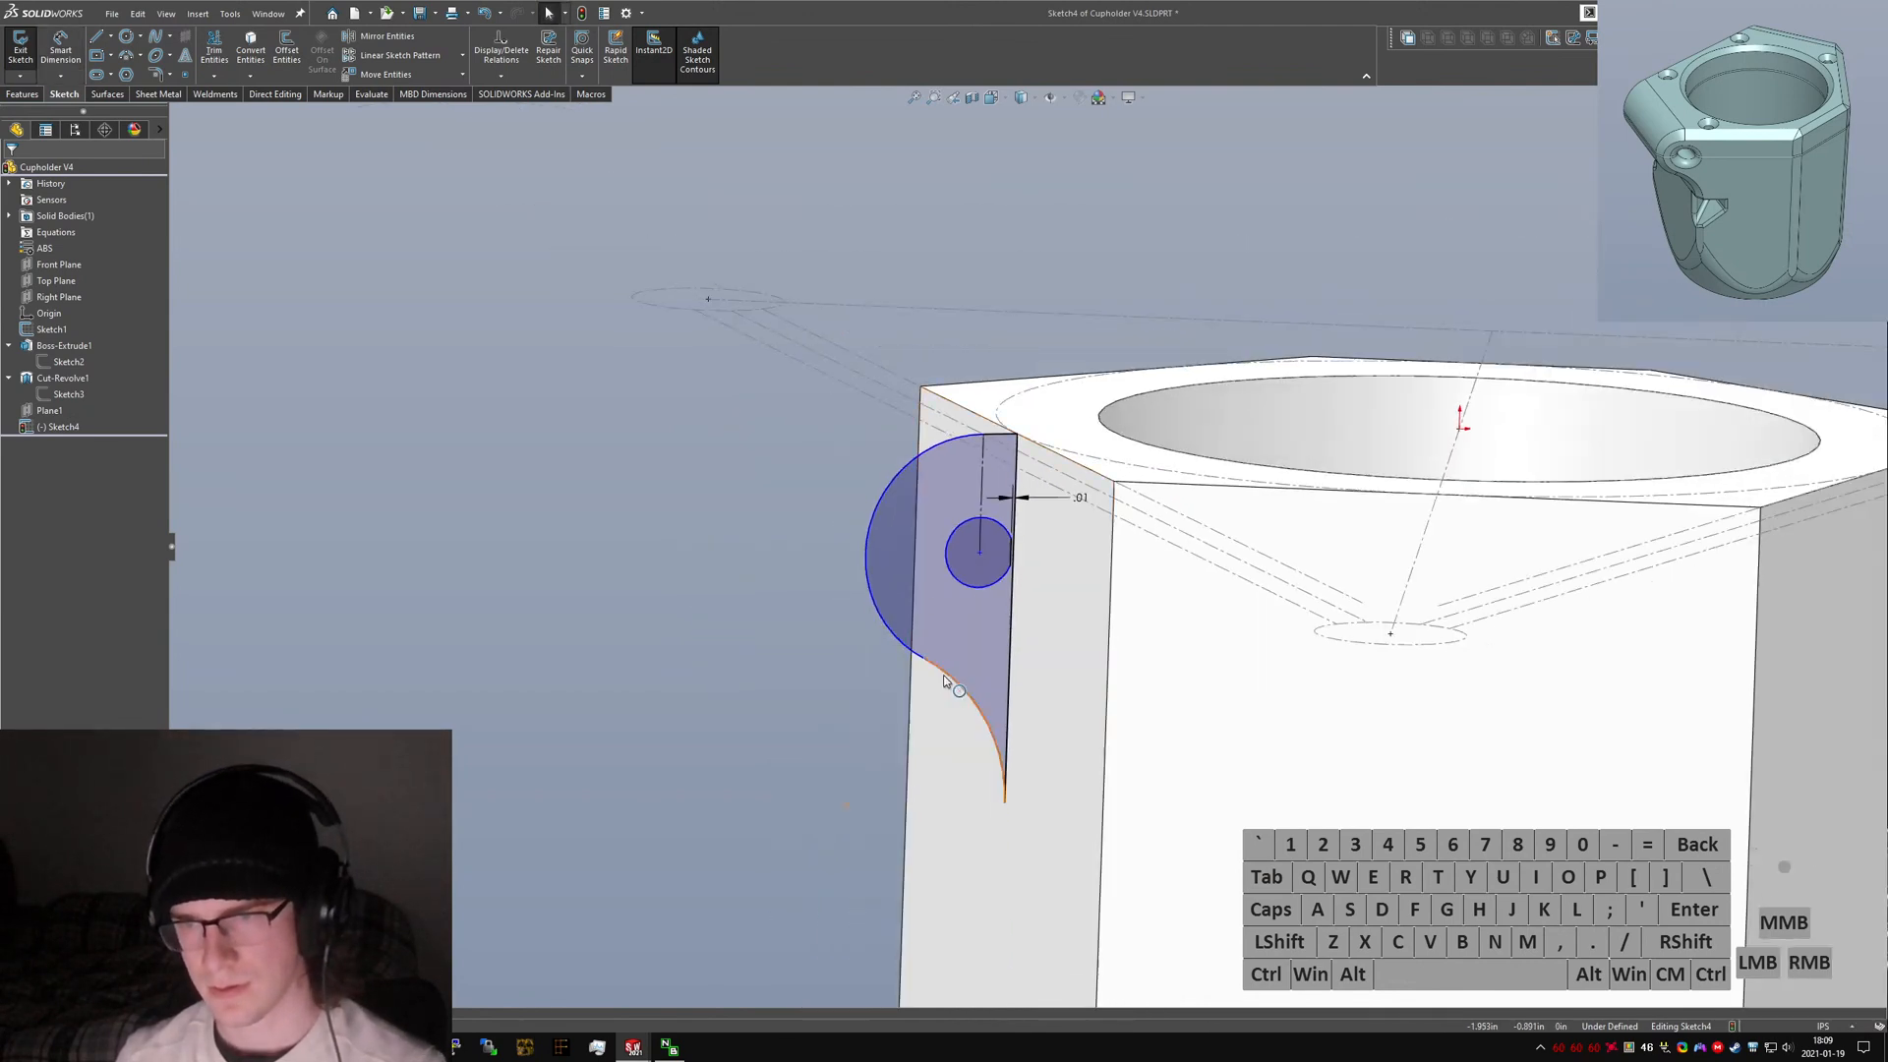
{"action": "left_click", "coordinate": [944, 675]}
{"action": "left_click", "coordinate": [894, 656], "text": "ctrl"}
{"action": "key", "text": "alt+q"}
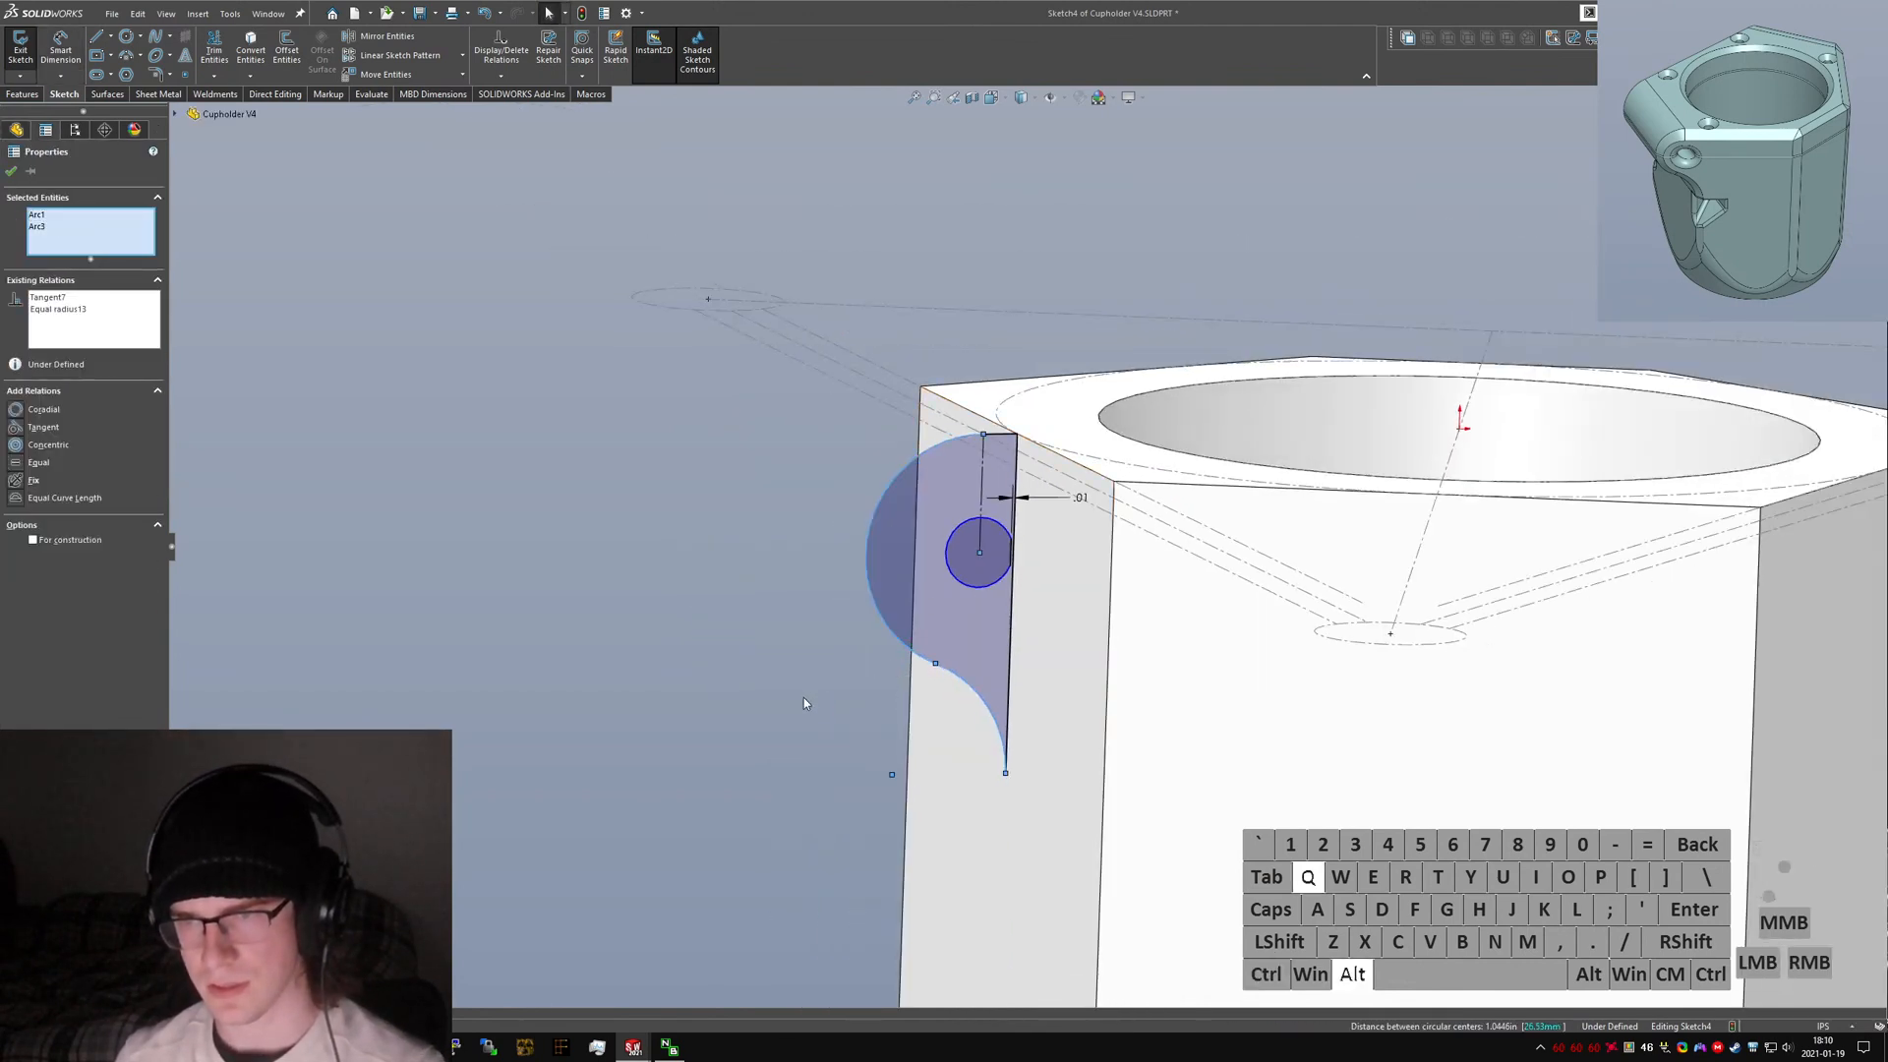
{"action": "left_click", "coordinate": [804, 702]}
{"action": "scroll", "coordinate": [942, 619], "scroll_direction": "down", "scroll_amount": 3}
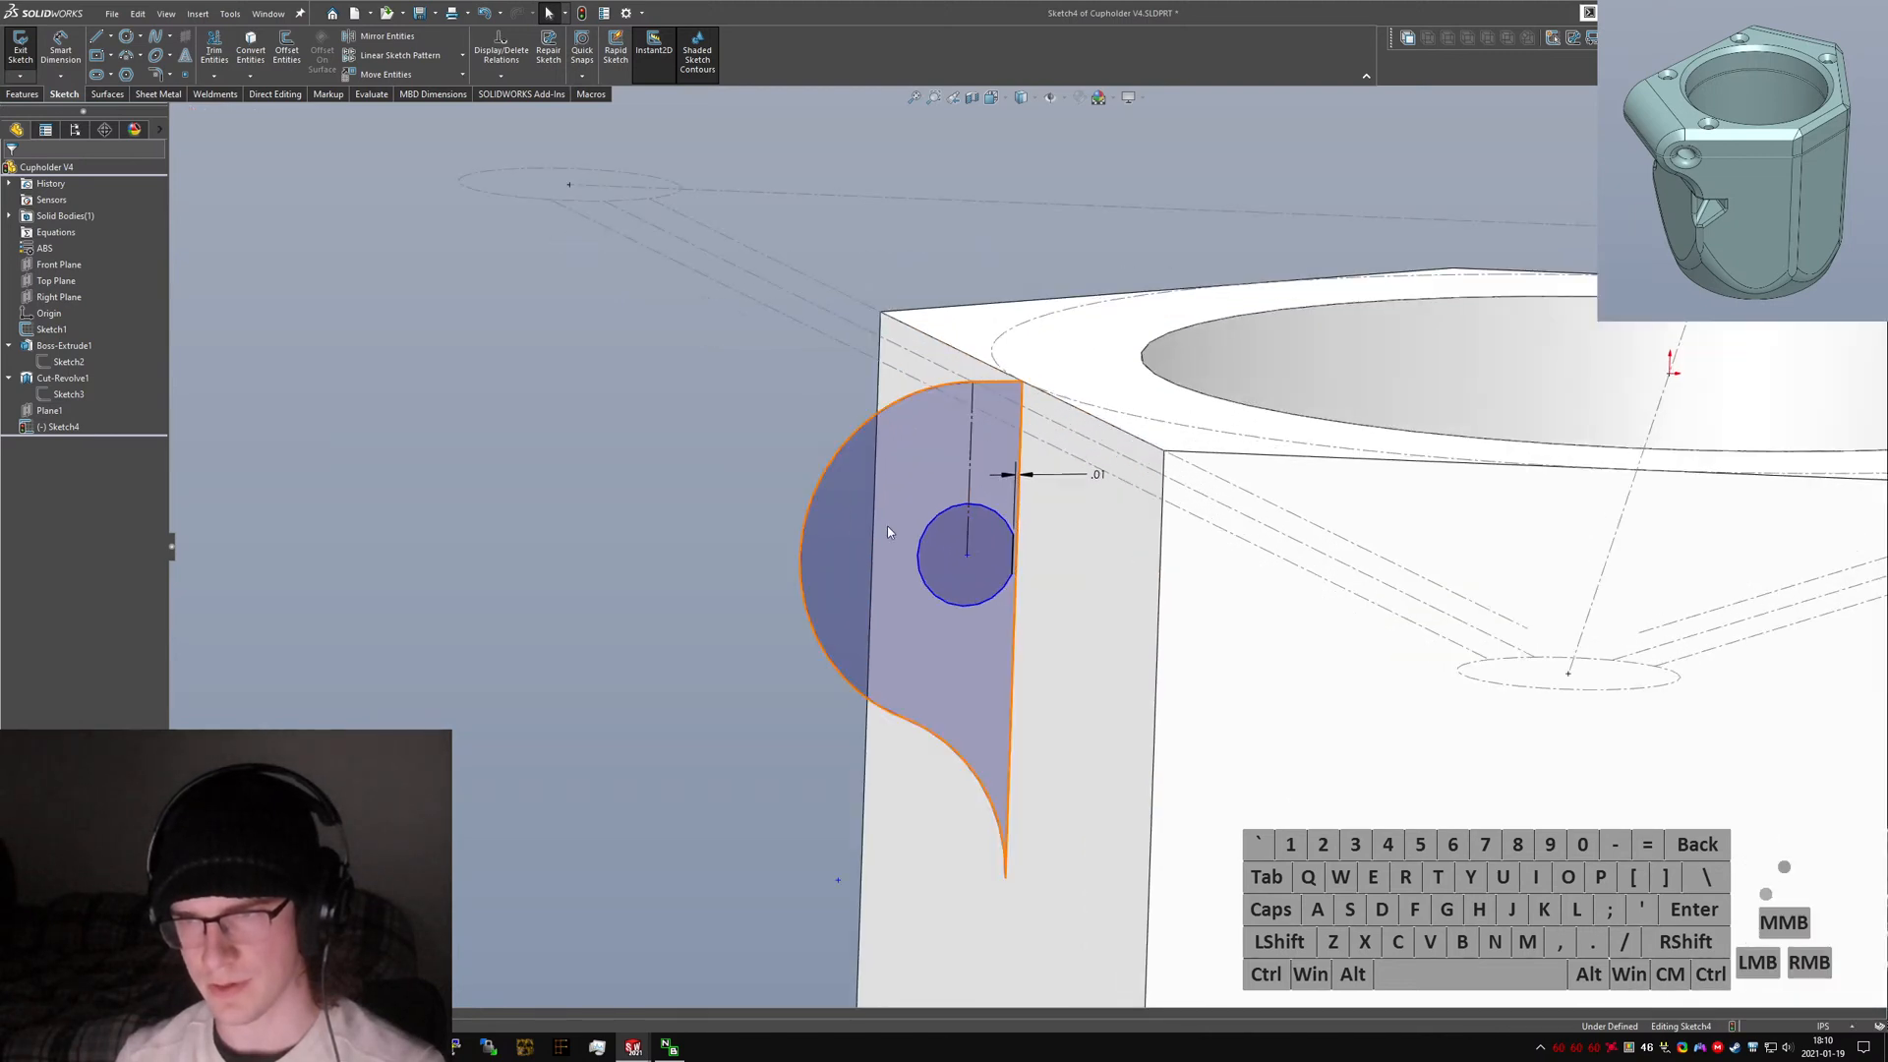
{"action": "key", "text": "Escape"}
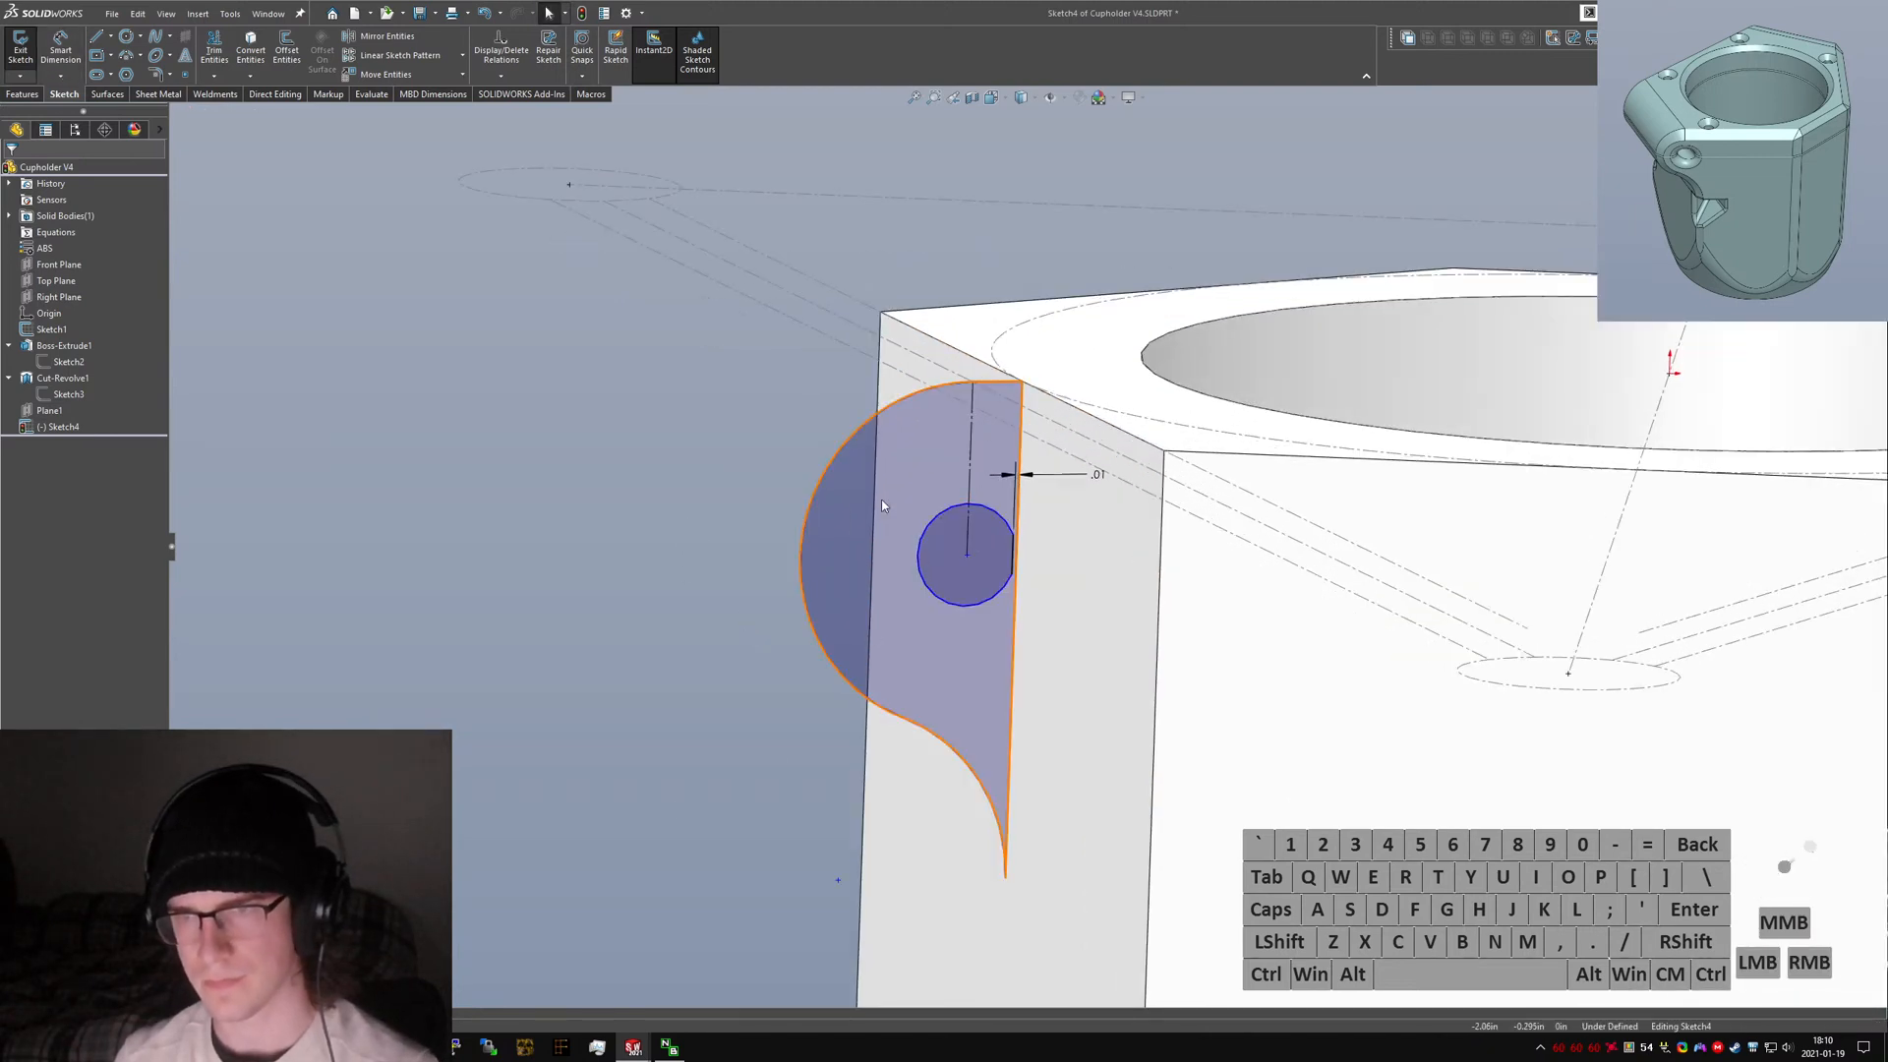
Drag the small circle to test its freedom and compare with the original V3 clamp sketch, then return to V4.
{"action": "middle_click_drag", "start_coordinate": [917, 542], "coordinate": [882, 548]}
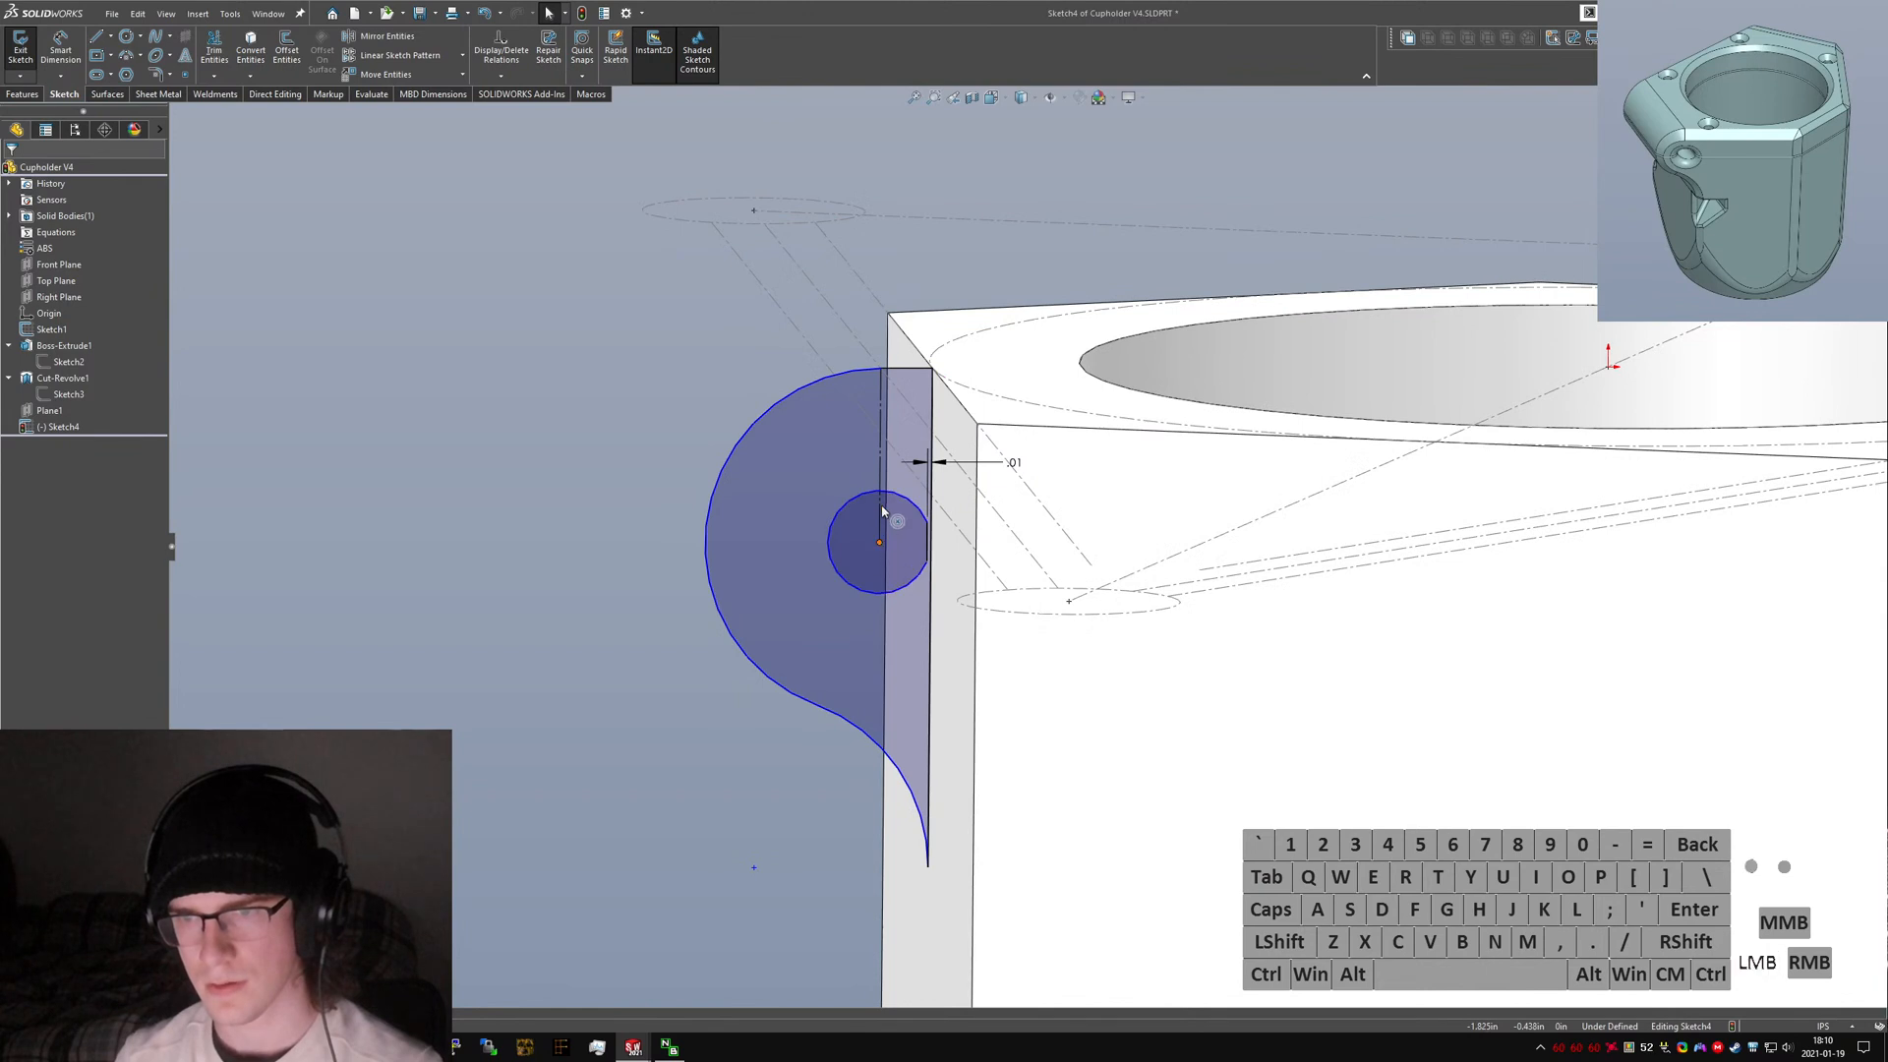
{"action": "mouse_move", "coordinate": [882, 511]}
{"action": "left_mouse_down"}
{"action": "mouse_move", "coordinate": [872, 566]}
{"action": "mouse_move", "coordinate": [877, 534]}
{"action": "left_mouse_up"}
{"action": "left_click", "coordinate": [484, 670]}
{"action": "key", "text": "ctrl+Tab"}
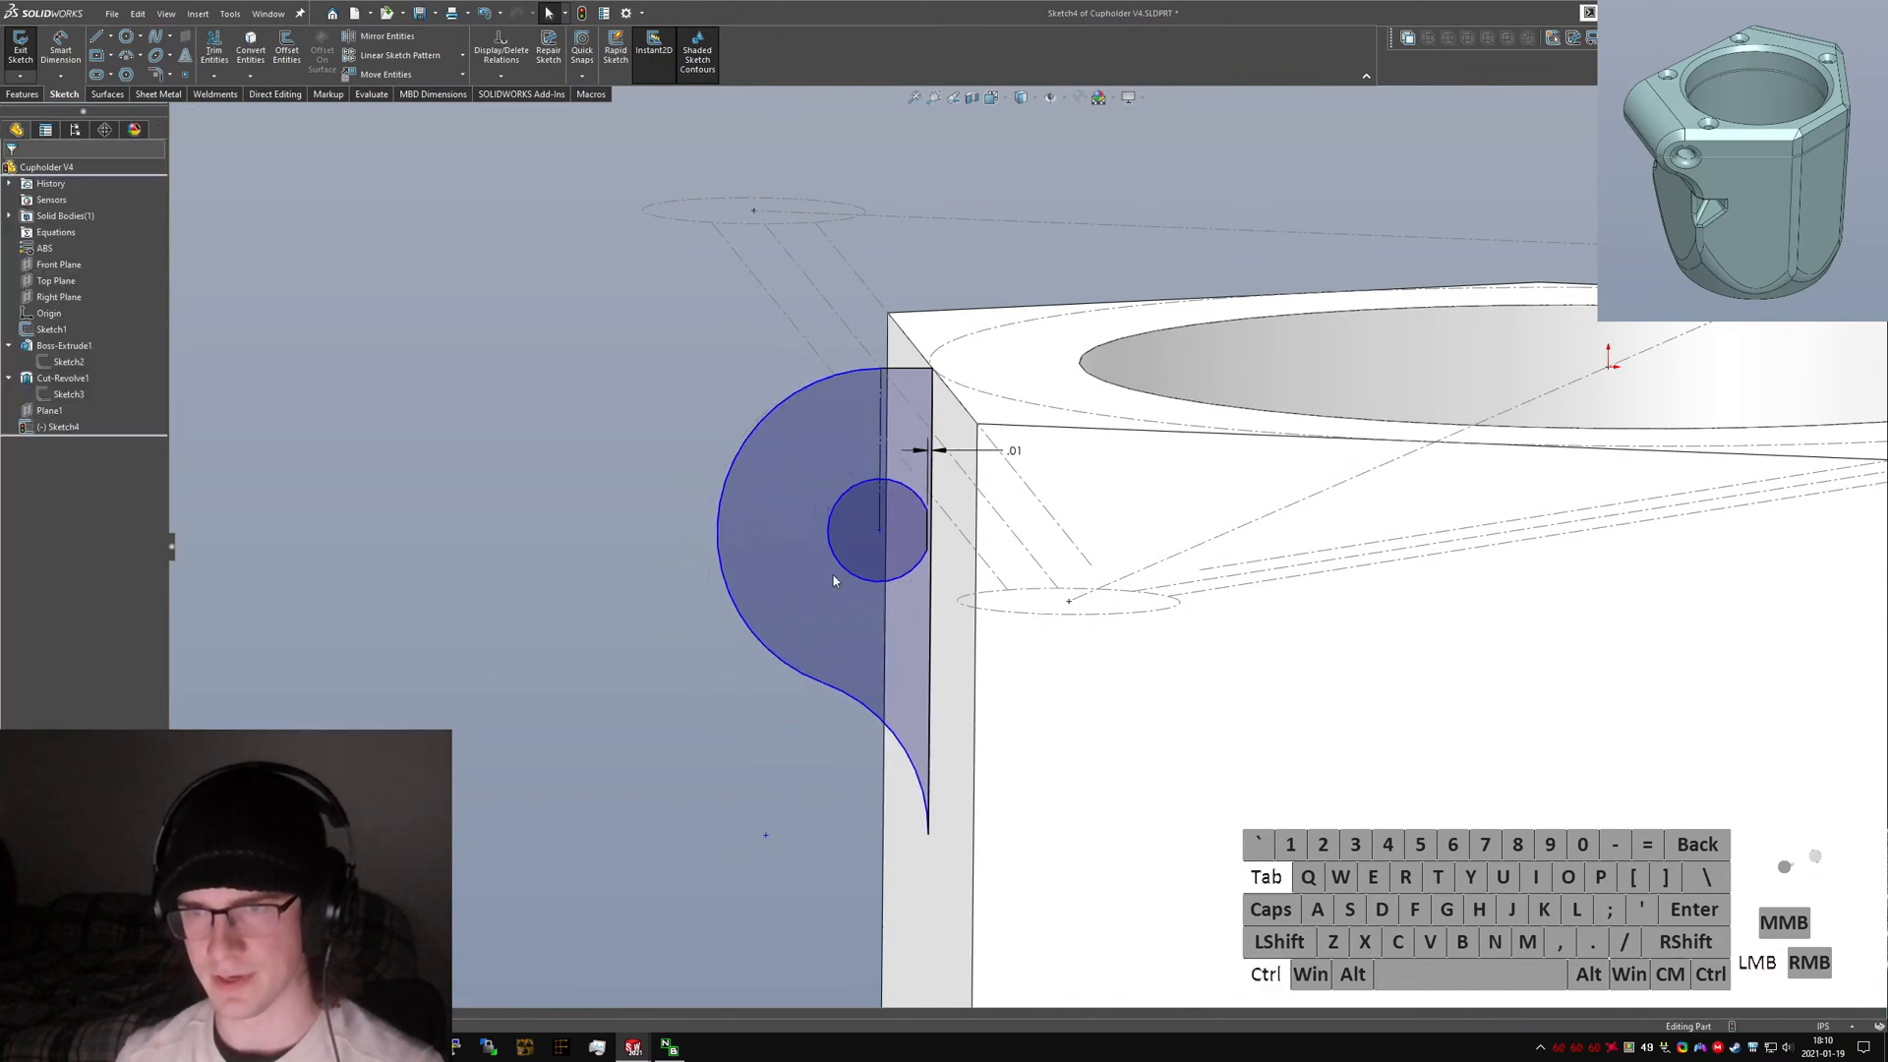
{"action": "left_click", "coordinate": [88, 458]}
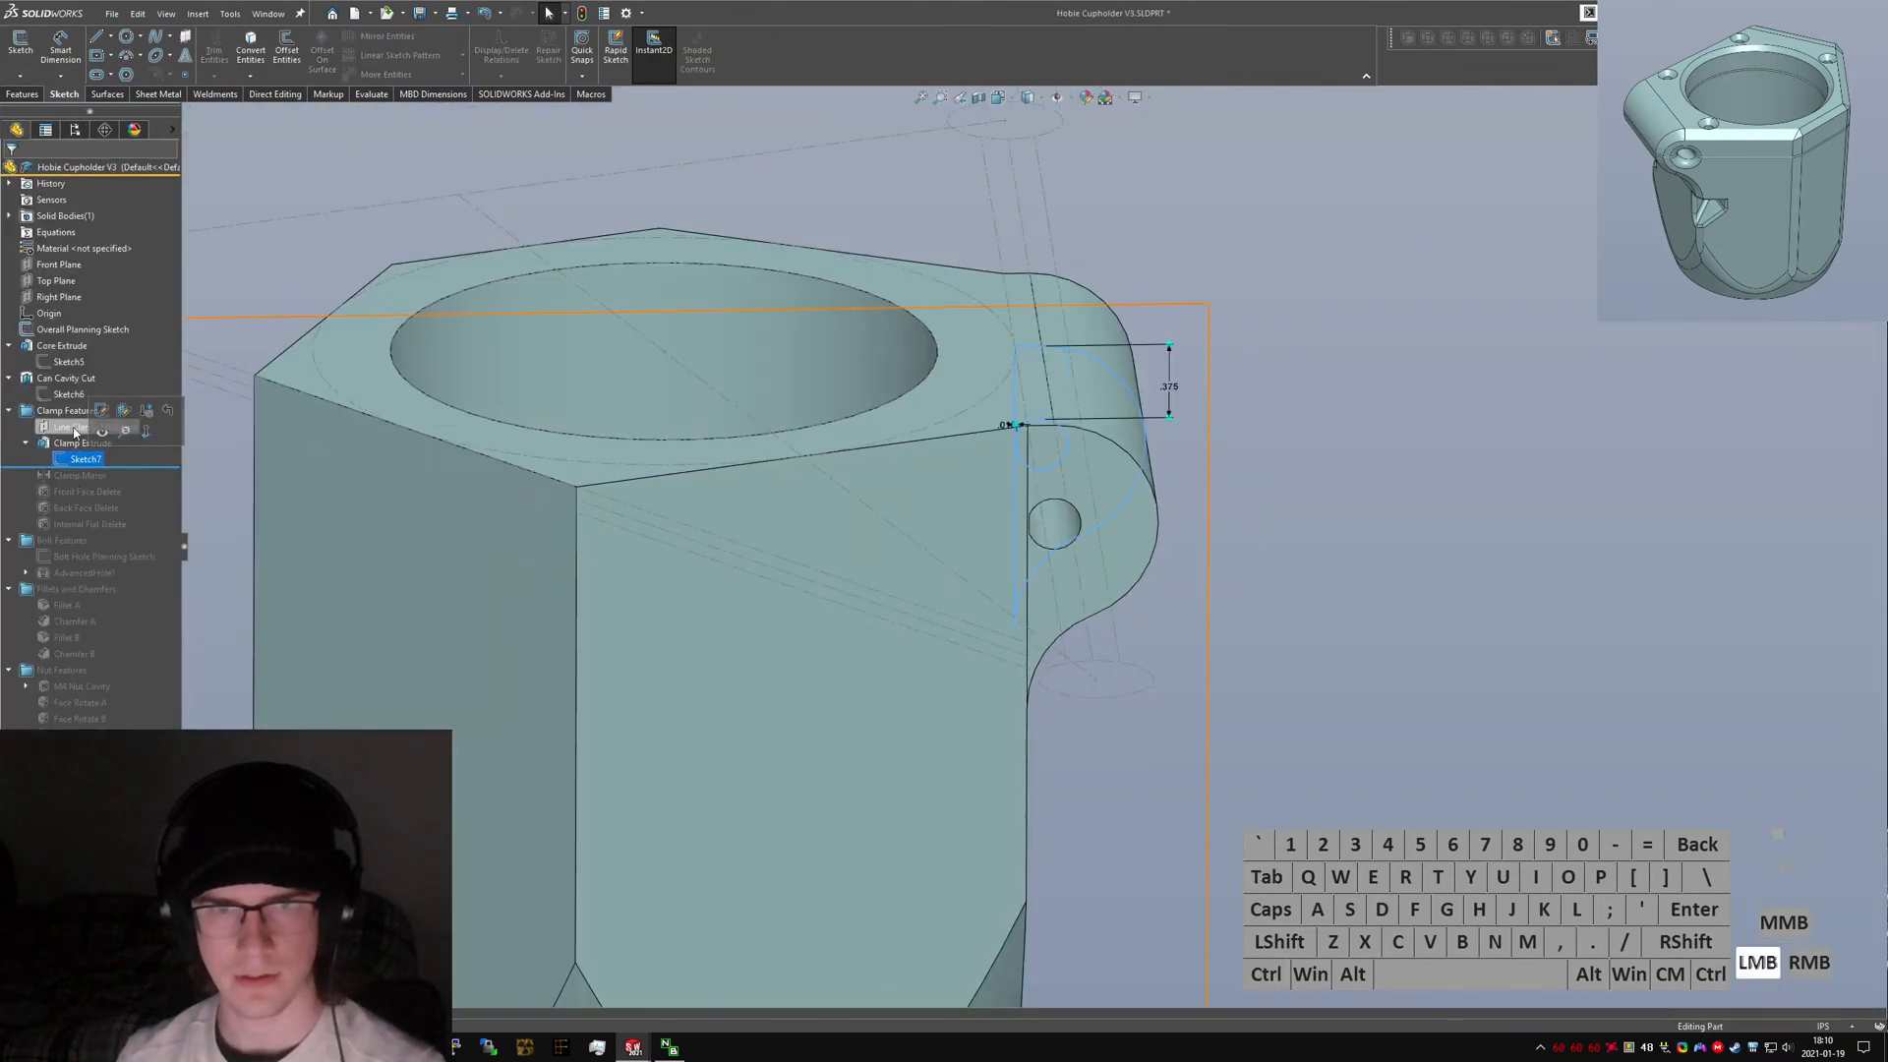
{"action": "middle_click_drag", "start_coordinate": [952, 435], "coordinate": [953, 376]}
{"action": "key", "text": "ctrl+Tab"}
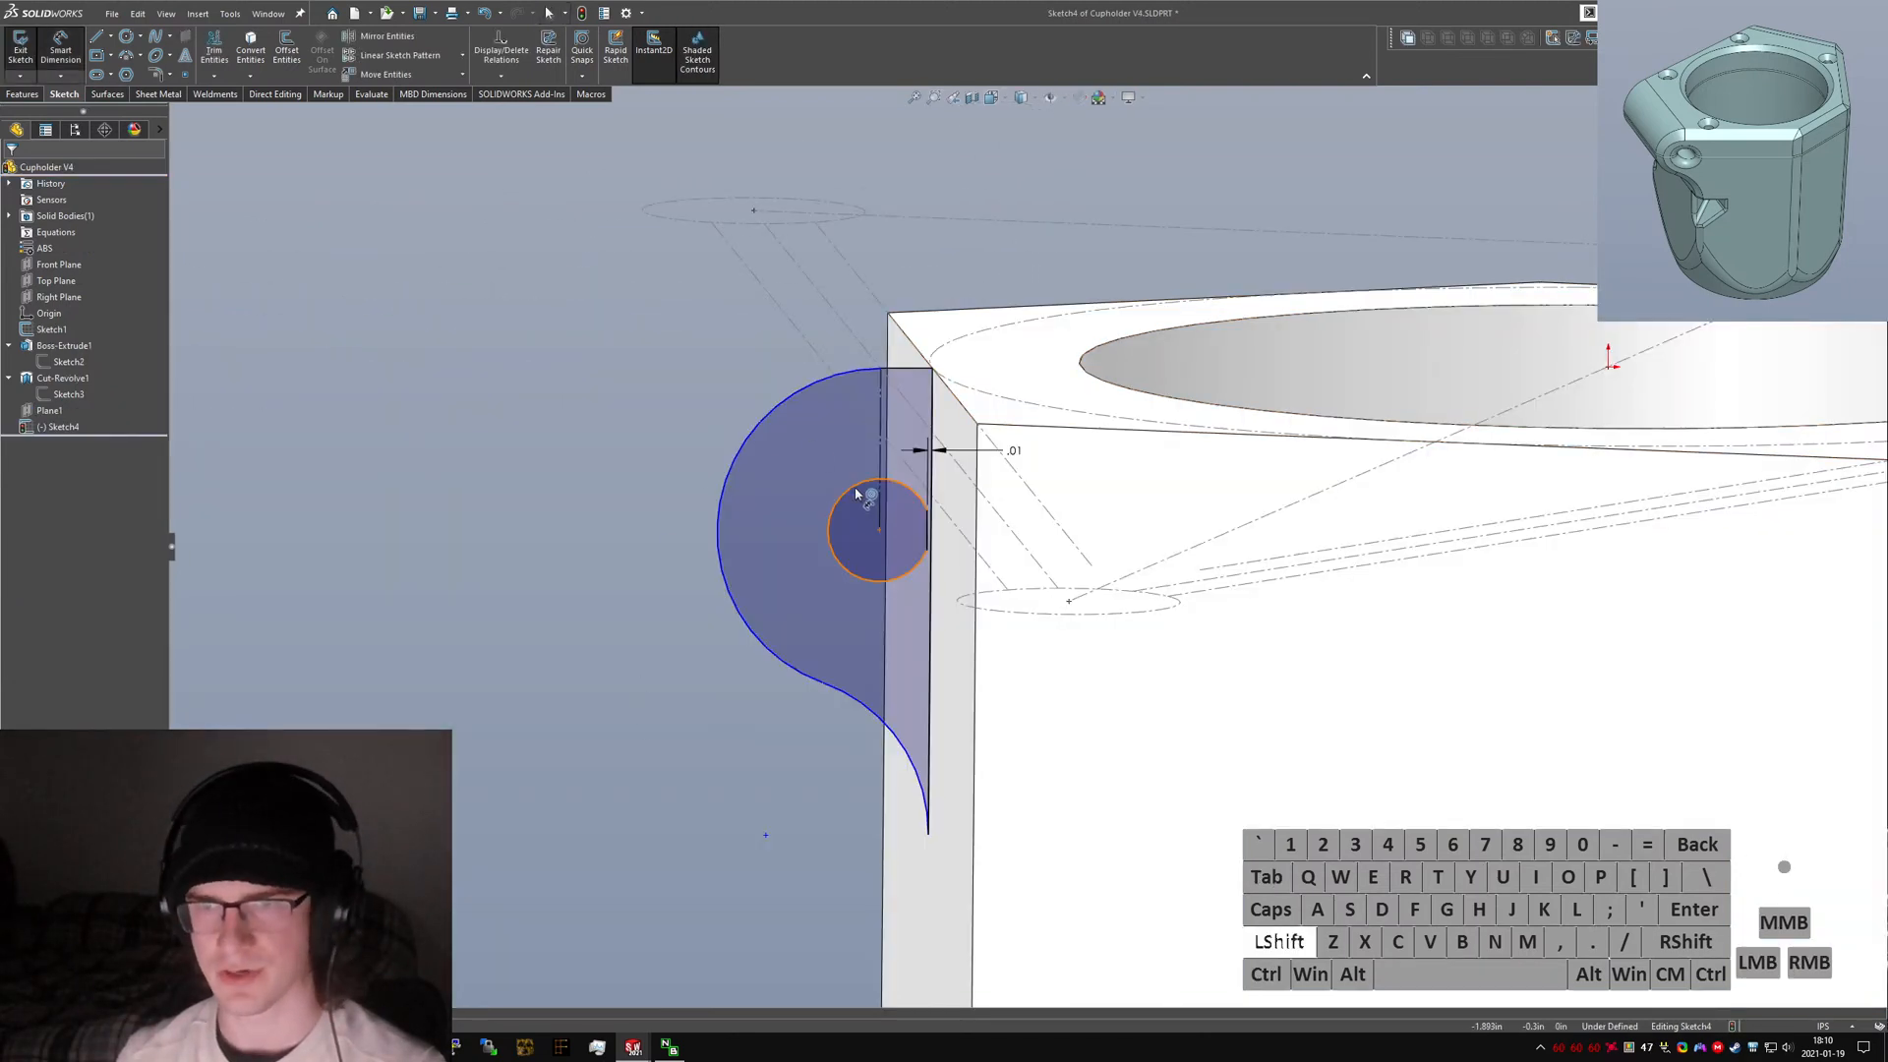
Dimension the distance between the small circle and the outer arc as 0.375 in.
{"action": "left_click", "coordinate": [855, 493], "text": "shift"}
{"action": "left_click", "coordinate": [781, 401]}
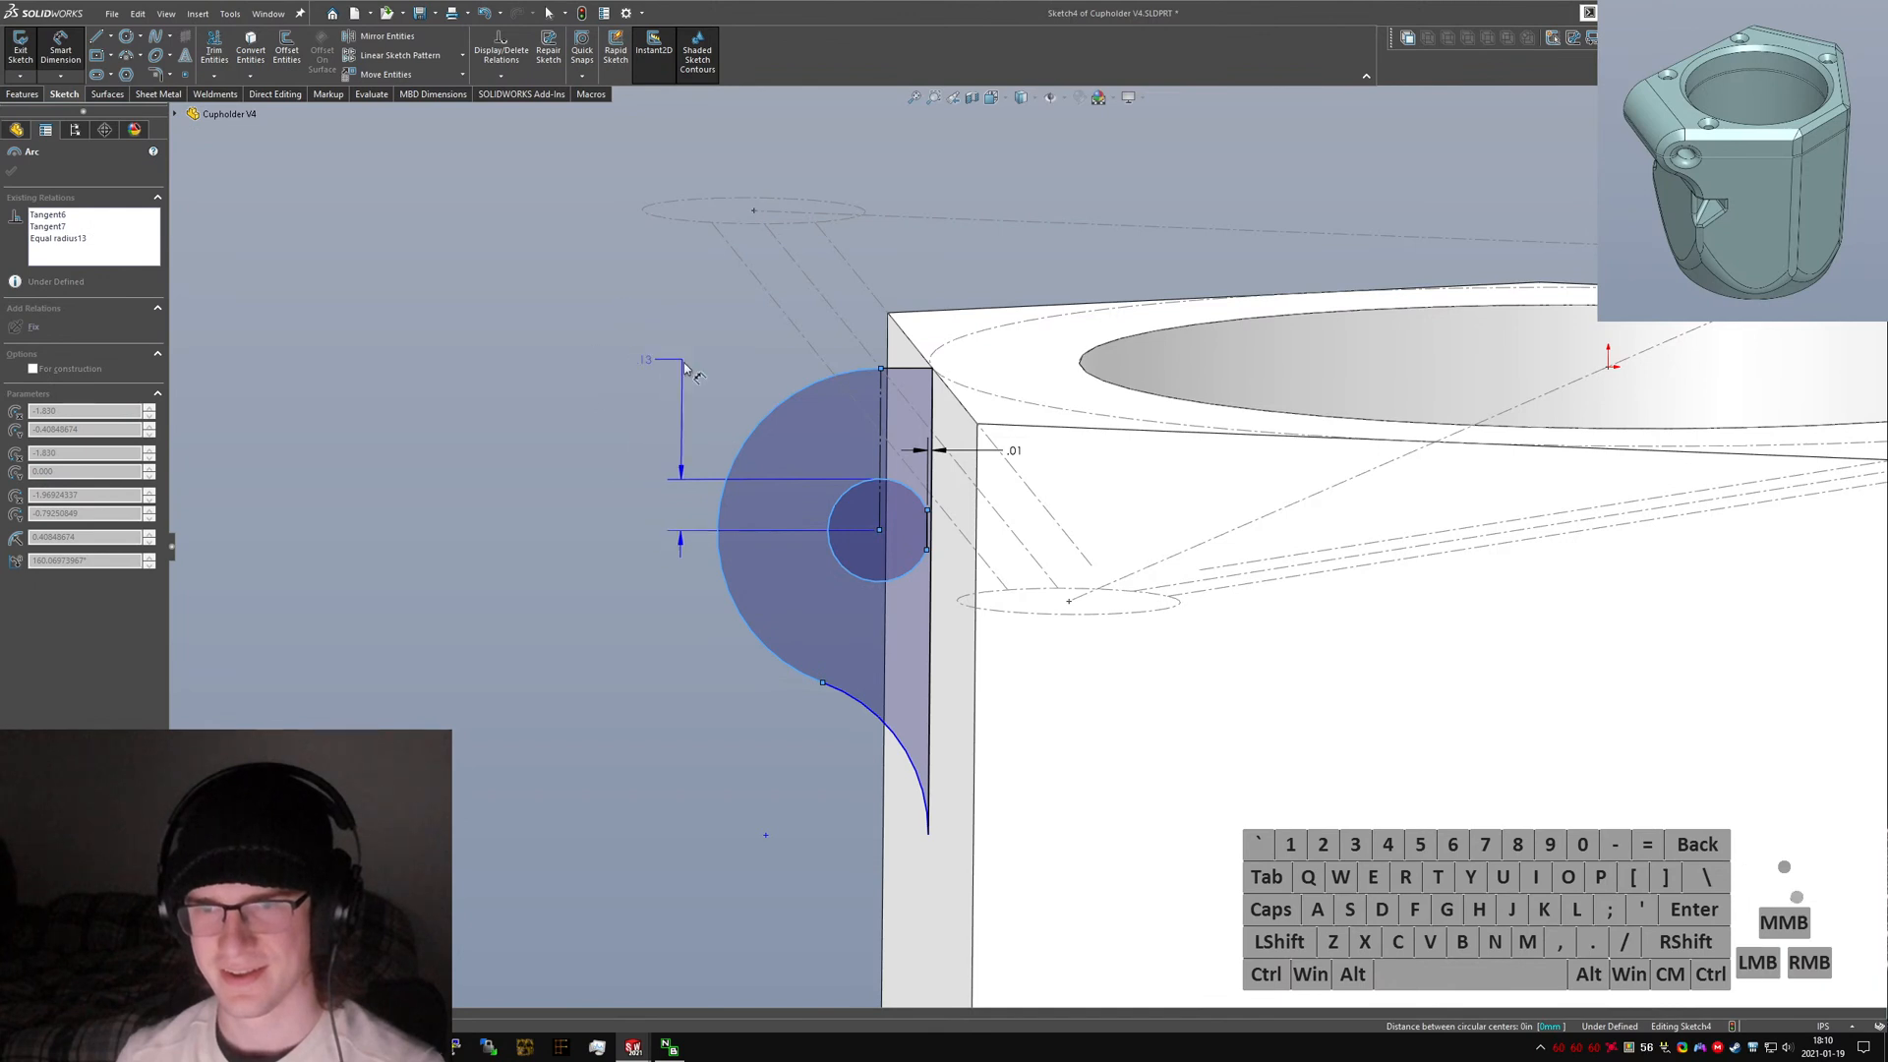
{"action": "key", "text": "Escape"}
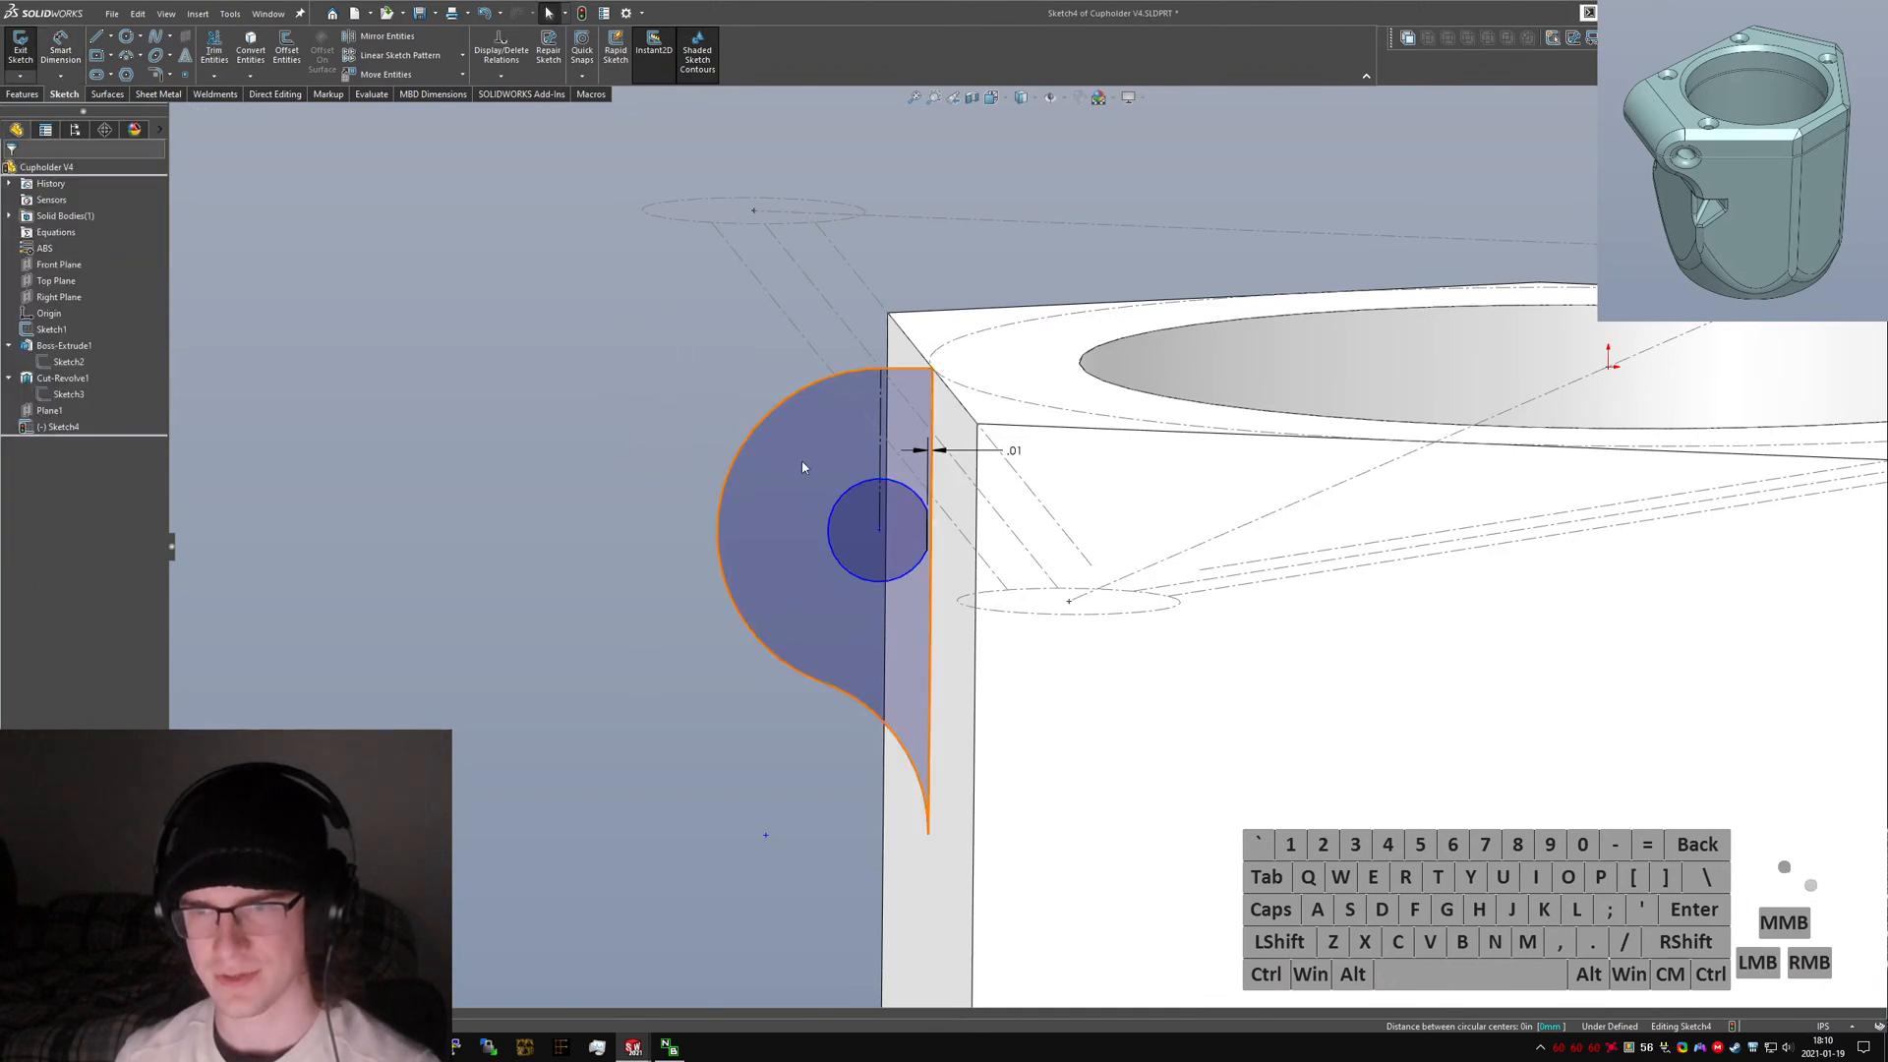
{"action": "left_click", "coordinate": [867, 489]}
{"action": "left_click", "coordinate": [752, 420]}
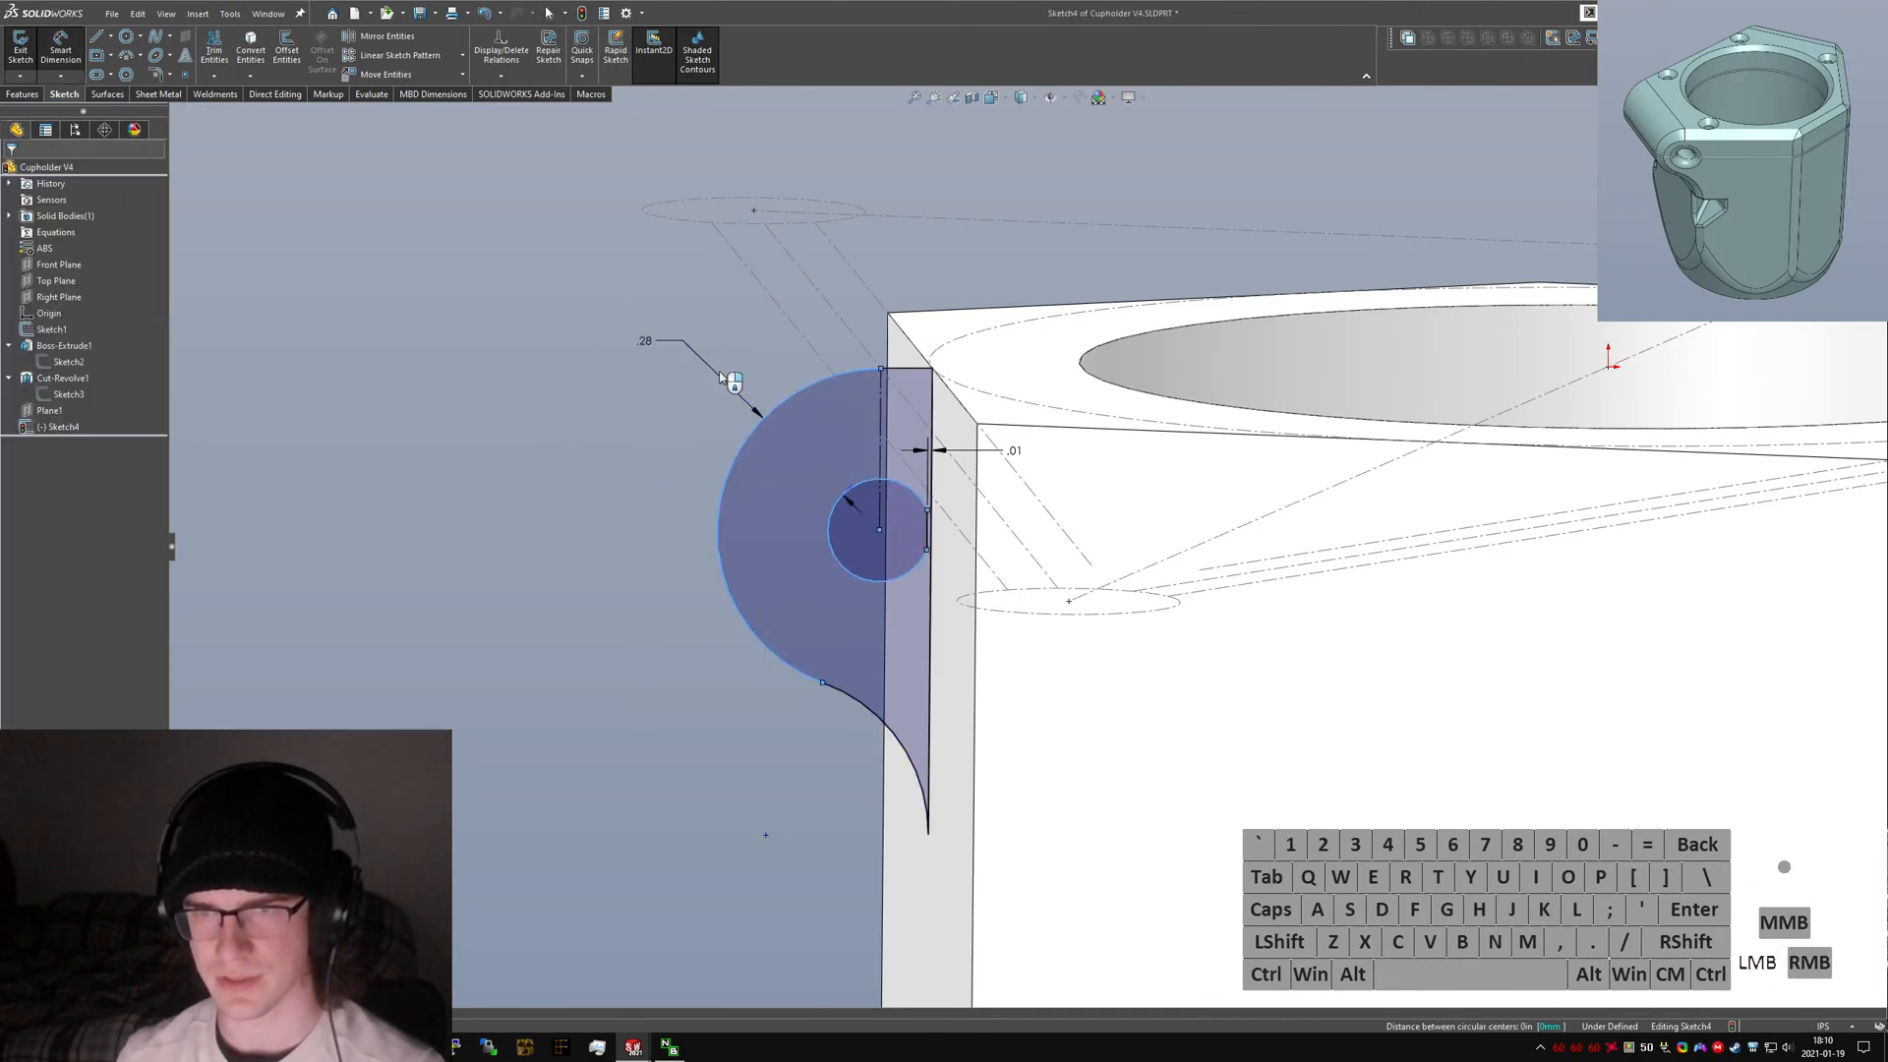
{"action": "left_click", "coordinate": [720, 377]}
{"action": "type", "text": ".375"}
{"action": "key", "text": "Return"}
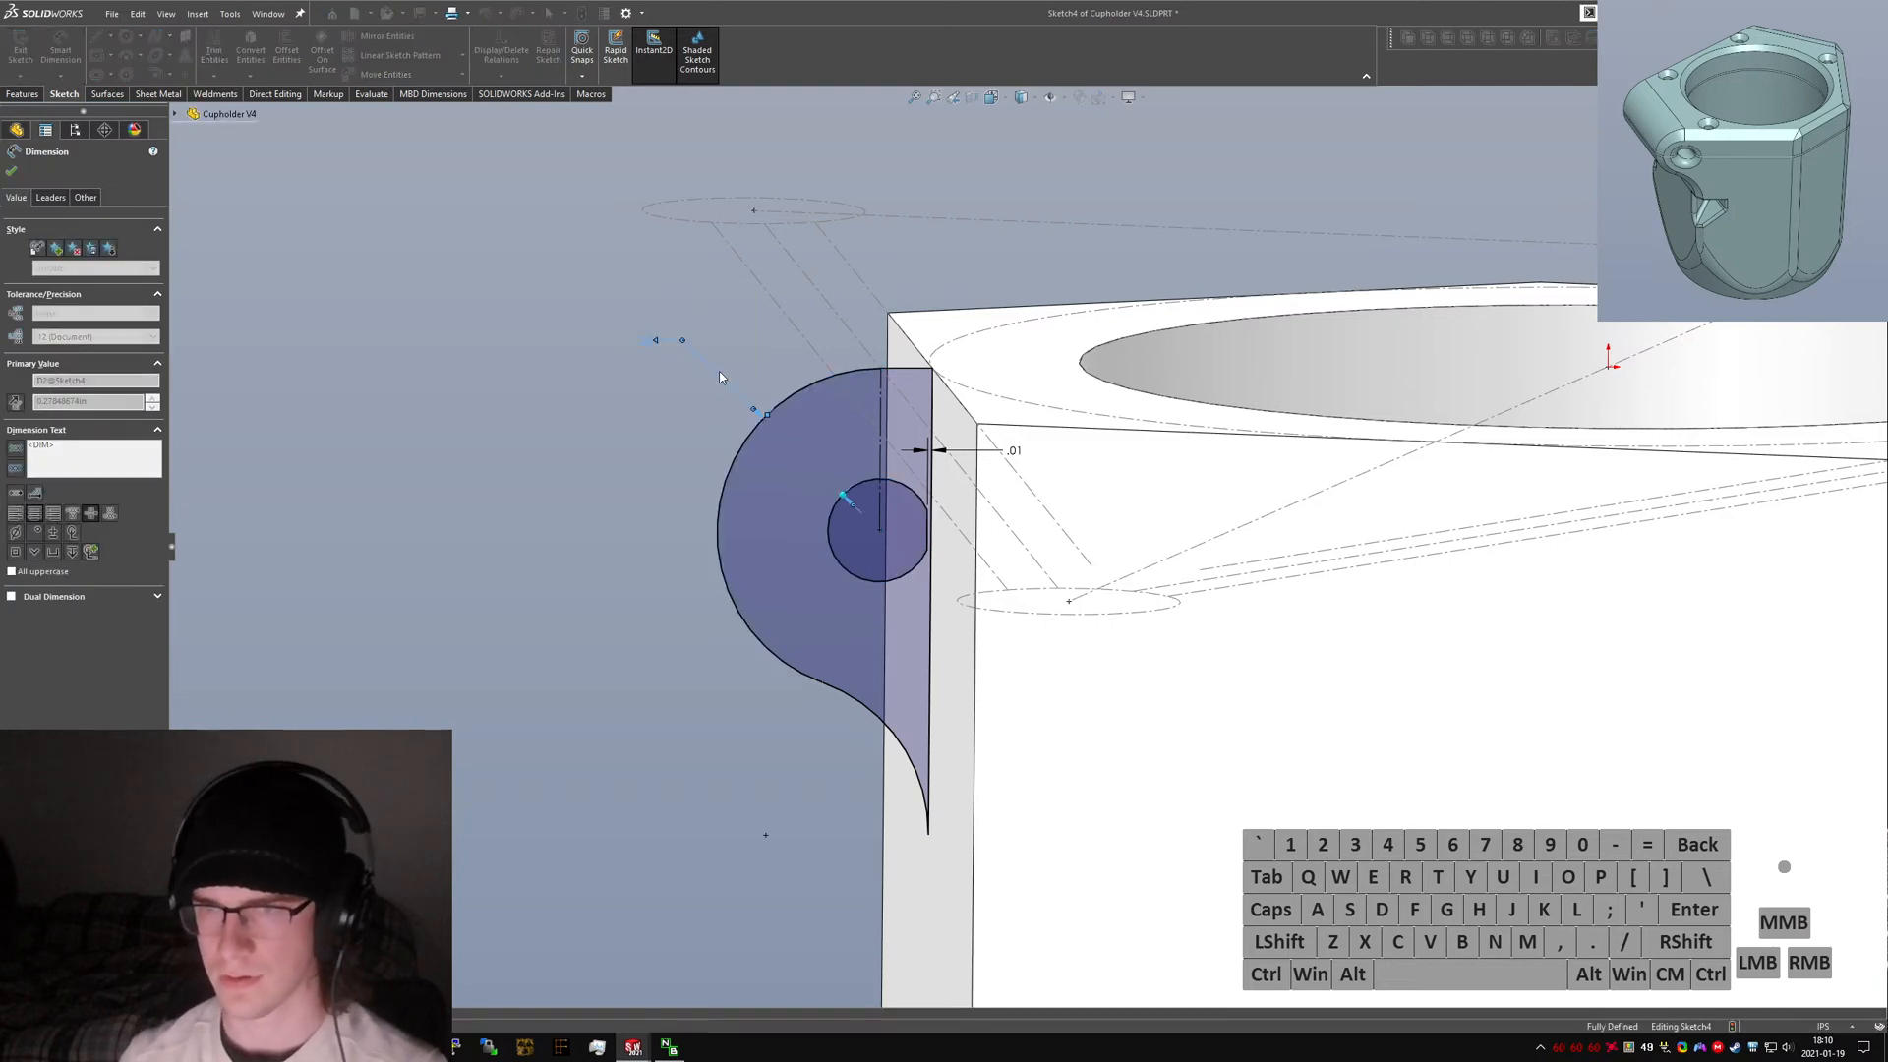
Exit the clamp sketch.
{"action": "key", "text": "Escape"}
{"action": "scroll", "coordinate": [1033, 529], "scroll_direction": "up", "scroll_amount": 3}
{"action": "middle_click_drag", "start_coordinate": [973, 558], "coordinate": [1013, 569]}
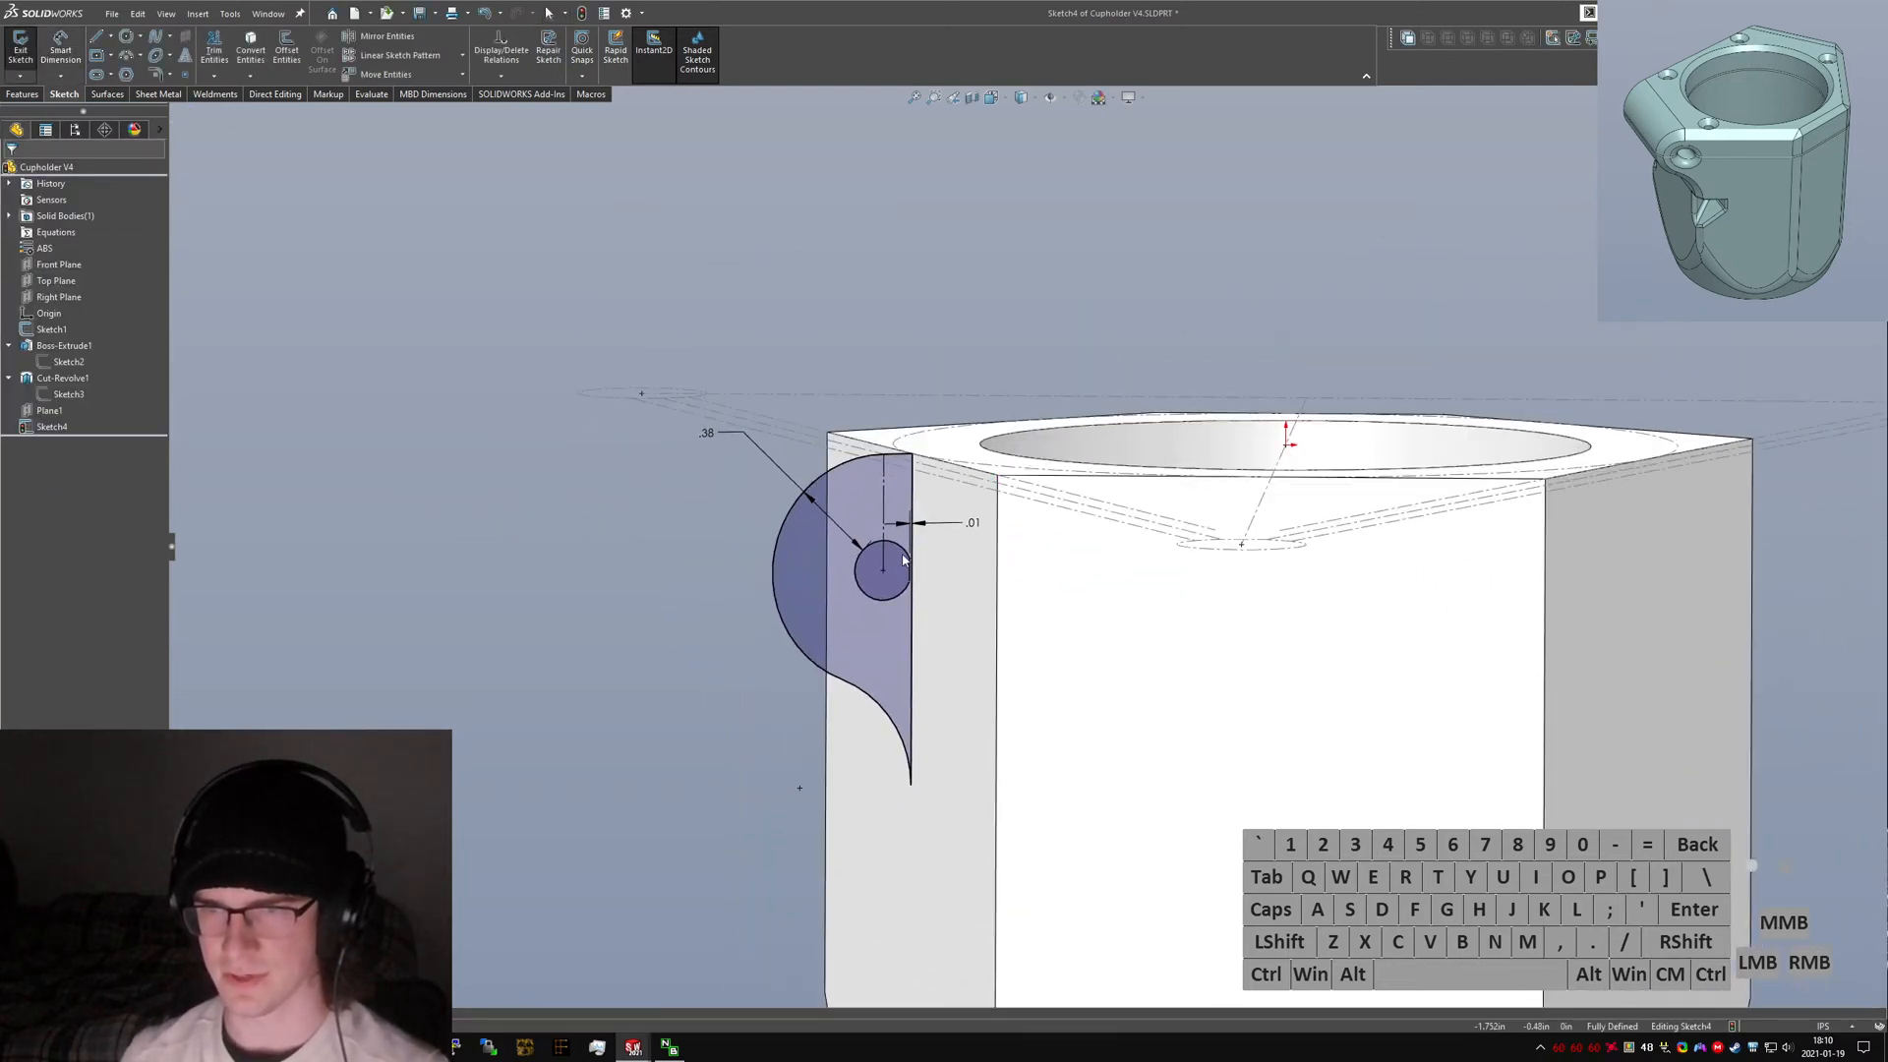
{"action": "scroll", "coordinate": [889, 555], "scroll_direction": "up", "scroll_amount": 1}
{"action": "mouse_move", "coordinate": [885, 559]}
{"action": "middle_mouse_down"}
{"action": "mouse_move", "coordinate": [947, 680]}
{"action": "mouse_move", "coordinate": [928, 632]}
{"action": "middle_mouse_up"}
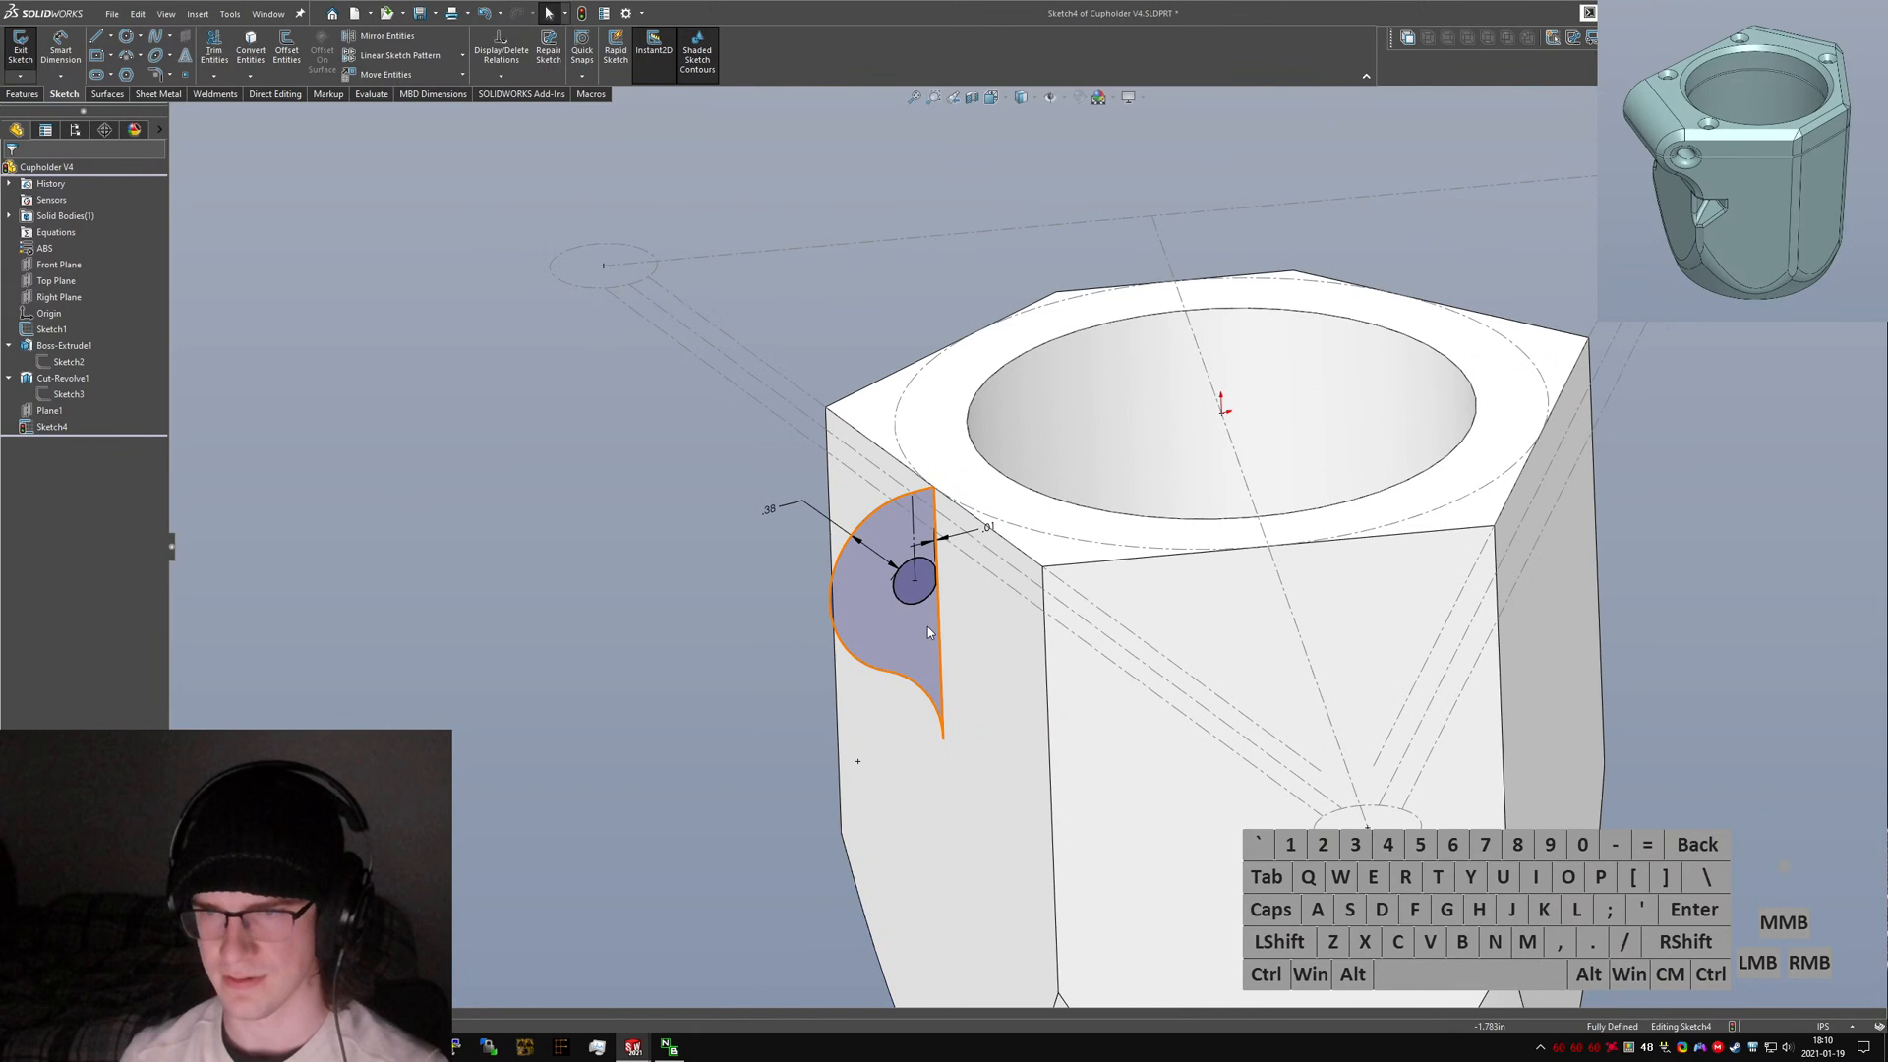
{"action": "left_click", "coordinate": [20, 47]}
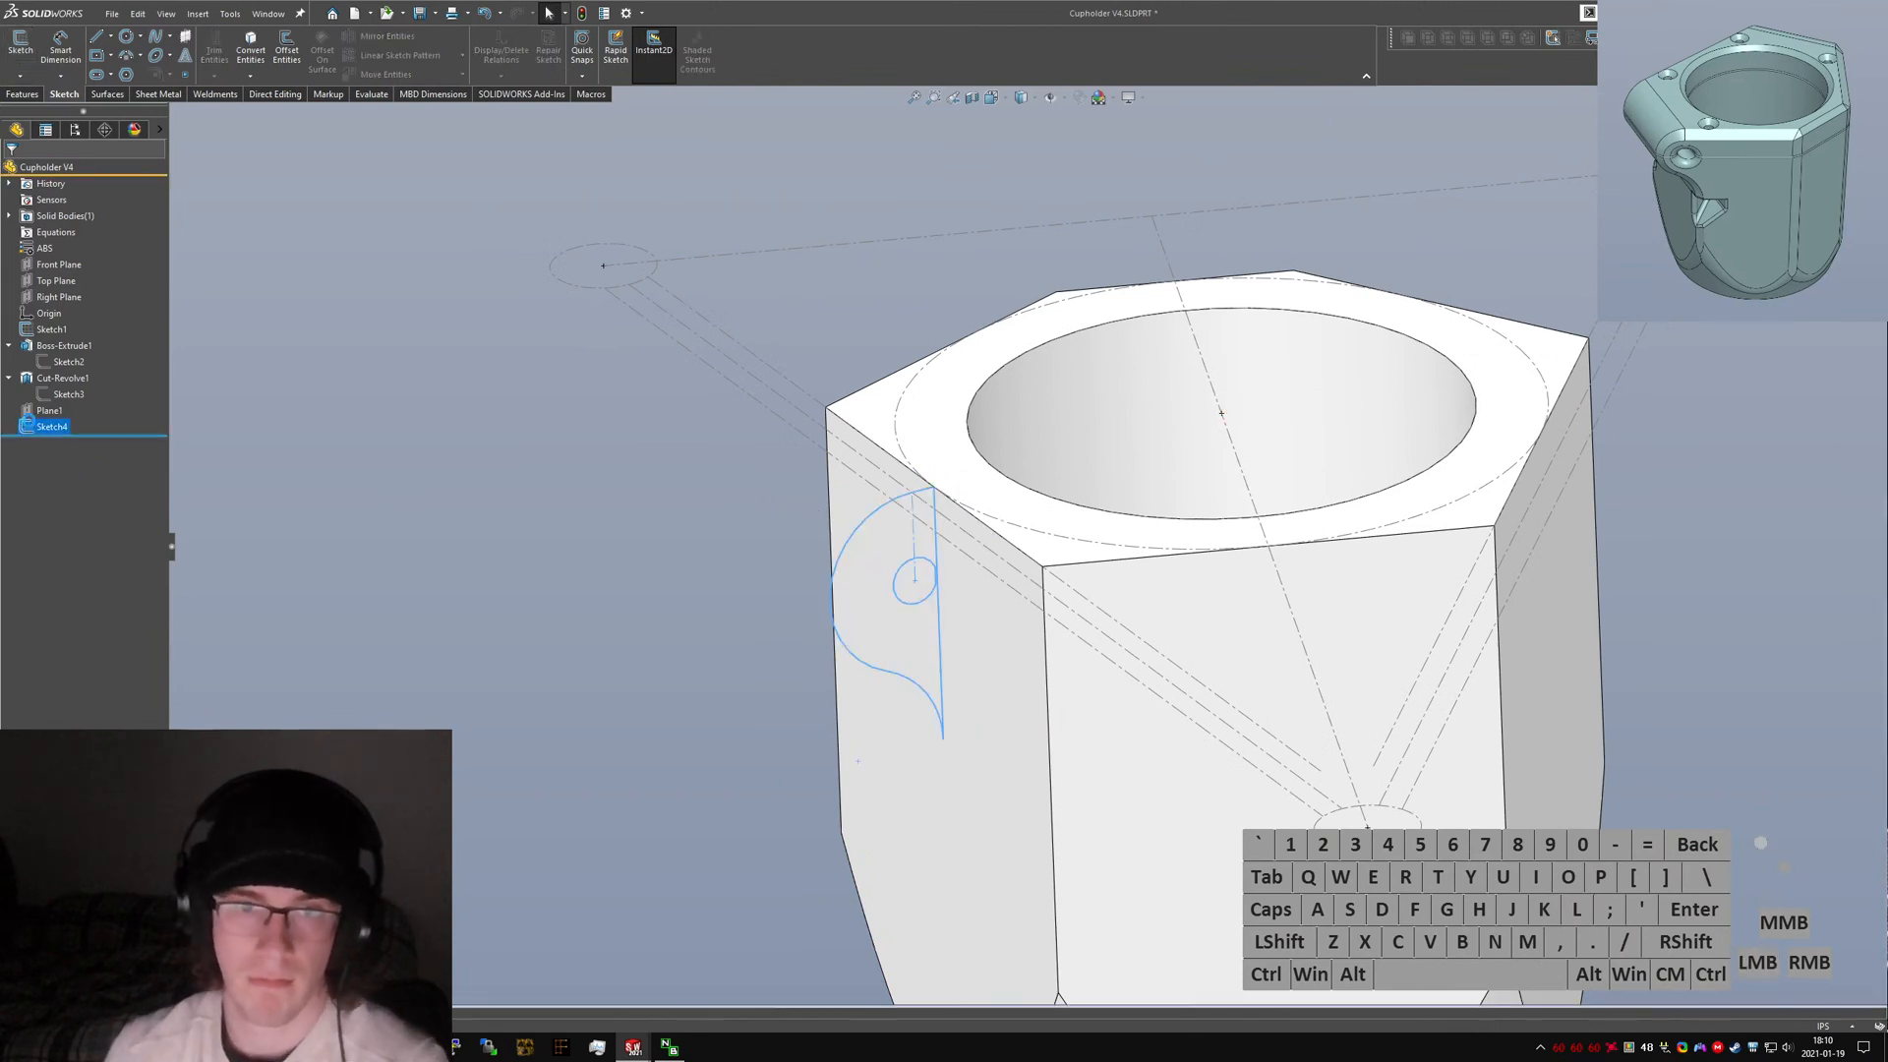
Boss-extrude the clamp sketch in both directions, each Up To Surface, to the neighbouring side faces of the body.
{"action": "left_click", "coordinate": [23, 95]}
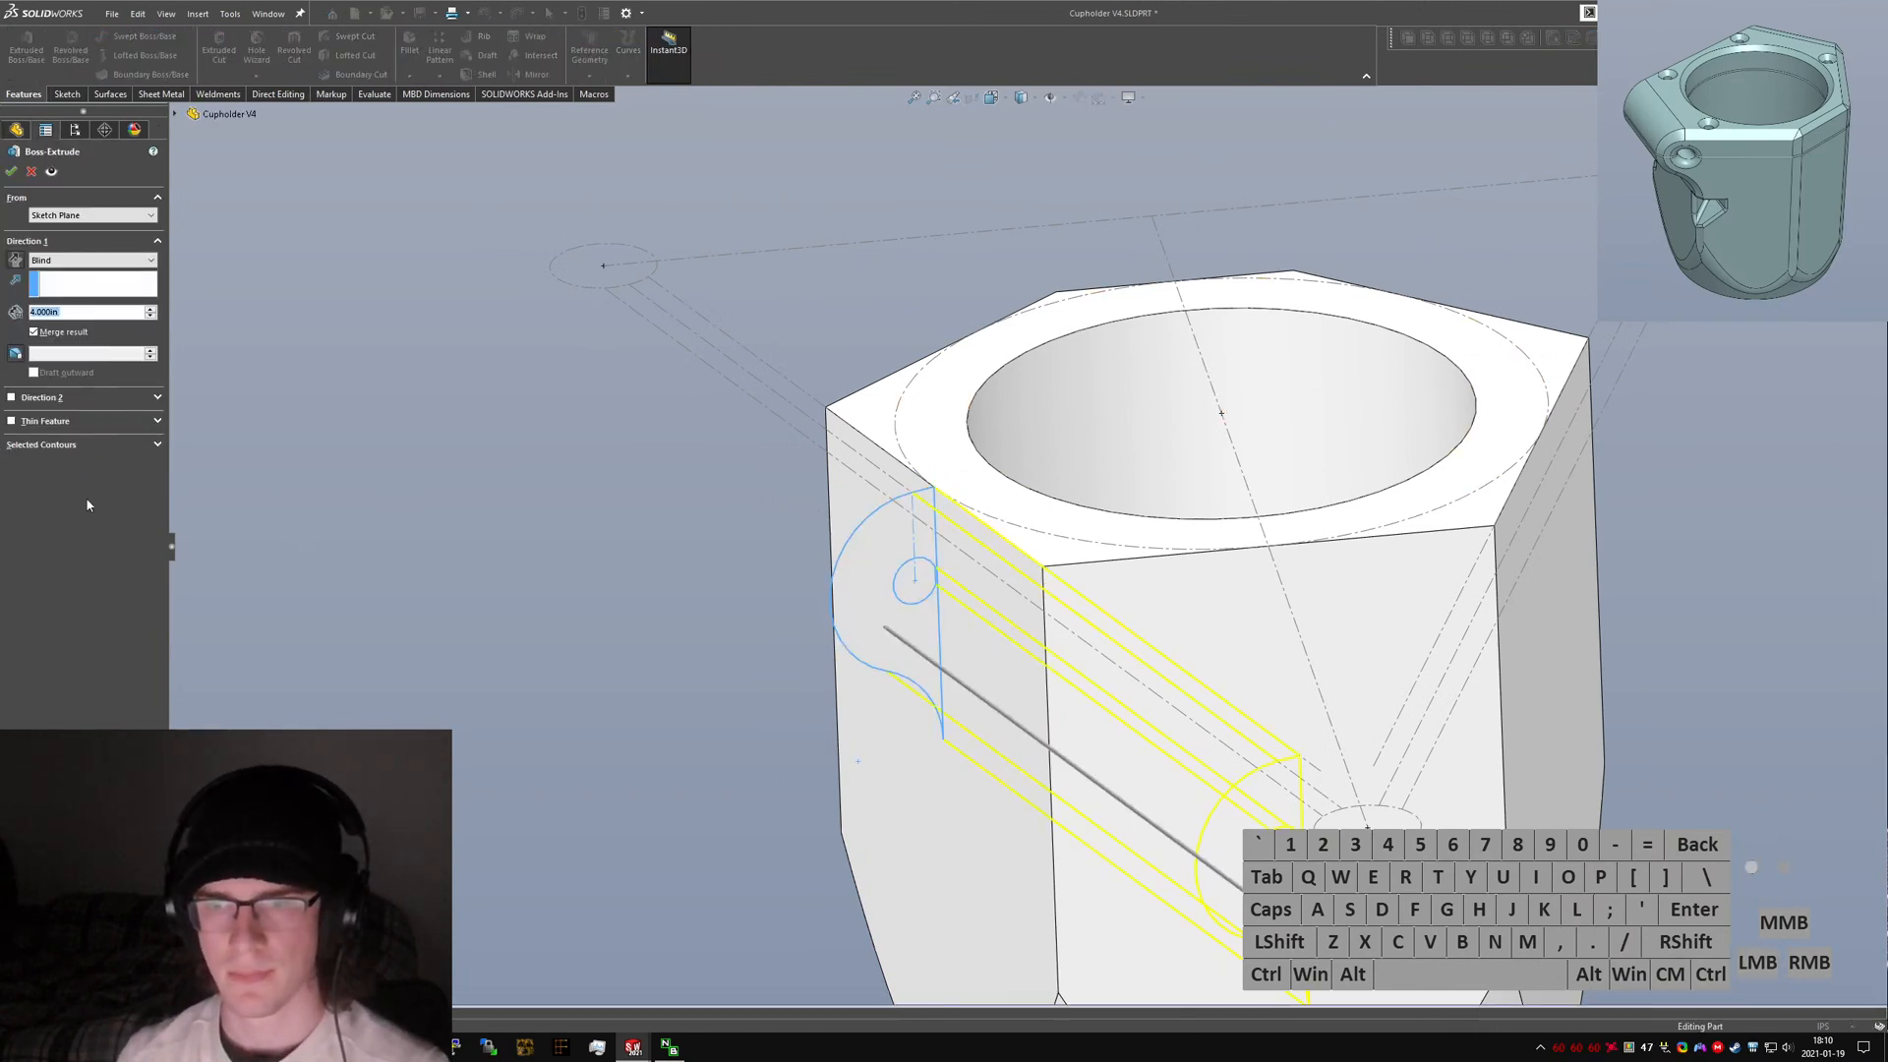
{"action": "left_click", "coordinate": [84, 260]}
{"action": "left_click", "coordinate": [73, 304]}
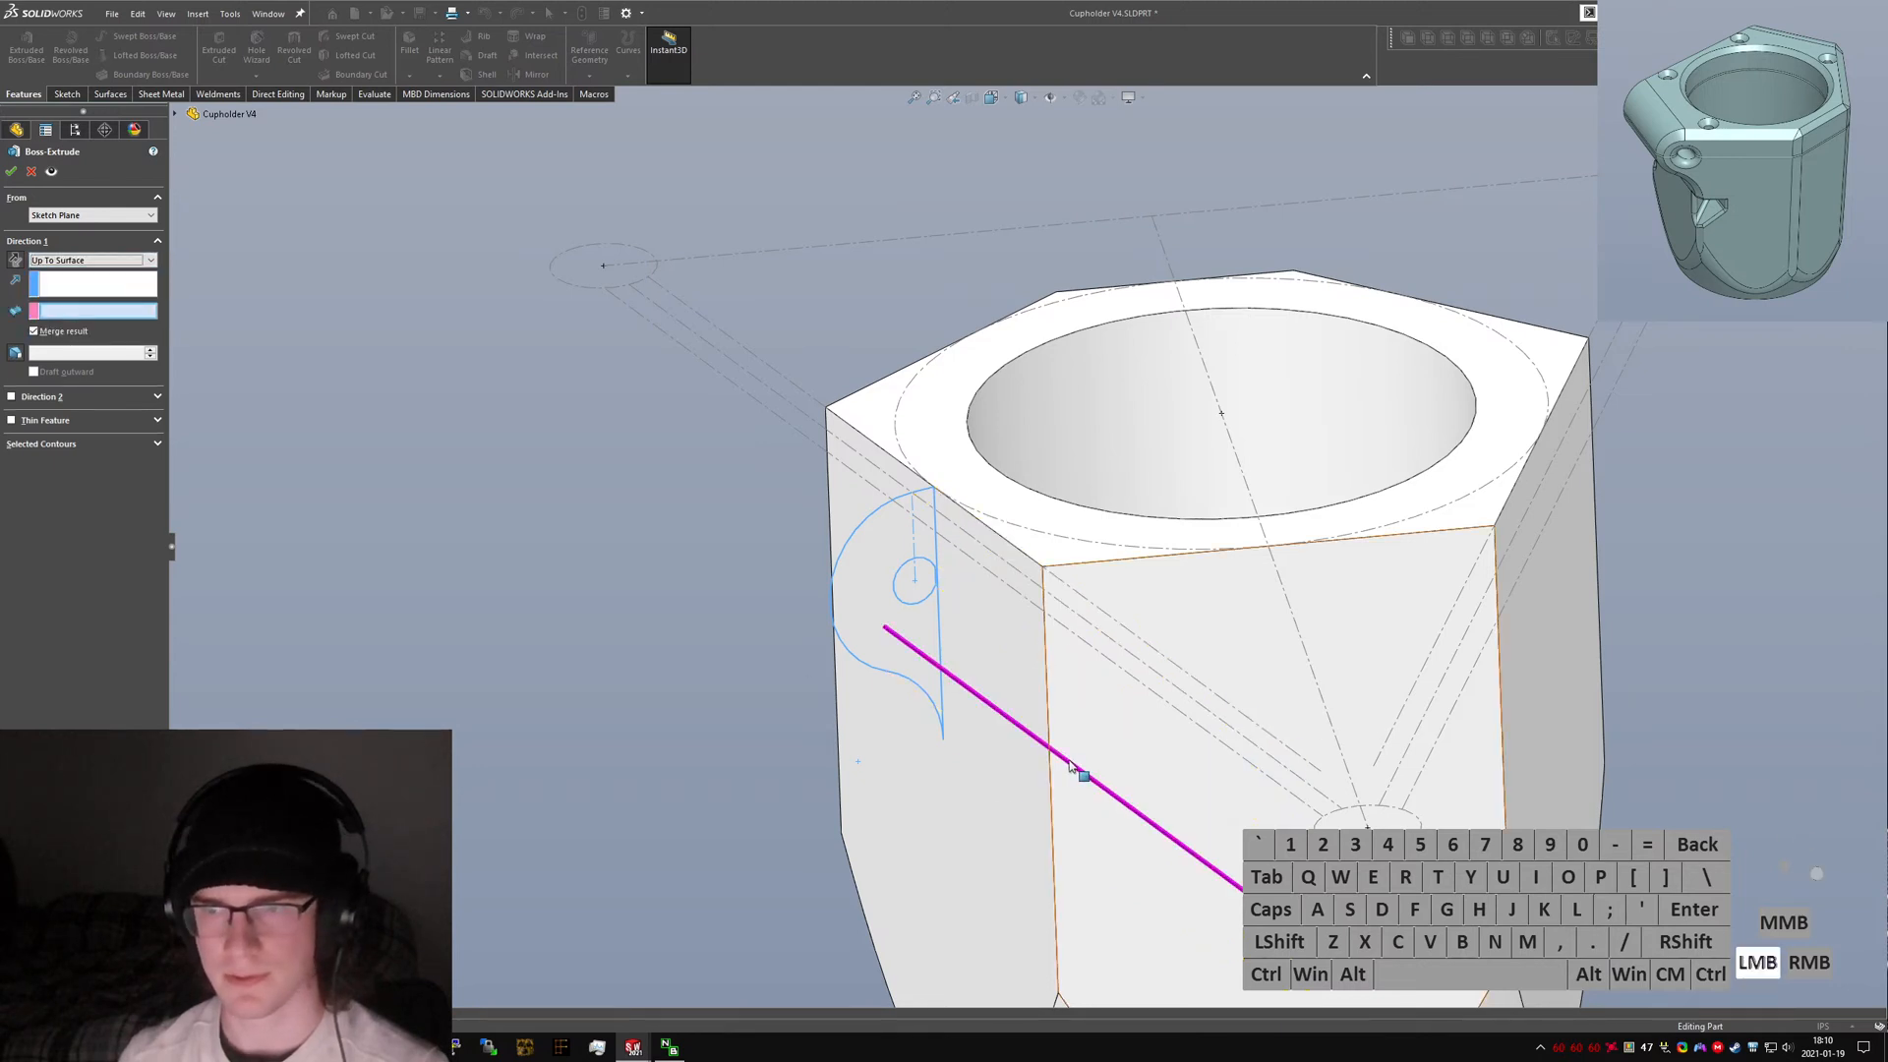
{"action": "left_click", "coordinate": [1083, 712]}
{"action": "left_click", "coordinate": [46, 411]}
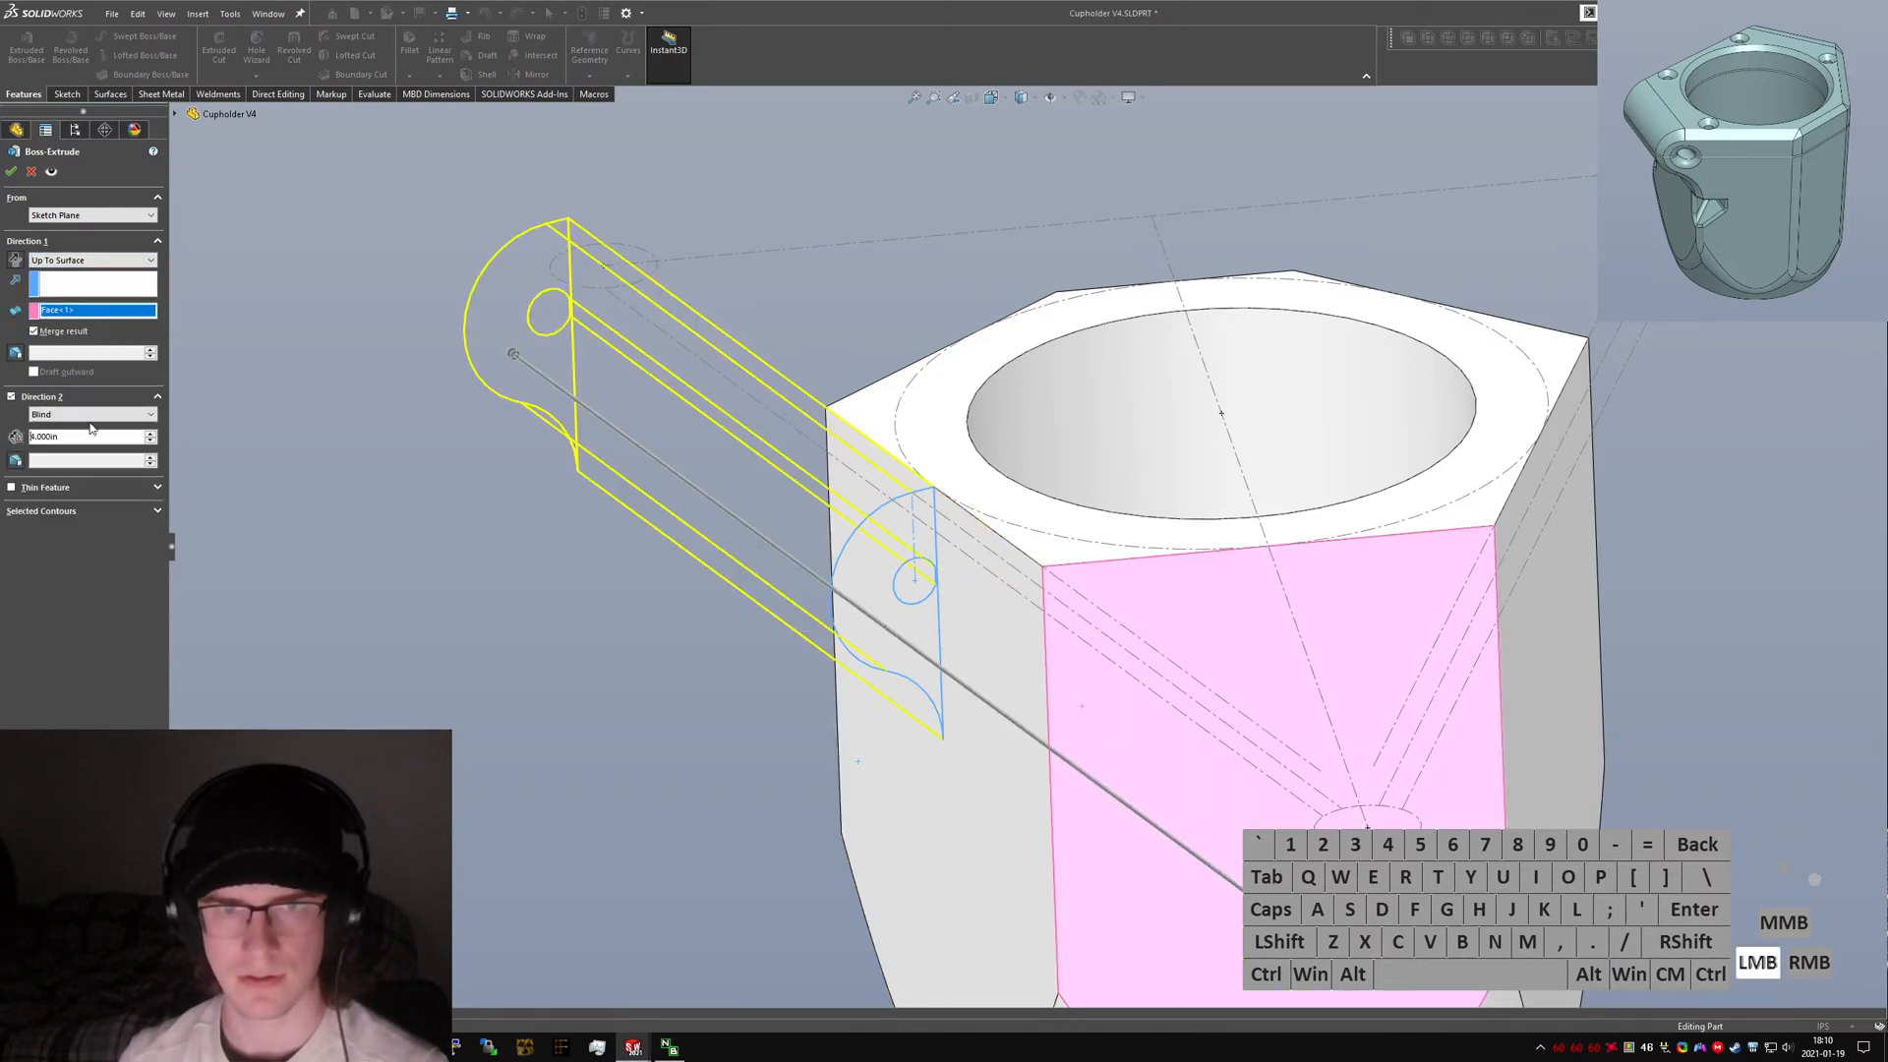
{"action": "left_click", "coordinate": [89, 414]}
{"action": "left_click", "coordinate": [91, 456]}
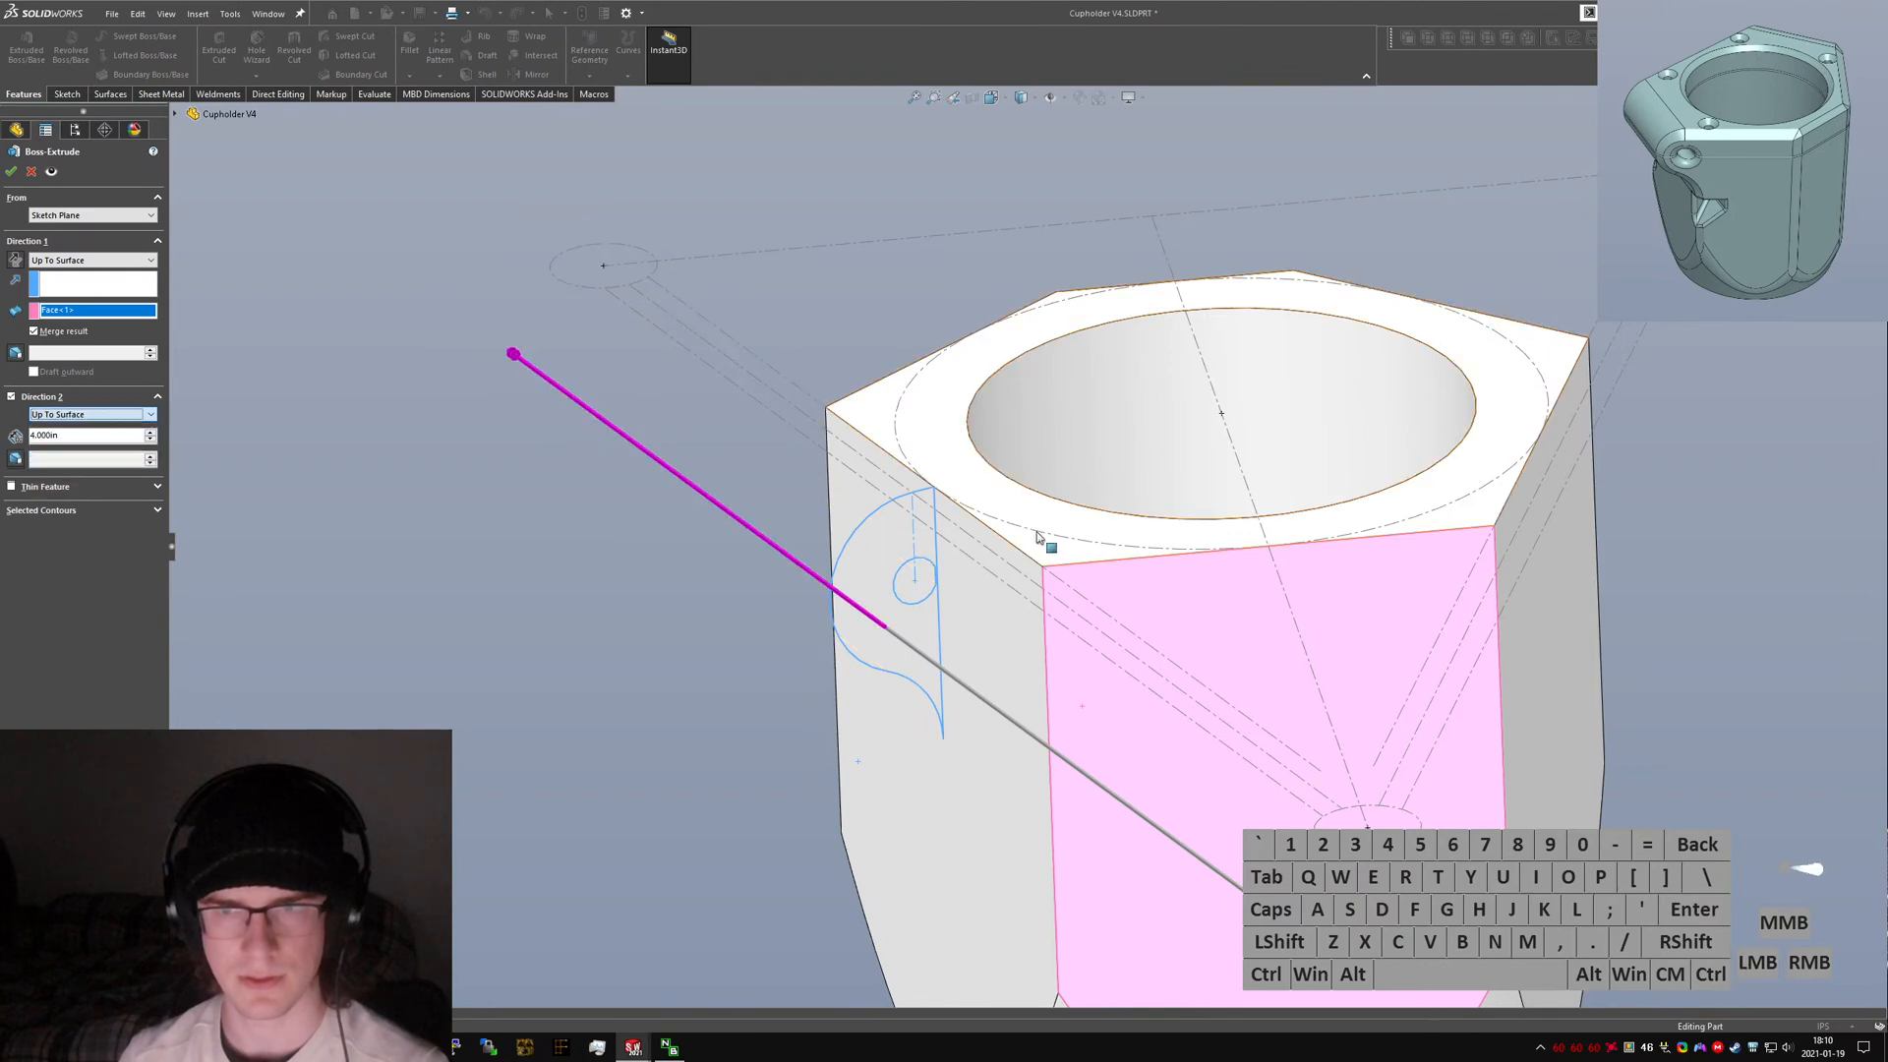
{"action": "middle_click_drag", "start_coordinate": [1045, 539], "coordinate": [1140, 564]}
{"action": "left_click", "coordinate": [666, 572]}
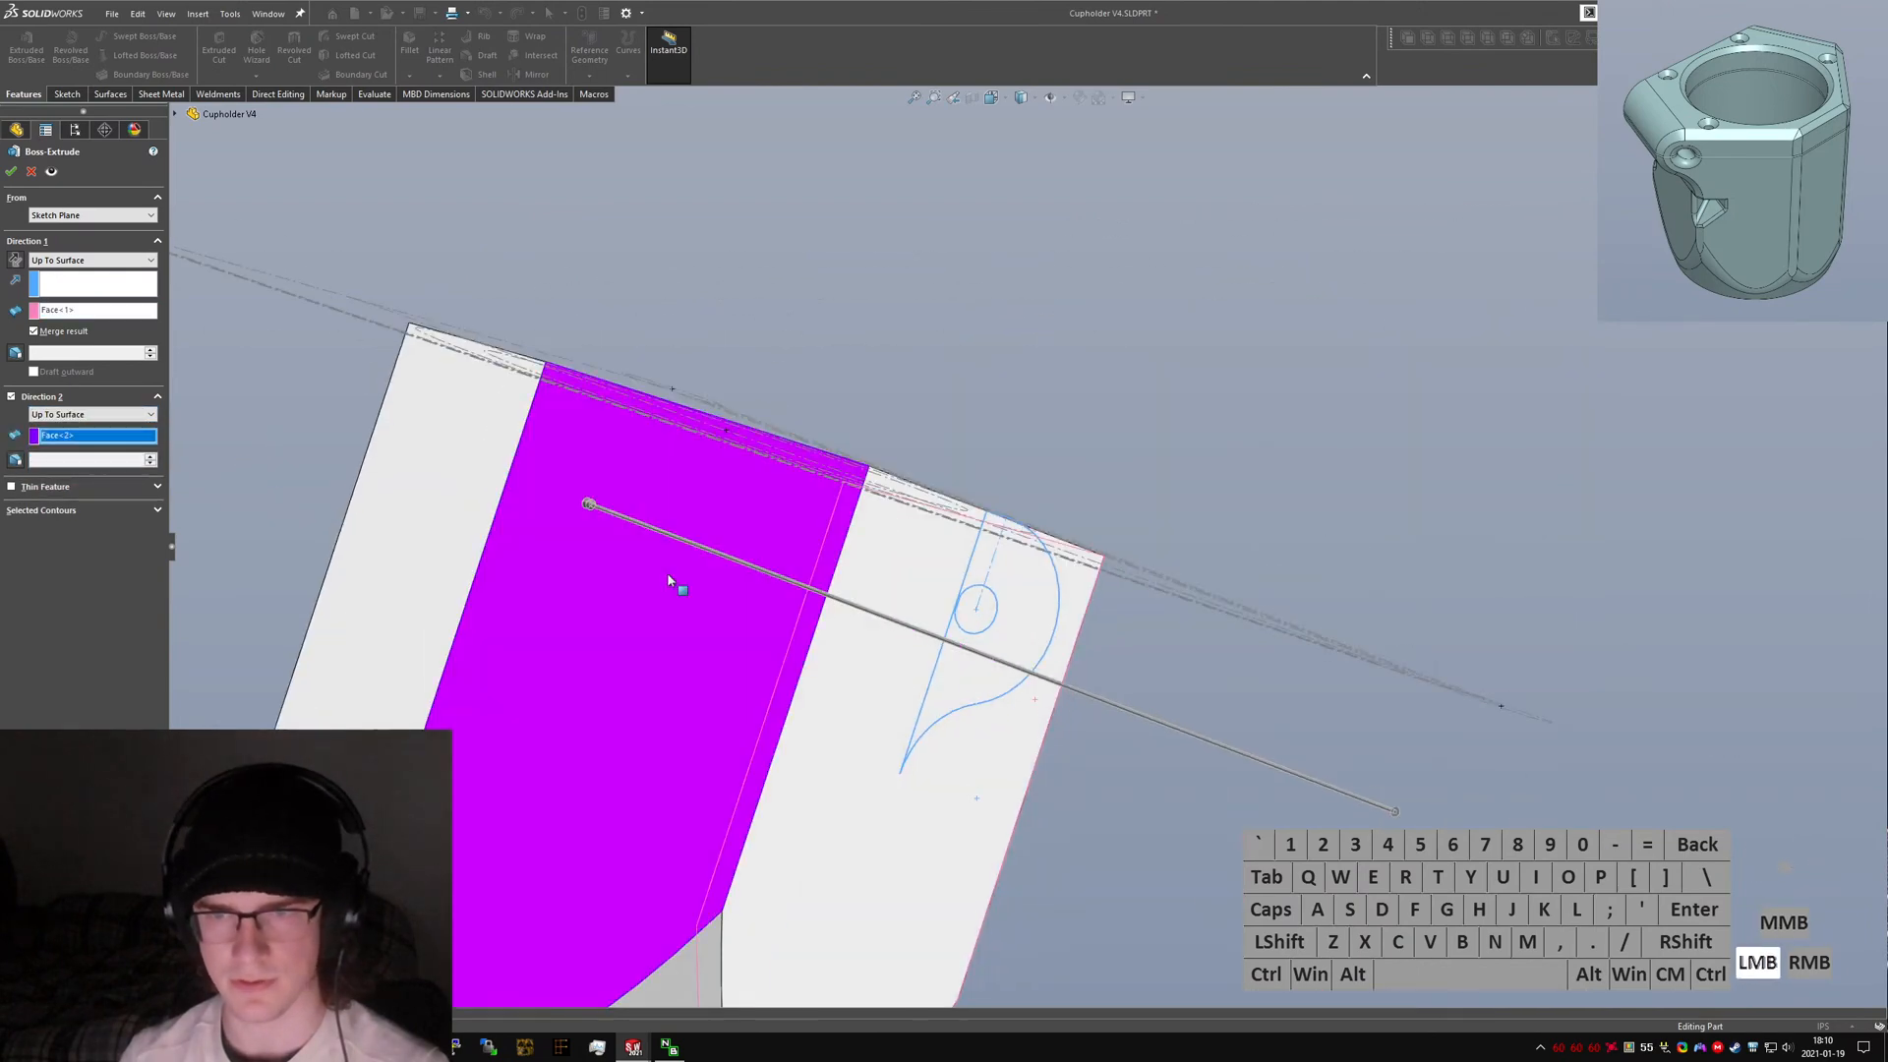
{"action": "left_click", "coordinate": [12, 172]}
Try to mirror the clamp extrusion Boss-Extrude2 about the Front Plane with the Mirror feature.
{"action": "middle_click_drag", "start_coordinate": [983, 590], "coordinate": [1507, 659]}
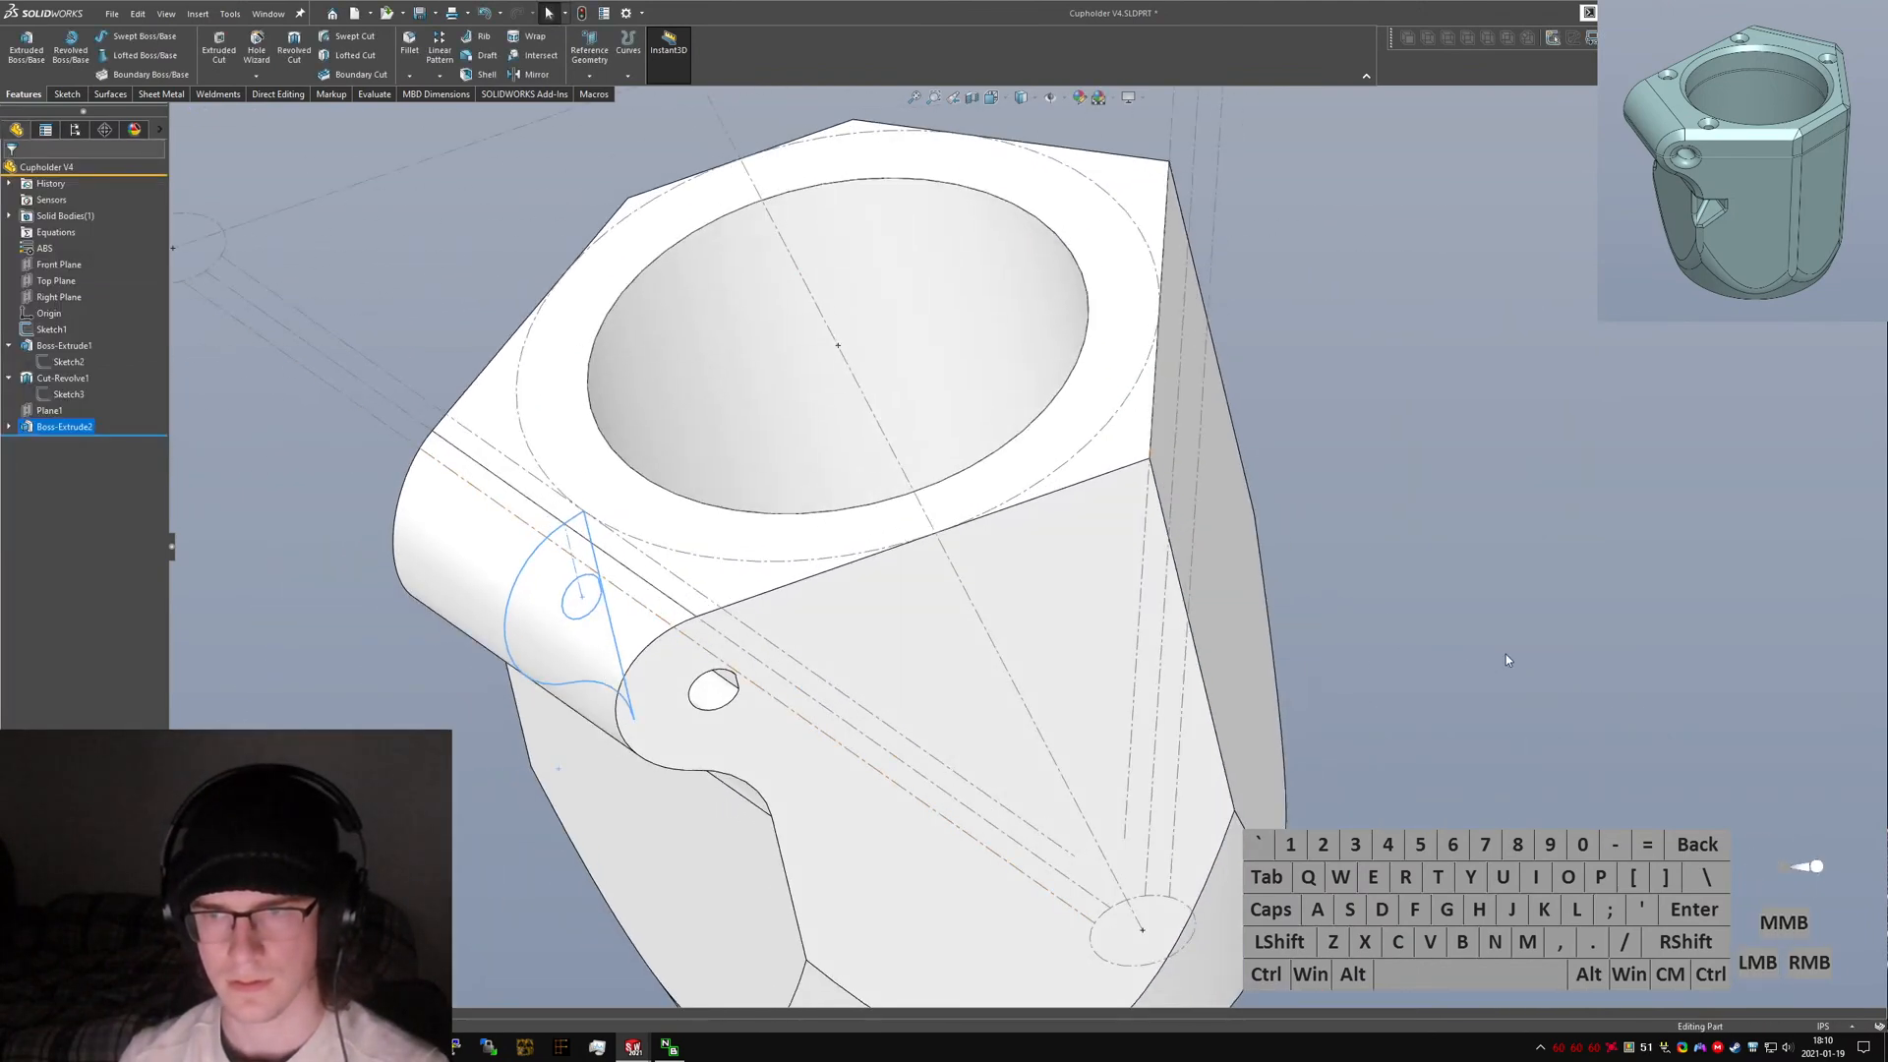
{"action": "type", "text": "smirror"}
{"action": "key", "text": "Return"}
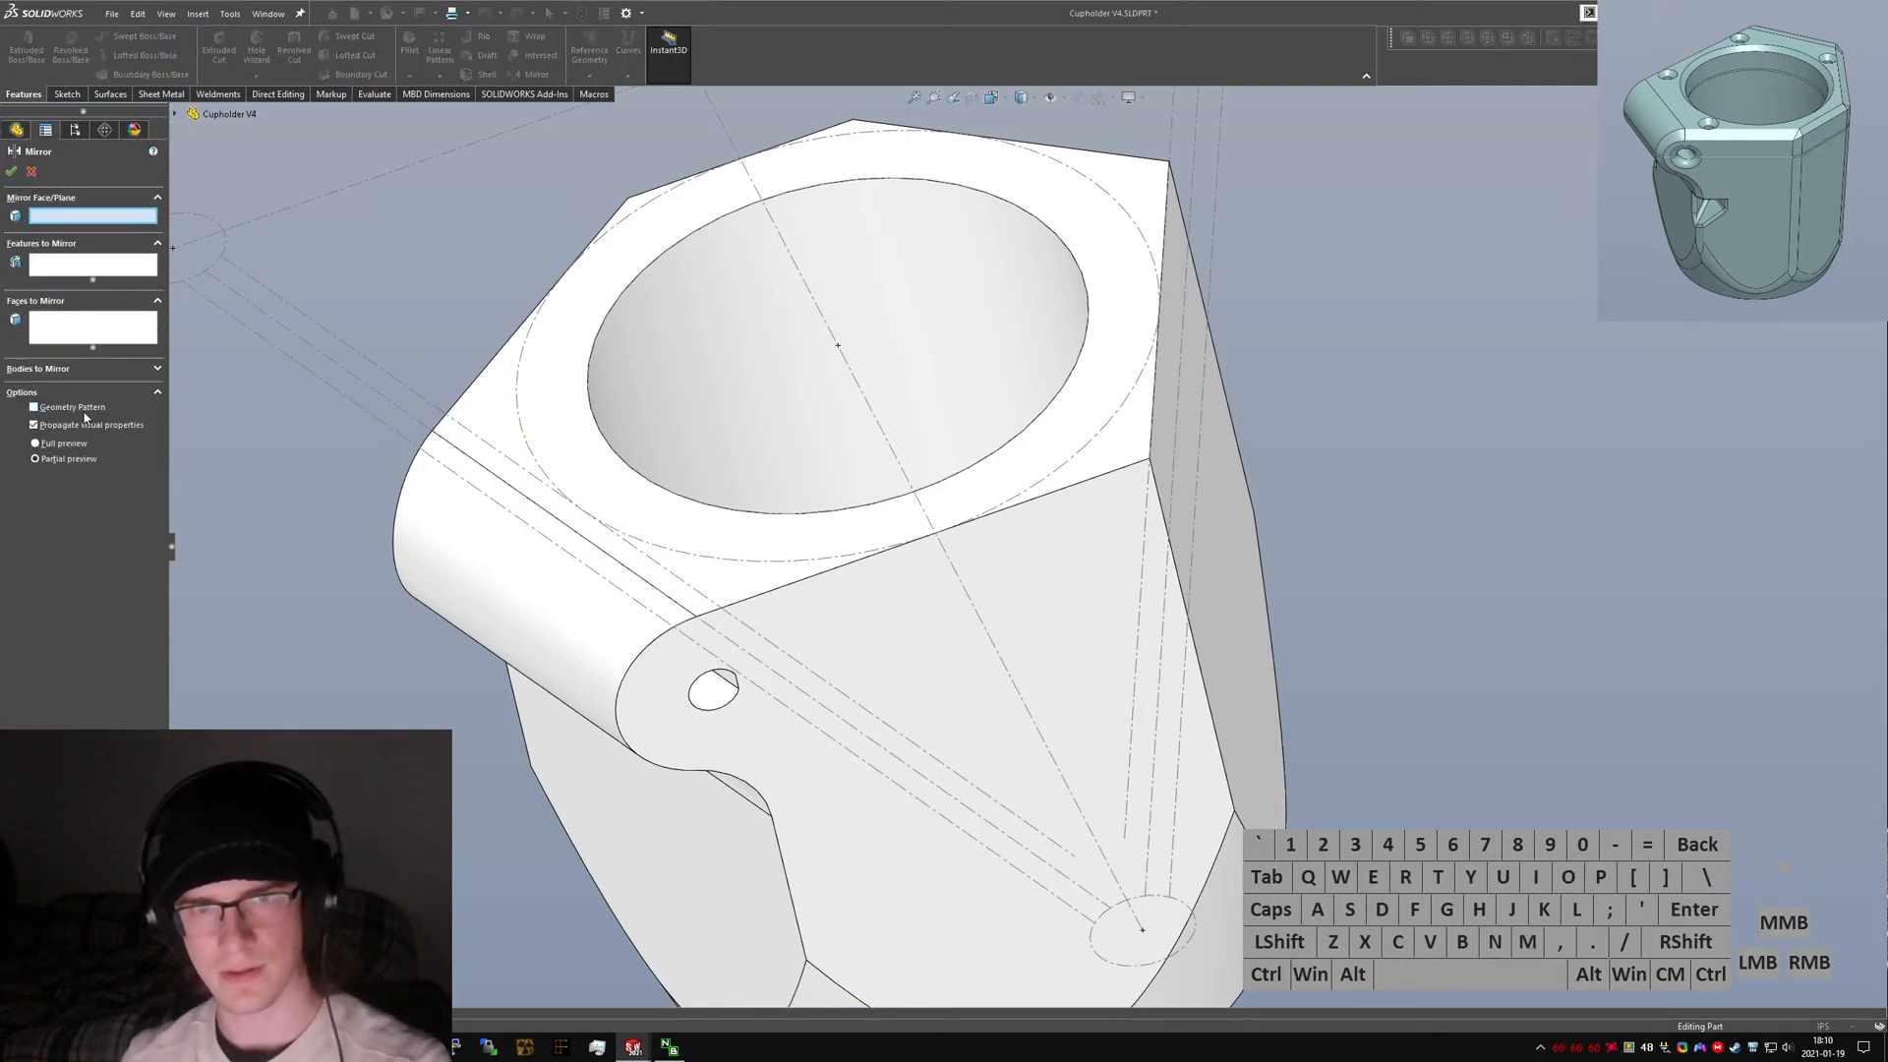
{"action": "left_click", "coordinate": [175, 116]}
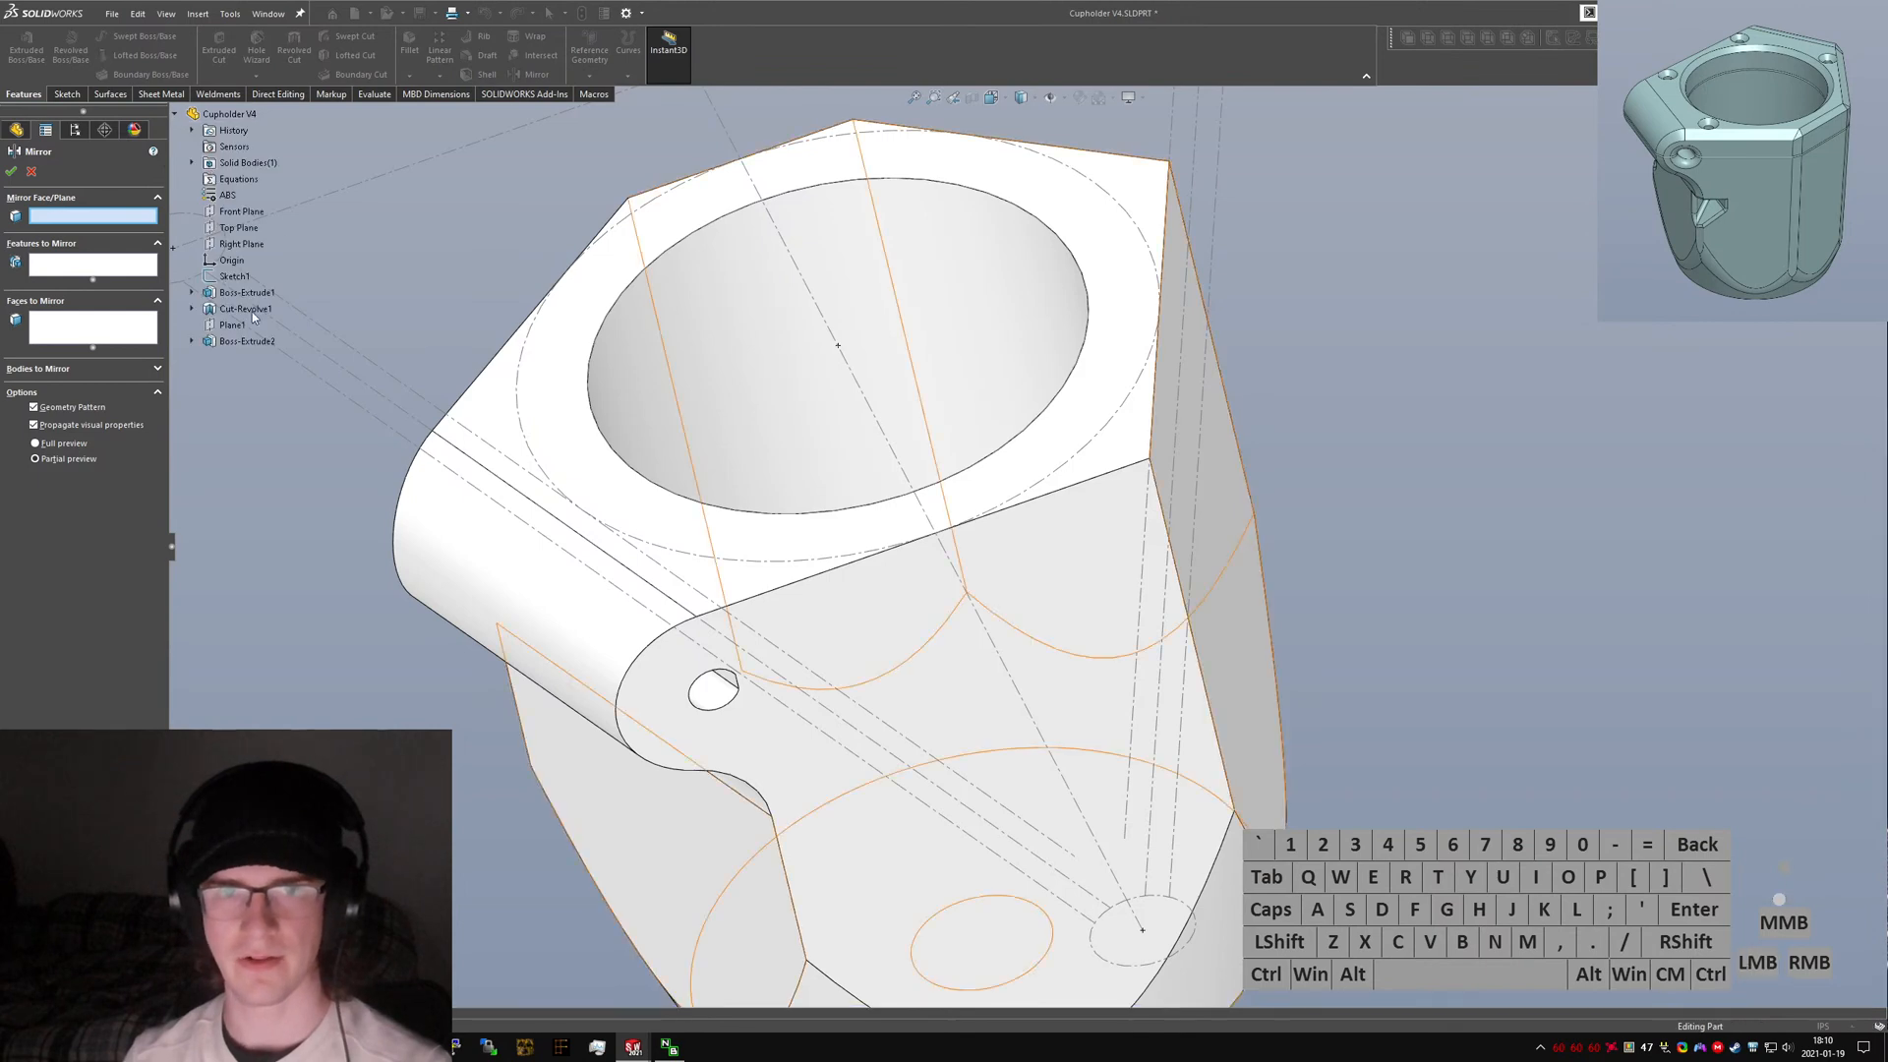
{"action": "left_click", "coordinate": [242, 244]}
{"action": "scroll", "coordinate": [479, 490], "scroll_direction": "up", "scroll_amount": 3}
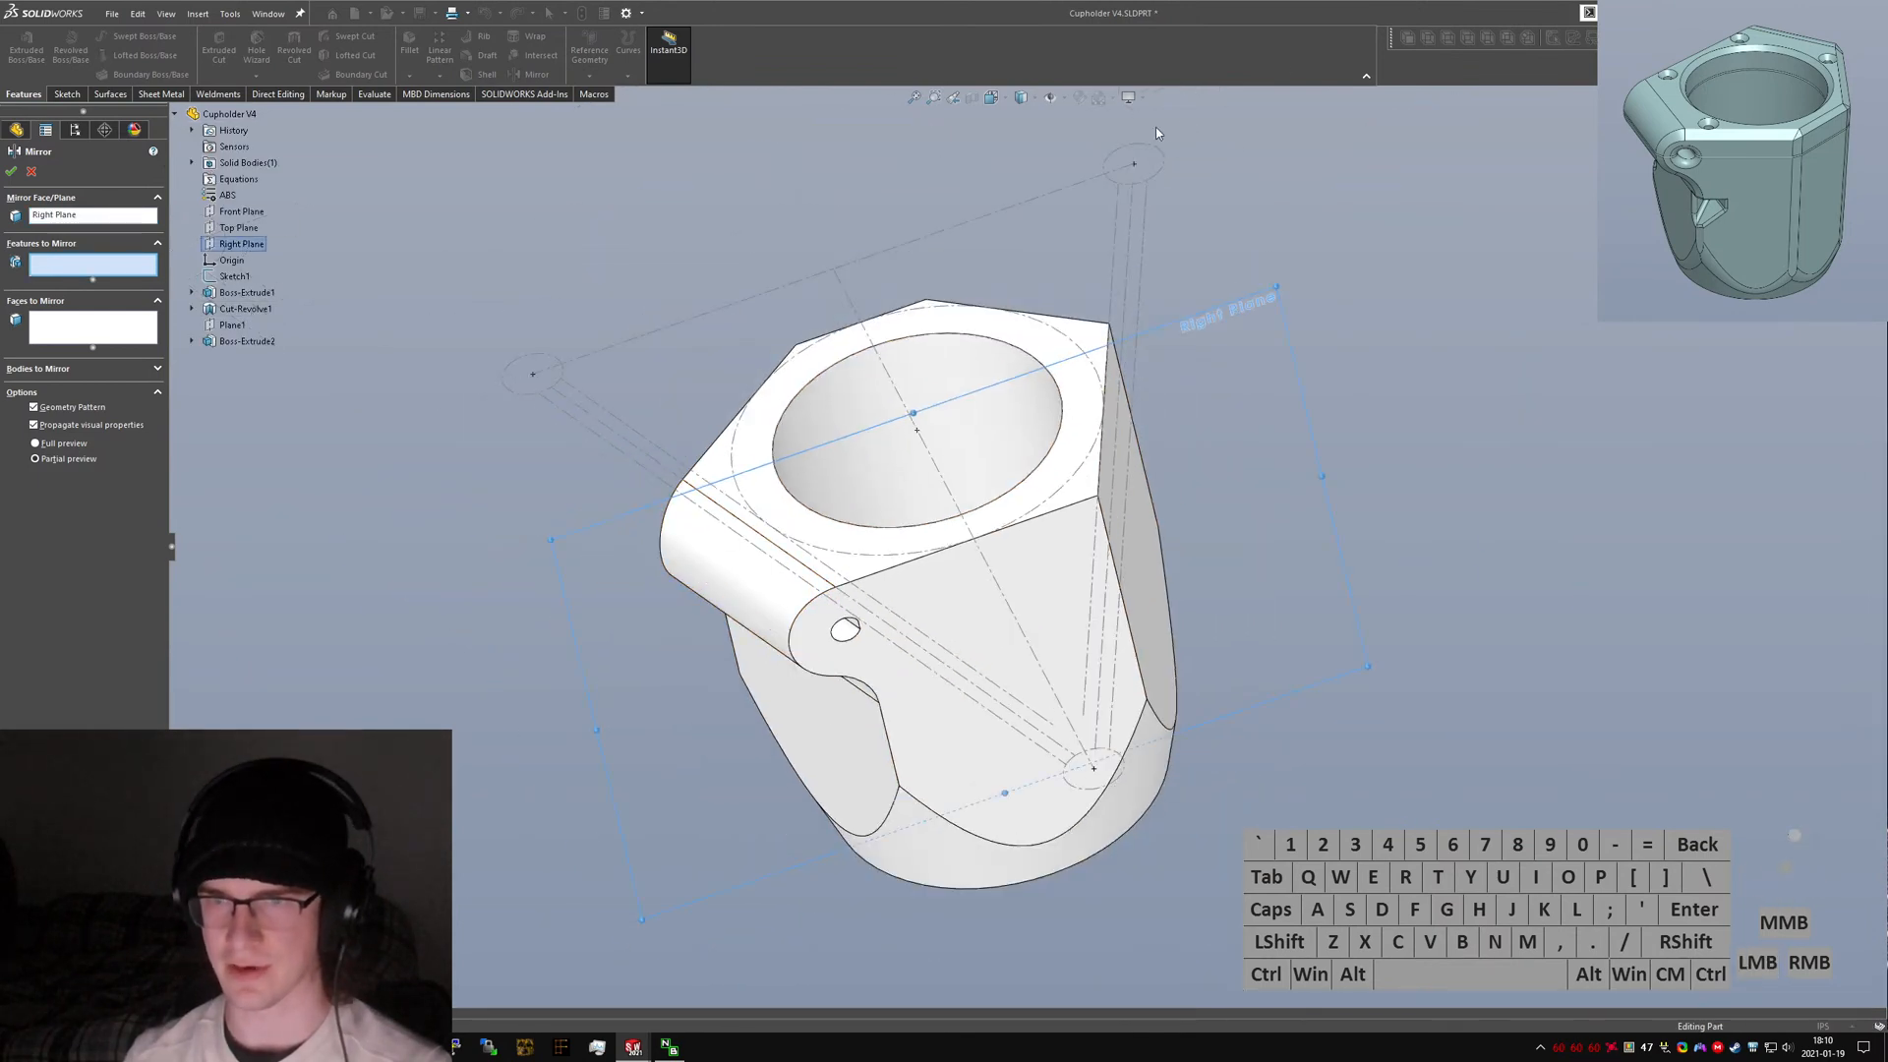
{"action": "middle_click_drag", "start_coordinate": [798, 320], "coordinate": [1080, 401]}
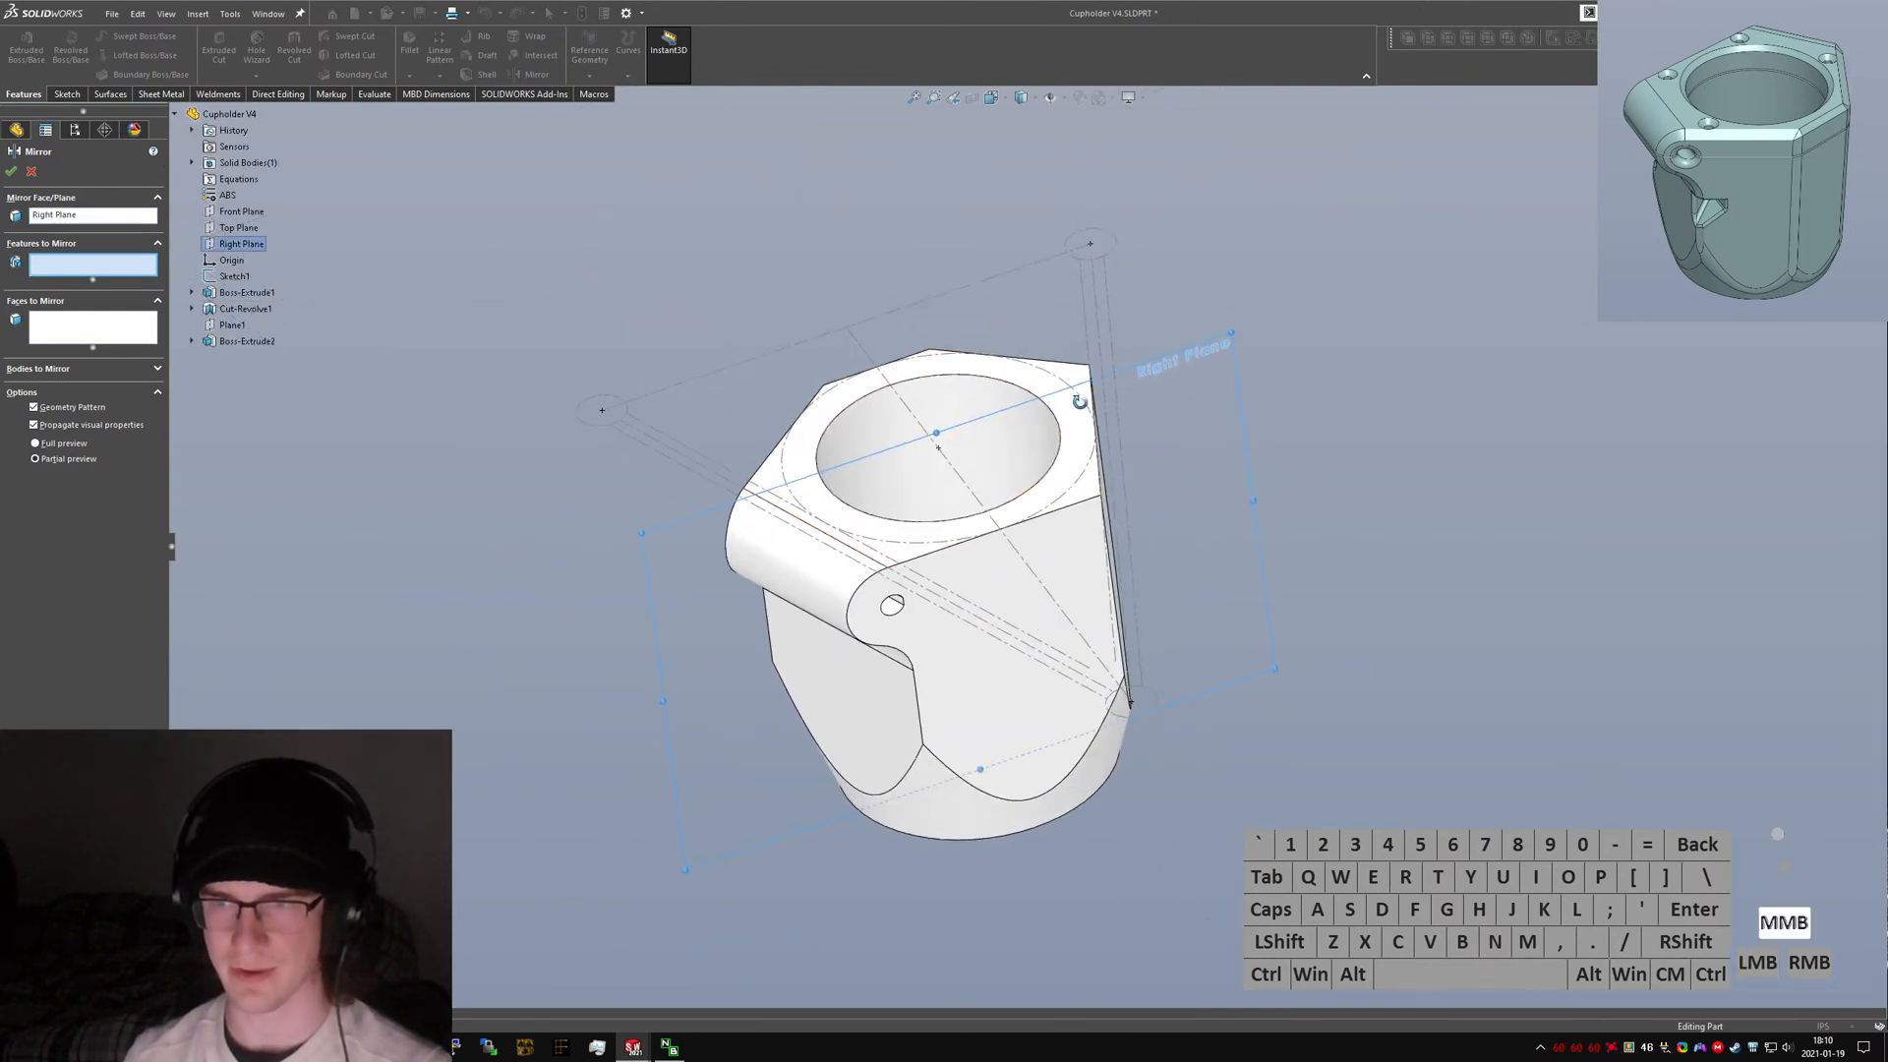
{"action": "left_click", "coordinate": [892, 607]}
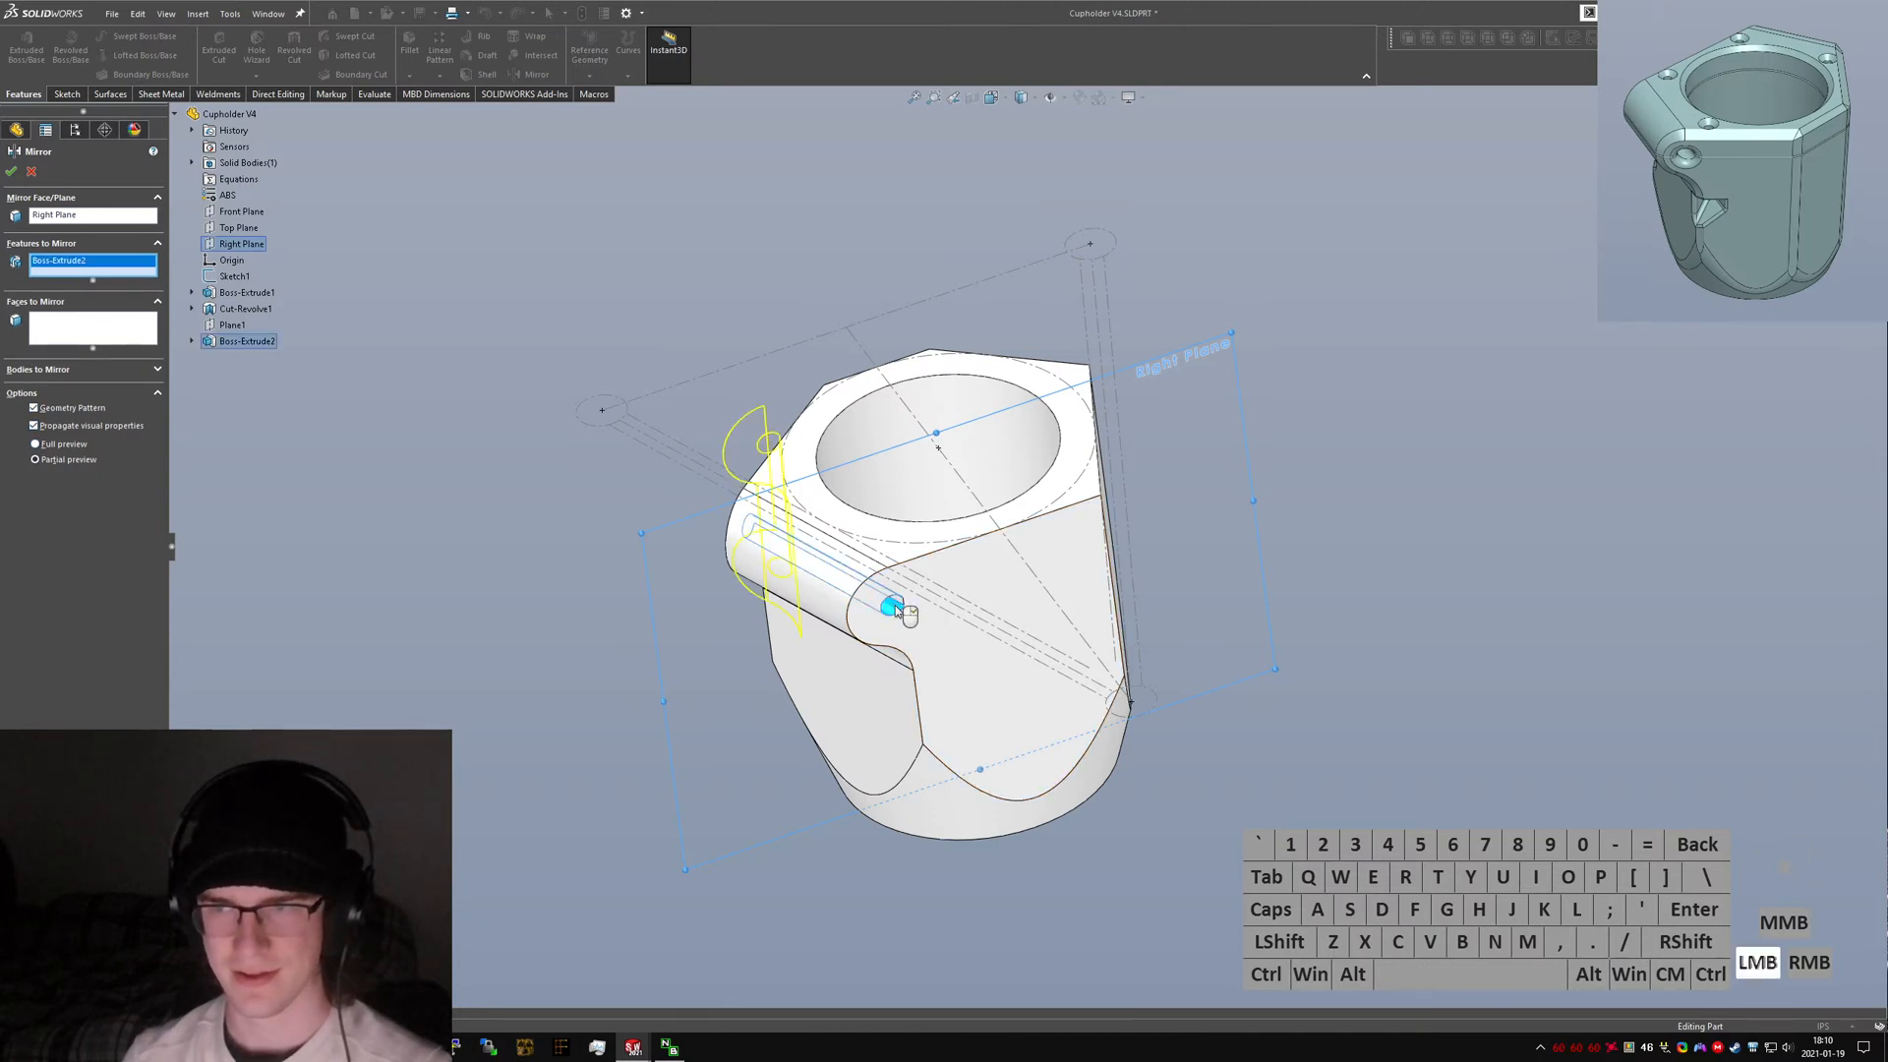
{"action": "left_click", "coordinate": [73, 218]}
{"action": "left_click", "coordinate": [238, 213]}
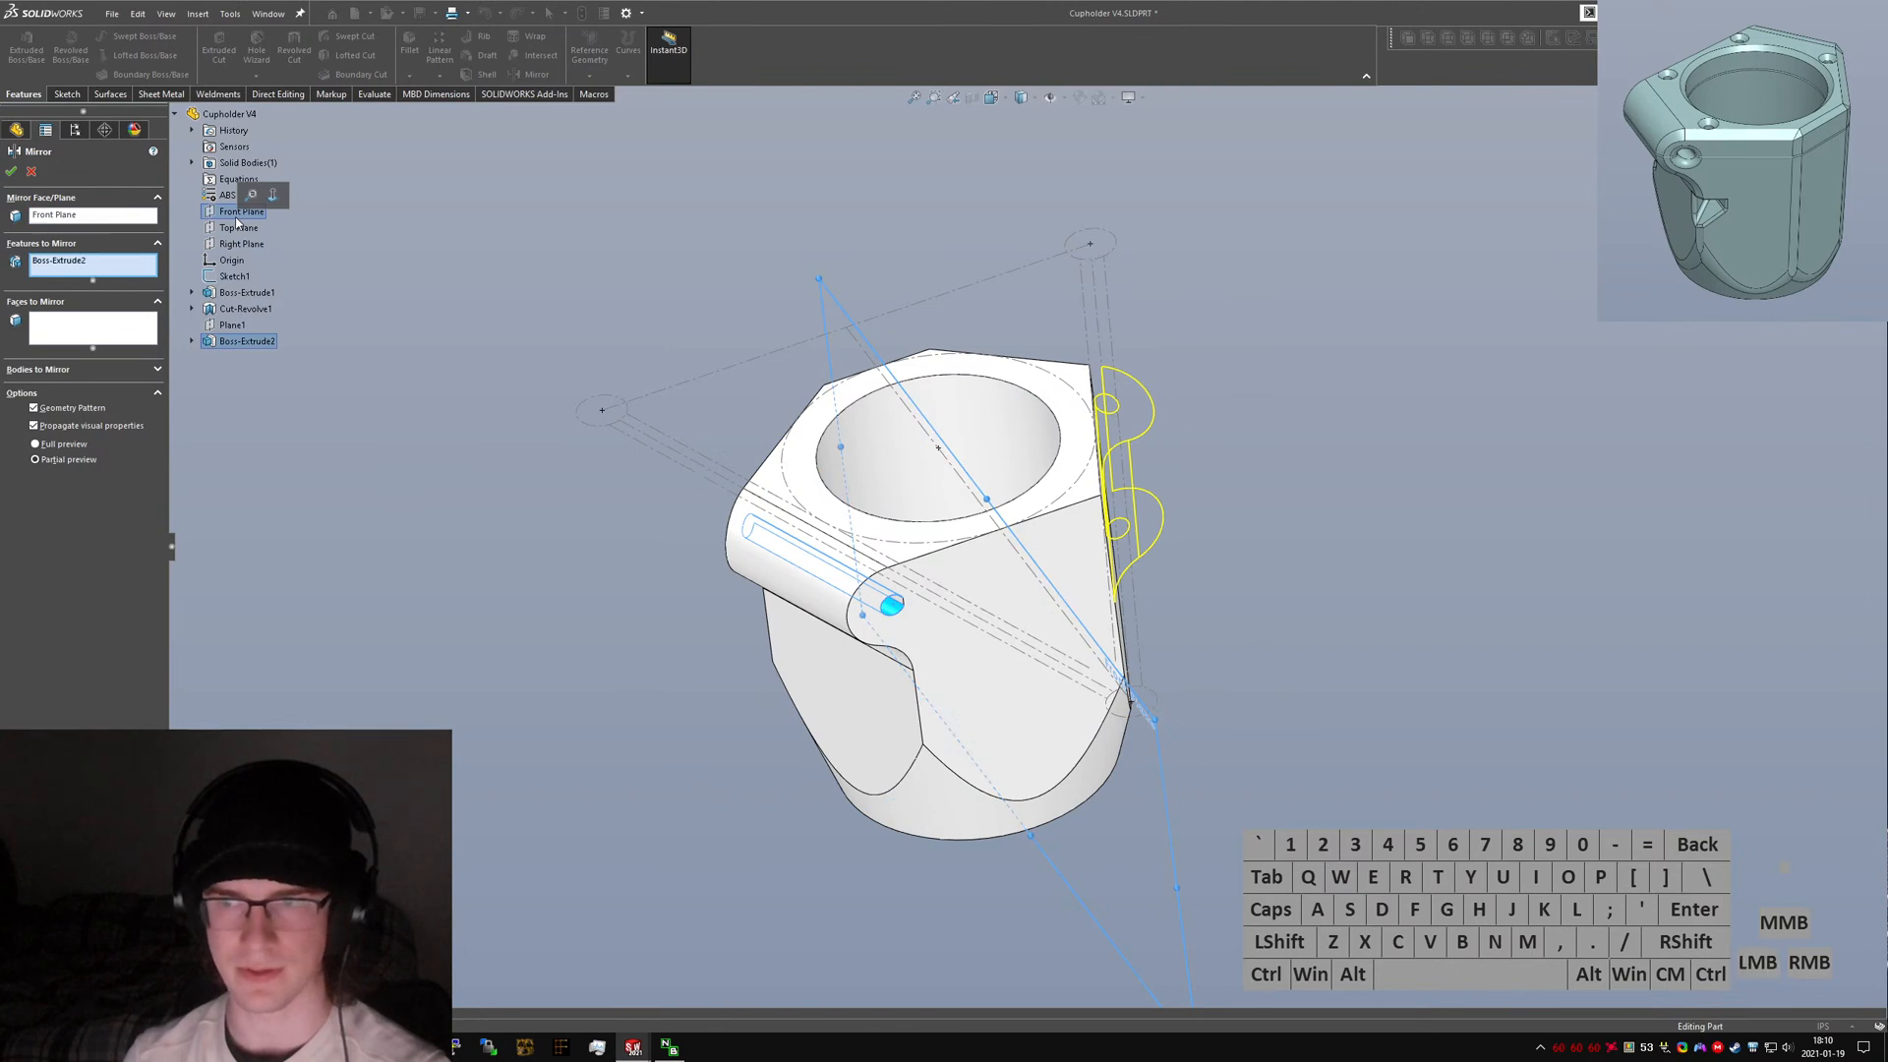
{"action": "left_click", "coordinate": [17, 173]}
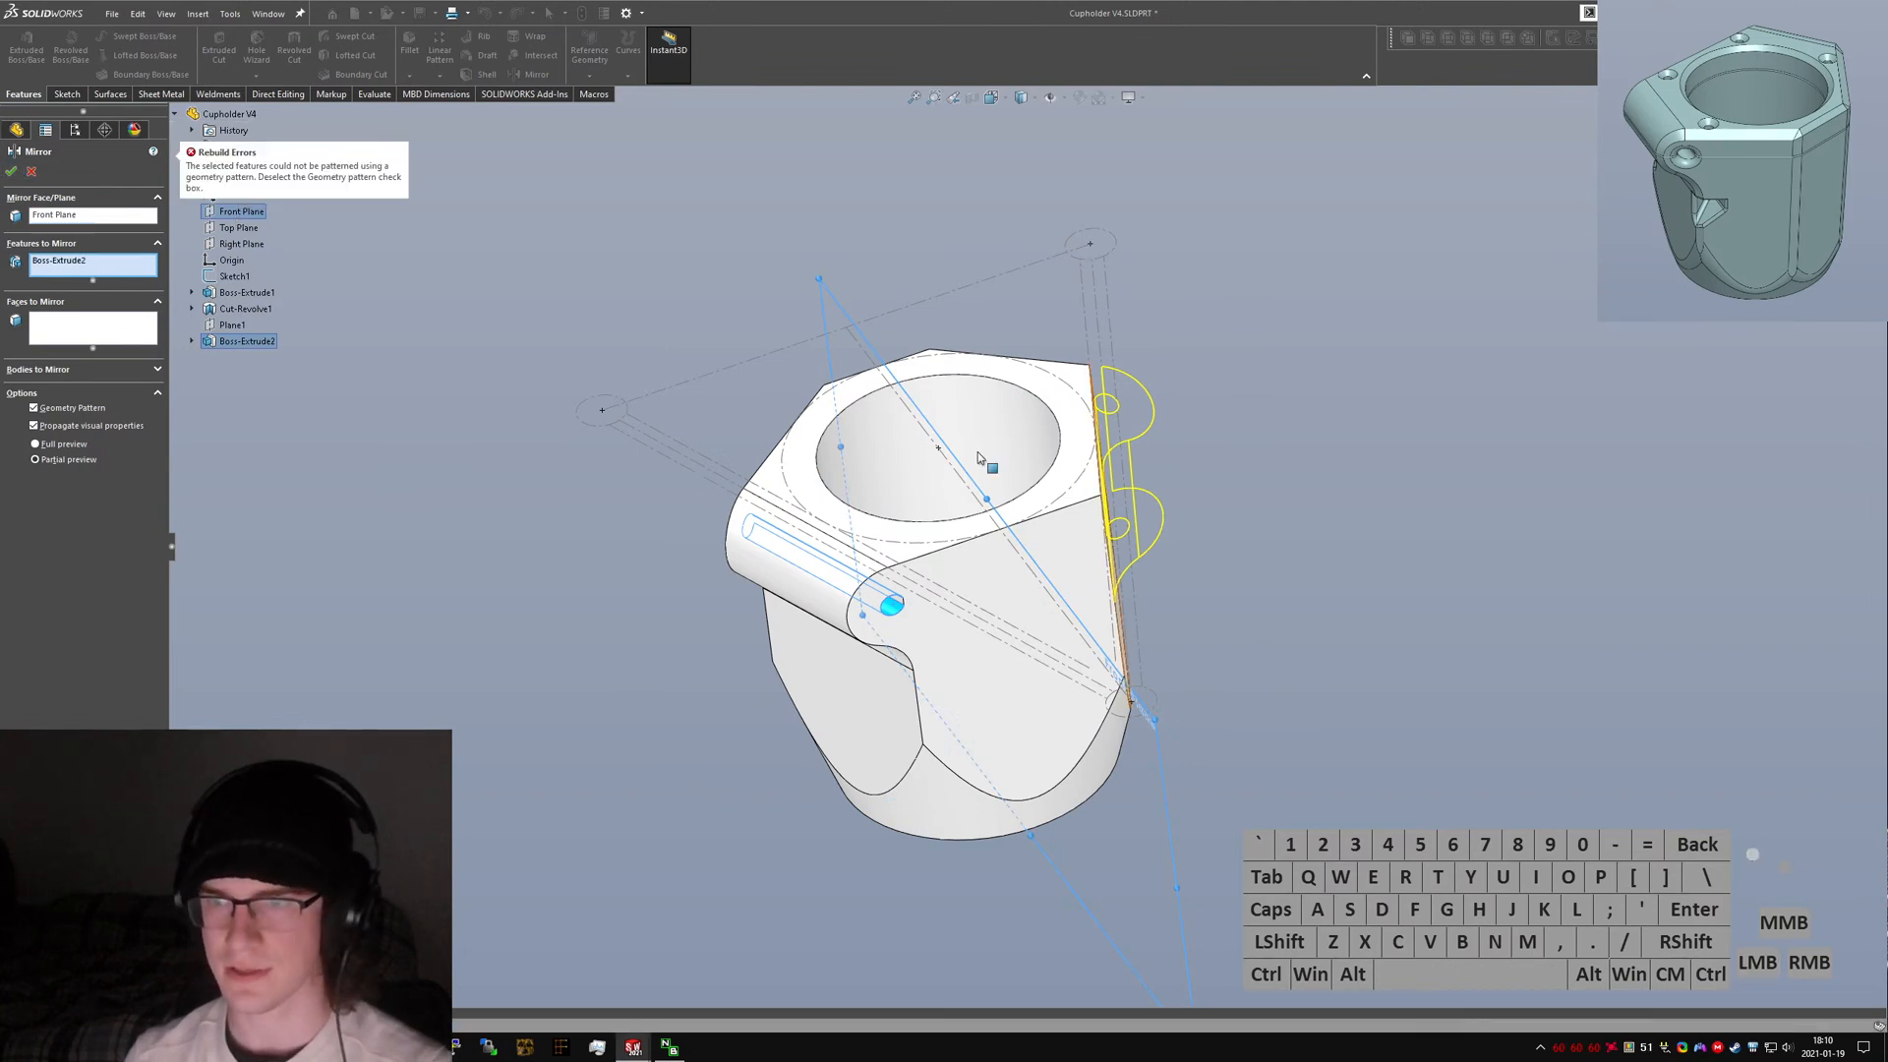
Turn off Geometry Pattern and complete the mirror of Boss-Extrude2 about the Front Plane.
{"action": "left_click", "coordinate": [61, 404]}
{"action": "left_click", "coordinate": [14, 171]}
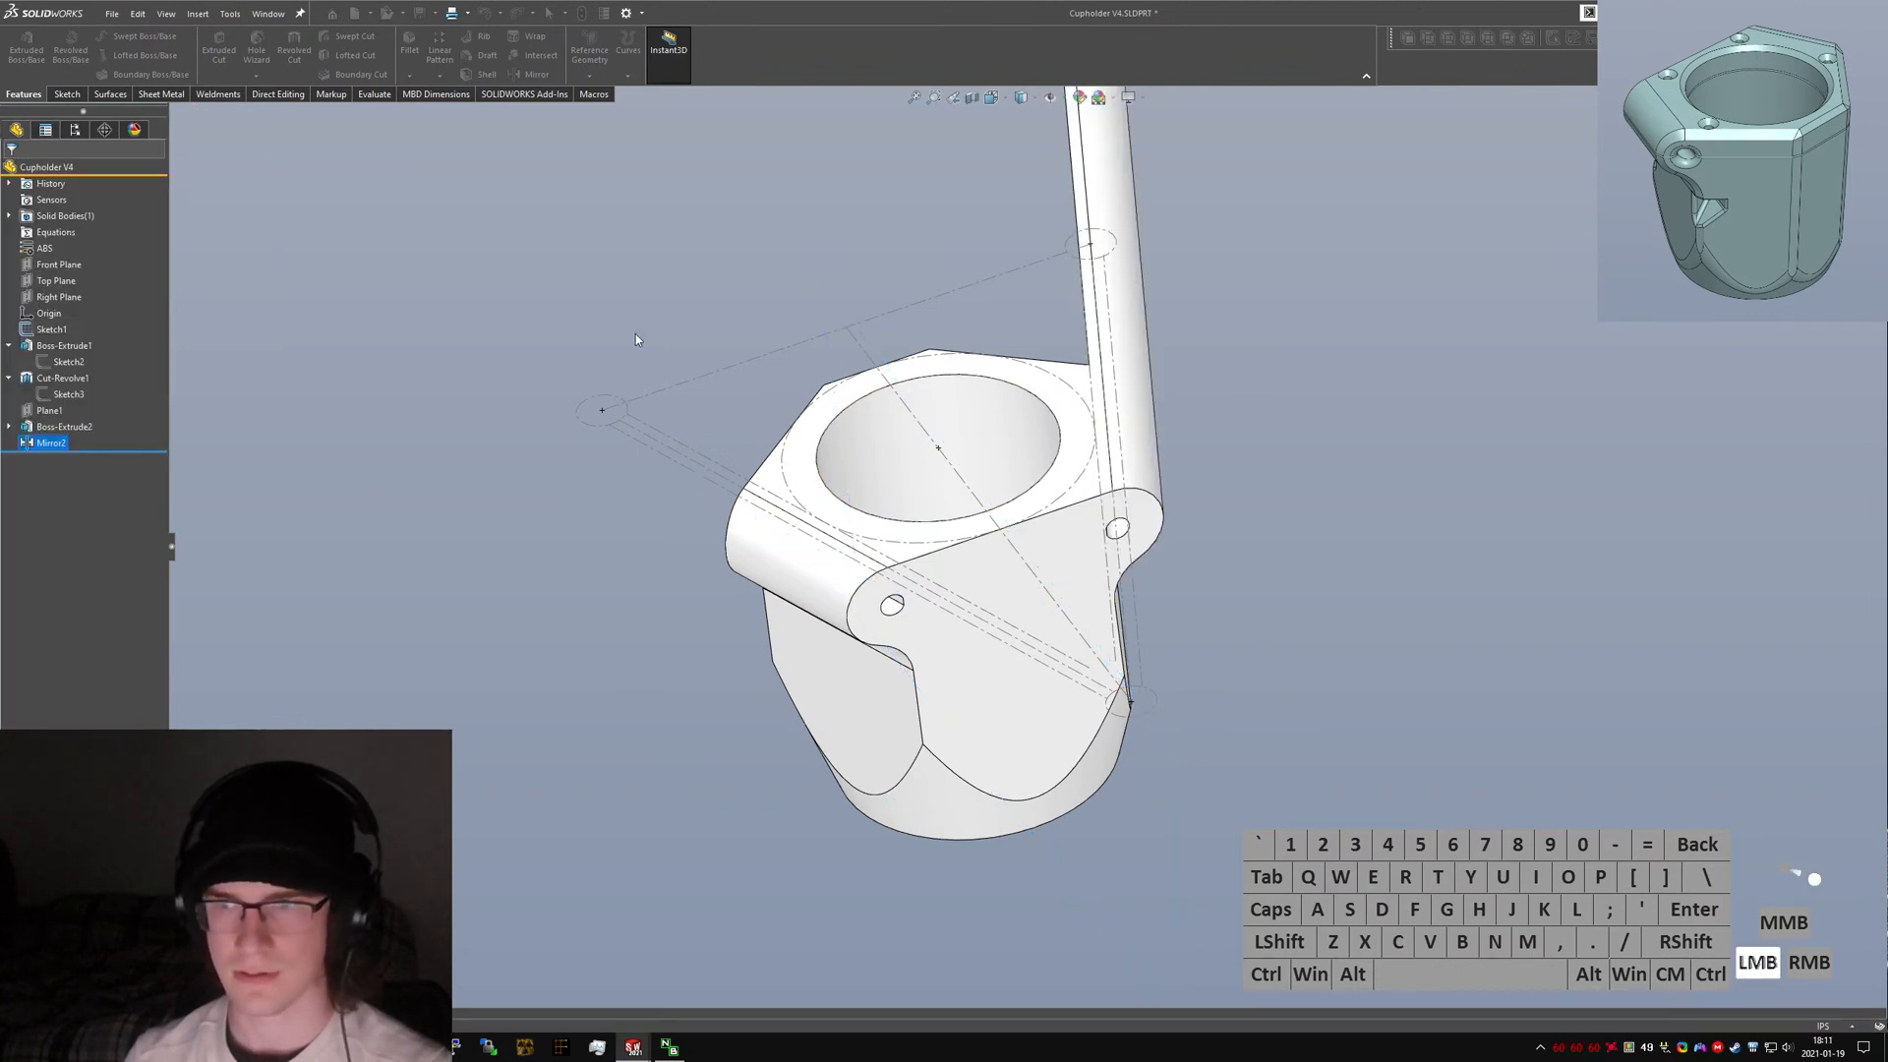
Orbit and zoom around the part to inspect the mirrored clamp extrusion.
{"action": "scroll", "coordinate": [1089, 393], "scroll_direction": "up", "scroll_amount": 1}
{"action": "scroll", "coordinate": [1088, 476], "scroll_direction": "up", "scroll_amount": 1}
{"action": "middle_click_drag", "start_coordinate": [1091, 393], "coordinate": [853, 448]}
{"action": "scroll", "coordinate": [1029, 503], "scroll_direction": "down", "scroll_amount": 4}
{"action": "scroll", "coordinate": [1054, 521], "scroll_direction": "up", "scroll_amount": 5}
{"action": "scroll", "coordinate": [974, 561], "scroll_direction": "down", "scroll_amount": 4}
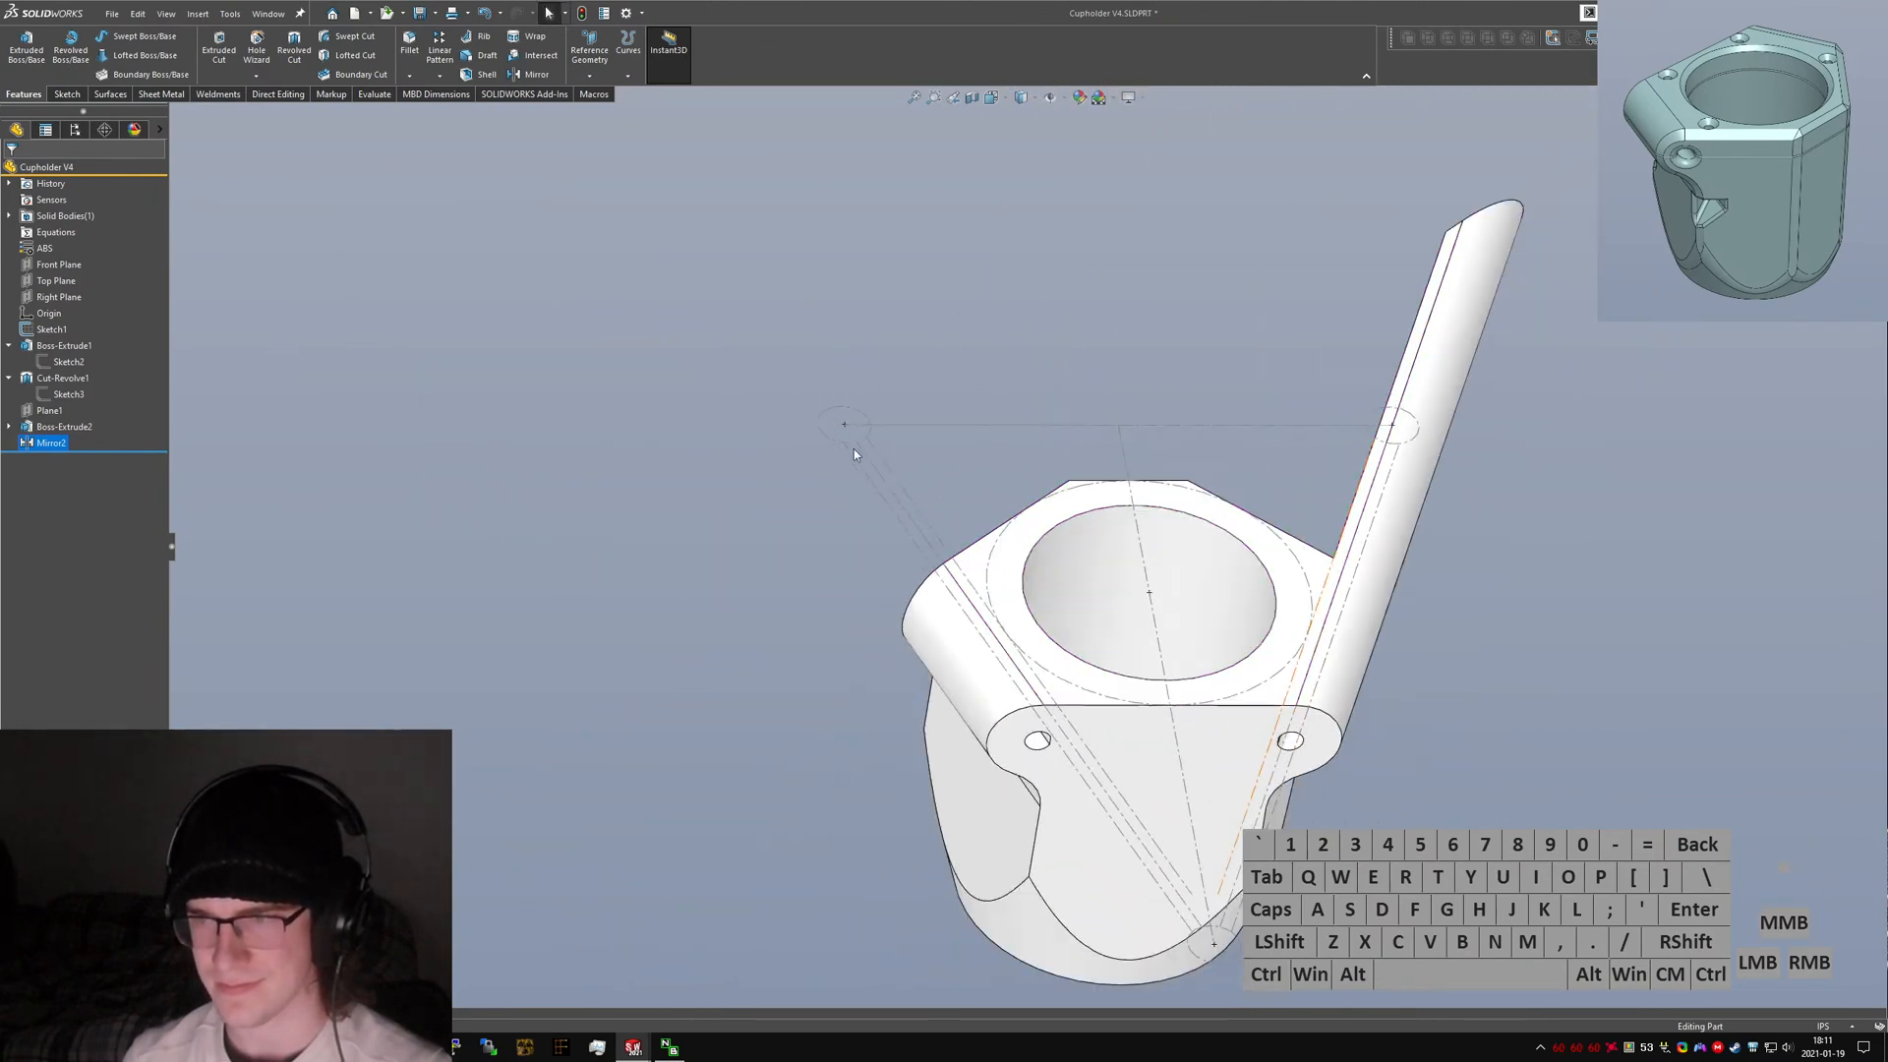
{"action": "scroll", "coordinate": [855, 449], "scroll_direction": "up", "scroll_amount": 3}
{"action": "middle_click_drag", "start_coordinate": [1278, 421], "coordinate": [1288, 657]}
{"action": "scroll", "coordinate": [1130, 626], "scroll_direction": "down", "scroll_amount": 5}
{"action": "middle_click_drag", "start_coordinate": [1140, 575], "coordinate": [1194, 619]}
{"action": "scroll", "coordinate": [1180, 585], "scroll_direction": "up", "scroll_amount": 6}
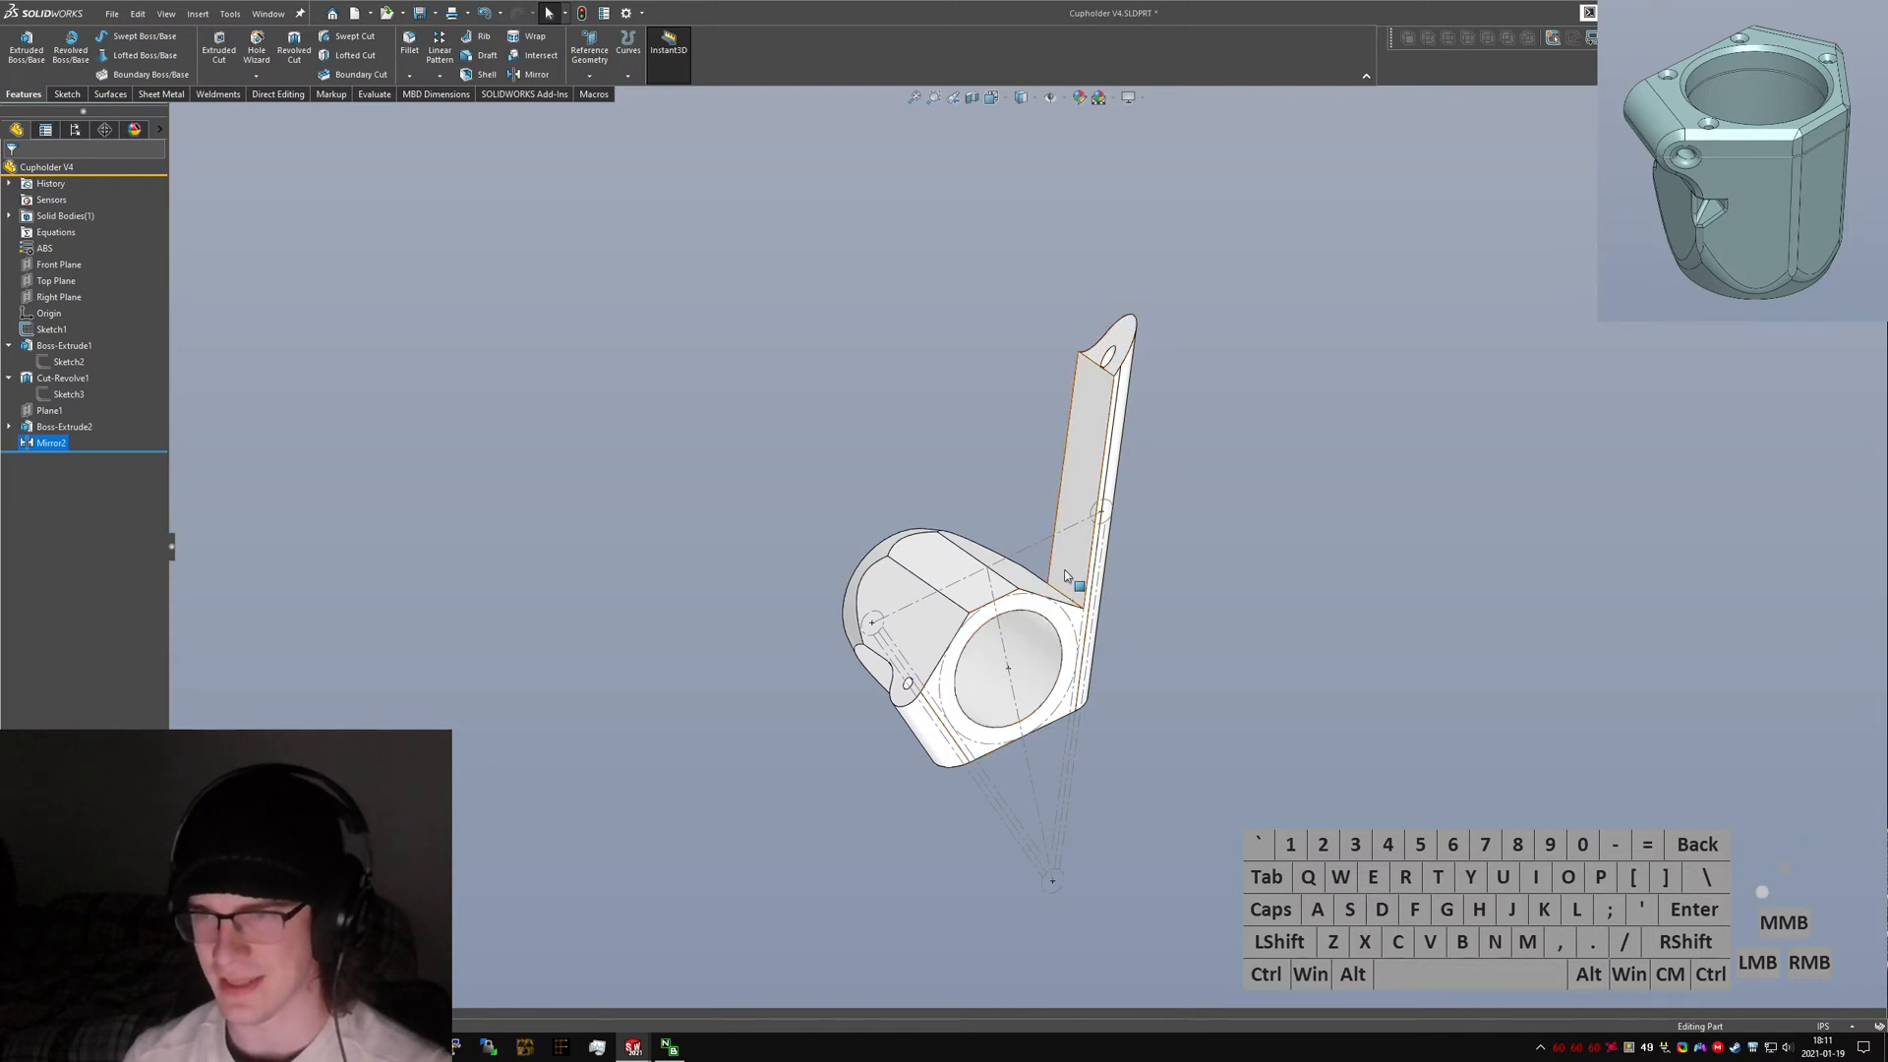
Edit Boss-Extrude2 so both directions end Up To Vertex, picking a vertex on each side of the body.
{"action": "middle_click_drag", "start_coordinate": [959, 721], "coordinate": [944, 576]}
{"action": "left_click", "coordinate": [61, 425]}
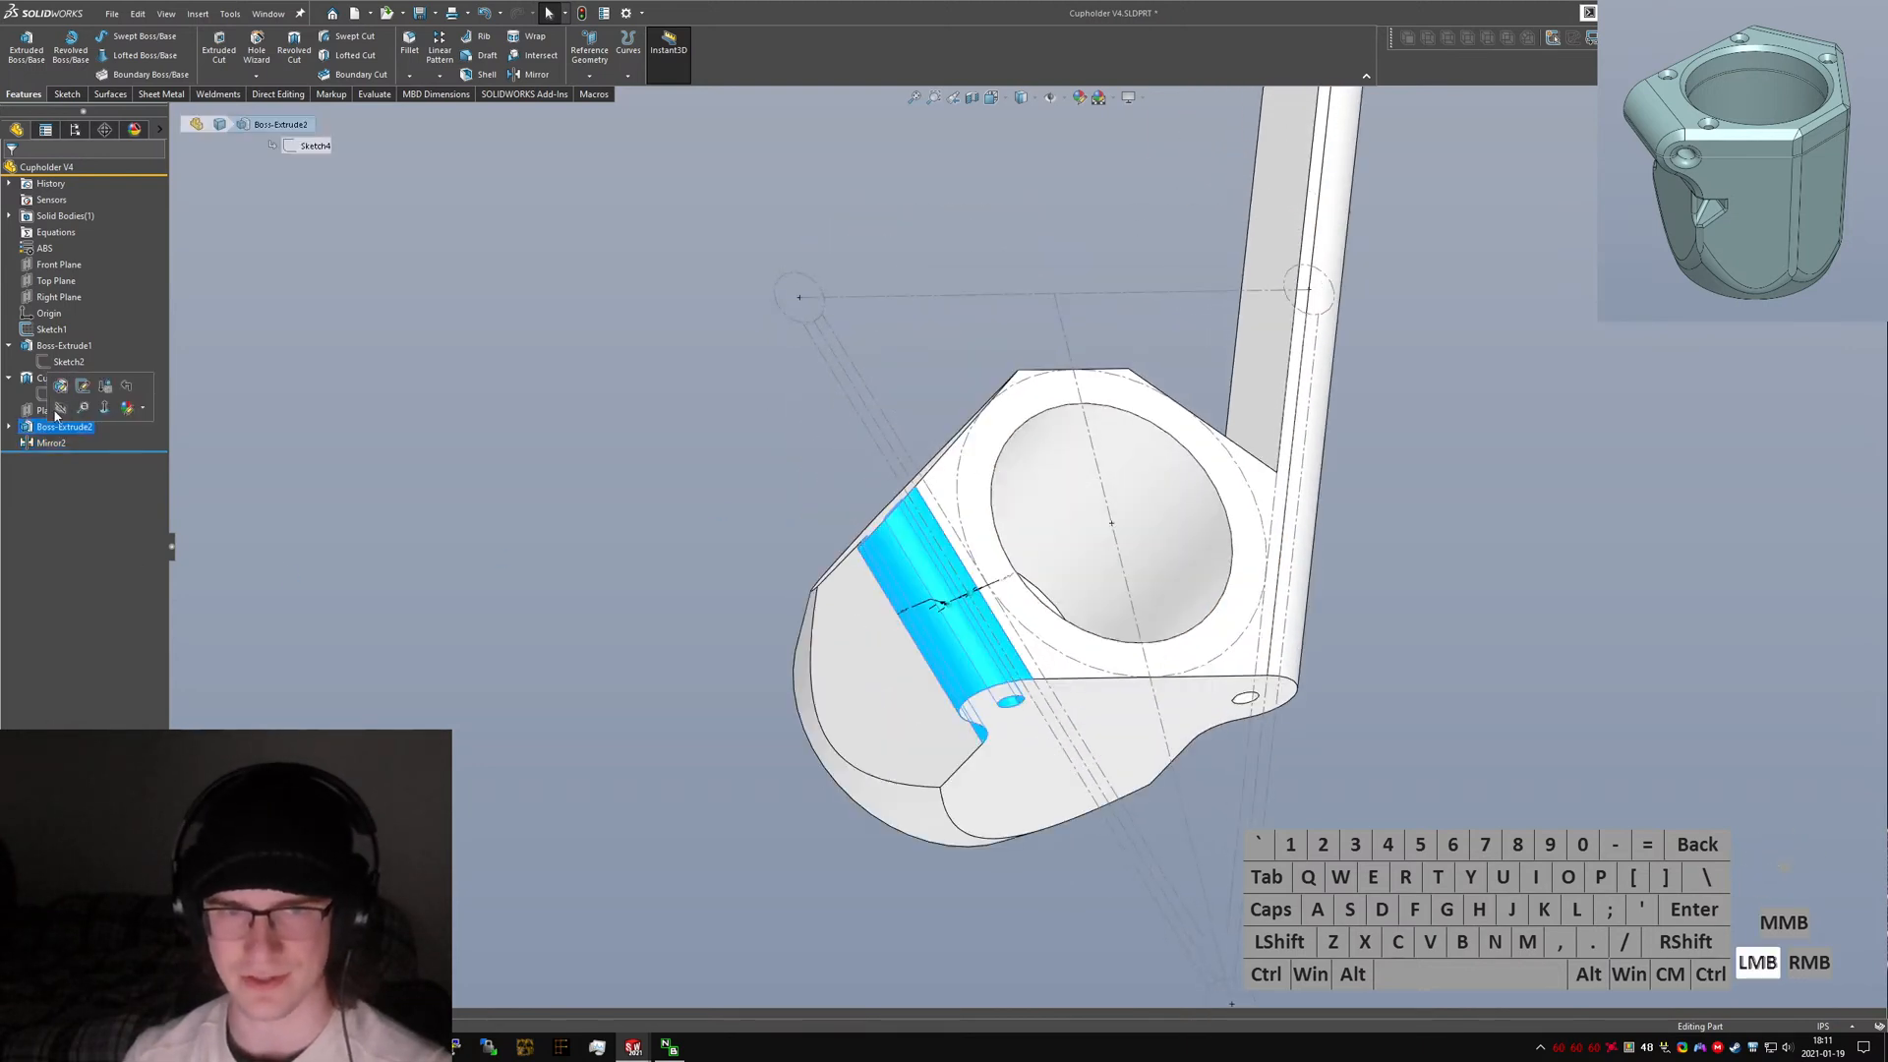
{"action": "left_click", "coordinate": [197, 124]}
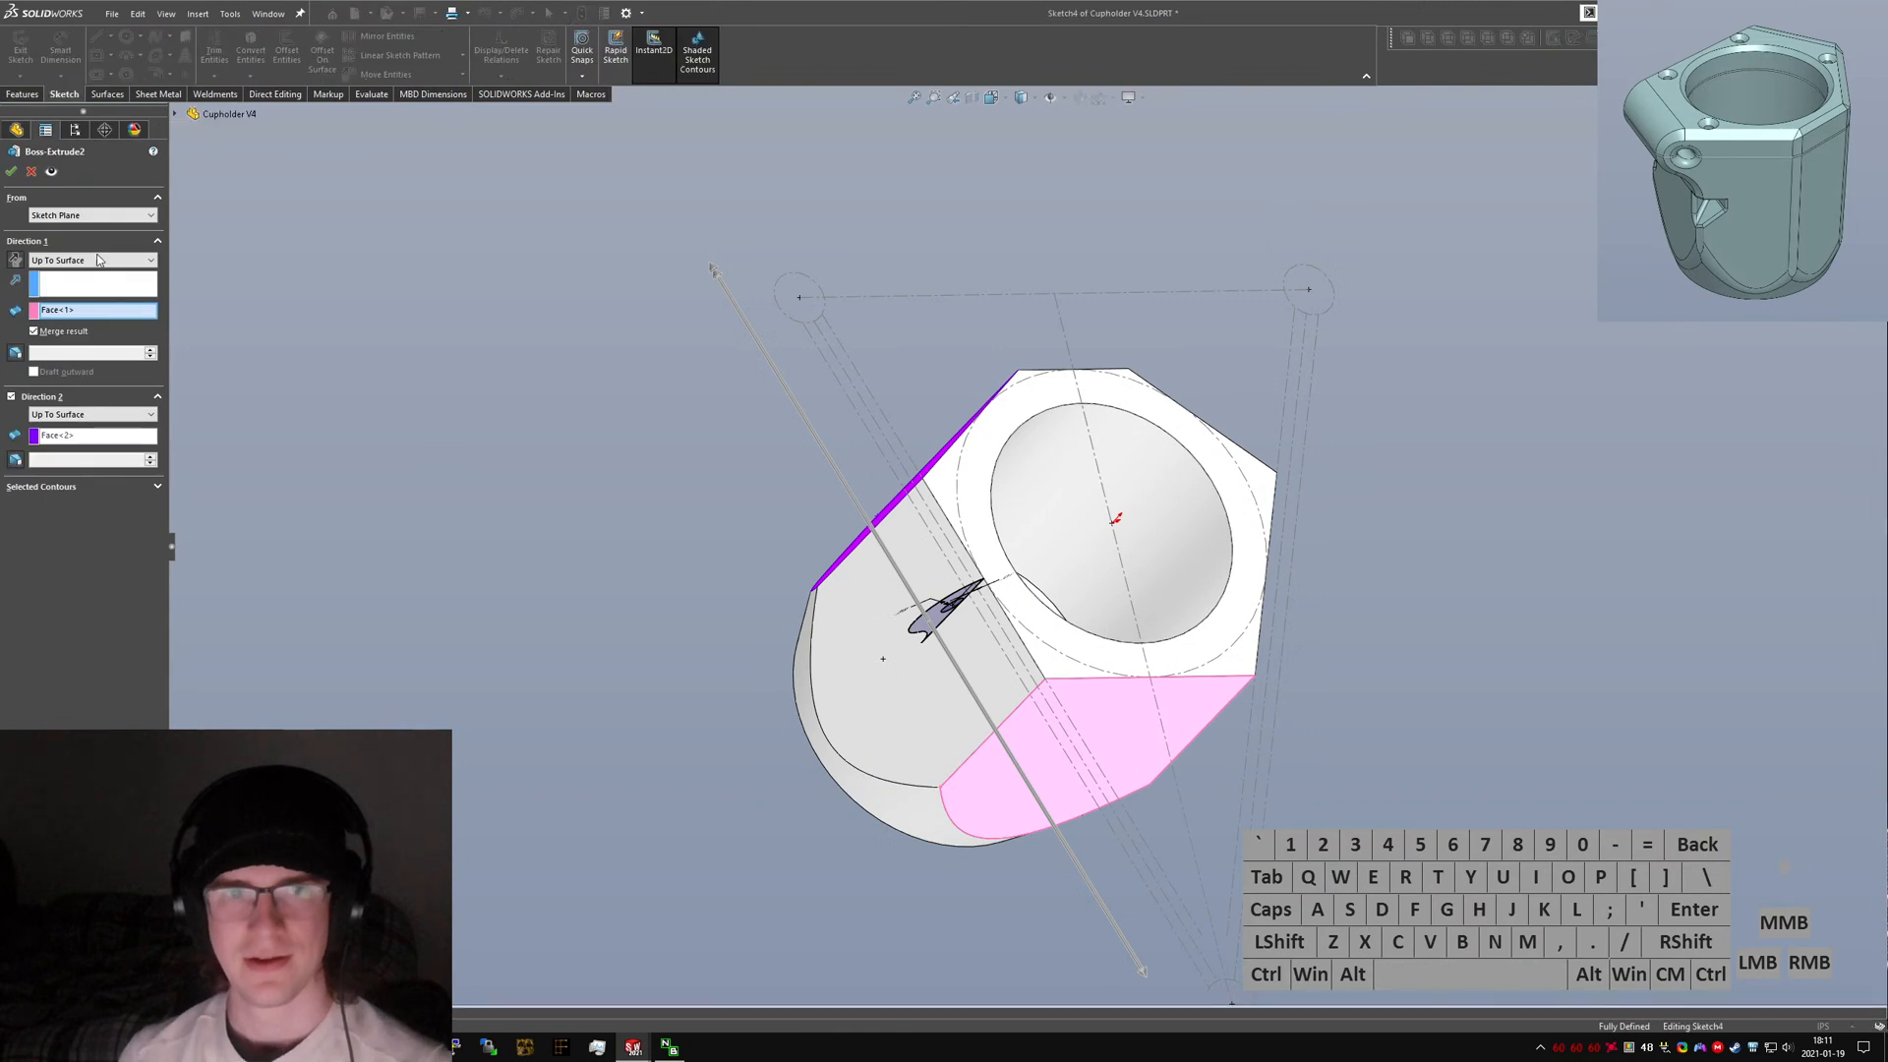
{"action": "left_click", "coordinate": [92, 260]}
{"action": "left_click", "coordinate": [87, 293]}
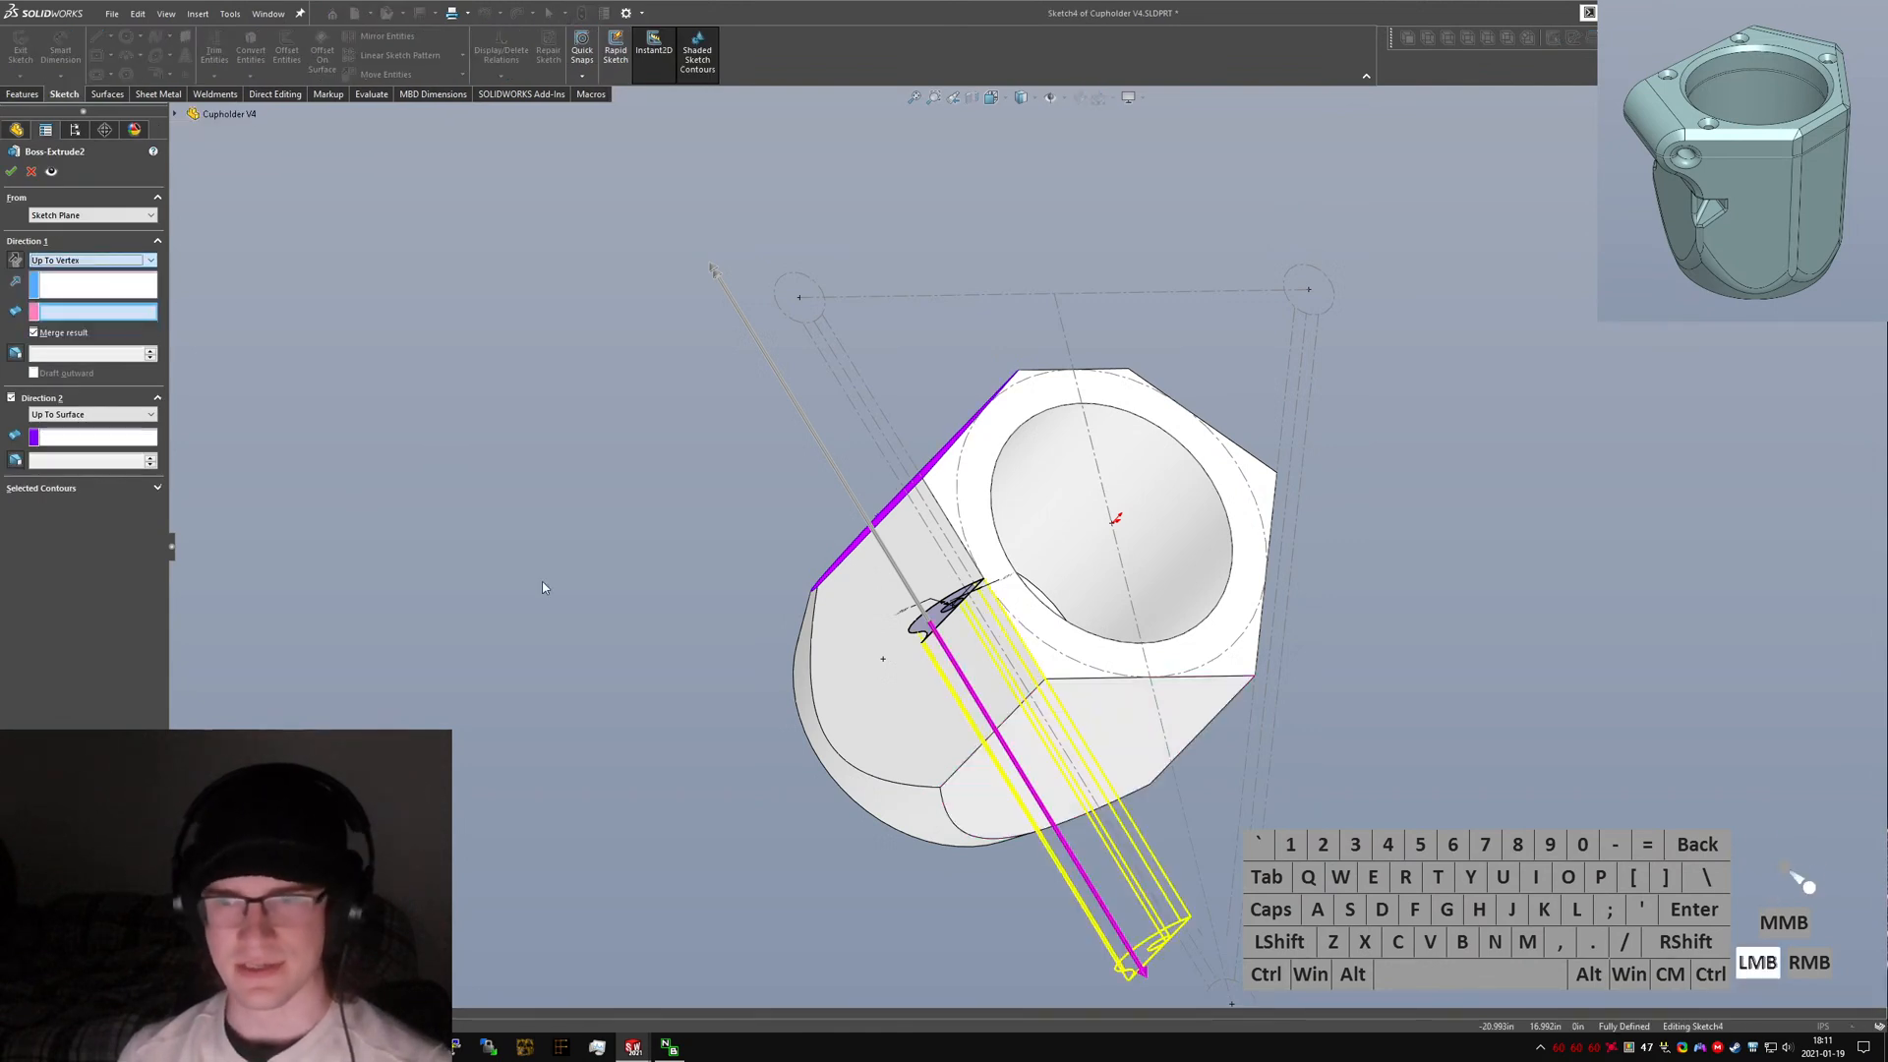
{"action": "left_click", "coordinate": [1047, 681]}
{"action": "left_click", "coordinate": [91, 415]}
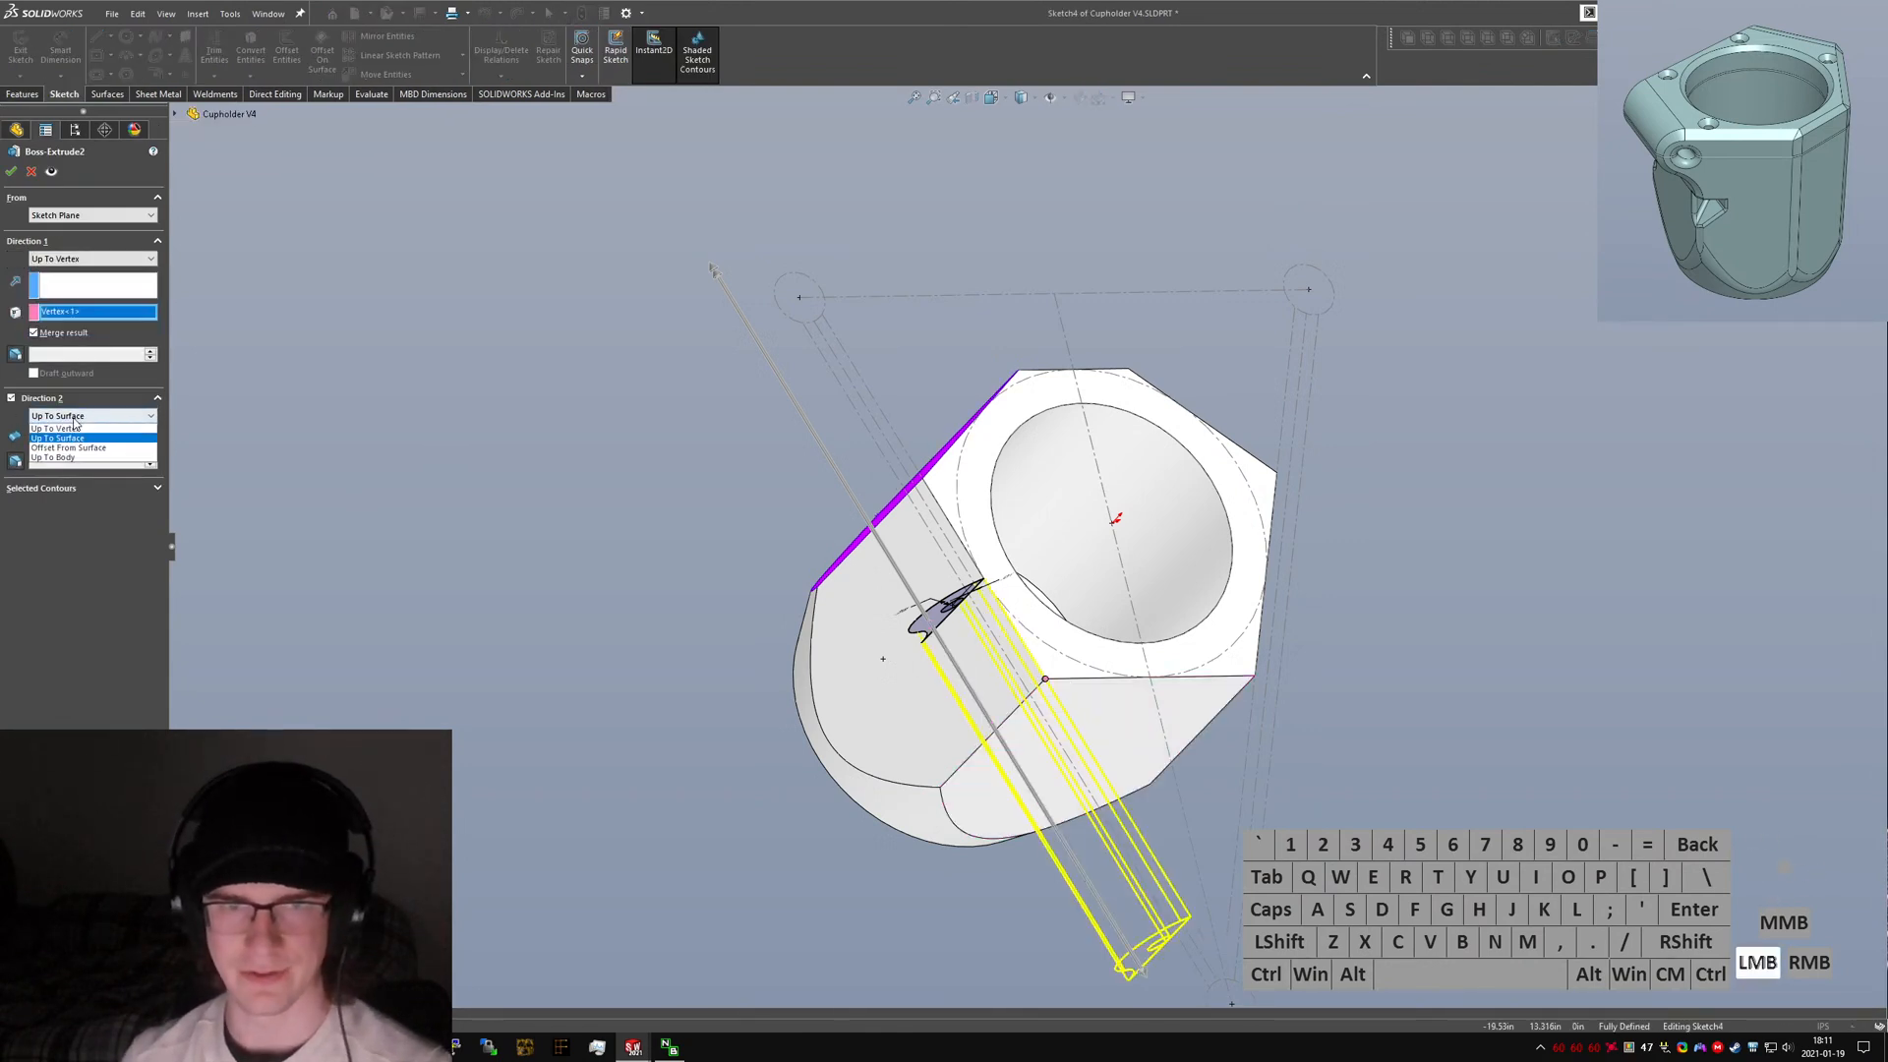
{"action": "left_click", "coordinate": [87, 449]}
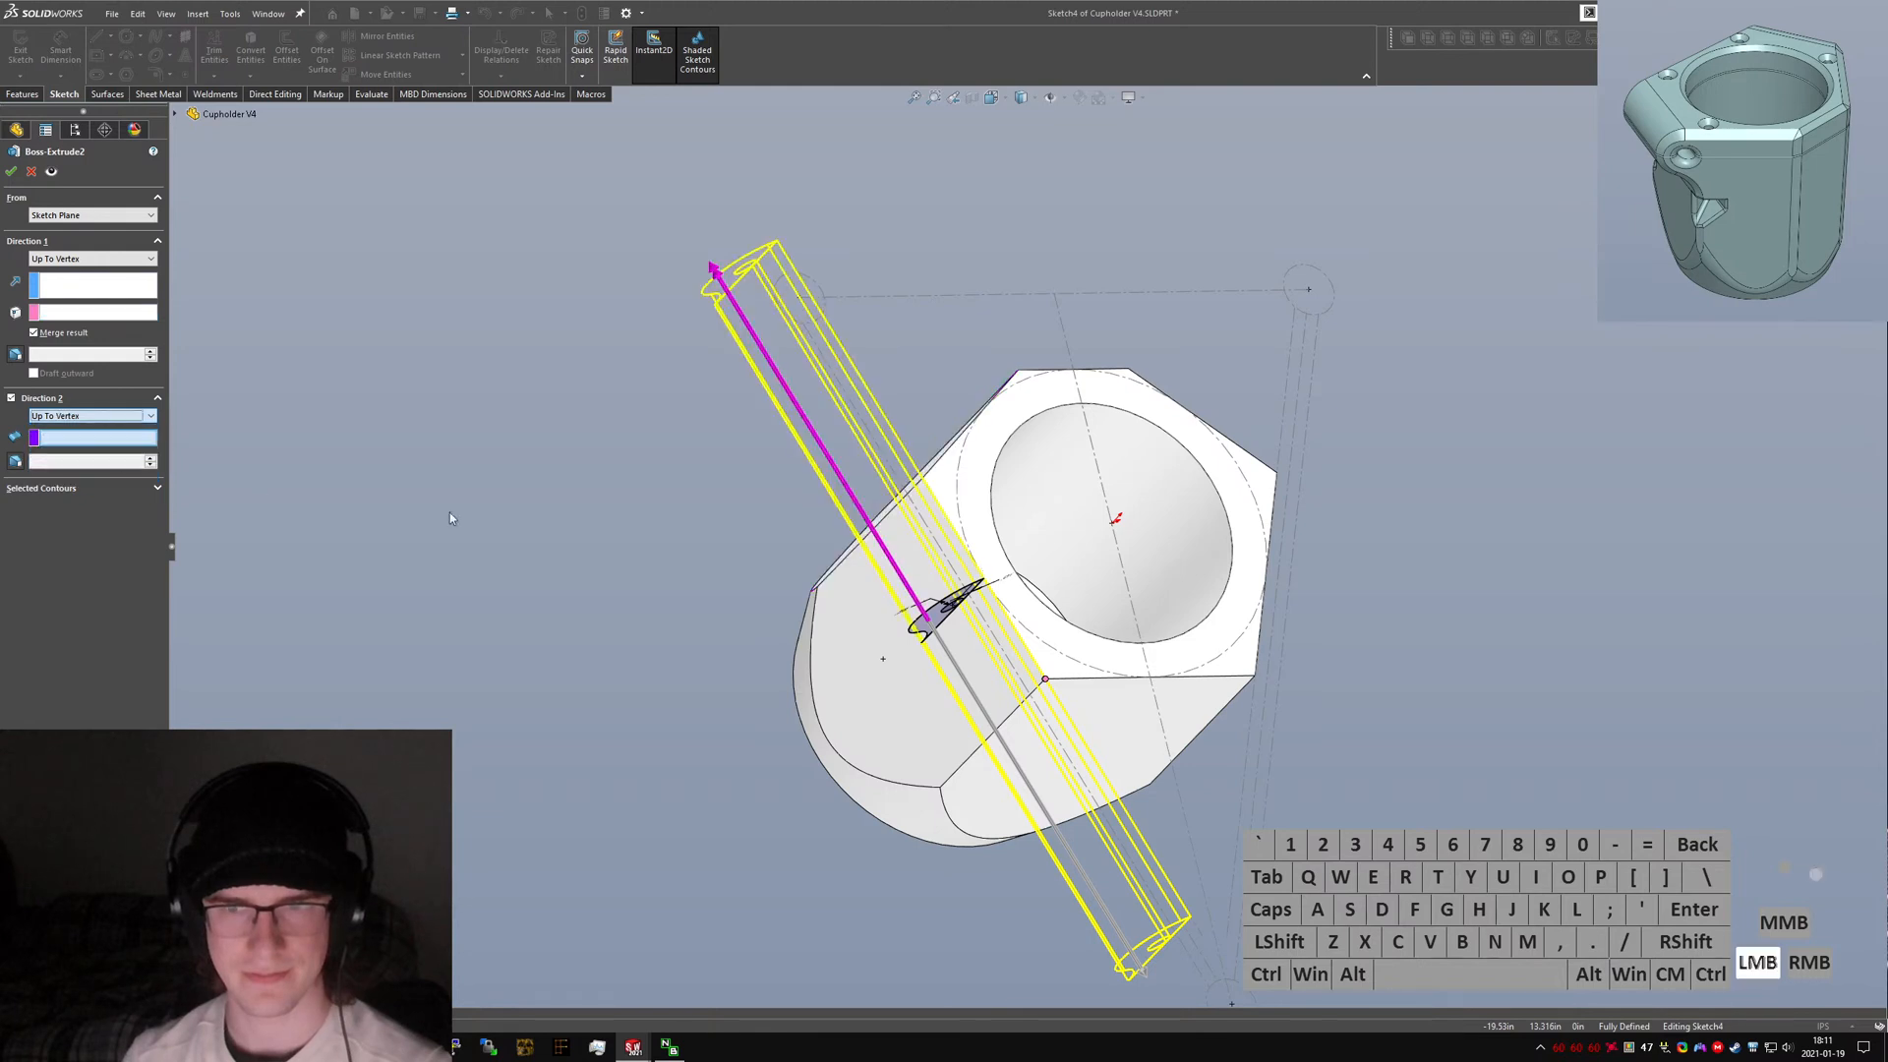
{"action": "left_click", "coordinate": [923, 487]}
{"action": "left_click", "coordinate": [76, 442]}
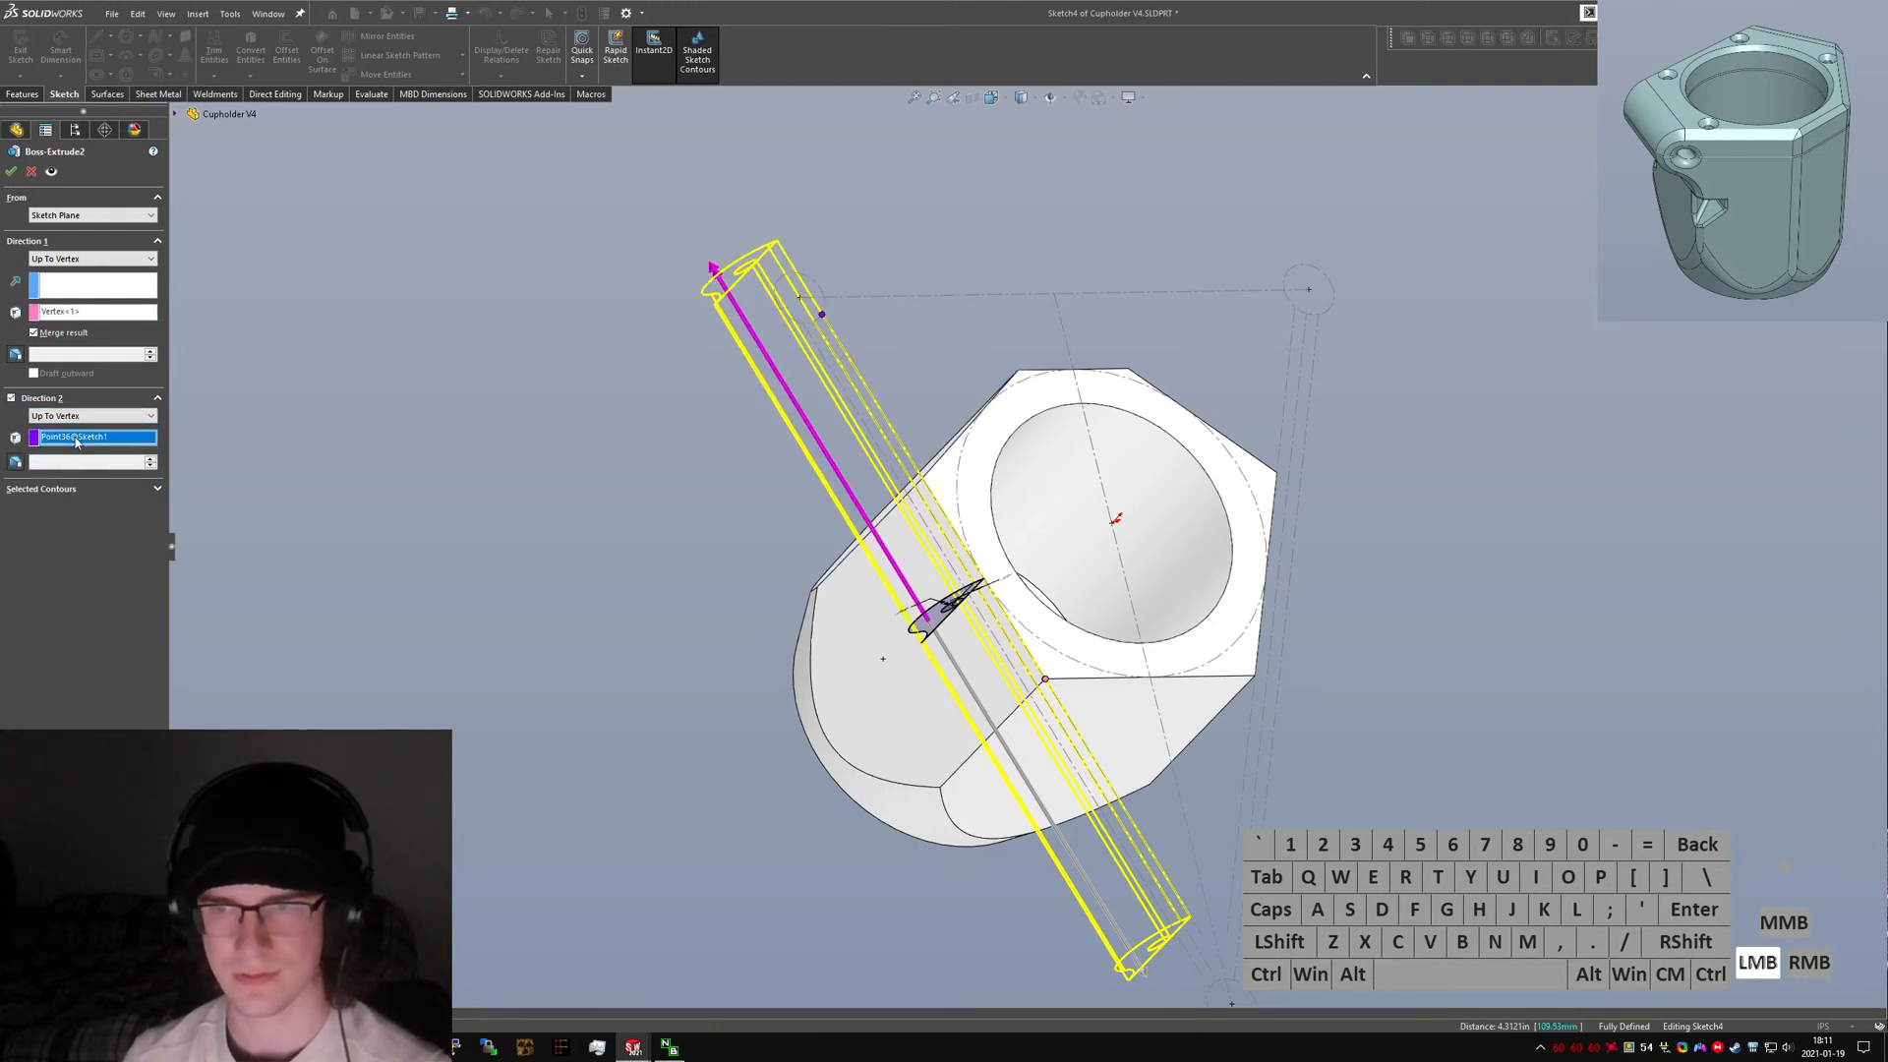
{"action": "middle_click_drag", "start_coordinate": [905, 524], "coordinate": [958, 549]}
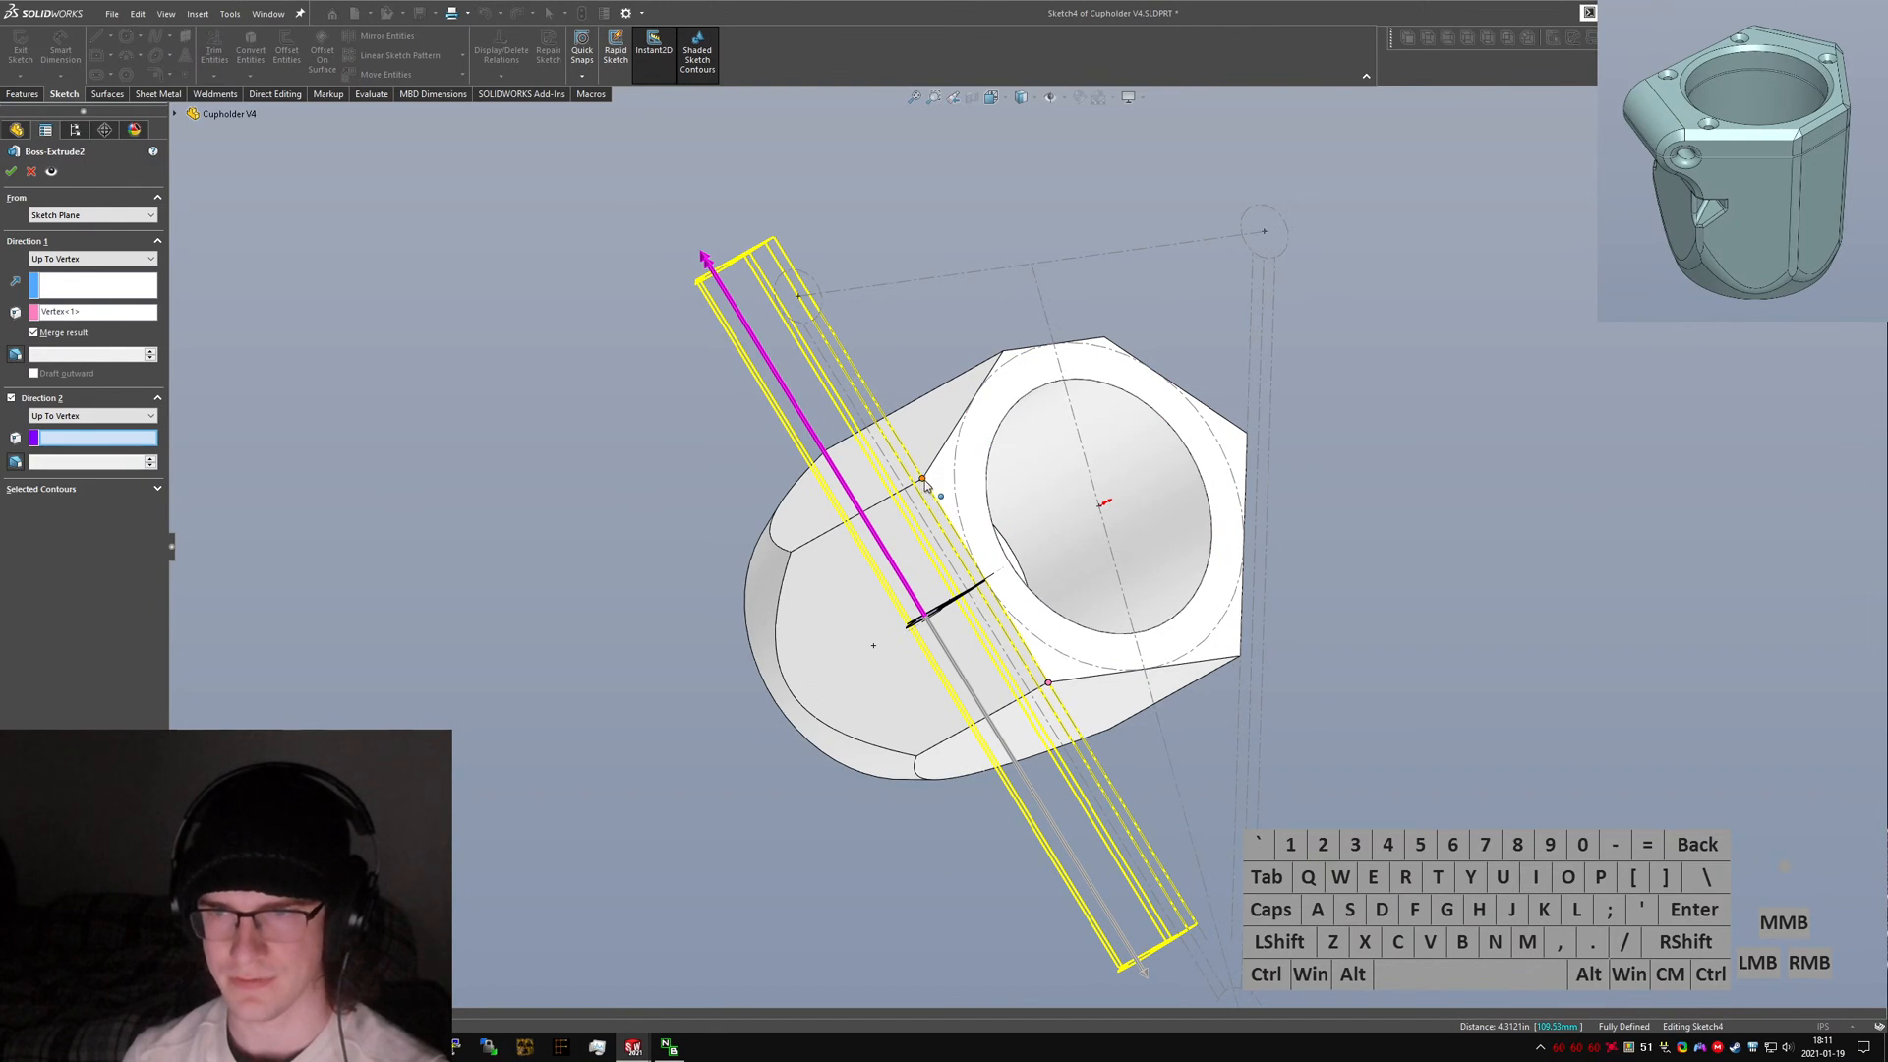
{"action": "left_click", "coordinate": [924, 480]}
{"action": "right_click", "coordinate": [923, 480]}
{"action": "left_click", "coordinate": [483, 588]}
{"action": "middle_click_drag", "start_coordinate": [482, 587], "coordinate": [419, 521]}
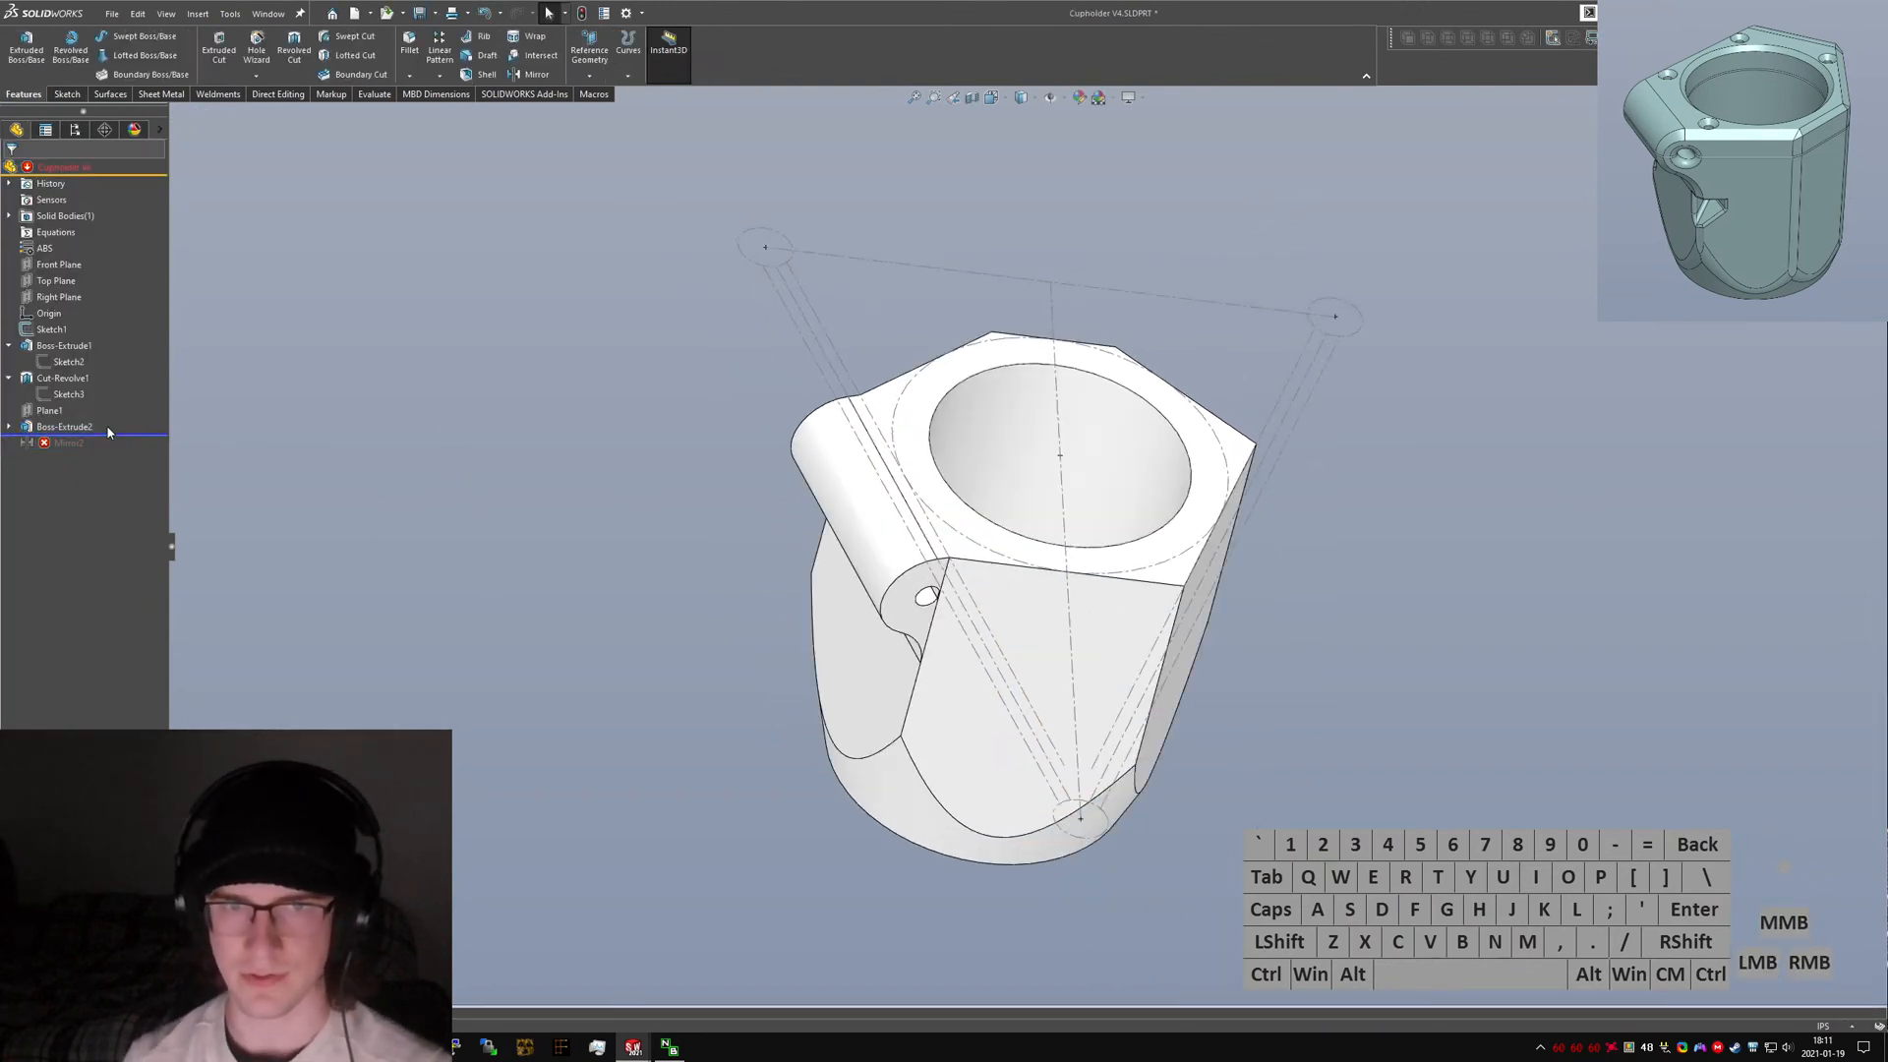
Try to re-edit and rebuild the Mirror2 feature.
{"action": "type", "text": "sdelete face"}
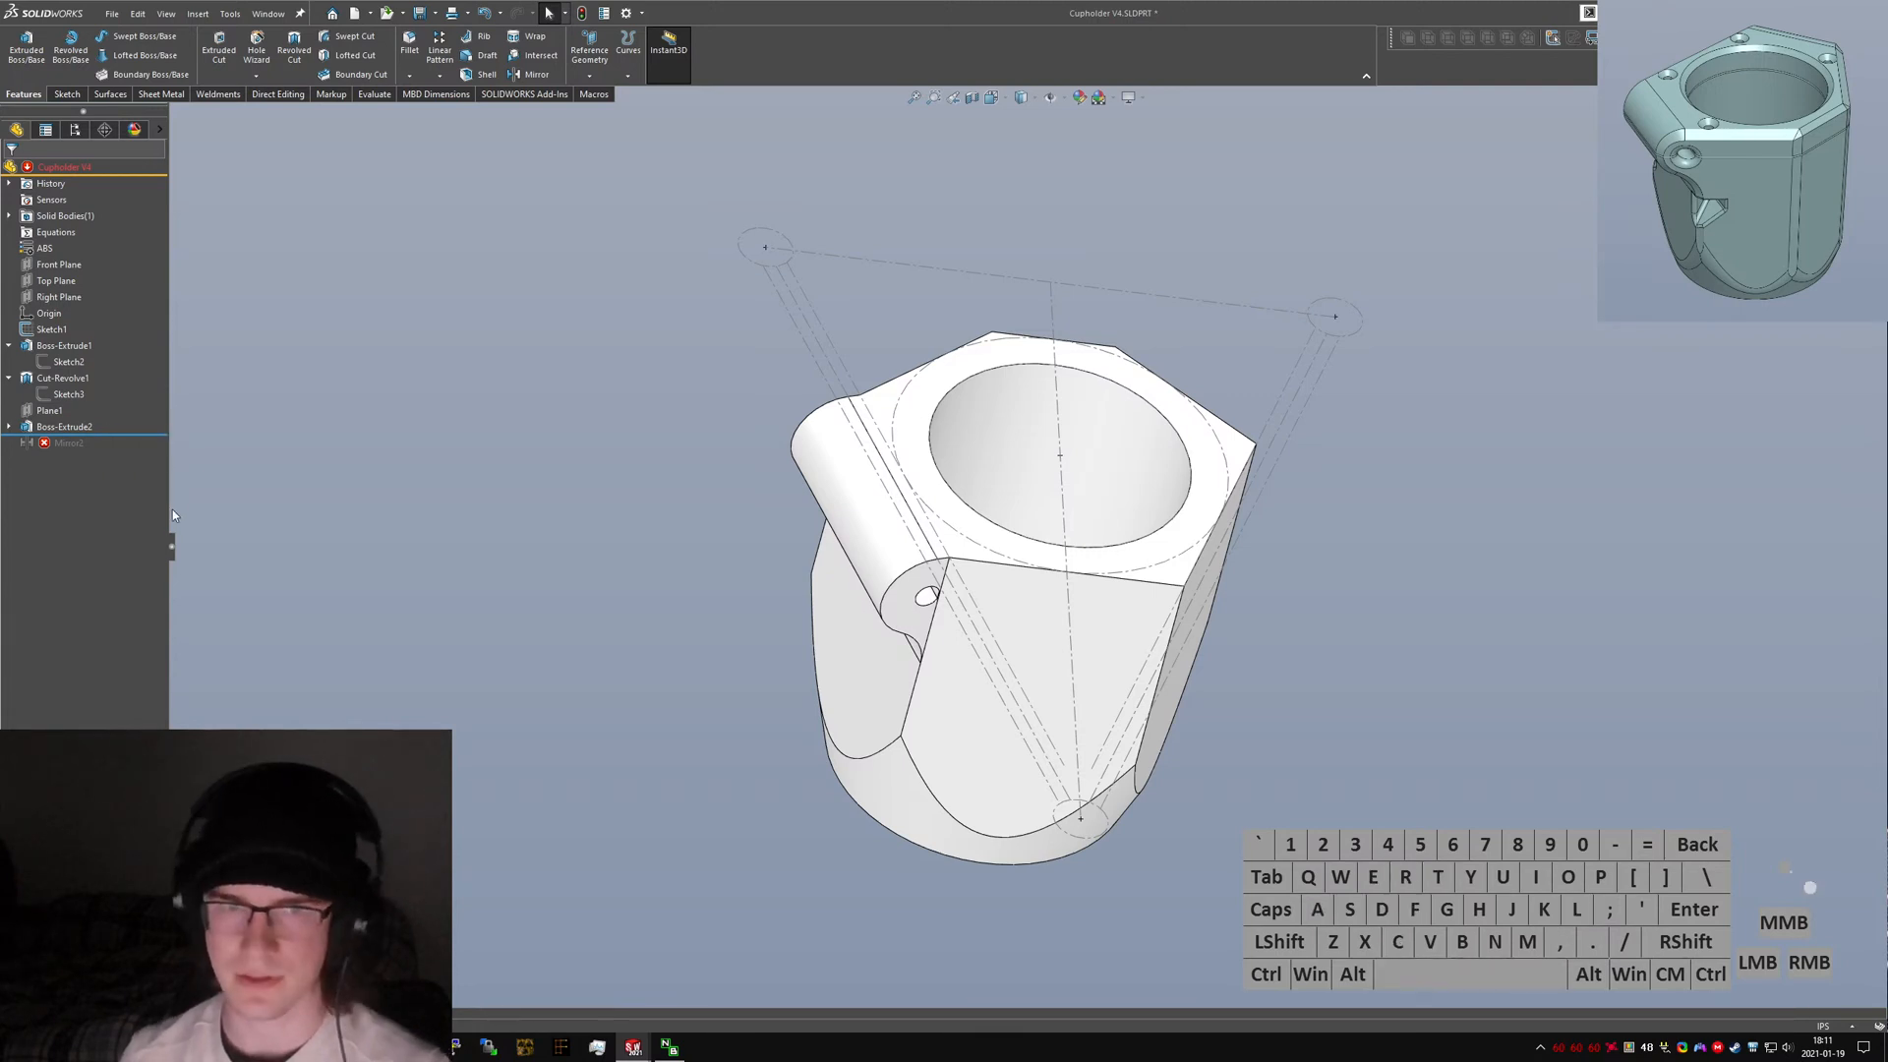
{"action": "left_click_drag", "start_coordinate": [133, 433], "coordinate": [133, 450]}
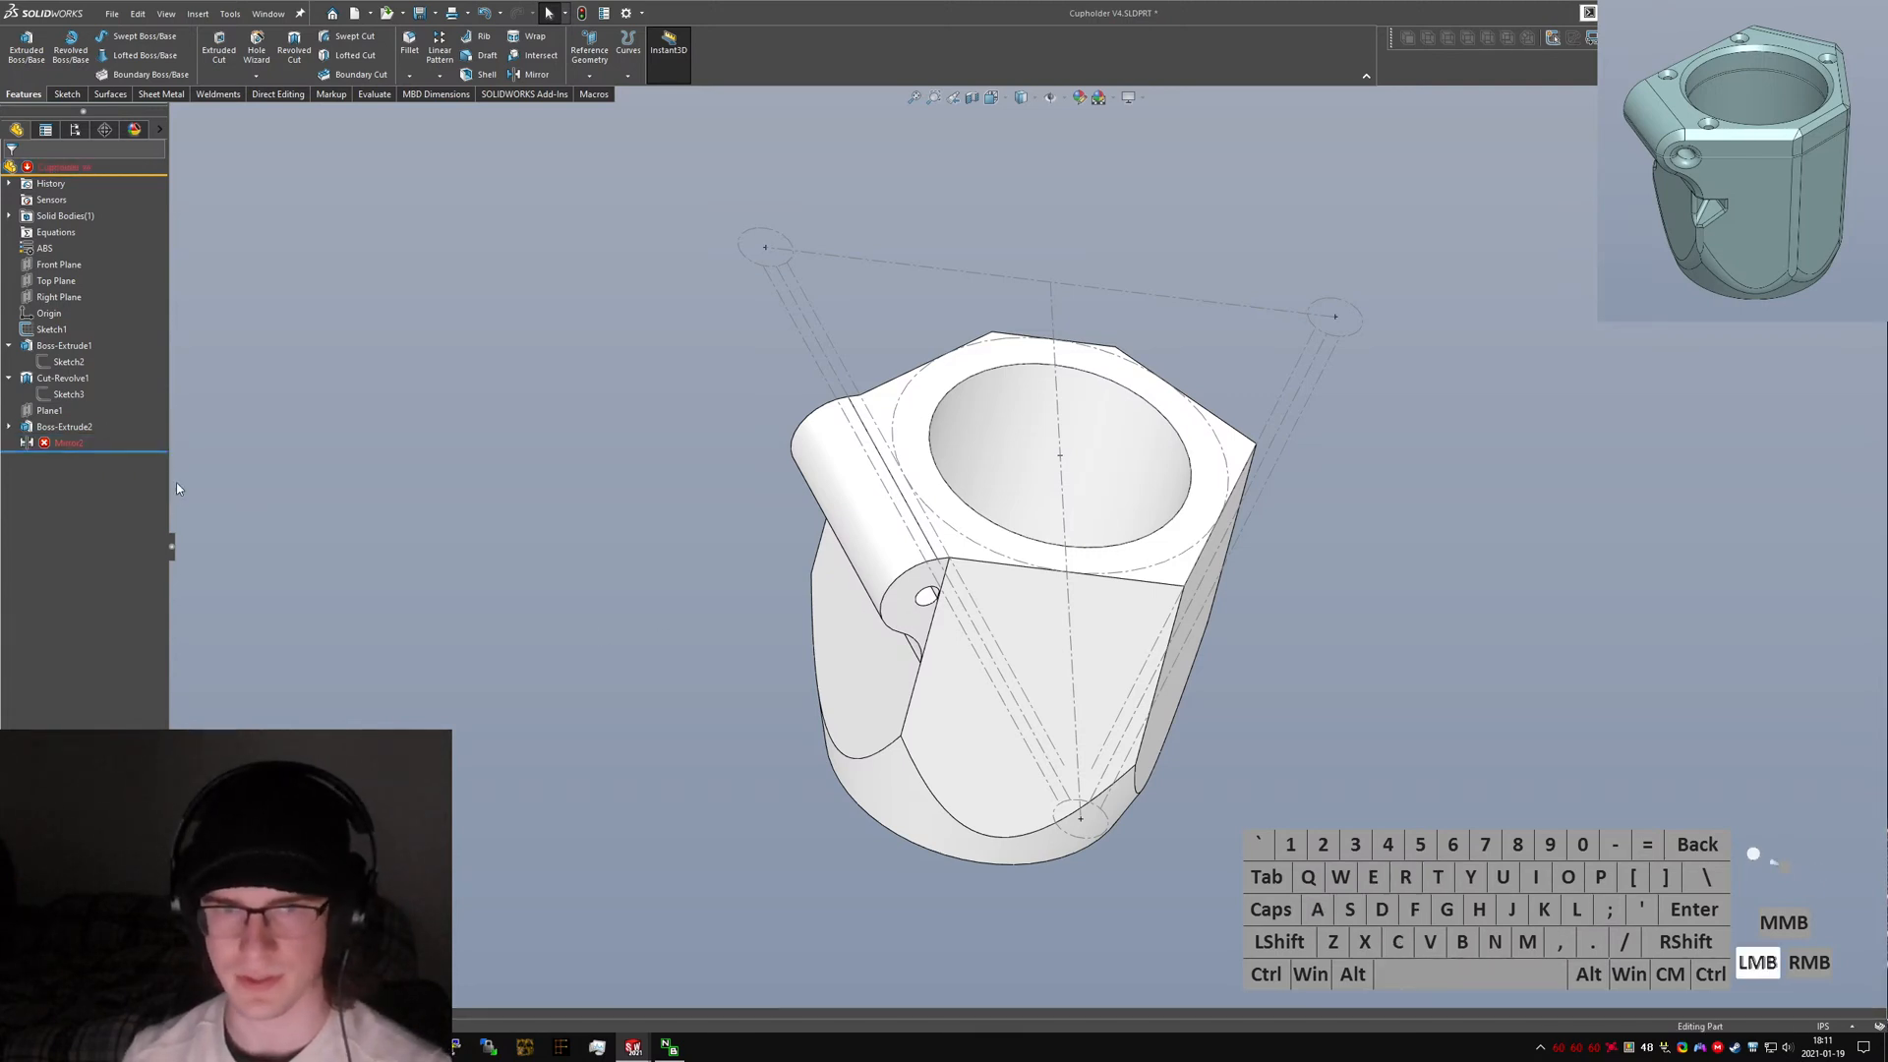
{"action": "left_click", "coordinate": [61, 443]}
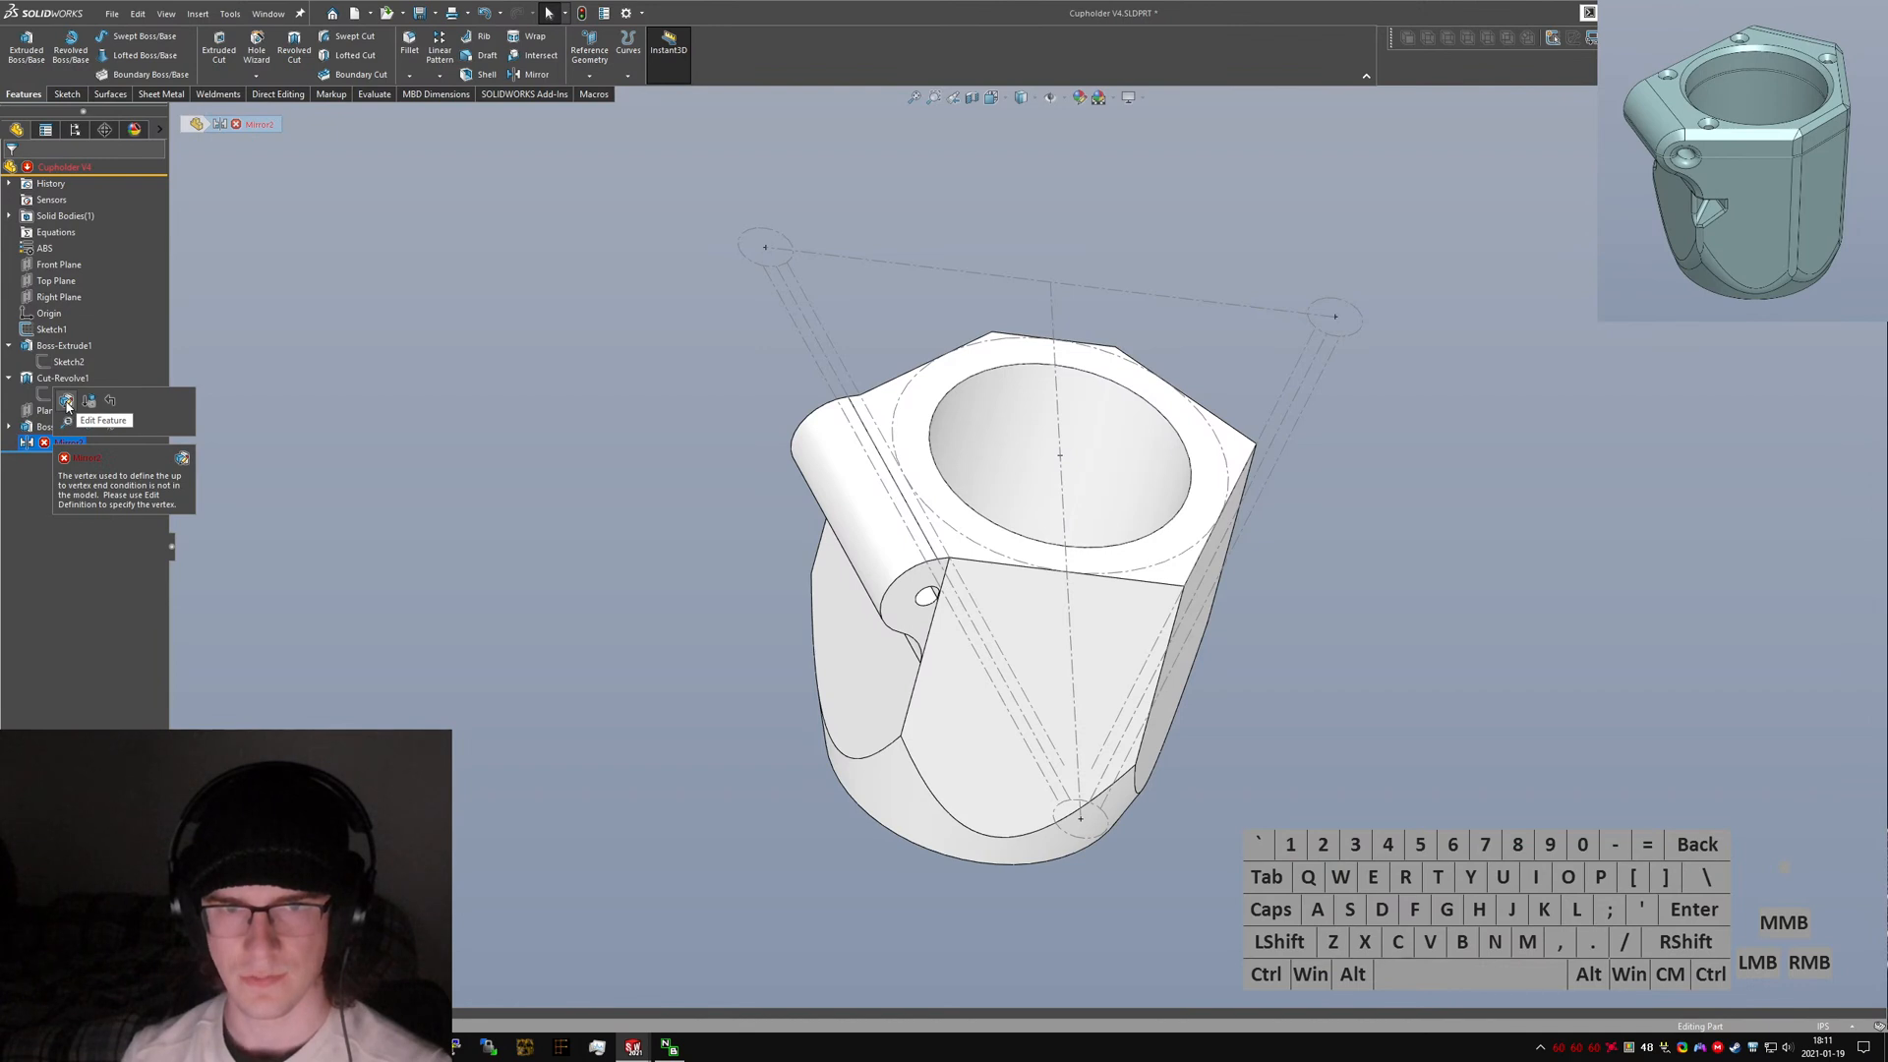
{"action": "left_click", "coordinate": [66, 402]}
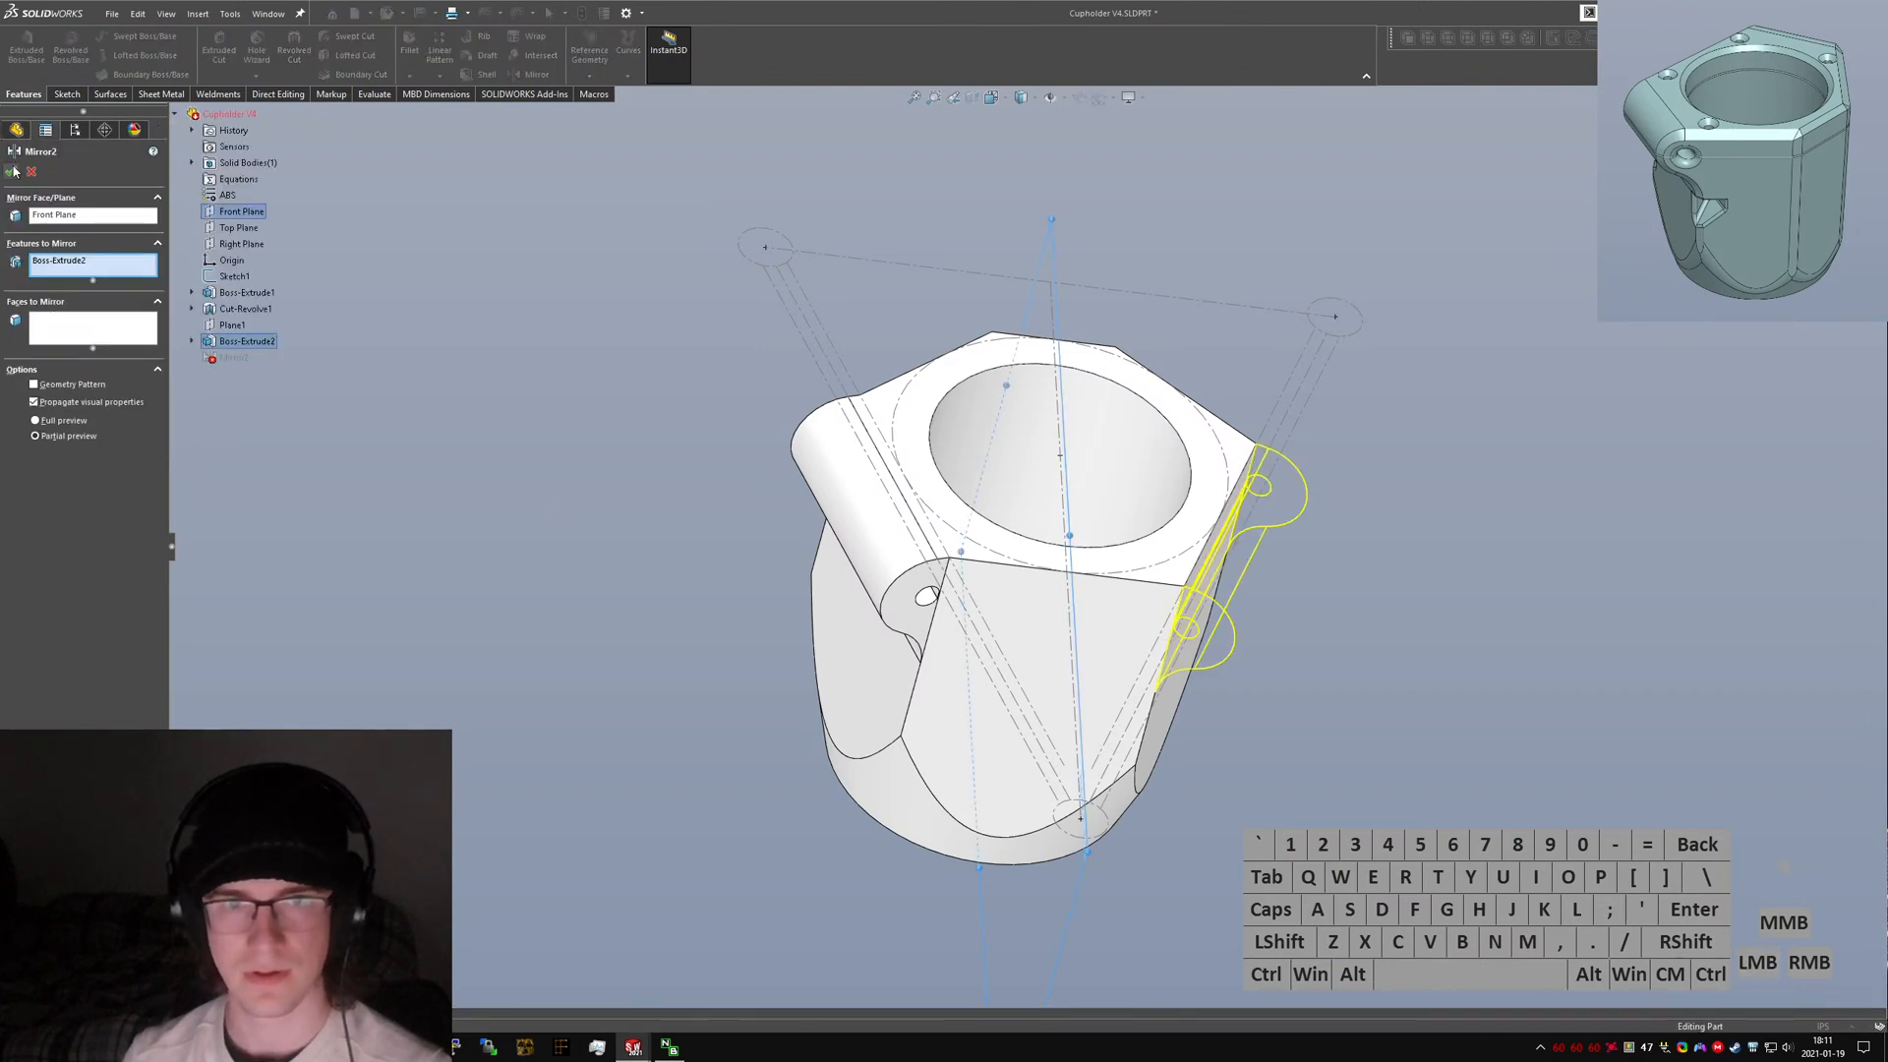
{"action": "left_click", "coordinate": [12, 171]}
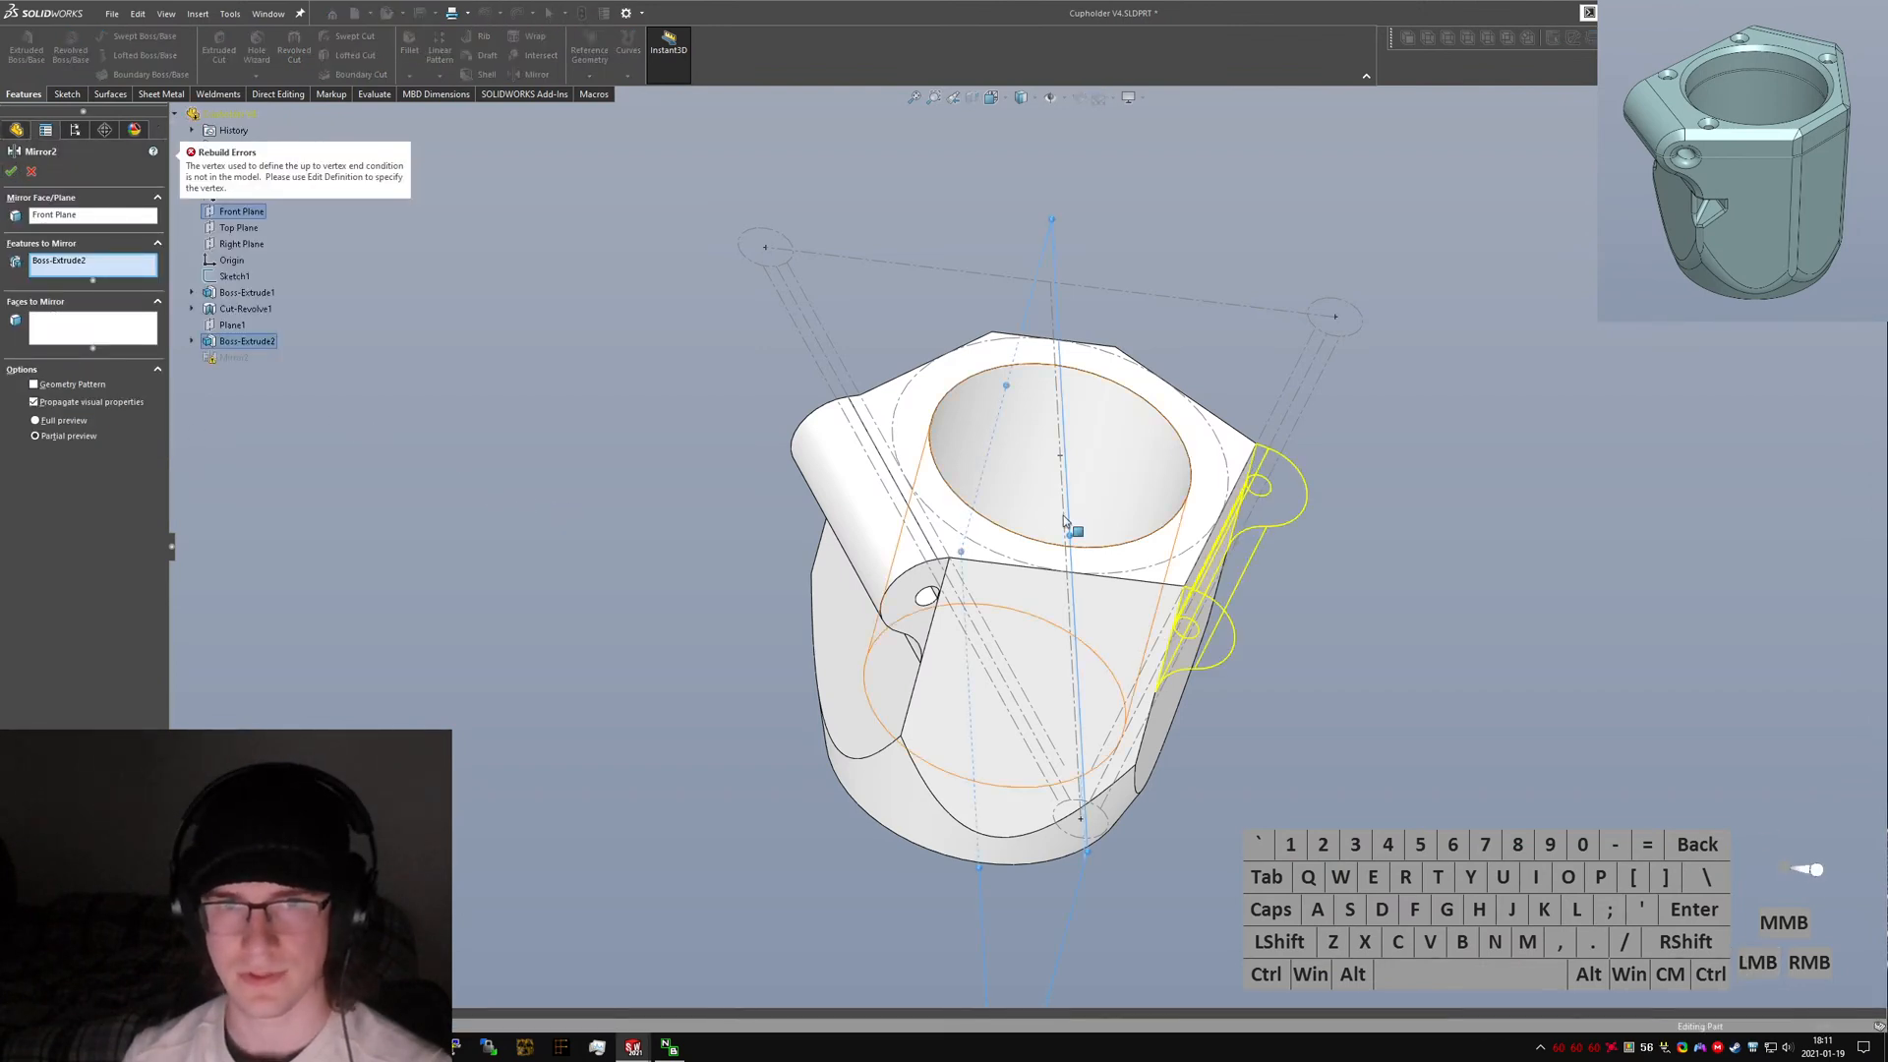
{"action": "middle_click_drag", "start_coordinate": [1064, 515], "coordinate": [1020, 472]}
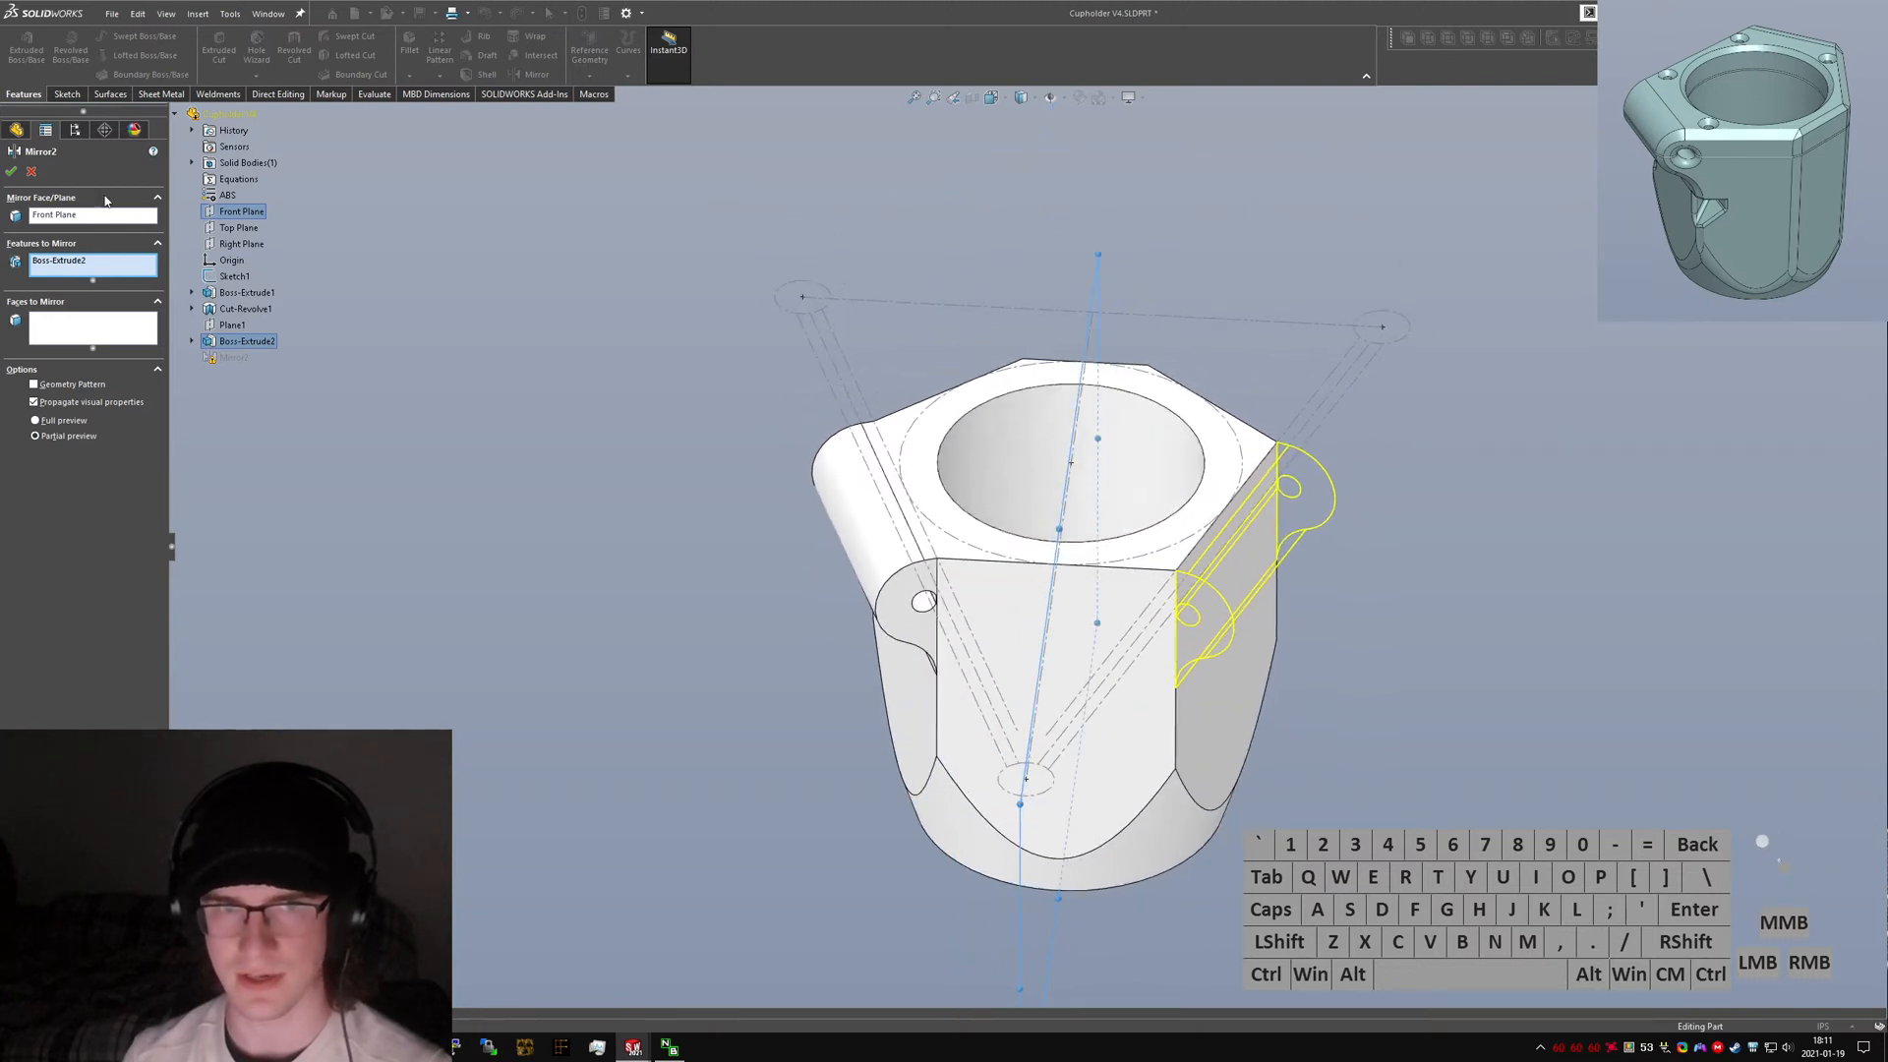
{"action": "left_click", "coordinate": [34, 169]}
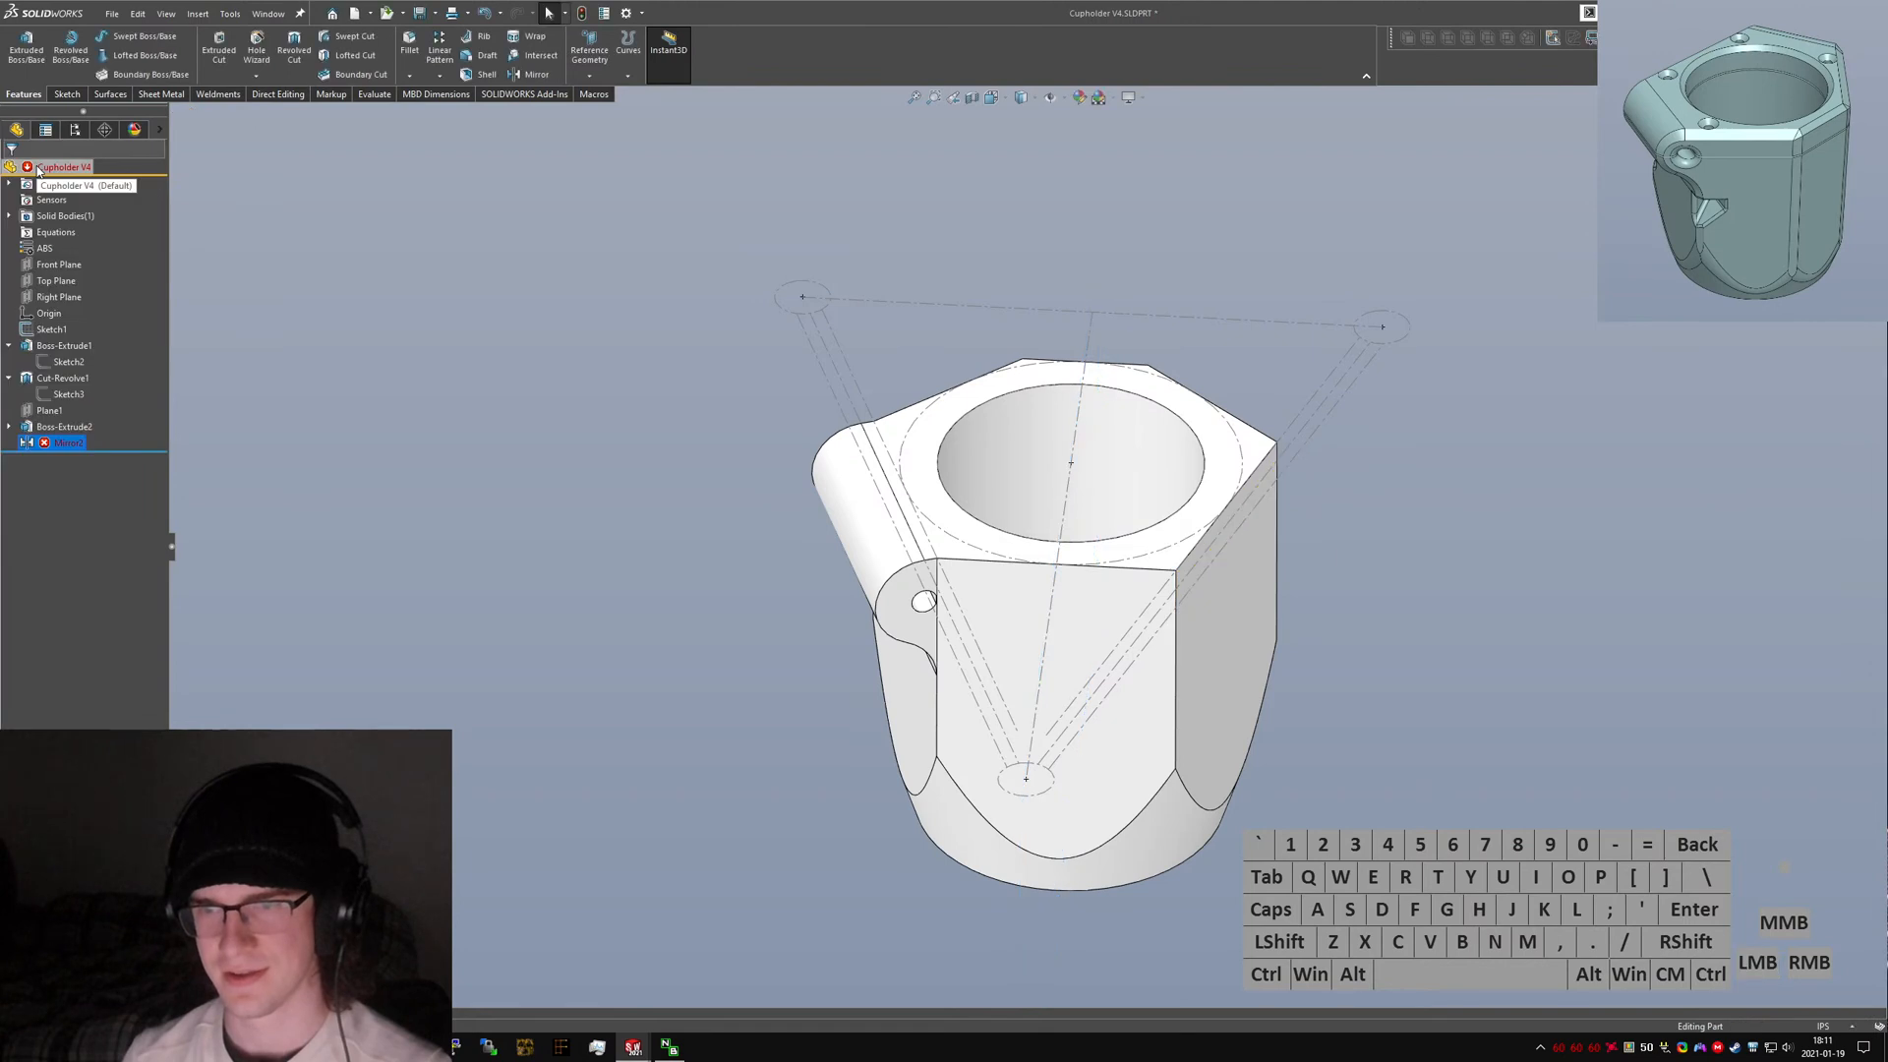
Redefine both Up To Vertex limits of Boss-Extrude2 by picking new vertices on the body's edges.
{"action": "middle_click_drag", "start_coordinate": [969, 570], "coordinate": [572, 531]}
{"action": "right_click", "coordinate": [58, 444]}
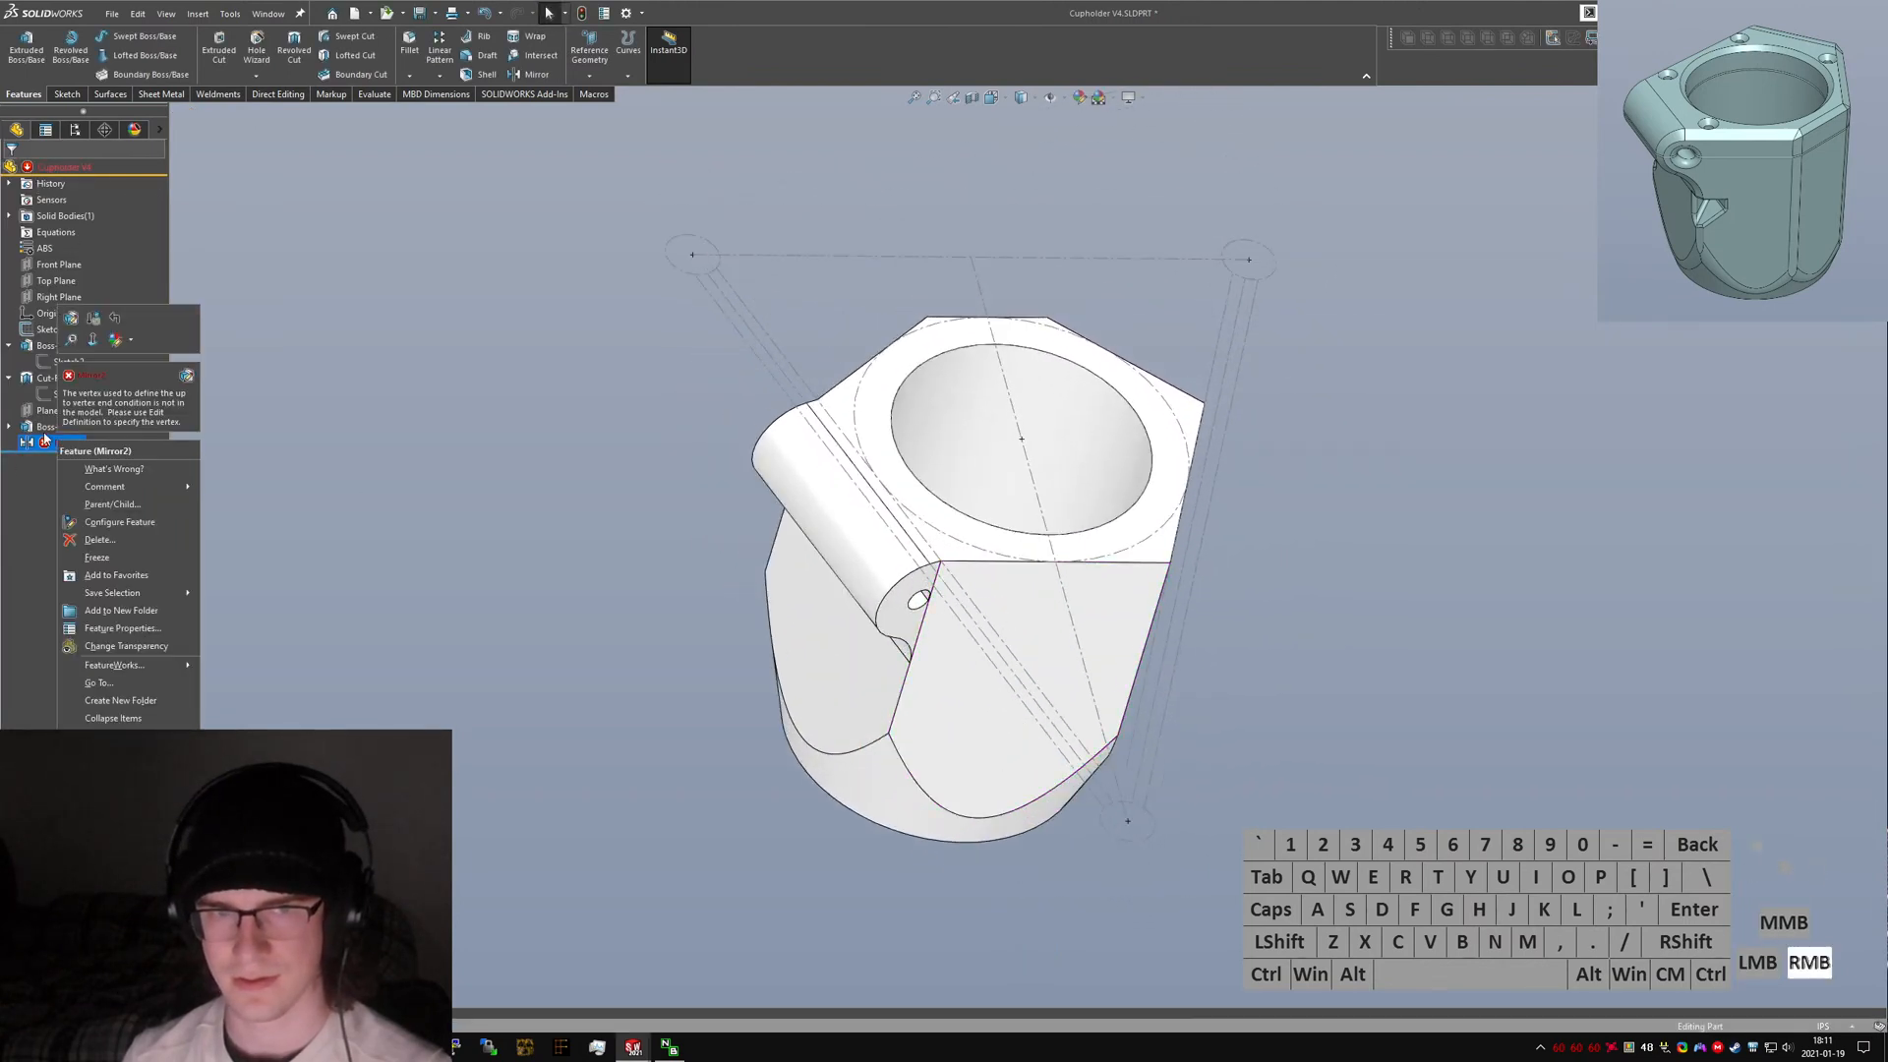
{"action": "right_click", "coordinate": [35, 429]}
{"action": "left_click", "coordinate": [49, 388]}
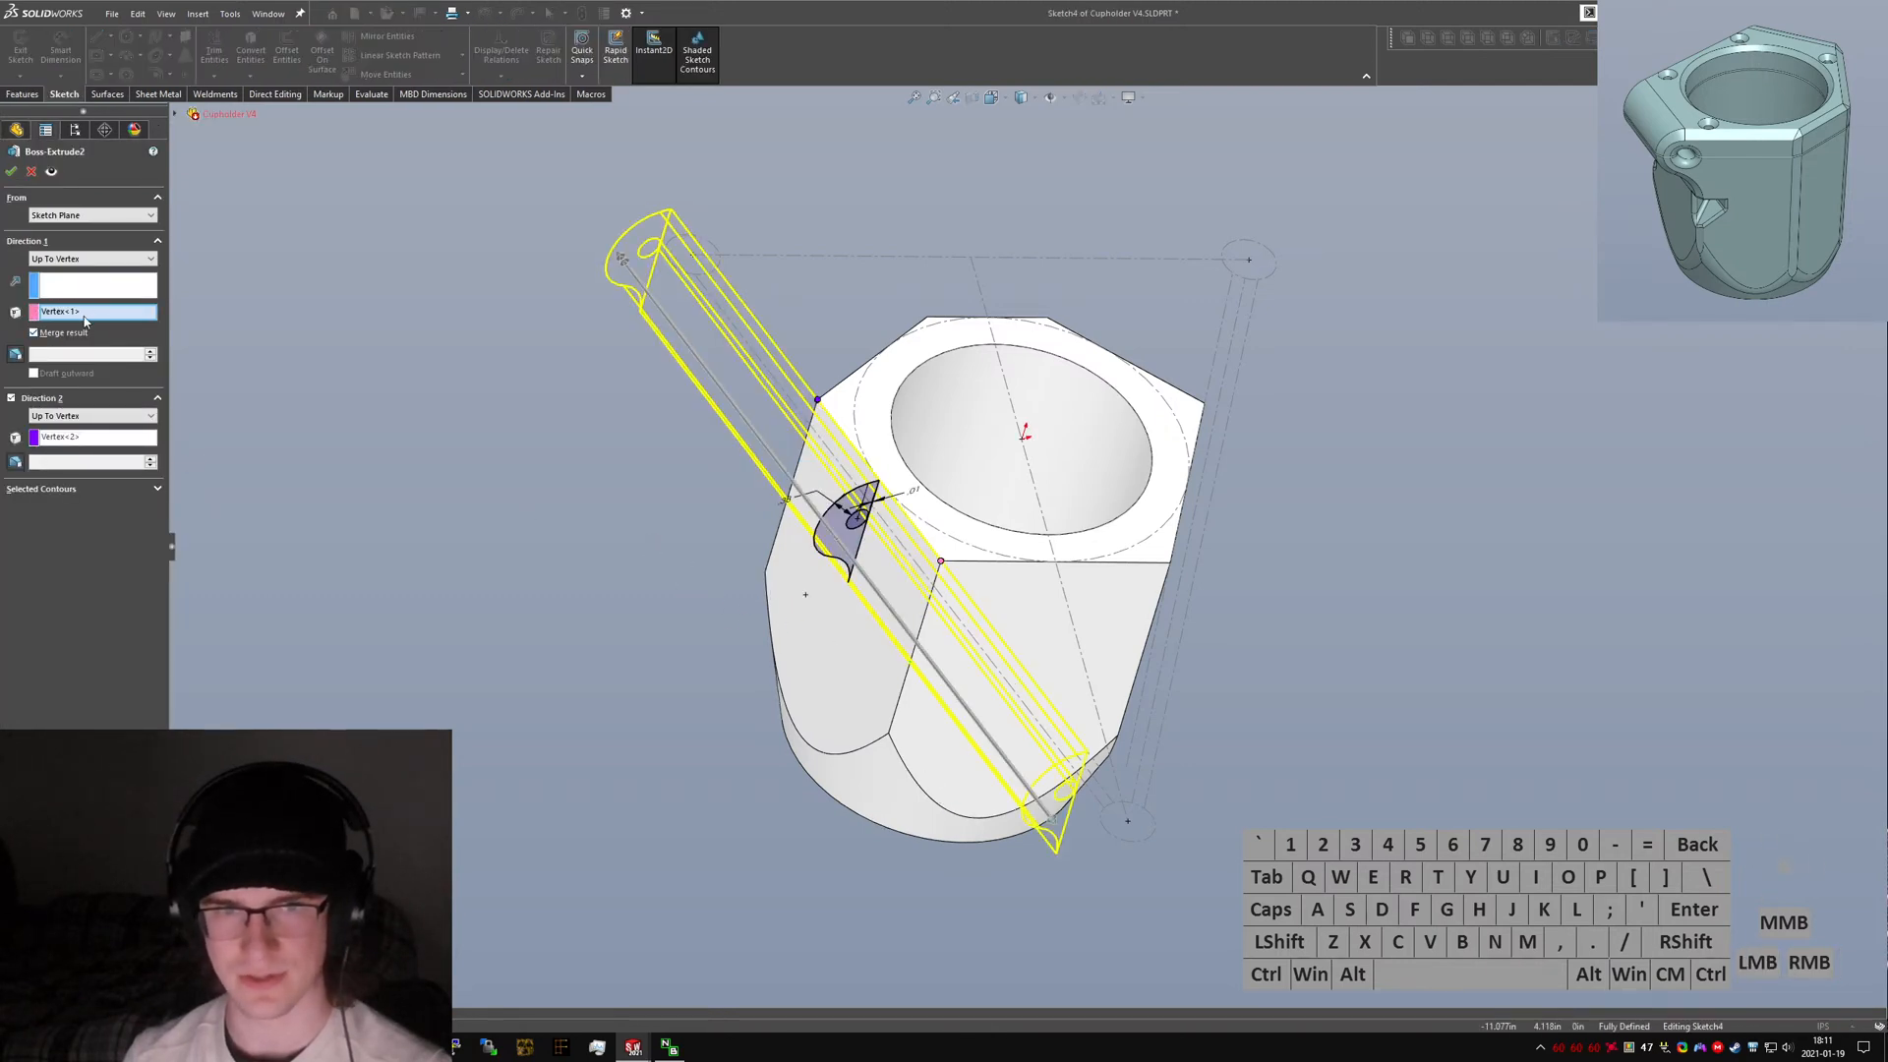
{"action": "left_click", "coordinate": [64, 312]}
{"action": "key", "text": "Delete"}
{"action": "left_click", "coordinate": [84, 437]}
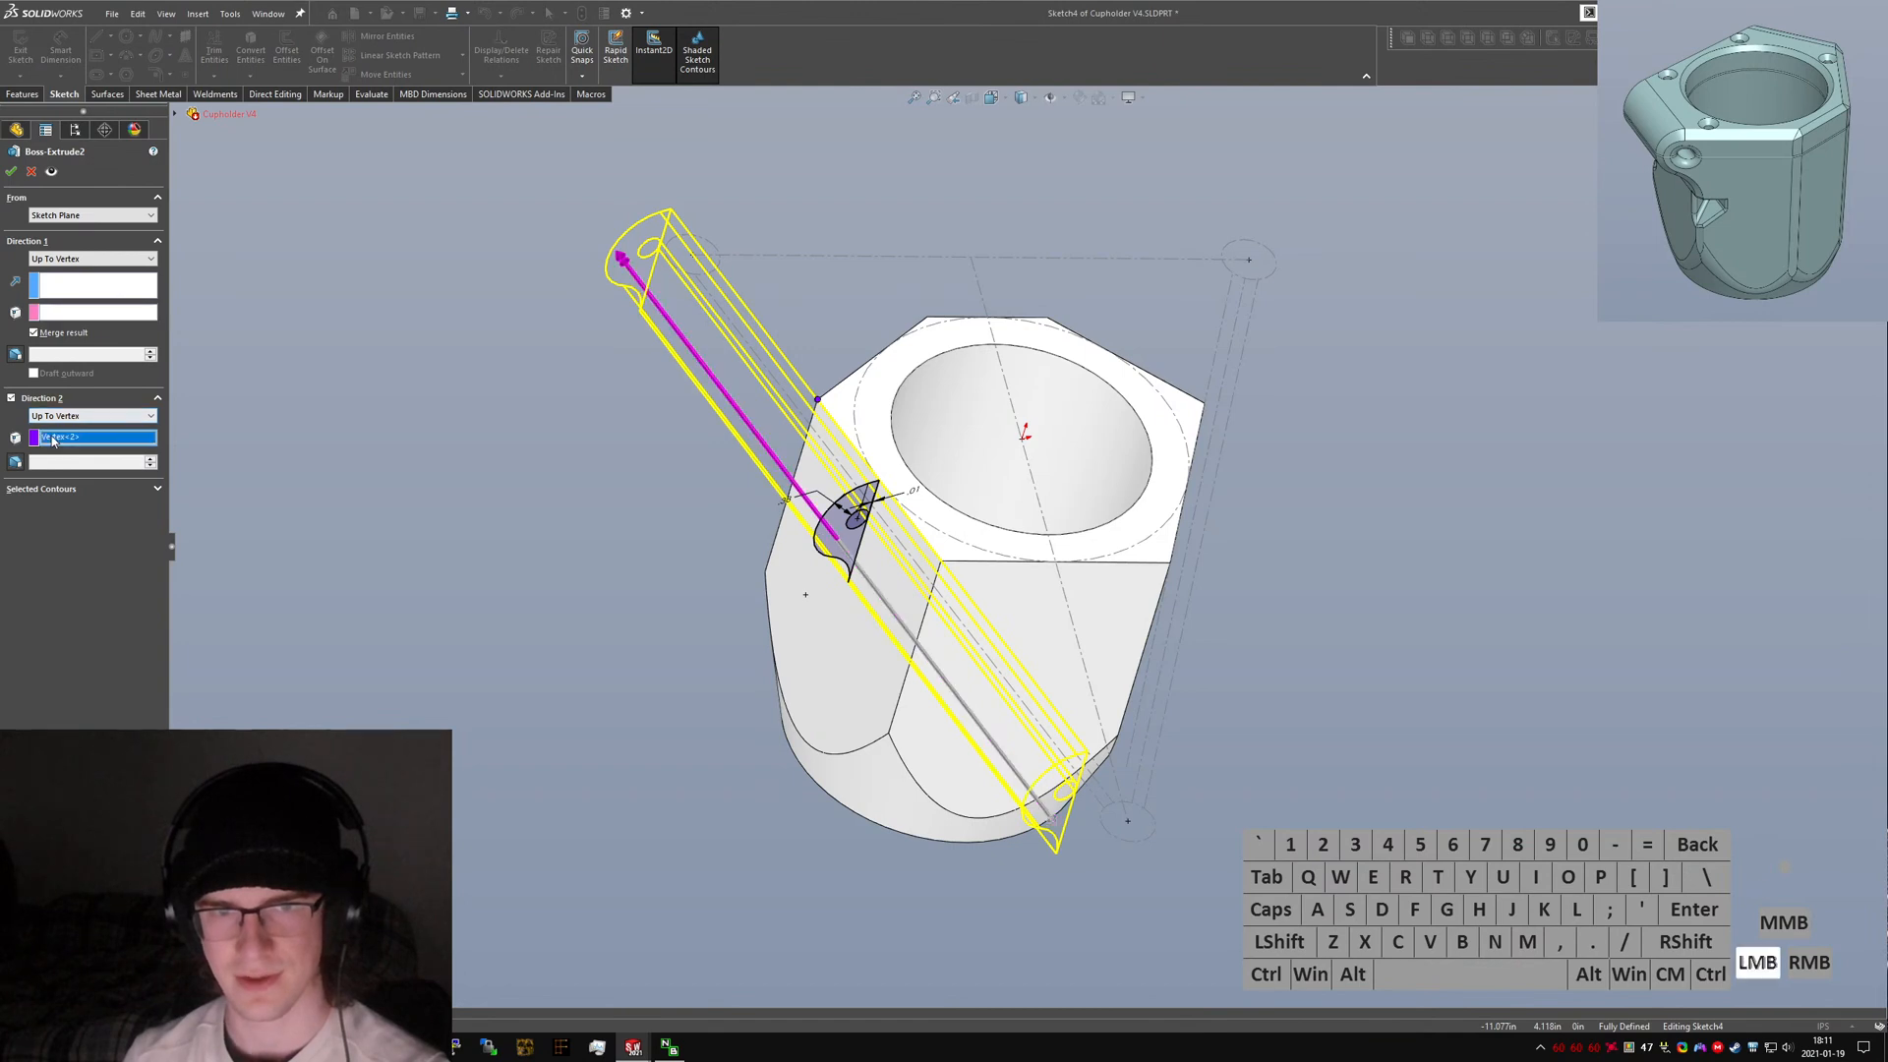
{"action": "key", "text": "Delete"}
{"action": "left_click", "coordinate": [73, 316]}
{"action": "left_click", "coordinate": [890, 740]}
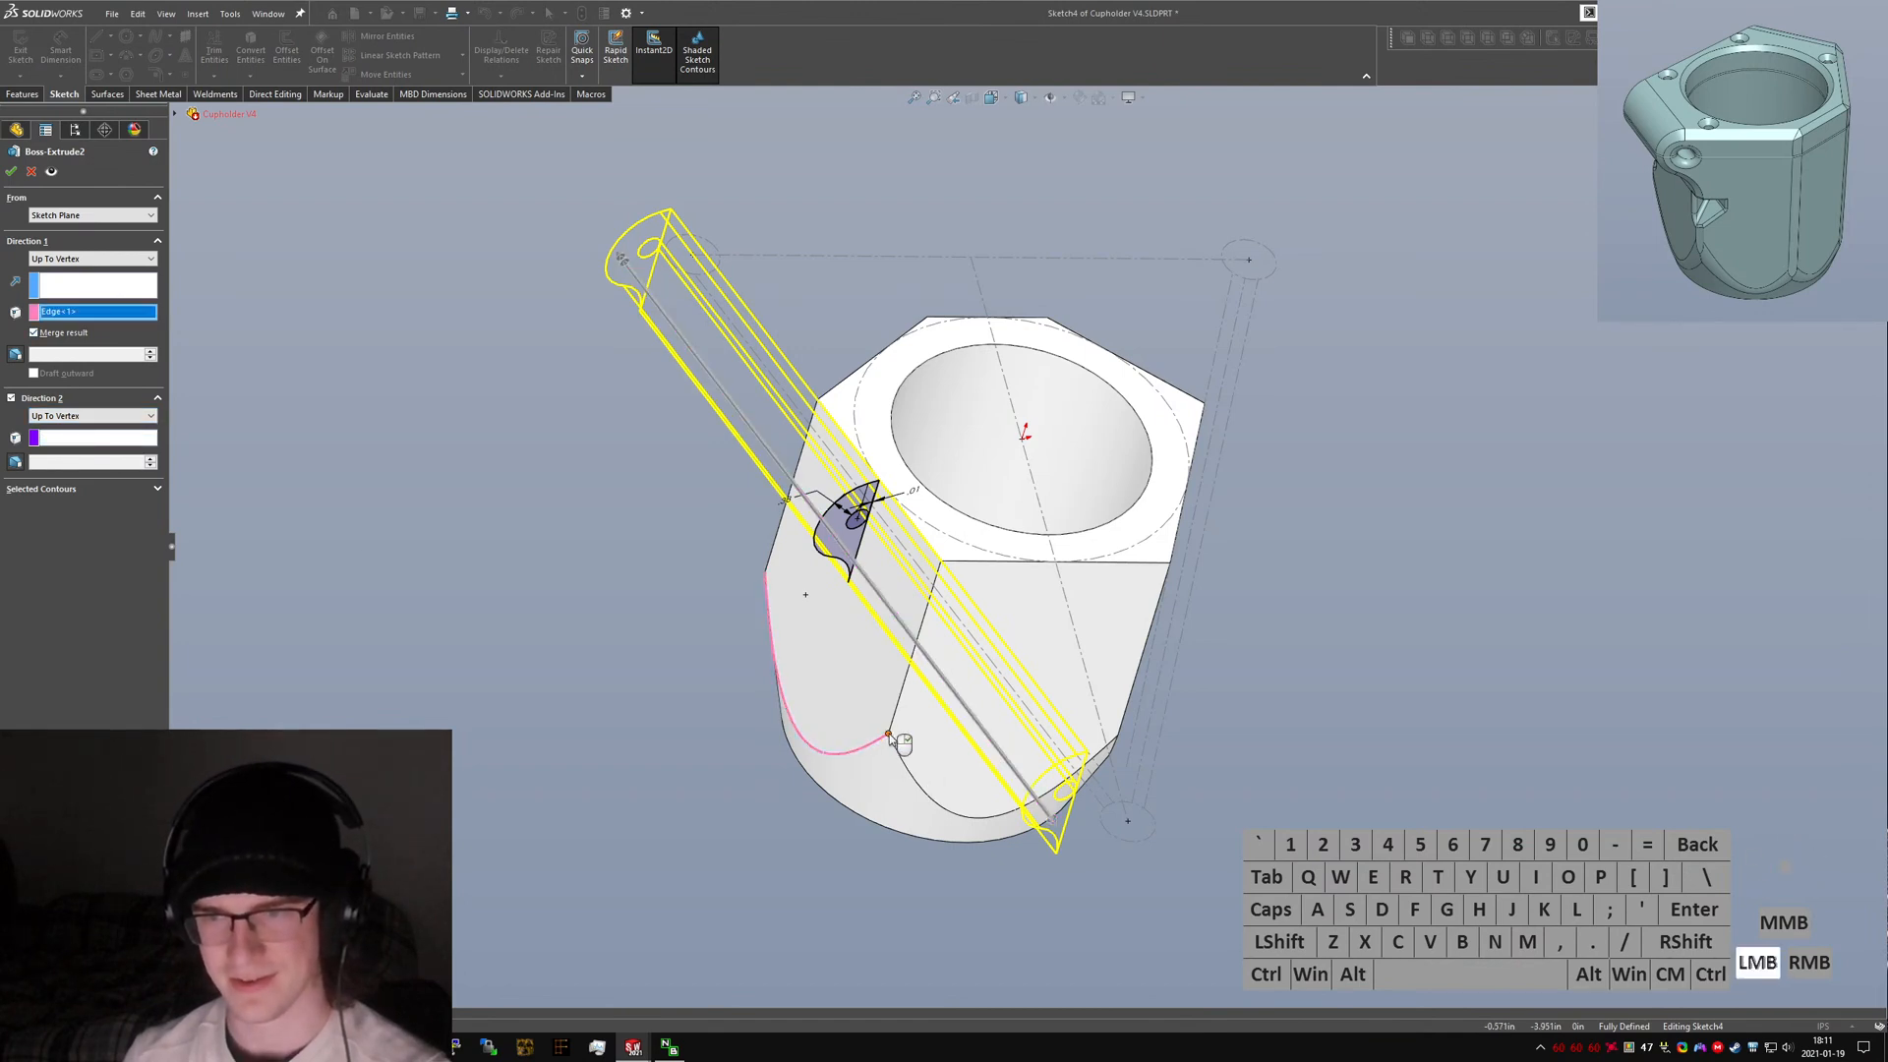
{"action": "left_click", "coordinate": [874, 751]}
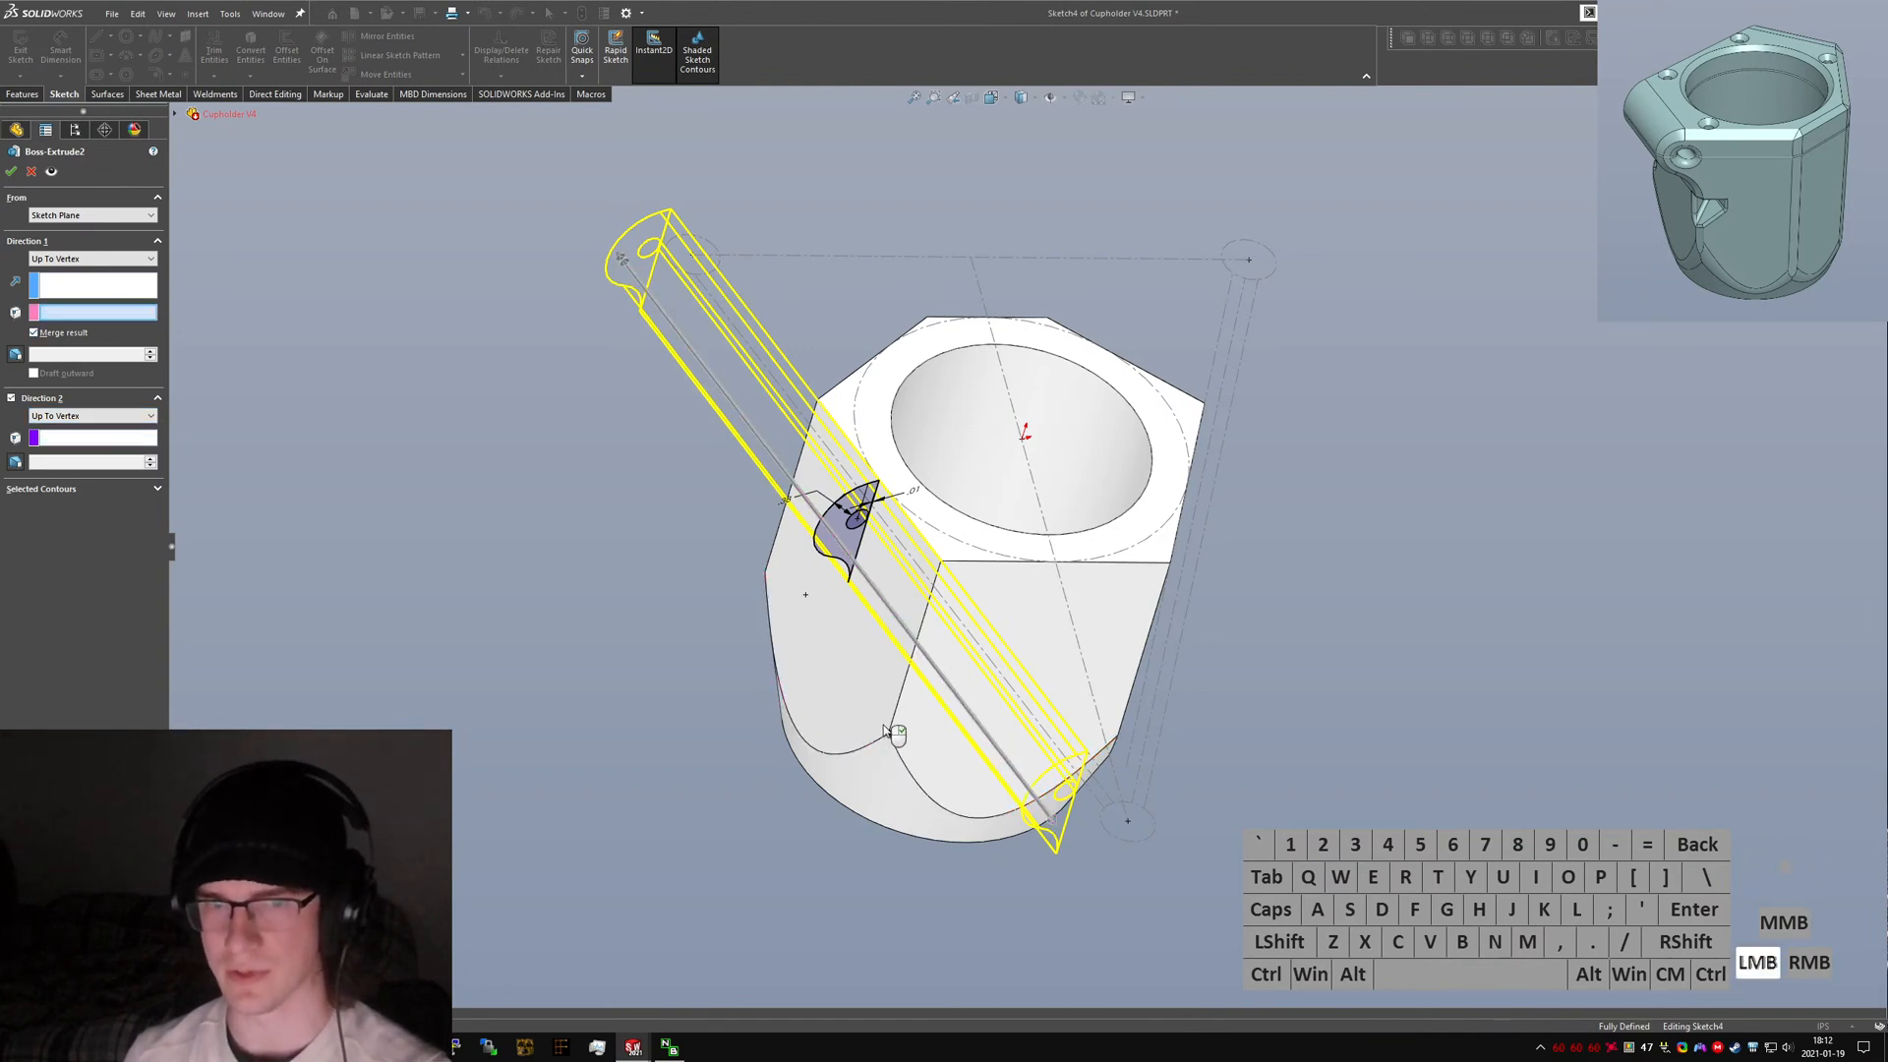
{"action": "left_click", "coordinate": [101, 442]}
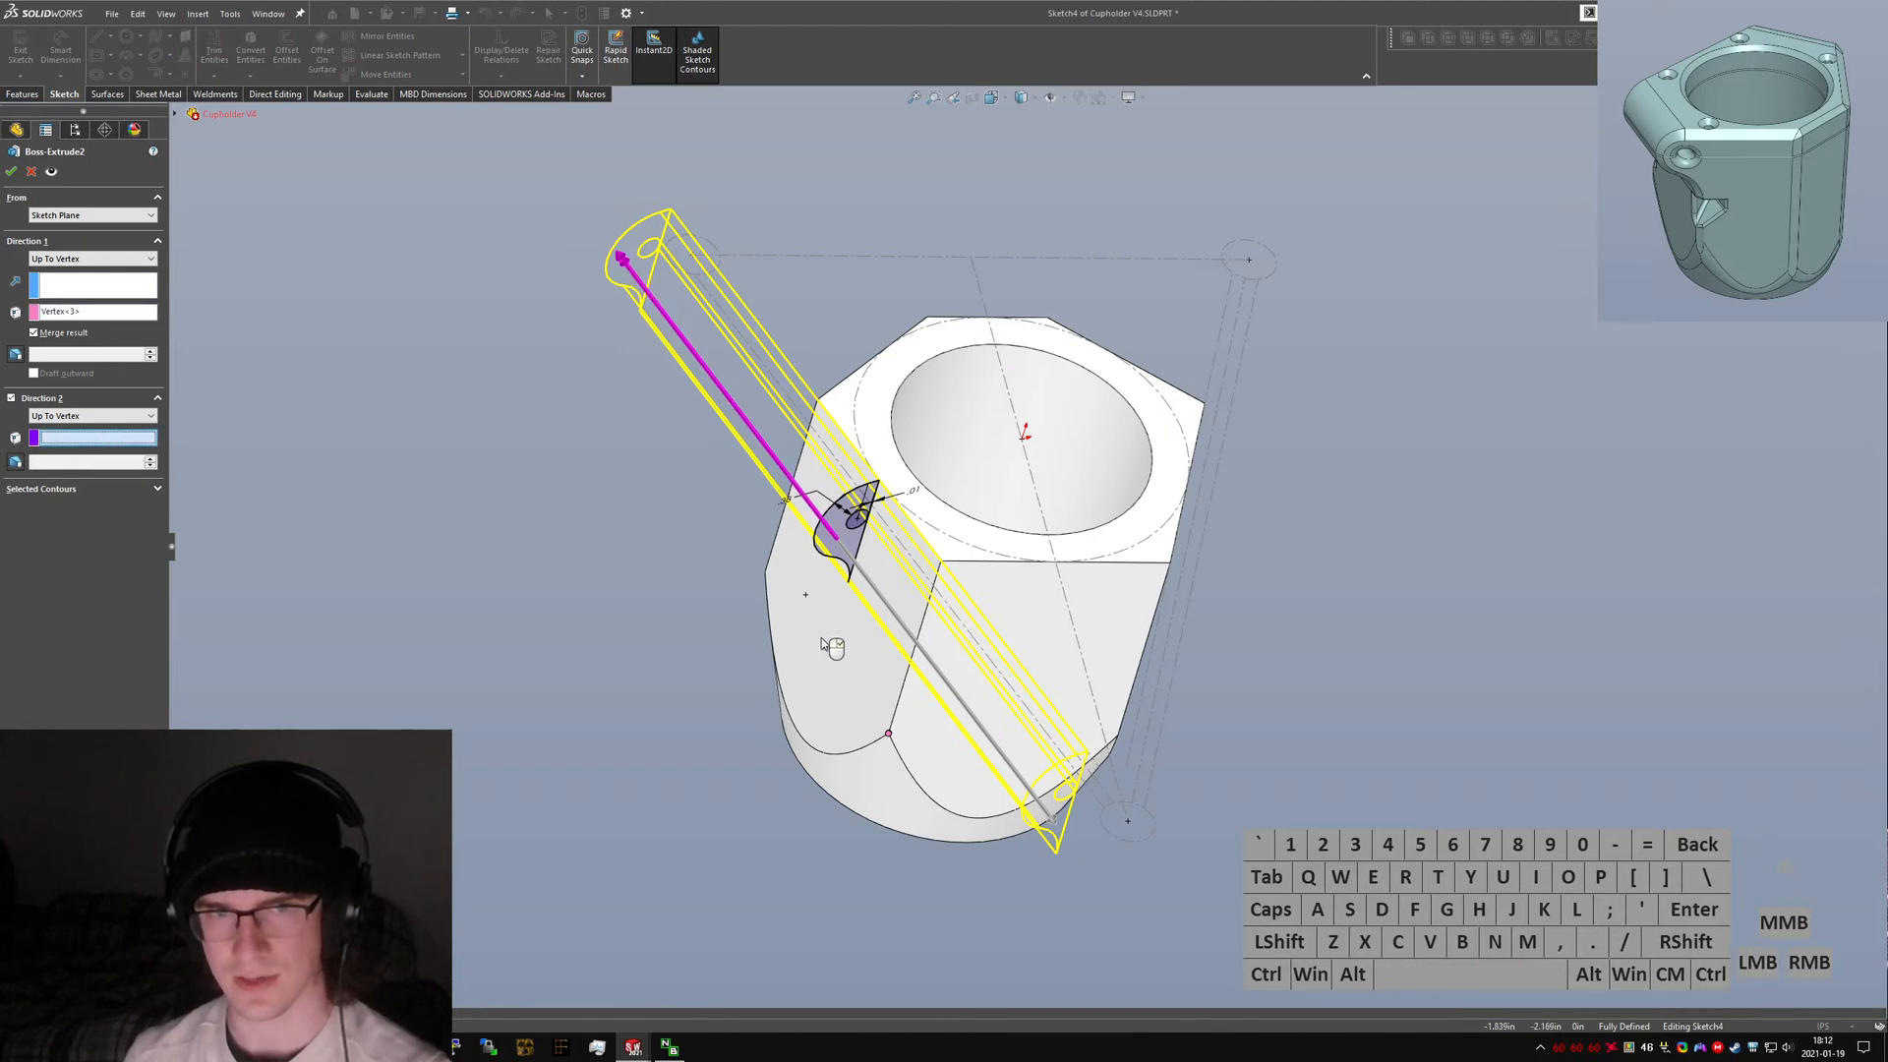
{"action": "left_click", "coordinate": [779, 572]}
{"action": "right_click", "coordinate": [775, 570]}
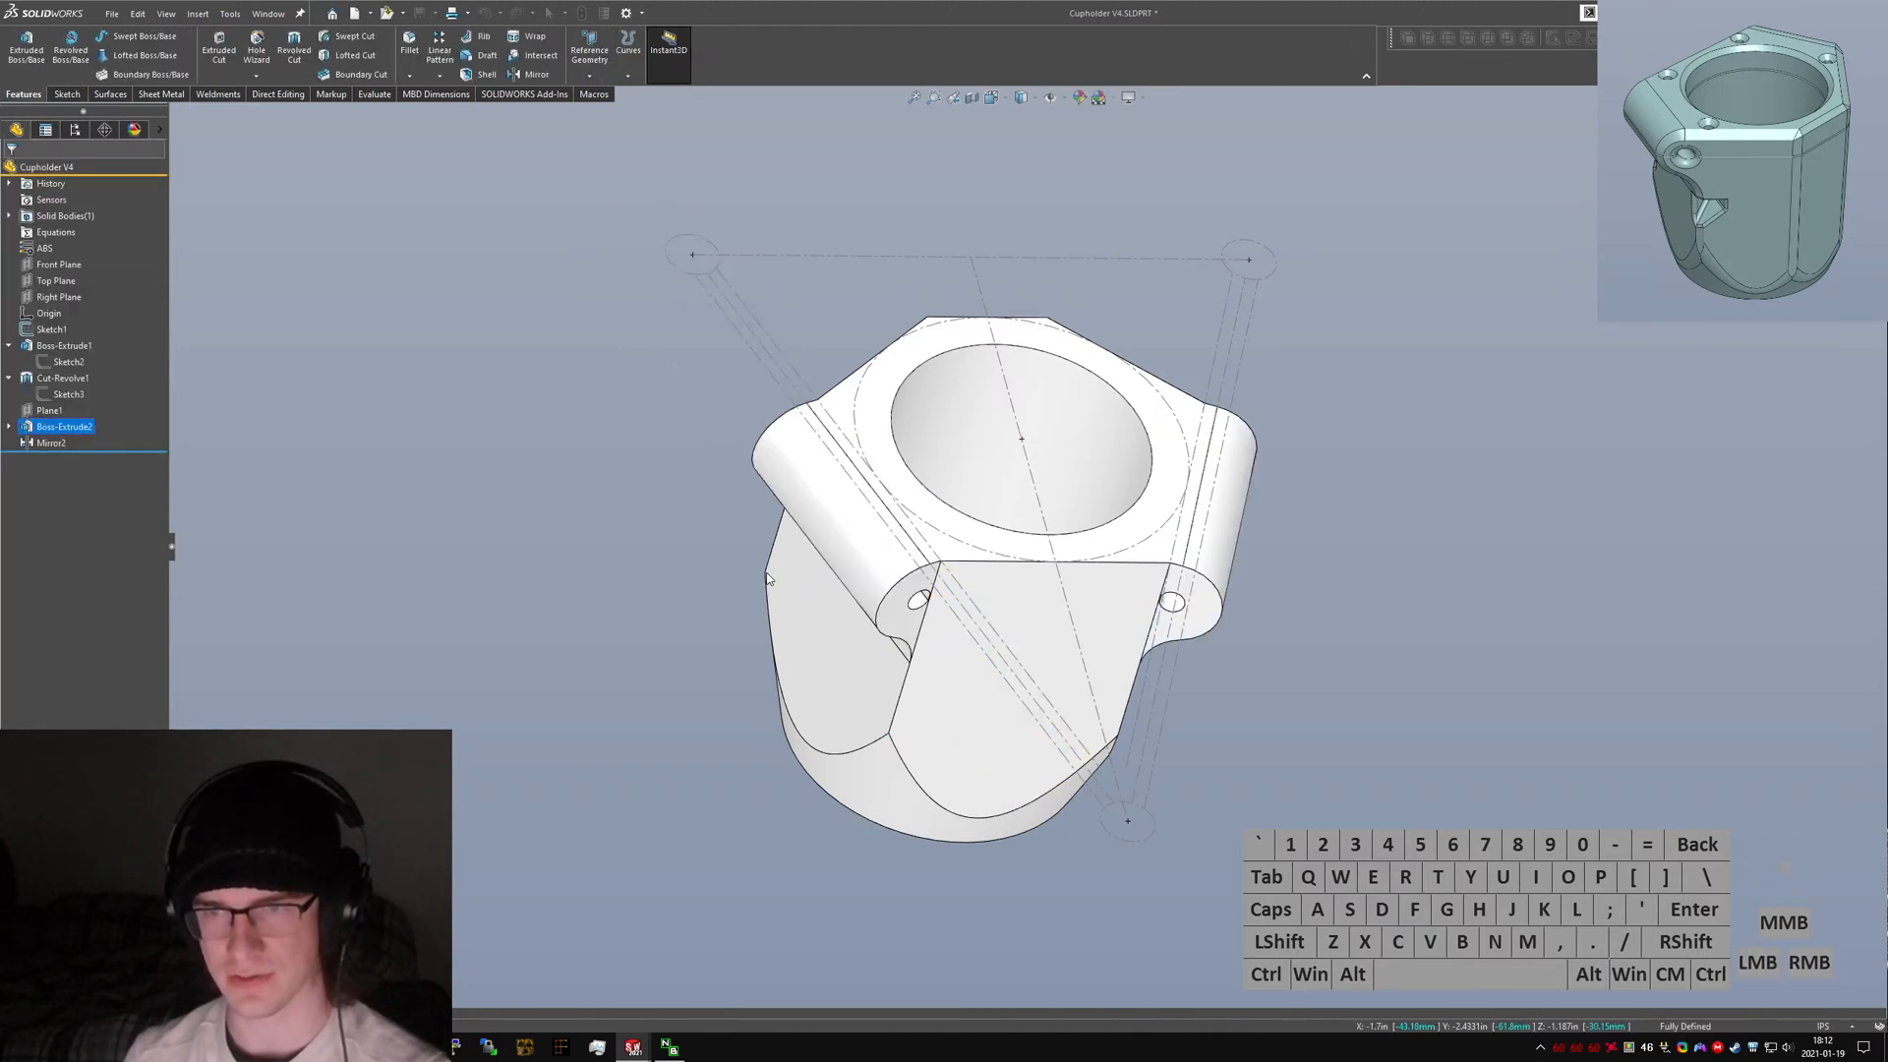
Hide Sketch1 to clear its construction lines from the model view.
{"action": "middle_click_drag", "start_coordinate": [814, 591], "coordinate": [785, 558]}
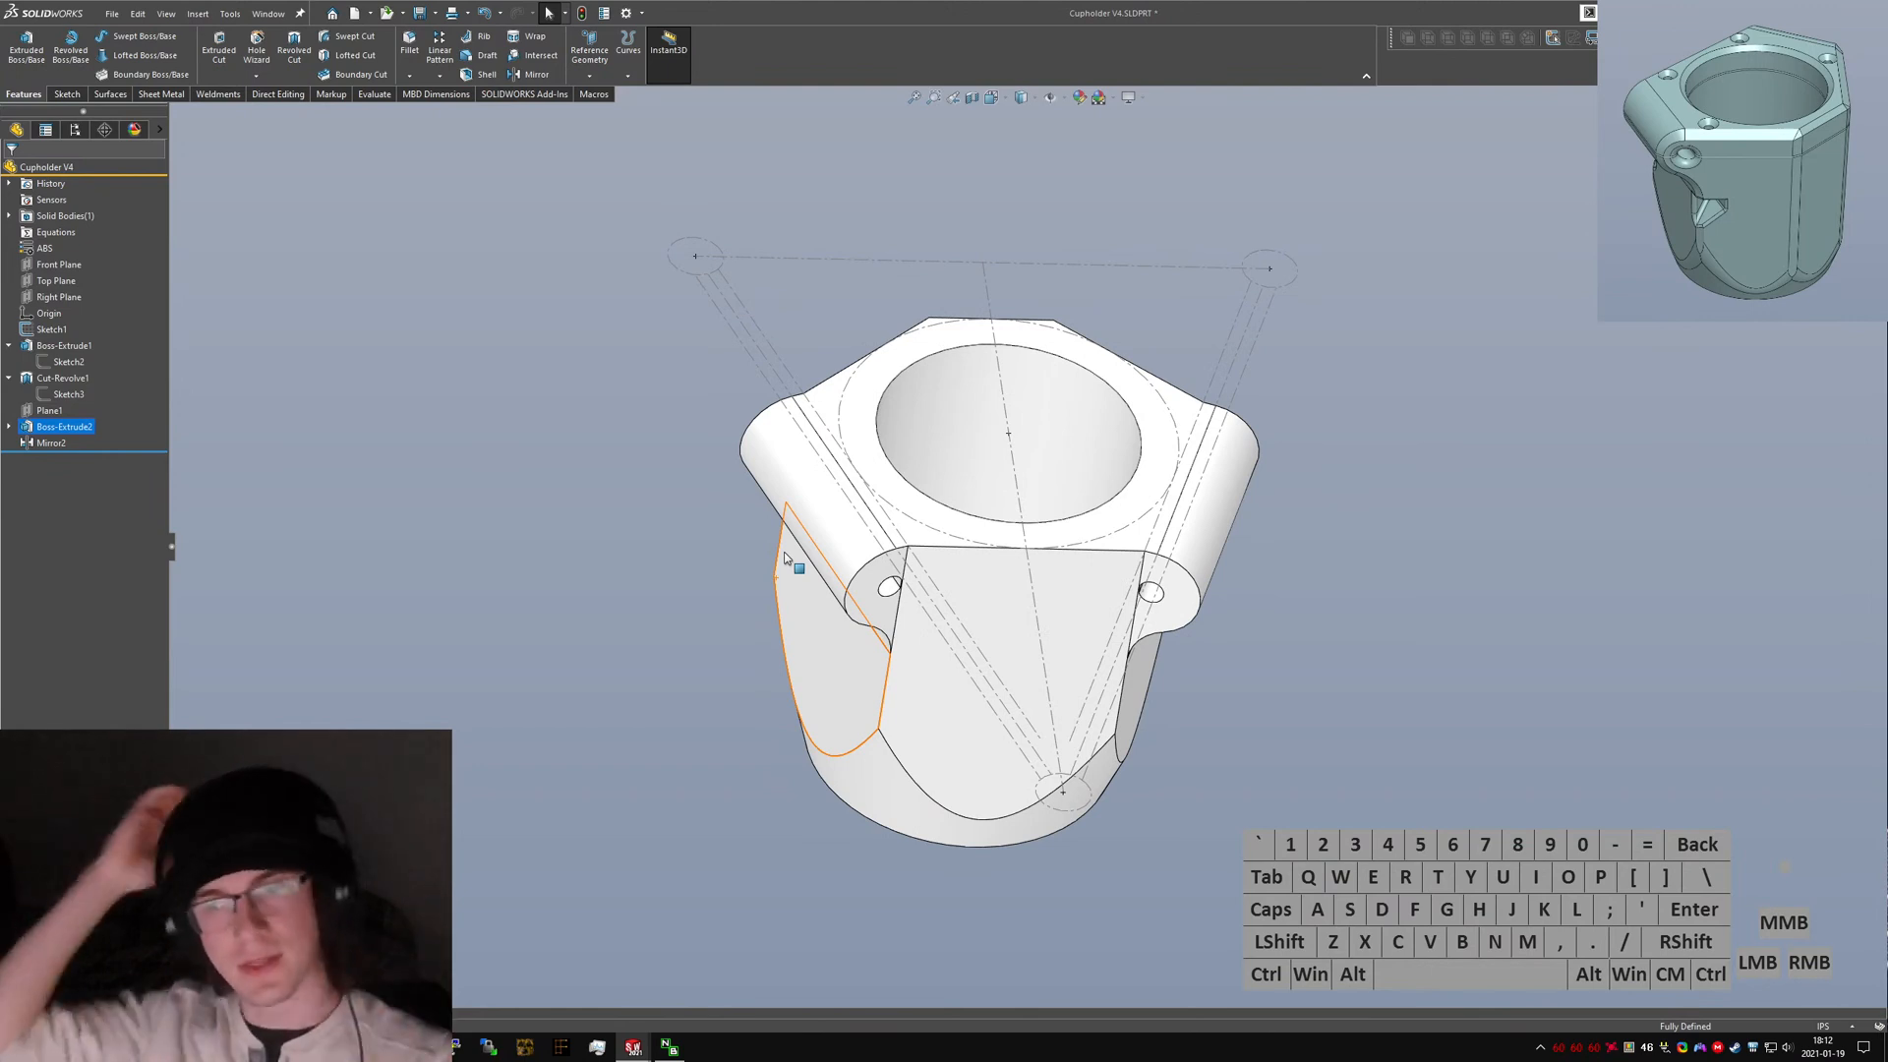
{"action": "scroll", "coordinate": [921, 574], "scroll_direction": "down", "scroll_amount": 5}
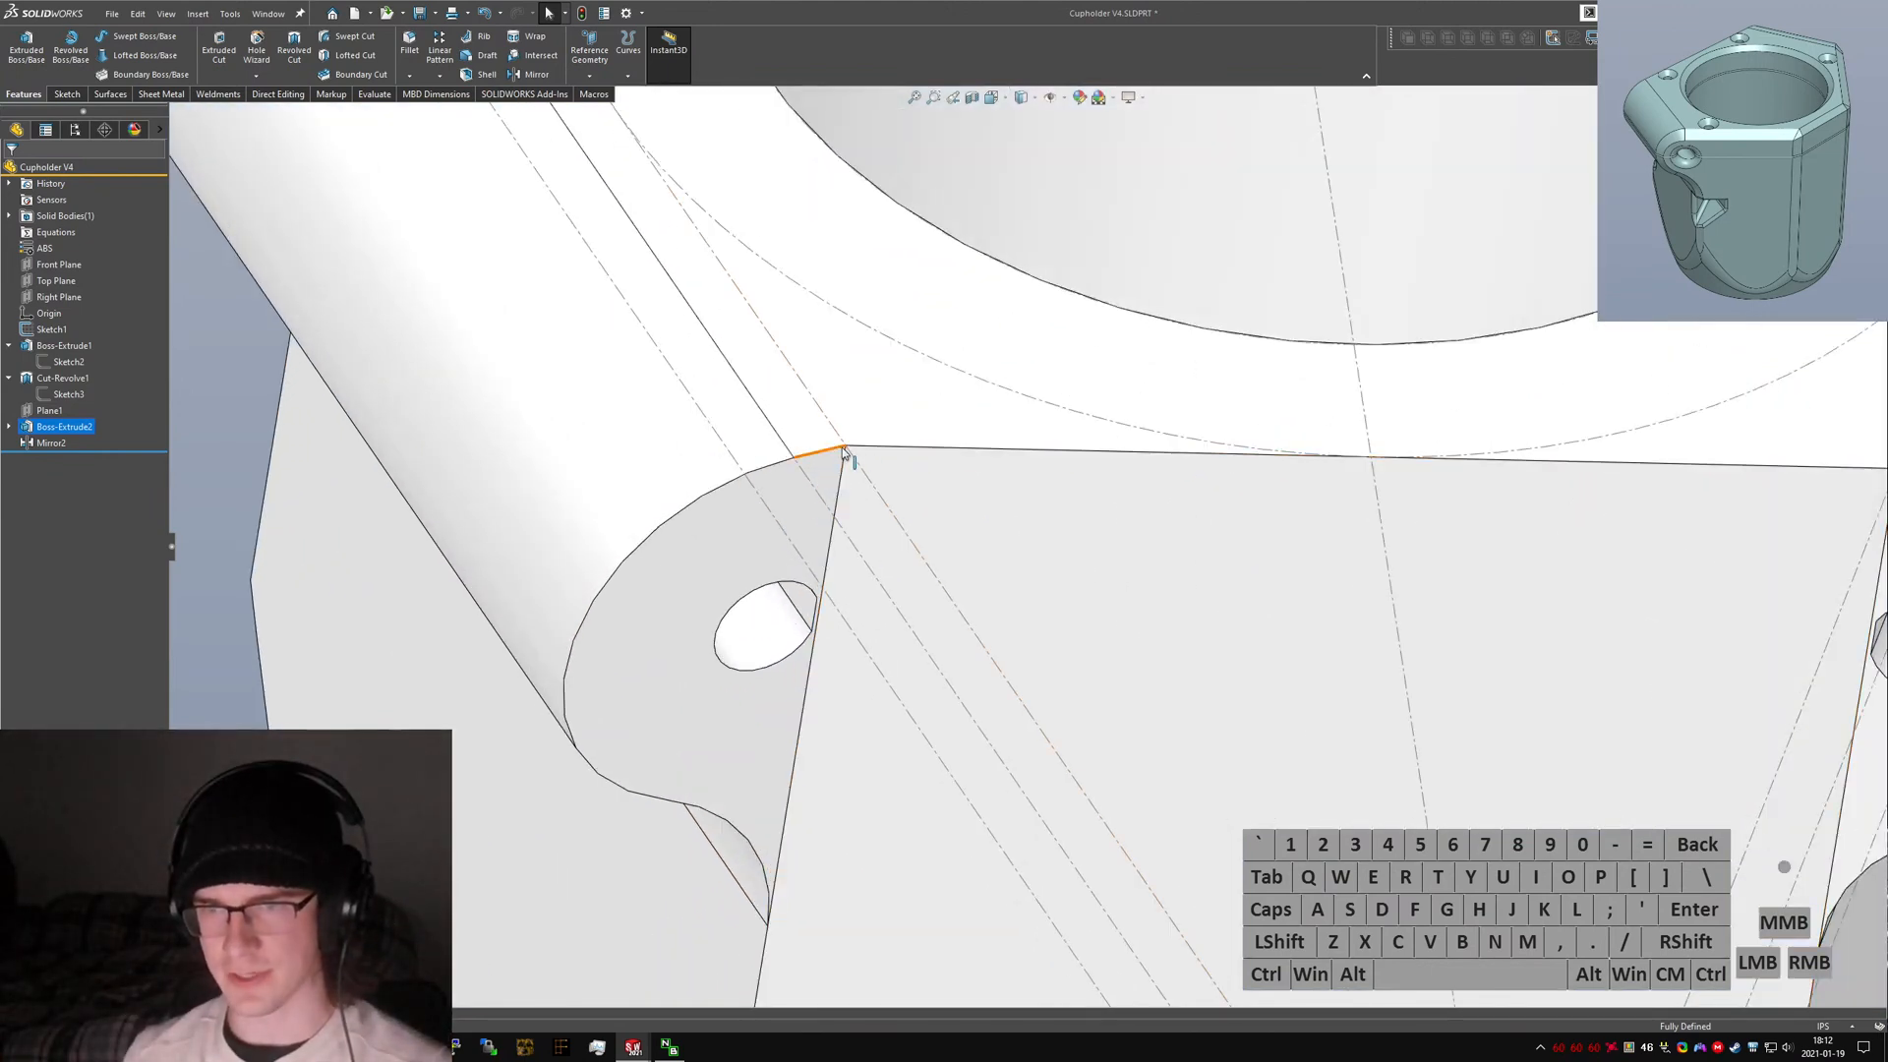
{"action": "right_click", "coordinate": [46, 330]}
{"action": "left_click", "coordinate": [57, 305]}
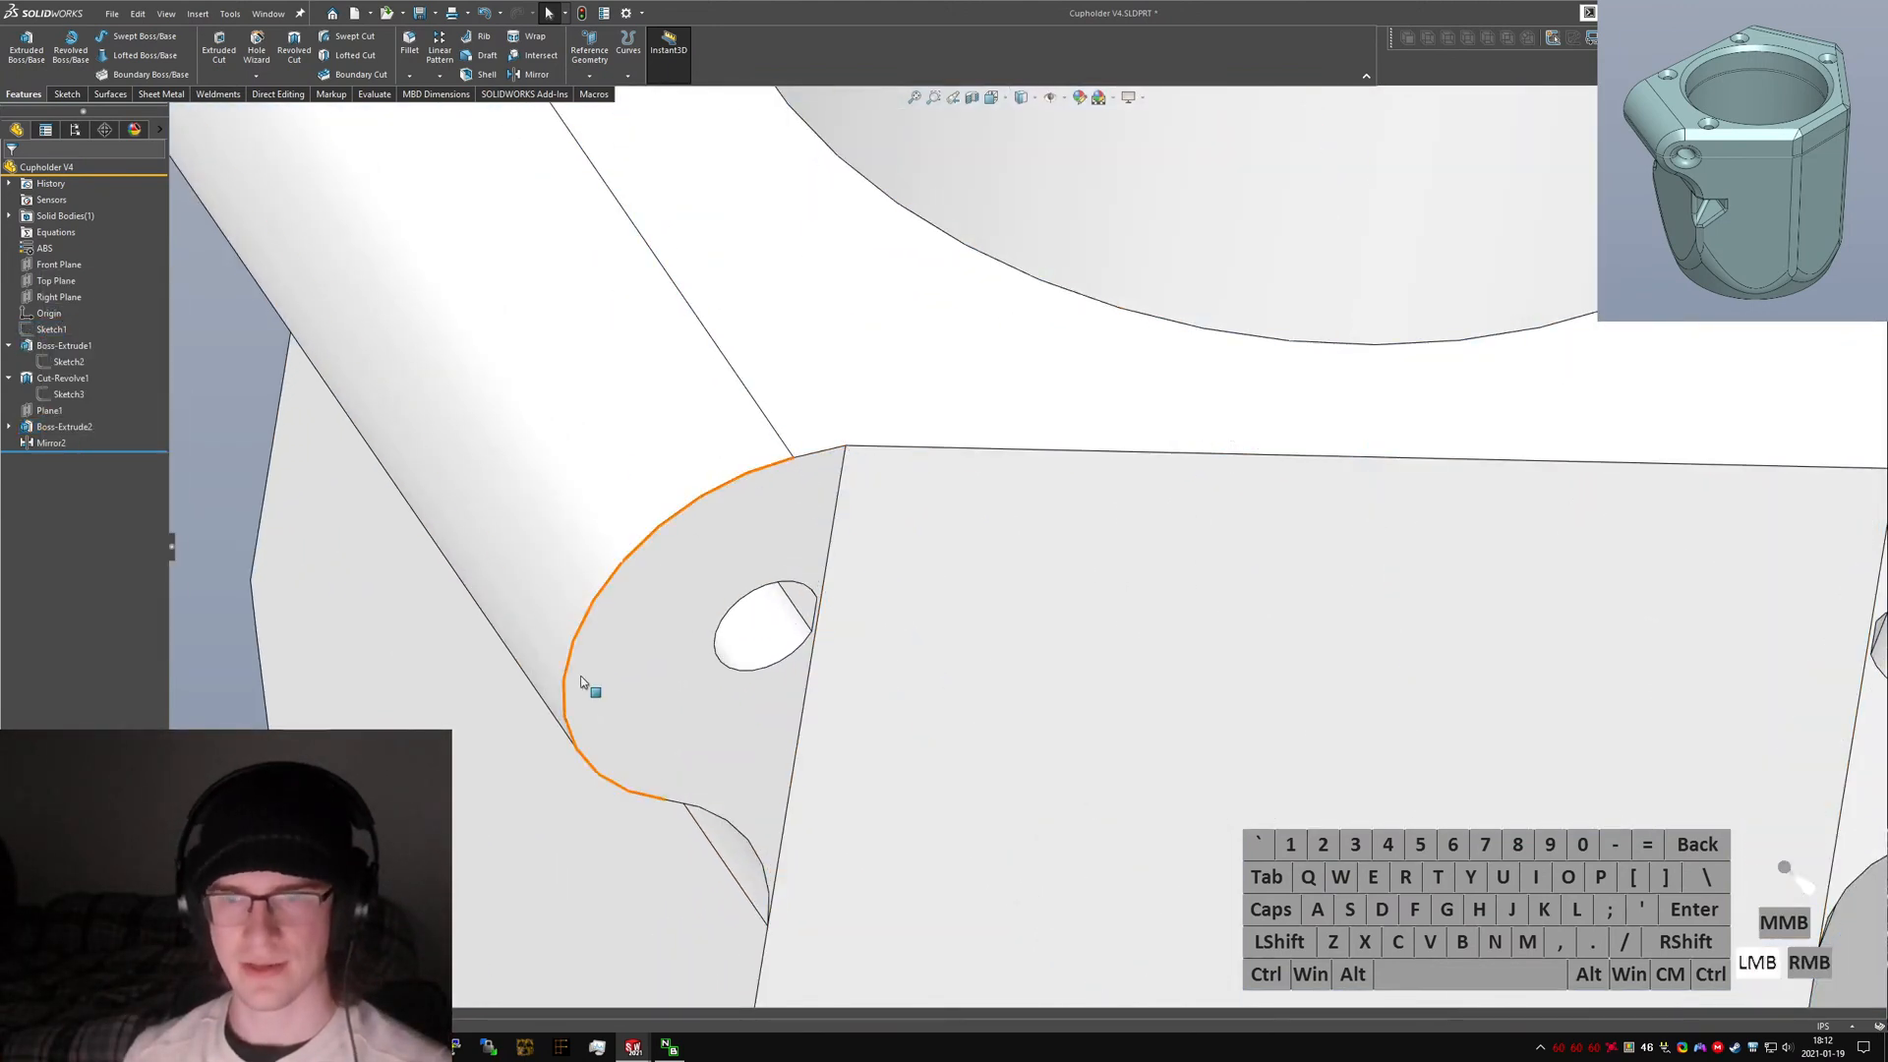
{"action": "scroll", "coordinate": [1058, 653], "scroll_direction": "up", "scroll_amount": 5}
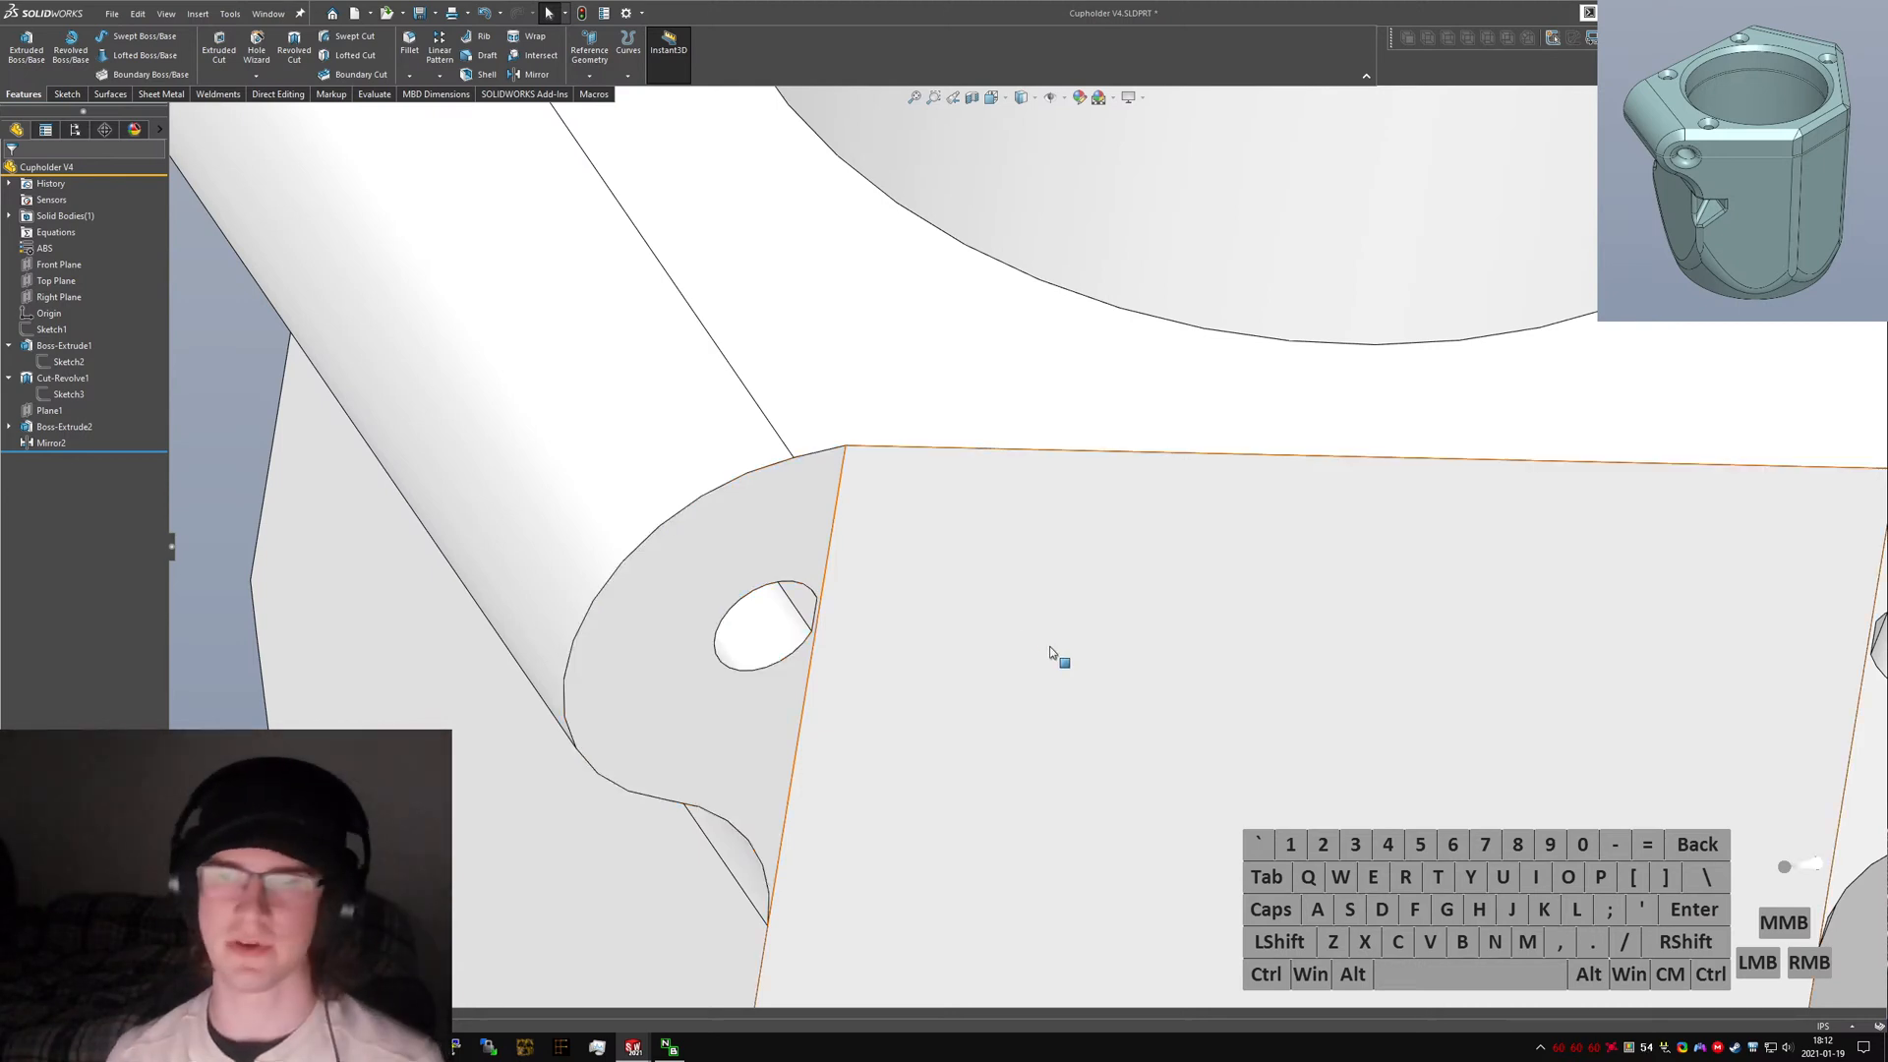
Remove the faces around and between the two clamp ears with the Delete Face command.
{"action": "type", "text": "sdelete"}
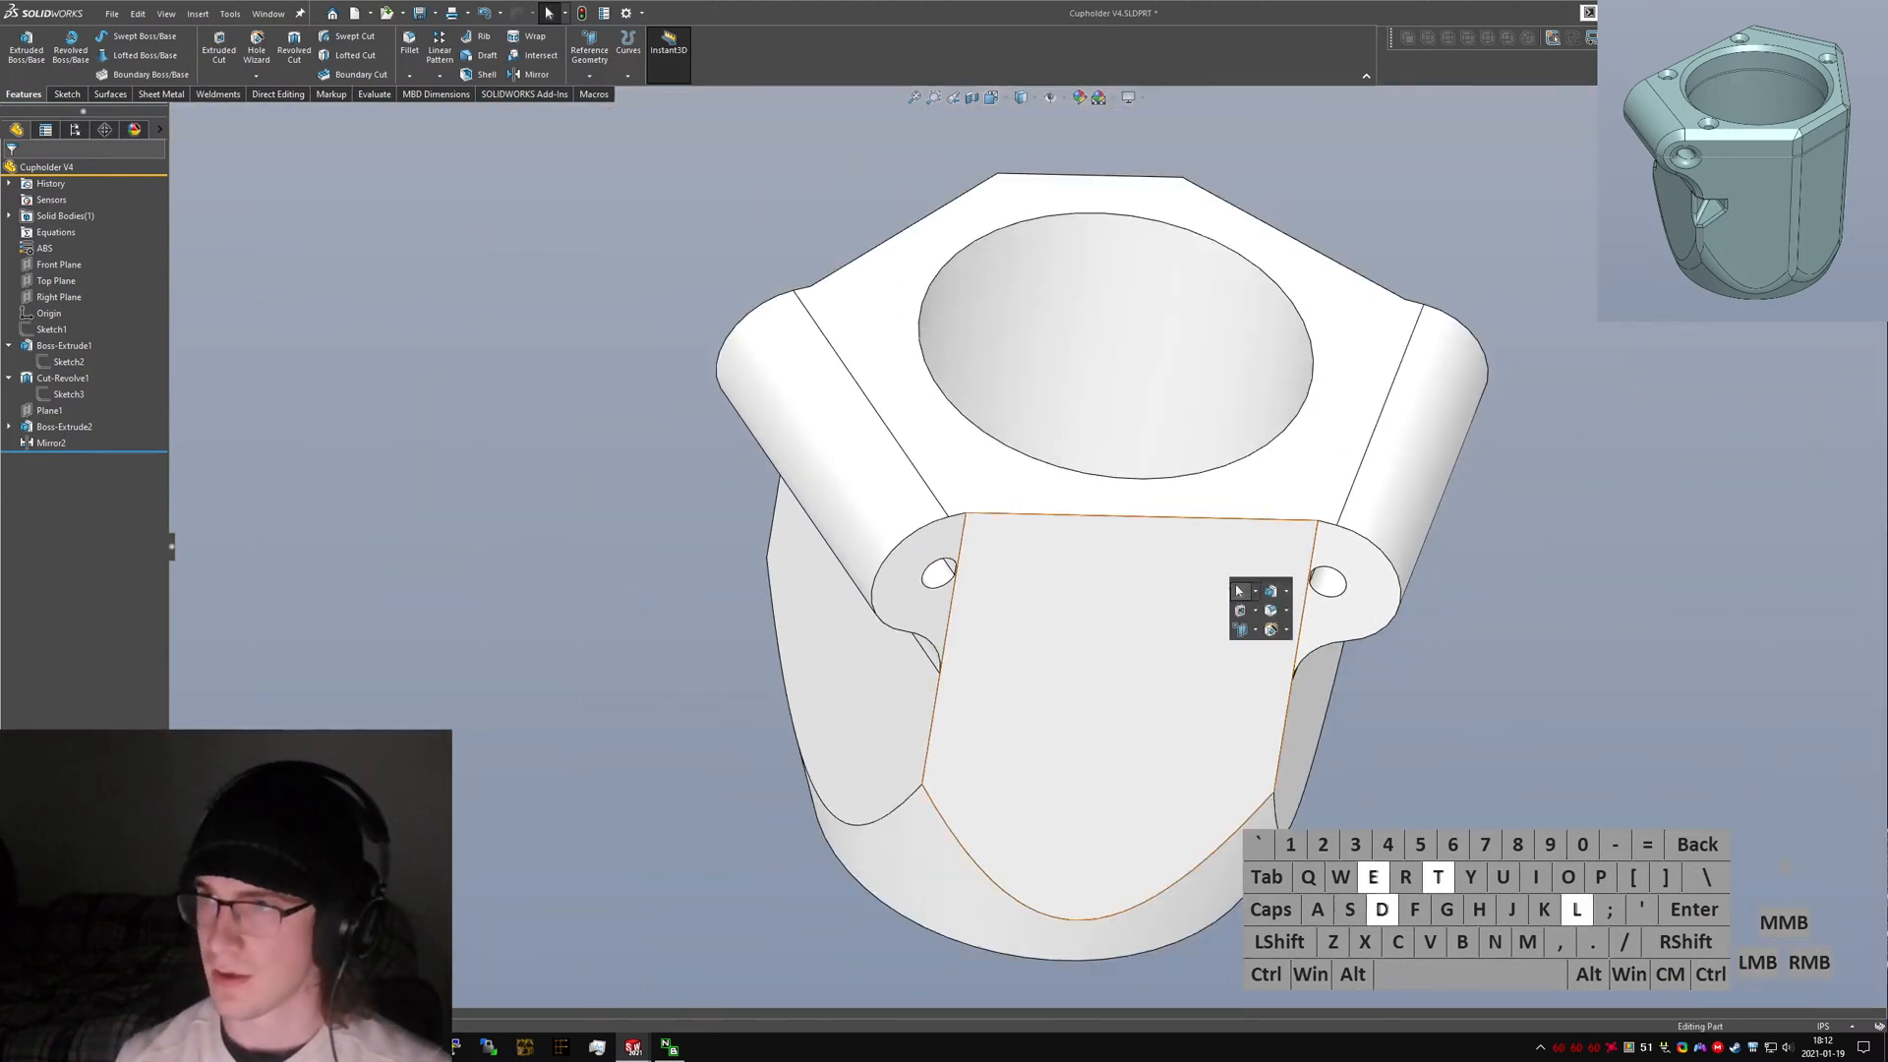
{"action": "key", "text": "Return"}
{"action": "left_click", "coordinate": [915, 607]}
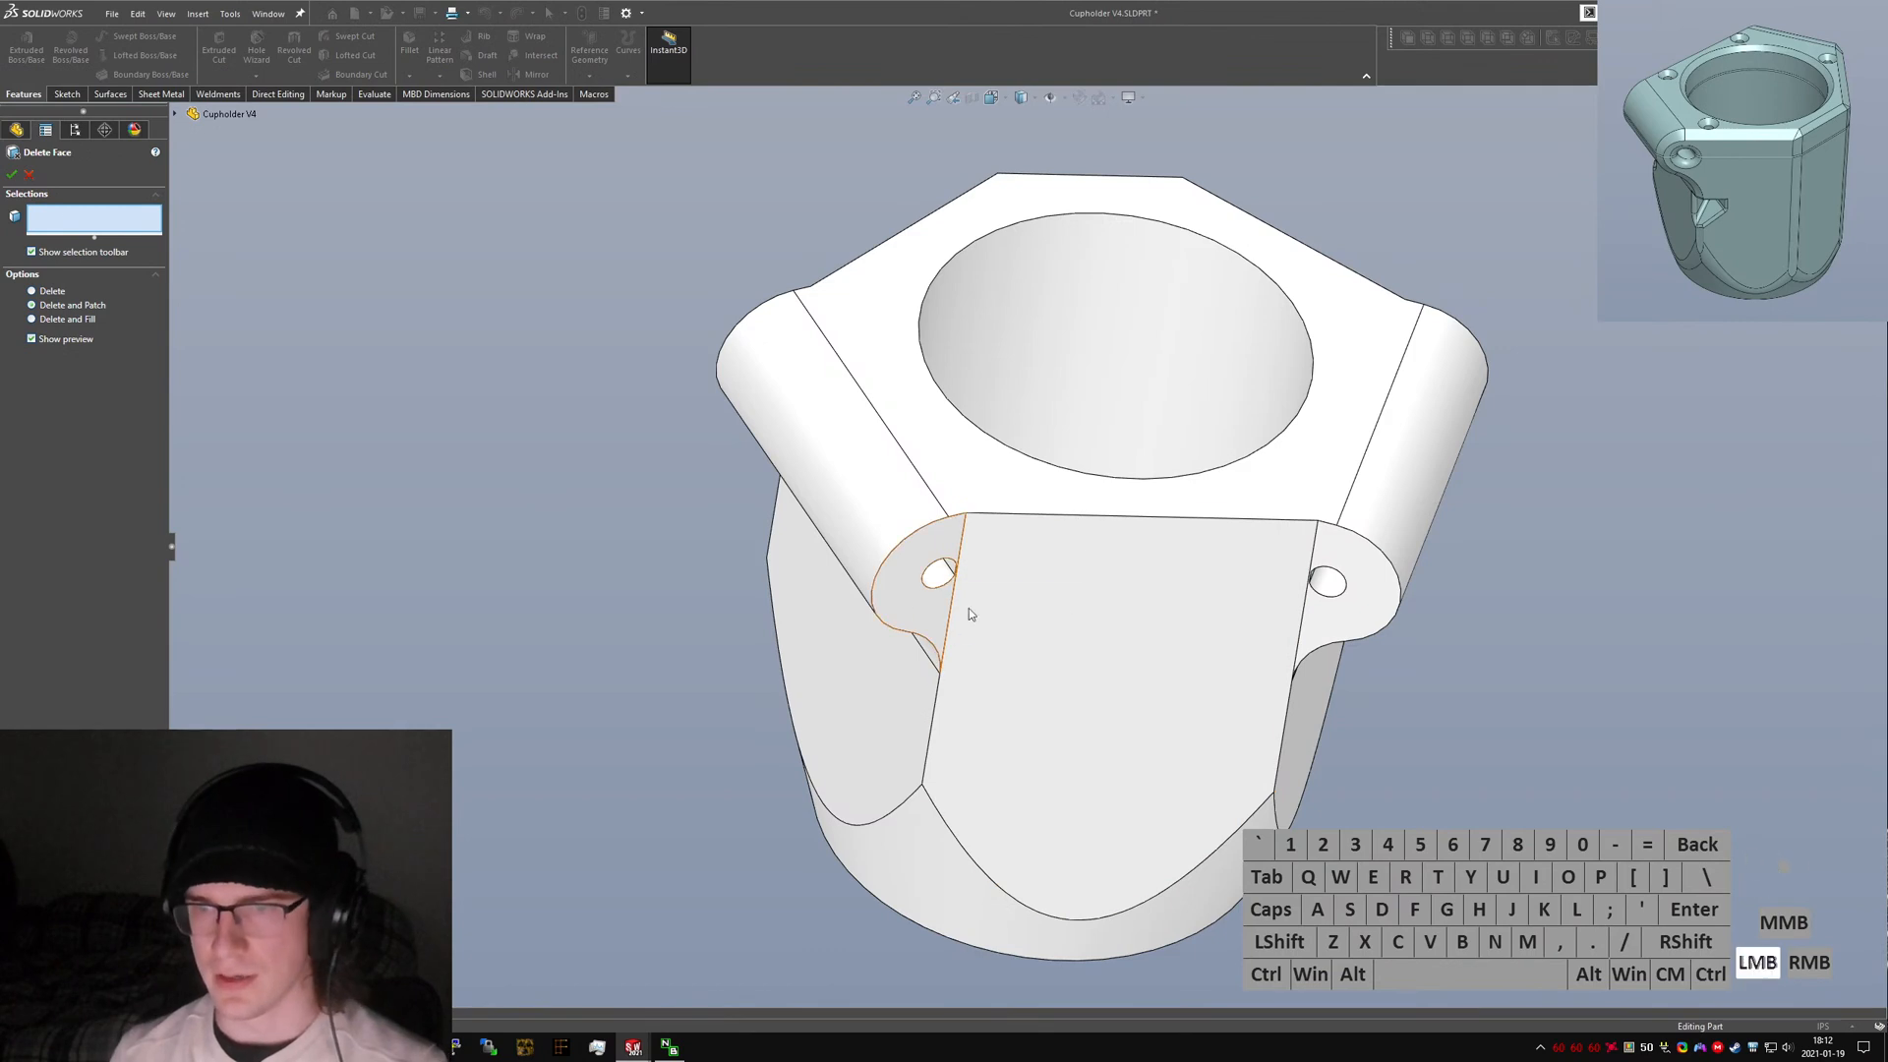
{"action": "left_click", "coordinate": [1353, 623]}
{"action": "middle_click_drag", "start_coordinate": [847, 444], "coordinate": [1057, 545]}
{"action": "left_click", "coordinate": [1222, 553]}
{"action": "left_click", "coordinate": [1241, 559]}
{"action": "scroll", "coordinate": [1130, 619], "scroll_direction": "down", "scroll_amount": 3}
{"action": "left_click", "coordinate": [1067, 614]}
{"action": "scroll", "coordinate": [1067, 614], "scroll_direction": "up", "scroll_amount": 3}
{"action": "left_click", "coordinate": [1057, 536]}
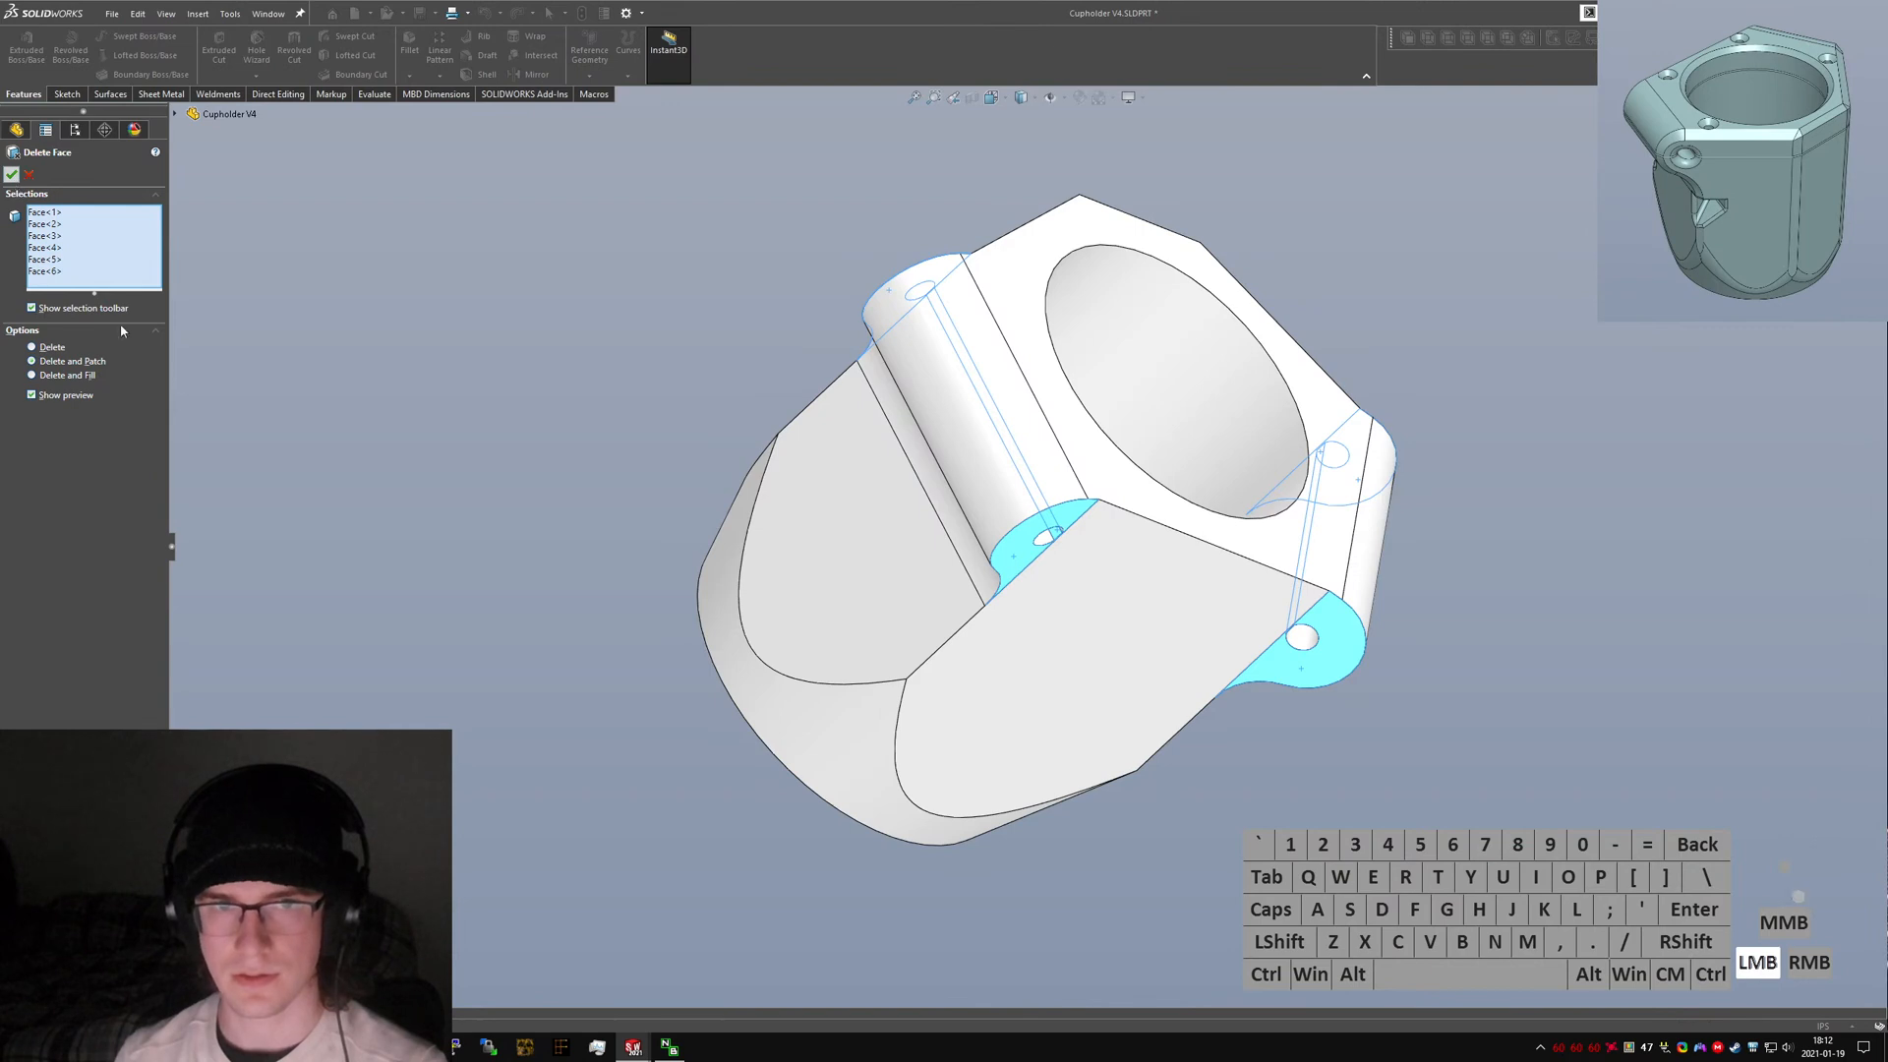
{"action": "left_click", "coordinate": [1062, 539]}
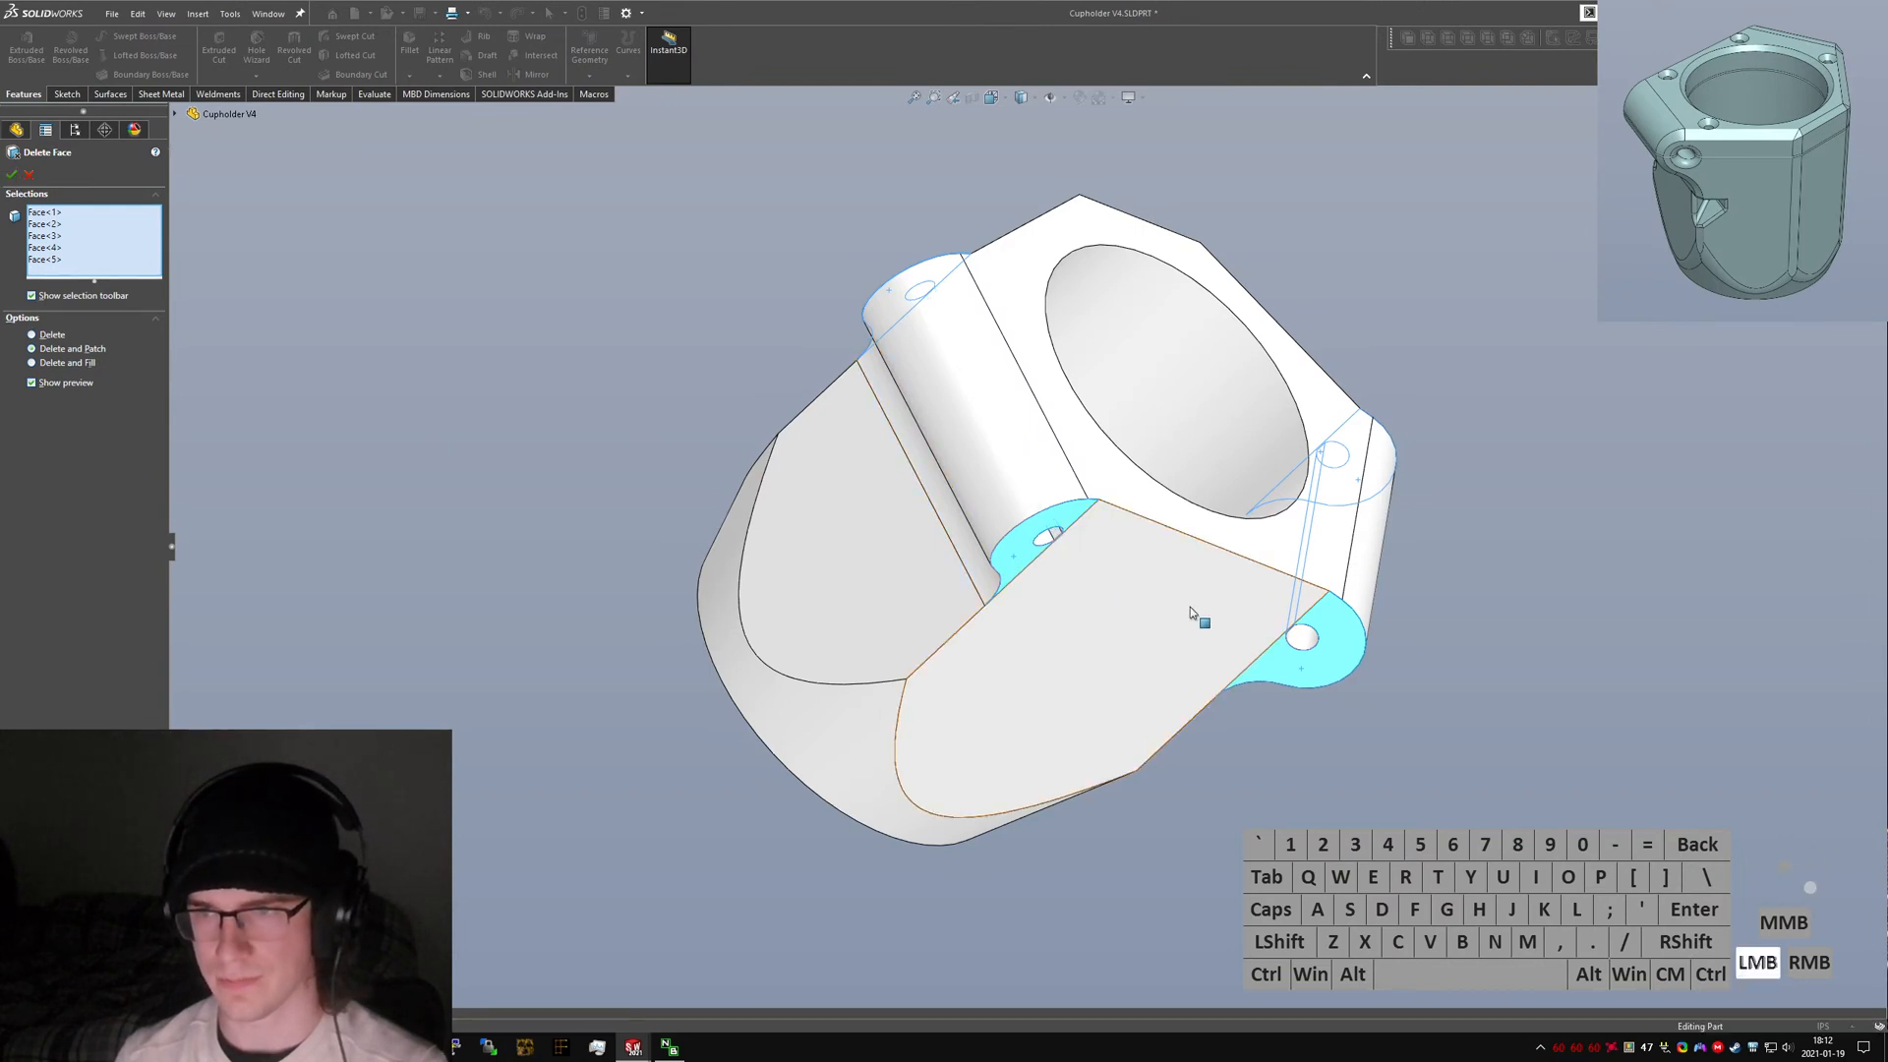
{"action": "middle_click_drag", "start_coordinate": [1190, 606], "coordinate": [1125, 534]}
{"action": "scroll", "coordinate": [1011, 457], "scroll_direction": "down", "scroll_amount": 5}
{"action": "left_click", "coordinate": [1011, 457]}
{"action": "right_click", "coordinate": [1011, 457]}
Delete the faces of both bolt holes in the clamp ears with another Delete Face.
{"action": "scroll", "coordinate": [1011, 457], "scroll_direction": "up", "scroll_amount": 5}
{"action": "left_click", "coordinate": [1384, 639]}
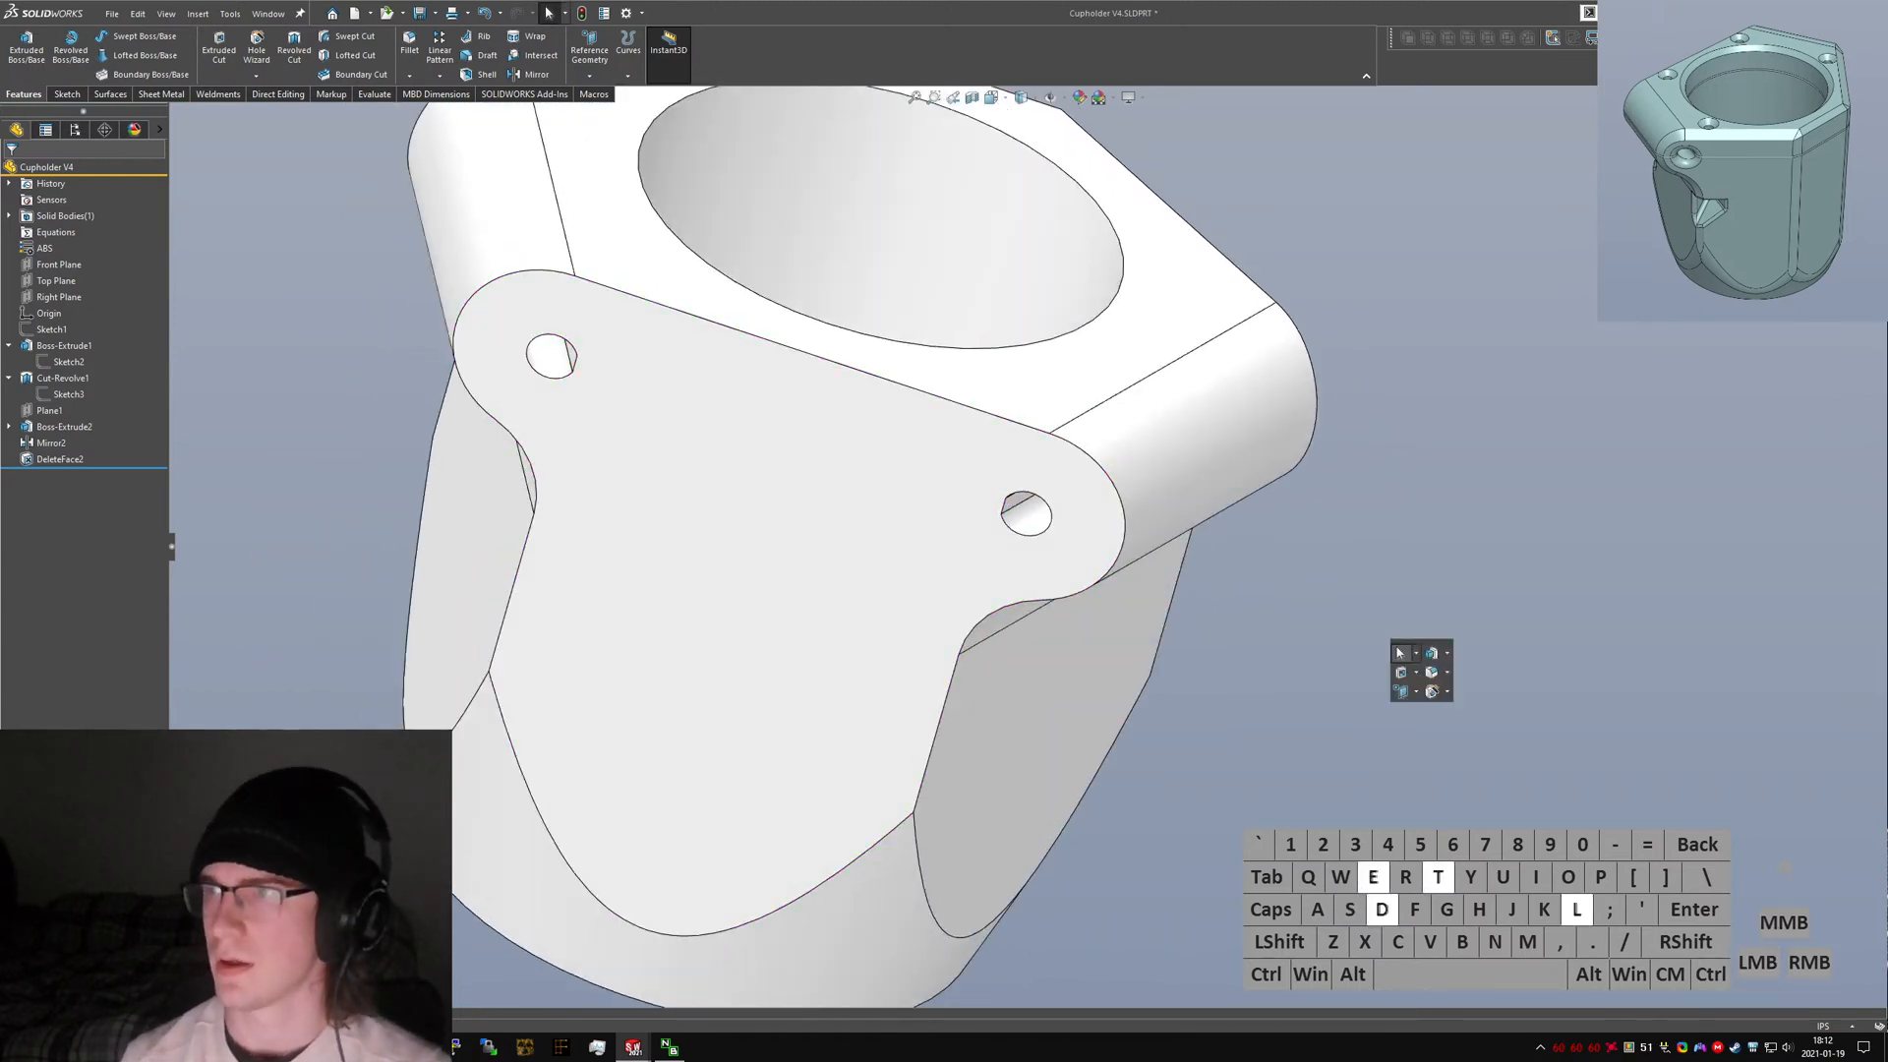
{"action": "key", "text": "Return"}
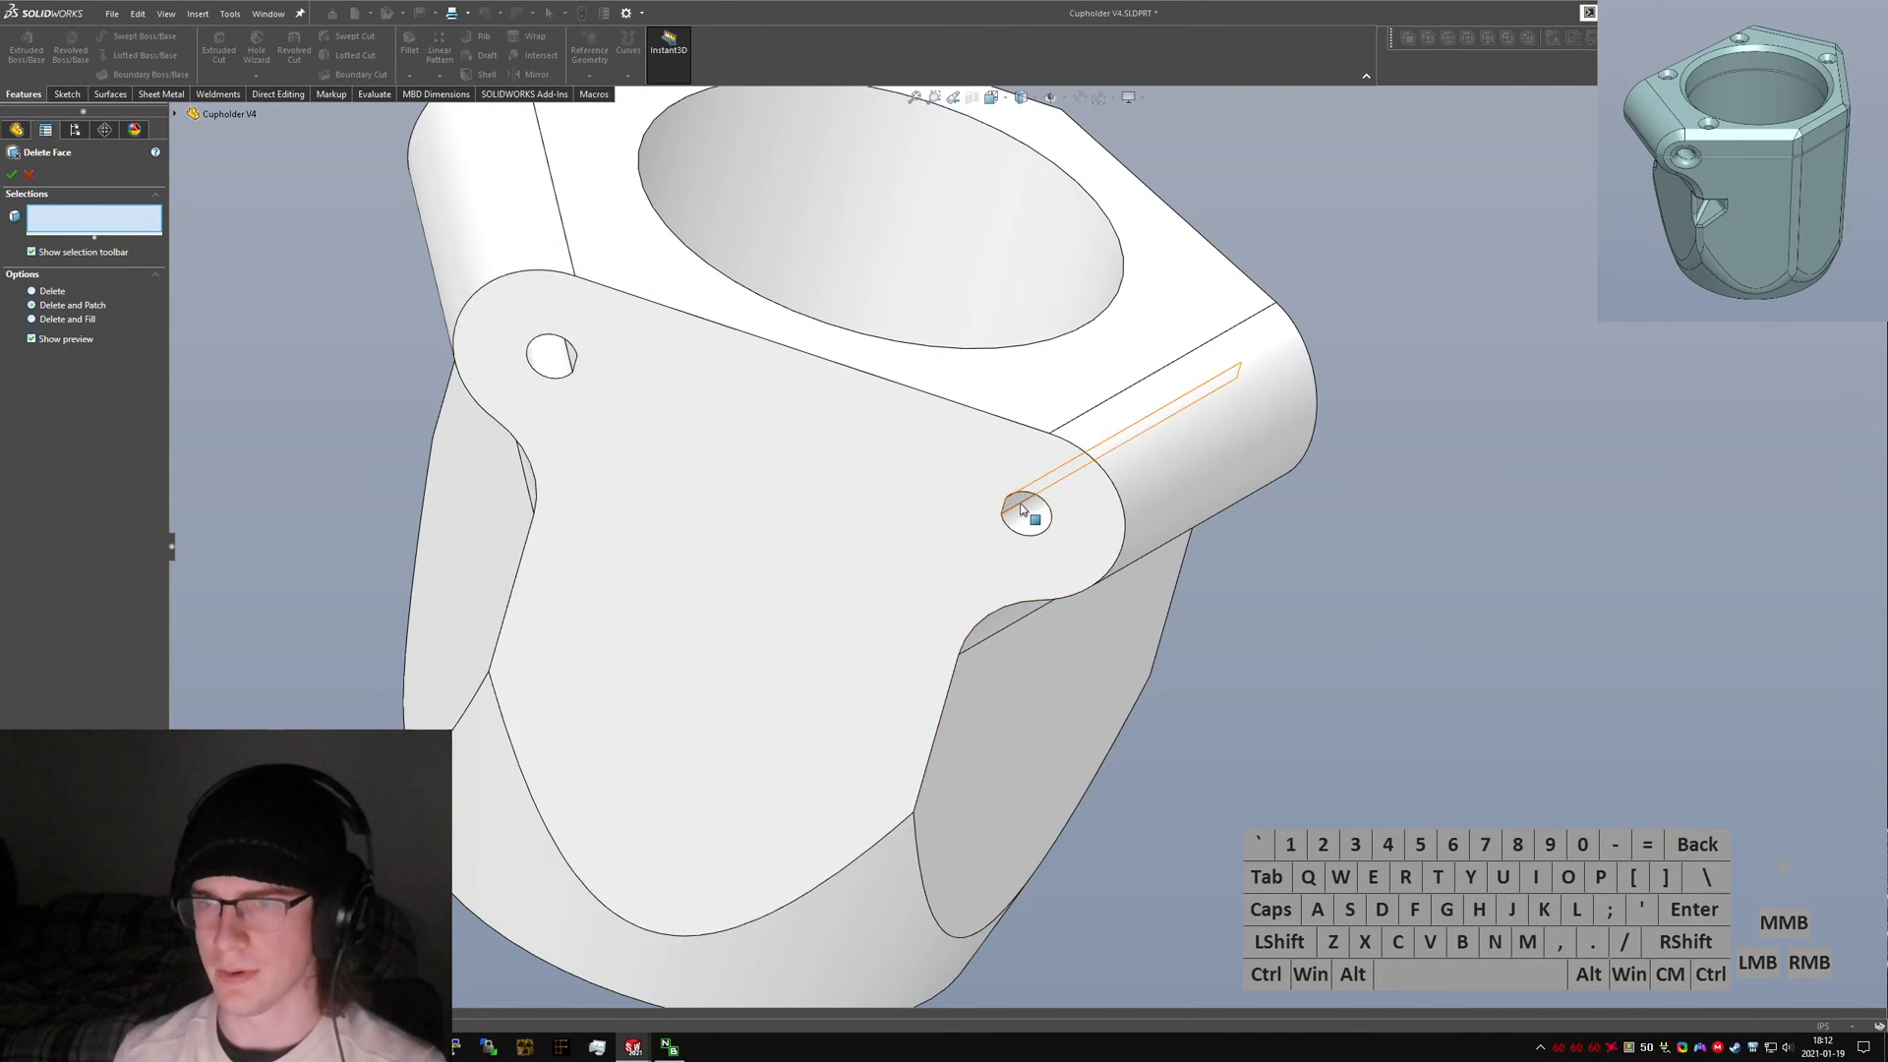
{"action": "left_click", "coordinate": [1023, 509]}
{"action": "left_click", "coordinate": [575, 364]}
{"action": "right_click", "coordinate": [576, 364]}
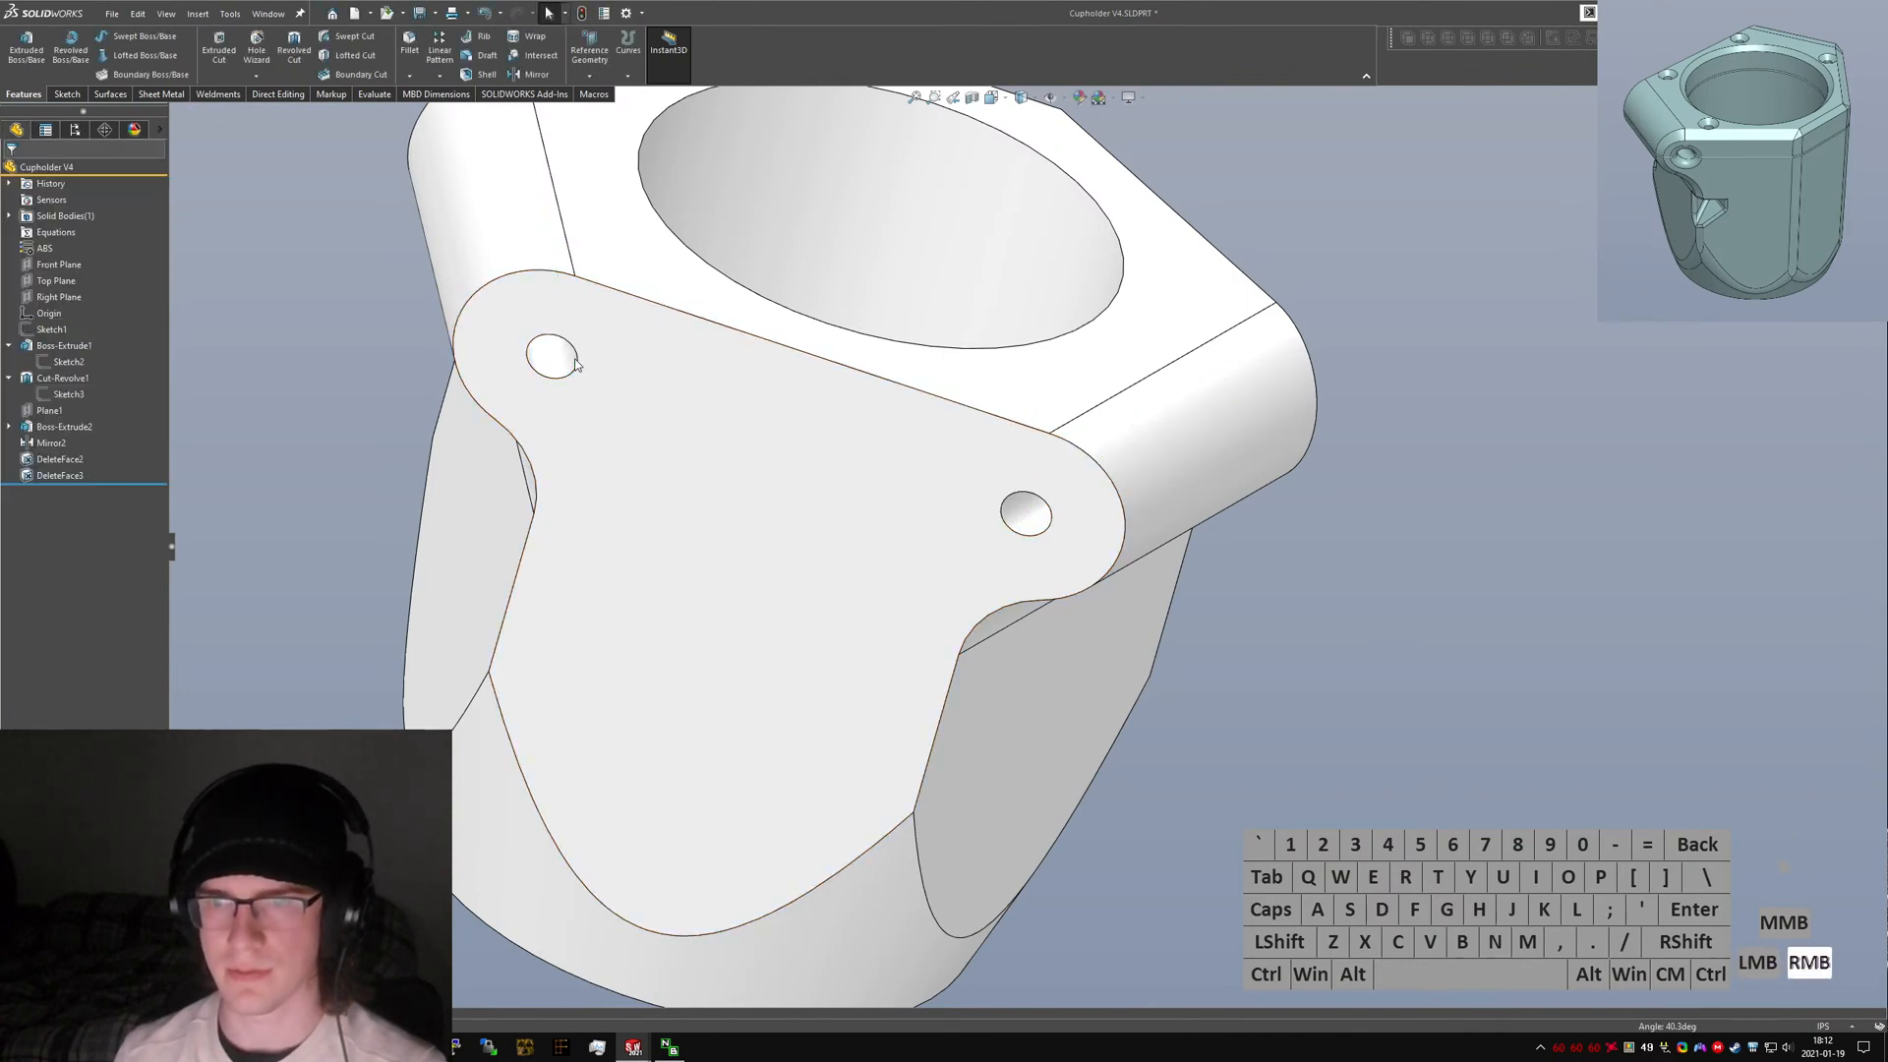
Group Boss-Extrude2 through DeleteFace3 into a new feature folder named Clamp.
{"action": "left_click", "coordinate": [1153, 791]}
{"action": "scroll", "coordinate": [1022, 678], "scroll_direction": "up", "scroll_amount": 4}
{"action": "middle_click_drag", "start_coordinate": [850, 559], "coordinate": [1032, 626]}
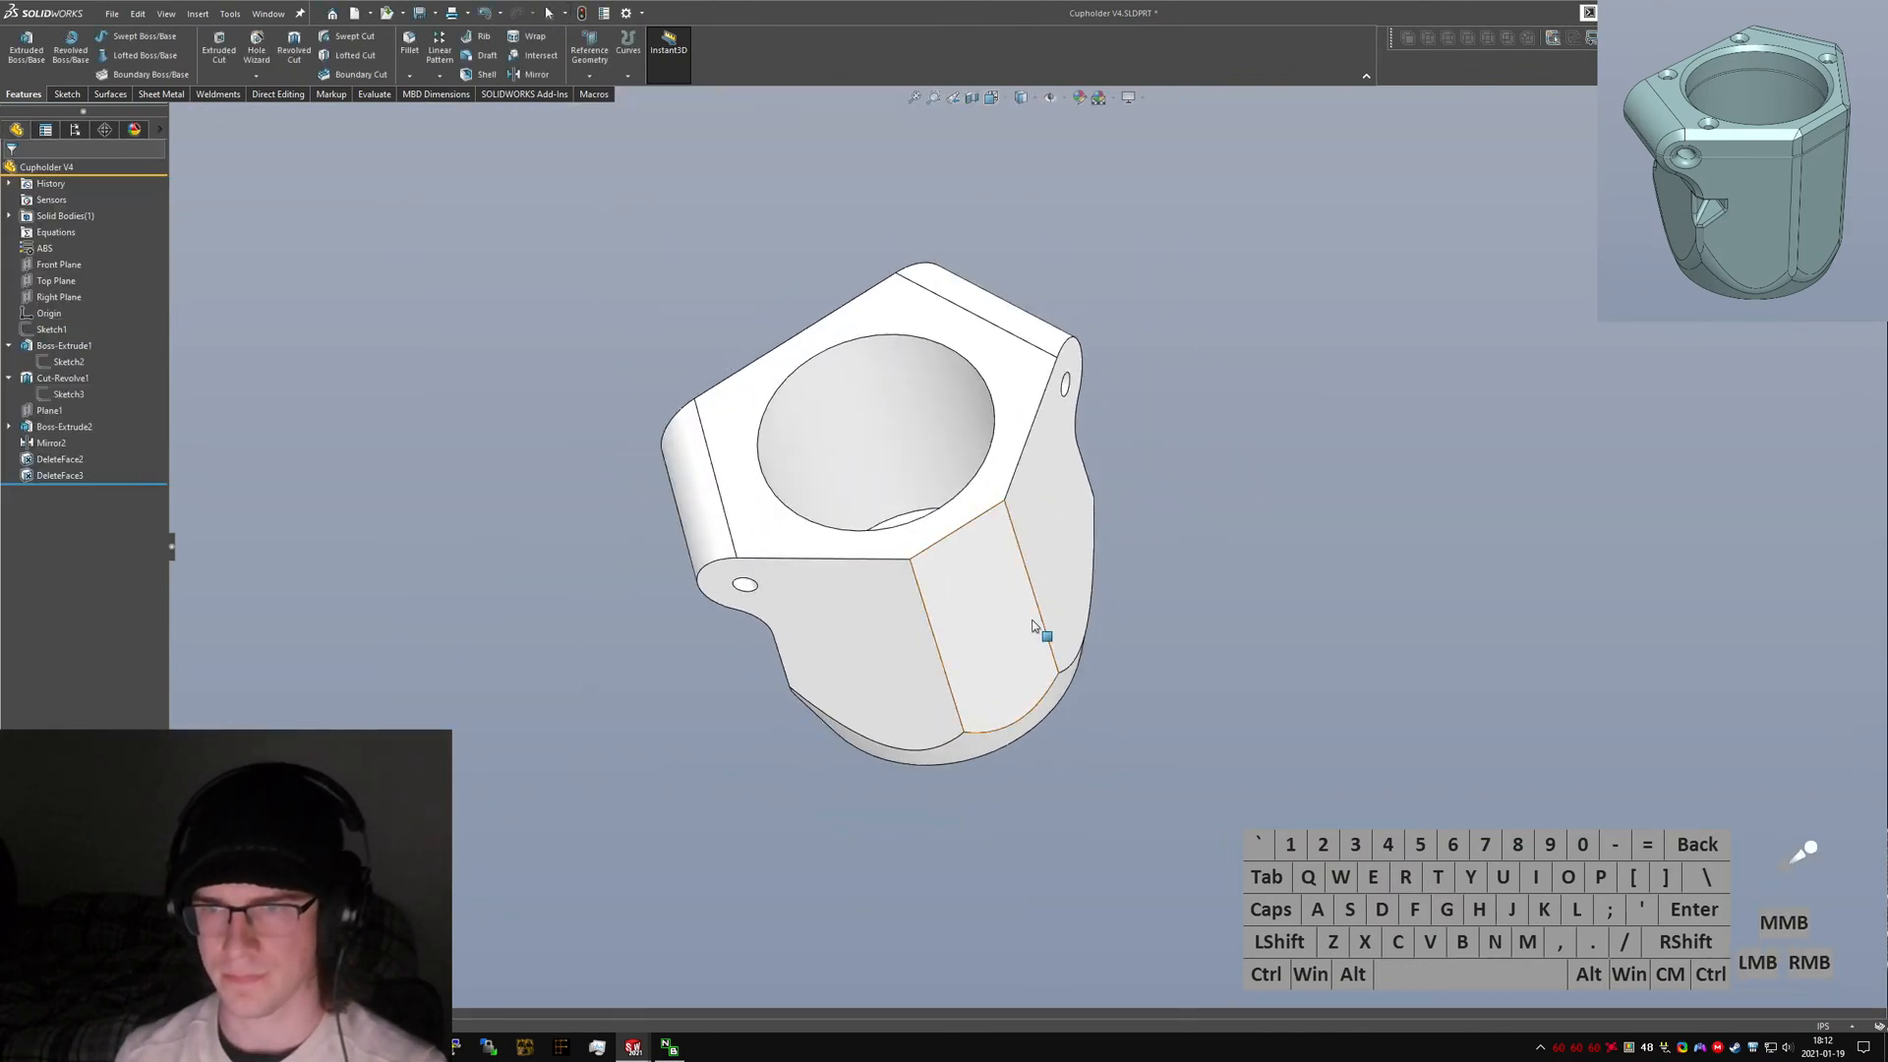
{"action": "scroll", "coordinate": [744, 423], "scroll_direction": "down", "scroll_amount": 2}
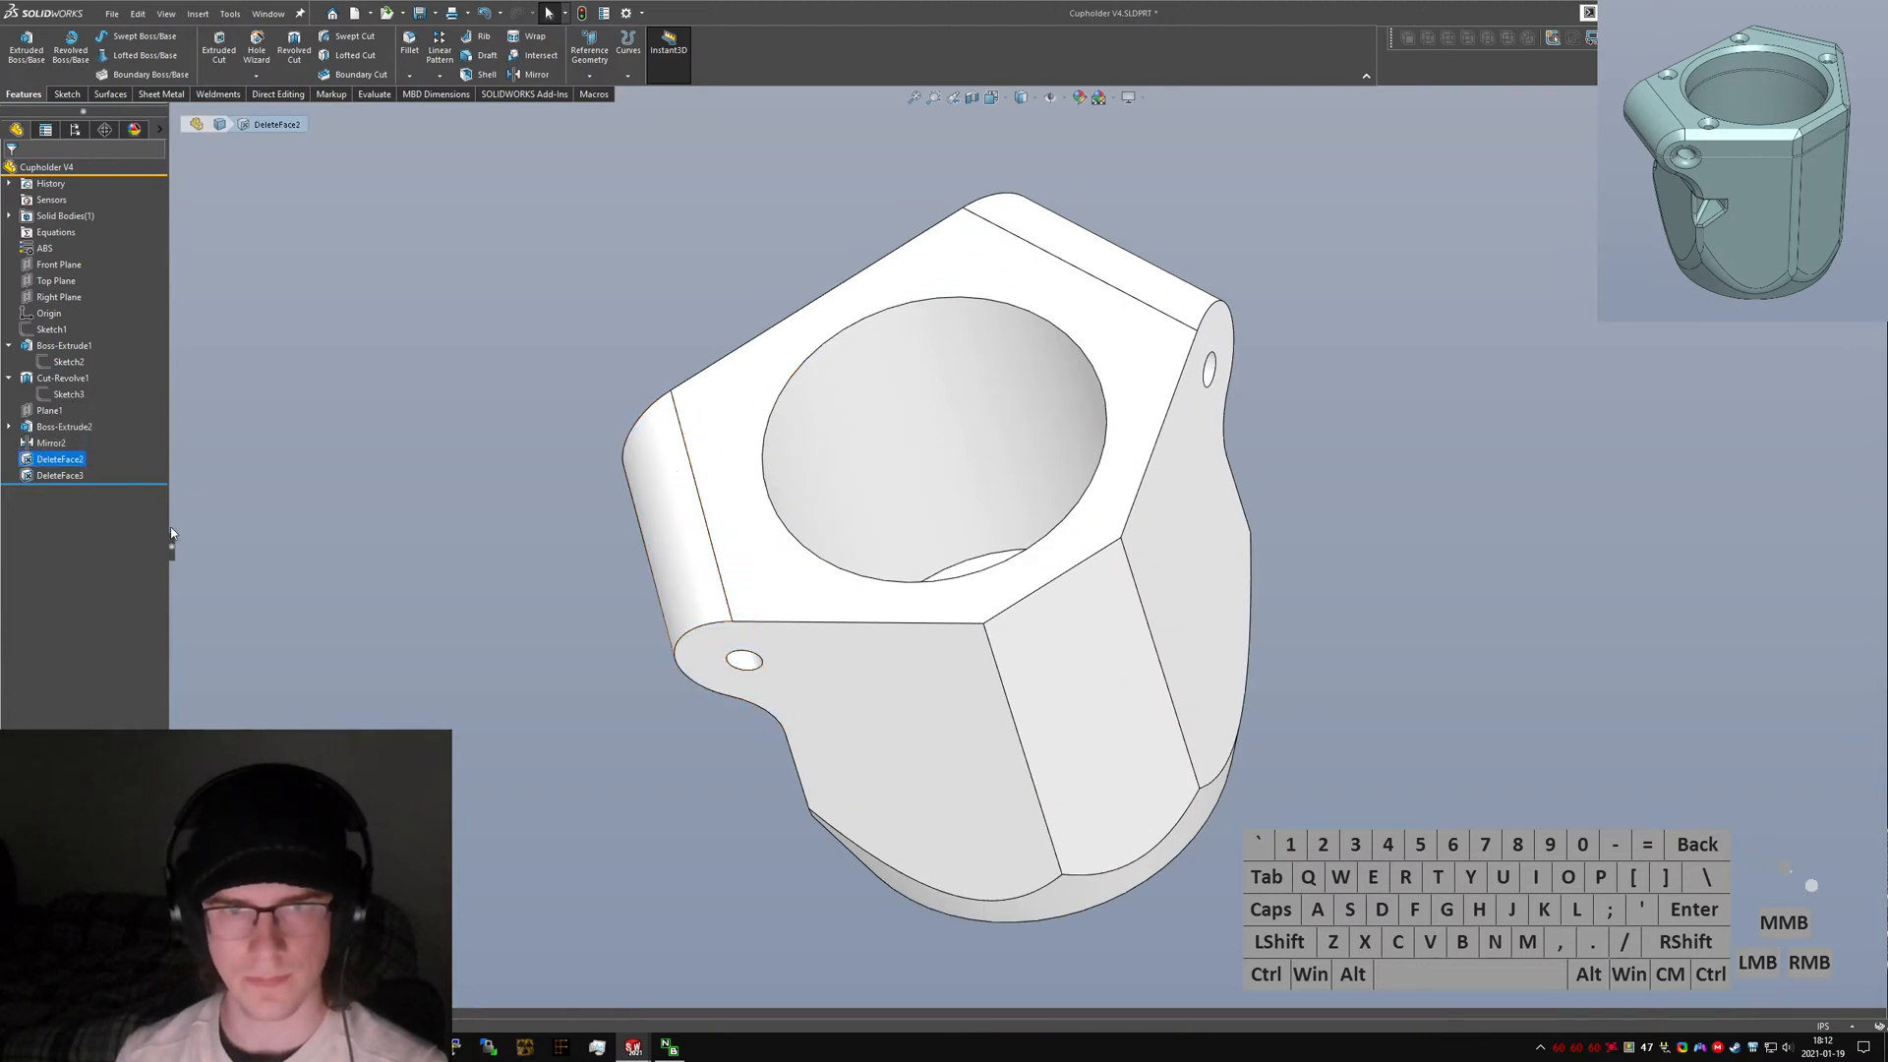
{"action": "left_click", "coordinate": [54, 426]}
{"action": "left_click", "coordinate": [49, 472], "text": "shift"}
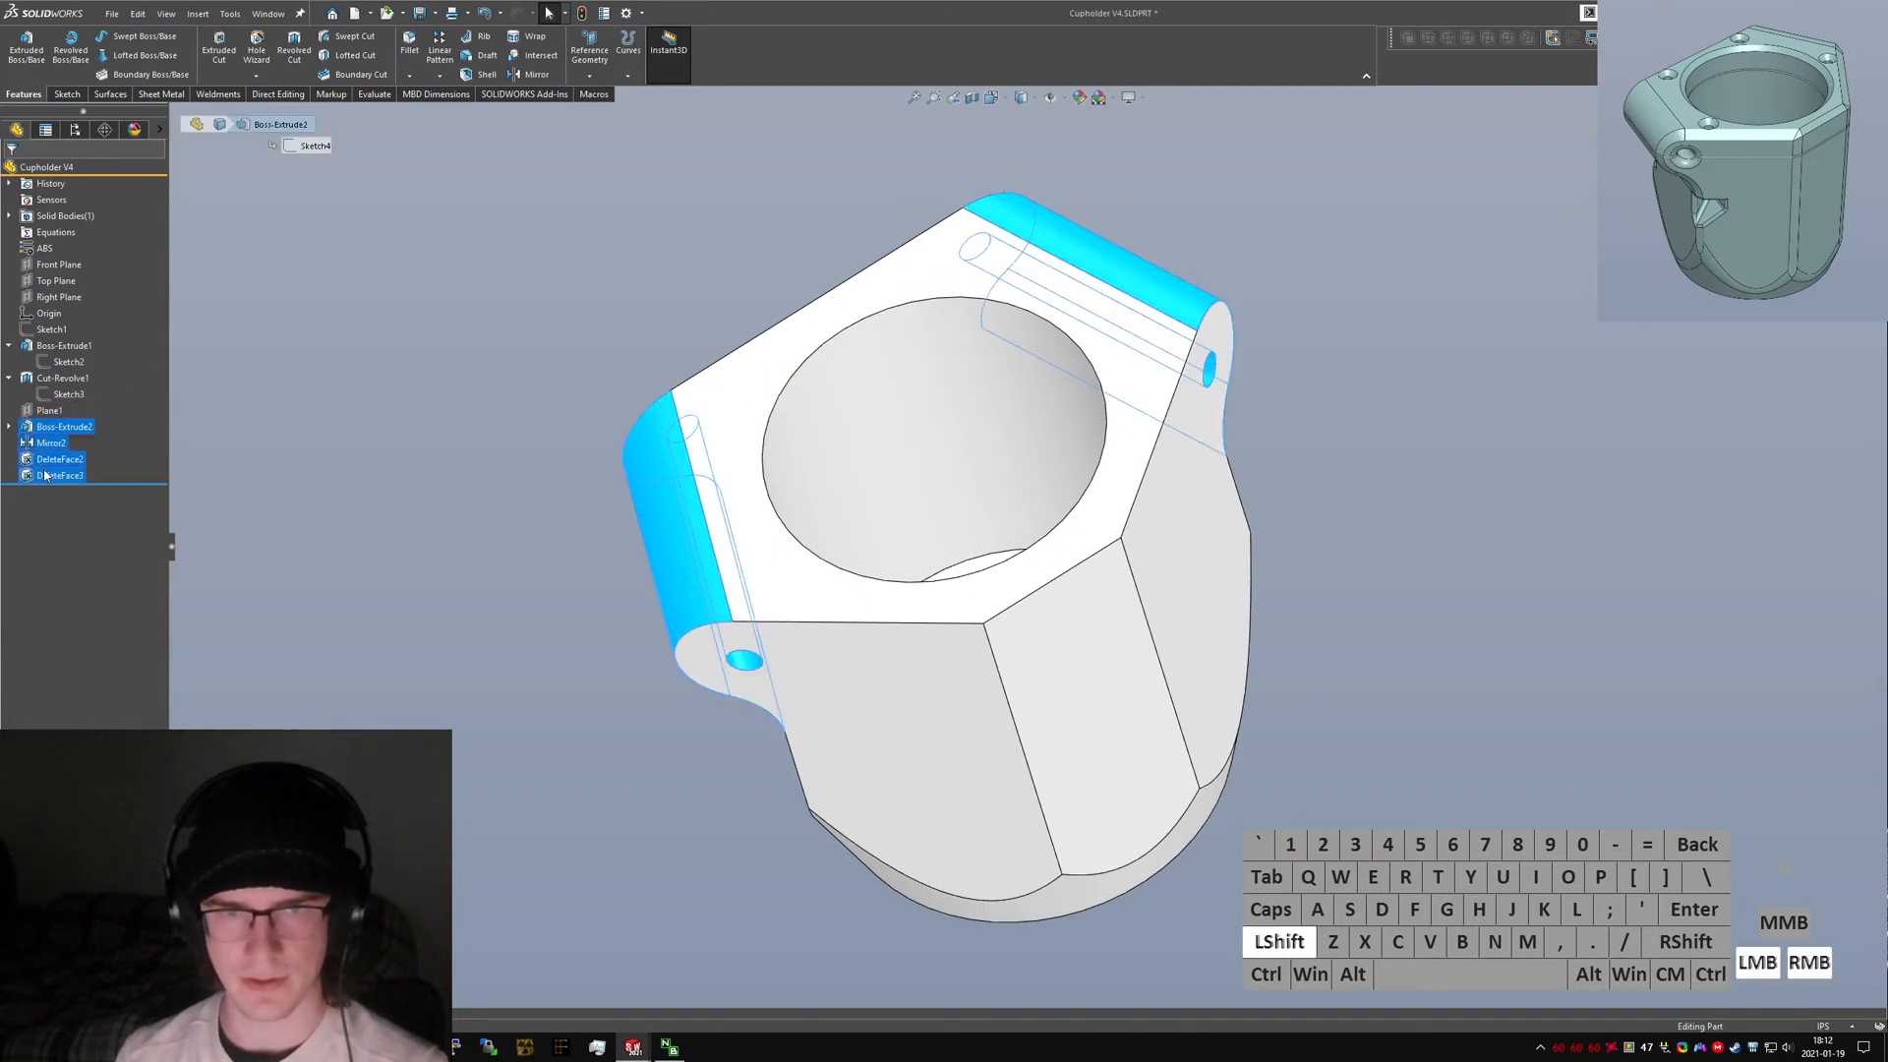
{"action": "right_click", "coordinate": [54, 462]}
{"action": "left_click", "coordinate": [162, 605]}
{"action": "type", "text": "Clamp"}
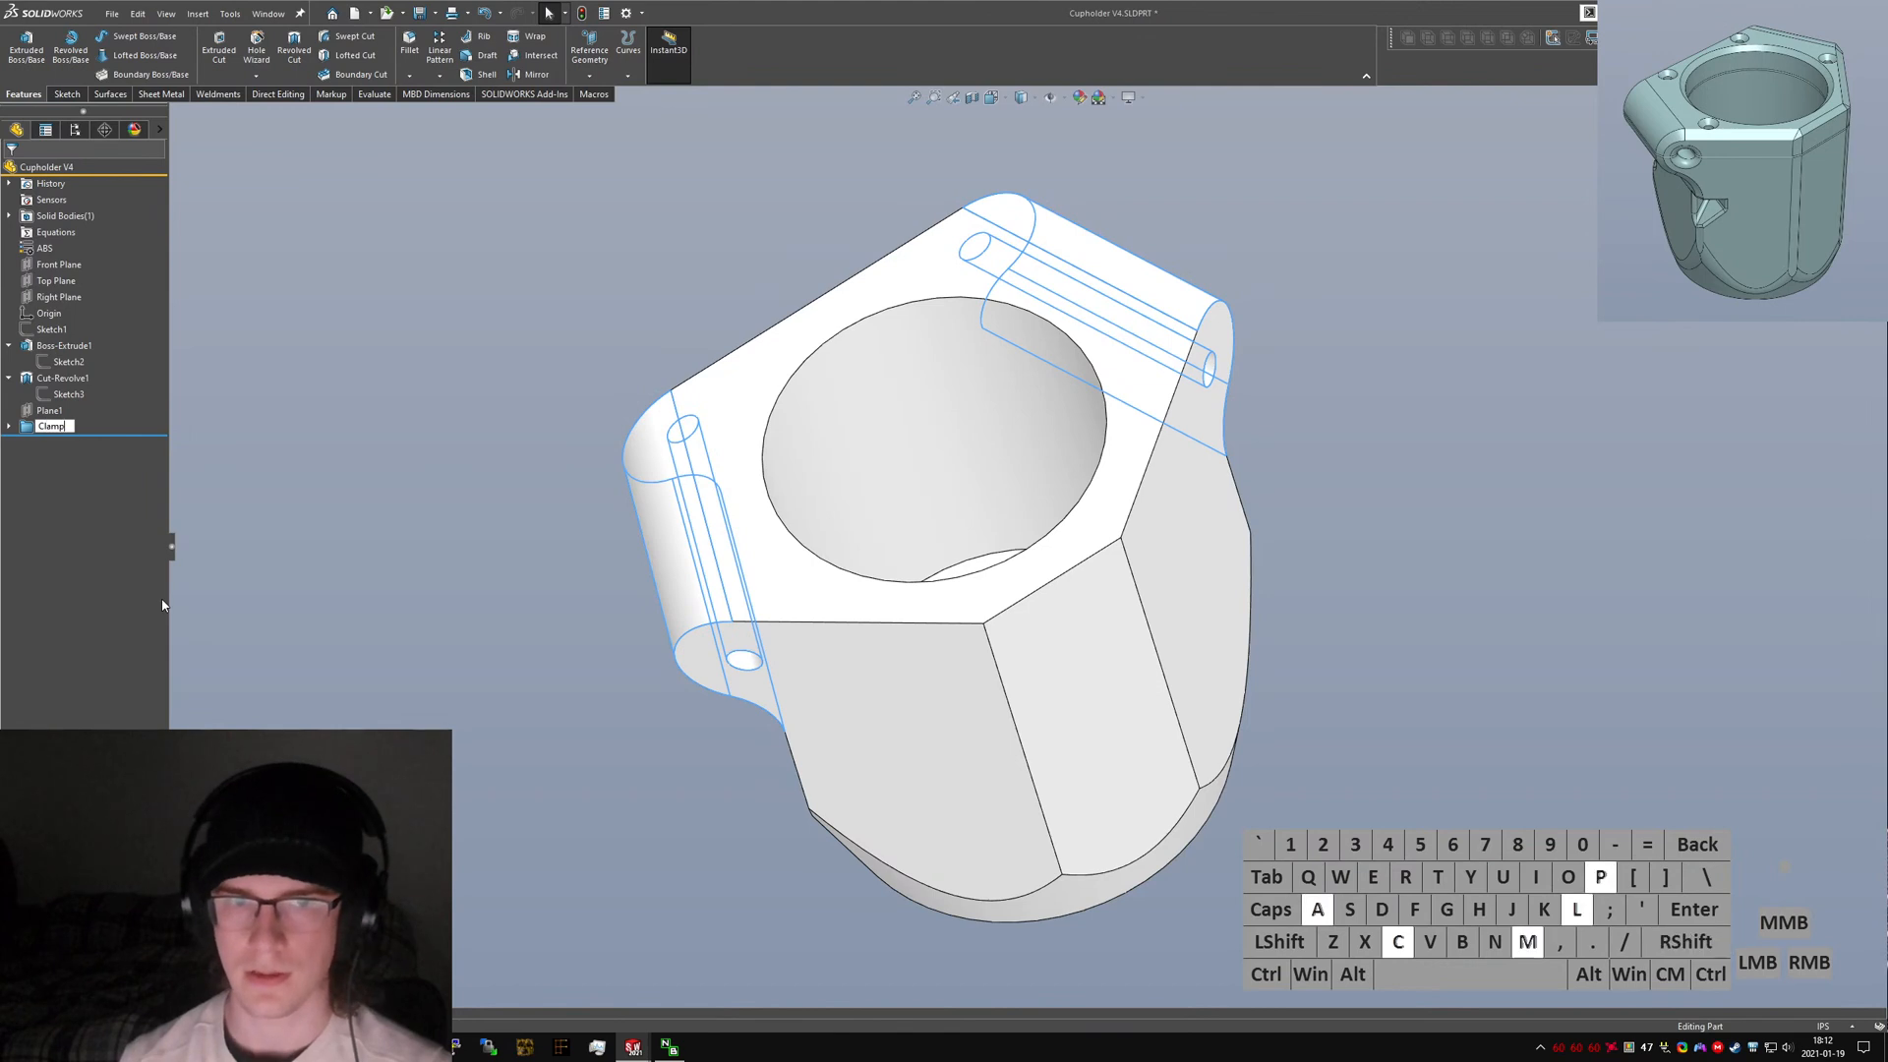
{"action": "key", "text": "Return"}
Move Plane1 into the Clamp folder.
{"action": "left_click", "coordinate": [24, 423]}
{"action": "left_click", "coordinate": [48, 411]}
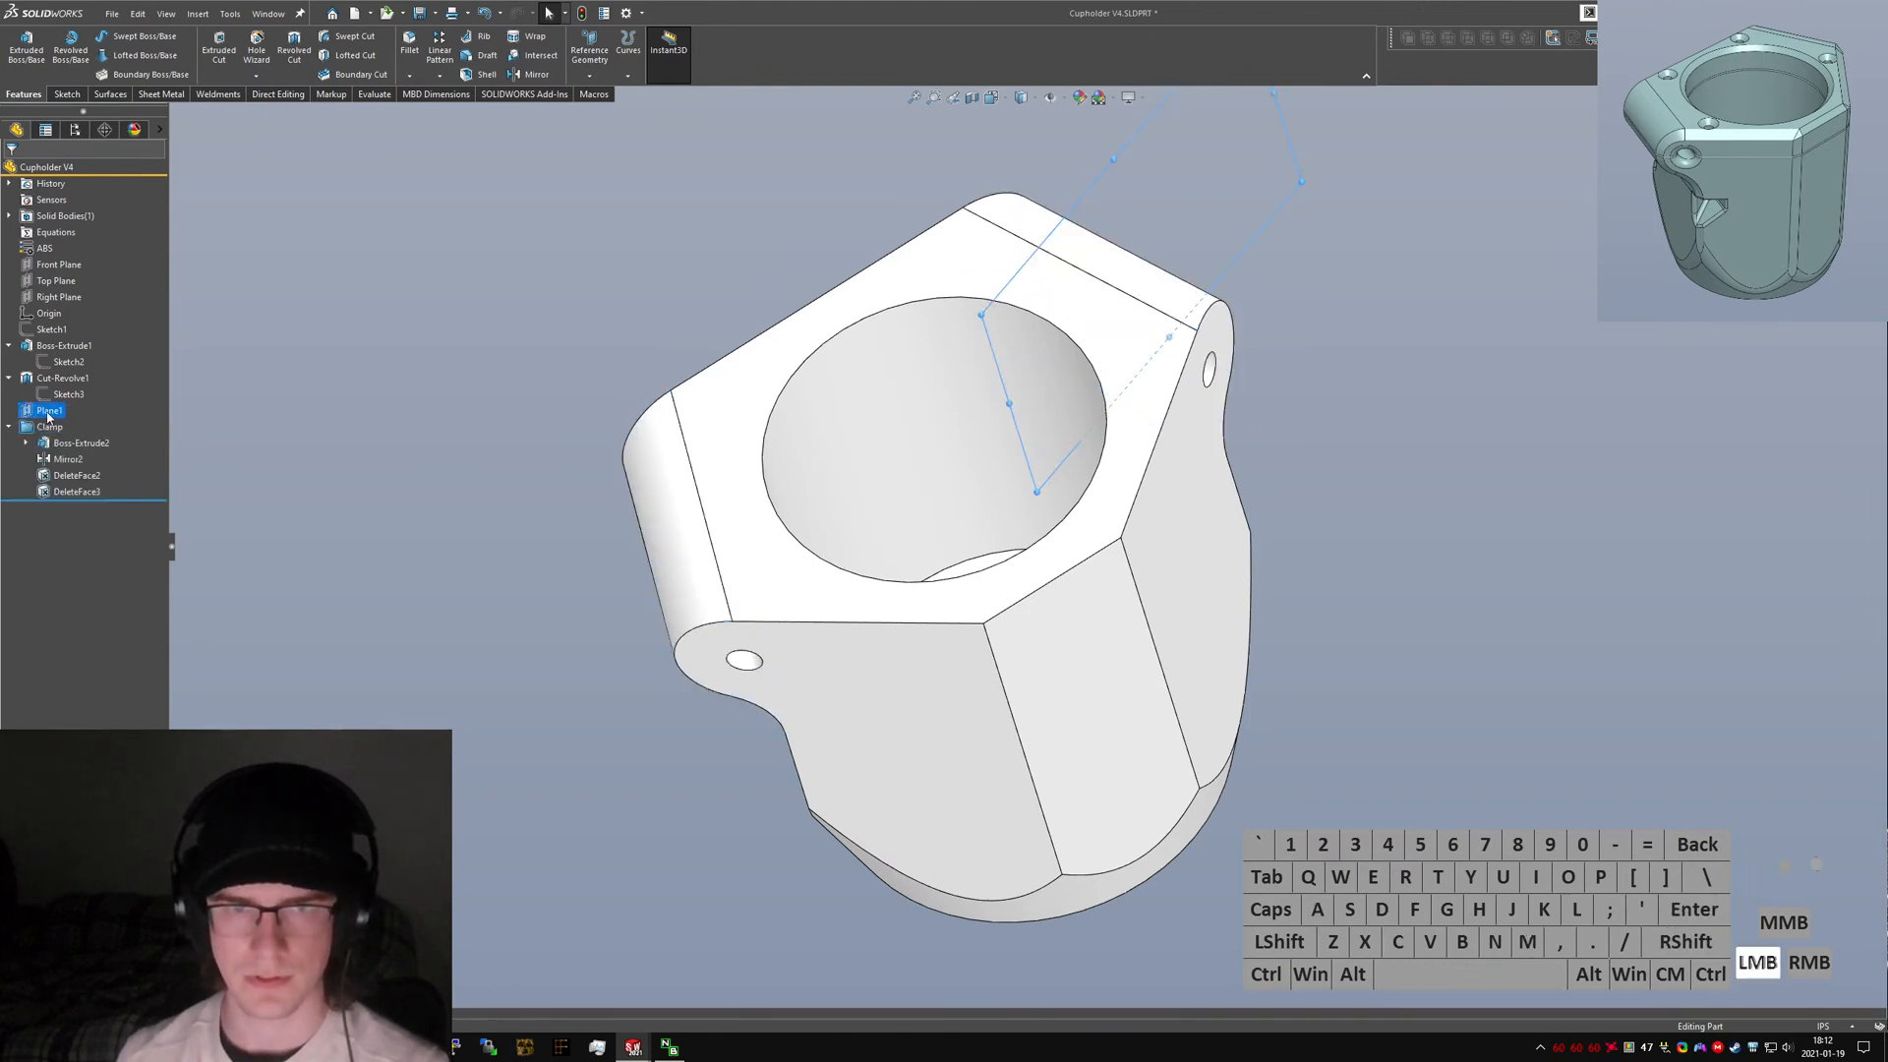
{"action": "left_click_drag", "start_coordinate": [41, 424], "coordinate": [42, 426]}
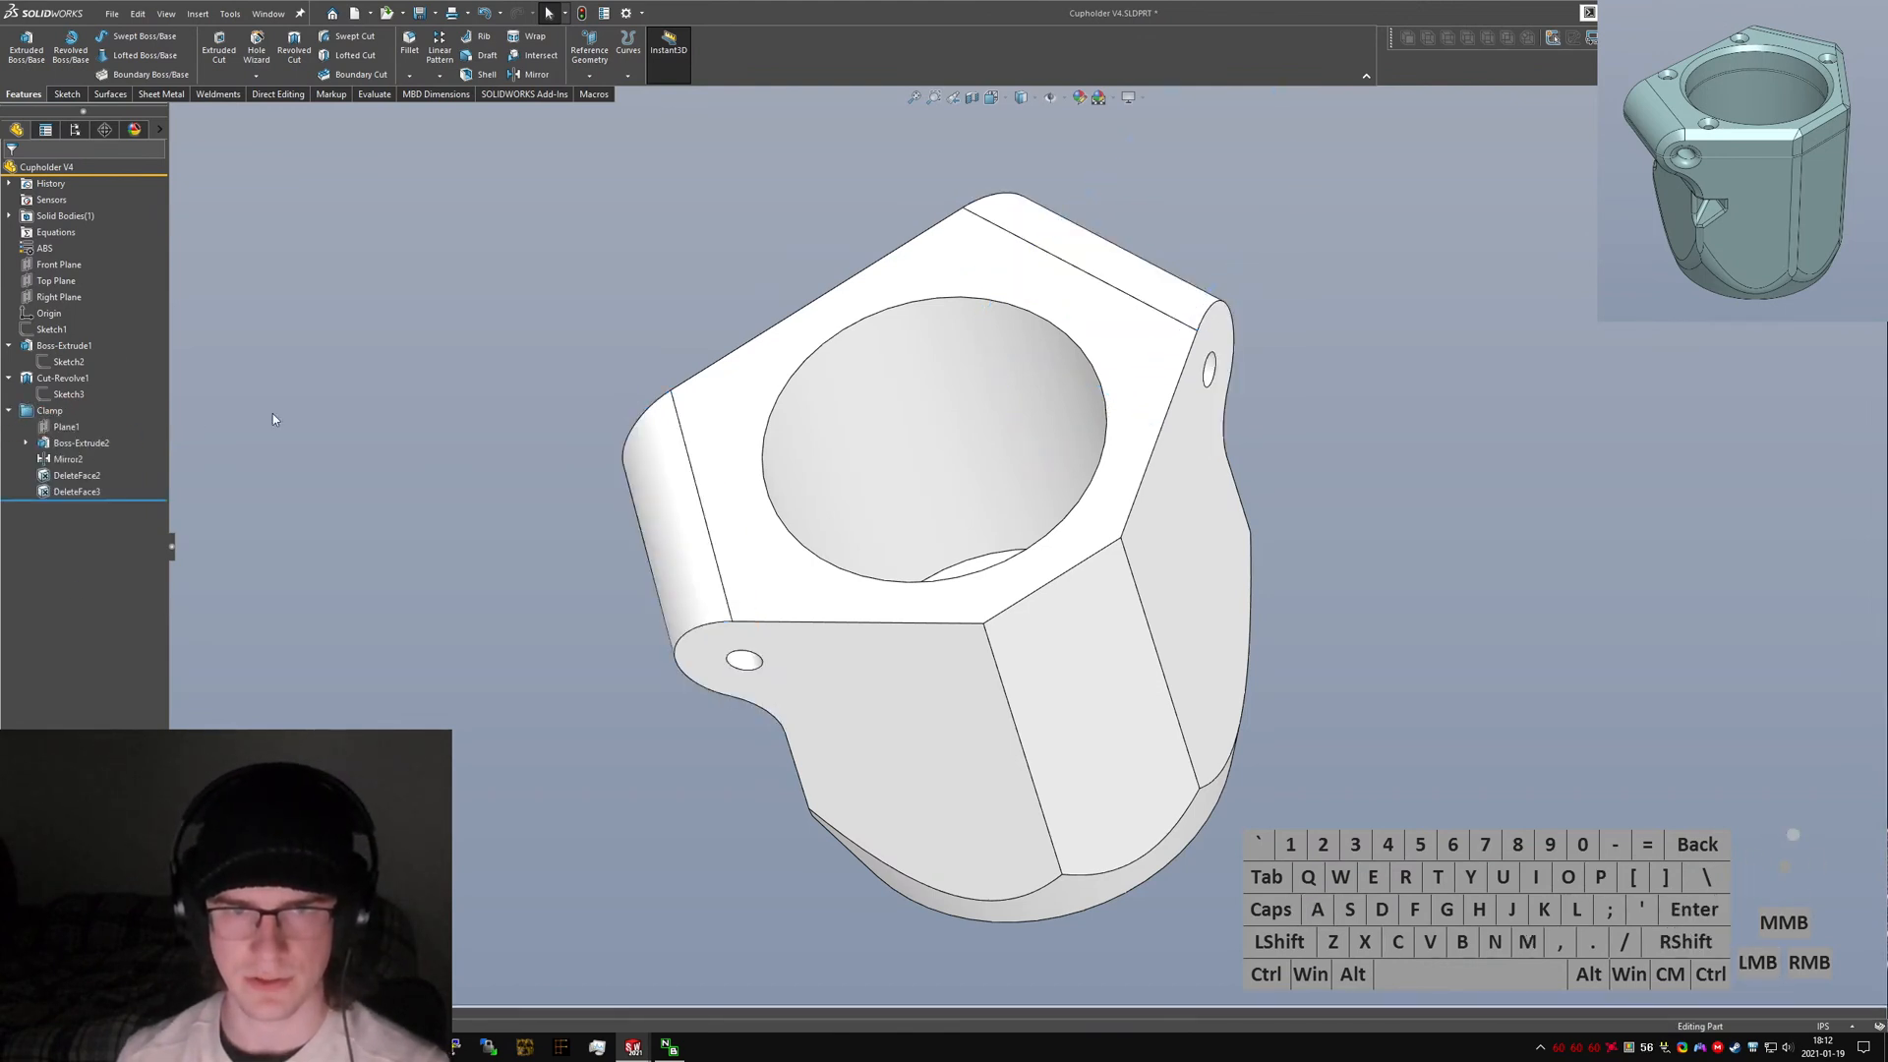
Rename Boss-Extrude1 as Main Boss-Extrude.
{"action": "left_click", "coordinate": [9, 378]}
{"action": "left_click", "coordinate": [65, 345]}
{"action": "left_click", "coordinate": [77, 346]}
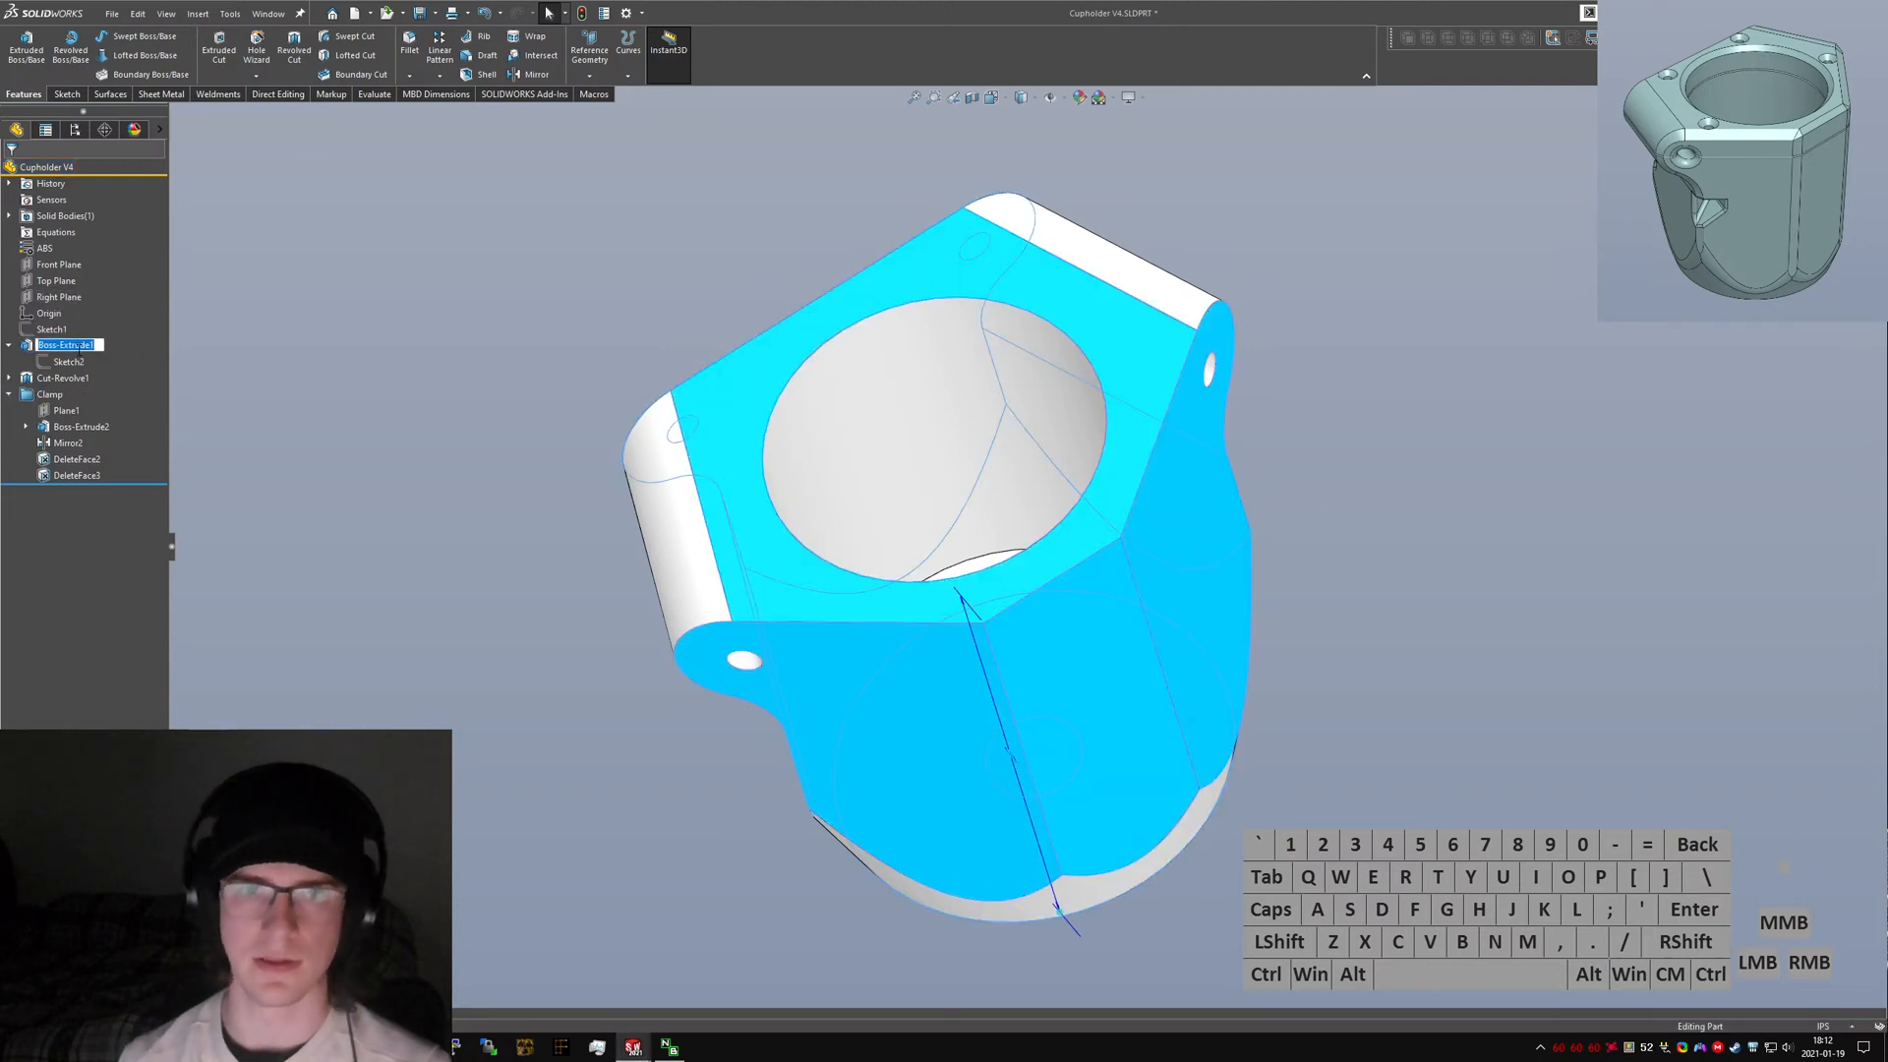
{"action": "type", "text": "Main B"}
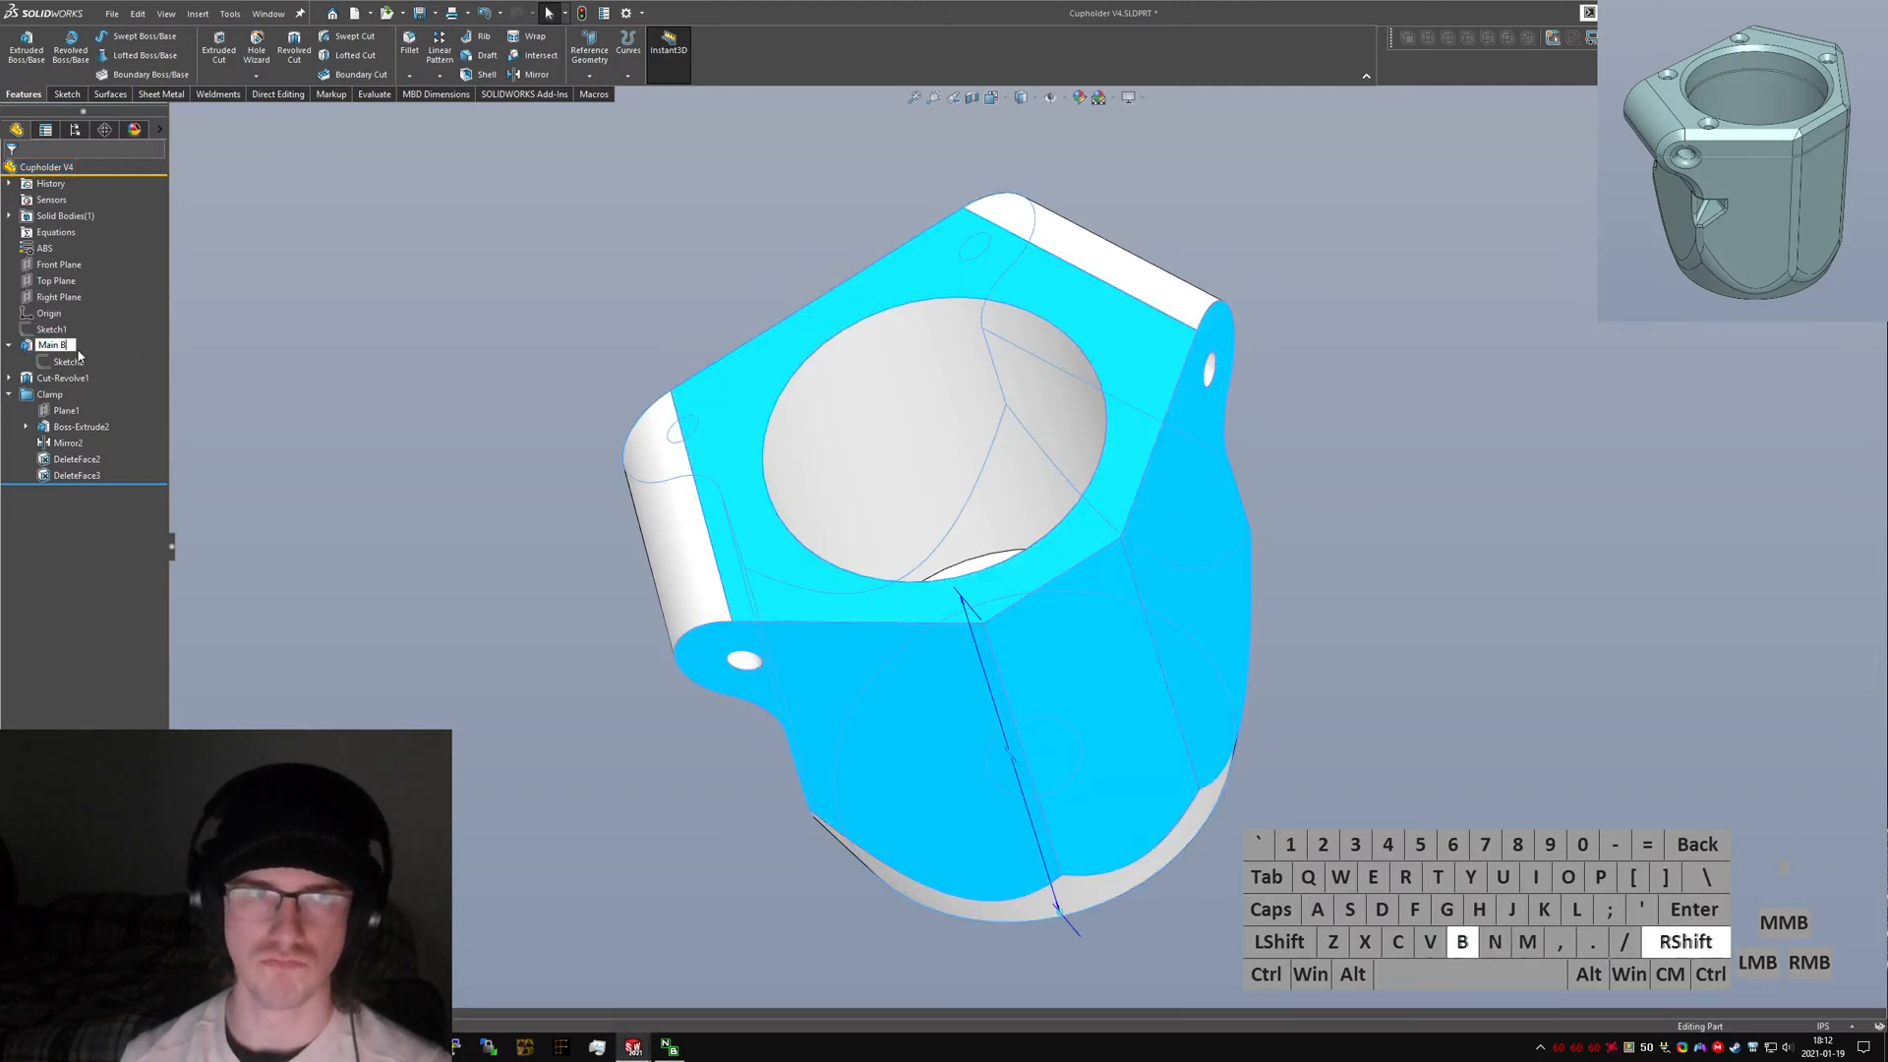
{"action": "type", "text": "oss-Extrude"}
{"action": "key", "text": "Return"}
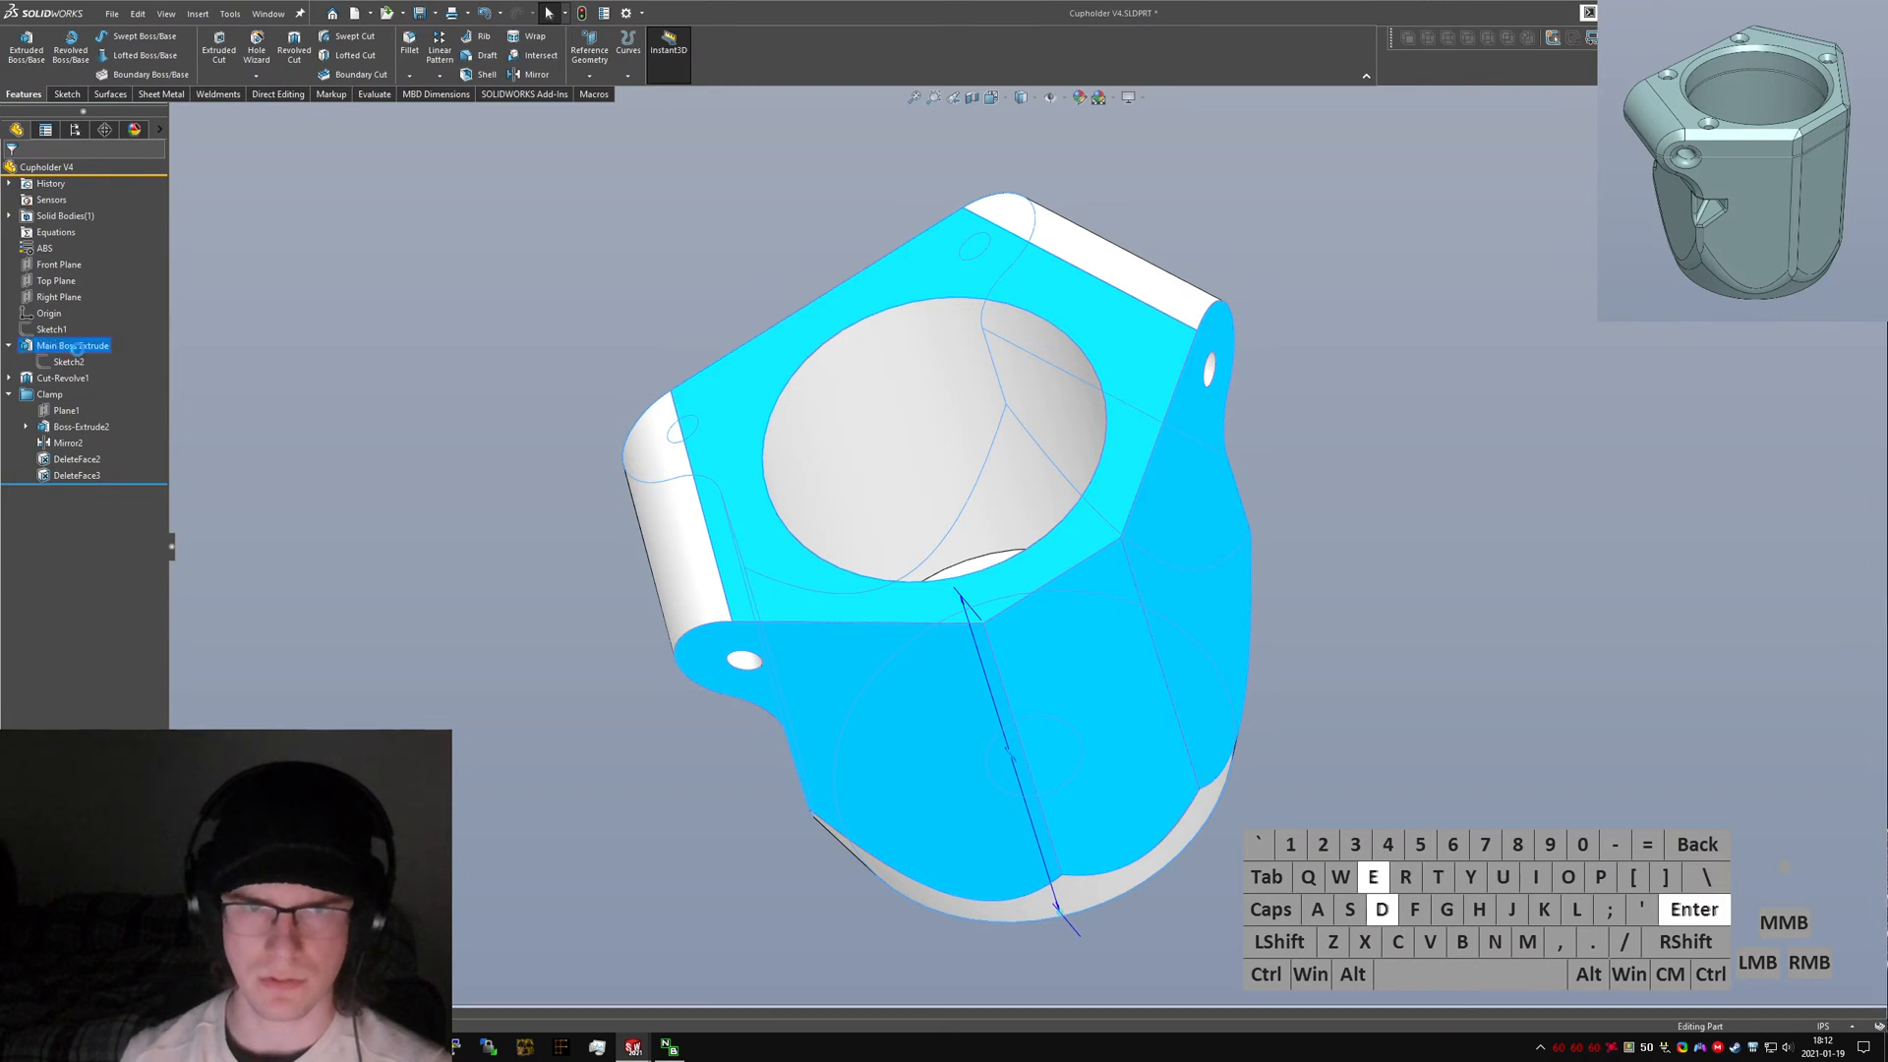
Rename Cut-Revolve1 as Can Cavity Extrude.
{"action": "left_click", "coordinate": [65, 378]}
{"action": "left_click", "coordinate": [64, 378]}
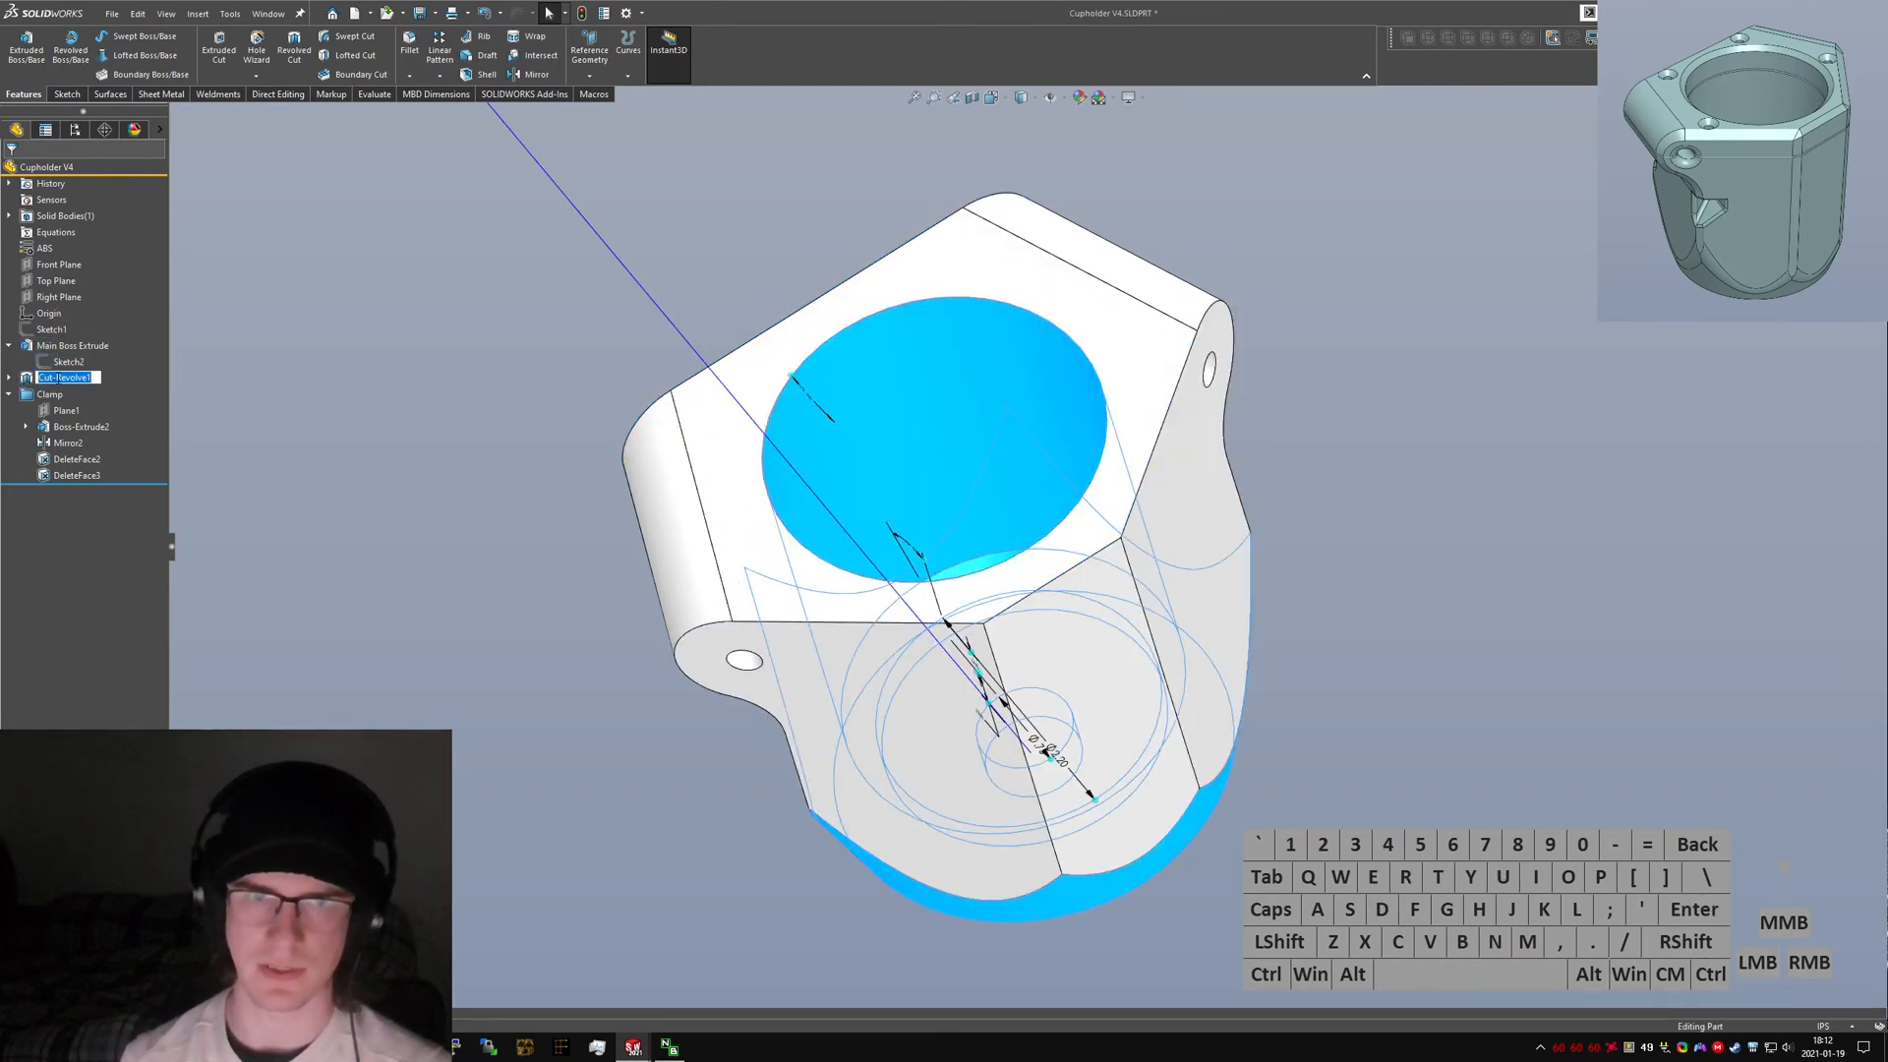
{"action": "type", "text": "Can Cavity"}
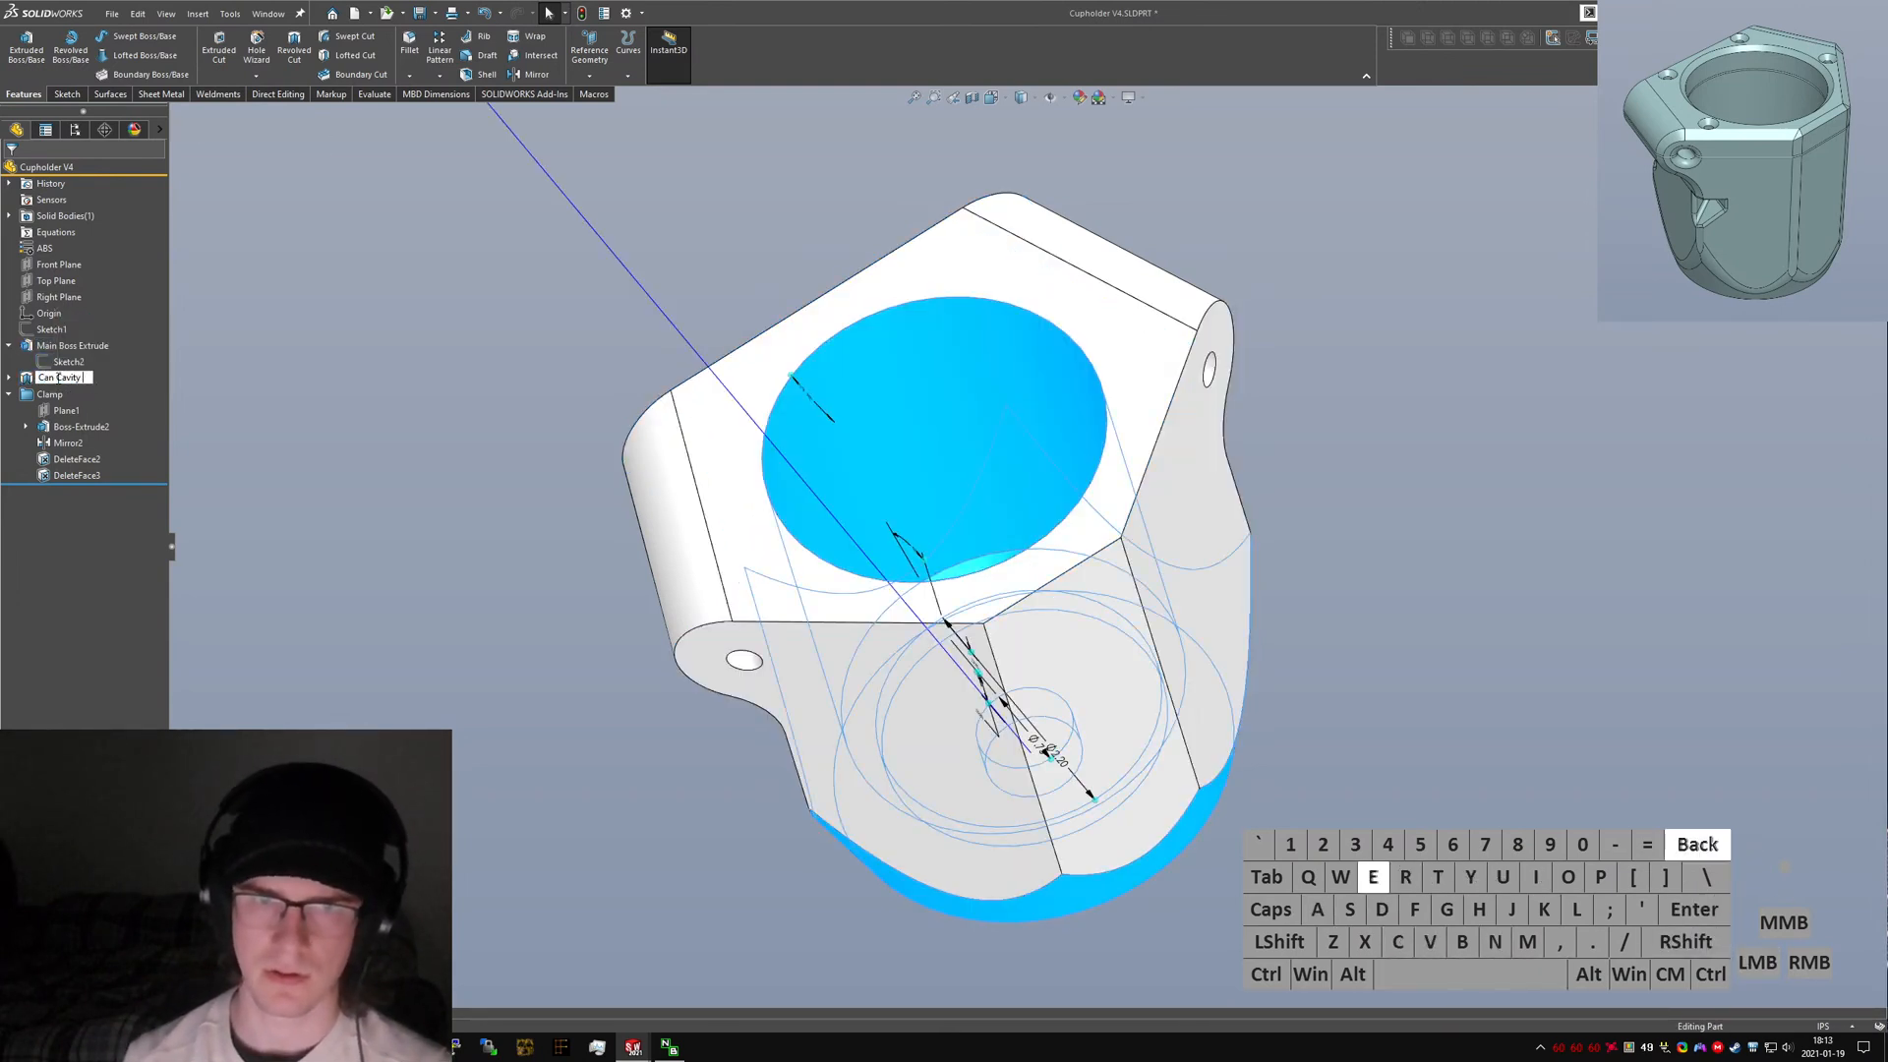
{"action": "type", "text": " Extrude"}
{"action": "key", "text": "Return"}
{"action": "left_click", "coordinate": [364, 490]}
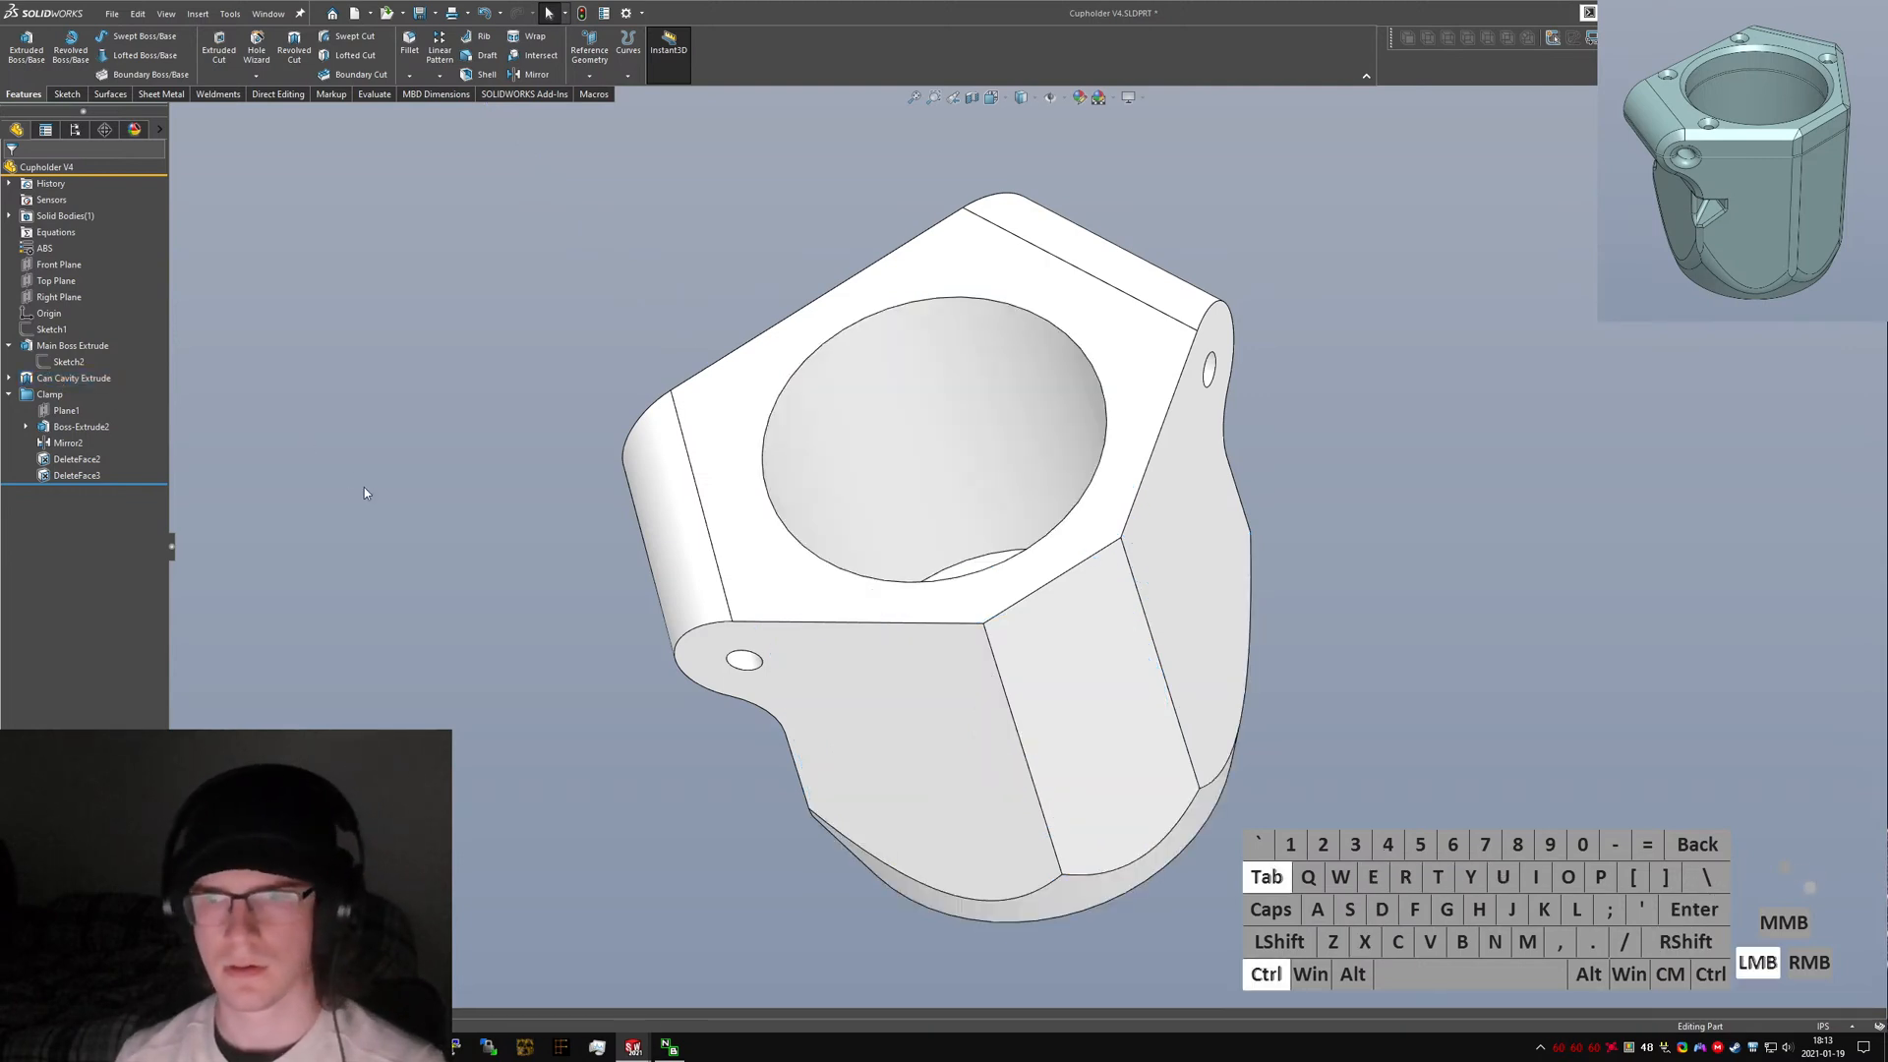
Switch to the V3 part and roll its feature tree forward through the bolt holes, fillets and chamfers.
{"action": "key", "text": "ctrl+Tab"}
{"action": "key", "text": "Caps_Lock"}
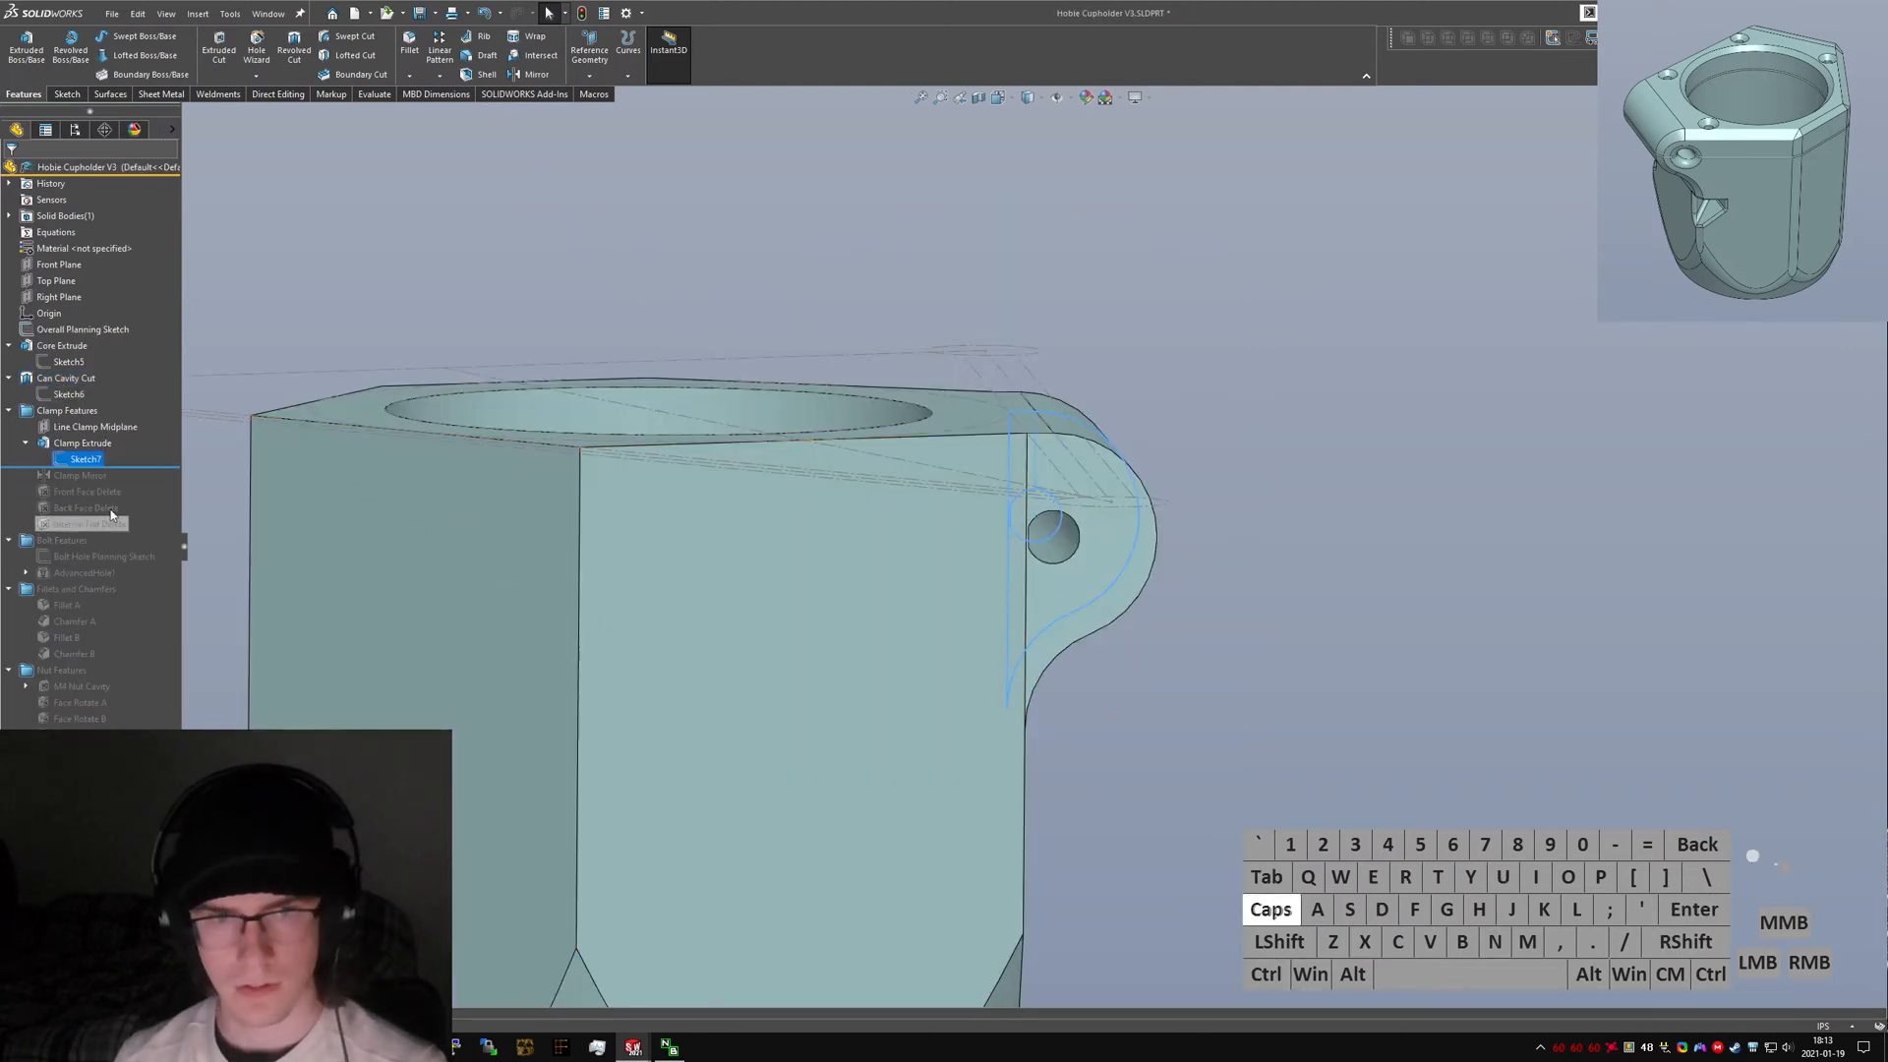
{"action": "left_click_drag", "start_coordinate": [103, 468], "coordinate": [131, 585]}
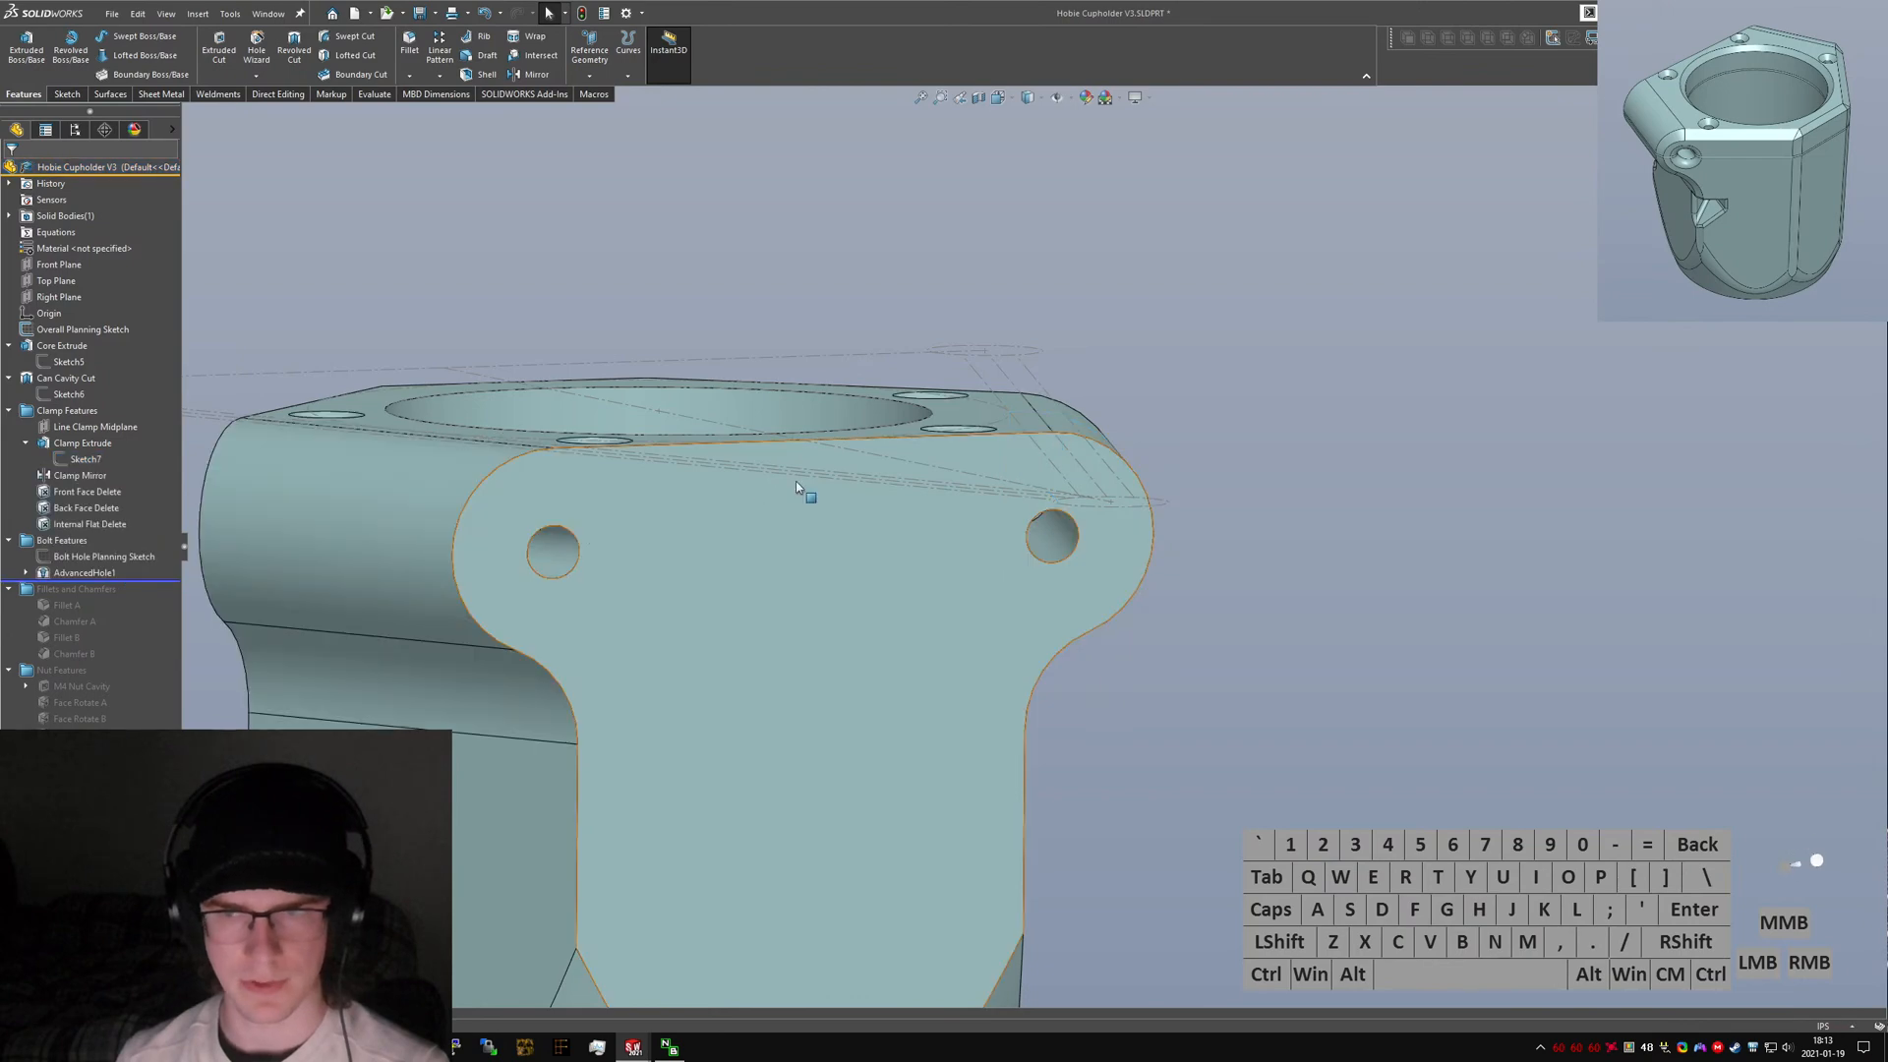
{"action": "middle_click_drag", "start_coordinate": [795, 480], "coordinate": [813, 695]}
{"action": "left_click", "coordinate": [820, 547], "text": "ctrl"}
{"action": "scroll", "coordinate": [820, 547], "scroll_direction": "up", "scroll_amount": 1}
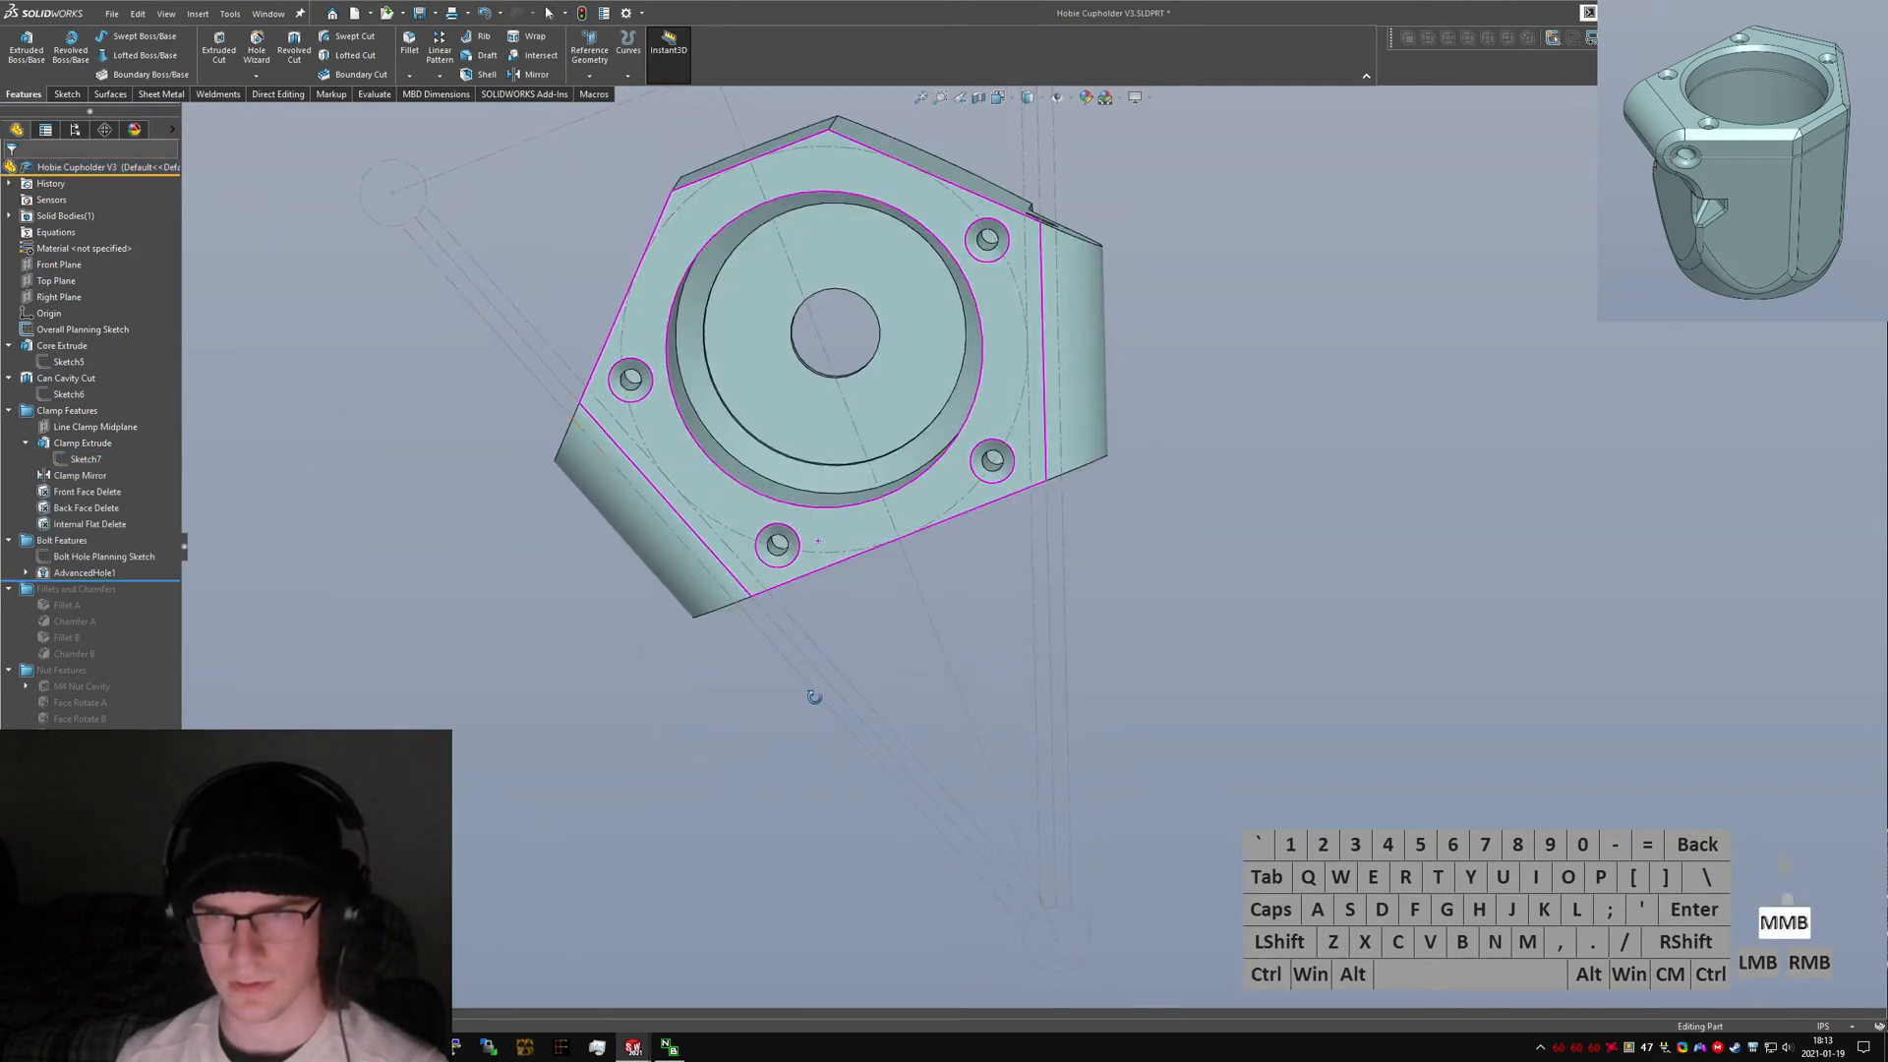
{"action": "scroll", "coordinate": [683, 384], "scroll_direction": "down", "scroll_amount": 3}
{"action": "middle_click_drag", "start_coordinate": [682, 383], "coordinate": [634, 108]}
{"action": "left_click_drag", "start_coordinate": [161, 580], "coordinate": [142, 664]}
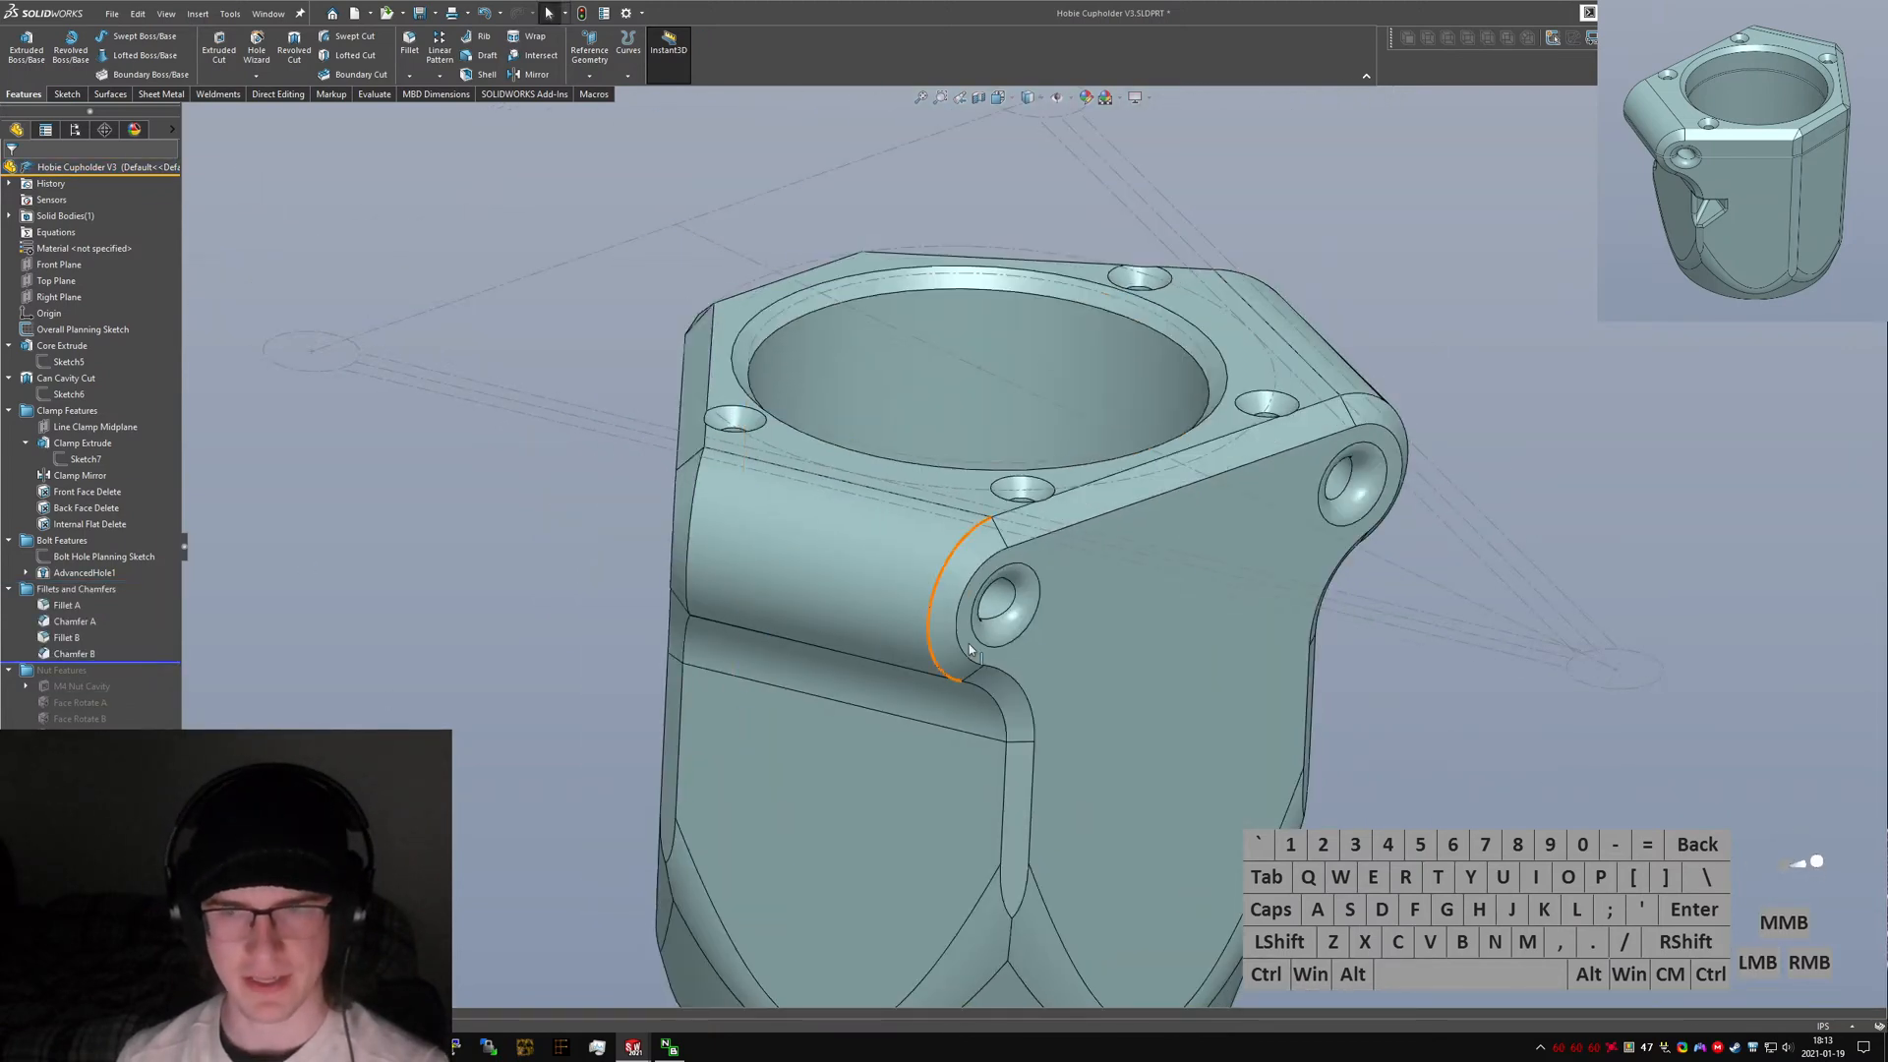
Examine the V3 bolt-hole counterbores, fillets and chamfers from several angles.
{"action": "scroll", "coordinate": [969, 647], "scroll_direction": "up", "scroll_amount": 3}
{"action": "middle_click_drag", "start_coordinate": [970, 645], "coordinate": [918, 600]}
{"action": "scroll", "coordinate": [952, 461], "scroll_direction": "down", "scroll_amount": 4}
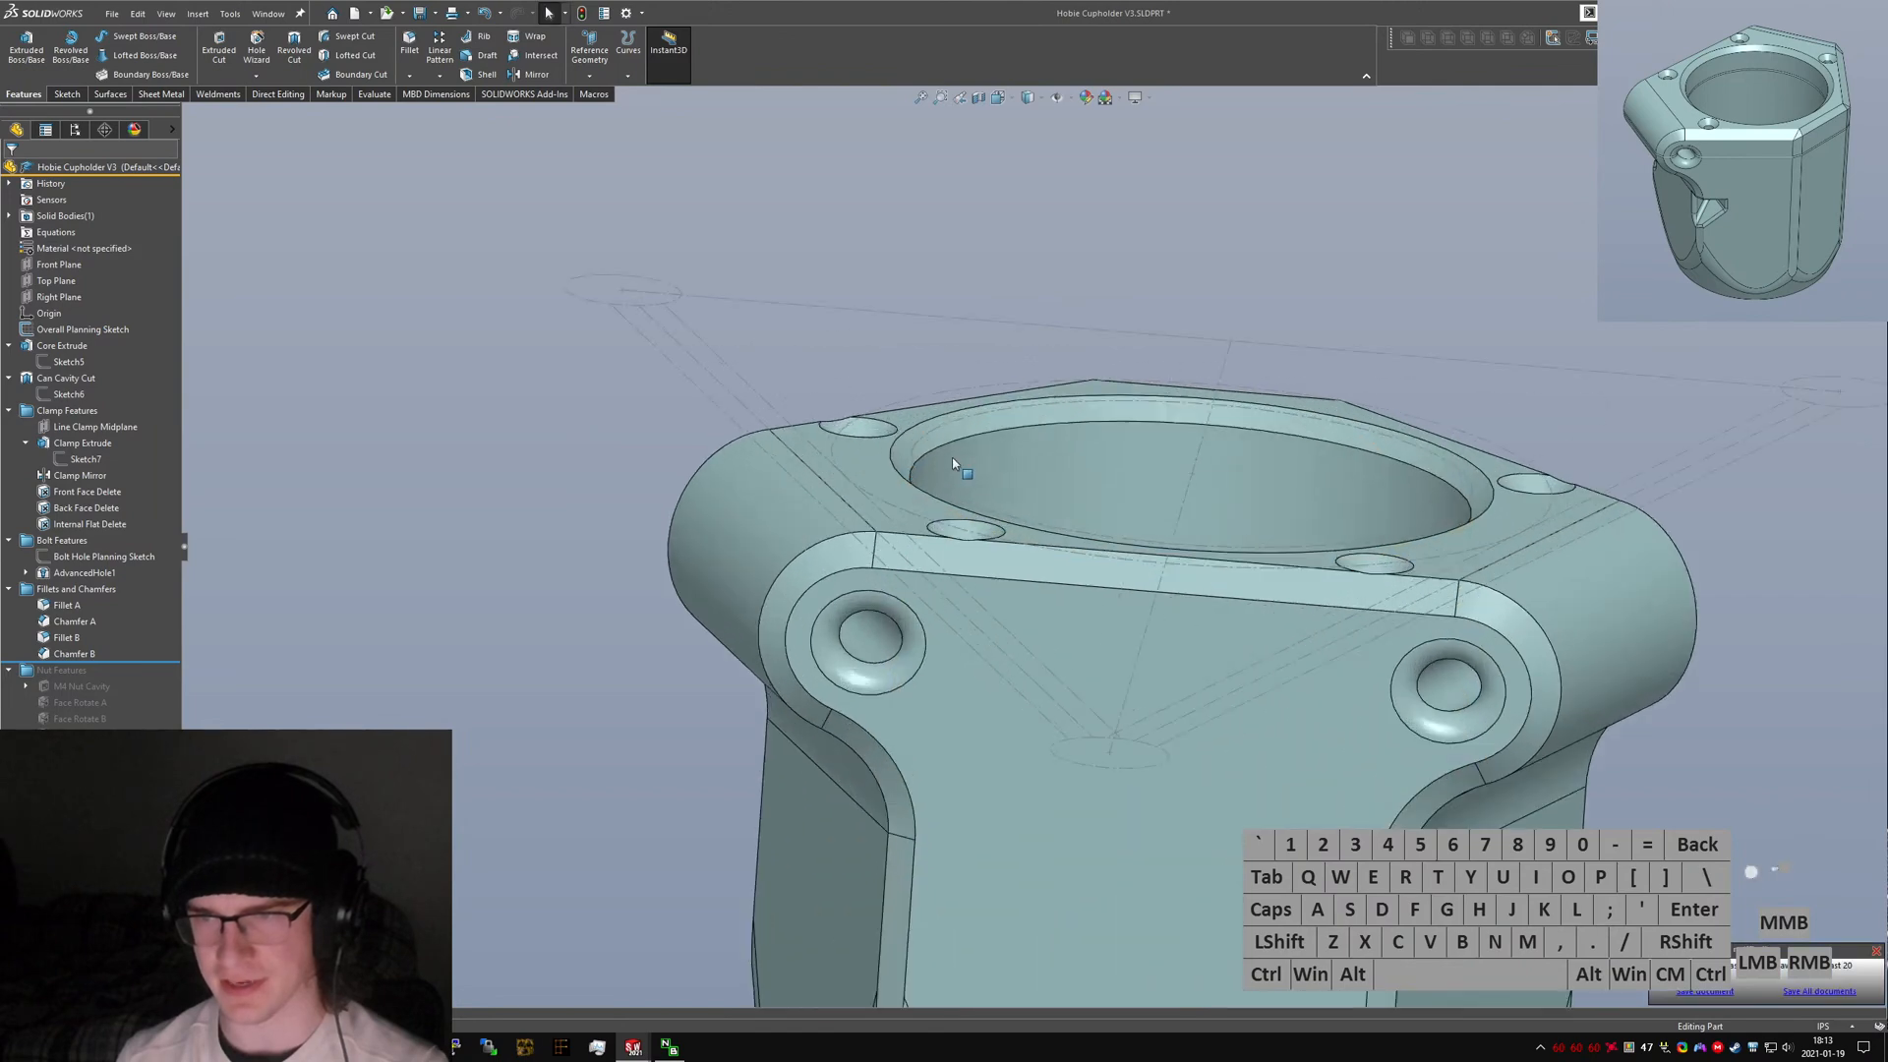
{"action": "middle_click_drag", "start_coordinate": [952, 462], "coordinate": [918, 551]}
{"action": "scroll", "coordinate": [775, 672], "scroll_direction": "up", "scroll_amount": 3}
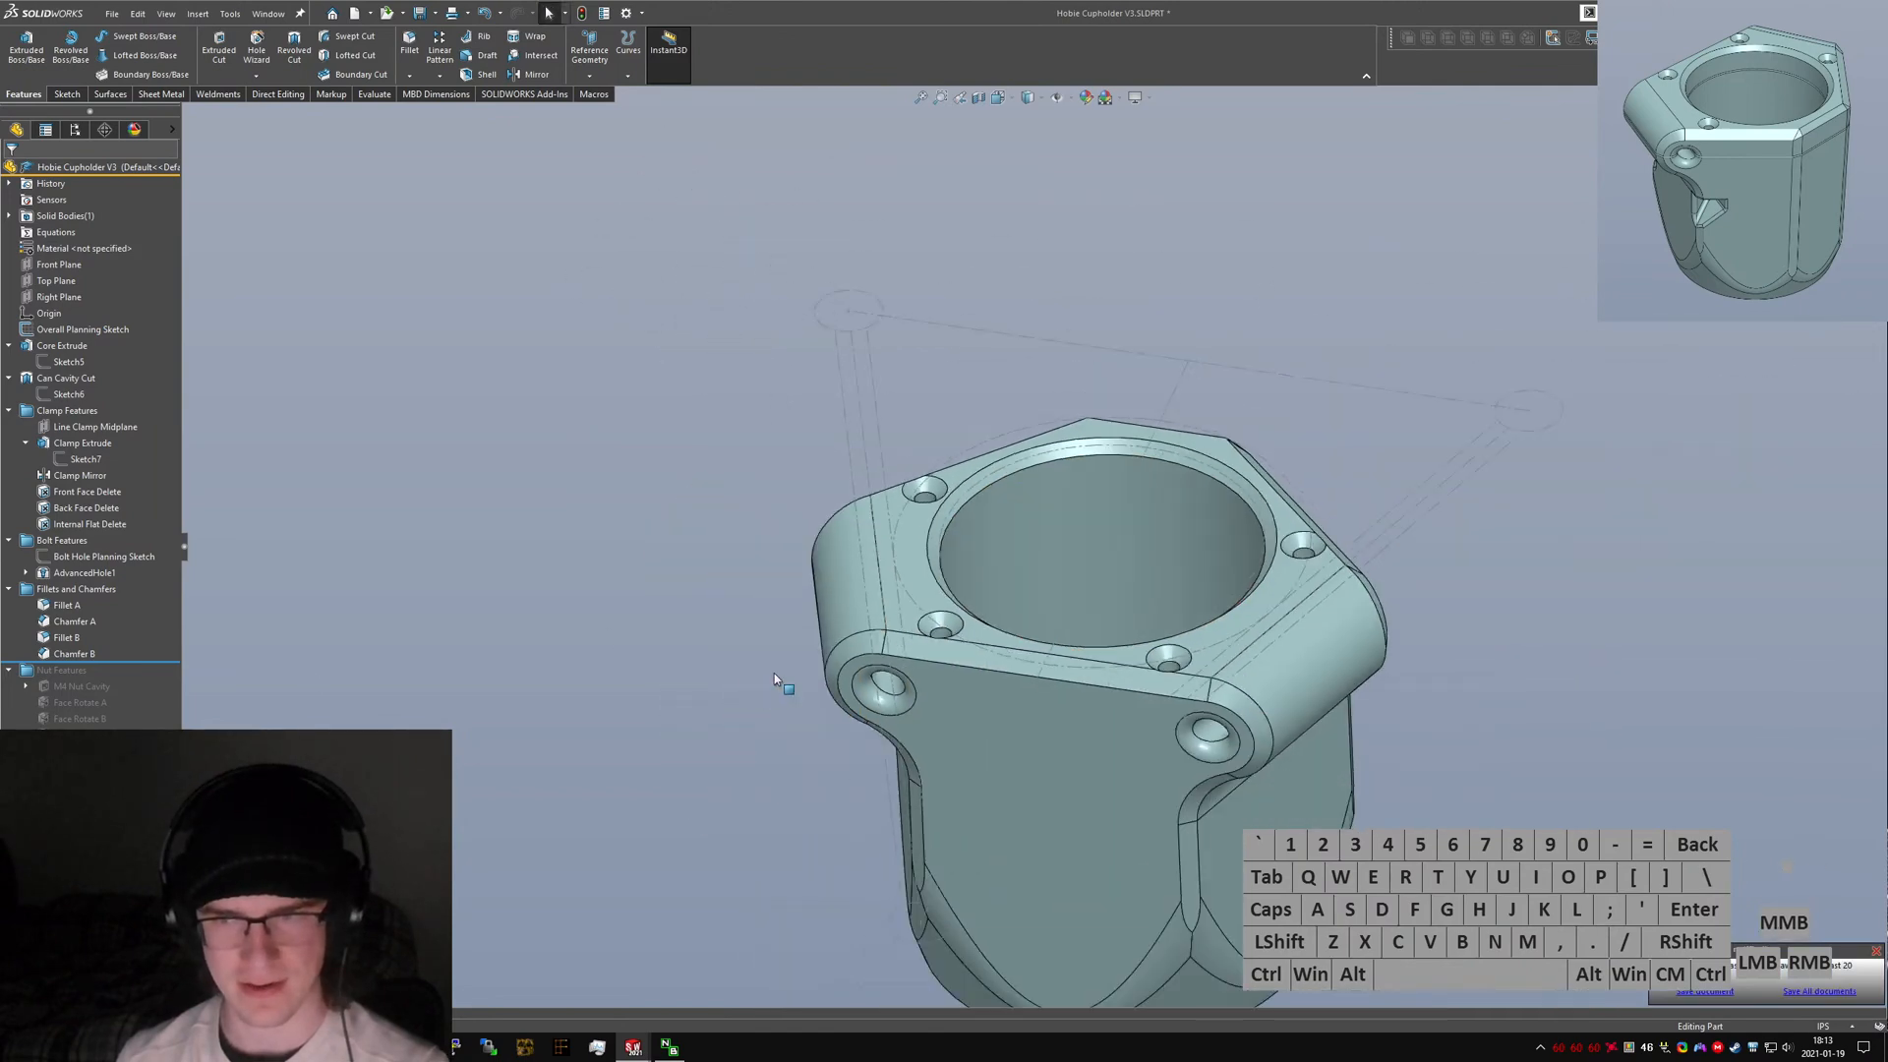
{"action": "middle_click_drag", "start_coordinate": [775, 672], "coordinate": [993, 750]}
{"action": "scroll", "coordinate": [983, 683], "scroll_direction": "down", "scroll_amount": 5}
{"action": "scroll", "coordinate": [993, 750], "scroll_direction": "up", "scroll_amount": 2}
{"action": "scroll", "coordinate": [1104, 866], "scroll_direction": "down", "scroll_amount": 2}
{"action": "scroll", "coordinate": [1092, 727], "scroll_direction": "down", "scroll_amount": 3}
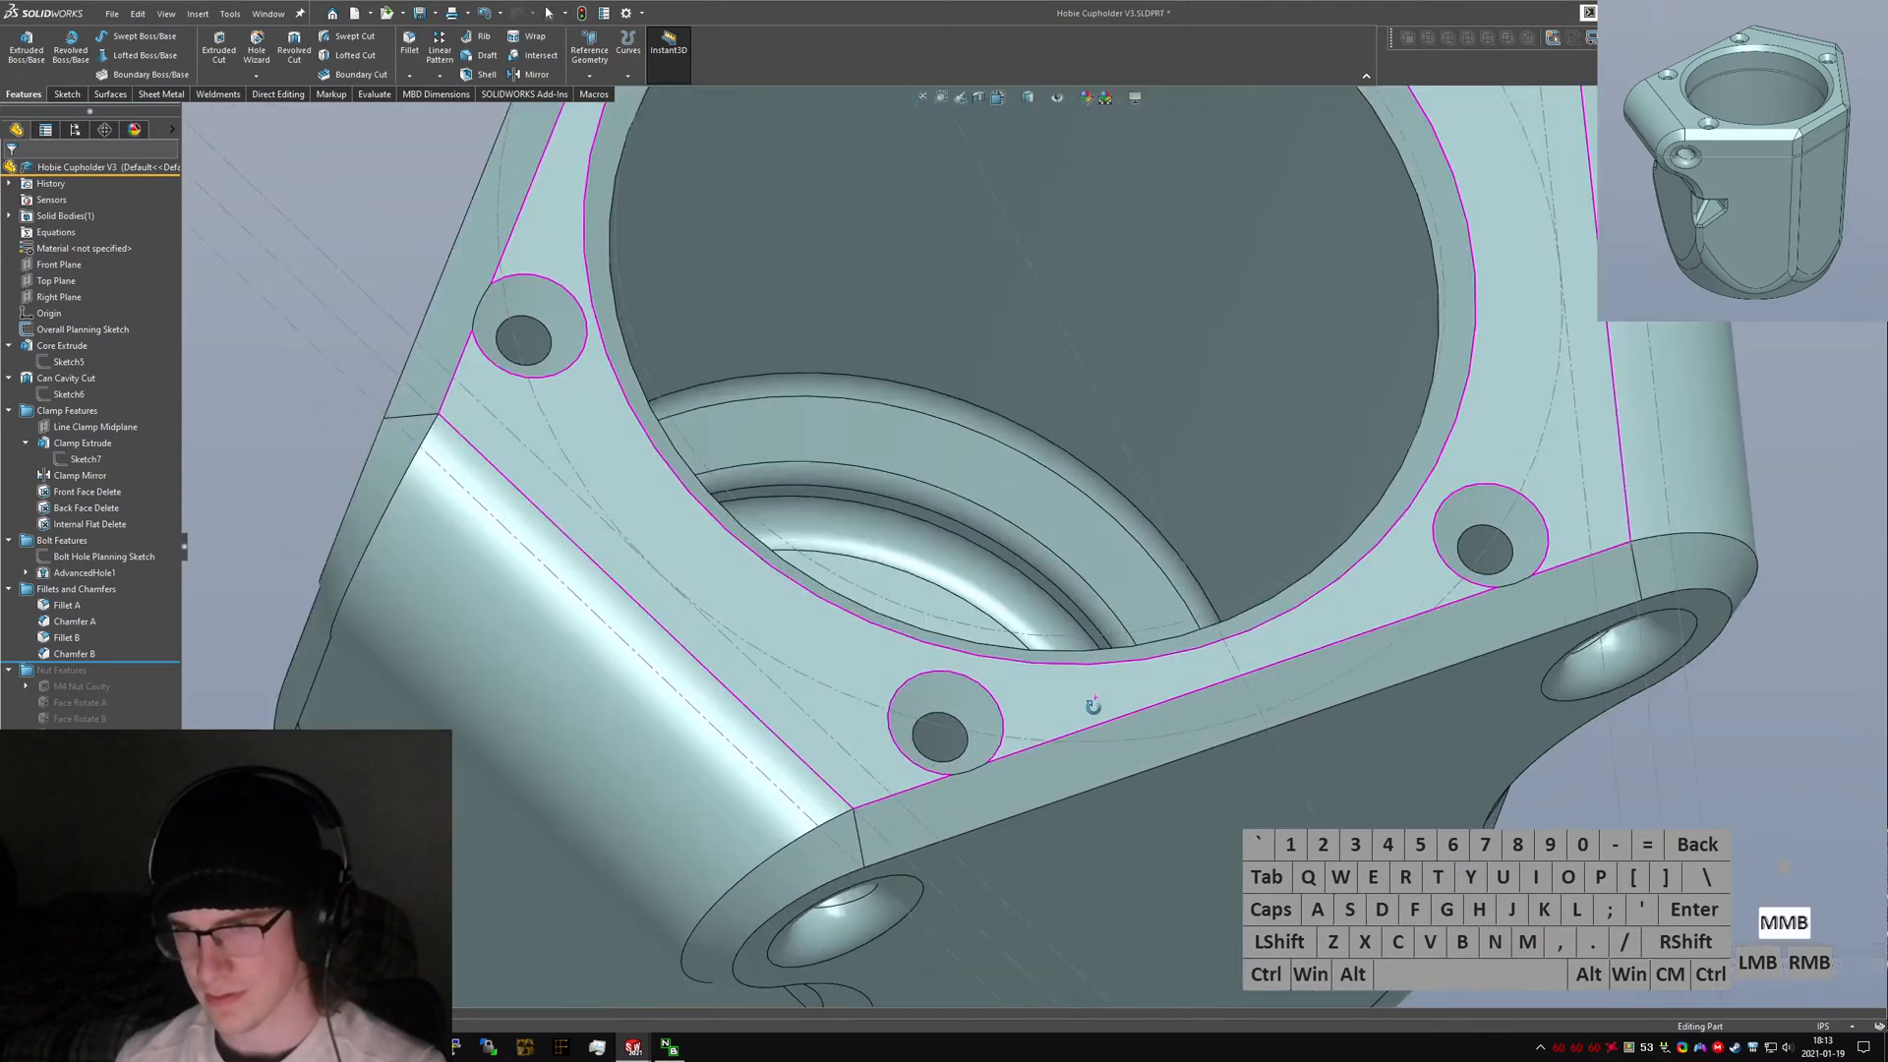
{"action": "scroll", "coordinate": [1089, 726], "scroll_direction": "up", "scroll_amount": 4}
{"action": "middle_click_drag", "start_coordinate": [1080, 696], "coordinate": [1074, 614]}
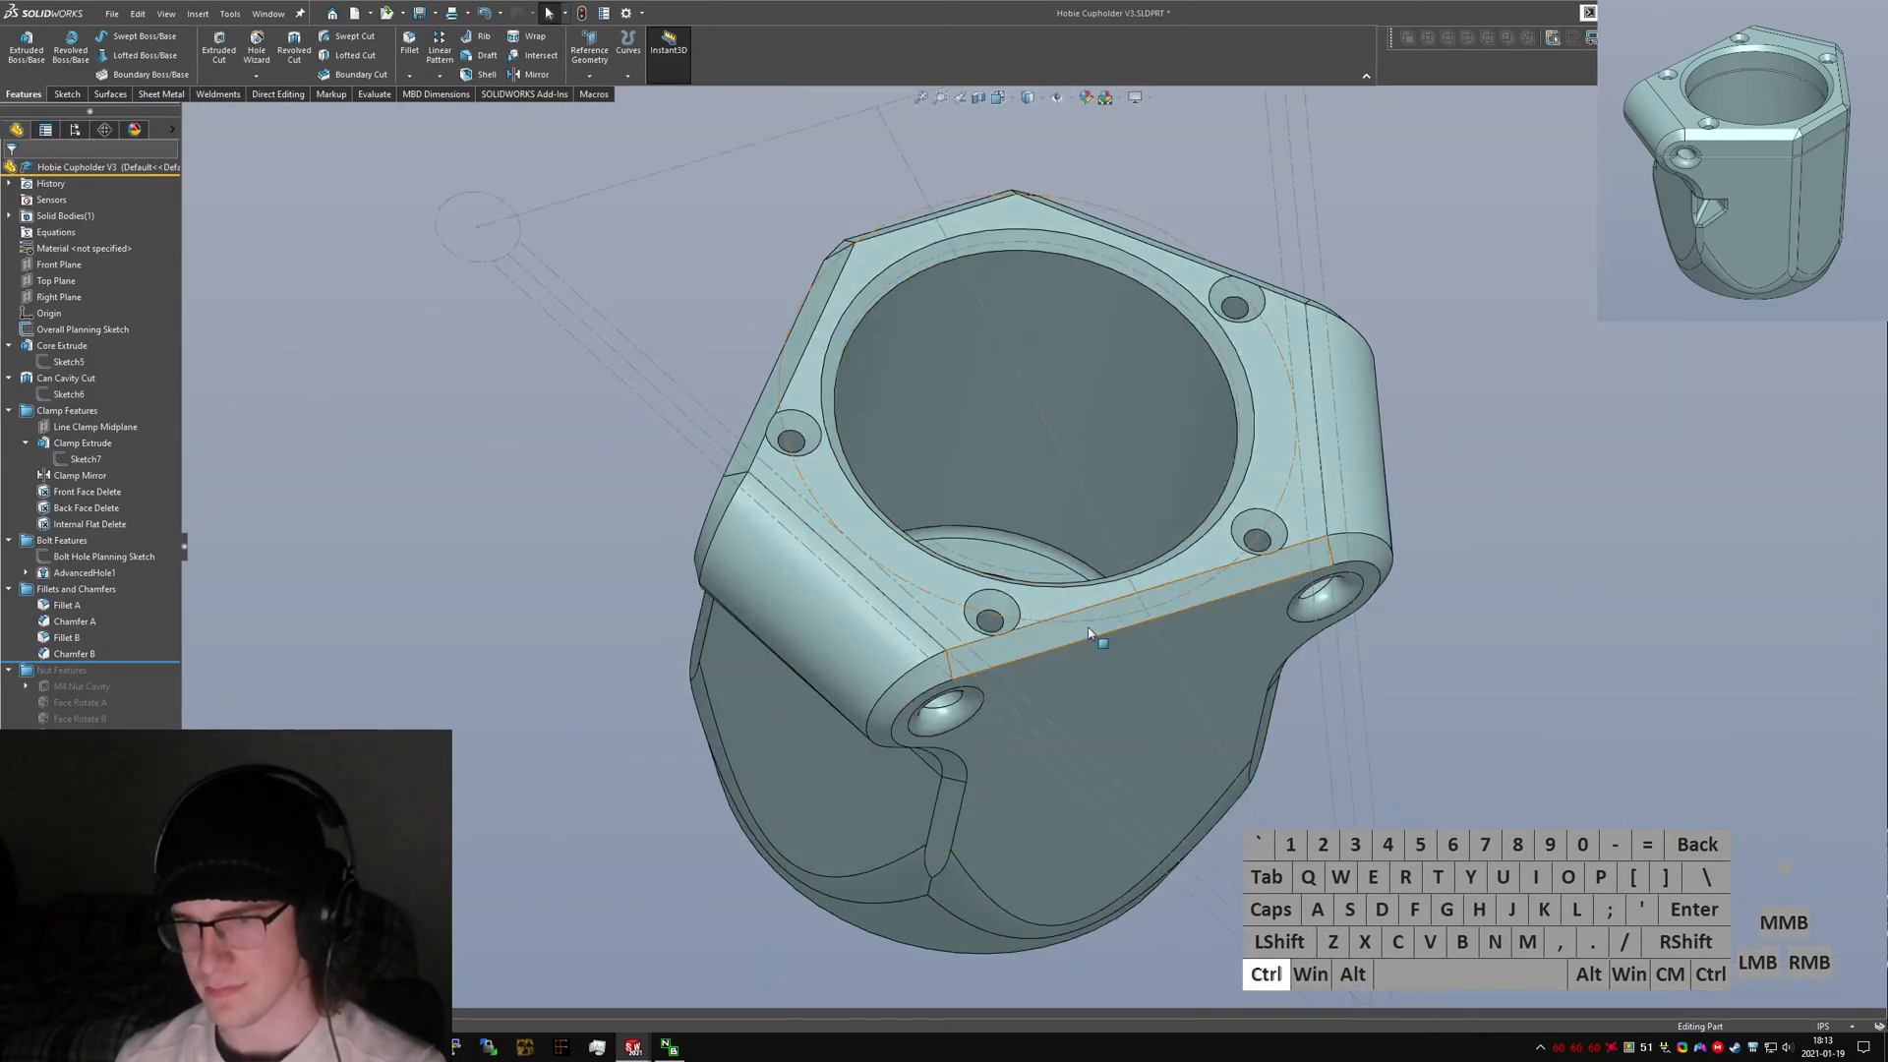
Return to the V4 part and inspect the can cavity and main boss sketches from the top view.
{"action": "key", "text": "ctrl+Tab"}
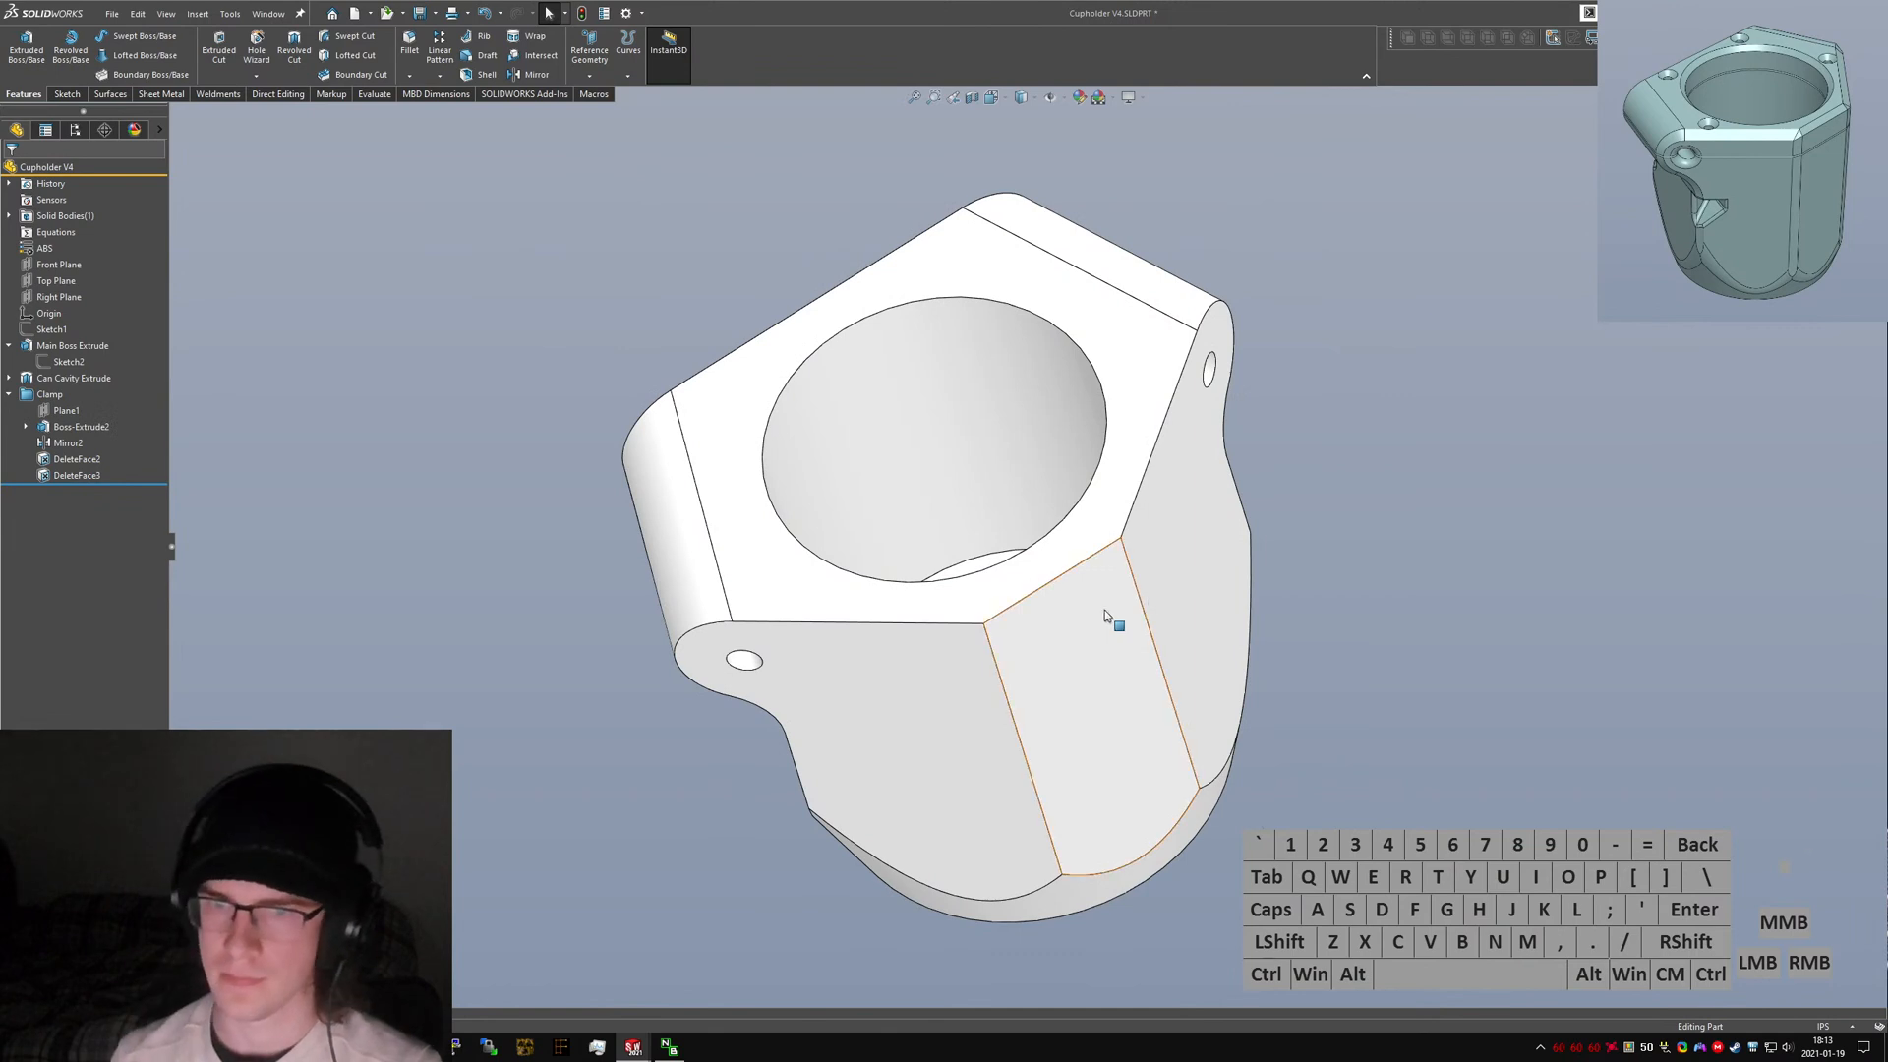
{"action": "middle_click_drag", "start_coordinate": [1111, 617], "coordinate": [1239, 659]}
{"action": "key", "text": "ctrl+5"}
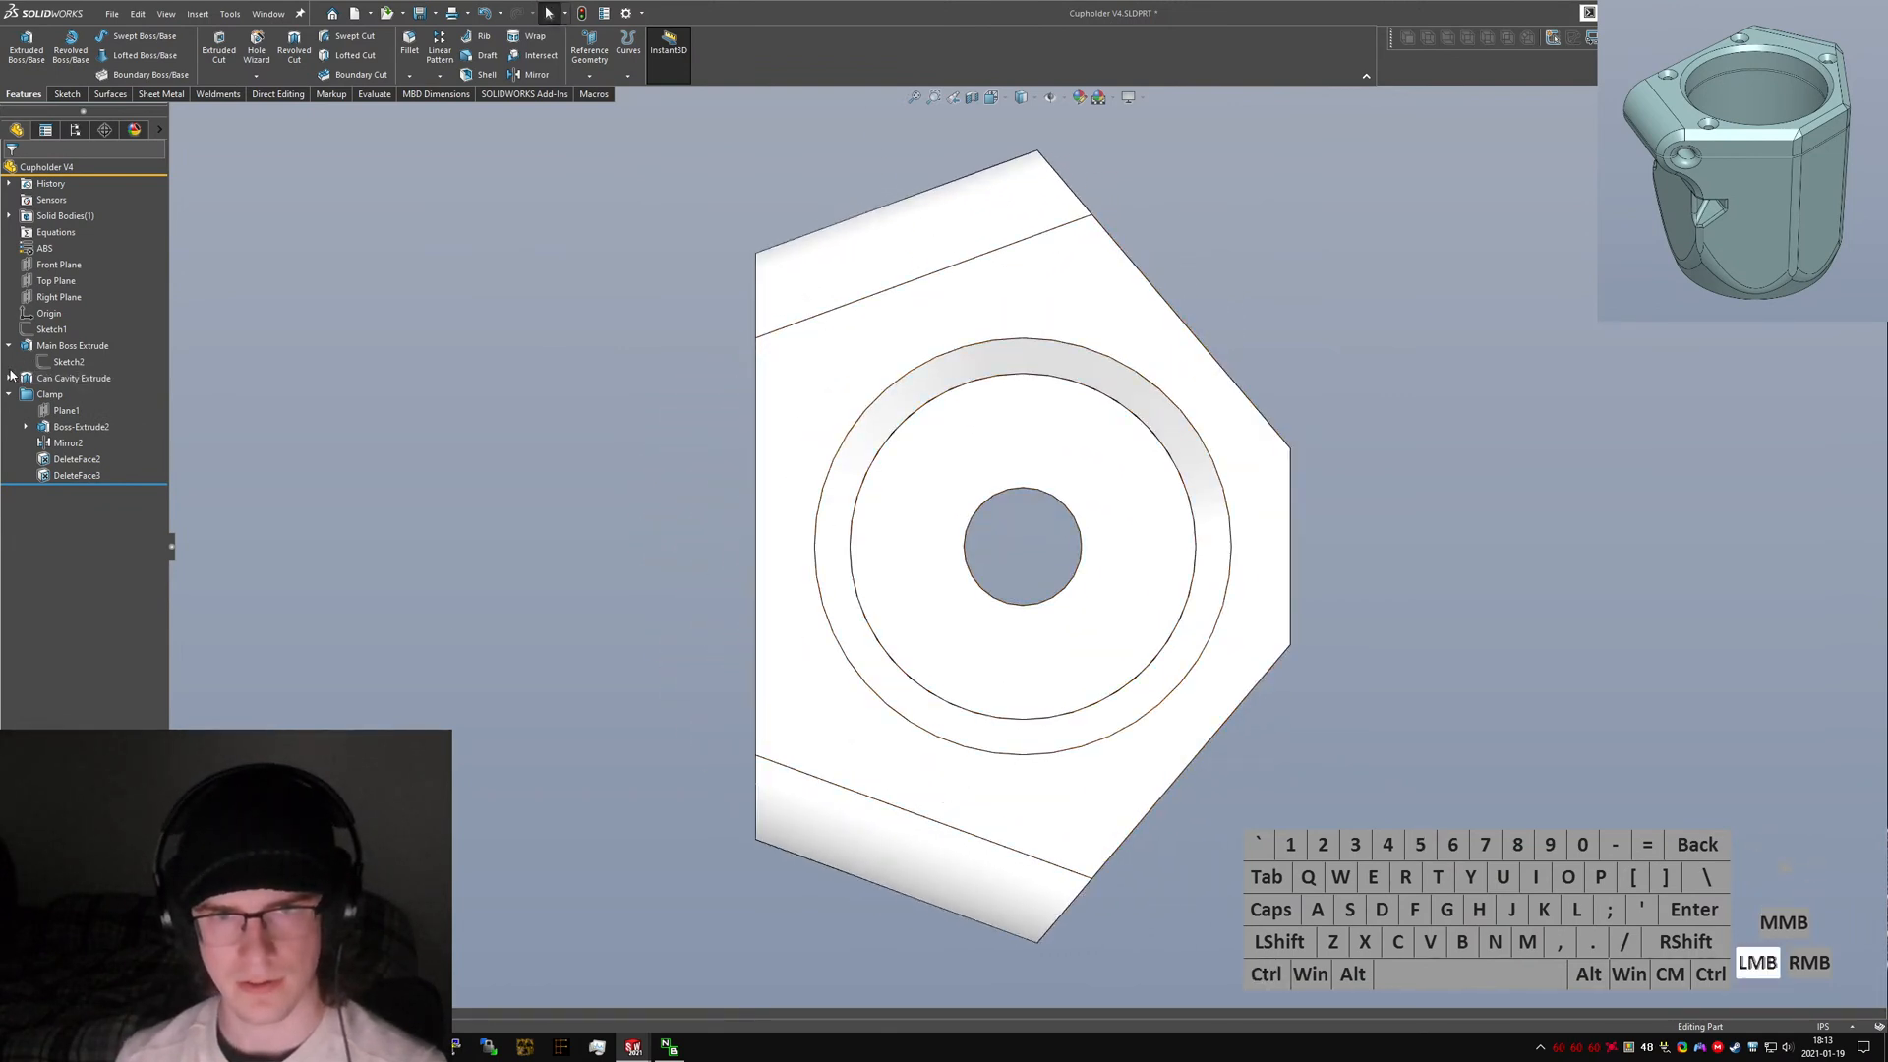
{"action": "left_click", "coordinate": [8, 377]}
{"action": "right_click", "coordinate": [56, 401]}
{"action": "left_click", "coordinate": [69, 378]}
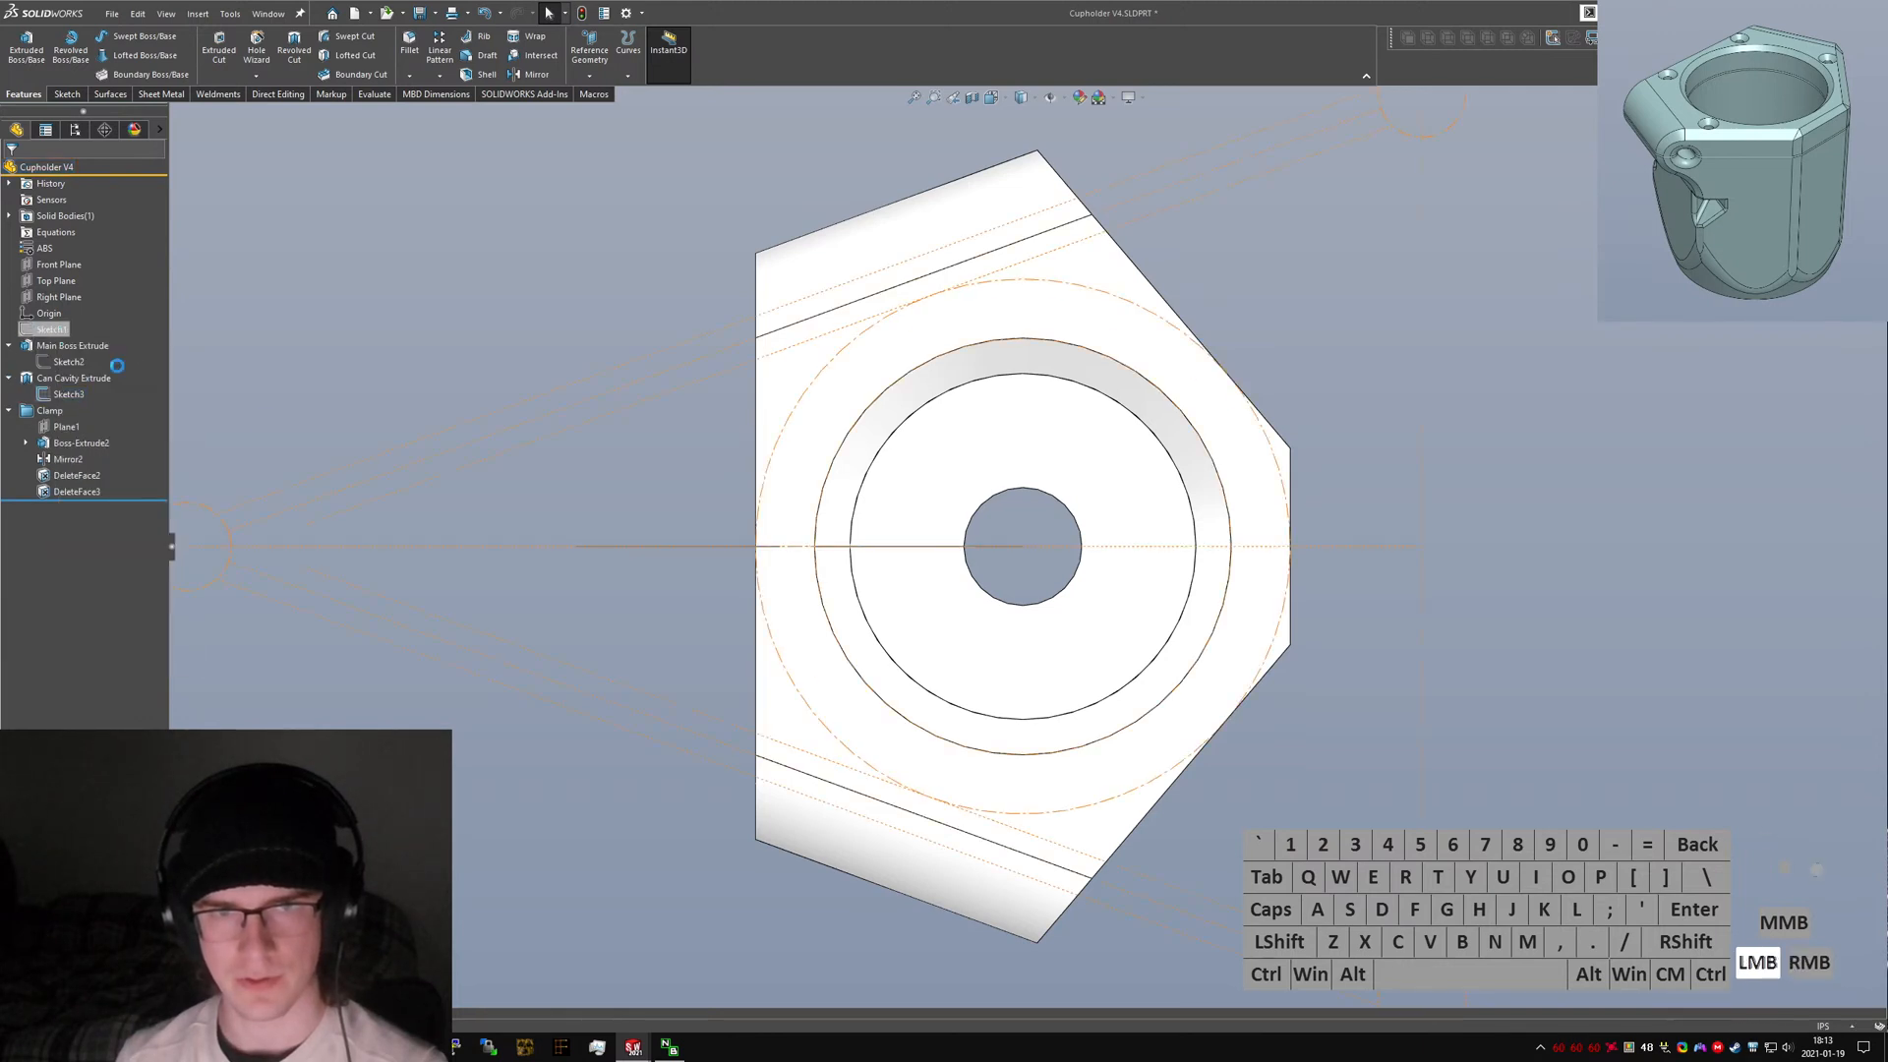
{"action": "left_click", "coordinate": [713, 730]}
{"action": "left_click", "coordinate": [71, 398]}
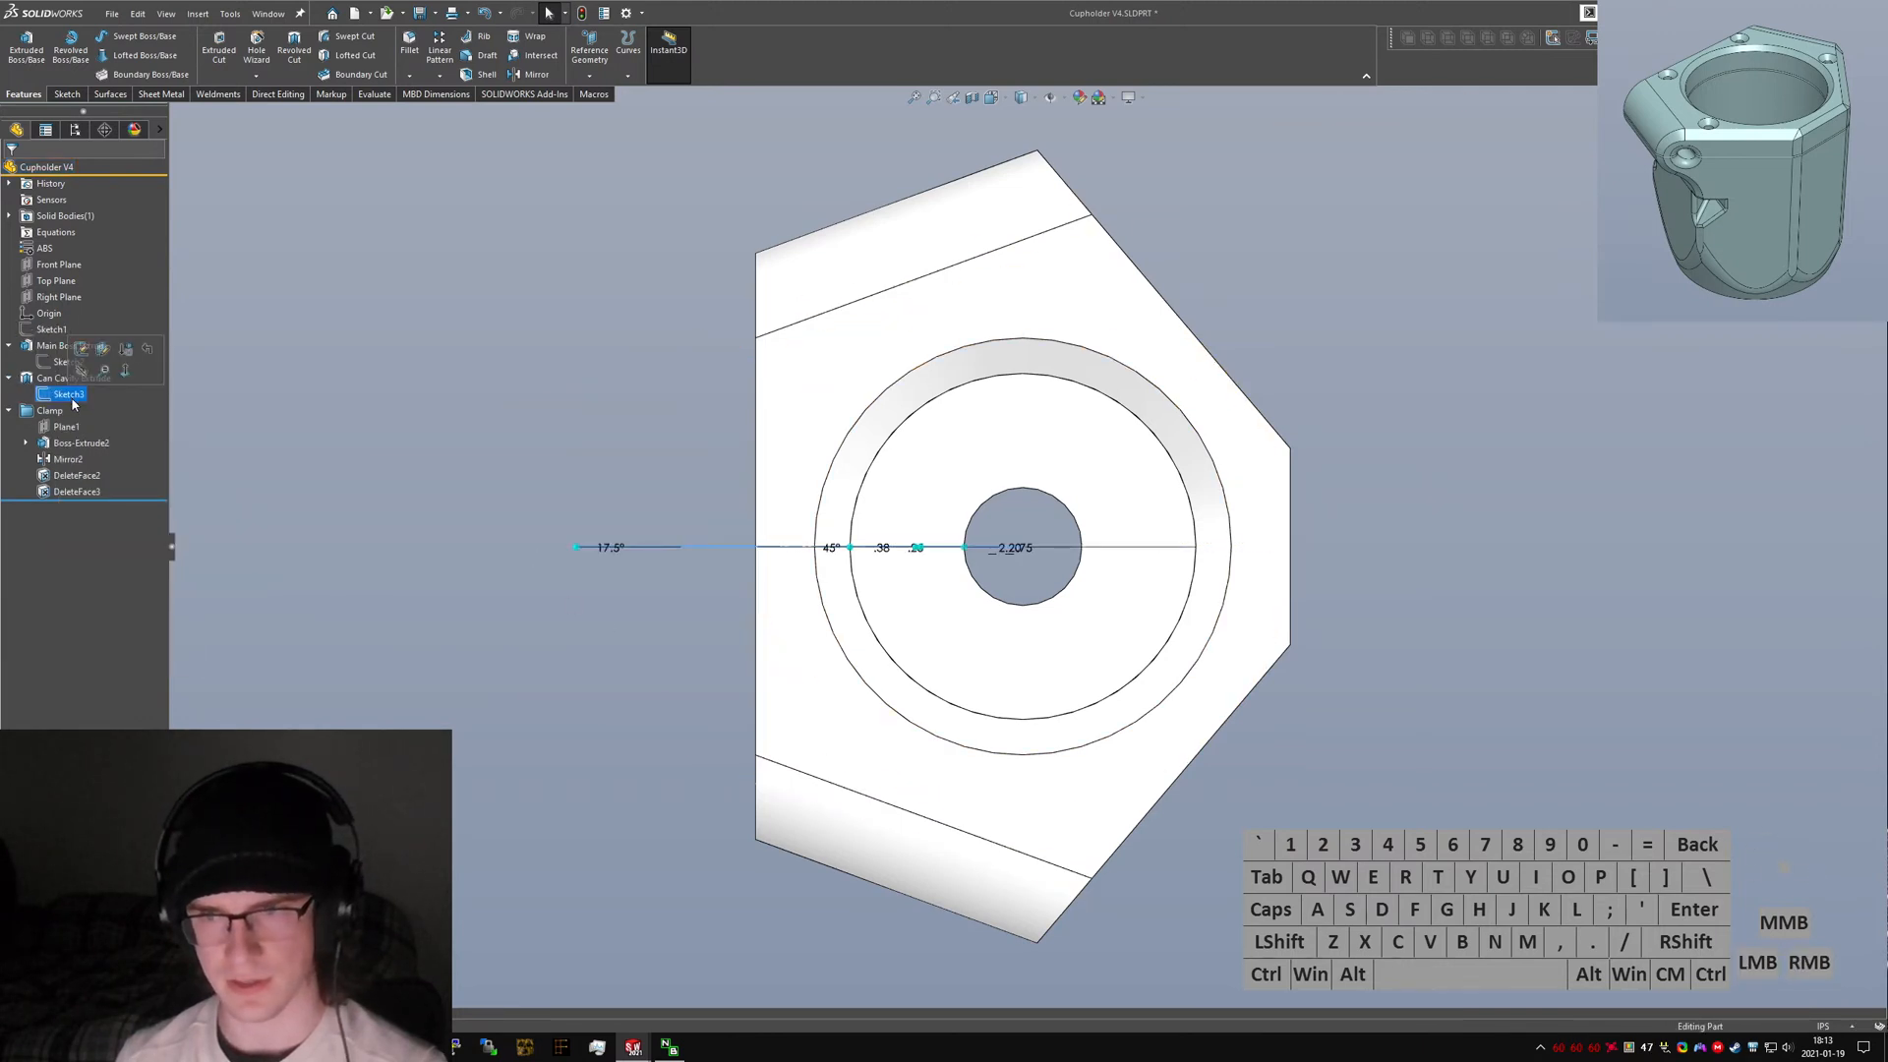
{"action": "right_click", "coordinate": [70, 398]}
{"action": "left_click", "coordinate": [84, 379]}
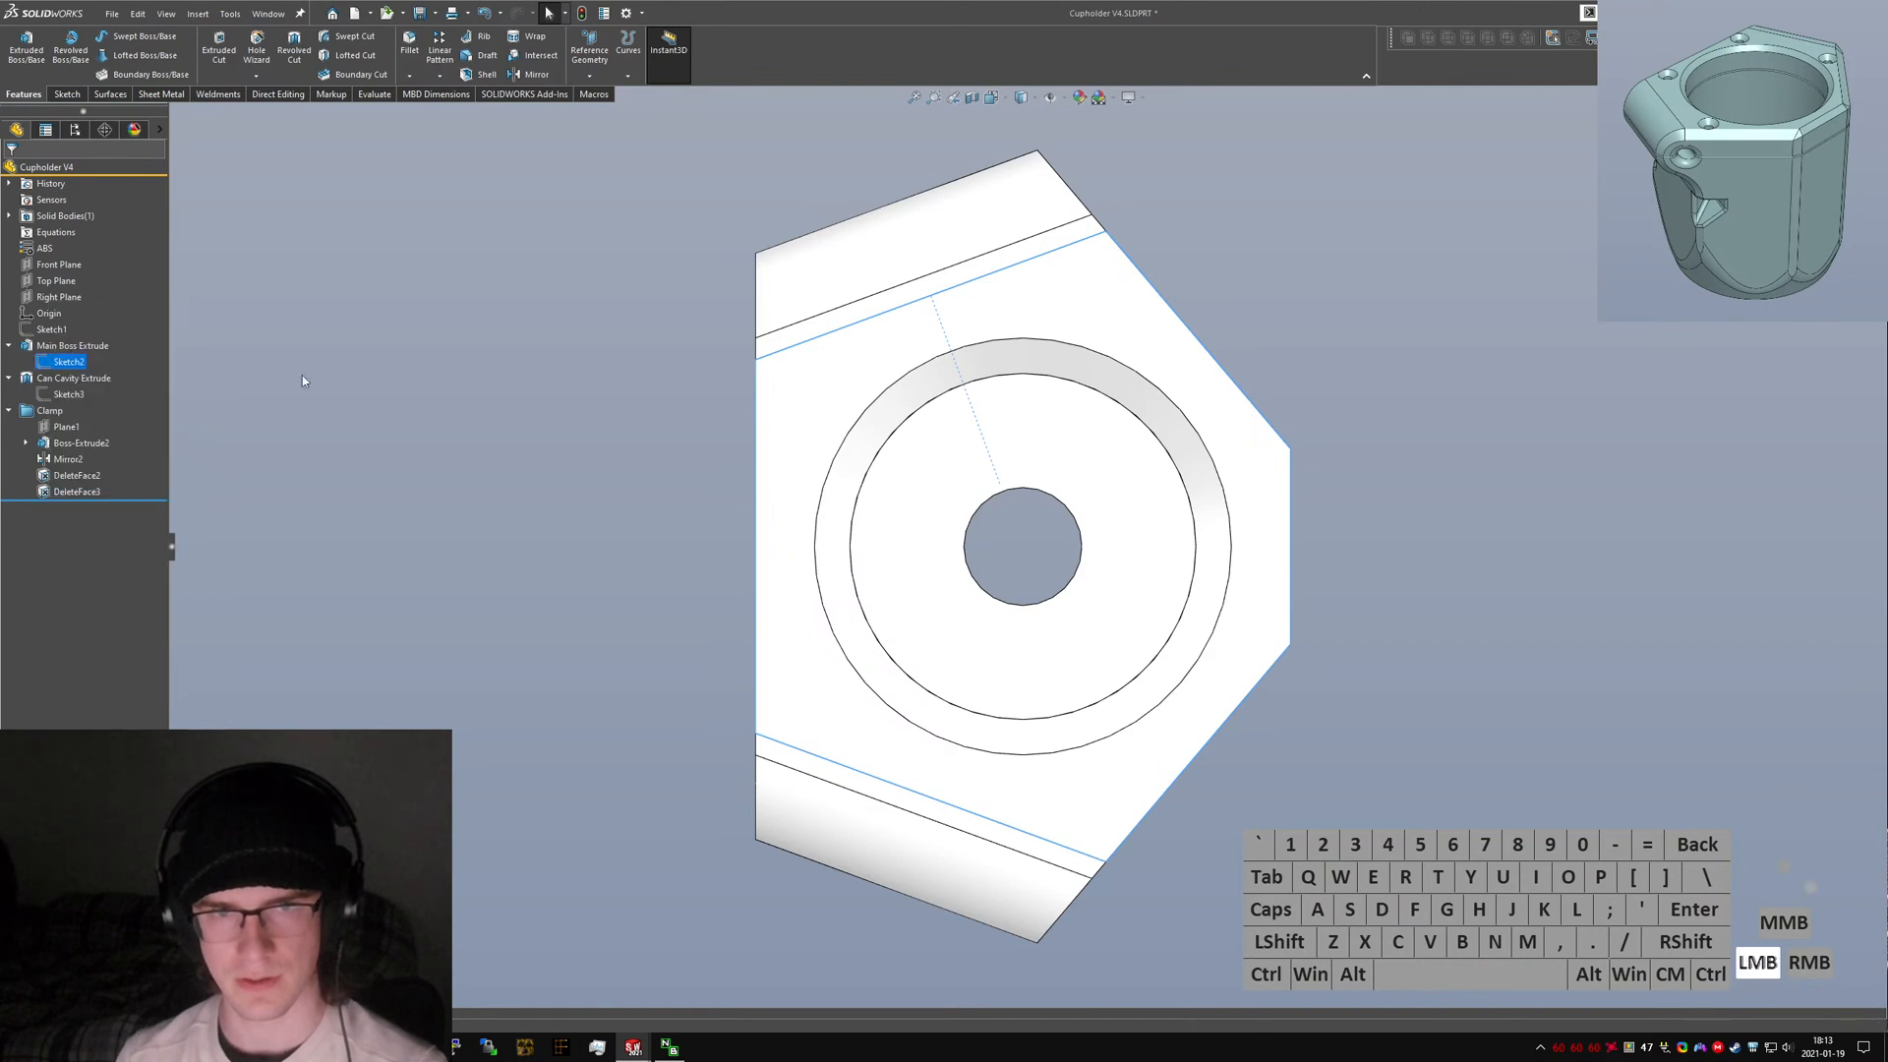
{"action": "left_click", "coordinate": [9, 379]}
{"action": "left_click", "coordinate": [10, 396]}
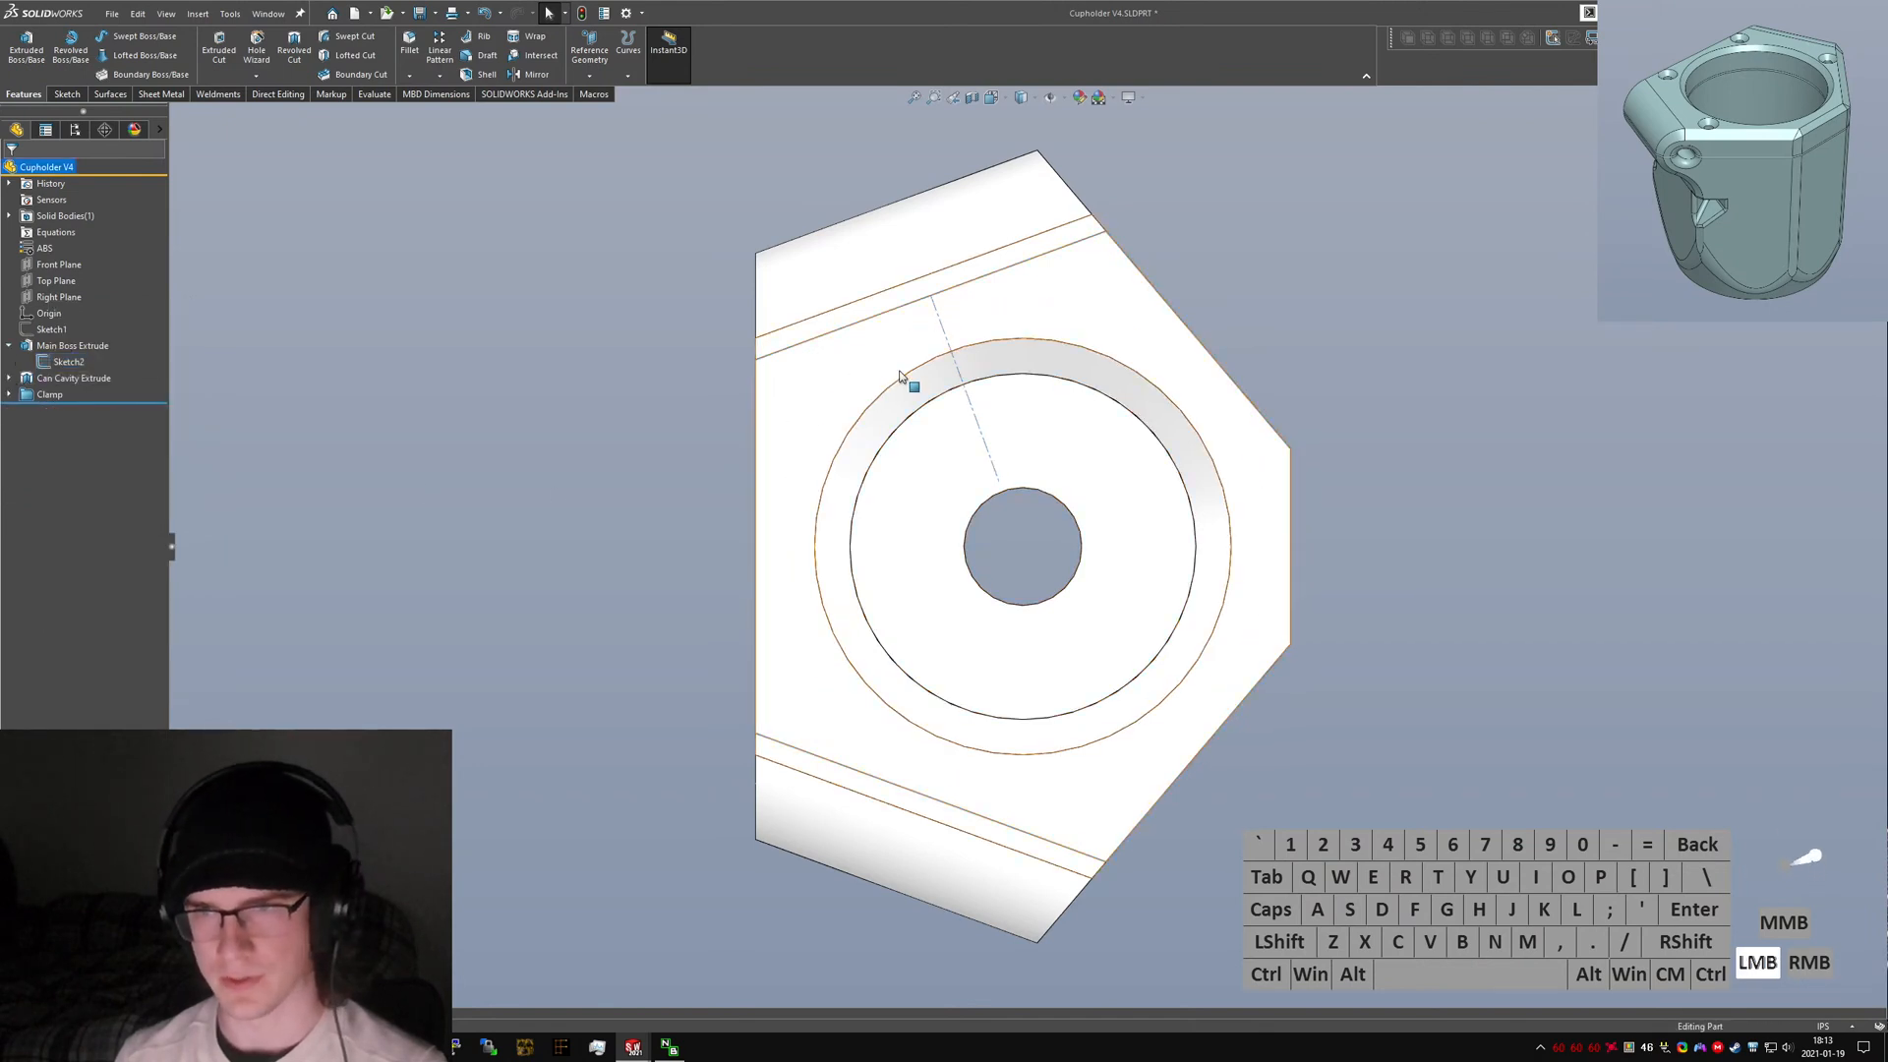
Show and hide Sketch1 to check its construction lines against the body.
{"action": "middle_click_drag", "start_coordinate": [758, 391], "coordinate": [809, 426]}
{"action": "right_click", "coordinate": [36, 329]}
{"action": "left_click", "coordinate": [43, 307]}
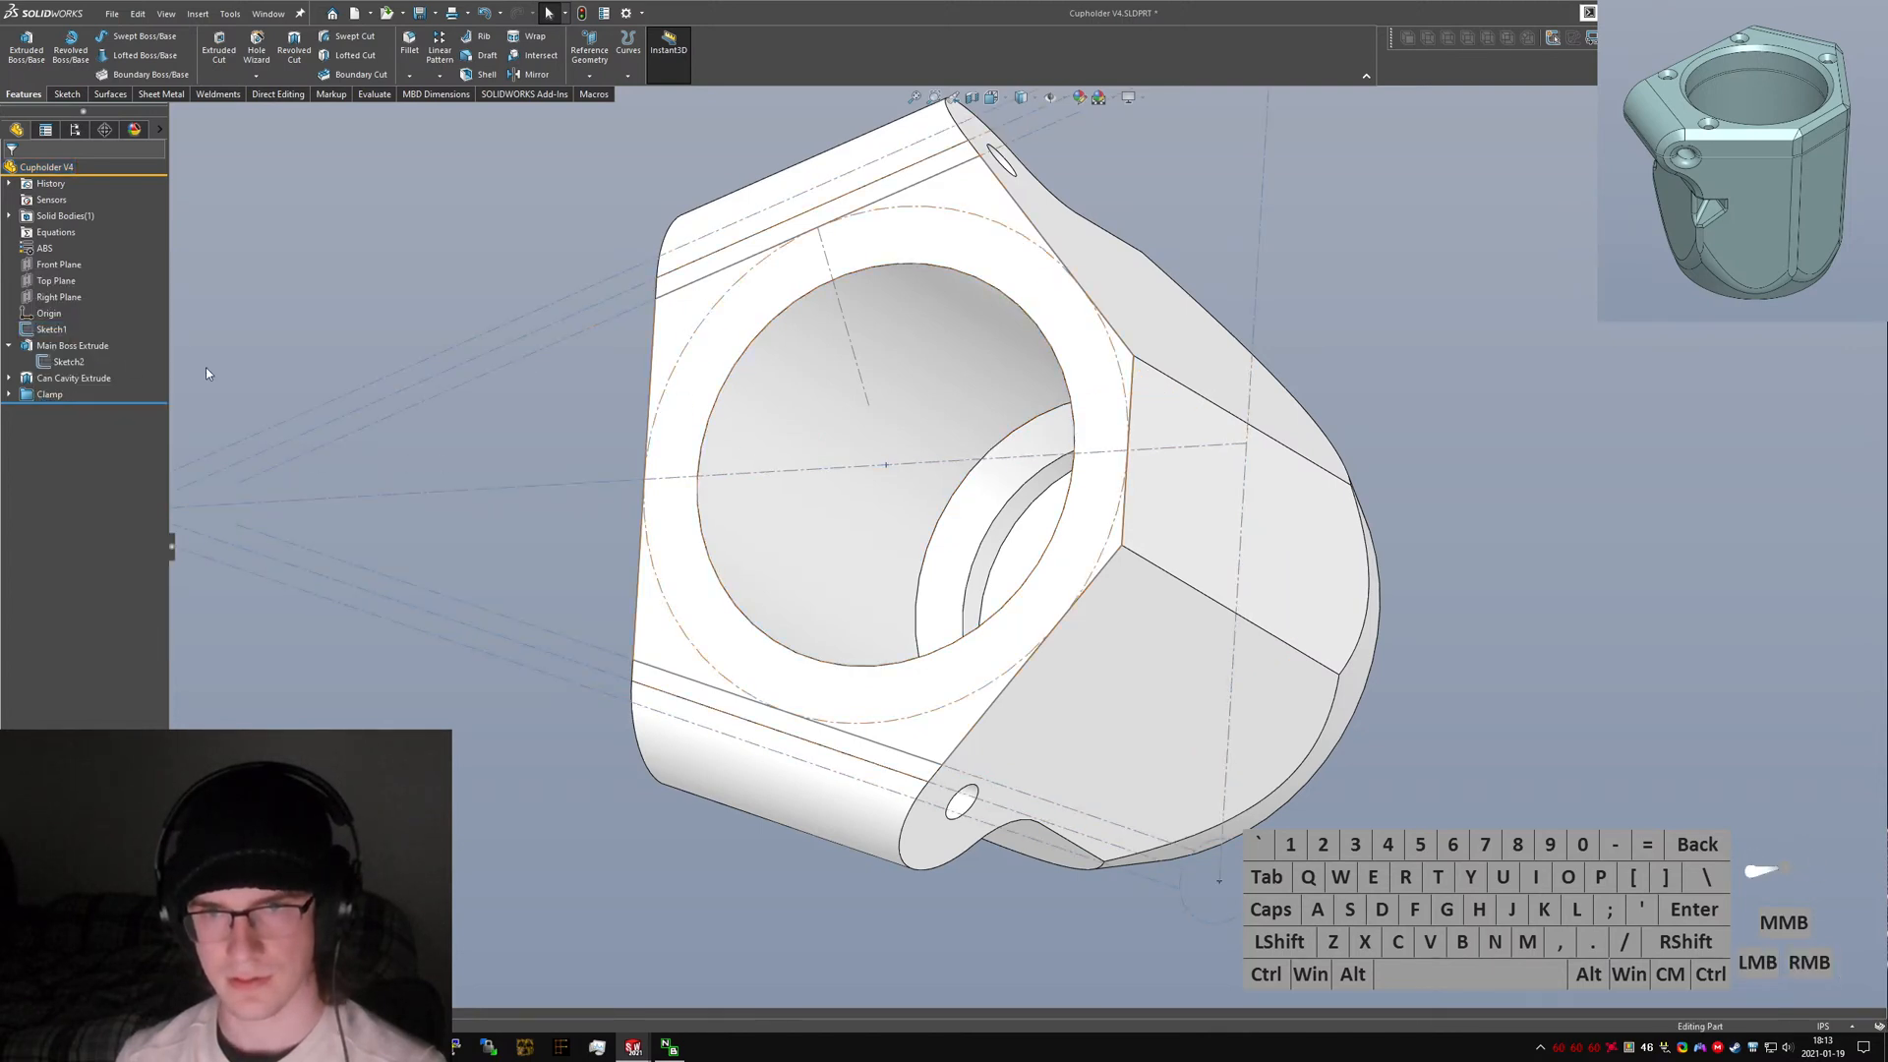
{"action": "right_click", "coordinate": [51, 330]}
{"action": "left_click", "coordinate": [59, 317]}
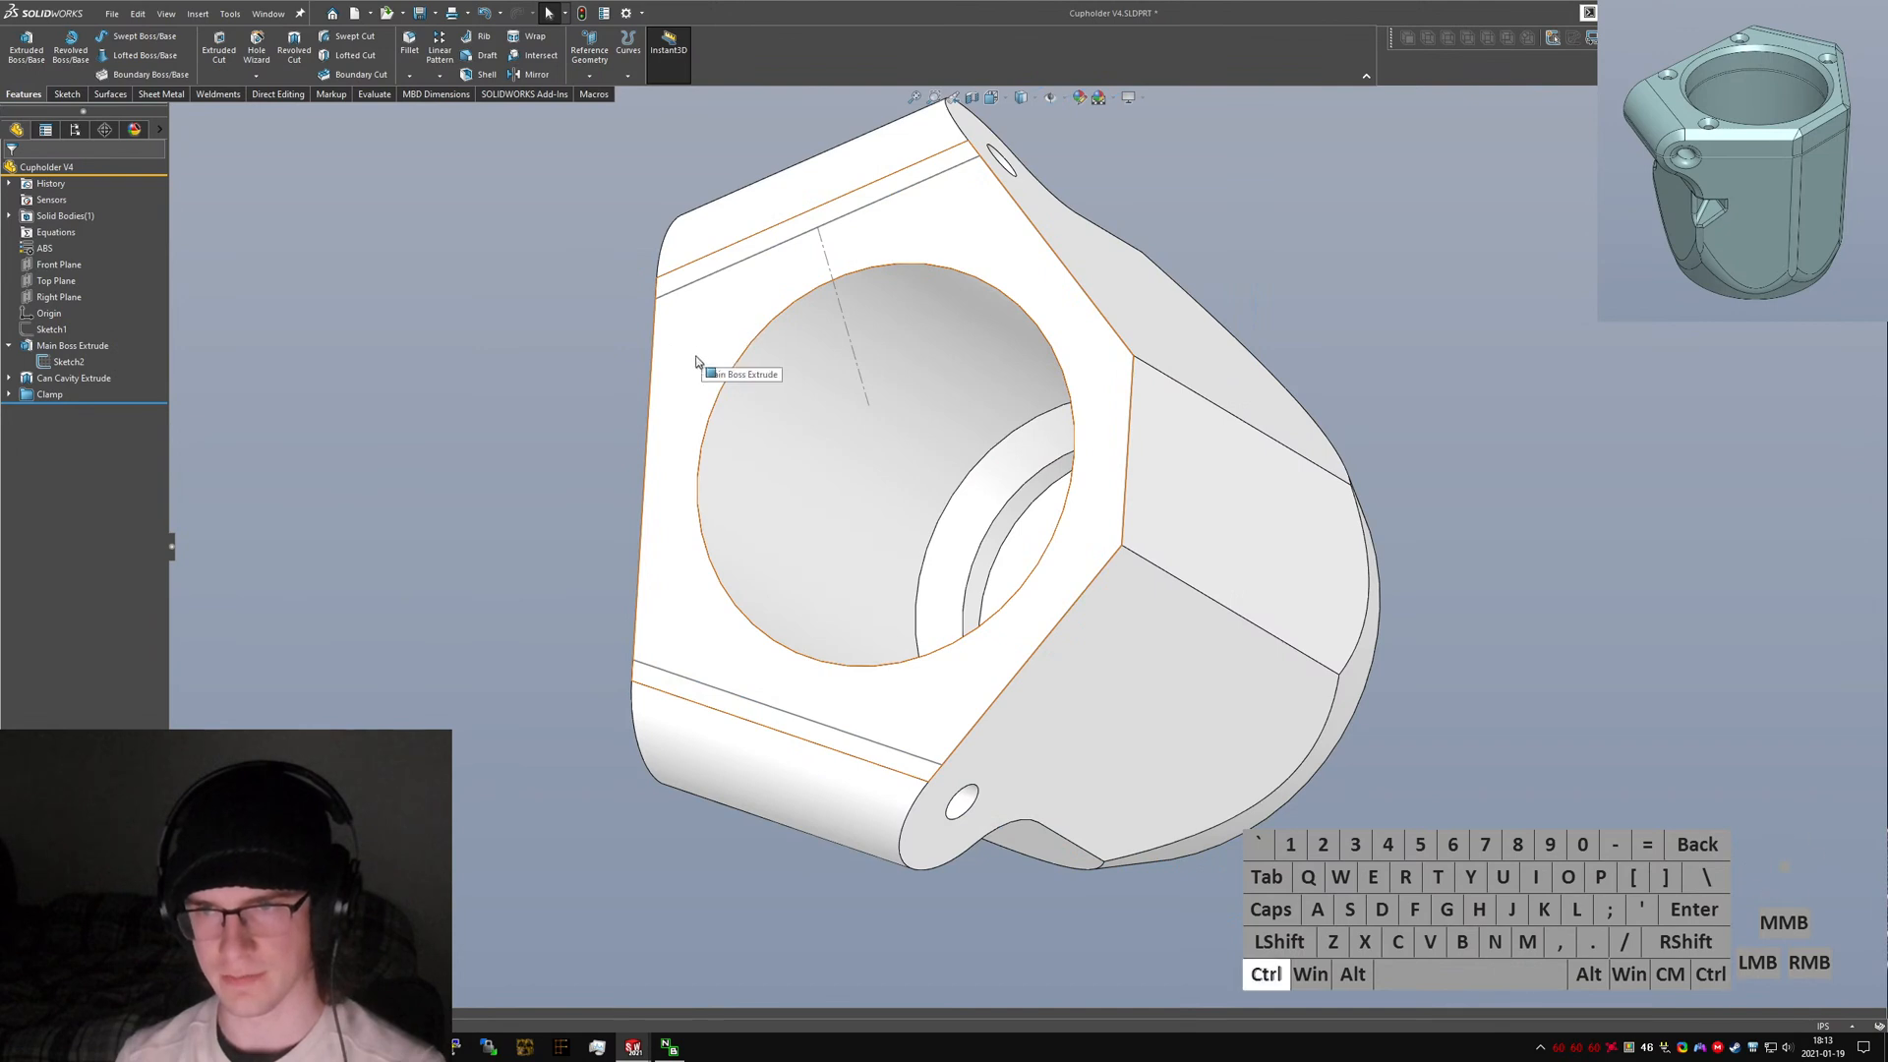
Start the Hole Wizard in top view and try an M4 Socket Countersunk Head Cap Screw hole.
{"action": "key", "text": "ctrl+5"}
{"action": "type", "text": "shole wizard"}
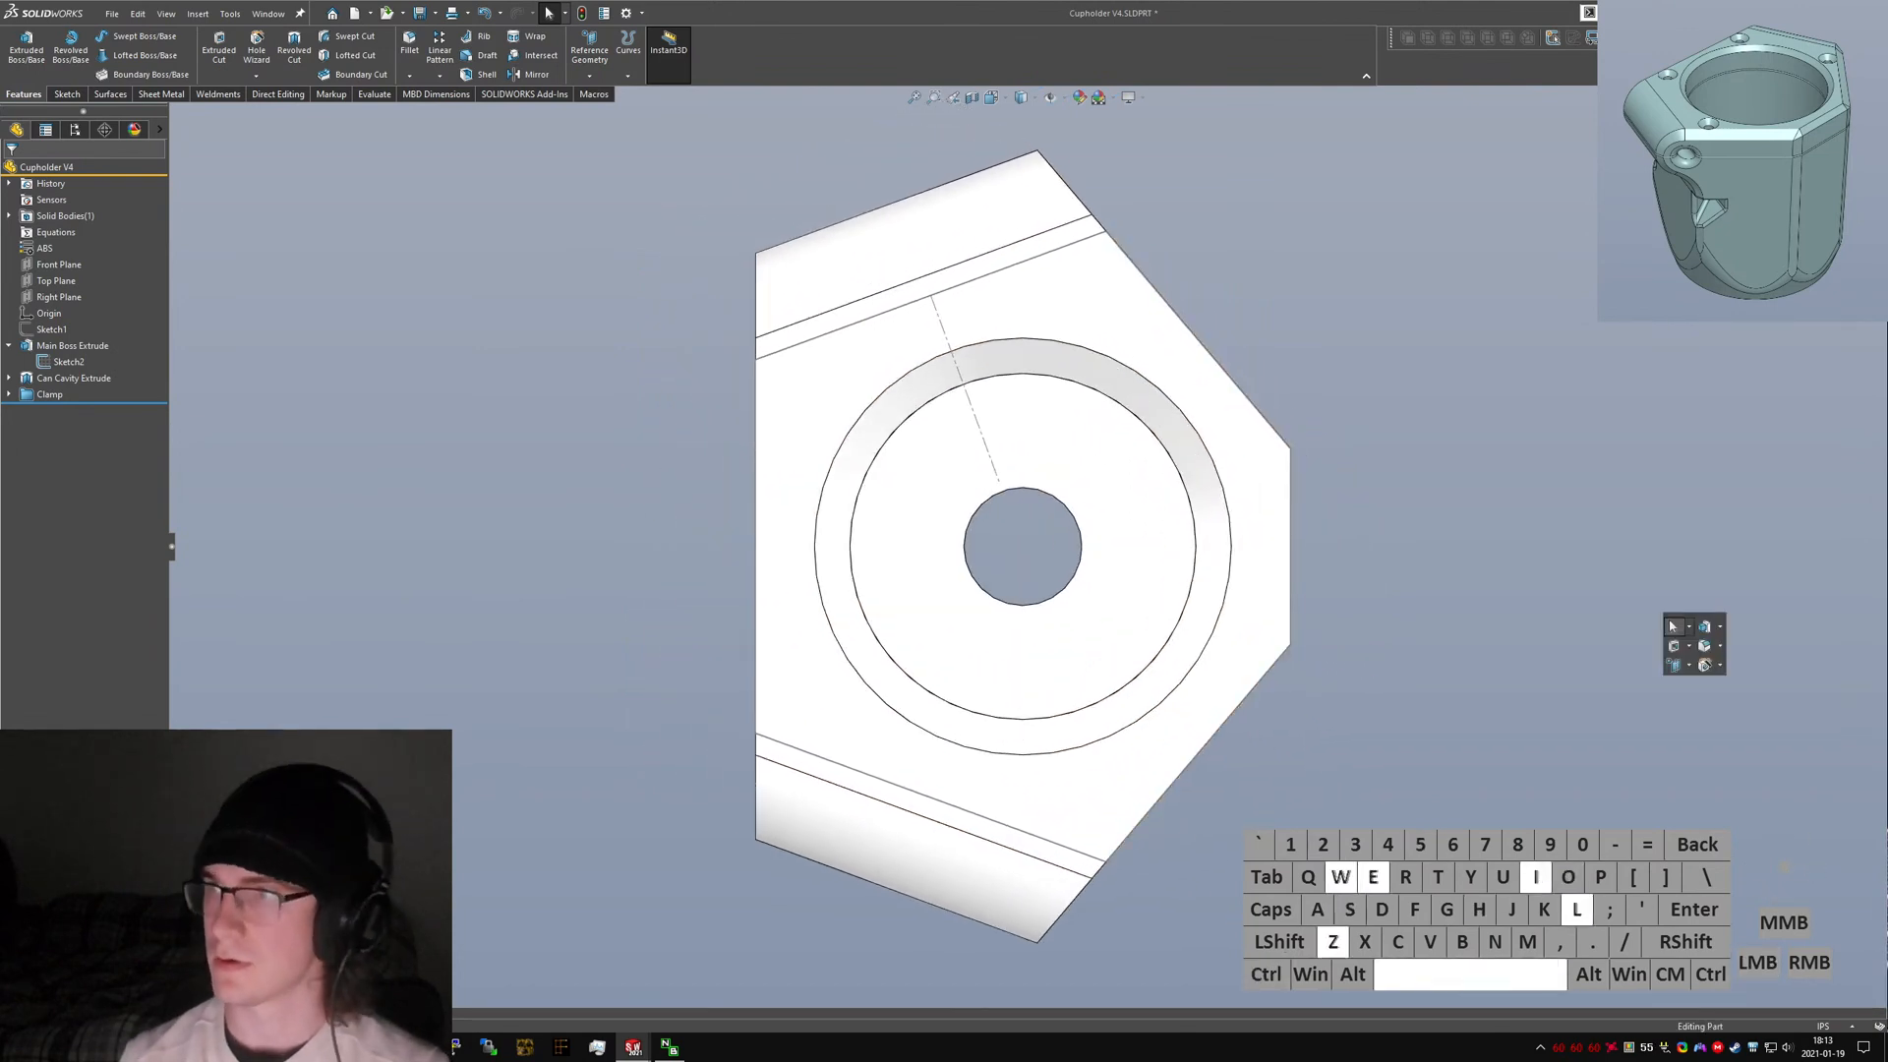
{"action": "key", "text": "Return"}
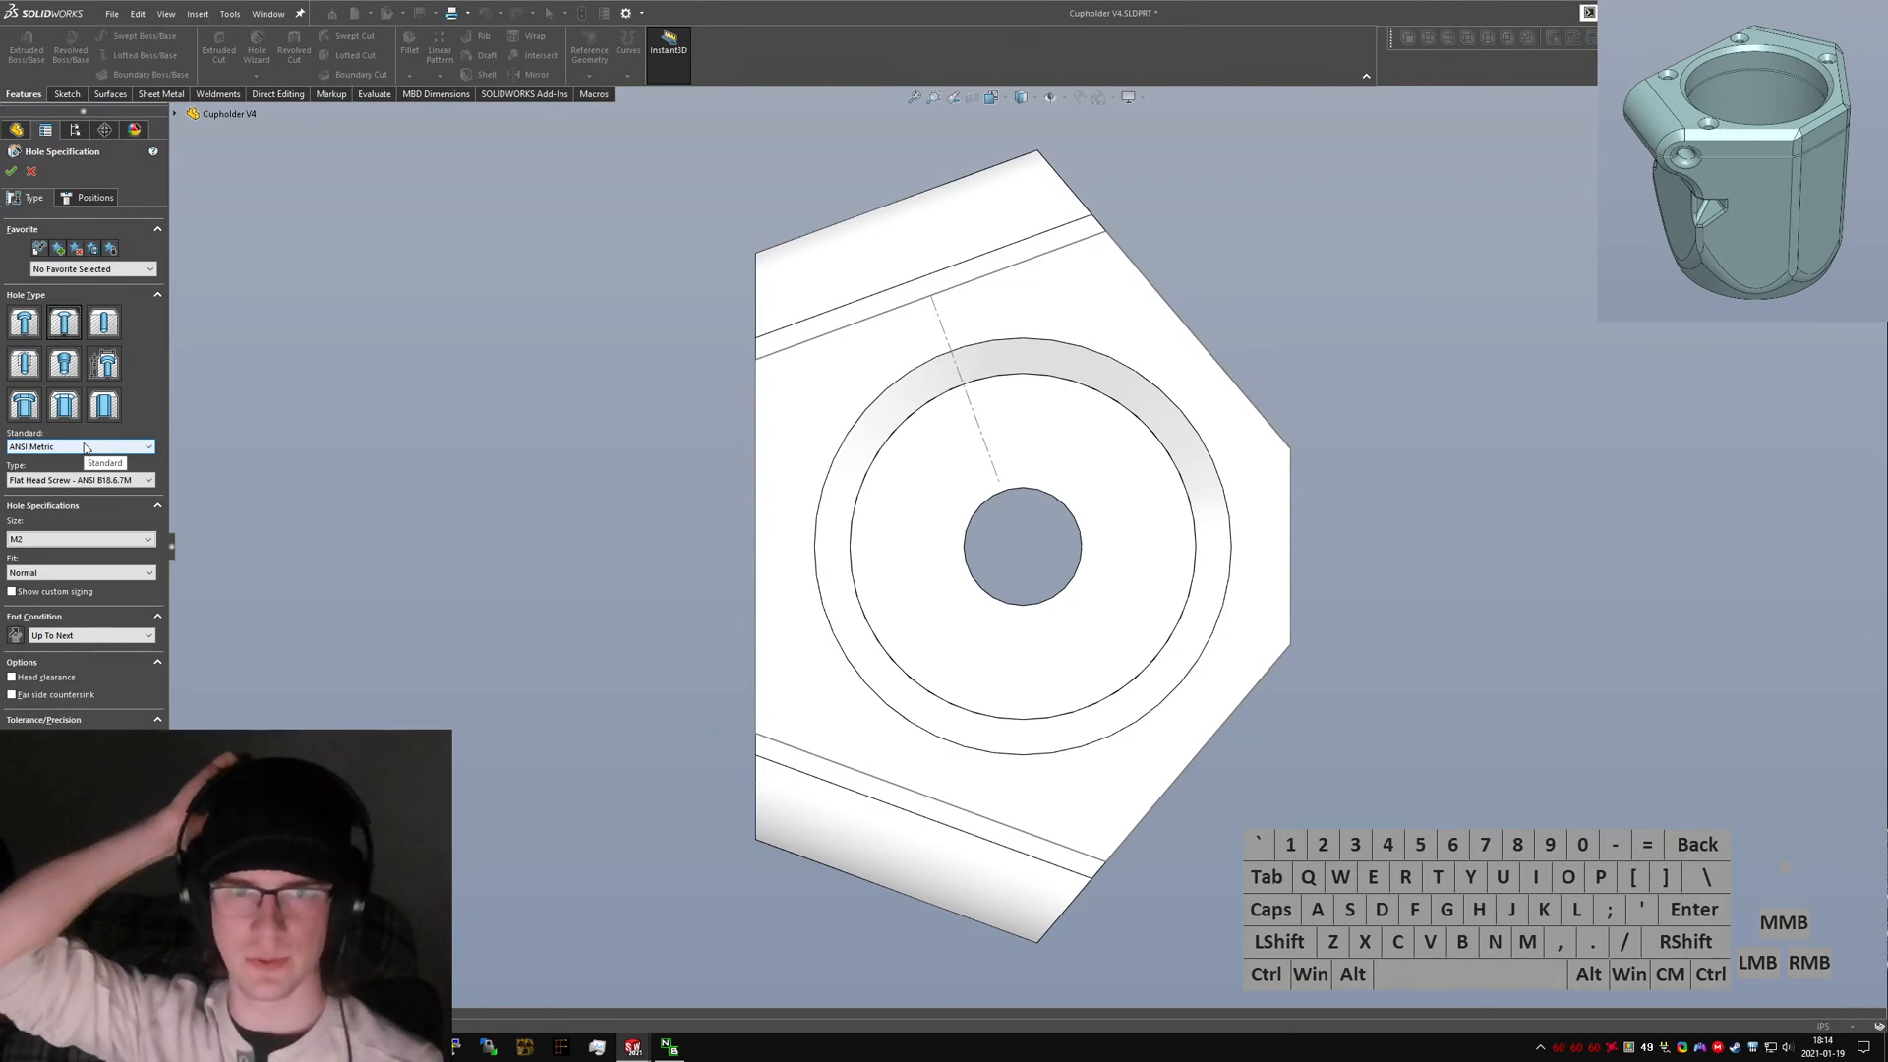
{"action": "left_click", "coordinate": [52, 540]}
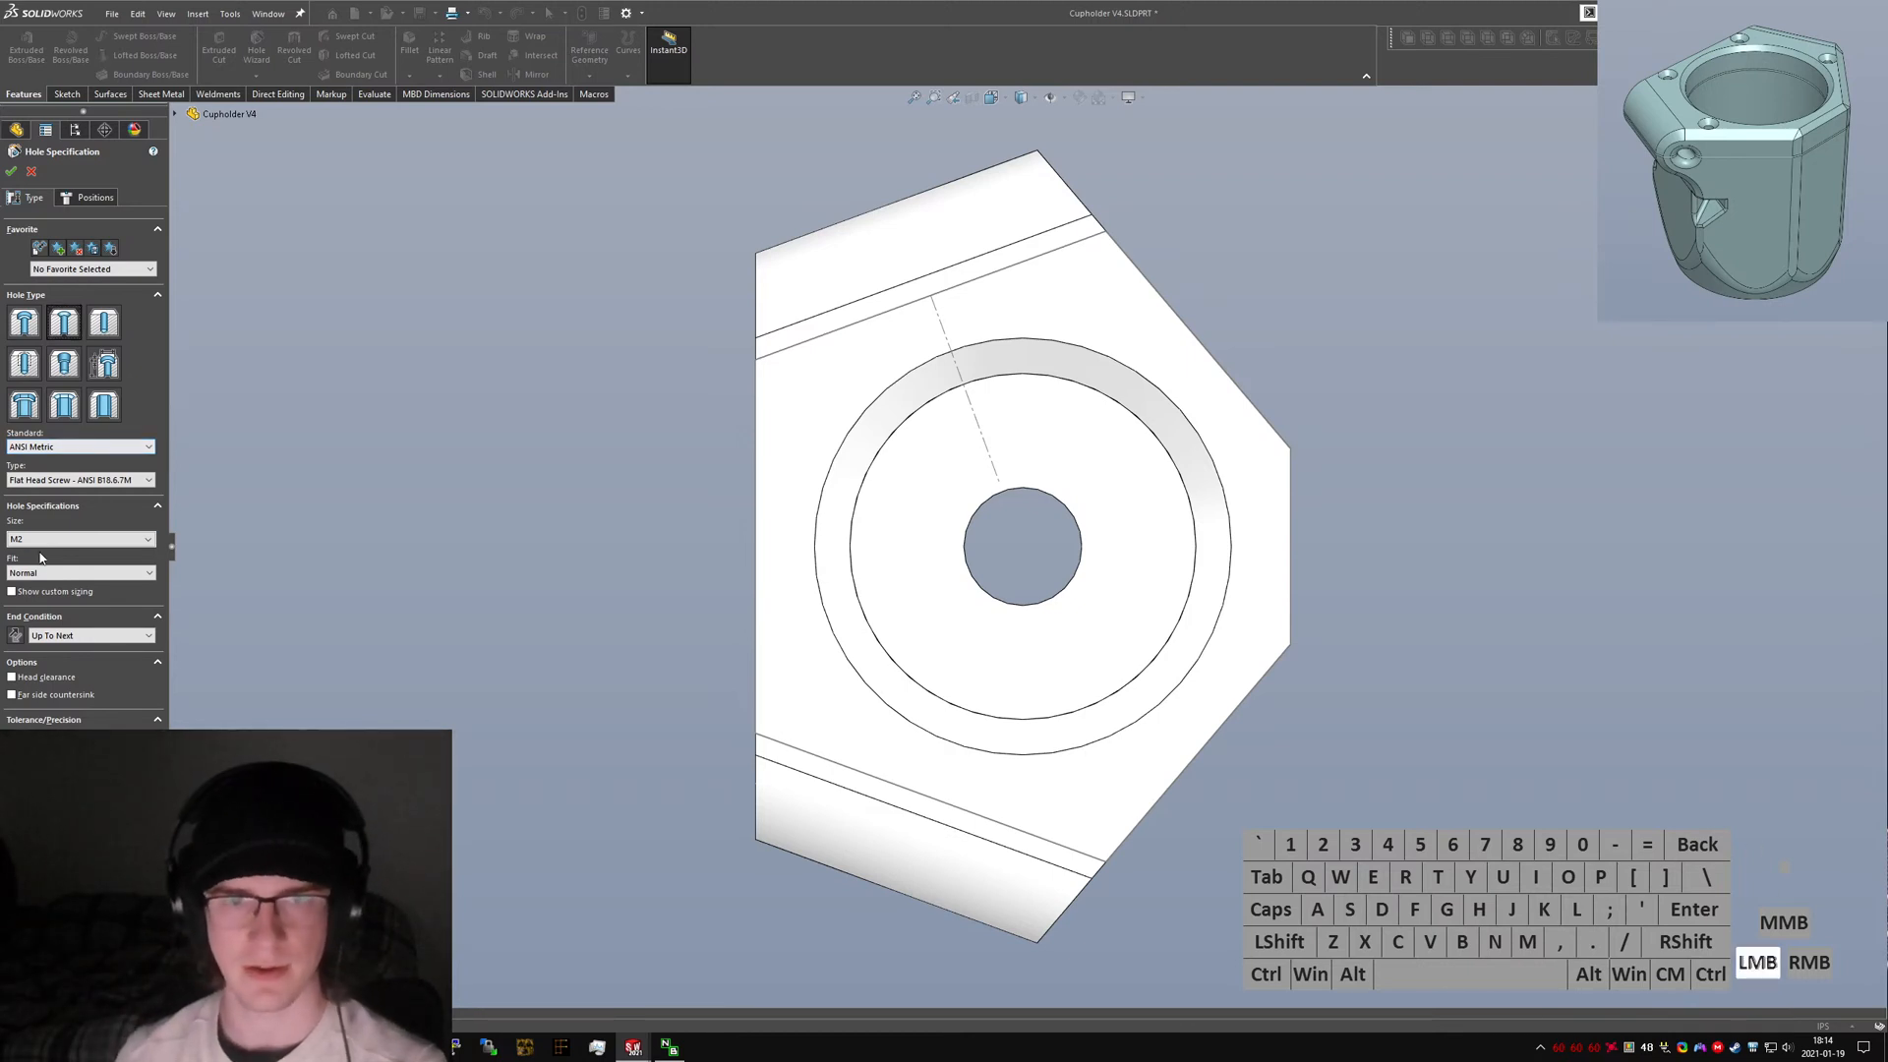
{"action": "left_click", "coordinate": [39, 565]}
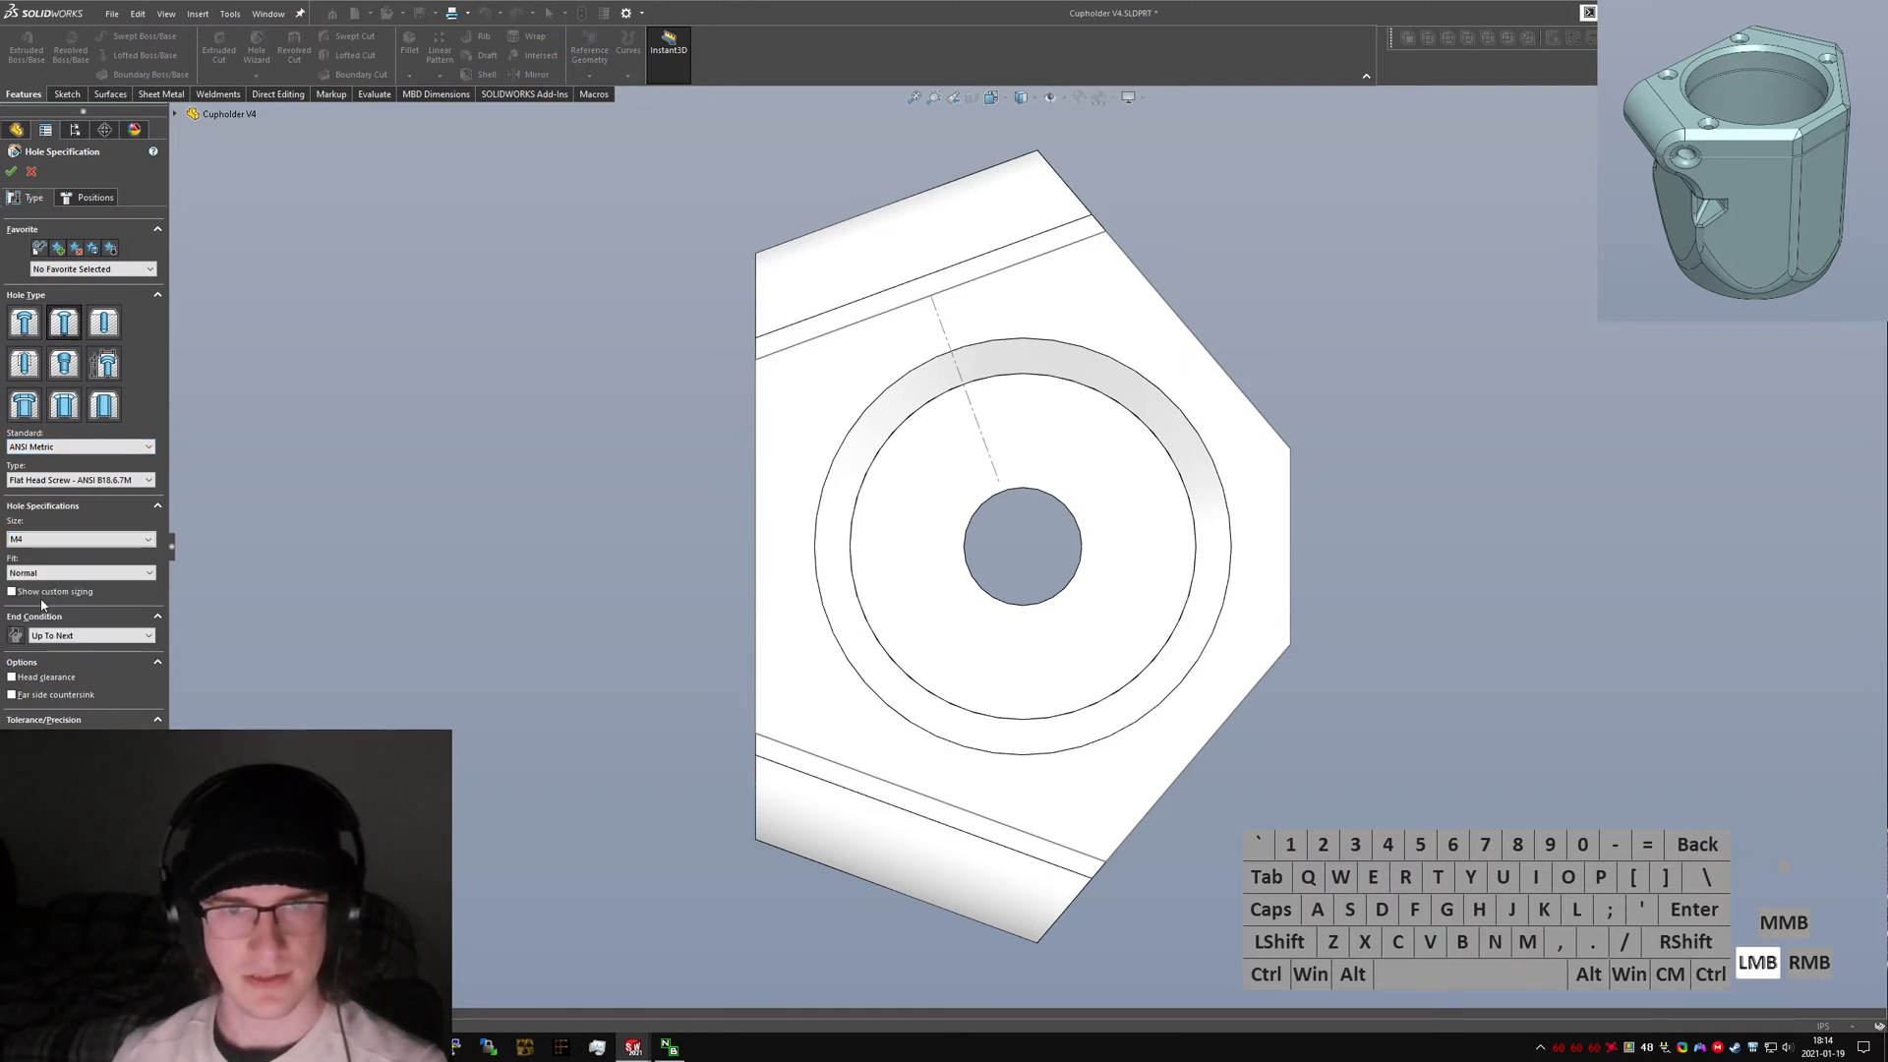
{"action": "left_click", "coordinate": [82, 481]}
{"action": "left_click", "coordinate": [81, 481]}
{"action": "left_click", "coordinate": [89, 481]}
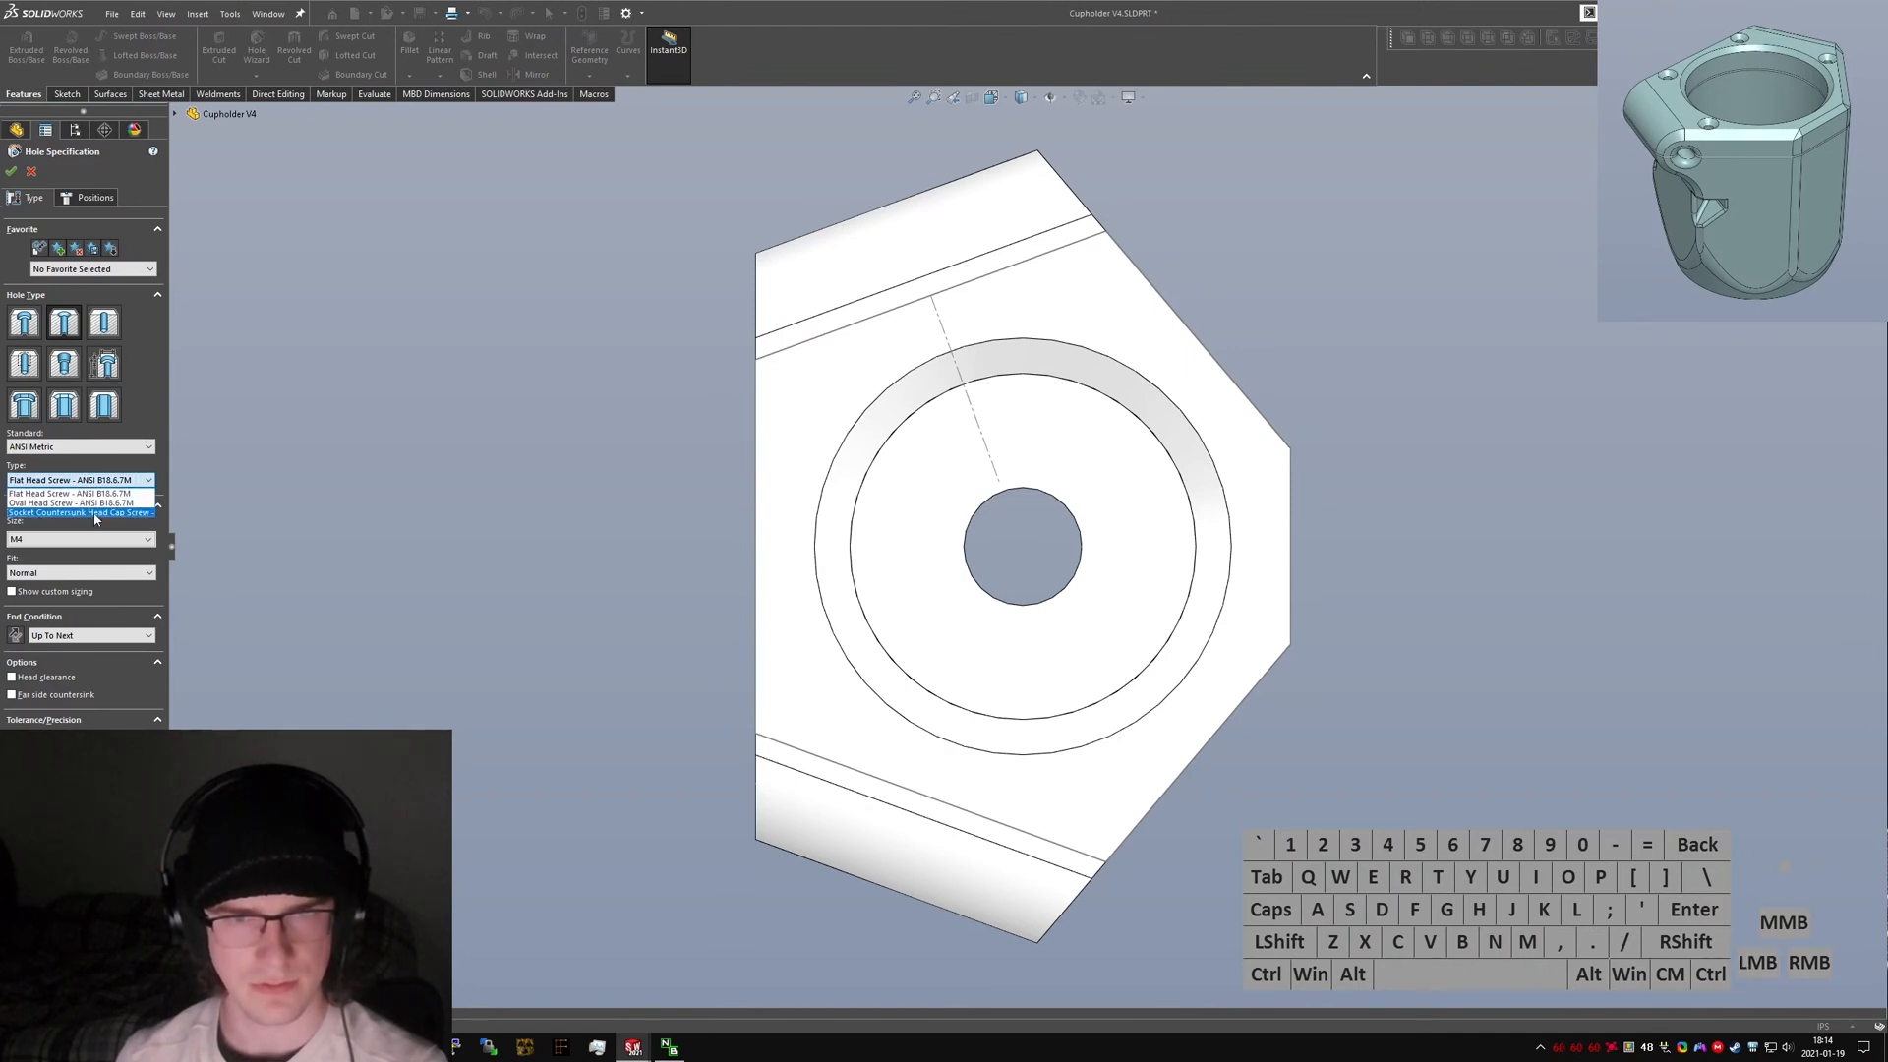
{"action": "left_click", "coordinate": [94, 513]}
{"action": "left_click_drag", "start_coordinate": [179, 547], "coordinate": [269, 551]}
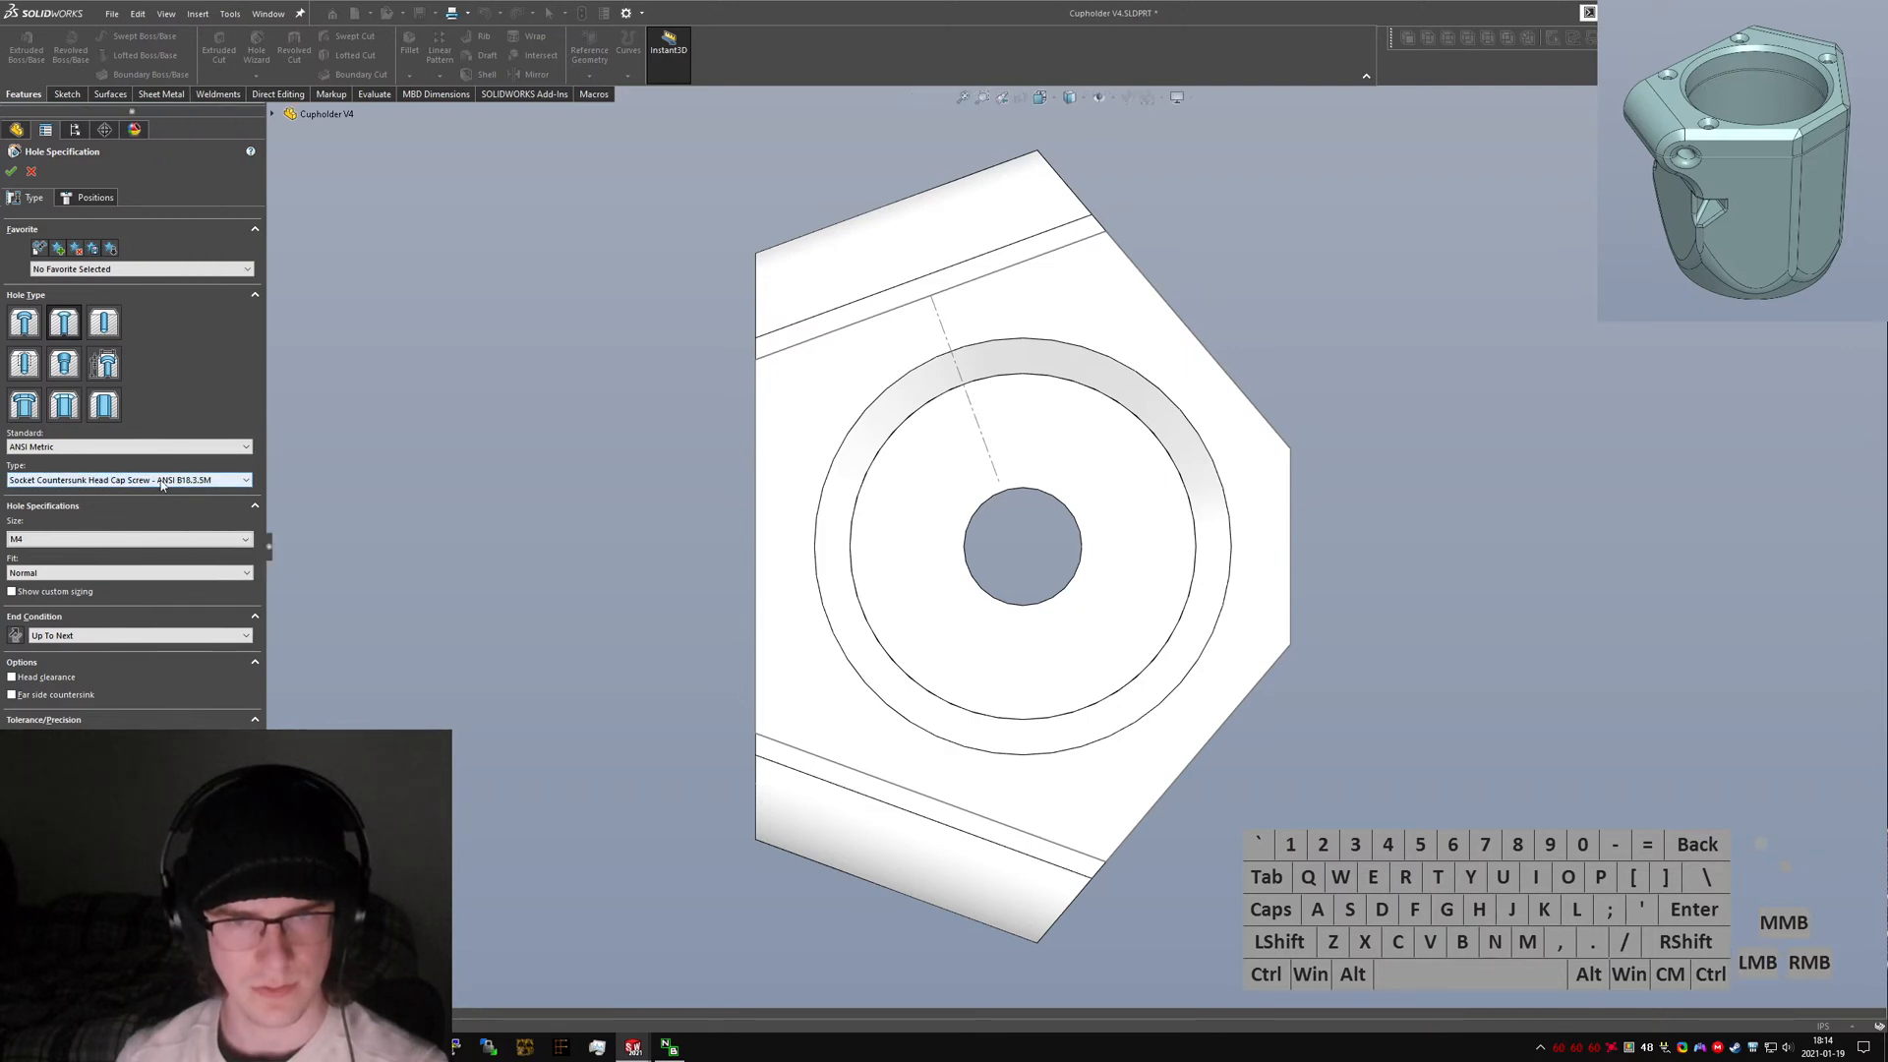
{"action": "left_click", "coordinate": [88, 198]}
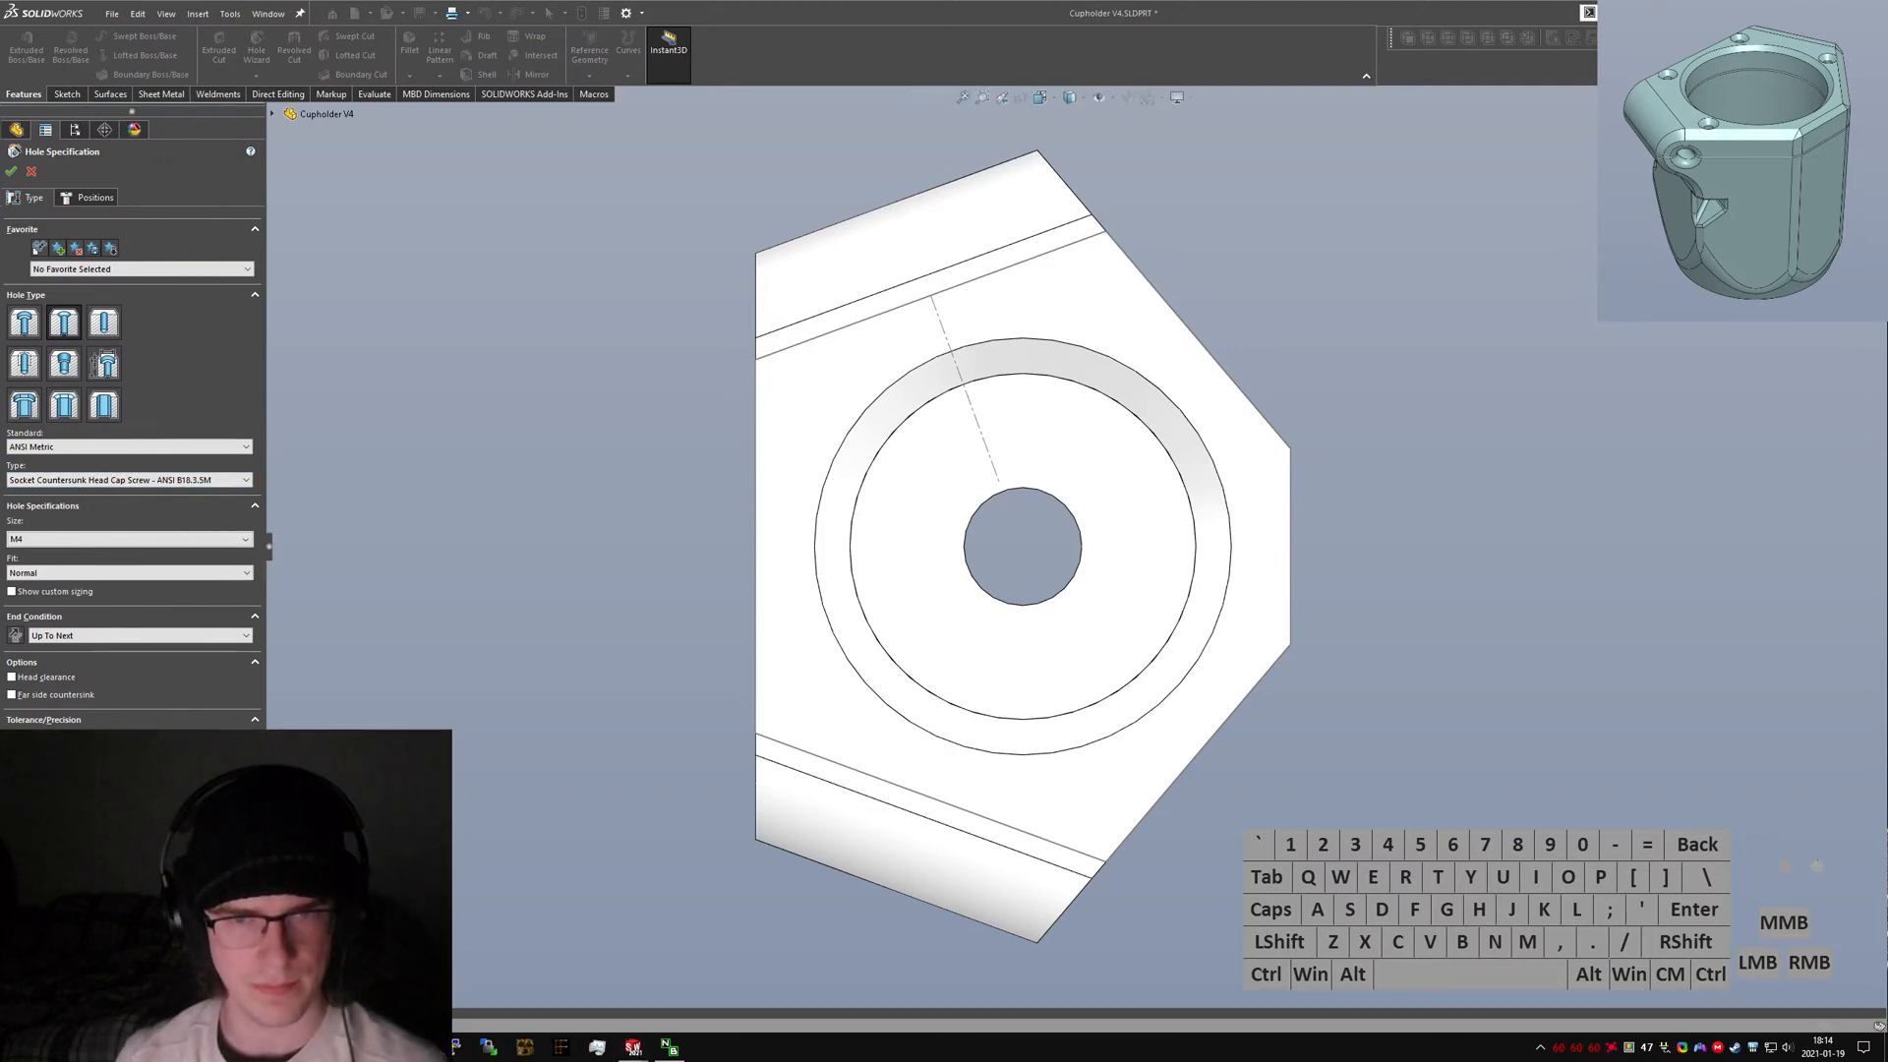
{"action": "type", "text": "B18.3.5"}
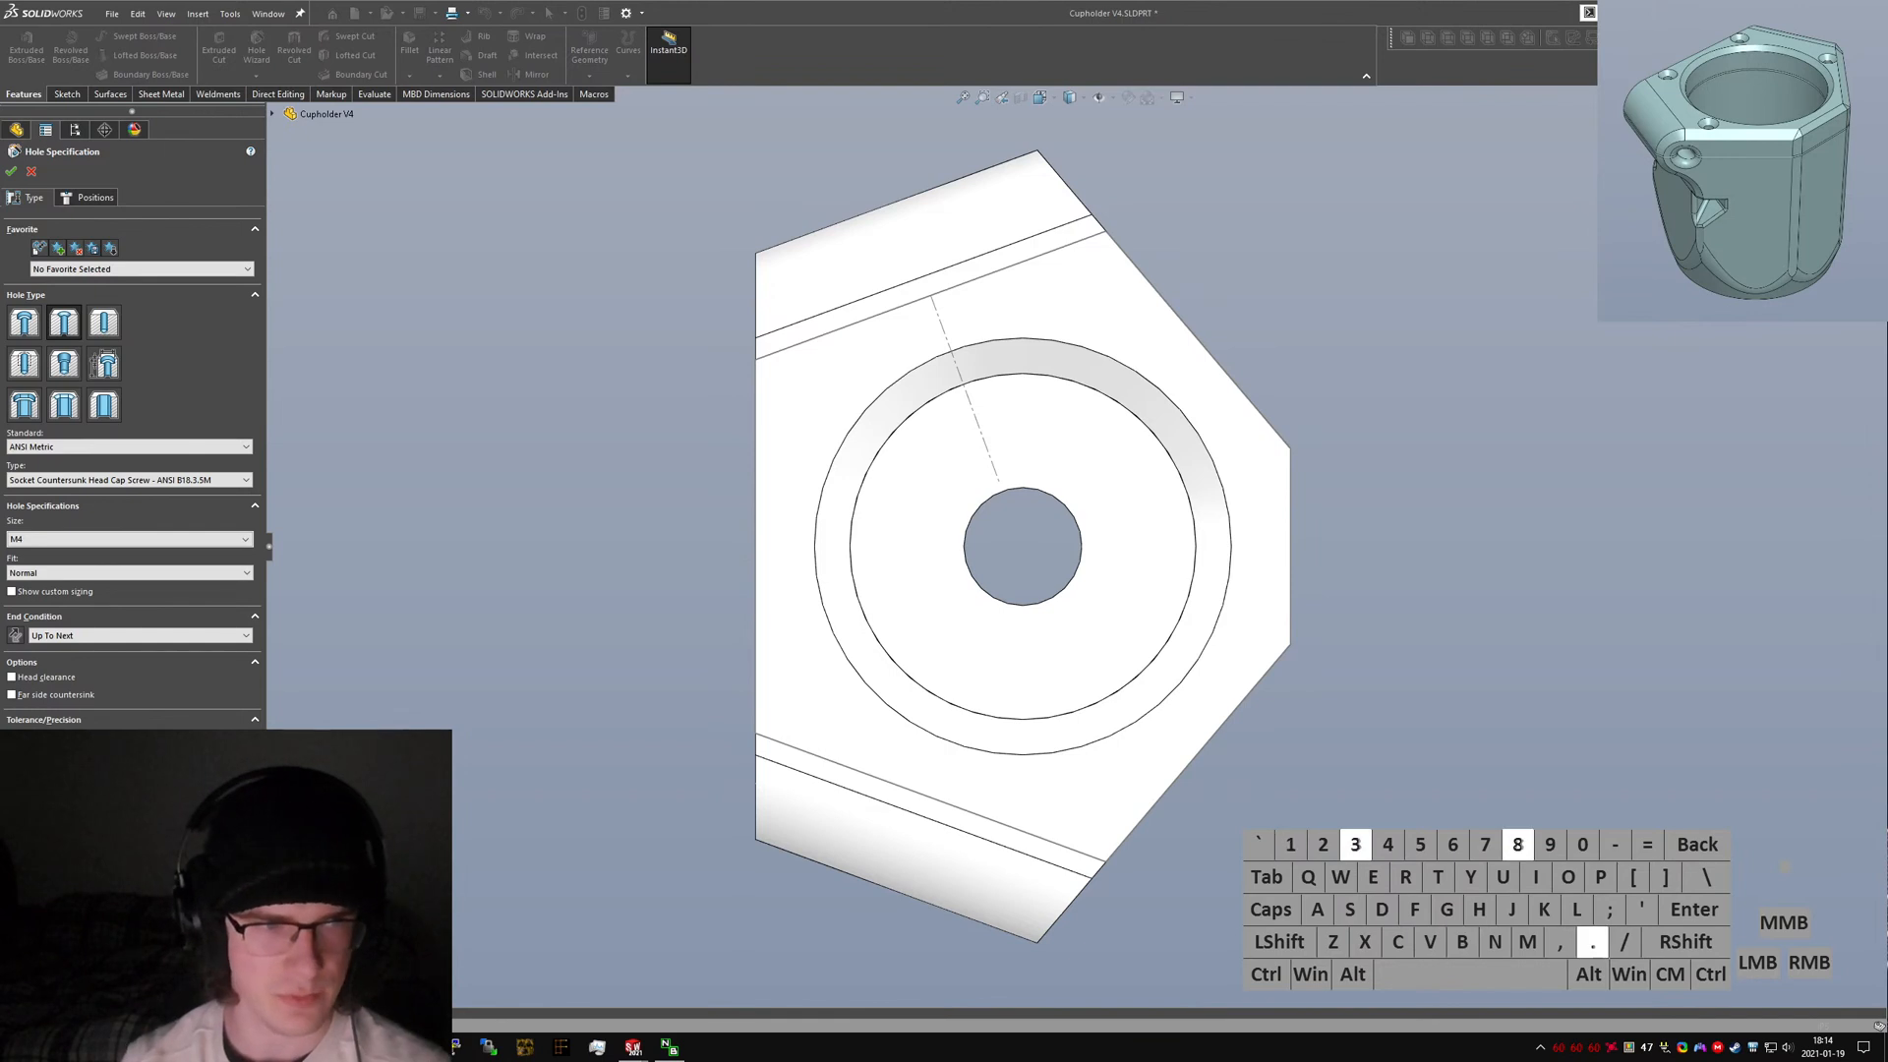
{"action": "type", "text": "M"}
{"action": "key", "text": "Return"}
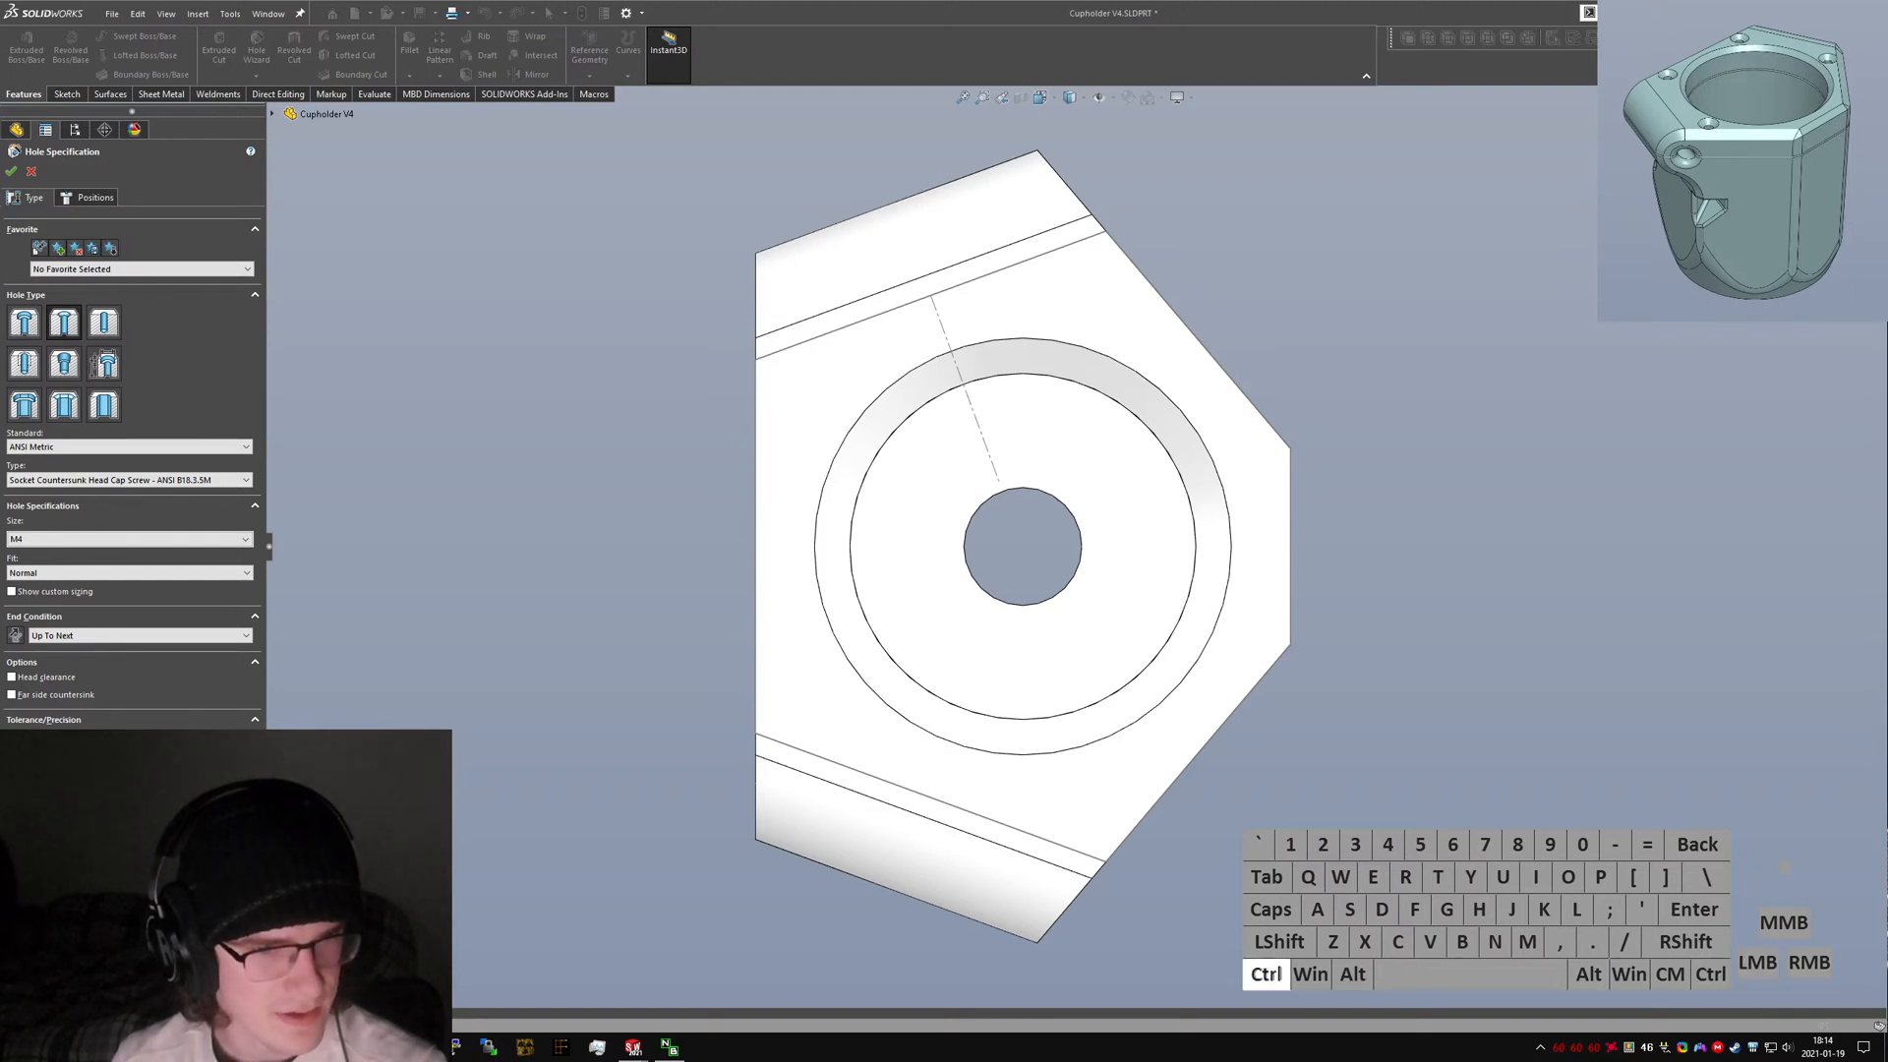
{"action": "key", "text": "ctrl+w"}
{"action": "left_click", "coordinate": [659, 609]}
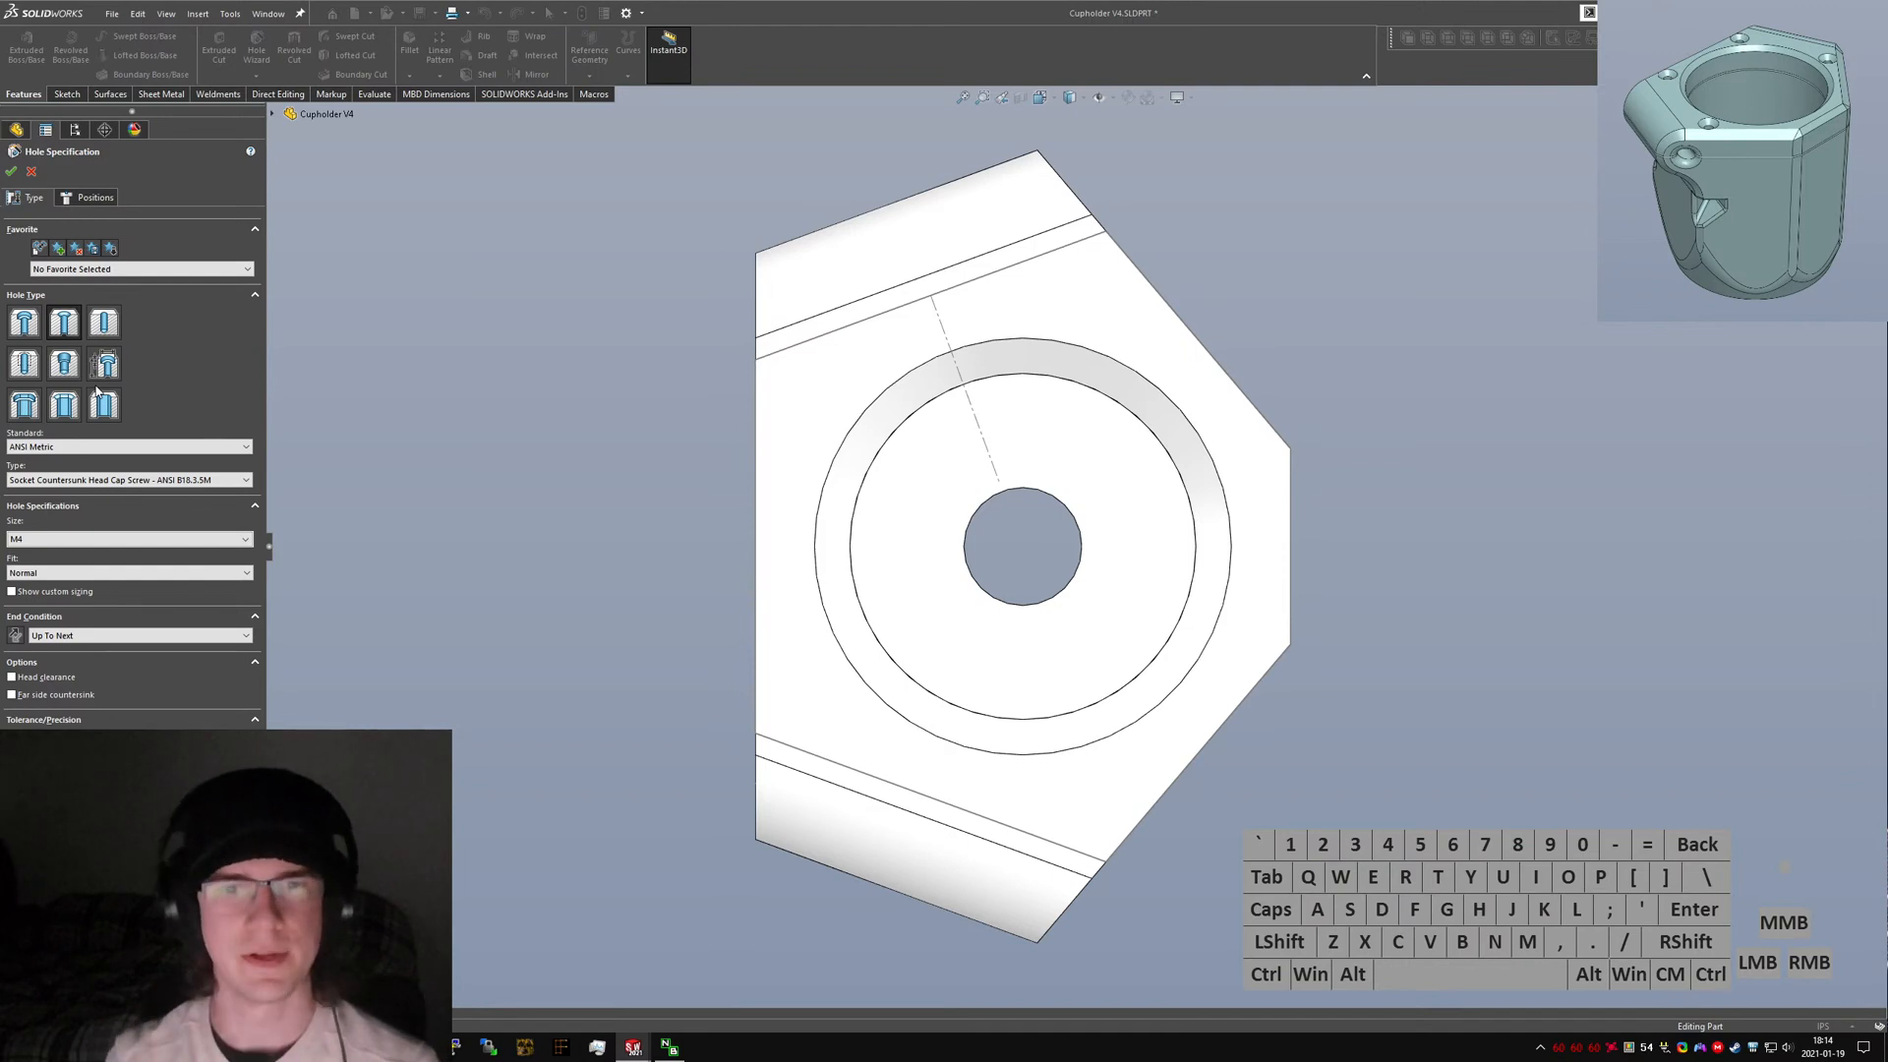
Switch to a counterbore hole for an M4 Socket Head Cap Screw, ANSI B18.3.1M, with Normal fit.
{"action": "left_click", "coordinate": [24, 322]}
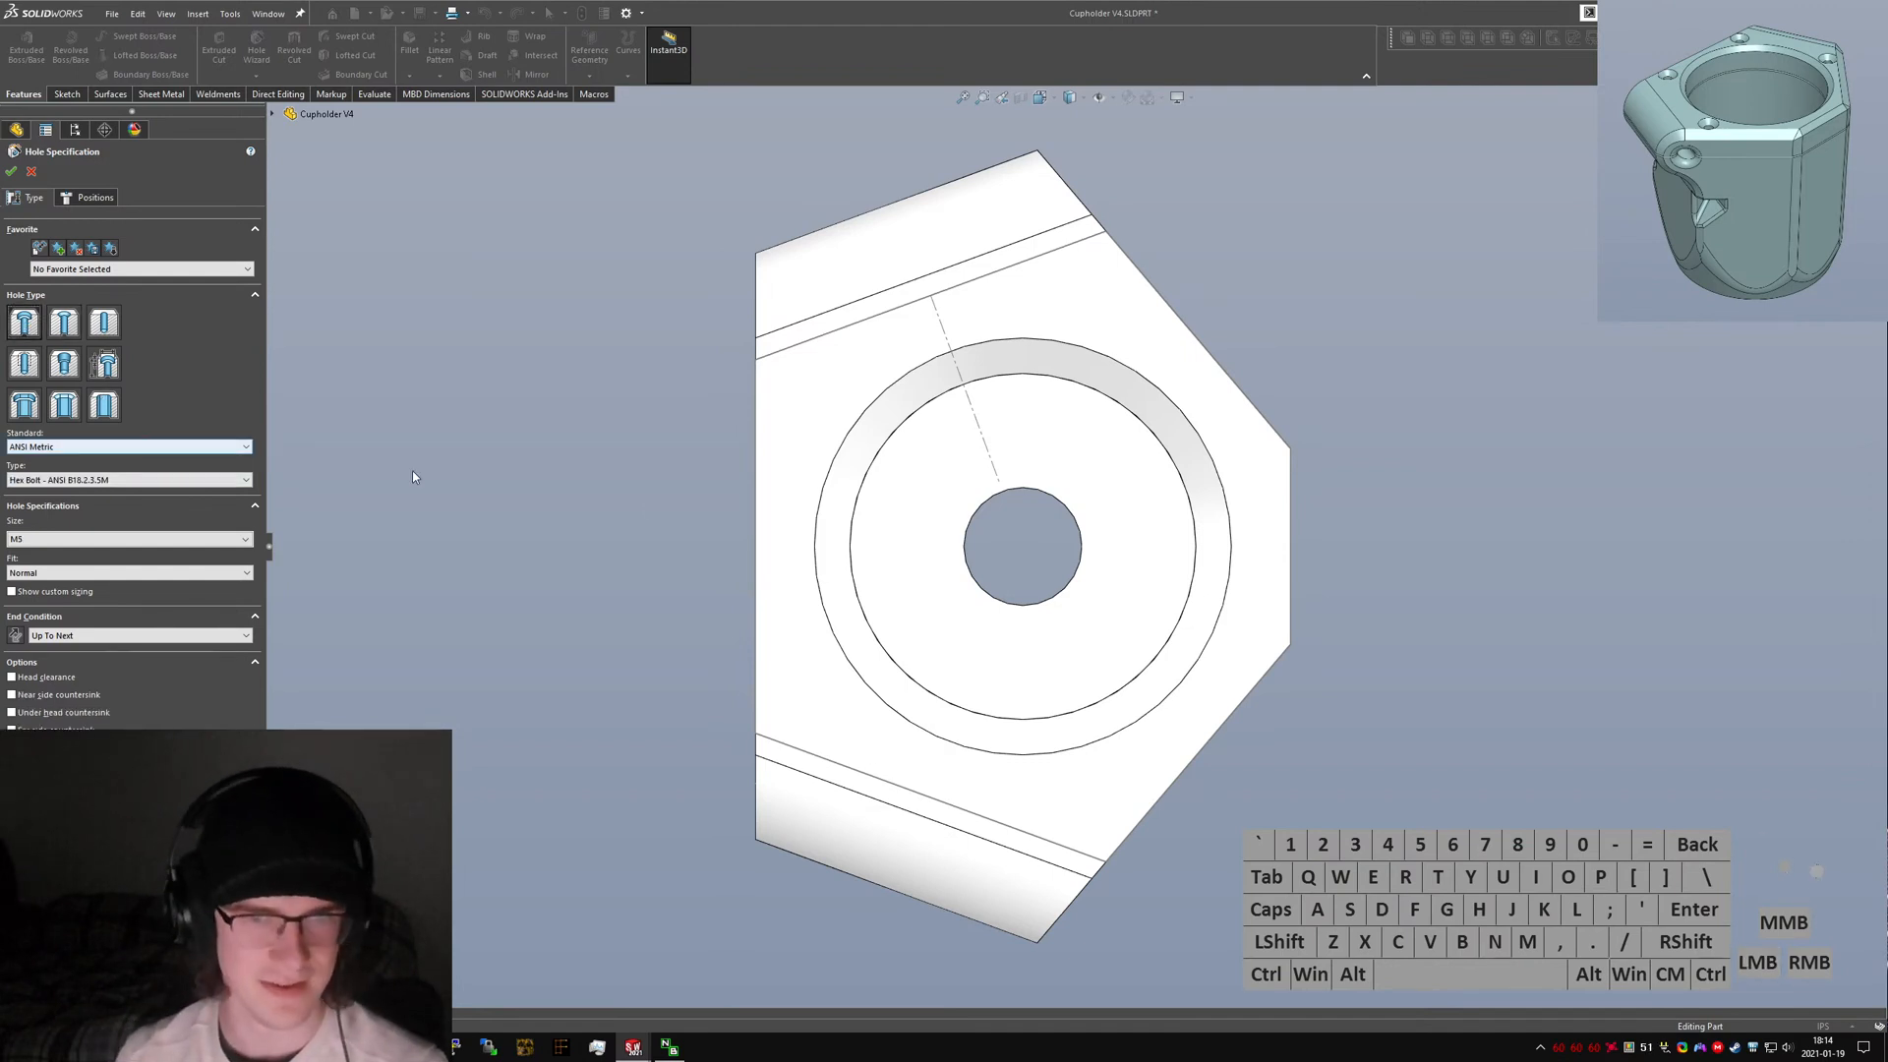
{"action": "middle_click_drag", "start_coordinate": [411, 470], "coordinate": [934, 366]}
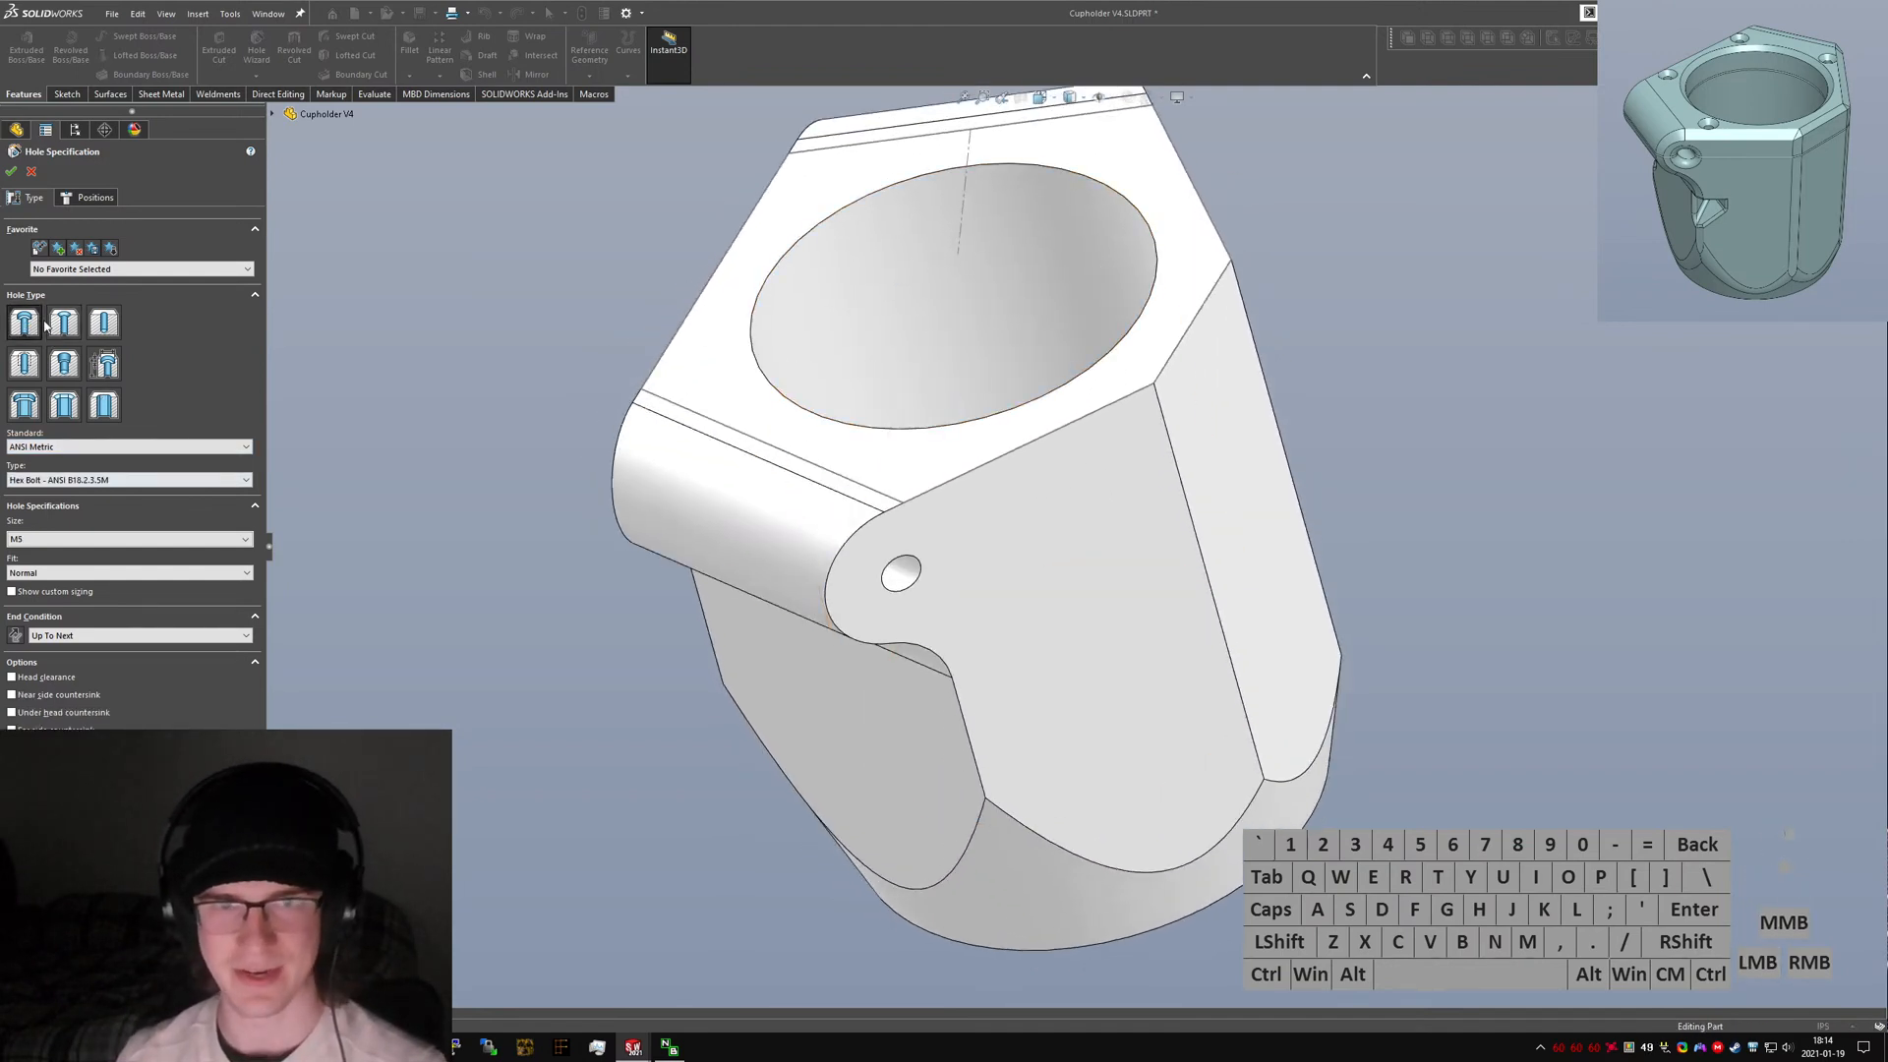
{"action": "left_click", "coordinate": [64, 481]}
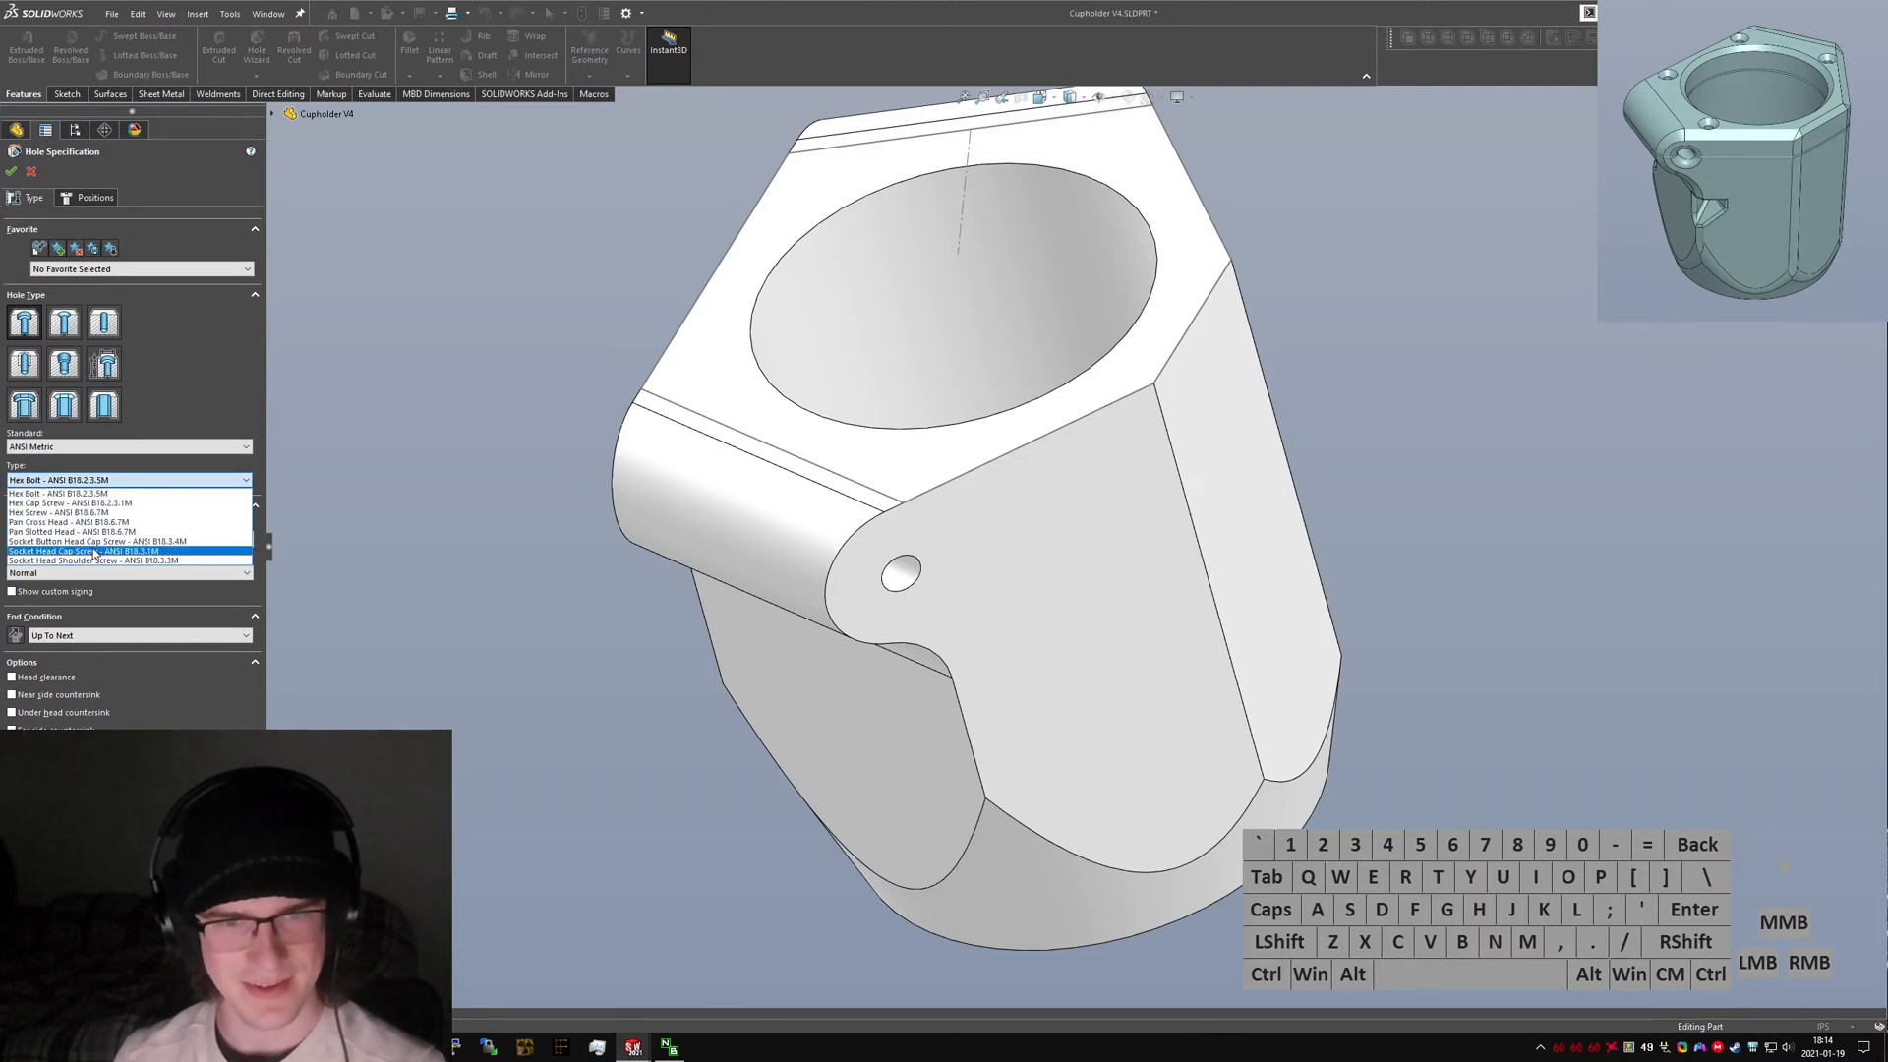
{"action": "left_click", "coordinate": [113, 553]}
{"action": "left_click", "coordinate": [93, 539]}
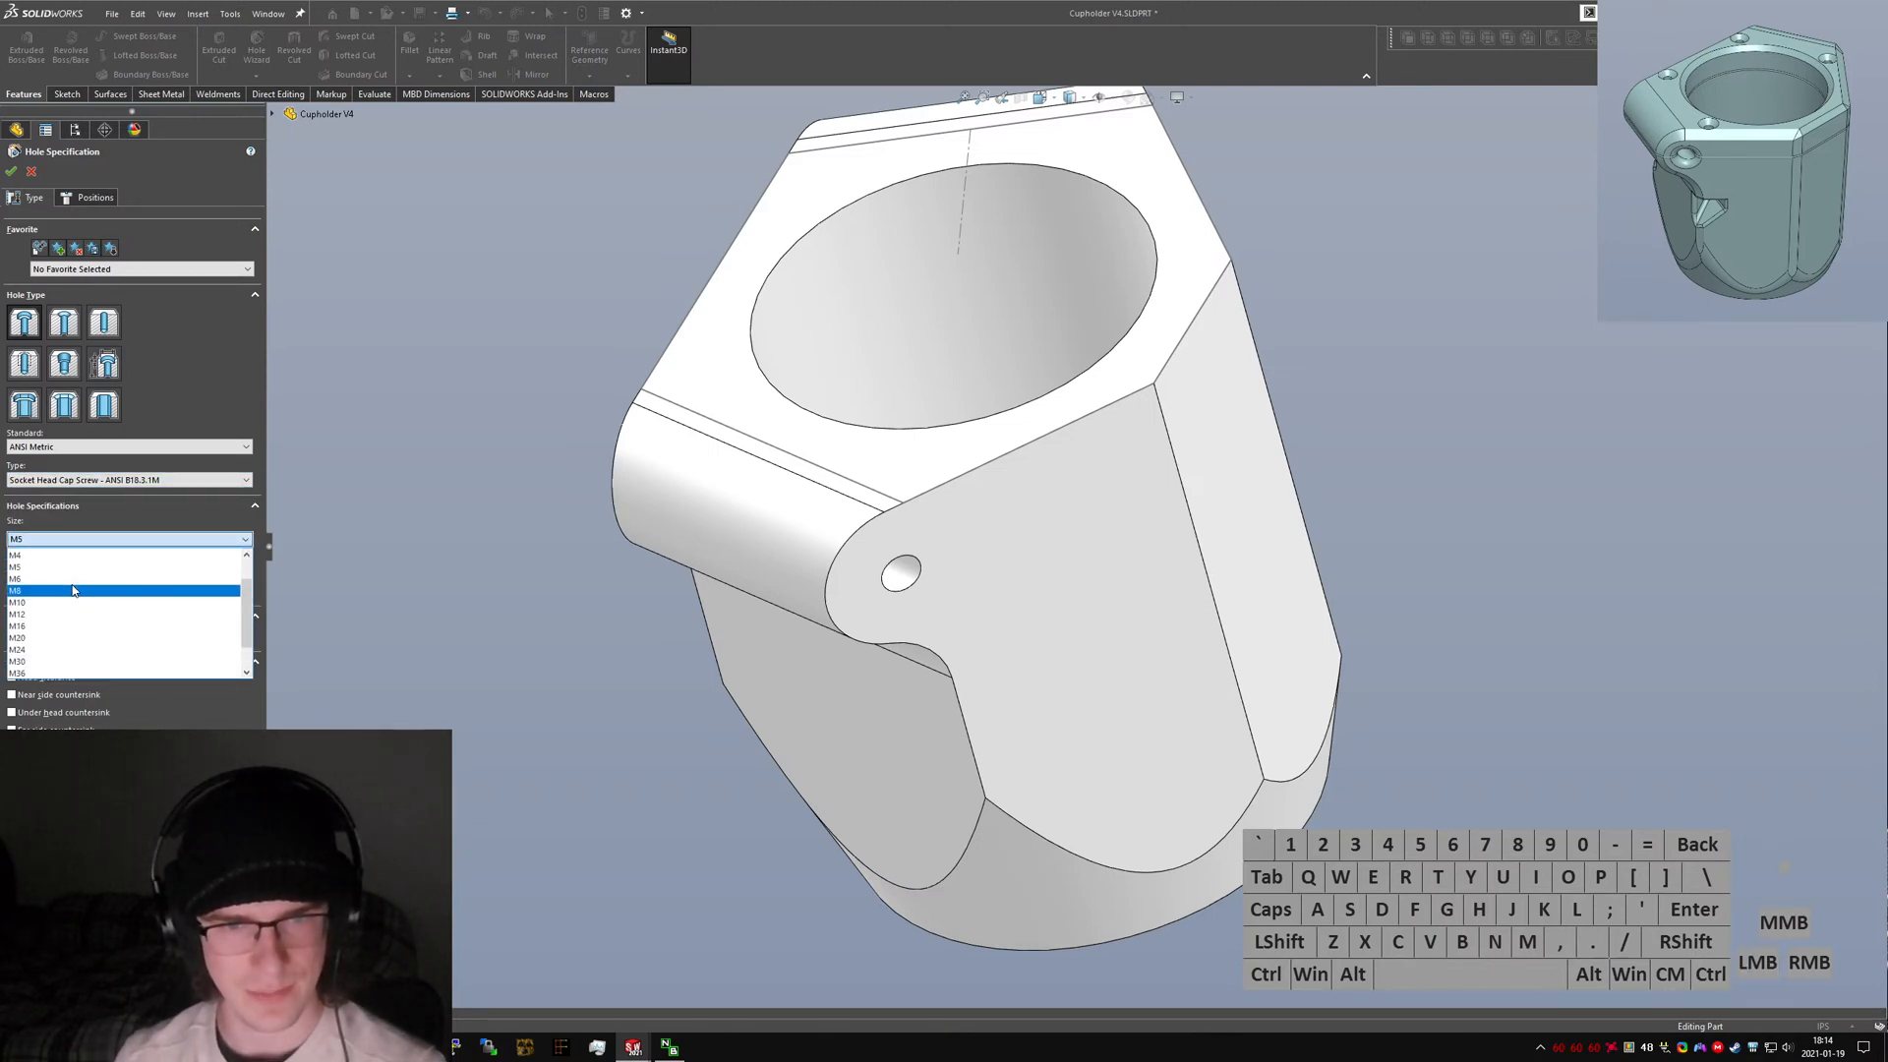
{"action": "left_click", "coordinate": [58, 567]}
{"action": "left_click", "coordinate": [73, 574]}
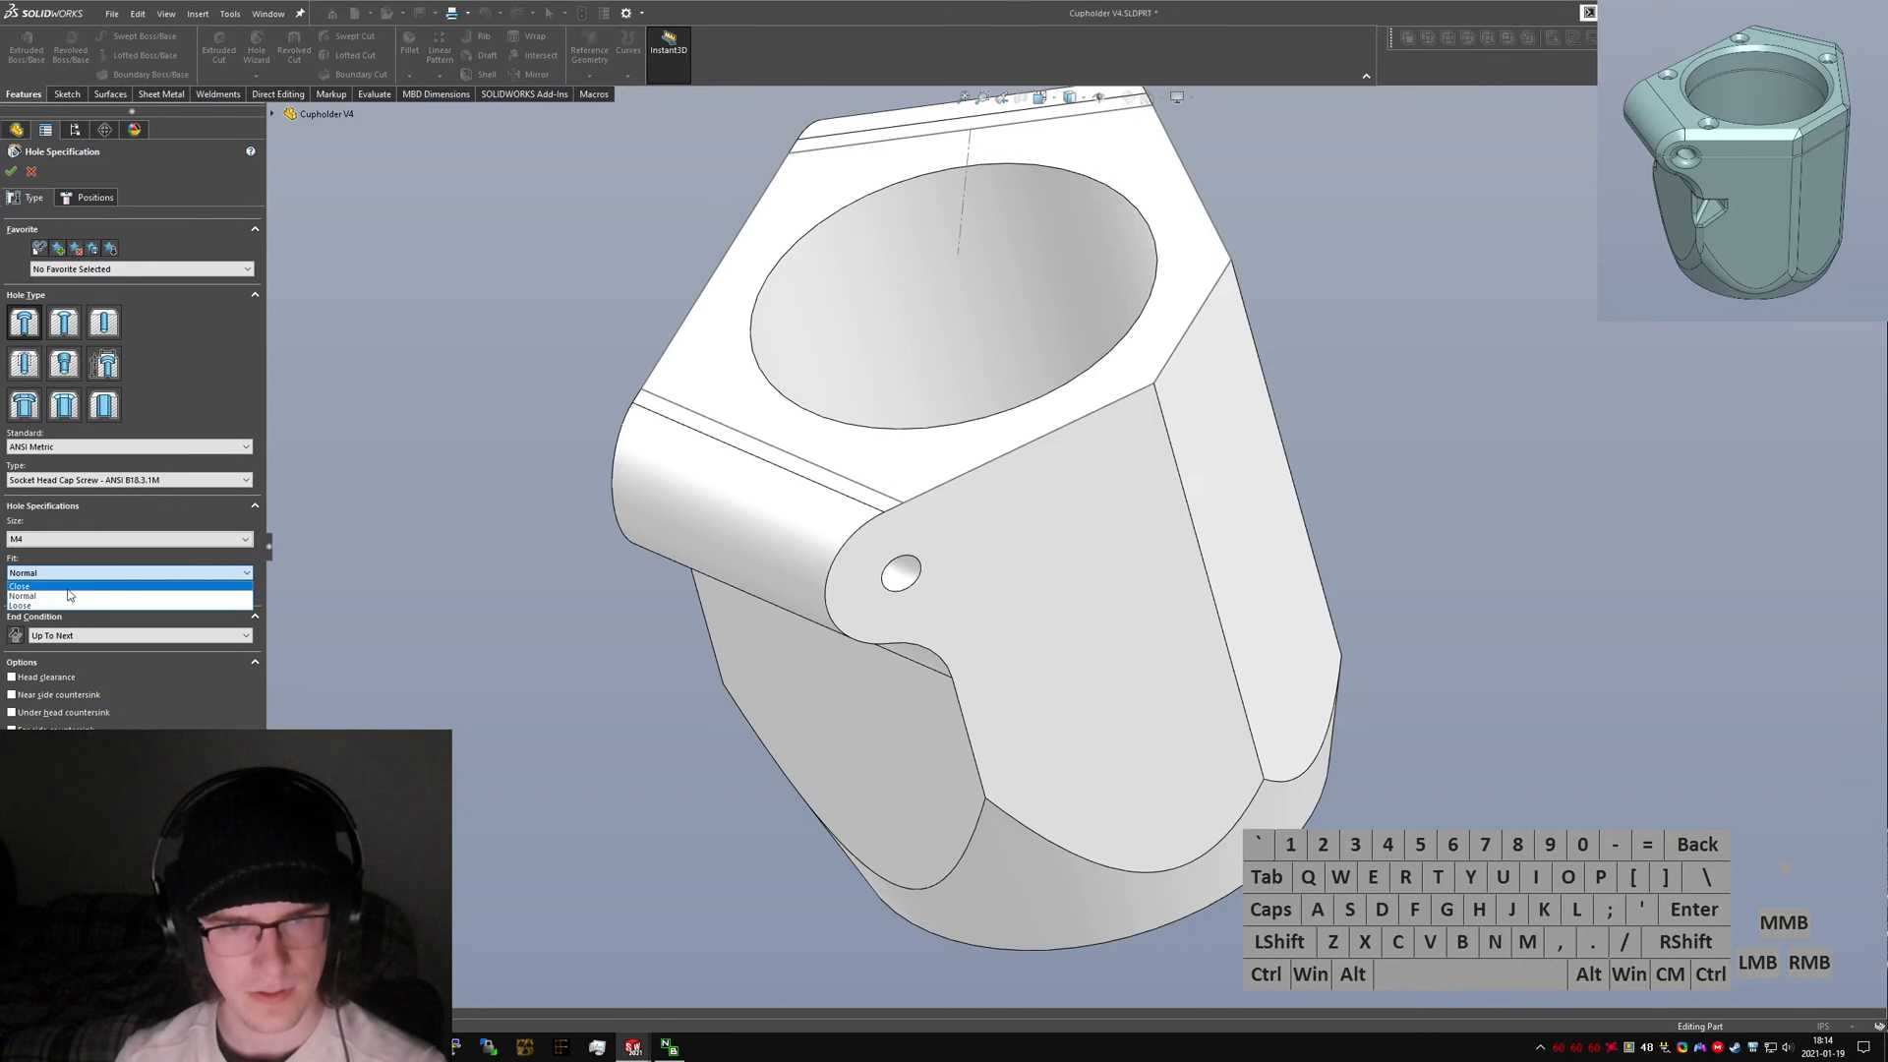
{"action": "left_click", "coordinate": [66, 596]}
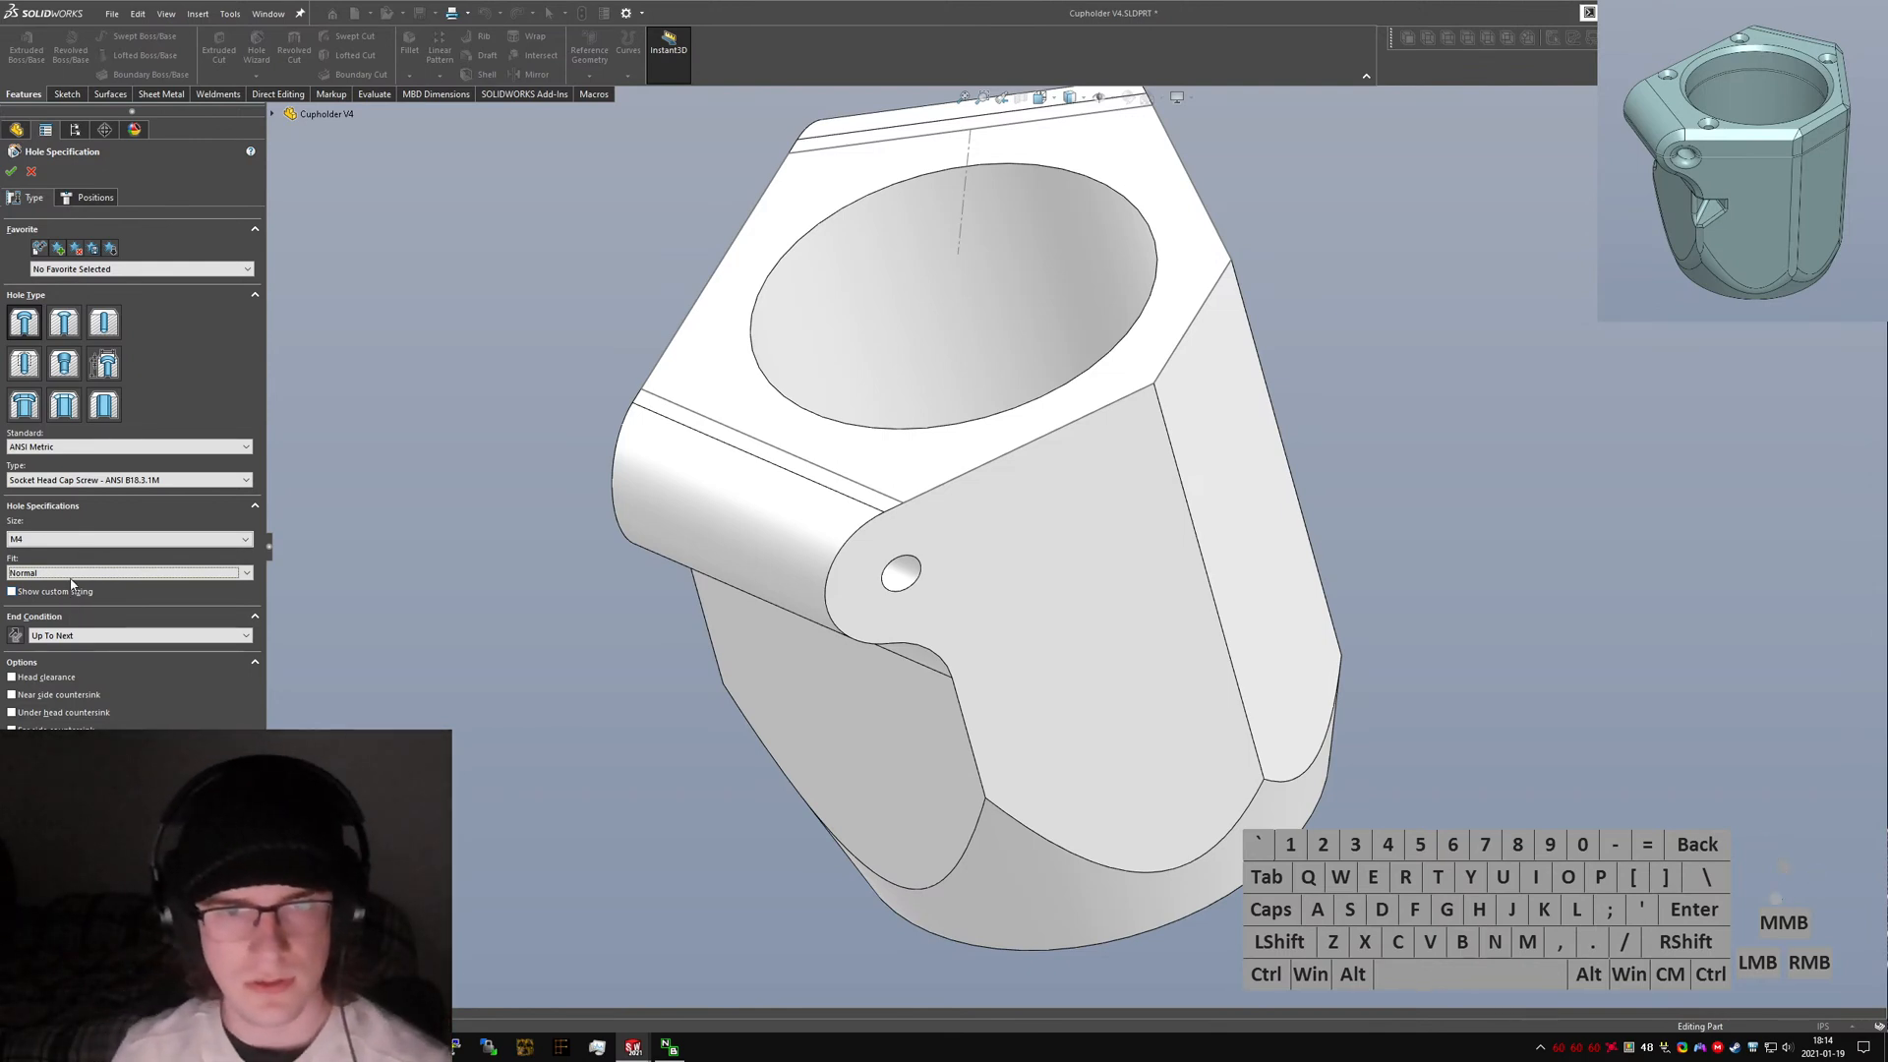
Set the hole's end condition to Blind with a depth of 30 mm.
{"action": "left_click", "coordinate": [64, 635]}
{"action": "left_click", "coordinate": [64, 651]}
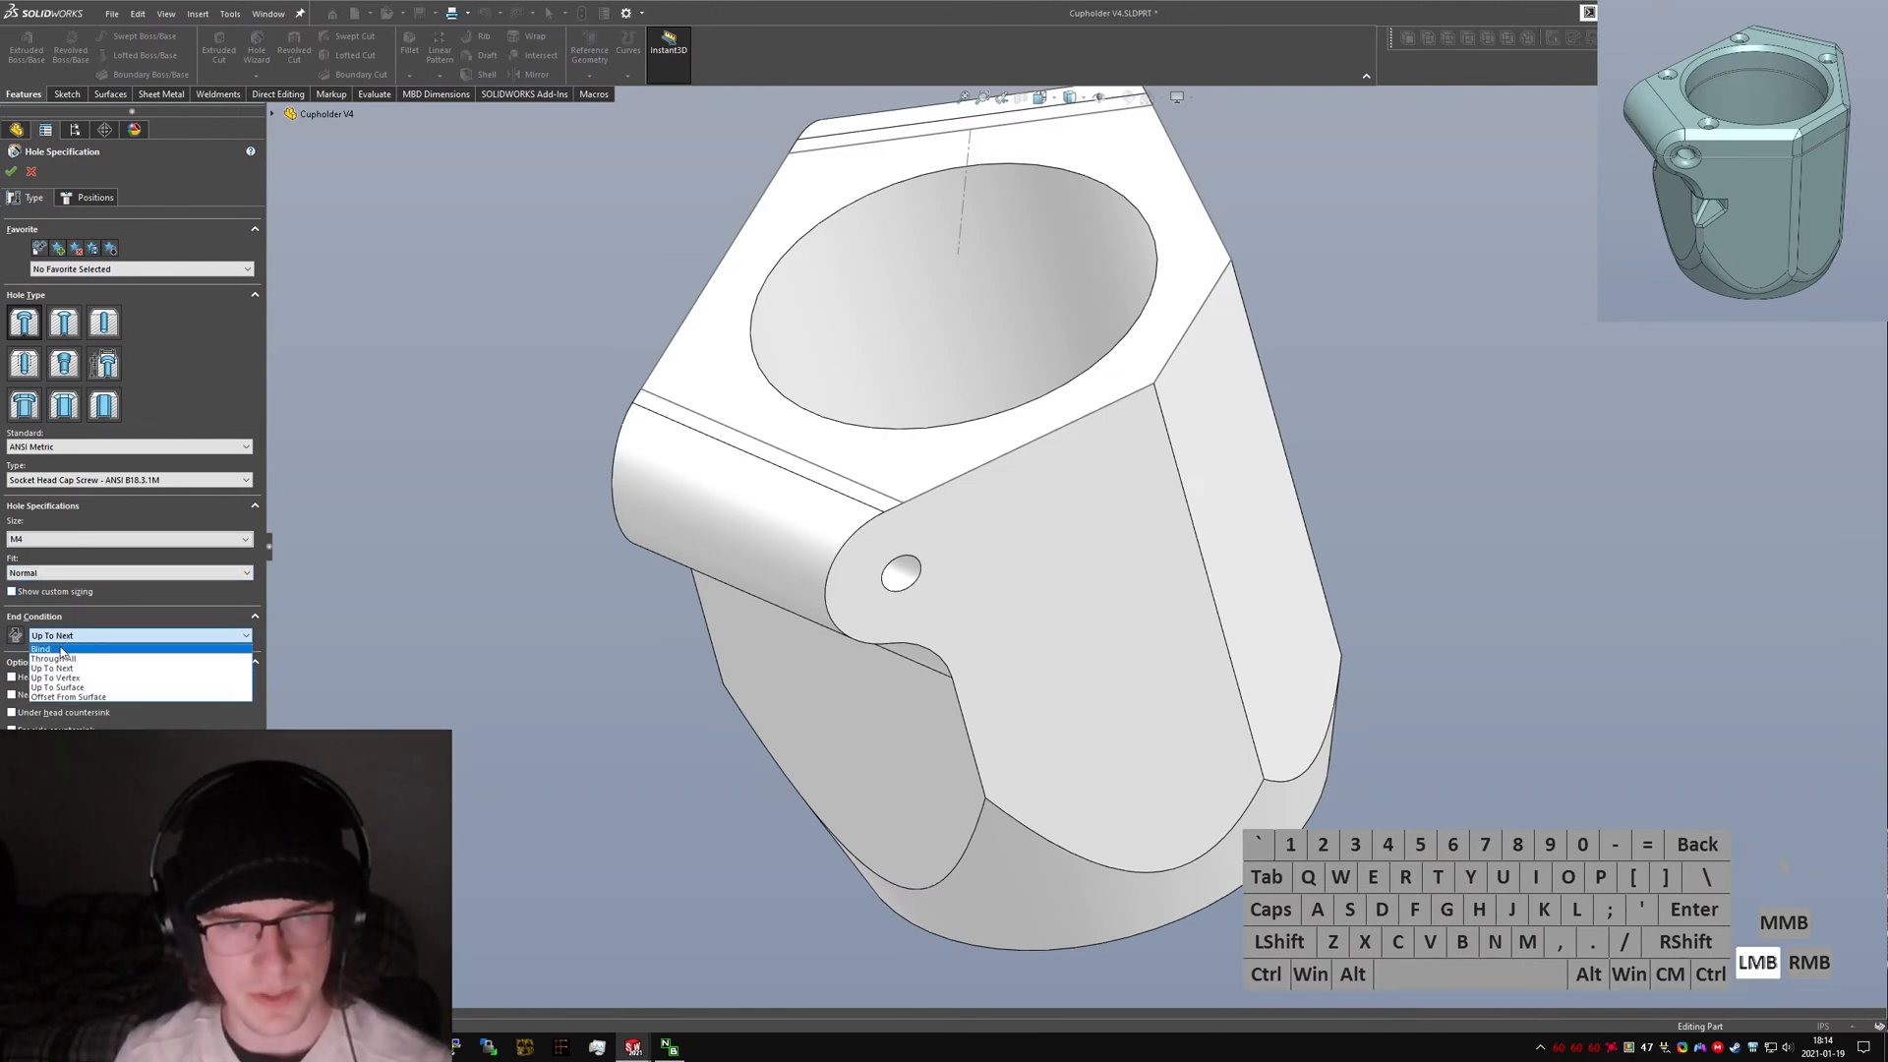
{"action": "double_click", "coordinate": [59, 653]}
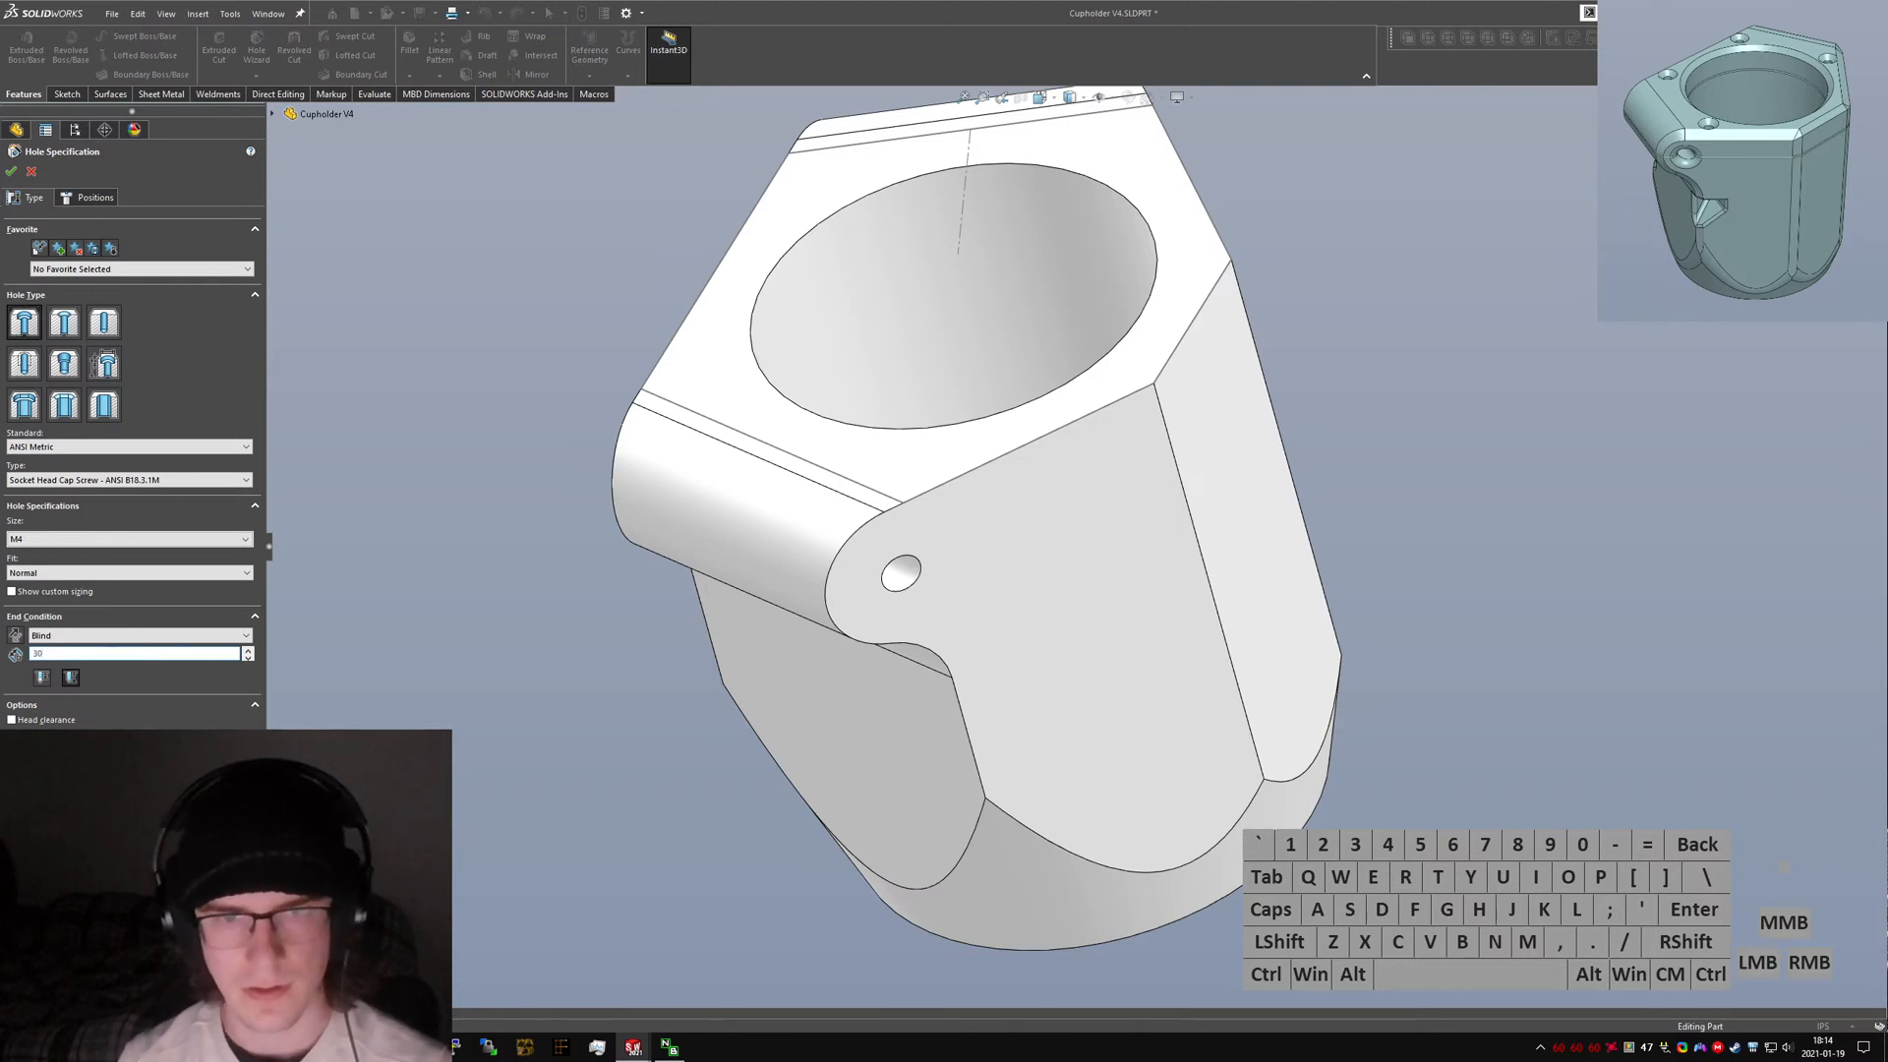
{"action": "key", "text": "Return"}
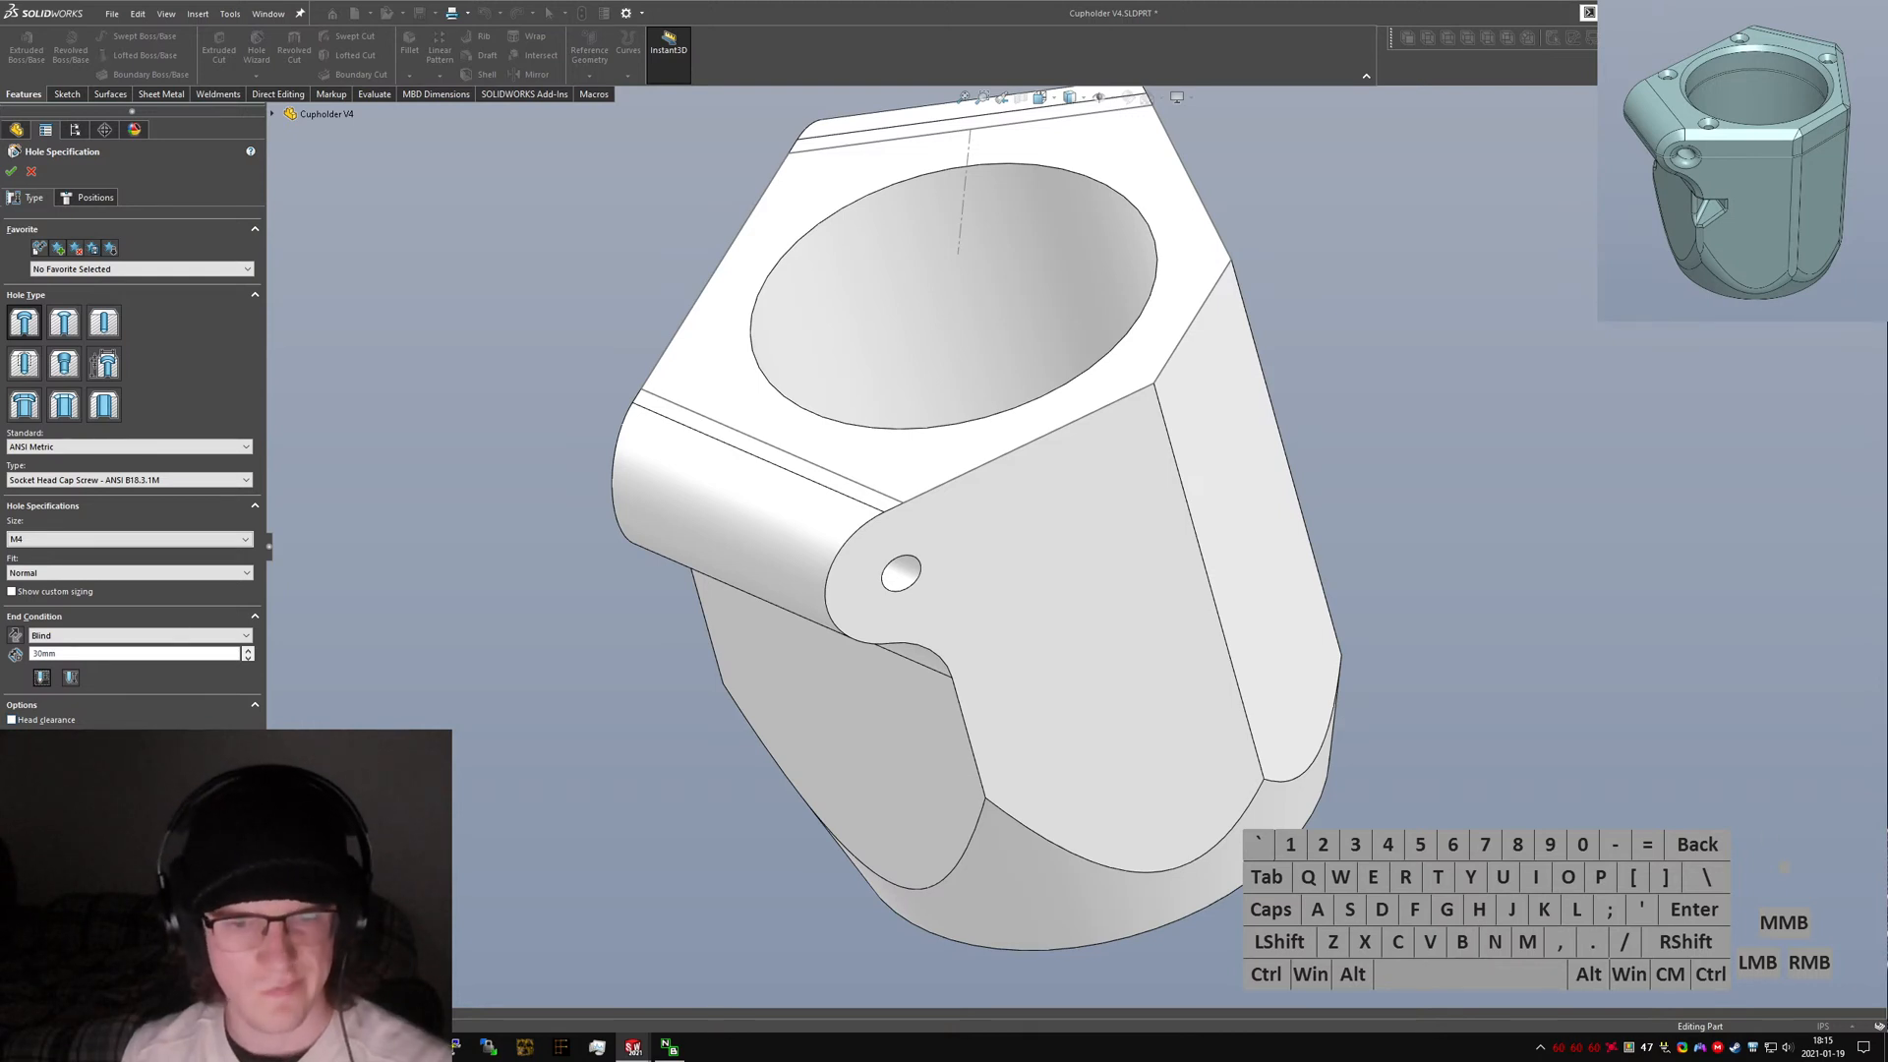
Place hole points on the top face near the lower-left corner and the lower edge.
{"action": "left_click", "coordinate": [94, 206]}
{"action": "key", "text": "ctrl+5"}
{"action": "left_click", "coordinate": [1116, 752]}
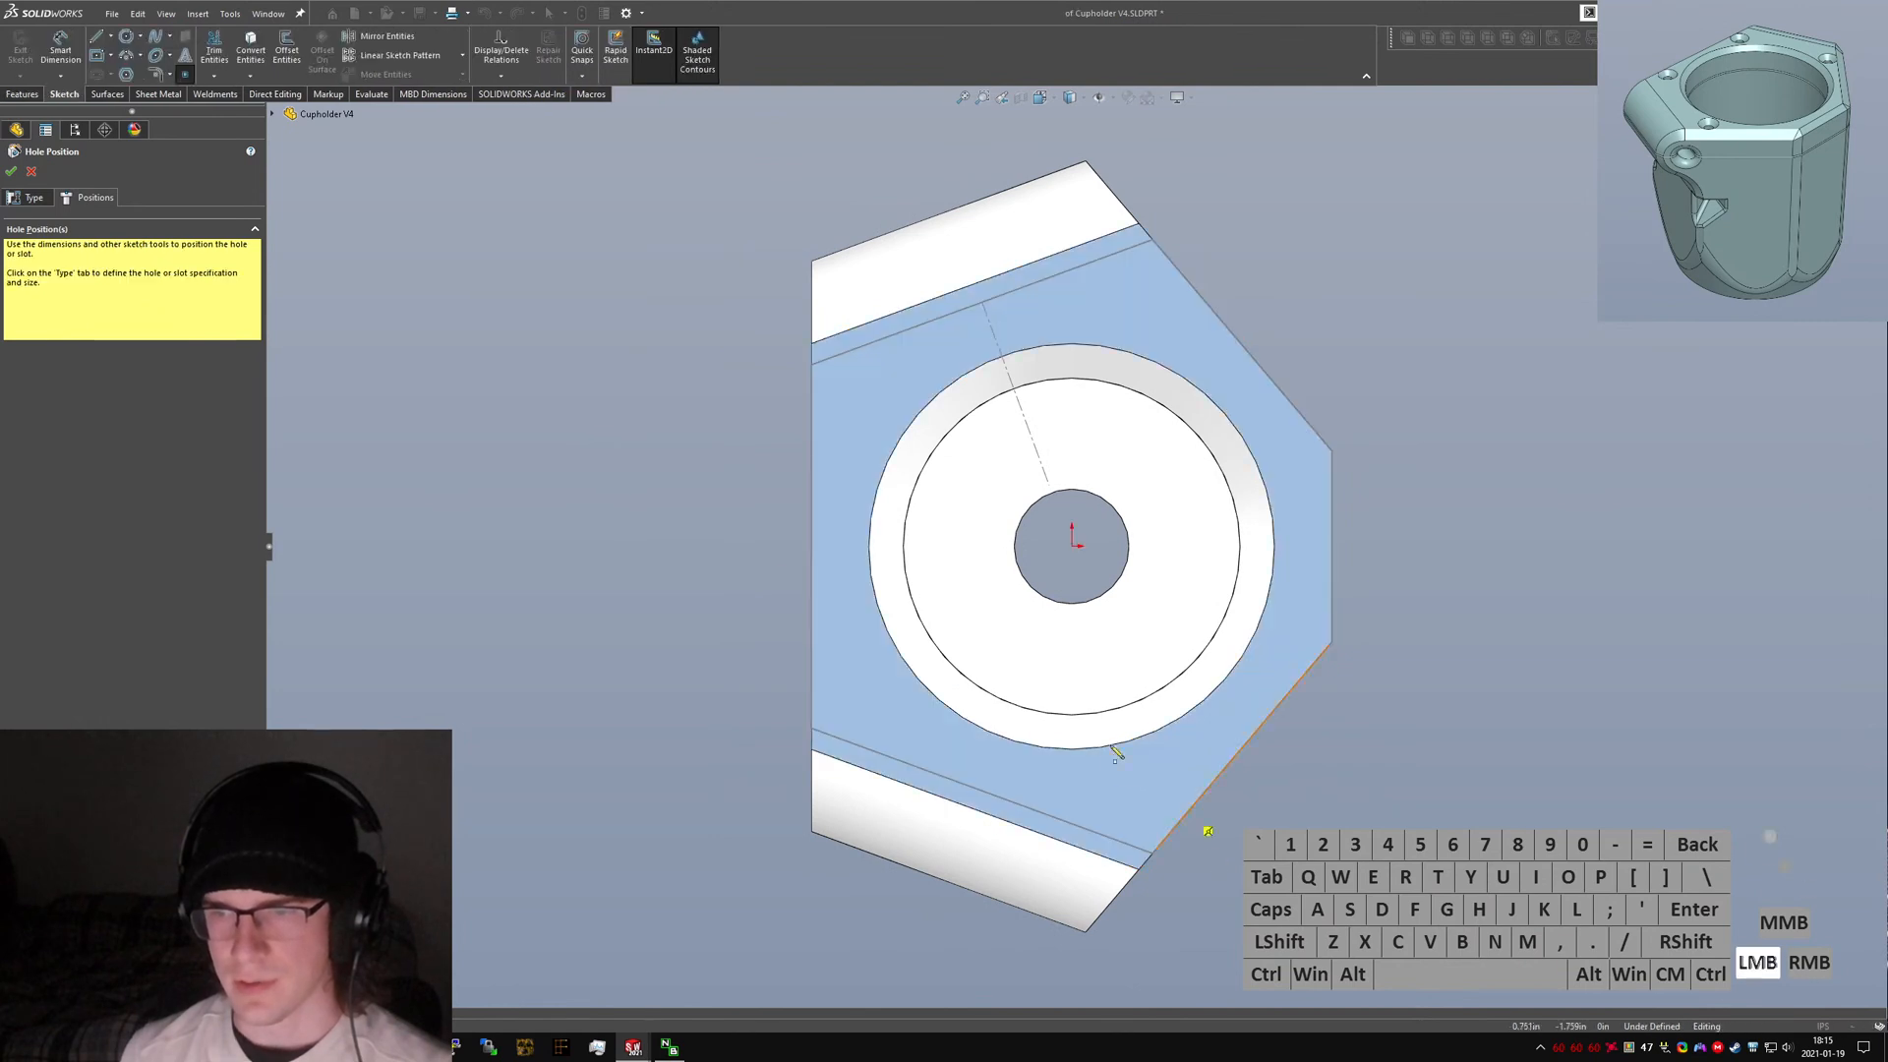
{"action": "left_click", "coordinate": [870, 700]}
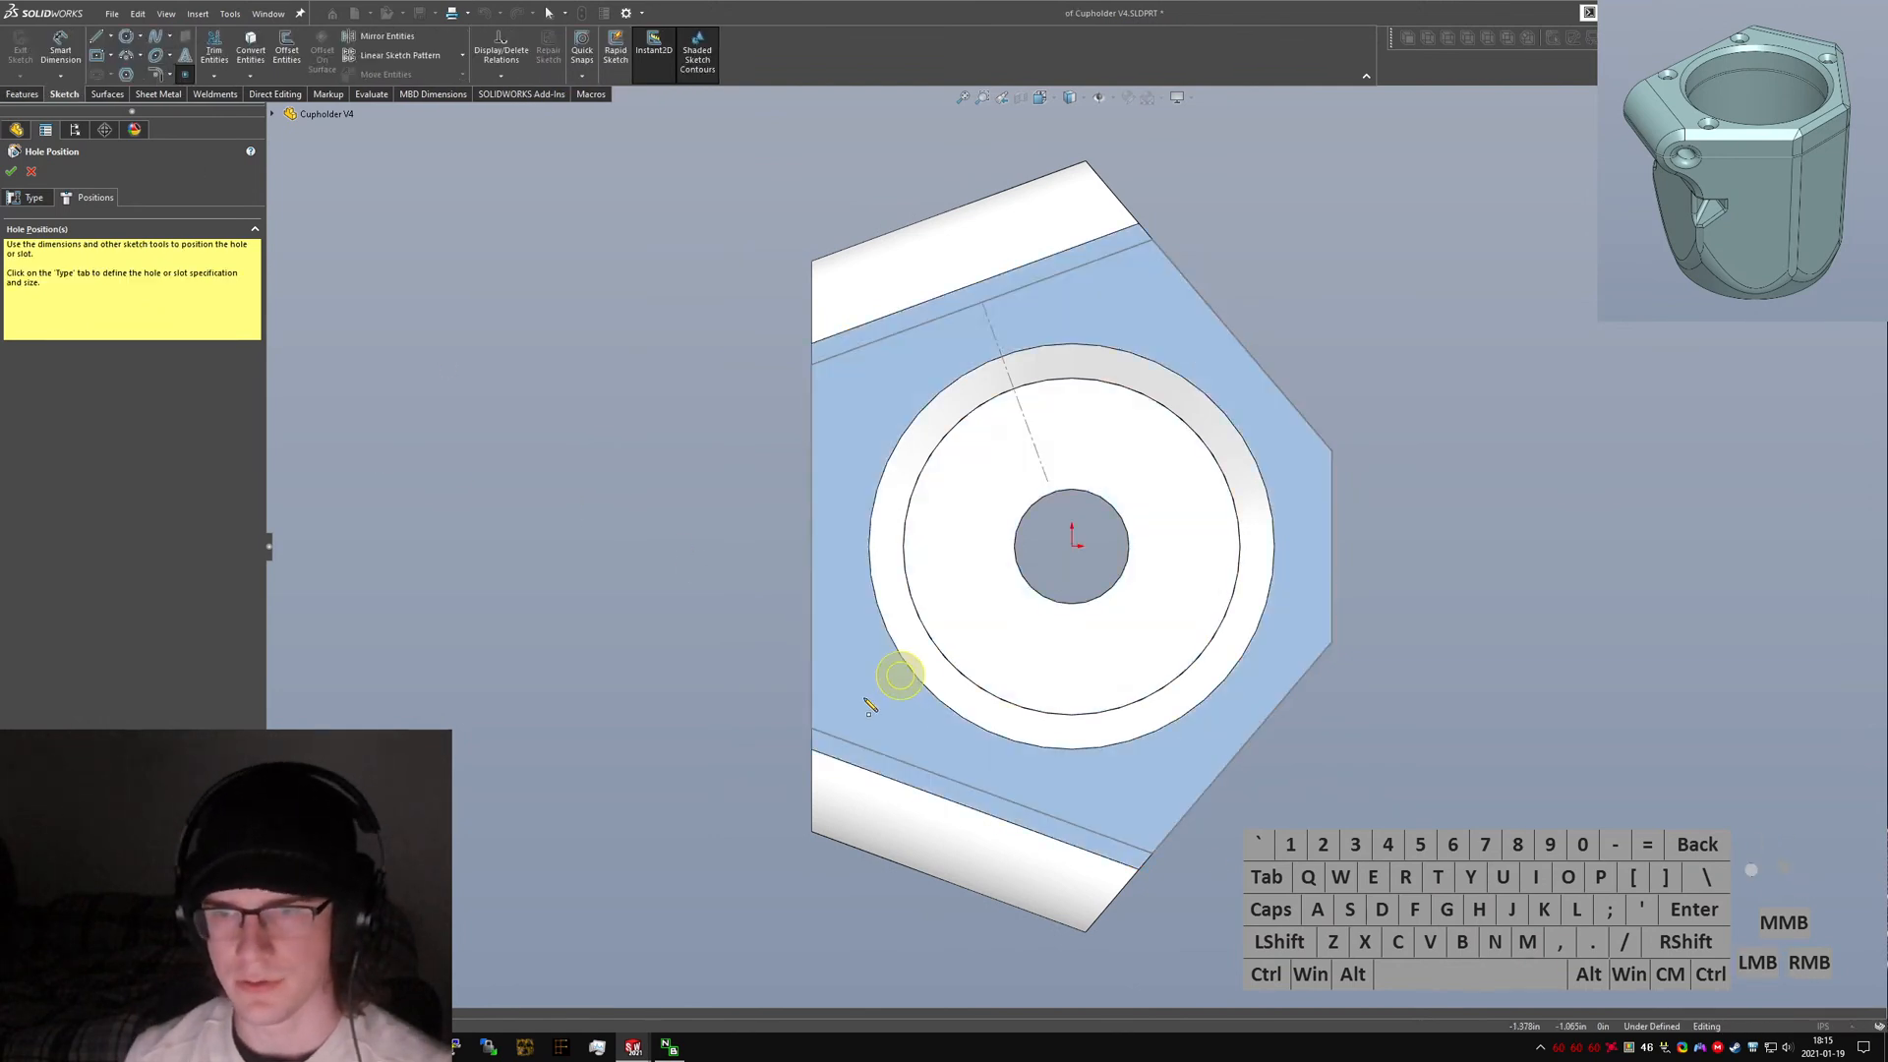
{"action": "left_click", "coordinate": [863, 682]}
{"action": "left_click", "coordinate": [1133, 783]}
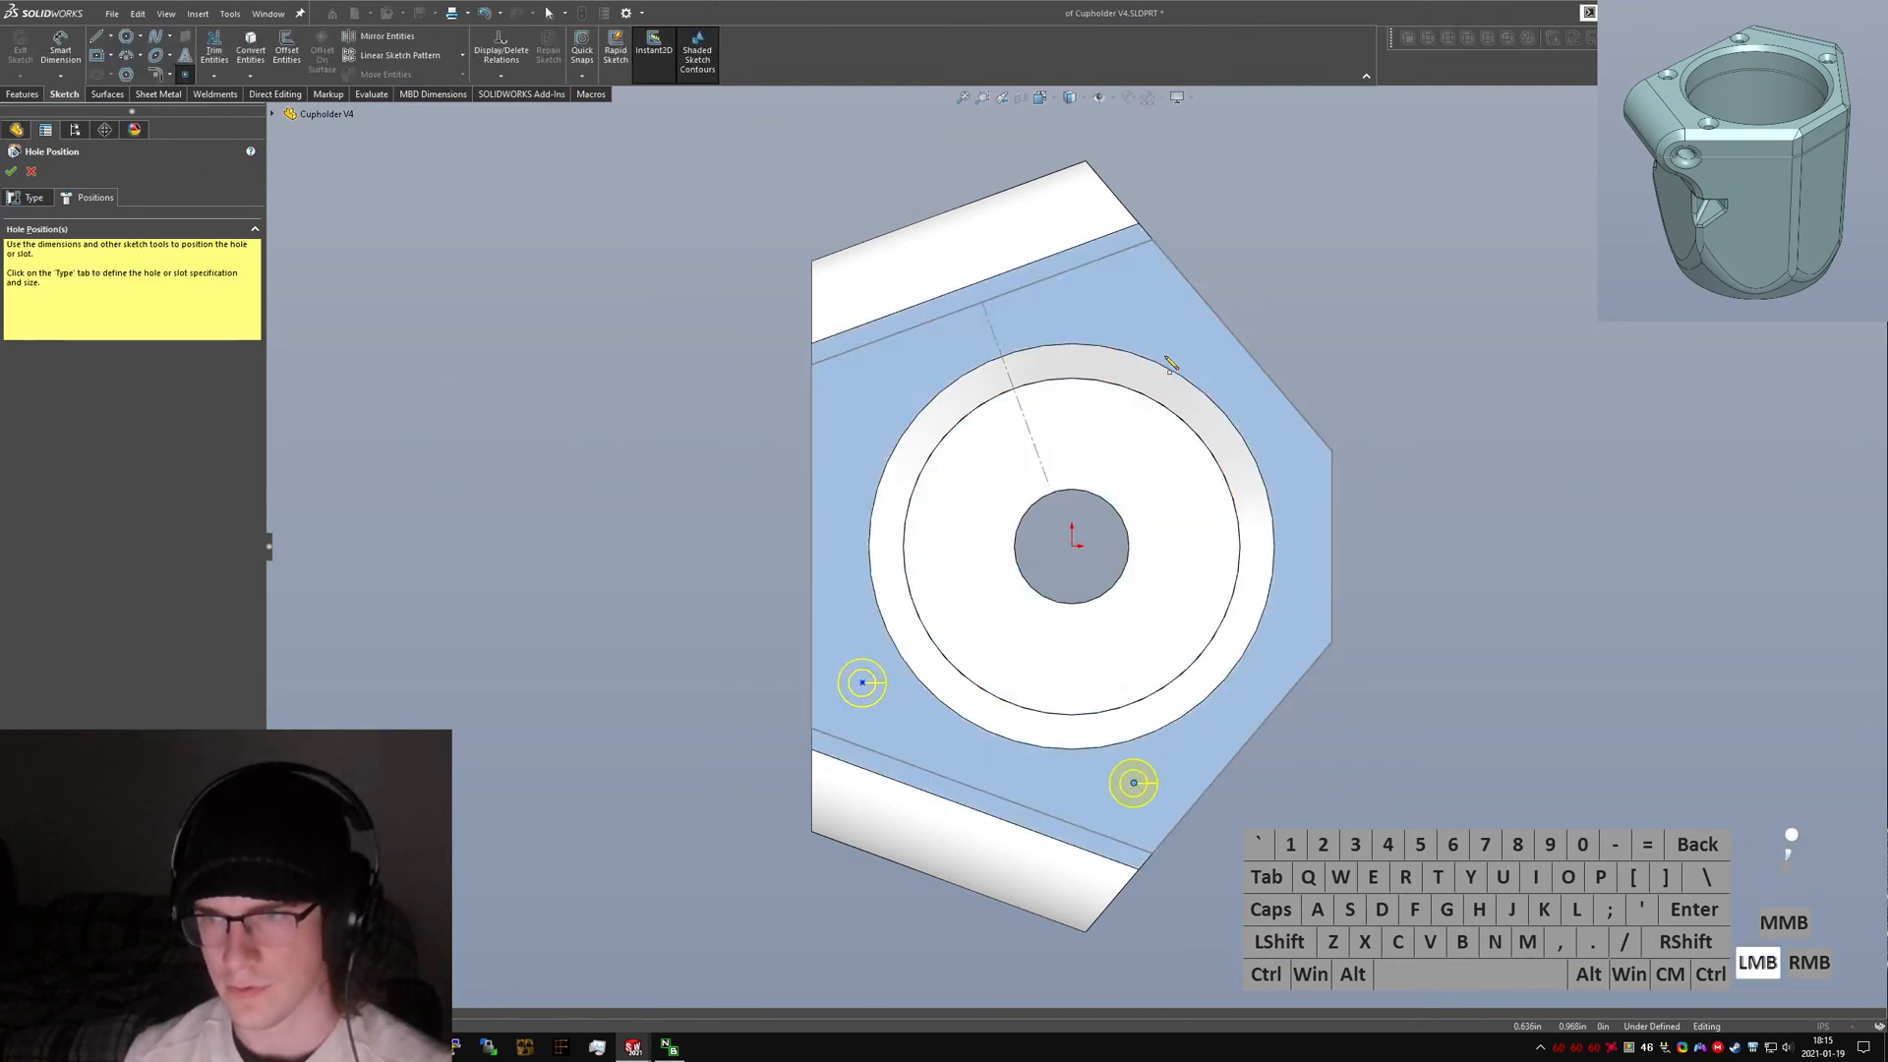
Delete the extra hole points, keeping only the one near the lower-left corner.
{"action": "left_click", "coordinate": [1146, 312]}
{"action": "left_click", "coordinate": [862, 395]}
{"action": "key", "text": "Escape"}
{"action": "left_click_drag", "start_coordinate": [1353, 206], "coordinate": [814, 476]}
{"action": "key", "text": "Delete"}
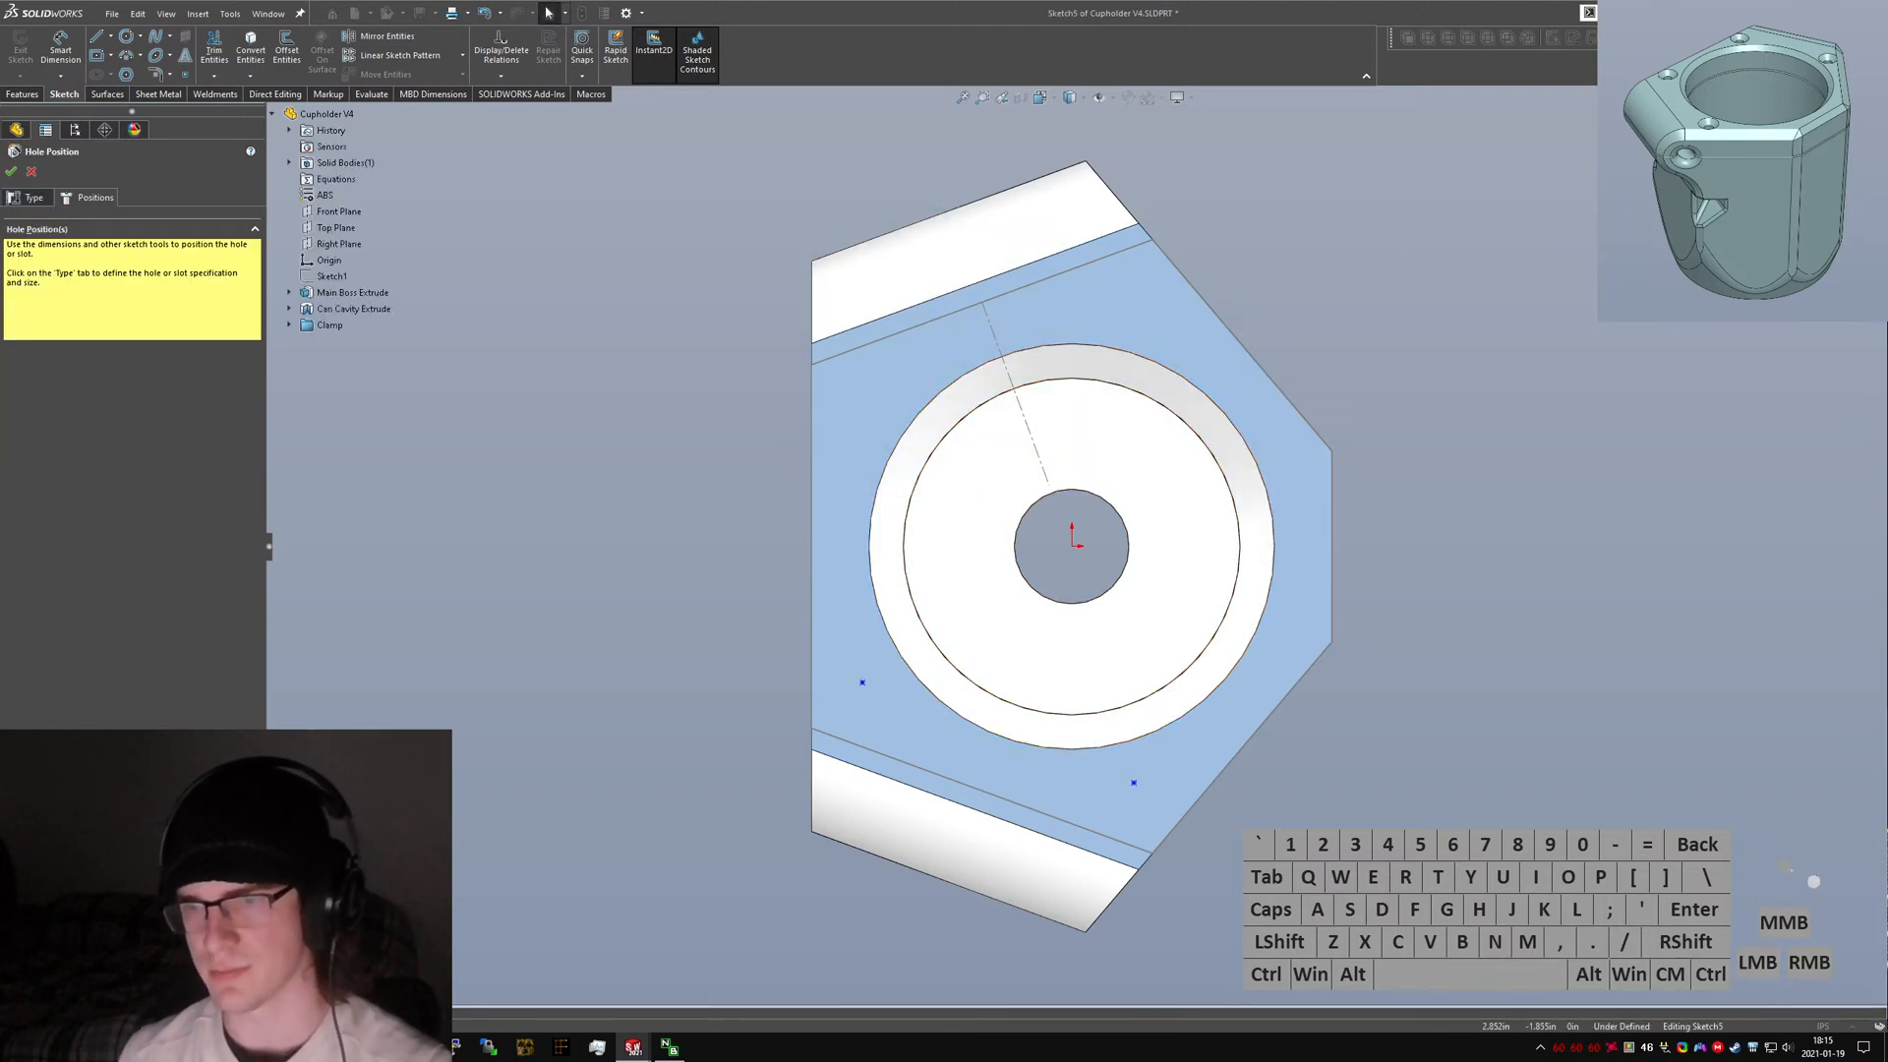
{"action": "left_click", "coordinate": [888, 693]}
{"action": "mouse_move", "coordinate": [1432, 758]}
{"action": "left_mouse_down"}
{"action": "mouse_move", "coordinate": [1130, 830]}
{"action": "mouse_move", "coordinate": [1030, 899]}
{"action": "left_mouse_up"}
{"action": "key", "text": "Delete"}
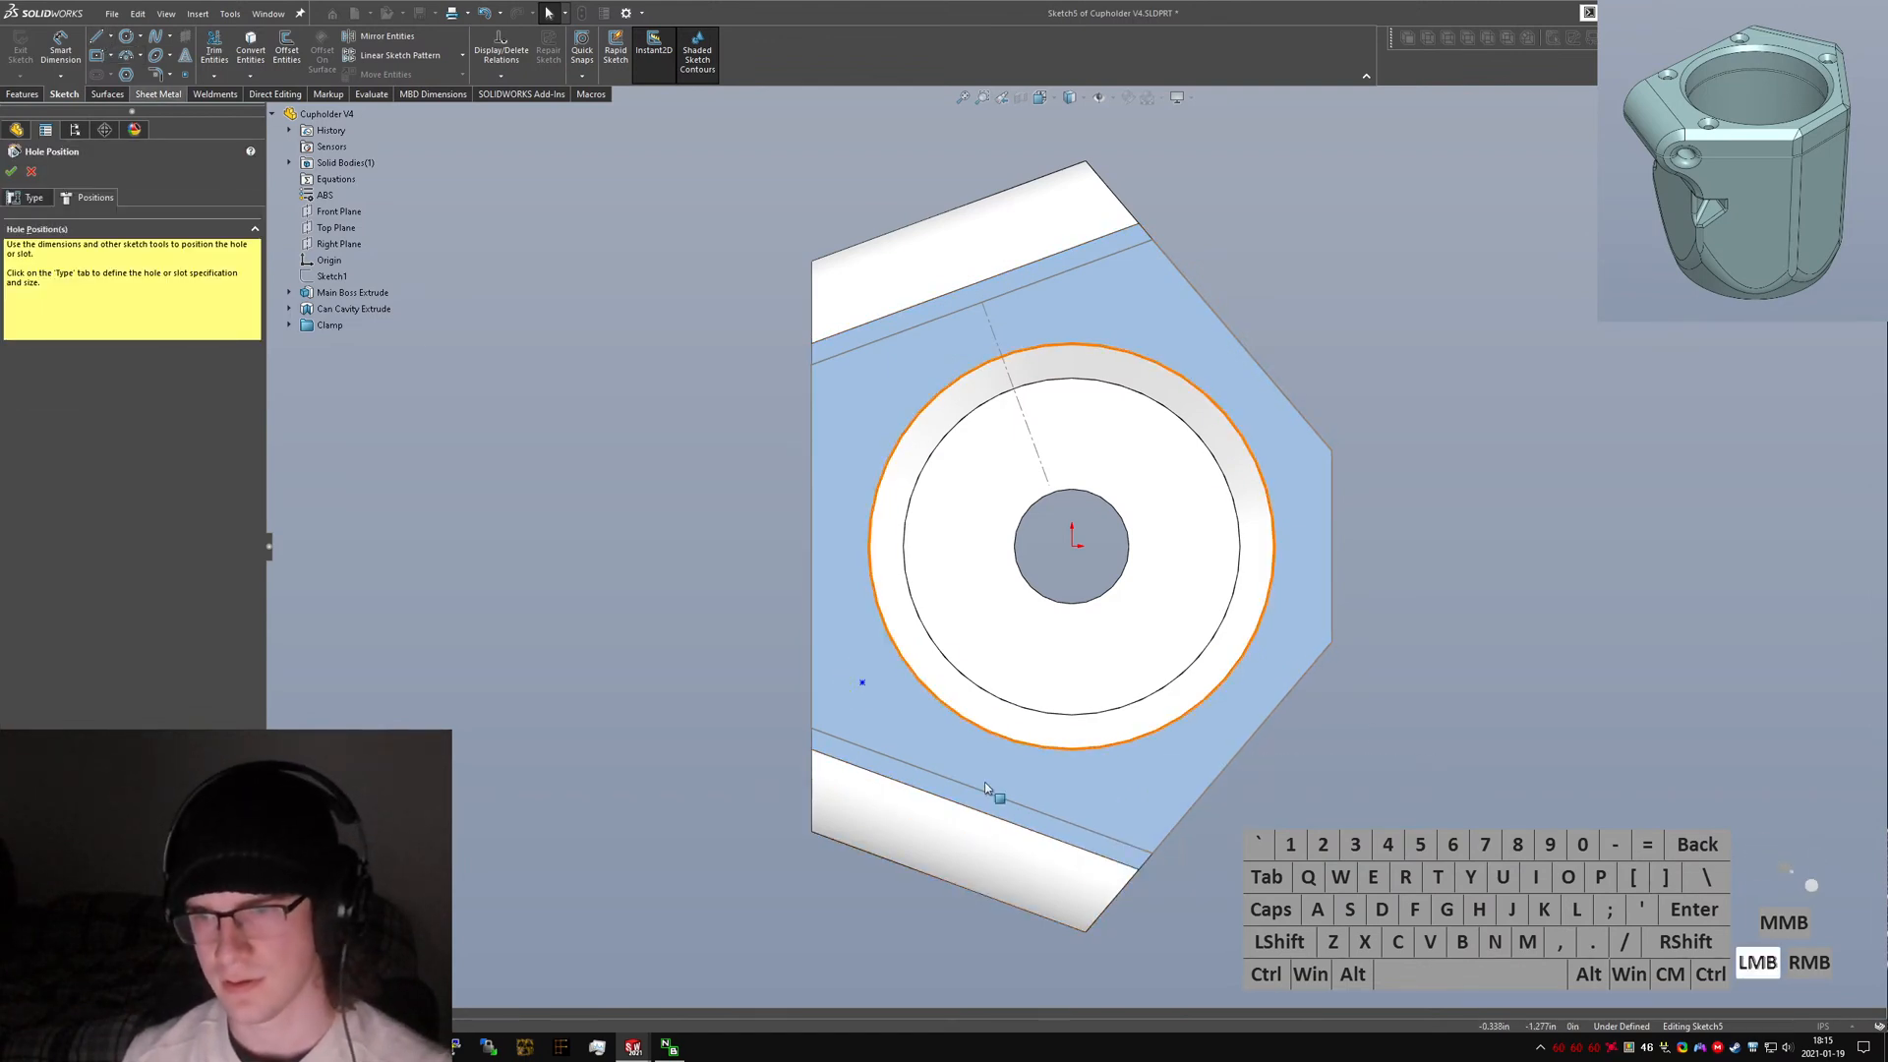
Draw a line from the cavity's centre to the lower clamp edge.
{"action": "left_click", "coordinate": [93, 43]}
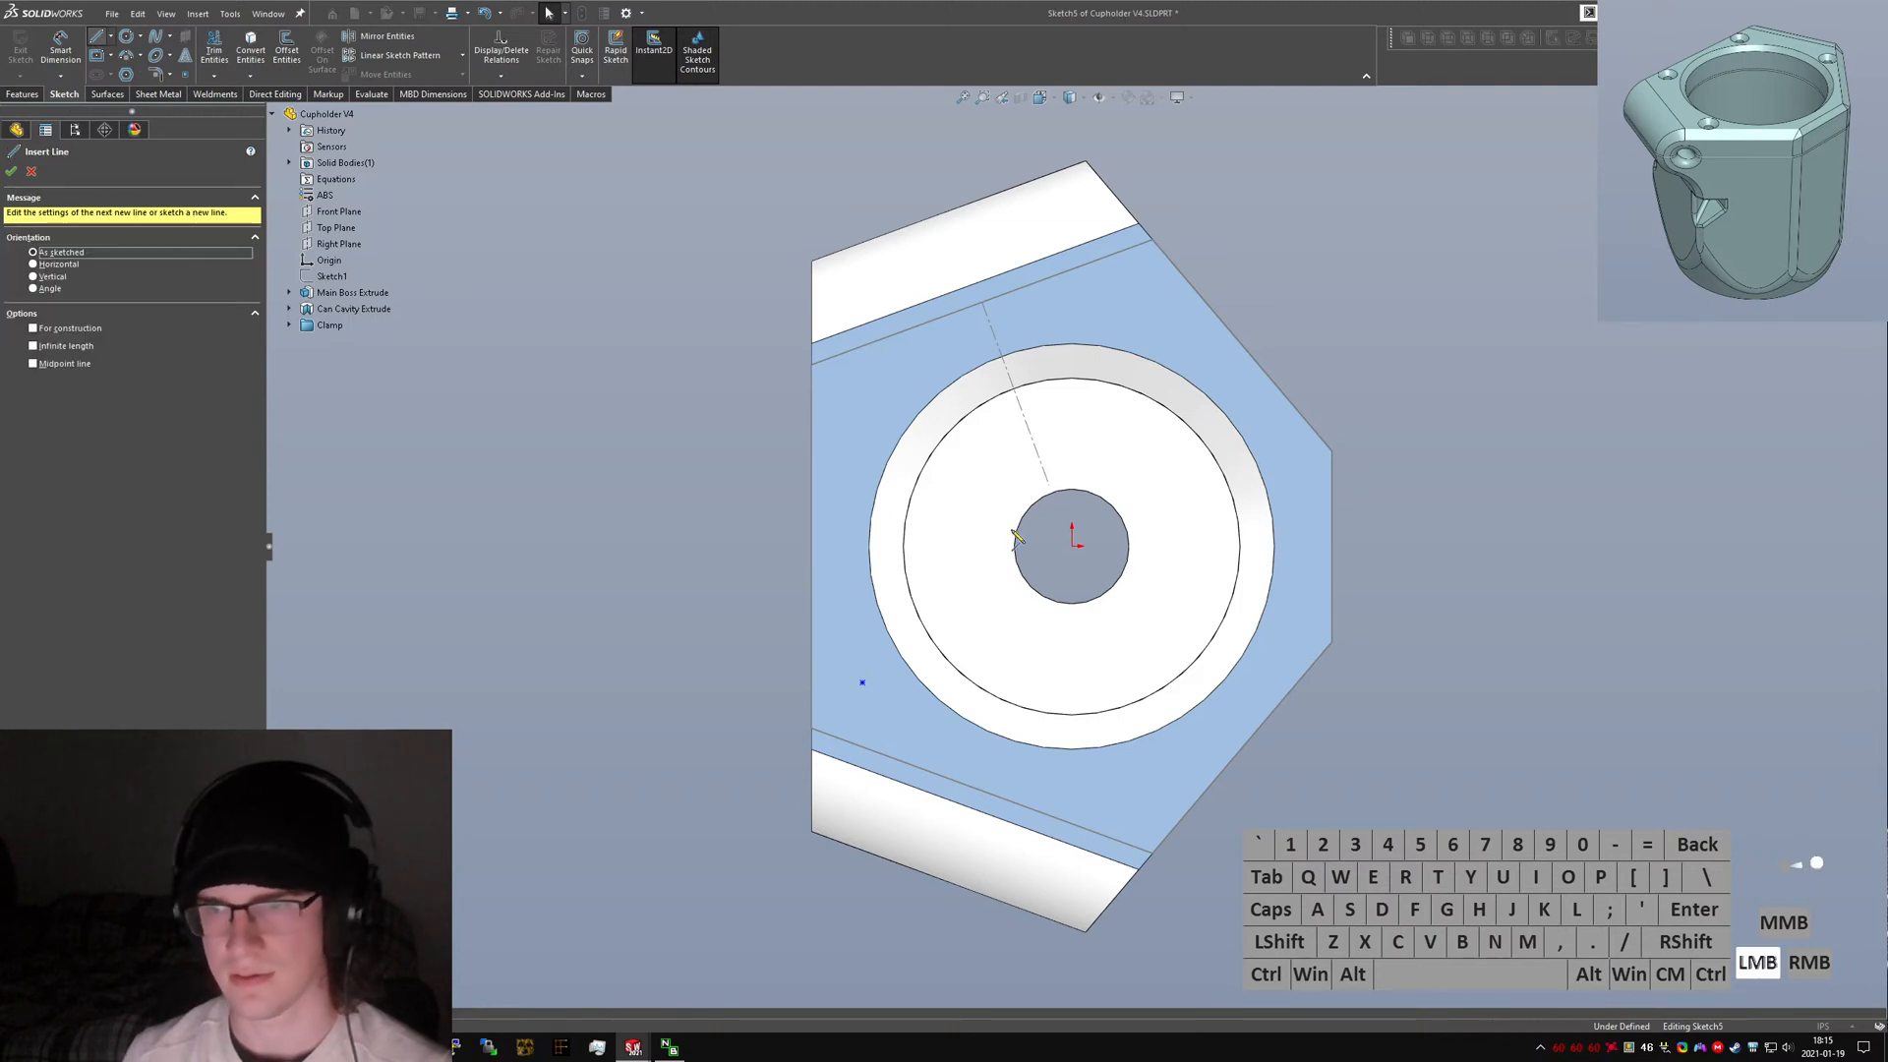
{"action": "left_click", "coordinate": [1071, 543]}
{"action": "left_click", "coordinate": [988, 793]}
{"action": "key", "text": "Escape"}
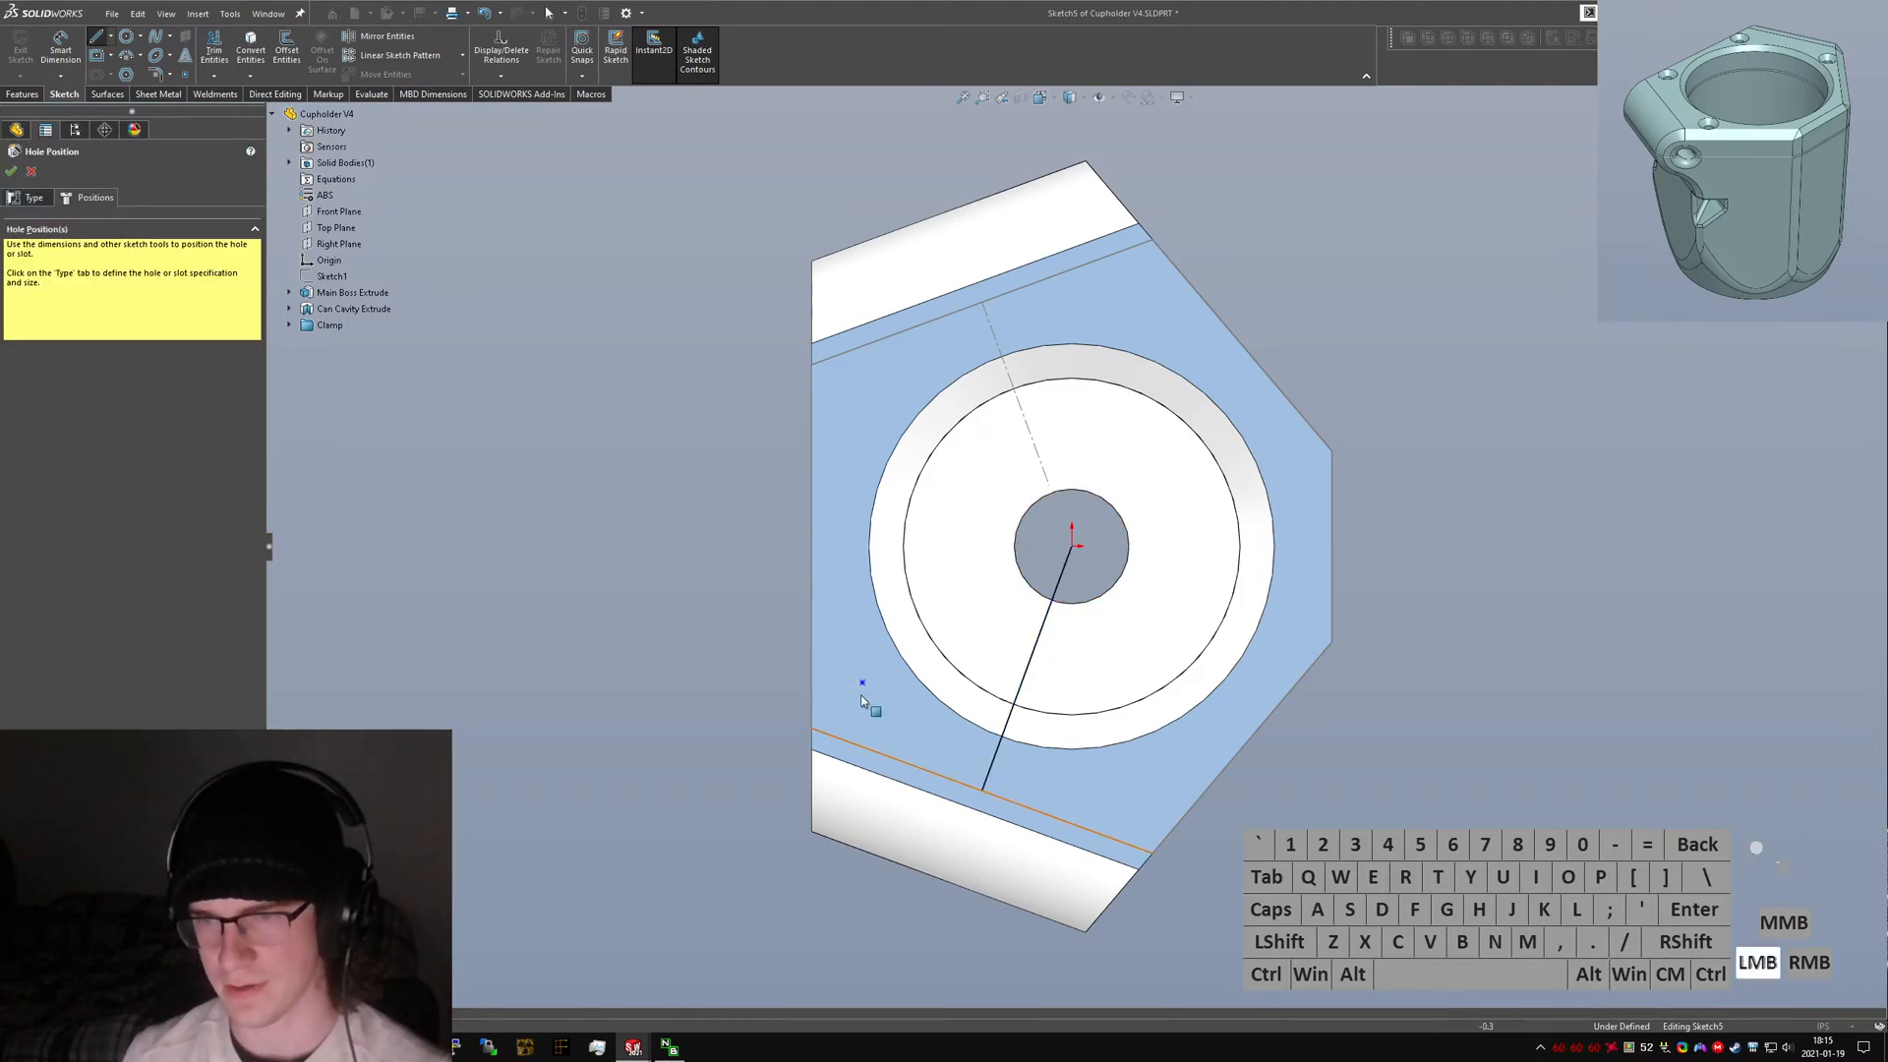
Sketch a circle around the lower-left hole point and make it tangent to the cavity's outer edge.
{"action": "left_click", "coordinate": [126, 36]}
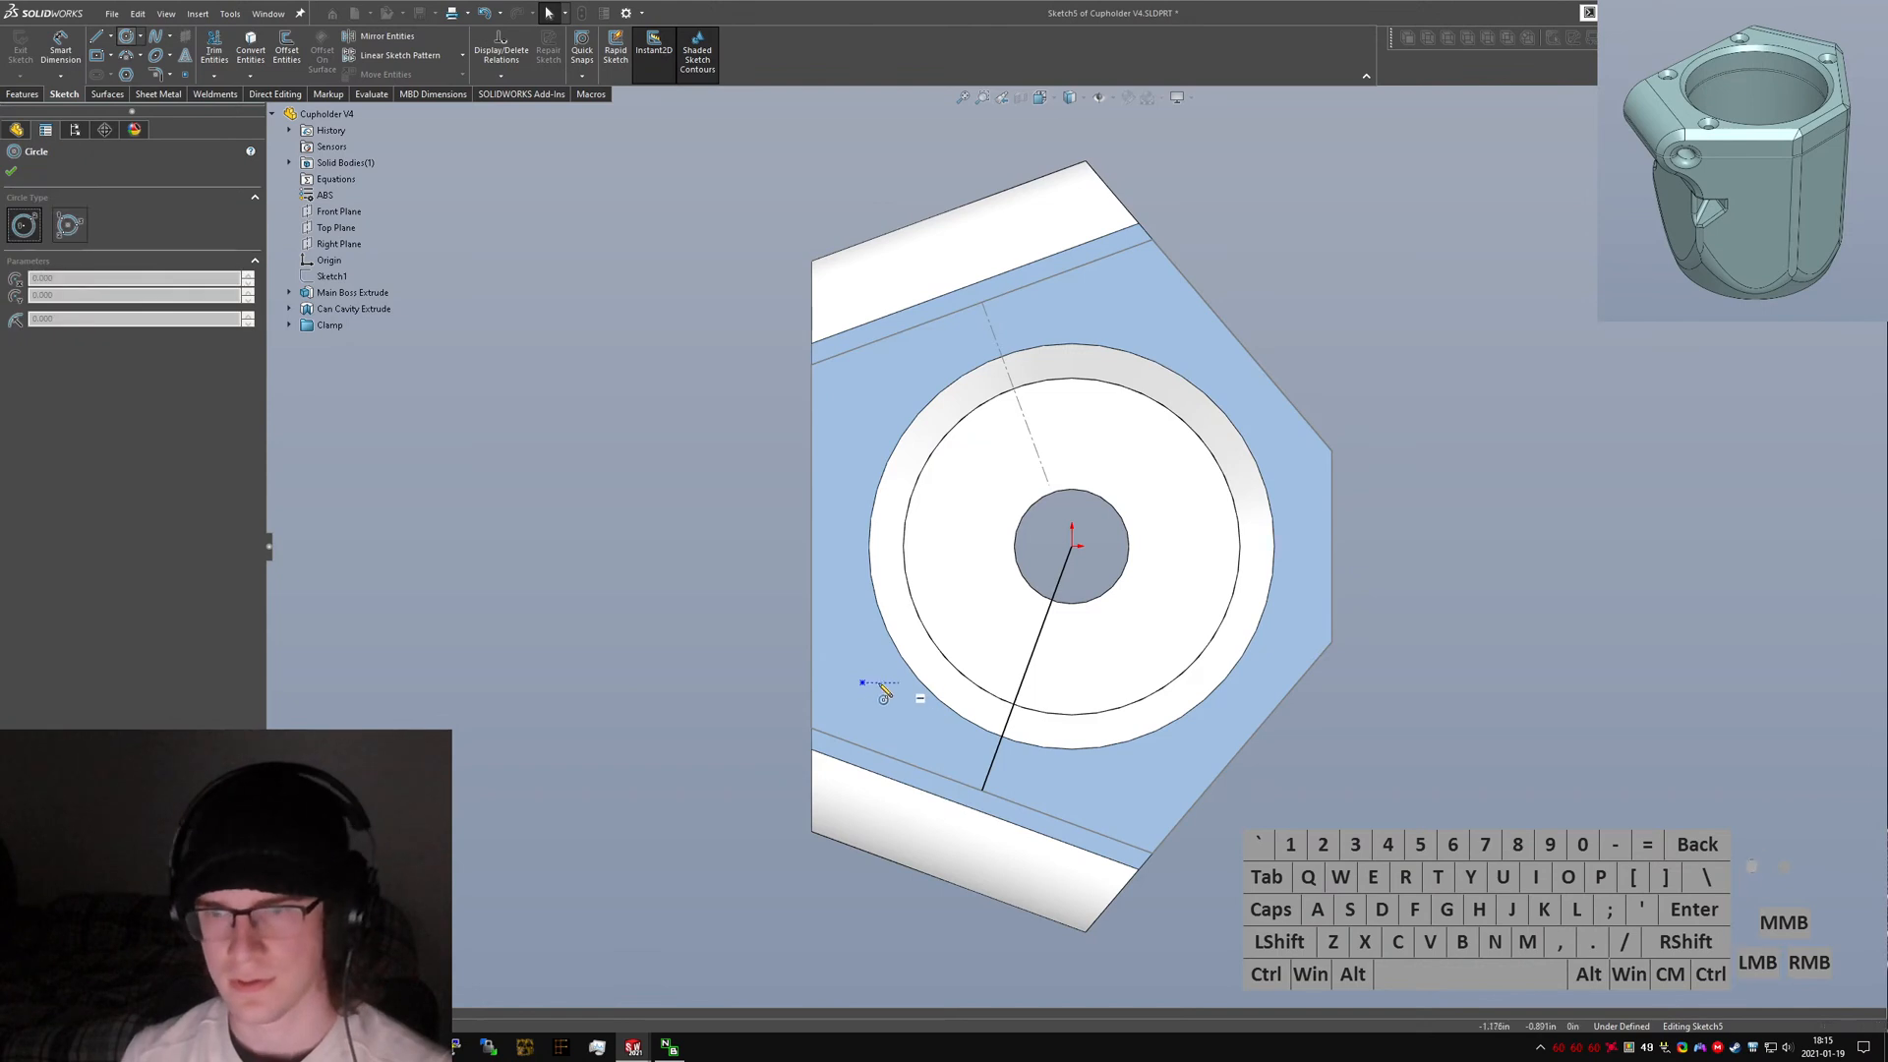
{"action": "left_click_drag", "start_coordinate": [863, 682], "coordinate": [907, 698]}
{"action": "key", "text": "Escape"}
{"action": "left_click", "coordinate": [900, 682], "text": "ctrl"}
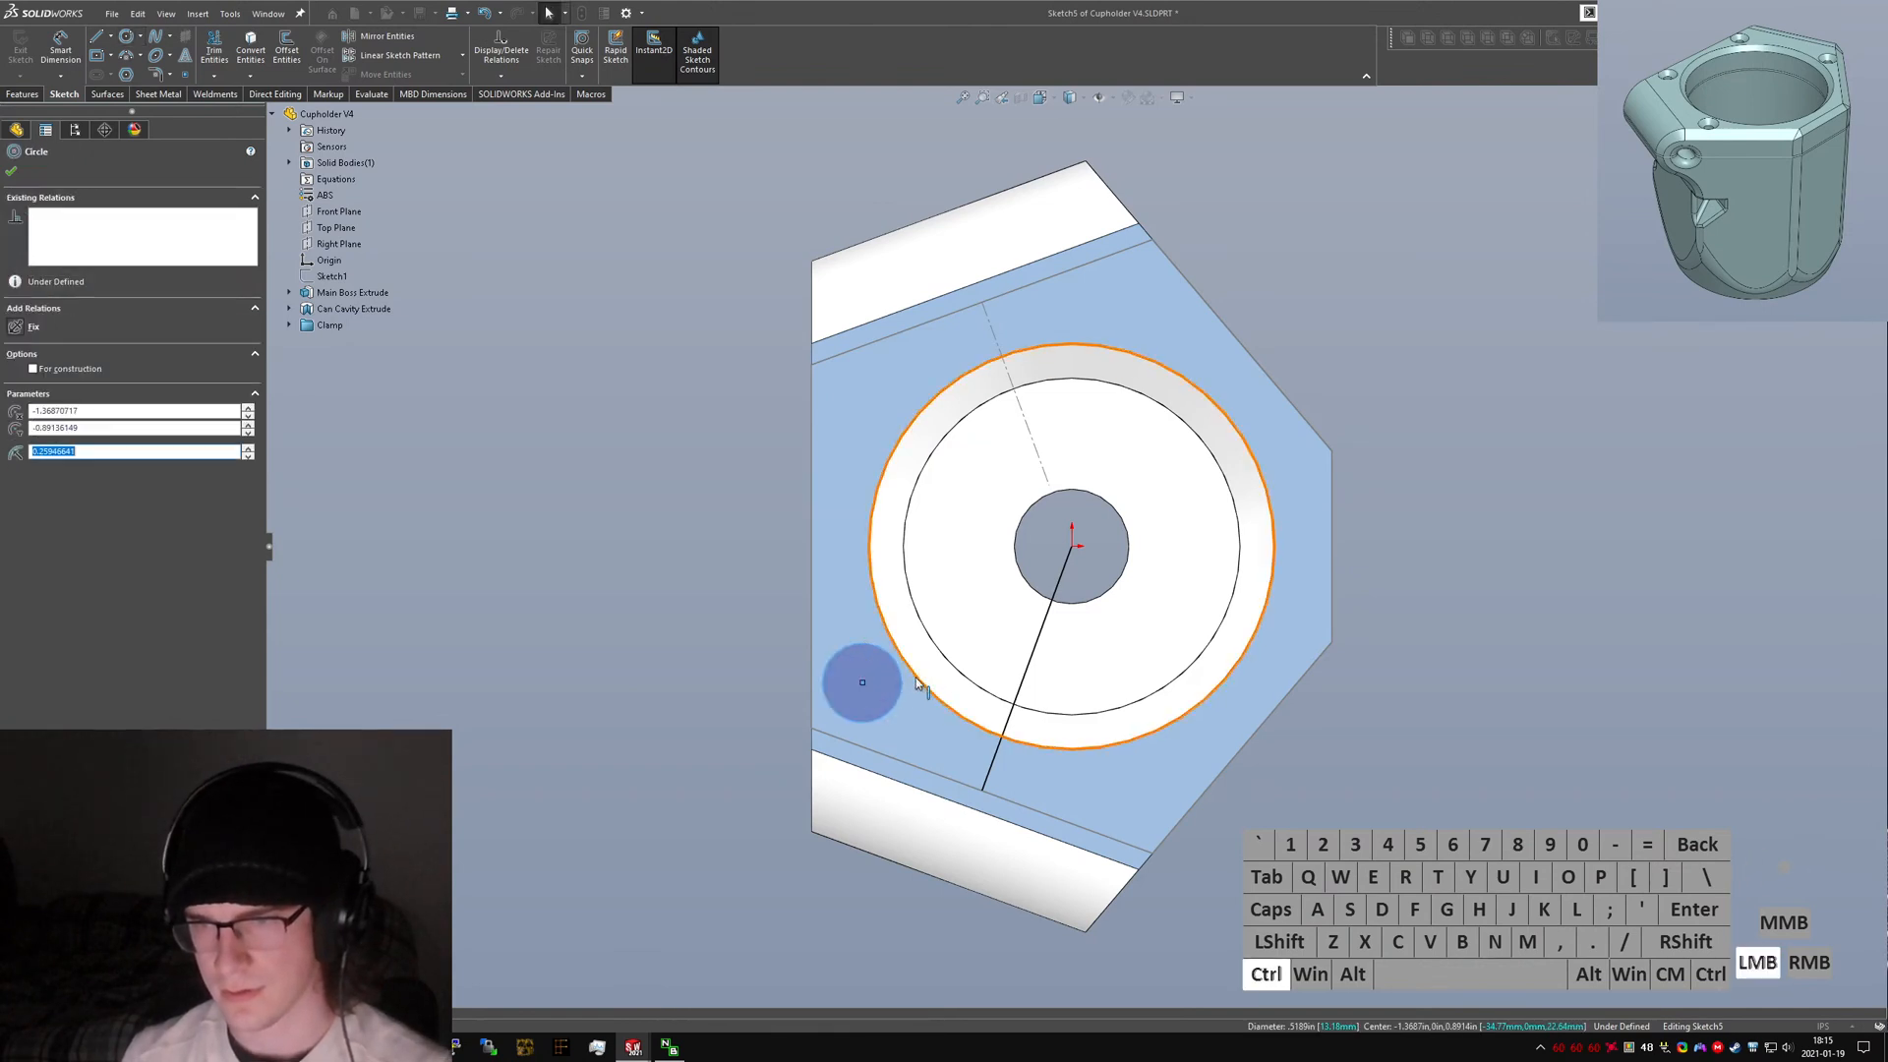
{"action": "left_click", "coordinate": [919, 683], "text": "ctrl"}
{"action": "key", "text": "alt+a"}
Make the circle tangent to the body's left edge and the lower clamp line as well.
{"action": "left_click", "coordinate": [817, 681]}
{"action": "left_click", "coordinate": [814, 710], "text": "ctrl"}
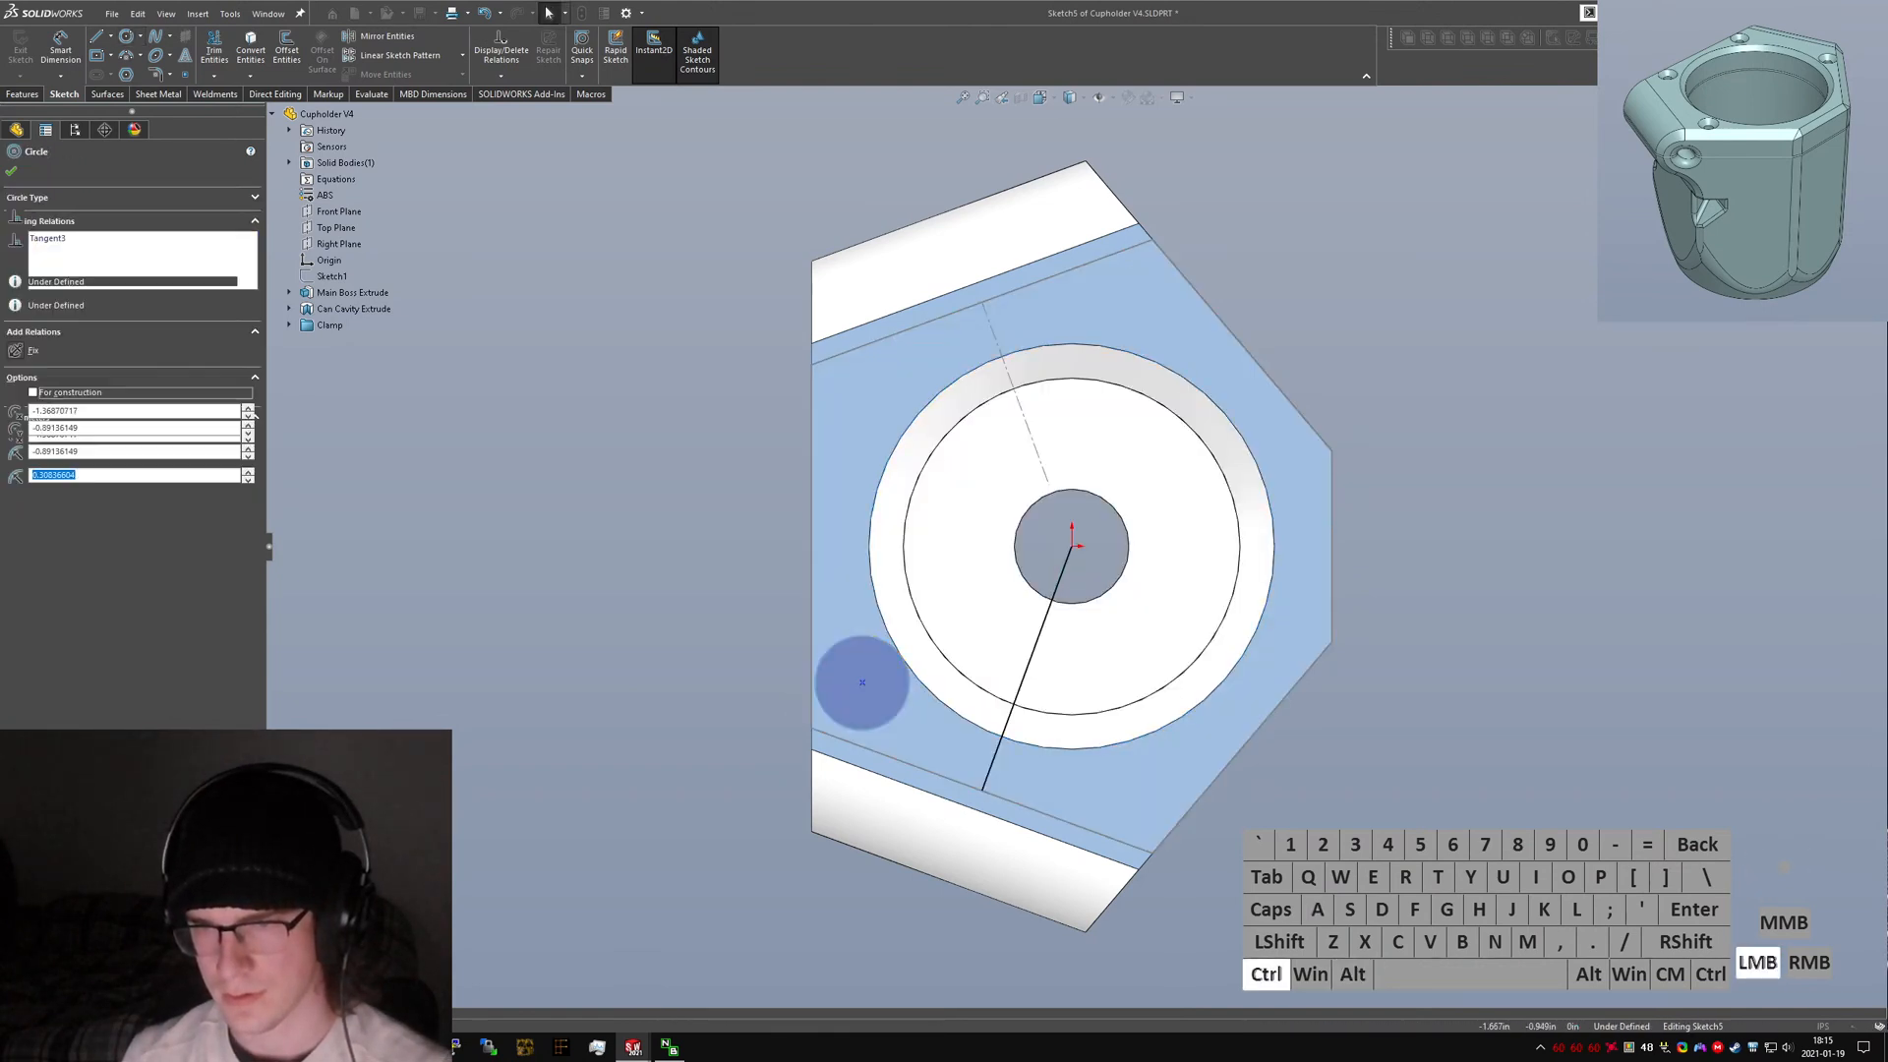
{"action": "key", "text": "alt+a"}
{"action": "left_click", "coordinate": [848, 738]}
{"action": "left_click", "coordinate": [857, 723], "text": "ctrl"}
{"action": "key", "text": "alt+a"}
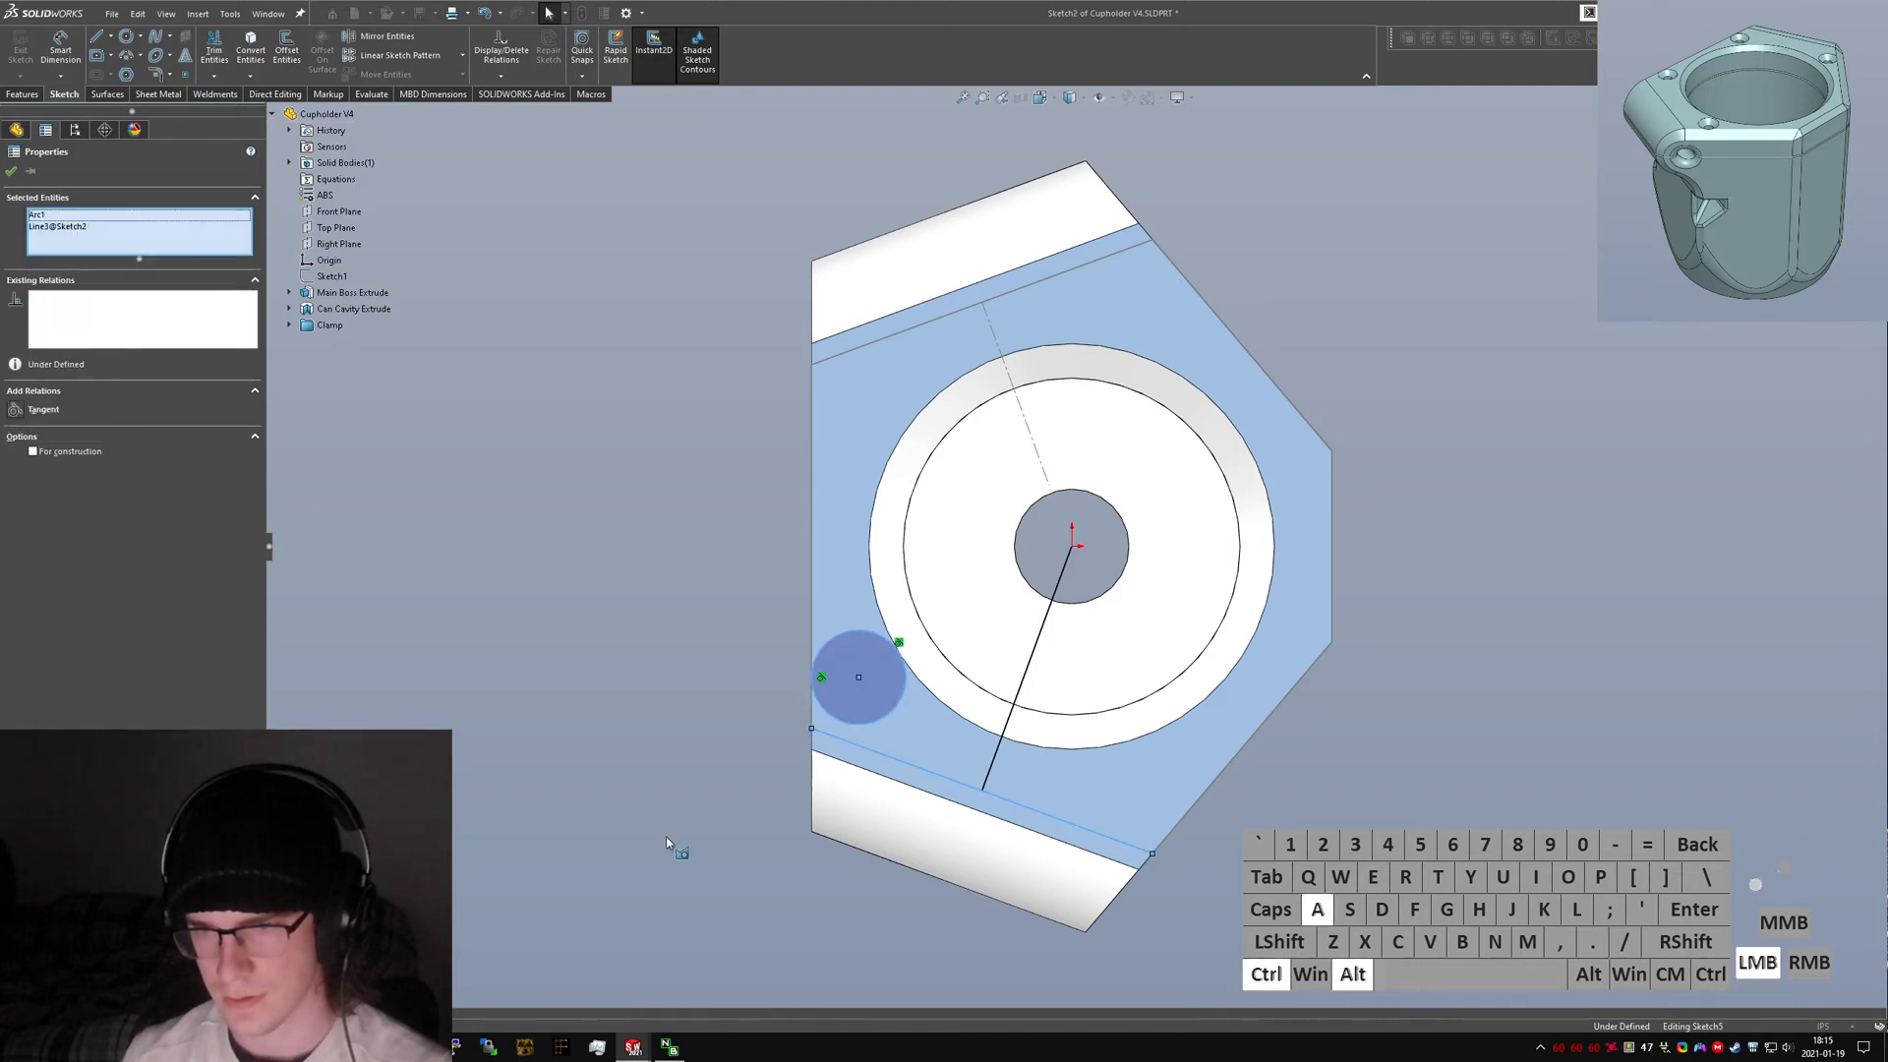
Convert all the positioning sketch geometry to construction geometry.
{"action": "left_click", "coordinate": [665, 835]}
{"action": "key", "text": "ctrl+a"}
{"action": "key", "text": "alt+c"}
{"action": "left_click", "coordinate": [718, 448]}
{"action": "left_click_drag", "start_coordinate": [667, 445], "coordinate": [680, 668]}
Fully define the hole points and finish the counterbore hole feature.
{"action": "left_click", "coordinate": [863, 694]}
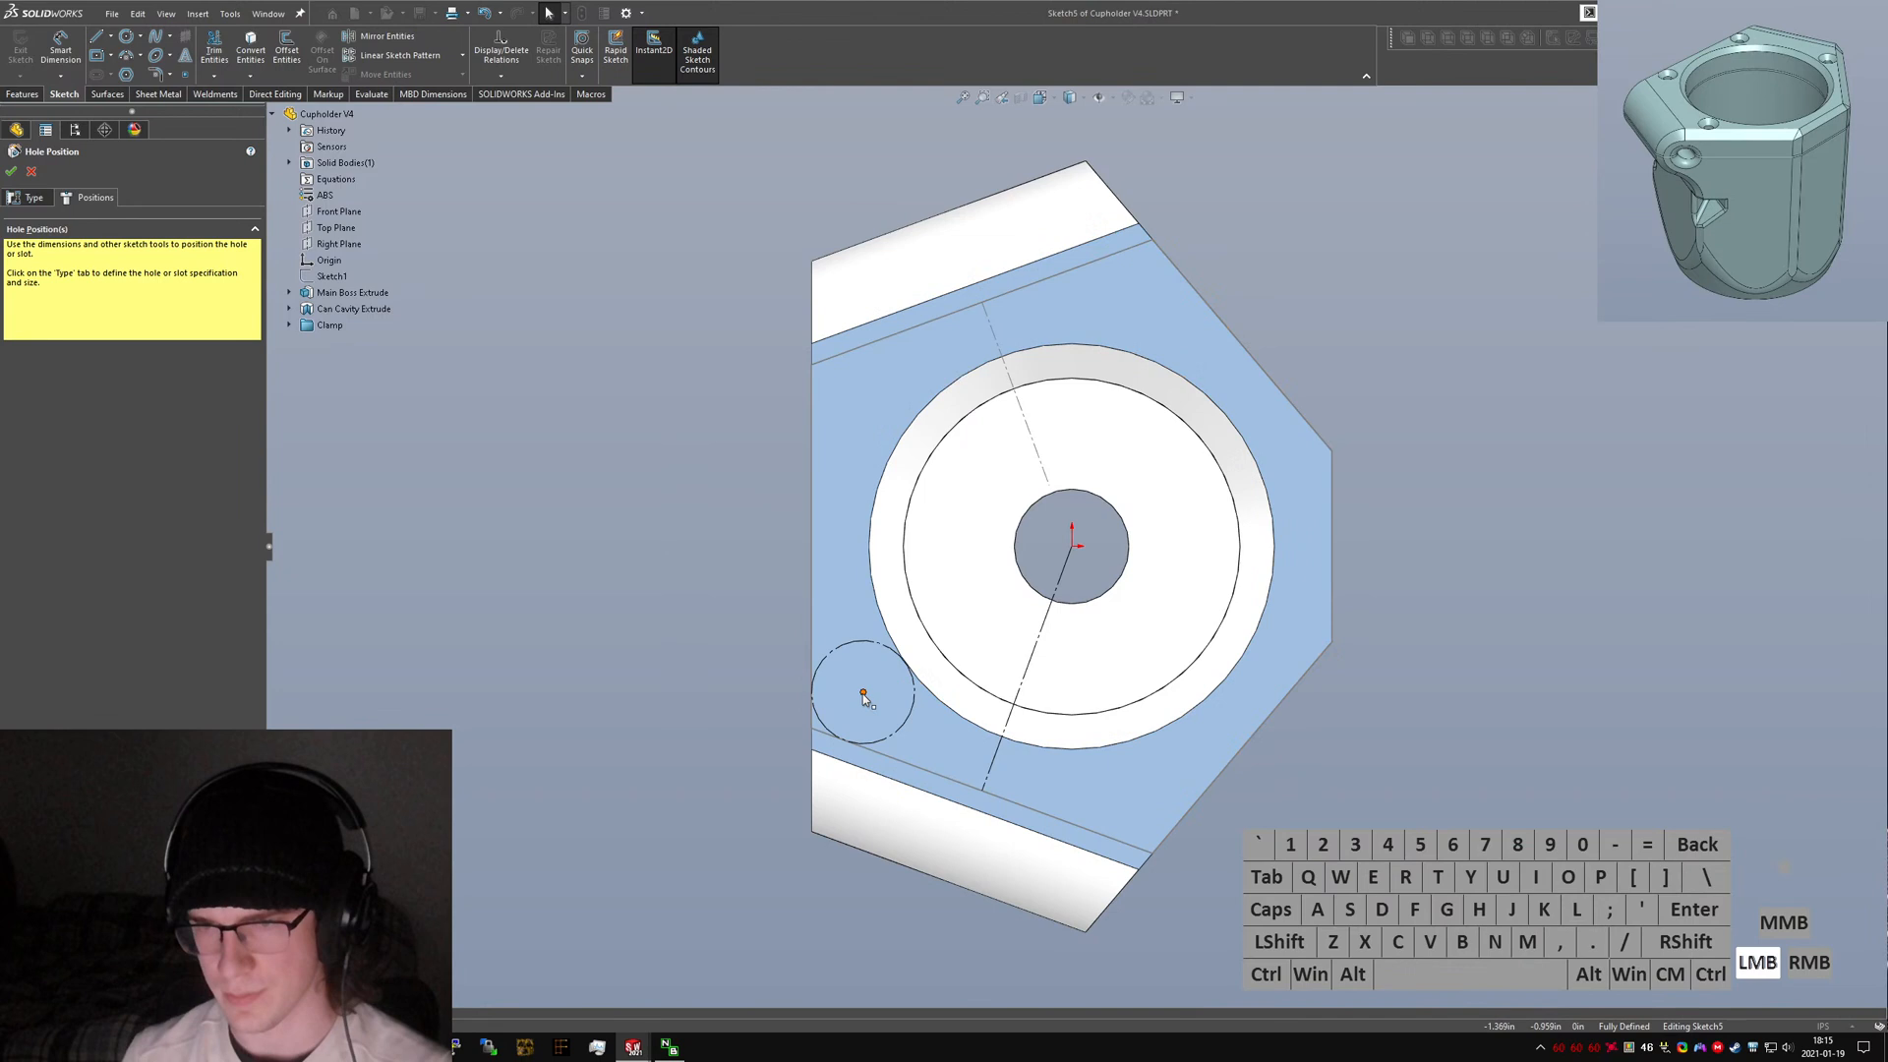
{"action": "left_click", "coordinate": [1007, 724], "text": "ctrl"}
{"action": "right_click_drag", "start_coordinate": [1288, 846], "coordinate": [1345, 816]}
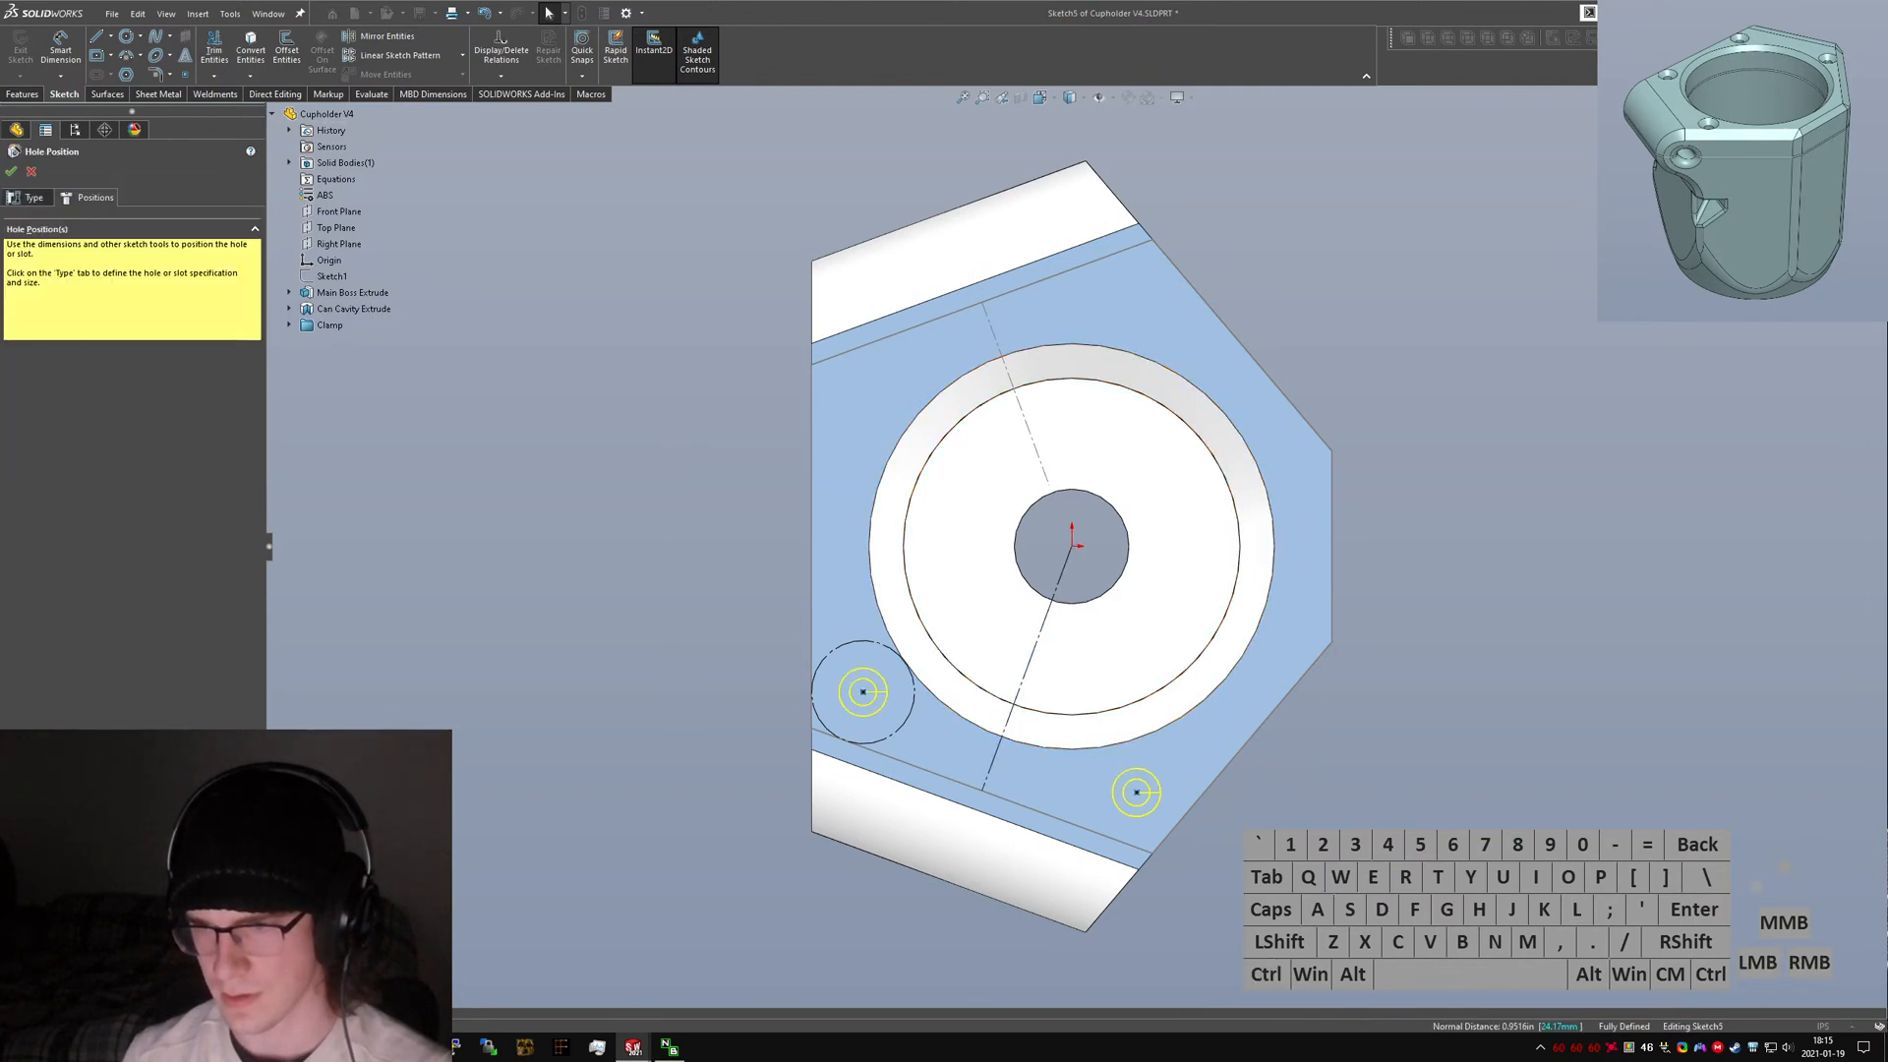
{"action": "left_click", "coordinate": [11, 172]}
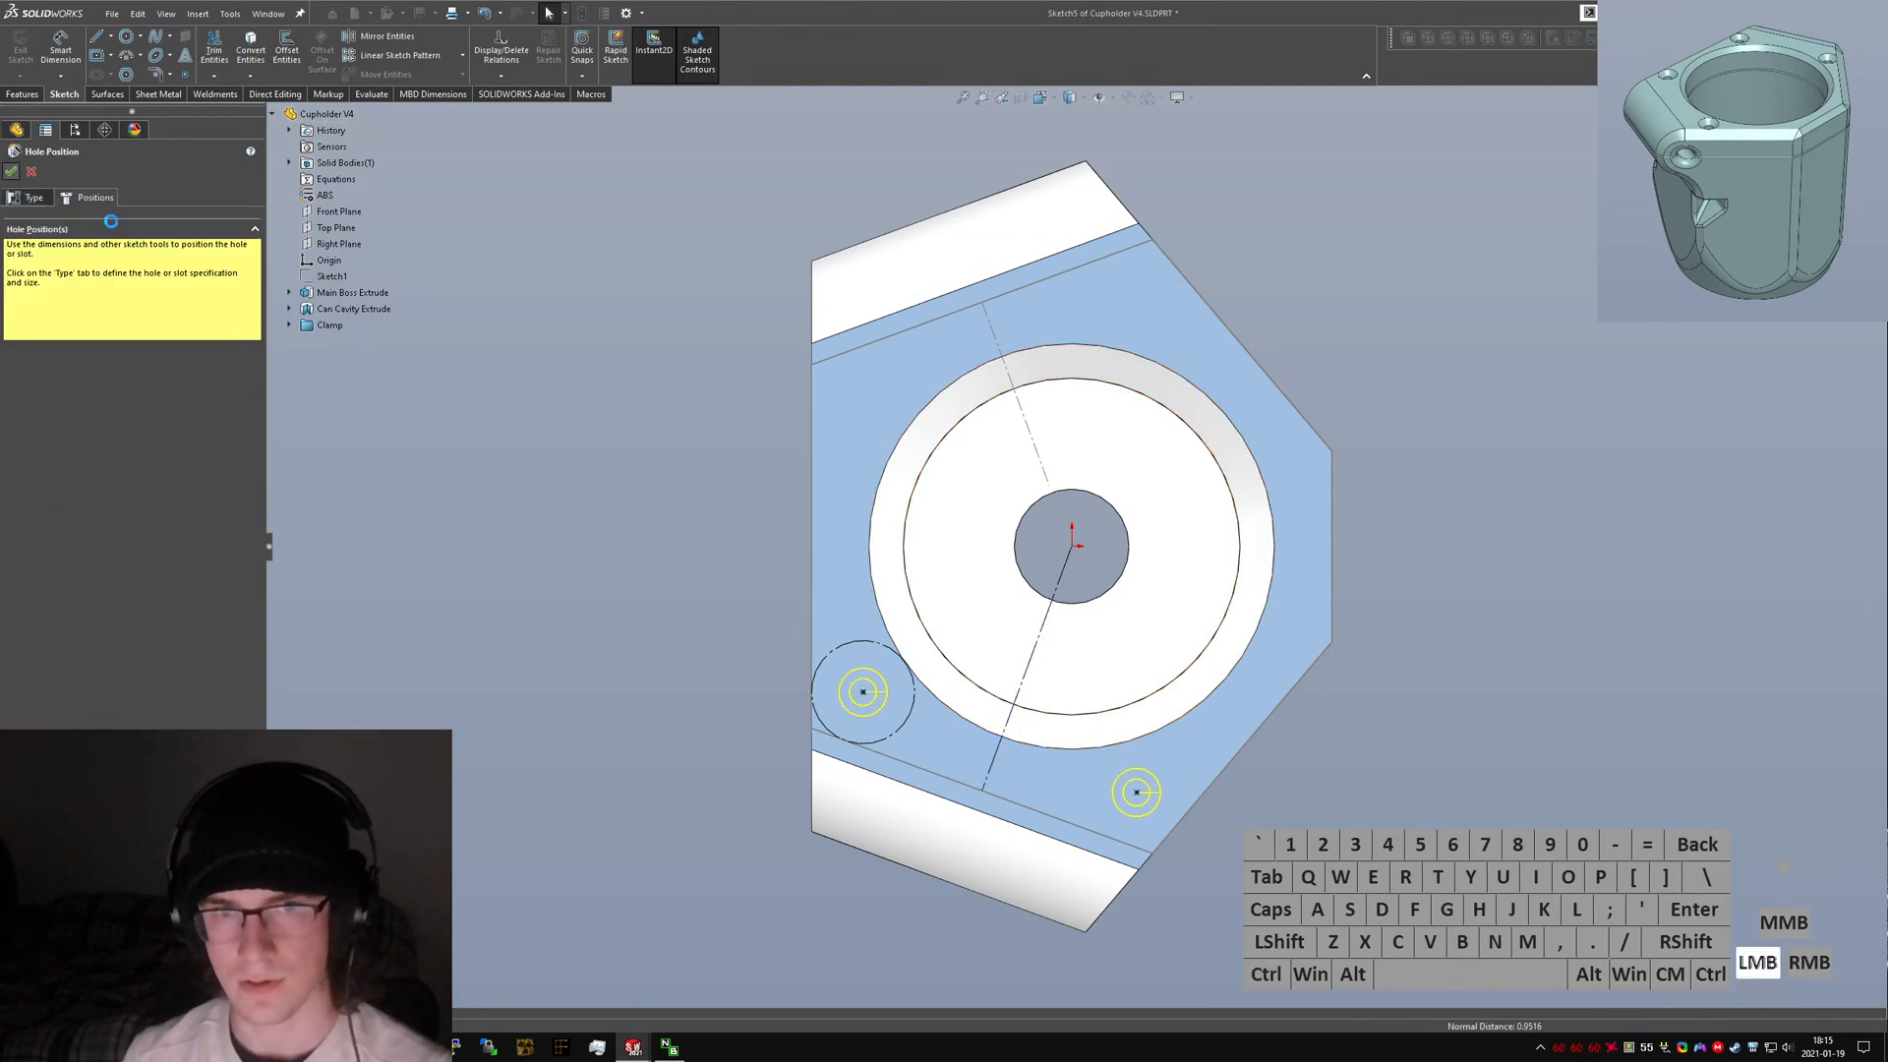
{"action": "right_click_drag", "start_coordinate": [1072, 548], "coordinate": [1075, 546]}
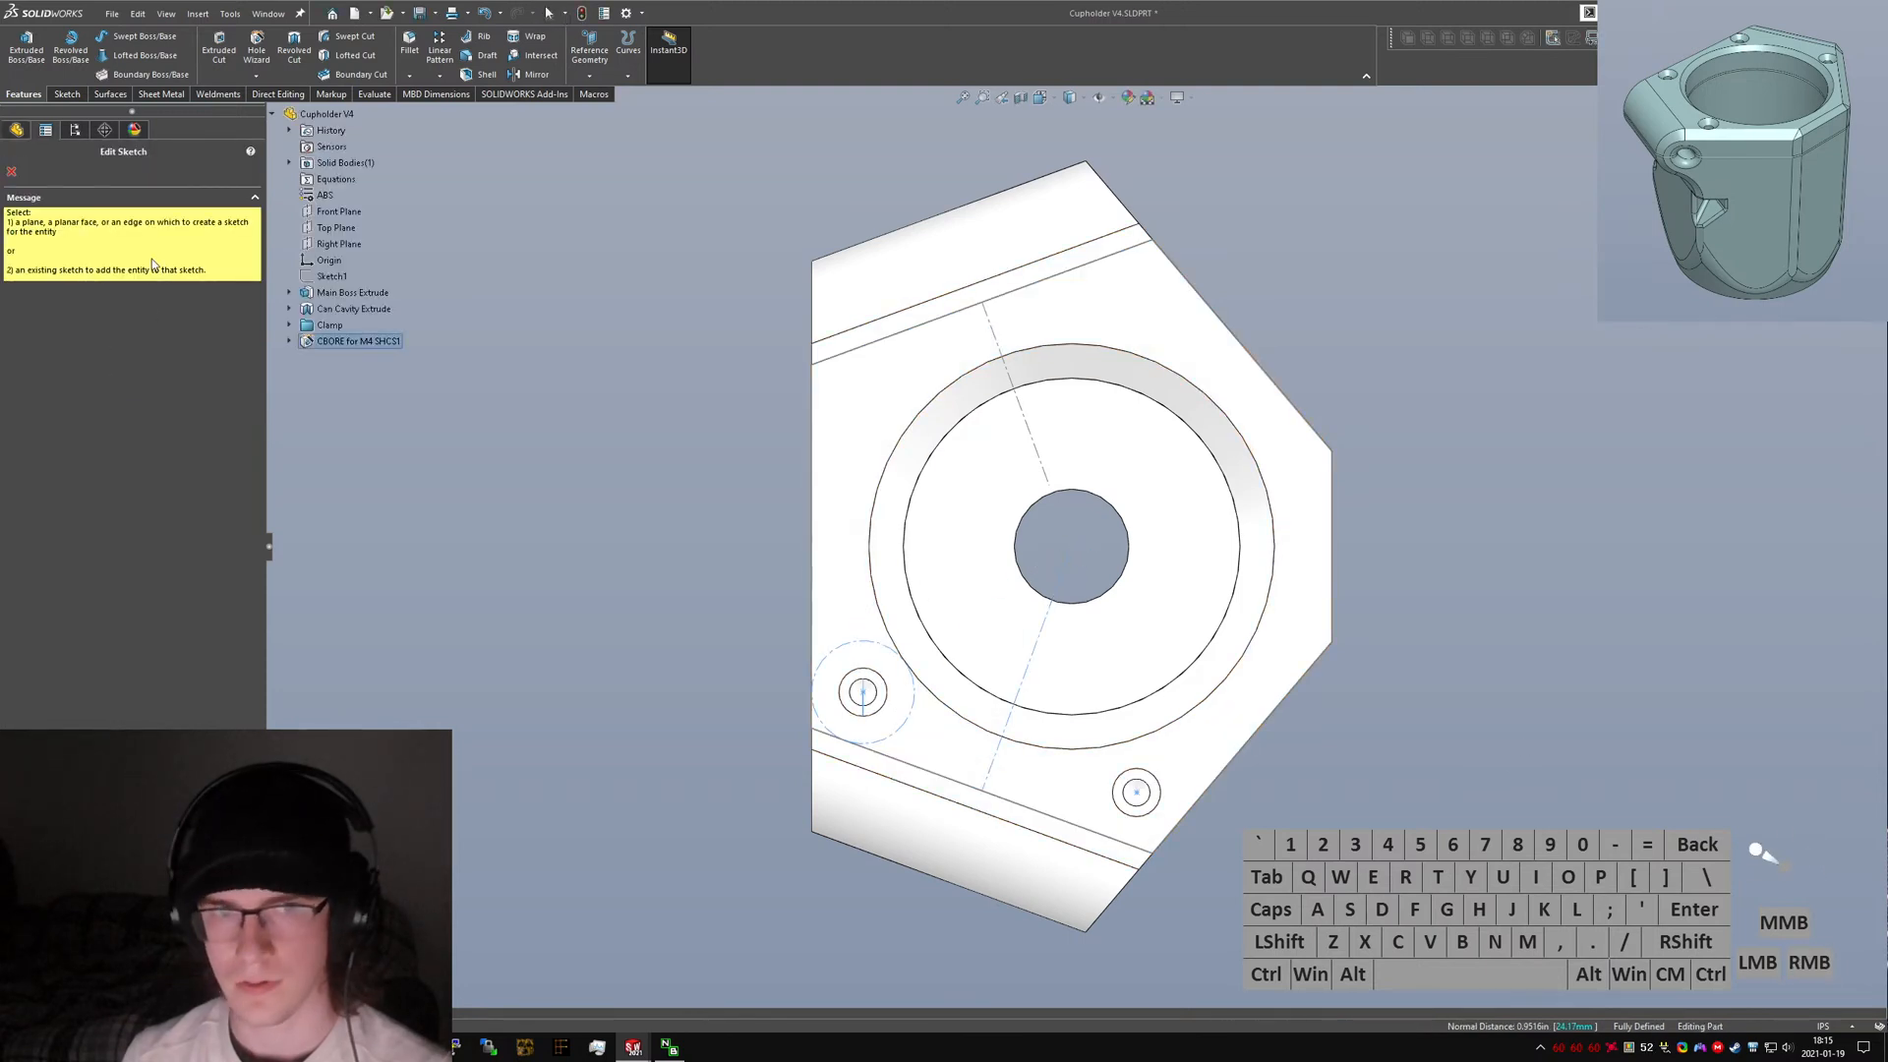
{"action": "key", "text": "Escape"}
{"action": "left_click", "coordinate": [12, 411]}
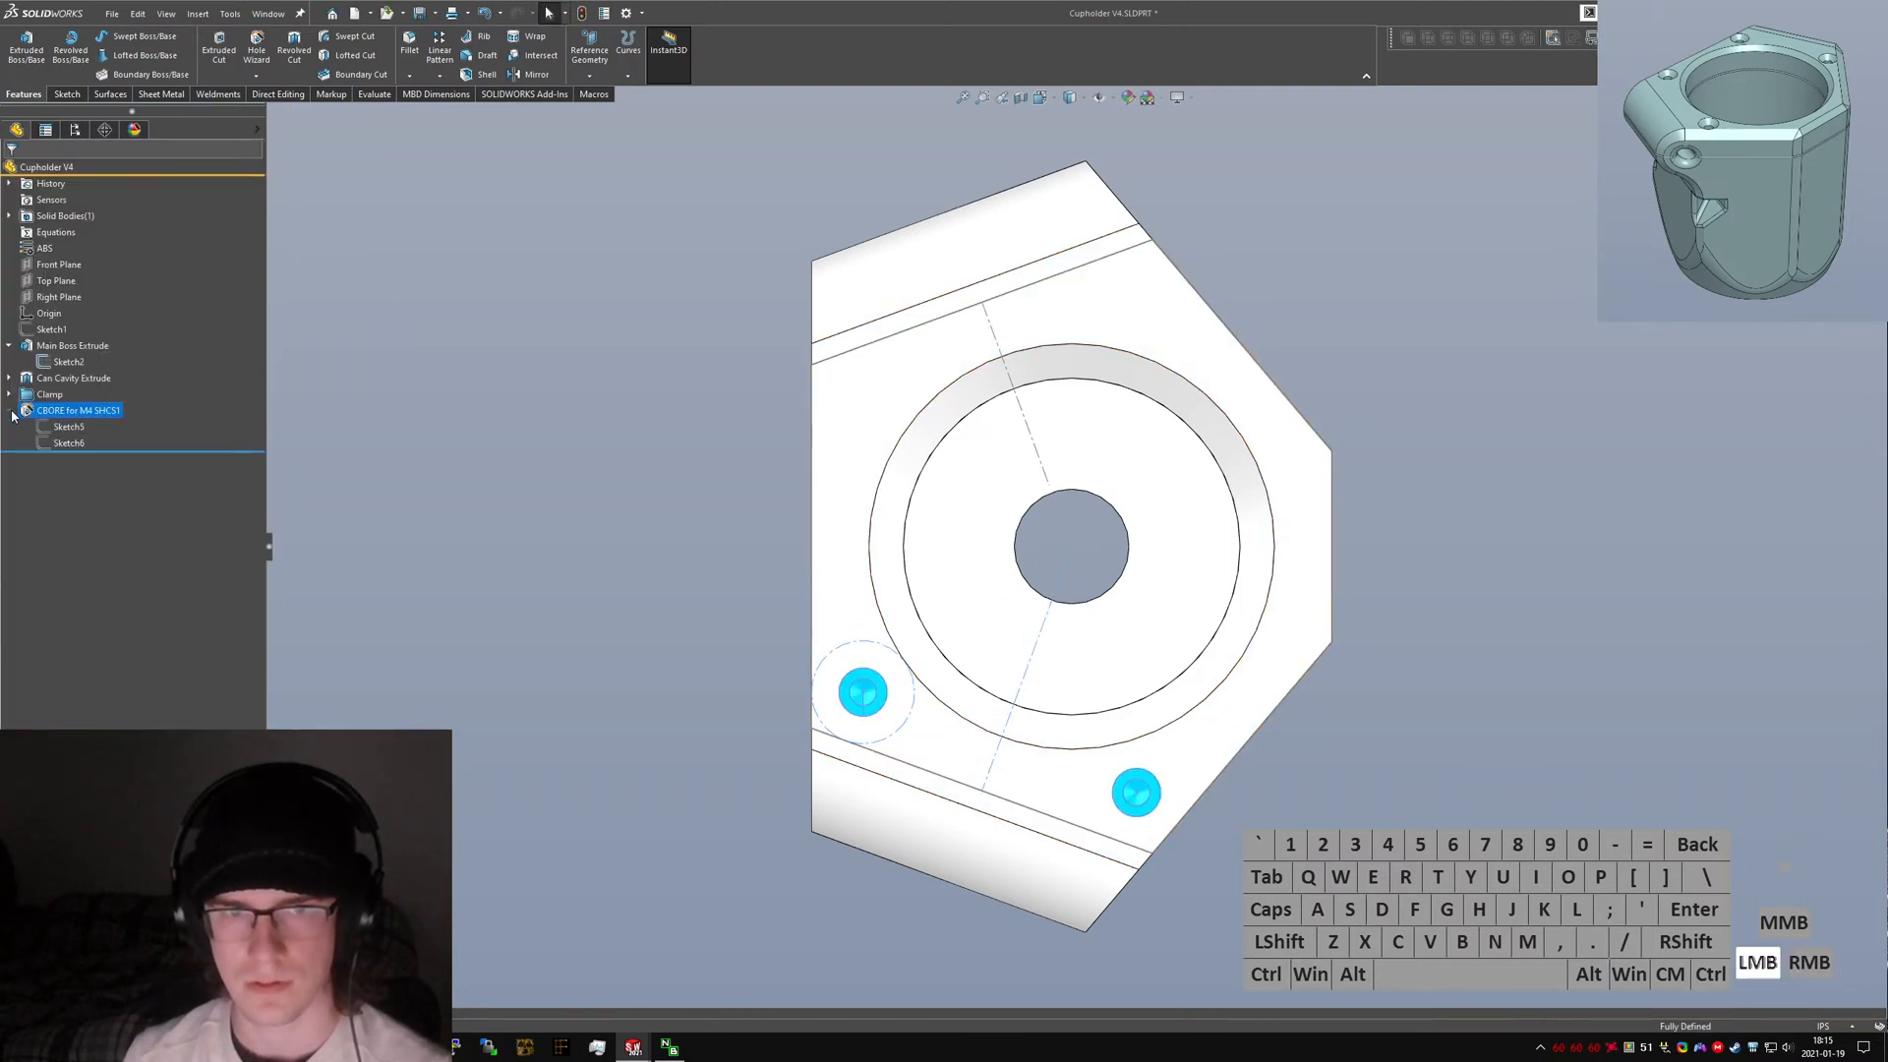
Edit the hole positions sketch, adding a horizontal construction line from the cavity centre so the hole points mirror into four positions, and exit.
{"action": "left_click", "coordinate": [54, 443]}
{"action": "left_click", "coordinate": [62, 401]}
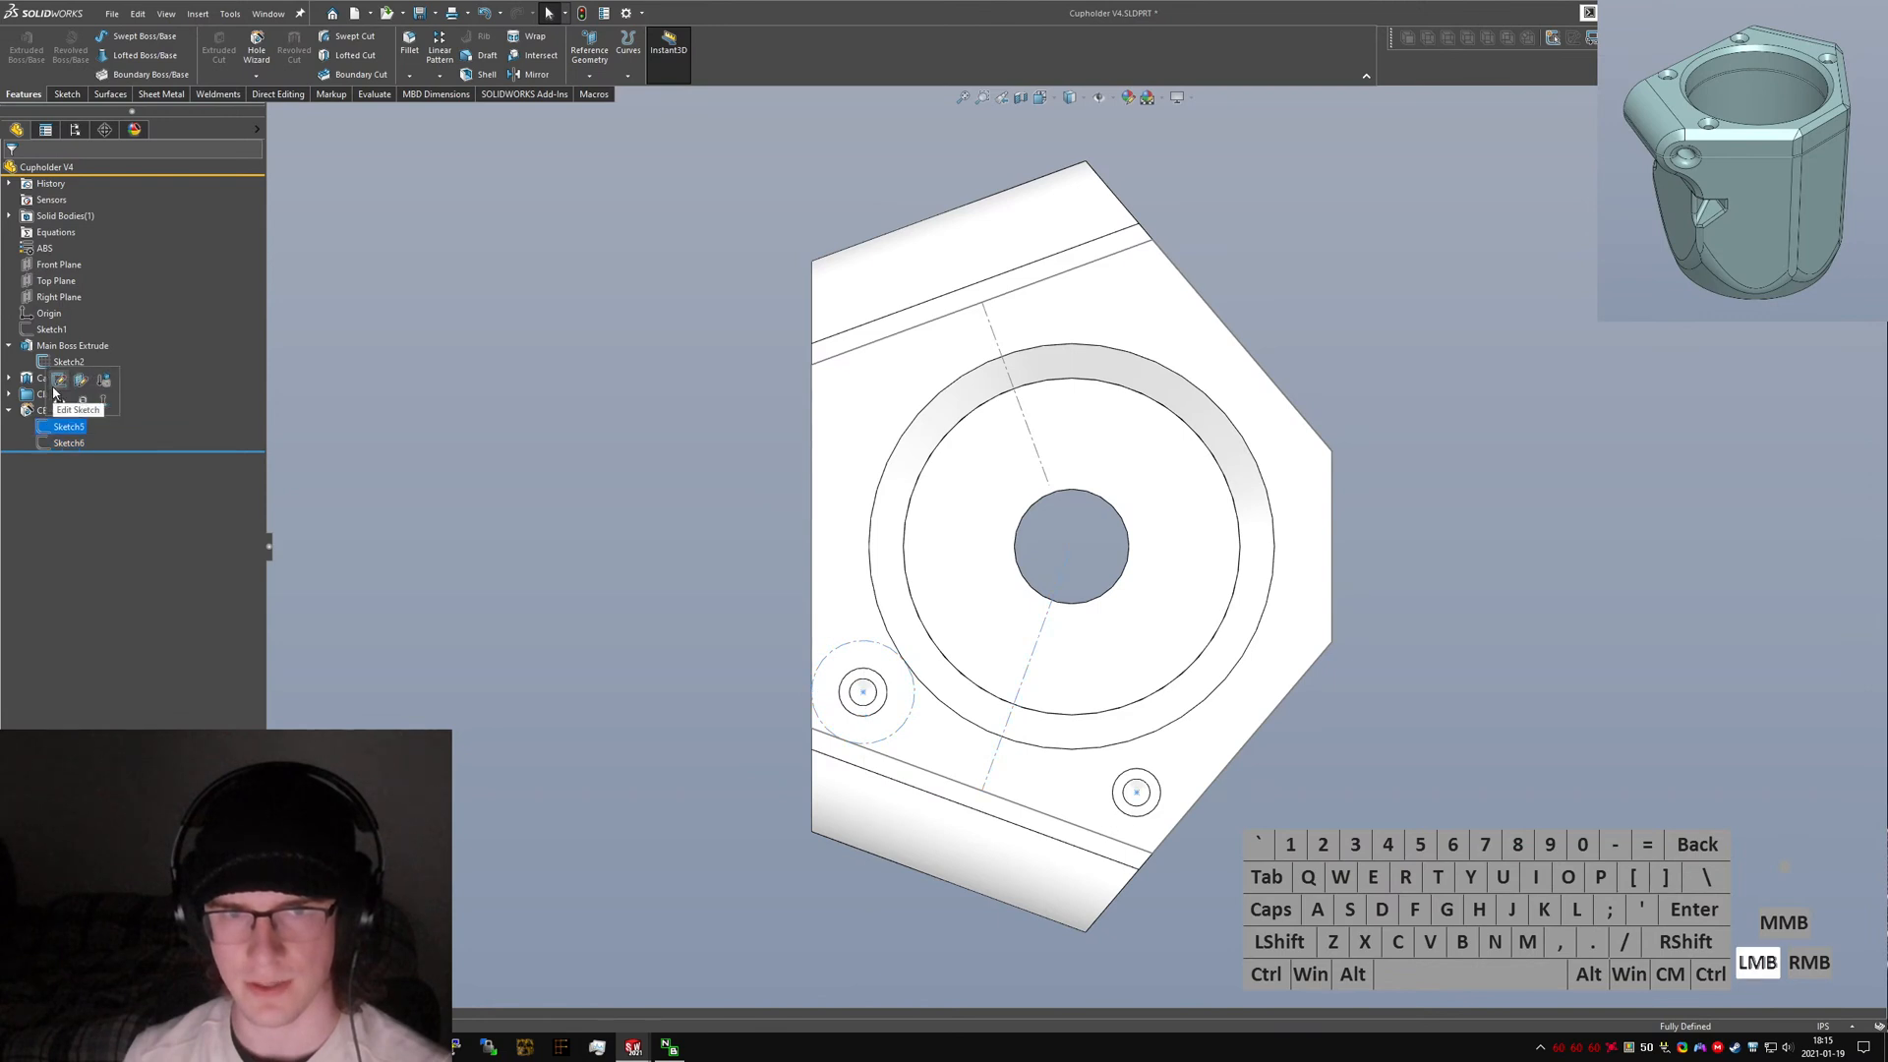
{"action": "right_click_drag", "start_coordinate": [890, 548], "coordinate": [1074, 547]}
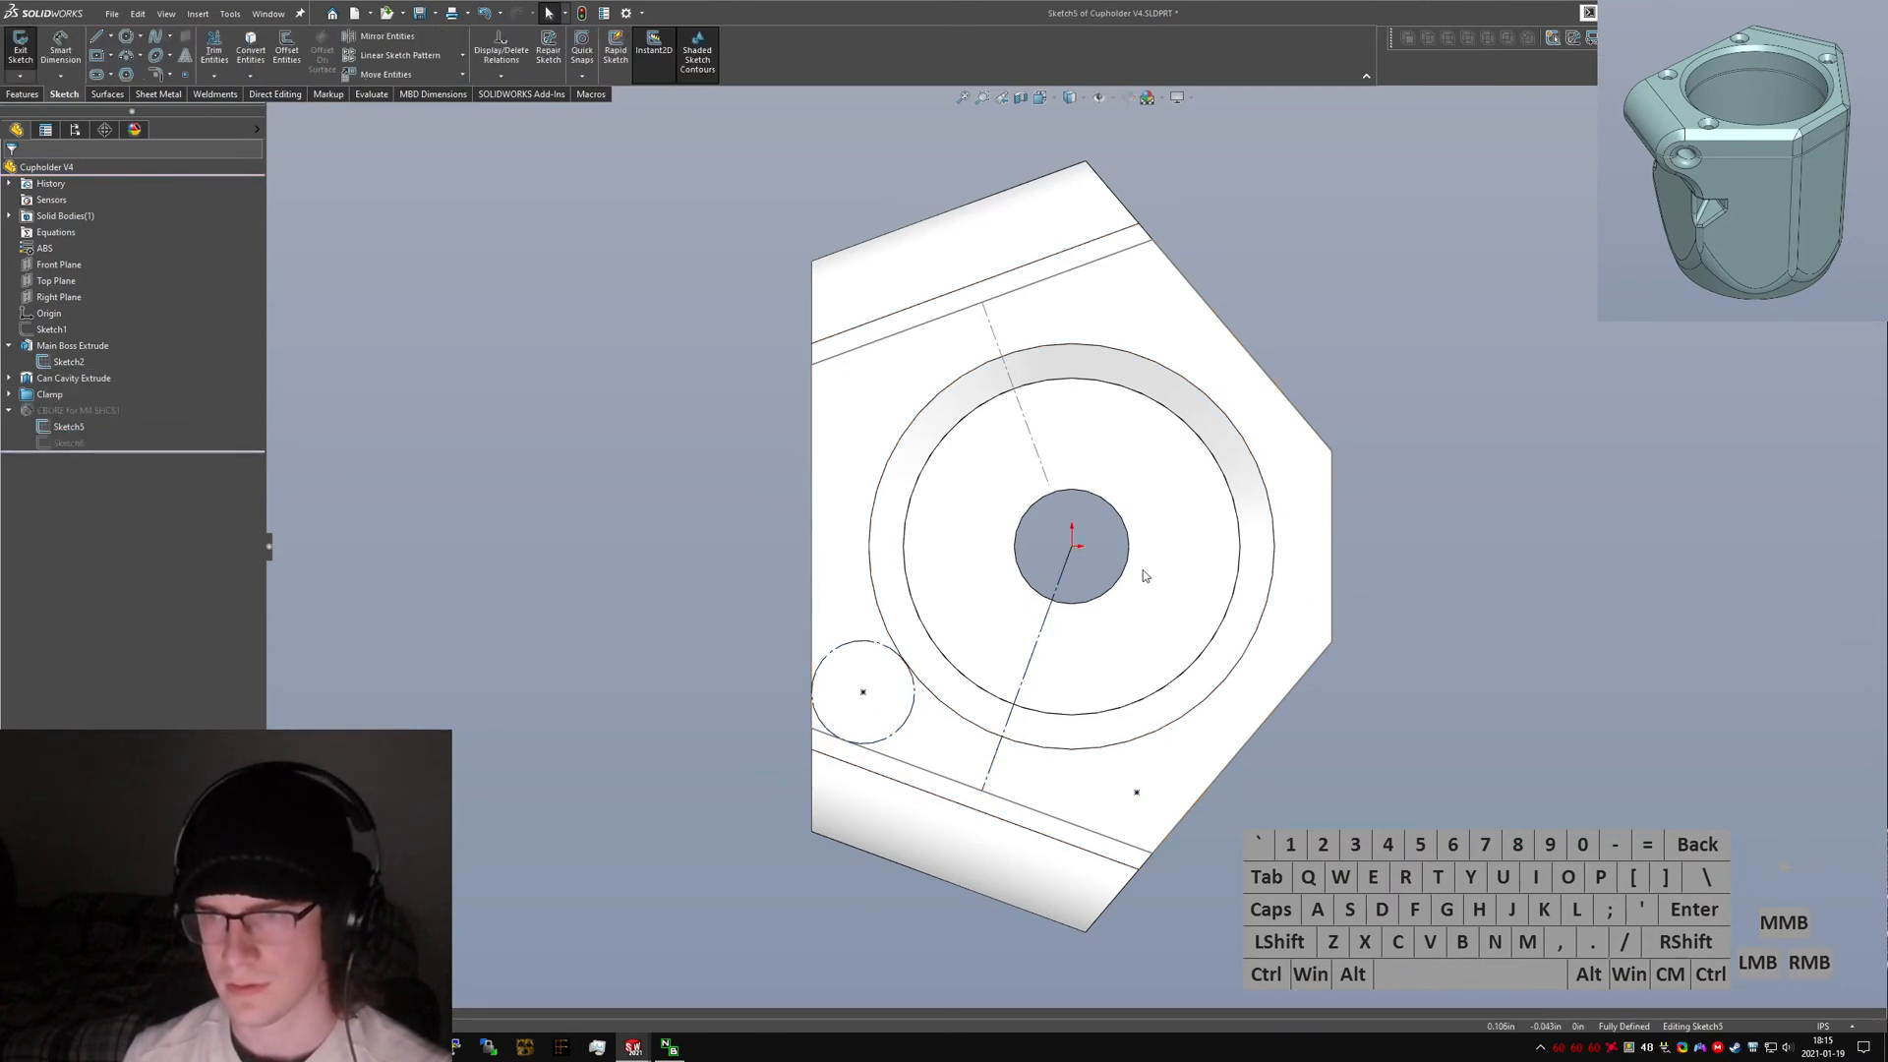
{"action": "left_click", "coordinate": [1072, 547]}
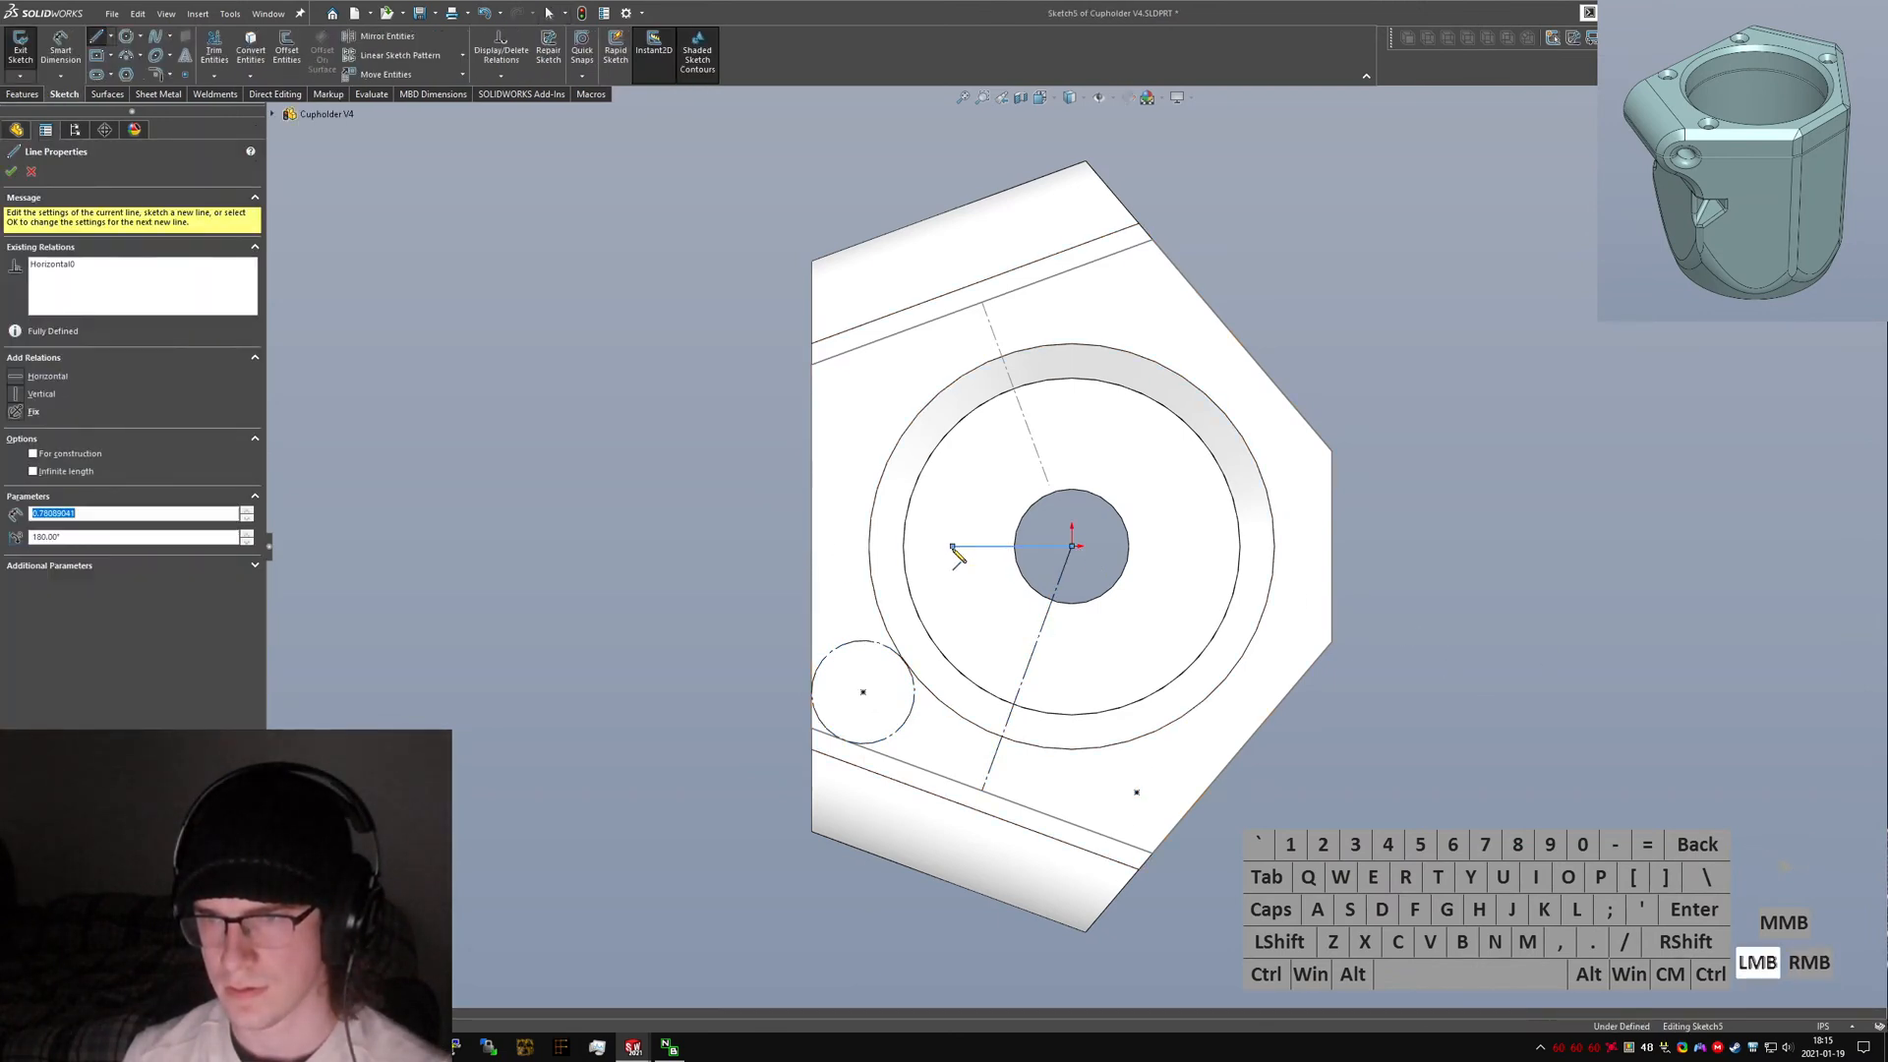
{"action": "left_click", "coordinate": [972, 548]}
{"action": "key", "text": "Escape"}
{"action": "key", "text": "ctrl+a"}
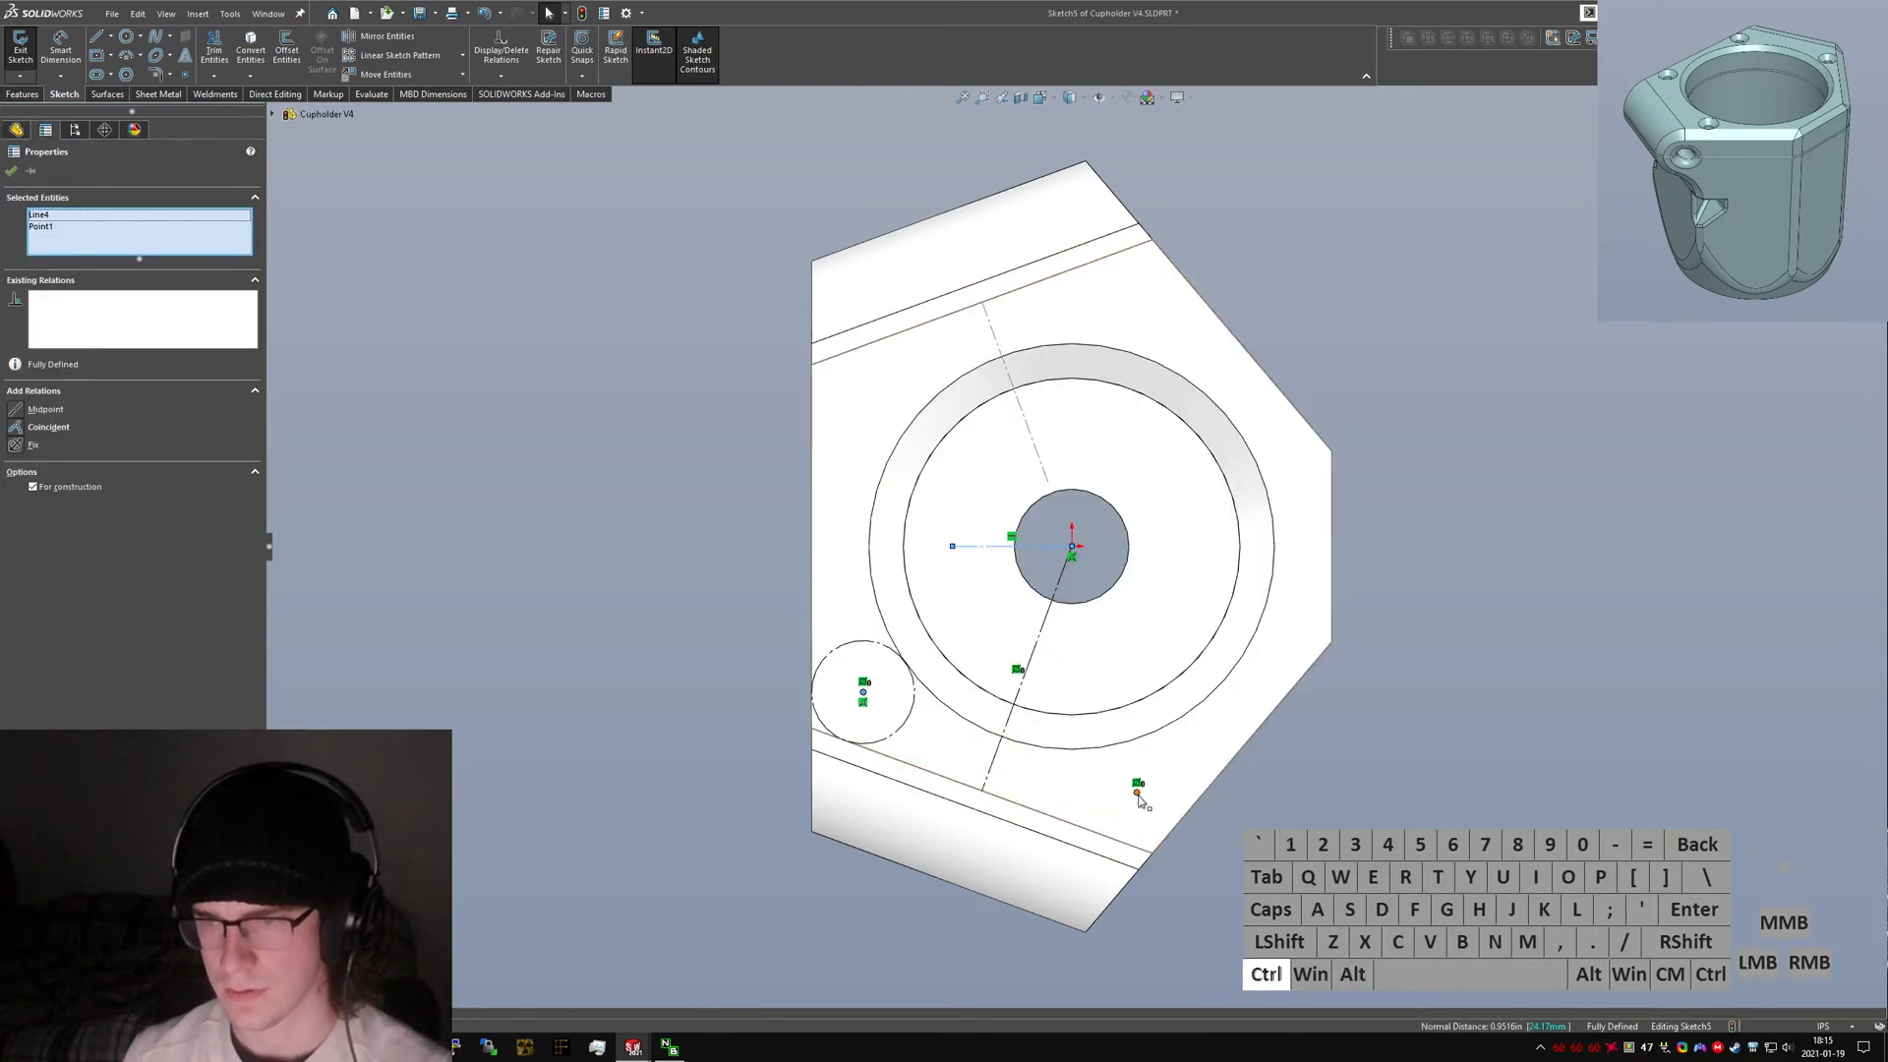
{"action": "right_click_drag", "start_coordinate": [1078, 599], "coordinate": [1136, 663]}
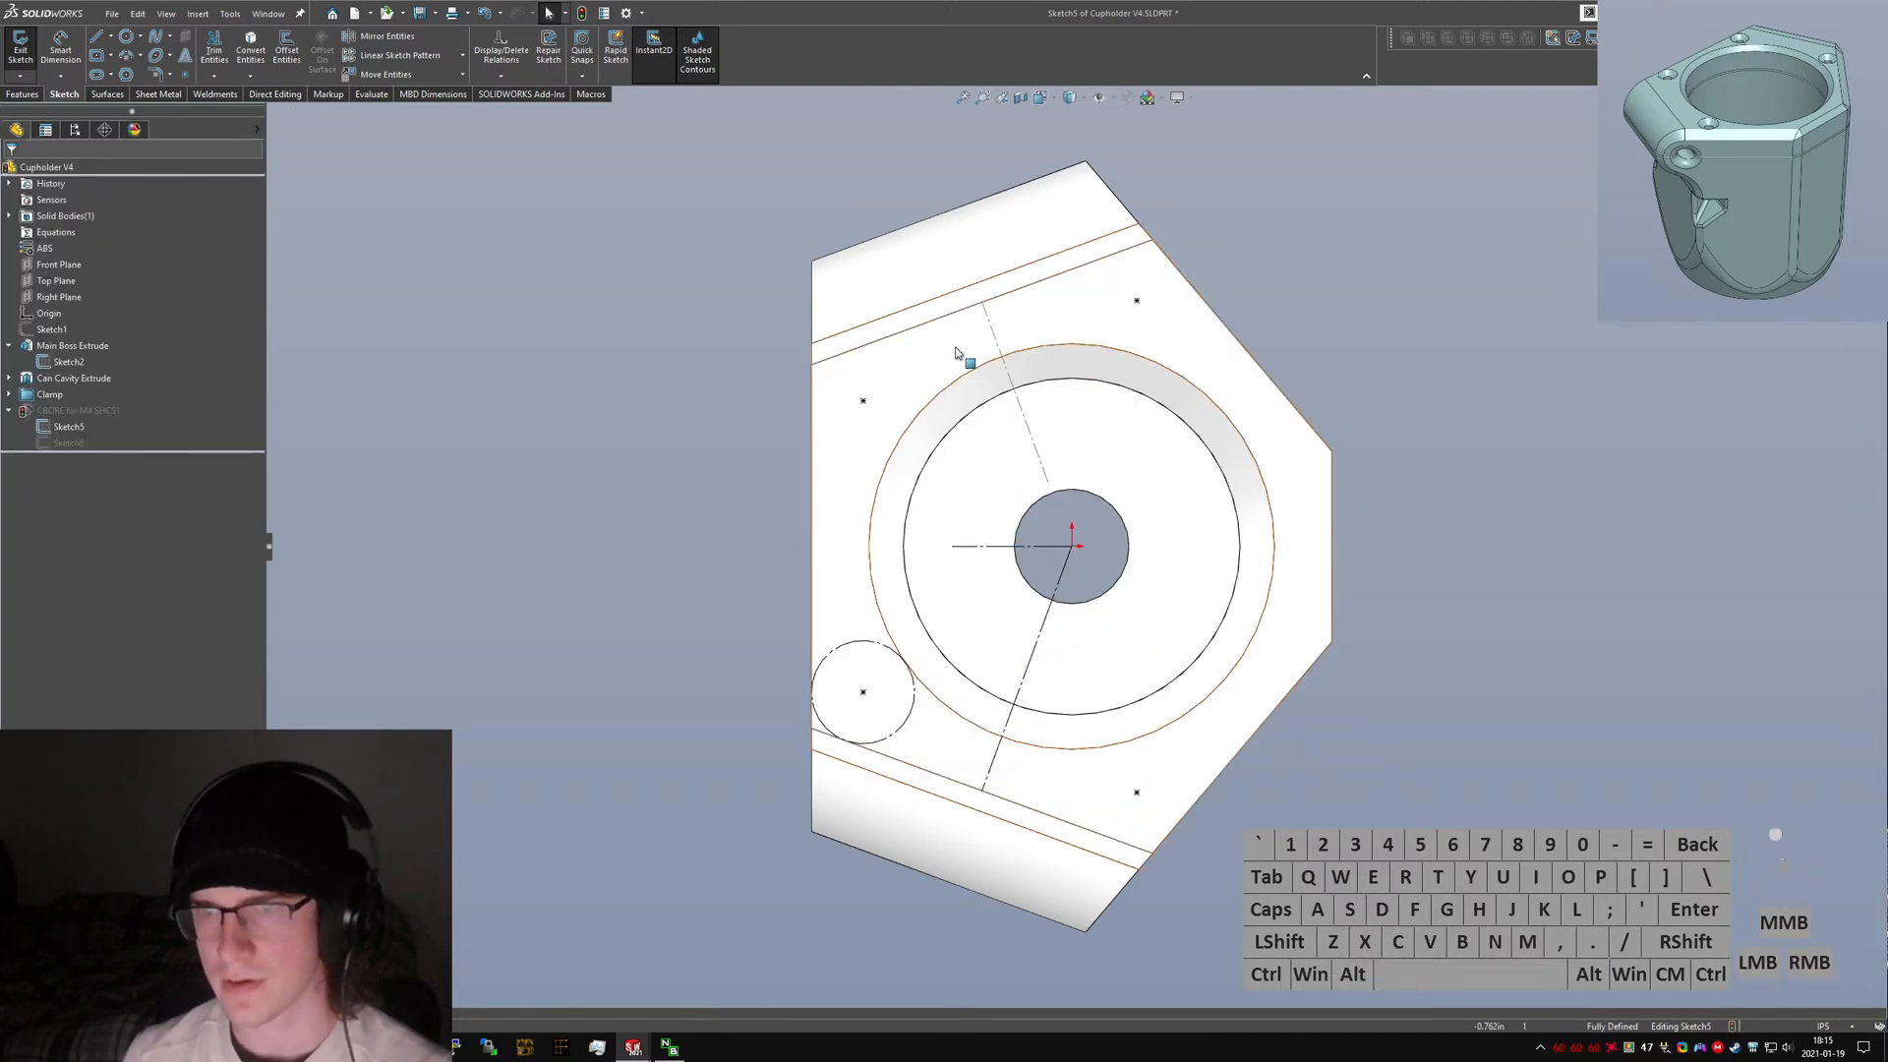
{"action": "left_click", "coordinate": [19, 49]}
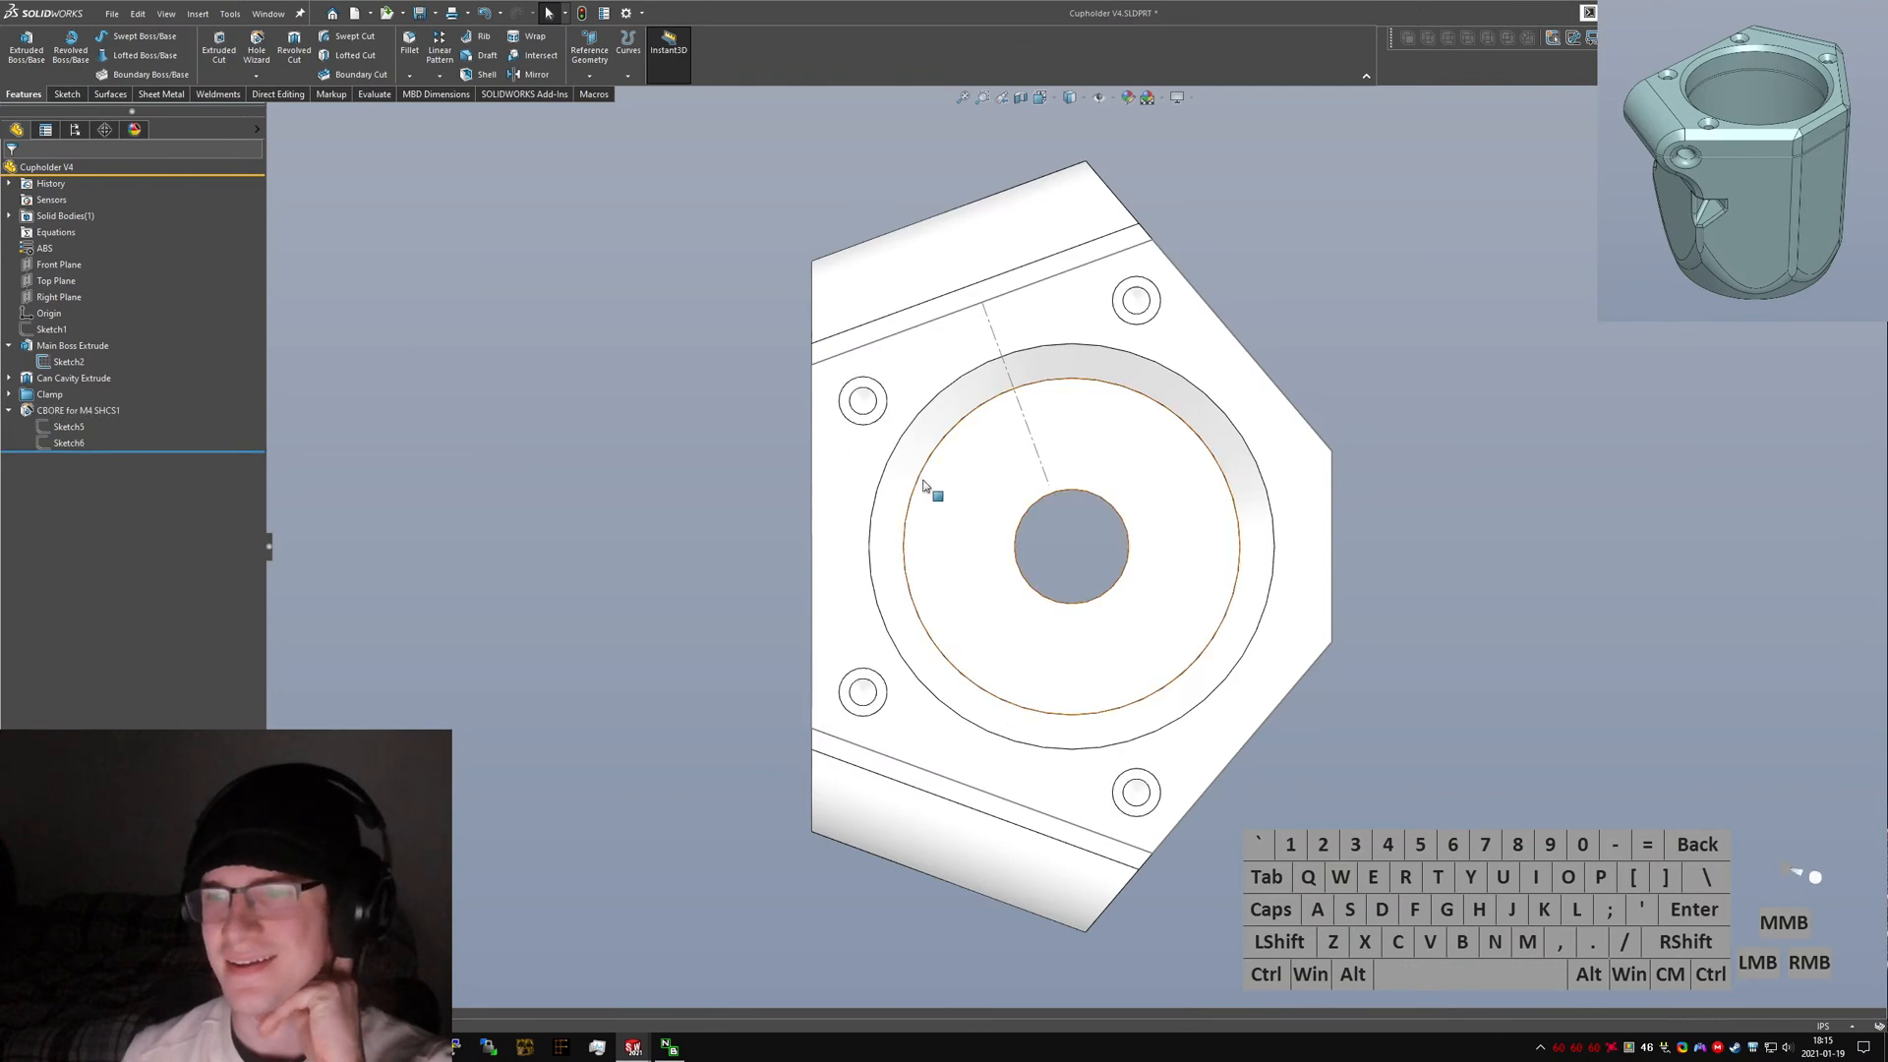
Measure the distance from a counterbore hole to the clamp ear's bolt hole.
{"action": "mouse_move", "coordinate": [935, 492]}
{"action": "middle_mouse_down"}
{"action": "mouse_move", "coordinate": [952, 388]}
{"action": "mouse_move", "coordinate": [983, 413]}
{"action": "mouse_move", "coordinate": [920, 393]}
{"action": "middle_mouse_up"}
{"action": "scroll", "coordinate": [1171, 784], "scroll_direction": "down", "scroll_amount": 5}
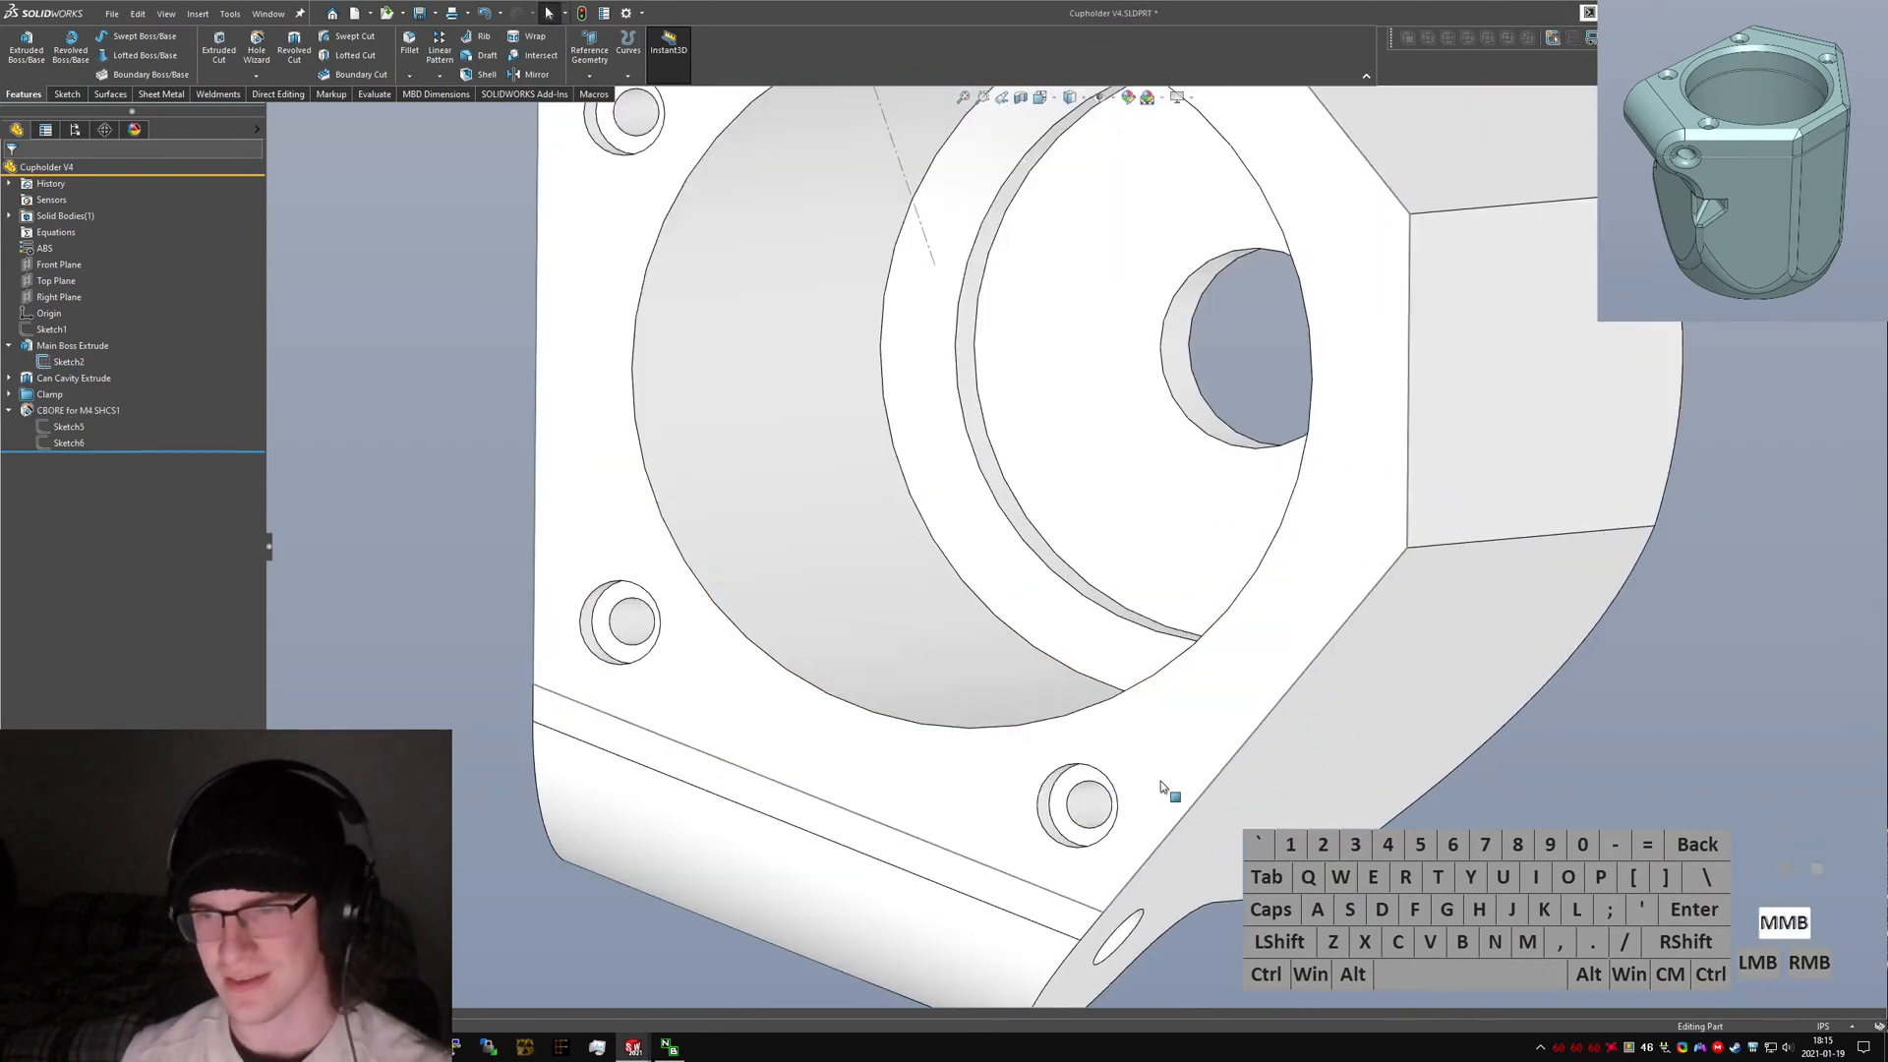
{"action": "left_click", "coordinate": [1074, 824]}
{"action": "middle_click_drag", "start_coordinate": [1073, 824], "coordinate": [1046, 590]}
{"action": "scroll", "coordinate": [1045, 590], "scroll_direction": "up", "scroll_amount": 5}
{"action": "scroll", "coordinate": [1062, 812], "scroll_direction": "down", "scroll_amount": 4}
{"action": "middle_click_drag", "start_coordinate": [1052, 686], "coordinate": [980, 842]}
{"action": "scroll", "coordinate": [1151, 594], "scroll_direction": "down", "scroll_amount": 6}
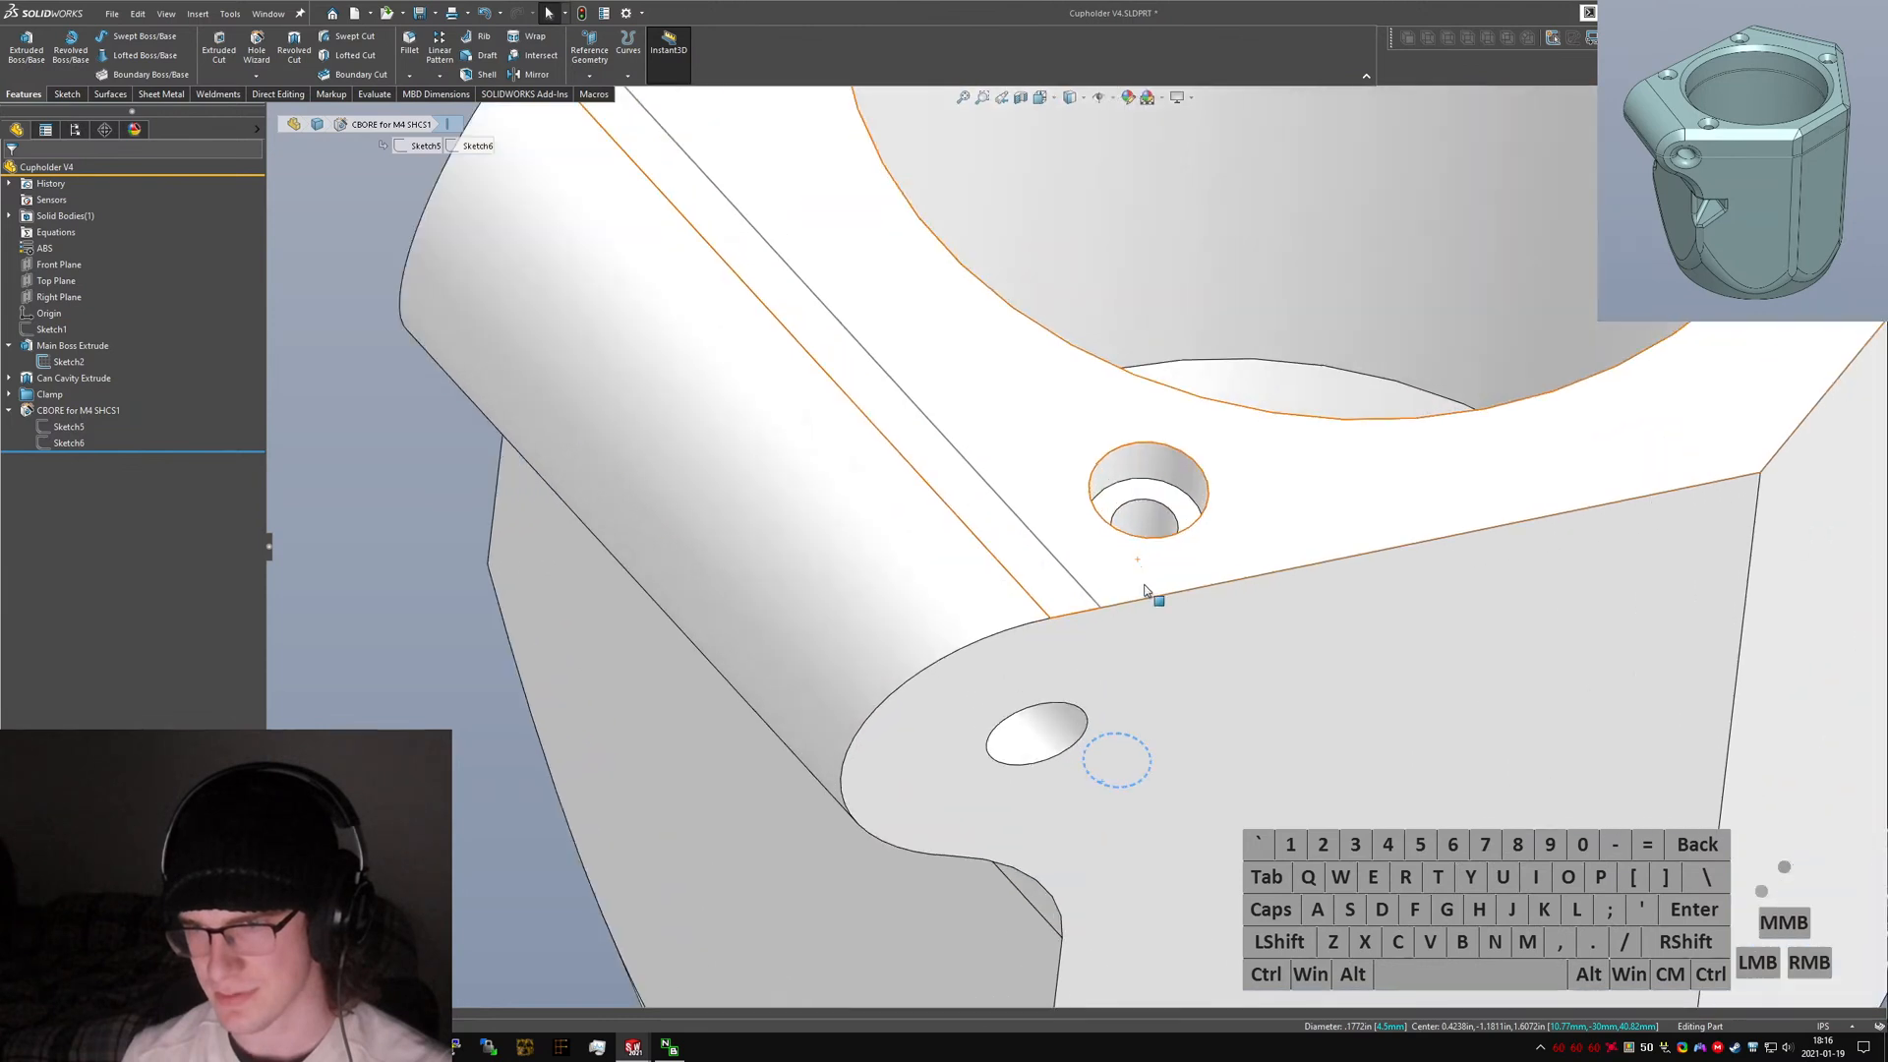
{"action": "left_click", "coordinate": [1133, 534], "text": "ctrl"}
{"action": "key", "text": "ctrl+m"}
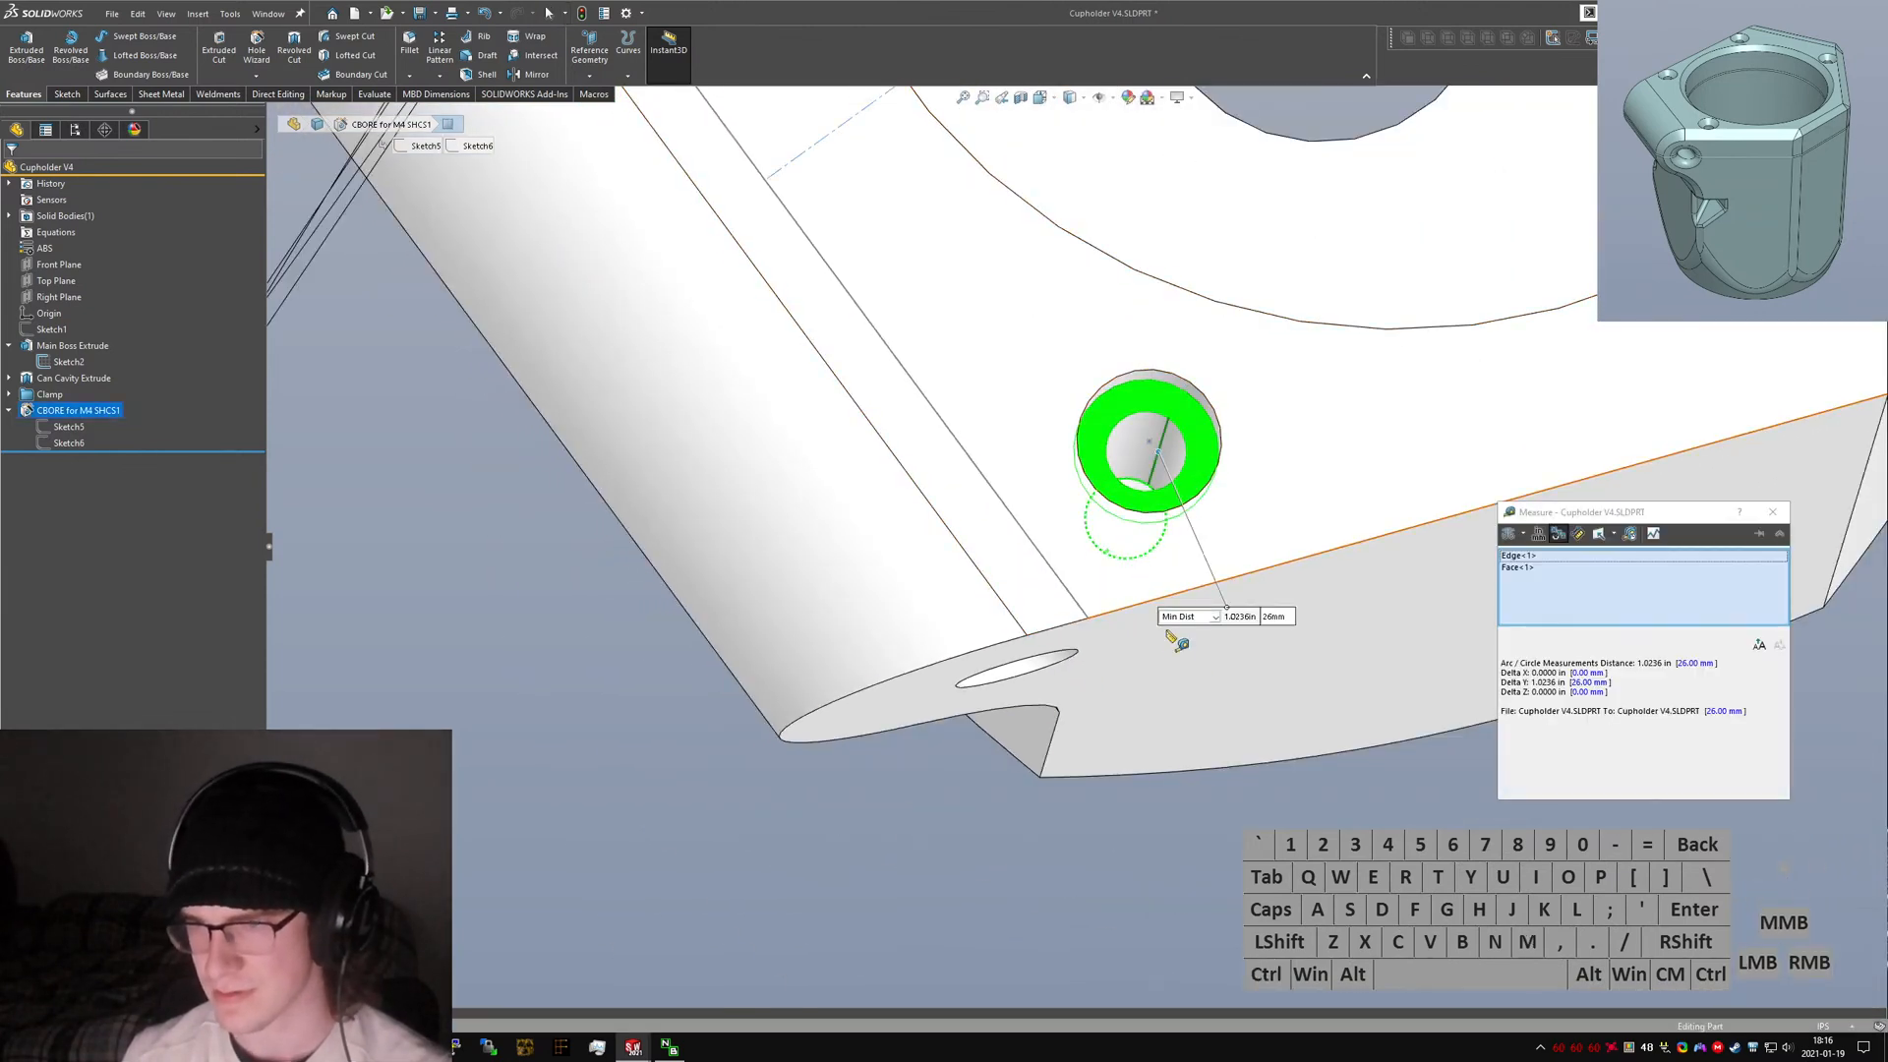
{"action": "middle_click_drag", "start_coordinate": [1117, 527], "coordinate": [1114, 391]}
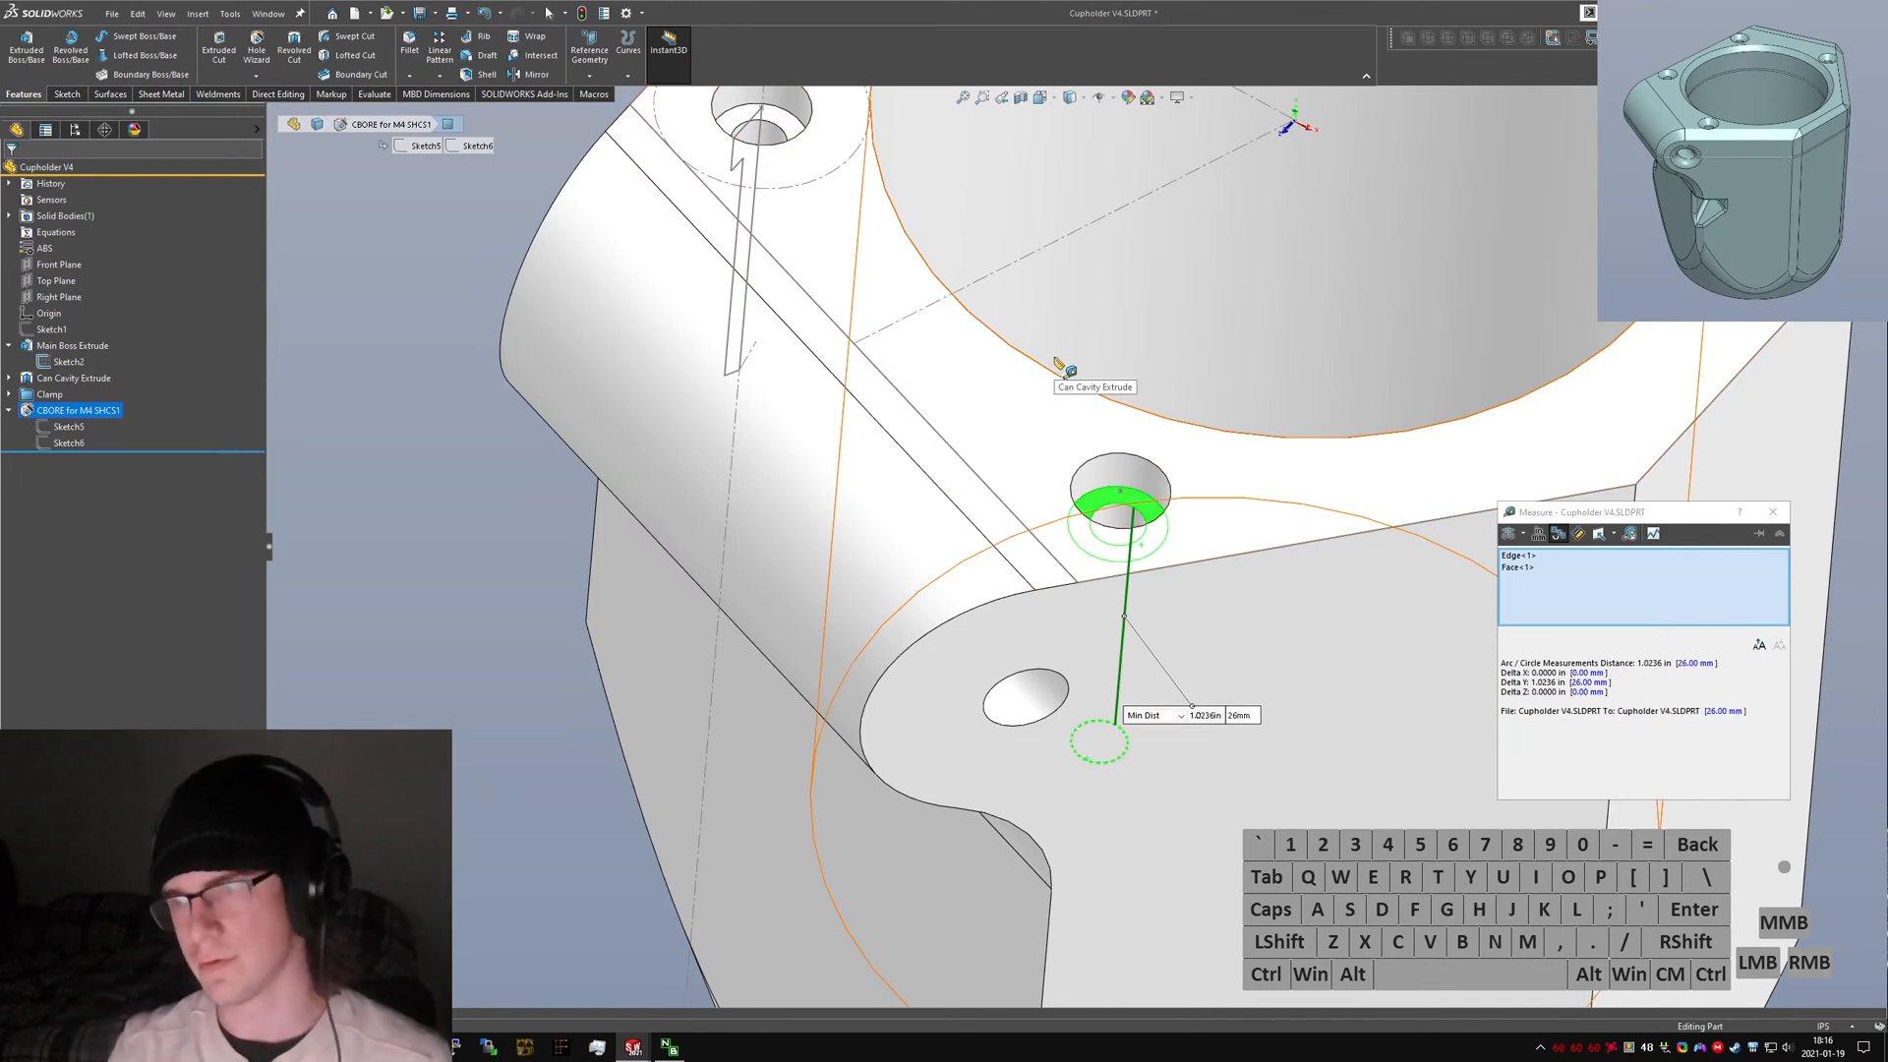
{"action": "key", "text": "Escape"}
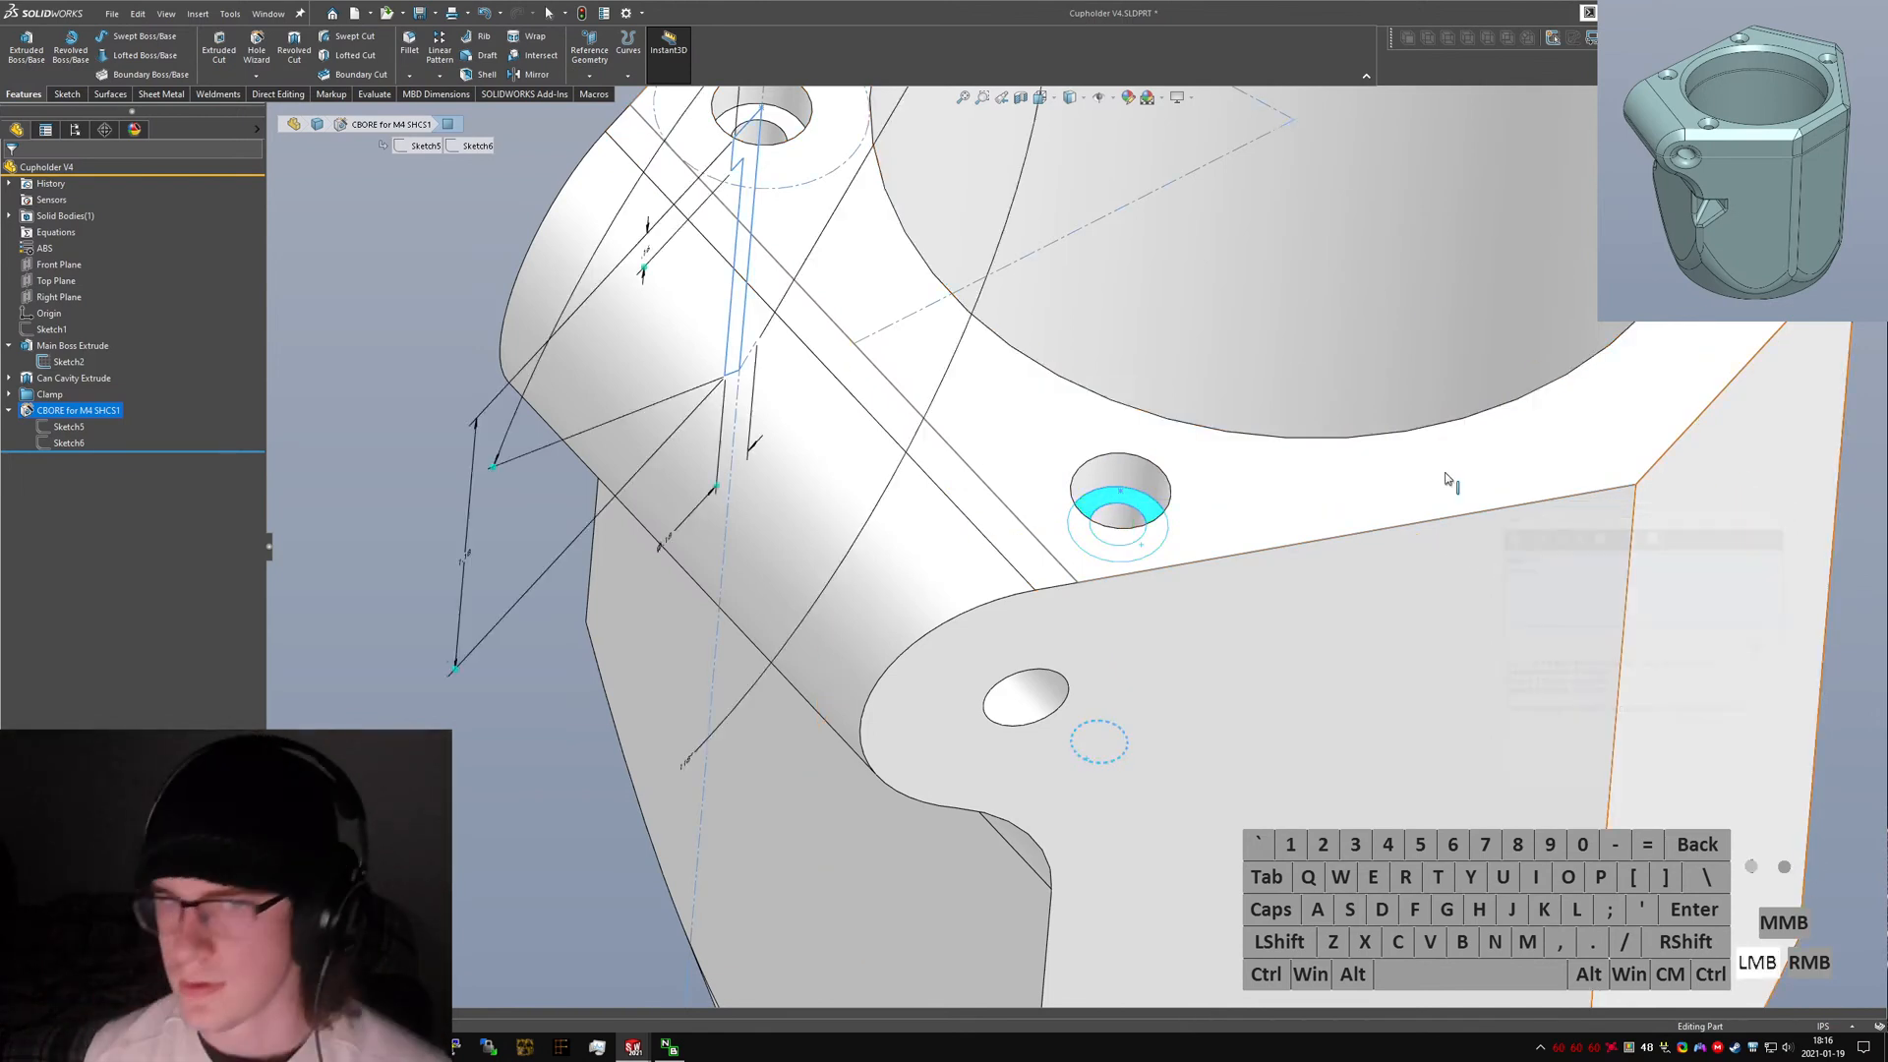
Edit the counterbore hole feature, turning off head clearance and setting the blind depth to 34mm.
{"action": "right_click", "coordinate": [86, 425]}
{"action": "left_click", "coordinate": [362, 530]}
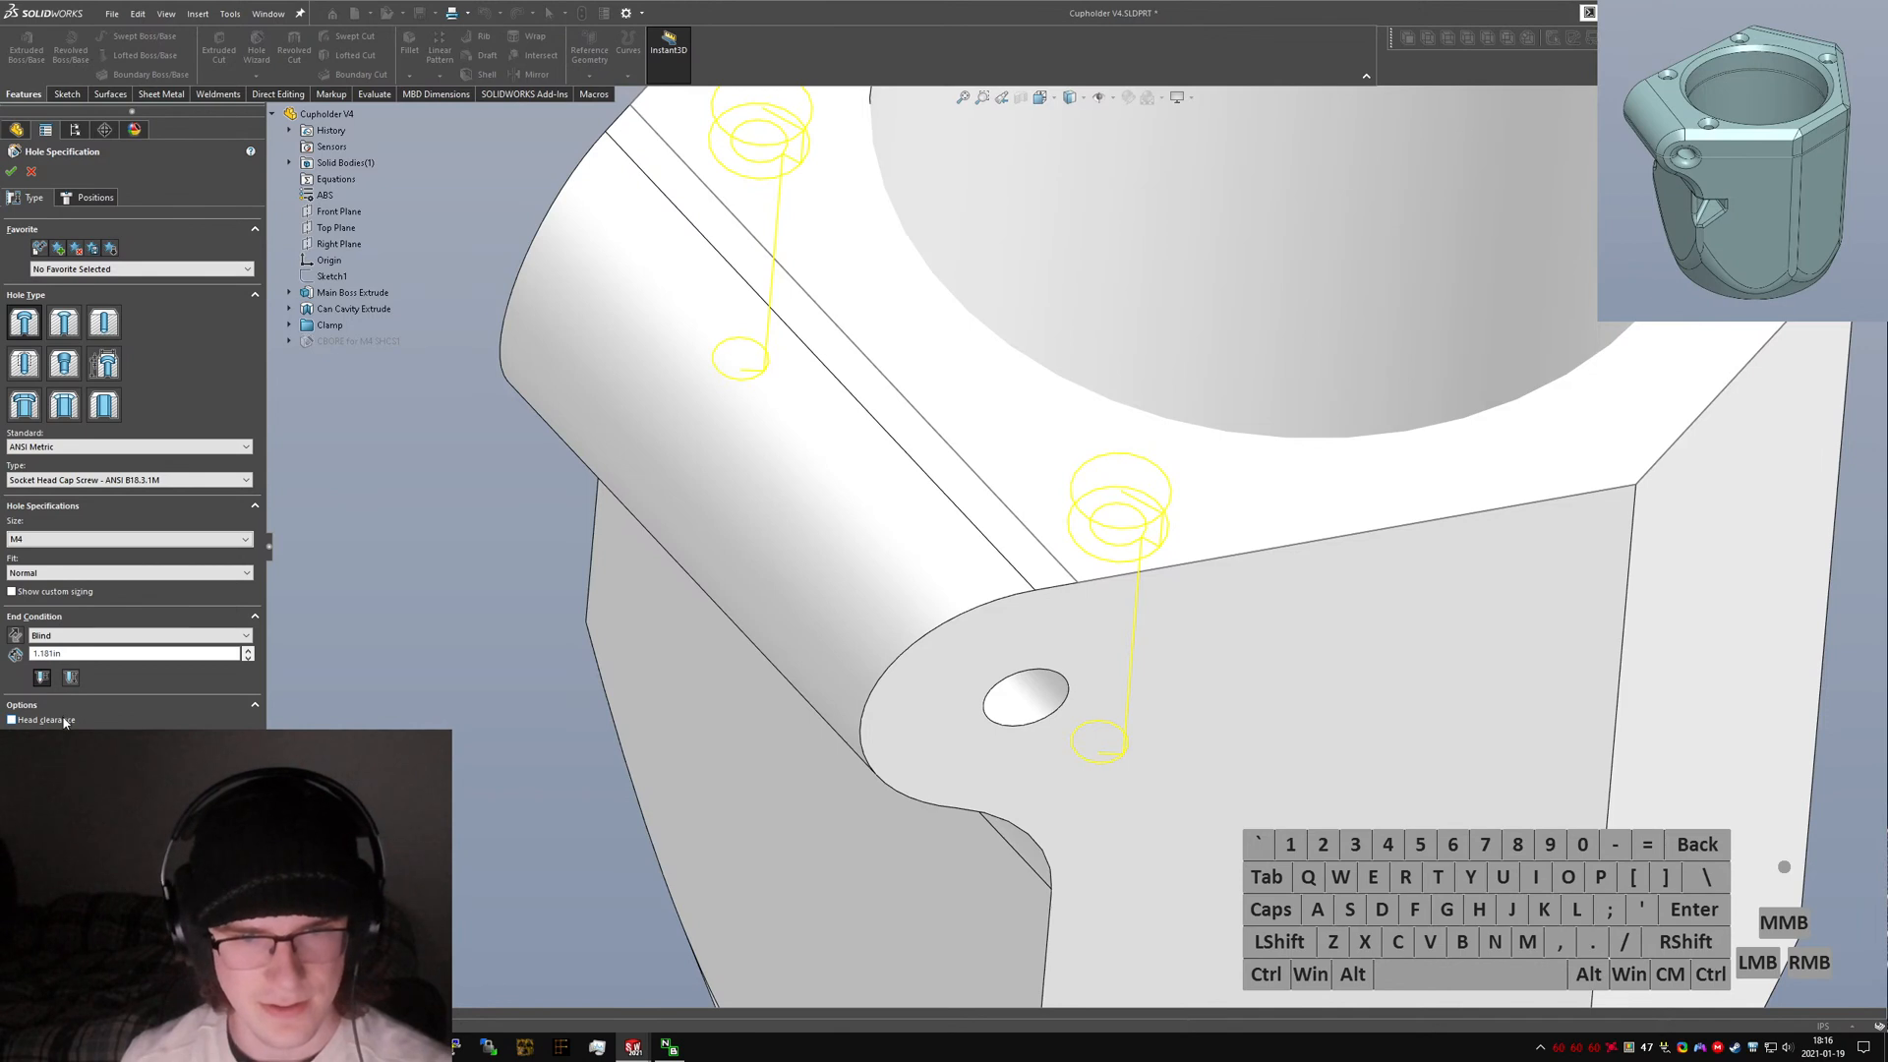
{"action": "left_click", "coordinate": [30, 330]}
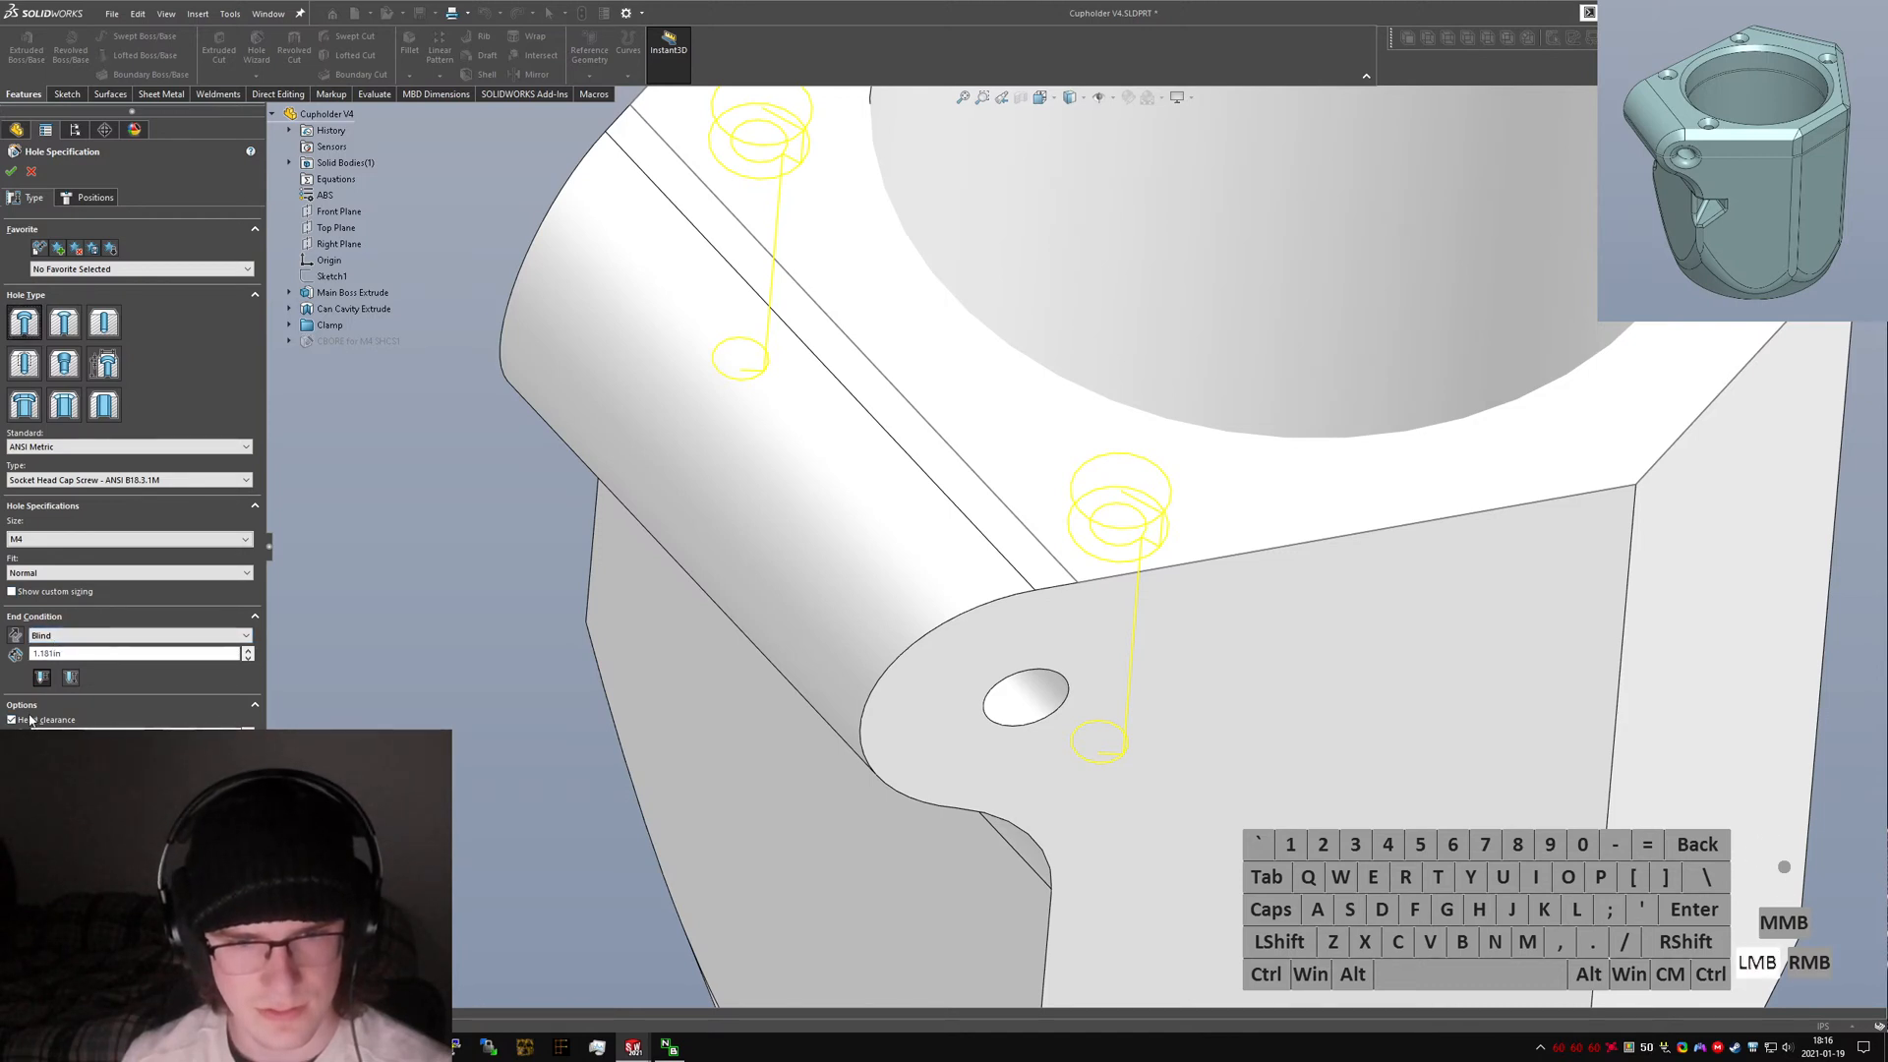
{"action": "left_click", "coordinate": [72, 654]}
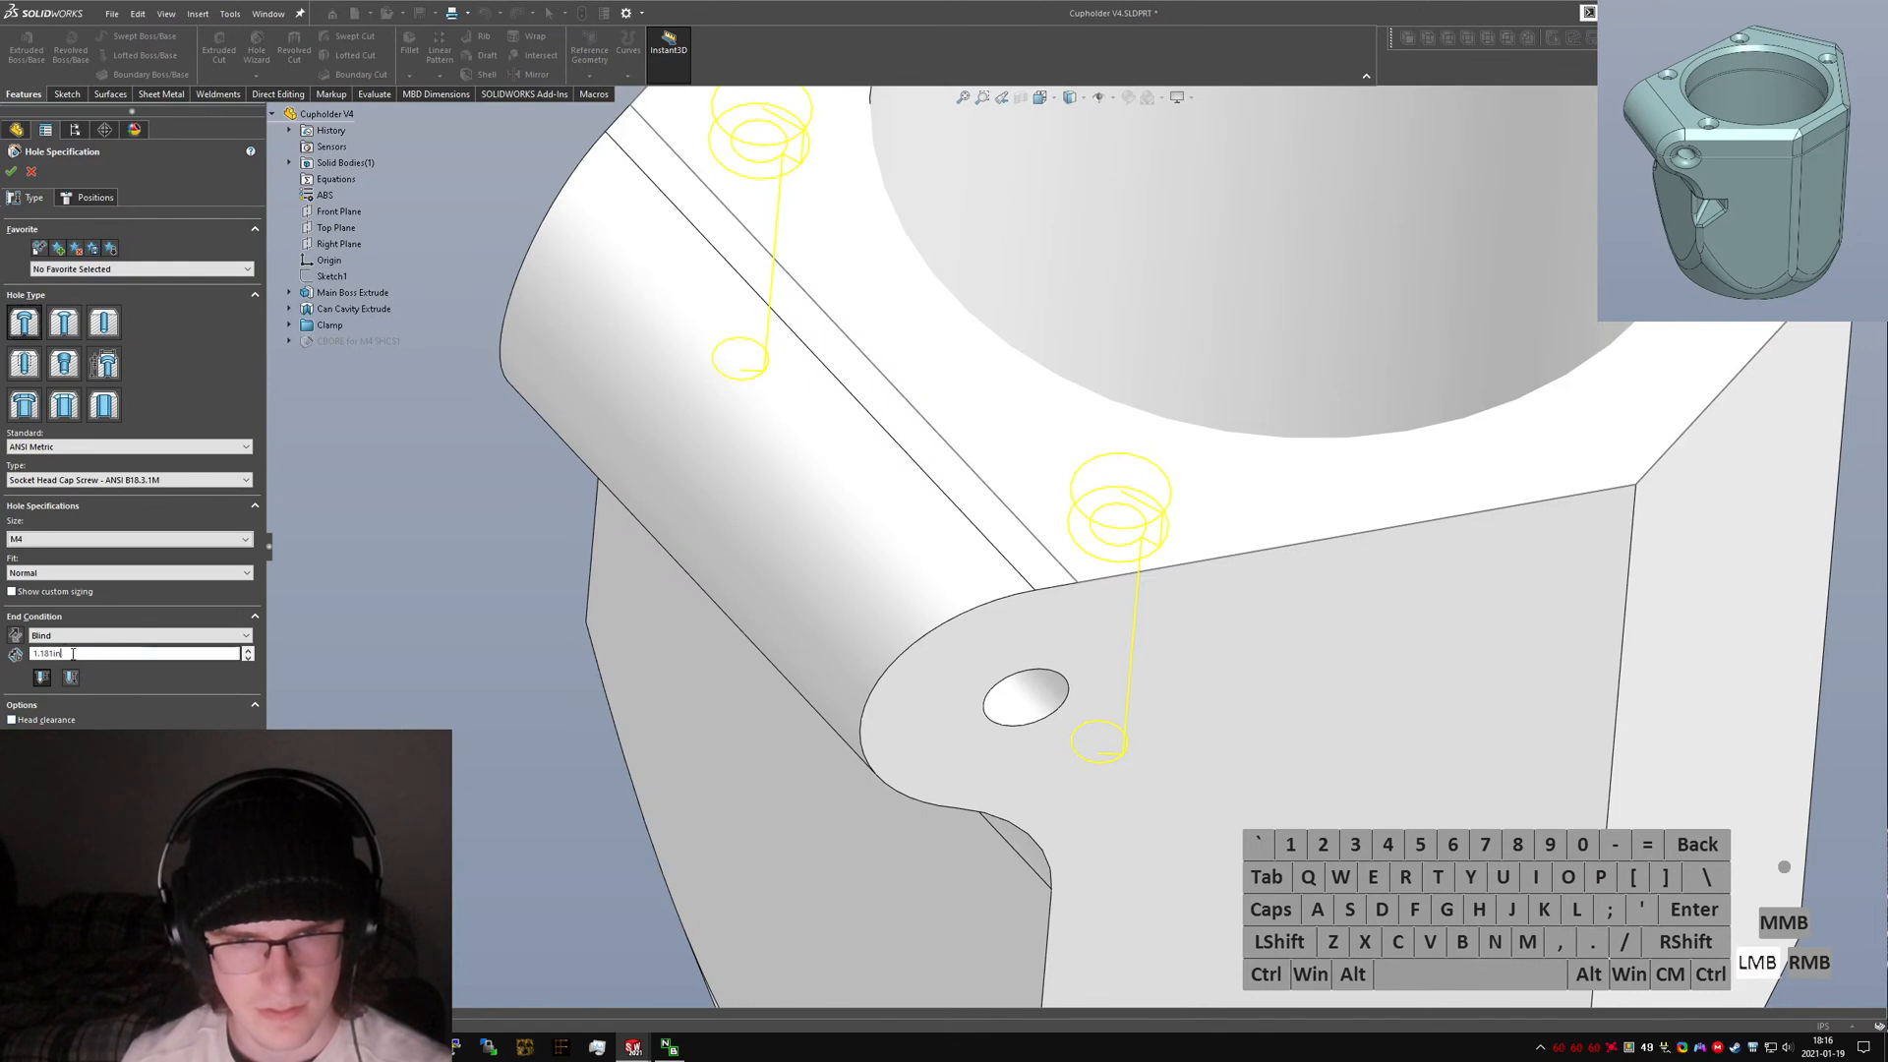
{"action": "type", "text": "34mm"}
{"action": "key", "text": "Return"}
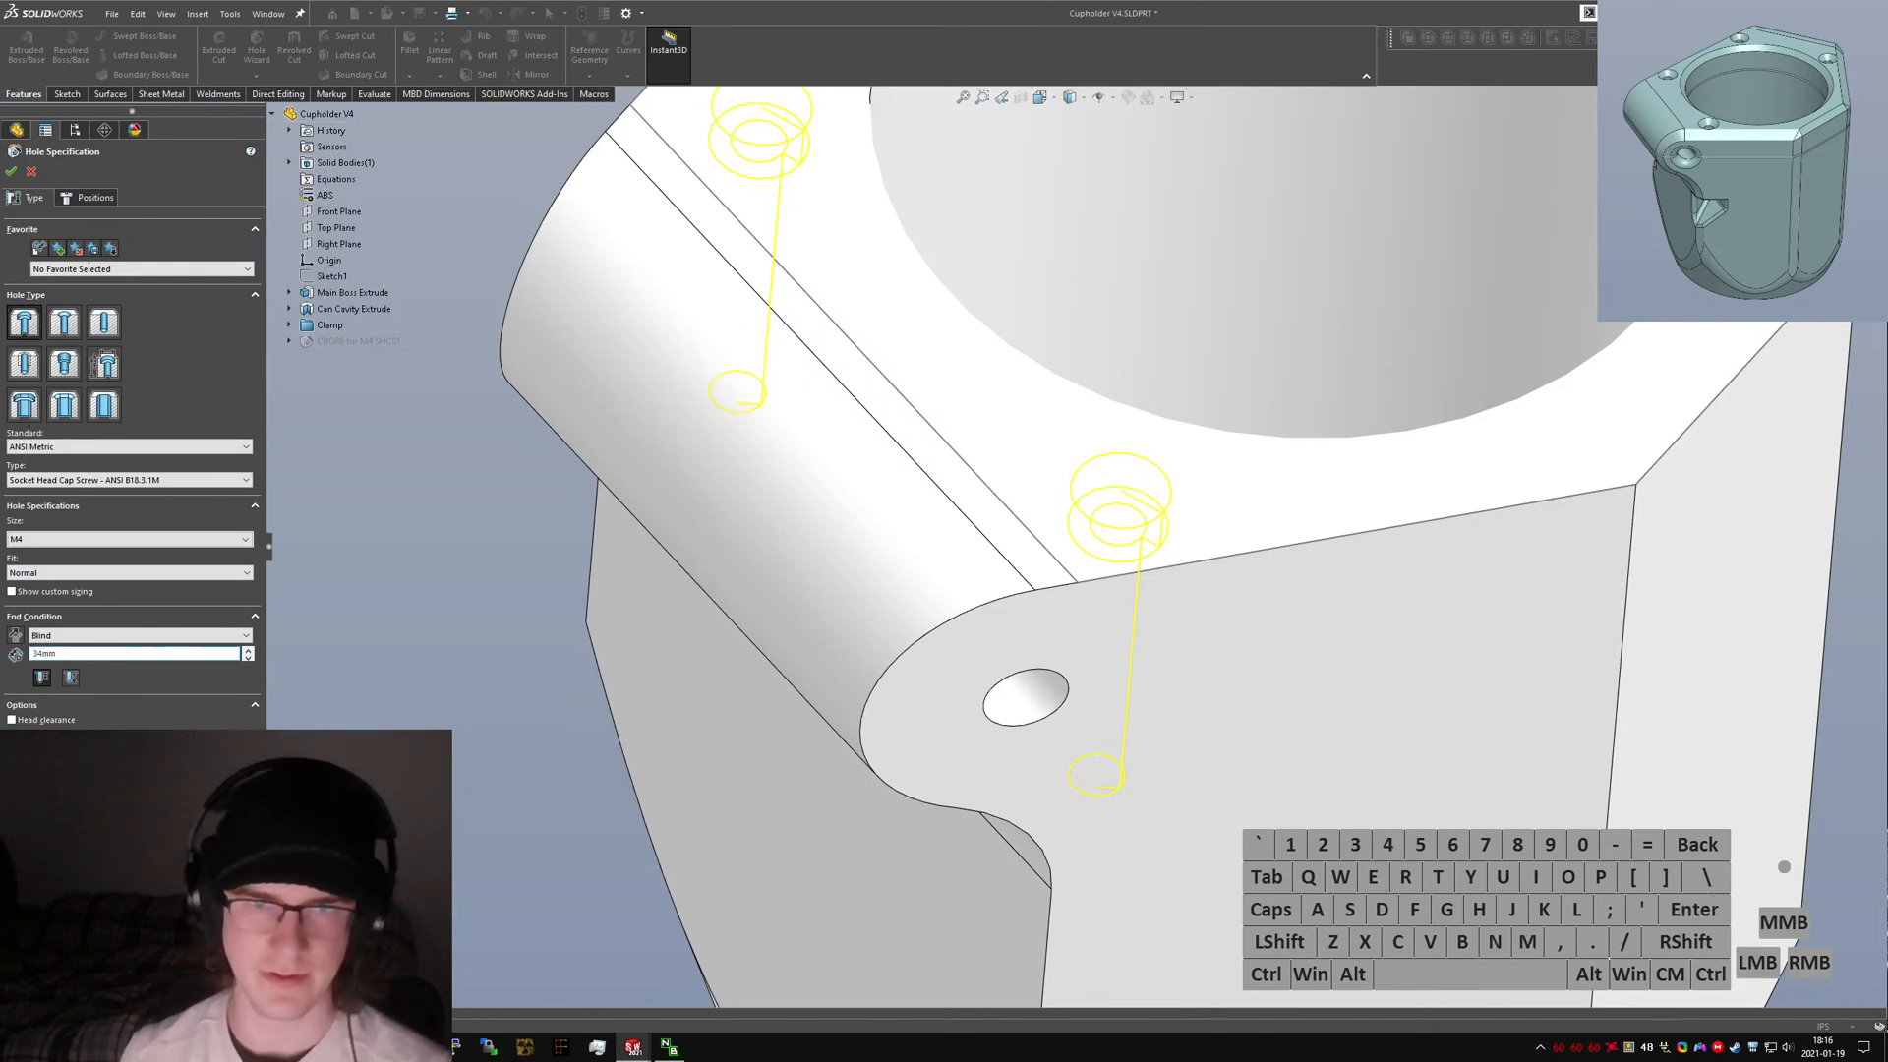
{"action": "left_click", "coordinate": [10, 171]}
Rotate around the clamp ear to inspect the deepened bolt holes against the ear's hole.
{"action": "middle_click_drag", "start_coordinate": [1095, 633], "coordinate": [1130, 491]}
{"action": "left_click", "coordinate": [1130, 484]}
{"action": "double_click", "coordinate": [1131, 484]}
{"action": "scroll", "coordinate": [1127, 491], "scroll_direction": "down", "scroll_amount": 3}
{"action": "middle_click_drag", "start_coordinate": [1093, 579], "coordinate": [1071, 329]}
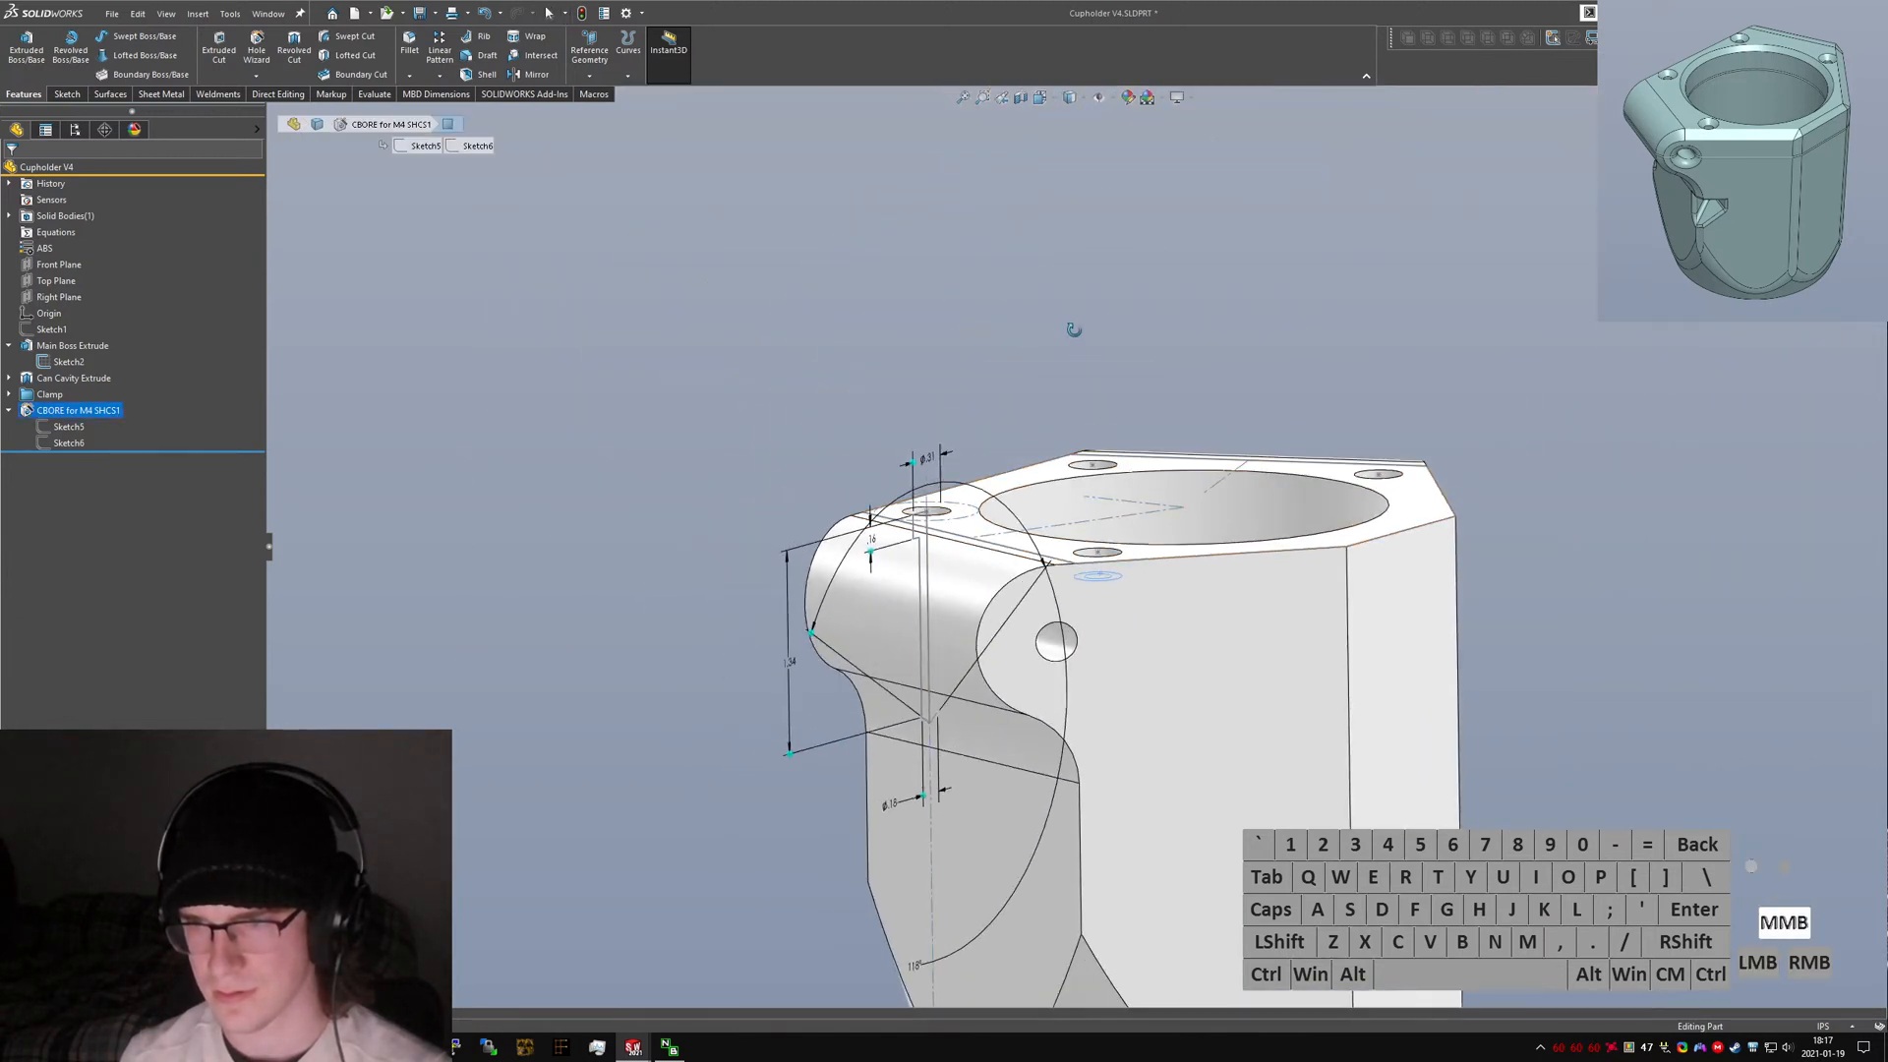
{"action": "middle_click_drag", "start_coordinate": [963, 566], "coordinate": [1057, 496]}
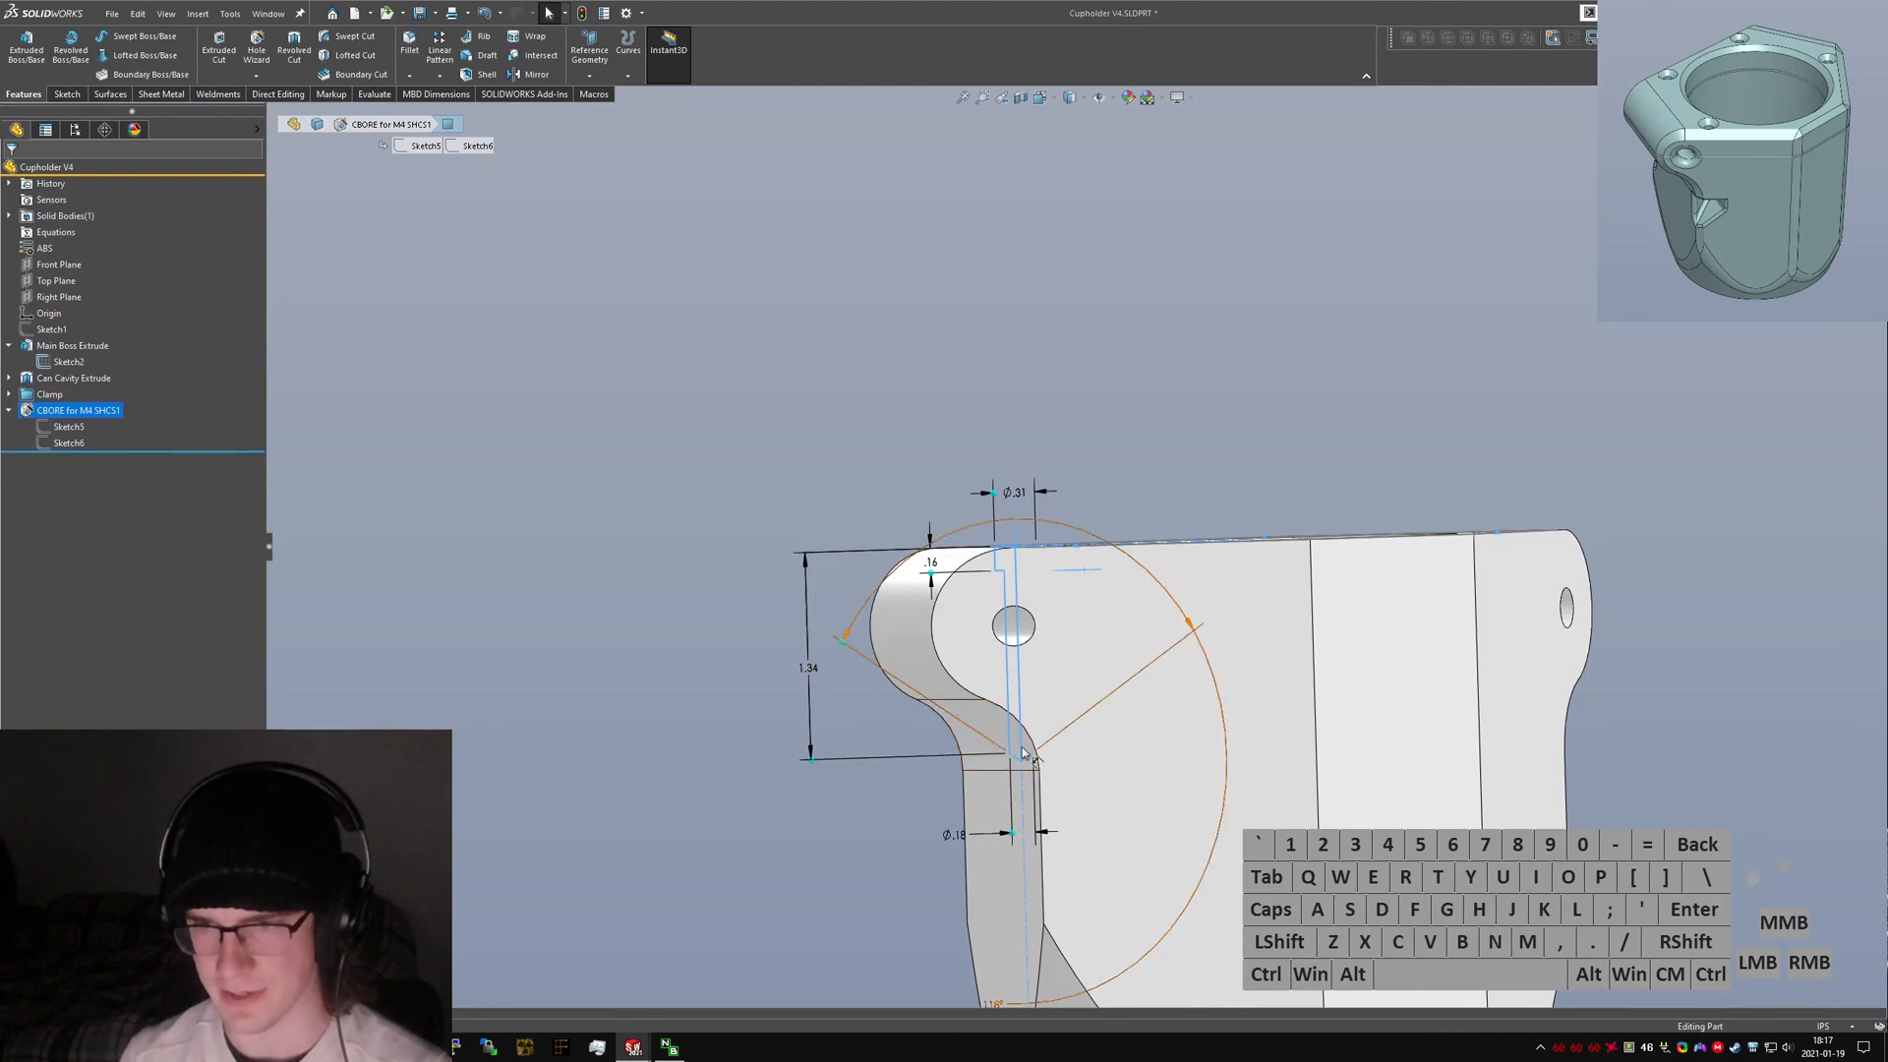
{"action": "left_click", "coordinate": [688, 740]}
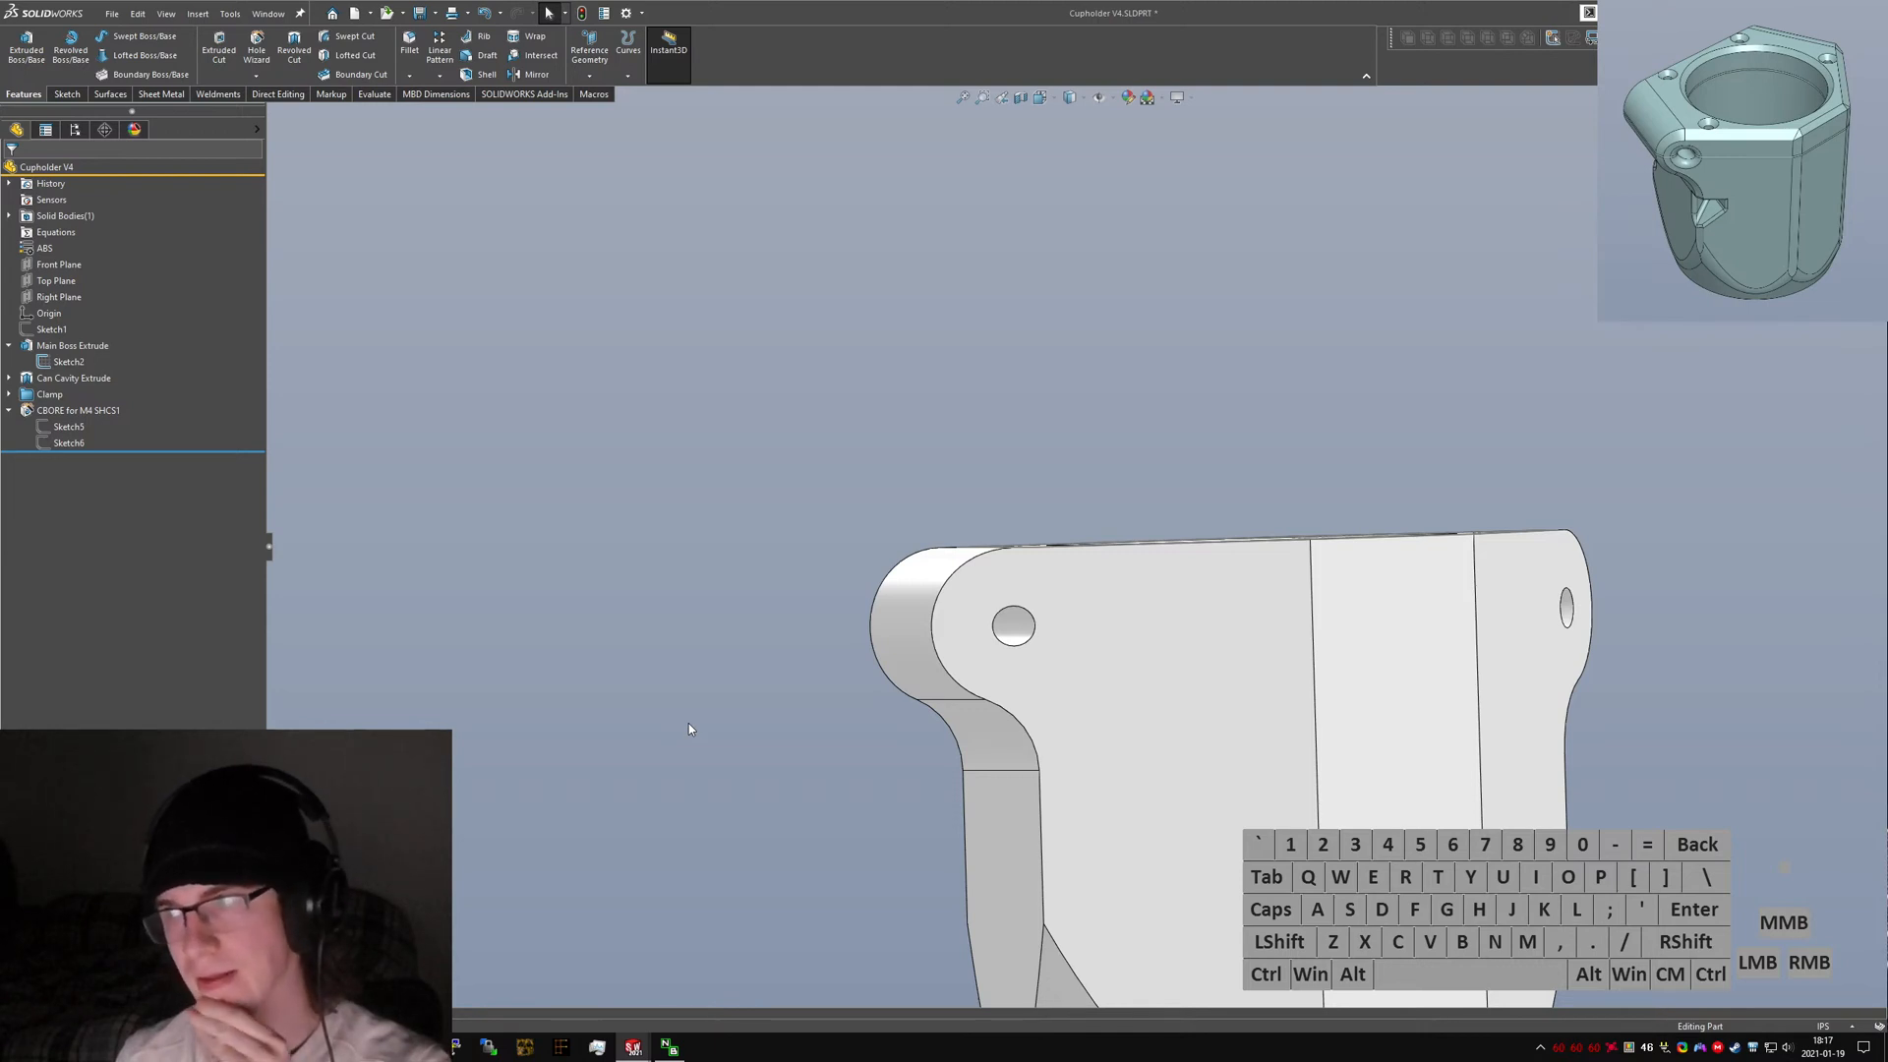
{"action": "middle_click_drag", "start_coordinate": [885, 767], "coordinate": [1017, 594]}
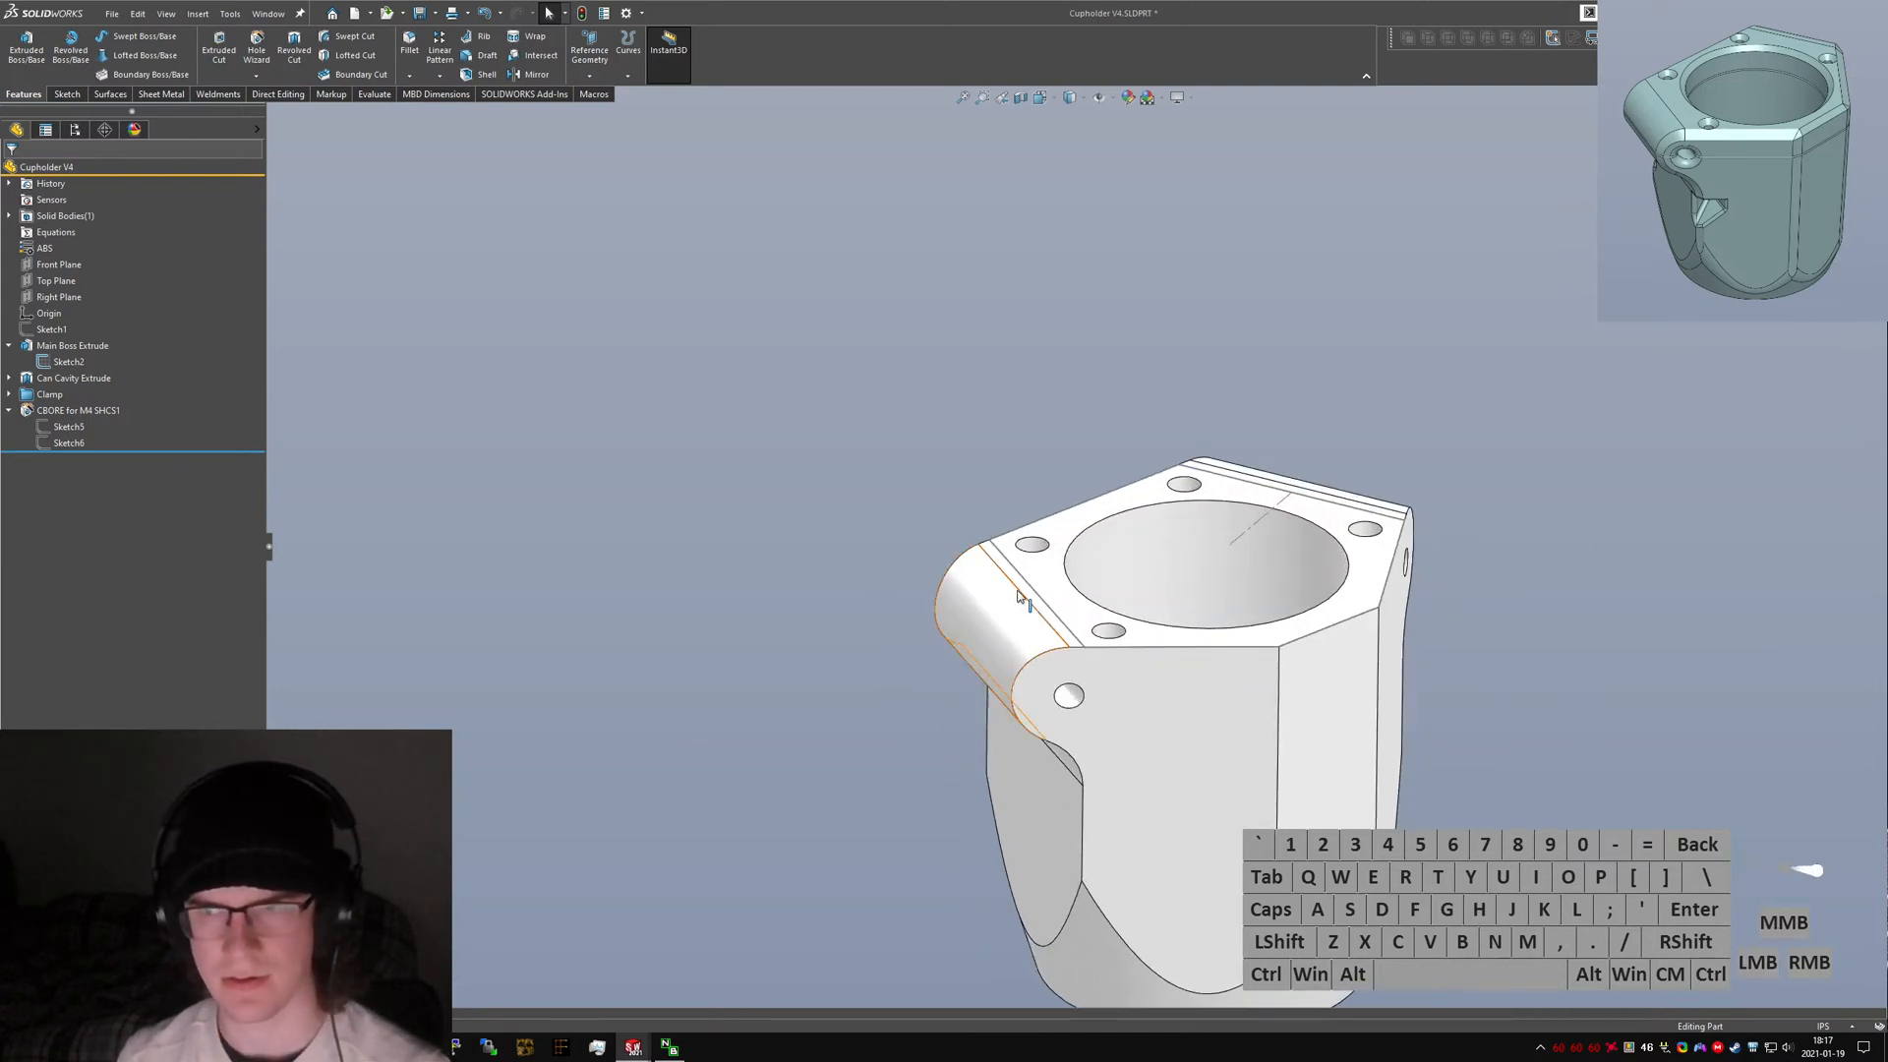
Hide the main boss extrude's sketch and collapse the hole feature in the tree.
{"action": "right_click", "coordinate": [70, 360]}
{"action": "left_click", "coordinate": [83, 340]}
{"action": "left_click", "coordinate": [413, 580]}
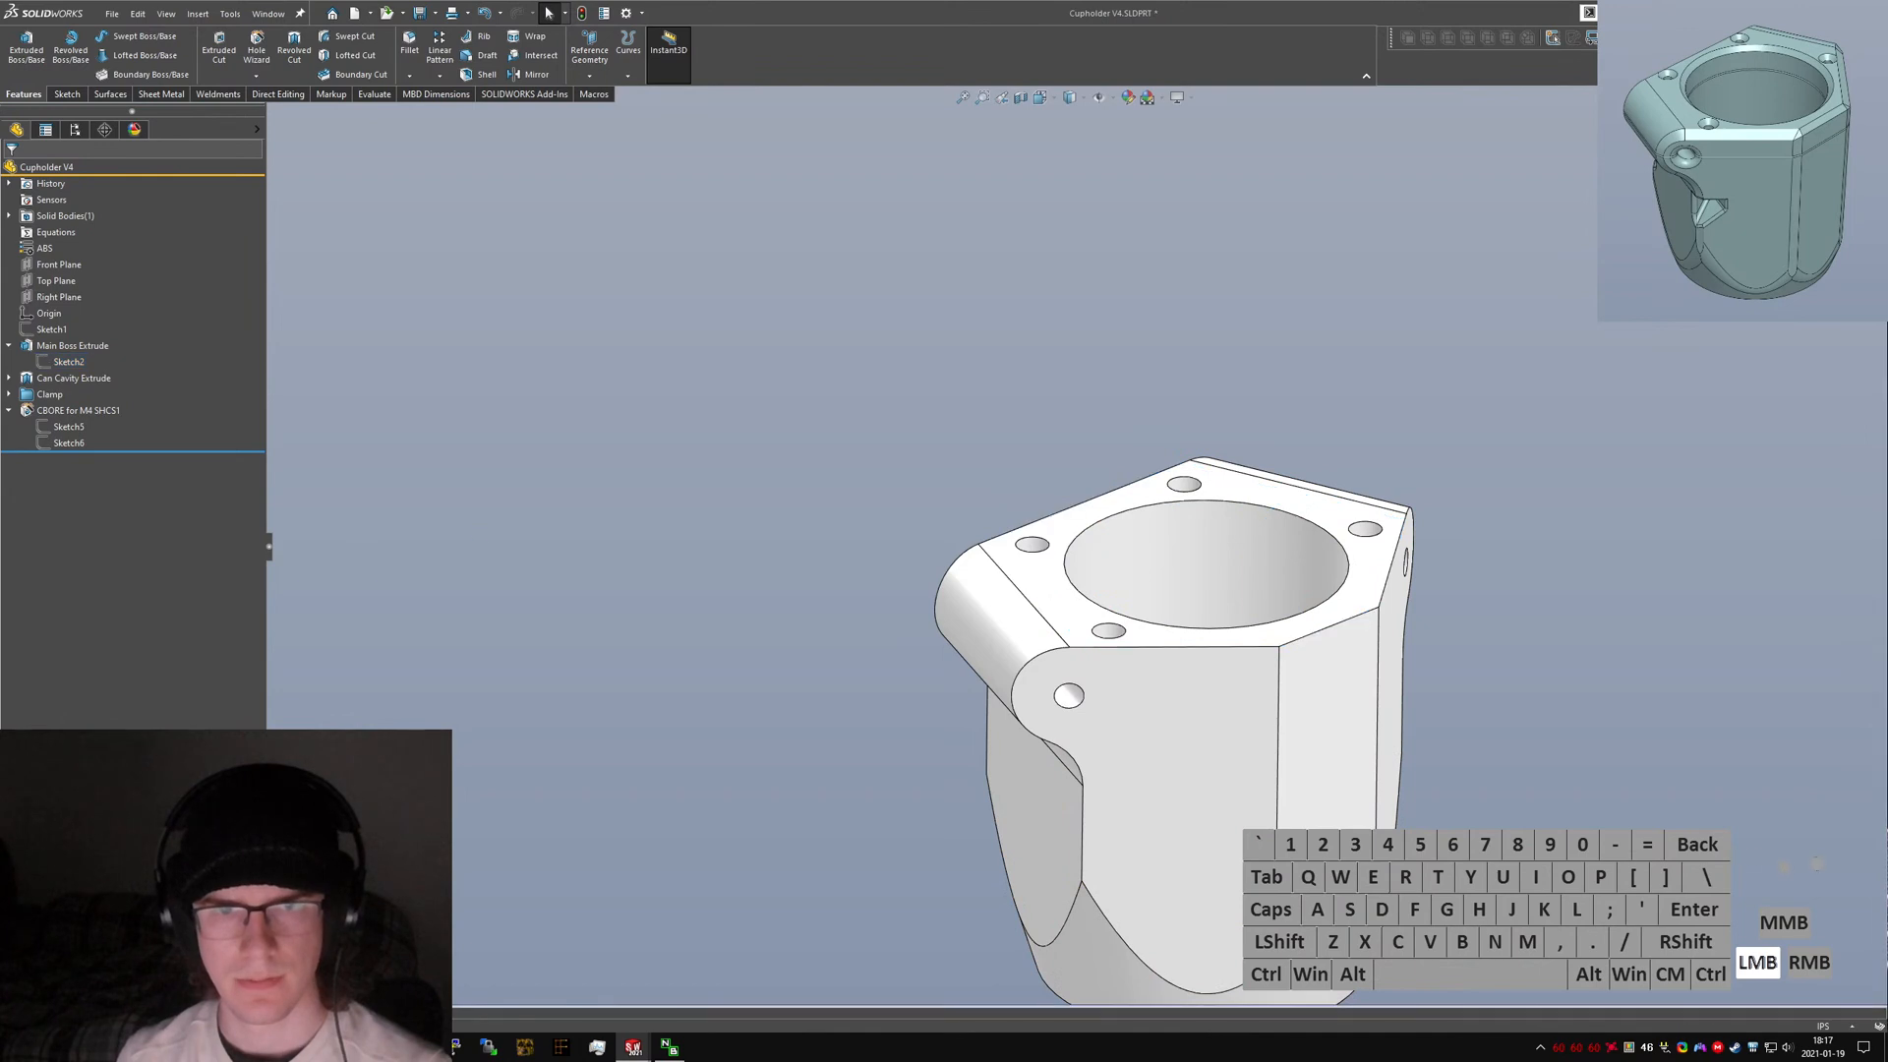
{"action": "left_click", "coordinate": [8, 410]}
Switch to the V3 cupholder and inspect its advanced hole and nut cavity features.
{"action": "key", "text": "ctrl+Tab"}
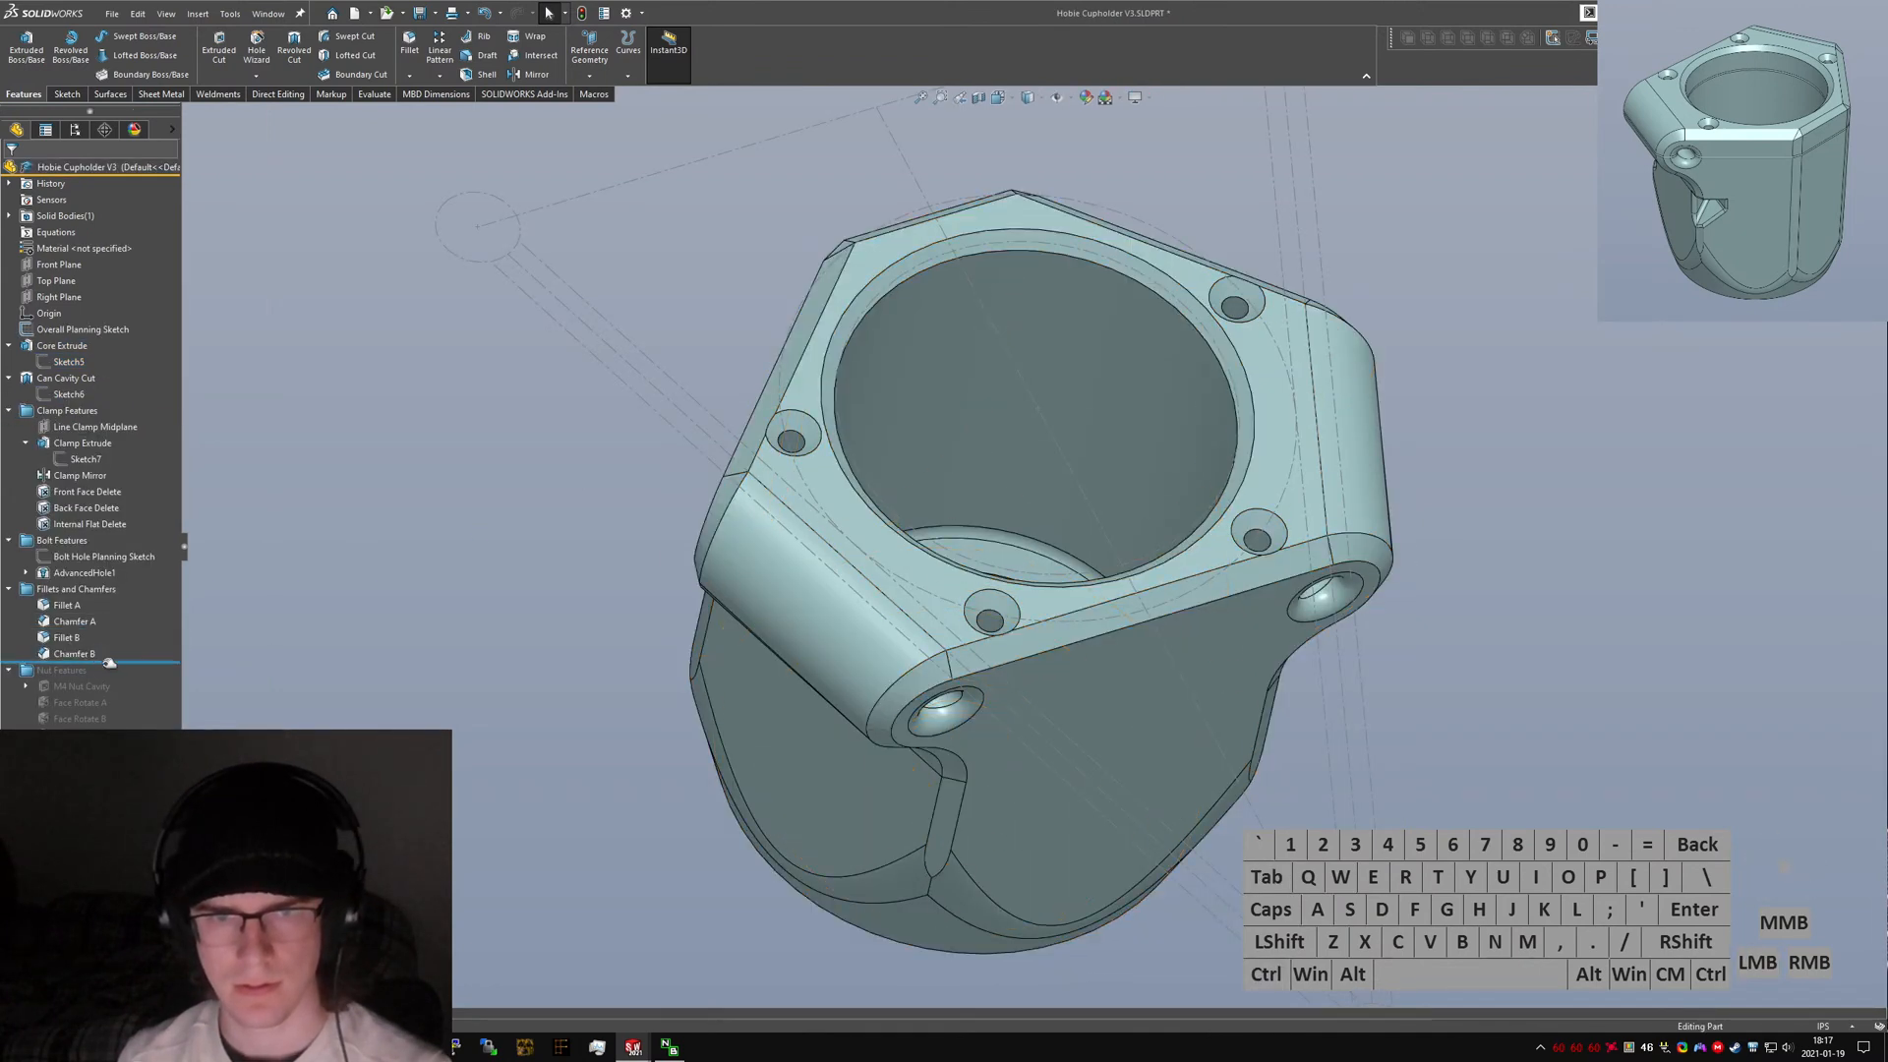
{"action": "left_click", "coordinate": [83, 572]}
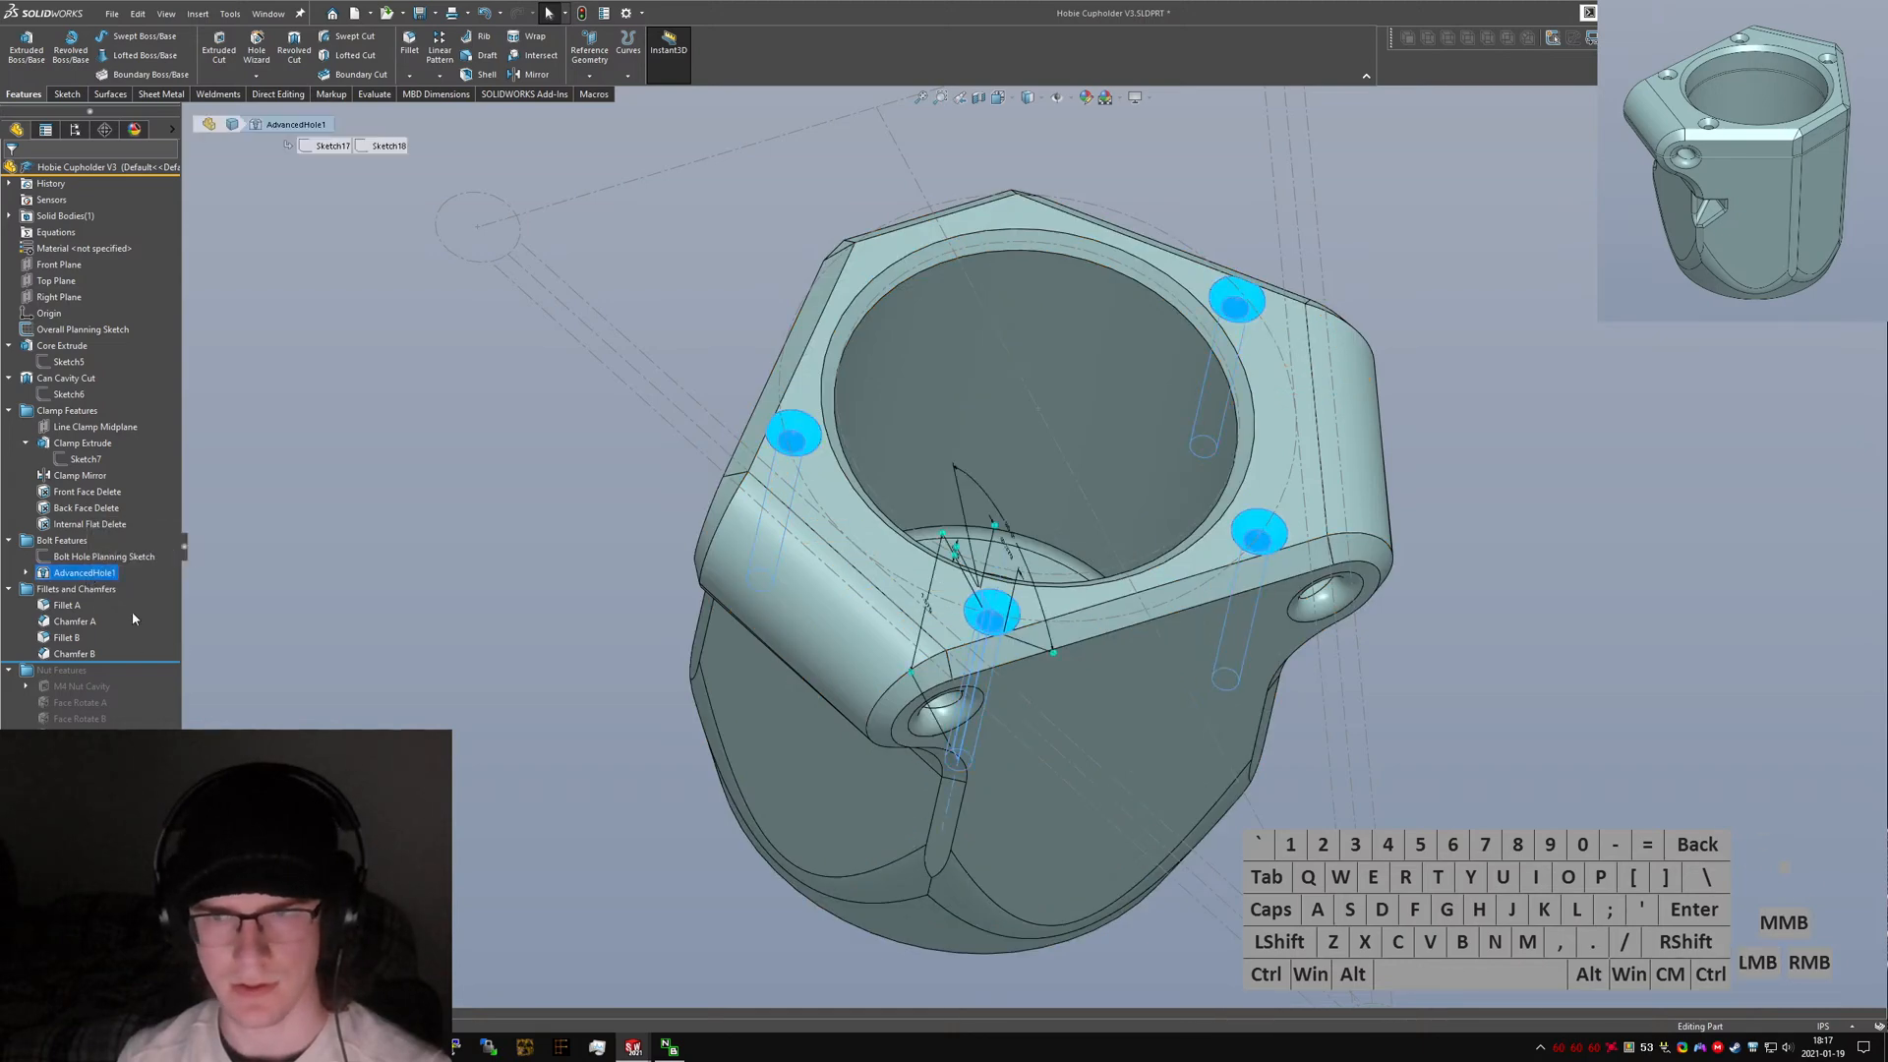
{"action": "scroll", "coordinate": [511, 639], "scroll_direction": "up", "scroll_amount": 1}
{"action": "left_click", "coordinate": [590, 644]}
{"action": "middle_click_drag", "start_coordinate": [952, 678], "coordinate": [942, 515]}
{"action": "scroll", "coordinate": [688, 600], "scroll_direction": "up", "scroll_amount": 2}
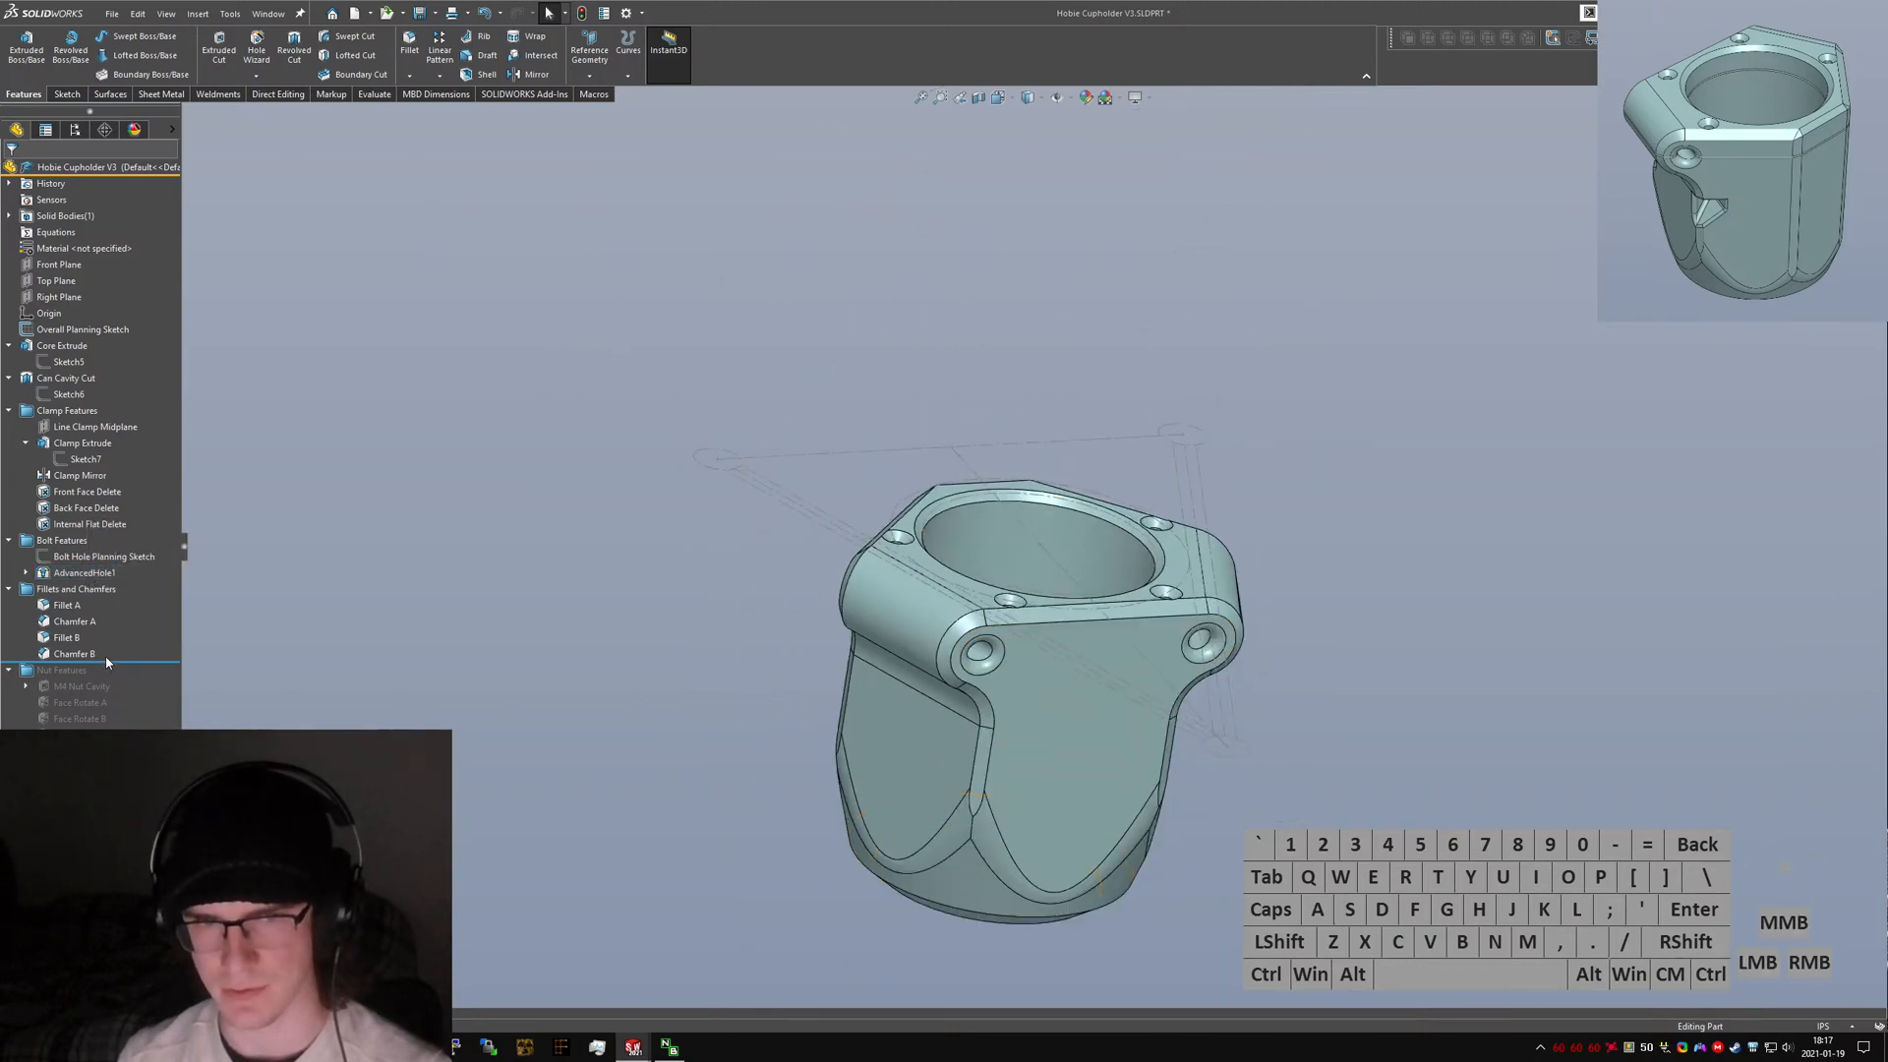
{"action": "left_click_drag", "start_coordinate": [107, 662], "coordinate": [105, 772]}
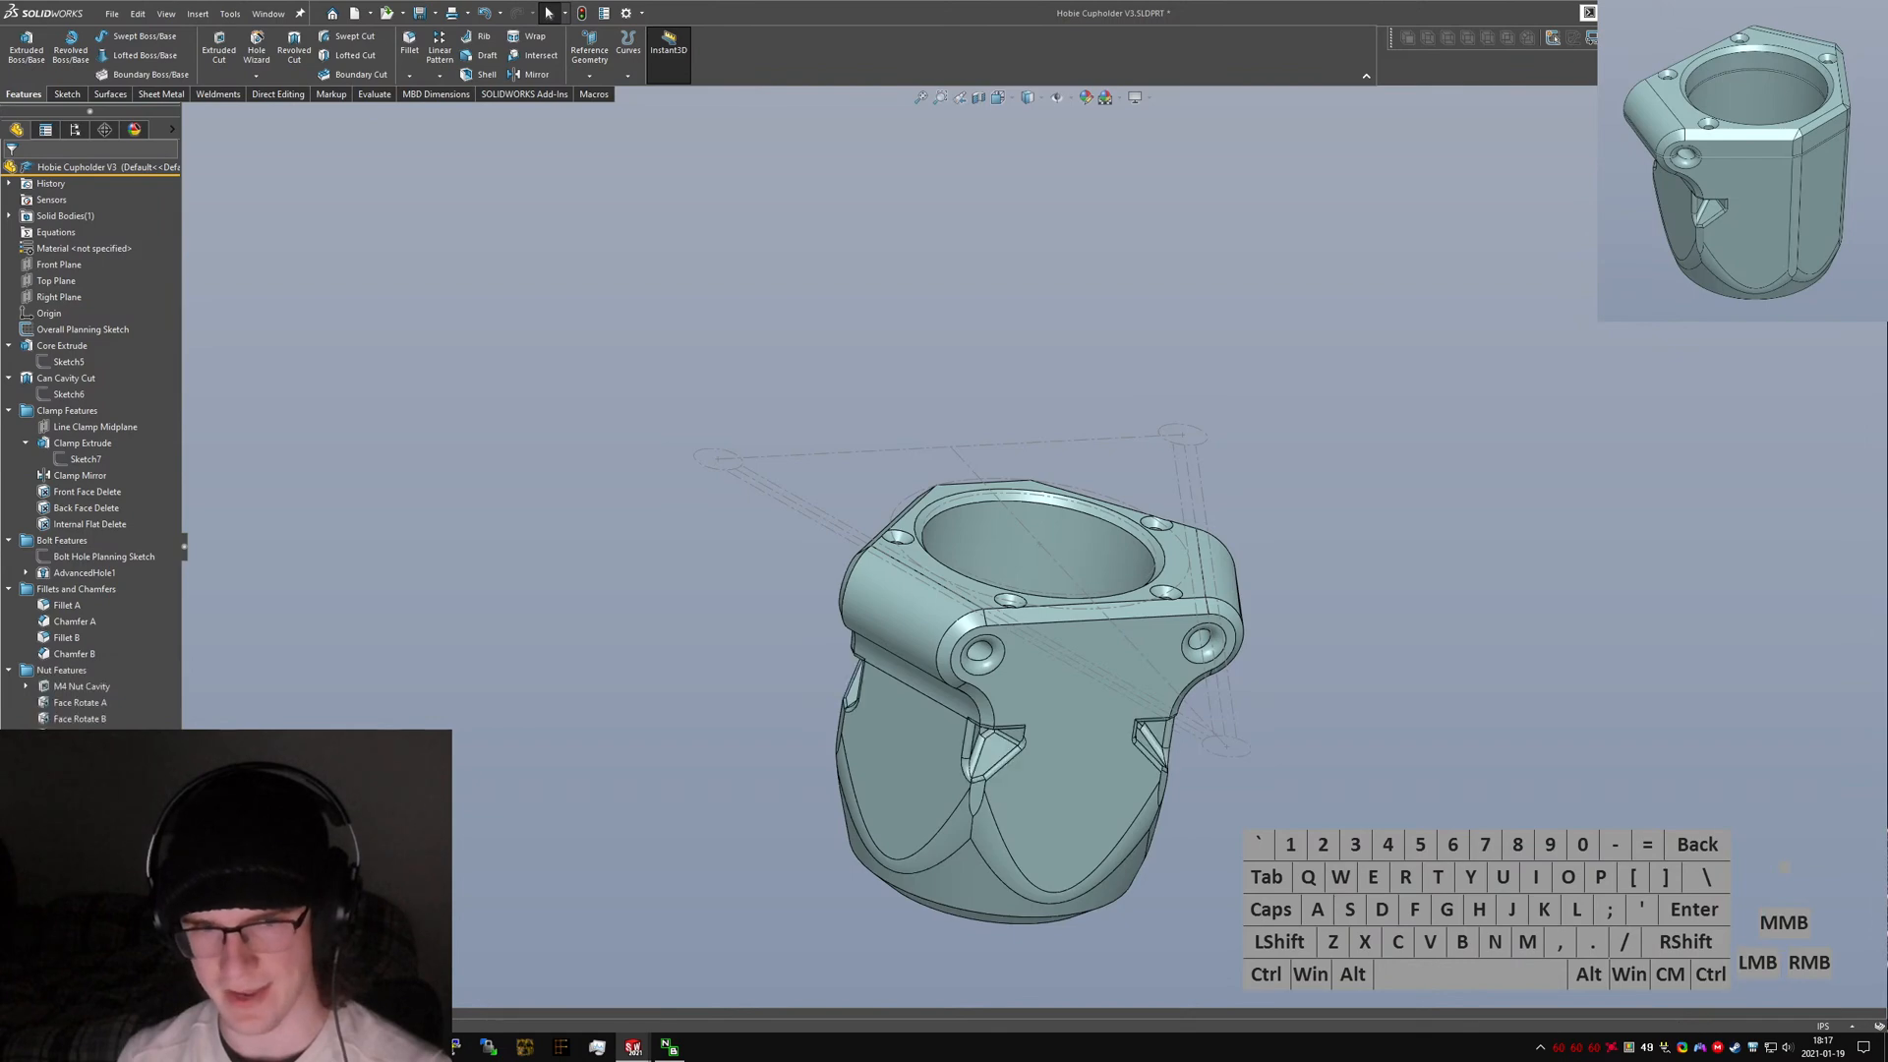
{"action": "scroll", "coordinate": [1045, 691], "scroll_direction": "down", "scroll_amount": 4}
{"action": "middle_click_drag", "start_coordinate": [1045, 691], "coordinate": [1123, 706]}
Switch back to V4 and examine the clamp's mid-plane in the model.
{"action": "key", "text": "ctrl+Tab"}
{"action": "key", "text": "ctrl+6"}
{"action": "key", "text": "ctrl+7"}
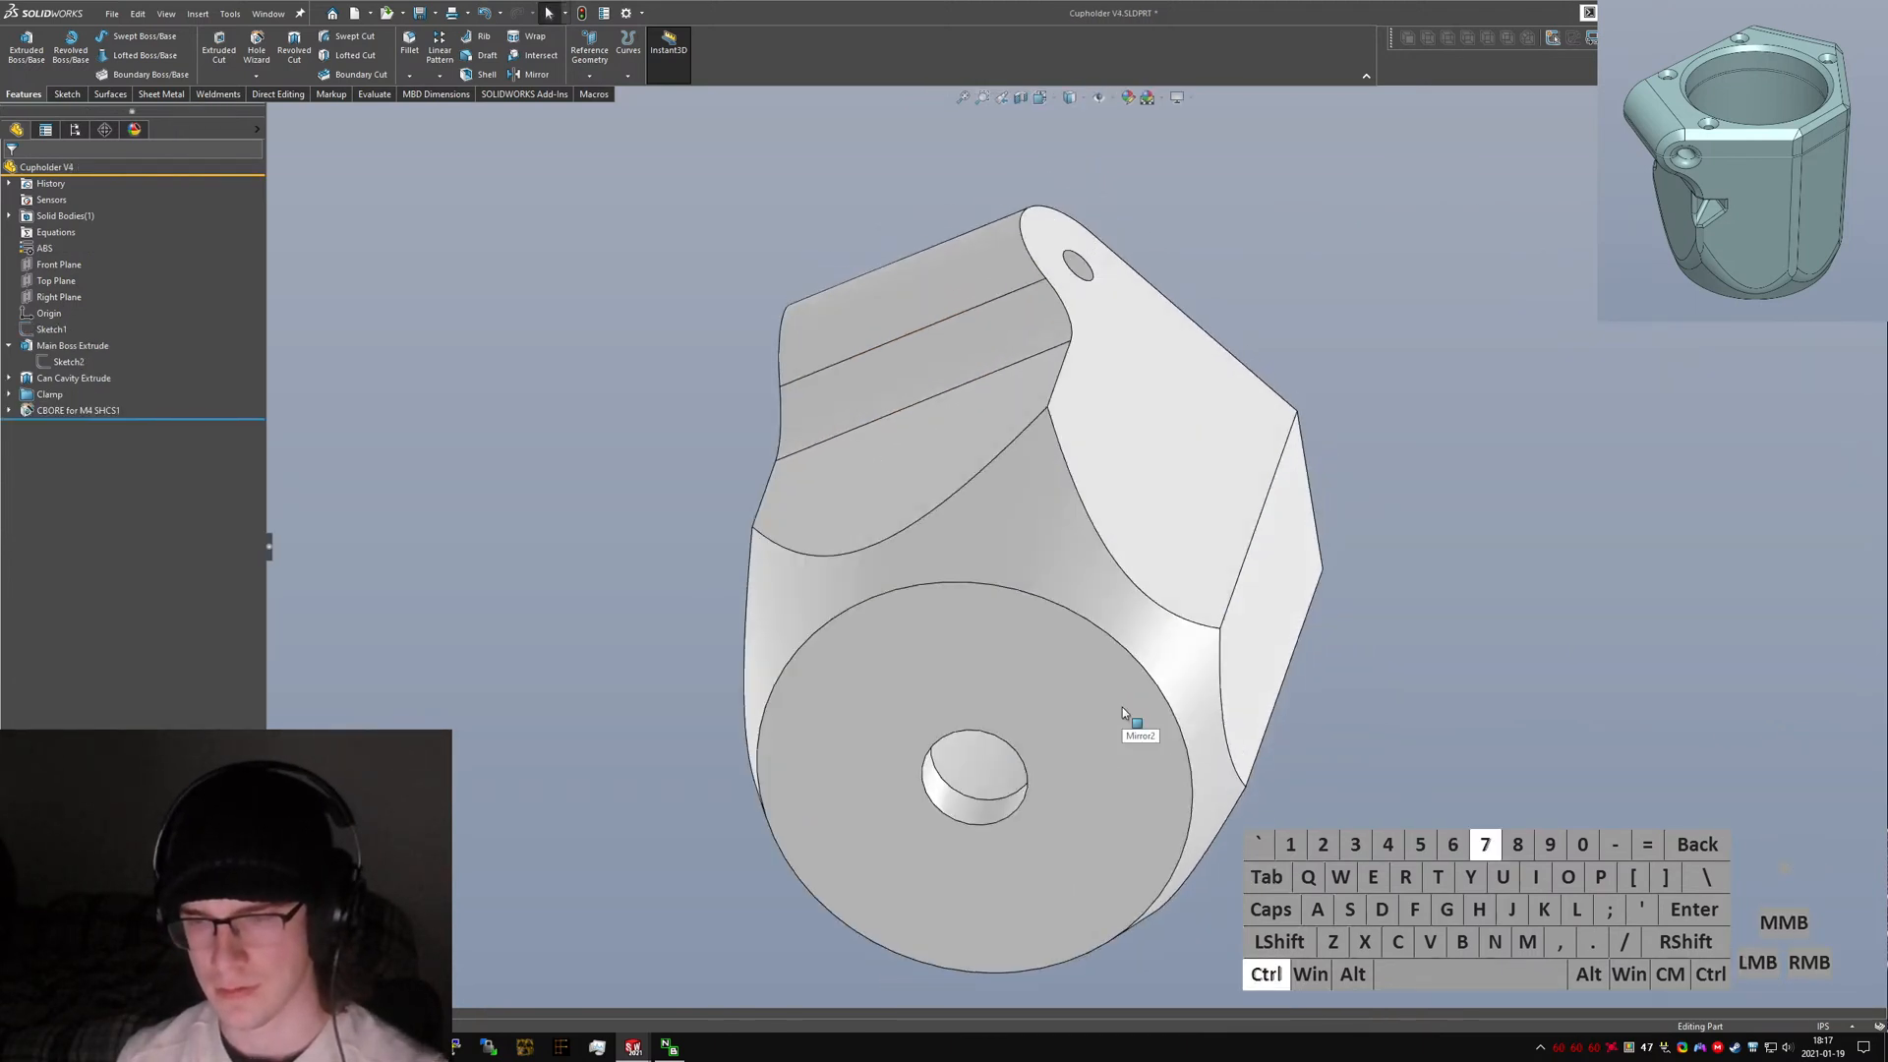
{"action": "left_click", "coordinate": [9, 346]}
{"action": "left_click", "coordinate": [8, 378]}
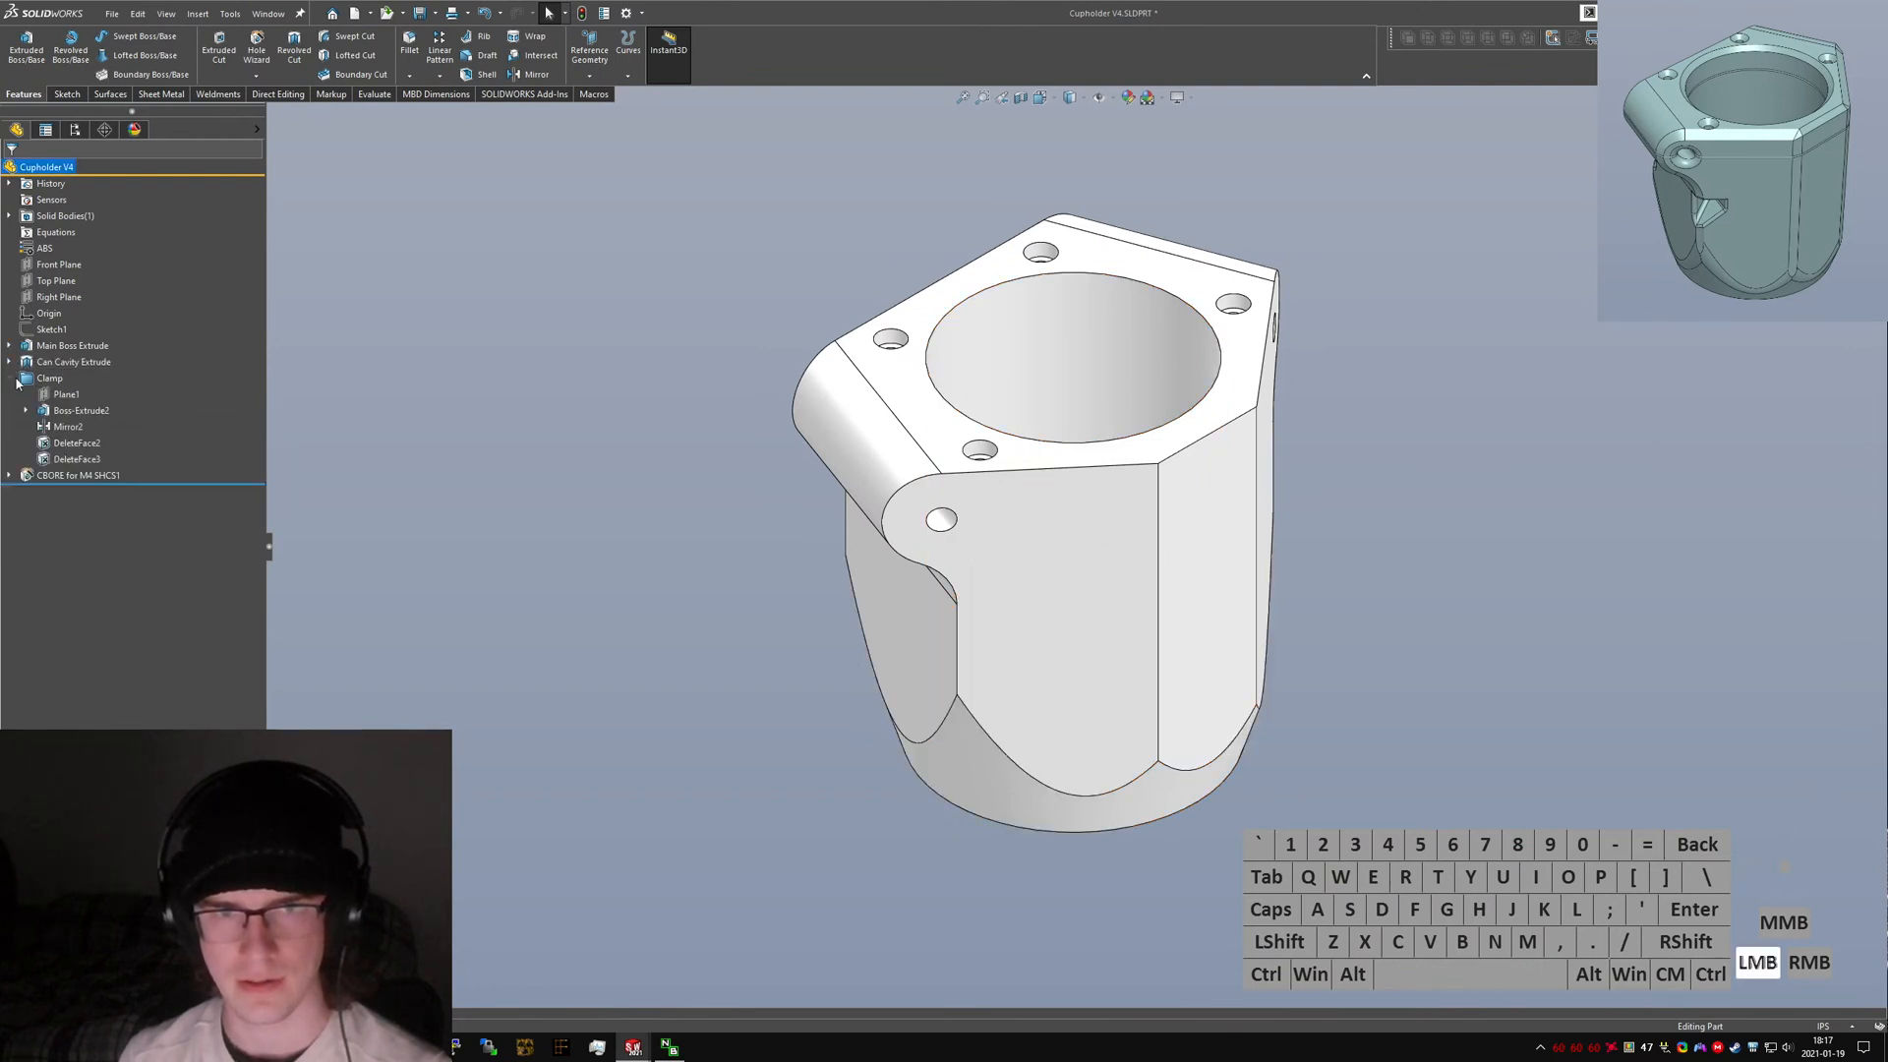
{"action": "left_click", "coordinate": [65, 394]}
{"action": "scroll", "coordinate": [1079, 371], "scroll_direction": "up", "scroll_amount": 2}
{"action": "middle_click_drag", "start_coordinate": [1078, 370], "coordinate": [1123, 594]}
{"action": "scroll", "coordinate": [1081, 605], "scroll_direction": "down", "scroll_amount": 3}
{"action": "scroll", "coordinate": [1011, 639], "scroll_direction": "up", "scroll_amount": 3}
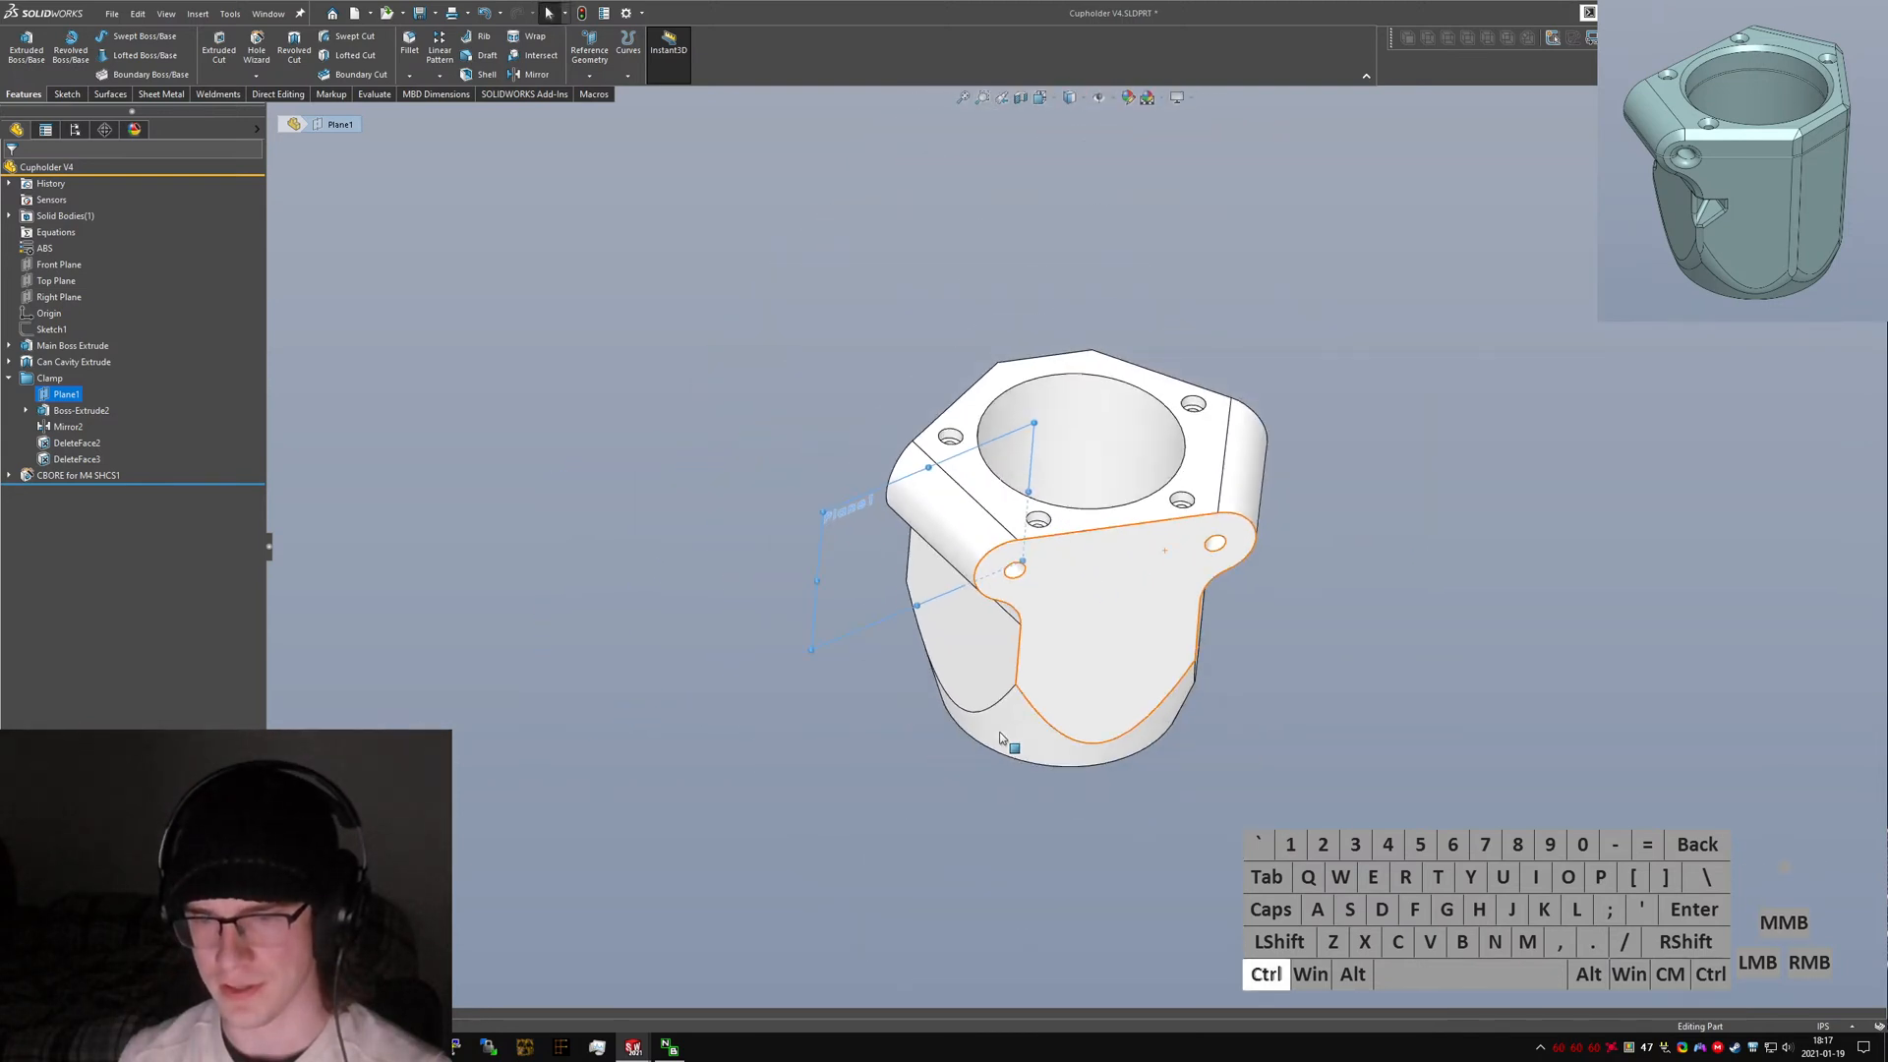
Create a reference plane on the lower-left counterbore hole's edge.
{"action": "key", "text": "ctrl+4"}
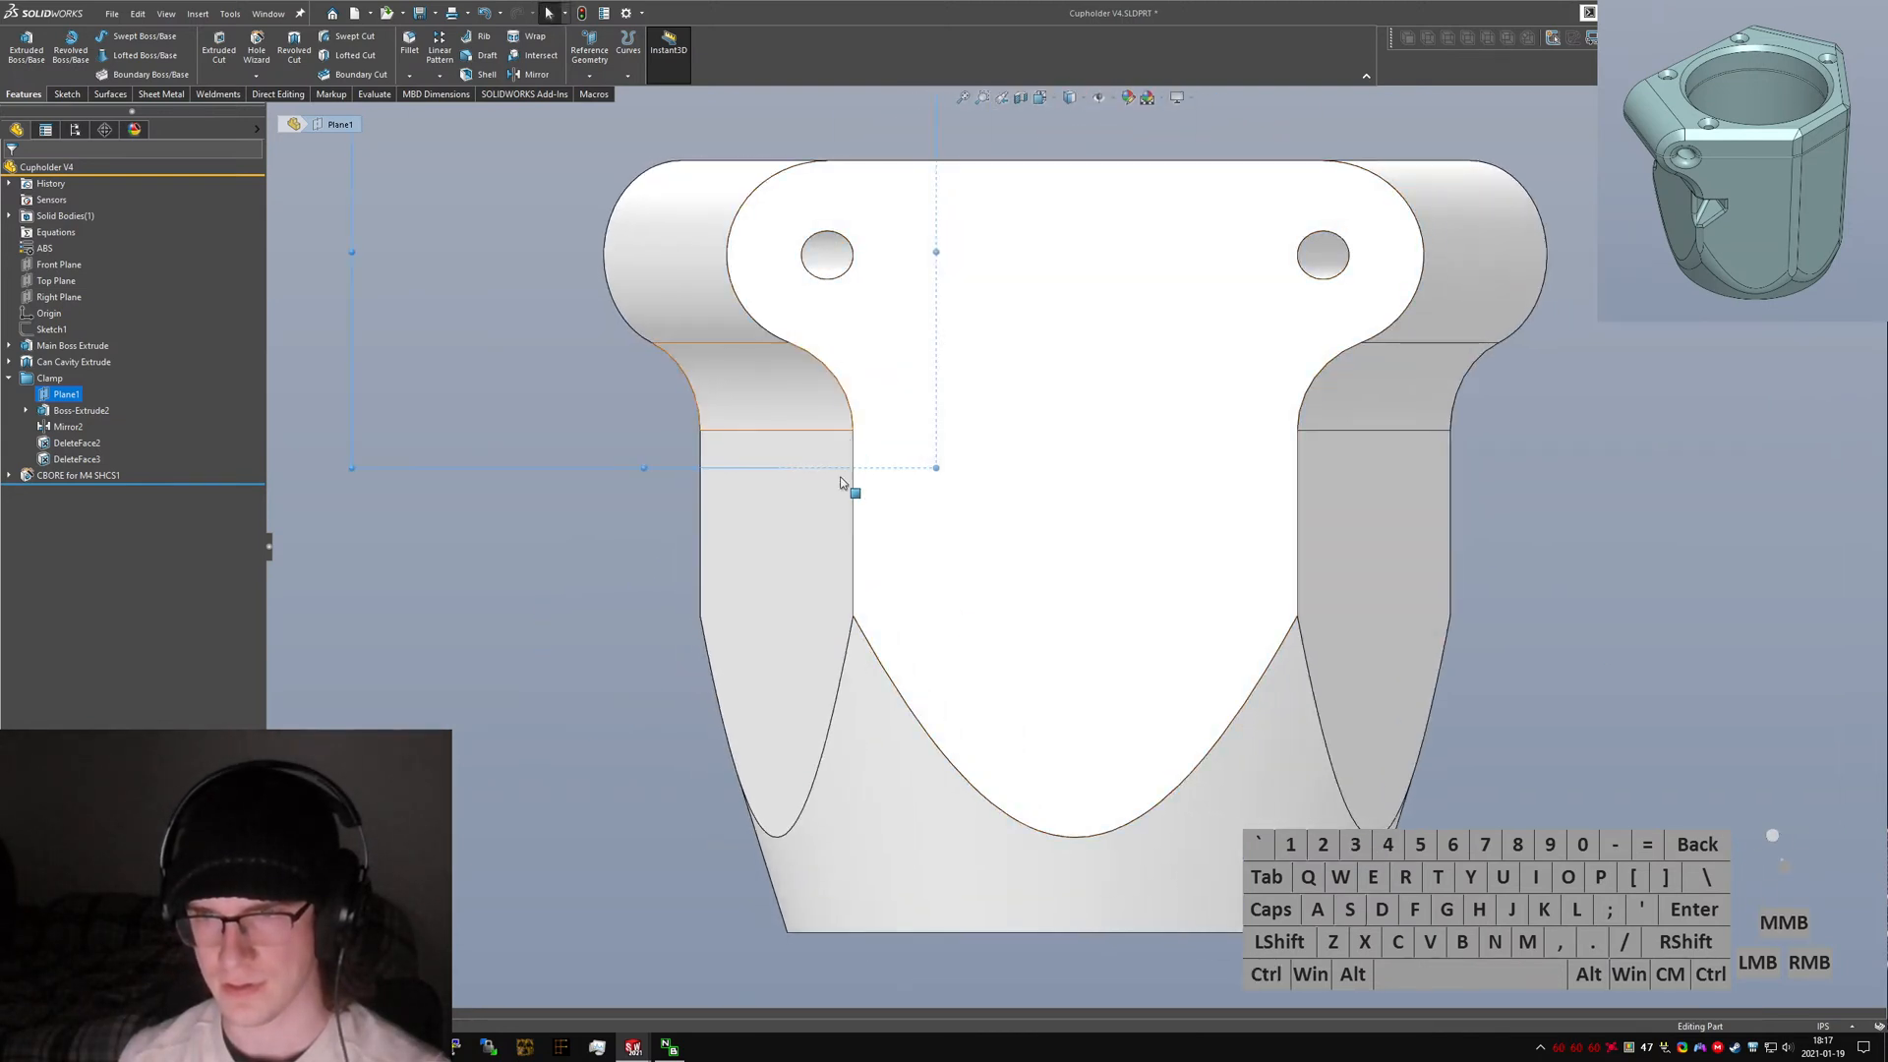
{"action": "middle_click_drag", "start_coordinate": [846, 489], "coordinate": [816, 887]}
{"action": "left_click", "coordinate": [803, 913]}
{"action": "type", "text": "s"}
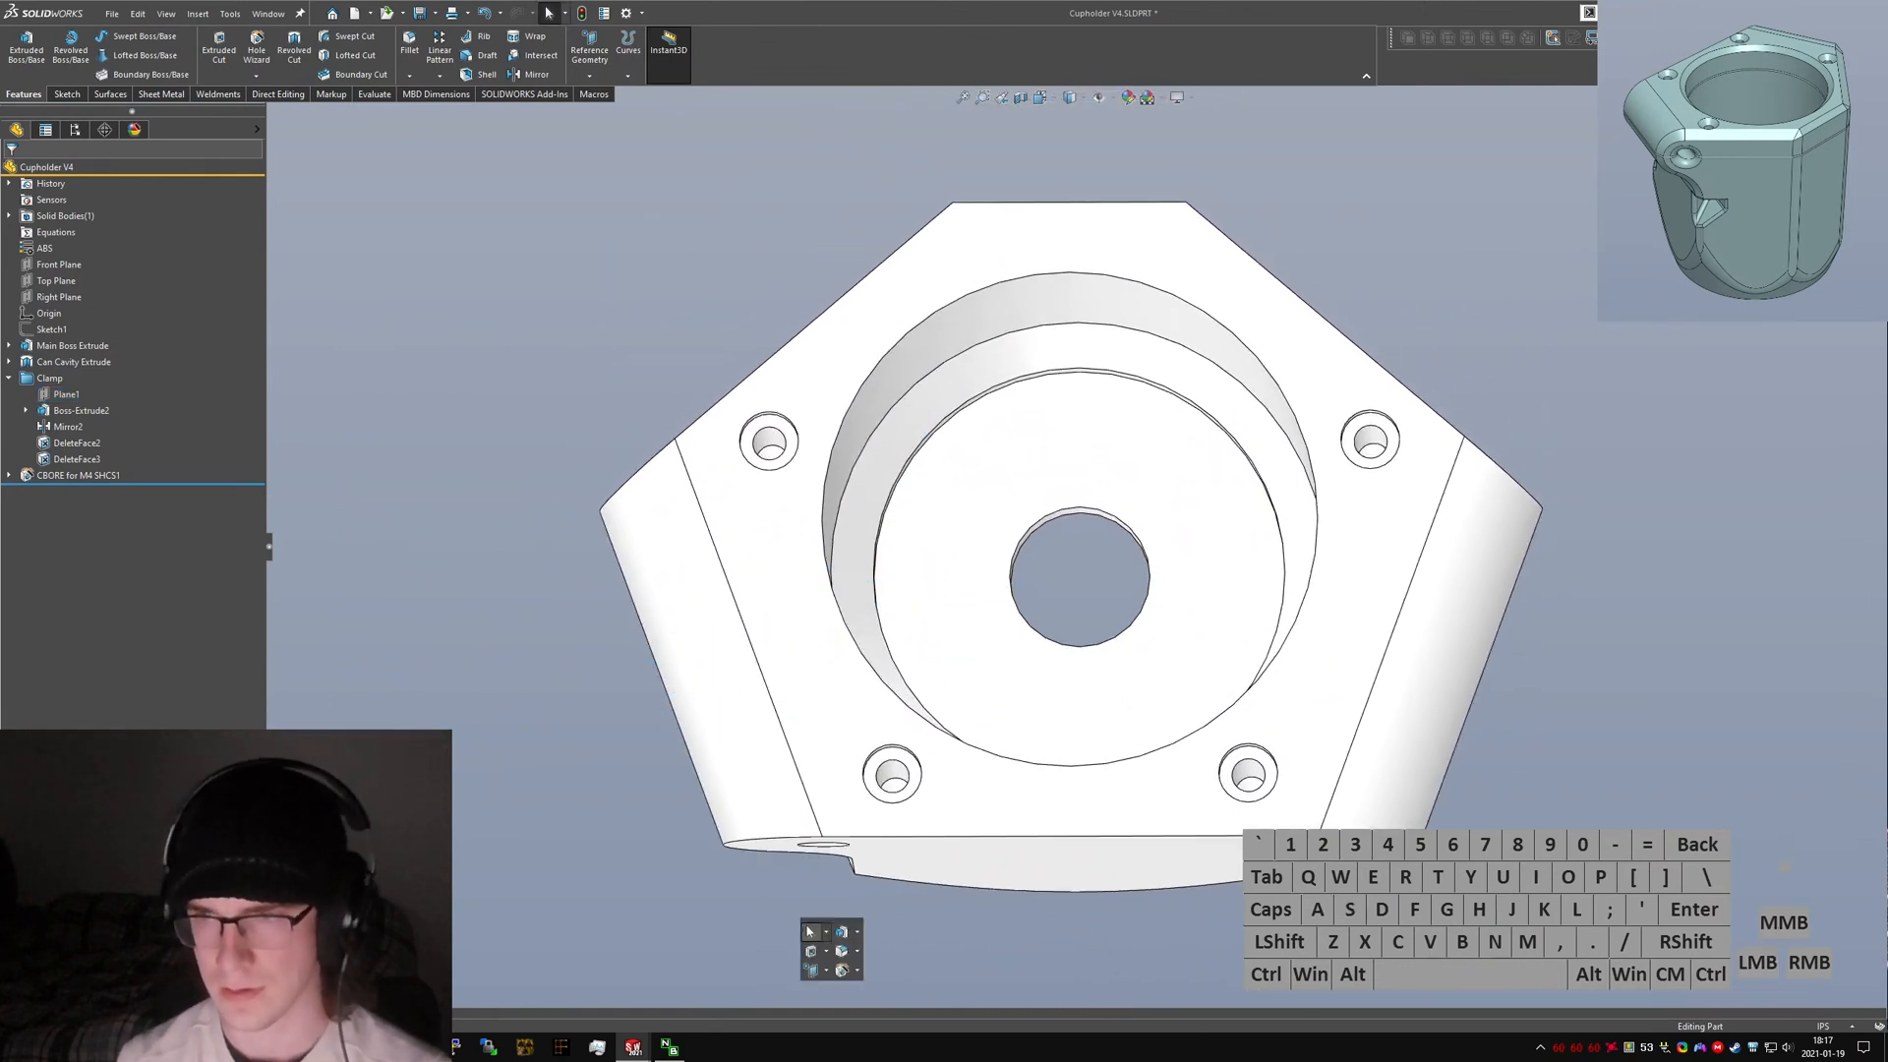
{"action": "type", "text": "plane"}
{"action": "key", "text": "Return"}
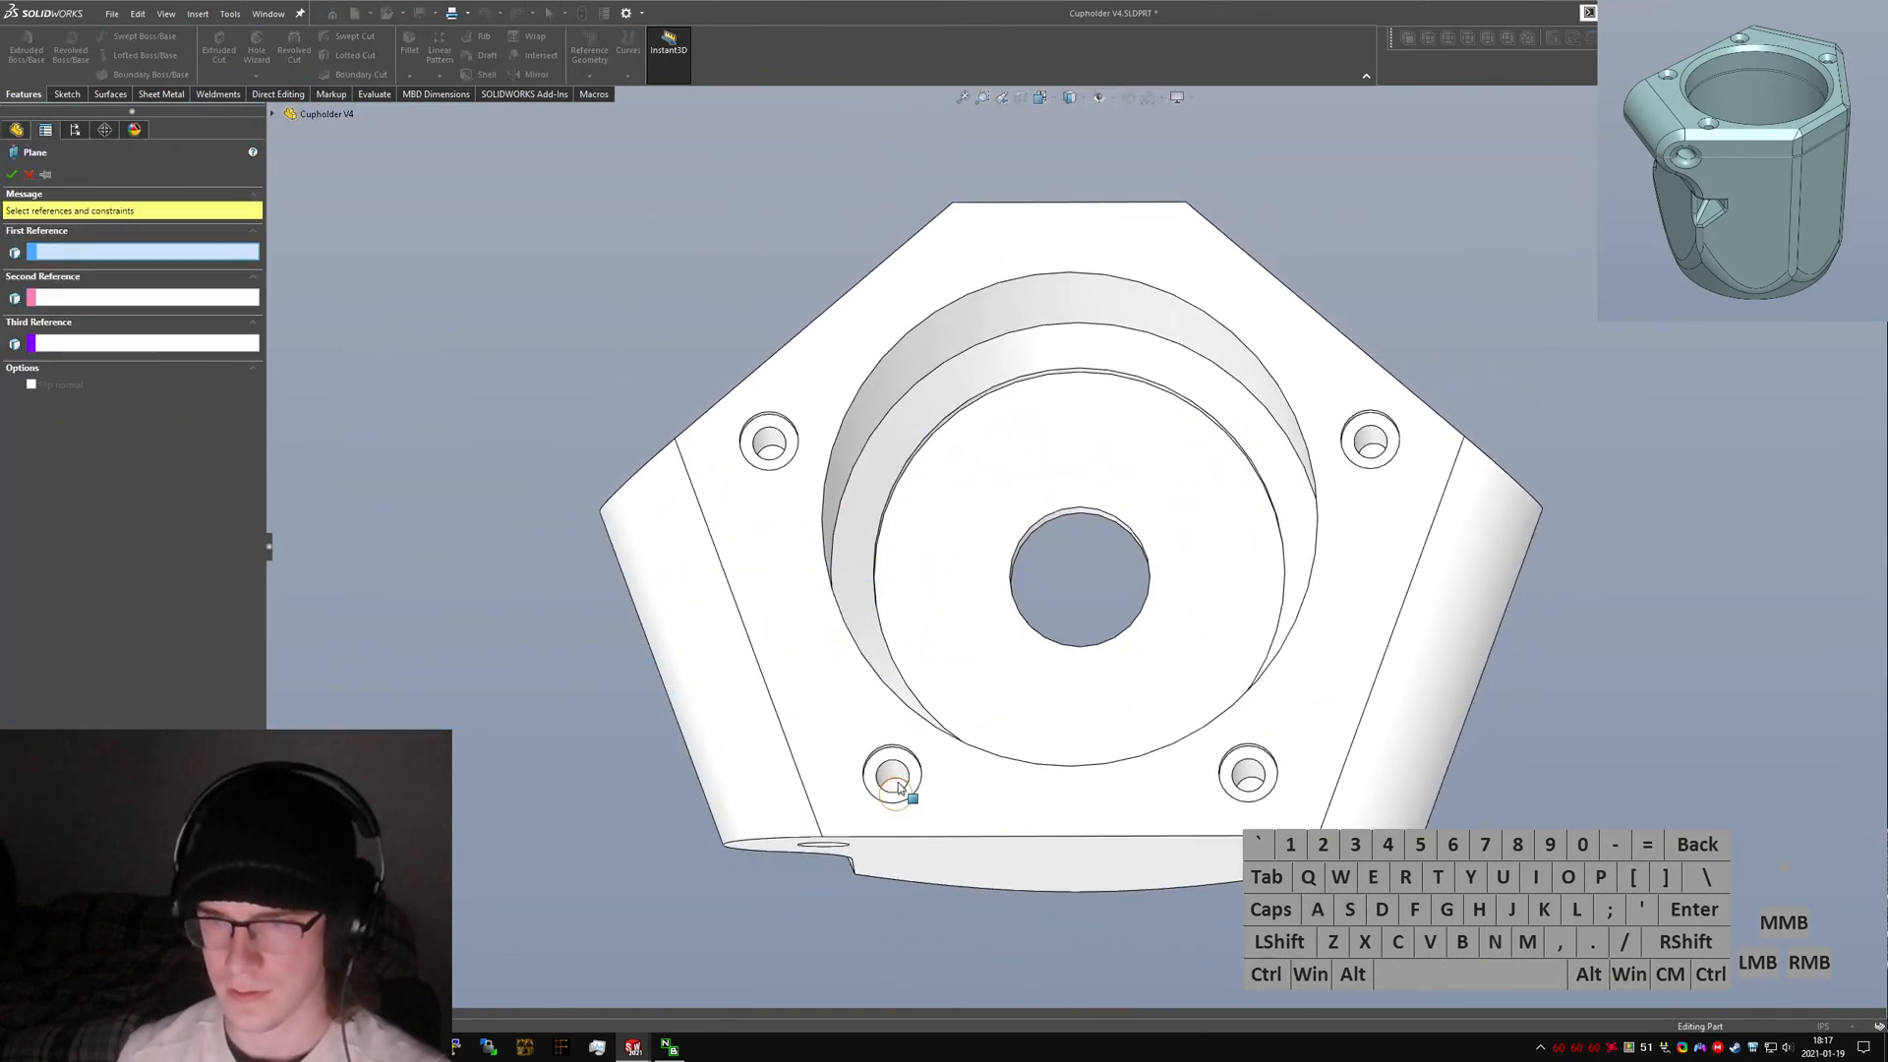
{"action": "left_click", "coordinate": [893, 784]}
{"action": "key", "text": "ctrl+5"}
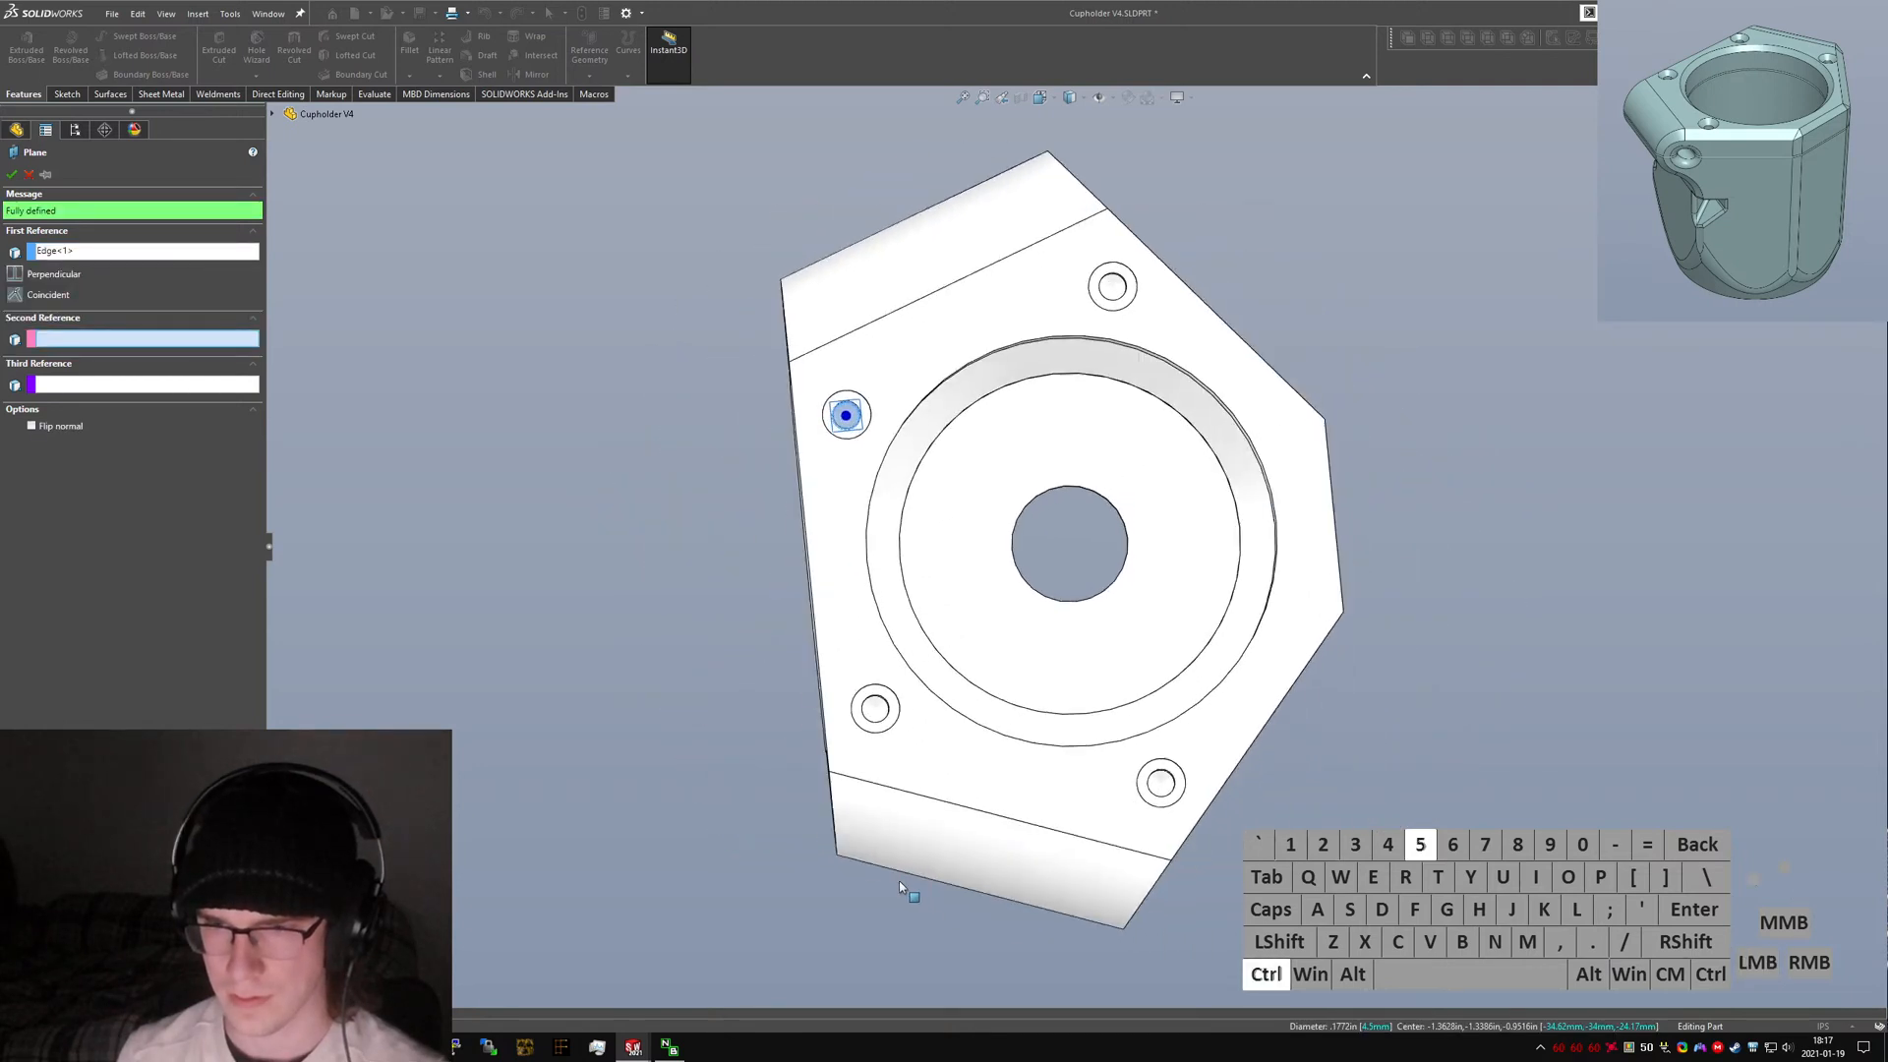
{"action": "left_click", "coordinate": [12, 174]}
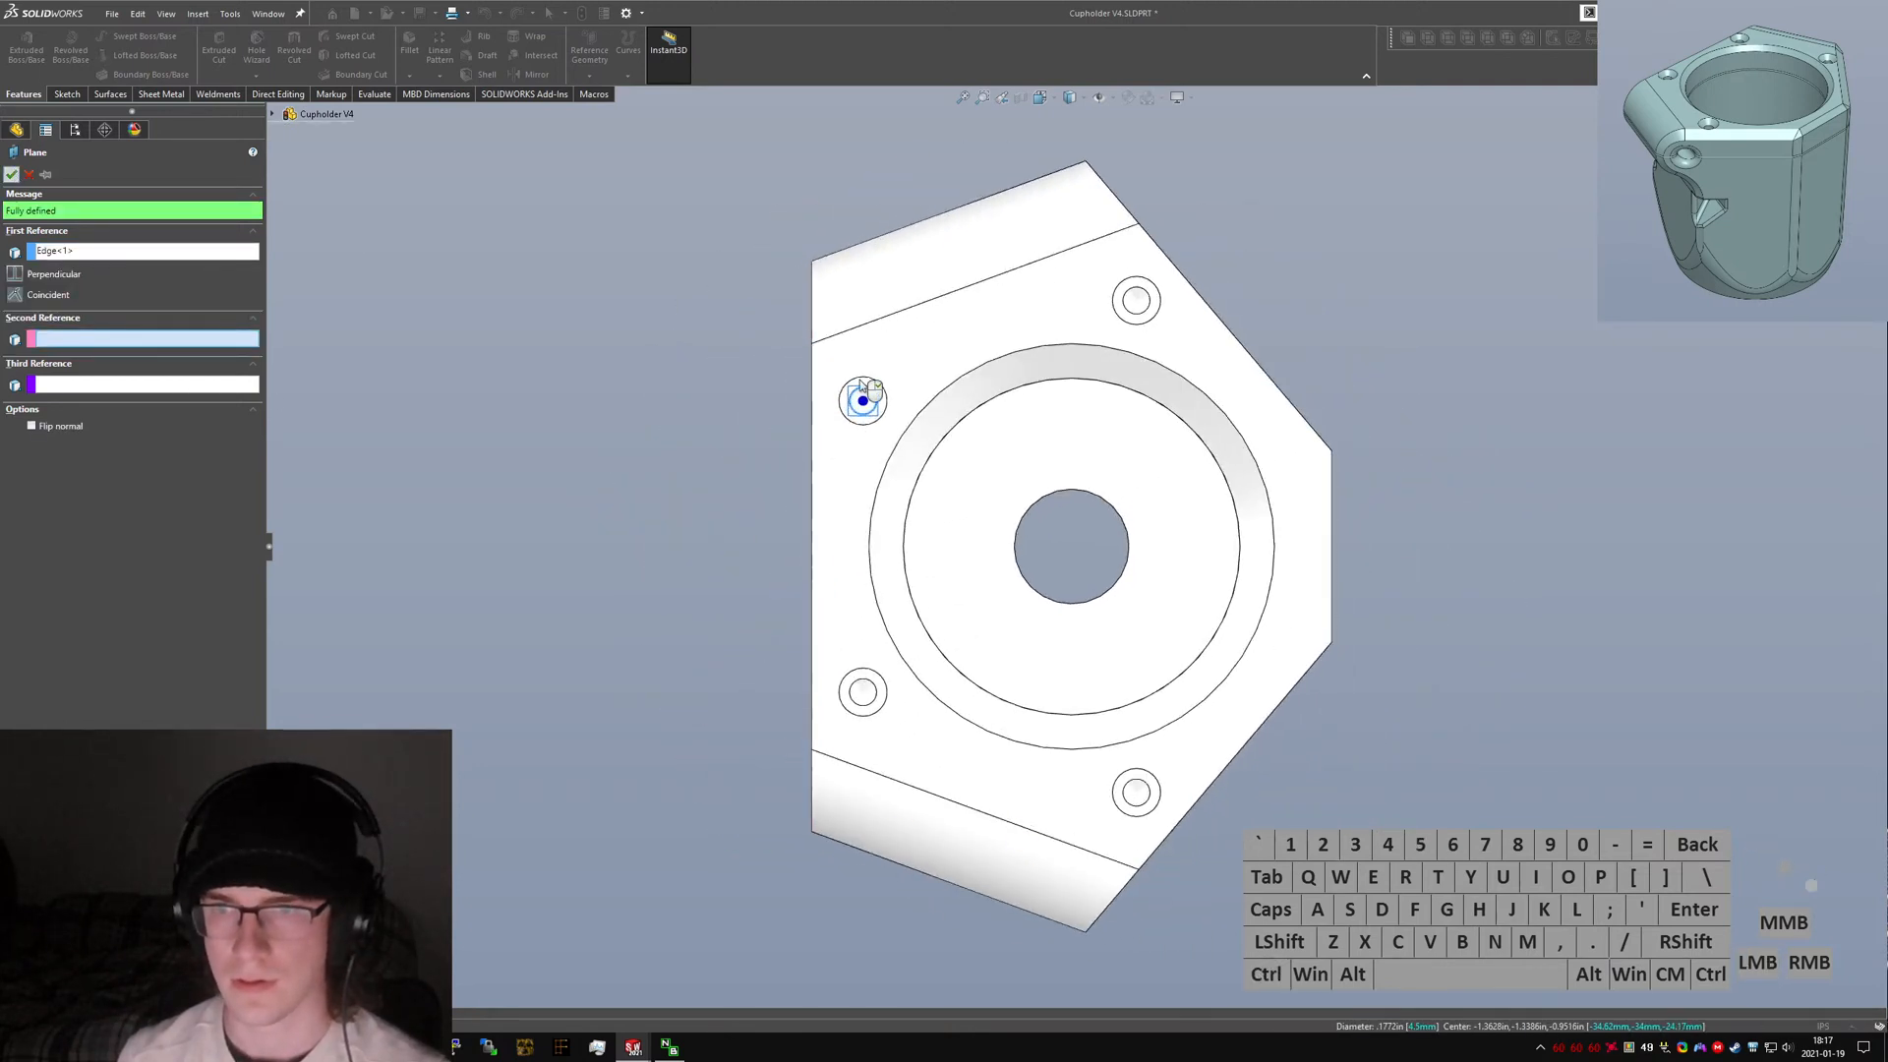
Start a new sketch on the new reference plane.
{"action": "scroll", "coordinate": [762, 324], "scroll_direction": "up", "scroll_amount": 1}
{"action": "scroll", "coordinate": [762, 325], "scroll_direction": "down", "scroll_amount": 4}
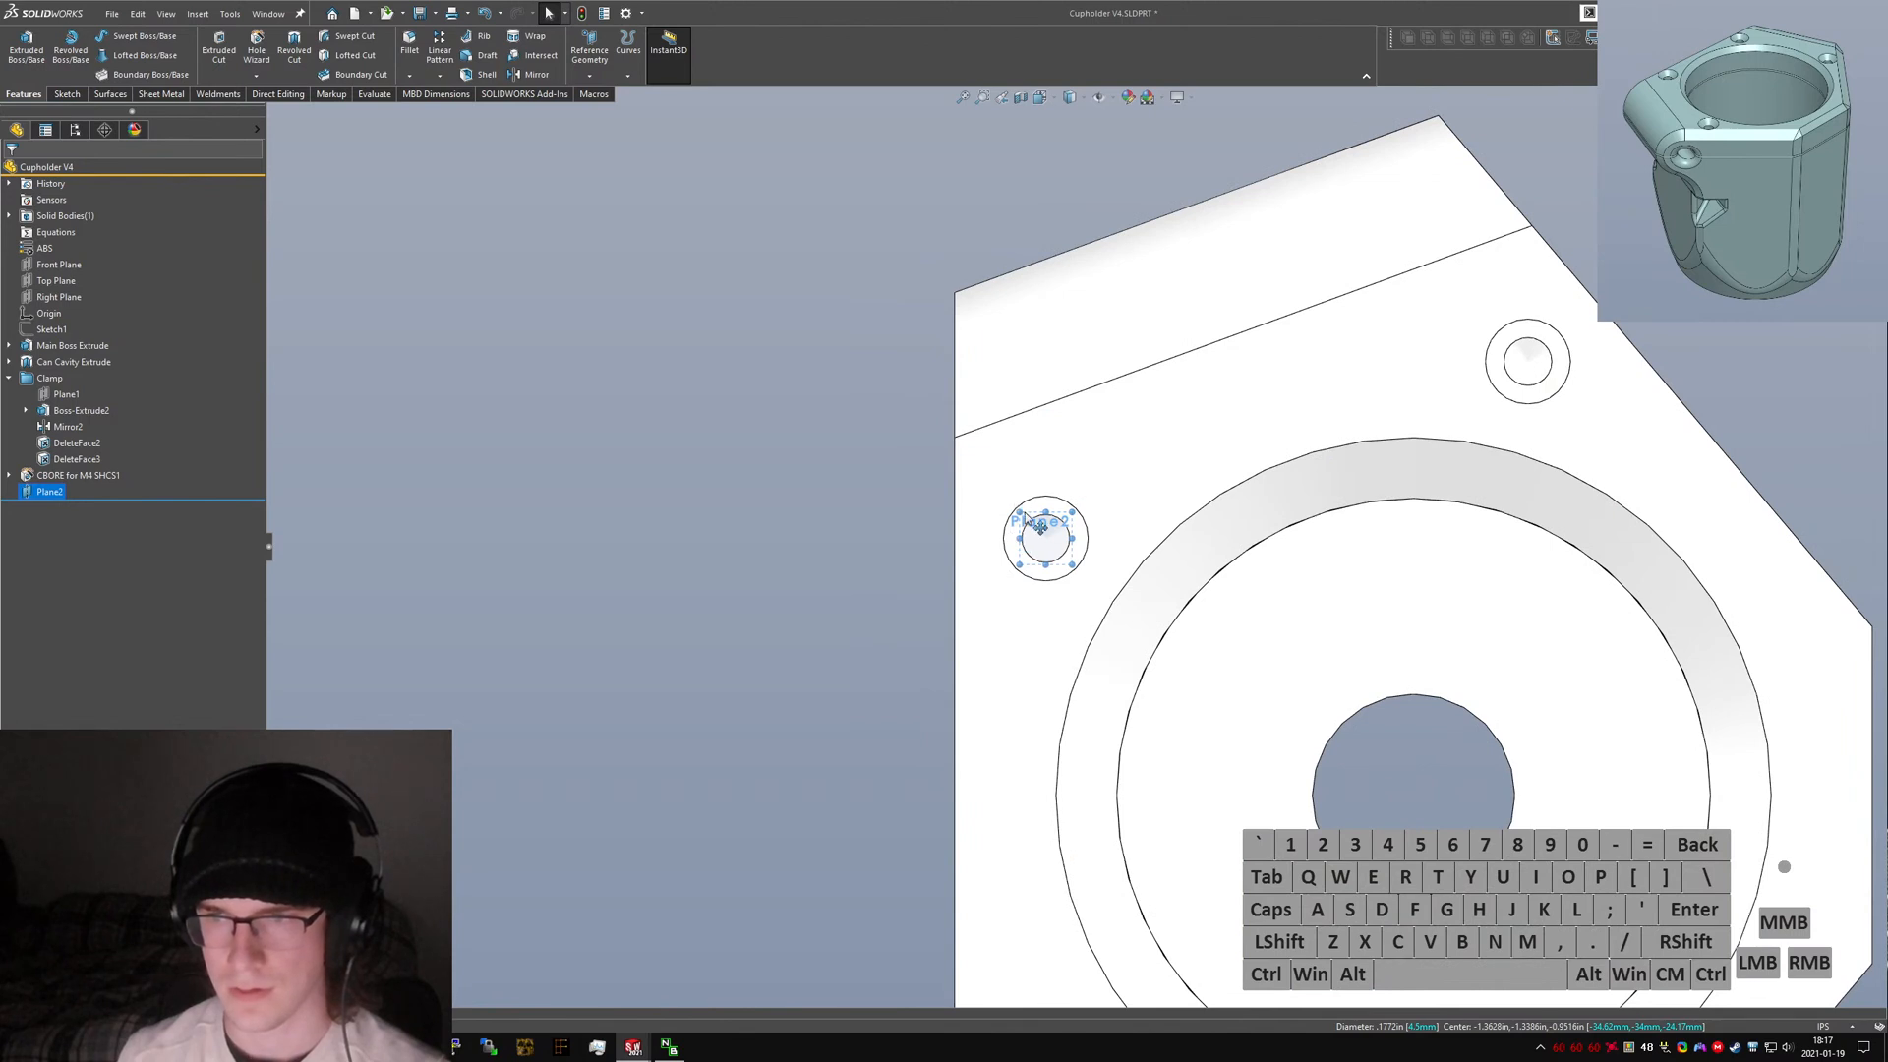
{"action": "left_click_drag", "start_coordinate": [1039, 526], "coordinate": [1232, 687]}
{"action": "right_click", "coordinate": [47, 491]}
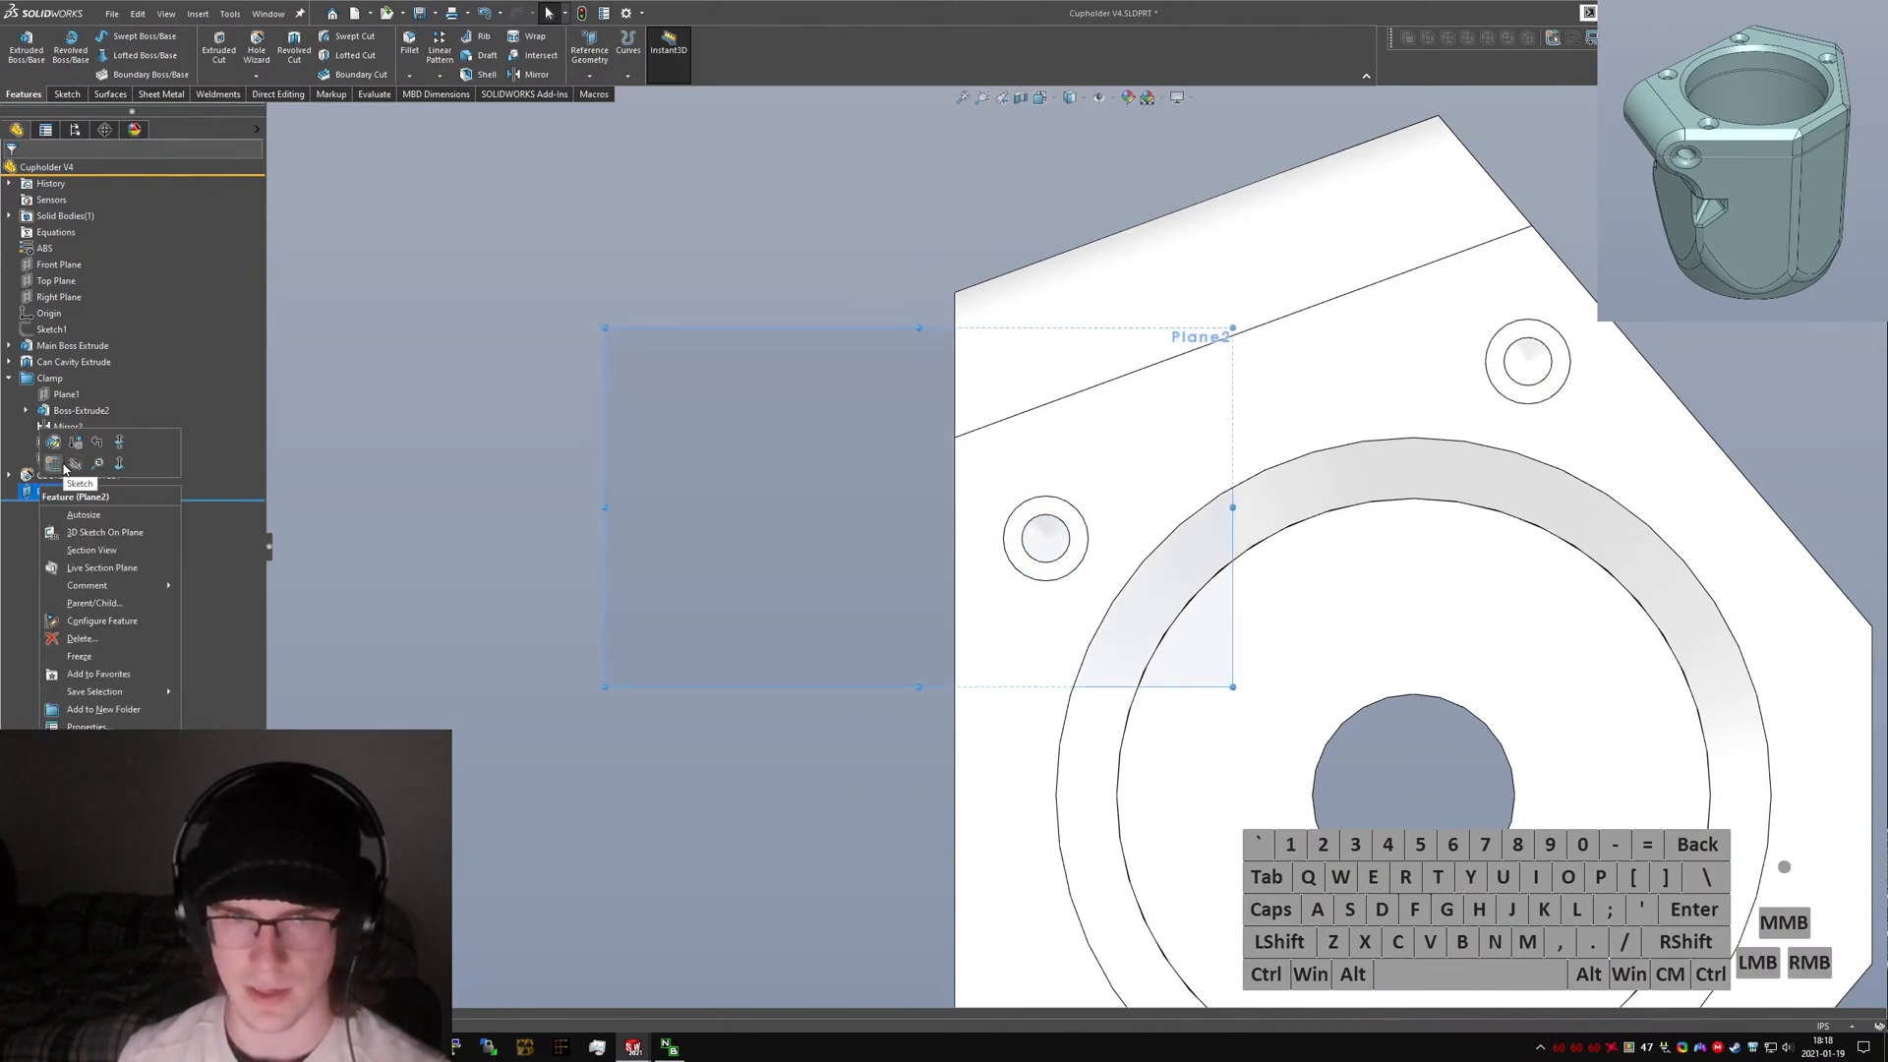
{"action": "left_click", "coordinate": [61, 474]}
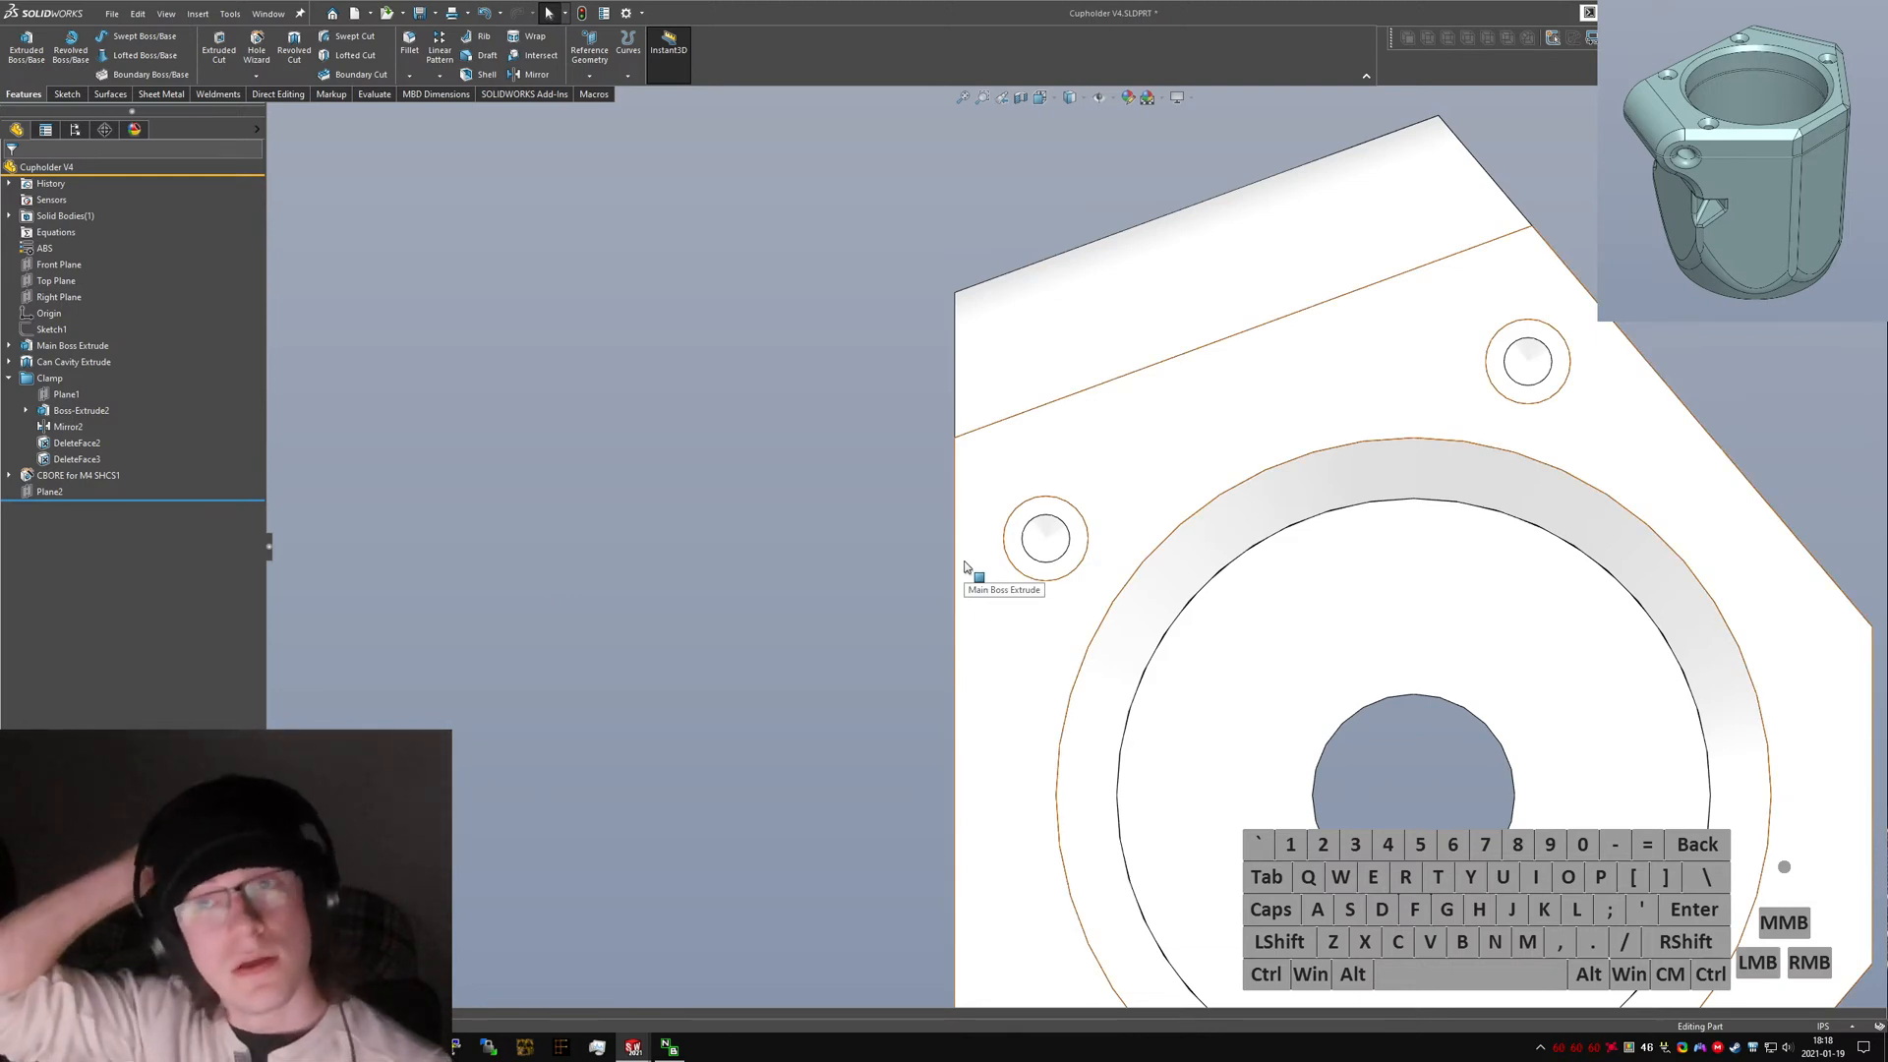
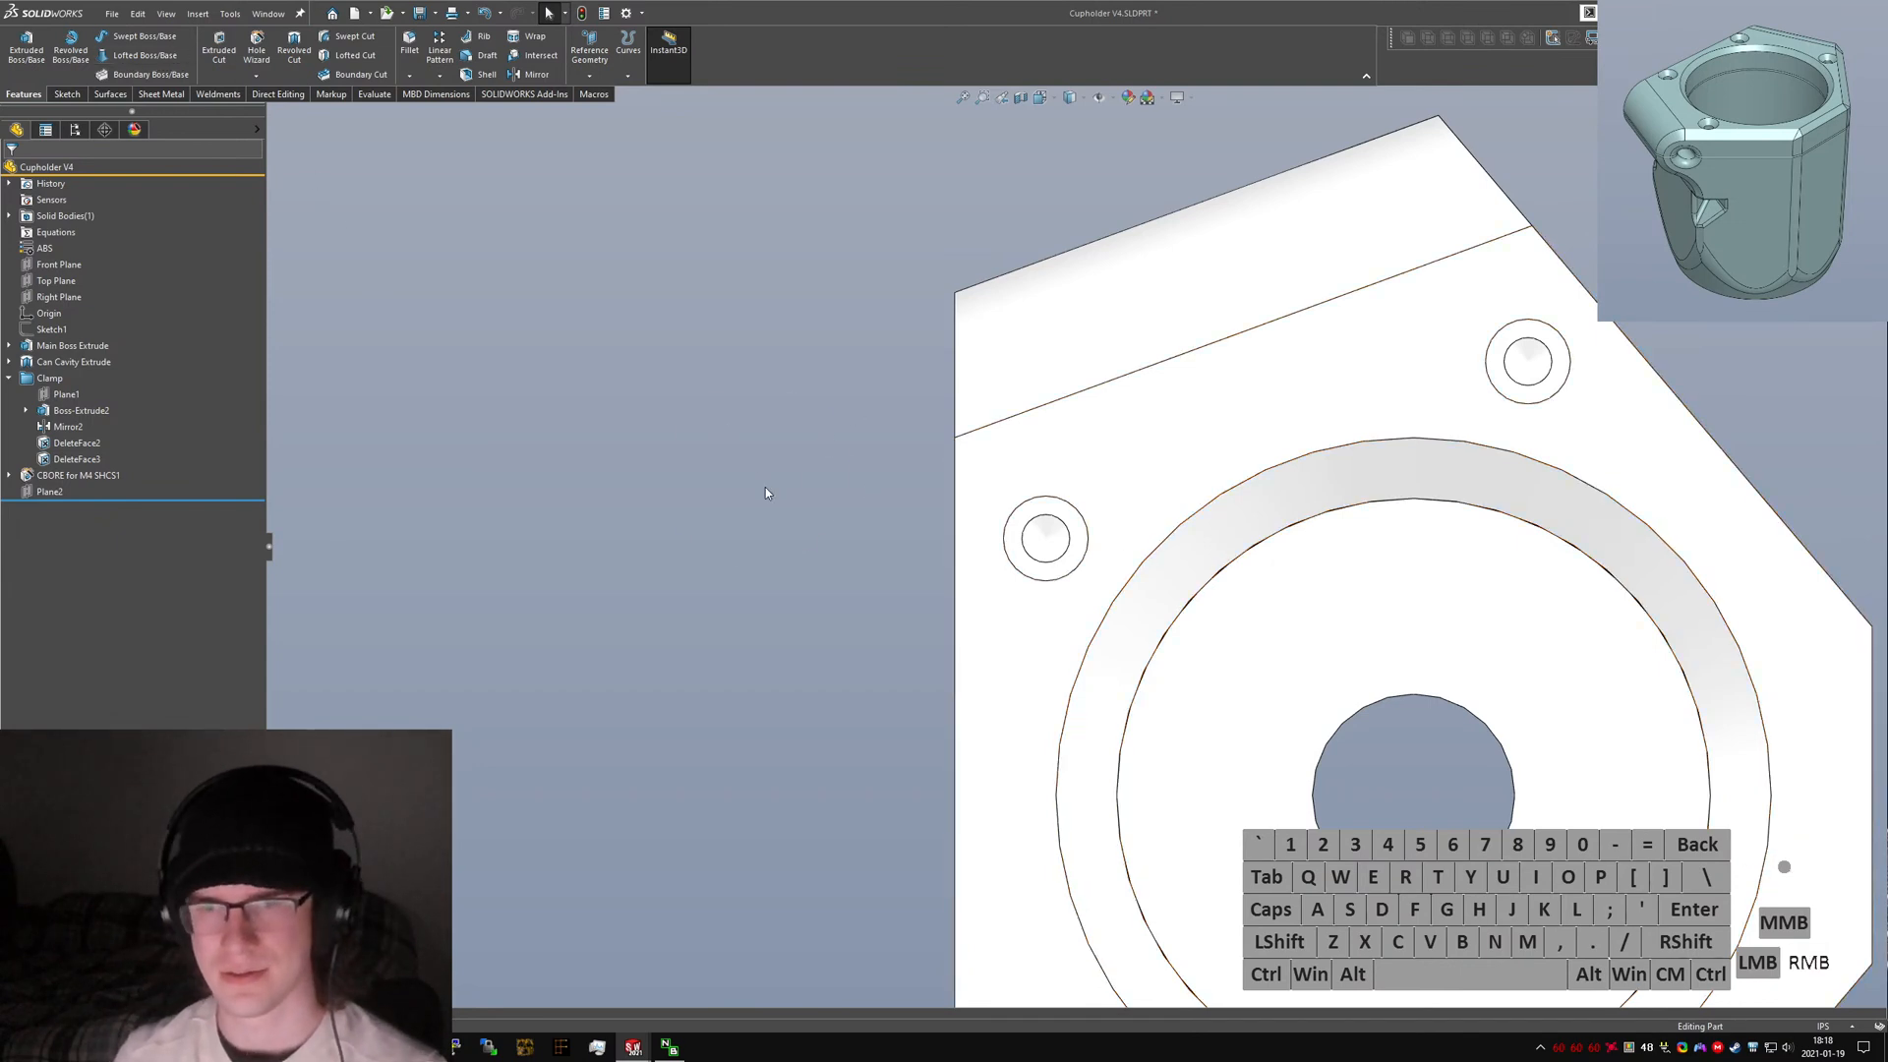
Orient the view normal to Plane2 and open a new sketch on it.
{"action": "left_click", "coordinate": [1157, 439]}
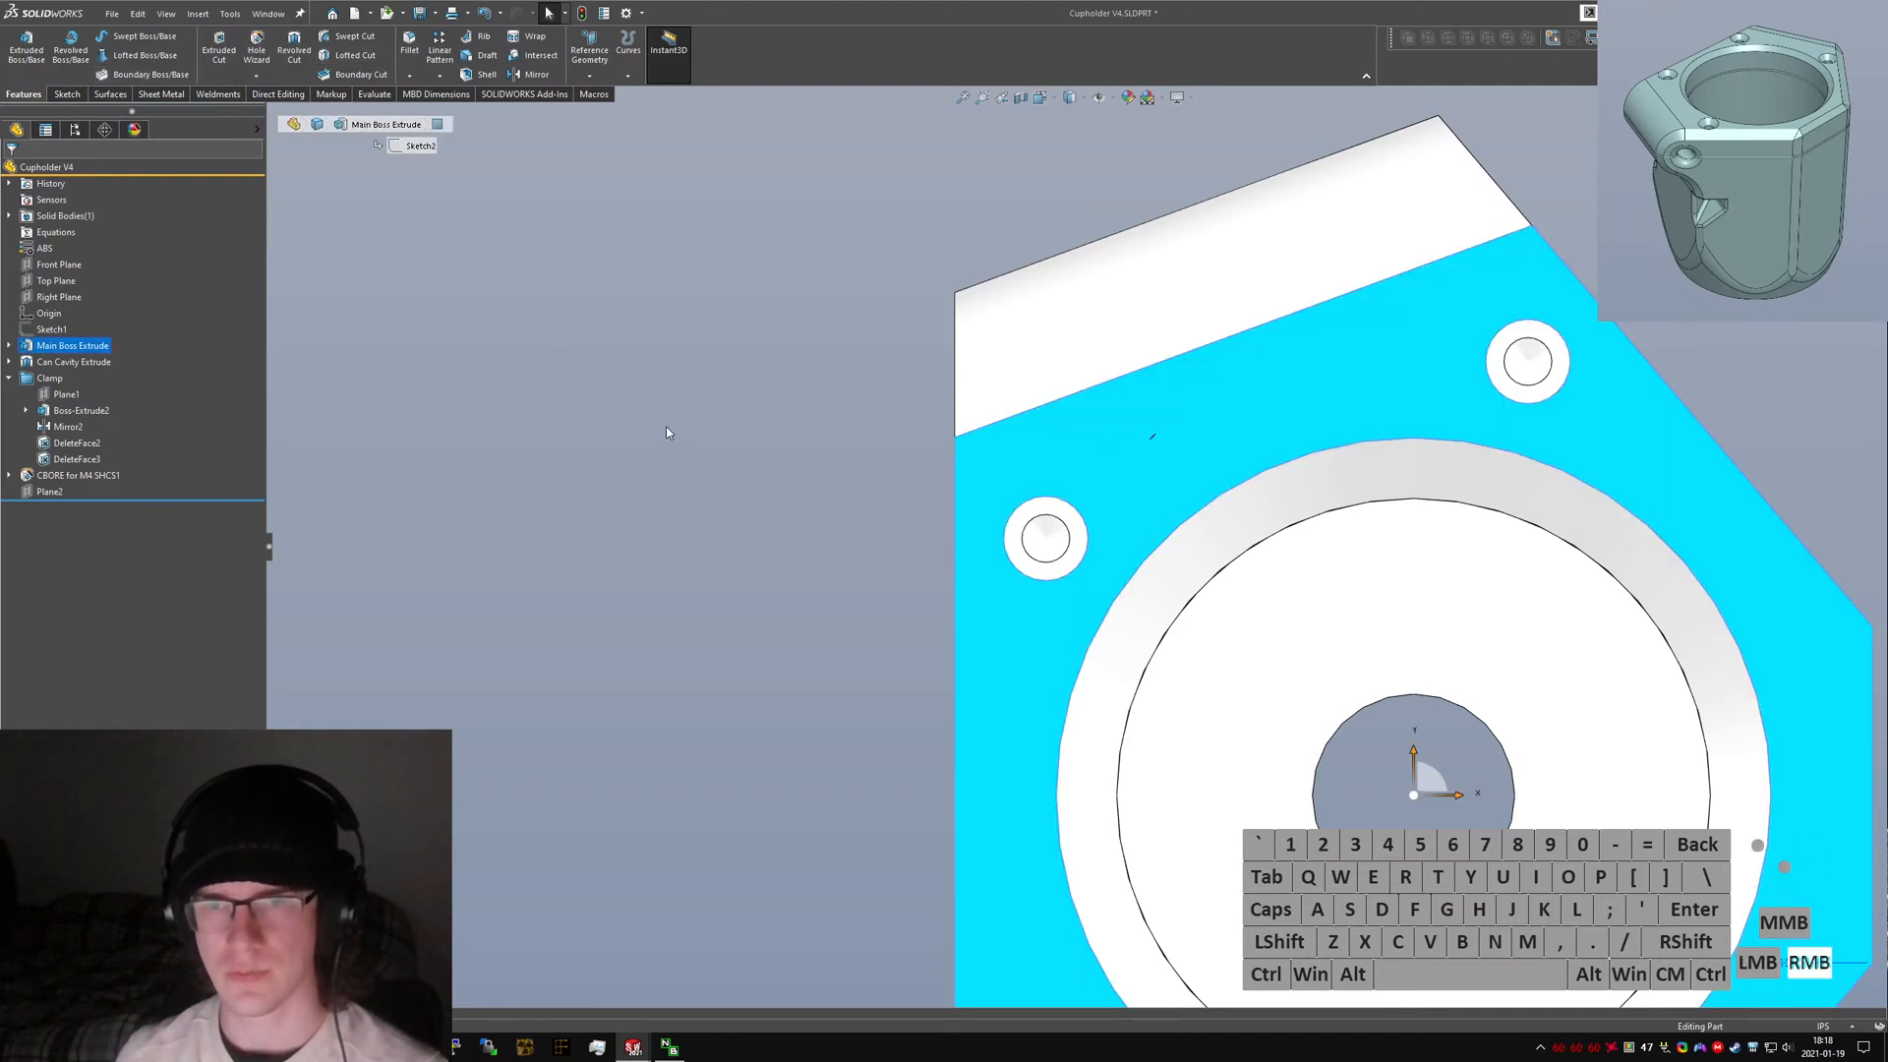
{"action": "key", "text": "ctrl+1"}
{"action": "key", "text": "ctrl+4"}
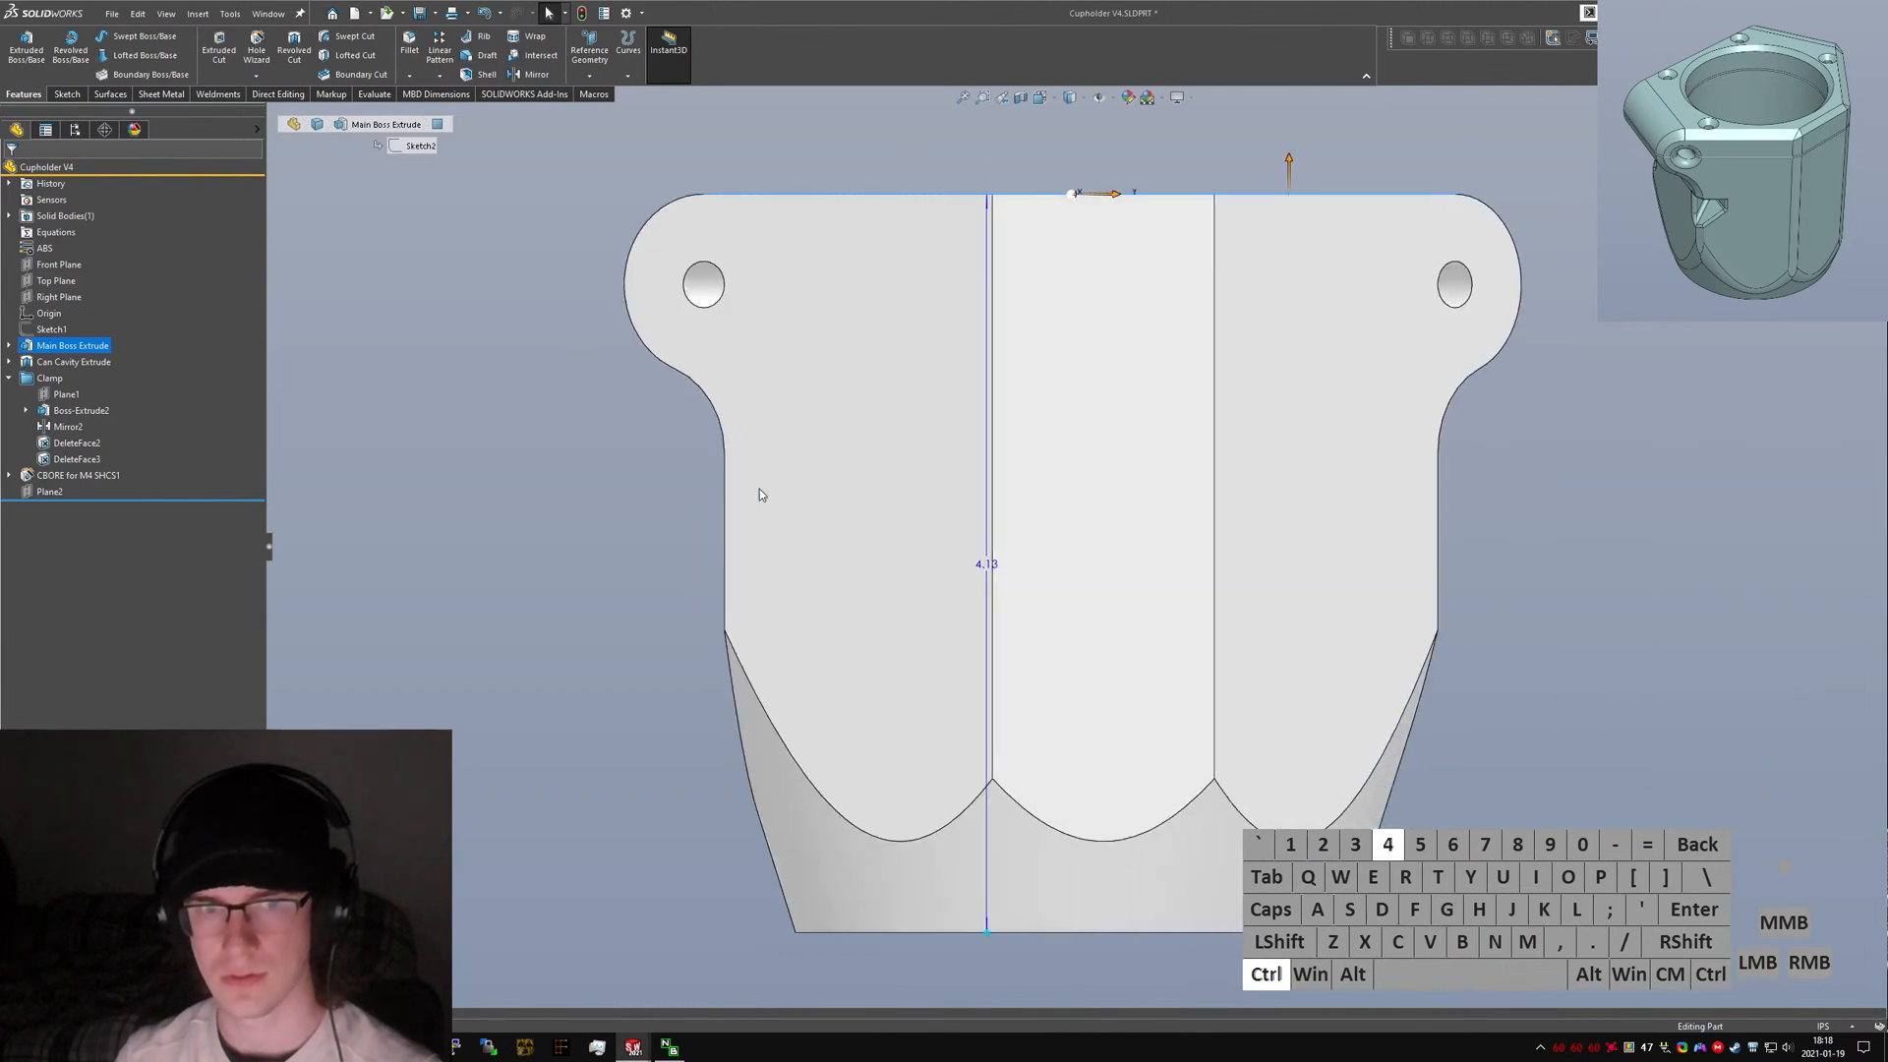
{"action": "key", "text": "ctrl+5"}
{"action": "left_click", "coordinate": [706, 519]}
{"action": "left_click", "coordinate": [56, 495]}
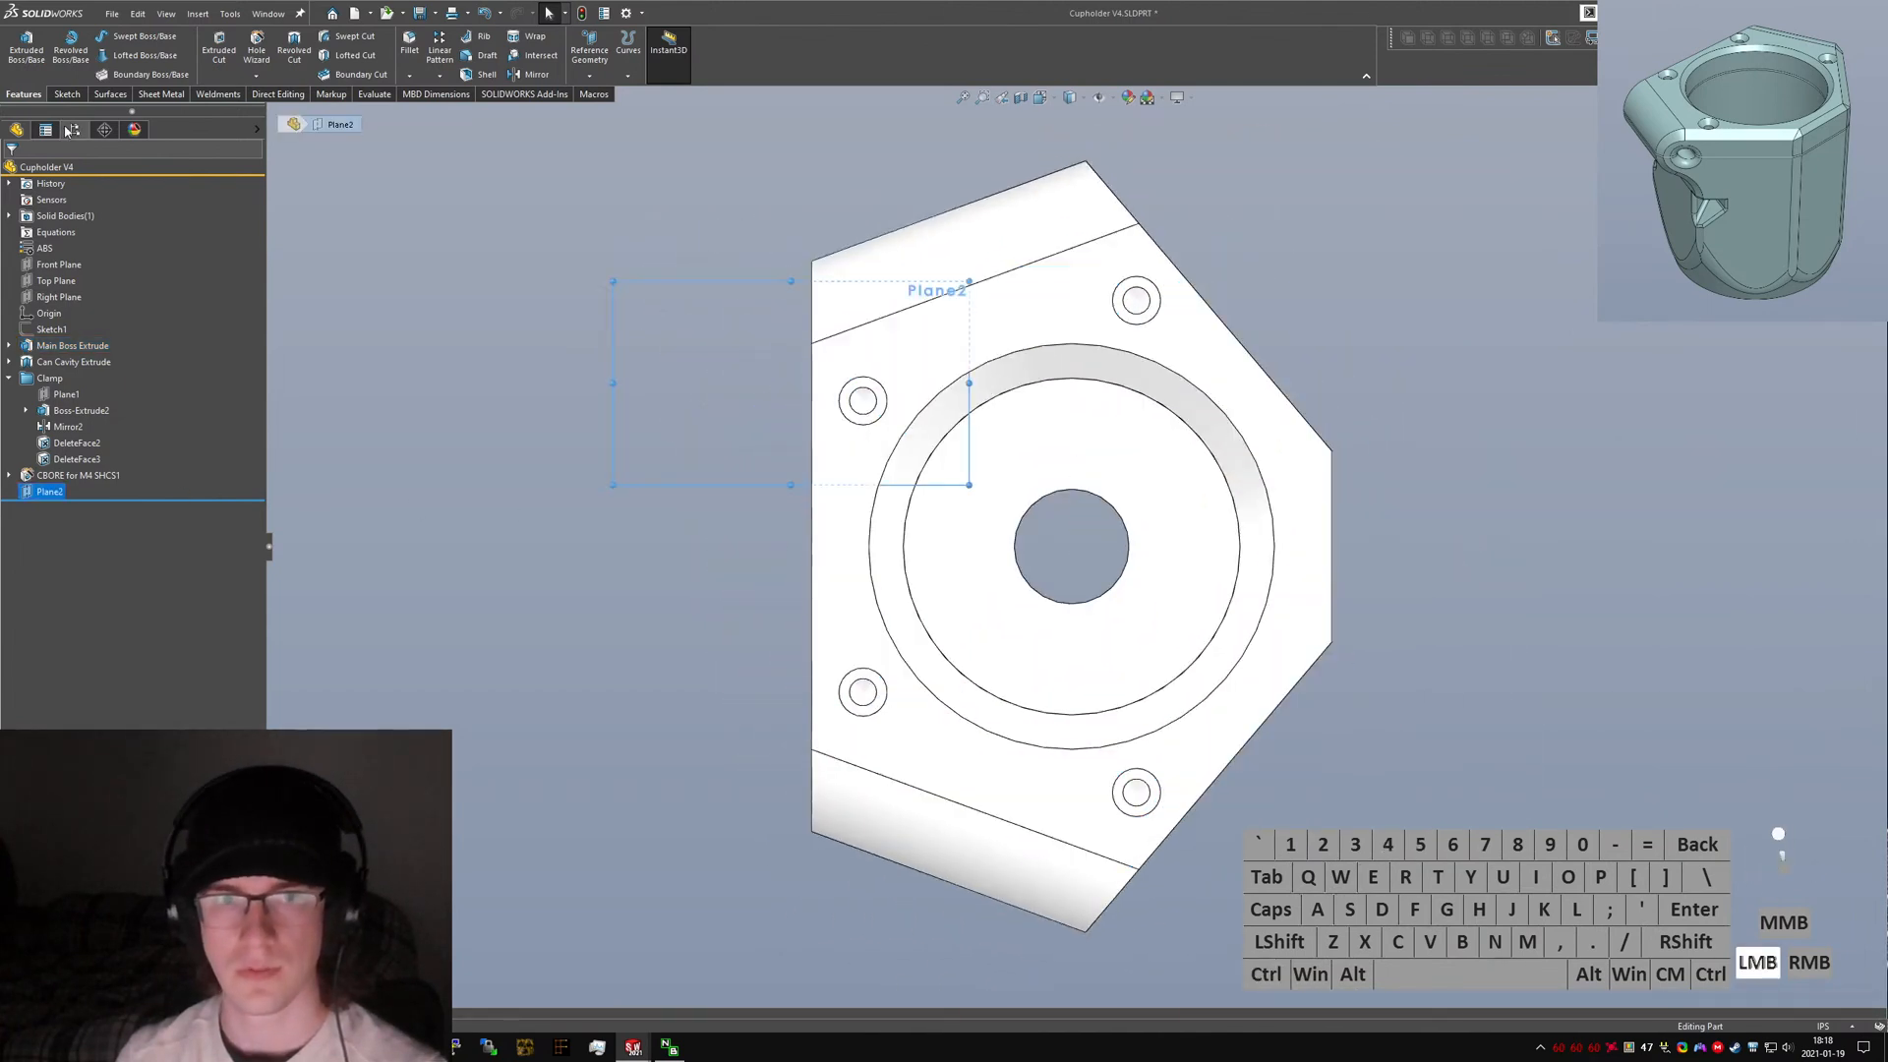
{"action": "left_click", "coordinate": [67, 95]}
{"action": "left_click", "coordinate": [22, 48]}
{"action": "left_click", "coordinate": [898, 354]}
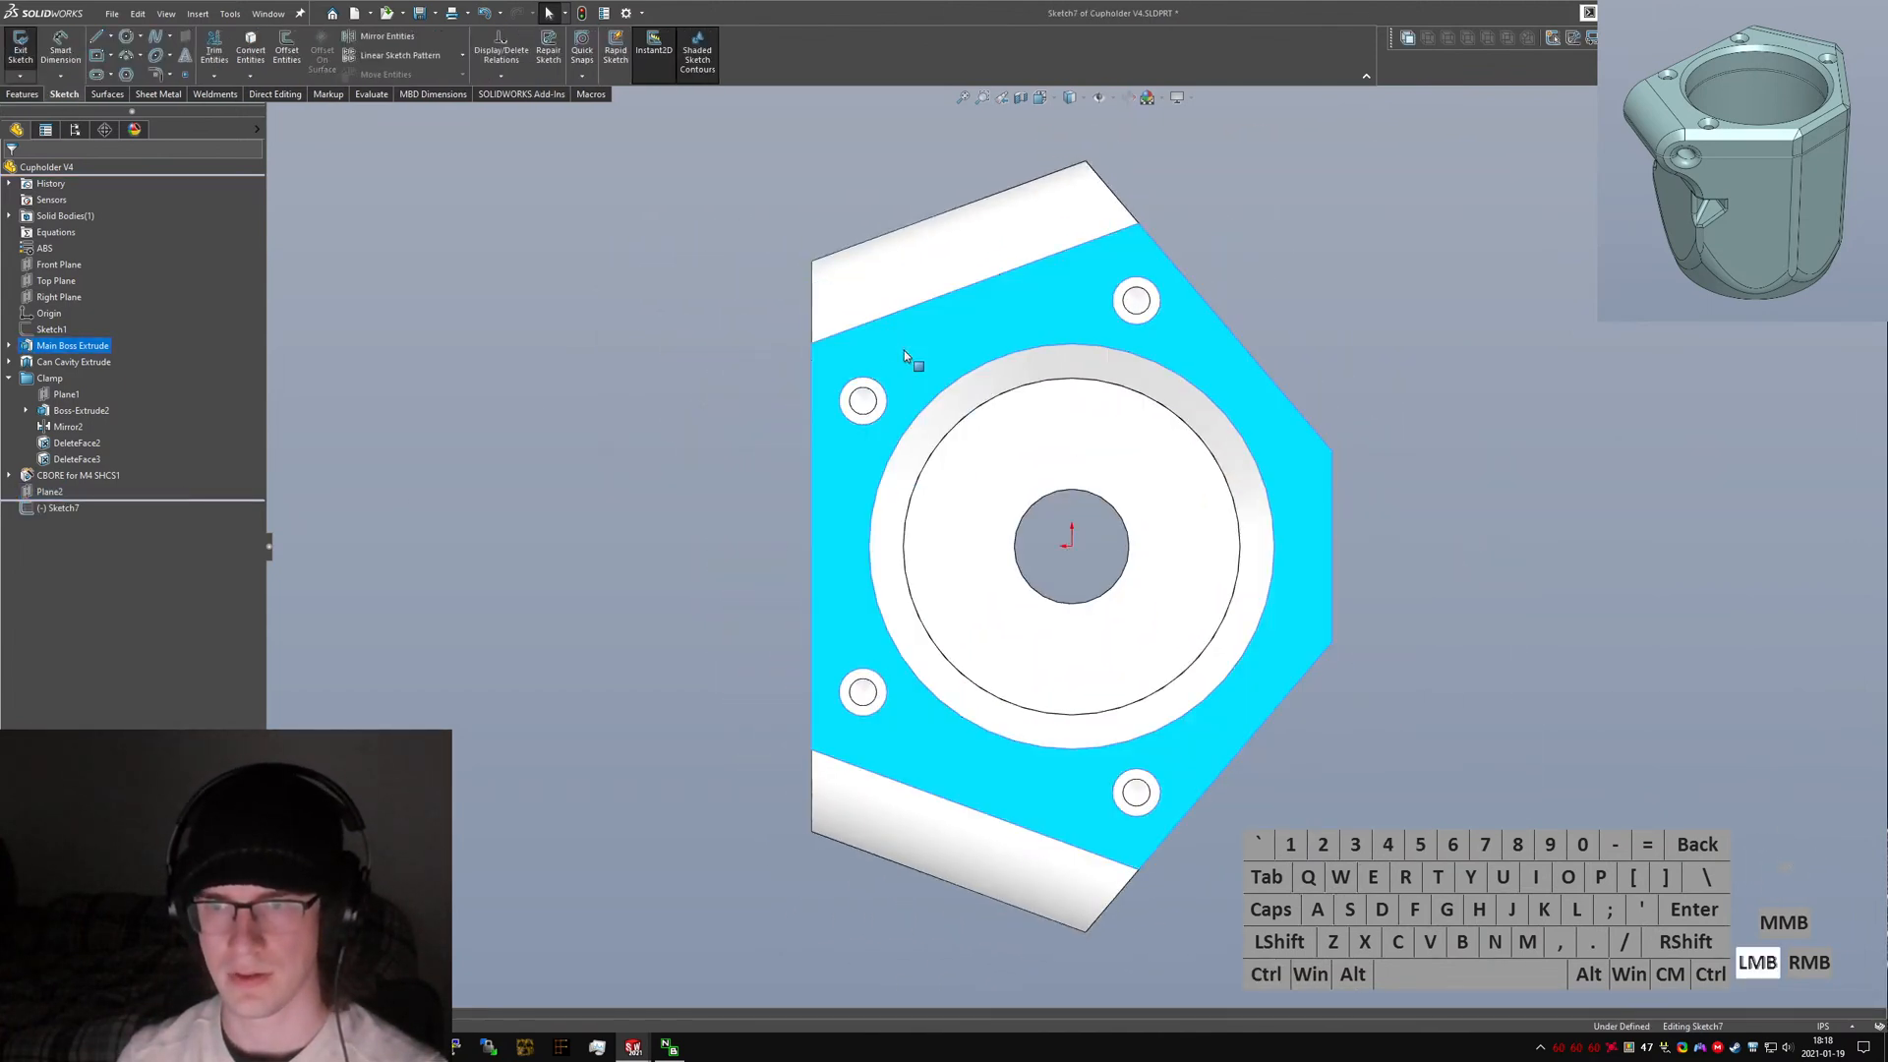
Sketch an arc of about 1.09 in radius from the clamp's upper edge around the upper-left bolt hole.
{"action": "mouse_move", "coordinate": [654, 527]}
{"action": "right_mouse_down"}
{"action": "mouse_move", "coordinate": [647, 496]}
{"action": "mouse_move", "coordinate": [470, 350]}
{"action": "right_mouse_up"}
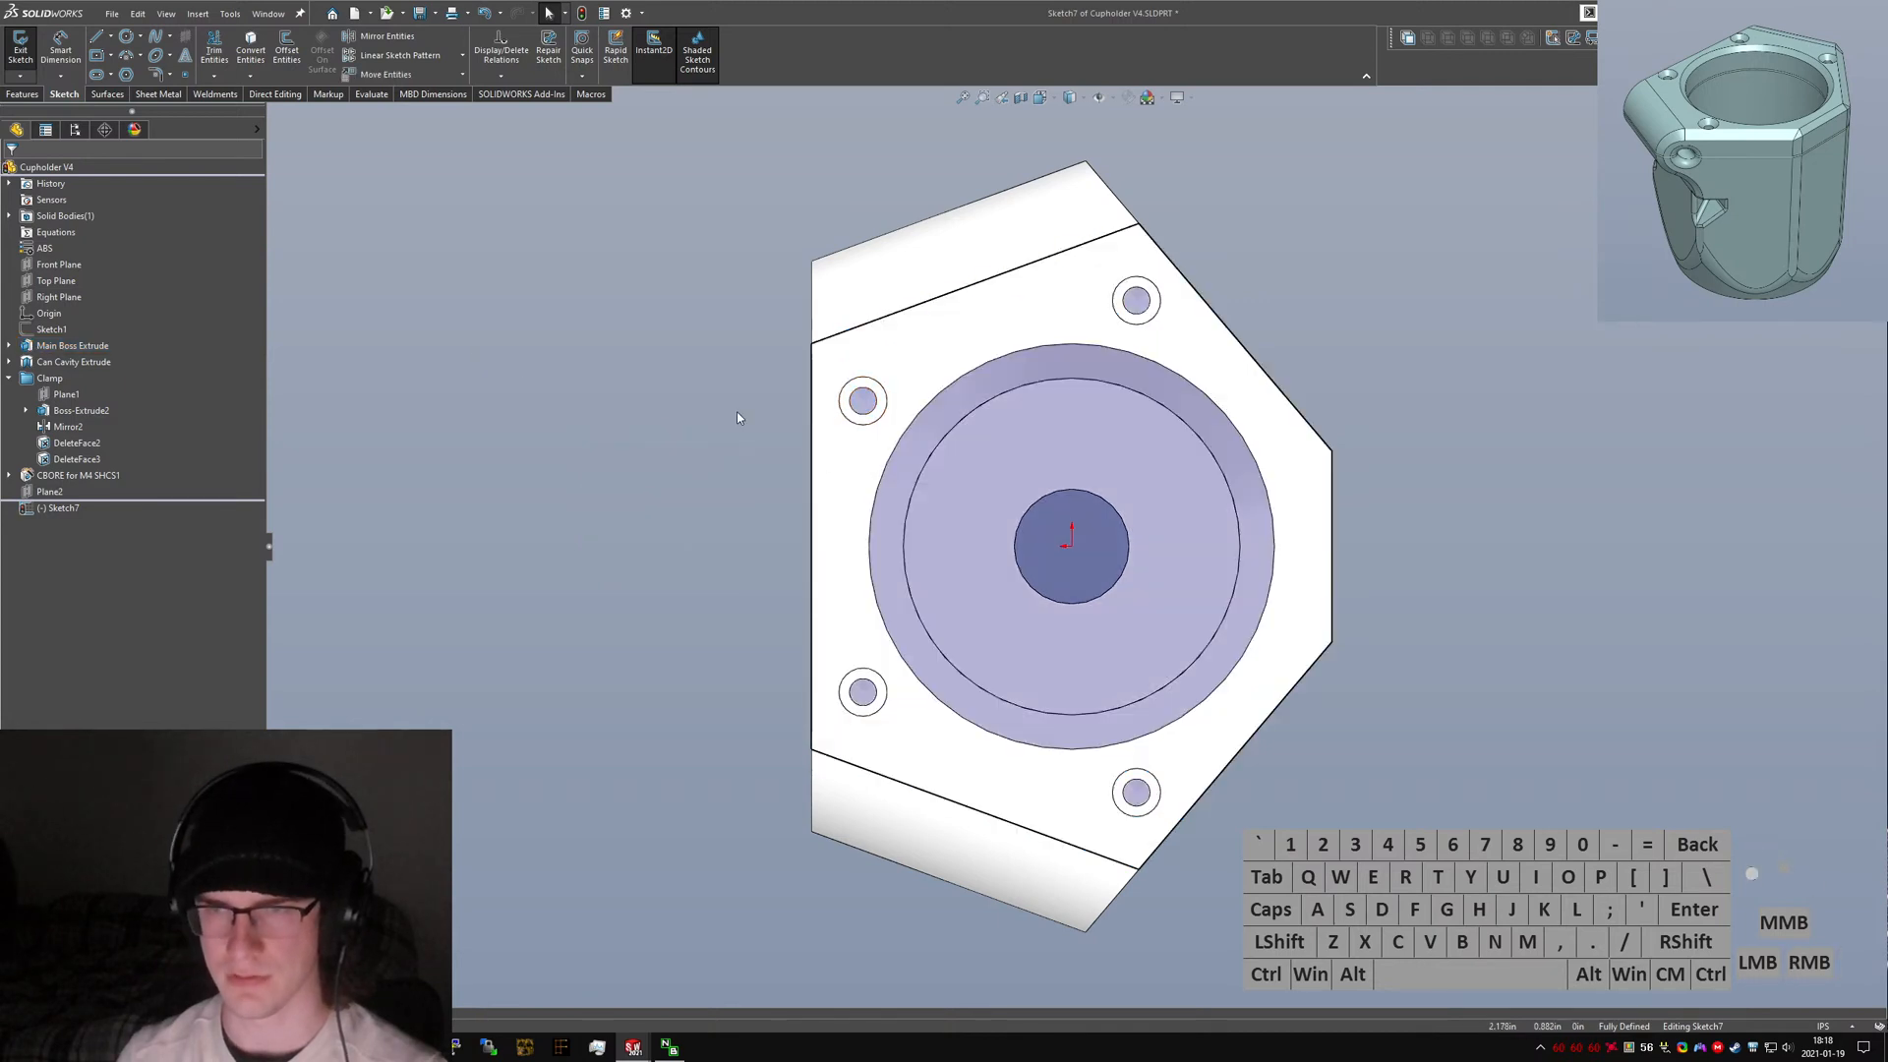
{"action": "scroll", "coordinate": [837, 433], "scroll_direction": "down", "scroll_amount": 3}
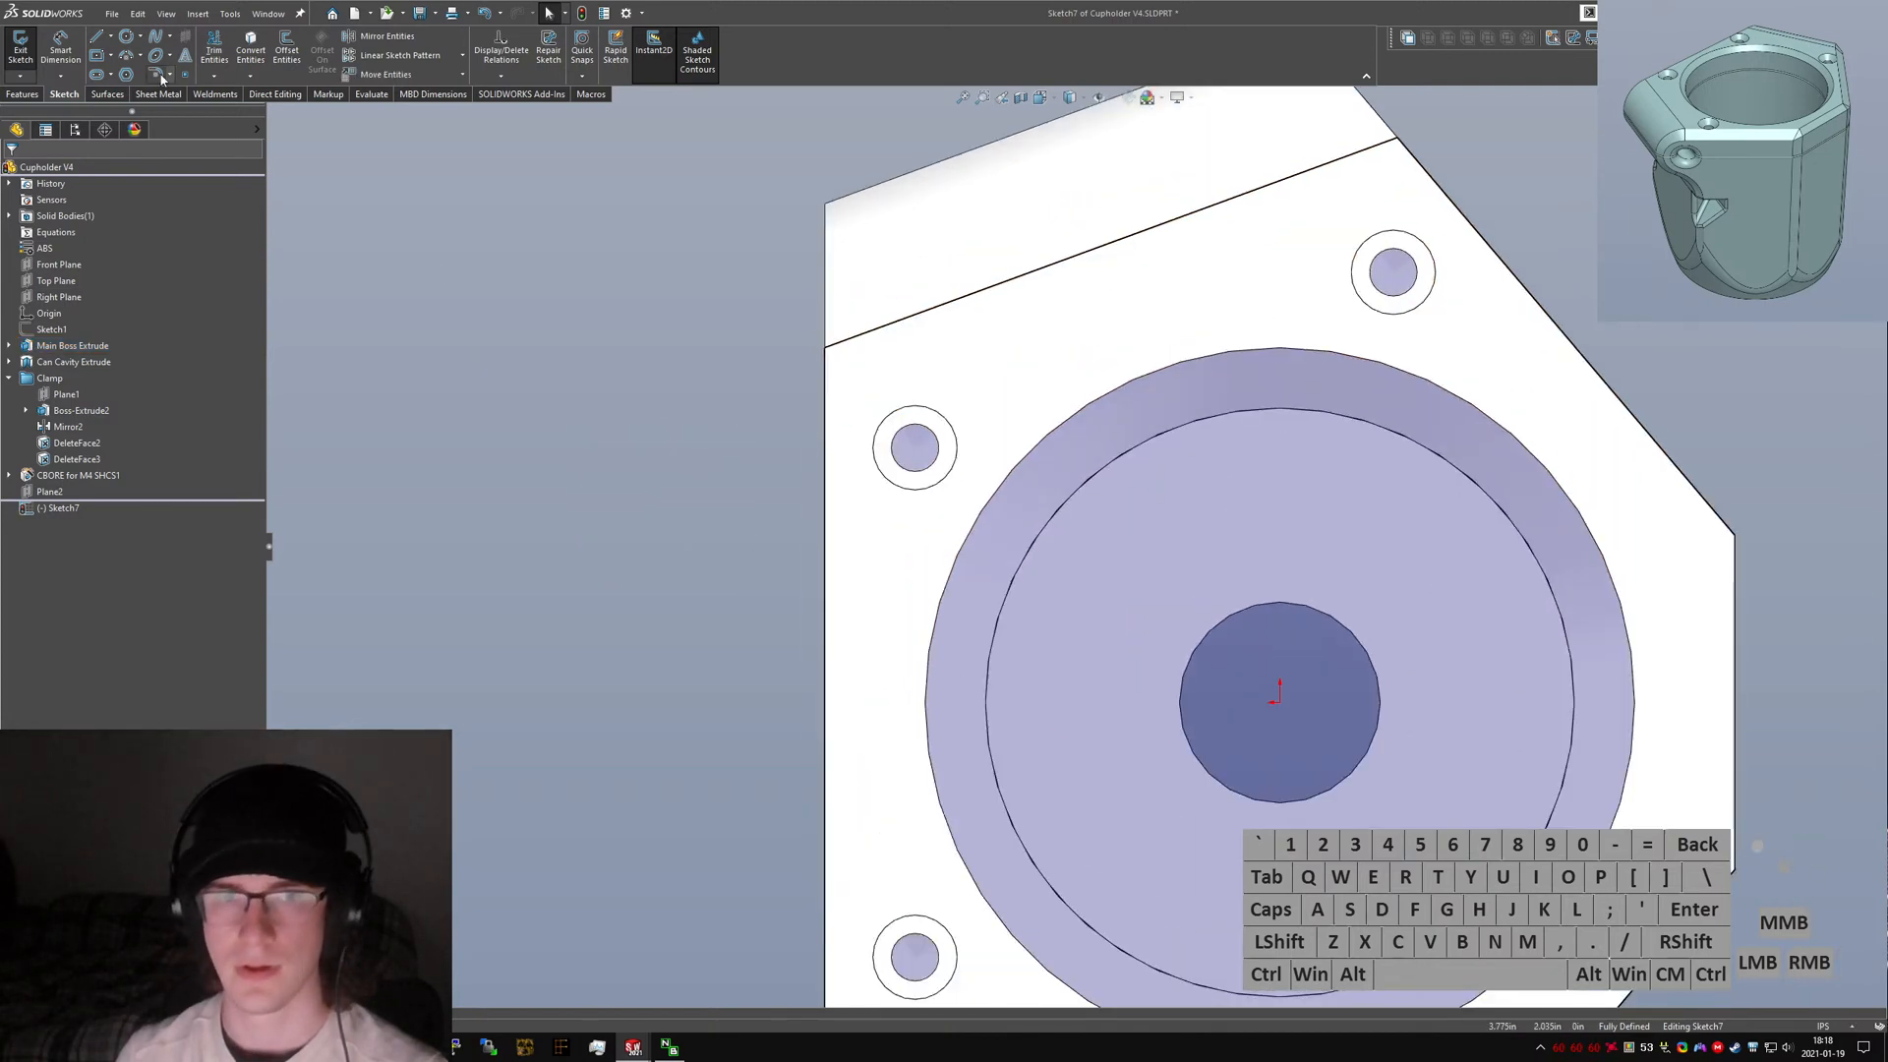
{"action": "left_click", "coordinate": [1019, 283]}
{"action": "left_click", "coordinate": [827, 591]}
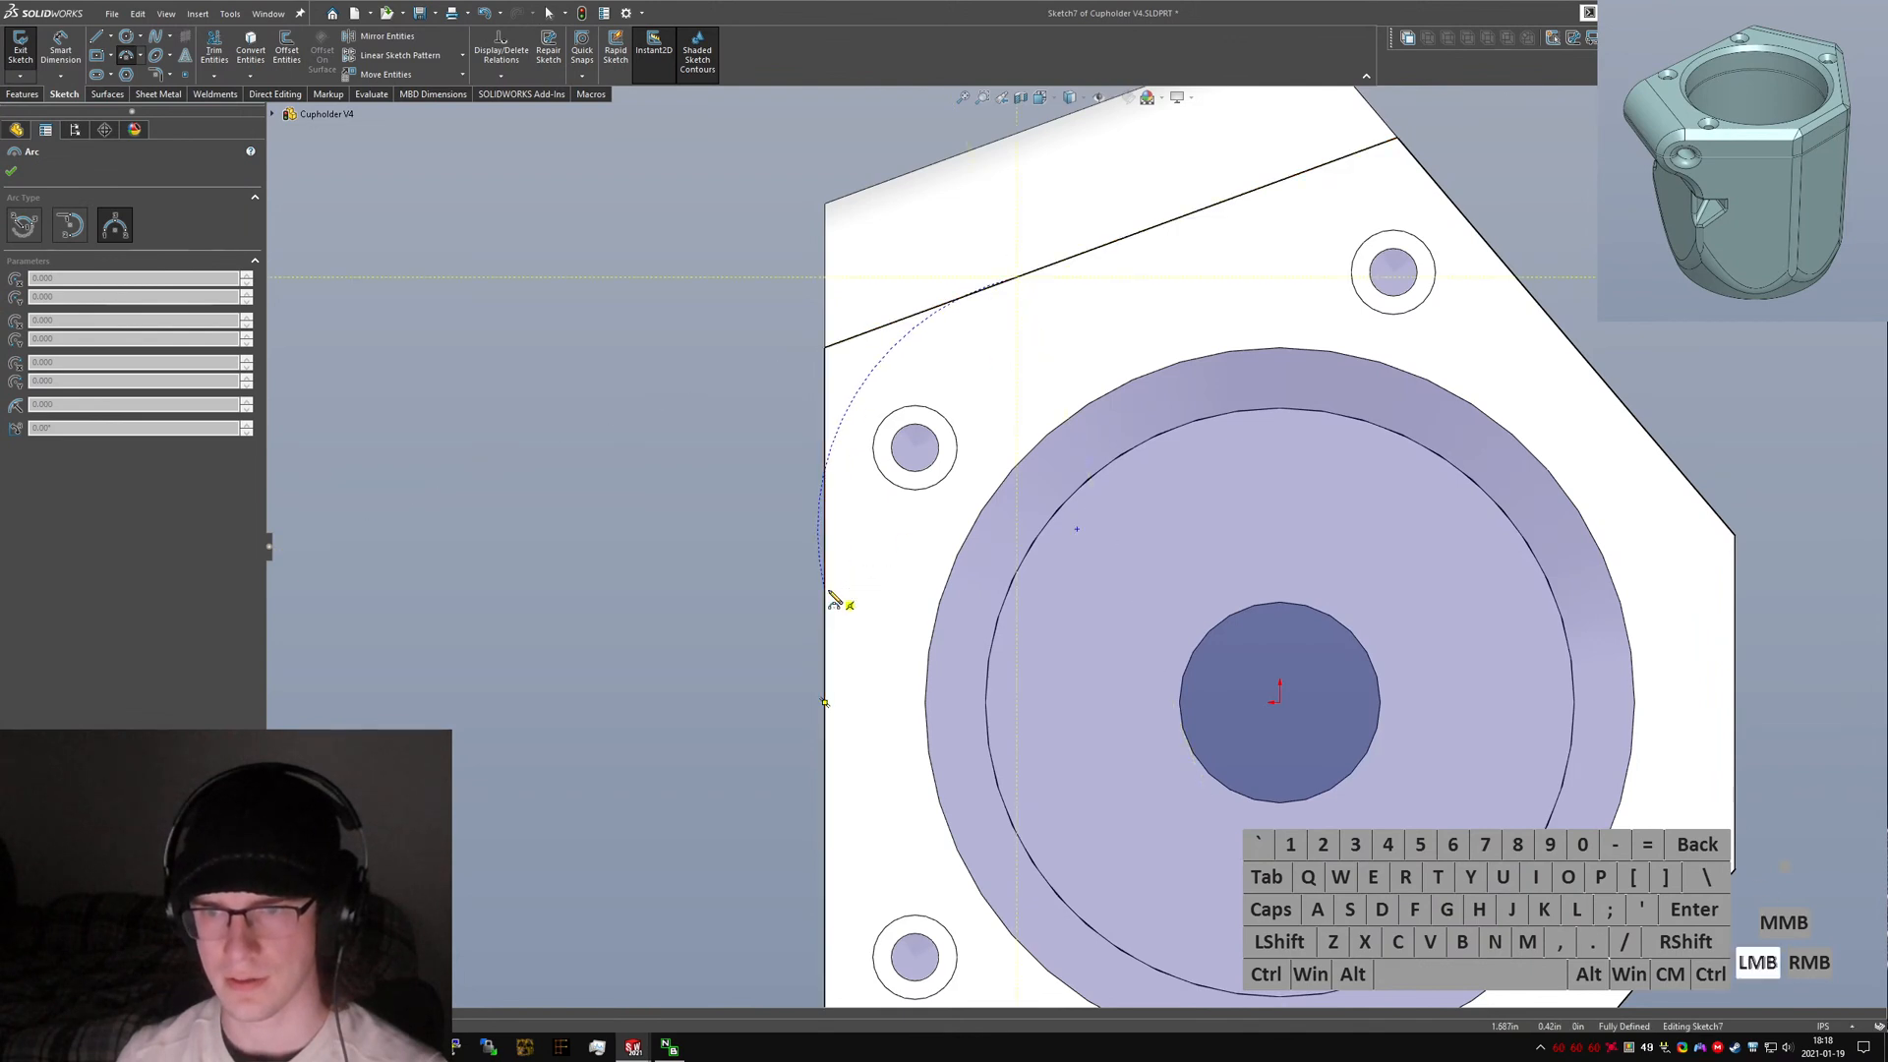
{"action": "left_click", "coordinate": [941, 528]}
{"action": "key", "text": "Escape"}
Sketch a hexagon centred on the upper-left bolt hole.
{"action": "scroll", "coordinate": [906, 451], "scroll_direction": "down", "scroll_amount": 2}
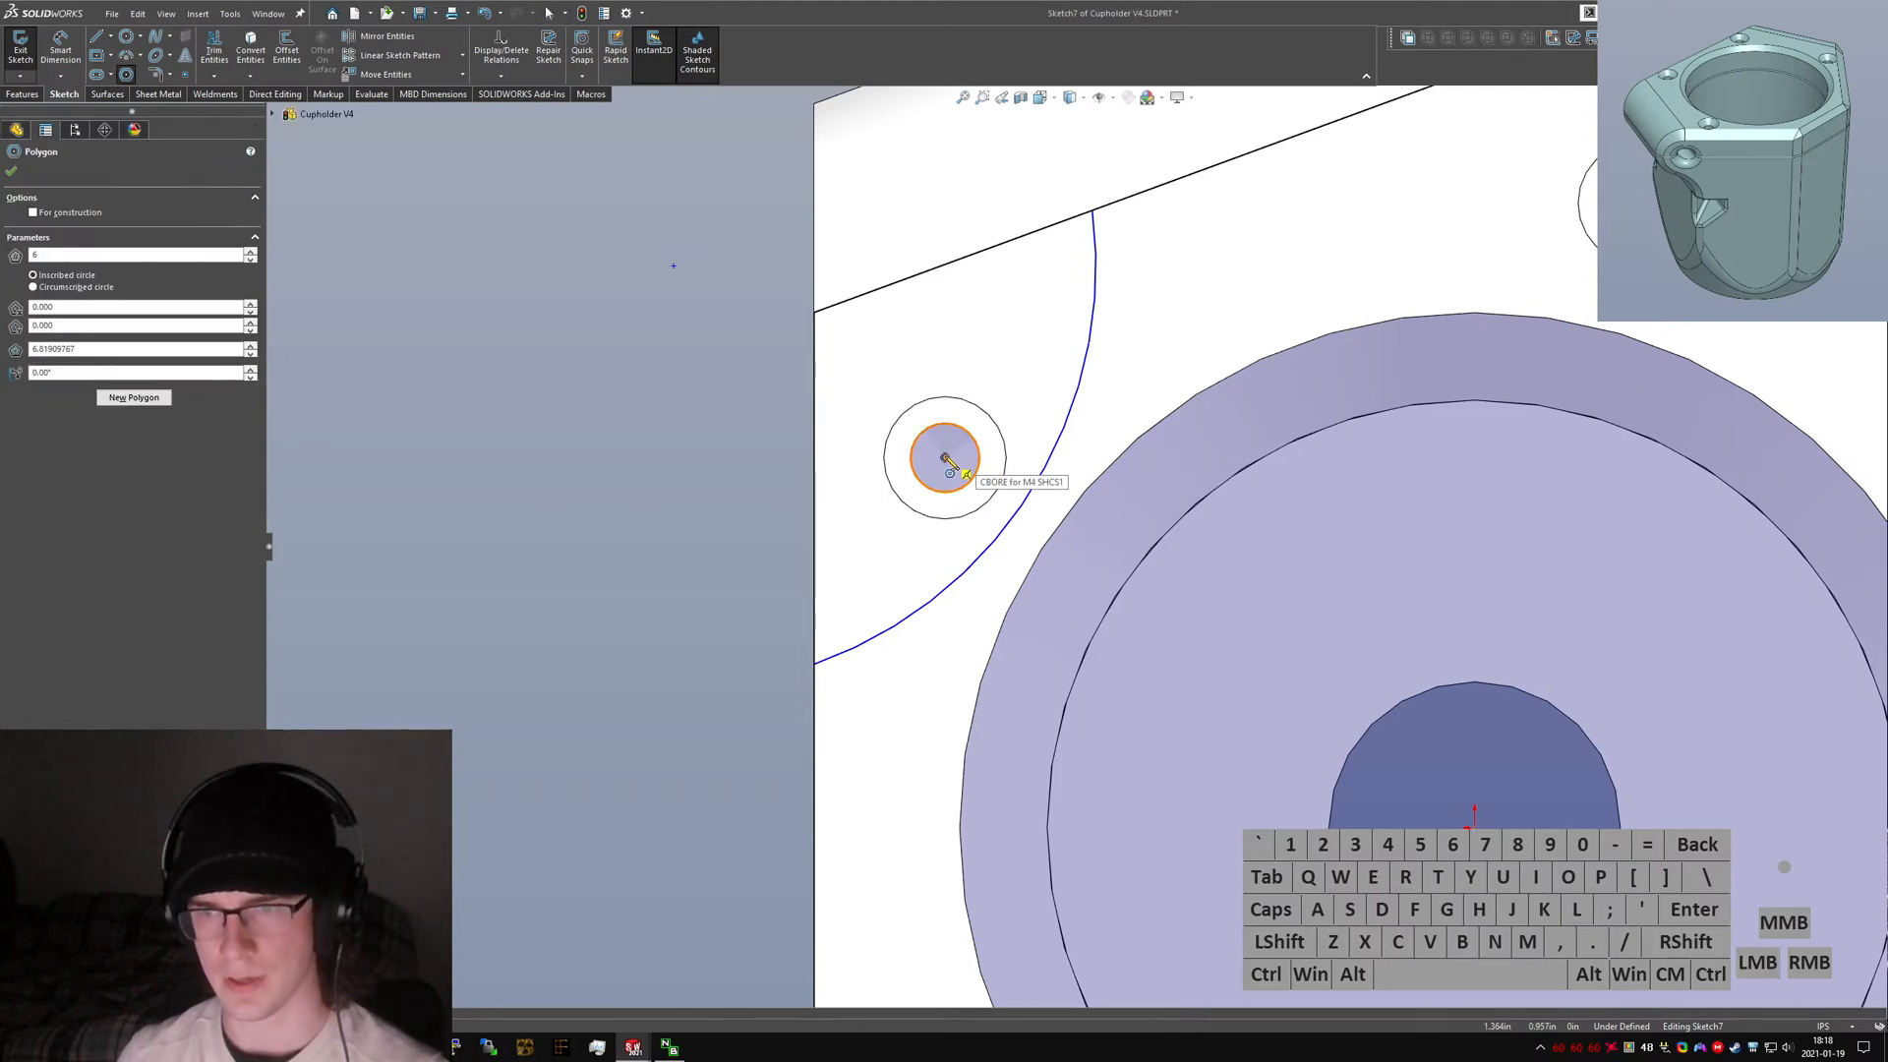
{"action": "left_click_drag", "start_coordinate": [945, 458], "coordinate": [893, 520]}
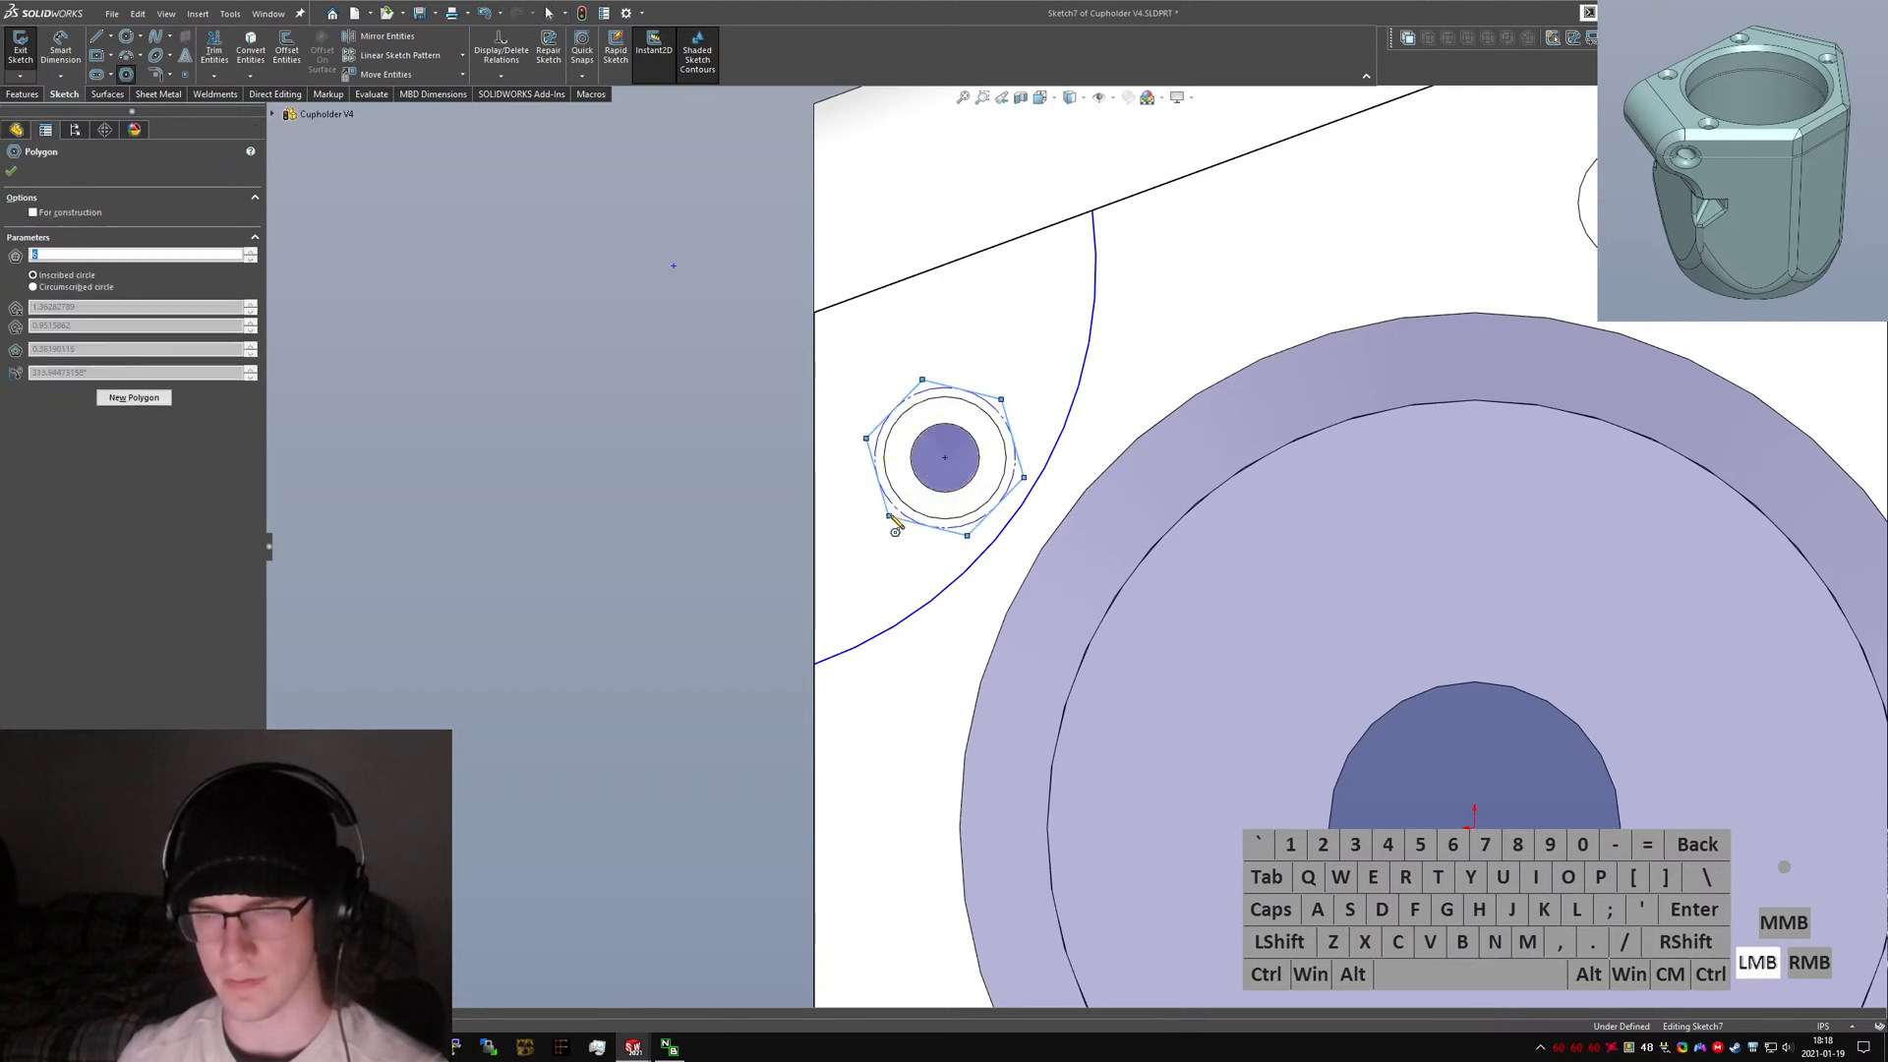
{"action": "key", "text": "Escape"}
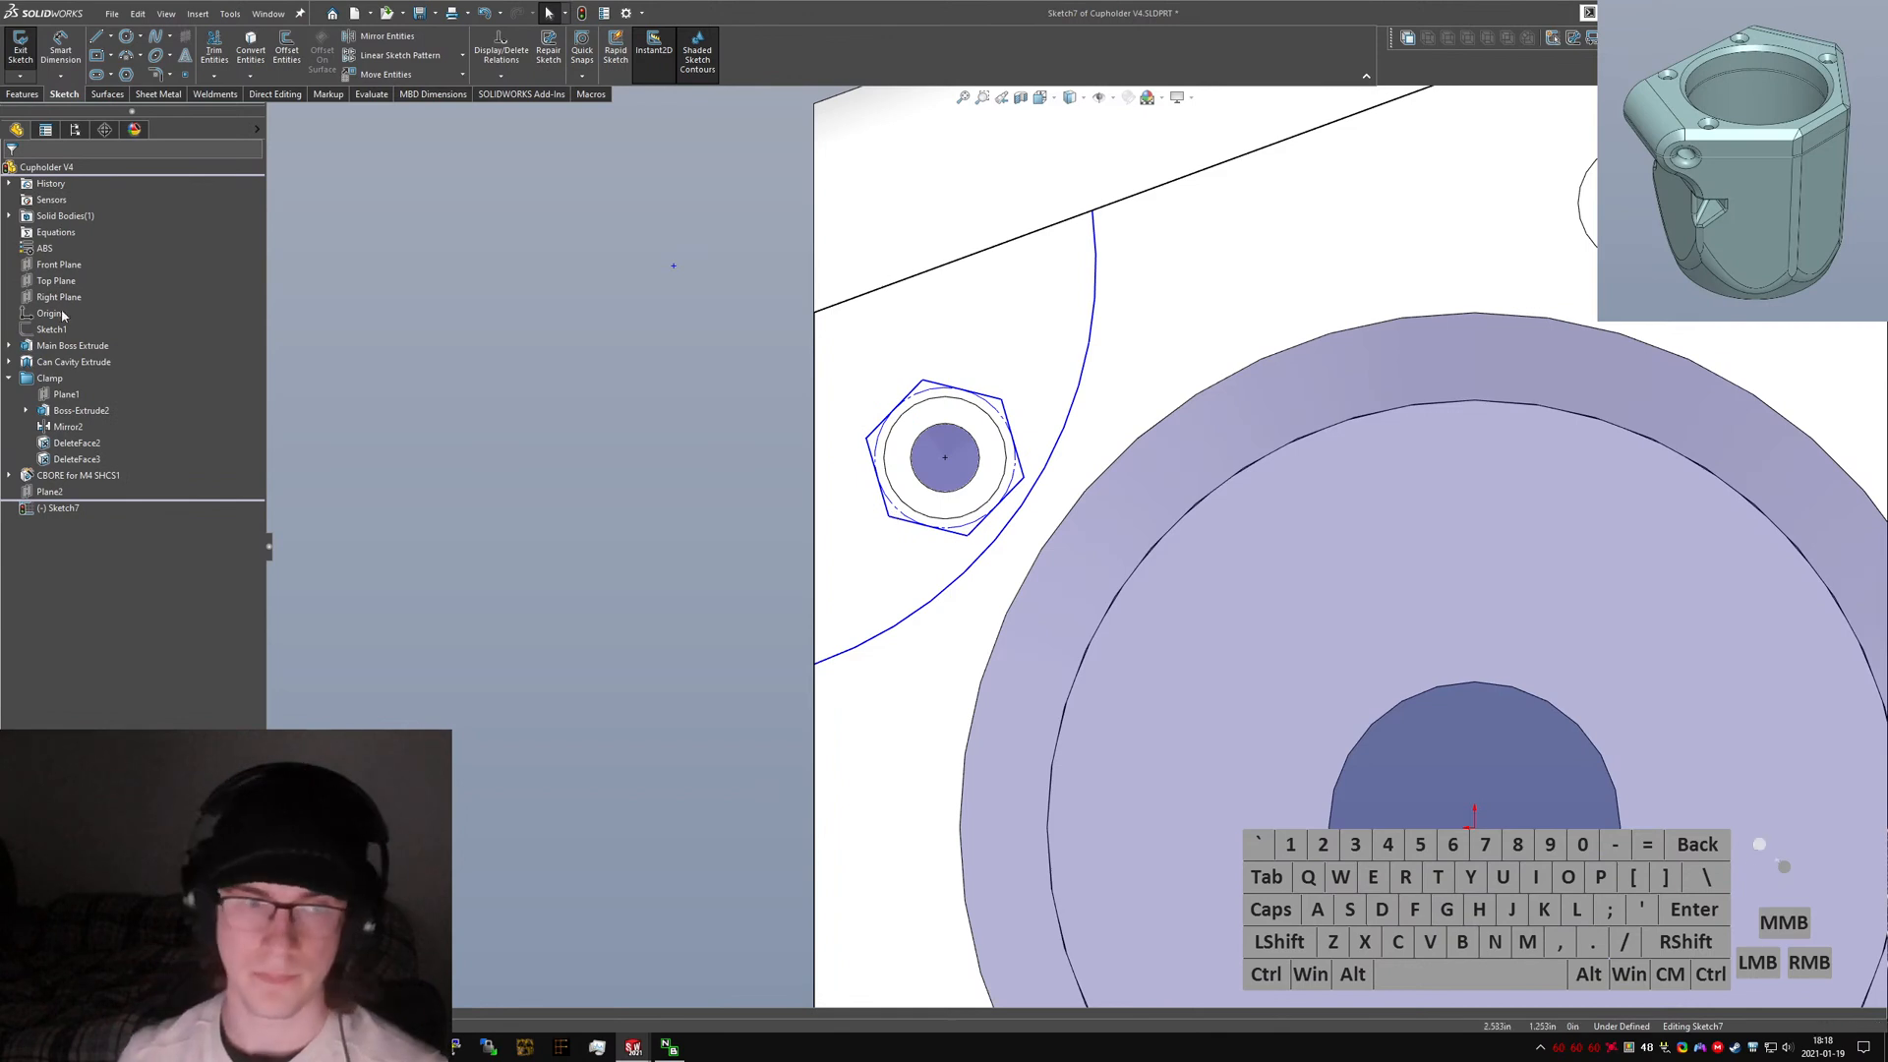
Search the web for M4 nut dimensions.
{"action": "left_click_drag", "start_coordinate": [0, 352], "coordinate": [729, 354]}
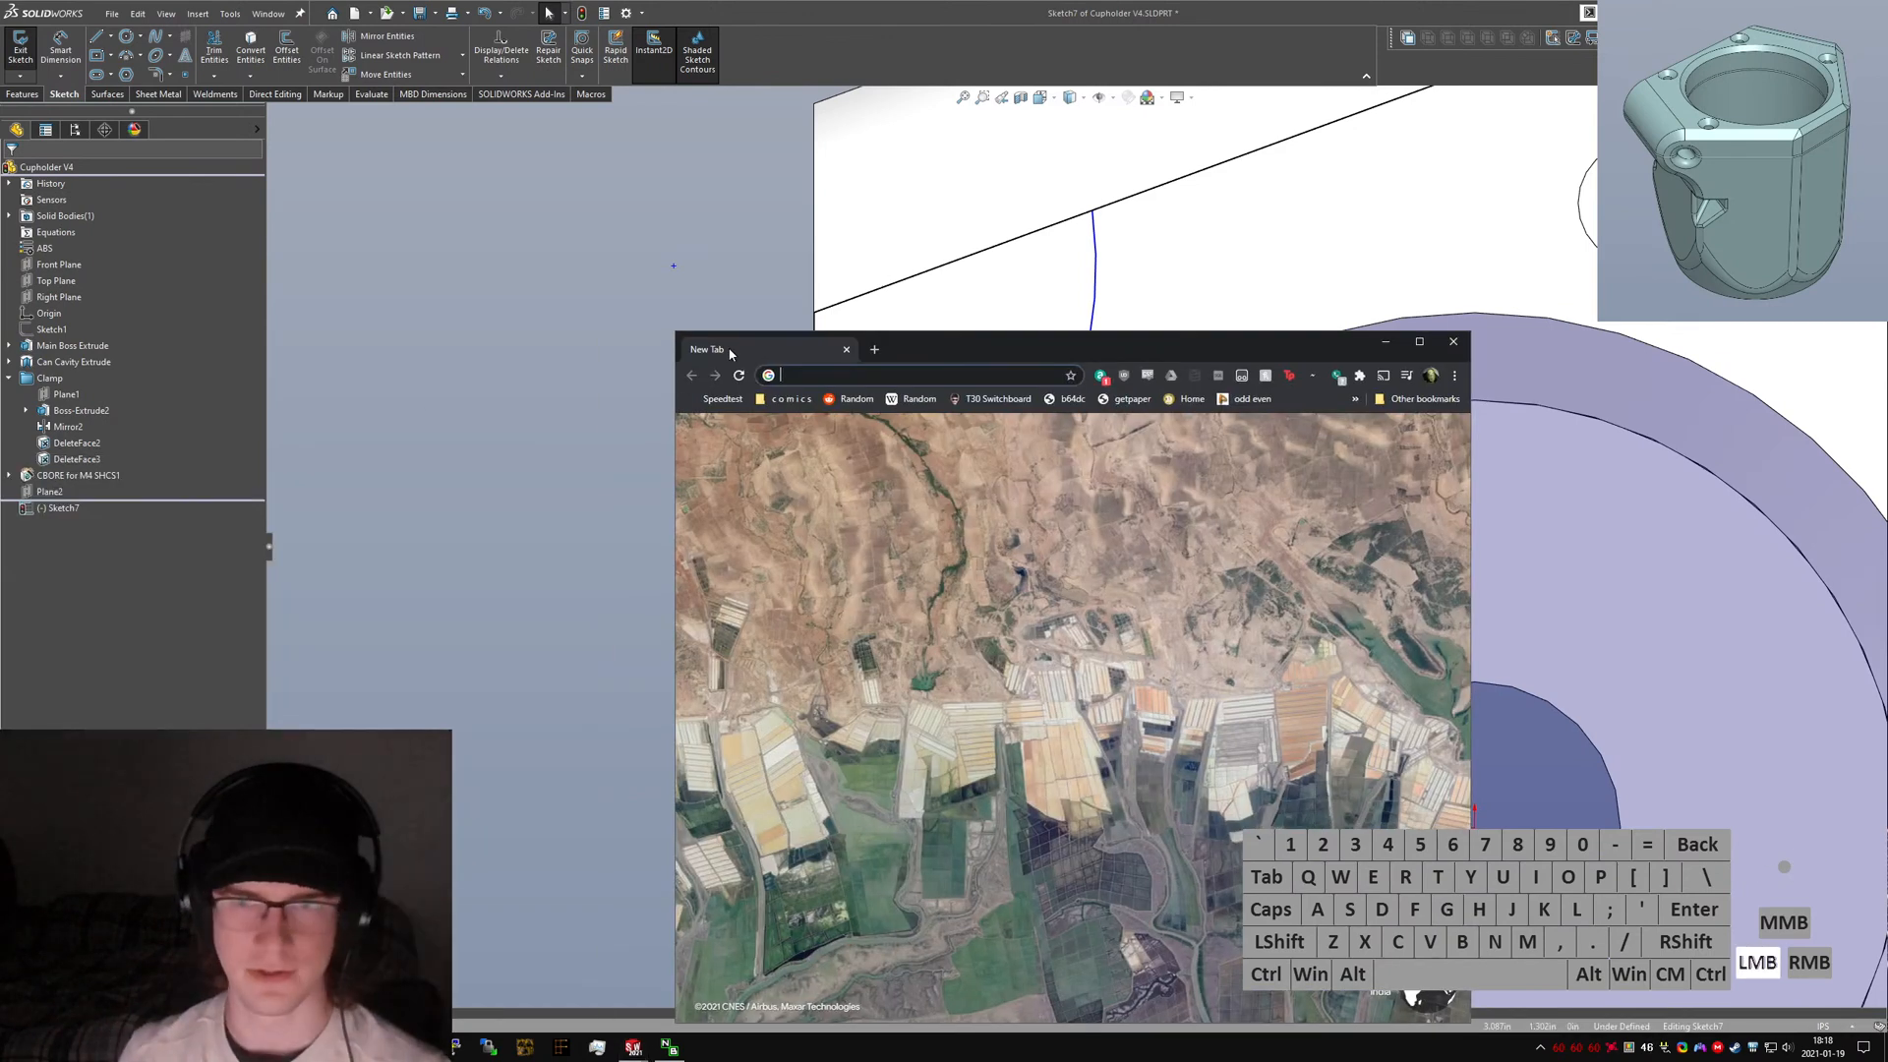
{"action": "key", "text": "alt+d"}
{"action": "type", "text": "m4 nut "}
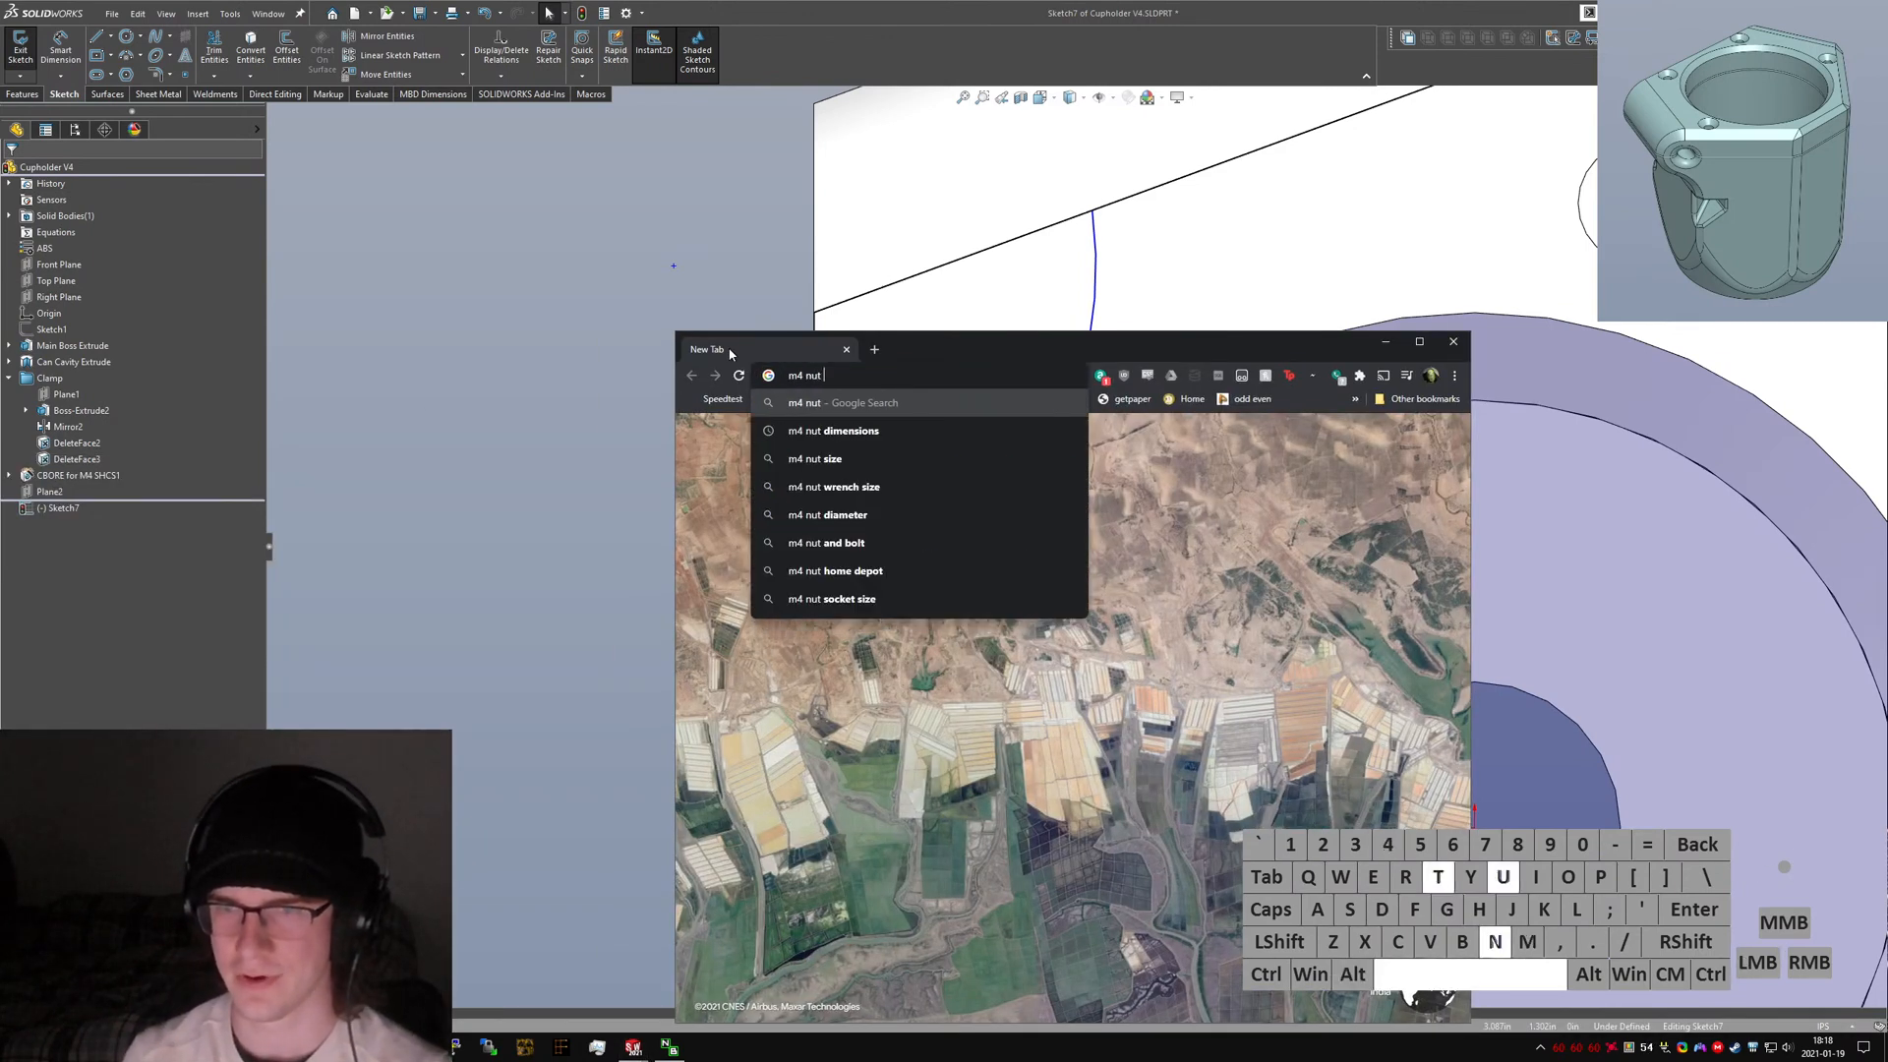
{"action": "type", "text": "dimensions"}
{"action": "key", "text": "Return"}
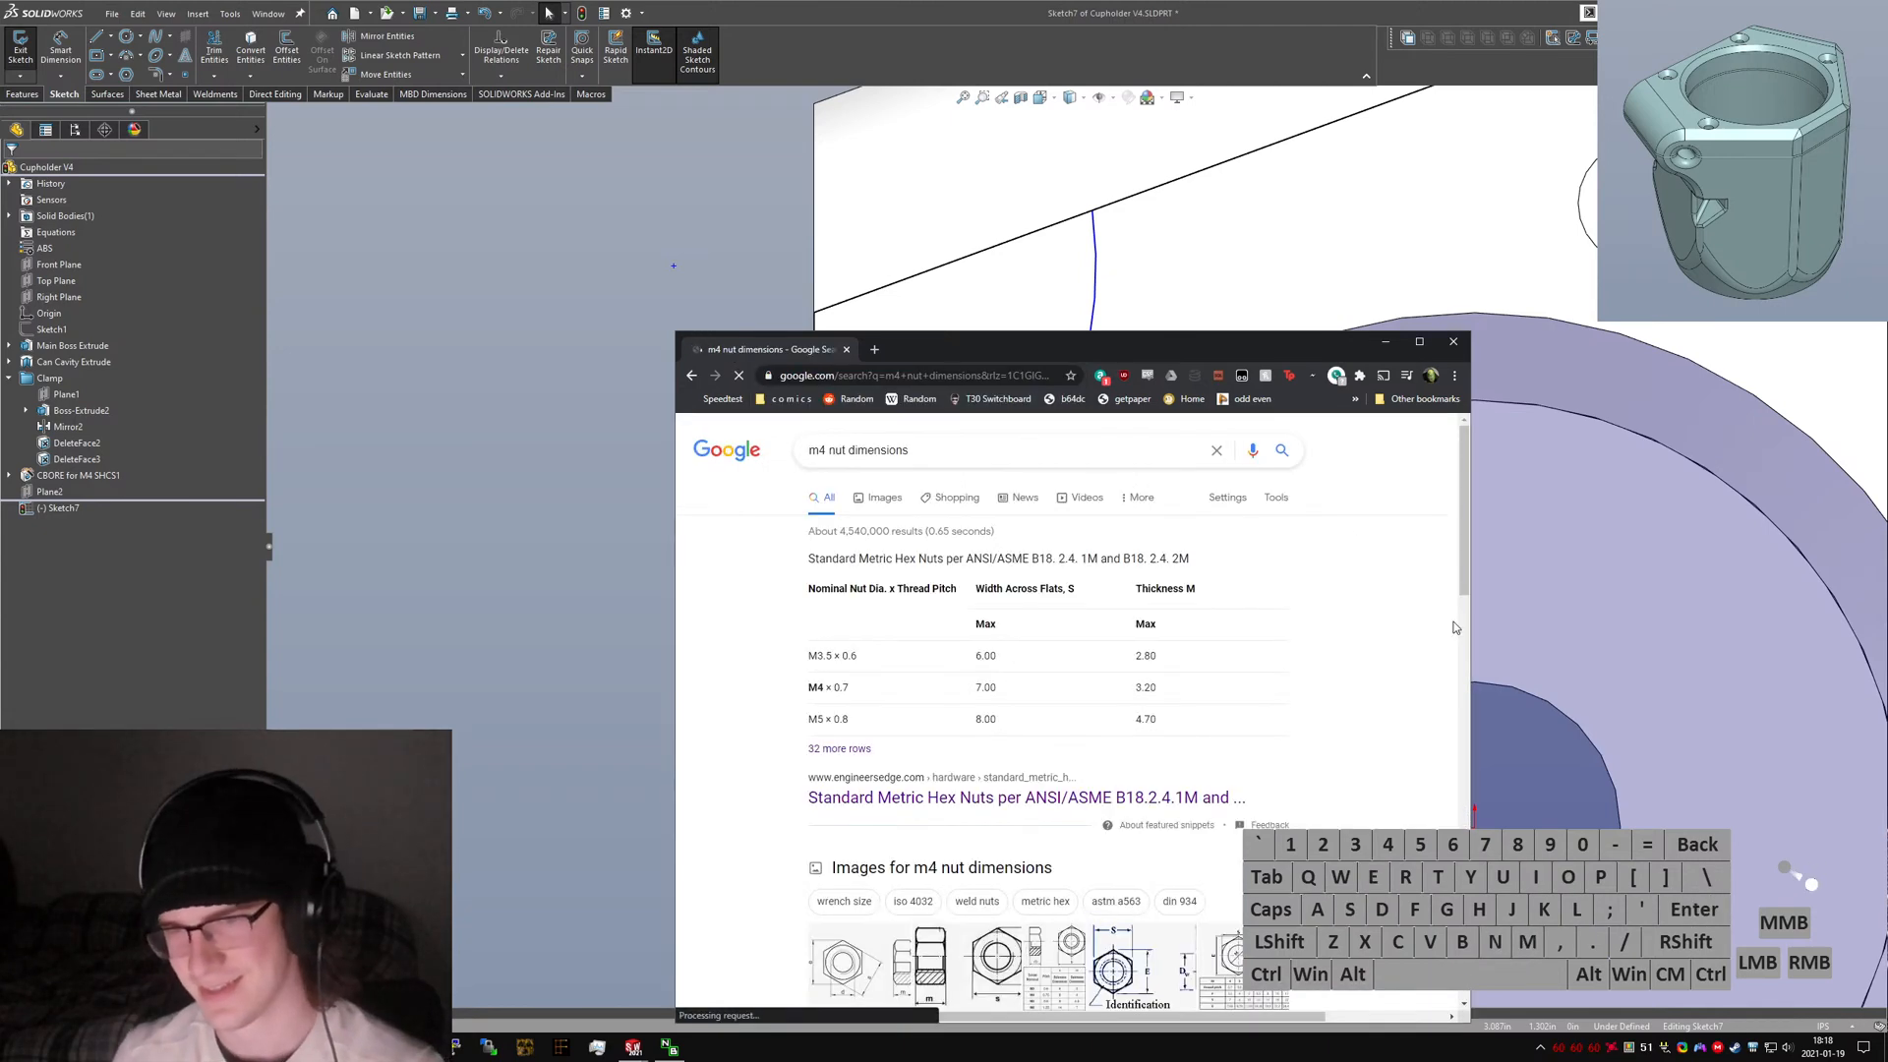
{"action": "key", "text": "ctrl+w"}
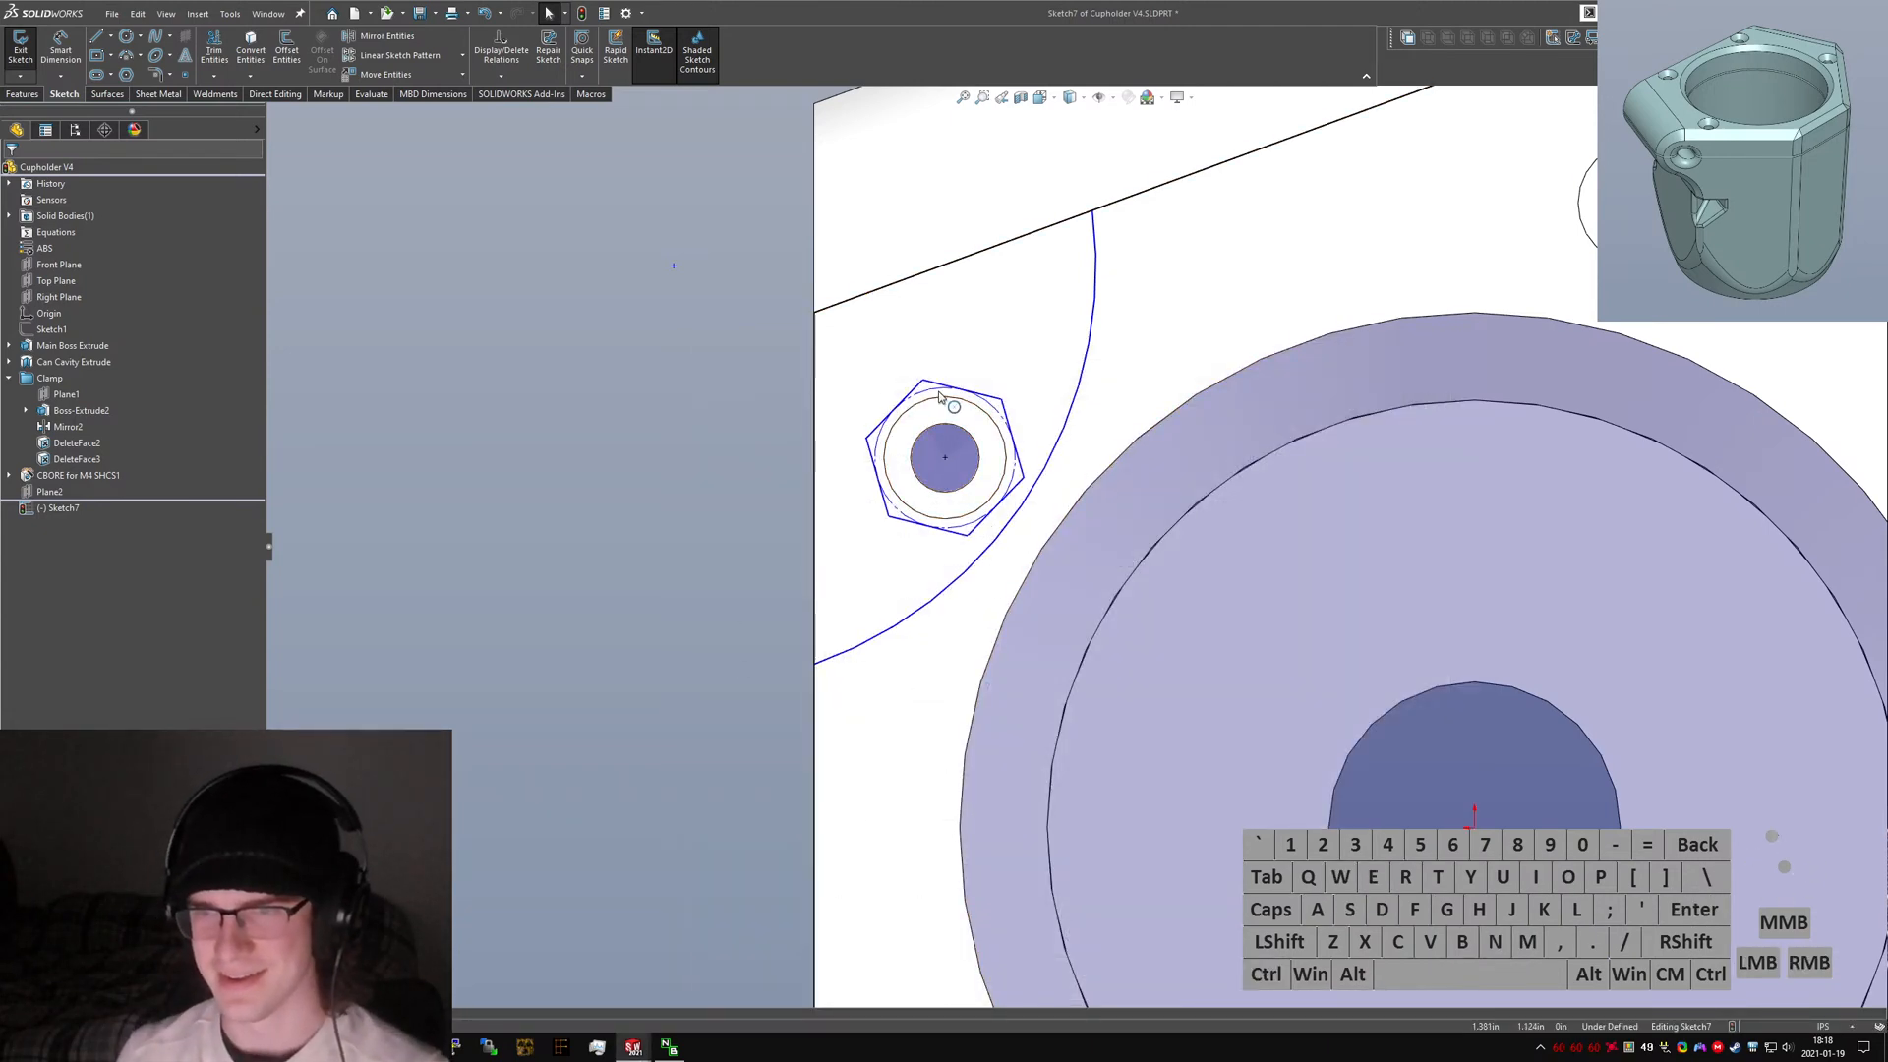
Set the hexagon's inscribed construction circle diameter to 7 mm.
{"action": "right_click_drag", "start_coordinate": [650, 674], "coordinate": [922, 413]}
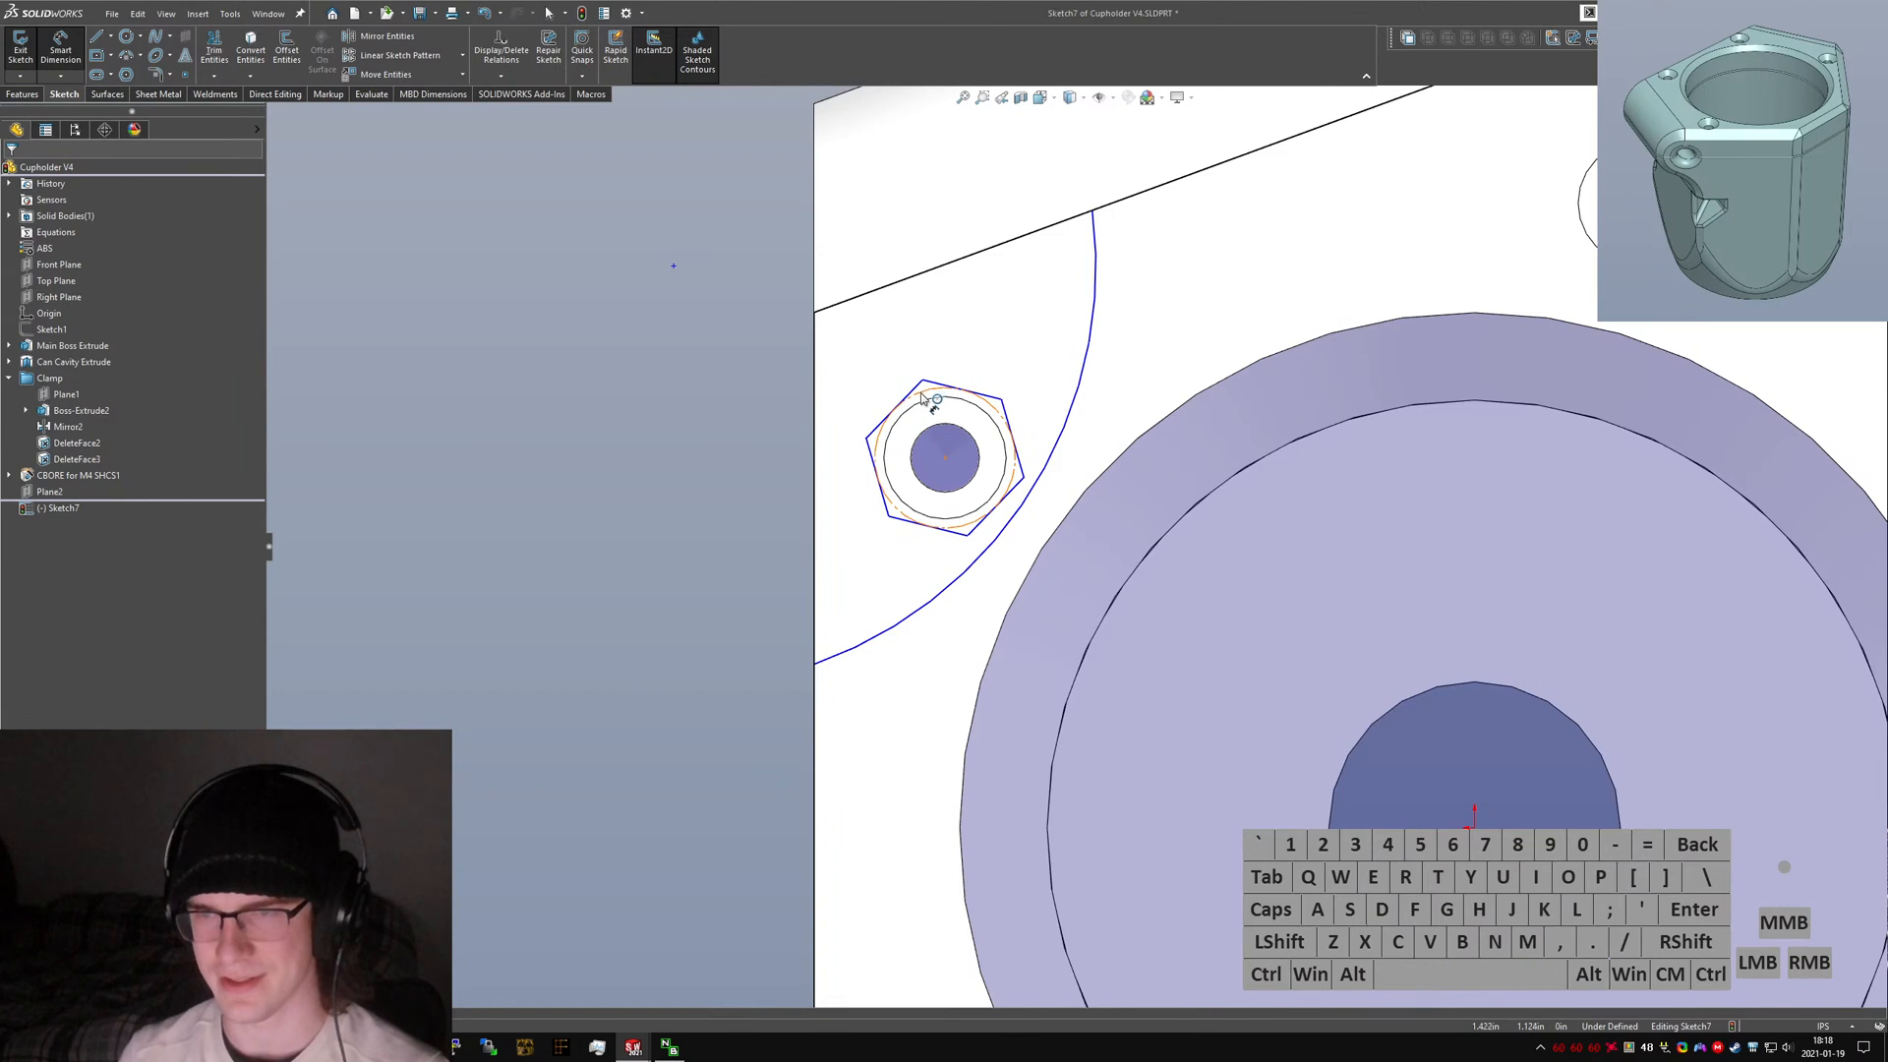
{"action": "left_click", "coordinate": [922, 398]}
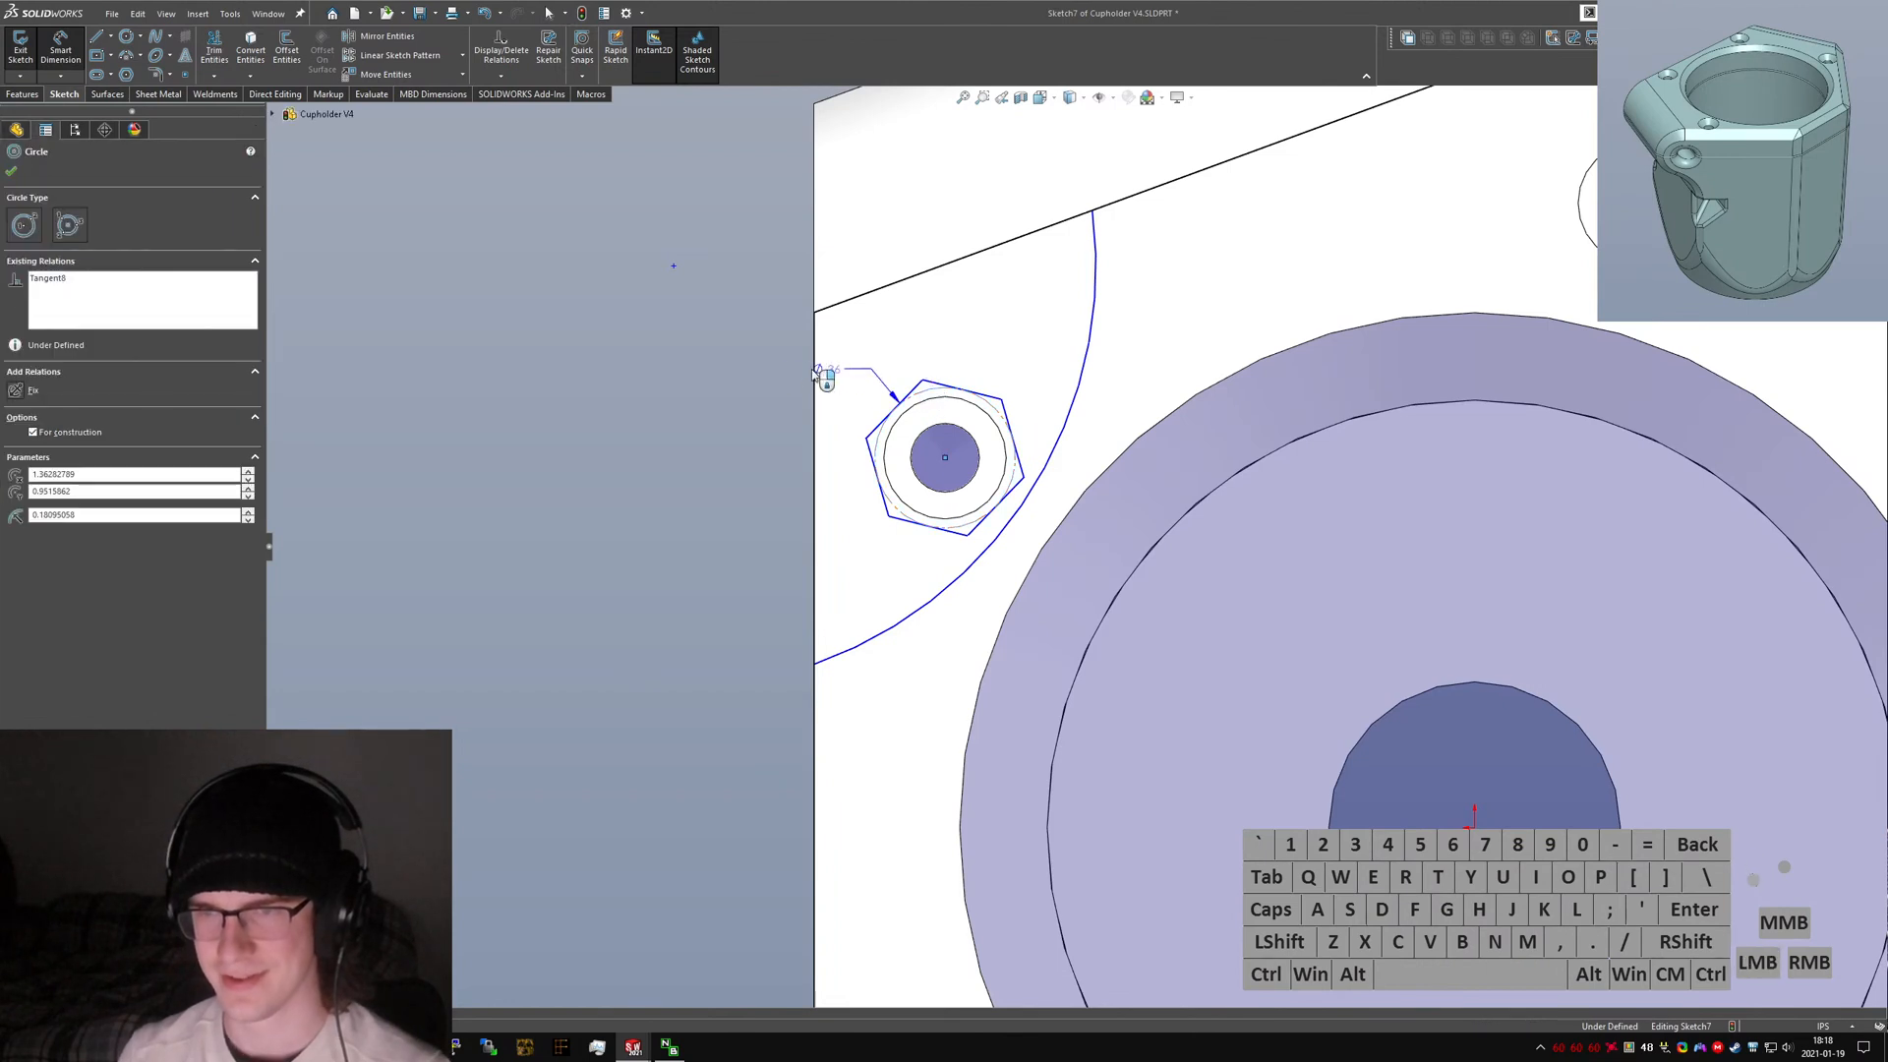
{"action": "left_click", "coordinate": [764, 388]}
{"action": "type", "text": "7"}
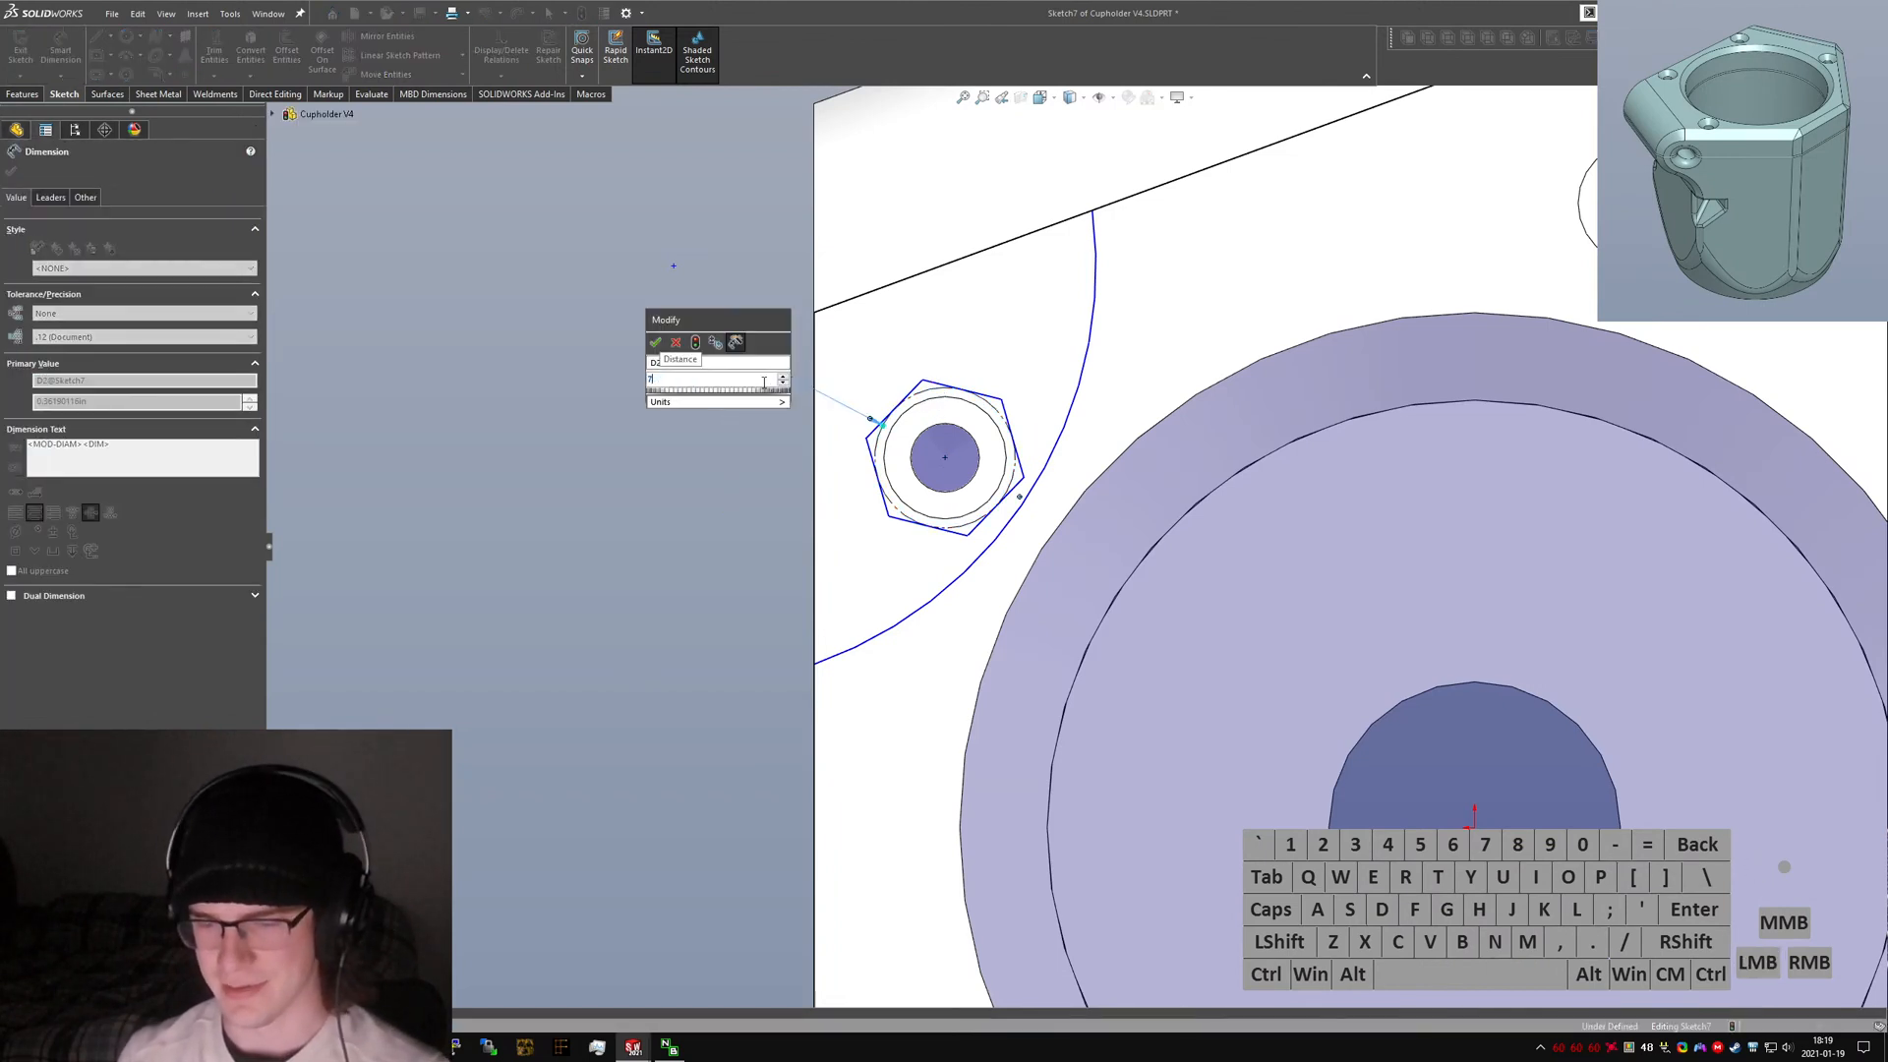
{"action": "type", "text": "mm"}
{"action": "key", "text": "Return"}
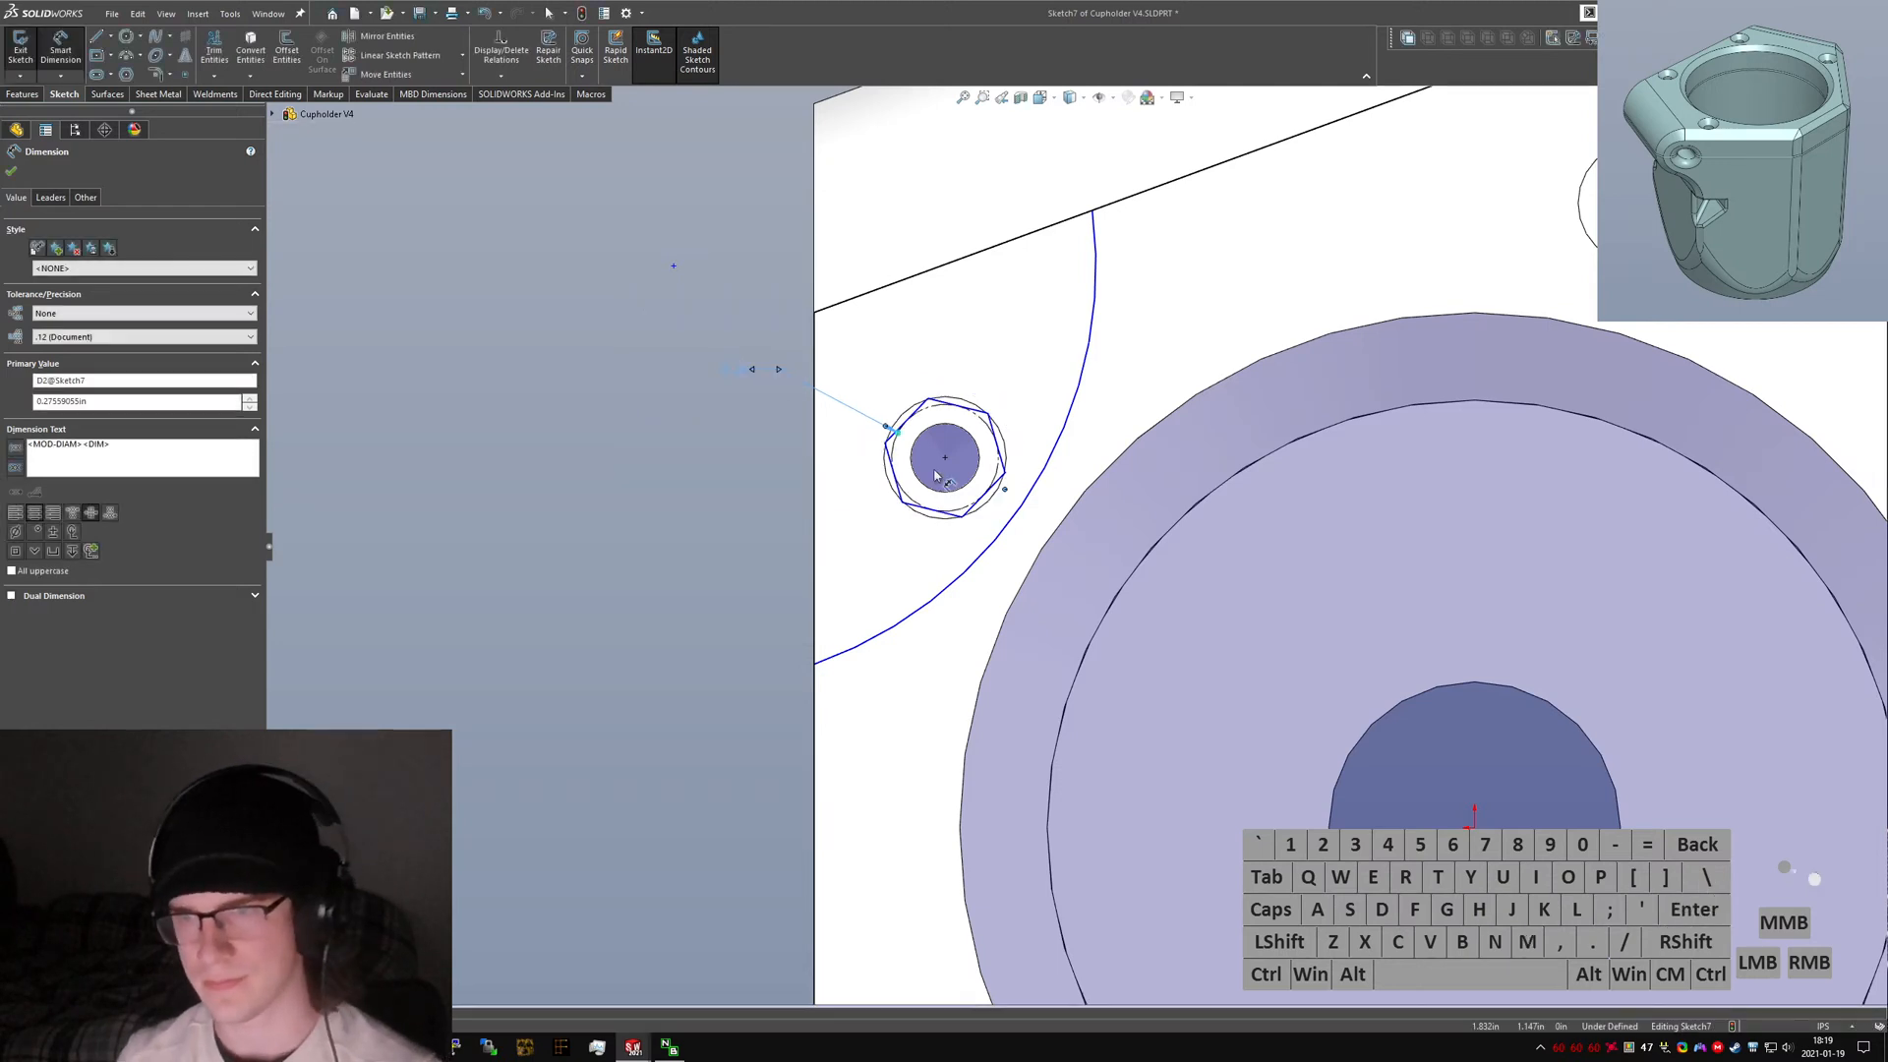
{"action": "key", "text": "Escape"}
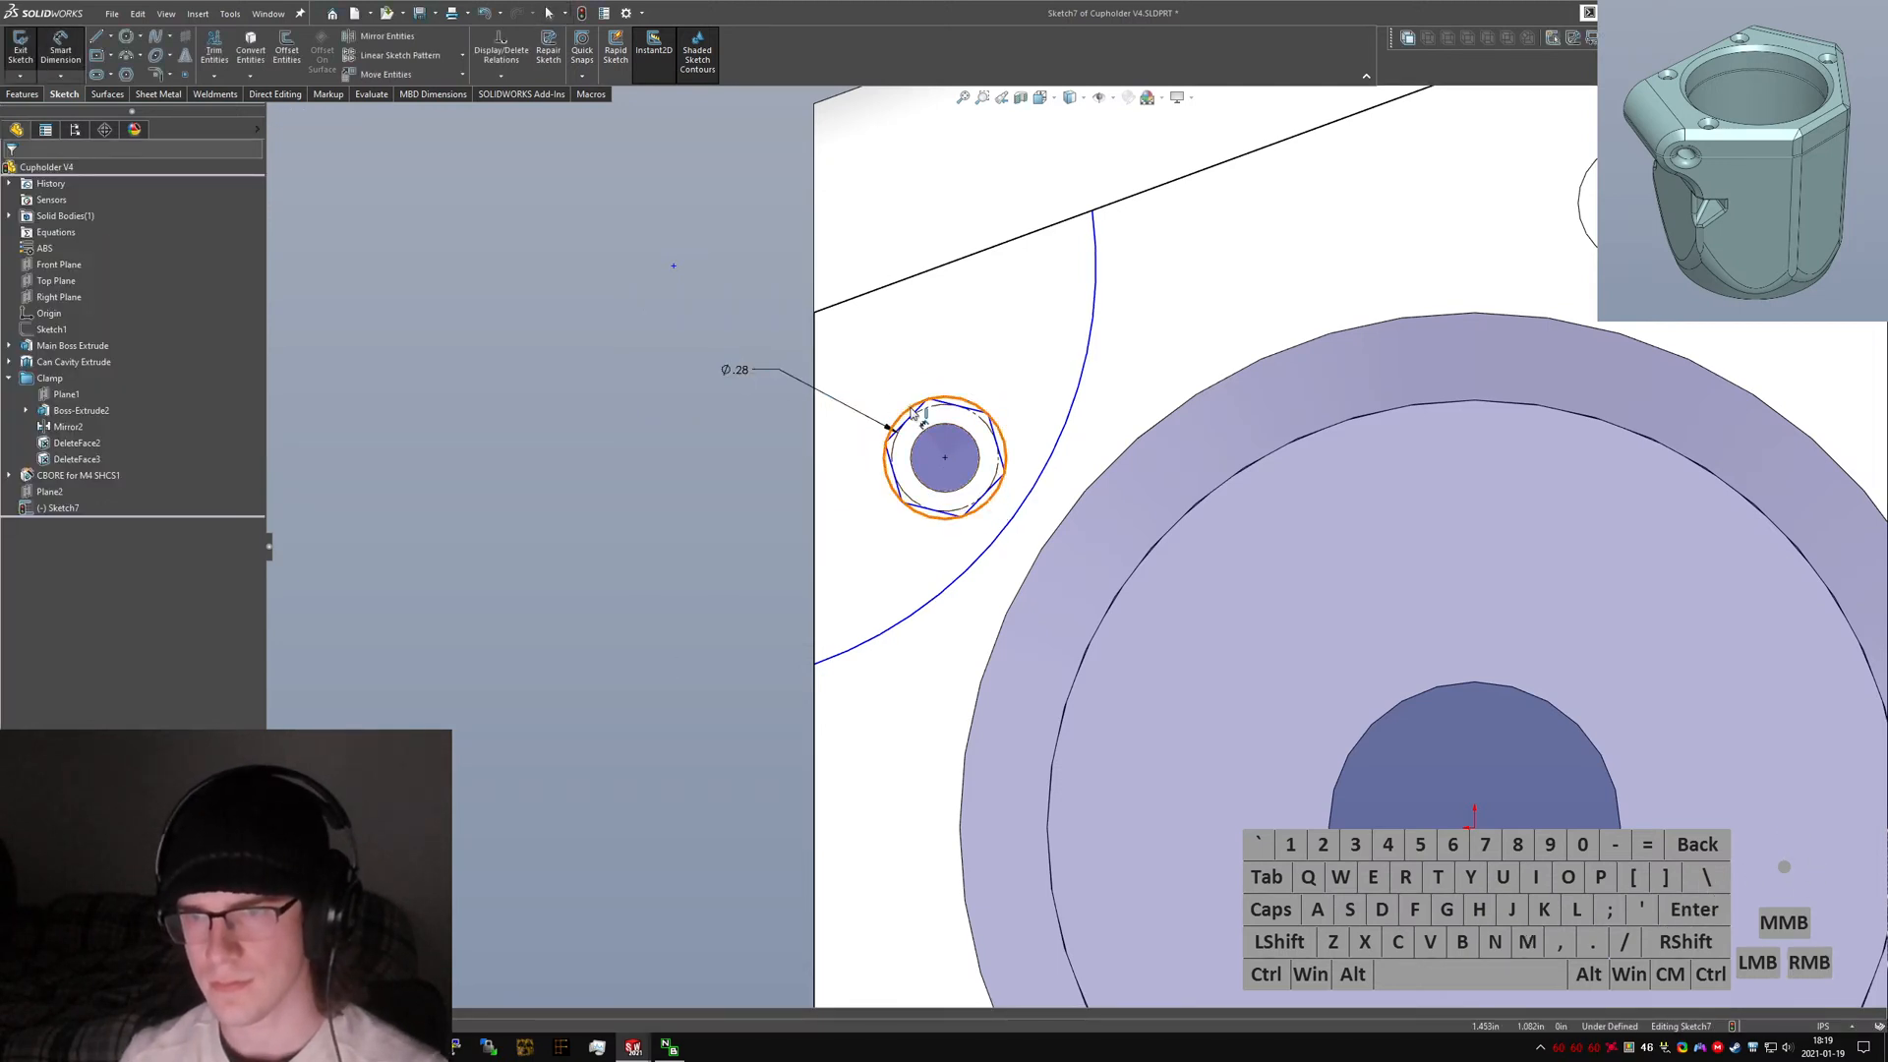
Set the hexagon edge's angle to 45° and then delete that angle dimension.
{"action": "left_click", "coordinate": [890, 444]}
{"action": "left_click_drag", "start_coordinate": [888, 432], "coordinate": [928, 391]}
{"action": "double_click", "coordinate": [917, 375]}
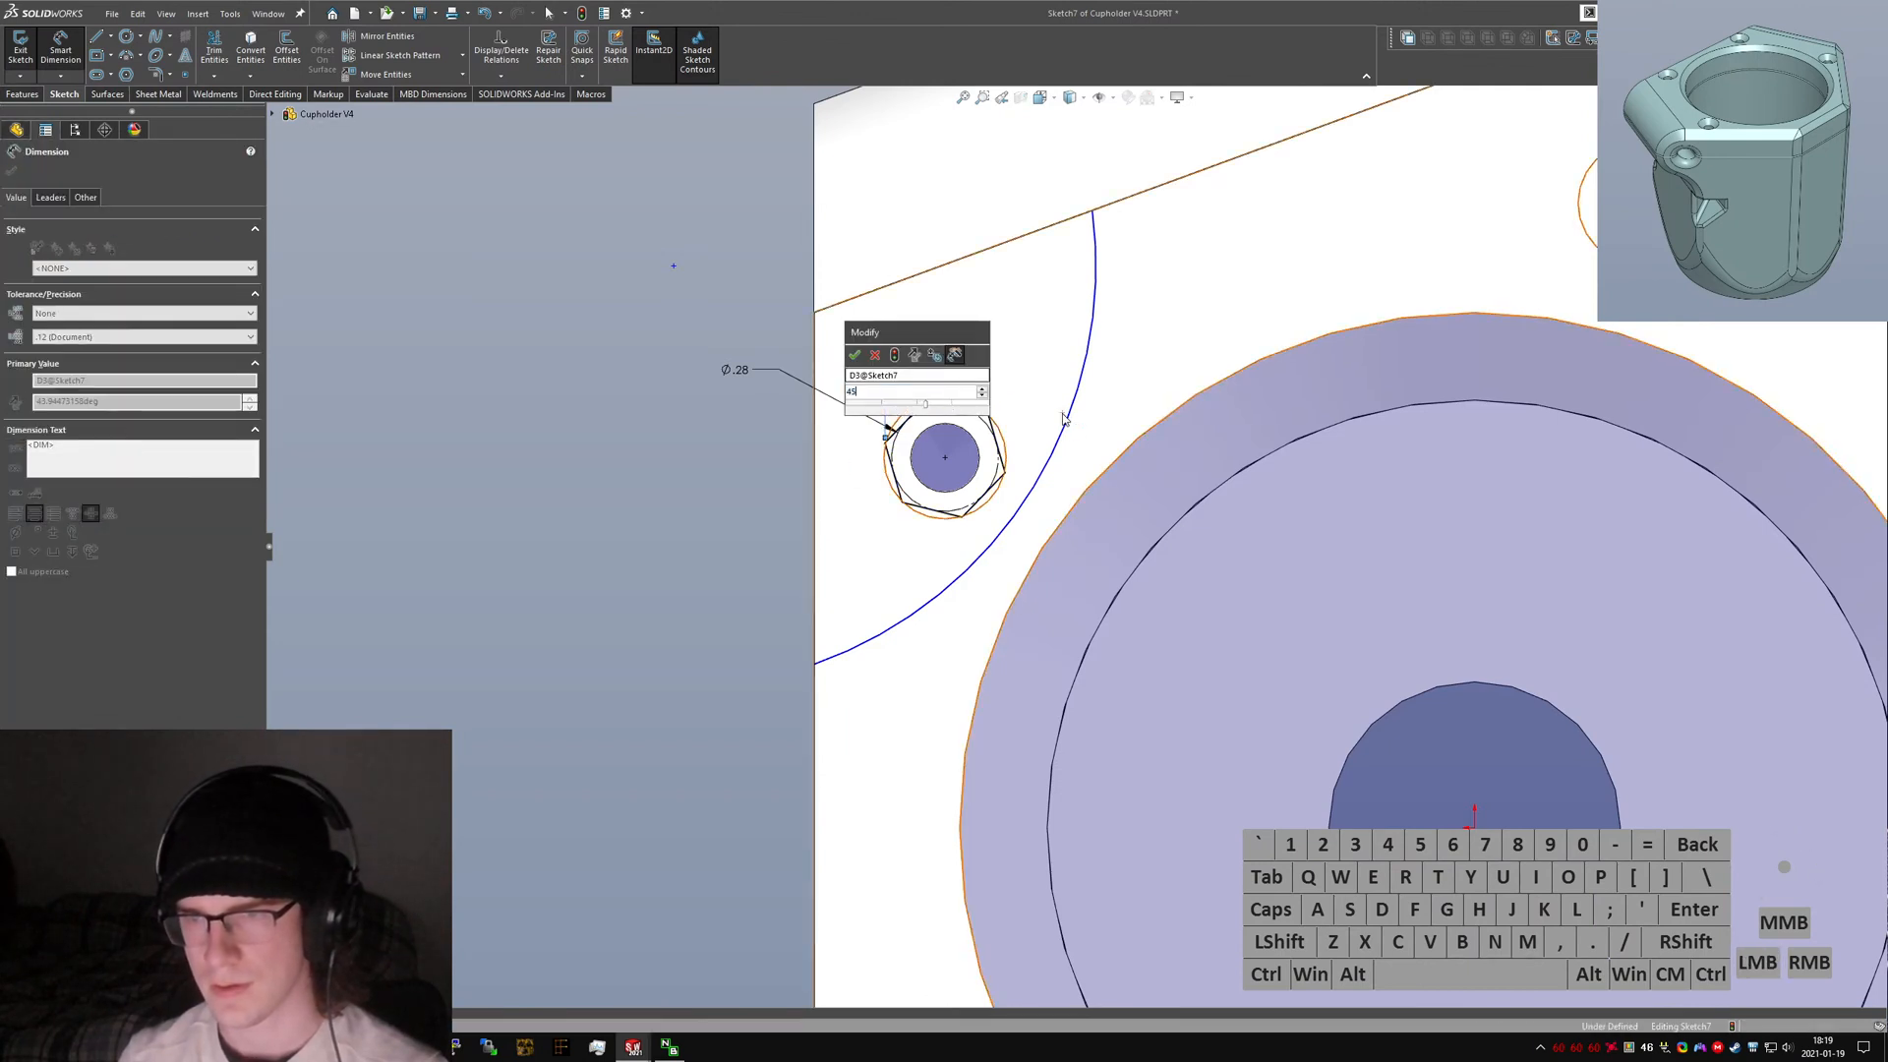
{"action": "type", "text": "45"}
{"action": "key", "text": "Return"}
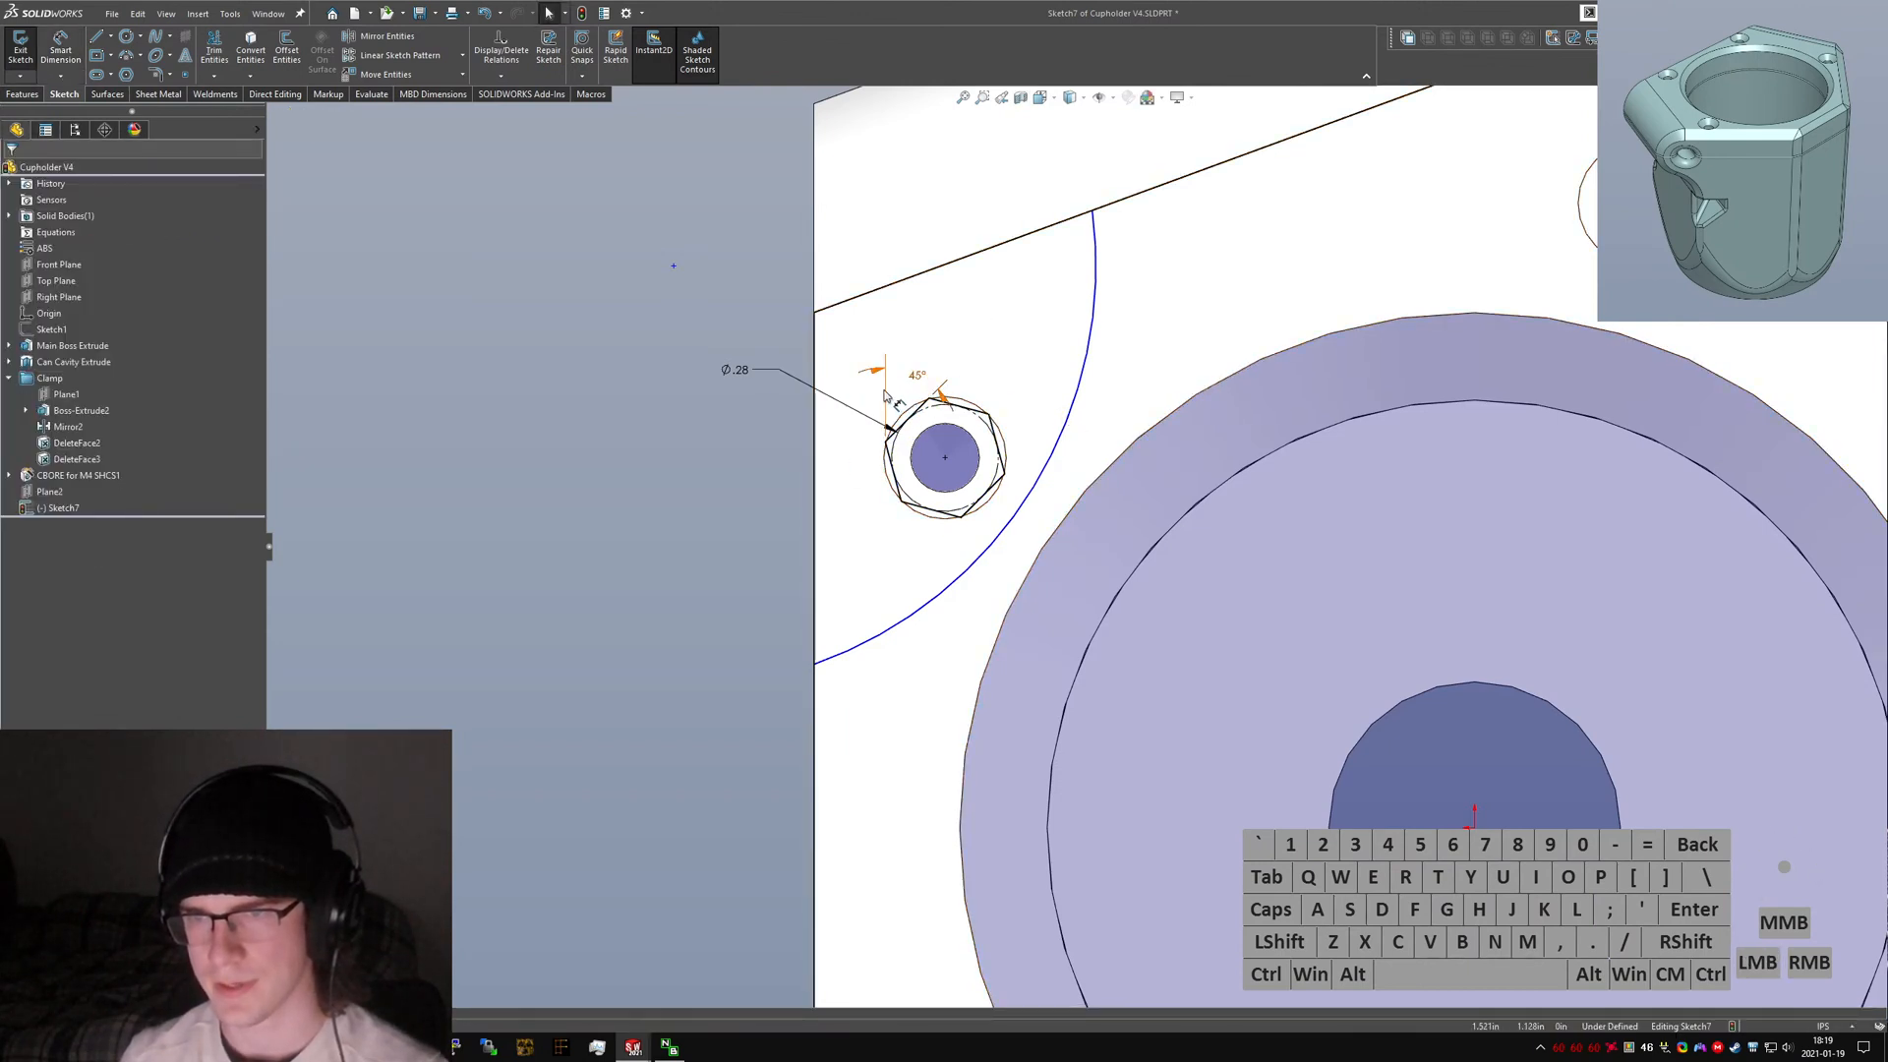
{"action": "key", "text": "Delete"}
{"action": "left_click", "coordinate": [622, 454]}
Draw a construction line from the clamp's corner to the hexagon's upper-left vertex.
{"action": "key", "text": "l"}
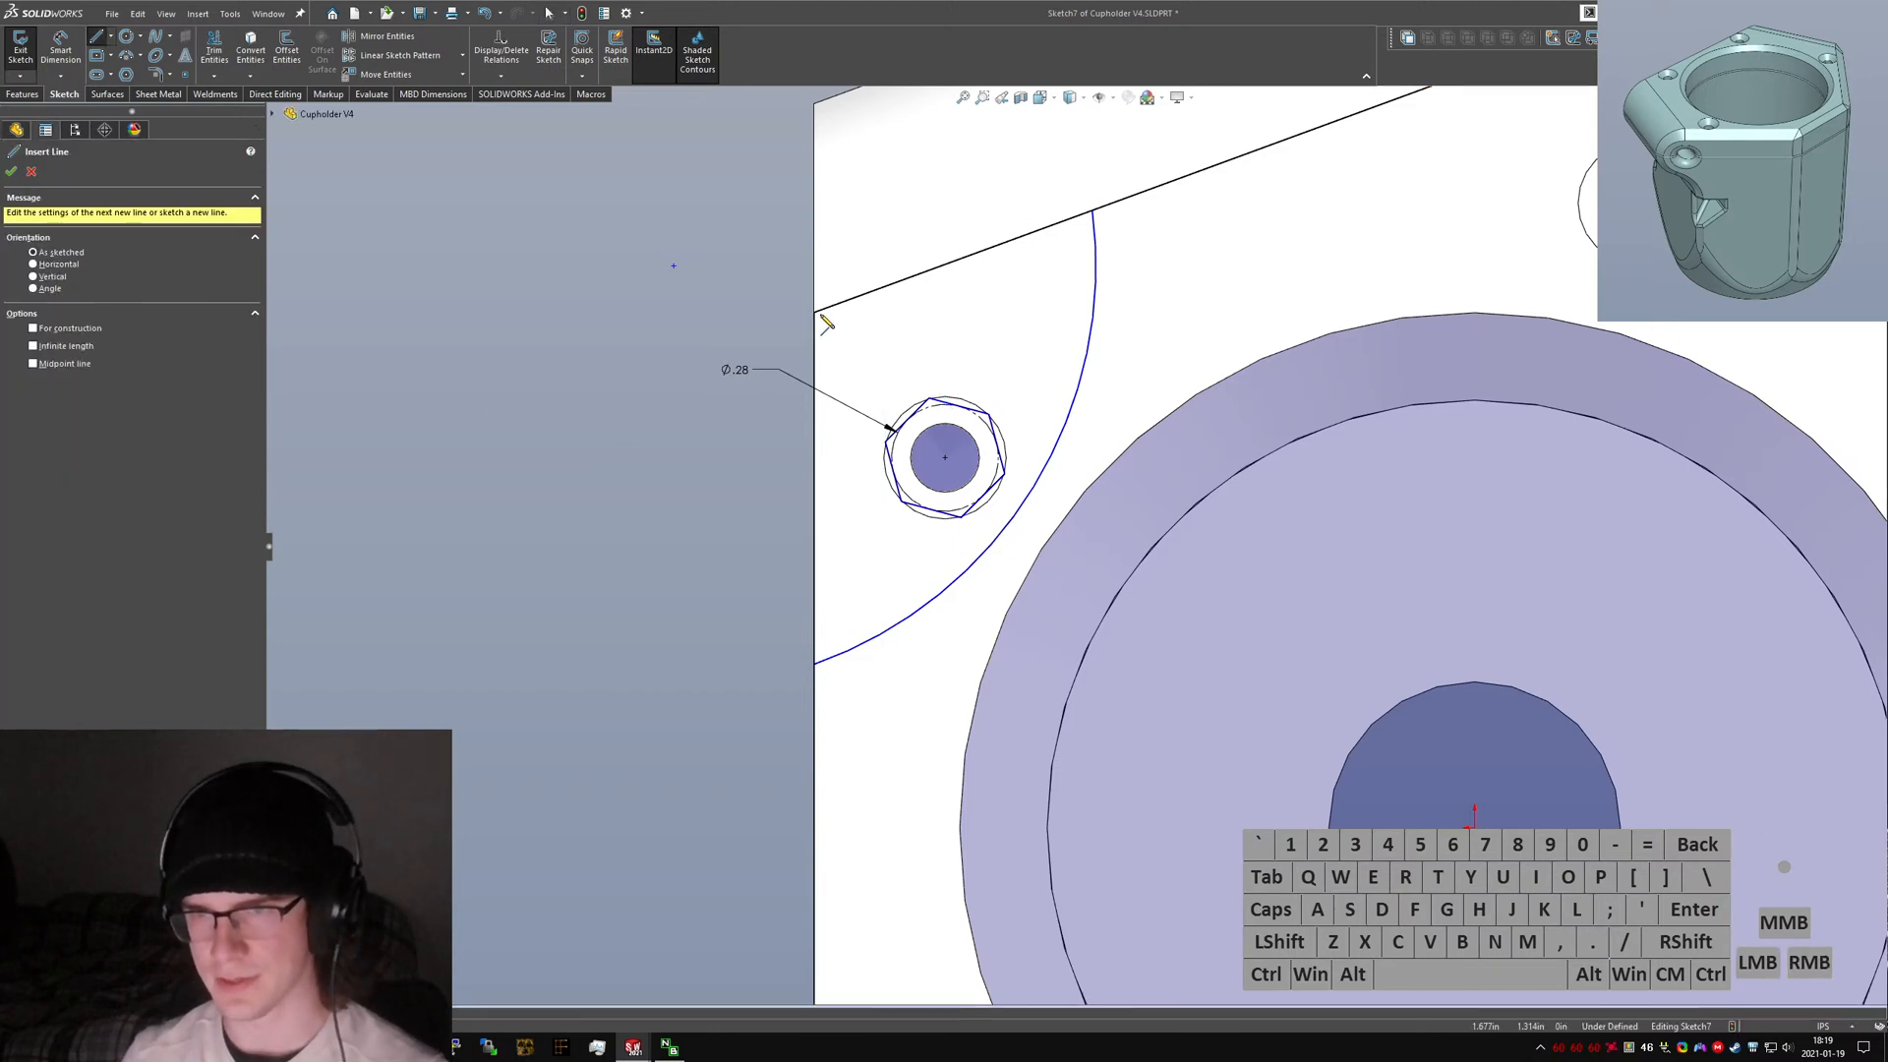
{"action": "left_click", "coordinate": [815, 313]}
{"action": "left_click", "coordinate": [907, 420]}
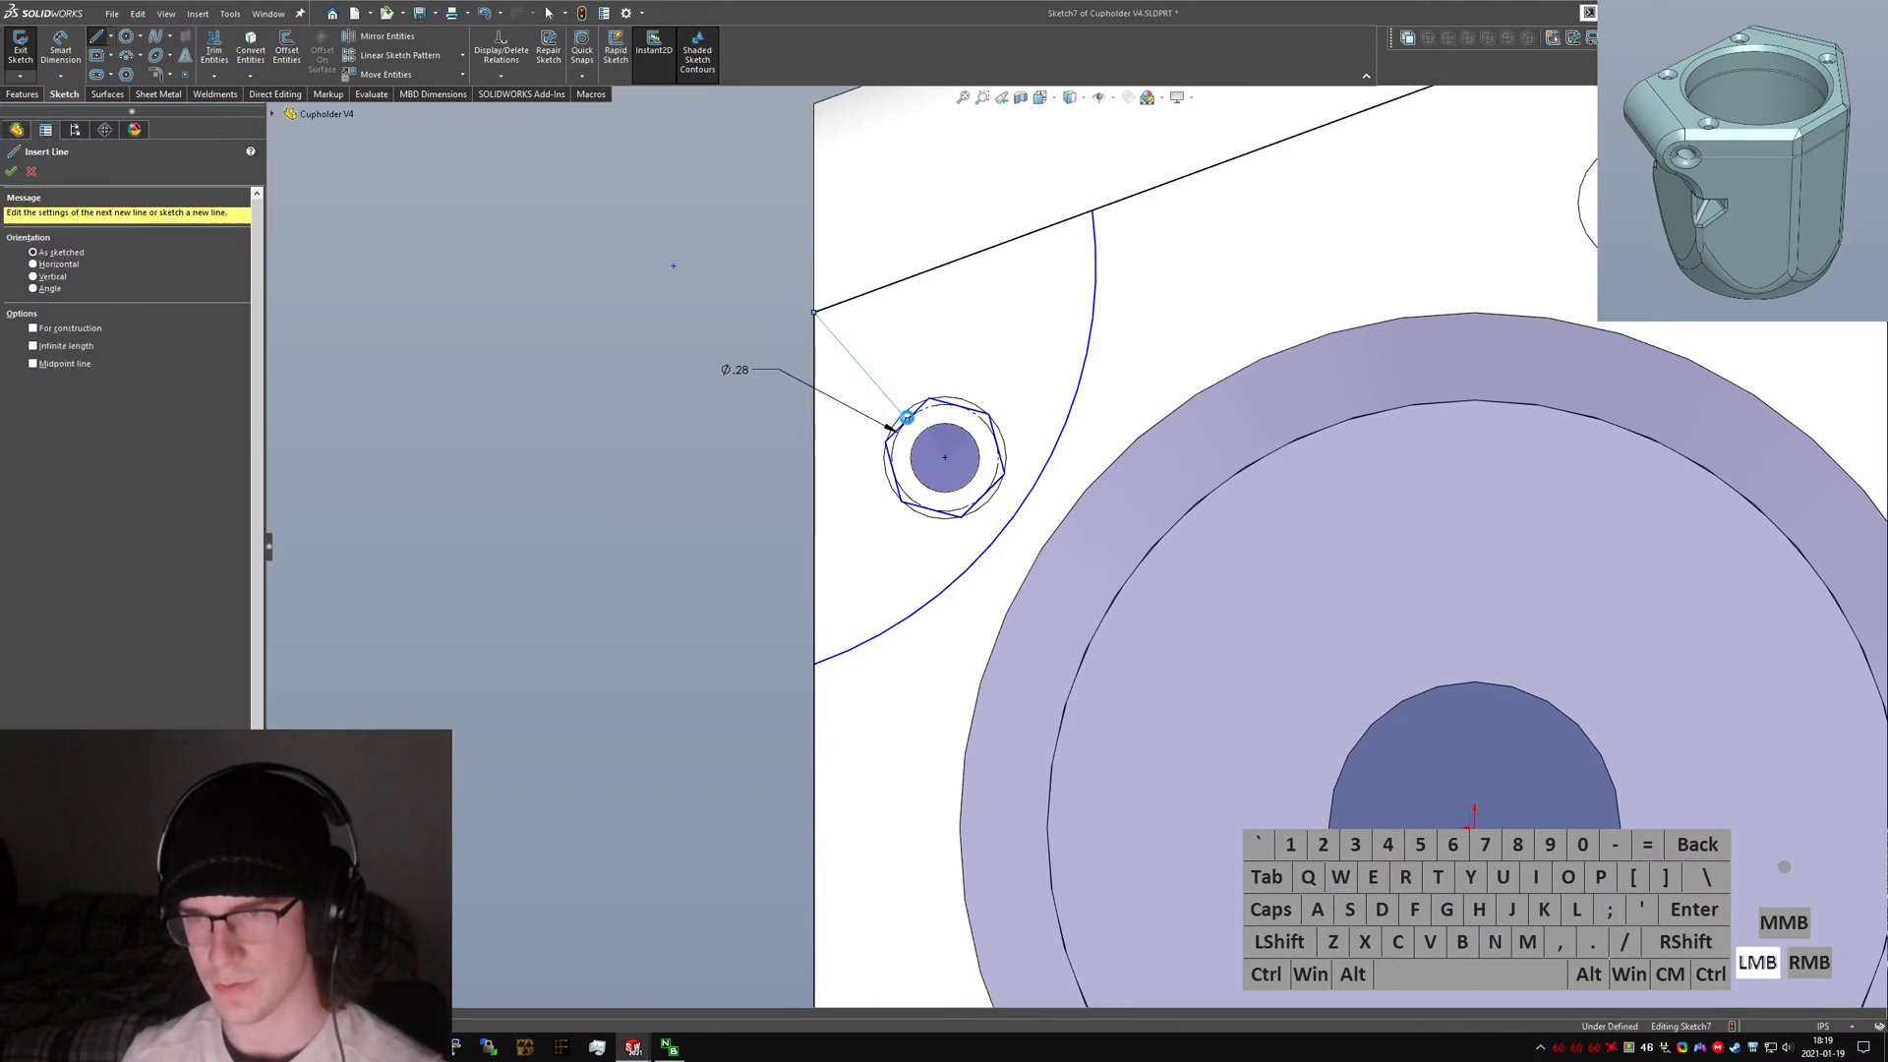
{"action": "key", "text": "alt+c"}
Make the hexagon's upper-left edge perpendicular to the construction line.
{"action": "left_click", "coordinate": [919, 421], "text": "ctrl"}
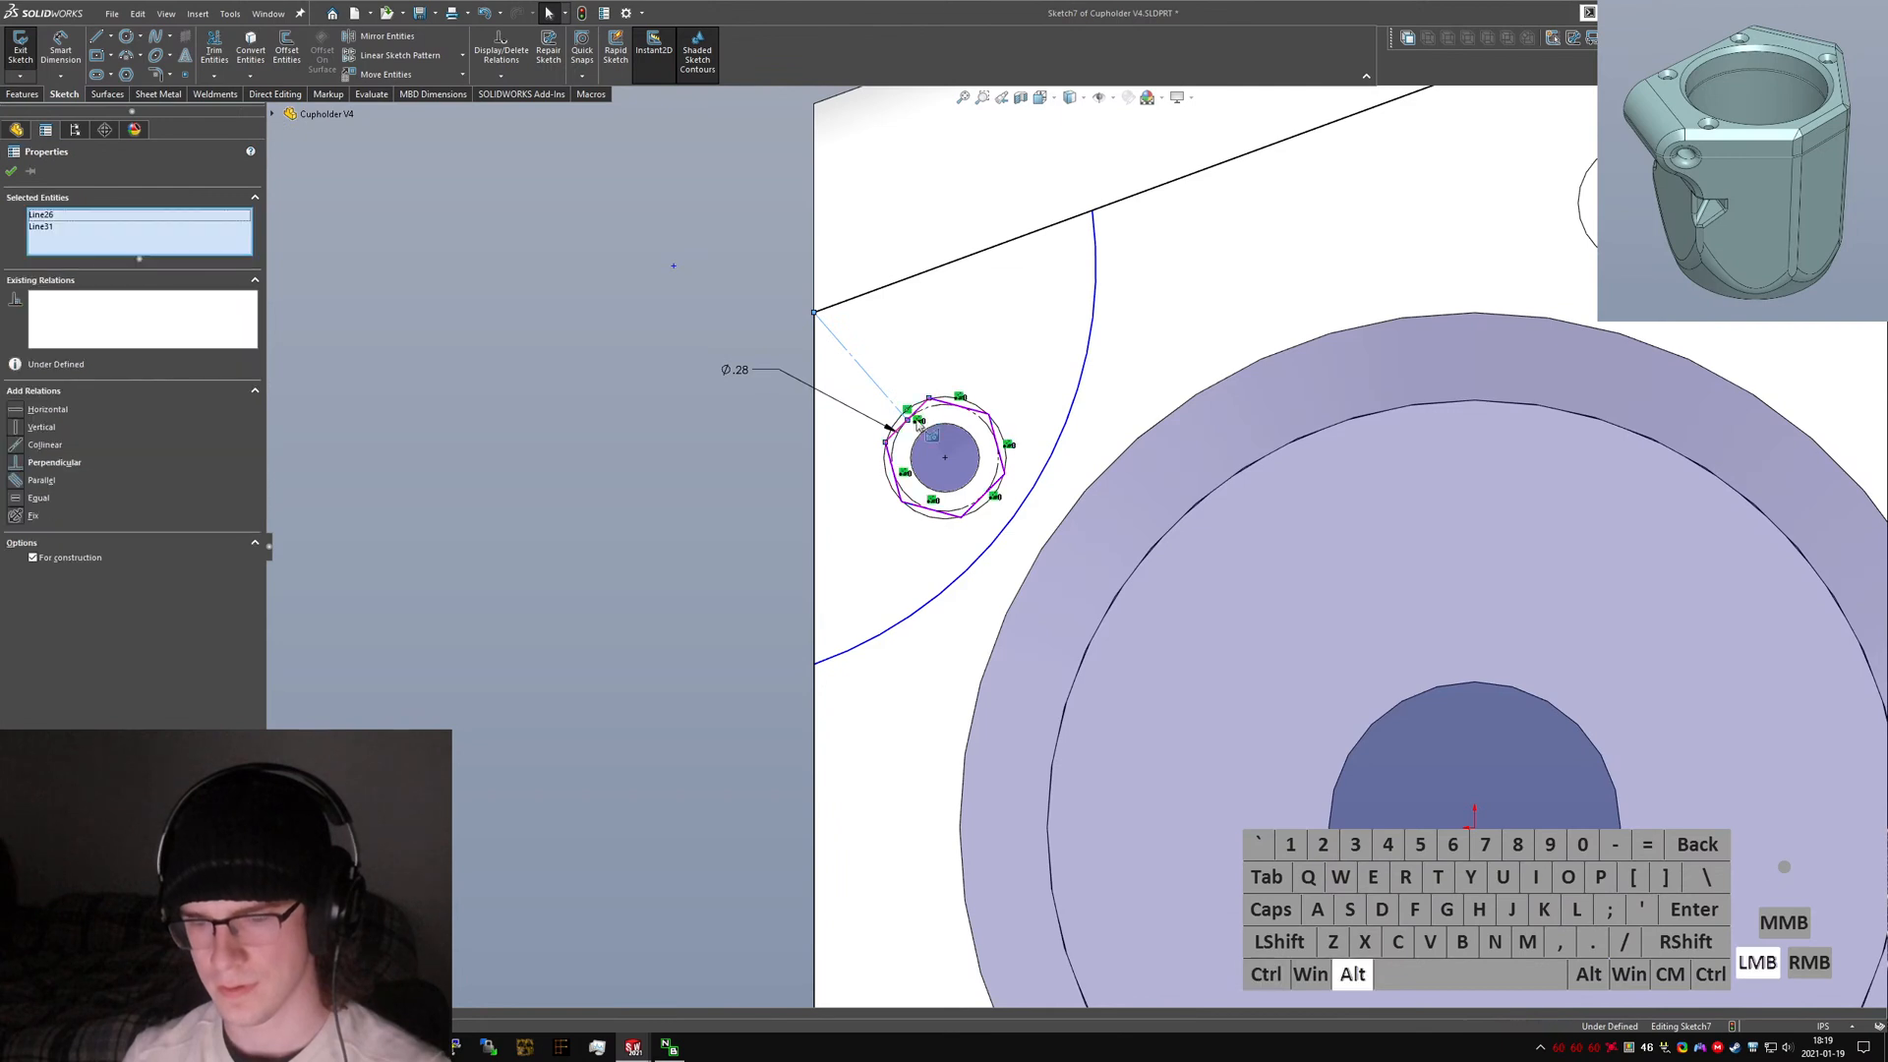
{"action": "left_click", "coordinate": [19, 462]}
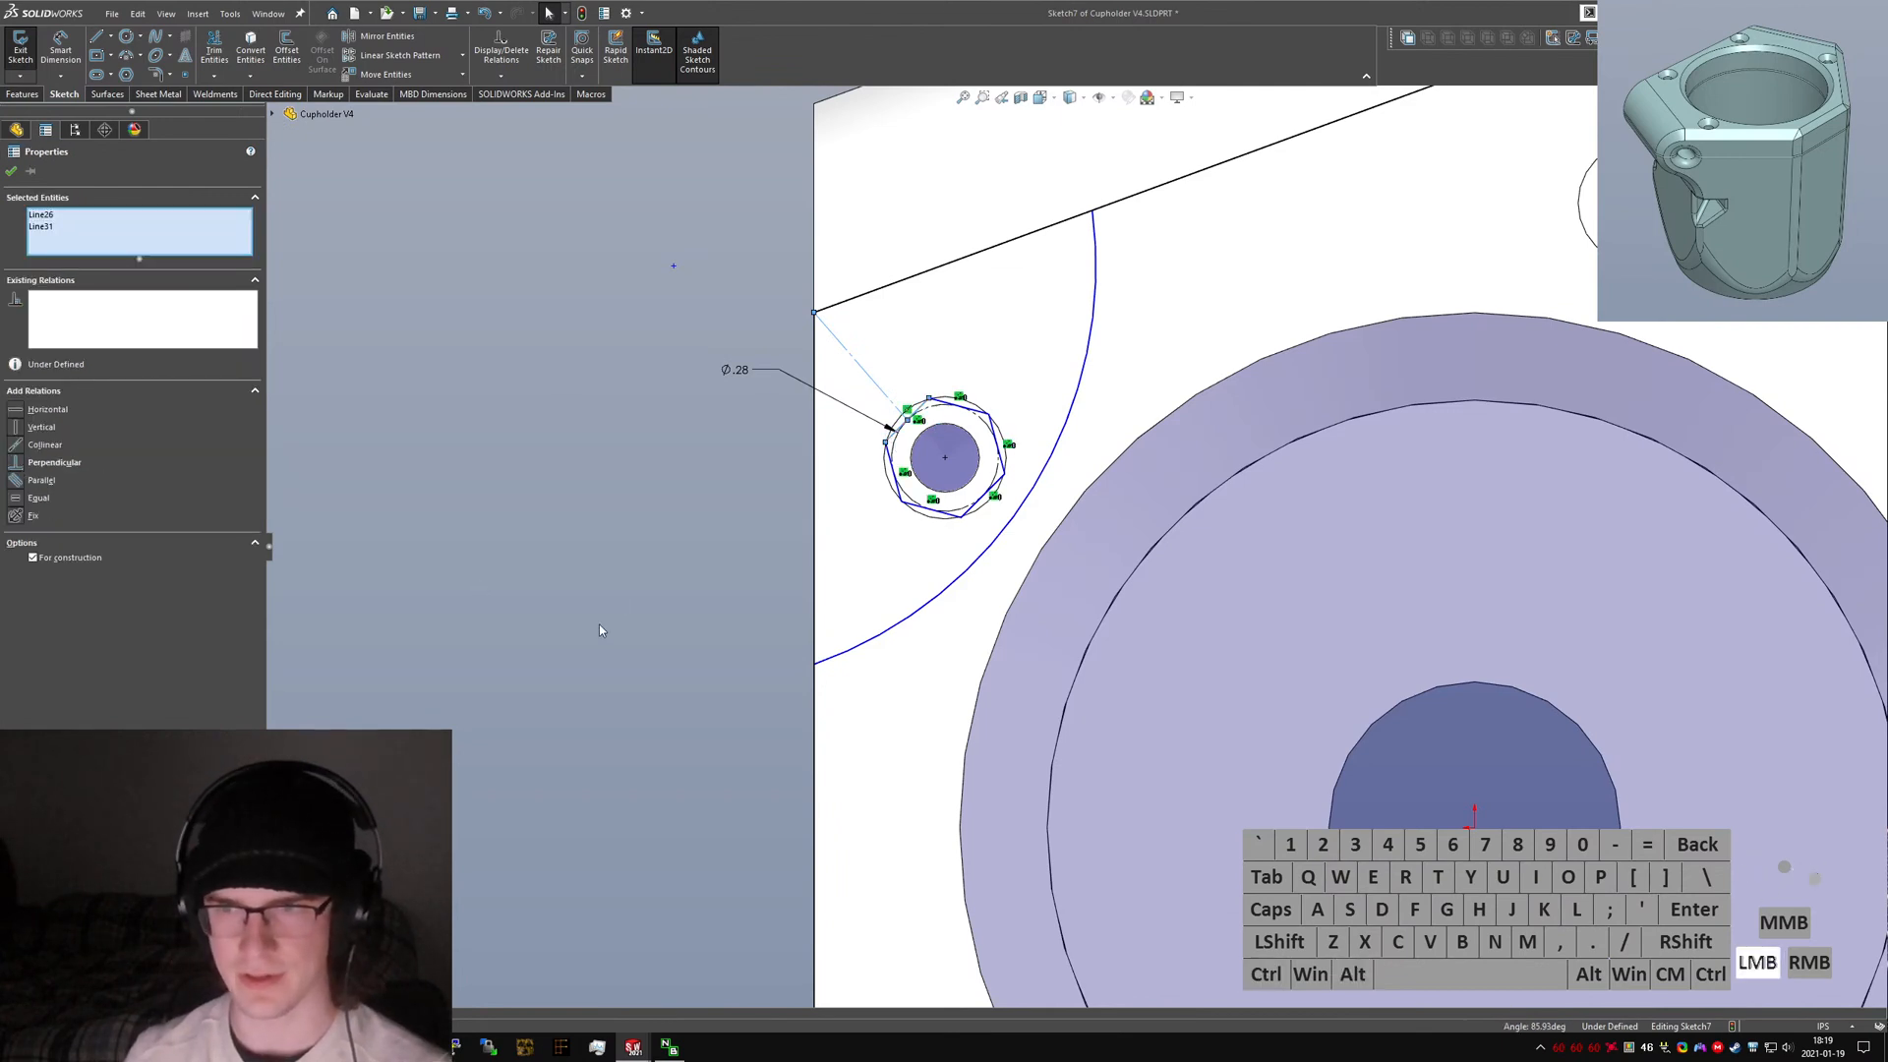
{"action": "left_click", "coordinate": [560, 619]}
{"action": "left_click", "coordinate": [922, 414], "text": "ctrl"}
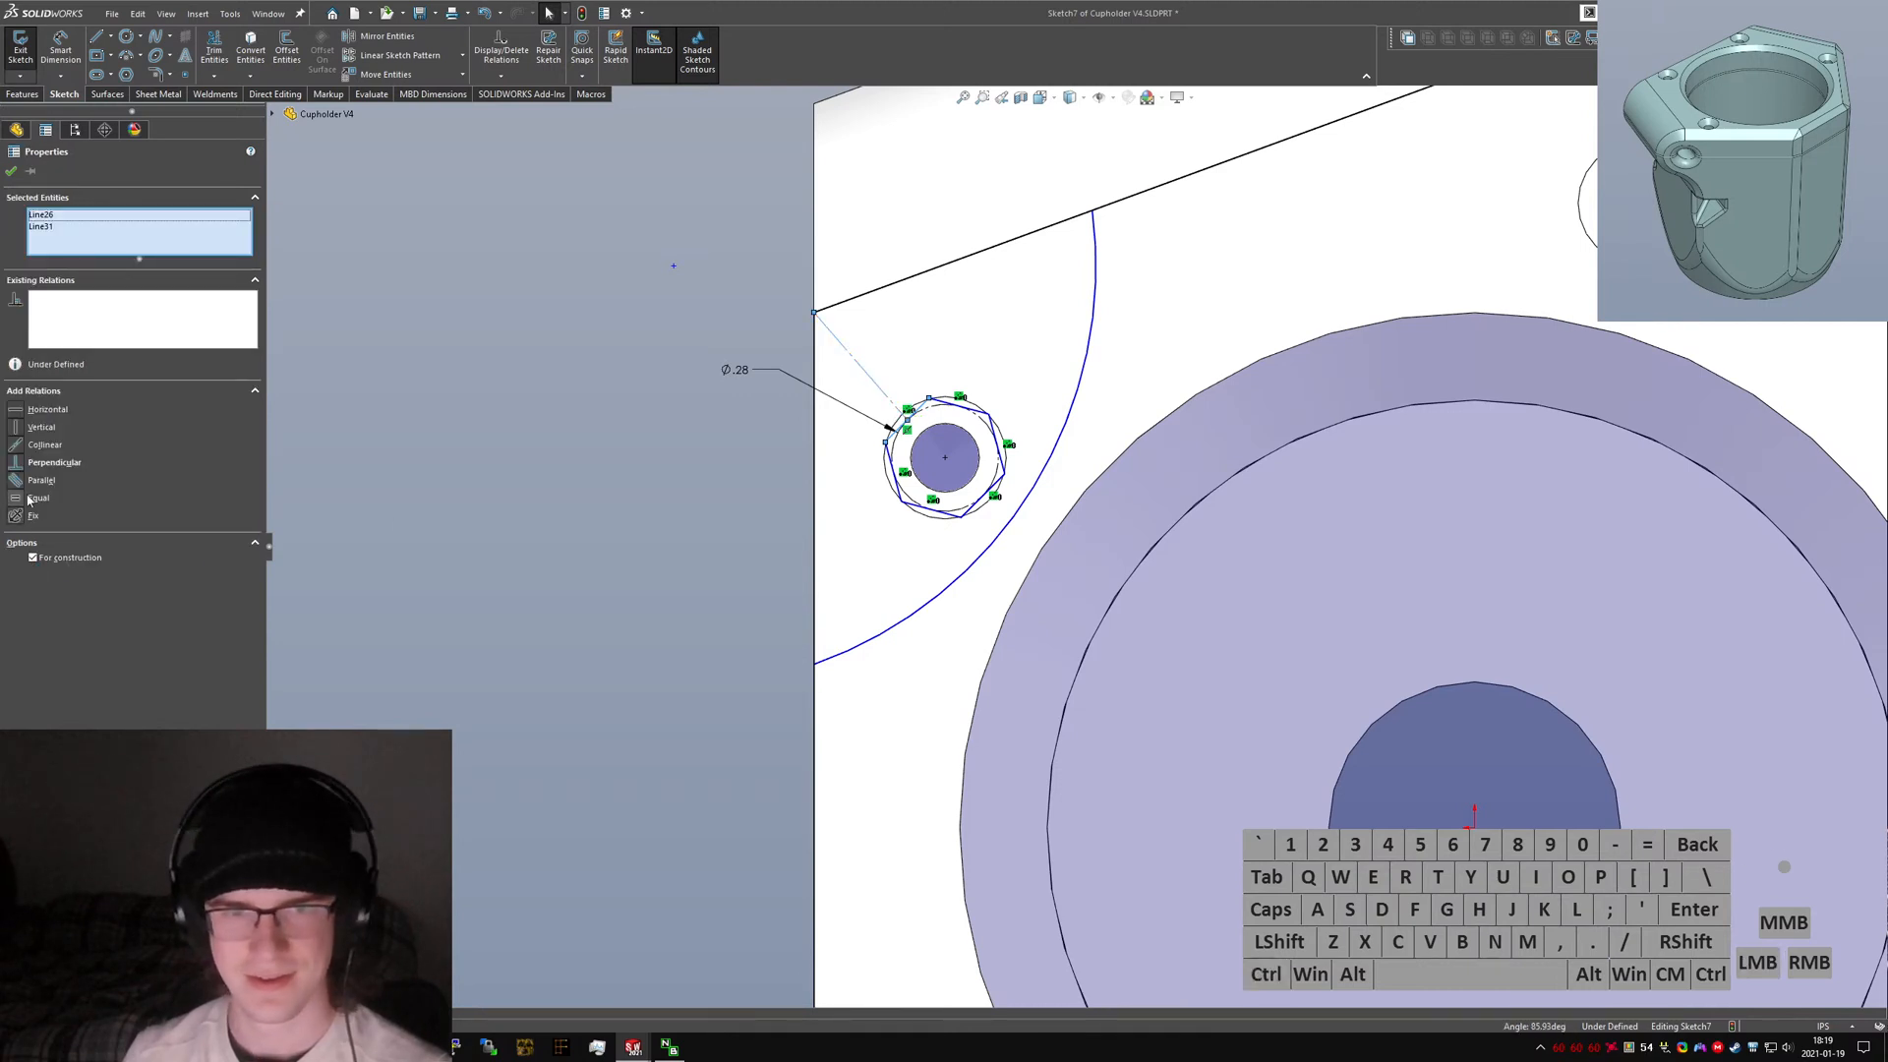
{"action": "left_click", "coordinate": [17, 462]}
{"action": "left_click", "coordinate": [549, 540]}
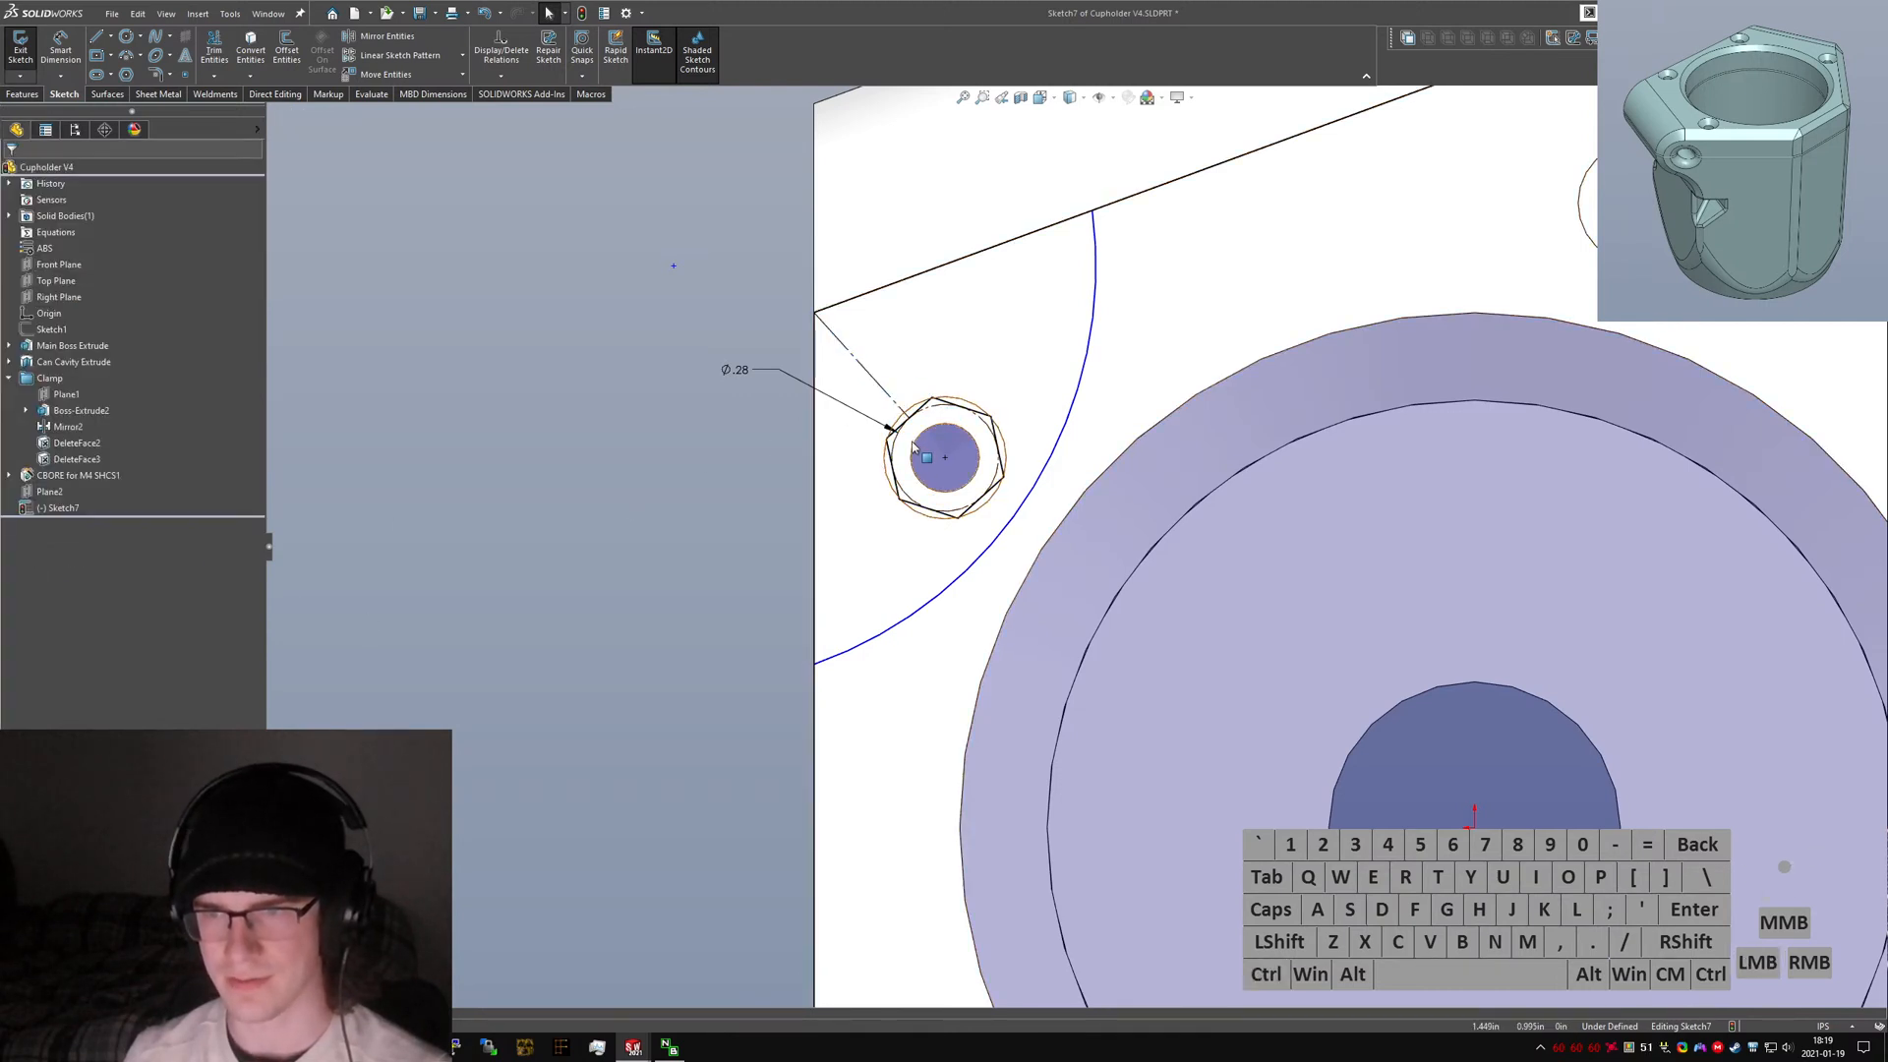
Sketch a circle centred on the bolt hole passing through the hexagon's vertices.
{"action": "mouse_move", "coordinate": [976, 487]}
{"action": "middle_mouse_down"}
{"action": "mouse_move", "coordinate": [1024, 358]}
{"action": "mouse_move", "coordinate": [995, 456]}
{"action": "middle_mouse_up"}
{"action": "scroll", "coordinate": [974, 476], "scroll_direction": "down", "scroll_amount": 3}
{"action": "scroll", "coordinate": [974, 473], "scroll_direction": "up", "scroll_amount": 4}
{"action": "middle_click_drag", "start_coordinate": [1007, 533], "coordinate": [1012, 531]}
{"action": "scroll", "coordinate": [998, 531], "scroll_direction": "down", "scroll_amount": 5}
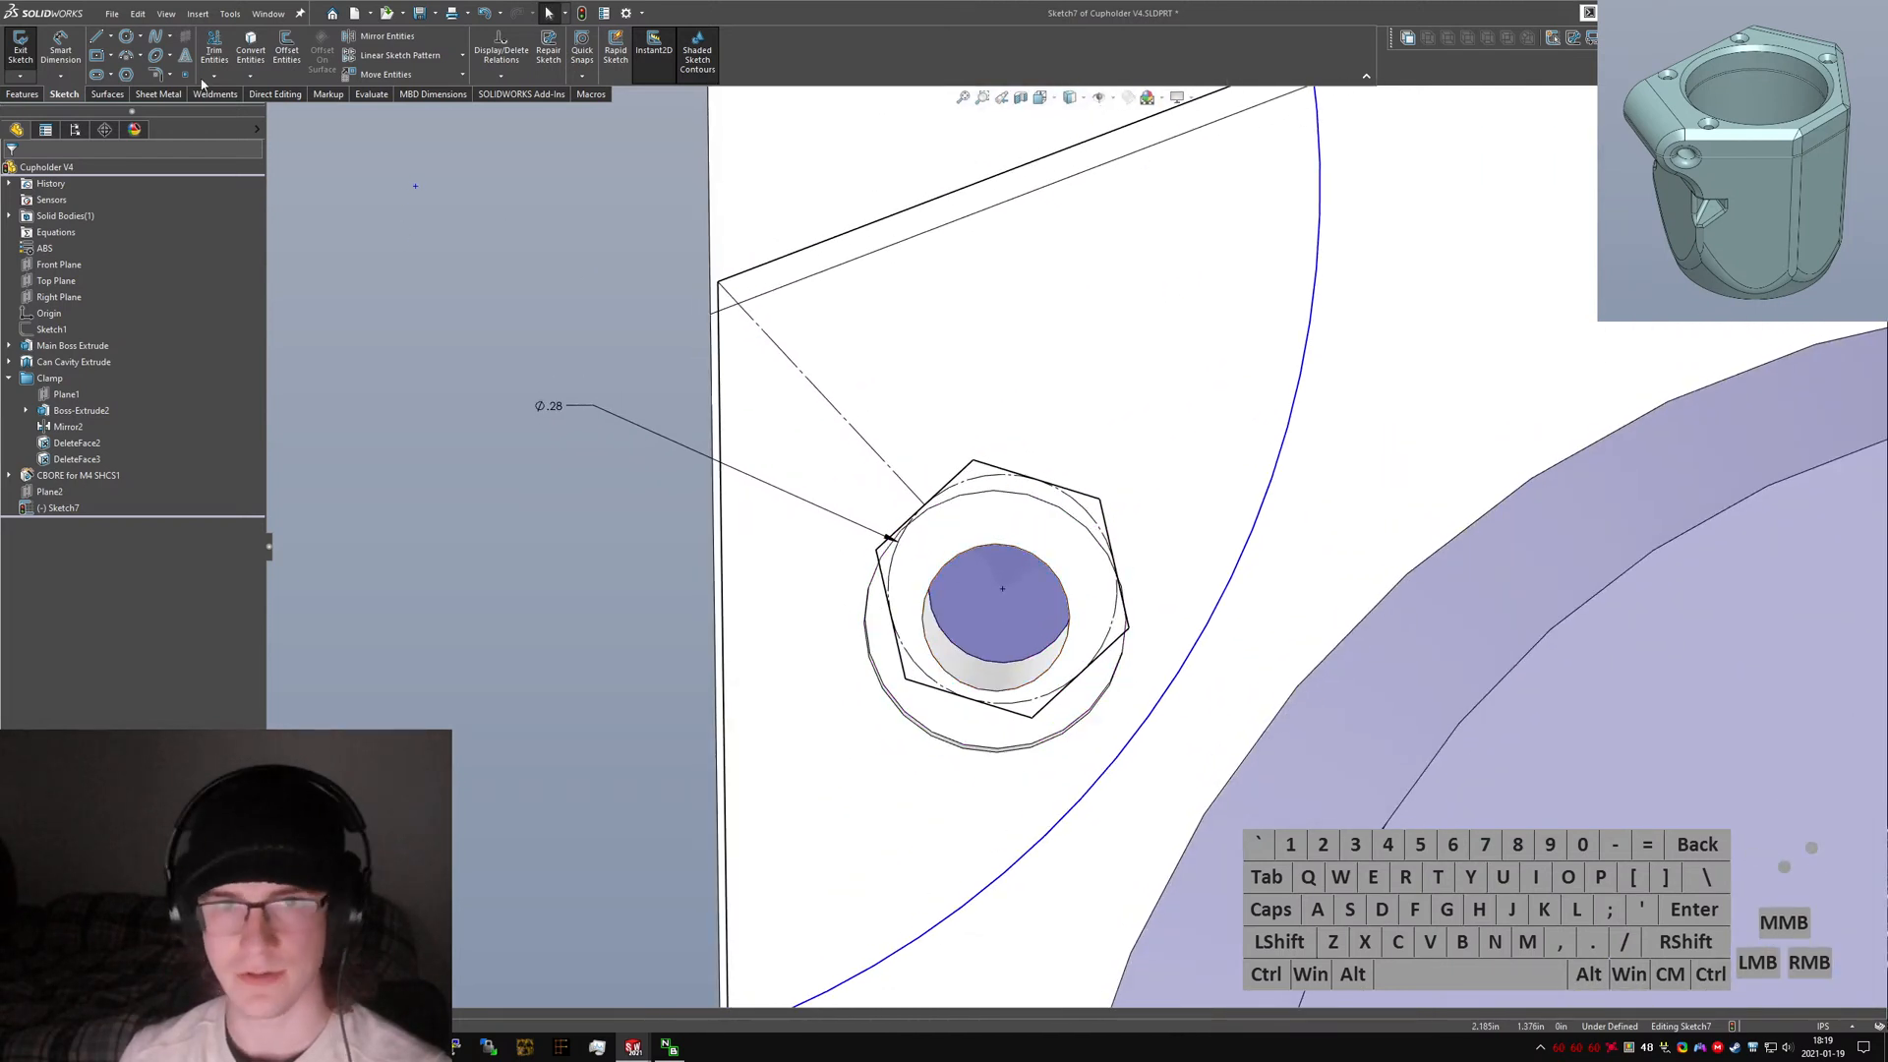
{"action": "left_click", "coordinate": [127, 37]}
{"action": "mouse_move", "coordinate": [1003, 590]}
{"action": "left_mouse_down"}
{"action": "mouse_move", "coordinate": [884, 546]}
{"action": "mouse_move", "coordinate": [917, 489]}
{"action": "left_mouse_up"}
{"action": "key", "text": "Escape"}
{"action": "key", "text": "alt+c"}
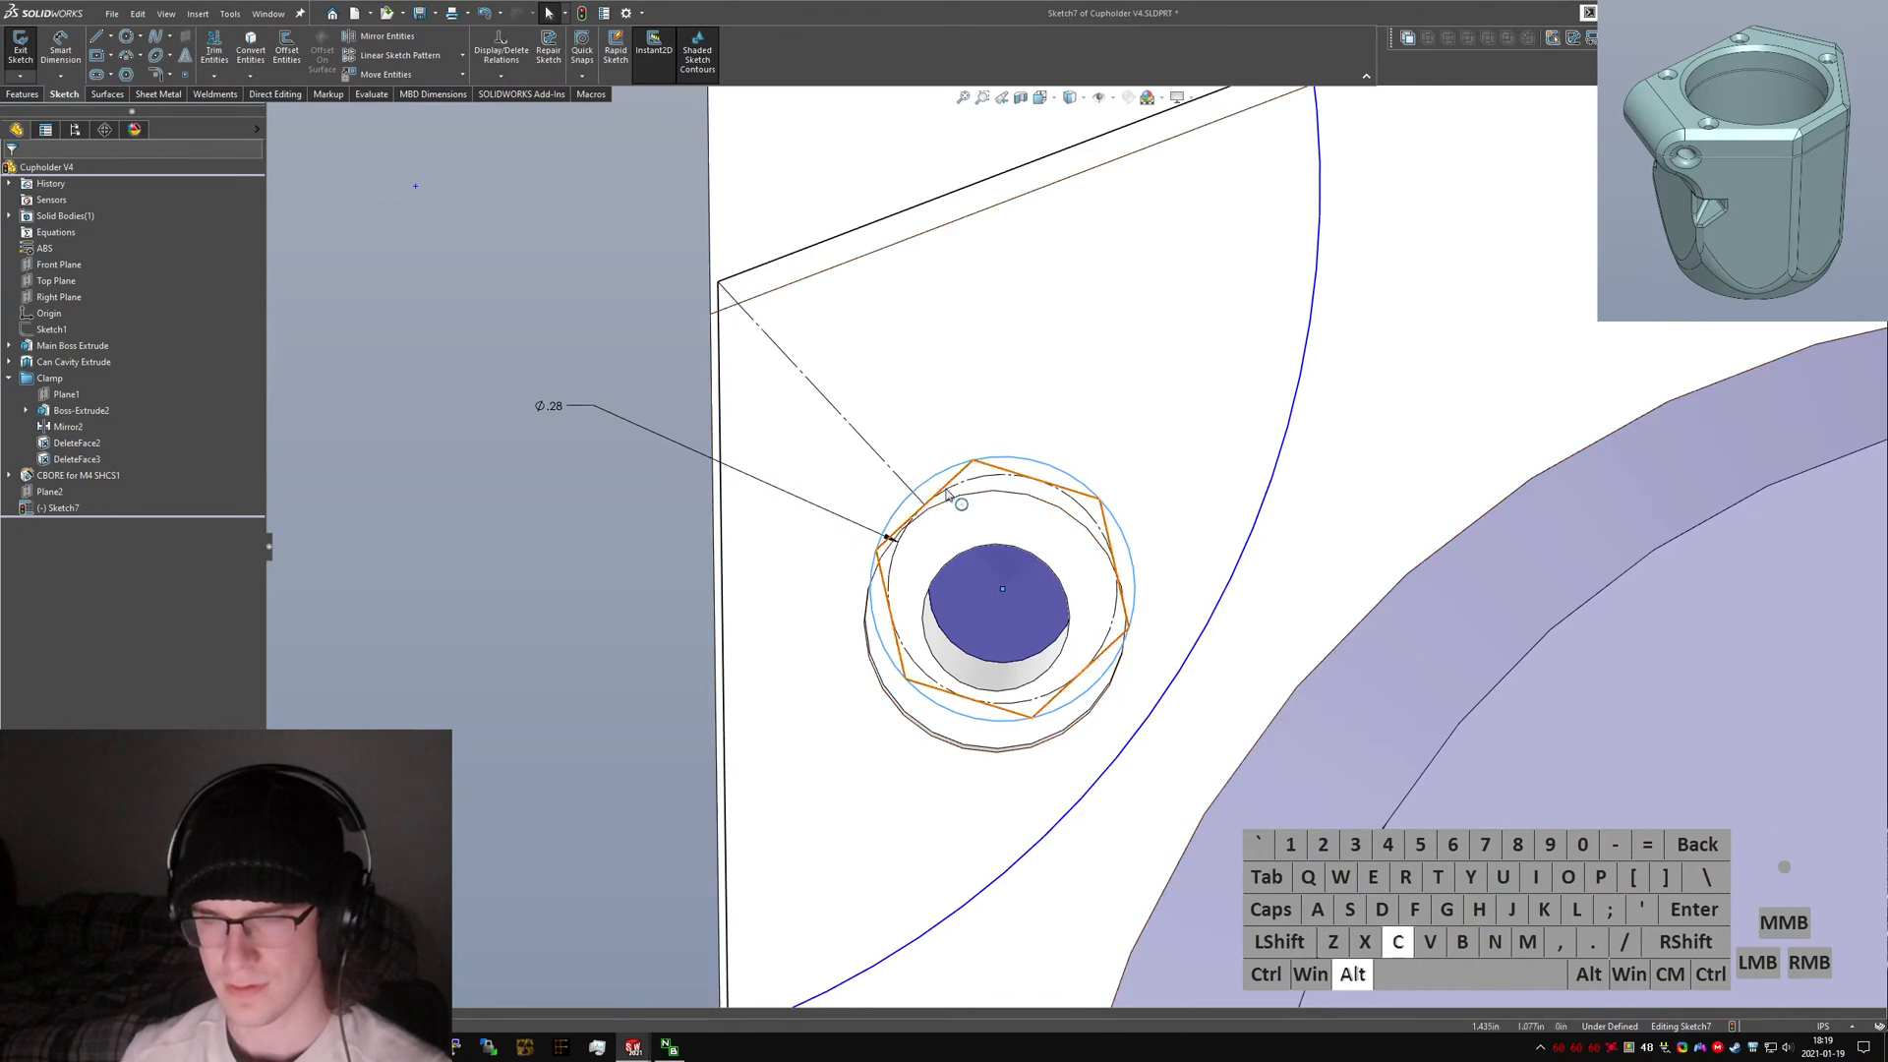
{"action": "key", "text": "alt+c"}
{"action": "left_click", "coordinate": [634, 533]}
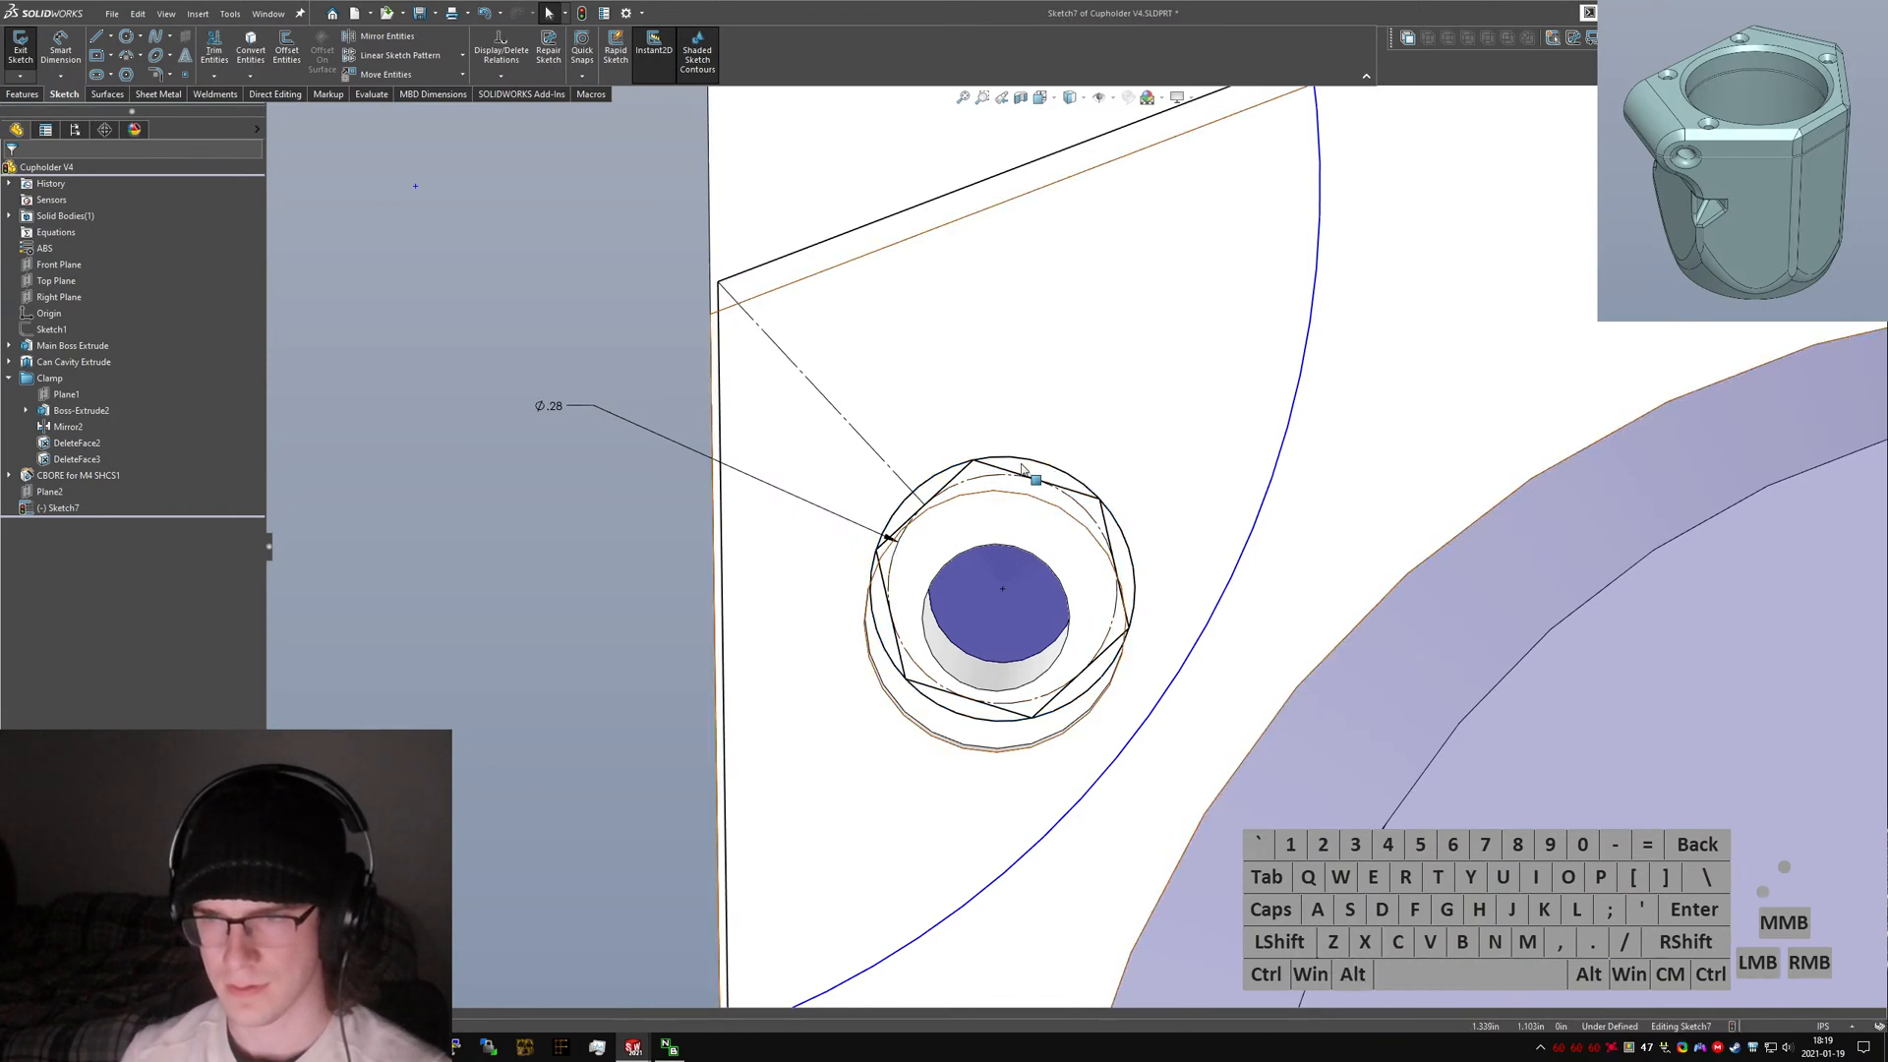
{"action": "key", "text": "alt+c"}
{"action": "key", "text": "ctrl+5"}
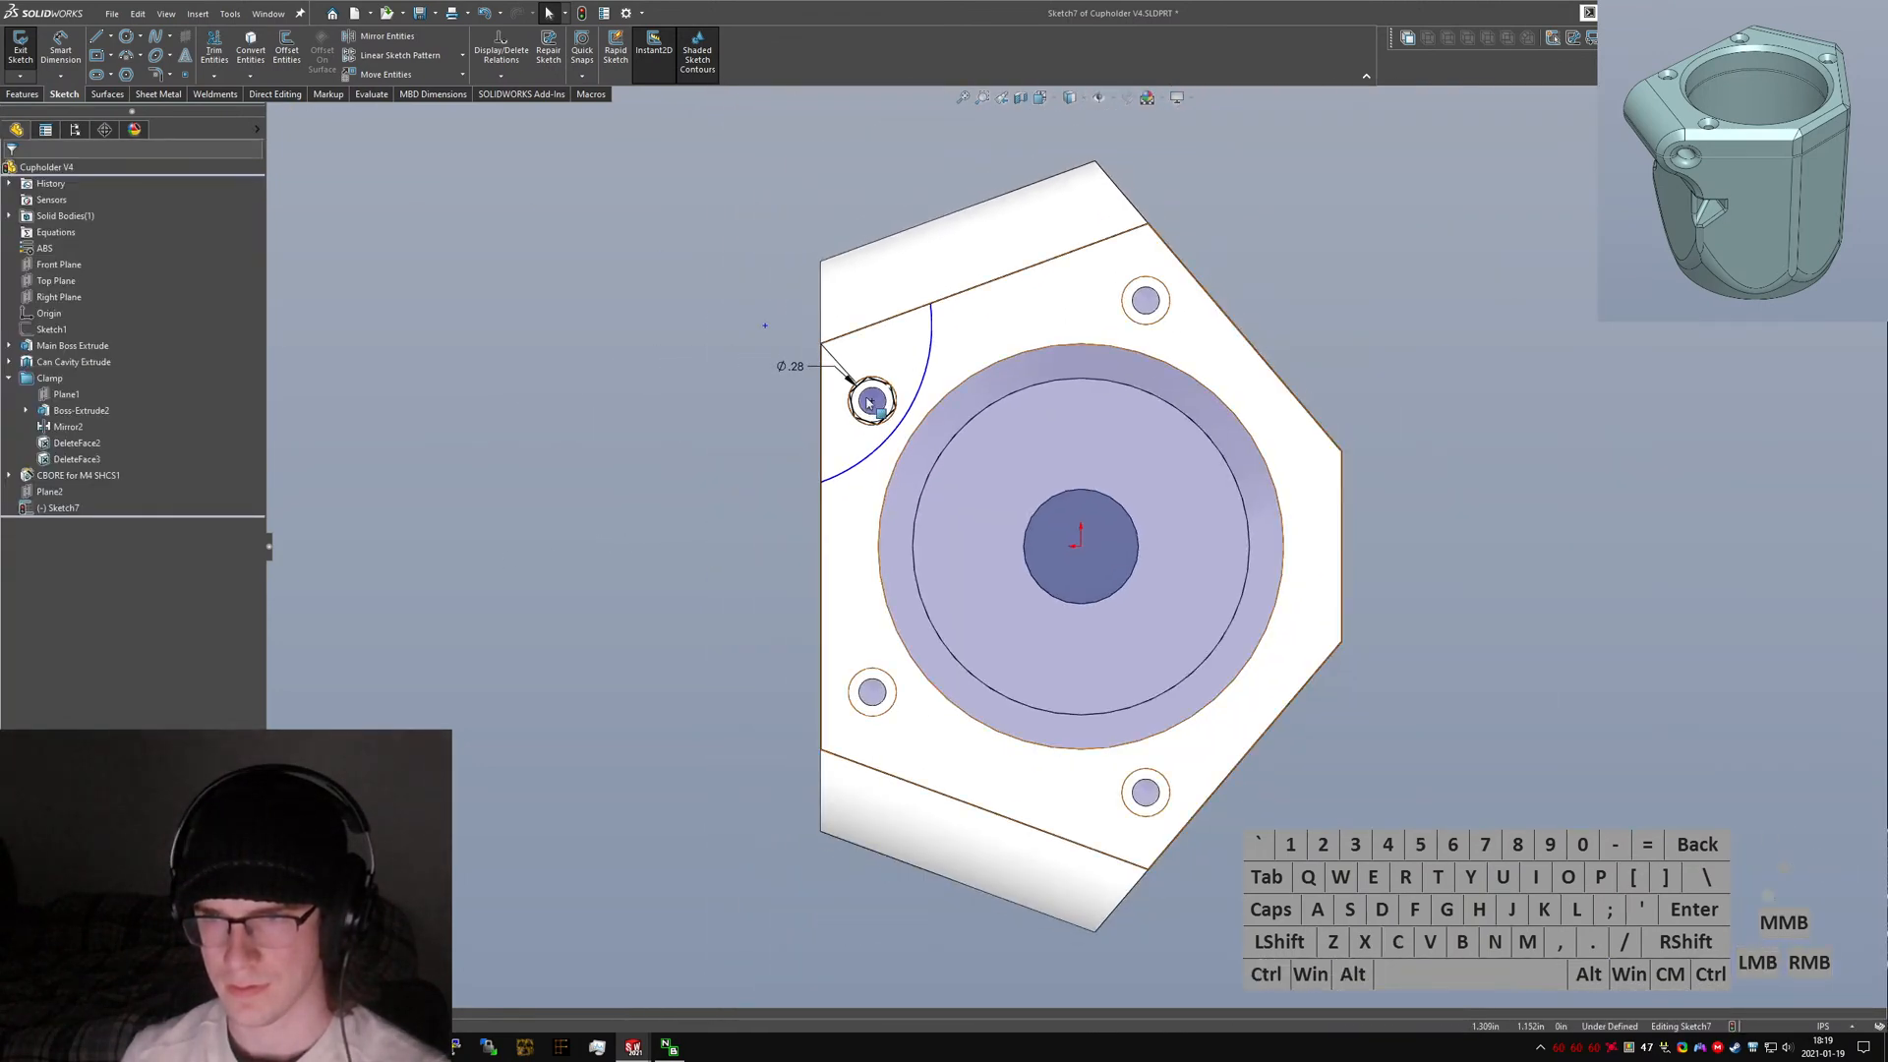
{"action": "scroll", "coordinate": [865, 393], "scroll_direction": "down", "scroll_amount": 7}
{"action": "mouse_move", "coordinate": [1083, 518]}
{"action": "middle_mouse_down"}
{"action": "mouse_move", "coordinate": [1067, 505]}
{"action": "mouse_move", "coordinate": [1079, 523]}
{"action": "middle_mouse_up"}
{"action": "key", "text": "ctrl+a"}
{"action": "key", "text": "ctrl+5"}
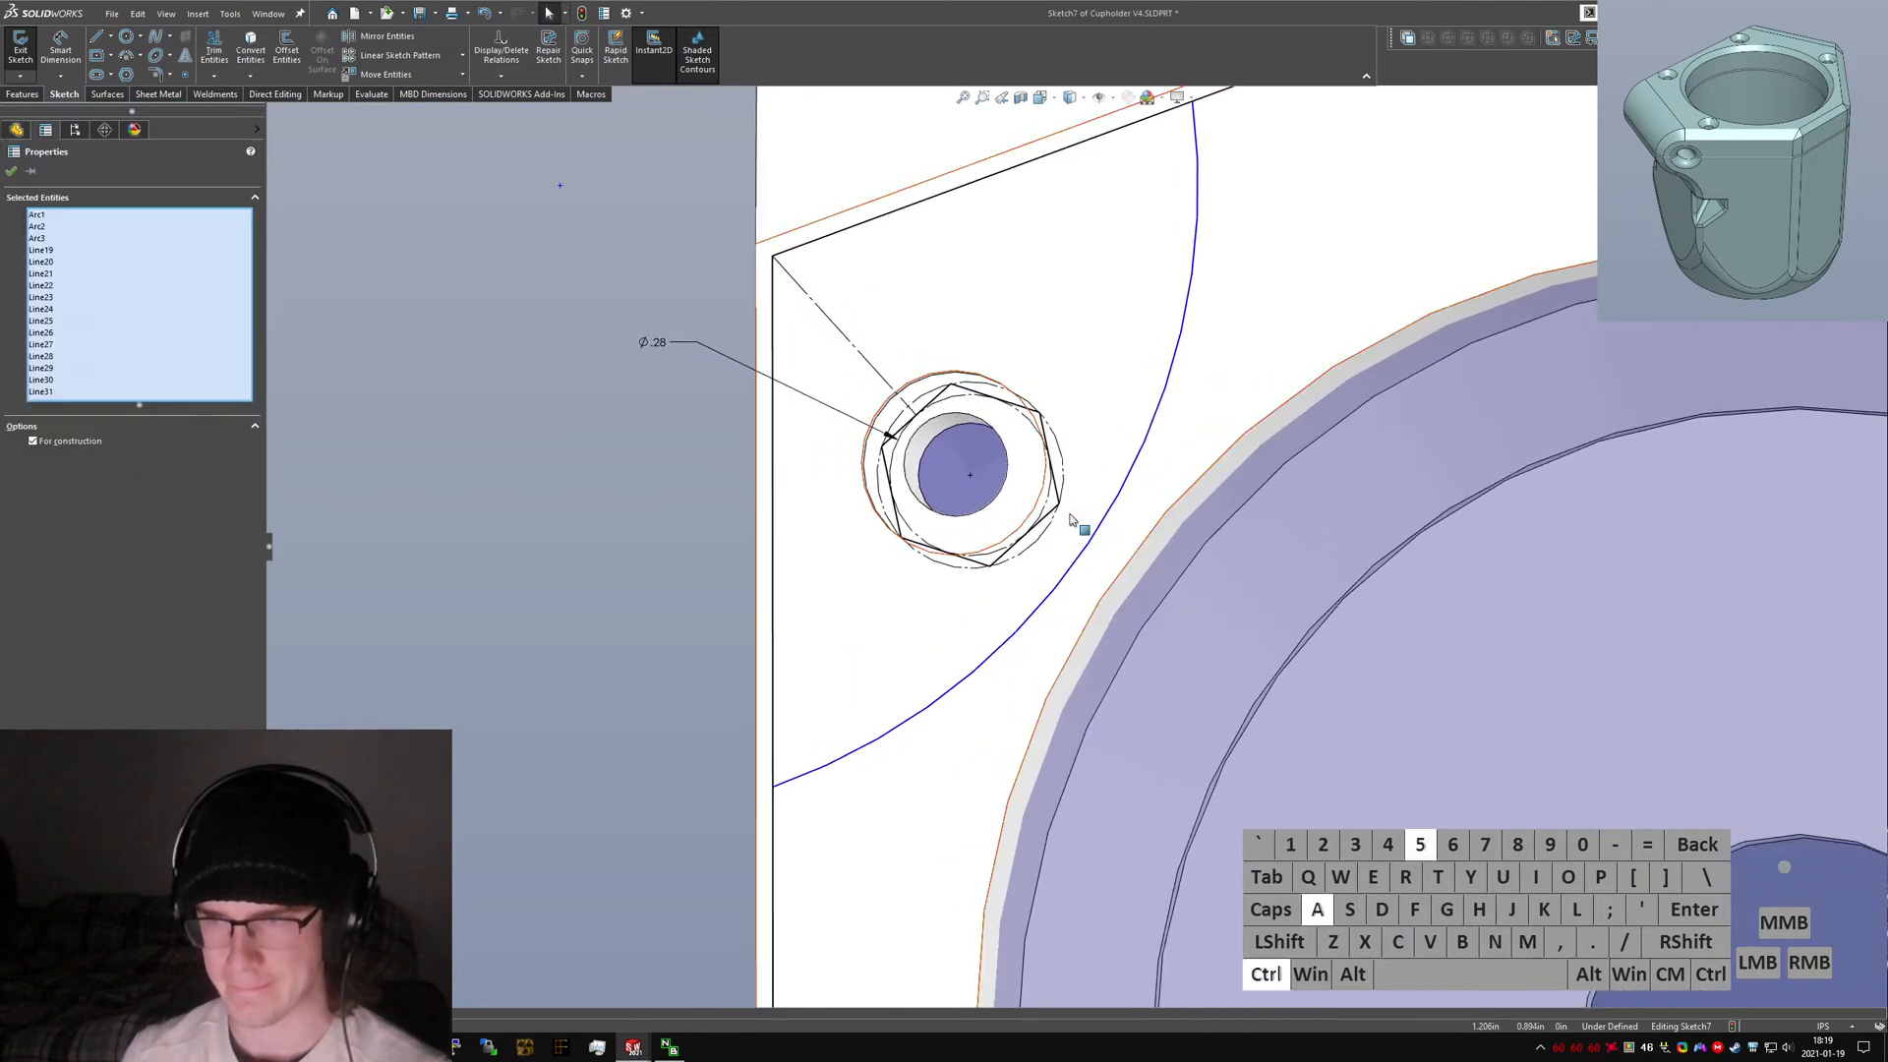
{"action": "left_click", "coordinate": [783, 427]}
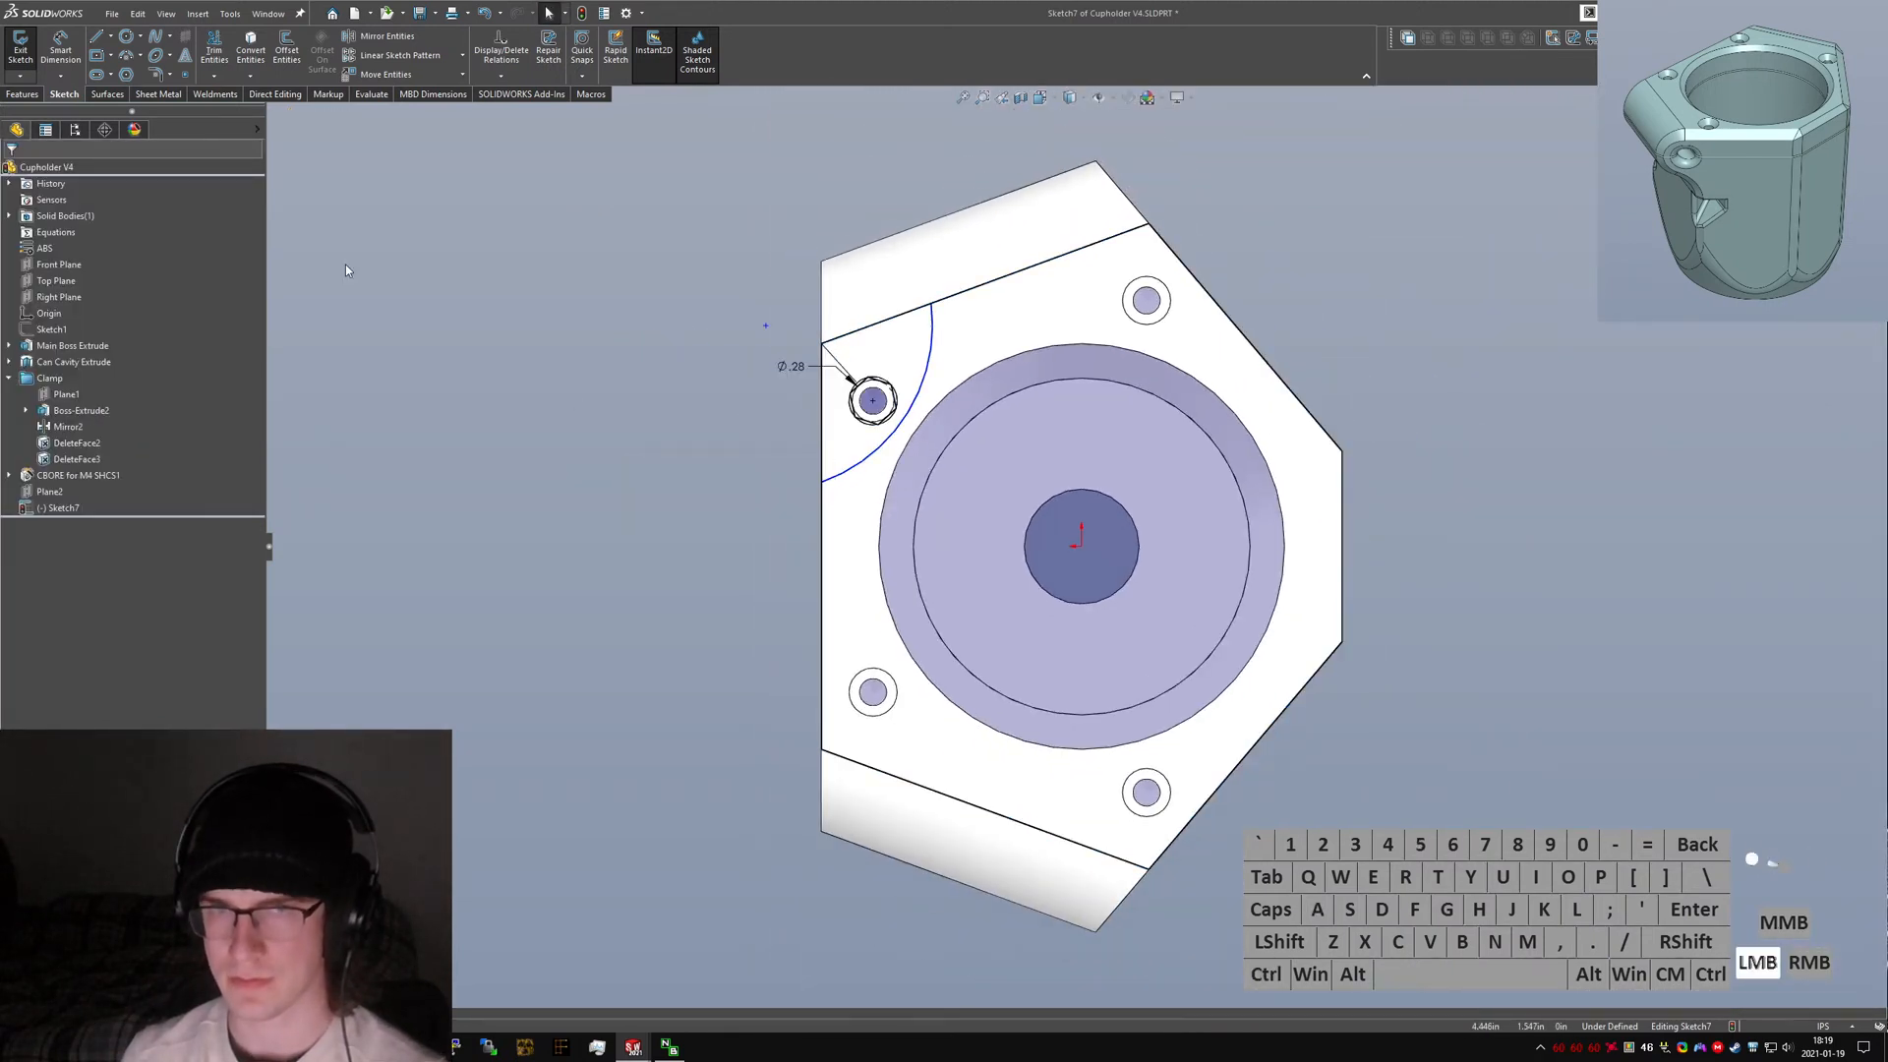
{"action": "left_click", "coordinate": [232, 60]}
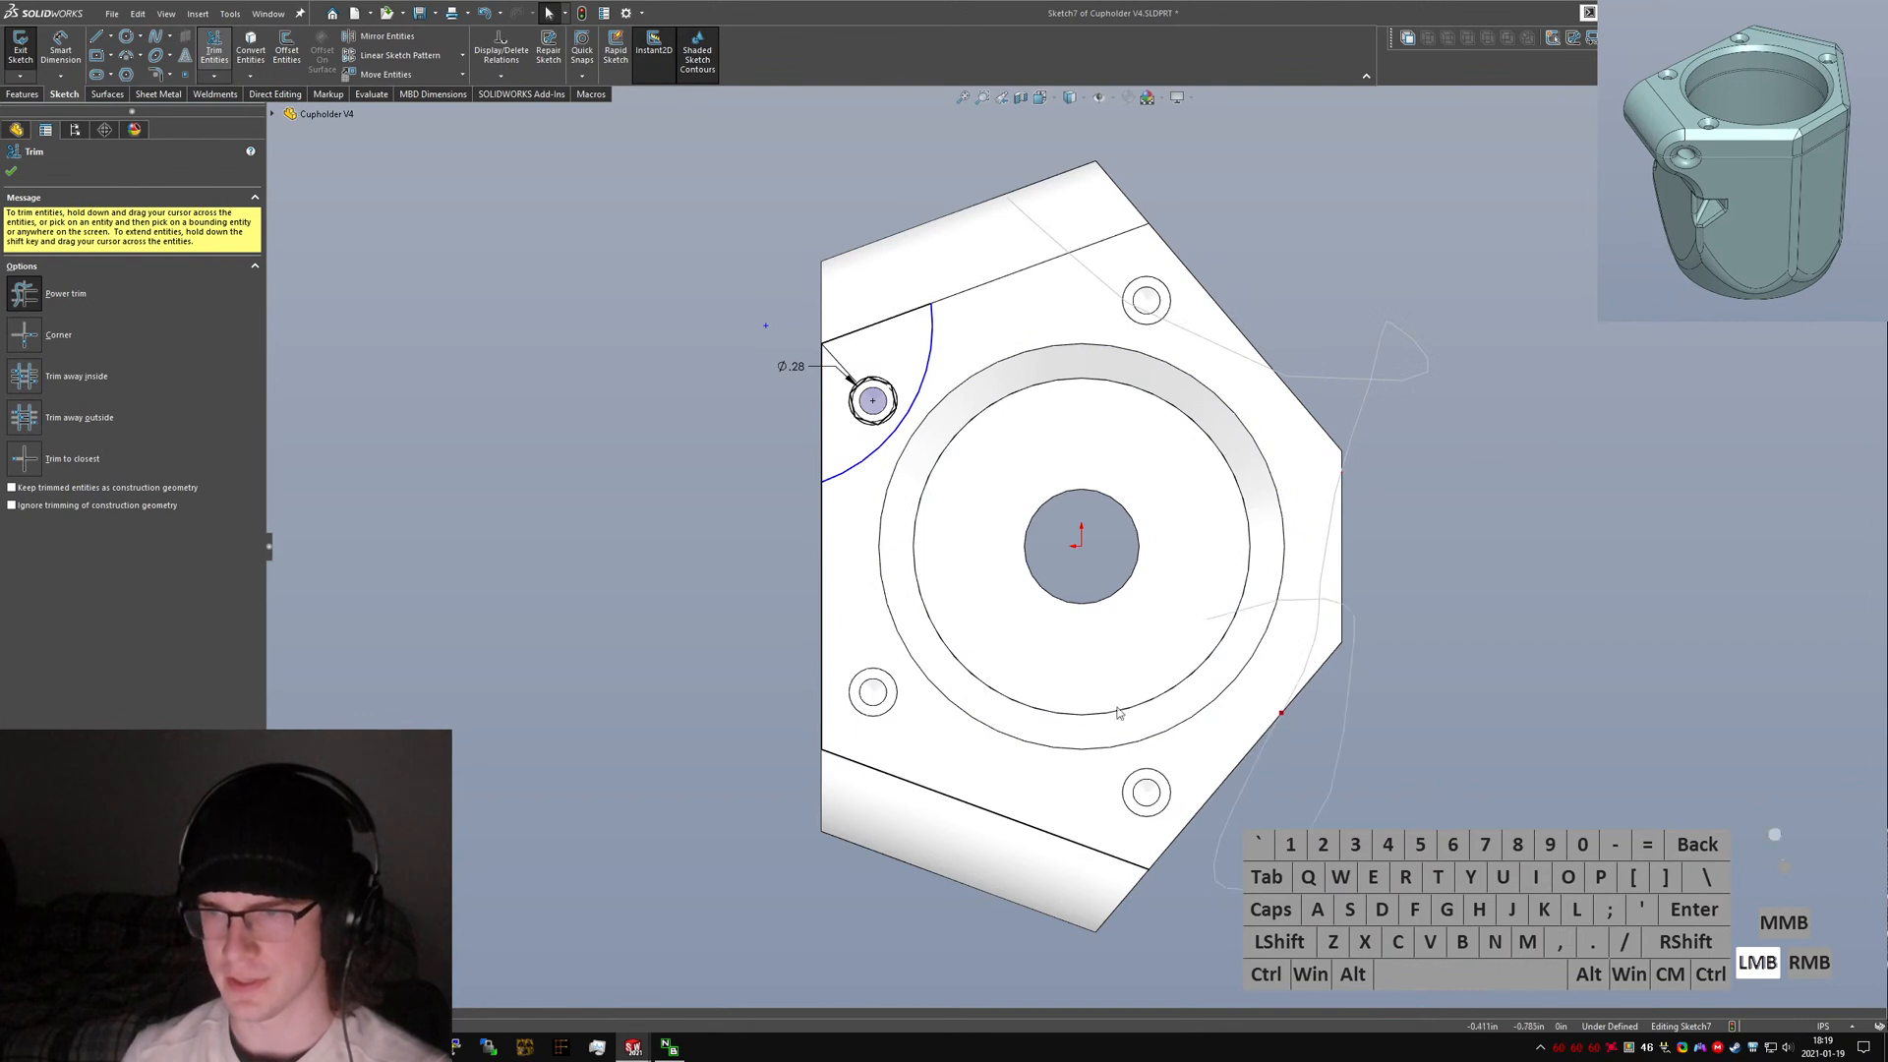
{"action": "key", "text": "Escape"}
{"action": "scroll", "coordinate": [776, 315], "scroll_direction": "down", "scroll_amount": 5}
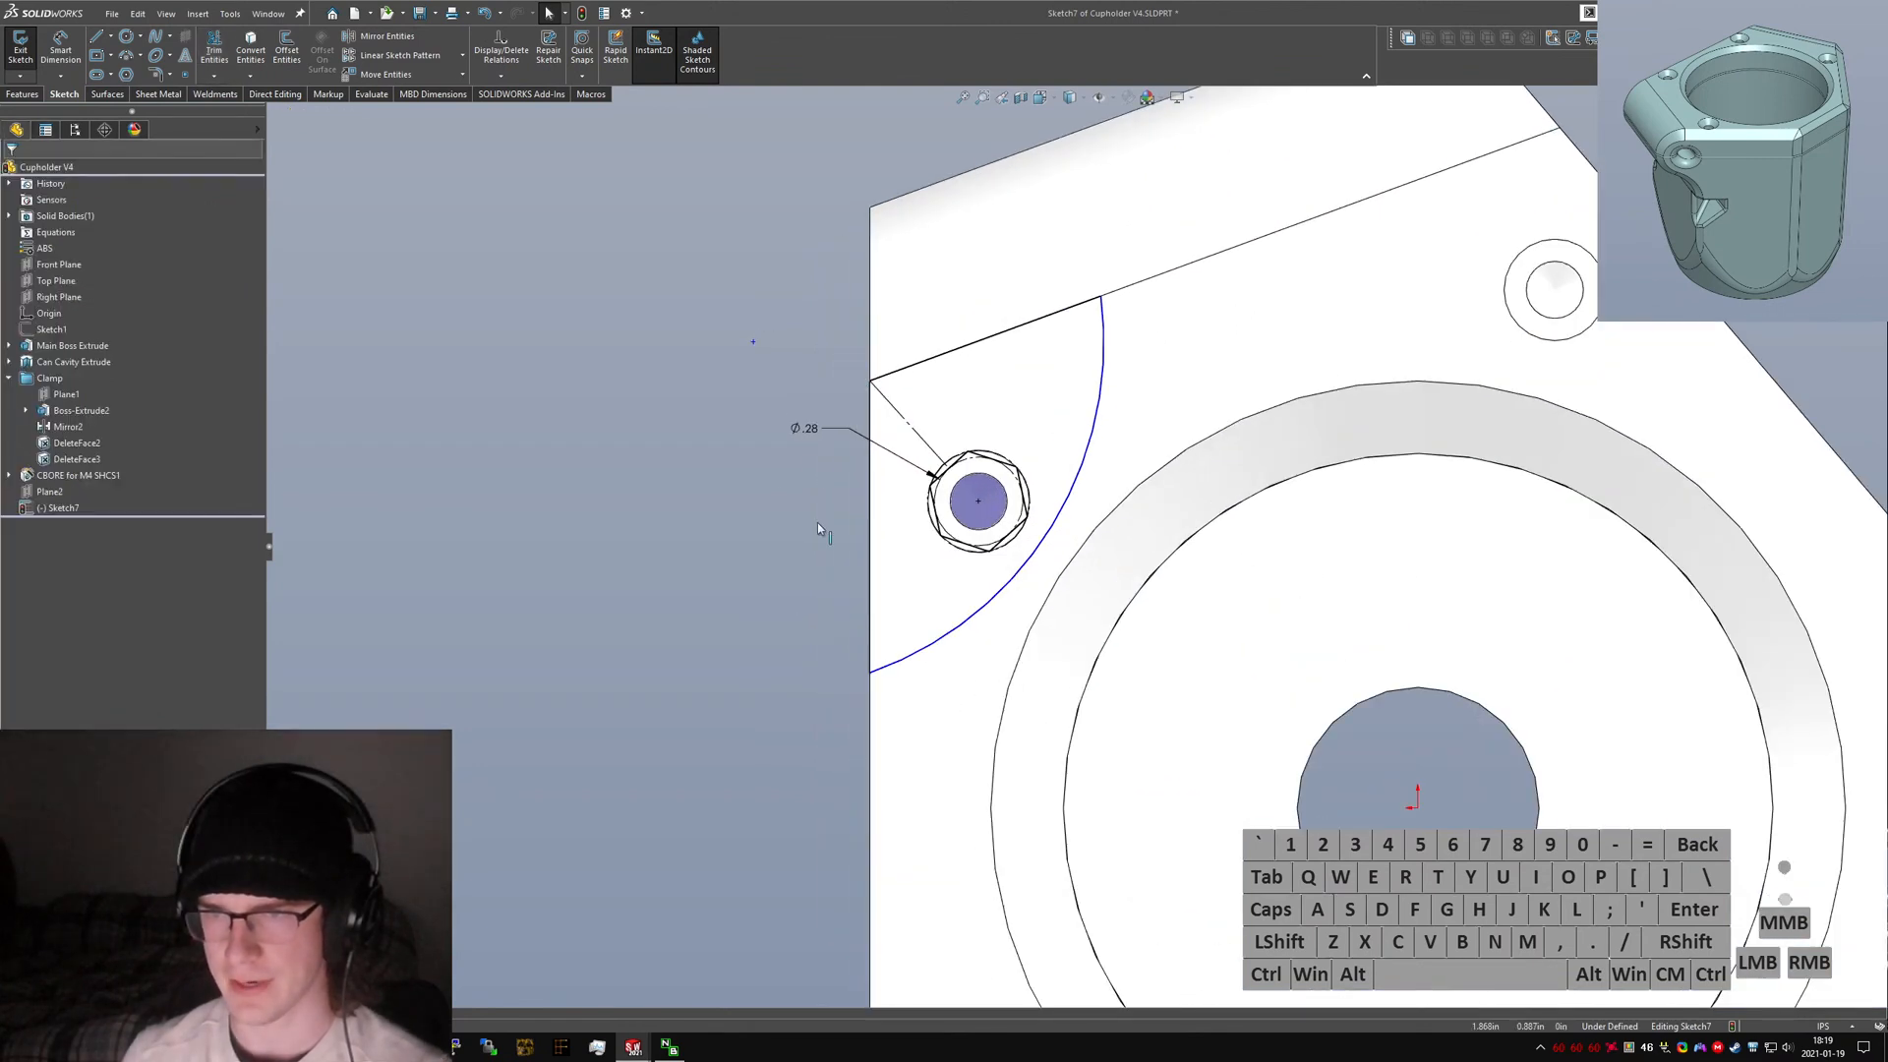
Dimension the gap between the hexagon and the surrounding arc as 0.04.
{"action": "left_click", "coordinate": [1025, 555]}
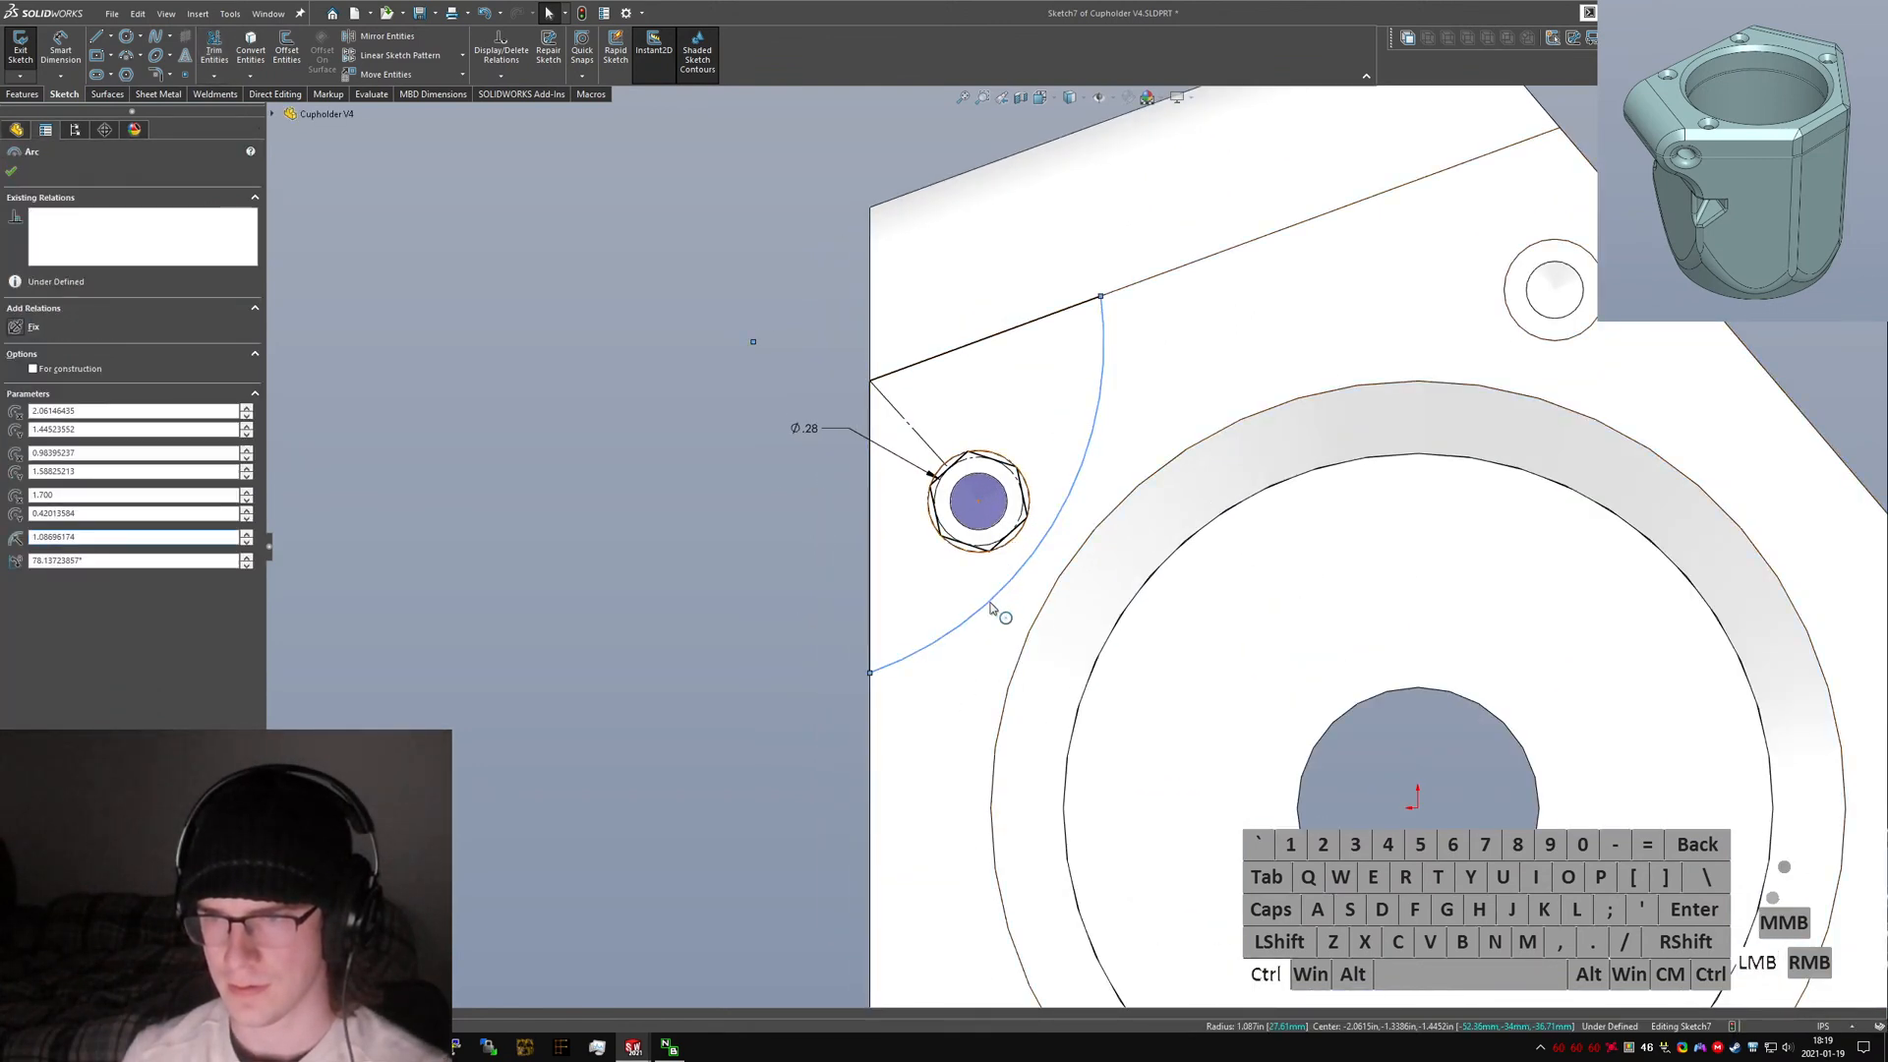
{"action": "left_click", "coordinate": [936, 491], "text": "ctrl"}
{"action": "left_click", "coordinate": [675, 695]}
{"action": "right_click_drag", "start_coordinate": [674, 695], "coordinate": [1003, 548]}
{"action": "left_click", "coordinate": [1031, 548]}
{"action": "left_click", "coordinate": [1048, 539]}
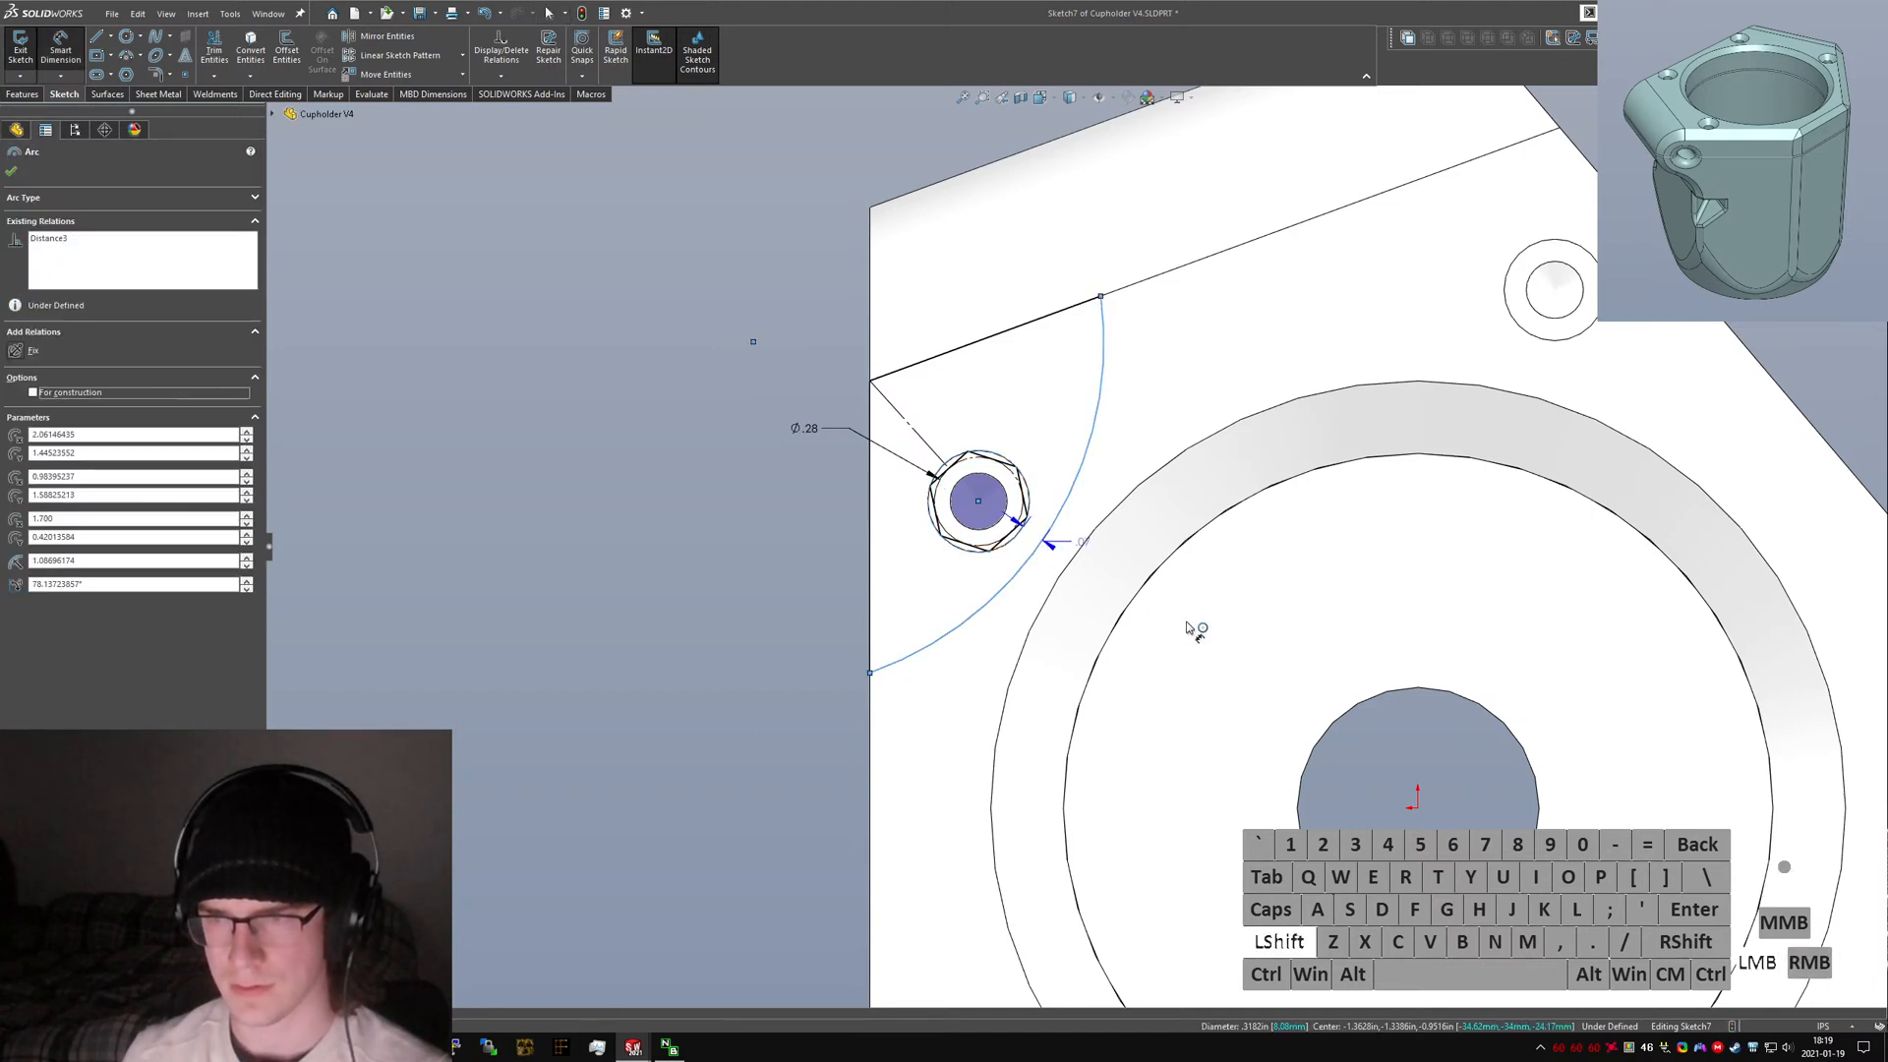
{"action": "left_click", "coordinate": [1114, 582]}
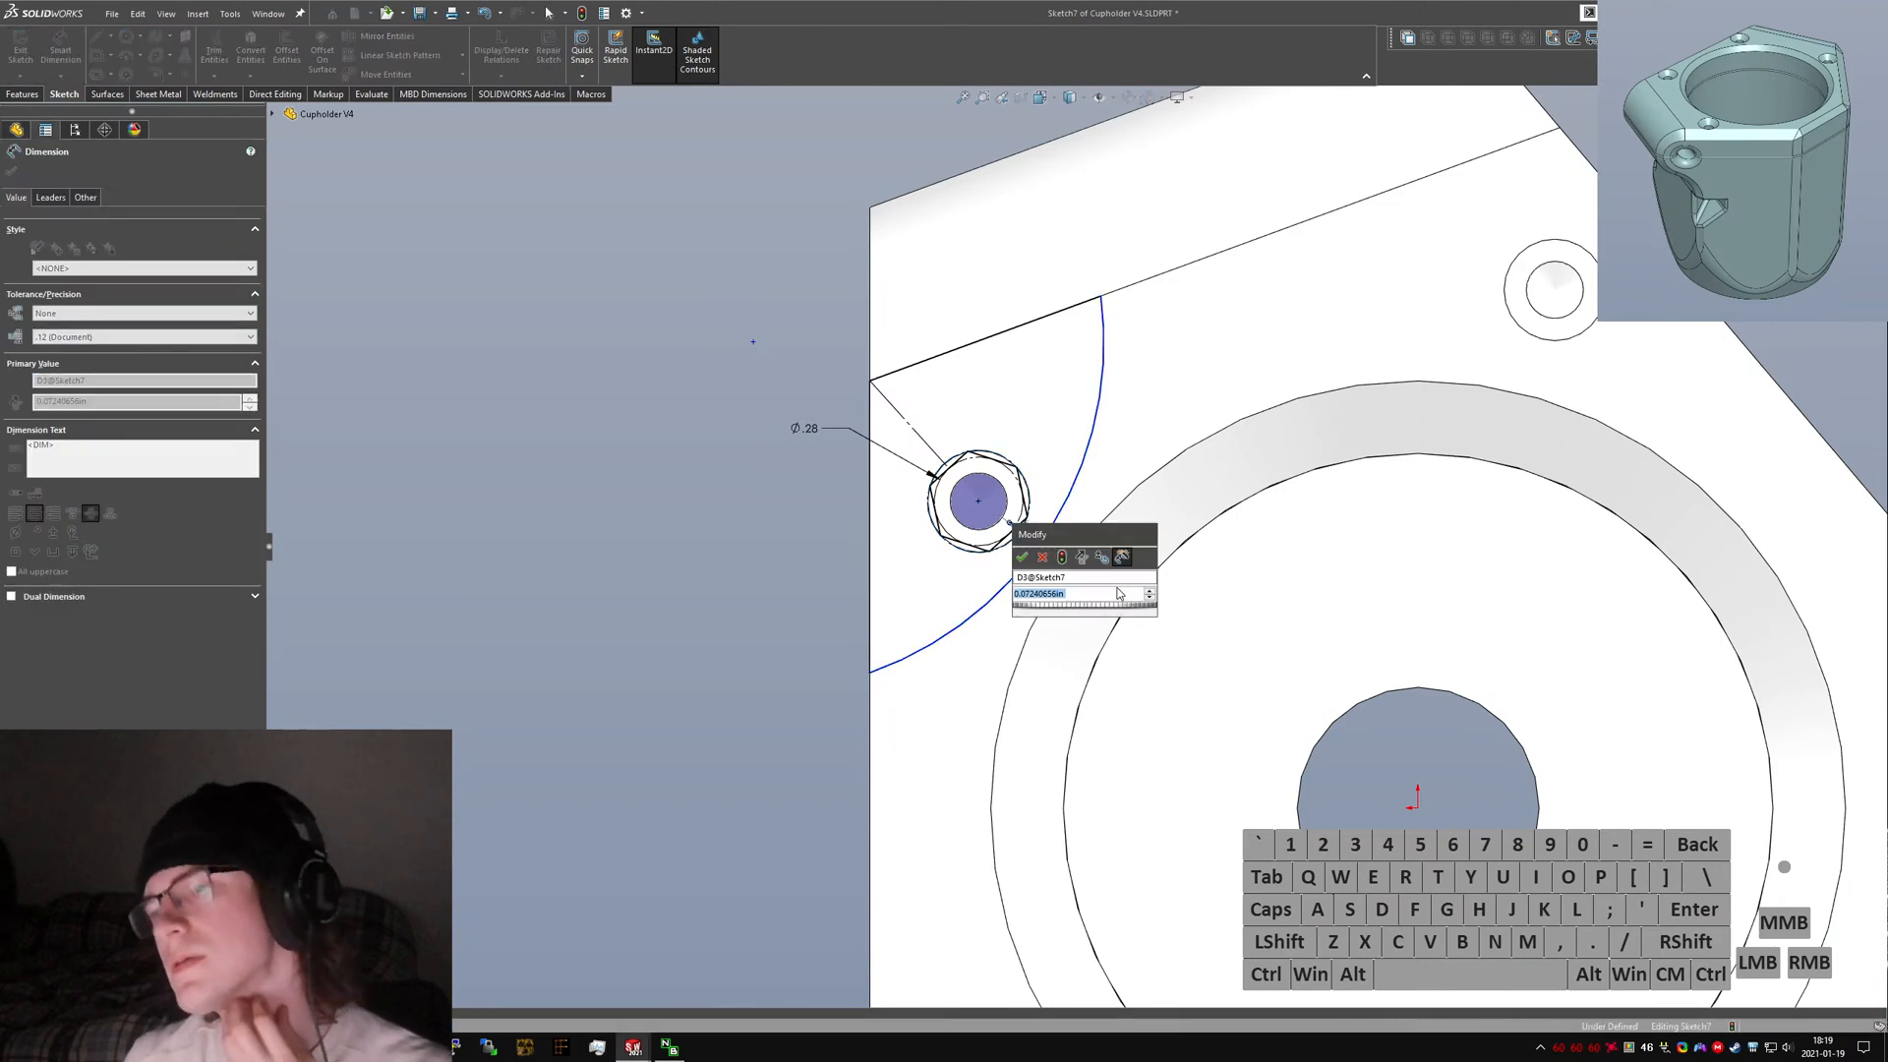
{"action": "type", "text": ".04i"}
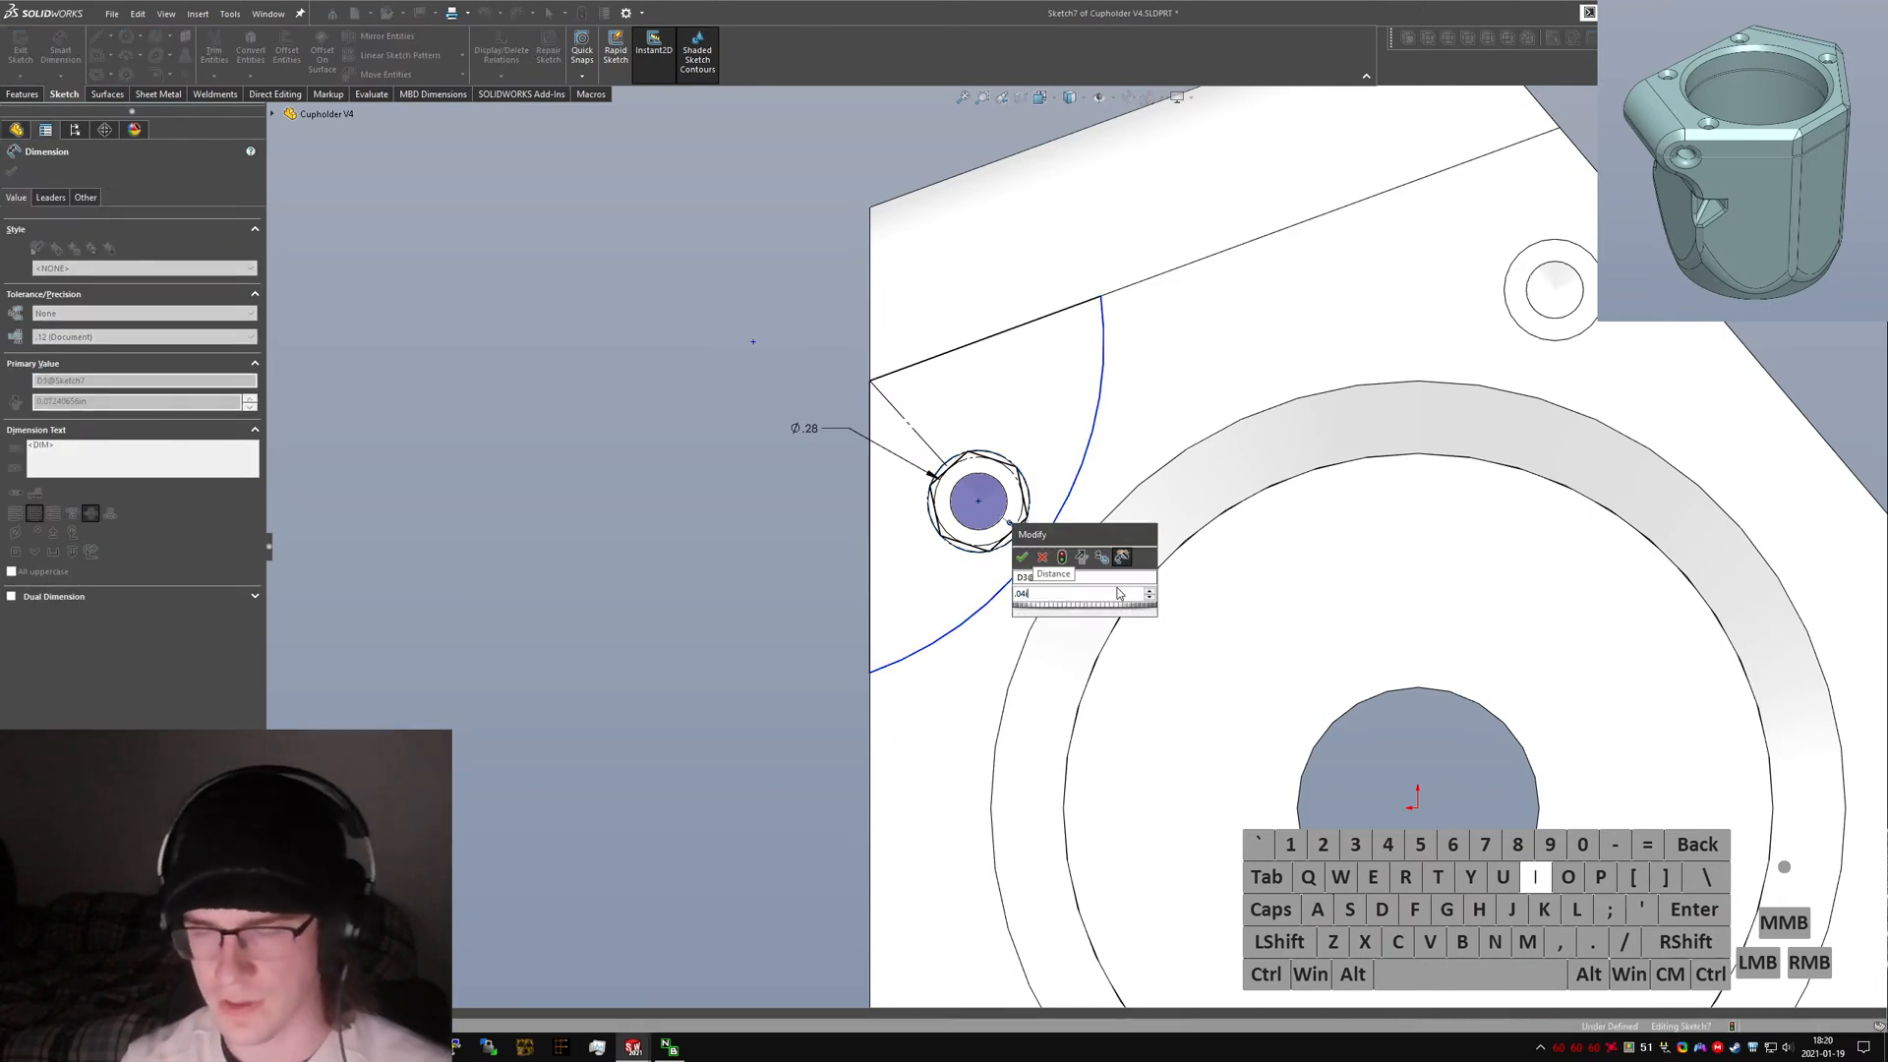
{"action": "key", "text": "Return"}
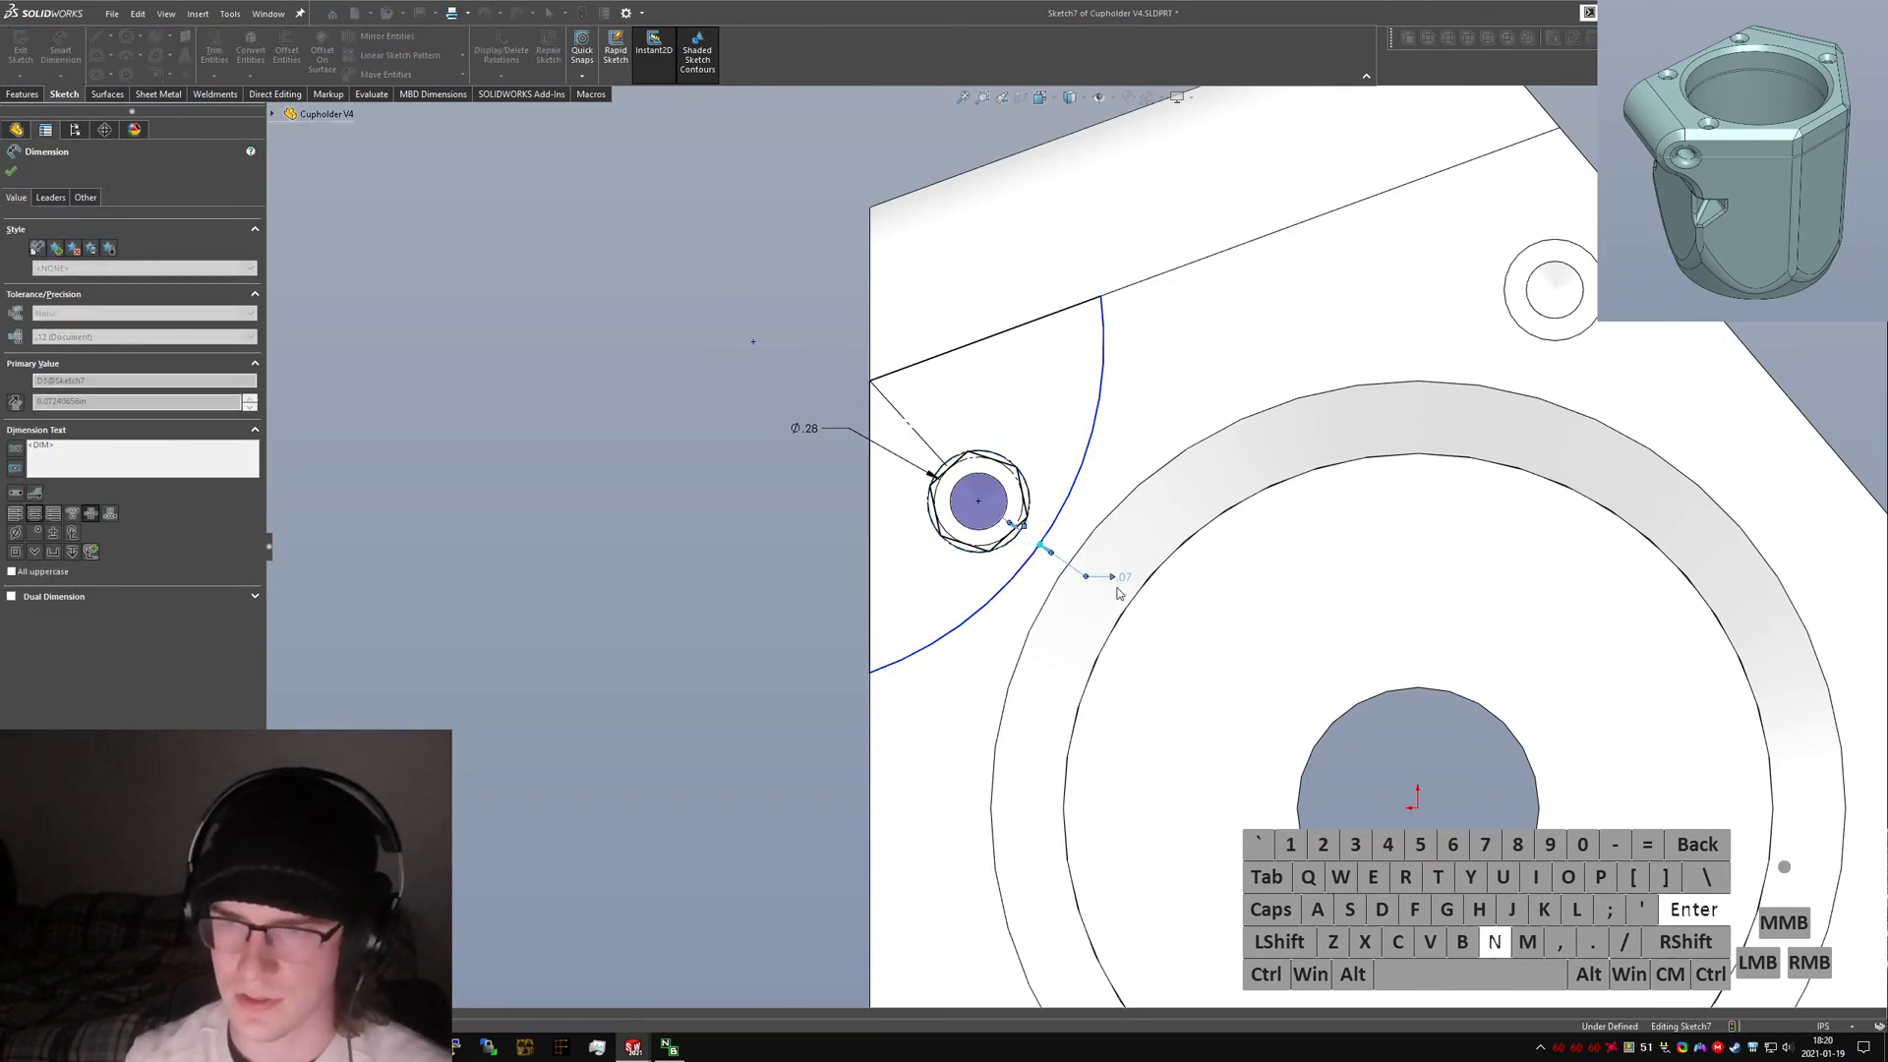
{"action": "key", "text": "Escape"}
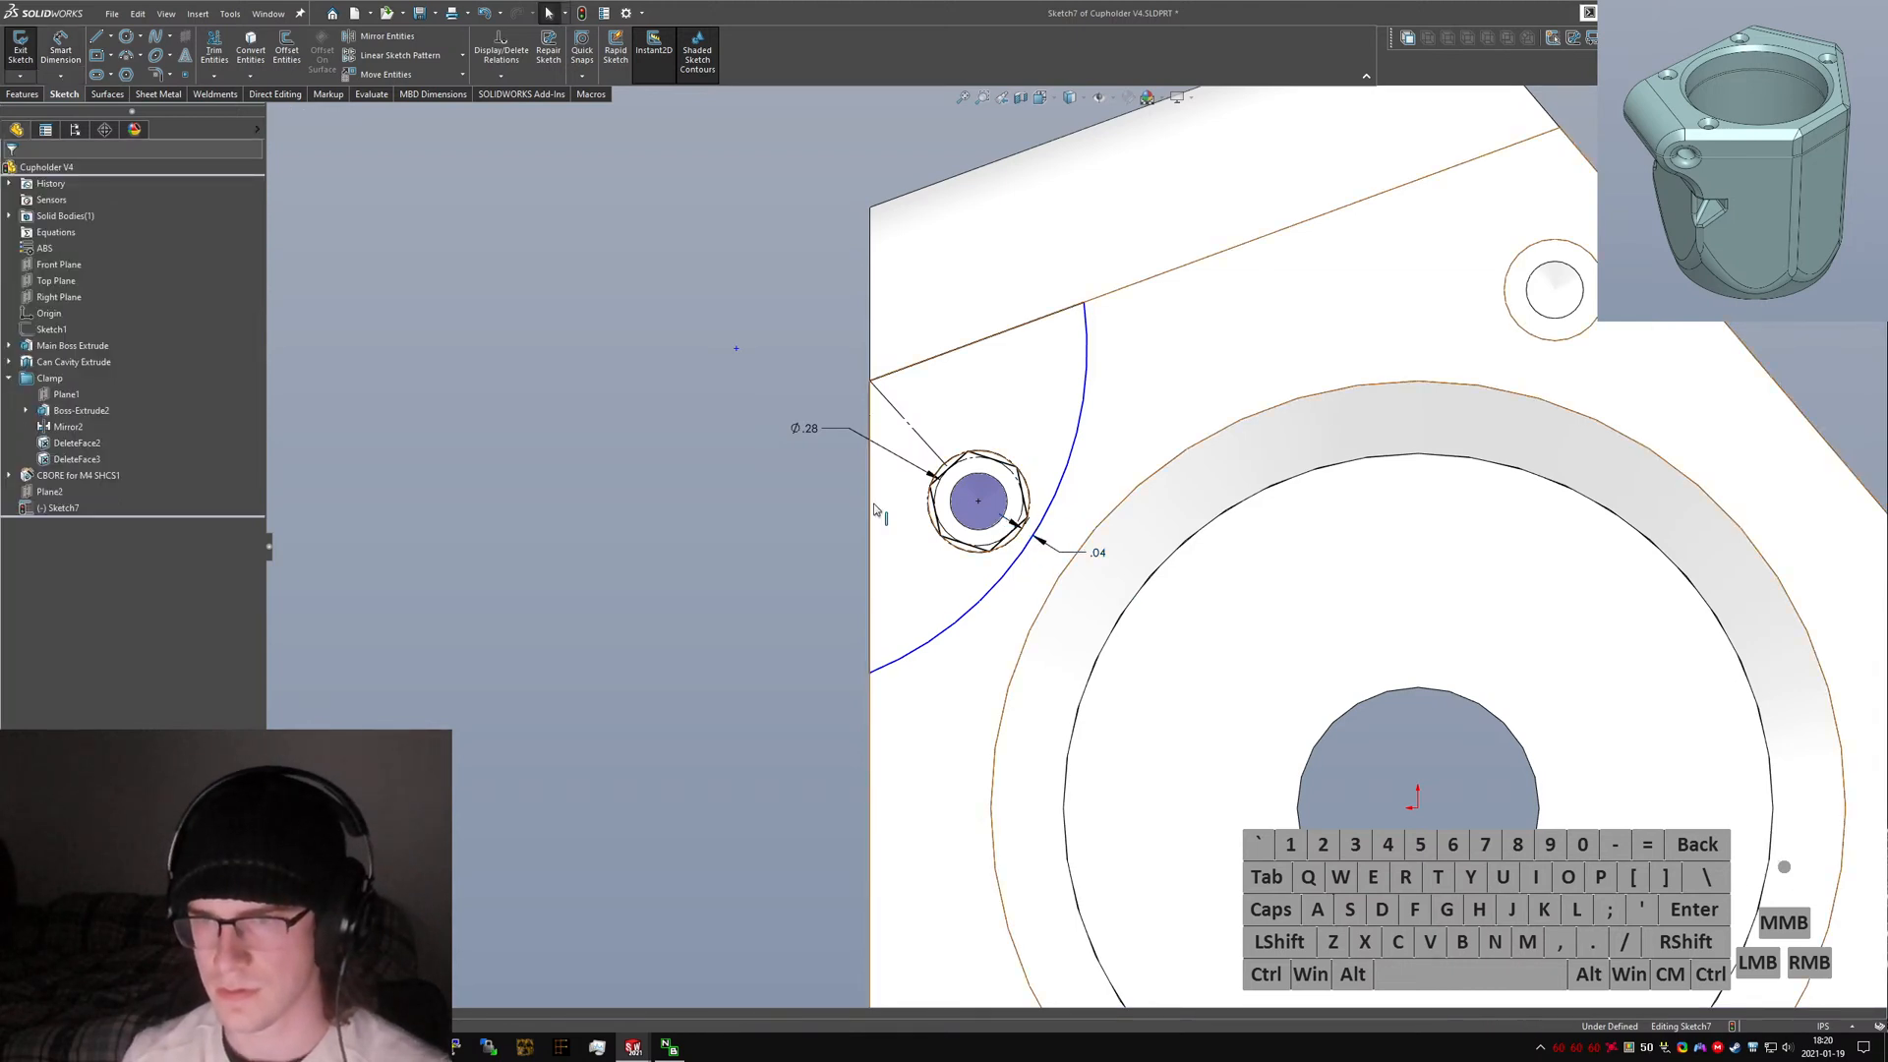
Drag the arc's lower endpoint down onto the clamp's vertical edge.
{"action": "left_click", "coordinate": [962, 360], "text": "ctrl"}
{"action": "key", "text": "alt+q"}
{"action": "left_click", "coordinate": [770, 533]}
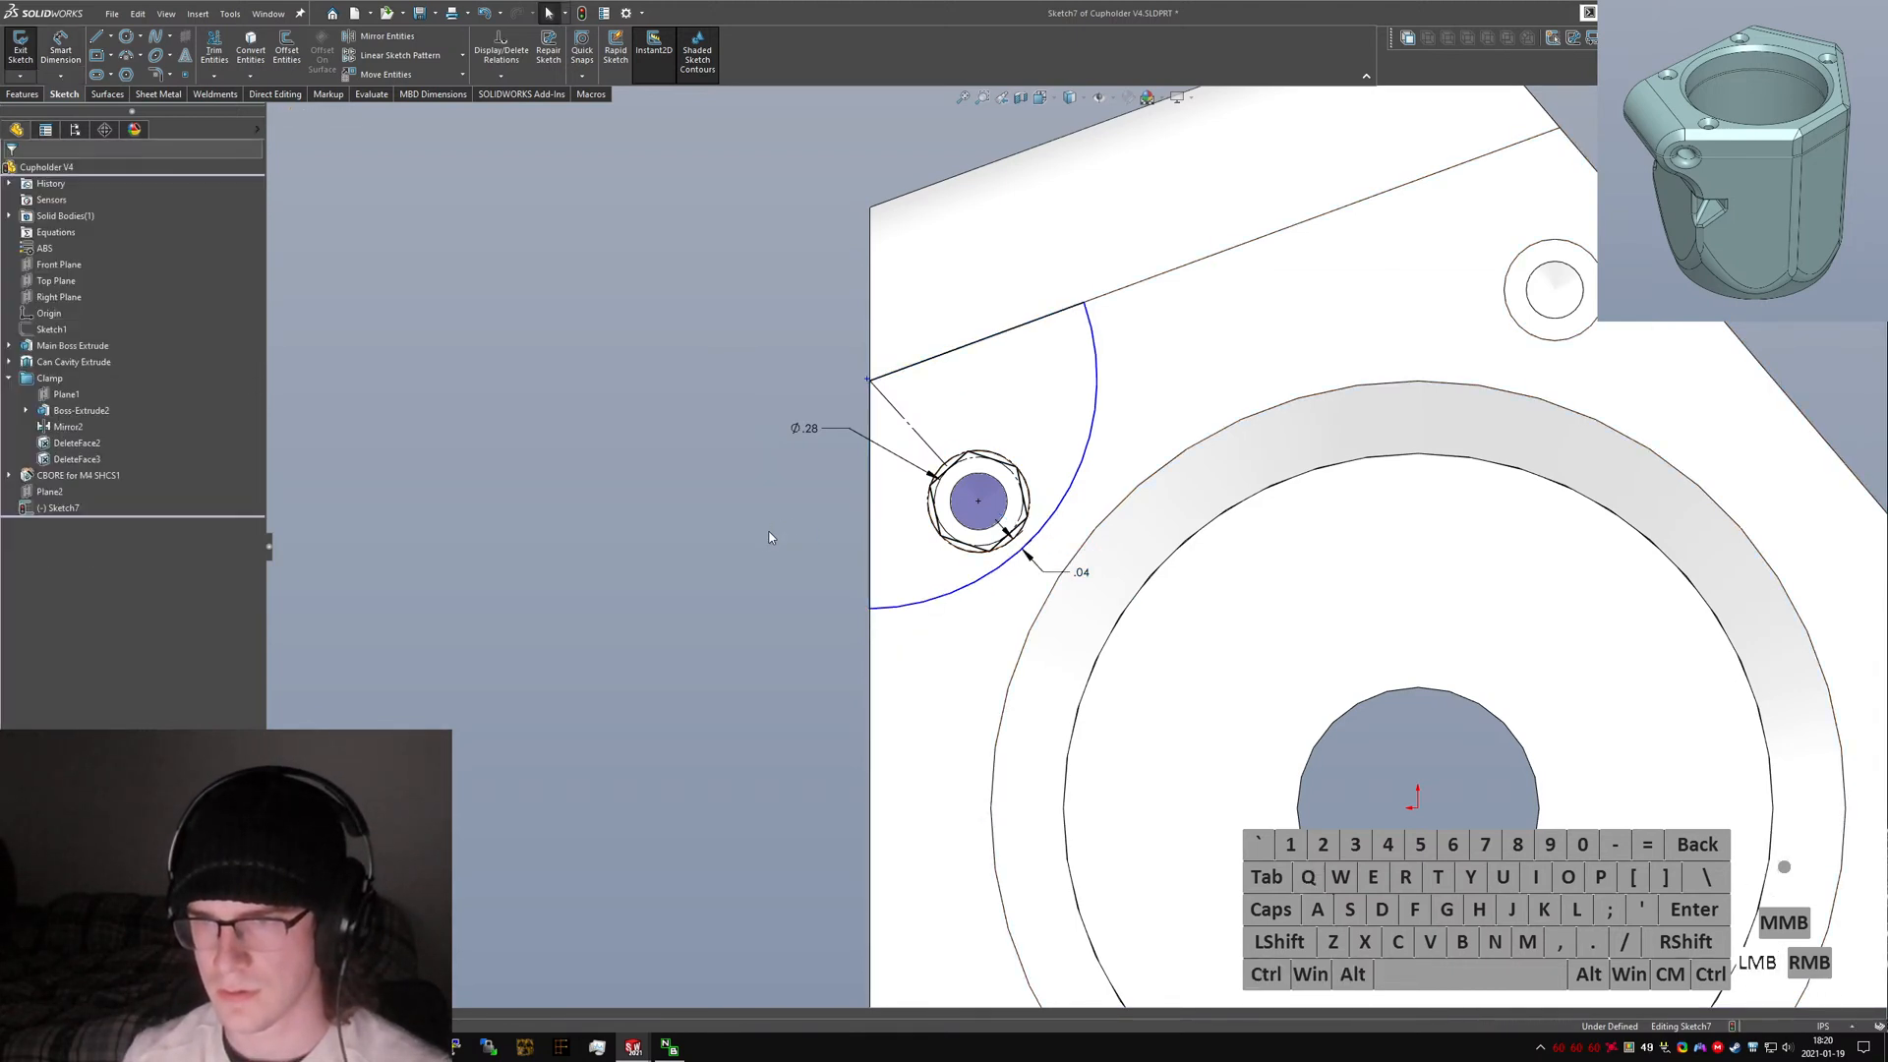
{"action": "mouse_move", "coordinate": [870, 615]}
{"action": "left_mouse_down"}
{"action": "mouse_move", "coordinate": [873, 649]}
{"action": "mouse_move", "coordinate": [845, 590]}
{"action": "mouse_move", "coordinate": [872, 651]}
{"action": "left_mouse_up"}
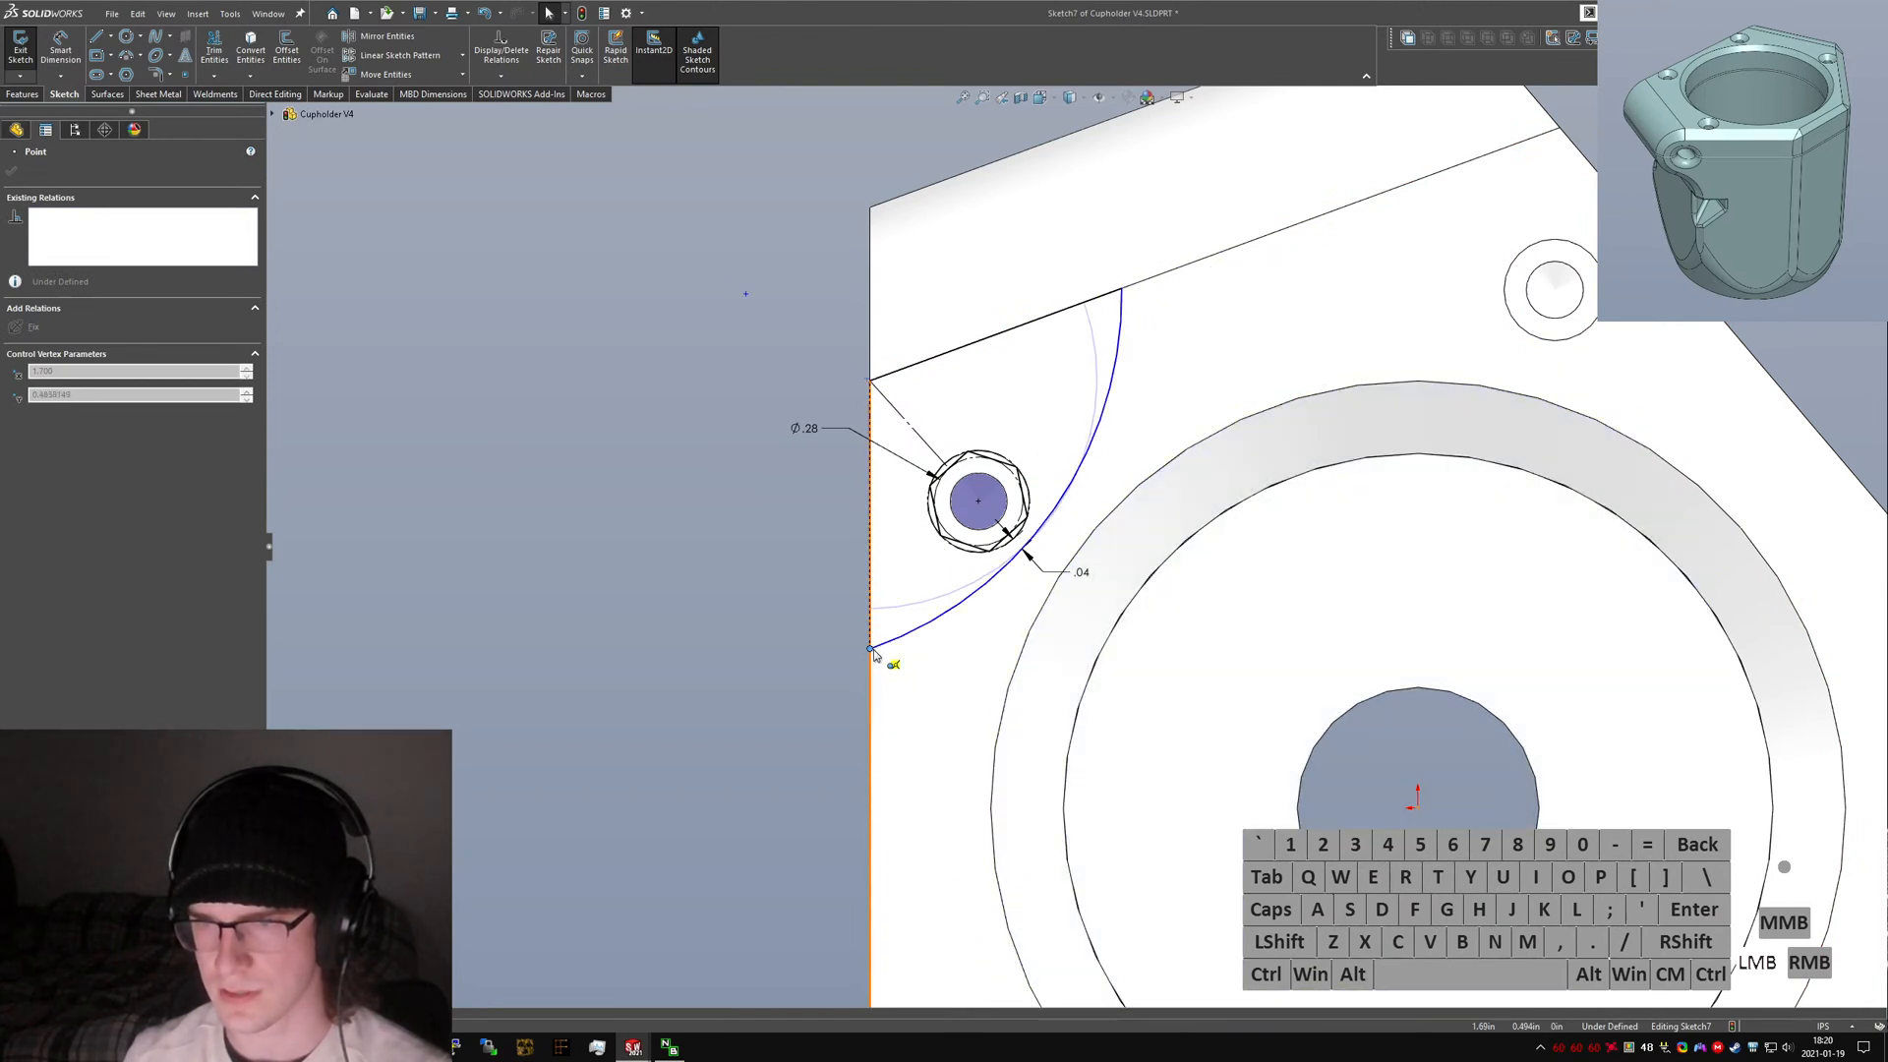
{"action": "left_click", "coordinate": [829, 848]}
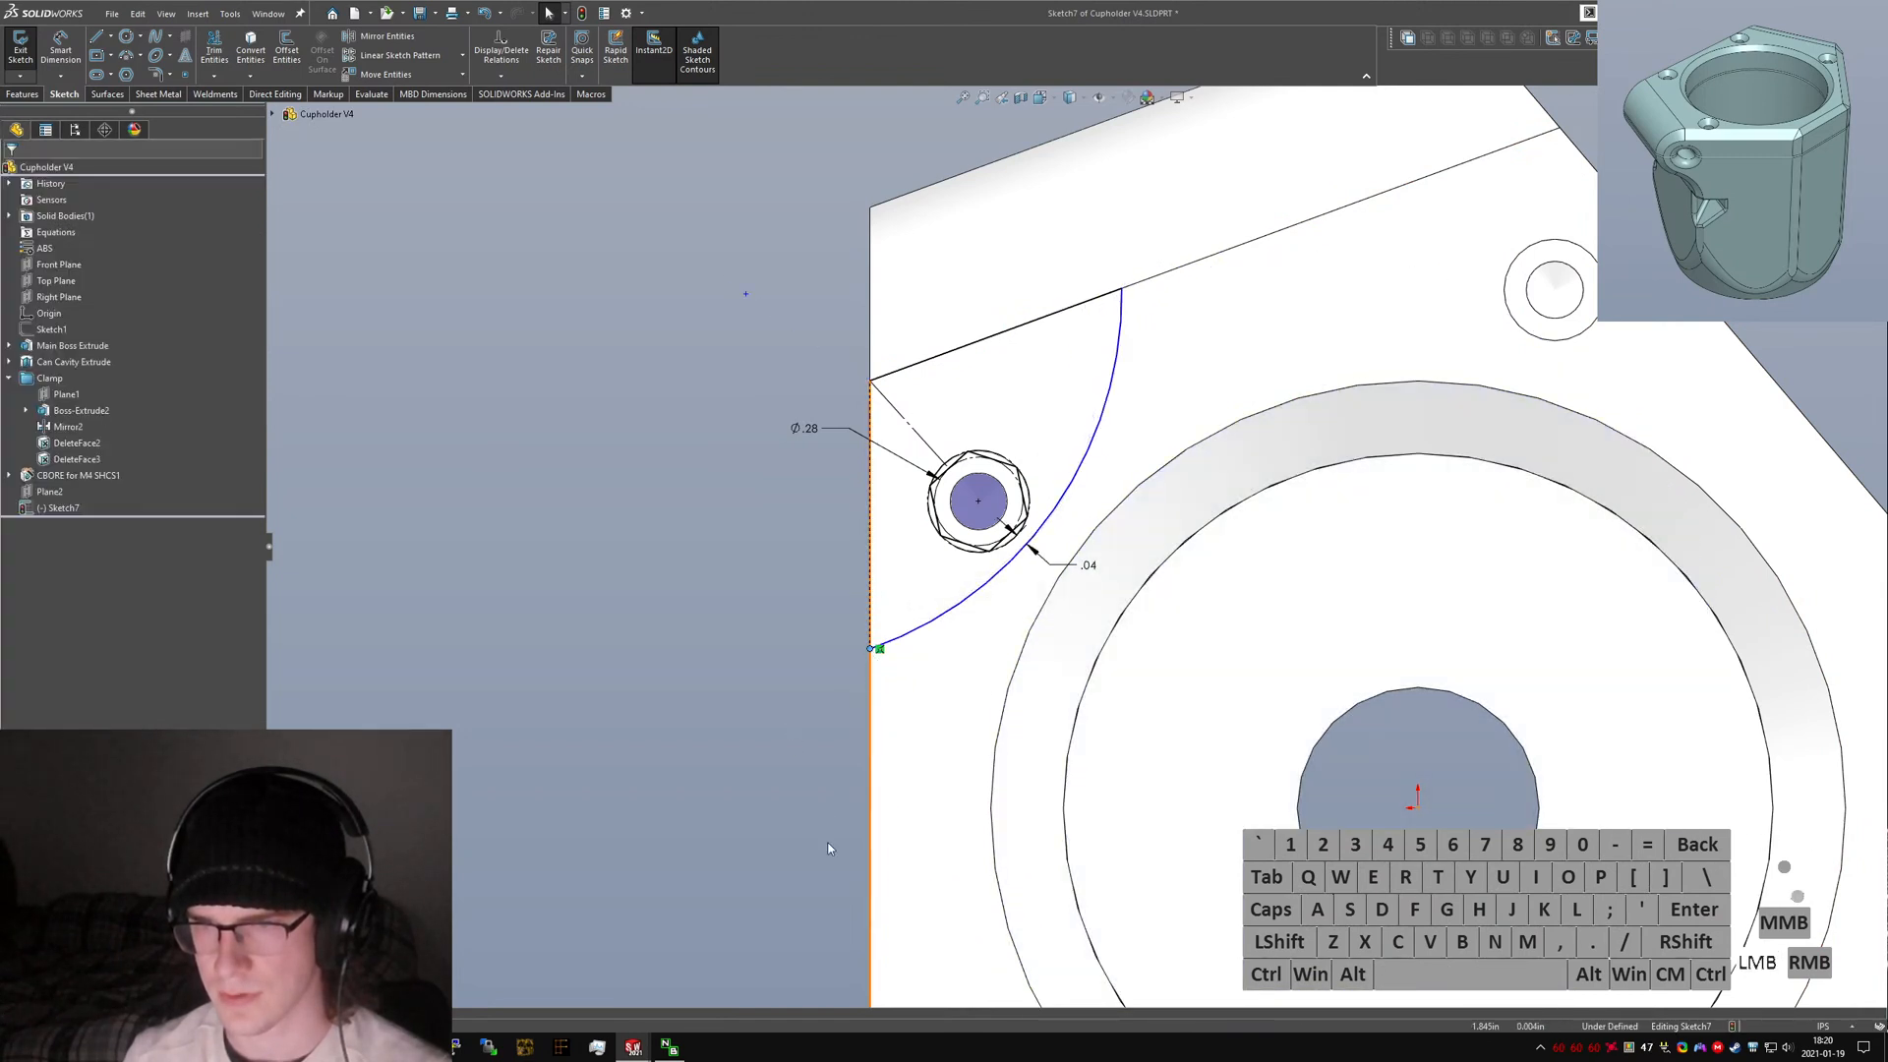
Dimension the arc's radius and set it to 0.75.
{"action": "right_click_drag", "start_coordinate": [919, 708], "coordinate": [949, 618]}
{"action": "left_click", "coordinate": [949, 618]}
{"action": "left_click", "coordinate": [1170, 733]}
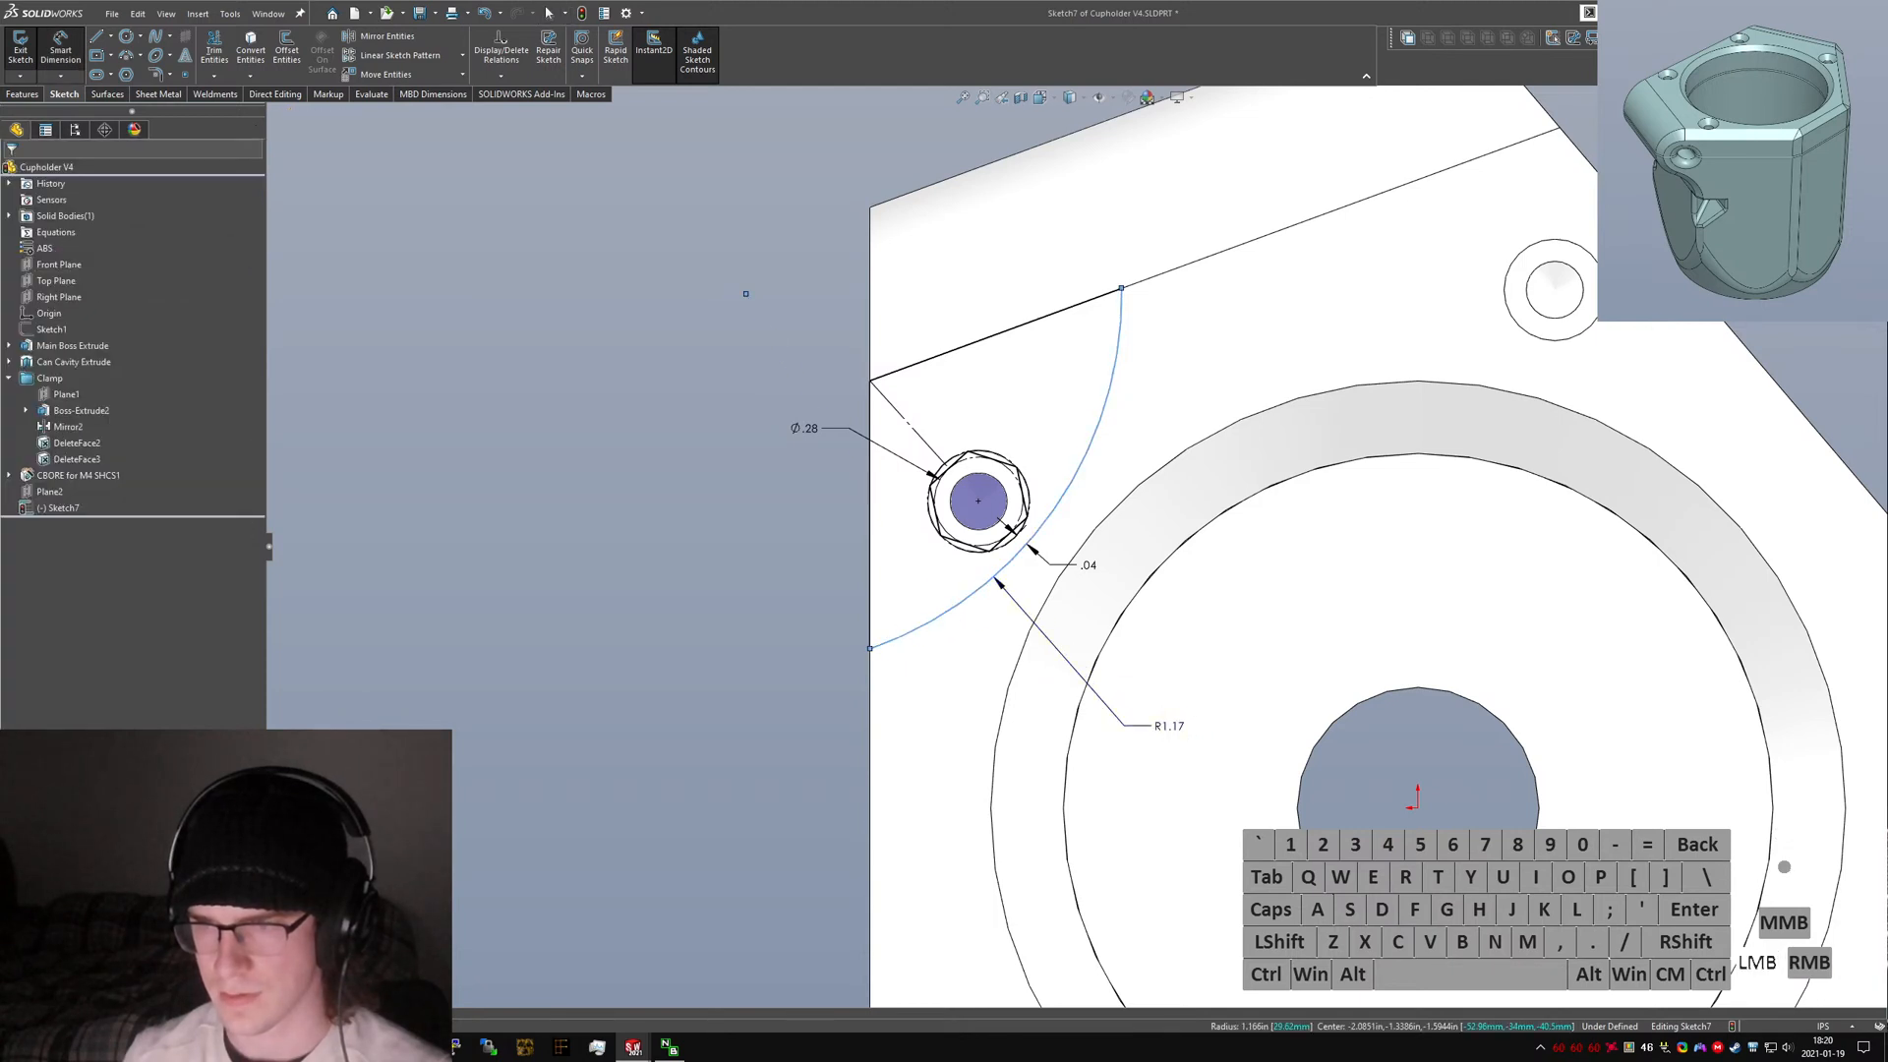
{"action": "type", "text": "2"}
{"action": "key", "text": "Return"}
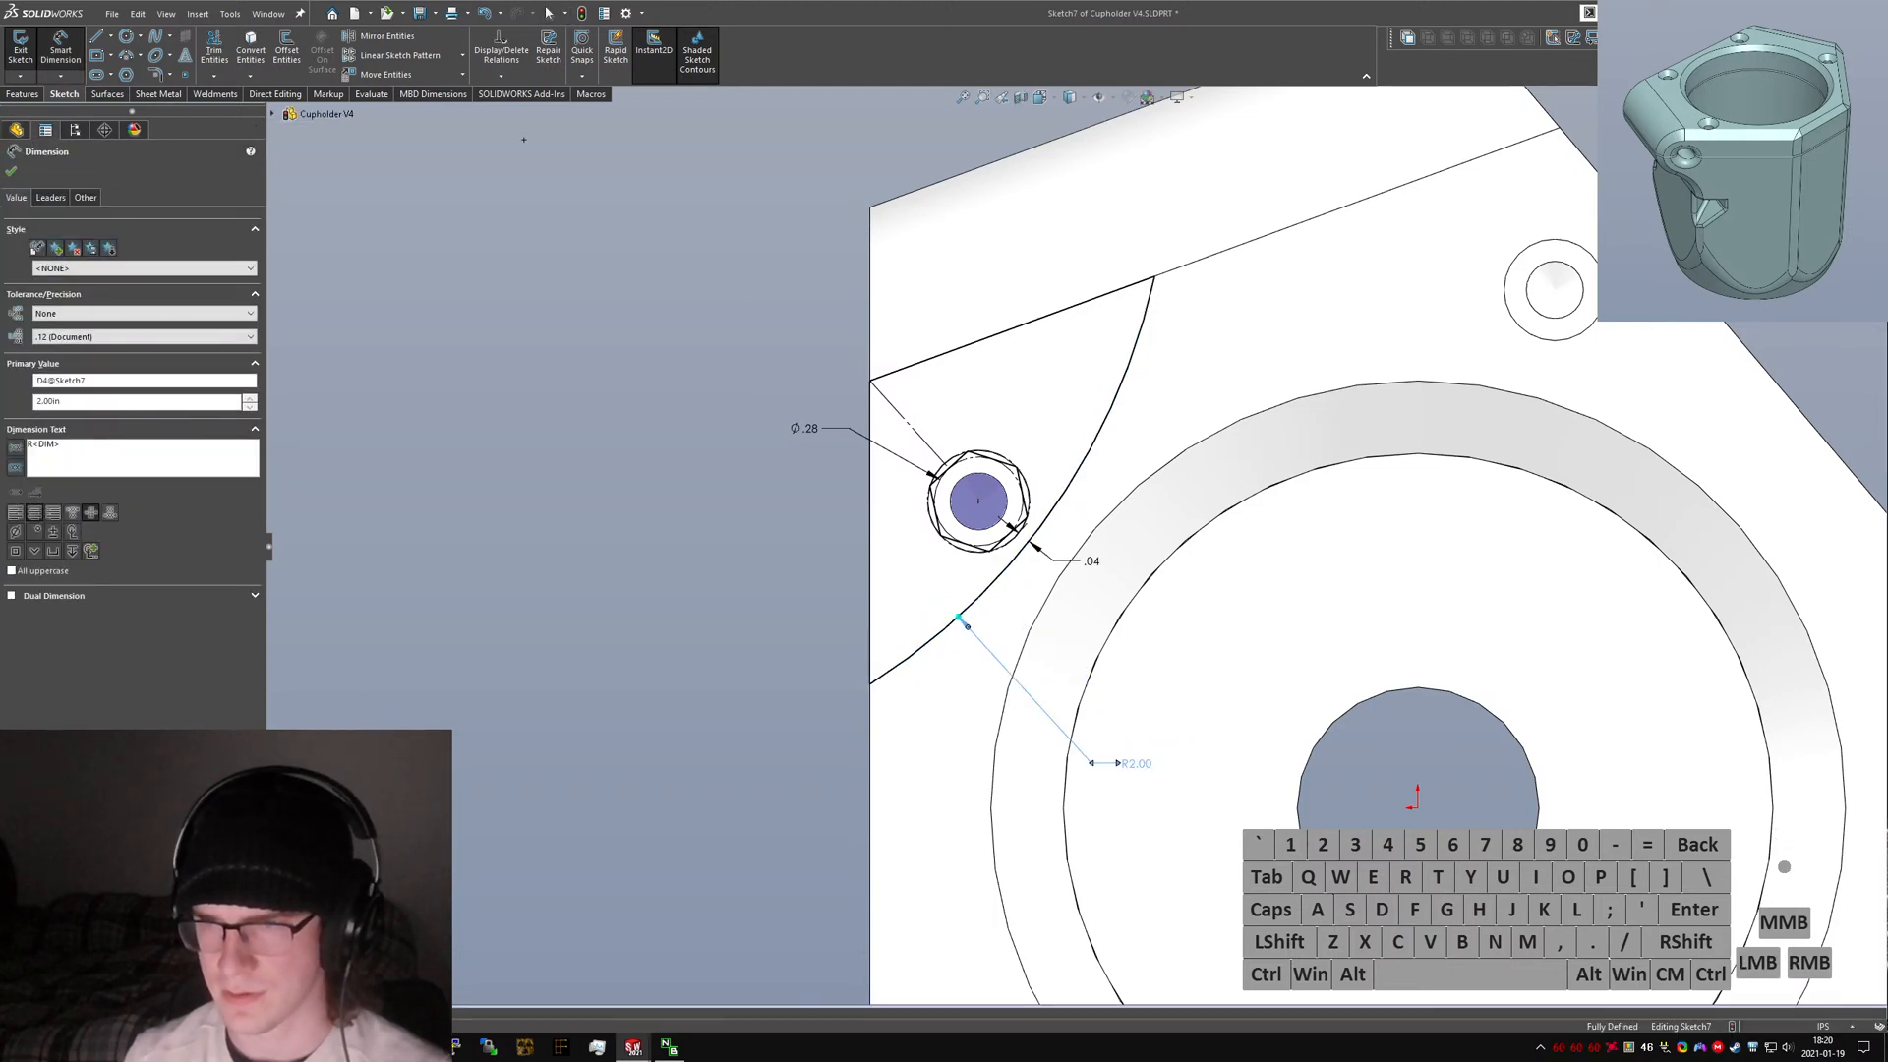
{"action": "left_click", "coordinate": [1119, 760]}
{"action": "type", "text": "1"}
{"action": "key", "text": "Return"}
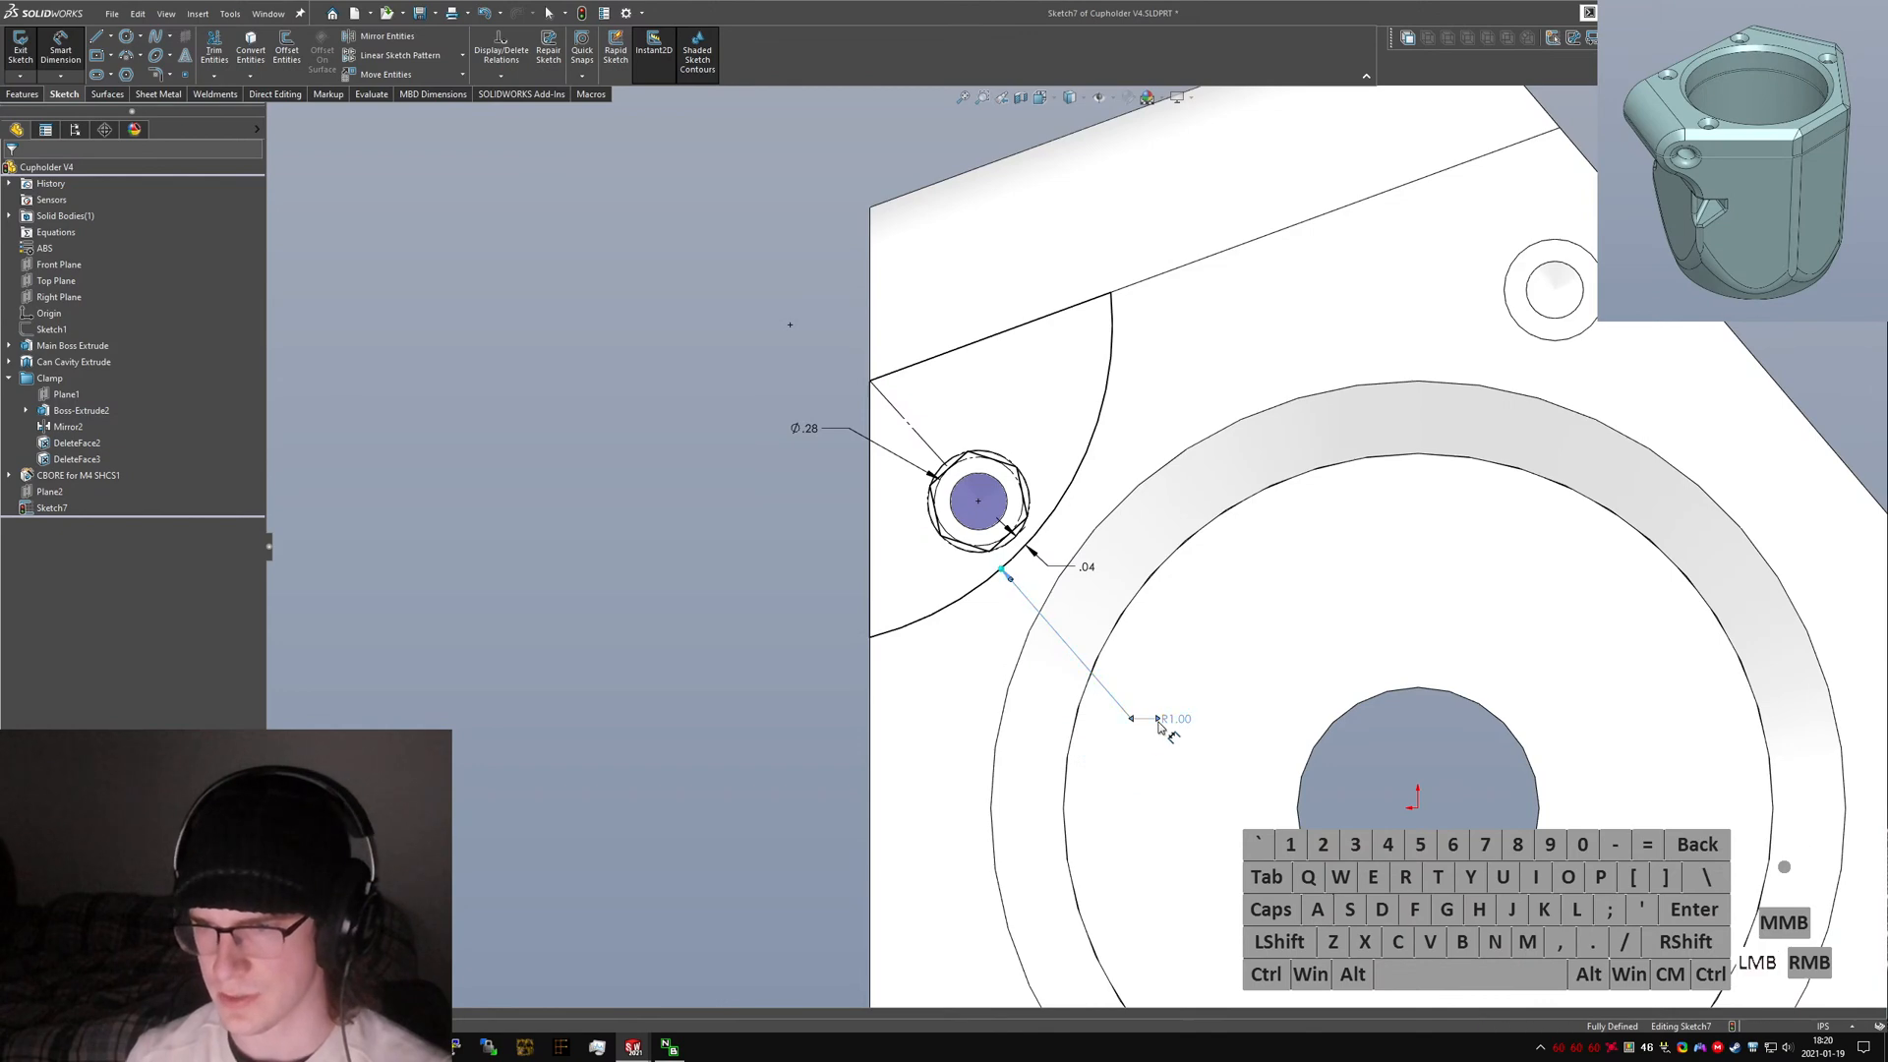
{"action": "type", "text": "0.75"}
{"action": "key", "text": "Return"}
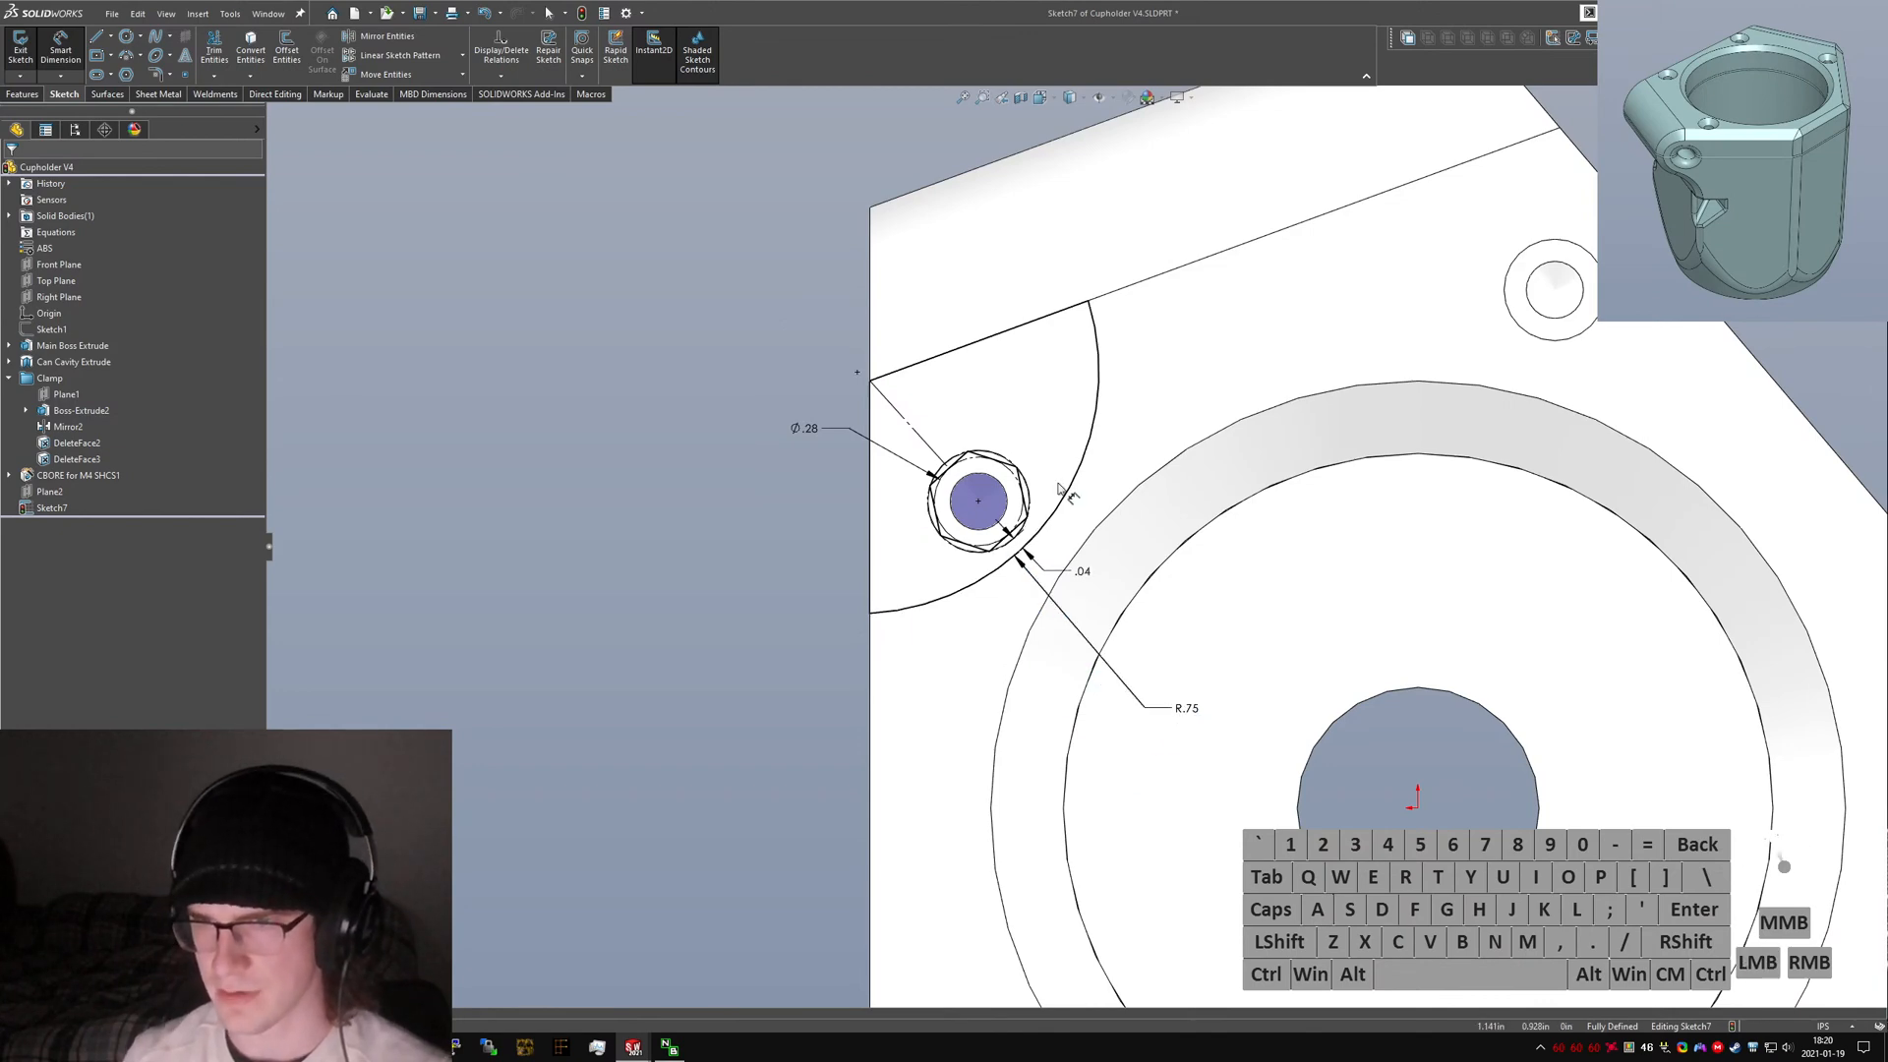
Convert the two clamp-corner lines and the arc into construction geometry.
{"action": "mouse_move", "coordinate": [1058, 489]}
{"action": "middle_mouse_down"}
{"action": "mouse_move", "coordinate": [1285, 498]}
{"action": "mouse_move", "coordinate": [1226, 479]}
{"action": "mouse_move", "coordinate": [1130, 492]}
{"action": "mouse_move", "coordinate": [1079, 597]}
{"action": "mouse_move", "coordinate": [984, 619]}
{"action": "mouse_move", "coordinate": [985, 602]}
{"action": "middle_mouse_up"}
{"action": "scroll", "coordinate": [1079, 597], "scroll_direction": "up", "scroll_amount": 1}
{"action": "scroll", "coordinate": [985, 610], "scroll_direction": "down", "scroll_amount": 1}
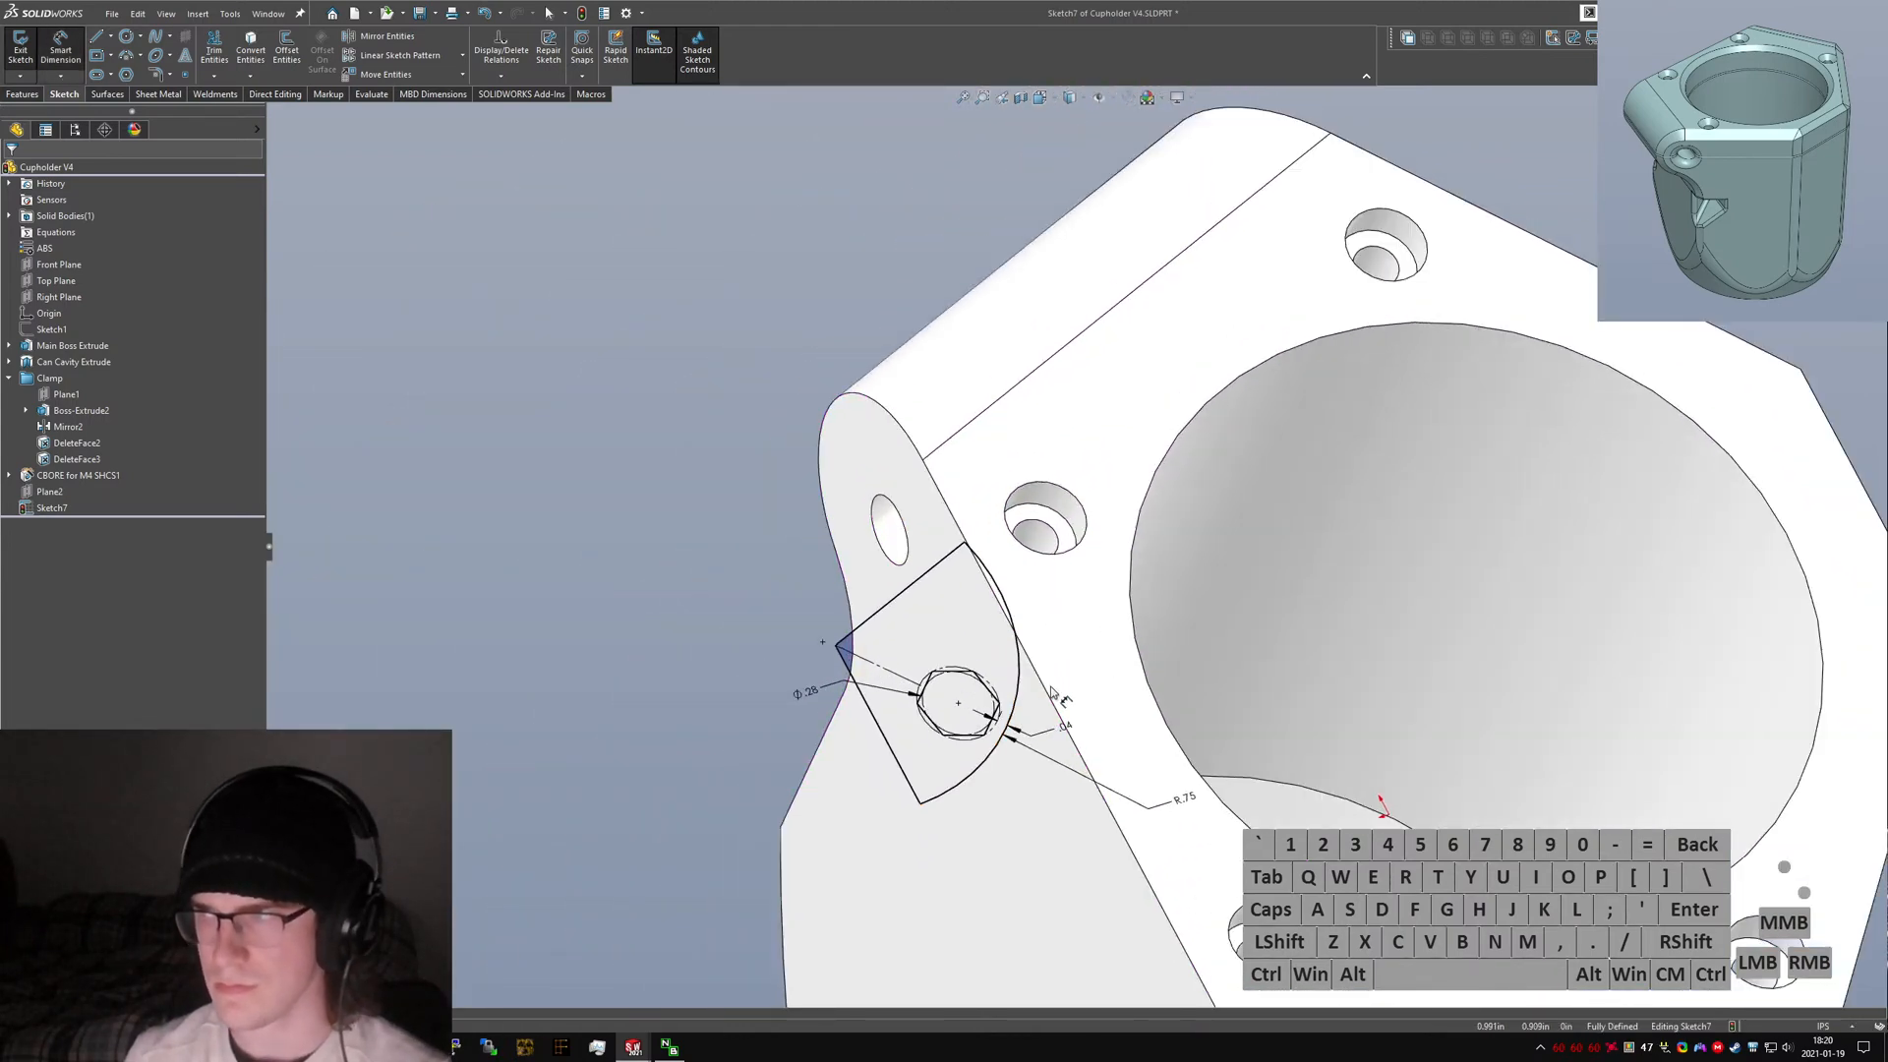
{"action": "scroll", "coordinate": [1052, 691], "scroll_direction": "up", "scroll_amount": 1}
{"action": "middle_click_drag", "start_coordinate": [1052, 700], "coordinate": [1047, 692]}
{"action": "scroll", "coordinate": [1048, 692], "scroll_direction": "down", "scroll_amount": 1}
{"action": "scroll", "coordinate": [1069, 558], "scroll_direction": "up", "scroll_amount": 2}
{"action": "scroll", "coordinate": [1010, 635], "scroll_direction": "down", "scroll_amount": 4}
{"action": "key", "text": "Escape"}
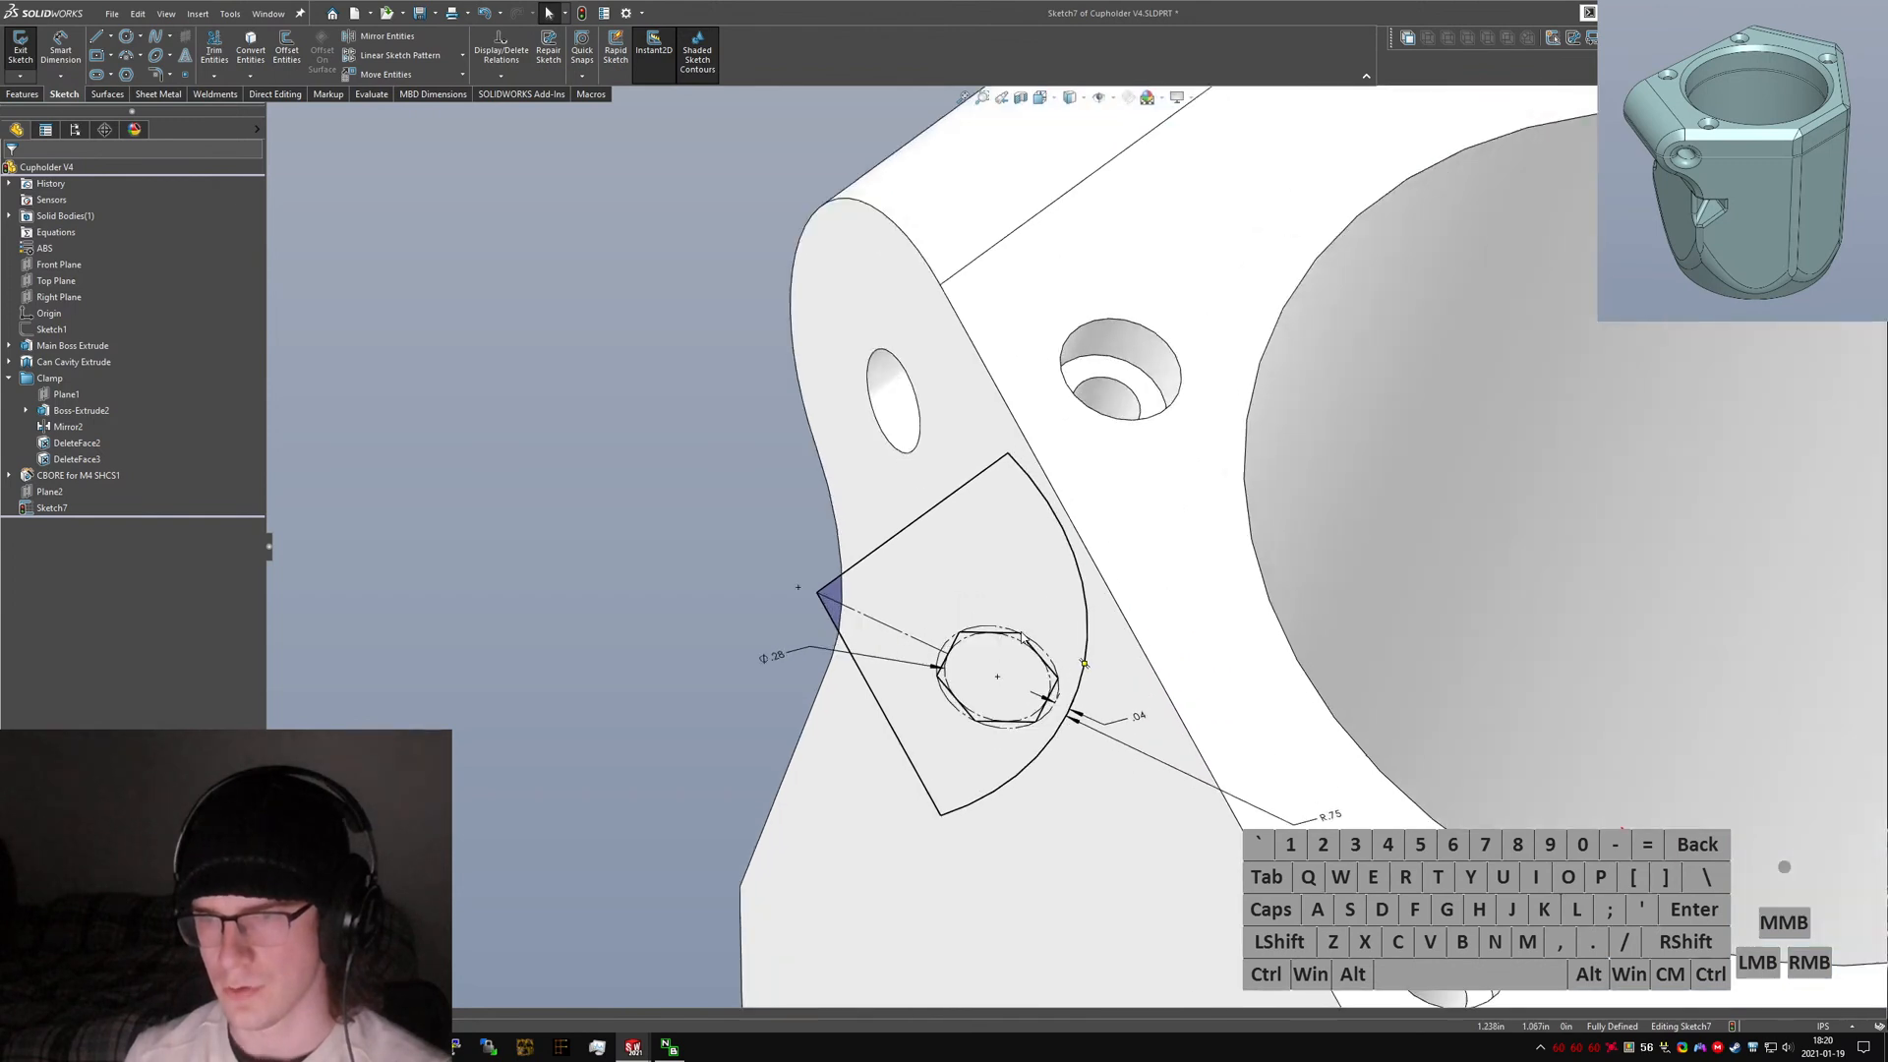
{"action": "scroll", "coordinate": [1023, 637], "scroll_direction": "down", "scroll_amount": 1}
{"action": "key", "text": "ctrl+a"}
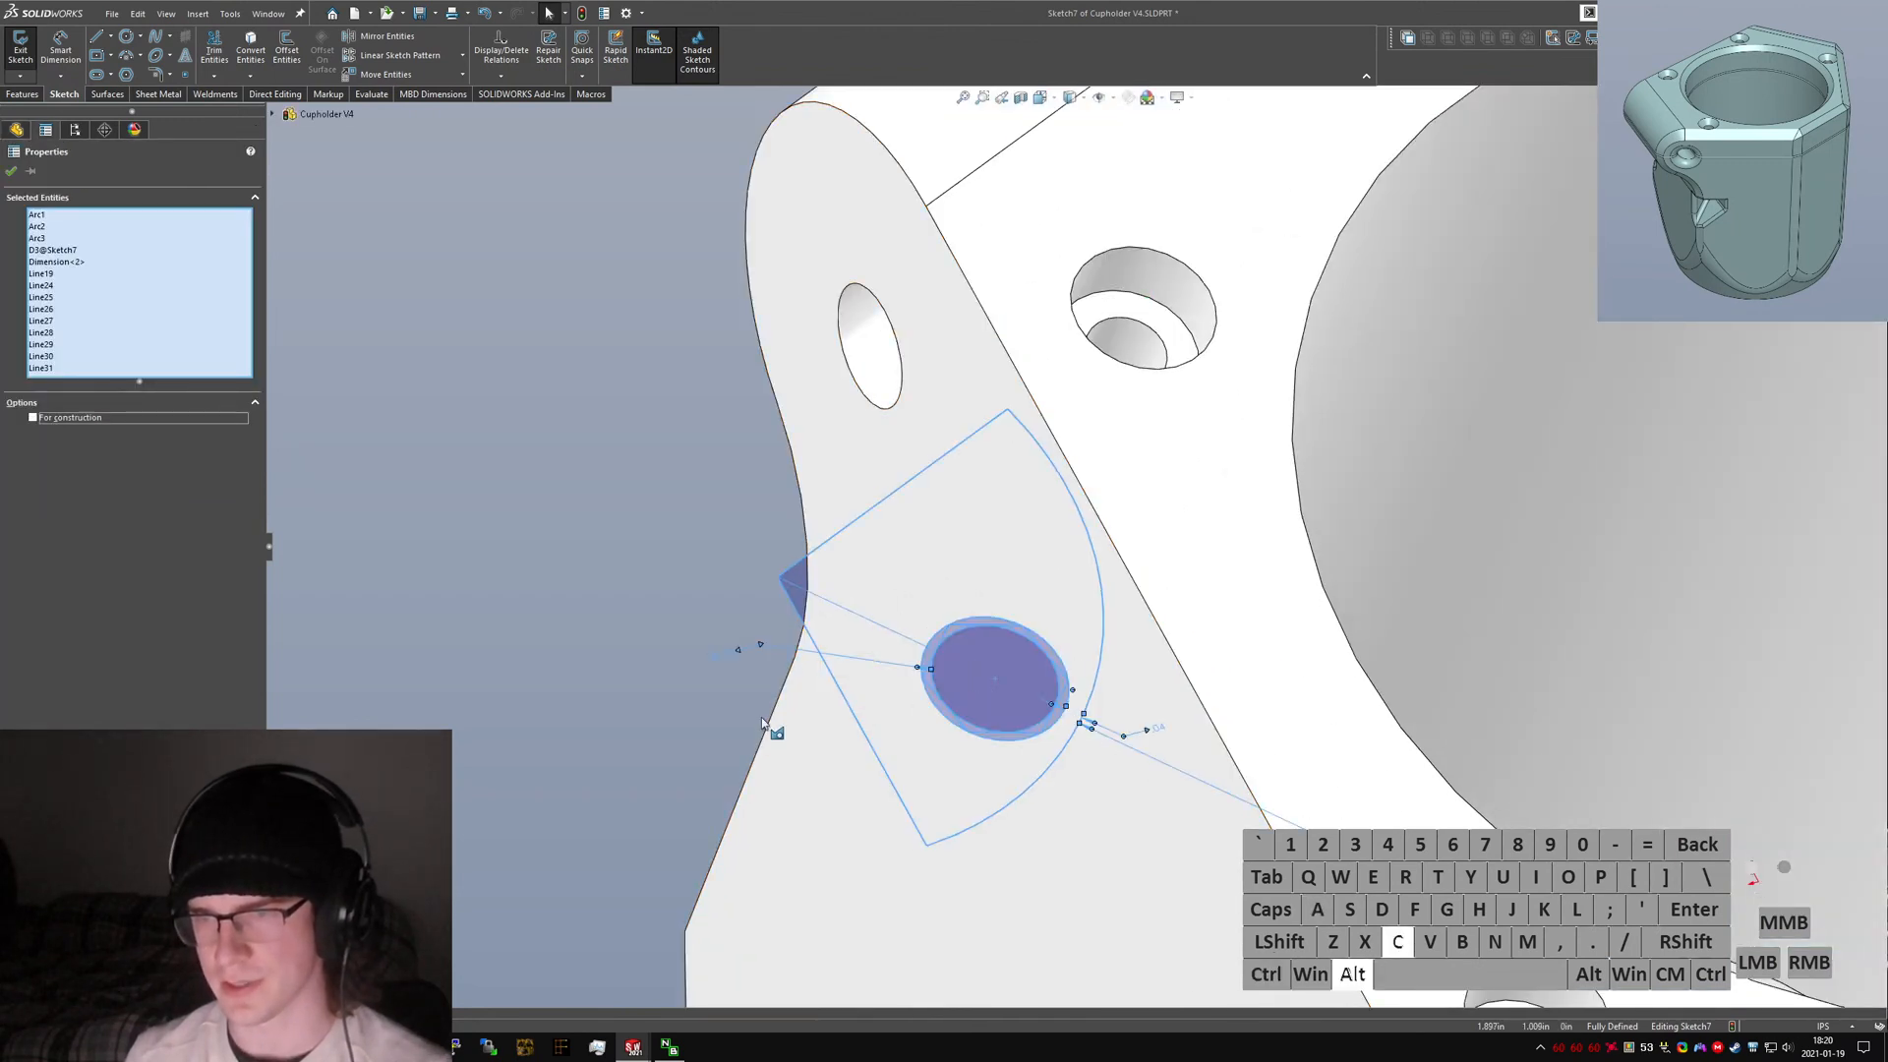
{"action": "left_click", "coordinate": [747, 644]}
{"action": "left_click", "coordinate": [790, 601], "text": "ctrl"}
{"action": "left_click", "coordinate": [914, 477], "text": "ctrl"}
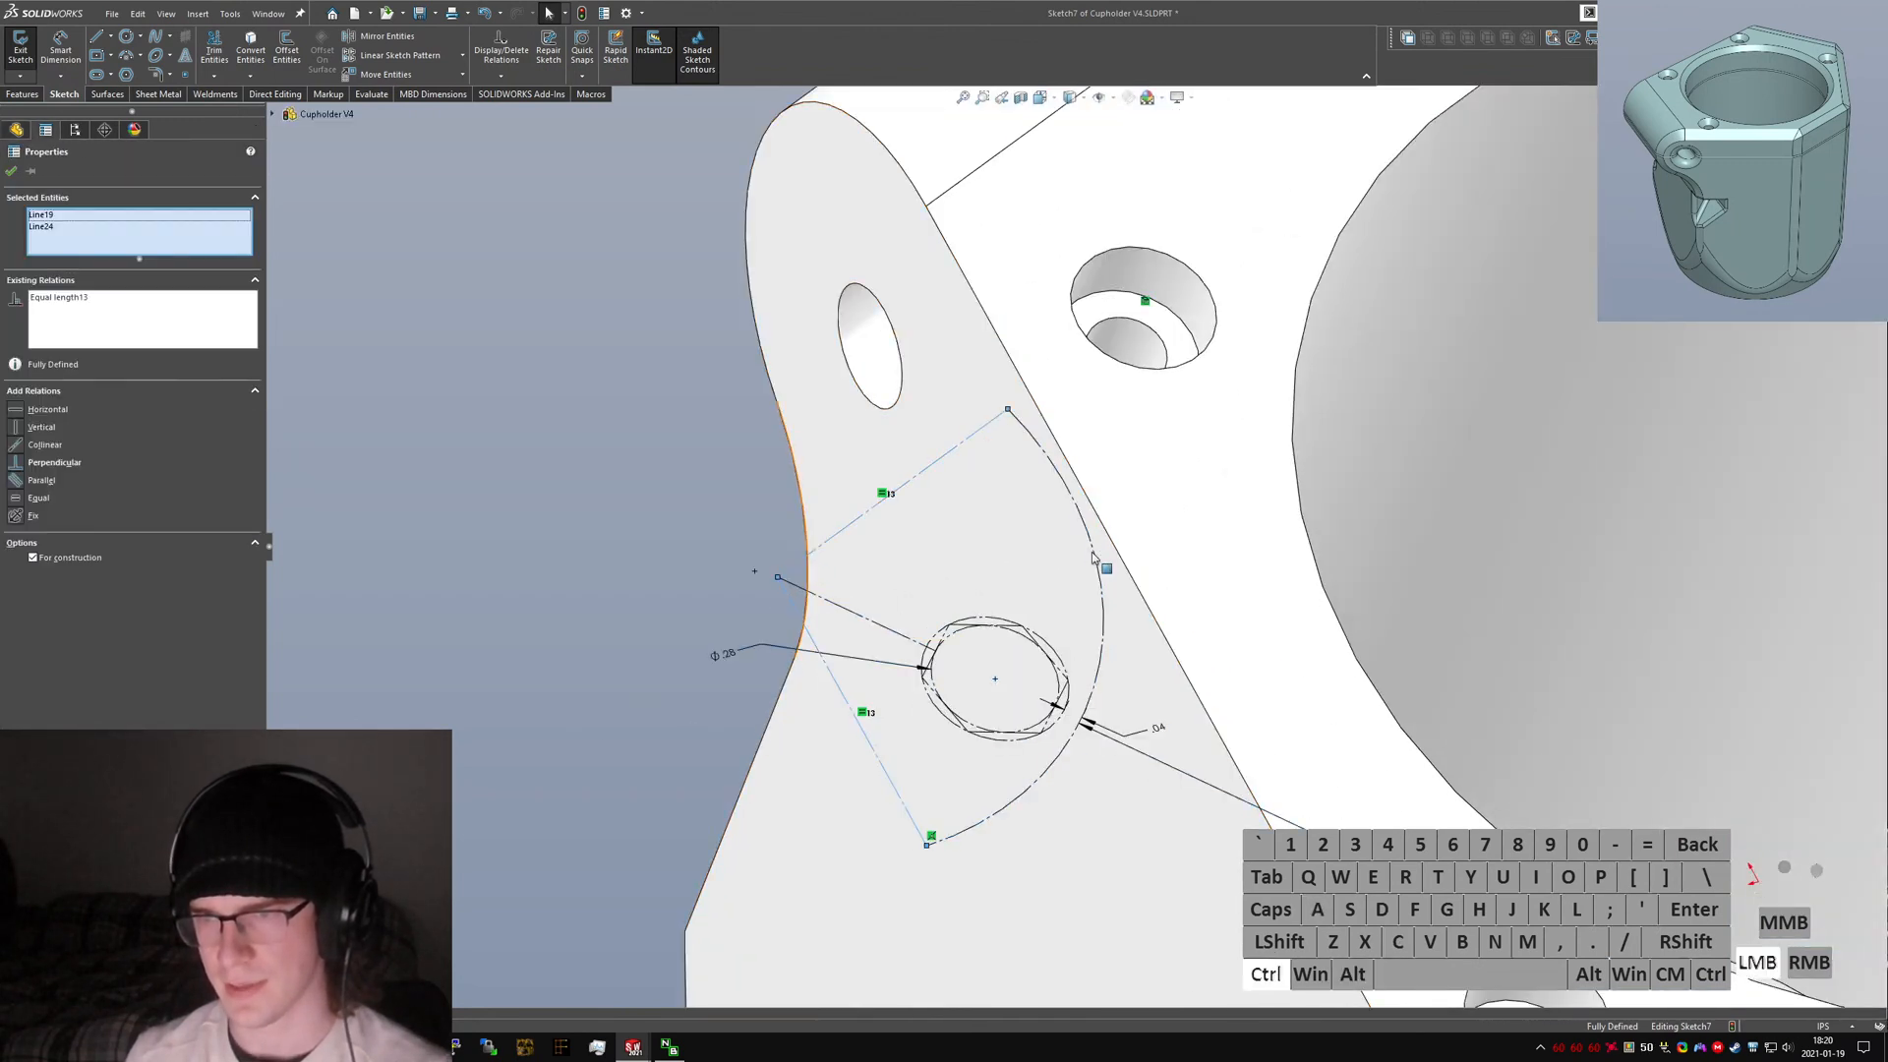
{"action": "left_click", "coordinate": [1095, 553], "text": "ctrl"}
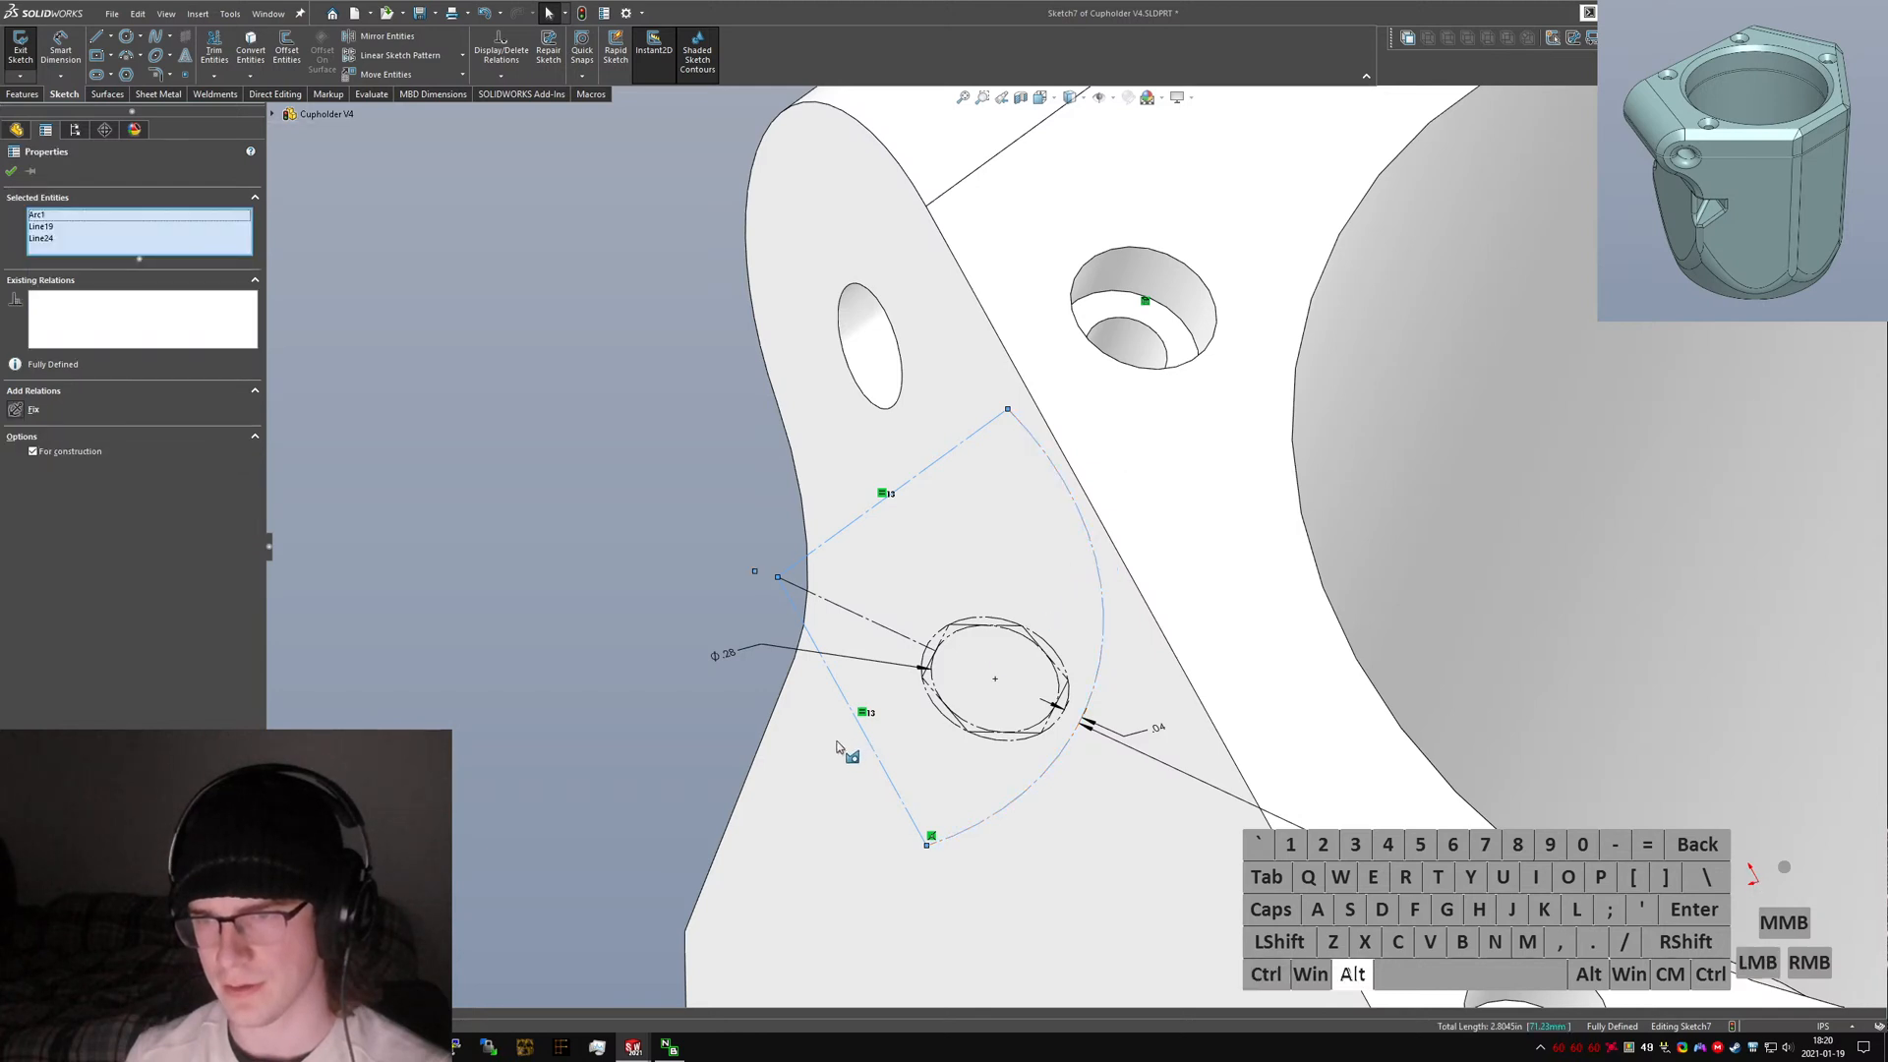
{"action": "left_click", "coordinate": [666, 753]}
Sketch a long line along the clamp ear's outer side, crossing the arc.
{"action": "right_click_drag", "start_coordinate": [629, 755], "coordinate": [422, 757]}
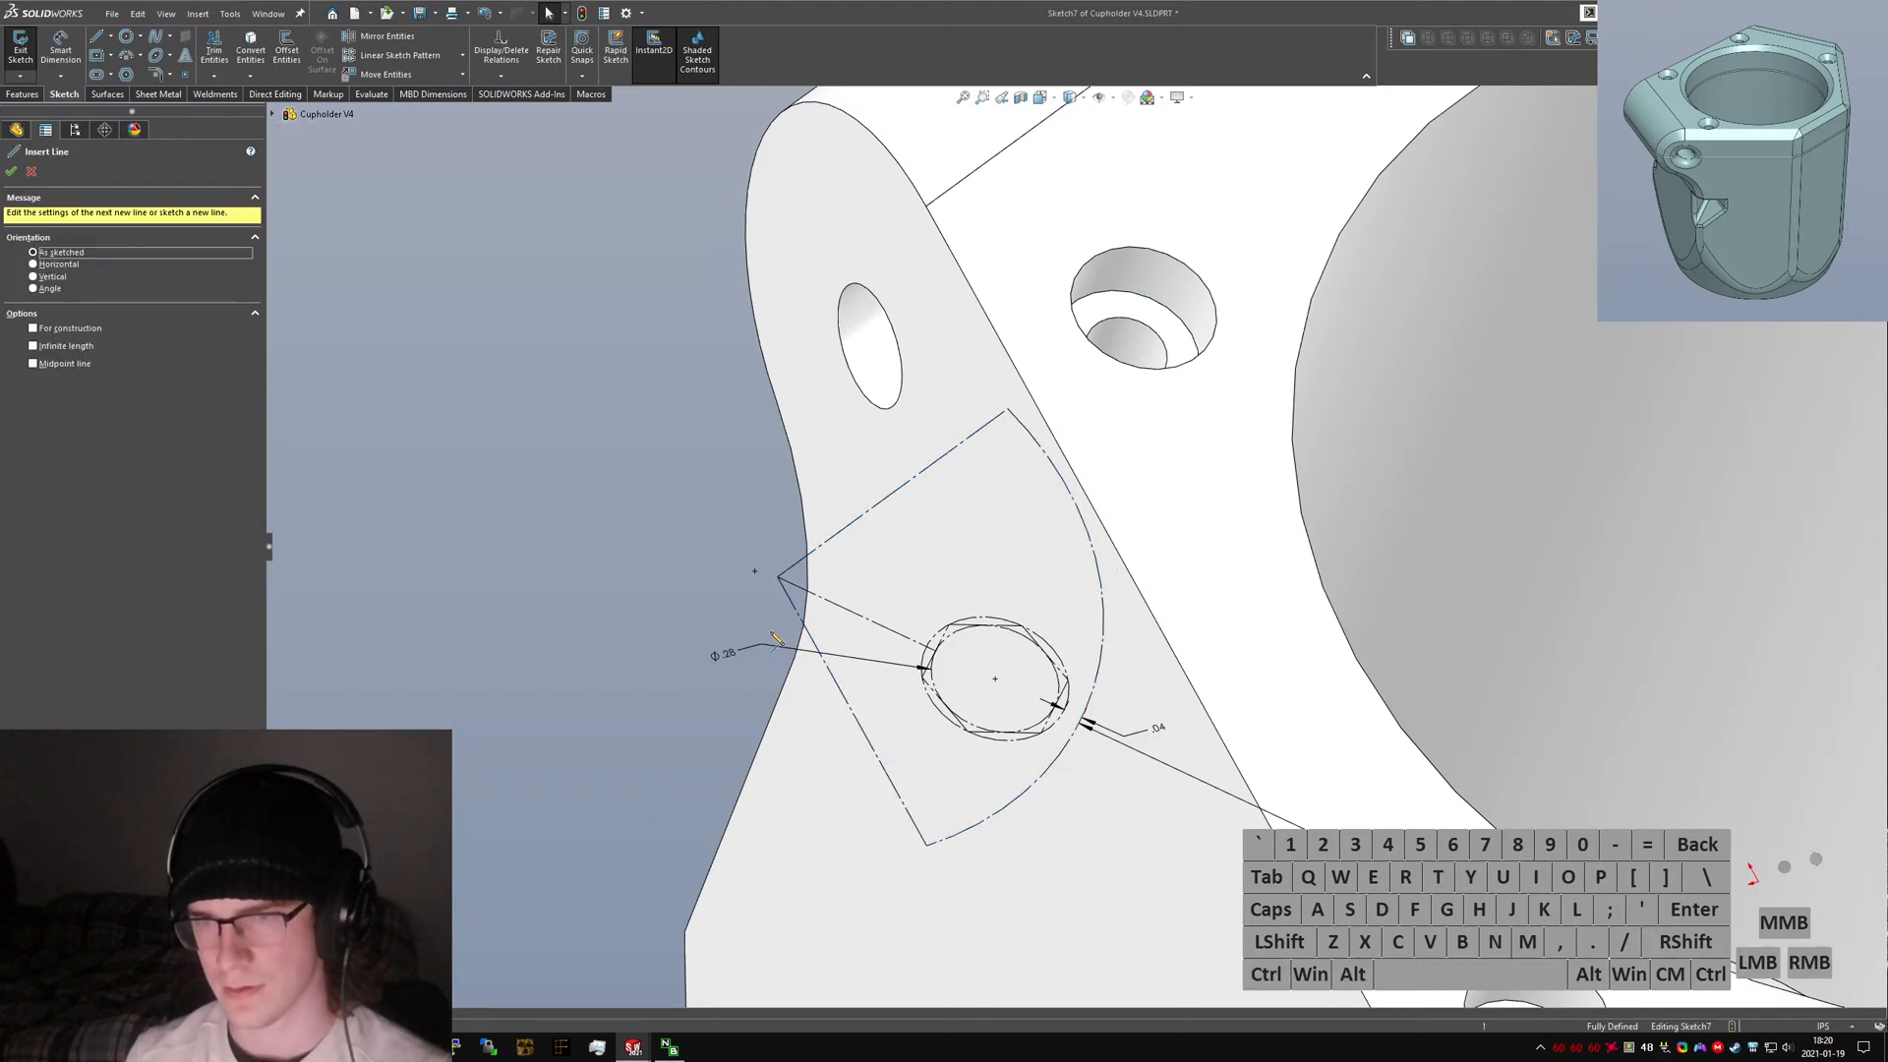
{"action": "scroll", "coordinate": [857, 572], "scroll_direction": "down", "scroll_amount": 2}
{"action": "mouse_move", "coordinate": [857, 572]}
{"action": "middle_mouse_down"}
{"action": "mouse_move", "coordinate": [809, 638]}
{"action": "mouse_move", "coordinate": [919, 462]}
{"action": "middle_mouse_up"}
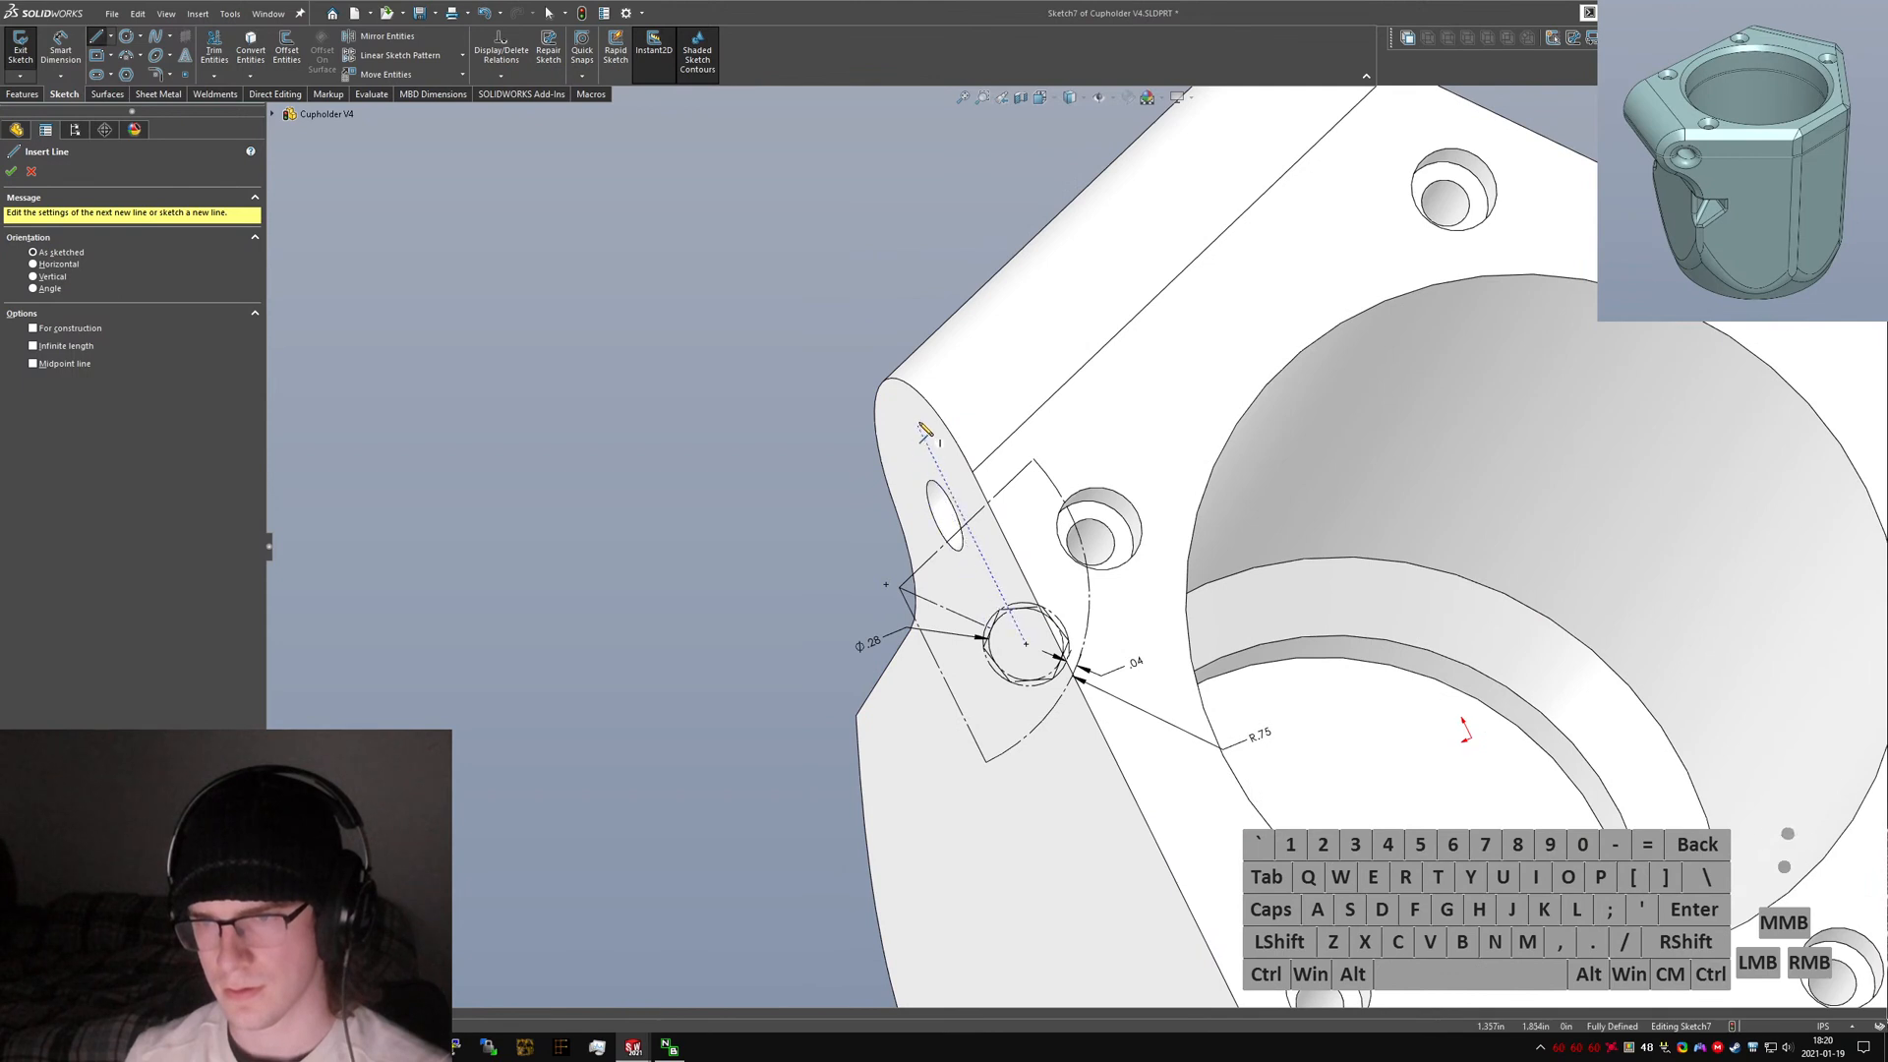
{"action": "left_click_drag", "start_coordinate": [923, 277], "coordinate": [842, 810]}
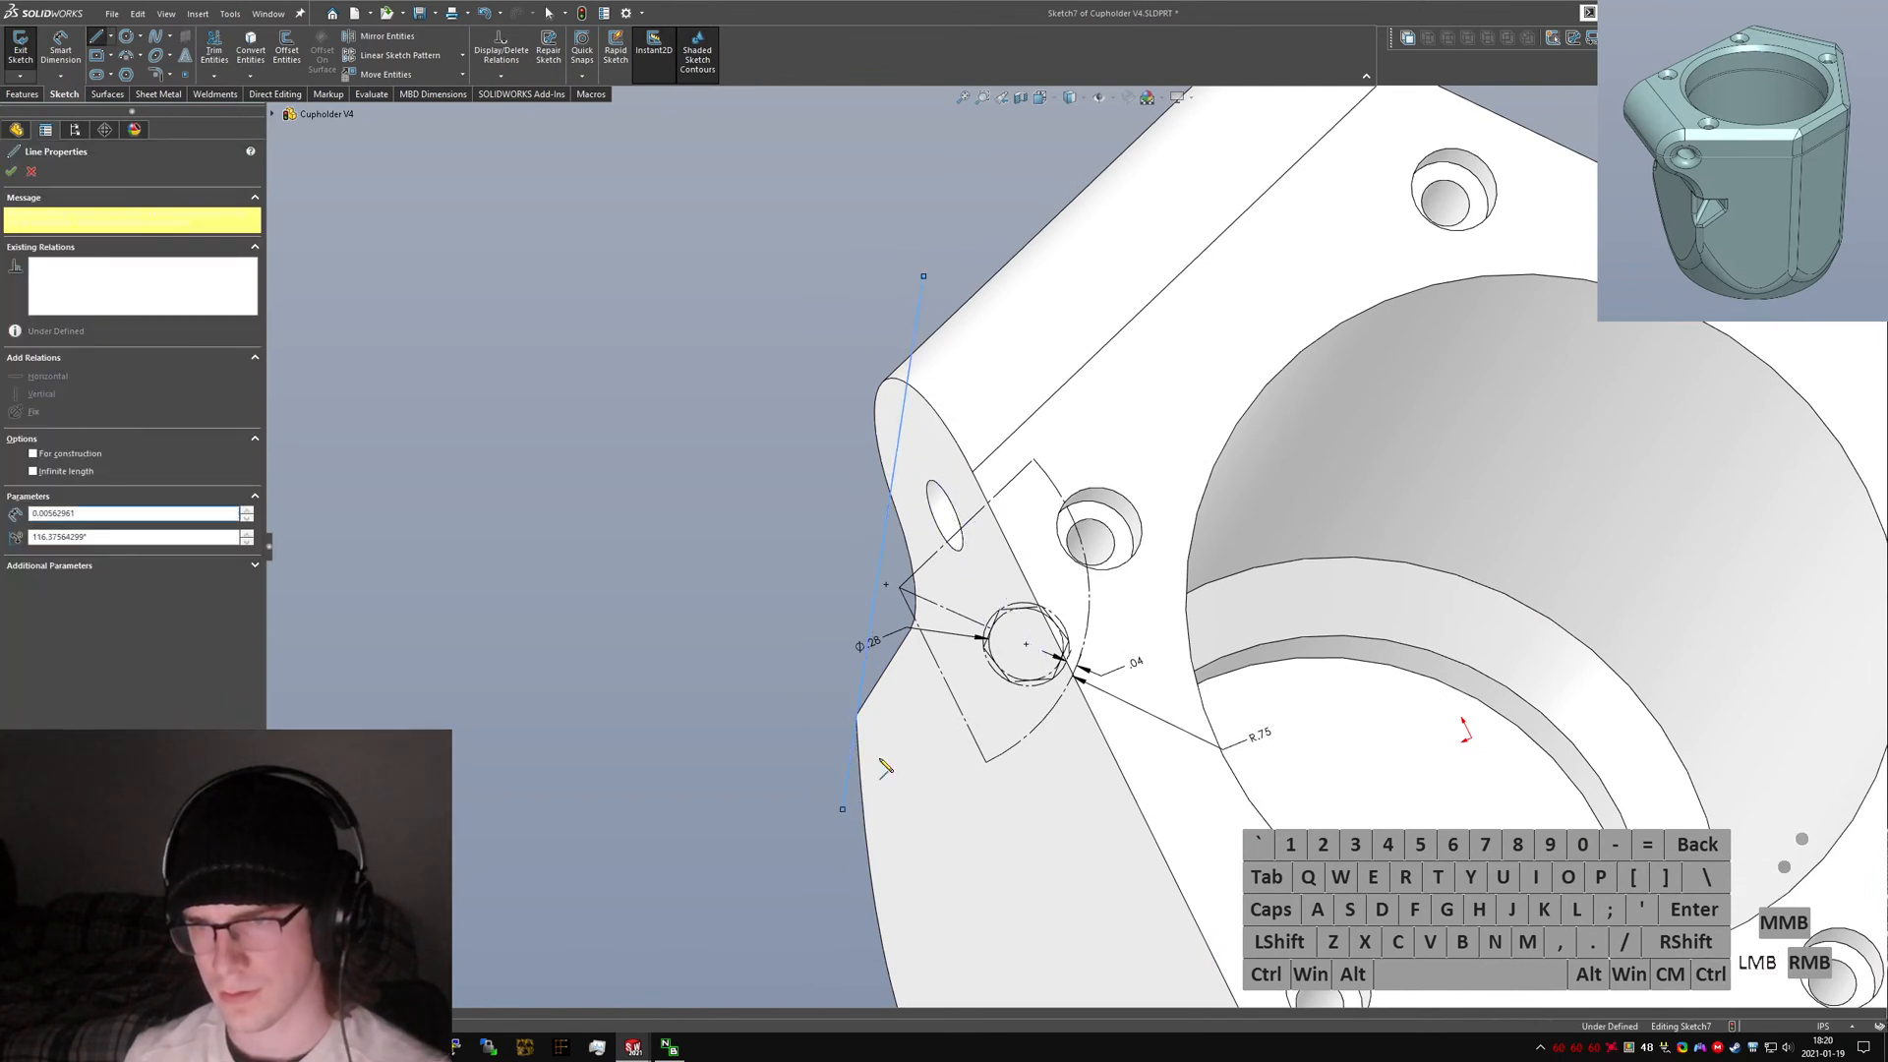
{"action": "key", "text": "Escape"}
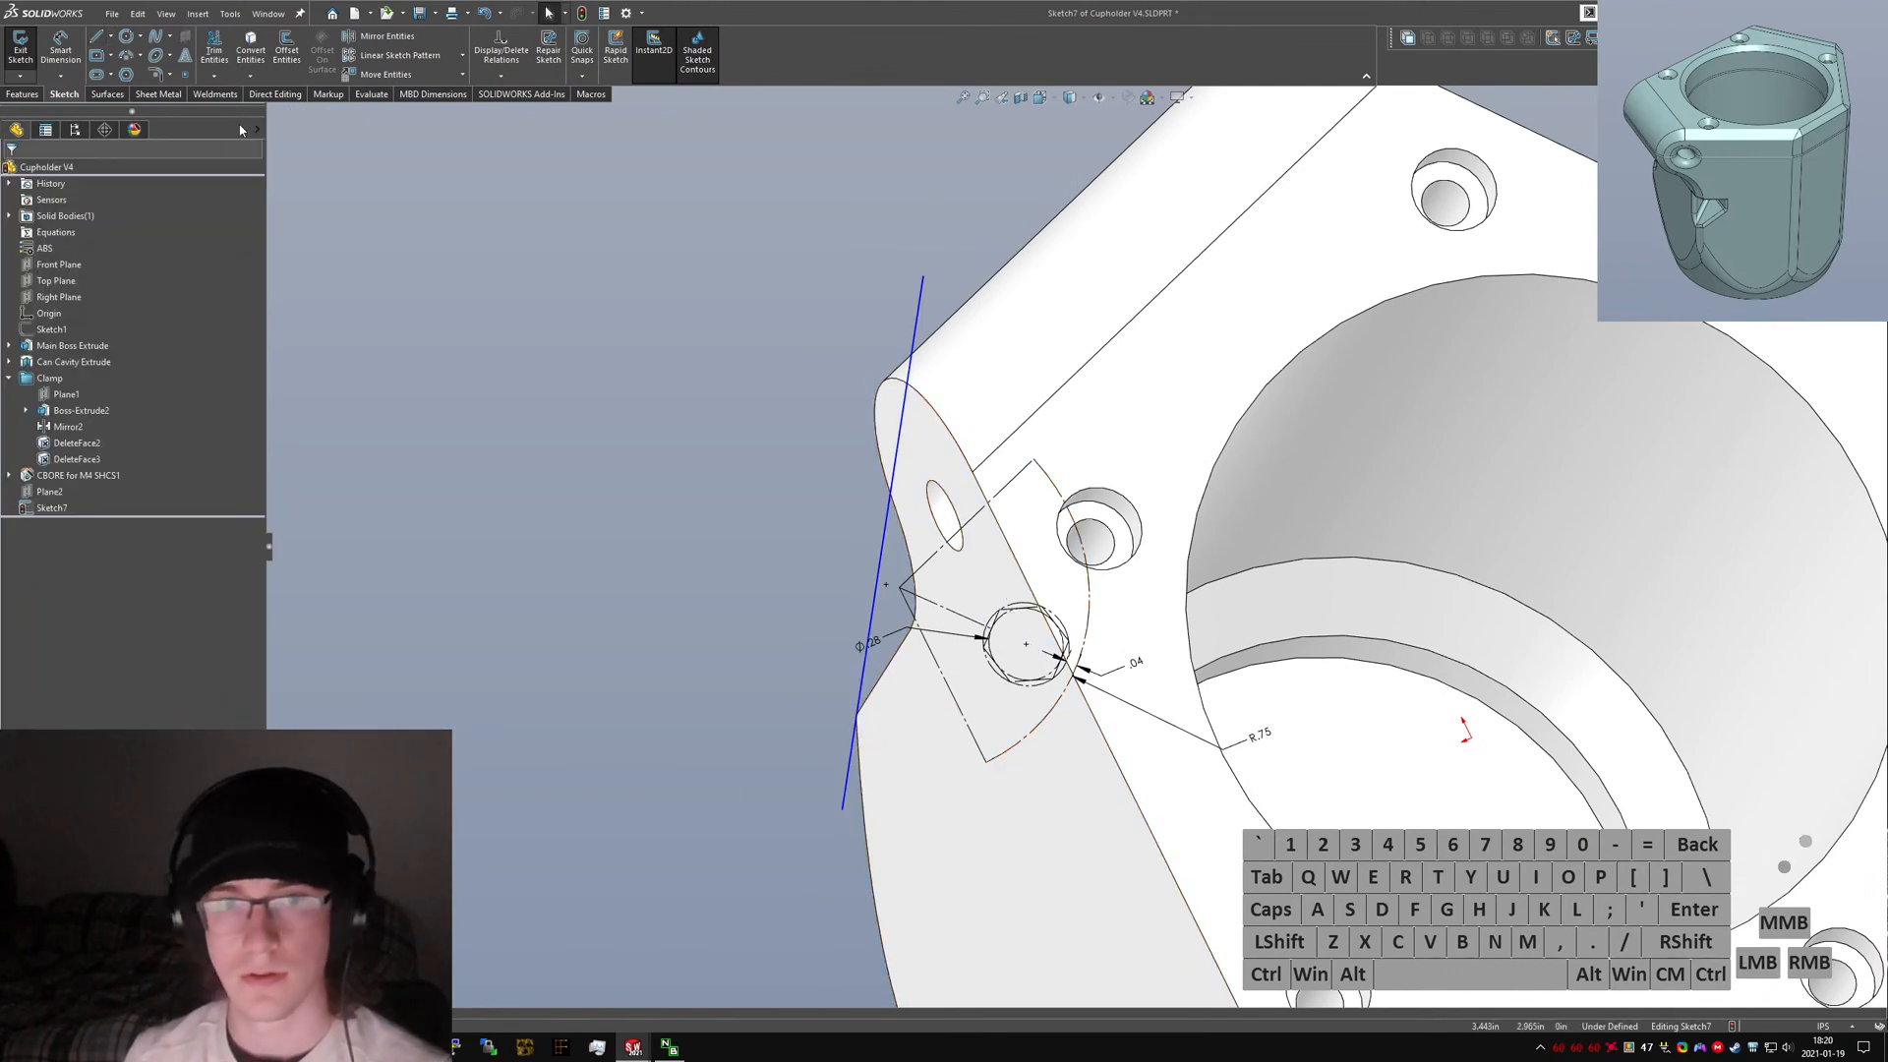
Make the arc solid again and join both of its ends to the new line.
{"action": "left_click", "coordinate": [251, 114]}
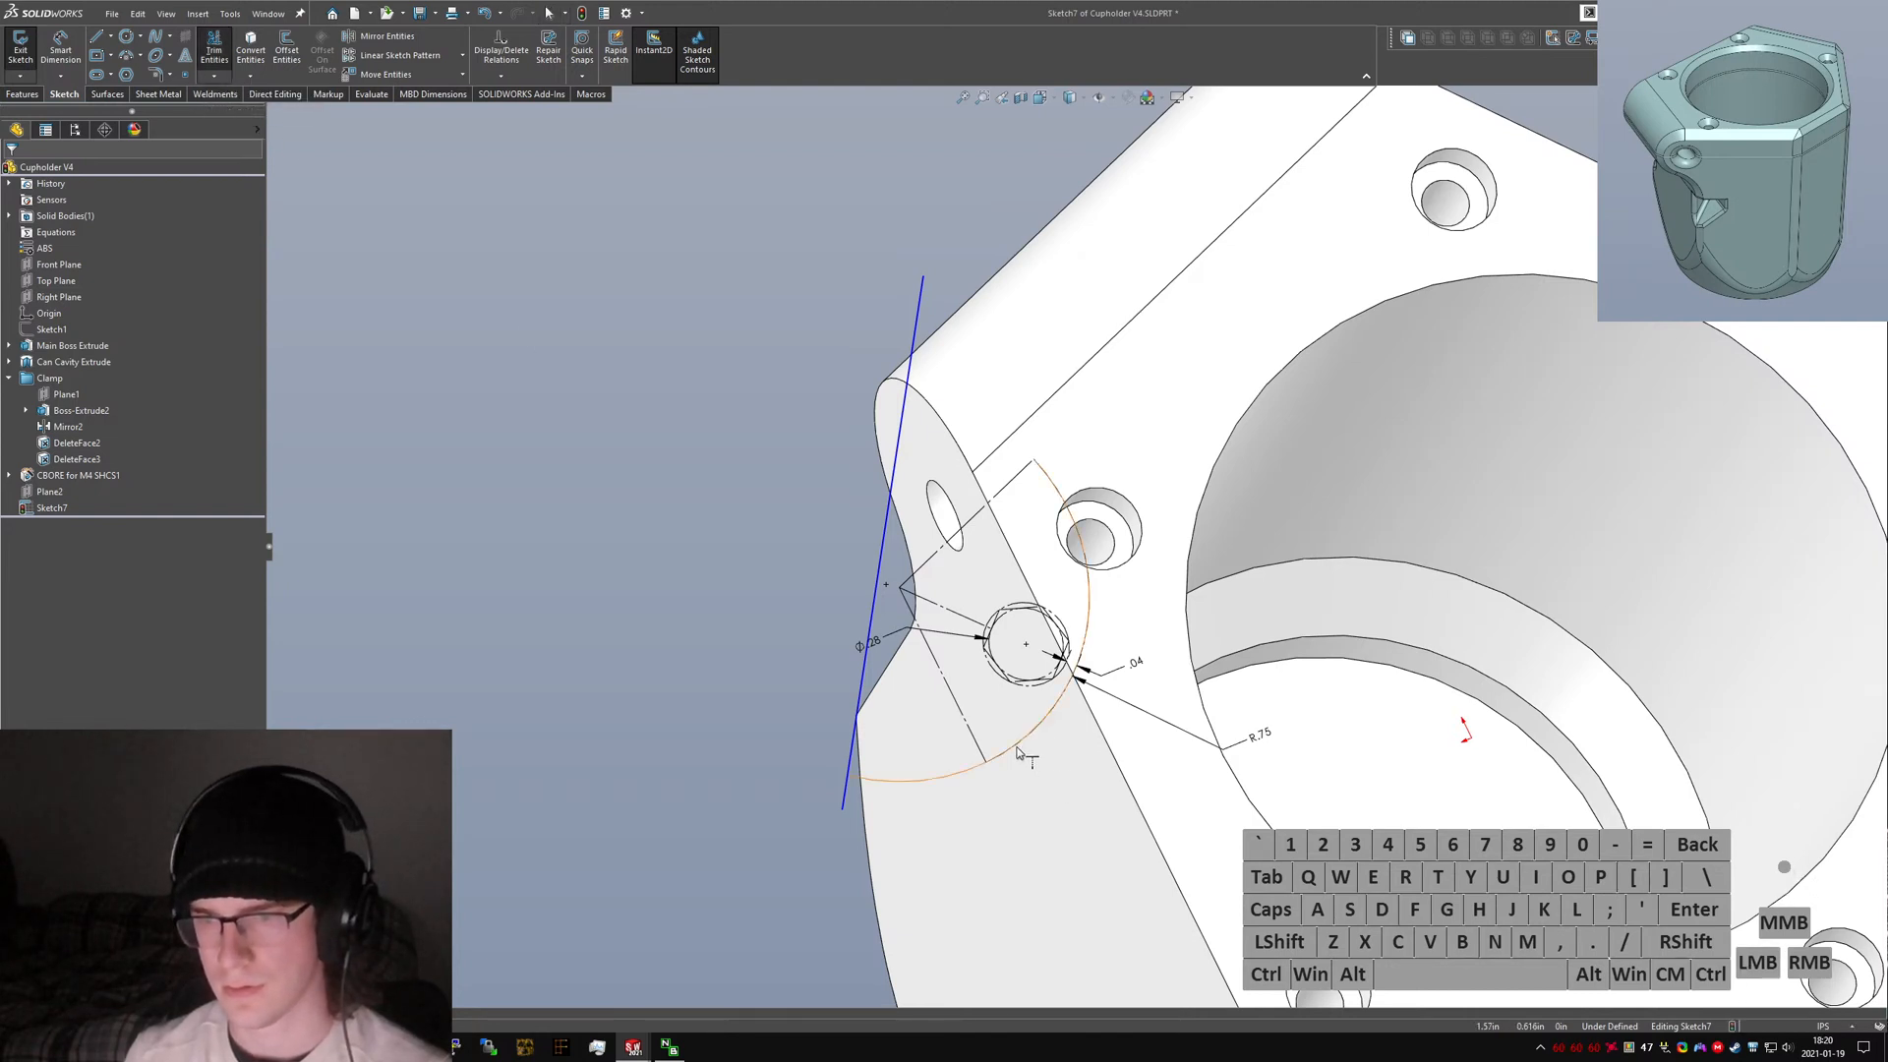
{"action": "left_click", "coordinate": [1050, 488]}
{"action": "key", "text": "Escape"}
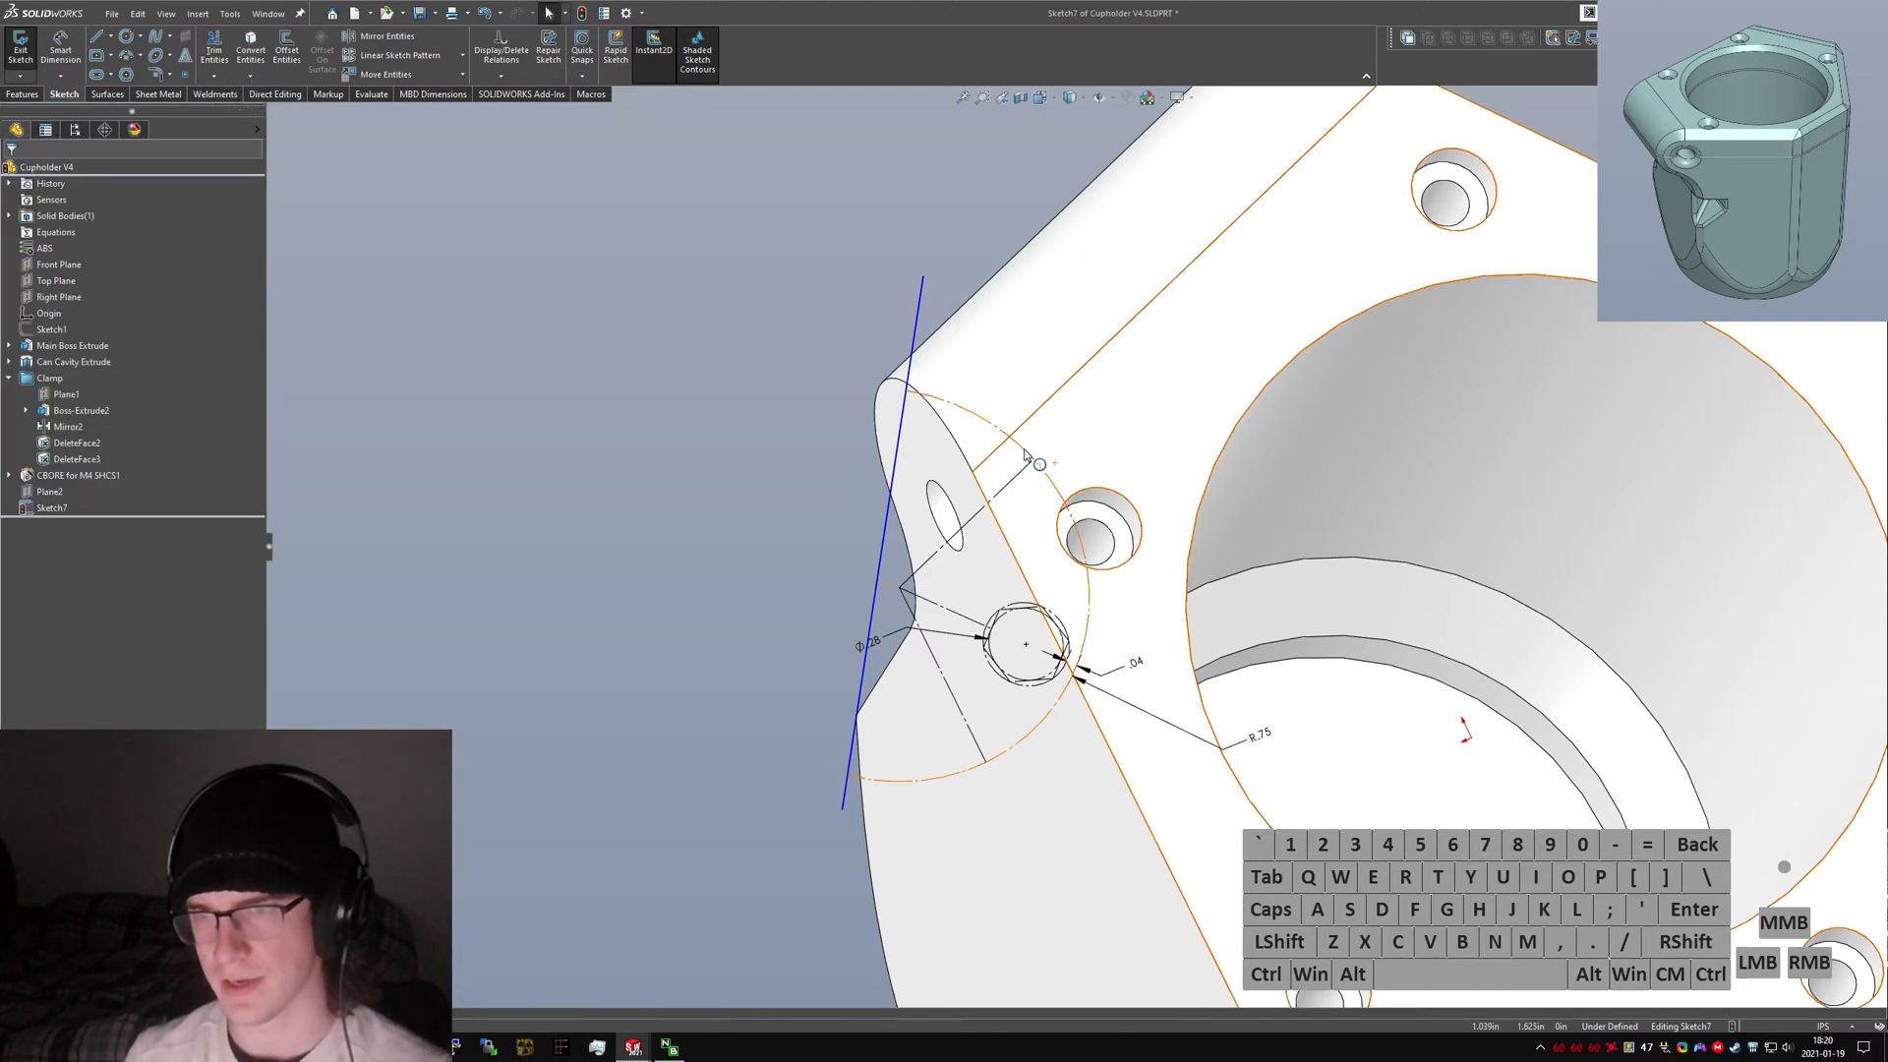
{"action": "left_click", "coordinate": [1039, 464]}
{"action": "key", "text": "alt+c"}
{"action": "left_click_drag", "start_coordinate": [885, 584], "coordinate": [888, 624]}
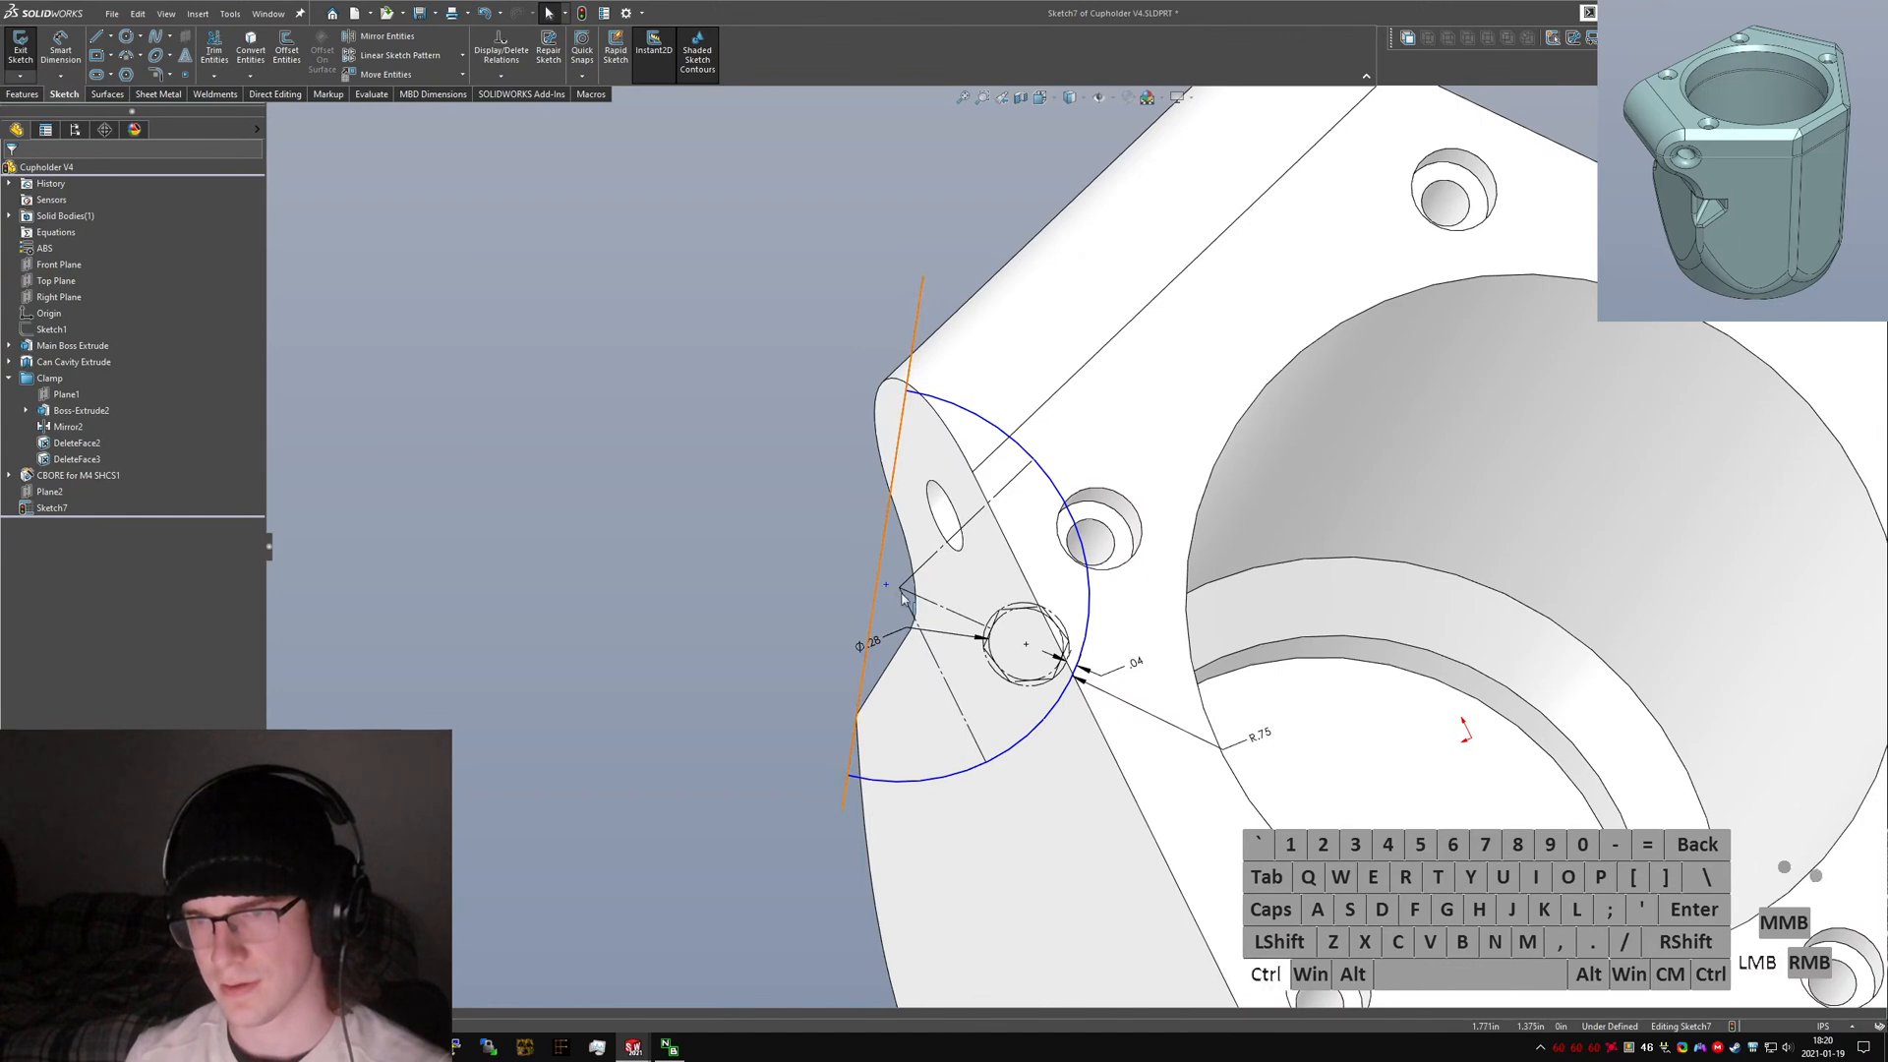
{"action": "left_click", "coordinate": [901, 594]}
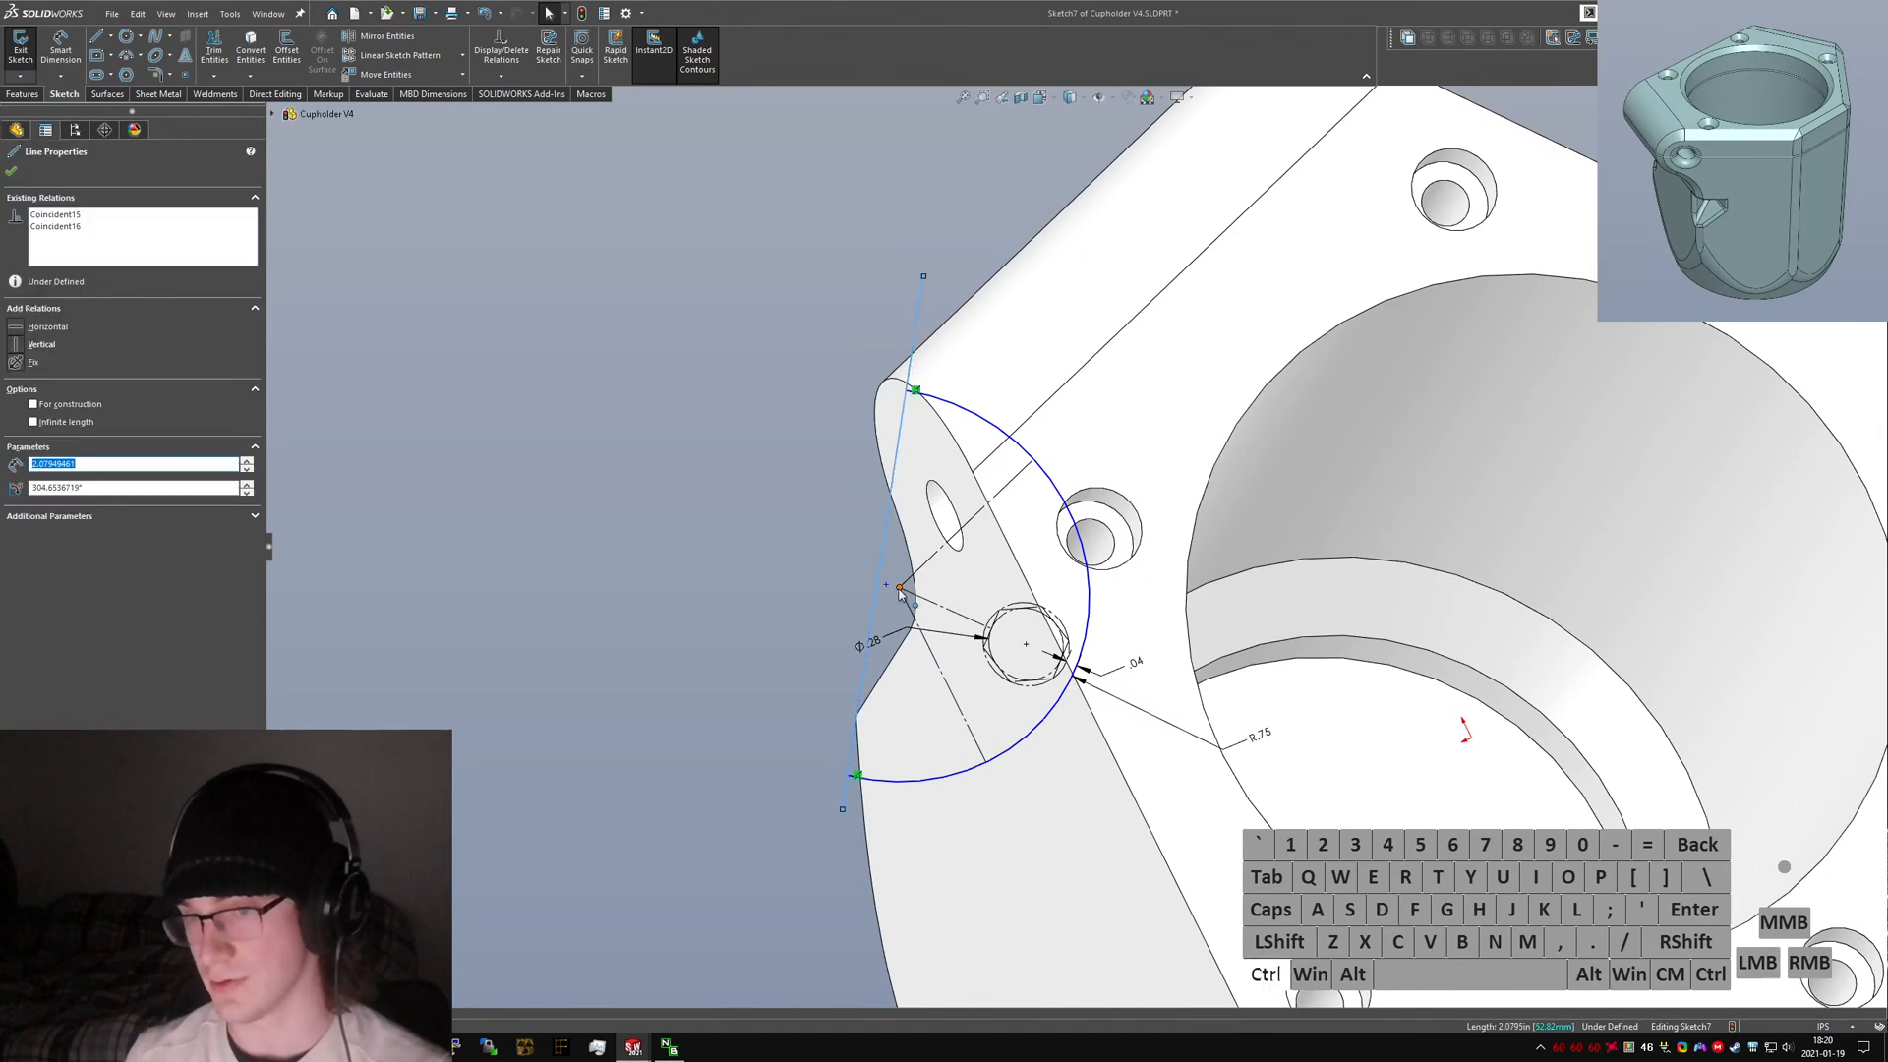
Shorten the new line so its lower end meets the arc's lower endpoint.
{"action": "mouse_move", "coordinate": [1202, 644]}
{"action": "middle_mouse_down"}
{"action": "mouse_move", "coordinate": [1172, 515]}
{"action": "mouse_move", "coordinate": [1201, 615]}
{"action": "mouse_move", "coordinate": [1185, 628]}
{"action": "middle_mouse_up"}
{"action": "left_click", "coordinate": [923, 553], "text": "ctrl"}
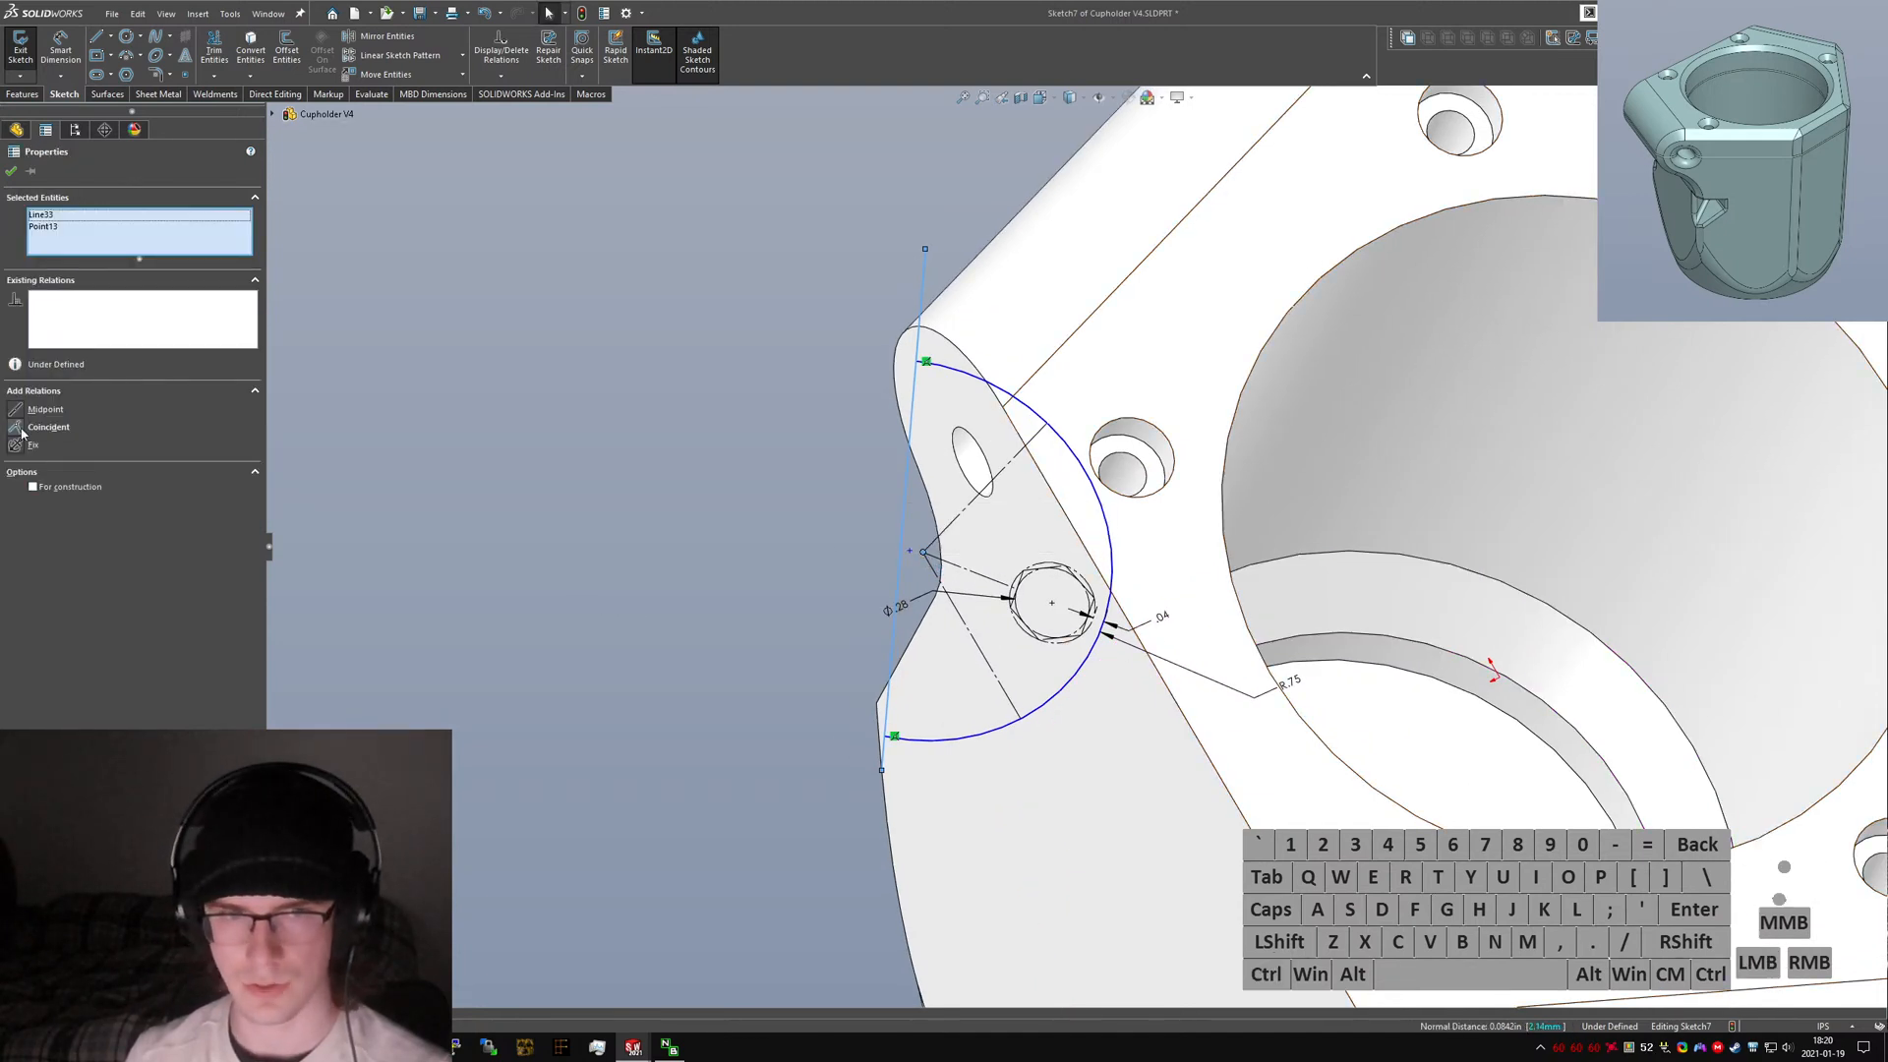
{"action": "left_click", "coordinate": [362, 642]}
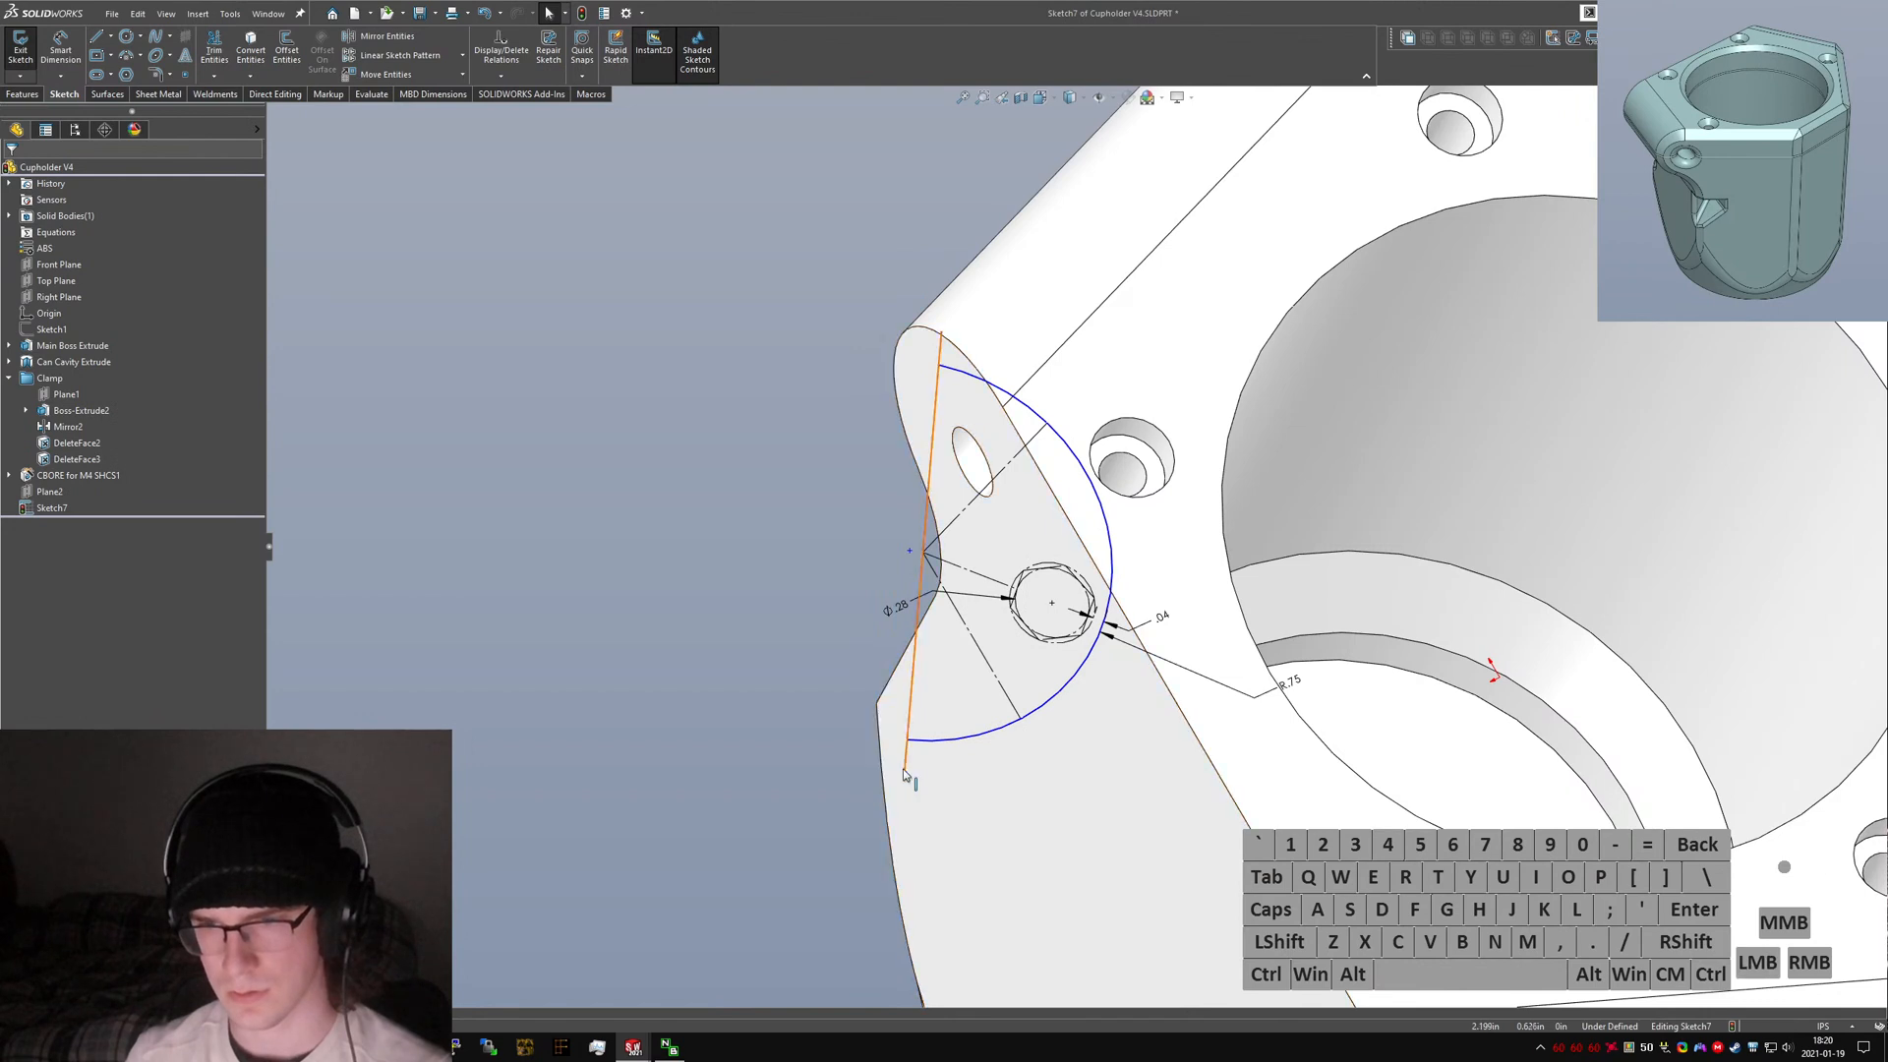
{"action": "left_click", "coordinate": [903, 770]}
{"action": "key", "text": "Escape"}
{"action": "left_click", "coordinate": [907, 739]}
{"action": "left_click", "coordinate": [902, 772], "text": "ctrl"}
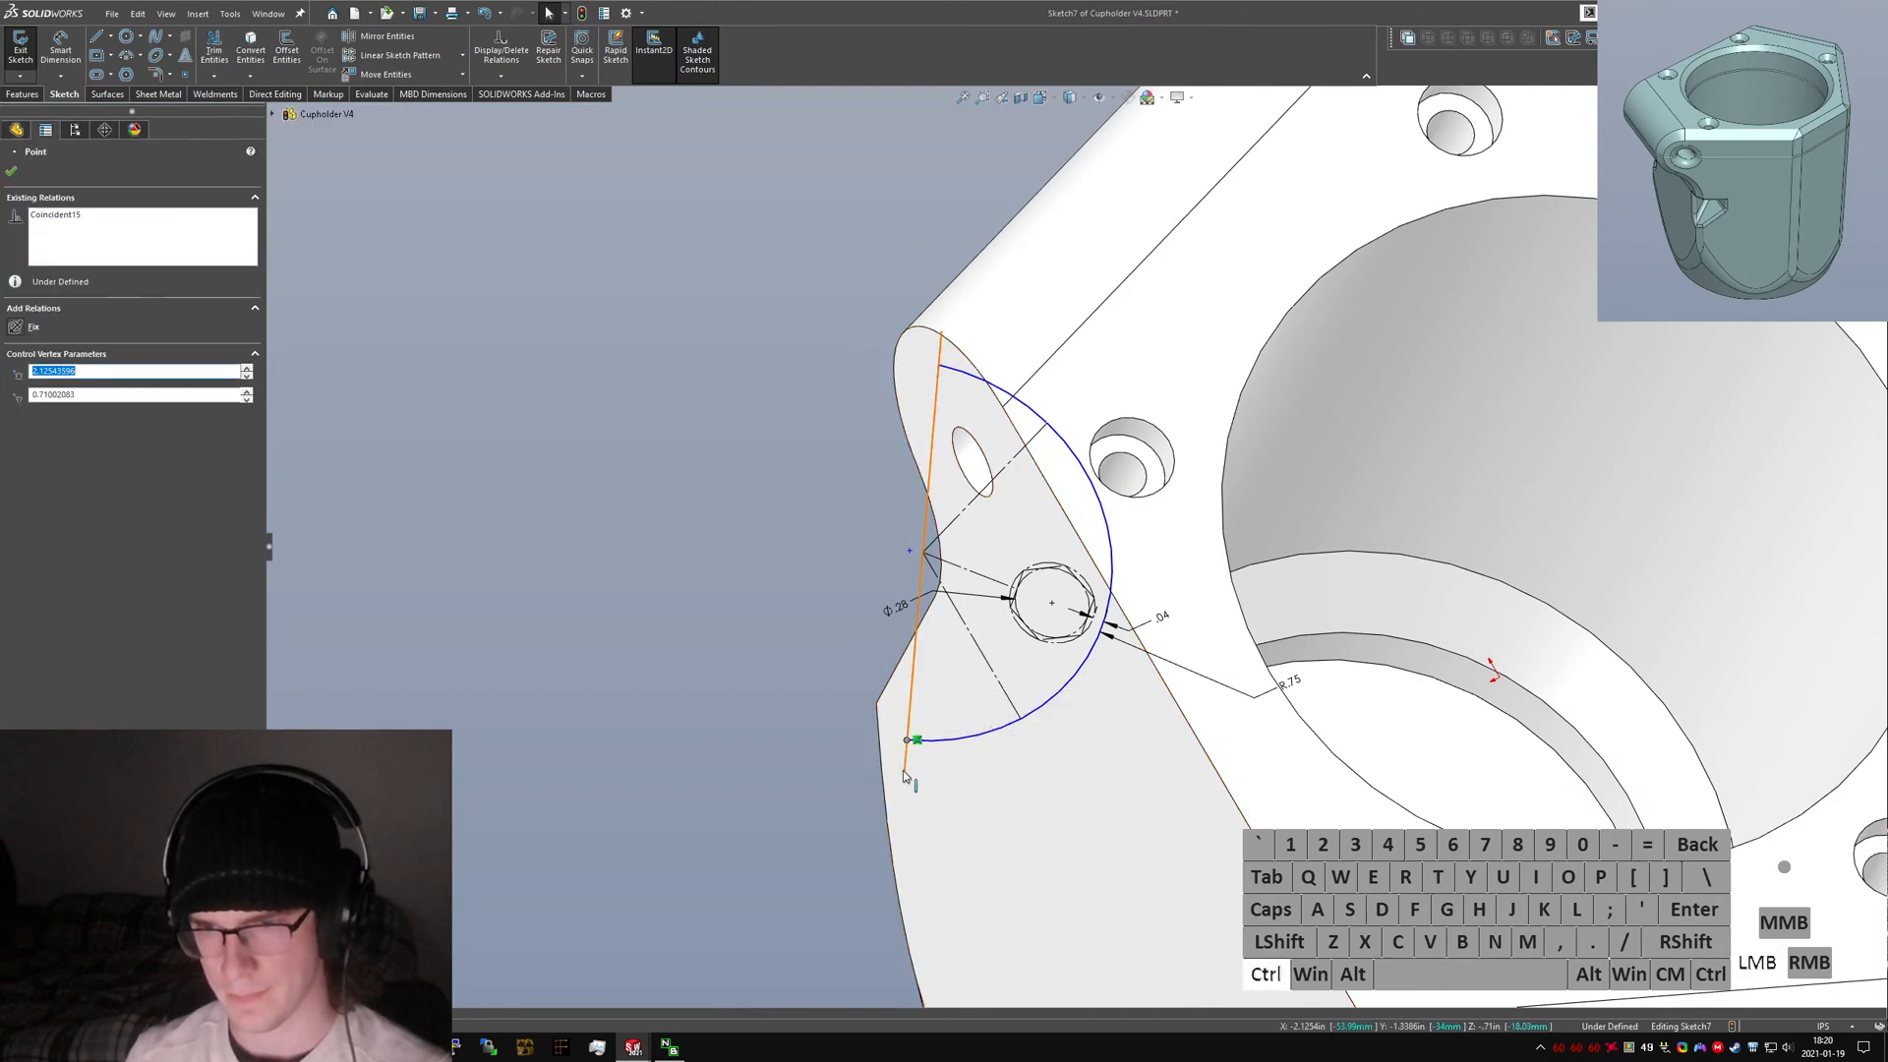
{"action": "left_click", "coordinate": [39, 480]}
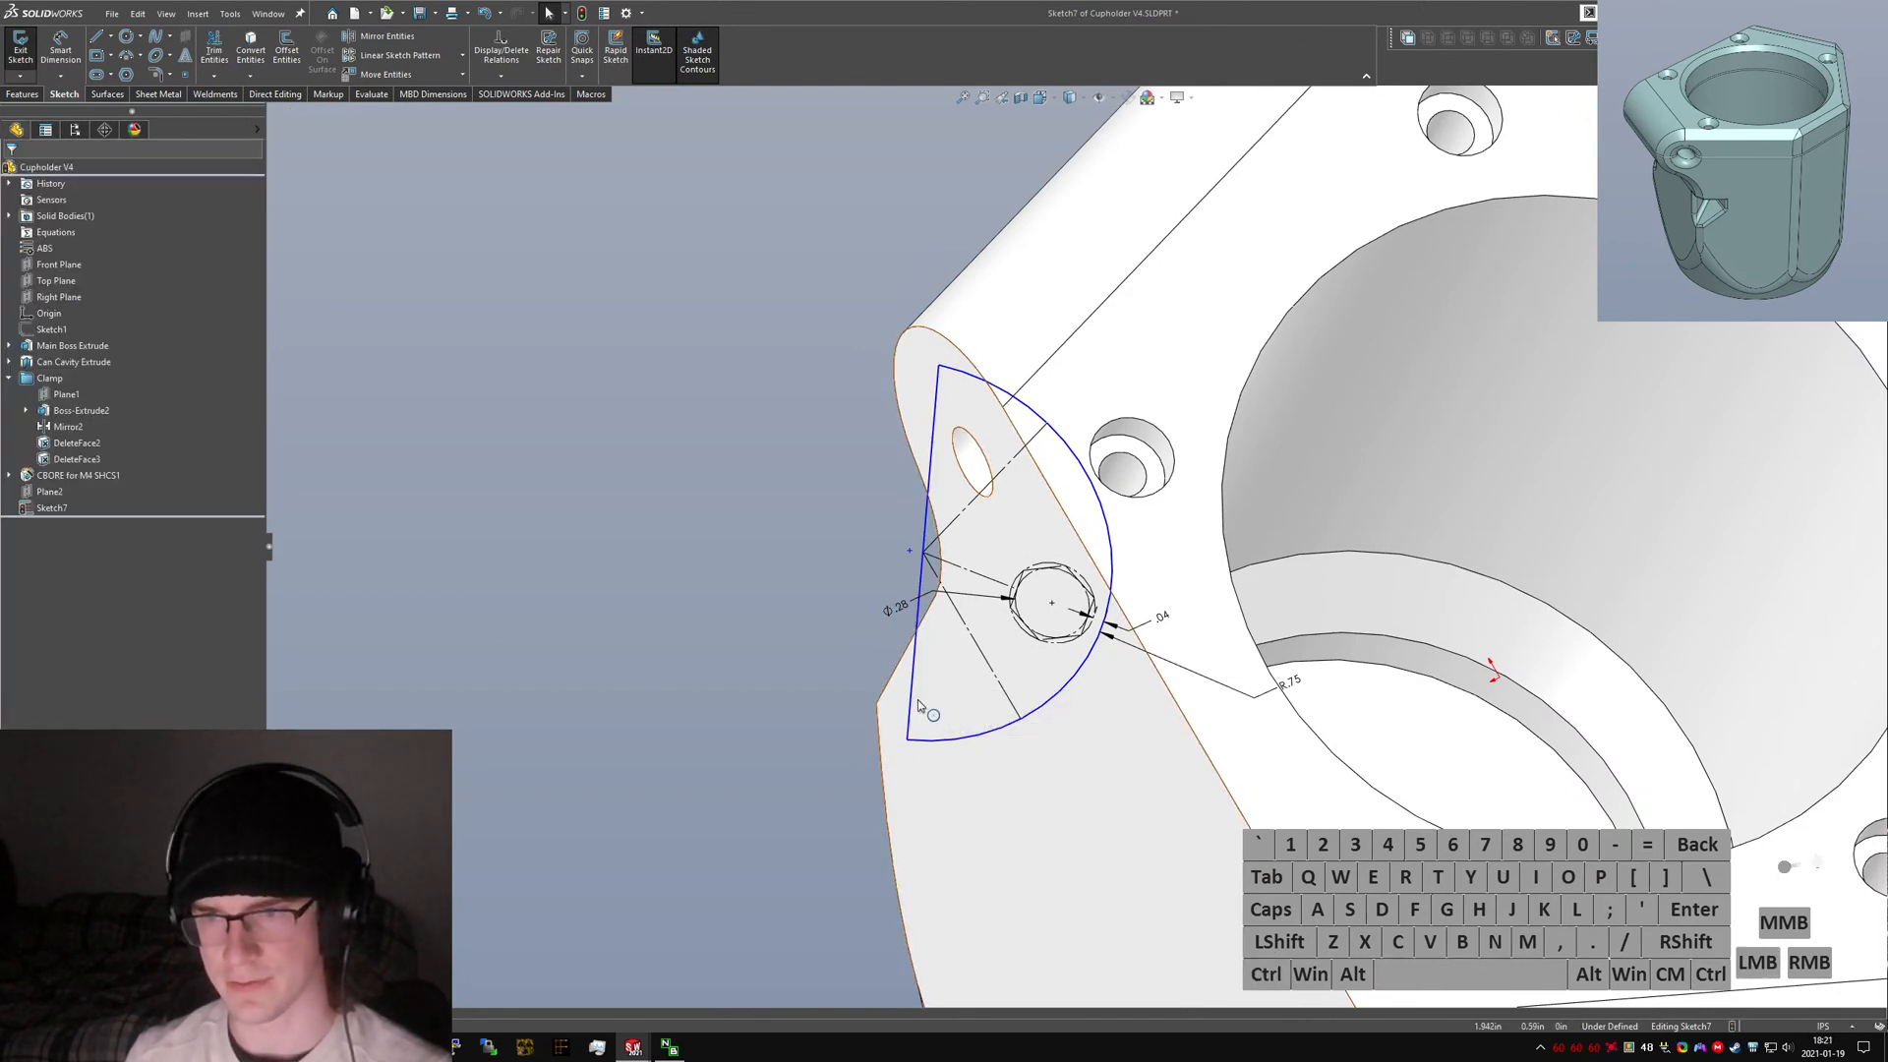
{"action": "left_click", "coordinate": [228, 71]}
{"action": "key", "text": "Escape"}
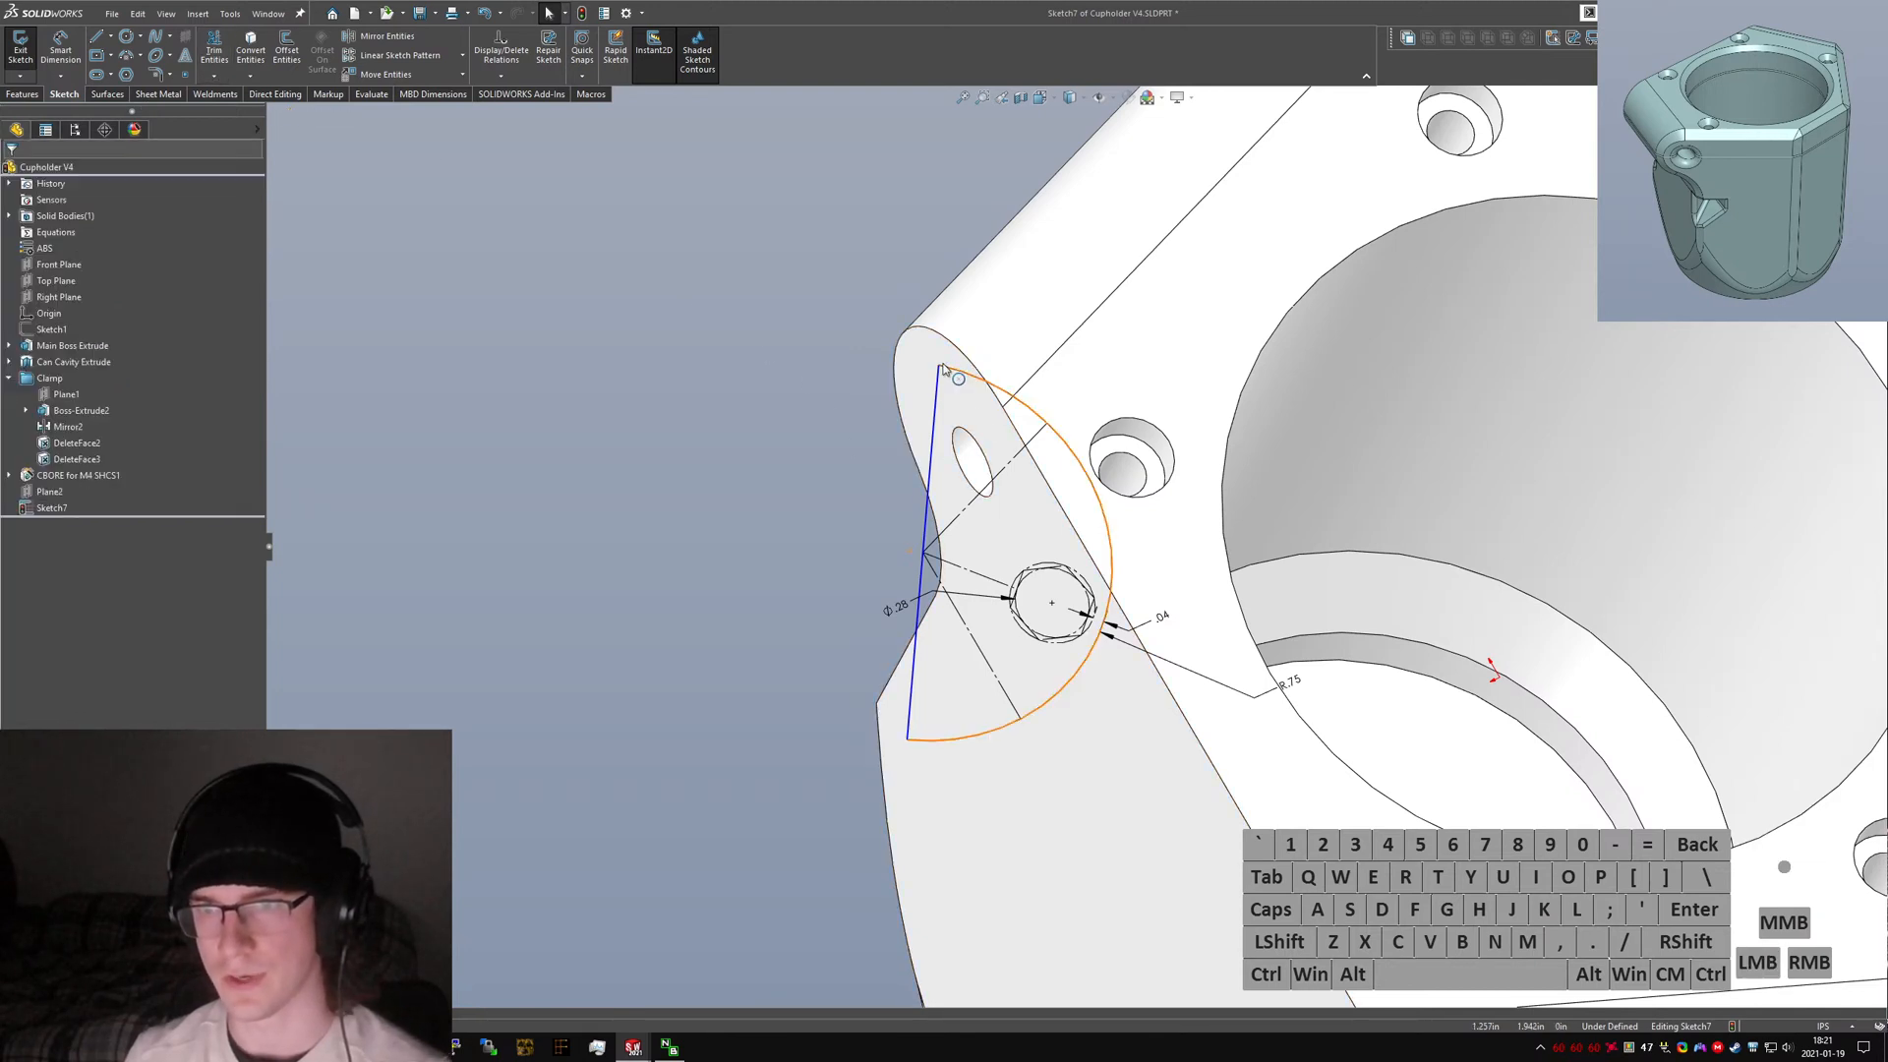
Make the new edge line perpendicular to the construction line through the hexagon.
{"action": "mouse_move", "coordinate": [939, 365]}
{"action": "left_mouse_down"}
{"action": "mouse_move", "coordinate": [947, 383]}
{"action": "mouse_move", "coordinate": [970, 374]}
{"action": "left_mouse_up"}
{"action": "left_click", "coordinate": [677, 525]}
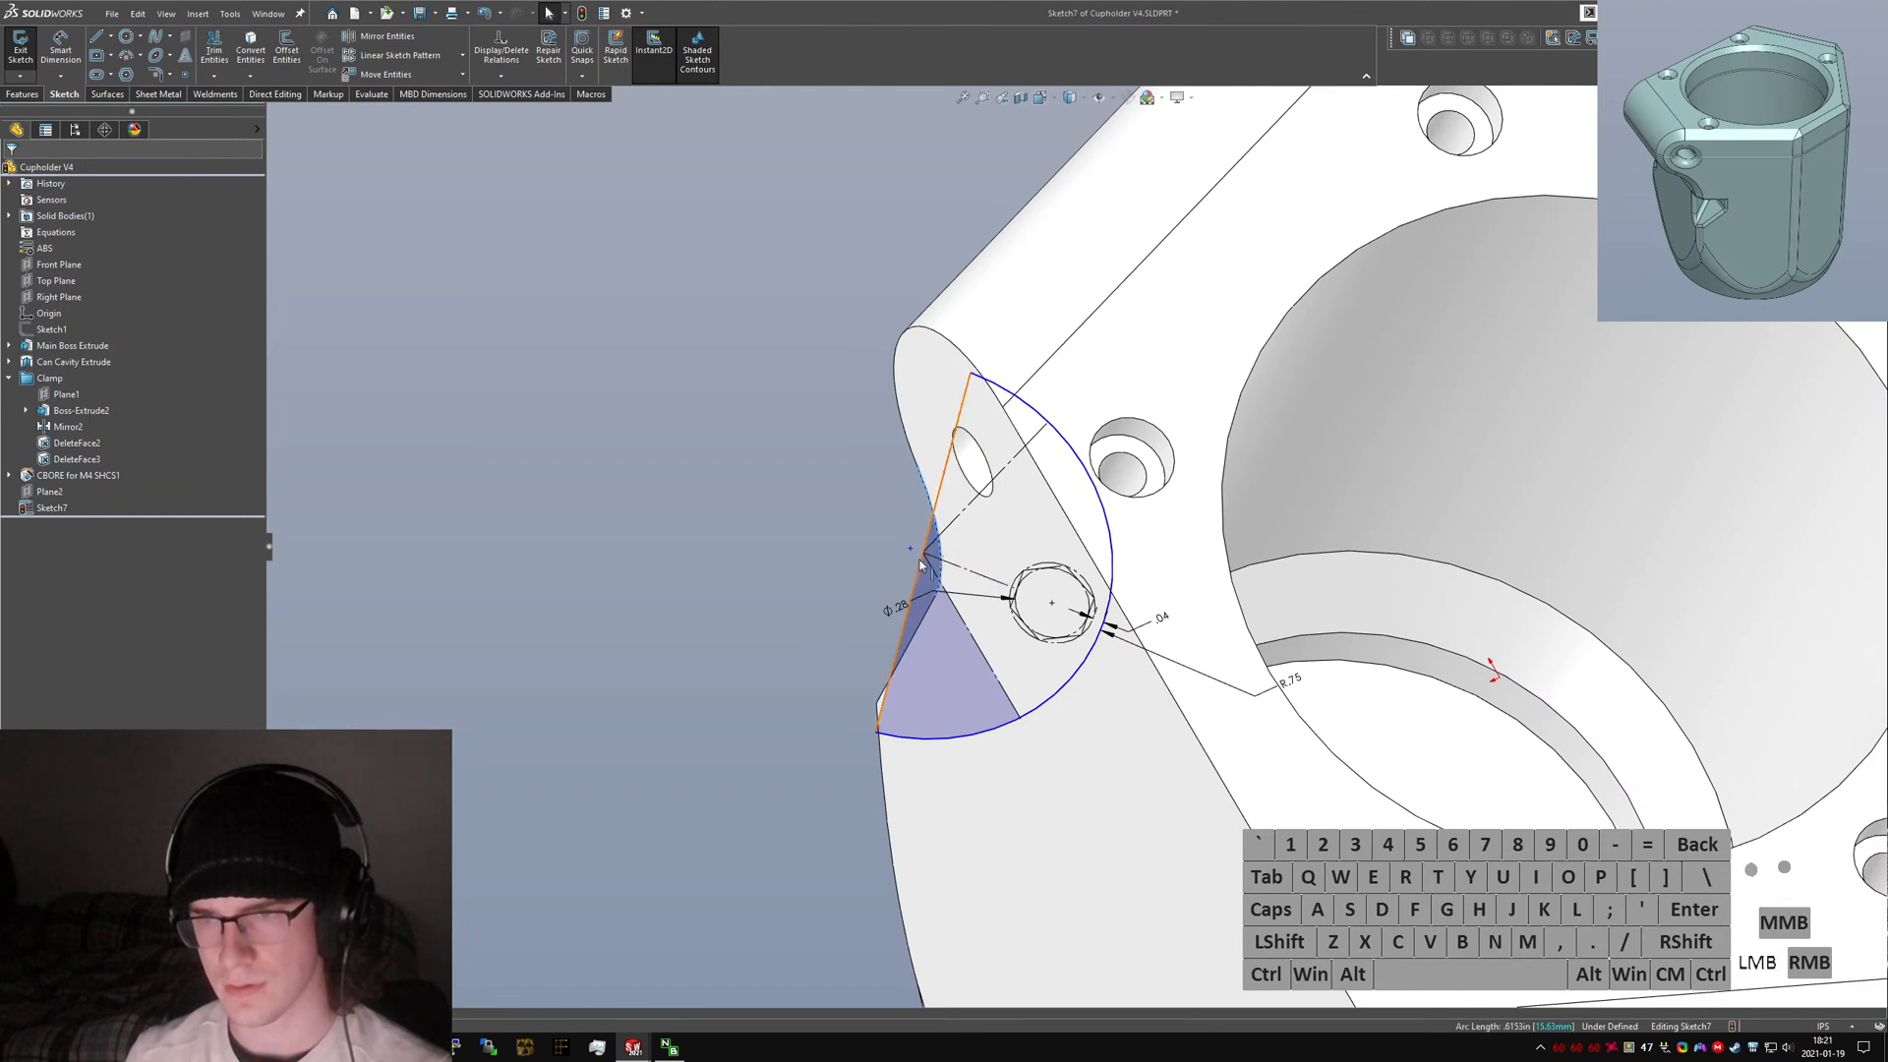
{"action": "left_click", "coordinate": [928, 539], "text": "ctrl"}
{"action": "left_click", "coordinate": [972, 572], "text": "ctrl"}
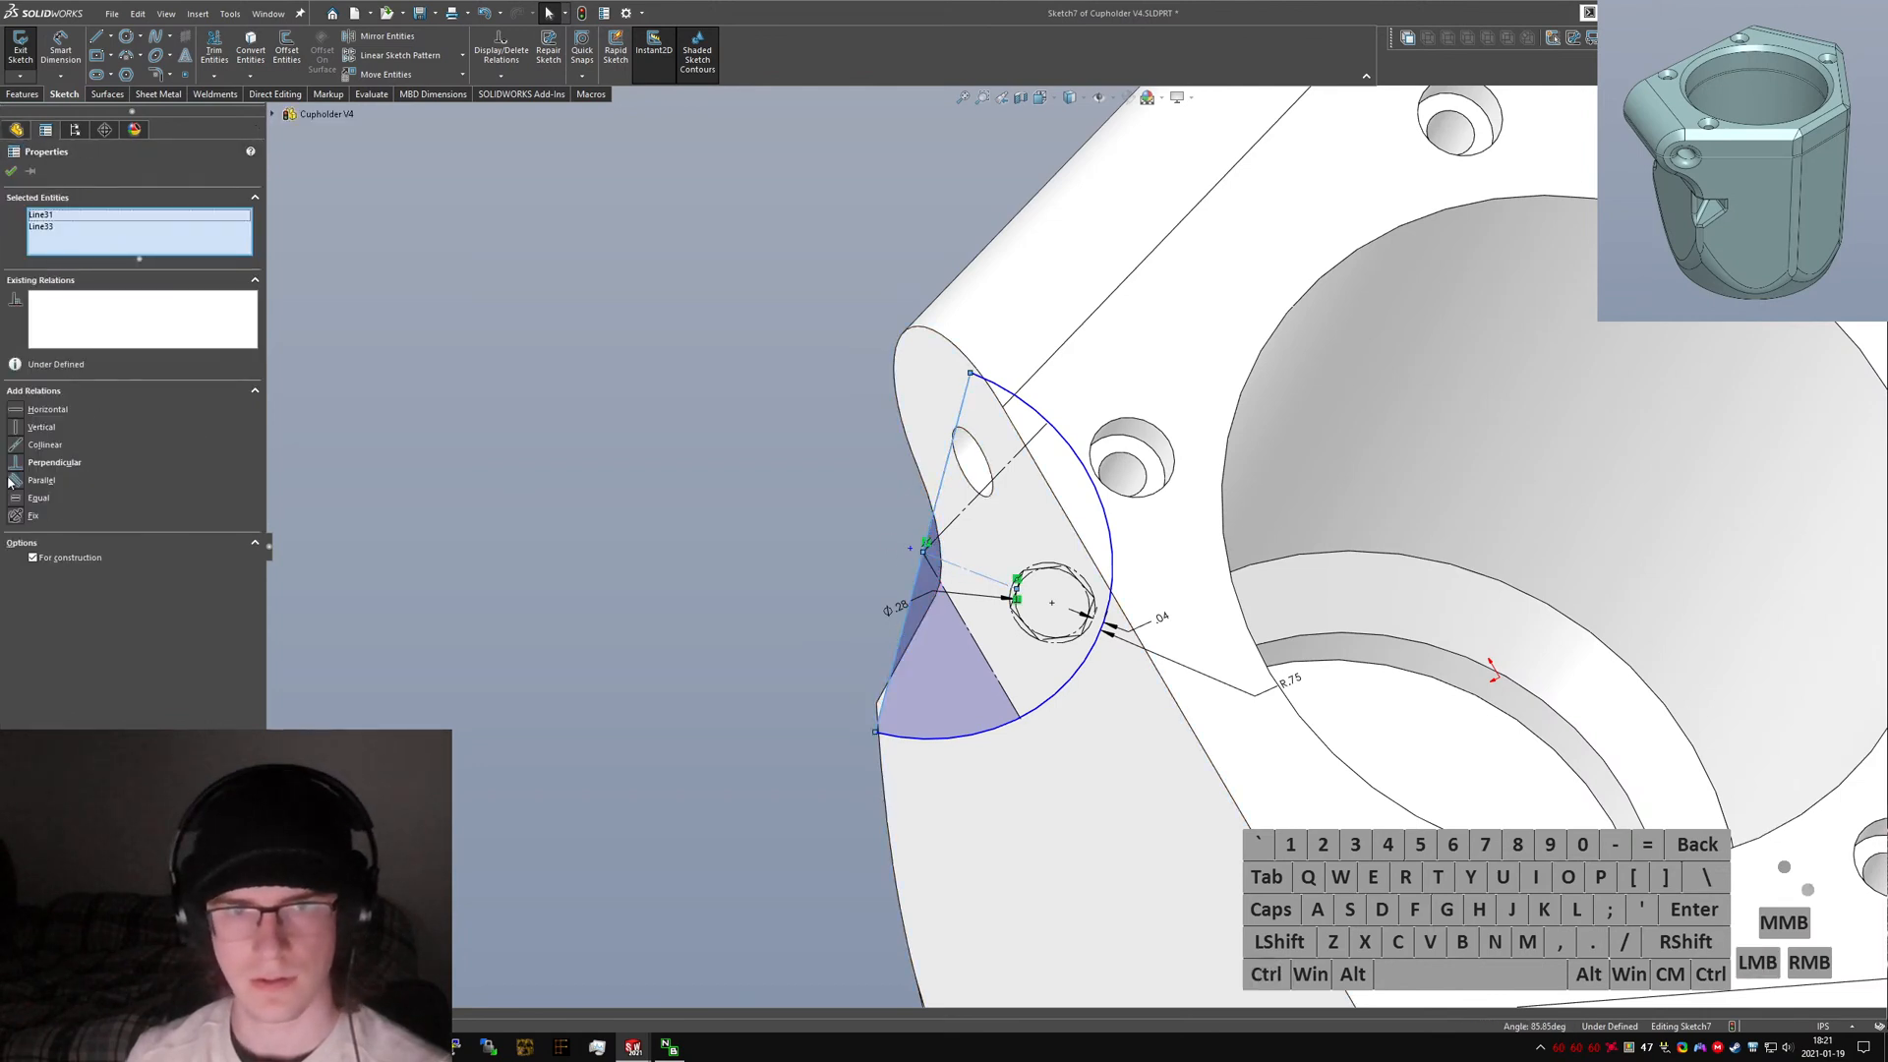
{"action": "left_click", "coordinate": [51, 463]}
Sketch a short line from the arc's lower endpoint and make it collinear with the clamp ear's edge line.
{"action": "left_click", "coordinate": [713, 770]}
{"action": "right_click_drag", "start_coordinate": [779, 731], "coordinate": [798, 728]}
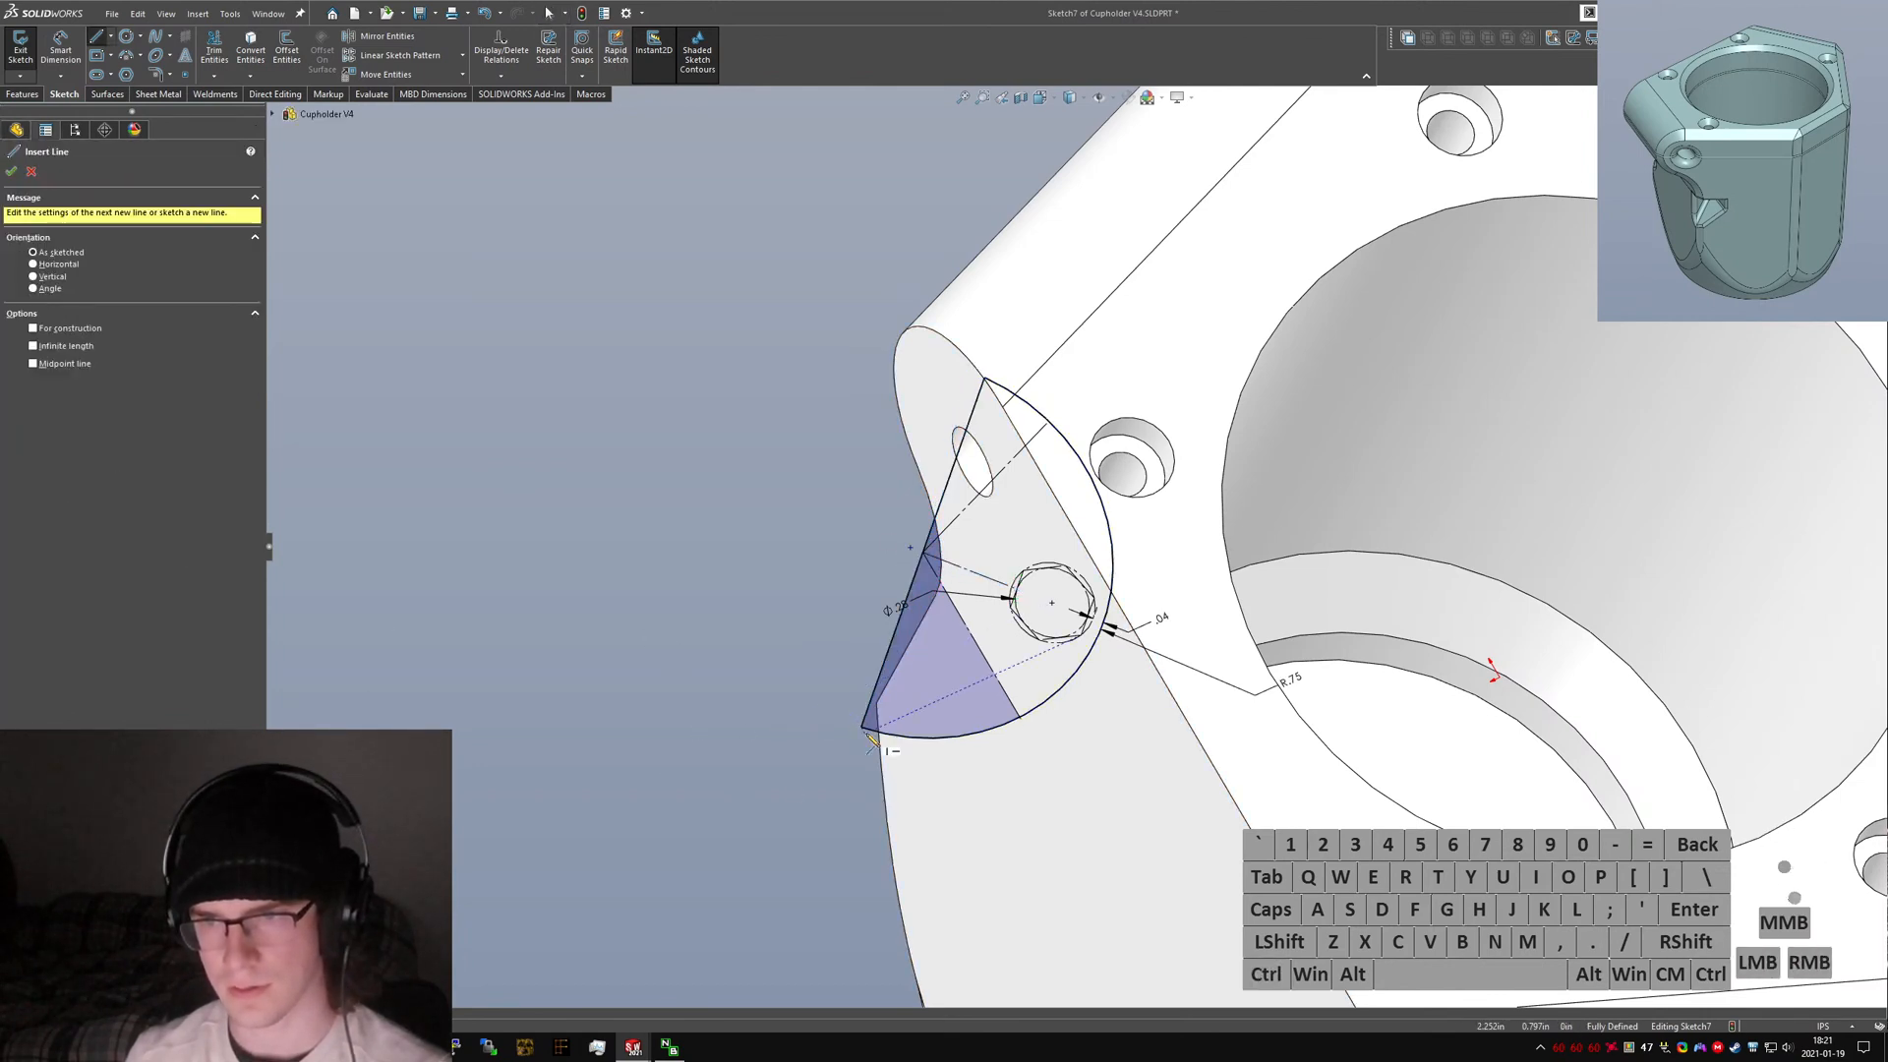
{"action": "left_click", "coordinate": [862, 727]}
{"action": "right_click_drag", "start_coordinate": [872, 790], "coordinate": [870, 747]}
{"action": "left_click", "coordinate": [869, 747]}
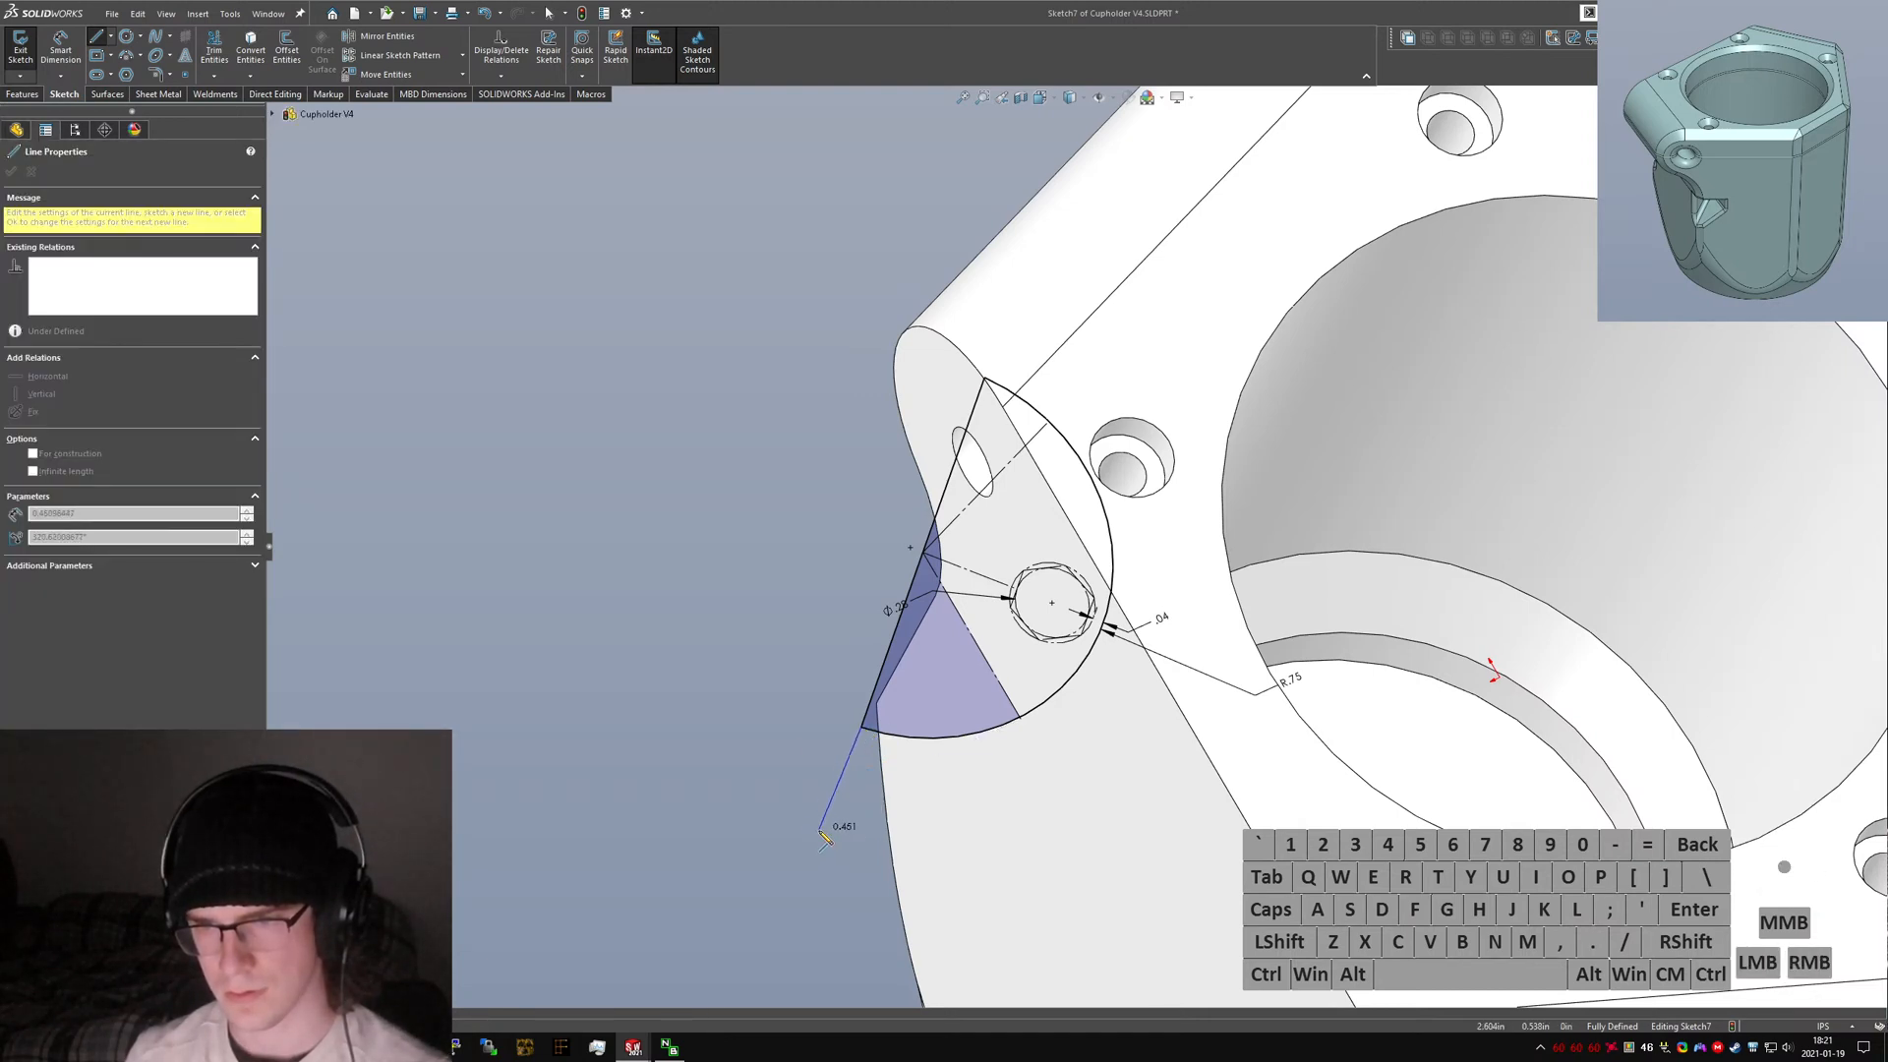
{"action": "key", "text": "Escape"}
{"action": "left_click", "coordinate": [845, 771]}
{"action": "key", "text": "alt+c"}
{"action": "left_click", "coordinate": [871, 697], "text": "ctrl"}
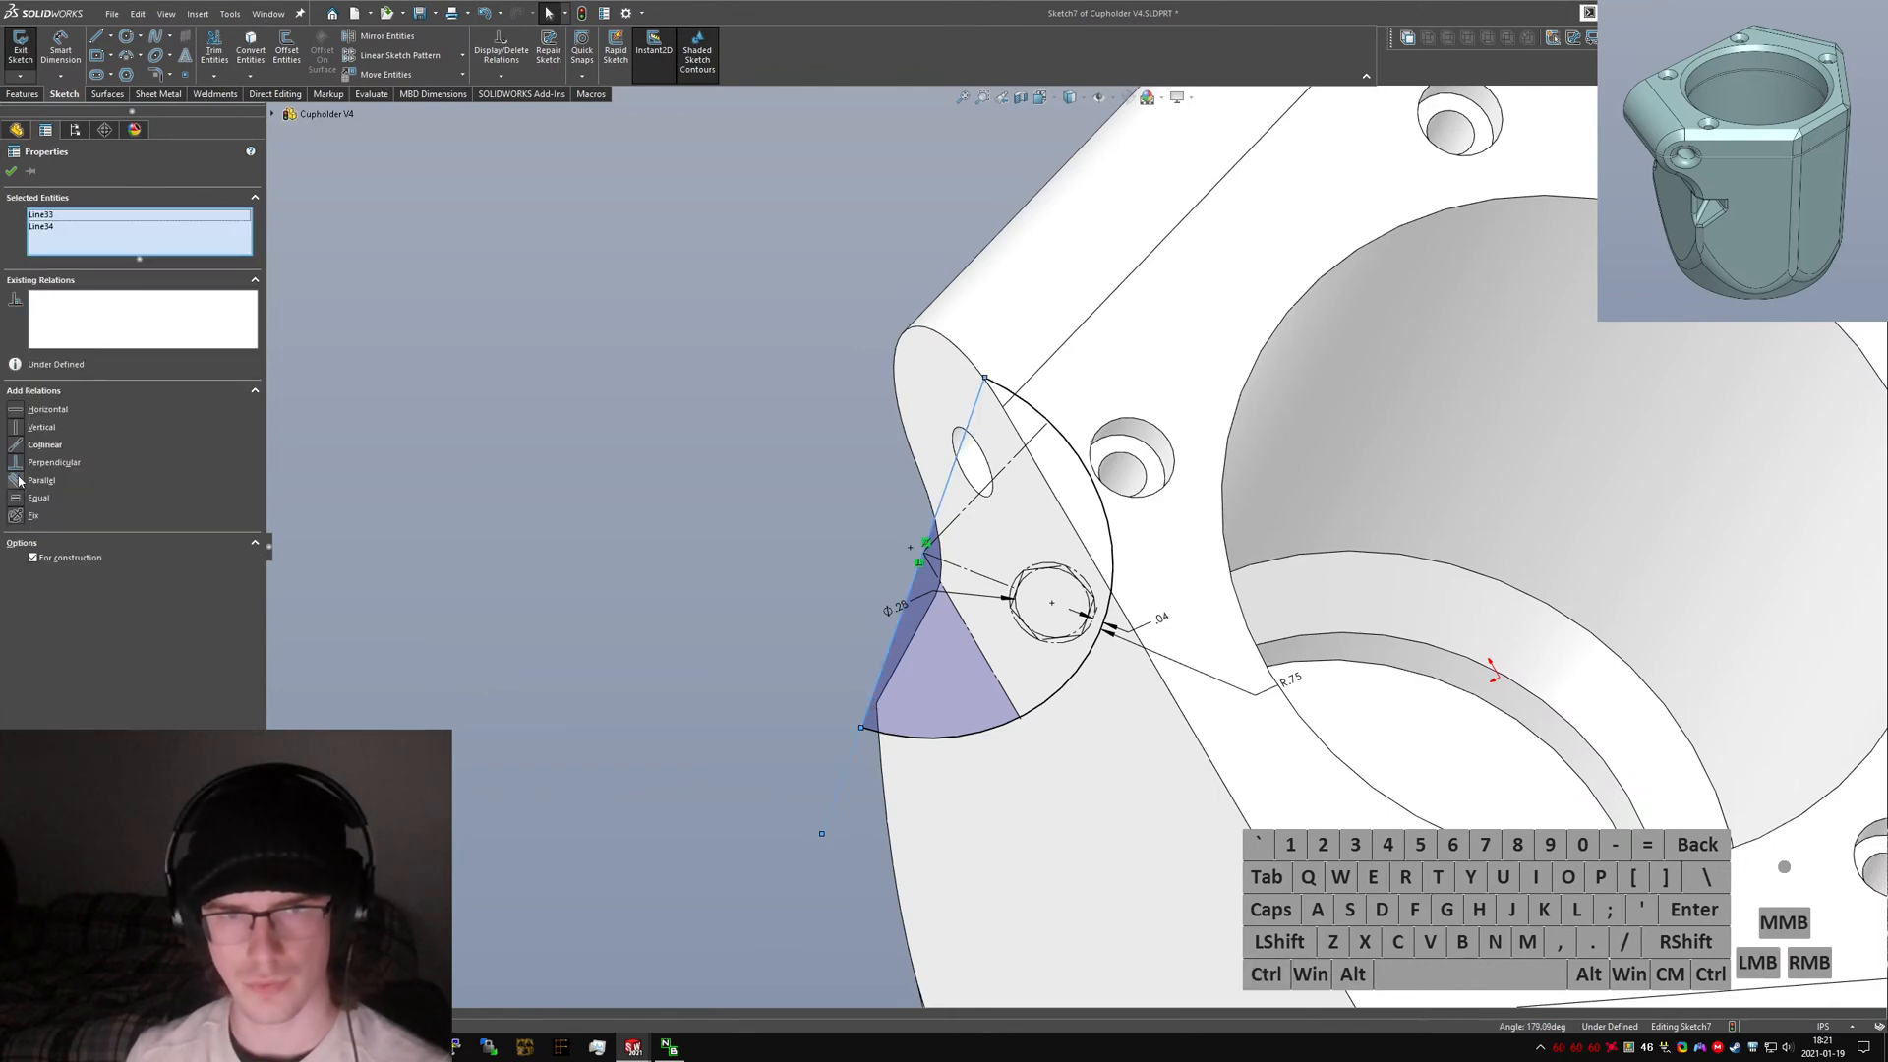
{"action": "left_click", "coordinate": [17, 445]}
{"action": "key", "text": "Escape"}
Exit the sketch and revolve-cut it 360° about its construction line.
{"action": "middle_click_drag", "start_coordinate": [1044, 624], "coordinate": [1096, 634]}
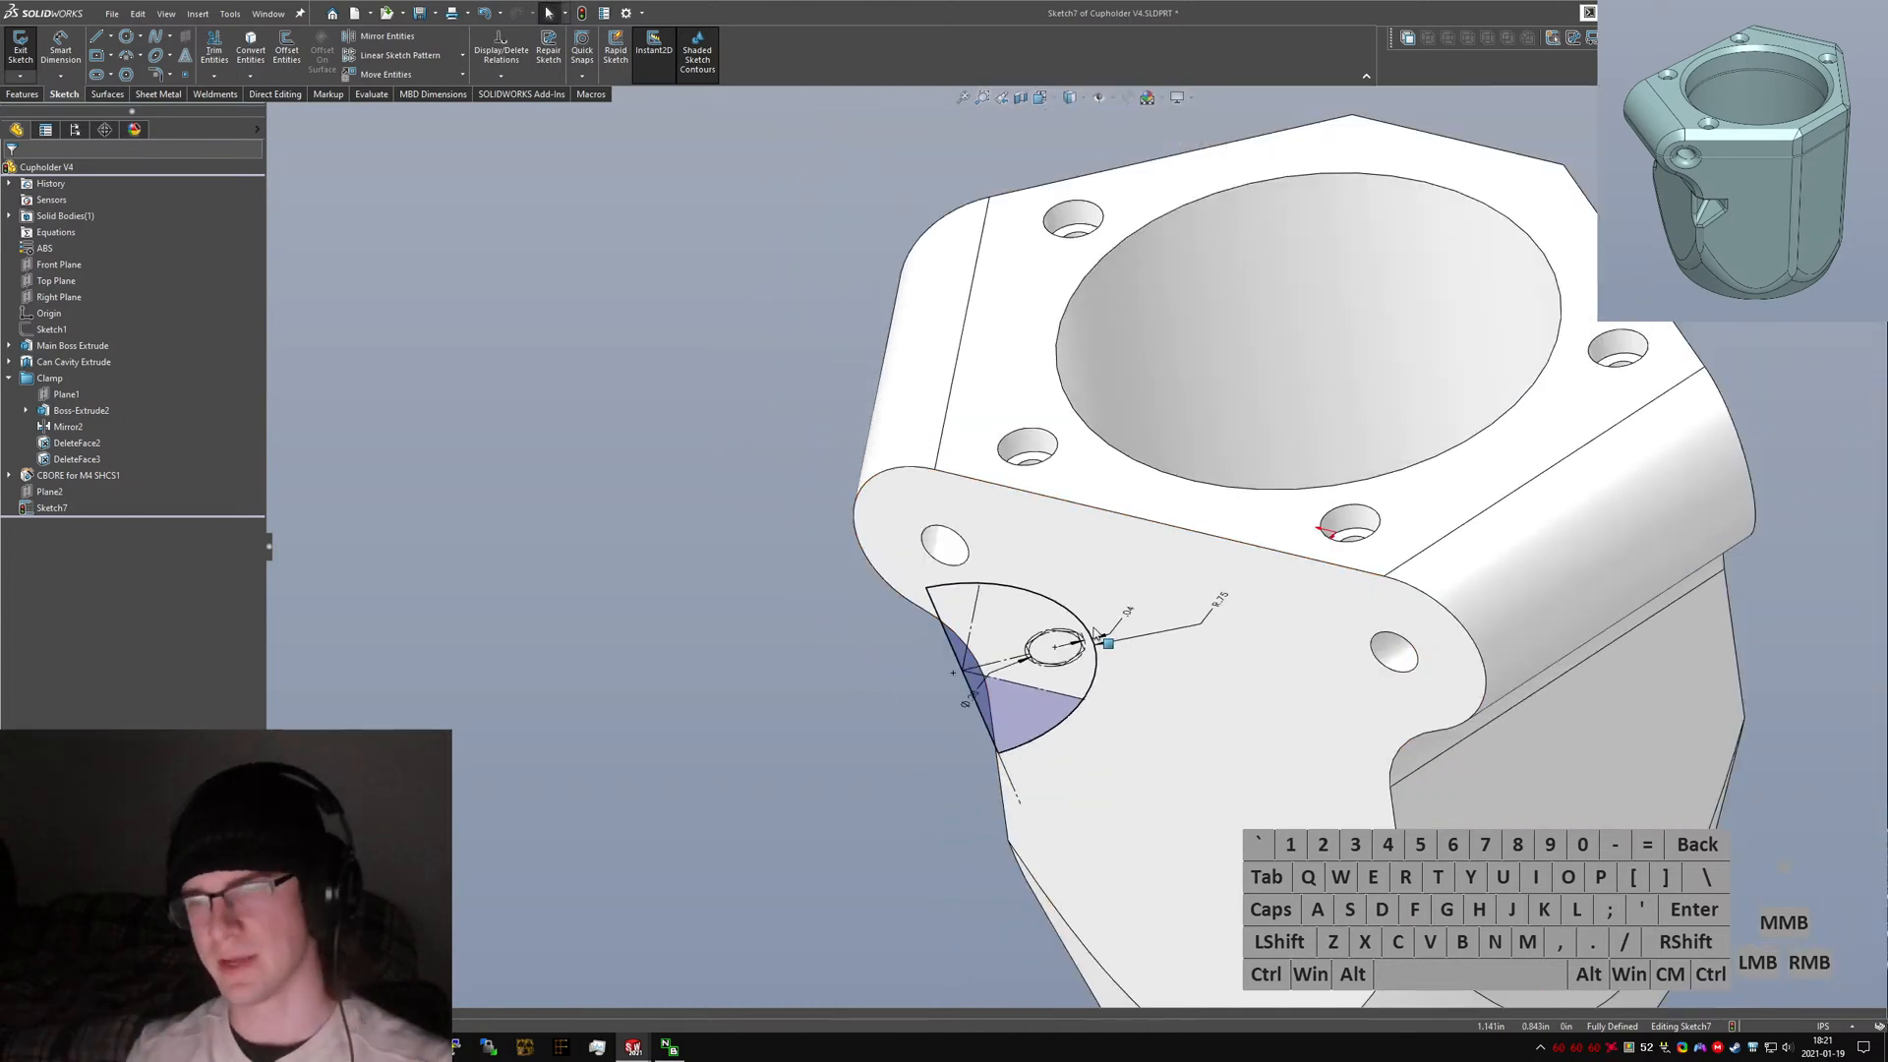
{"action": "scroll", "coordinate": [1096, 634], "scroll_direction": "down", "scroll_amount": 3}
{"action": "middle_click_drag", "start_coordinate": [1106, 616], "coordinate": [1142, 705]}
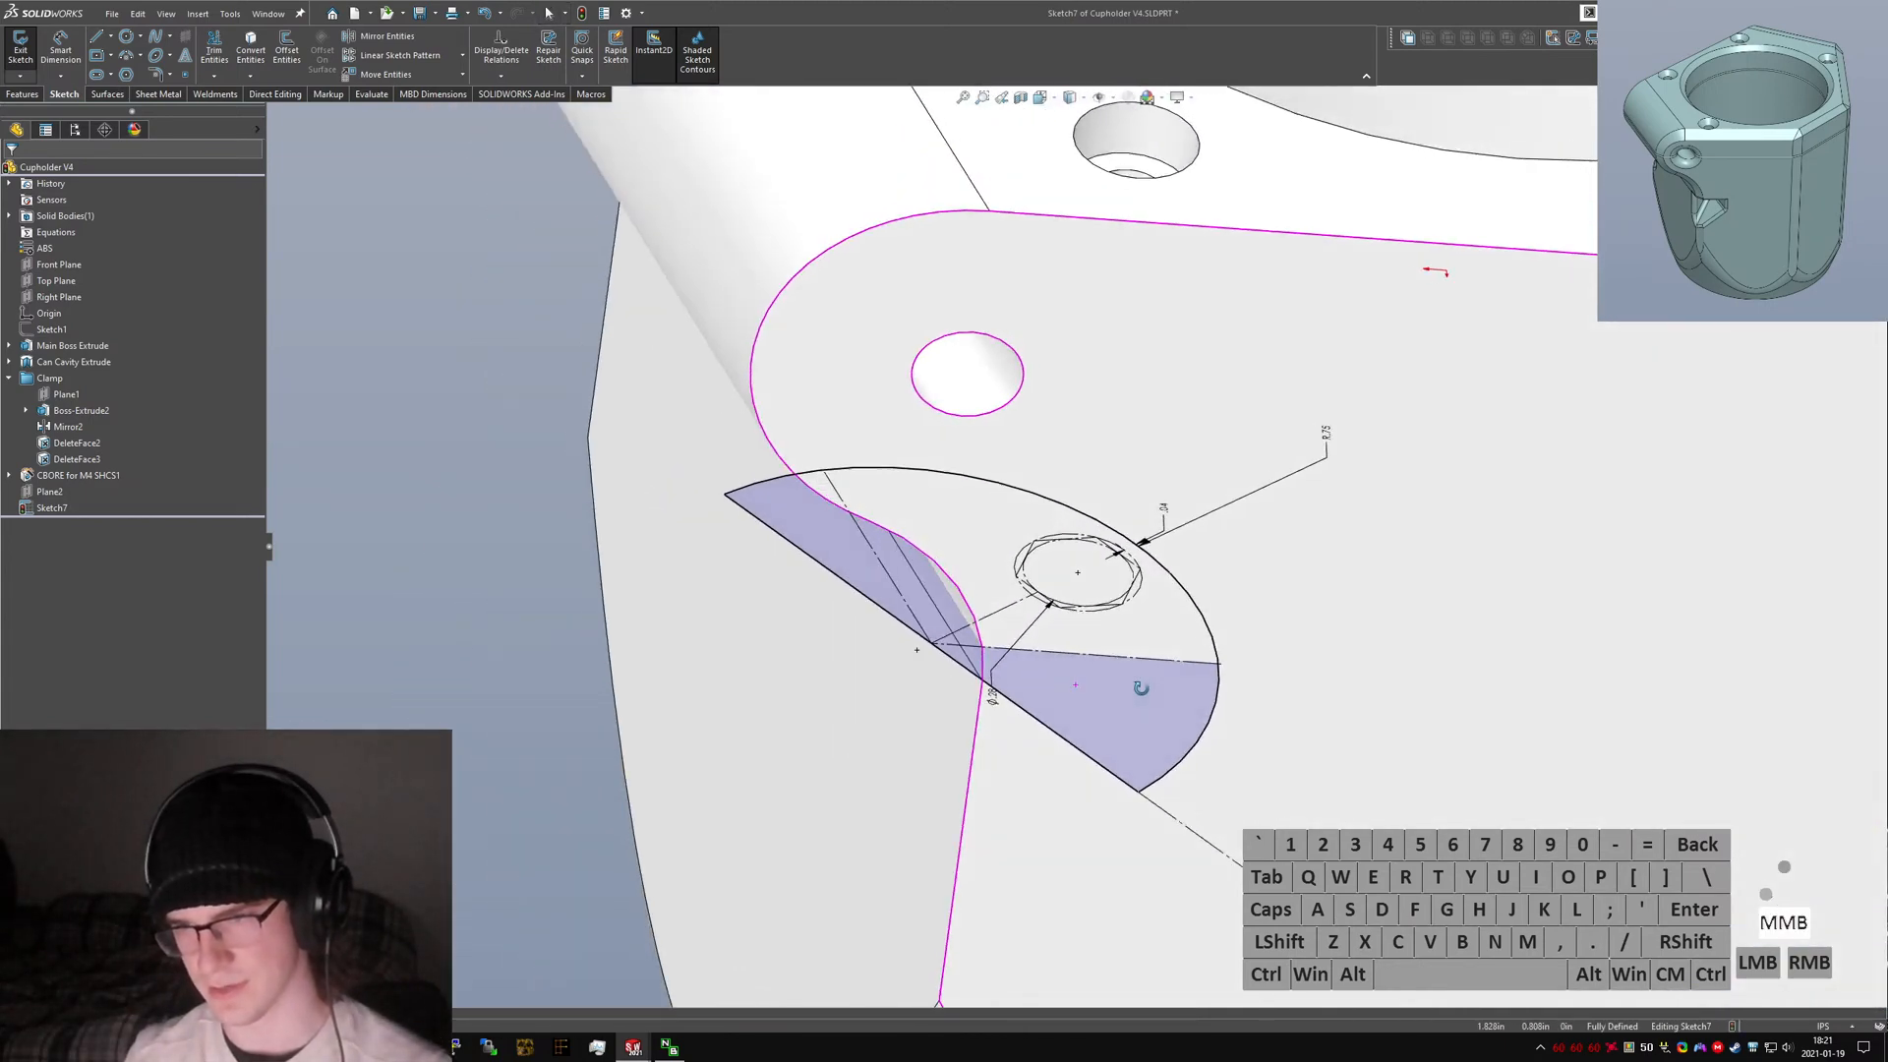
{"action": "left_click", "coordinate": [49, 508]}
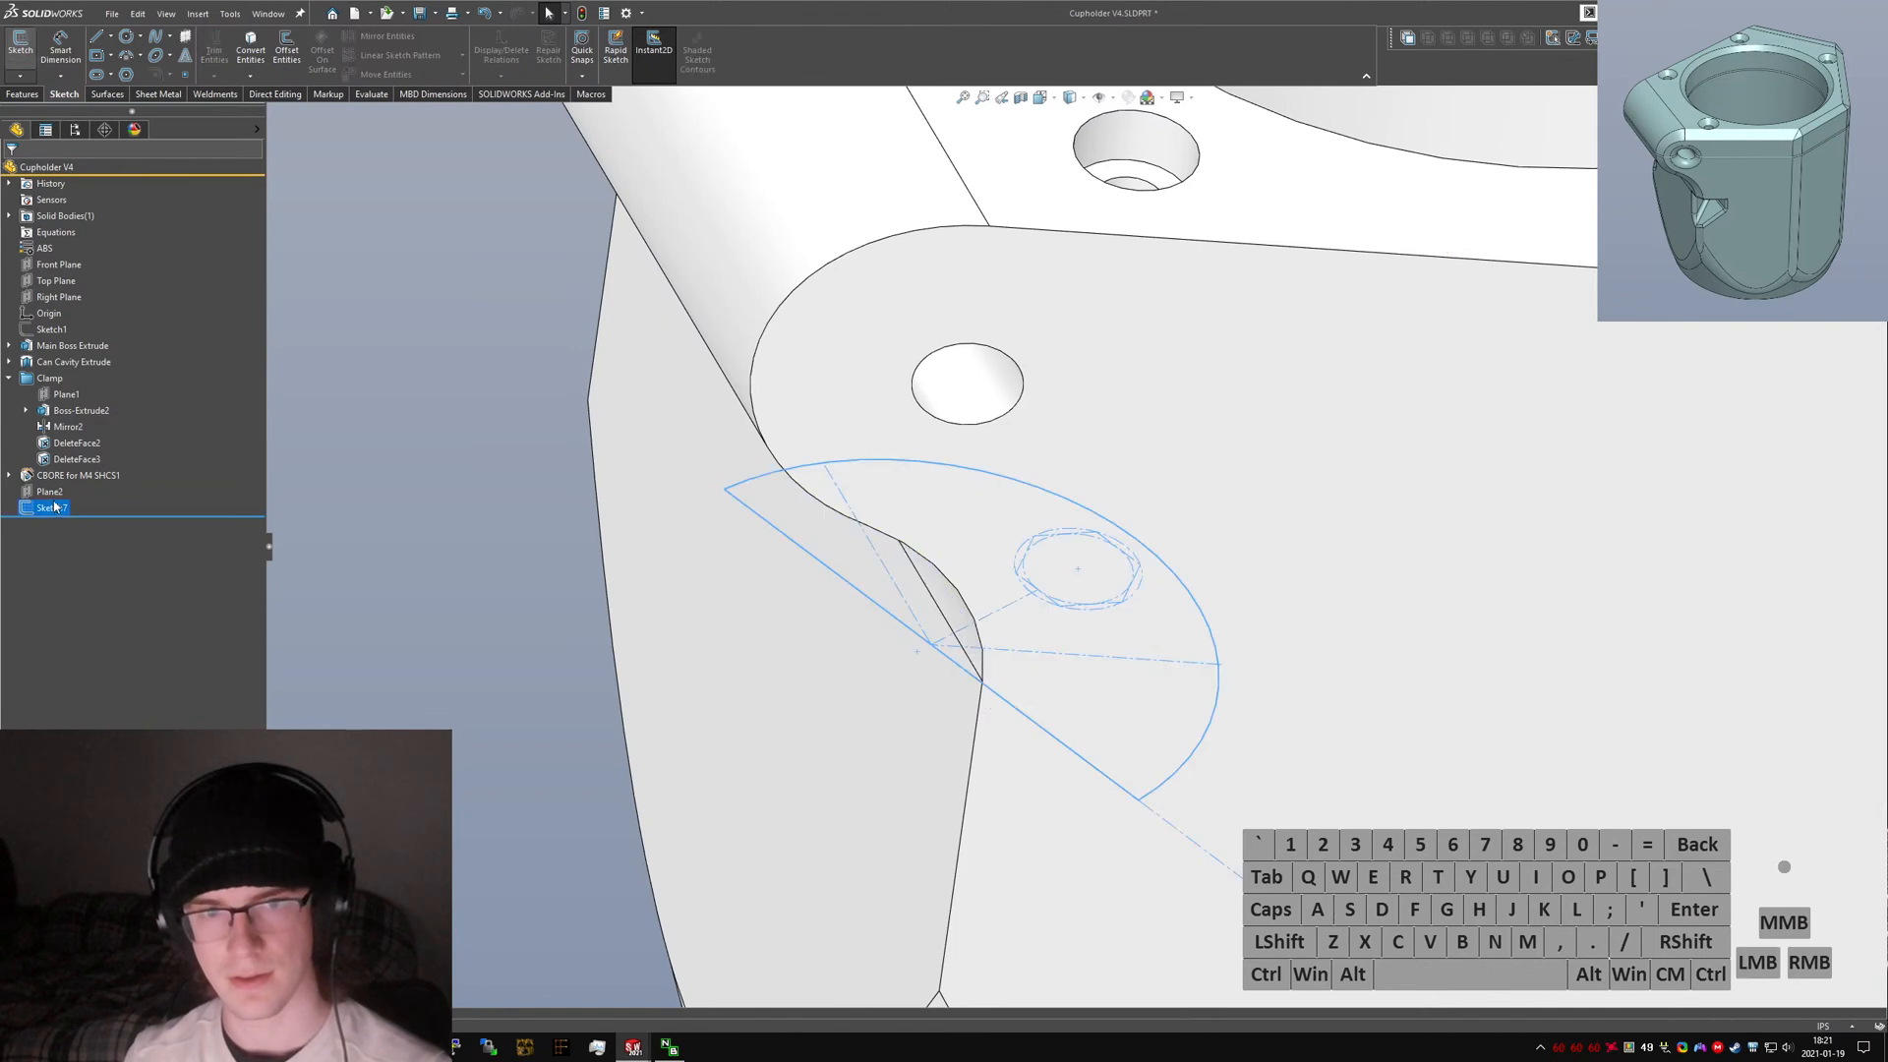
{"action": "left_click", "coordinate": [21, 77]}
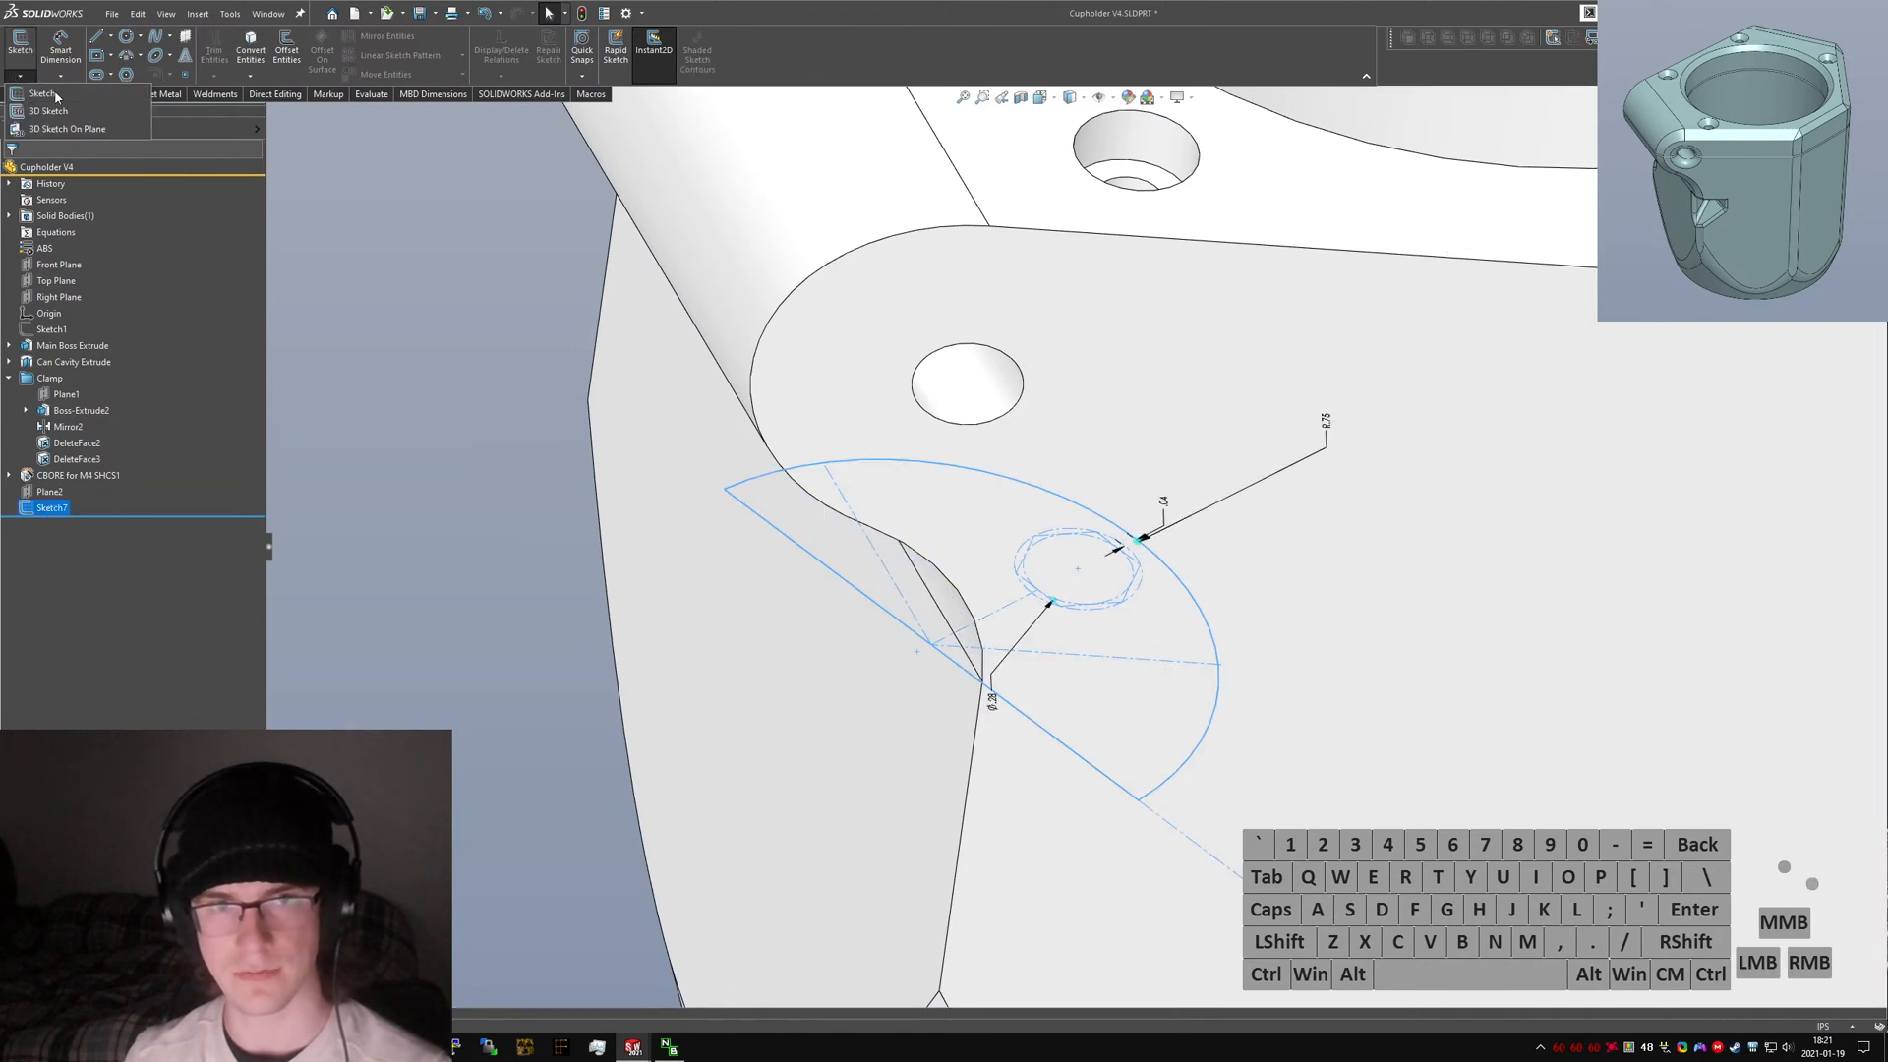
{"action": "left_click", "coordinate": [169, 120]}
{"action": "left_click", "coordinate": [25, 96]}
{"action": "left_click", "coordinate": [47, 508]}
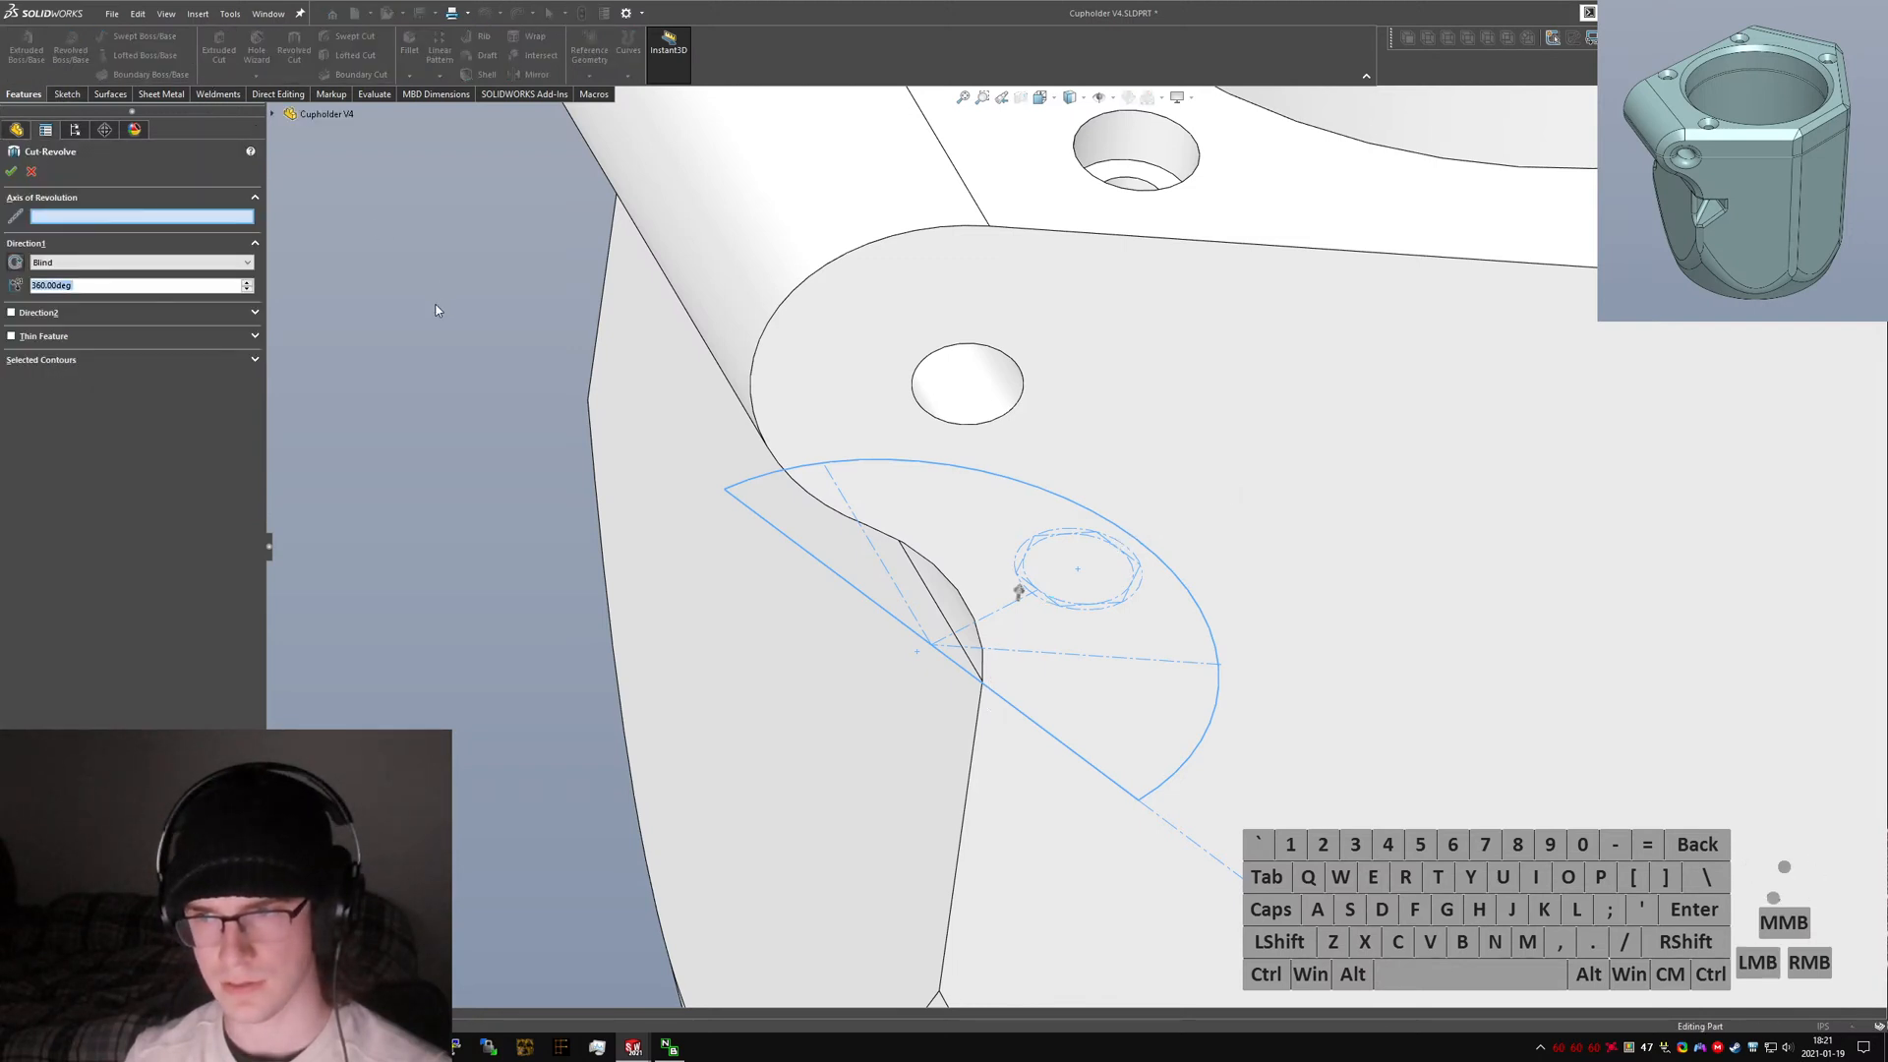
{"action": "left_click", "coordinate": [68, 202]}
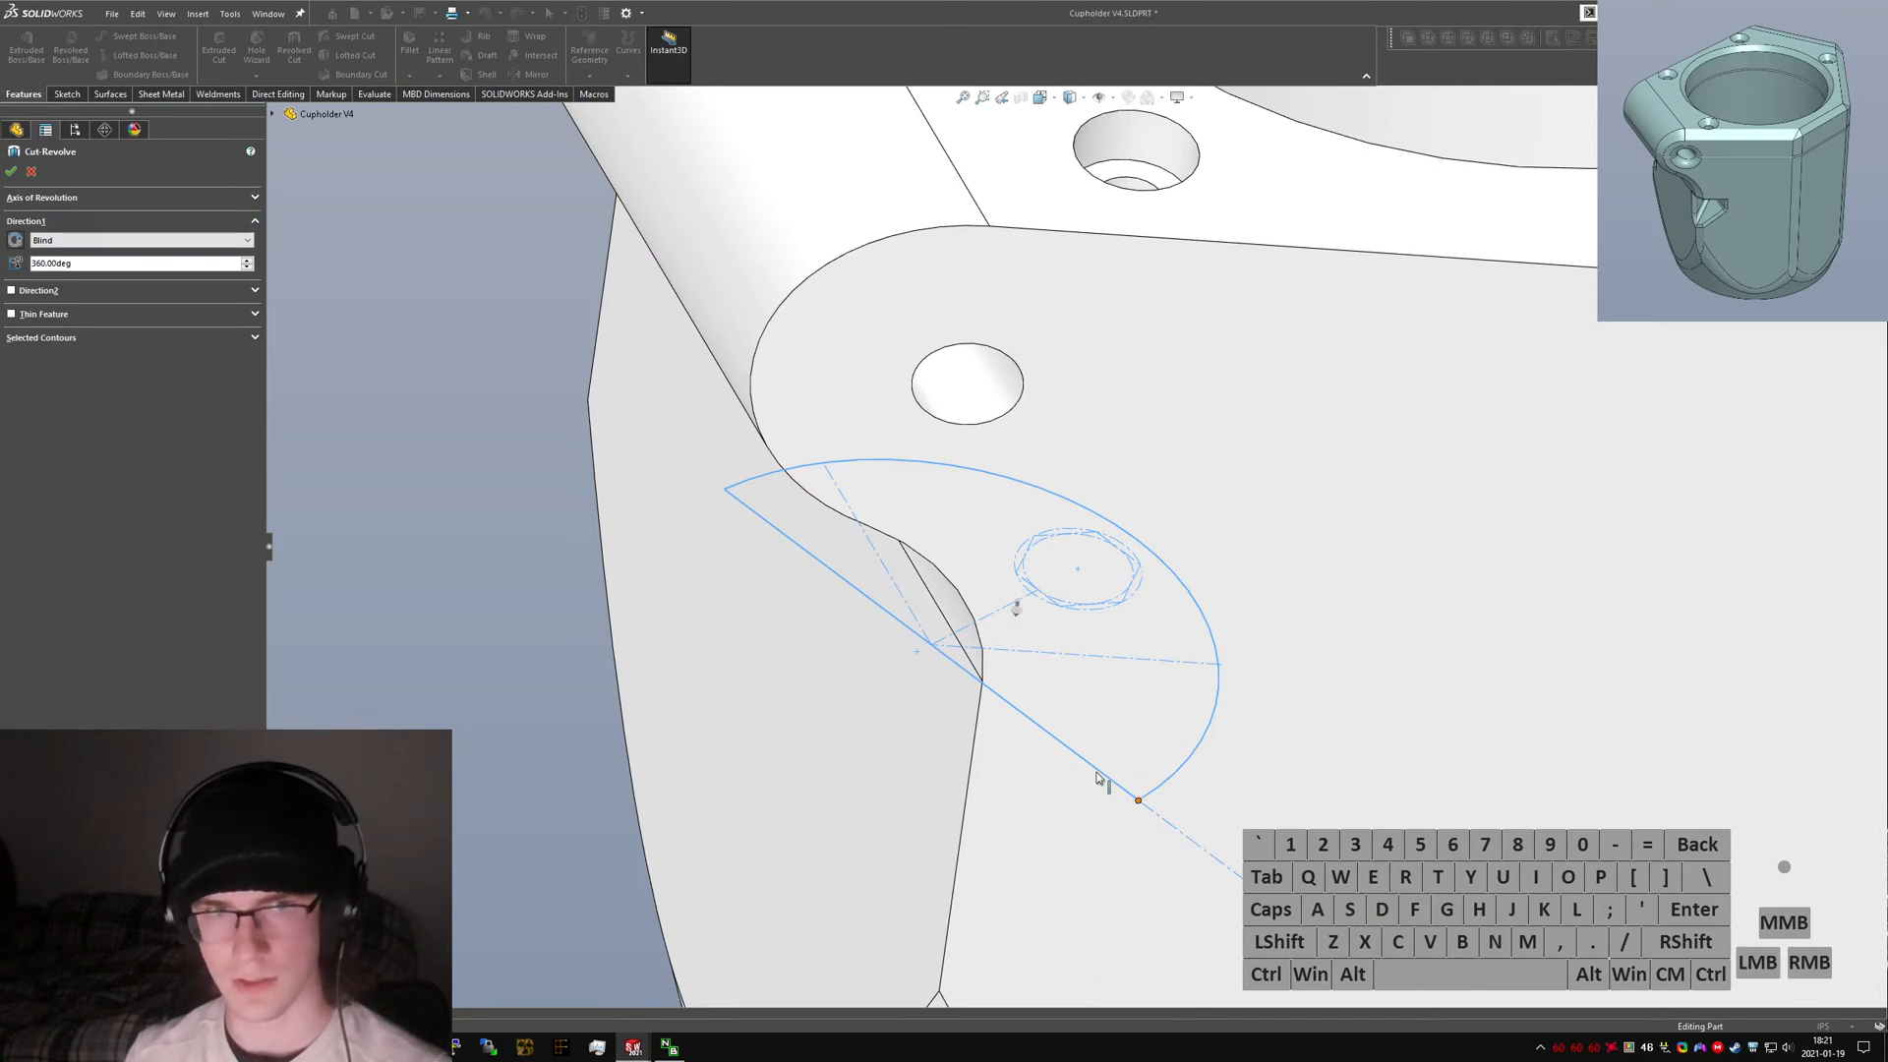
{"action": "left_click", "coordinate": [11, 173]}
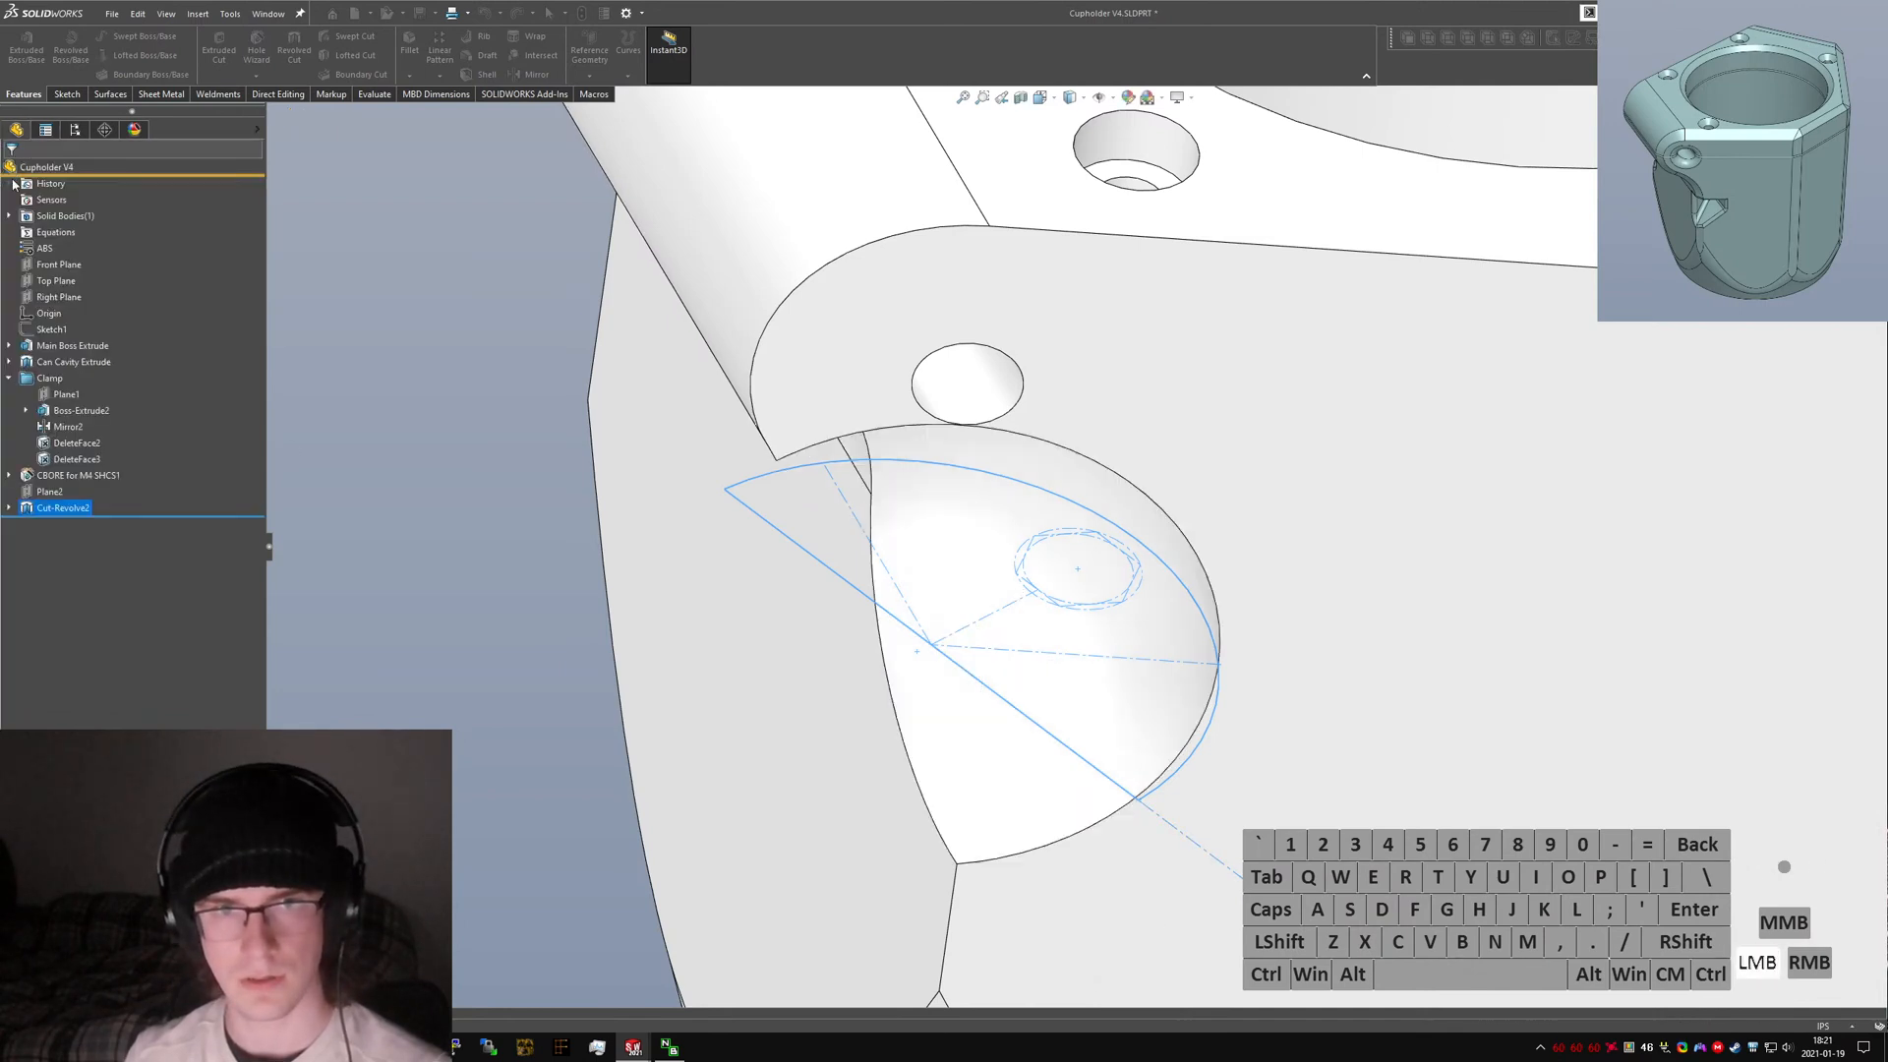
Edit the revolve cut to 90 degrees and reverse its direction.
{"action": "scroll", "coordinate": [1075, 546], "scroll_direction": "up", "scroll_amount": 3}
{"action": "right_click", "coordinate": [64, 510]}
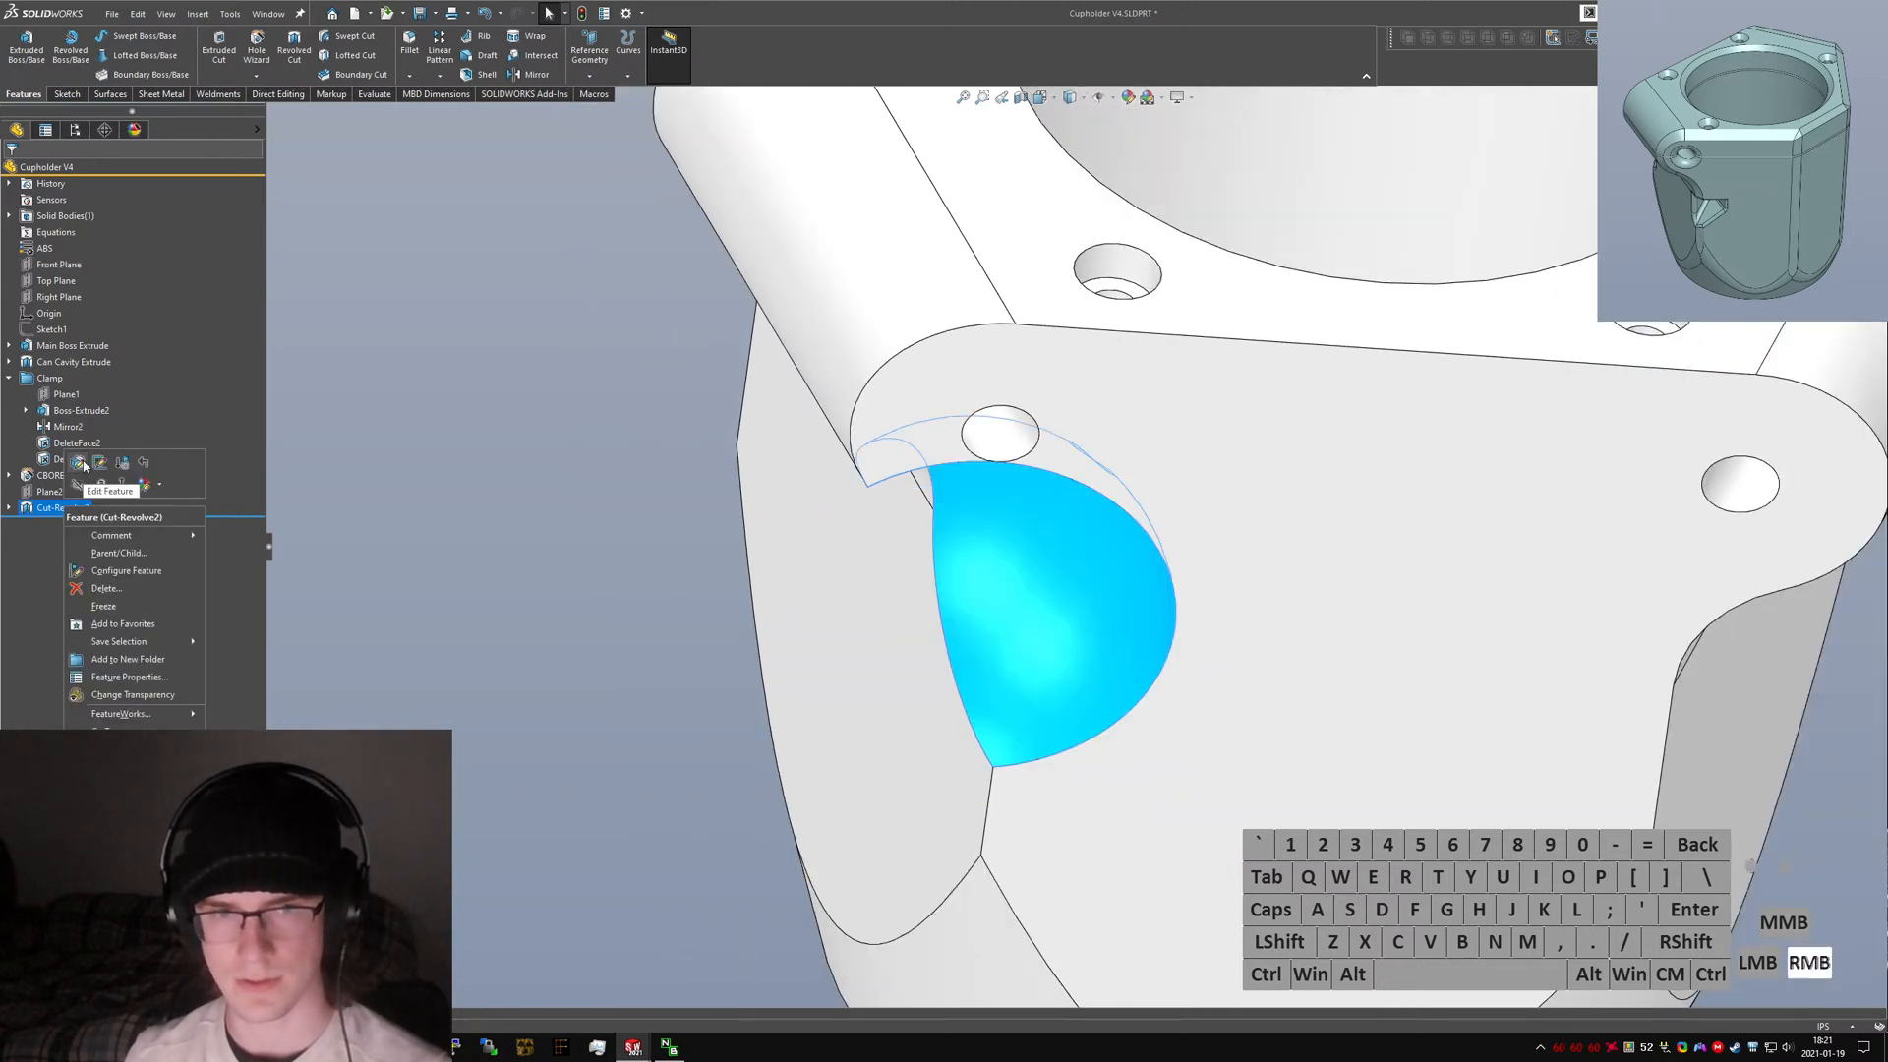
{"action": "left_click", "coordinate": [79, 464]}
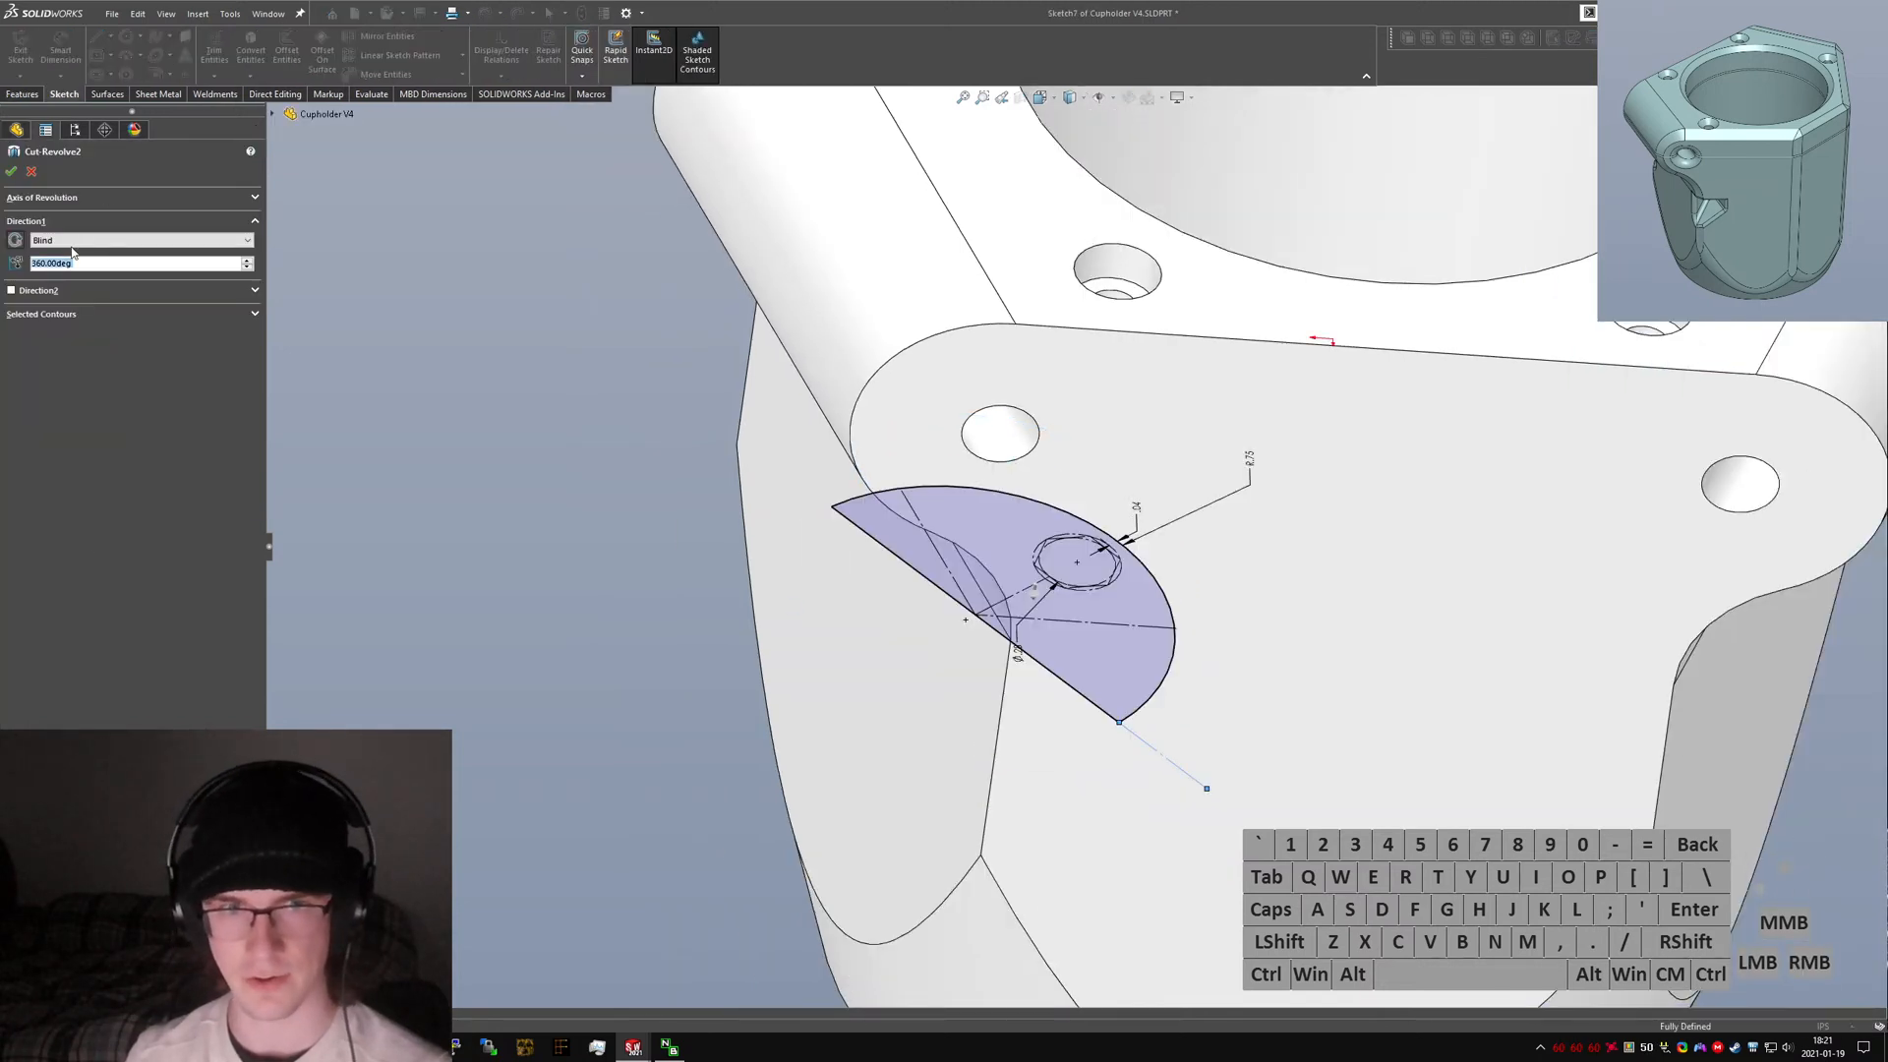
{"action": "type", "text": "90"}
{"action": "key", "text": "Return"}
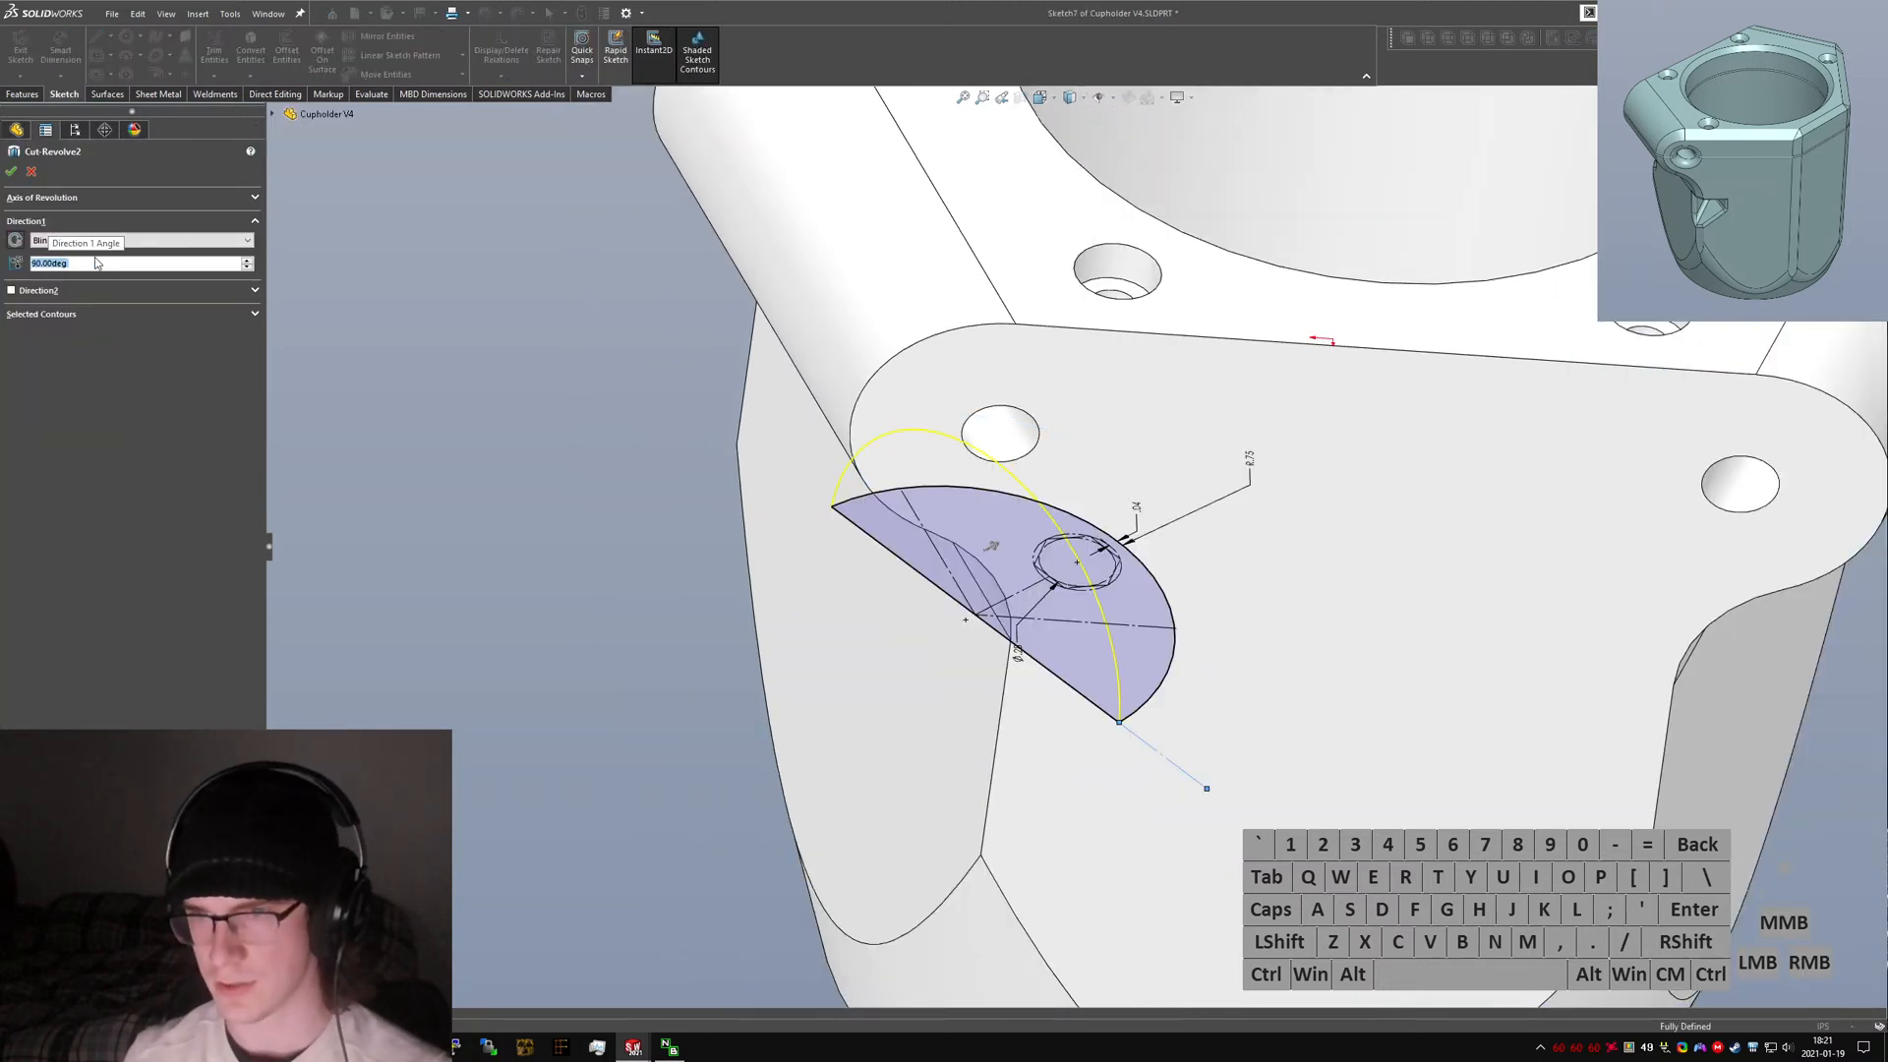
{"action": "left_click", "coordinate": [17, 241]}
{"action": "left_click", "coordinate": [11, 173]}
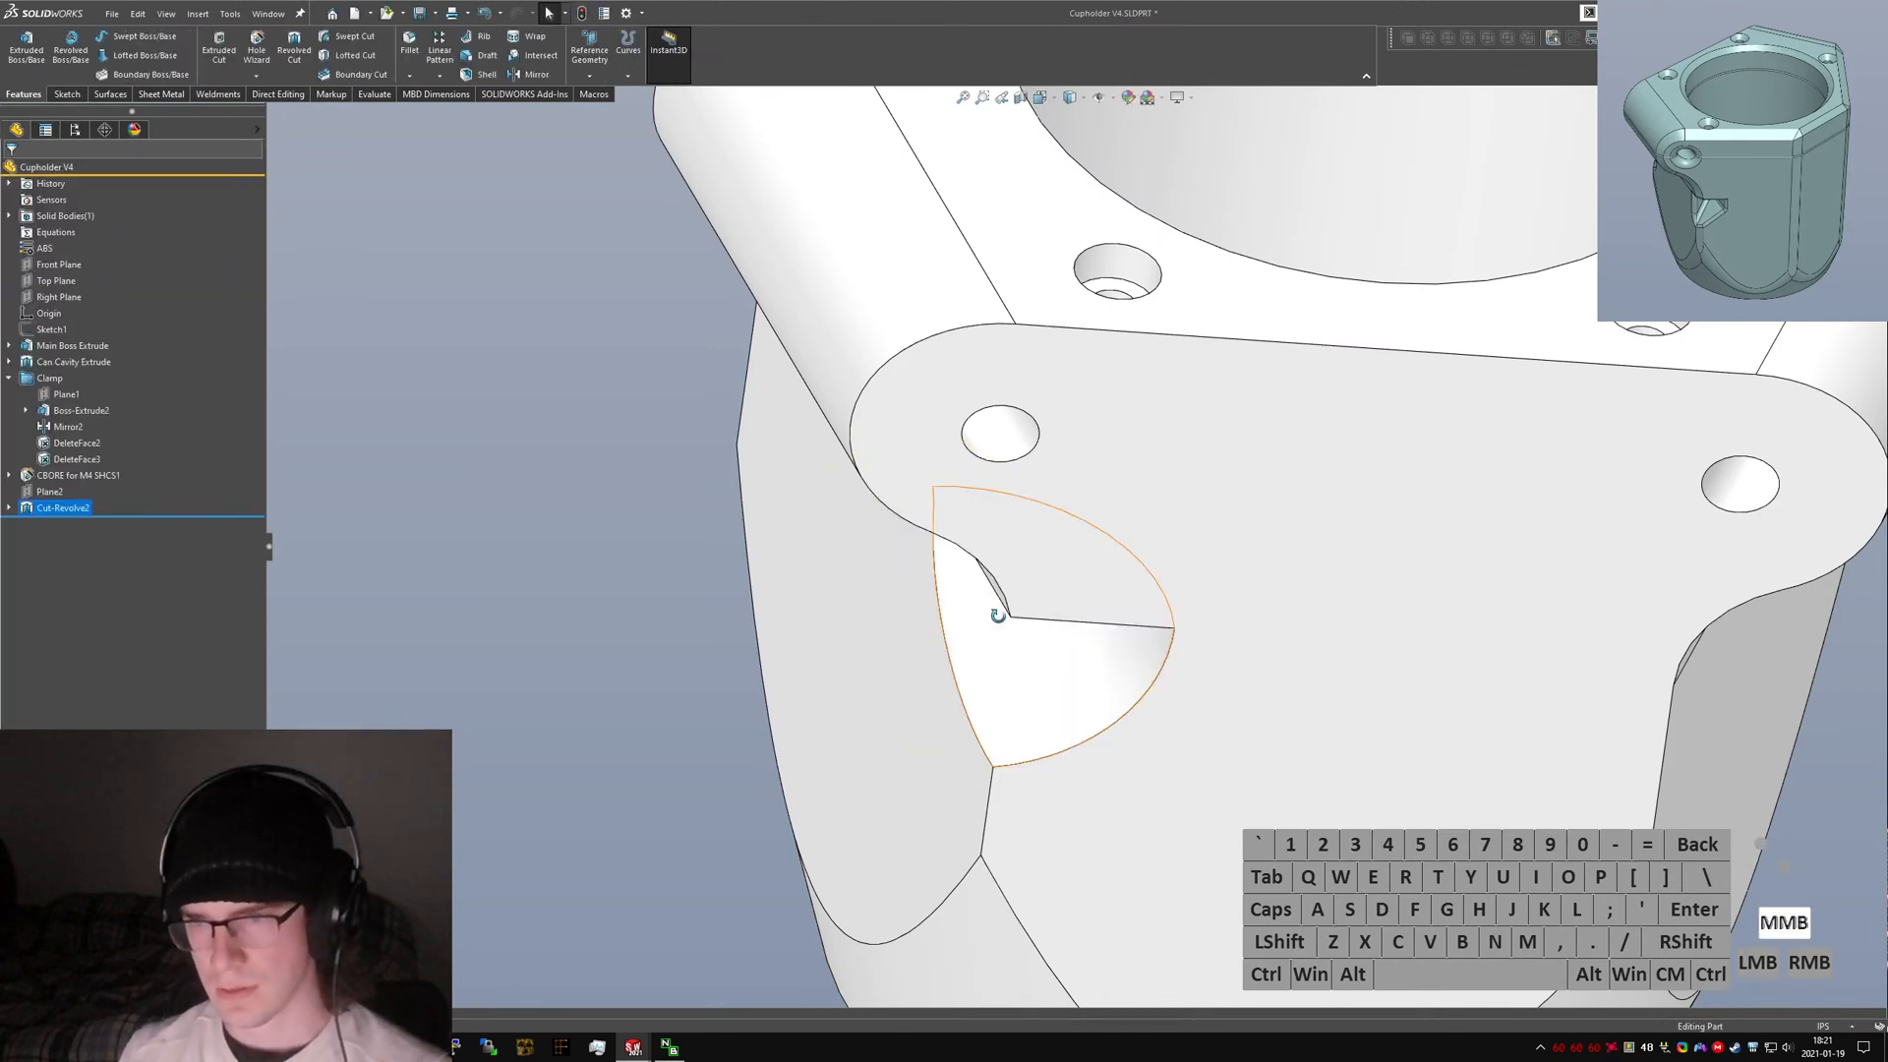
Inspect the new cut, then open the revolve cut's sketch for editing in a top view.
{"action": "middle_click_drag", "start_coordinate": [990, 632], "coordinate": [1096, 426]}
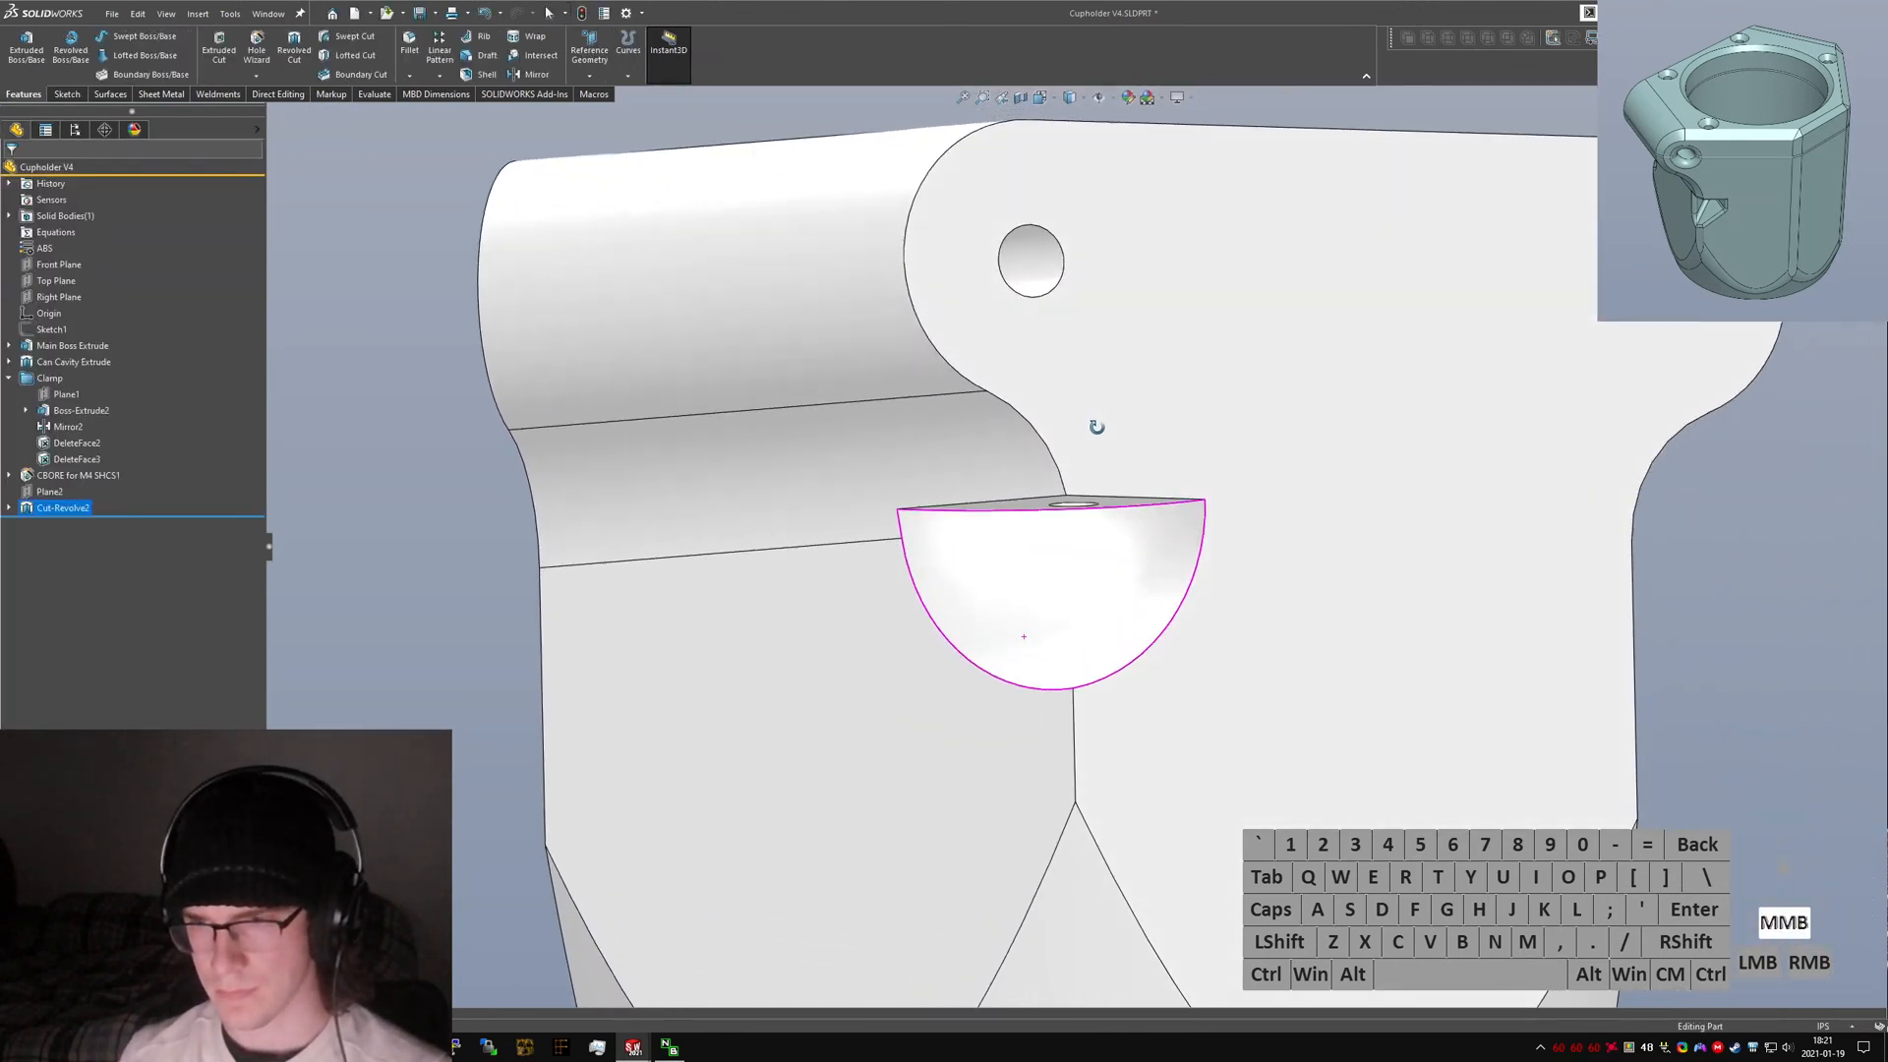
{"action": "scroll", "coordinate": [1092, 615], "scroll_direction": "down", "scroll_amount": 4}
{"action": "mouse_move", "coordinate": [1042, 544]}
{"action": "middle_mouse_down"}
{"action": "mouse_move", "coordinate": [983, 472]}
{"action": "mouse_move", "coordinate": [1008, 538]}
{"action": "middle_mouse_up"}
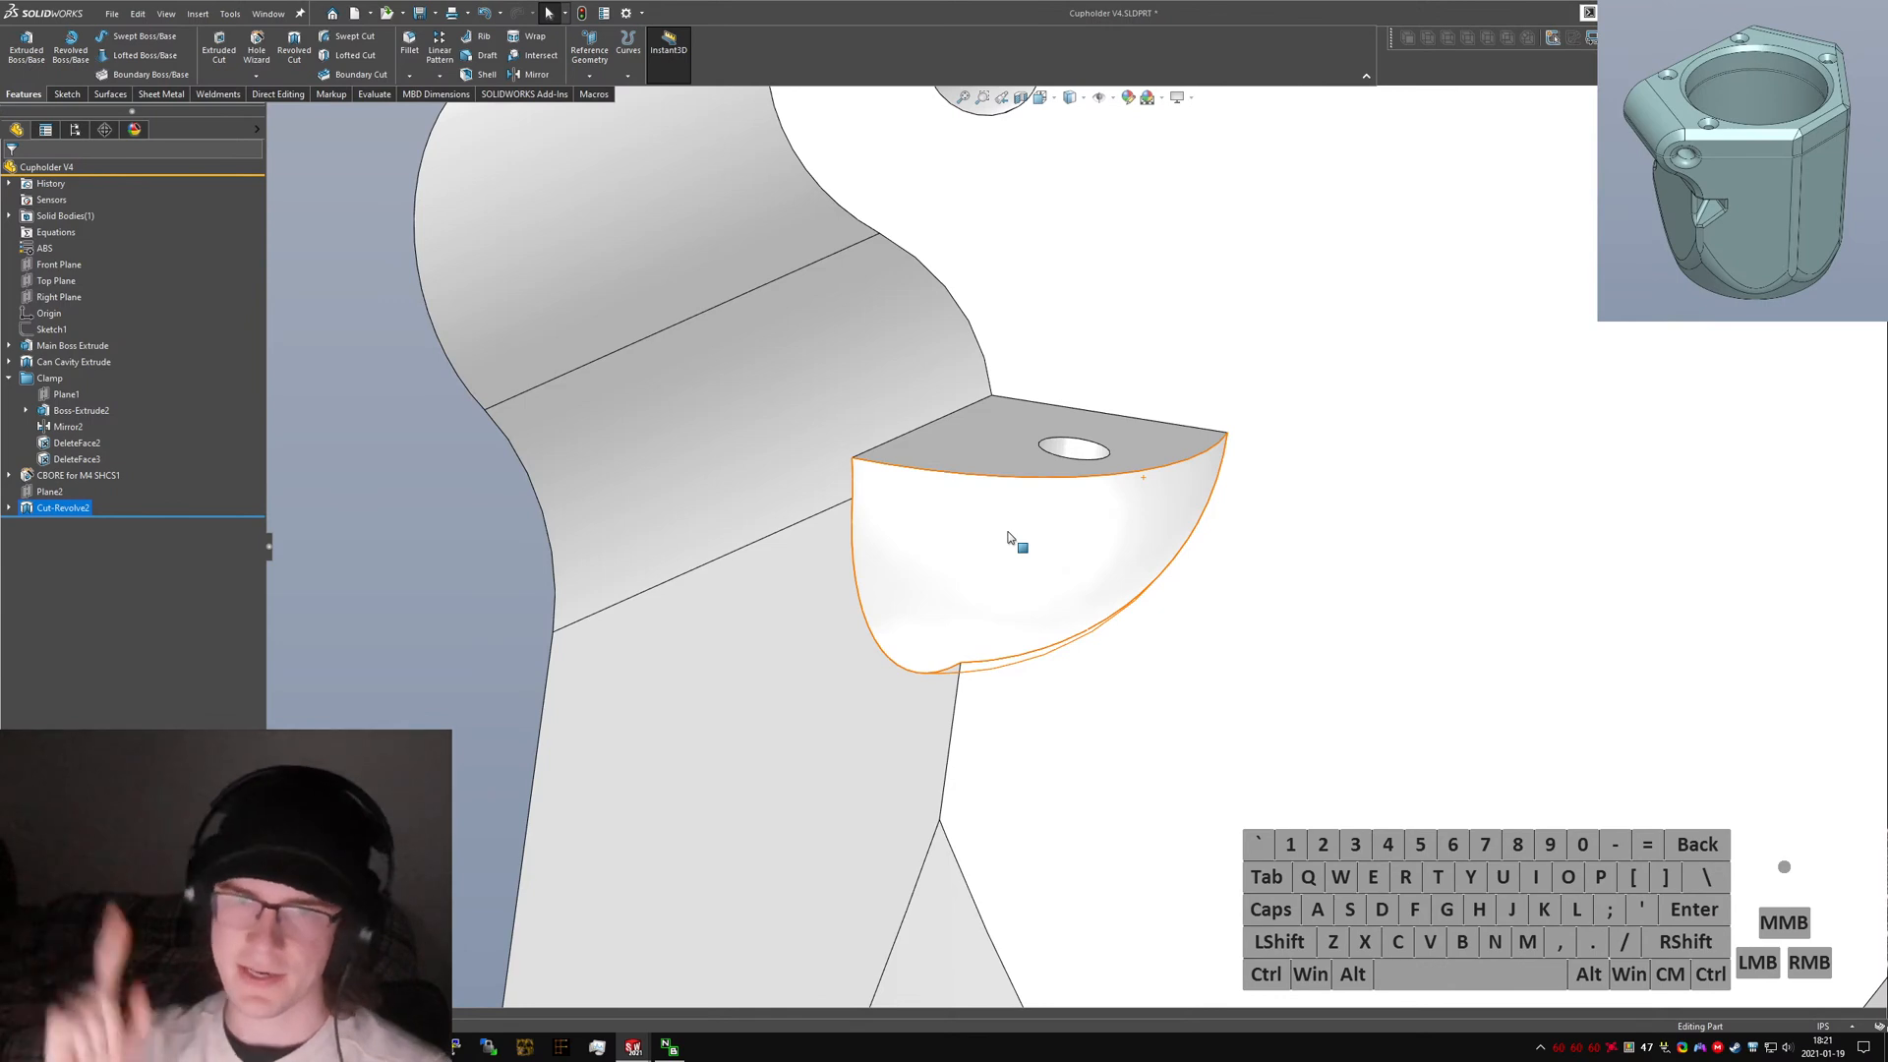
{"action": "left_click", "coordinate": [18, 508]}
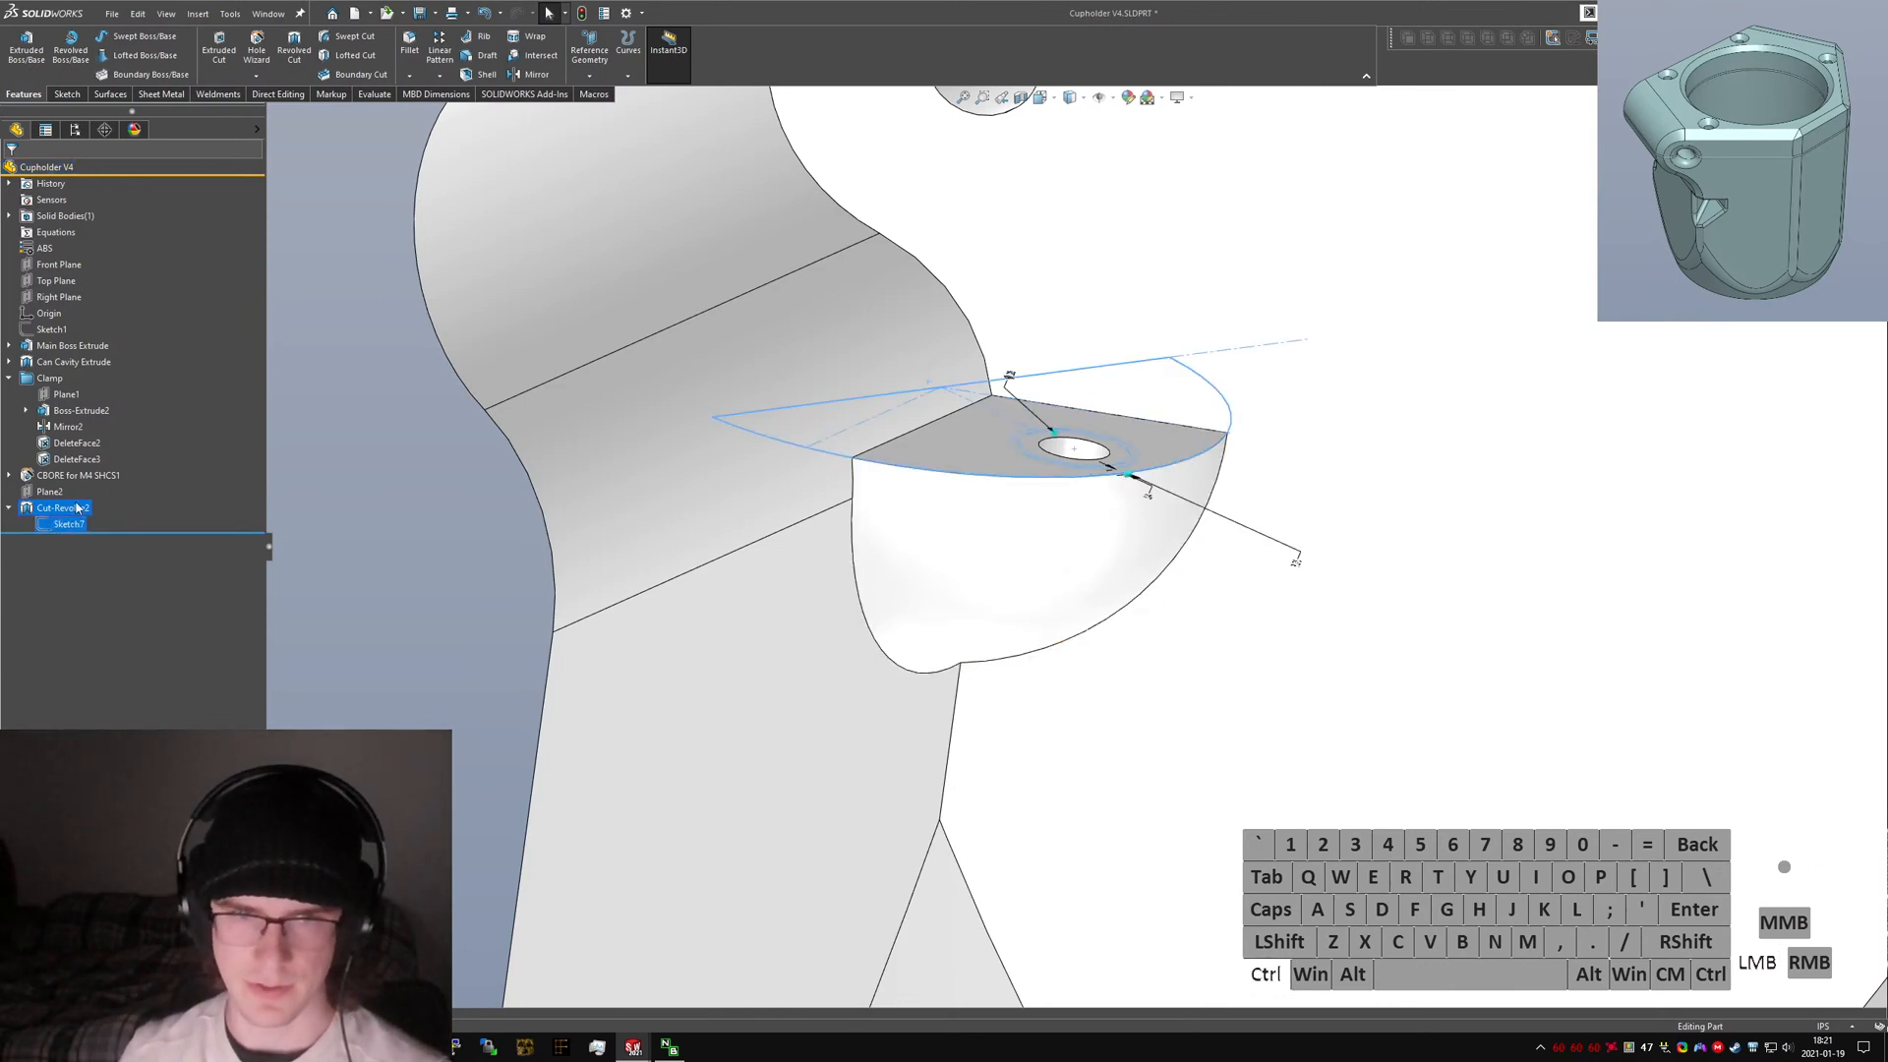
{"action": "right_click", "coordinate": [70, 524]}
{"action": "left_click", "coordinate": [46, 520]}
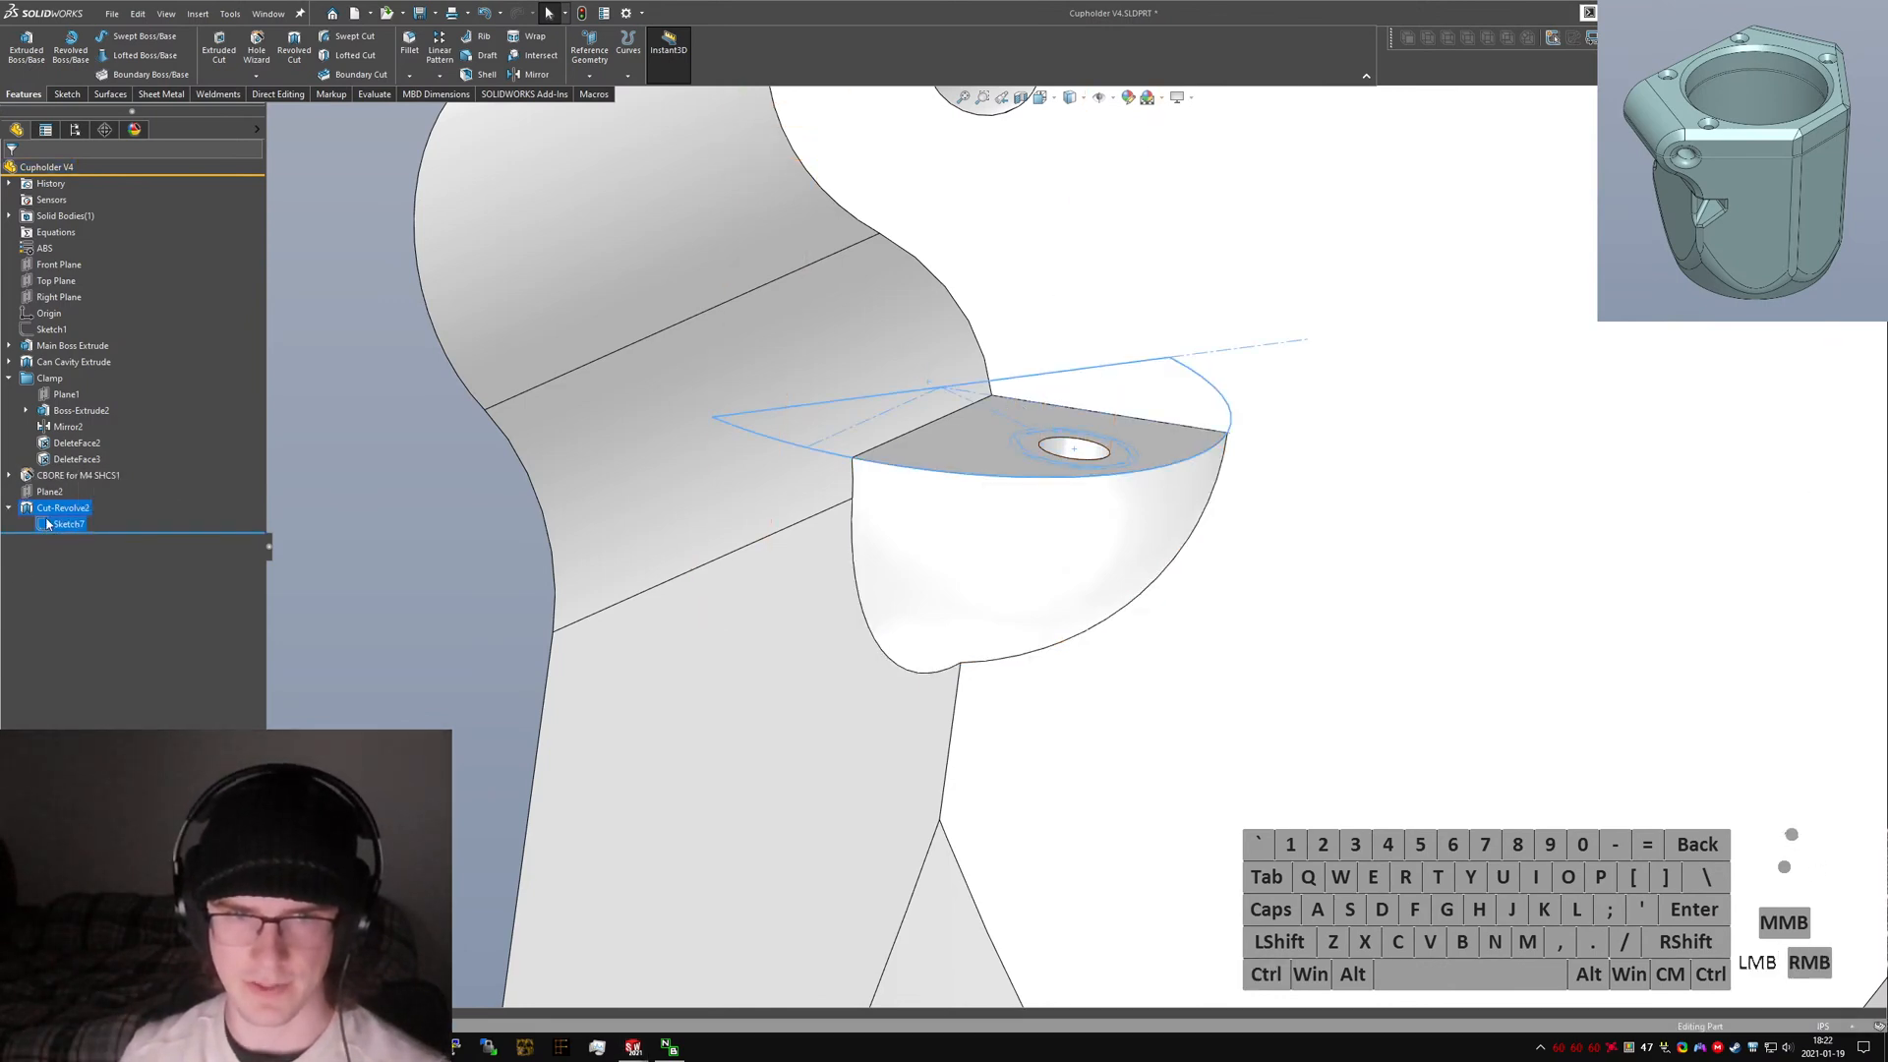
{"action": "right_click", "coordinate": [45, 519]}
{"action": "left_click", "coordinate": [49, 518]}
{"action": "left_click", "coordinate": [53, 522]}
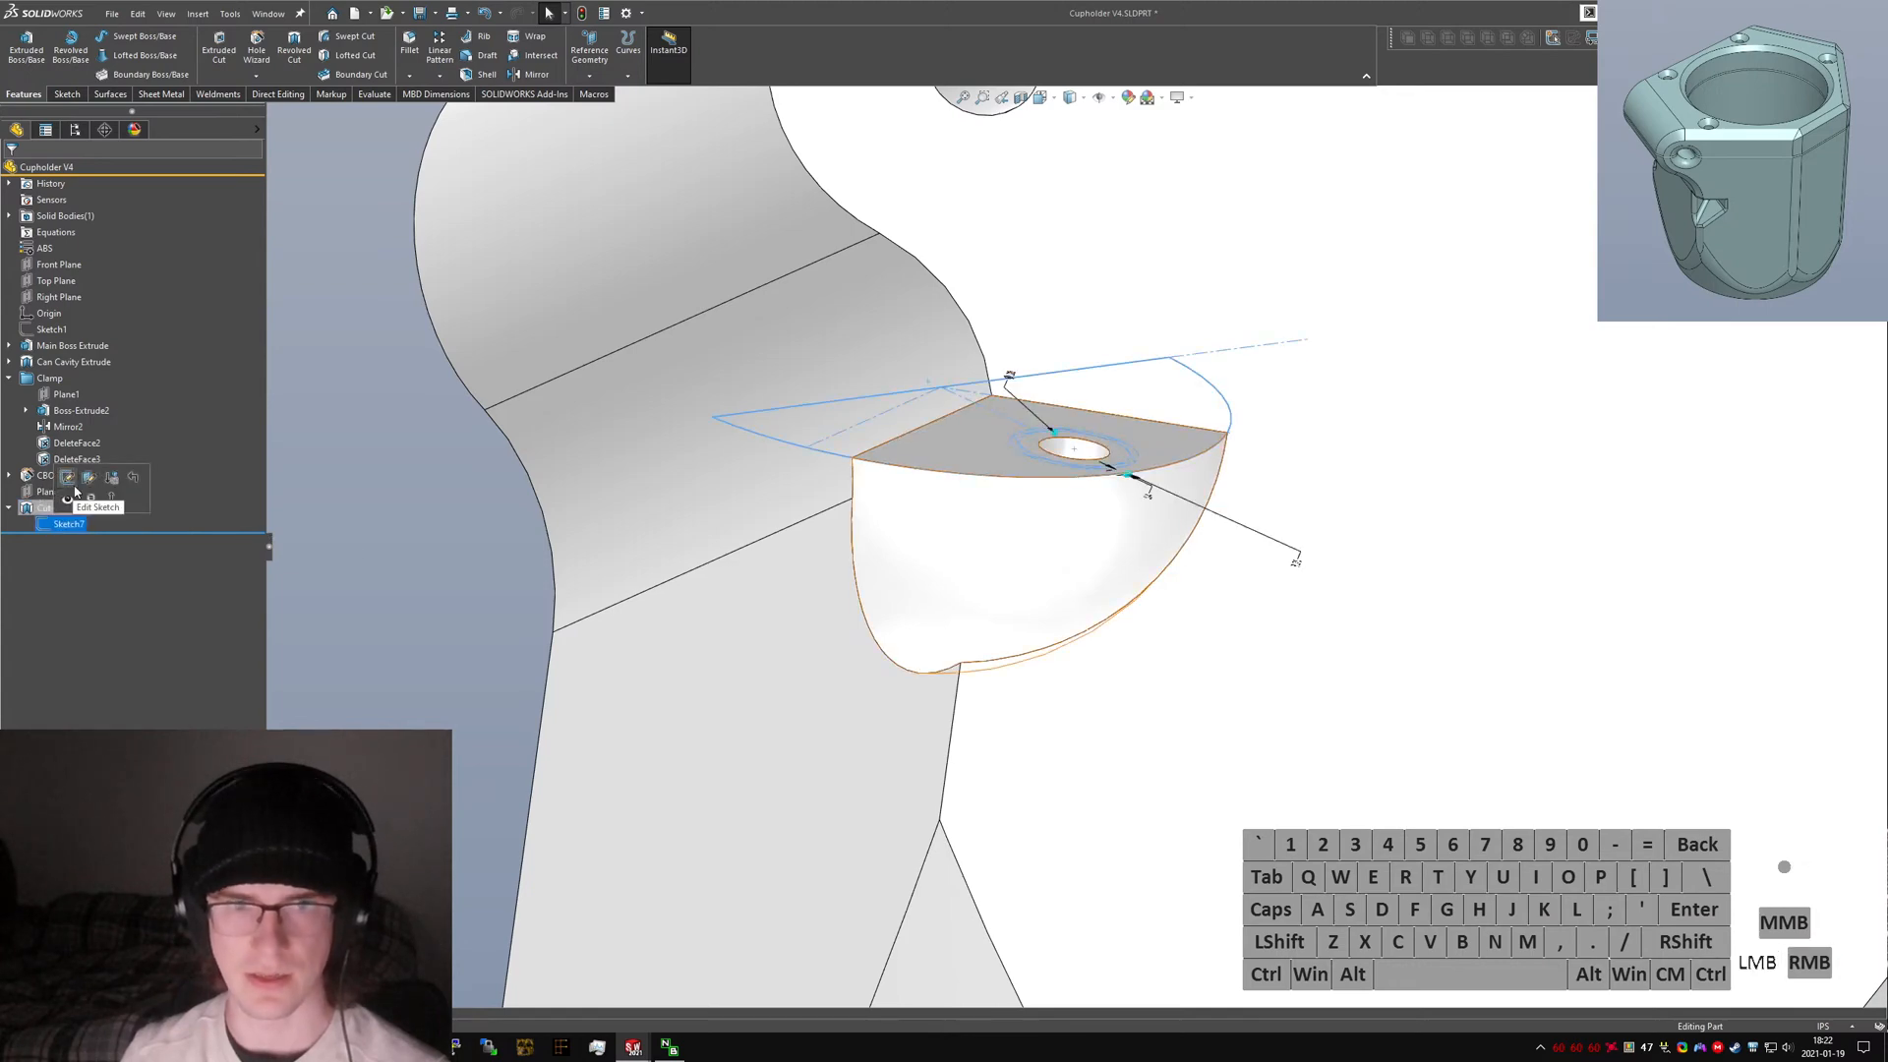
{"action": "left_click", "coordinate": [71, 498]}
{"action": "key", "text": "ctrl+5"}
{"action": "scroll", "coordinate": [812, 342], "scroll_direction": "down", "scroll_amount": 4}
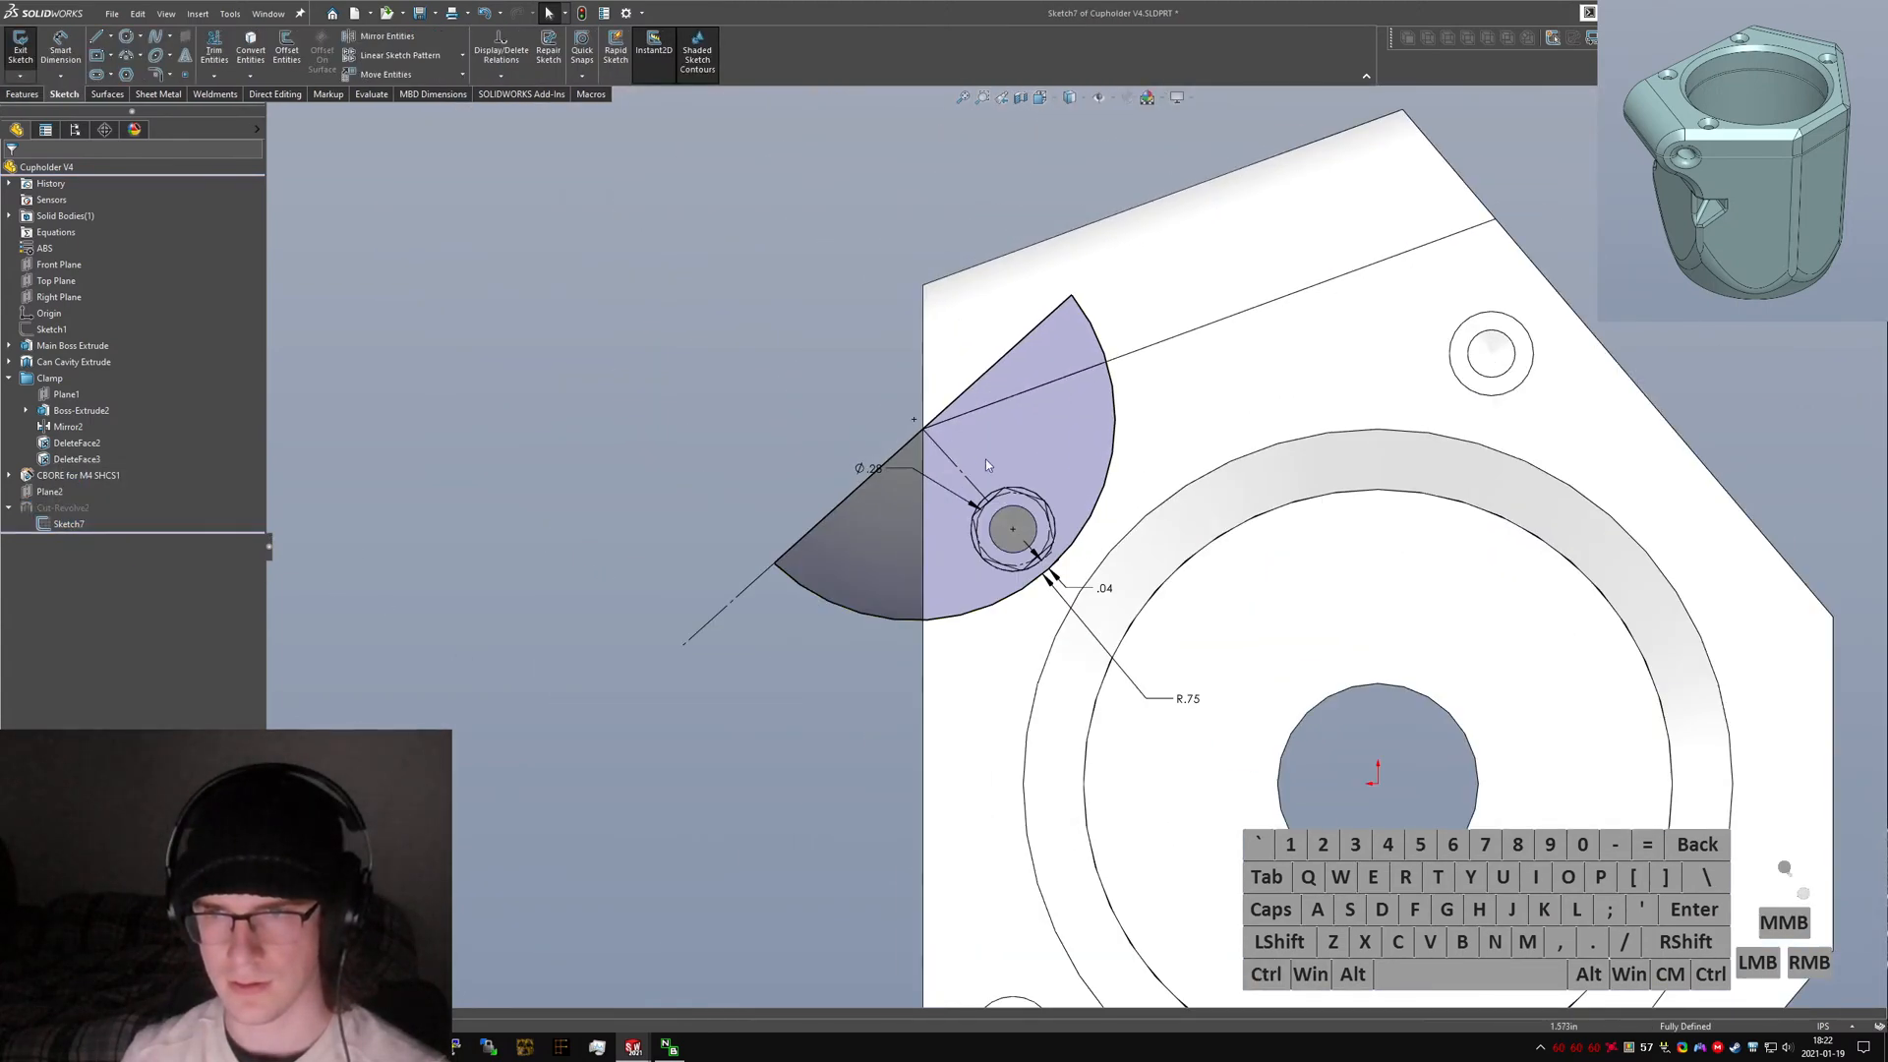
Delete the old straight edge line running from the arc's lower end.
{"action": "left_click", "coordinate": [1007, 414]}
{"action": "left_click", "coordinate": [773, 688]}
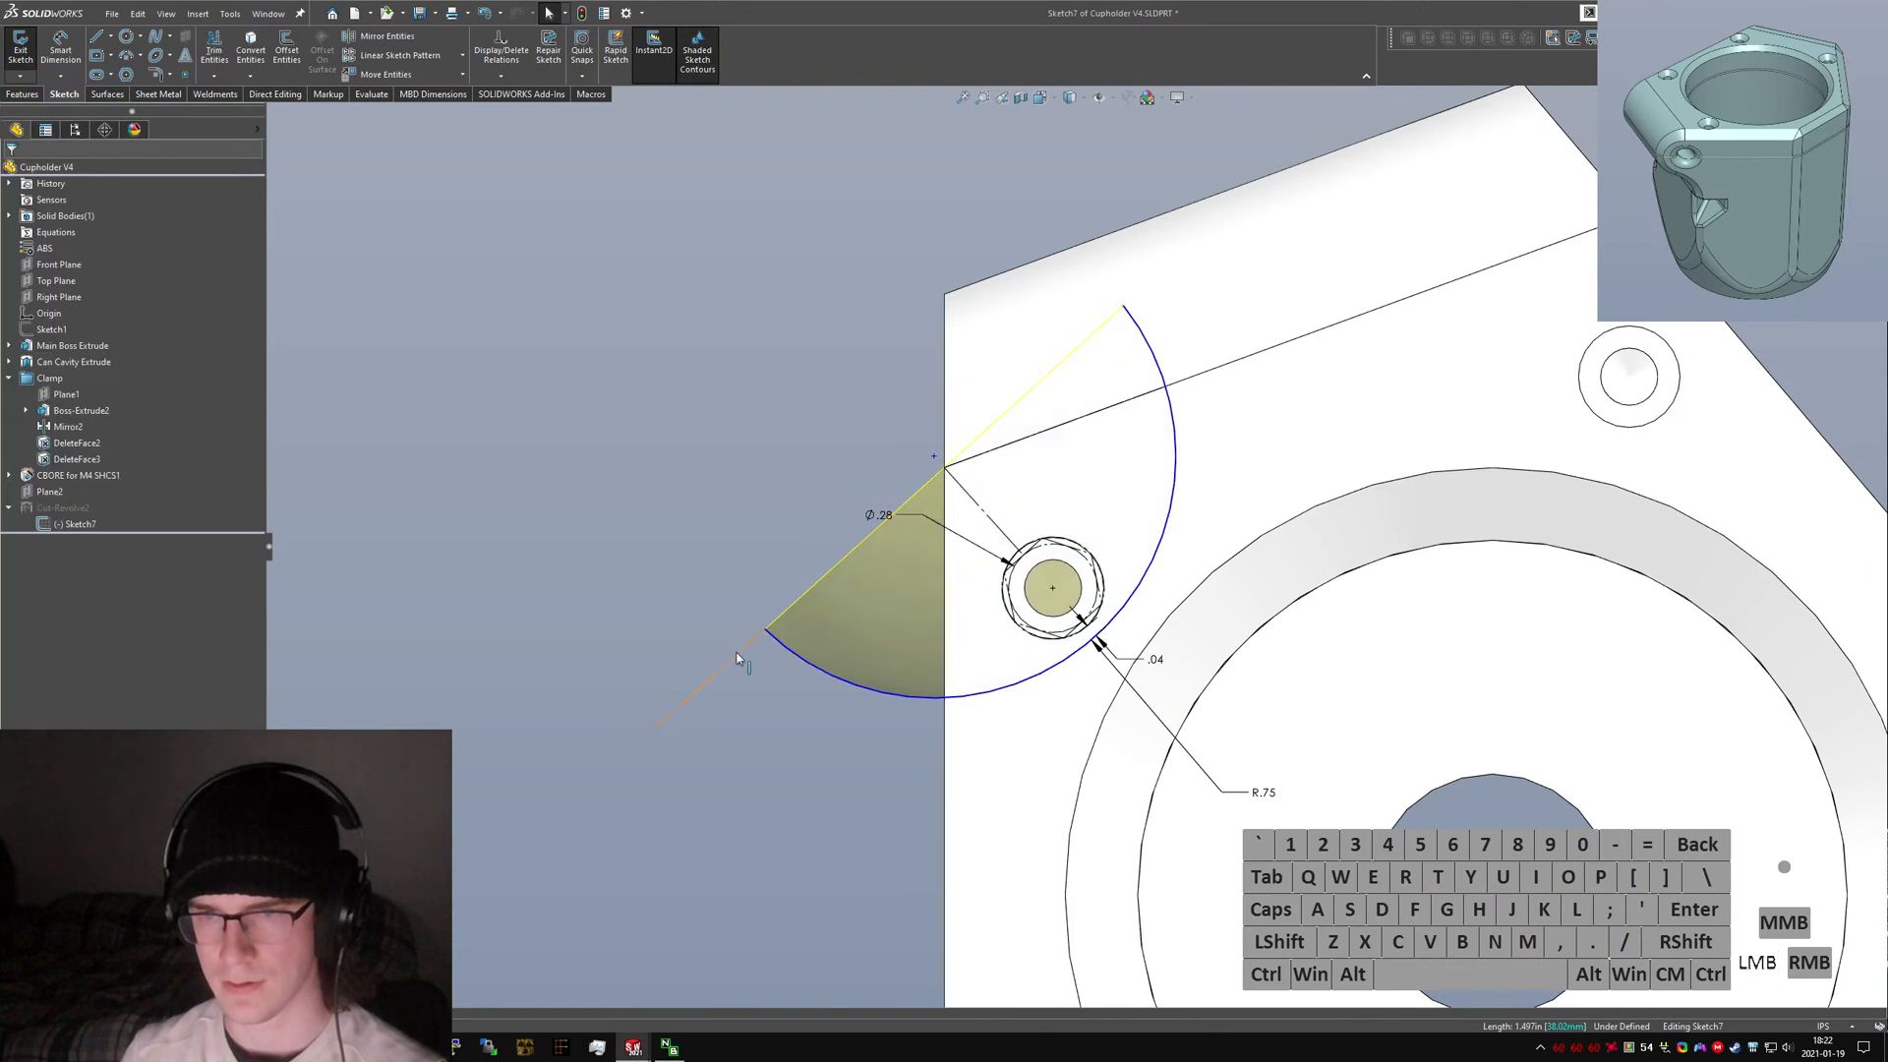
{"action": "key", "text": "Delete"}
{"action": "right_click_drag", "start_coordinate": [630, 752], "coordinate": [577, 758]}
Sketch new edge lines from both arc ends meeting at an outer corner, closing the profile beyond the clamp ear.
{"action": "left_click", "coordinate": [765, 629]}
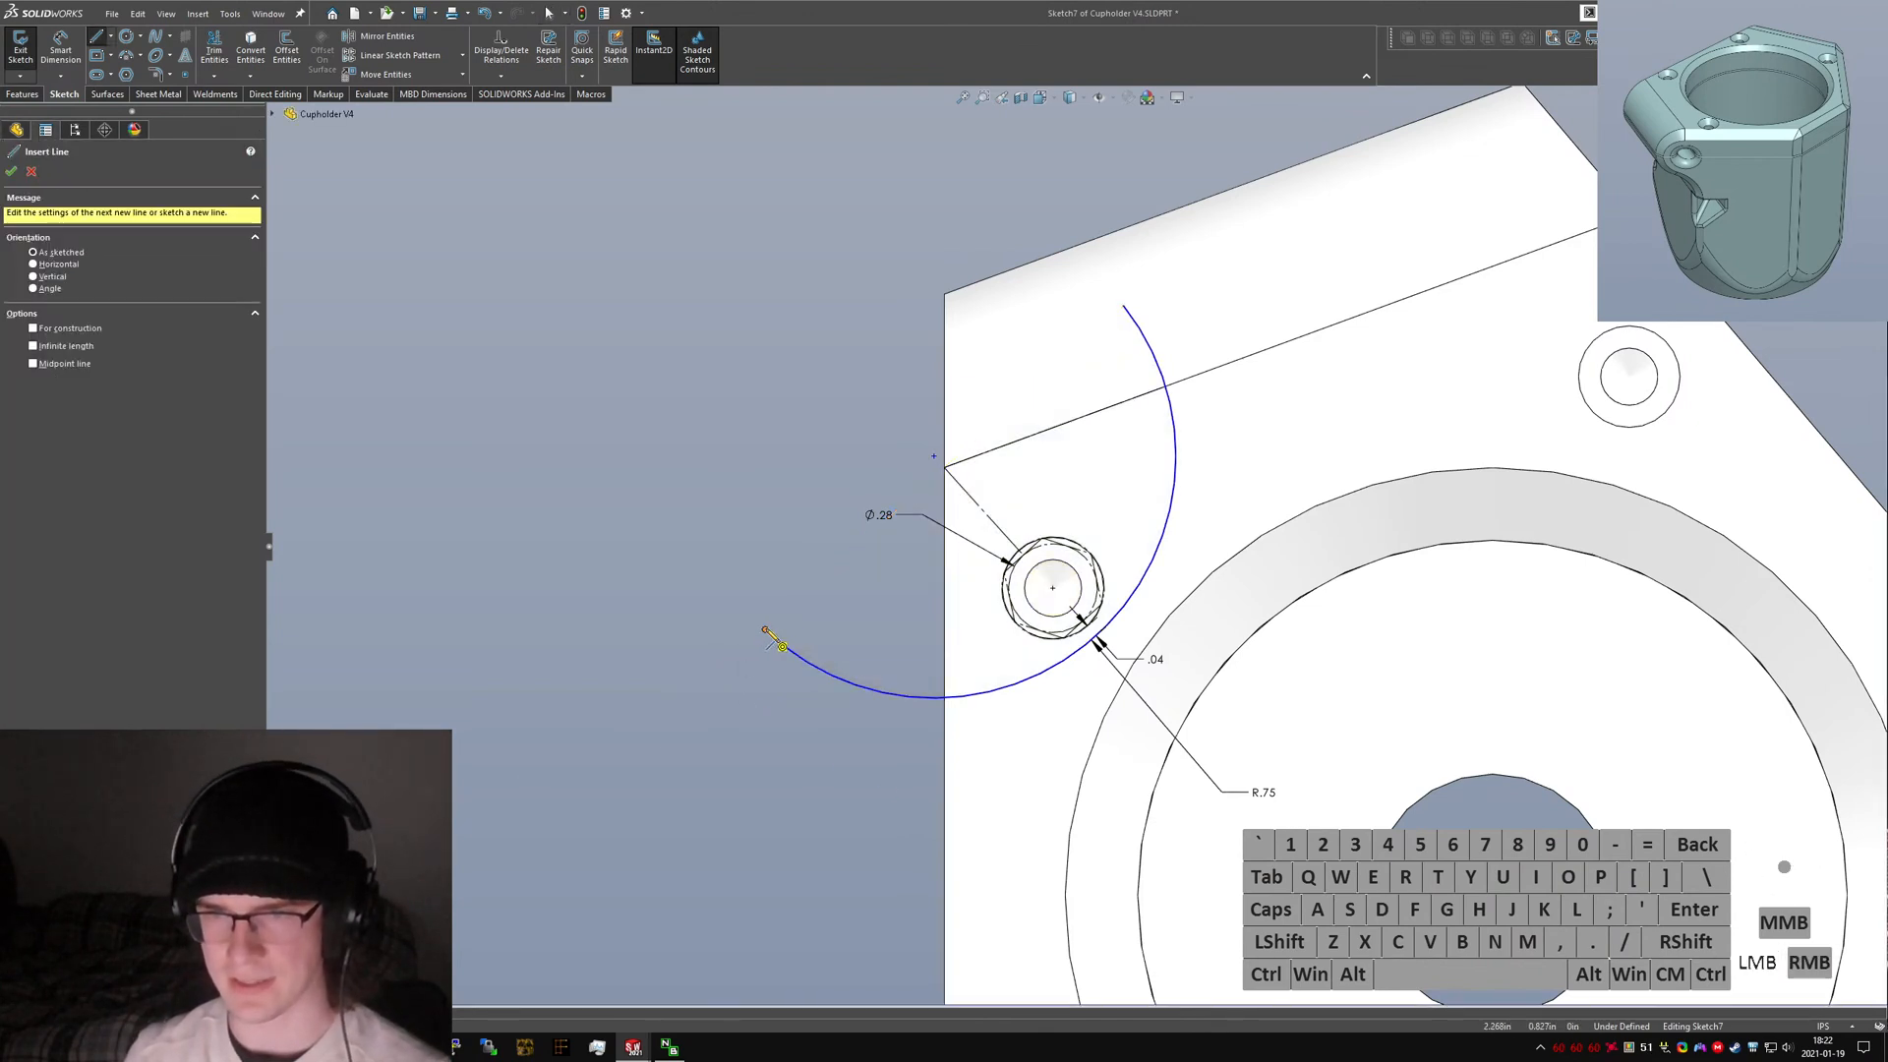
{"action": "left_click", "coordinate": [673, 539]}
{"action": "key", "text": "Escape"}
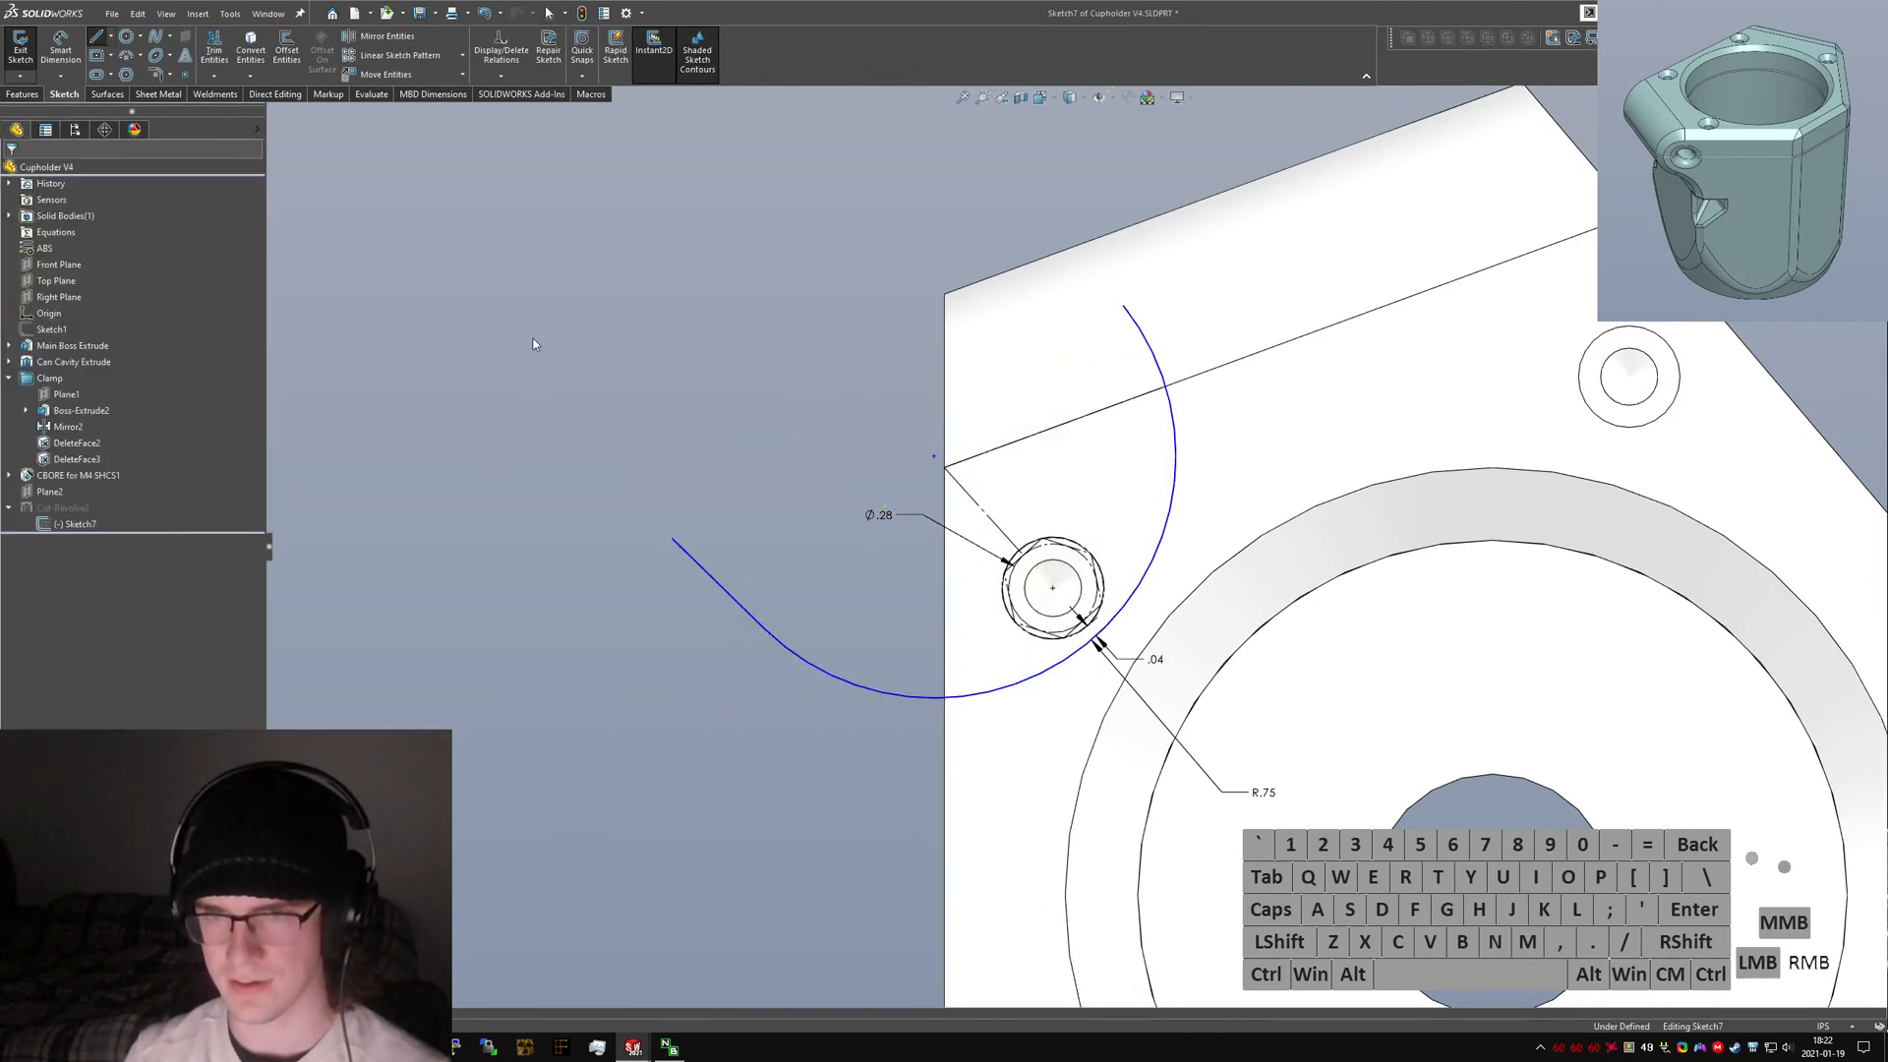
{"action": "right_click_drag", "start_coordinate": [1201, 303], "coordinate": [1146, 306]}
{"action": "left_click", "coordinate": [1123, 308]}
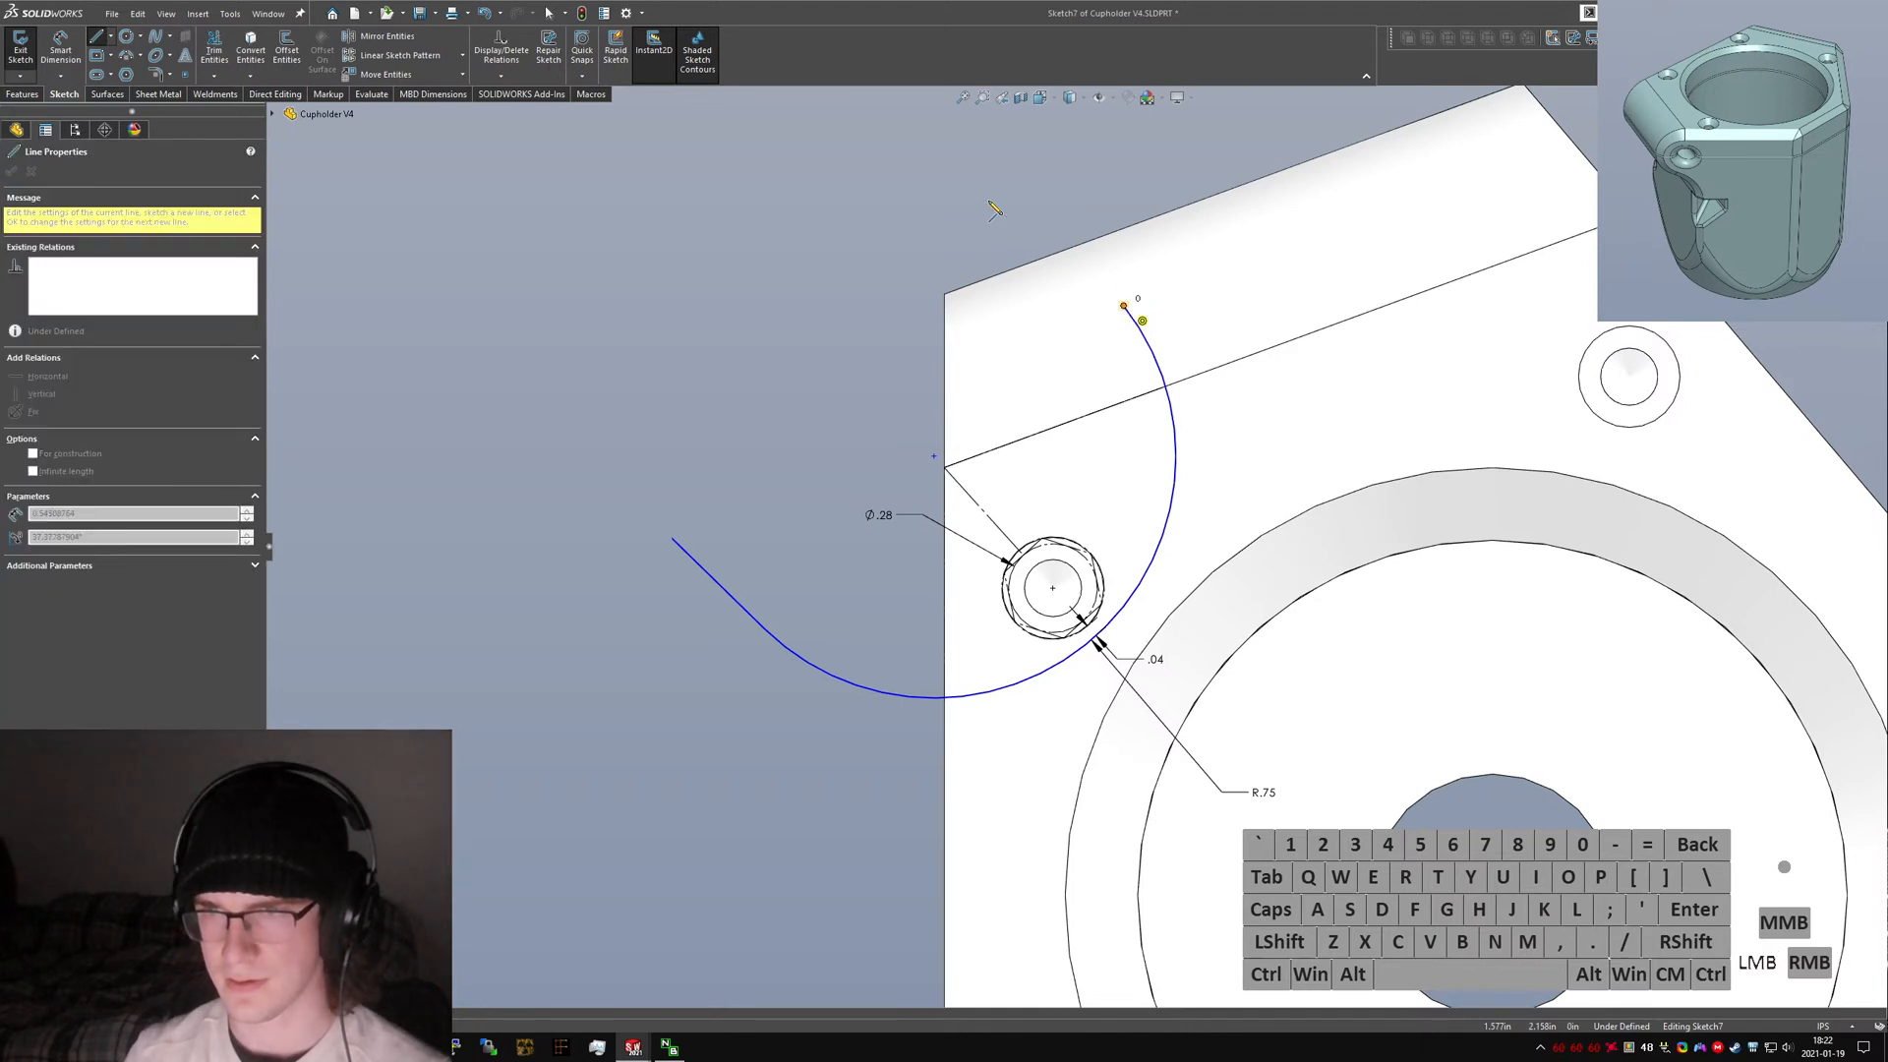
{"action": "left_click", "coordinate": [1032, 185]}
{"action": "left_click", "coordinate": [672, 539]}
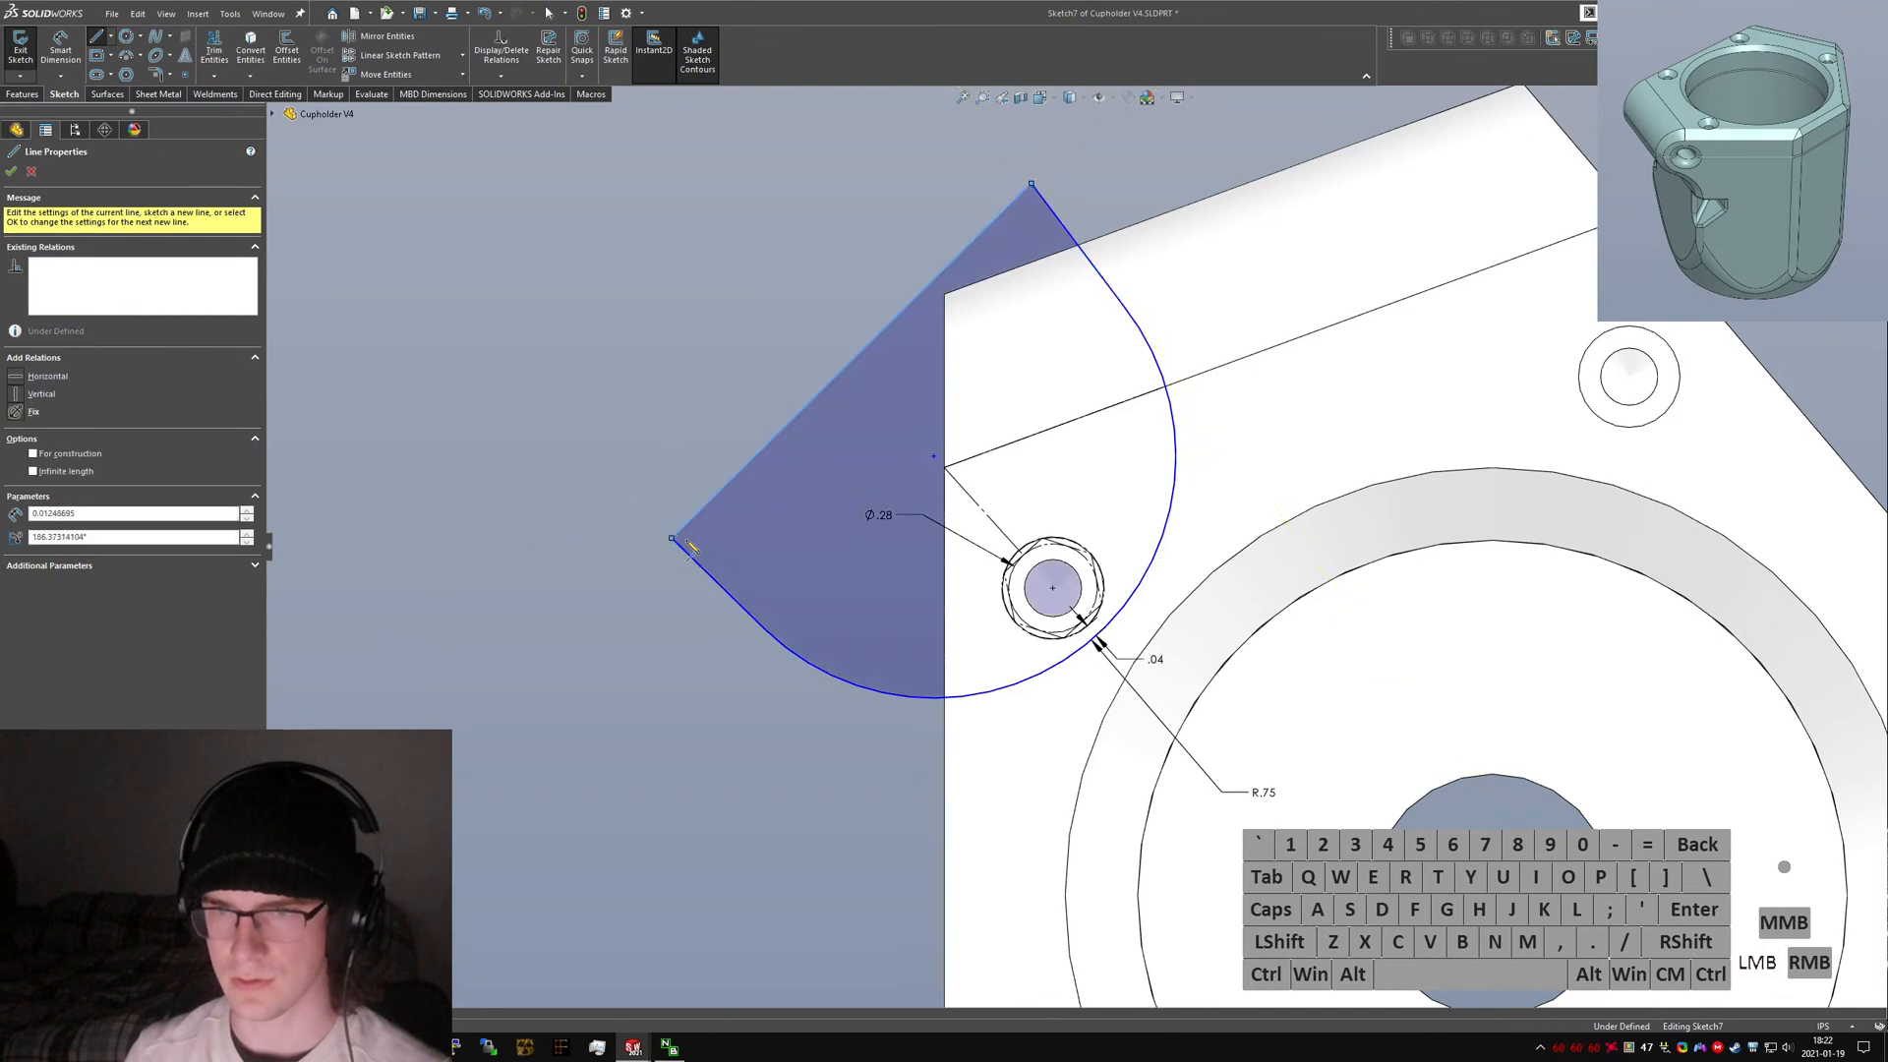
{"action": "key", "text": "Escape"}
Extend the hexagon's construction line out to the new edge with a collinear segment and merge their shared point.
{"action": "right_click_drag", "start_coordinate": [626, 568], "coordinate": [949, 474]}
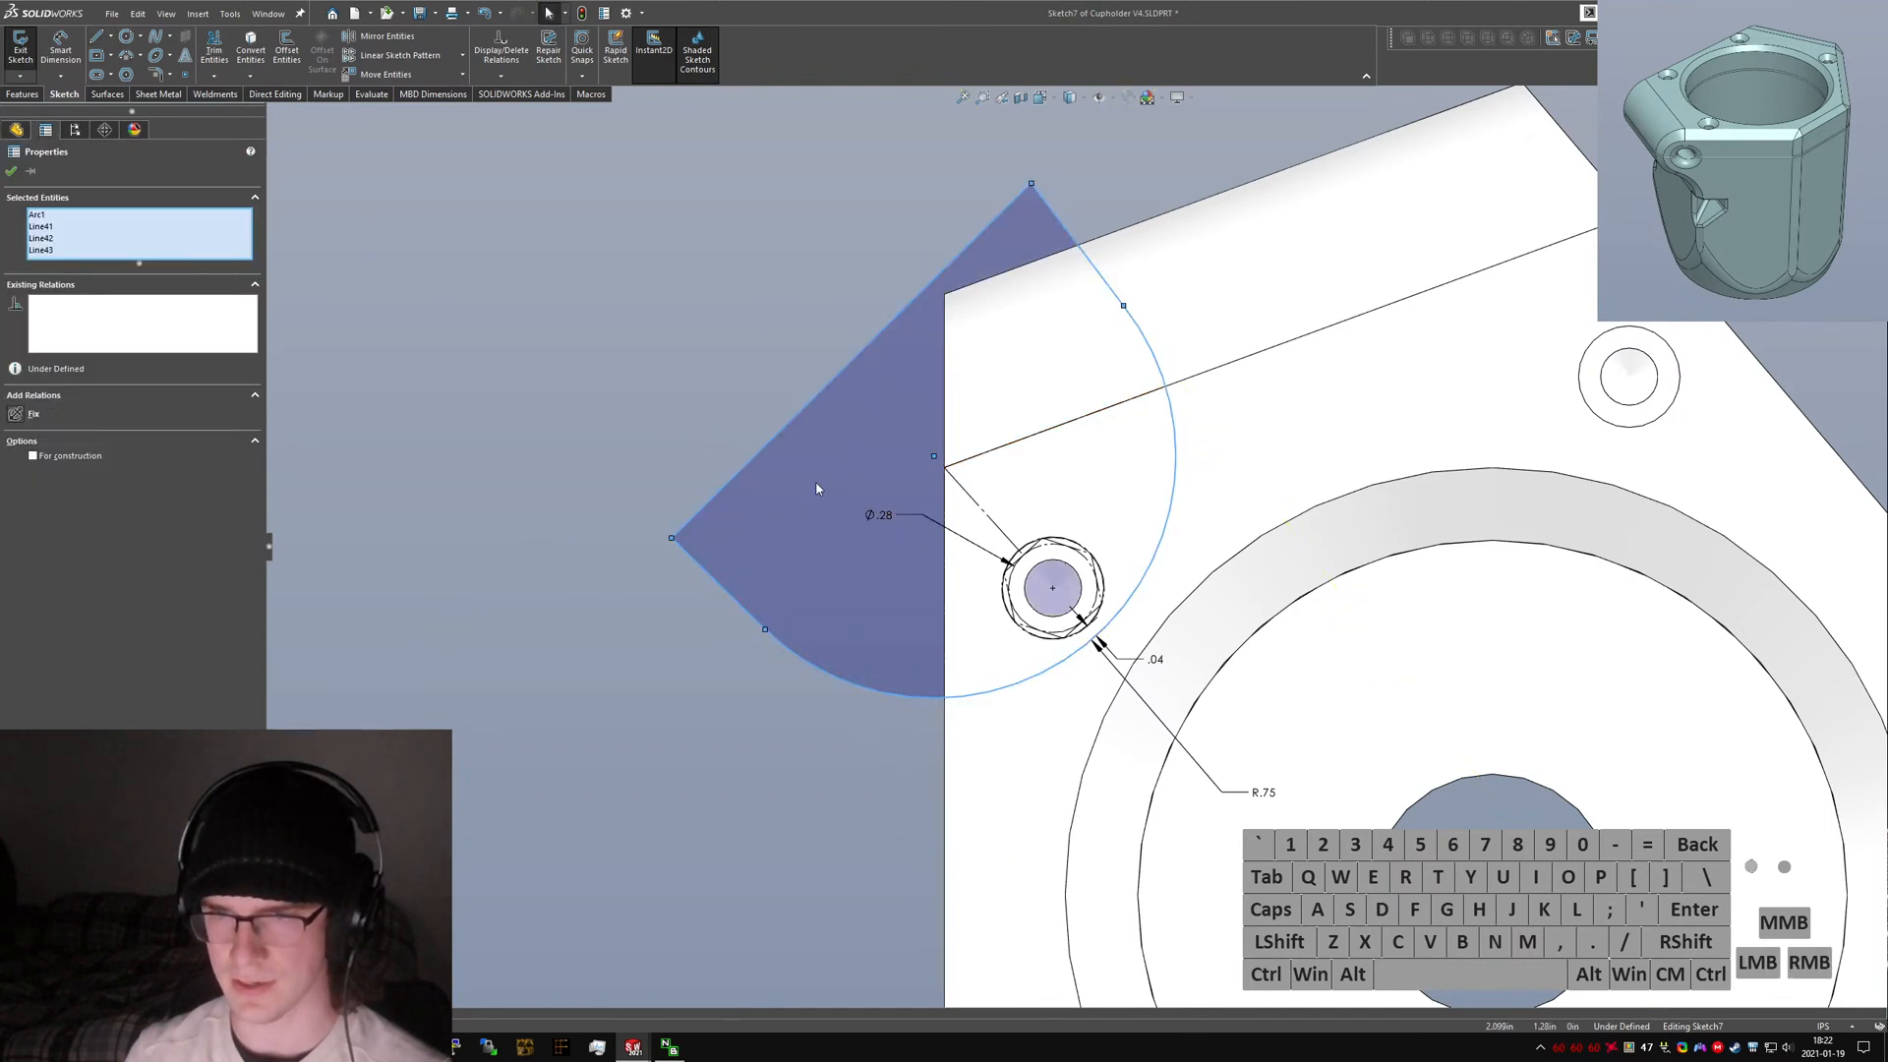
{"action": "left_click", "coordinate": [432, 442]}
{"action": "right_click_drag", "start_coordinate": [394, 434], "coordinate": [947, 442]}
{"action": "left_click", "coordinate": [946, 467]}
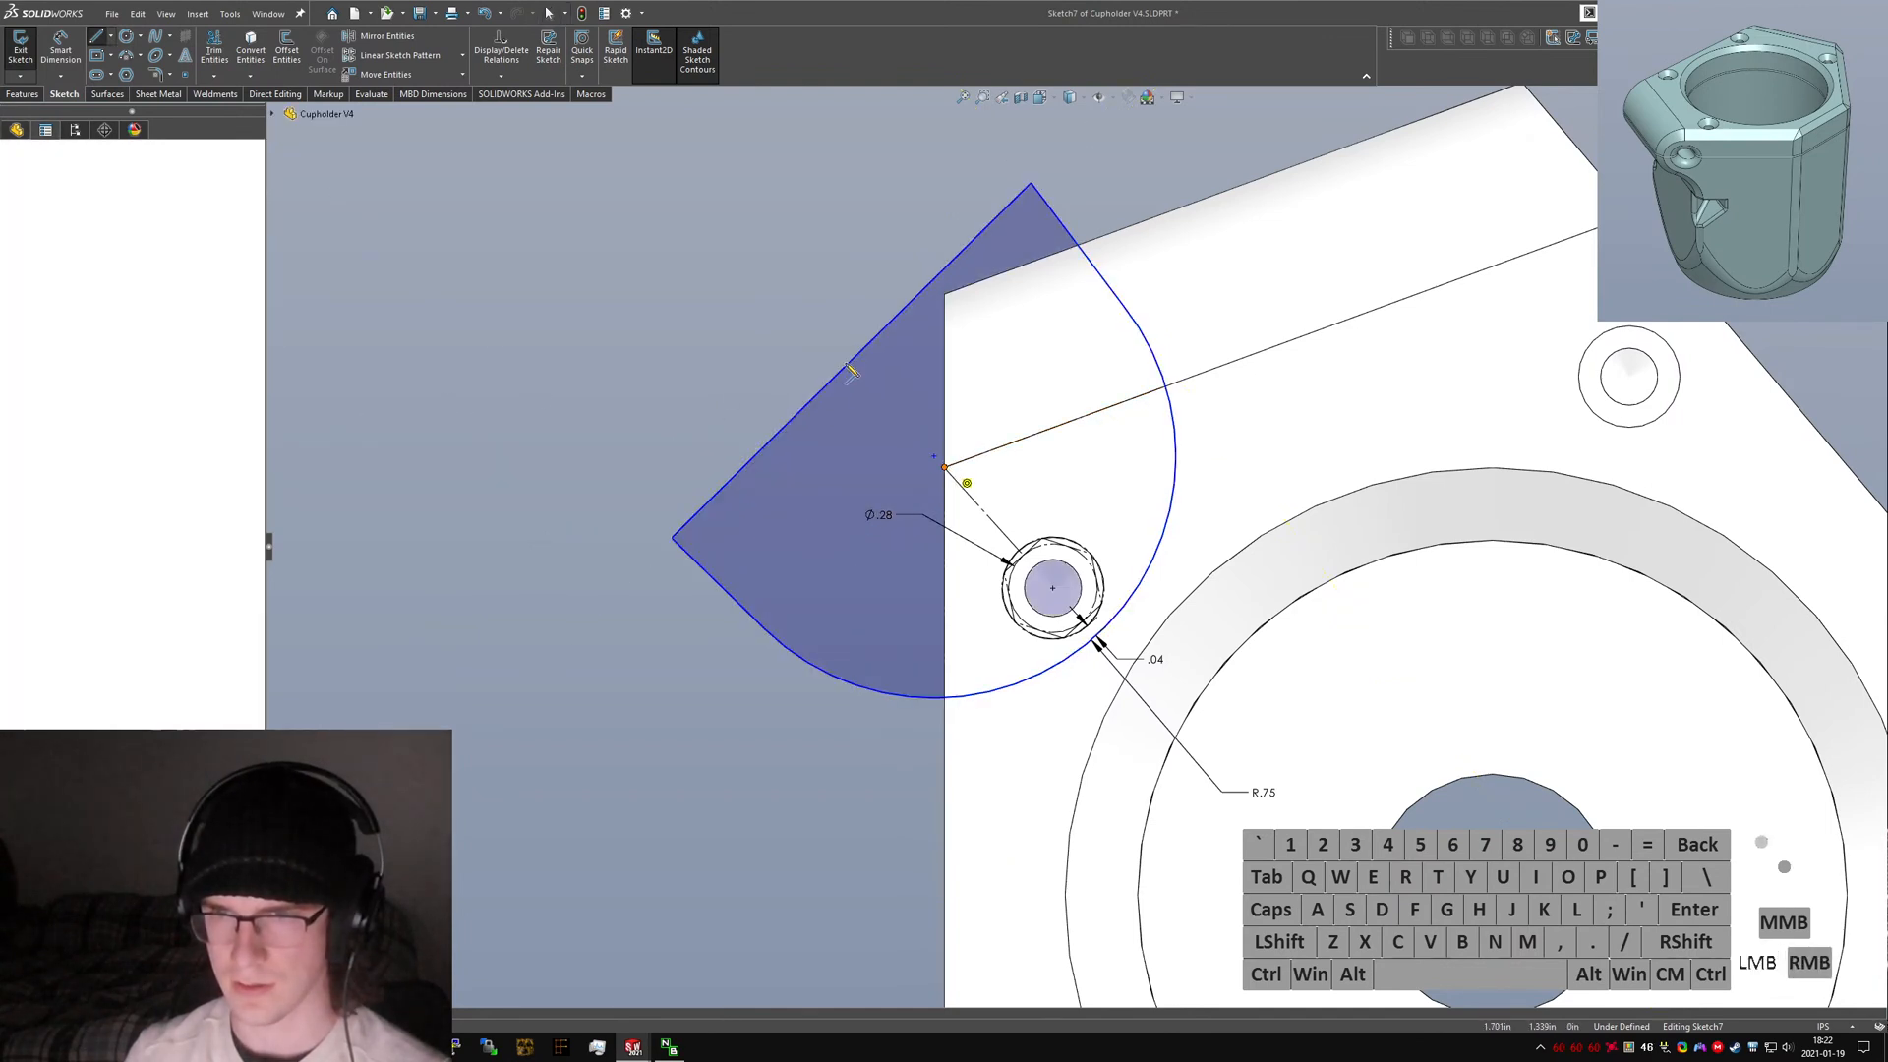
{"action": "left_click", "coordinate": [852, 360]}
{"action": "key", "text": "Escape"}
{"action": "left_click", "coordinate": [984, 507]}
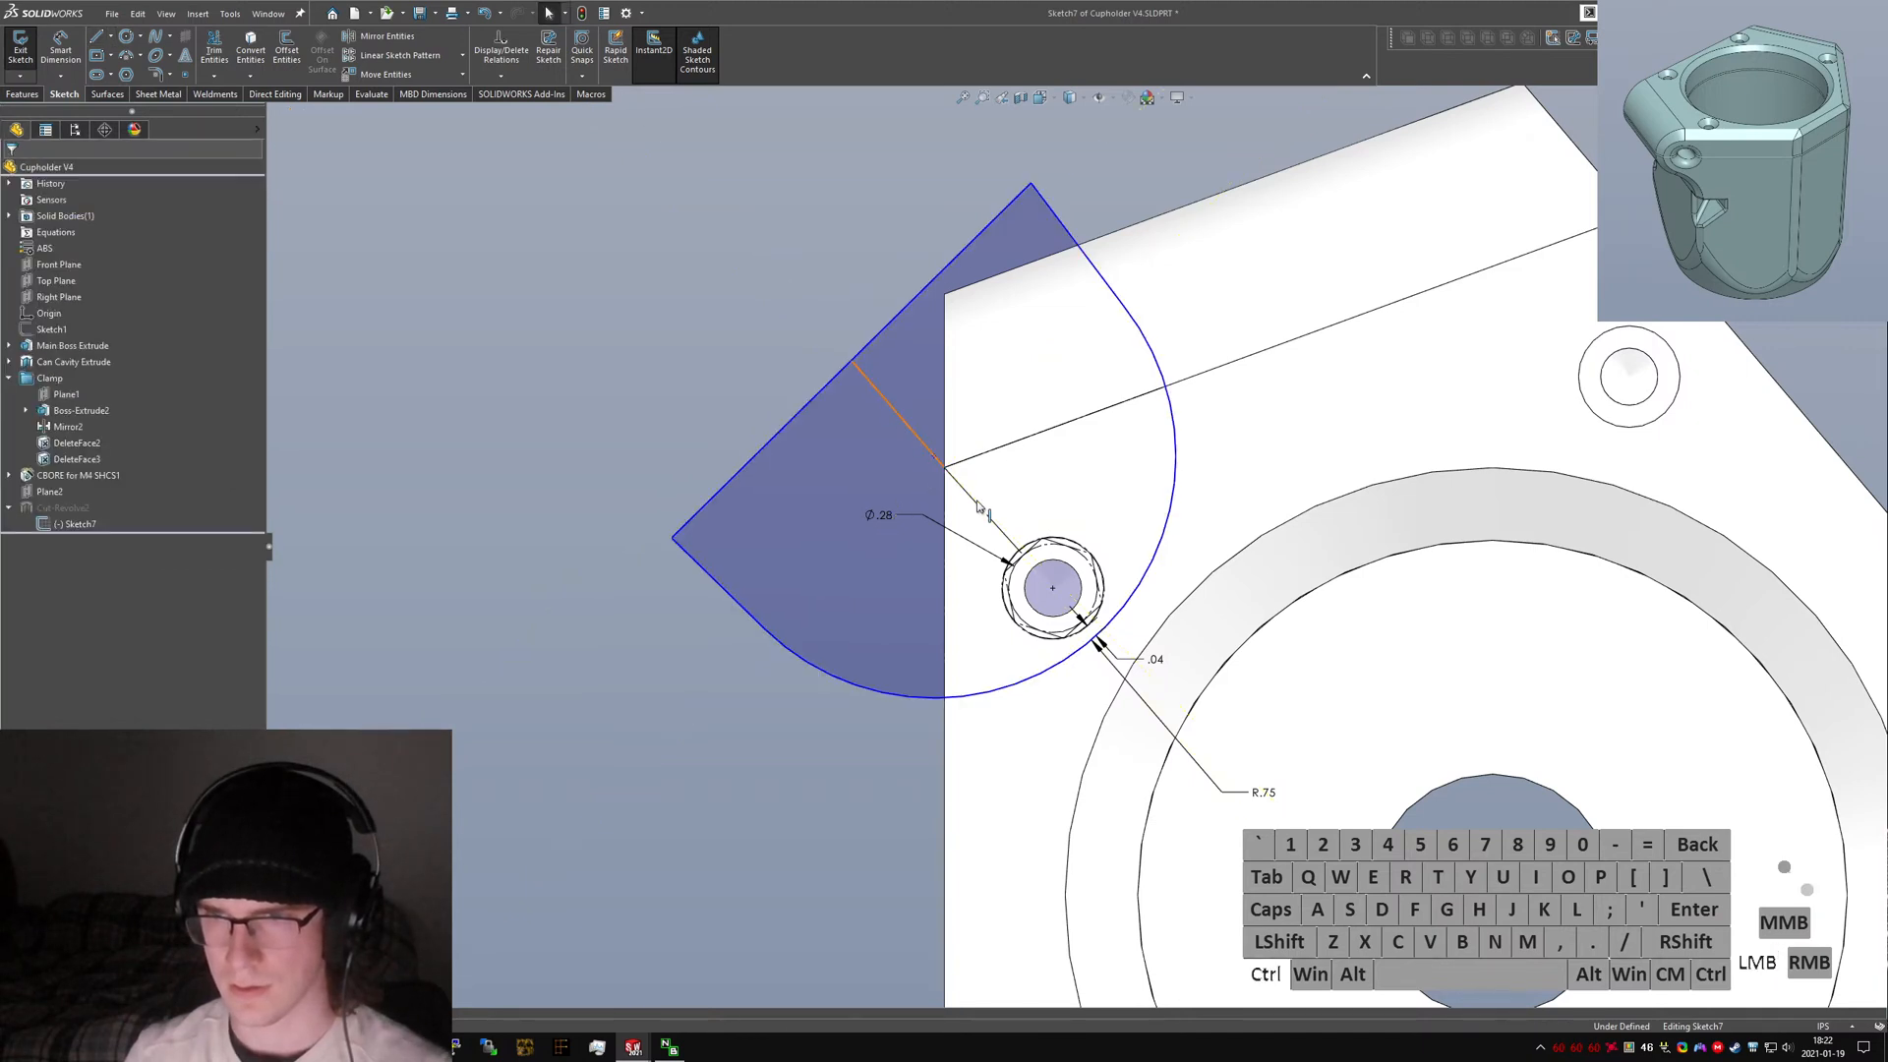
{"action": "left_click", "coordinate": [896, 413], "text": "ctrl"}
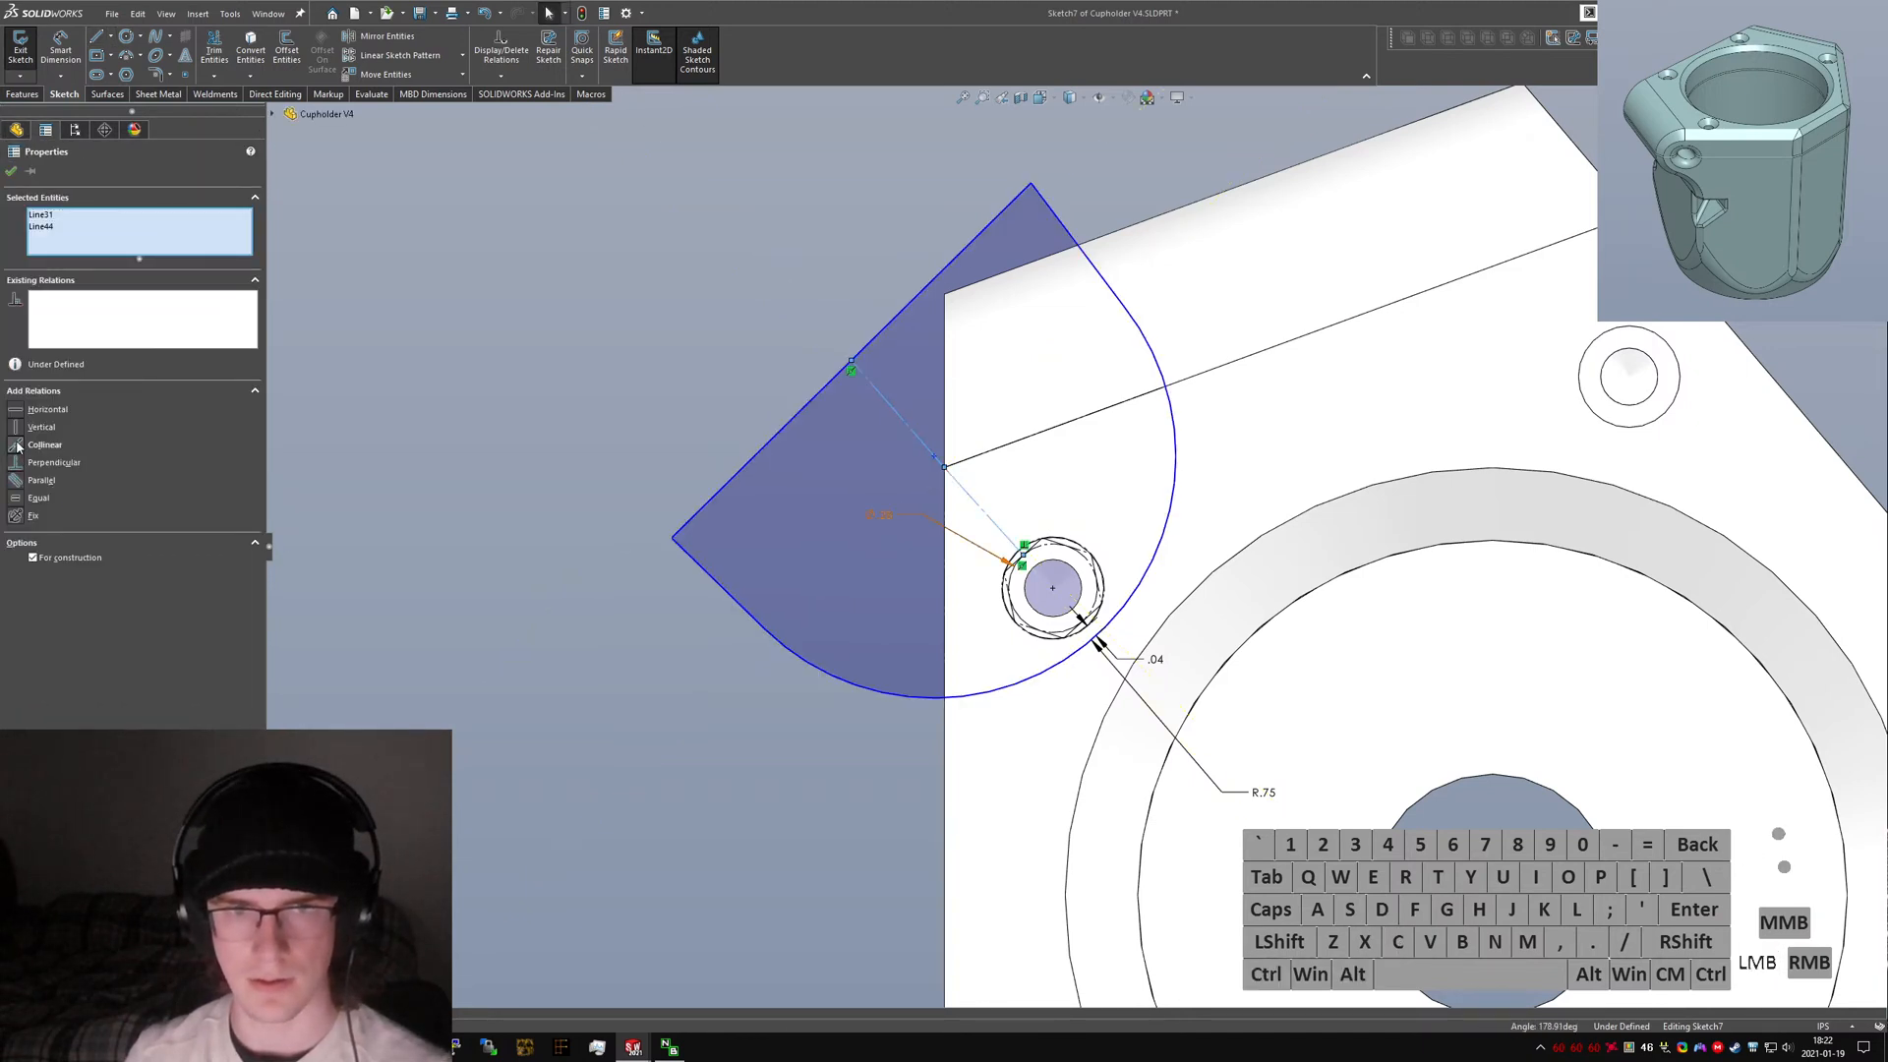
{"action": "left_click", "coordinate": [17, 446]}
{"action": "left_click", "coordinate": [933, 458]}
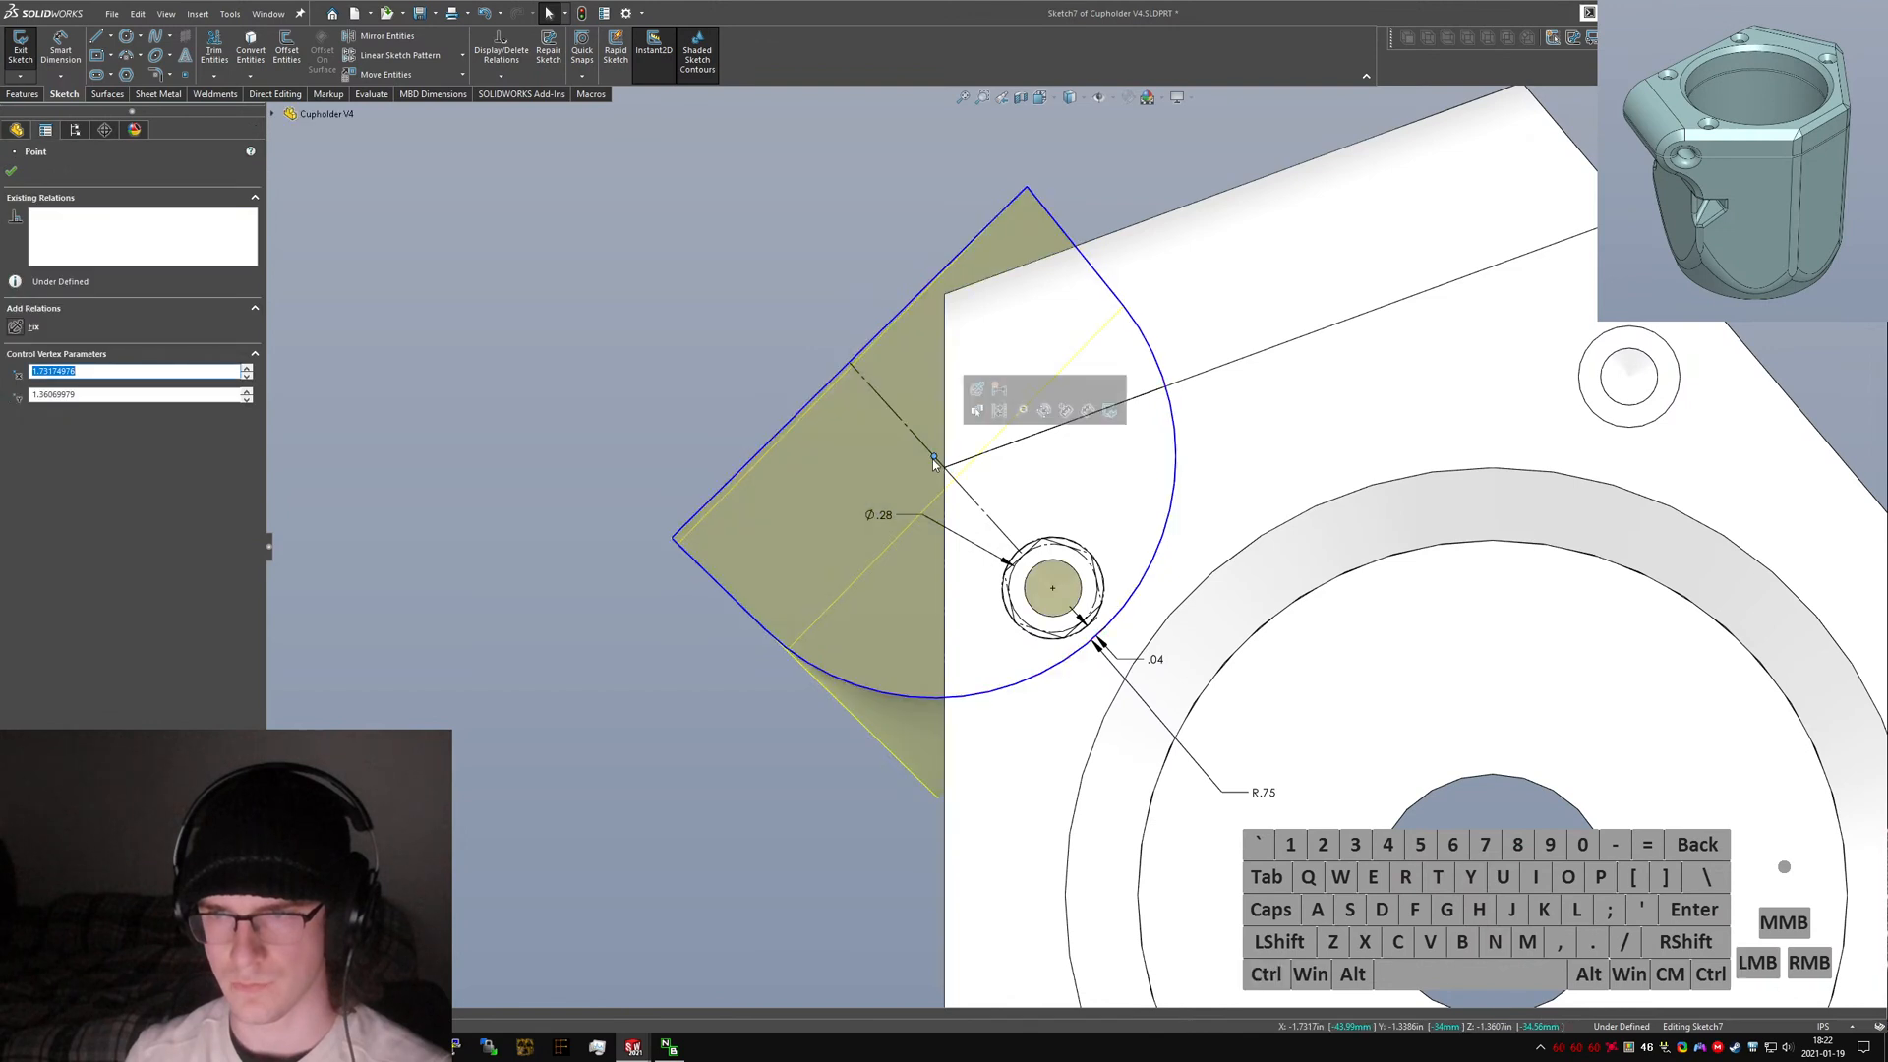
{"action": "left_click_drag", "start_coordinate": [932, 459], "coordinate": [936, 459]}
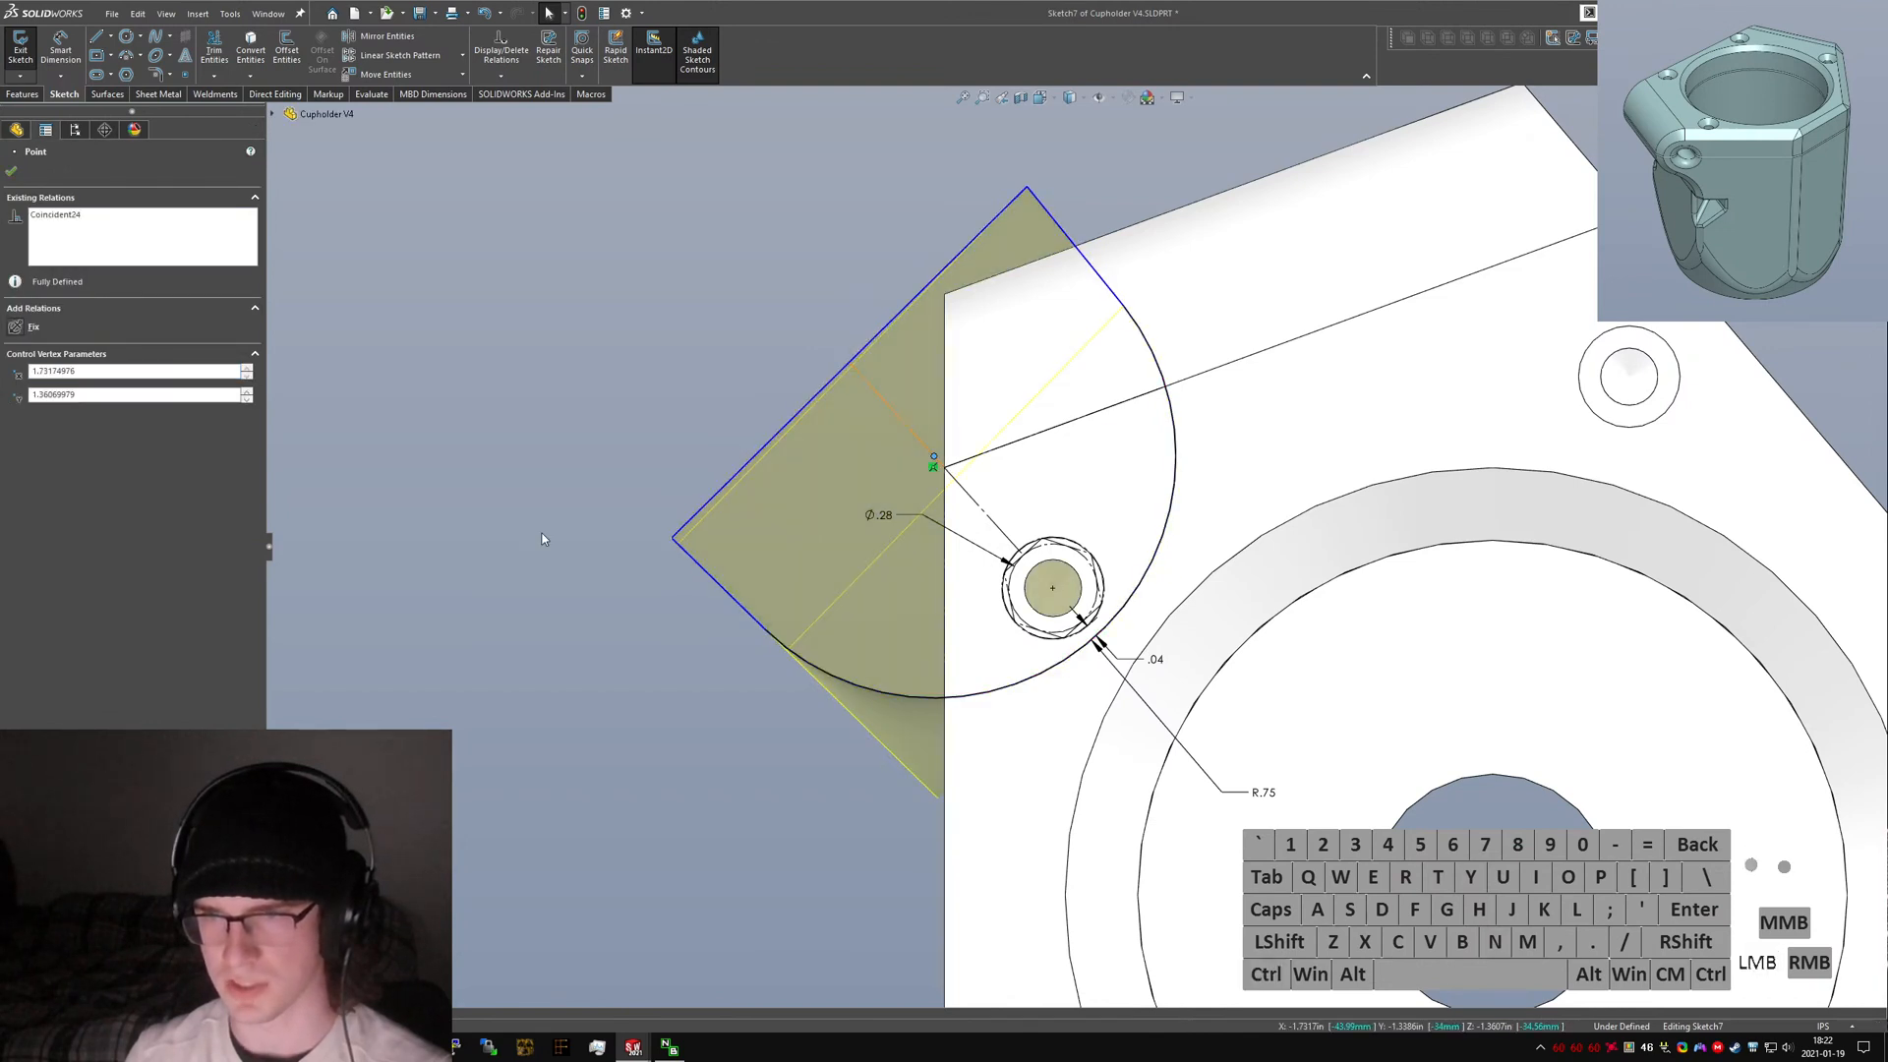
{"action": "left_click", "coordinate": [541, 533]}
Select the edge lines around the clamp ear and drag the outer corner point slightly inward.
{"action": "left_click", "coordinate": [1105, 285]}
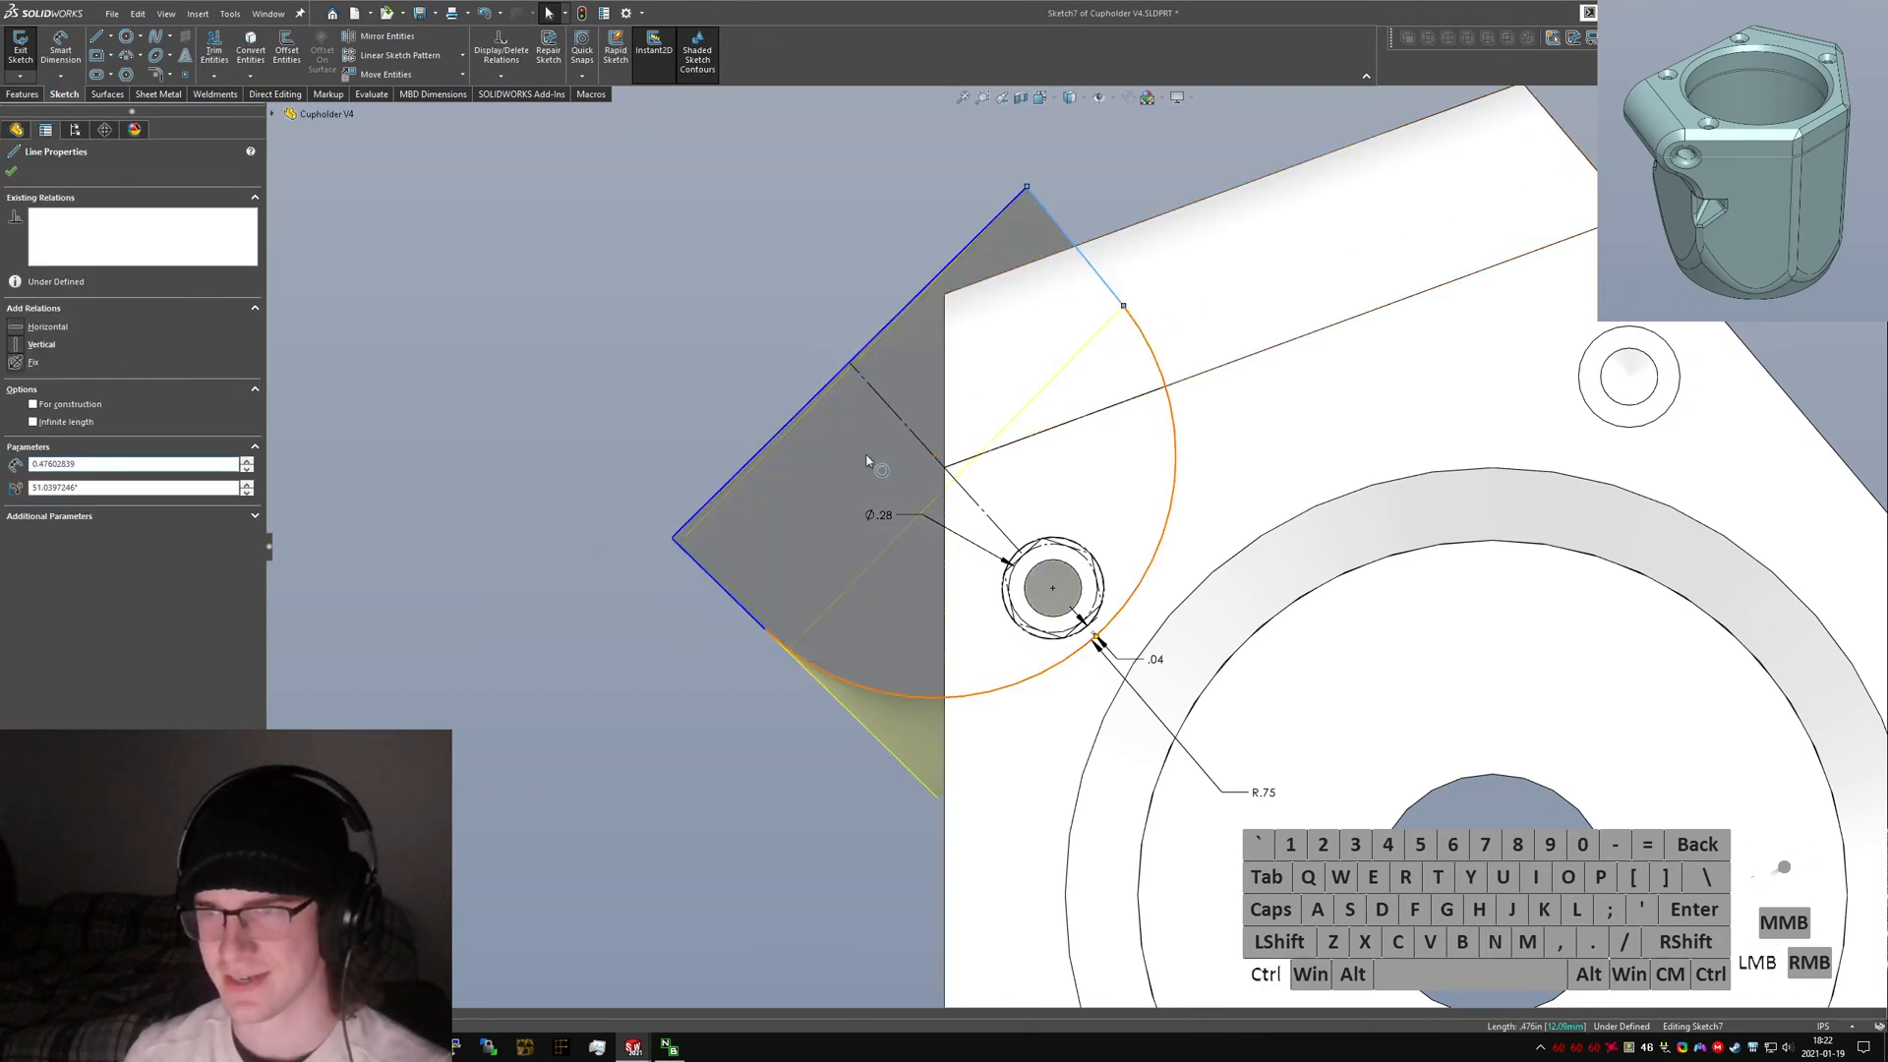
{"action": "left_click", "coordinate": [1142, 332], "text": "ctrl"}
{"action": "left_click", "coordinate": [915, 433], "text": "ctrl"}
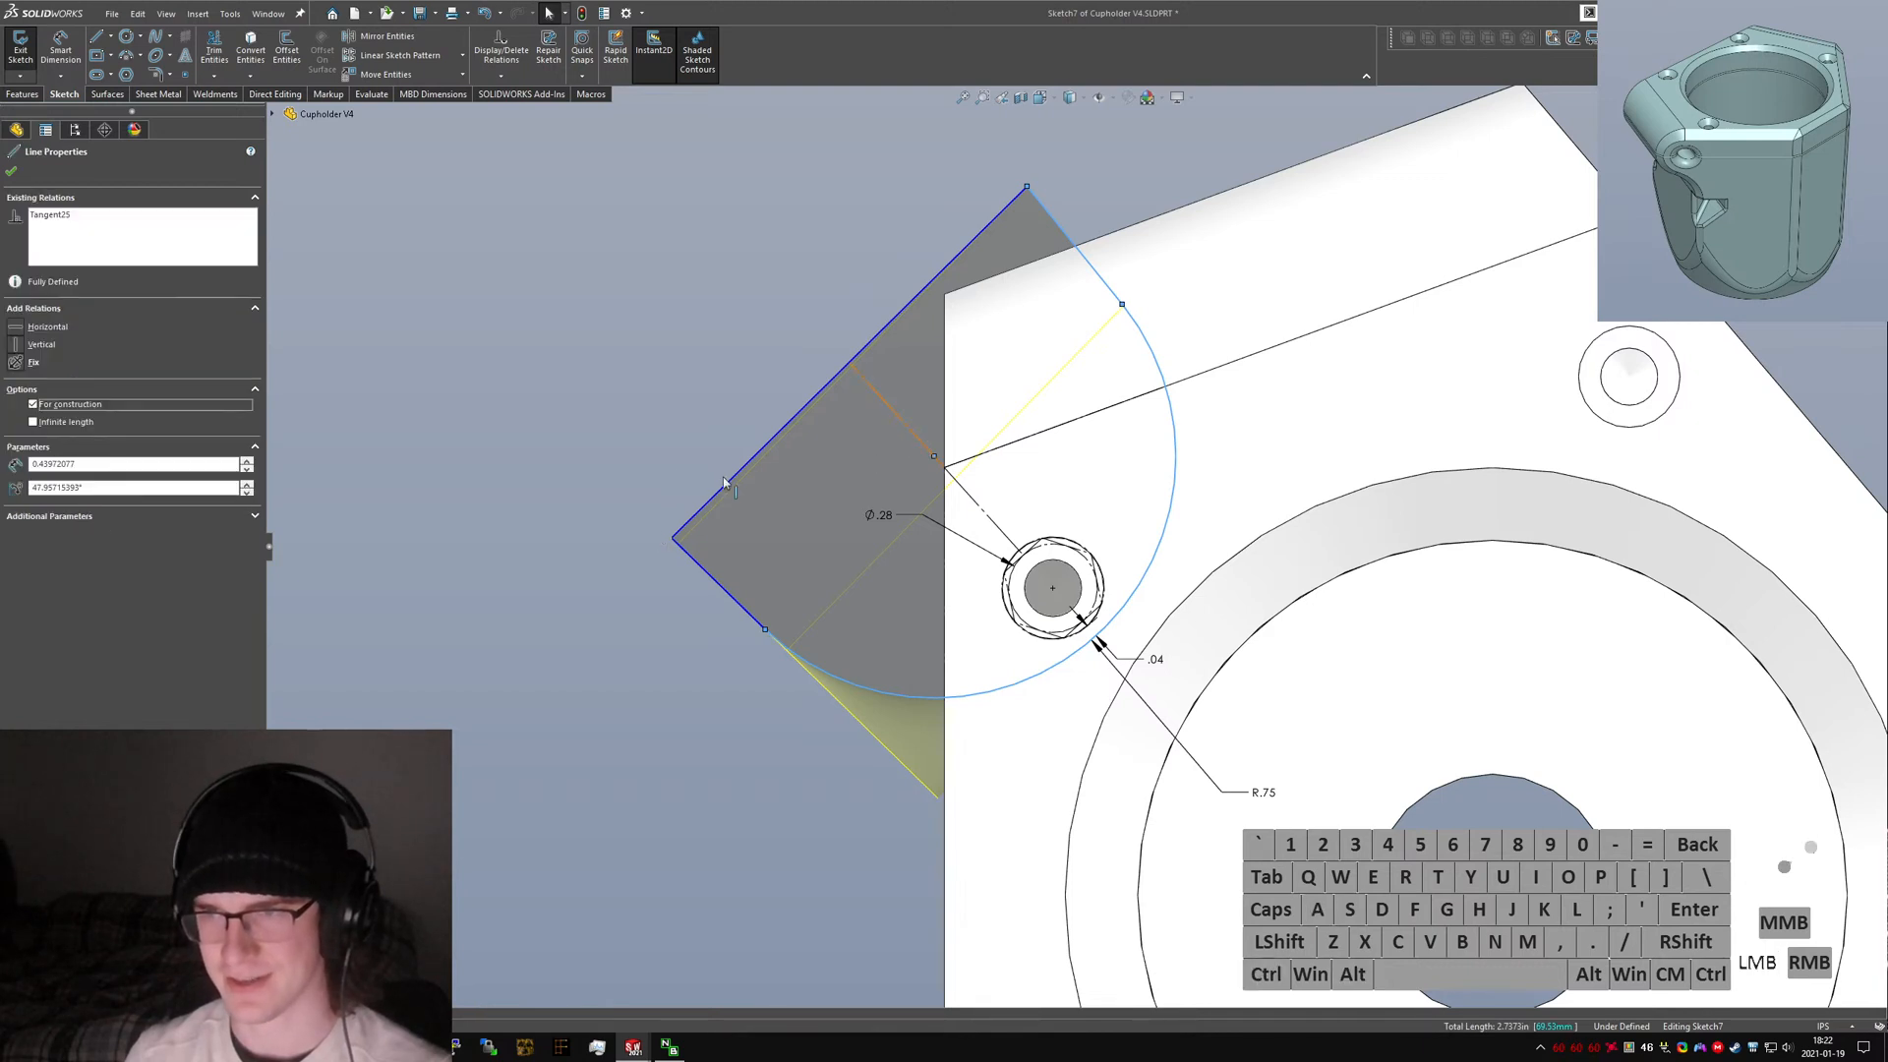
{"action": "left_click", "coordinate": [714, 330]}
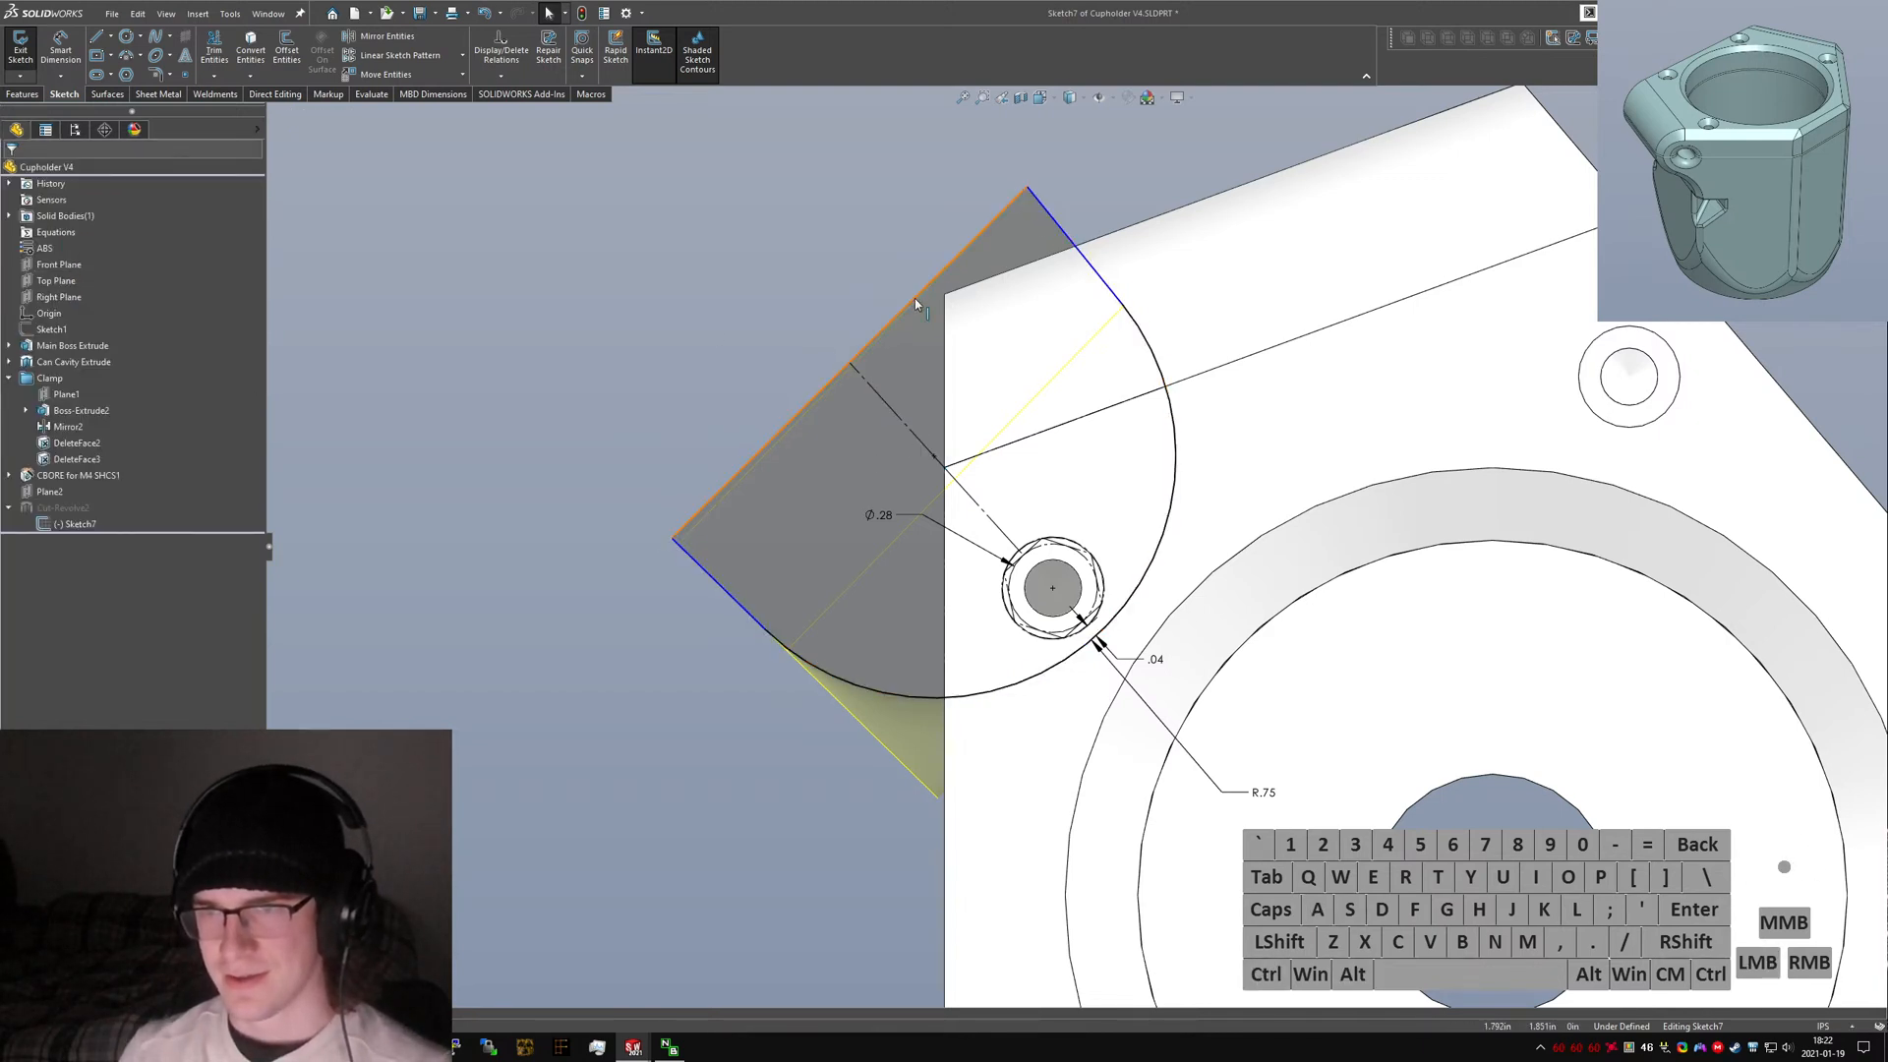
{"action": "left_click", "coordinate": [843, 368]}
{"action": "left_click", "coordinate": [853, 375], "text": "ctrl"}
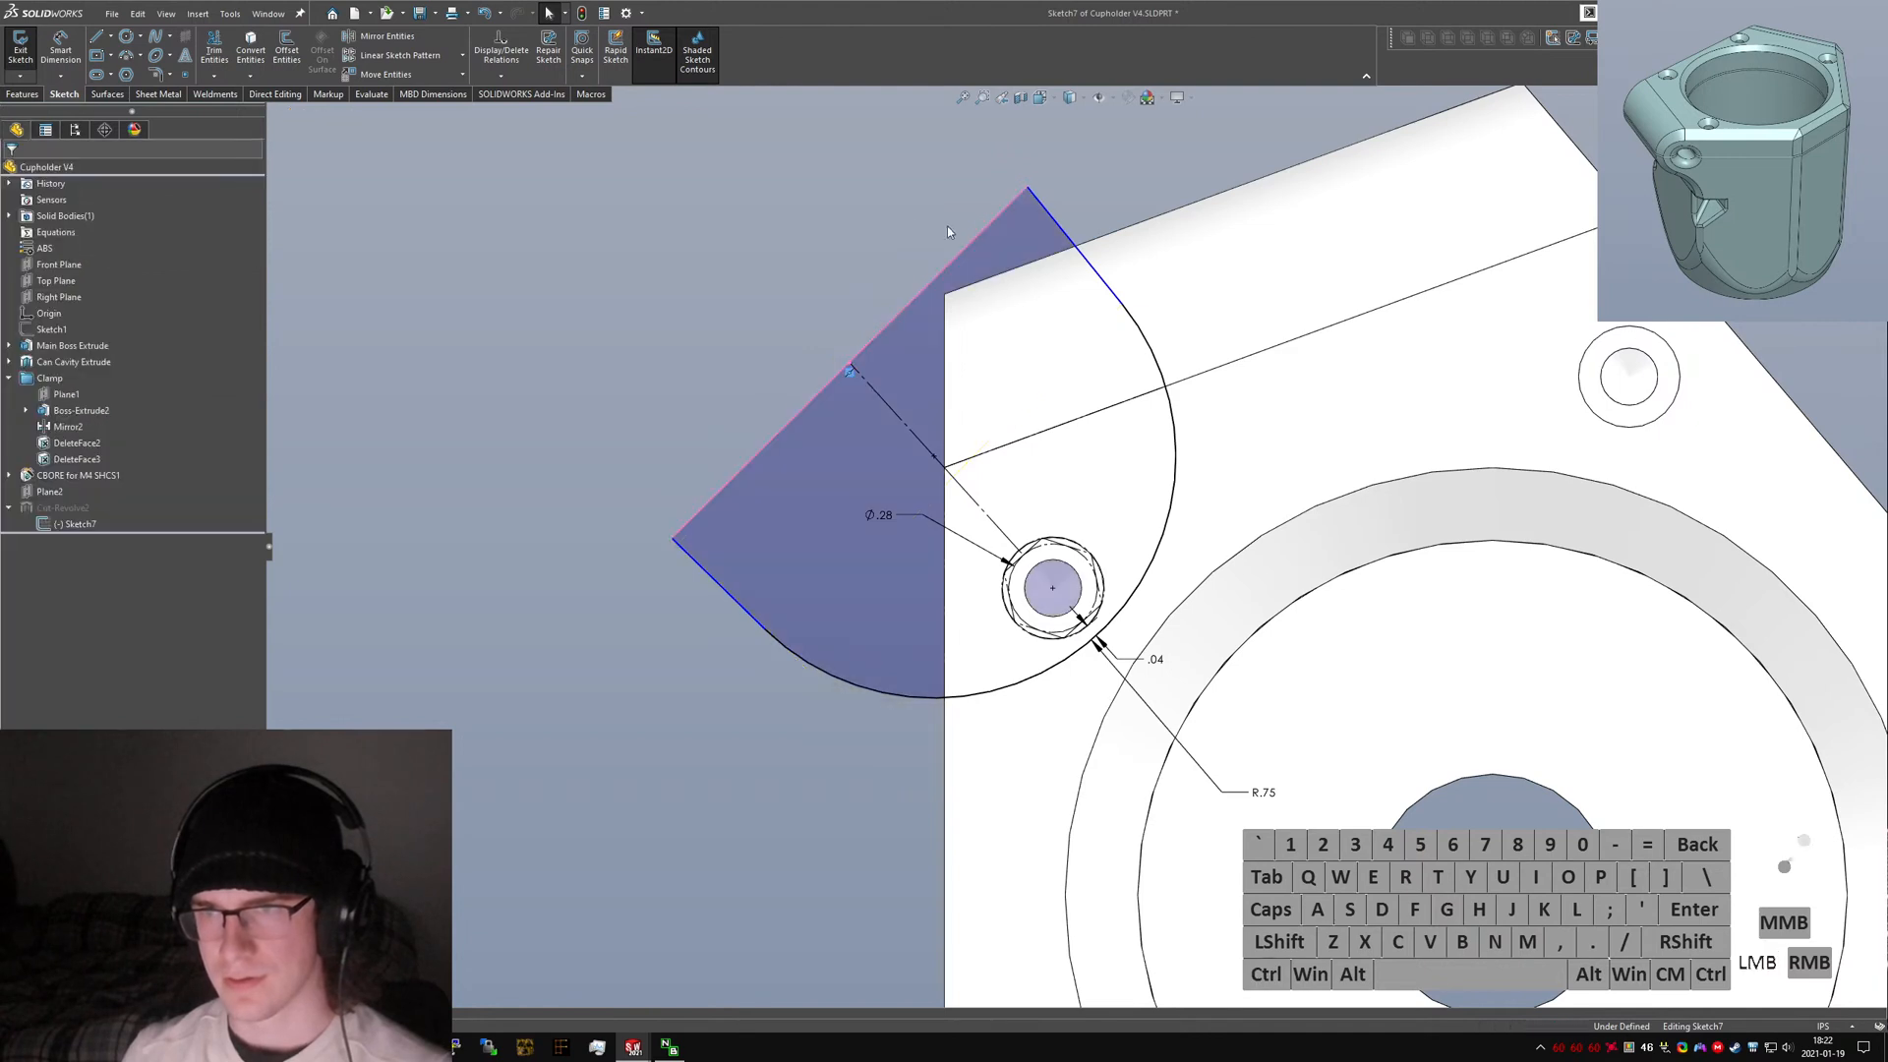
{"action": "mouse_move", "coordinate": [1027, 188]}
{"action": "left_mouse_down"}
{"action": "mouse_move", "coordinate": [973, 210]}
{"action": "mouse_move", "coordinate": [1057, 189]}
{"action": "mouse_move", "coordinate": [961, 203]}
{"action": "mouse_move", "coordinate": [1015, 191]}
{"action": "left_mouse_up"}
Make the two outer edge lines of the clamp ear perpendicular to each other.
{"action": "left_click", "coordinate": [699, 563]}
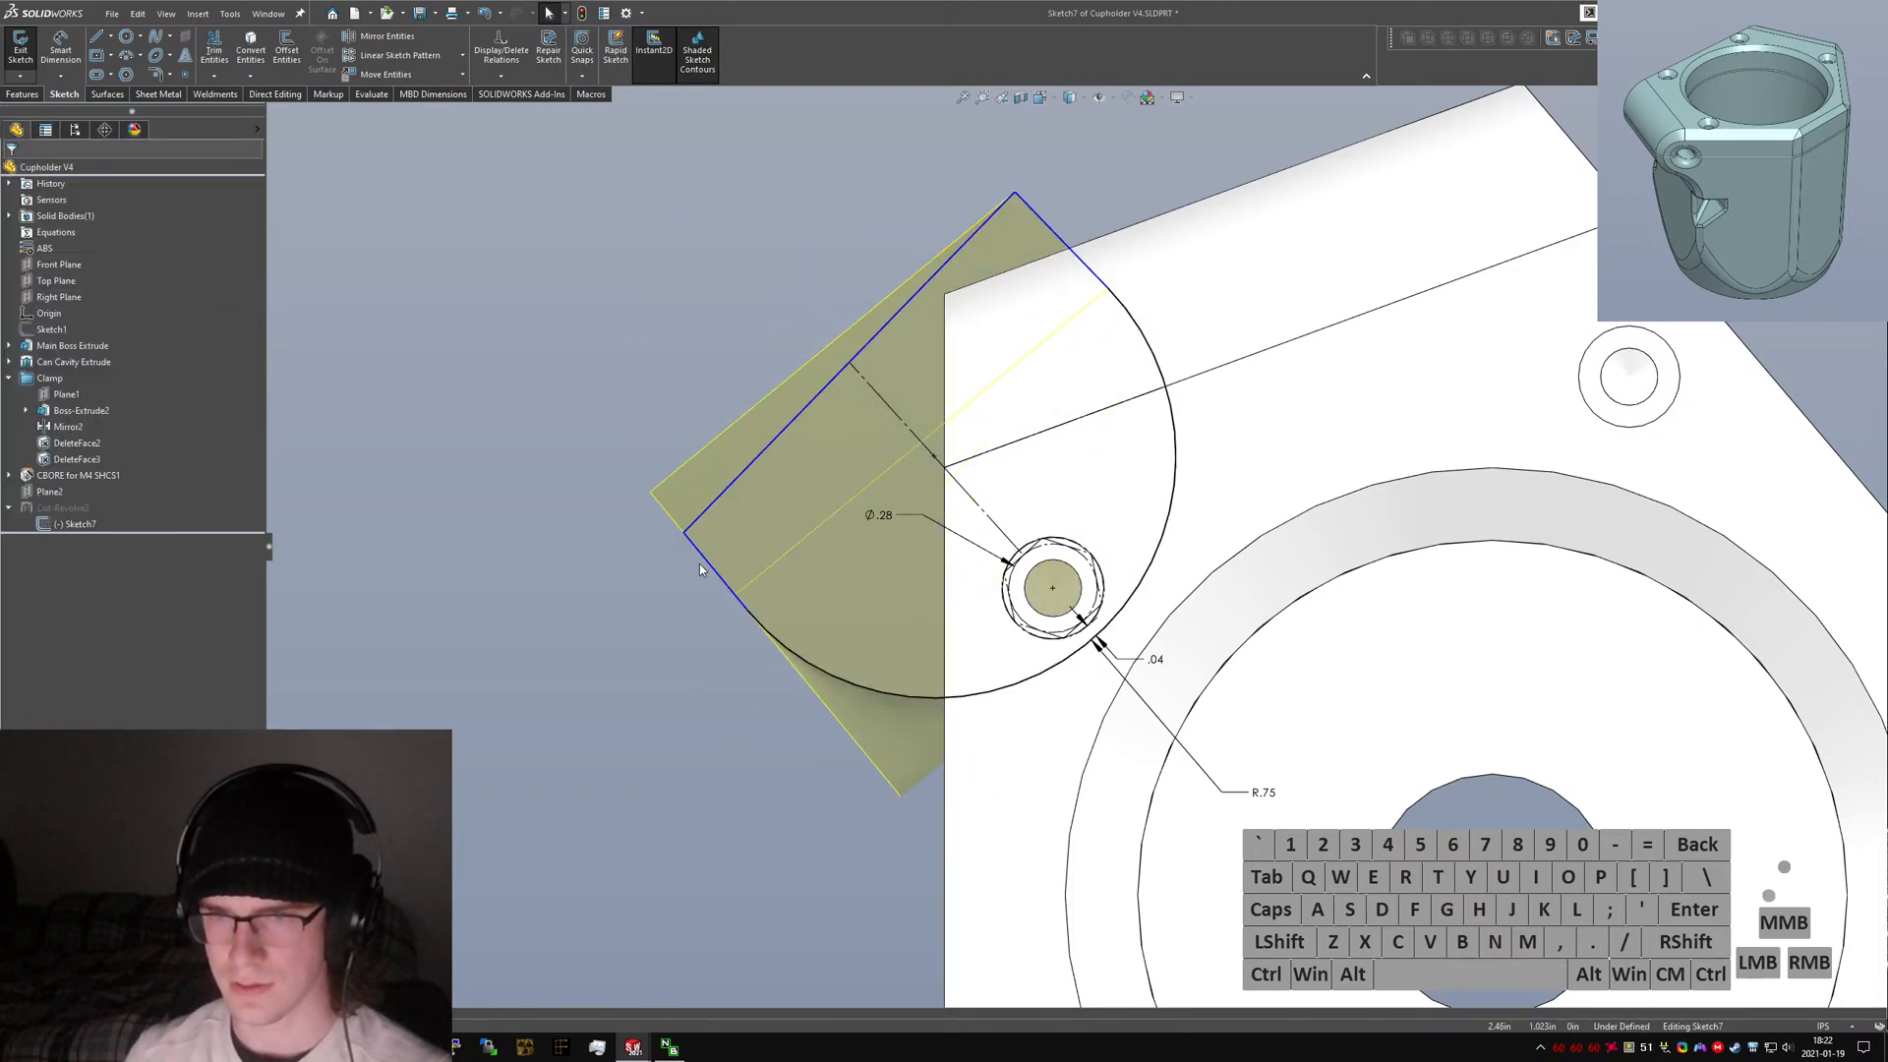
{"action": "left_click", "coordinate": [705, 512], "text": "ctrl"}
{"action": "left_click", "coordinate": [28, 467]}
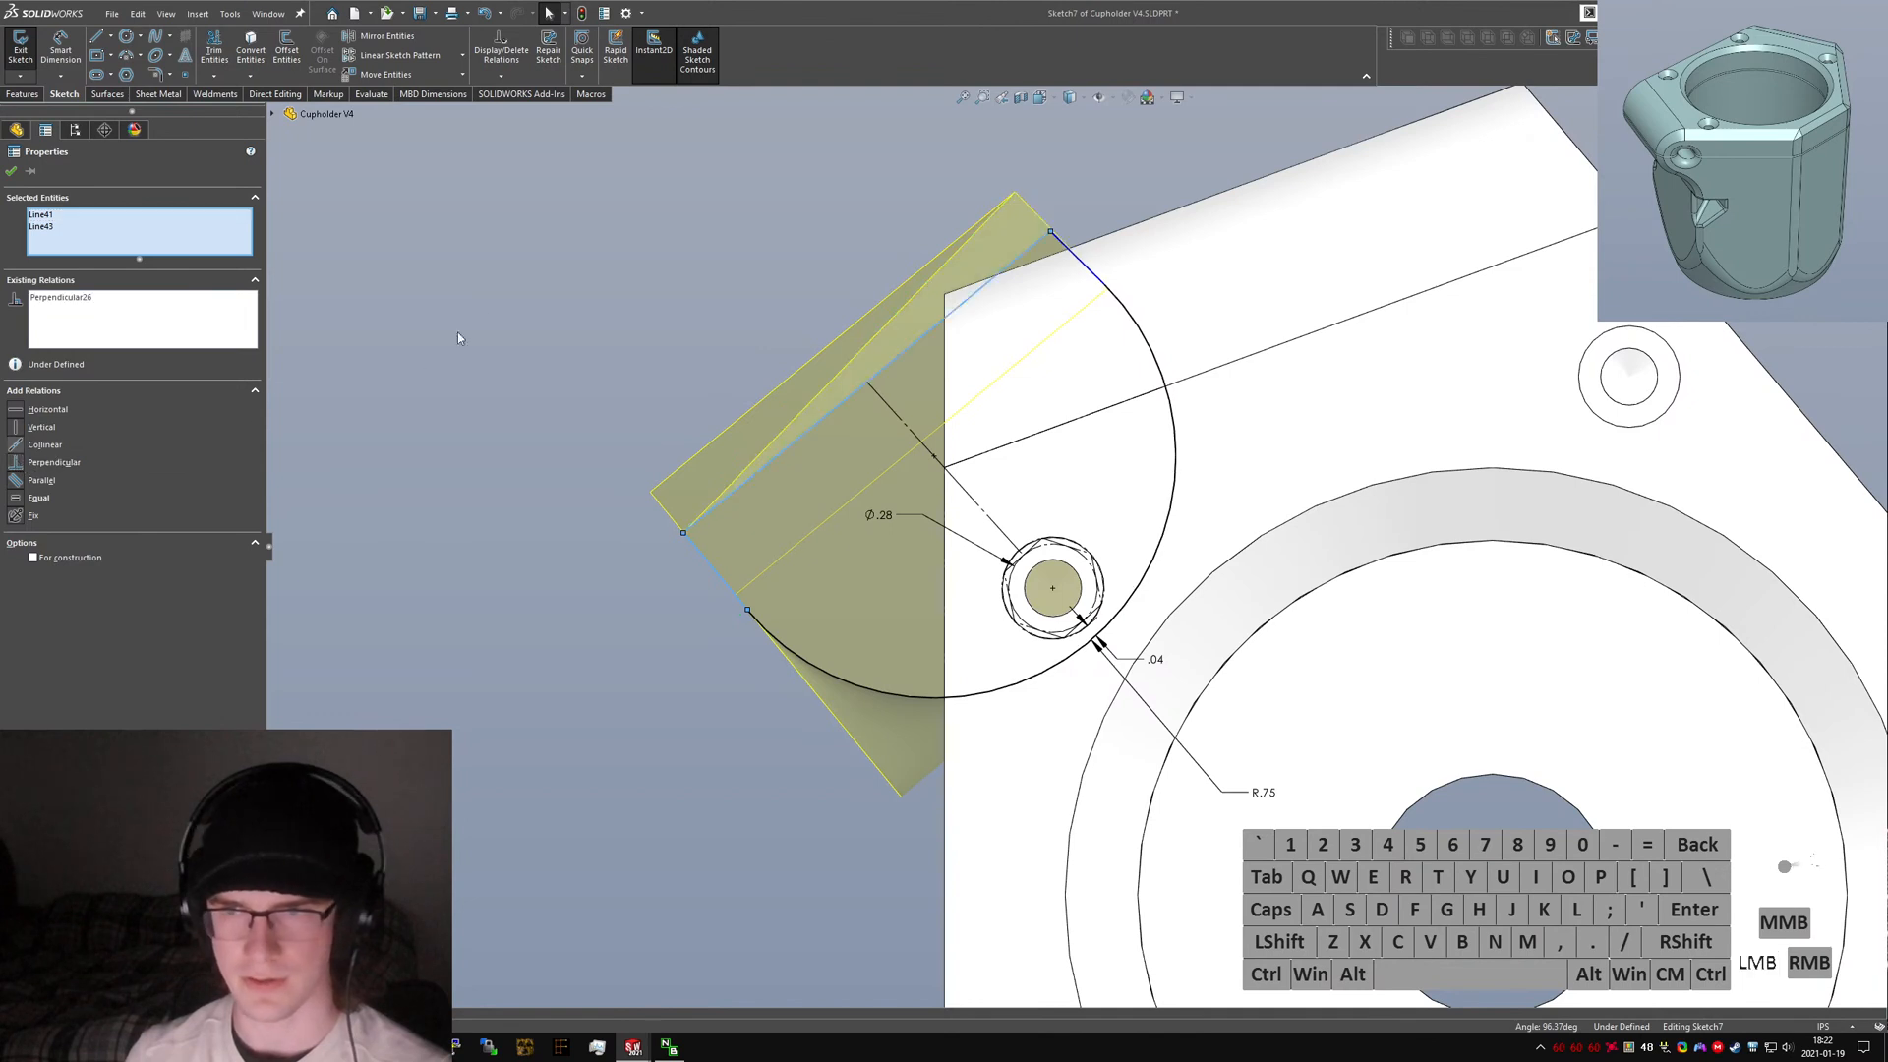
{"action": "left_click", "coordinate": [433, 394]}
Add a perpendicular relation between the short upper edge line and the adjoining line near the arc.
{"action": "left_click", "coordinate": [1076, 258]}
{"action": "left_click", "coordinate": [1042, 241], "text": "ctrl"}
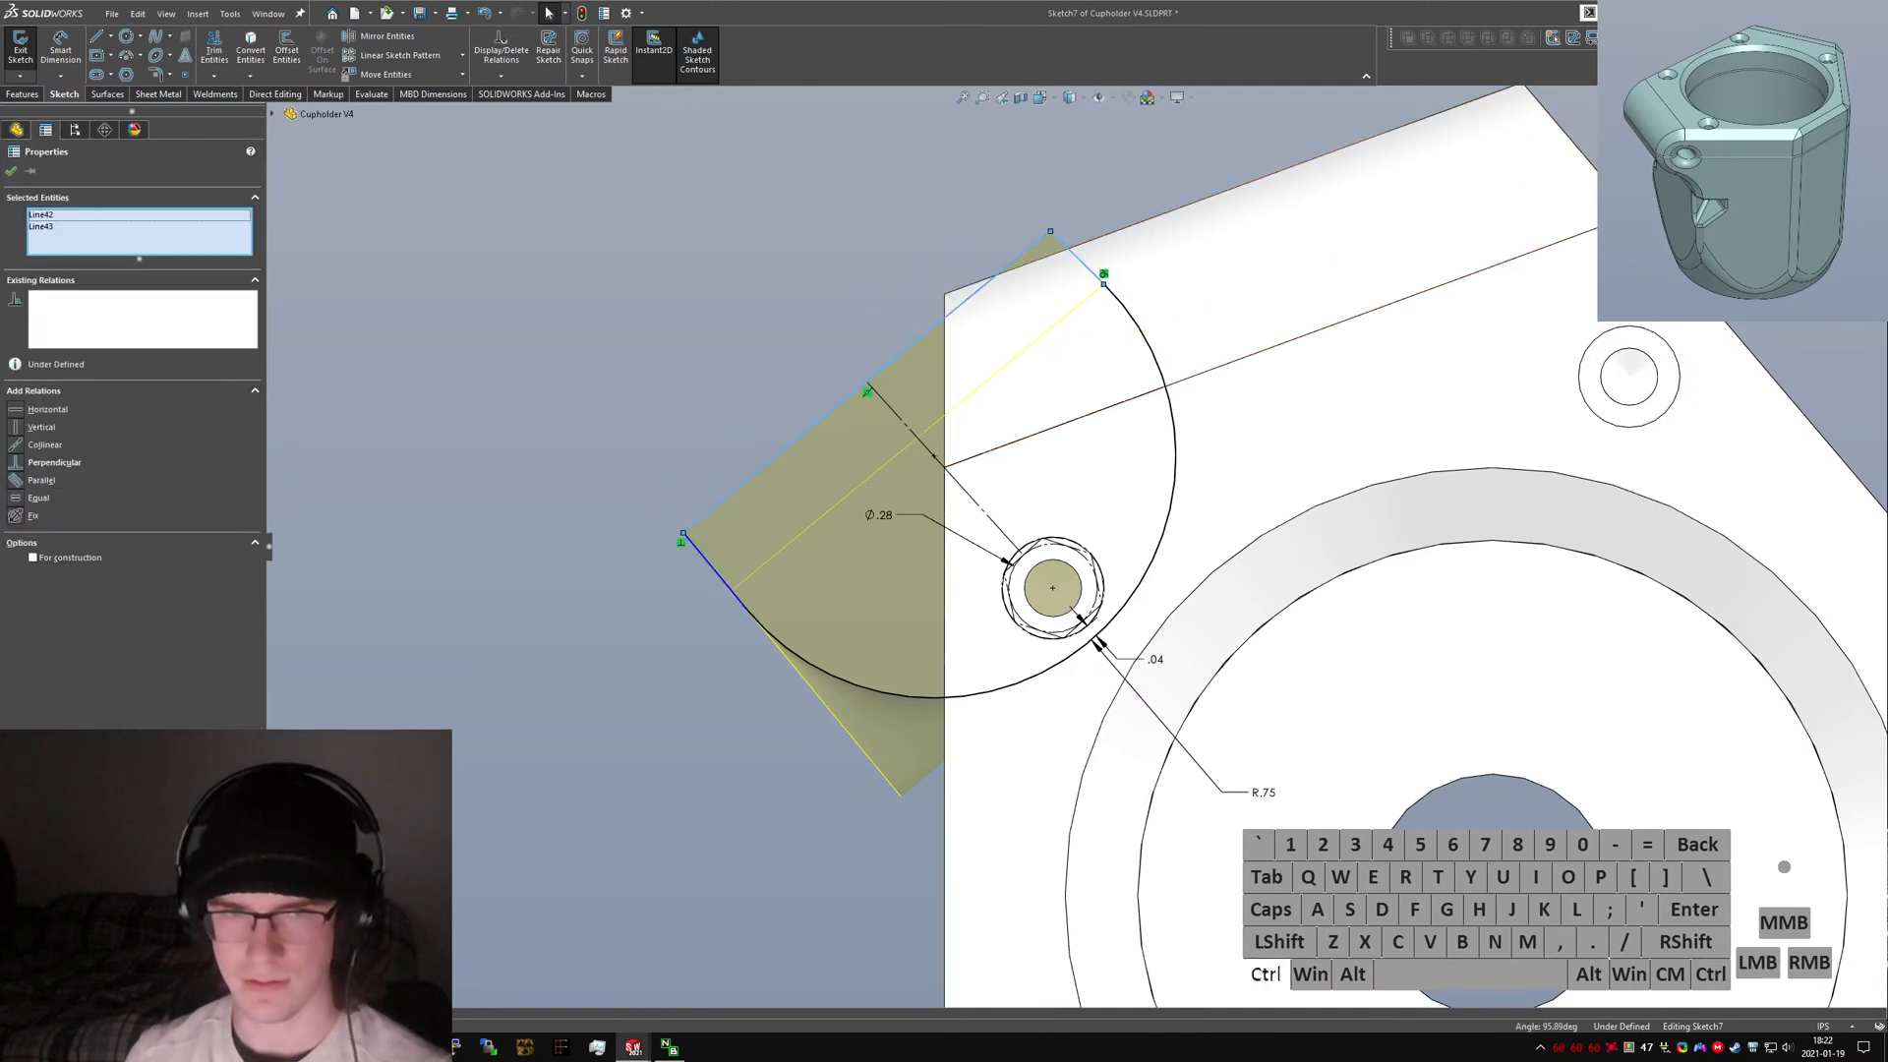
{"action": "left_click", "coordinate": [17, 469]}
{"action": "left_click", "coordinate": [778, 484]}
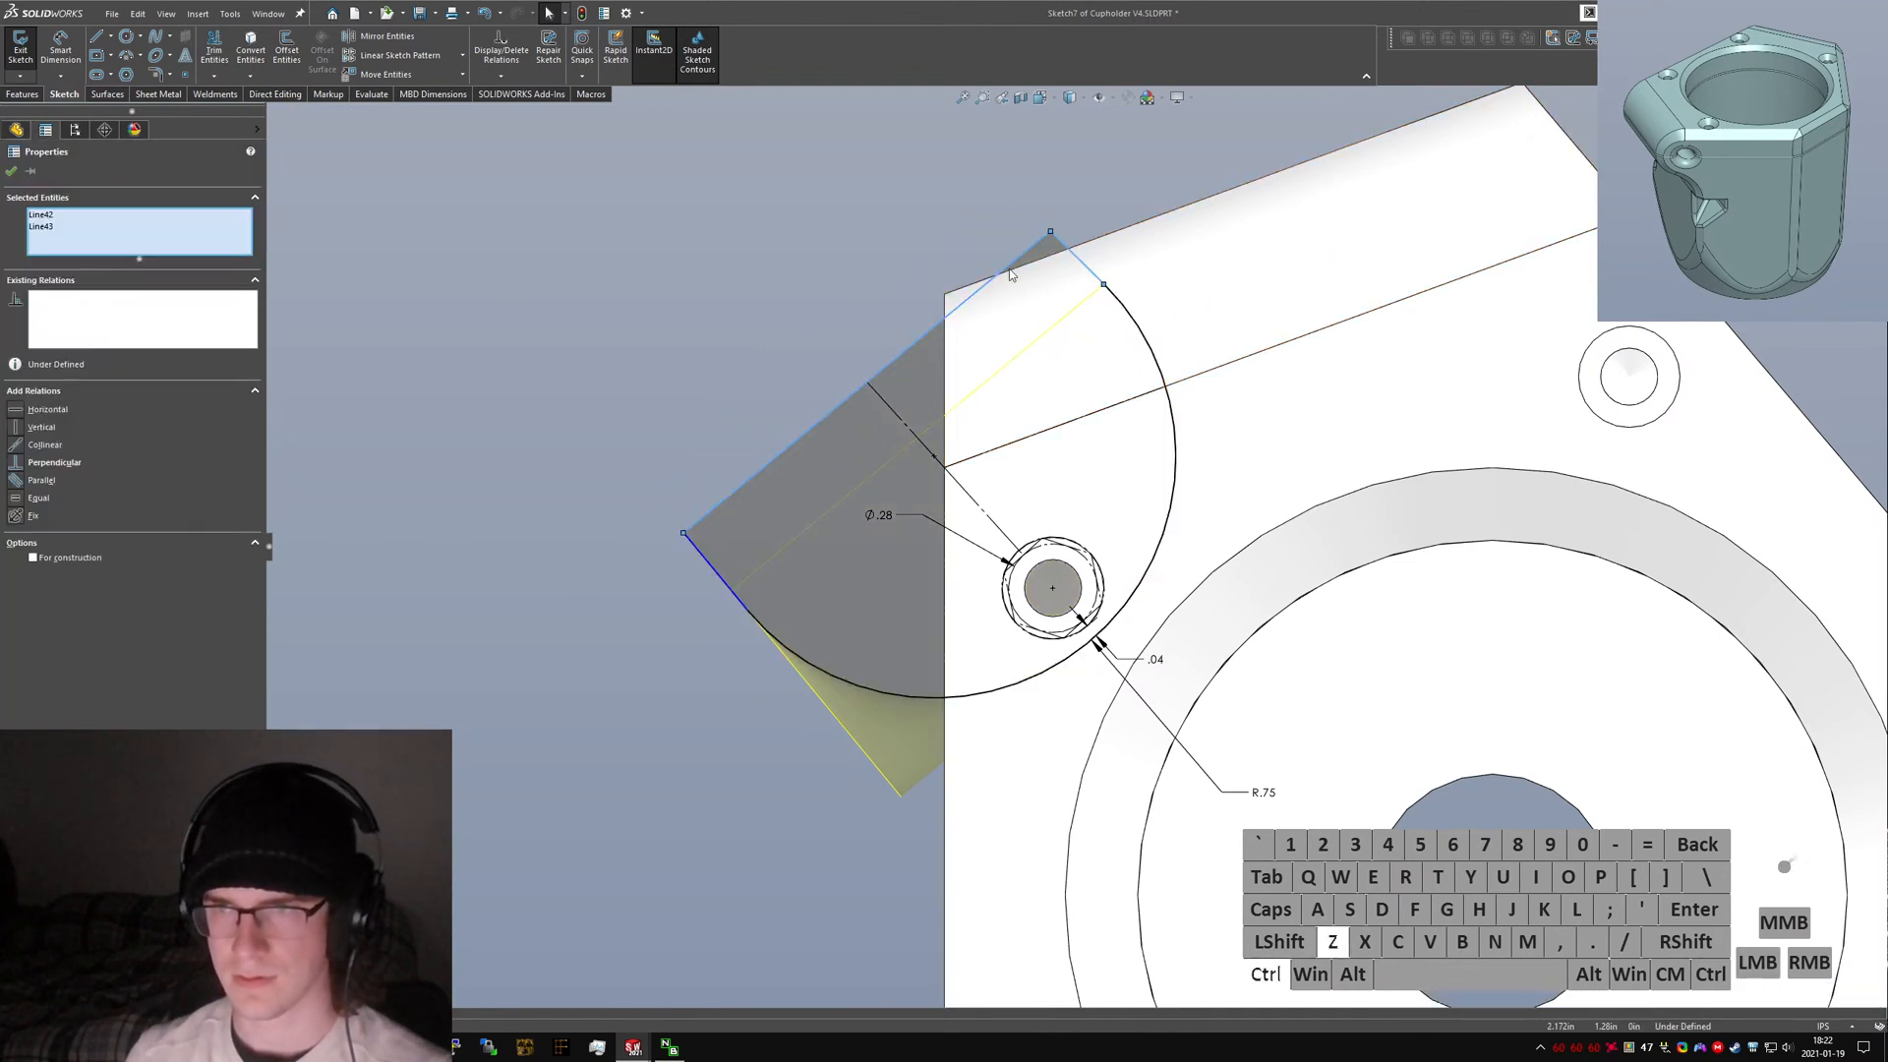
Sketch a short construction line continuing downward from the clamp ear's lower outer corner.
{"action": "left_click_drag", "start_coordinate": [868, 383], "coordinate": [693, 189]}
{"action": "scroll", "coordinate": [1056, 541], "scroll_direction": "up", "scroll_amount": 7}
{"action": "mouse_move", "coordinate": [1020, 528]}
{"action": "middle_mouse_down"}
{"action": "mouse_move", "coordinate": [1259, 696]}
{"action": "mouse_move", "coordinate": [965, 673]}
{"action": "middle_mouse_up"}
{"action": "scroll", "coordinate": [870, 643], "scroll_direction": "down", "scroll_amount": 5}
{"action": "right_click_drag", "start_coordinate": [767, 799], "coordinate": [713, 800]}
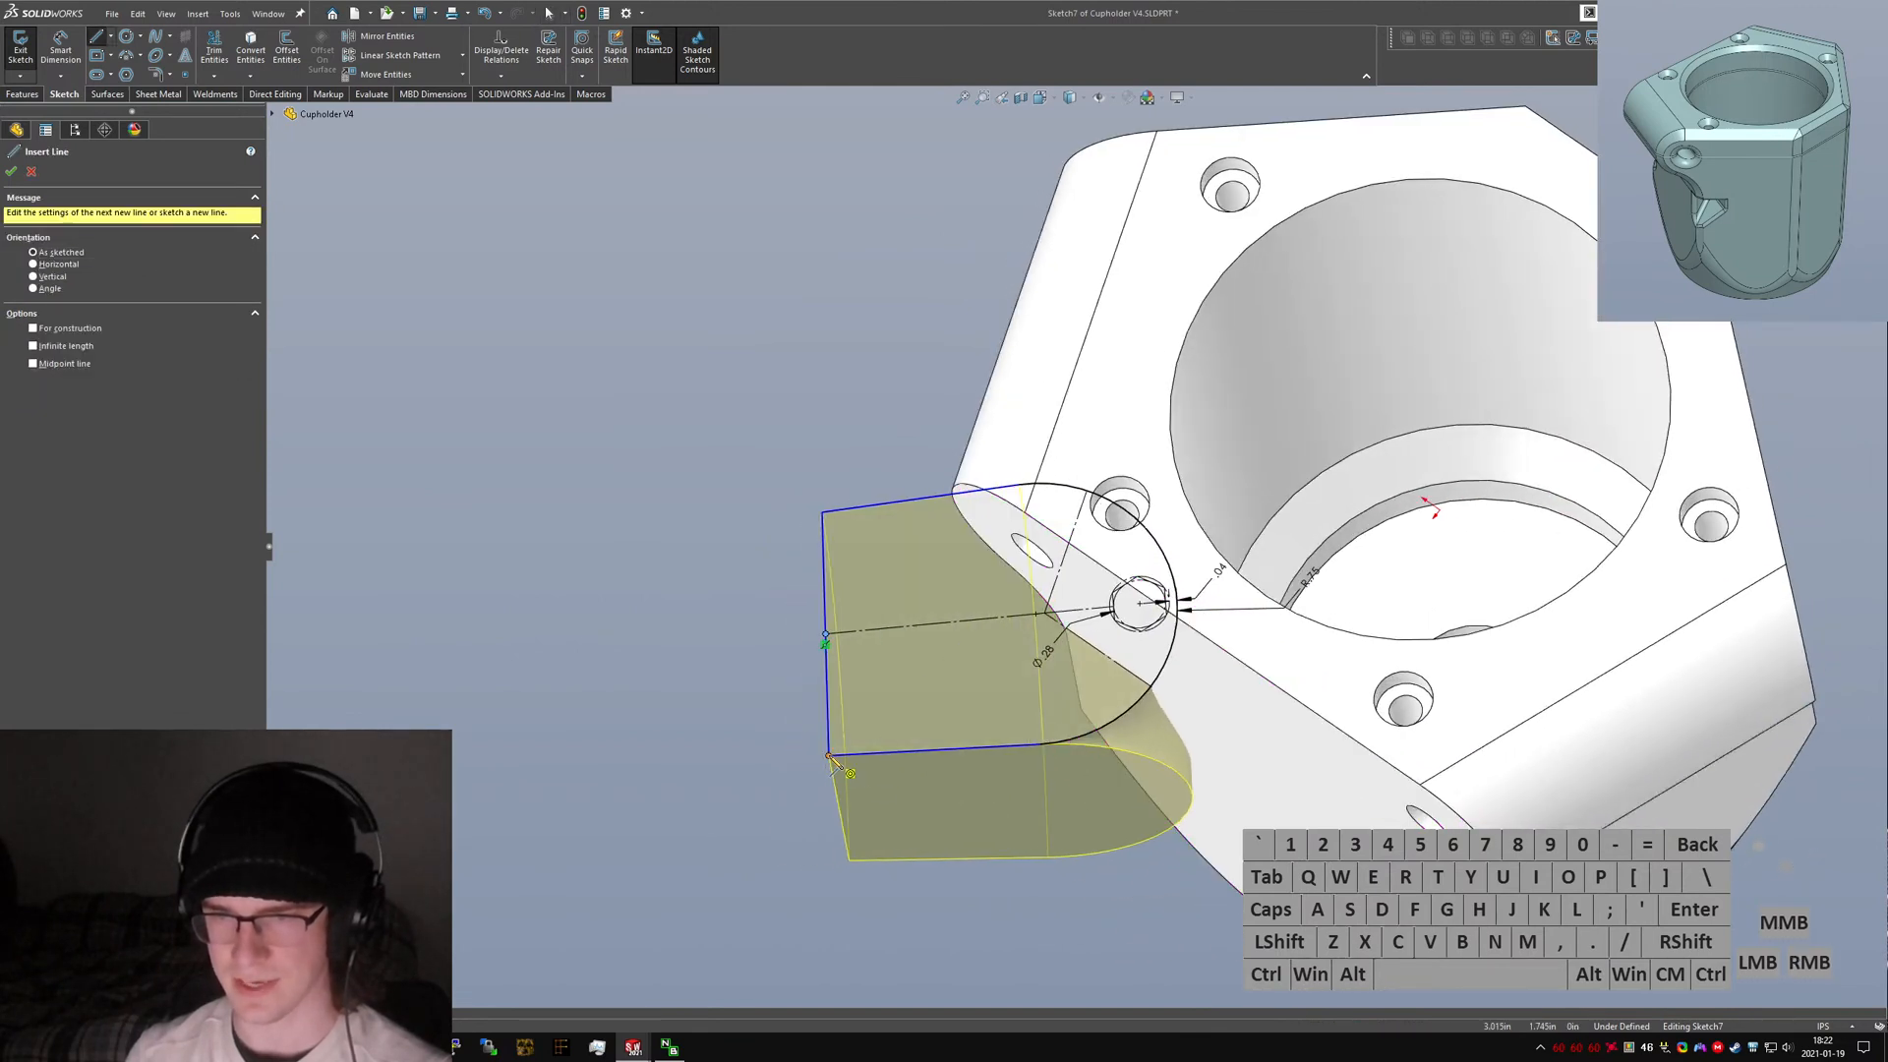
{"action": "left_click", "coordinate": [829, 756]}
{"action": "left_click", "coordinate": [831, 840]}
{"action": "key", "text": "Escape"}
{"action": "left_click", "coordinate": [827, 819]}
{"action": "key", "text": "alt+c"}
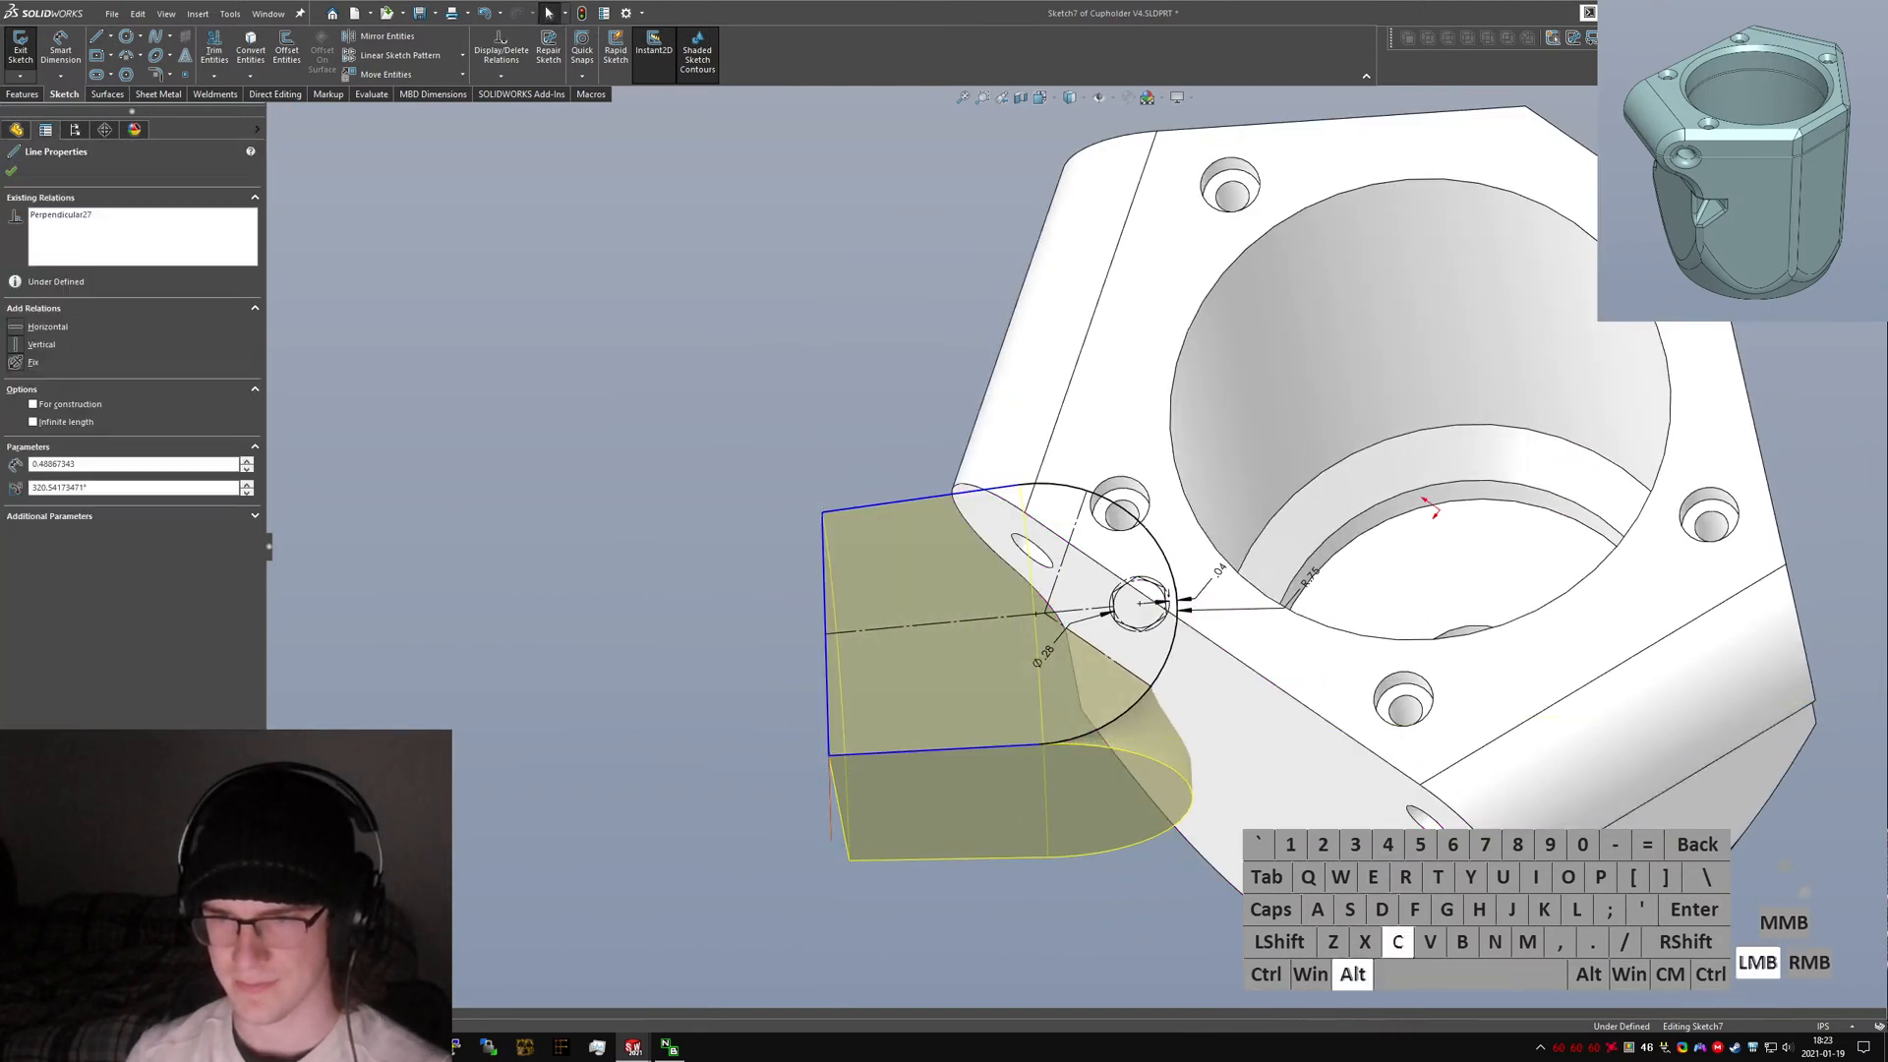
{"action": "left_click", "coordinate": [828, 812]}
Drag the ear's upper outer corner point to reshape the top edge line.
{"action": "middle_click_drag", "start_coordinate": [952, 662], "coordinate": [953, 801]}
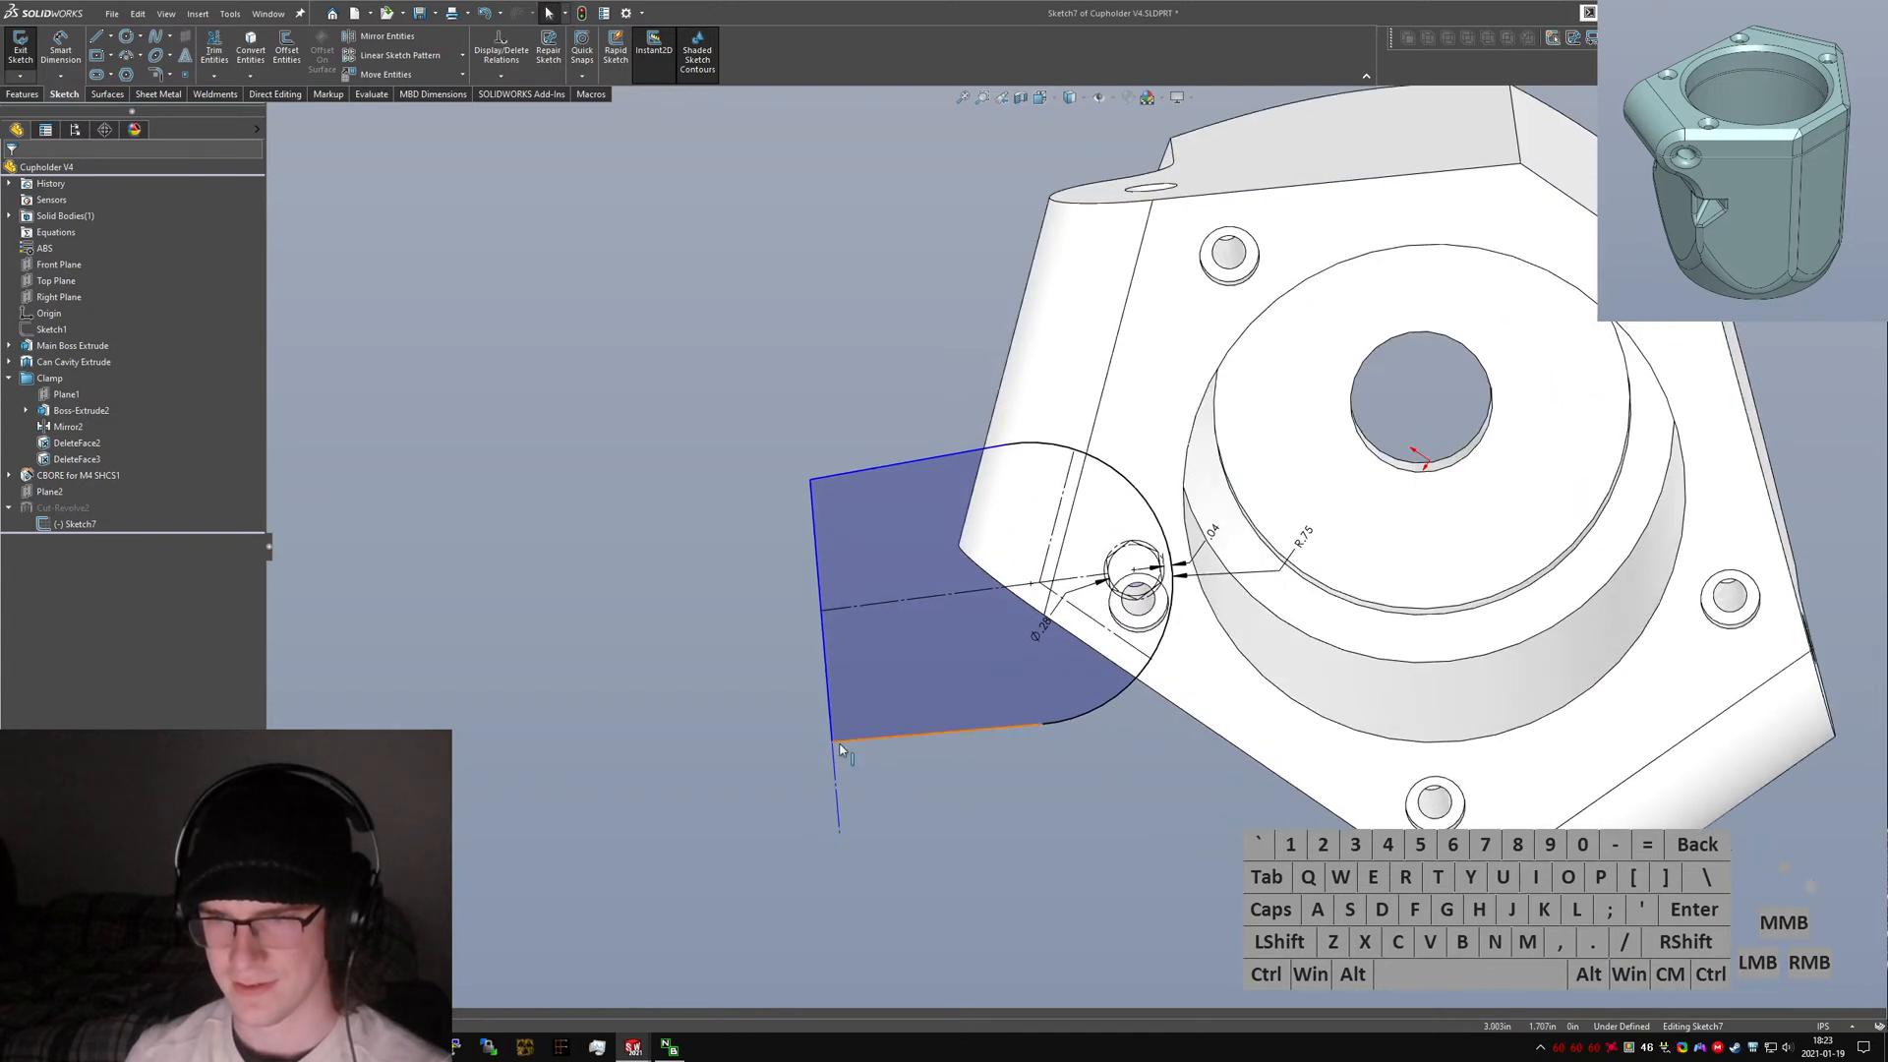
{"action": "left_click", "coordinate": [836, 745]}
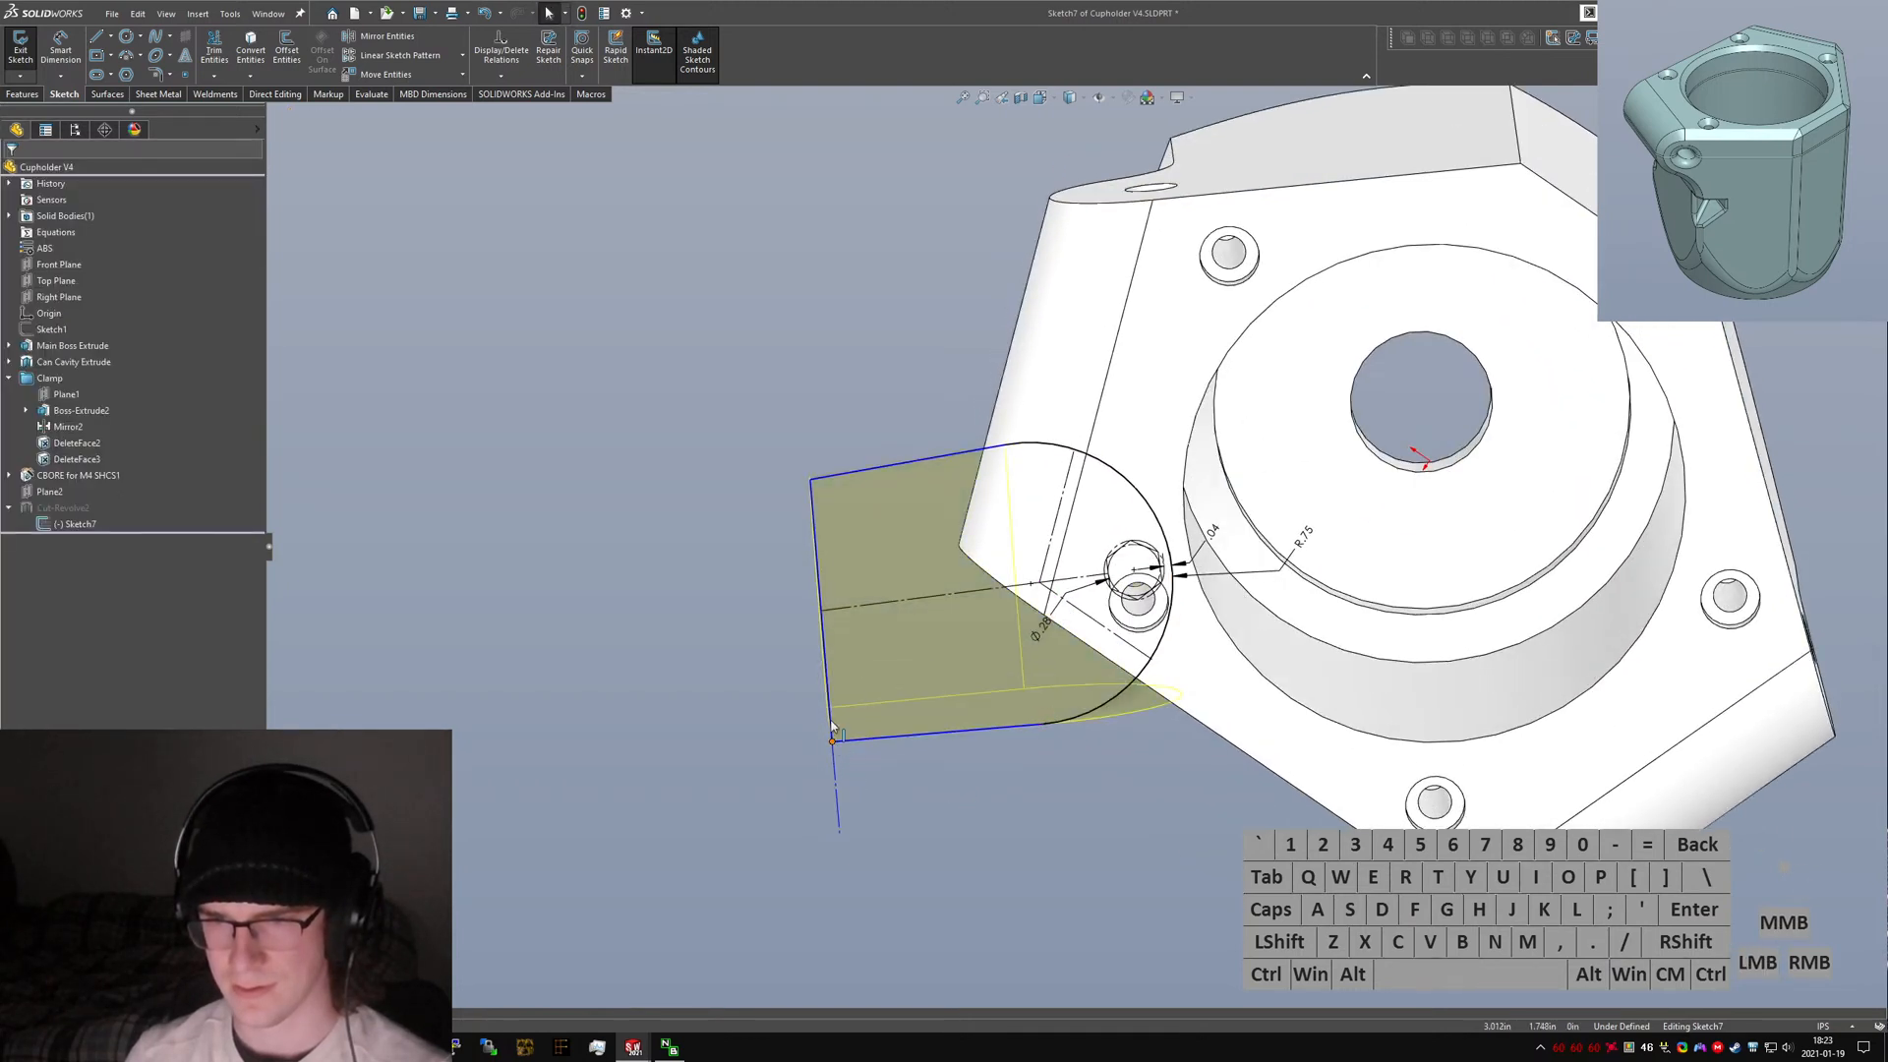
{"action": "left_click", "coordinate": [826, 484]}
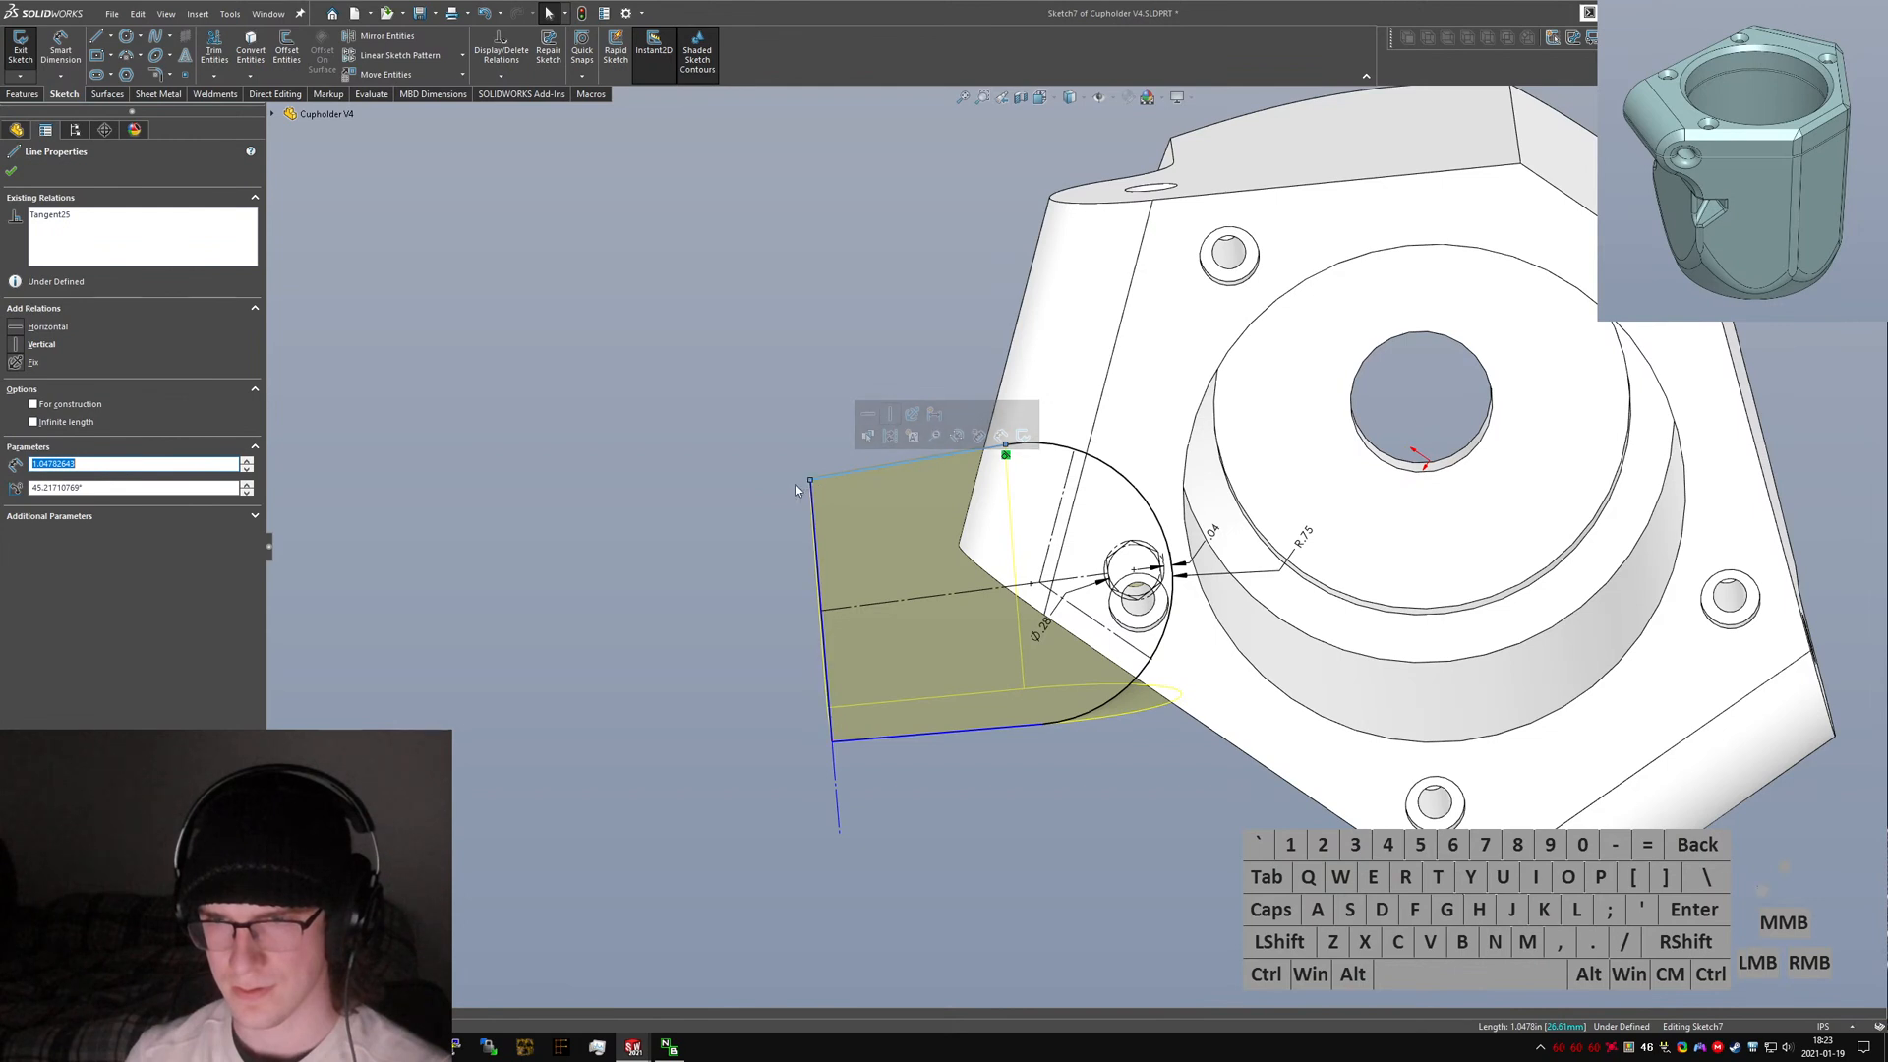
{"action": "left_click", "coordinate": [755, 495]}
{"action": "mouse_move", "coordinate": [810, 481]}
{"action": "left_mouse_down"}
{"action": "mouse_move", "coordinate": [814, 448]}
{"action": "mouse_move", "coordinate": [804, 477]}
{"action": "left_mouse_up"}
{"action": "left_click", "coordinate": [1035, 804]}
{"action": "left_click", "coordinate": [1030, 586]}
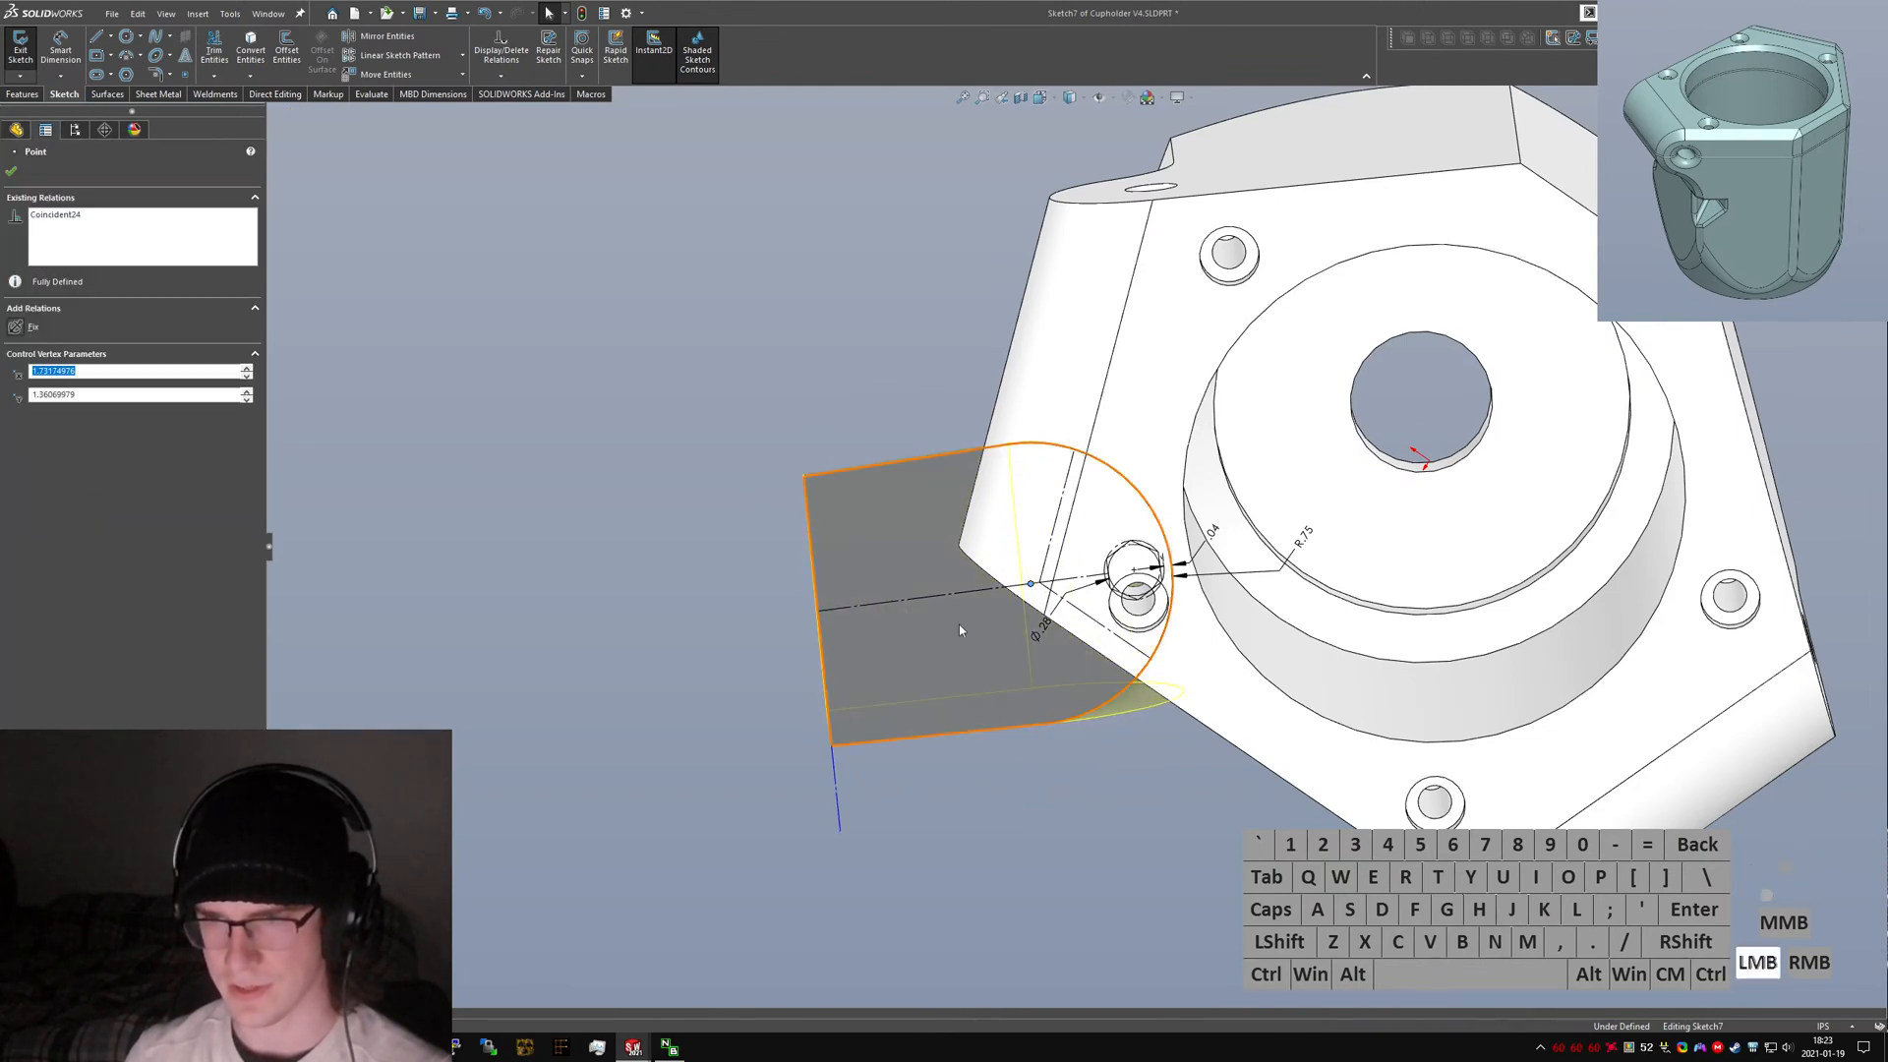
{"action": "left_click", "coordinate": [872, 612]}
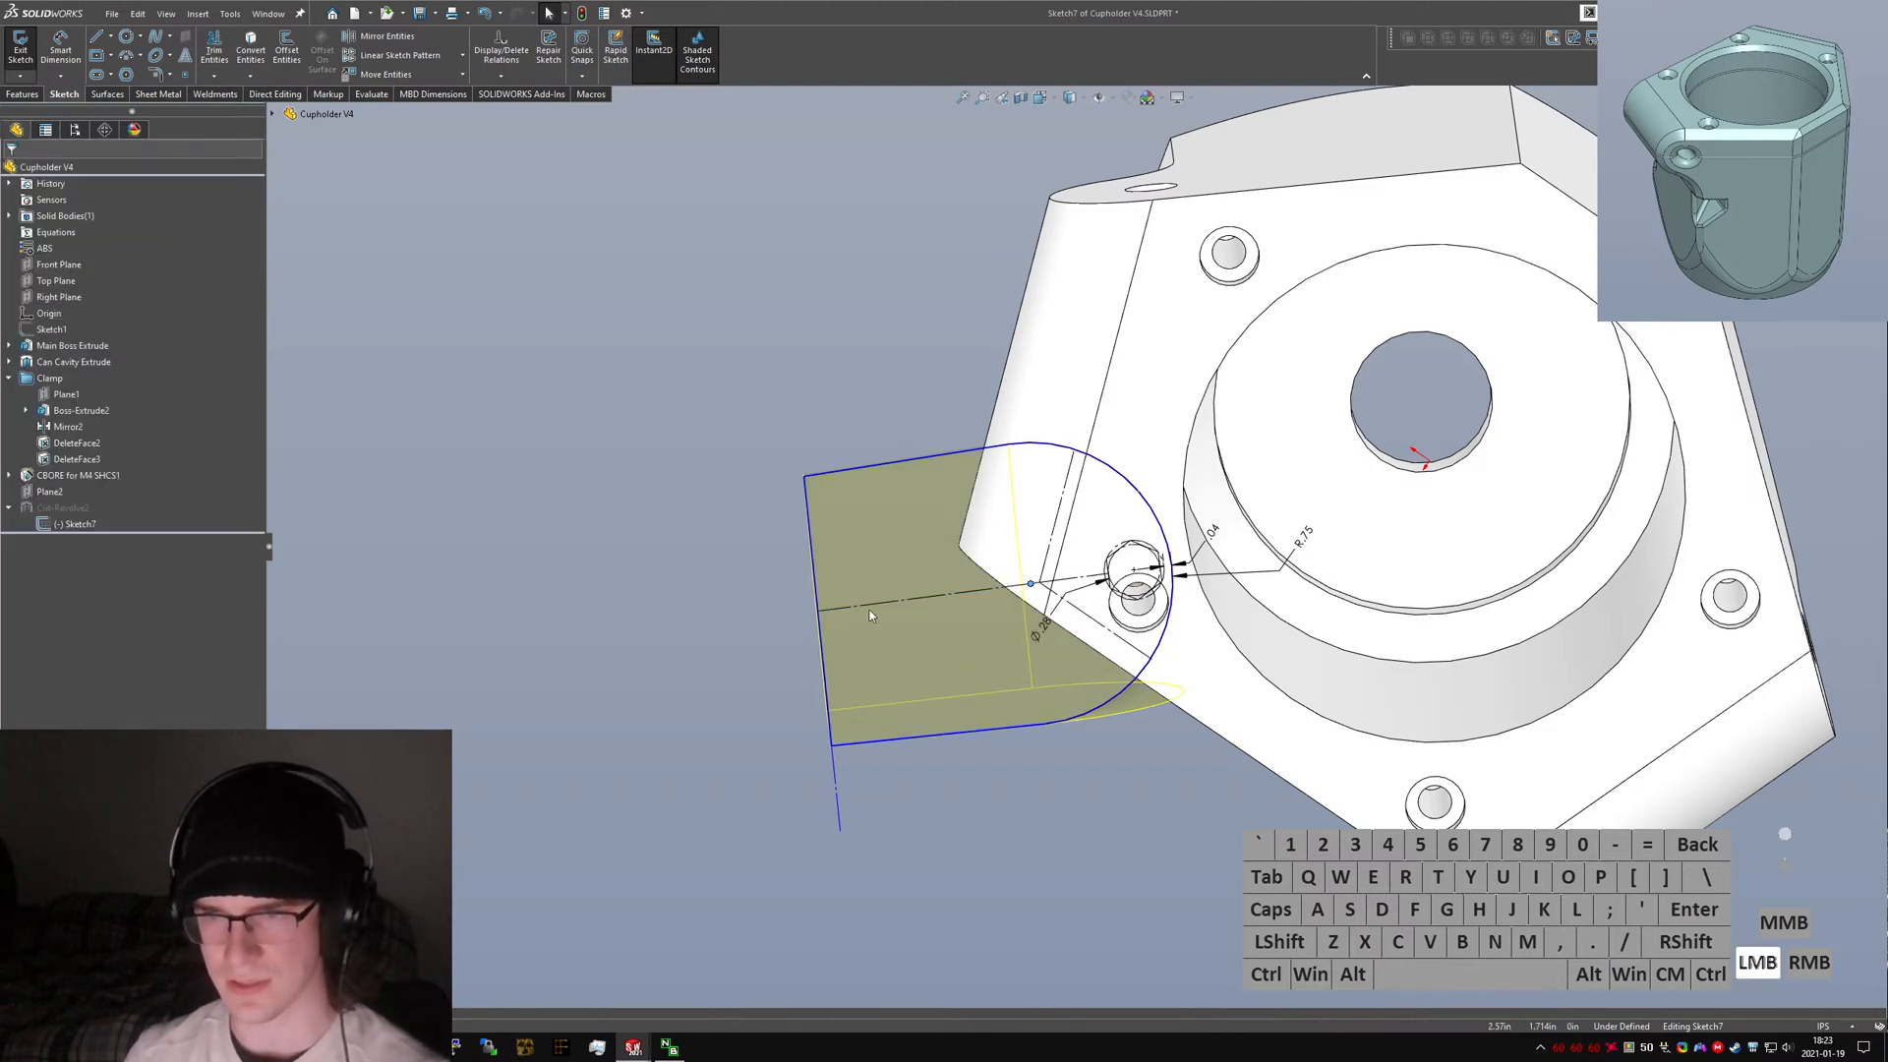
{"action": "mouse_move", "coordinate": [804, 477]}
{"action": "left_mouse_down"}
{"action": "mouse_move", "coordinate": [799, 448]}
{"action": "mouse_move", "coordinate": [808, 491]}
{"action": "left_mouse_up"}
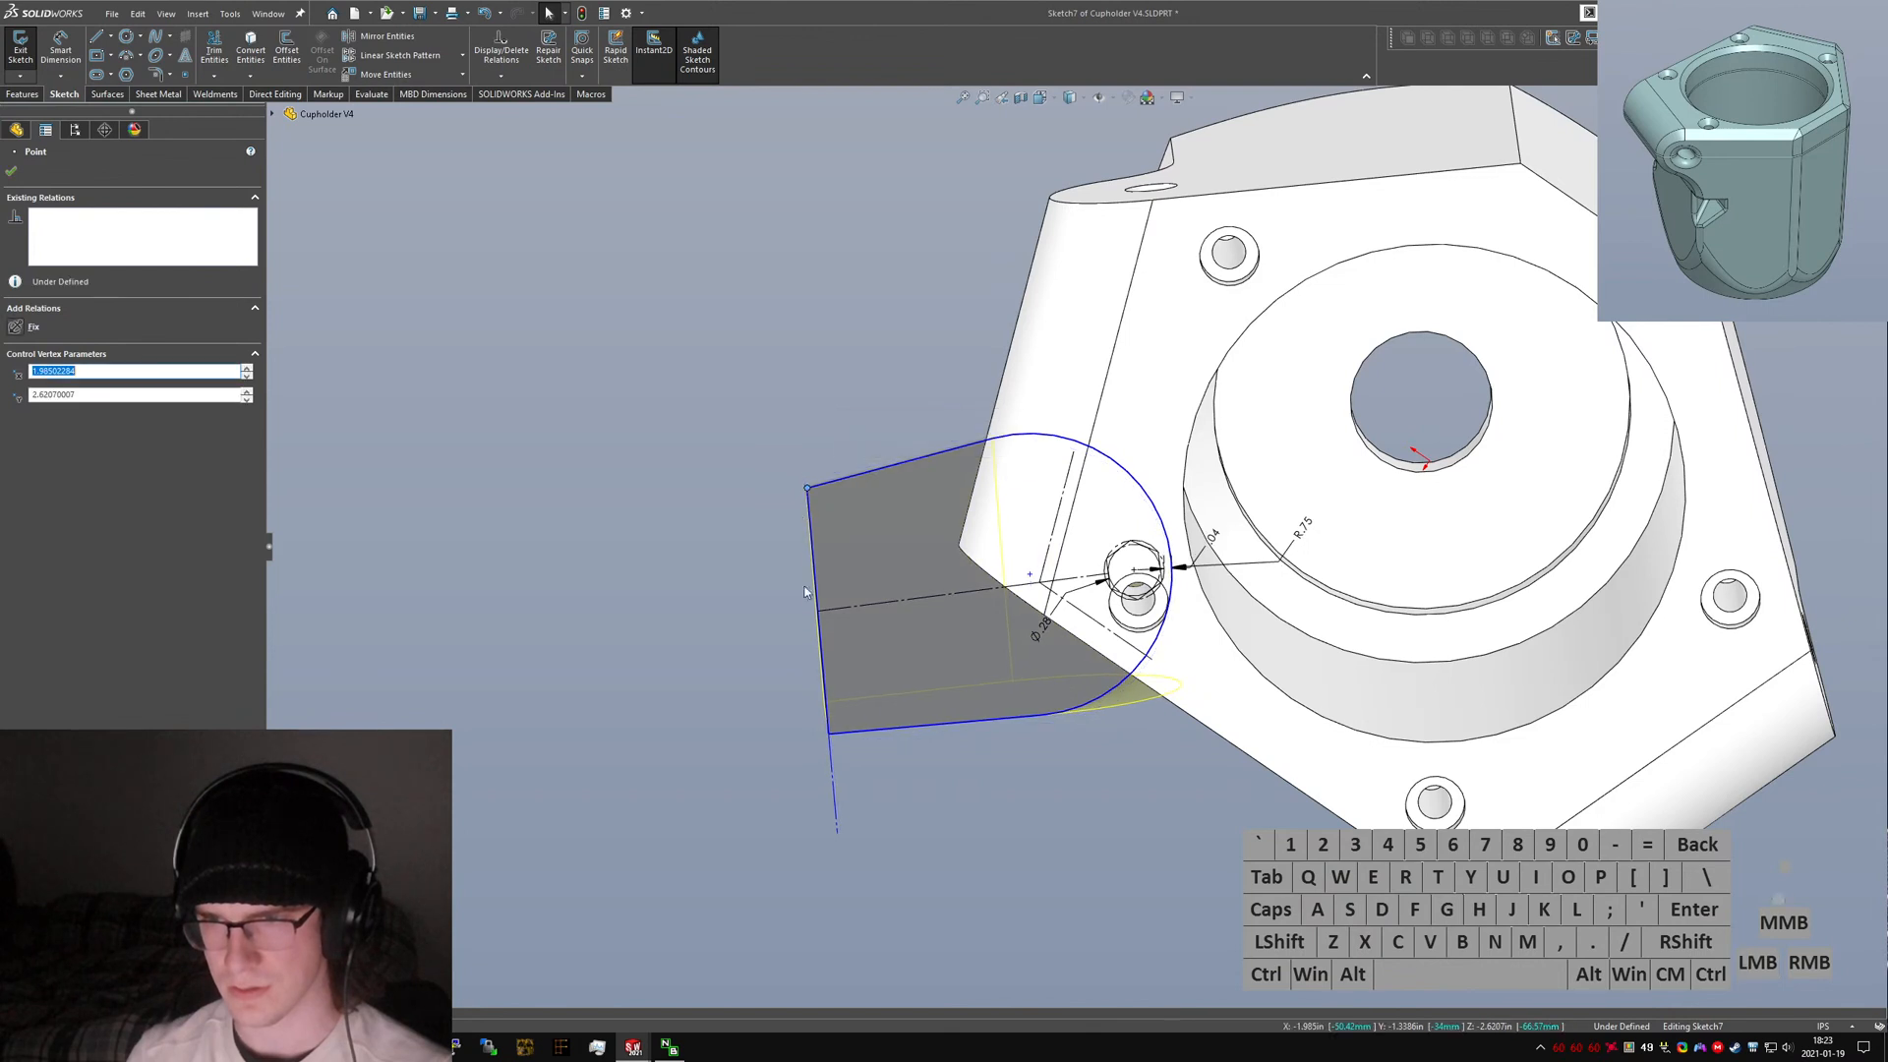
Reconnect the arc's lower endpoint to the bottom edge line of the clamp ear.
{"action": "left_click", "coordinate": [865, 582]}
{"action": "left_click", "coordinate": [1074, 449]}
{"action": "left_click", "coordinate": [1149, 655], "text": "ctrl"}
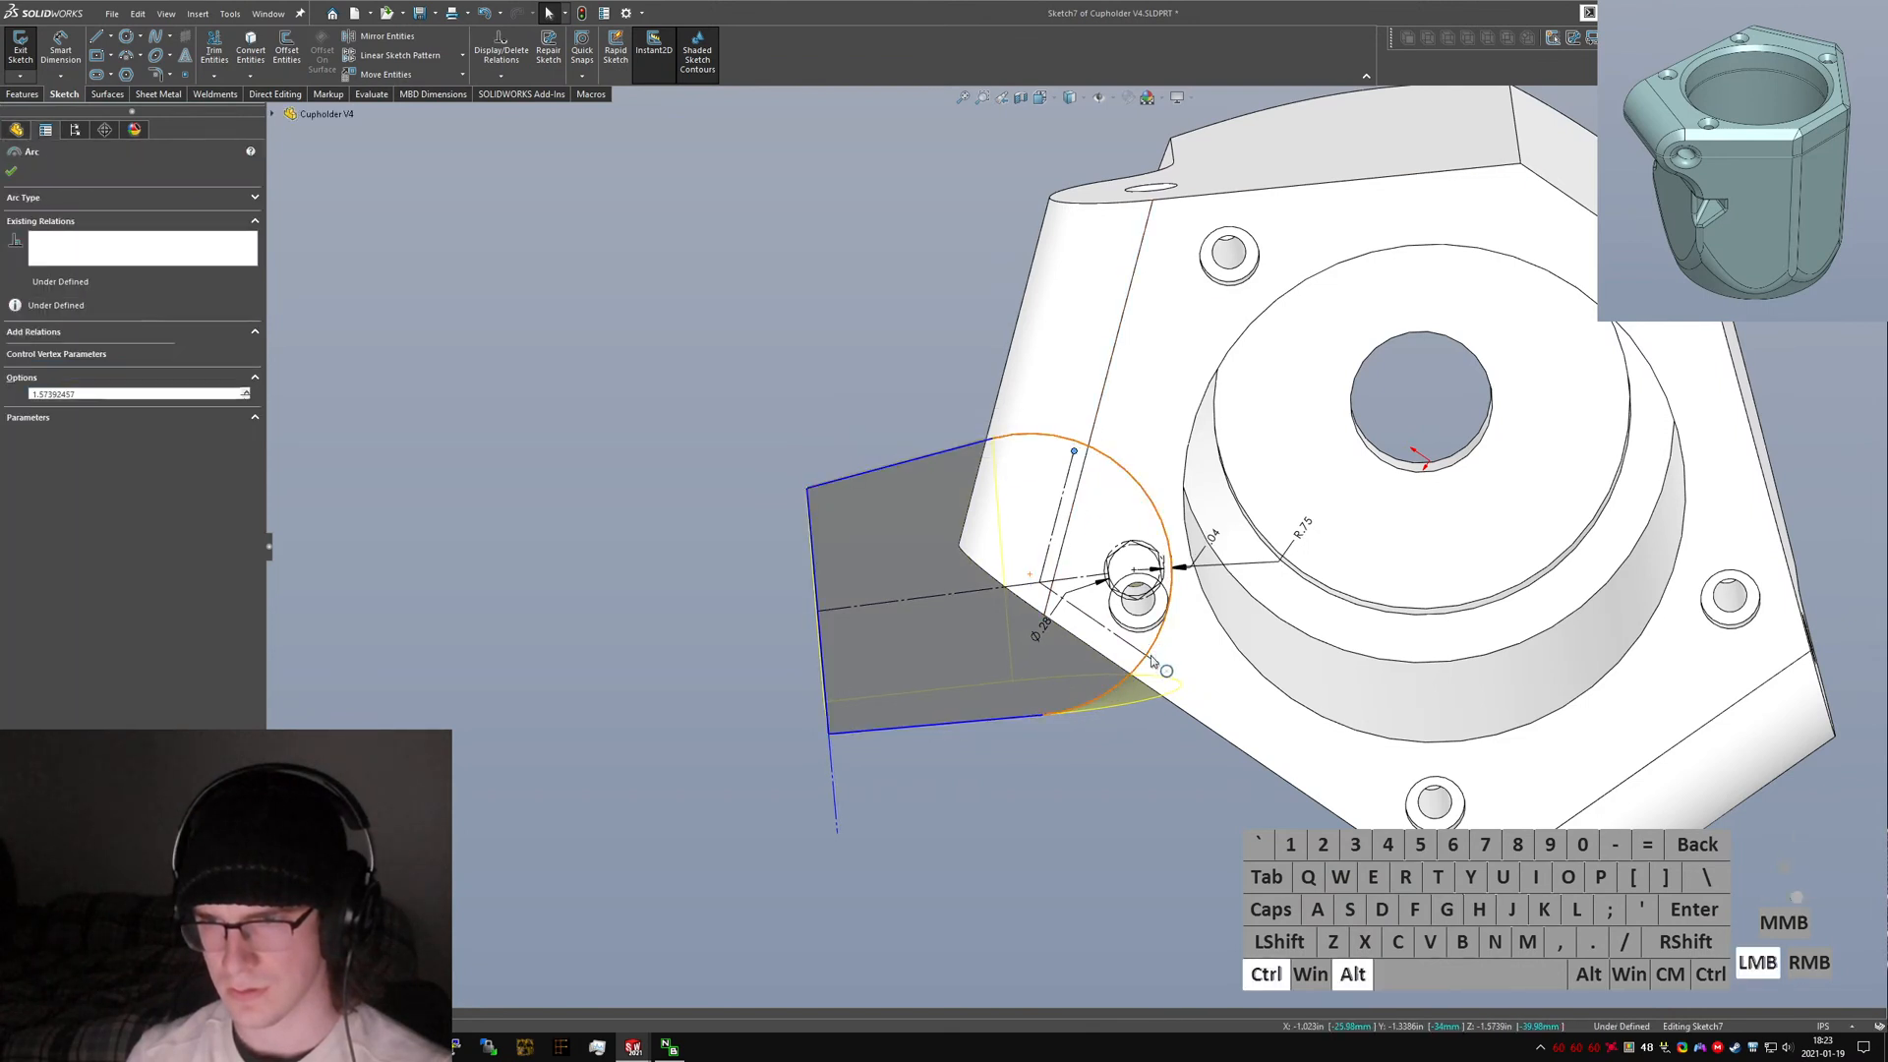
{"action": "key", "text": "d"}
{"action": "left_click", "coordinate": [1125, 788]}
{"action": "left_click_drag", "start_coordinate": [1152, 660], "coordinate": [1160, 668]}
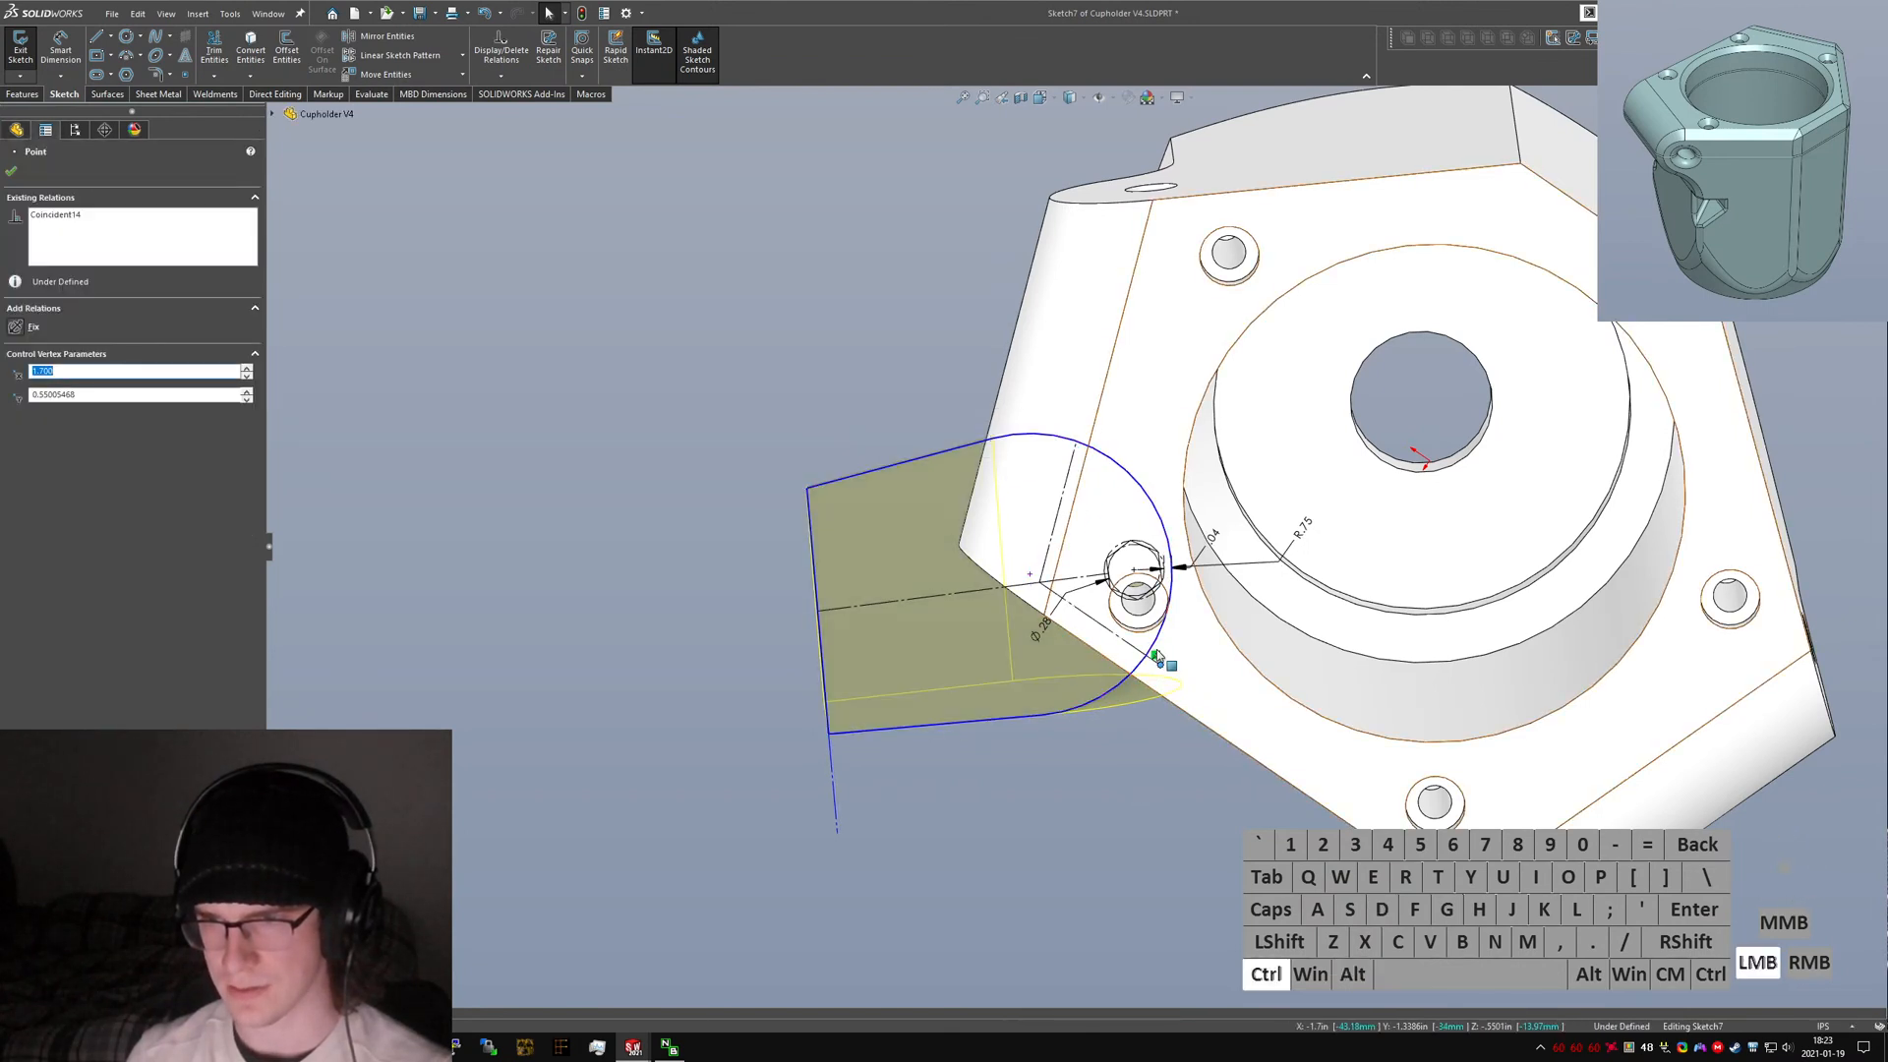
{"action": "left_click", "coordinate": [1159, 658], "text": "ctrl"}
{"action": "left_click", "coordinate": [1138, 750]}
{"action": "left_click", "coordinate": [1149, 654]}
{"action": "left_click", "coordinate": [1158, 670], "text": "ctrl"}
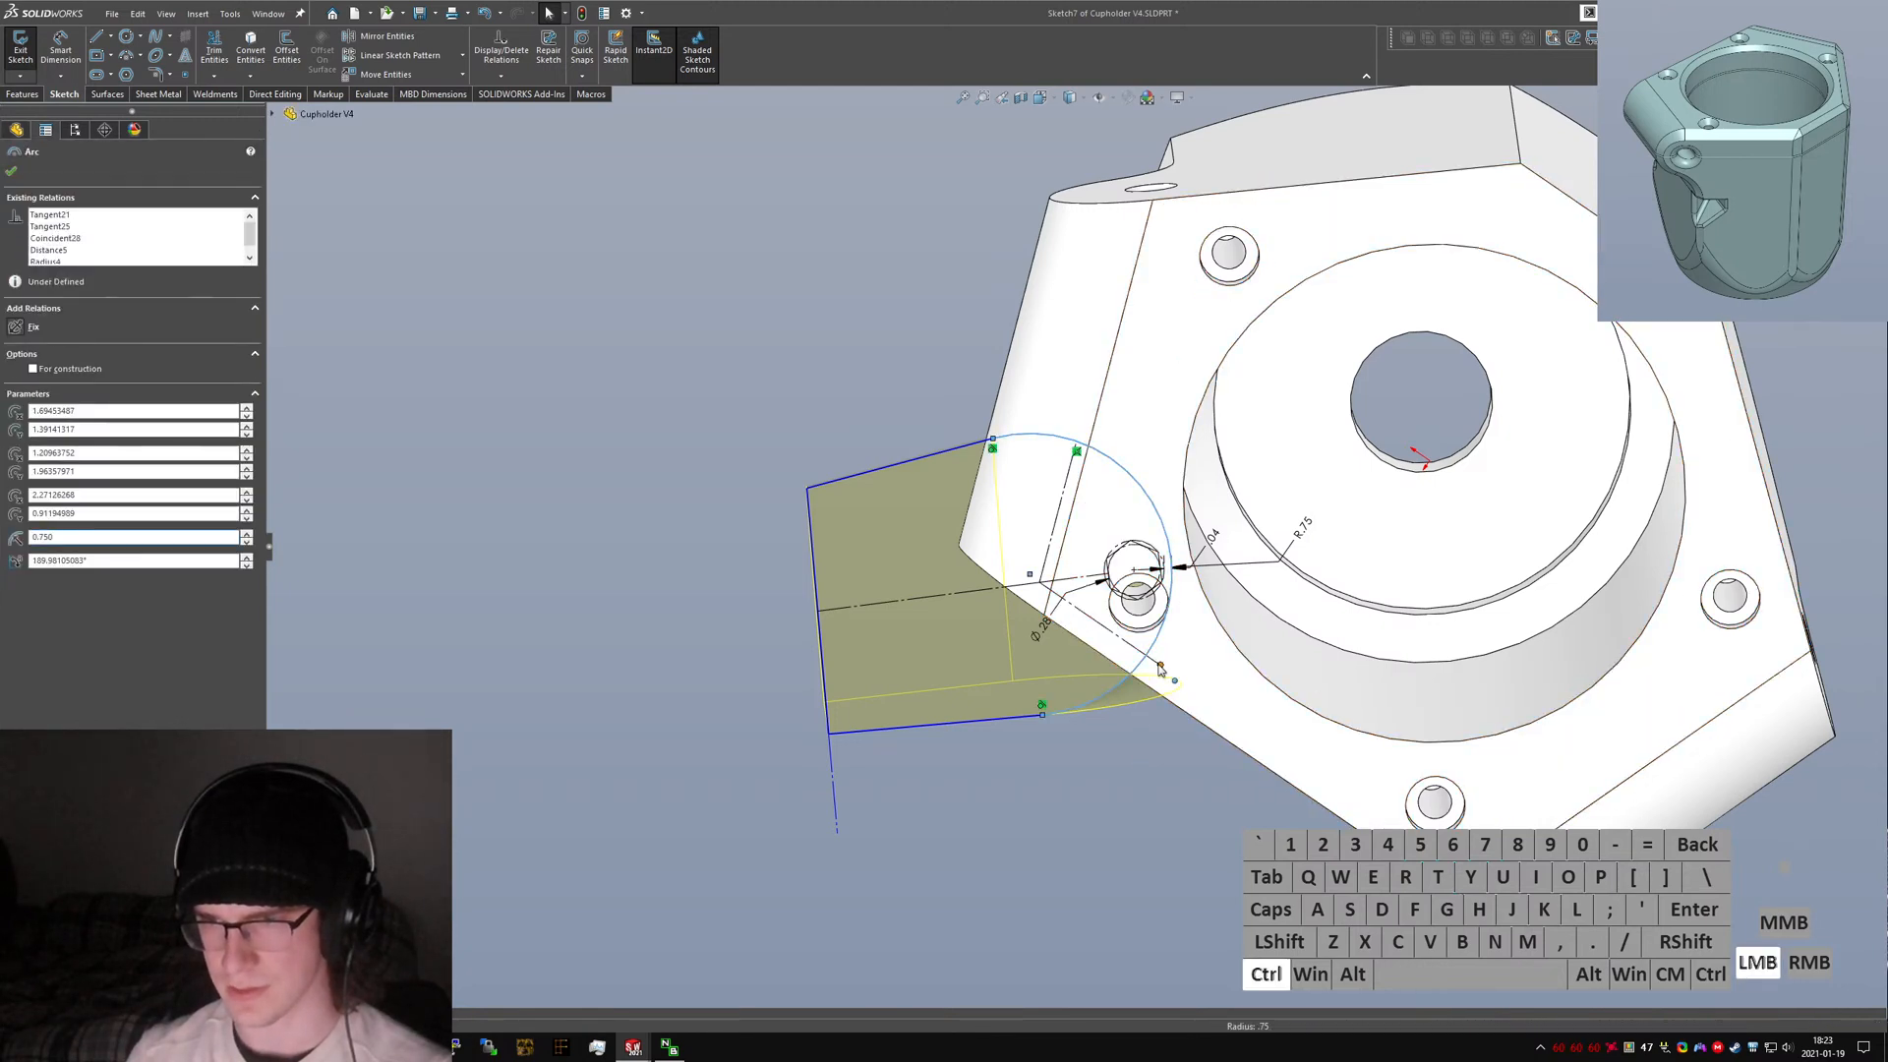
{"action": "key", "text": "alt+d"}
{"action": "left_click", "coordinate": [1118, 829]}
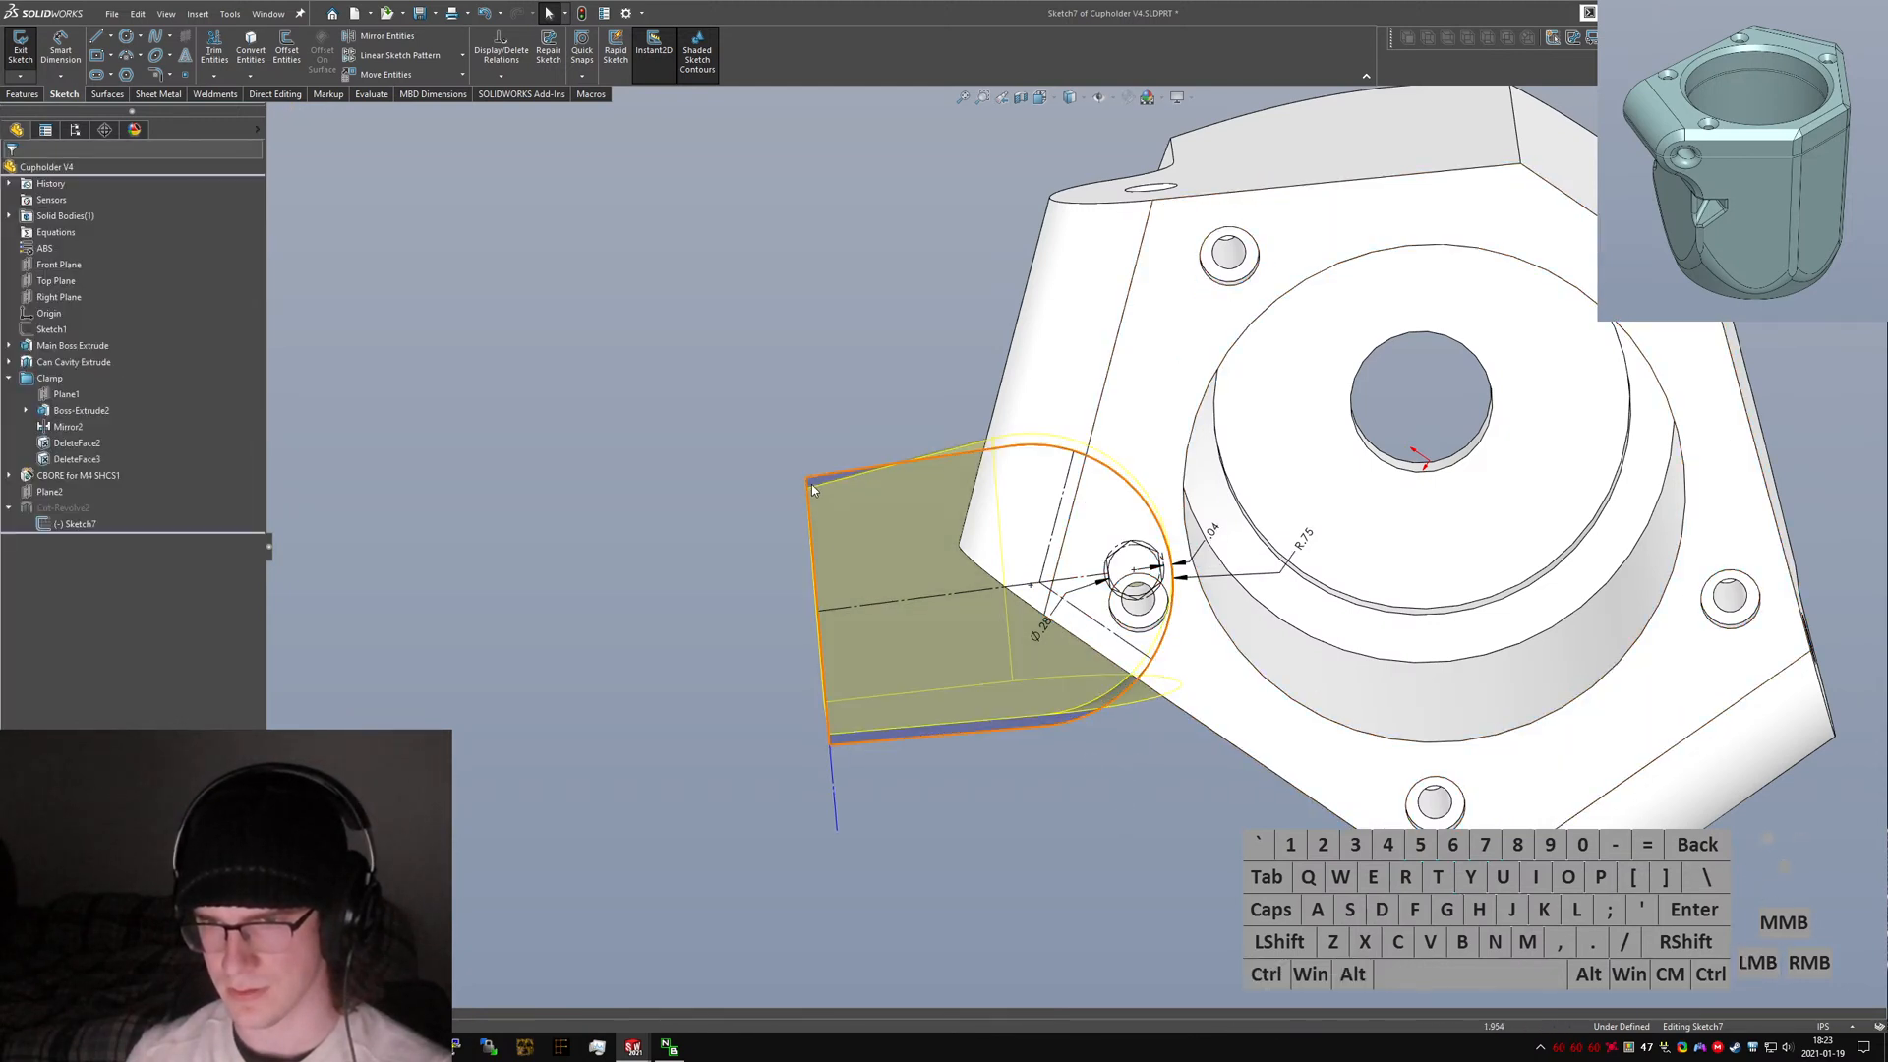
Drag the upper outer corner point again and select the ear's bottom edge and construction lines.
{"action": "mouse_move", "coordinate": [806, 479]}
{"action": "left_mouse_down"}
{"action": "mouse_move", "coordinate": [807, 416]}
{"action": "mouse_move", "coordinate": [823, 488]}
{"action": "mouse_move", "coordinate": [816, 473]}
{"action": "left_mouse_up"}
{"action": "left_click", "coordinate": [767, 552]}
{"action": "left_click", "coordinate": [821, 517]}
{"action": "left_click", "coordinate": [835, 470], "text": "ctrl"}
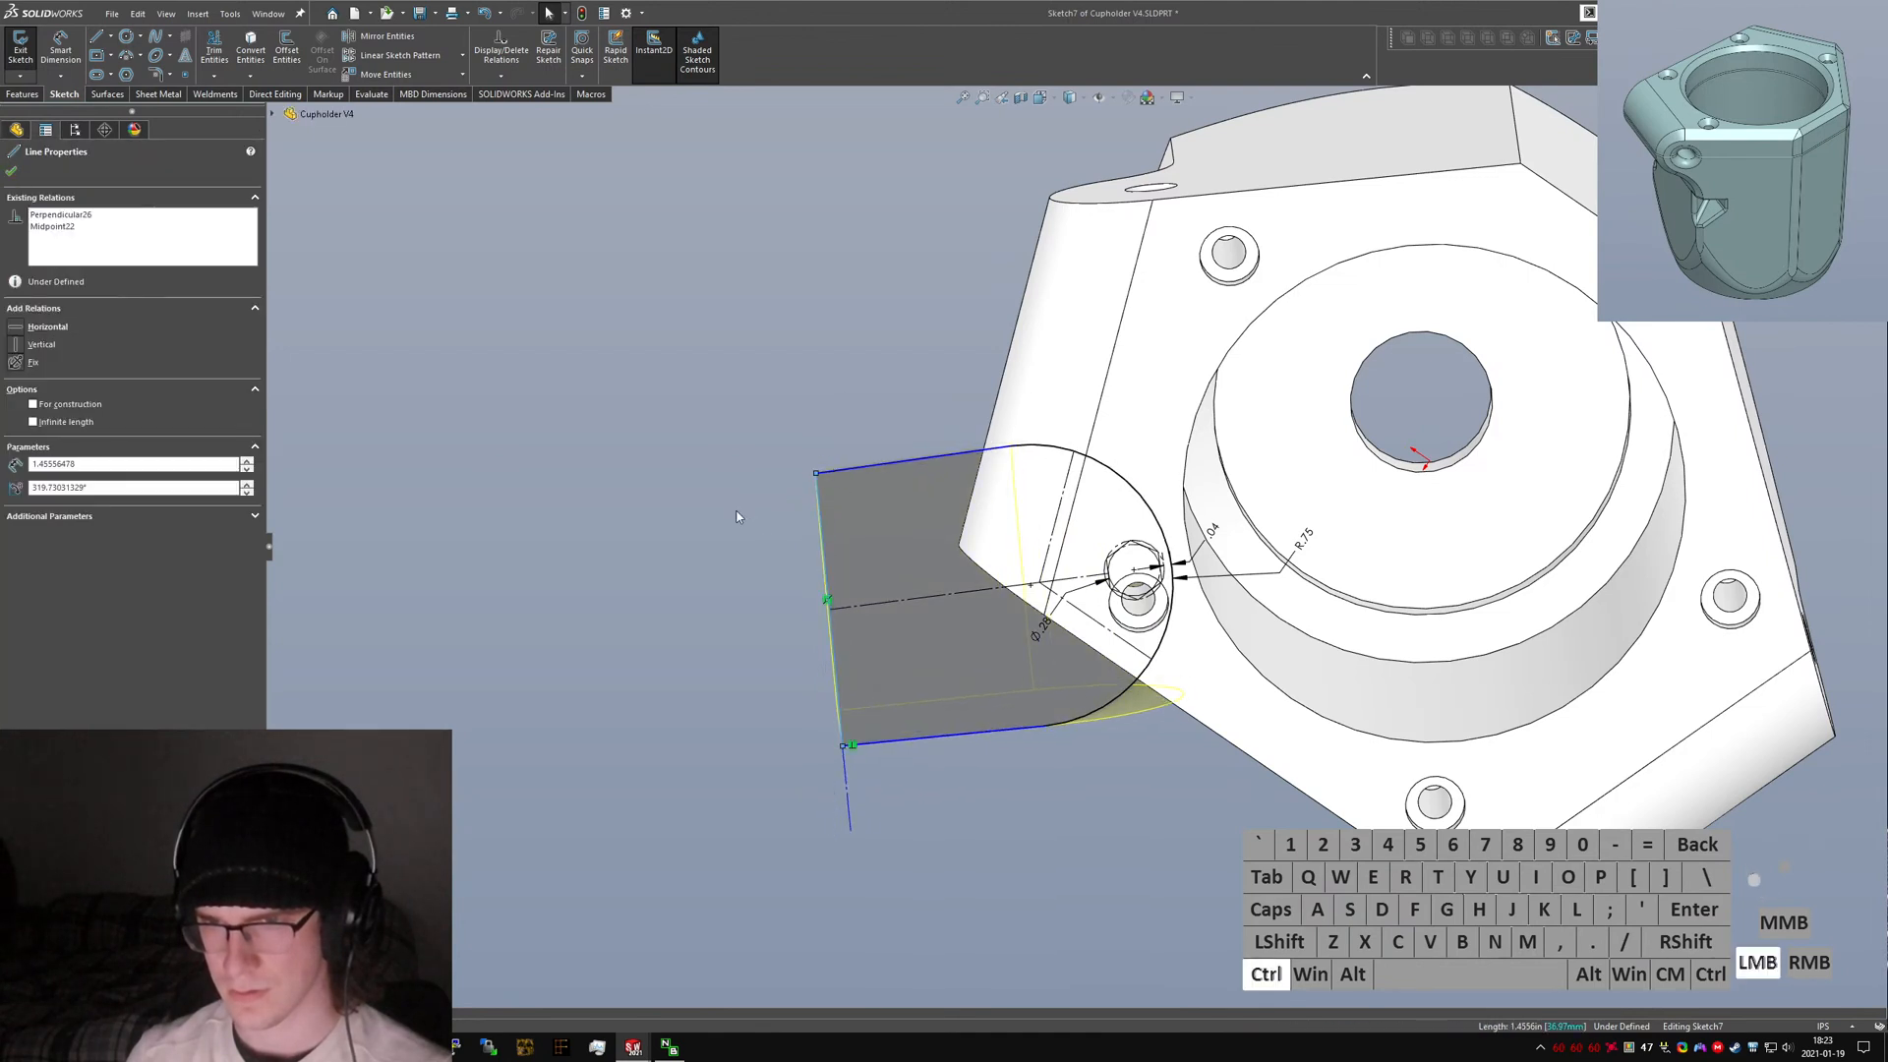
{"action": "left_click", "coordinate": [737, 518]}
{"action": "left_click", "coordinate": [909, 735]}
{"action": "left_click", "coordinate": [894, 753]}
{"action": "left_click", "coordinate": [893, 749]}
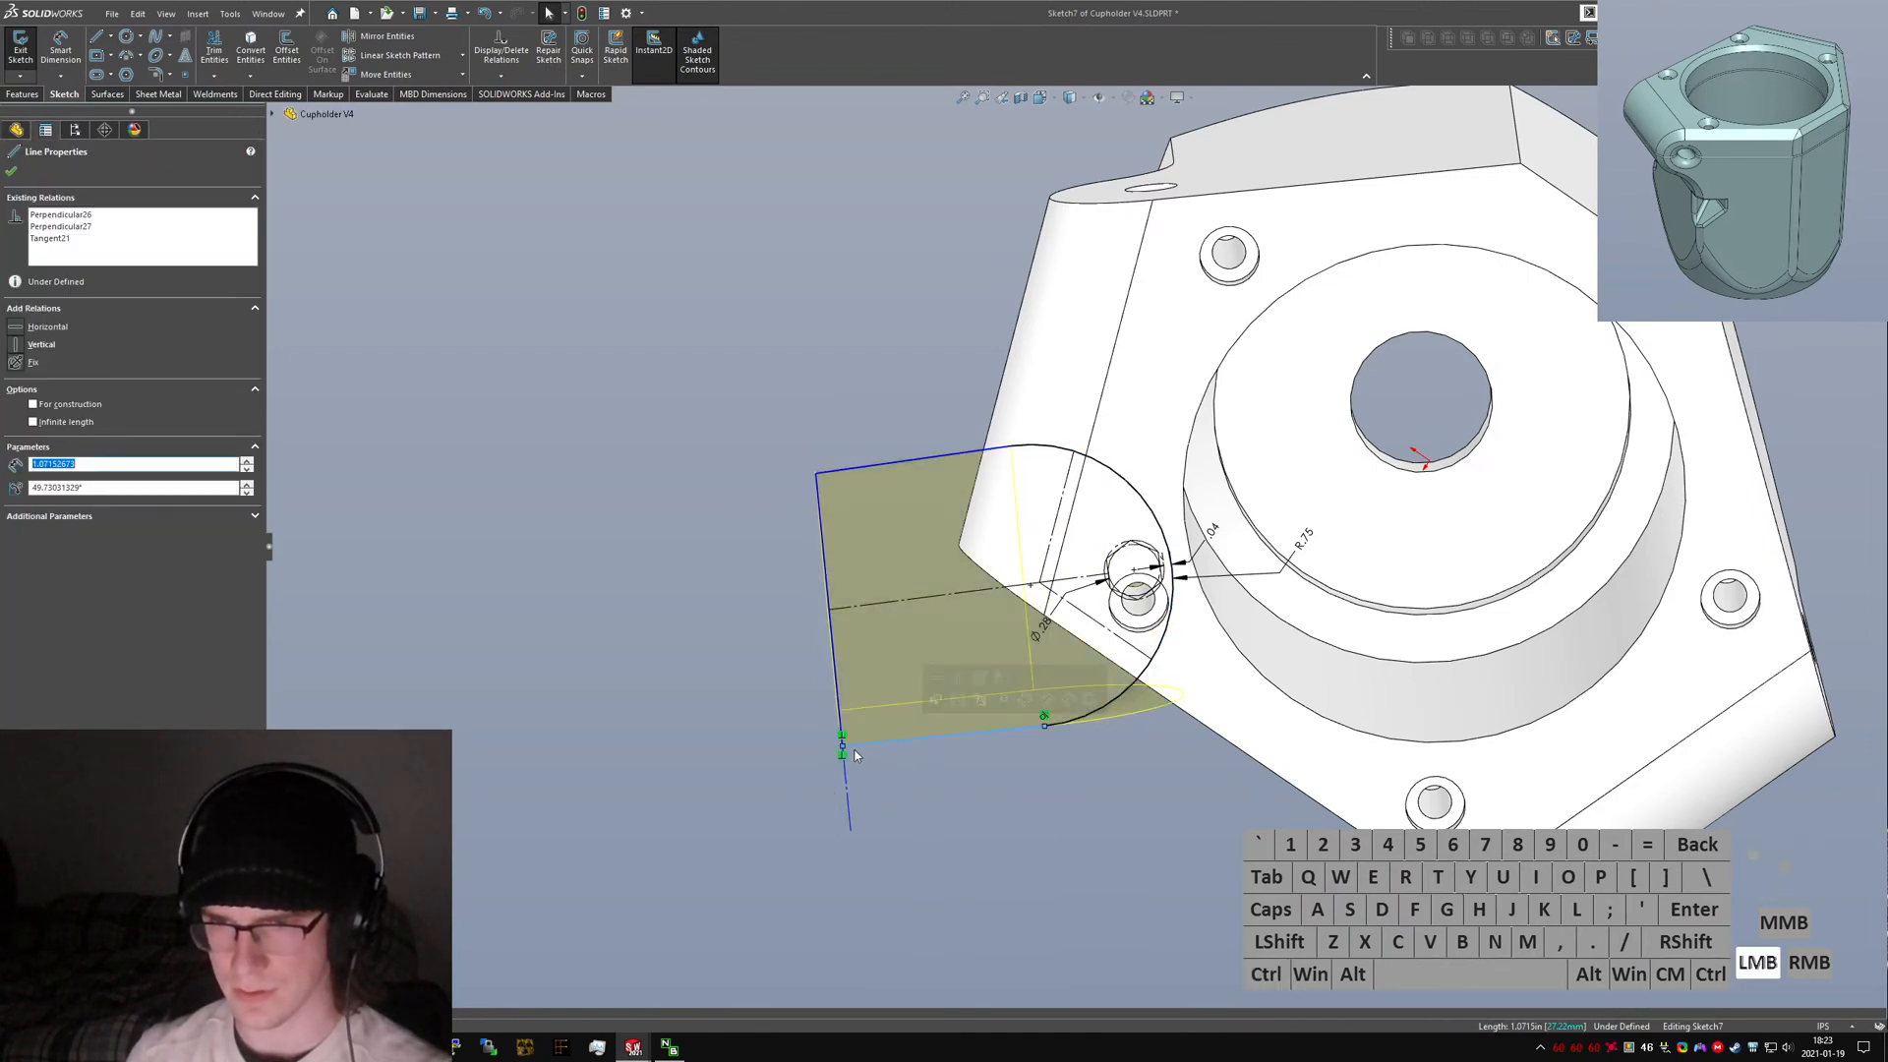
{"action": "left_click", "coordinate": [842, 756]}
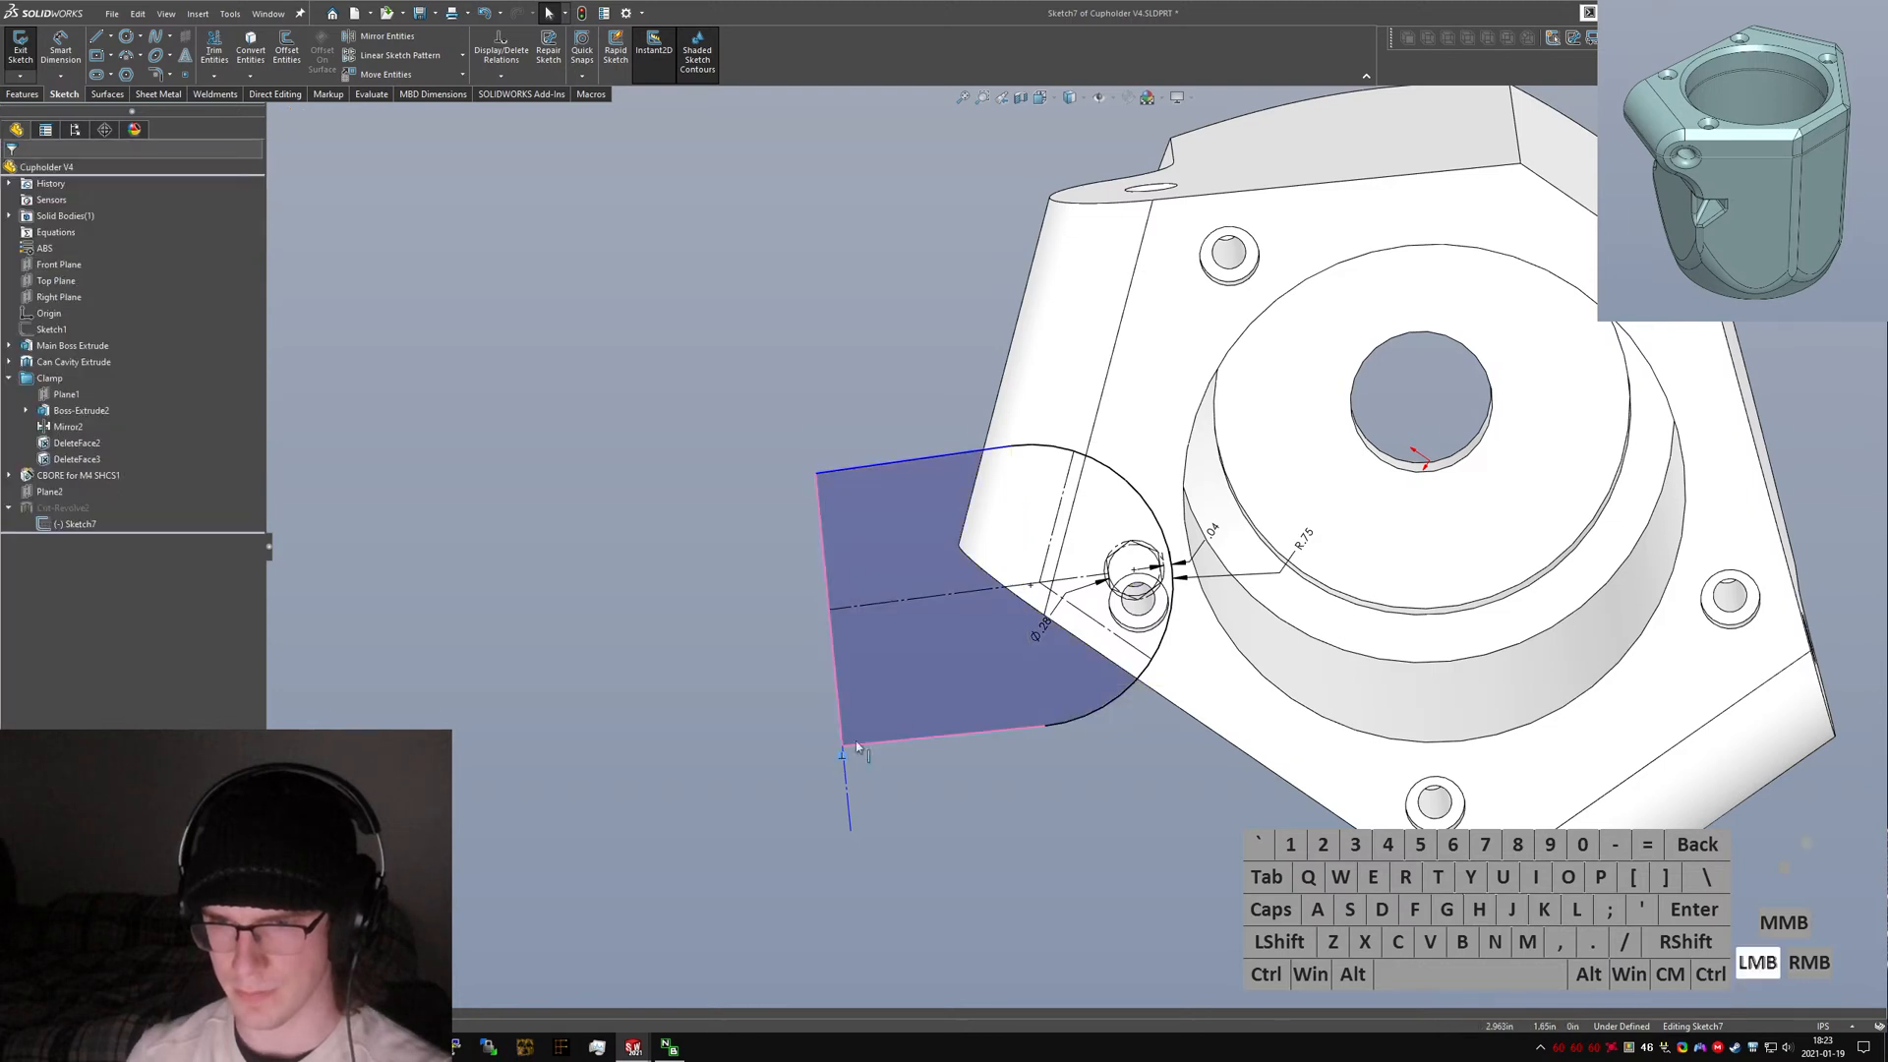
{"action": "left_click", "coordinate": [839, 608]}
{"action": "left_click", "coordinate": [833, 625], "text": "ctrl"}
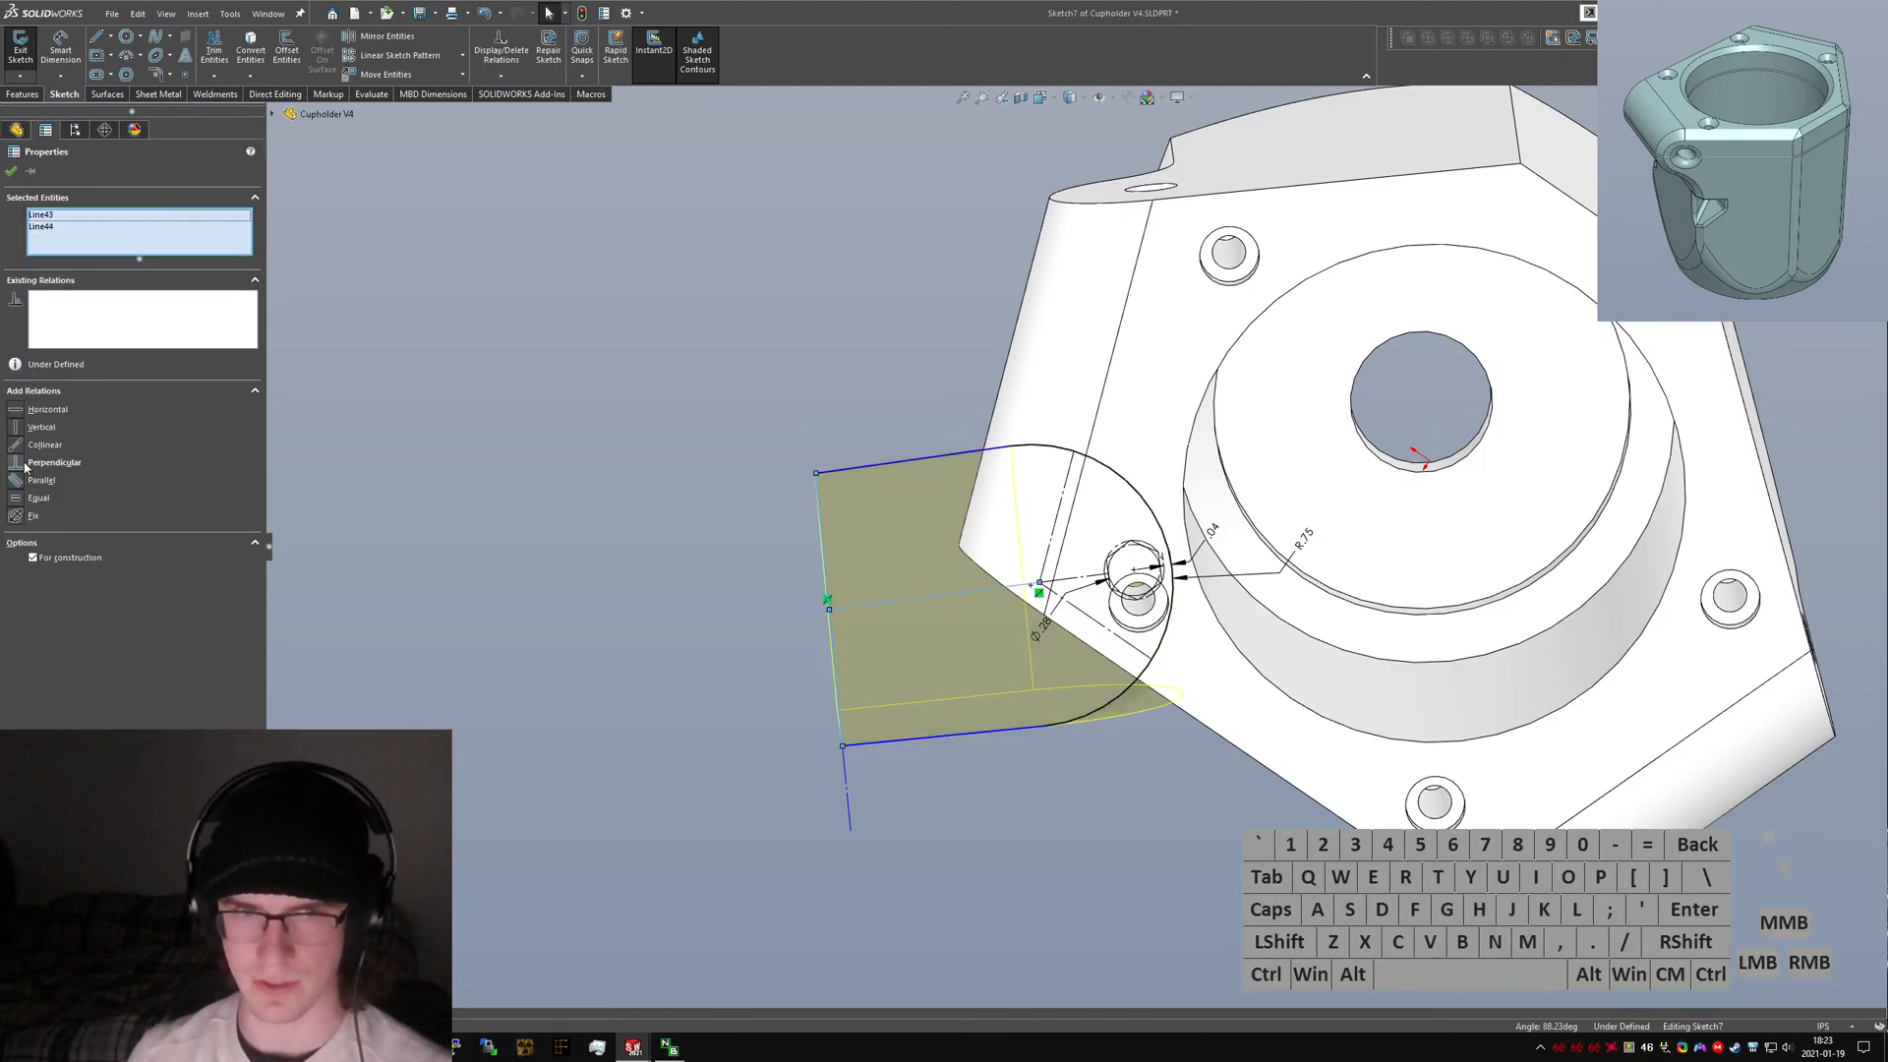
Drag the lower outer corner point outward to widen the clamp ear.
{"action": "left_click", "coordinate": [652, 673]}
{"action": "mouse_move", "coordinate": [851, 745]}
{"action": "left_mouse_down"}
{"action": "mouse_move", "coordinate": [654, 750]}
{"action": "mouse_move", "coordinate": [708, 734]}
{"action": "left_mouse_up"}
{"action": "left_click", "coordinate": [755, 806]}
{"action": "left_click", "coordinate": [702, 710], "text": "ctrl"}
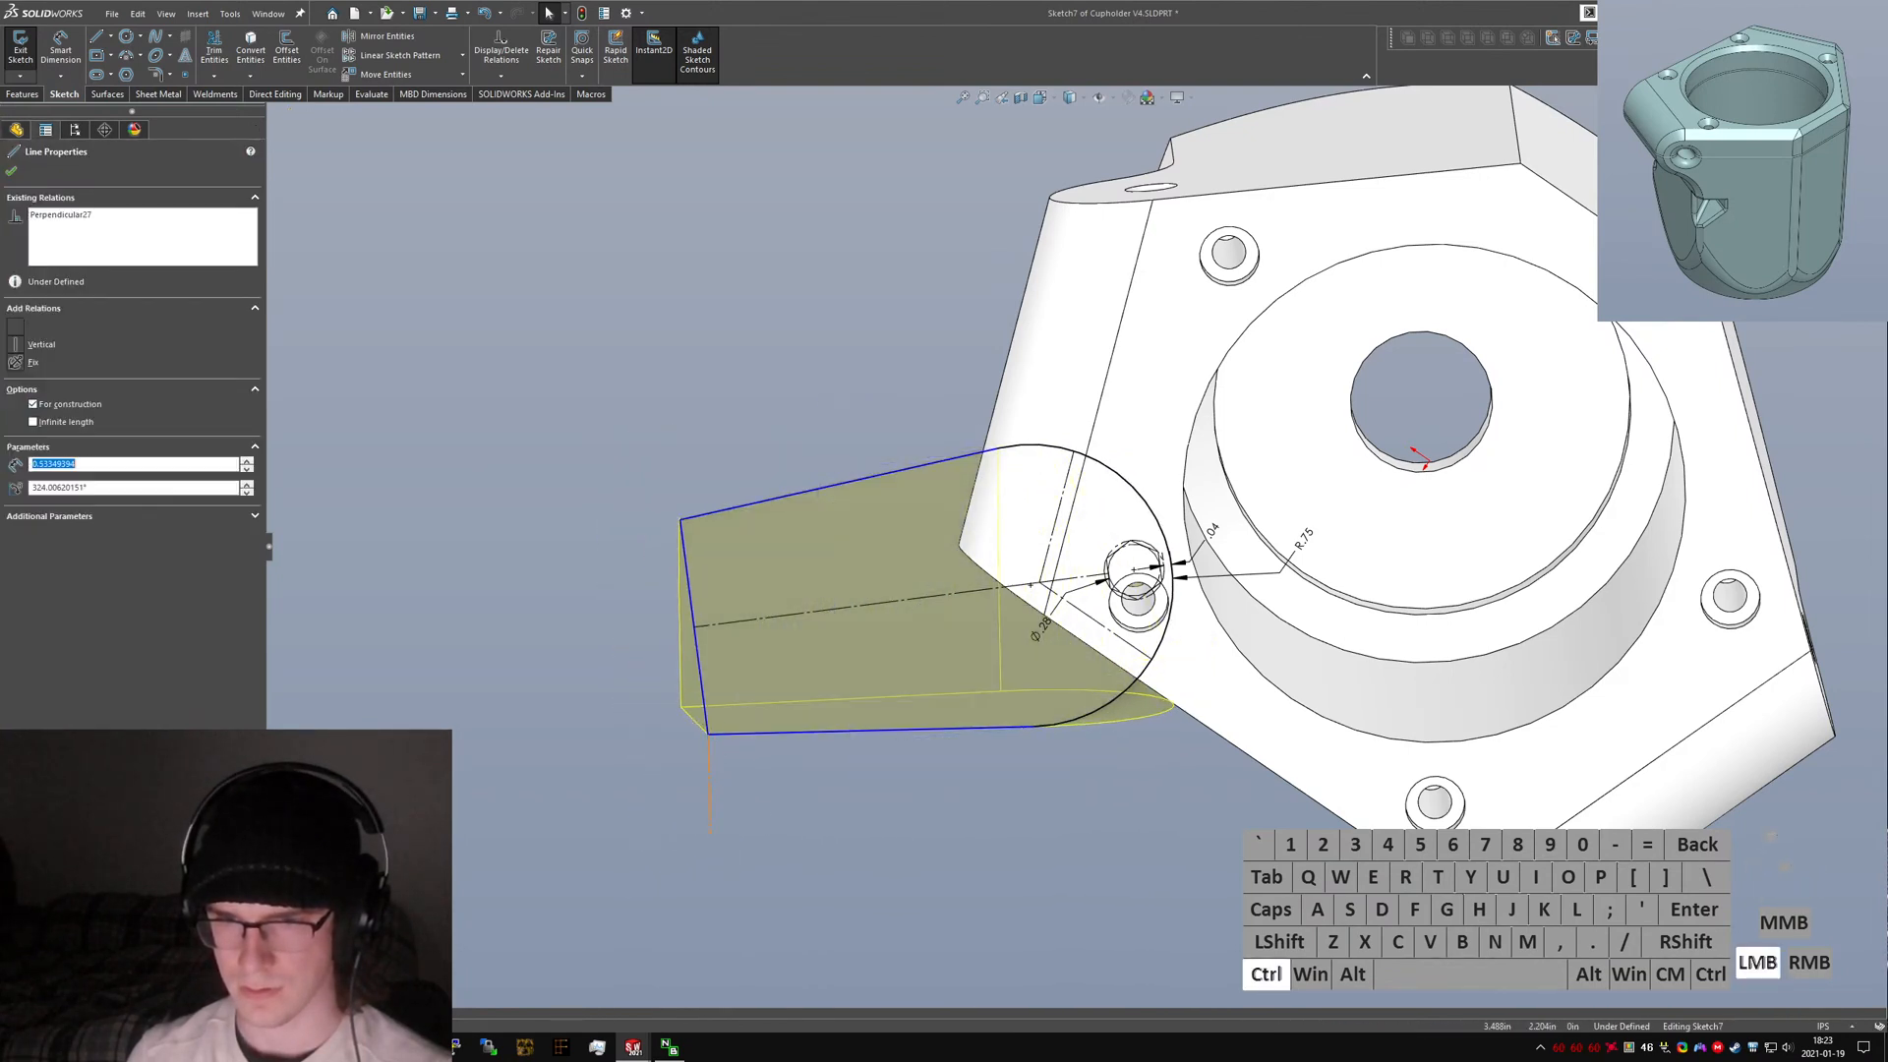
Make the ear's outer end line collinear with the short construction line below it.
{"action": "left_click", "coordinate": [336, 704]}
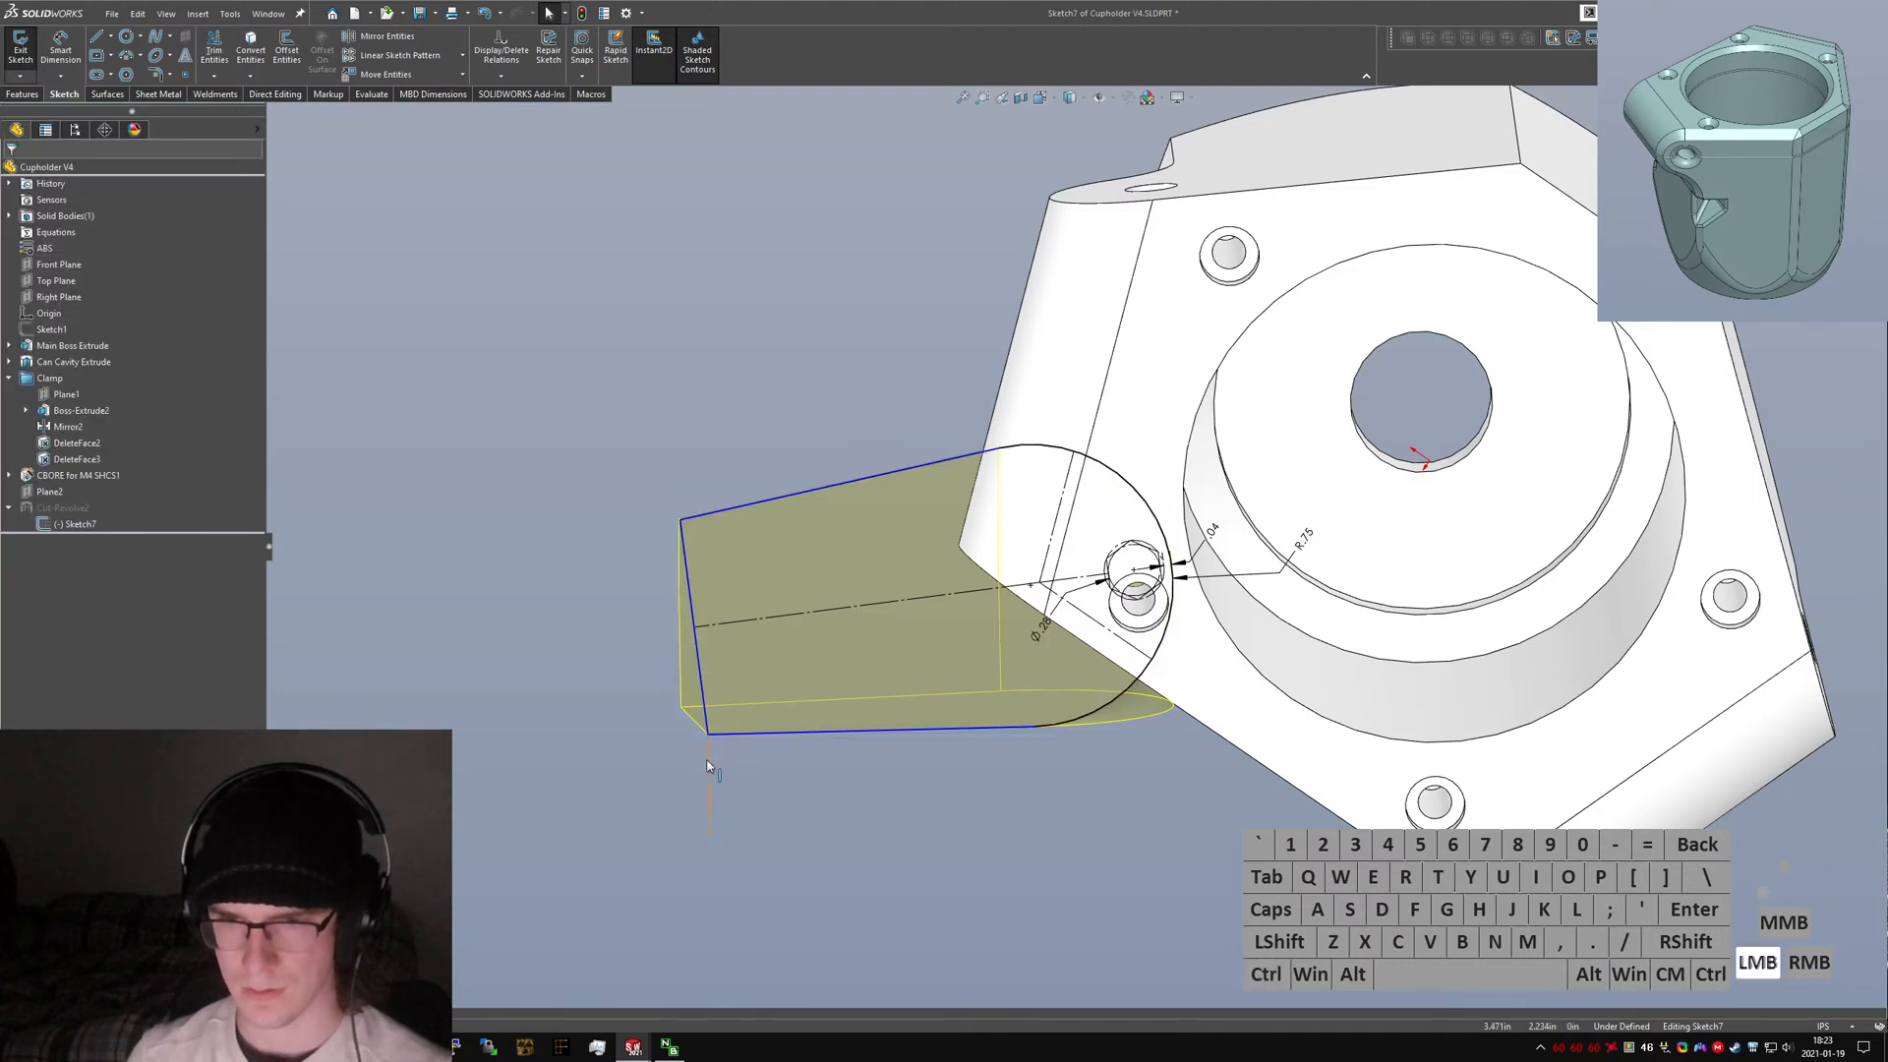
{"action": "left_click", "coordinate": [709, 763]}
{"action": "left_click", "coordinate": [720, 771]}
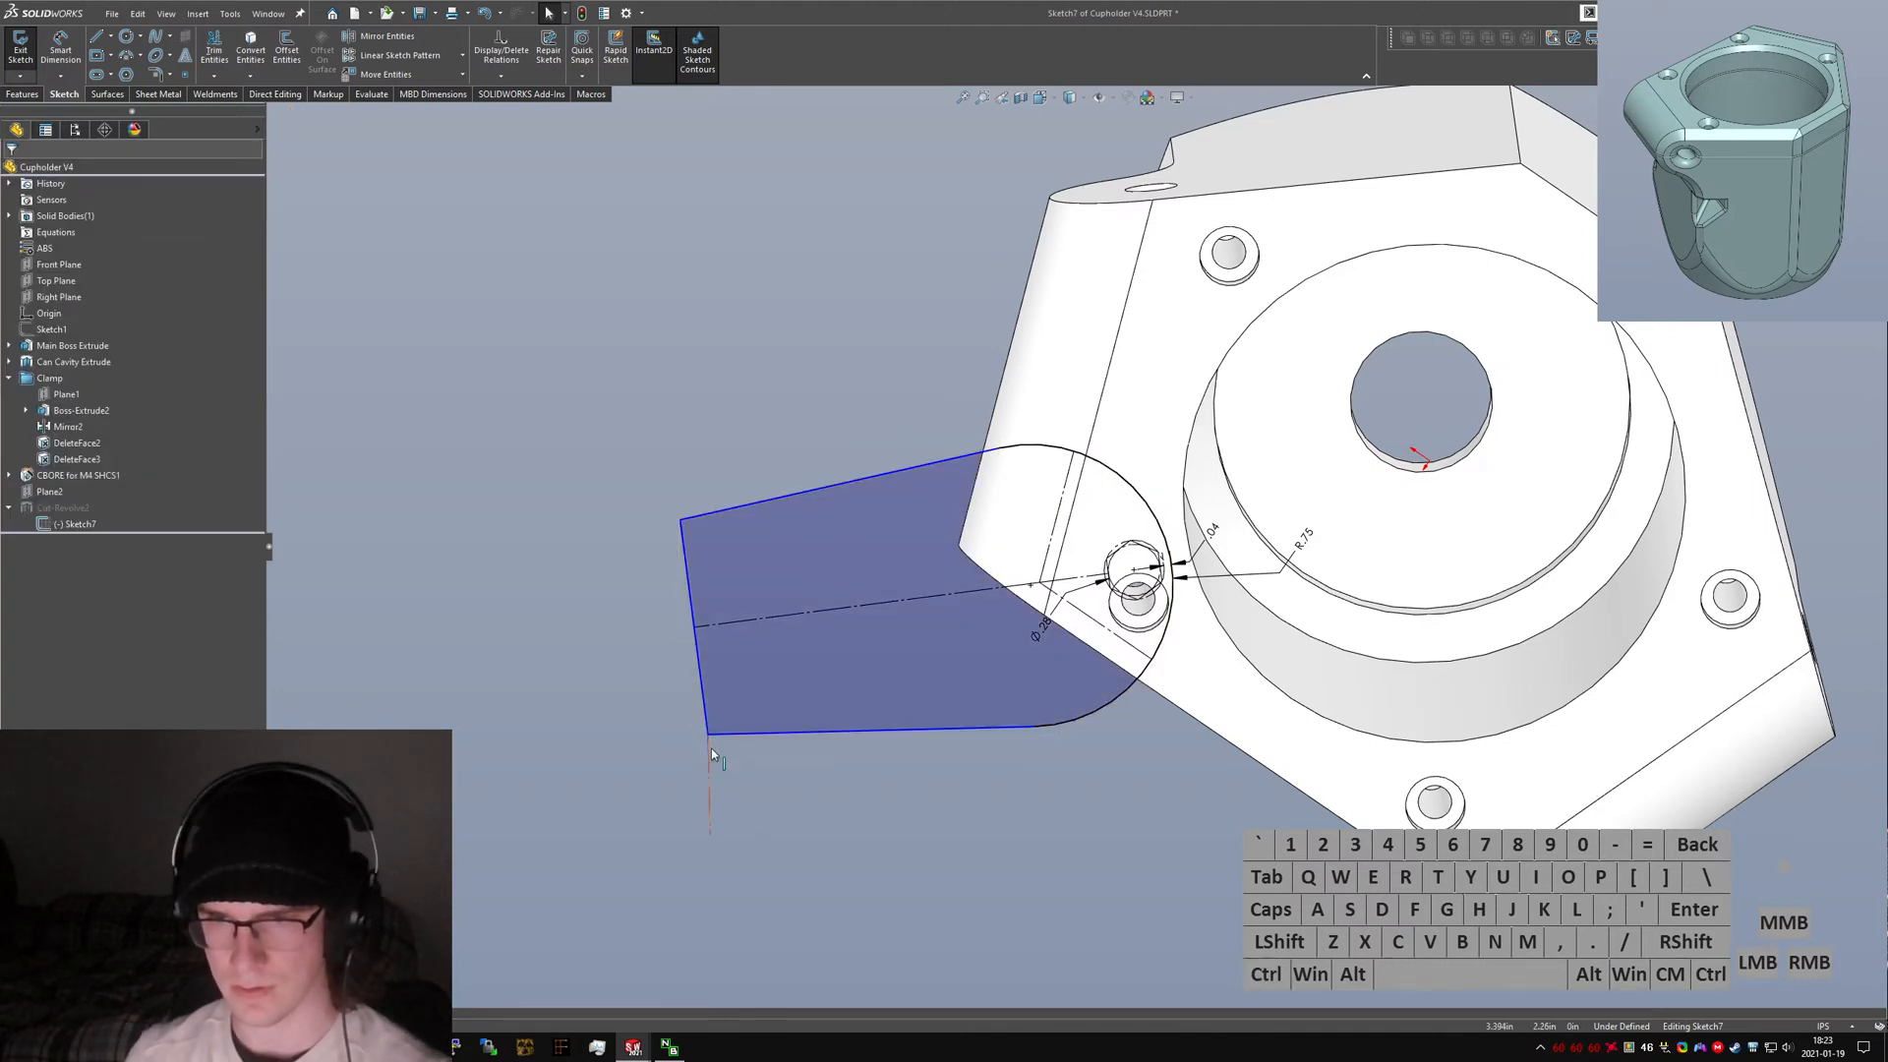
{"action": "left_click", "coordinate": [710, 746]}
{"action": "left_click", "coordinate": [706, 716], "text": "ctrl"}
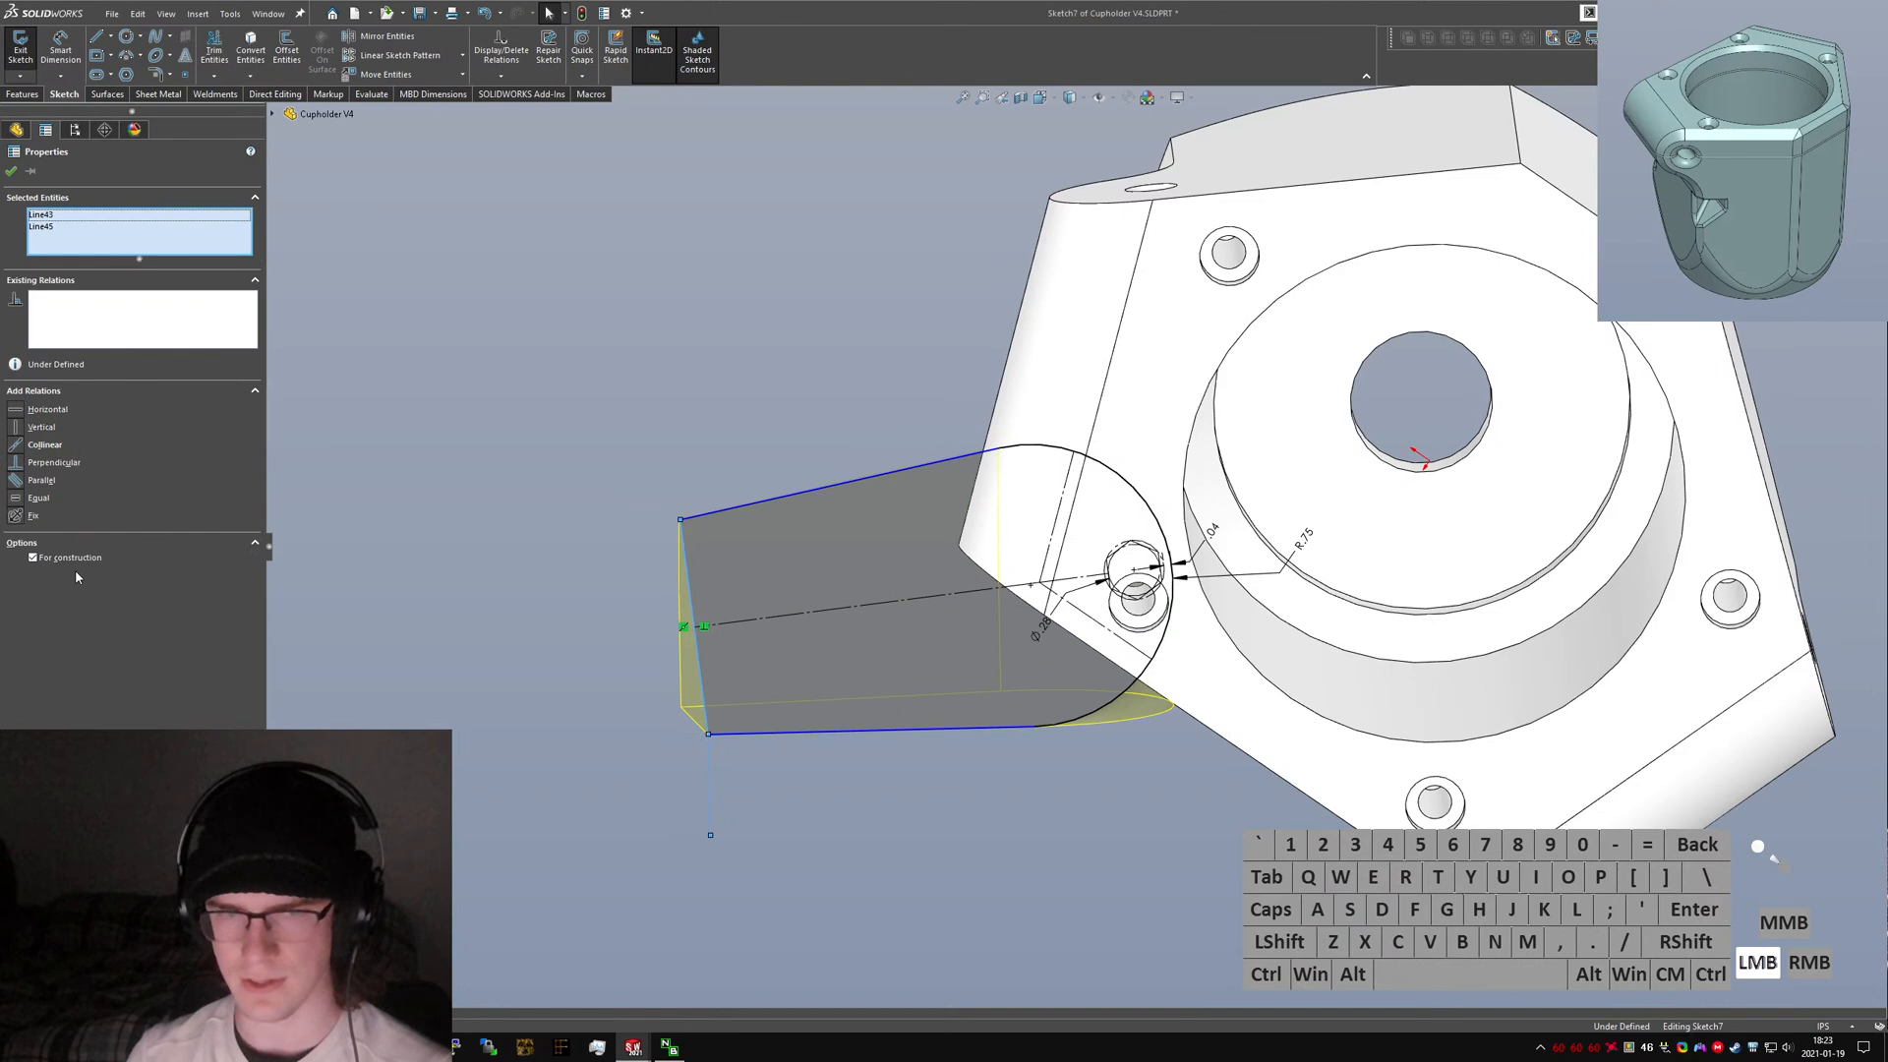
{"action": "left_click", "coordinate": [42, 445]}
Make the ear's bottom edge line parallel to the construction line through the bolt hole.
{"action": "left_click", "coordinate": [365, 570]}
{"action": "left_click", "coordinate": [735, 733]}
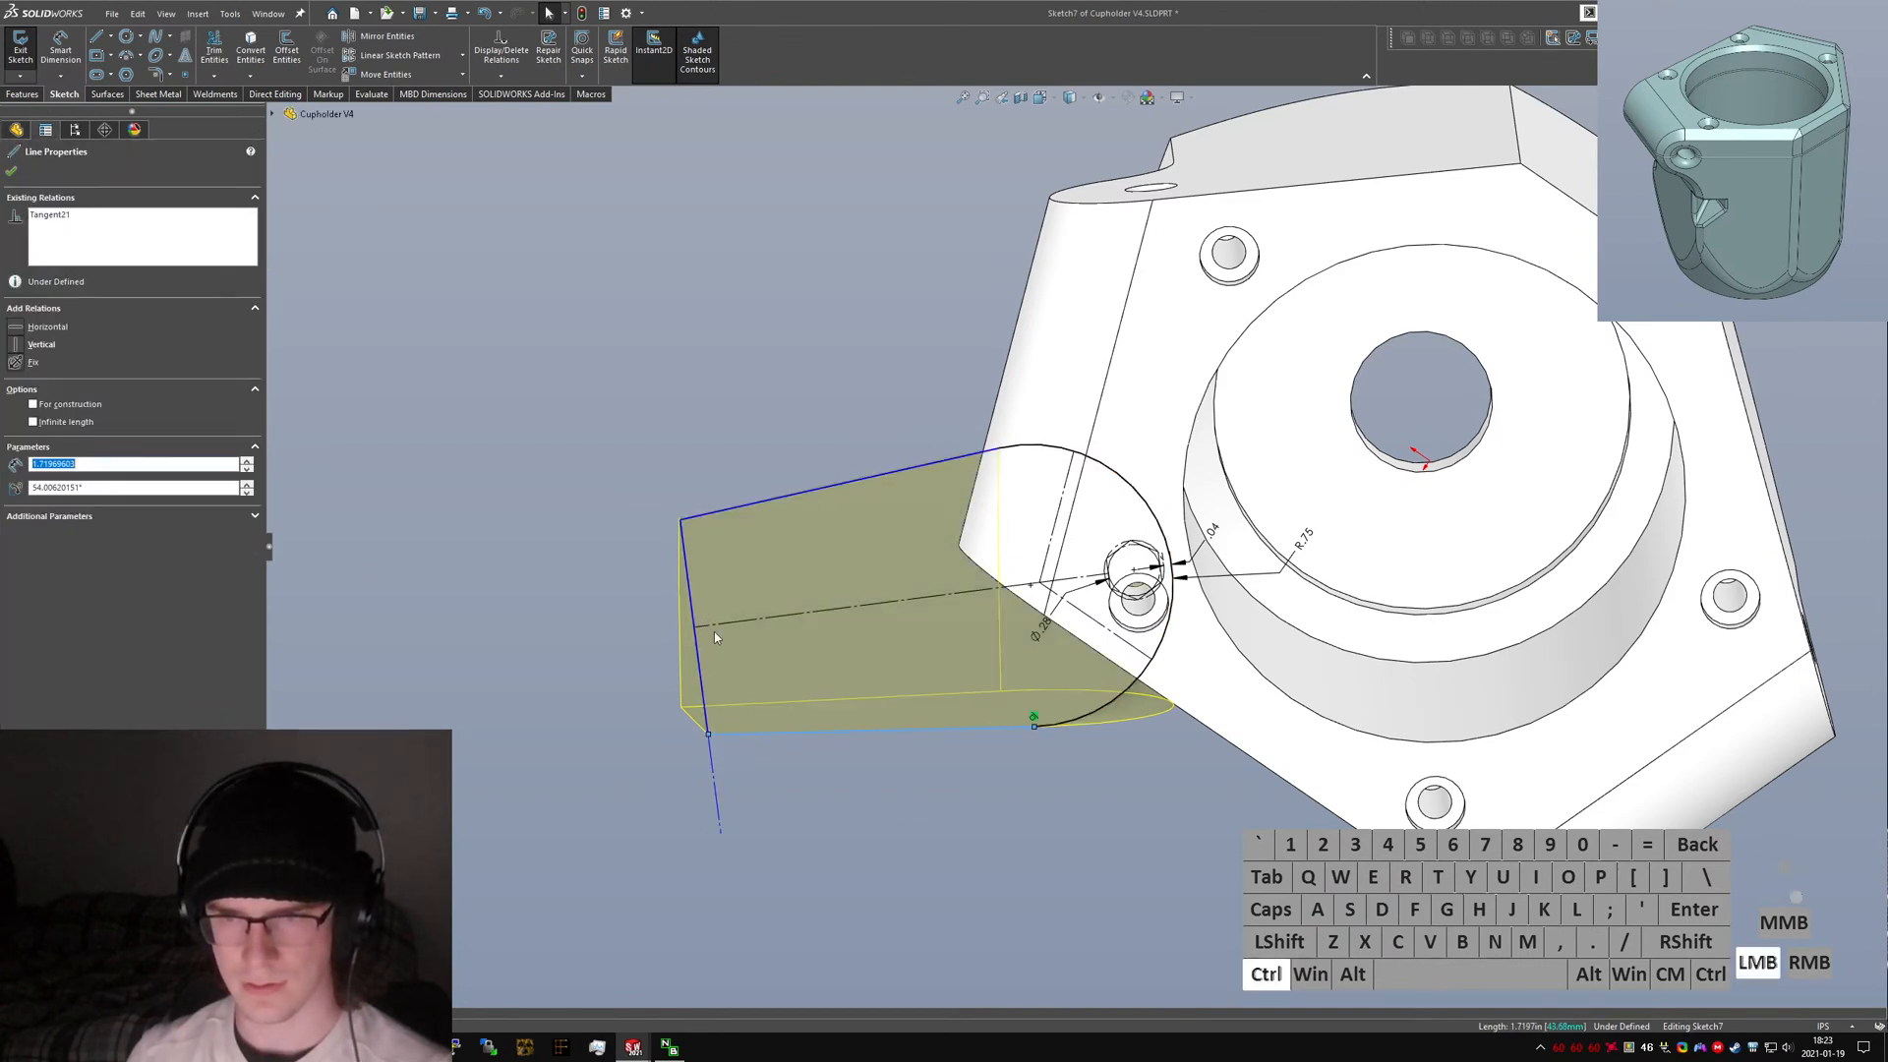
{"action": "left_click", "coordinate": [716, 624], "text": "ctrl"}
{"action": "left_click", "coordinate": [858, 810]}
{"action": "left_click", "coordinate": [779, 732]}
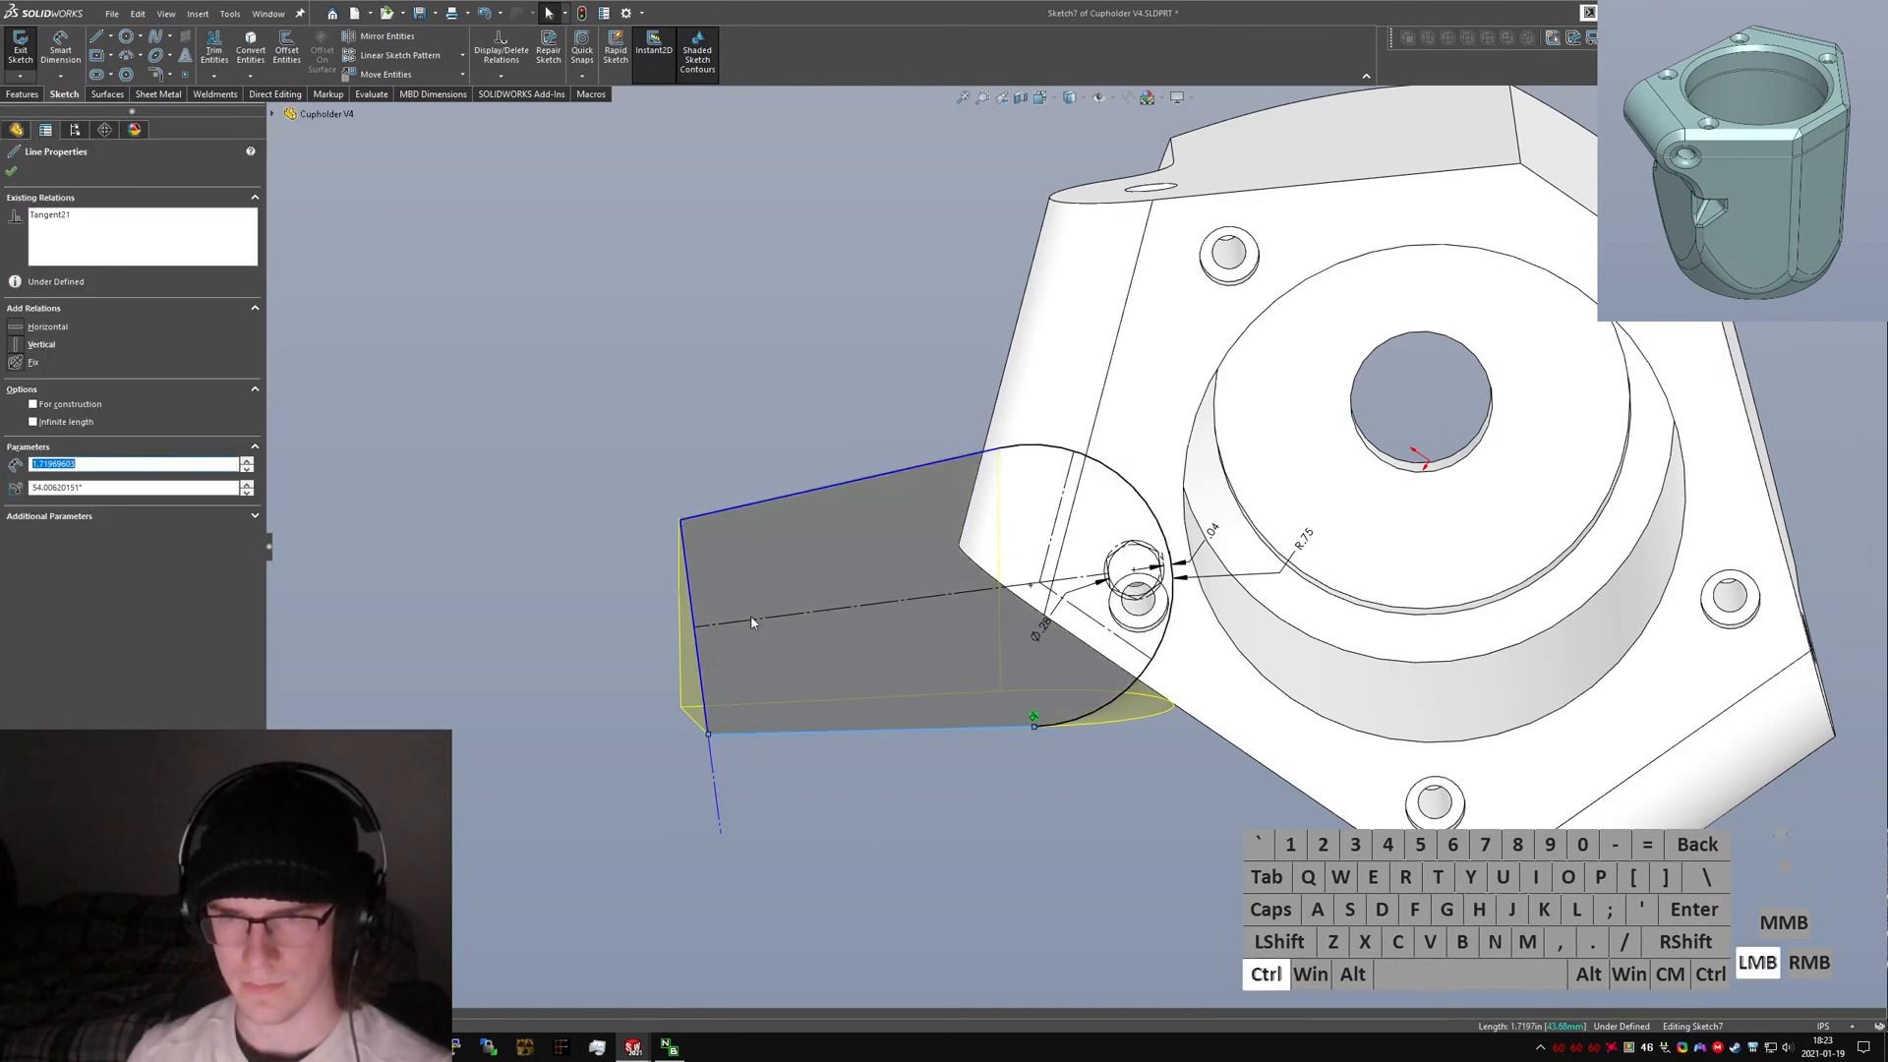
{"action": "left_click", "coordinate": [750, 621], "text": "ctrl"}
{"action": "left_click", "coordinate": [40, 481]}
{"action": "left_click", "coordinate": [843, 782]}
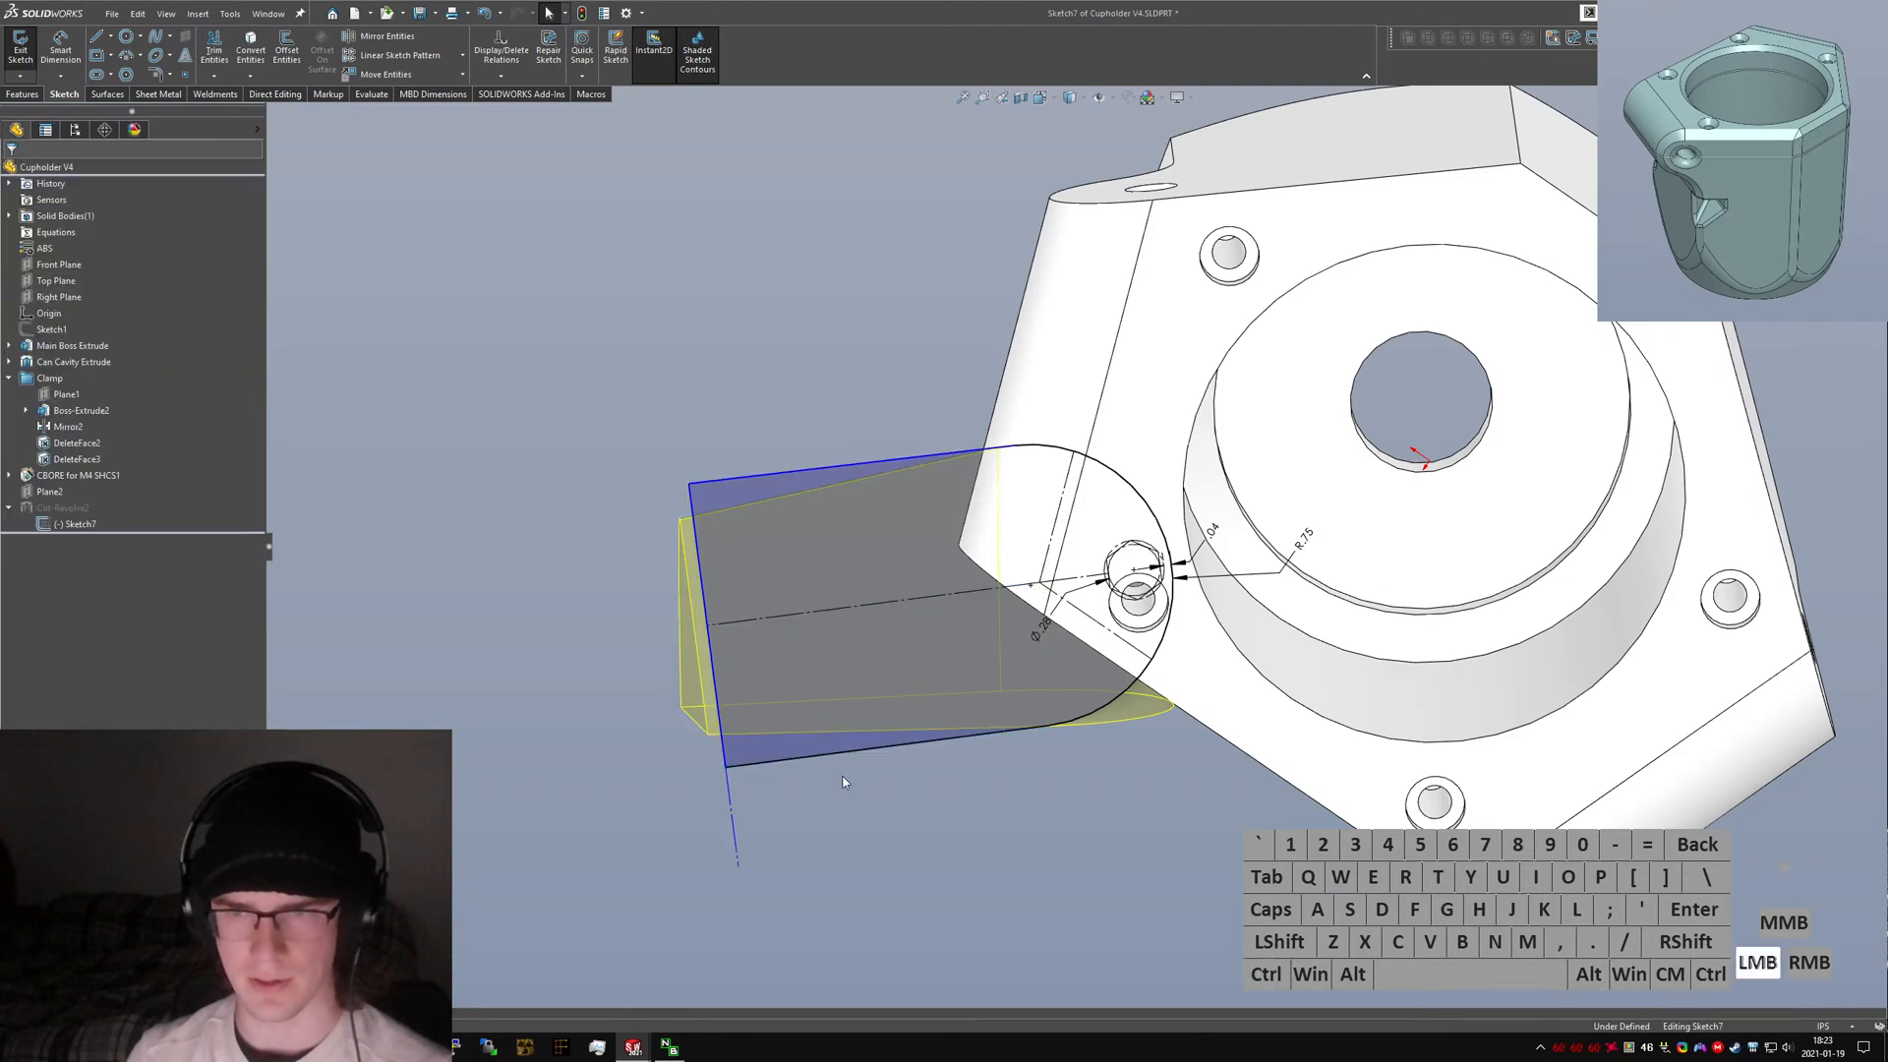
Try to make the top edge line parallel to the construction line and undo the relation.
{"action": "mouse_move", "coordinate": [665, 500]}
{"action": "left_mouse_down"}
{"action": "mouse_move", "coordinate": [931, 469]}
{"action": "mouse_move", "coordinate": [916, 590]}
{"action": "mouse_move", "coordinate": [719, 435]}
{"action": "mouse_move", "coordinate": [706, 613]}
{"action": "mouse_move", "coordinate": [855, 816]}
{"action": "mouse_move", "coordinate": [978, 816]}
{"action": "mouse_move", "coordinate": [843, 806]}
{"action": "left_mouse_up"}
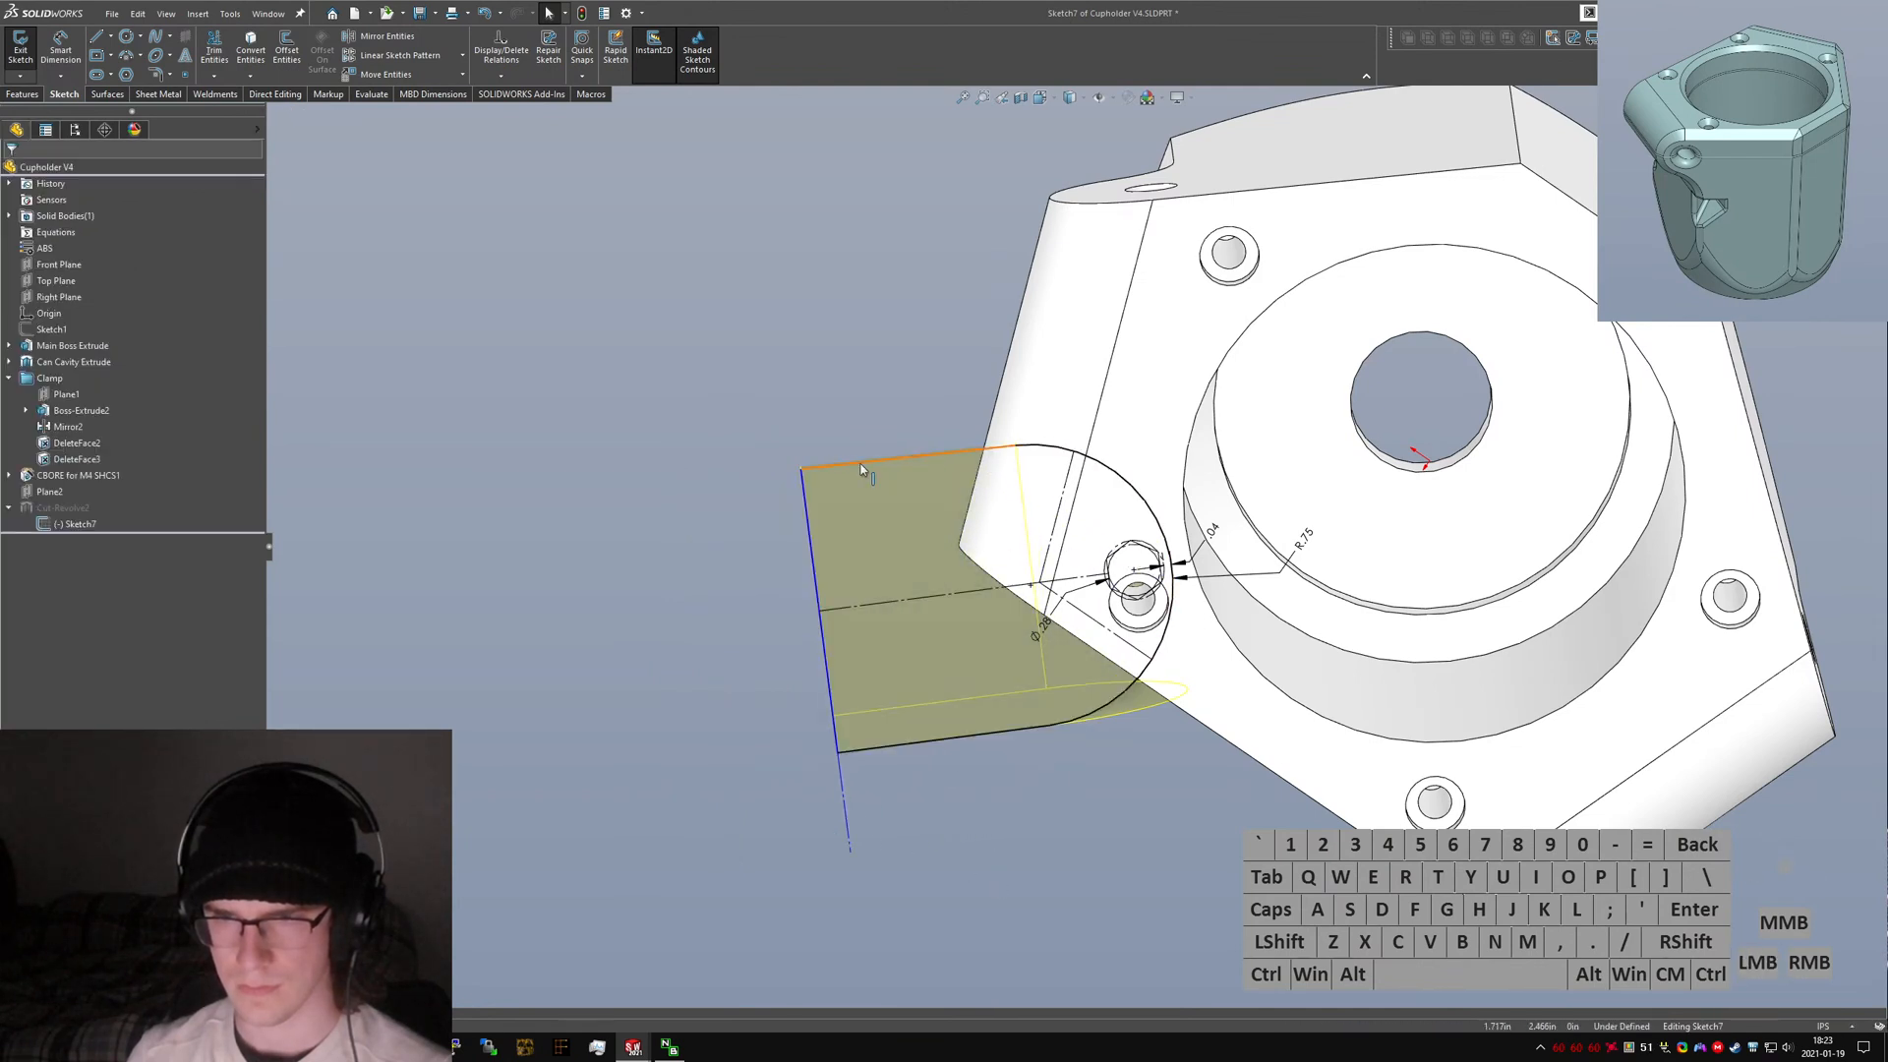
{"action": "left_click", "coordinate": [866, 462]}
{"action": "left_click", "coordinate": [878, 604], "text": "ctrl"}
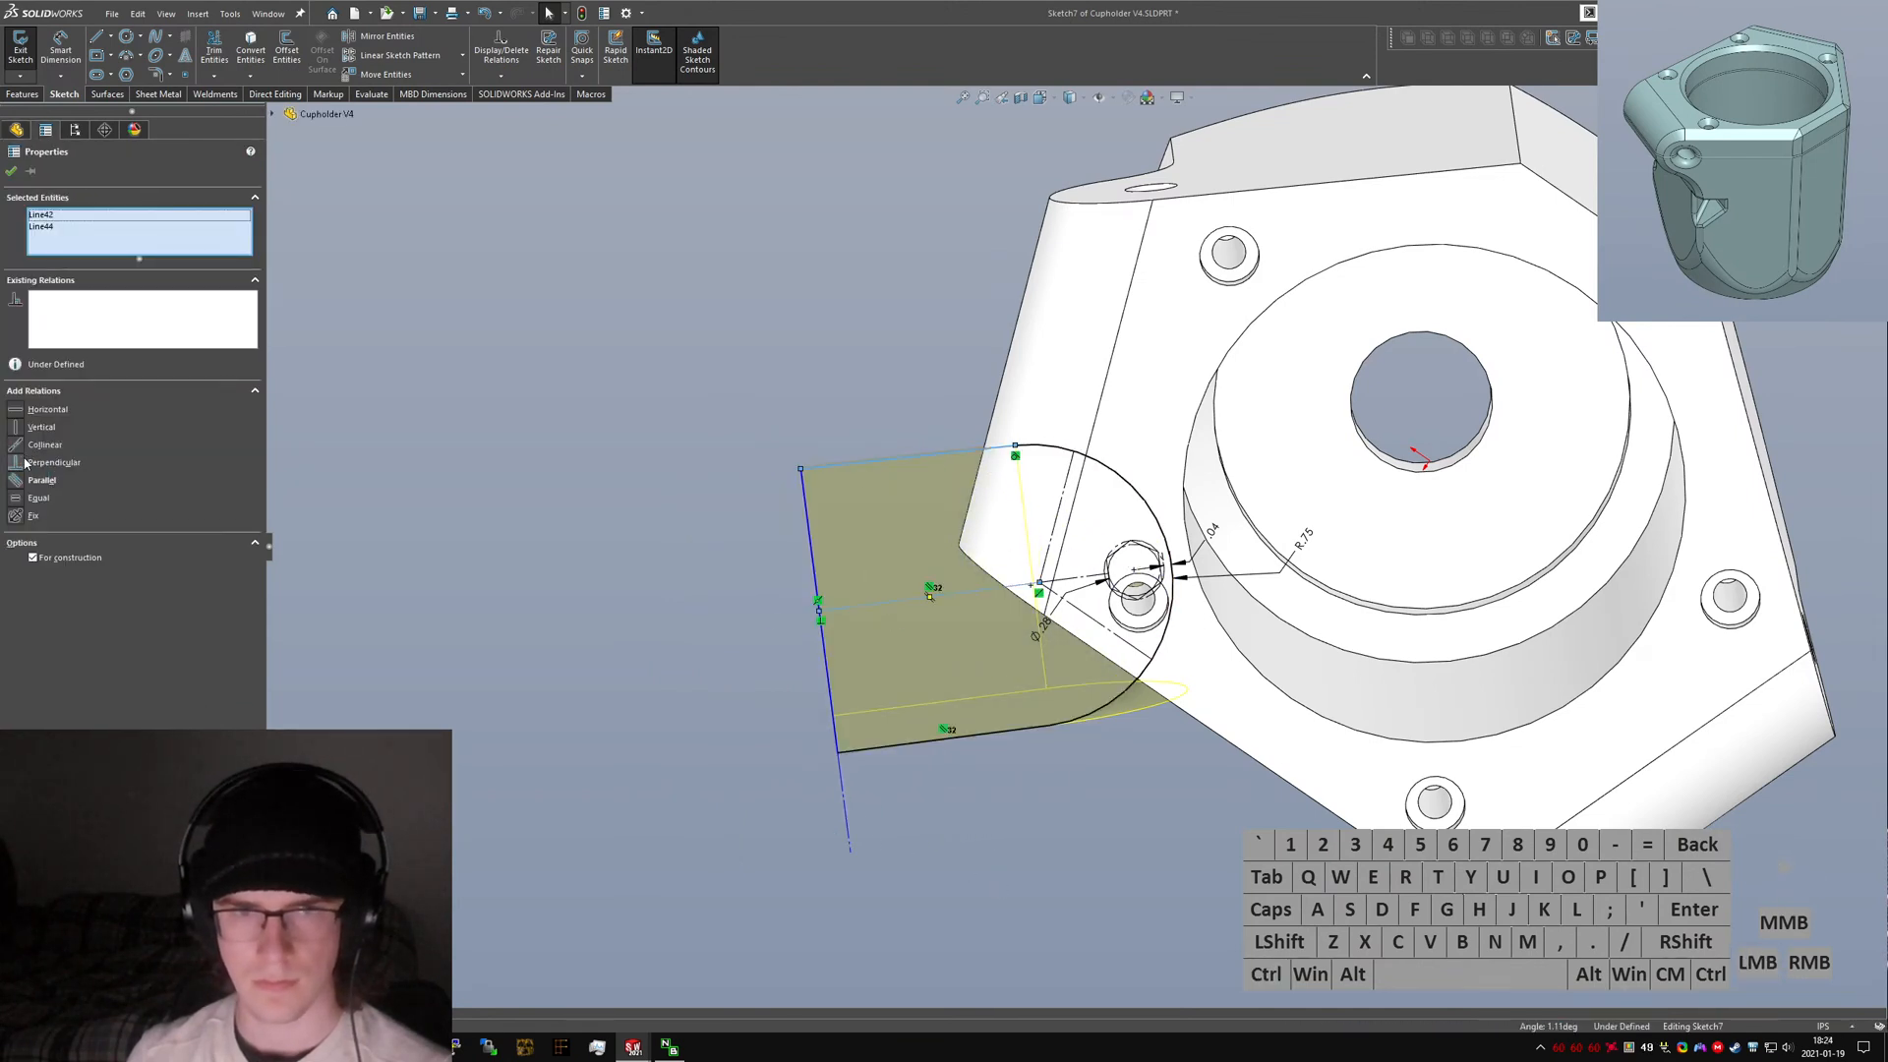
{"action": "left_click", "coordinate": [31, 481]}
{"action": "left_click", "coordinate": [637, 619]}
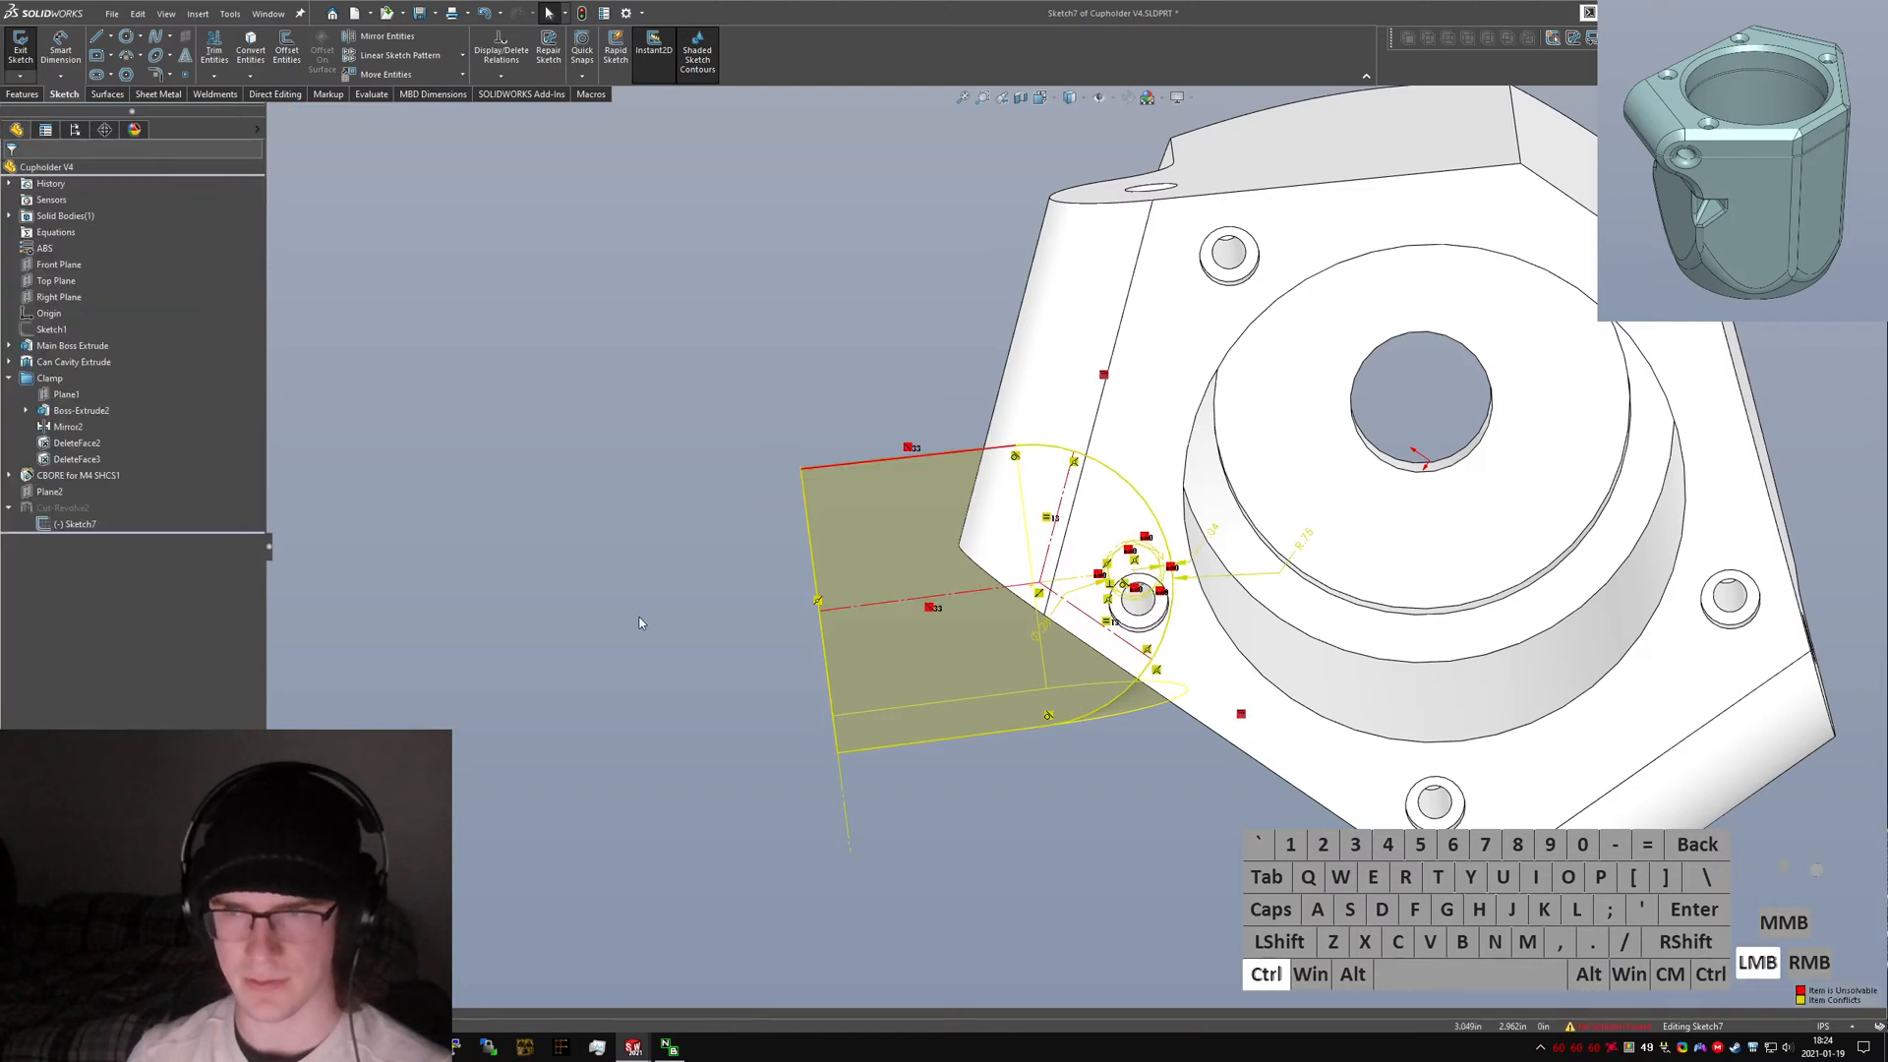
{"action": "key", "text": "ctrl+z"}
{"action": "middle_click_drag", "start_coordinate": [927, 540], "coordinate": [903, 517]}
{"action": "key", "text": "ctrl+5"}
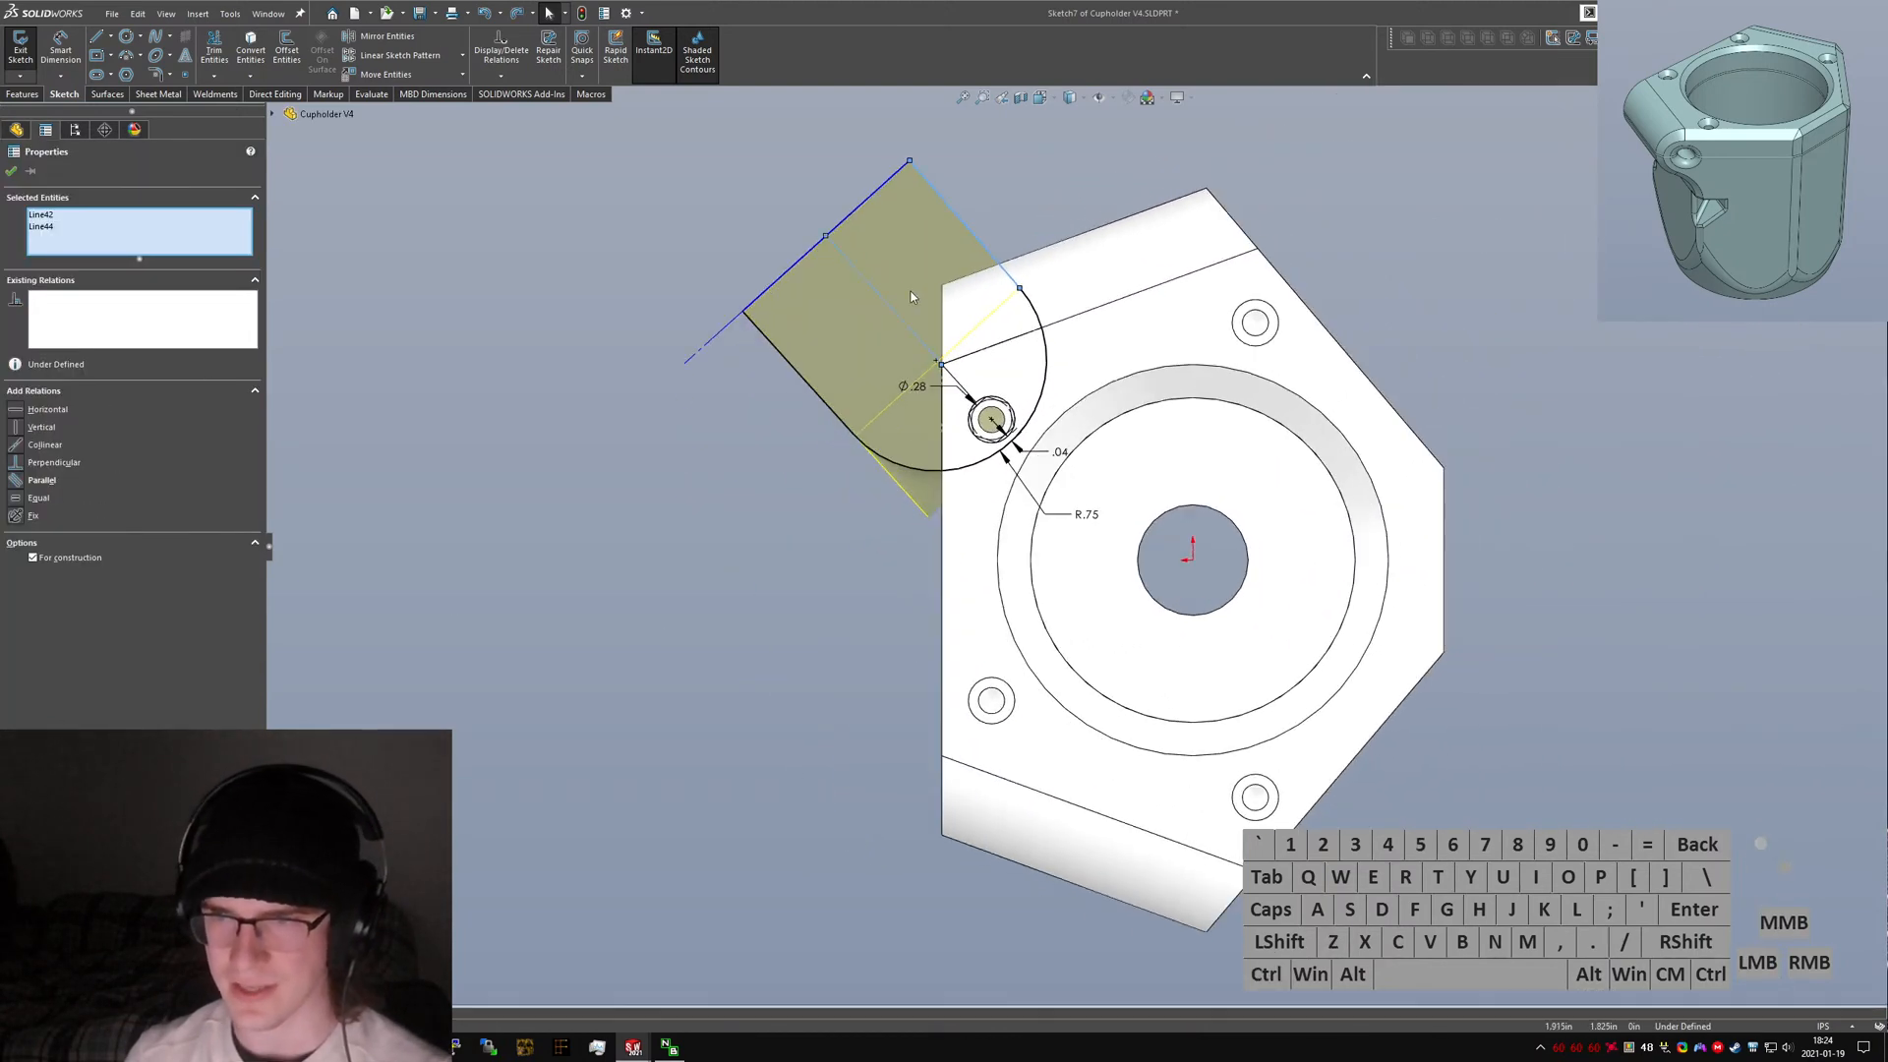
Add a parallel relation between the ear's top edge and the centre construction line, then delete the conflicting relation.
{"action": "scroll", "coordinate": [1022, 449], "scroll_direction": "down", "scroll_amount": 5}
{"action": "left_click", "coordinate": [744, 596]}
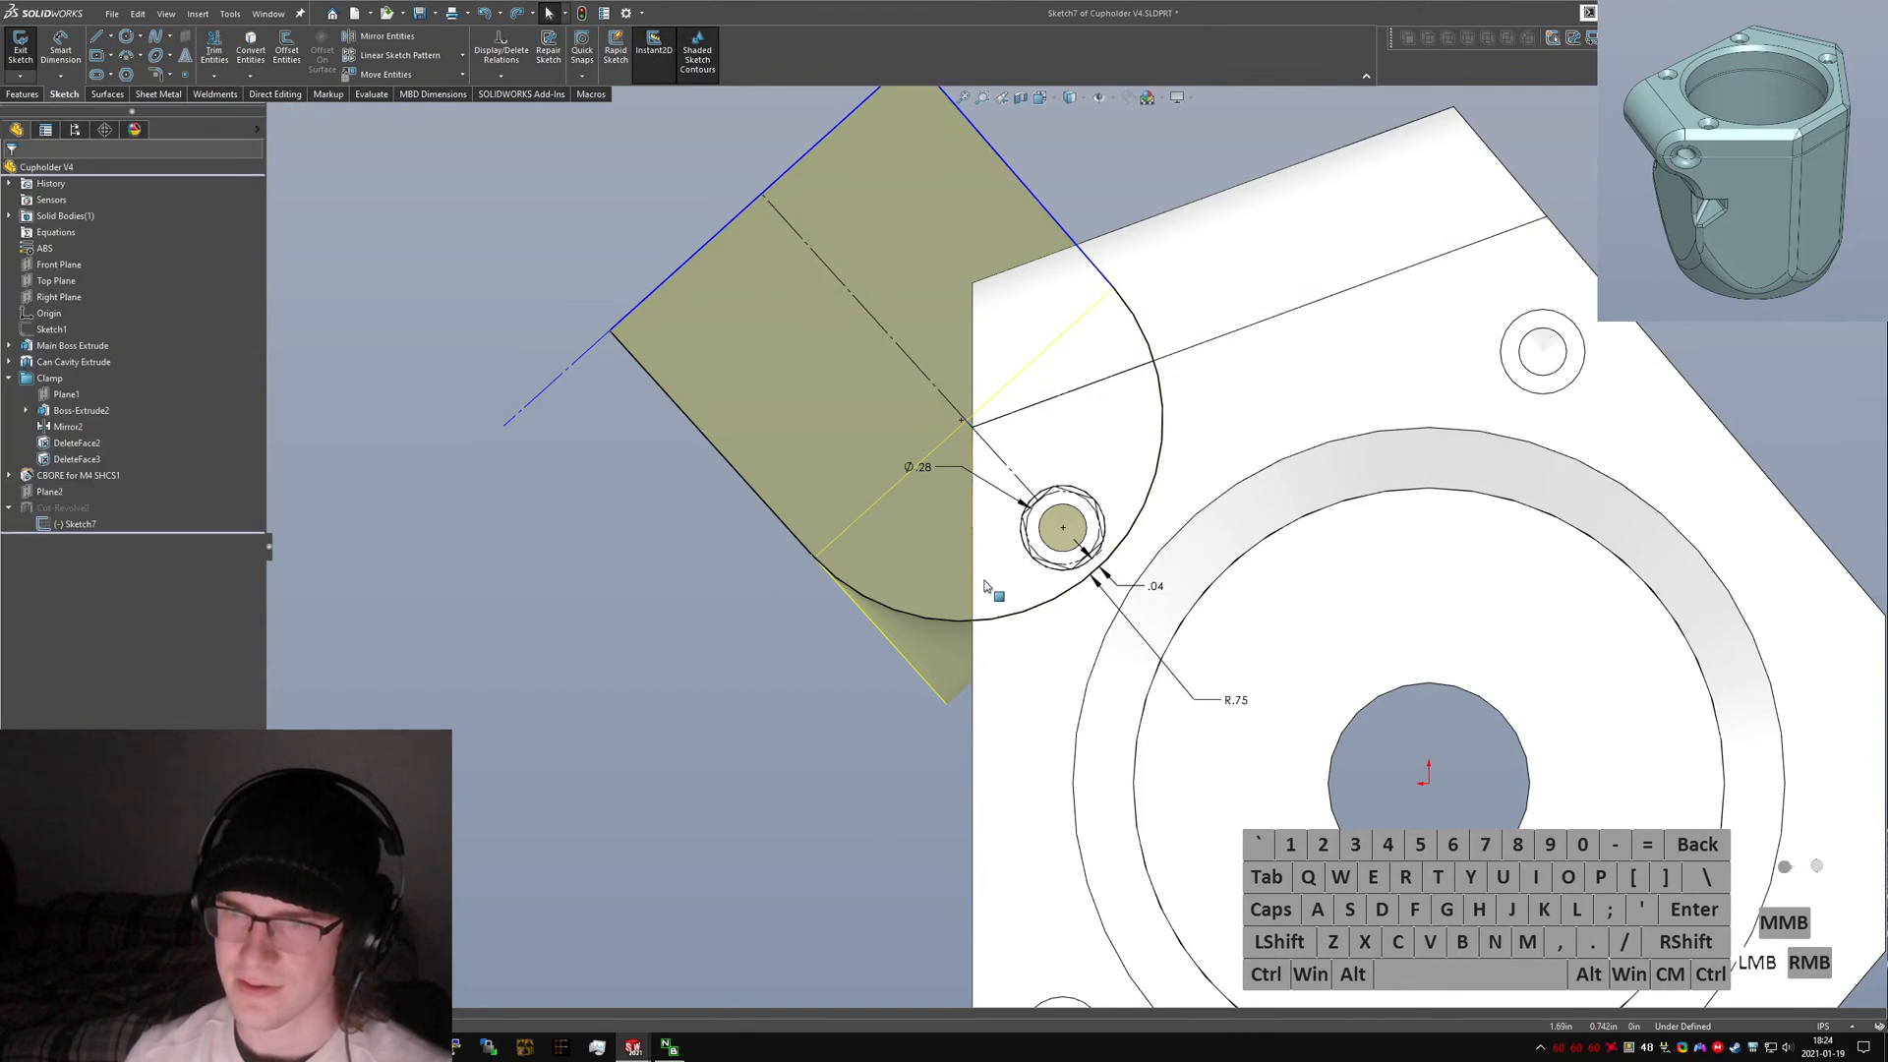
{"action": "scroll", "coordinate": [1033, 383], "scroll_direction": "up", "scroll_amount": 1}
{"action": "scroll", "coordinate": [968, 364], "scroll_direction": "down", "scroll_amount": 2}
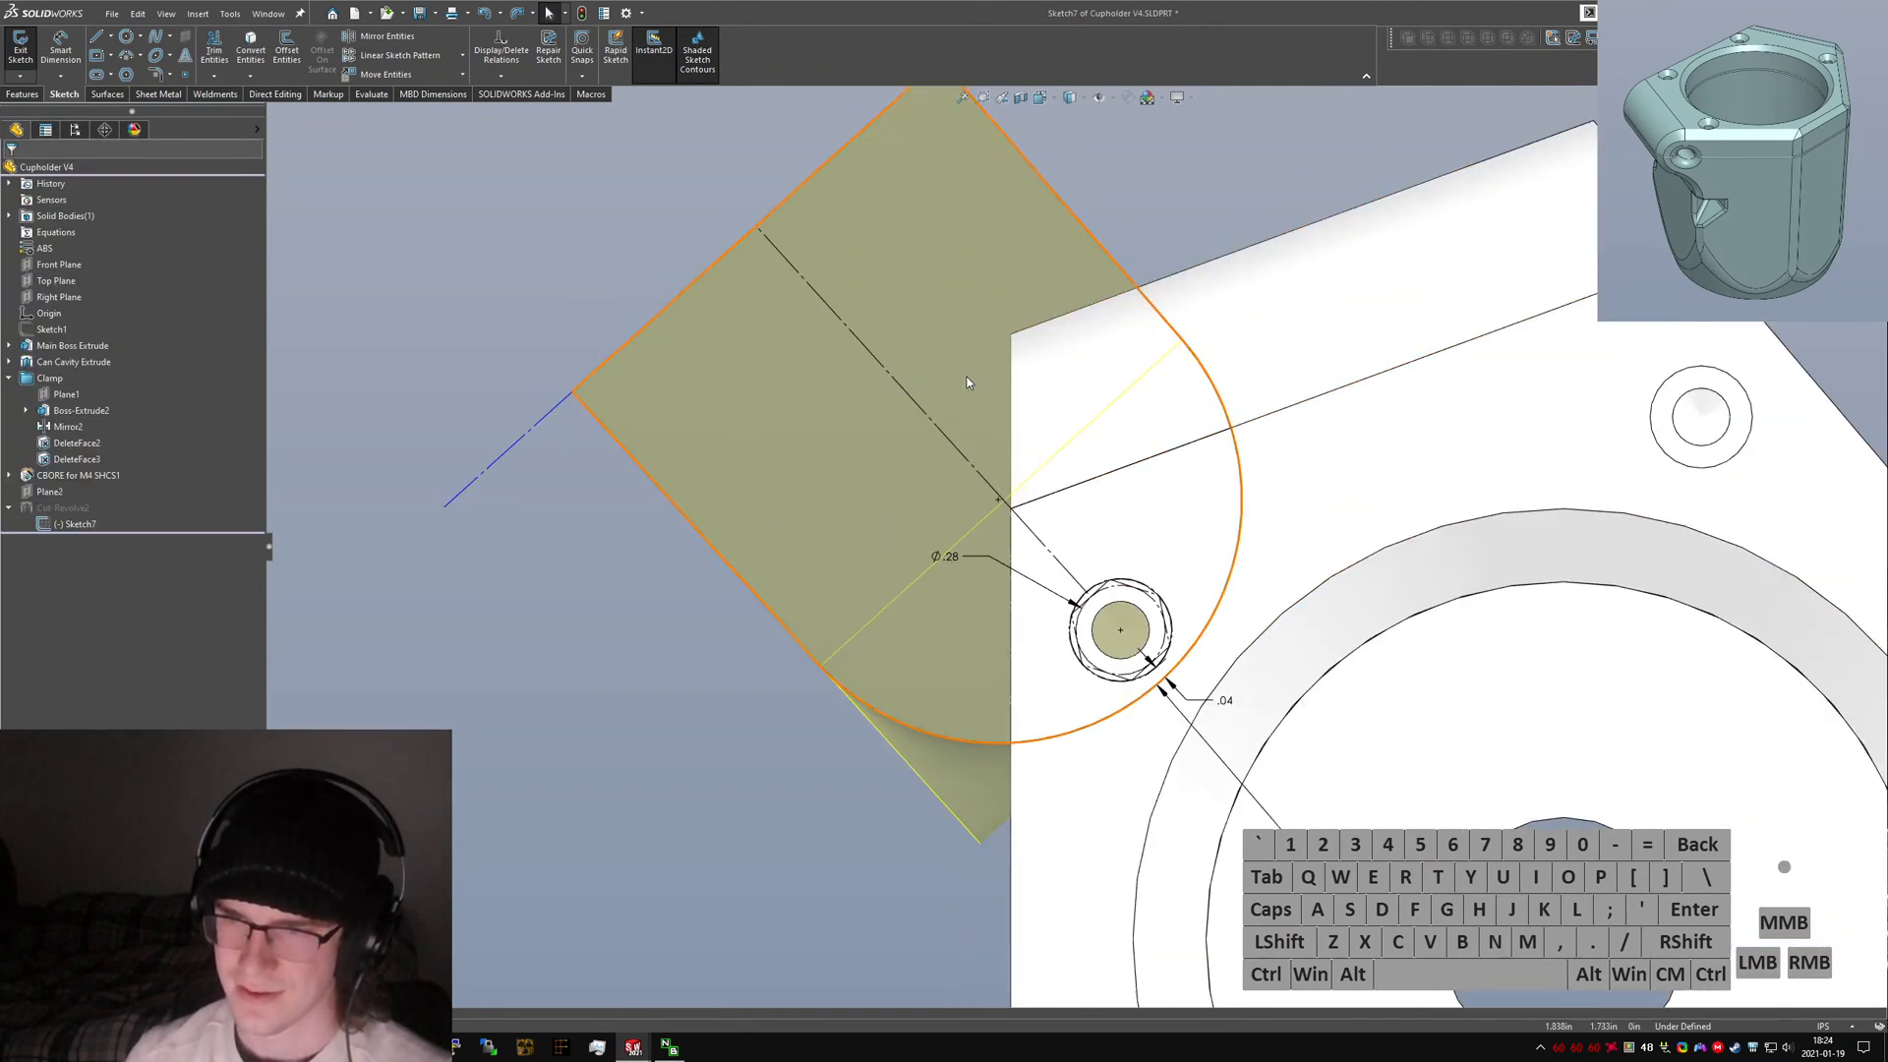
{"action": "scroll", "coordinate": [965, 388], "scroll_direction": "up", "scroll_amount": 2}
{"action": "scroll", "coordinate": [1111, 279], "scroll_direction": "down", "scroll_amount": 1}
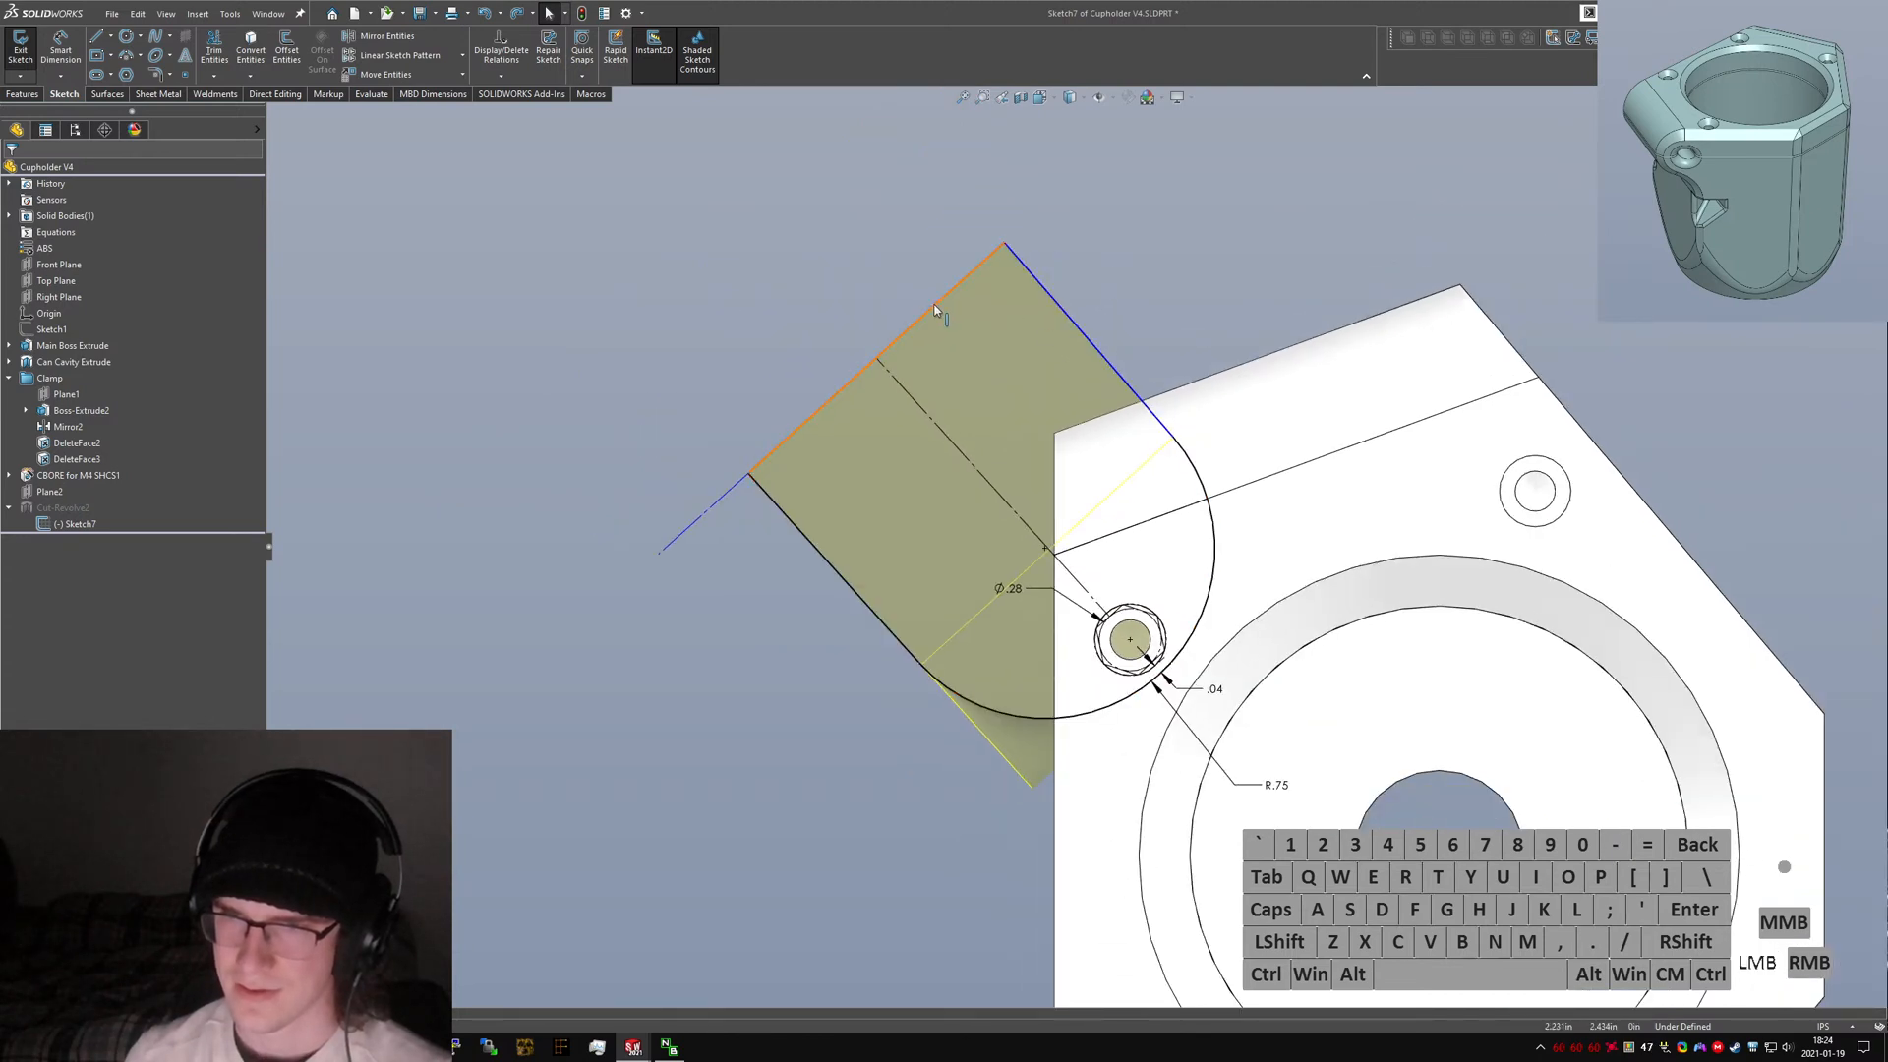
{"action": "left_click", "coordinate": [888, 354]}
{"action": "left_click", "coordinate": [1153, 281]}
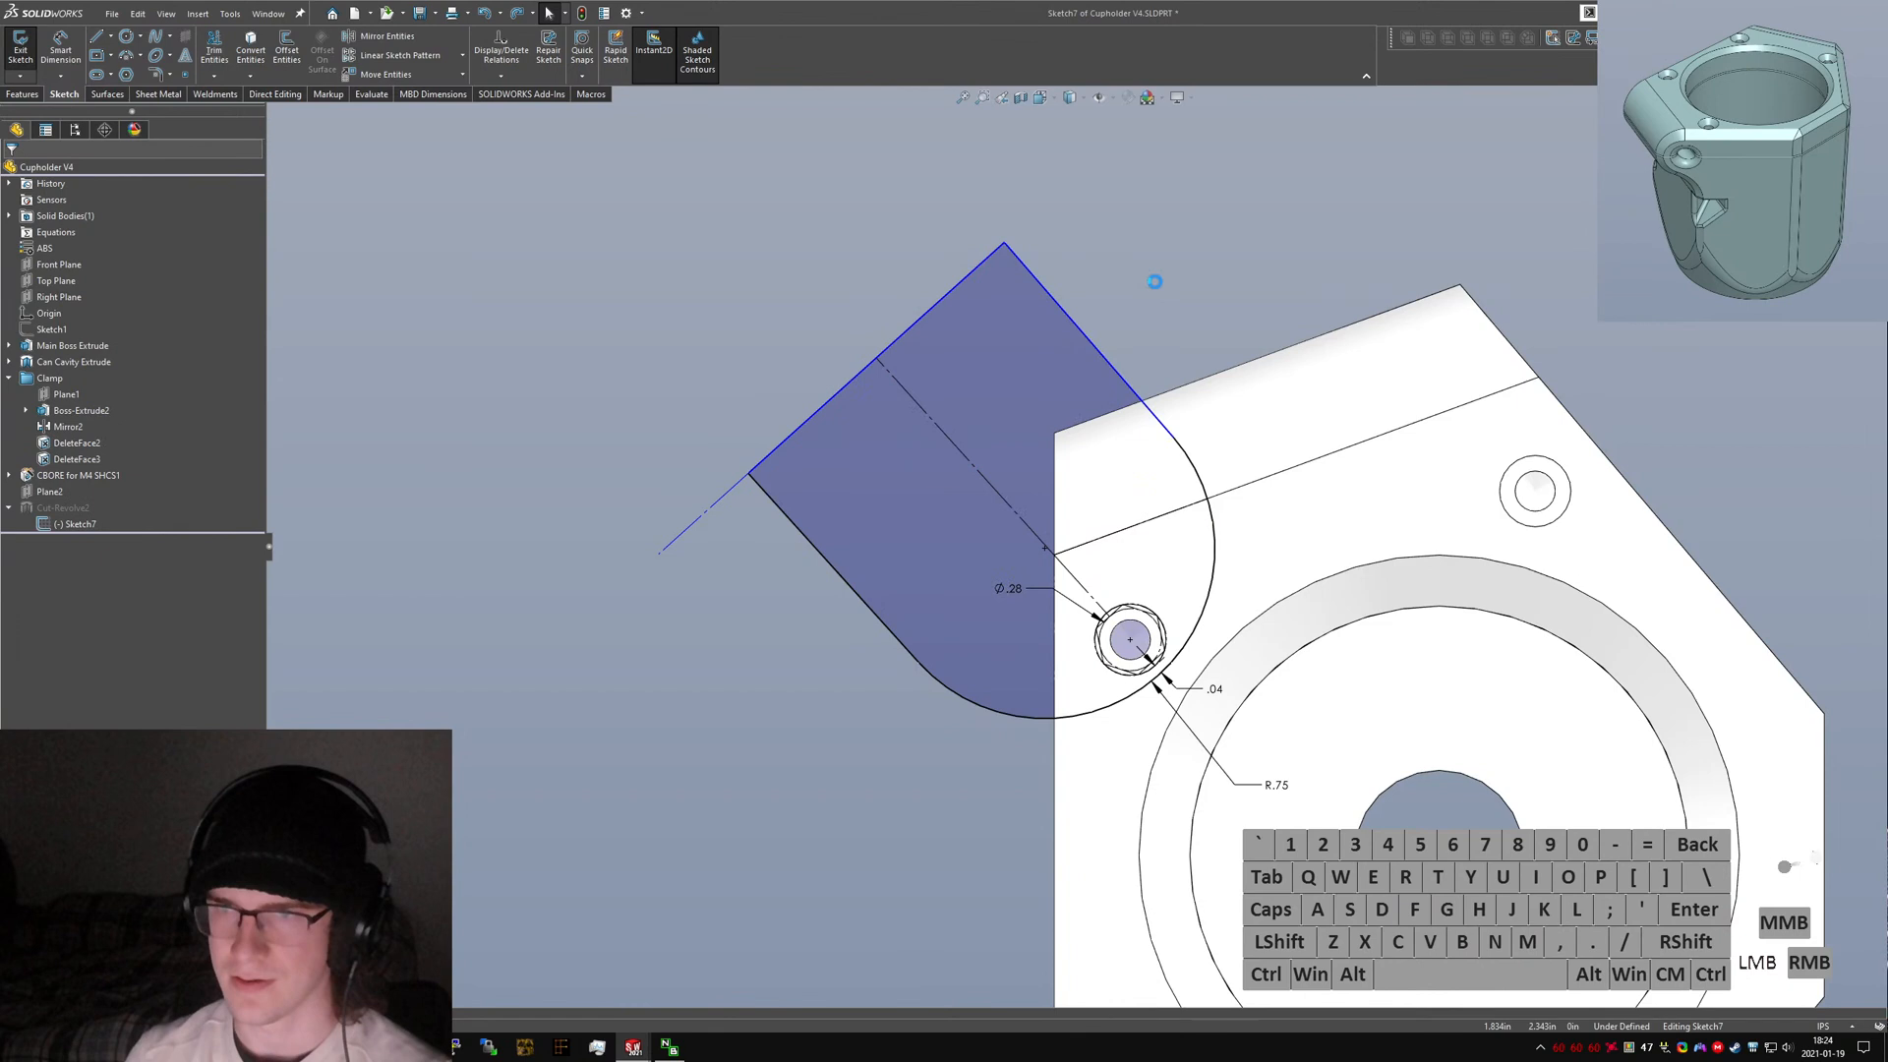
{"action": "left_click", "coordinate": [1070, 317]}
{"action": "left_click", "coordinate": [923, 422], "text": "ctrl"}
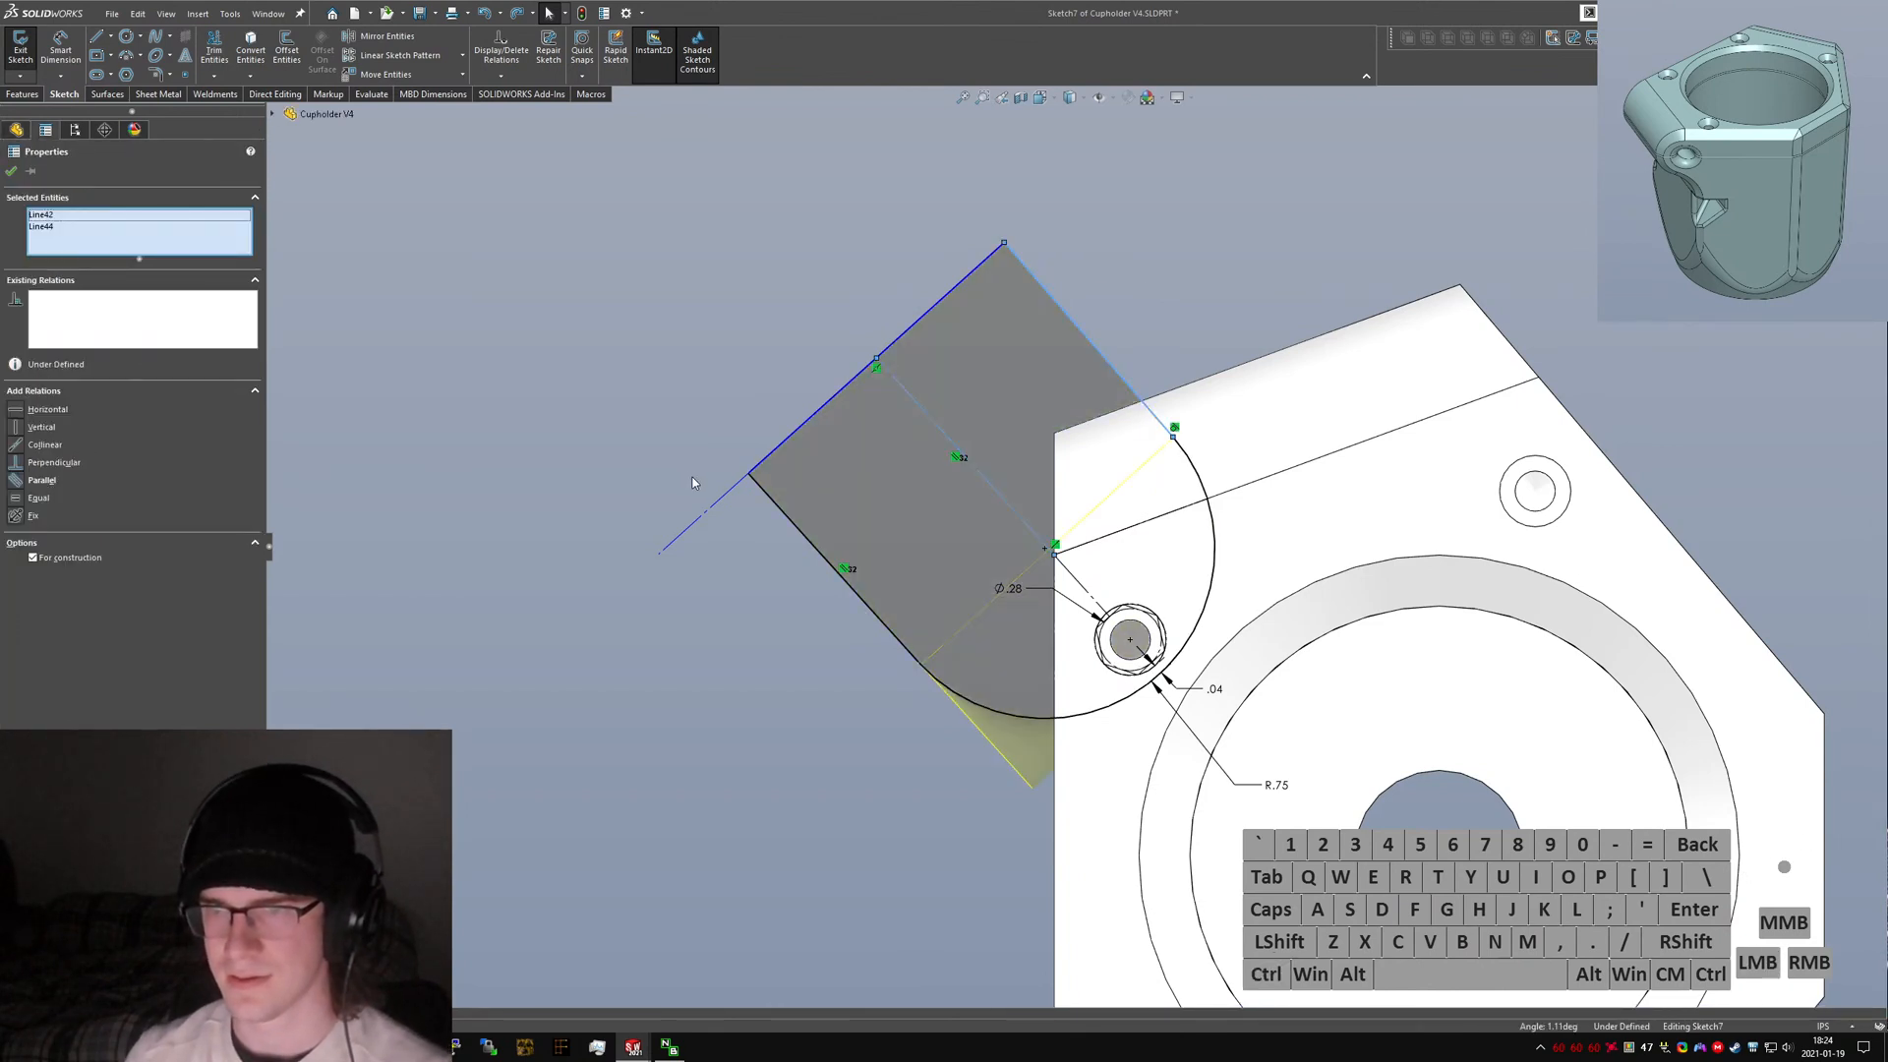
{"action": "left_click", "coordinate": [14, 480]}
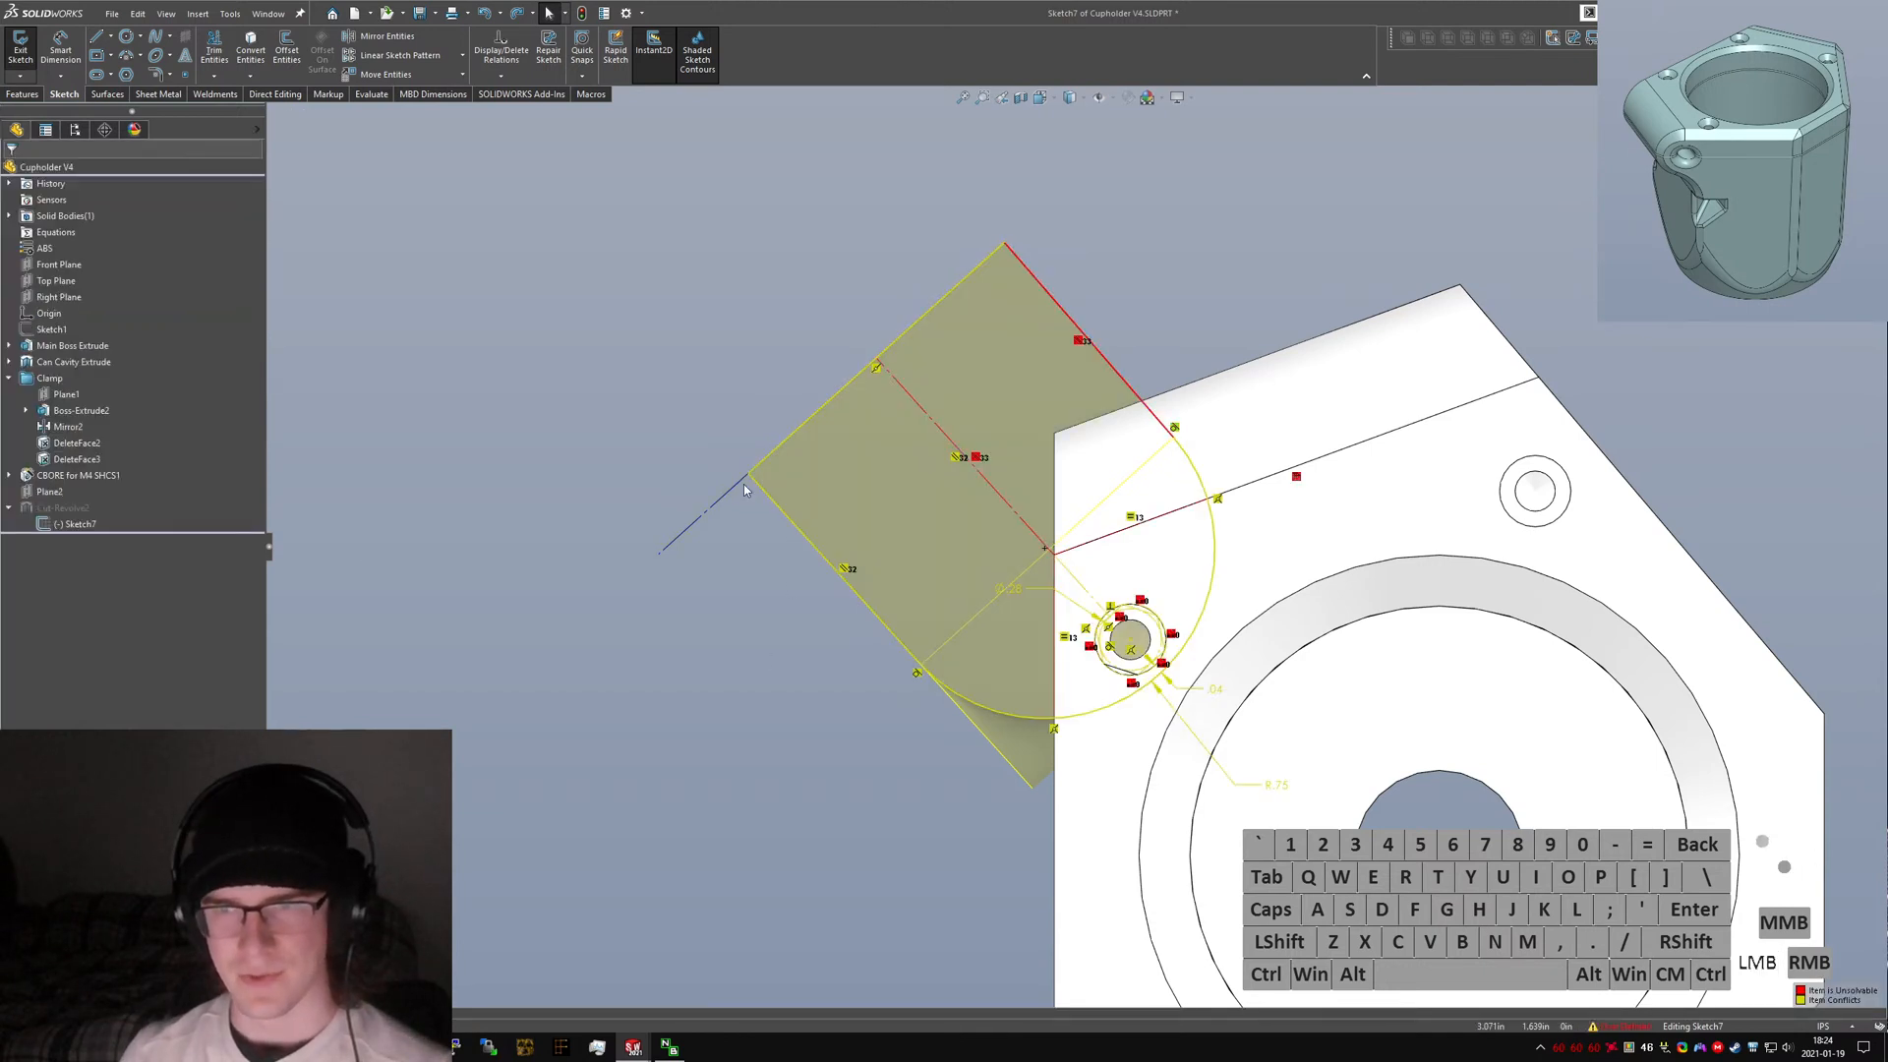
{"action": "left_click", "coordinate": [726, 492]}
{"action": "left_click", "coordinate": [712, 508]}
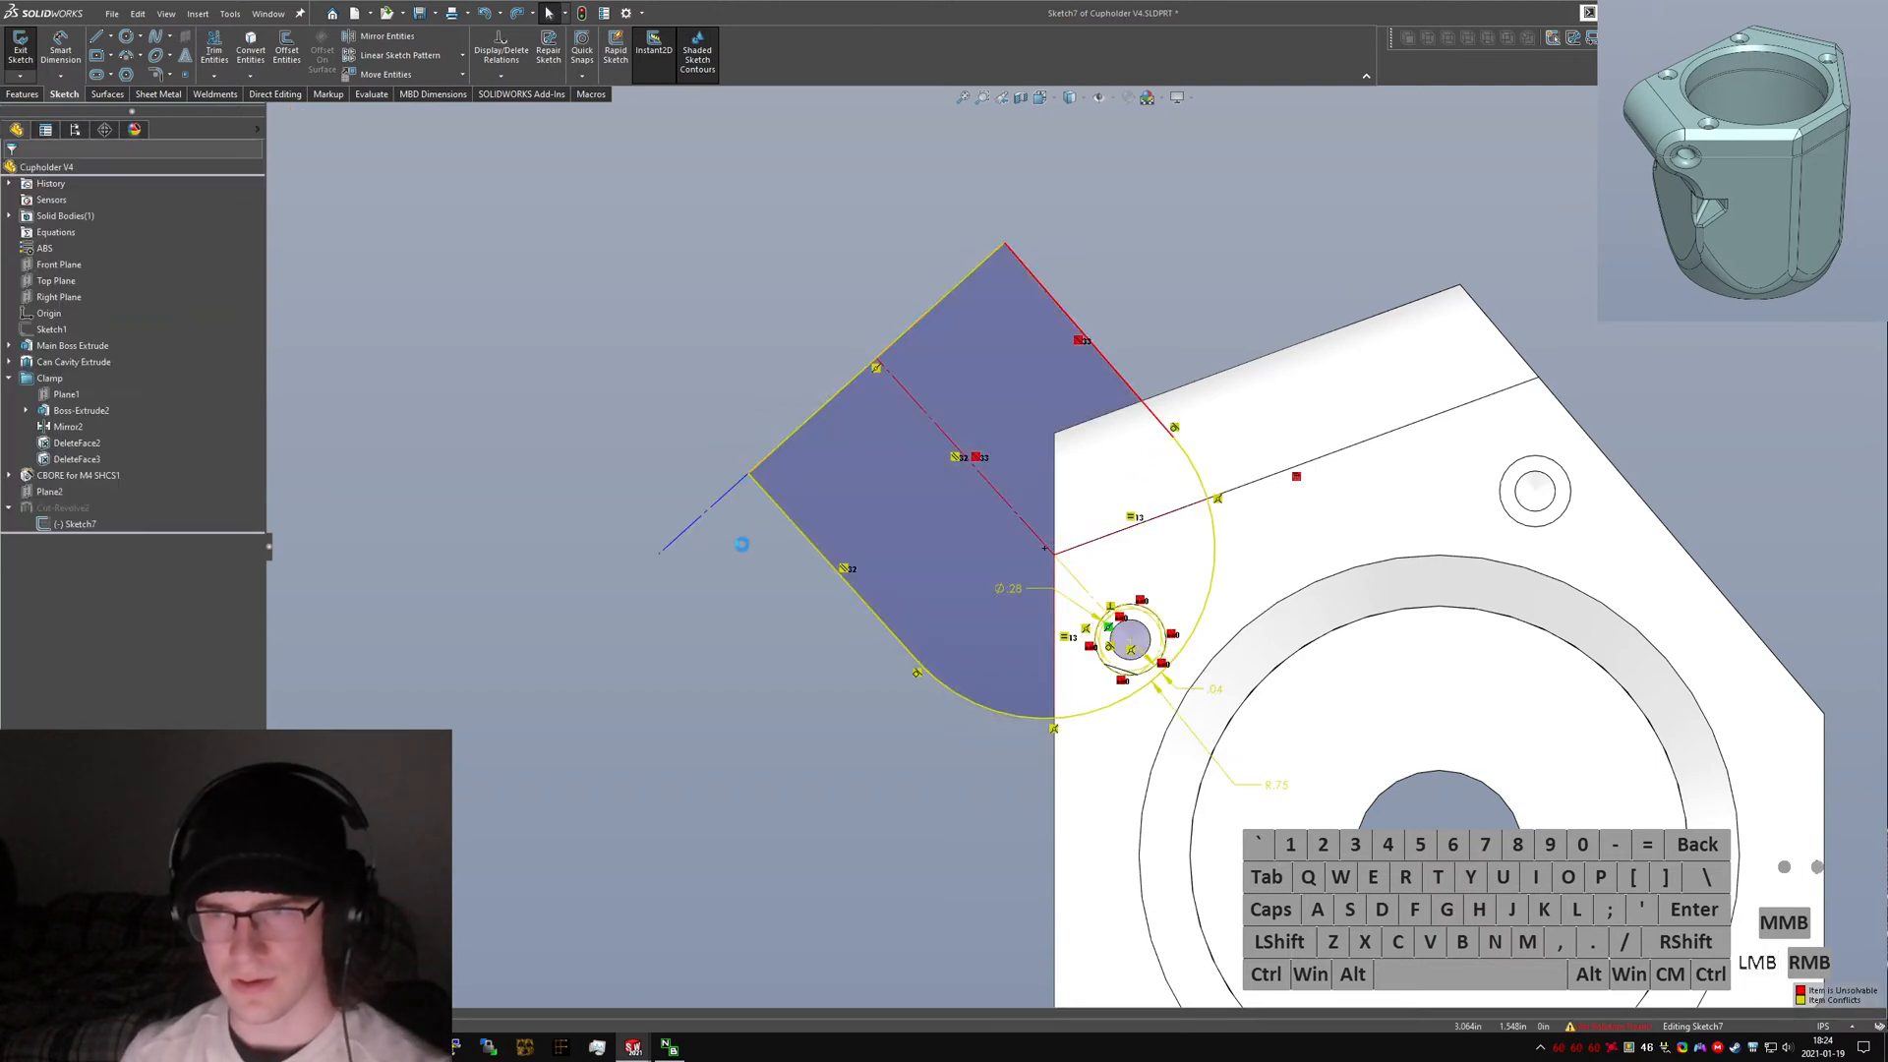
{"action": "left_click", "coordinate": [956, 458]}
{"action": "key", "text": "Delete"}
{"action": "left_click", "coordinate": [794, 334]}
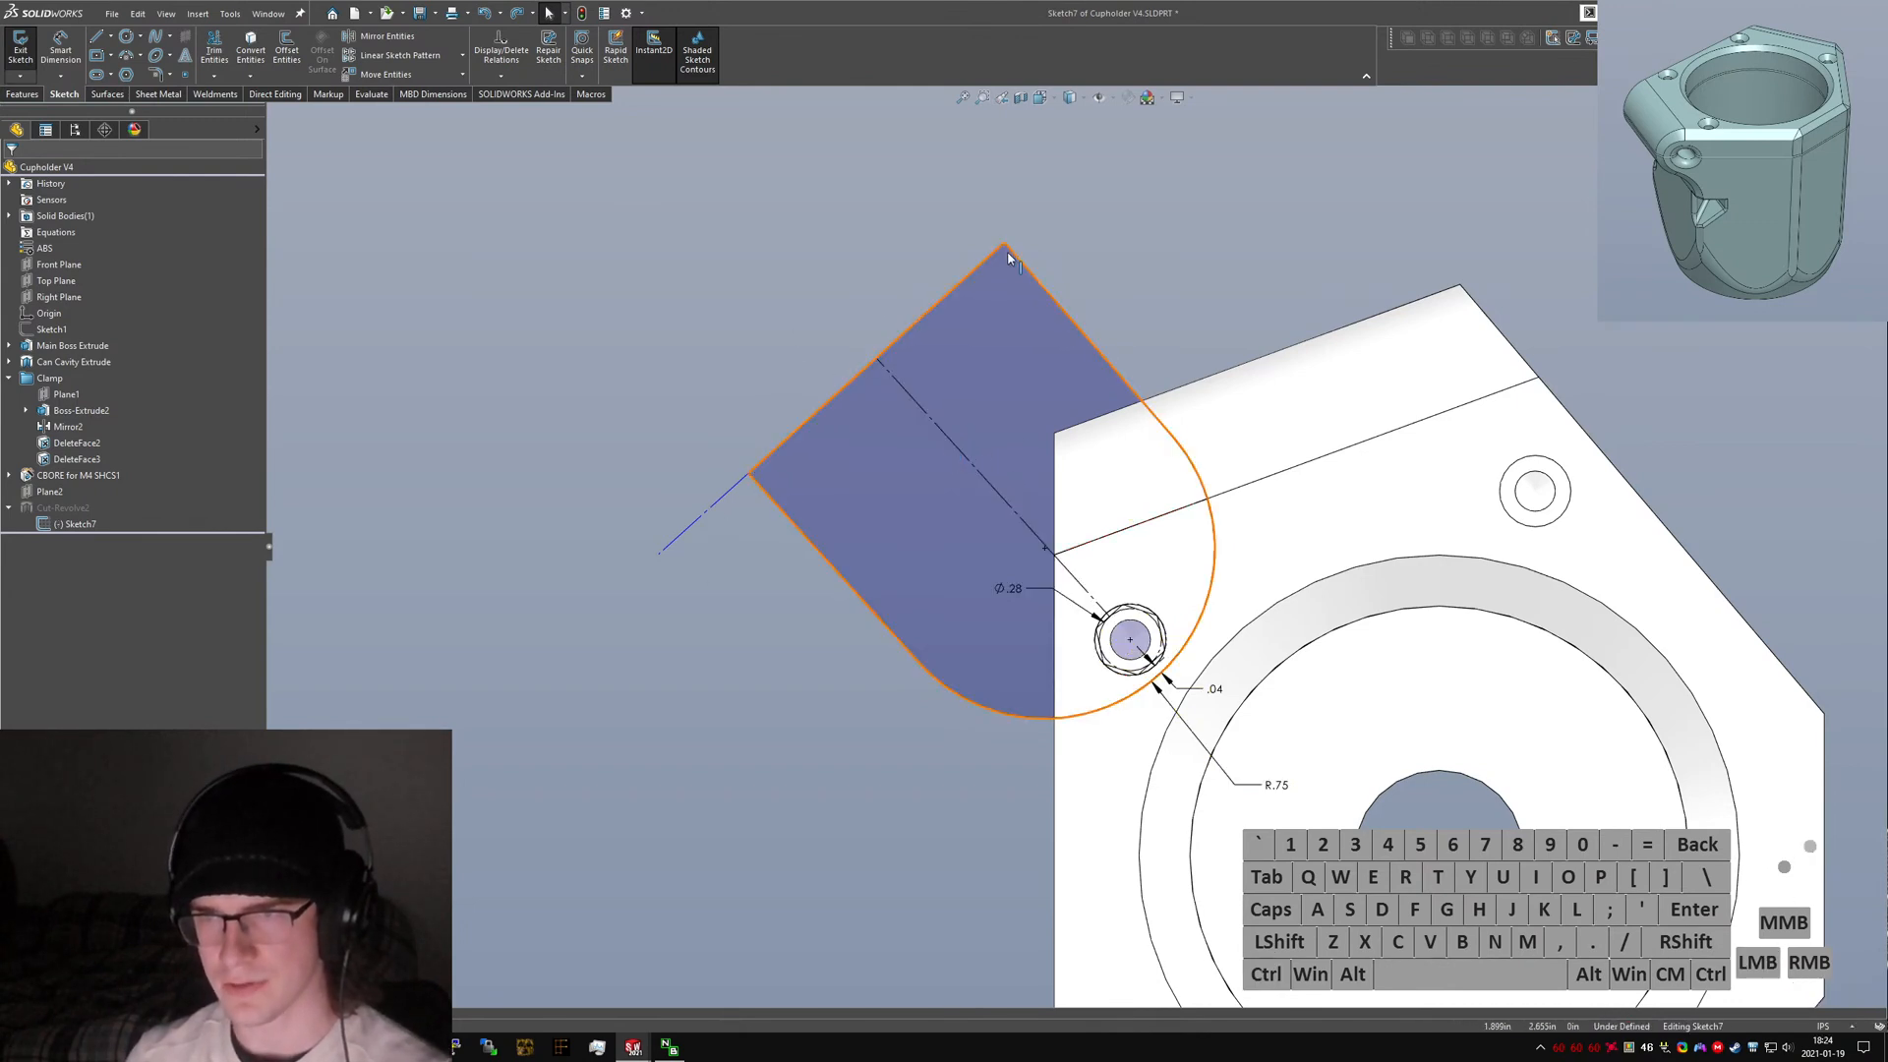
Trim away the ear's outer end line with the Trim tool.
{"action": "left_click", "coordinate": [214, 55]}
{"action": "left_click_drag", "start_coordinate": [857, 455], "coordinate": [841, 354]}
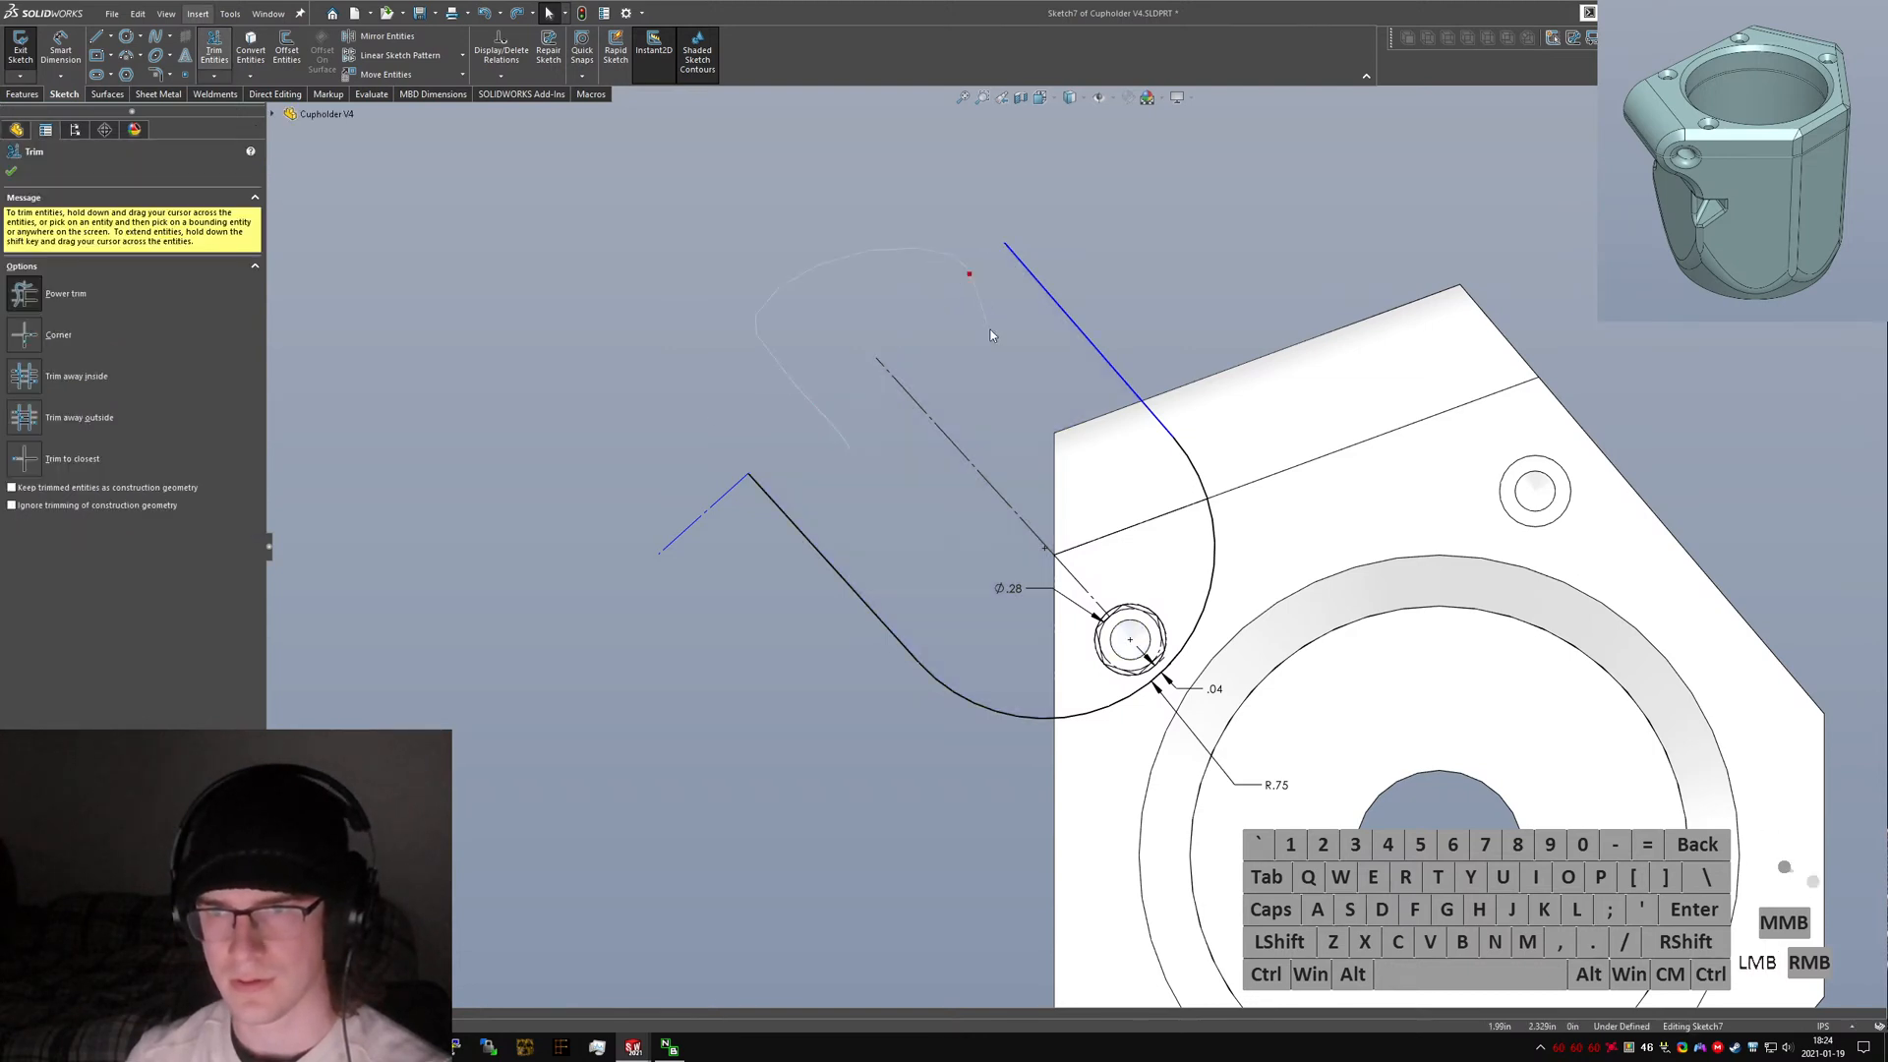
{"action": "key", "text": "Escape"}
Make the ear's top and bottom edge lines parallel to each other.
{"action": "left_click", "coordinate": [1039, 285]}
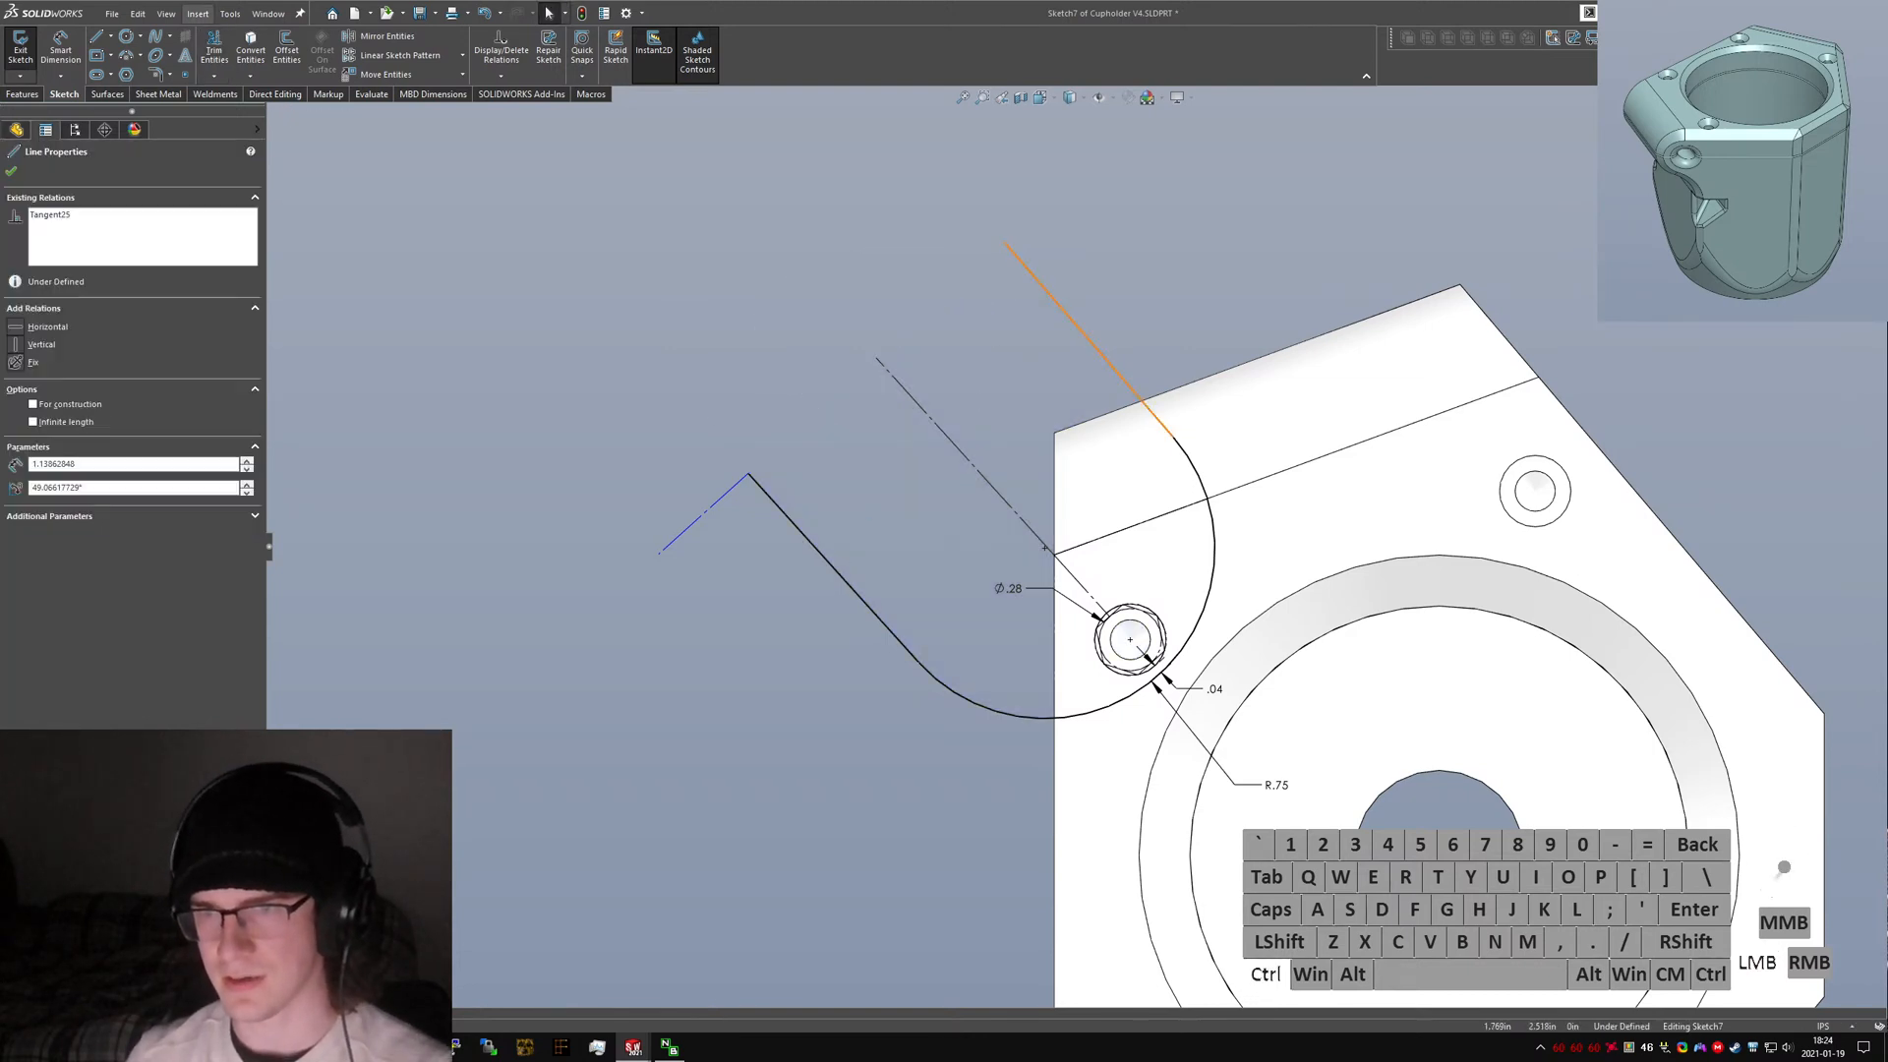
{"action": "left_click", "coordinate": [814, 544], "text": "ctrl"}
{"action": "left_click", "coordinate": [33, 482]}
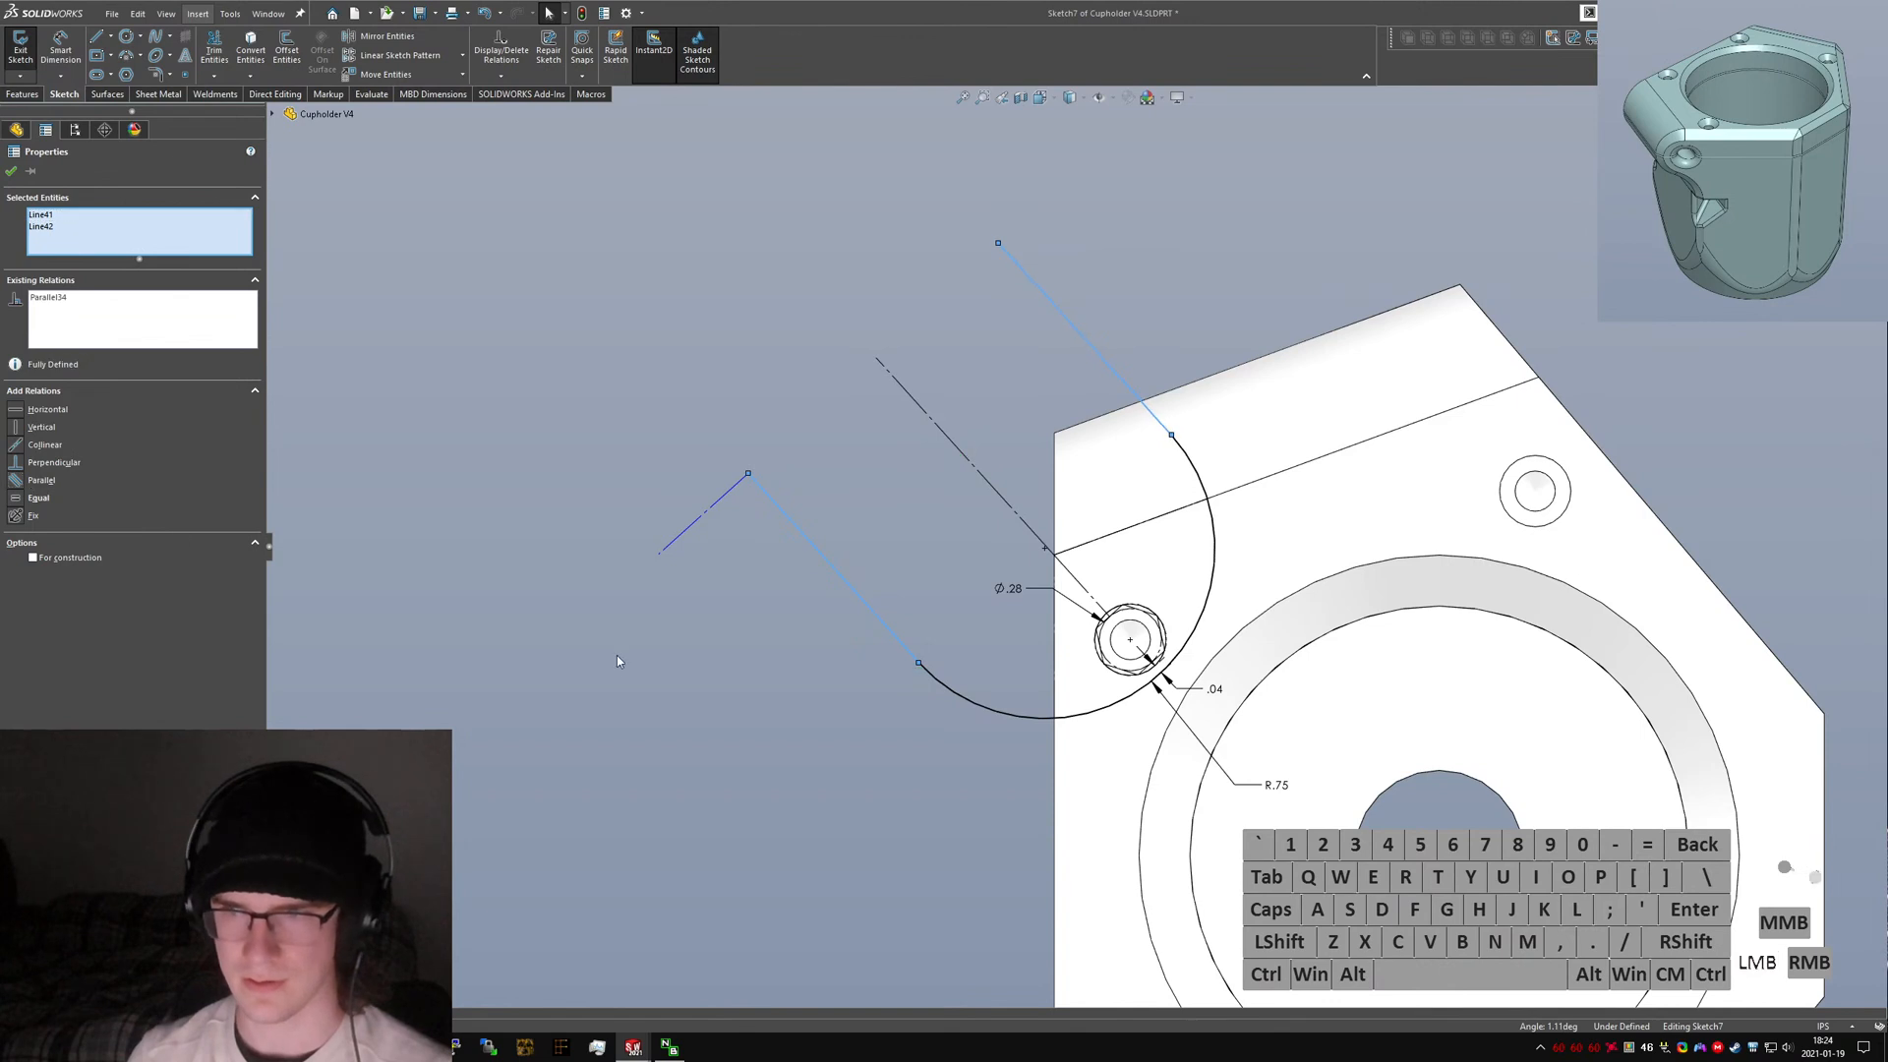
Draw a new outer end line from the ear's outer corner to its top corner.
{"action": "left_click", "coordinate": [1003, 327]}
{"action": "right_click_drag", "start_coordinate": [991, 333], "coordinate": [742, 495]}
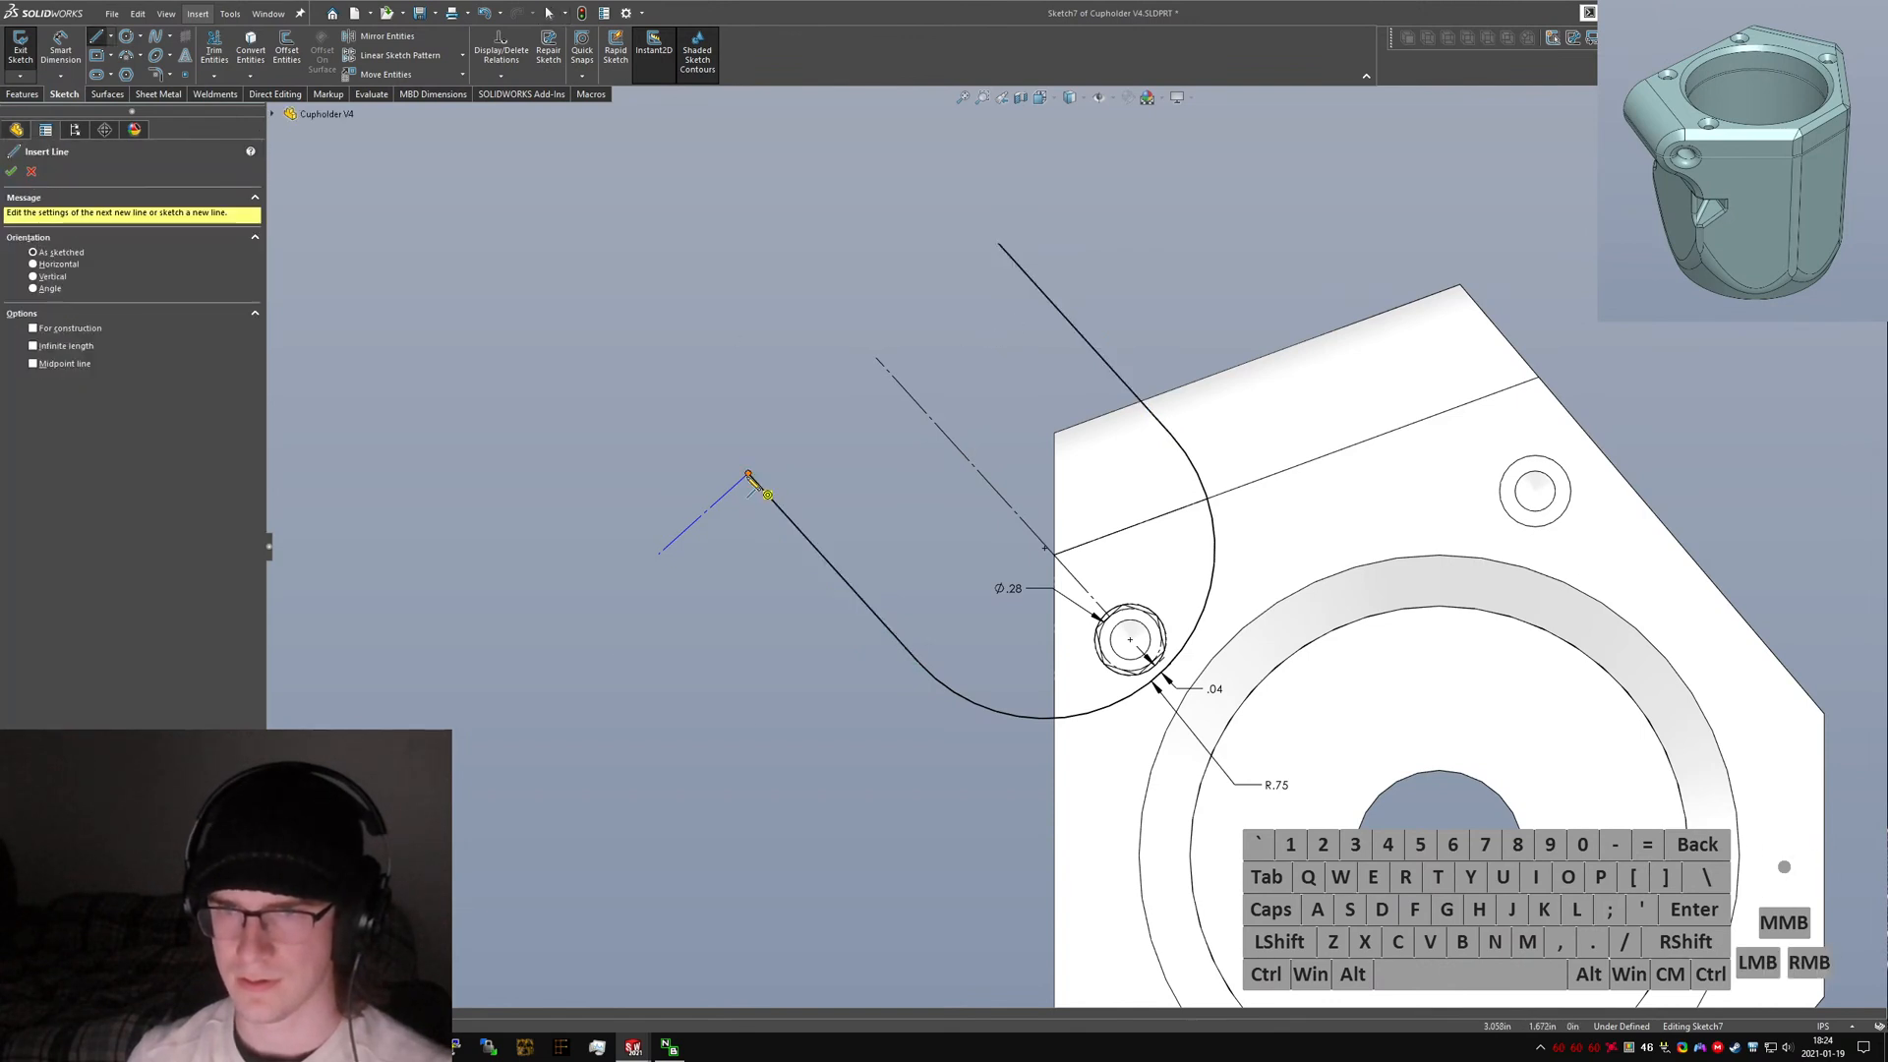
{"action": "left_click_drag", "start_coordinate": [748, 475], "coordinate": [998, 243]}
{"action": "key", "text": "Escape"}
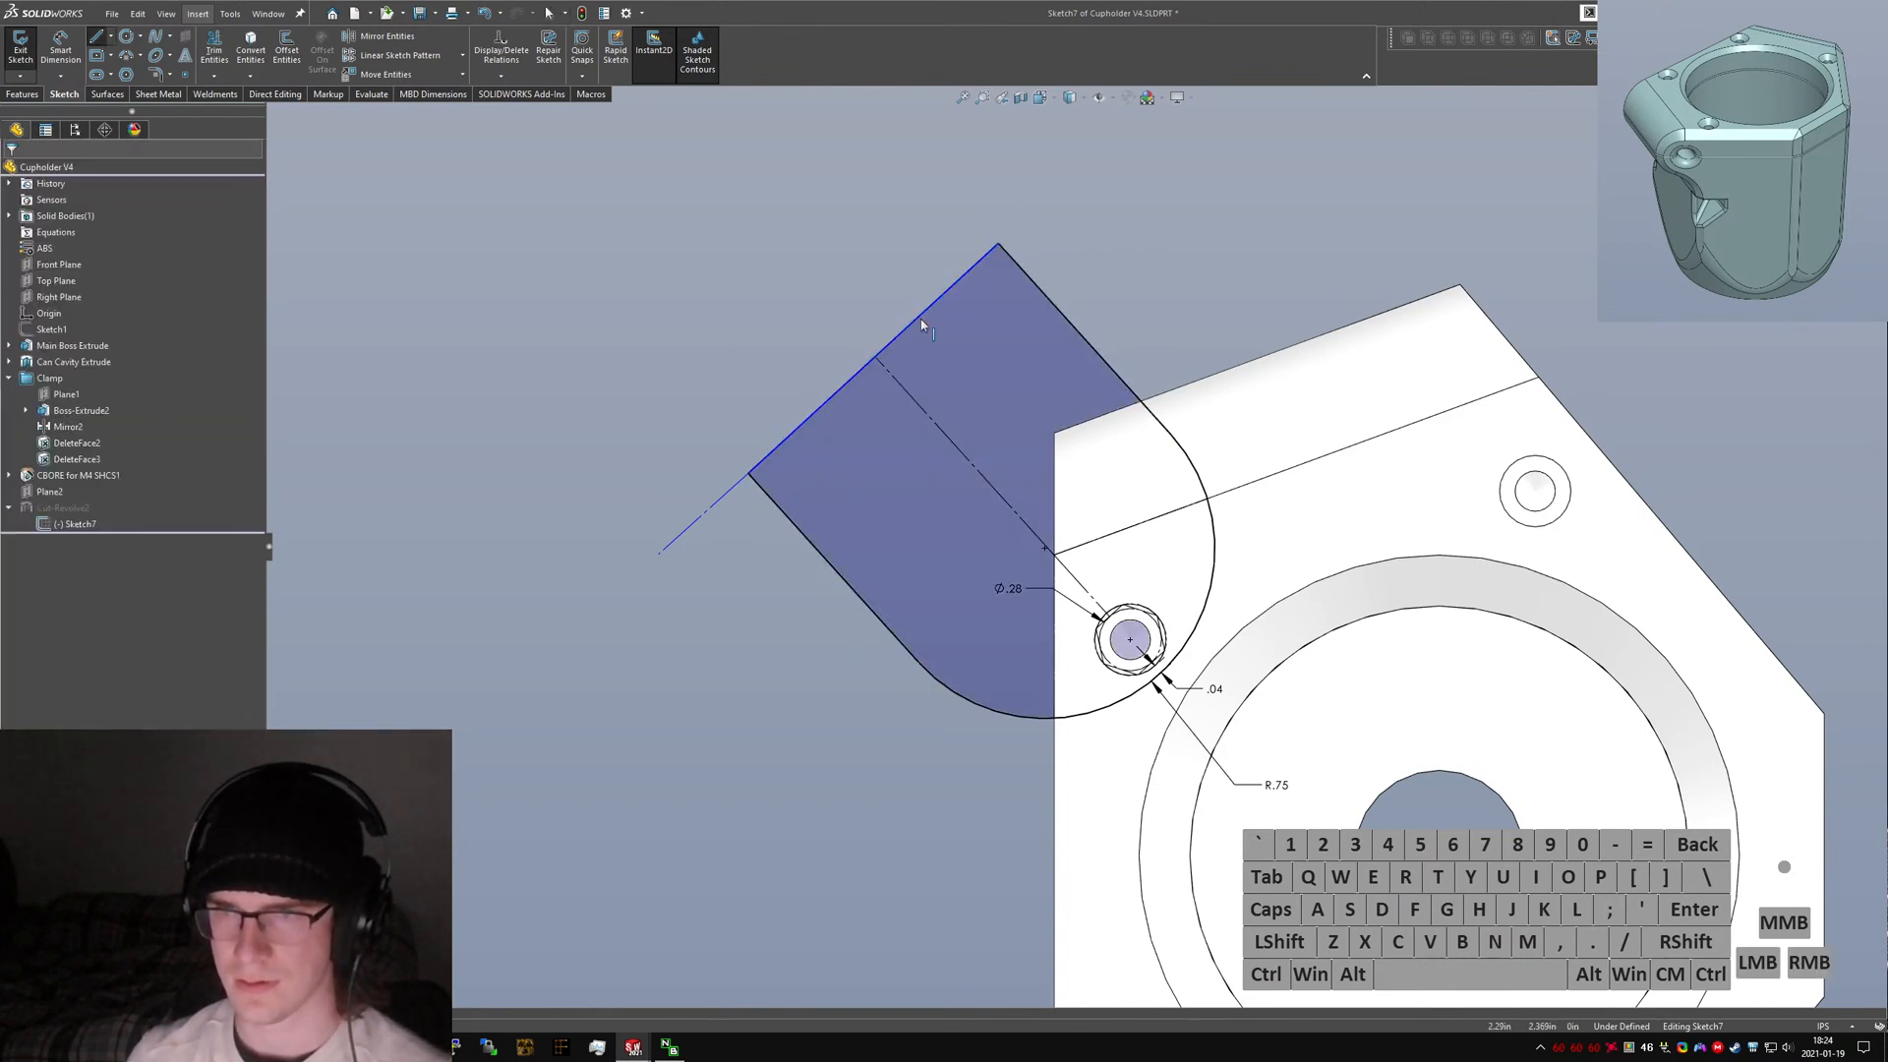
Select the new outer end line with the short construction line and extend the construction line's outer endpoint.
{"action": "left_click", "coordinate": [915, 320]}
{"action": "key", "text": "alt+c"}
{"action": "left_click", "coordinate": [874, 370]}
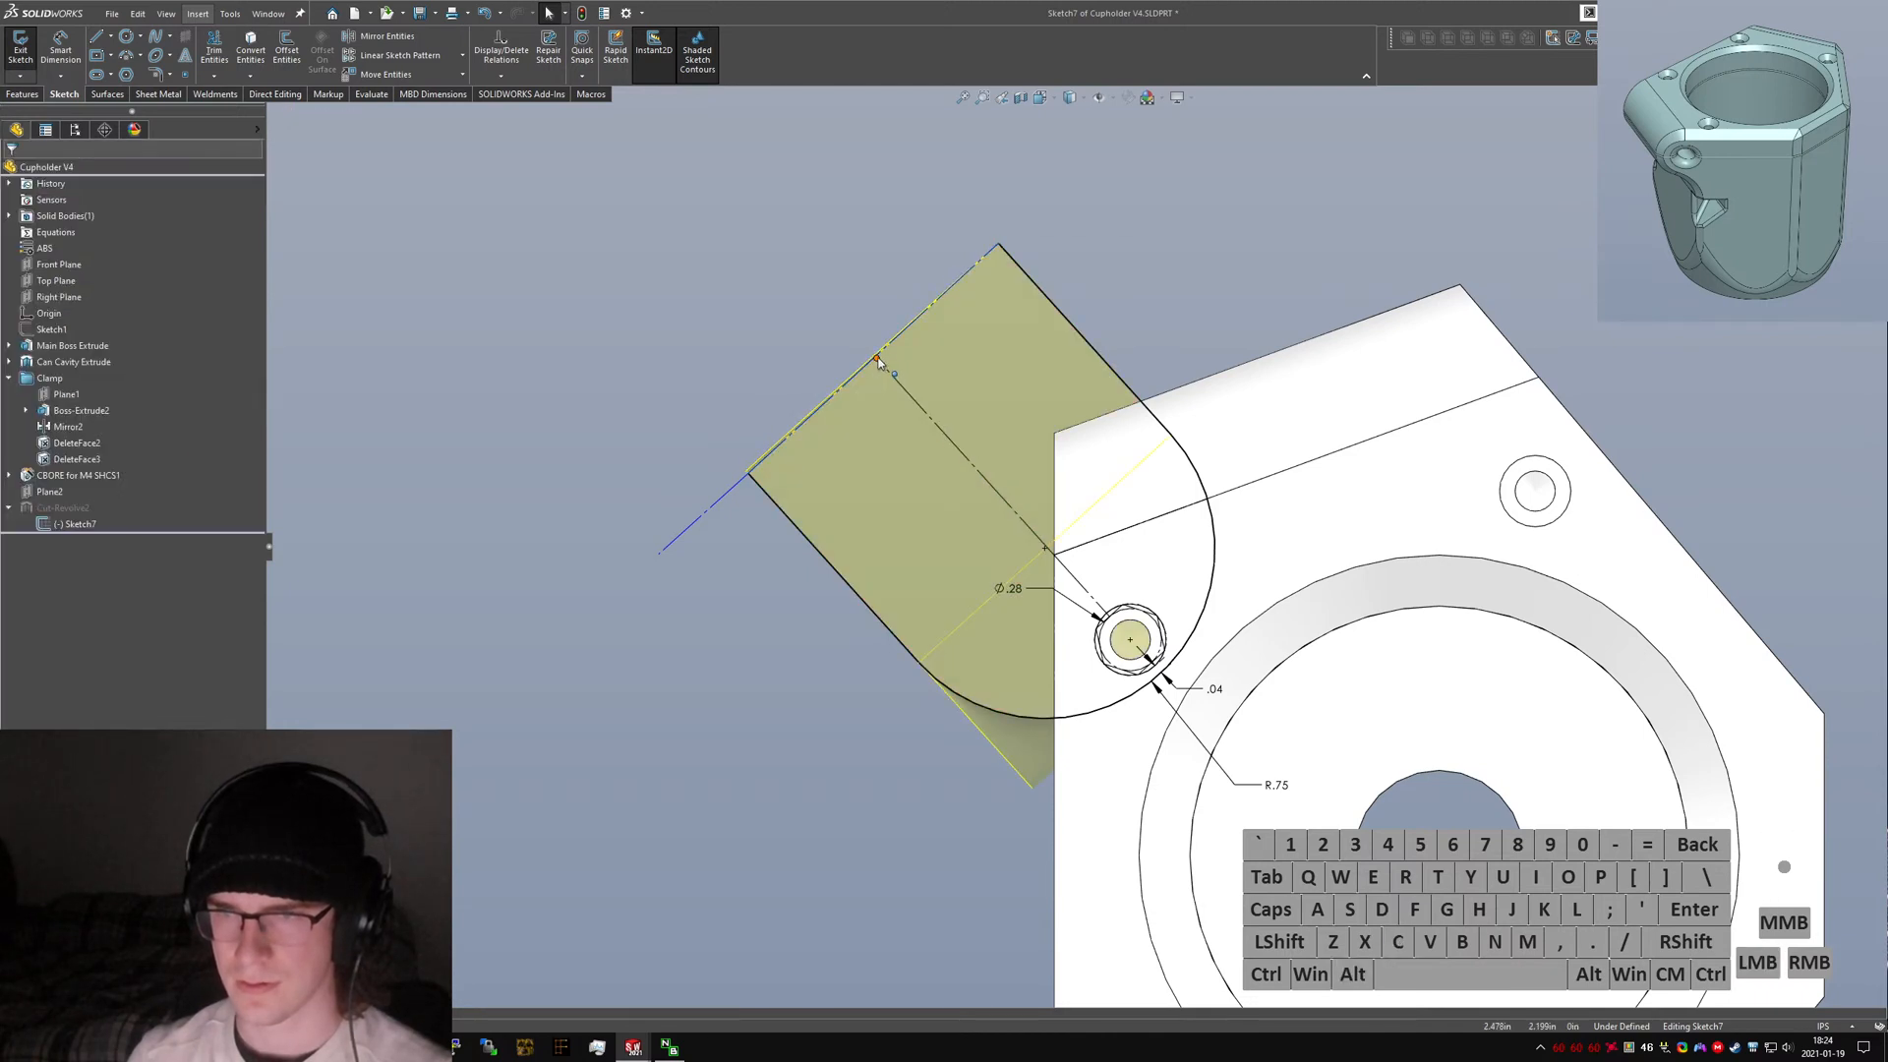
{"action": "left_click", "coordinate": [861, 369]}
{"action": "key", "text": "alt+c"}
{"action": "left_click", "coordinate": [718, 482]}
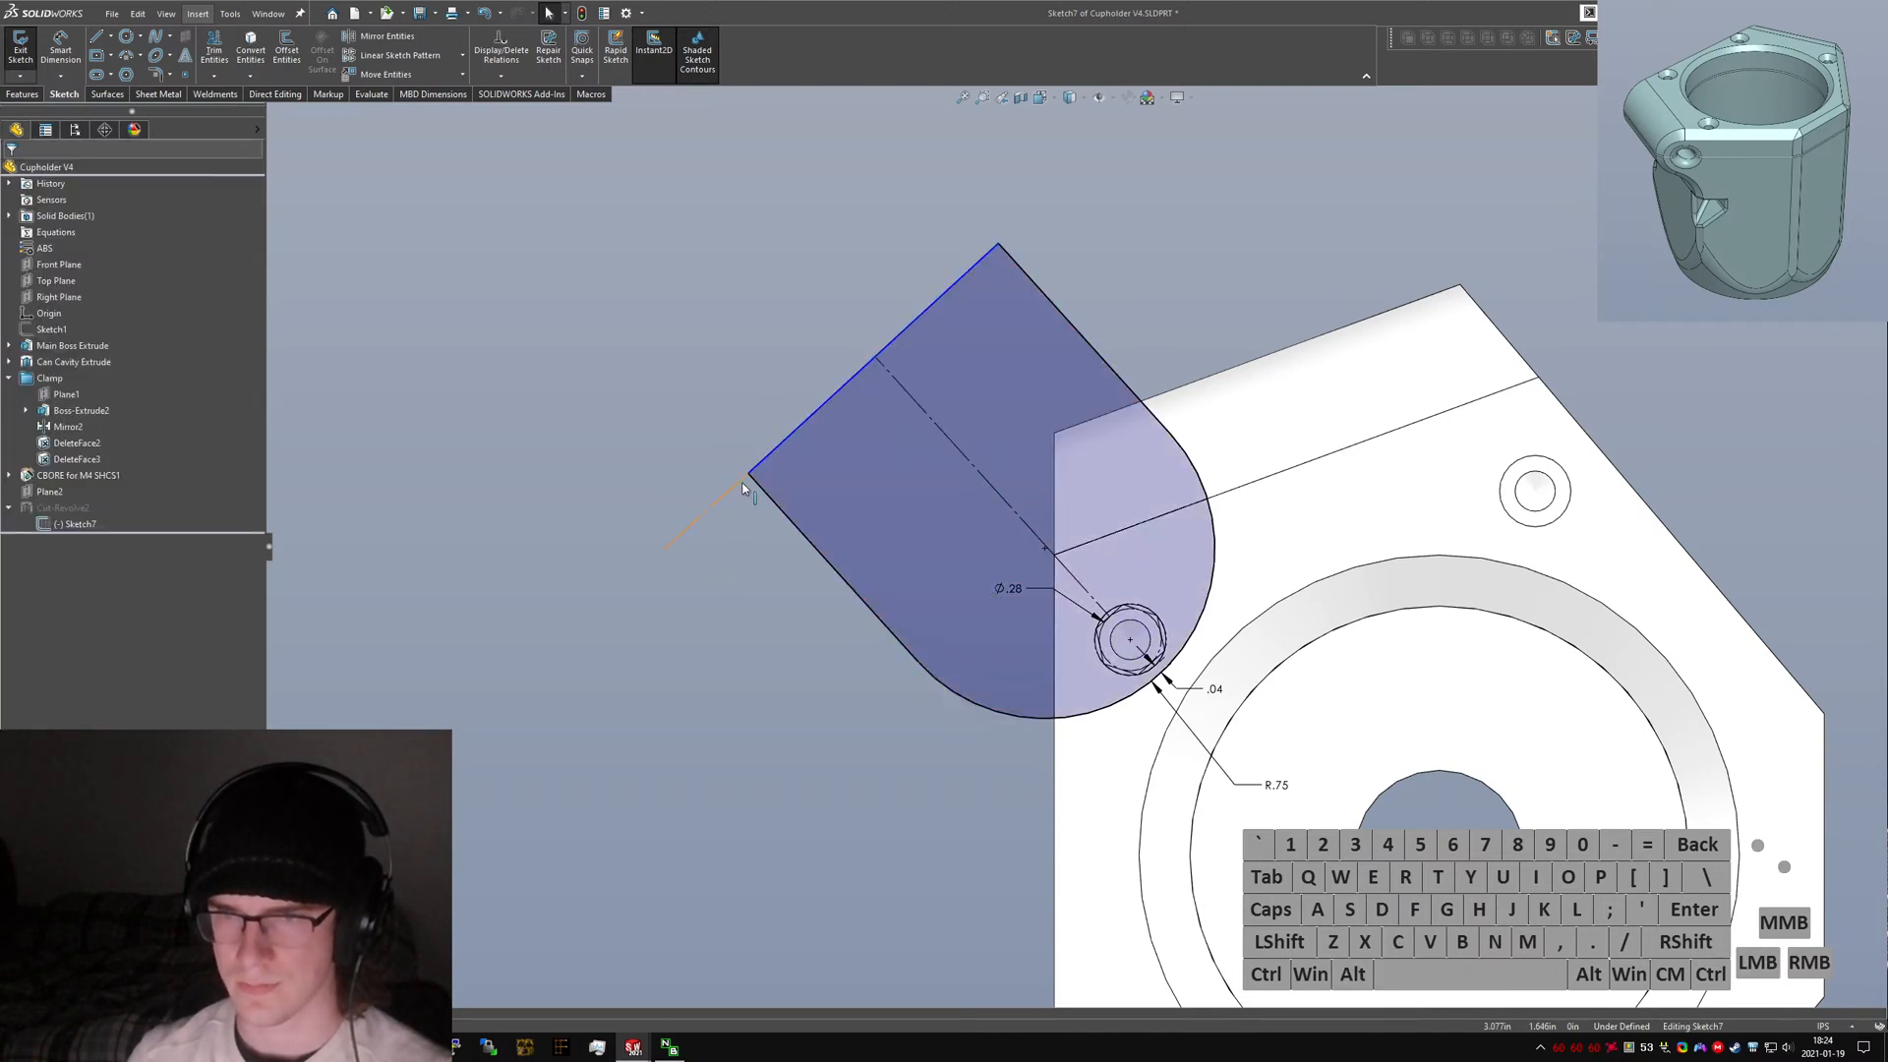
{"action": "left_click_drag", "start_coordinate": [720, 651], "coordinate": [723, 659]}
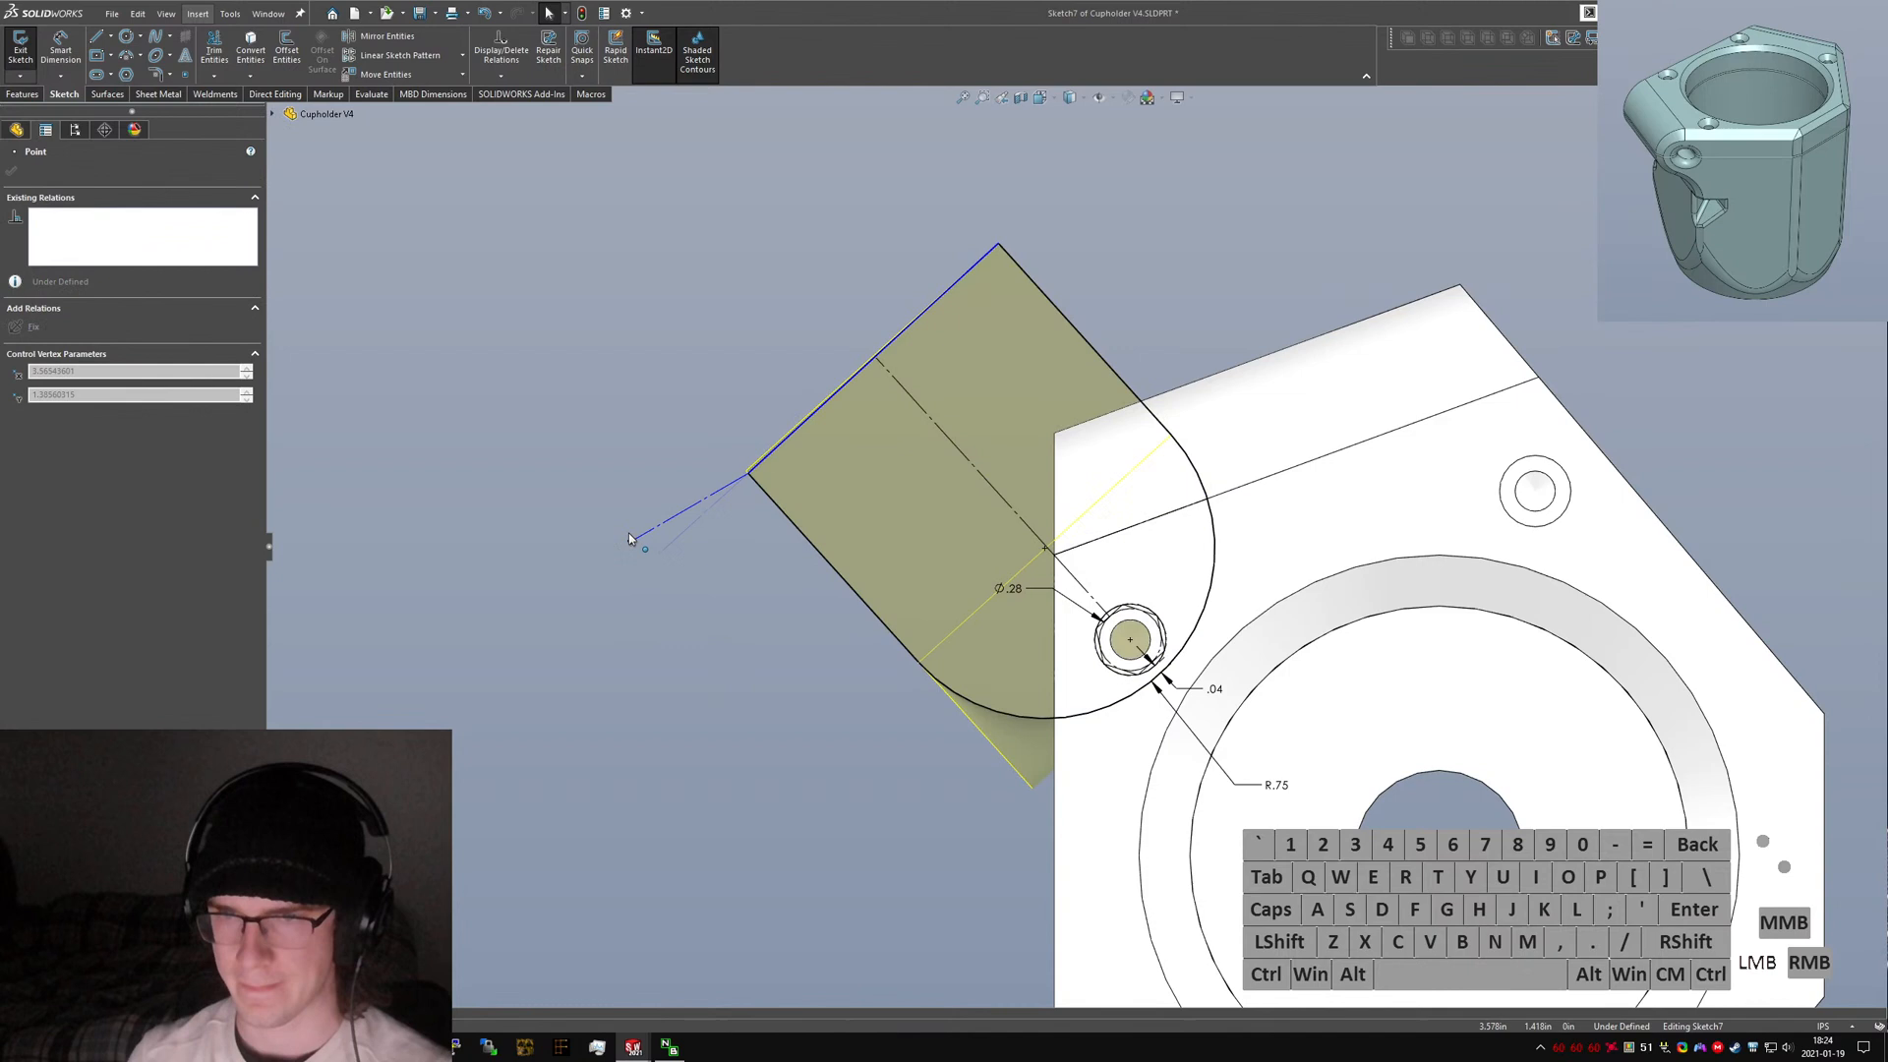
Try to relate the short construction line to the centre construction line.
{"action": "left_click", "coordinate": [690, 665]}
{"action": "left_click", "coordinate": [688, 531]}
{"action": "left_click", "coordinate": [941, 428], "text": "ctrl"}
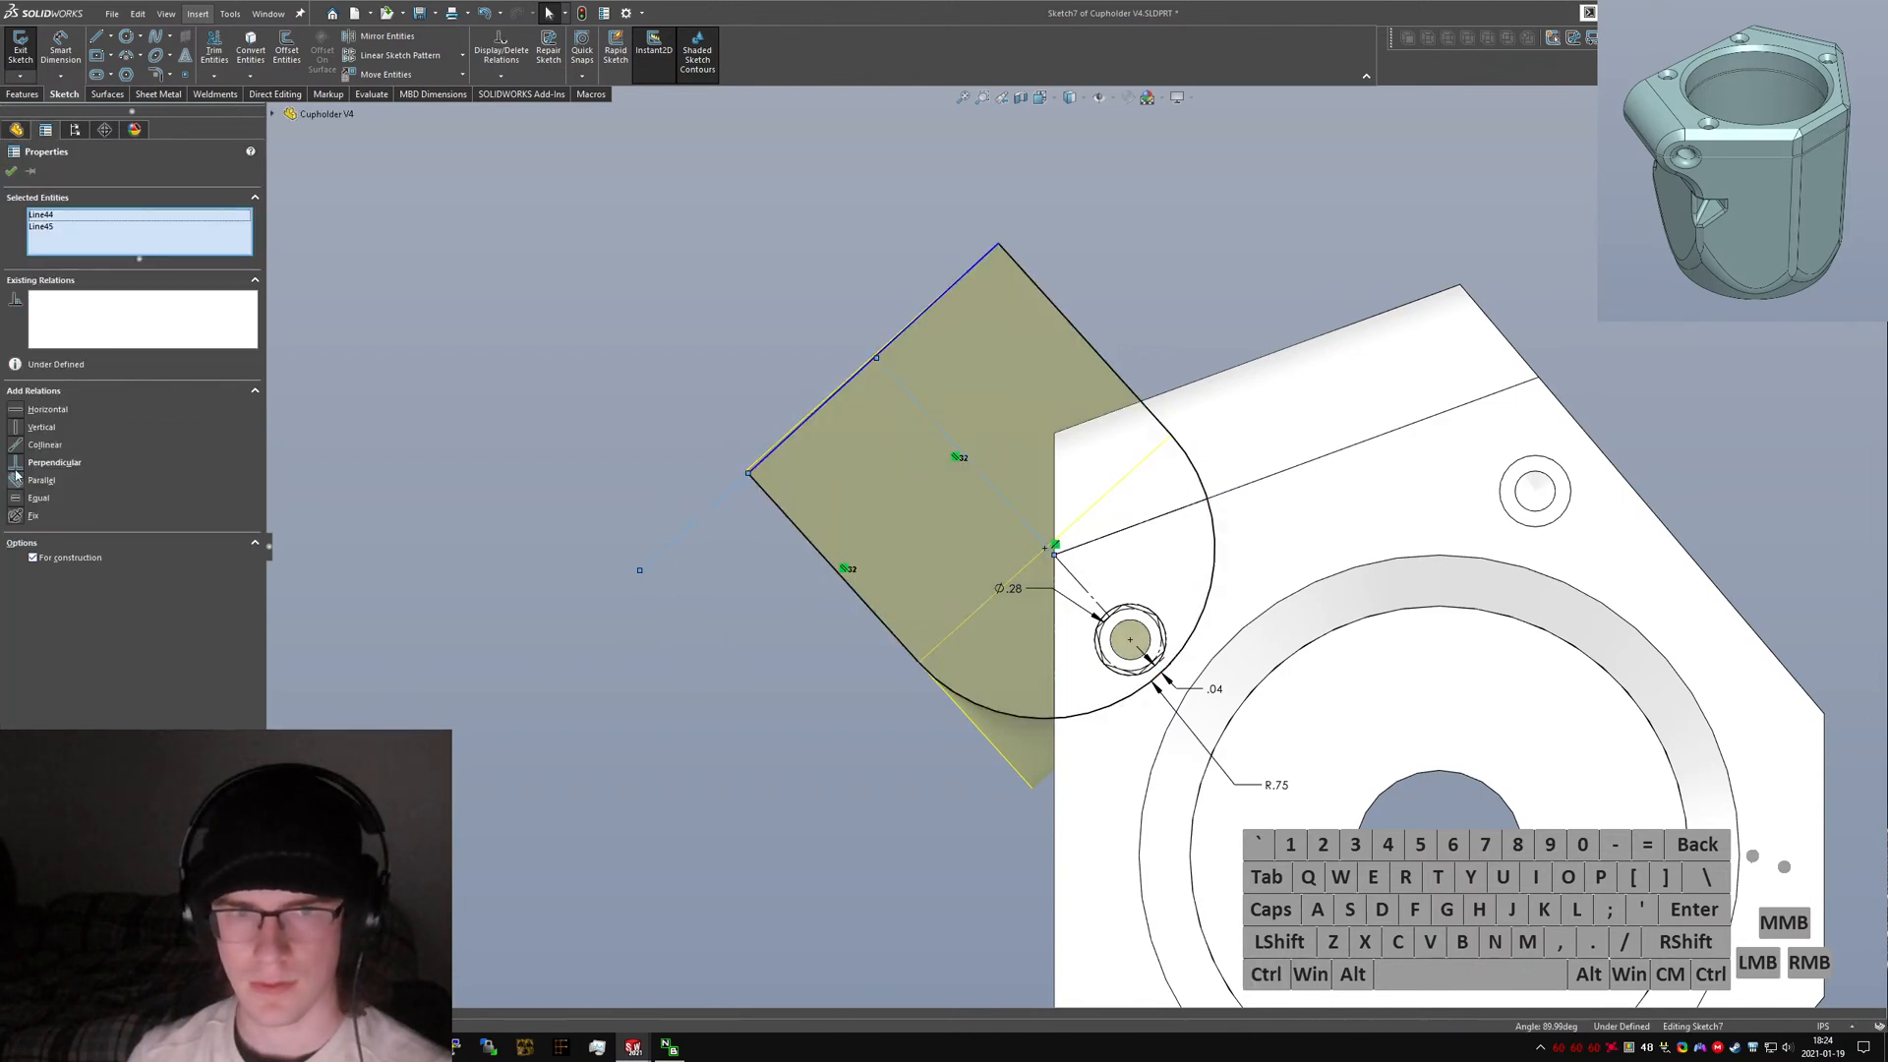
{"action": "left_click", "coordinate": [16, 479]}
{"action": "left_click", "coordinate": [472, 639]}
Drag the centre construction line's outer endpoint onto the ear's outer end line.
{"action": "mouse_move", "coordinate": [802, 492]}
{"action": "middle_mouse_down"}
{"action": "mouse_move", "coordinate": [854, 284]}
{"action": "mouse_move", "coordinate": [923, 181]}
{"action": "mouse_move", "coordinate": [912, 202]}
{"action": "middle_mouse_up"}
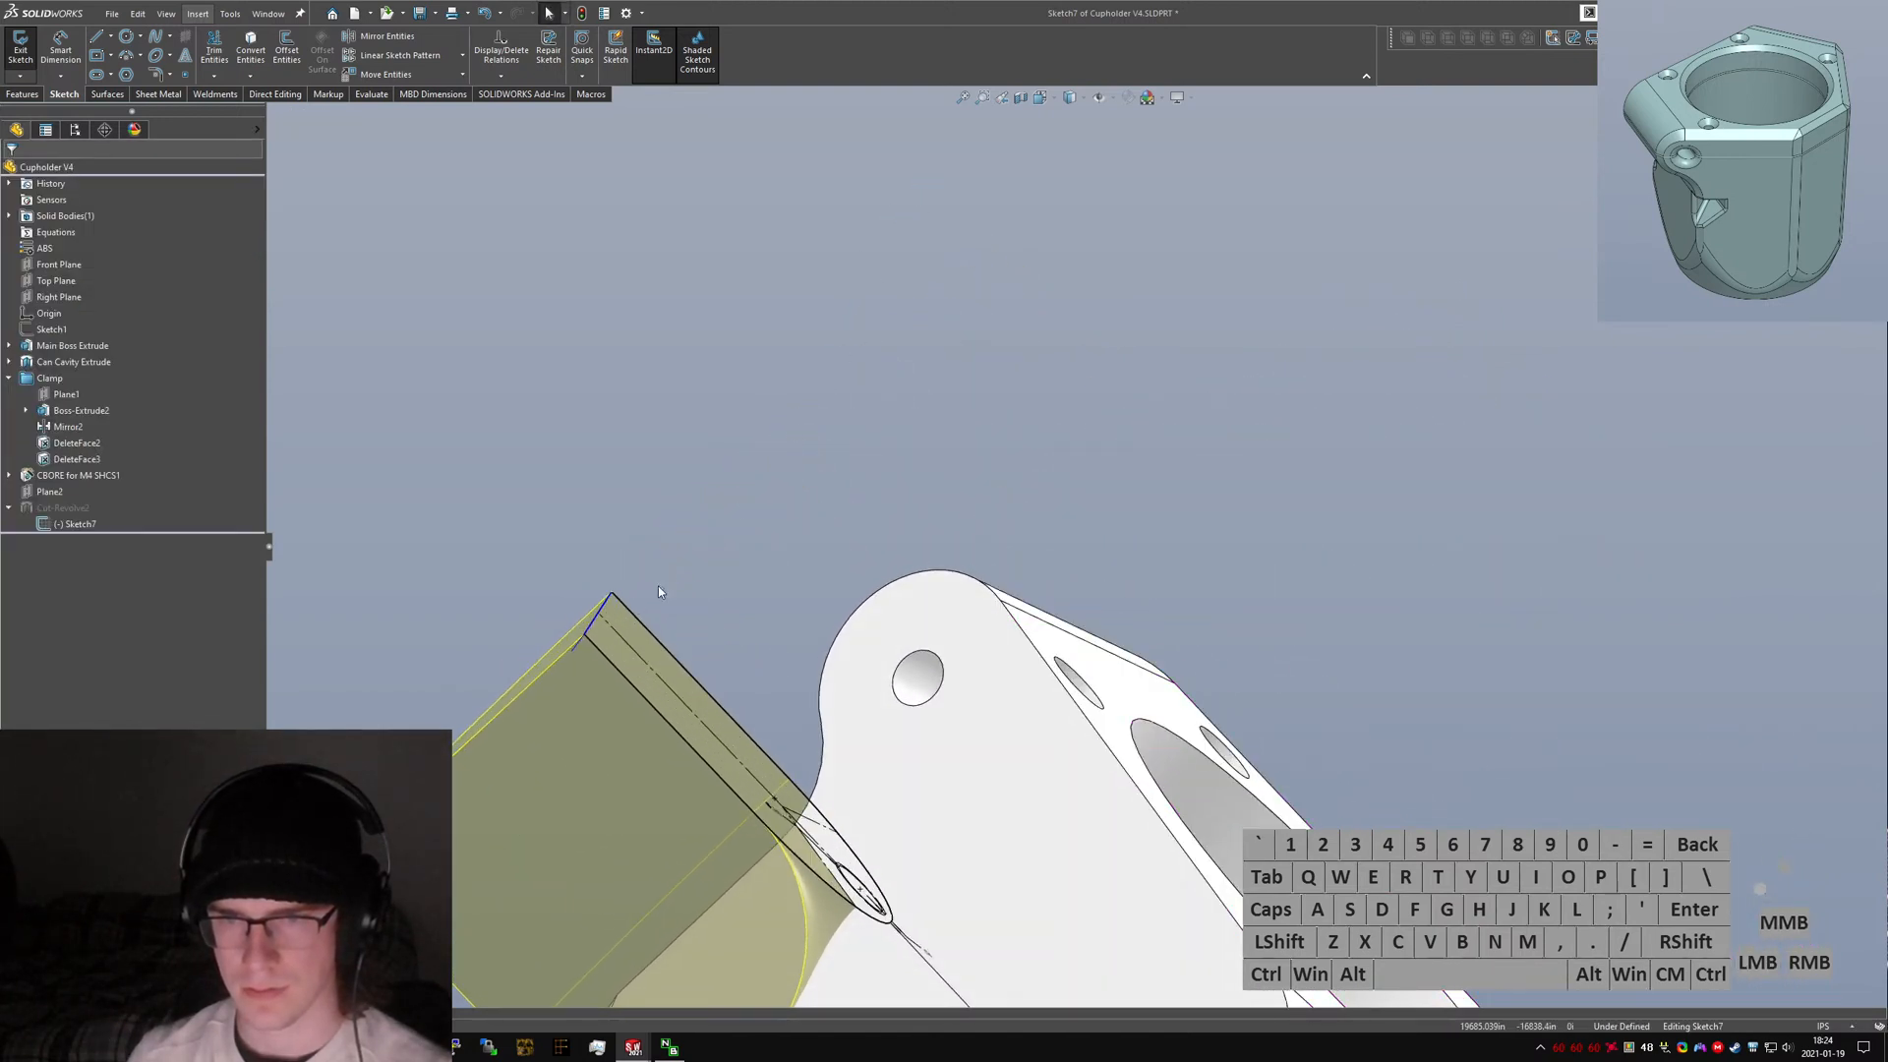
{"action": "left_click", "coordinate": [613, 594]}
{"action": "left_click", "coordinate": [584, 560]}
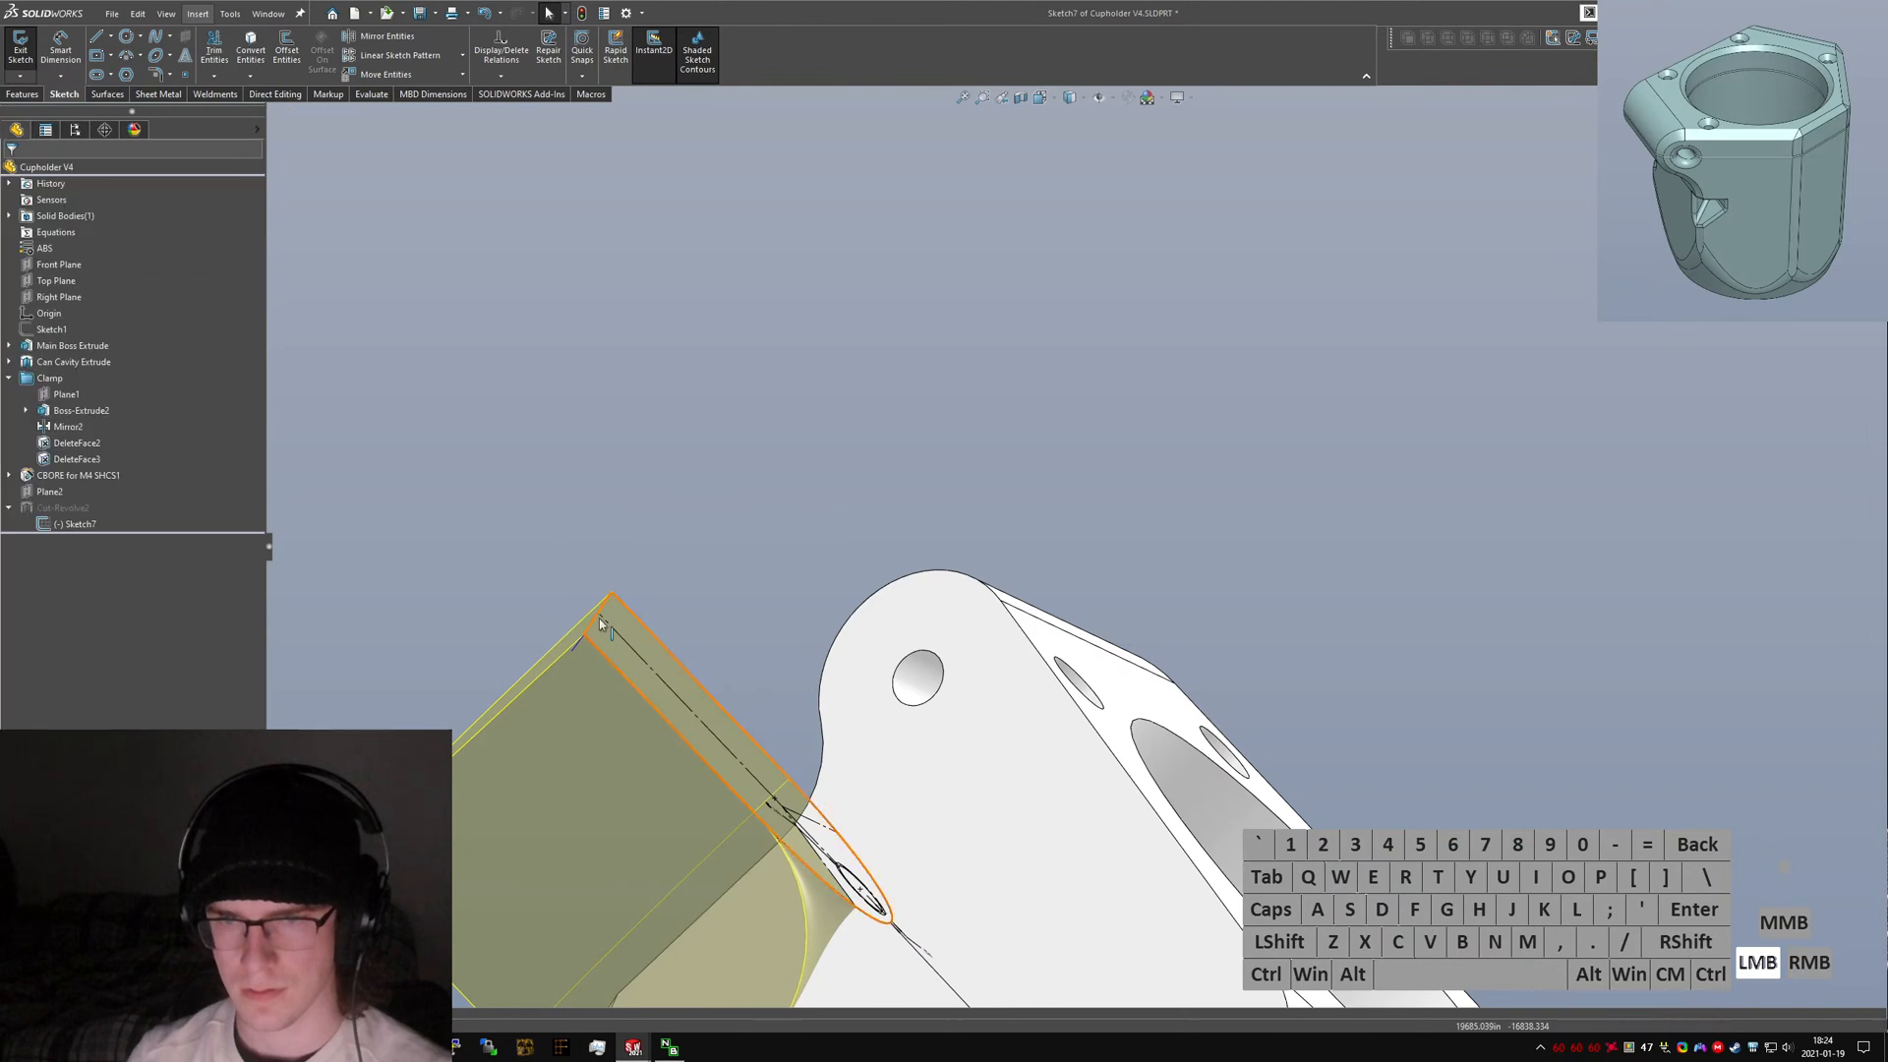
{"action": "middle_click_drag", "start_coordinate": [575, 596], "coordinate": [655, 629]}
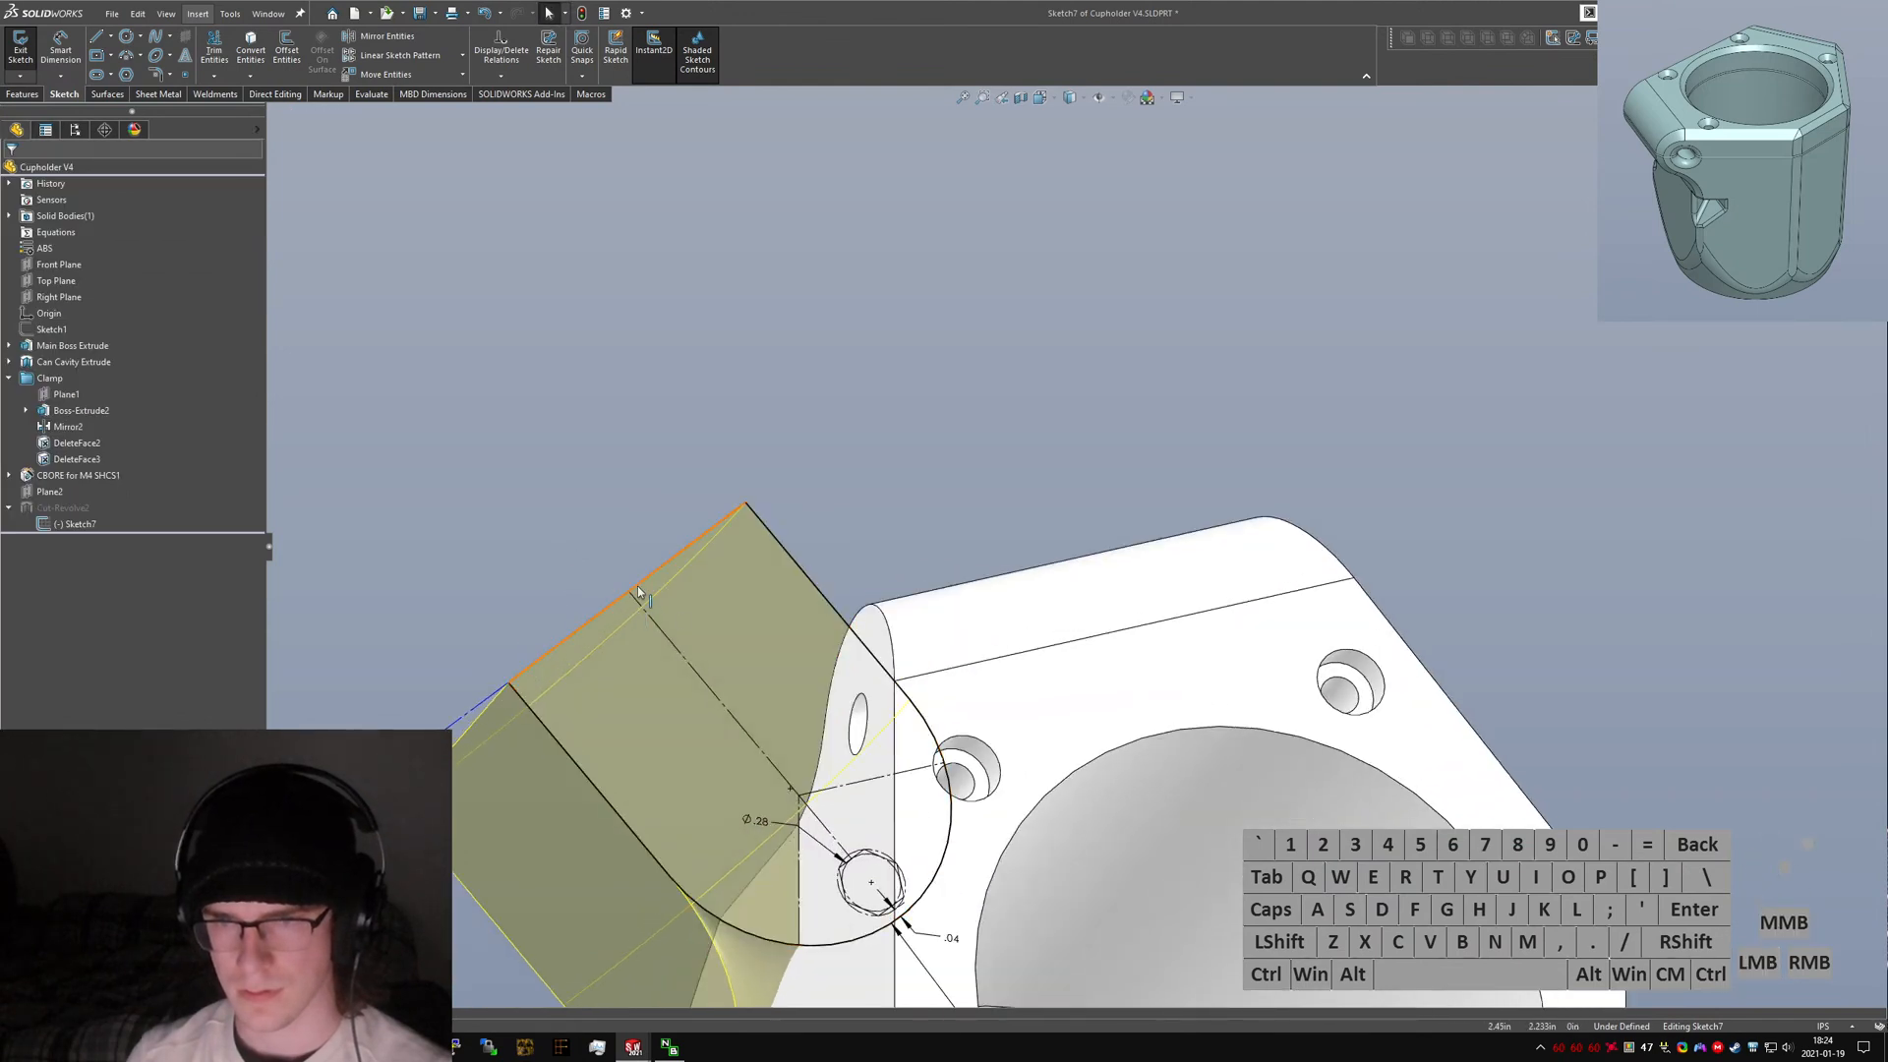
{"action": "left_click_drag", "start_coordinate": [628, 594], "coordinate": [640, 605]}
{"action": "left_click", "coordinate": [611, 604], "text": "ctrl"}
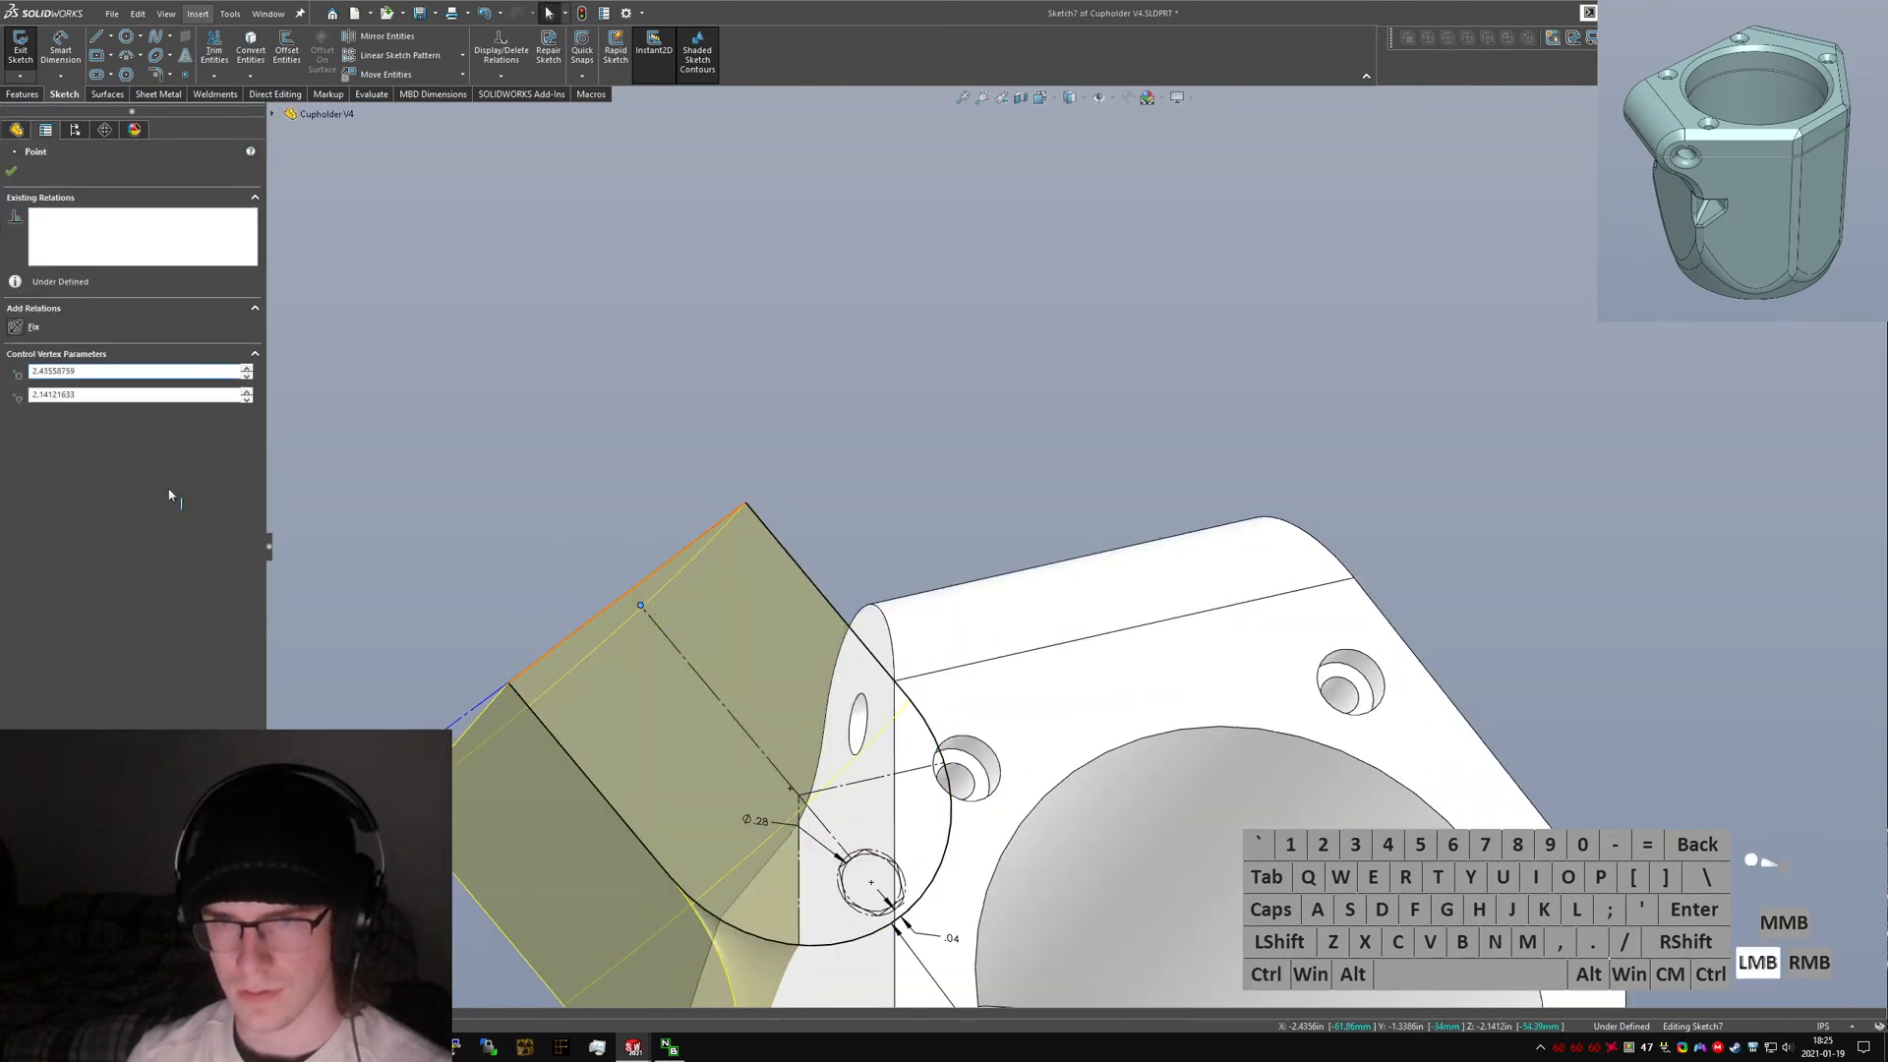
Make the short construction line perpendicular to the centre construction line and collinear with the outer end line.
{"action": "left_click", "coordinate": [20, 427]}
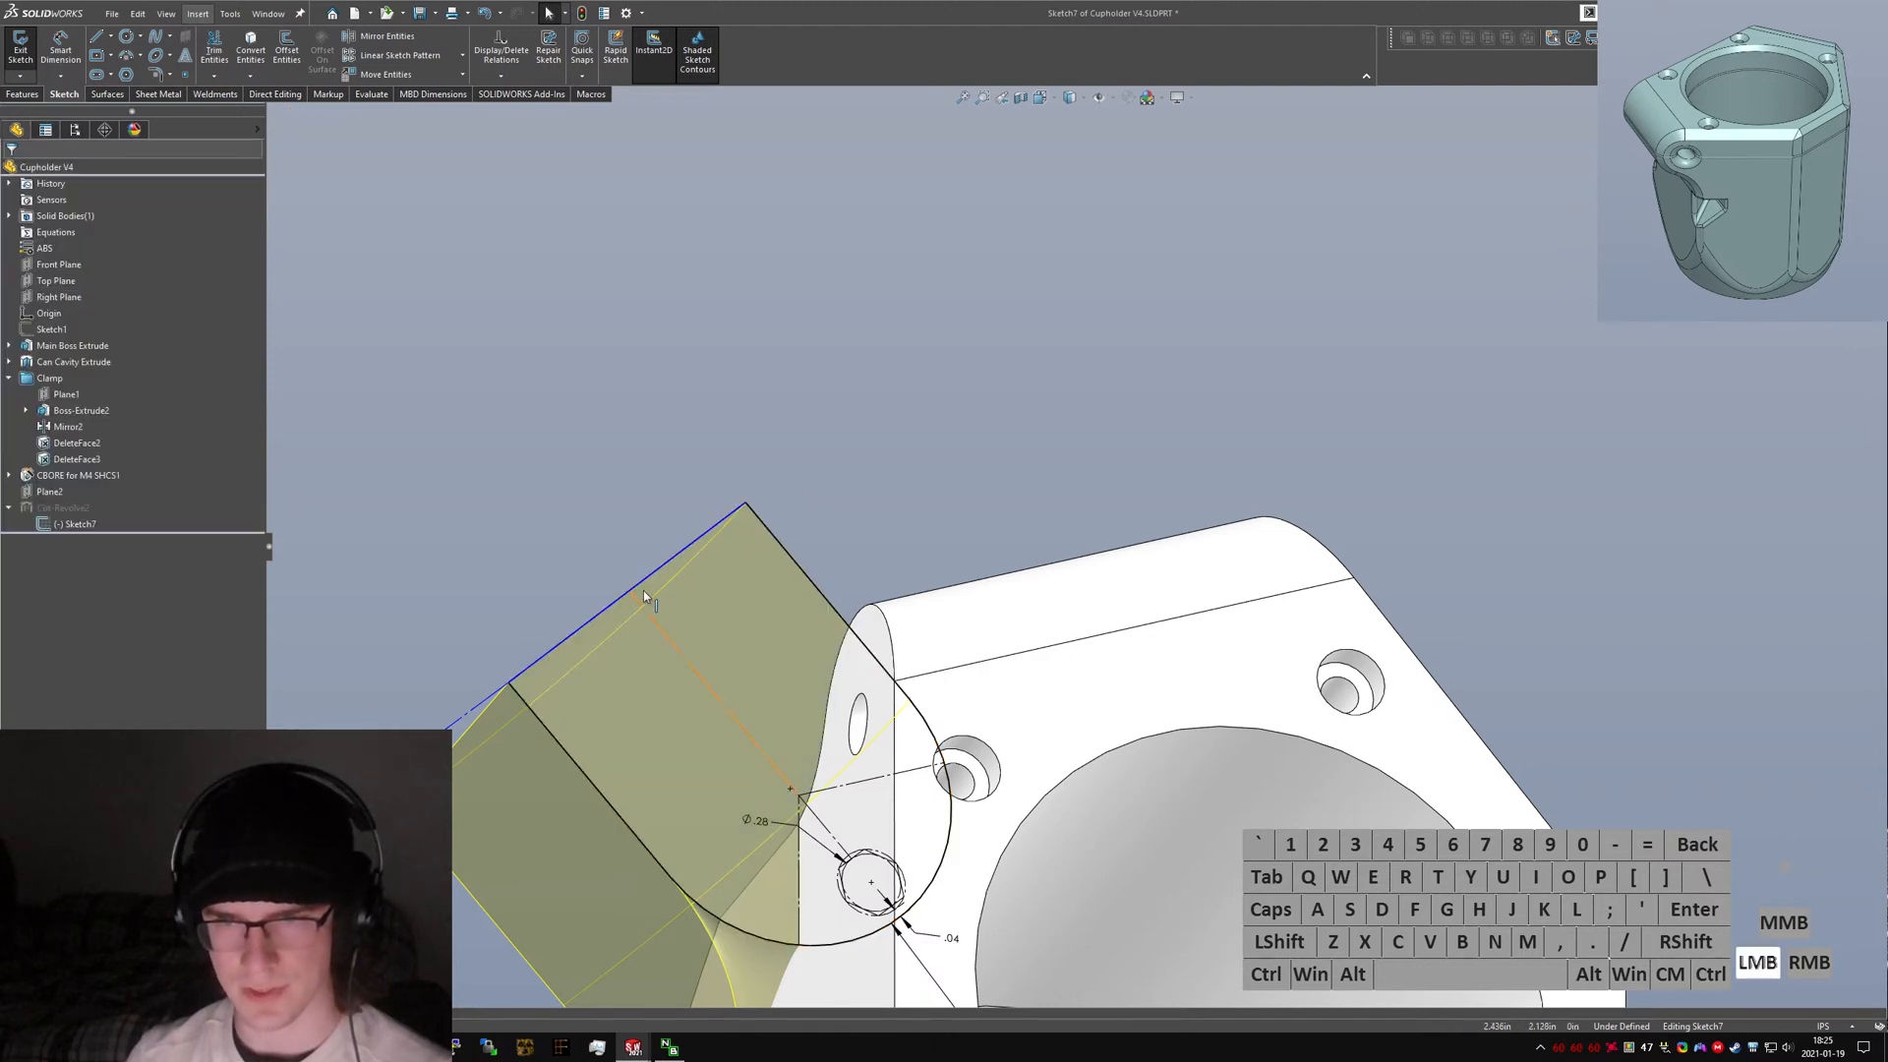
{"action": "left_click", "coordinate": [649, 573], "text": "ctrl"}
{"action": "left_click", "coordinate": [547, 515]}
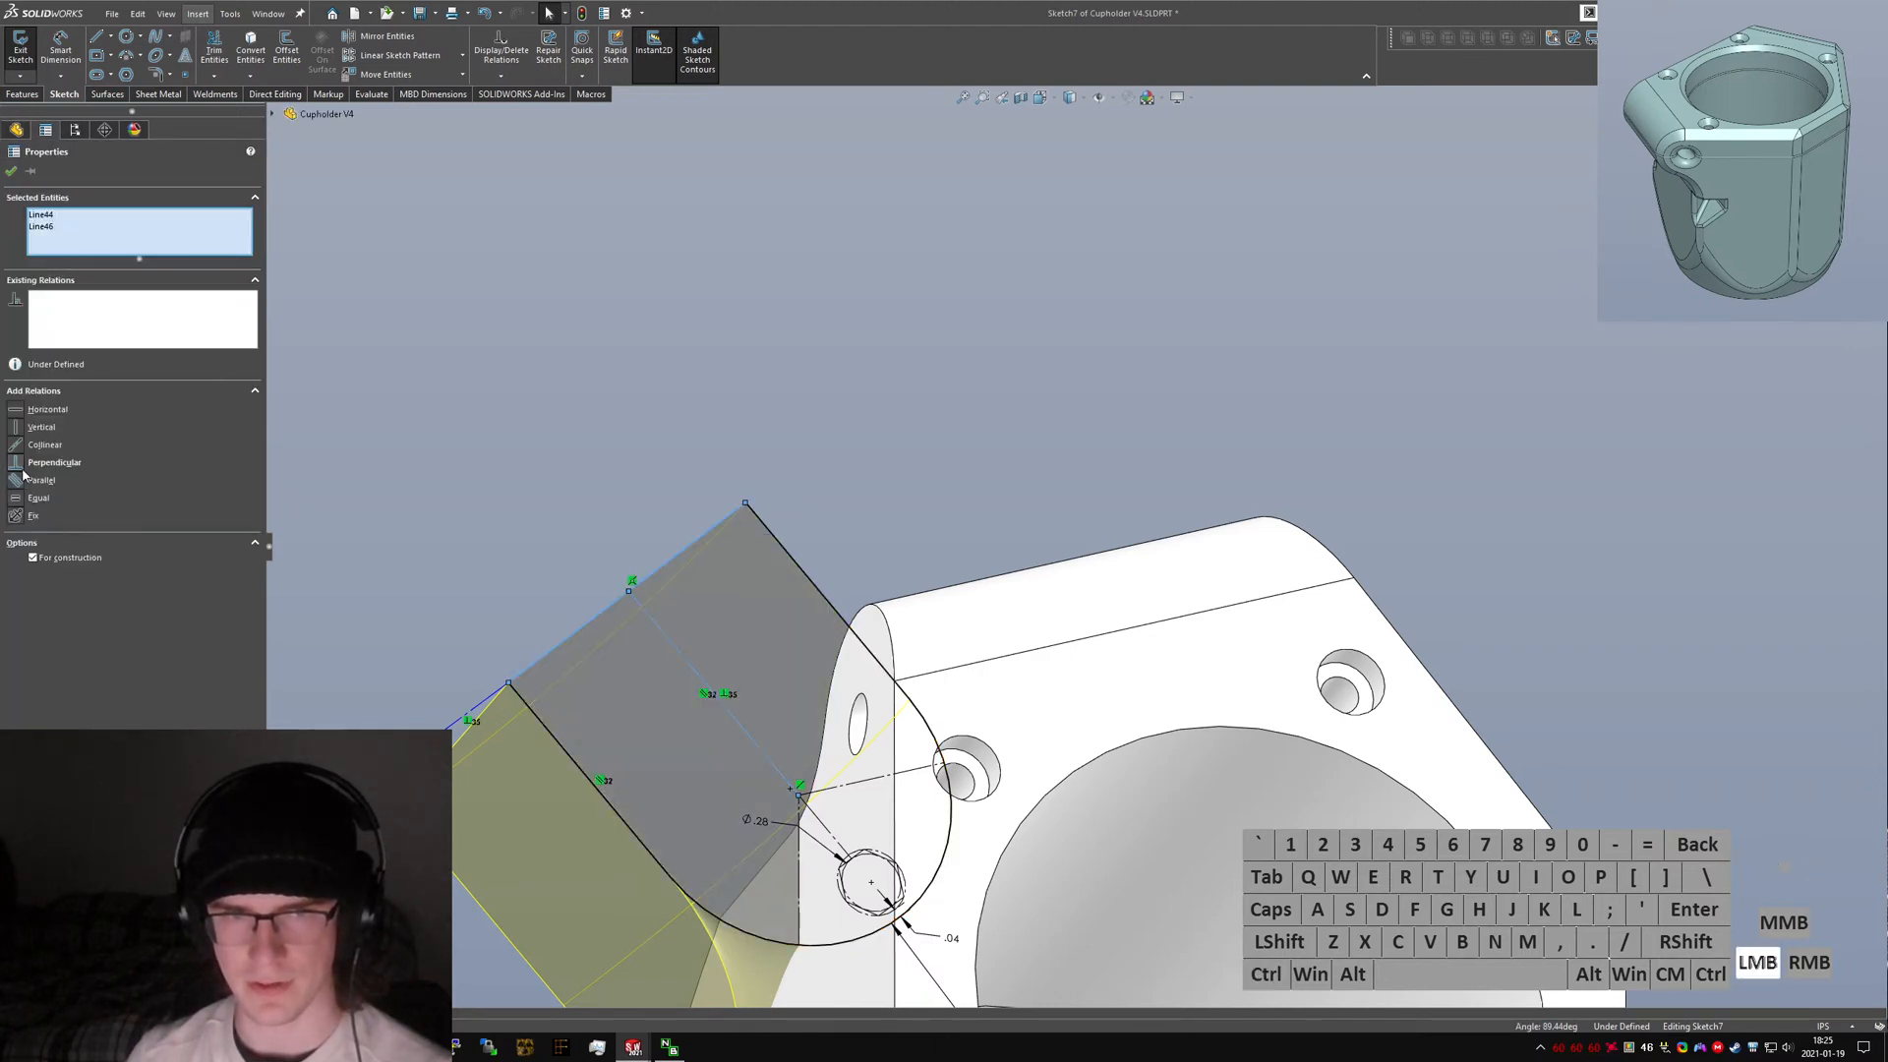
{"action": "left_click", "coordinate": [495, 678], "text": "ctrl"}
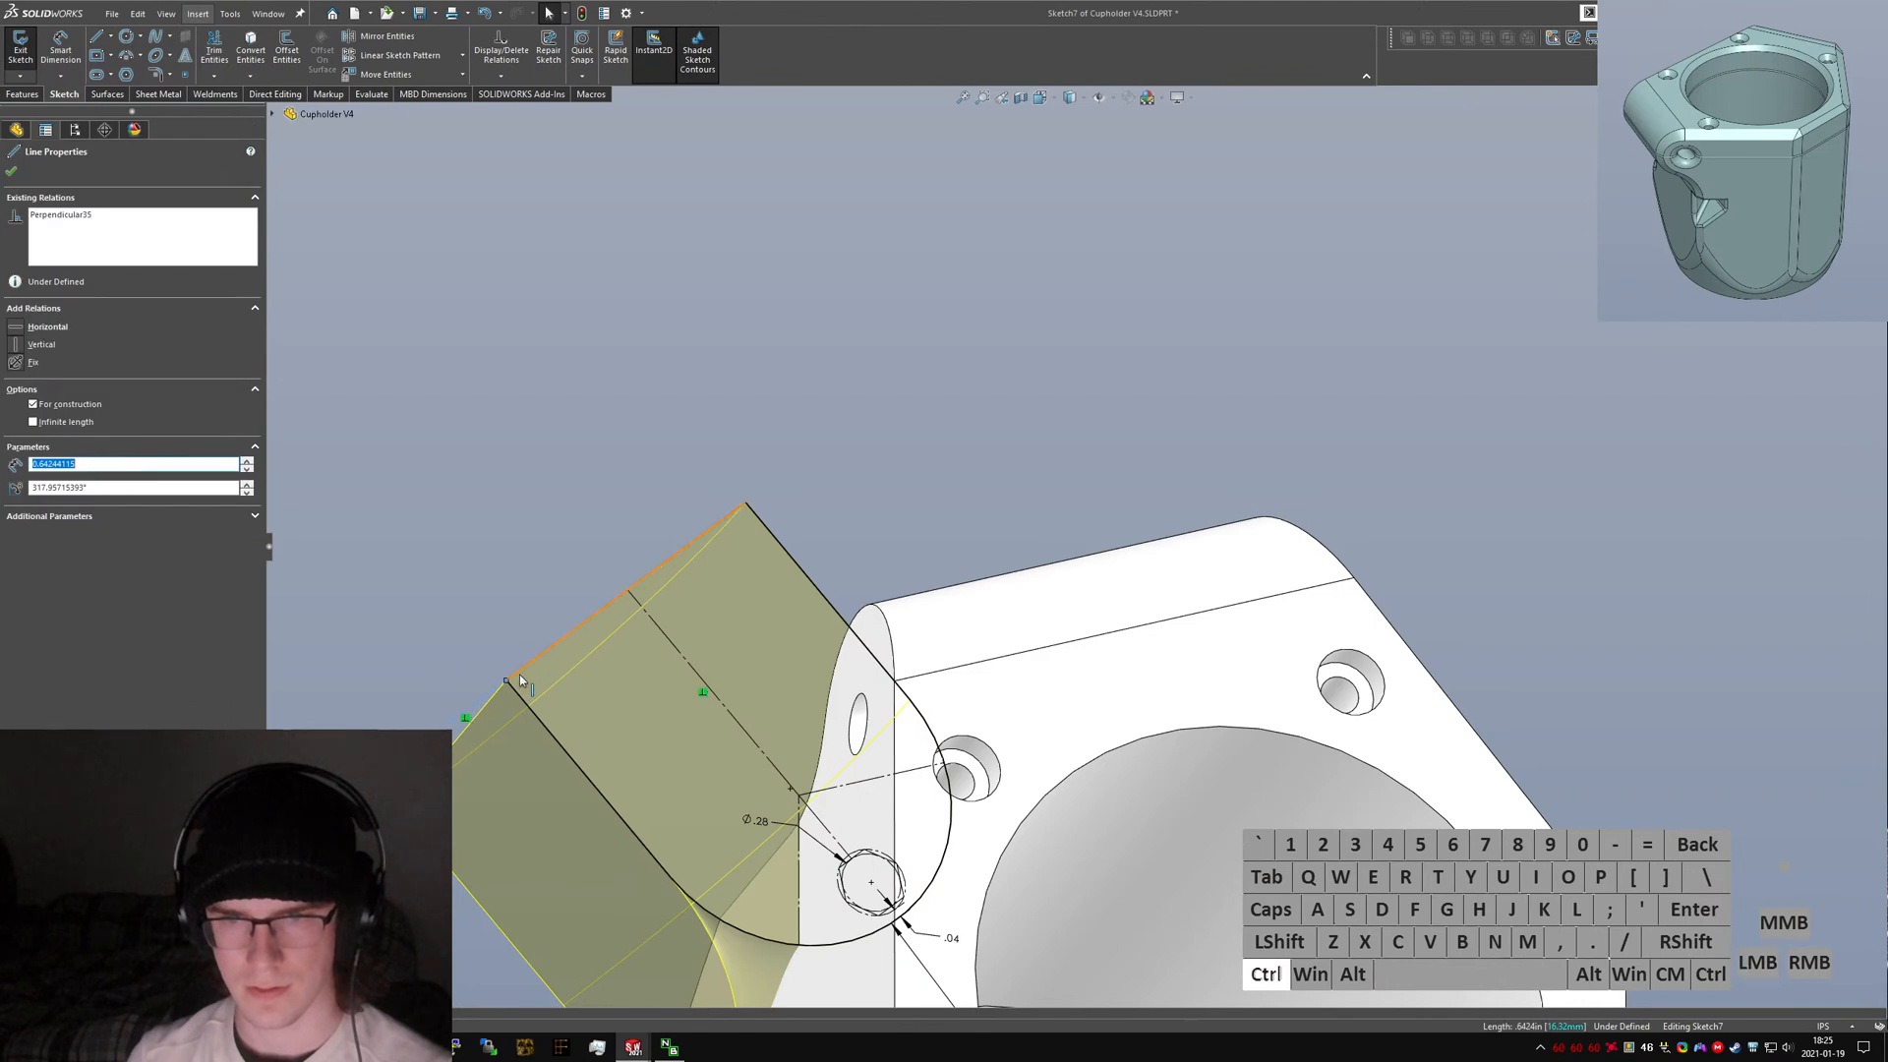
{"action": "left_click", "coordinate": [519, 673], "text": "ctrl"}
{"action": "left_click", "coordinate": [16, 452]}
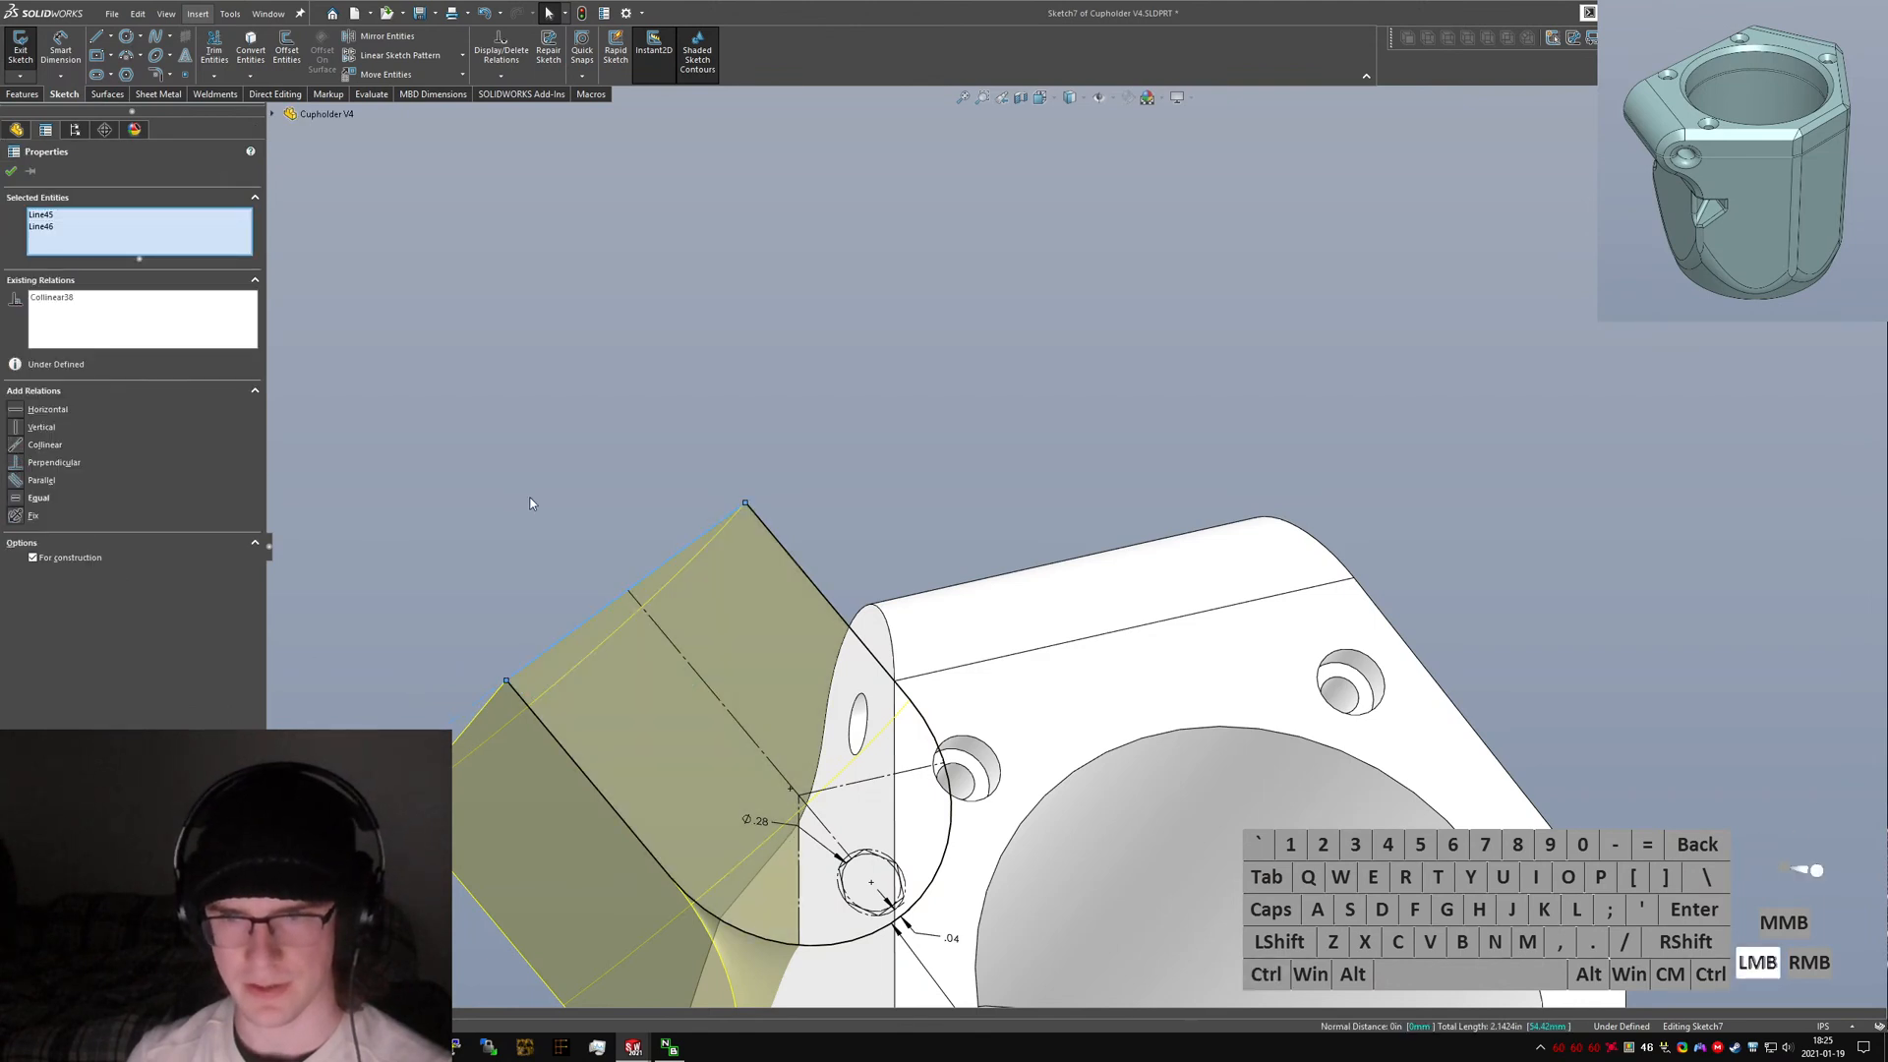
Dimension the distance from the short construction line to the ear's end arc.
{"action": "left_click", "coordinate": [532, 498]}
{"action": "scroll", "coordinate": [610, 659], "scroll_direction": "up", "scroll_amount": 2}
{"action": "middle_click_drag", "start_coordinate": [723, 821], "coordinate": [650, 847]}
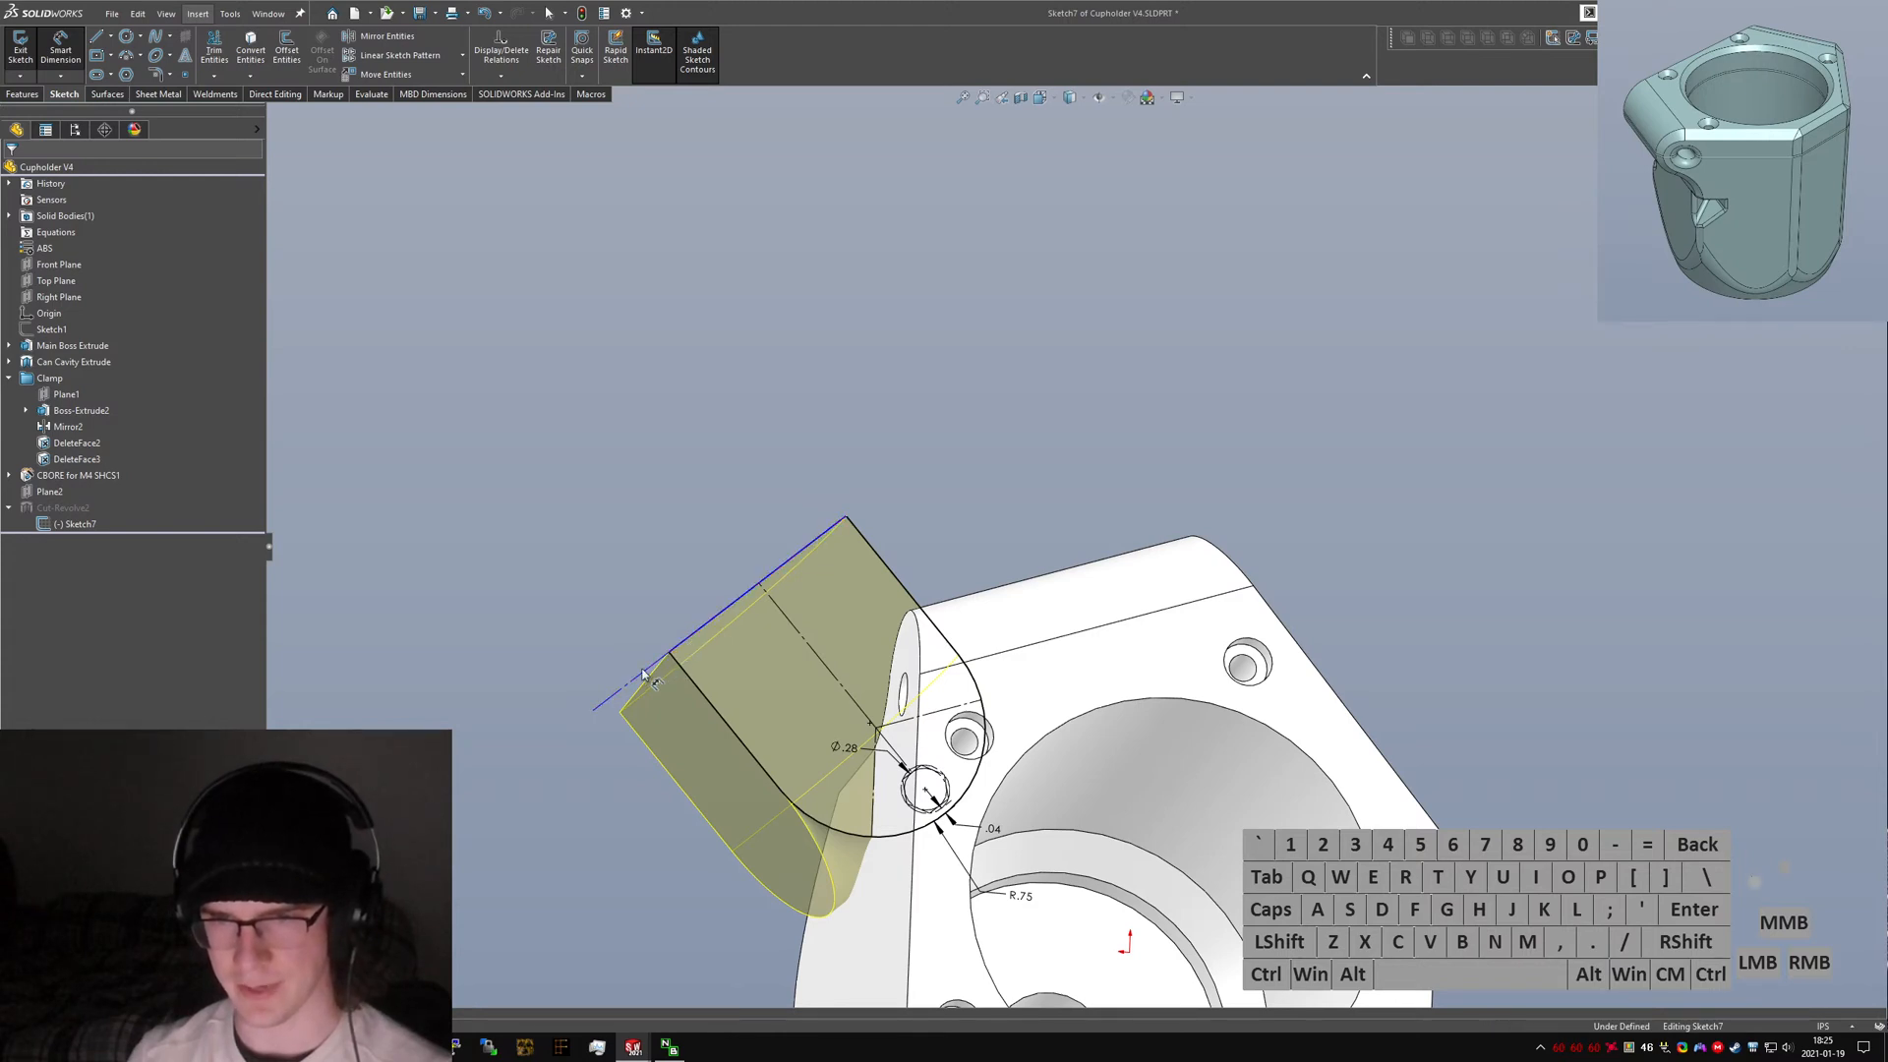
{"action": "left_click_drag", "start_coordinate": [624, 691], "coordinate": [935, 806]}
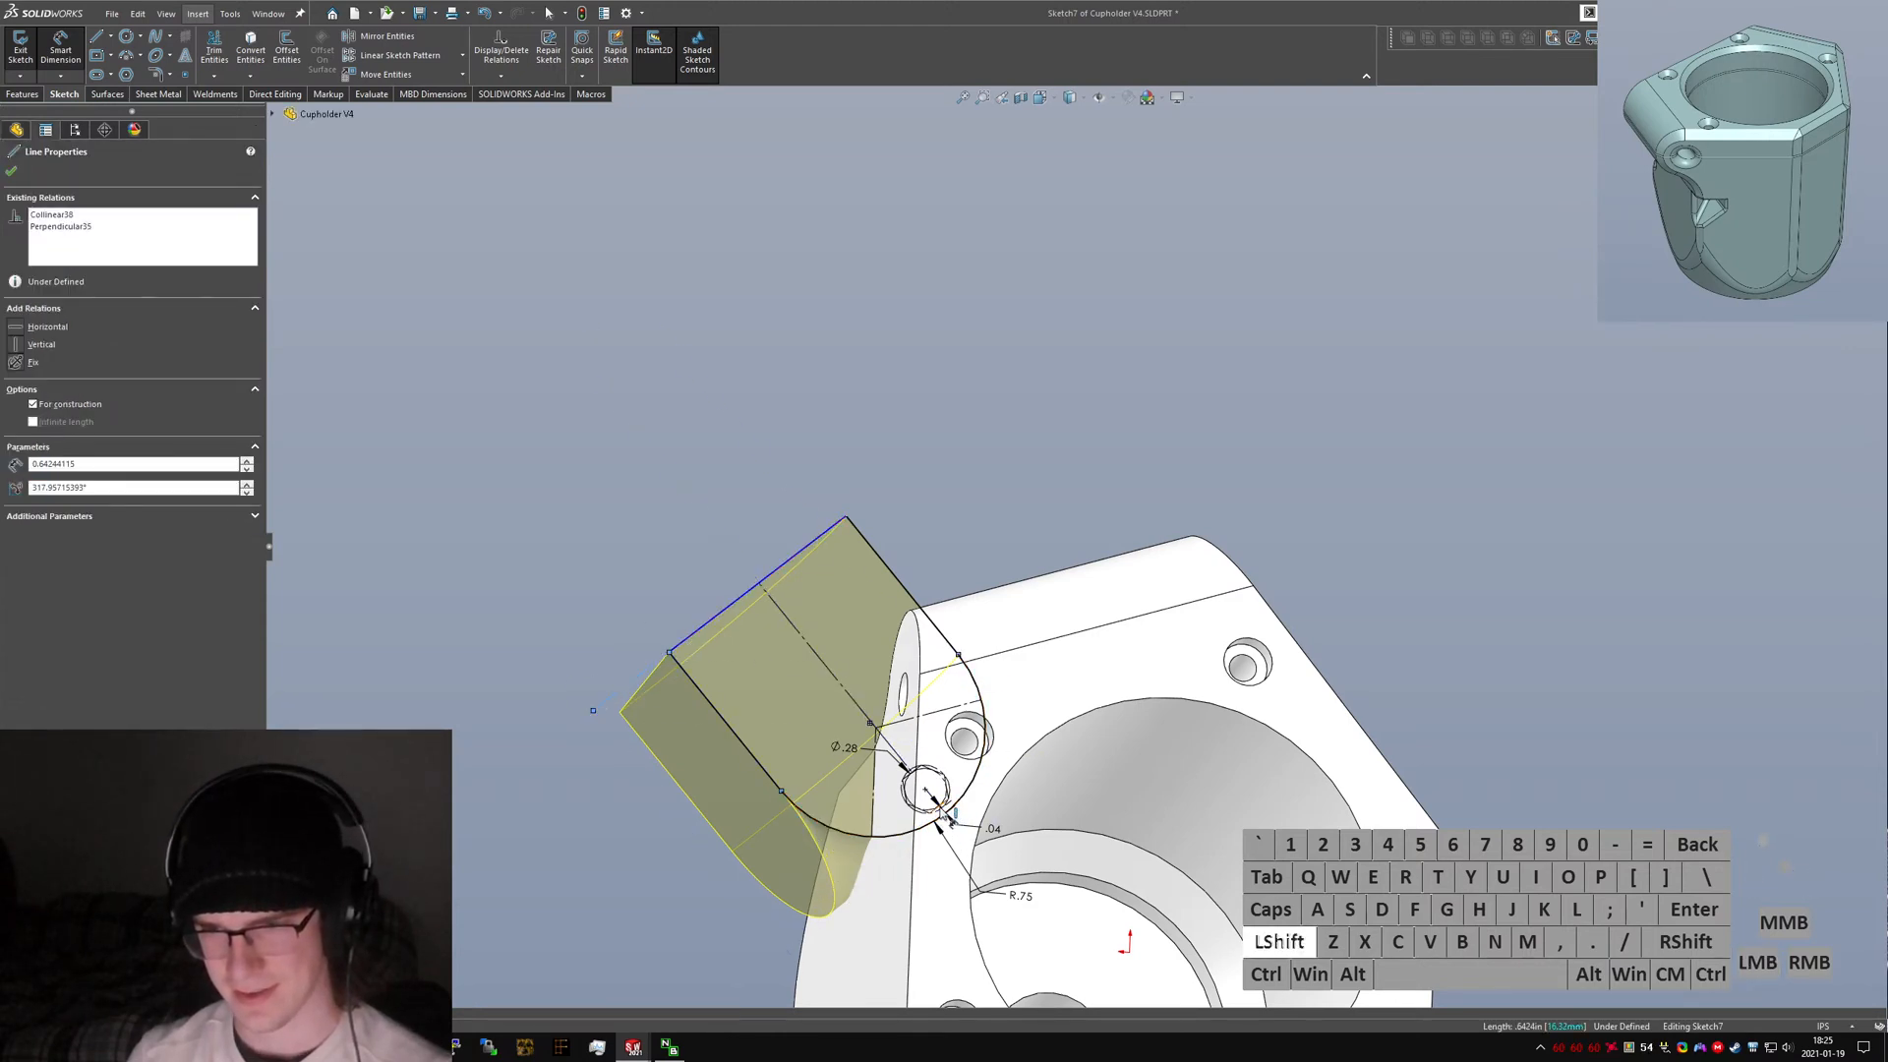
{"action": "left_click", "coordinate": [936, 822]}
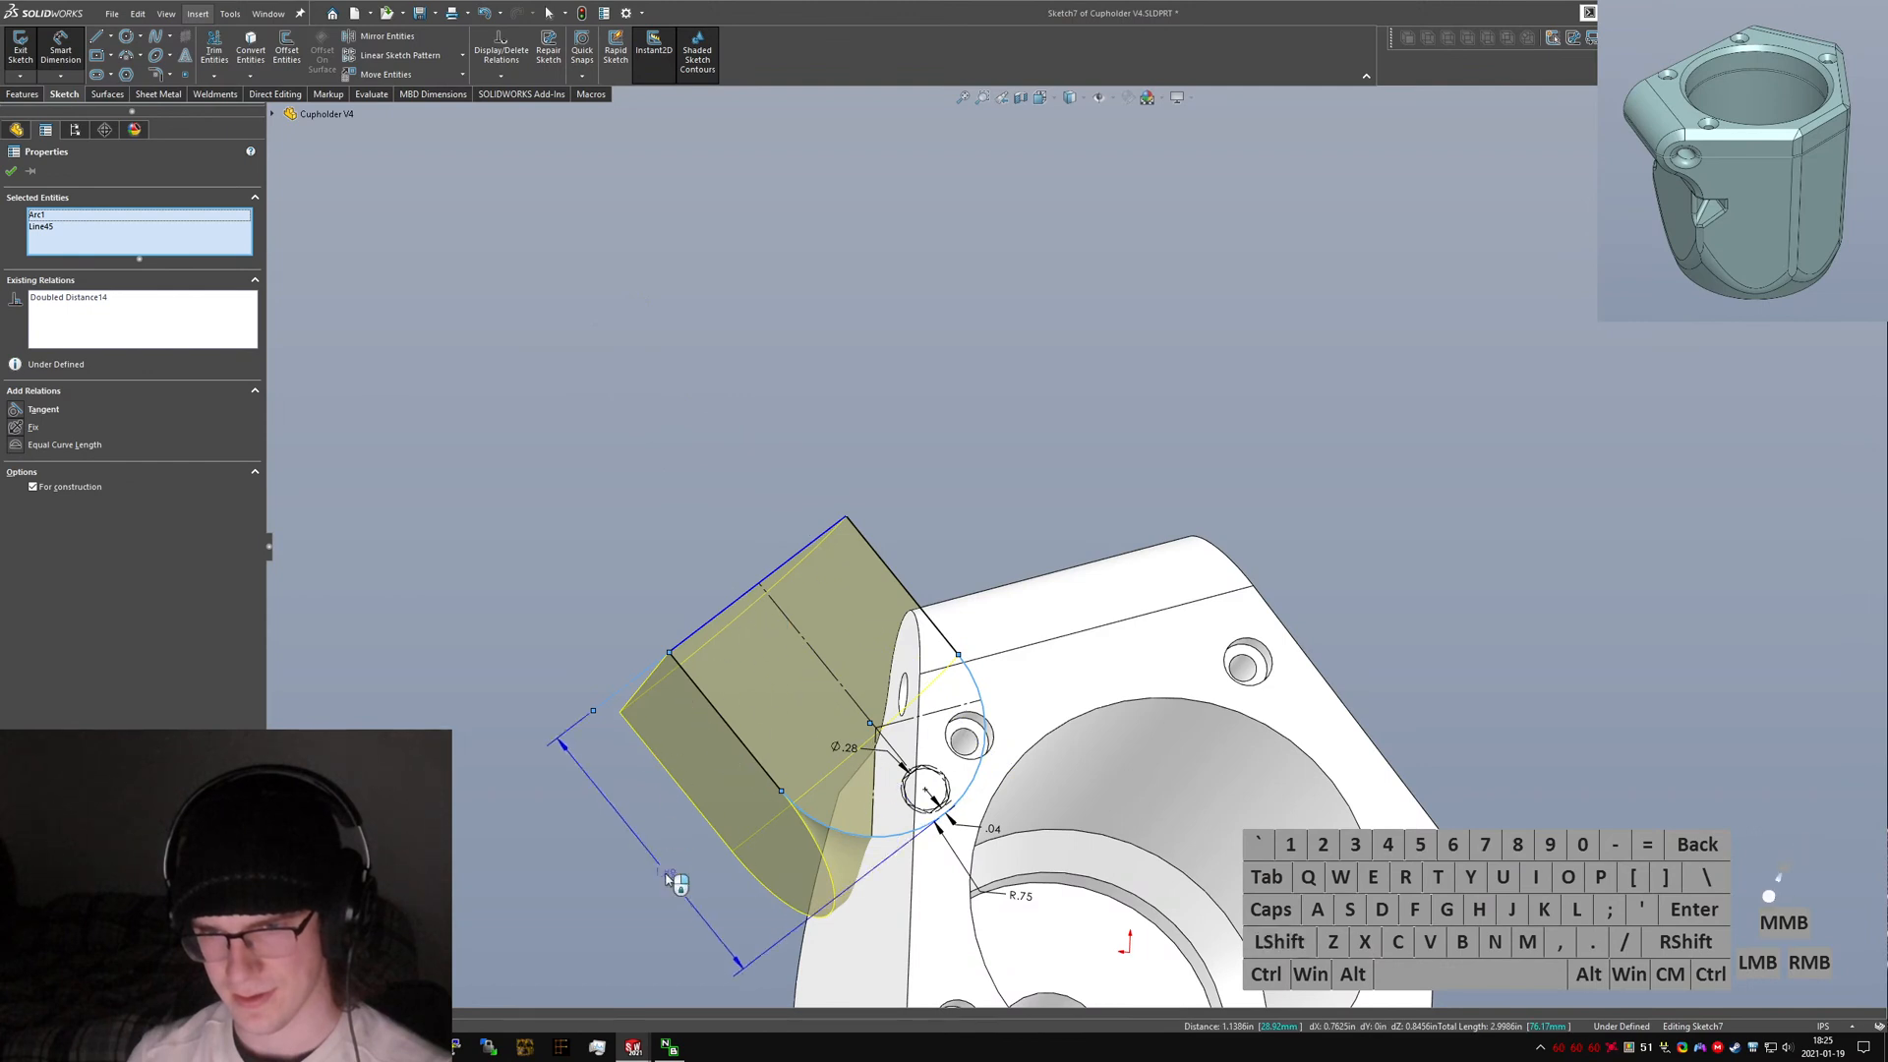
{"action": "left_click", "coordinate": [656, 880]}
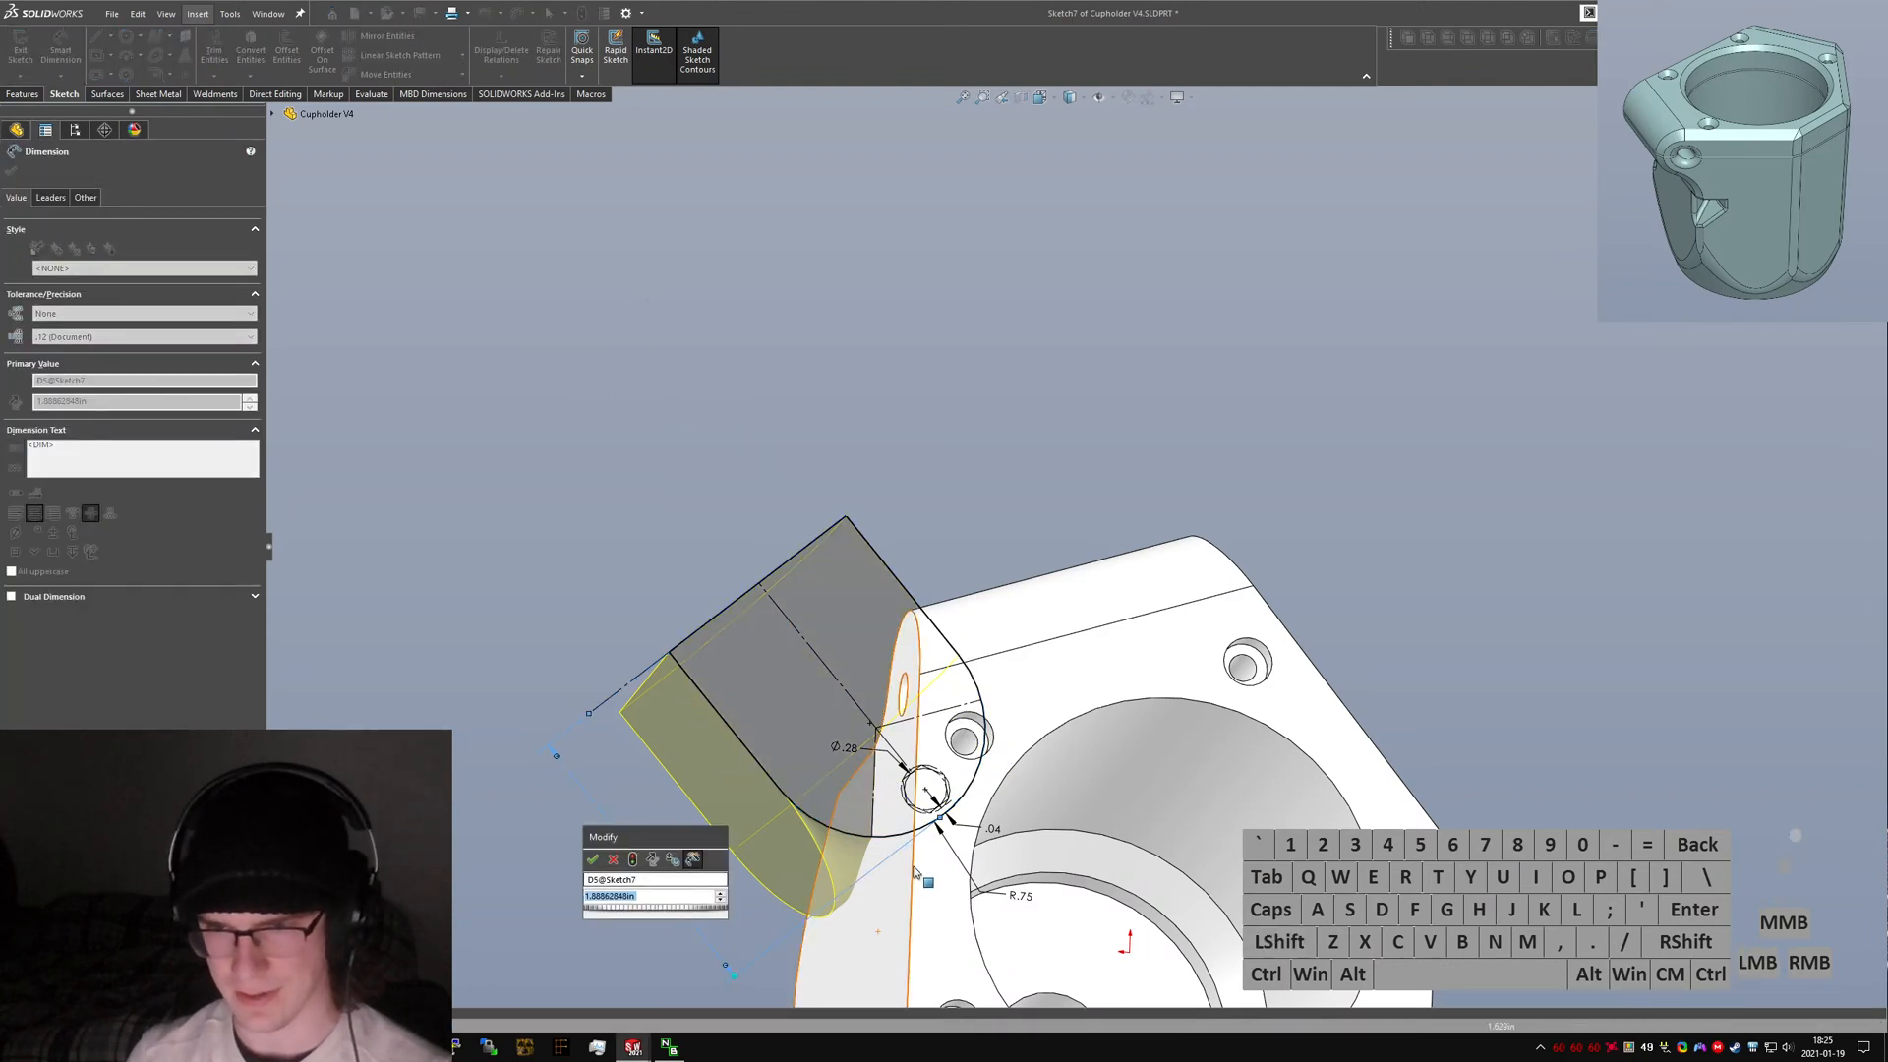
{"action": "middle_click_drag", "start_coordinate": [882, 941], "coordinate": [799, 905]}
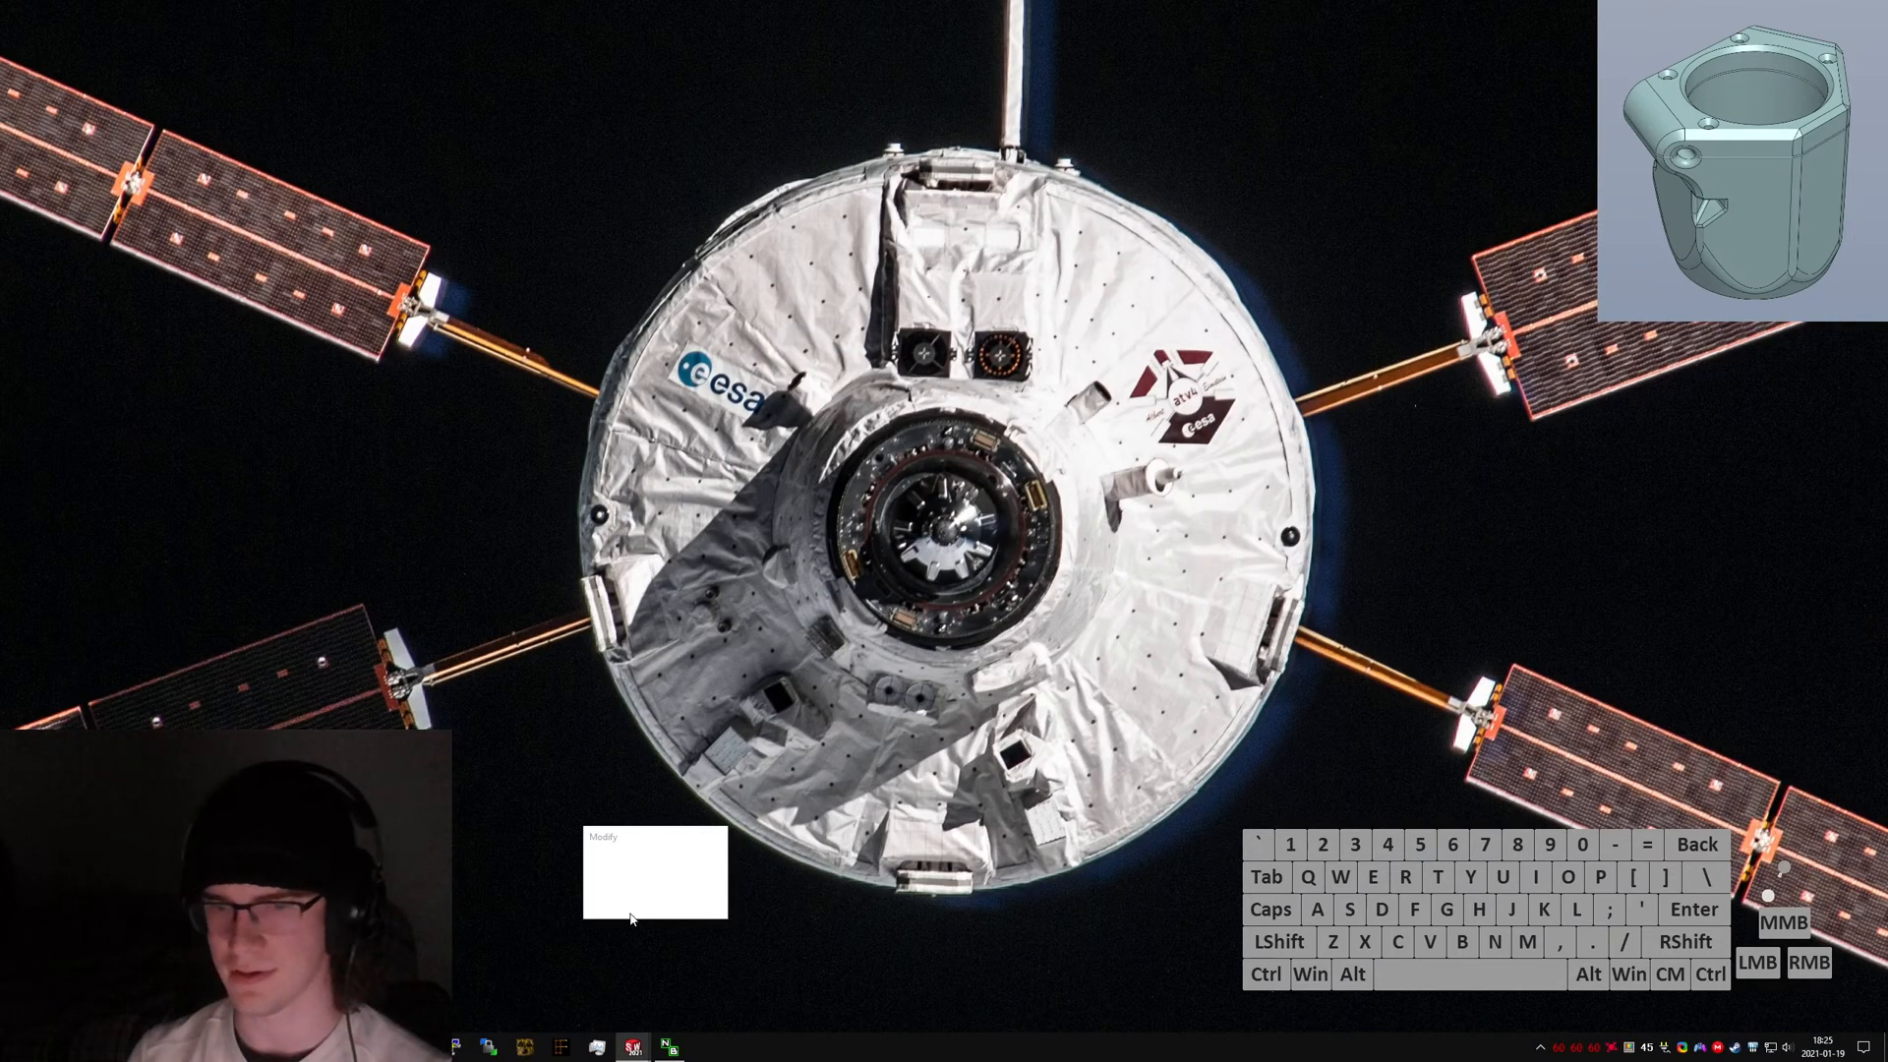
Force-close the frozen SOLIDWORKS session from its busy dialog.
{"action": "mouse_move", "coordinate": [632, 1056]}
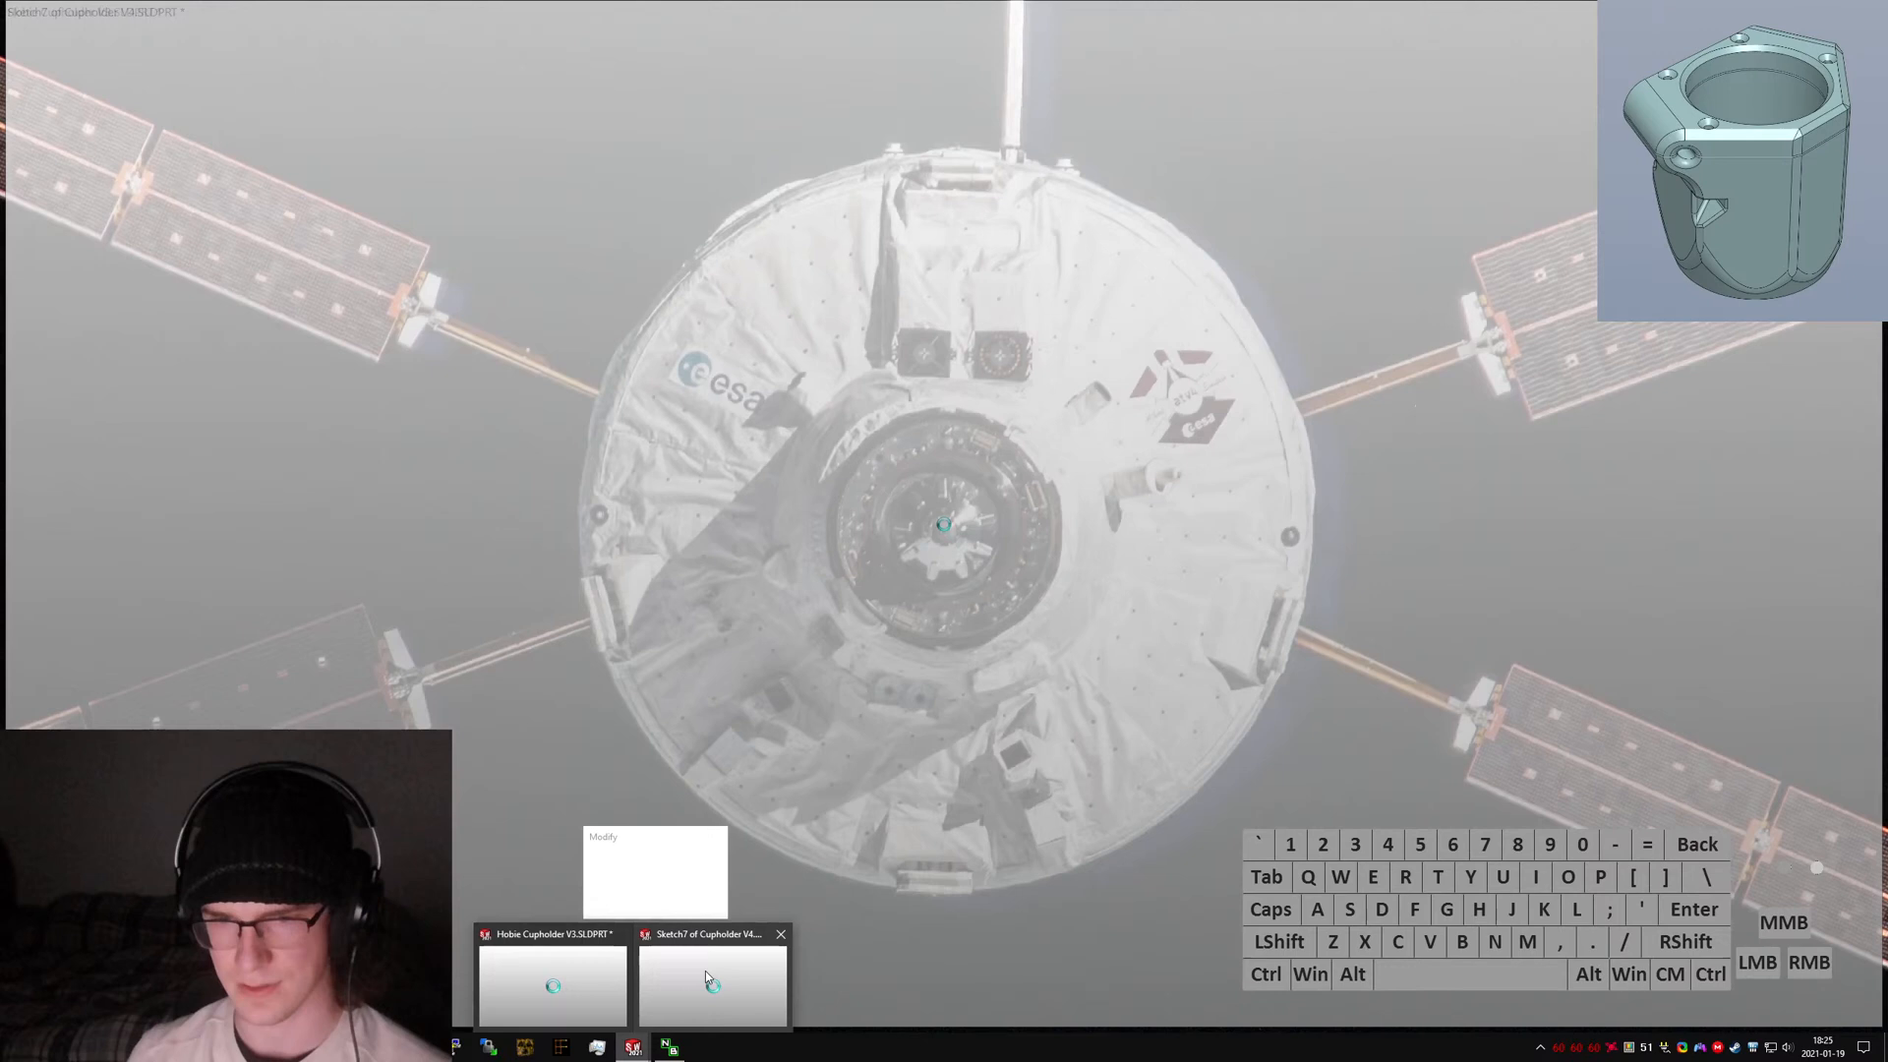
{"action": "left_click", "coordinate": [708, 967]}
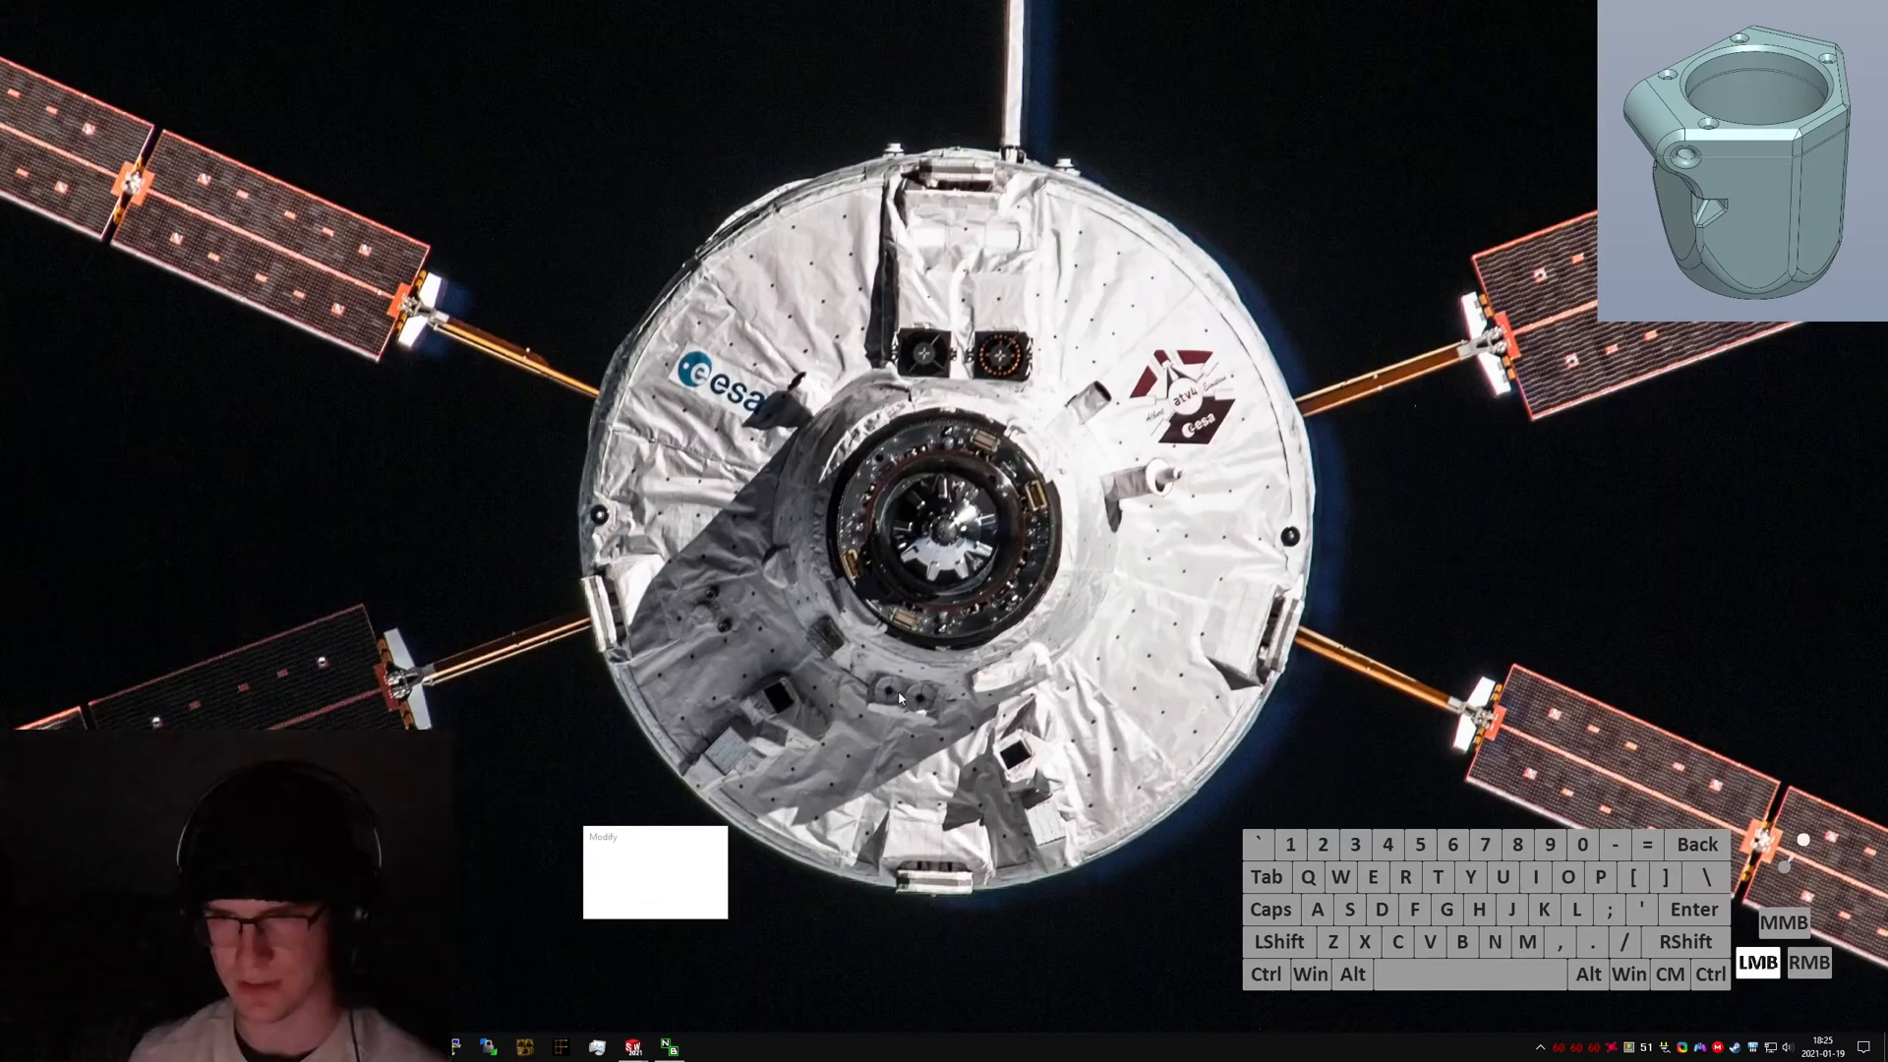
{"action": "left_click", "coordinate": [644, 852]}
{"action": "left_click", "coordinate": [998, 518]}
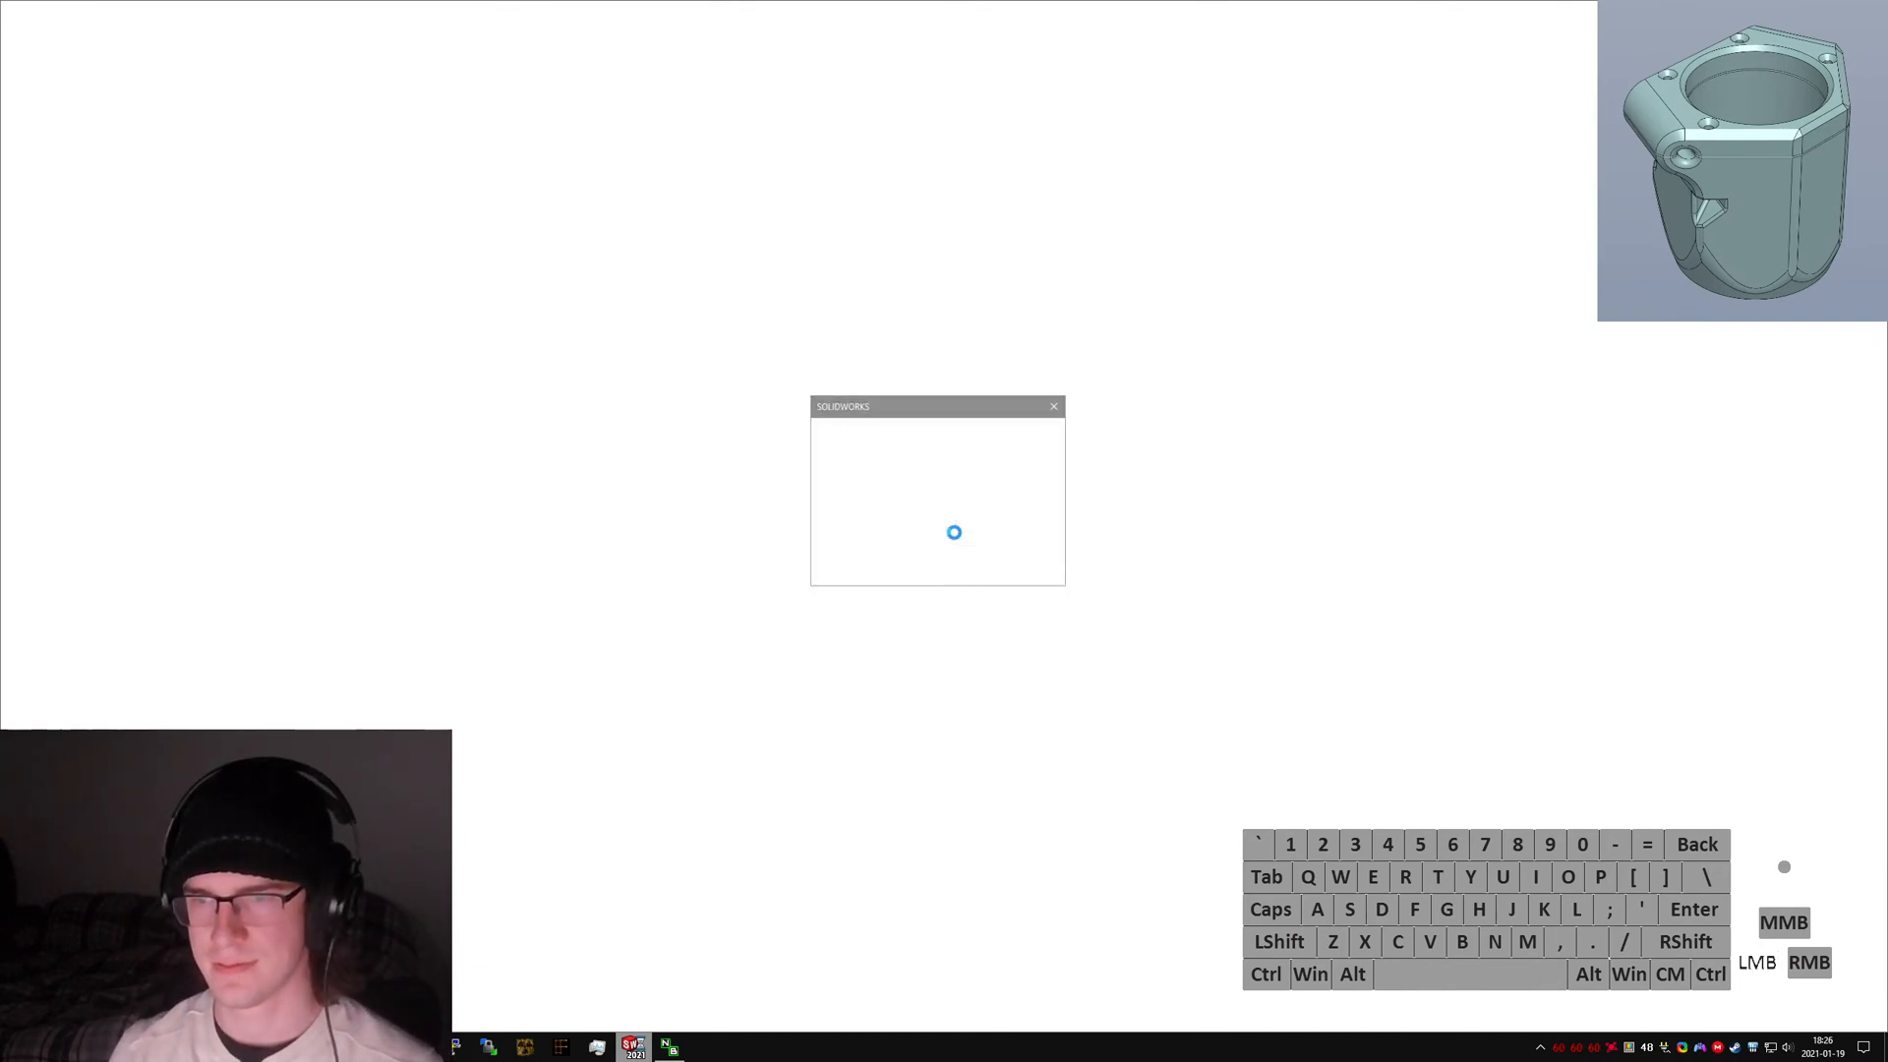
{"action": "left_click", "coordinate": [967, 789]}
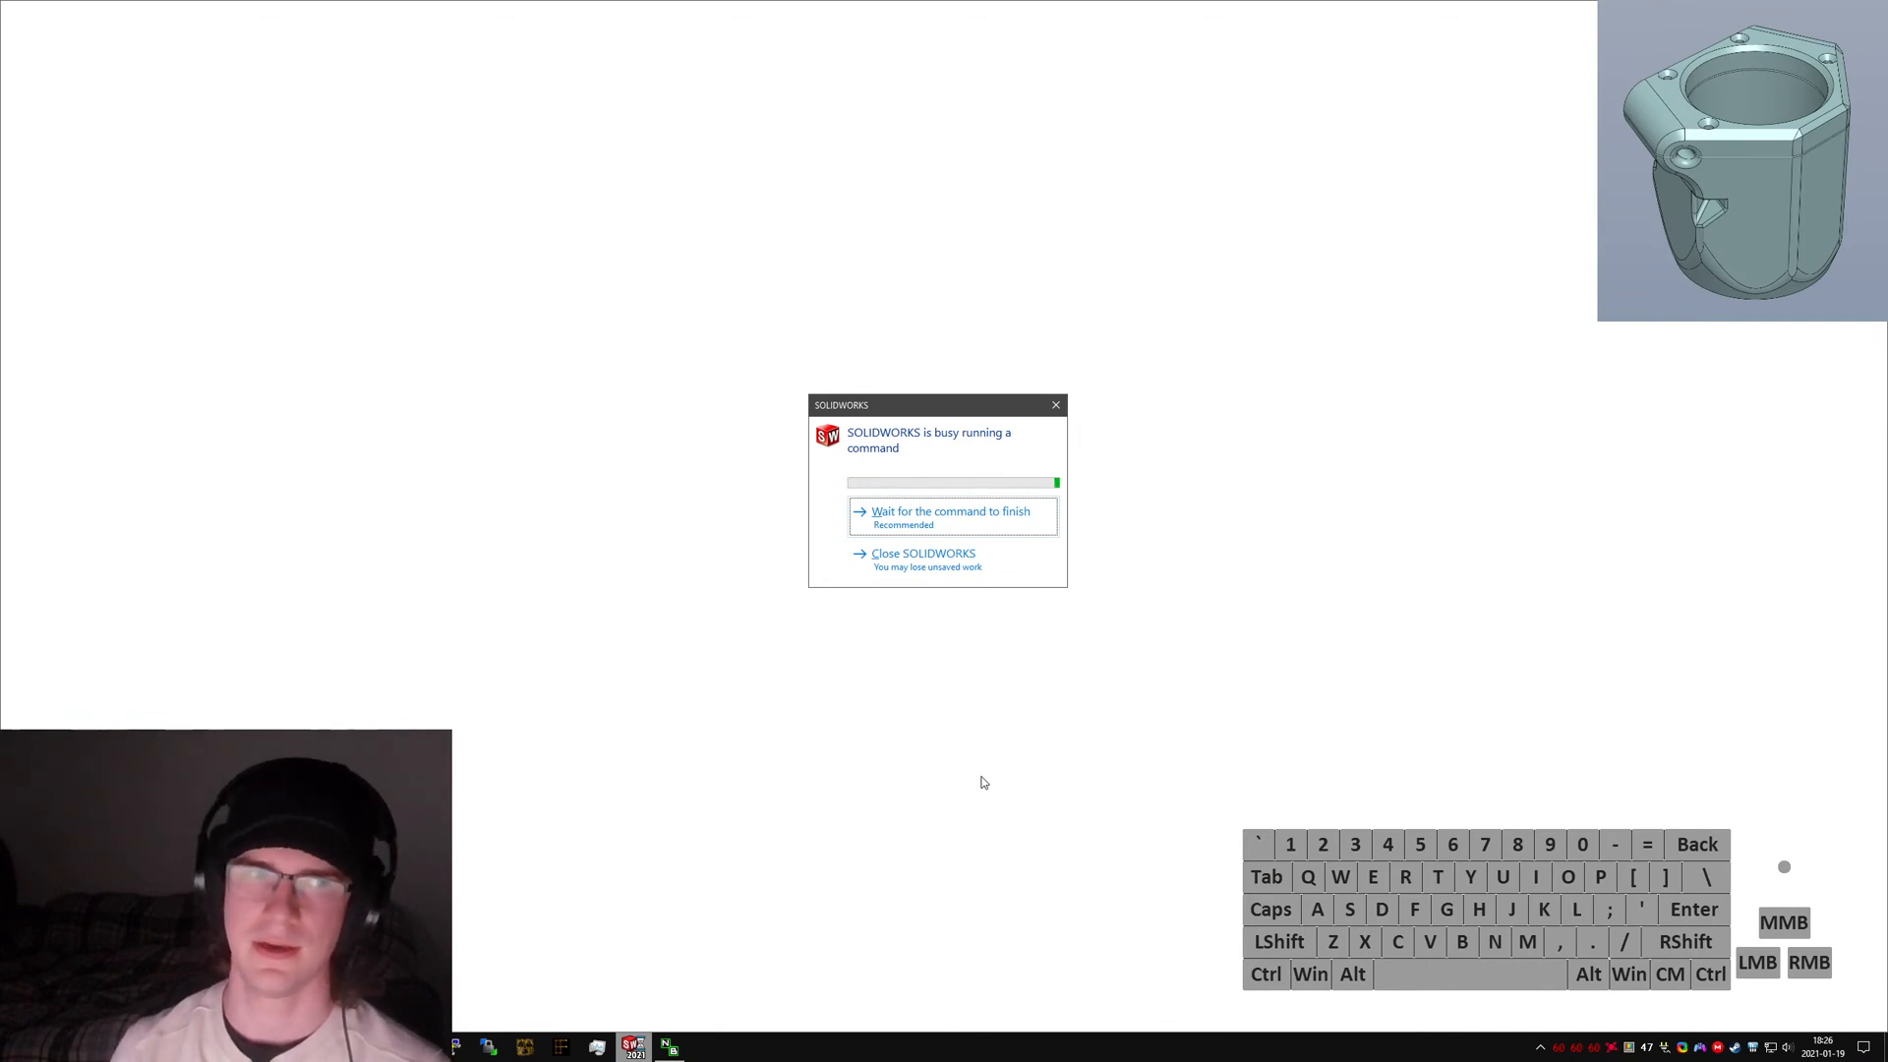
{"action": "left_click", "coordinate": [923, 555]}
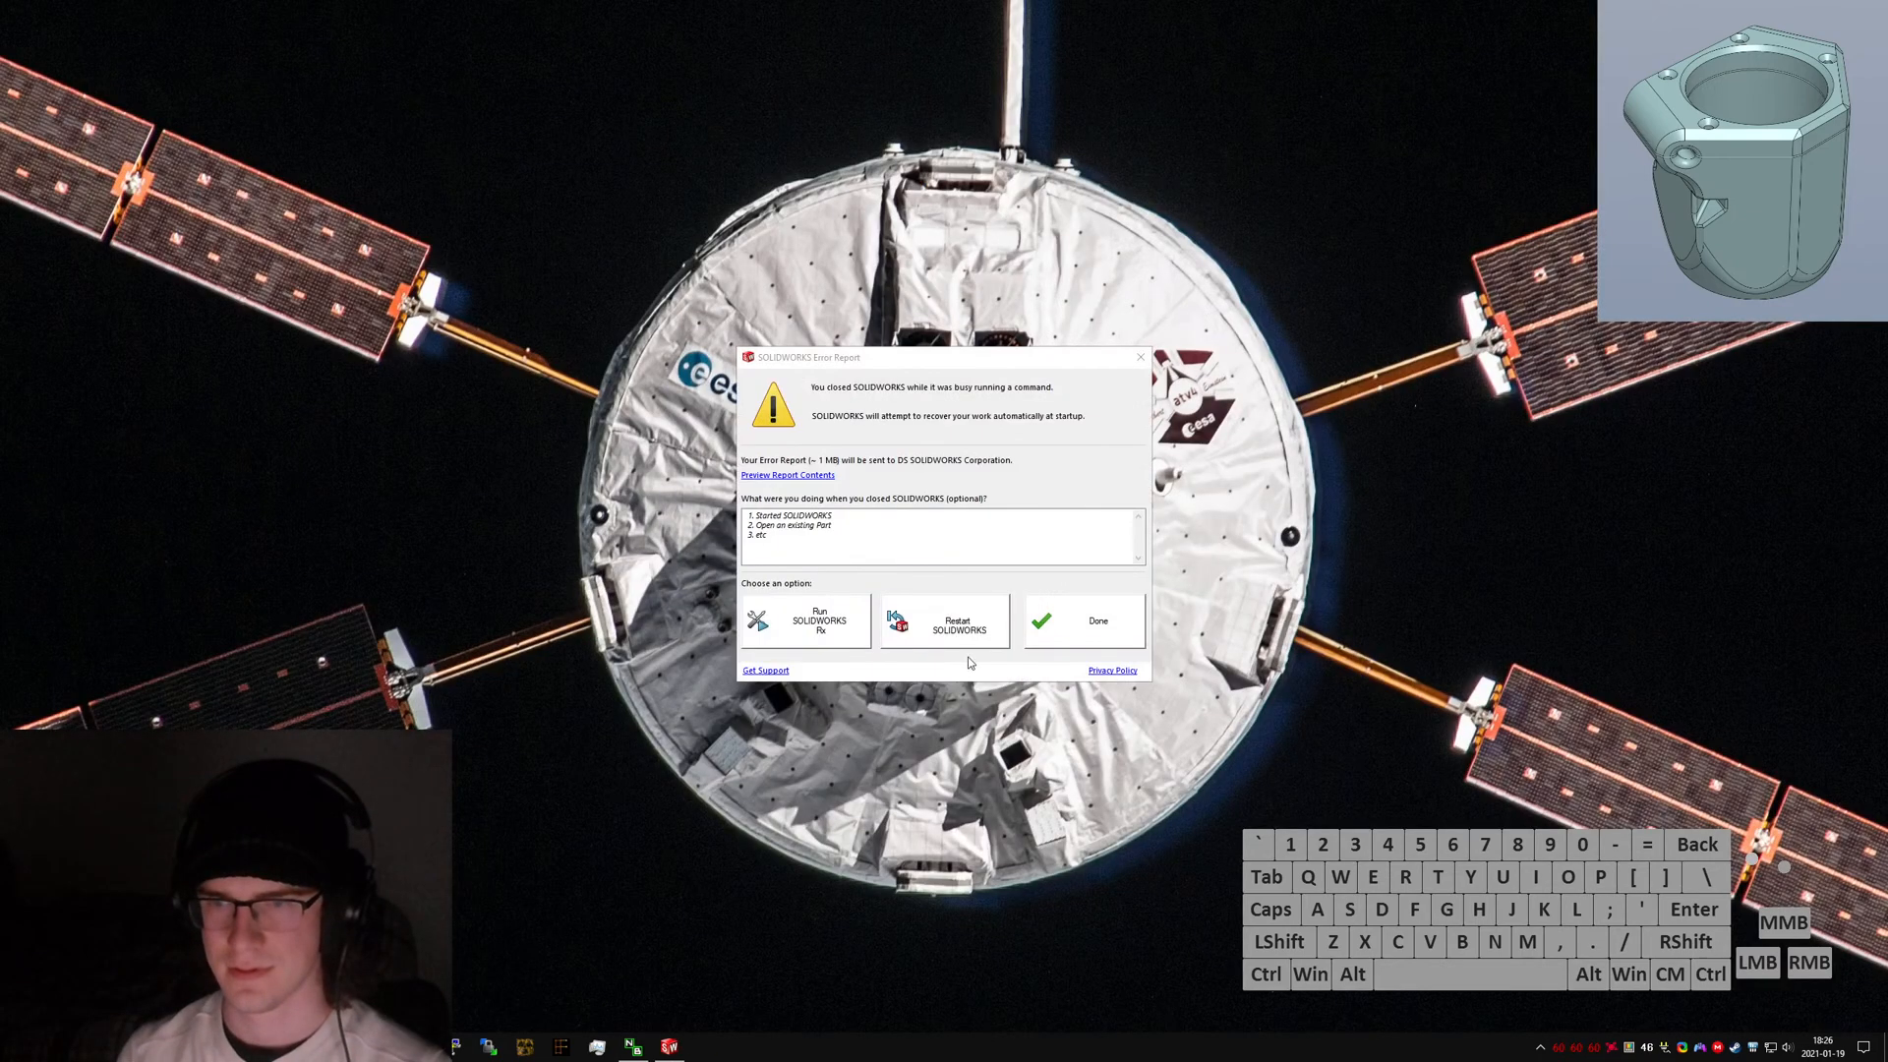
Restart SOLIDWORKS and open the auto-saved Cupholder V4 document from document recovery.
{"action": "left_click", "coordinate": [944, 607]}
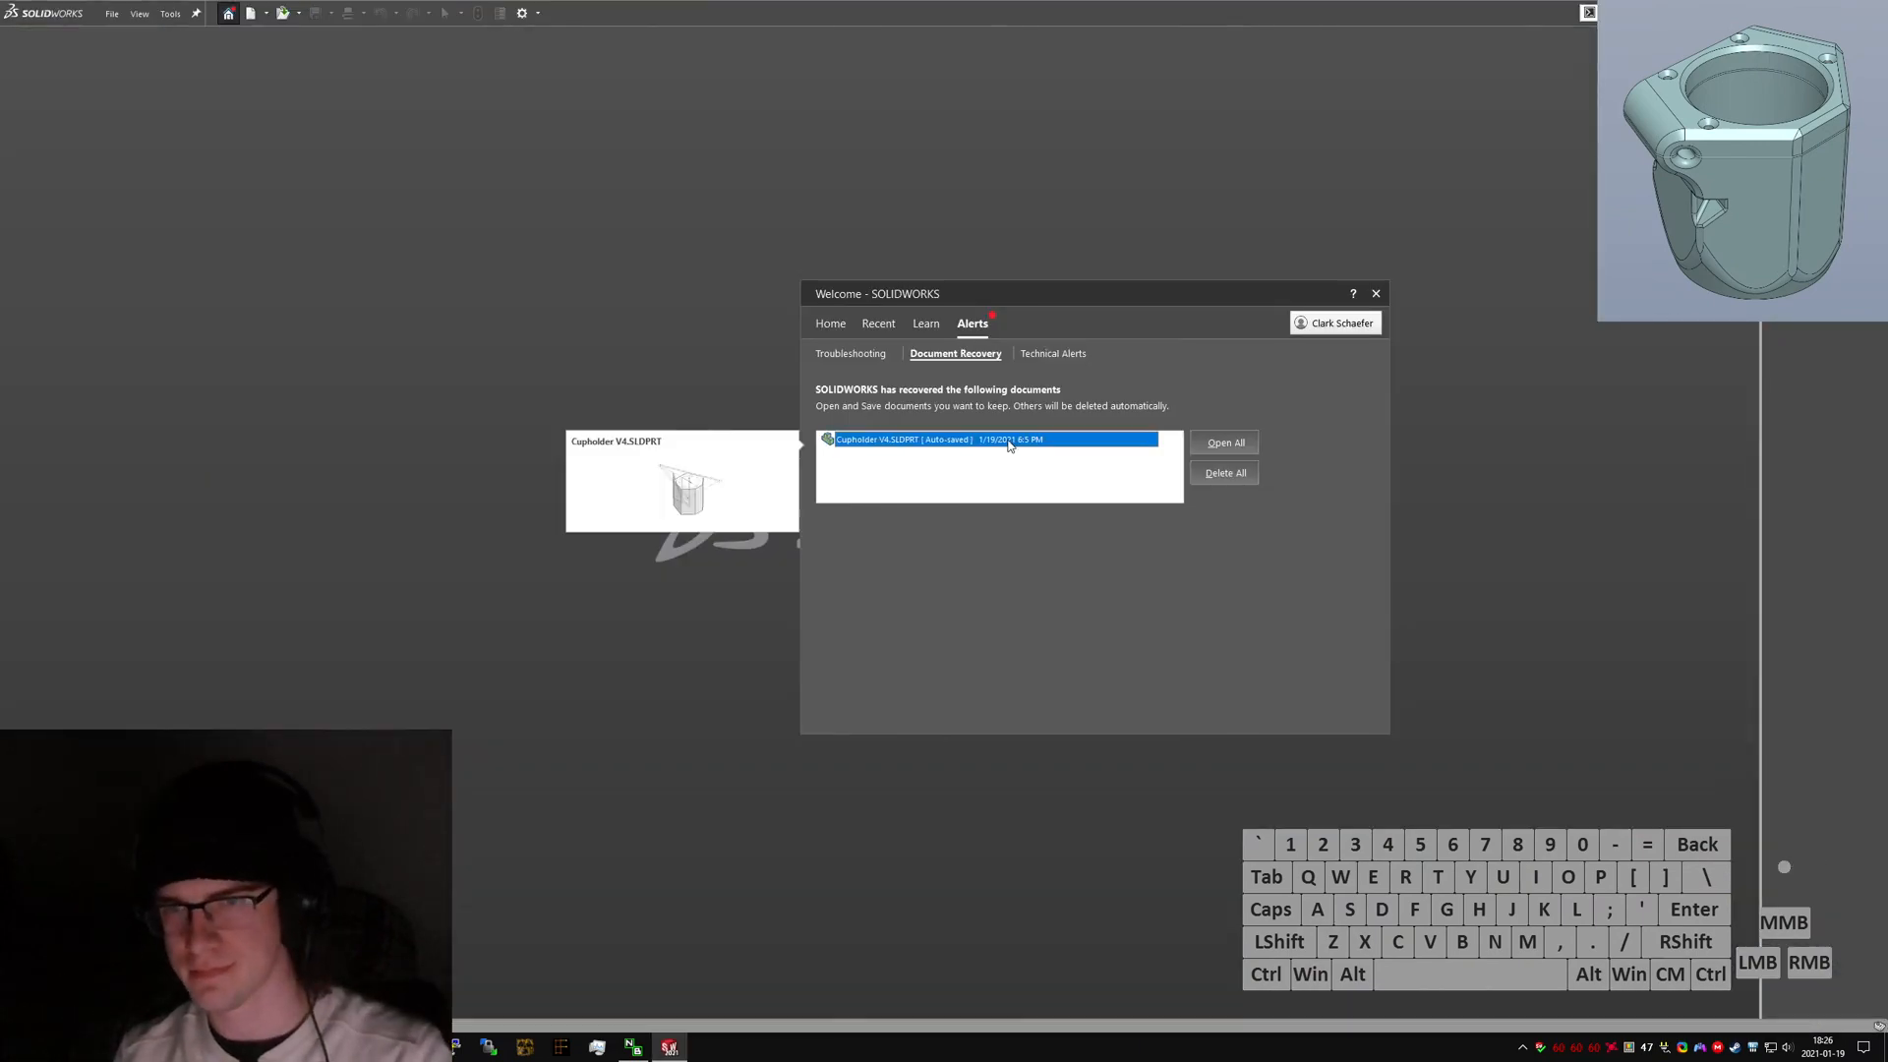
{"action": "left_click", "coordinate": [1074, 457]}
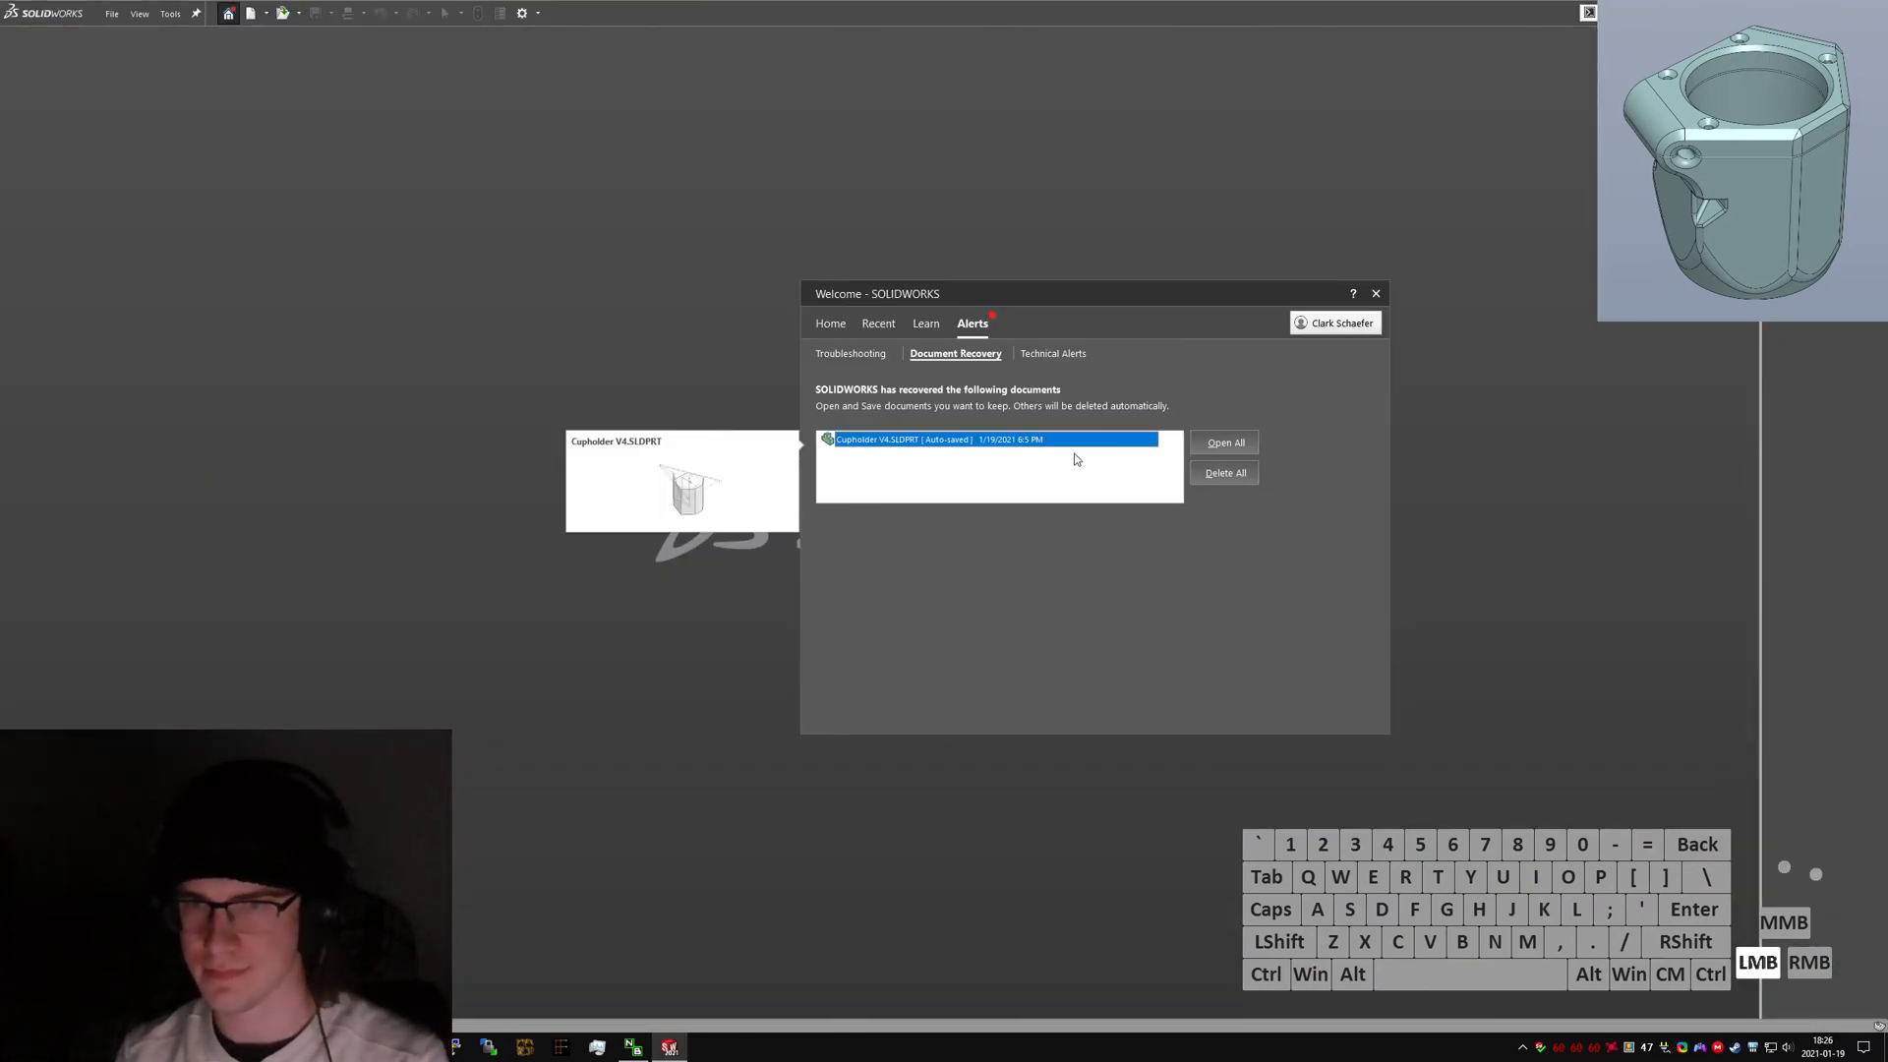
{"action": "double_click", "coordinate": [1089, 441]}
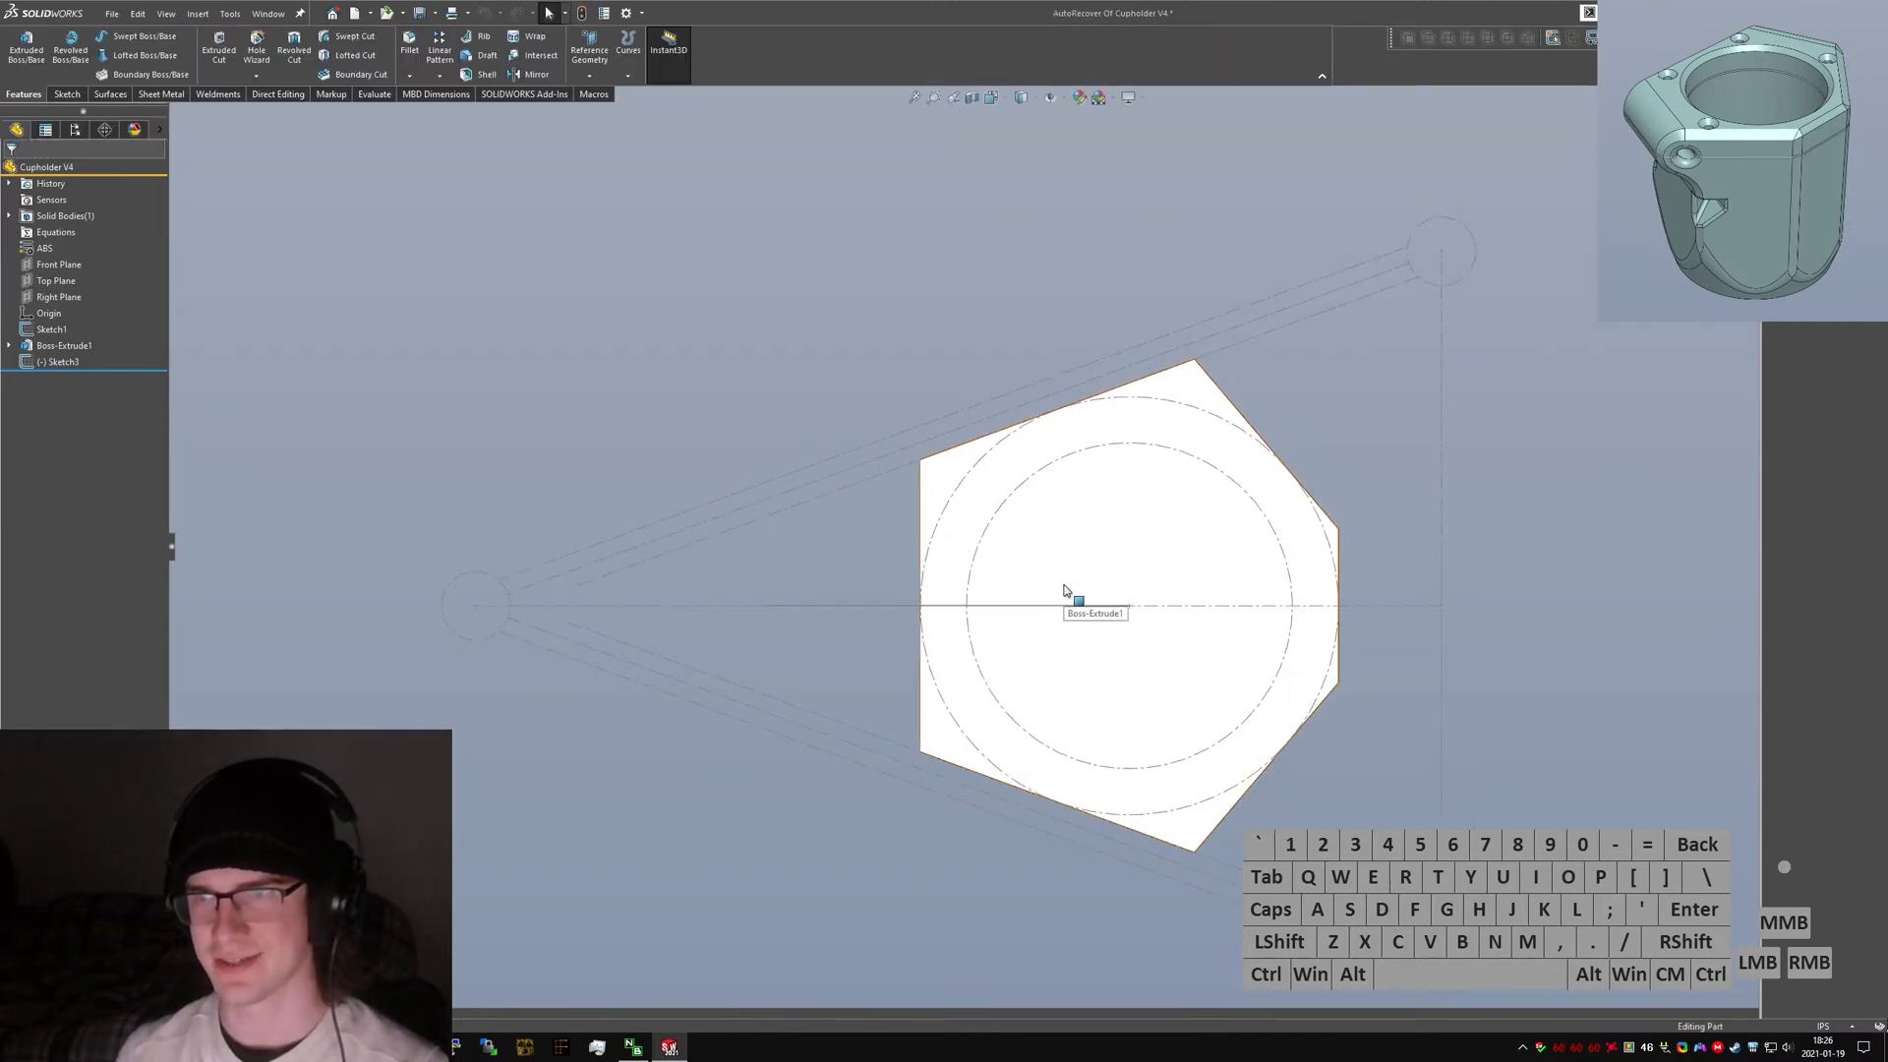
Reopen Sketch3 in a front view and sketch a three-point arc from the slanted line to the bottom line beside the notch.
{"action": "mouse_move", "coordinate": [1064, 590]}
{"action": "middle_mouse_down", "text": "ctrl"}
{"action": "mouse_move", "coordinate": [864, 455]}
{"action": "mouse_move", "coordinate": [864, 491]}
{"action": "middle_mouse_up", "text": "ctrl"}
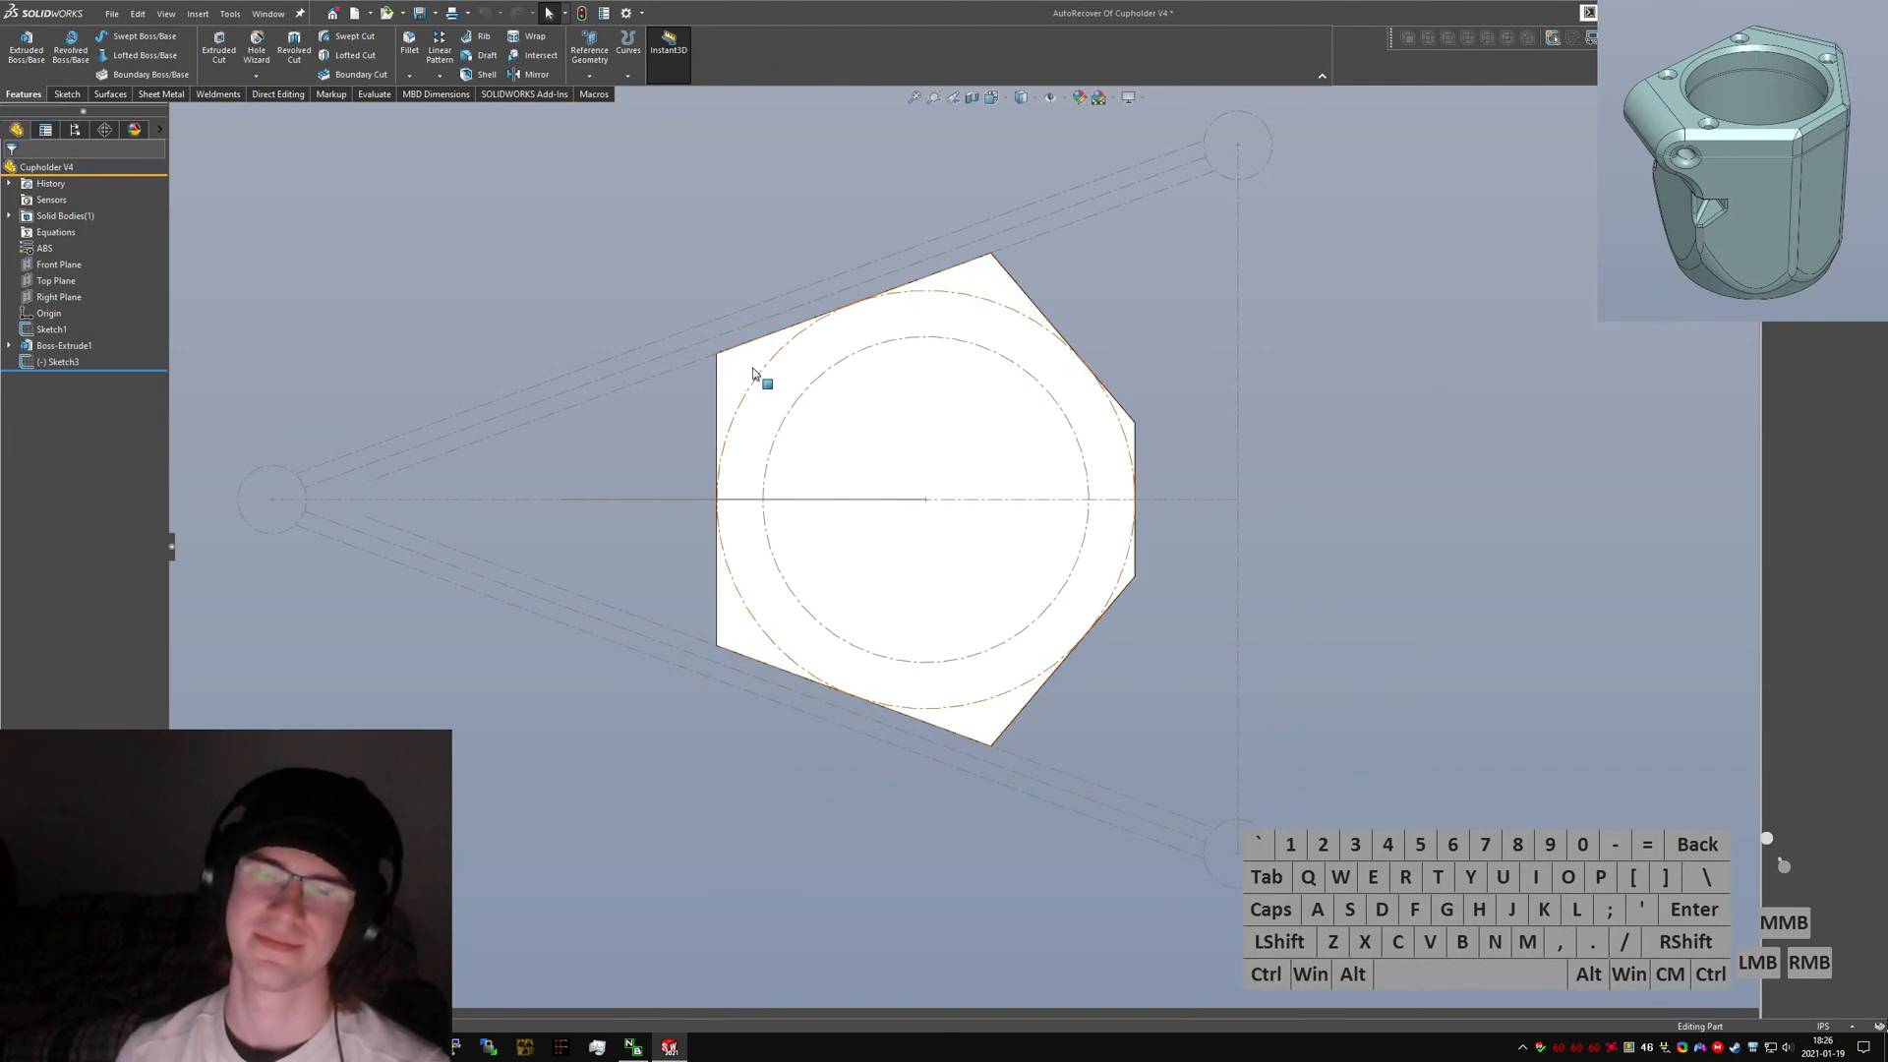
{"action": "middle_click_drag", "start_coordinate": [770, 430], "coordinate": [888, 495], "text": "ctrl"}
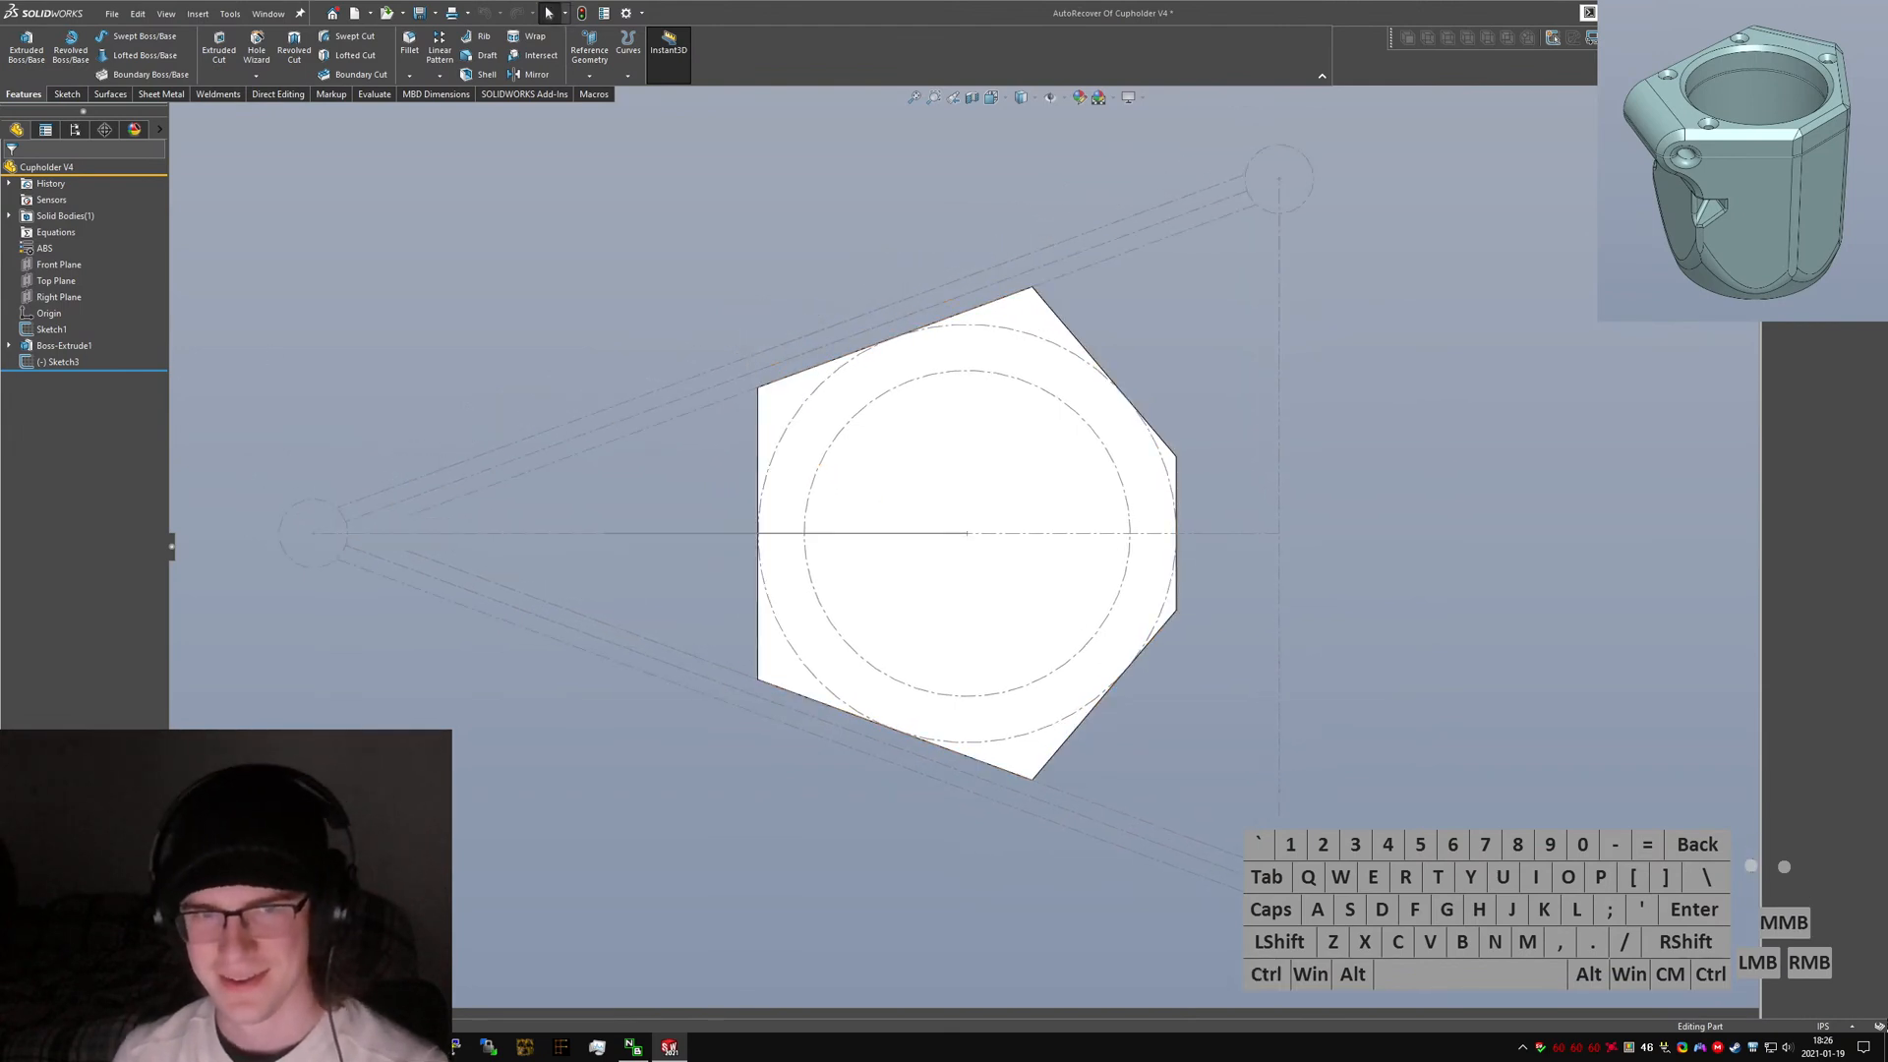
{"action": "left_click", "coordinate": [62, 362]}
{"action": "mouse_move", "coordinate": [792, 572]}
{"action": "middle_mouse_down"}
{"action": "mouse_move", "coordinate": [835, 502]}
{"action": "mouse_move", "coordinate": [833, 322]}
{"action": "mouse_move", "coordinate": [831, 340]}
{"action": "middle_mouse_up"}
{"action": "right_click", "coordinate": [61, 366]}
{"action": "left_click", "coordinate": [74, 318]}
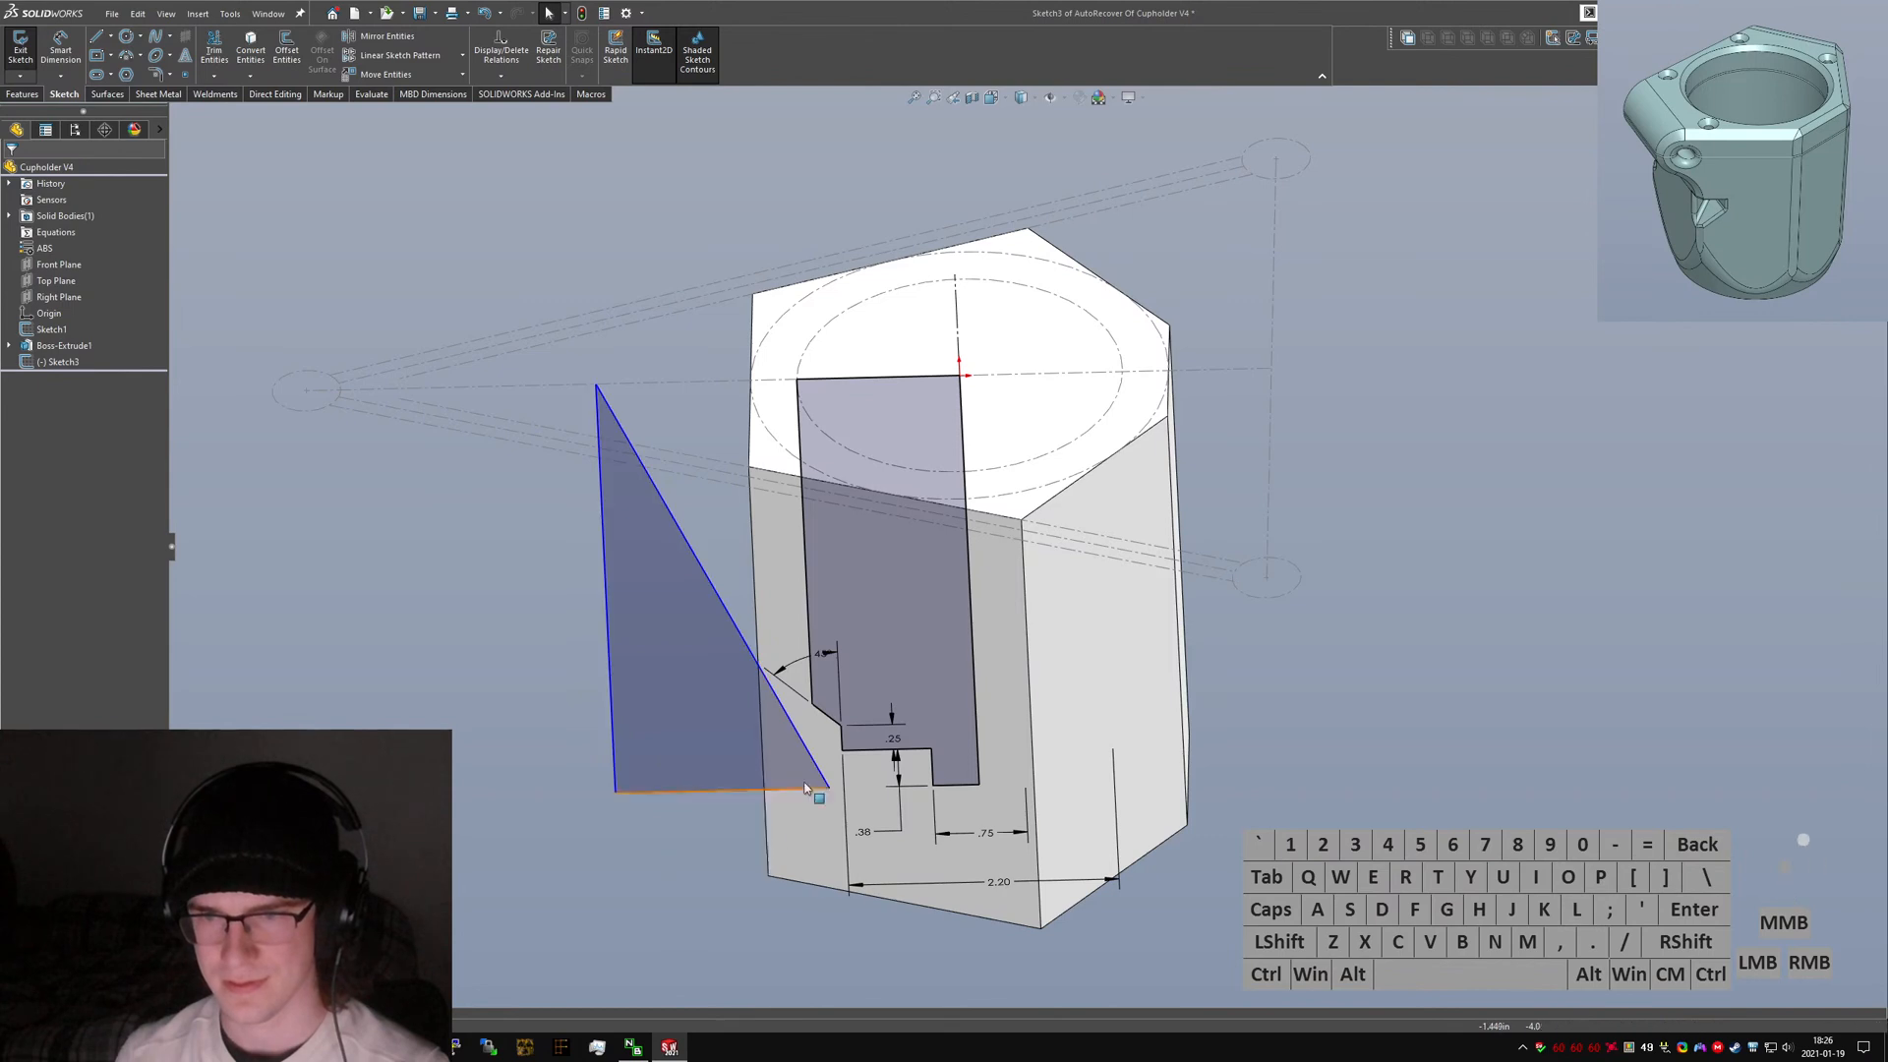
{"action": "key", "text": "ctrl+1"}
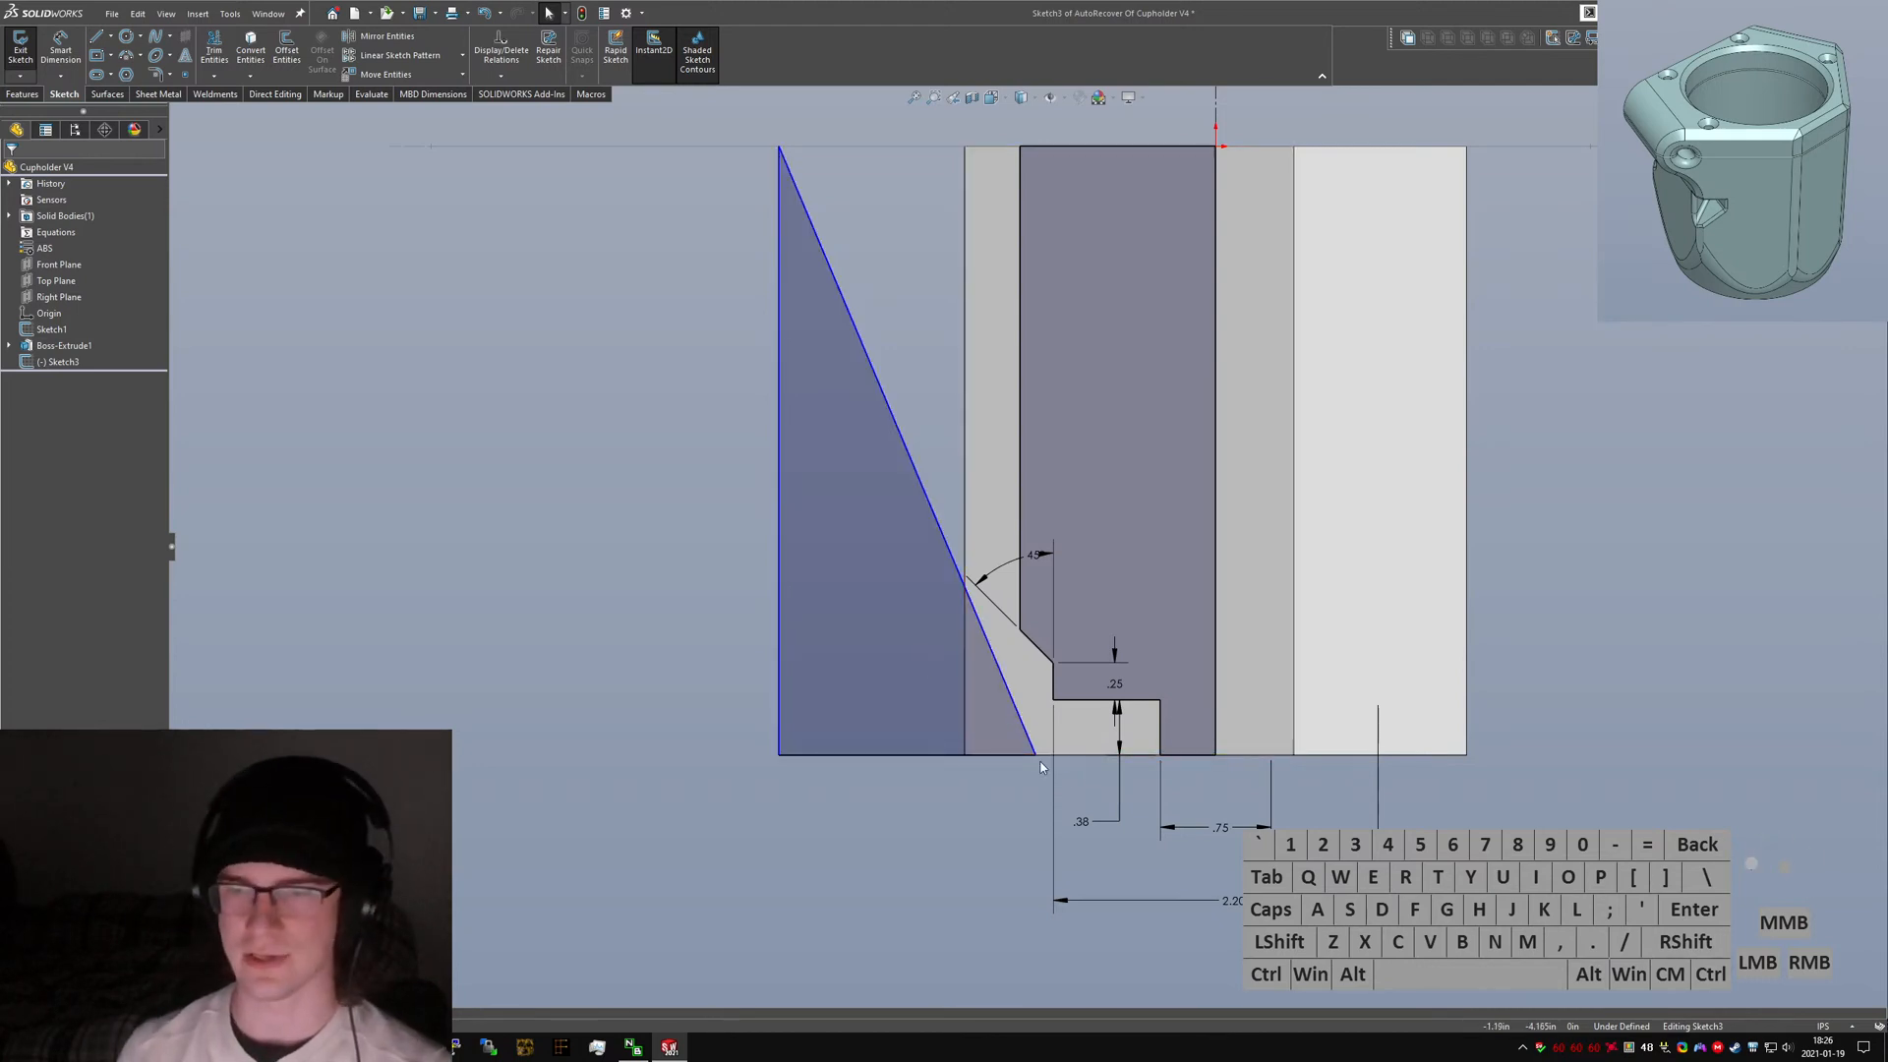
{"action": "left_click", "coordinate": [1043, 761]}
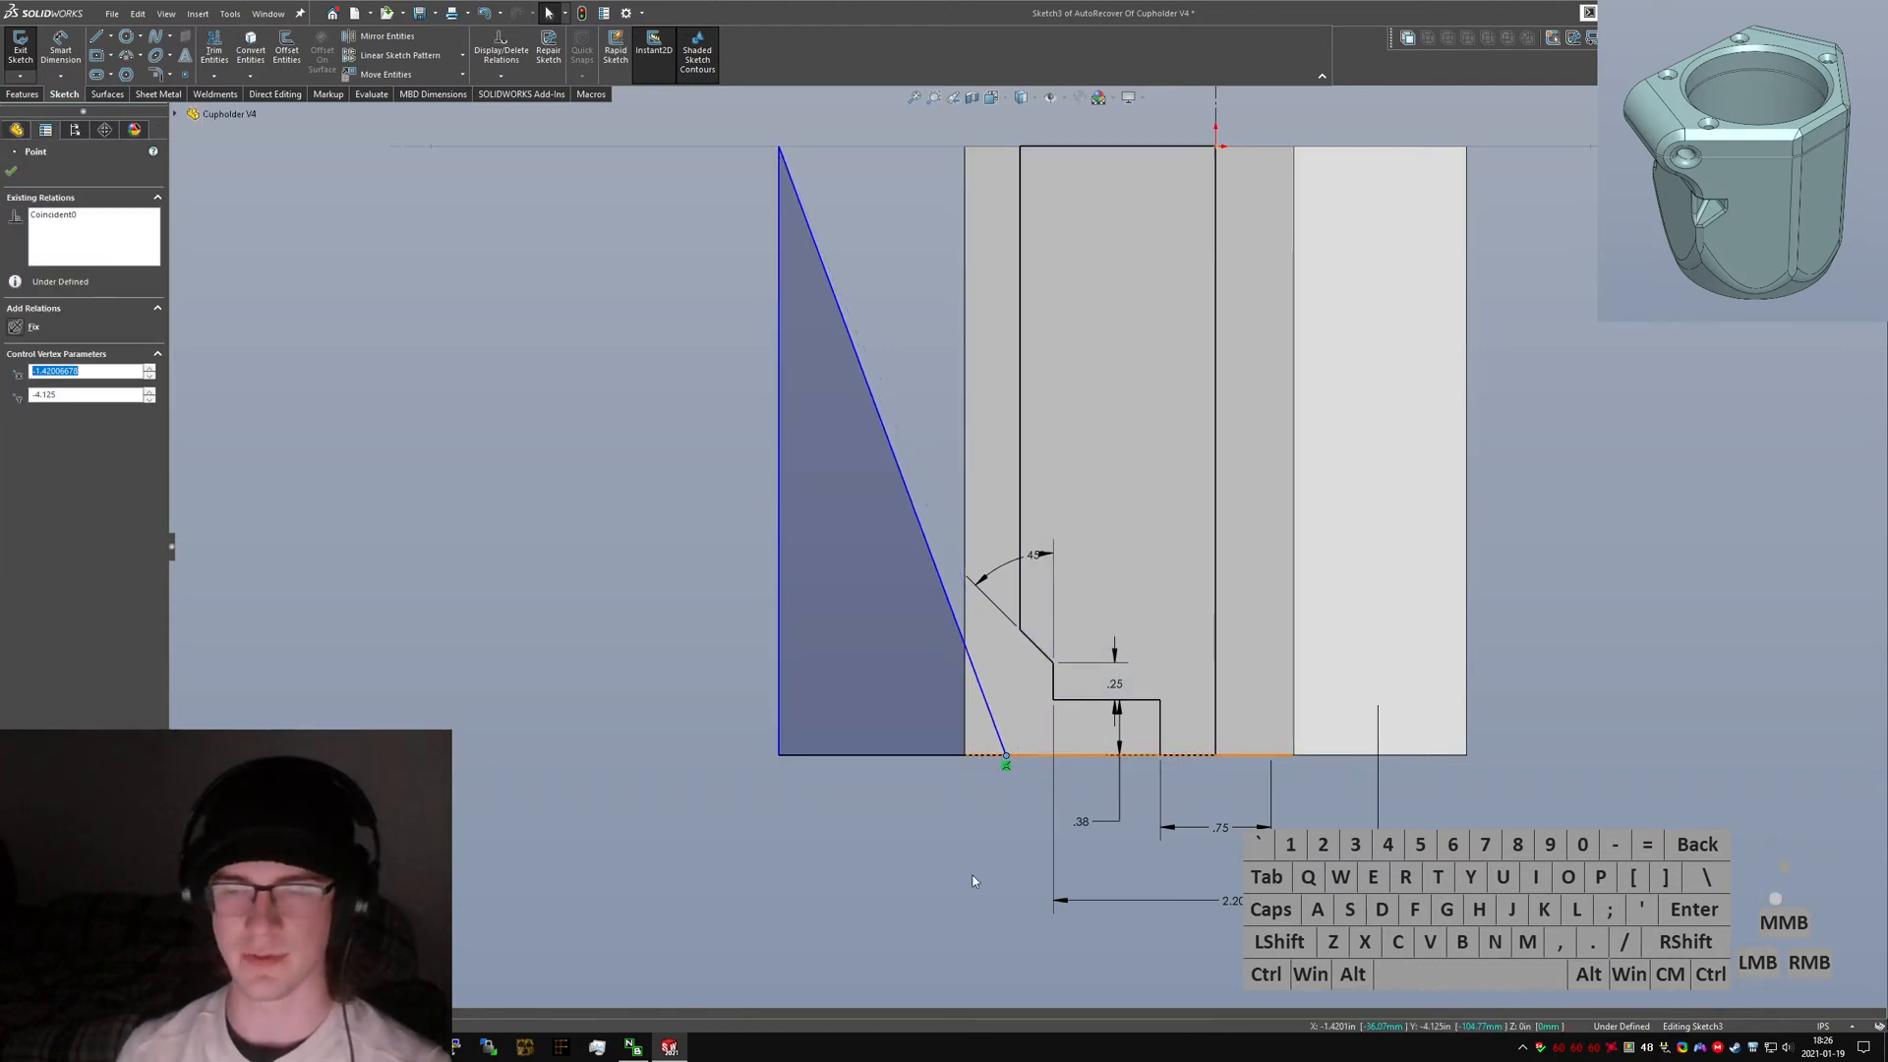
{"action": "left_click", "coordinate": [677, 377]}
{"action": "left_click", "coordinate": [126, 56]}
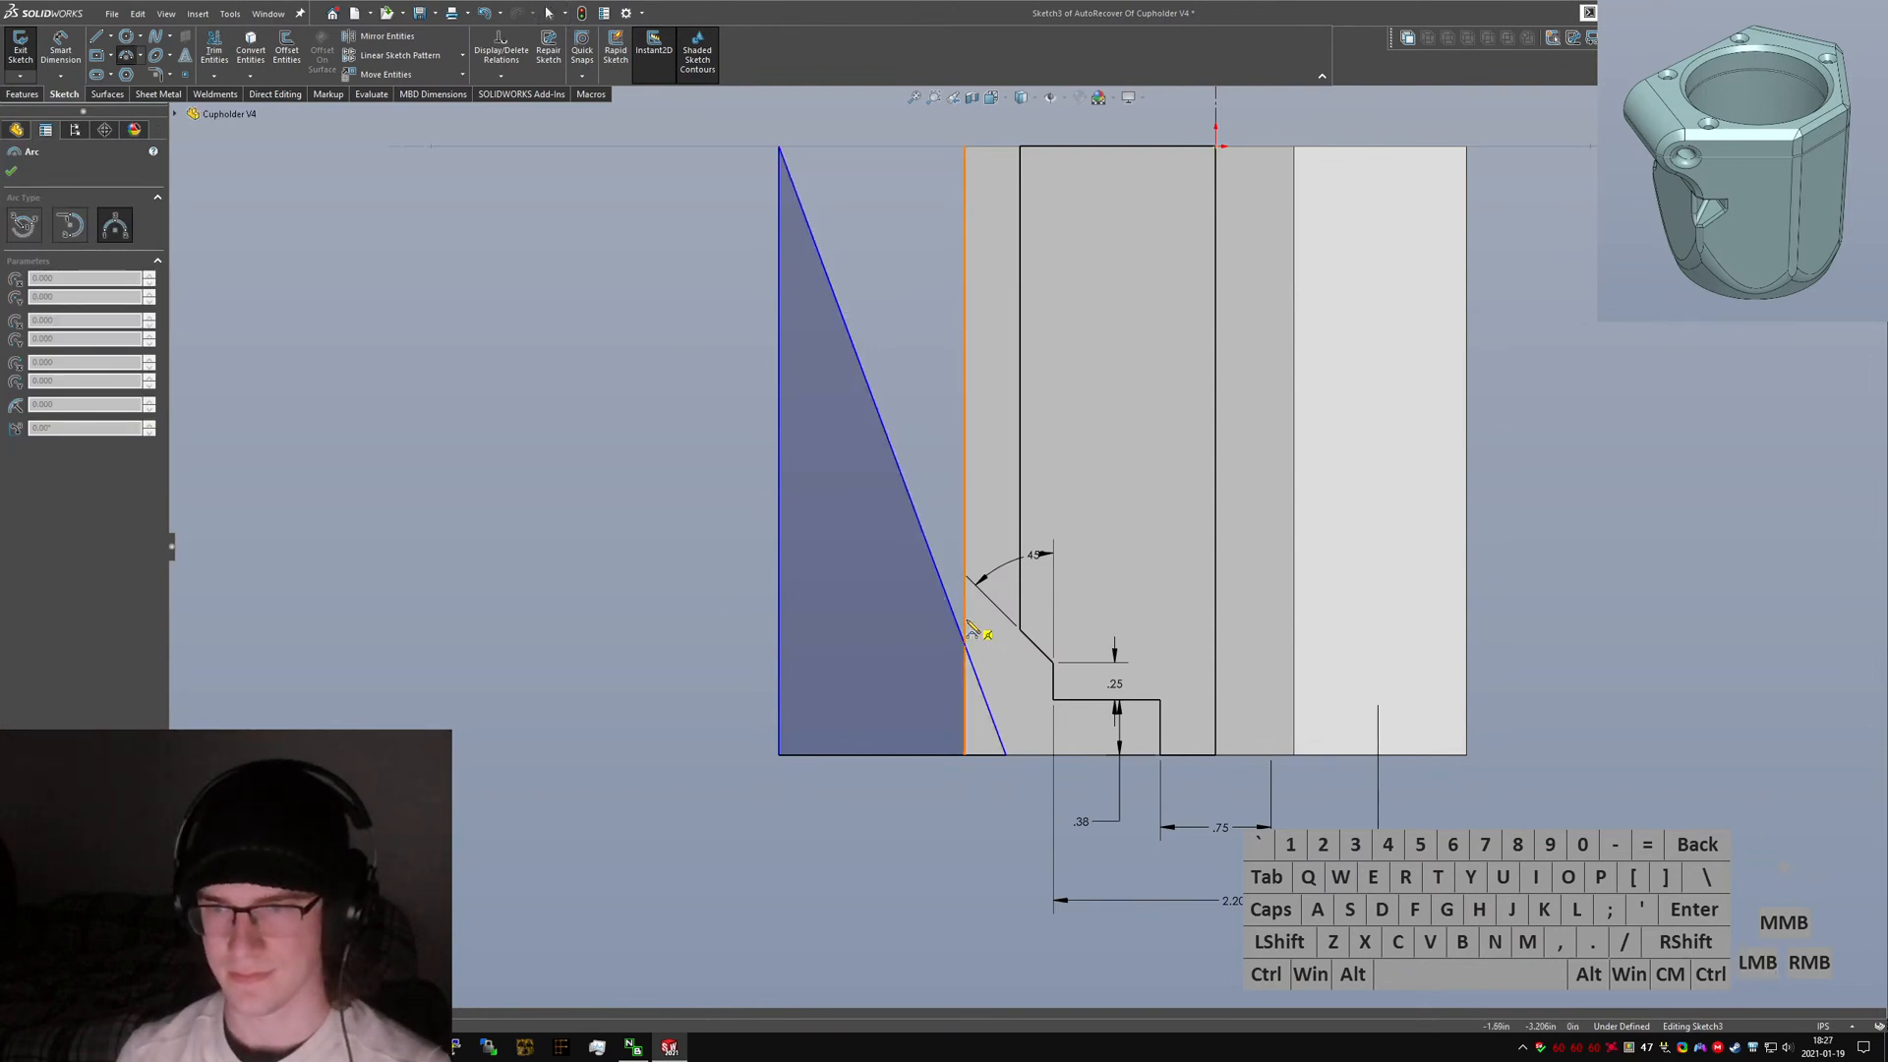
{"action": "left_click", "coordinate": [968, 646]}
{"action": "left_click", "coordinate": [1070, 754]}
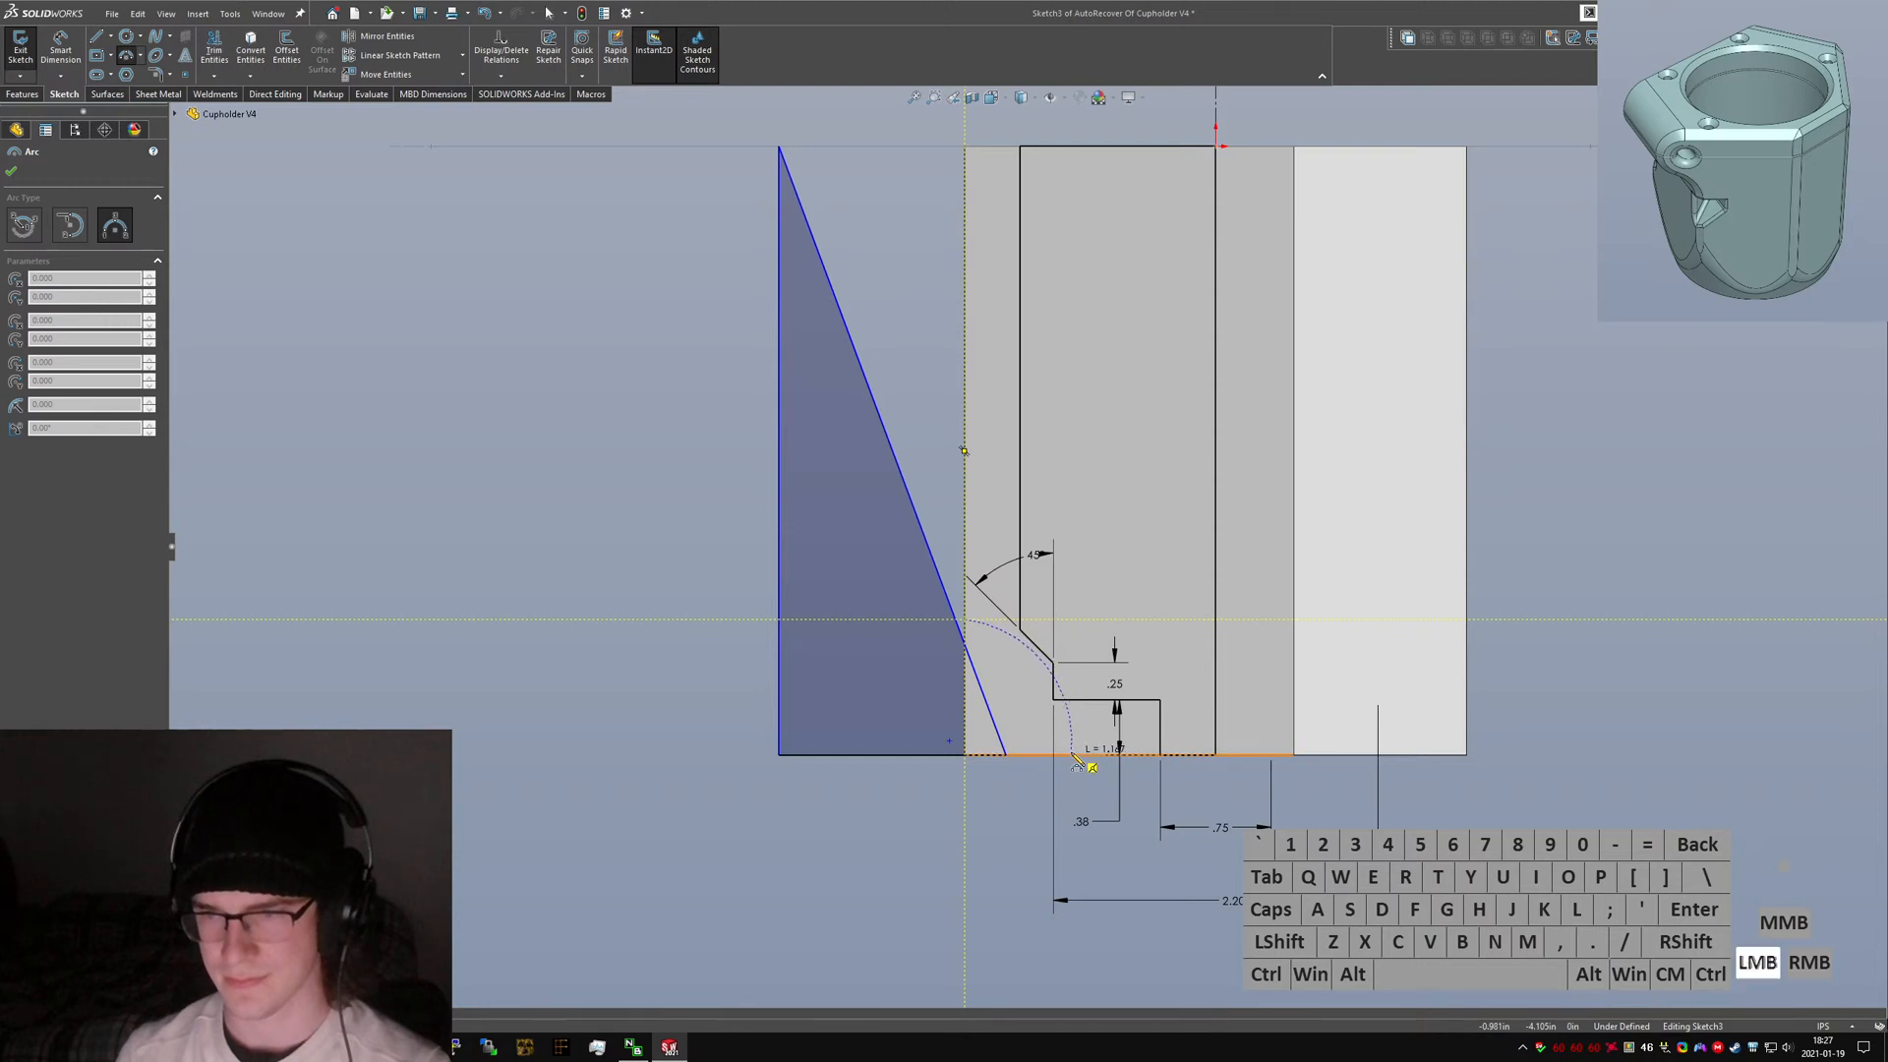
{"action": "left_click", "coordinate": [1005, 726]}
{"action": "key", "text": "Escape"}
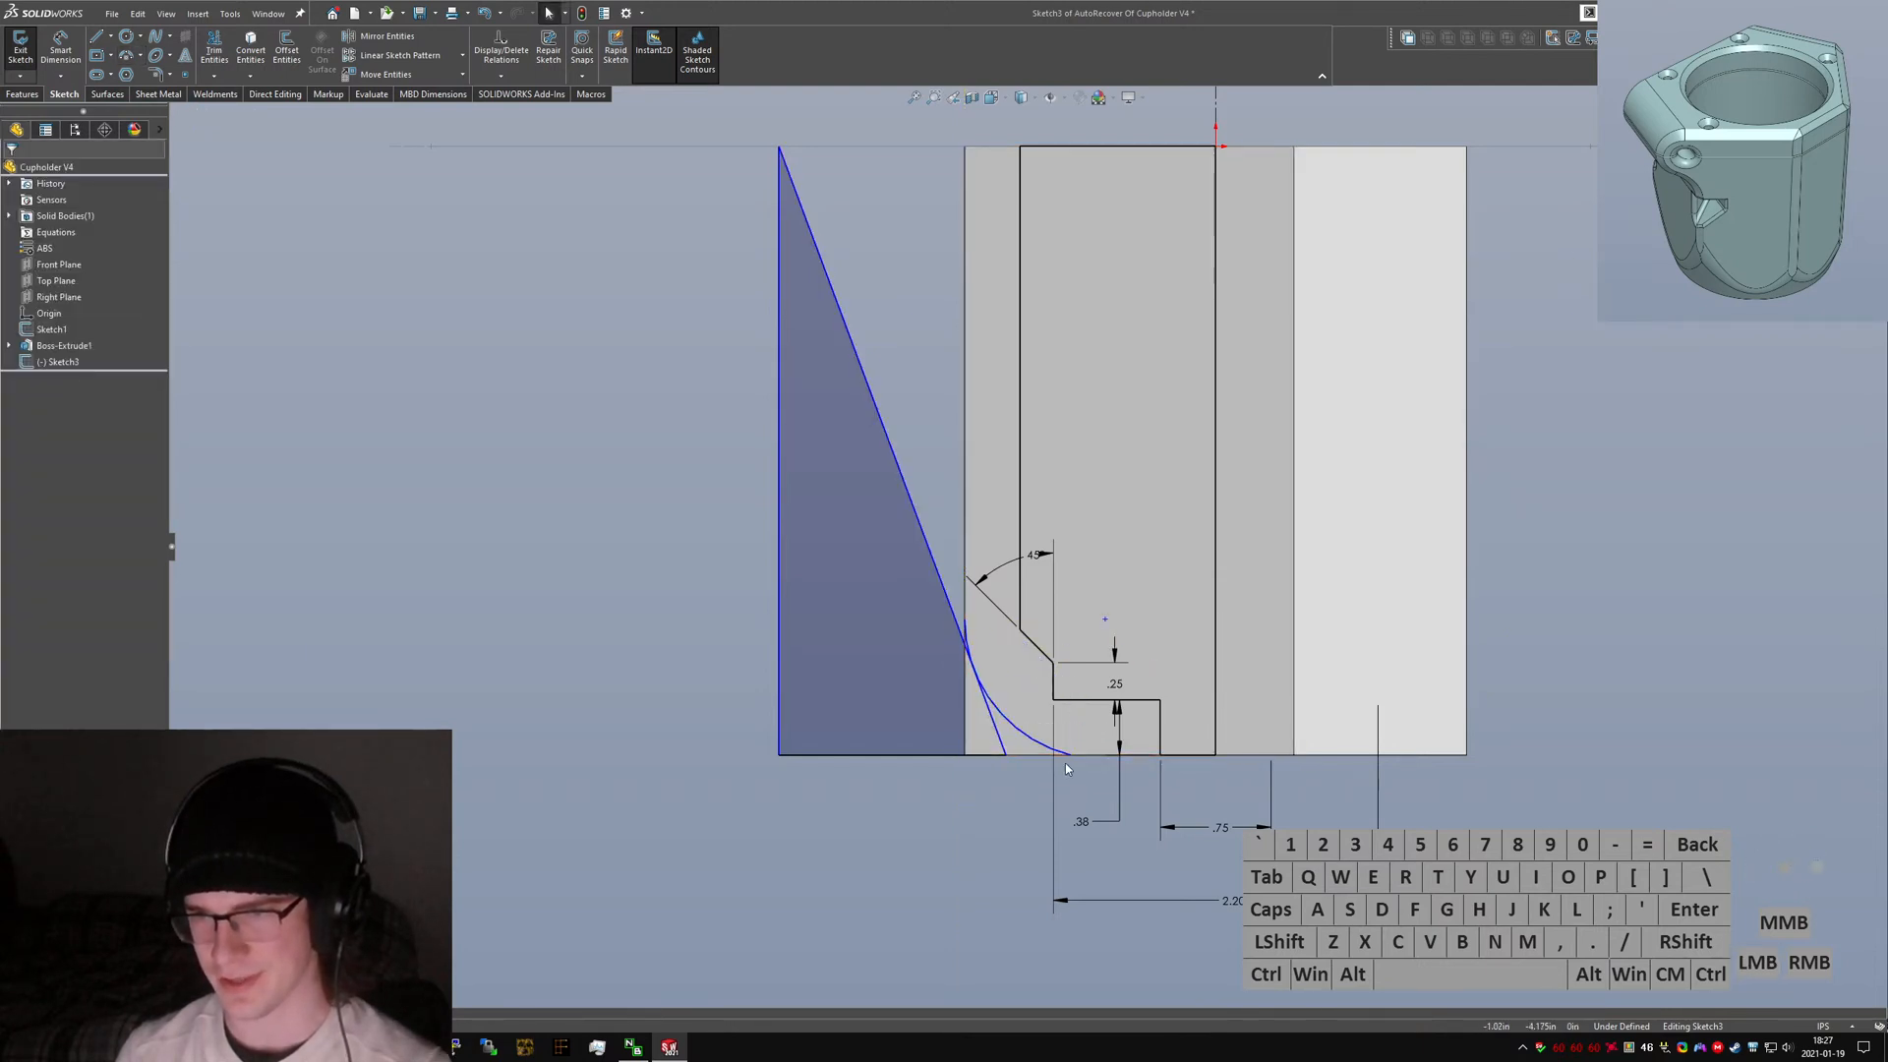
Add coincident and tangent relations so the arc ends on the notch's vertical line and blends into the slanted and bottom lines.
{"action": "left_click", "coordinate": [1071, 754]}
{"action": "left_click", "coordinate": [1055, 677], "text": "ctrl"}
{"action": "key", "text": "alt+d"}
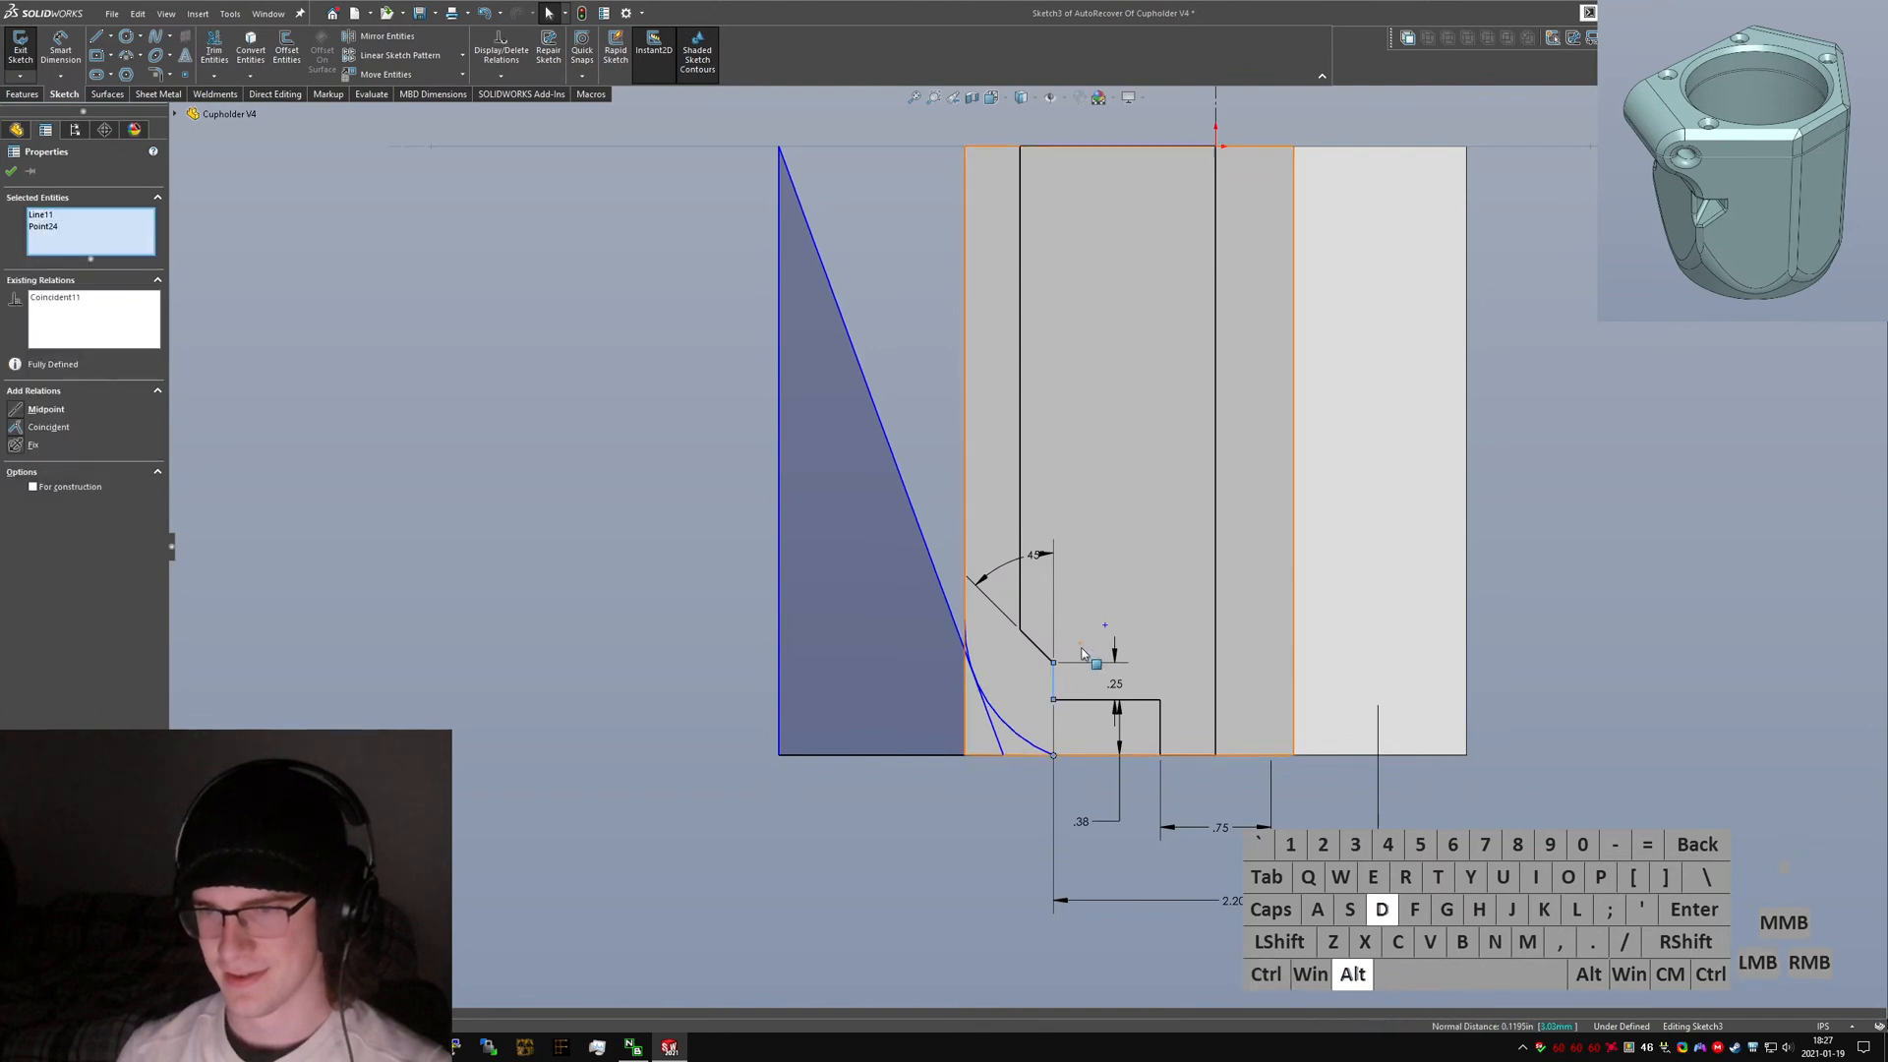
{"action": "left_click", "coordinate": [1105, 626]}
{"action": "left_click", "coordinate": [1057, 677], "text": "ctrl"}
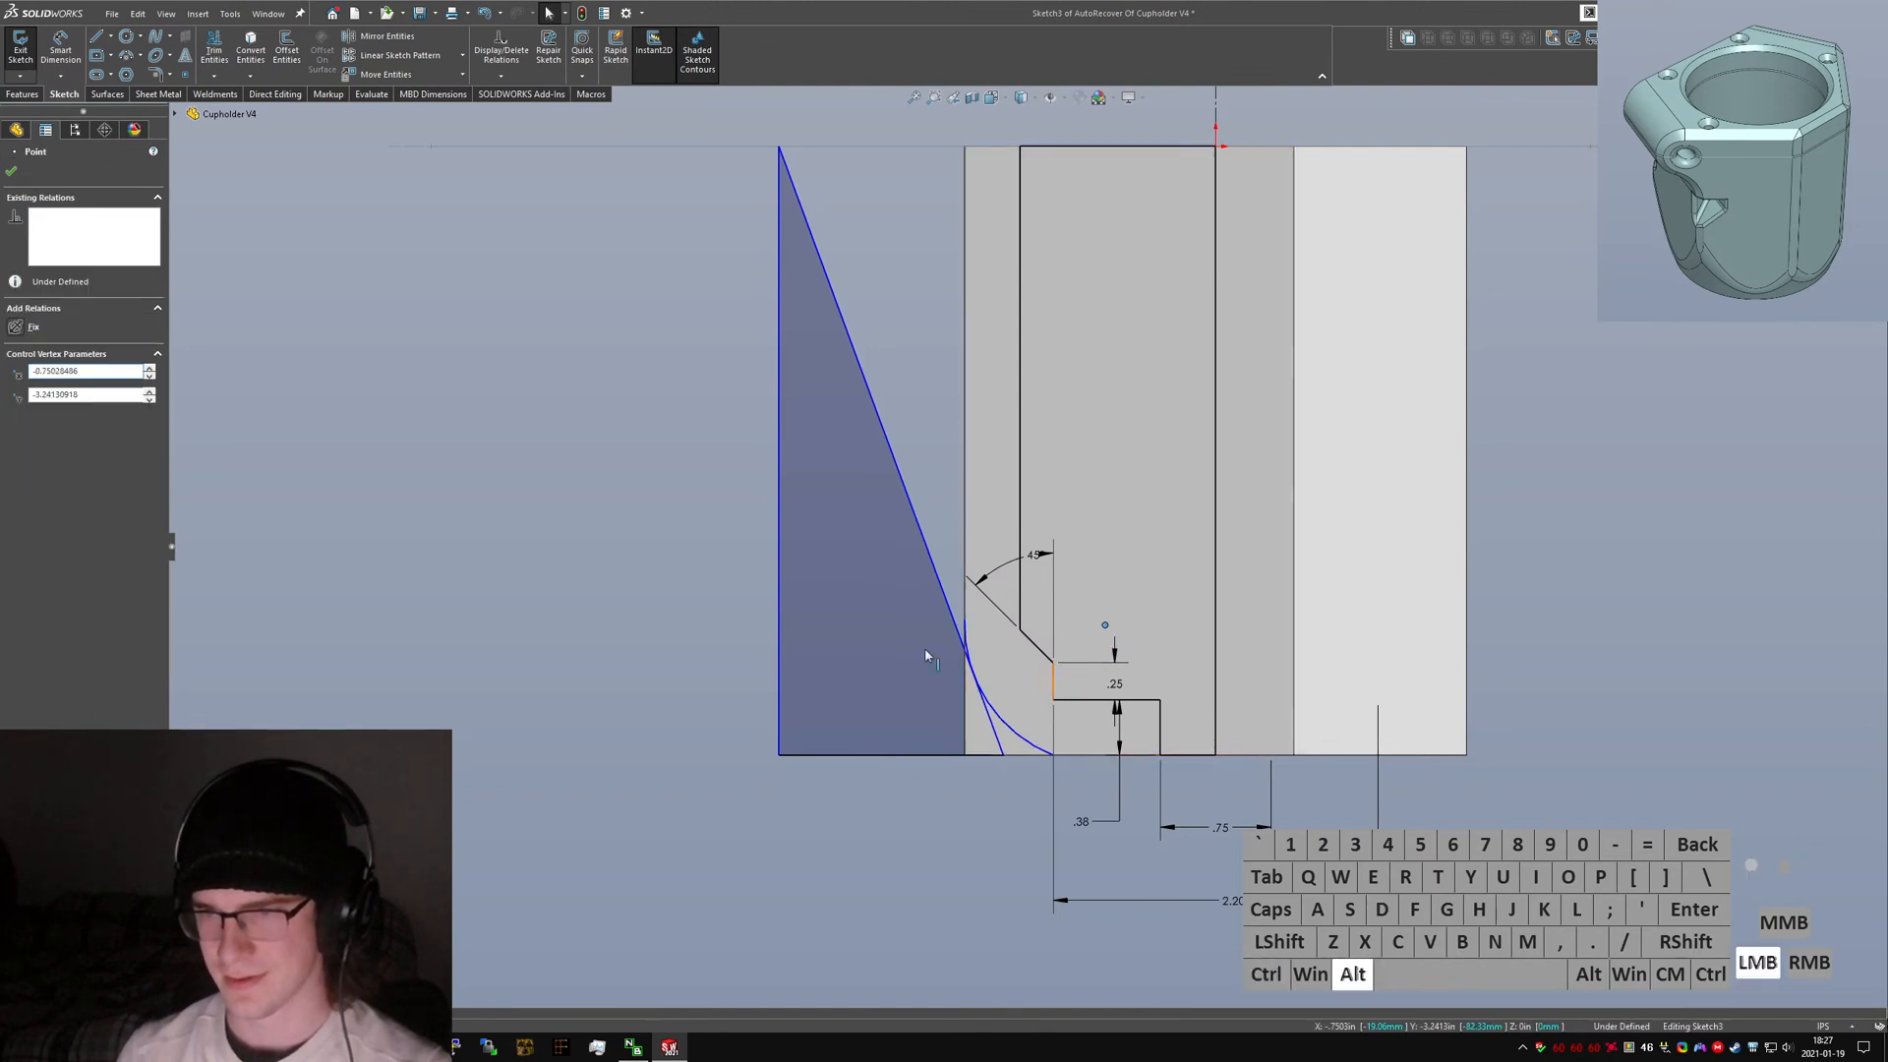
{"action": "key", "text": "alt+d"}
{"action": "left_click", "coordinate": [891, 772]}
{"action": "left_click", "coordinate": [961, 639]}
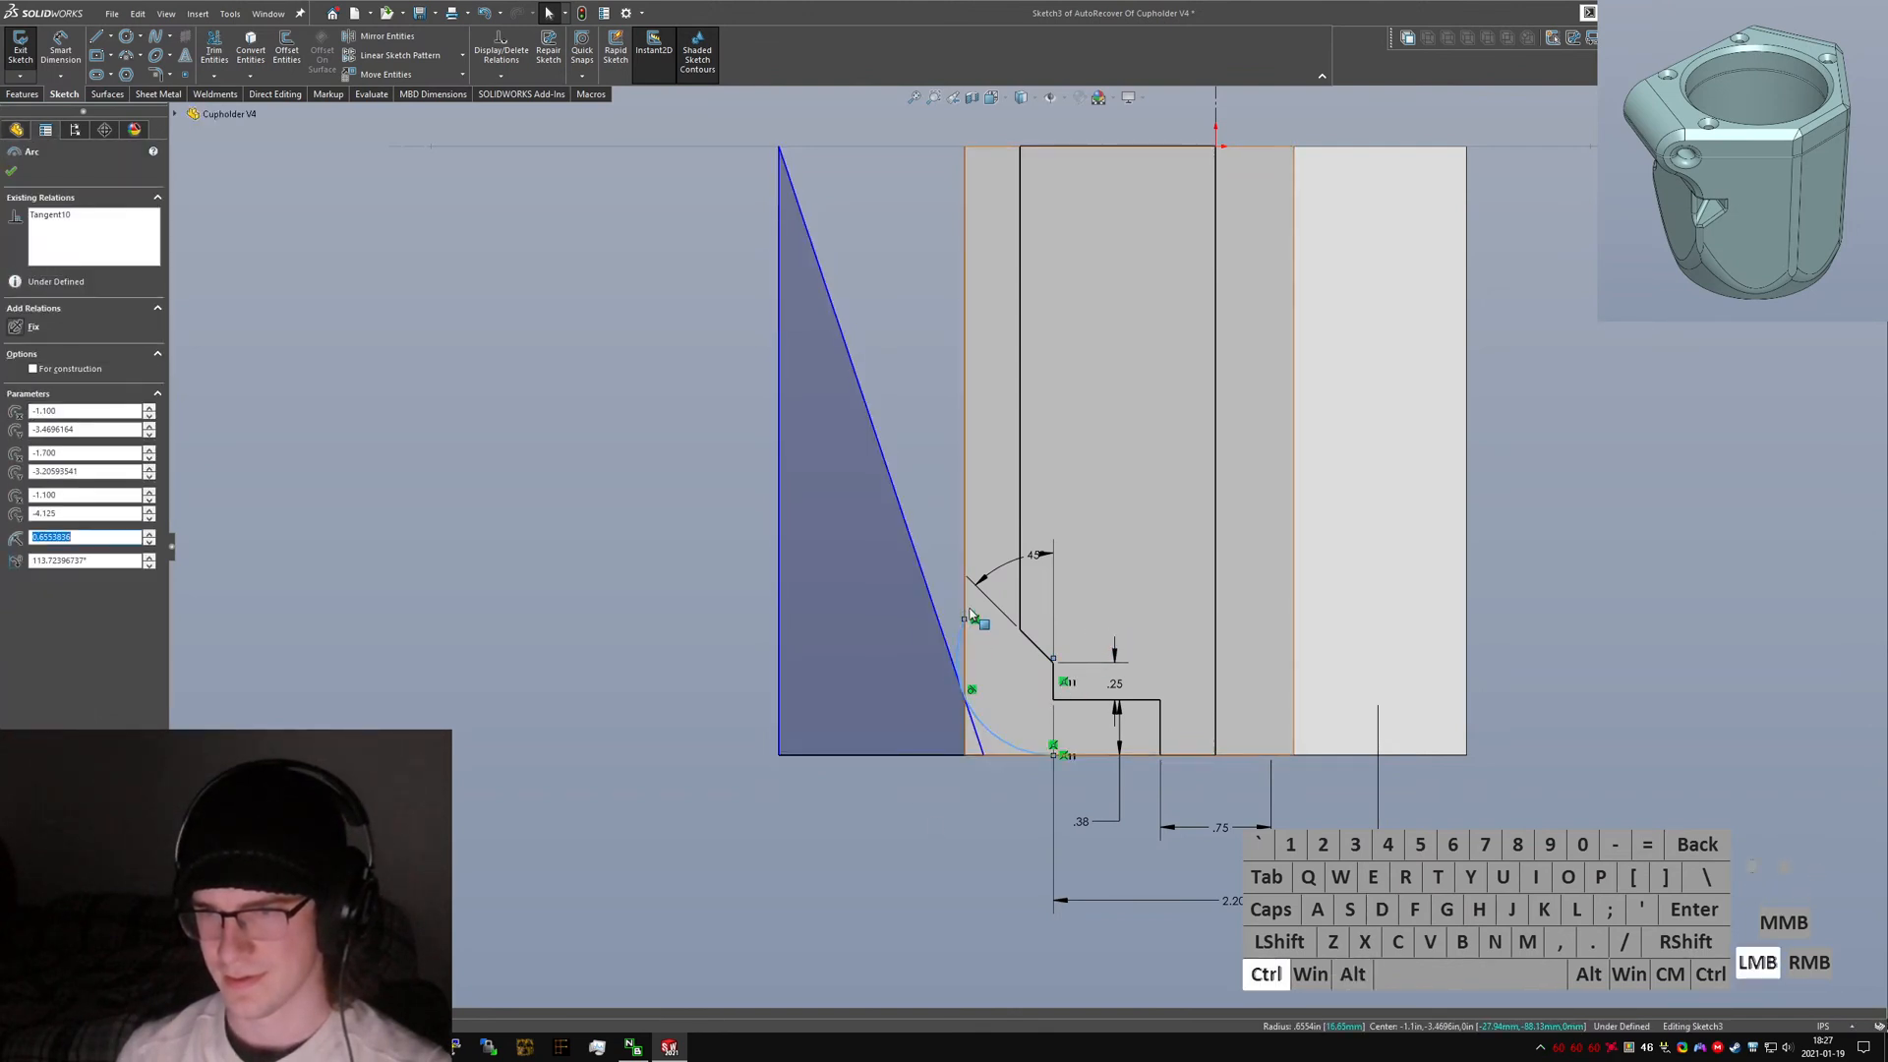
{"action": "left_click", "coordinate": [967, 620], "text": "ctrl"}
{"action": "left_click", "coordinate": [951, 622], "text": "ctrl"}
{"action": "left_click", "coordinate": [959, 641]}
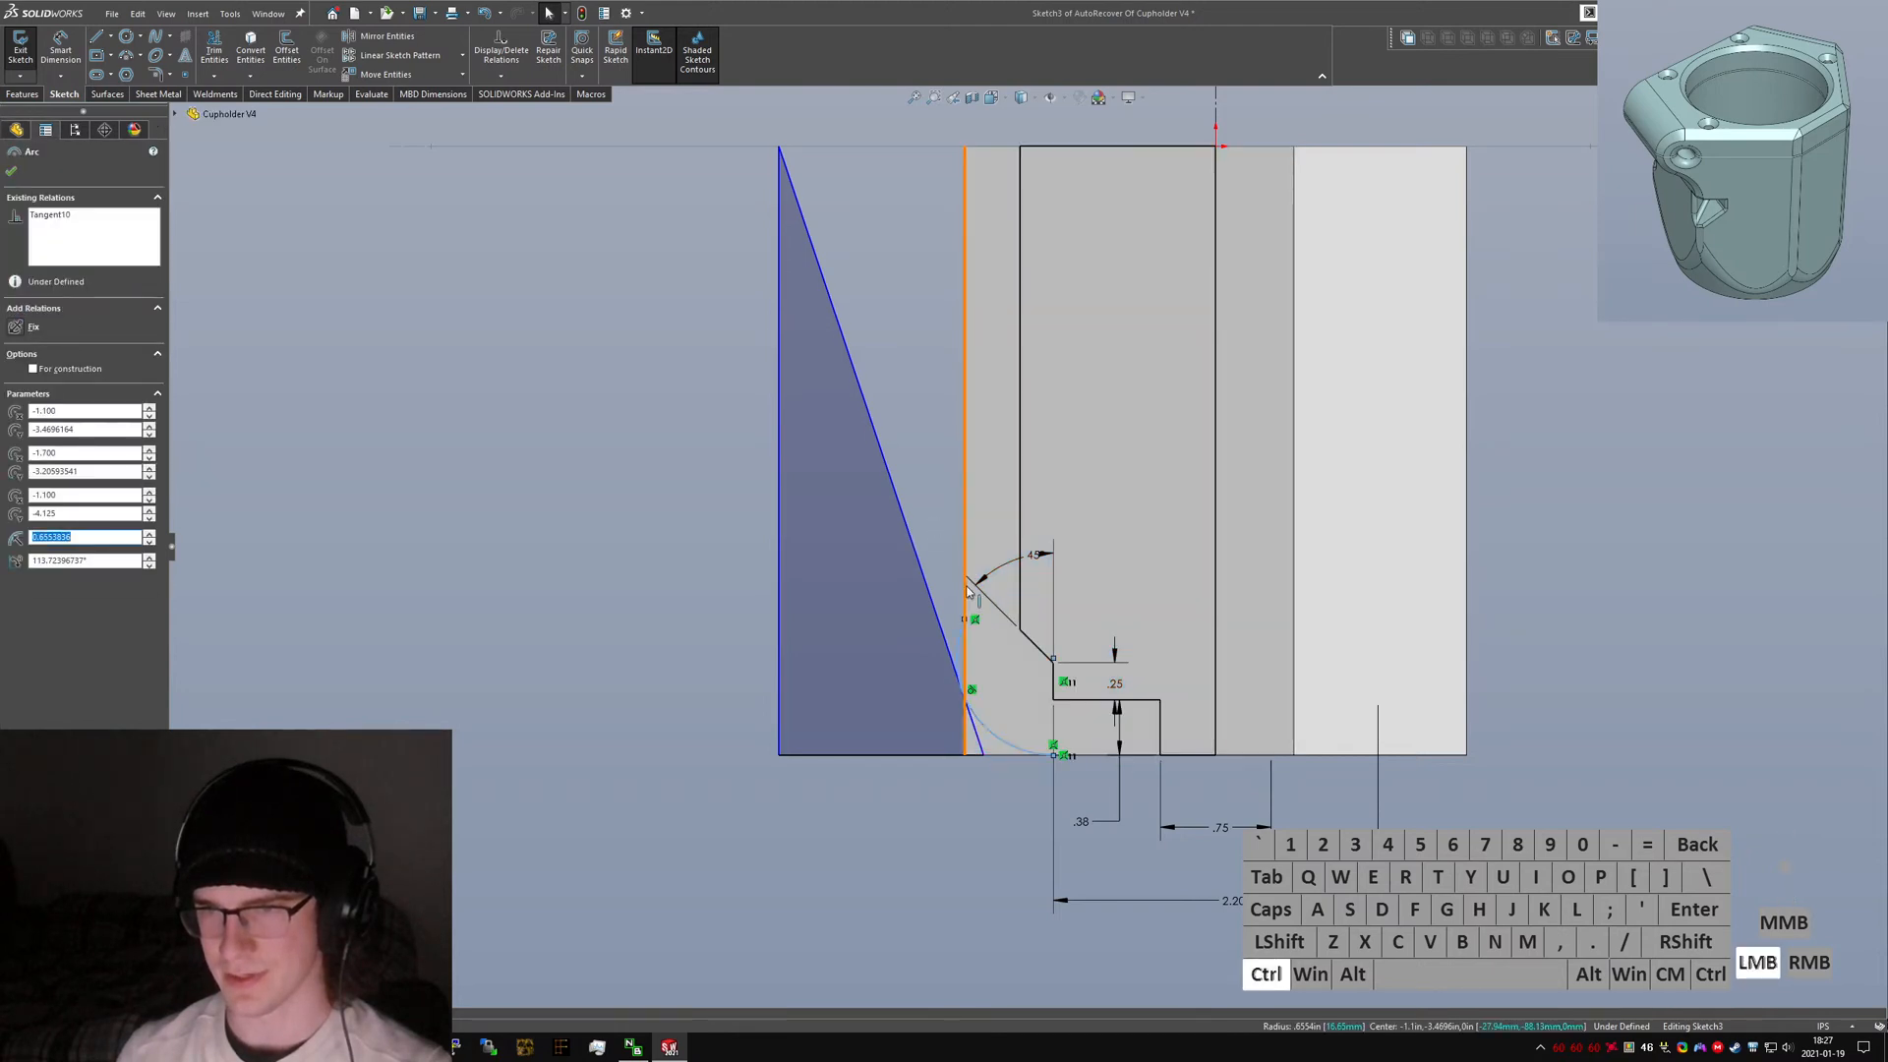
{"action": "left_click", "coordinate": [965, 607], "text": "ctrl"}
{"action": "key", "text": "alt+a"}
{"action": "left_click", "coordinate": [923, 499]}
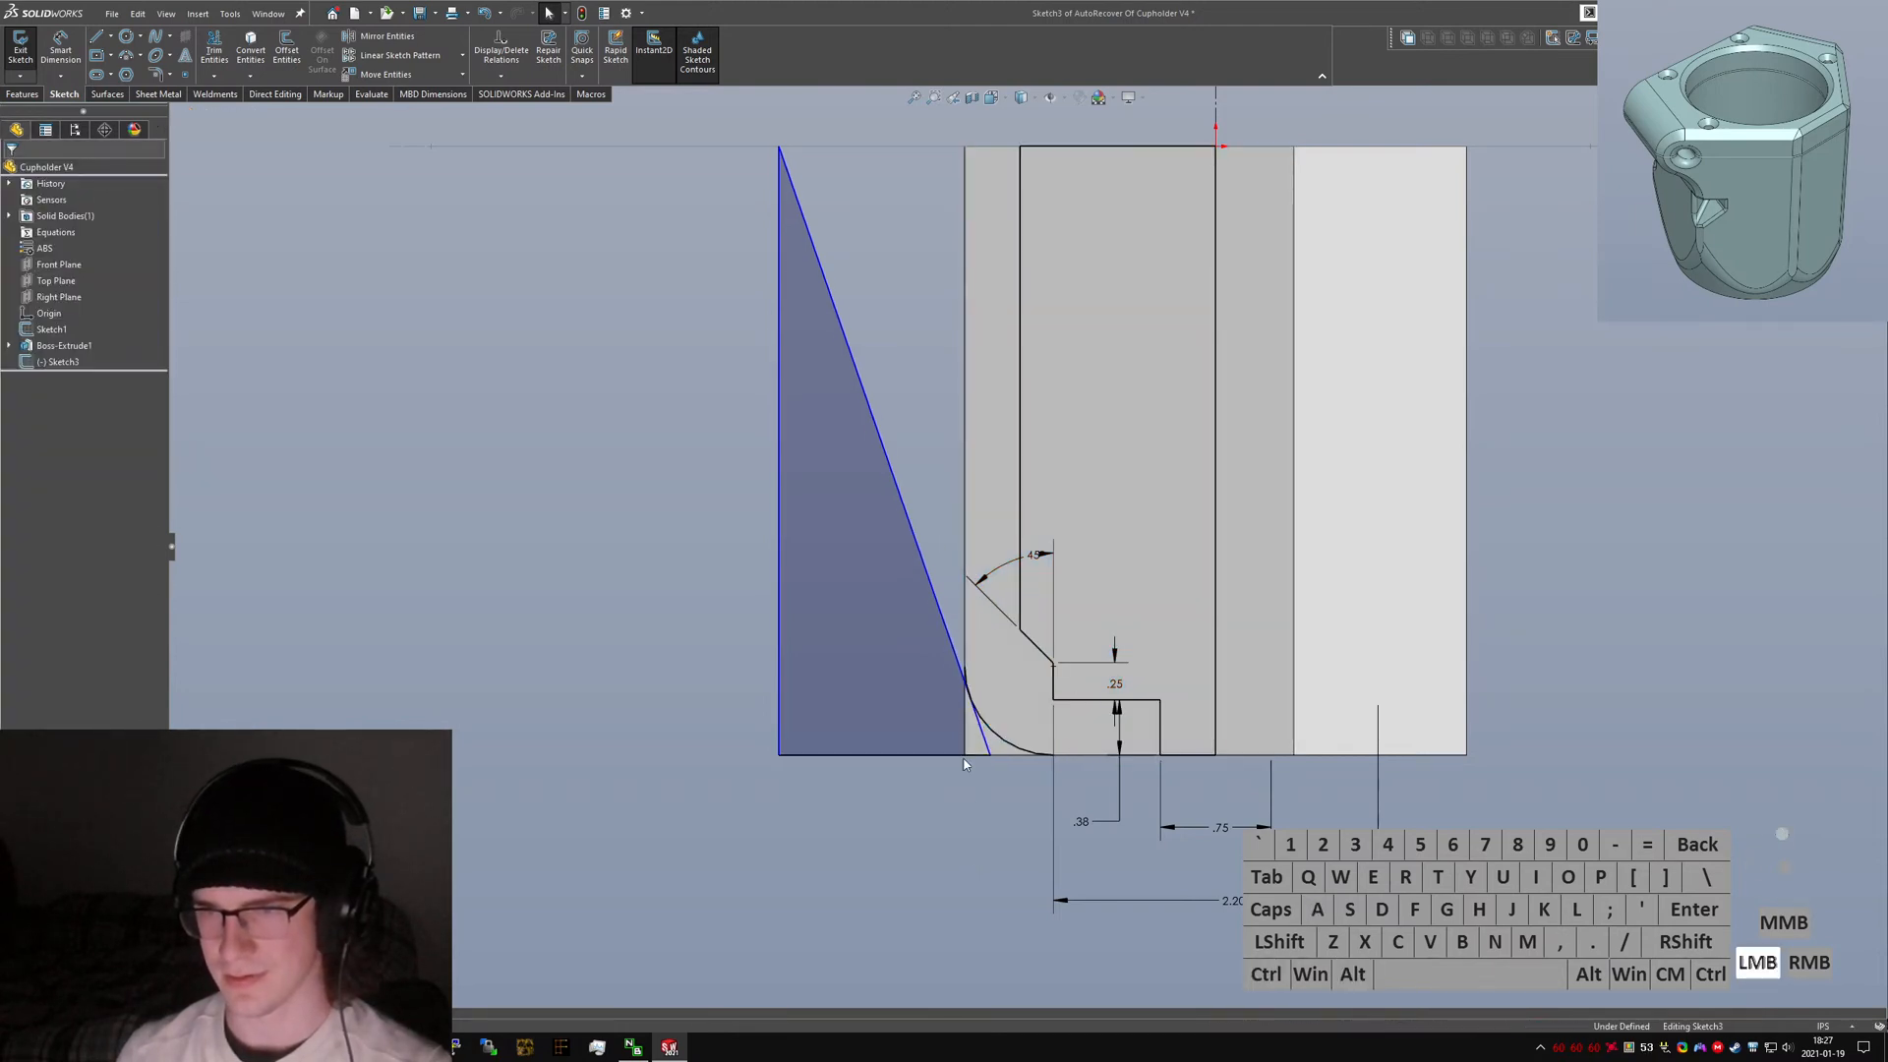
{"action": "left_click", "coordinate": [1014, 749]}
{"action": "key", "text": "alt+c"}
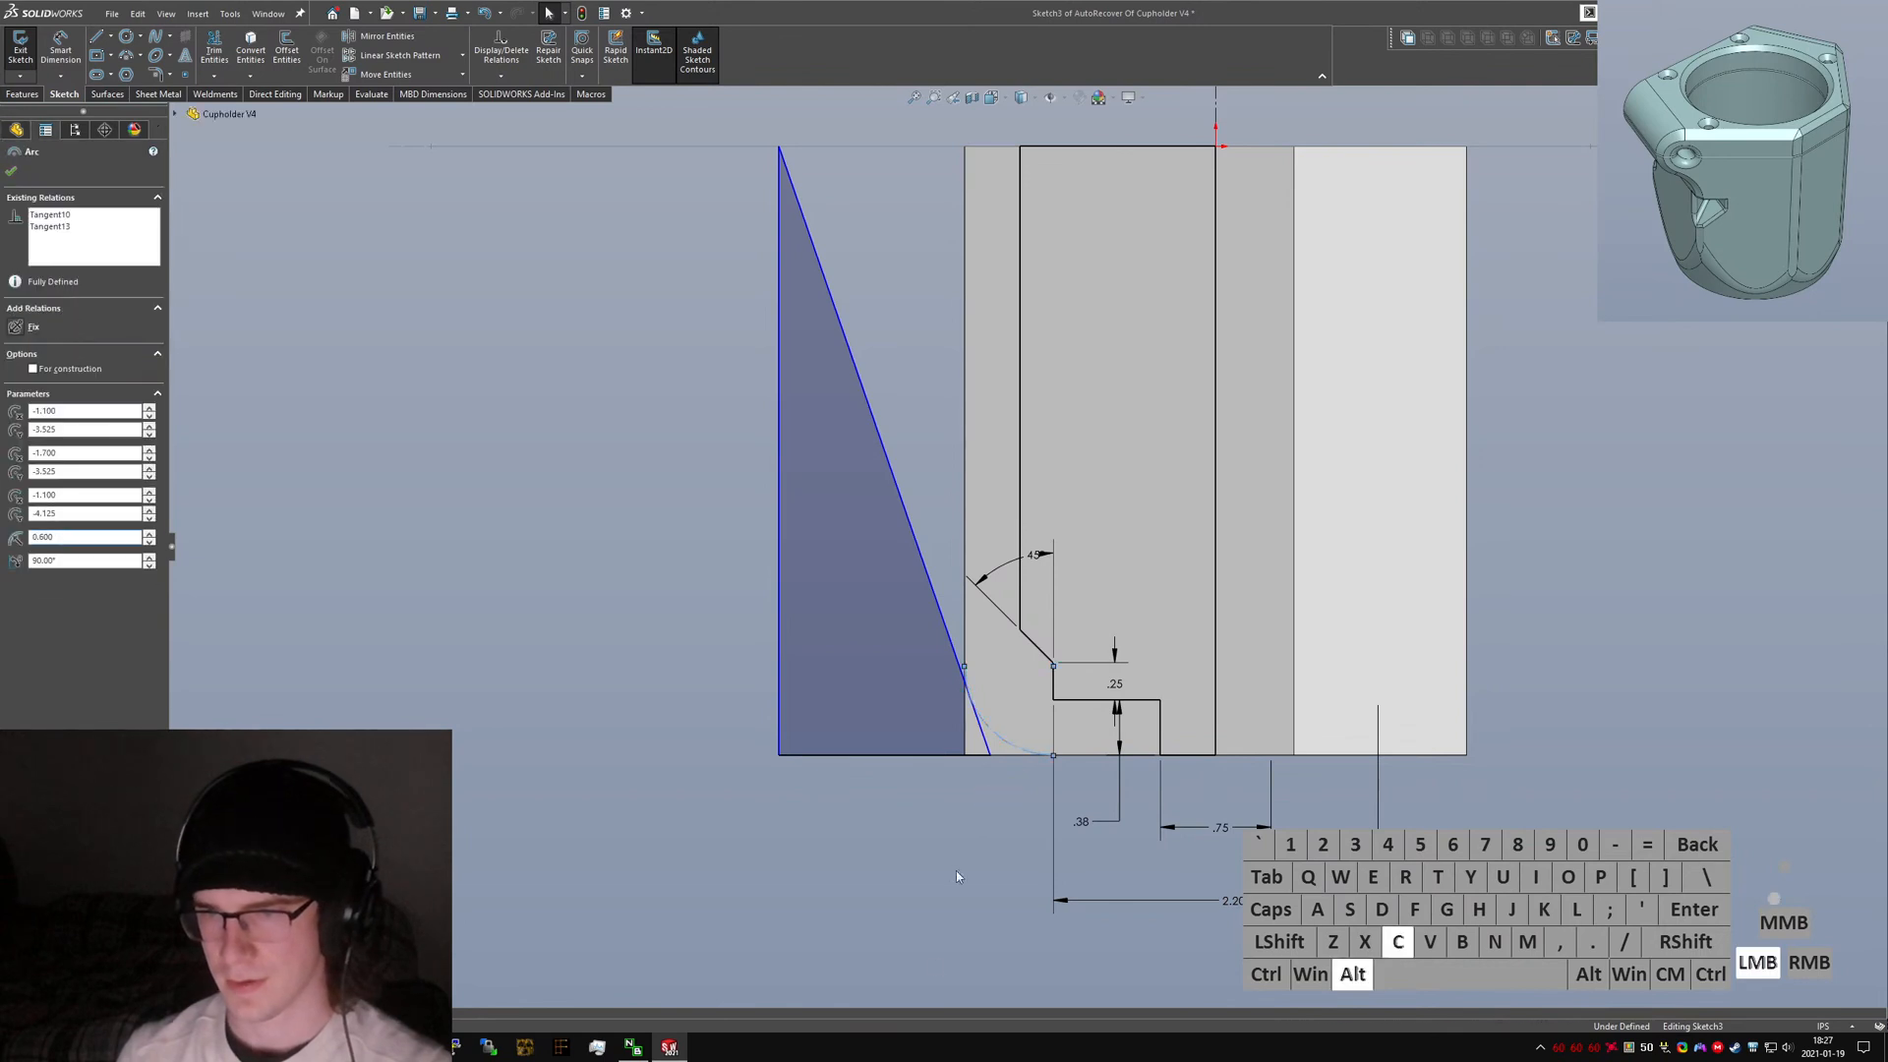
{"action": "left_click", "coordinate": [961, 876]}
Dimension the angle between the left vertical line and the slanted line as 17.5°.
{"action": "right_click_drag", "start_coordinate": [822, 510], "coordinate": [818, 457]}
{"action": "left_click", "coordinate": [780, 481]}
{"action": "left_click", "coordinate": [883, 433]}
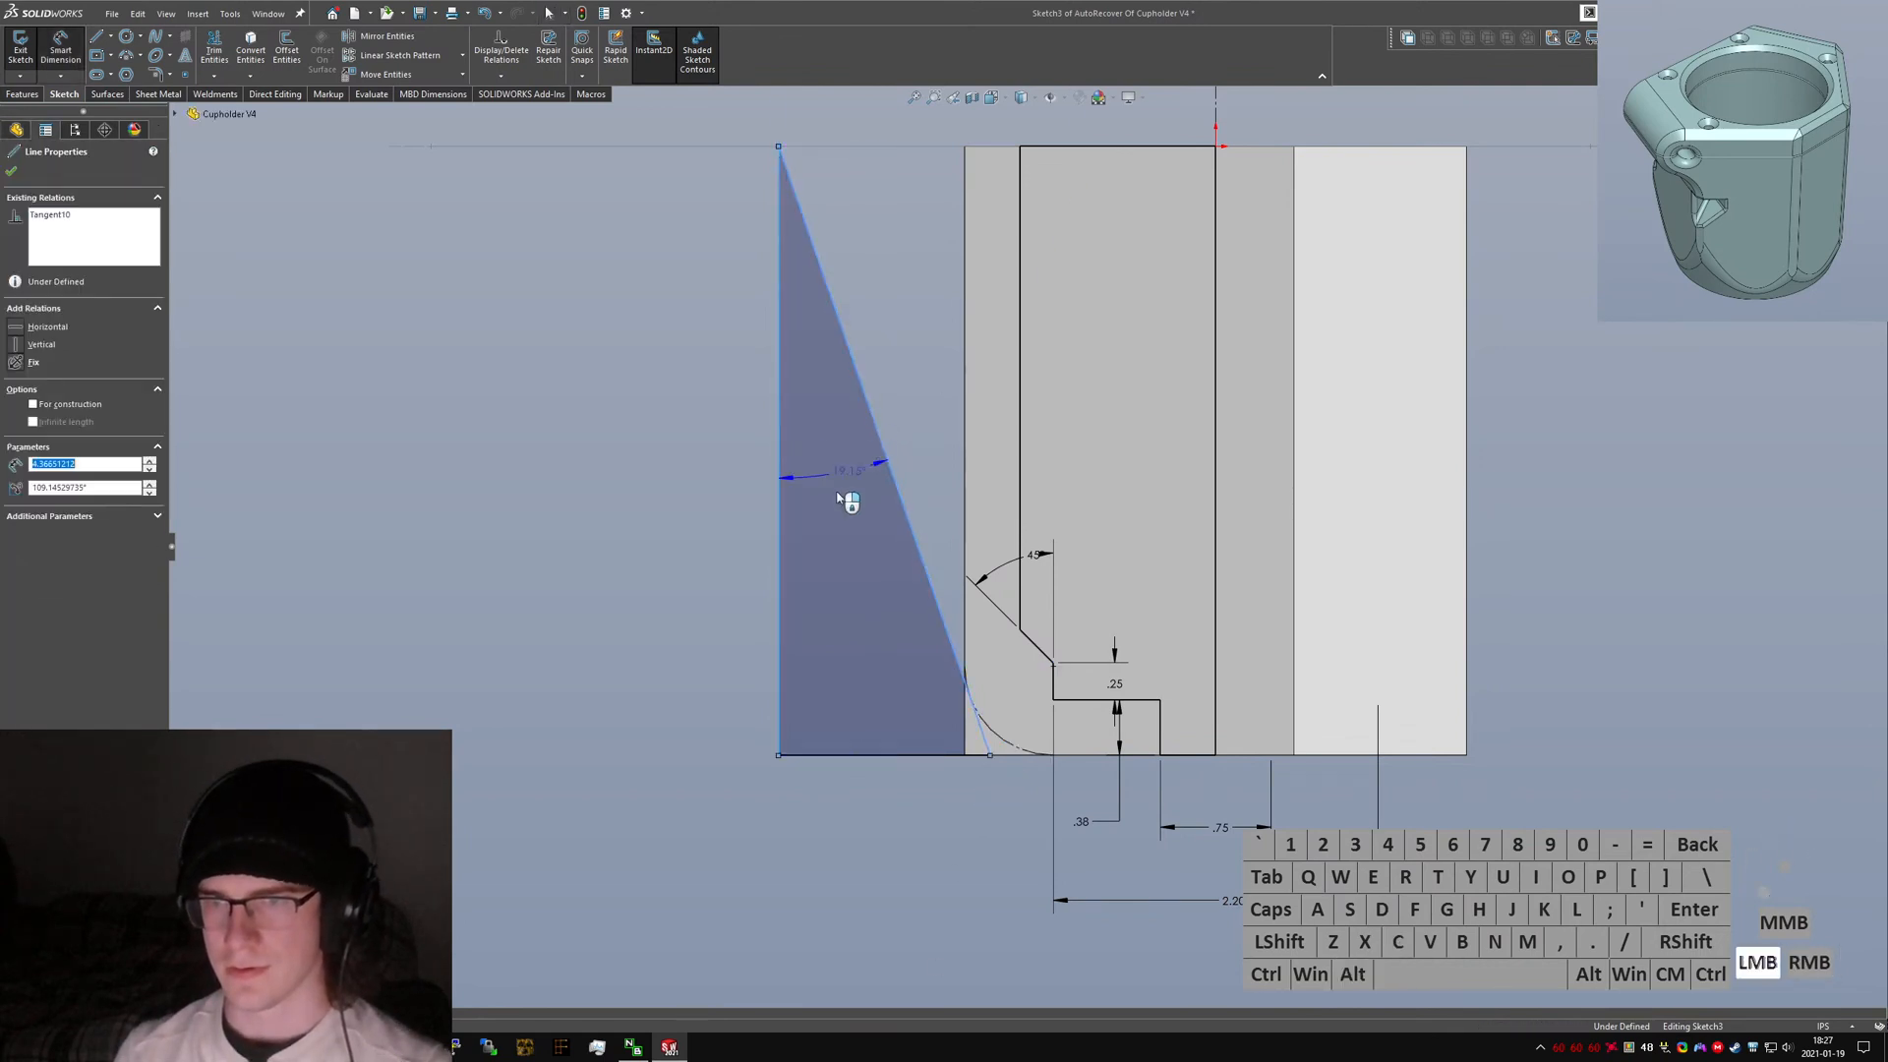
{"action": "left_click", "coordinate": [929, 618]}
{"action": "type", "text": "17.5"}
{"action": "key", "text": "Return"}
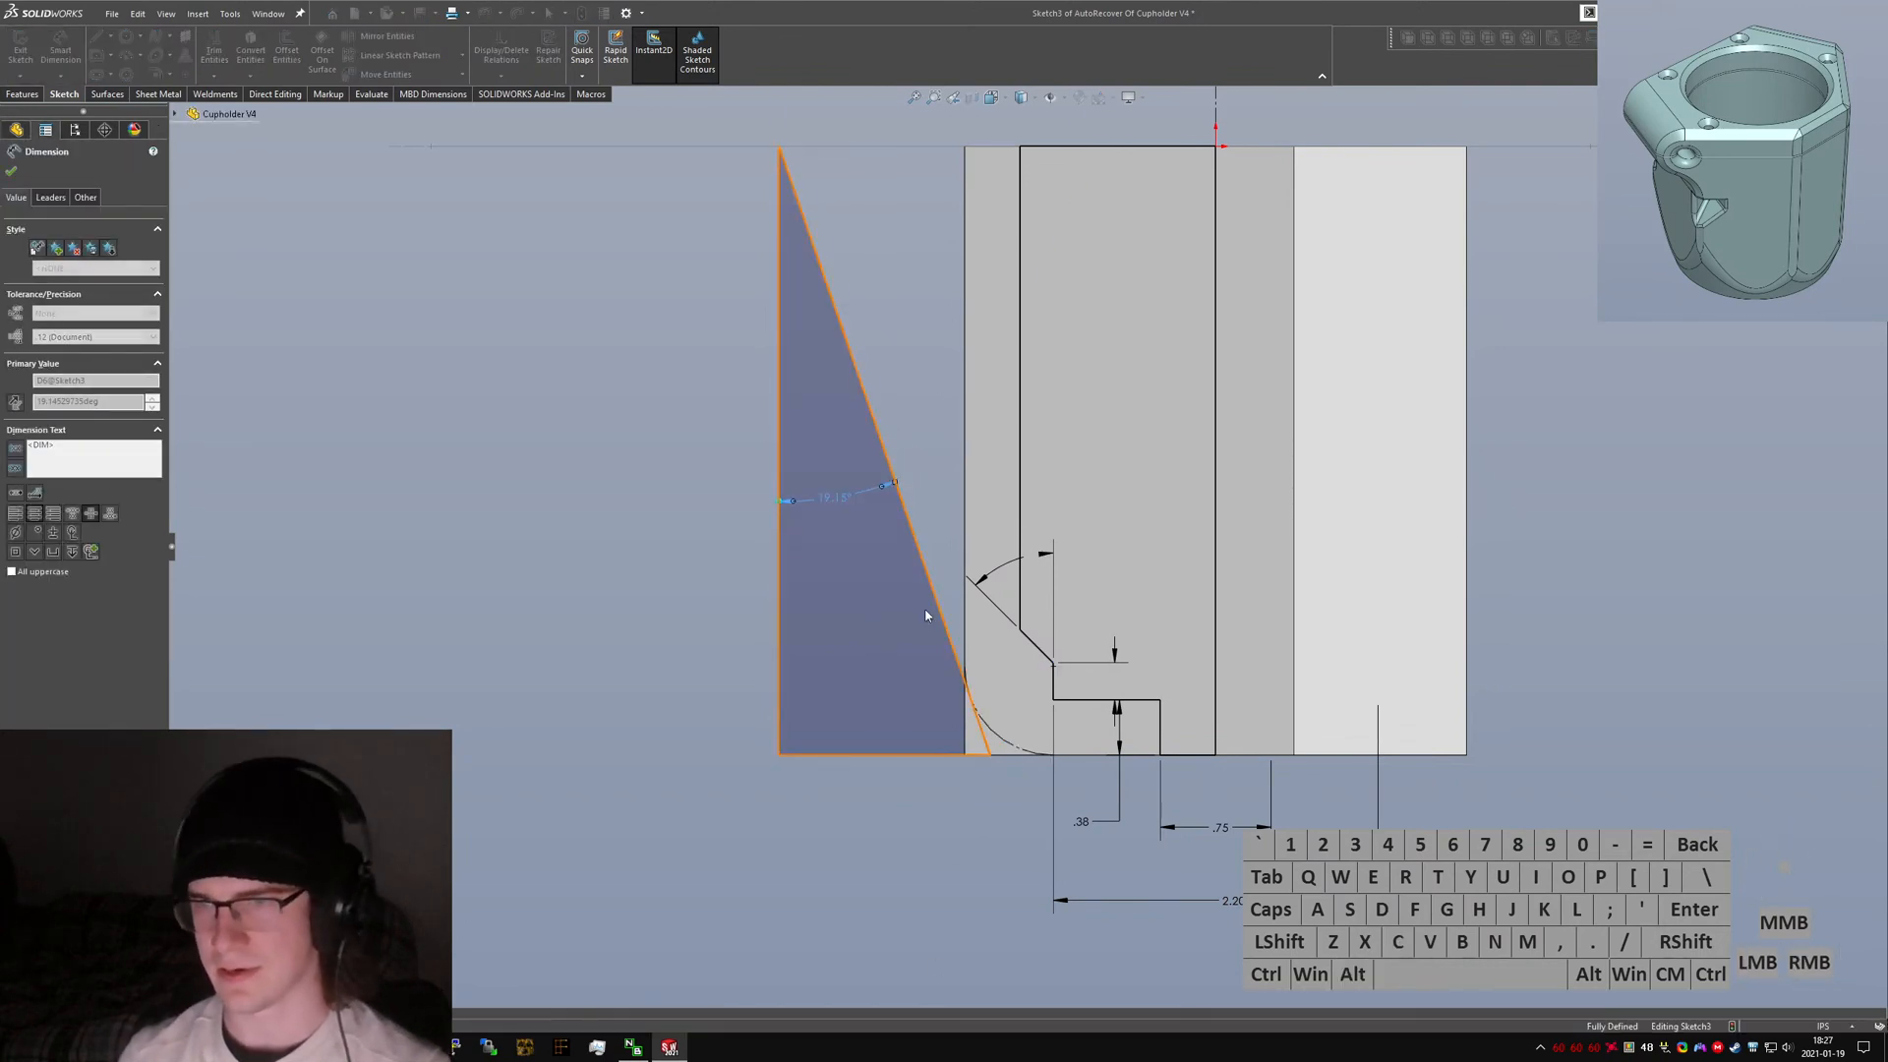
Exit the sketch and apply a 360° Revolved Cut with the profile.
{"action": "key", "text": "Escape"}
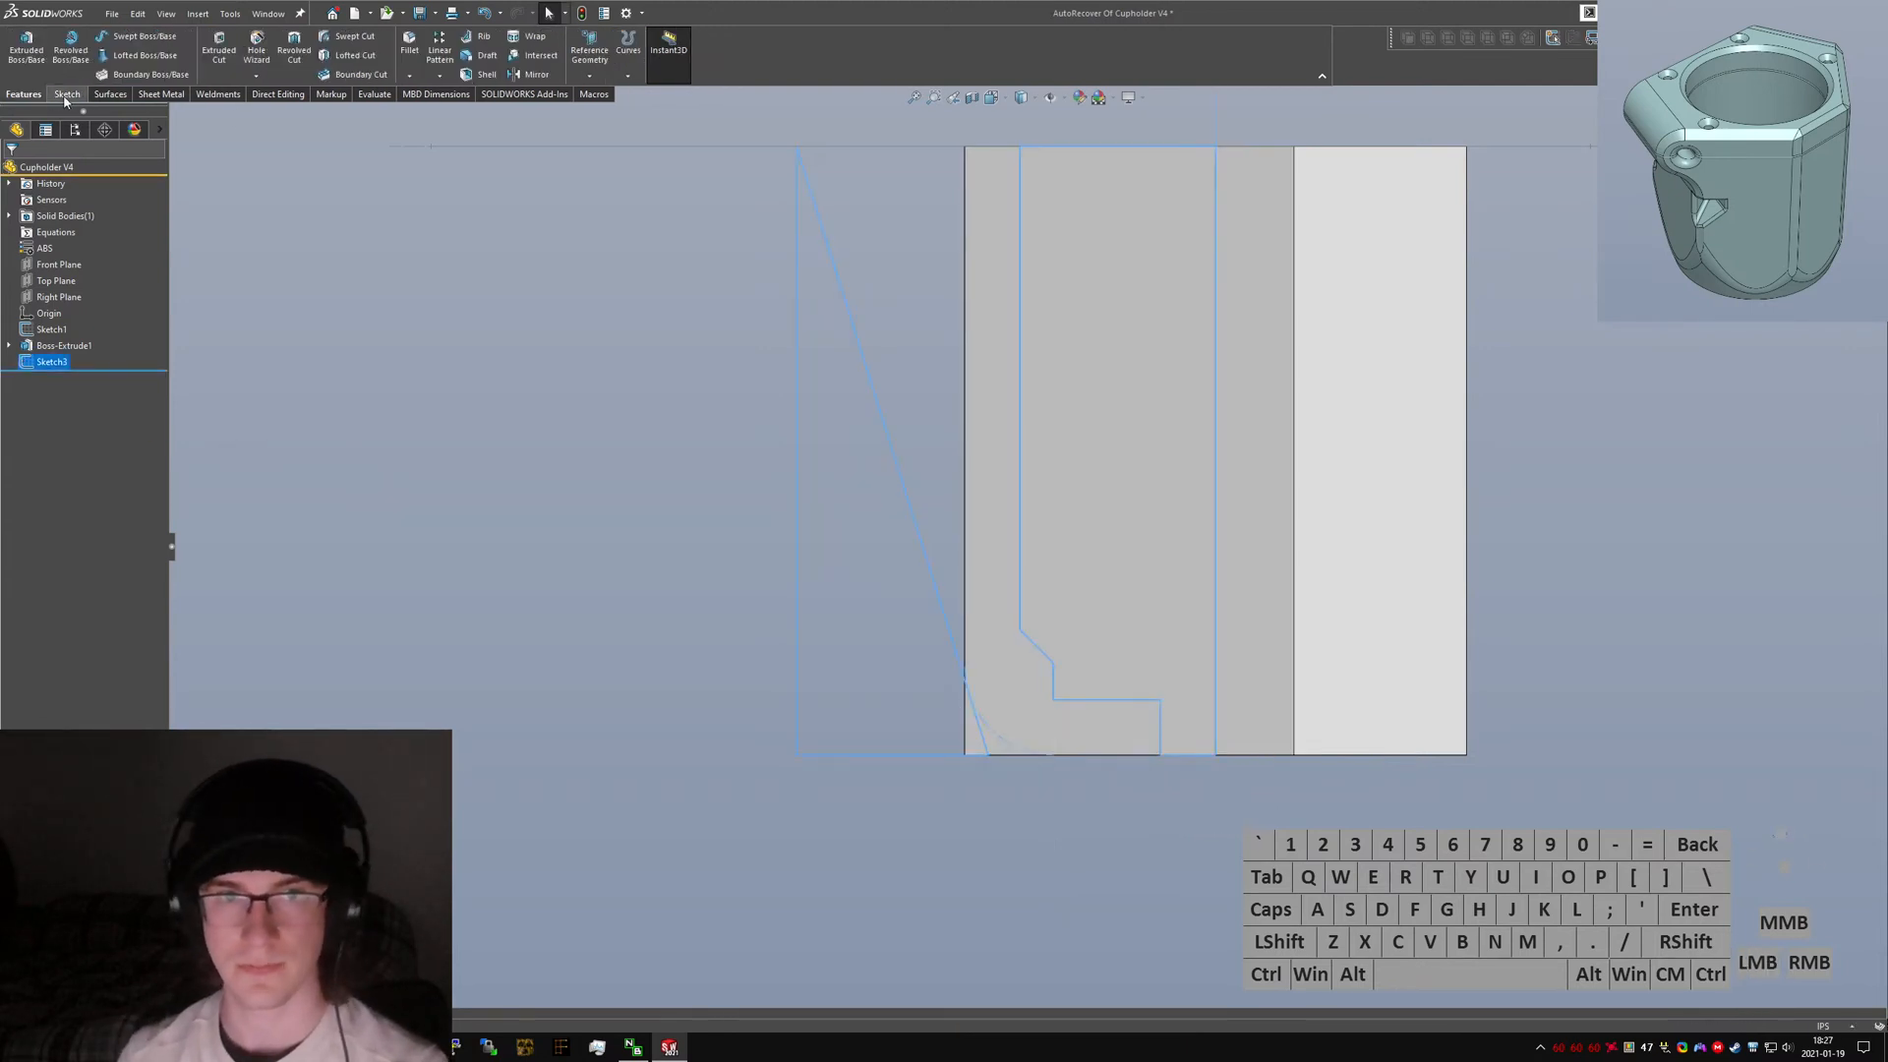
{"action": "left_click", "coordinate": [294, 47]}
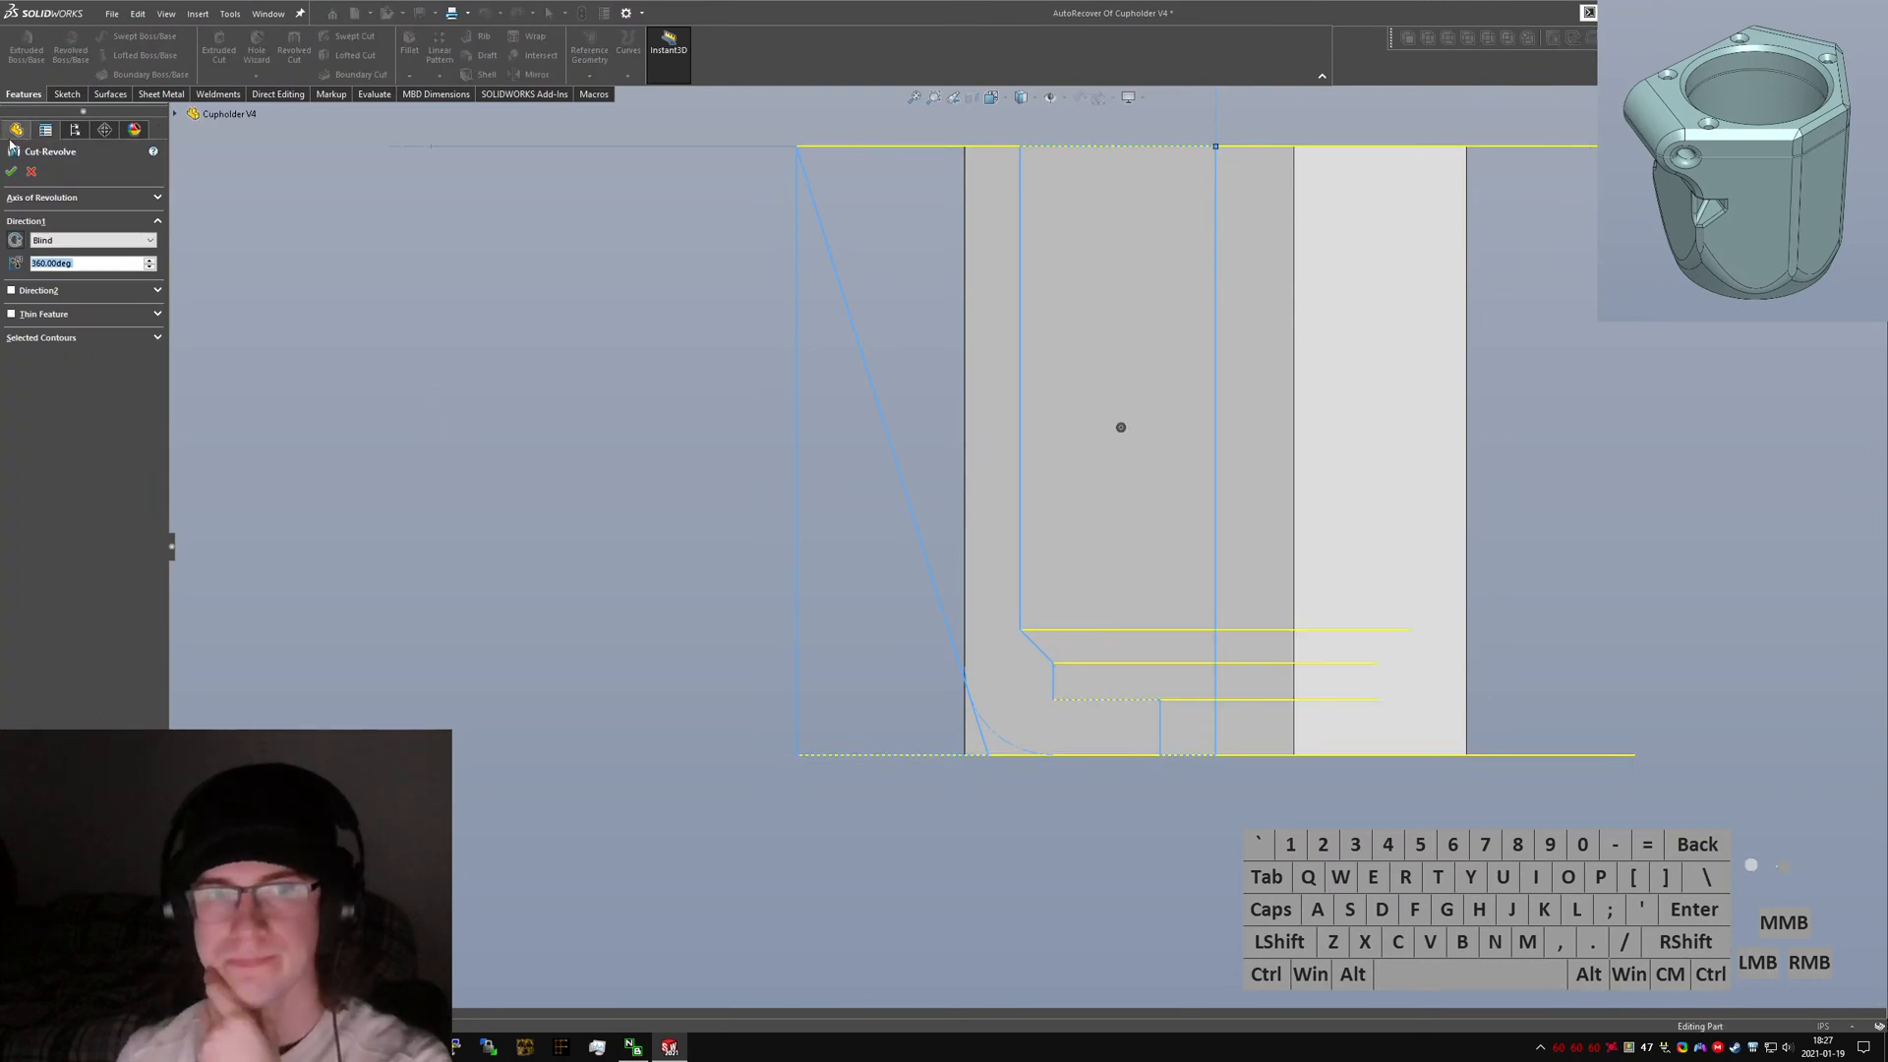
{"action": "left_click", "coordinate": [11, 171]}
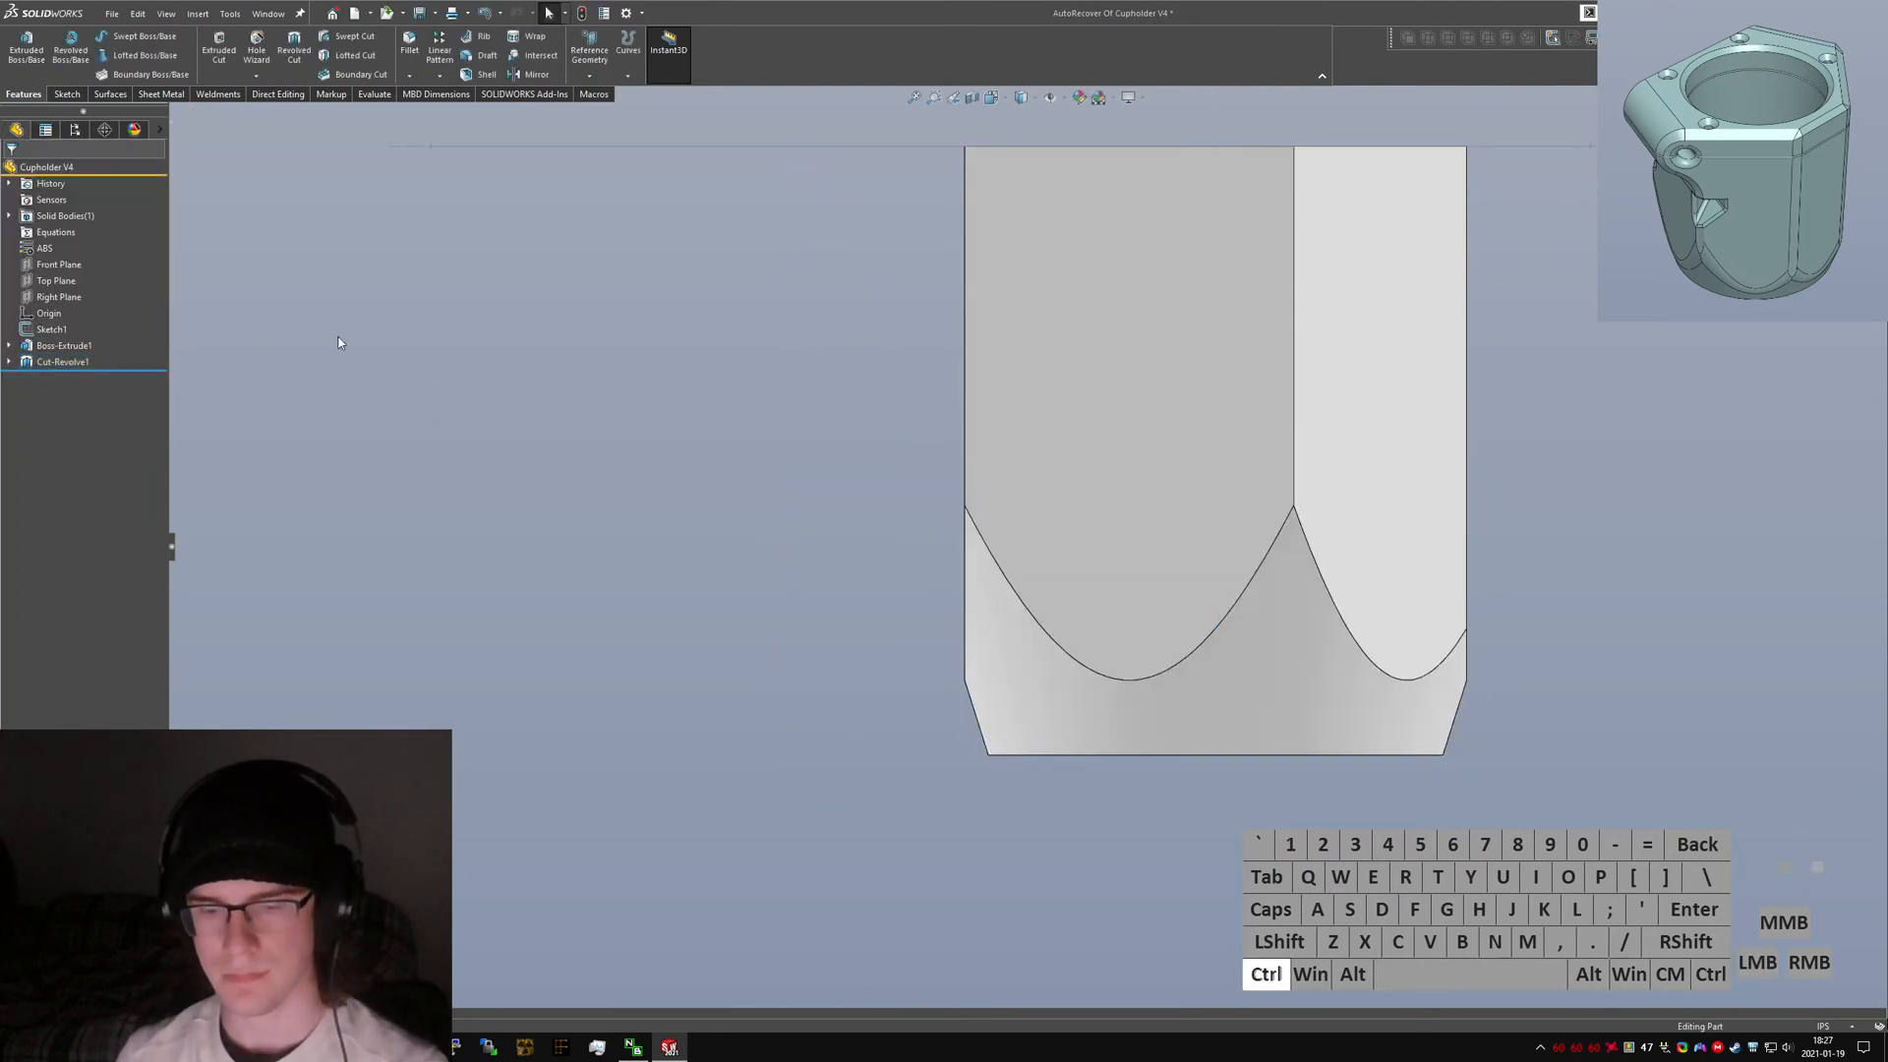
Create a reference plane through the hex body's vertical edge and the bore's top circular edge.
{"action": "middle_click_drag", "start_coordinate": [550, 354], "coordinate": [732, 411]}
{"action": "scroll", "coordinate": [836, 374], "scroll_direction": "up", "scroll_amount": 4}
{"action": "scroll", "coordinate": [994, 312], "scroll_direction": "down", "scroll_amount": 3}
{"action": "middle_click_drag", "start_coordinate": [1003, 329], "coordinate": [1044, 472]}
{"action": "left_click", "coordinate": [1014, 369]}
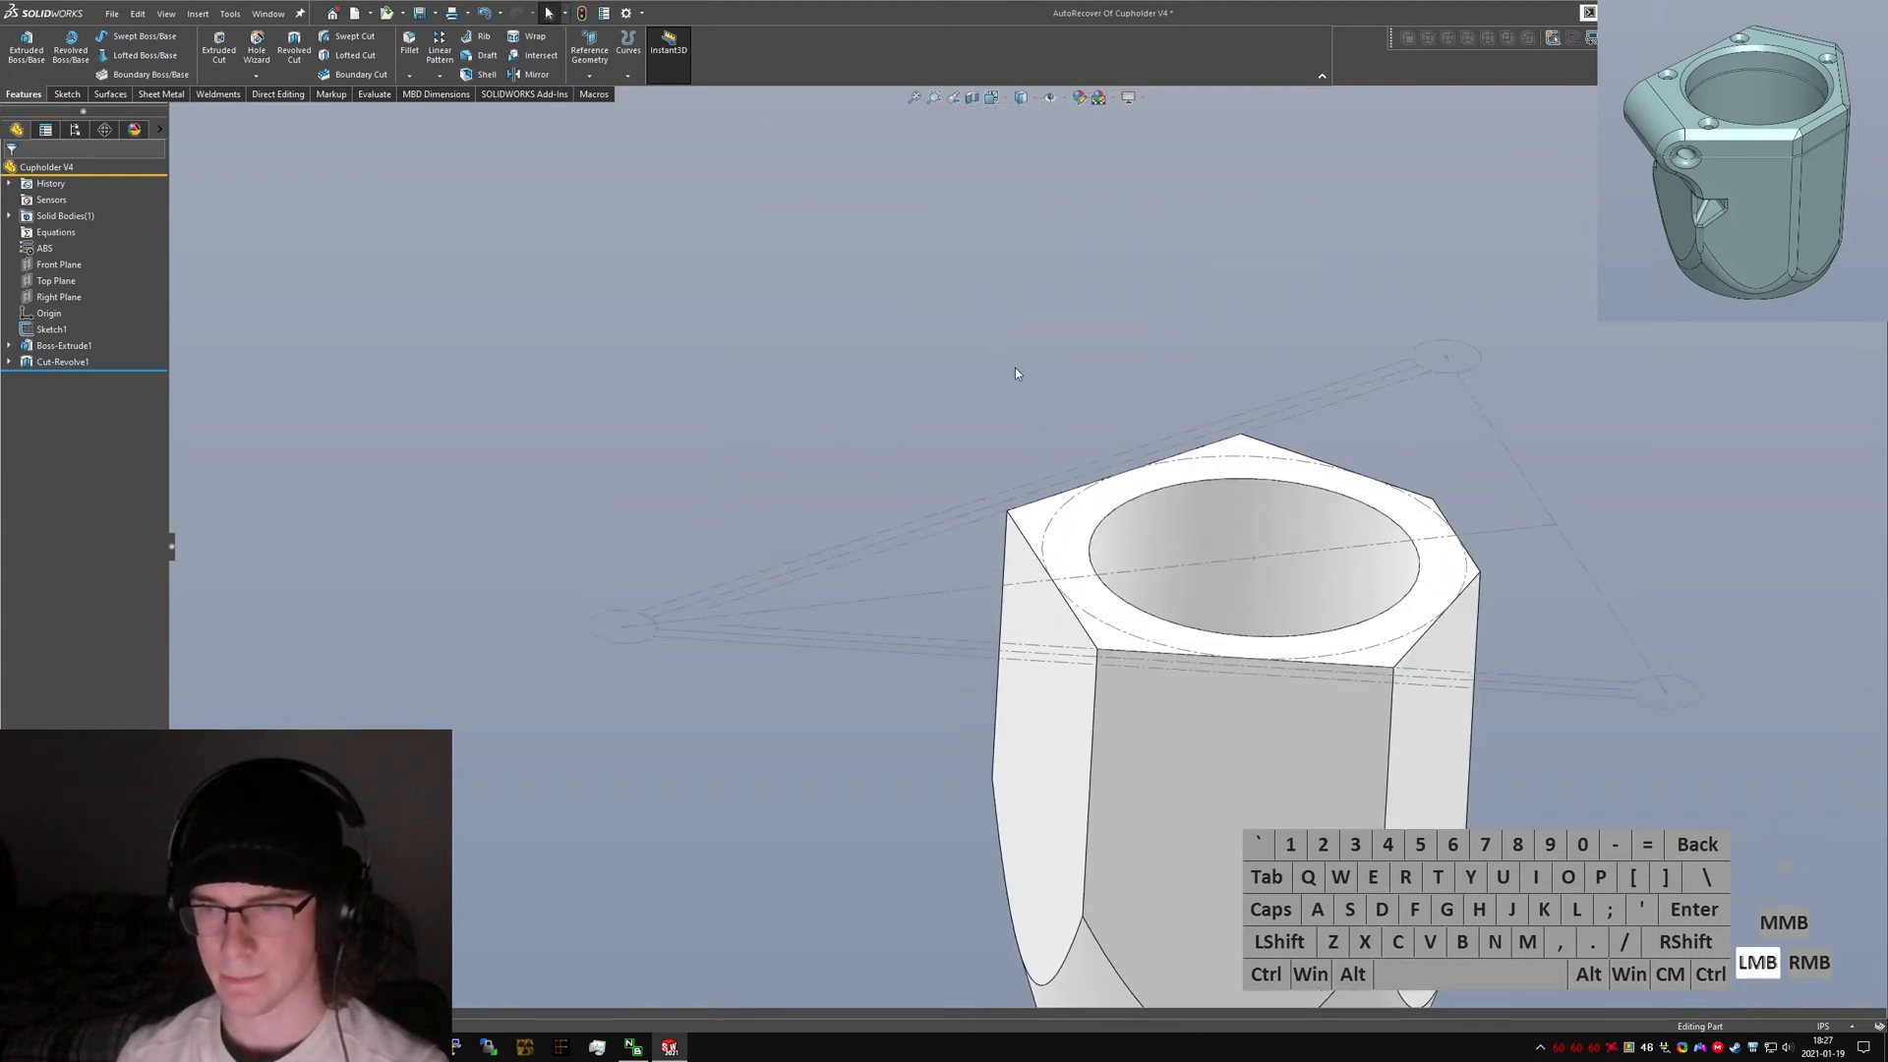
{"action": "type", "text": "plane"}
{"action": "key", "text": "Return"}
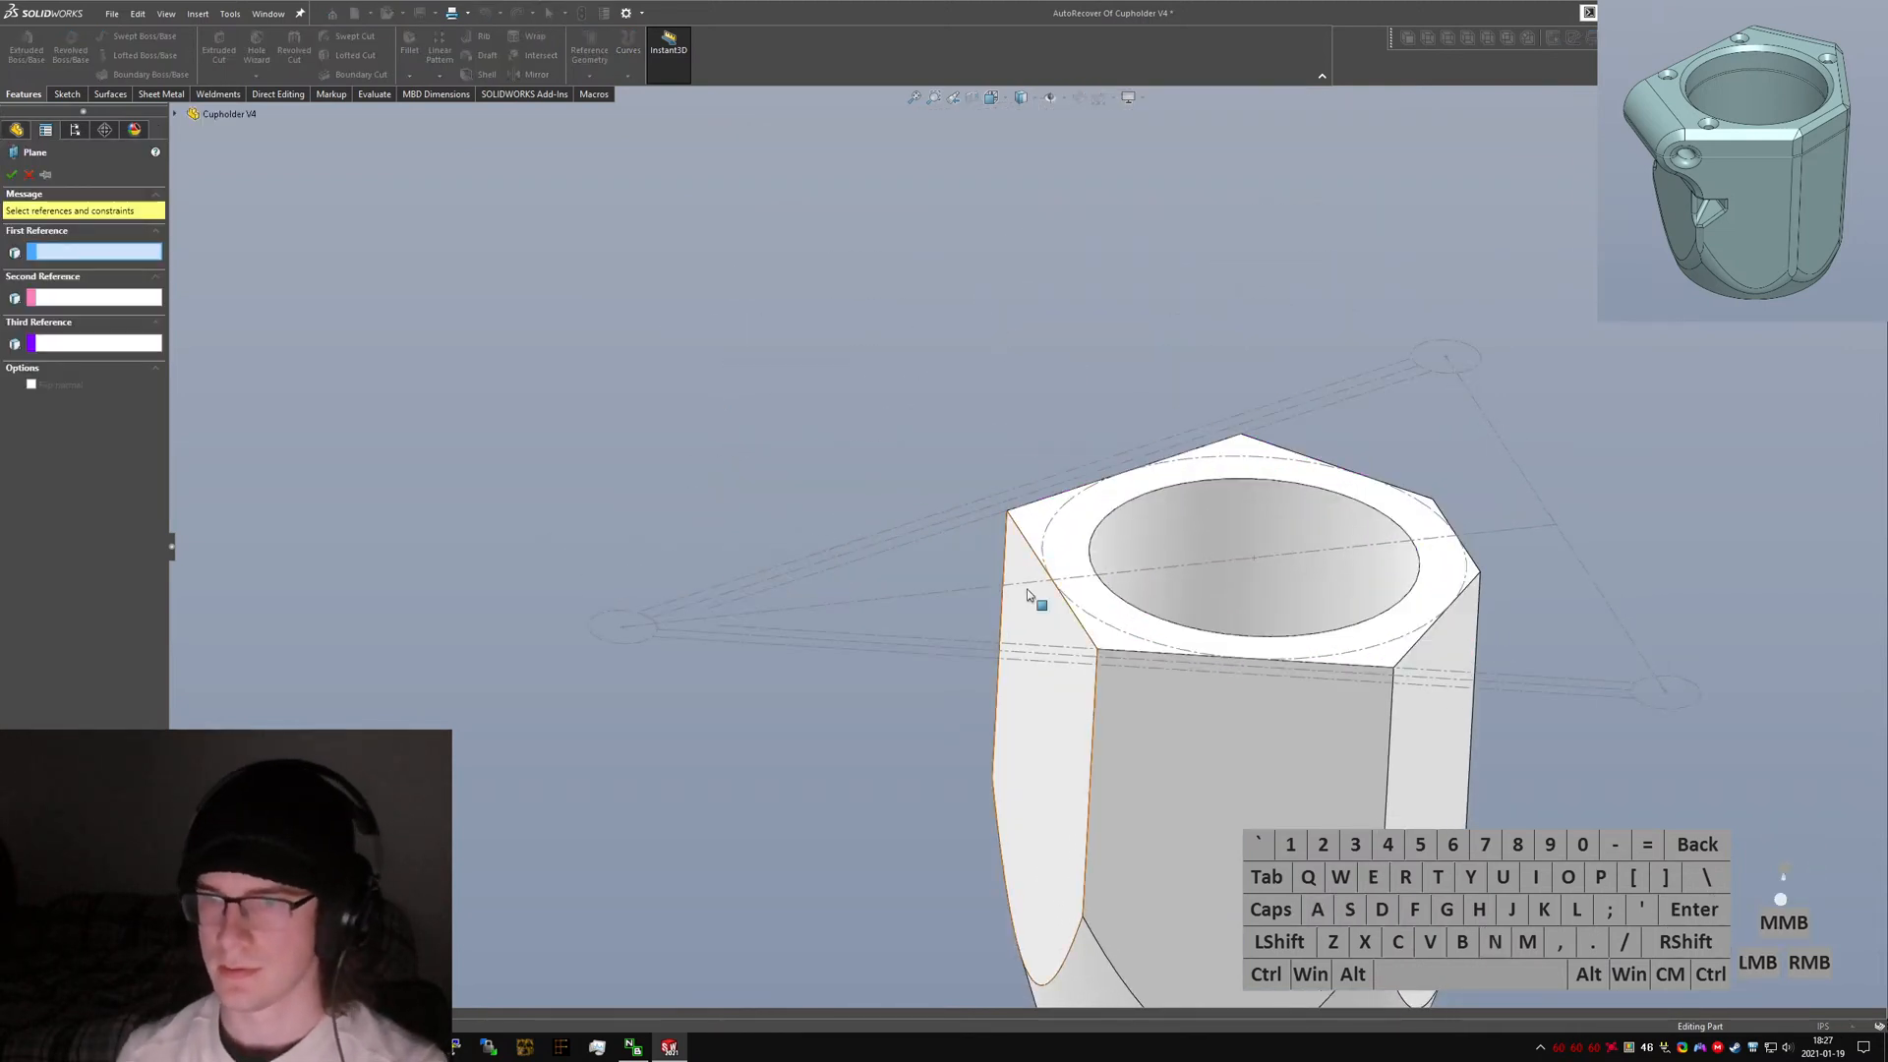
{"action": "left_click", "coordinate": [1026, 588]}
{"action": "middle_click_drag", "start_coordinate": [1239, 416], "coordinate": [1454, 399]}
{"action": "left_click", "coordinate": [1255, 531]}
{"action": "right_click", "coordinate": [1243, 535]}
Start a new sketch on Plane1 and view it face-on, zoomed to the top left corner.
{"action": "type", "text": "sketch"}
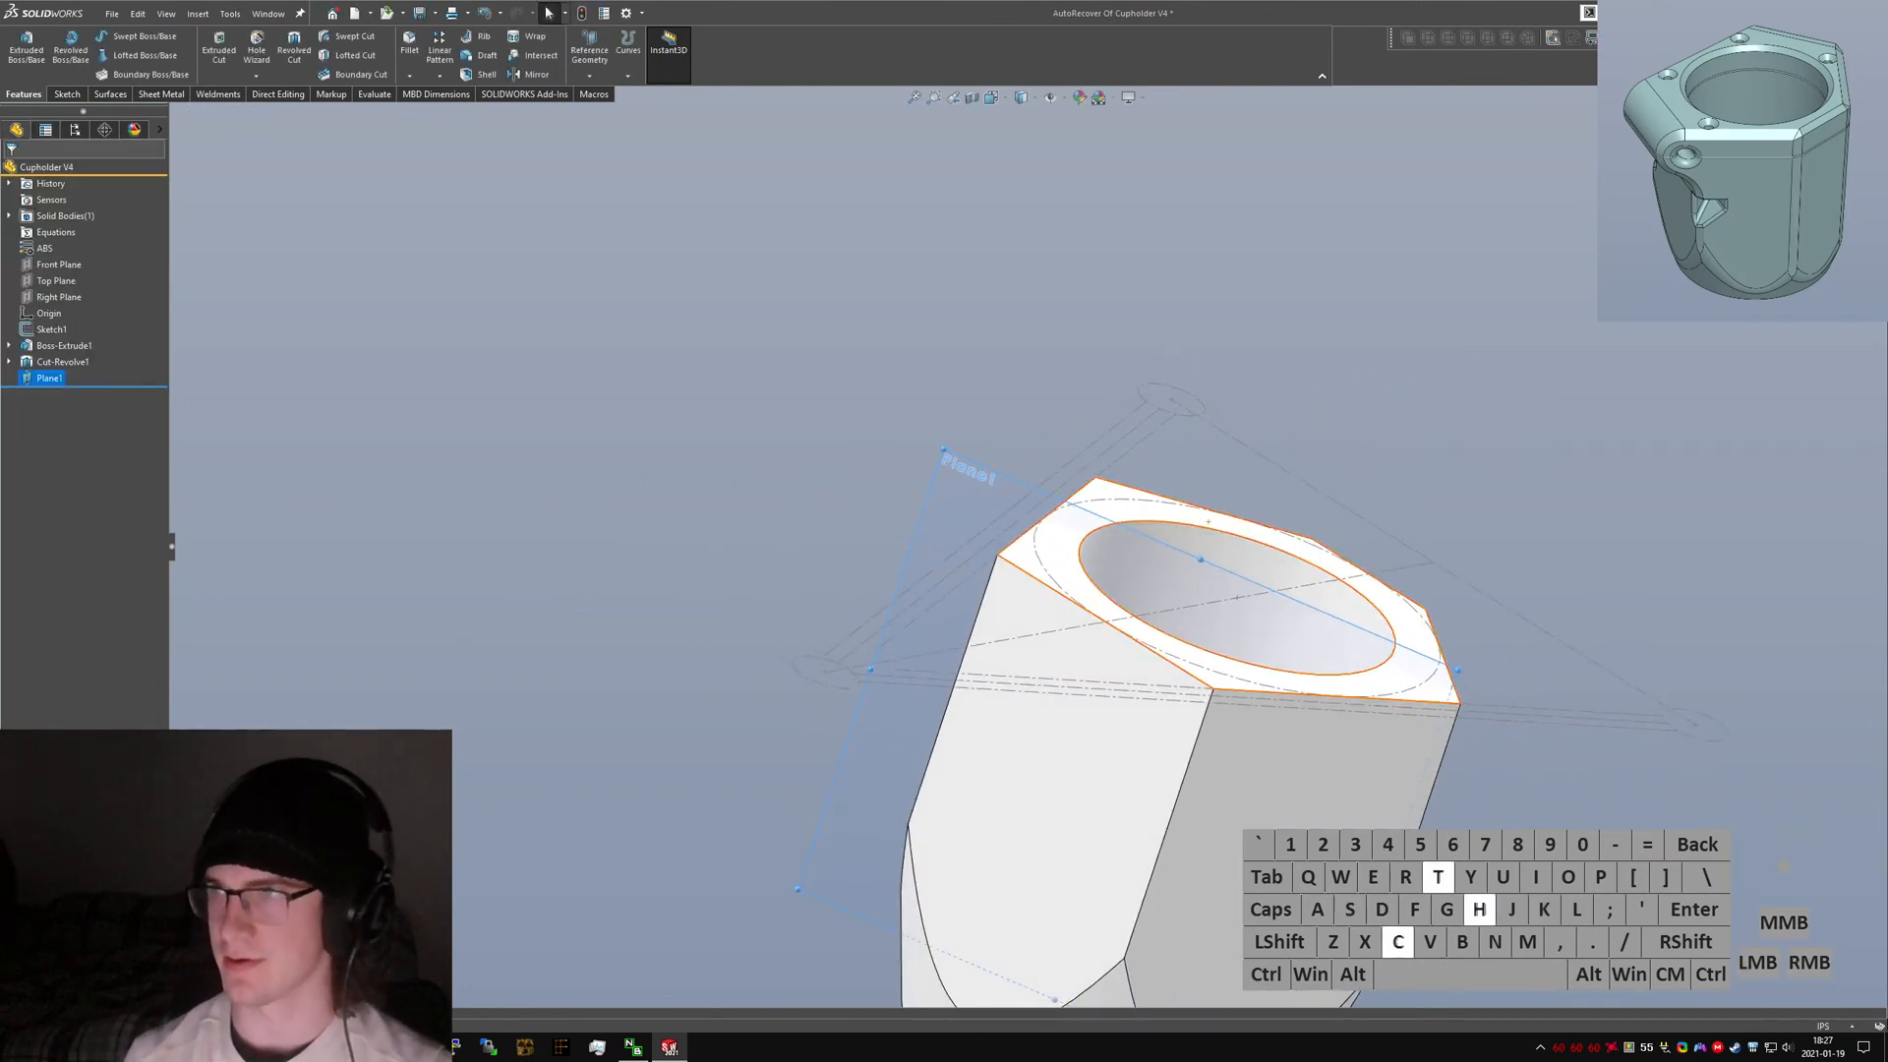
{"action": "key", "text": "Return"}
{"action": "key", "text": "ctrl+1"}
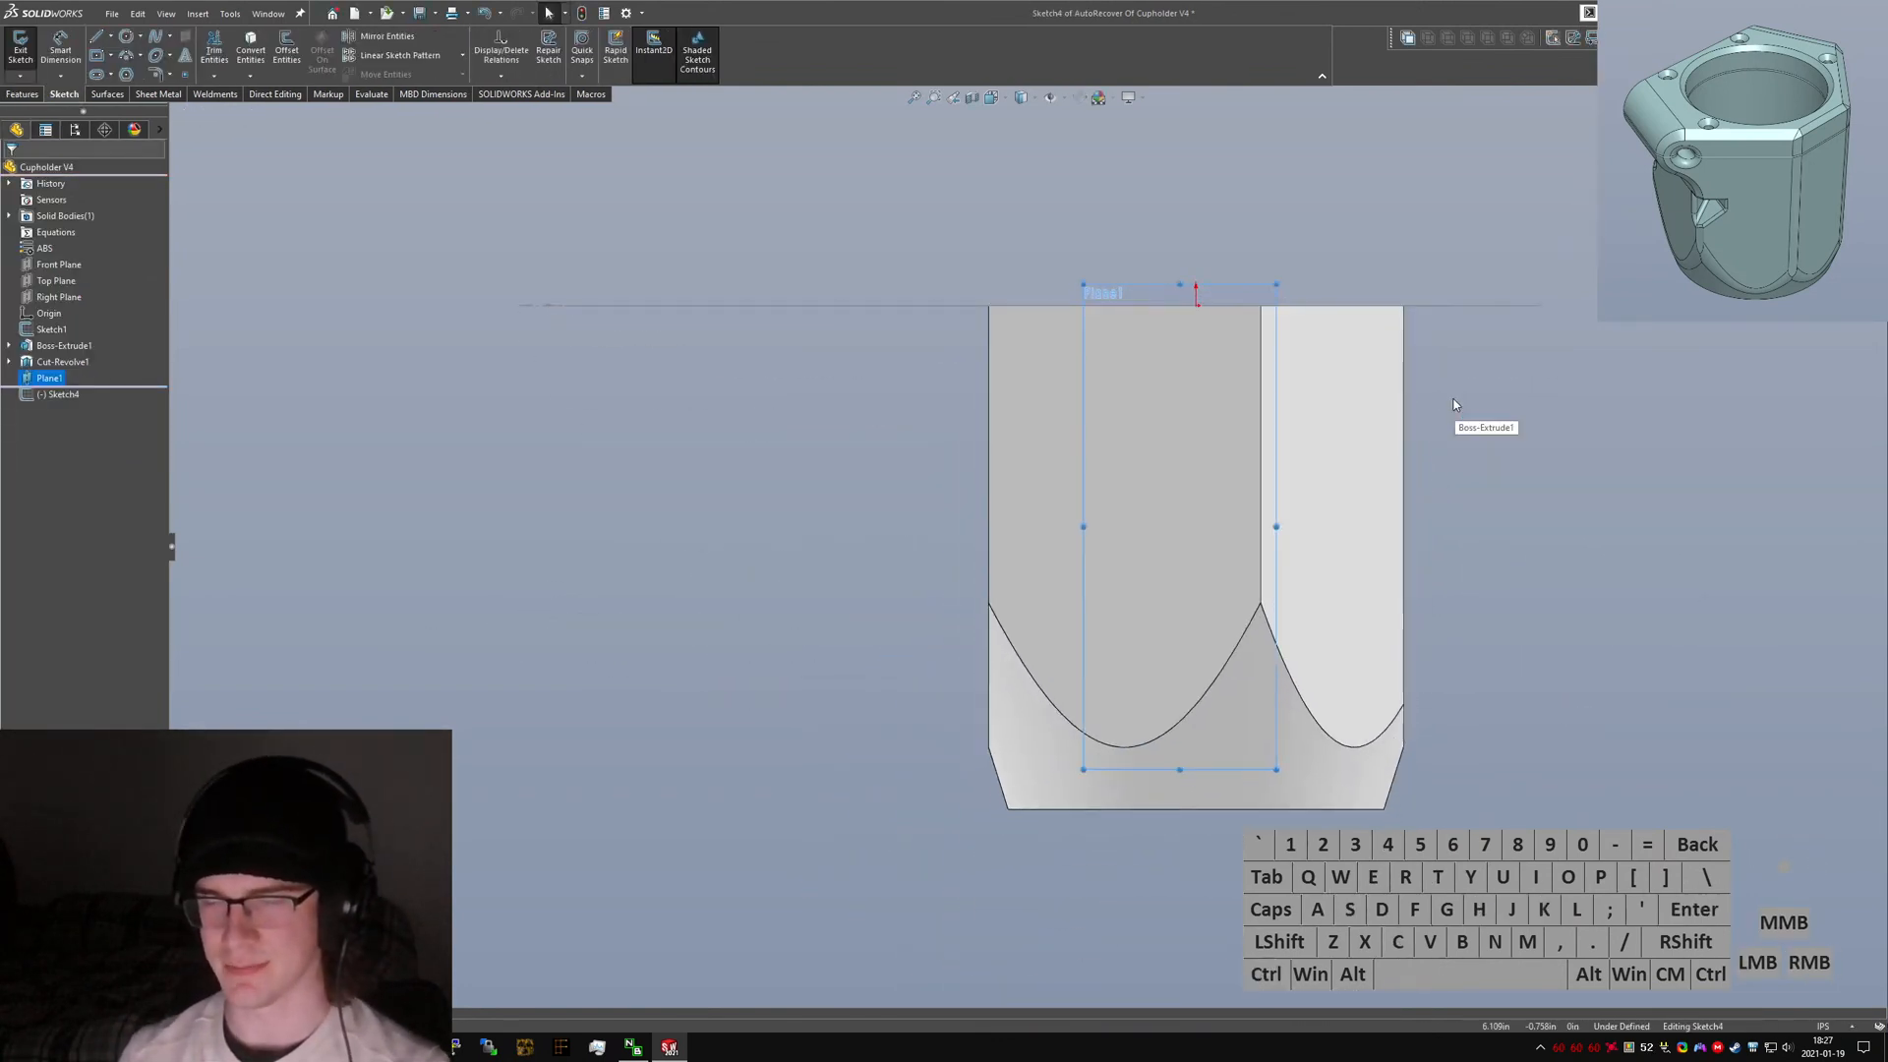
{"action": "key", "text": "n"}
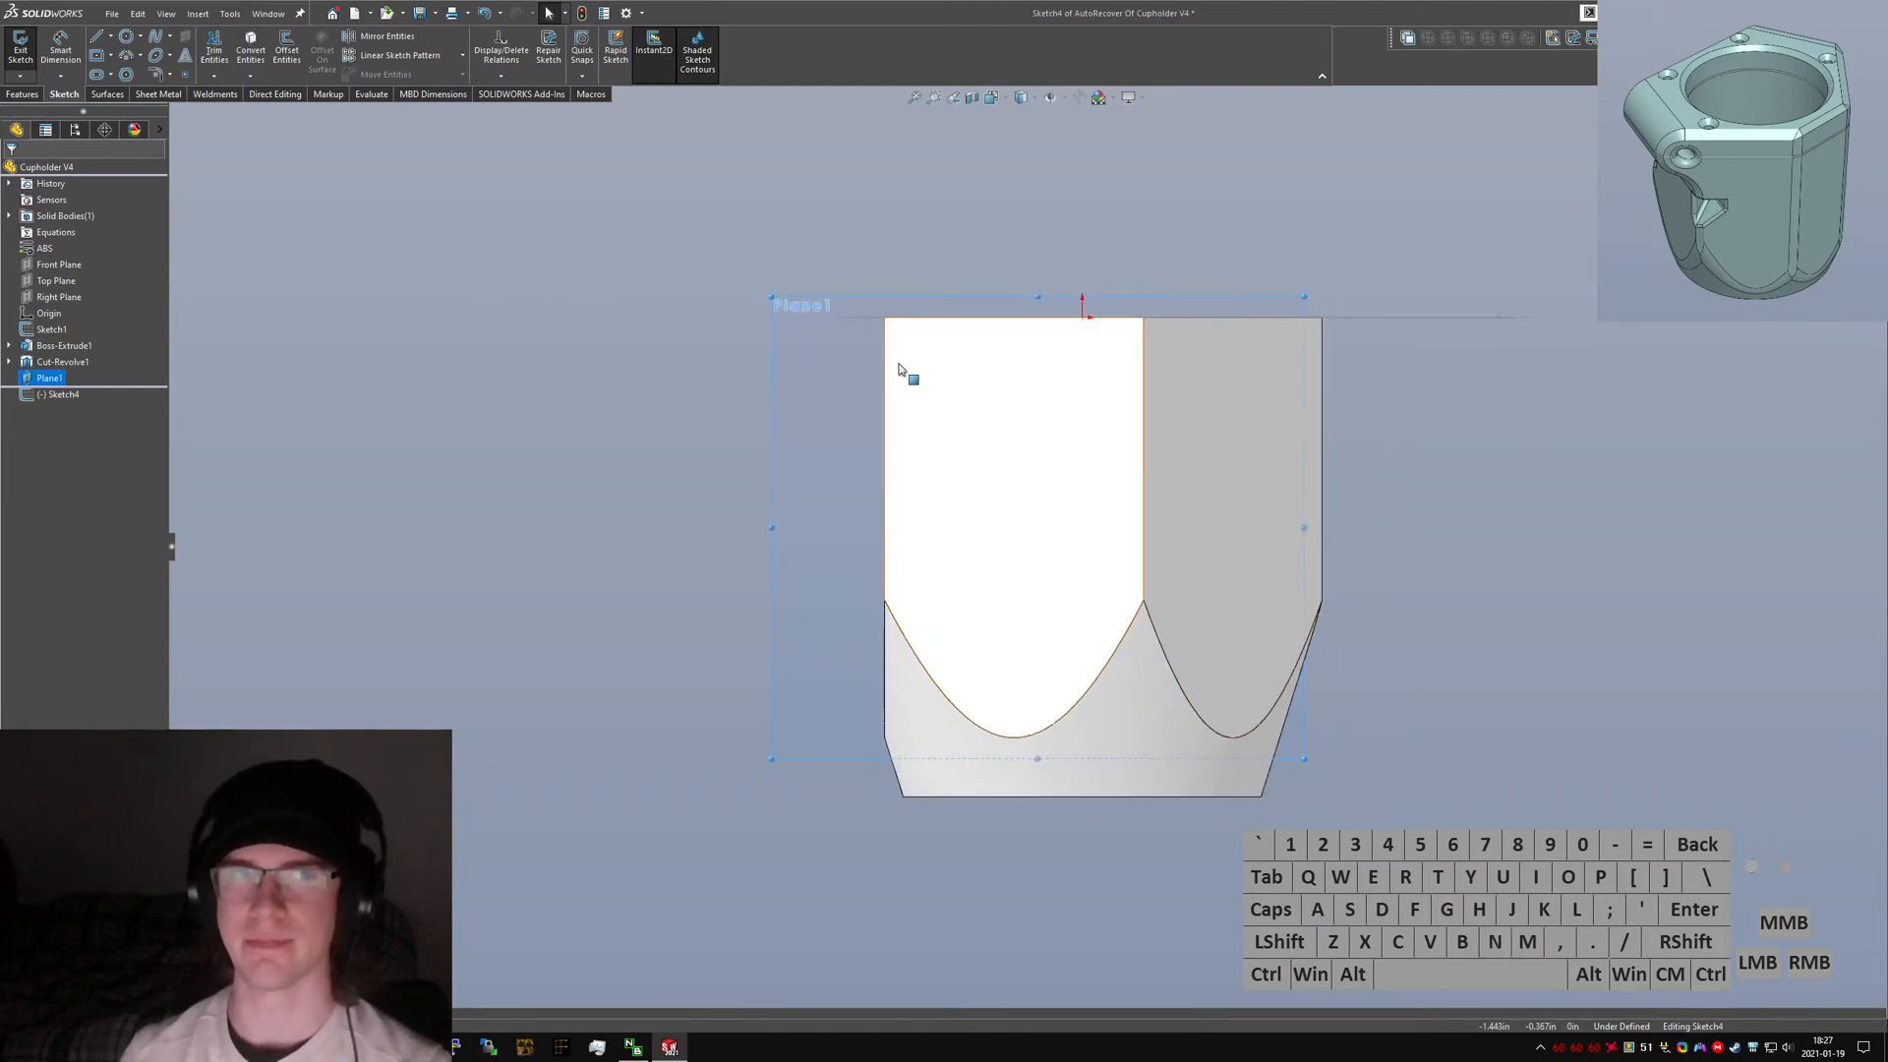
{"action": "scroll", "coordinate": [875, 364], "scroll_direction": "down", "scroll_amount": 5}
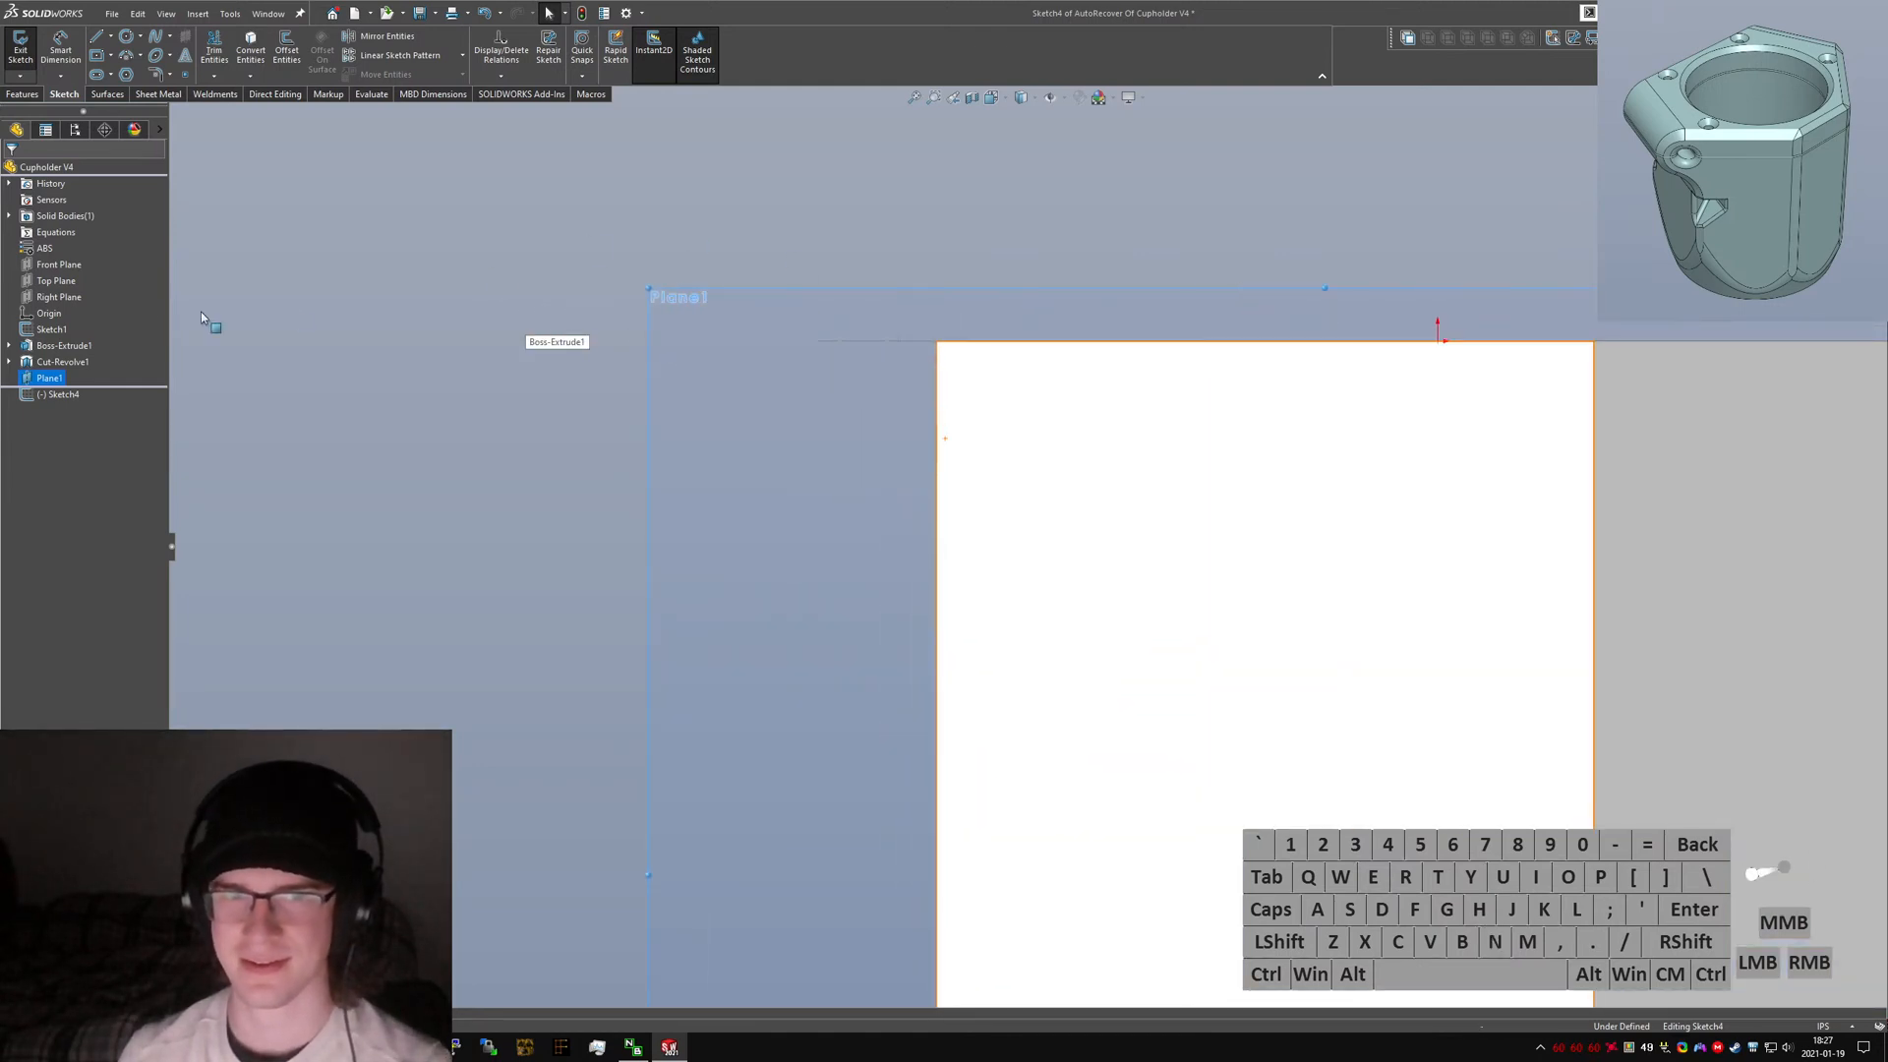
{"action": "right_click", "coordinate": [49, 329]}
{"action": "left_click", "coordinate": [63, 306]}
Sketch a short line along the top edge continuing into tangent arcs that loop out to form an ear back to the body's side.
{"action": "right_click_drag", "start_coordinate": [854, 340], "coordinate": [899, 349]}
{"action": "left_click", "coordinate": [936, 341]}
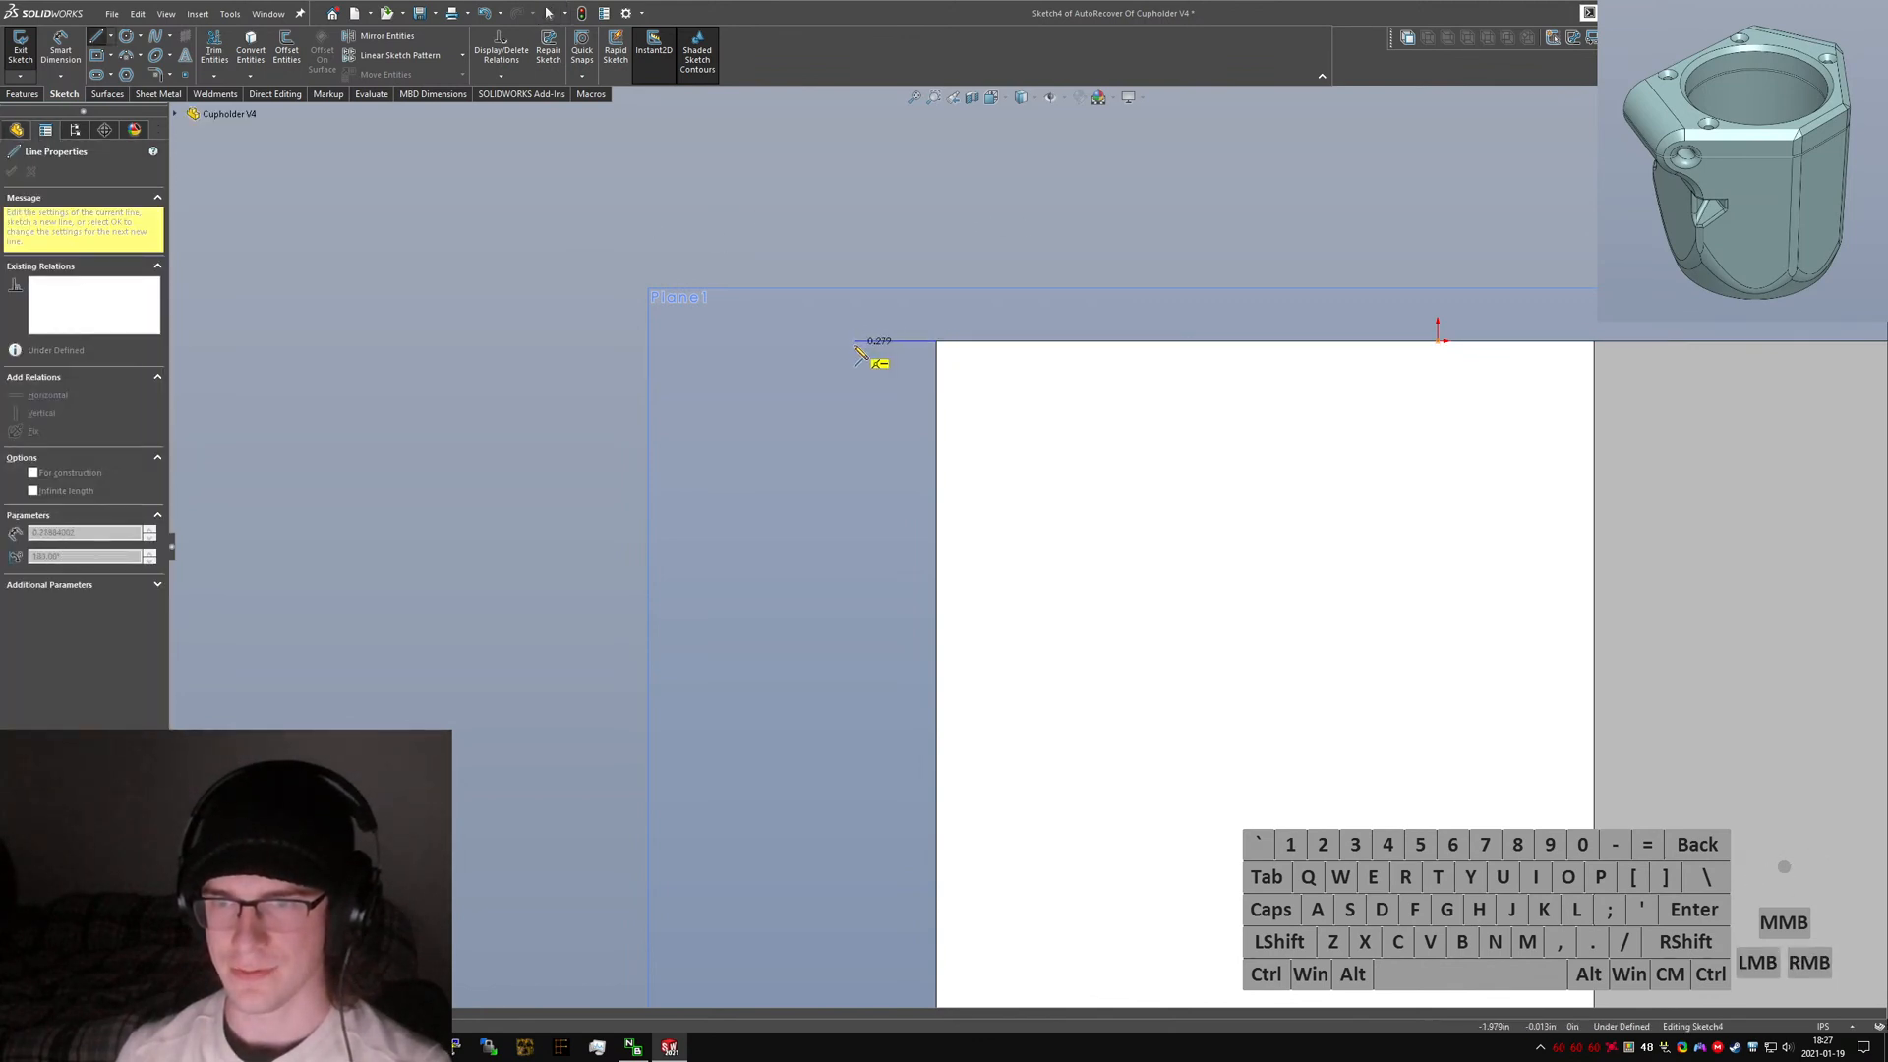
{"action": "left_click", "coordinate": [855, 345]}
{"action": "left_click", "coordinate": [820, 629]}
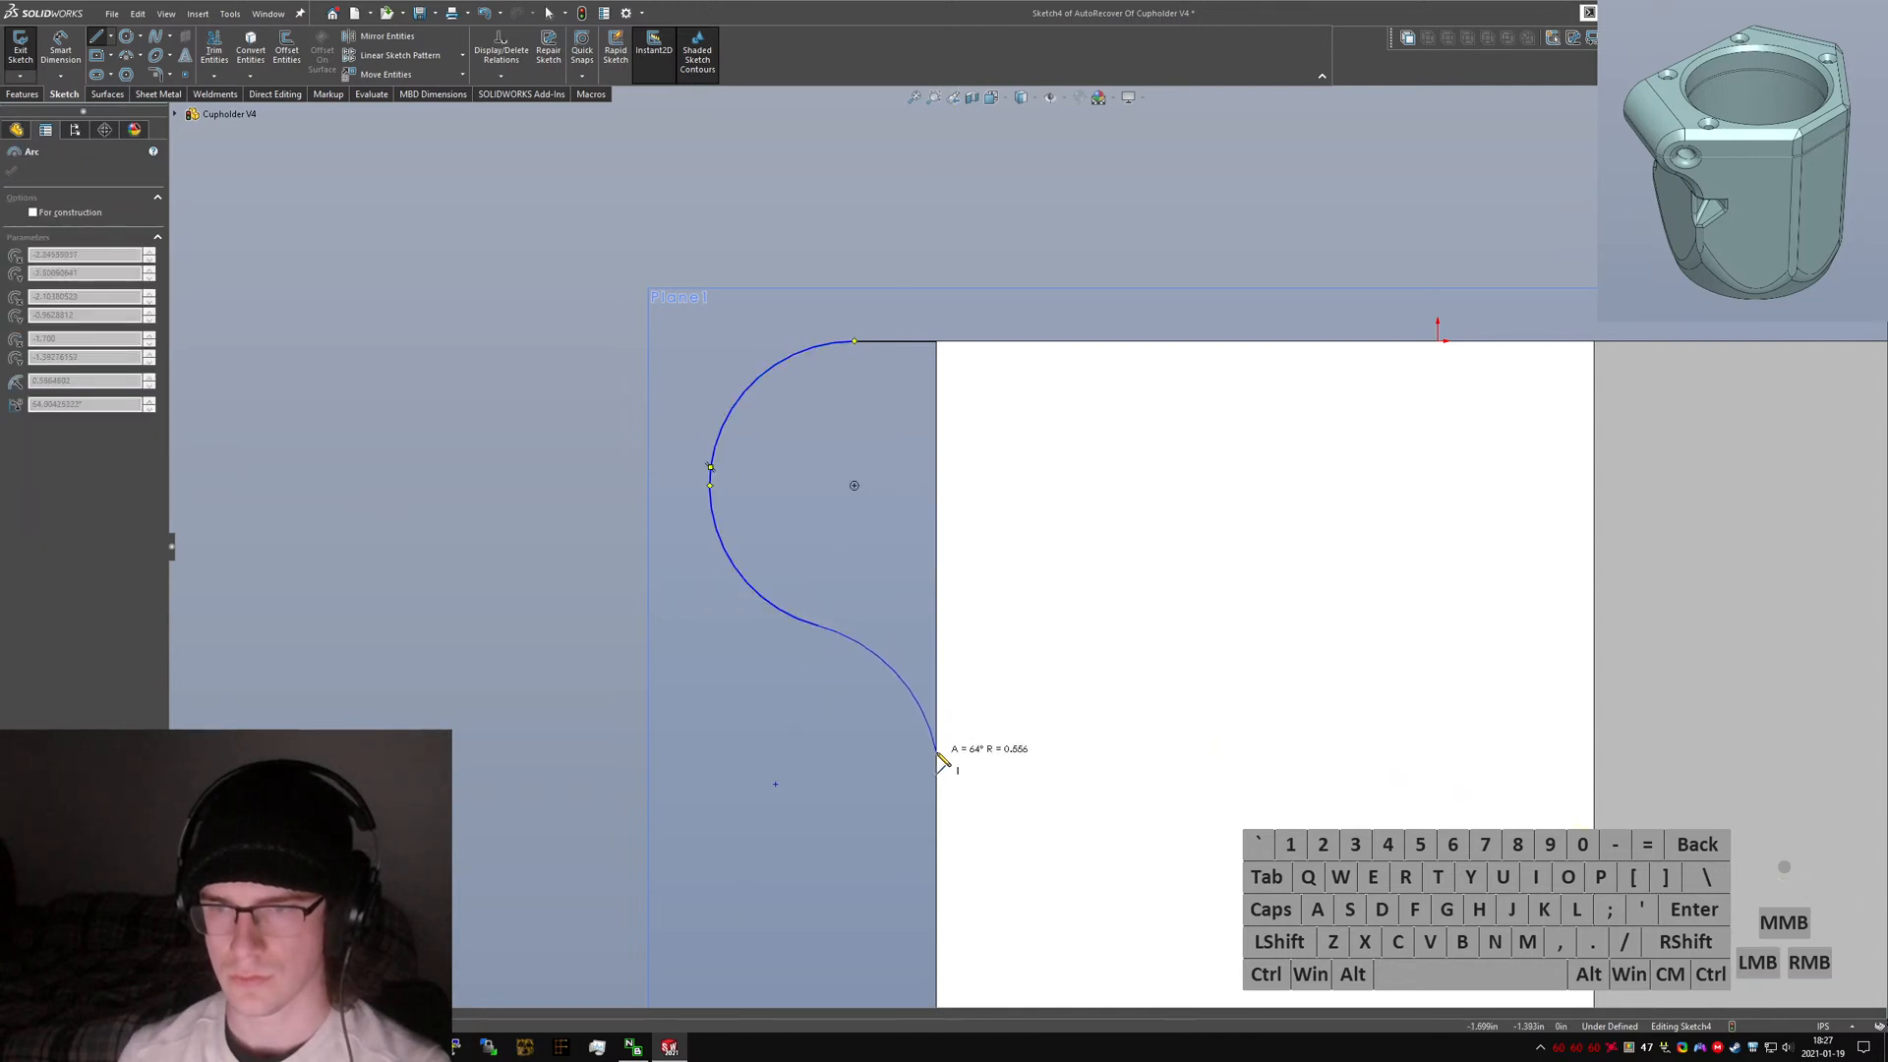
{"action": "left_click", "coordinate": [939, 786]}
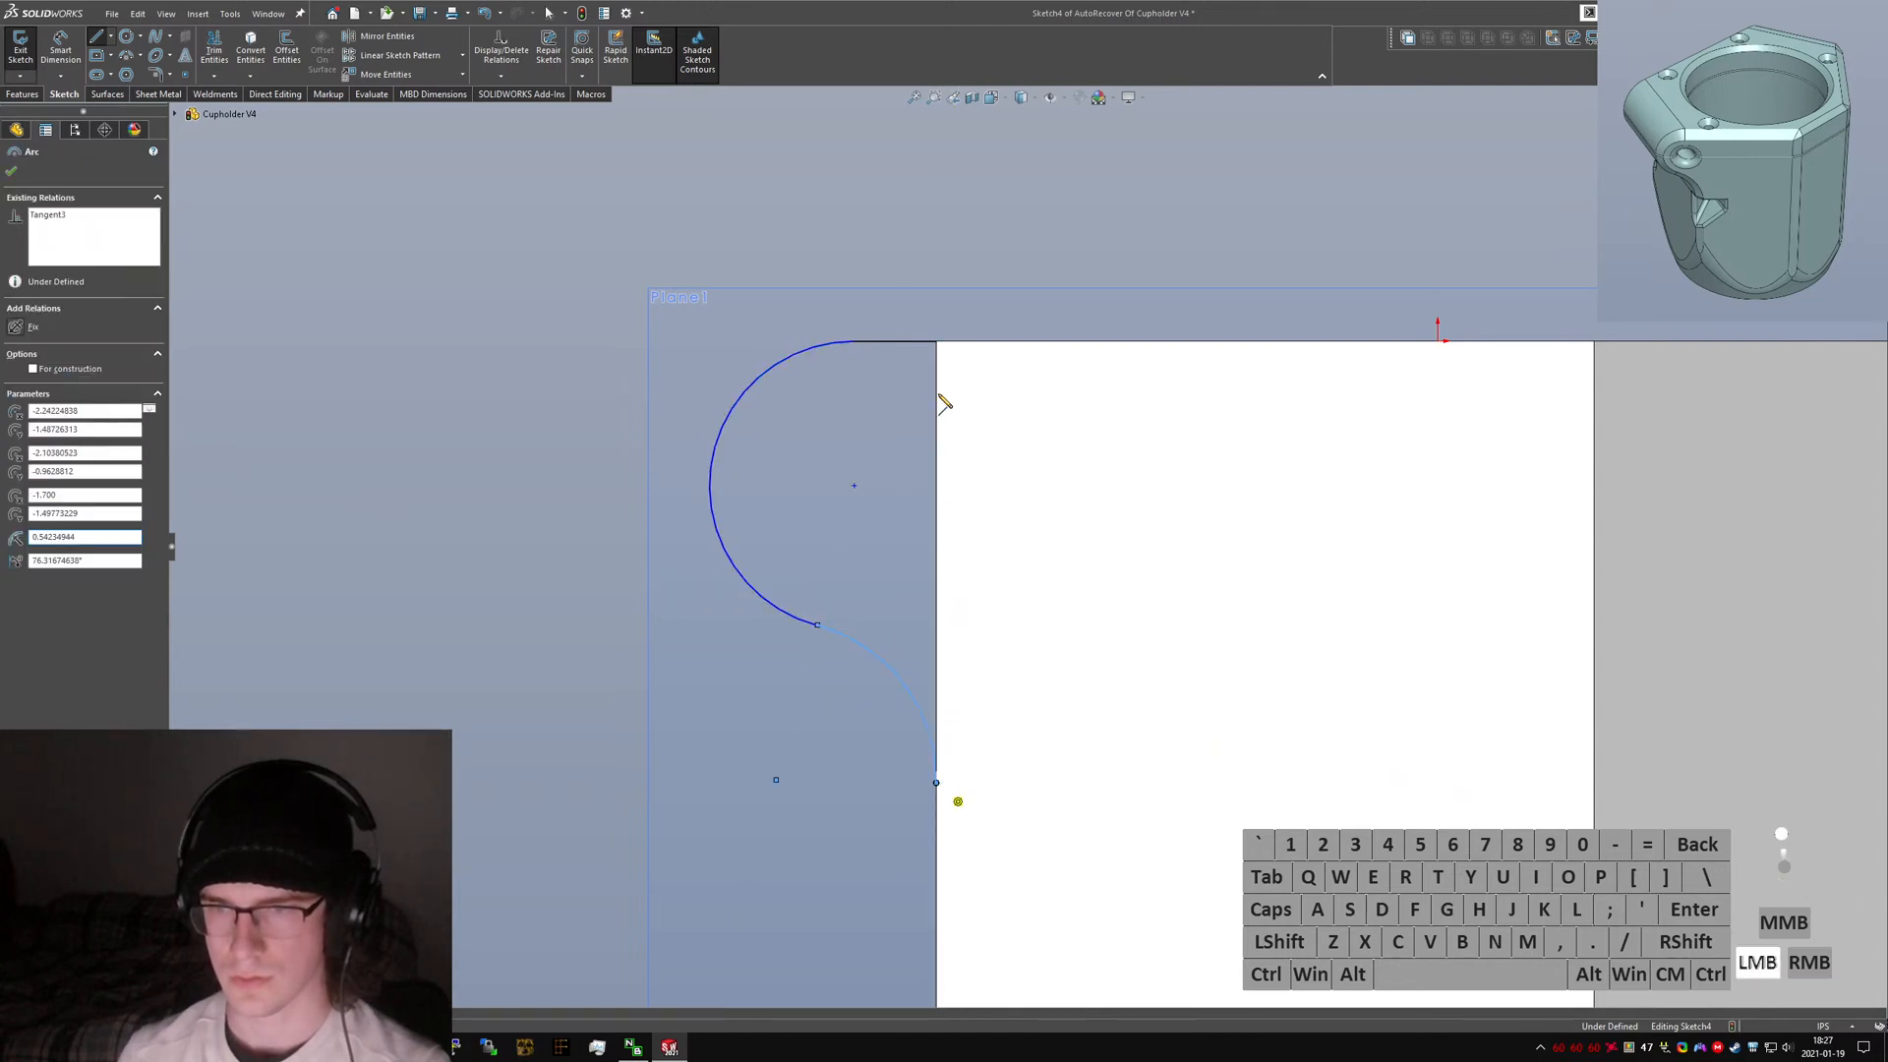
{"action": "key", "text": "Escape"}
Make the lower arc tangent to the body's vertical side edge.
{"action": "left_click", "coordinate": [920, 710]}
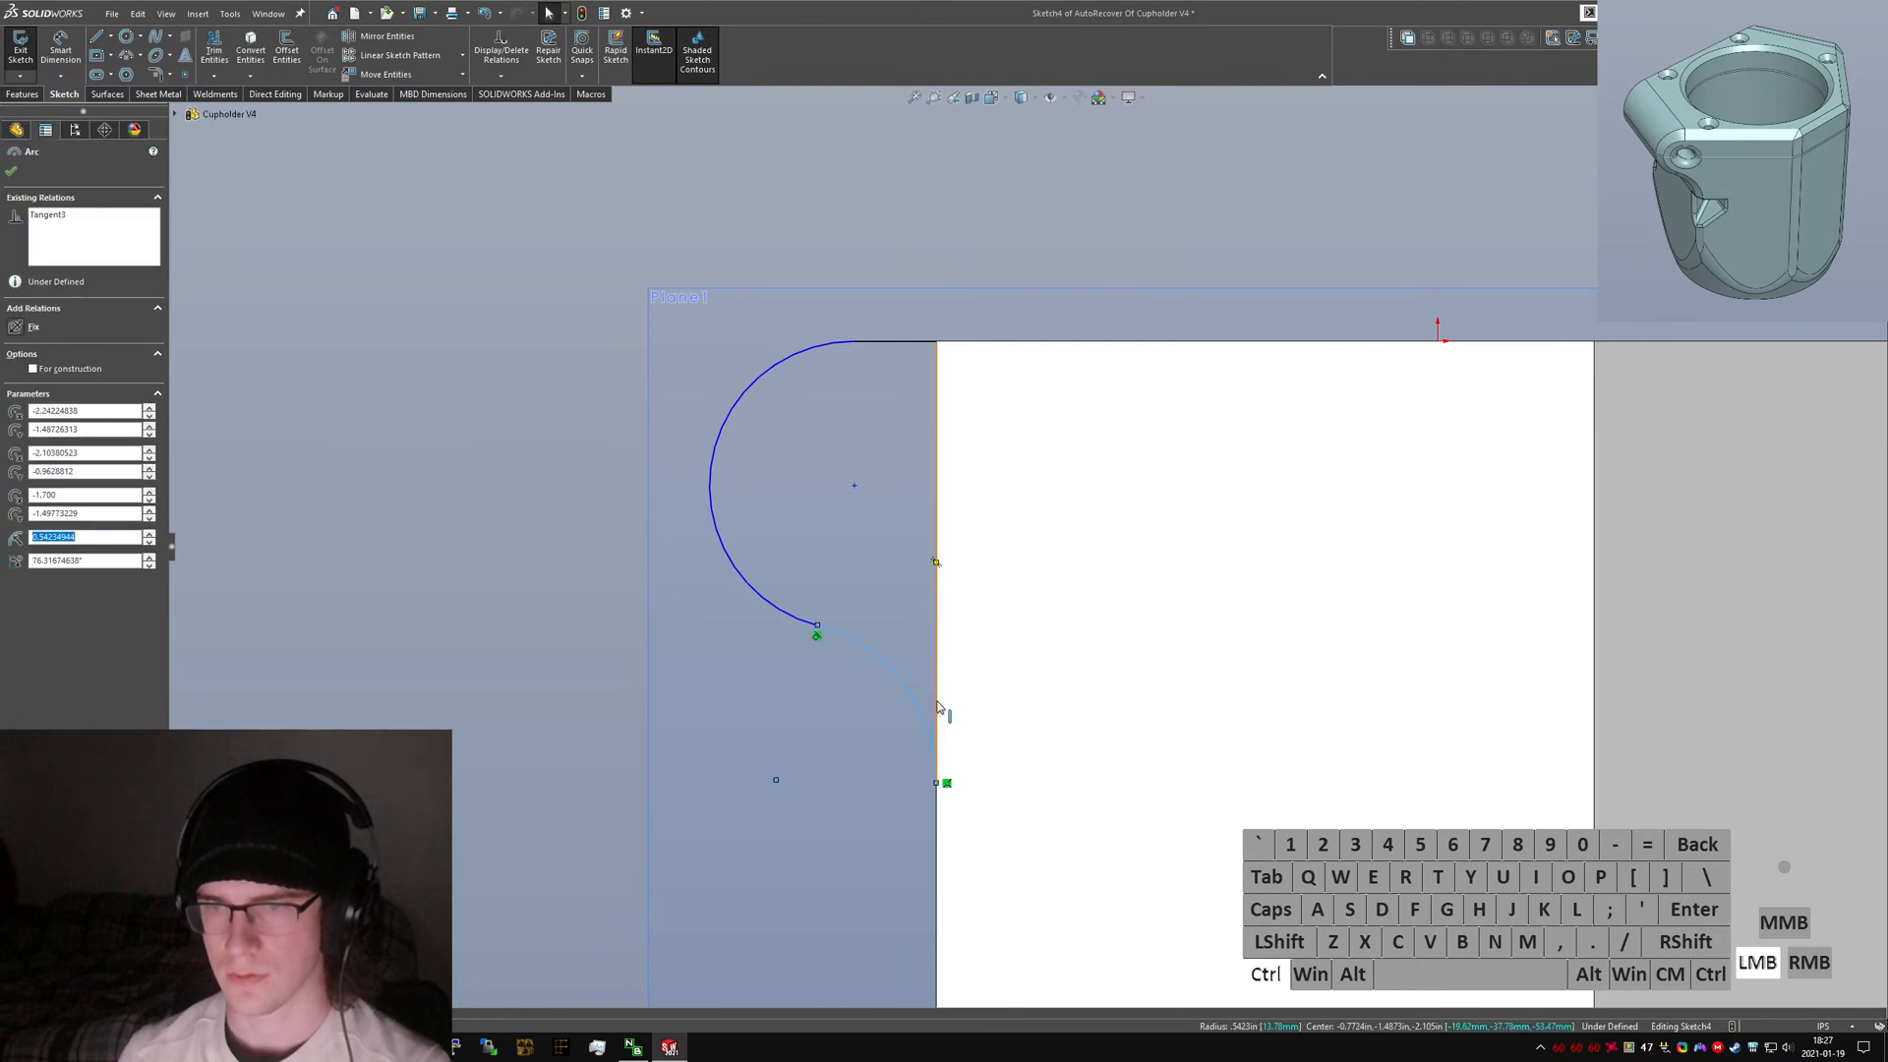
{"action": "left_click", "coordinate": [937, 710], "text": "ctrl"}
{"action": "key", "text": "ctrl+alt+a"}
{"action": "left_click", "coordinate": [354, 152]}
Draw a circle centred on the ear arc's centre, about half the ear's size.
{"action": "left_click", "coordinate": [125, 37]}
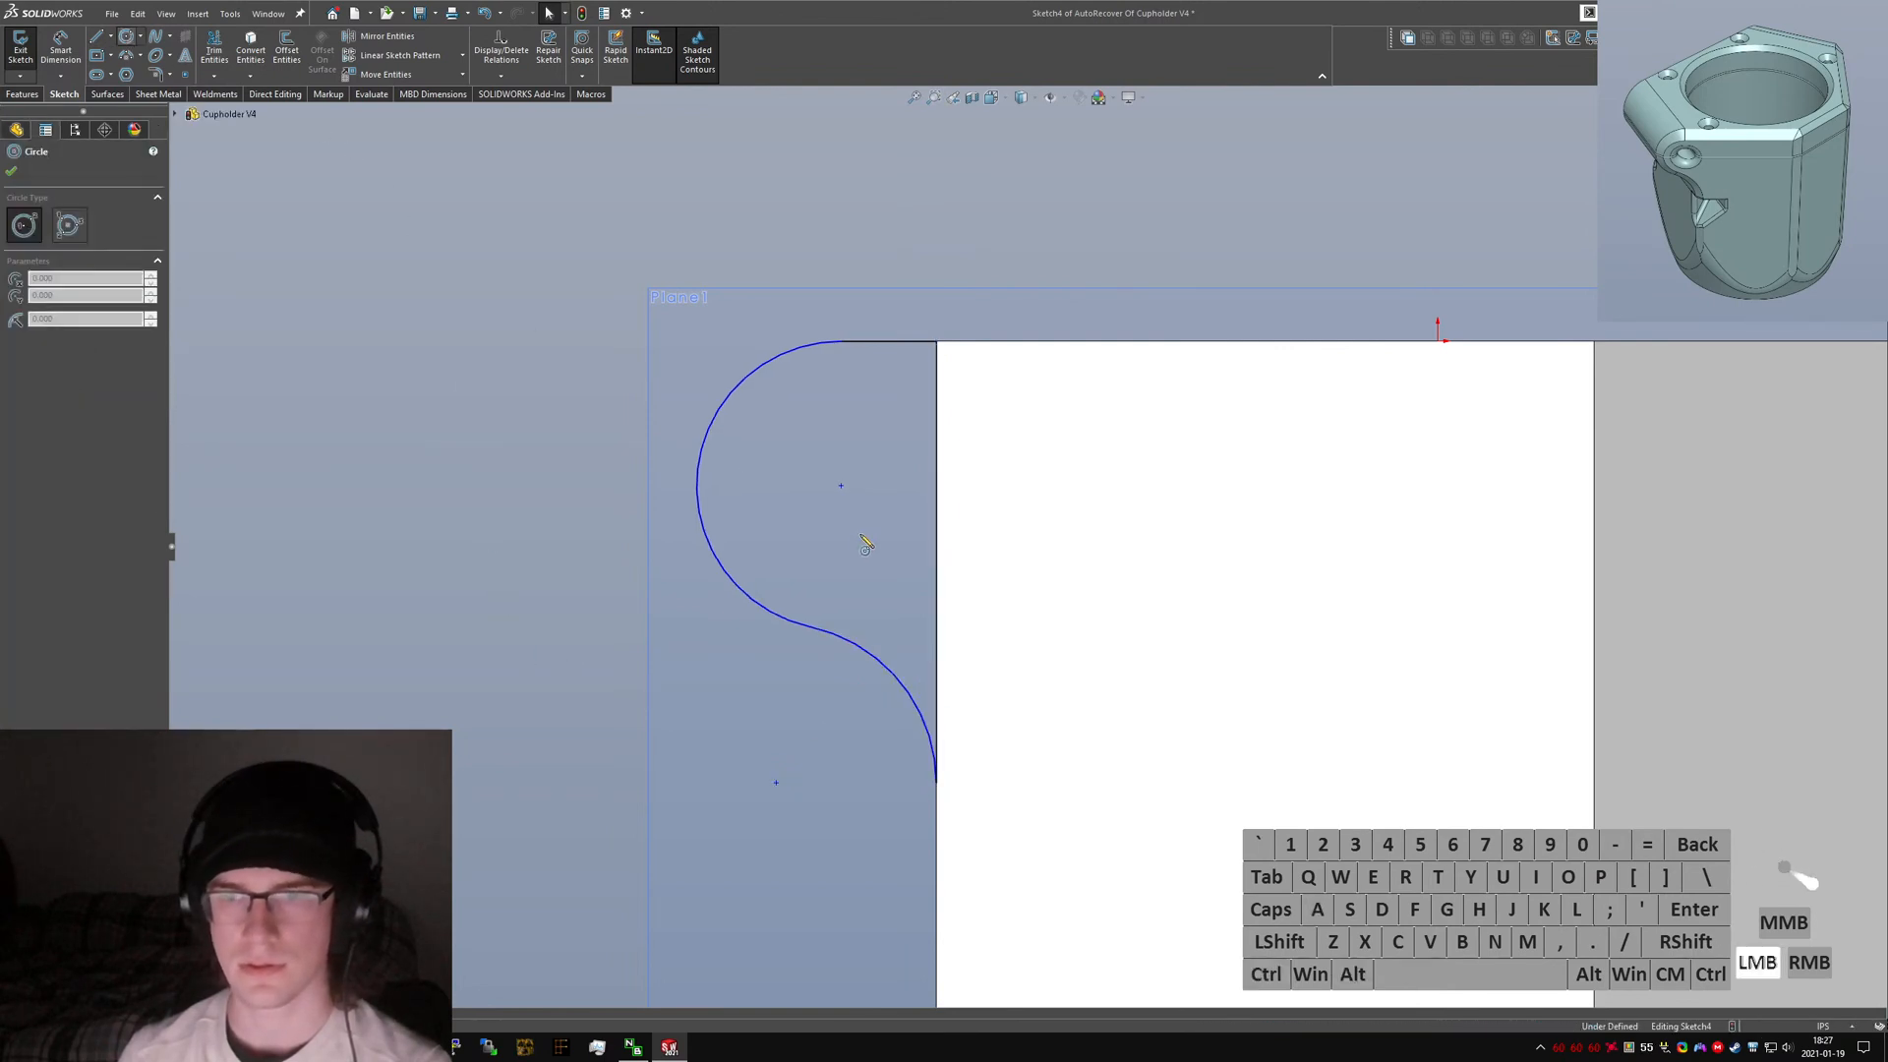
{"action": "left_click_drag", "start_coordinate": [841, 485], "coordinate": [910, 485]}
{"action": "key", "text": "Escape"}
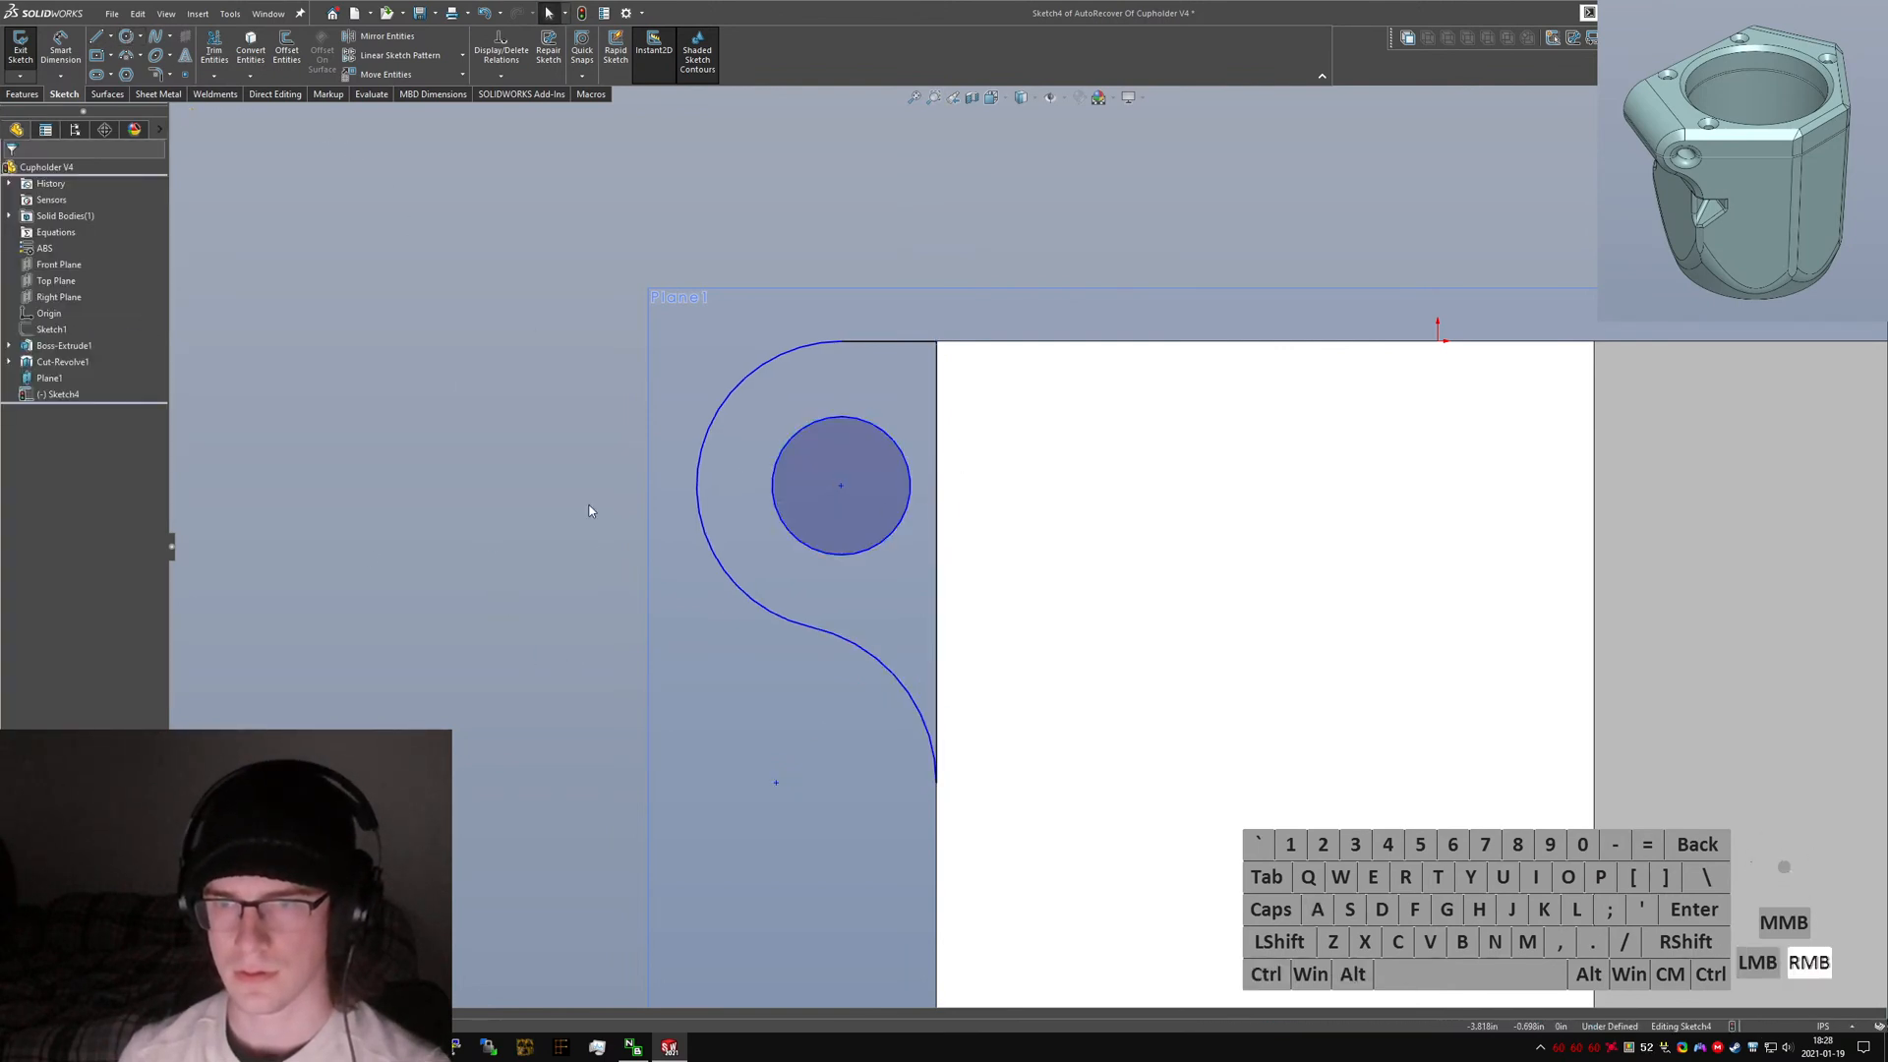
Draw a short vertical line along the circle's right side inside the ear.
{"action": "right_click_drag", "start_coordinate": [590, 512], "coordinate": [539, 510]}
{"action": "left_click_drag", "start_coordinate": [903, 459], "coordinate": [898, 529]}
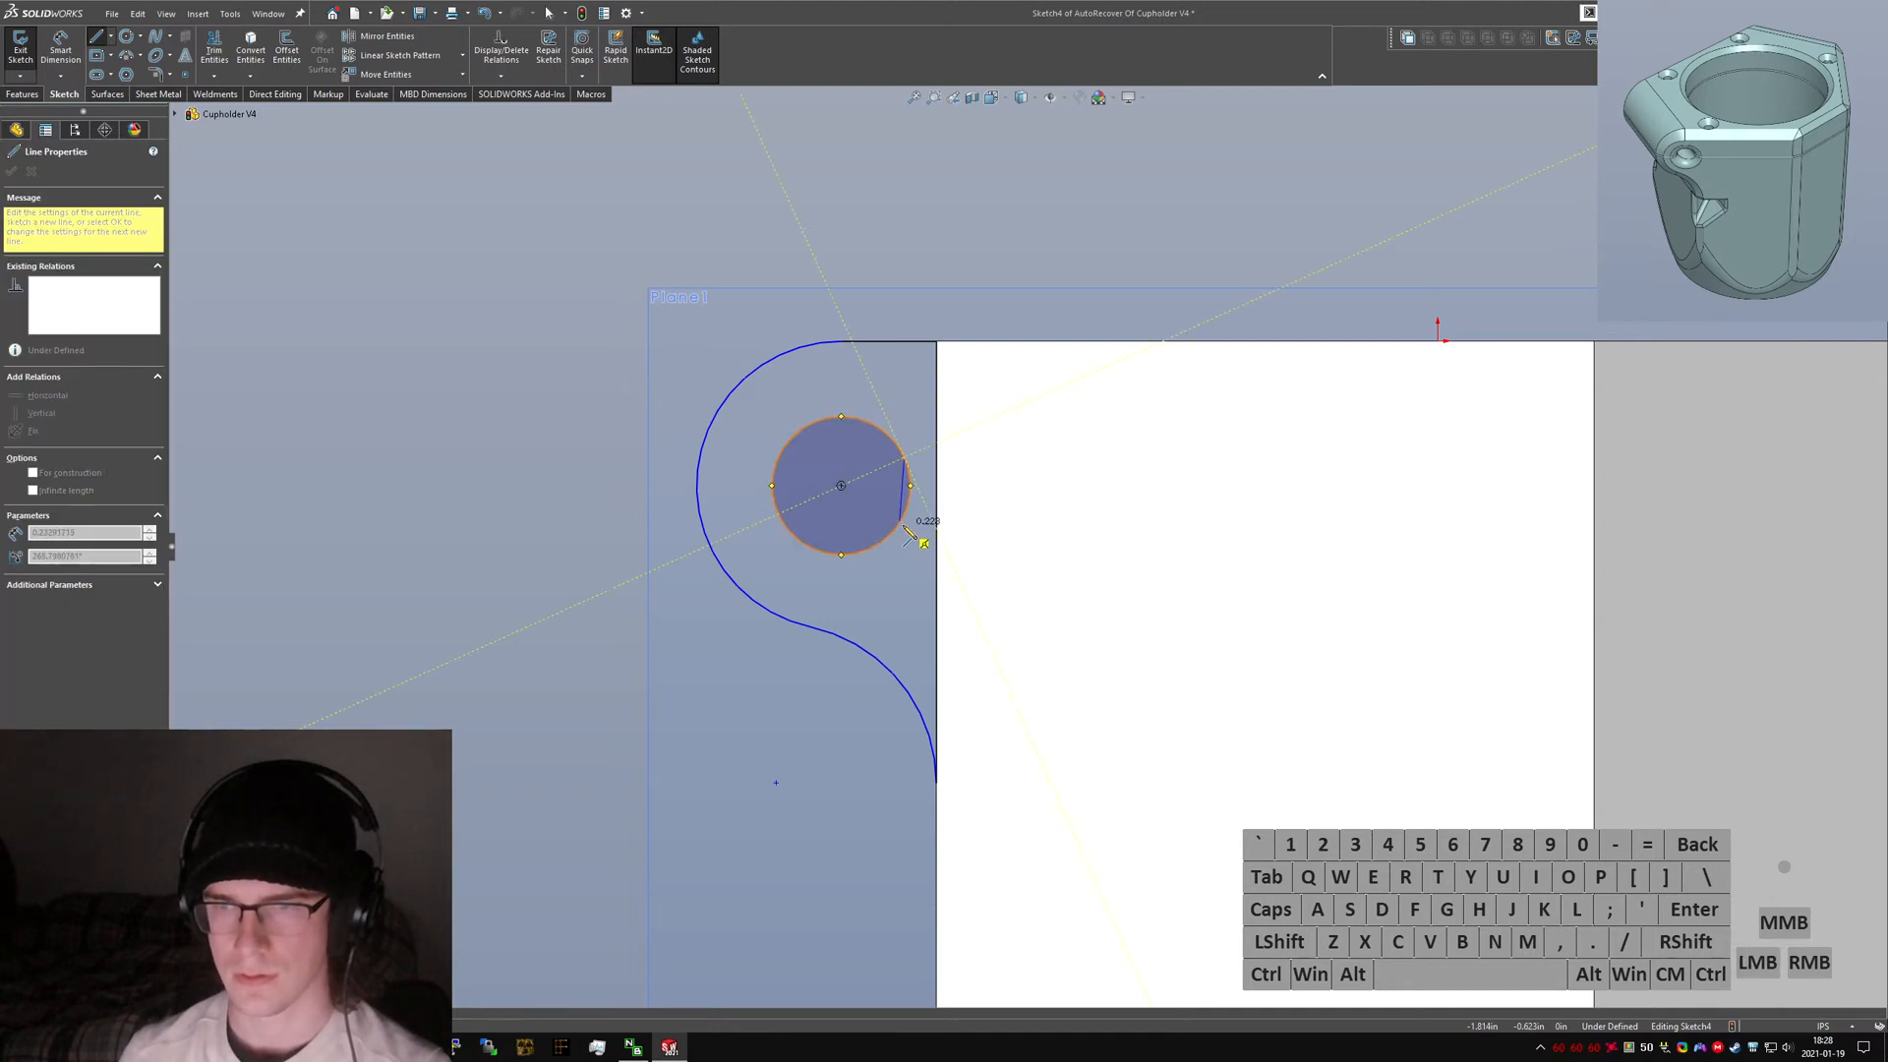
{"action": "left_click", "coordinate": [904, 515]}
{"action": "key", "text": "Escape"}
{"action": "left_click", "coordinate": [213, 50]}
{"action": "scroll", "coordinate": [916, 492], "scroll_direction": "down", "scroll_amount": 4}
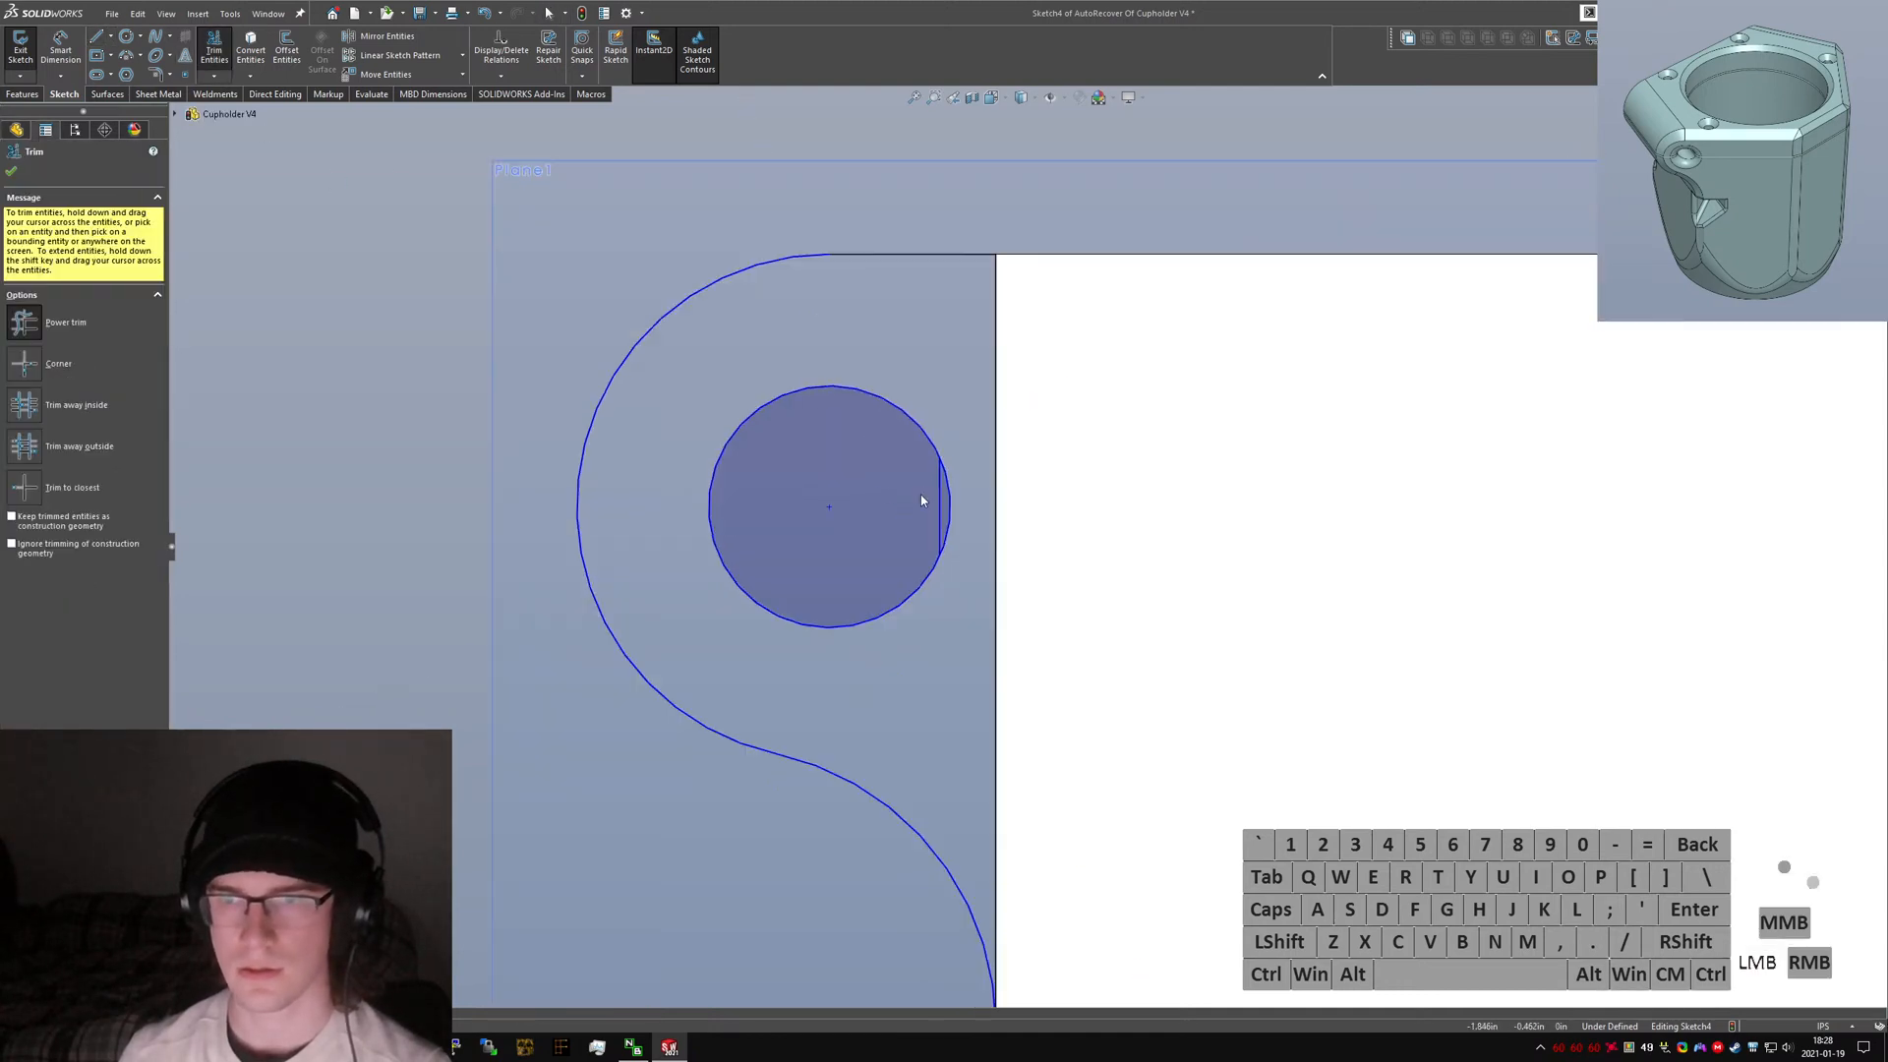
{"action": "key", "text": "Escape"}
Dimension the gap between that line and the body's vertical side edge as 0.01.
{"action": "right_click_drag", "start_coordinate": [953, 552], "coordinate": [950, 513]}
{"action": "left_click", "coordinate": [949, 513]}
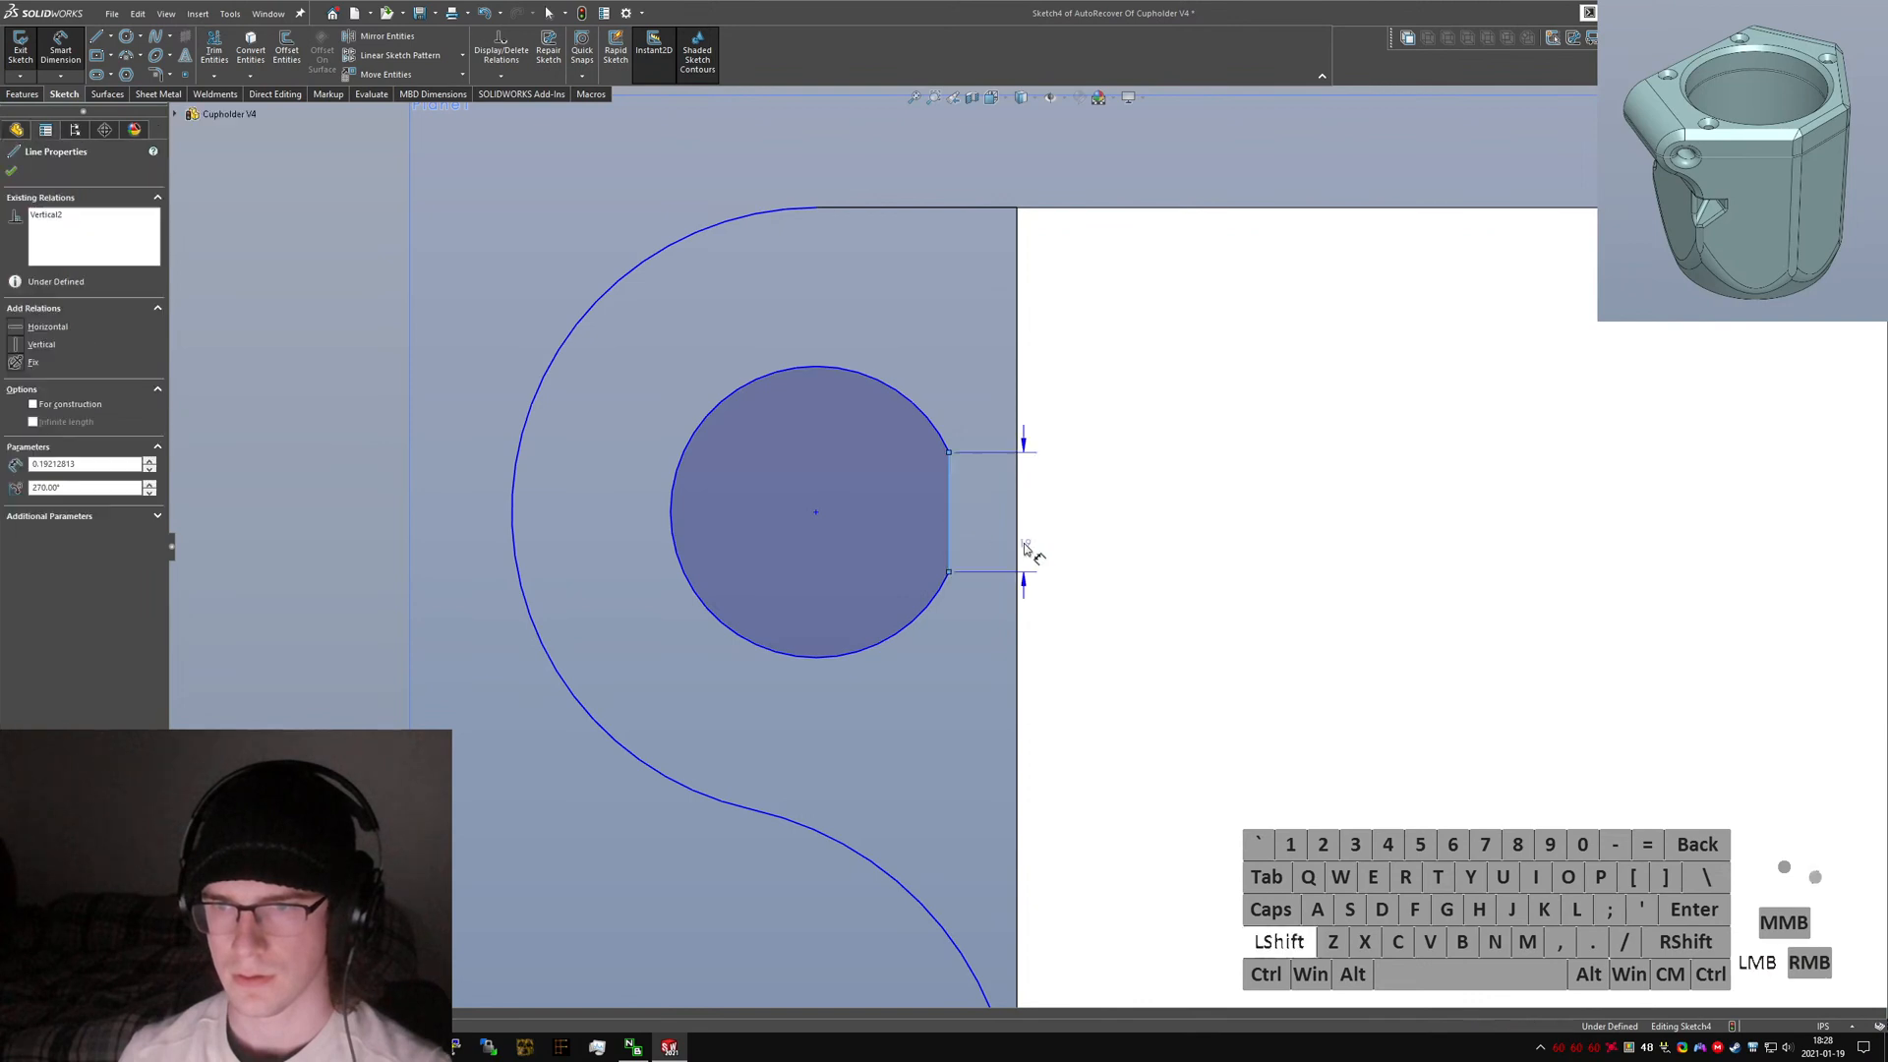
{"action": "left_click", "coordinate": [1019, 543], "text": "shift"}
{"action": "left_click", "coordinate": [1131, 456], "text": "shift"}
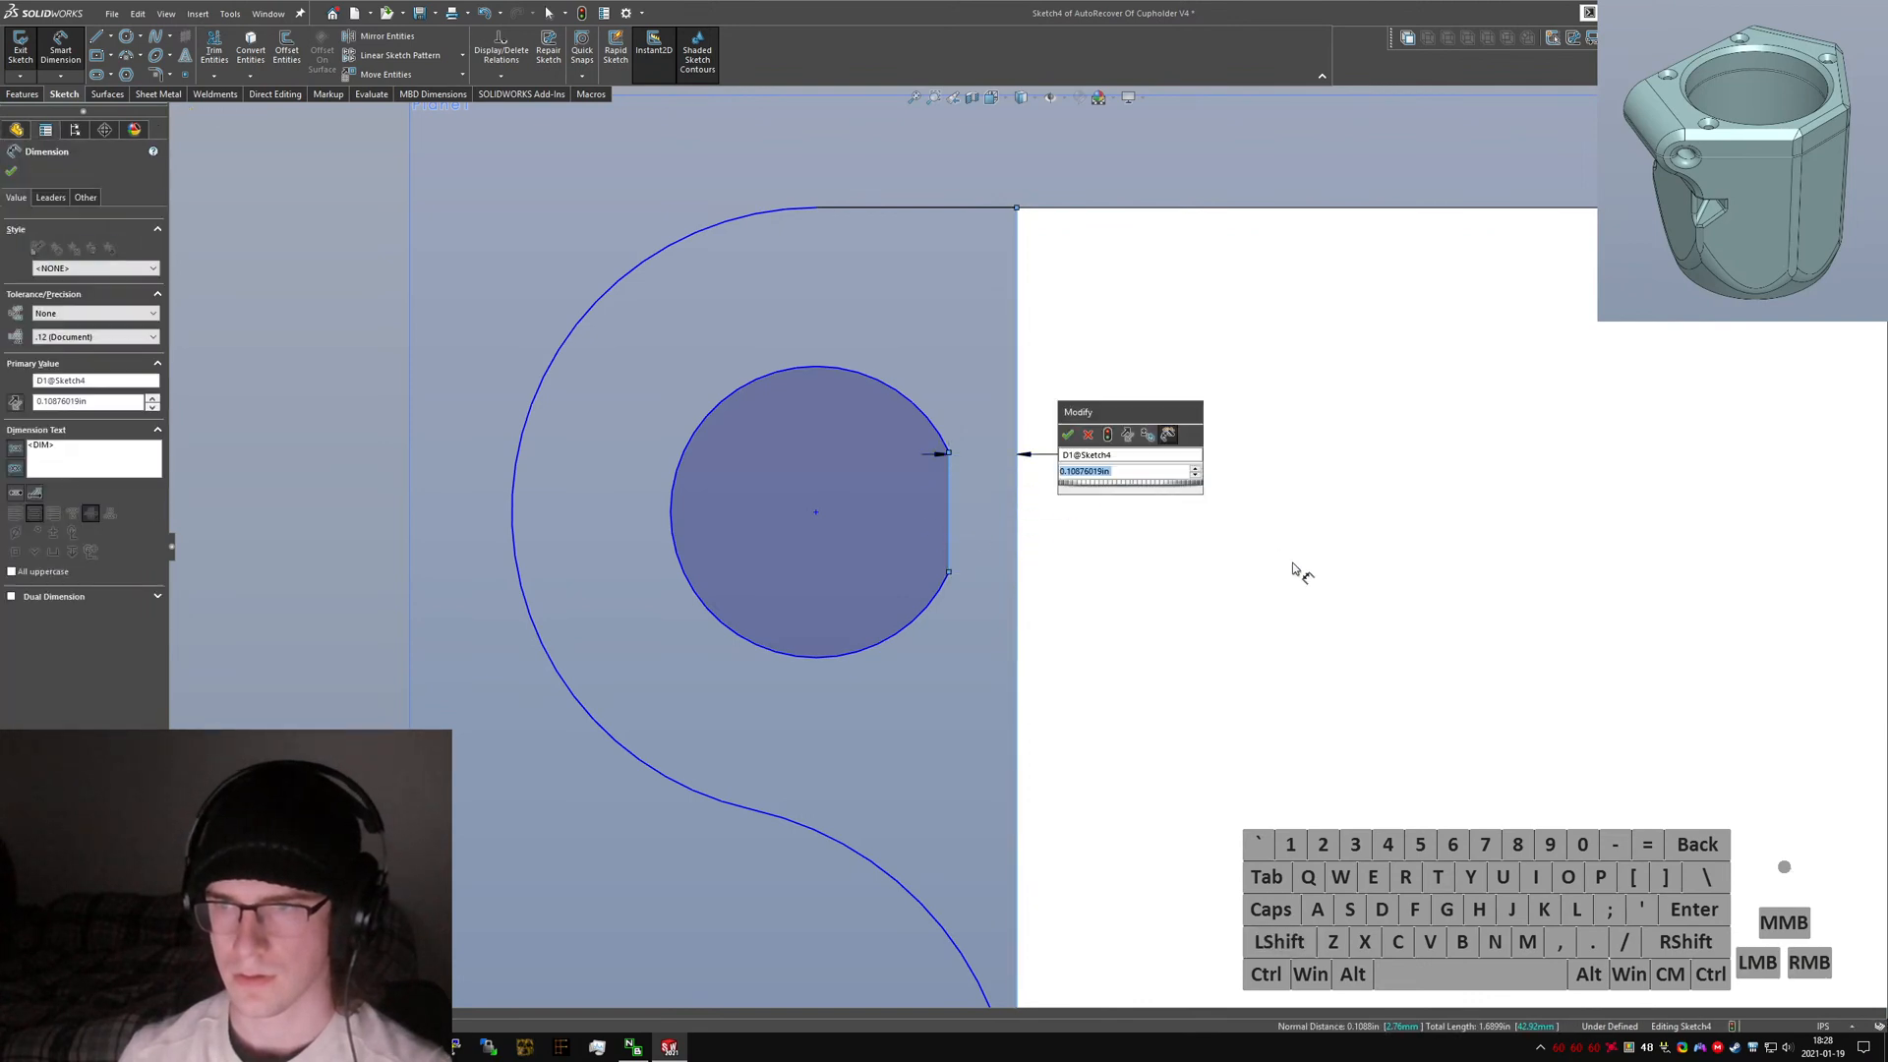
{"action": "type", "text": ".1"}
{"action": "key", "text": "Return"}
{"action": "key", "text": "Escape"}
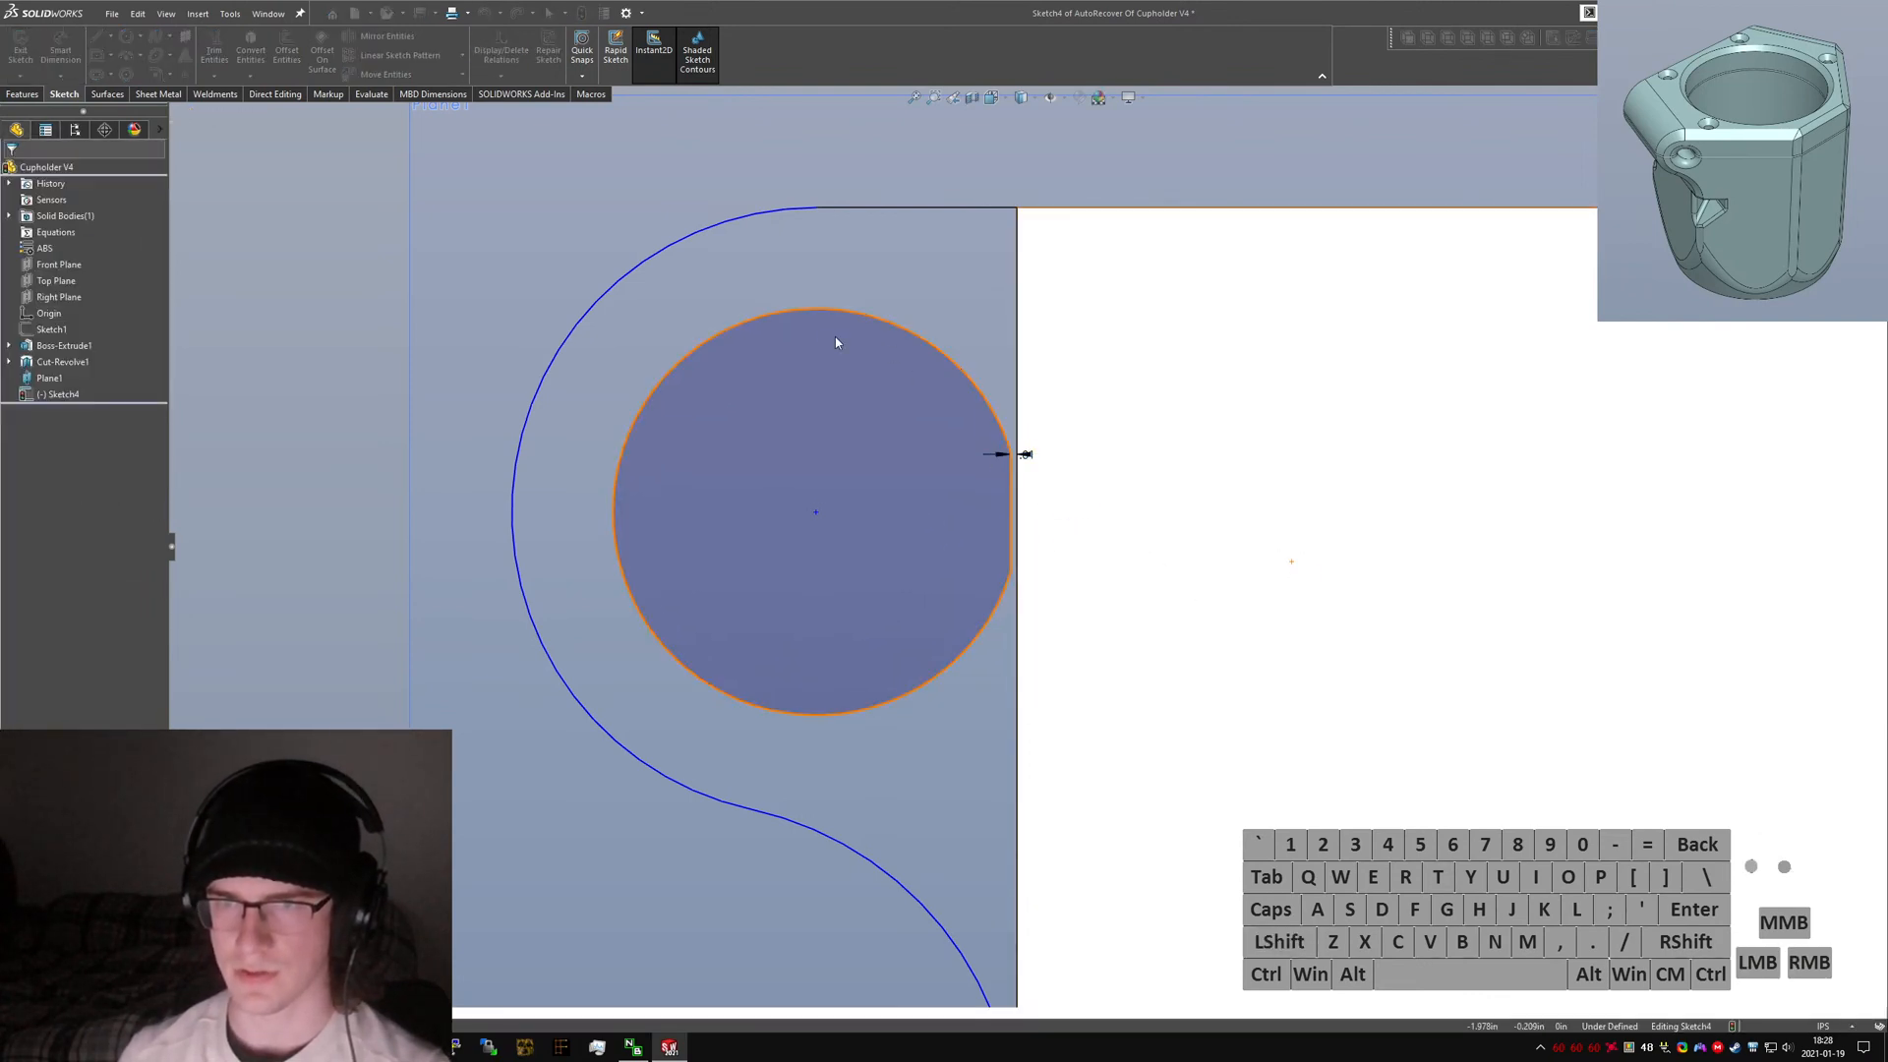
Draw a vertical construction line from the top edge down to the circle's centre.
{"action": "scroll", "coordinate": [590, 502], "scroll_direction": "up", "scroll_amount": 3}
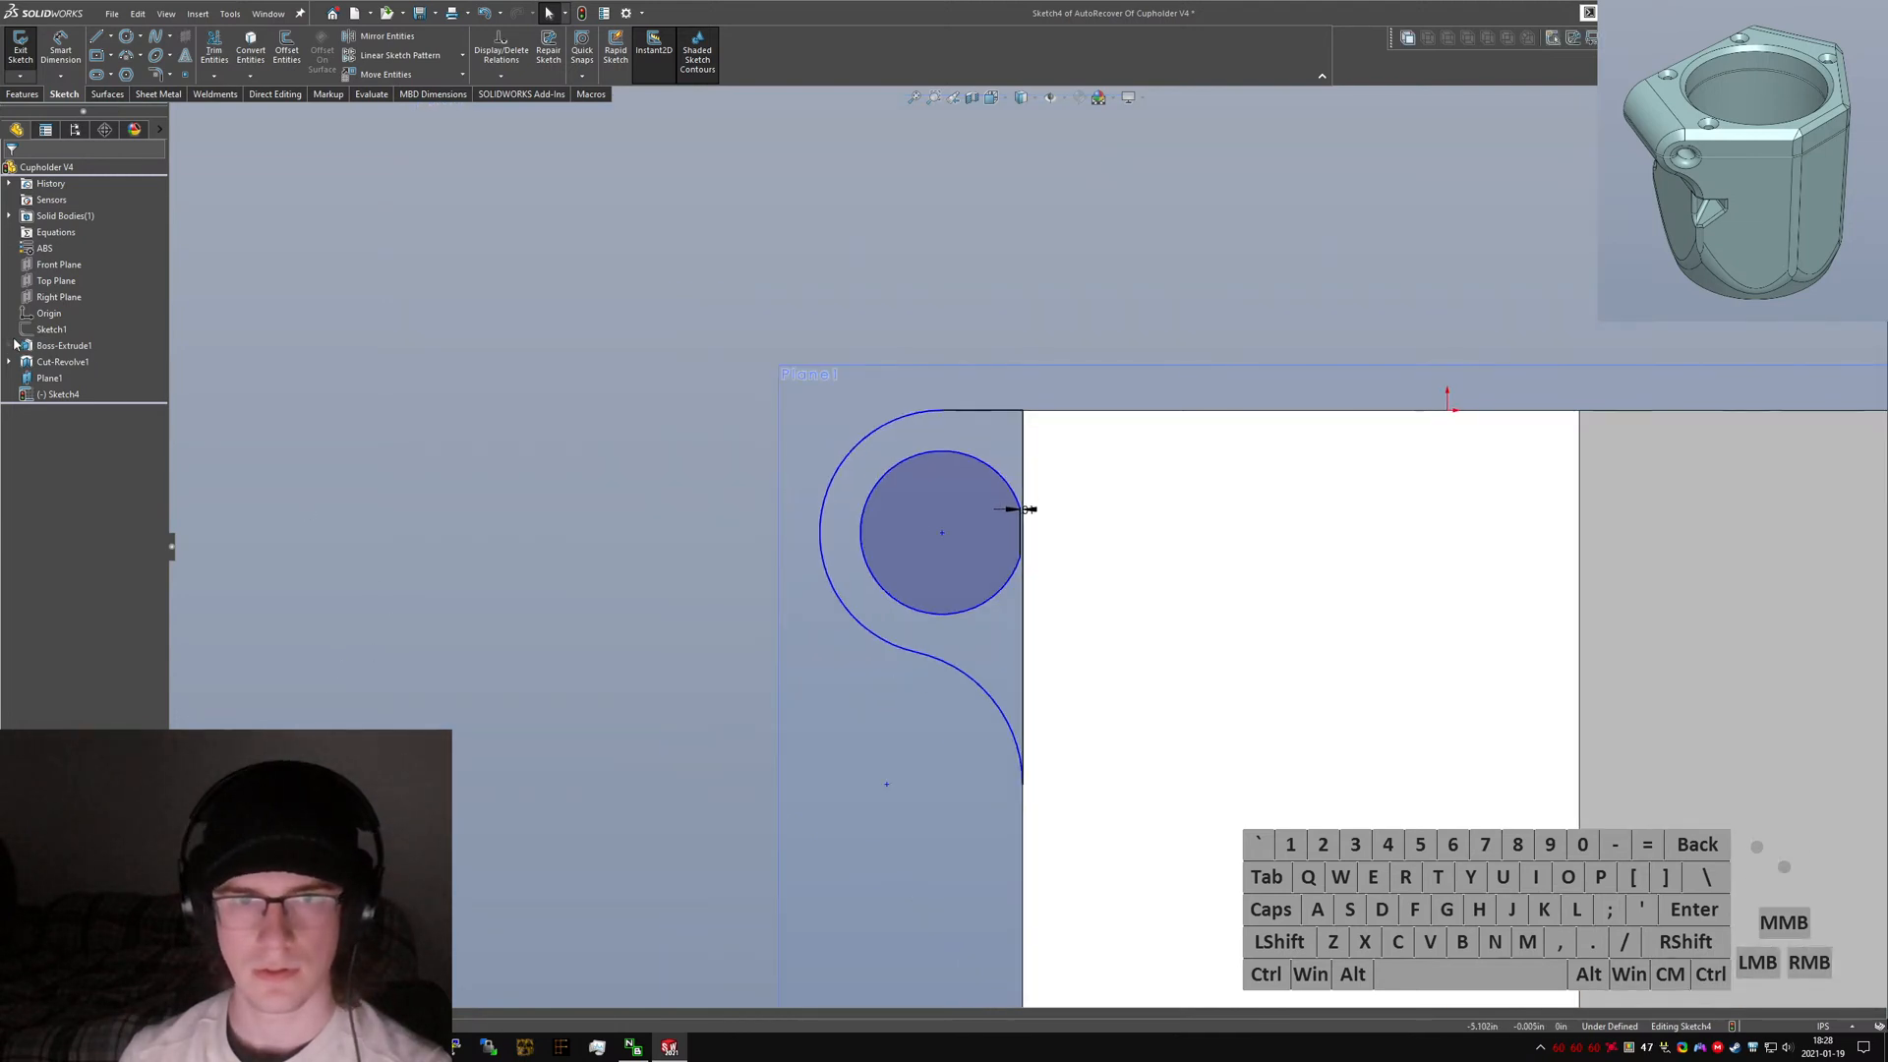
{"action": "left_click", "coordinate": [122, 330]}
{"action": "left_click", "coordinate": [1158, 274]}
{"action": "right_click_drag", "start_coordinate": [1158, 274], "coordinate": [940, 392]}
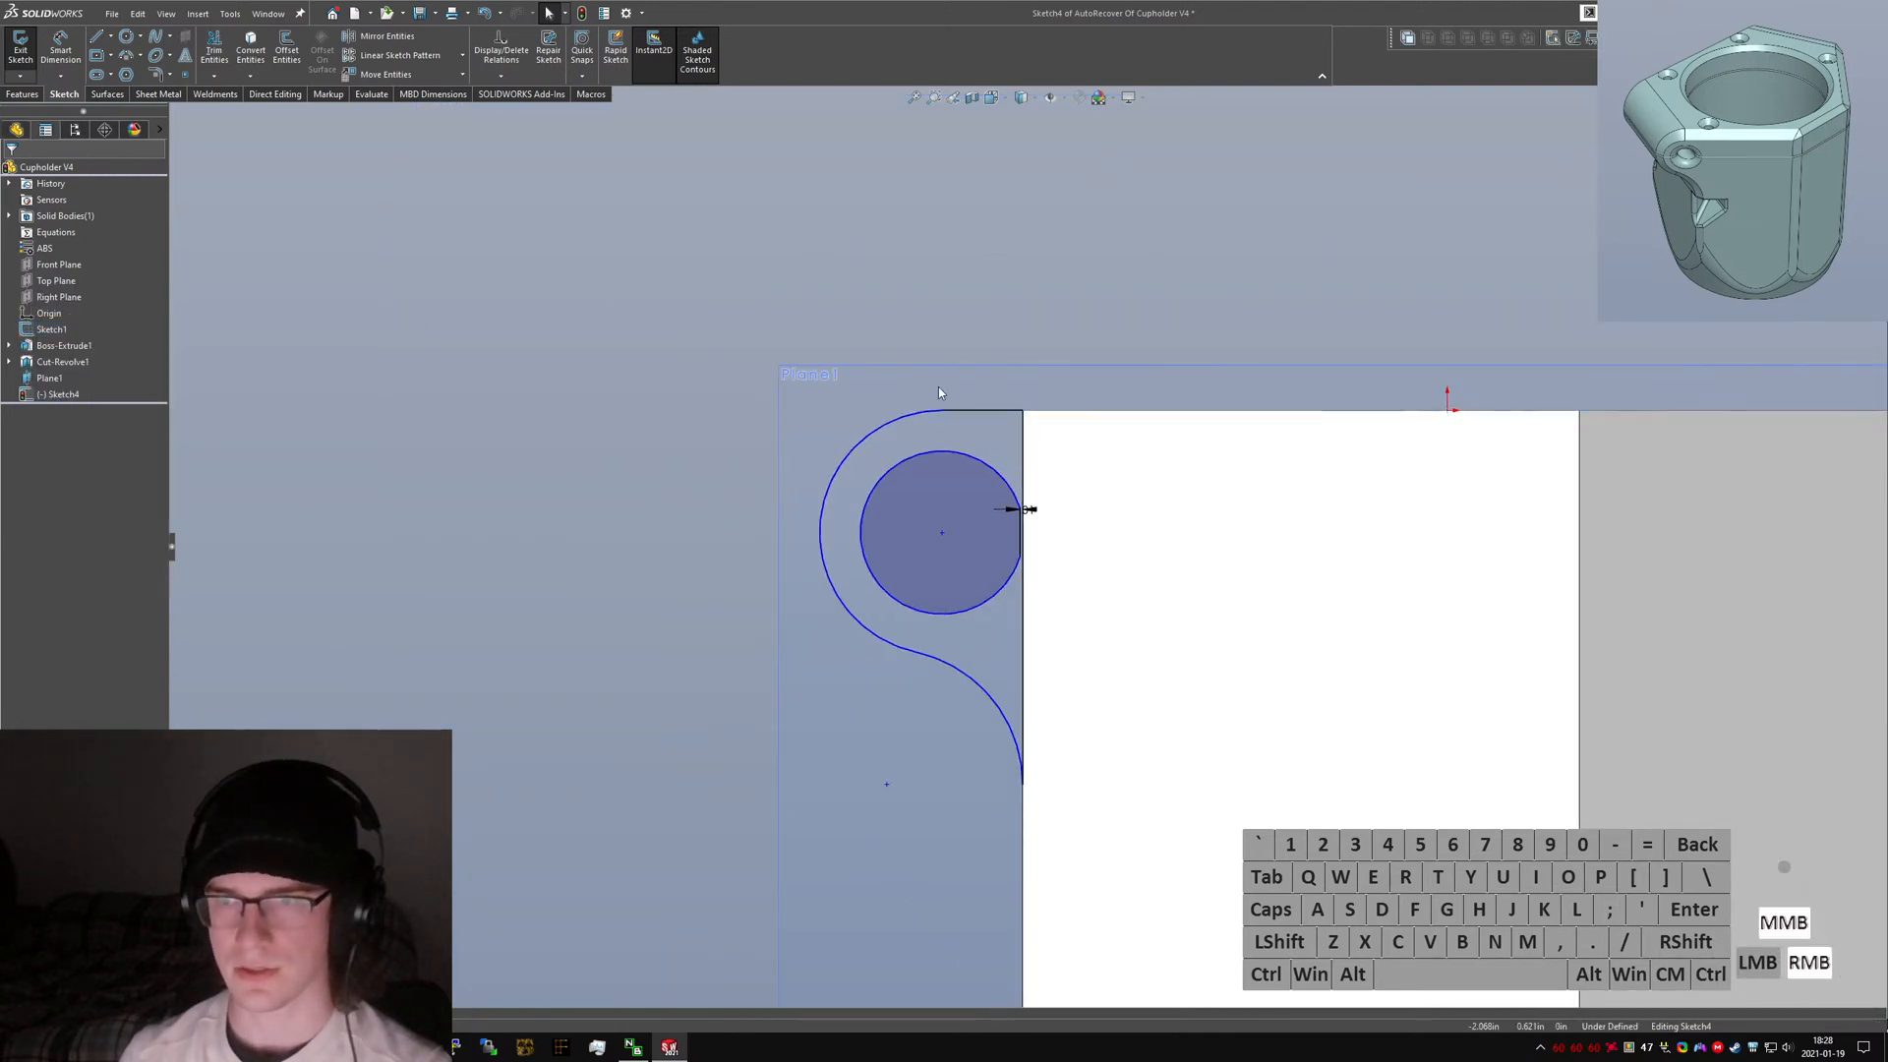
{"action": "mouse_move", "coordinate": [940, 392]}
{"action": "middle_mouse_down"}
{"action": "mouse_move", "coordinate": [928, 493]}
{"action": "mouse_move", "coordinate": [946, 487]}
{"action": "middle_mouse_up"}
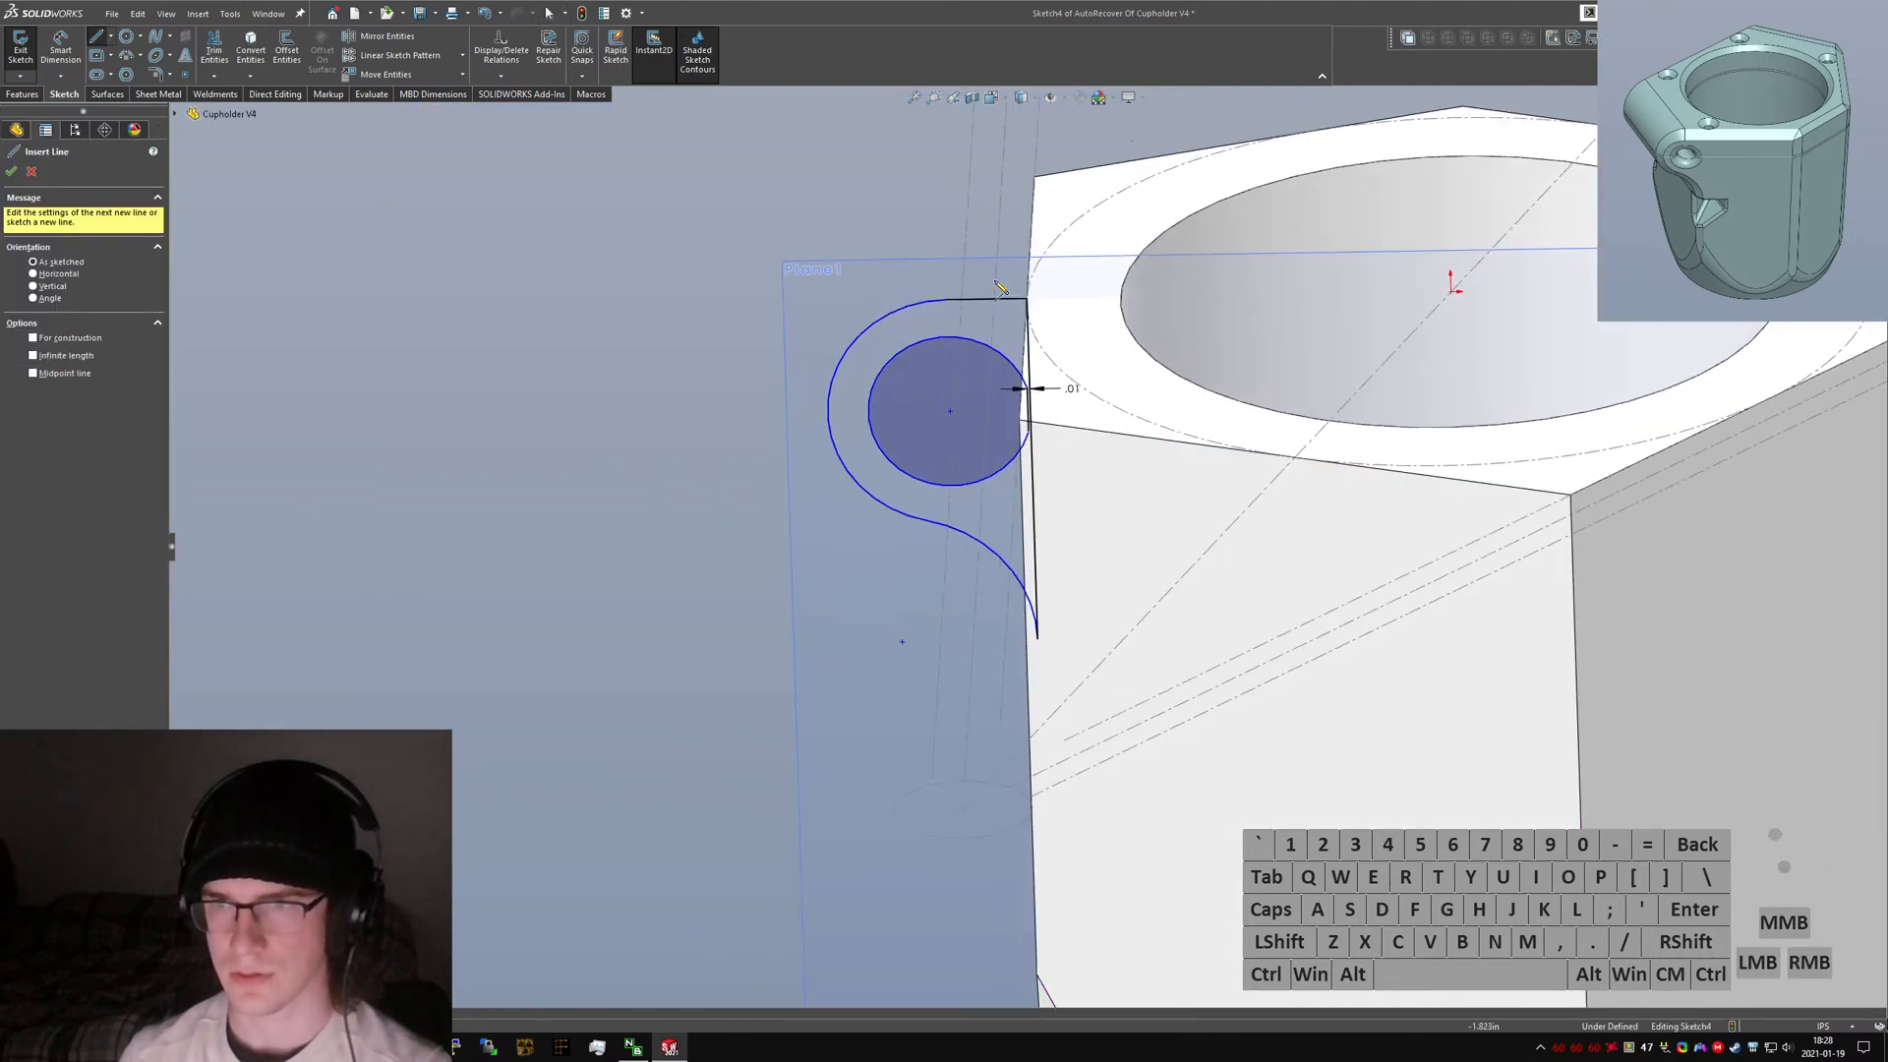
{"action": "left_click", "coordinate": [947, 300]}
{"action": "left_click", "coordinate": [949, 408]}
{"action": "key", "text": "Escape"}
{"action": "left_click", "coordinate": [948, 368]}
{"action": "key", "text": "alt+c"}
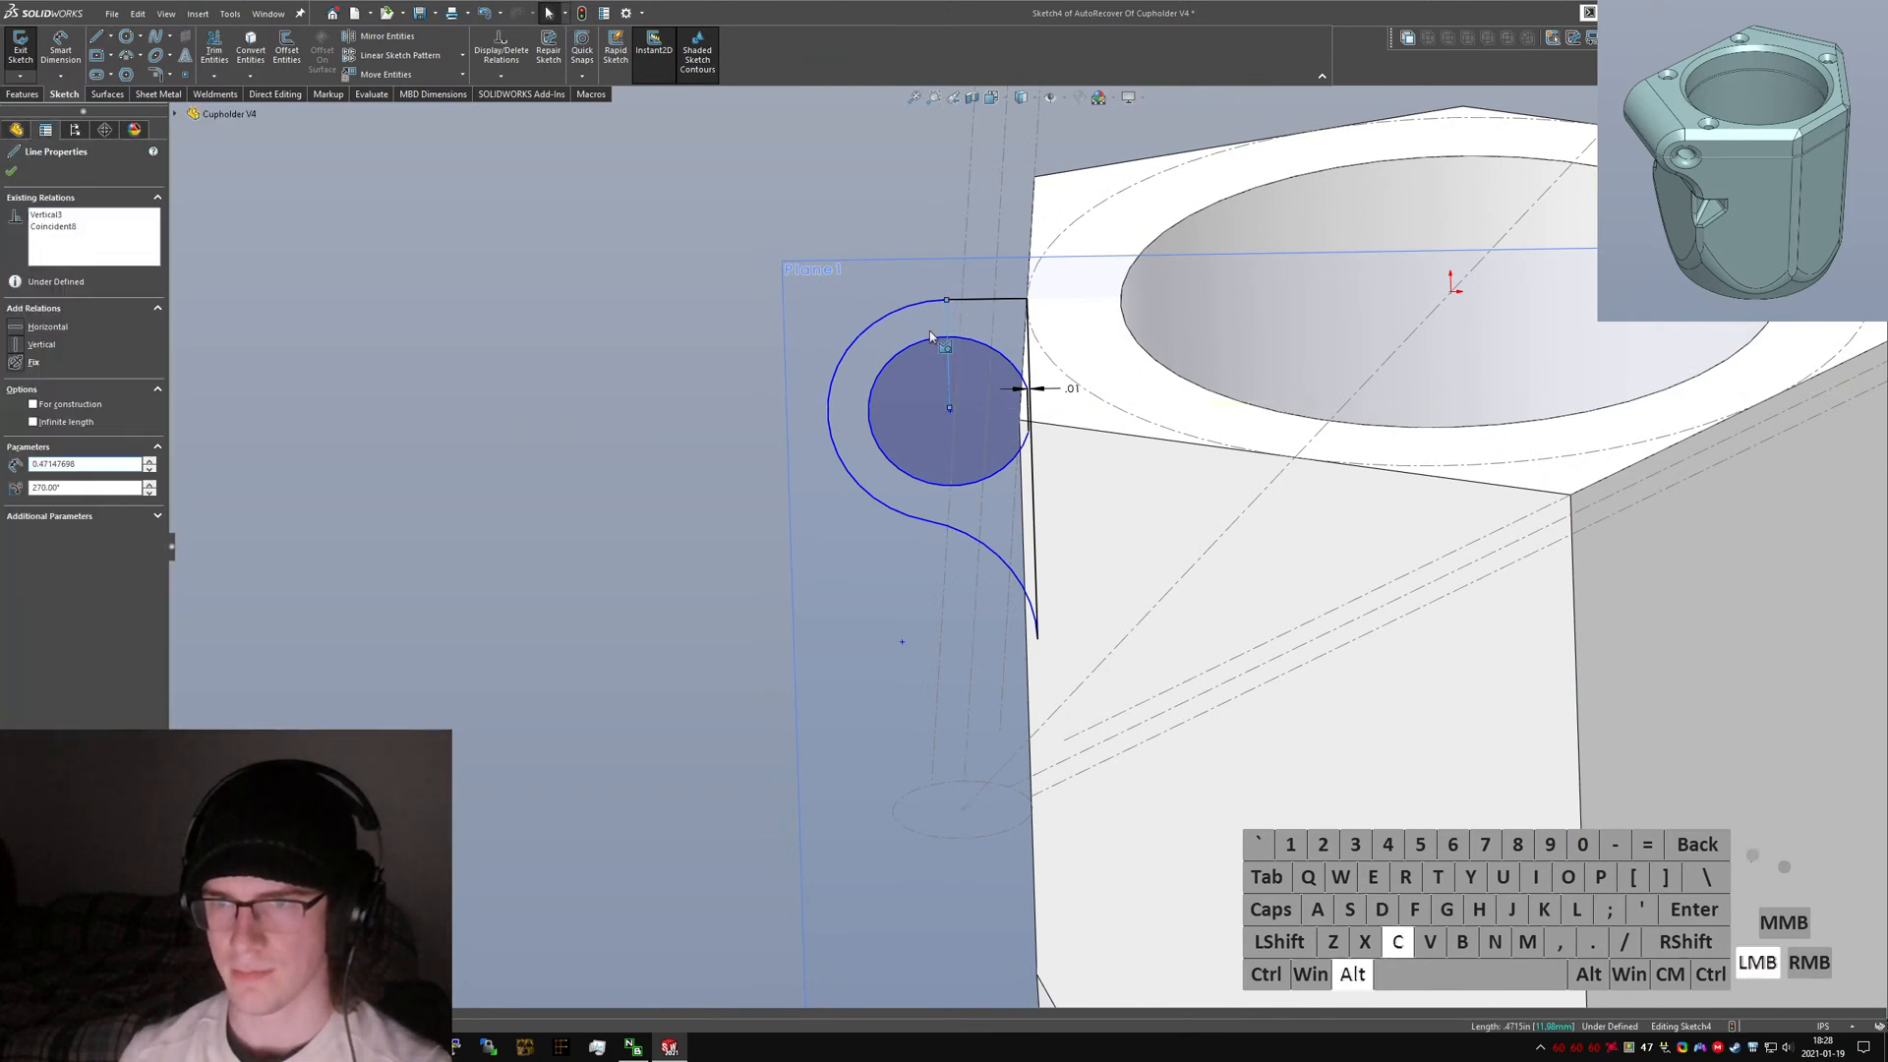
{"action": "left_click", "coordinate": [688, 339]}
{"action": "left_click", "coordinate": [947, 300]}
{"action": "left_click", "coordinate": [611, 339], "text": "ctrl"}
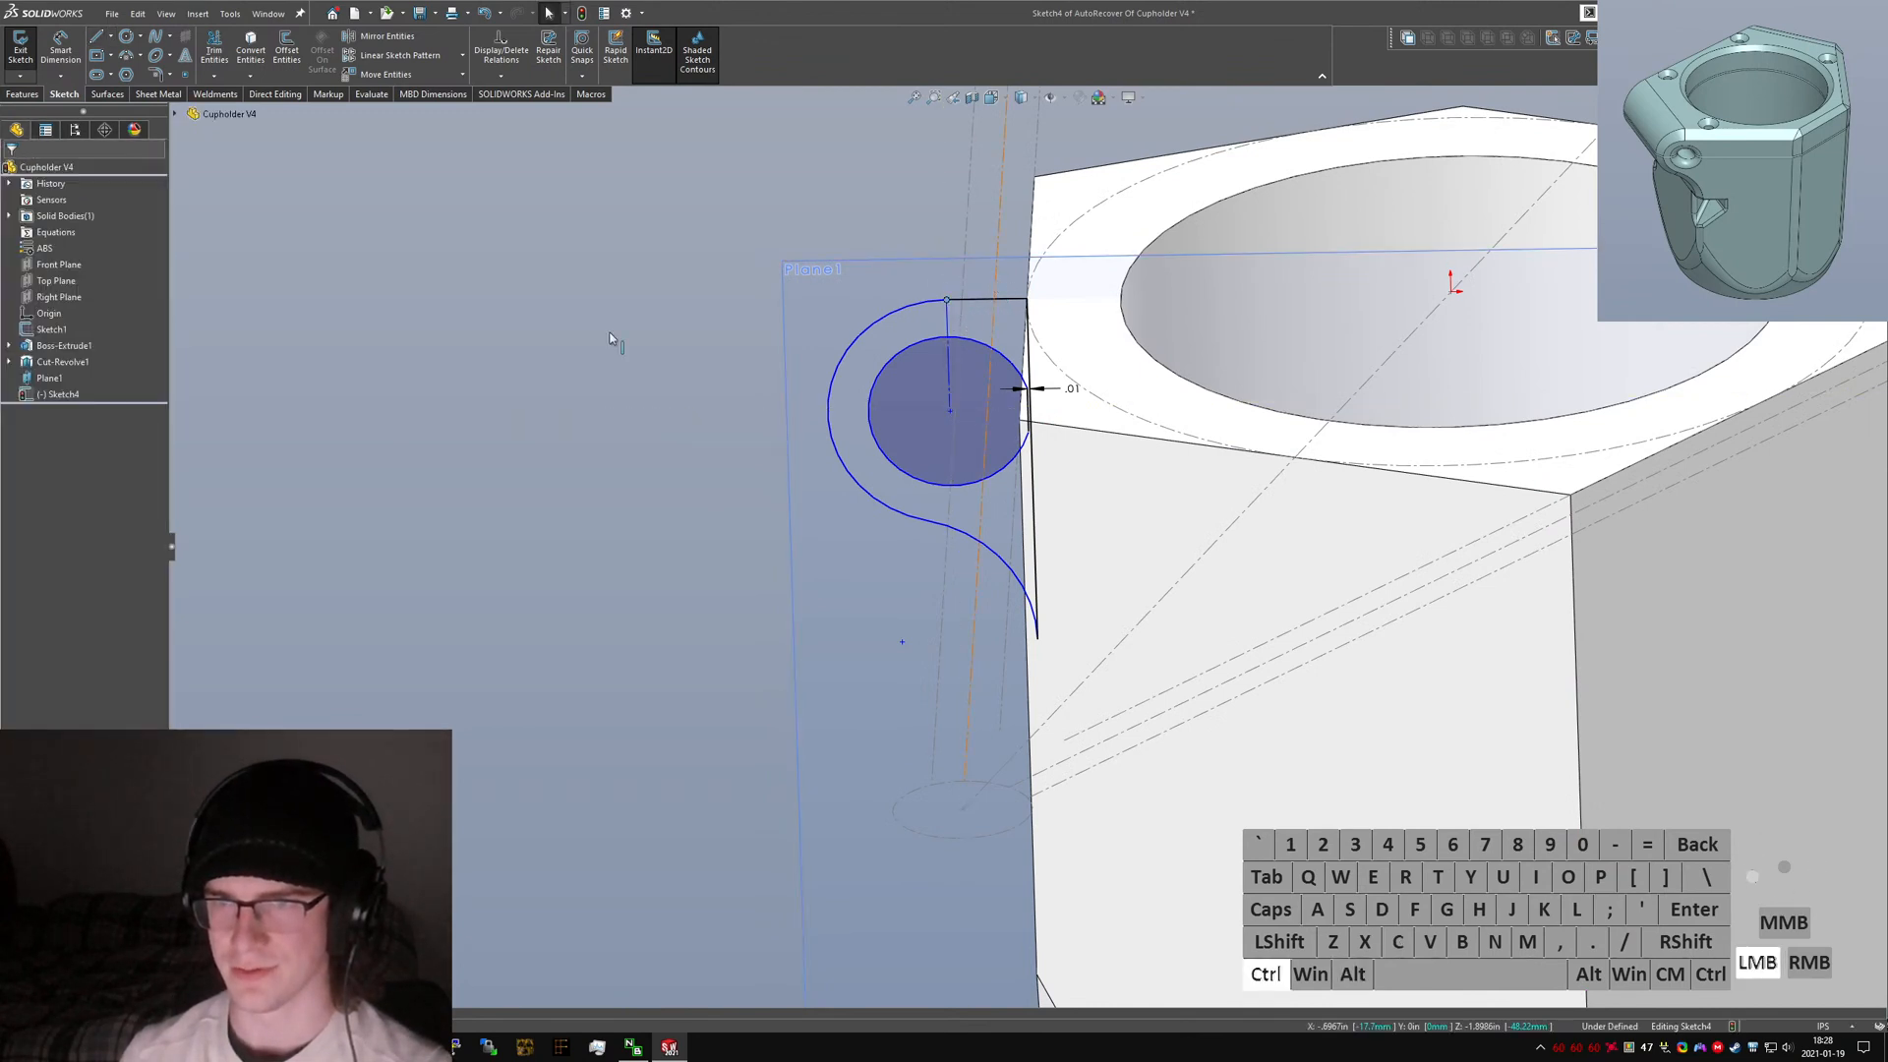
{"action": "left_click", "coordinate": [28, 407]}
{"action": "left_click", "coordinate": [220, 364]}
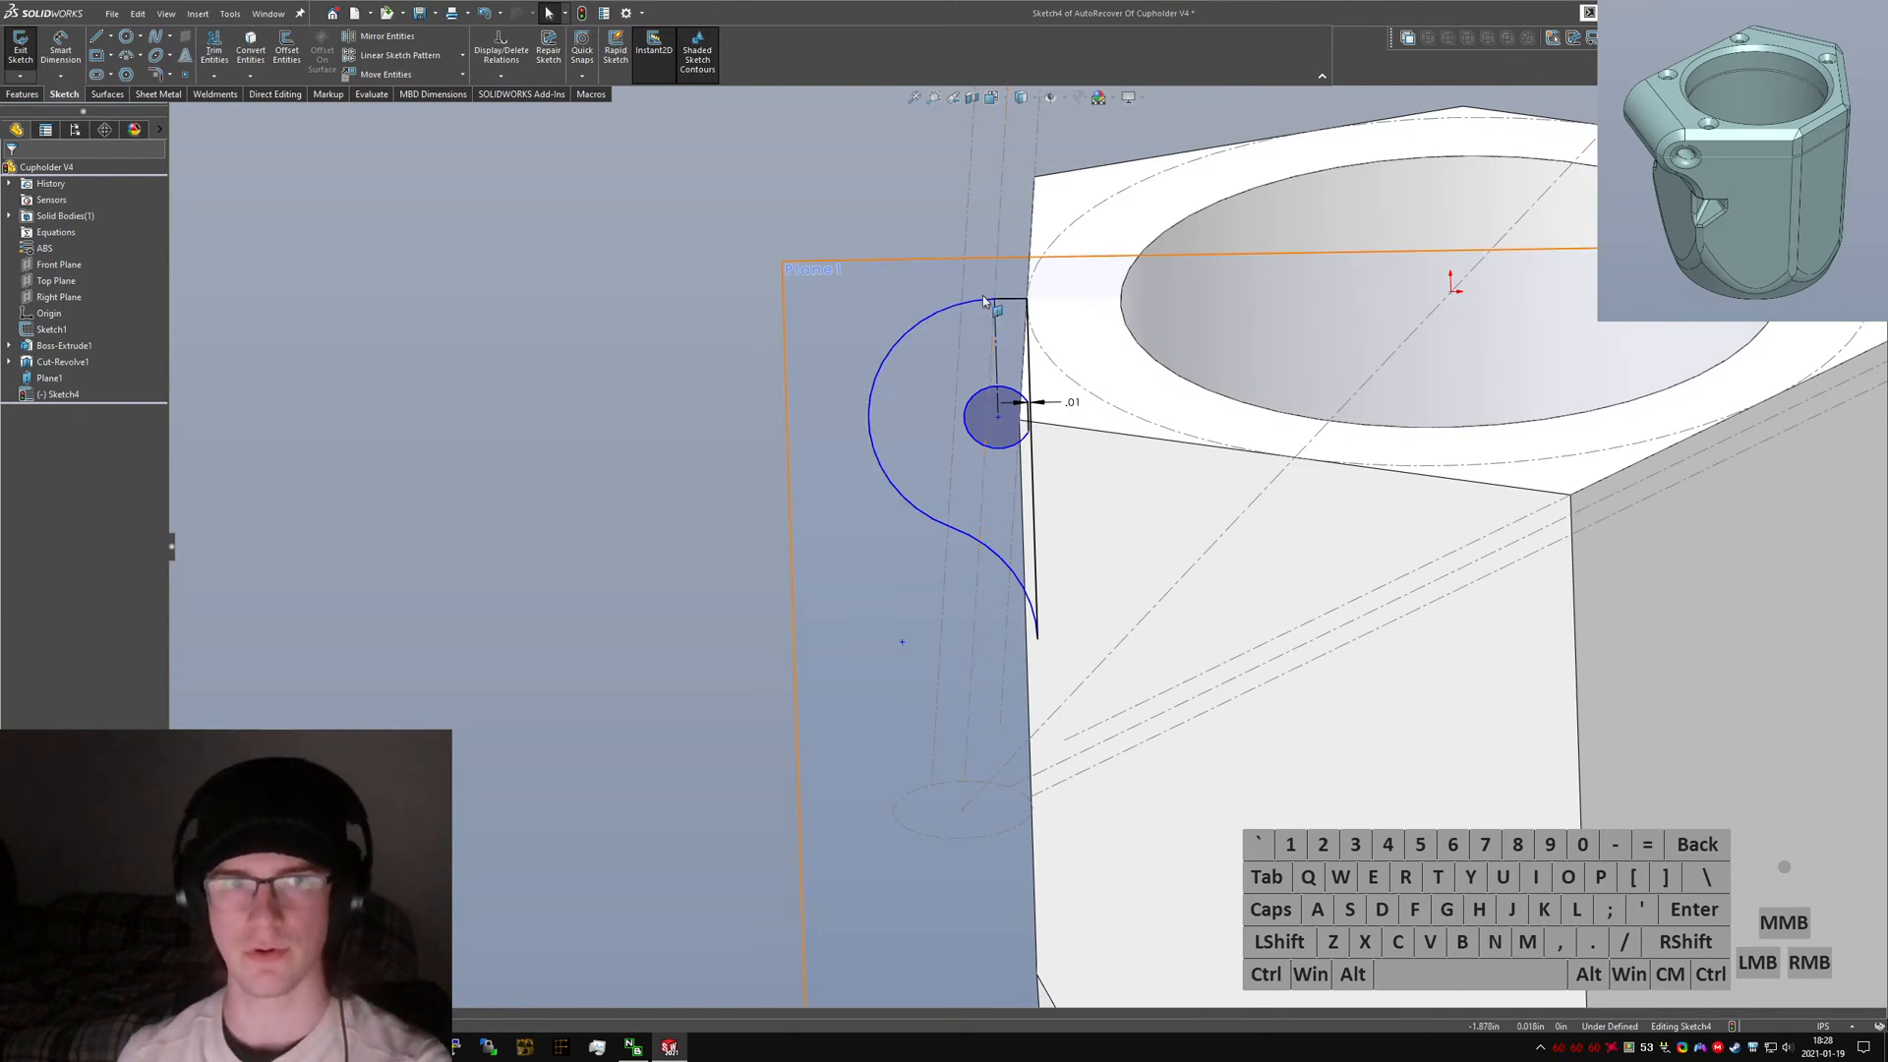
Dimension the ear arc's radius from the circle centre and set it to 0.375.
{"action": "scroll", "coordinate": [949, 359], "scroll_direction": "down", "scroll_amount": 3}
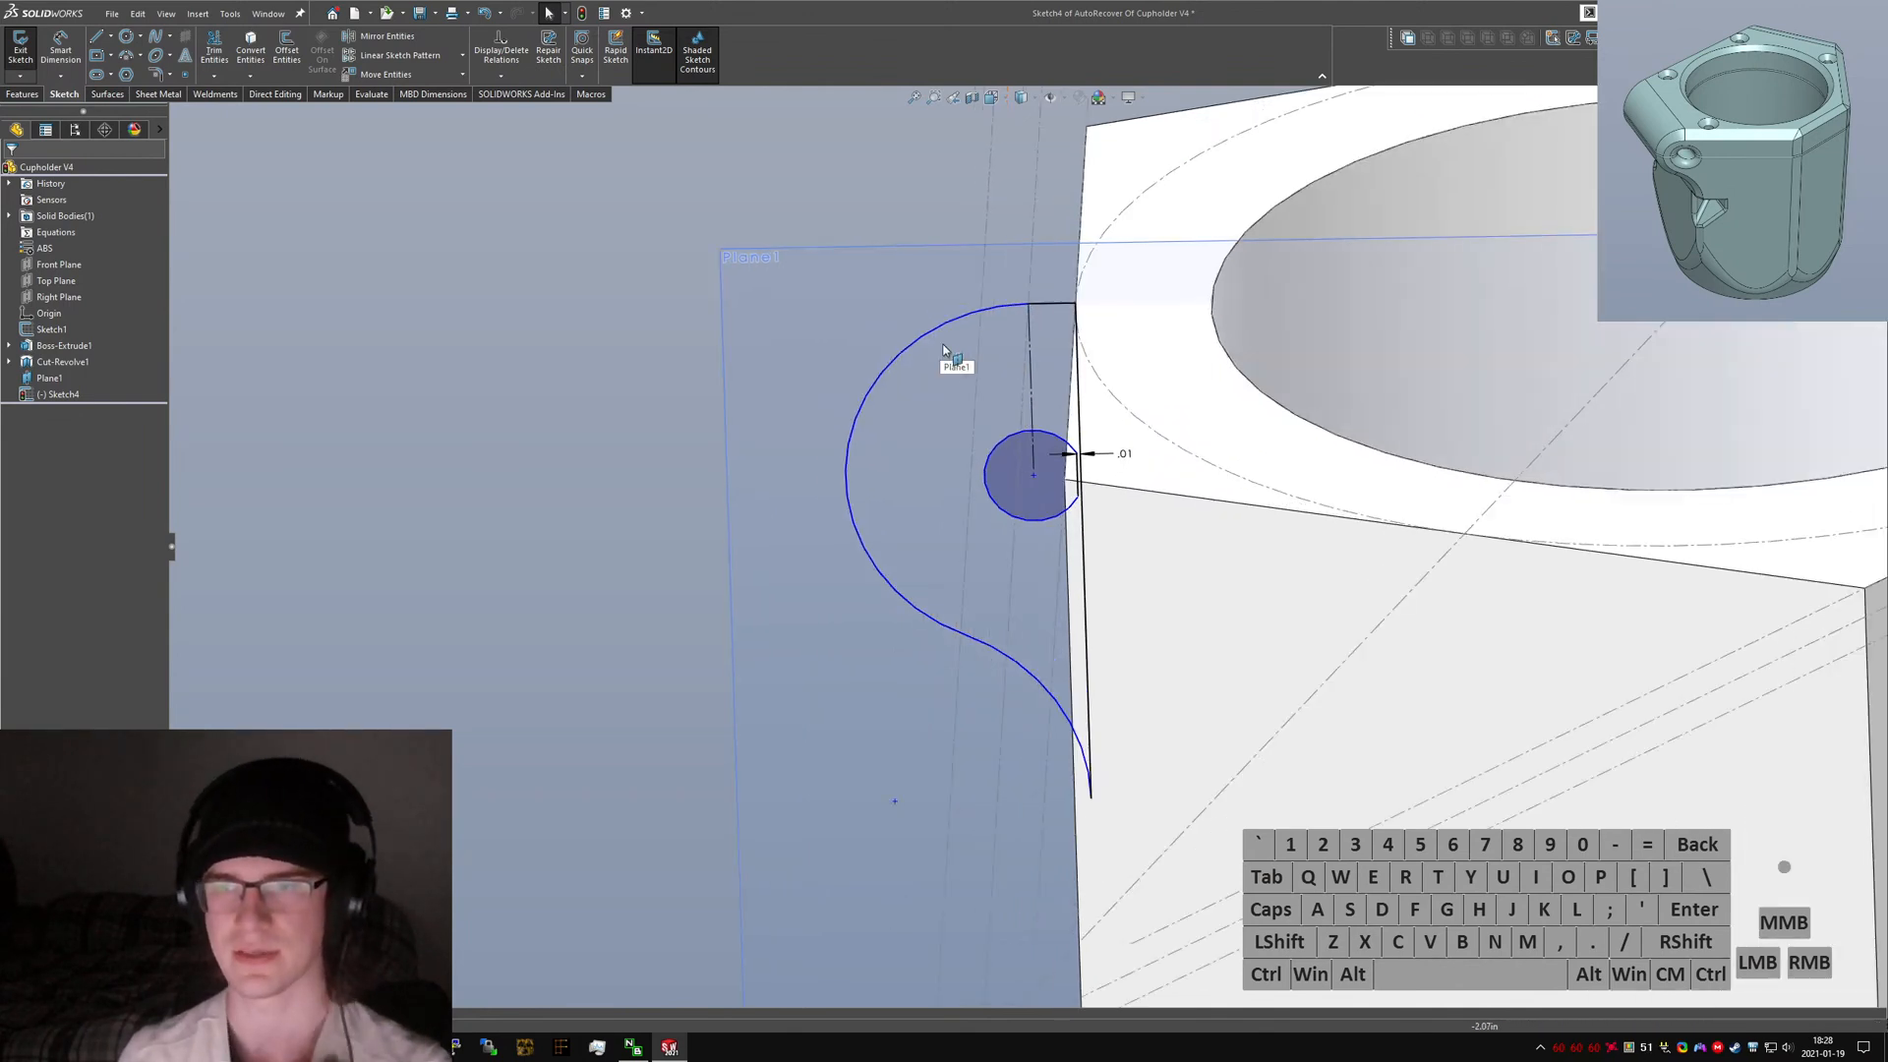
{"action": "right_click_drag", "start_coordinate": [658, 658], "coordinate": [623, 343]}
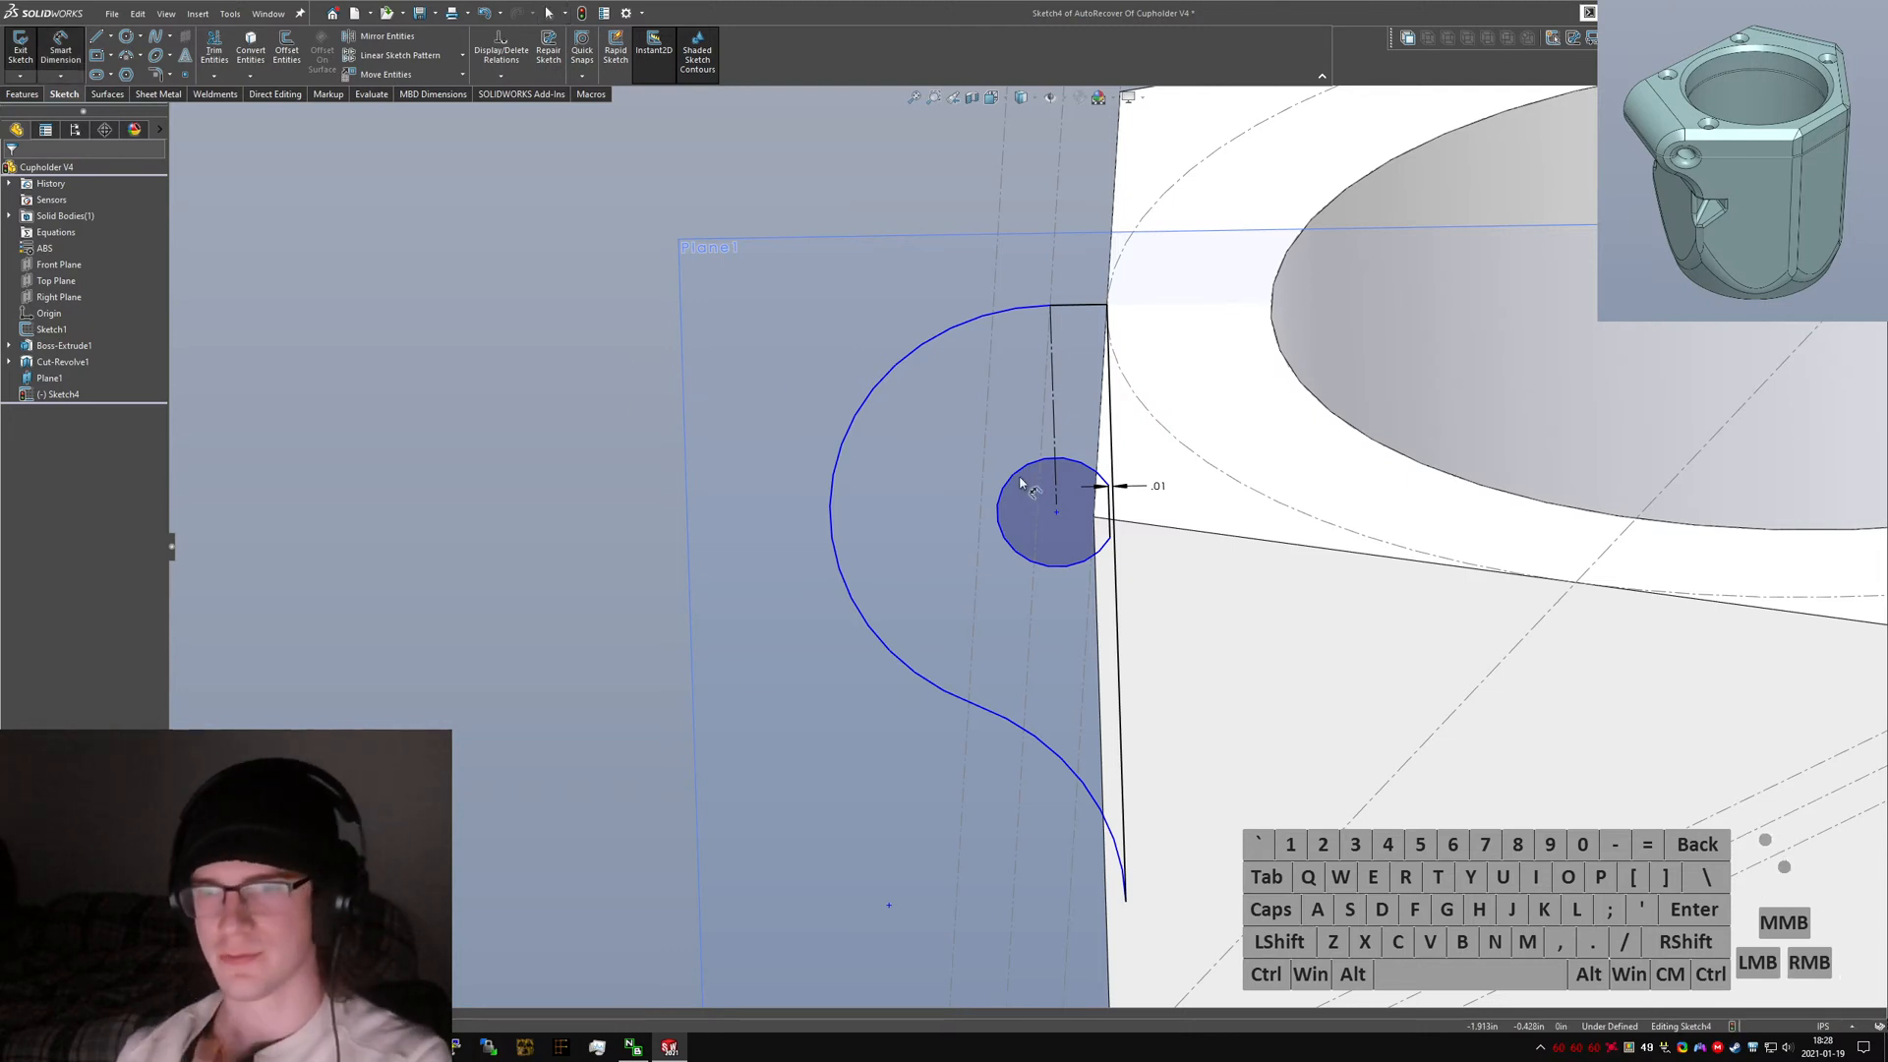
{"action": "left_click", "coordinate": [991, 452]}
{"action": "left_click", "coordinate": [898, 367]}
{"action": "left_click", "coordinate": [784, 367]}
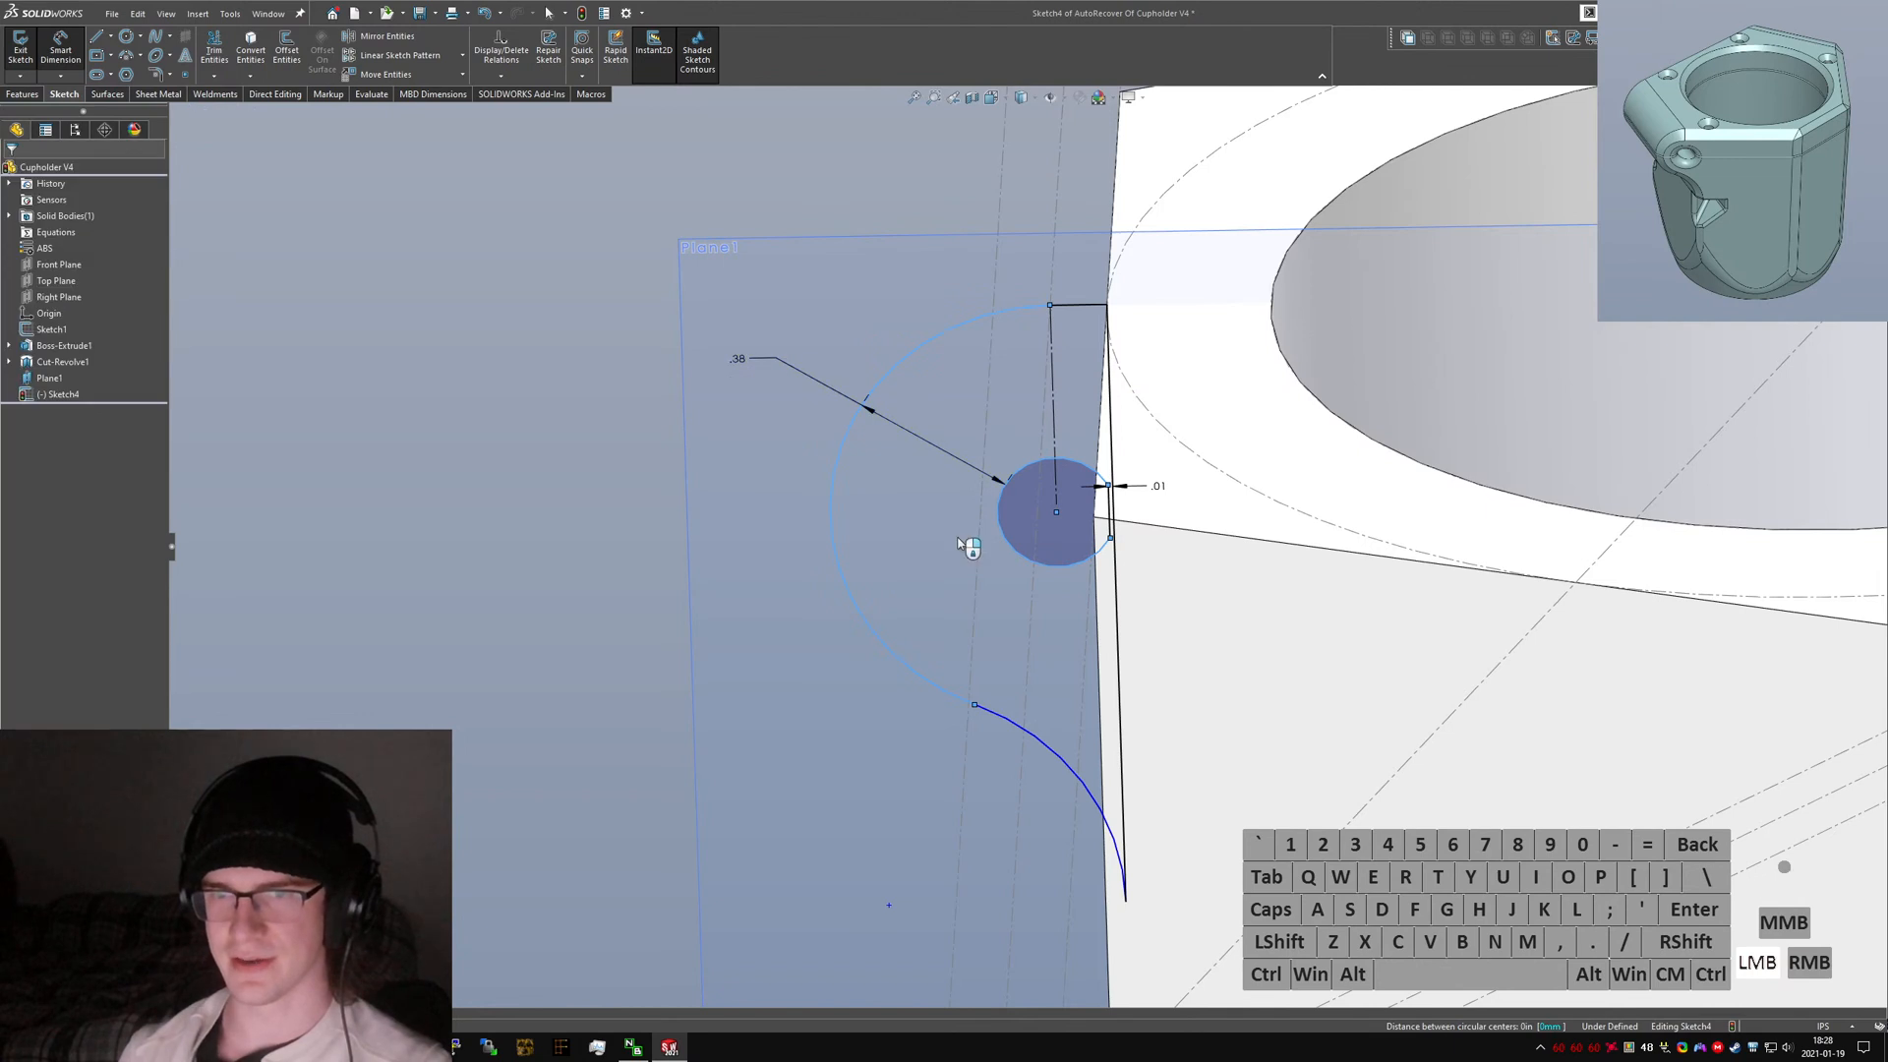
{"action": "type", "text": "0.37"}
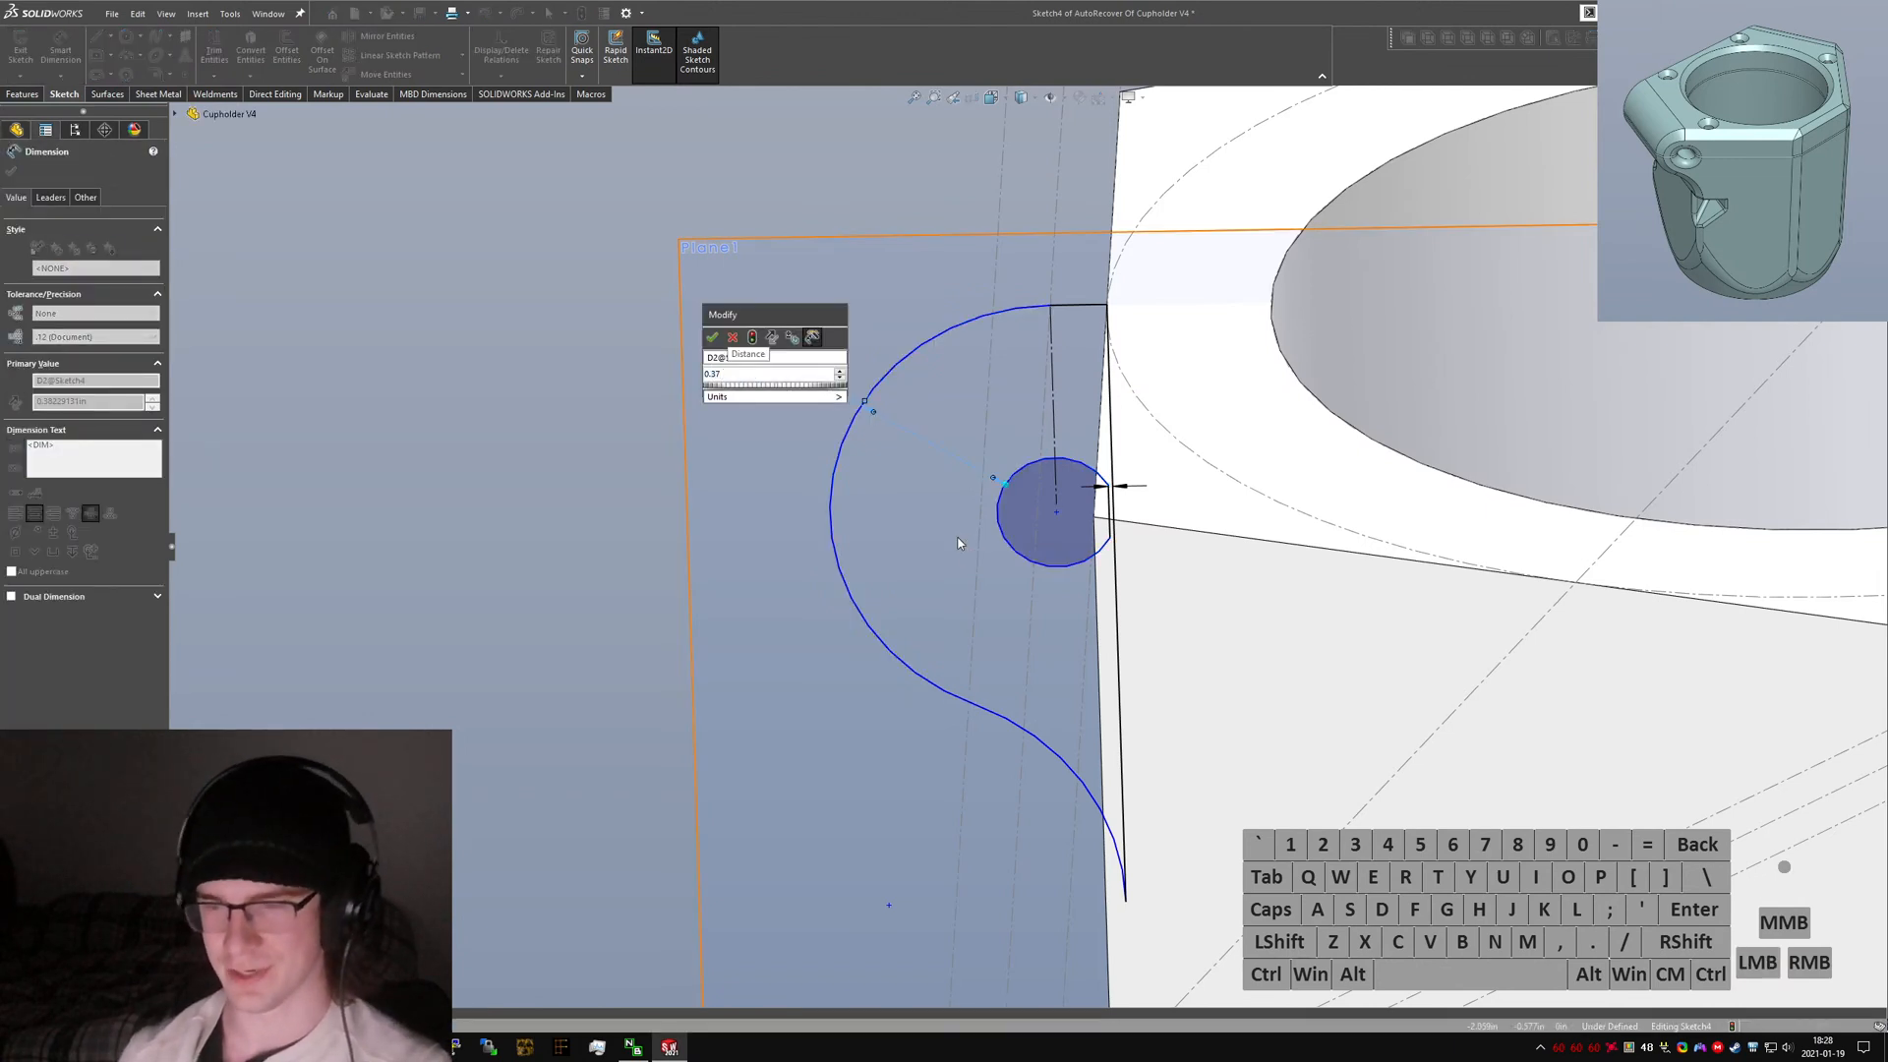
{"action": "key", "text": "Return"}
{"action": "double_click", "coordinate": [742, 362]}
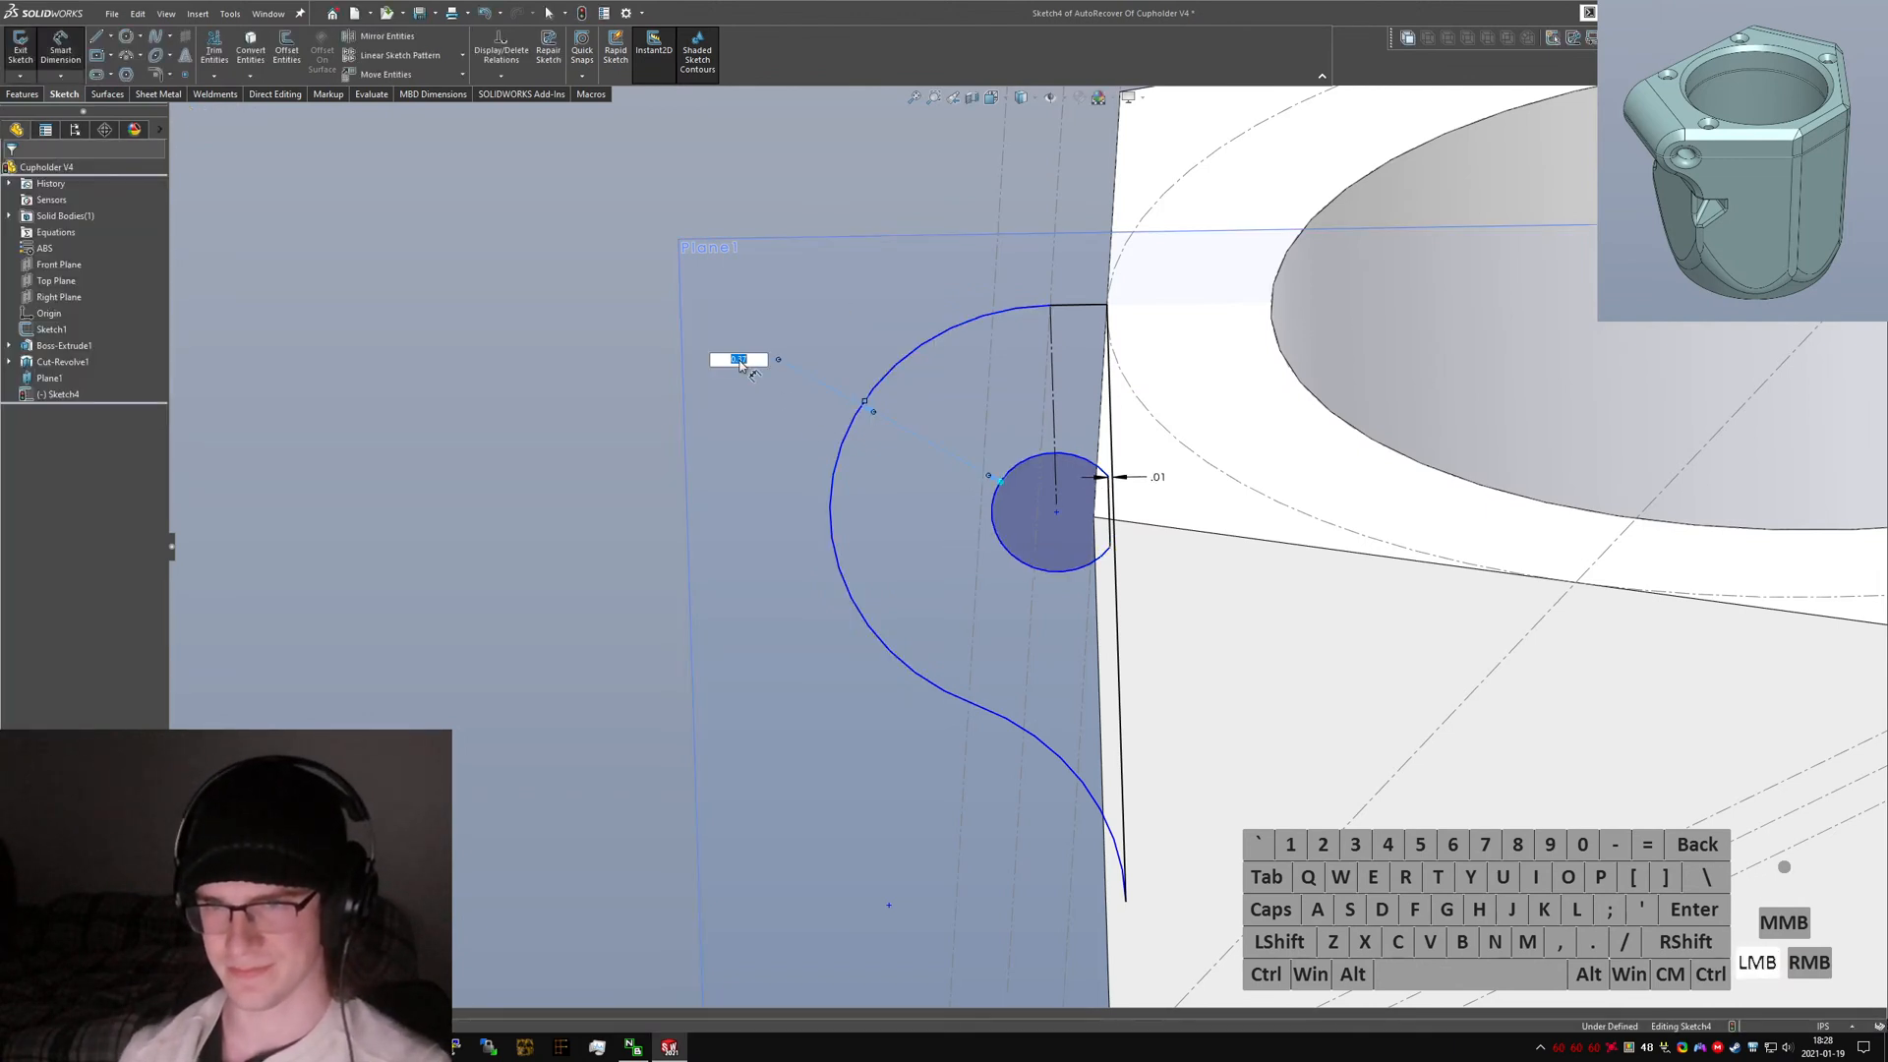
{"action": "type", "text": "0.375"}
{"action": "key", "text": "Return"}
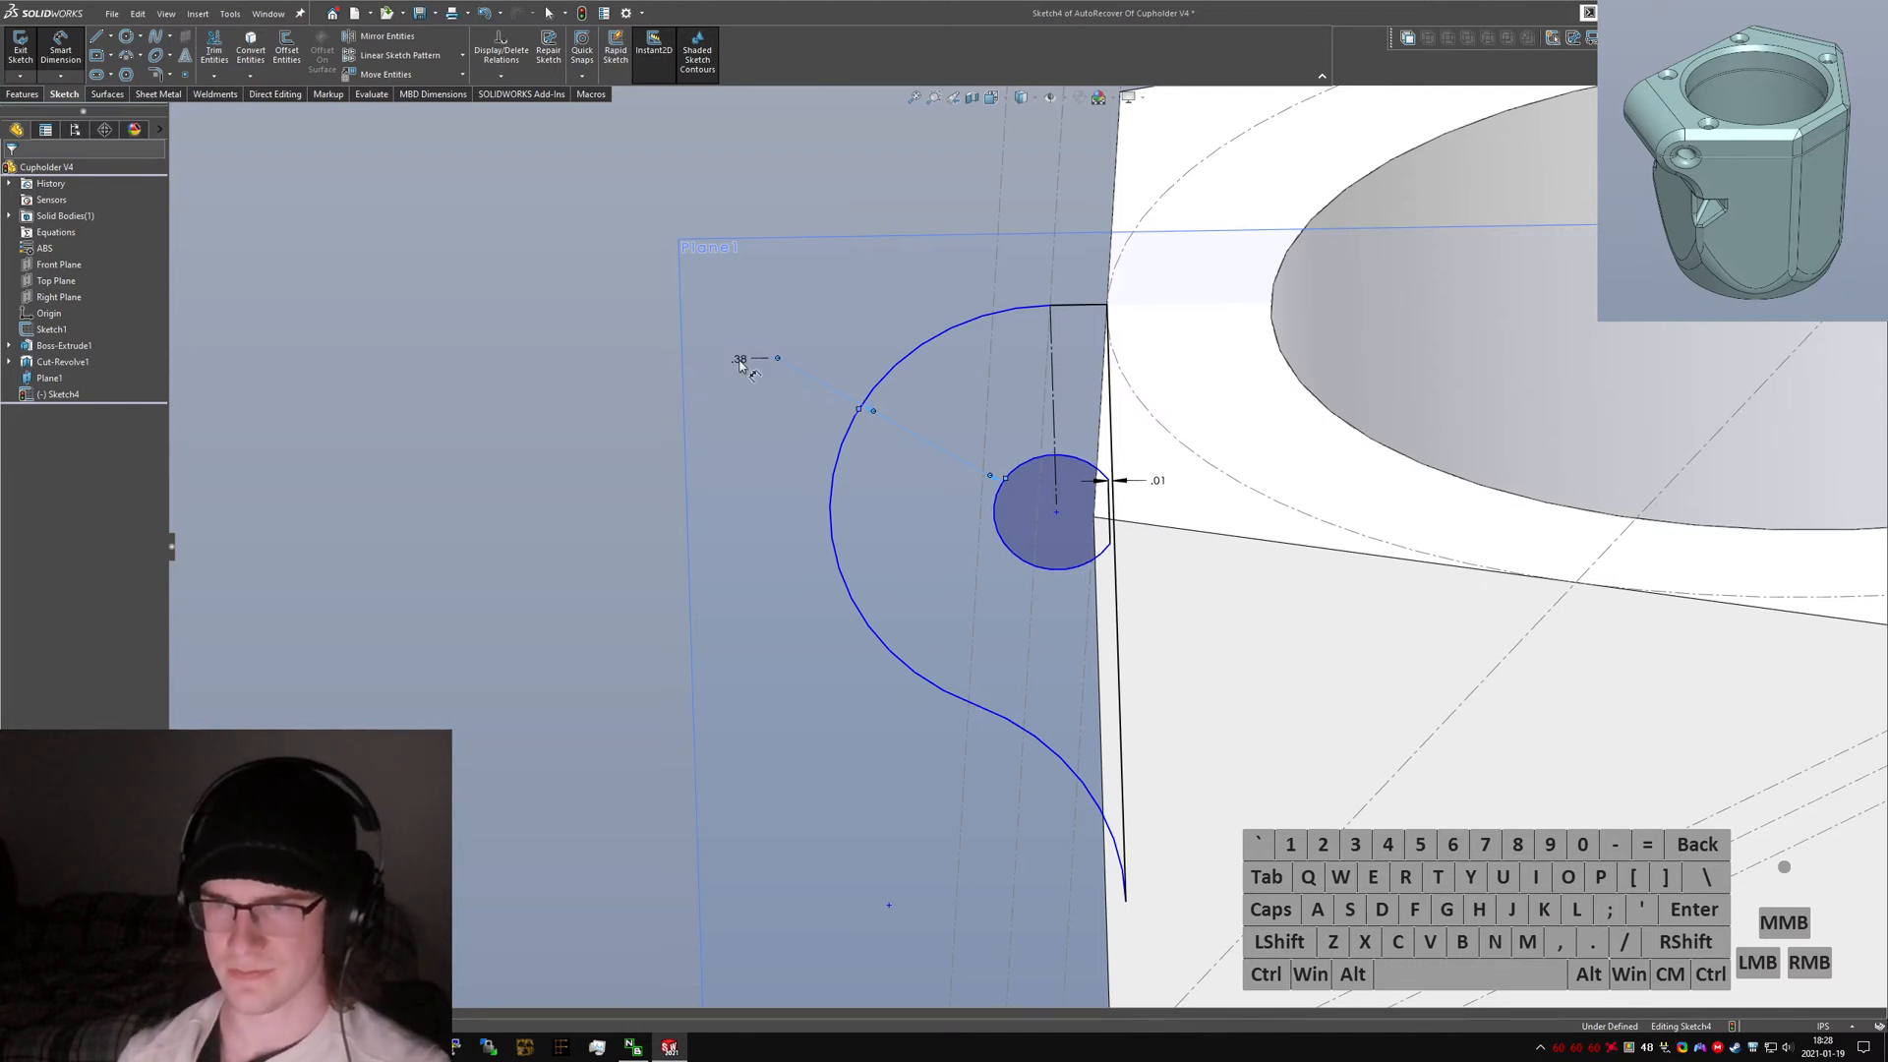
Reshape the lower ear arc and make it tangent to the adjacent line.
{"action": "mouse_move", "coordinate": [731, 473]}
{"action": "middle_mouse_down"}
{"action": "mouse_move", "coordinate": [986, 443]}
{"action": "mouse_move", "coordinate": [986, 345]}
{"action": "mouse_move", "coordinate": [1056, 729]}
{"action": "mouse_move", "coordinate": [1043, 536]}
{"action": "mouse_move", "coordinate": [1030, 563]}
{"action": "middle_mouse_up"}
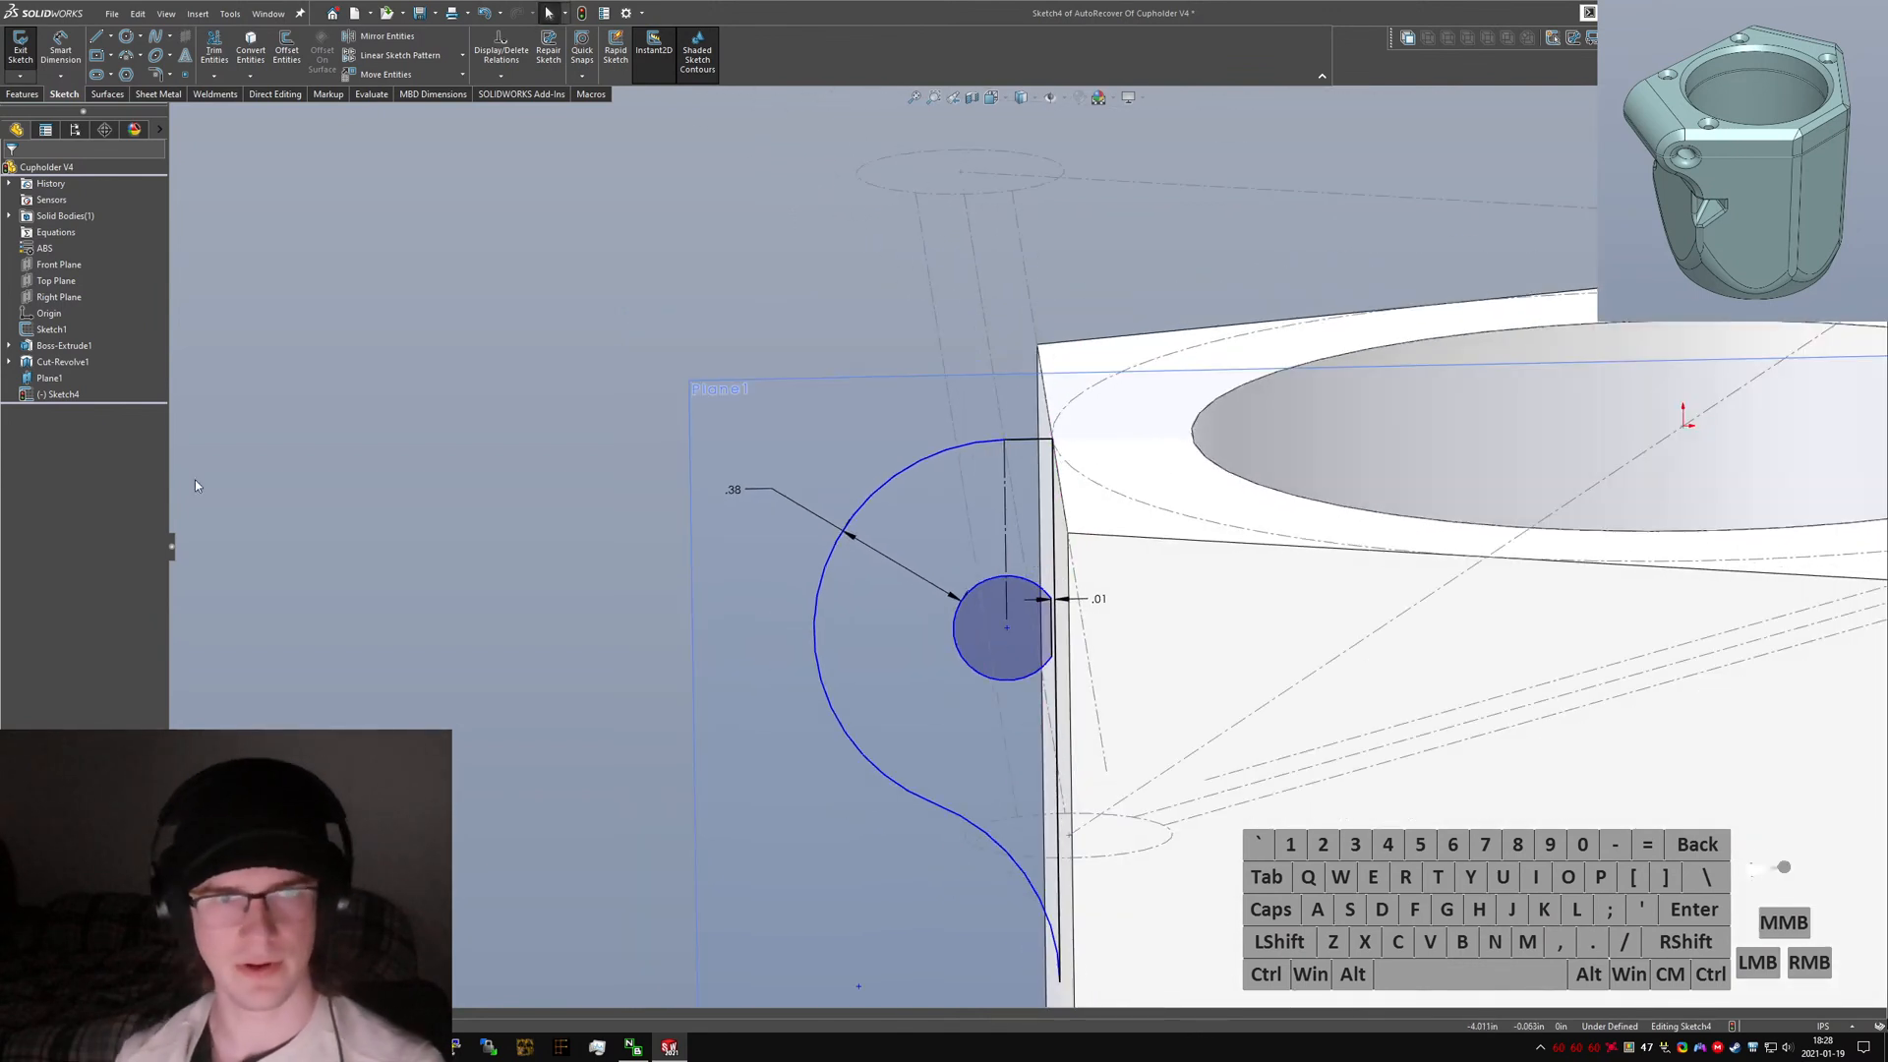
{"action": "scroll", "coordinate": [969, 608], "scroll_direction": "up", "scroll_amount": 2}
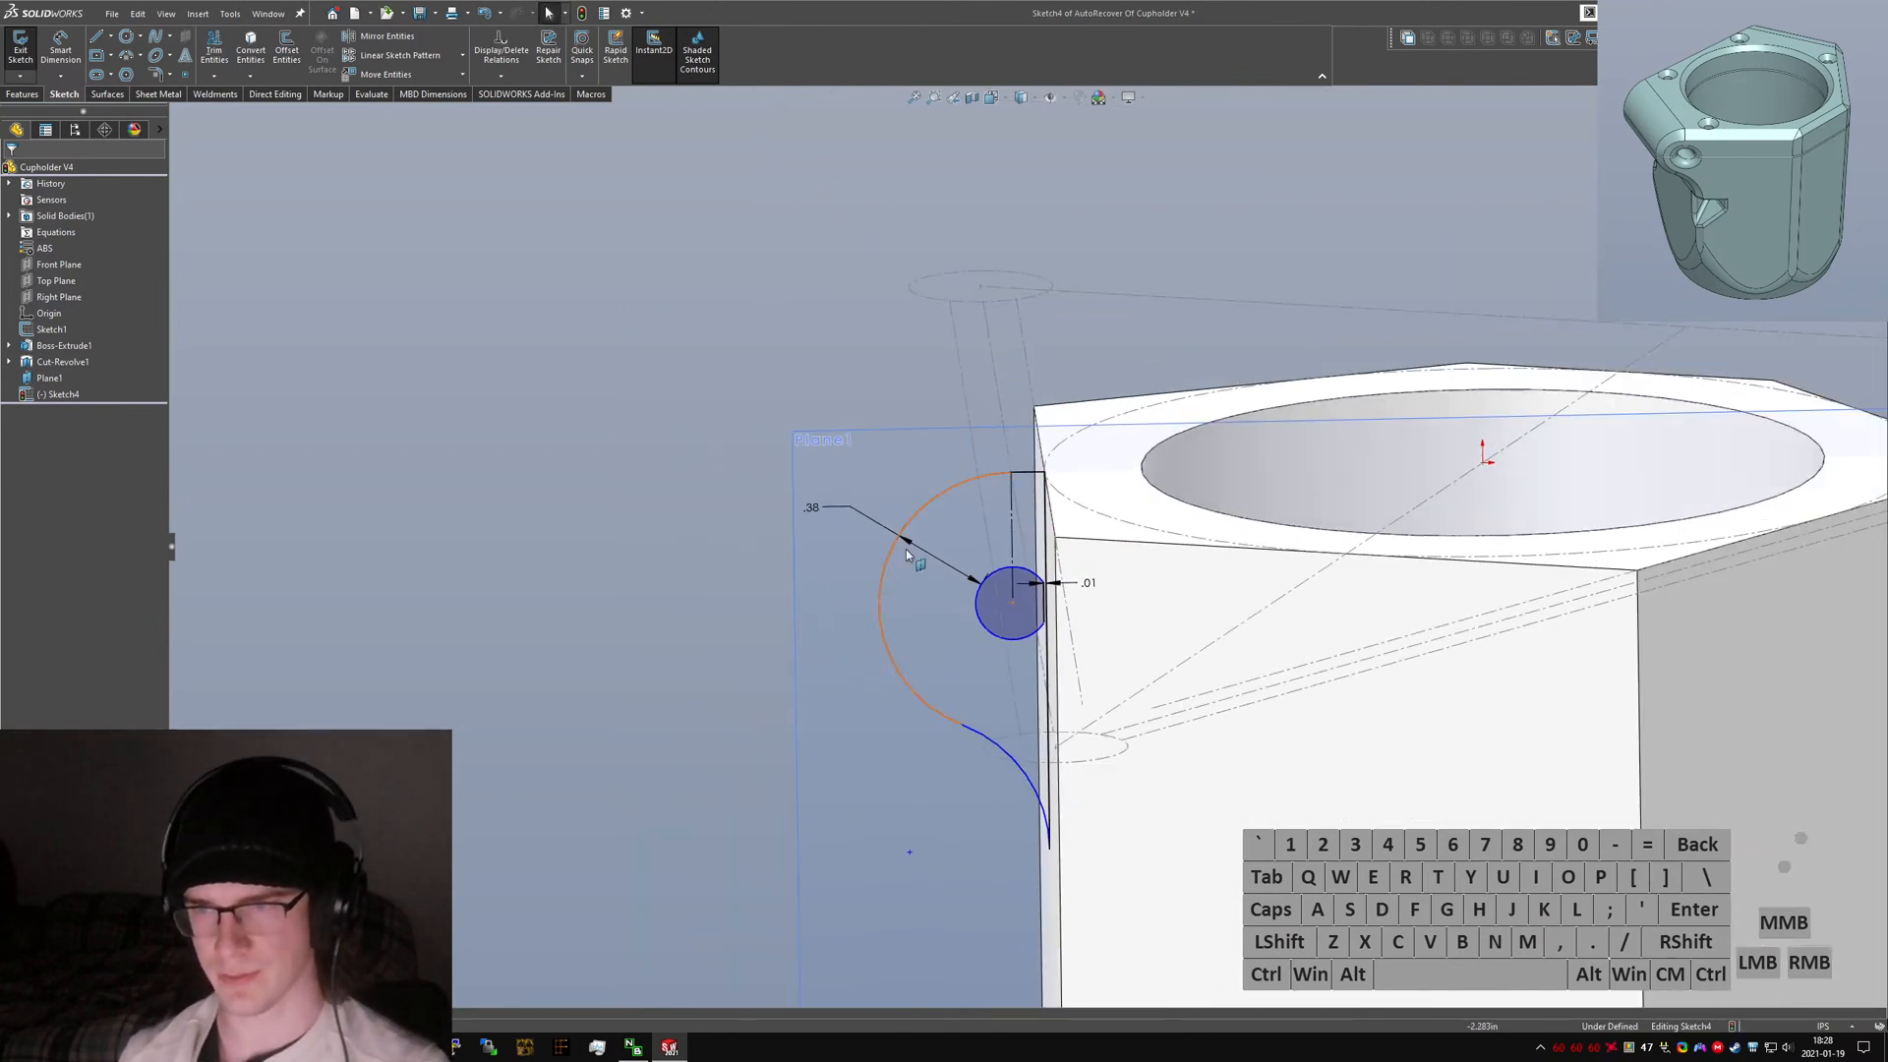
{"action": "left_click", "coordinate": [1015, 478]}
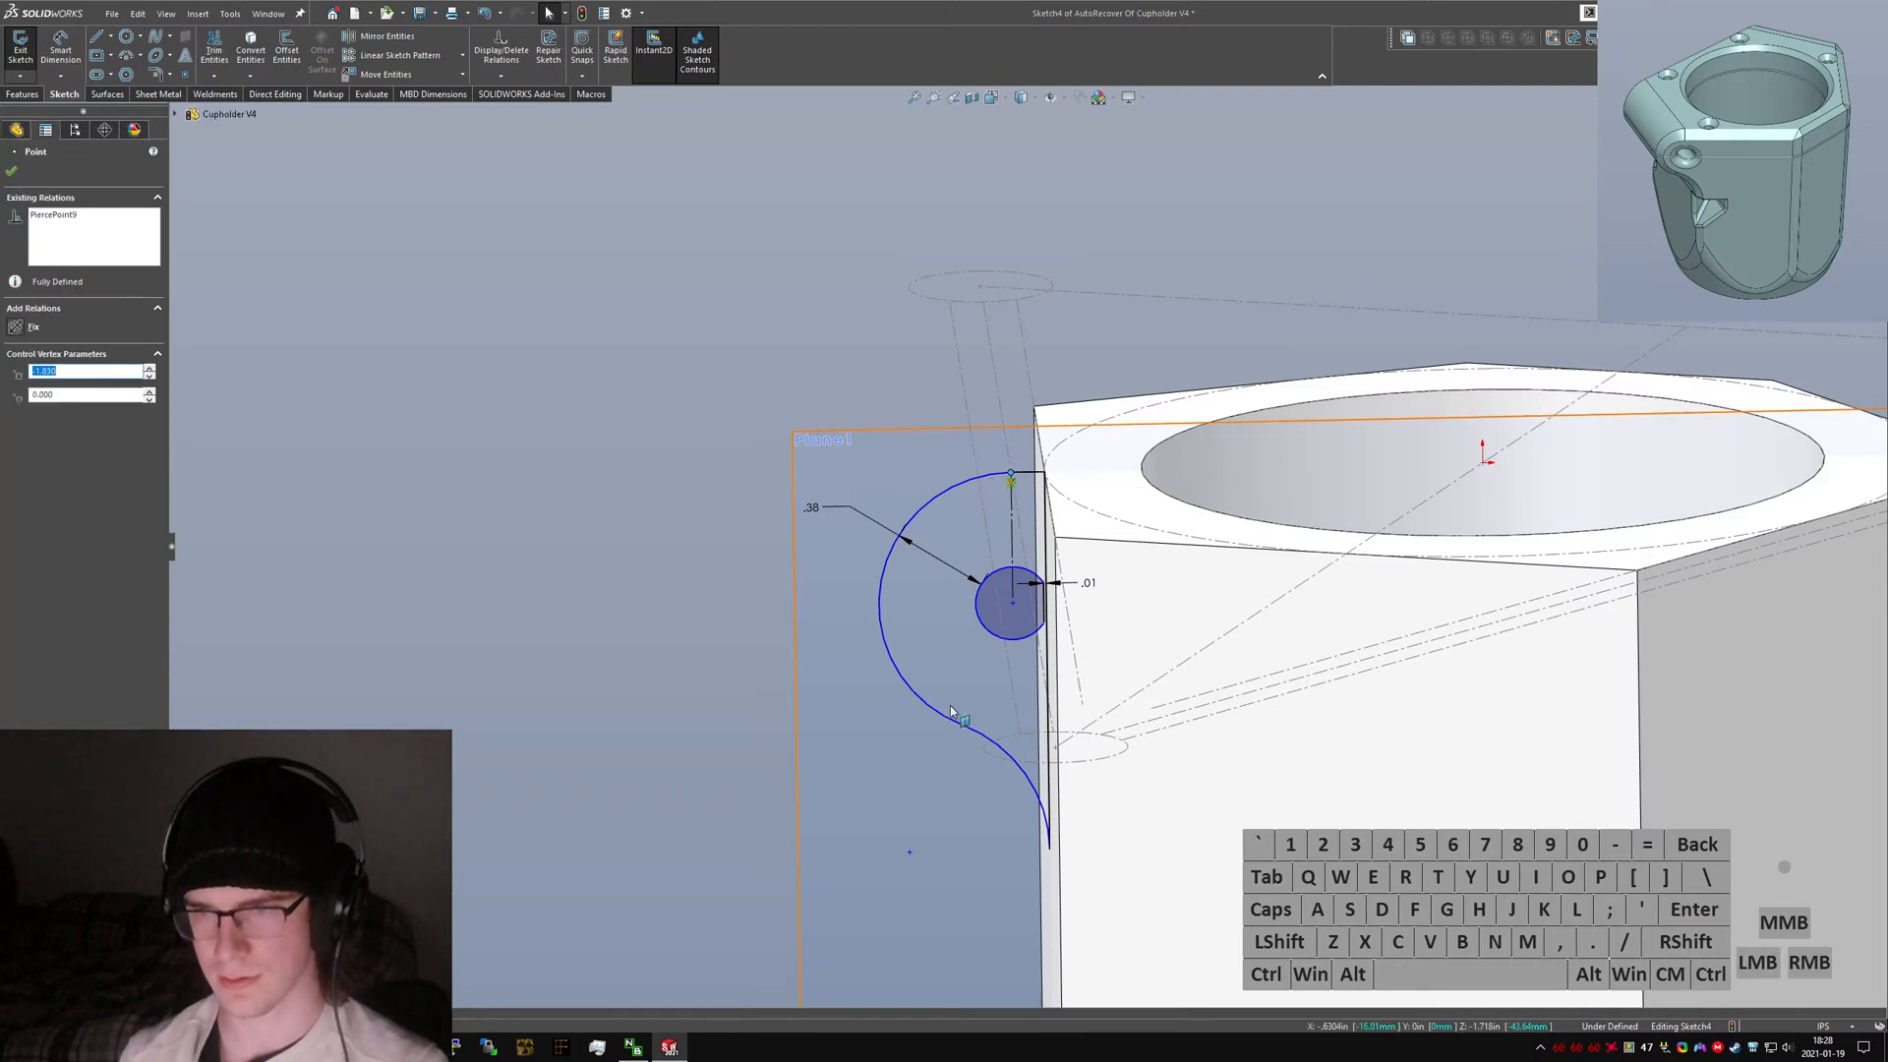
{"action": "mouse_move", "coordinate": [974, 757]}
{"action": "left_mouse_down"}
{"action": "mouse_move", "coordinate": [993, 777]}
{"action": "mouse_move", "coordinate": [998, 735]}
{"action": "left_mouse_up"}
{"action": "left_click", "coordinate": [581, 732]}
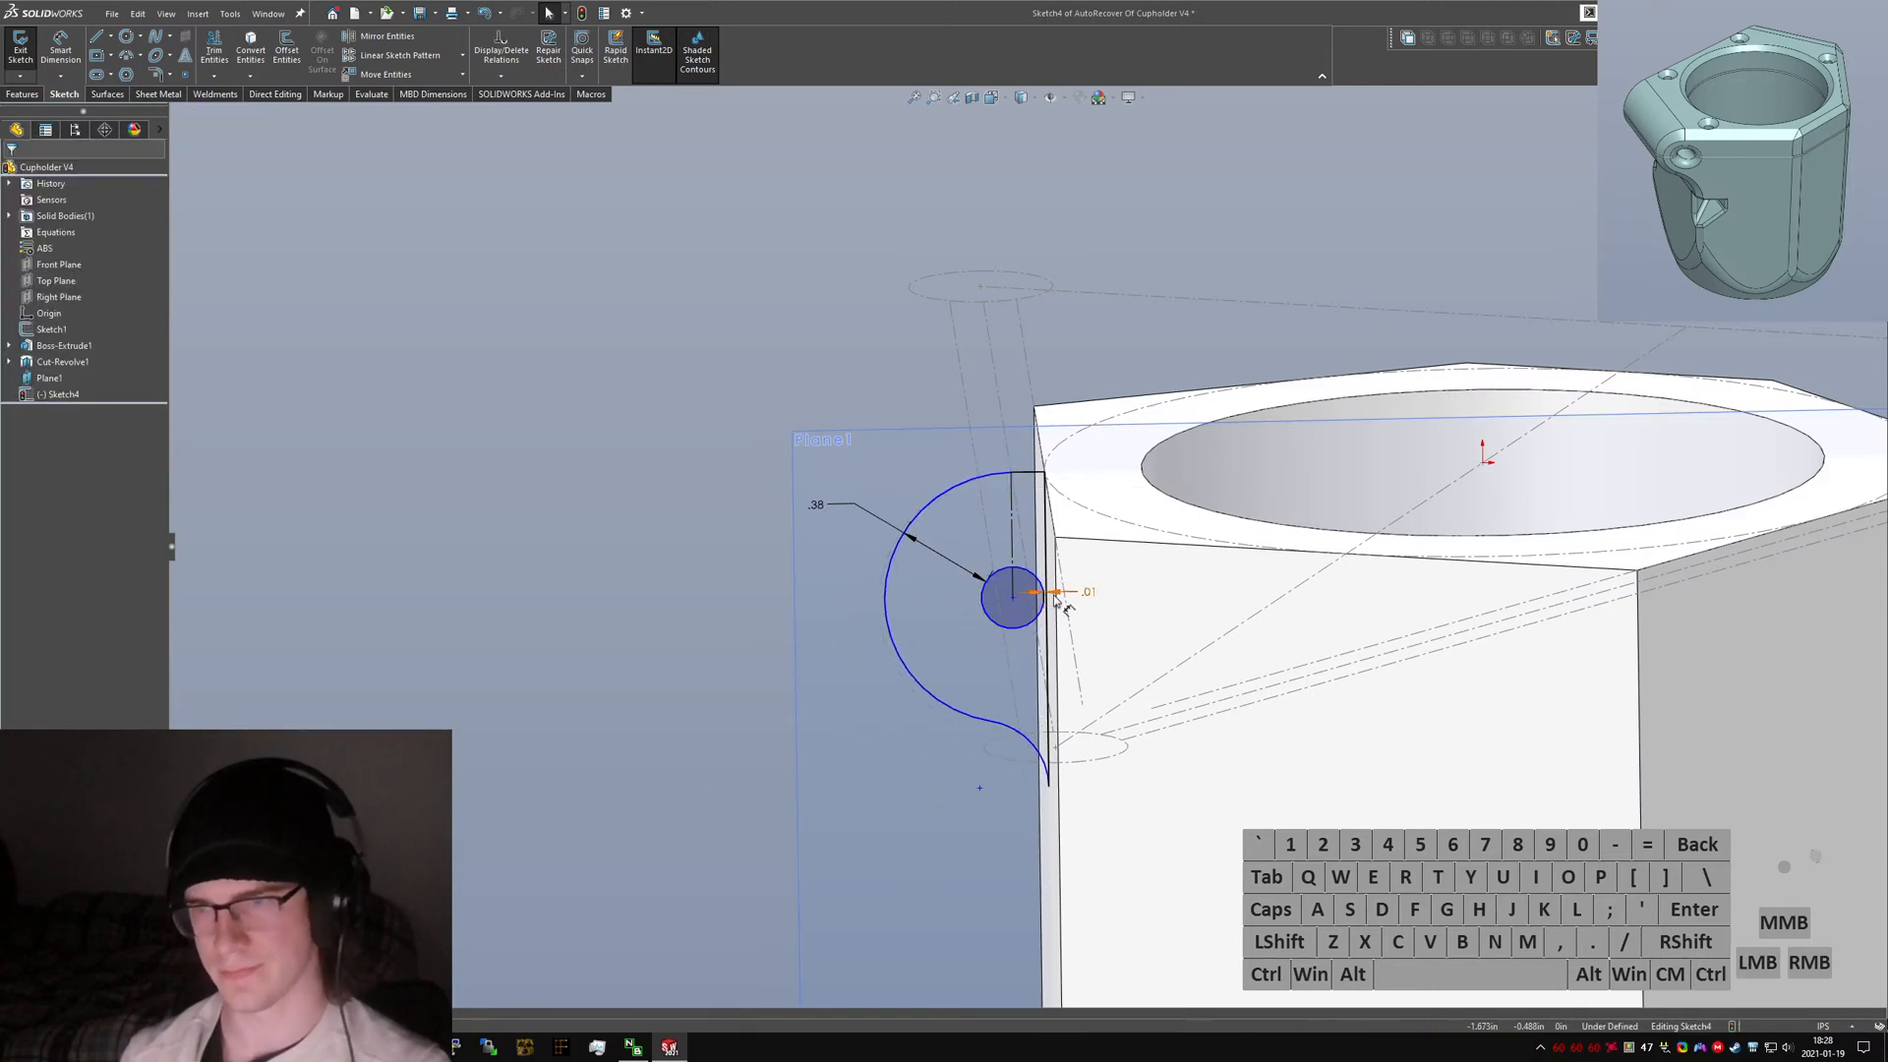
{"action": "left_click", "coordinate": [991, 623]}
{"action": "key", "text": "alt+a"}
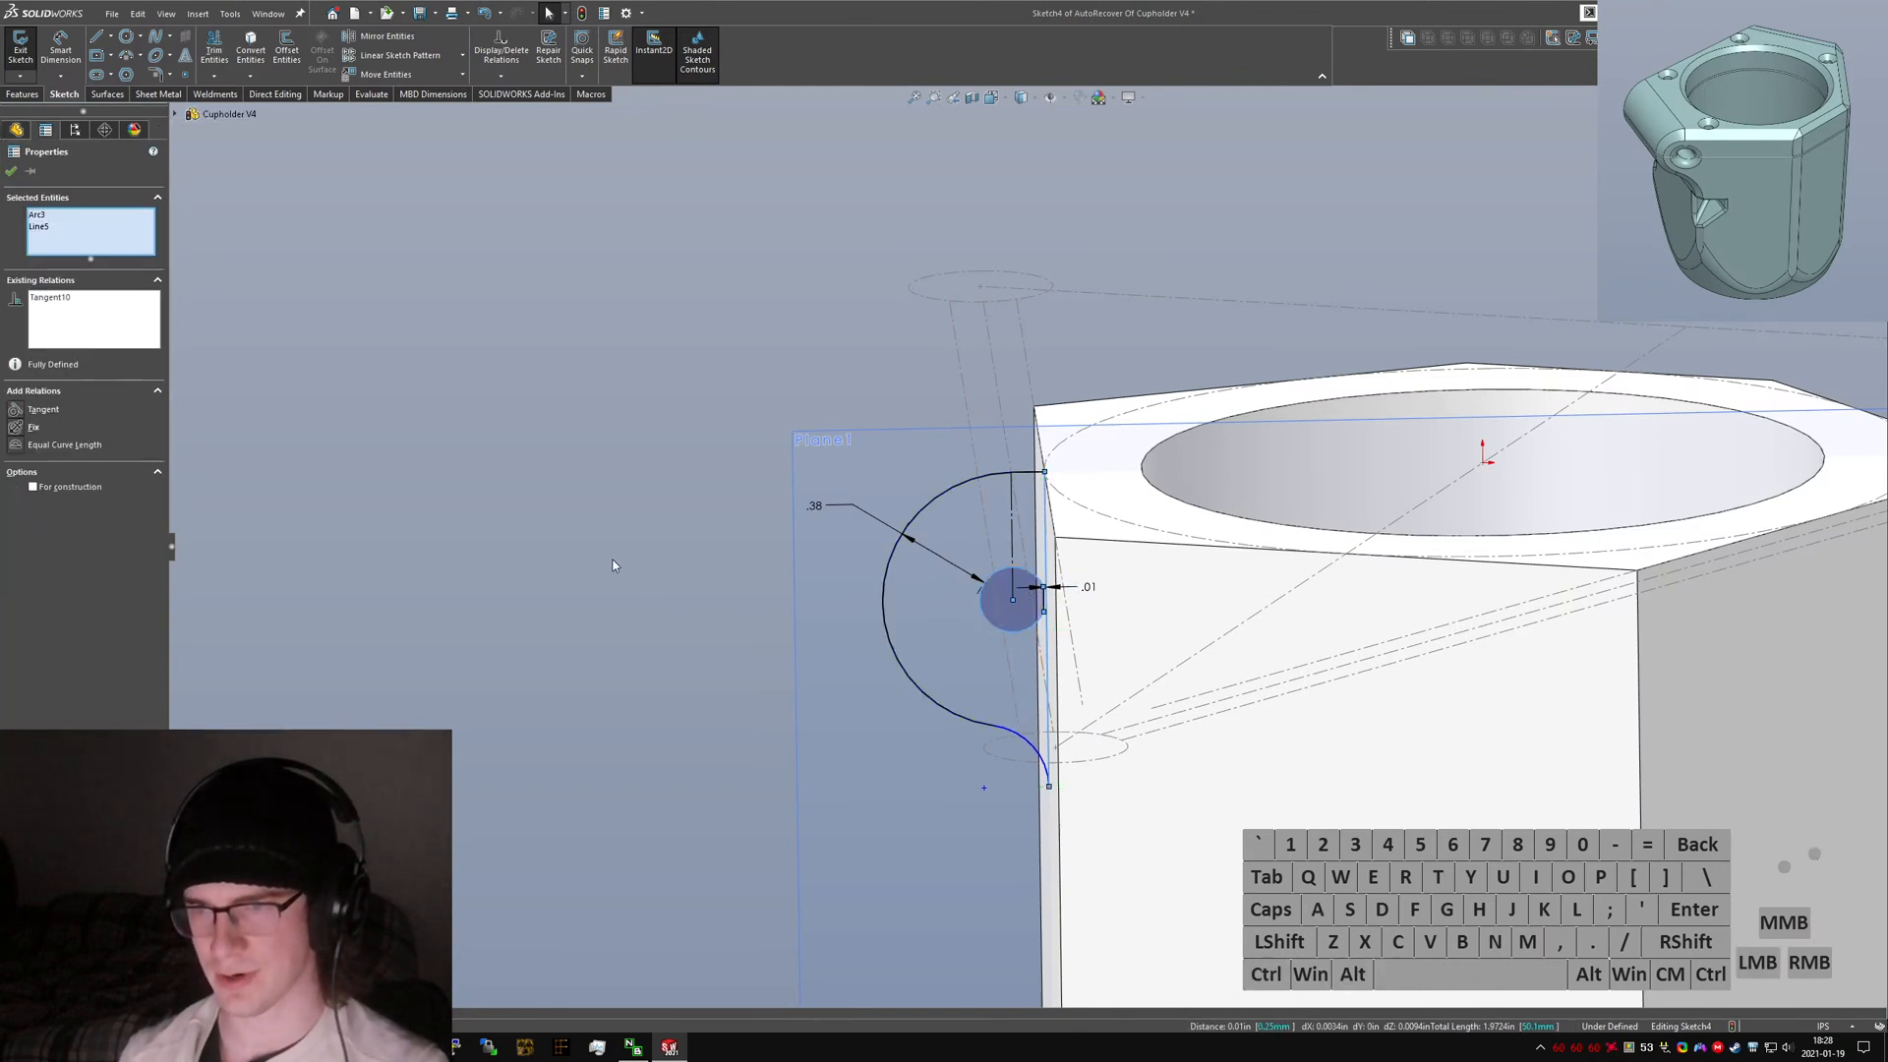
Make the two ear arcs equal in radius to fully define the sketch.
{"action": "left_click", "coordinate": [864, 558]}
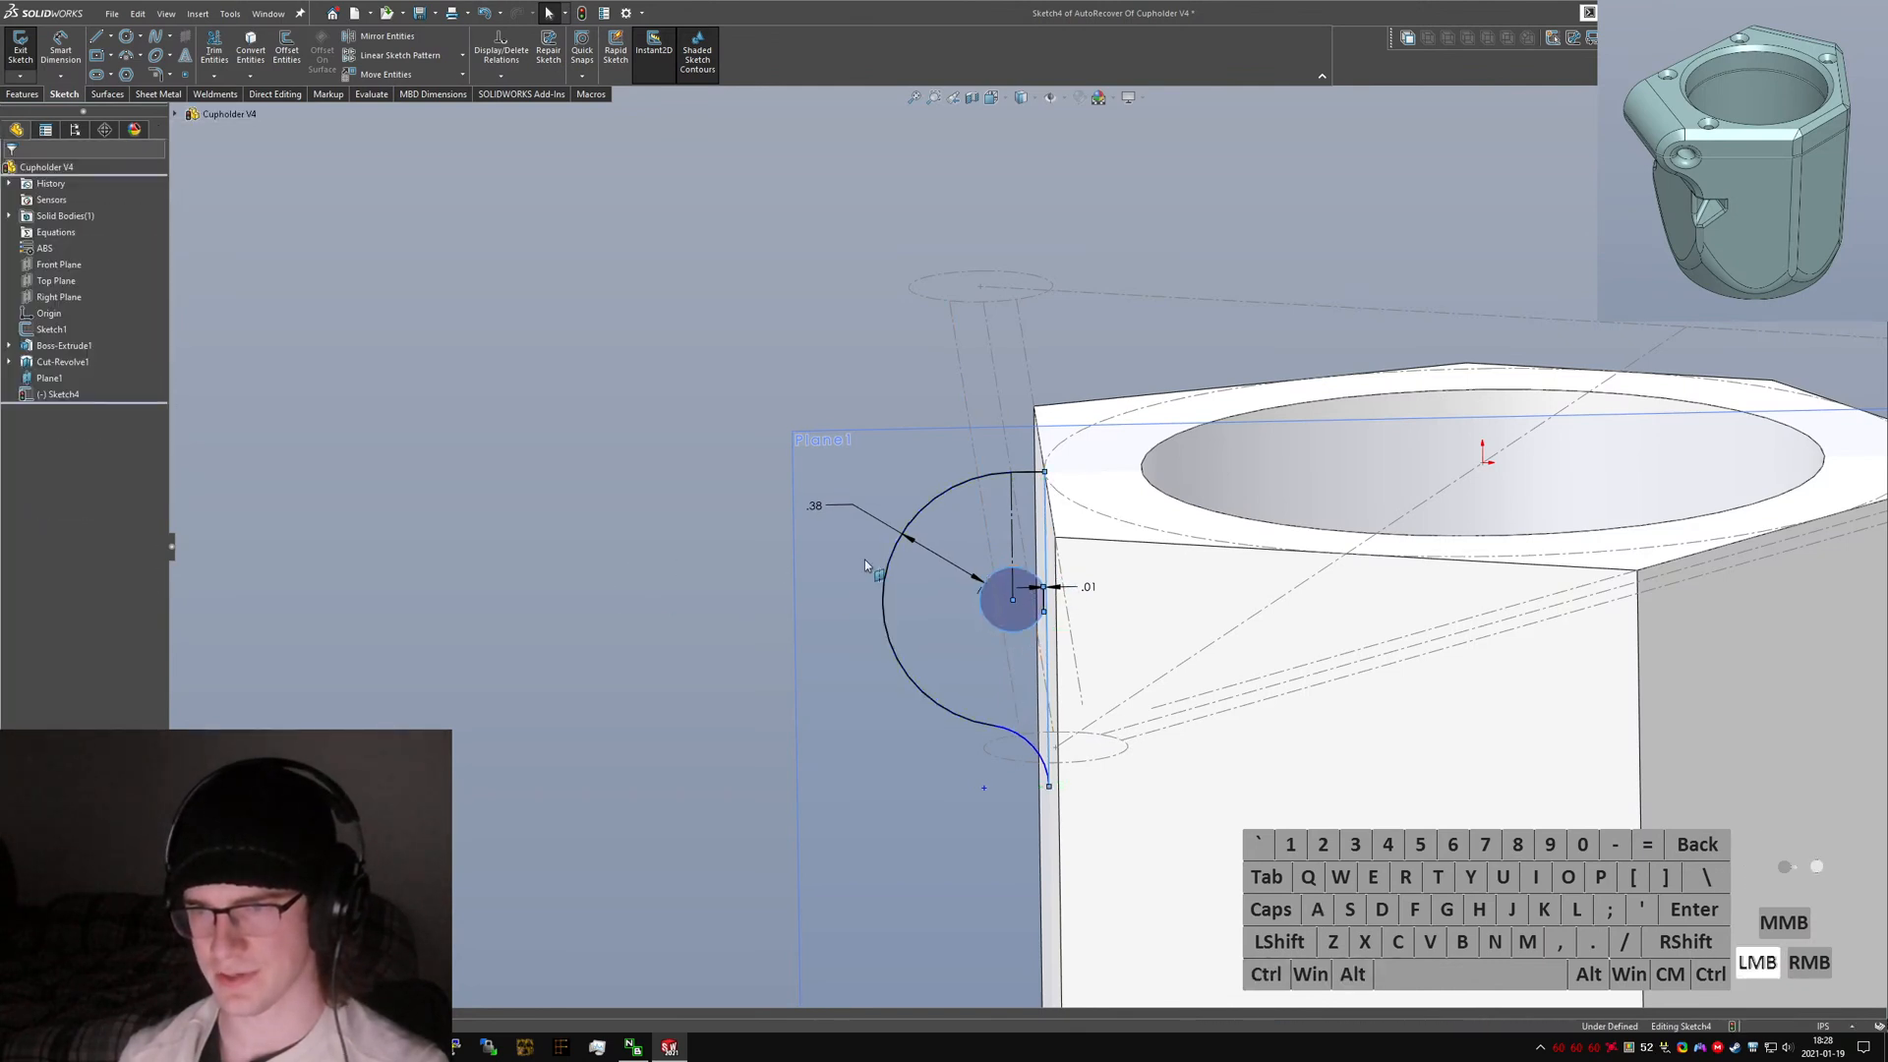
{"action": "left_click", "coordinate": [1023, 739], "text": "ctrl"}
{"action": "left_click", "coordinate": [942, 705], "text": "ctrl"}
{"action": "key", "text": "ctrl+alt+a"}
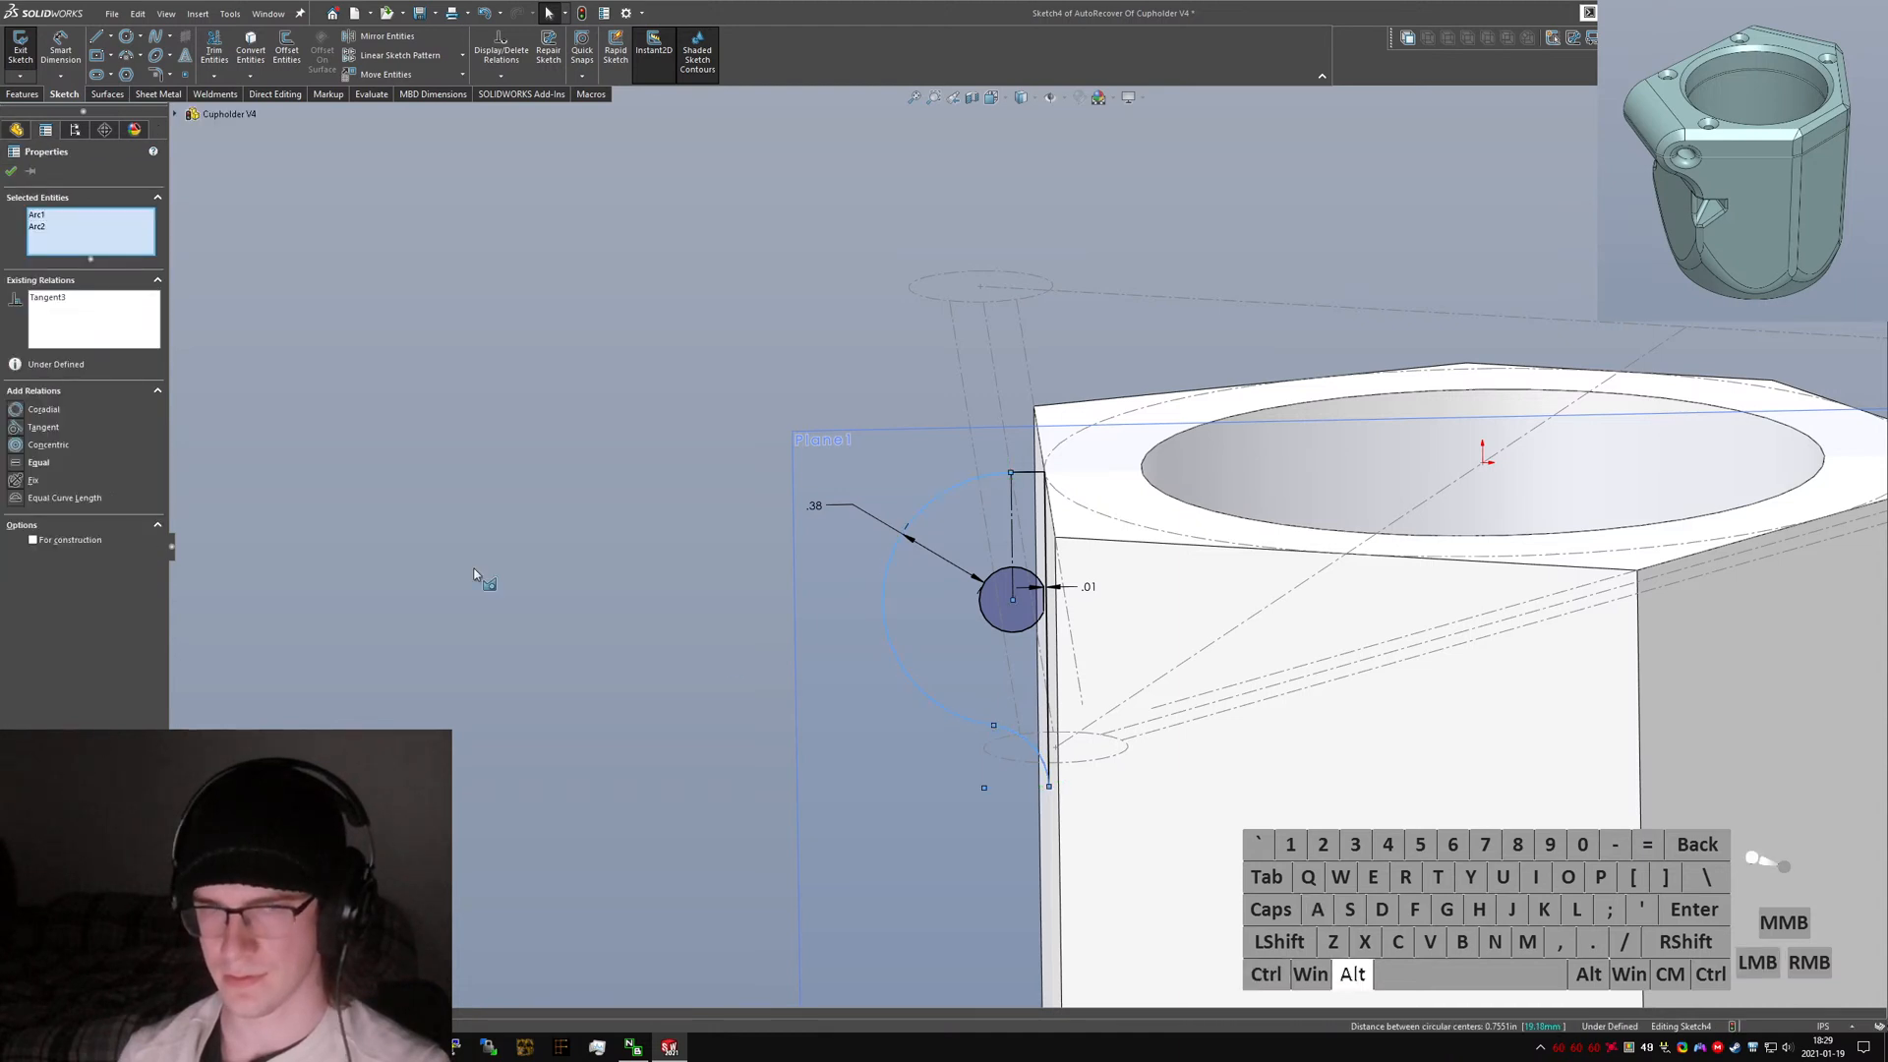
{"action": "key", "text": "alt+q"}
{"action": "left_click", "coordinate": [505, 411]}
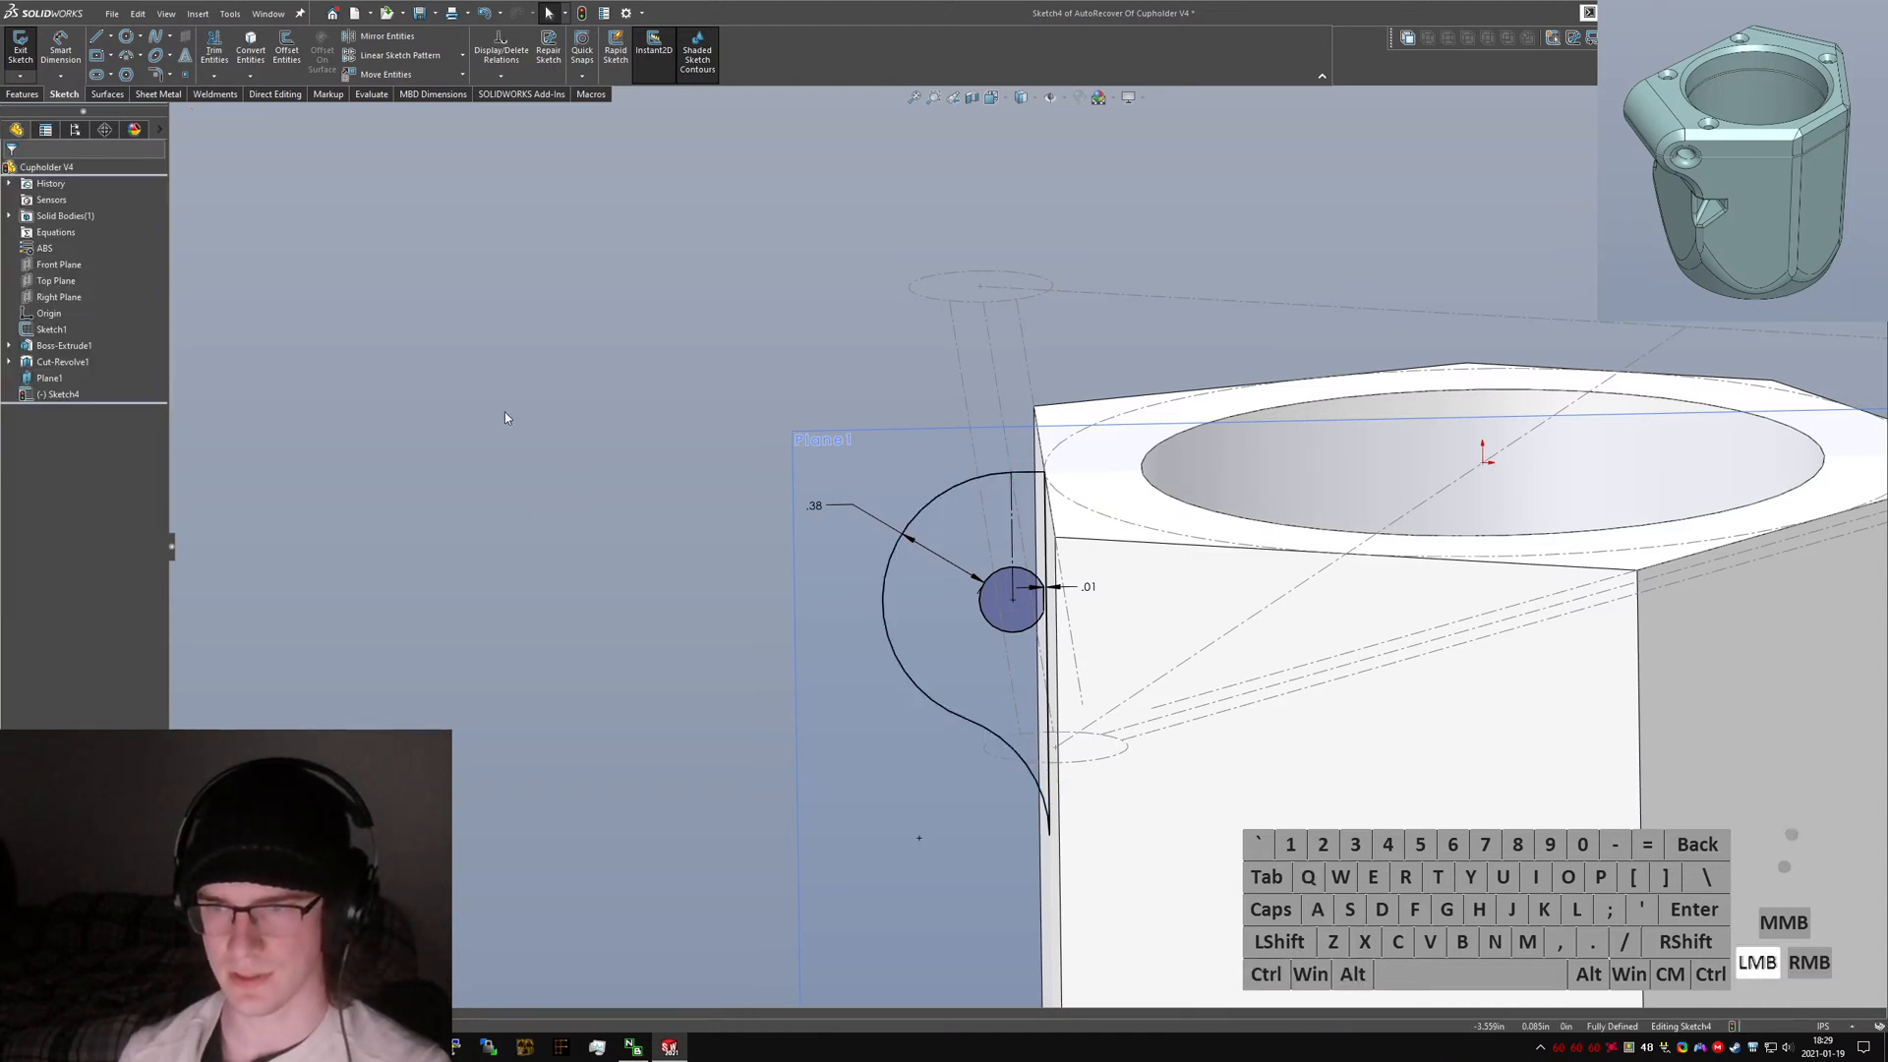
Exit the sketch and extrude the ear in both directions up to the body's top corner vertices.
{"action": "left_click", "coordinate": [21, 54]}
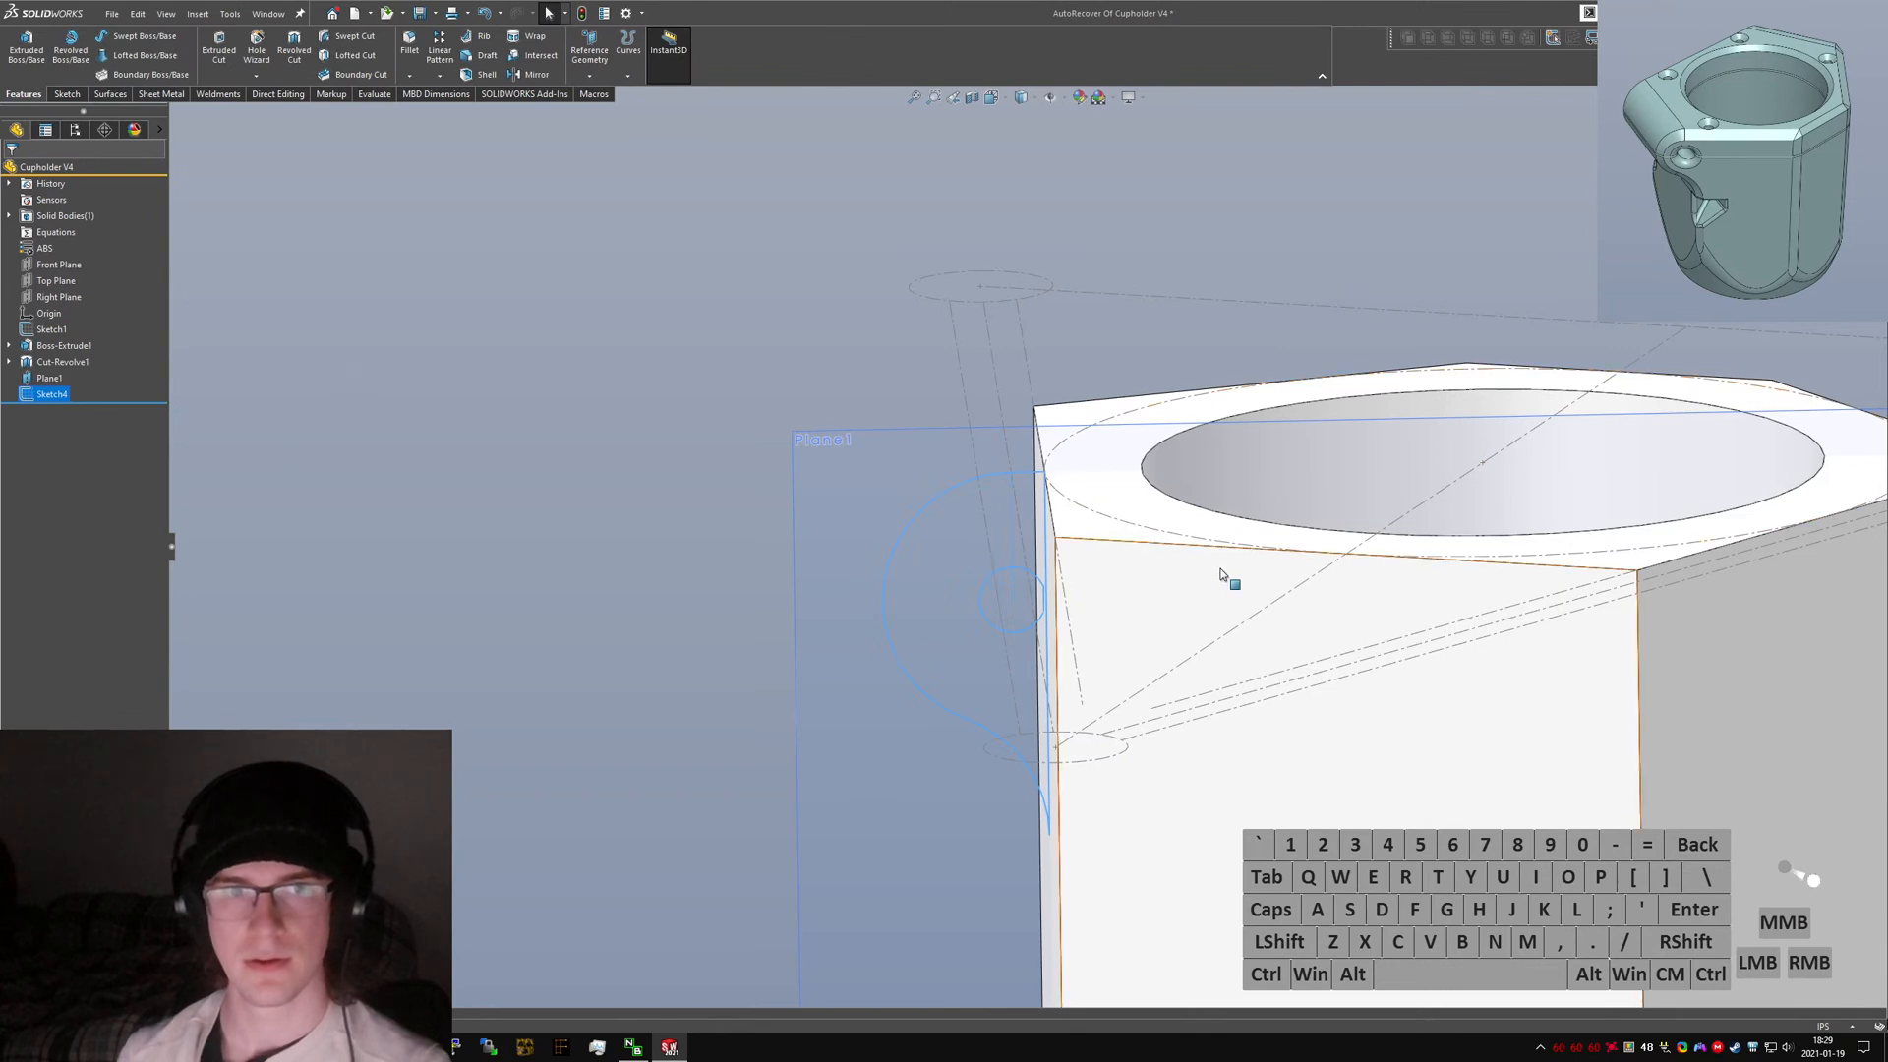
{"action": "middle_click_drag", "start_coordinate": [1222, 577], "coordinate": [1258, 669]}
{"action": "left_click", "coordinate": [28, 42]}
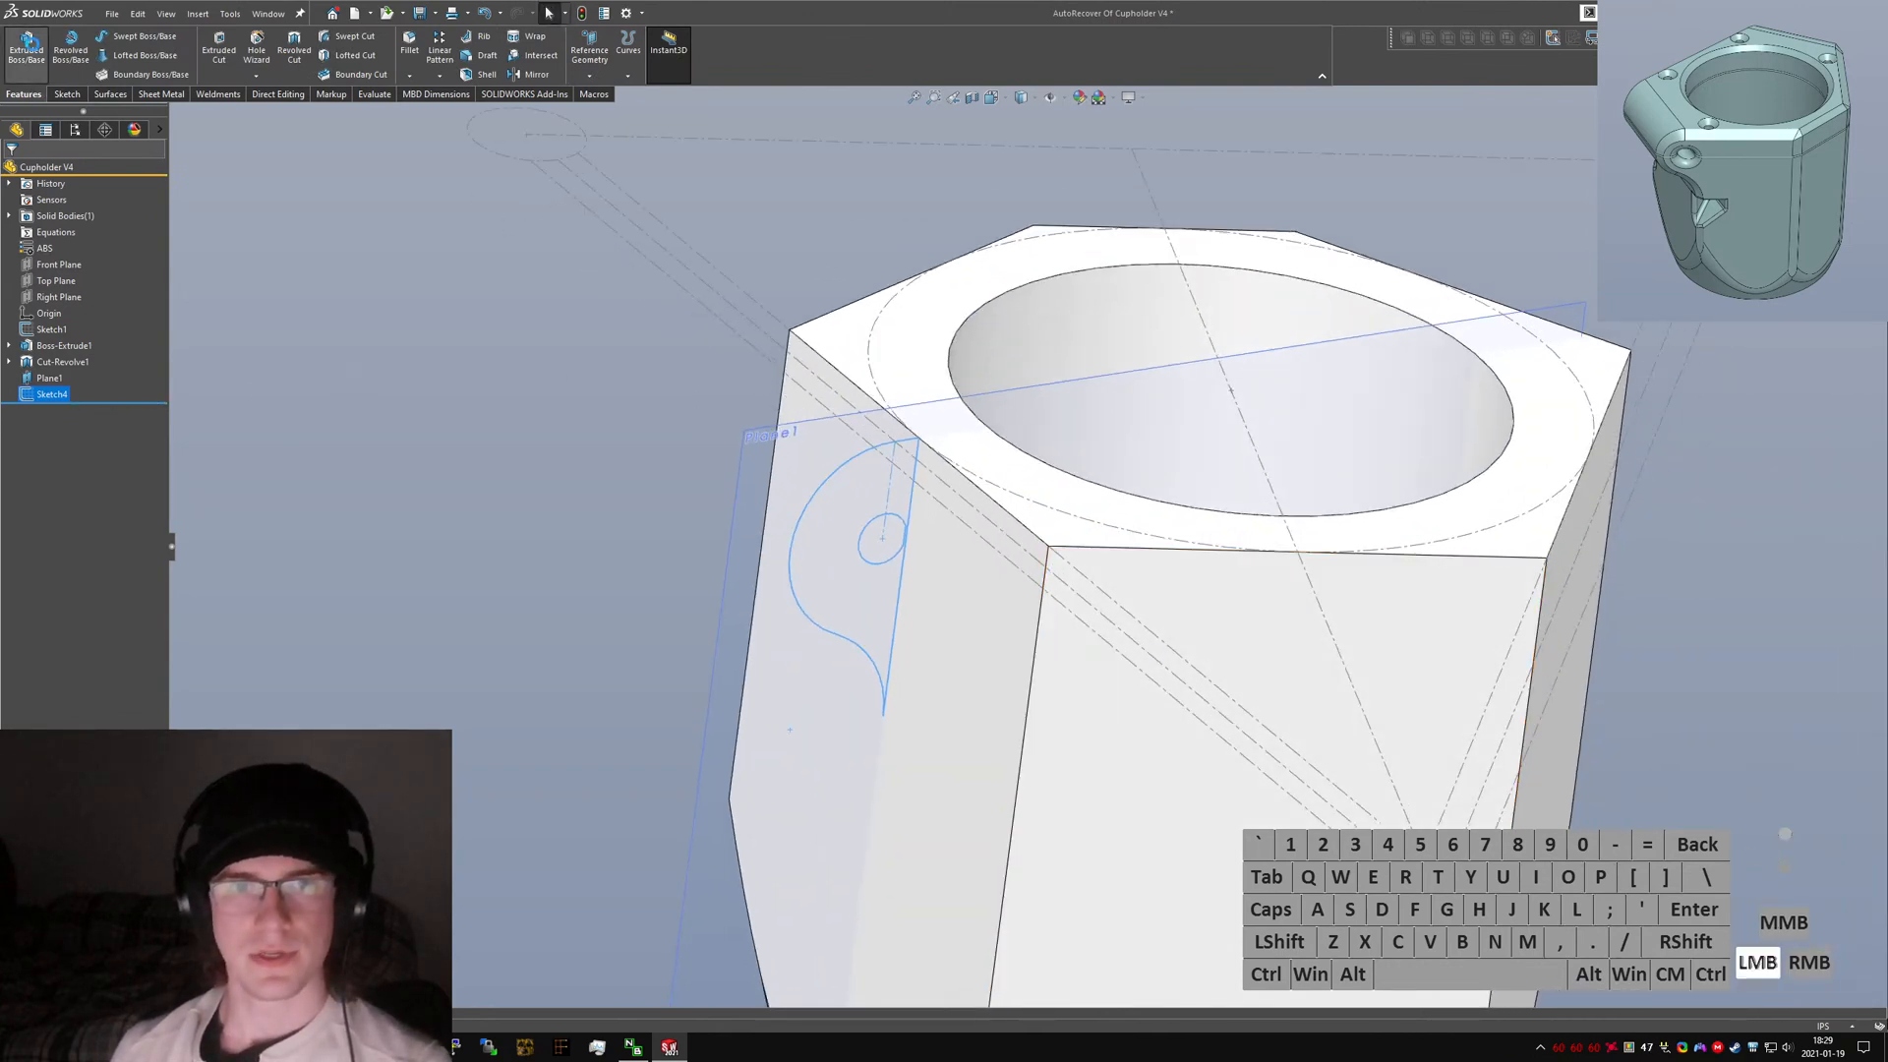
{"action": "left_click", "coordinate": [78, 260]}
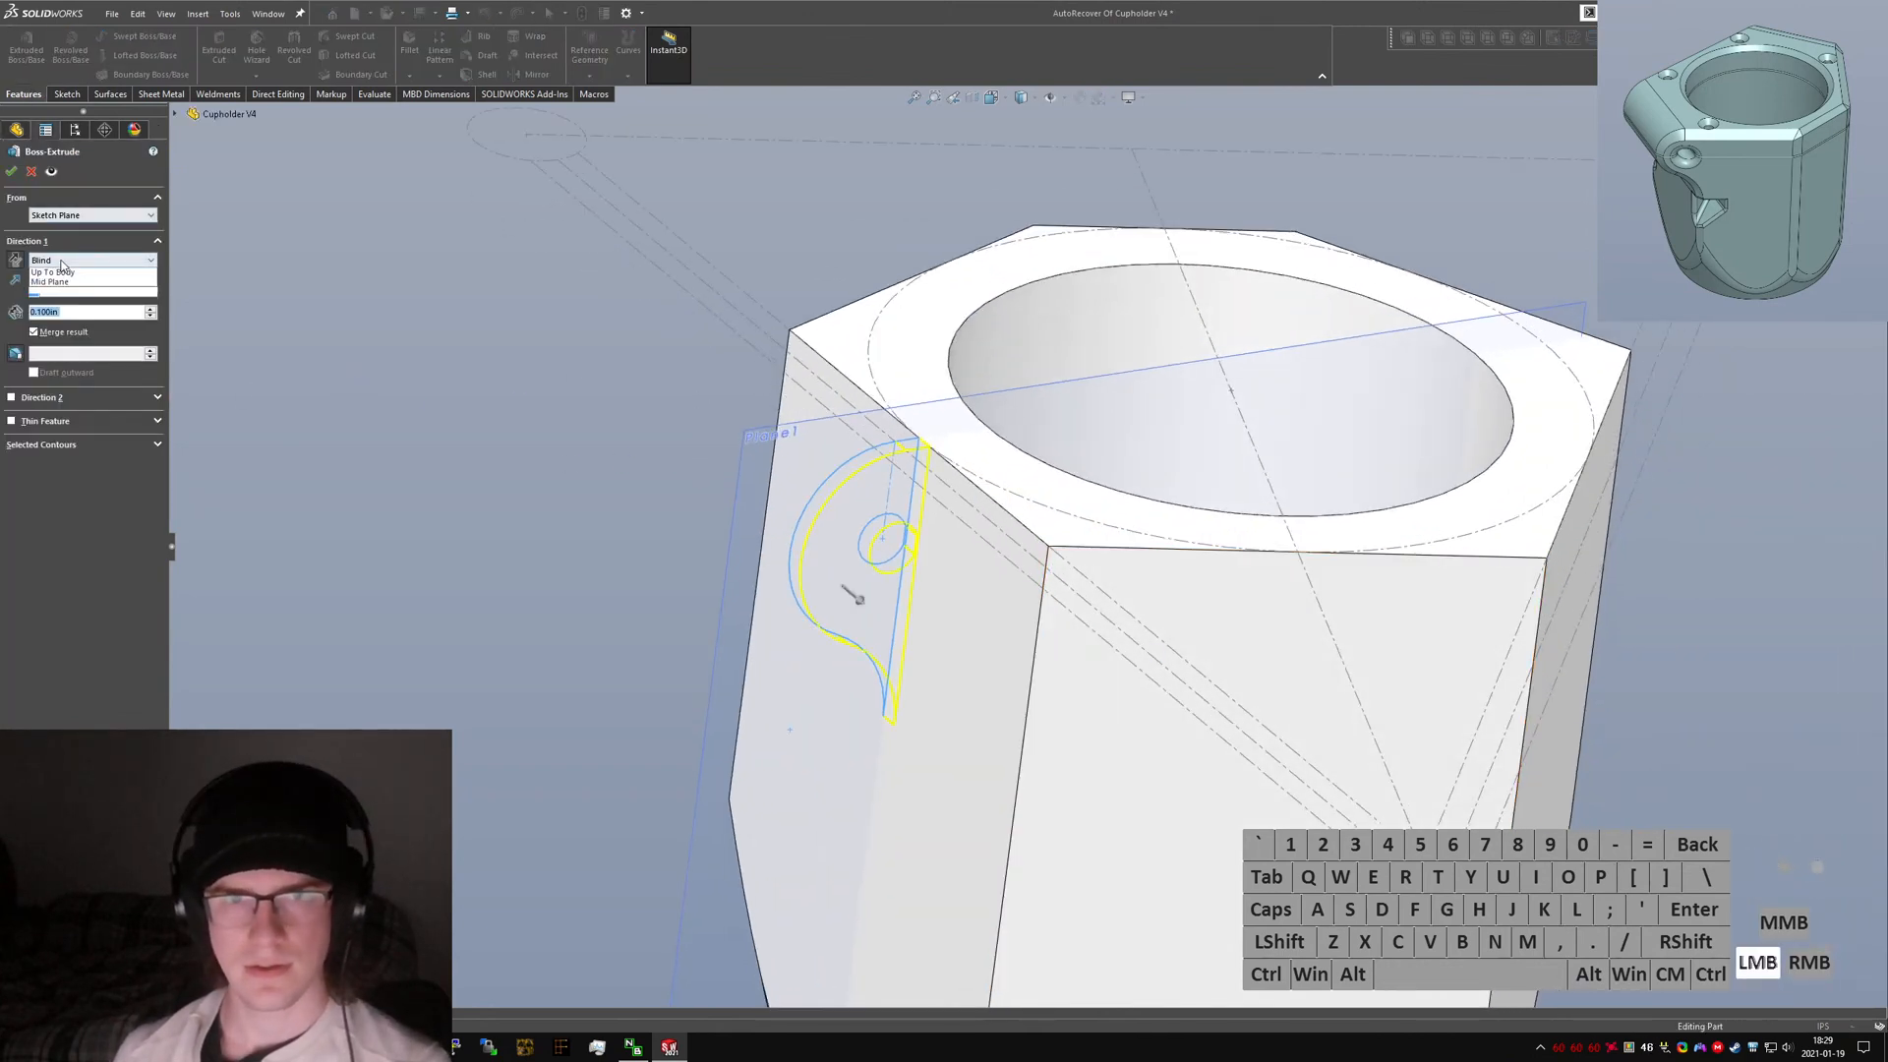
{"action": "left_click", "coordinate": [79, 294]}
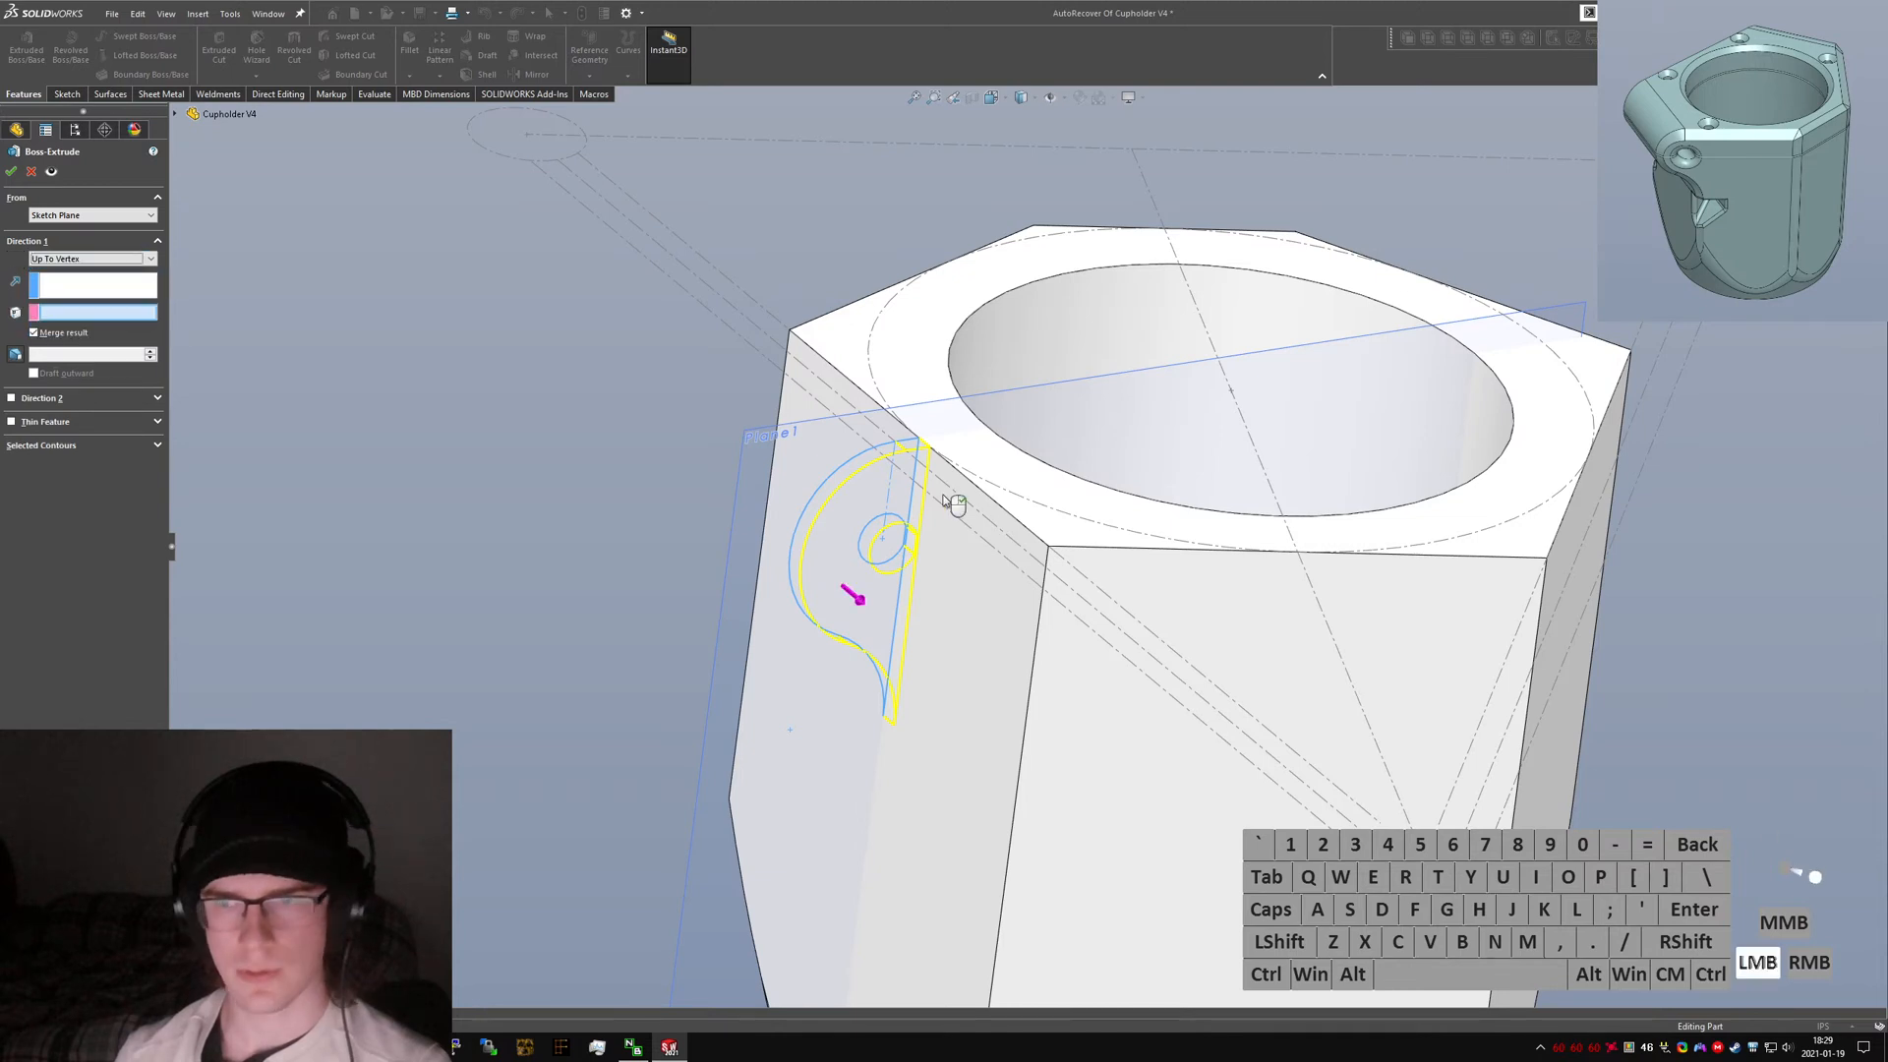
{"action": "left_click", "coordinate": [1048, 545]}
{"action": "left_click", "coordinate": [44, 398]}
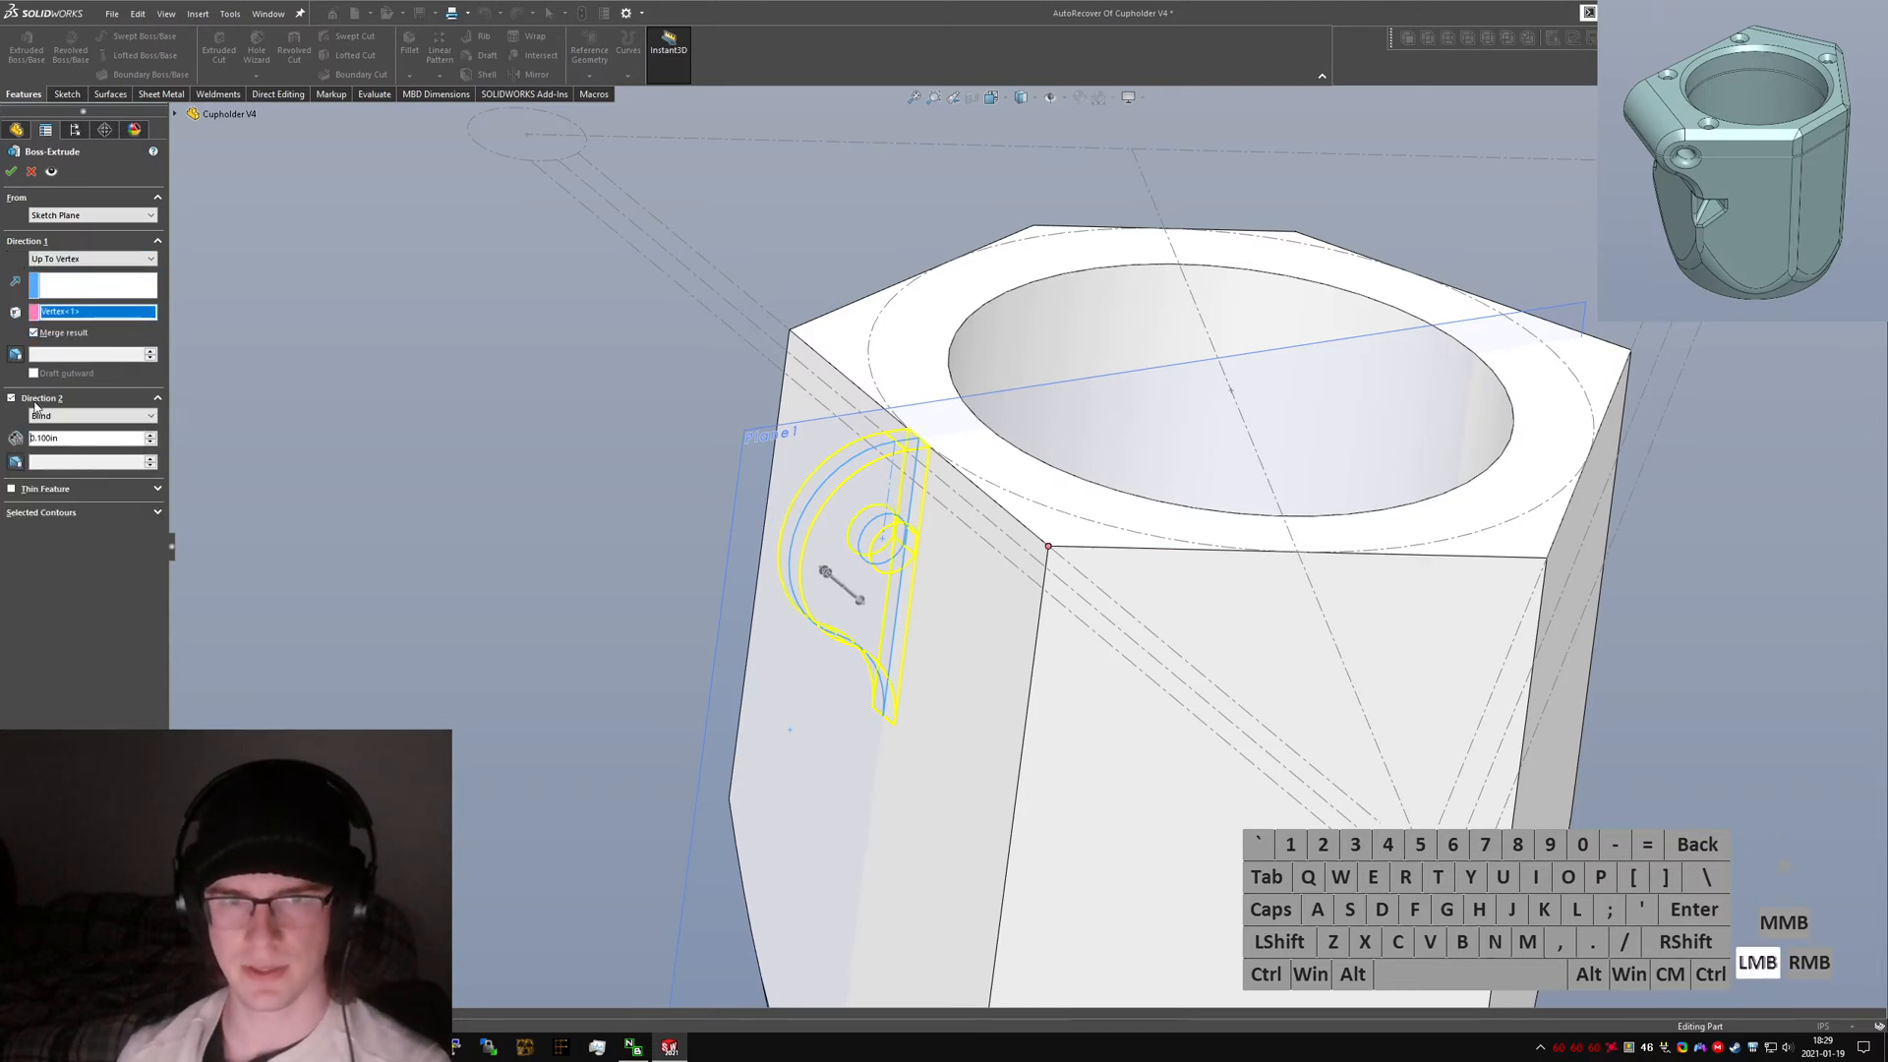
{"action": "left_click", "coordinate": [59, 416]}
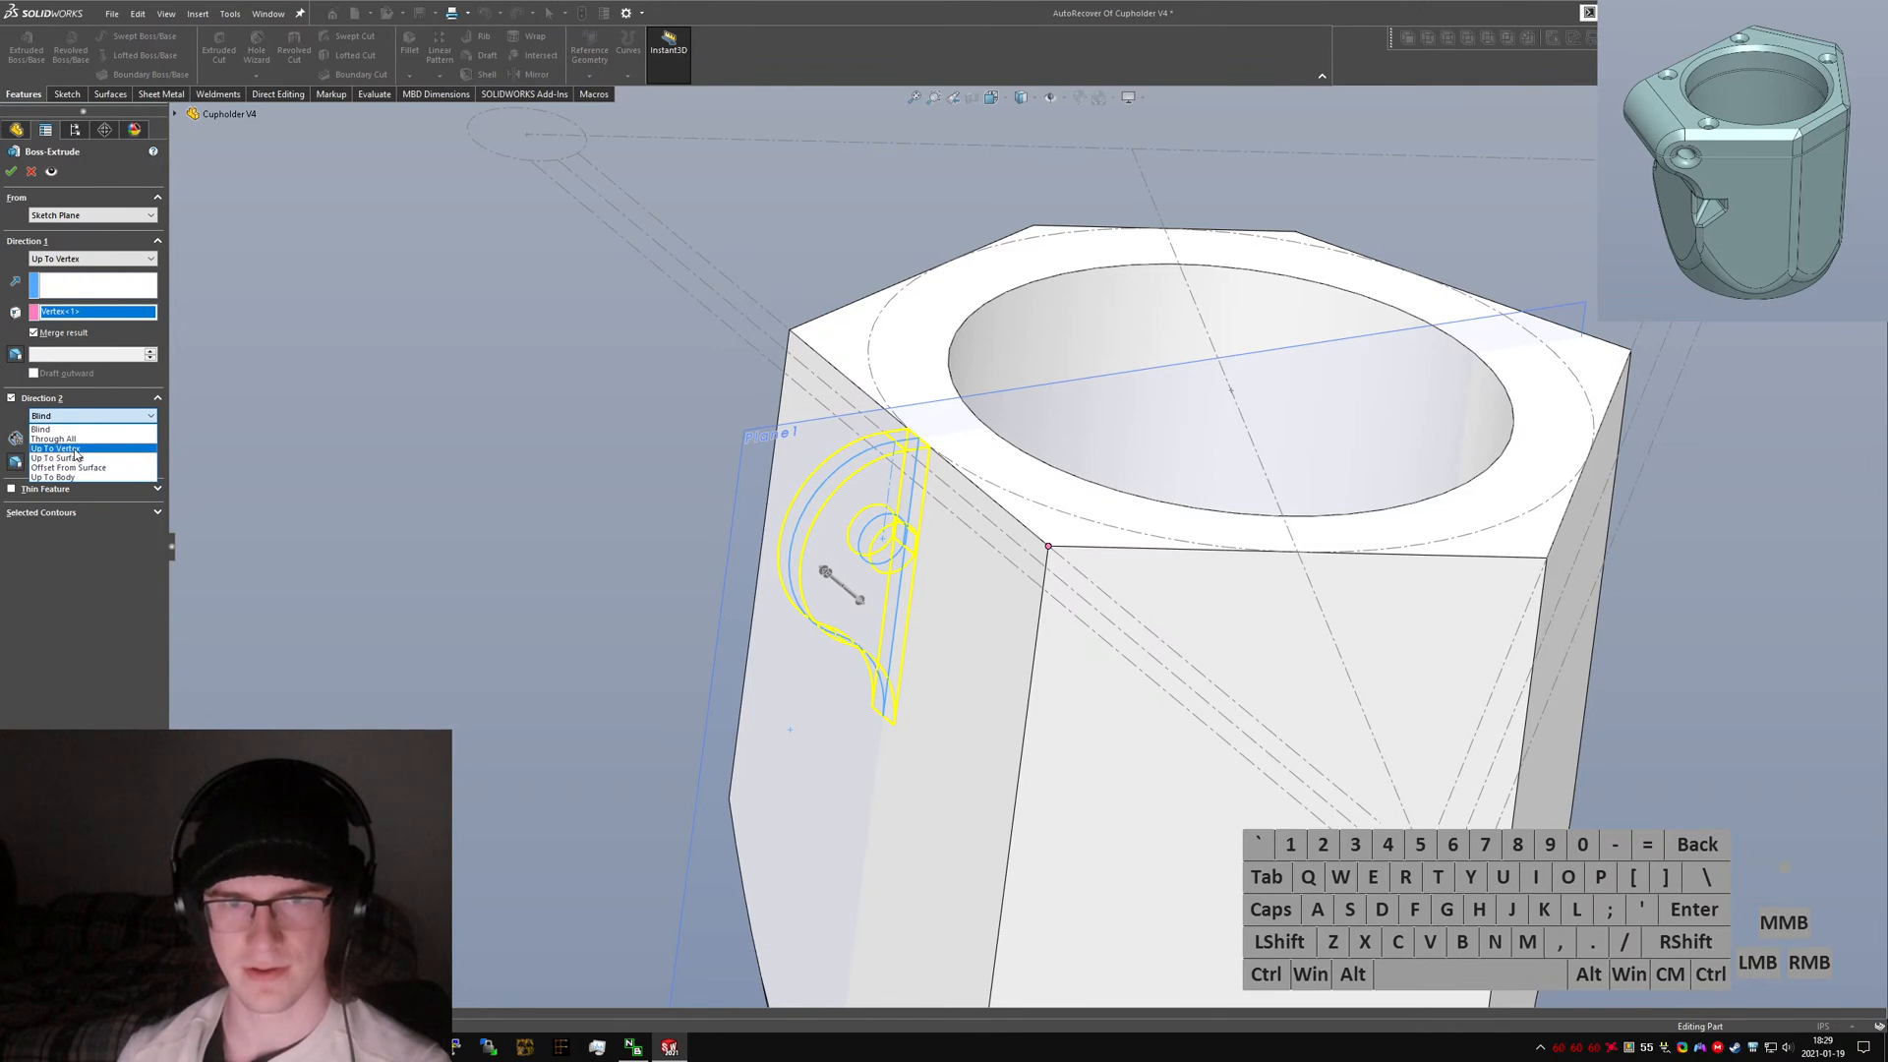
{"action": "left_click", "coordinate": [59, 449]}
{"action": "left_click", "coordinate": [789, 331]}
{"action": "right_click", "coordinate": [790, 332]}
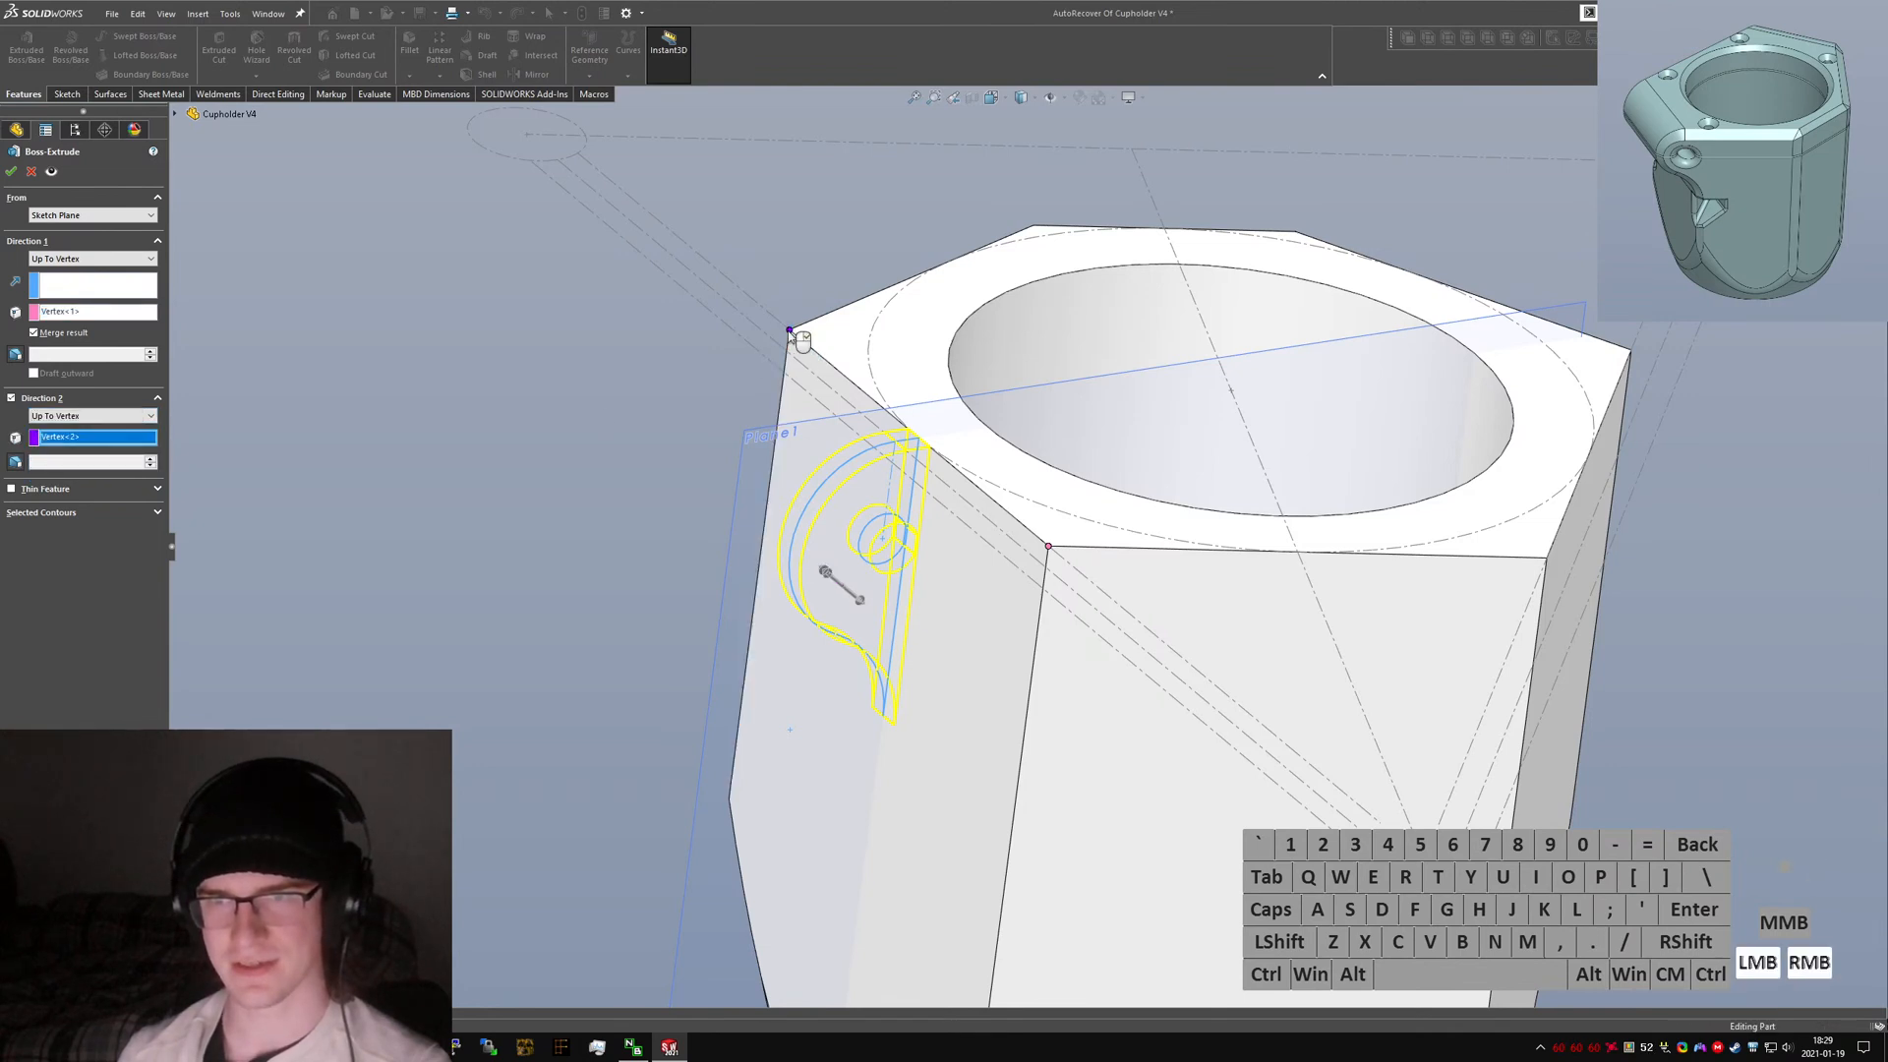
{"action": "left_click", "coordinate": [487, 509]}
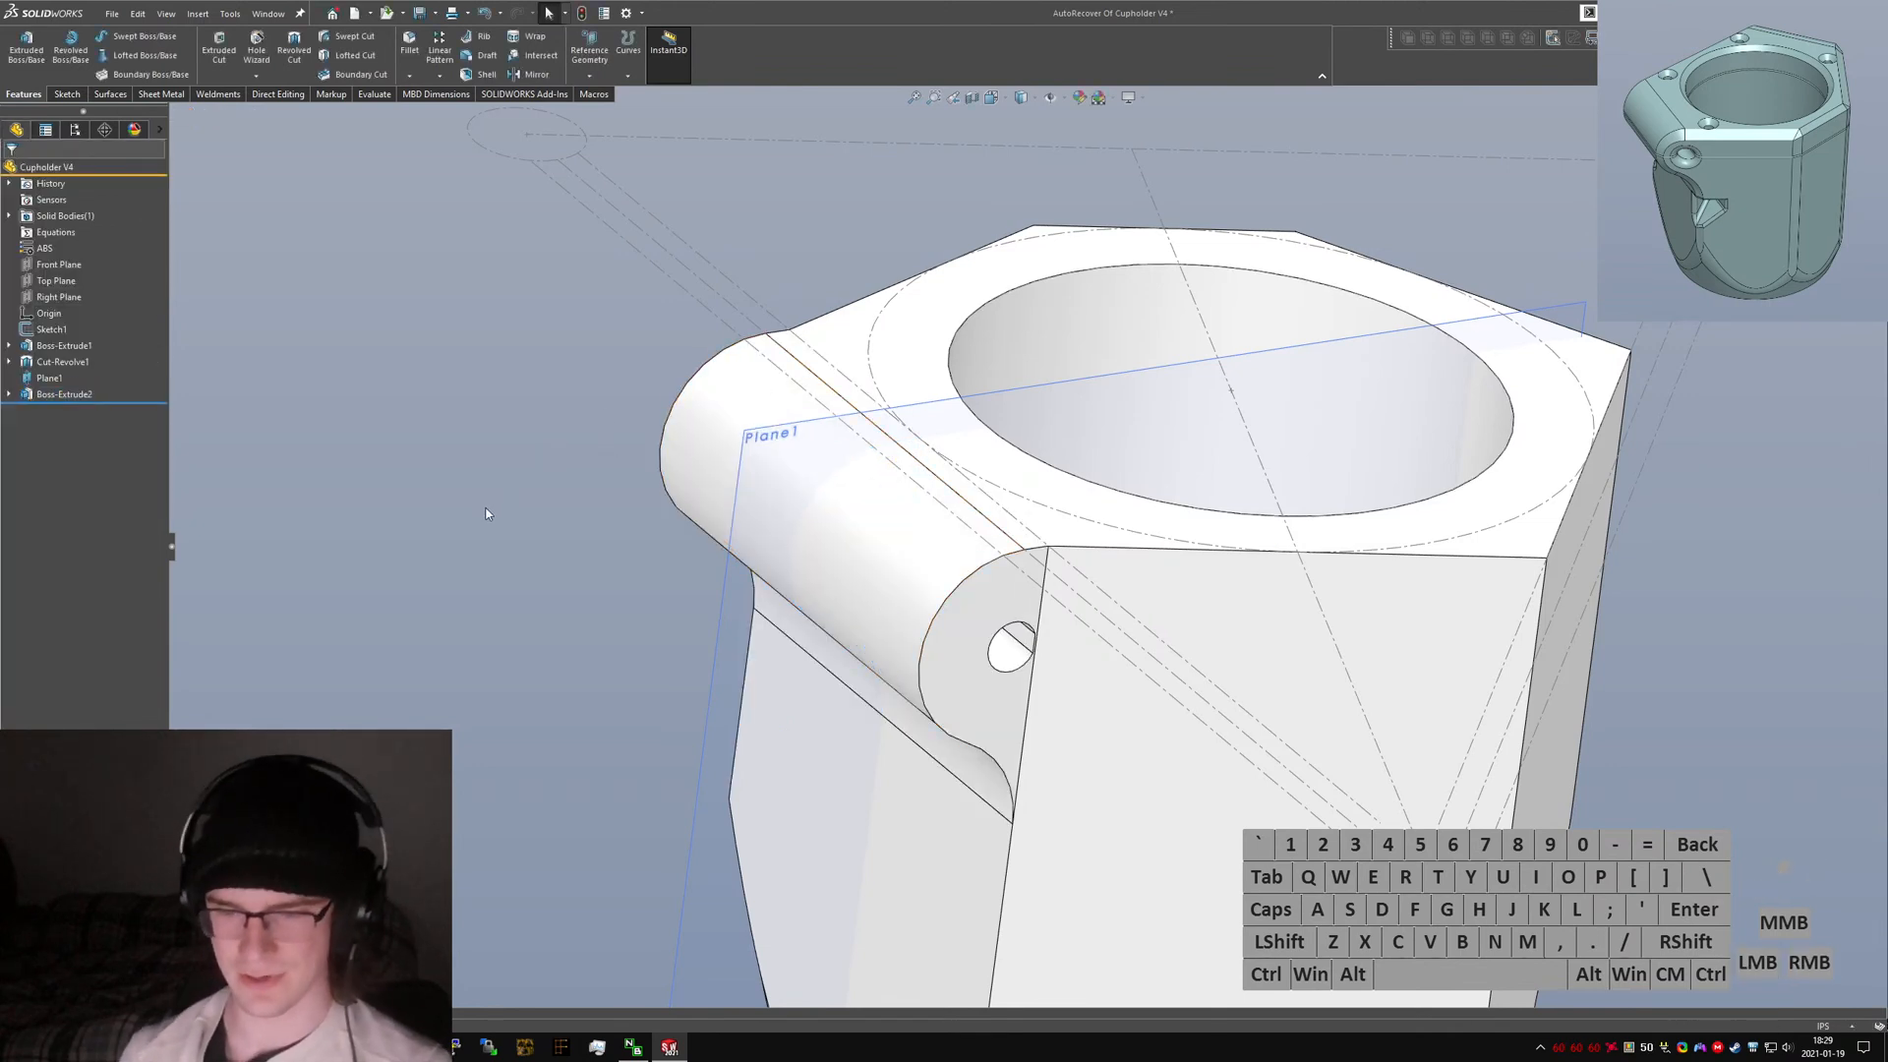
Try to mirror the ear extrusion about the Front Plane.
{"action": "type", "text": "smirror"}
{"action": "key", "text": "Return"}
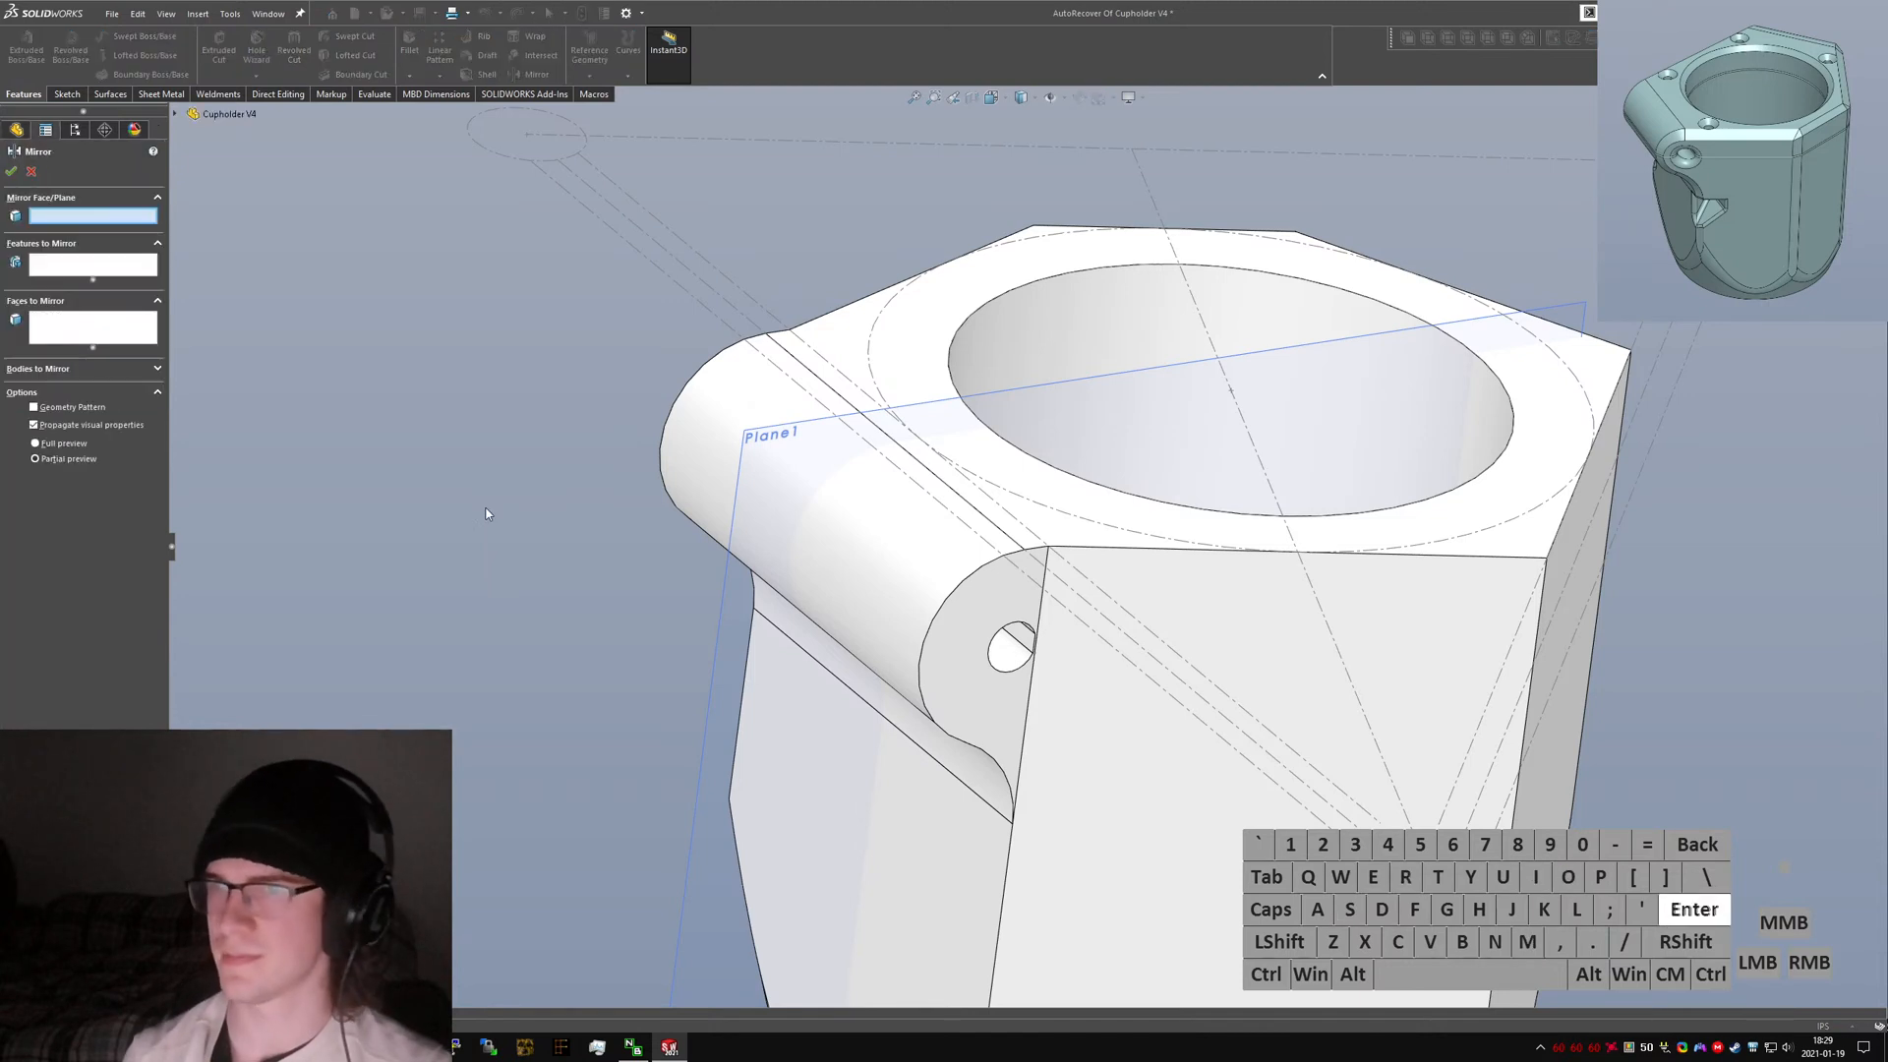
{"action": "left_click", "coordinate": [176, 114]}
{"action": "left_click", "coordinate": [241, 211]}
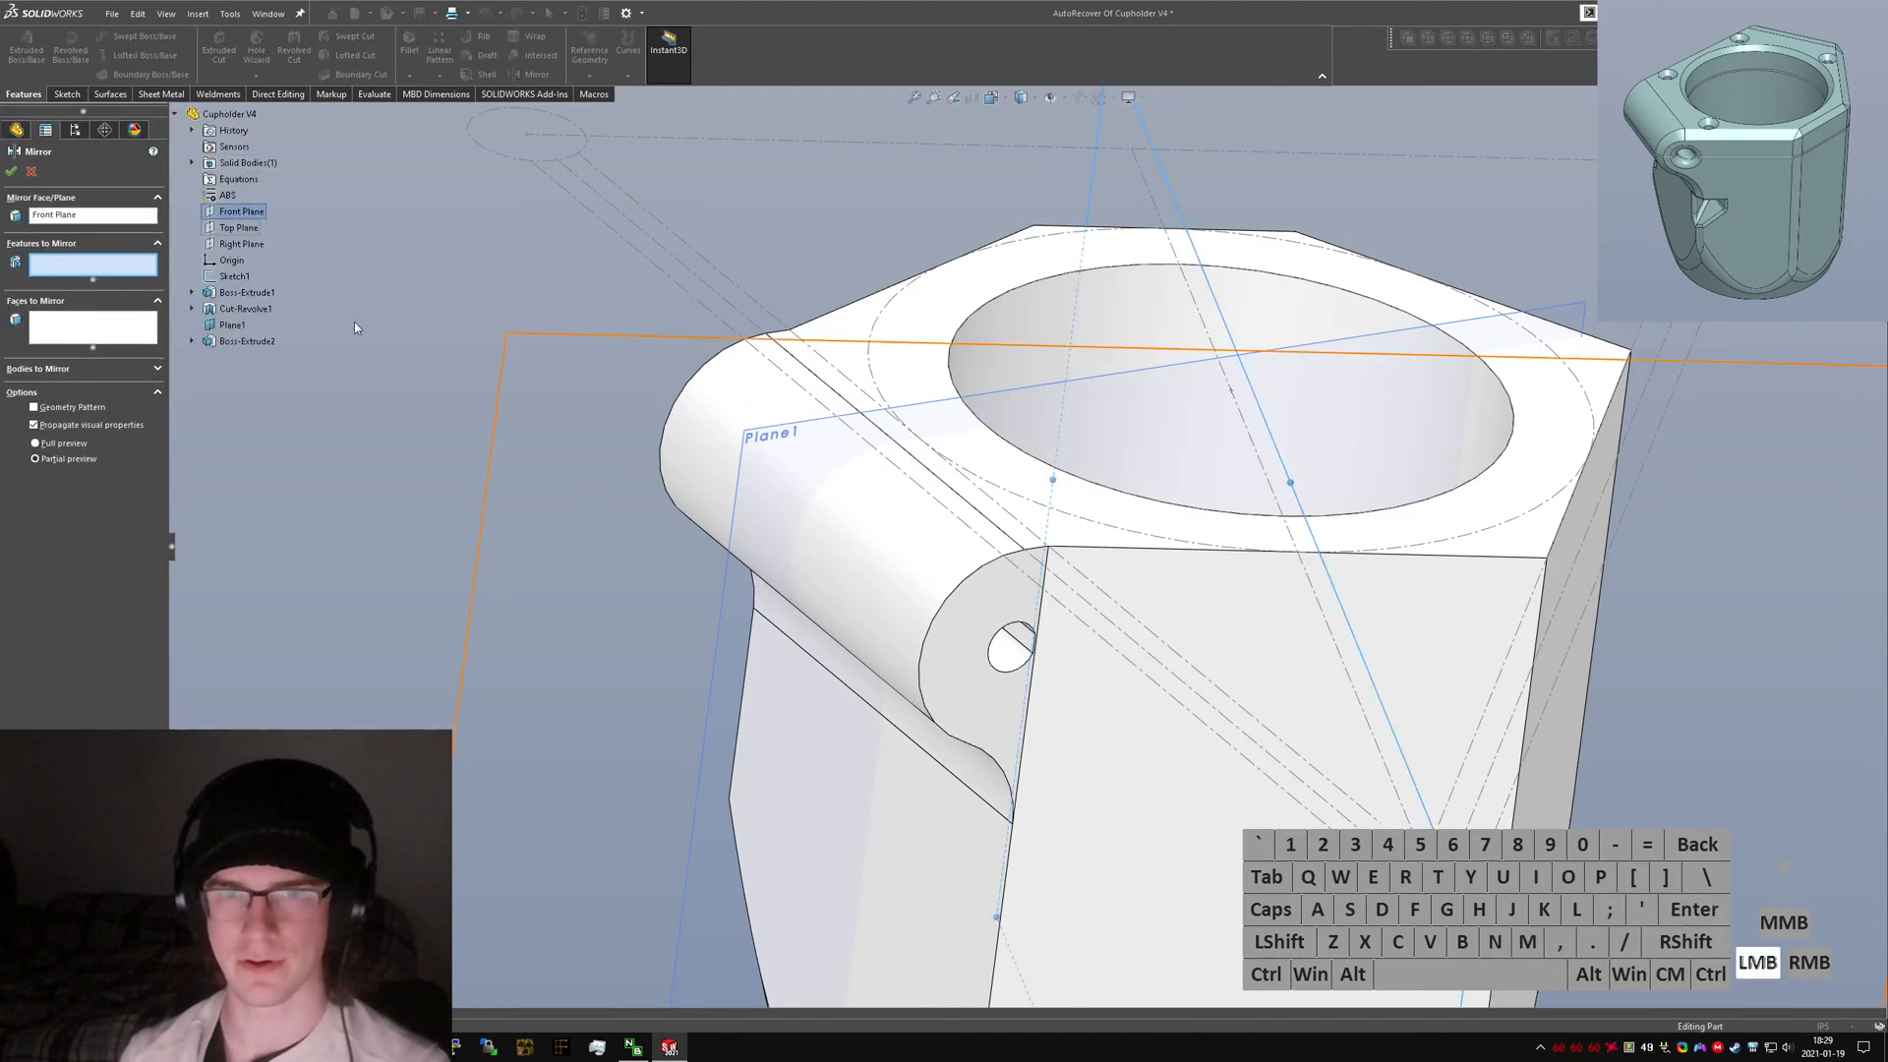
{"action": "left_click", "coordinate": [971, 694]}
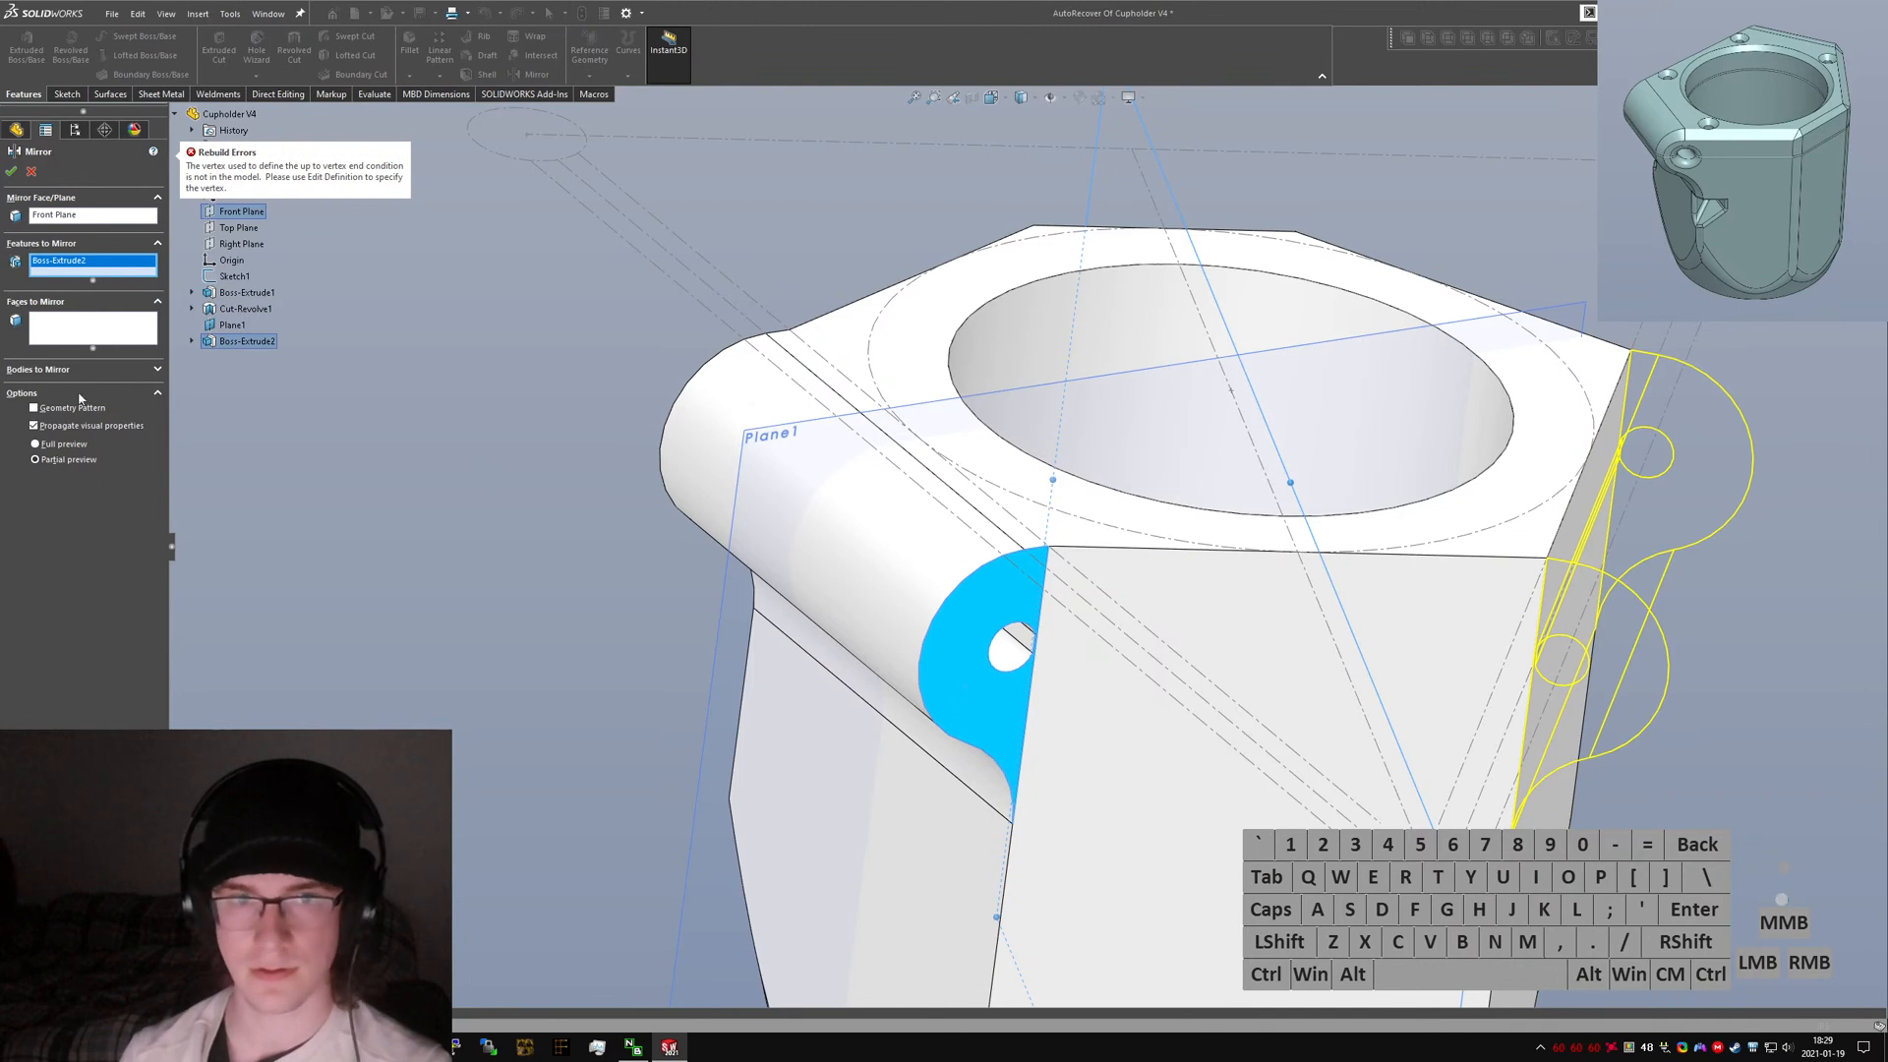
{"action": "left_click", "coordinate": [32, 173]}
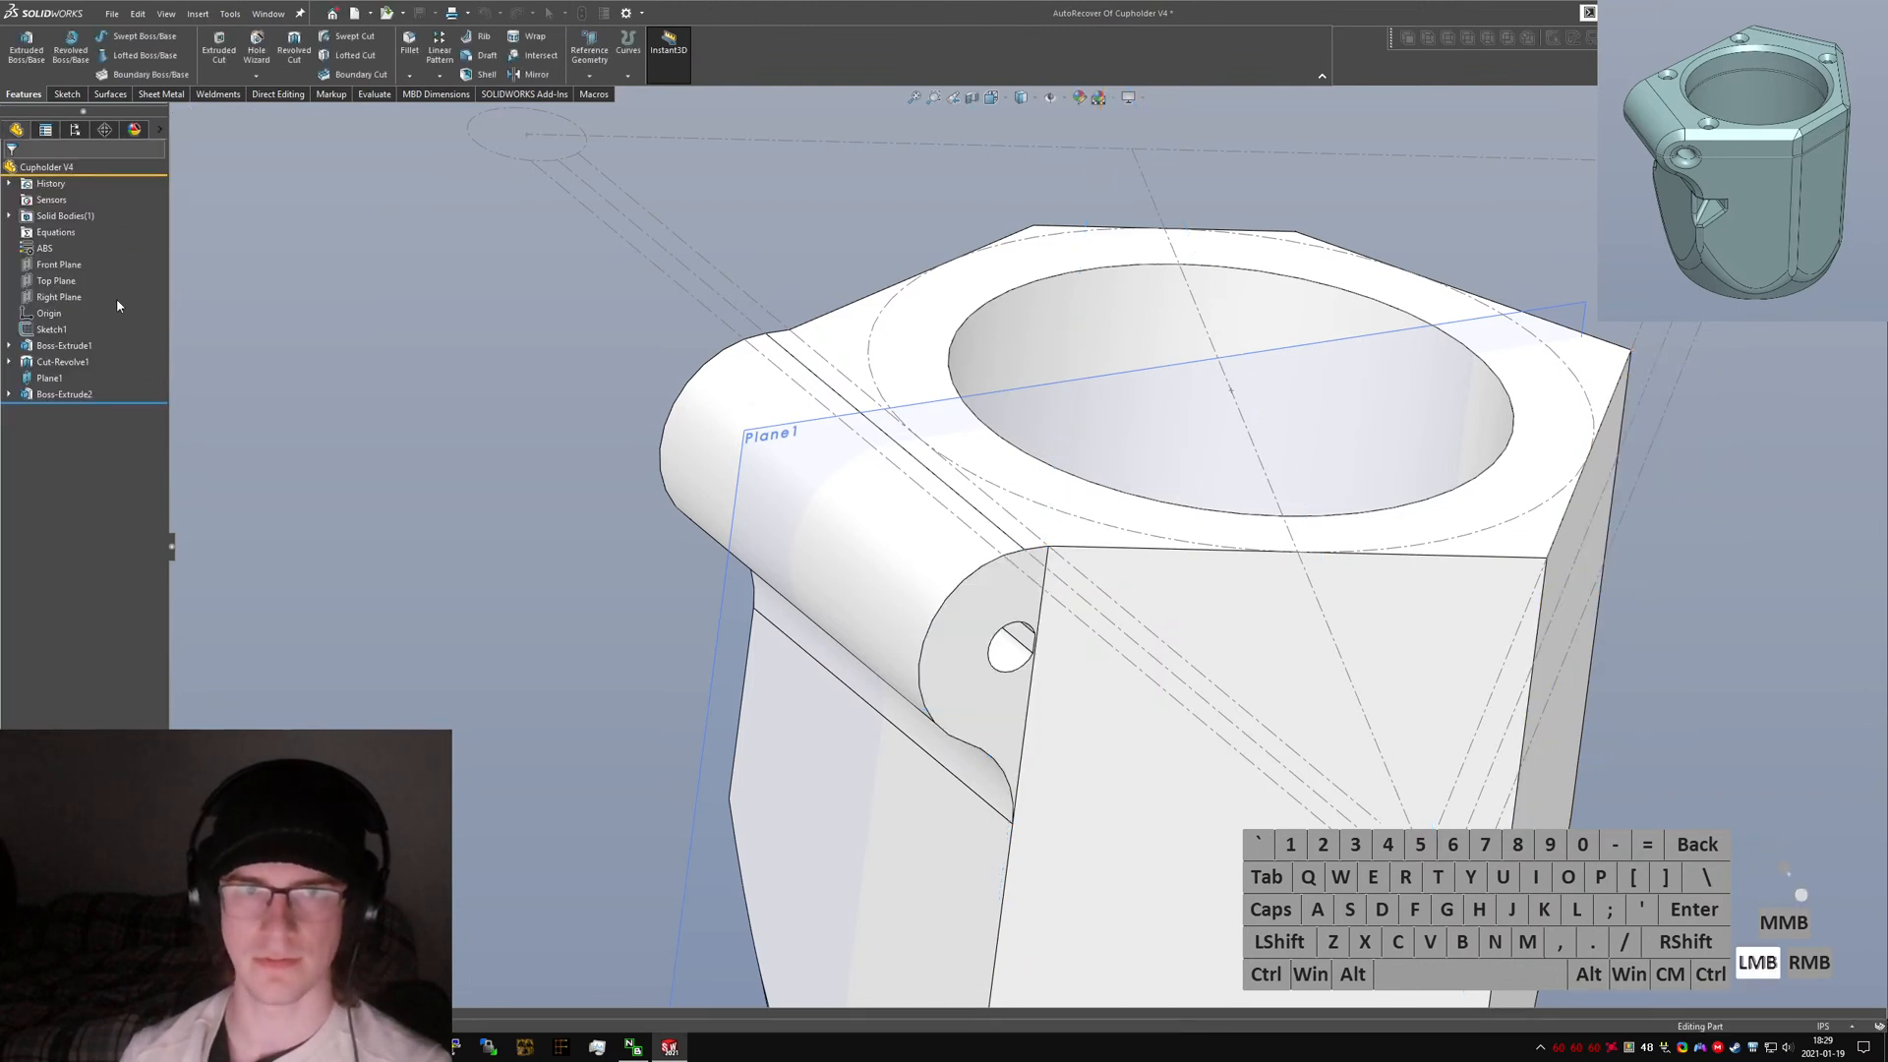
Open the ear extrusion's sketch for editing.
{"action": "left_click", "coordinate": [43, 395]}
{"action": "left_click", "coordinate": [51, 359]}
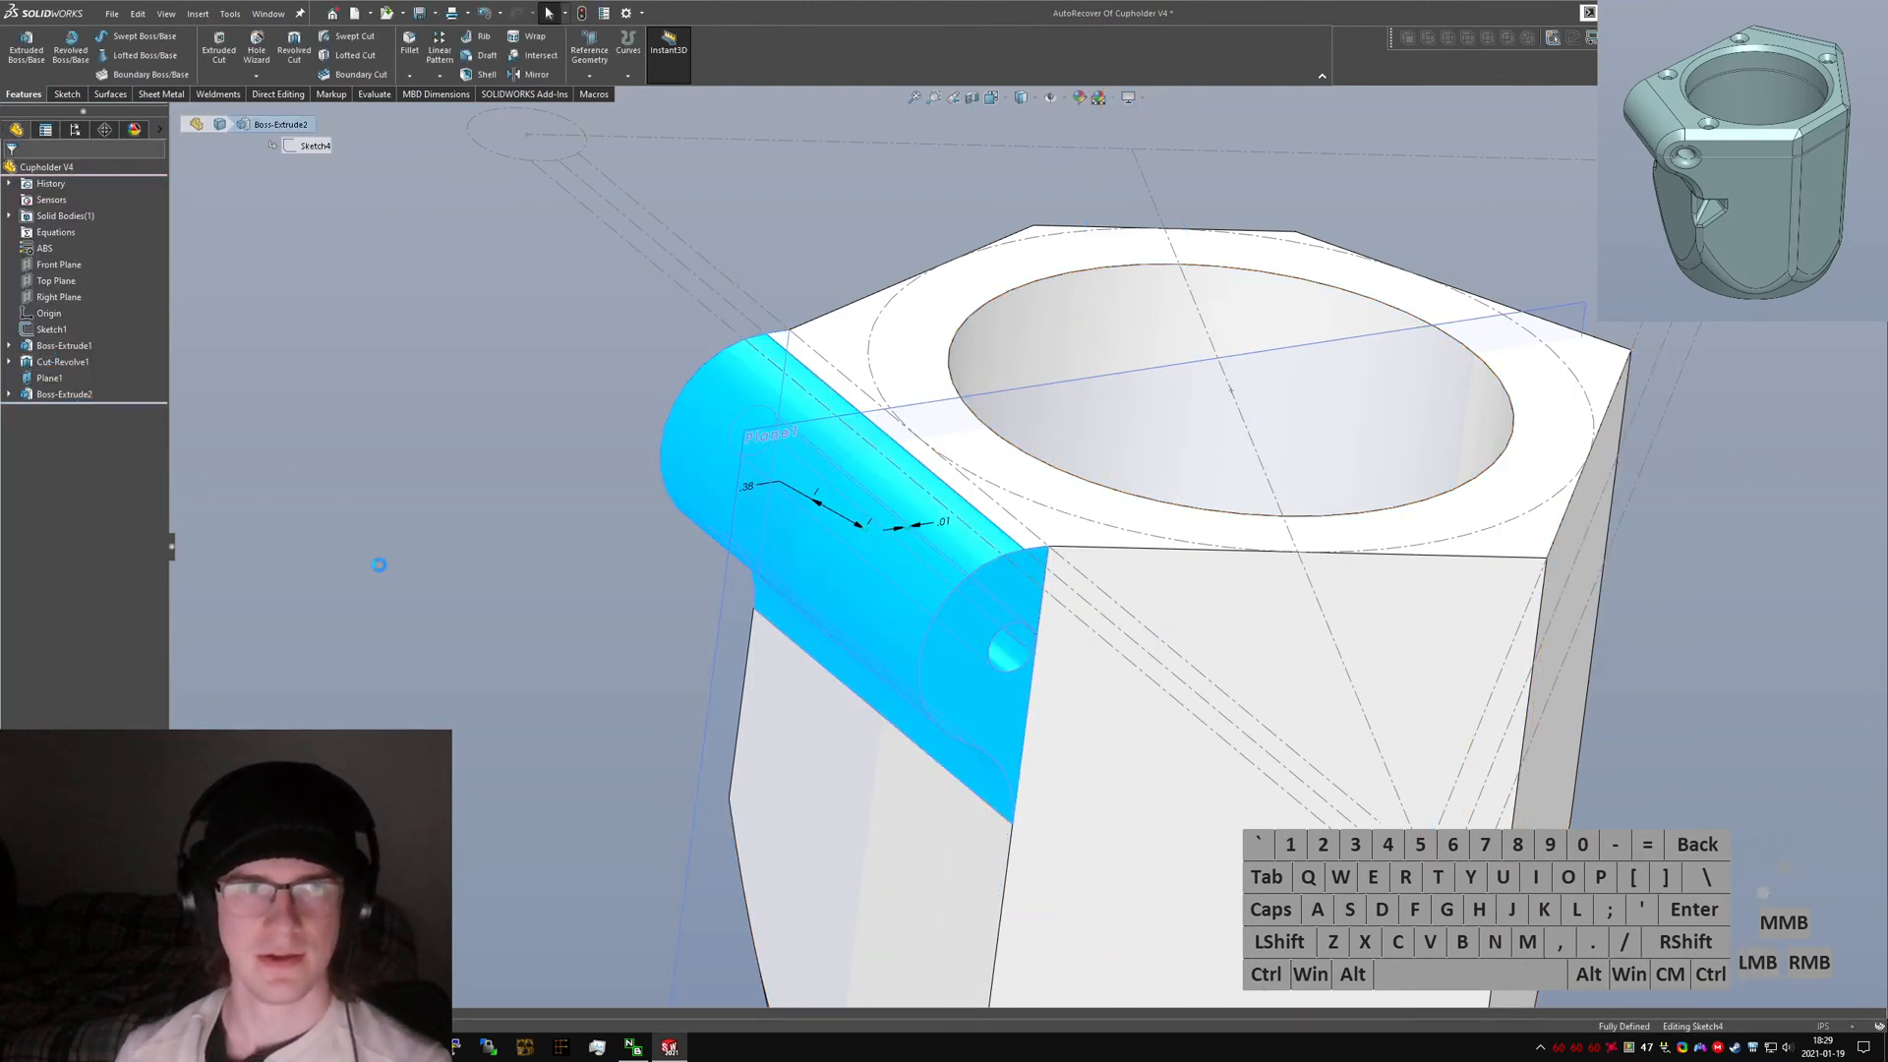
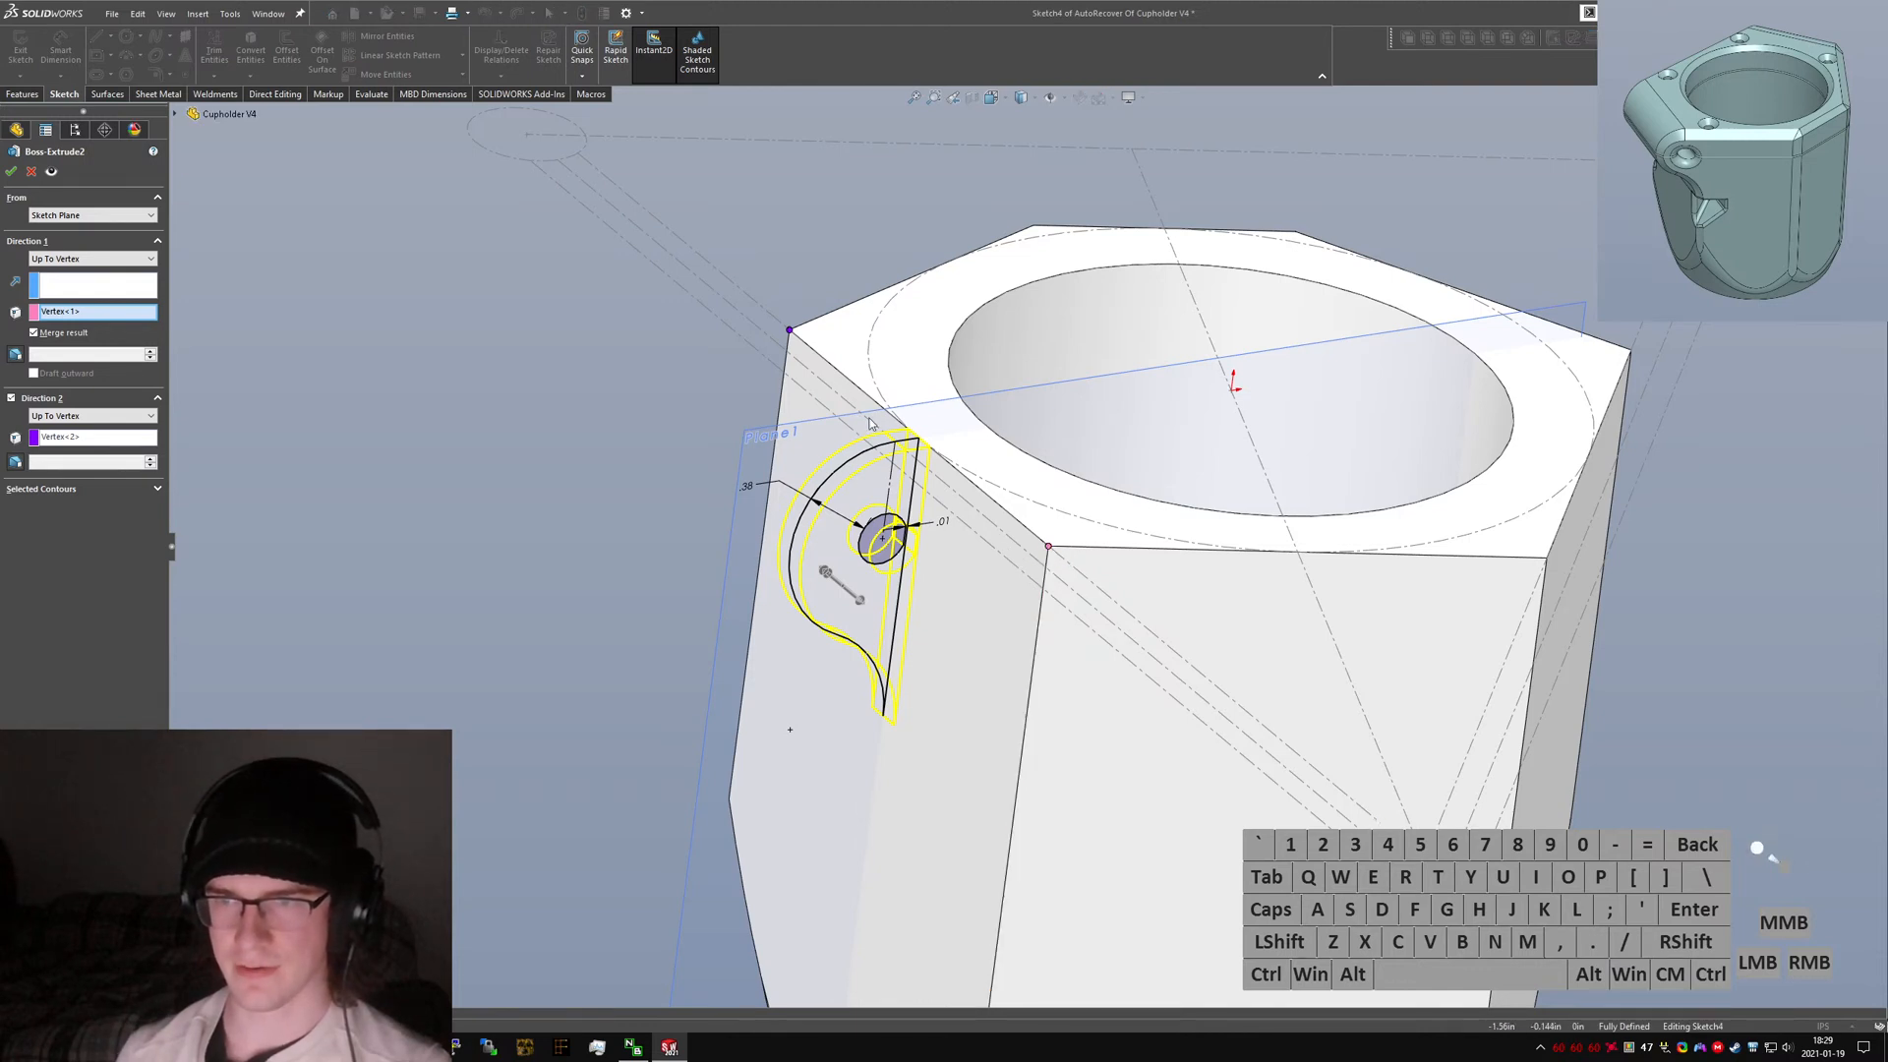
Change the ear extrusion's end condition to run up to vertices at the body's lower corners and accept it.
{"action": "left_click", "coordinate": [91, 313]}
{"action": "scroll", "coordinate": [983, 791], "scroll_direction": "up", "scroll_amount": 4}
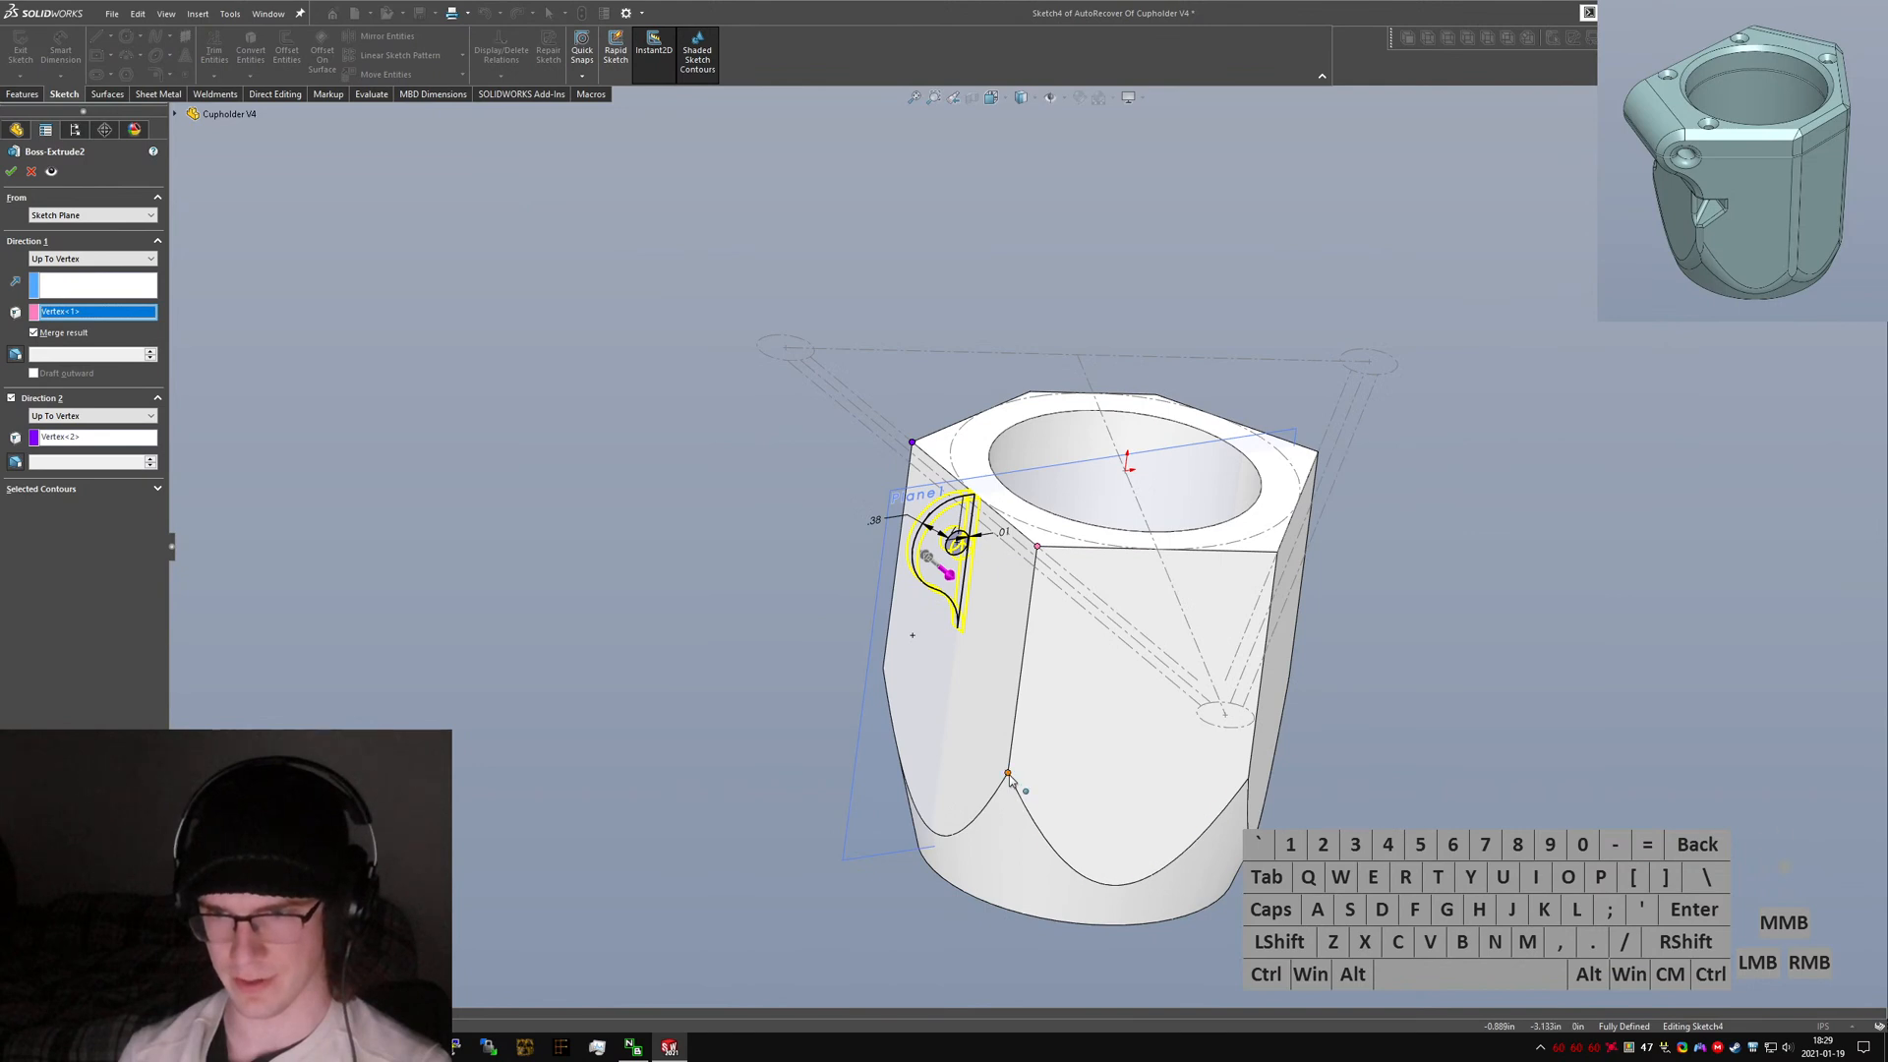
{"action": "left_click", "coordinate": [1008, 773]}
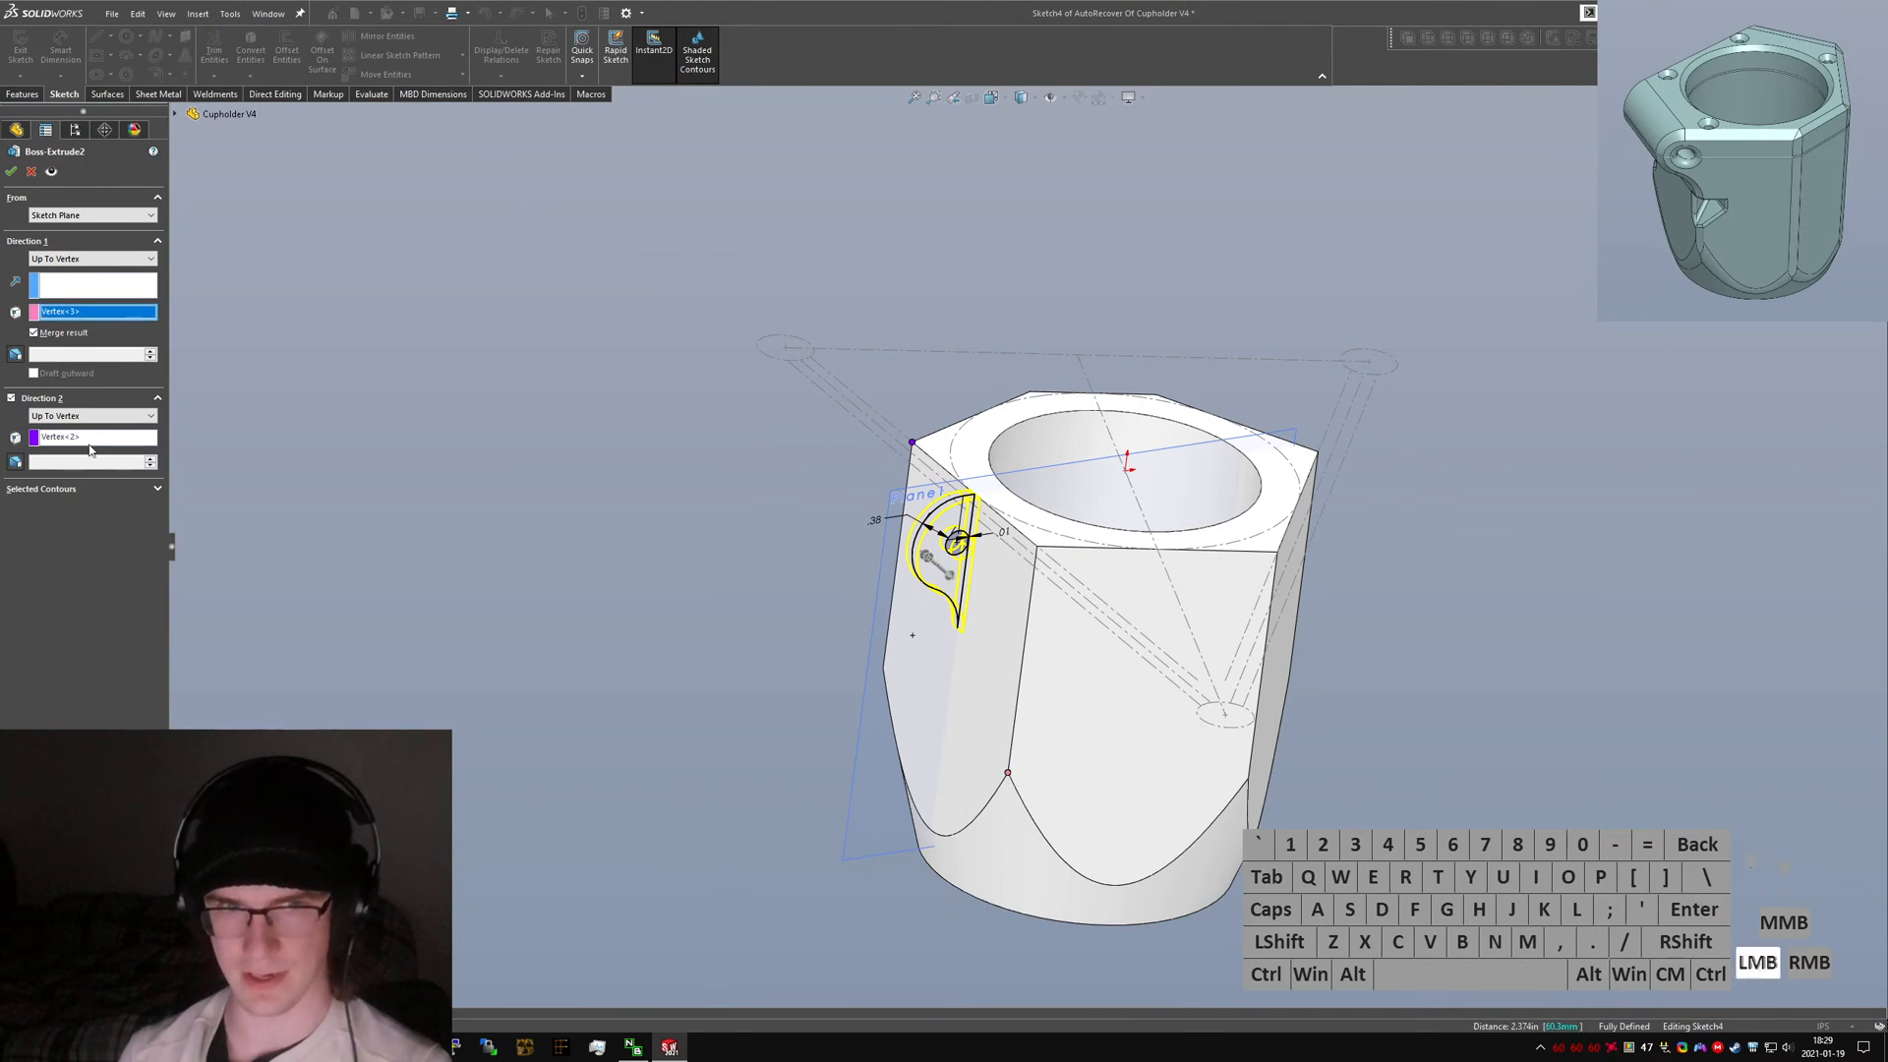
{"action": "left_click", "coordinate": [884, 670]}
{"action": "right_click", "coordinate": [884, 670]}
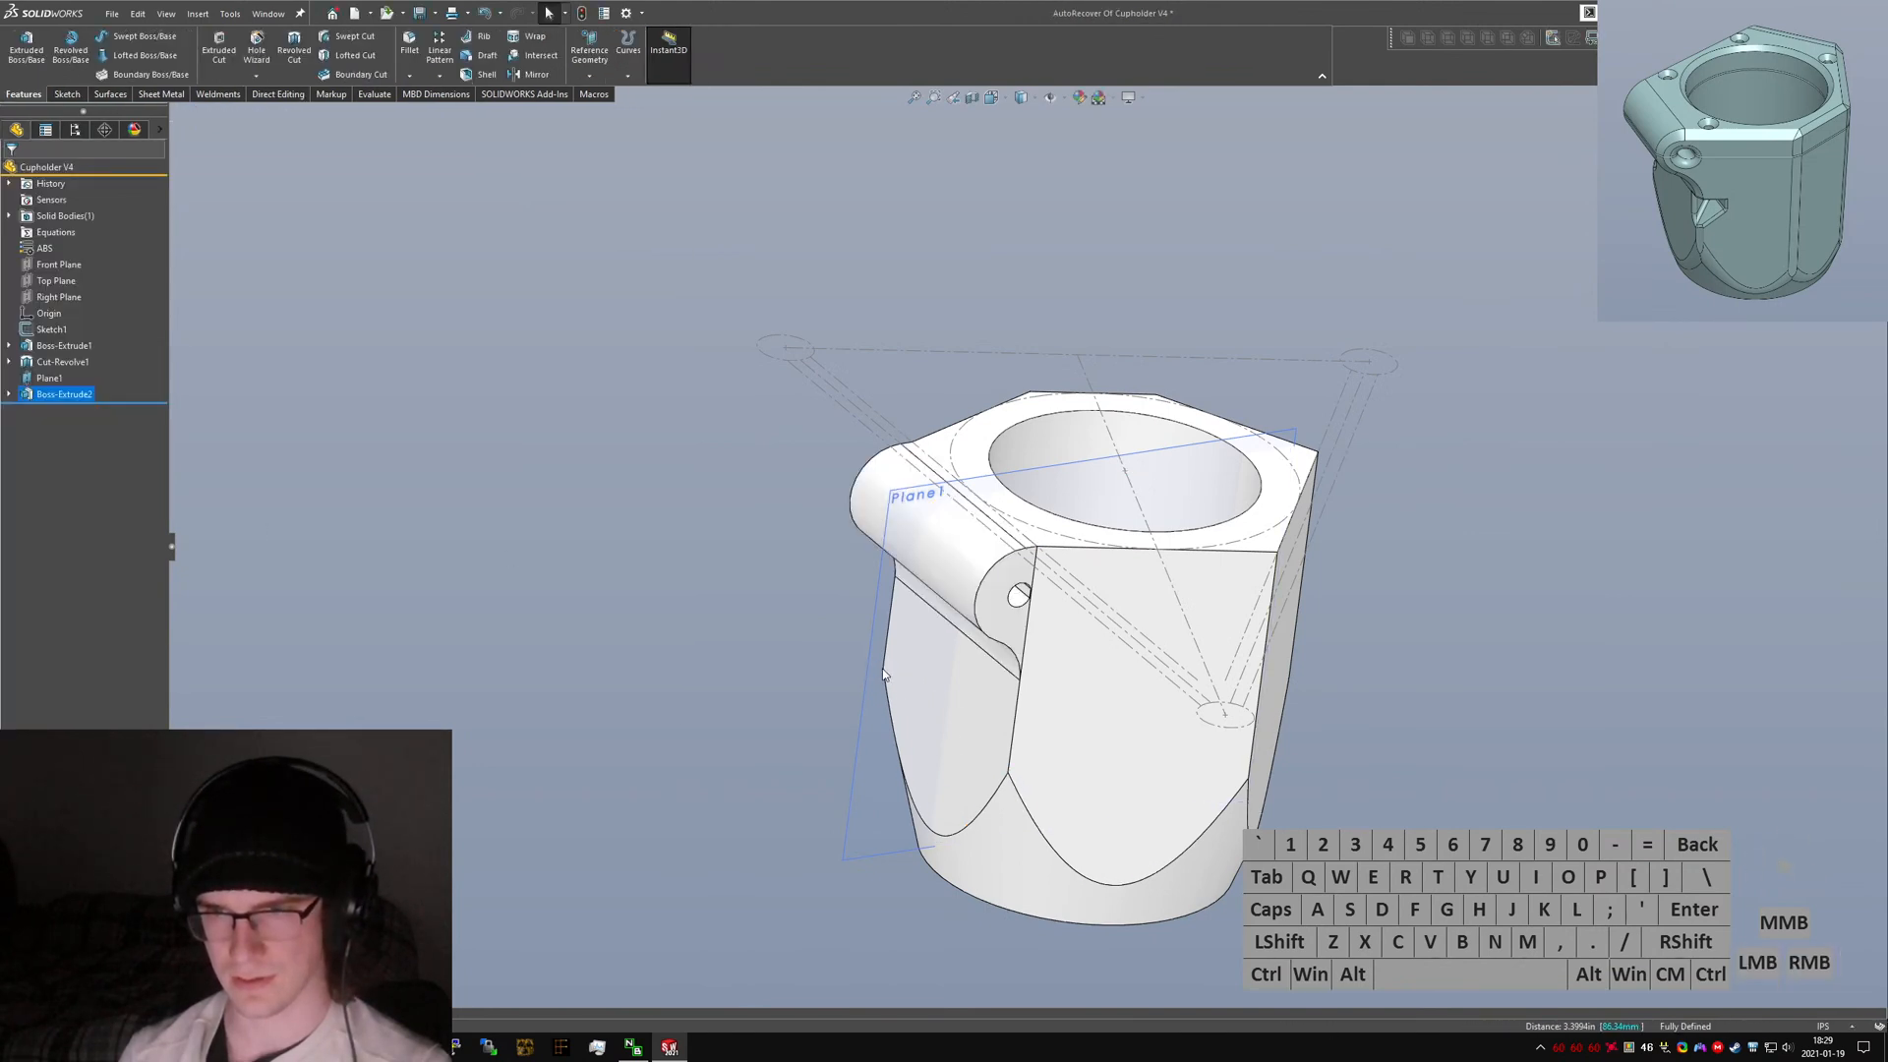
Mirror the ear extrusion about the Front Plane.
{"action": "scroll", "coordinate": [1071, 549], "scroll_direction": "down", "scroll_amount": 4}
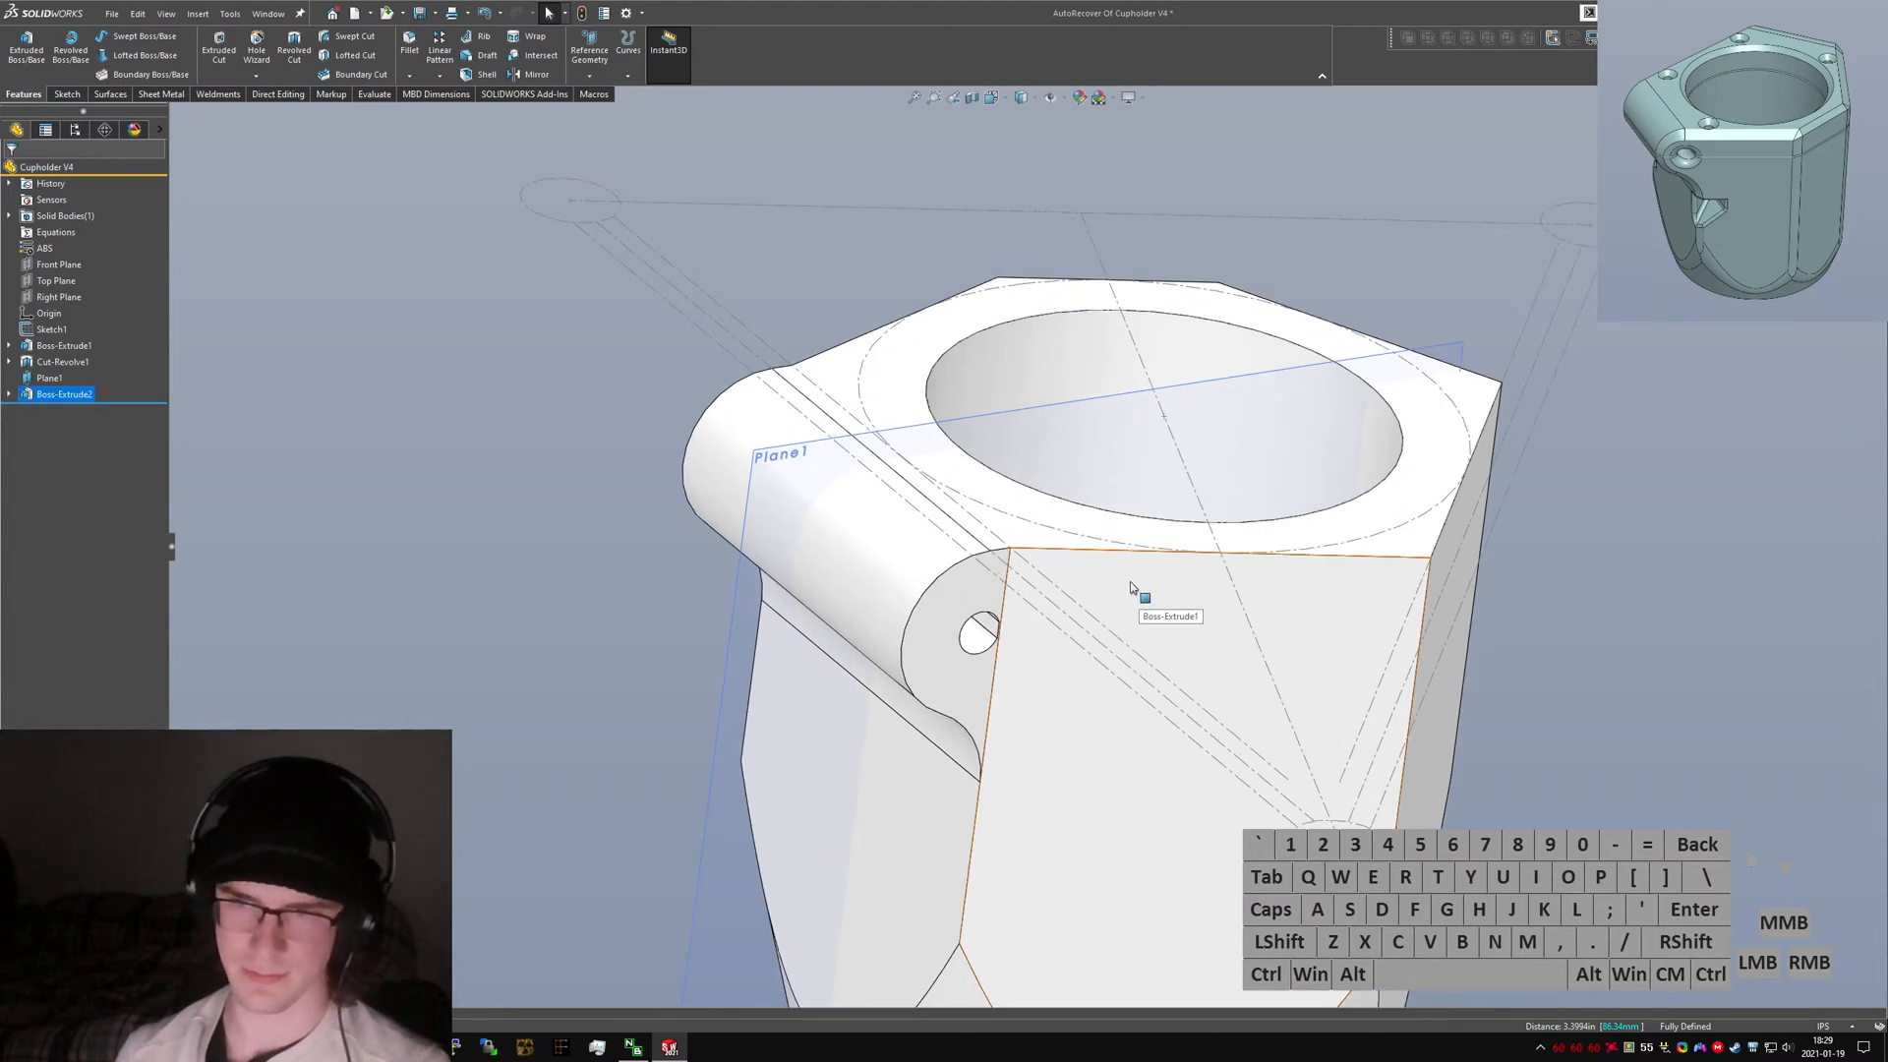
{"action": "middle_click_drag", "start_coordinate": [1155, 544], "coordinate": [950, 568]}
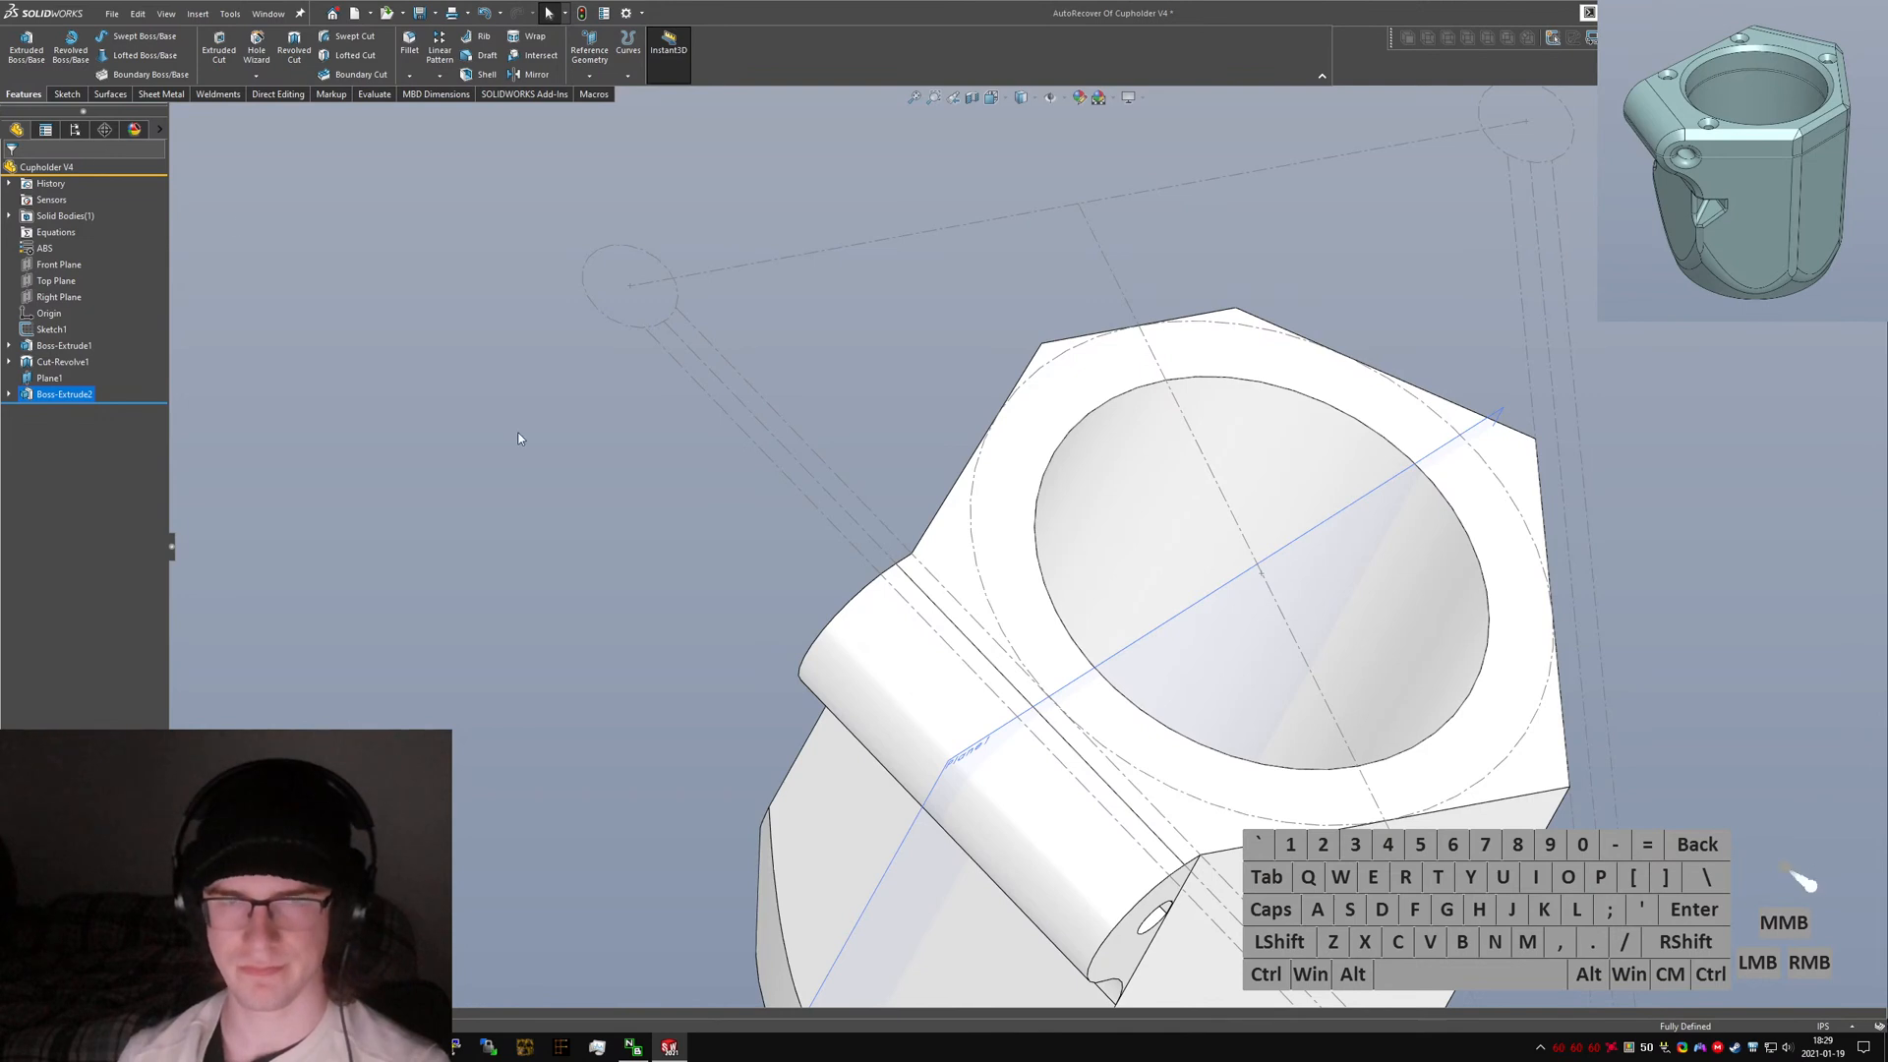
{"action": "type", "text": "smirror"}
{"action": "key", "text": "Return"}
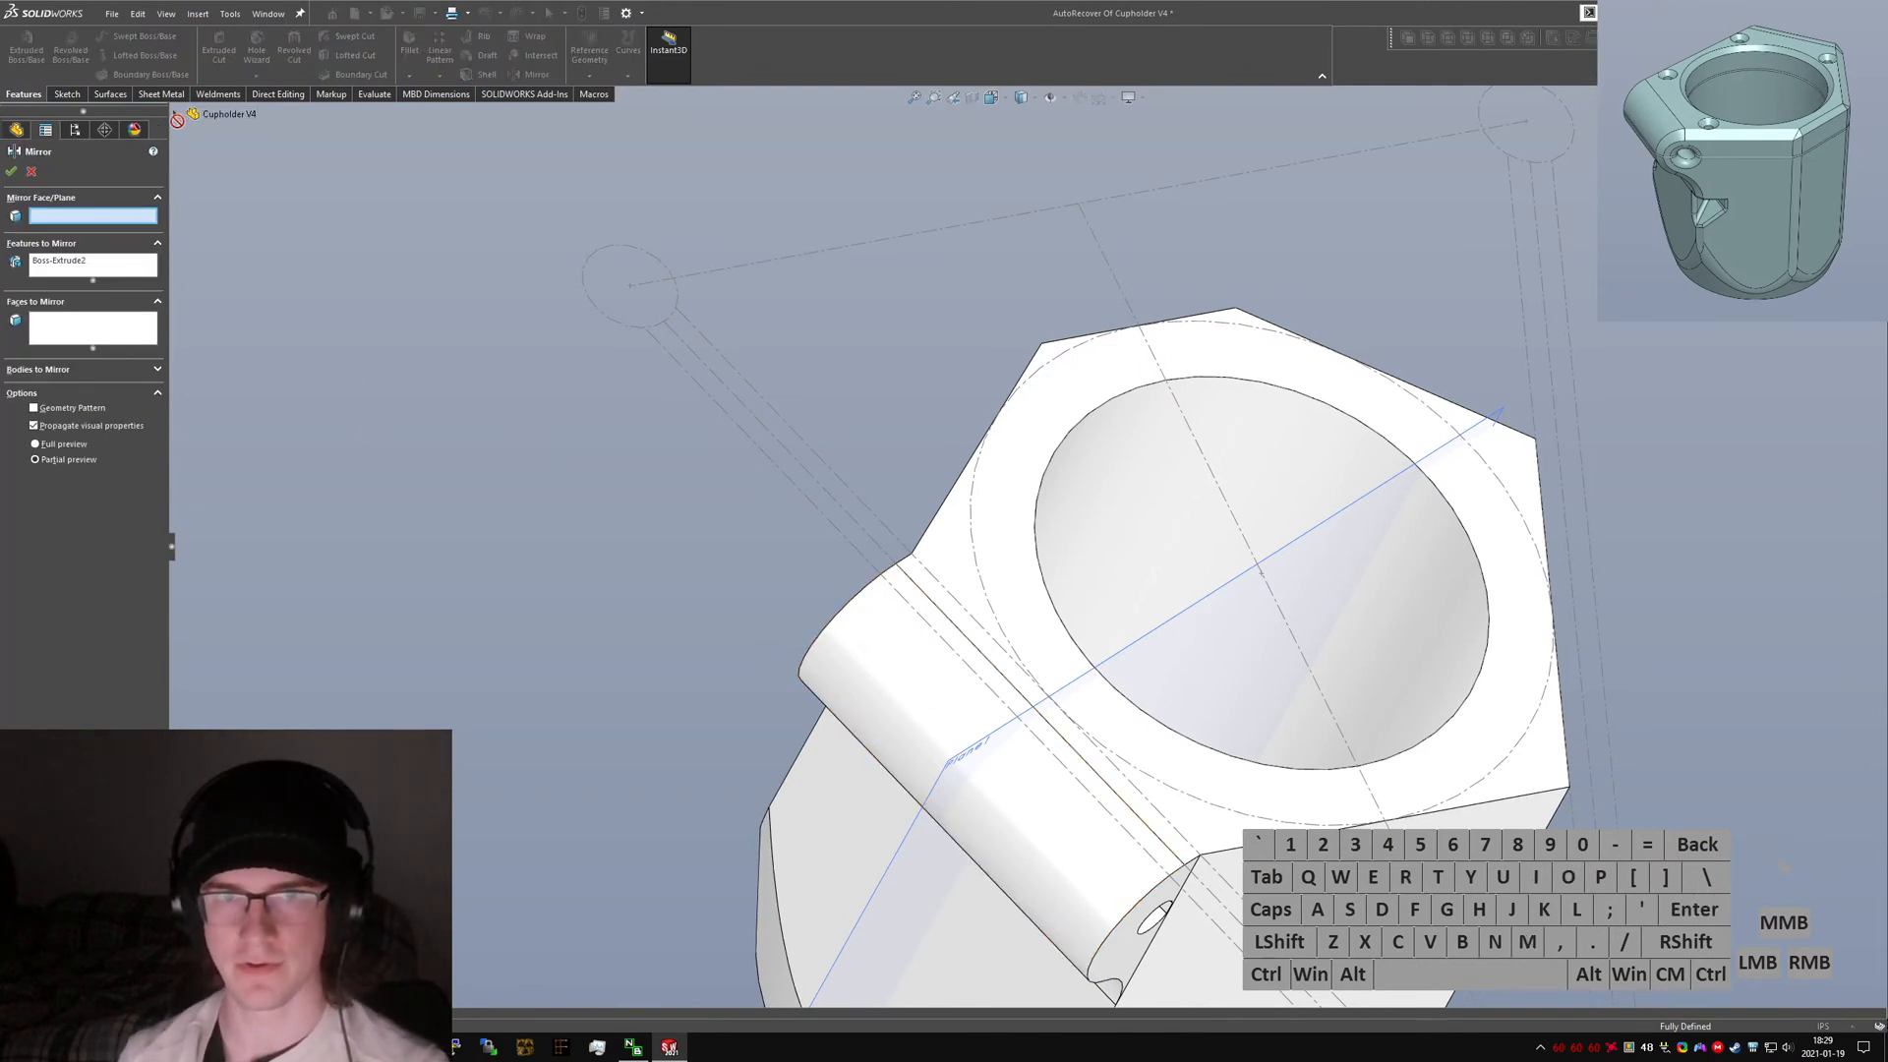
{"action": "left_click", "coordinate": [229, 113]}
{"action": "left_click", "coordinate": [241, 211]}
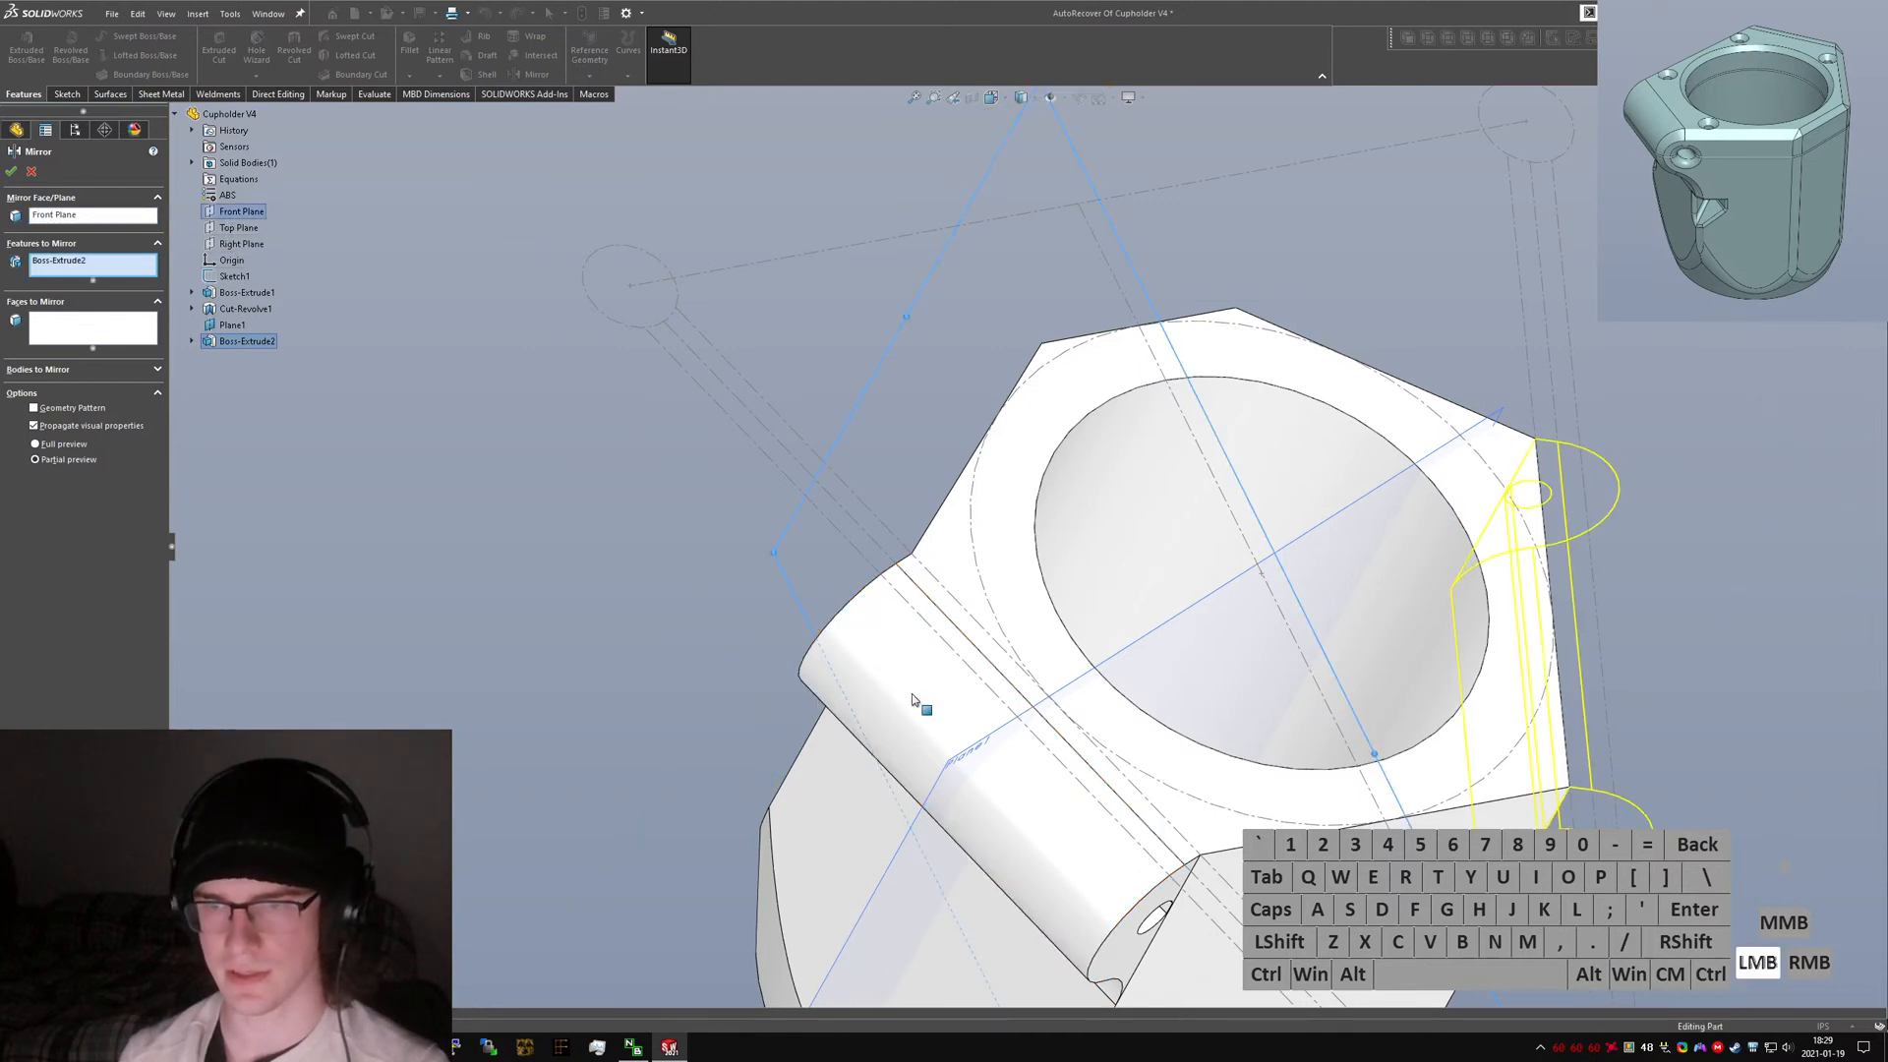
{"action": "right_click", "coordinate": [923, 685]}
{"action": "left_click", "coordinate": [946, 785]}
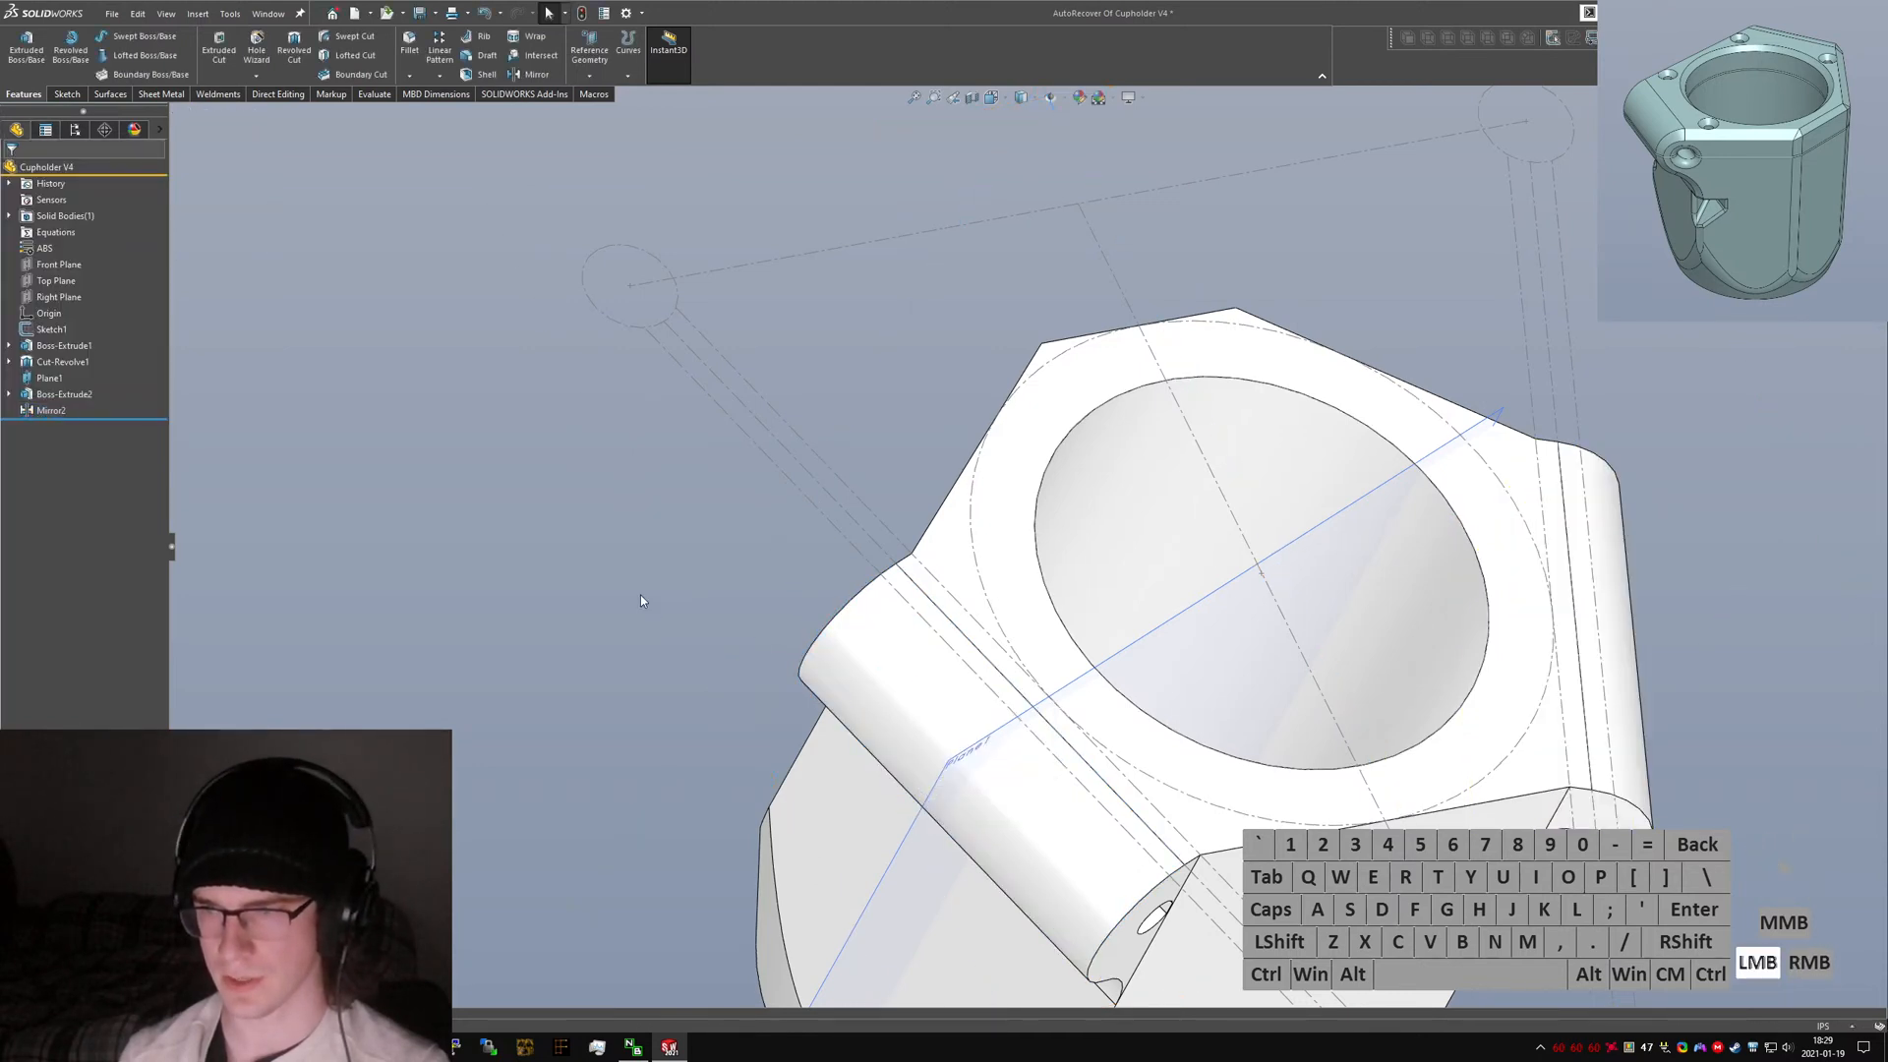
Use Delete Face to remove the four faces where the ears meet the body.
{"action": "type", "text": "sdelete face"}
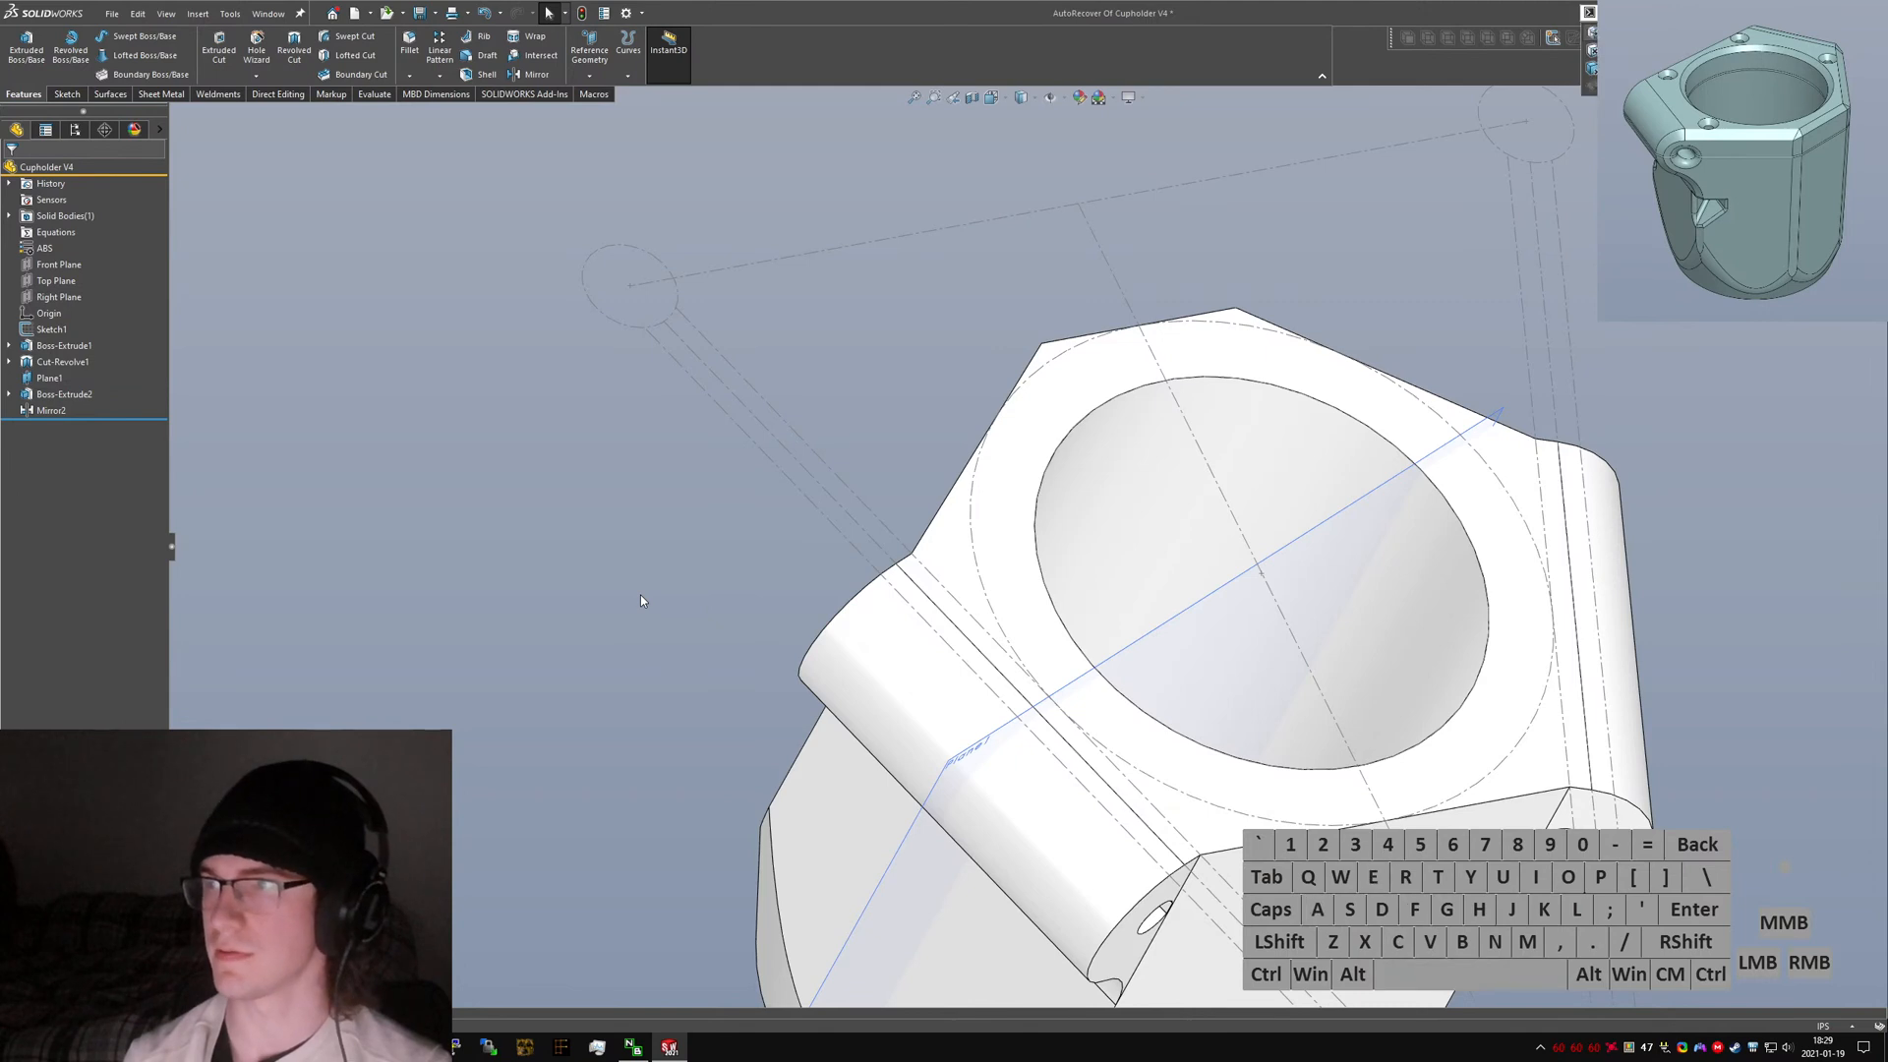
{"action": "key", "text": "Return"}
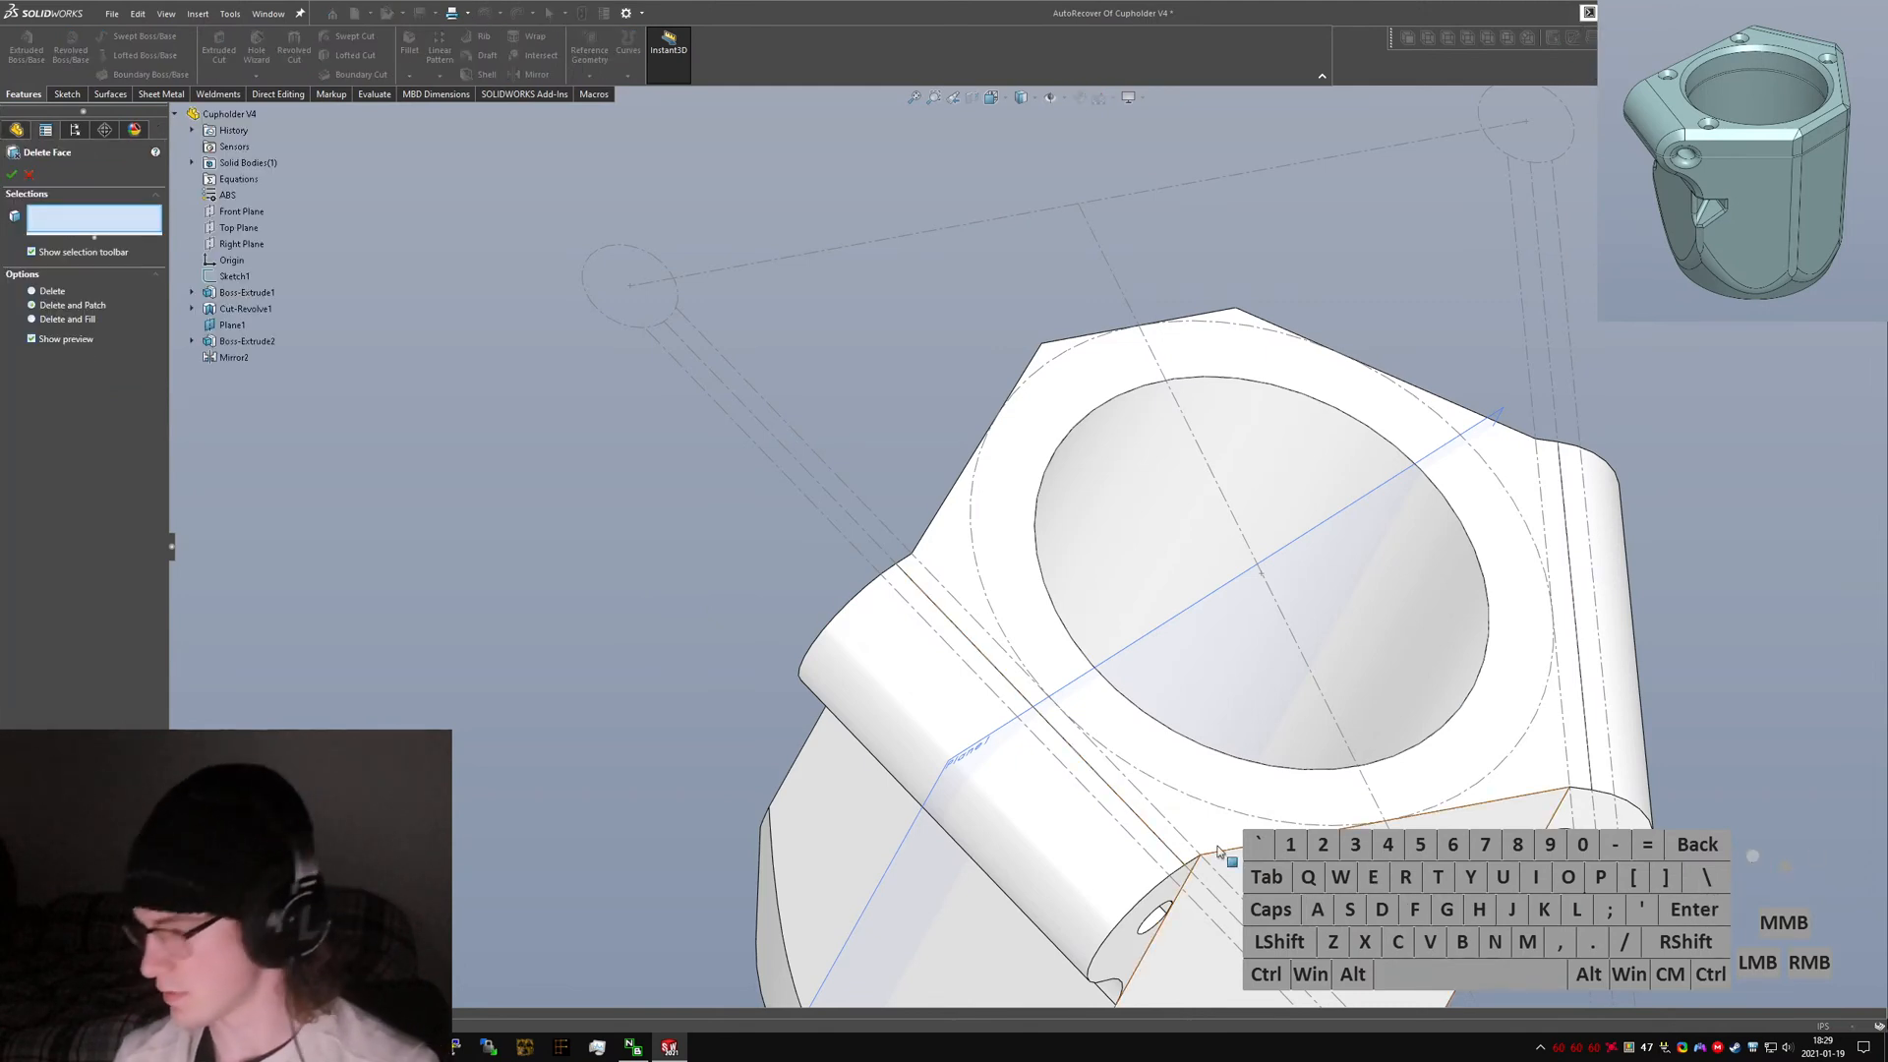
{"action": "middle_click_drag", "start_coordinate": [1079, 887], "coordinate": [1066, 847]}
{"action": "left_click", "coordinate": [1126, 968]}
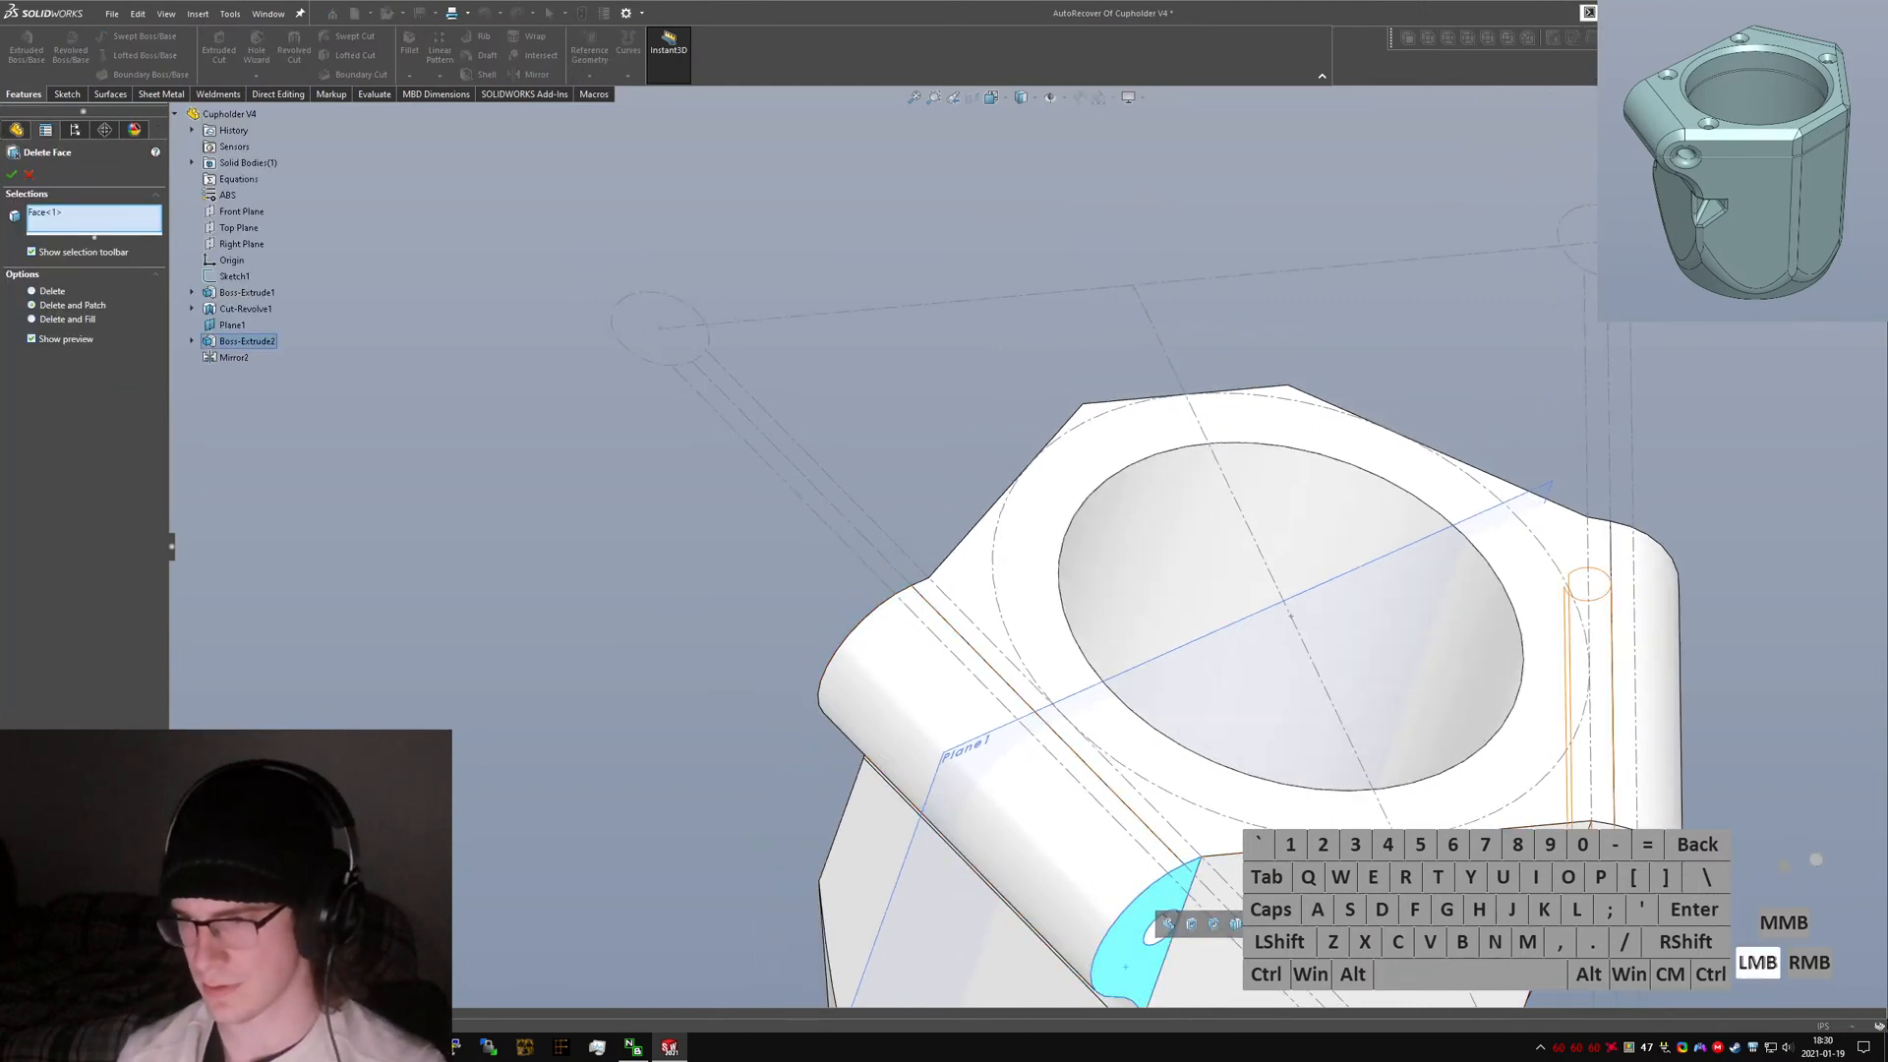
{"action": "left_click", "coordinate": [1622, 894]}
{"action": "middle_click_drag", "start_coordinate": [1008, 727], "coordinate": [1657, 627]}
{"action": "left_click", "coordinate": [1725, 455]}
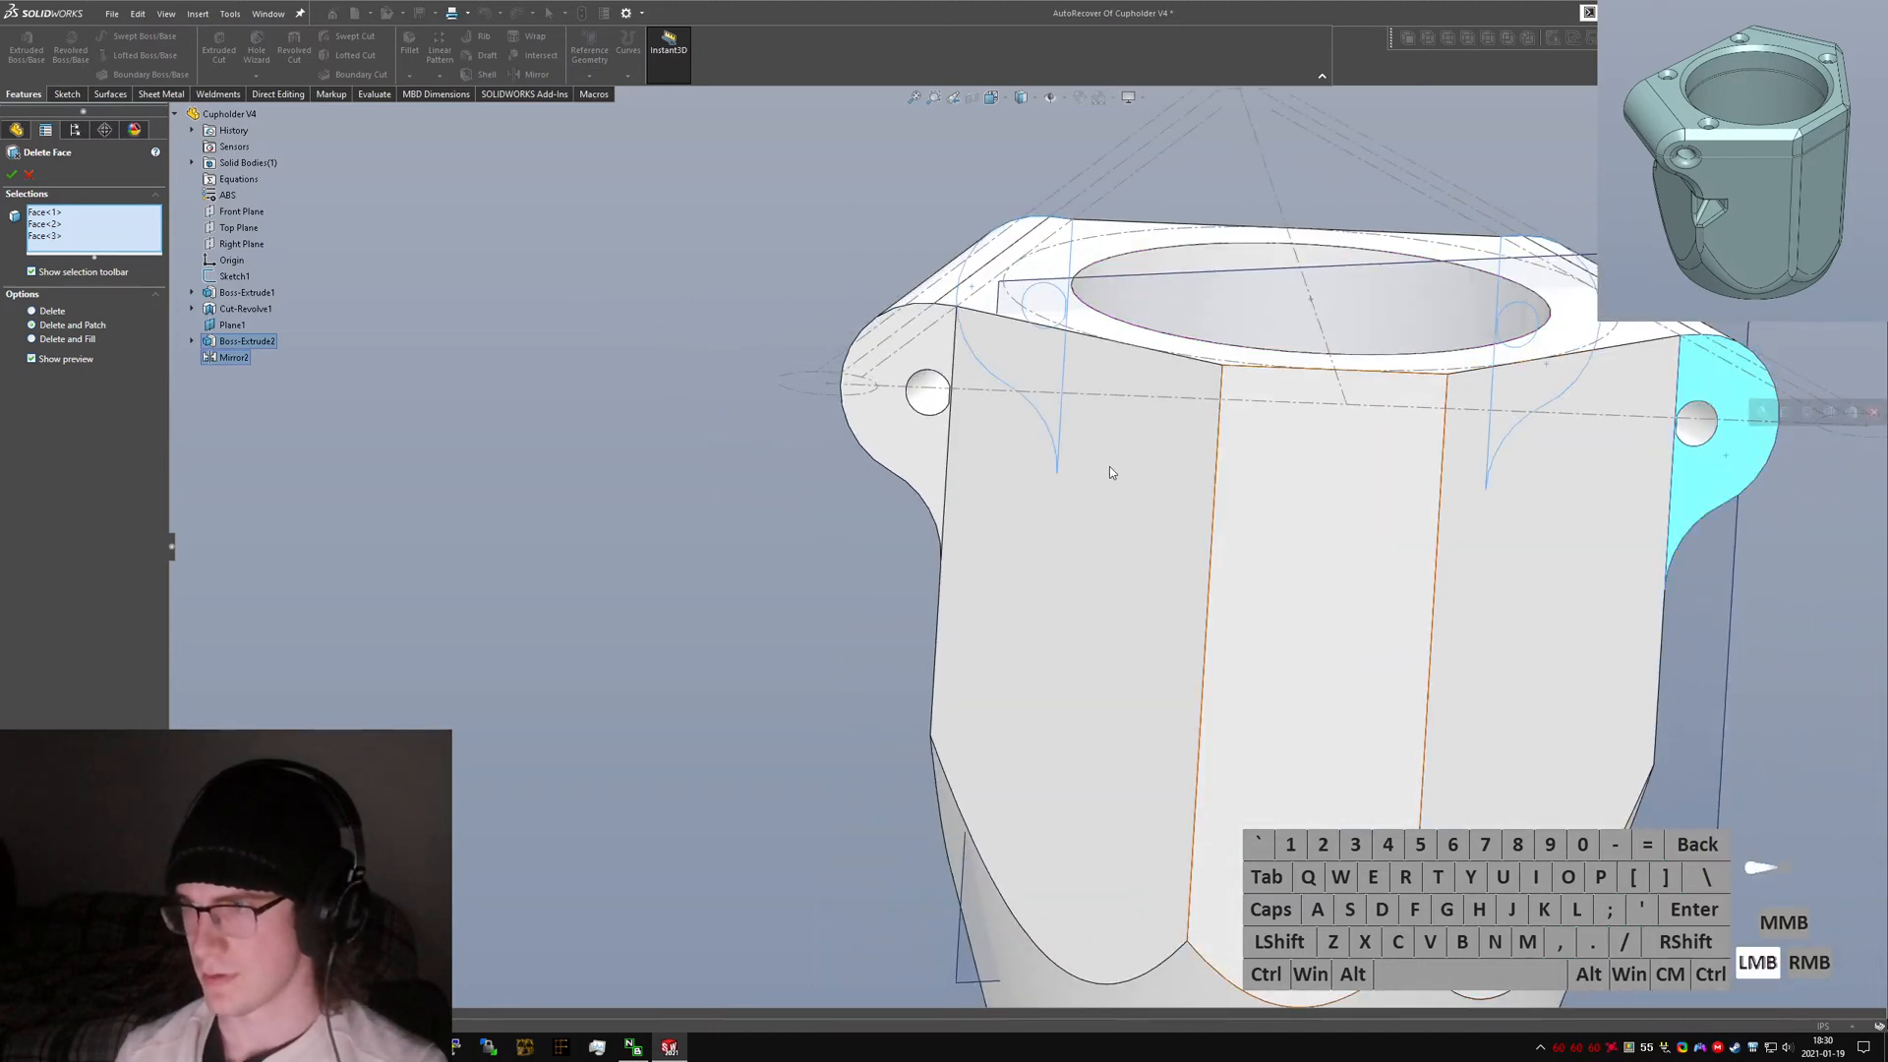
{"action": "left_click", "coordinate": [907, 455]}
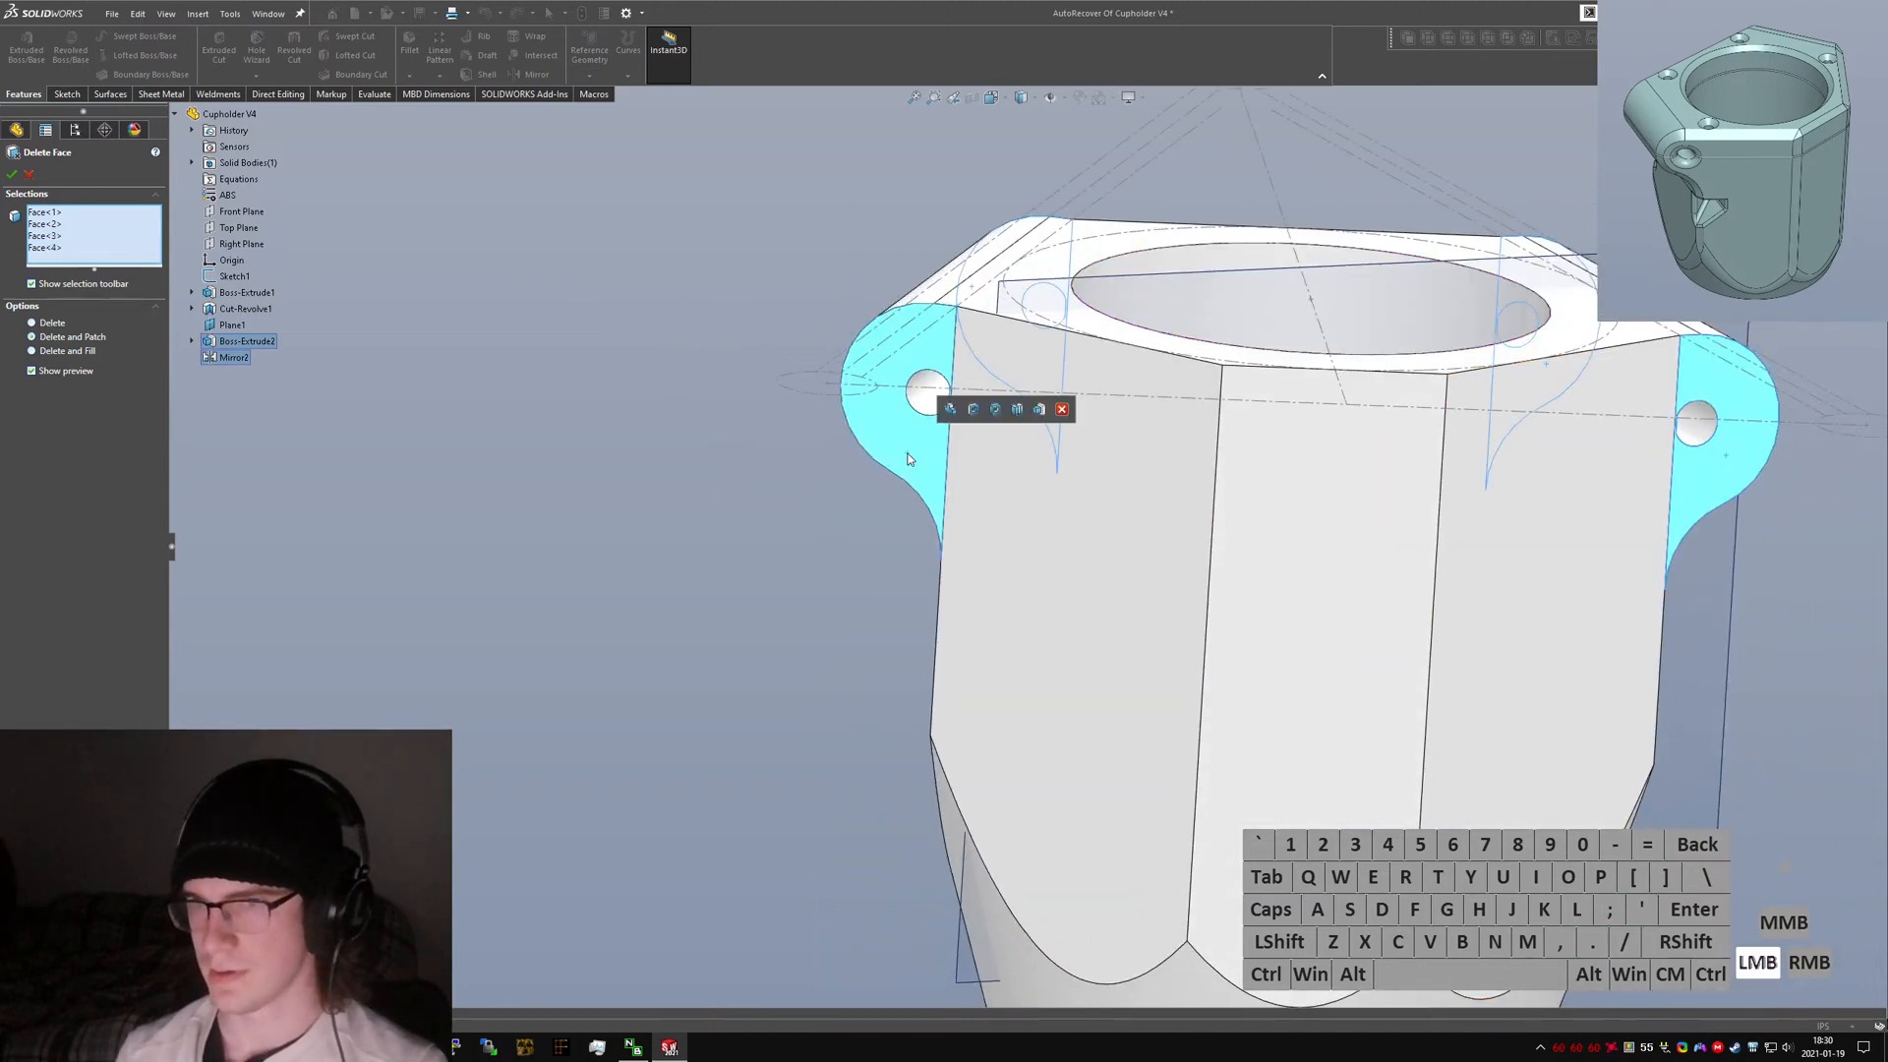
{"action": "left_click", "coordinate": [11, 175]}
Hide Plane1 and Sketch1 in the model.
{"action": "middle_click_drag", "start_coordinate": [954, 629], "coordinate": [1131, 639]}
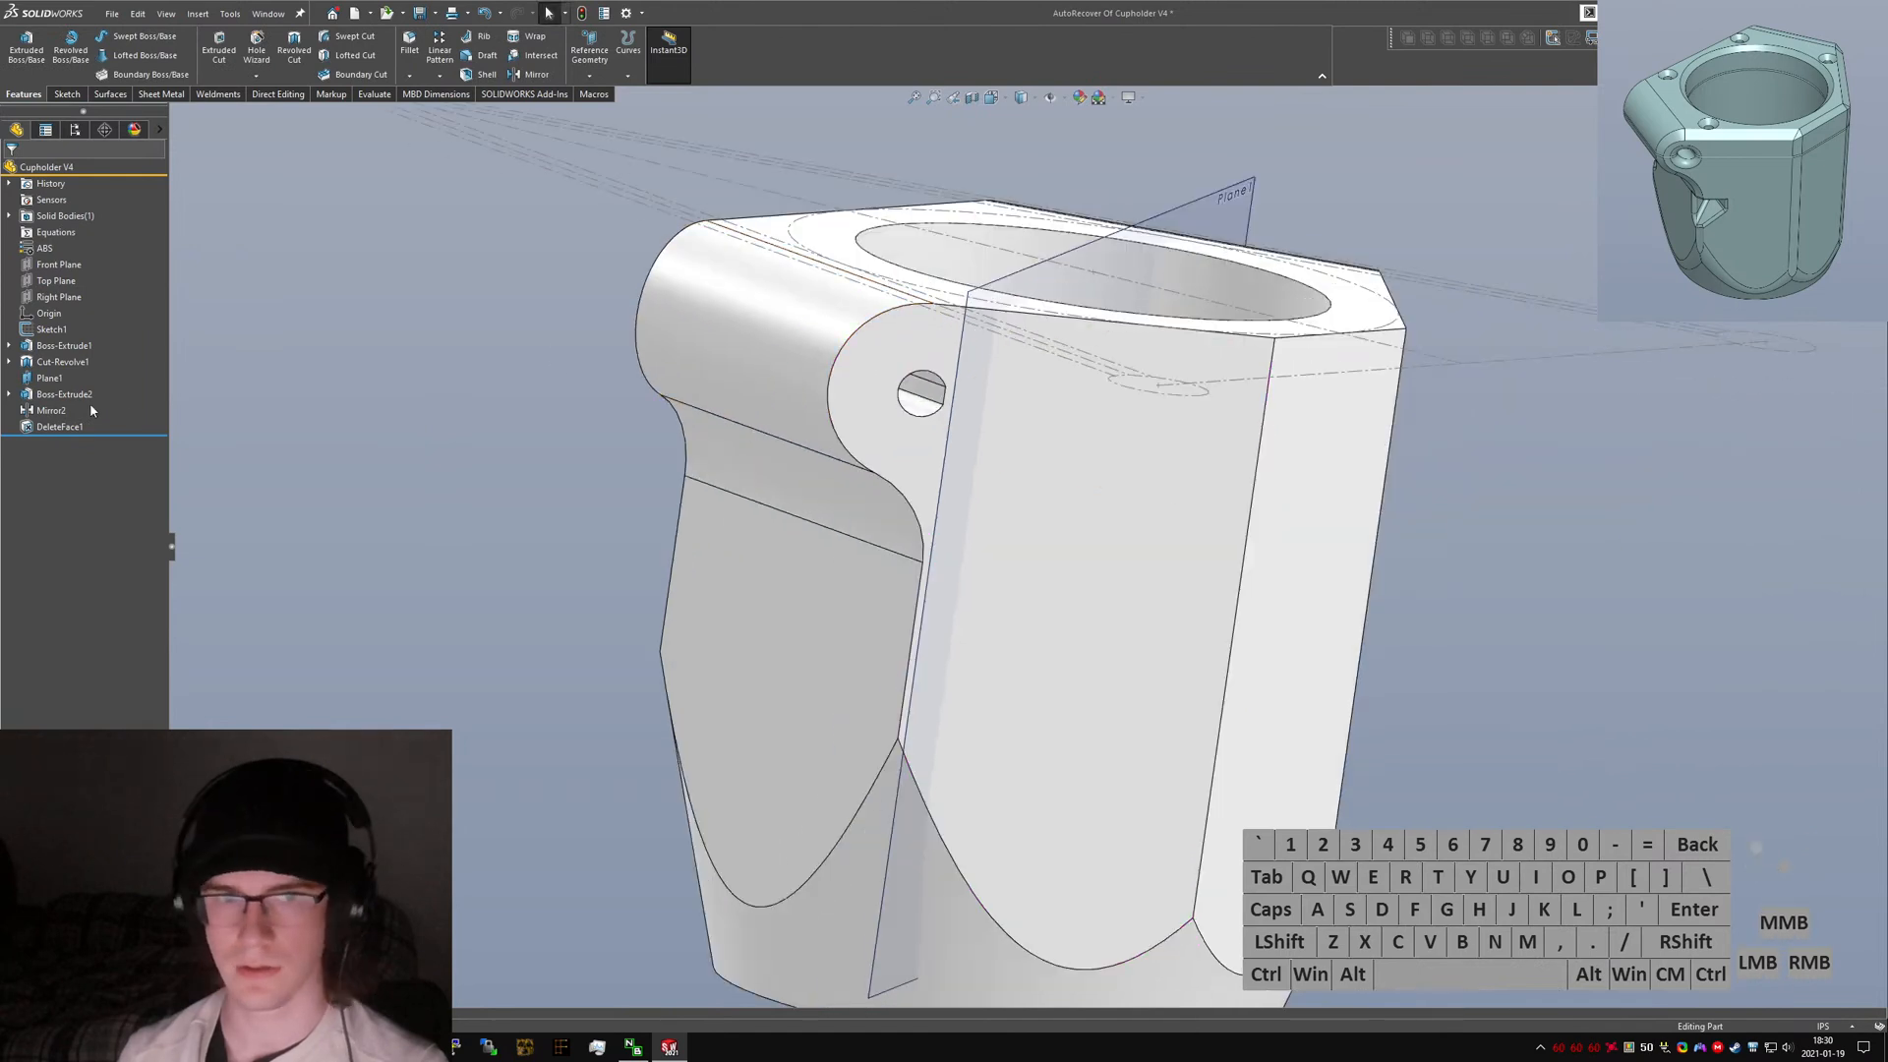
{"action": "right_click", "coordinate": [49, 380]}
{"action": "left_click", "coordinate": [65, 356]}
{"action": "right_click", "coordinate": [50, 330]}
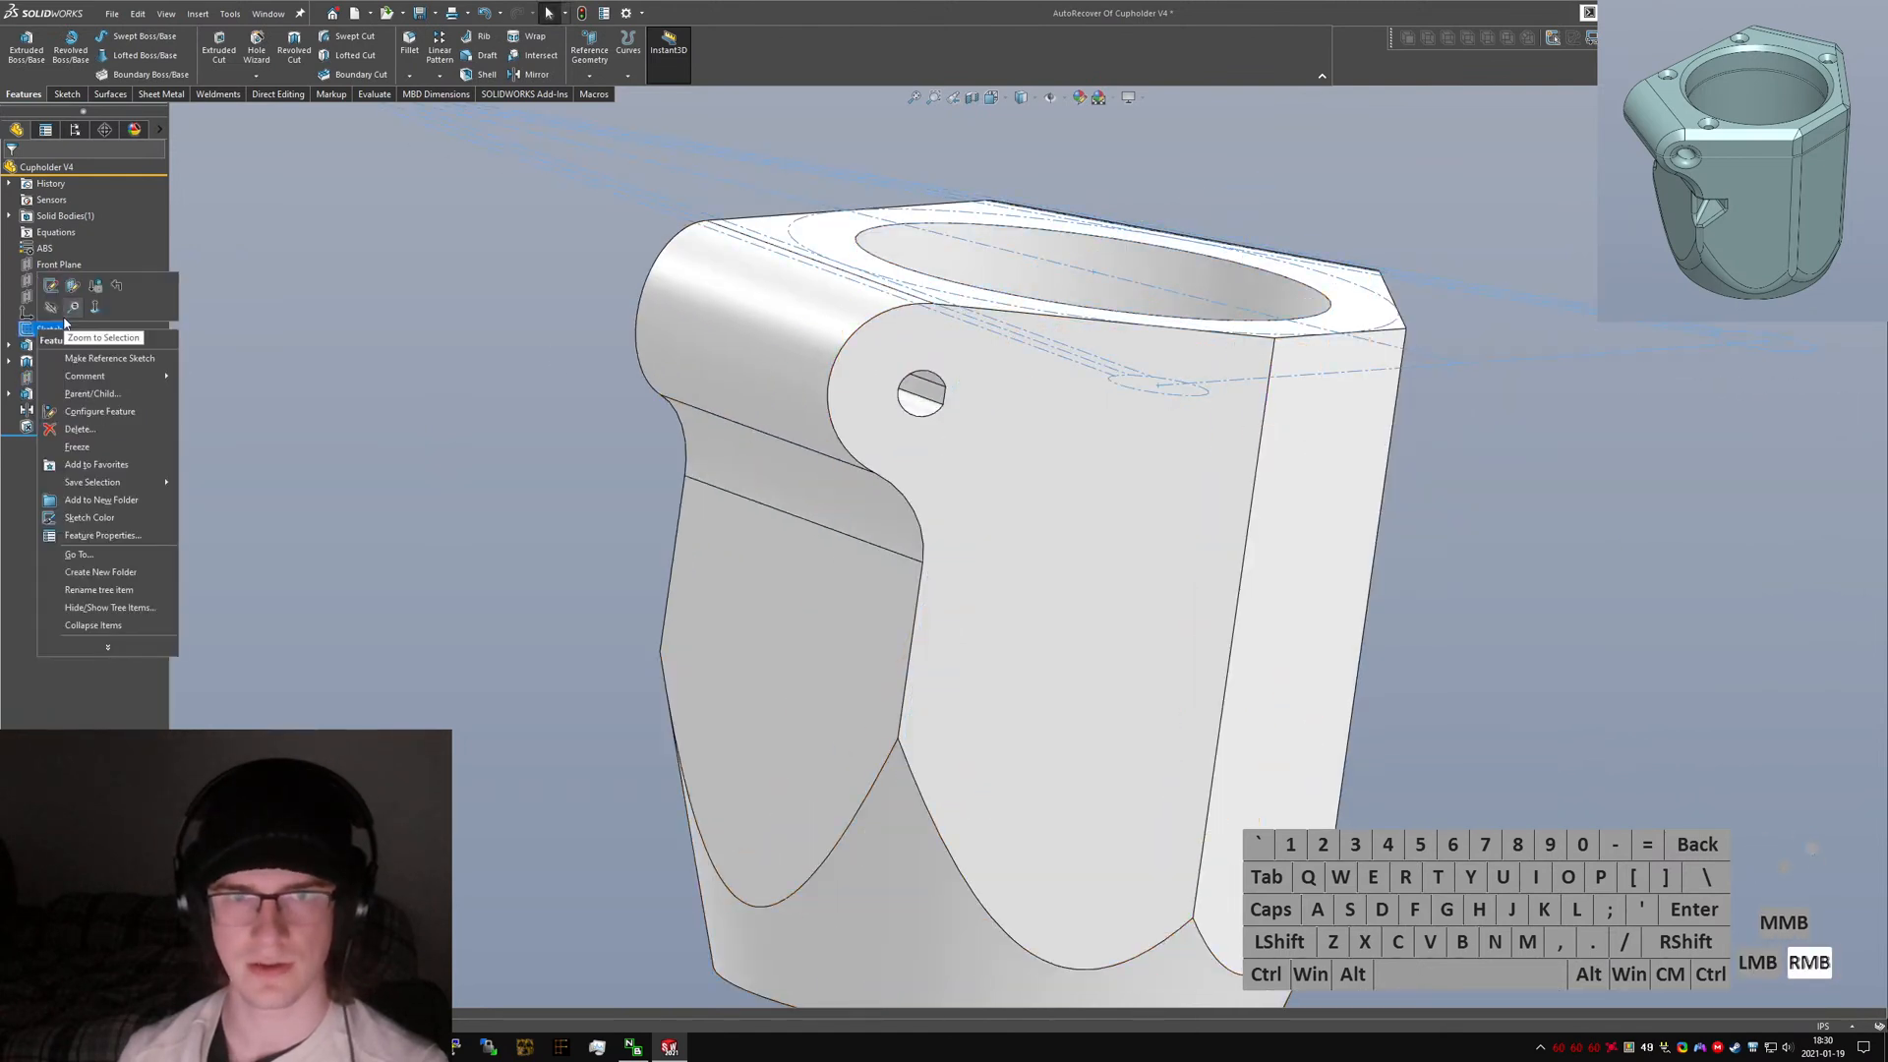
{"action": "left_click", "coordinate": [62, 309]}
{"action": "left_click", "coordinate": [381, 401]}
Use Delete Face to remove the two bolt-hole faces through the ears.
{"action": "mouse_move", "coordinate": [745, 333]}
{"action": "middle_mouse_down"}
{"action": "mouse_move", "coordinate": [994, 348]}
{"action": "mouse_move", "coordinate": [1091, 453]}
{"action": "middle_mouse_up"}
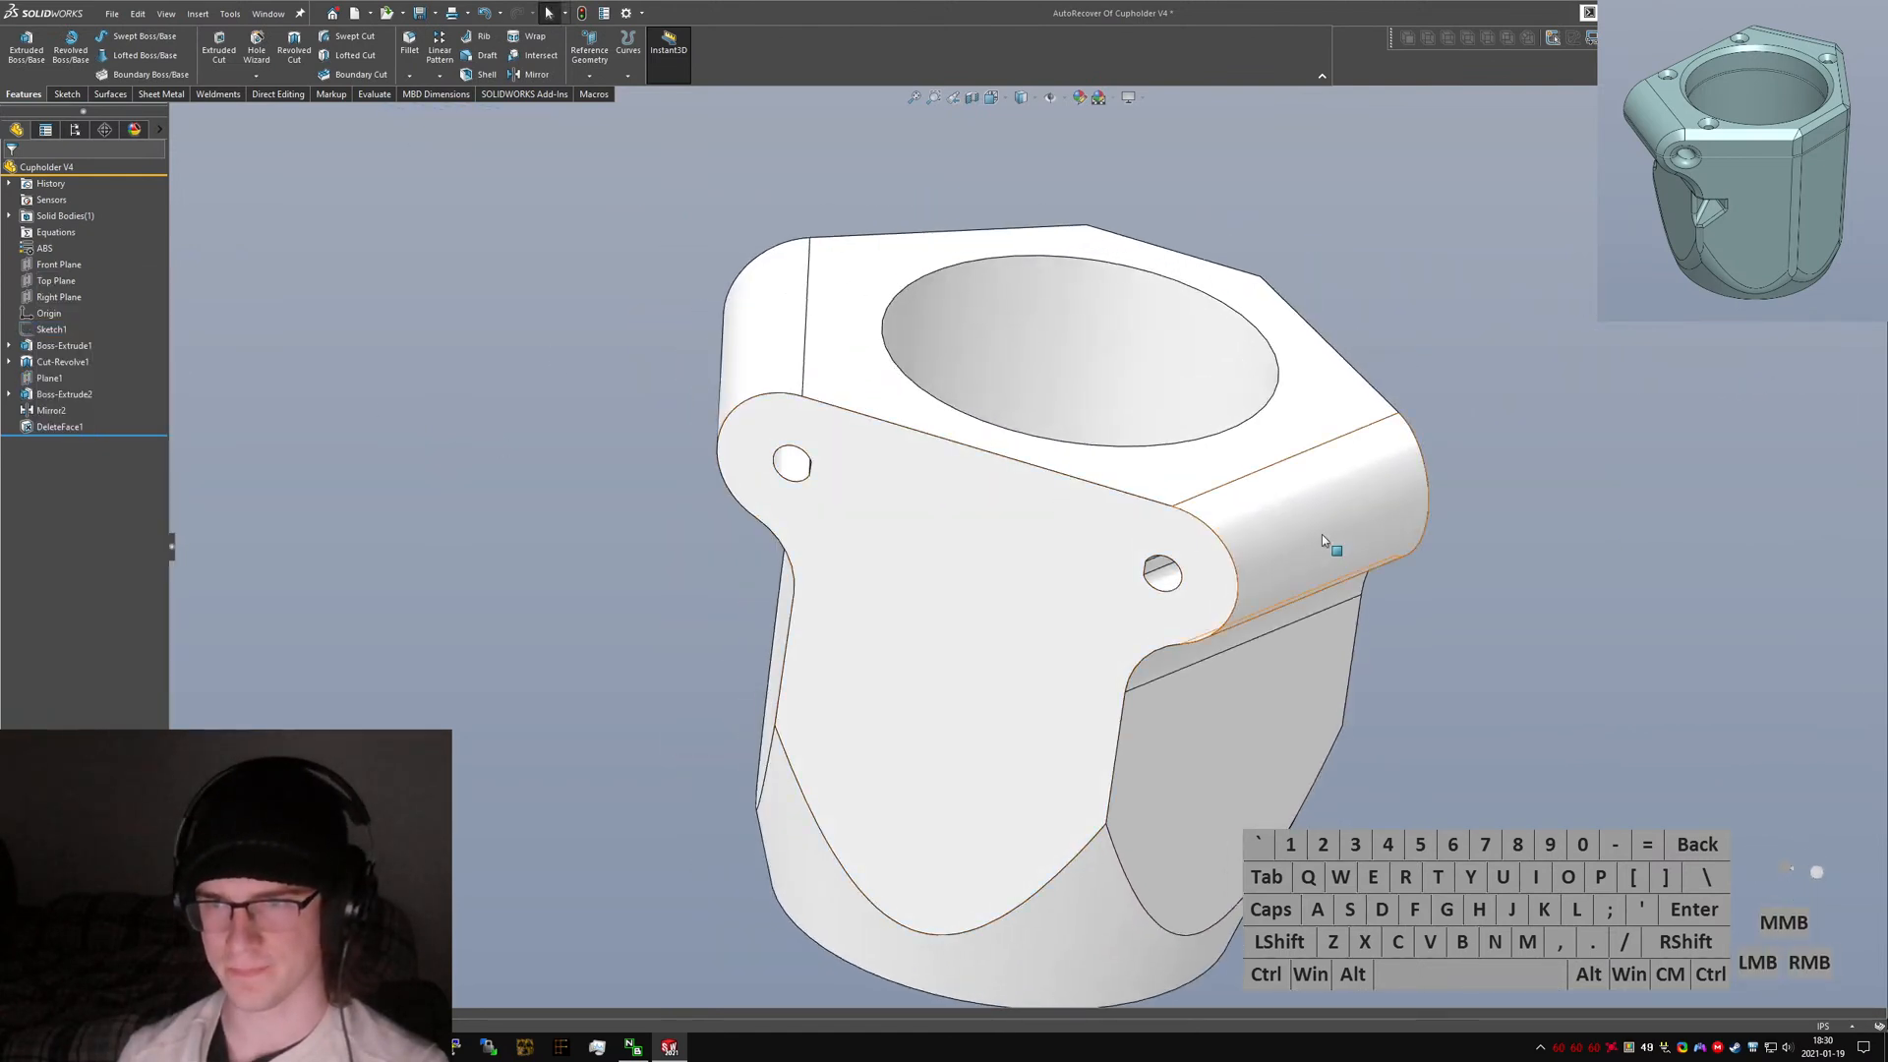
{"action": "scroll", "coordinate": [1321, 534], "scroll_direction": "down", "scroll_amount": 2}
{"action": "left_click", "coordinate": [1521, 700]}
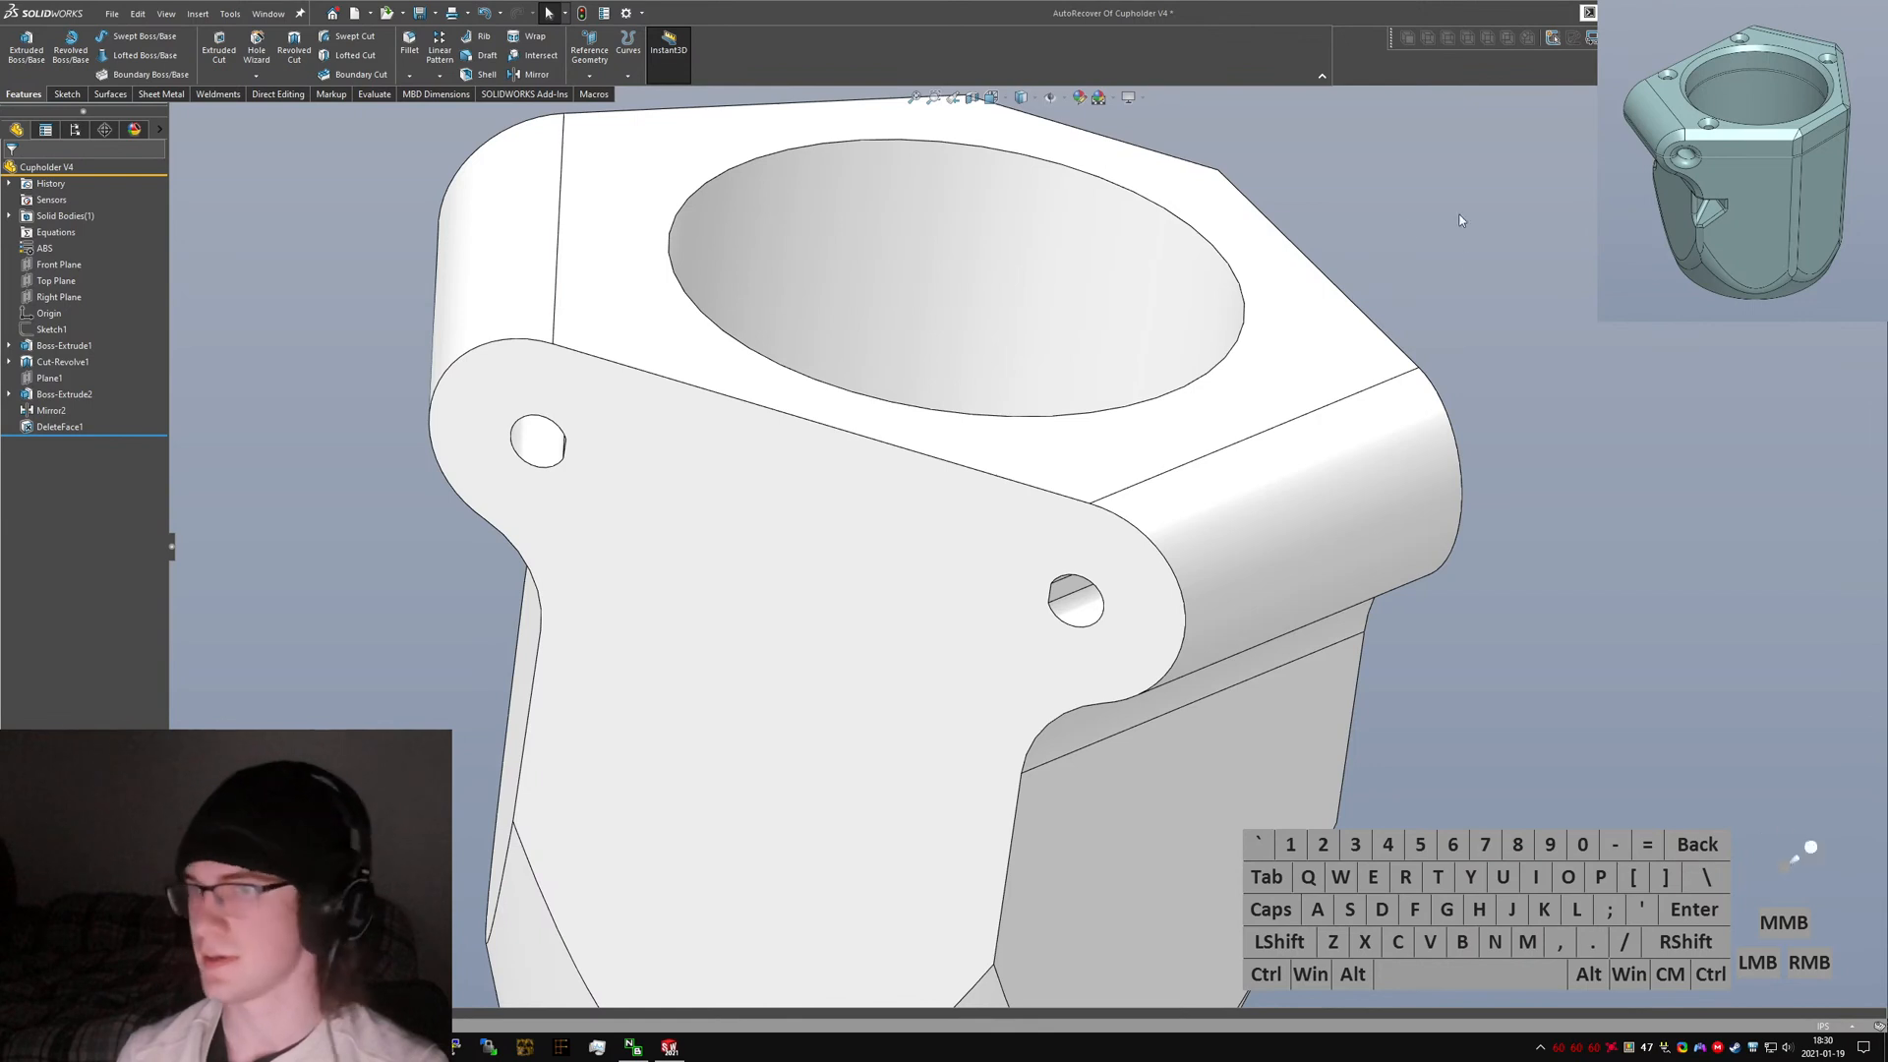
{"action": "left_click", "coordinate": [653, 526]}
{"action": "type", "text": "sdelete face"}
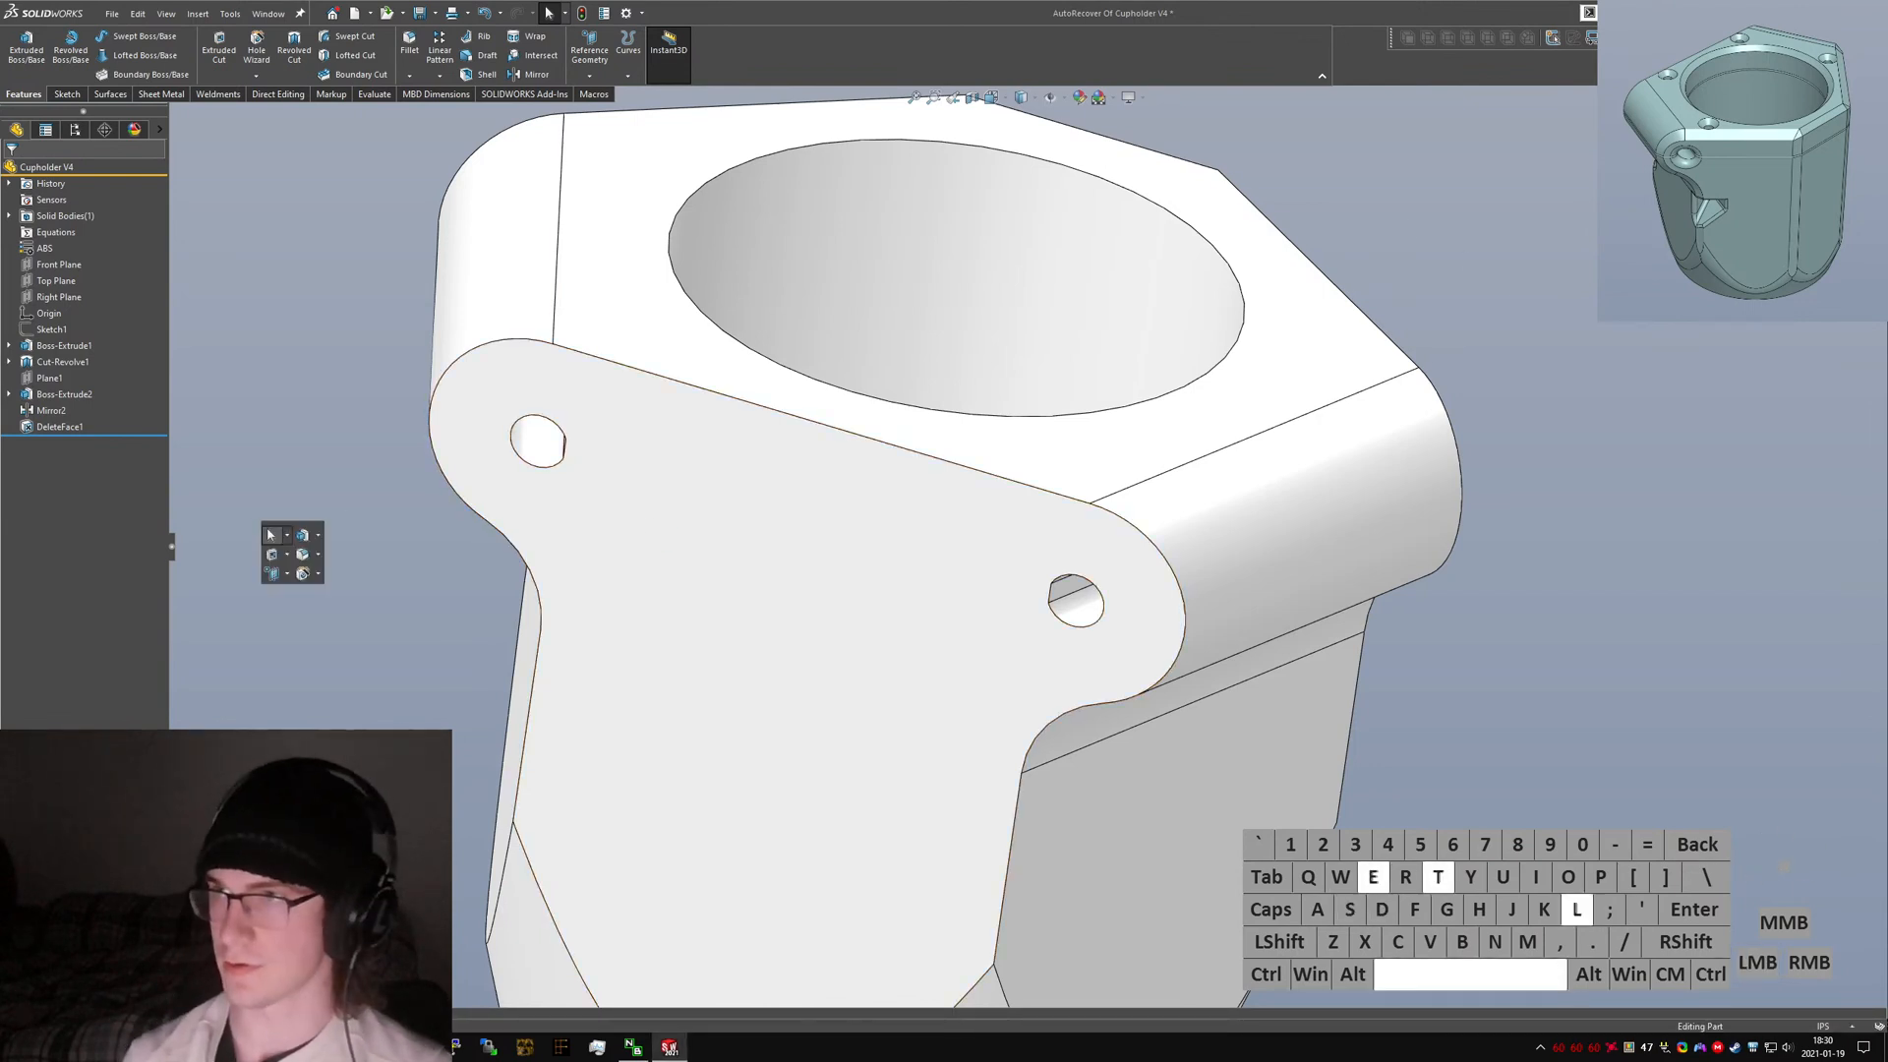
{"action": "key", "text": "Return"}
{"action": "middle_click_drag", "start_coordinate": [809, 497], "coordinate": [1091, 572]}
{"action": "left_click", "coordinate": [1081, 582]}
{"action": "left_click", "coordinate": [538, 479]}
{"action": "right_click", "coordinate": [540, 478]}
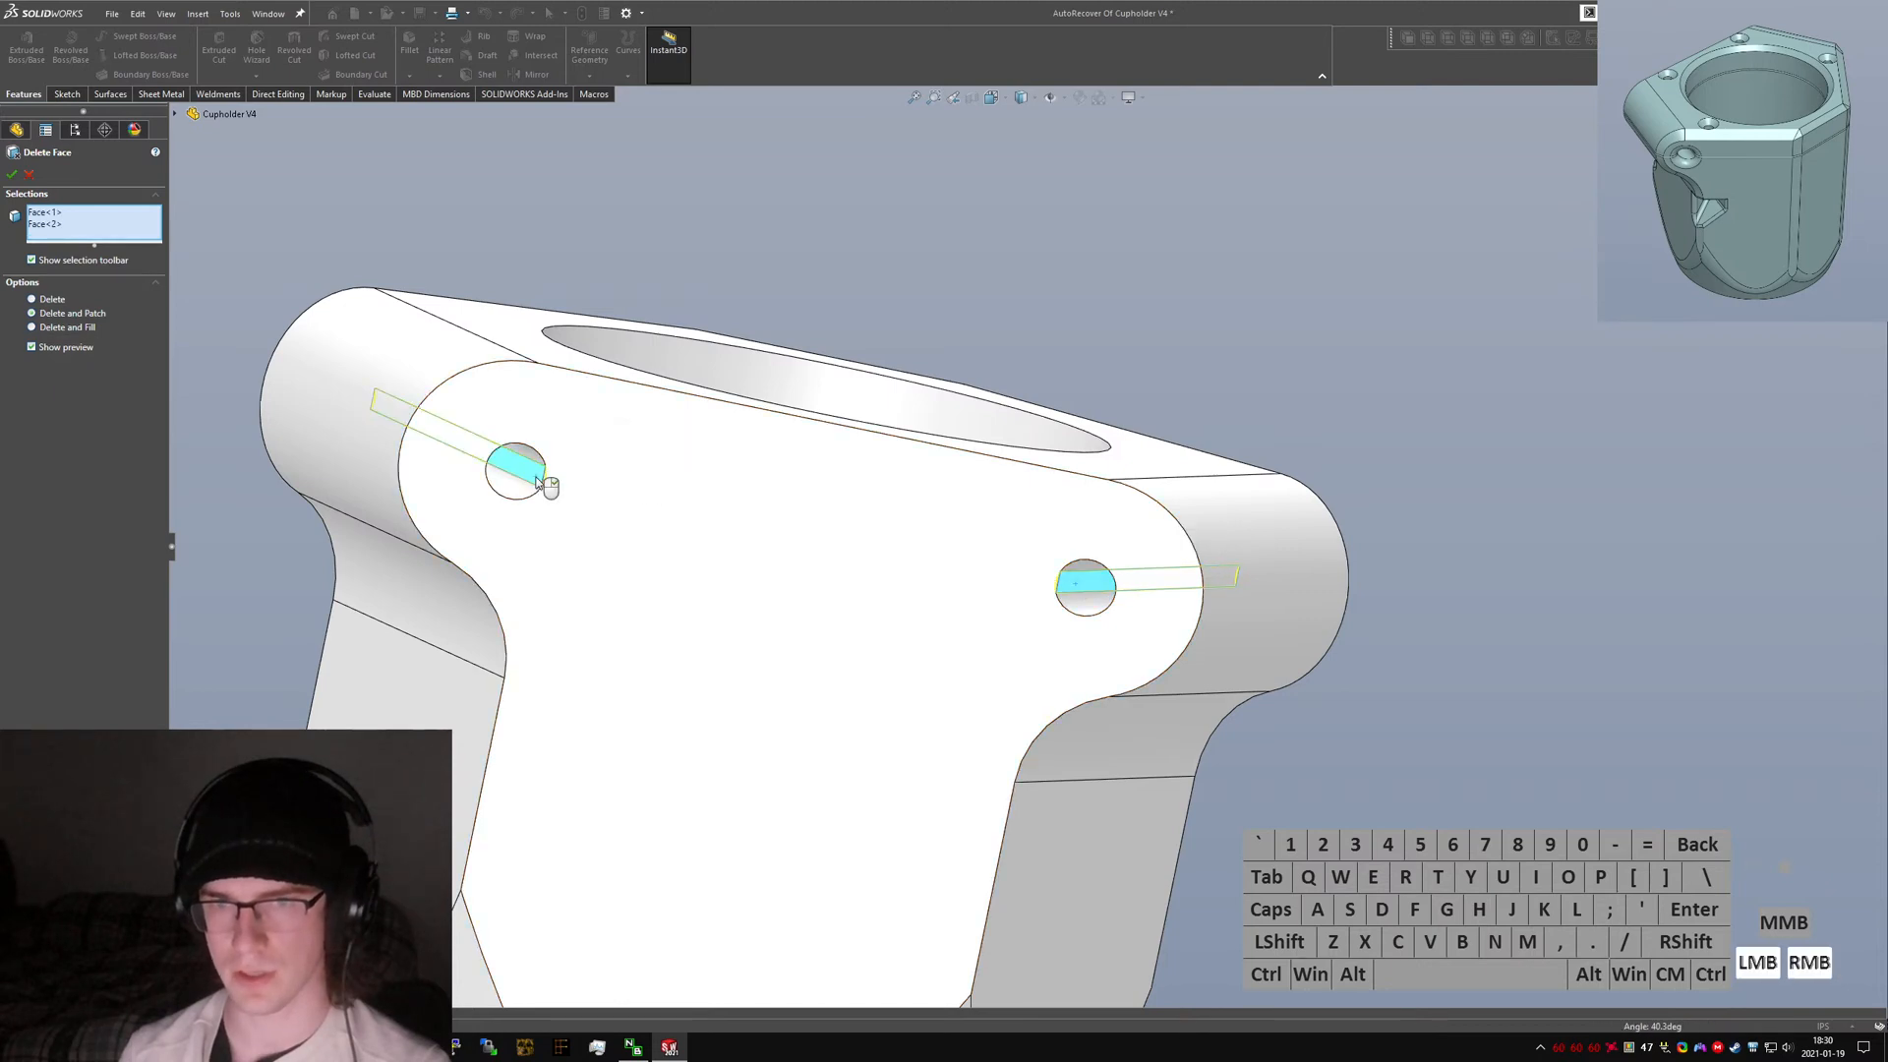
{"action": "middle_click_drag", "start_coordinate": [1032, 598], "coordinate": [472, 548]}
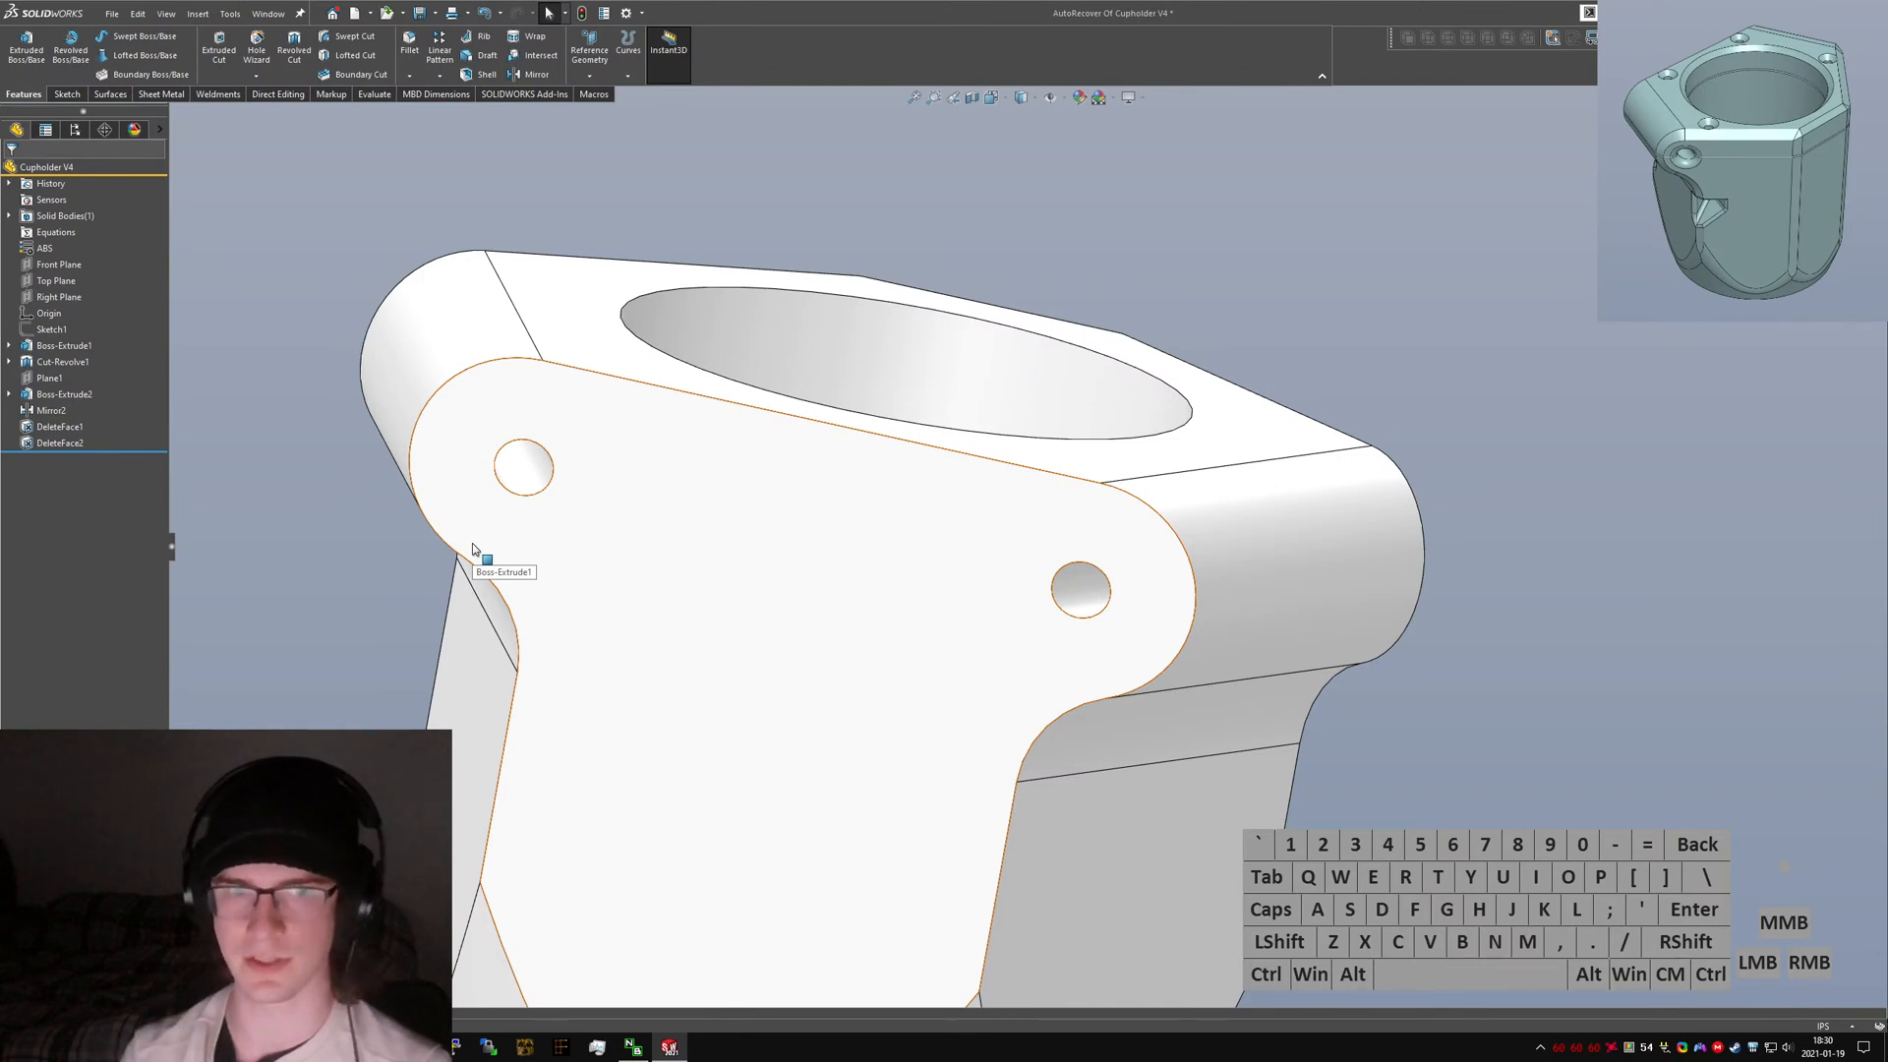
Save the part, confirming replacement of the original file.
{"action": "key", "text": "ctrl+s"}
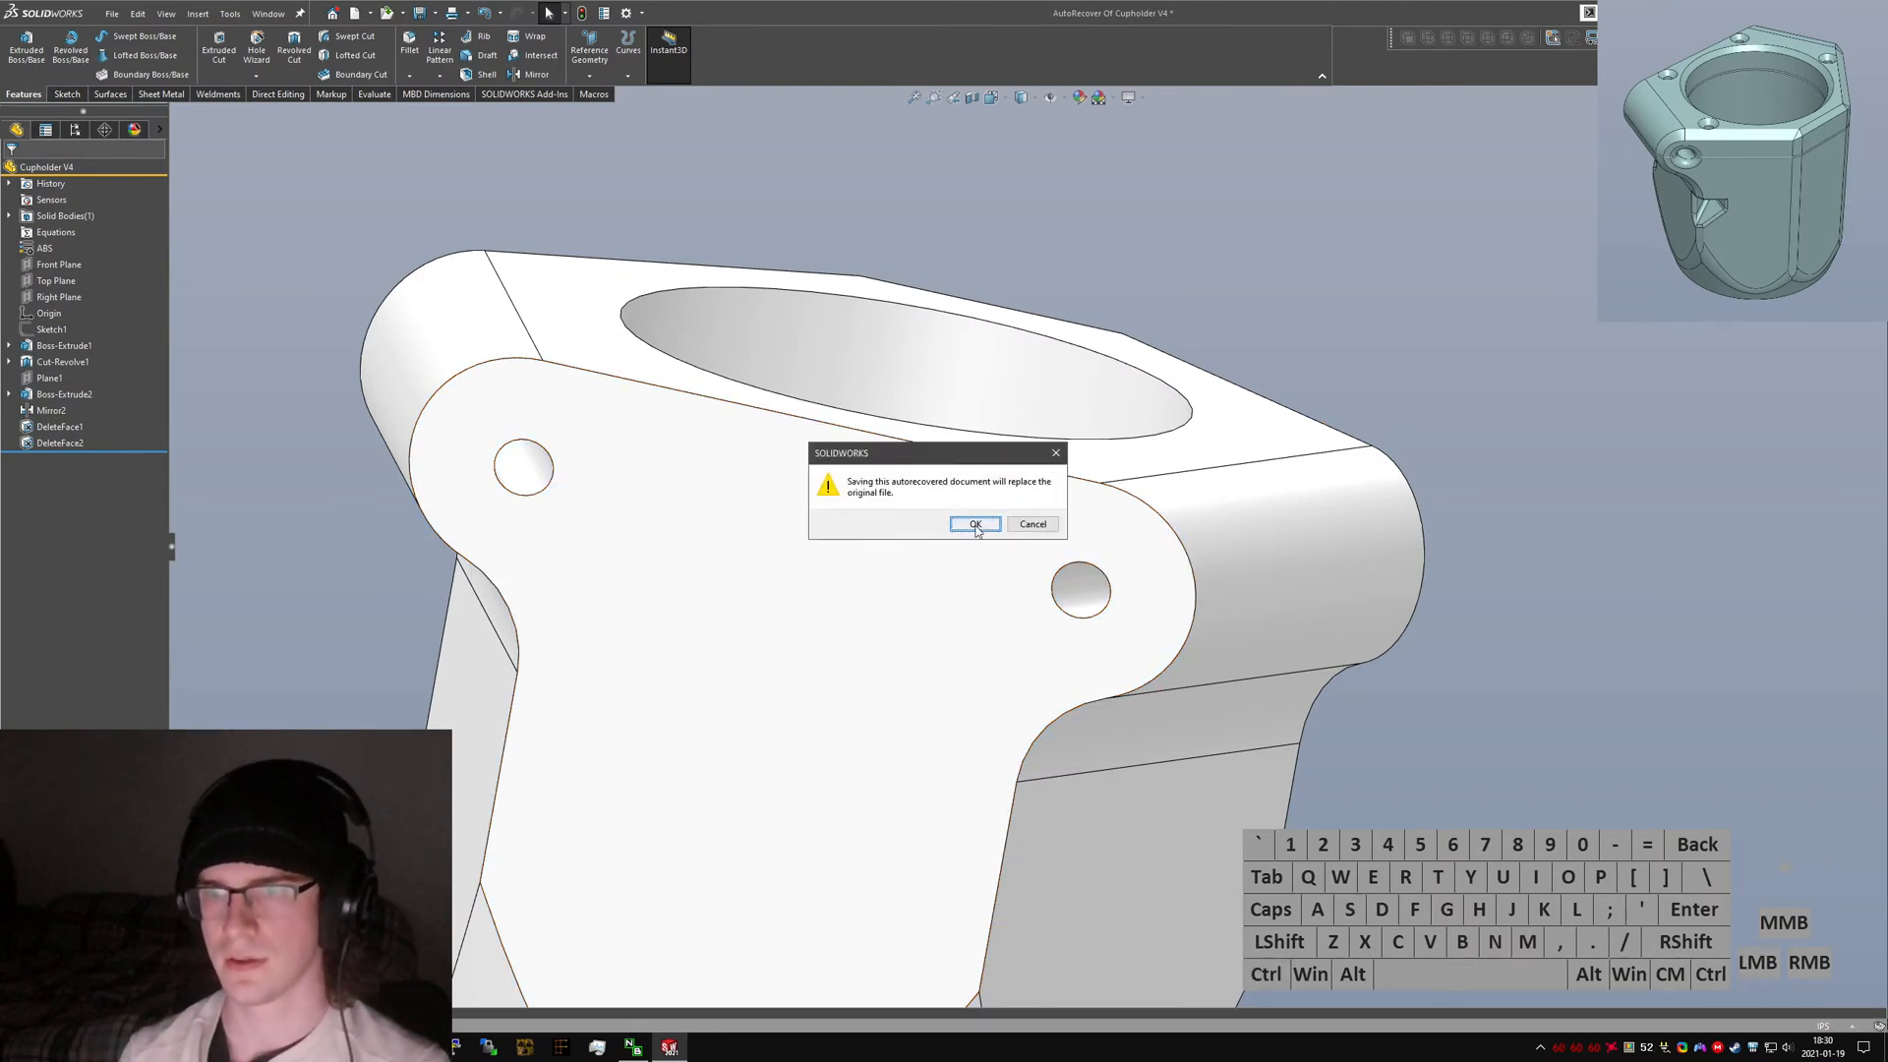
{"action": "left_click", "coordinate": [974, 524]}
{"action": "left_click", "coordinate": [1556, 433]}
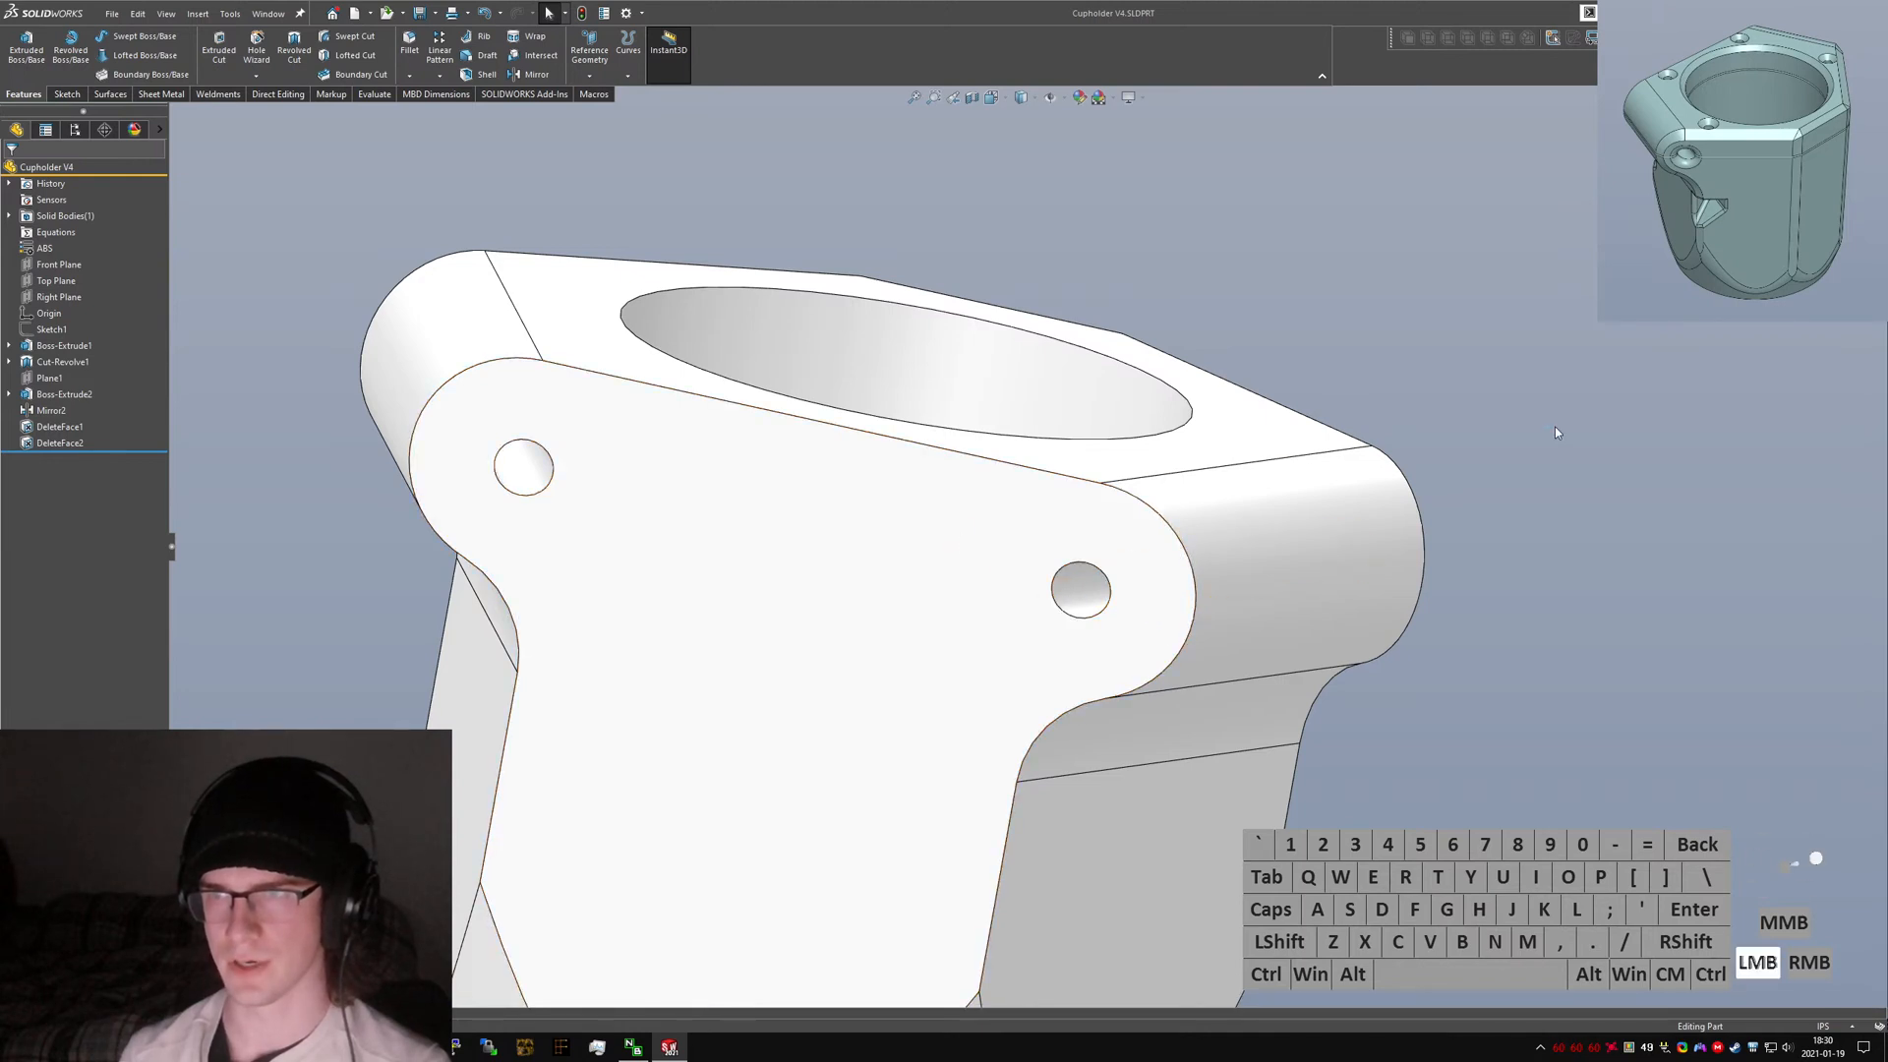
Open the recent part Hobie Cupholder V3.SLDPRT and dismiss the educational-version notice.
{"action": "key", "text": "ctrl+Tab"}
{"action": "left_click", "coordinate": [112, 12]}
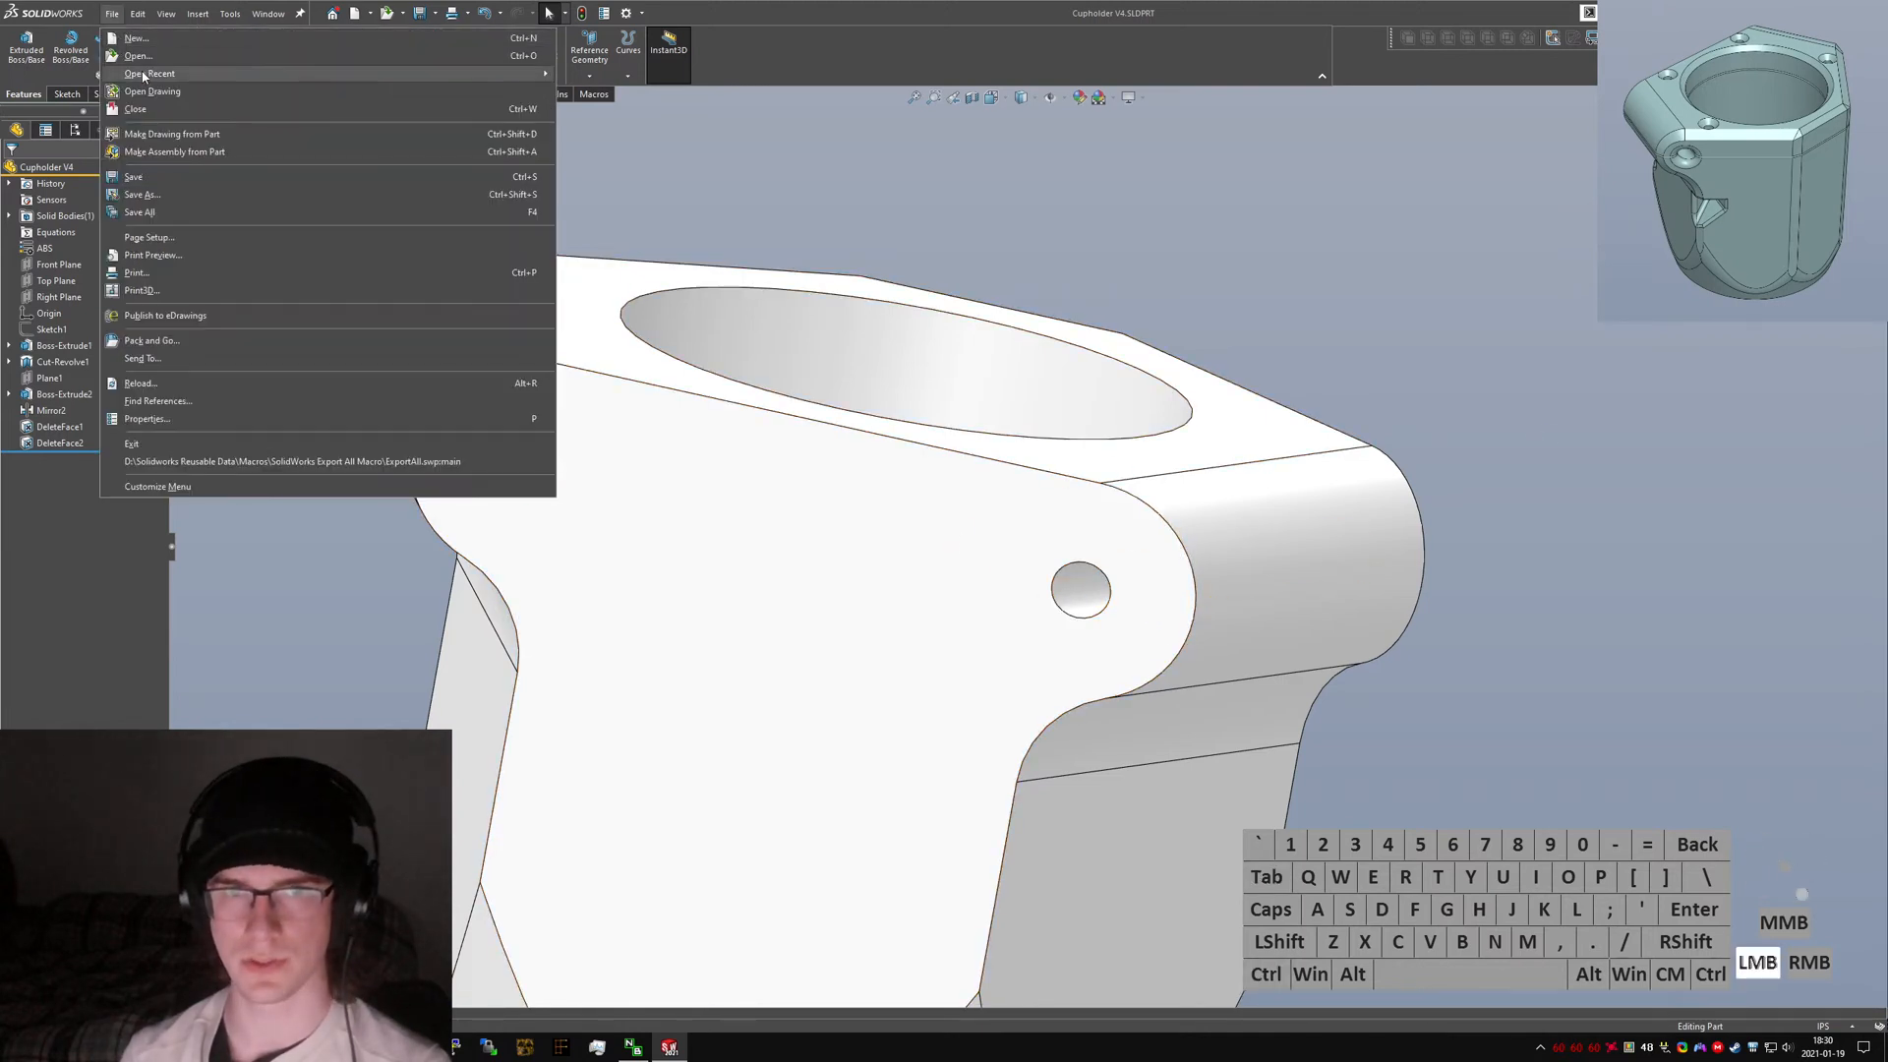
{"action": "left_click", "coordinate": [787, 329]}
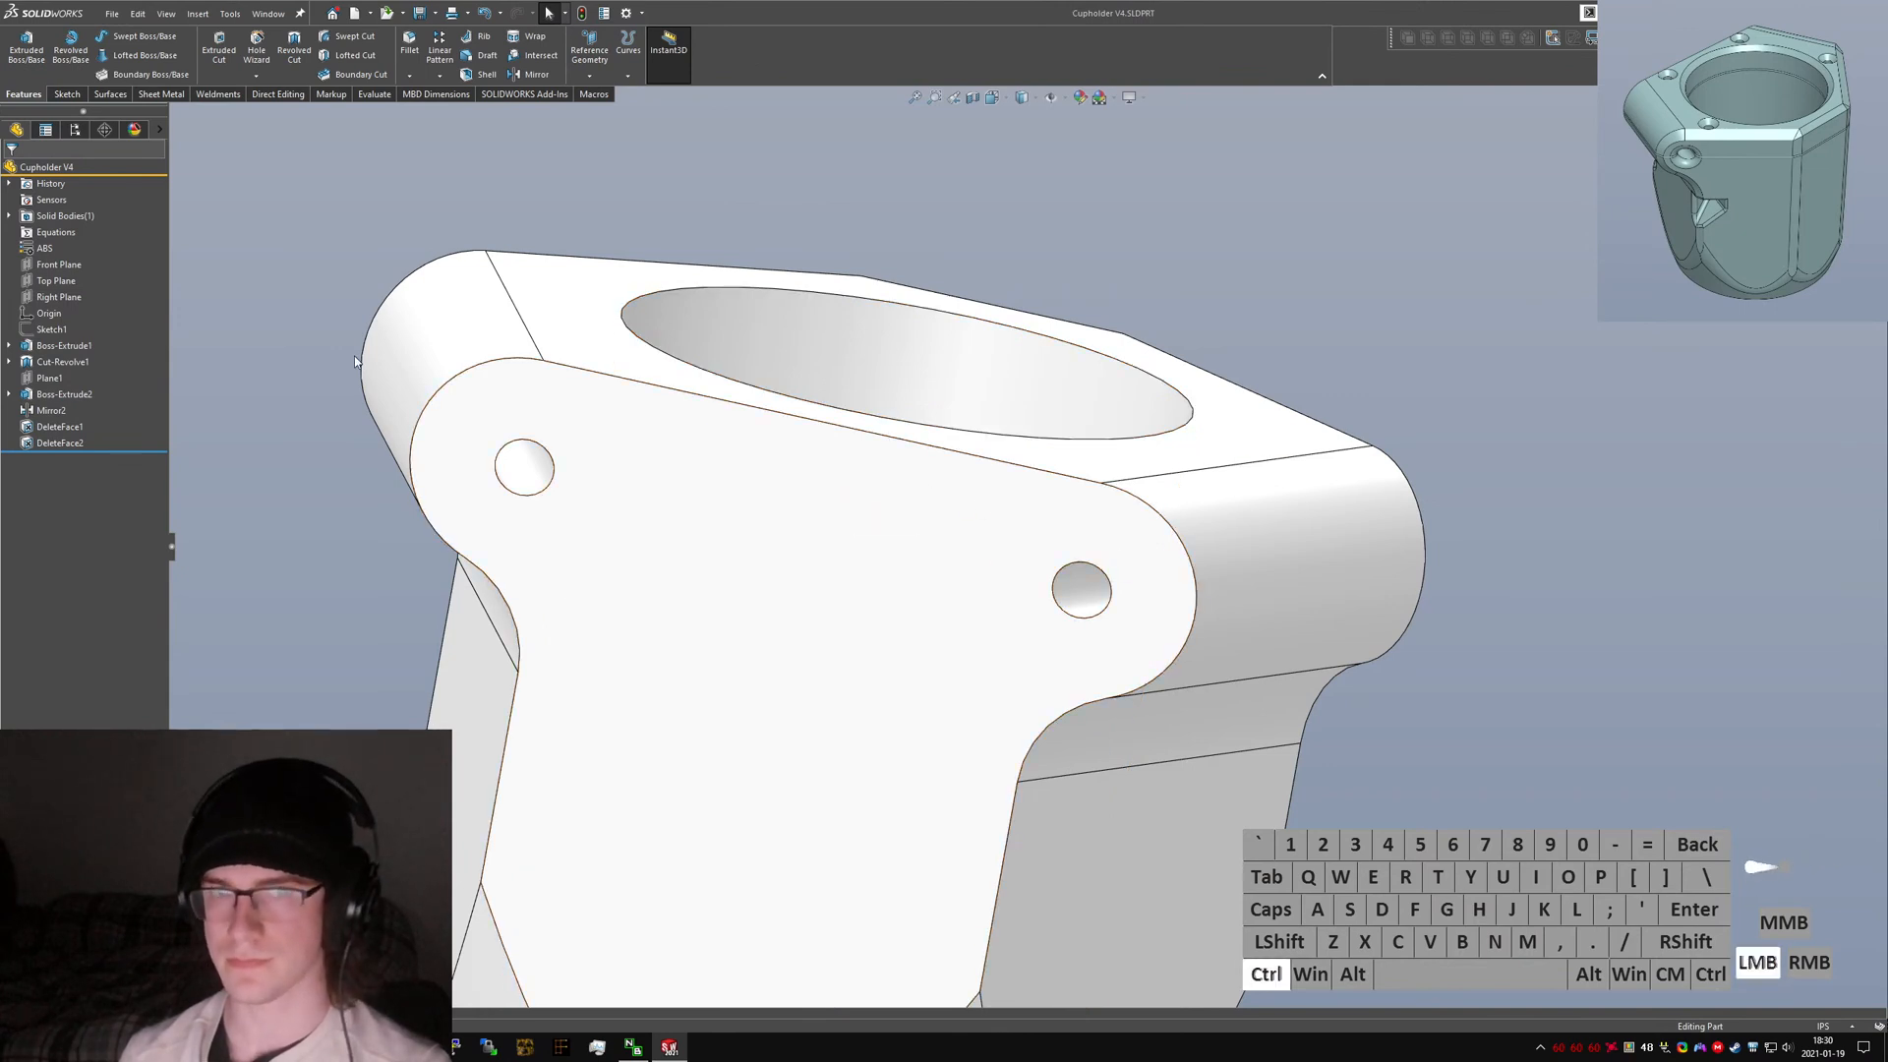
{"action": "left_click", "coordinate": [113, 13]}
{"action": "mouse_move", "coordinate": [197, 74]}
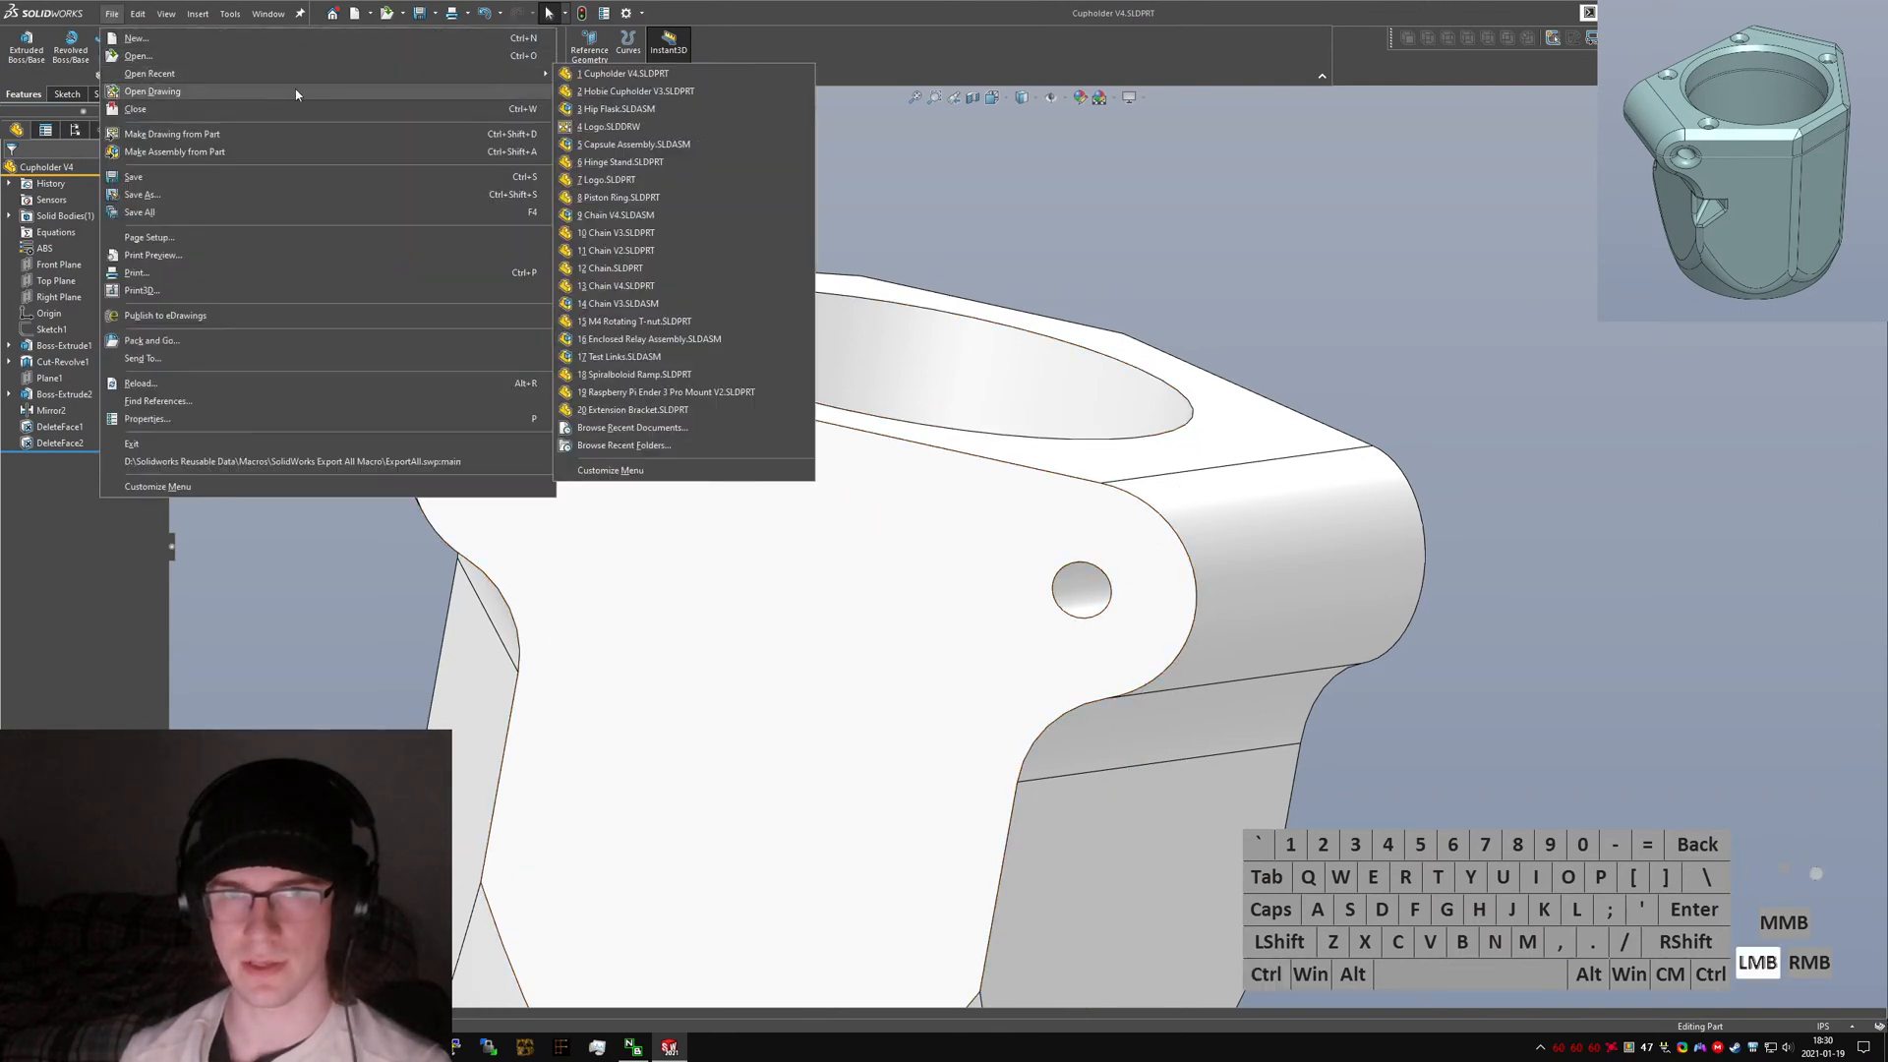
{"action": "left_click", "coordinate": [648, 109]}
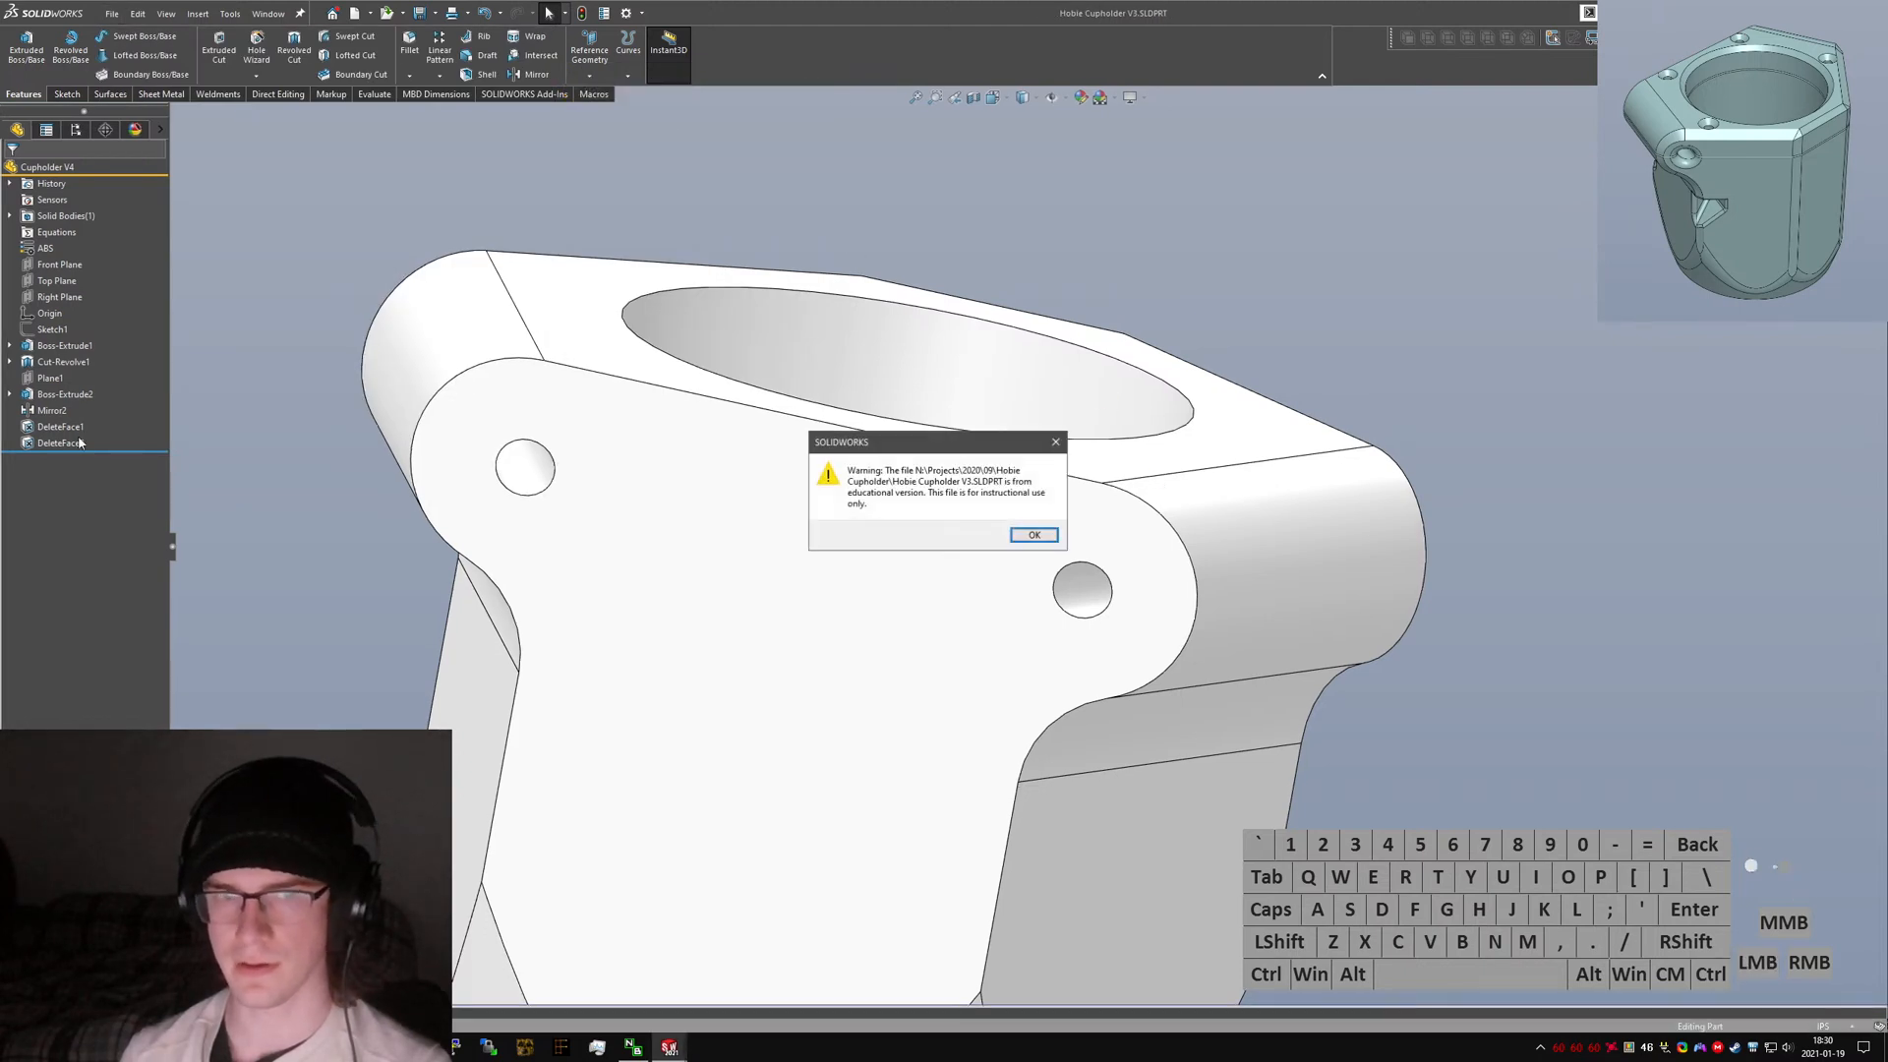
{"action": "left_click", "coordinate": [1046, 539]}
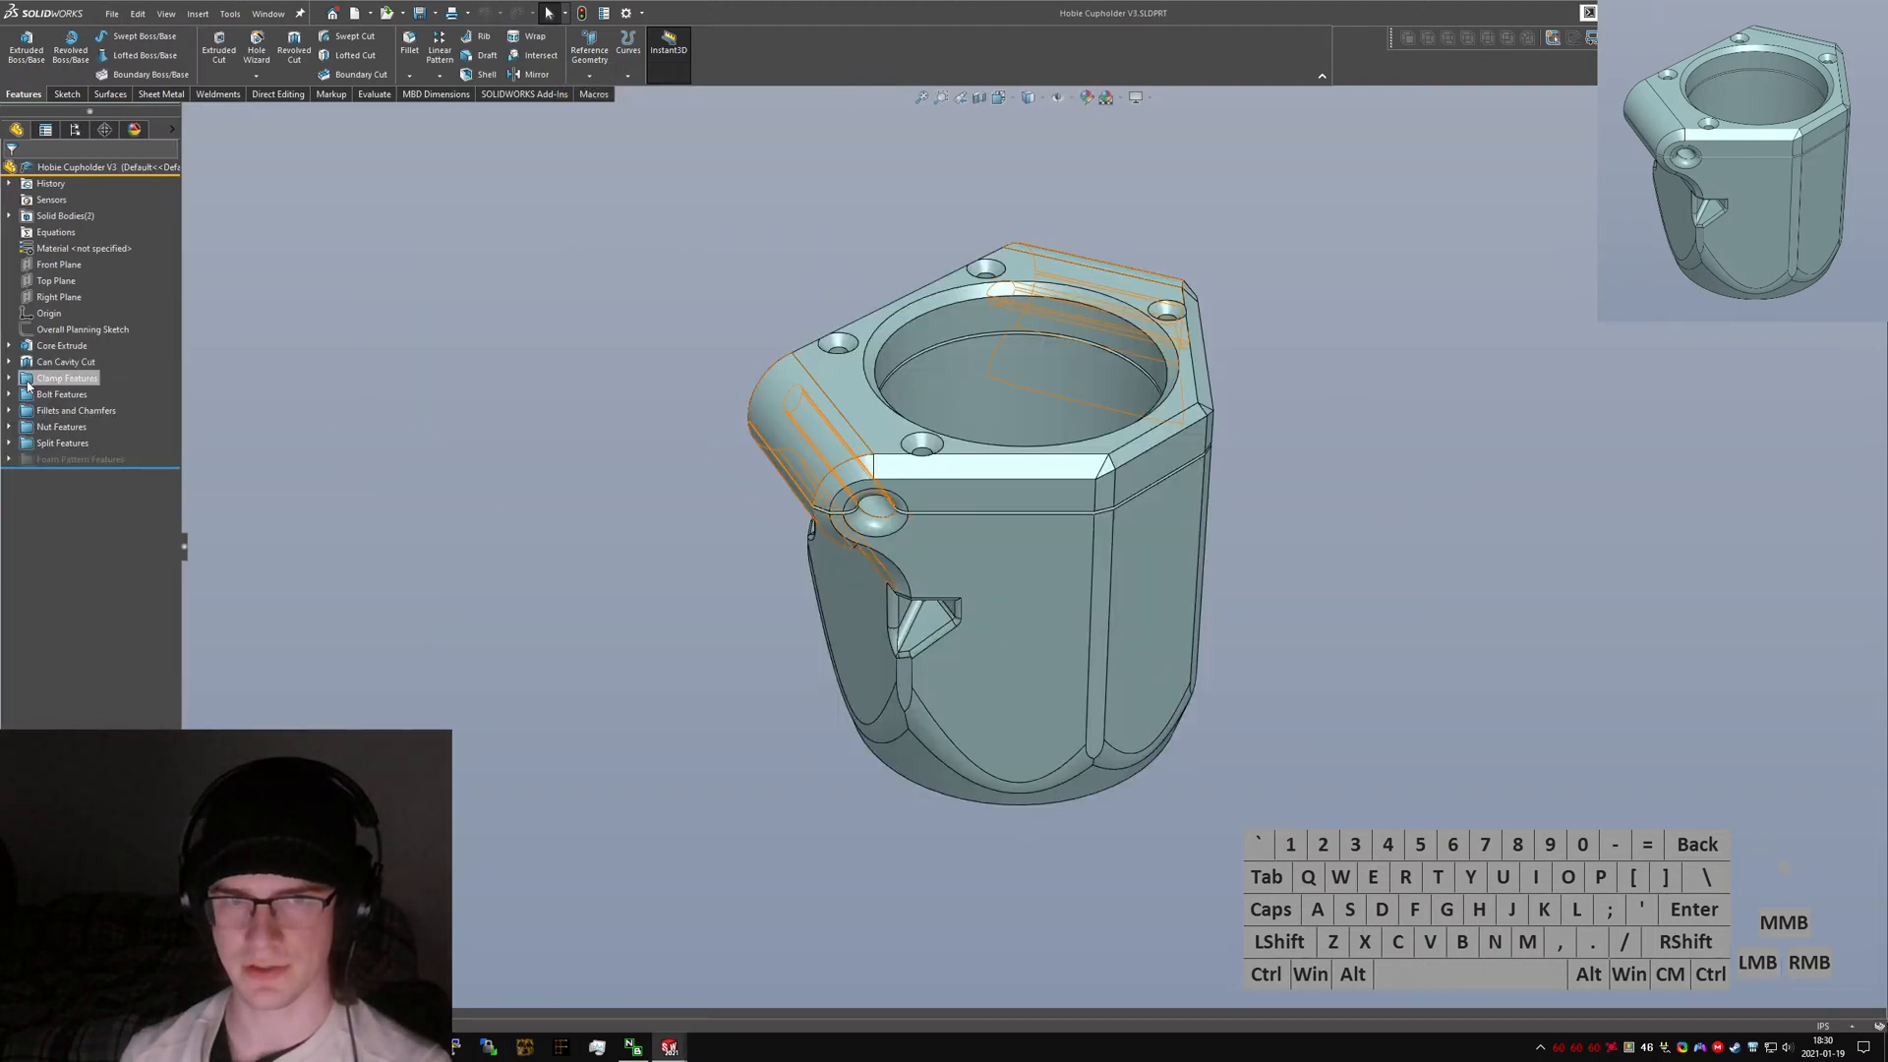
Open the V3 clamp extrude sketch to examine its ear and hole dimensions, then exit it.
{"action": "left_click", "coordinate": [10, 379]}
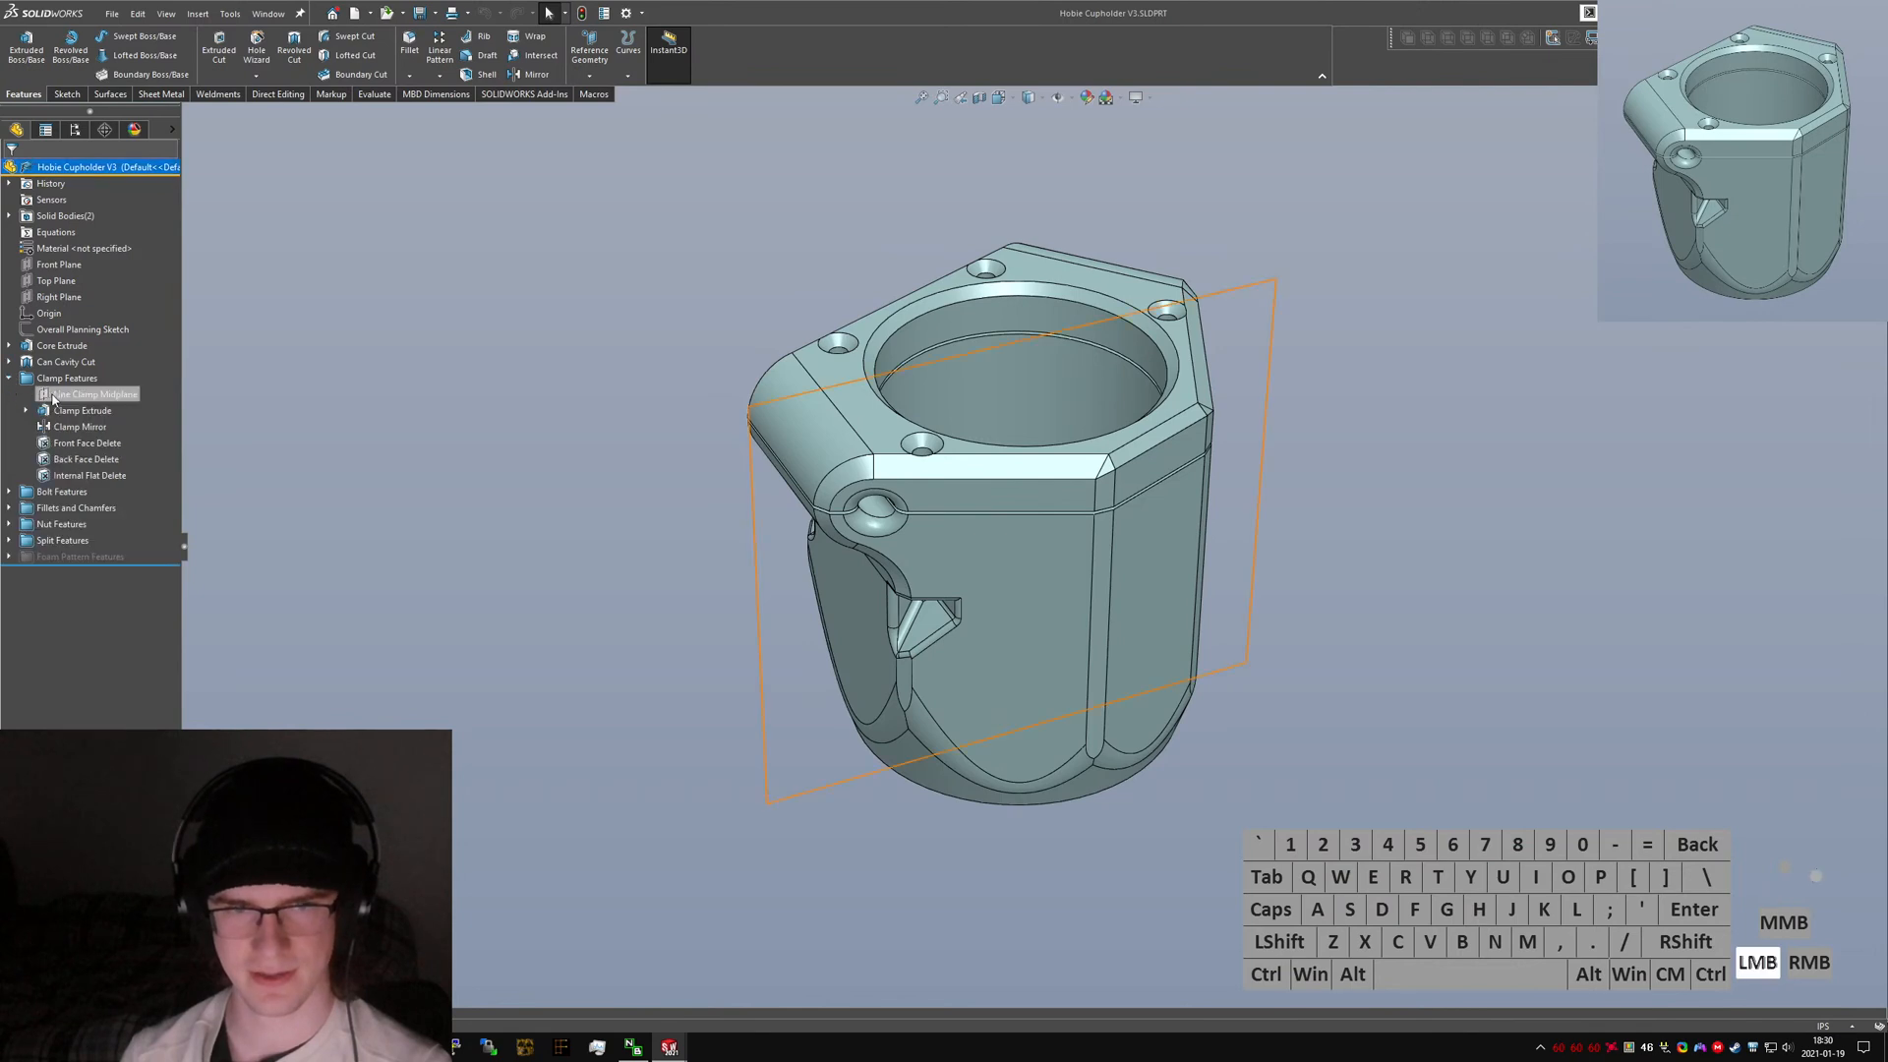
{"action": "left_click", "coordinate": [40, 410]}
{"action": "left_click", "coordinate": [92, 380], "text": "ctrl"}
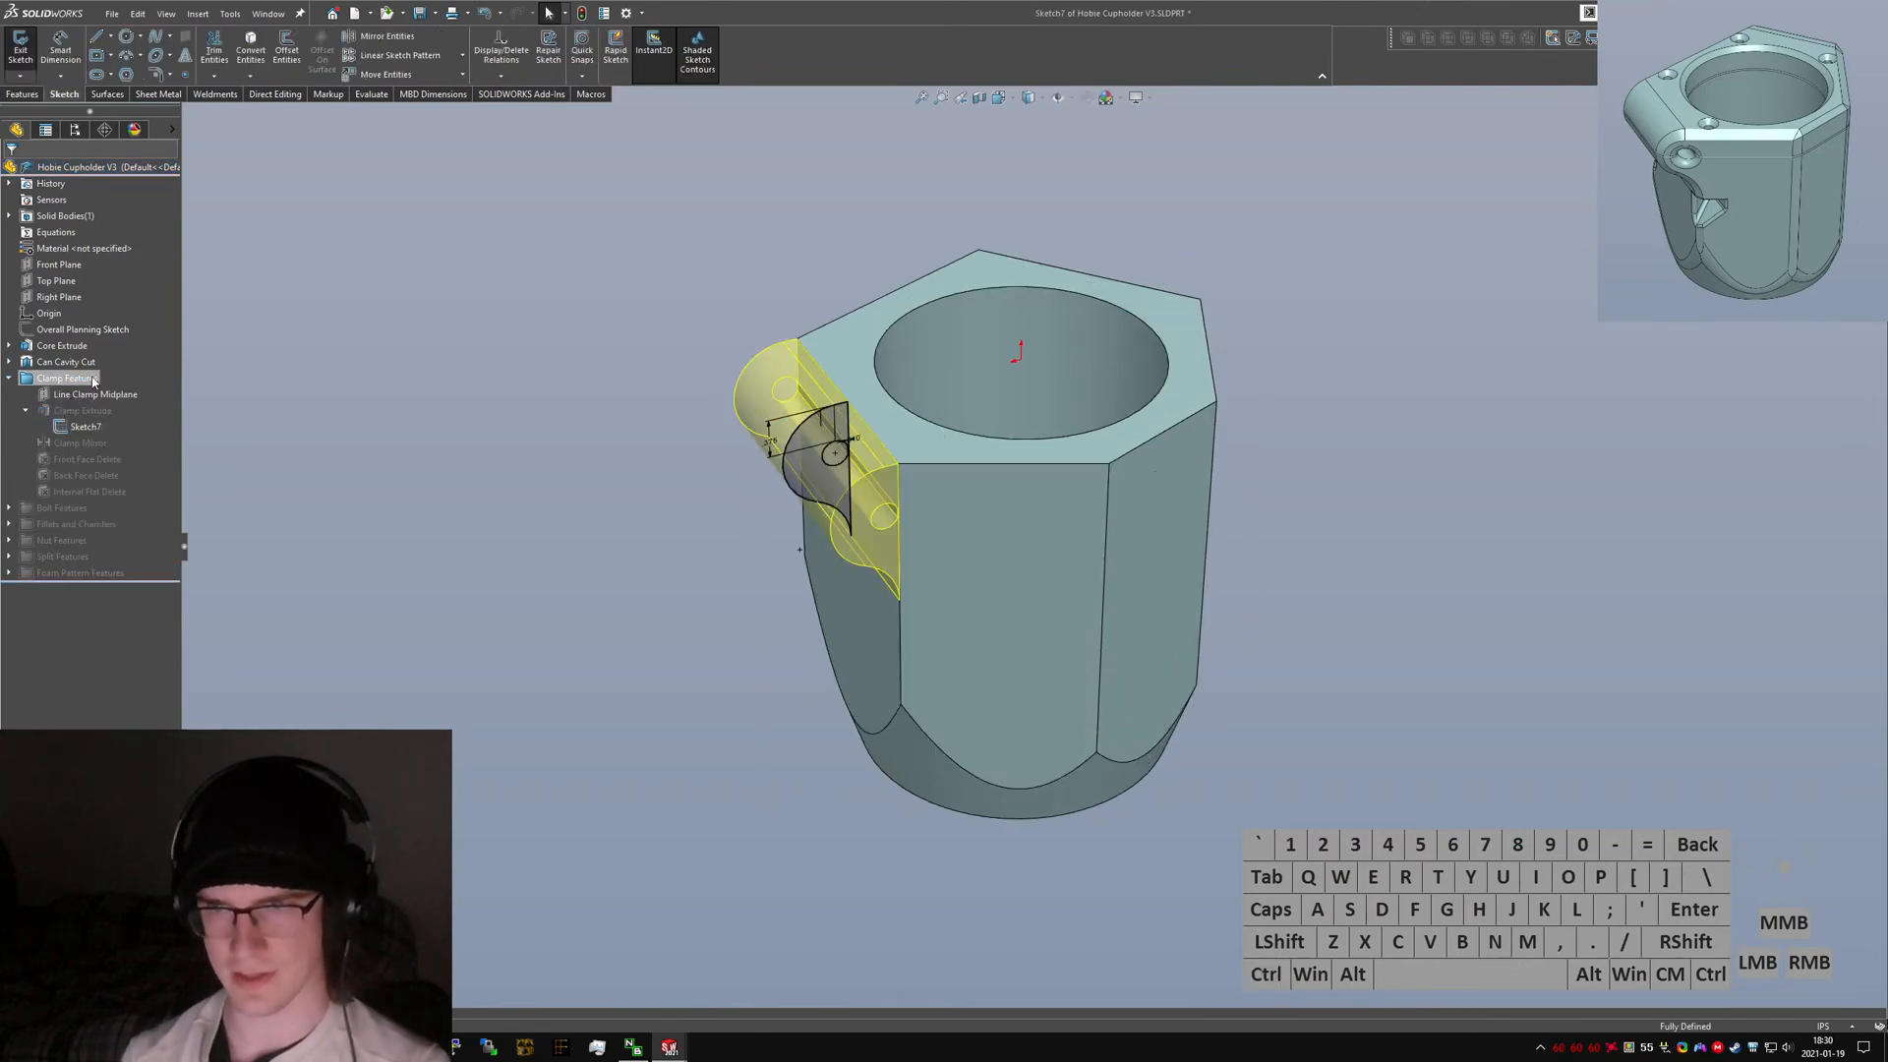
{"action": "scroll", "coordinate": [1348, 182], "scroll_direction": "down", "scroll_amount": 5}
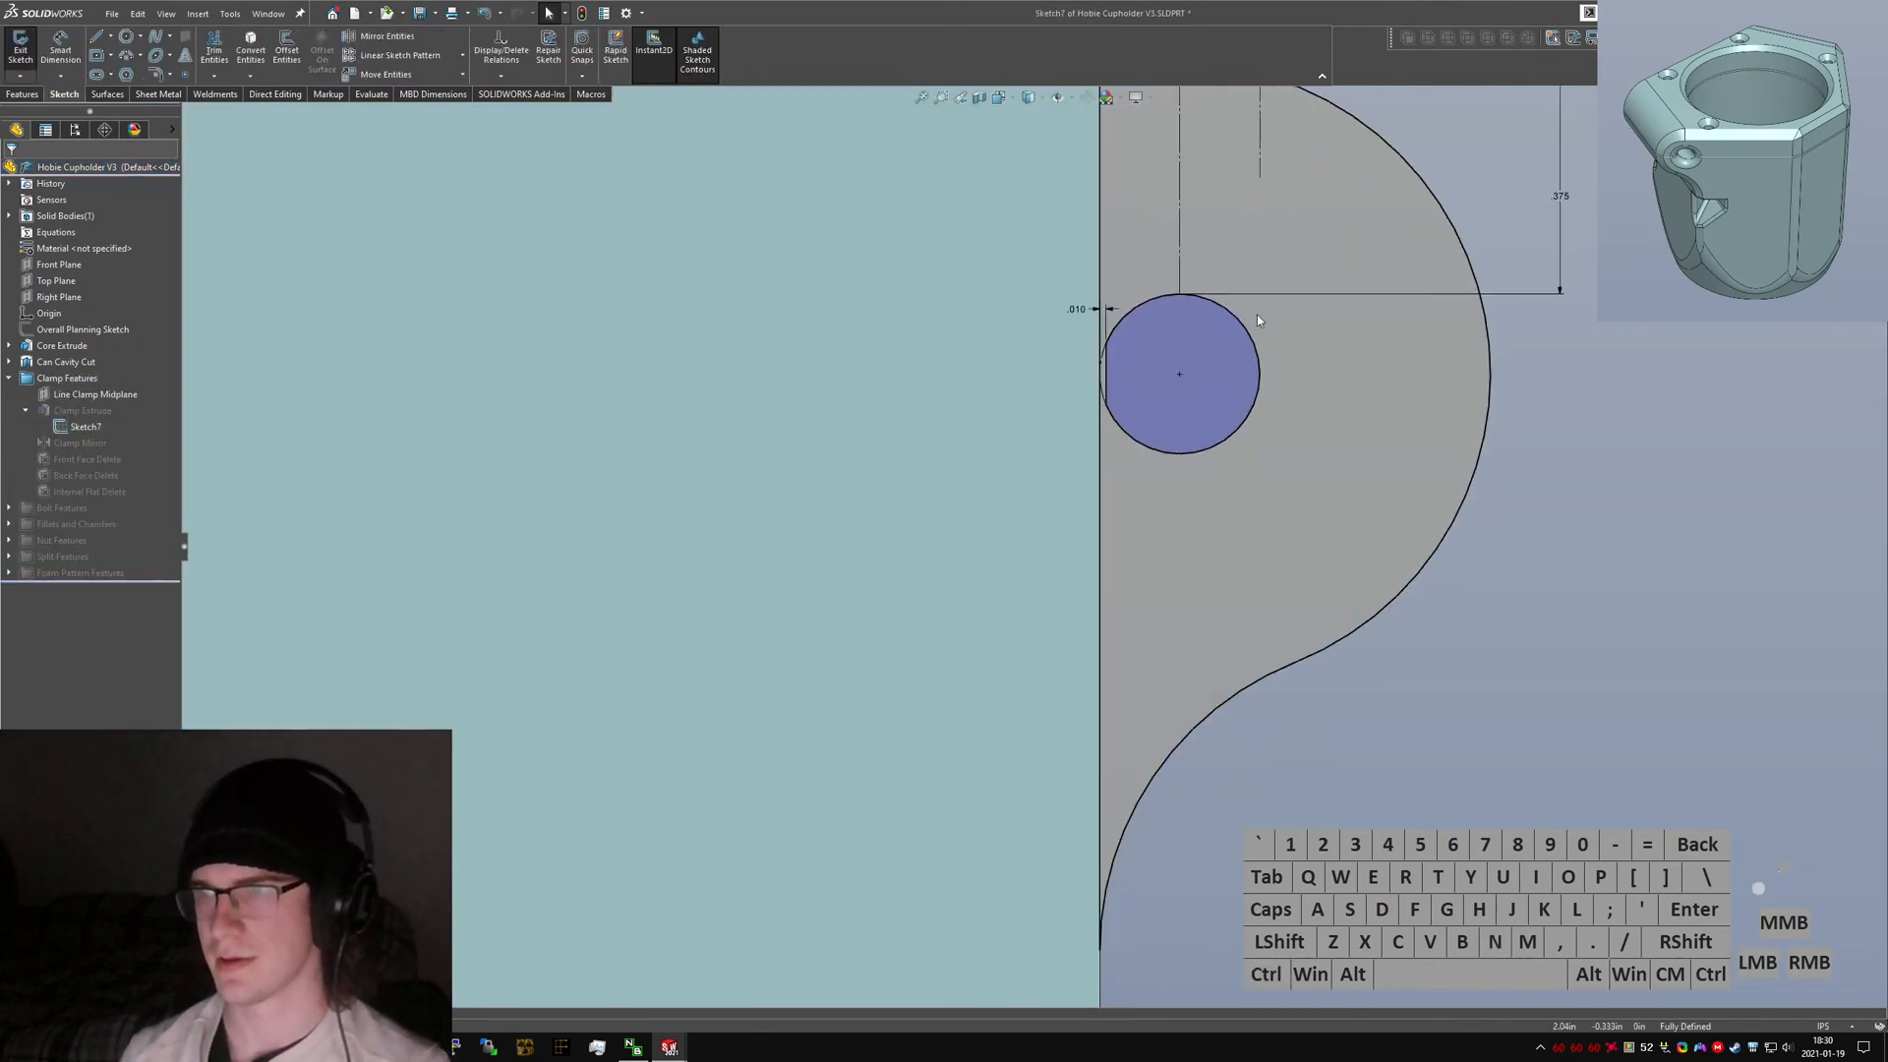
{"action": "scroll", "coordinate": [1146, 440], "scroll_direction": "down", "scroll_amount": 2}
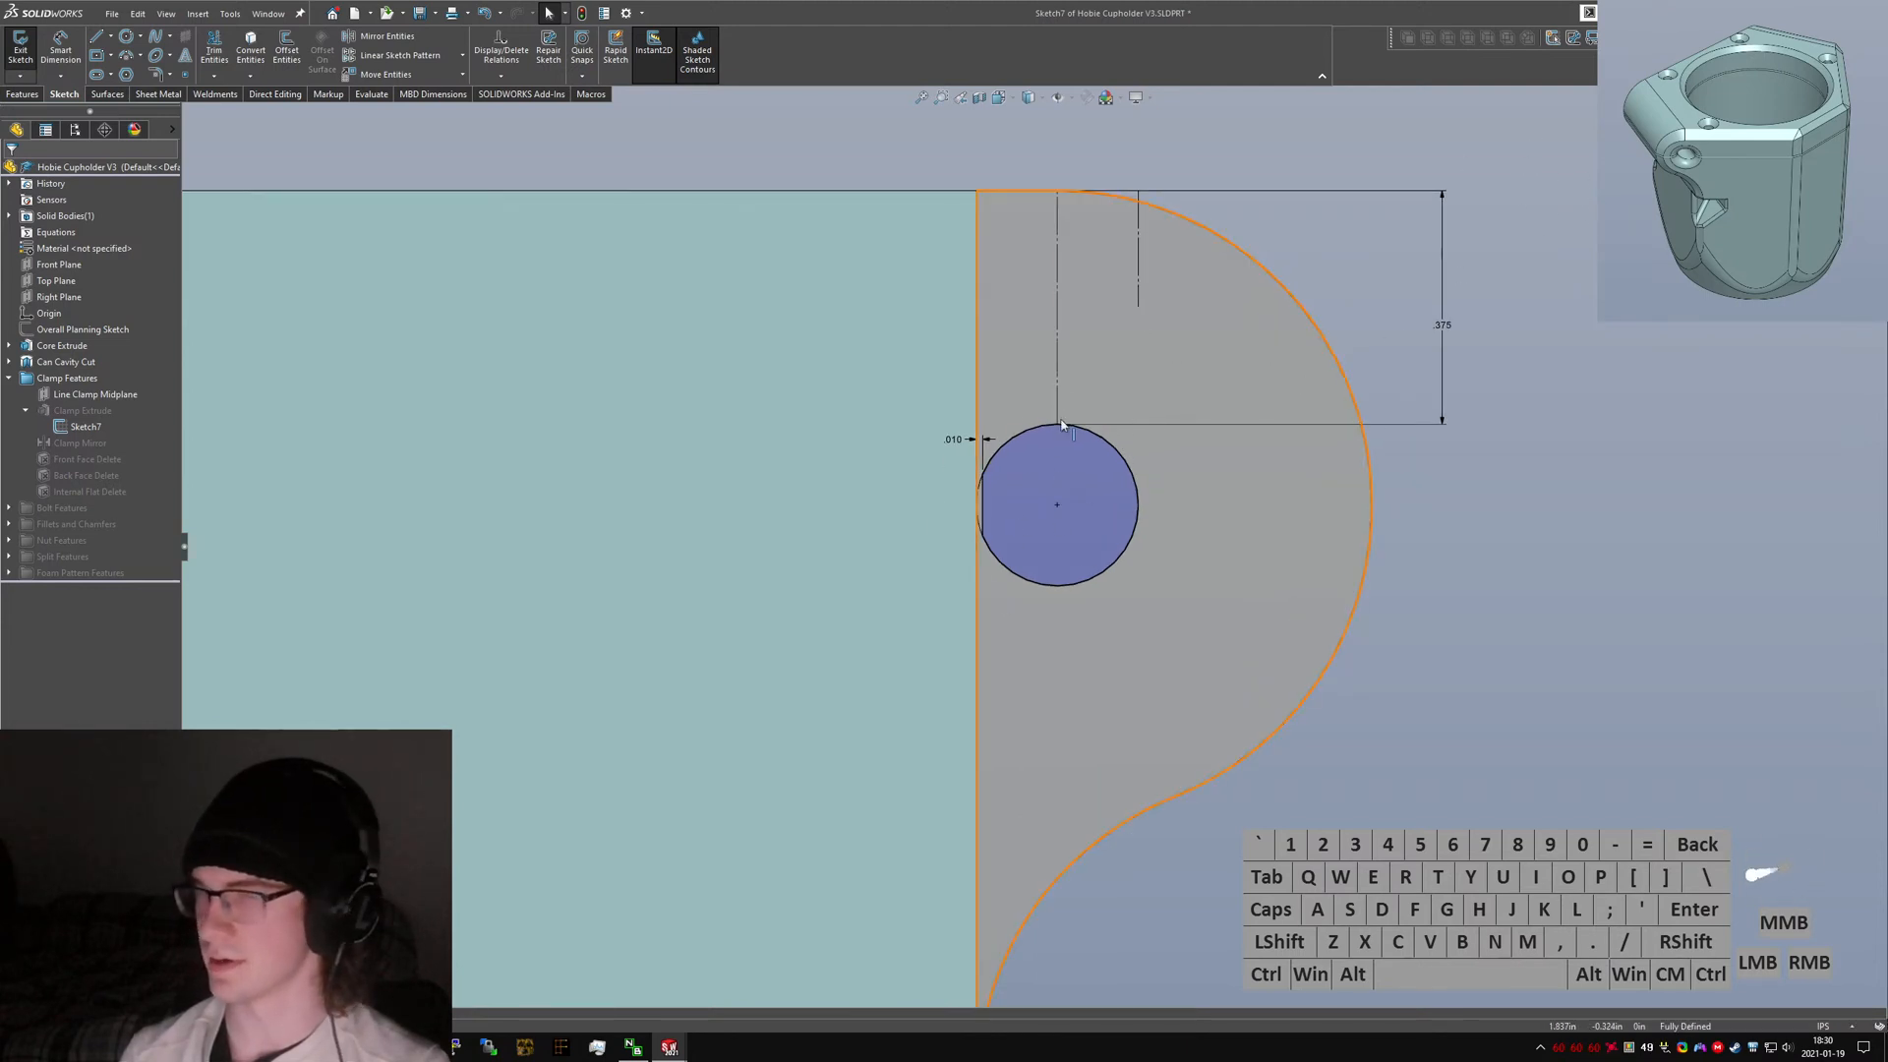
{"action": "scroll", "coordinate": [992, 505], "scroll_direction": "down", "scroll_amount": 4}
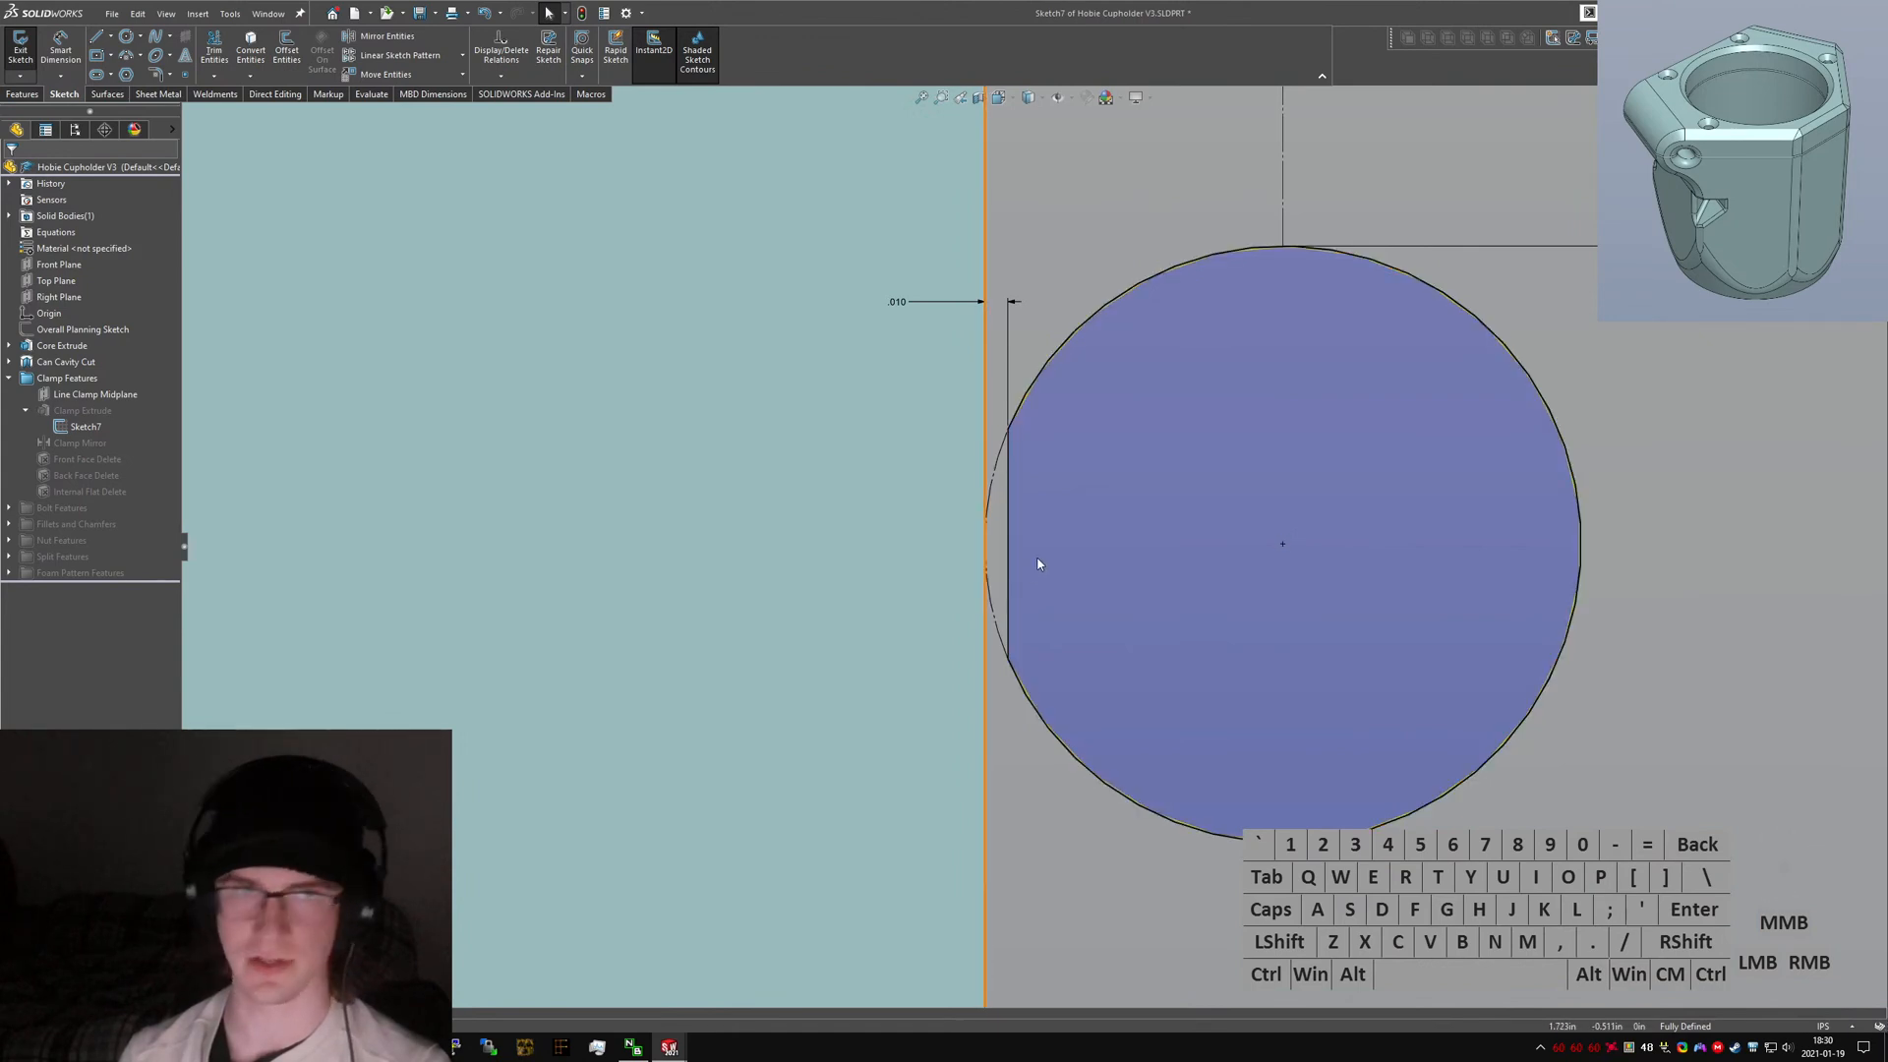
{"action": "scroll", "coordinate": [1035, 513], "scroll_direction": "up", "scroll_amount": 4}
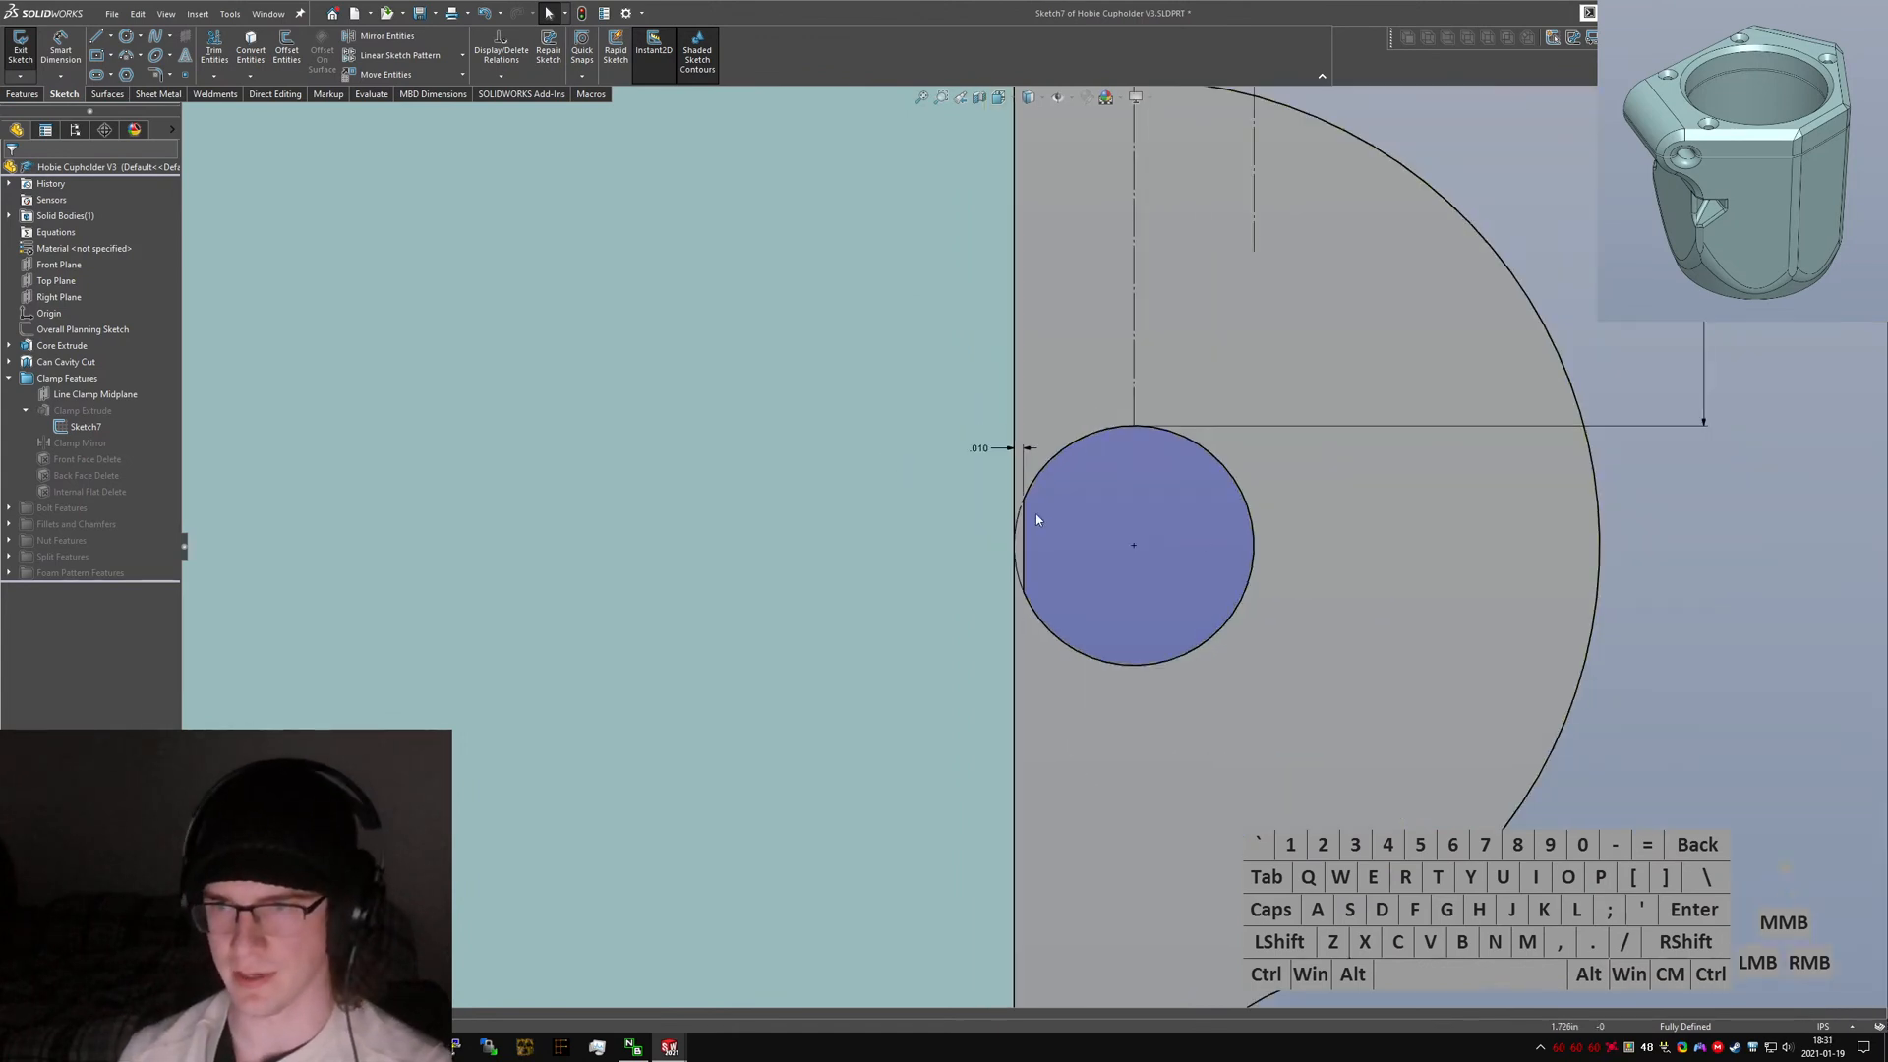
{"action": "scroll", "coordinate": [1045, 510], "scroll_direction": "down", "scroll_amount": 4}
{"action": "scroll", "coordinate": [1032, 513], "scroll_direction": "up", "scroll_amount": 5}
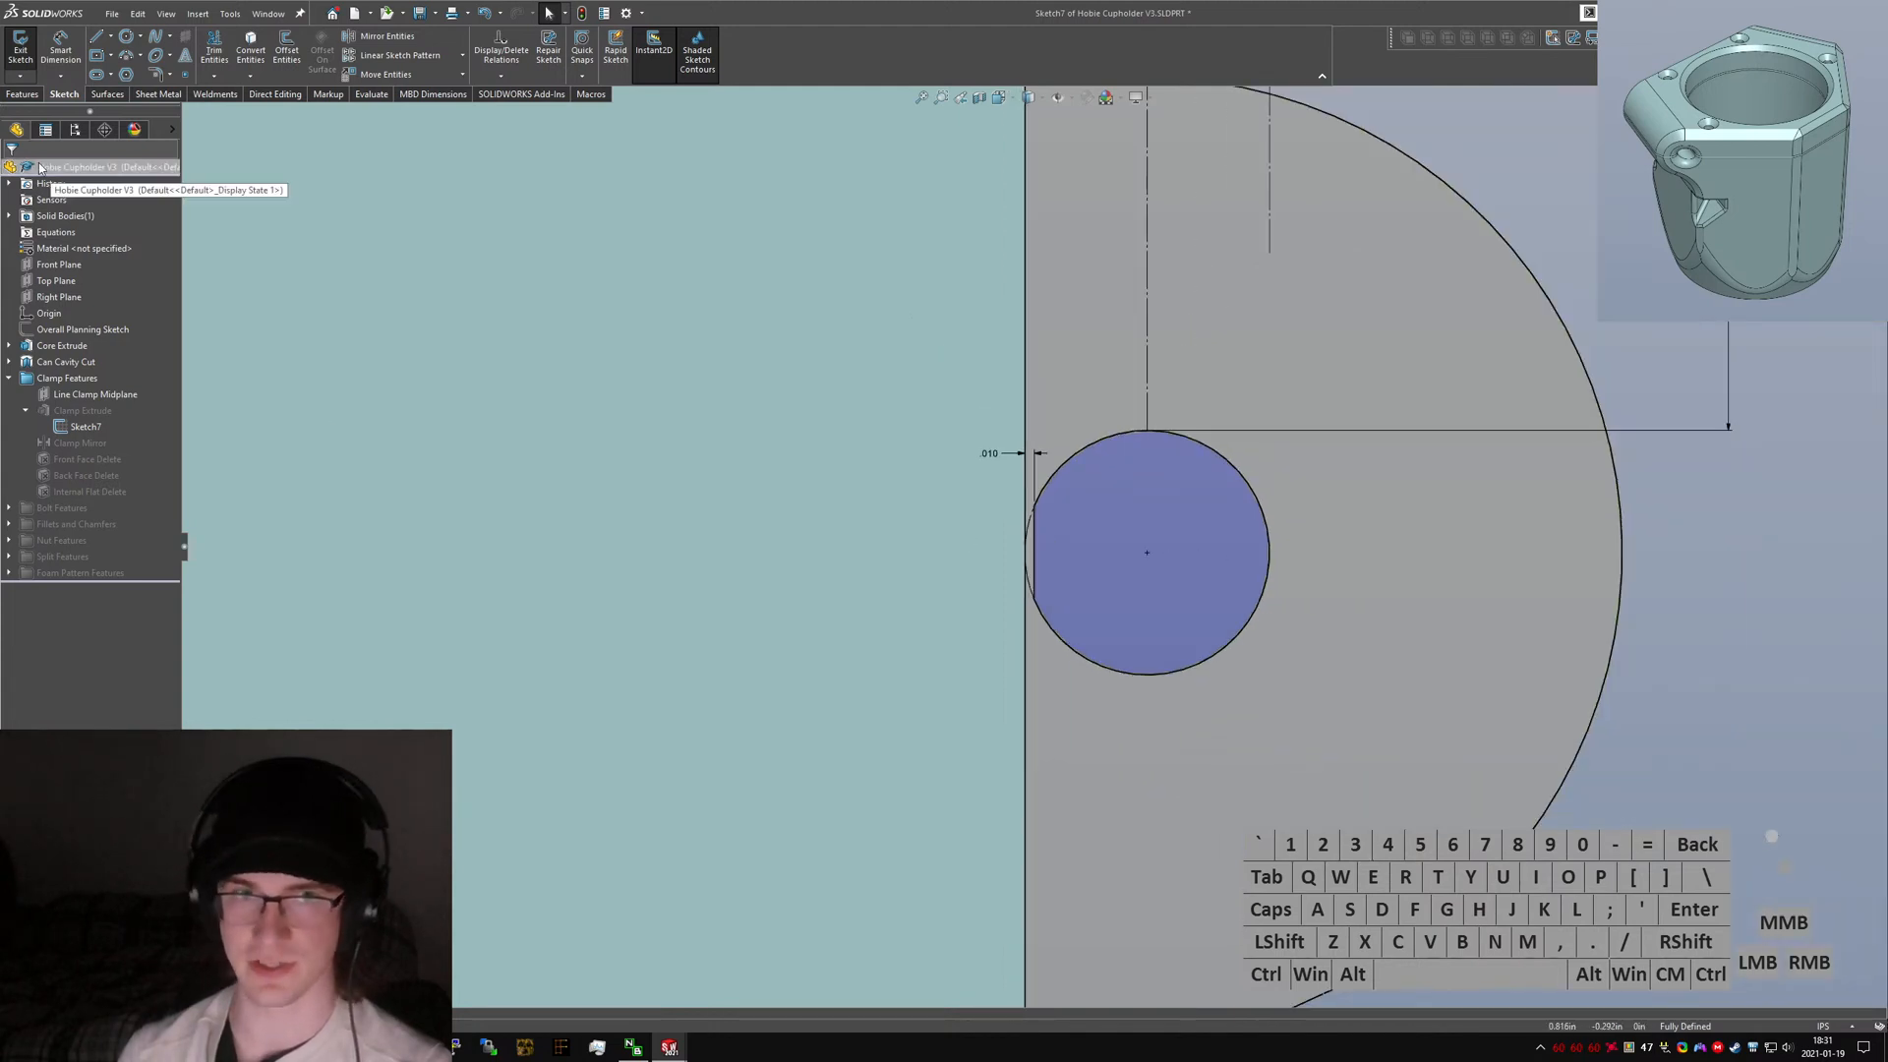
{"action": "left_click", "coordinate": [20, 47]}
{"action": "scroll", "coordinate": [1158, 511], "scroll_direction": "up", "scroll_amount": 6}
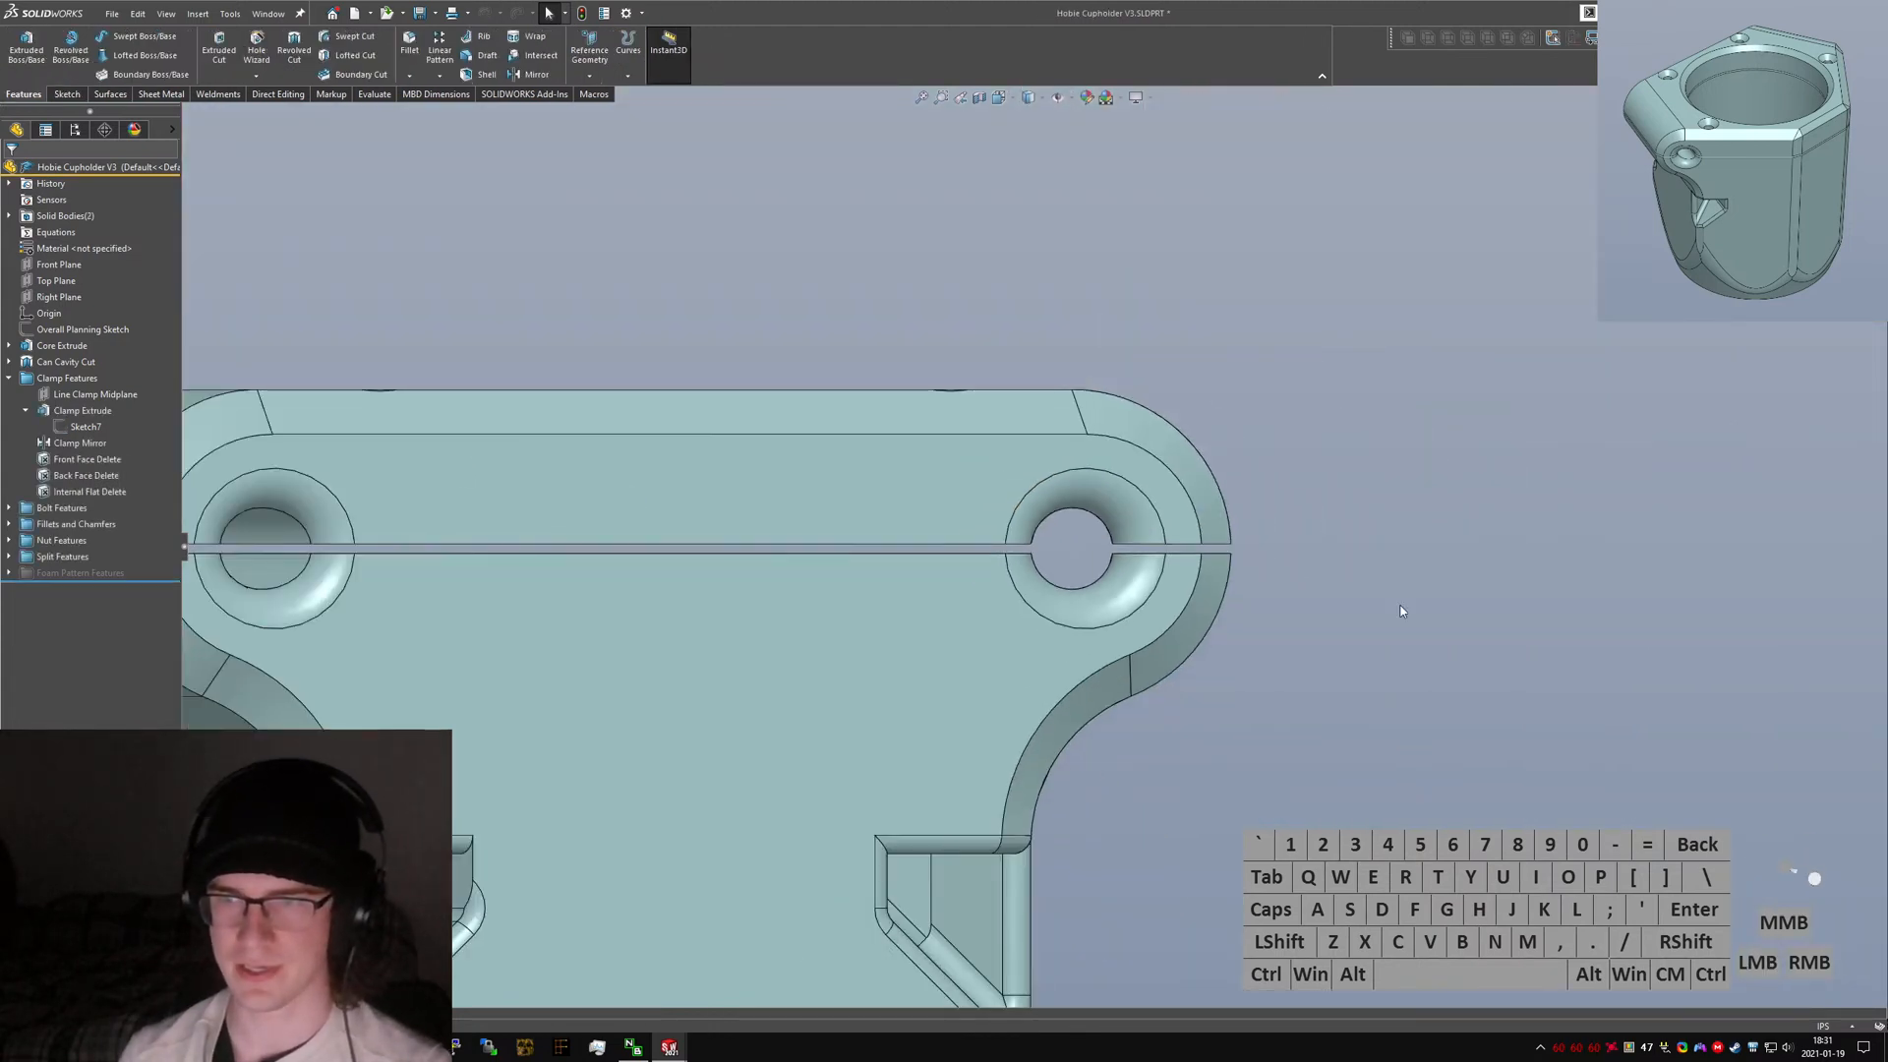
Save the V3 part and switch back to the Cupholder V4 part window in isometric view.
{"action": "key", "text": "ctrl+7"}
{"action": "key", "text": "ctrl+s"}
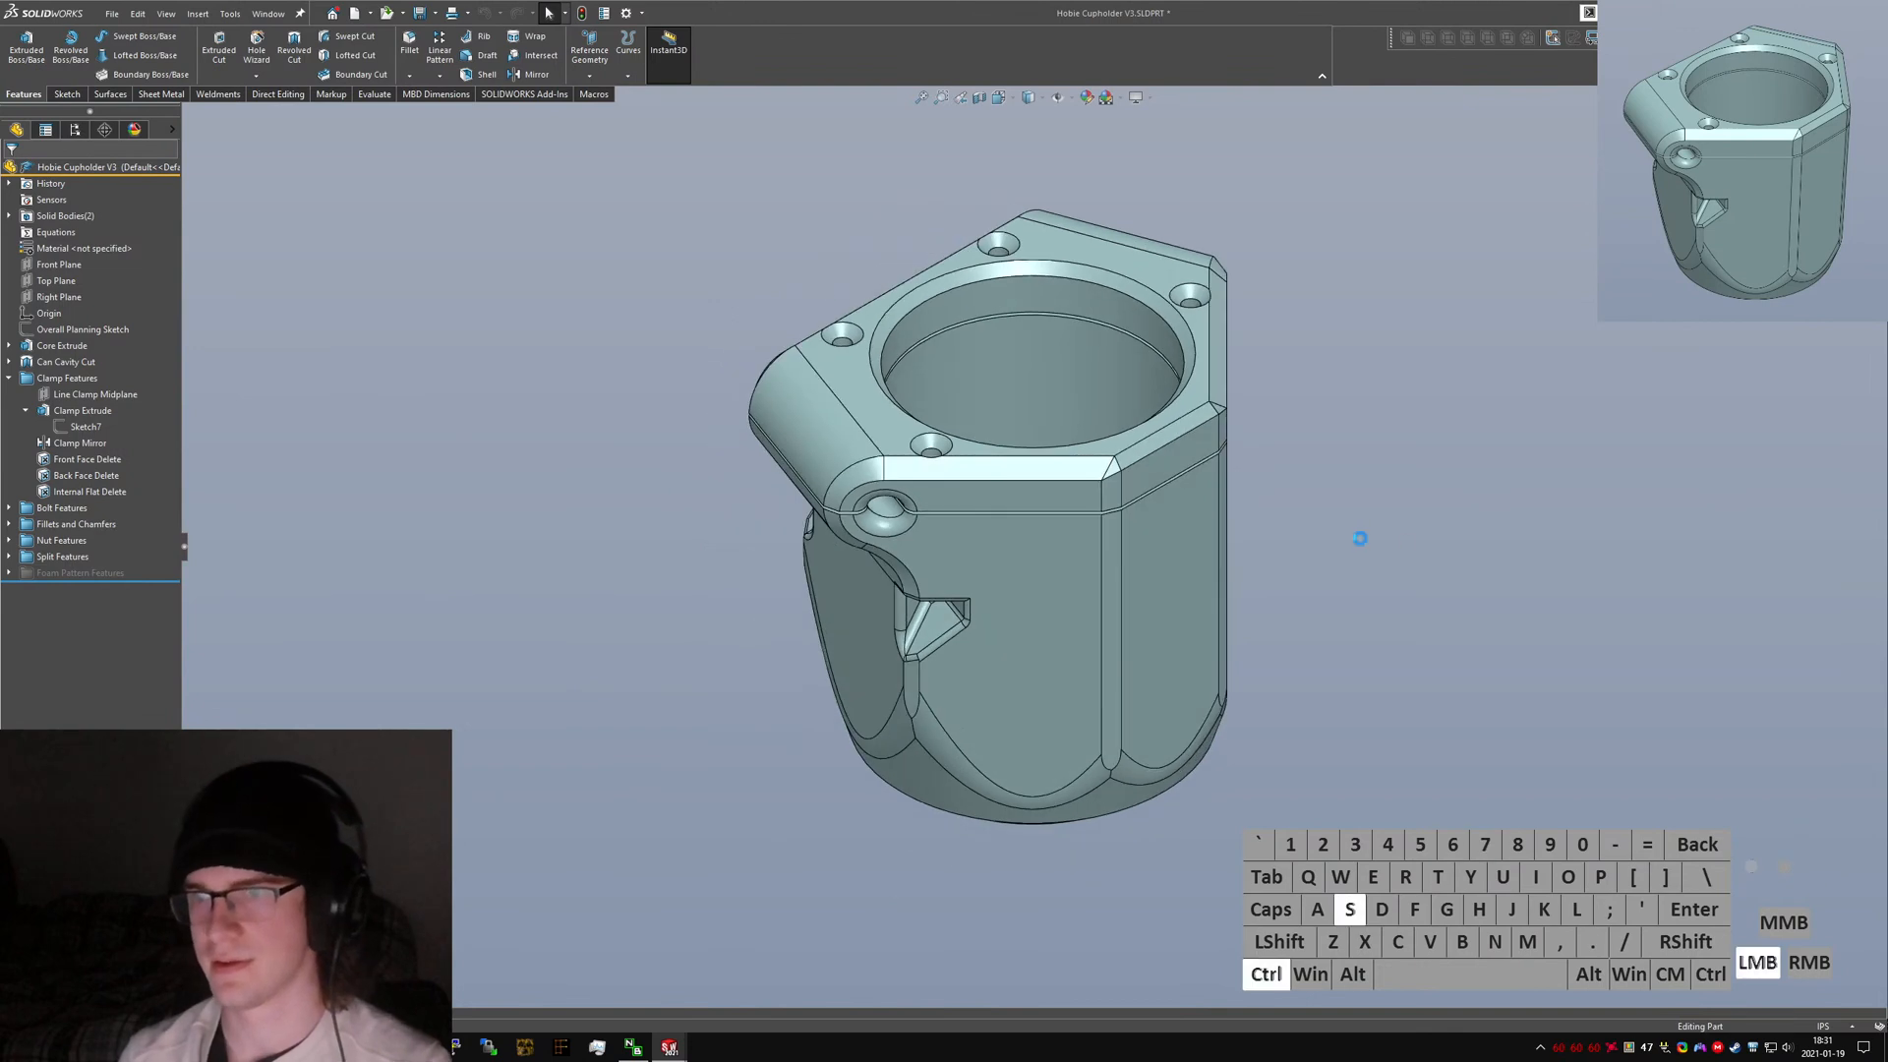
{"action": "key", "text": "ctrl+Tab"}
{"action": "left_click", "coordinate": [988, 526]}
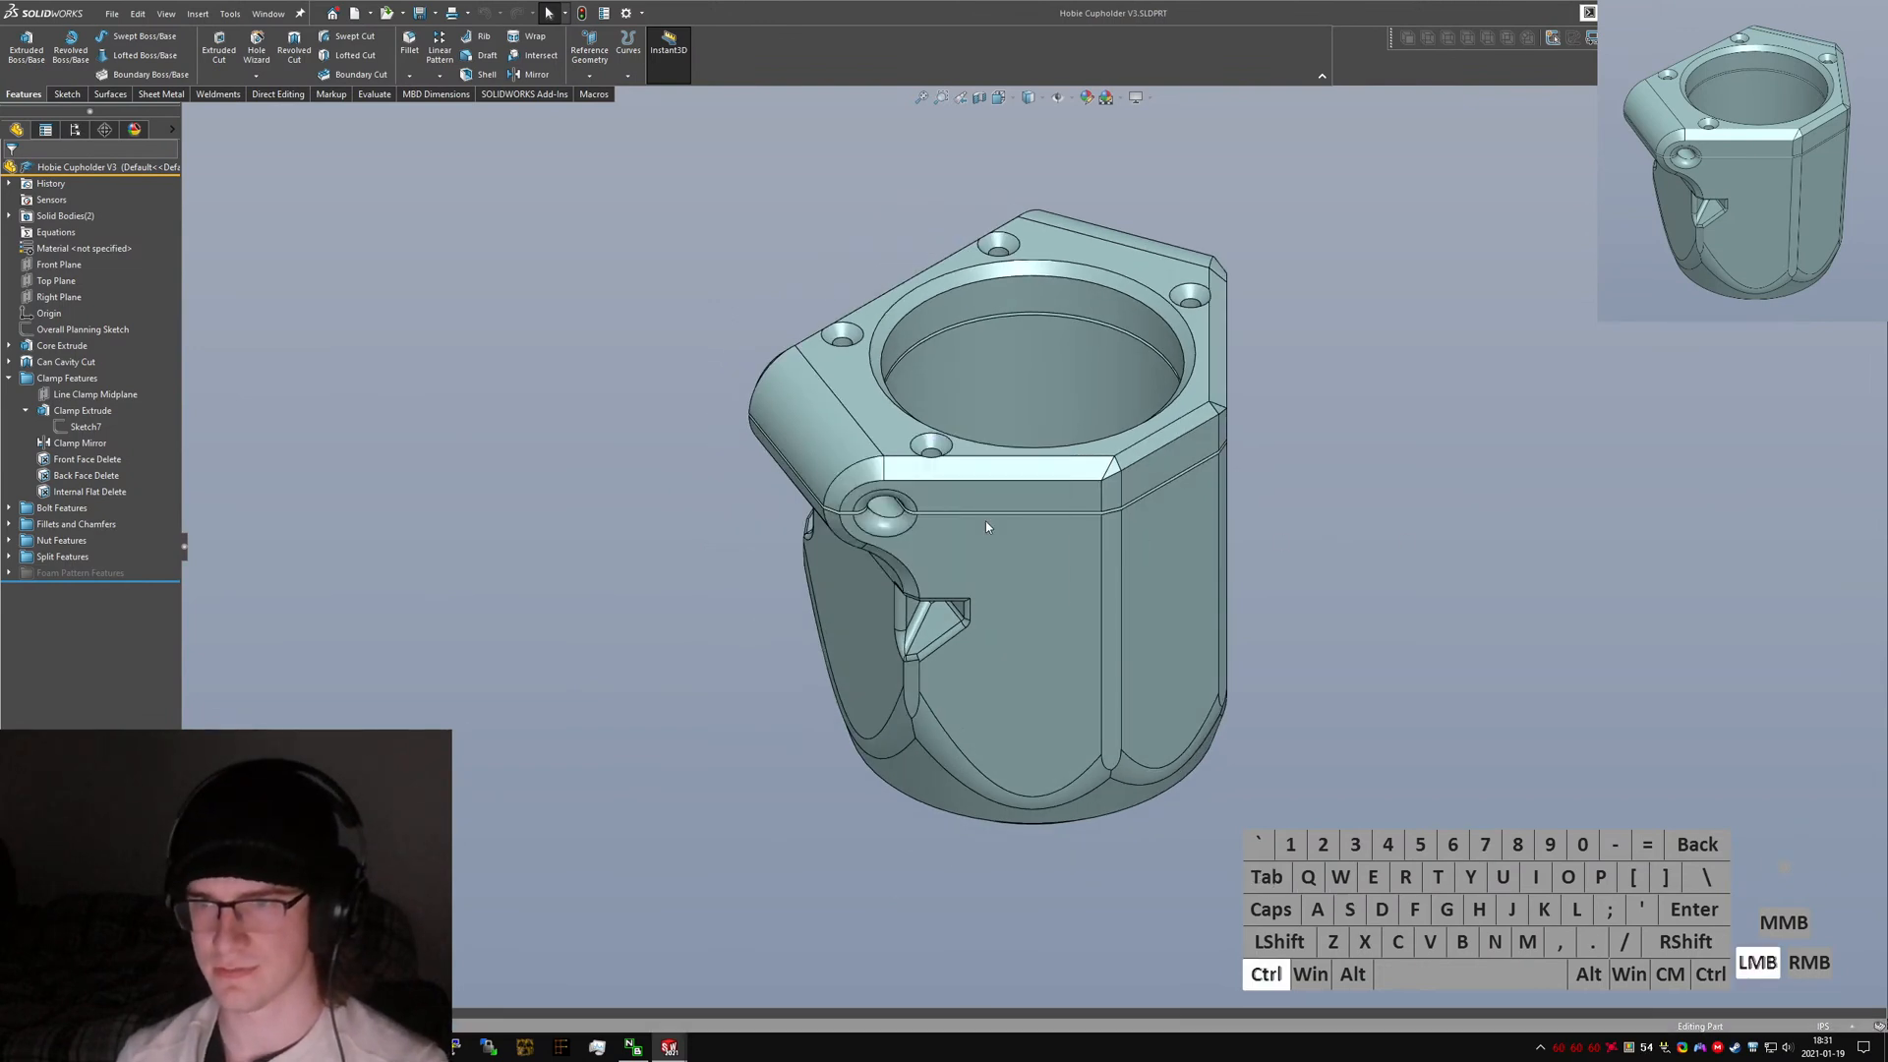
{"action": "key", "text": "ctrl+7"}
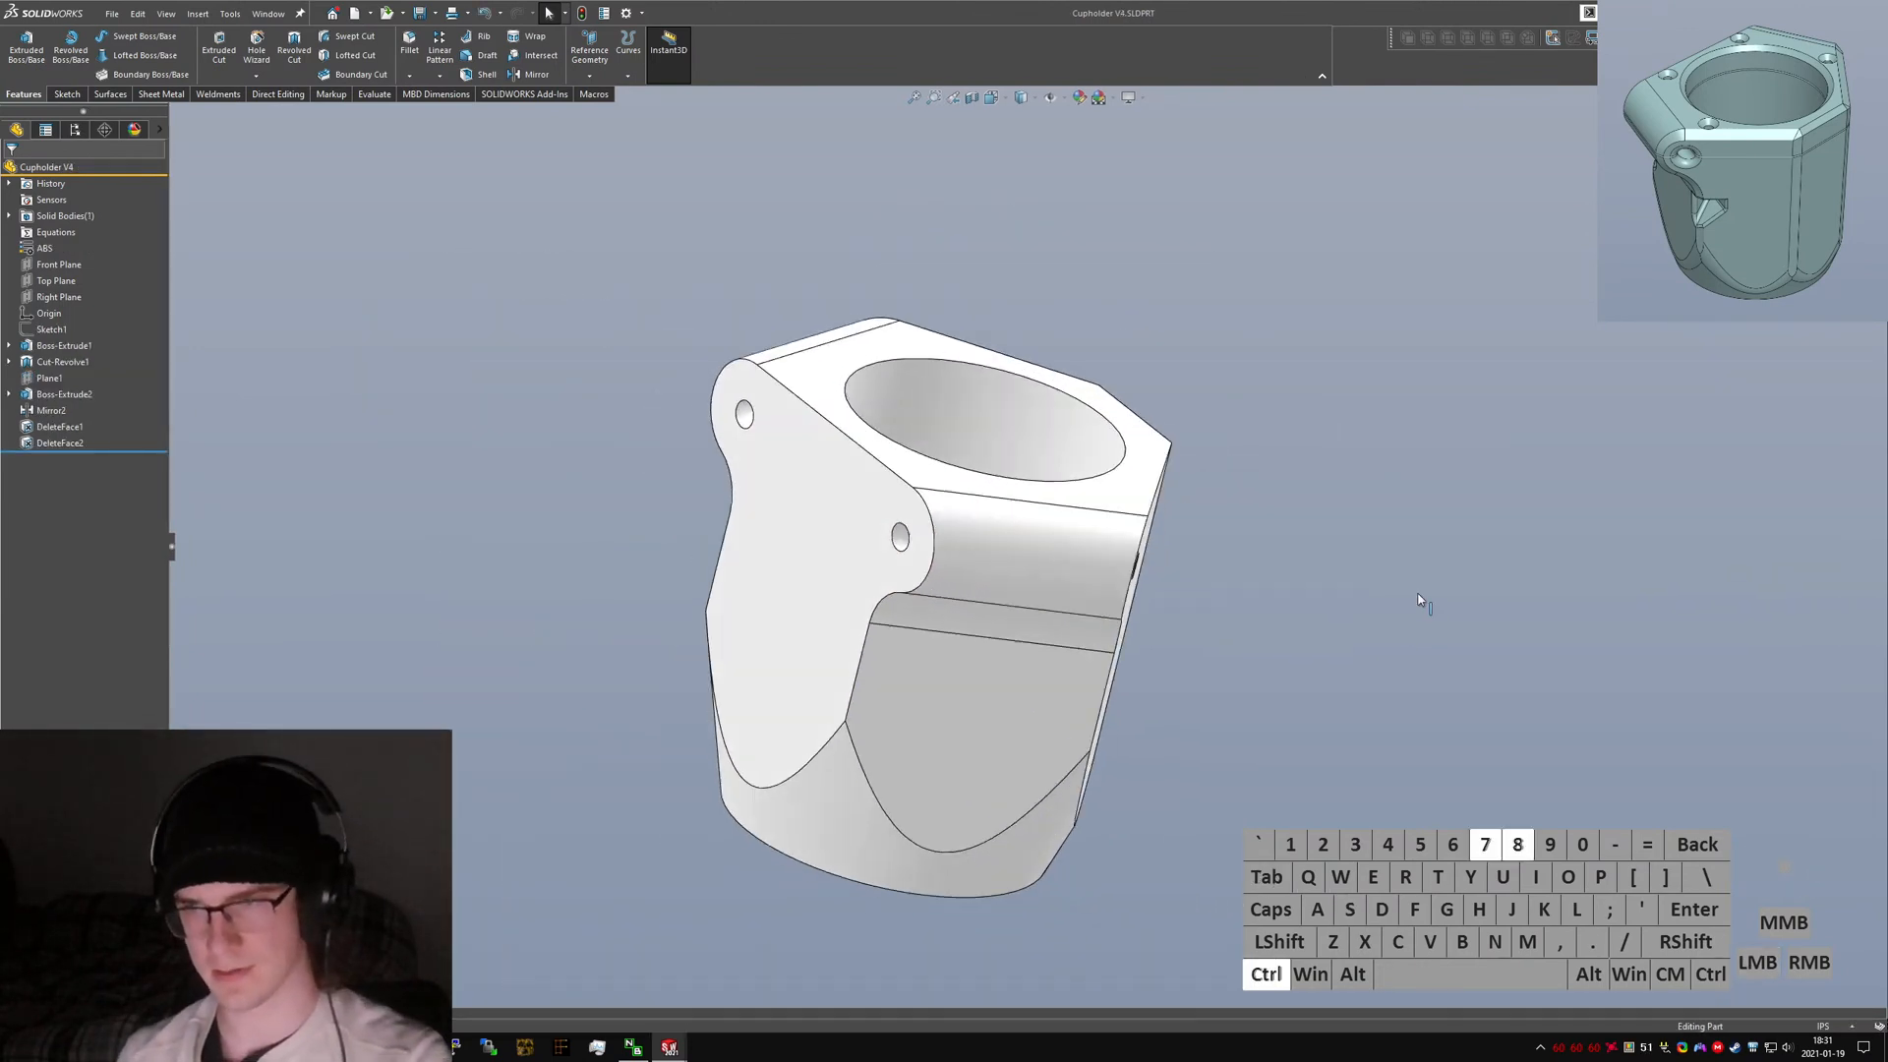
Start the Hole Wizard for M4 socket head cap screw counterbored holes.
{"action": "middle_click_drag", "start_coordinate": [1012, 463], "coordinate": [1386, 585]}
{"action": "left_click", "coordinate": [1387, 585]}
{"action": "type", "text": "s"}
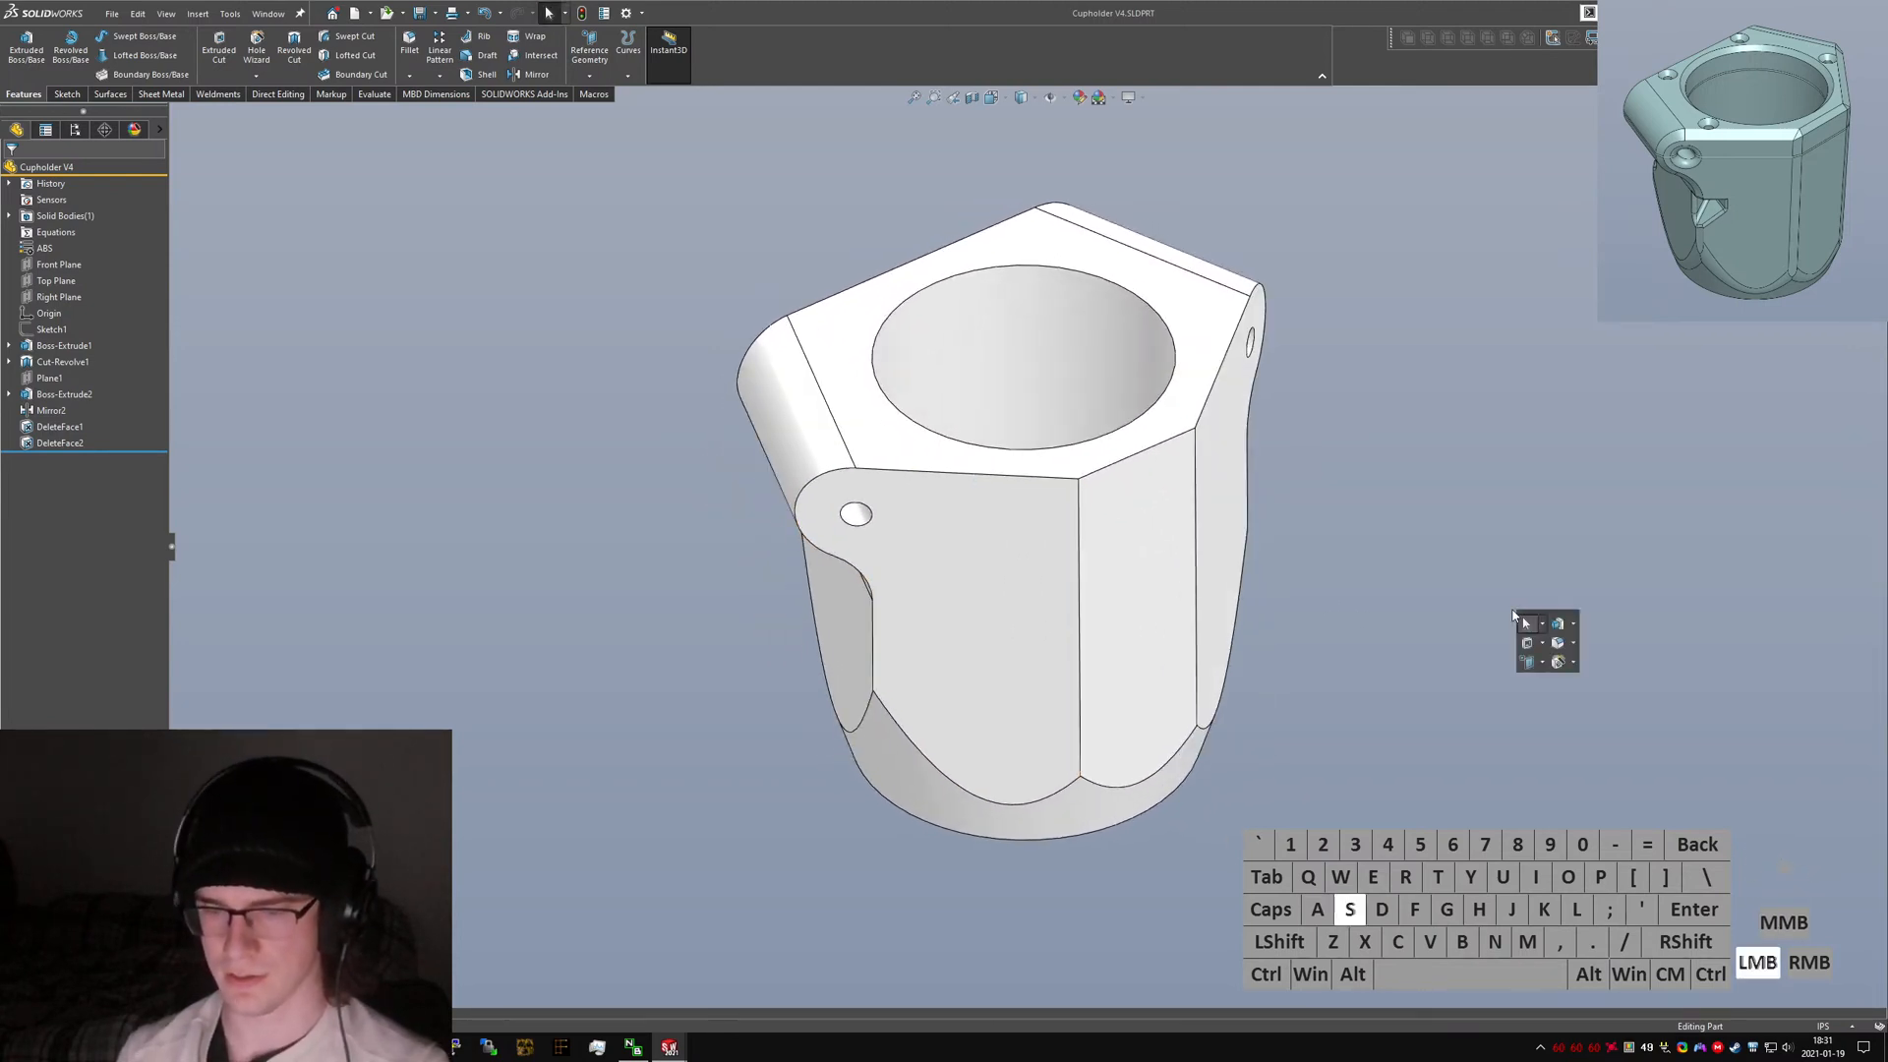
{"action": "type", "text": "hole wizard"}
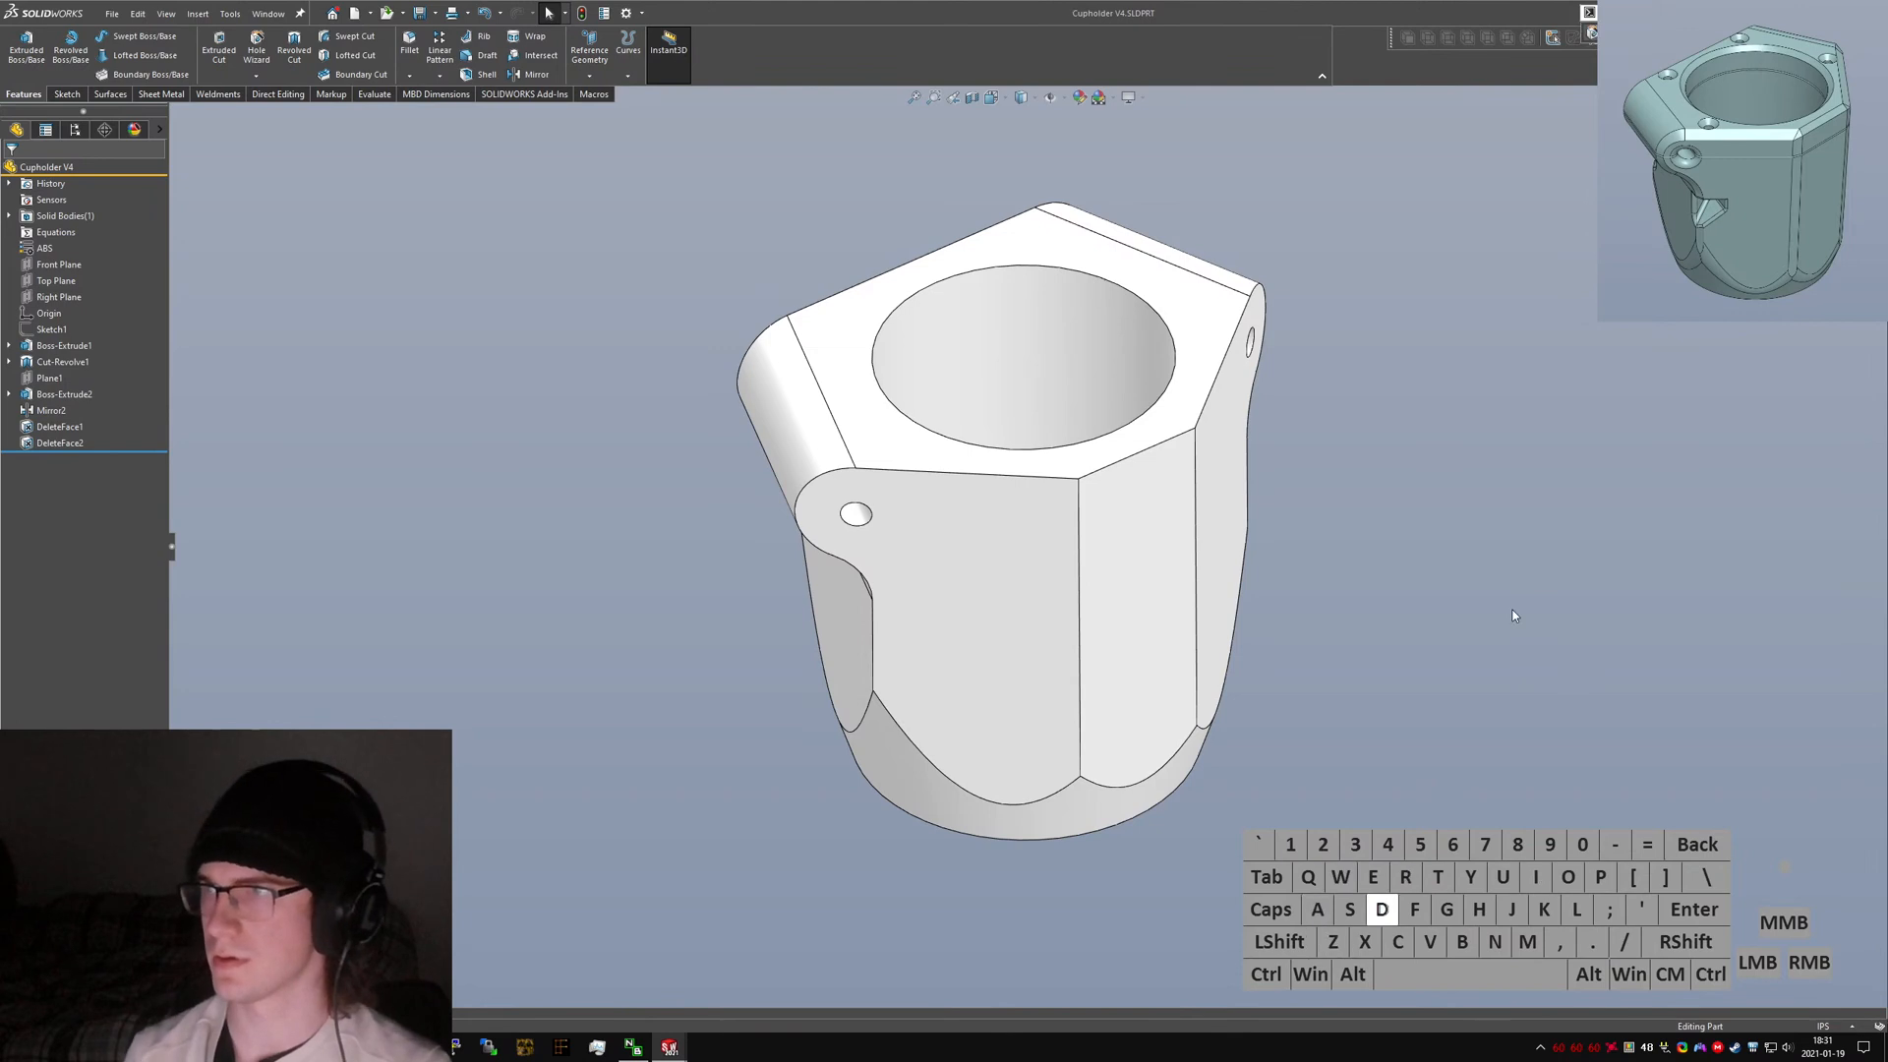
{"action": "key", "text": "Return"}
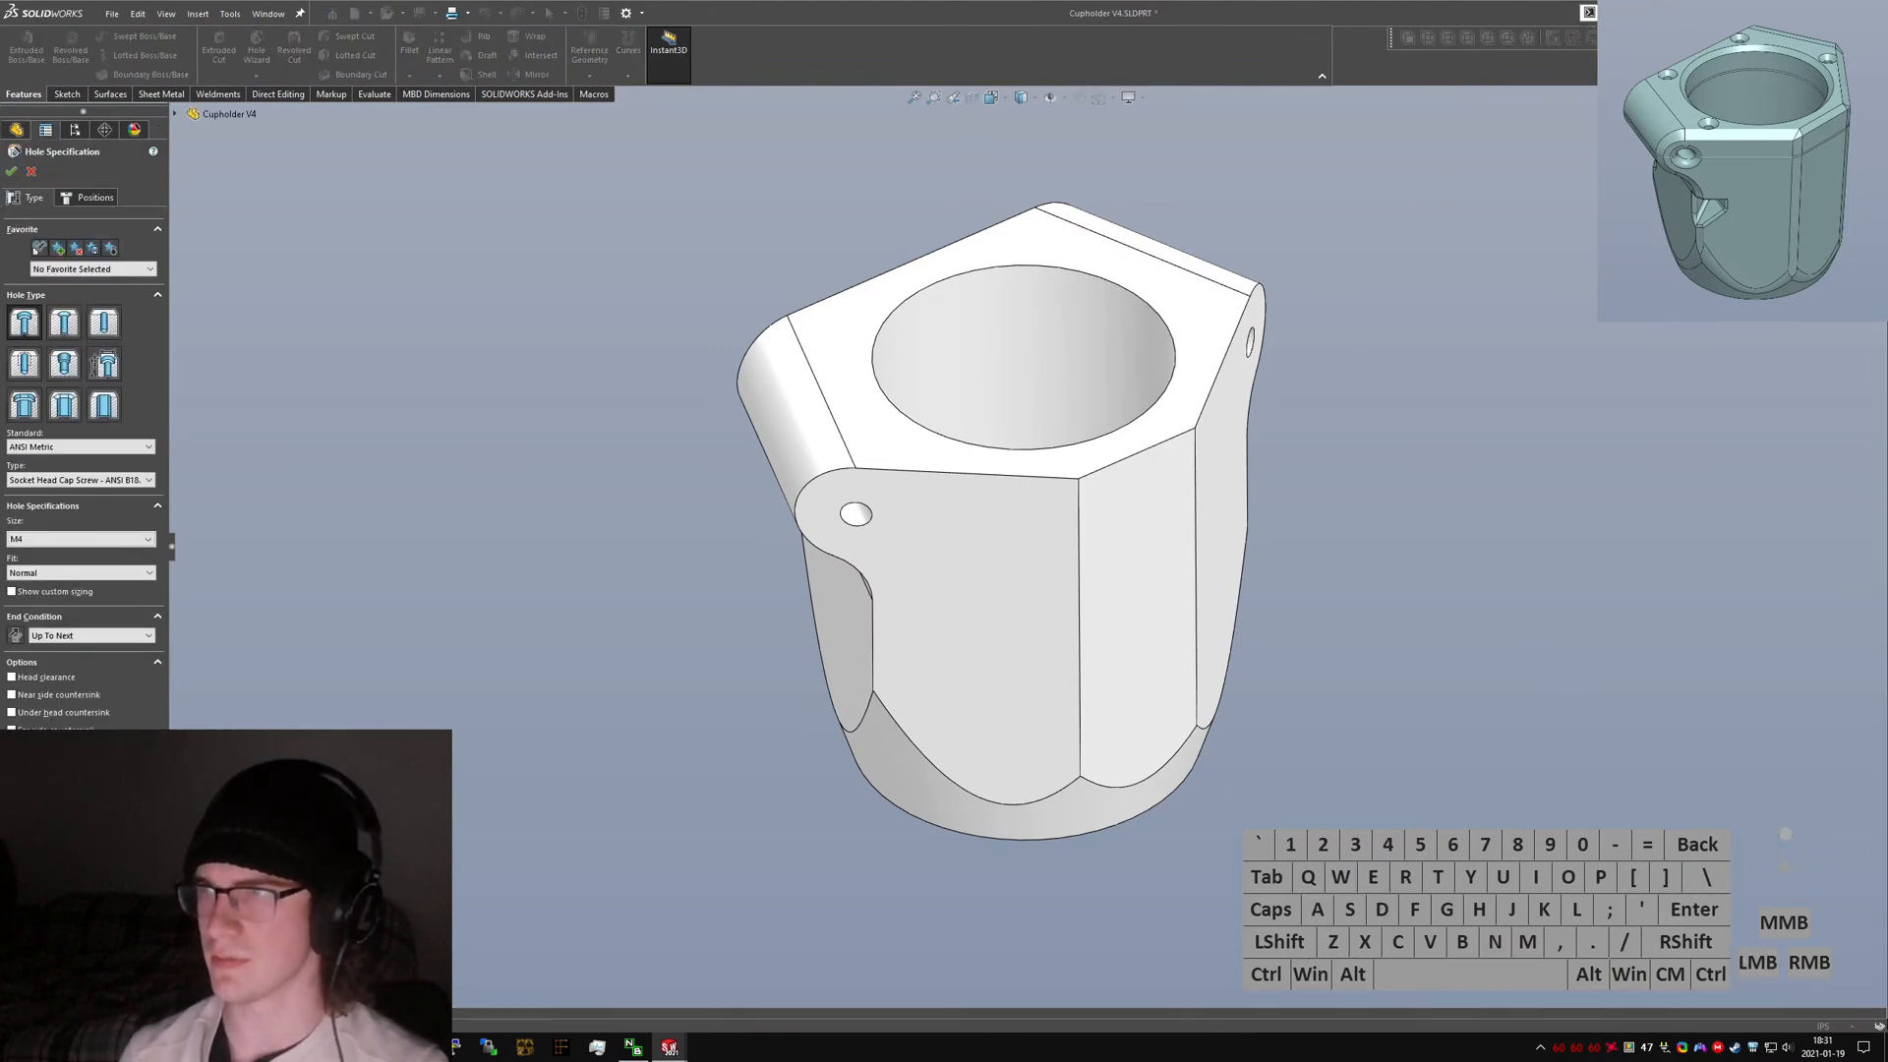
{"action": "type", "text": "3d to 3"}
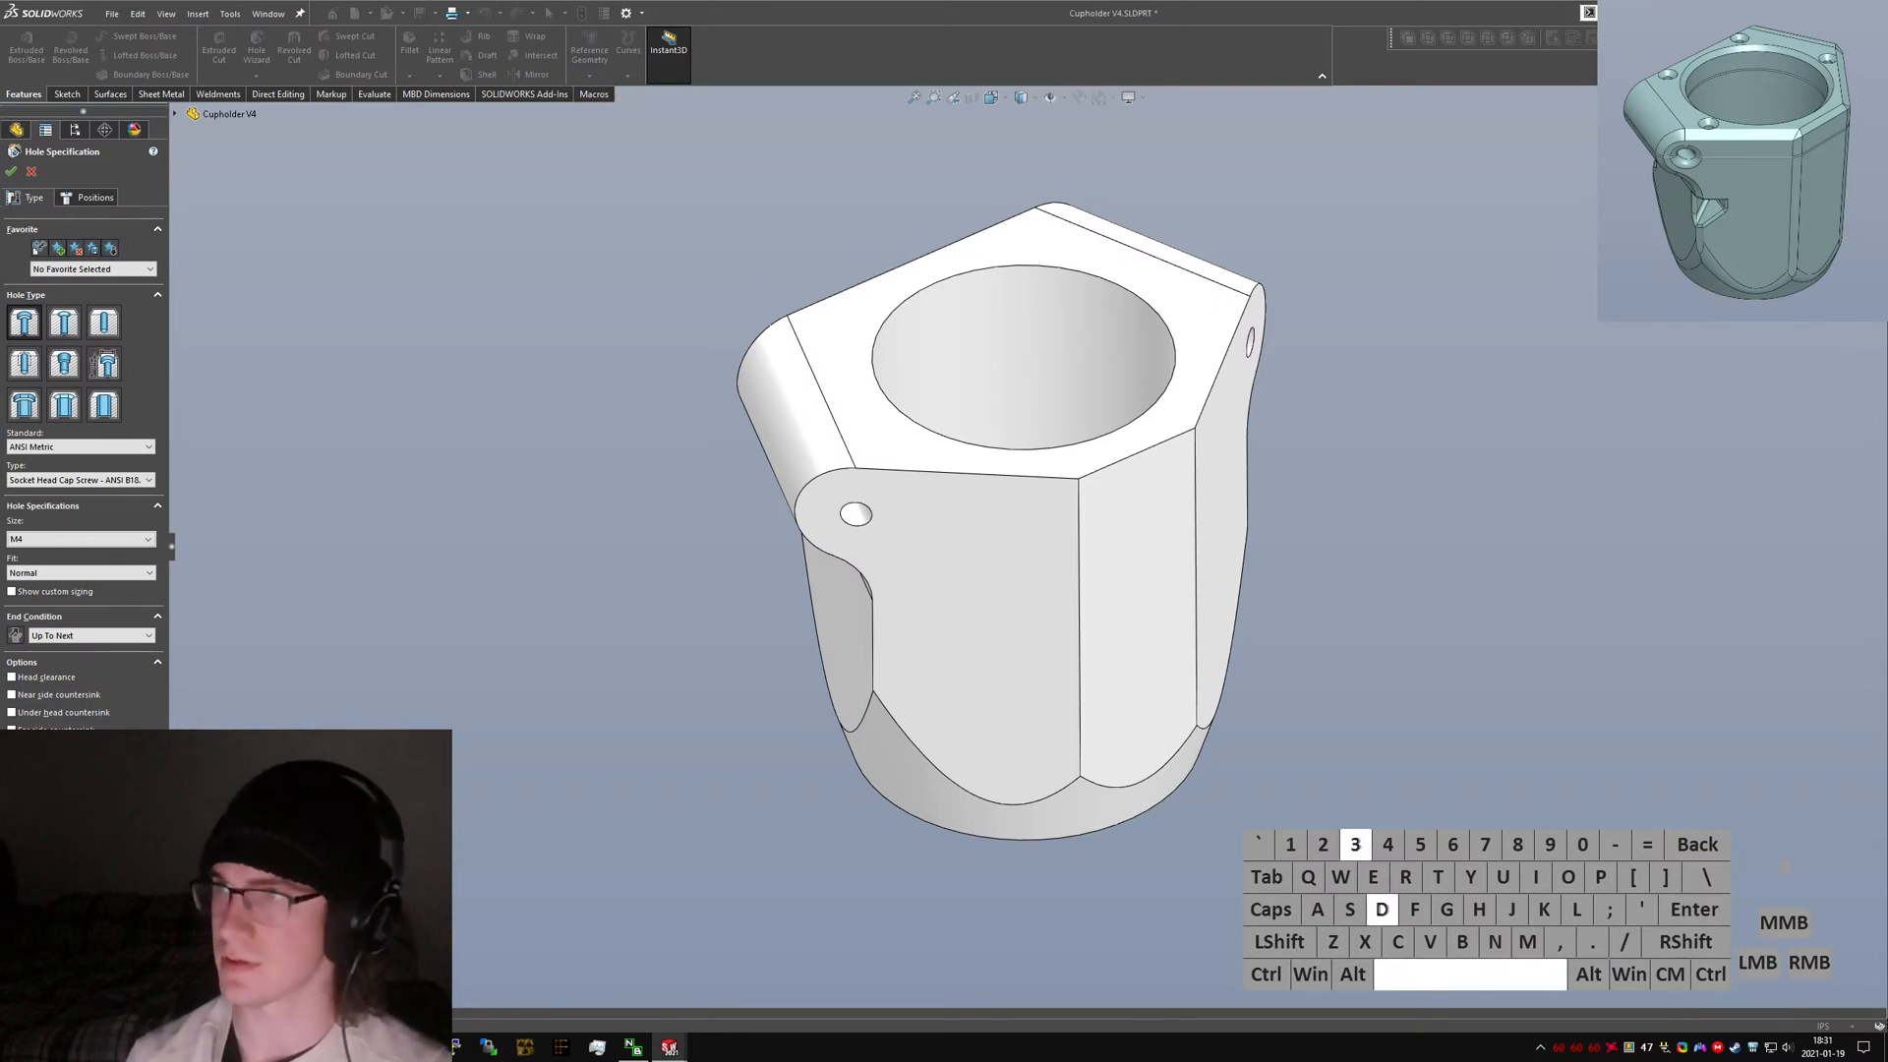
{"action": "key", "text": "ctrl+a"}
{"action": "key", "text": "BackSpace"}
{"action": "type", "text": "20"}
{"action": "key", "text": "BackSpace"}
{"action": "type", "text": "d"}
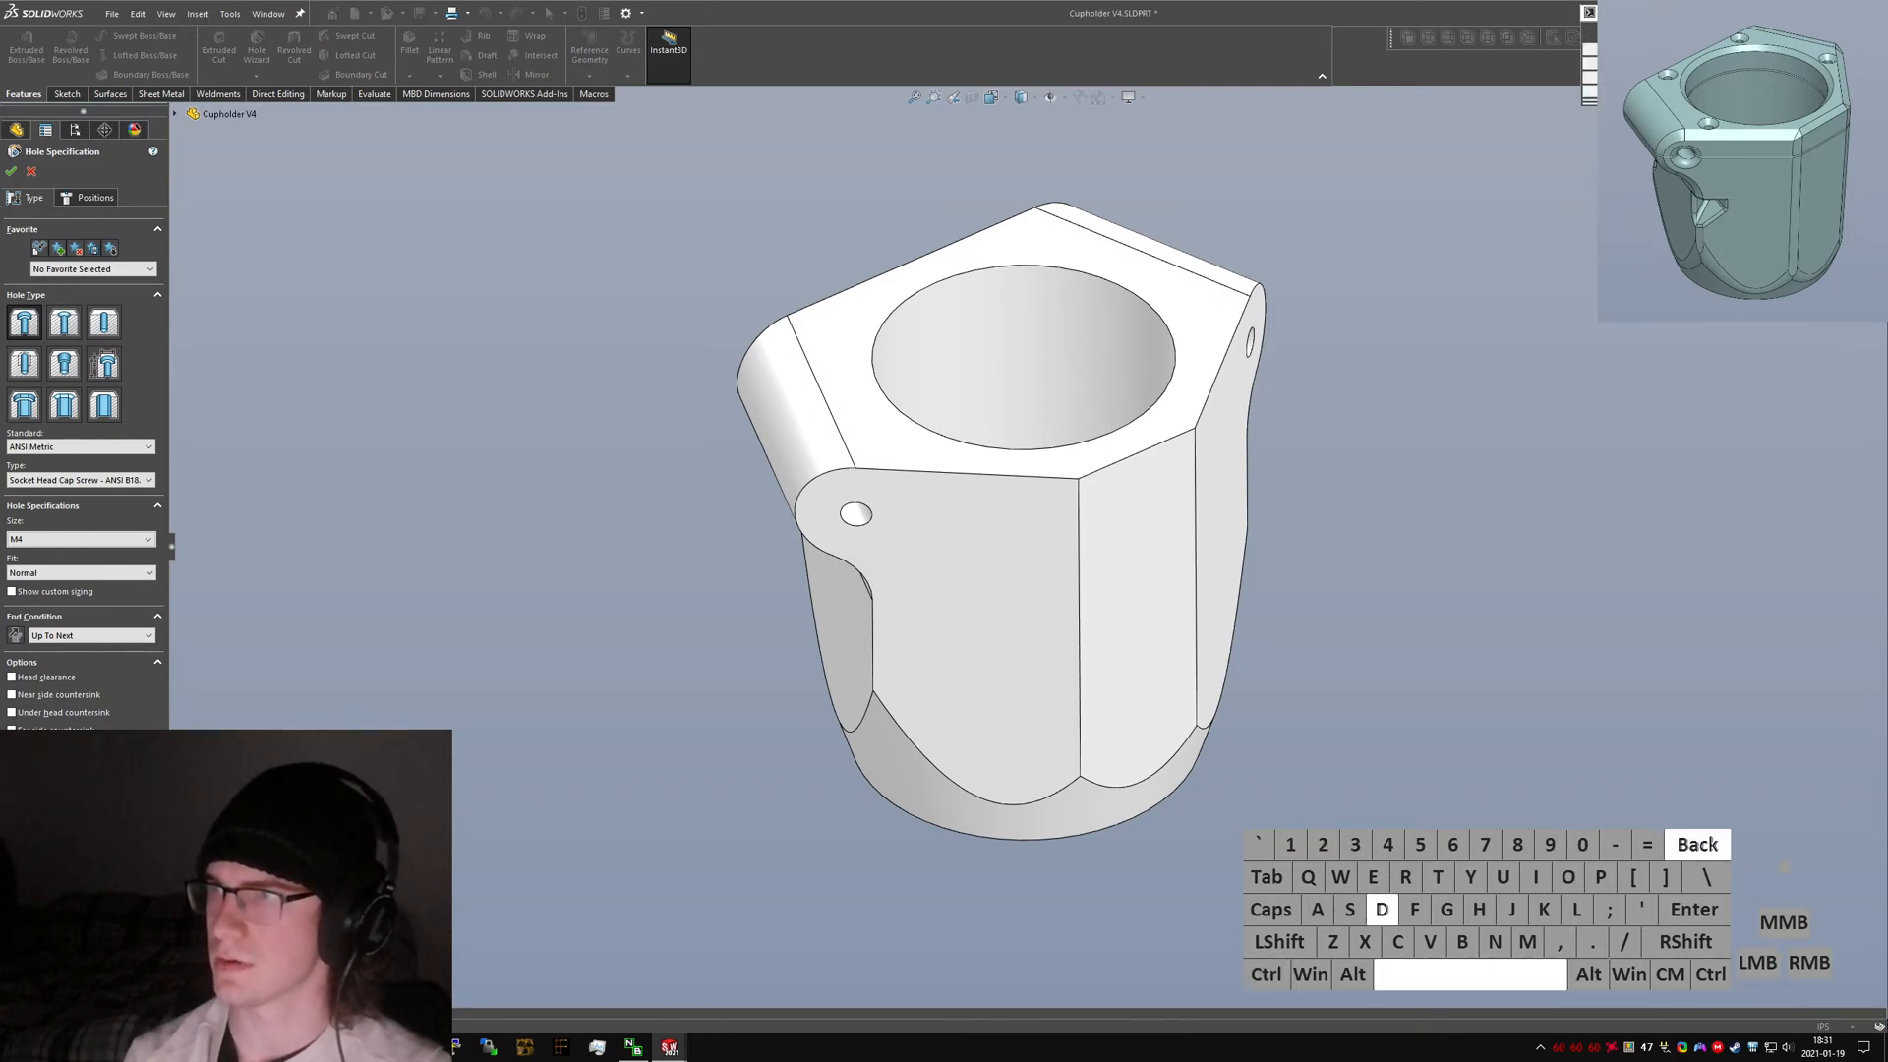
{"action": "left_click", "coordinate": [1672, 35]}
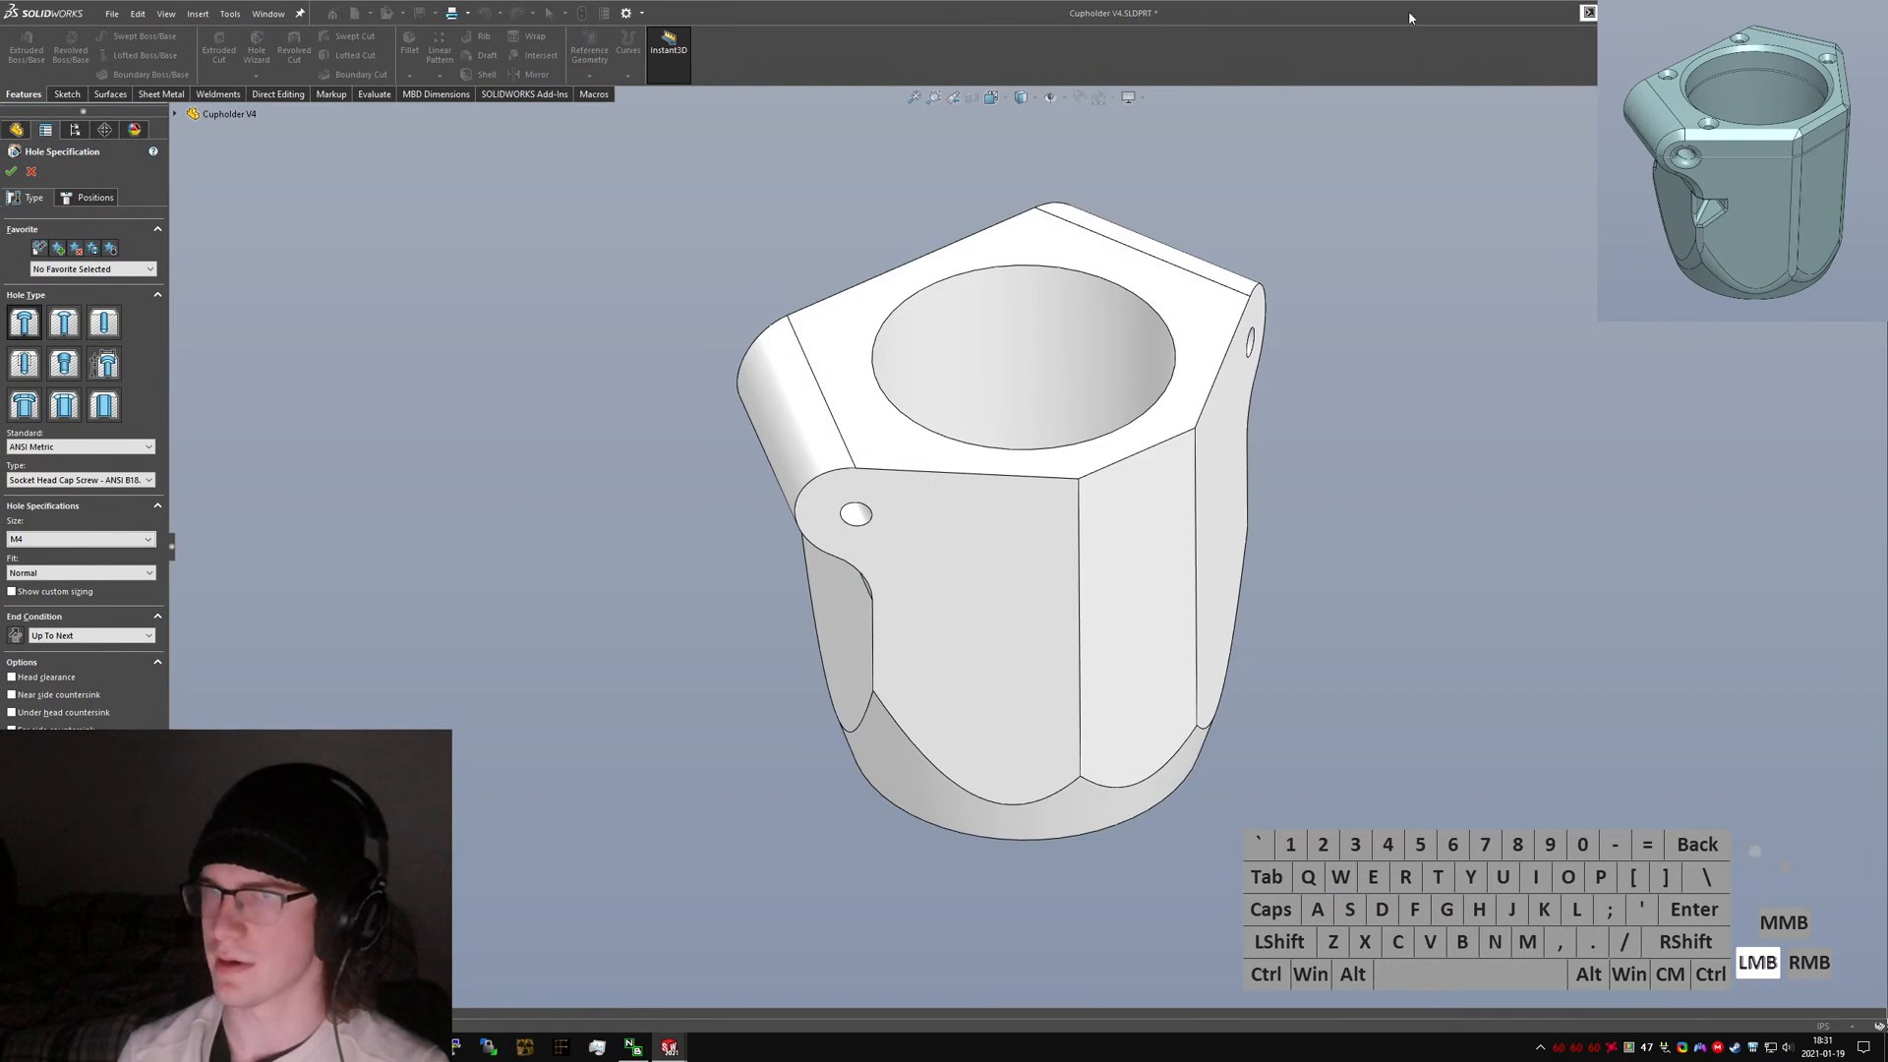
Set the hole end condition to Blind and place a hole point on the top face near the lower-left ear.
{"action": "left_click", "coordinate": [90, 635]}
{"action": "left_click", "coordinate": [69, 651]}
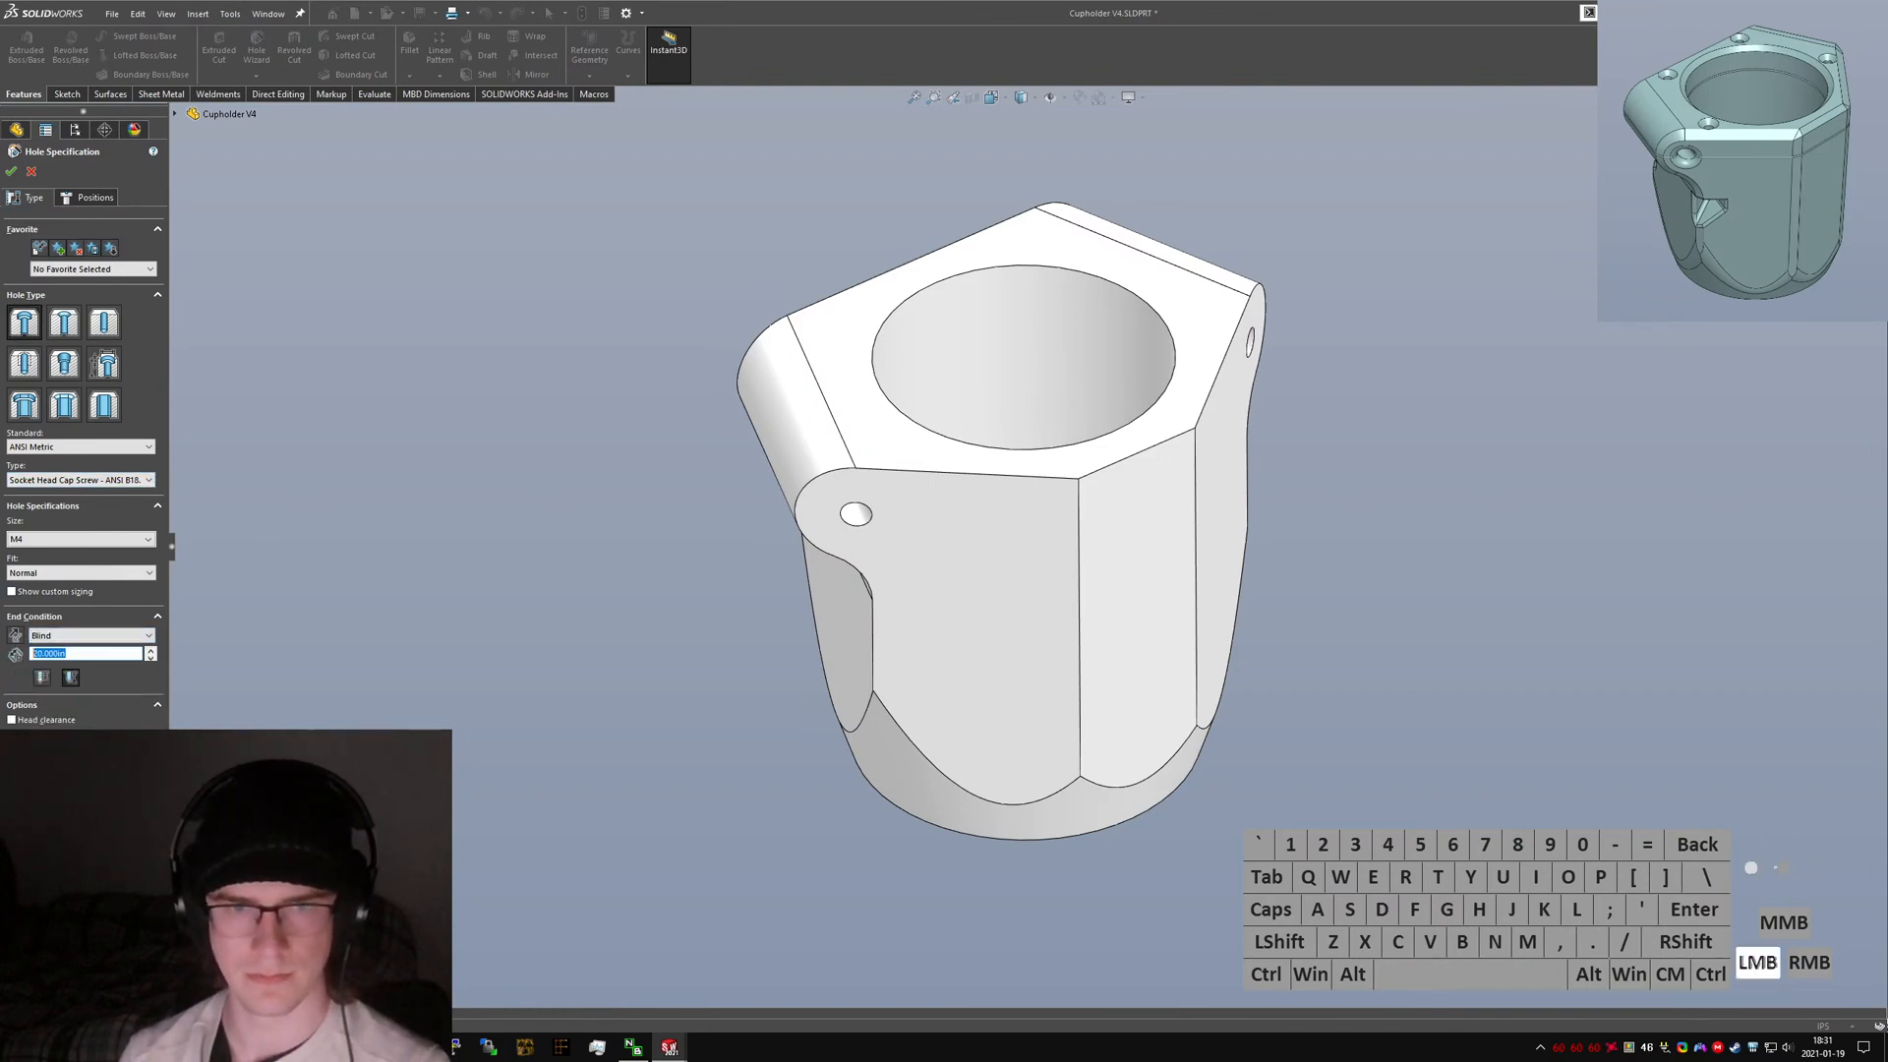
{"action": "left_click", "coordinate": [91, 199]}
{"action": "left_click", "coordinate": [852, 385]}
{"action": "key", "text": "ctrl+5"}
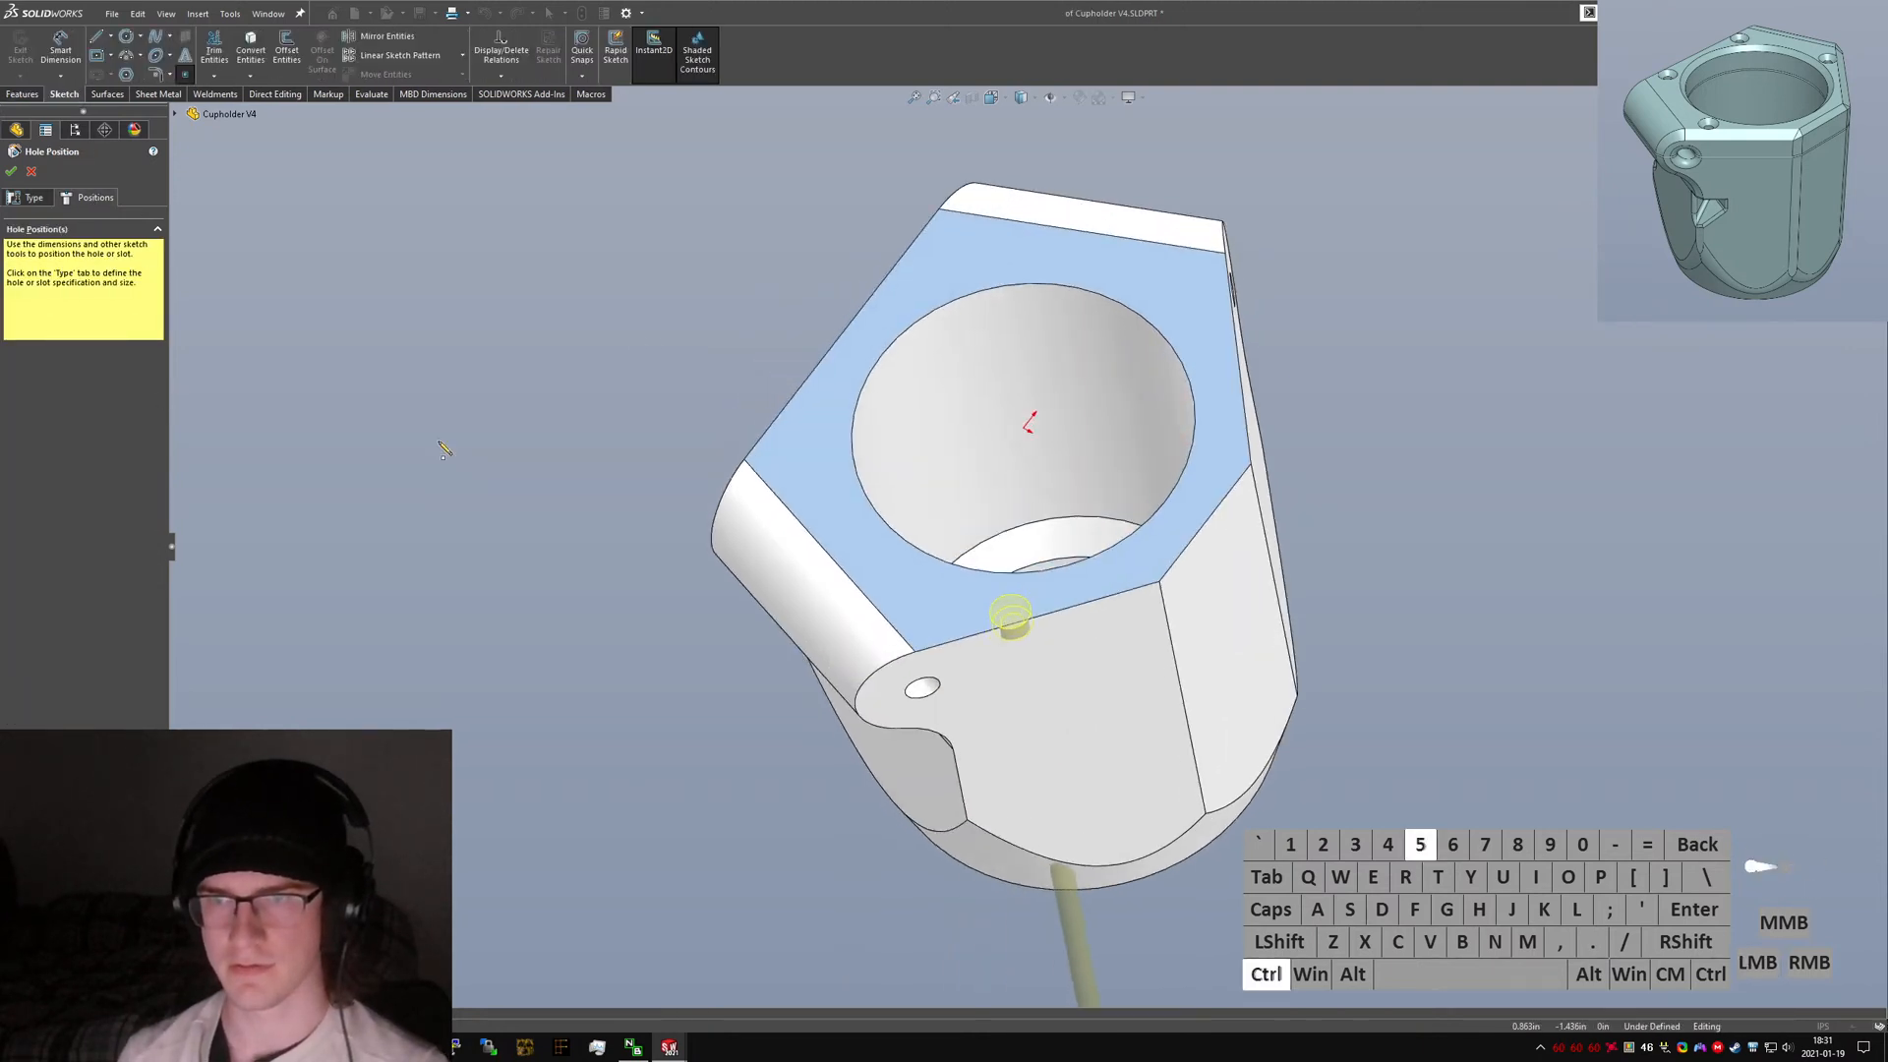
{"action": "left_click", "coordinate": [804, 714]}
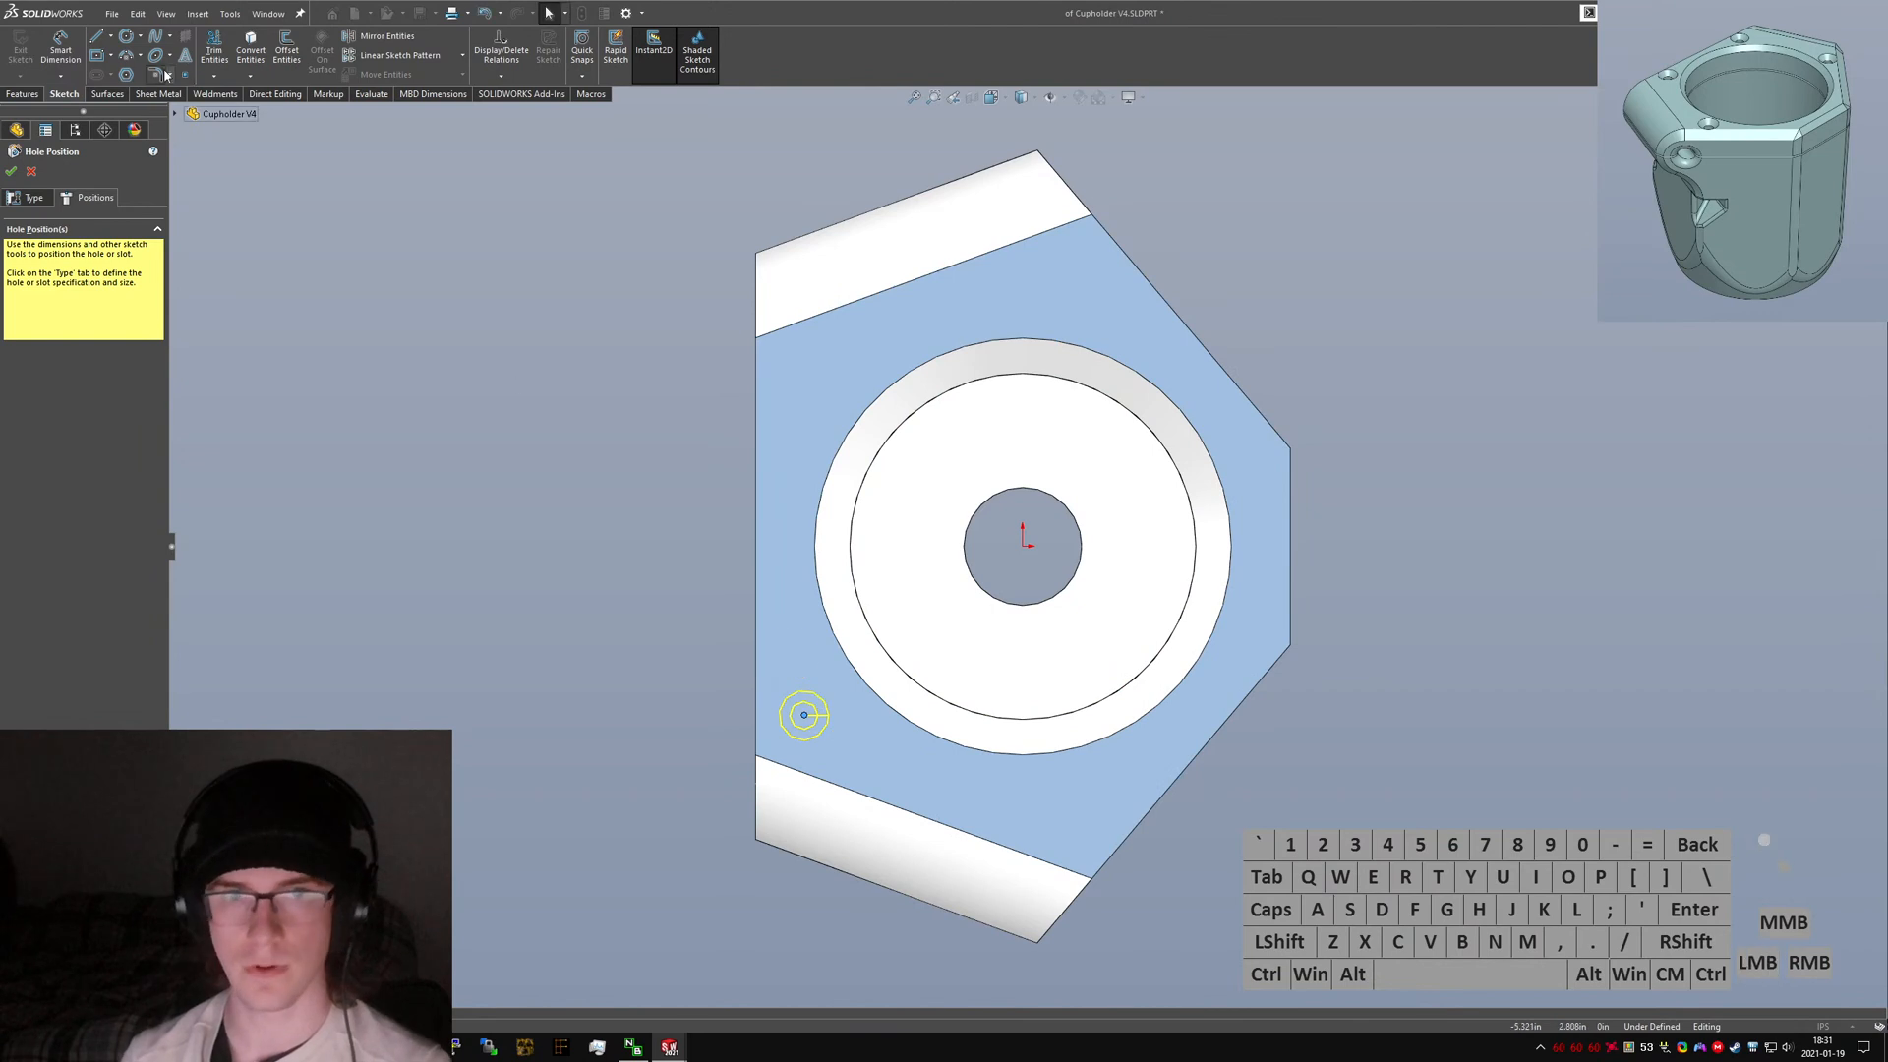
Sketch a circle centred on the hole point.
{"action": "left_click", "coordinate": [121, 37]}
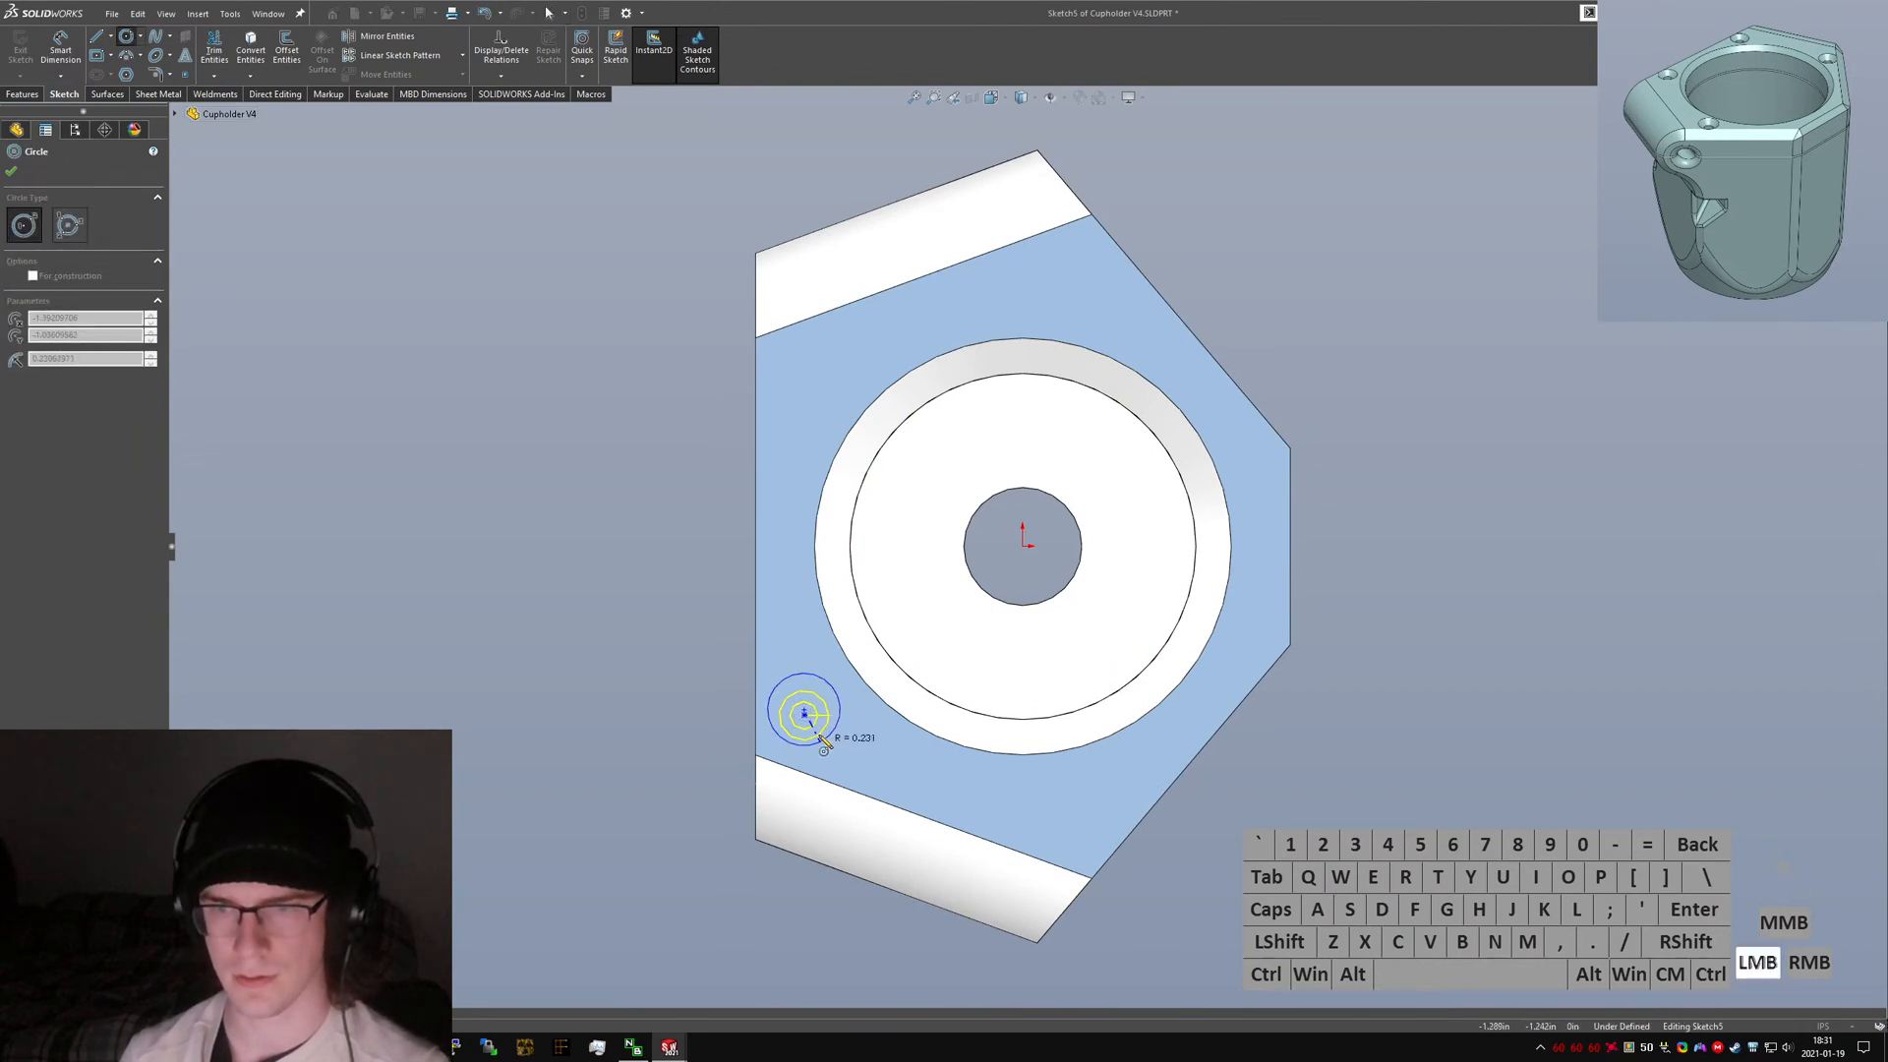
{"action": "key", "text": "Escape"}
{"action": "left_click", "coordinate": [126, 38]}
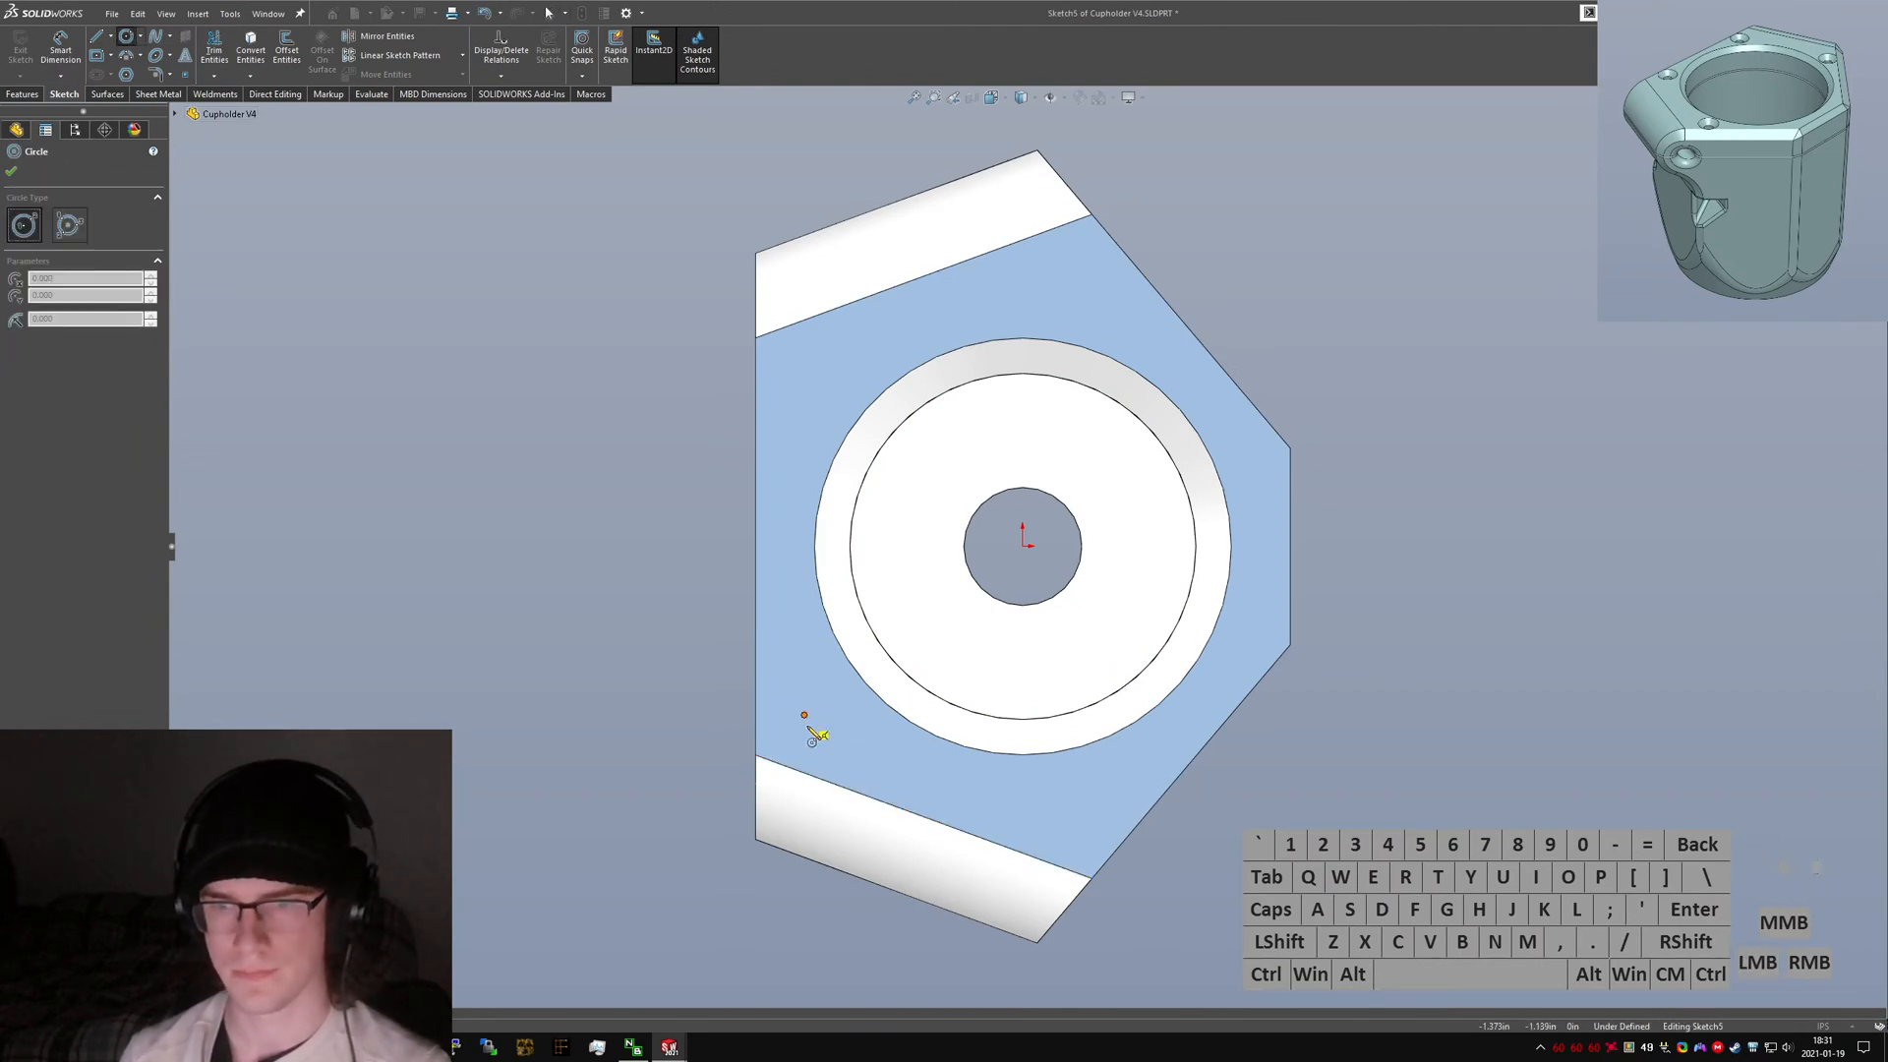
{"action": "left_click_drag", "start_coordinate": [805, 716], "coordinate": [781, 678]}
{"action": "left_click", "coordinate": [11, 171]}
Draw a construction line from the origin to the lower flat edge of the top face.
{"action": "left_click", "coordinate": [175, 114]}
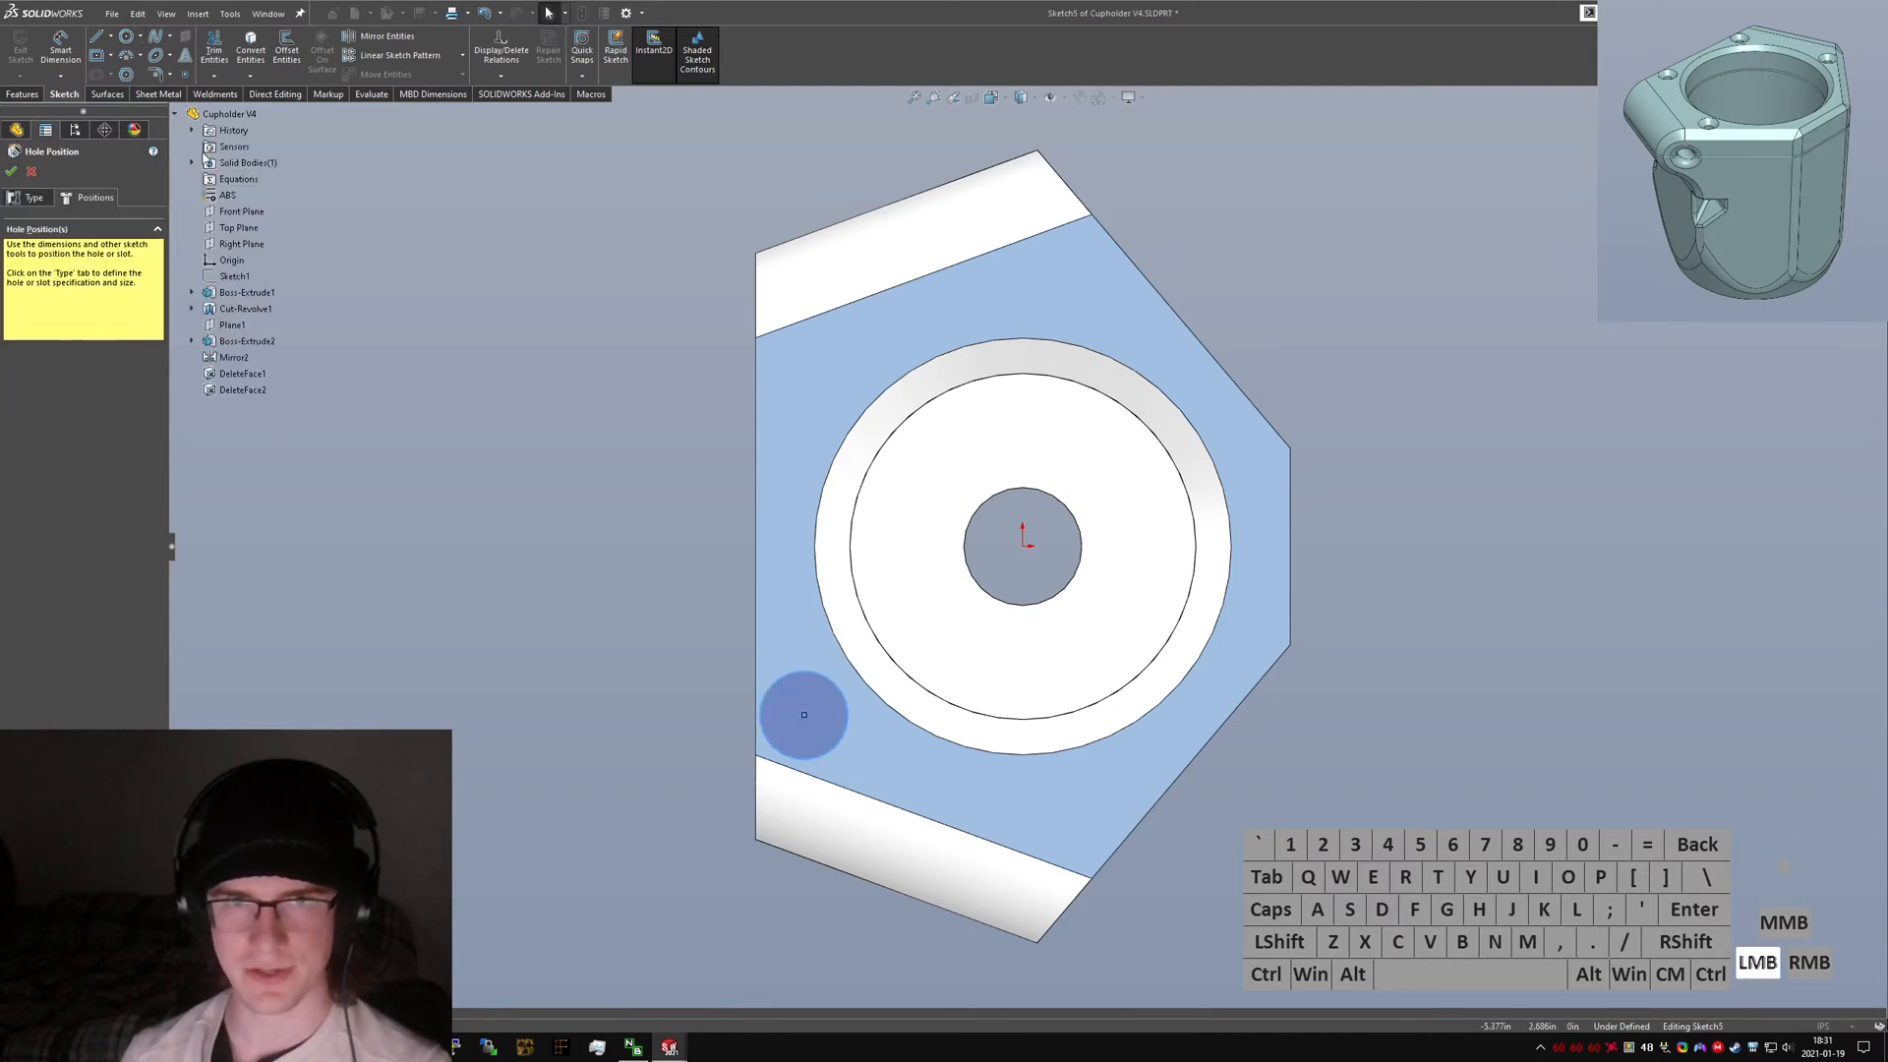
{"action": "left_click", "coordinate": [191, 341]}
{"action": "mouse_move", "coordinate": [510, 490]}
{"action": "right_mouse_down"}
{"action": "mouse_move", "coordinate": [528, 484]}
{"action": "mouse_move", "coordinate": [508, 486]}
{"action": "right_mouse_up"}
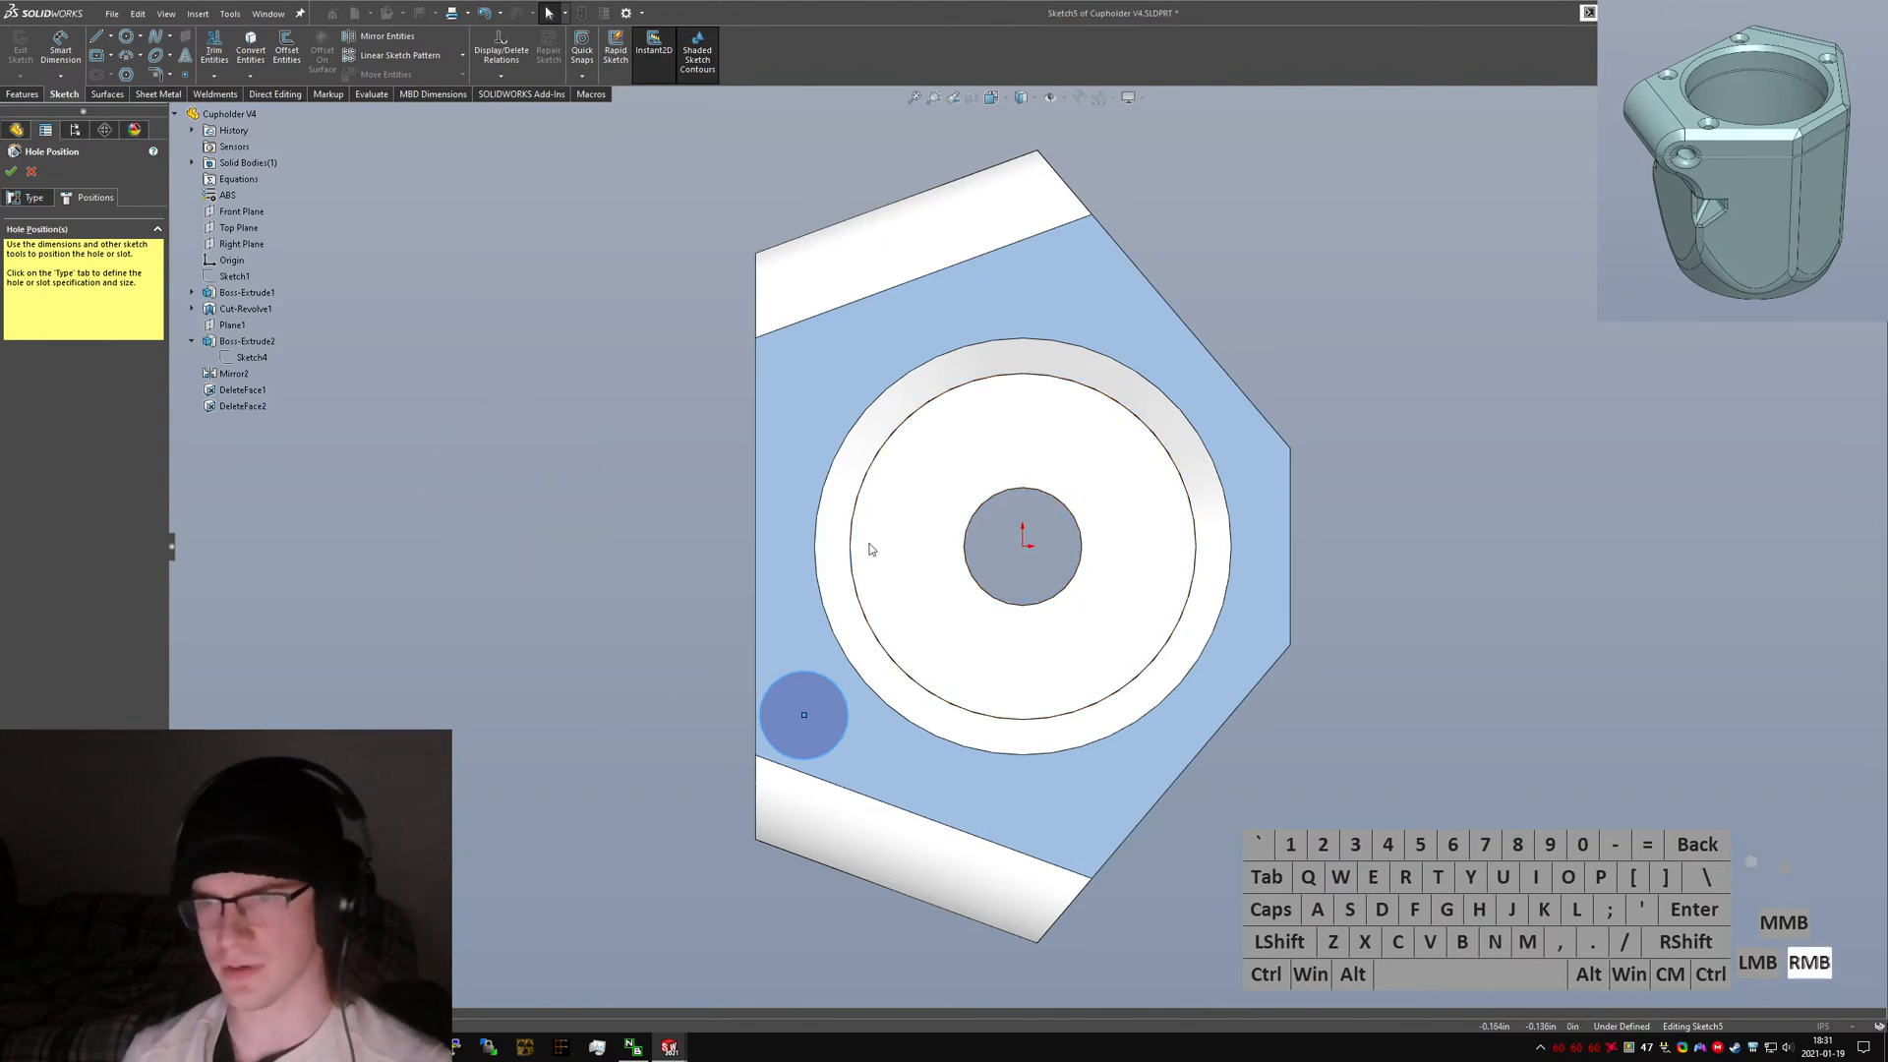
{"action": "right_click_drag", "start_coordinate": [869, 549], "coordinate": [833, 548]}
{"action": "left_click", "coordinate": [1022, 545]}
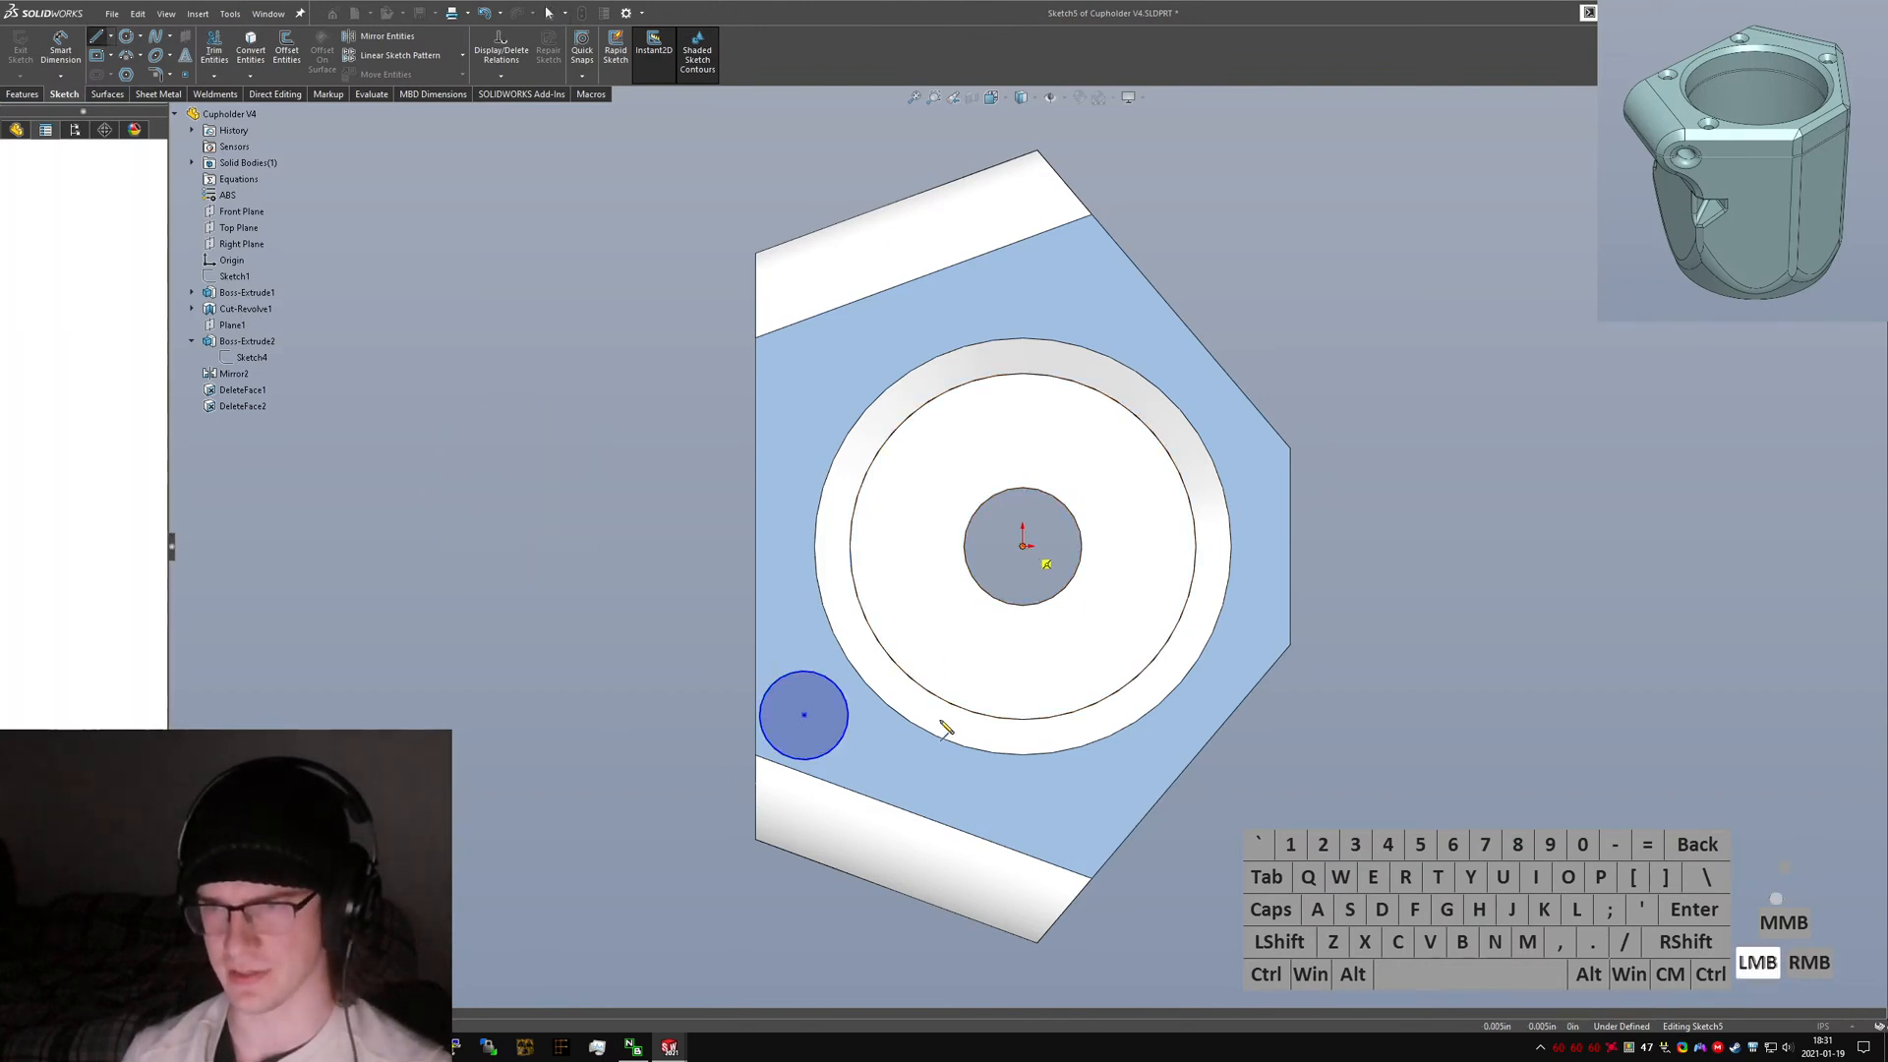
{"action": "left_click", "coordinate": [936, 807]}
{"action": "key", "text": "alt+c"}
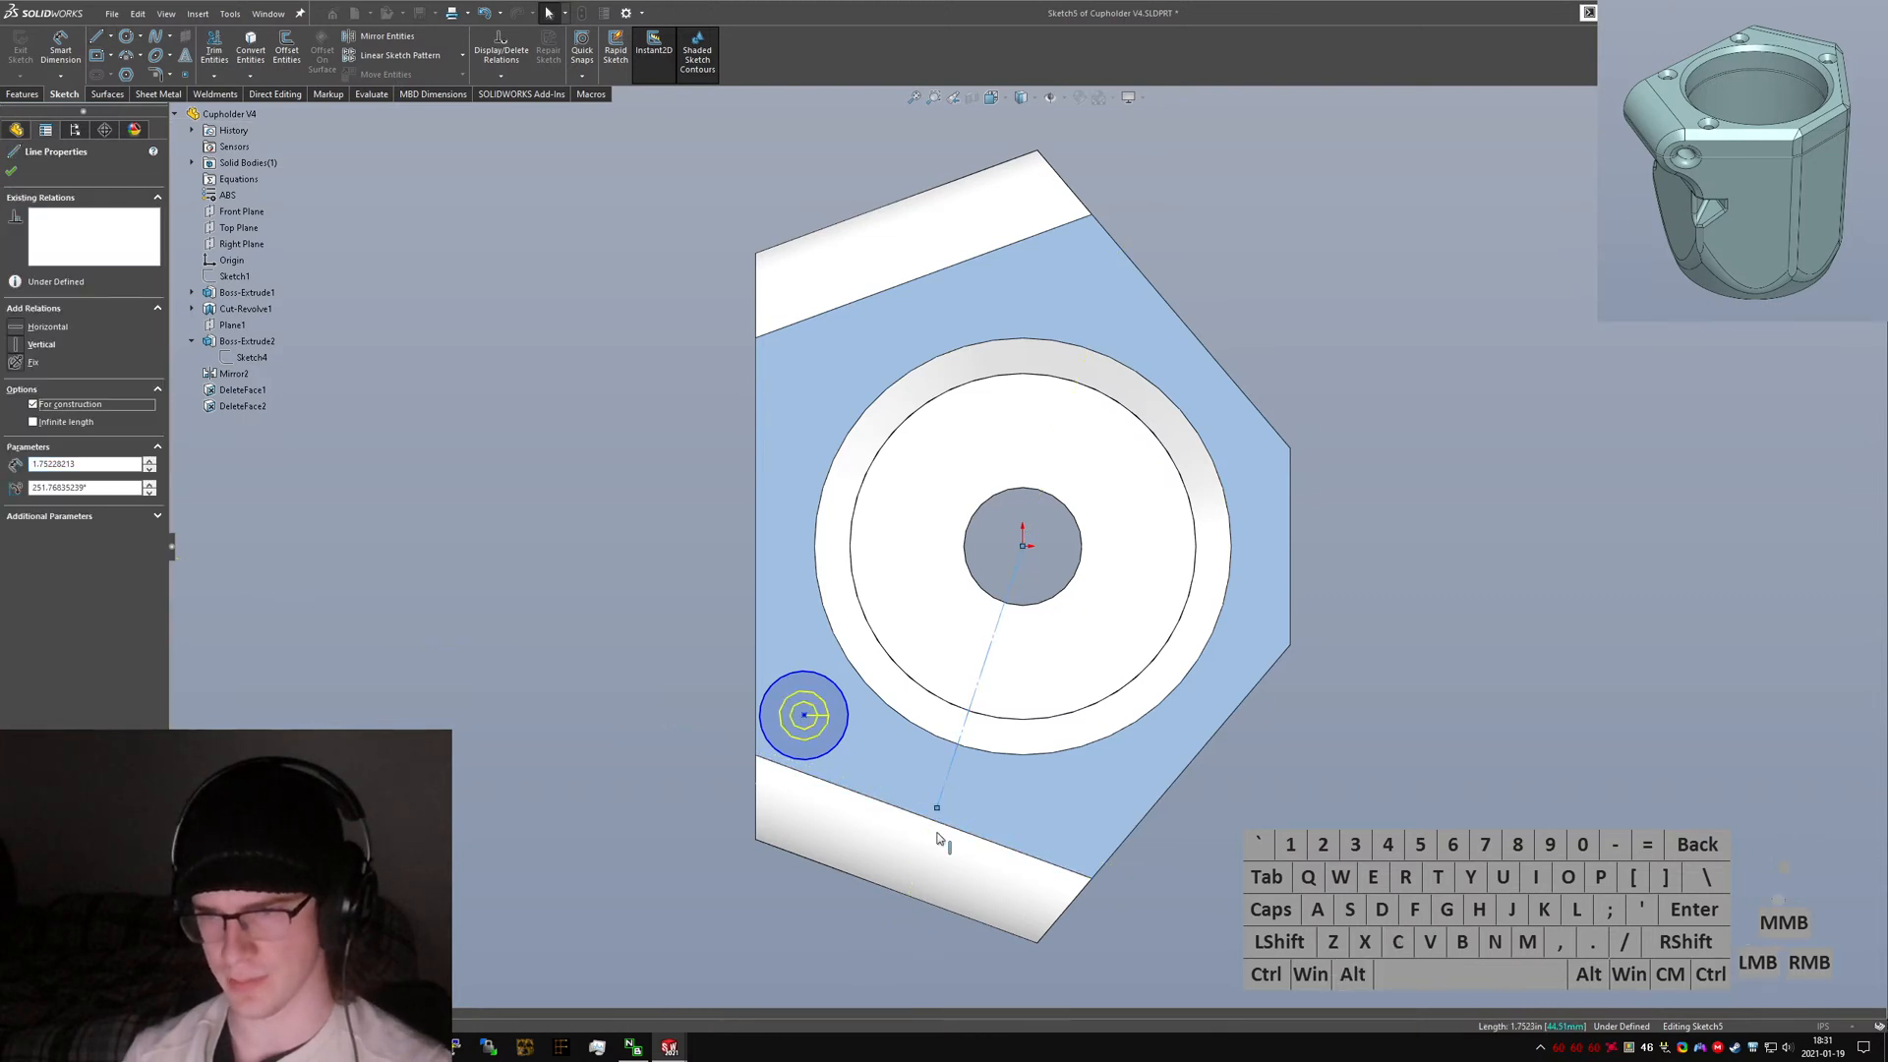
Show Sketch2 under Boss-Extrude1 and snap the construction line's end onto its edge.
{"action": "left_click", "coordinate": [222, 548]}
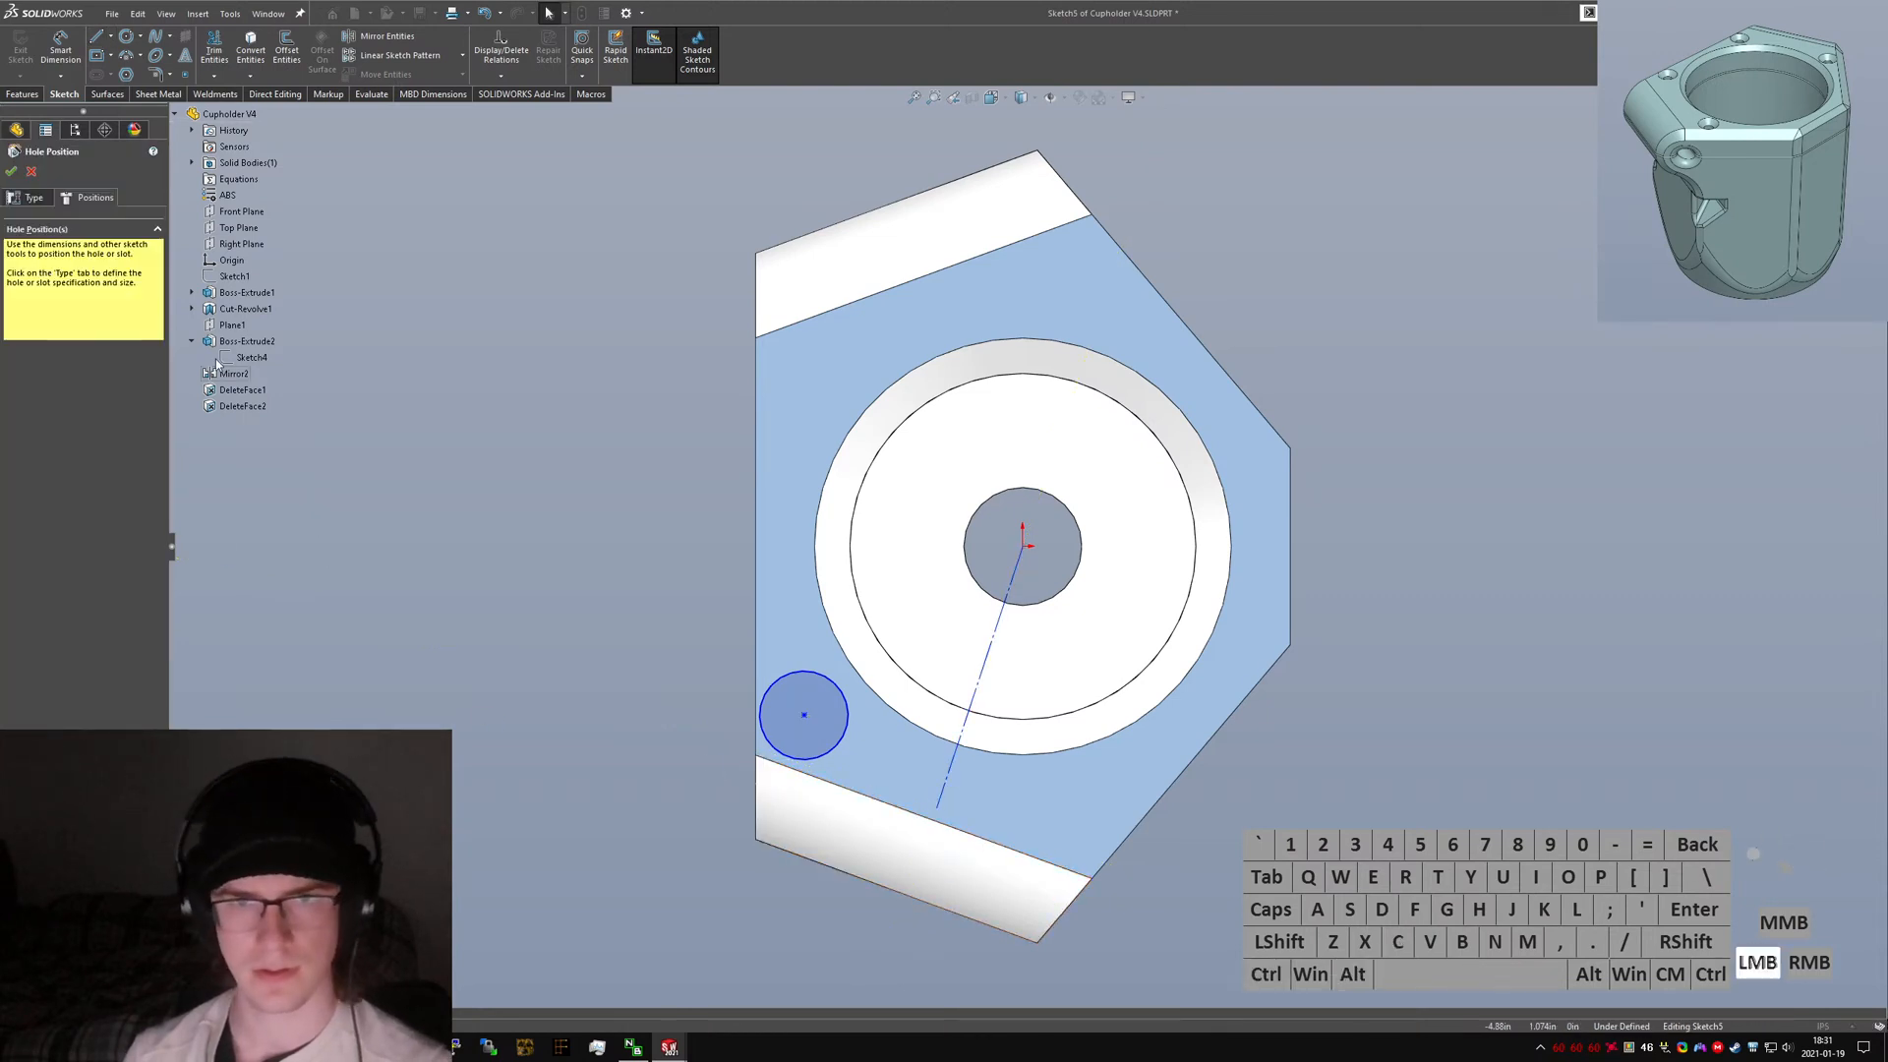
{"action": "left_click", "coordinate": [192, 292]}
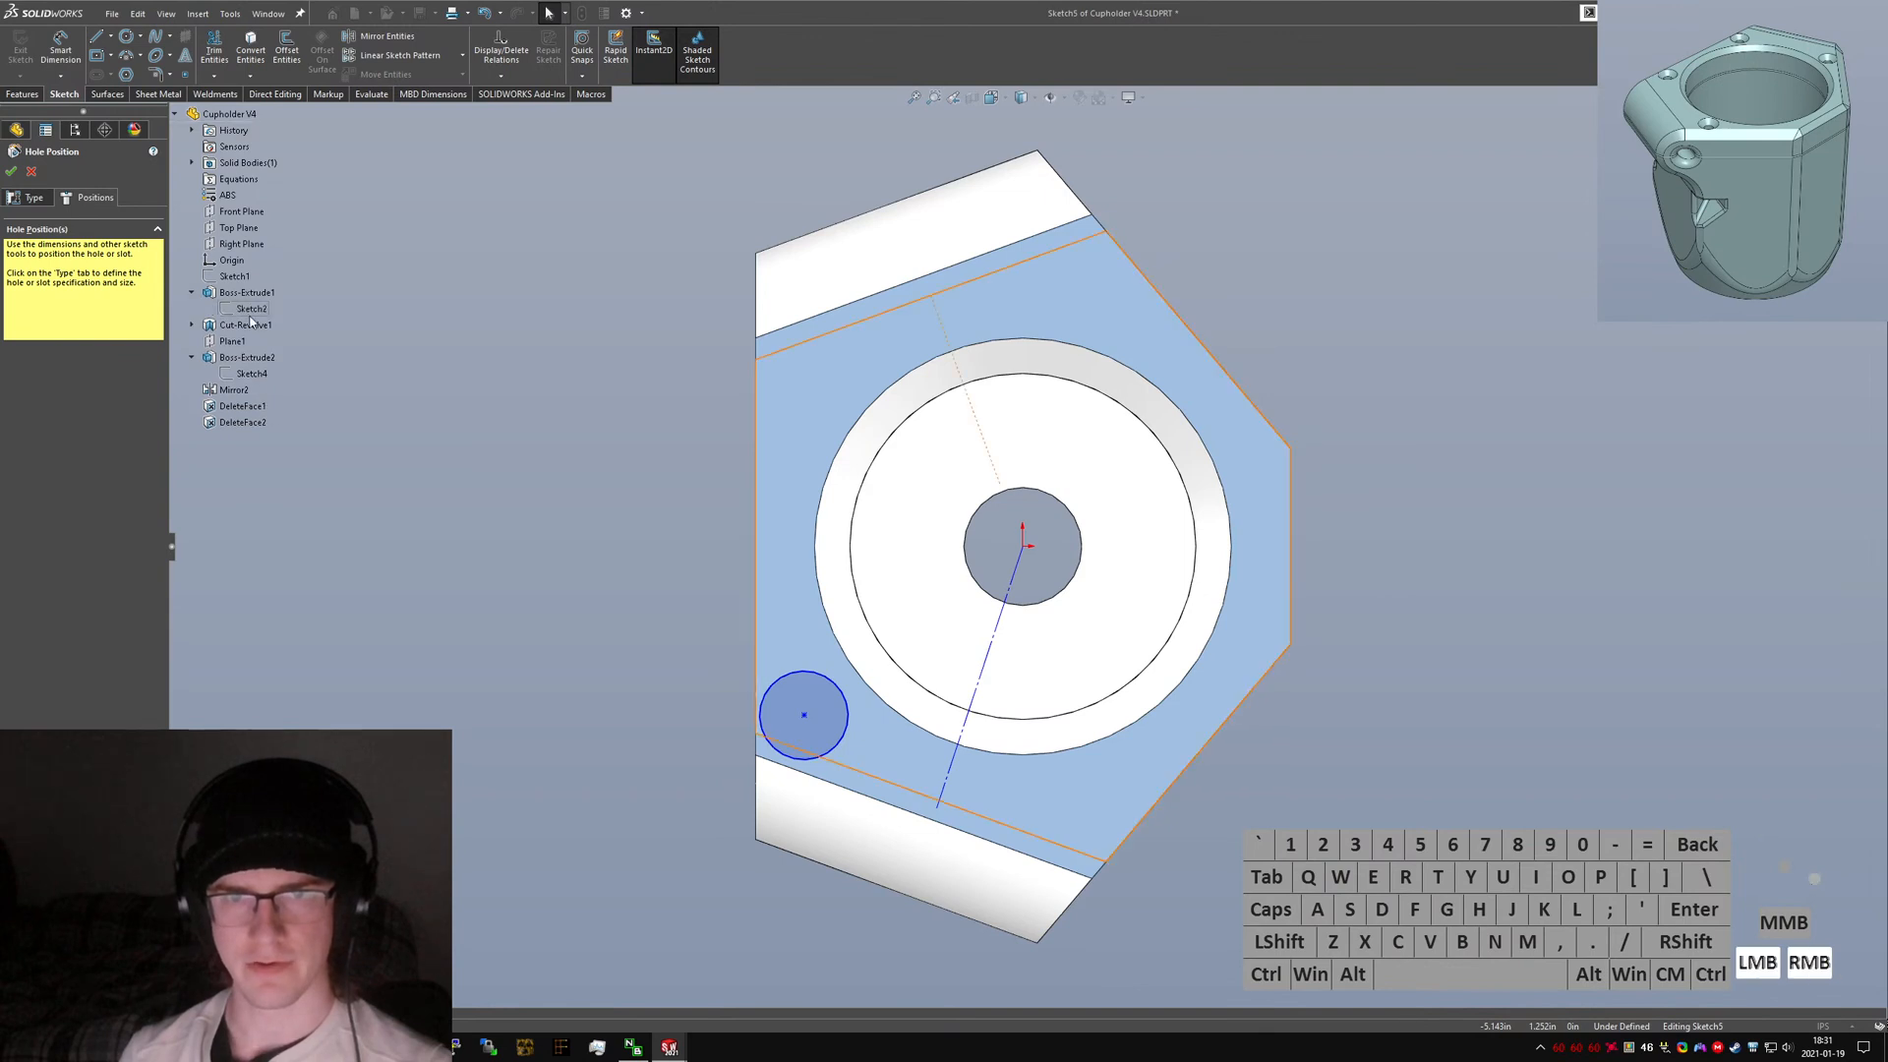
{"action": "right_click", "coordinate": [257, 312]}
{"action": "left_click", "coordinate": [245, 309]}
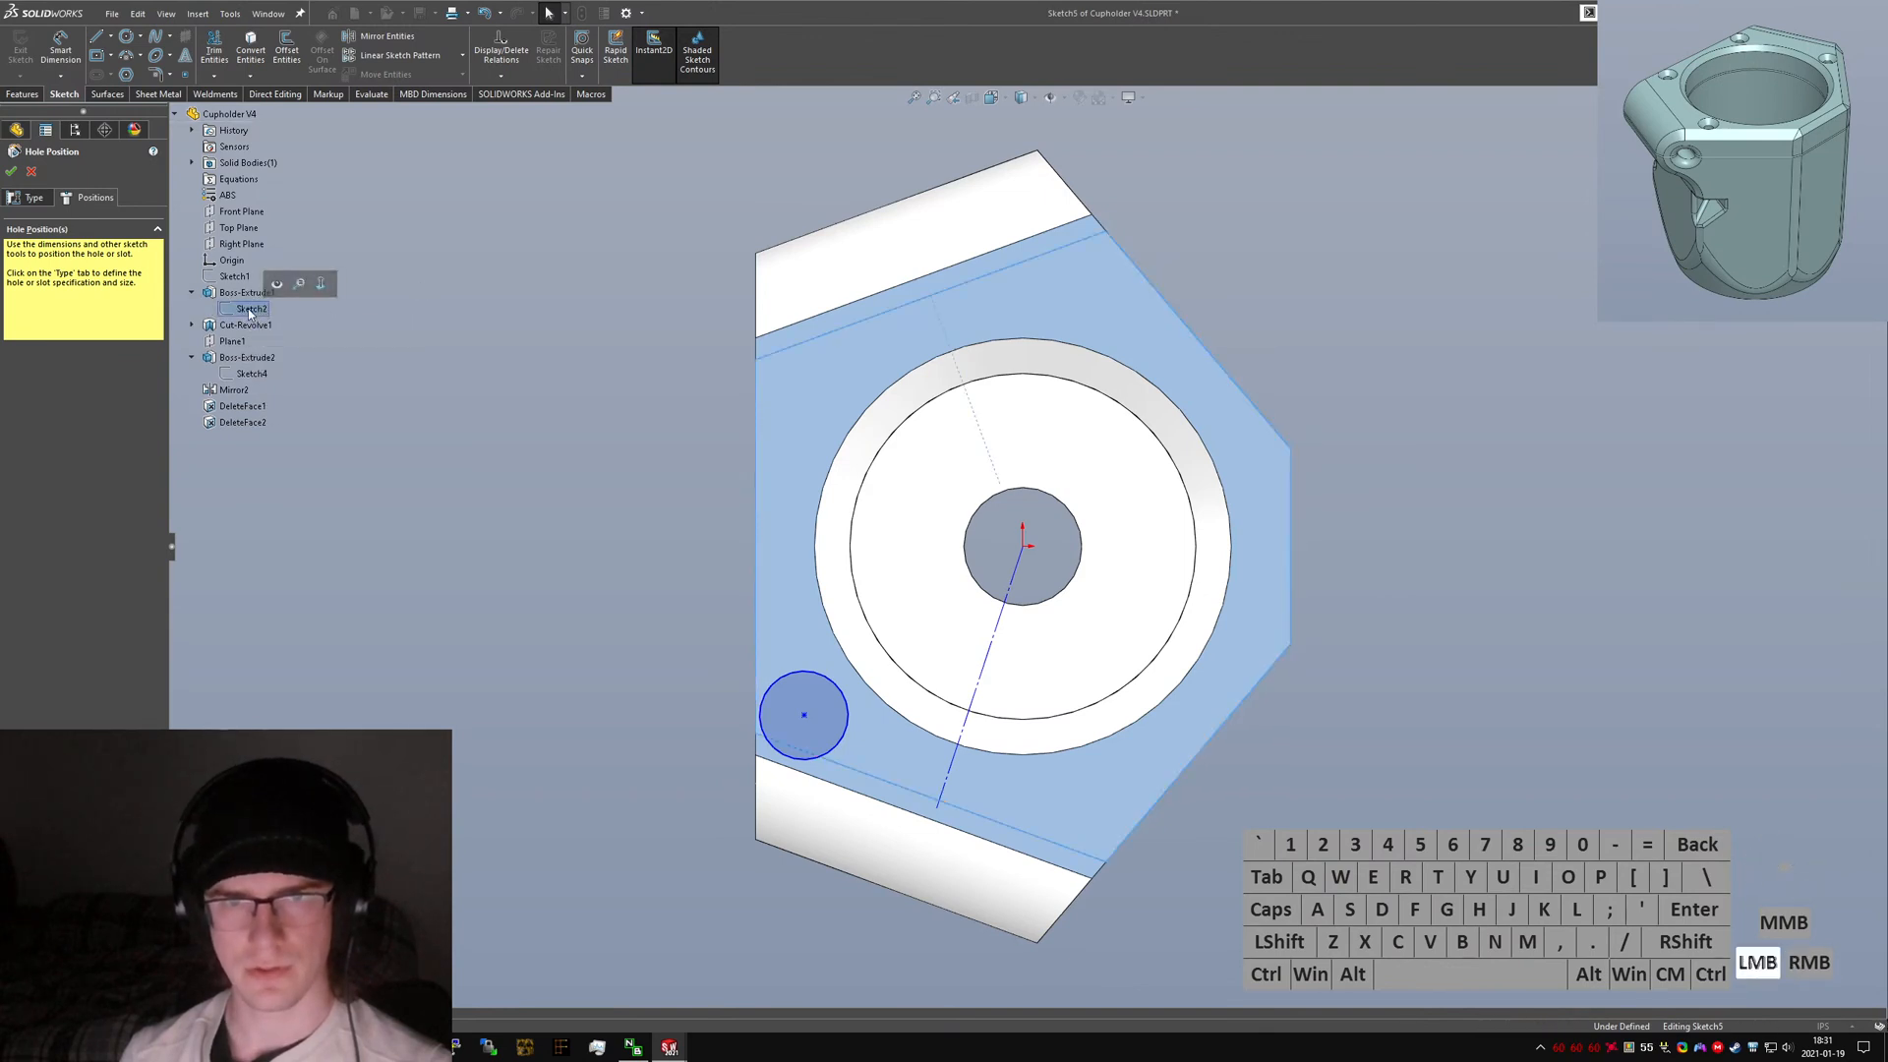
{"action": "right_click", "coordinate": [251, 308]}
{"action": "left_click", "coordinate": [440, 288]}
{"action": "left_click", "coordinate": [254, 307]}
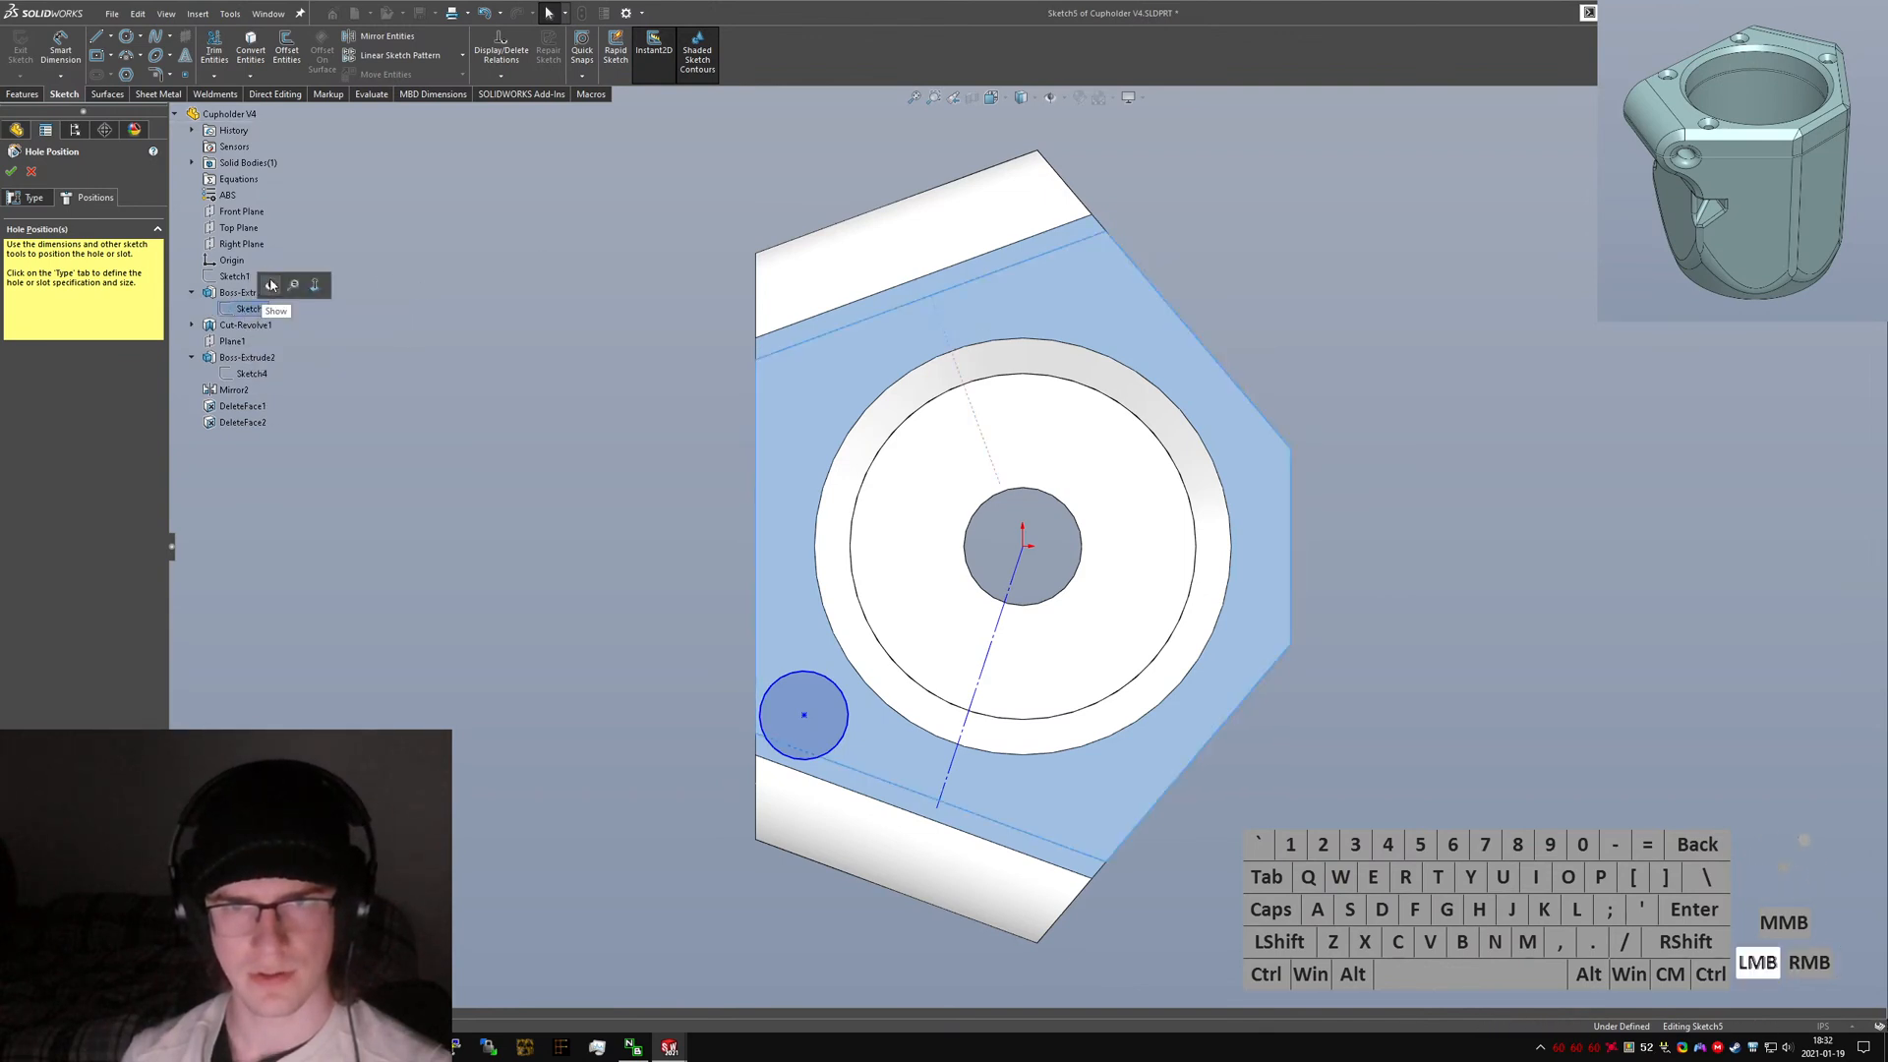
{"action": "left_click", "coordinate": [515, 400]}
{"action": "mouse_move", "coordinate": [937, 809]}
{"action": "left_mouse_down"}
{"action": "mouse_move", "coordinate": [917, 790]}
{"action": "mouse_move", "coordinate": [931, 798]}
{"action": "left_mouse_up"}
{"action": "left_click", "coordinate": [1238, 876]}
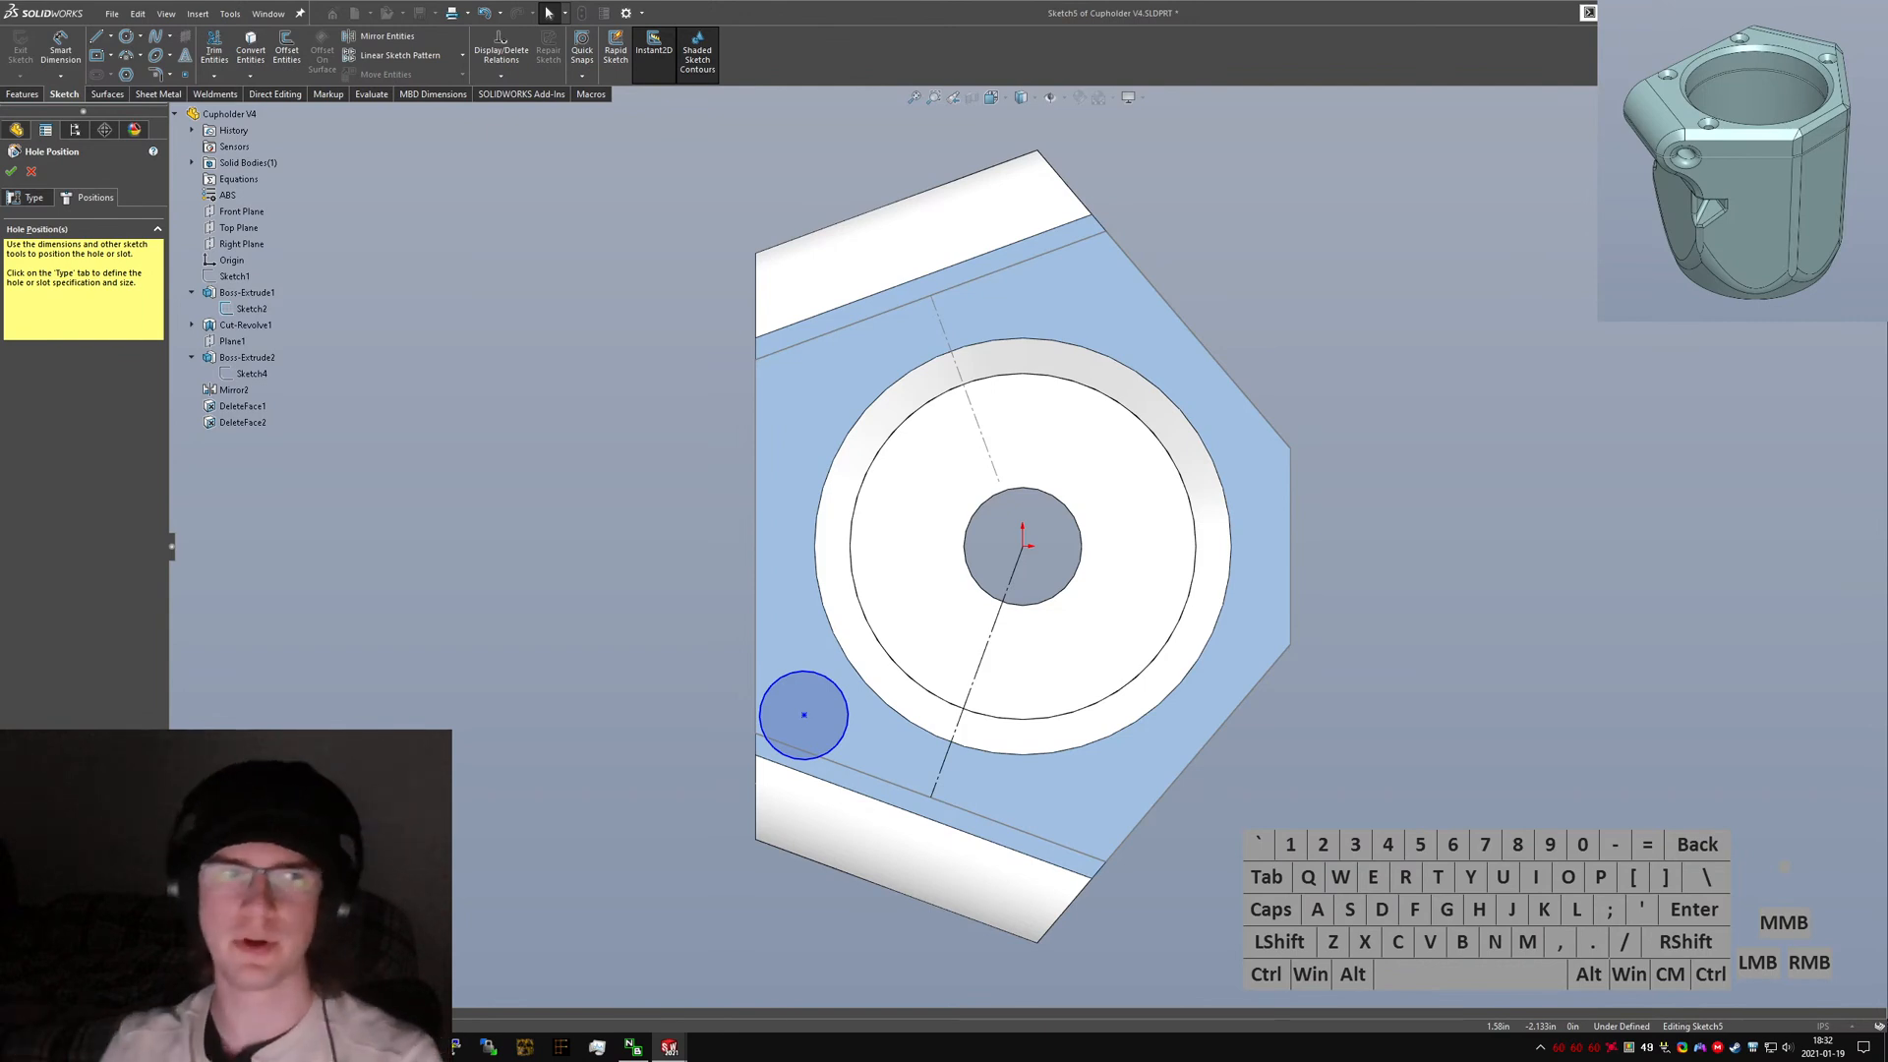
Make the circle tangent to the Sketch2 ear outline lines so it is fully defined.
{"action": "left_click", "coordinate": [846, 723], "text": "ctrl"}
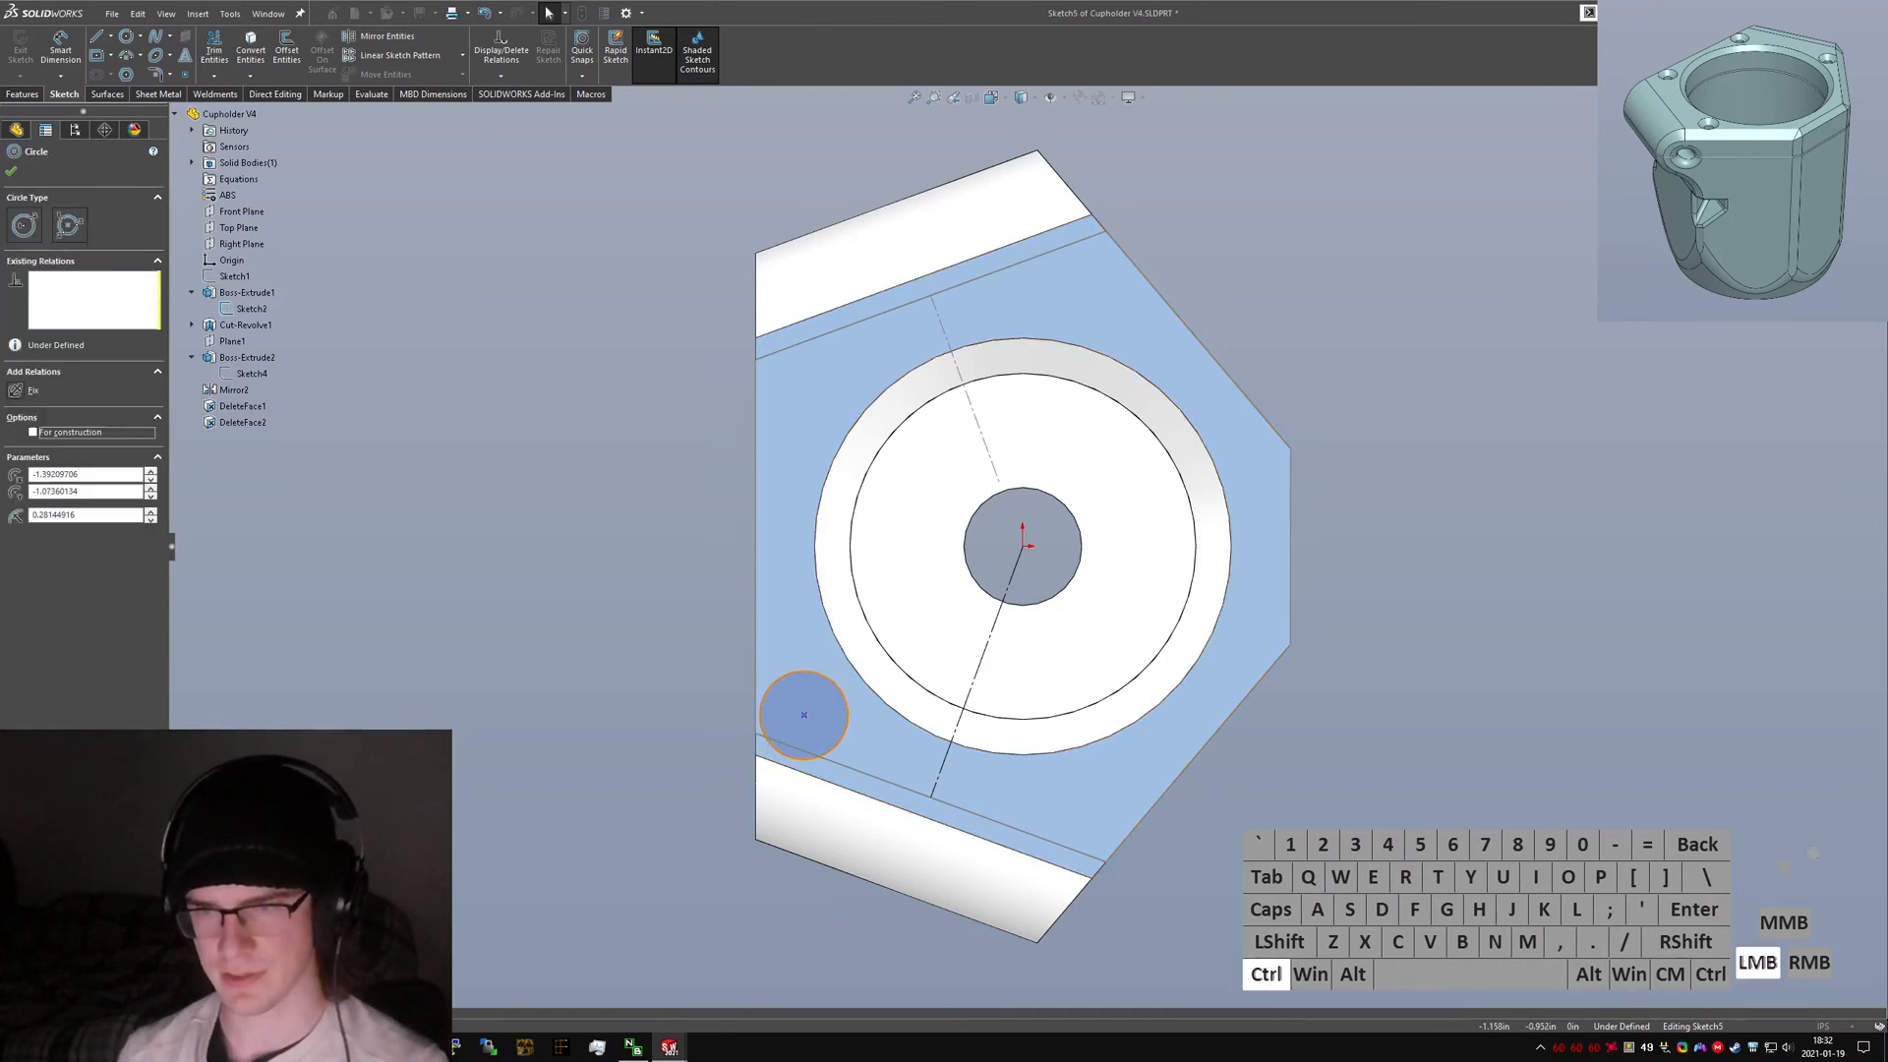
{"action": "left_click", "coordinate": [865, 679], "text": "ctrl"}
{"action": "key", "text": "alt+a"}
{"action": "left_click", "coordinate": [803, 866]}
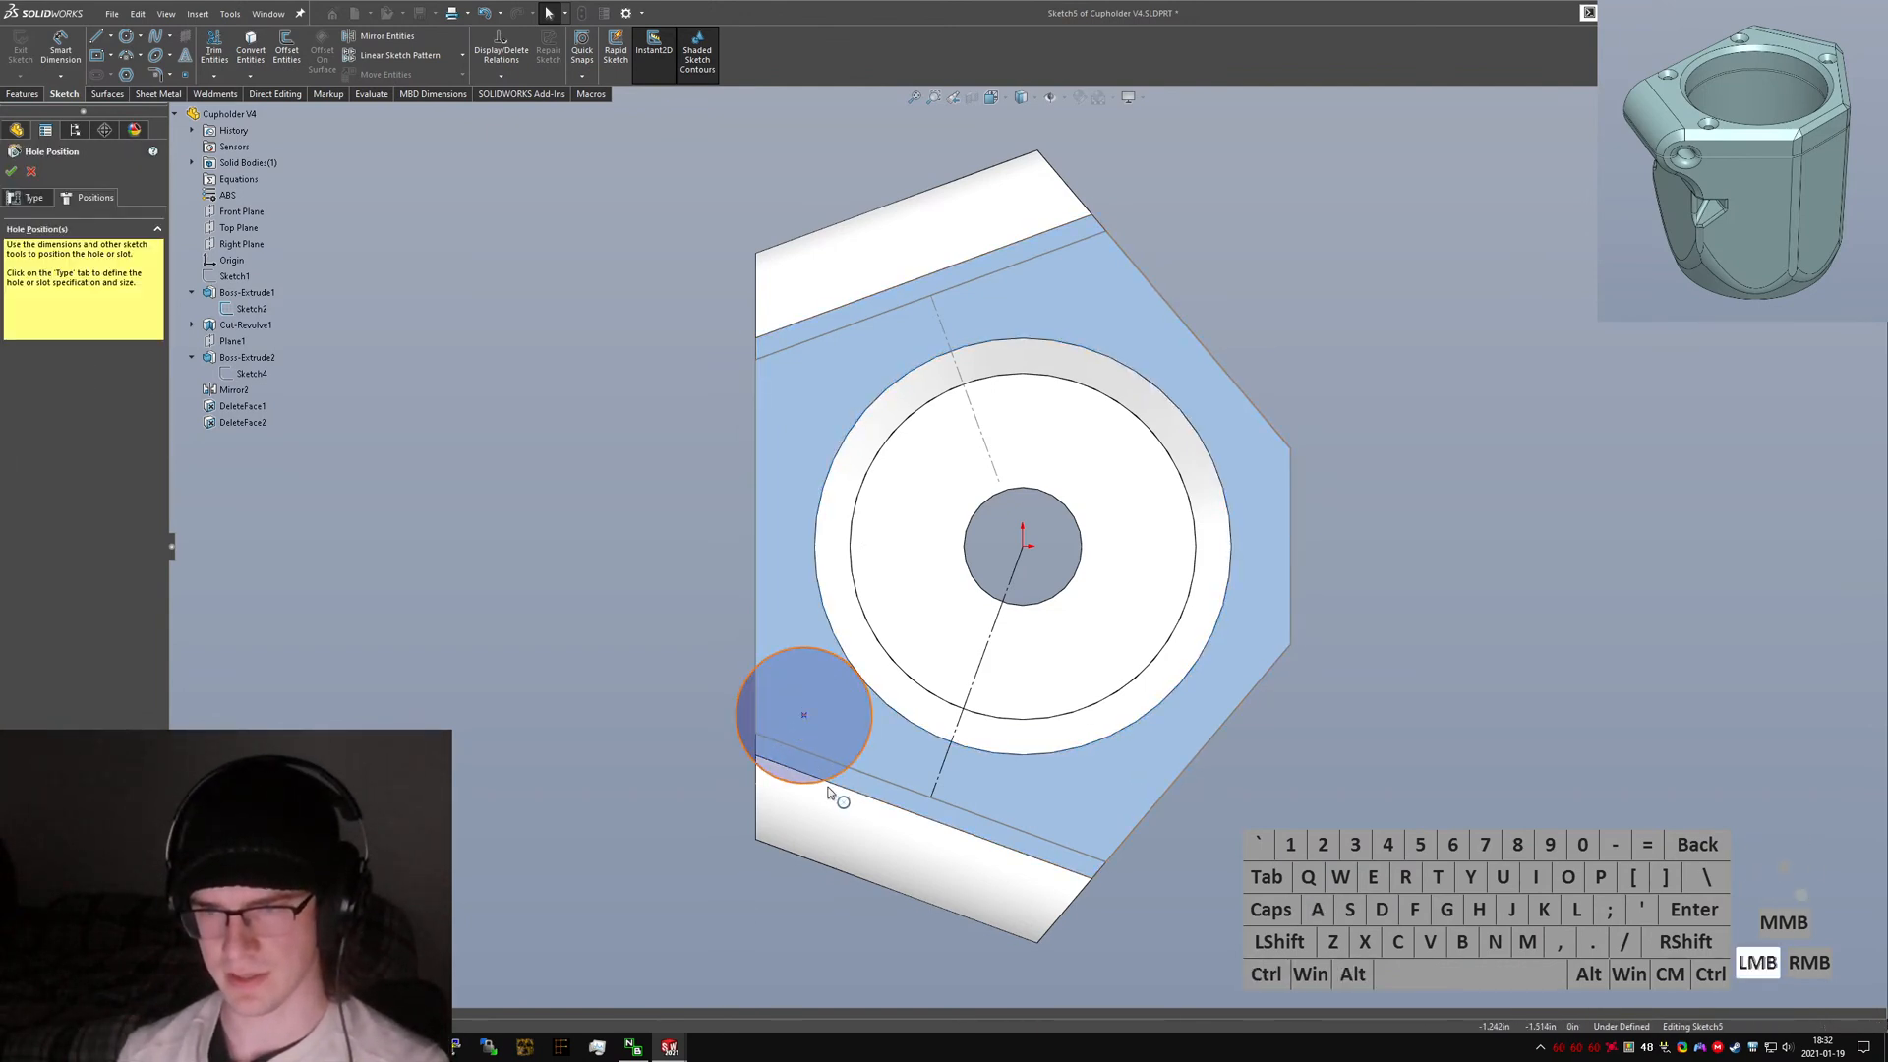
{"action": "left_click", "coordinate": [829, 782]}
{"action": "left_click", "coordinate": [855, 770], "text": "ctrl"}
{"action": "key", "text": "alt+a"}
{"action": "left_click", "coordinate": [594, 706]}
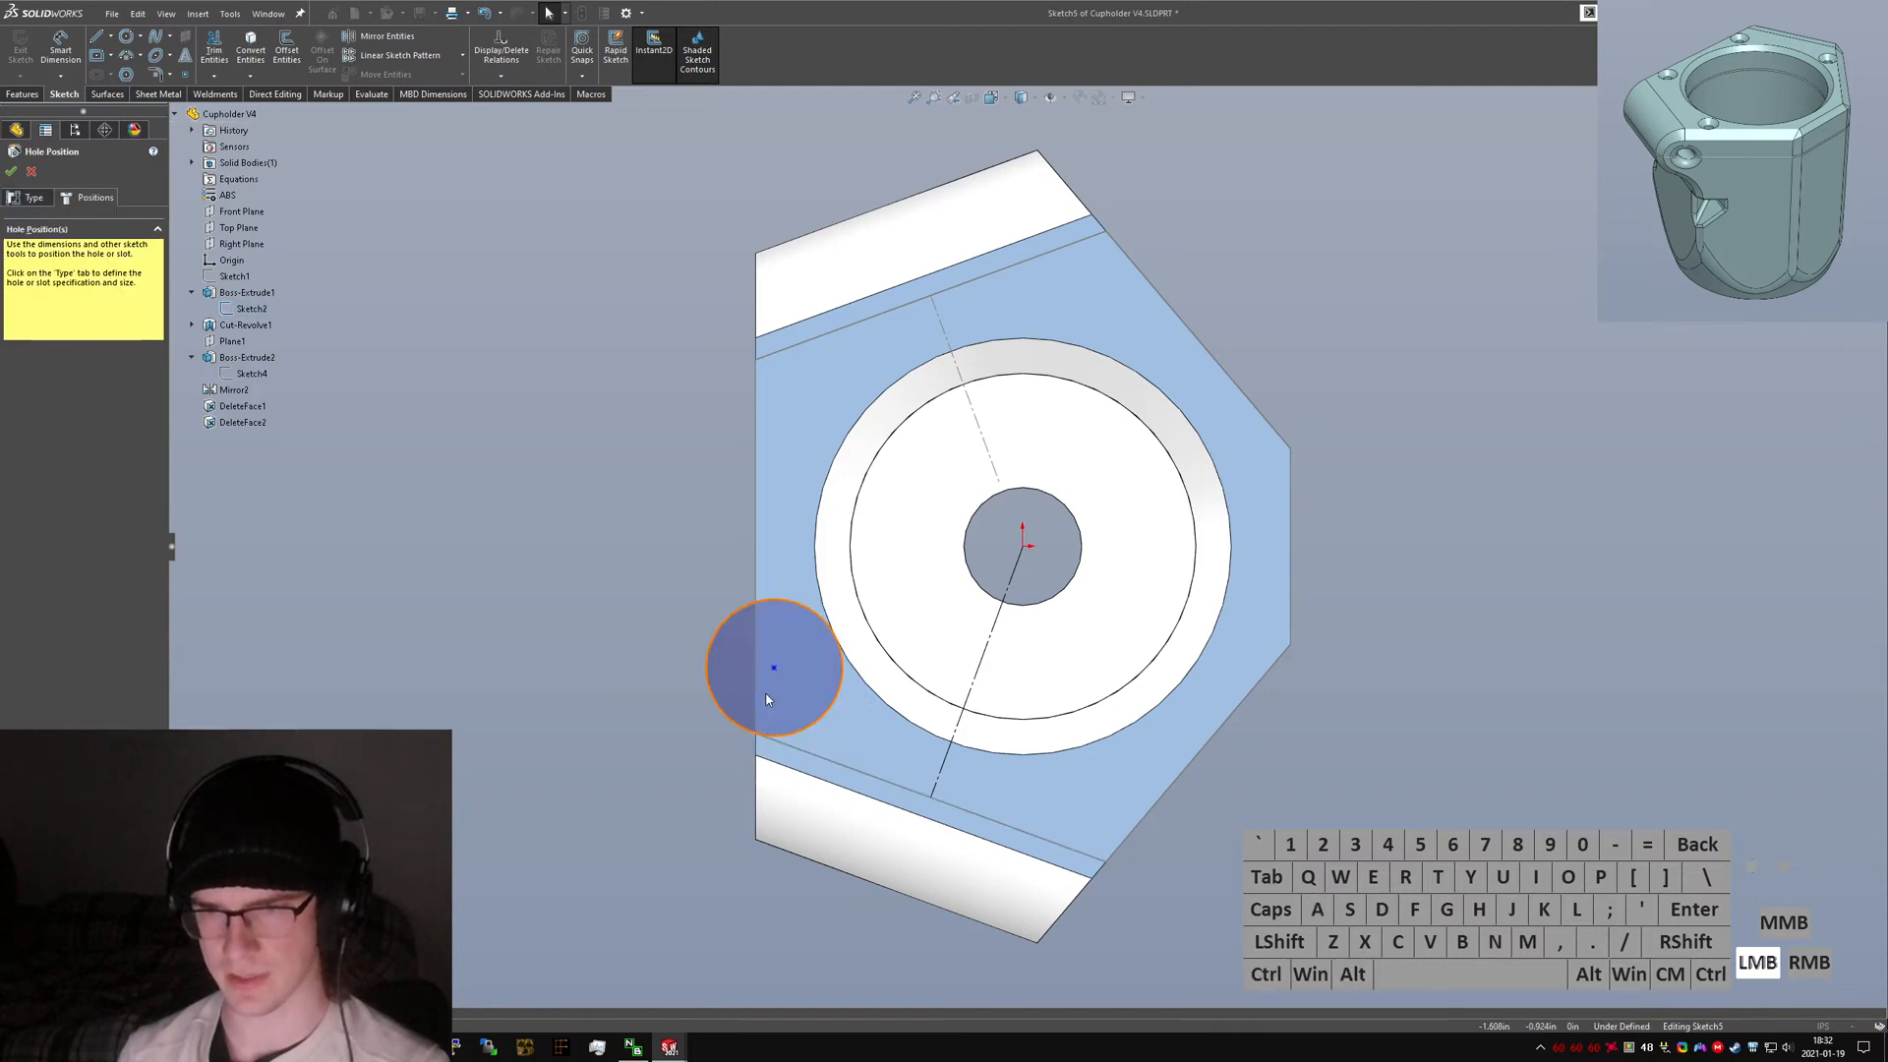
{"action": "left_click", "coordinate": [757, 698]}
{"action": "left_click", "coordinate": [710, 647], "text": "ctrl"}
{"action": "key", "text": "alt+a"}
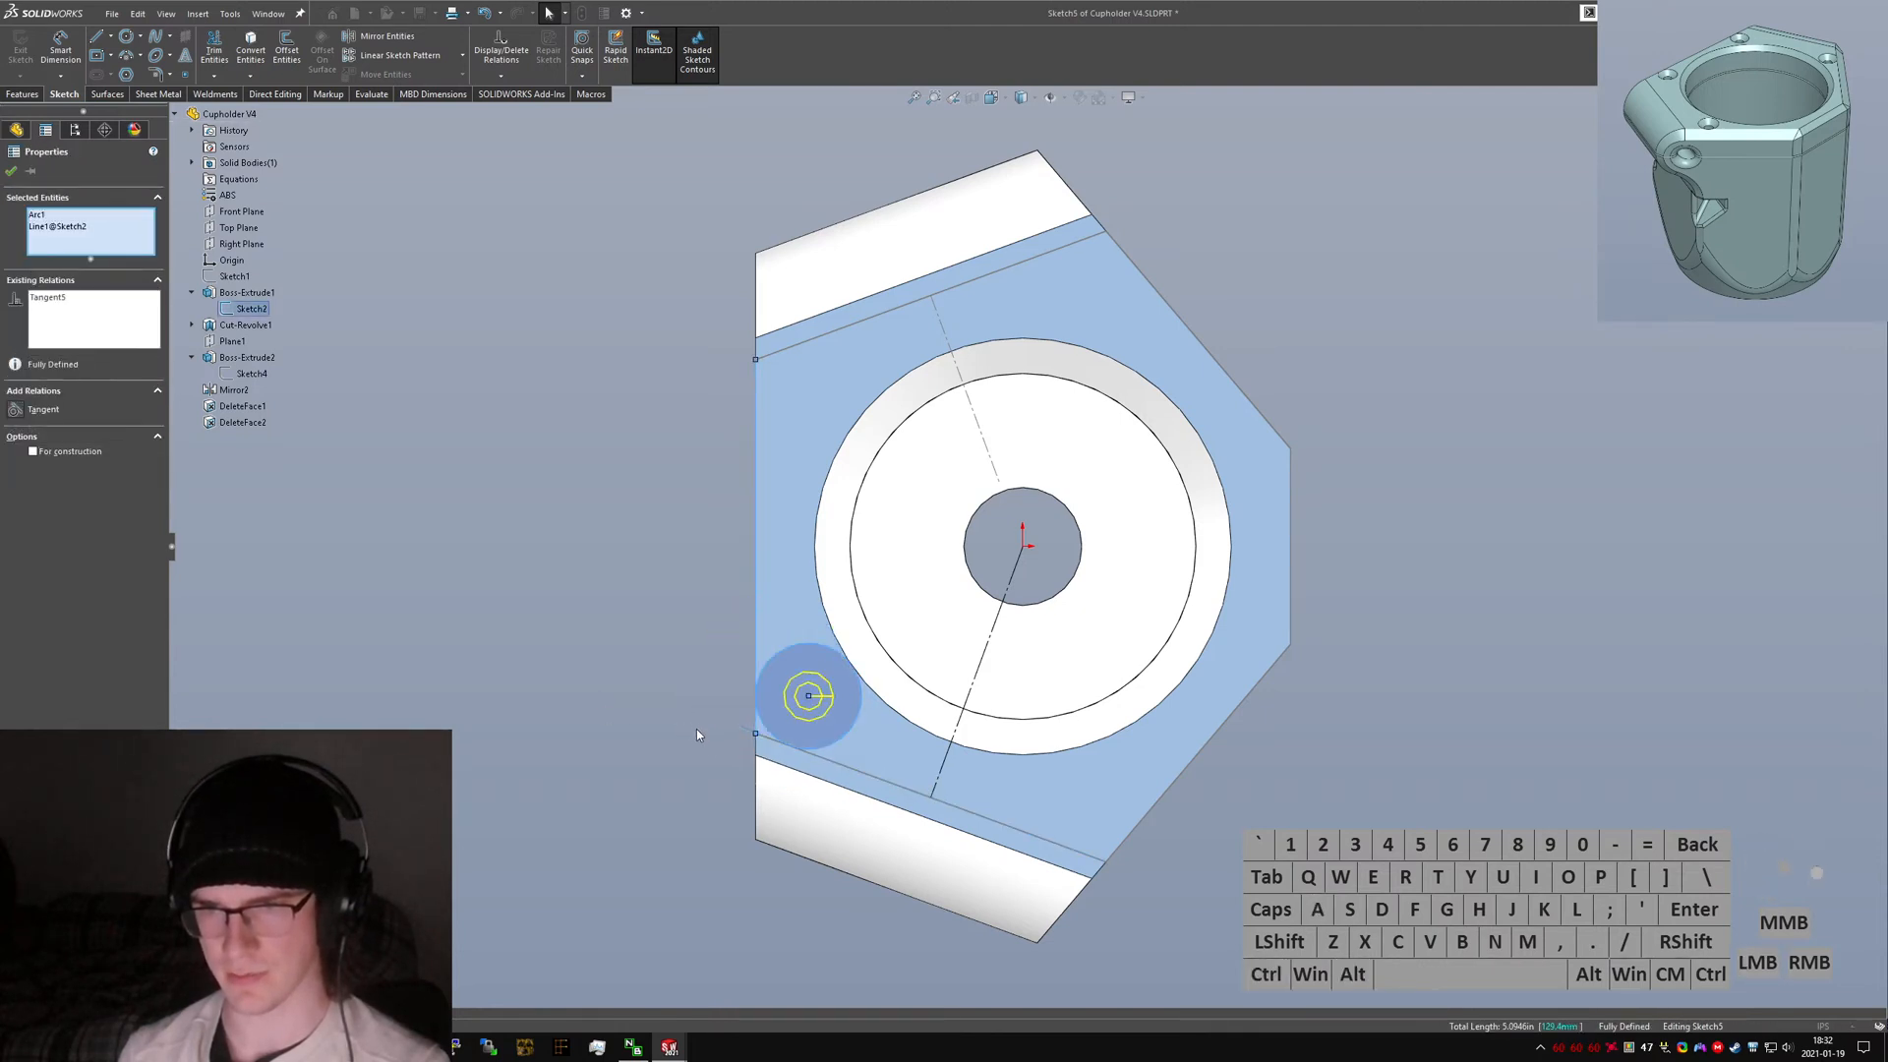
Convert the circle around the hole point to construction geometry.
{"action": "left_click", "coordinate": [734, 701]}
{"action": "left_click", "coordinate": [809, 647]}
{"action": "key", "text": "alt+c"}
{"action": "left_click", "coordinate": [841, 691]}
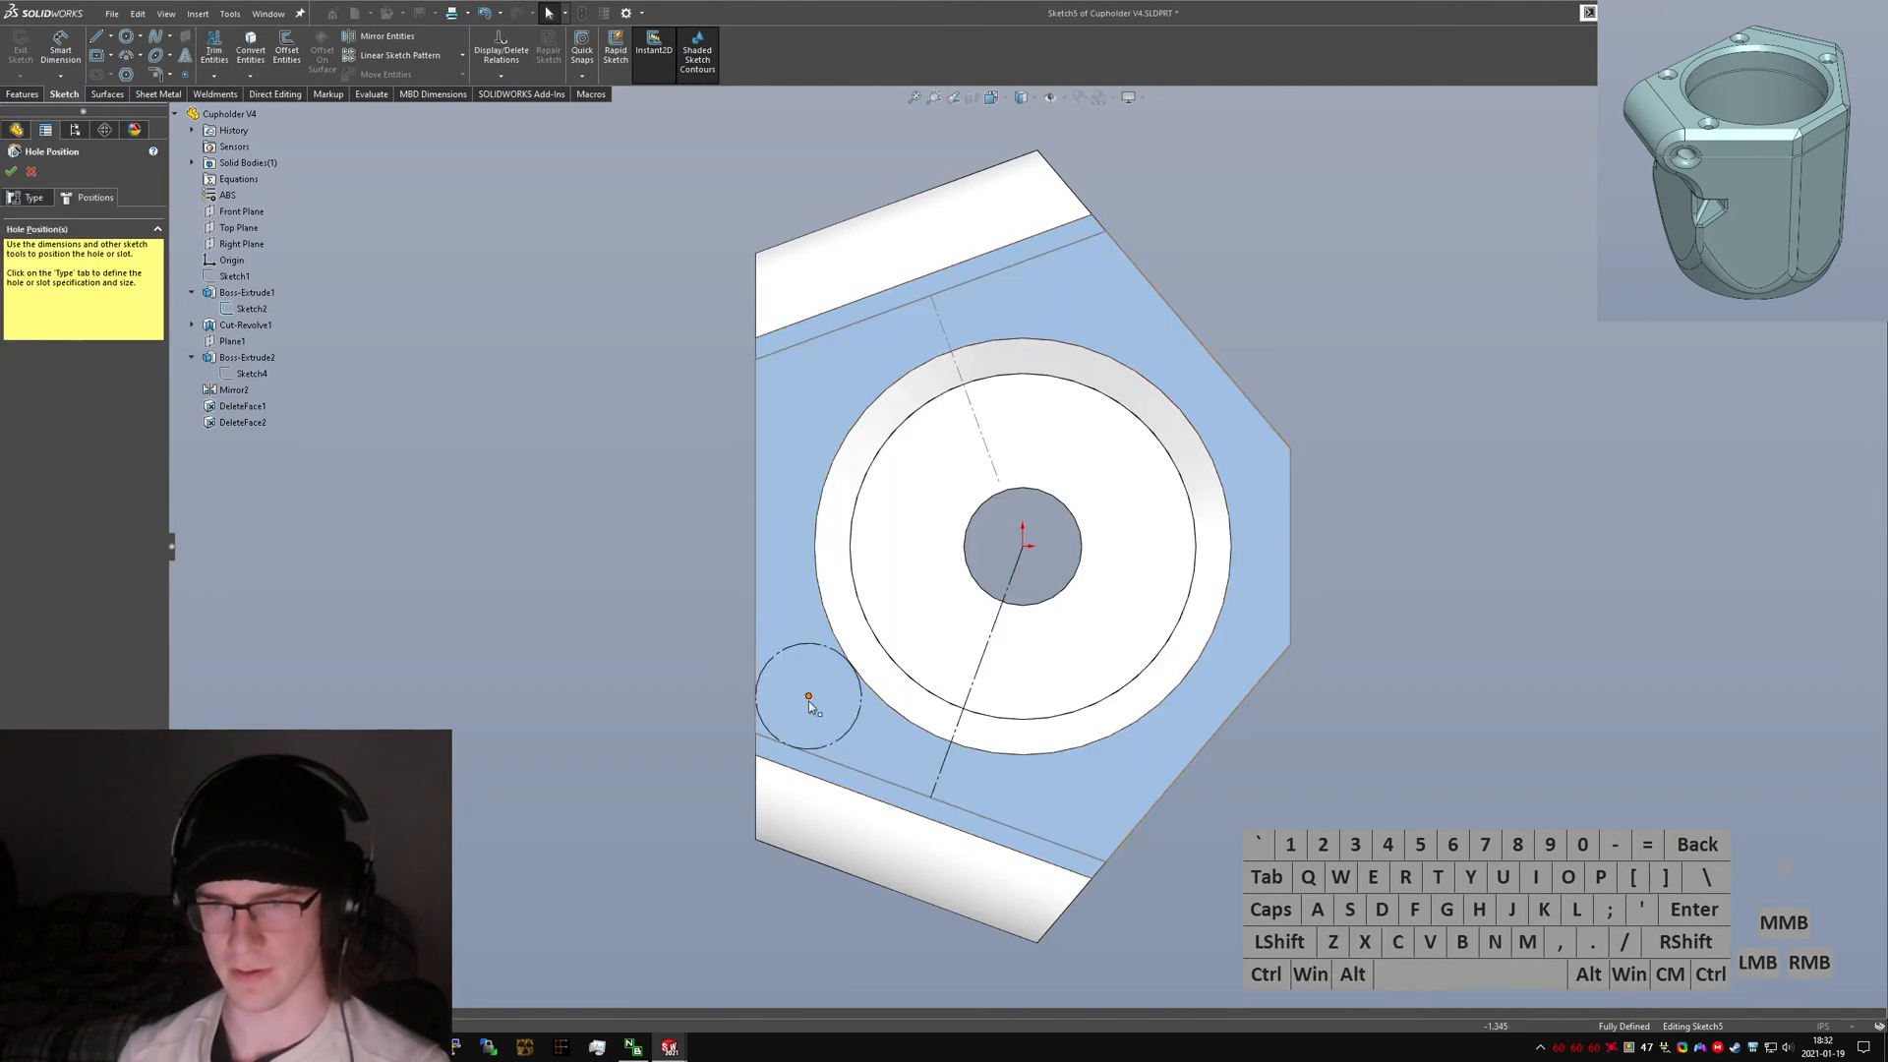
Mirror the hole point about the diagonal construction line.
{"action": "left_click", "coordinate": [807, 695]}
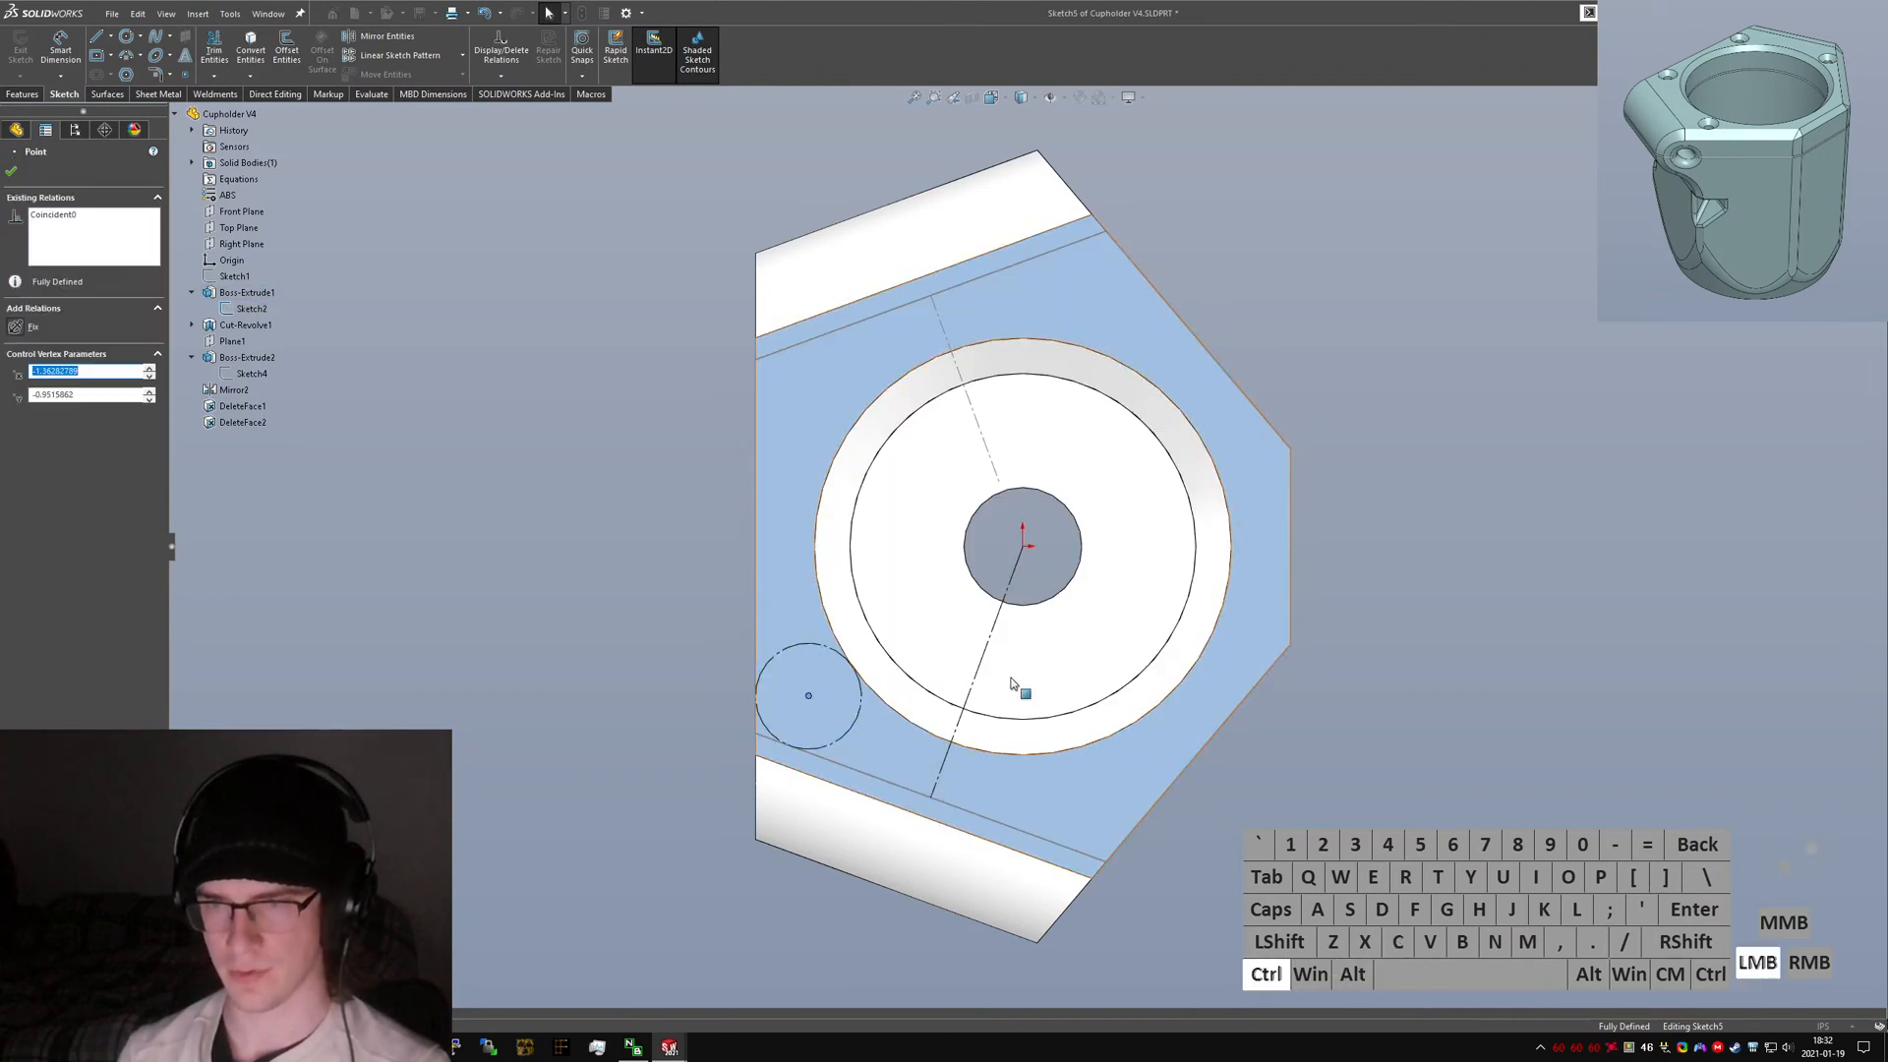
{"action": "left_click", "coordinate": [978, 676], "text": "ctrl"}
{"action": "right_click_drag", "start_coordinate": [1361, 856], "coordinate": [1542, 537]}
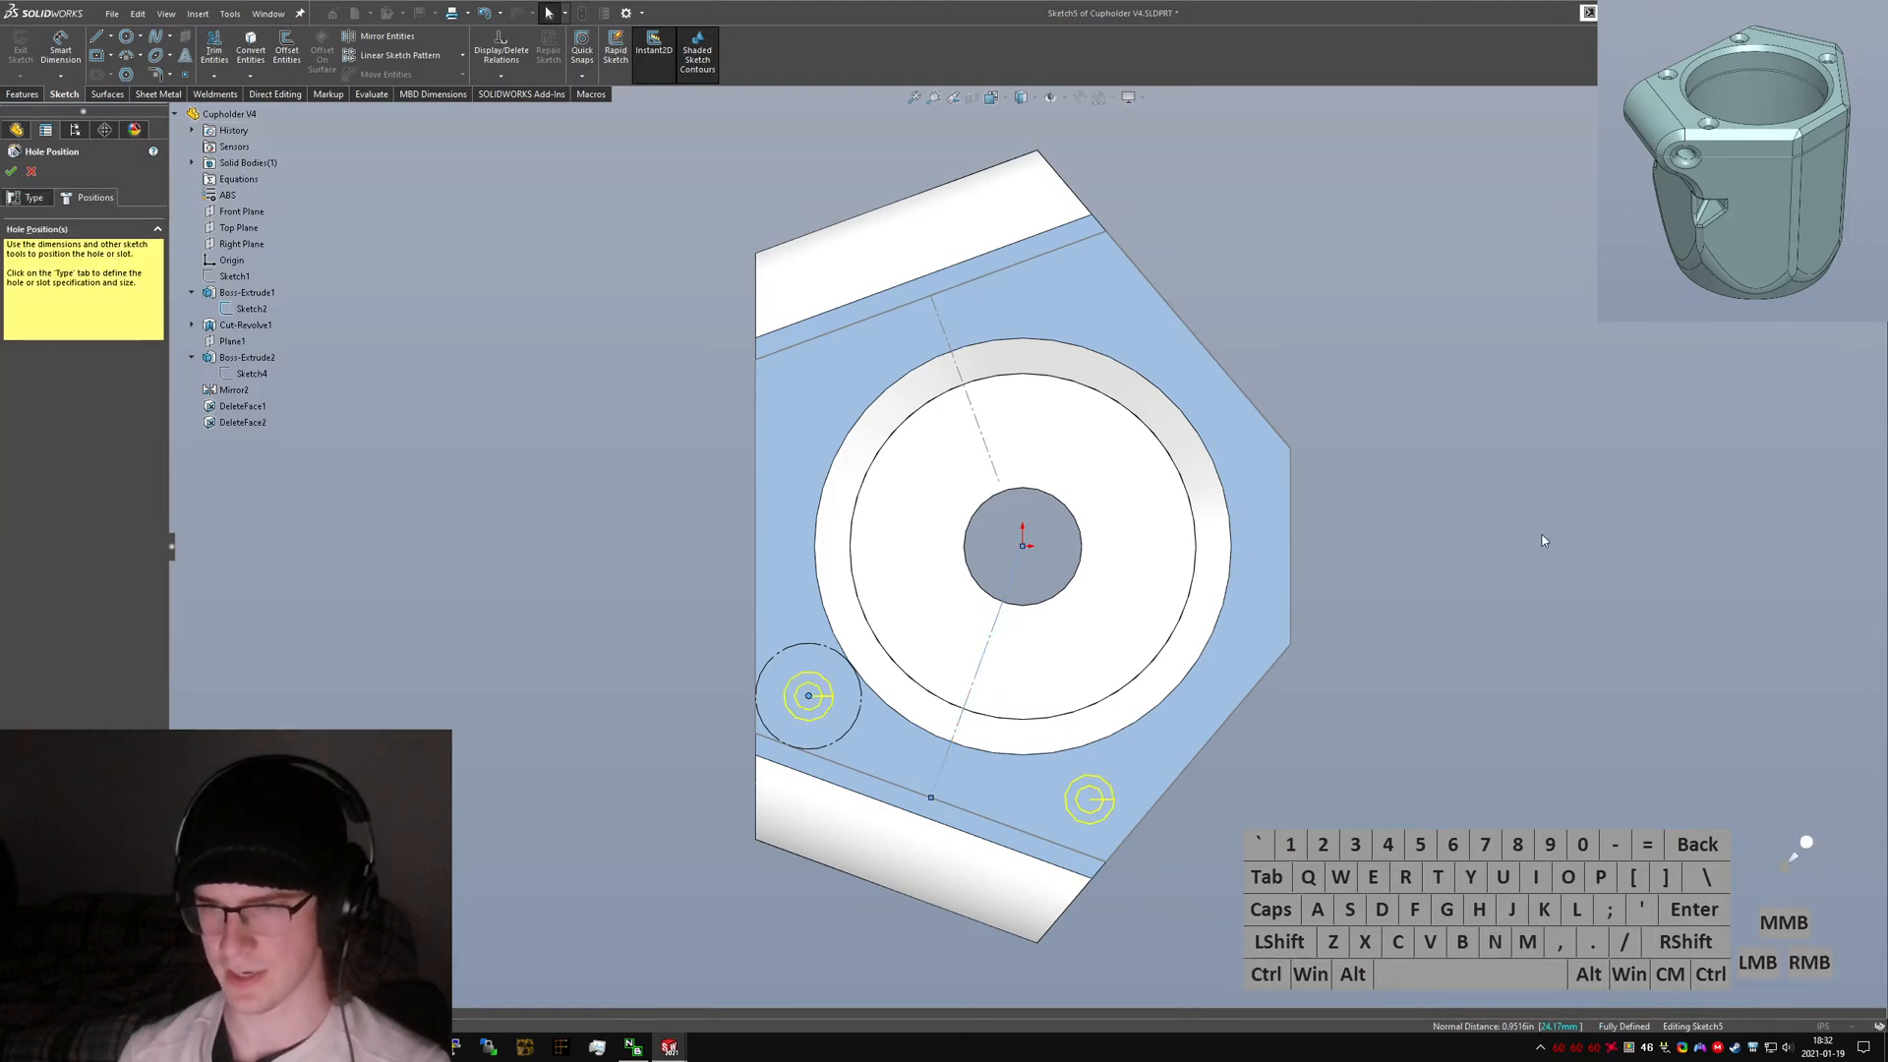
Draw a horizontal construction line from the origin to the left edge.
{"action": "left_click", "coordinate": [1083, 603]}
{"action": "mouse_move", "coordinate": [1083, 603]}
{"action": "right_mouse_down"}
{"action": "mouse_move", "coordinate": [1061, 603]}
{"action": "mouse_move", "coordinate": [1053, 570]}
{"action": "mouse_move", "coordinate": [776, 552]}
{"action": "right_mouse_up"}
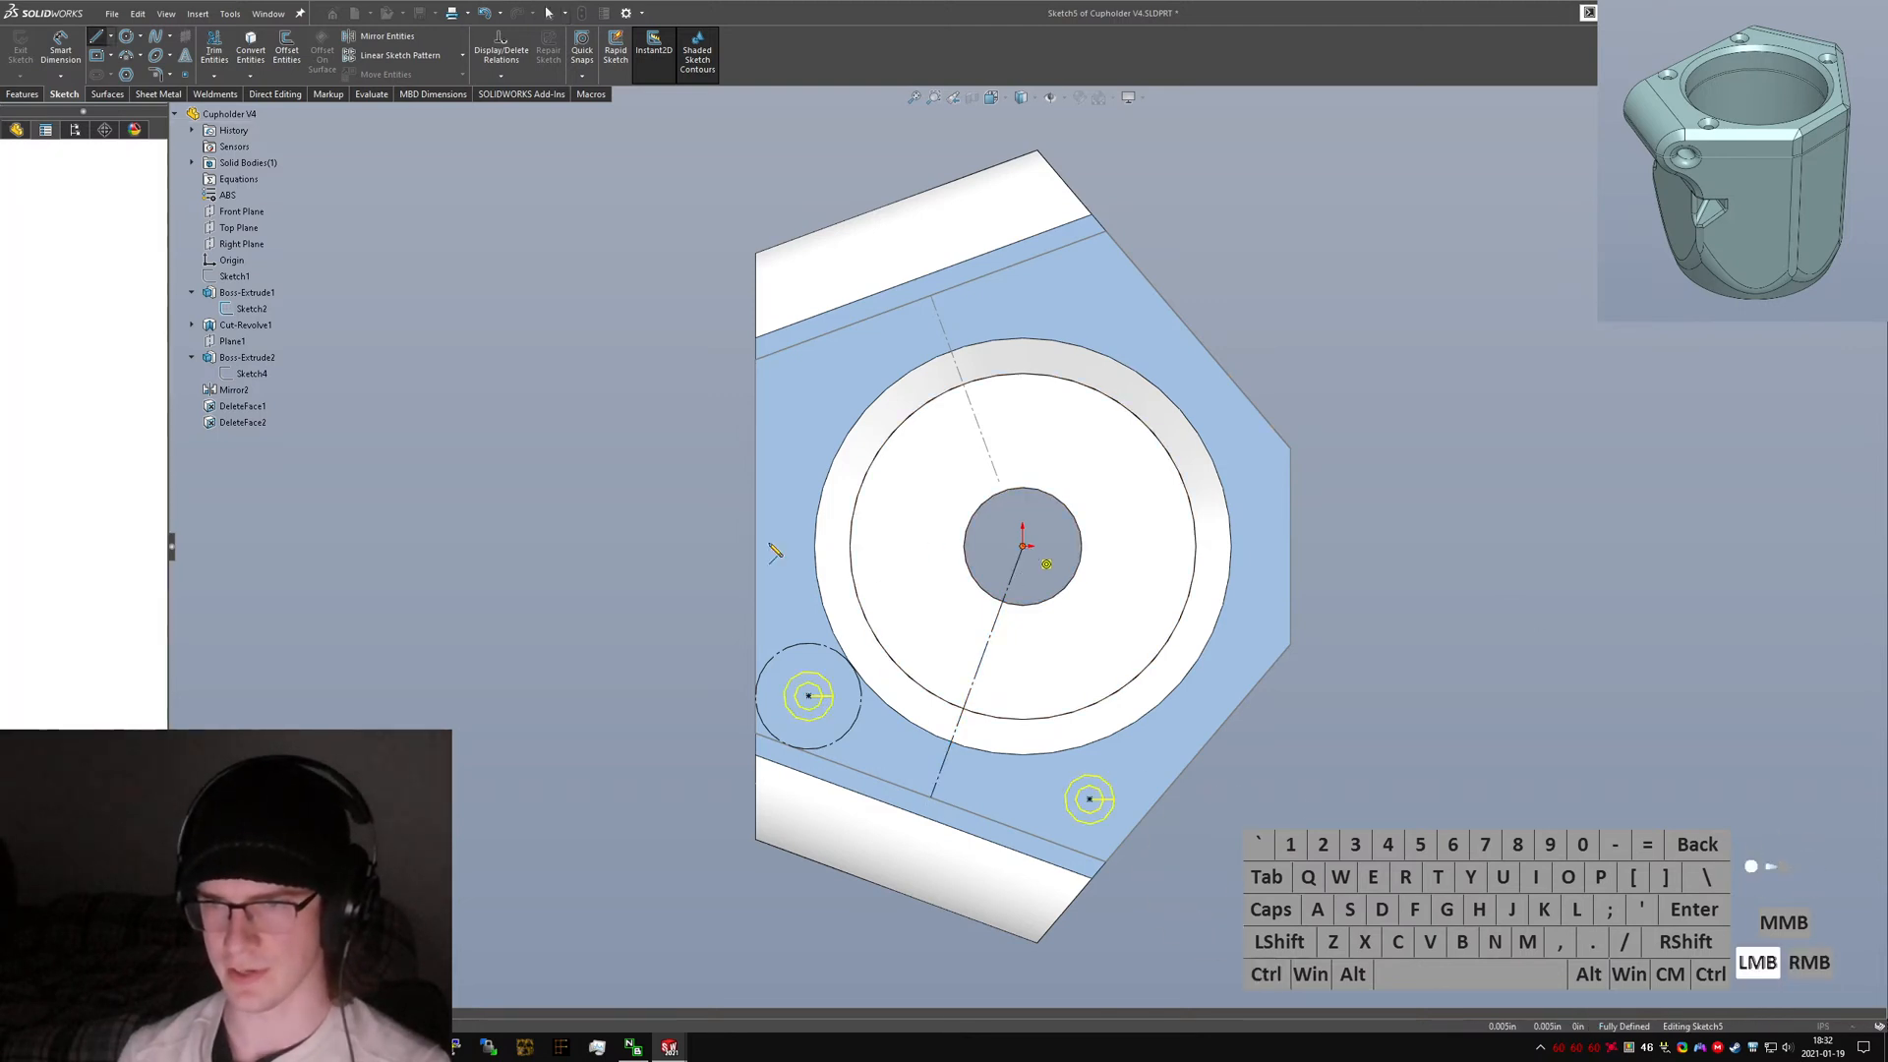
{"action": "left_click_drag", "start_coordinate": [776, 552], "coordinate": [755, 546]}
{"action": "key", "text": "alt+c"}
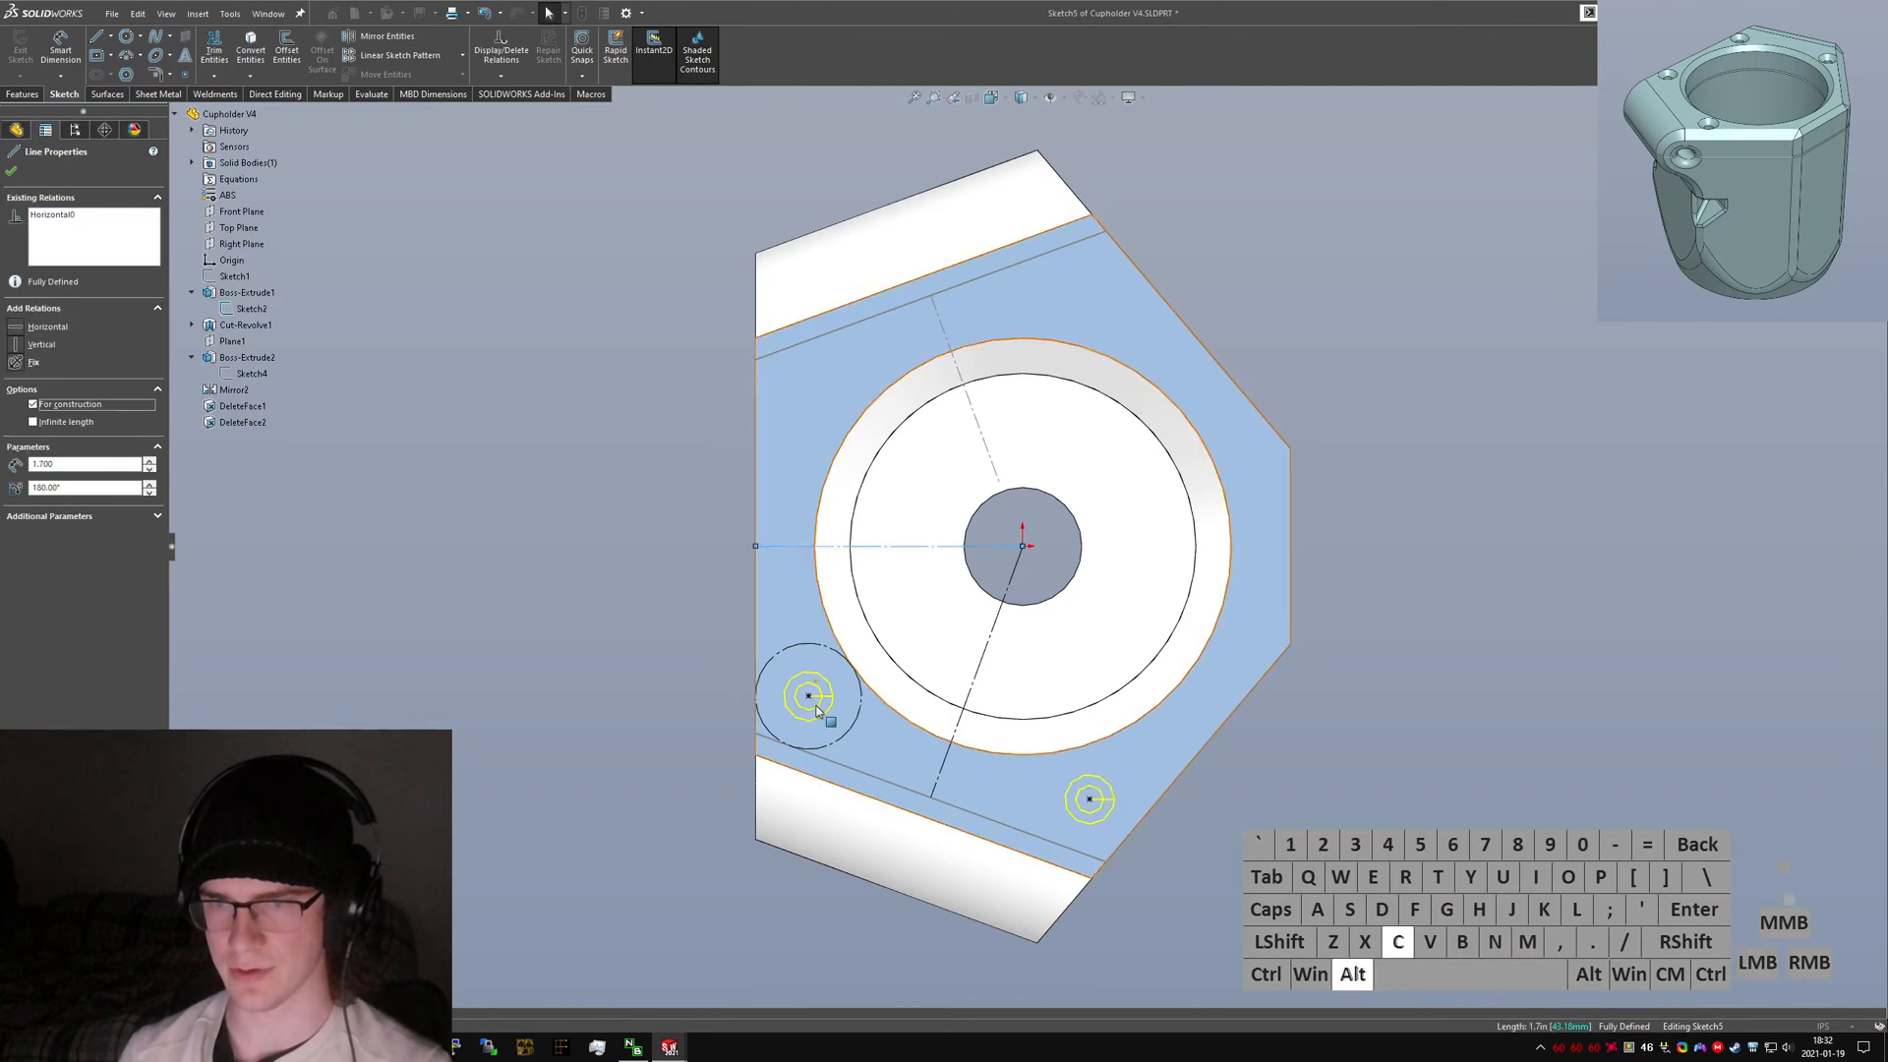
Mirror both hole points about the horizontal construction line and finish the counterbore hole feature.
{"action": "left_click", "coordinate": [808, 696], "text": "ctrl"}
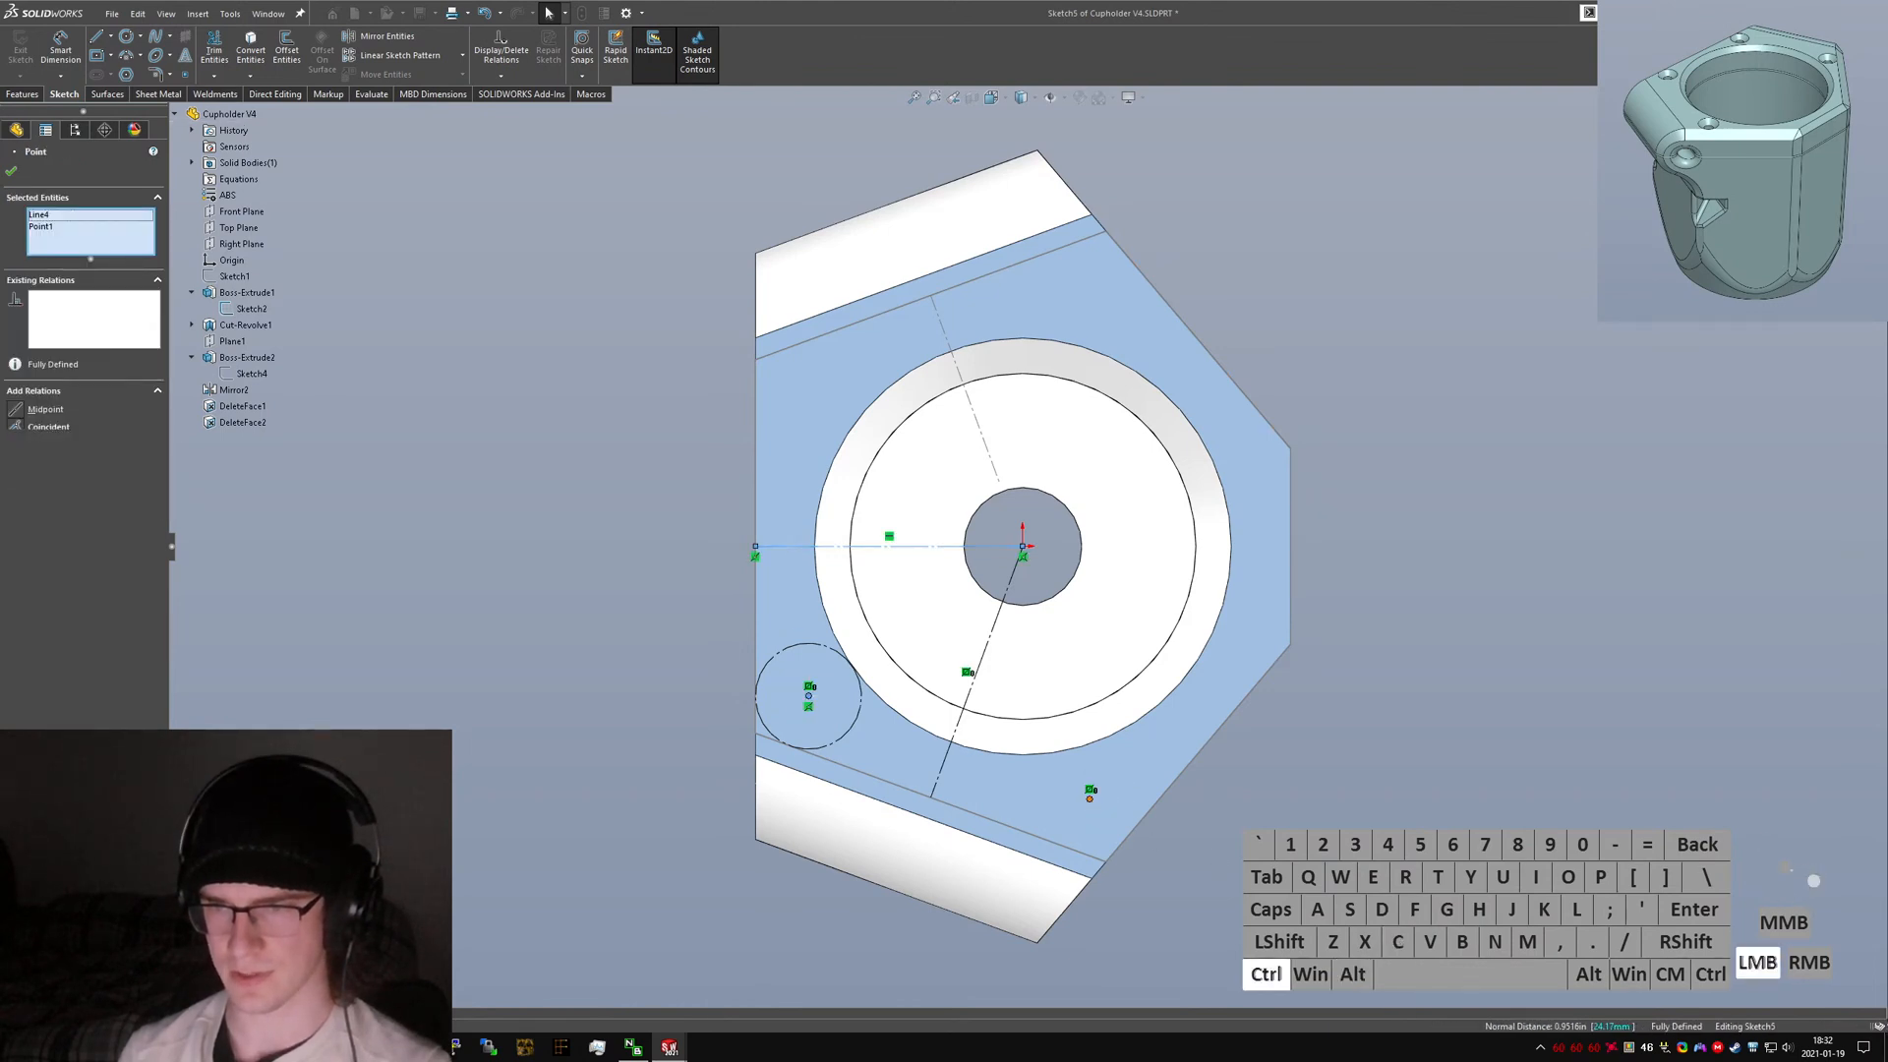
{"action": "right_click_drag", "start_coordinate": [1211, 902], "coordinate": [1455, 526]}
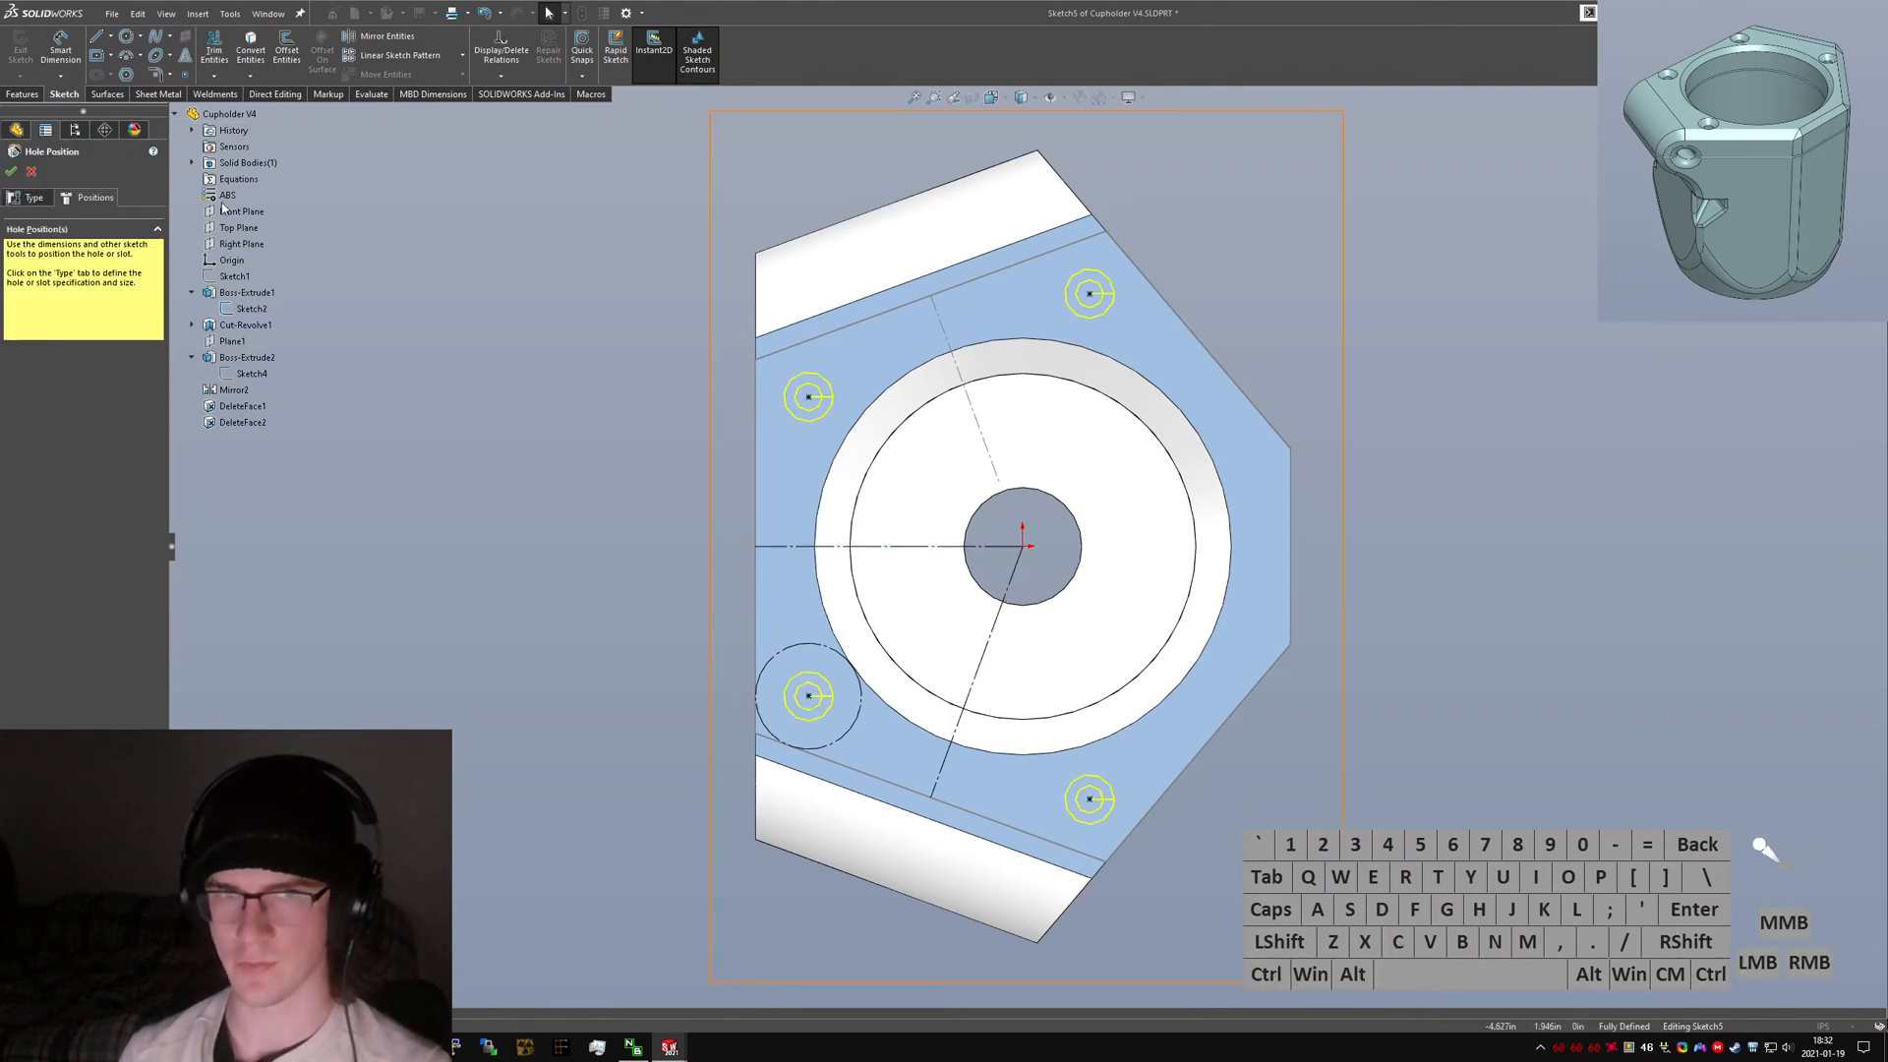
{"action": "left_click", "coordinate": [10, 171]}
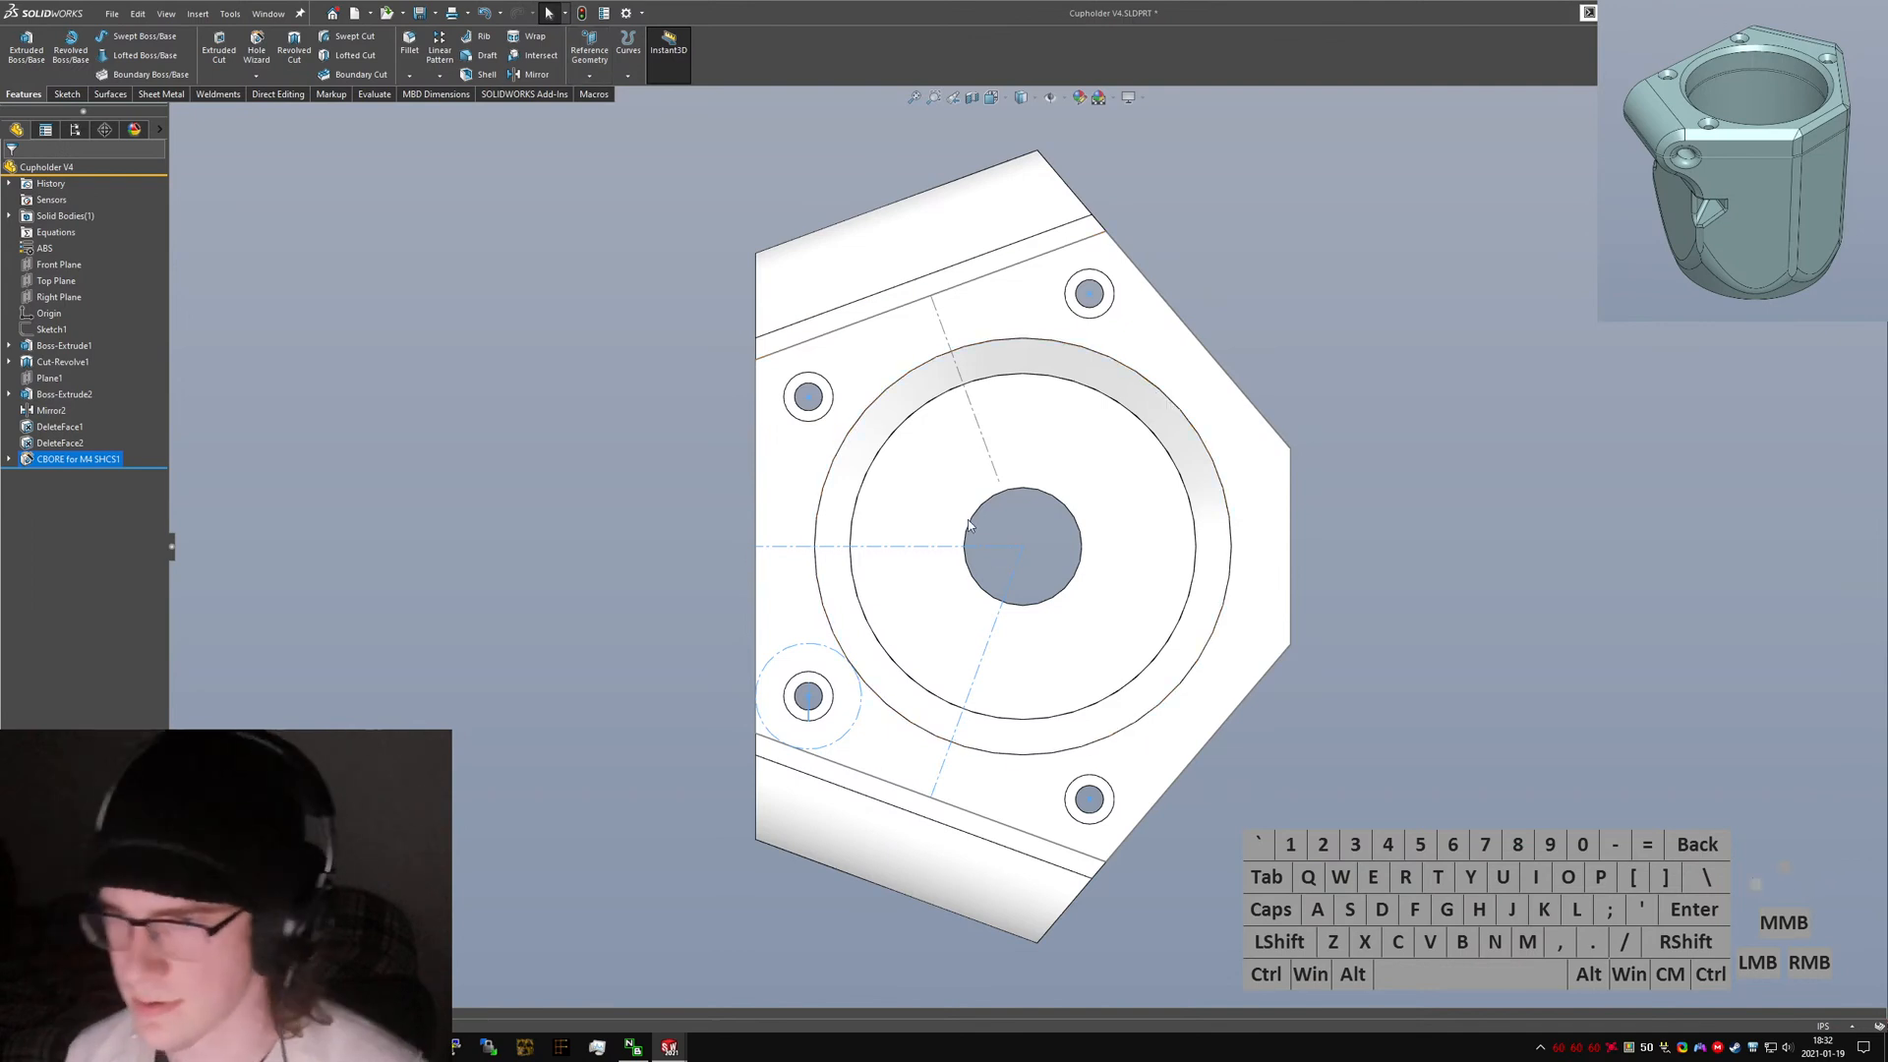
Edit the counterbore hole feature and set its blind depth to 34 mm.
{"action": "middle_click_drag", "start_coordinate": [967, 519], "coordinate": [1112, 430]}
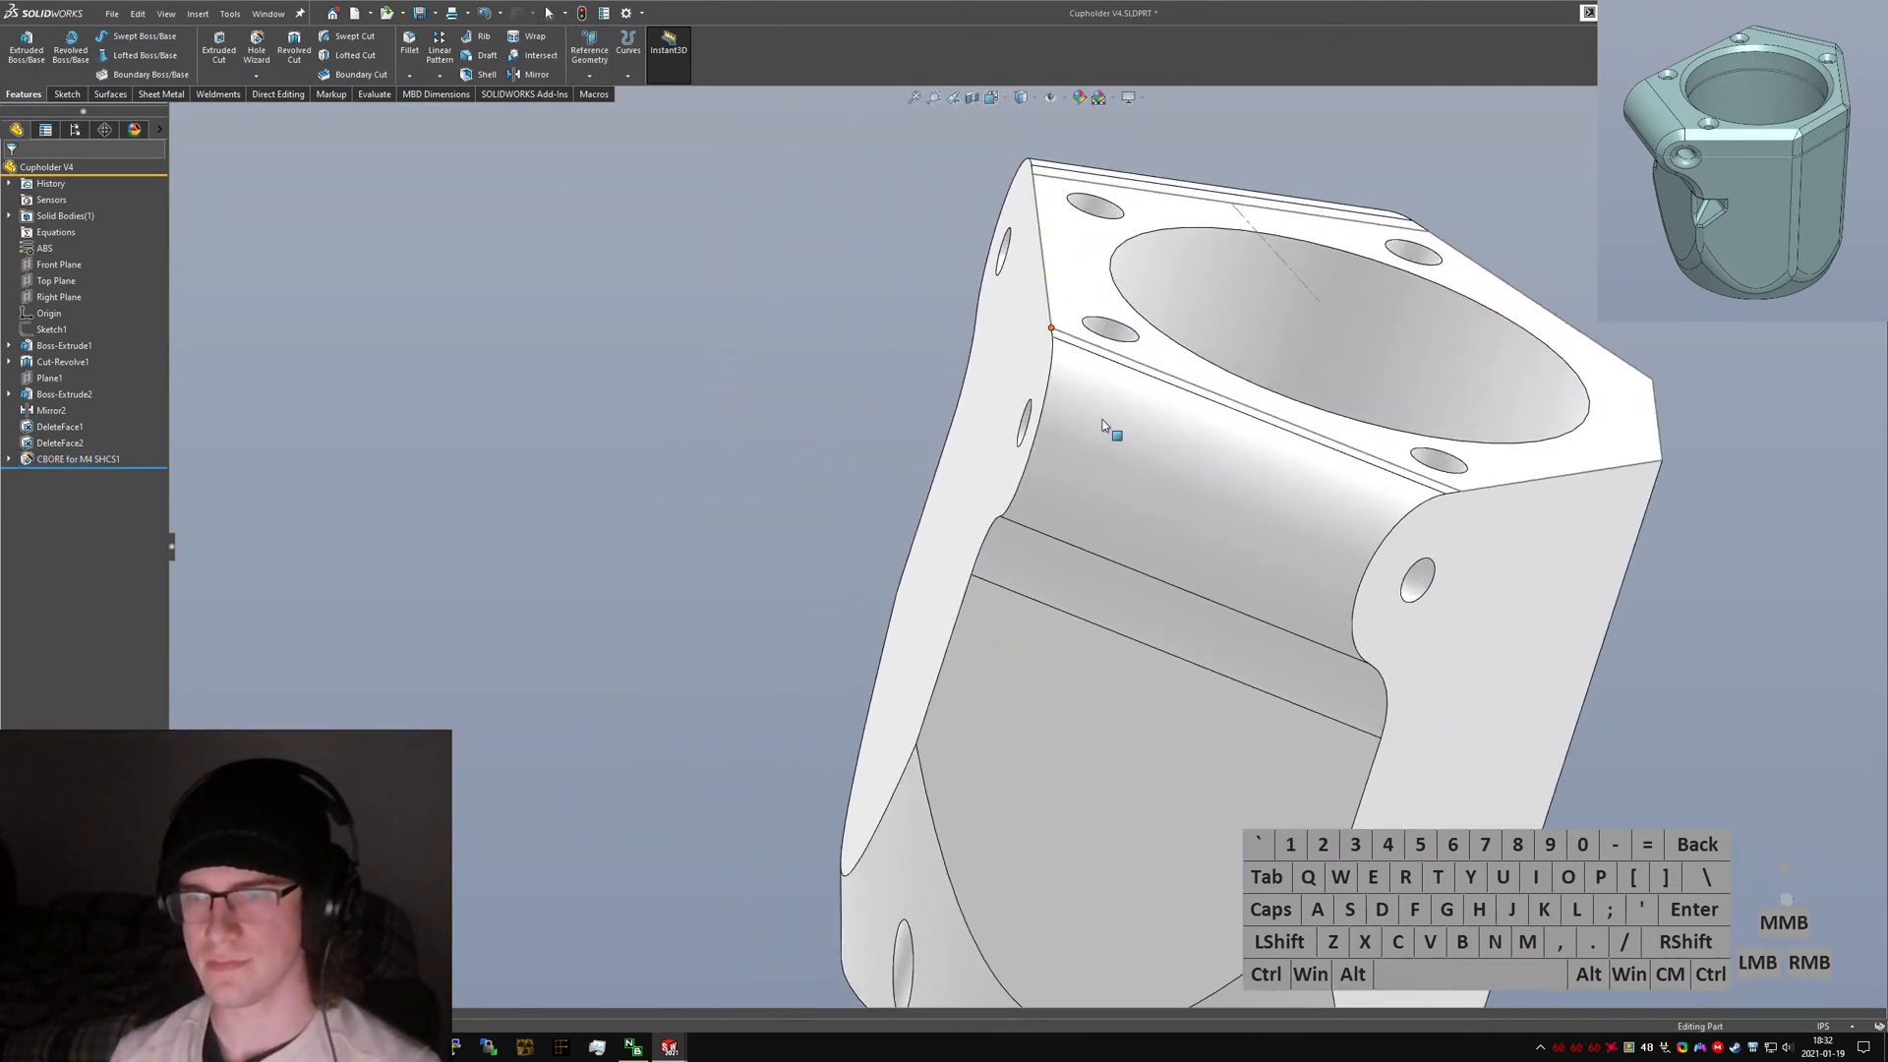
{"action": "scroll", "coordinate": [1112, 432], "scroll_direction": "up", "scroll_amount": 6}
{"action": "middle_click_drag", "start_coordinate": [1114, 629], "coordinate": [1066, 678]}
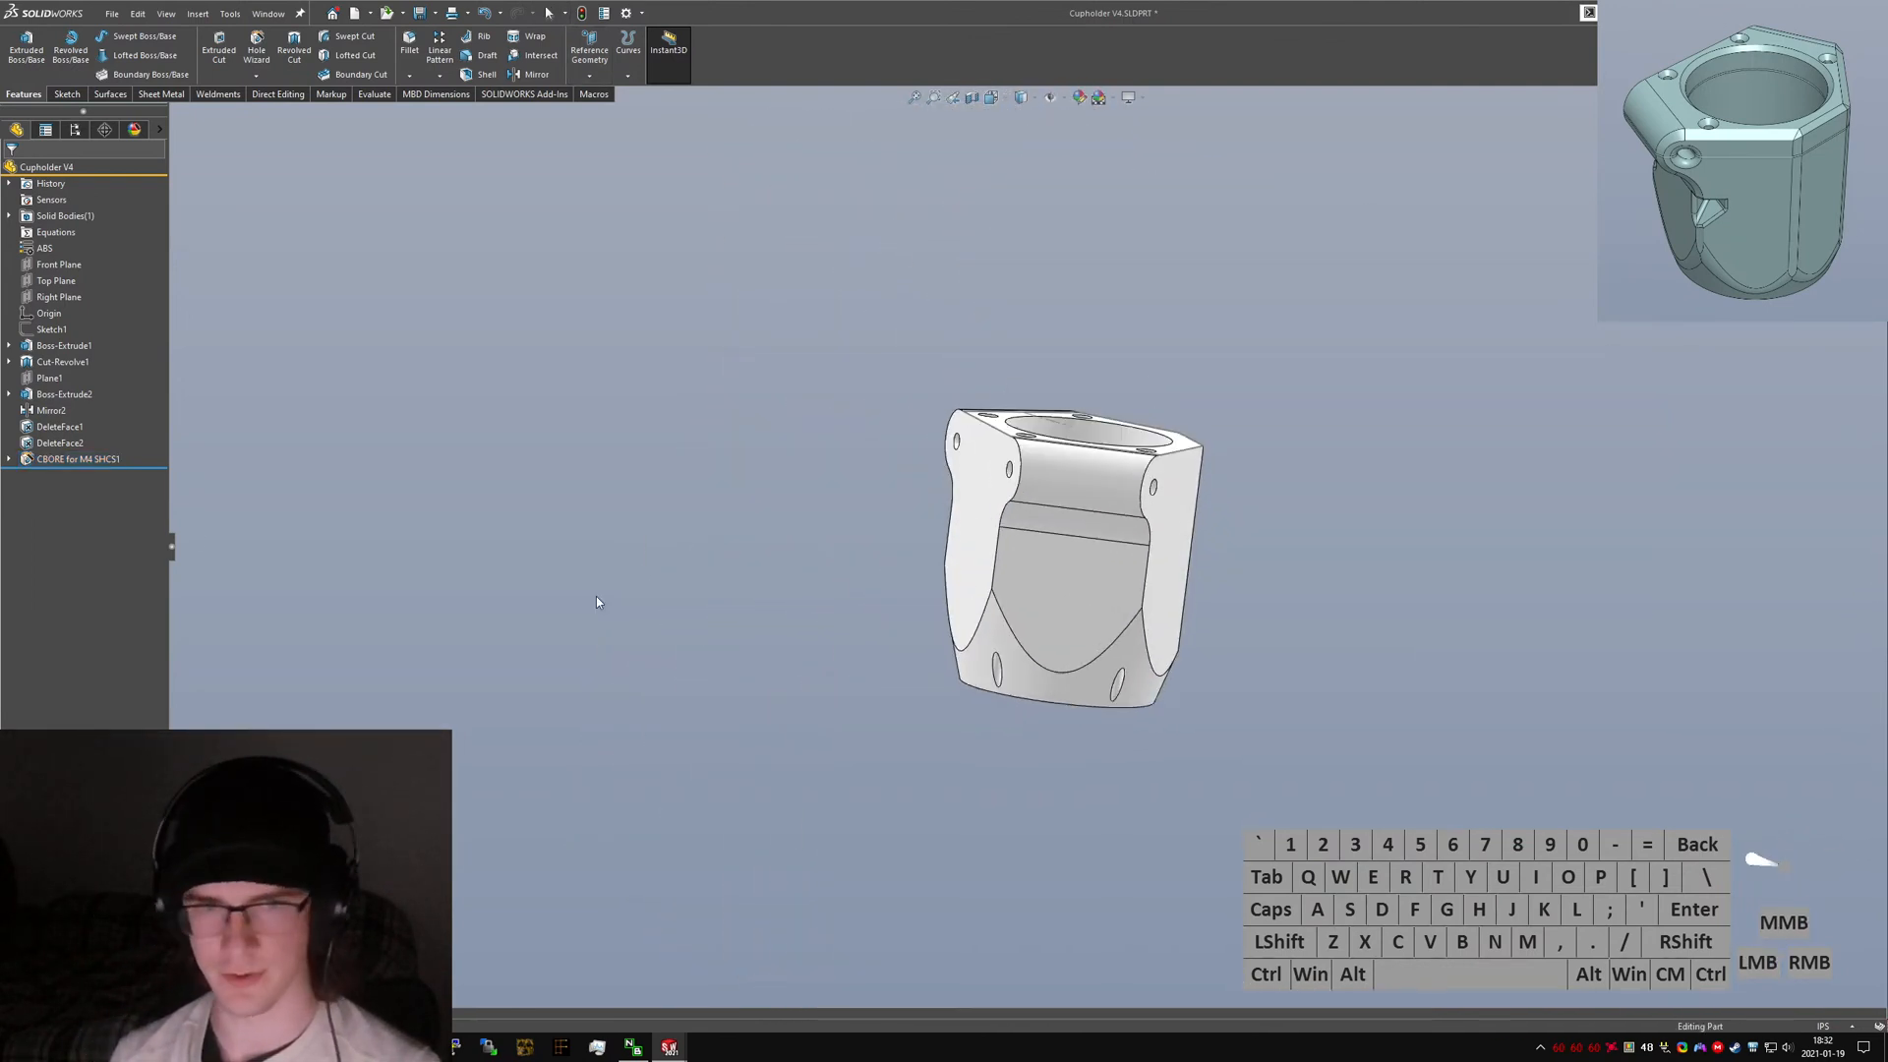
{"action": "left_click", "coordinate": [79, 458]}
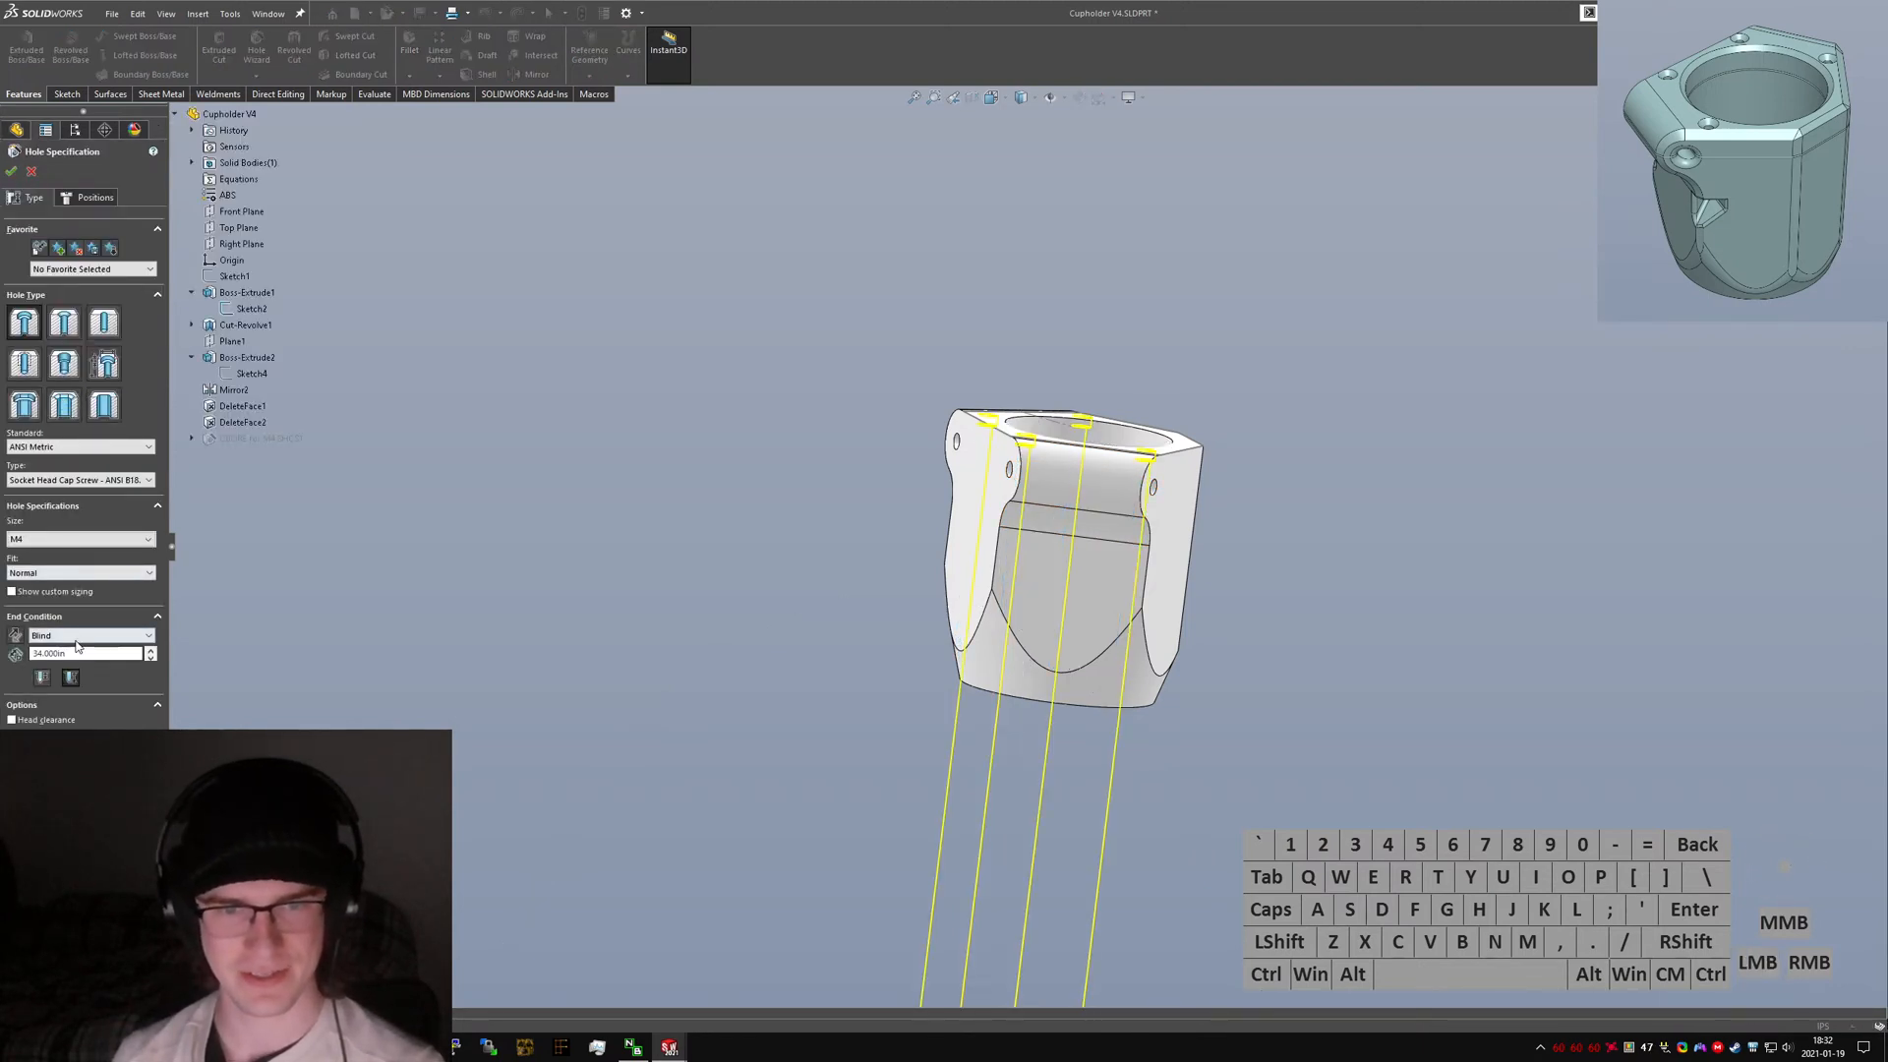
{"action": "middle_click_drag", "start_coordinate": [1111, 539], "coordinate": [1101, 604]}
{"action": "scroll", "coordinate": [1080, 561], "scroll_direction": "down", "scroll_amount": 3}
{"action": "left_click", "coordinate": [60, 639]}
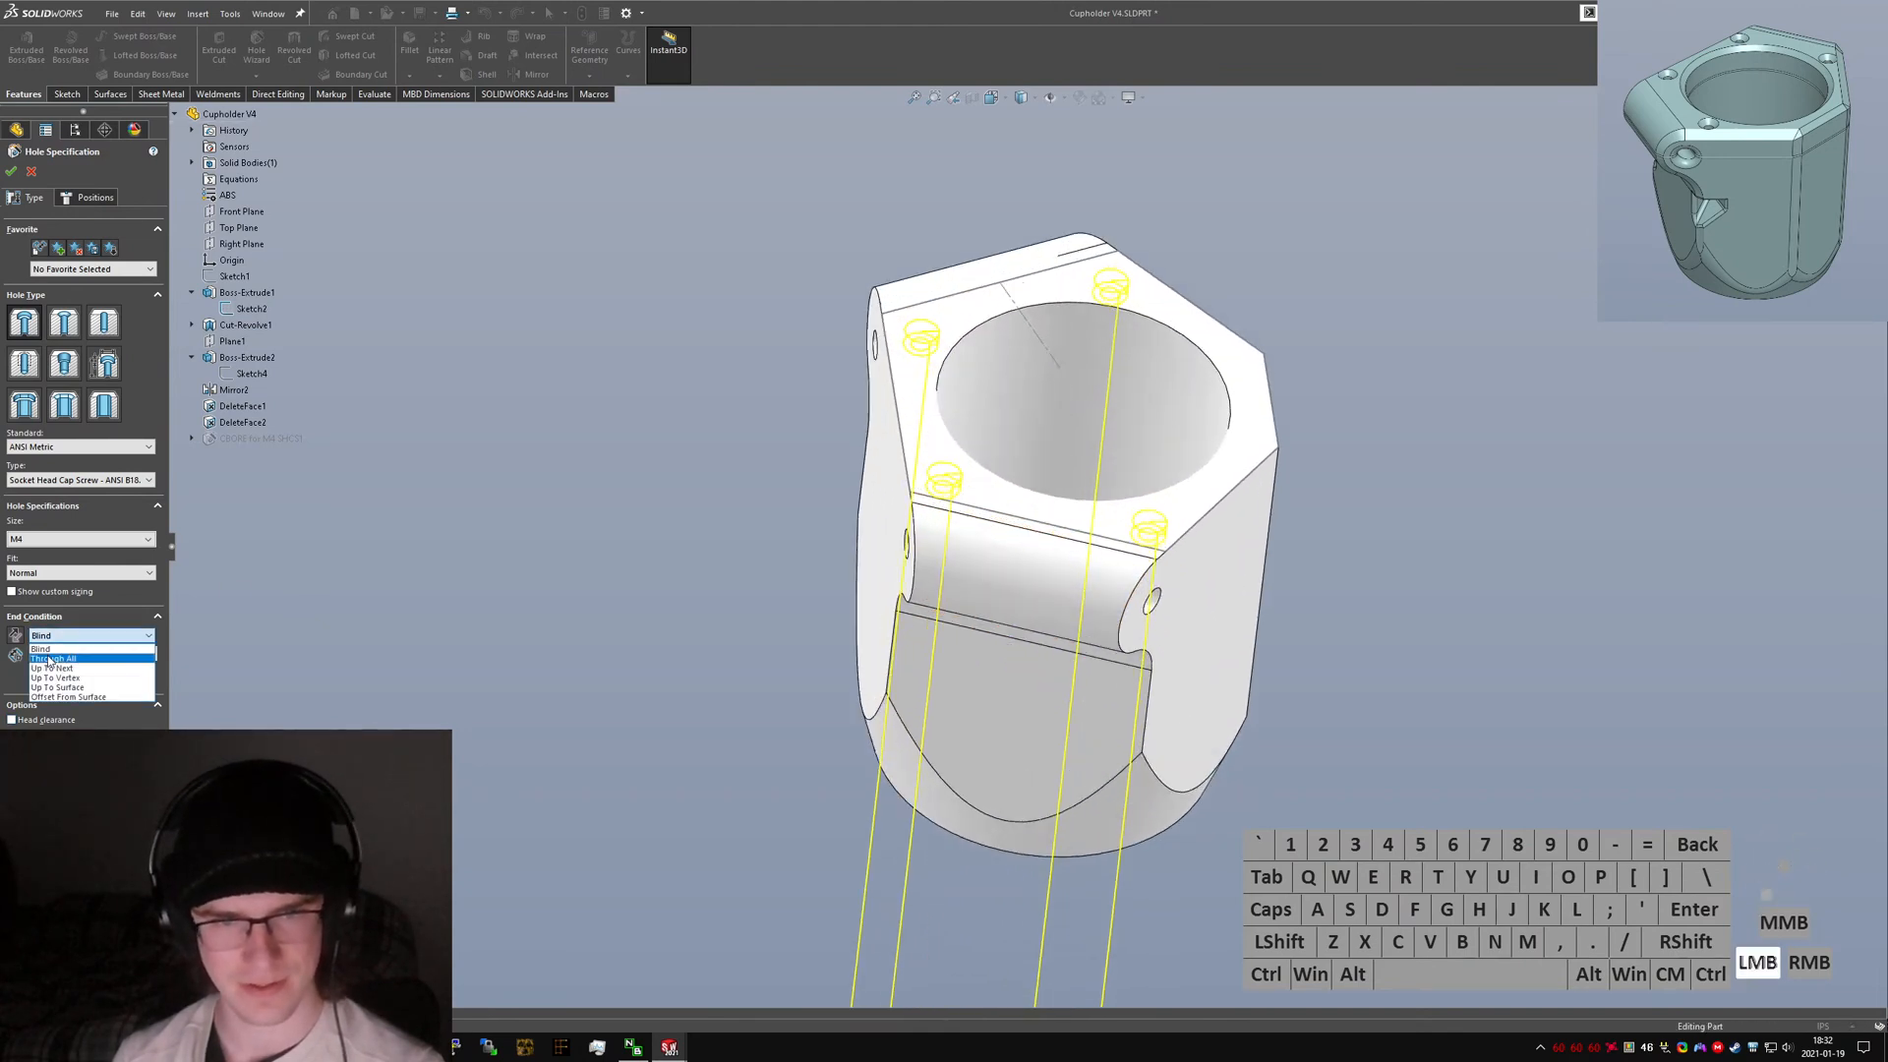
{"action": "left_click", "coordinate": [58, 657]}
{"action": "left_click", "coordinate": [58, 637]}
{"action": "left_click", "coordinate": [58, 647]}
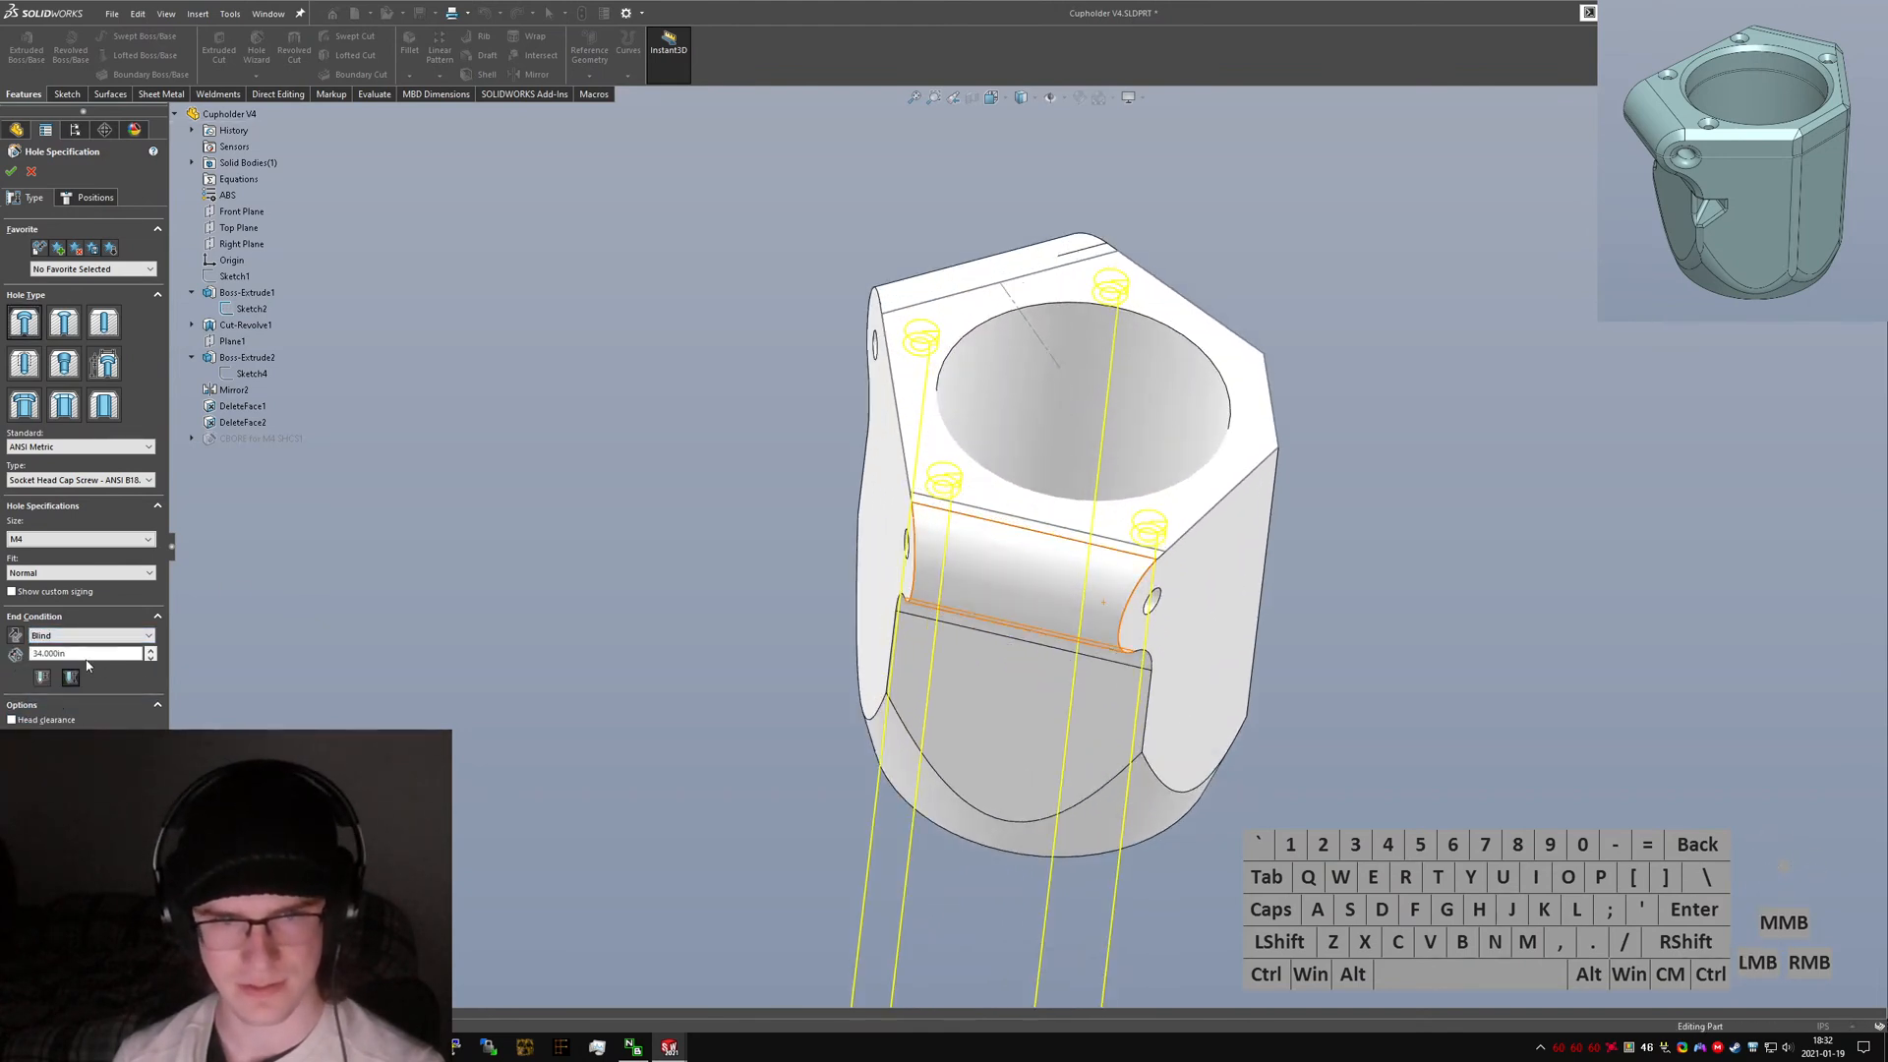
{"action": "type", "text": "34mm"}
{"action": "key", "text": "Return"}
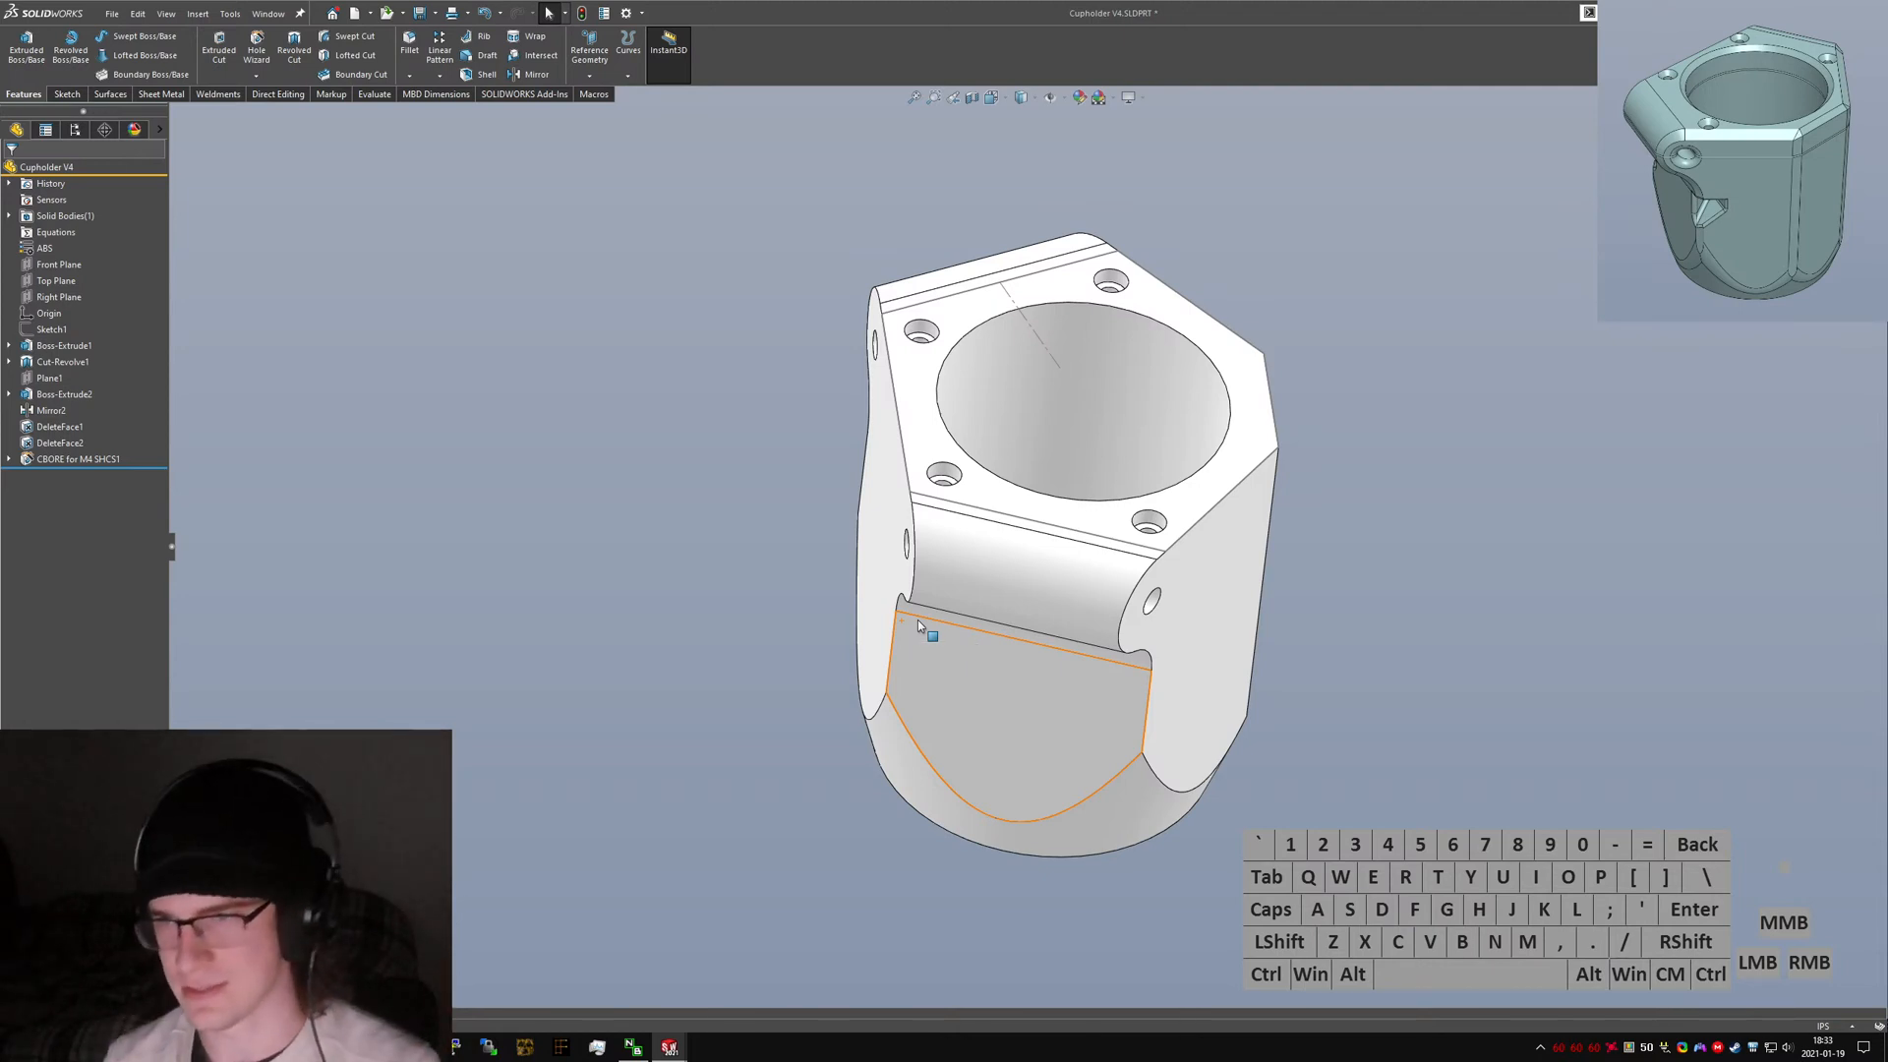
Return to the top view and save the part.
{"action": "middle_click_drag", "start_coordinate": [1066, 598], "coordinate": [996, 513]}
{"action": "key", "text": "ctrl+5"}
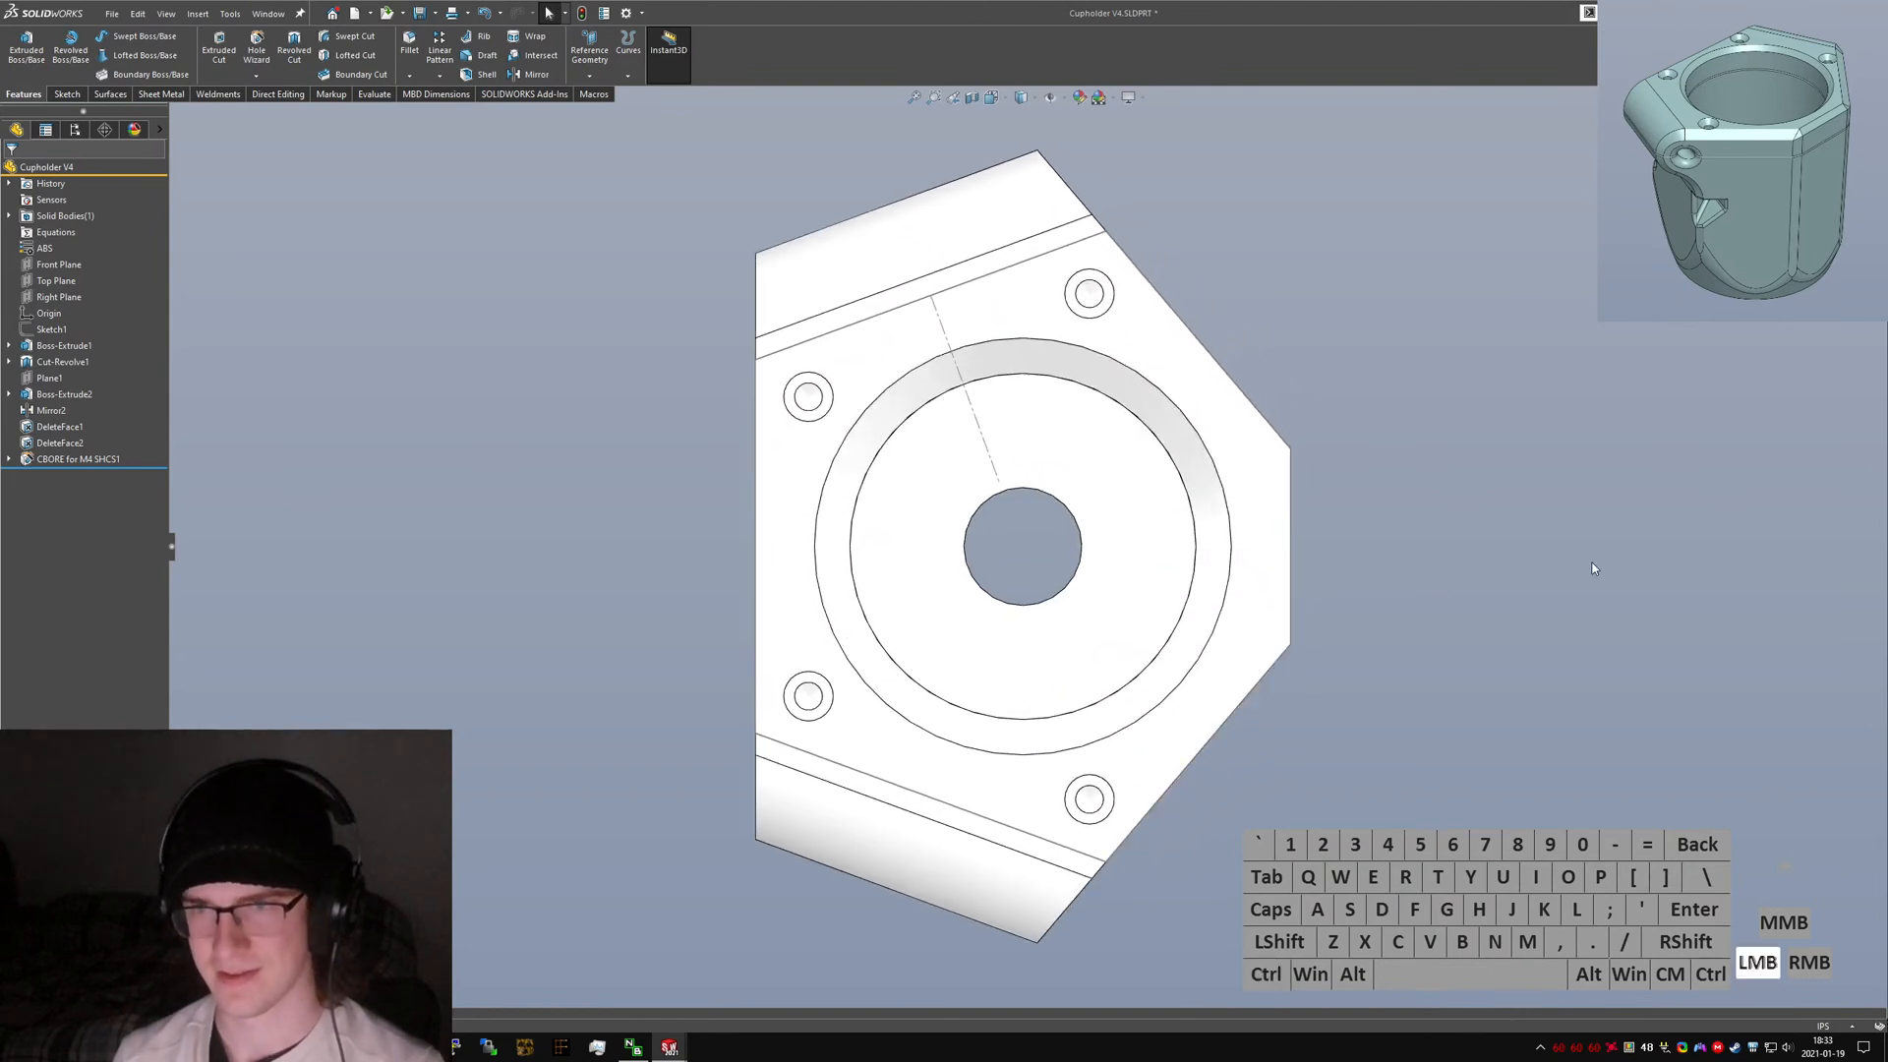
{"action": "key", "text": "ctrl+s"}
Create a new reference plane on the upper-left counterbore hole's face.
{"action": "type", "text": "s"}
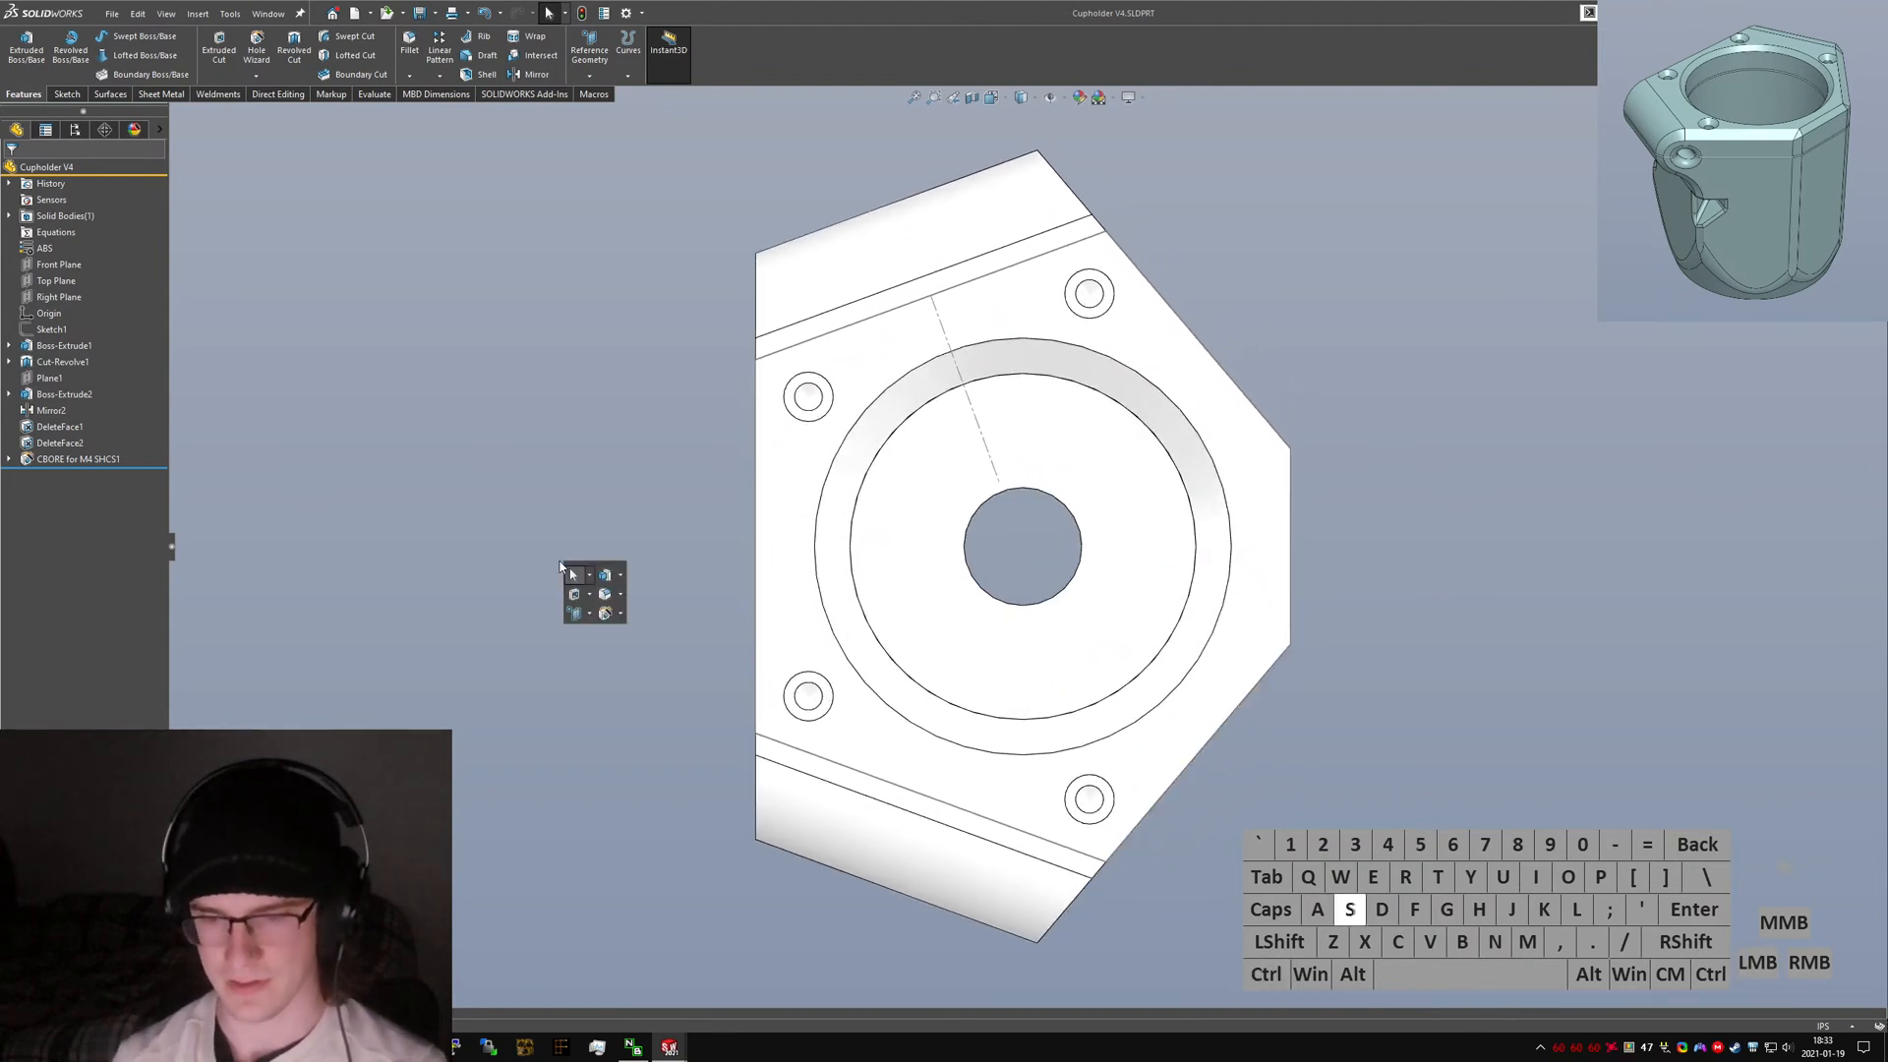
{"action": "type", "text": "plane"}
{"action": "key", "text": "Return"}
{"action": "middle_click_drag", "start_coordinate": [651, 451], "coordinate": [843, 413]}
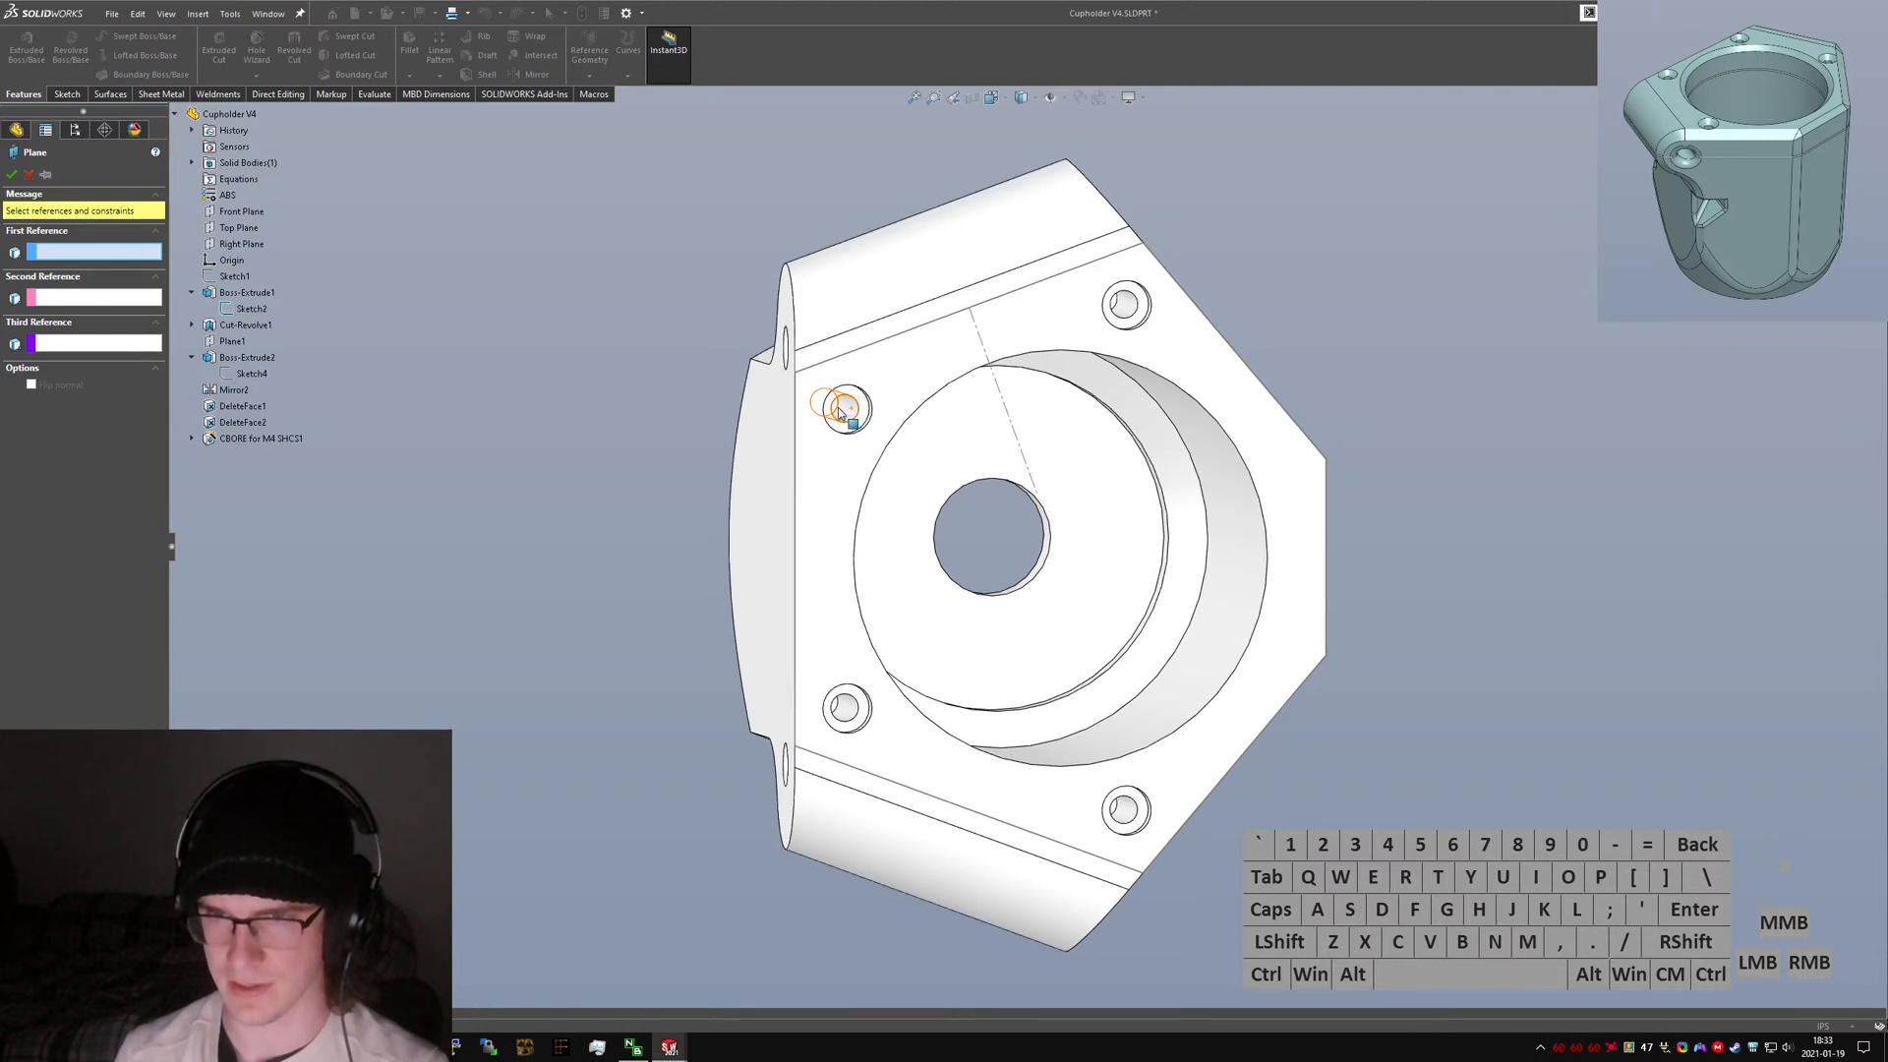
{"action": "left_click", "coordinate": [840, 408]}
{"action": "right_click", "coordinate": [838, 405]}
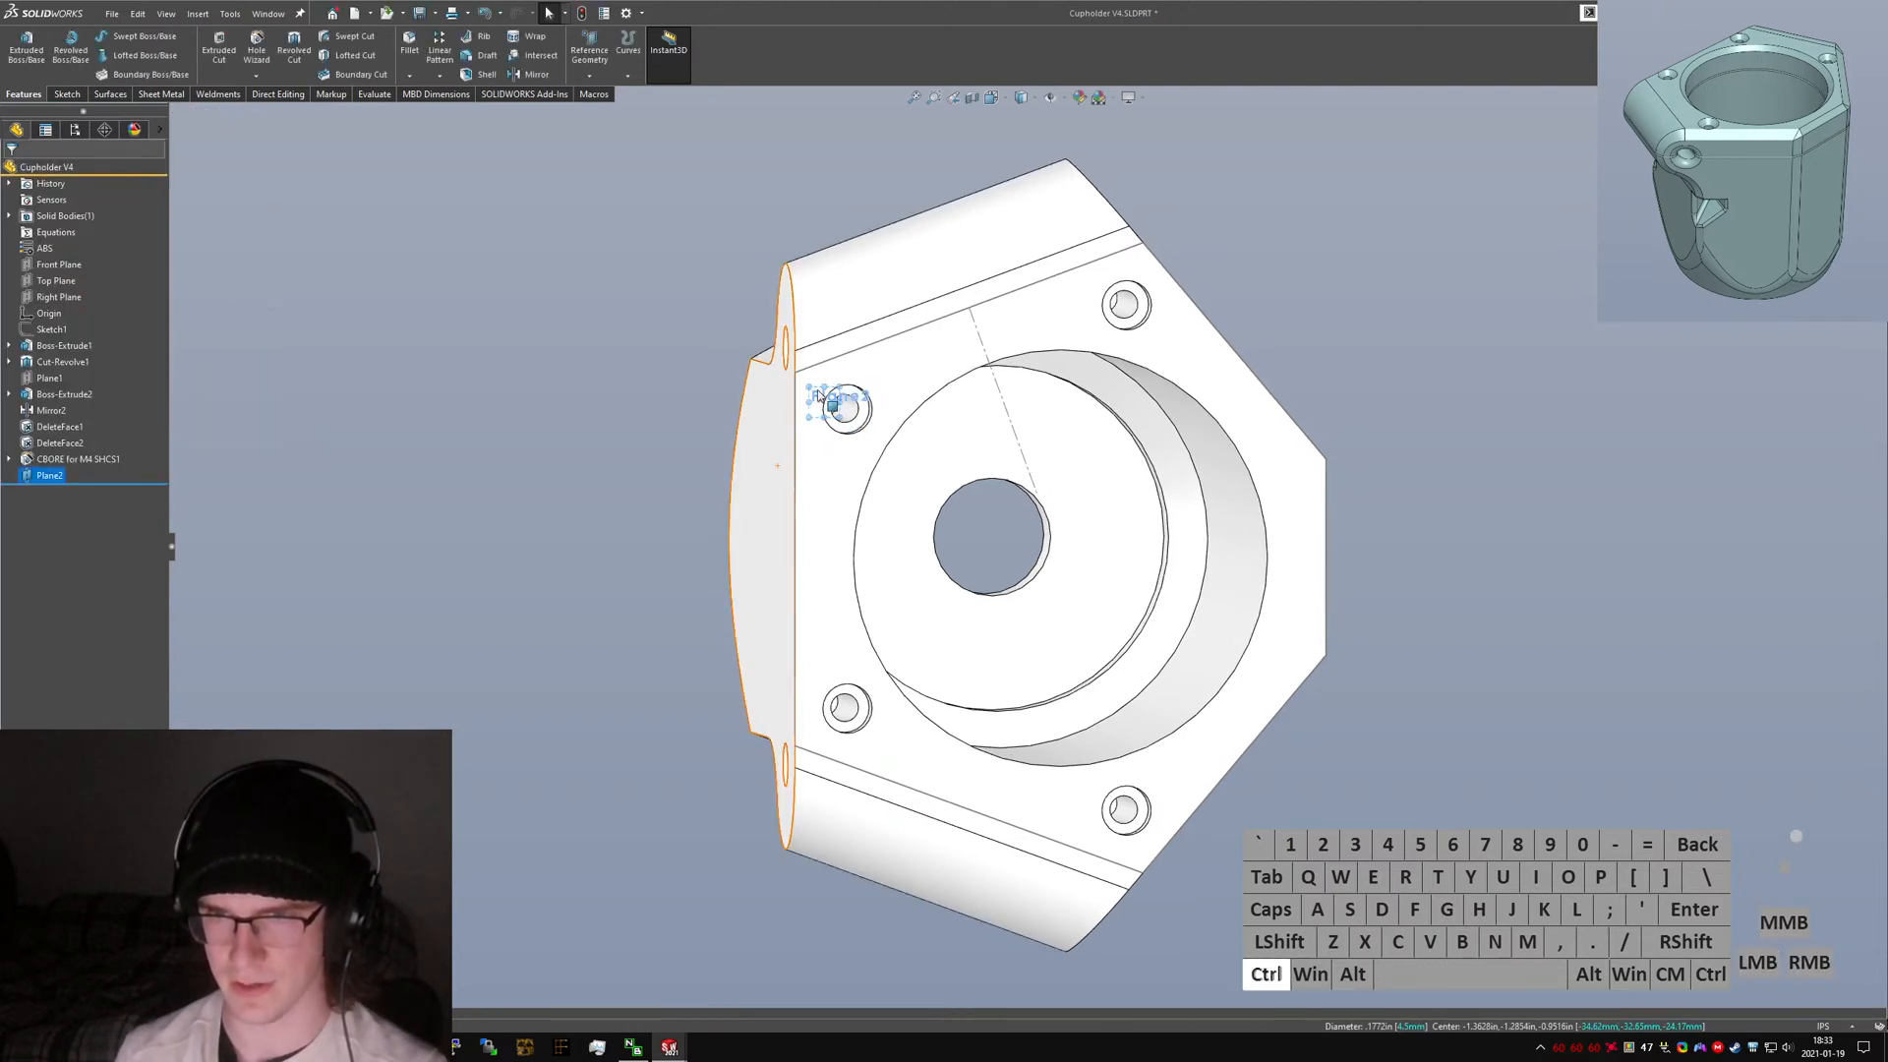
{"action": "left_click_drag", "start_coordinate": [809, 384], "coordinate": [520, 253]}
Start a new sketch on the new plane and view it face-on.
{"action": "right_click", "coordinate": [32, 482]}
{"action": "left_click", "coordinate": [49, 465]}
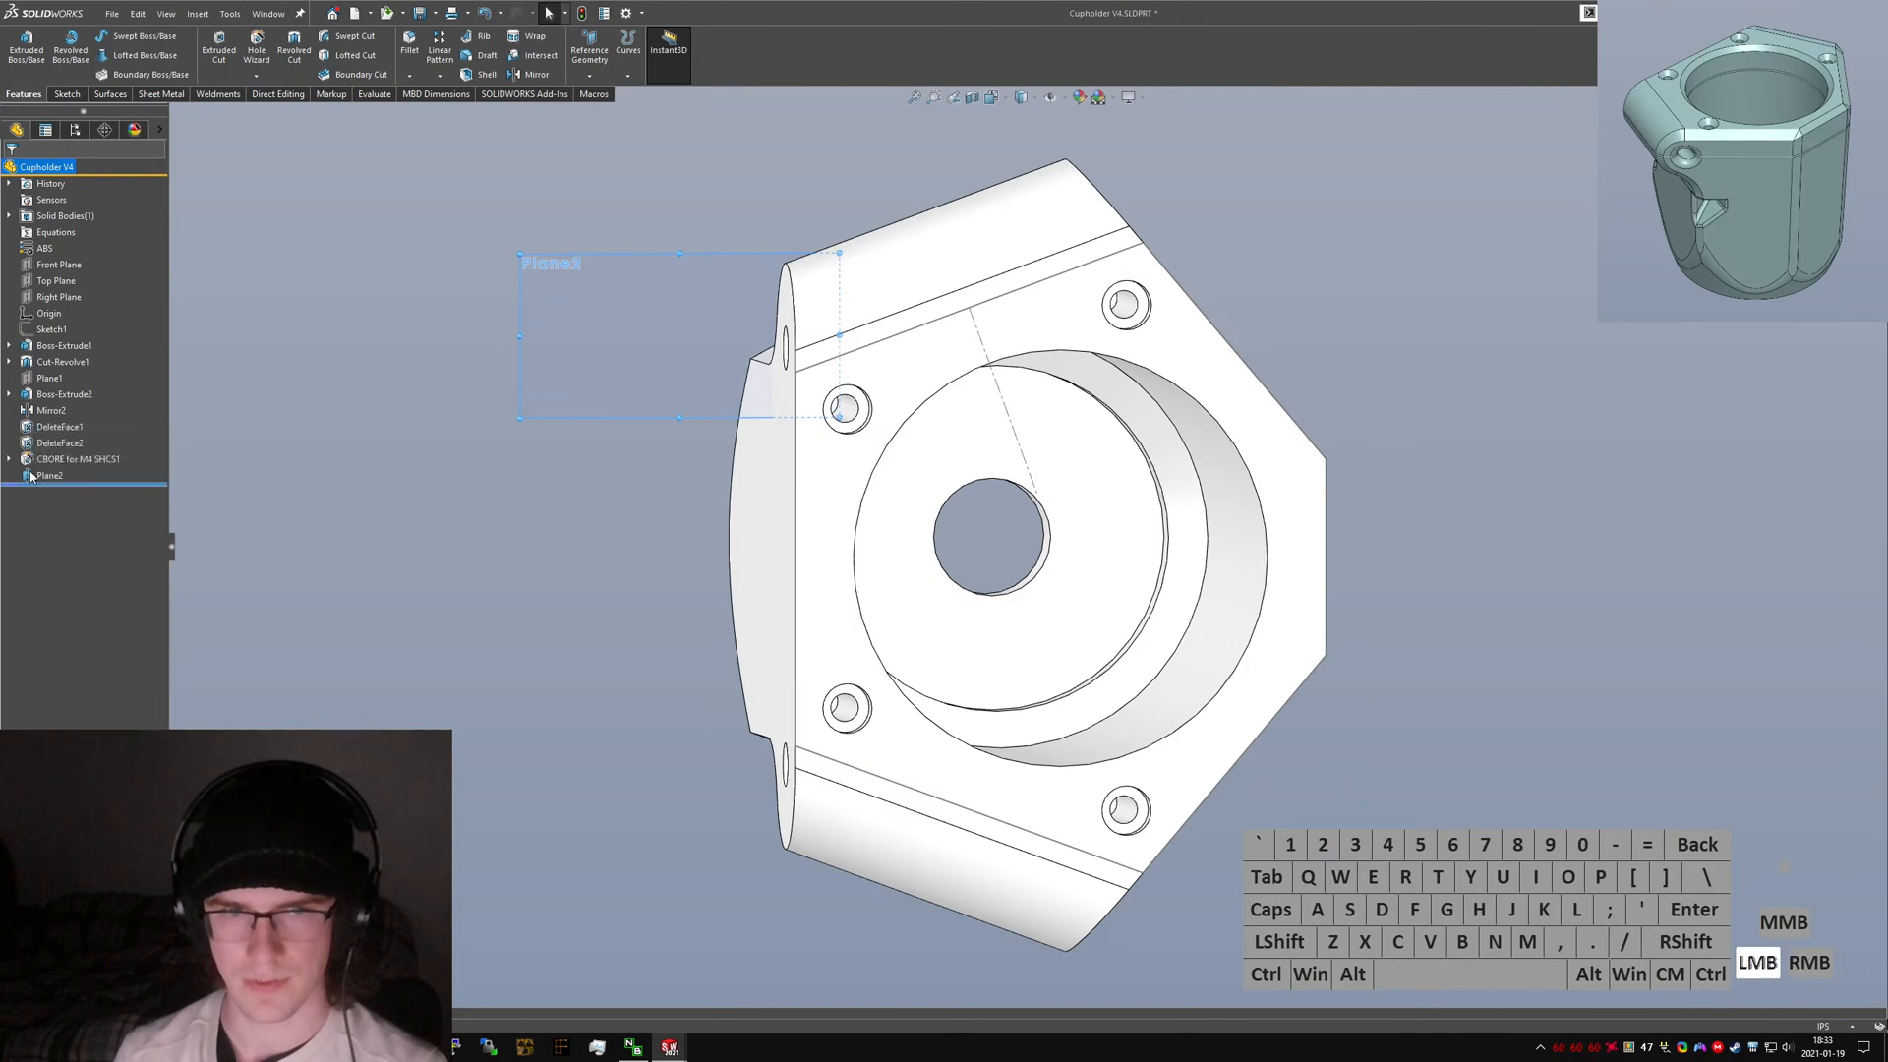
{"action": "right_click", "coordinate": [32, 472]}
{"action": "left_click", "coordinate": [67, 450]}
{"action": "left_click", "coordinate": [43, 476]}
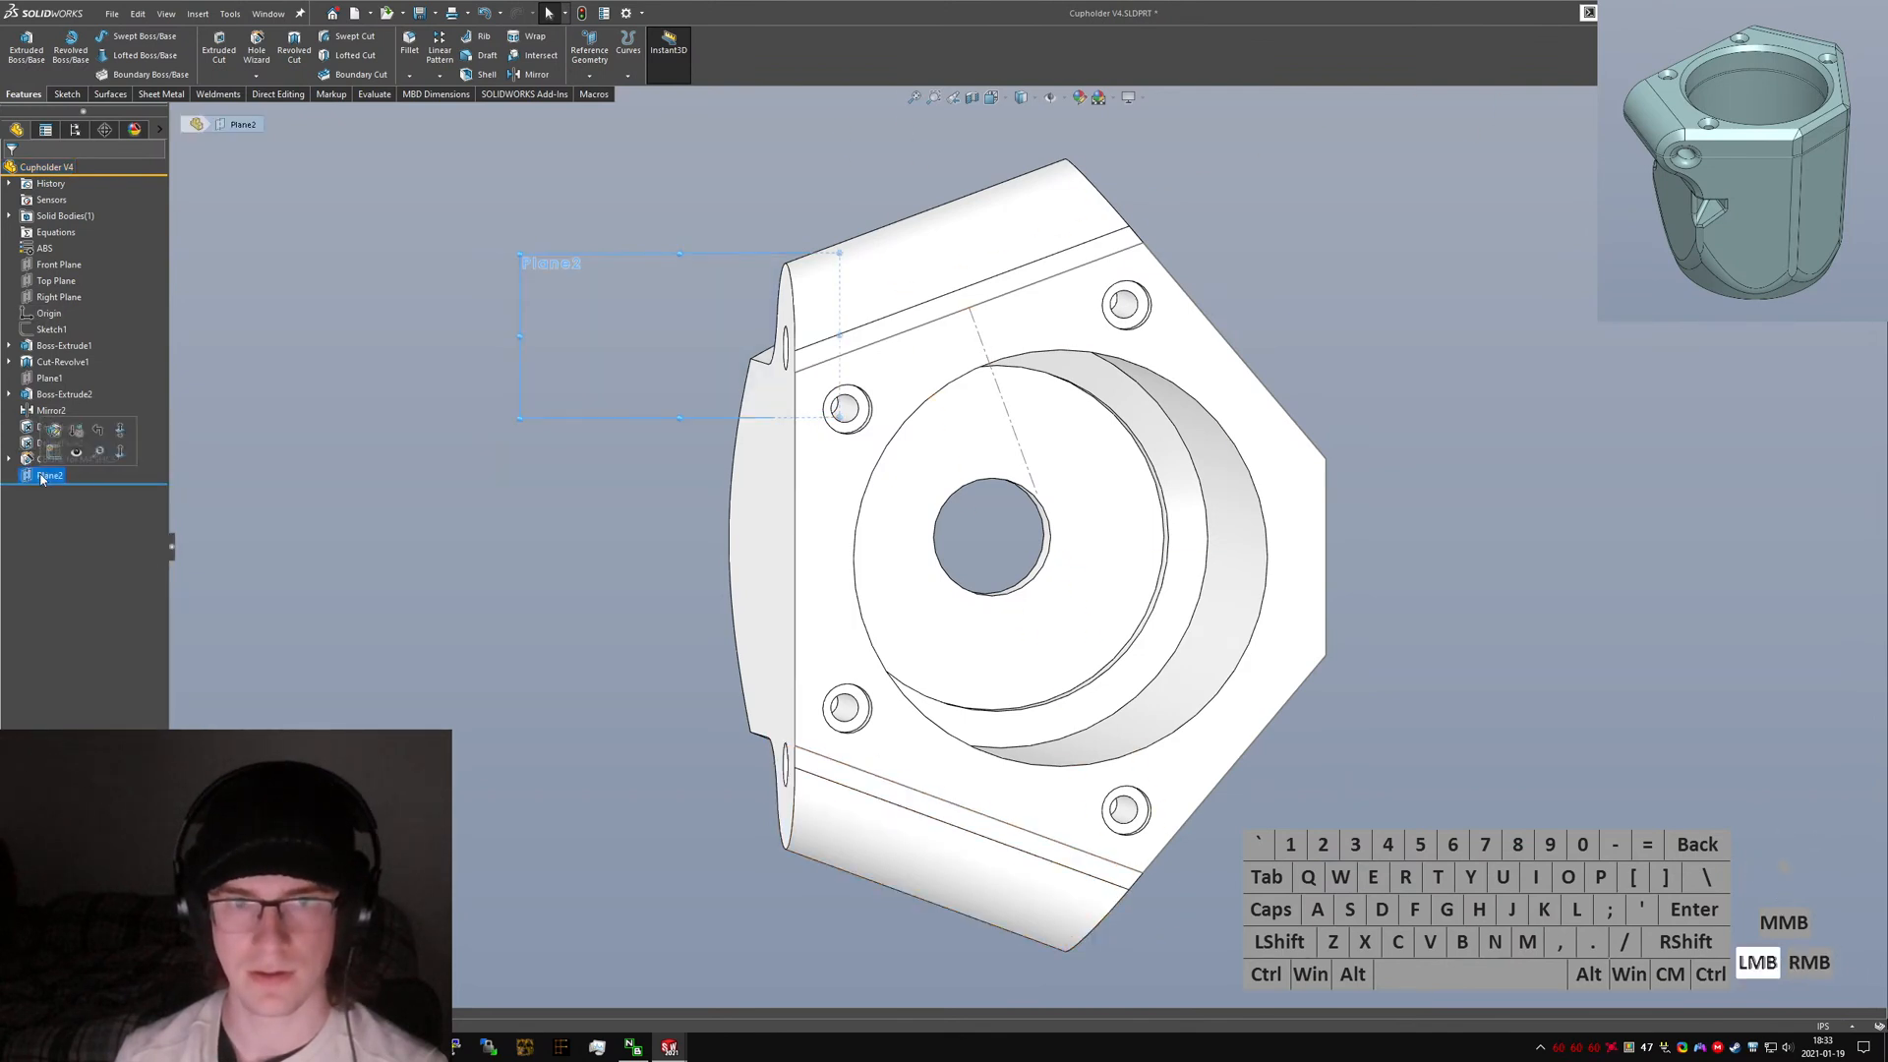
{"action": "right_click", "coordinate": [41, 476]}
{"action": "left_click", "coordinate": [54, 452]}
{"action": "key", "text": "ctrl+5"}
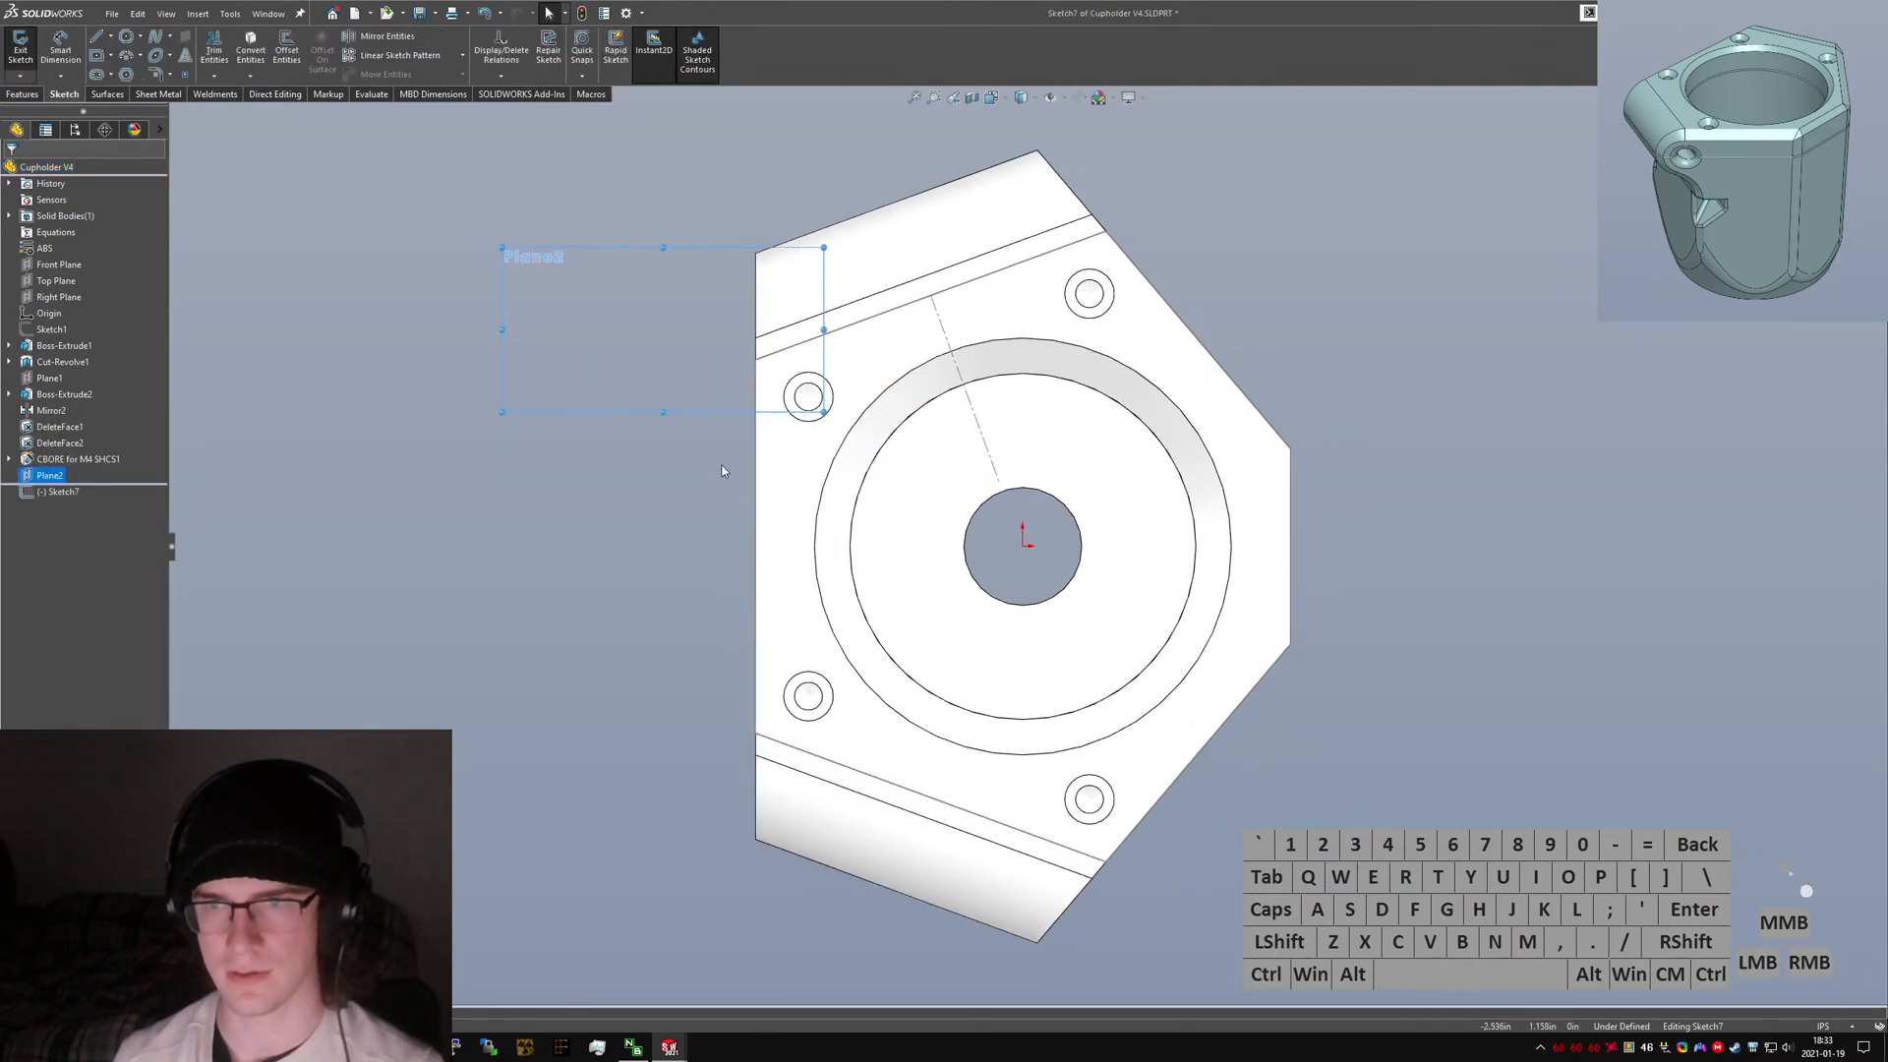
Hide the new reference plane.
{"action": "right_click", "coordinate": [35, 476]}
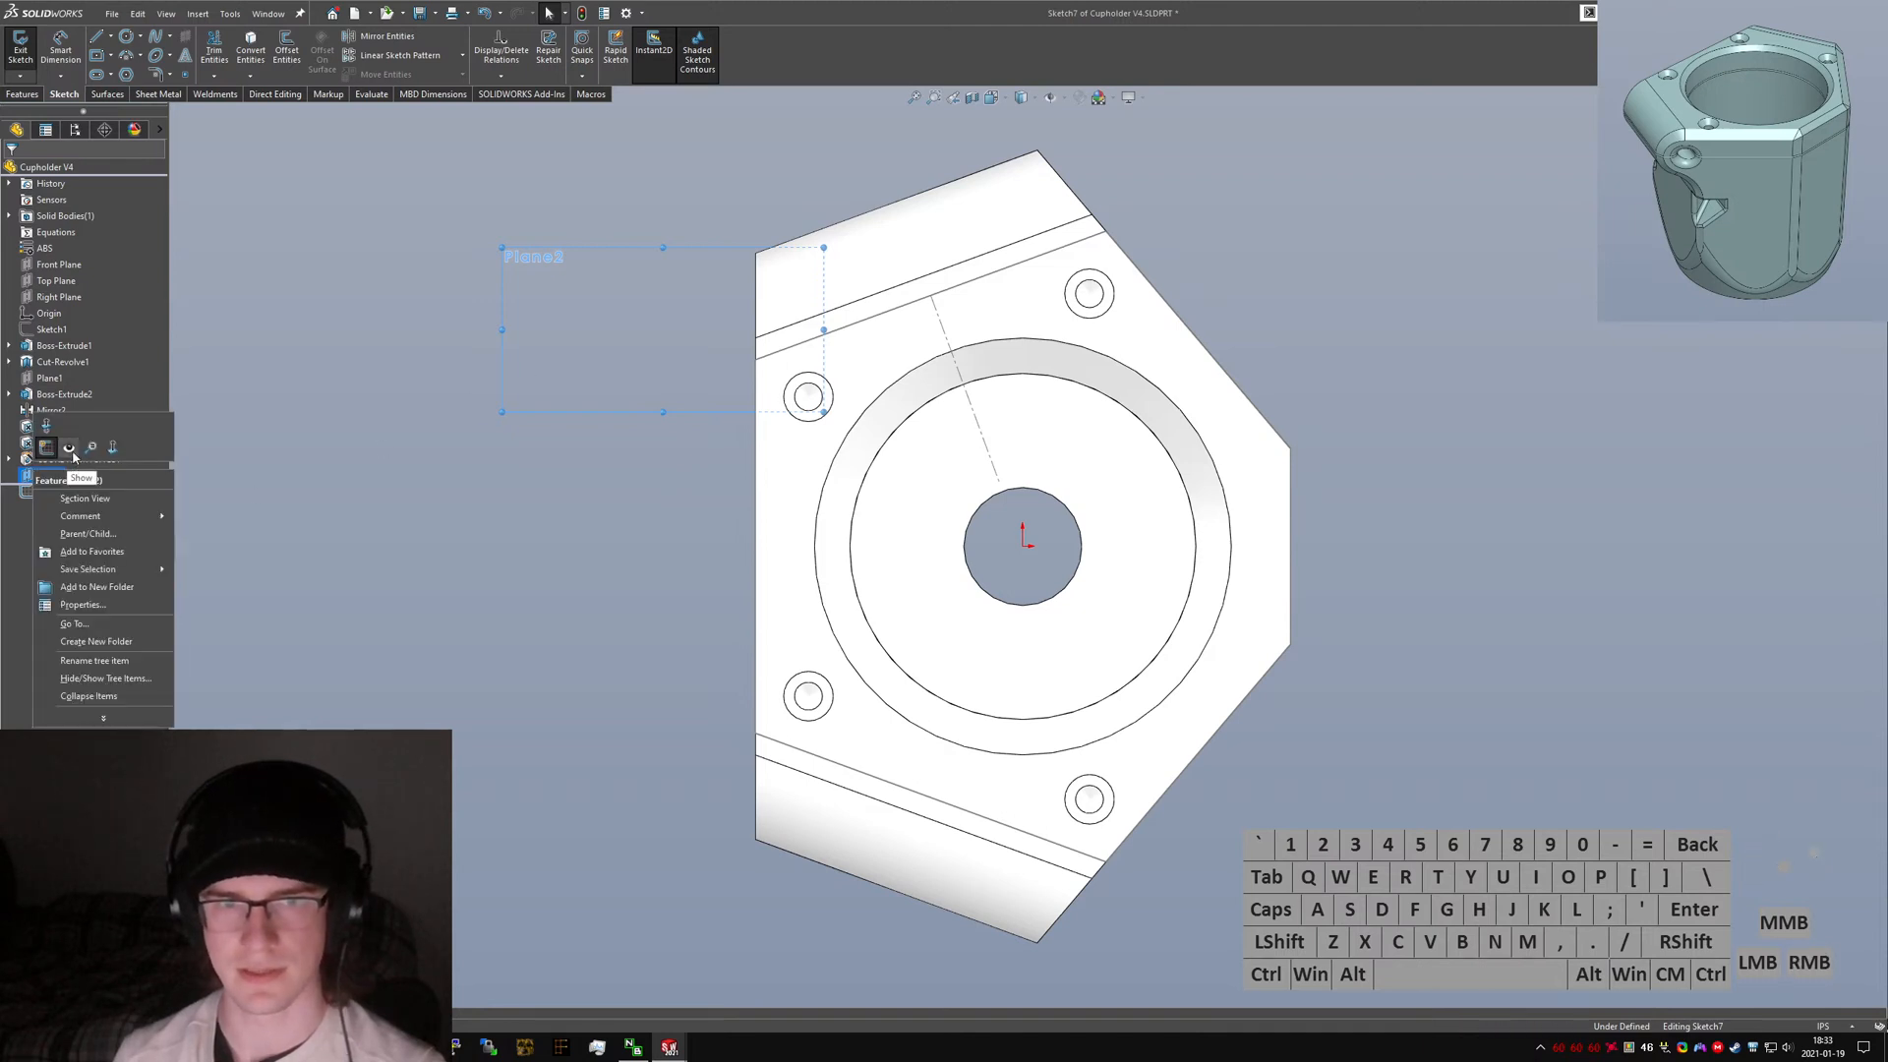
{"action": "left_click", "coordinate": [68, 450]}
{"action": "left_click", "coordinate": [625, 507]}
{"action": "left_click", "coordinate": [516, 351]}
{"action": "right_click", "coordinate": [516, 351]}
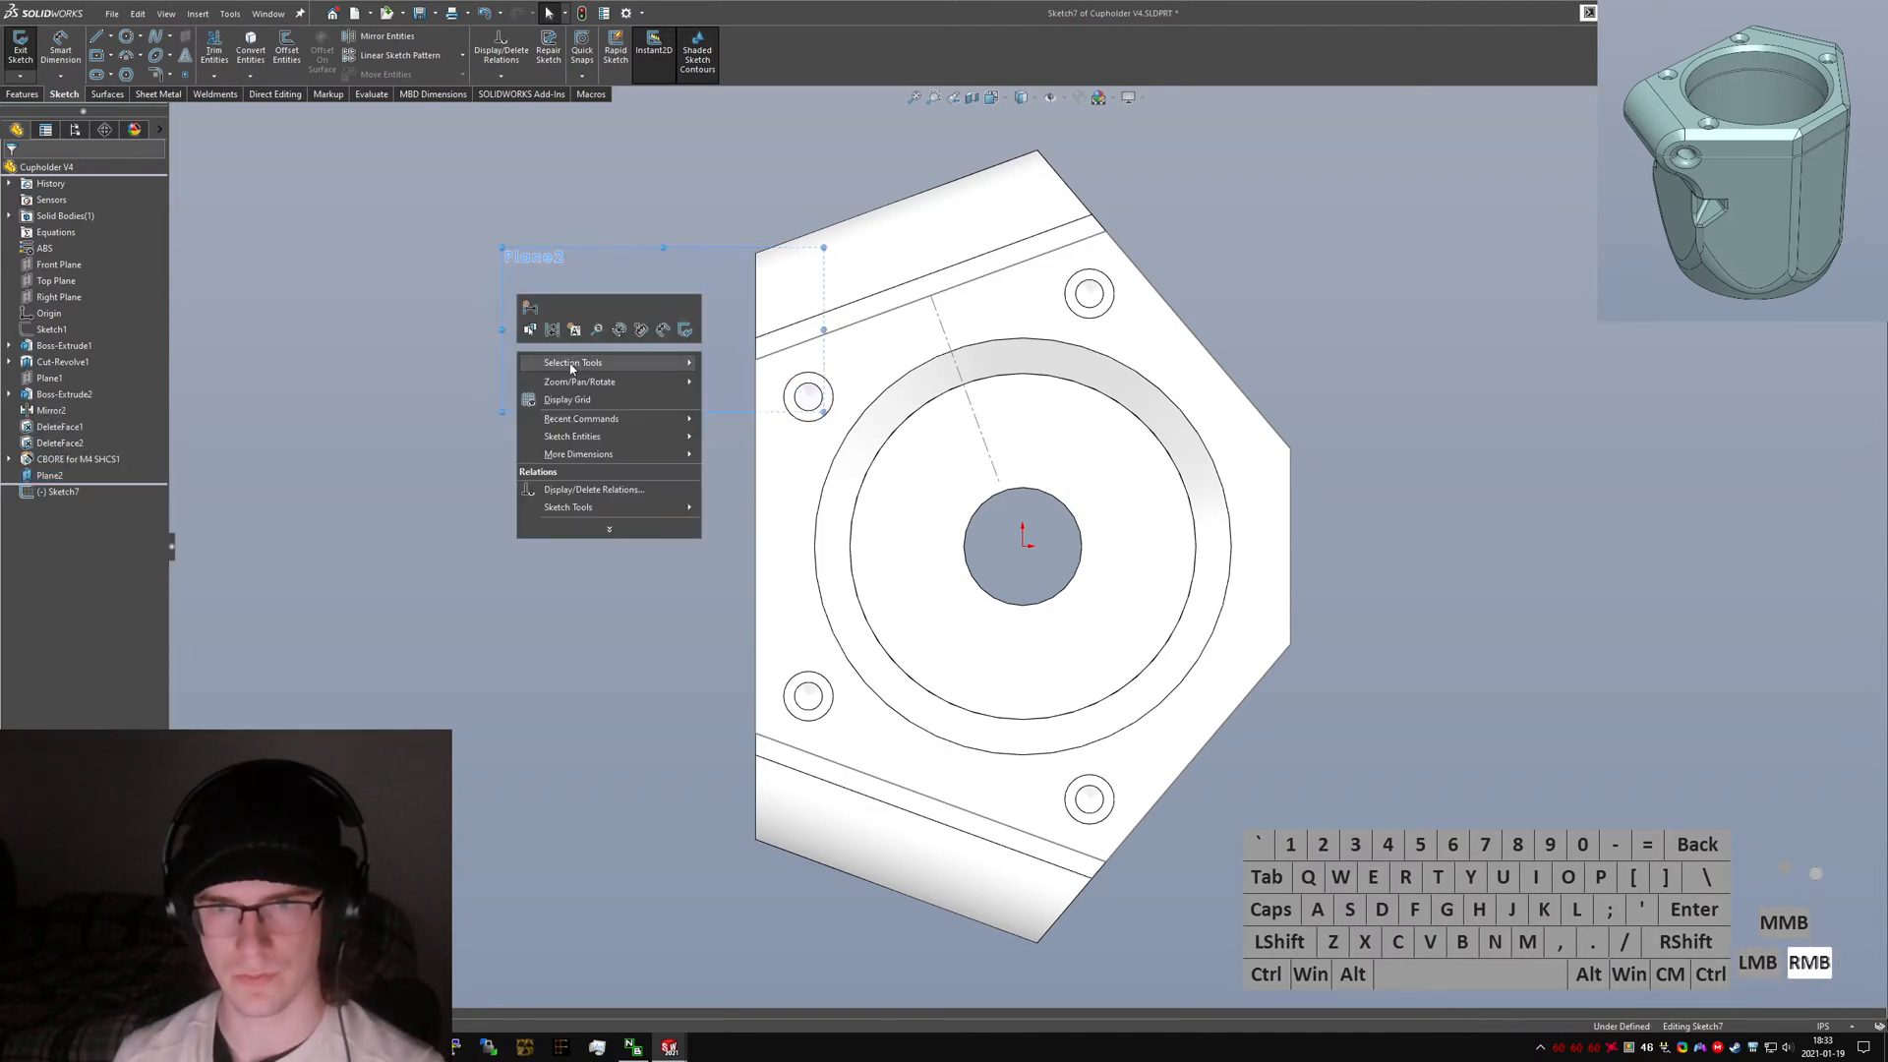
{"action": "left_click", "coordinate": [16, 476]}
{"action": "right_click", "coordinate": [40, 476]}
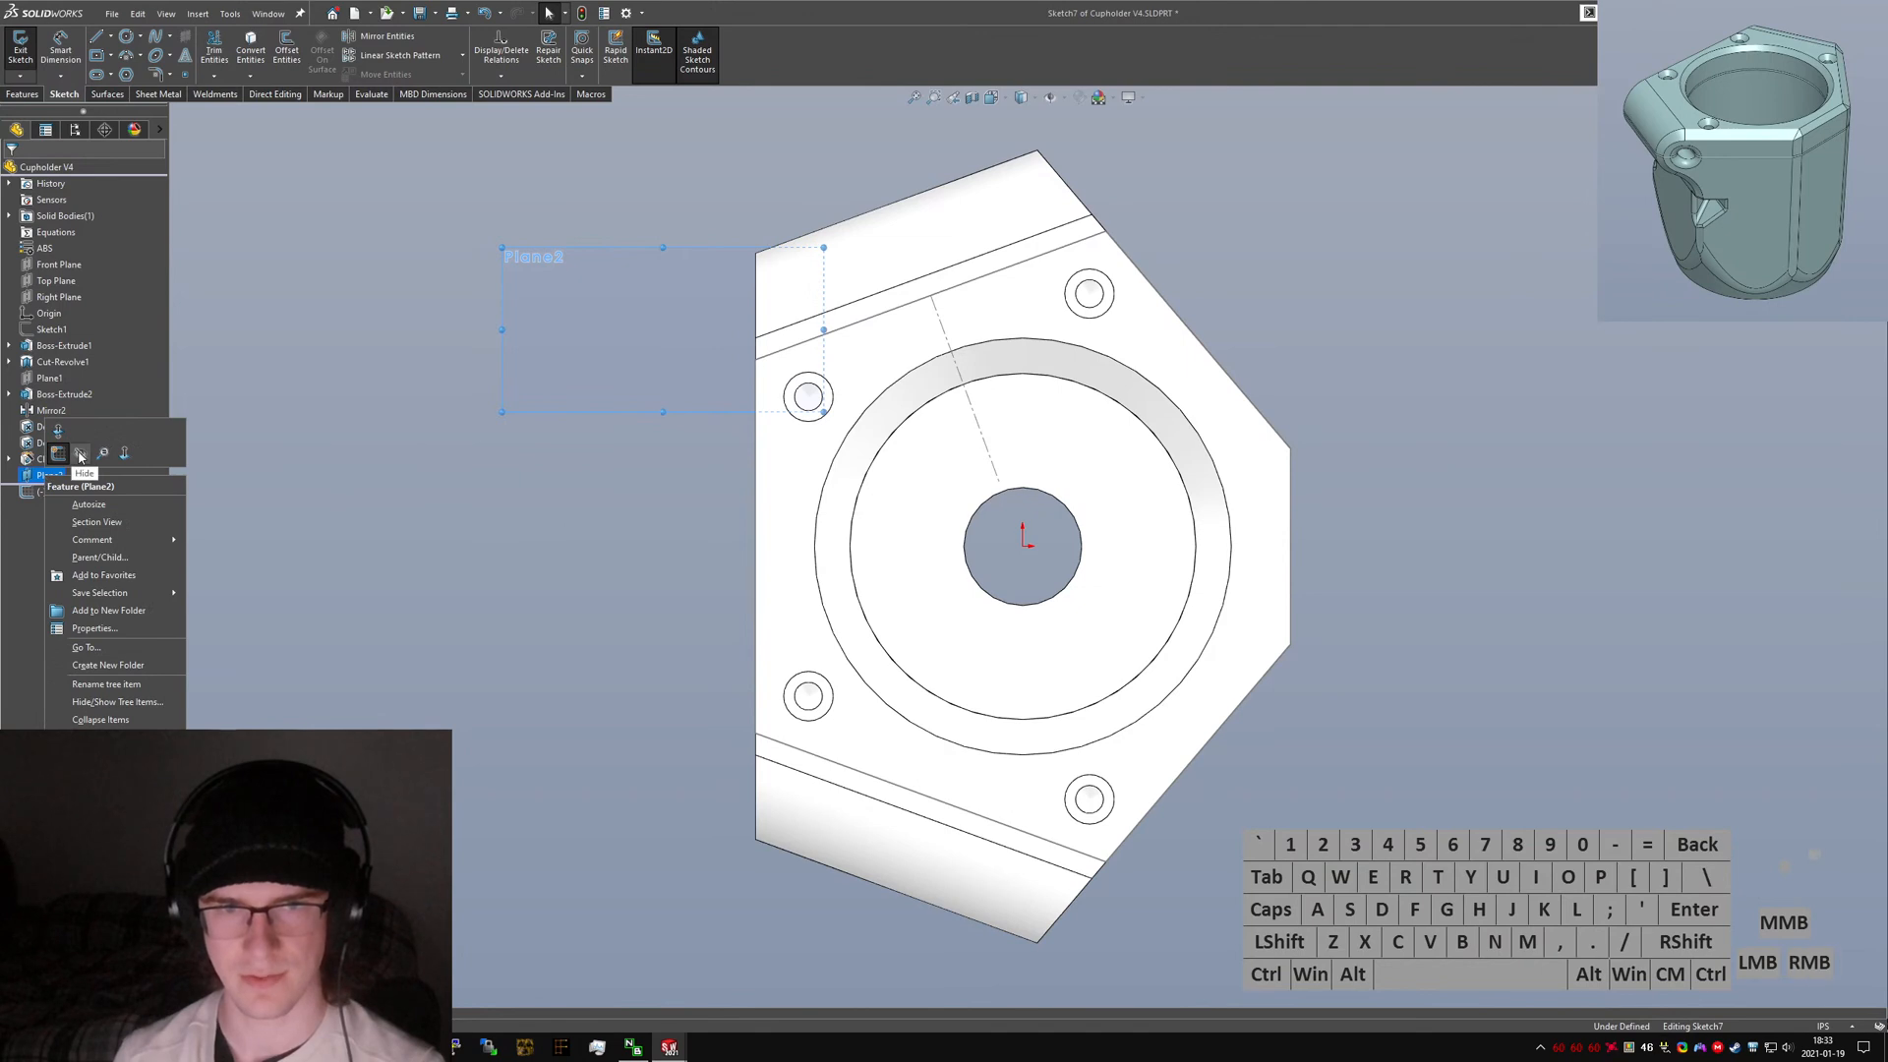
{"action": "left_click", "coordinate": [81, 455]}
{"action": "scroll", "coordinate": [777, 358], "scroll_direction": "up", "scroll_amount": 2}
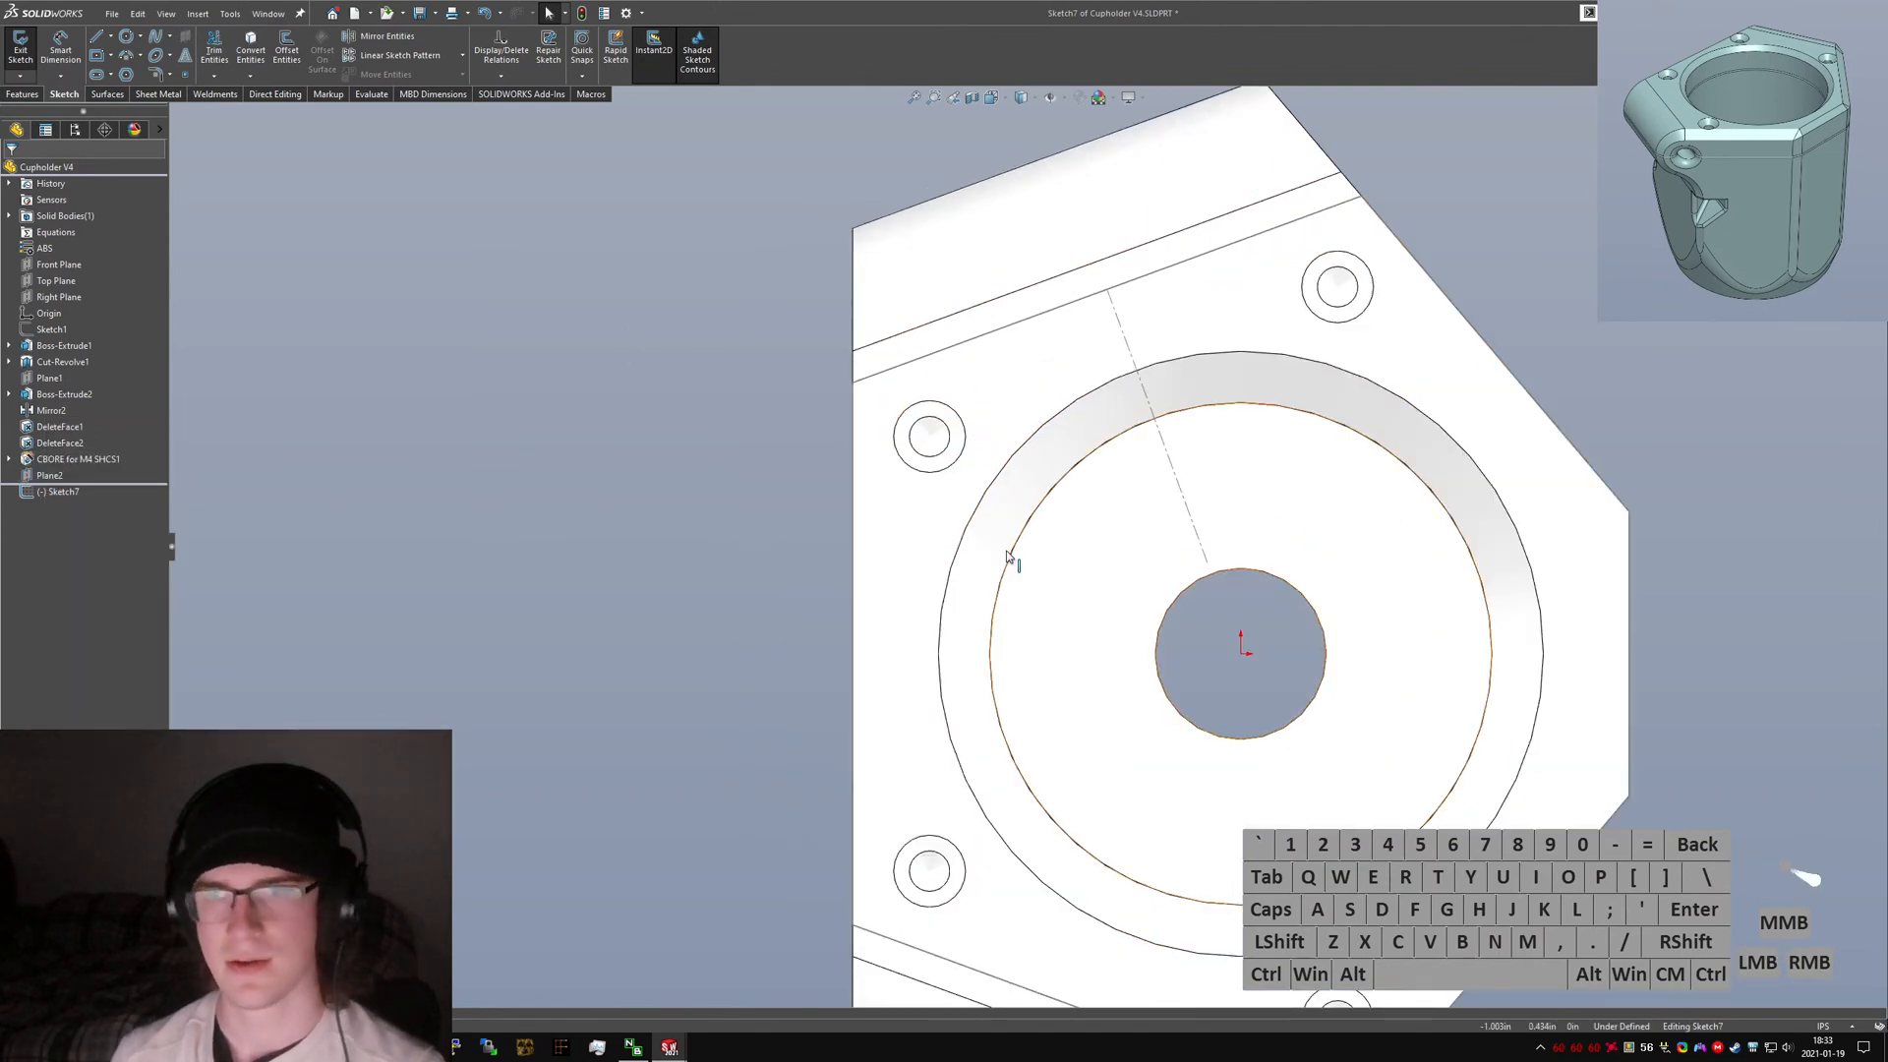
{"action": "left_click", "coordinate": [321, 221]}
{"action": "left_click", "coordinate": [251, 51]}
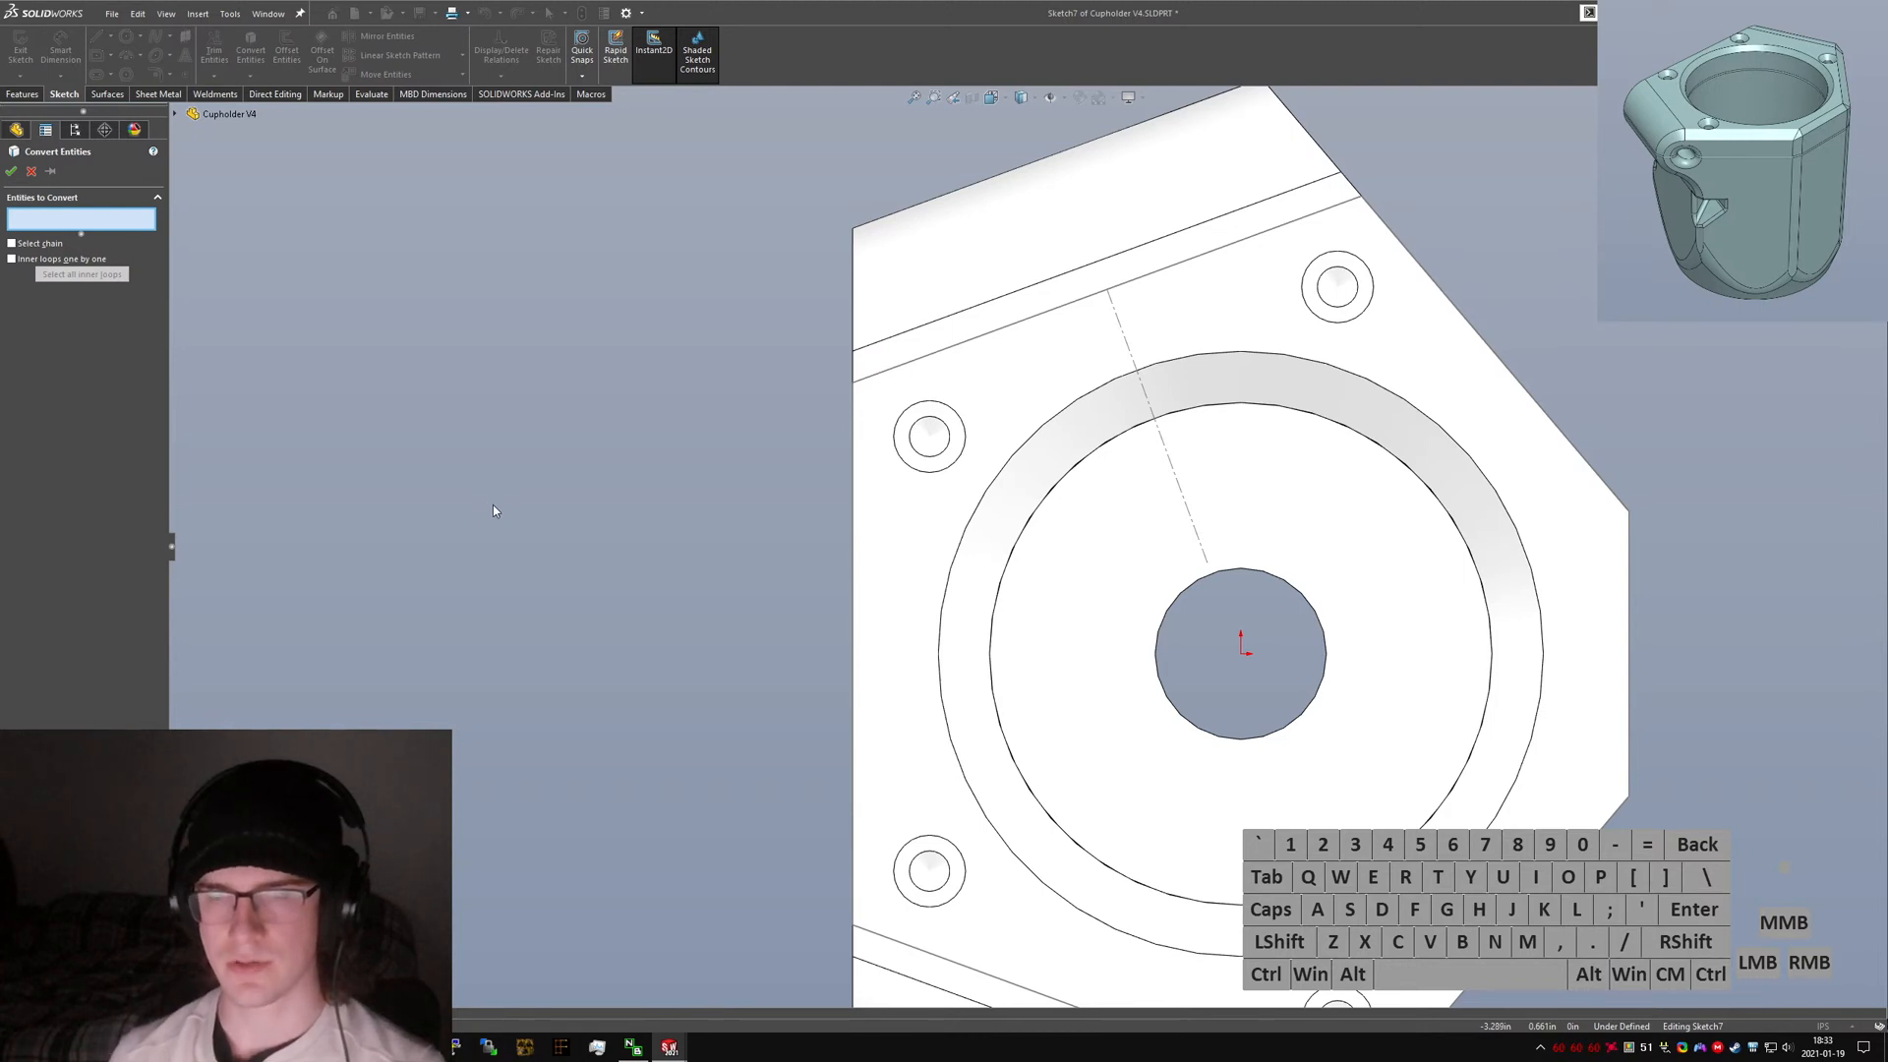
{"action": "key", "text": "Escape"}
Draw a six-sided polygon with an inscribed circle centred on the upper-left bolt hole.
{"action": "scroll", "coordinate": [540, 536], "scroll_direction": "up", "scroll_amount": 1}
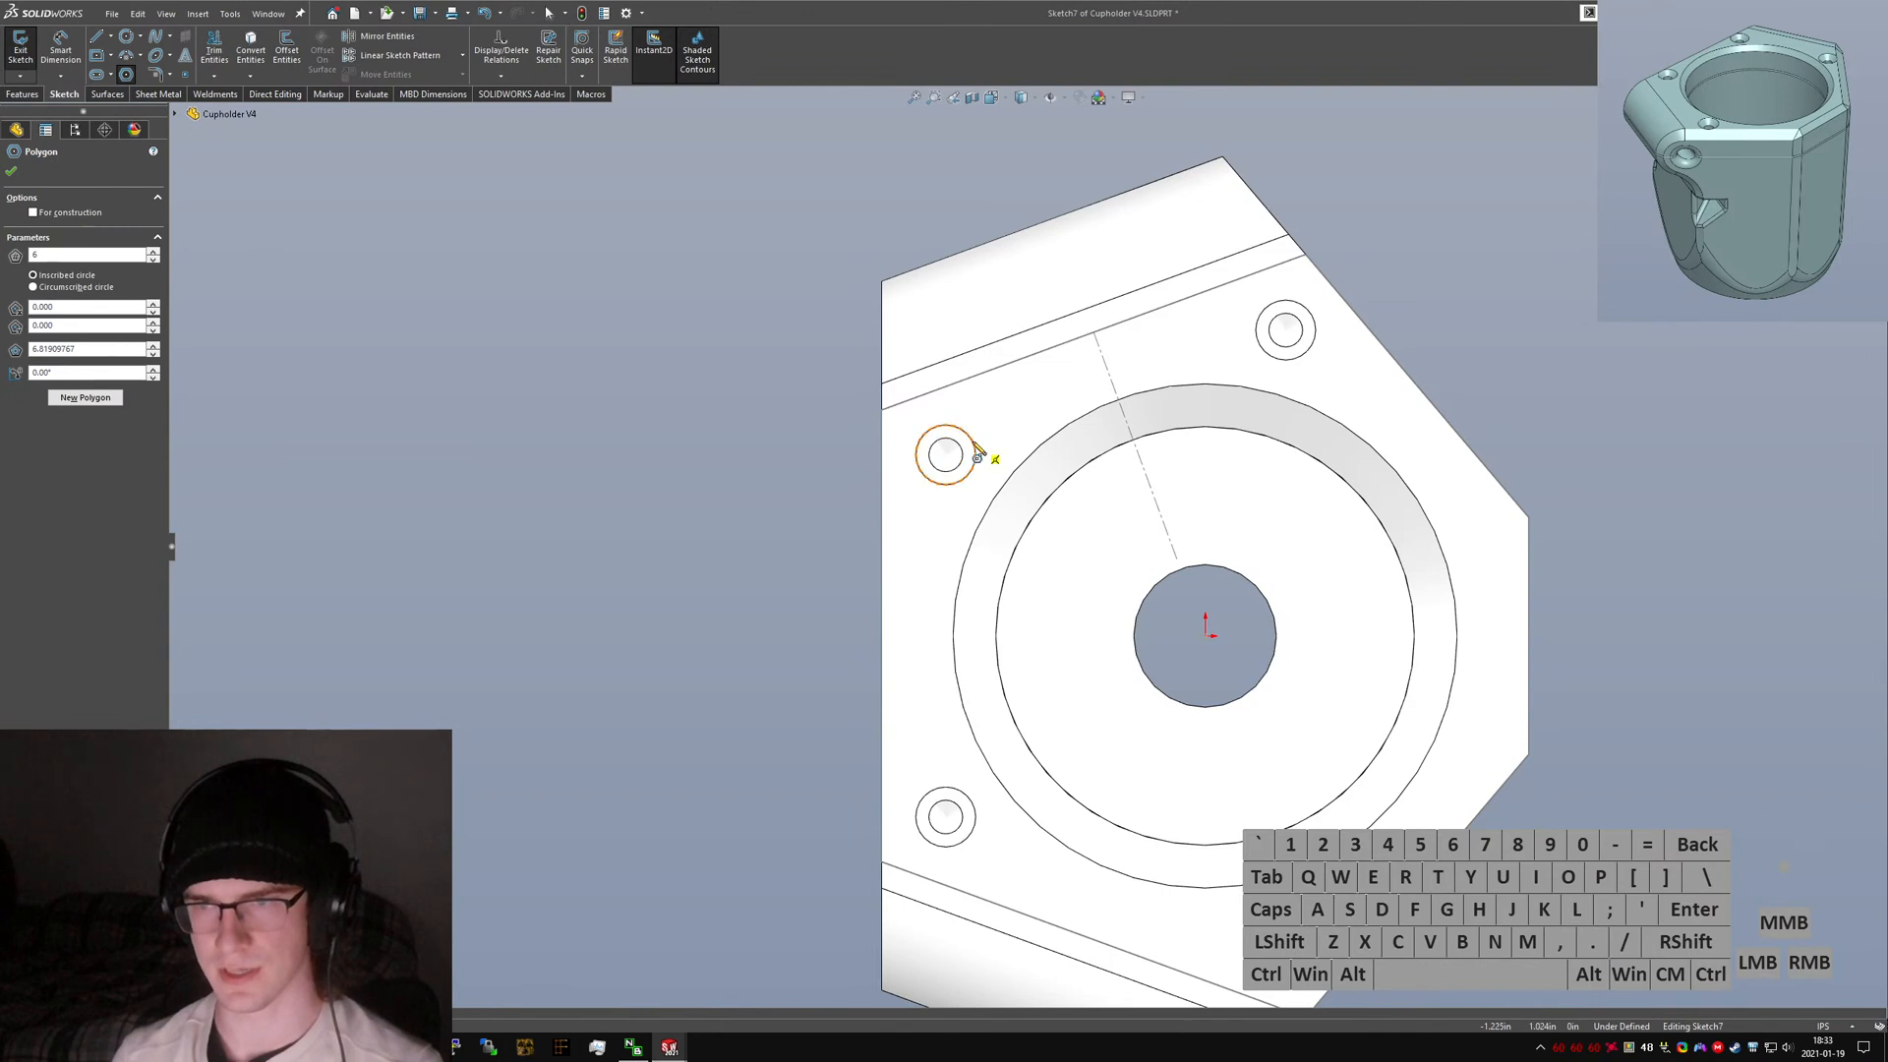
{"action": "left_click", "coordinate": [946, 454]}
{"action": "left_click", "coordinate": [974, 418]}
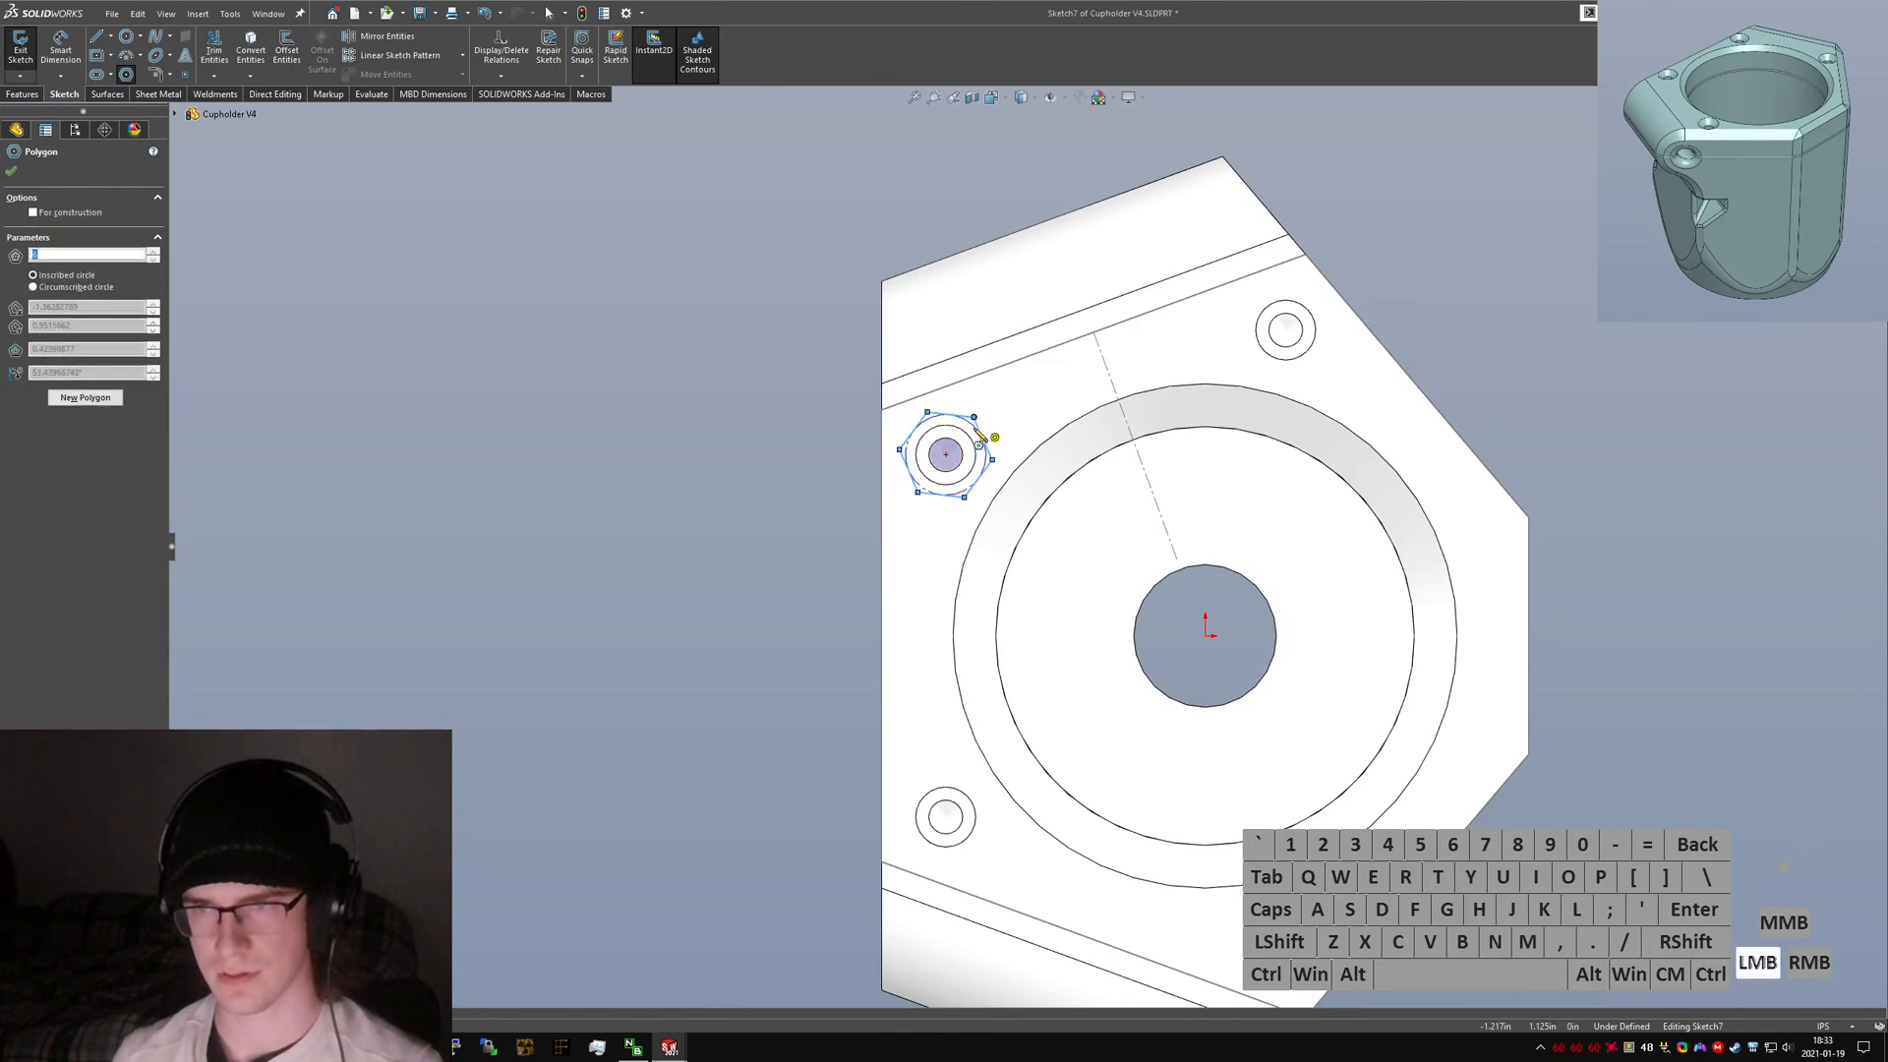
{"action": "key", "text": "Escape"}
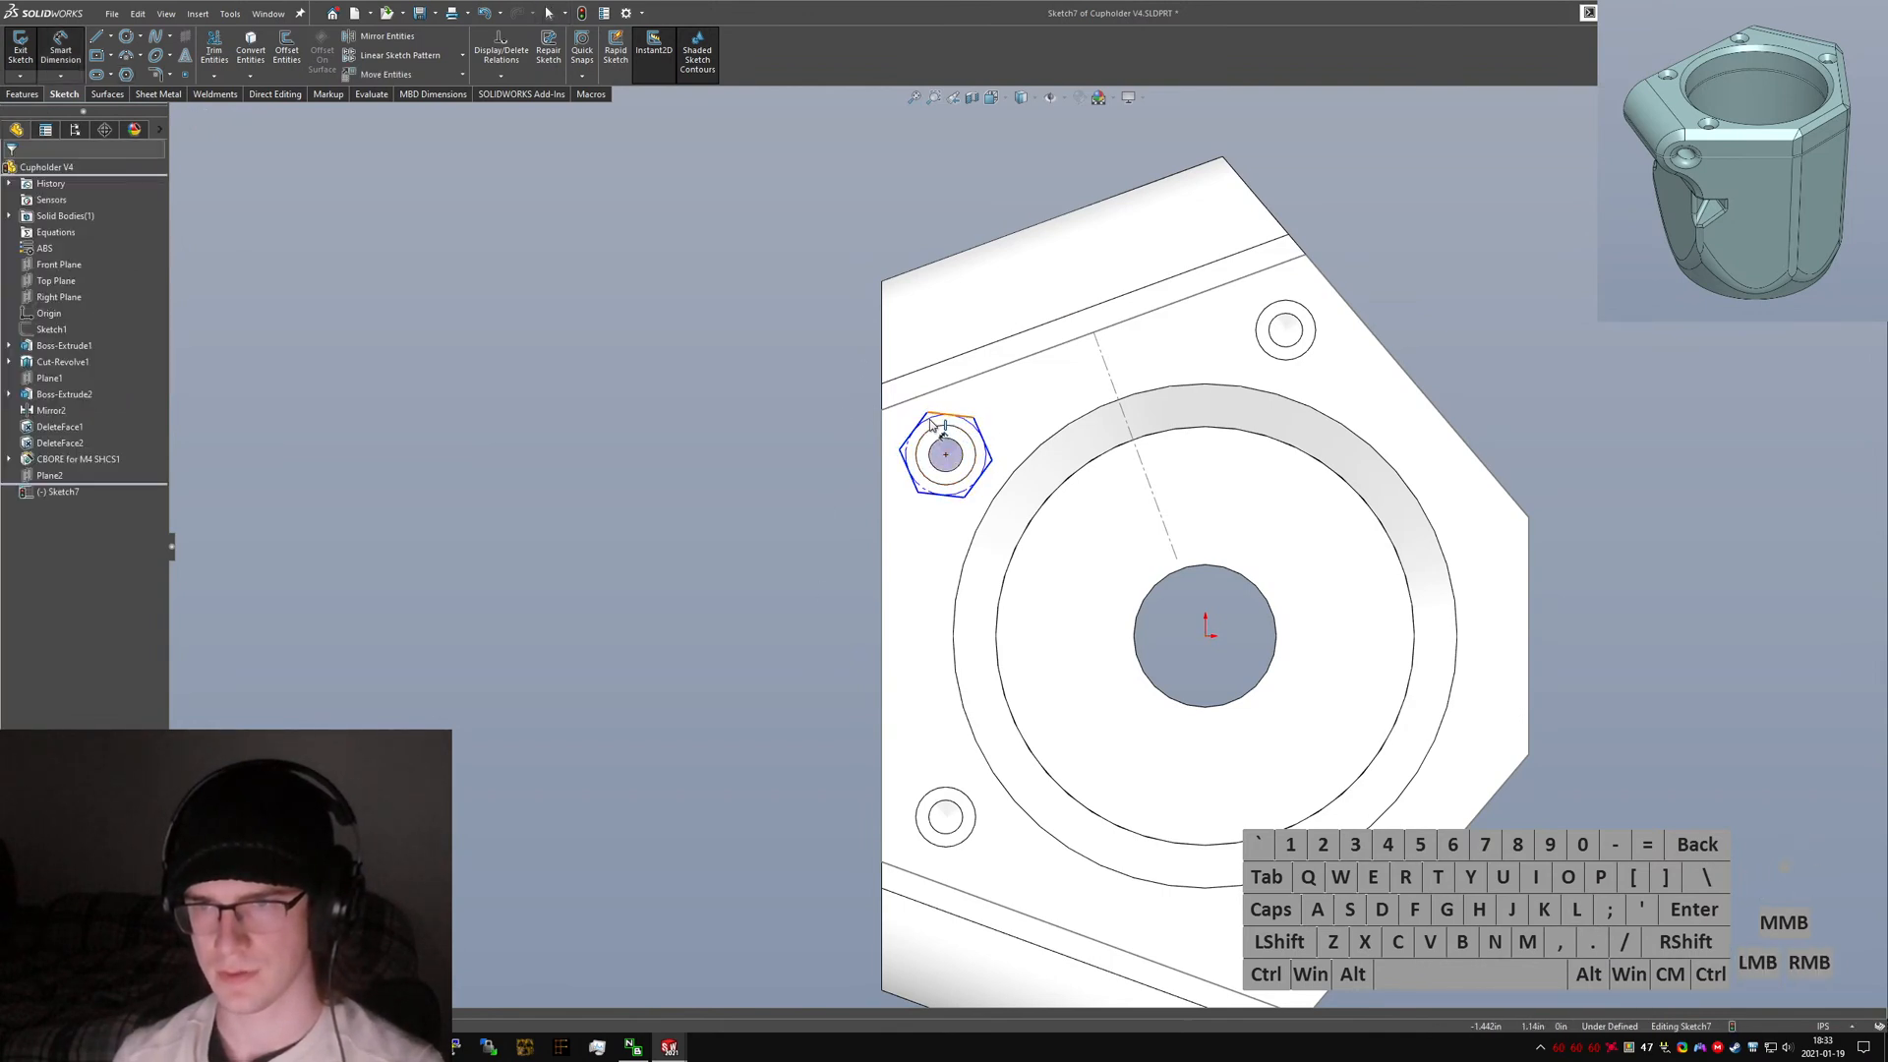
Dimension the hexagon's inscribed circle diameter as 7 mm.
{"action": "scroll", "coordinate": [928, 424], "scroll_direction": "down", "scroll_amount": 5}
{"action": "left_click", "coordinate": [972, 455]}
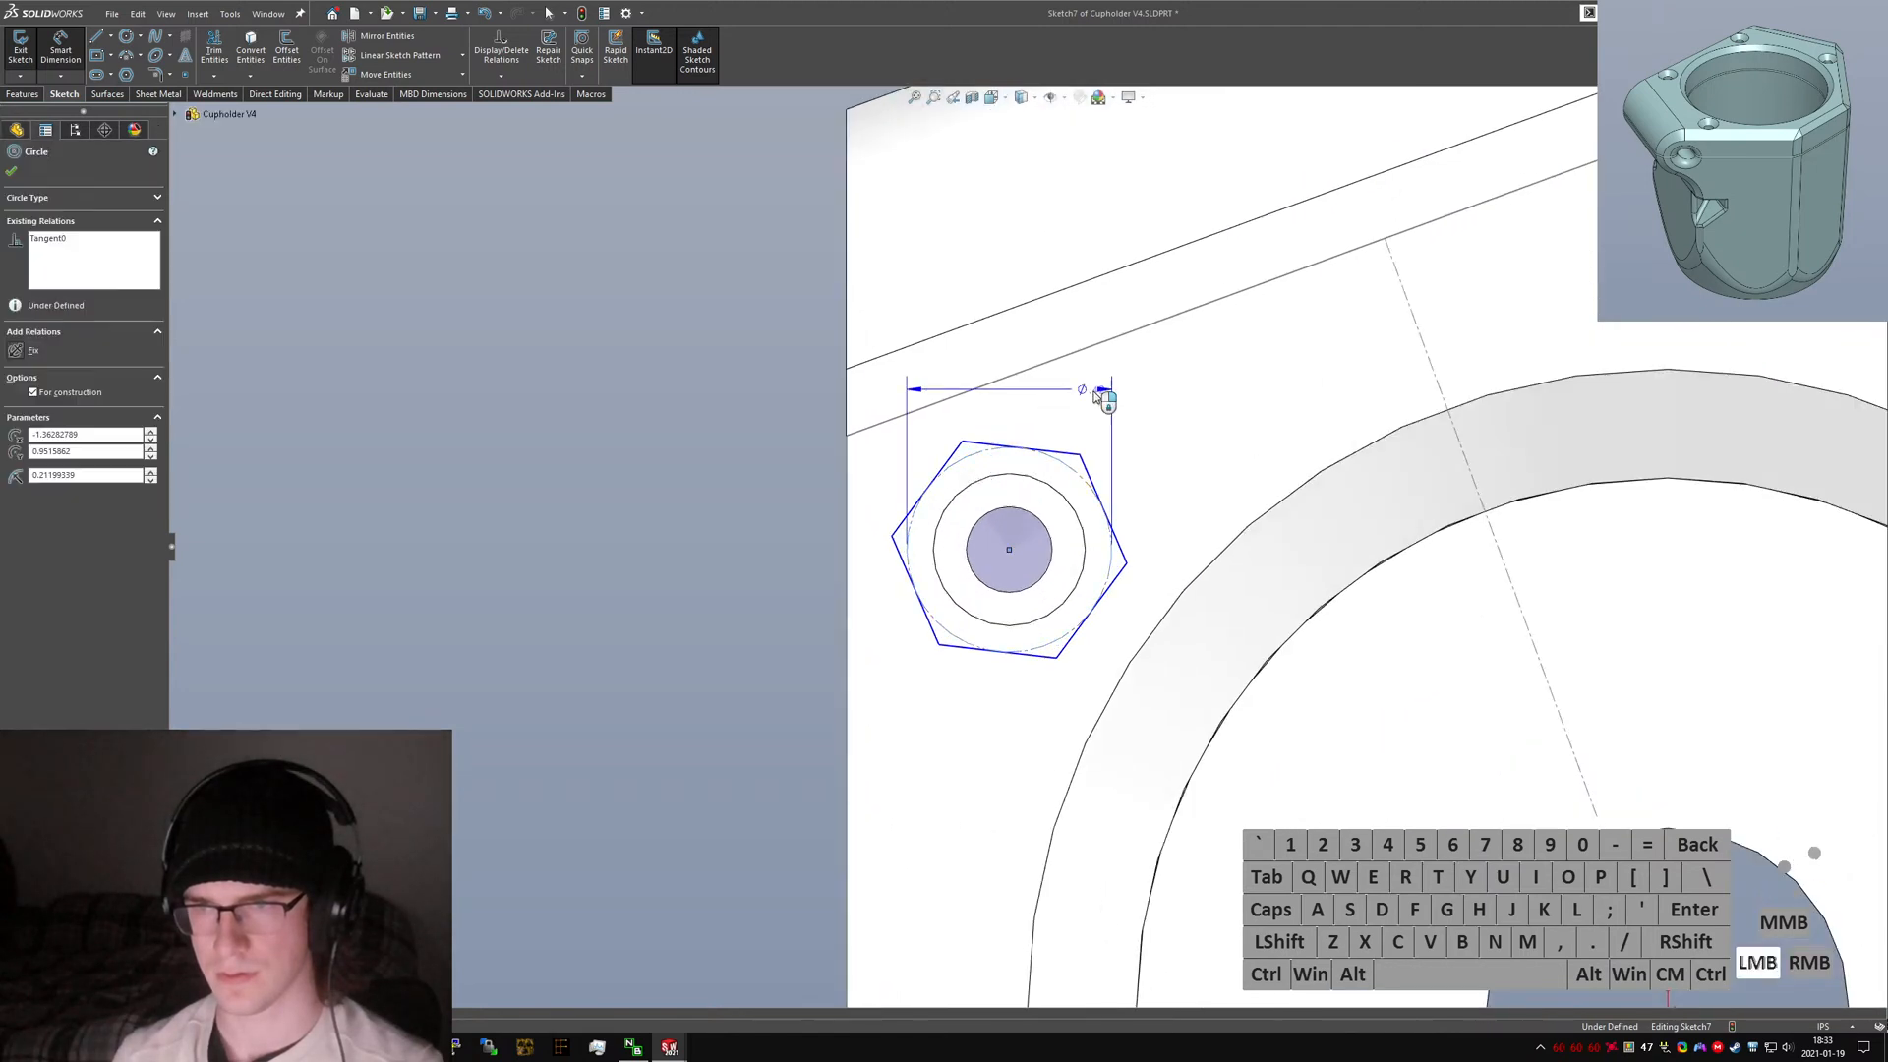
{"action": "left_click", "coordinate": [1156, 308]}
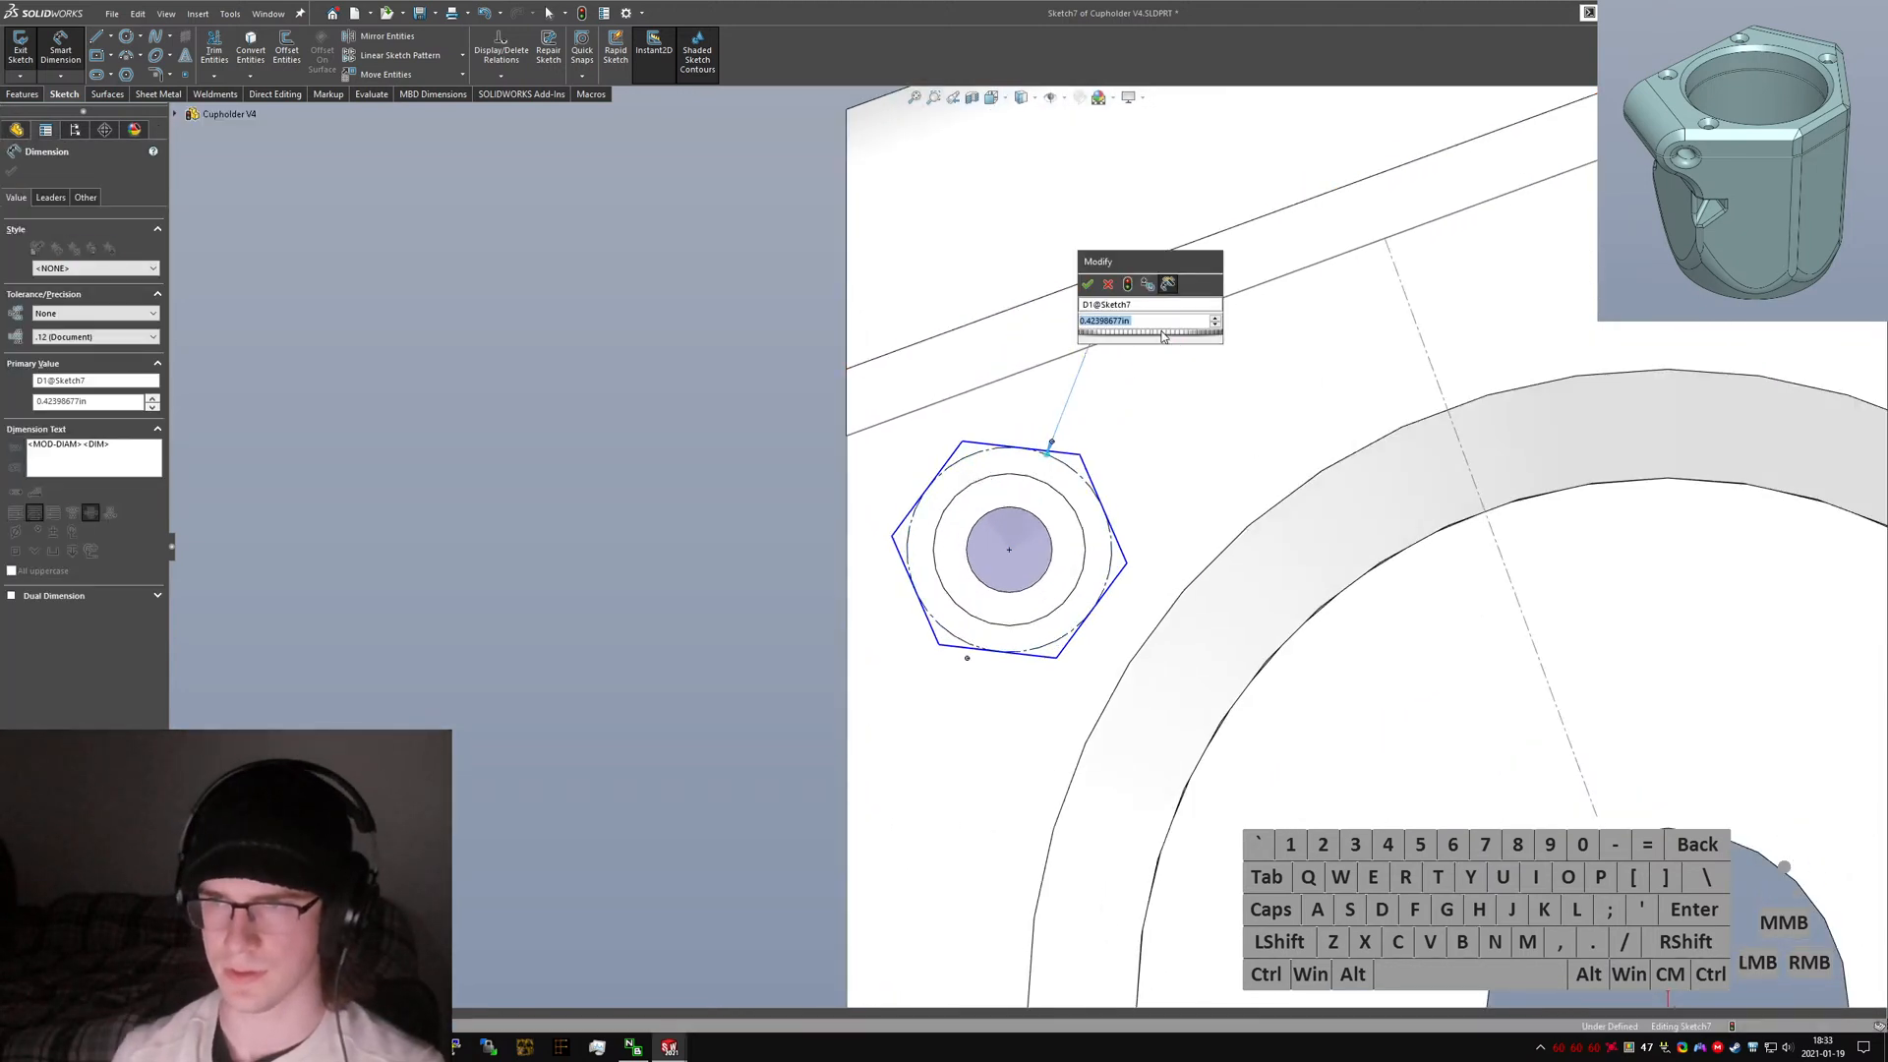
{"action": "key", "text": "BackSpace"}
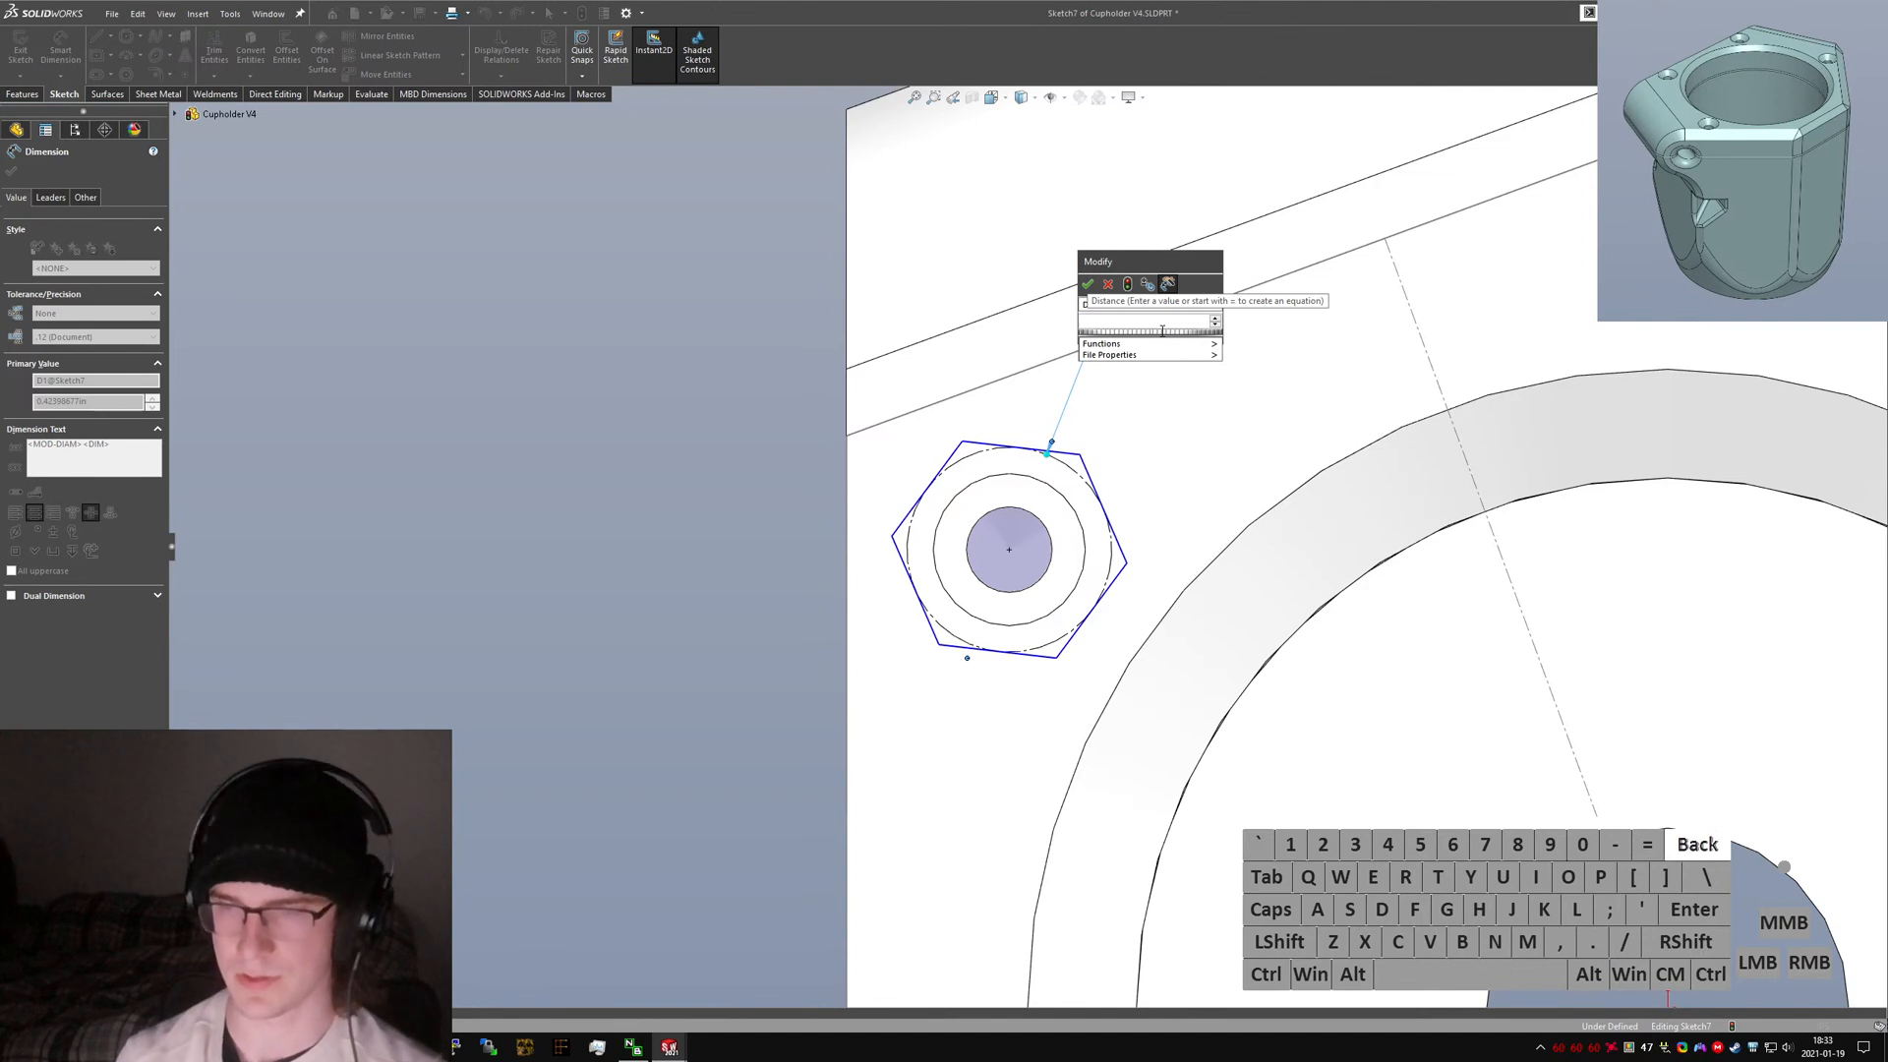
{"action": "type", "text": "7mm"}
{"action": "key", "text": "Return"}
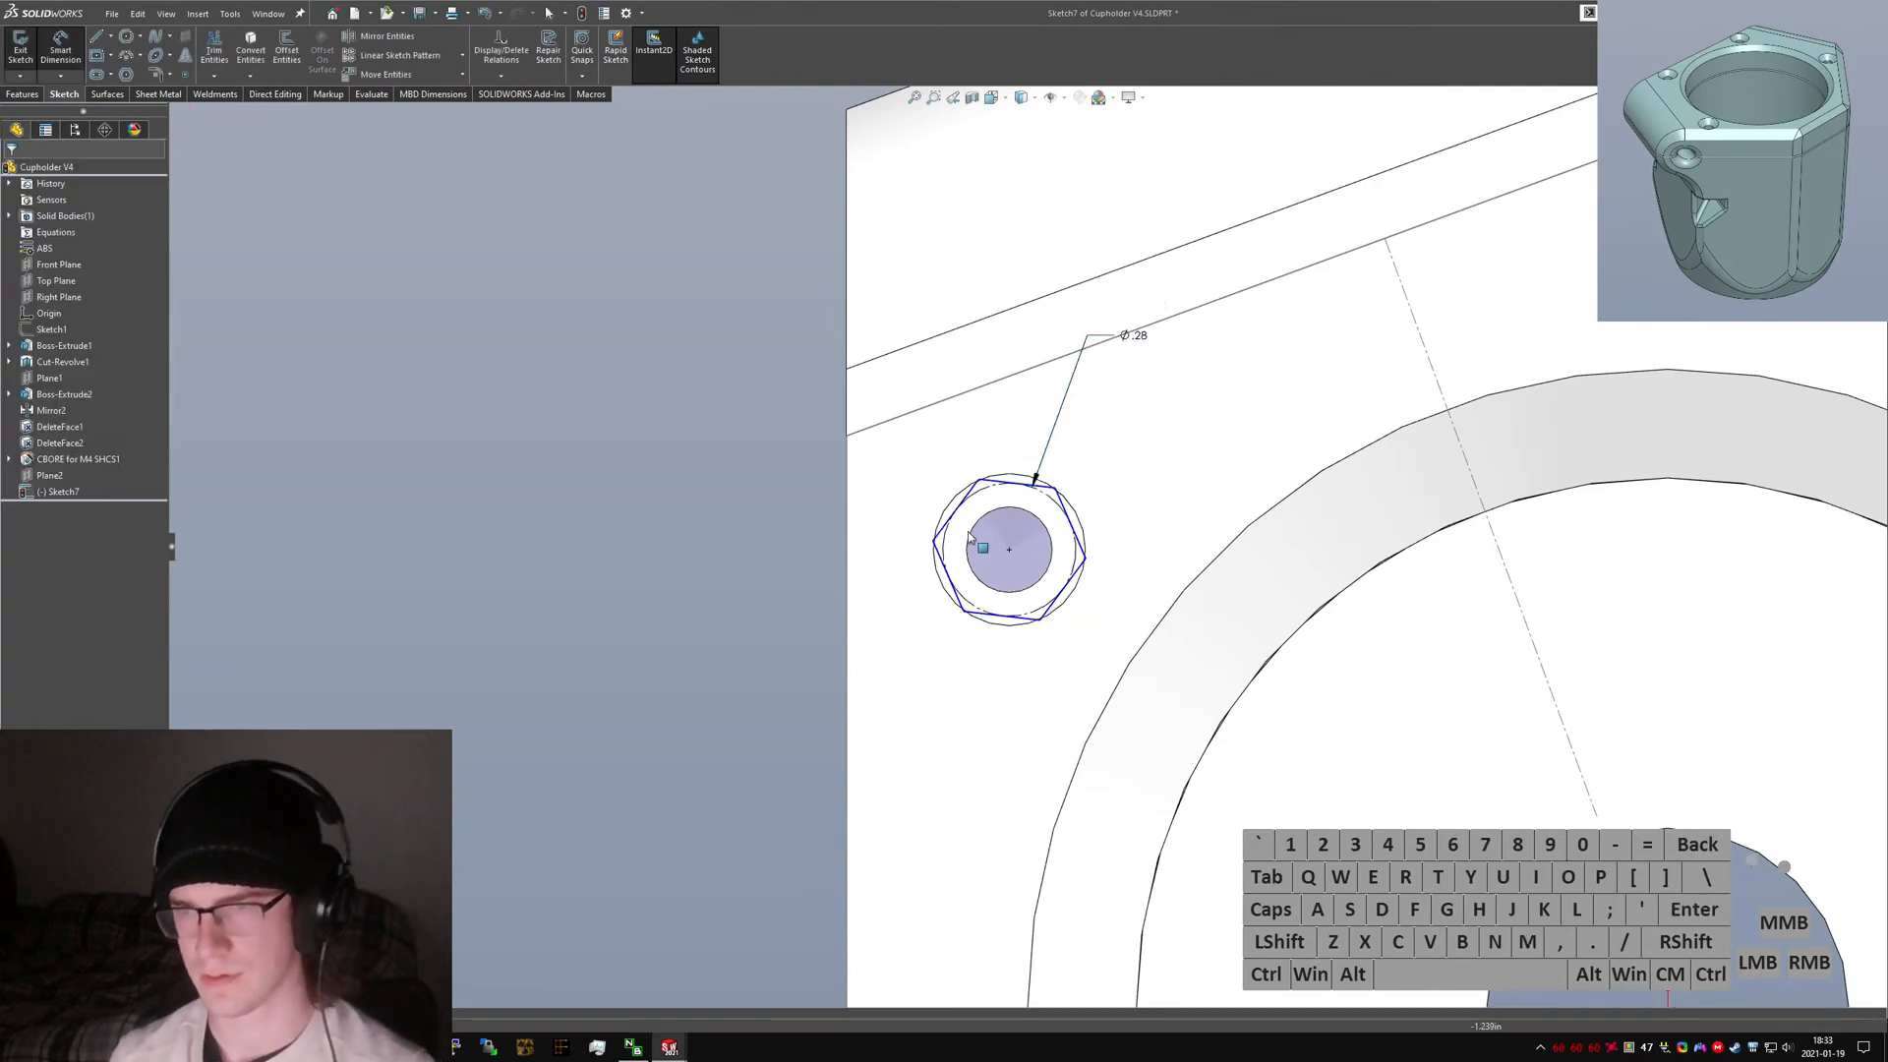
Draw a construction line from the part's edge corner to a hexagon vertex to fix its orientation.
{"action": "right_click_drag", "start_coordinate": [967, 531], "coordinate": [879, 478]}
{"action": "left_click", "coordinate": [848, 436]}
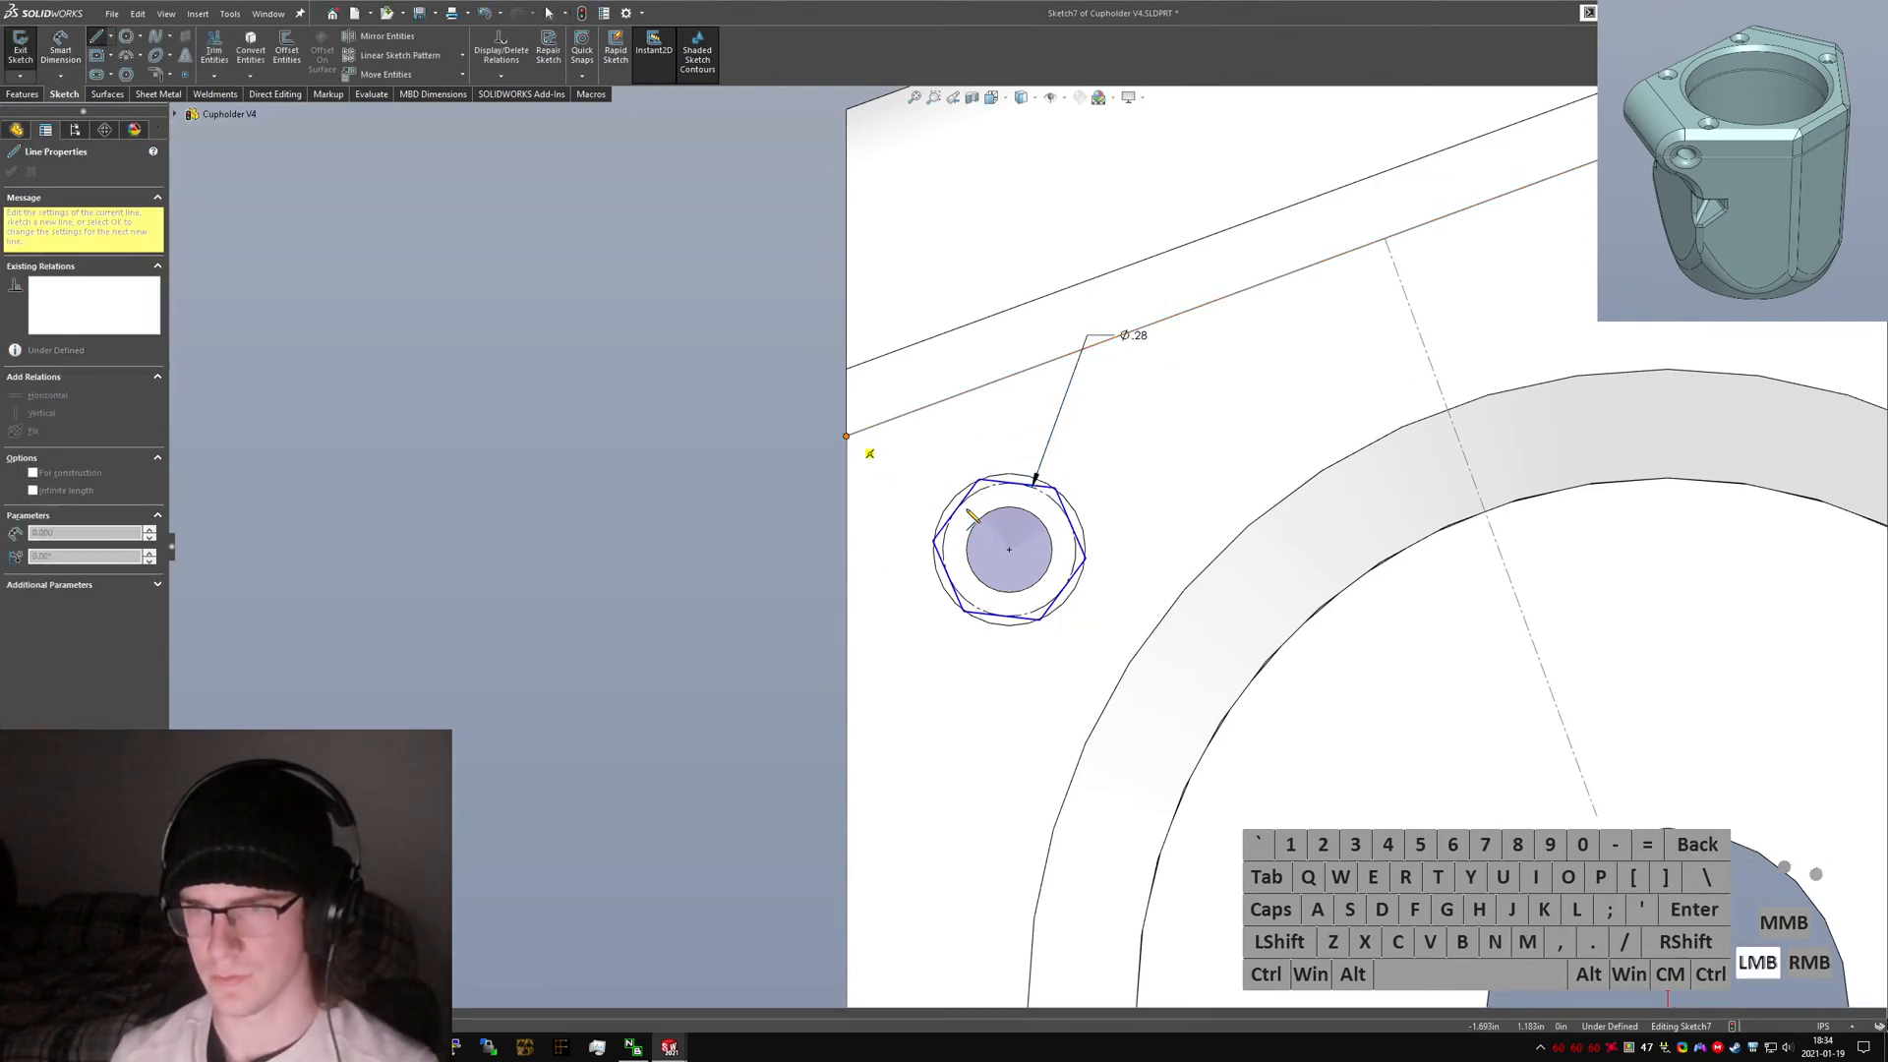
{"action": "left_click", "coordinate": [946, 506], "text": "alt"}
{"action": "key", "text": "ctrl+alt+c"}
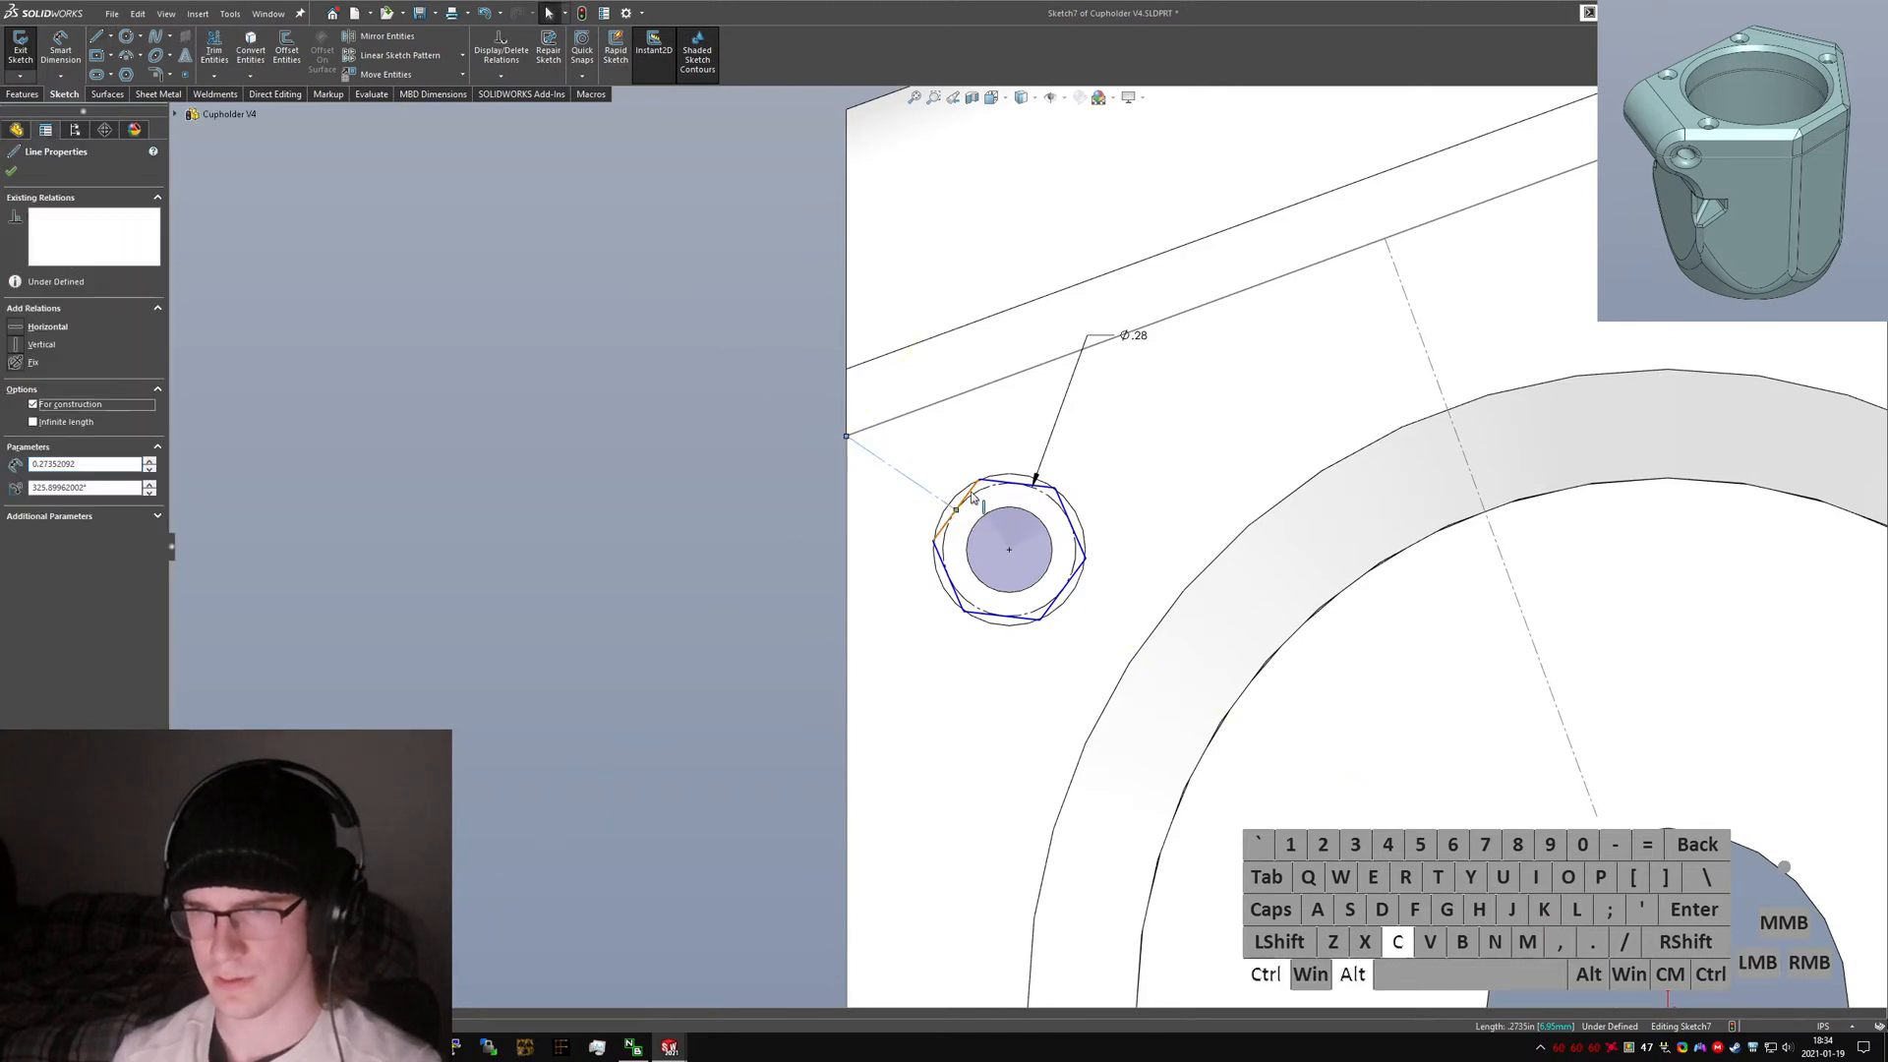
{"action": "left_click", "coordinate": [945, 525], "text": "ctrl"}
{"action": "left_click", "coordinate": [35, 463]}
{"action": "left_click", "coordinate": [236, 526]}
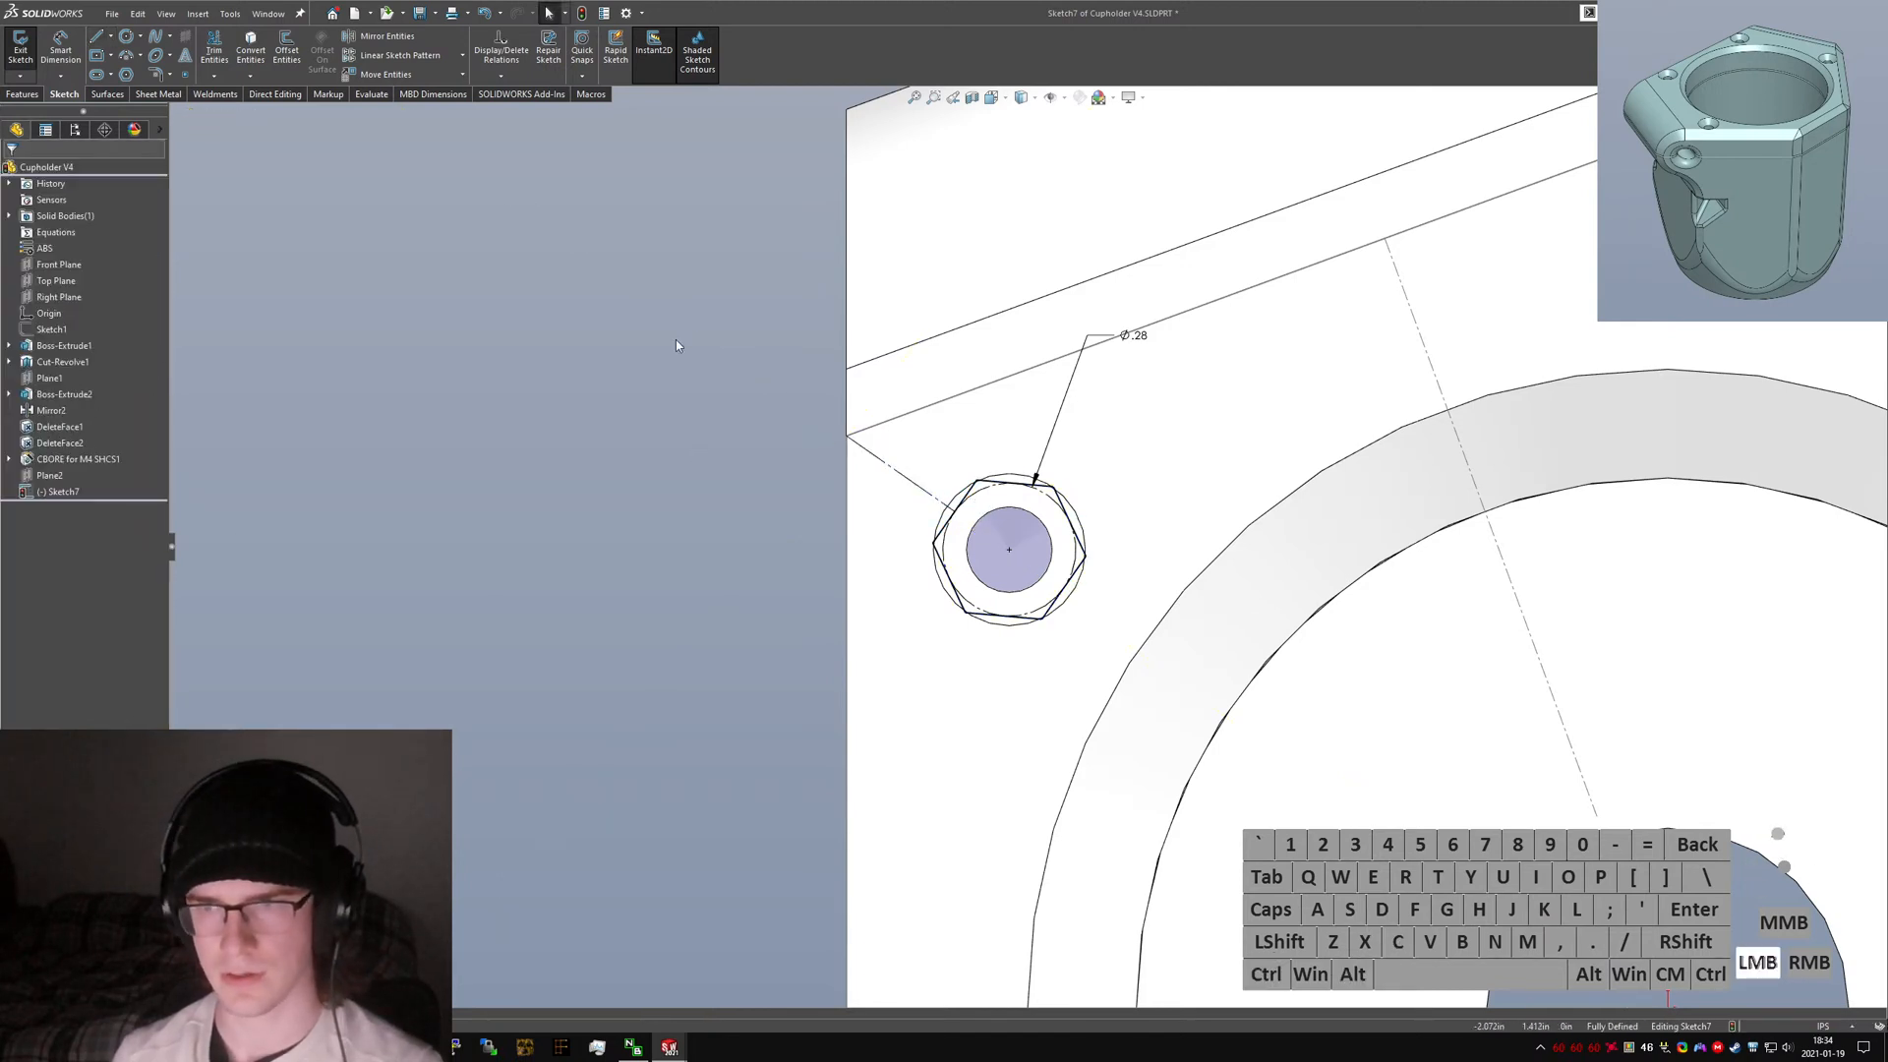
Try sketching a straight slot from the hexagon's centre outward along the construction line.
{"action": "left_click_drag", "start_coordinate": [672, 328], "coordinate": [1203, 774]}
{"action": "key", "text": "alt+c"}
{"action": "key", "text": "z"}
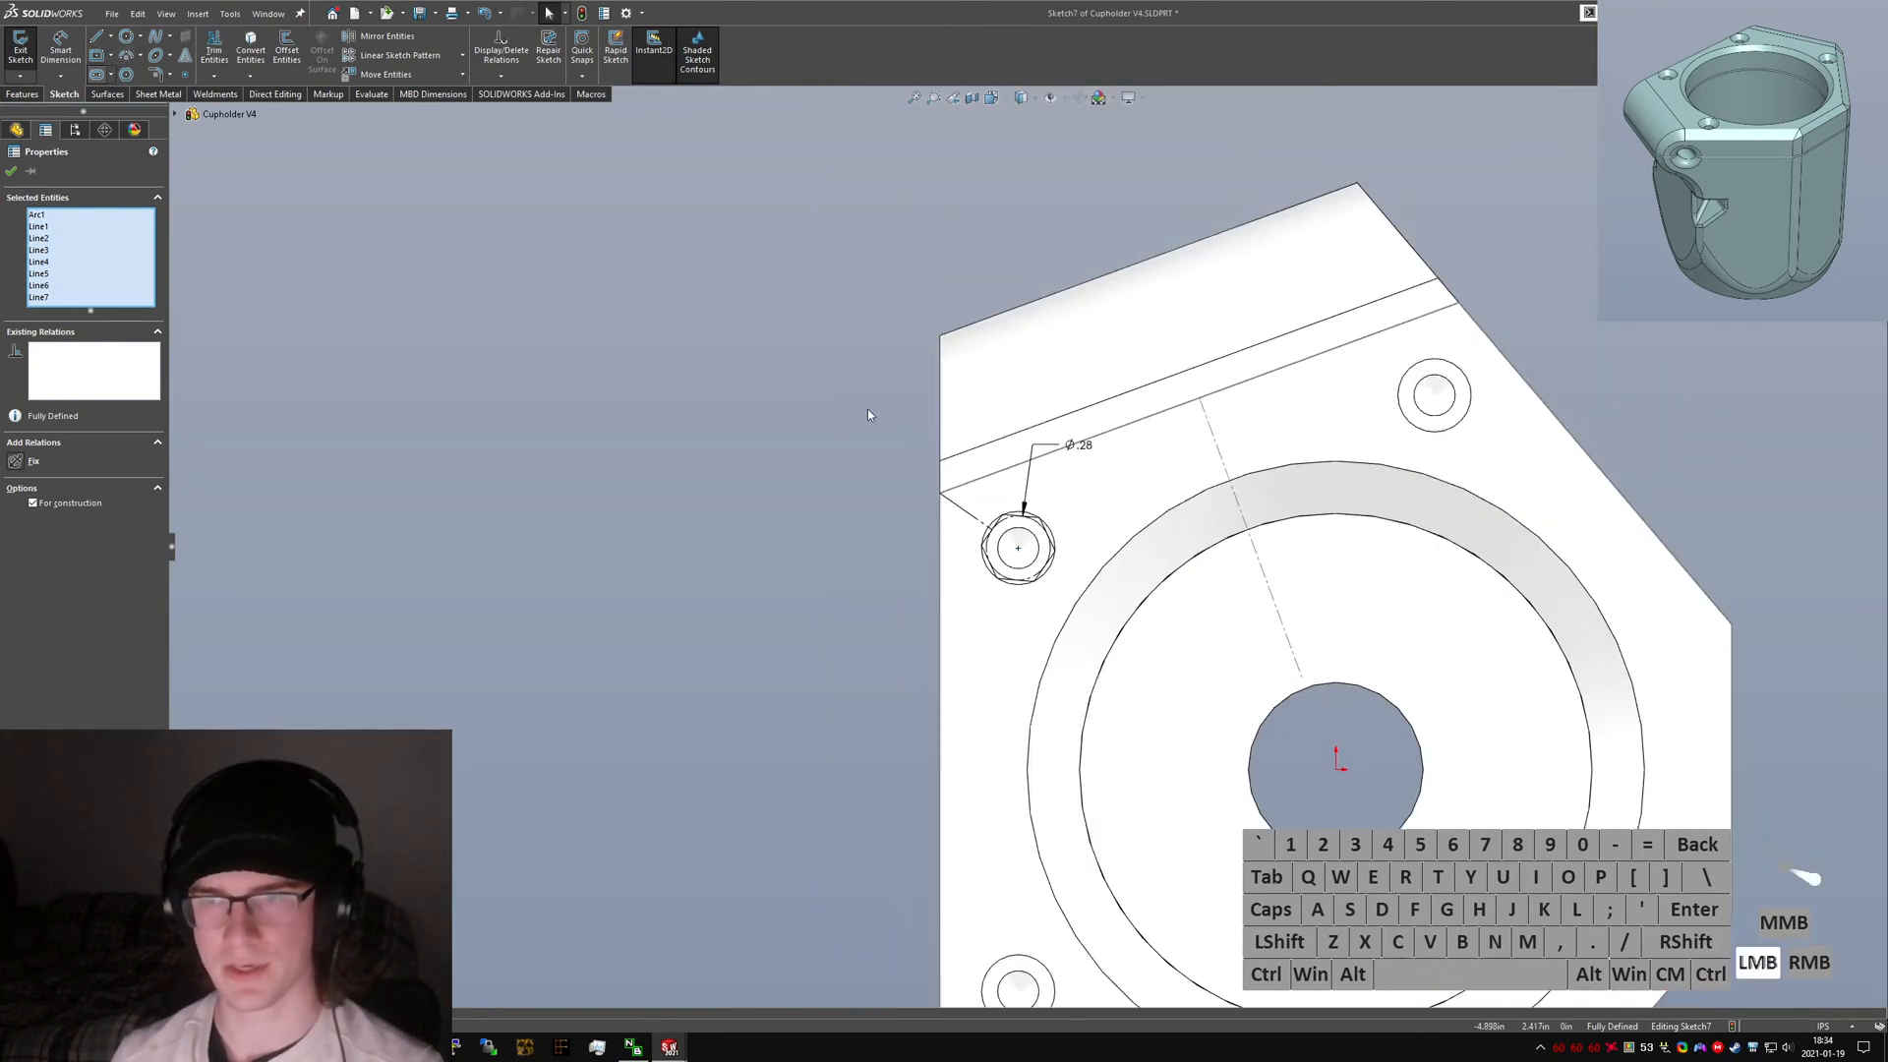
{"action": "left_click", "coordinate": [1018, 548]}
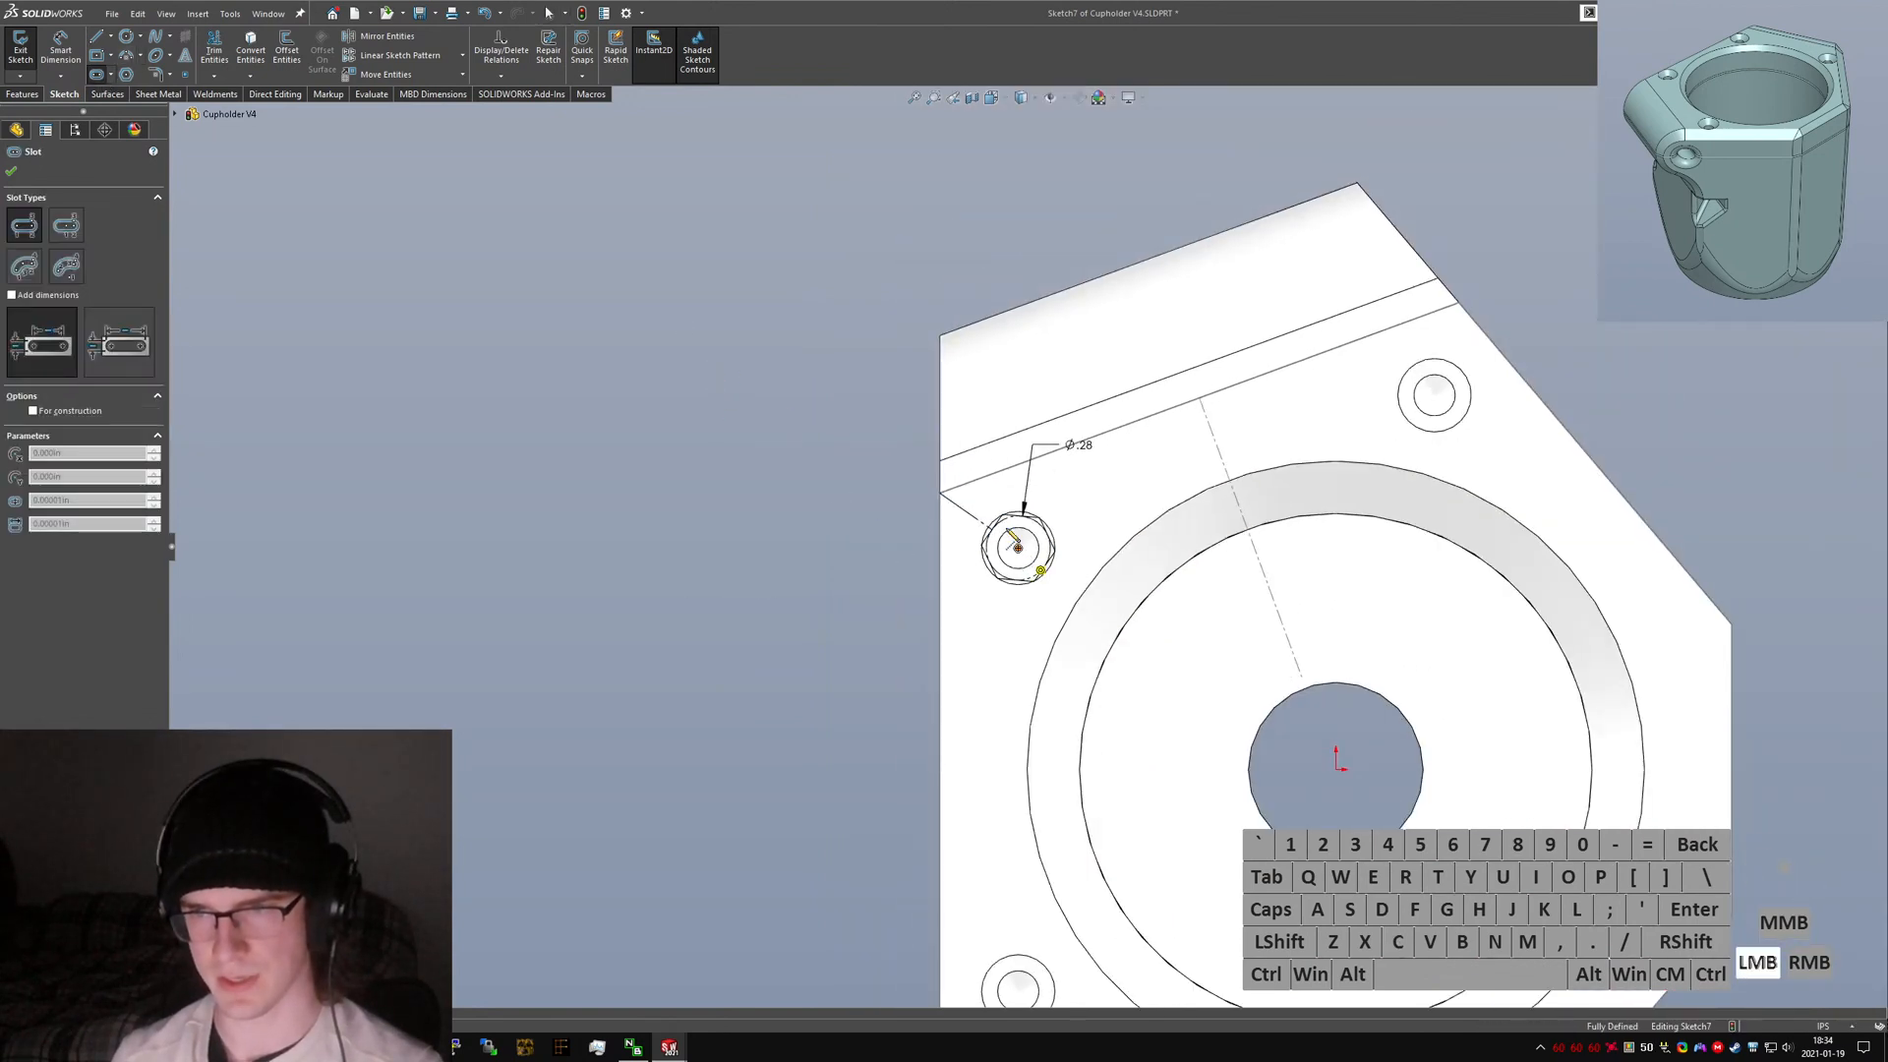
{"action": "left_click", "coordinate": [767, 375]}
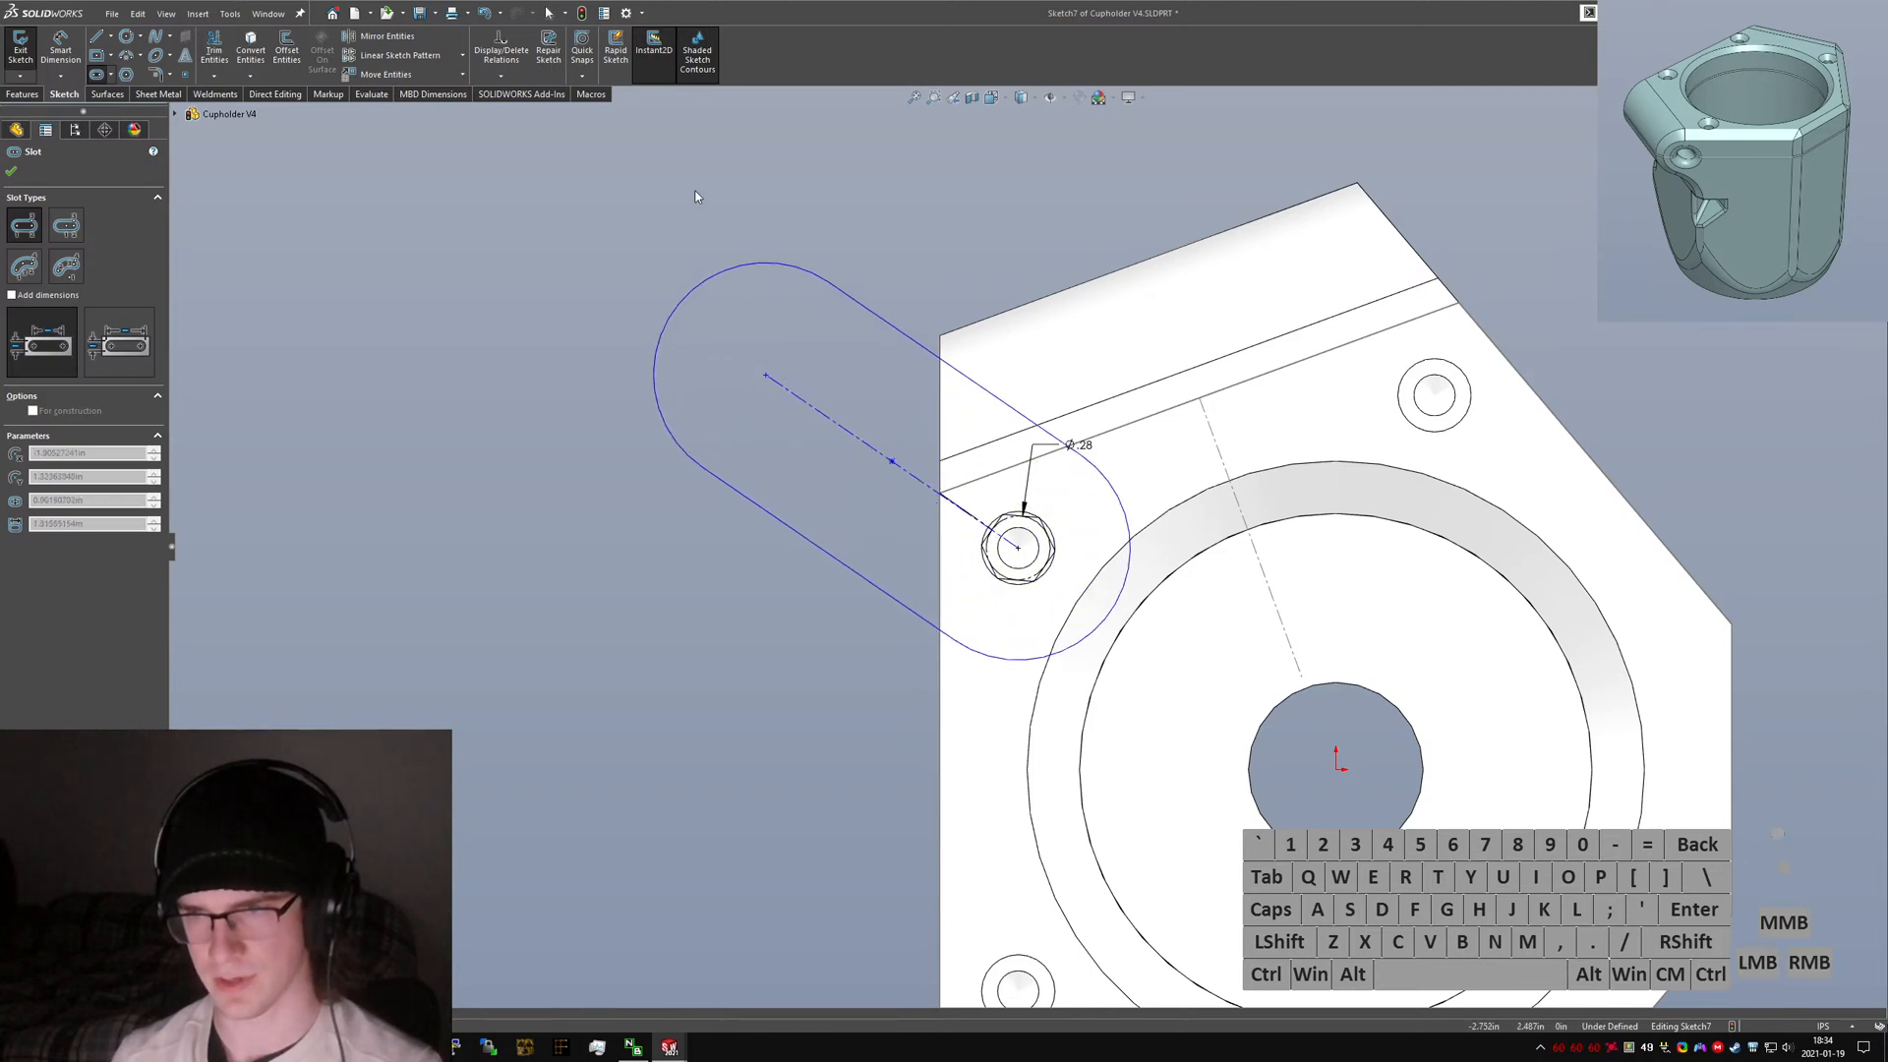
{"action": "key", "text": "Escape"}
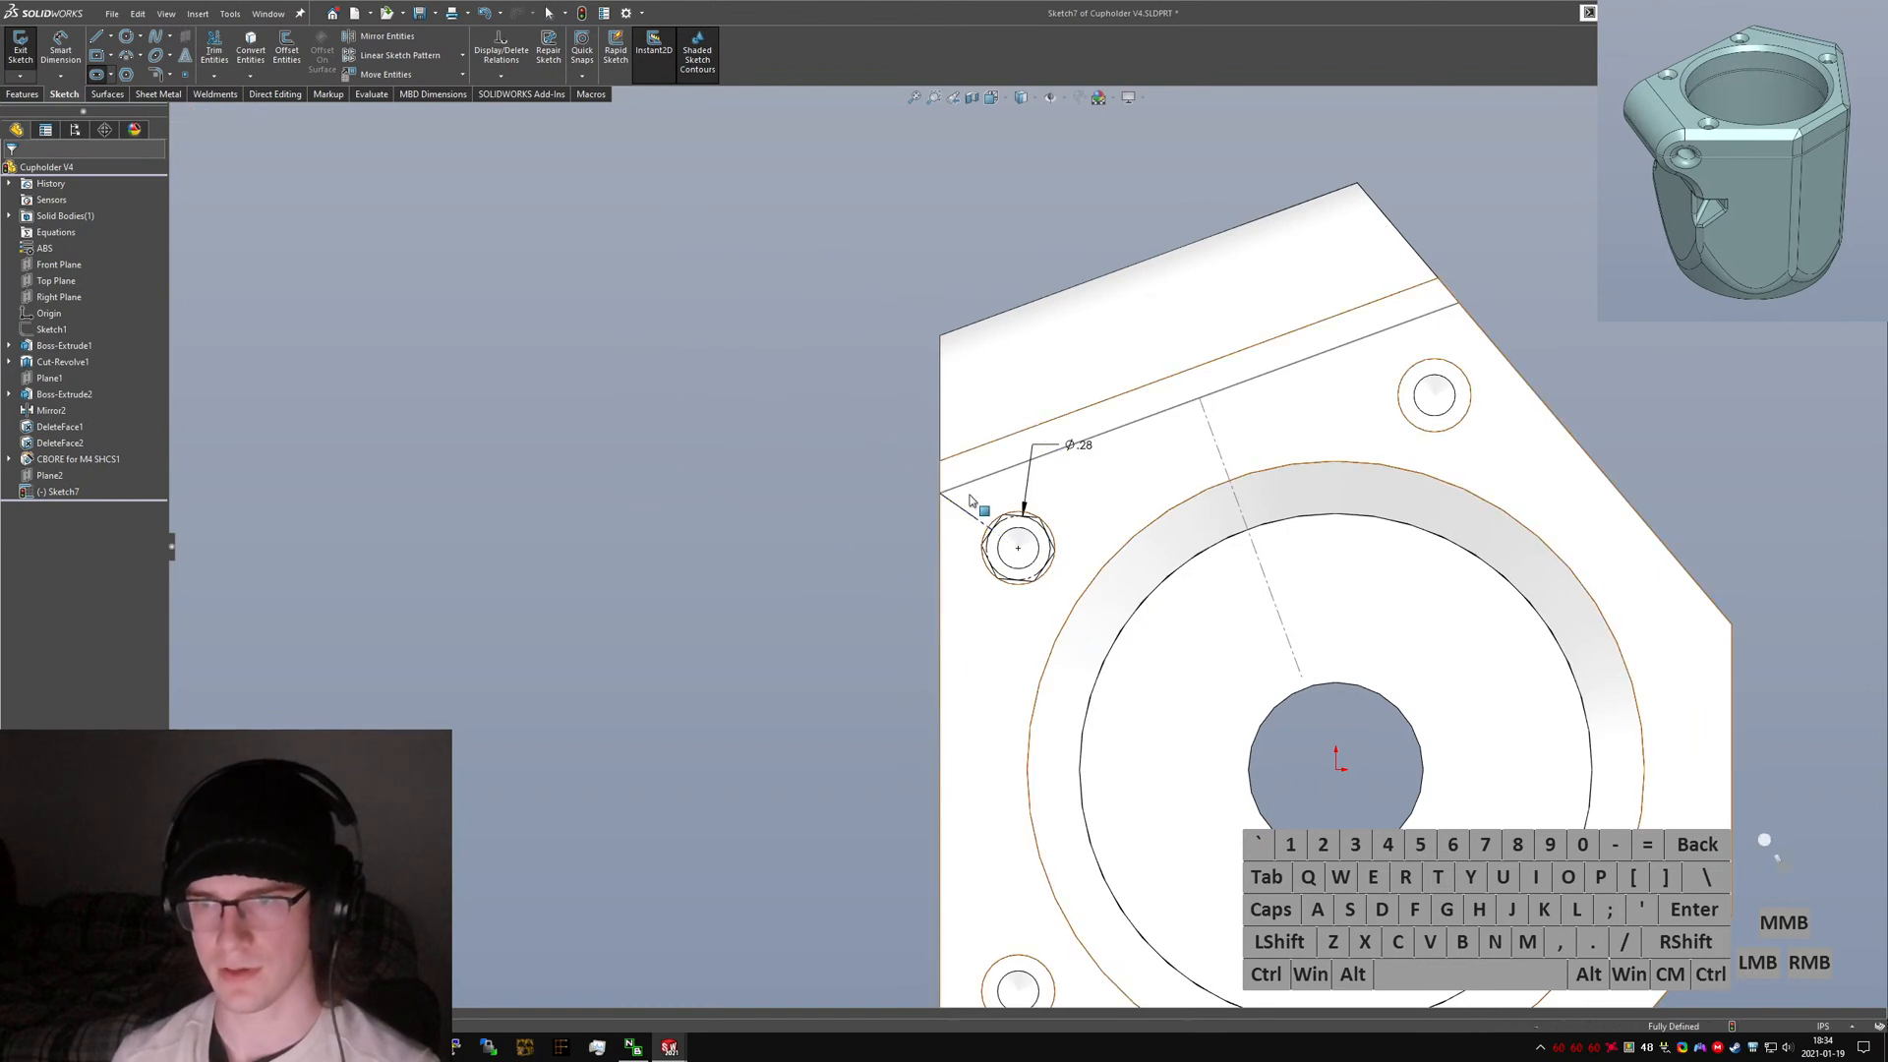
Sketch a wide straight slot beside the hexagon, parallel to the construction line.
{"action": "left_click", "coordinate": [103, 77]}
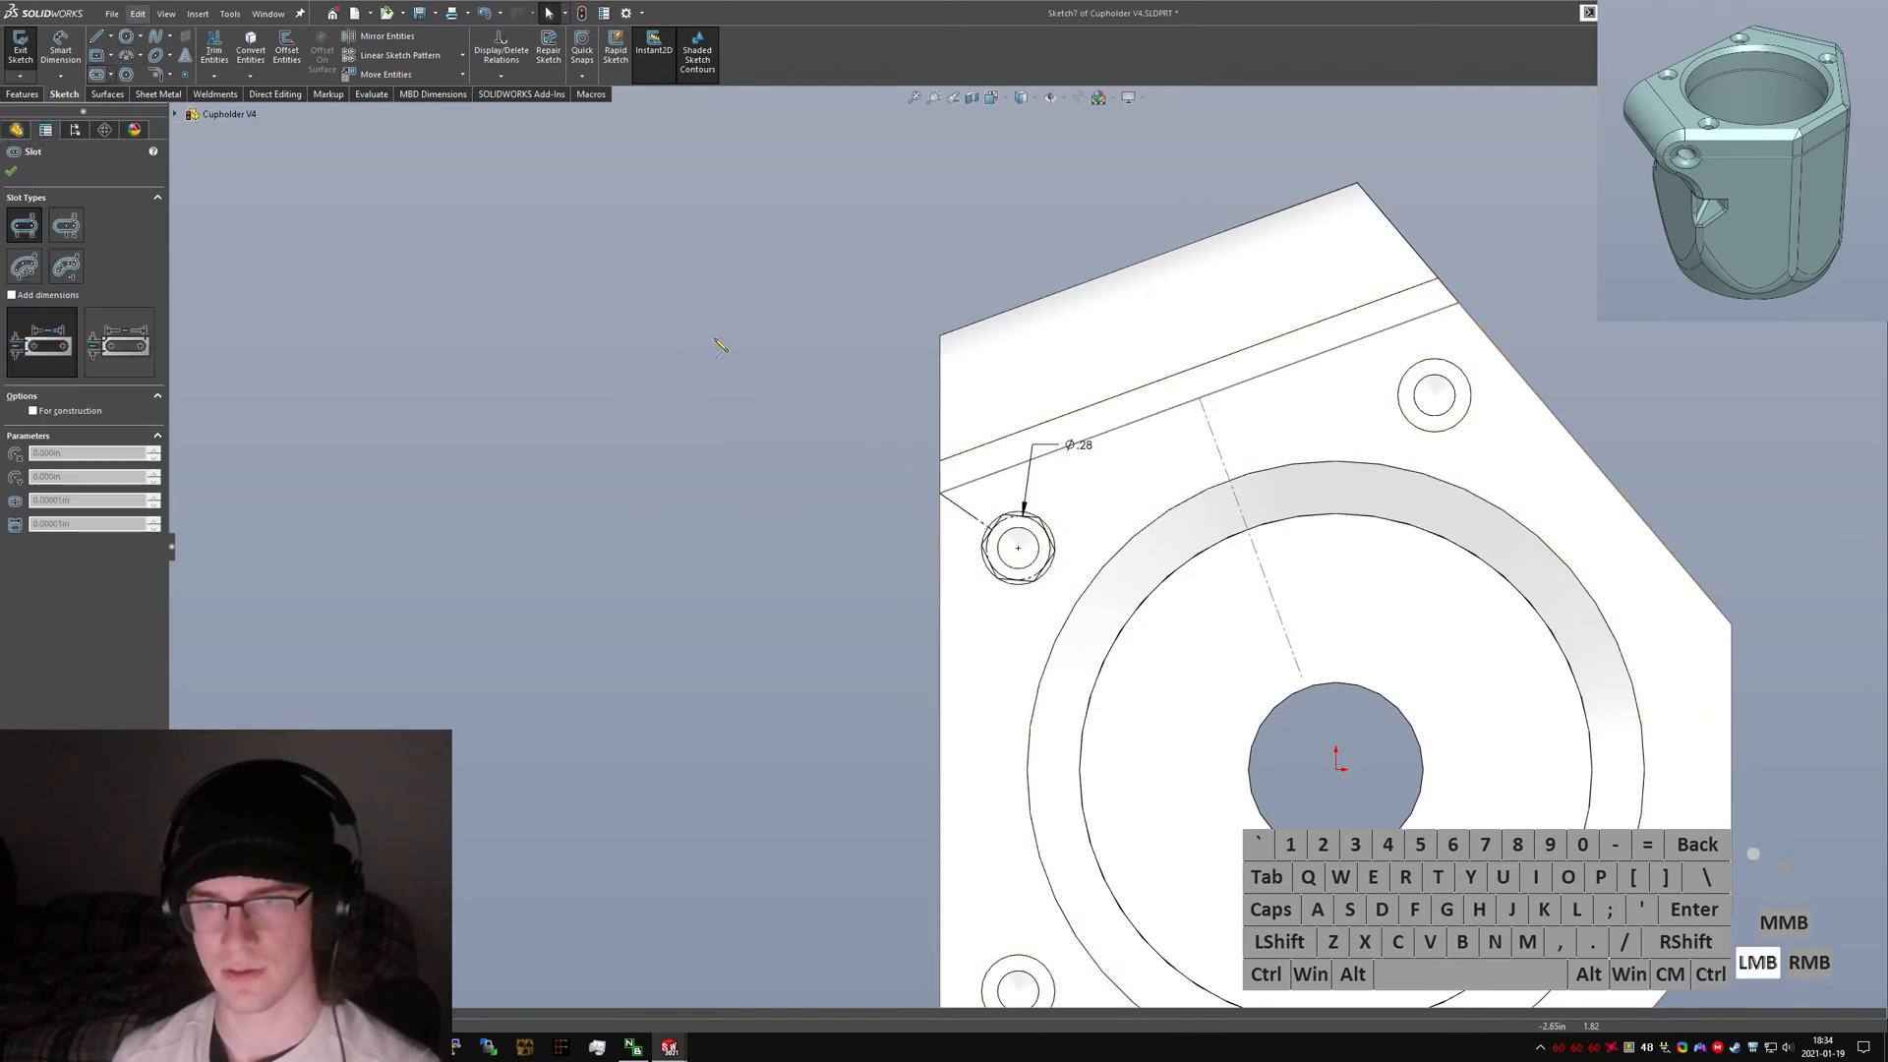
{"action": "left_click", "coordinate": [710, 338]}
{"action": "left_click", "coordinate": [910, 472]}
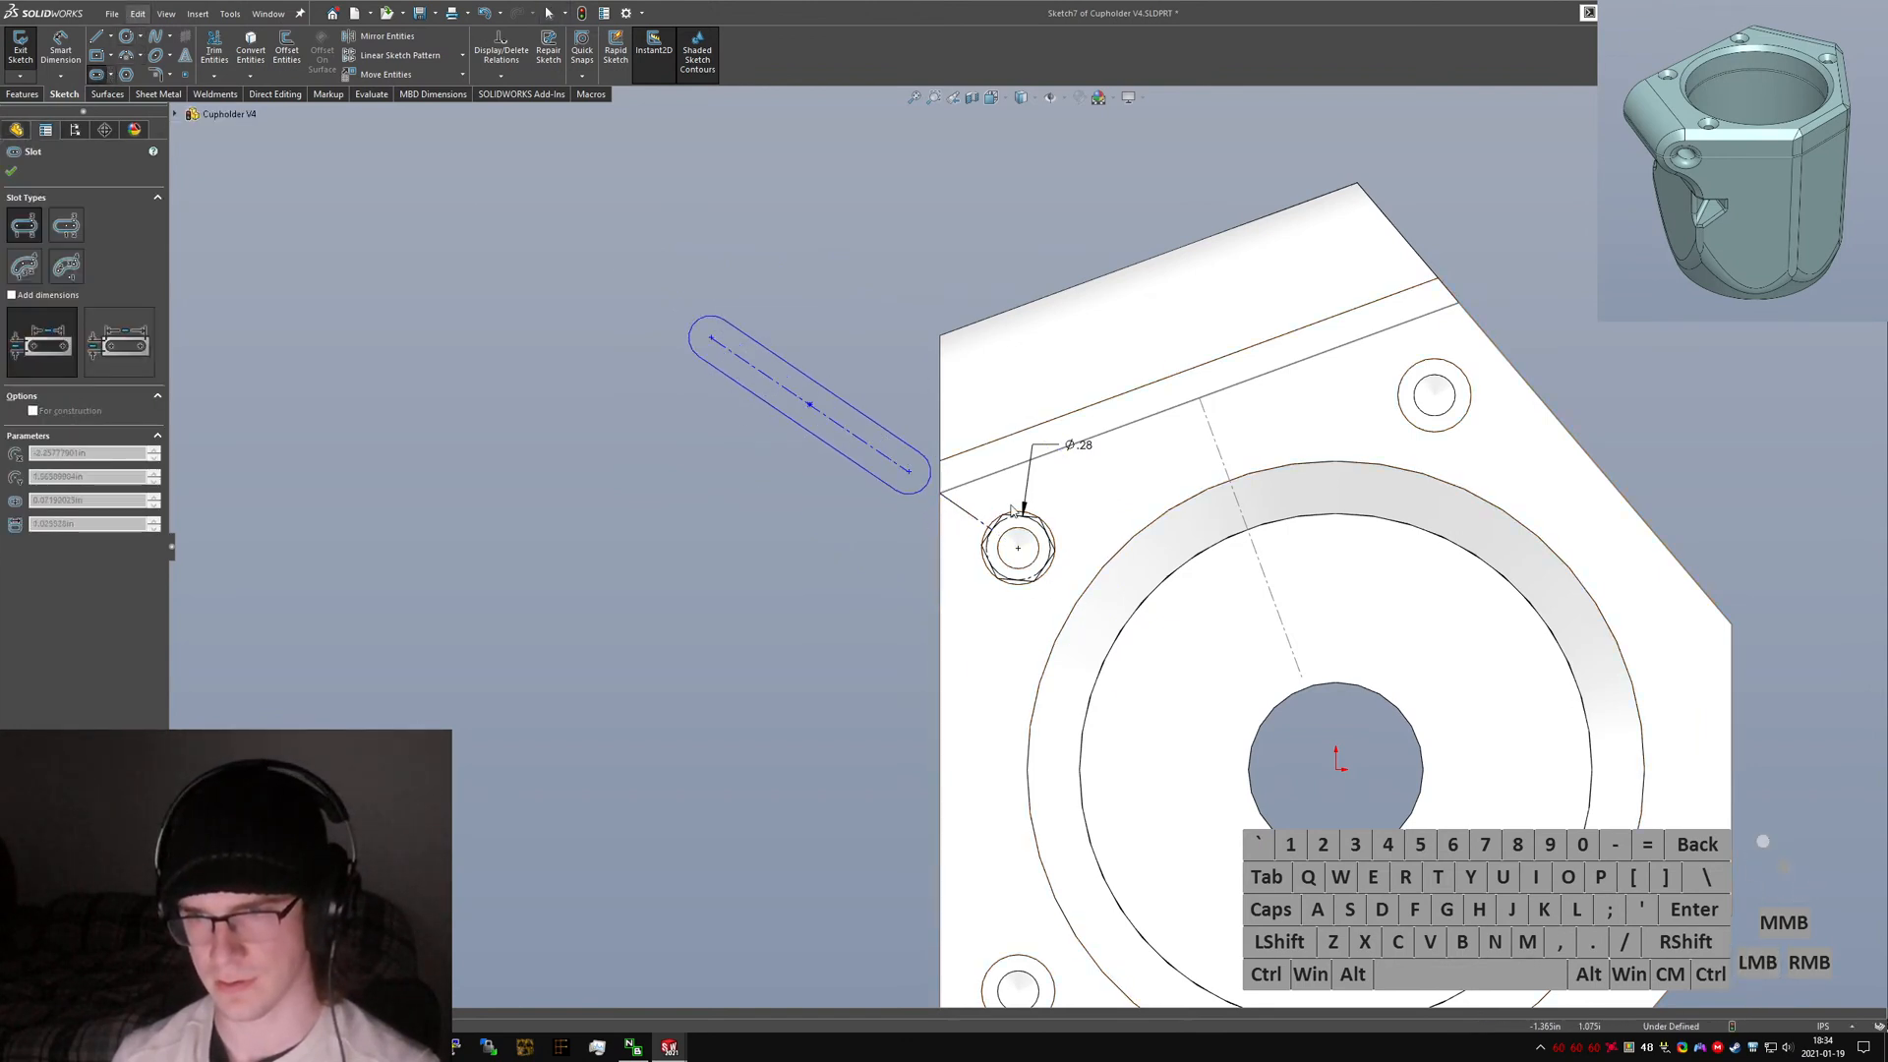
{"action": "left_click", "coordinate": [1060, 387]}
{"action": "key", "text": "Escape"}
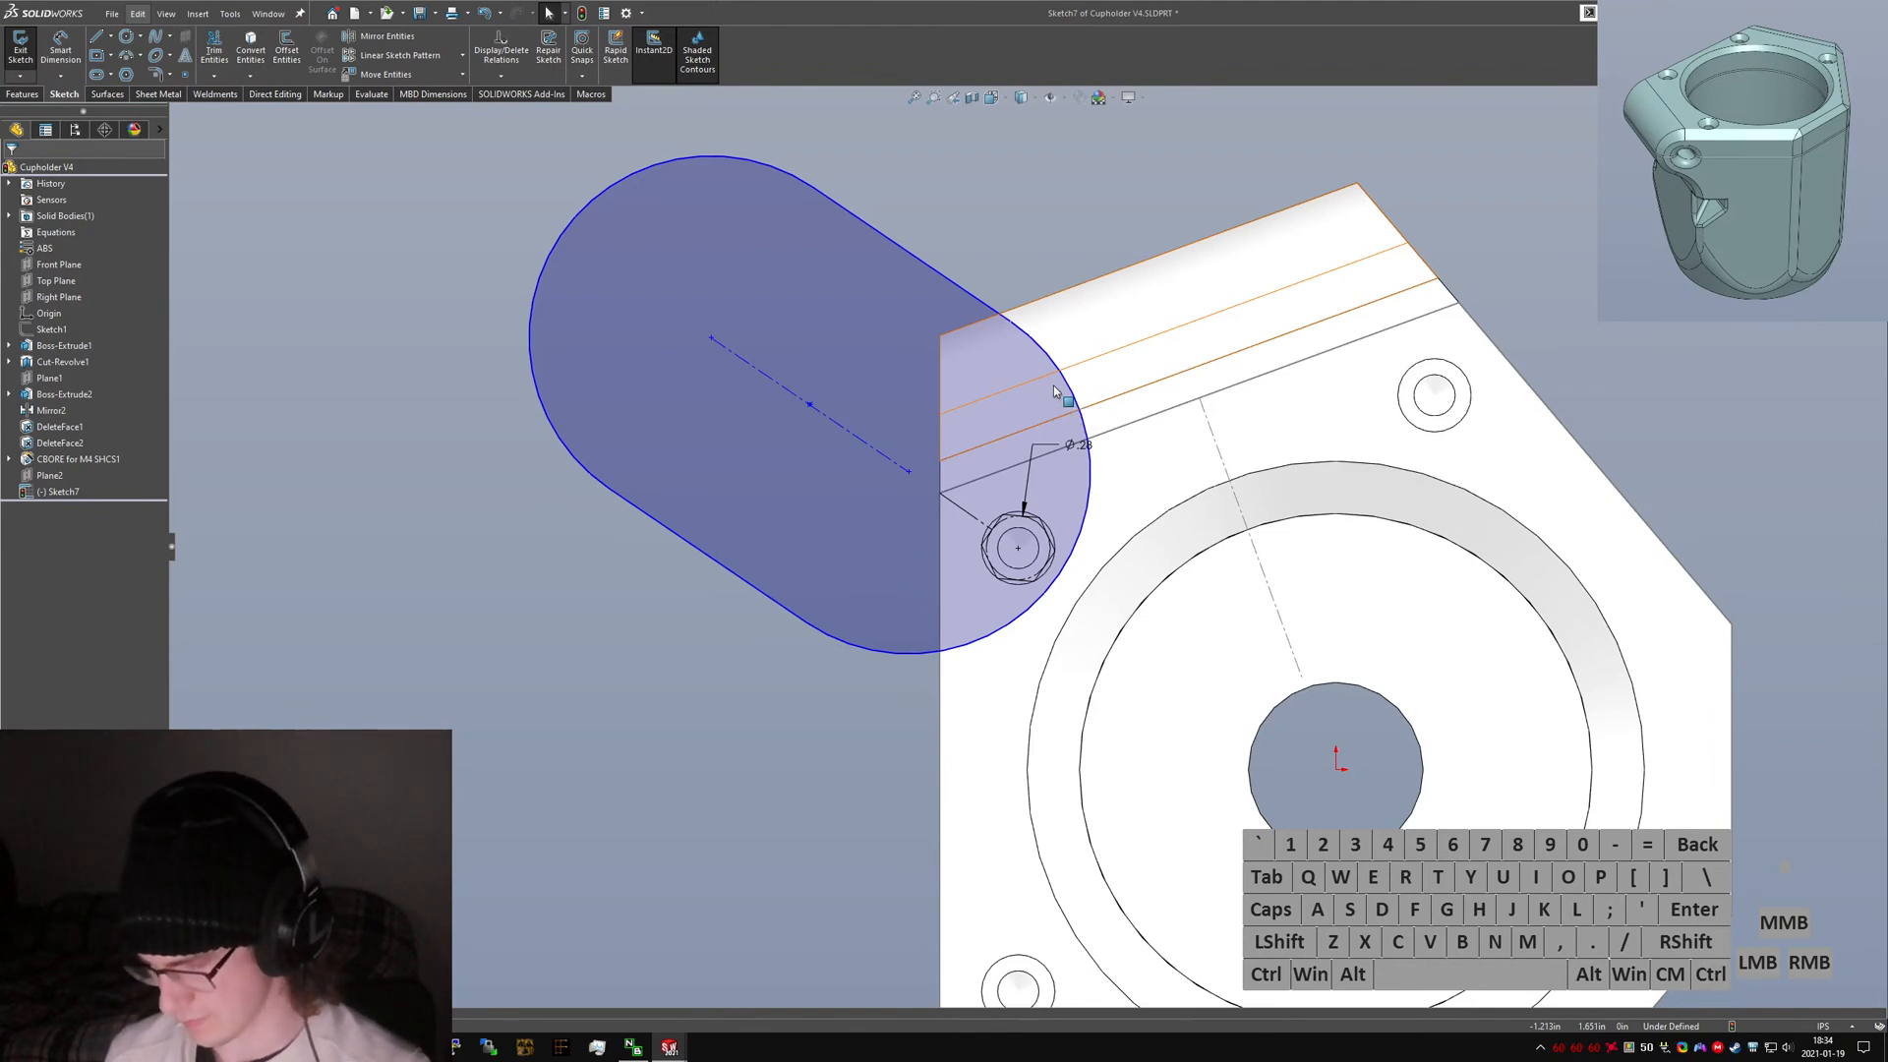
{"action": "left_click", "coordinate": [945, 613]}
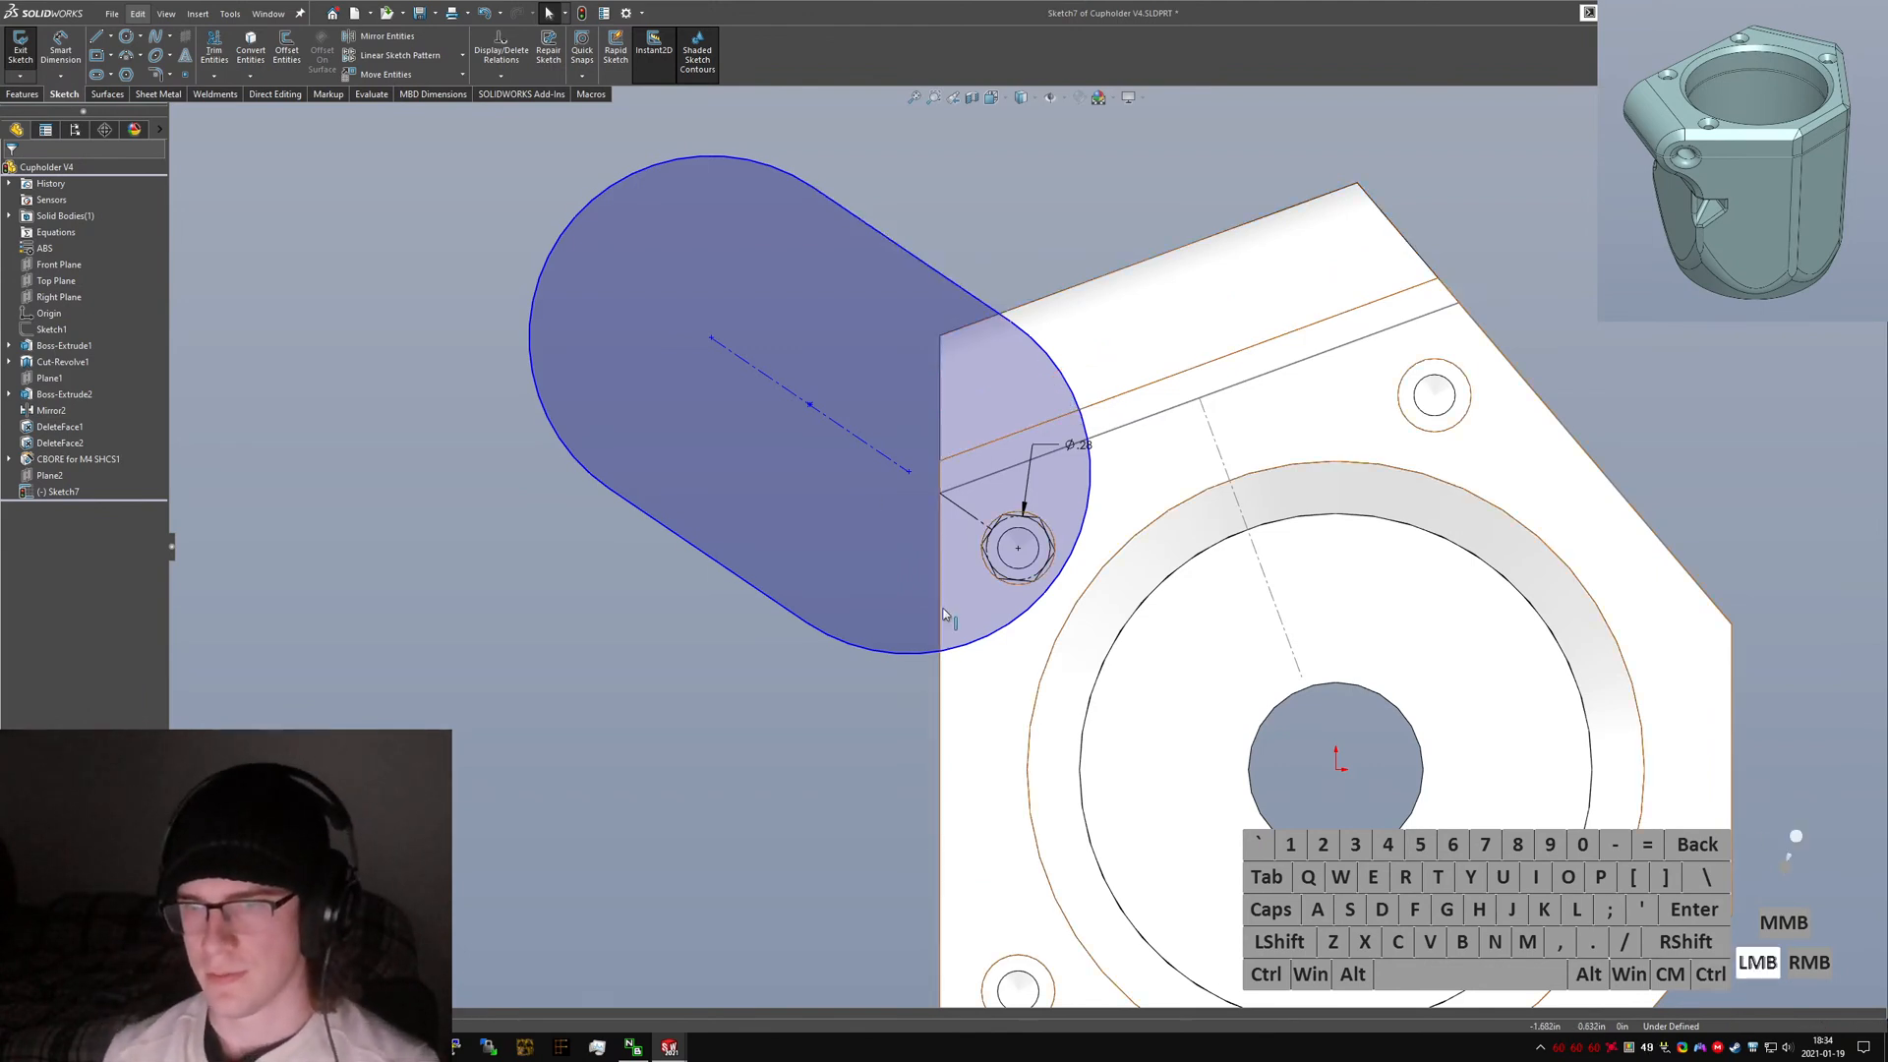
{"action": "right_click_drag", "start_coordinate": [767, 700], "coordinate": [762, 319]}
{"action": "key", "text": "Escape"}
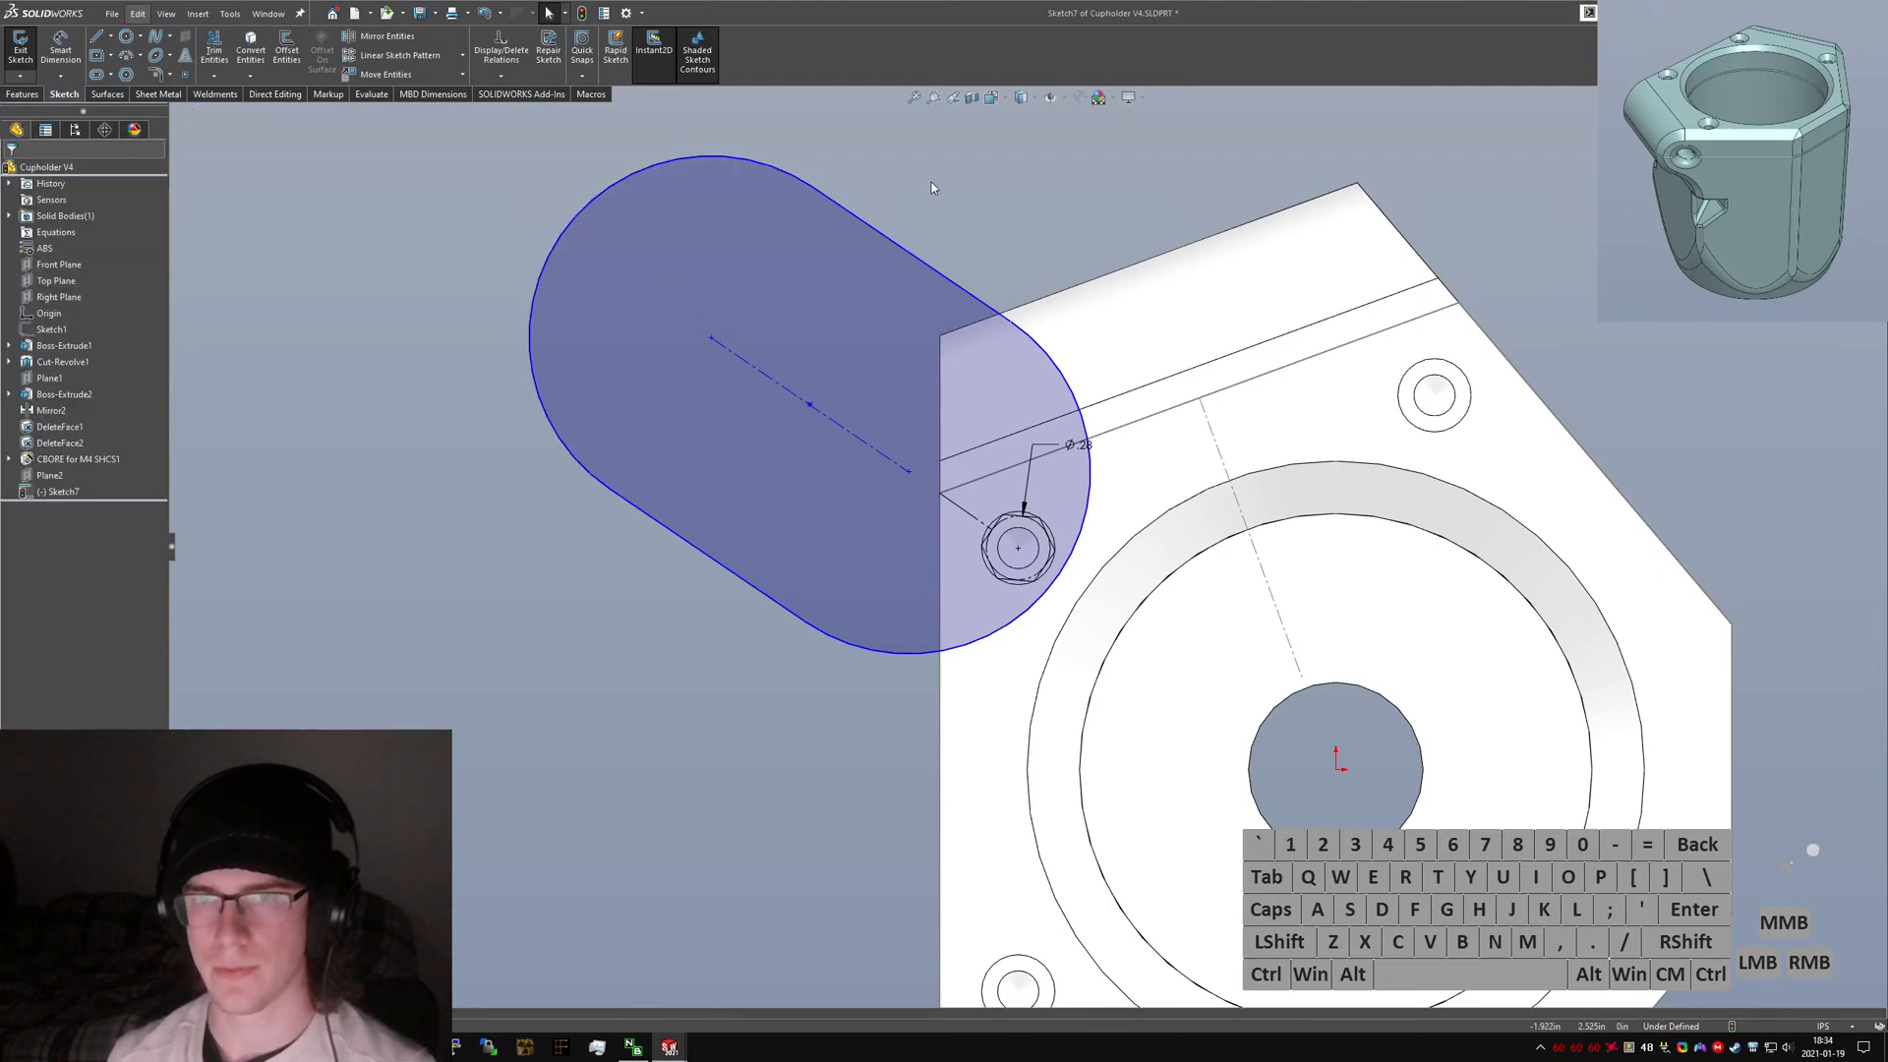
Draw a line across the slot, from its upper edge to its lower edge, near the rounded left end.
{"action": "right_click_drag", "start_coordinate": [643, 139], "coordinate": [835, 186]}
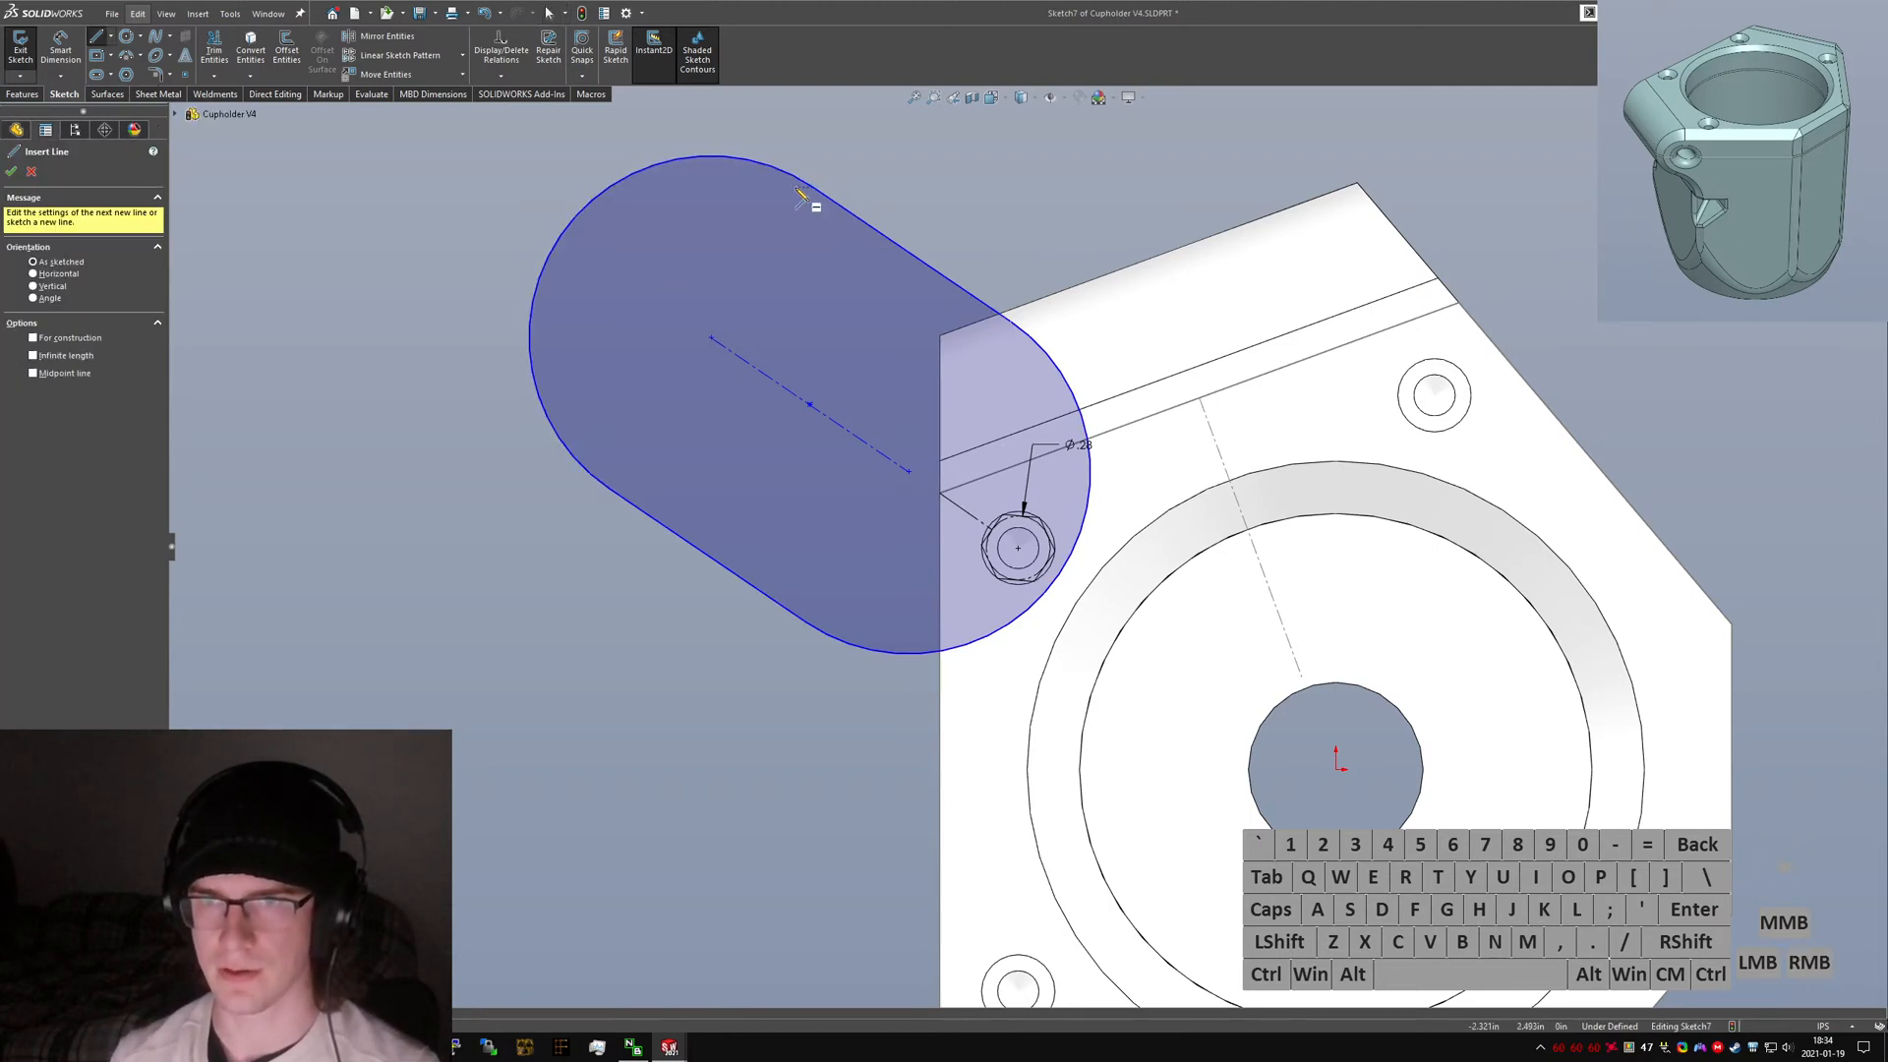
{"action": "left_click_drag", "start_coordinate": [814, 189], "coordinate": [607, 501]}
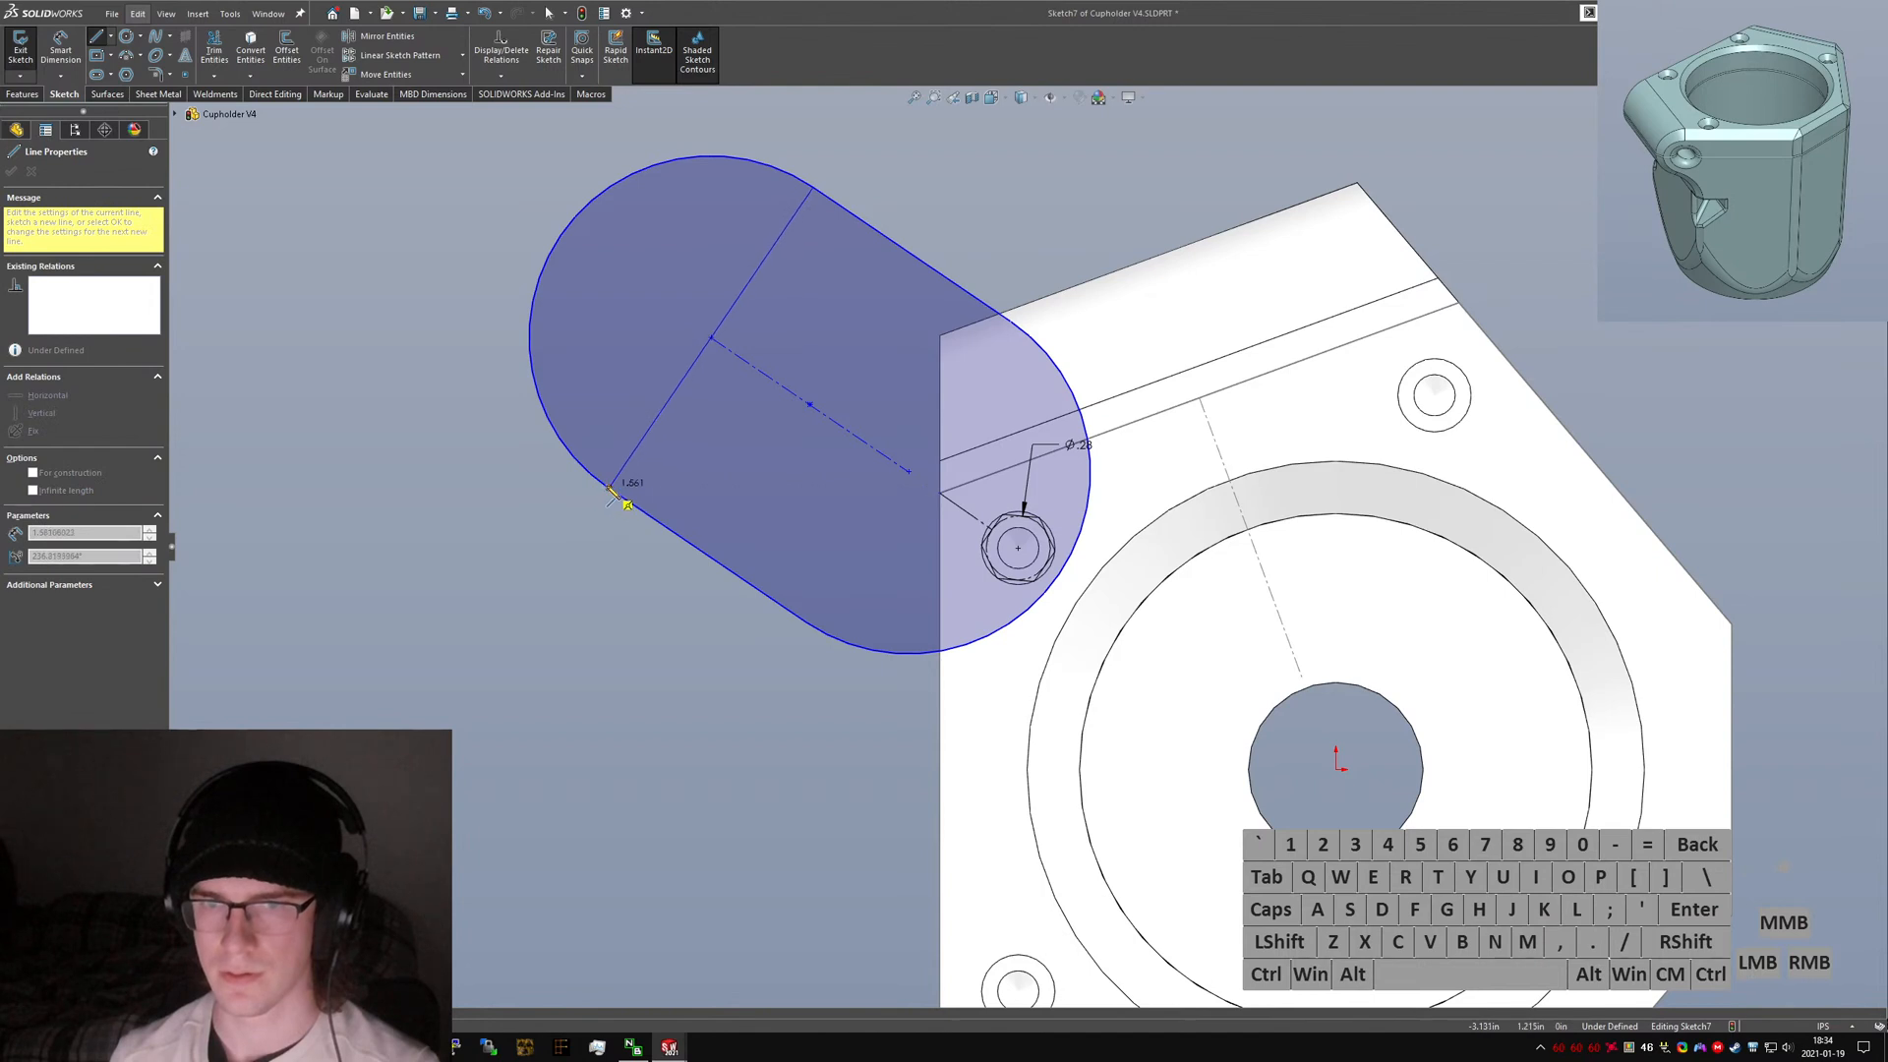
{"action": "left_click", "coordinate": [610, 487]}
{"action": "key", "text": "Escape"}
Trim away the slot's left rounded end beyond the new cross line with the Trim tool.
{"action": "left_click", "coordinate": [213, 49]}
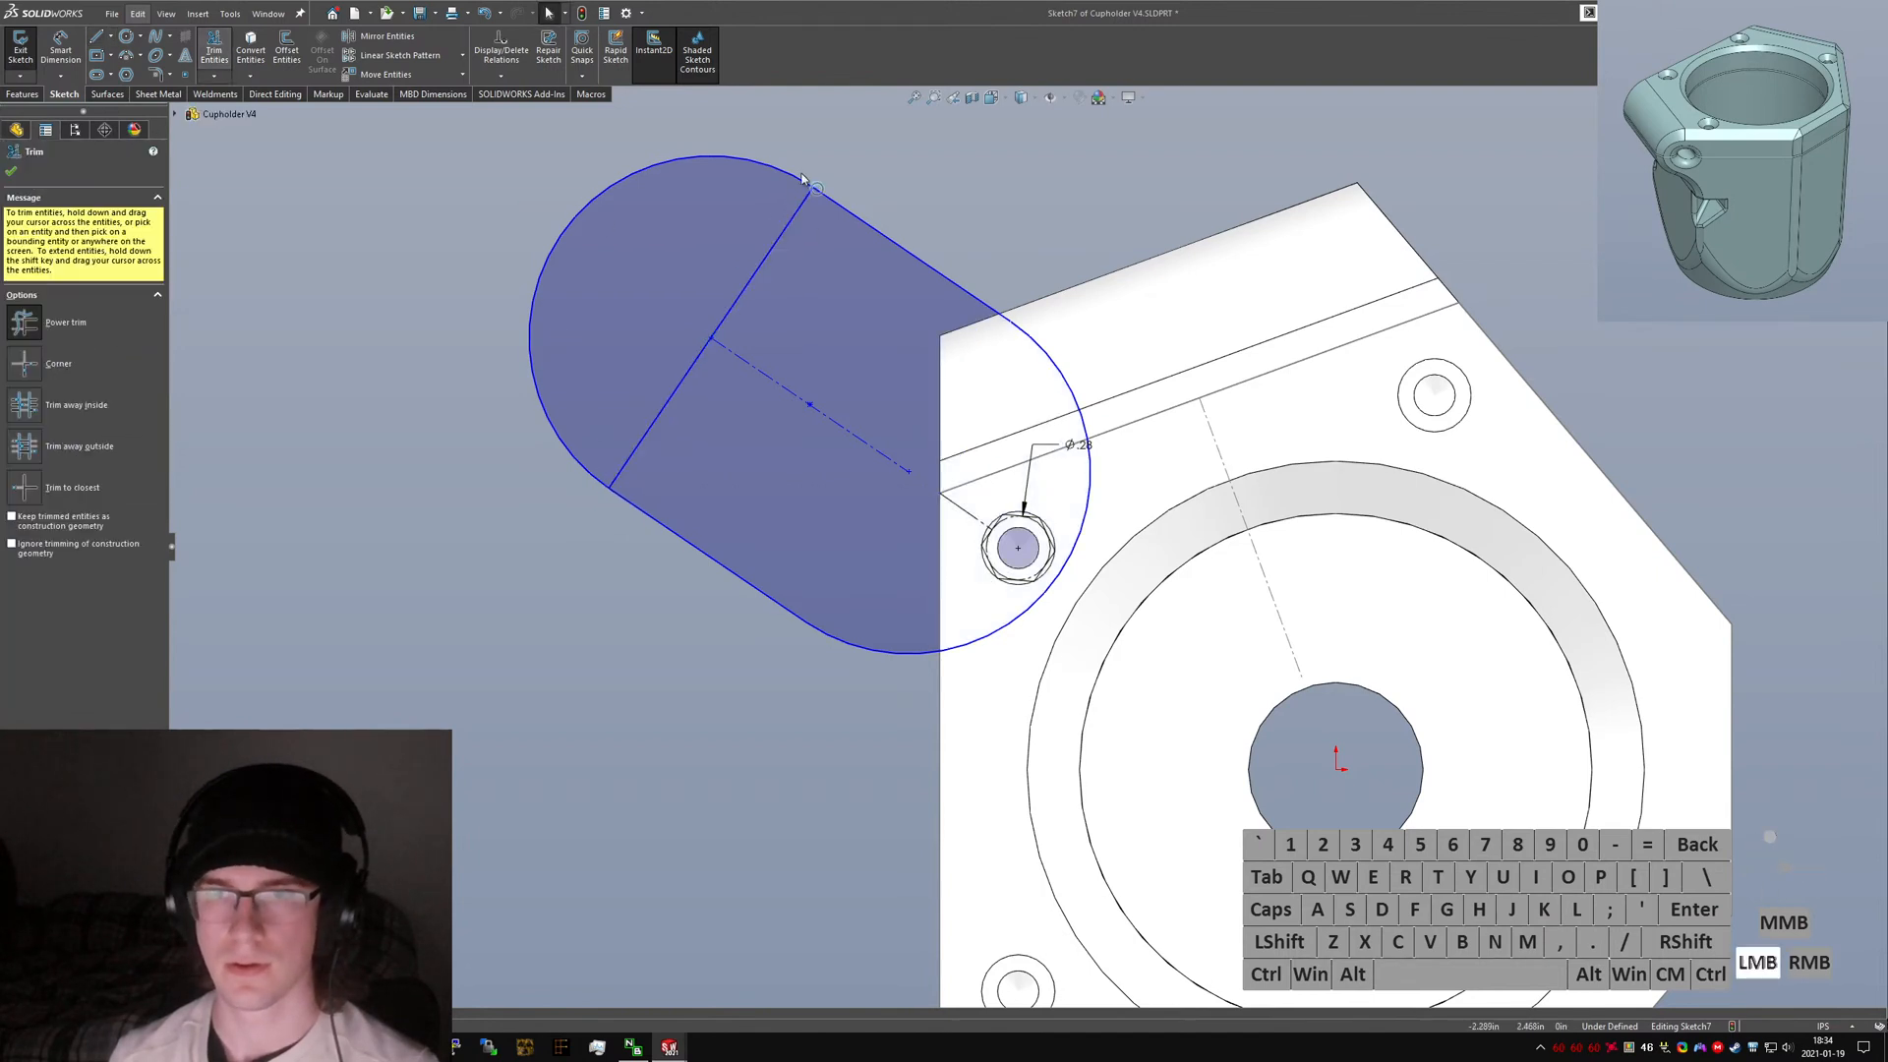
{"action": "left_click_drag", "start_coordinate": [770, 146], "coordinate": [699, 297]}
{"action": "left_click", "coordinate": [972, 523]}
{"action": "key", "text": "Escape"}
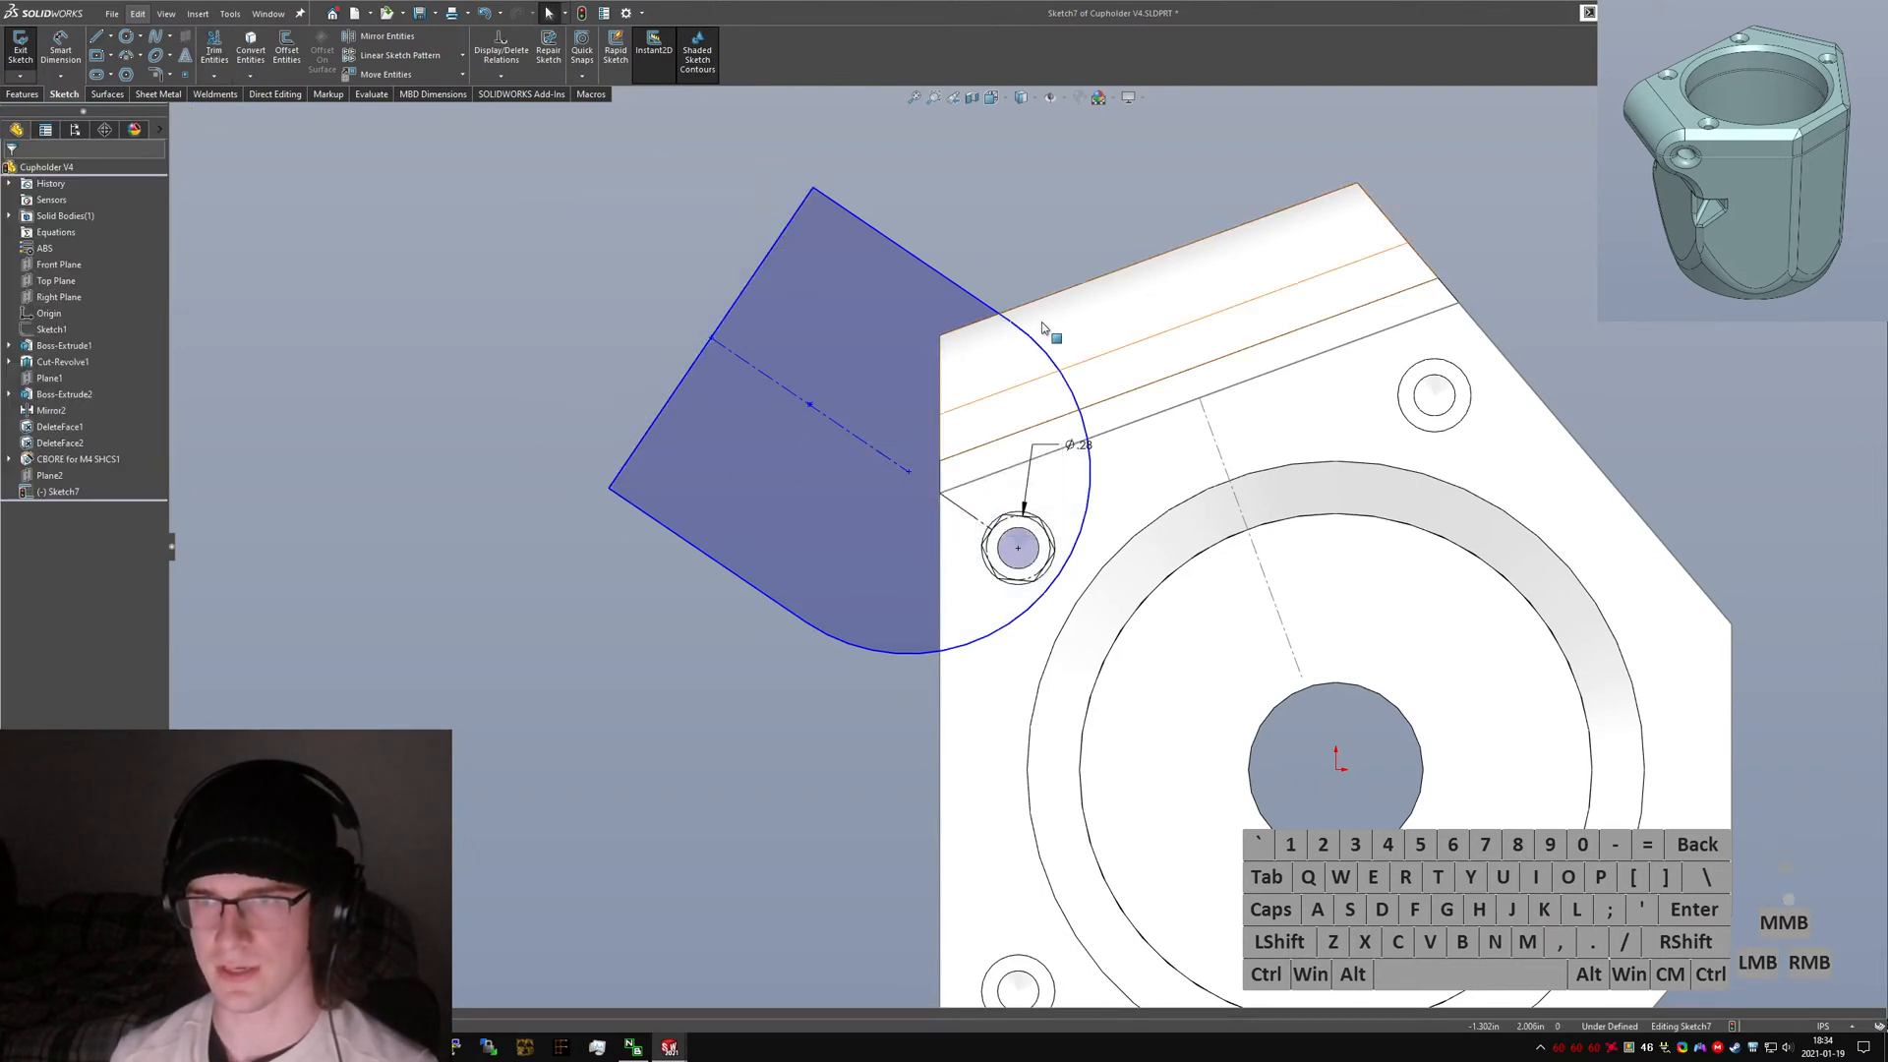
Add tangent relations between the slot's remaining arc and both of its long straight edges.
{"action": "left_click", "coordinate": [1028, 334], "text": "ctrl"}
{"action": "left_click", "coordinate": [989, 307], "text": "ctrl"}
{"action": "key", "text": "alt+a"}
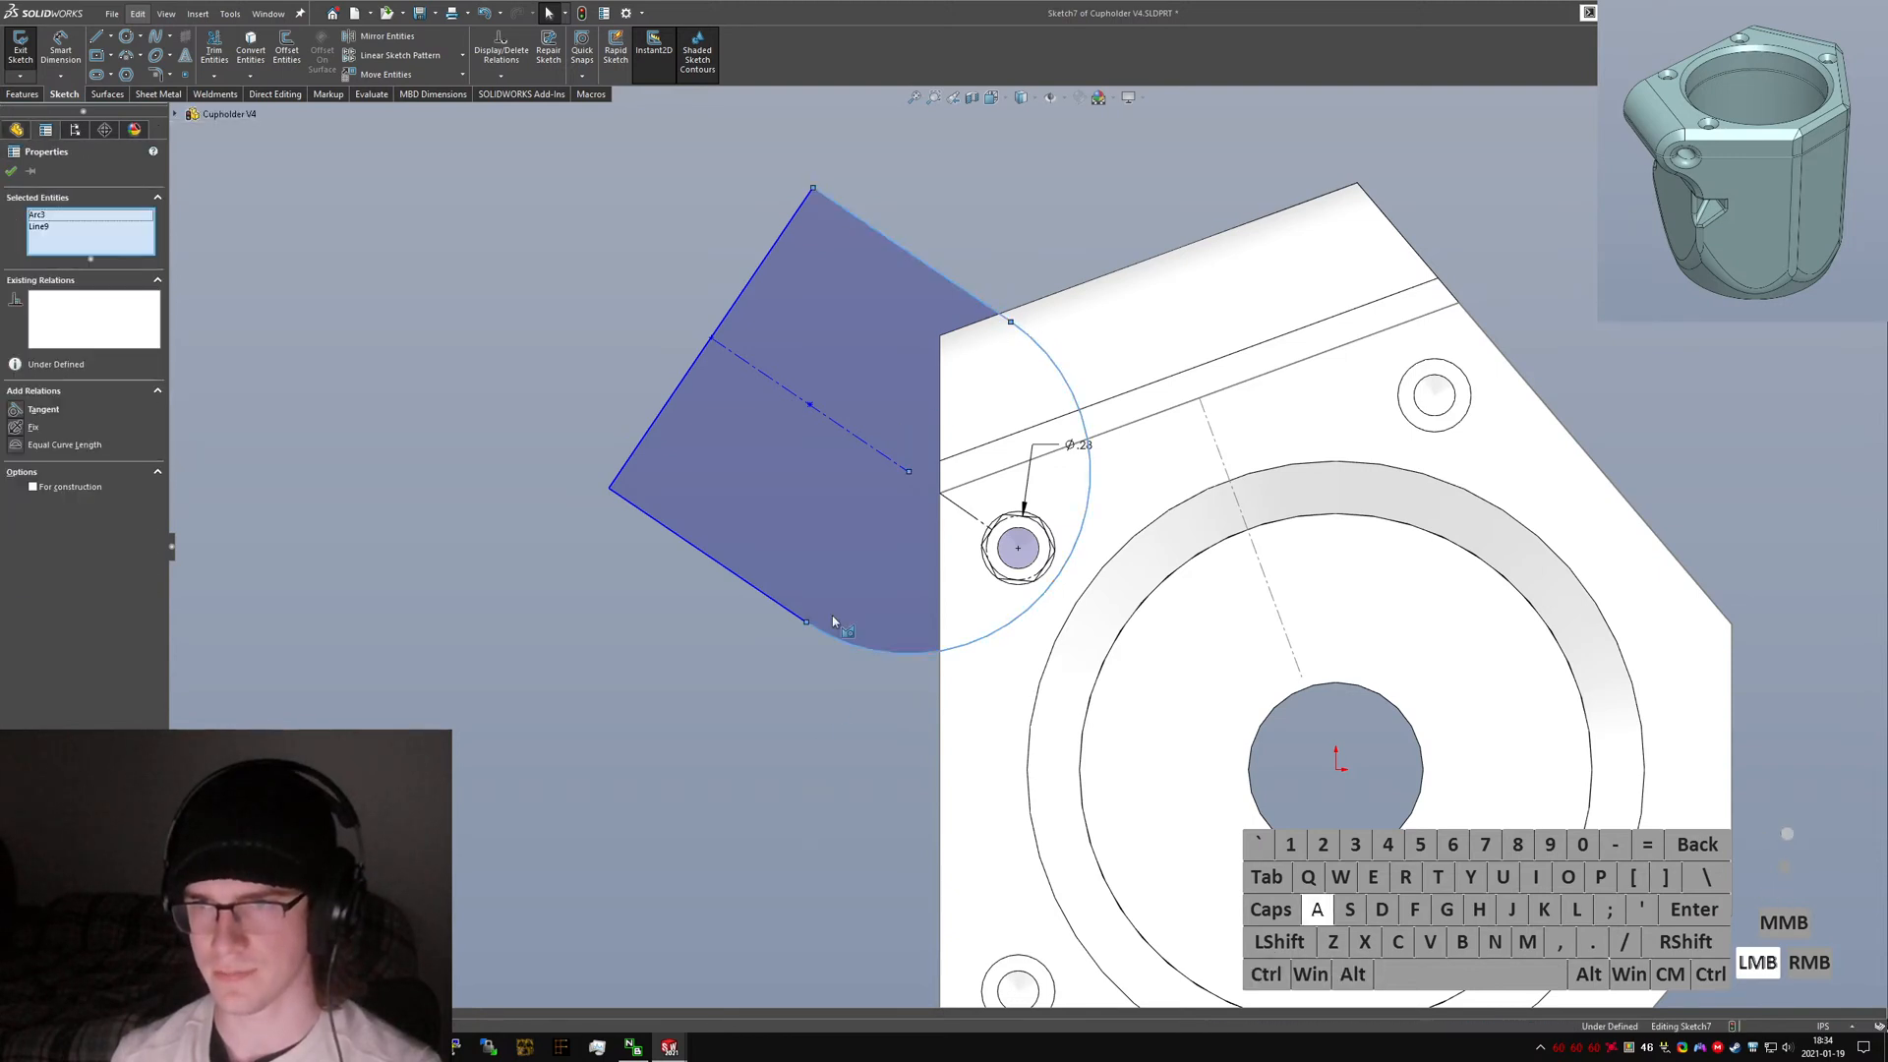
{"action": "left_click", "coordinate": [832, 646]}
{"action": "left_click", "coordinate": [808, 624], "text": "ctrl"}
{"action": "left_click", "coordinate": [797, 616], "text": "ctrl"}
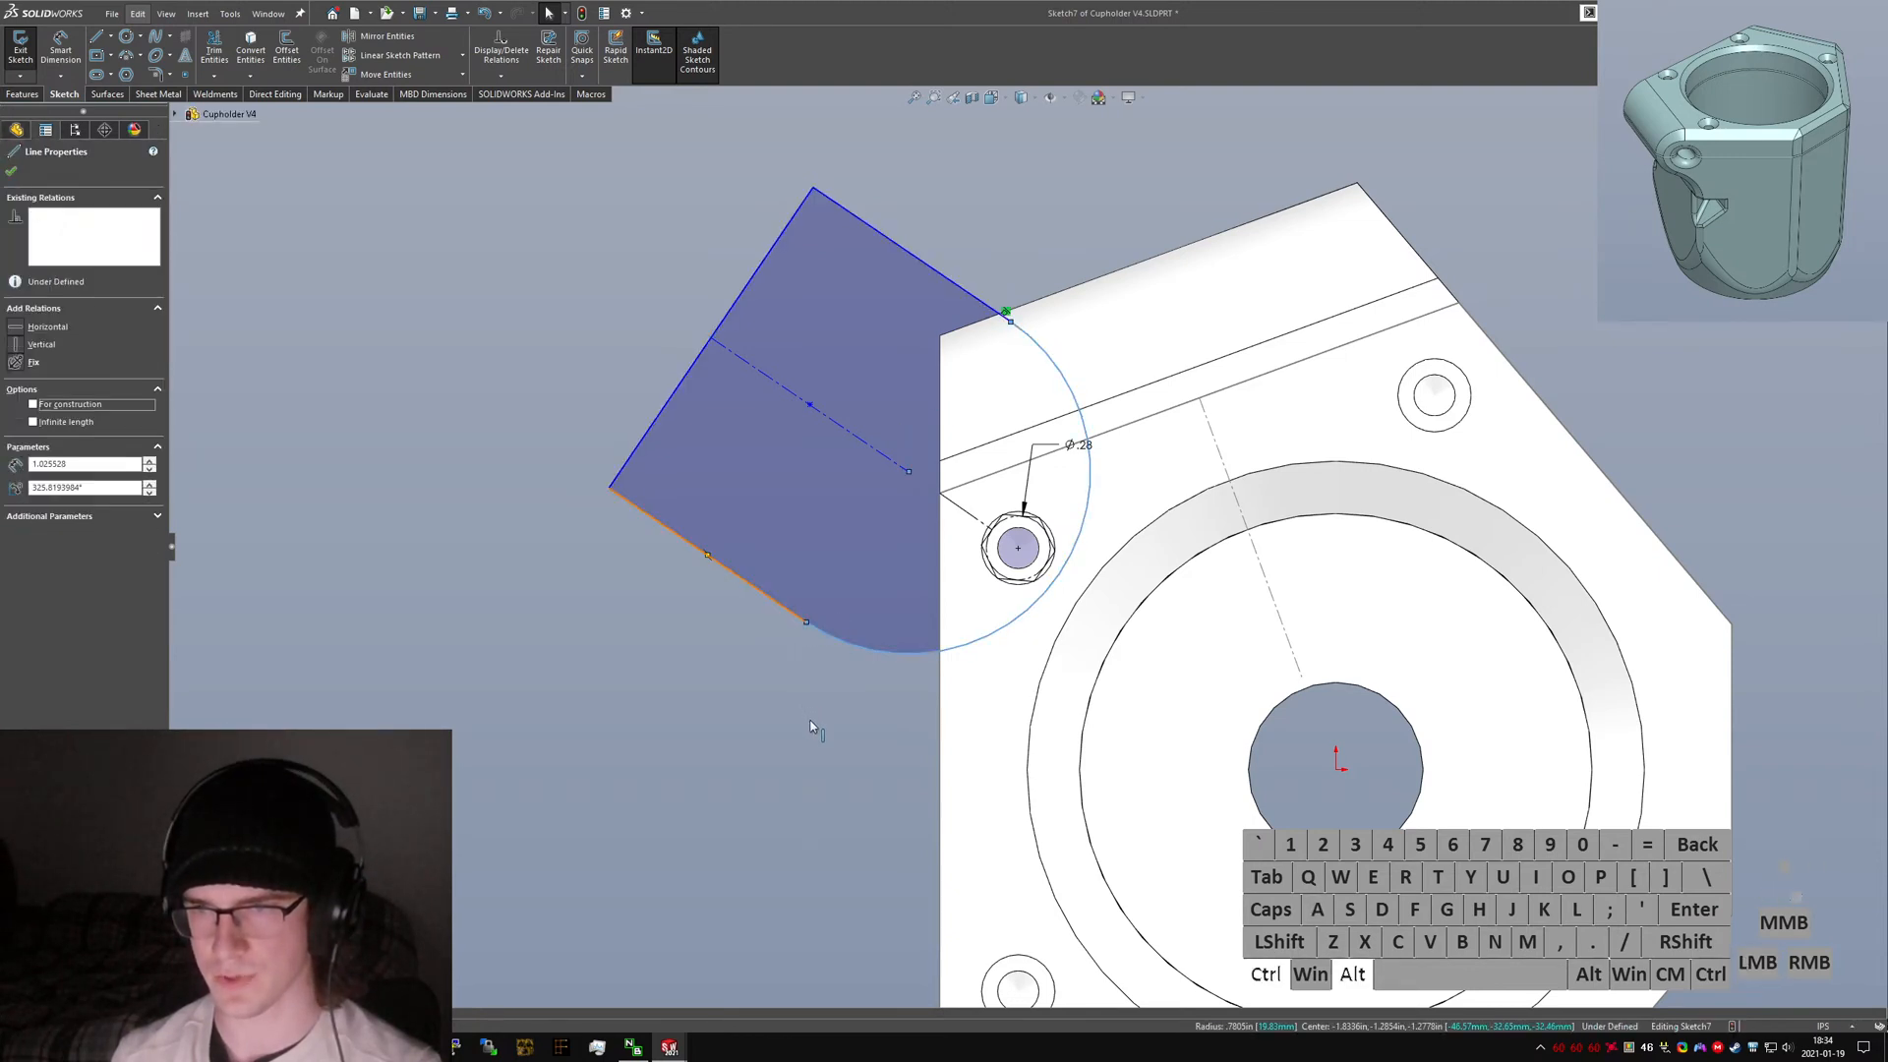
{"action": "key", "text": "alt+a"}
{"action": "left_click", "coordinate": [814, 723]}
{"action": "left_click", "coordinate": [778, 608]}
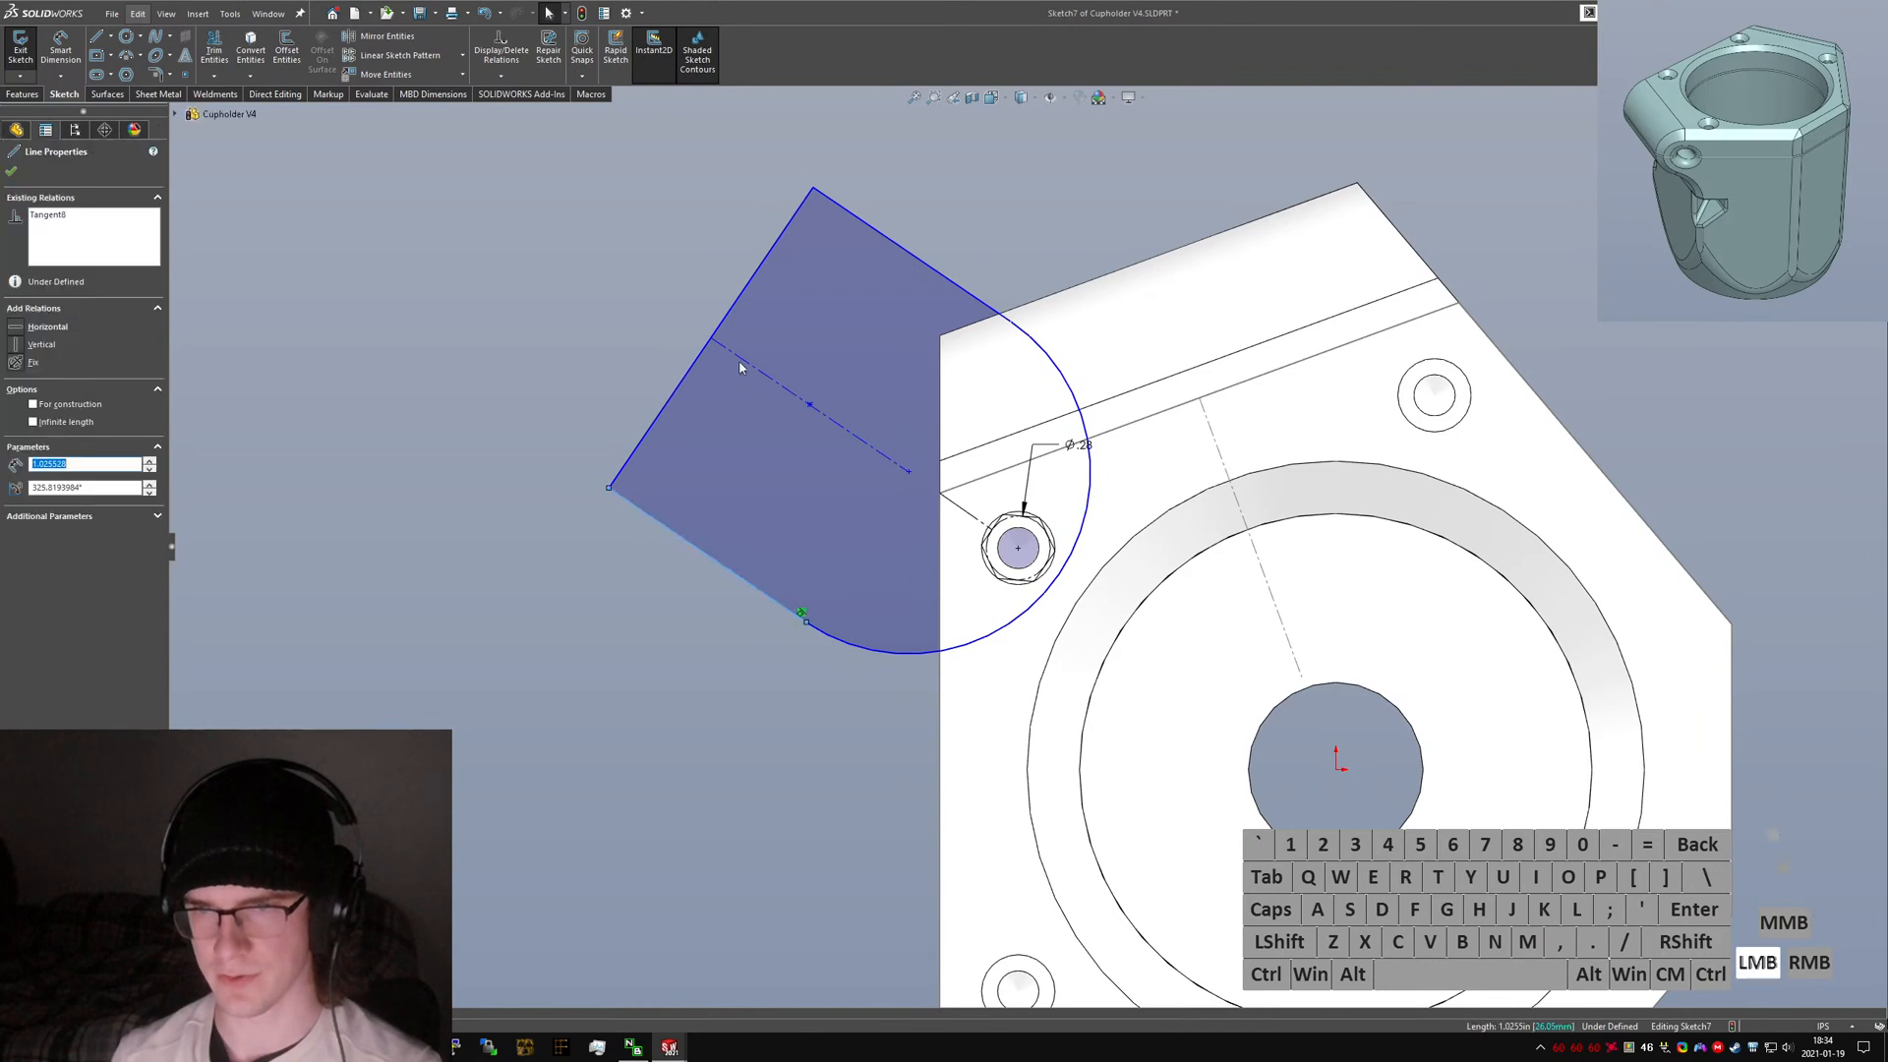
Make the slot's end line perpendicular to its centreline and both long edges parallel to the centreline.
{"action": "left_click", "coordinate": [720, 327], "text": "ctrl"}
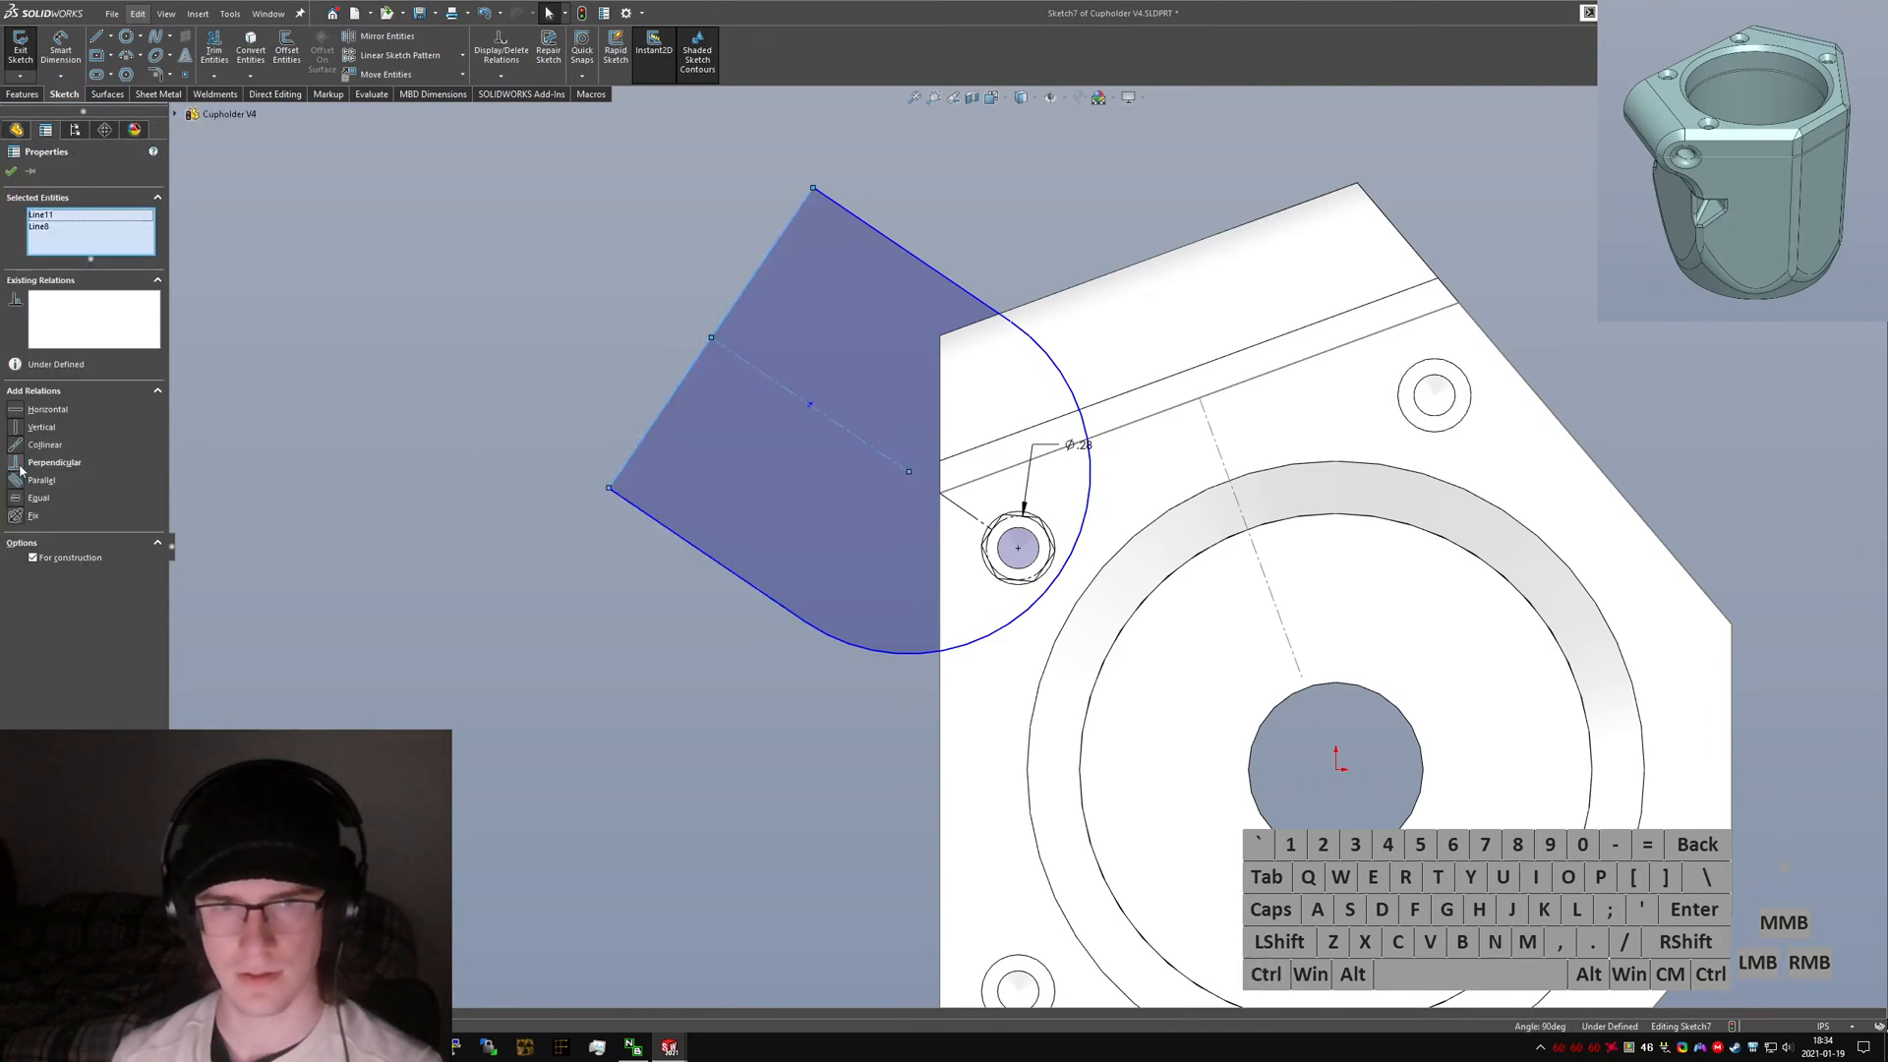
{"action": "left_click", "coordinate": [20, 472]}
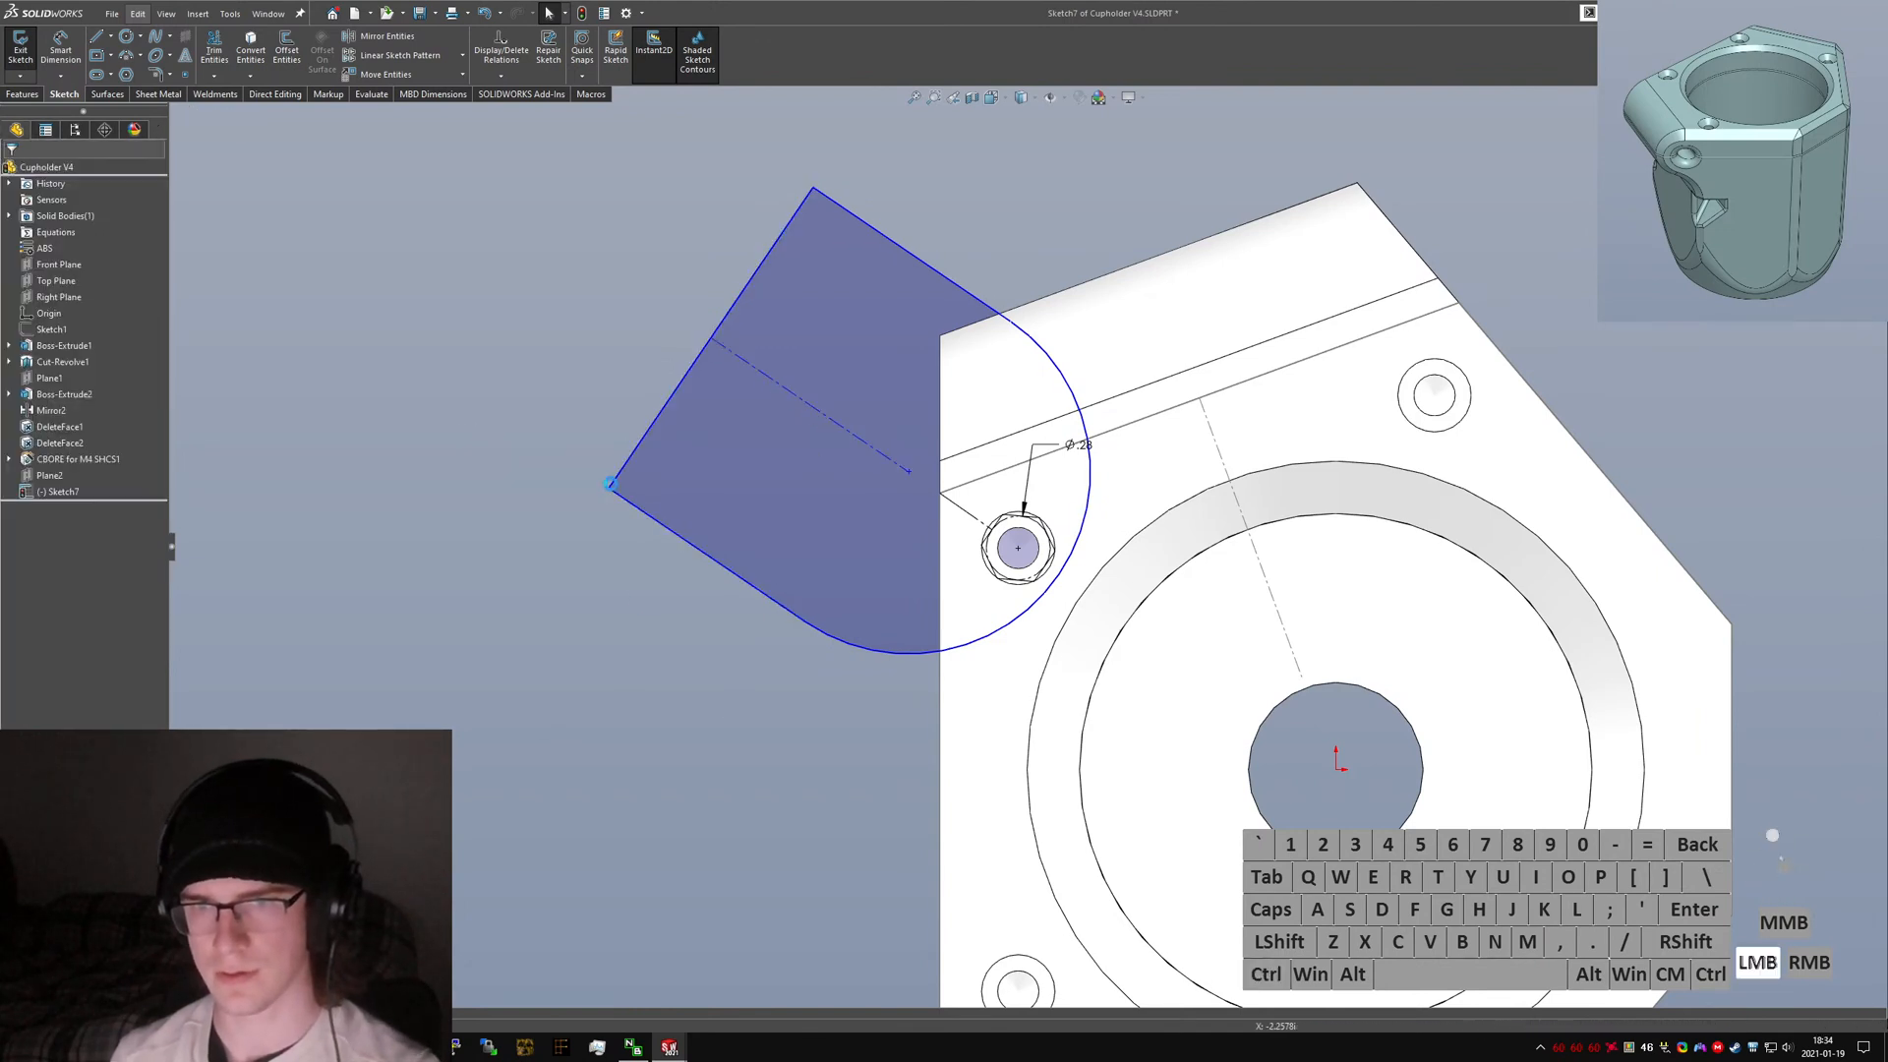
{"action": "left_click_drag", "start_coordinate": [610, 483], "coordinate": [629, 540]}
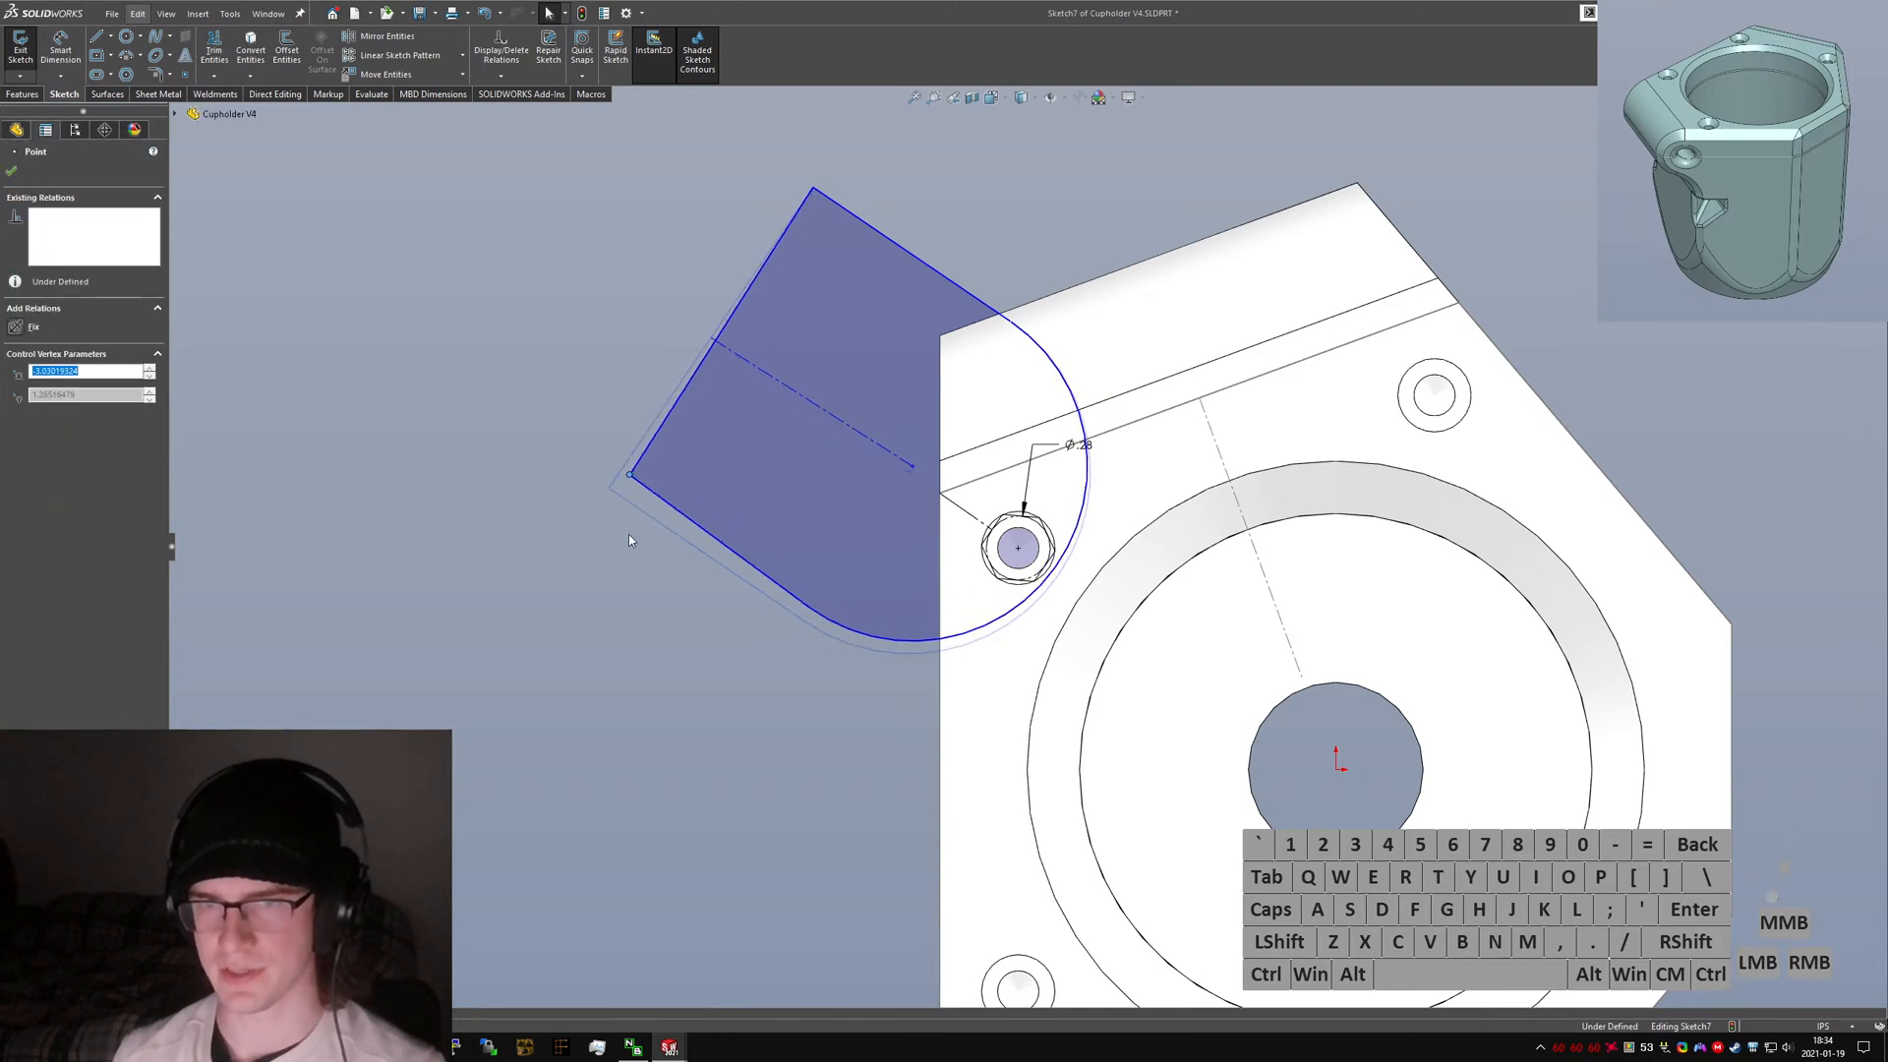
{"action": "left_click", "coordinate": [629, 540]}
{"action": "left_click", "coordinate": [672, 504]}
{"action": "left_click", "coordinate": [783, 384], "text": "ctrl"}
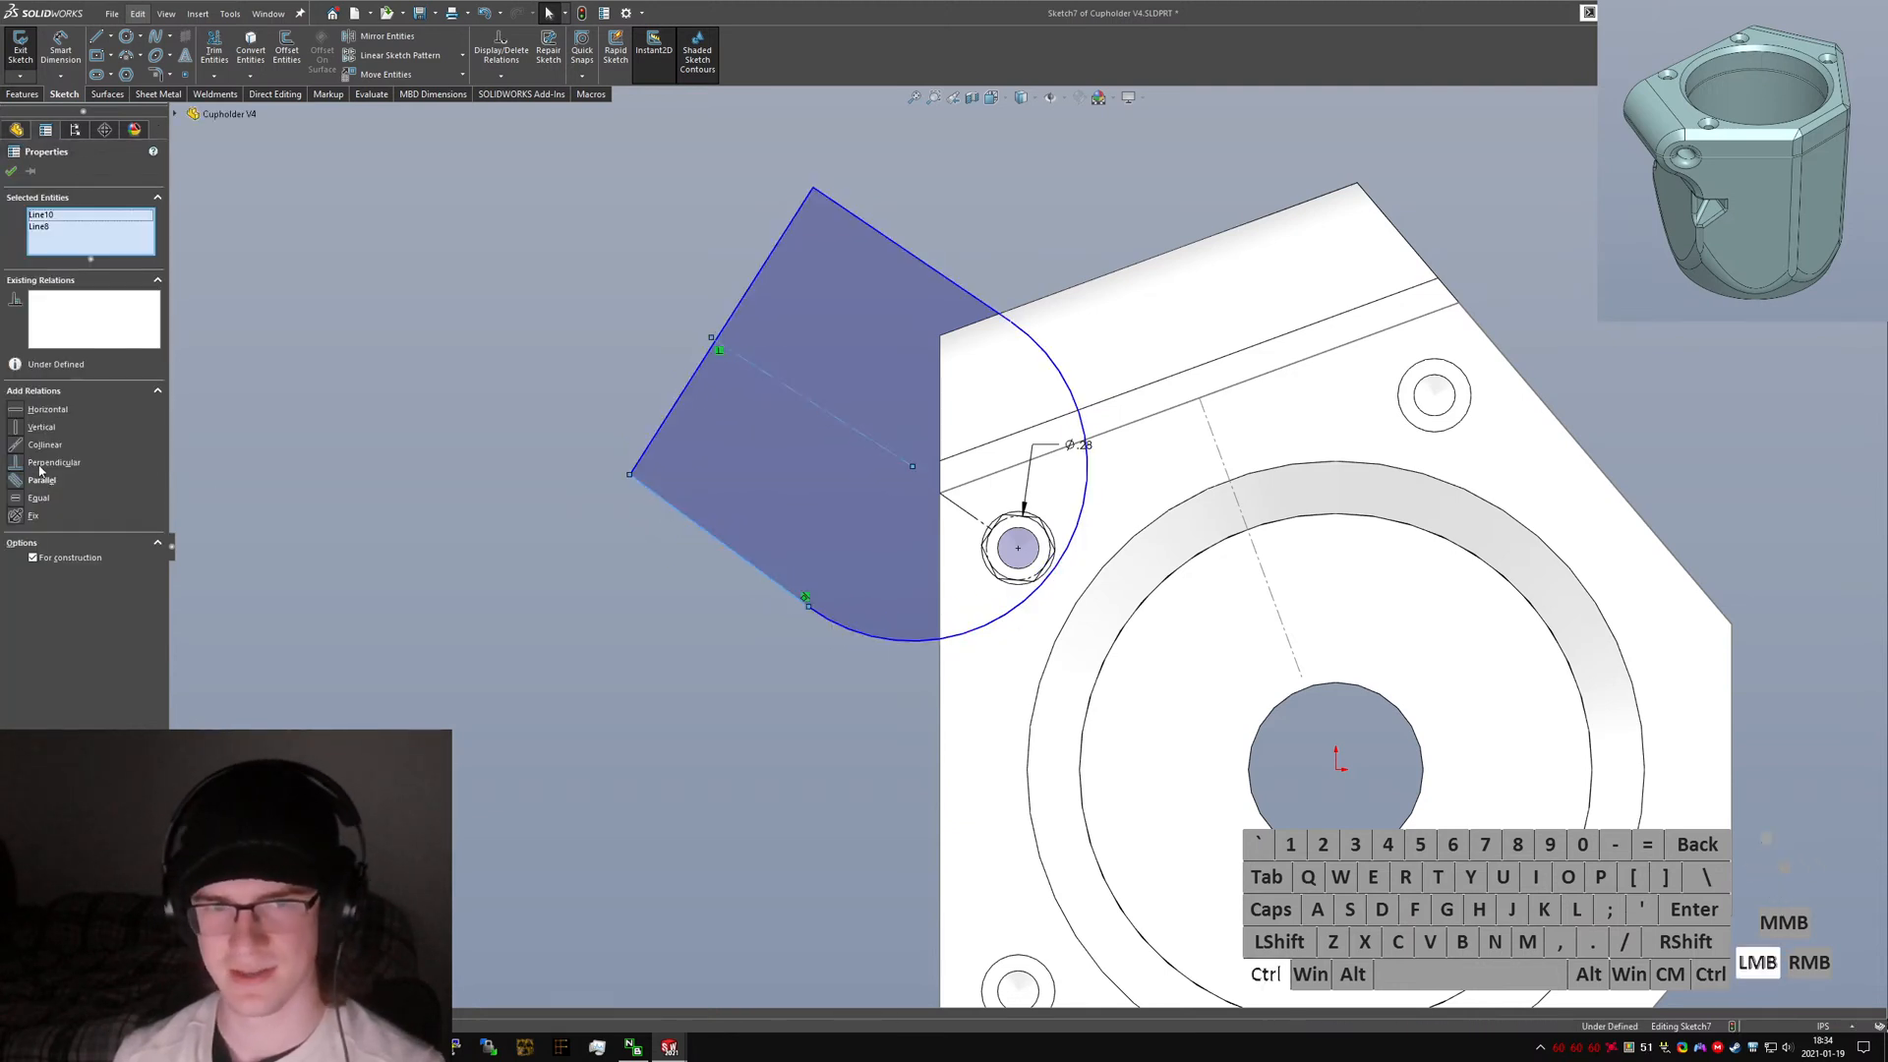
{"action": "left_click", "coordinate": [20, 480]}
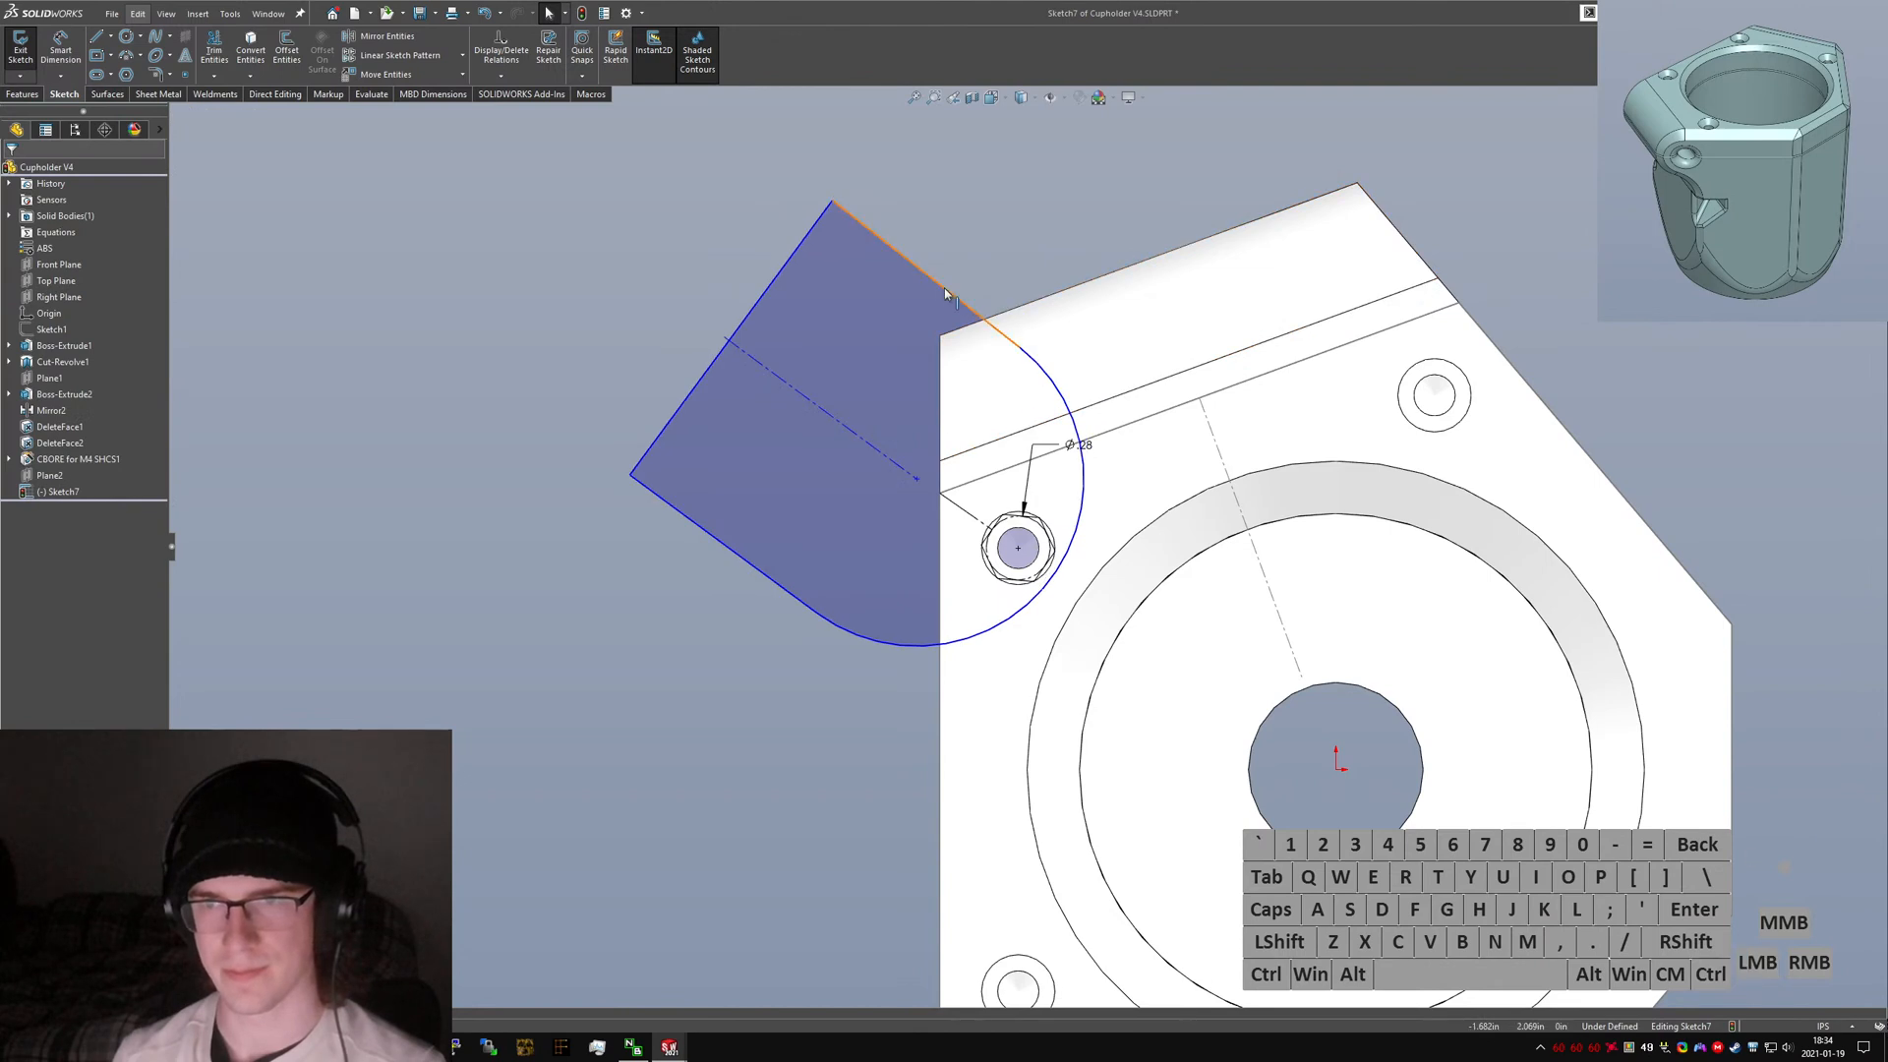
{"action": "left_click", "coordinate": [944, 287]}
{"action": "left_click", "coordinate": [28, 489]}
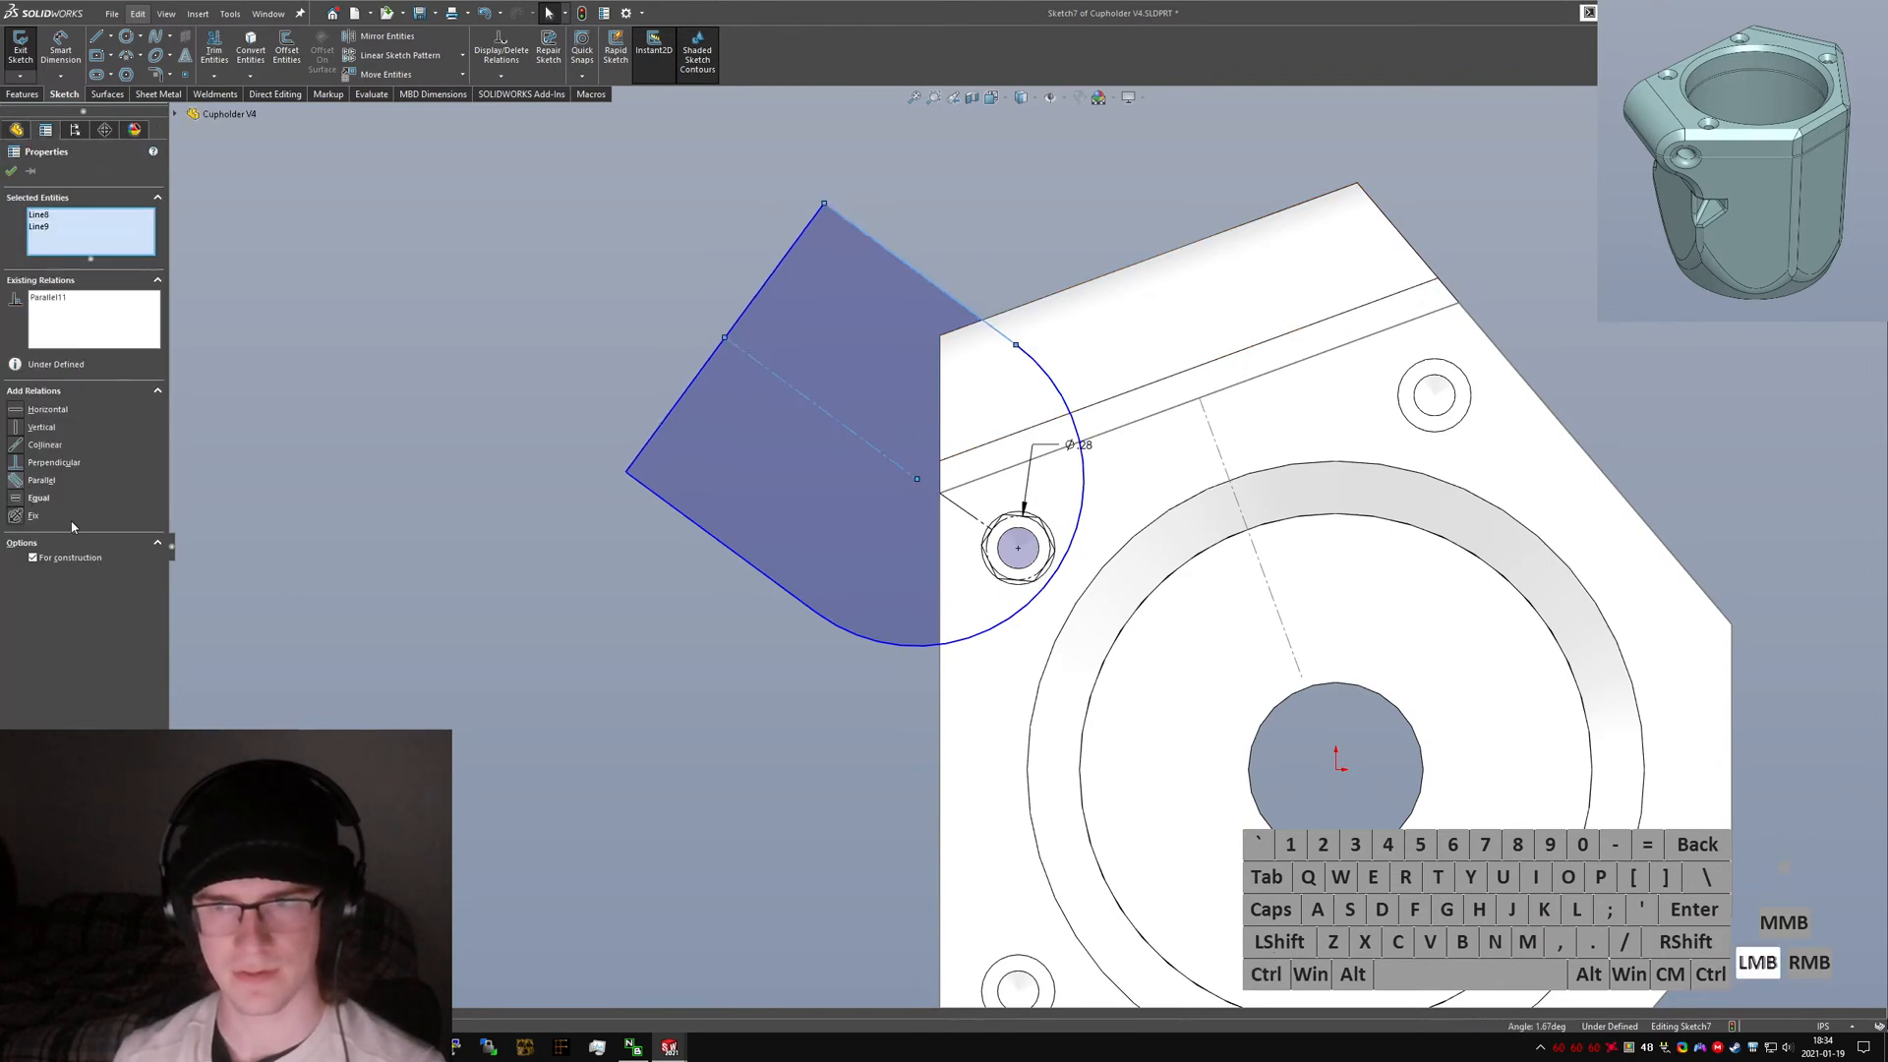
Make the slot's centreline collinear with the construction line from the edge corner.
{"action": "left_click", "coordinate": [905, 471]}
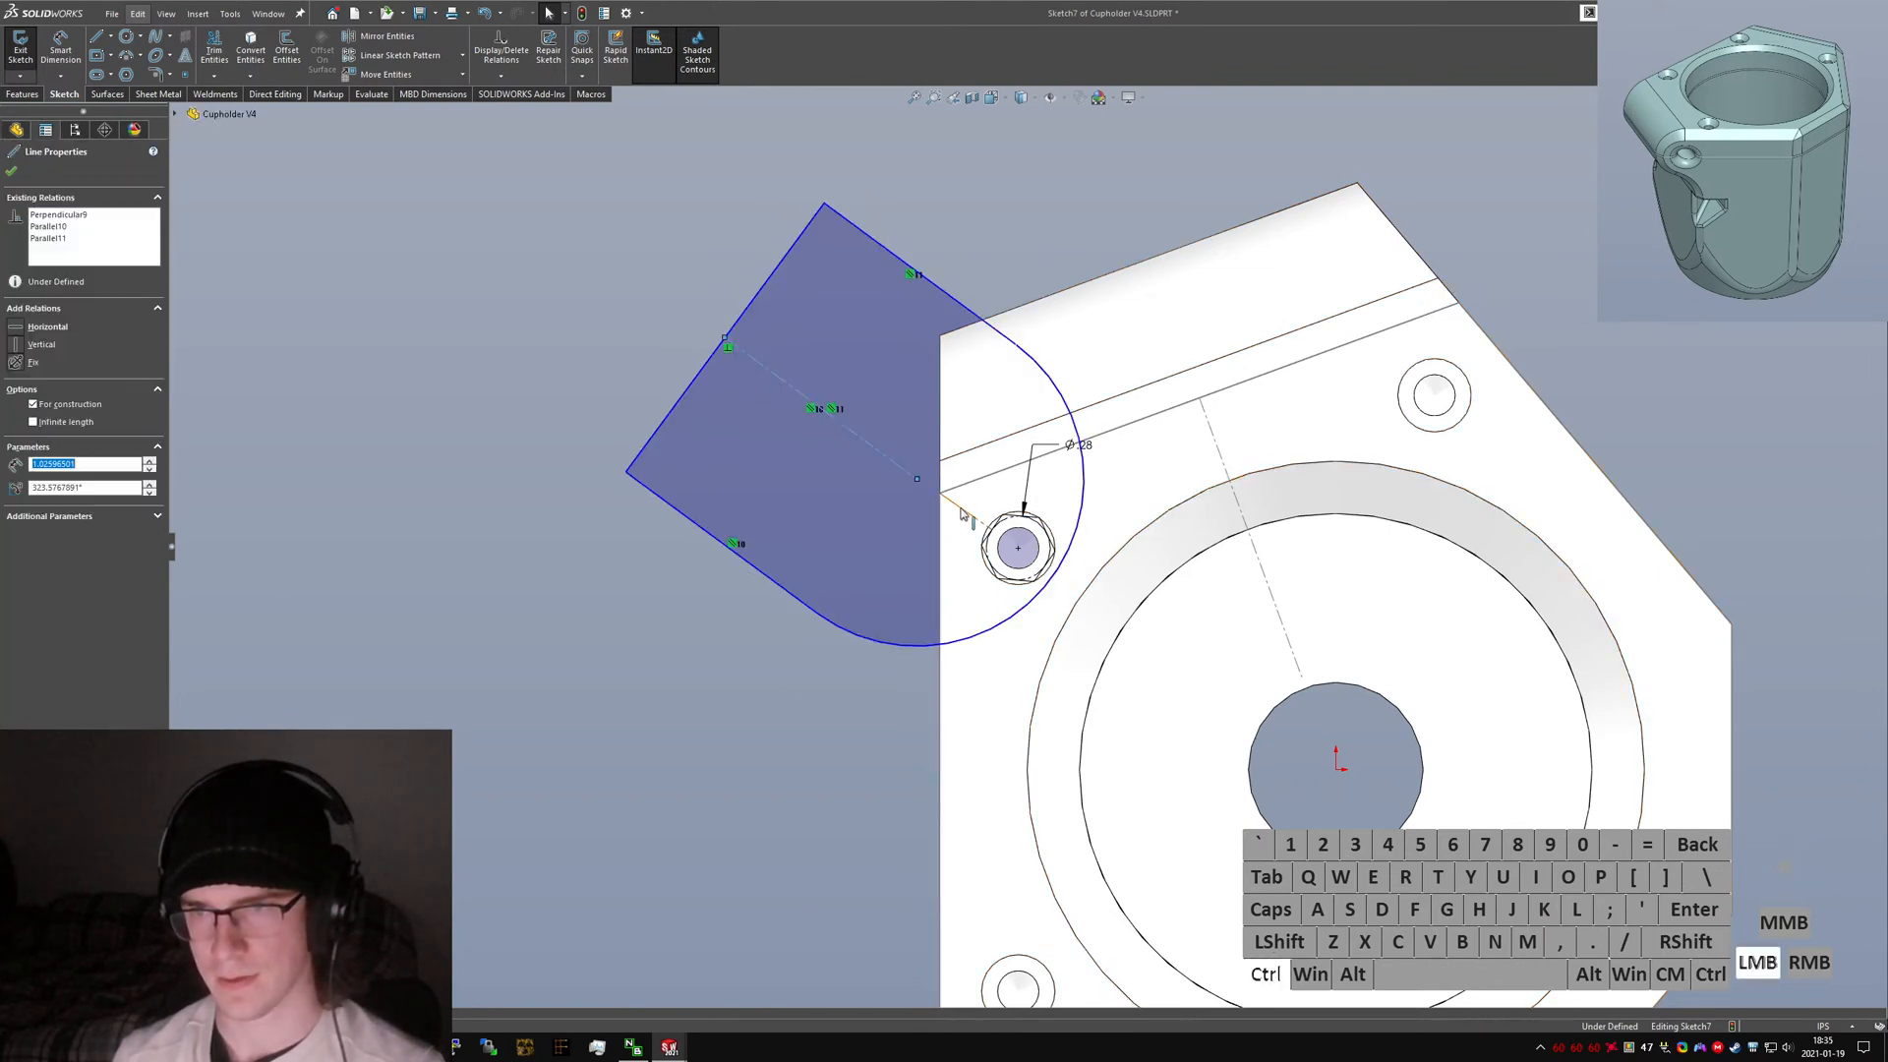
{"action": "left_click", "coordinate": [961, 507], "text": "ctrl"}
{"action": "left_click", "coordinate": [43, 444]}
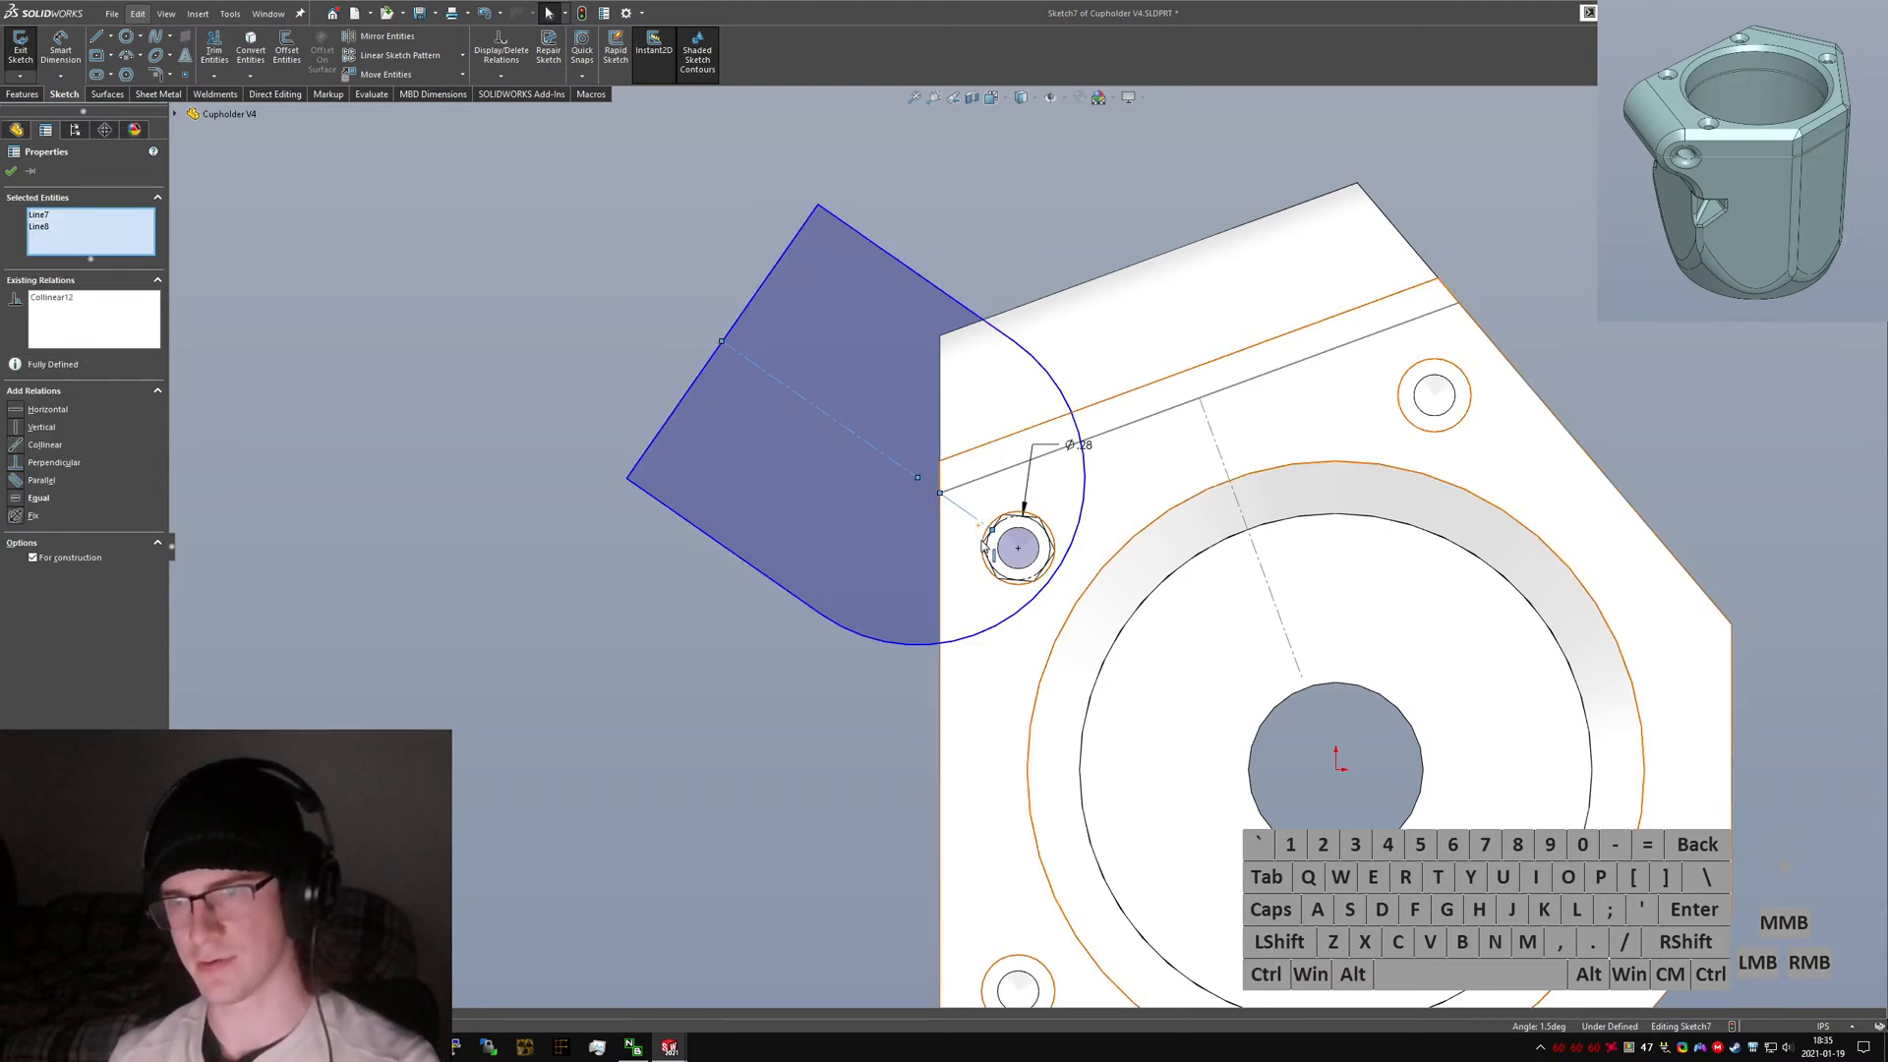
Draw a circle centred on the bolt hole, passing through the hexagon's vertices.
{"action": "left_click", "coordinate": [612, 568]}
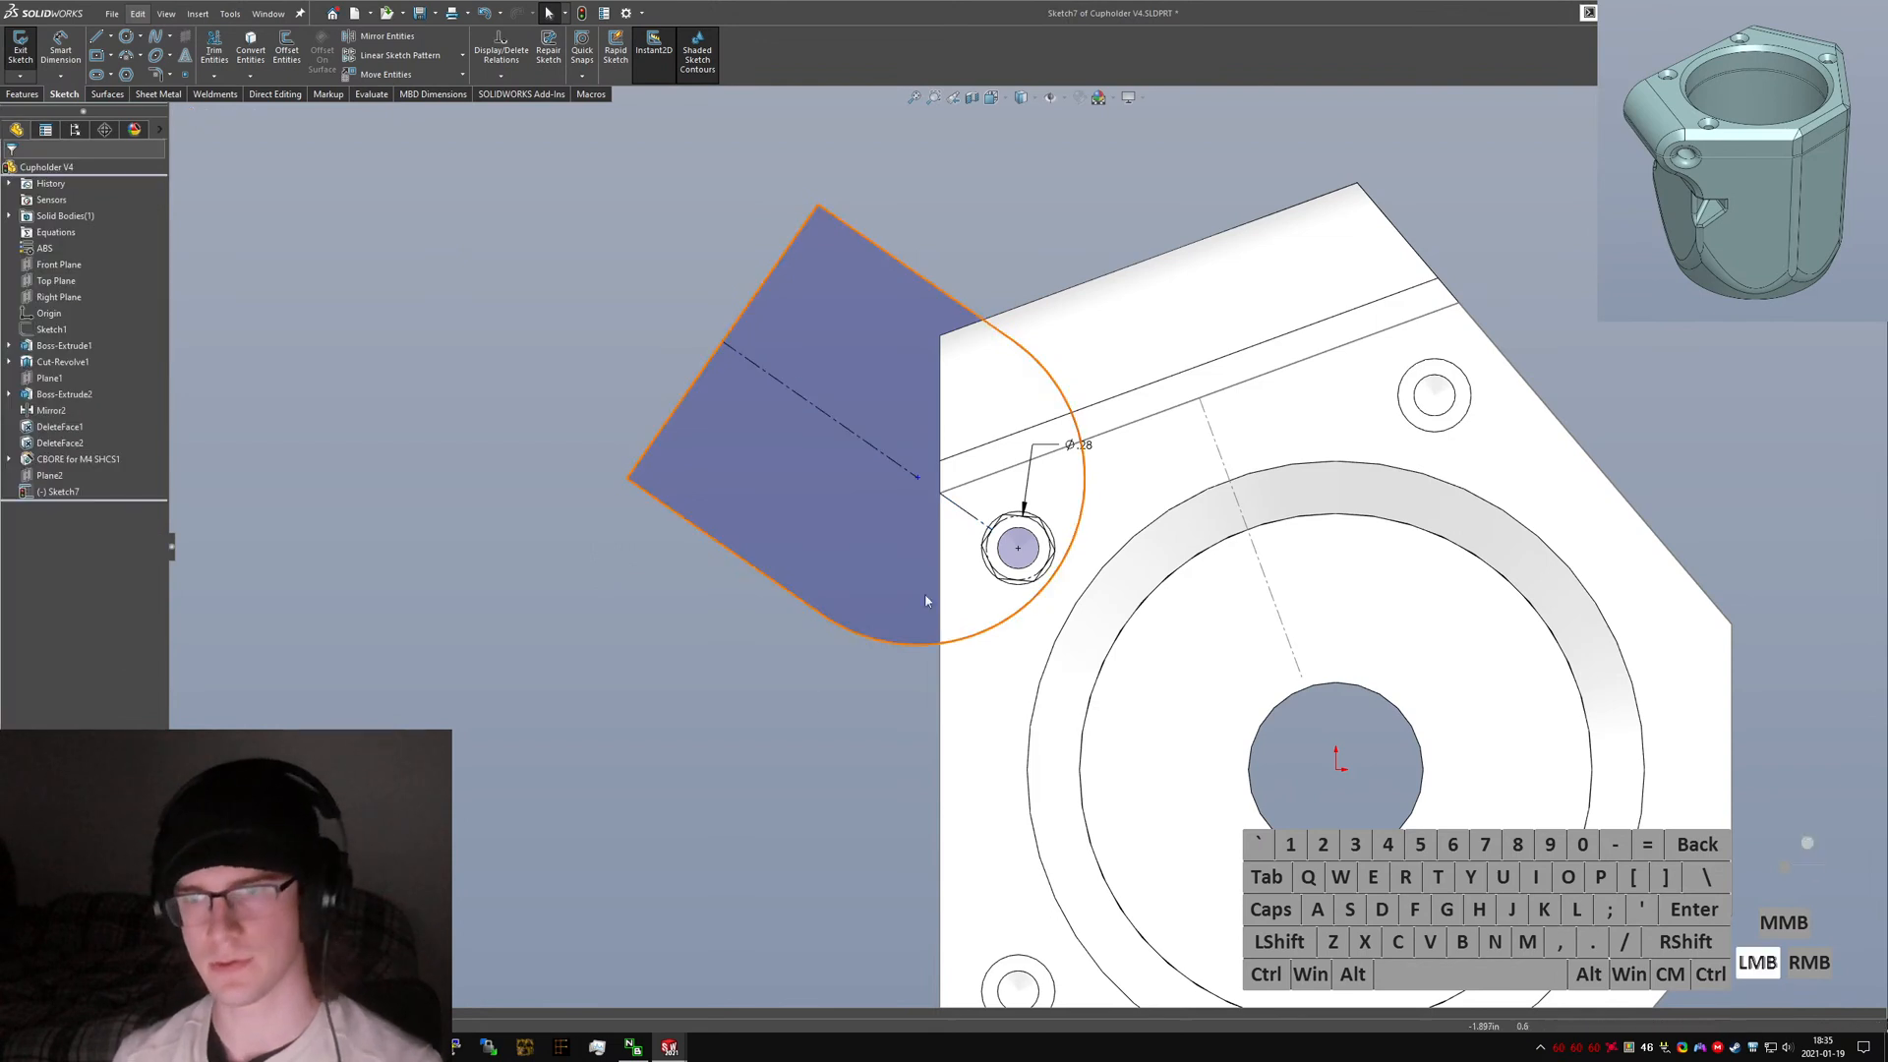
{"action": "right_click_drag", "start_coordinate": [995, 657], "coordinate": [858, 555]}
{"action": "scroll", "coordinate": [1057, 573], "scroll_direction": "down", "scroll_amount": 4}
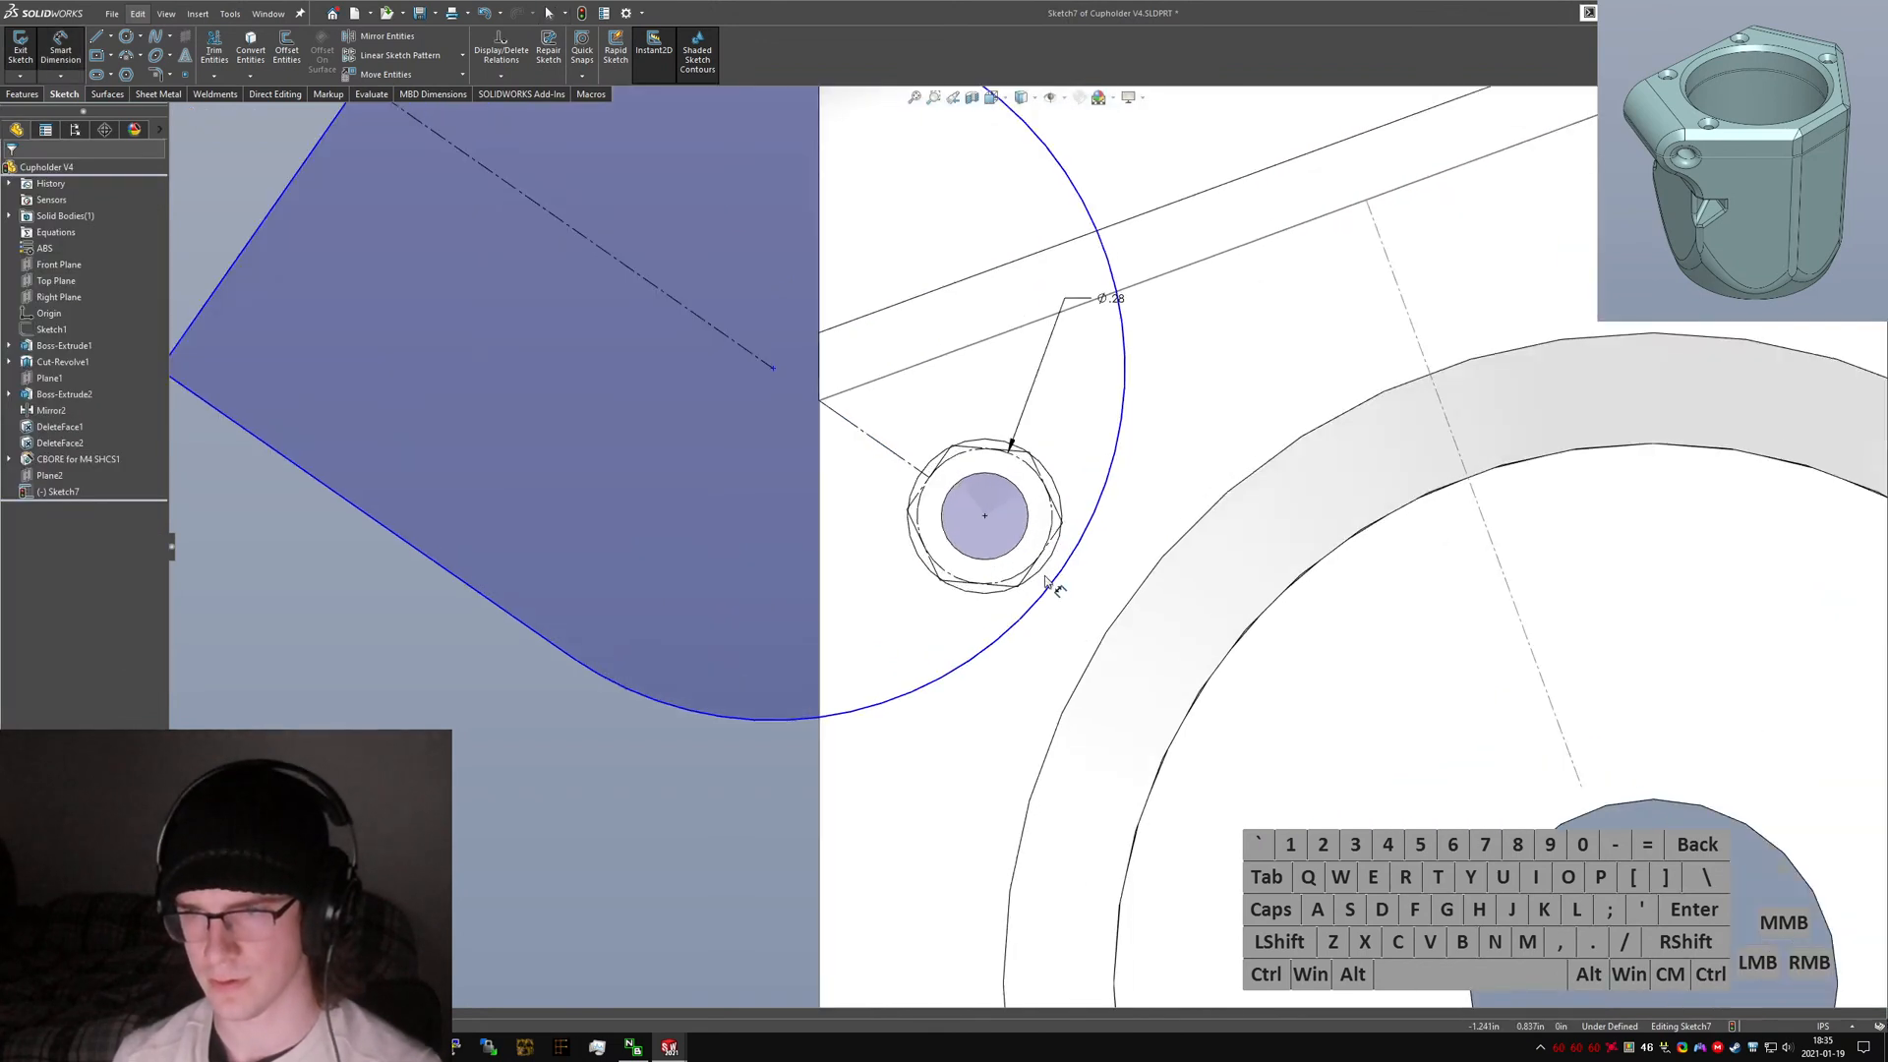
{"action": "key", "text": "Escape"}
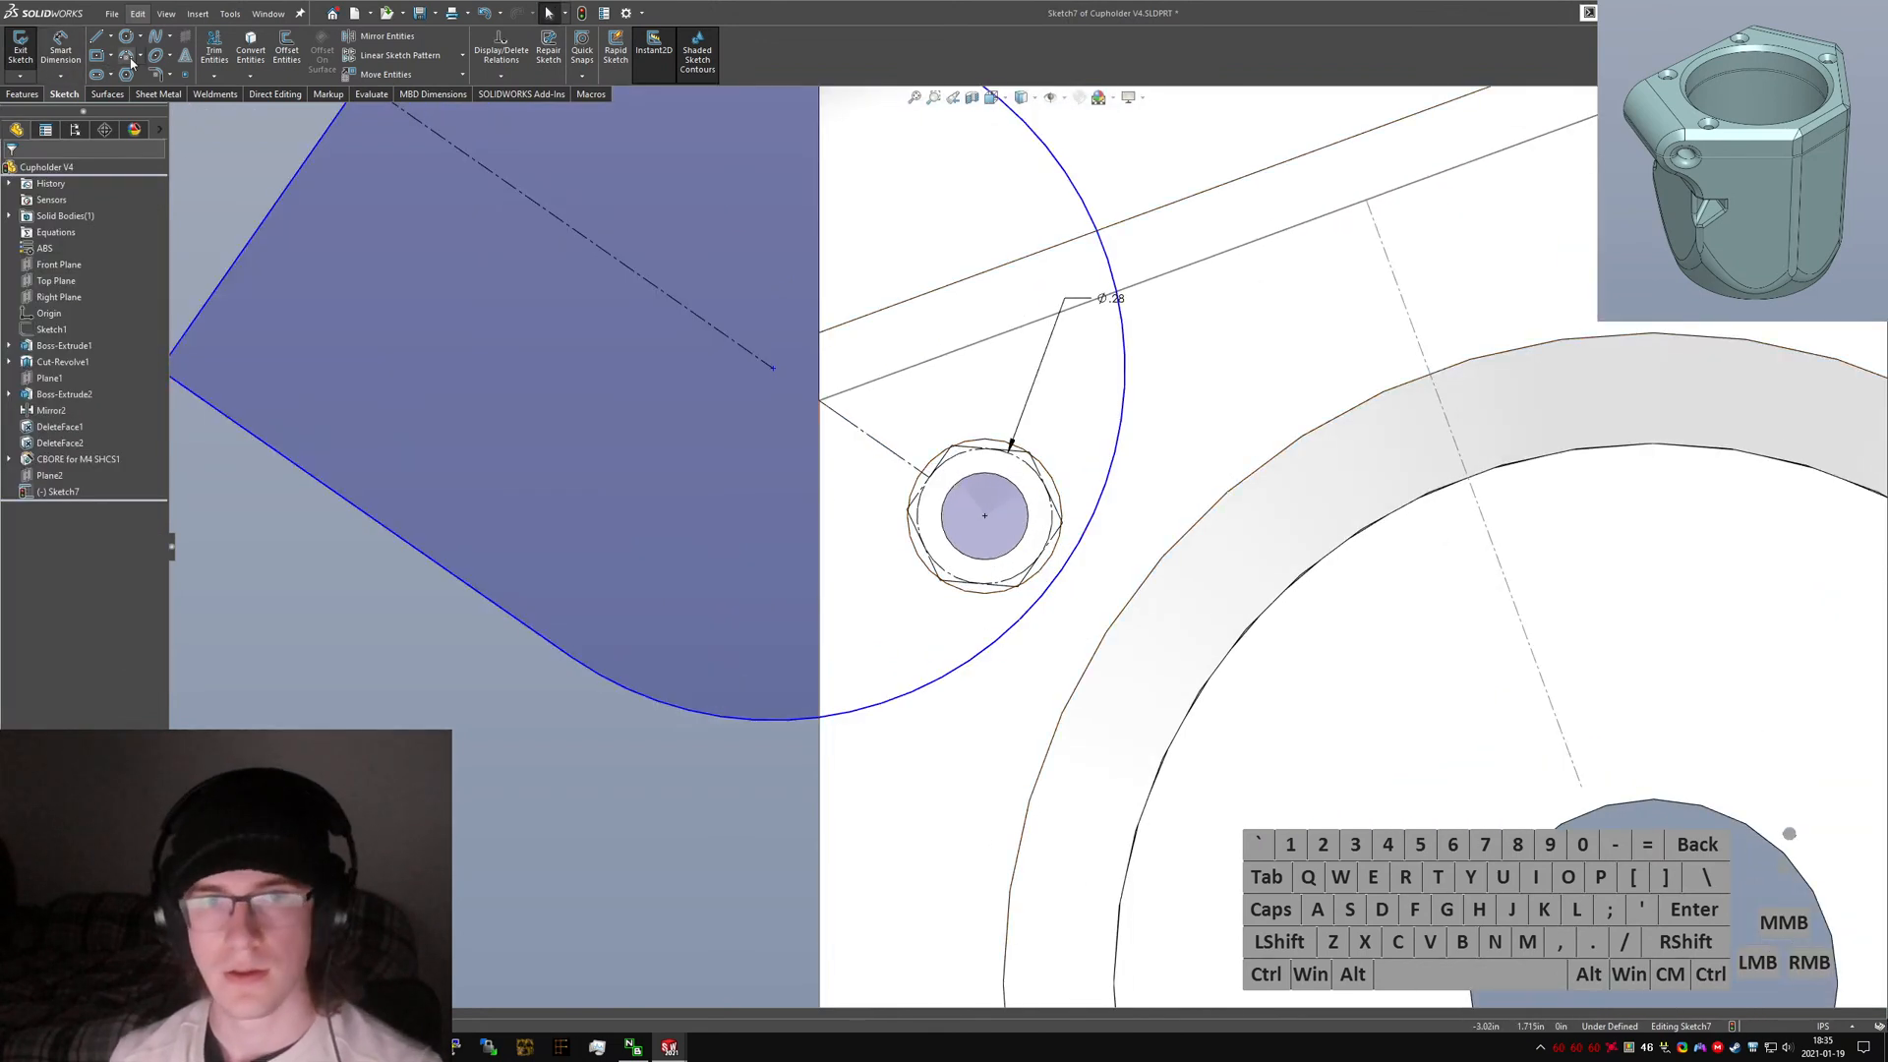
{"action": "scroll", "coordinate": [916, 503], "scroll_direction": "down", "scroll_amount": 3}
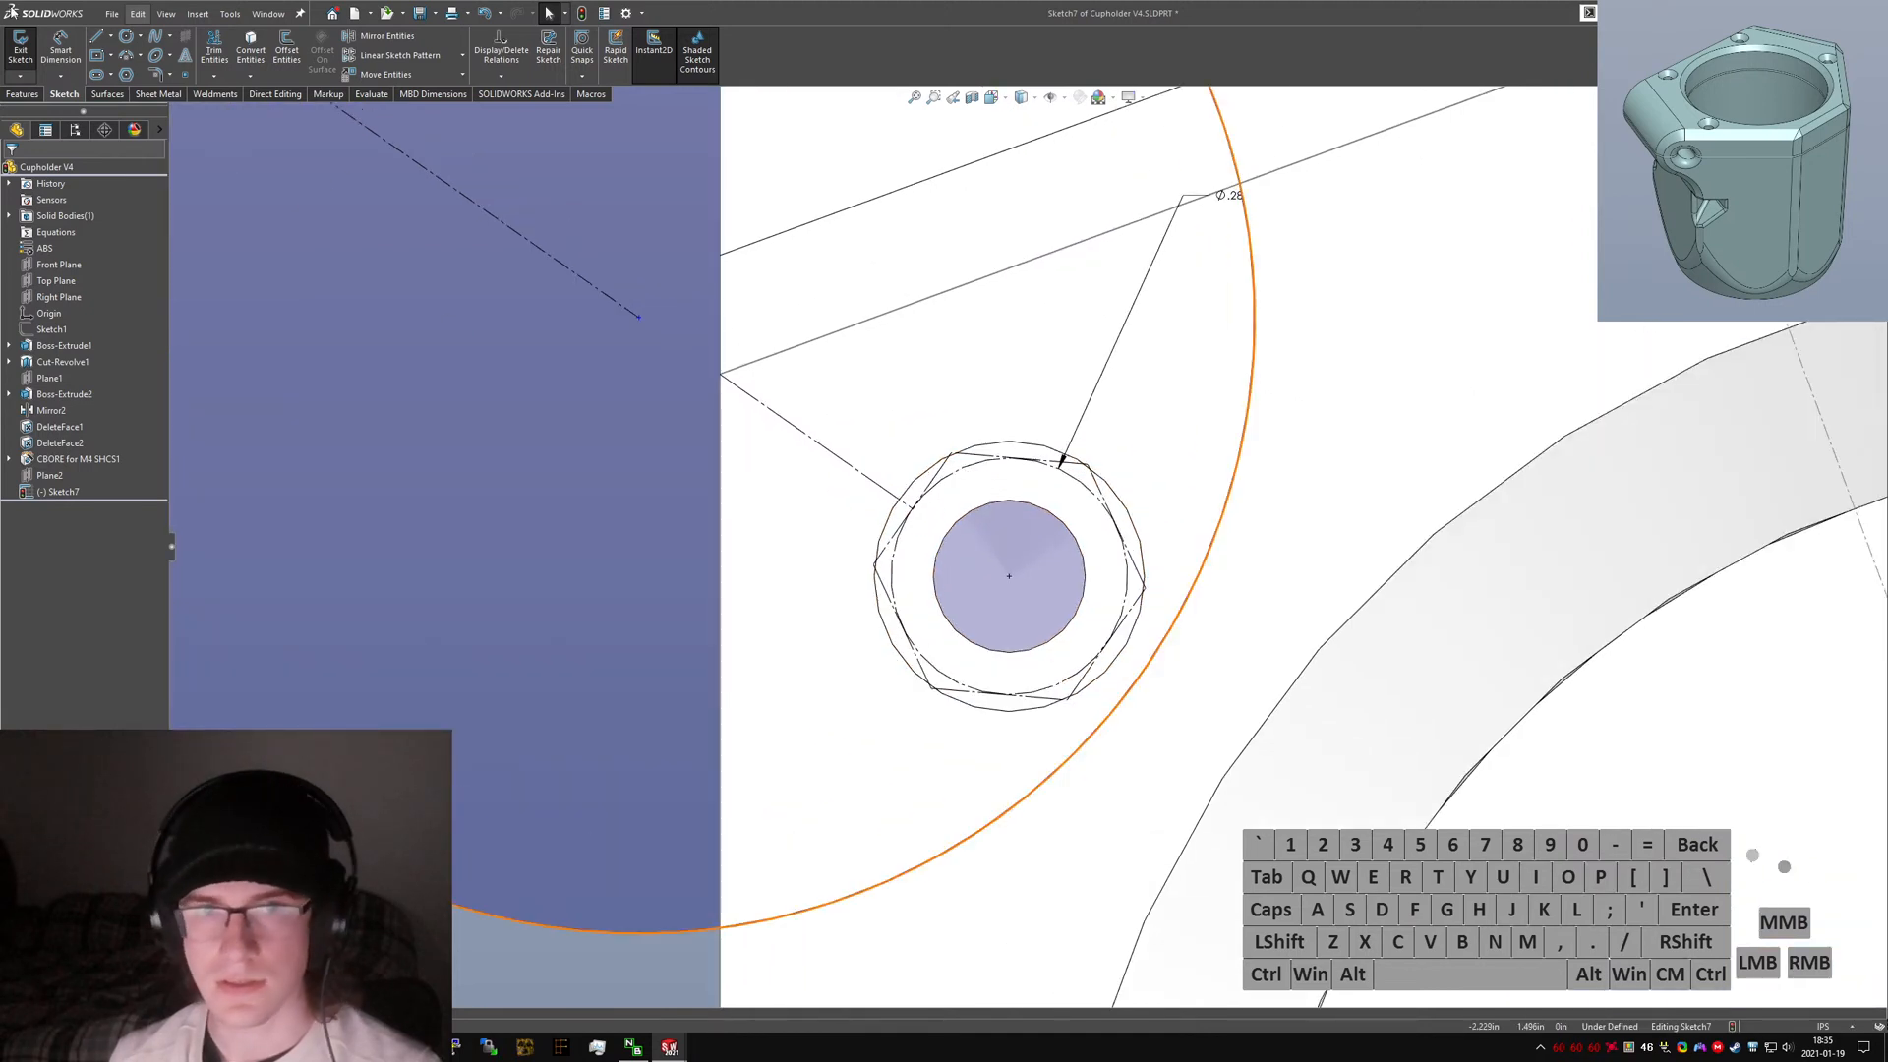
{"action": "left_click", "coordinate": [132, 43]}
{"action": "left_click", "coordinate": [1009, 575]}
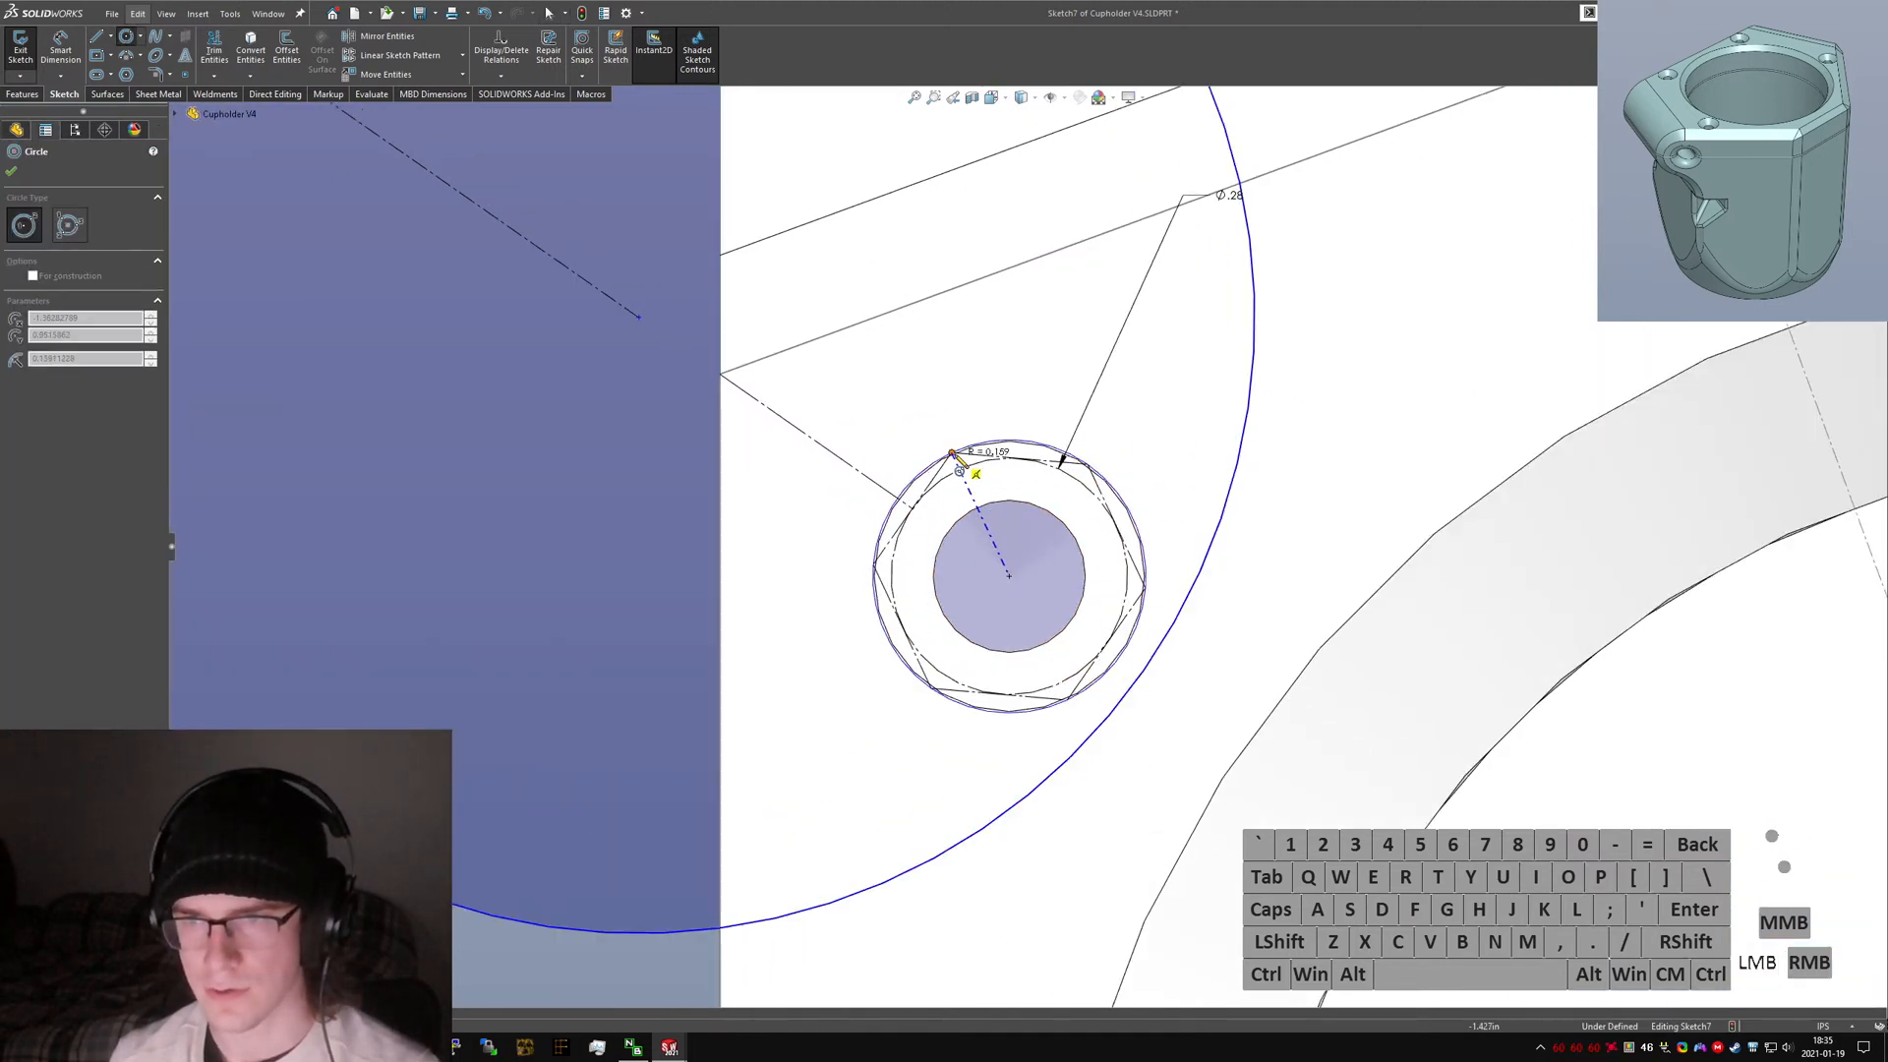
{"action": "left_click", "coordinate": [952, 452]}
{"action": "key", "text": "Escape"}
Convert the circle around the hexagon into construction geometry.
{"action": "scroll", "coordinate": [983, 442], "scroll_direction": "down", "scroll_amount": 3}
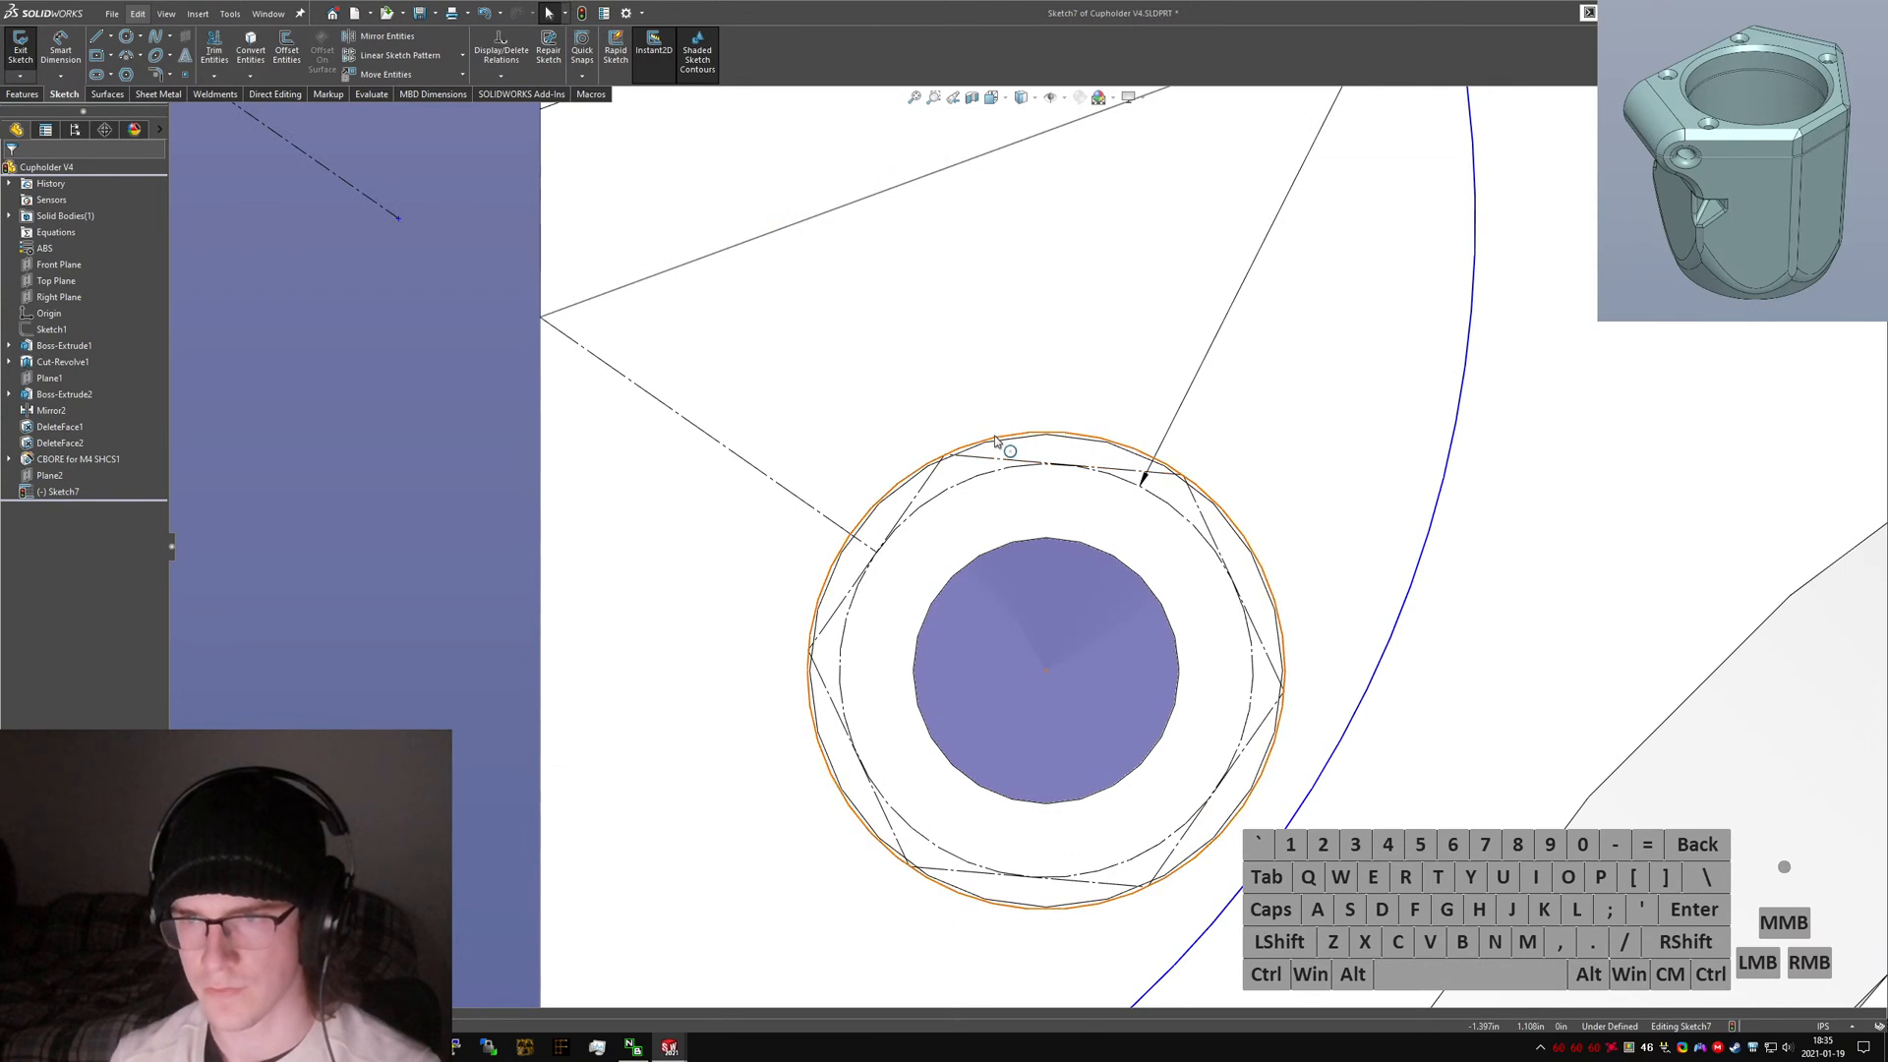
{"action": "left_click", "coordinate": [994, 438]}
{"action": "key", "text": "alt+c"}
{"action": "scroll", "coordinate": [1231, 785], "scroll_direction": "up", "scroll_amount": 4}
{"action": "left_click", "coordinate": [578, 937]}
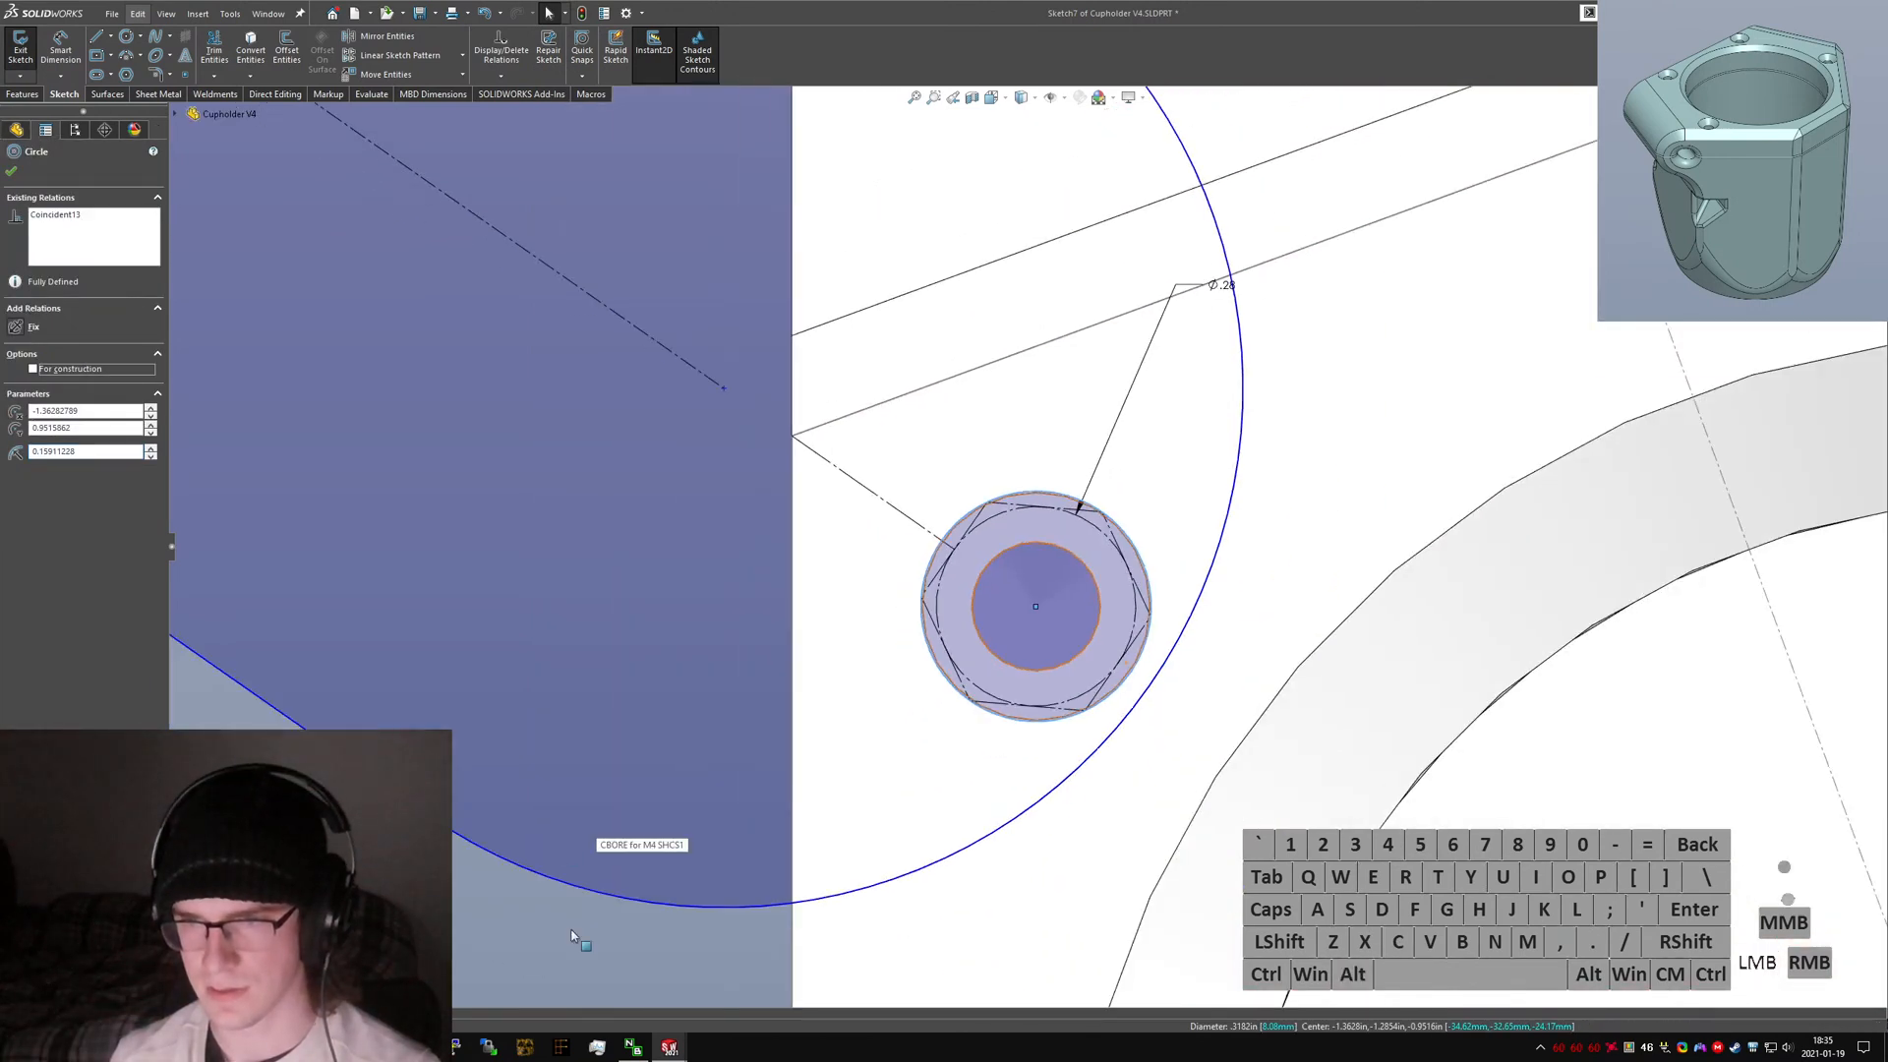
{"action": "left_click", "coordinate": [957, 692]}
{"action": "key", "text": "alt+c"}
{"action": "scroll", "coordinate": [910, 735], "scroll_direction": "up", "scroll_amount": 2}
{"action": "left_click", "coordinate": [697, 832]}
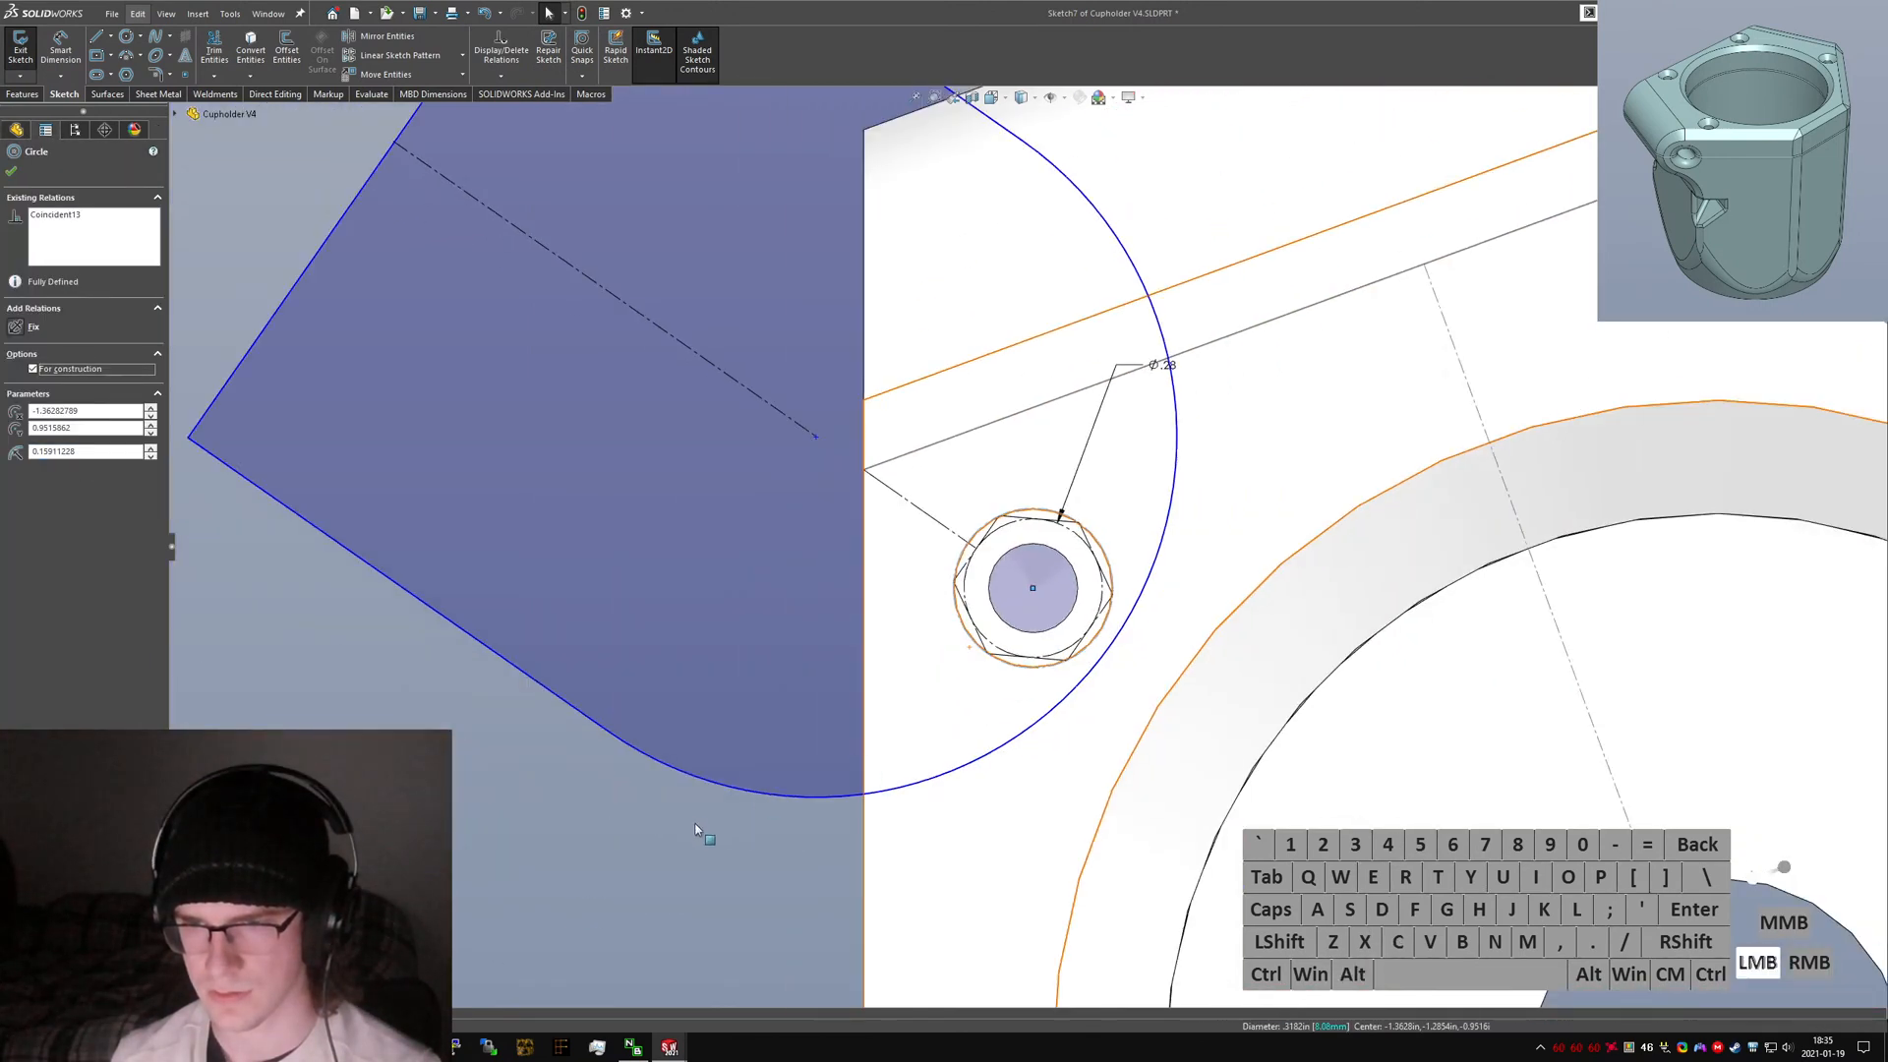
{"action": "right_click_drag", "start_coordinate": [1003, 668], "coordinate": [1076, 661]}
{"action": "scroll", "coordinate": [1077, 644], "scroll_direction": "down", "scroll_amount": 3}
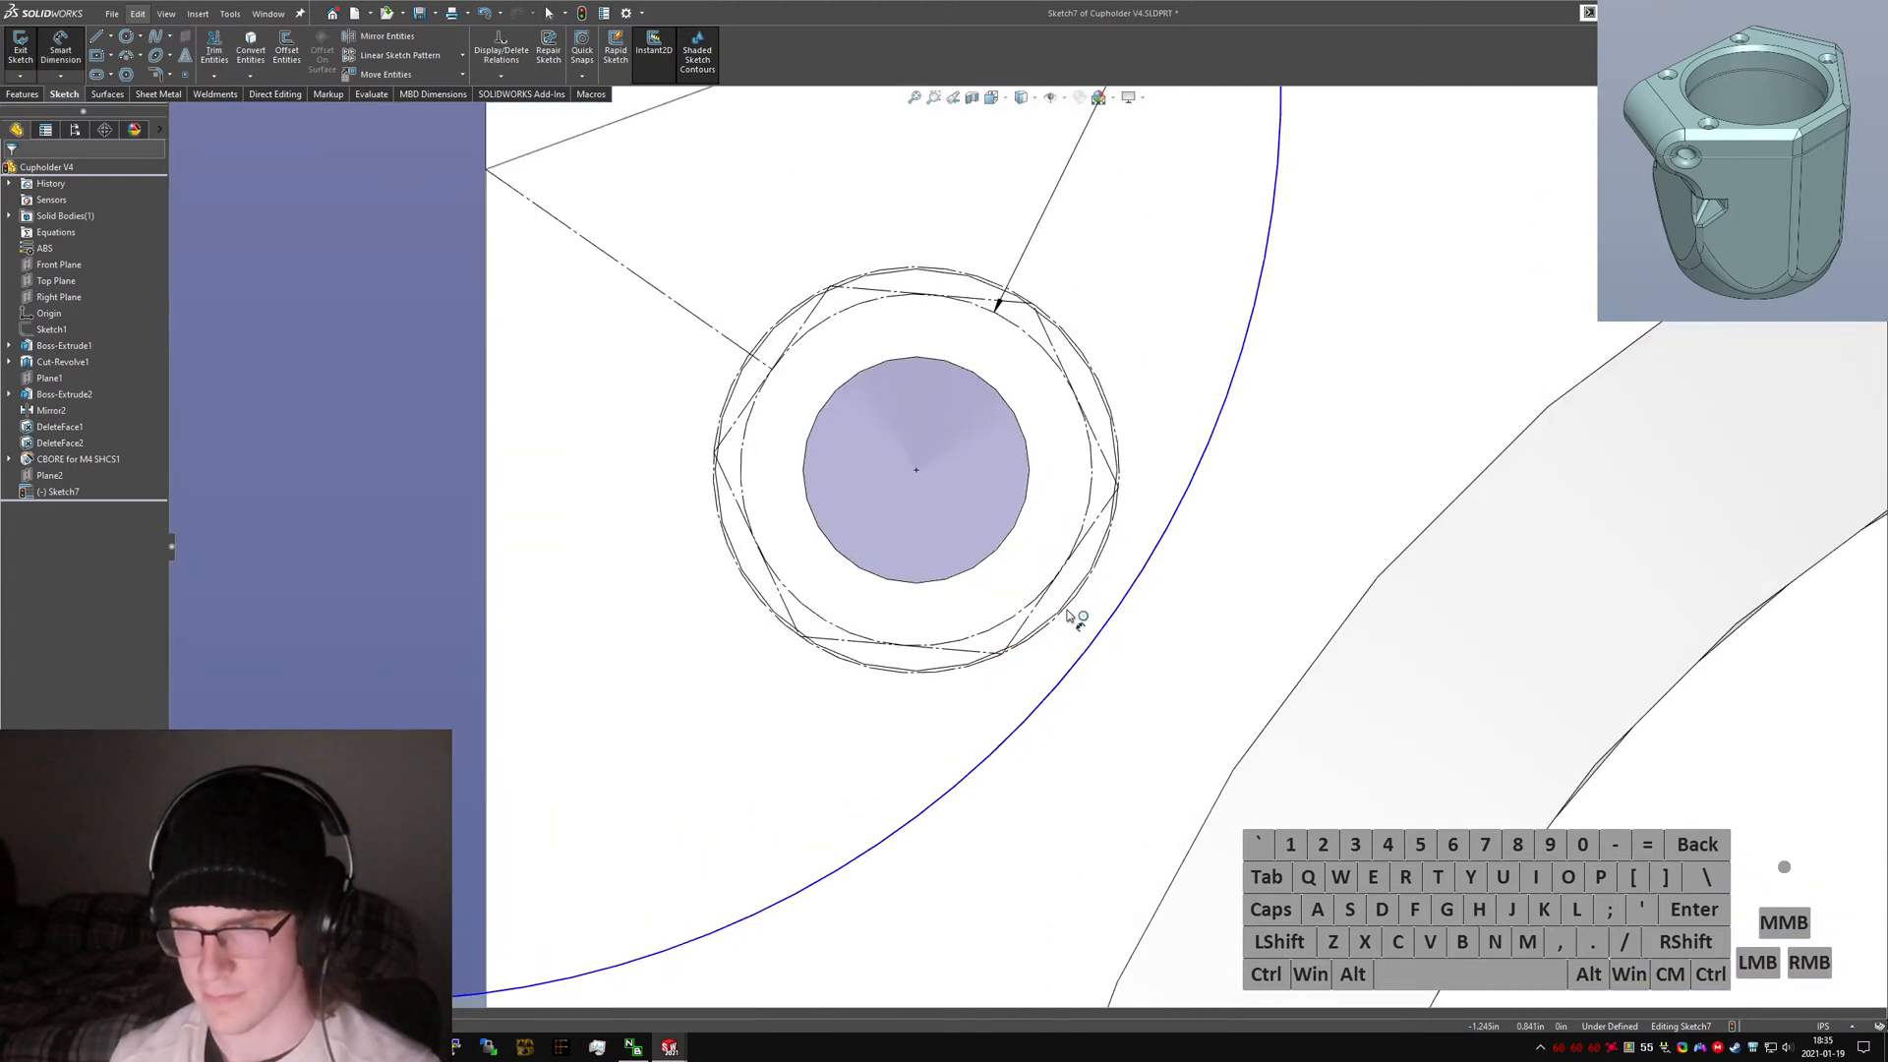
{"action": "left_click", "coordinate": [1068, 611]}
{"action": "left_click", "coordinate": [1108, 625], "text": "shift"}
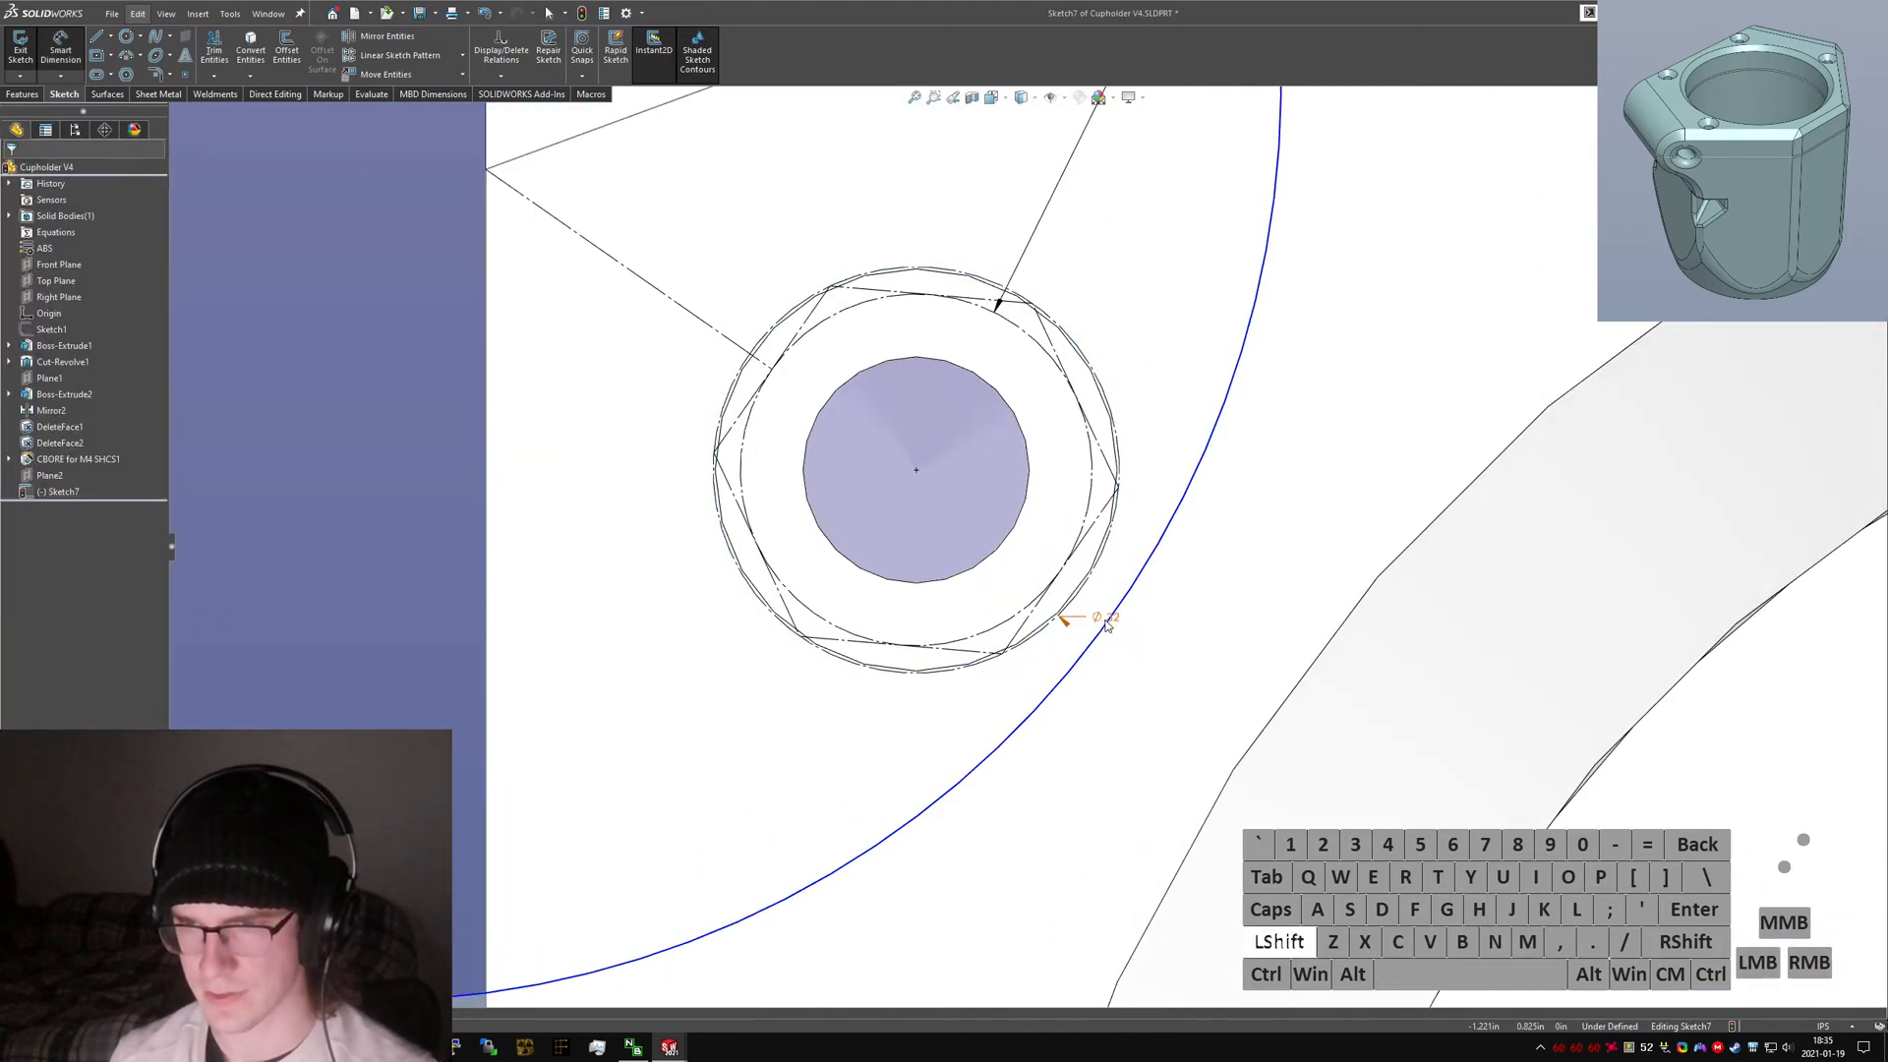
{"action": "key", "text": "Escape"}
{"action": "left_click_drag", "start_coordinate": [1115, 625], "coordinate": [1005, 673]}
{"action": "scroll", "coordinate": [662, 716], "scroll_direction": "up", "scroll_amount": 4}
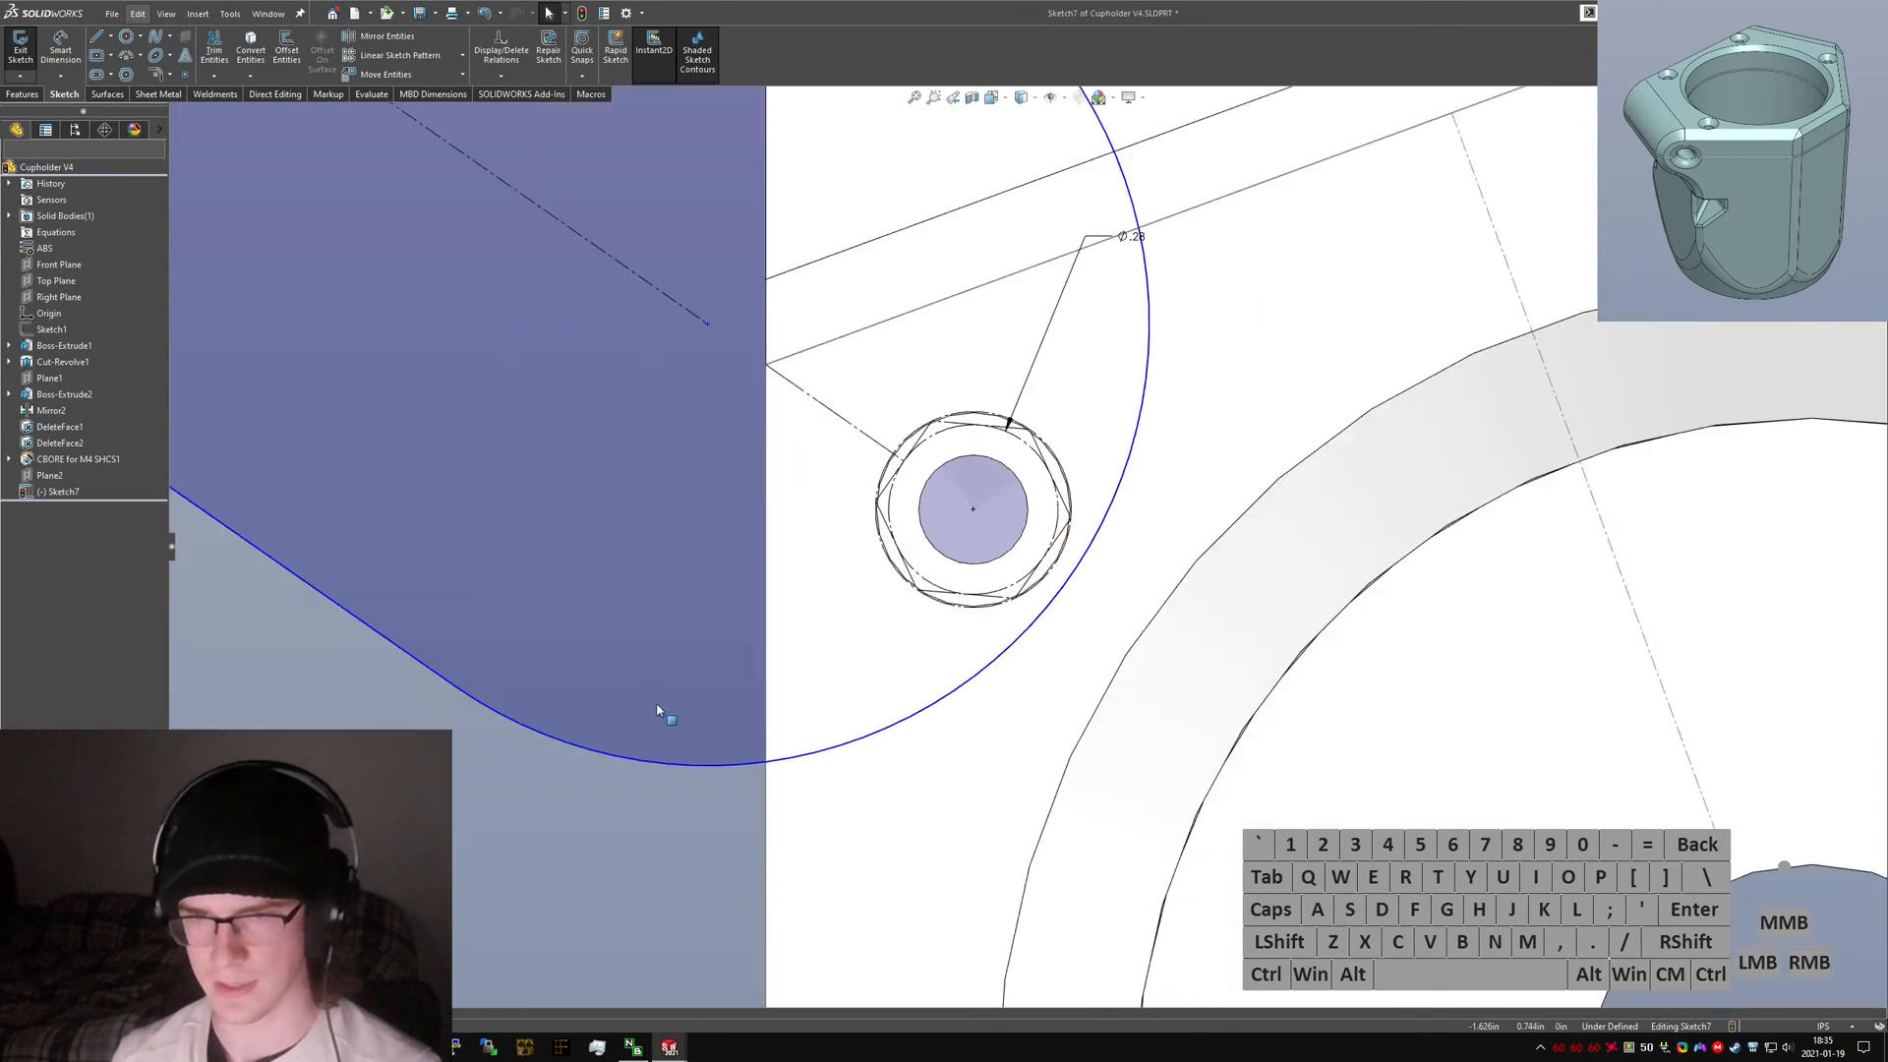
{"action": "scroll", "coordinate": [1047, 563], "scroll_direction": "down", "scroll_amount": 3}
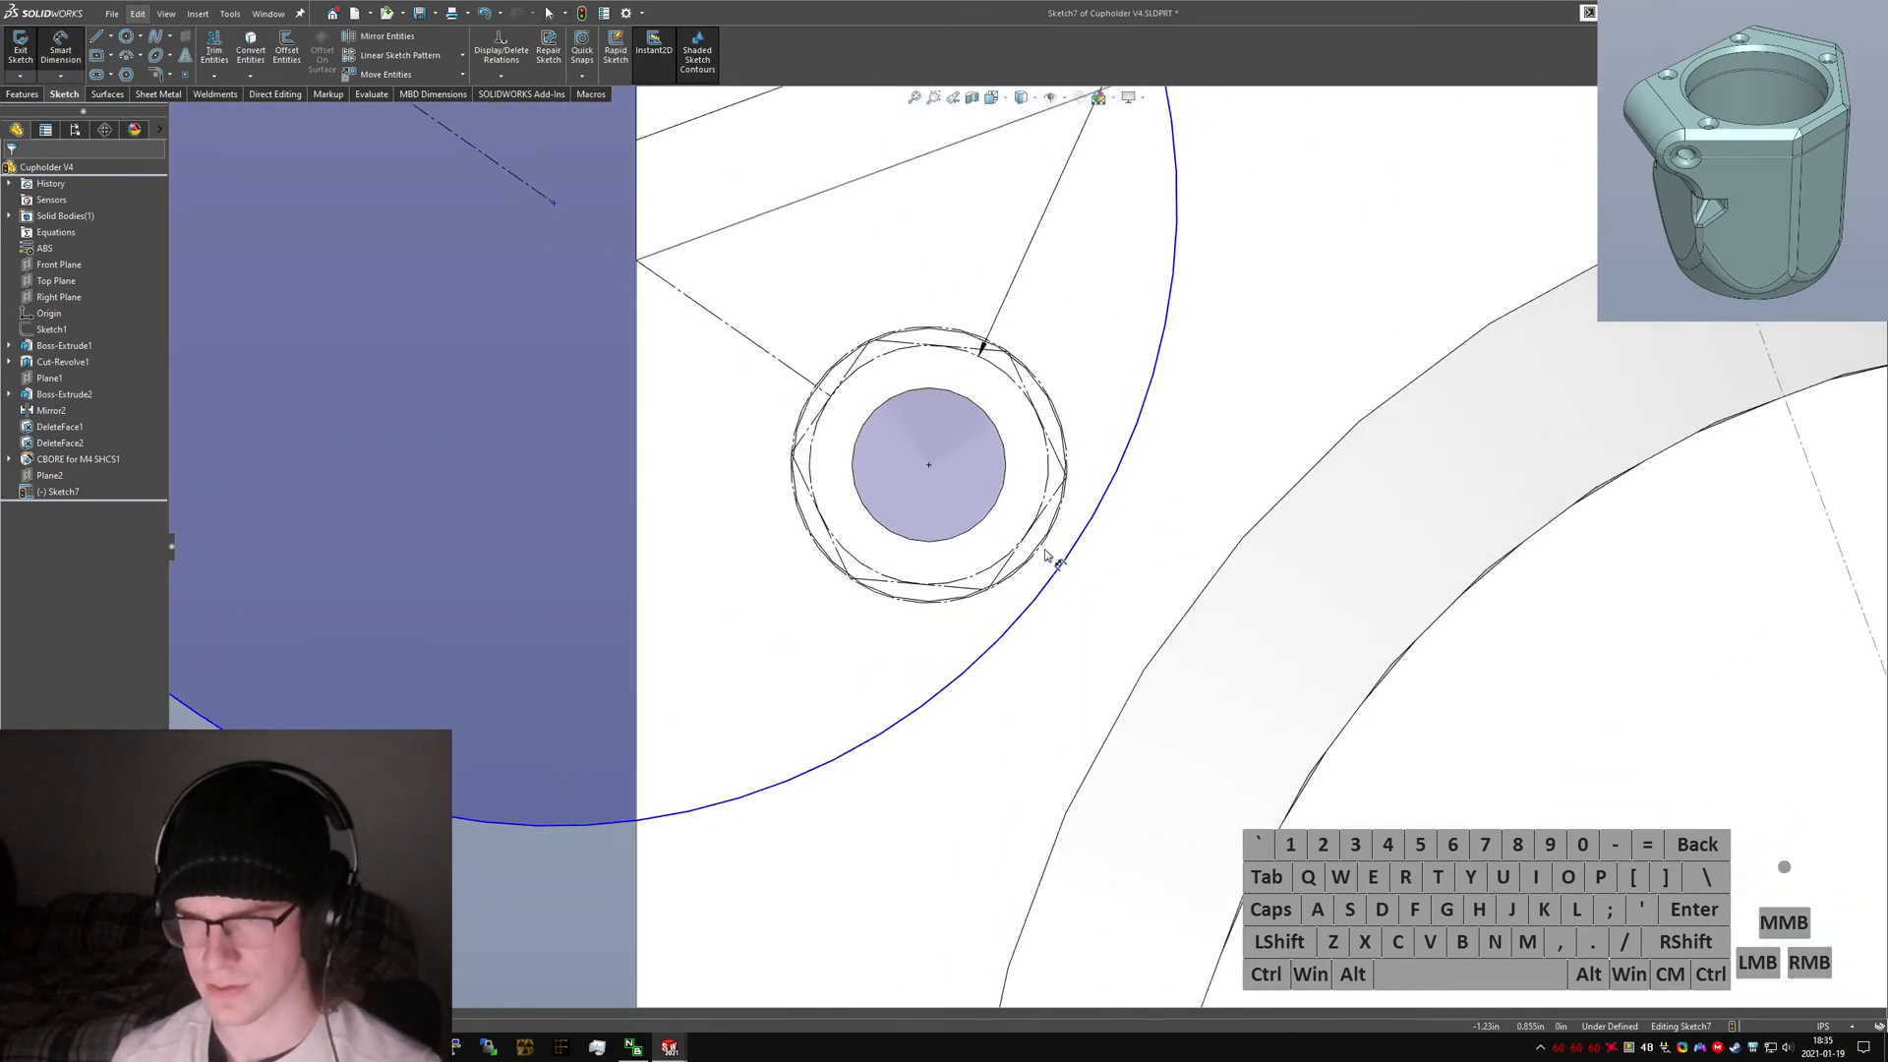
Dimension the gap between the slot's arc and the construction circle as 0.05.
{"action": "left_click", "coordinate": [1048, 555]}
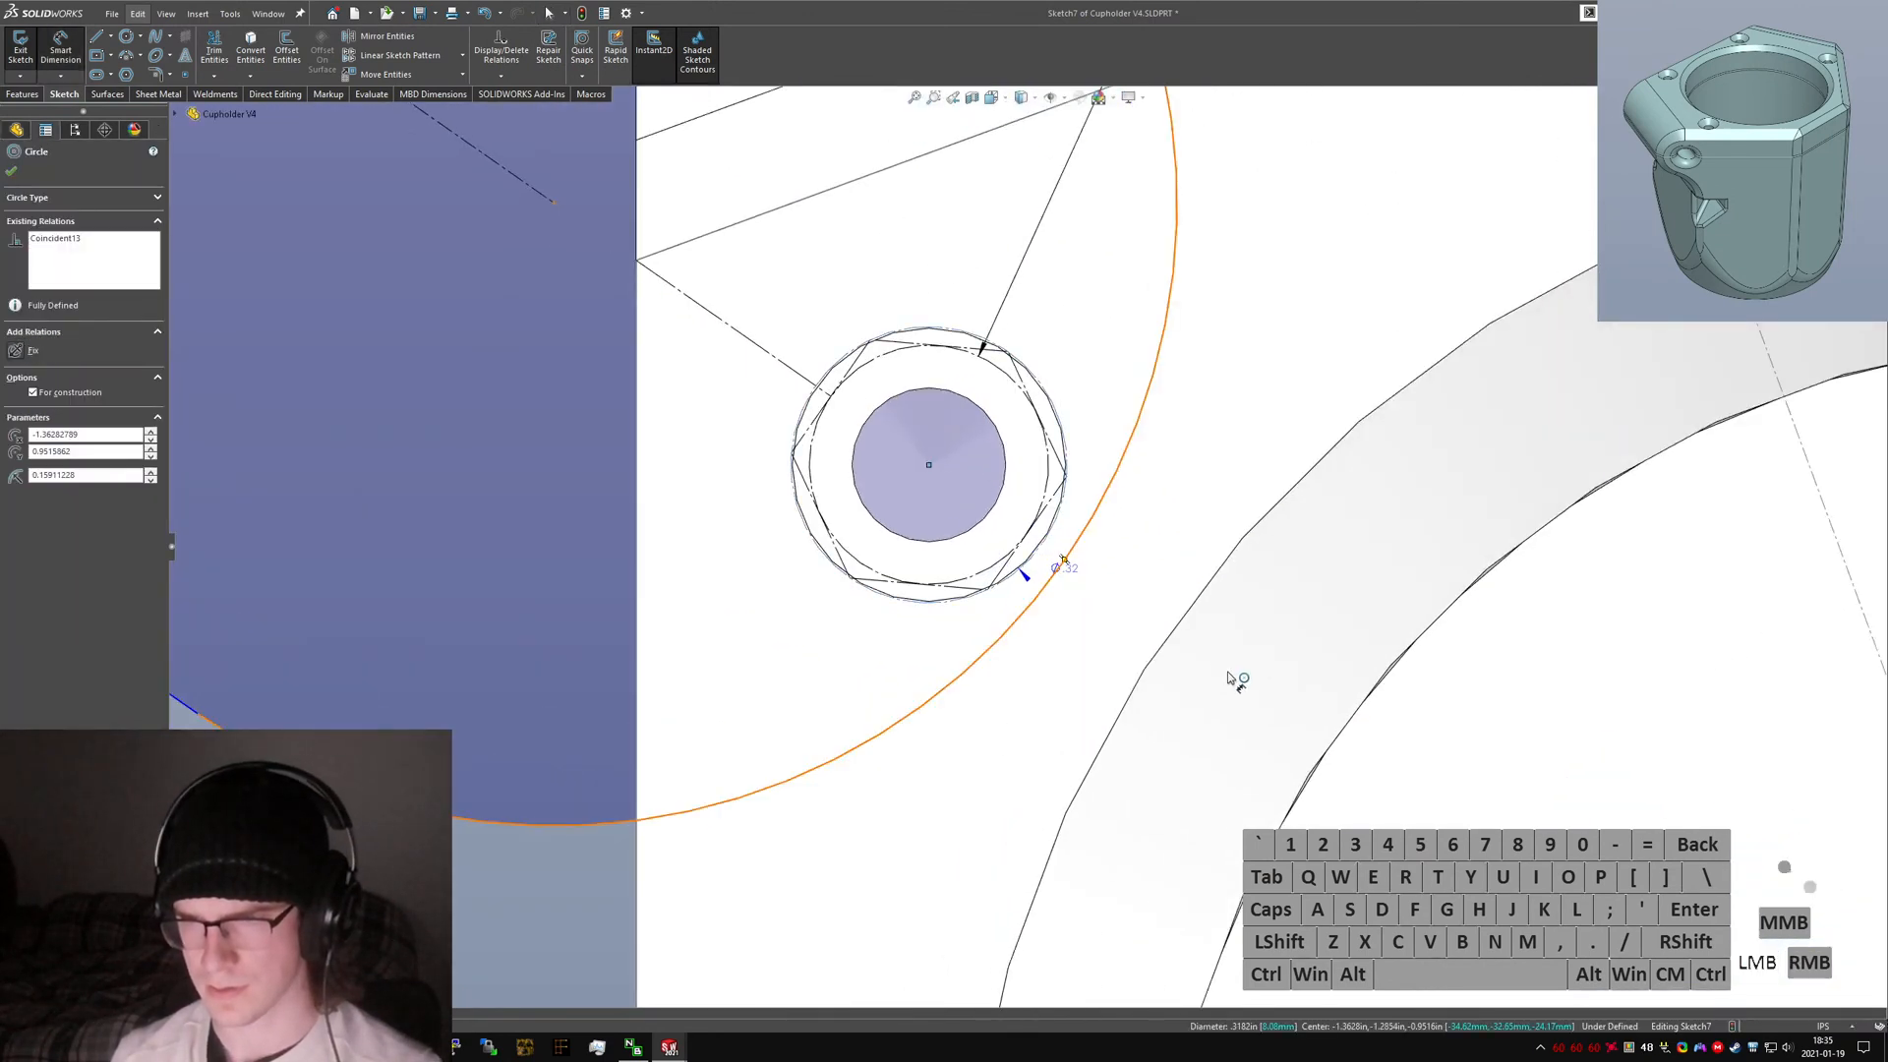
{"action": "left_click", "coordinate": [1064, 561]}
{"action": "key", "text": "Escape"}
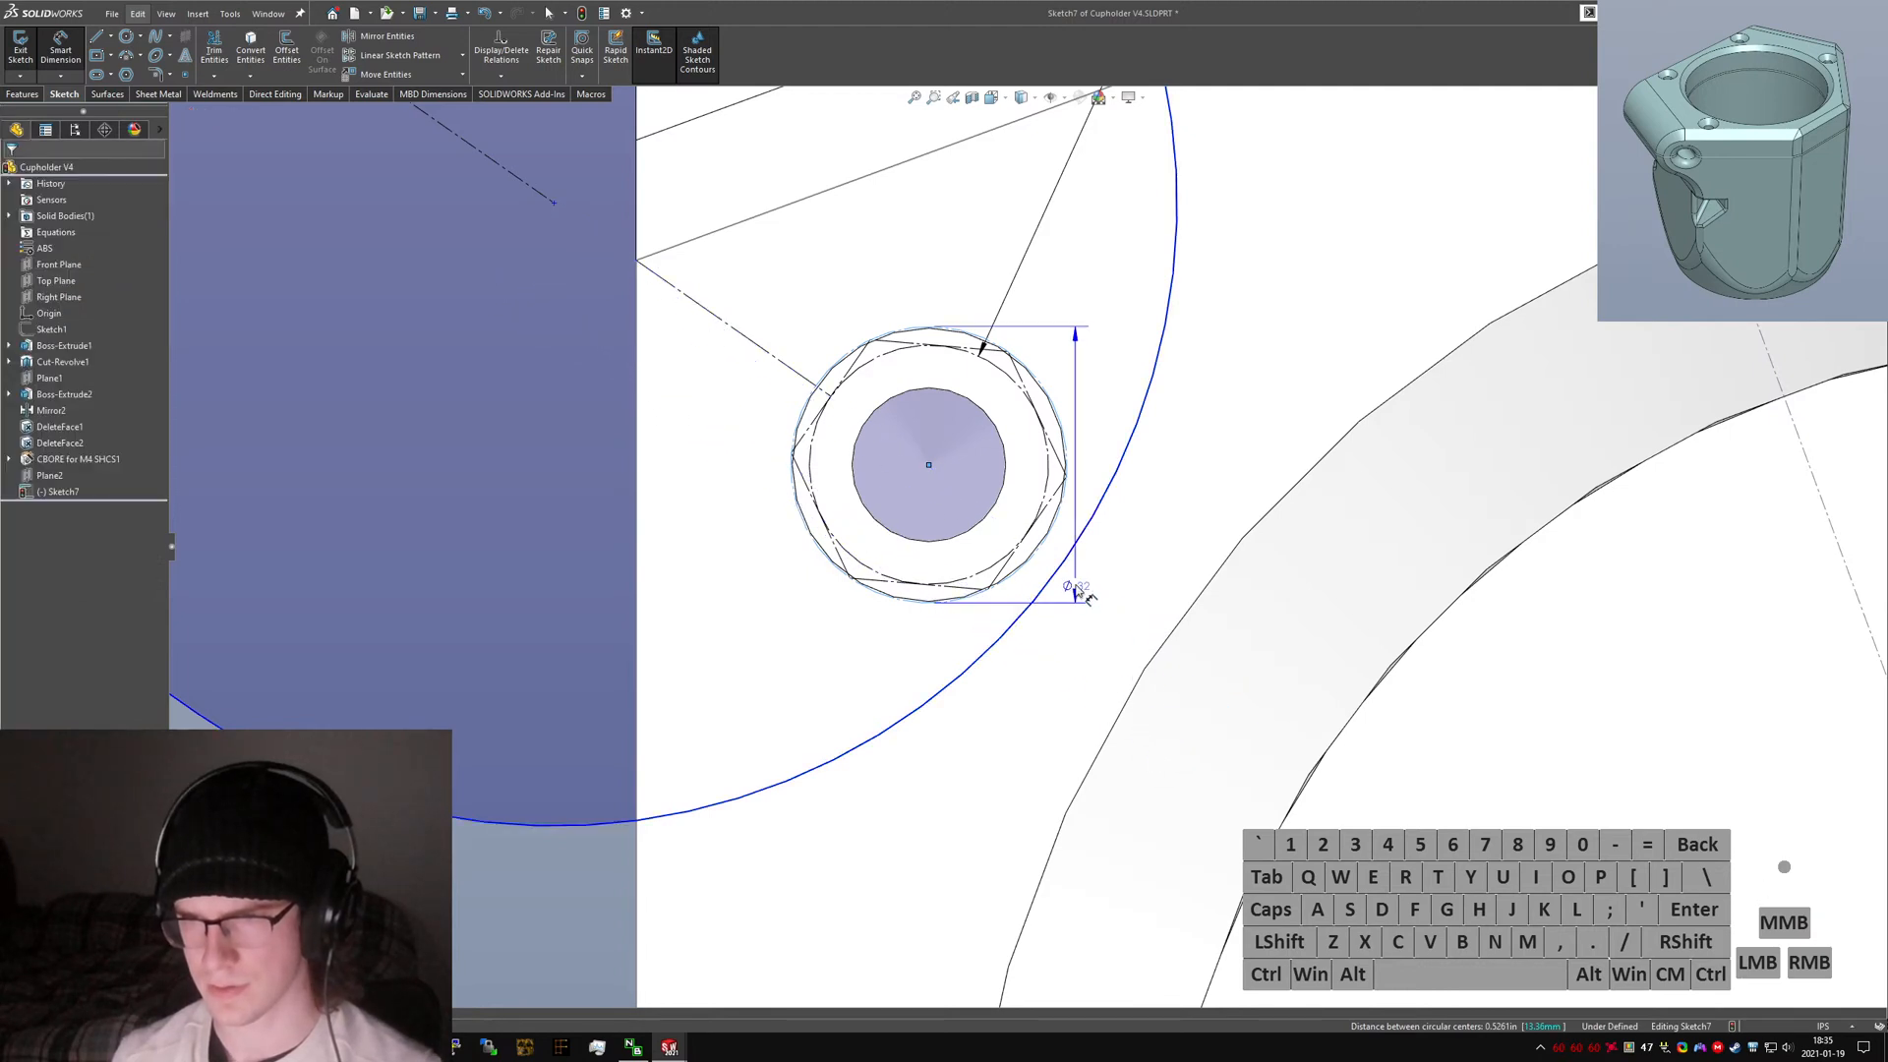
{"action": "left_click", "coordinate": [1058, 553], "text": "shift"}
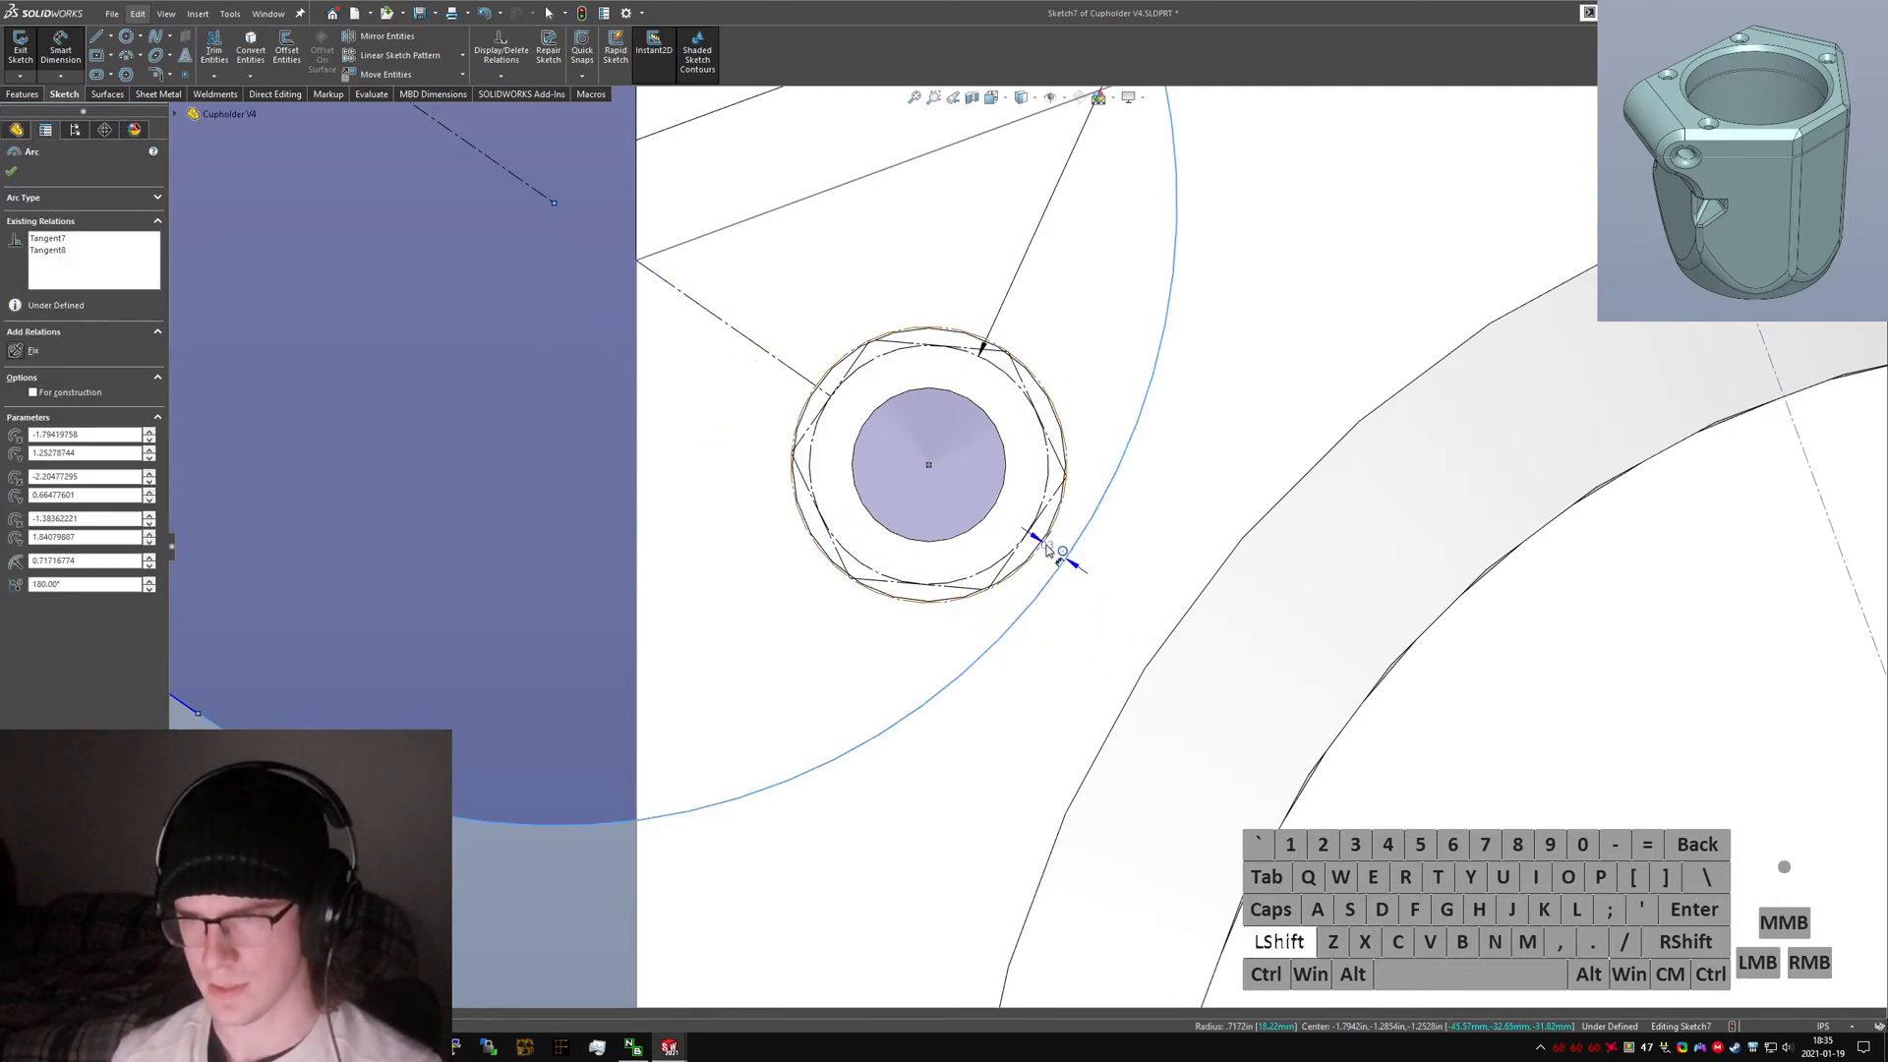
{"action": "left_click", "coordinate": [1047, 550], "text": "shift"}
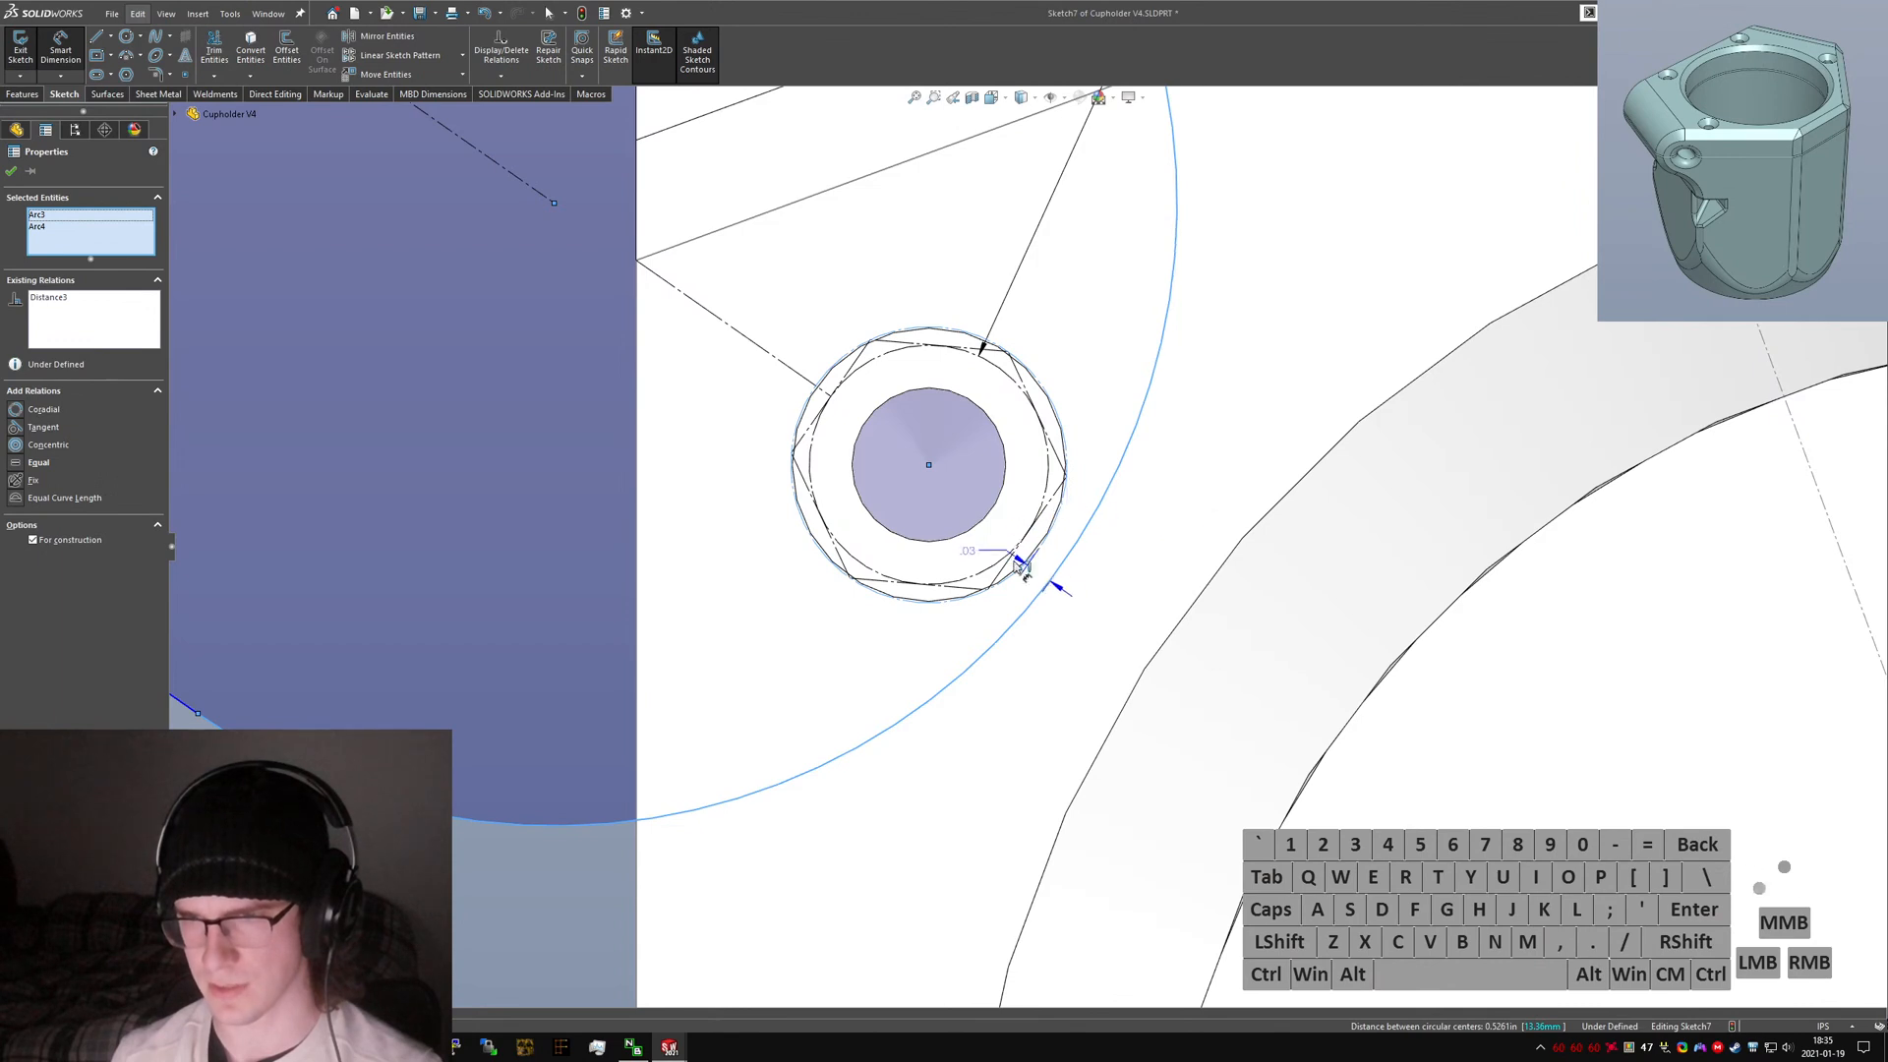
{"action": "left_click", "coordinate": [1045, 581]}
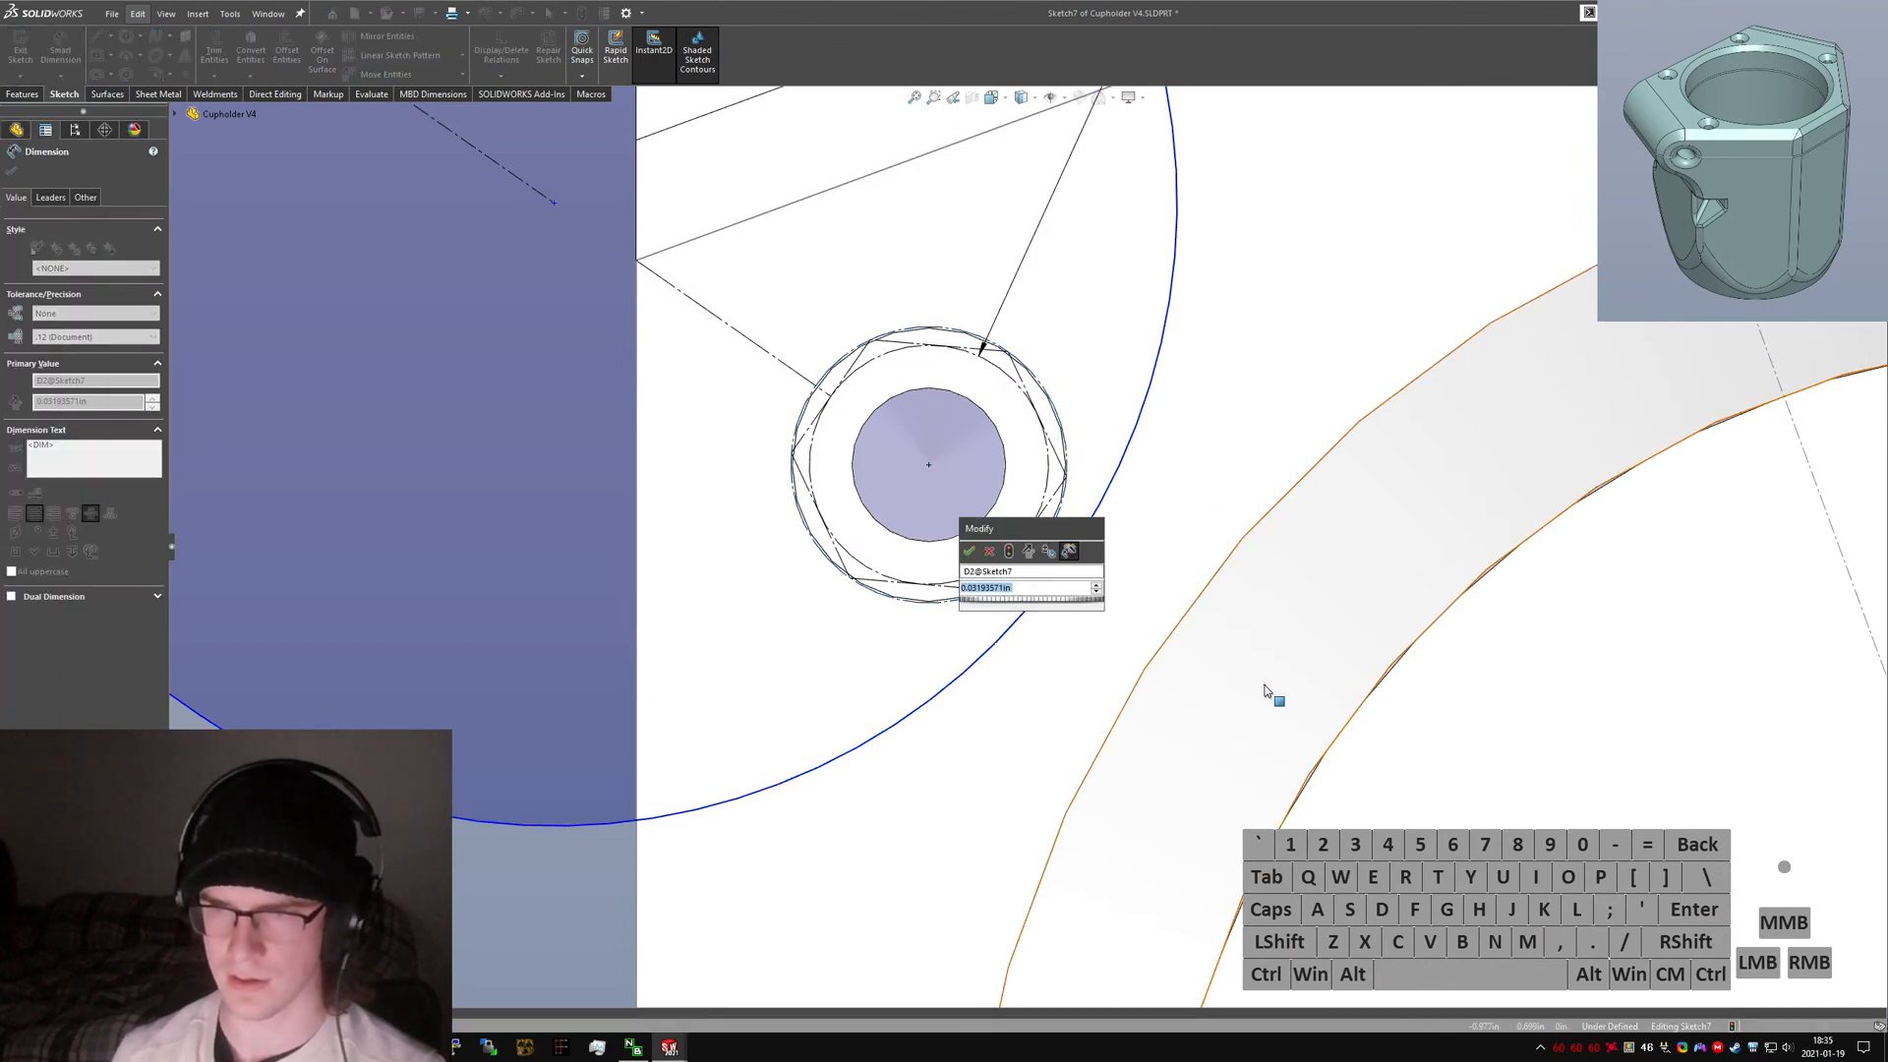
{"action": "type", "text": "0.05"}
{"action": "key", "text": "Return"}
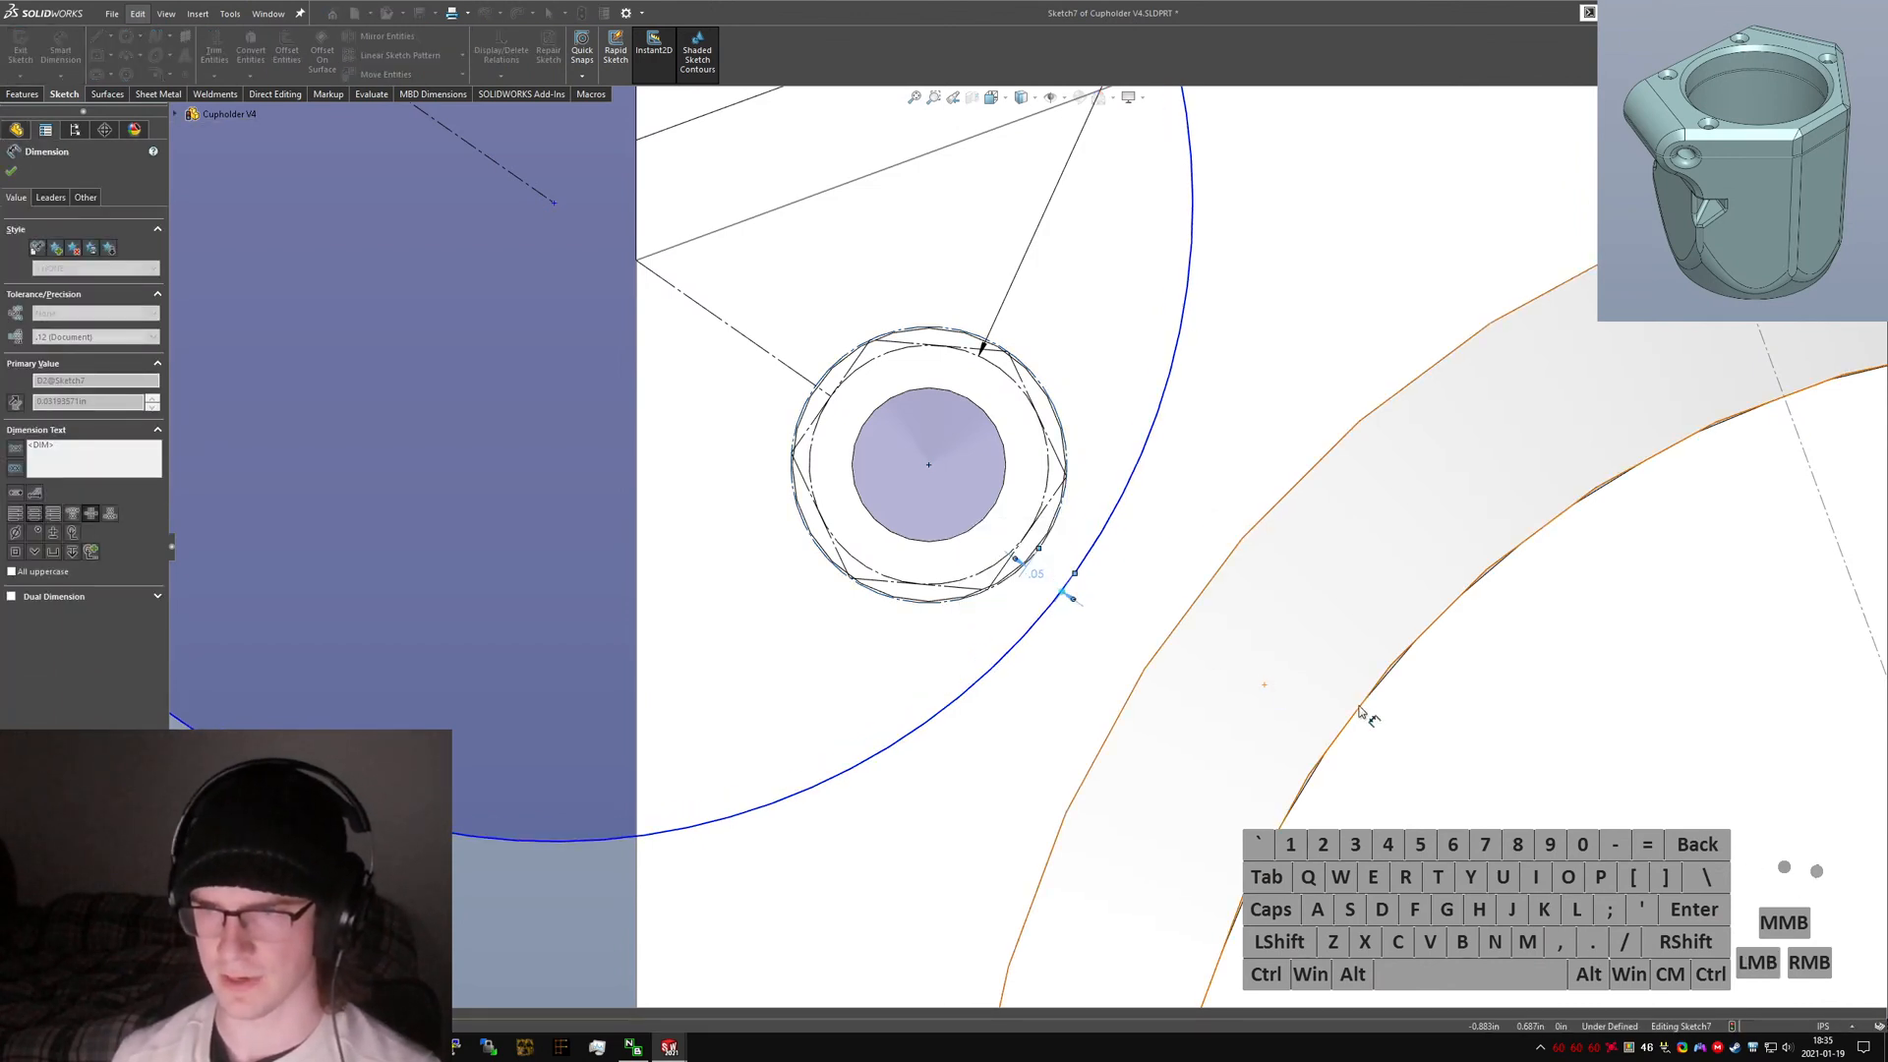
Draw a line extending outward from the slot's outer corner to serve as a revolve axis.
{"action": "scroll", "coordinate": [961, 634], "scroll_direction": "up", "scroll_amount": 8}
{"action": "right_click_drag", "start_coordinate": [551, 570], "coordinate": [466, 563]}
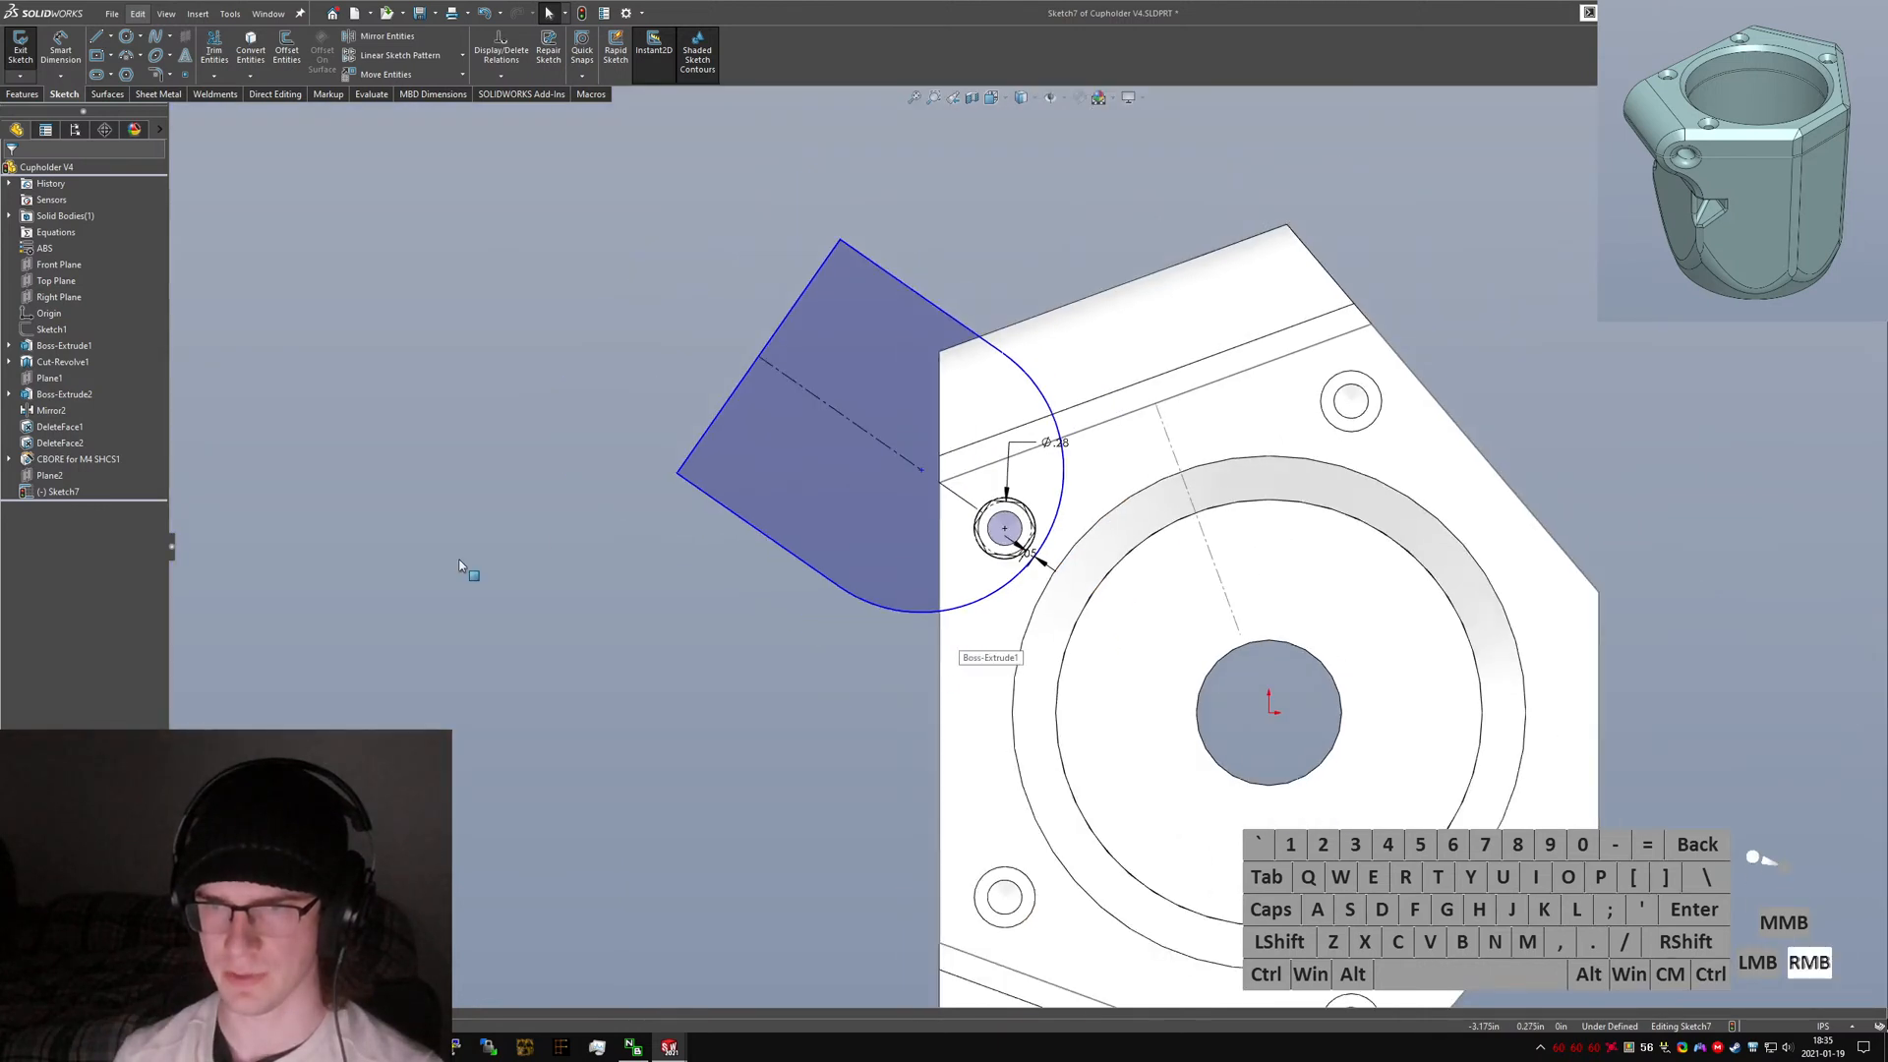
{"action": "left_click", "coordinate": [678, 473]}
{"action": "left_click", "coordinate": [632, 544]}
{"action": "key", "text": "Escape"}
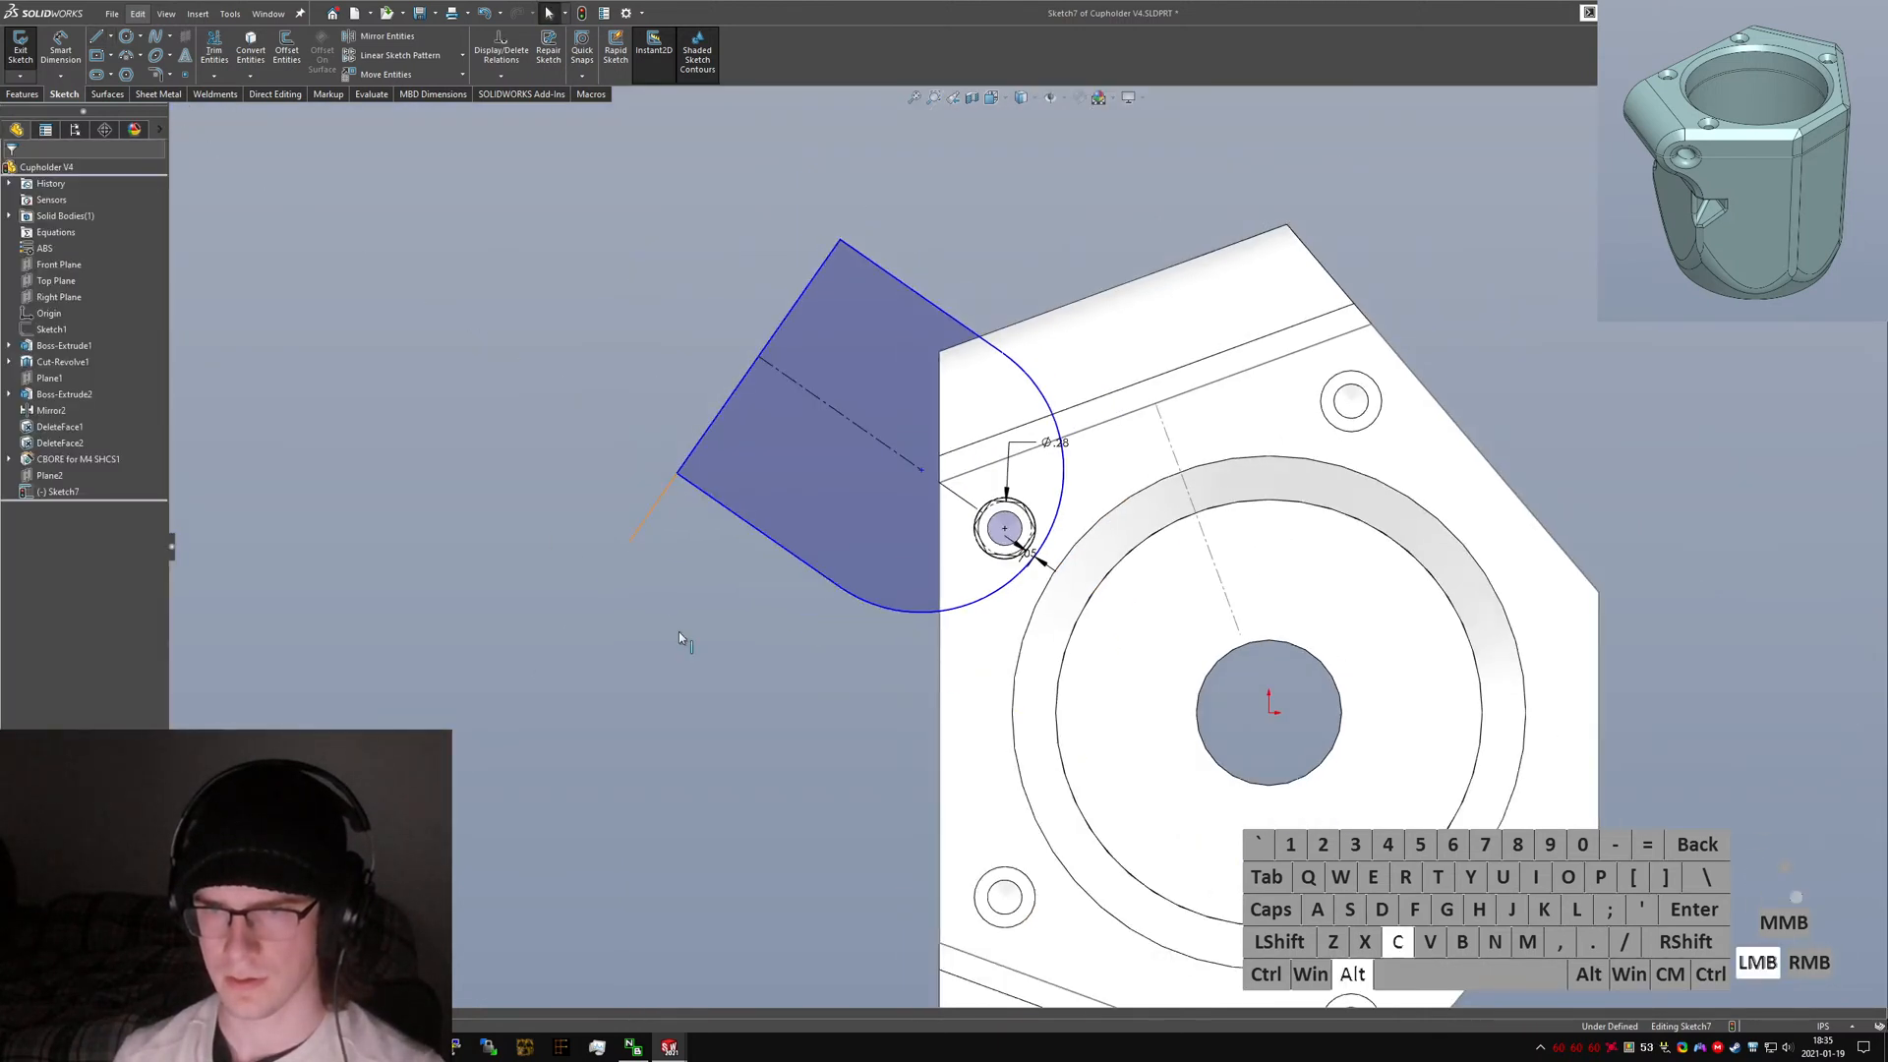
Dimension the distance between the new line and the slot's end arc as 1.
{"action": "left_click", "coordinate": [708, 442]}
{"action": "left_click", "coordinate": [1048, 536], "text": "ctrl"}
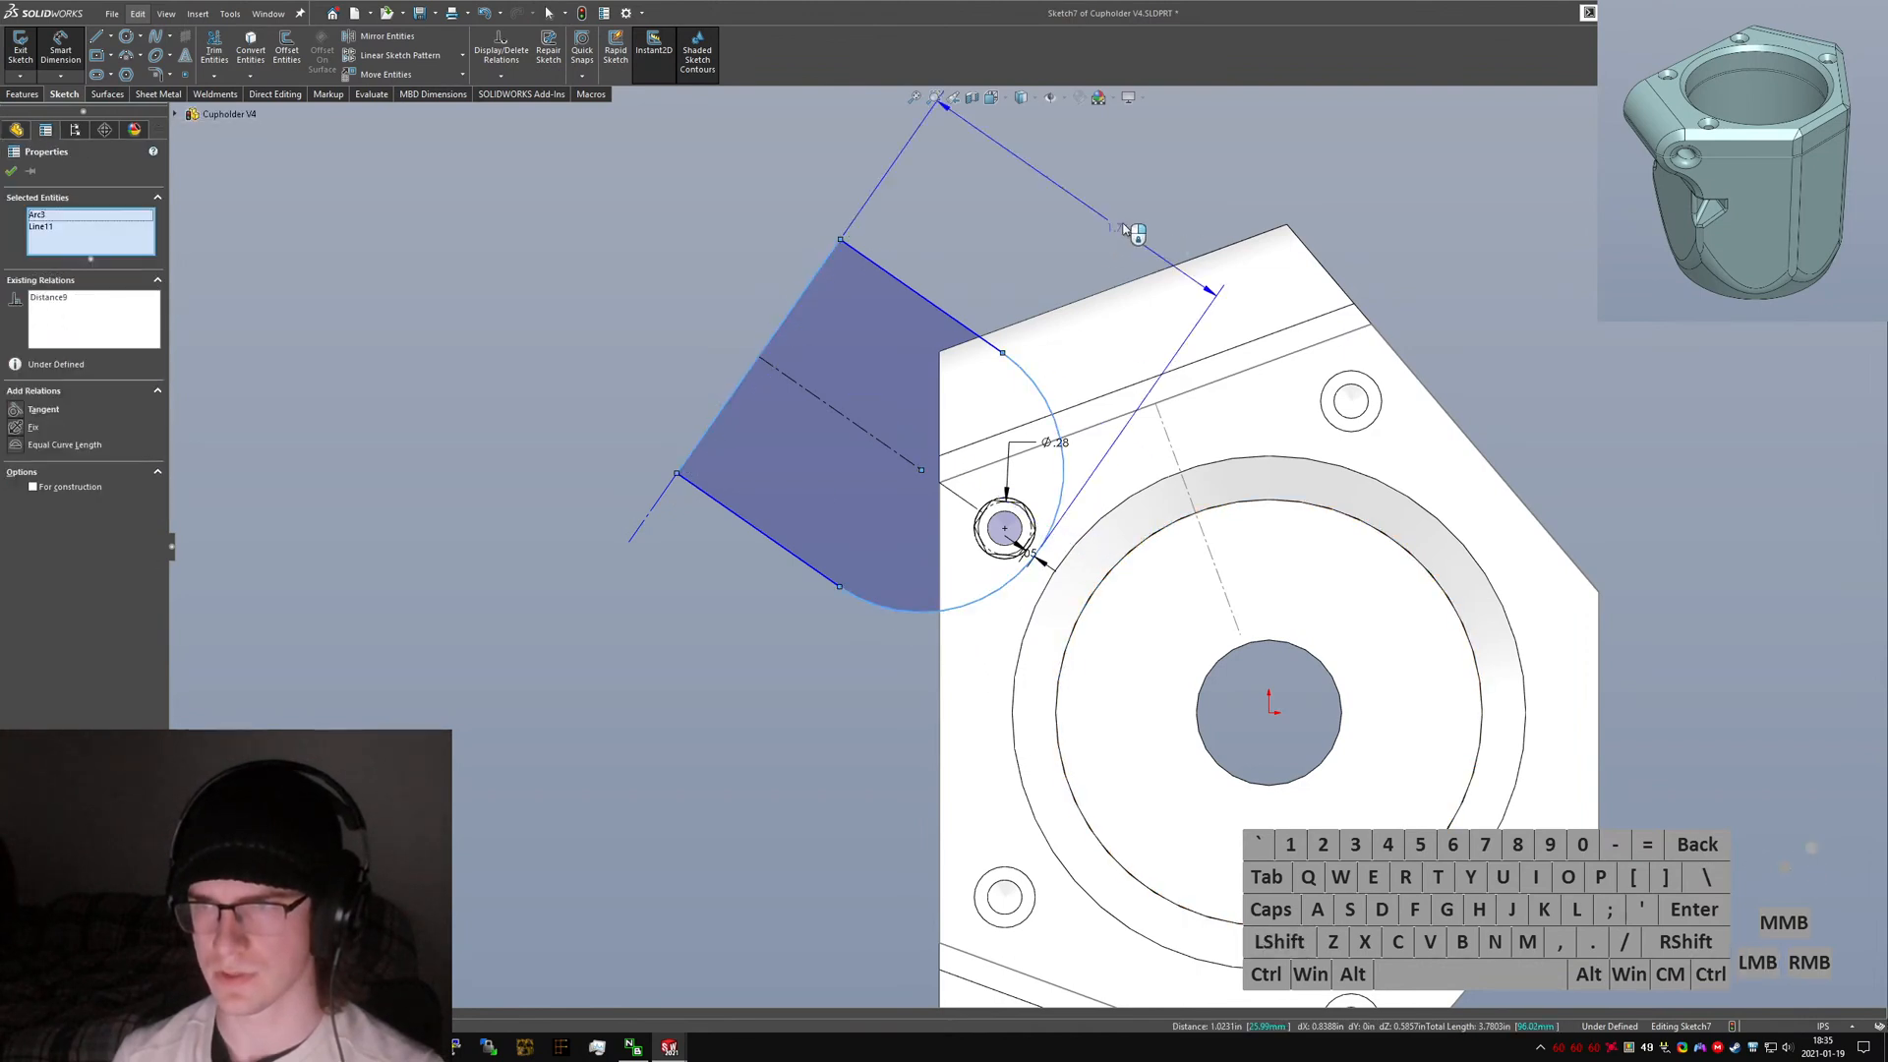
{"action": "left_click", "coordinate": [1343, 277]}
{"action": "type", "text": "1"}
{"action": "key", "text": "Return"}
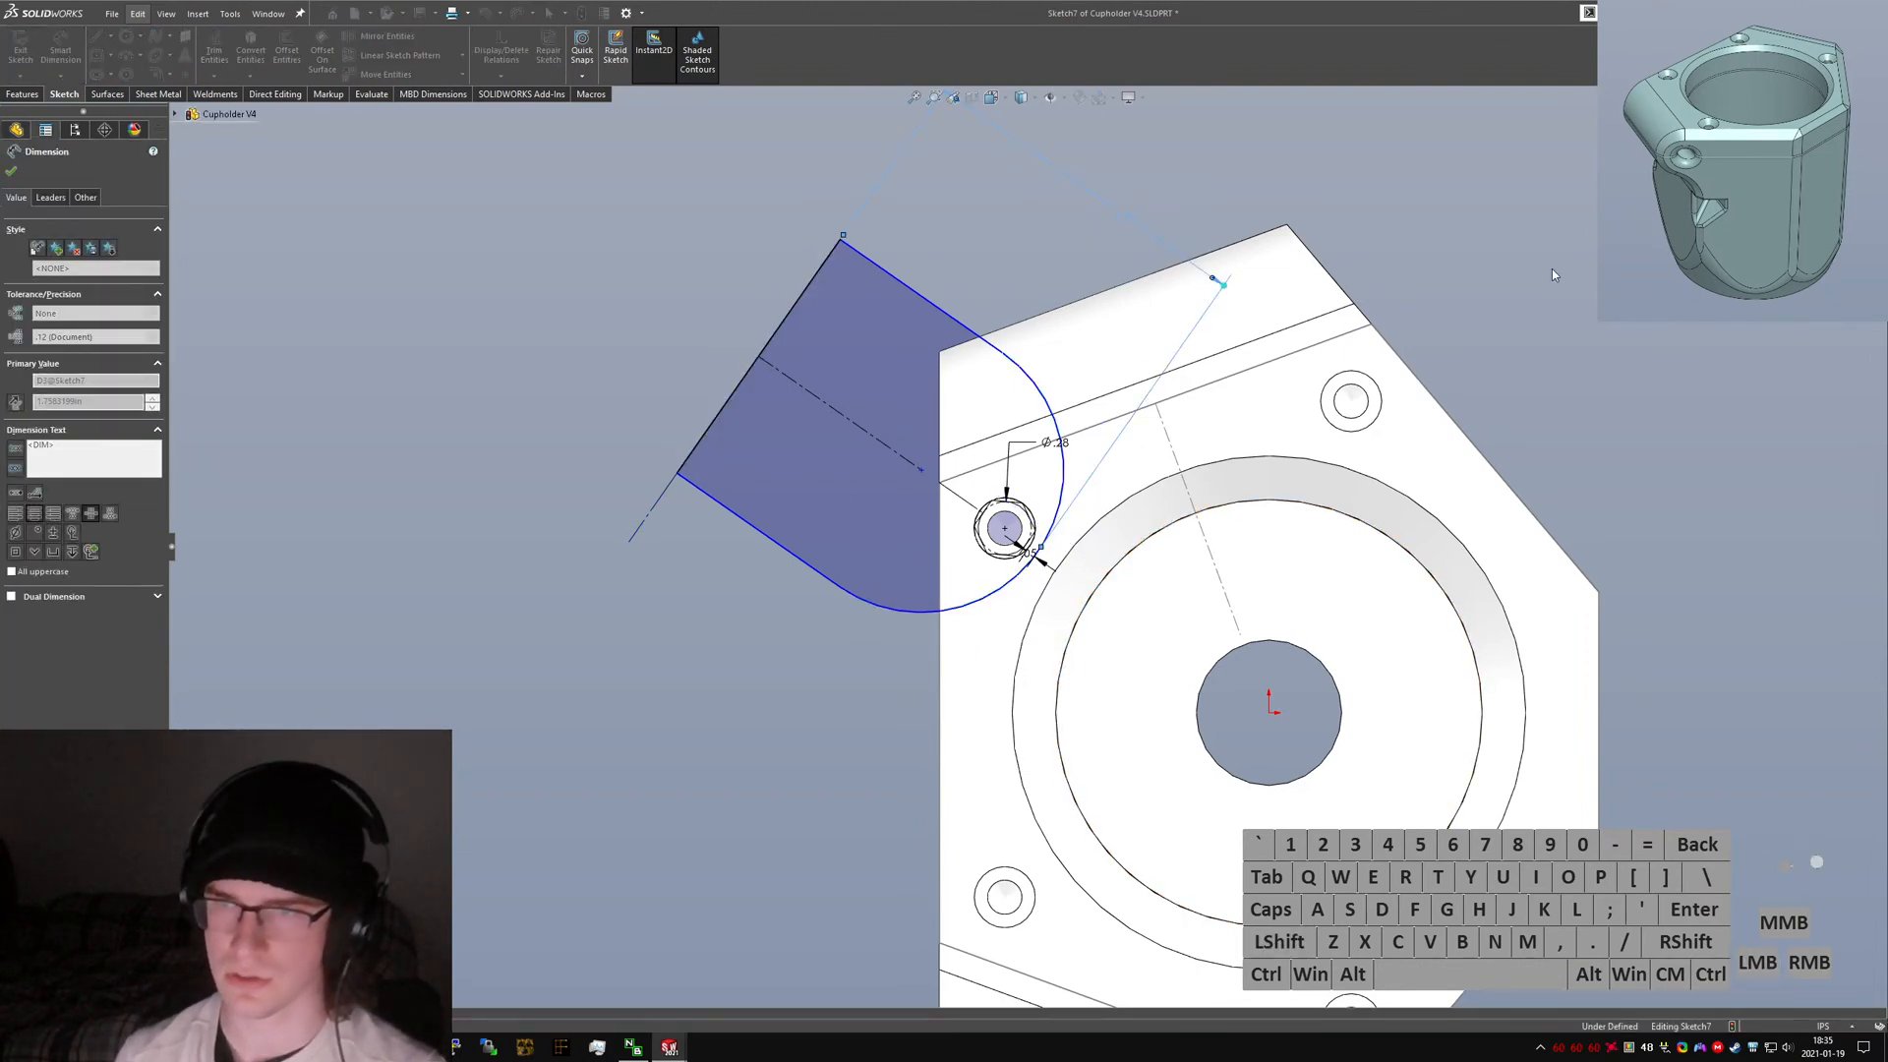
Dimension the slot's end arc radius as 0.5.
{"action": "left_click", "coordinate": [1041, 398]}
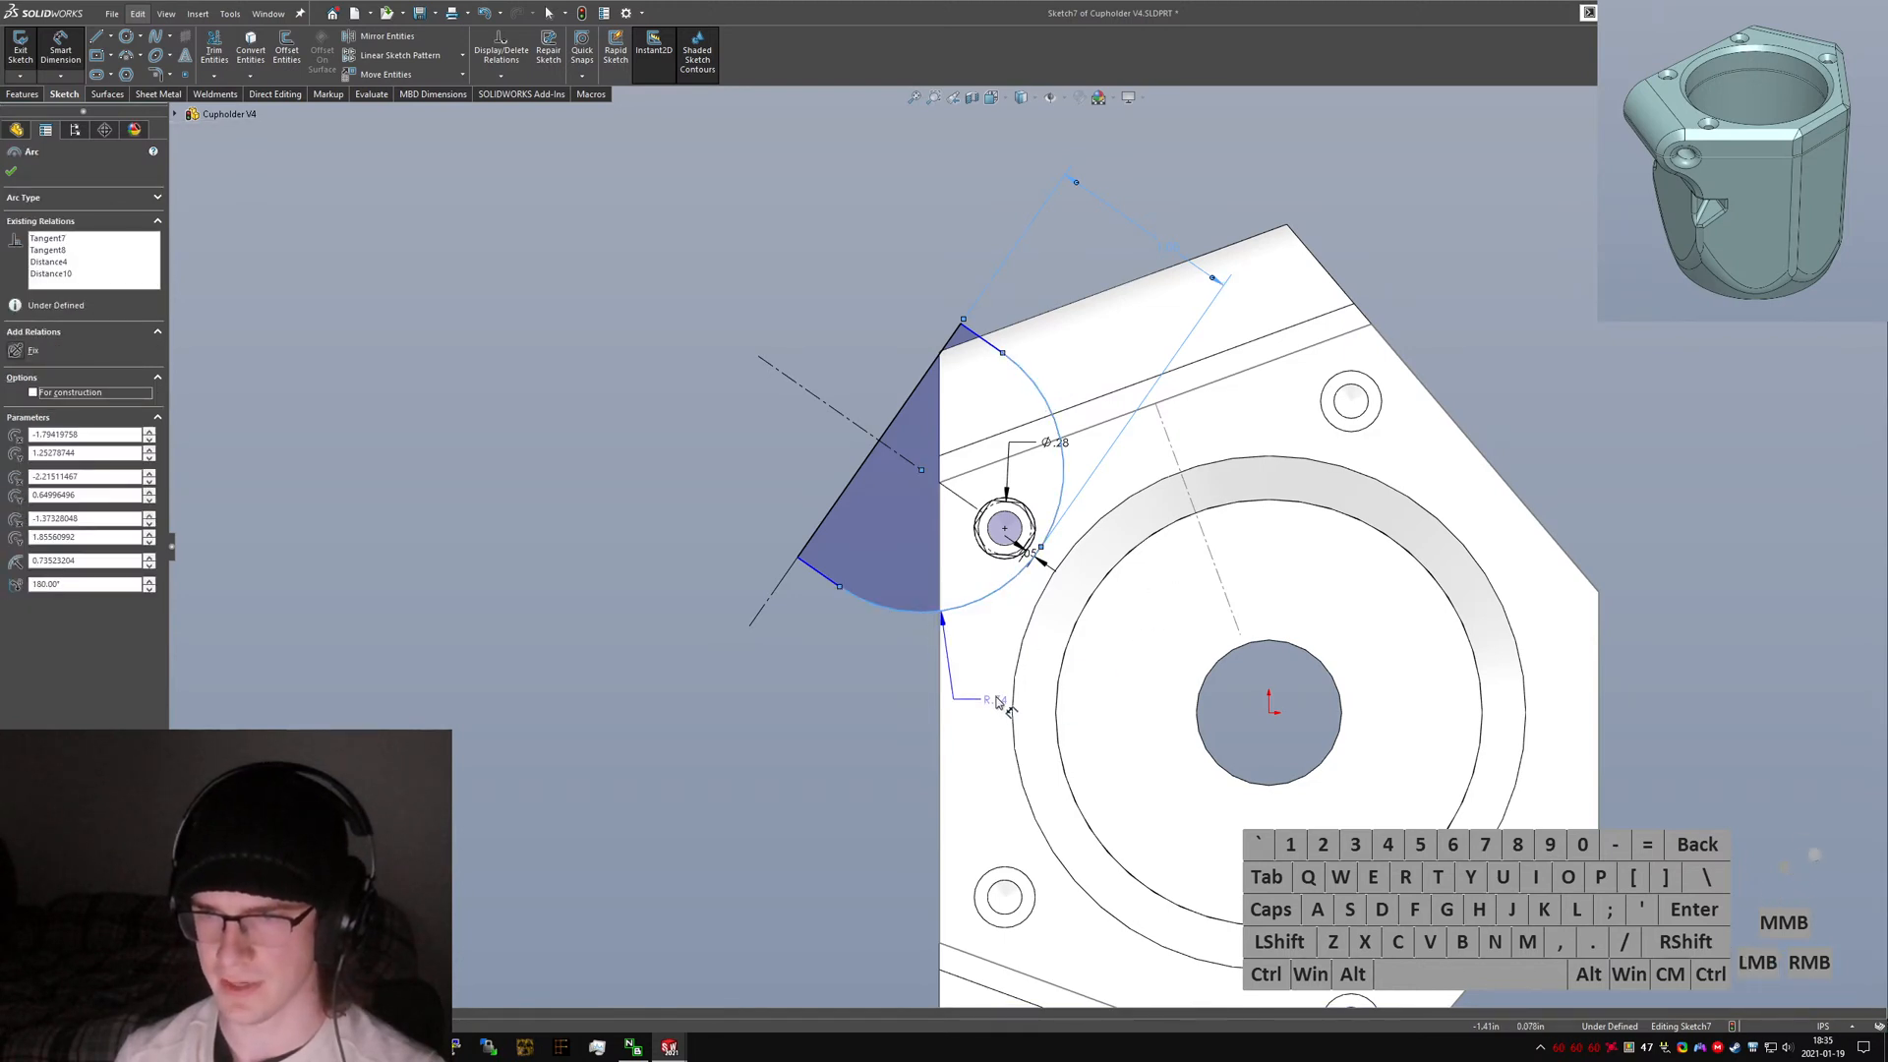
{"action": "left_click", "coordinate": [1117, 696]}
{"action": "type", "text": ".5"}
{"action": "key", "text": "Return"}
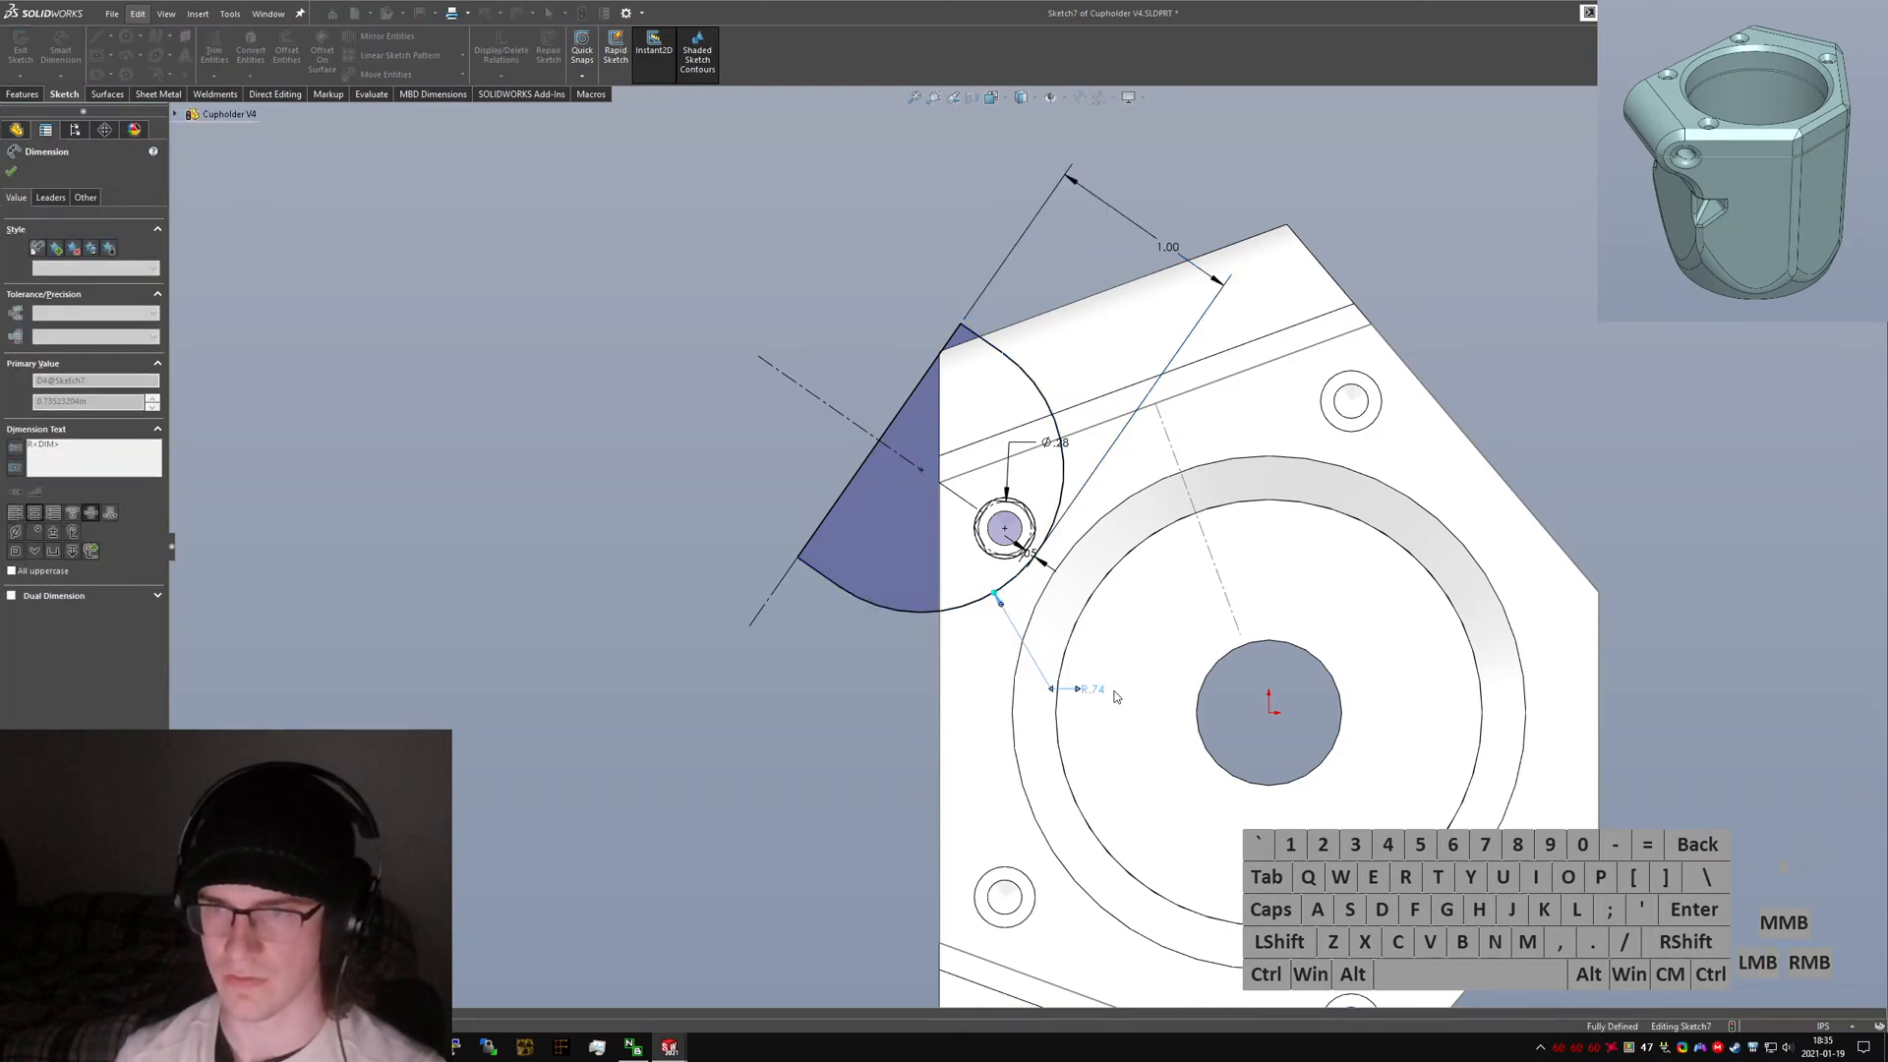
{"action": "key", "text": "Escape"}
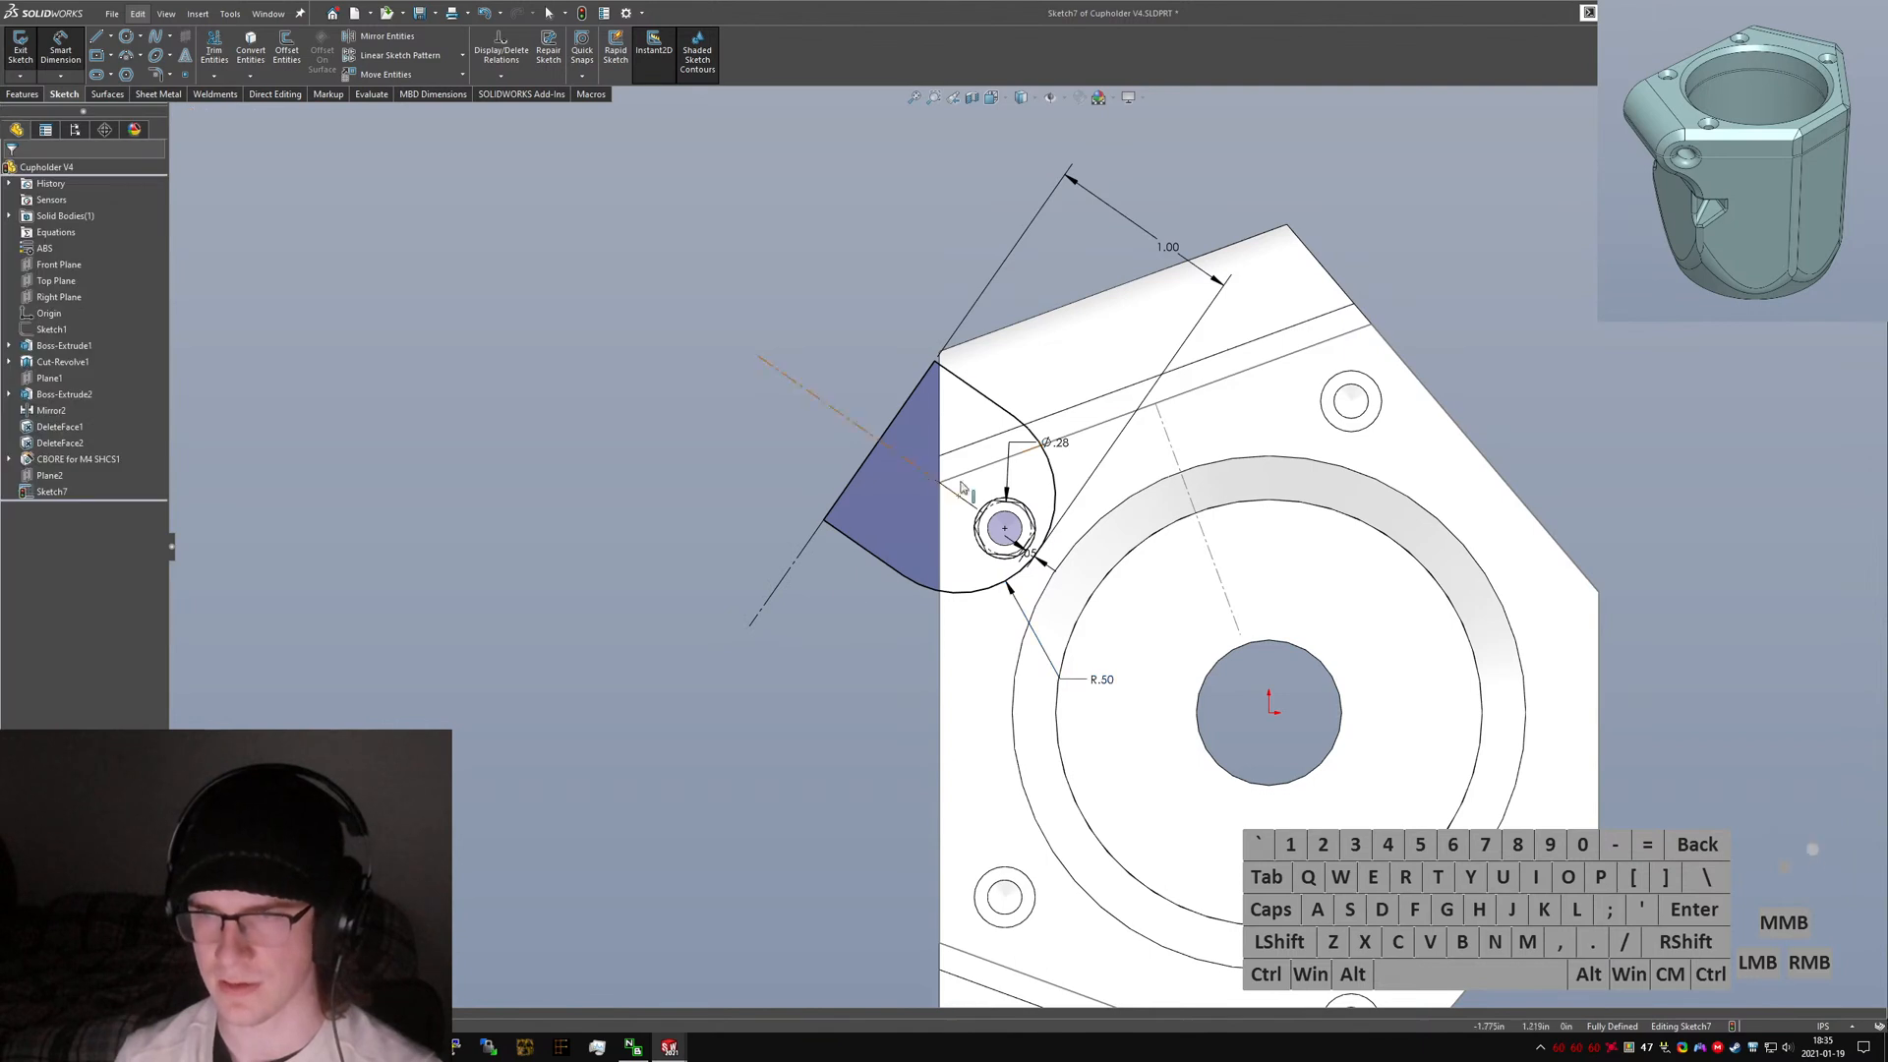
Revolve-cut the slot profile 90° about the new line.
{"action": "mouse_move", "coordinate": [805, 611]}
{"action": "middle_mouse_down"}
{"action": "mouse_move", "coordinate": [911, 366]}
{"action": "mouse_move", "coordinate": [908, 516]}
{"action": "mouse_move", "coordinate": [1024, 397]}
{"action": "mouse_move", "coordinate": [1071, 393]}
{"action": "middle_mouse_up"}
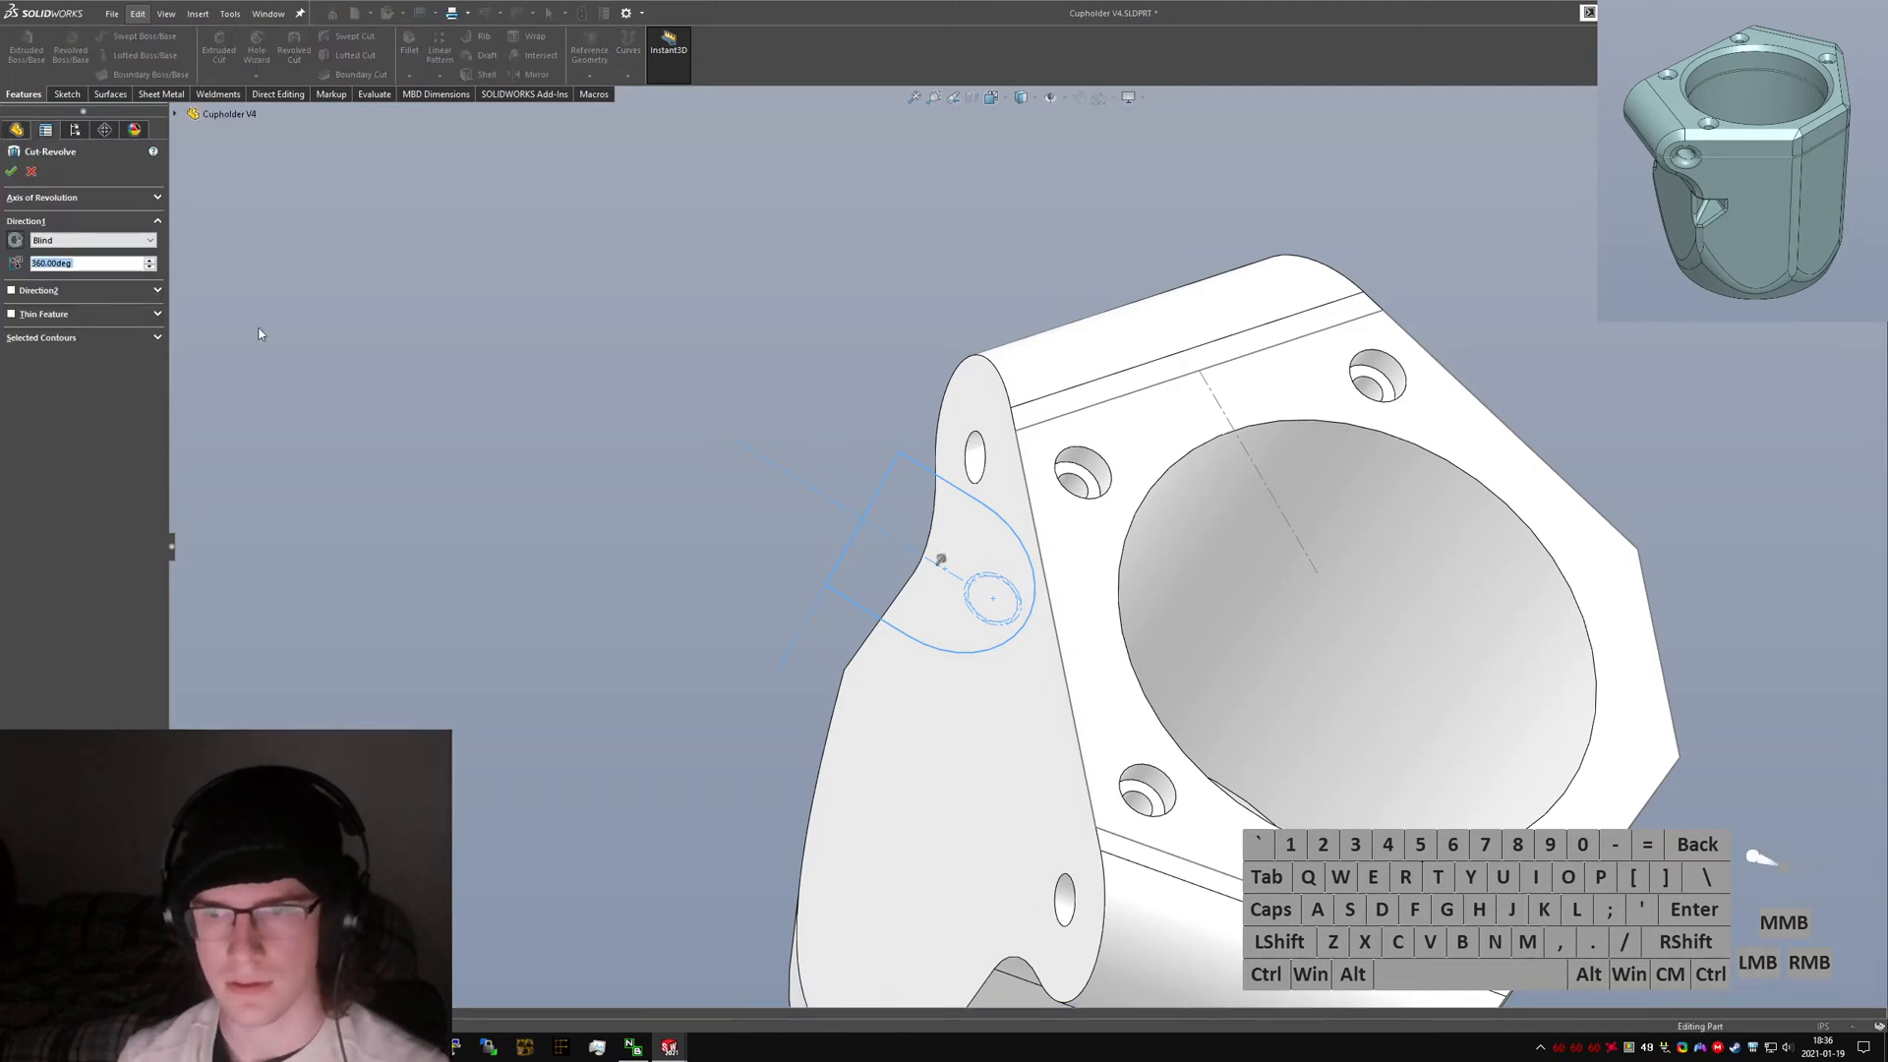
{"action": "left_click", "coordinate": [69, 204]}
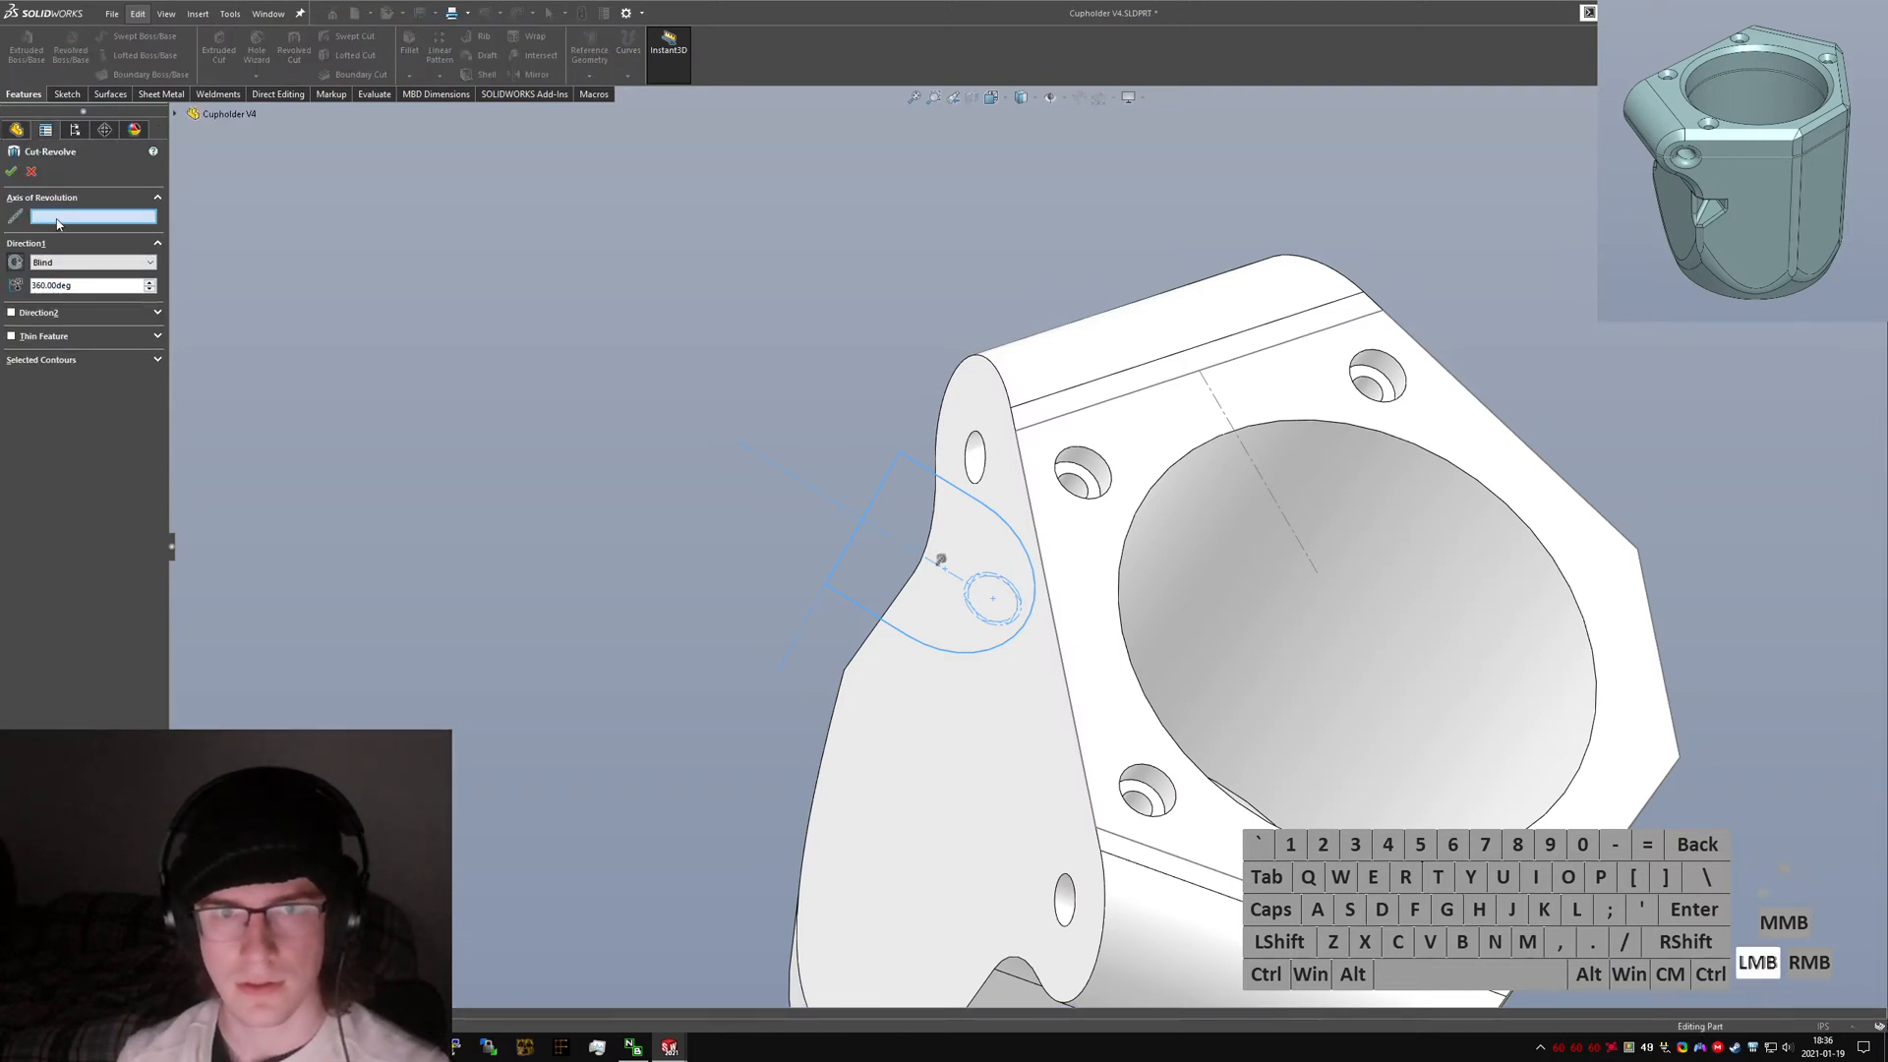
{"action": "left_click", "coordinate": [803, 623]}
{"action": "mouse_move", "coordinate": [802, 623]}
{"action": "middle_mouse_down"}
{"action": "mouse_move", "coordinate": [1002, 471]}
{"action": "mouse_move", "coordinate": [1004, 539]}
{"action": "middle_mouse_up"}
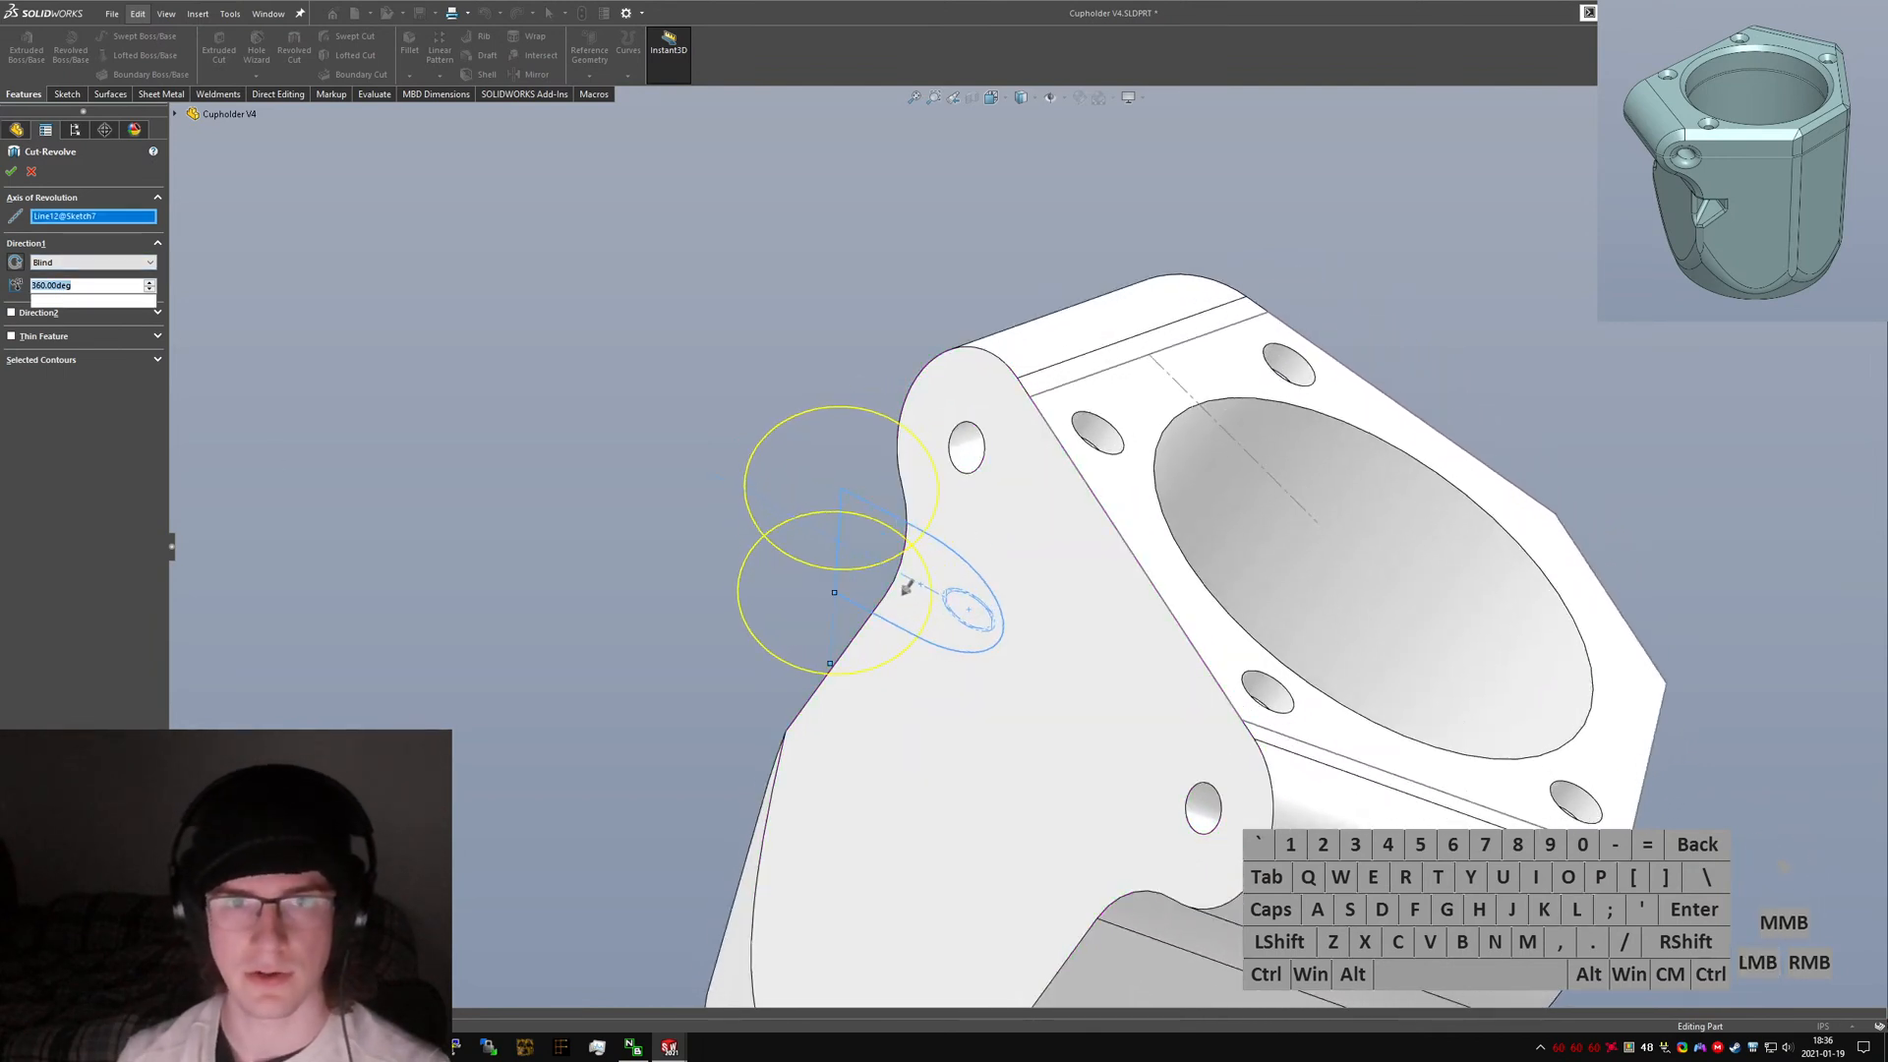
{"action": "left_click_drag", "start_coordinate": [906, 587], "coordinate": [890, 482]}
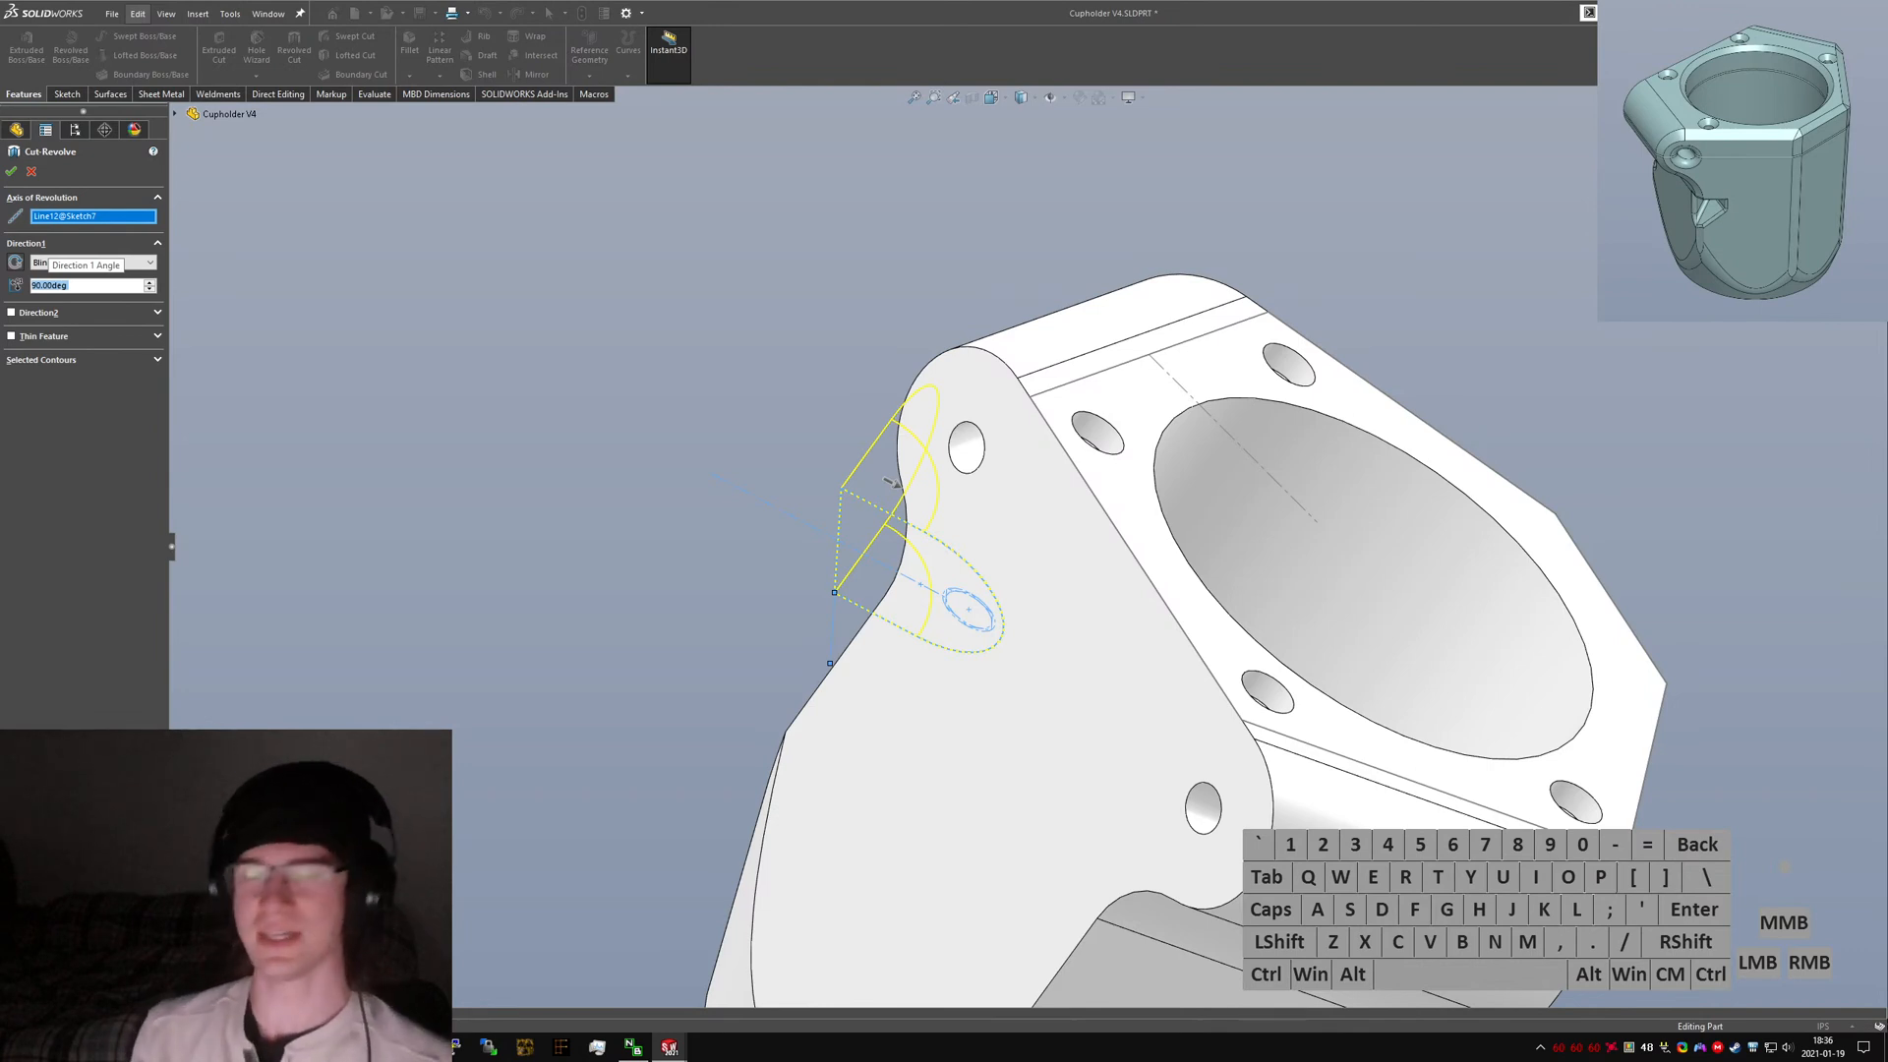
{"action": "left_click", "coordinate": [13, 263]}
{"action": "left_click", "coordinate": [11, 172]}
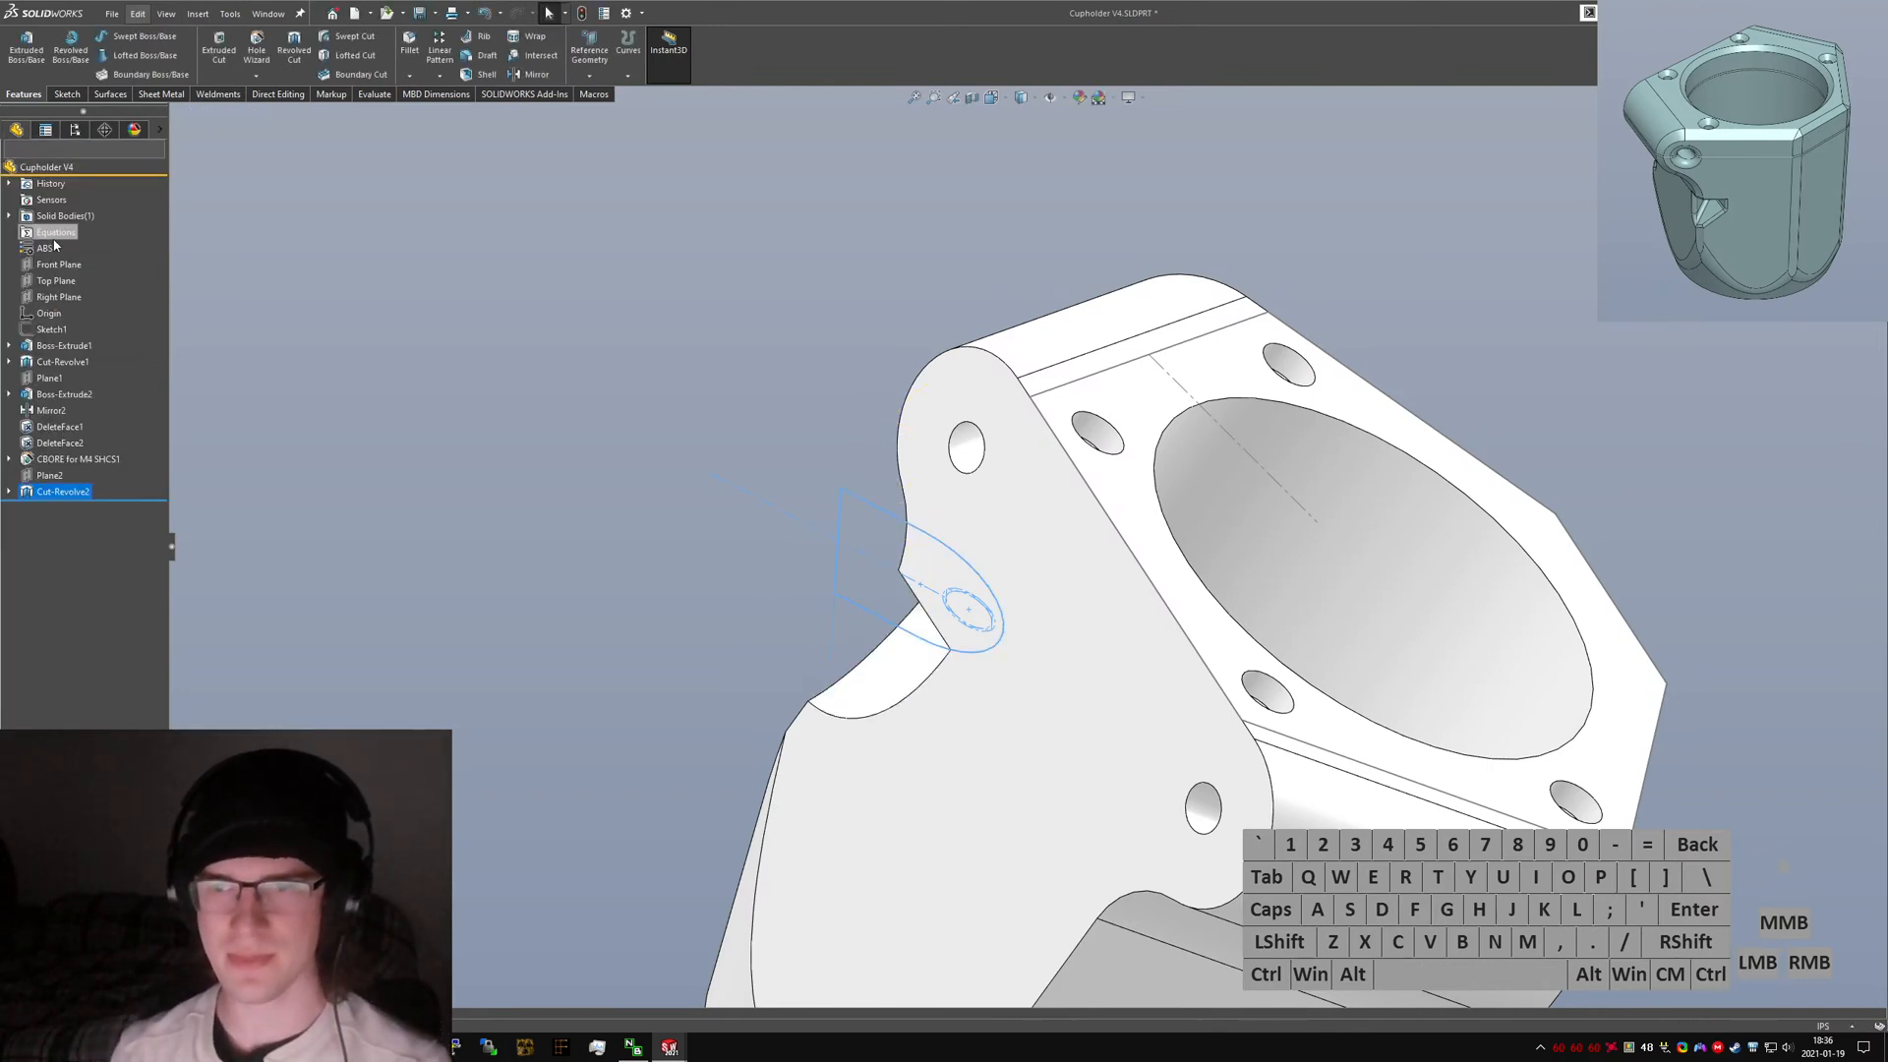
Edit the revolve cut's sketch dimensions directly on the model, setting the line-to-arc distance to 2.
{"action": "middle_click_drag", "start_coordinate": [1012, 560], "coordinate": [1318, 656]}
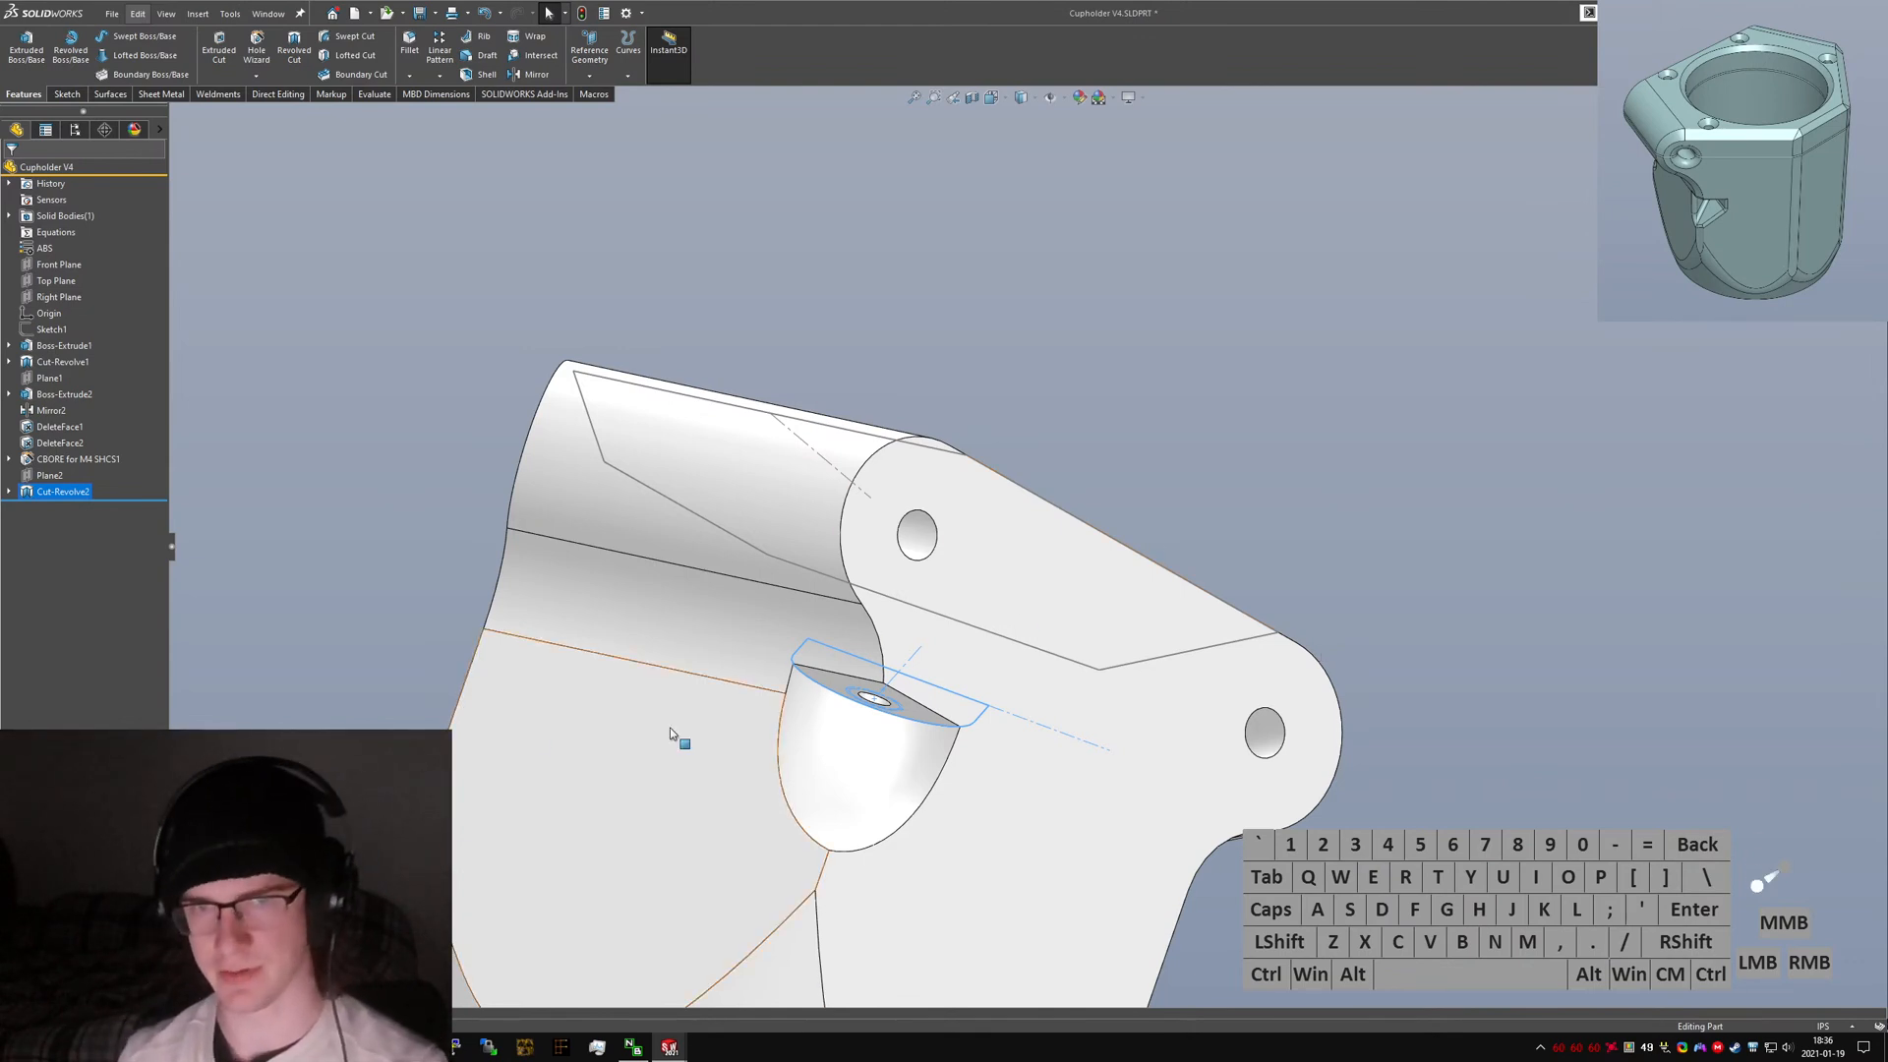
{"action": "left_click", "coordinate": [829, 697]}
{"action": "middle_click_drag", "start_coordinate": [829, 697], "coordinate": [860, 664]}
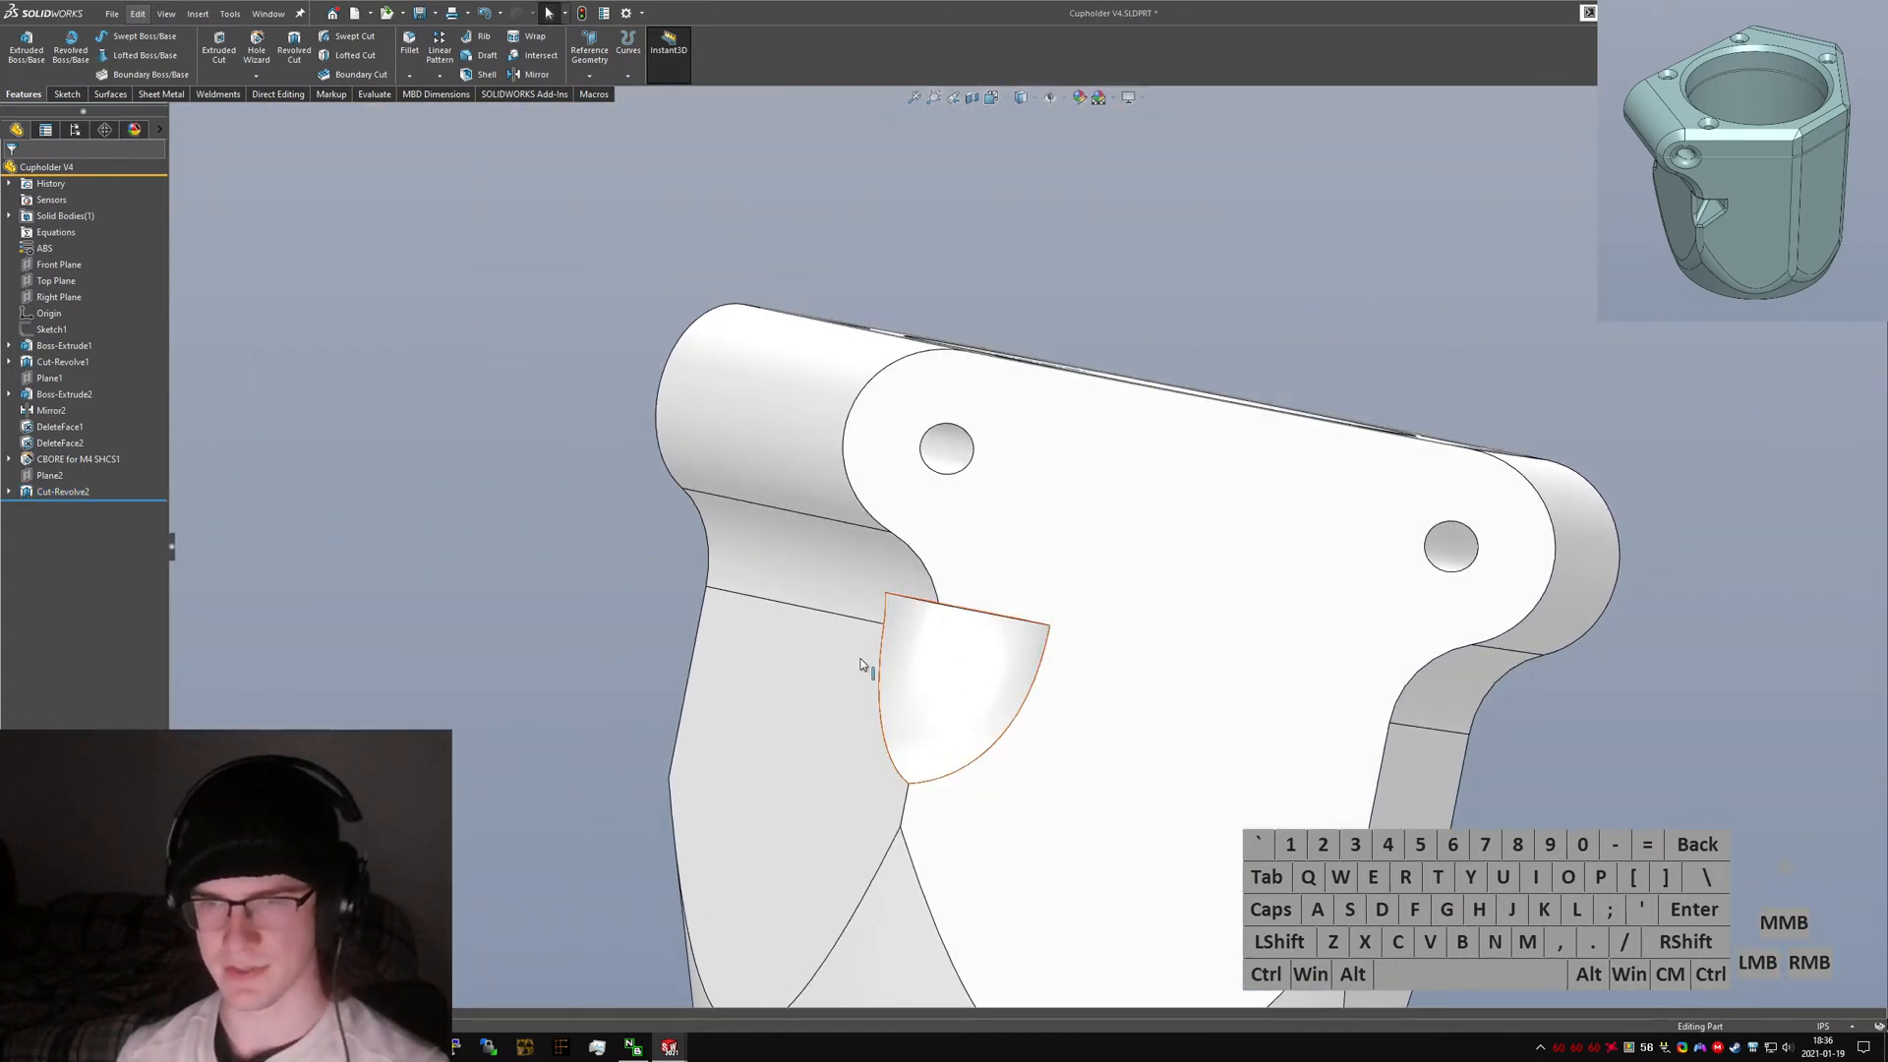
{"action": "left_click", "coordinate": [61, 509]}
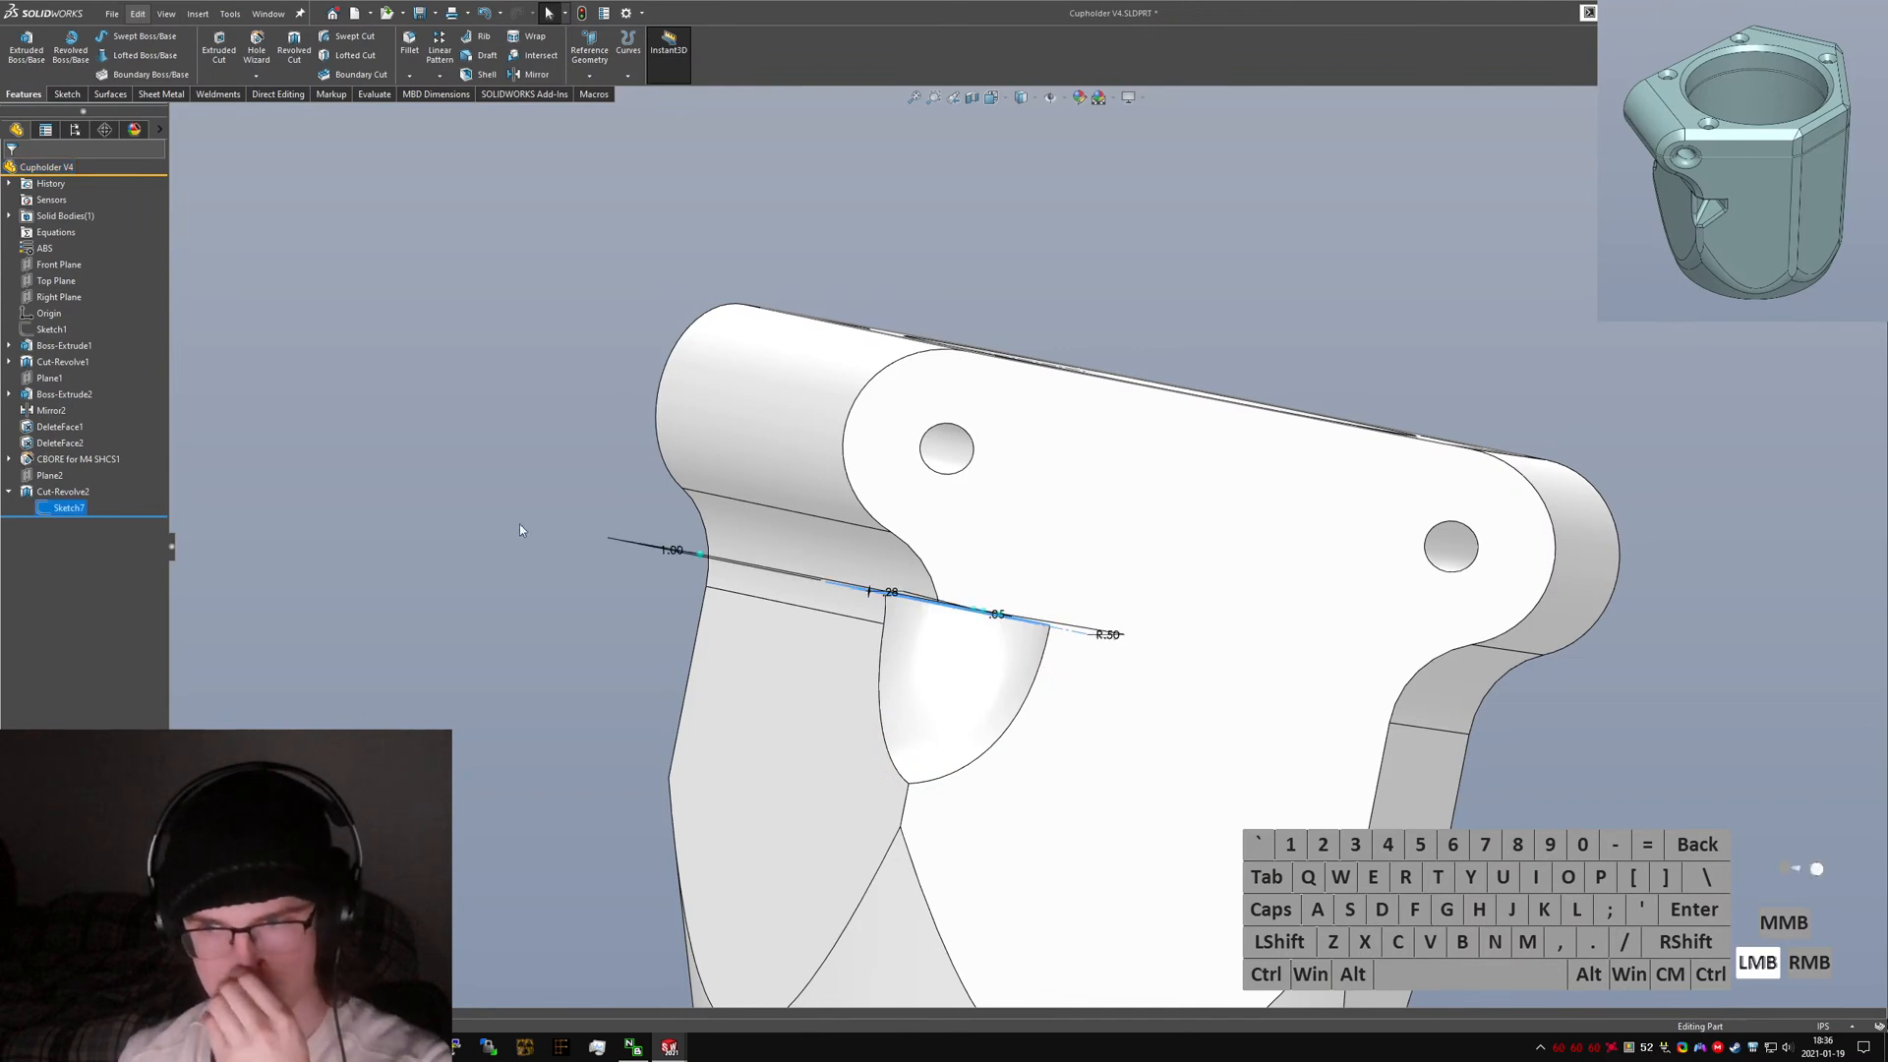
{"action": "middle_click_drag", "start_coordinate": [520, 523], "coordinate": [1129, 590]}
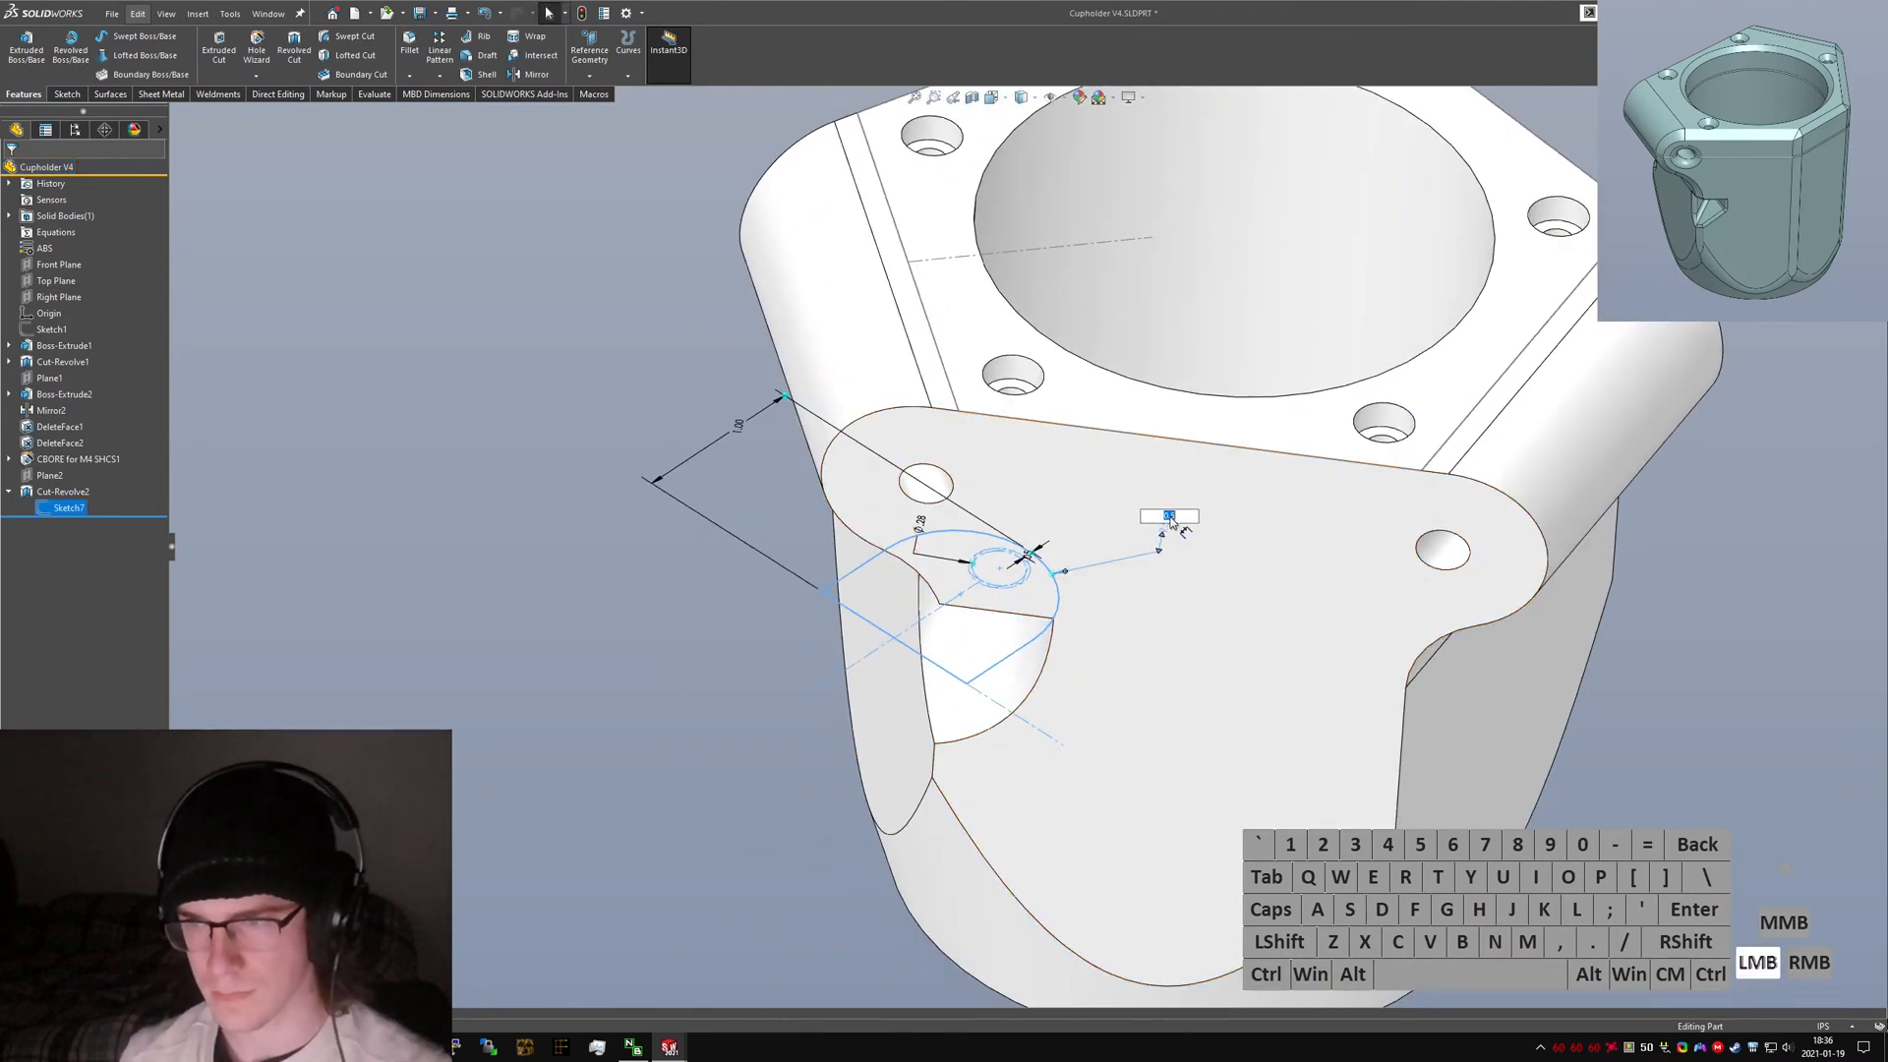
{"action": "key", "text": "Return"}
{"action": "middle_click_drag", "start_coordinate": [1036, 676], "coordinate": [1075, 669]}
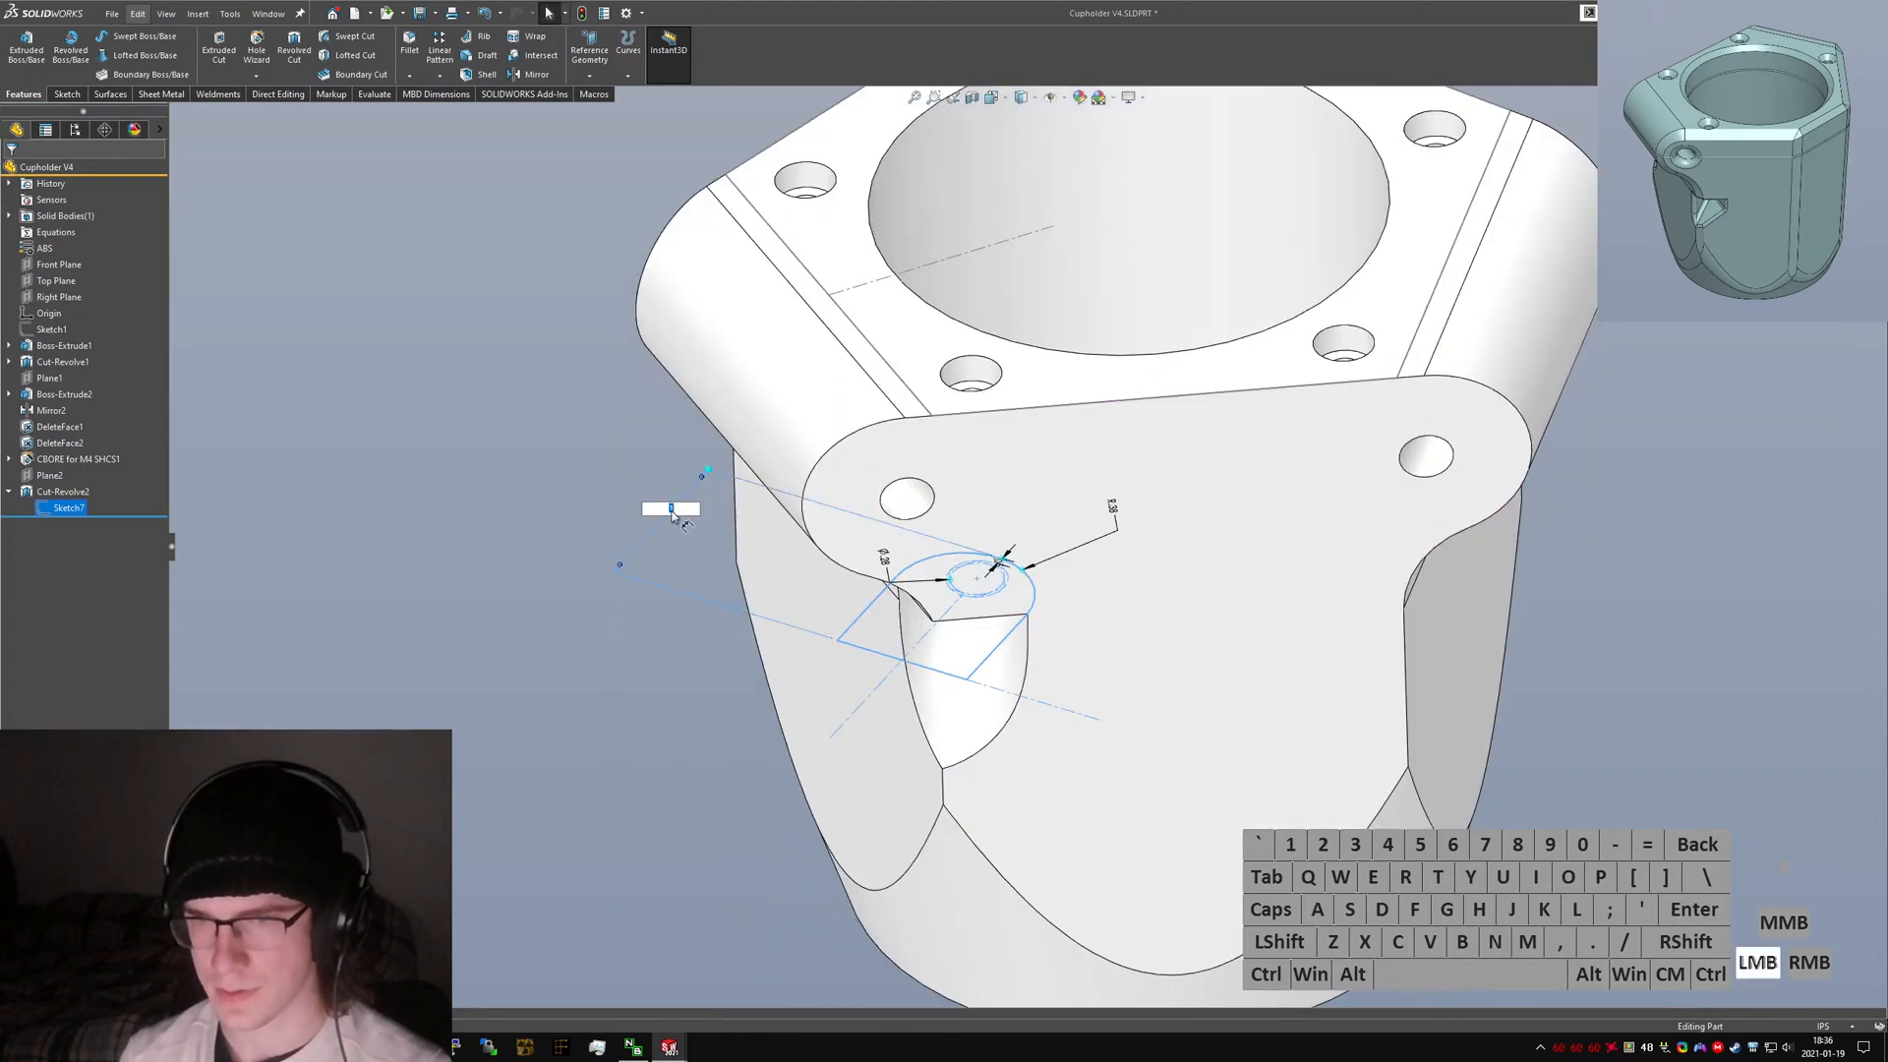
{"action": "mouse_move", "coordinate": [671, 509]}
{"action": "middle_mouse_down"}
{"action": "mouse_move", "coordinate": [830, 662]}
{"action": "mouse_move", "coordinate": [758, 535]}
{"action": "mouse_move", "coordinate": [787, 580]}
{"action": "mouse_move", "coordinate": [738, 561]}
{"action": "mouse_move", "coordinate": [741, 594]}
{"action": "mouse_move", "coordinate": [813, 645]}
{"action": "mouse_move", "coordinate": [800, 581]}
{"action": "mouse_move", "coordinate": [817, 682]}
{"action": "mouse_move", "coordinate": [941, 626]}
{"action": "mouse_move", "coordinate": [1031, 547]}
{"action": "mouse_move", "coordinate": [964, 633]}
{"action": "mouse_move", "coordinate": [836, 727]}
{"action": "mouse_move", "coordinate": [789, 672]}
{"action": "mouse_move", "coordinate": [816, 649]}
{"action": "middle_mouse_up"}
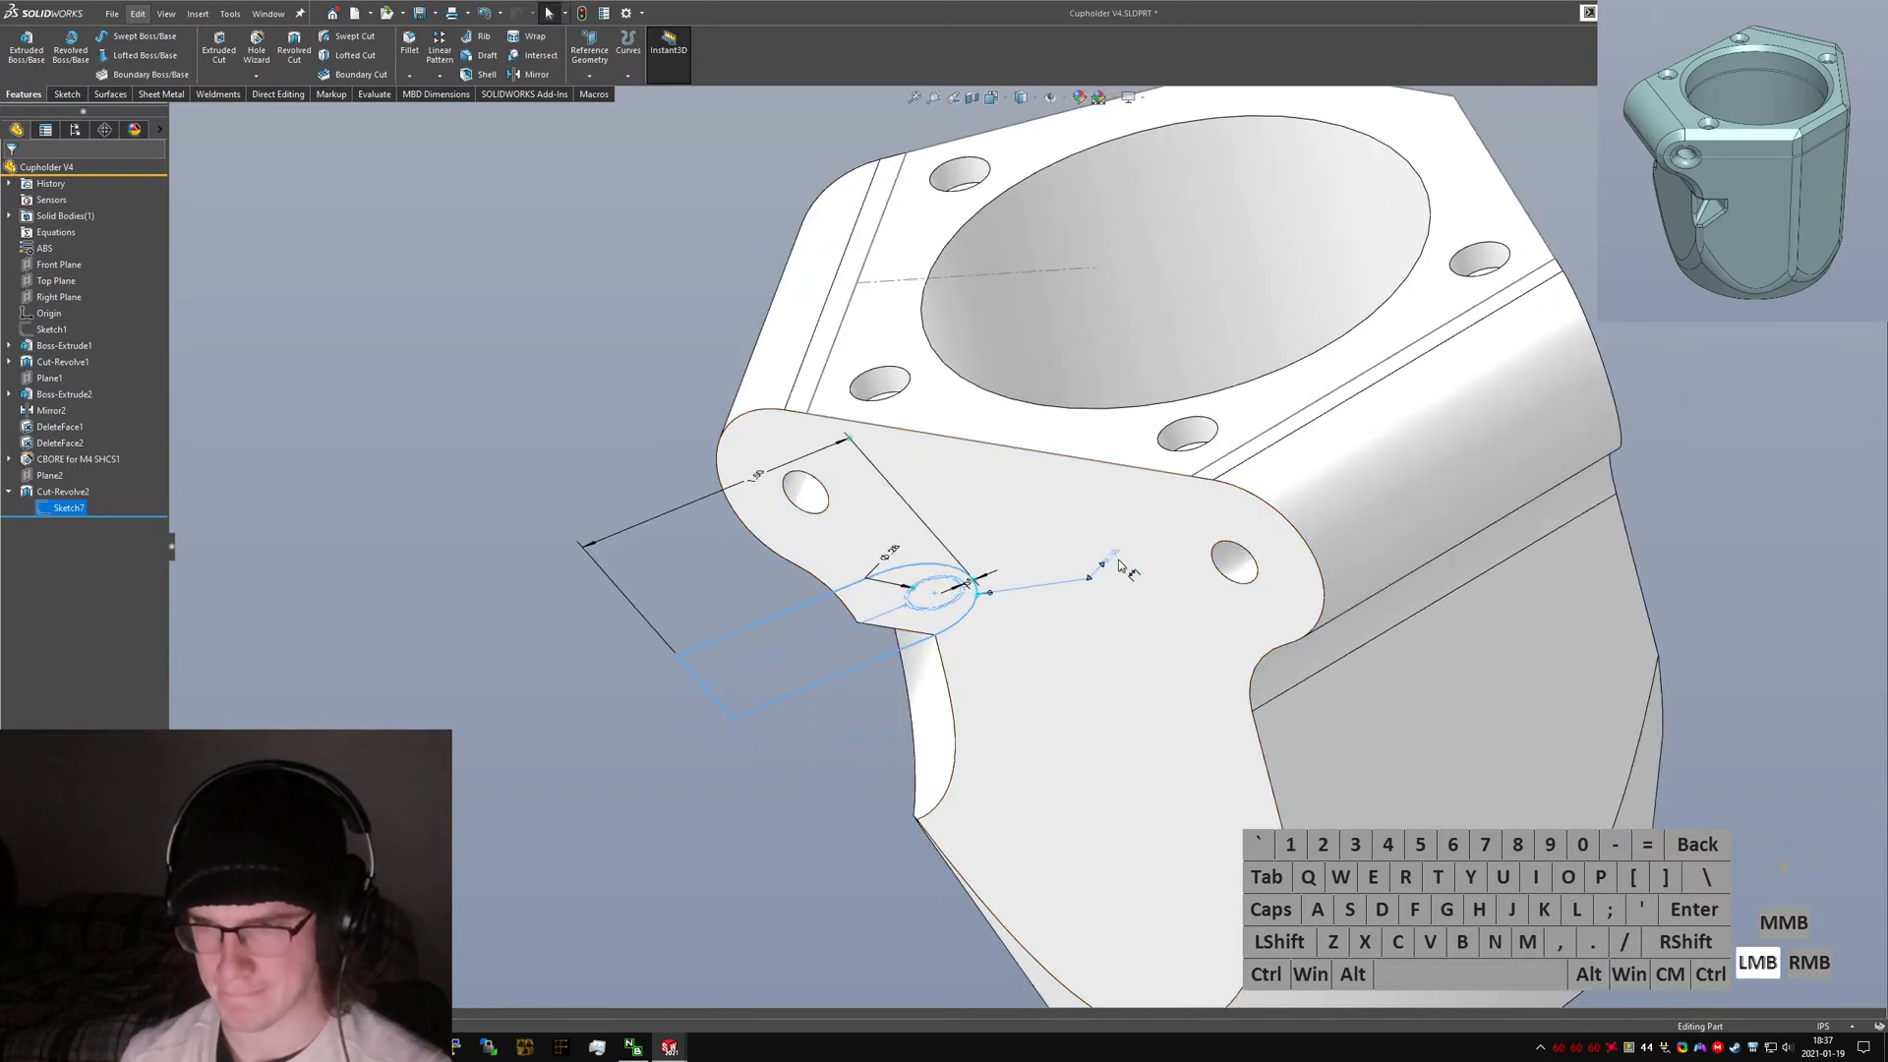
{"action": "type", "text": ".5"}
{"action": "key", "text": "Return"}
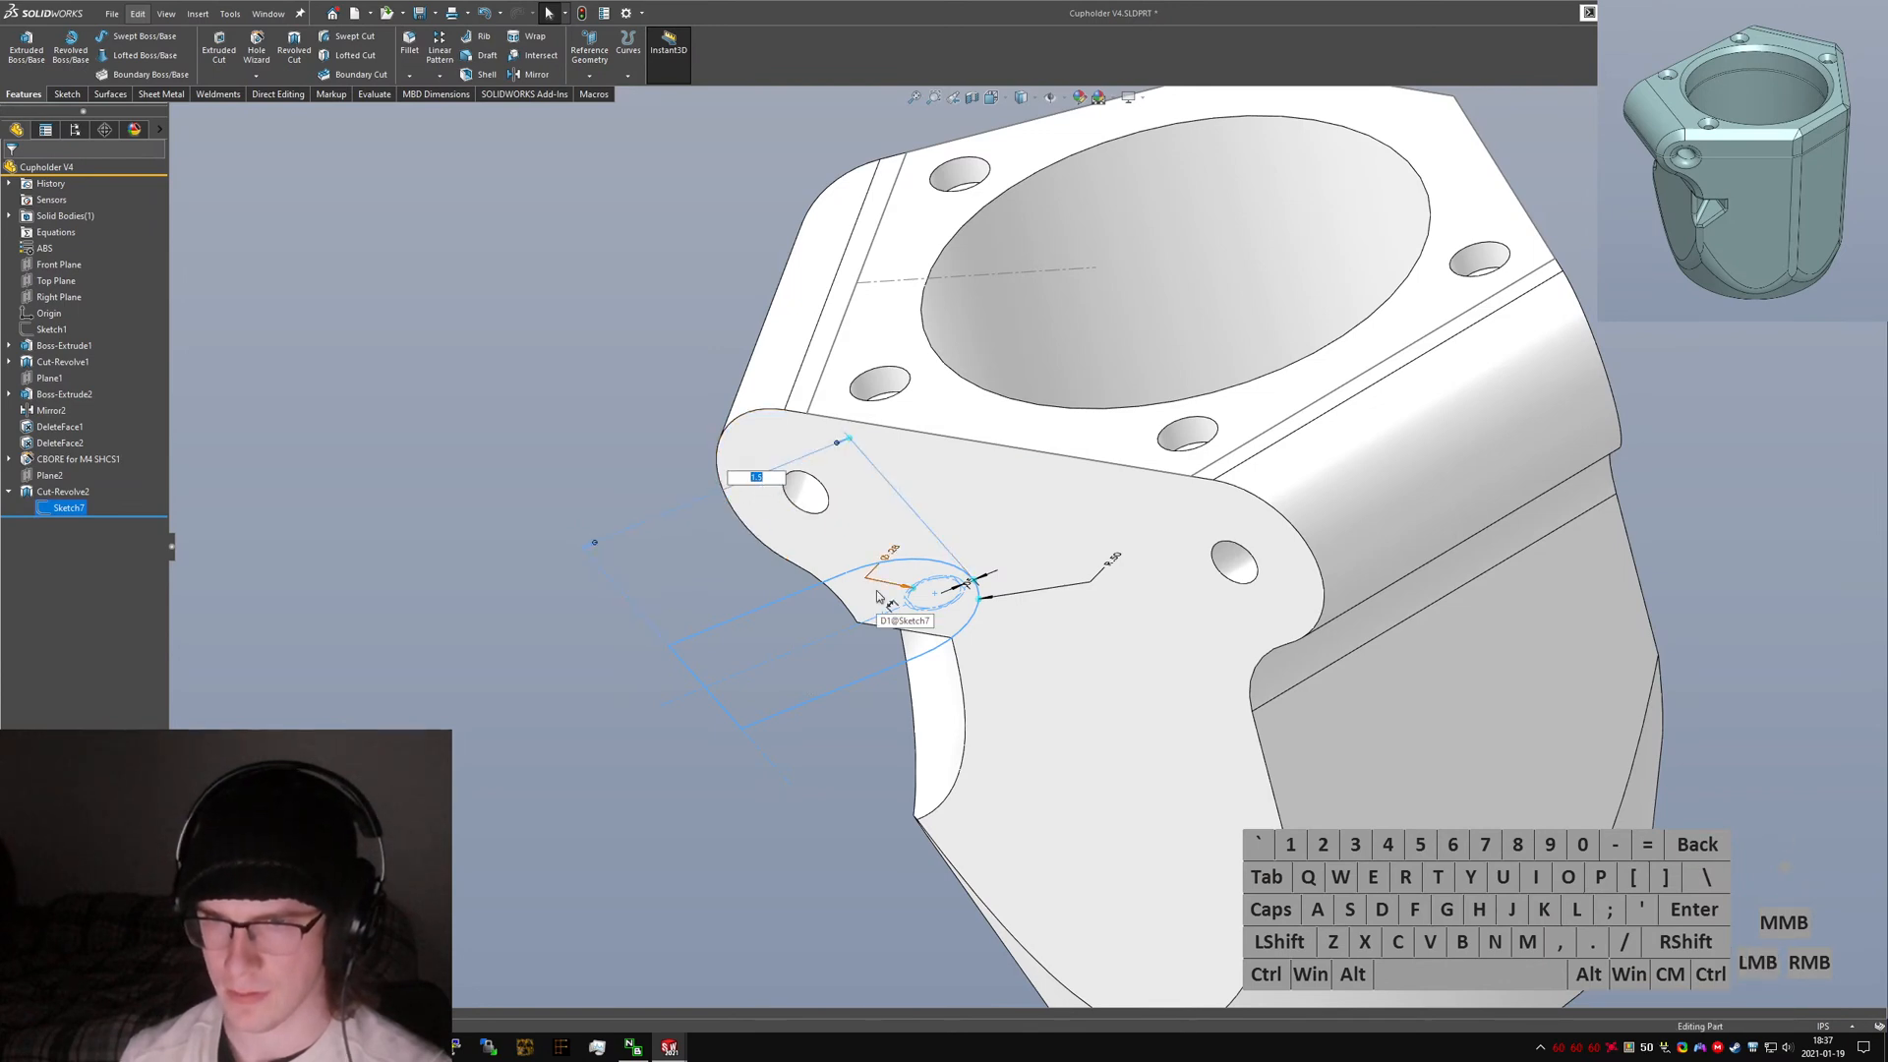
Rotate and zoom around the part to examine the revolve cut.
{"action": "middle_click_drag", "start_coordinate": [944, 649], "coordinate": [1195, 407]}
{"action": "scroll", "coordinate": [1013, 742], "scroll_direction": "up", "scroll_amount": 3}
{"action": "scroll", "coordinate": [1082, 378], "scroll_direction": "down", "scroll_amount": 6}
{"action": "middle_click_drag", "start_coordinate": [980, 480], "coordinate": [1030, 472]}
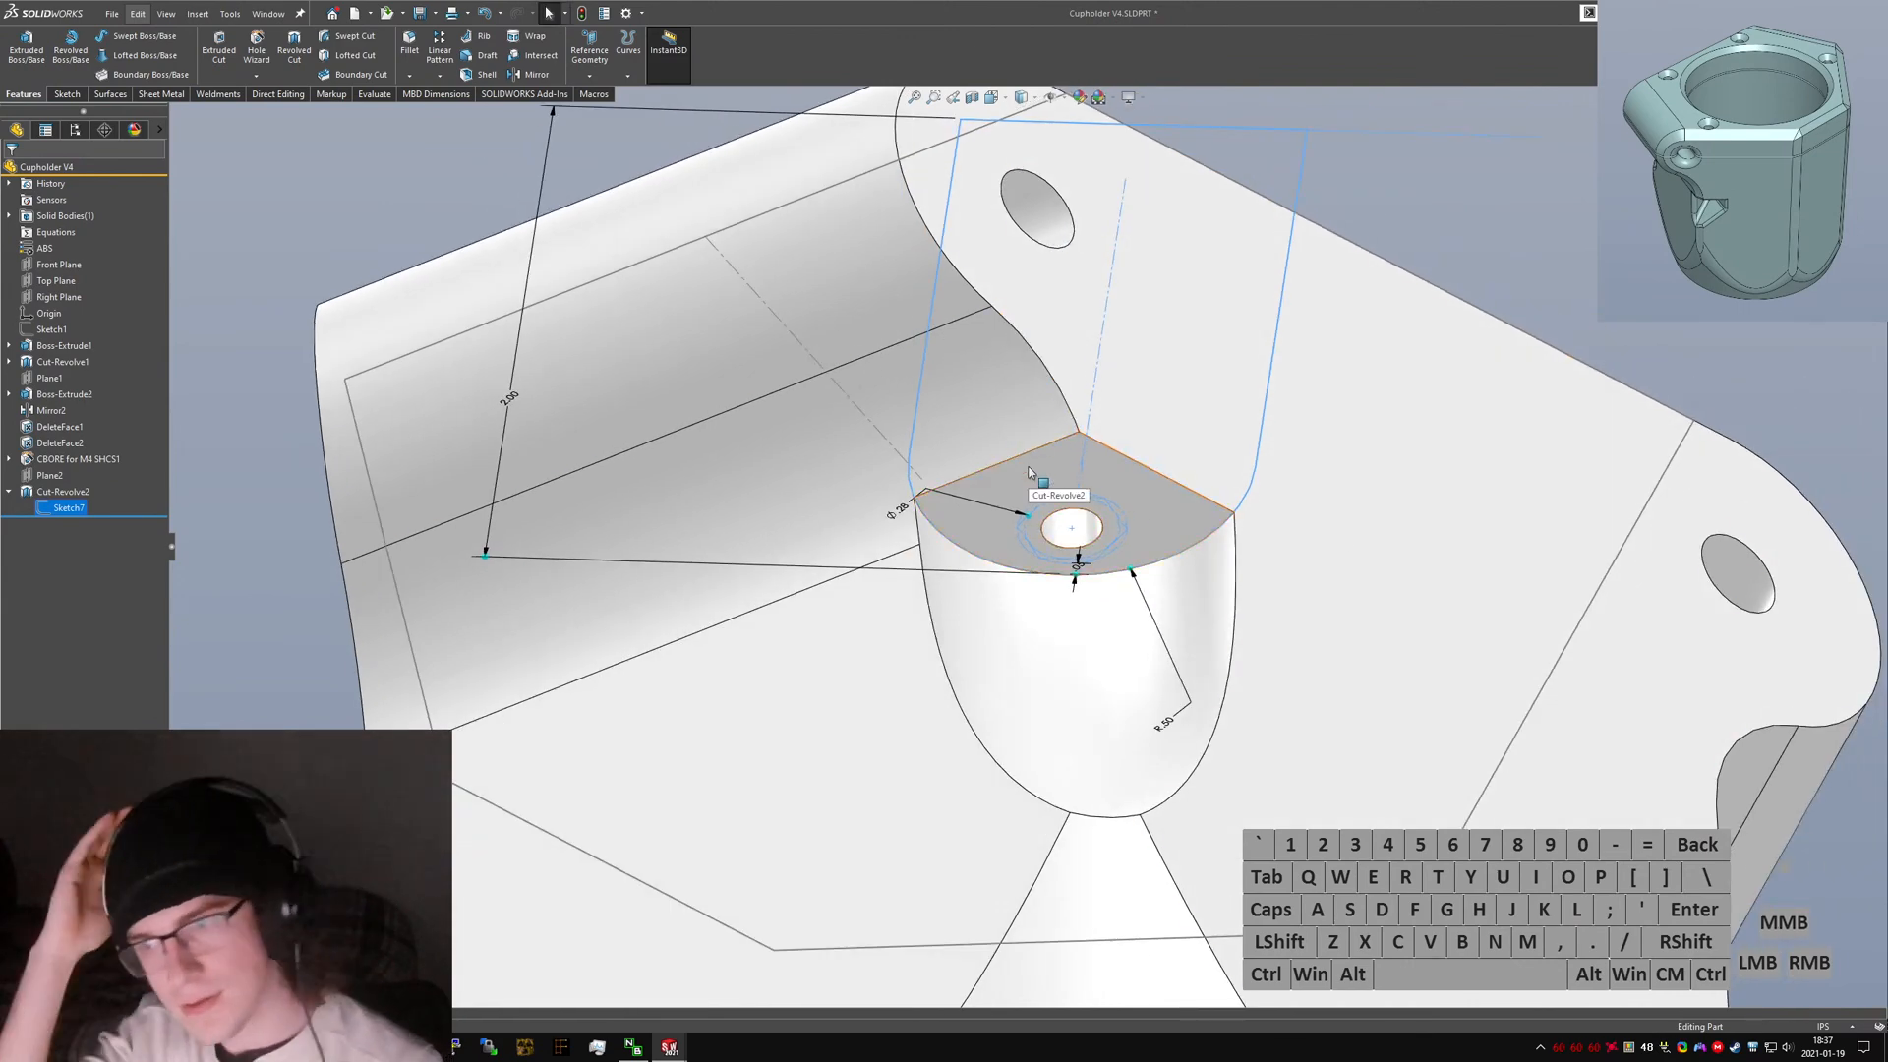
{"action": "mouse_move", "coordinate": [1029, 472]}
{"action": "middle_mouse_down"}
{"action": "mouse_move", "coordinate": [1115, 581]}
{"action": "mouse_move", "coordinate": [1076, 808]}
{"action": "middle_mouse_up"}
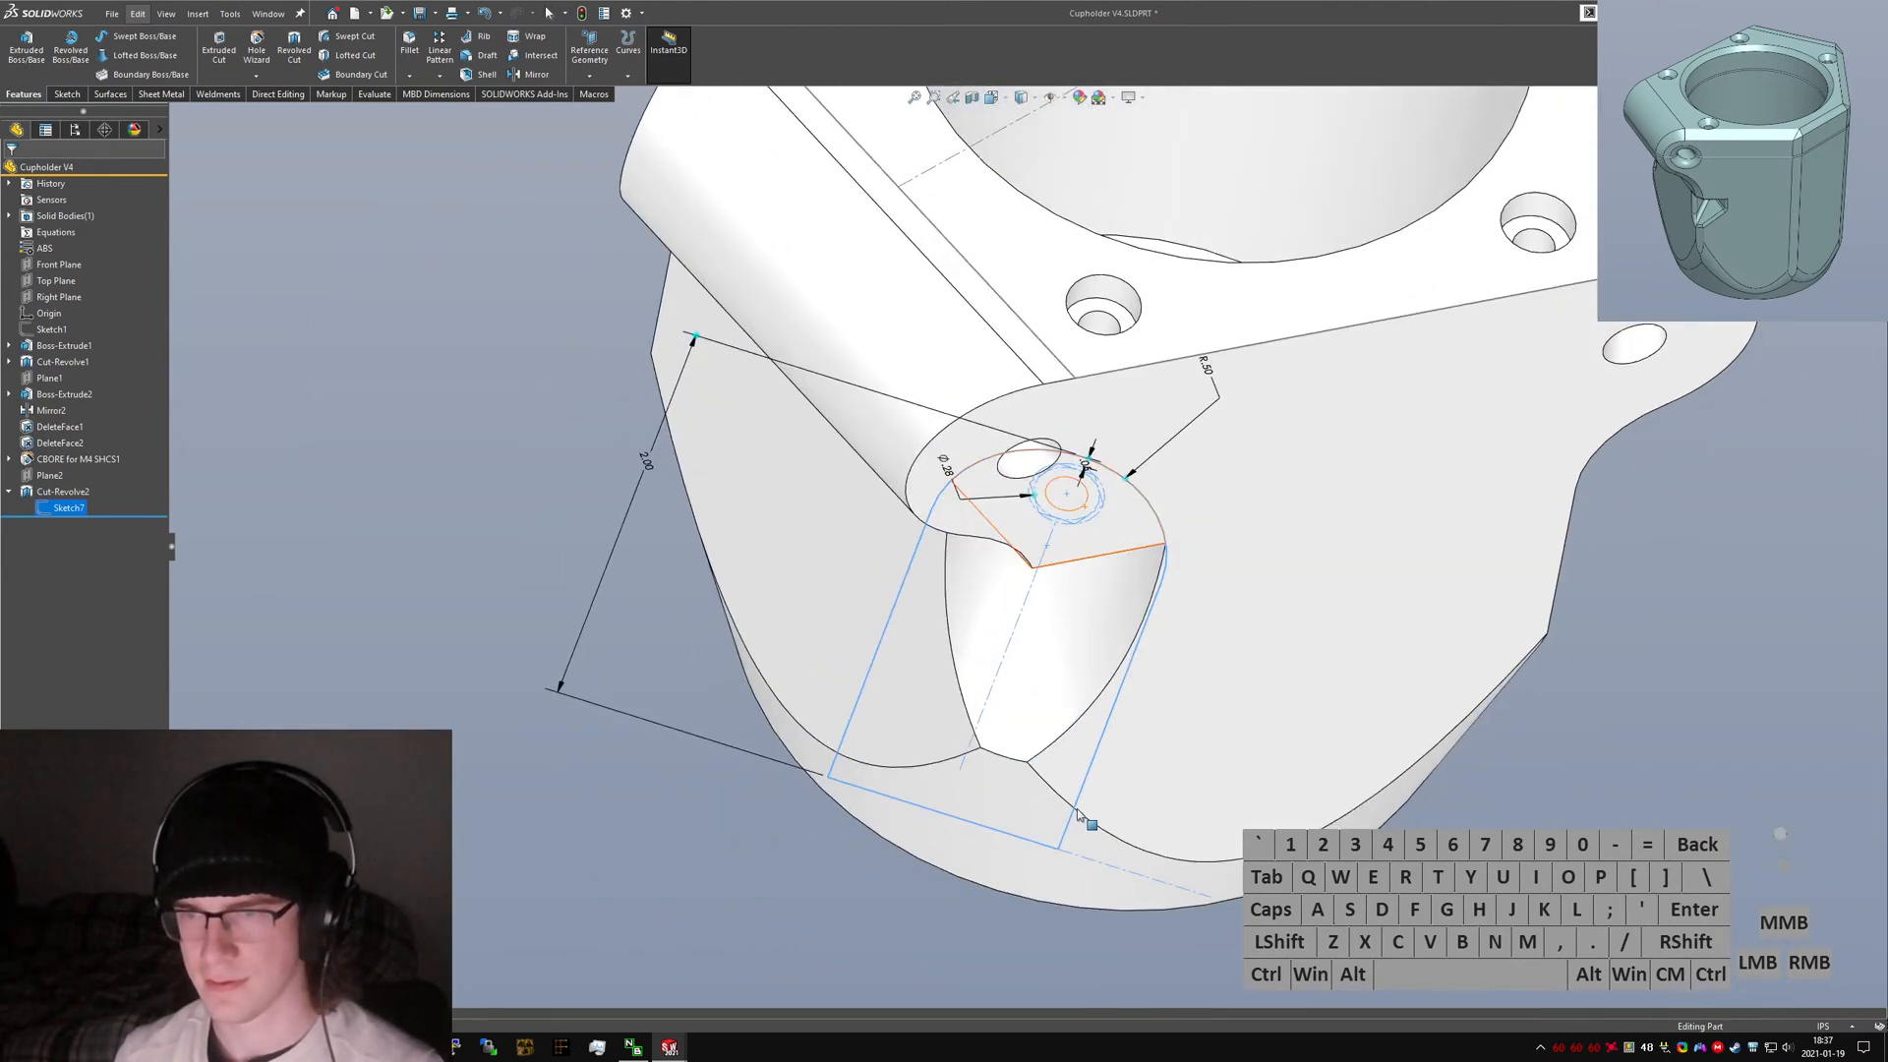
{"action": "left_click", "coordinate": [1309, 753]}
{"action": "mouse_move", "coordinate": [1309, 753]}
{"action": "middle_mouse_down"}
{"action": "mouse_move", "coordinate": [1100, 492]}
{"action": "mouse_move", "coordinate": [1342, 513]}
{"action": "middle_mouse_up"}
Start an Extrude sketch on the flat face at the top of the revolve cut.
{"action": "key", "text": "s"}
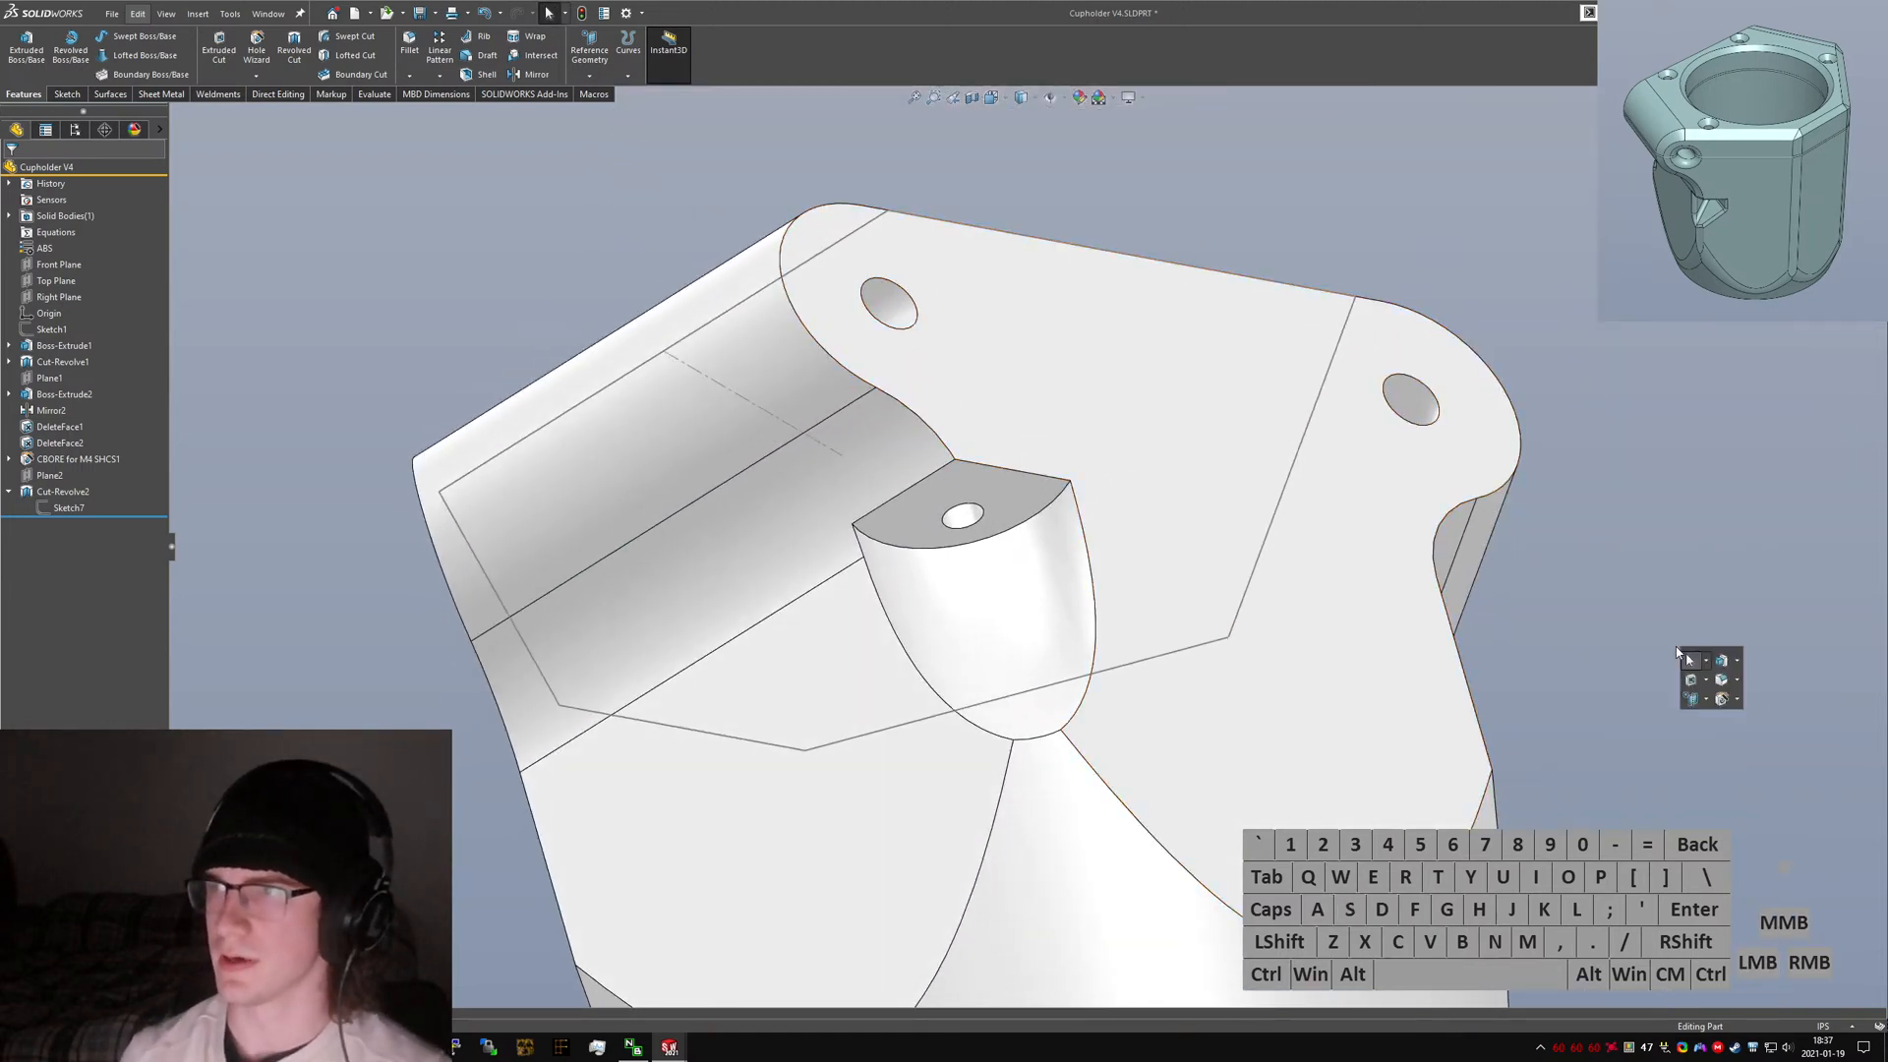
{"action": "type", "text": "cut"}
{"action": "key", "text": "BackSpace"}
{"action": "key", "text": "BackSpace"}
{"action": "key", "text": "BackSpace"}
{"action": "type", "text": "extru"}
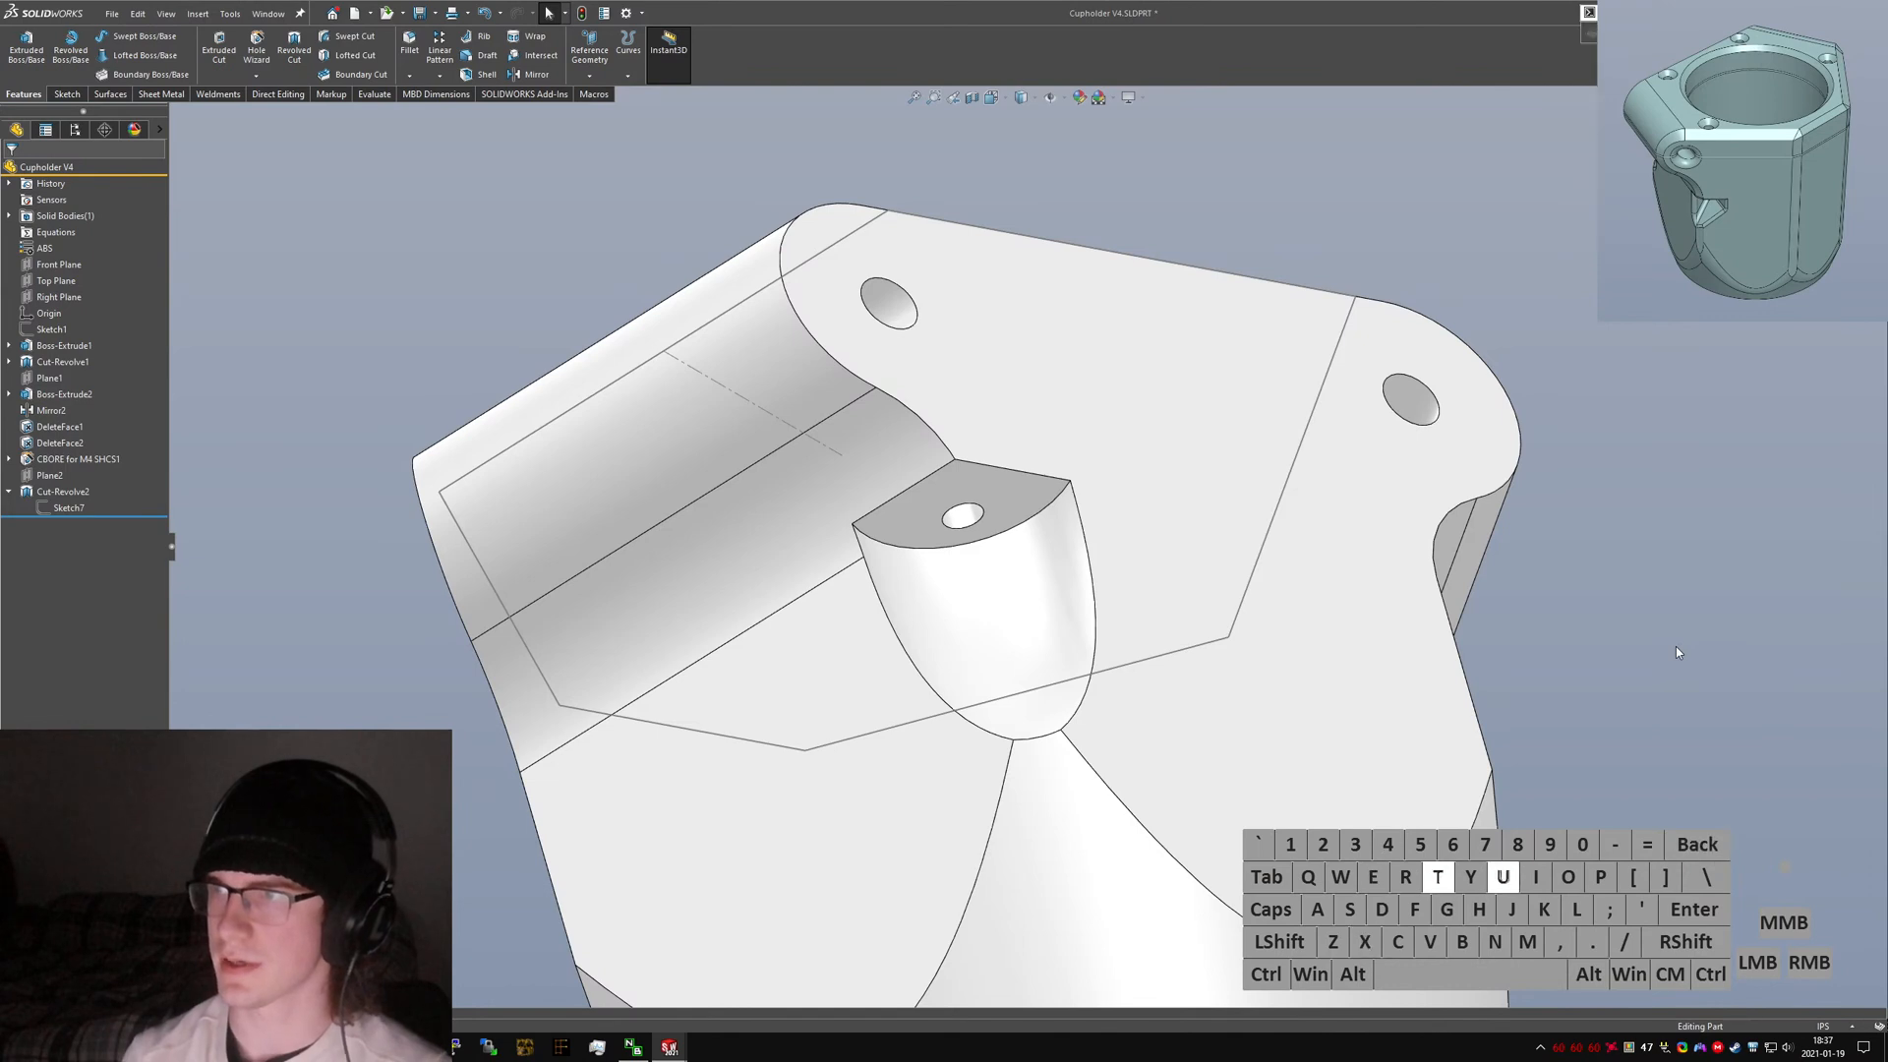
{"action": "key", "text": "BackSpace"}
{"action": "type", "text": "r"}
{"action": "key", "text": "Return"}
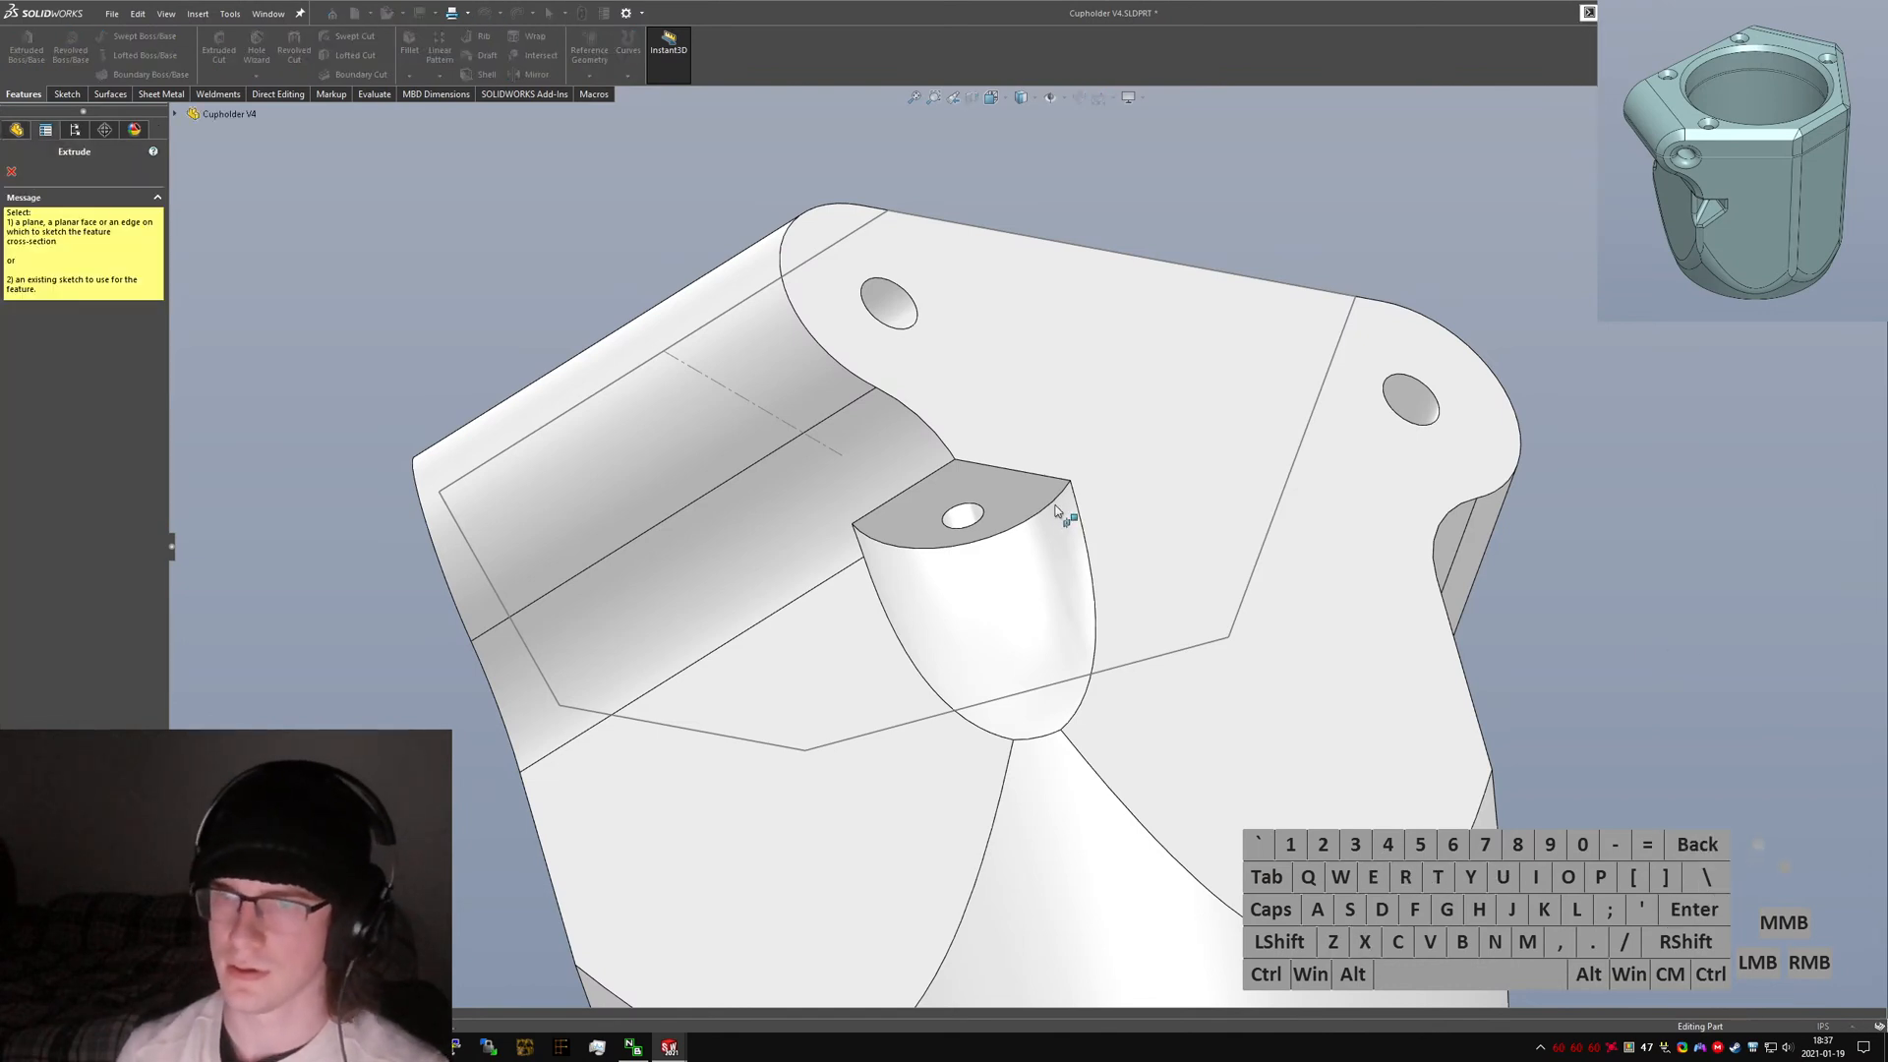
{"action": "left_click", "coordinate": [1000, 505]}
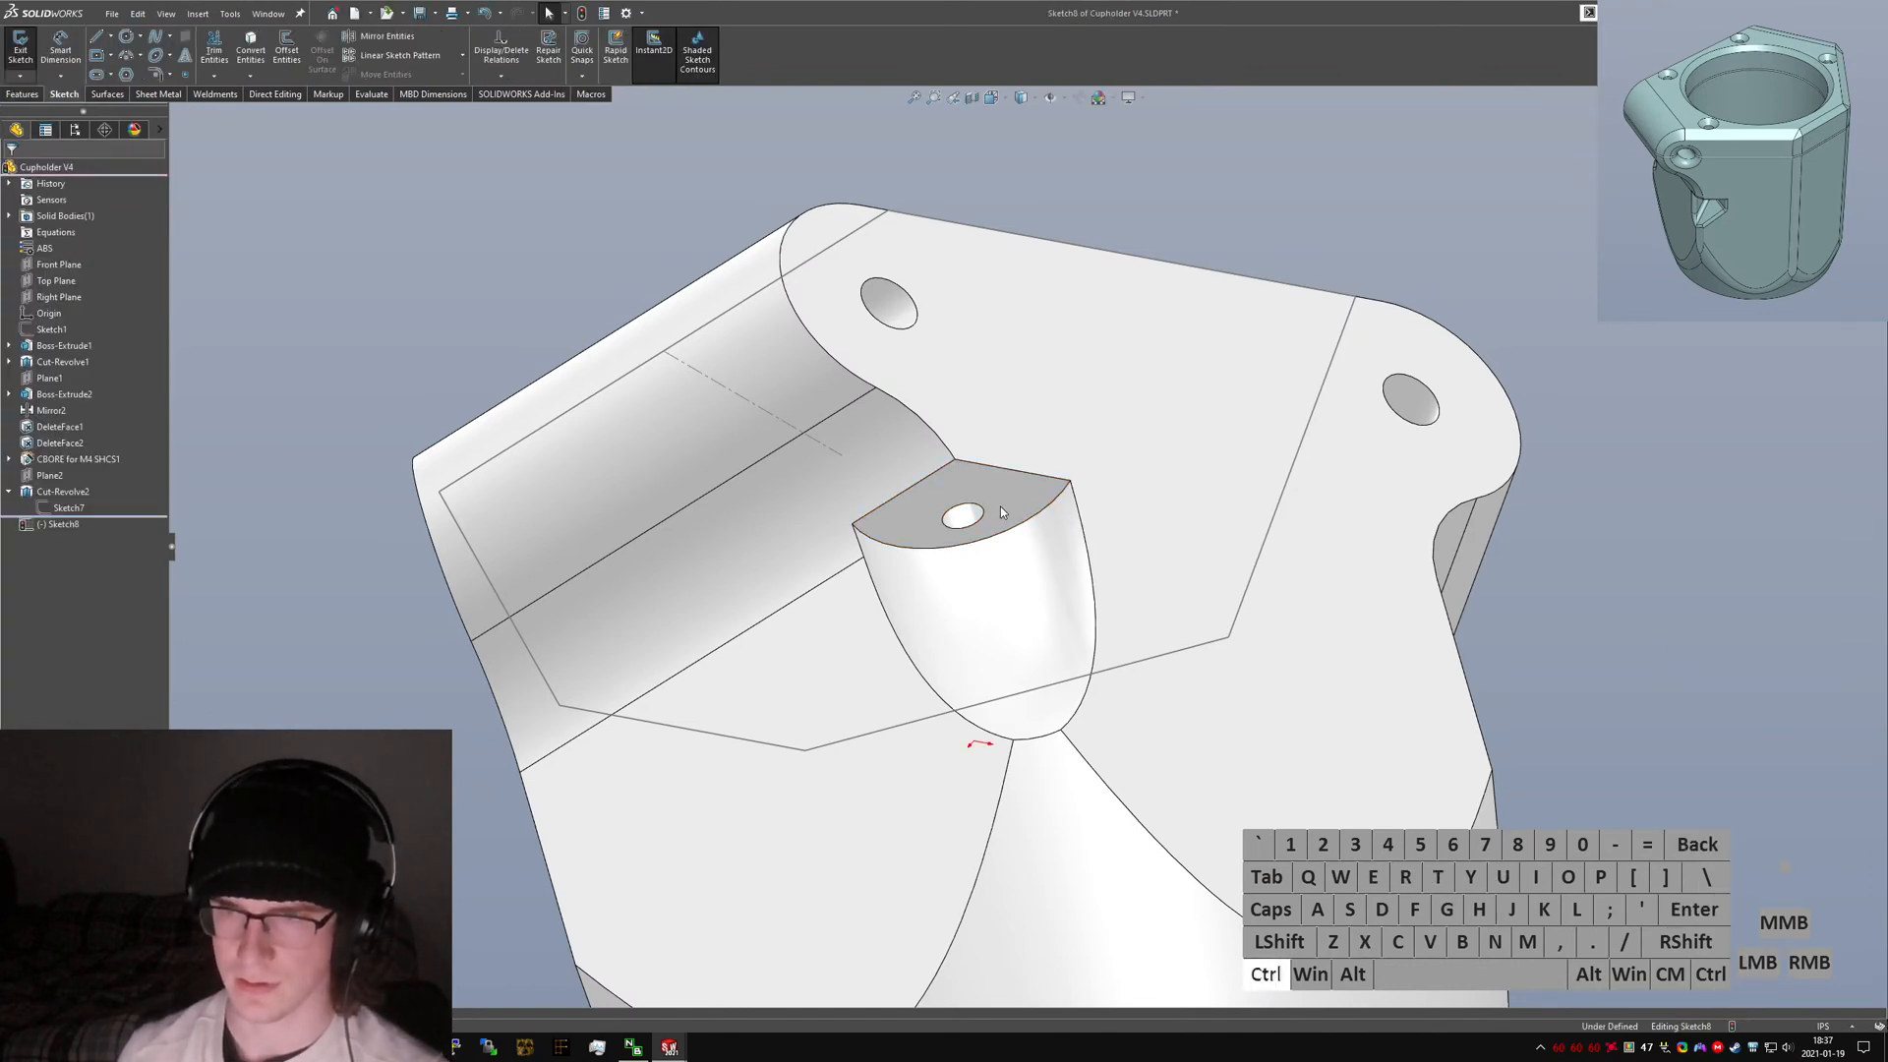
Sketch a six-sided polygon centred on the bolt hole for the nut cavity.
{"action": "key", "text": "ctrl+6"}
{"action": "scroll", "coordinate": [767, 723], "scroll_direction": "down", "scroll_amount": 5}
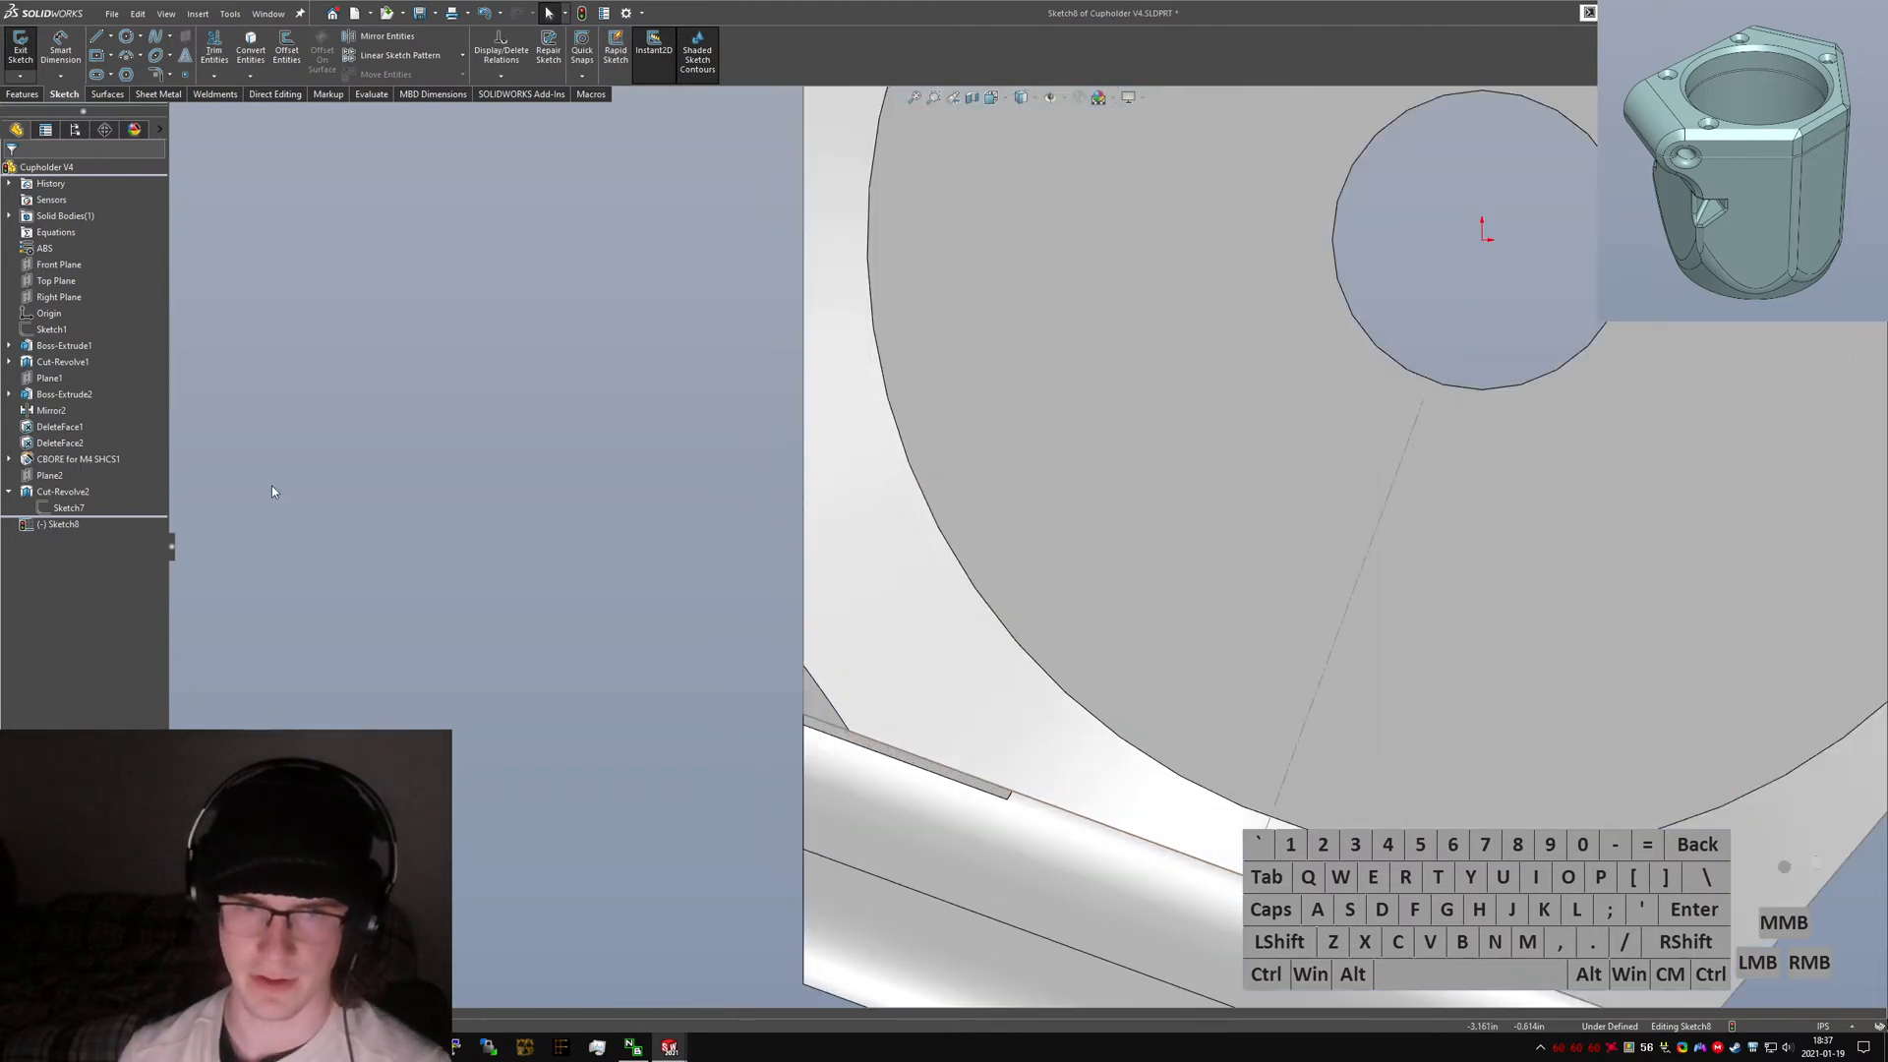
{"action": "left_click", "coordinate": [127, 76]}
{"action": "key", "text": "ctrl+6"}
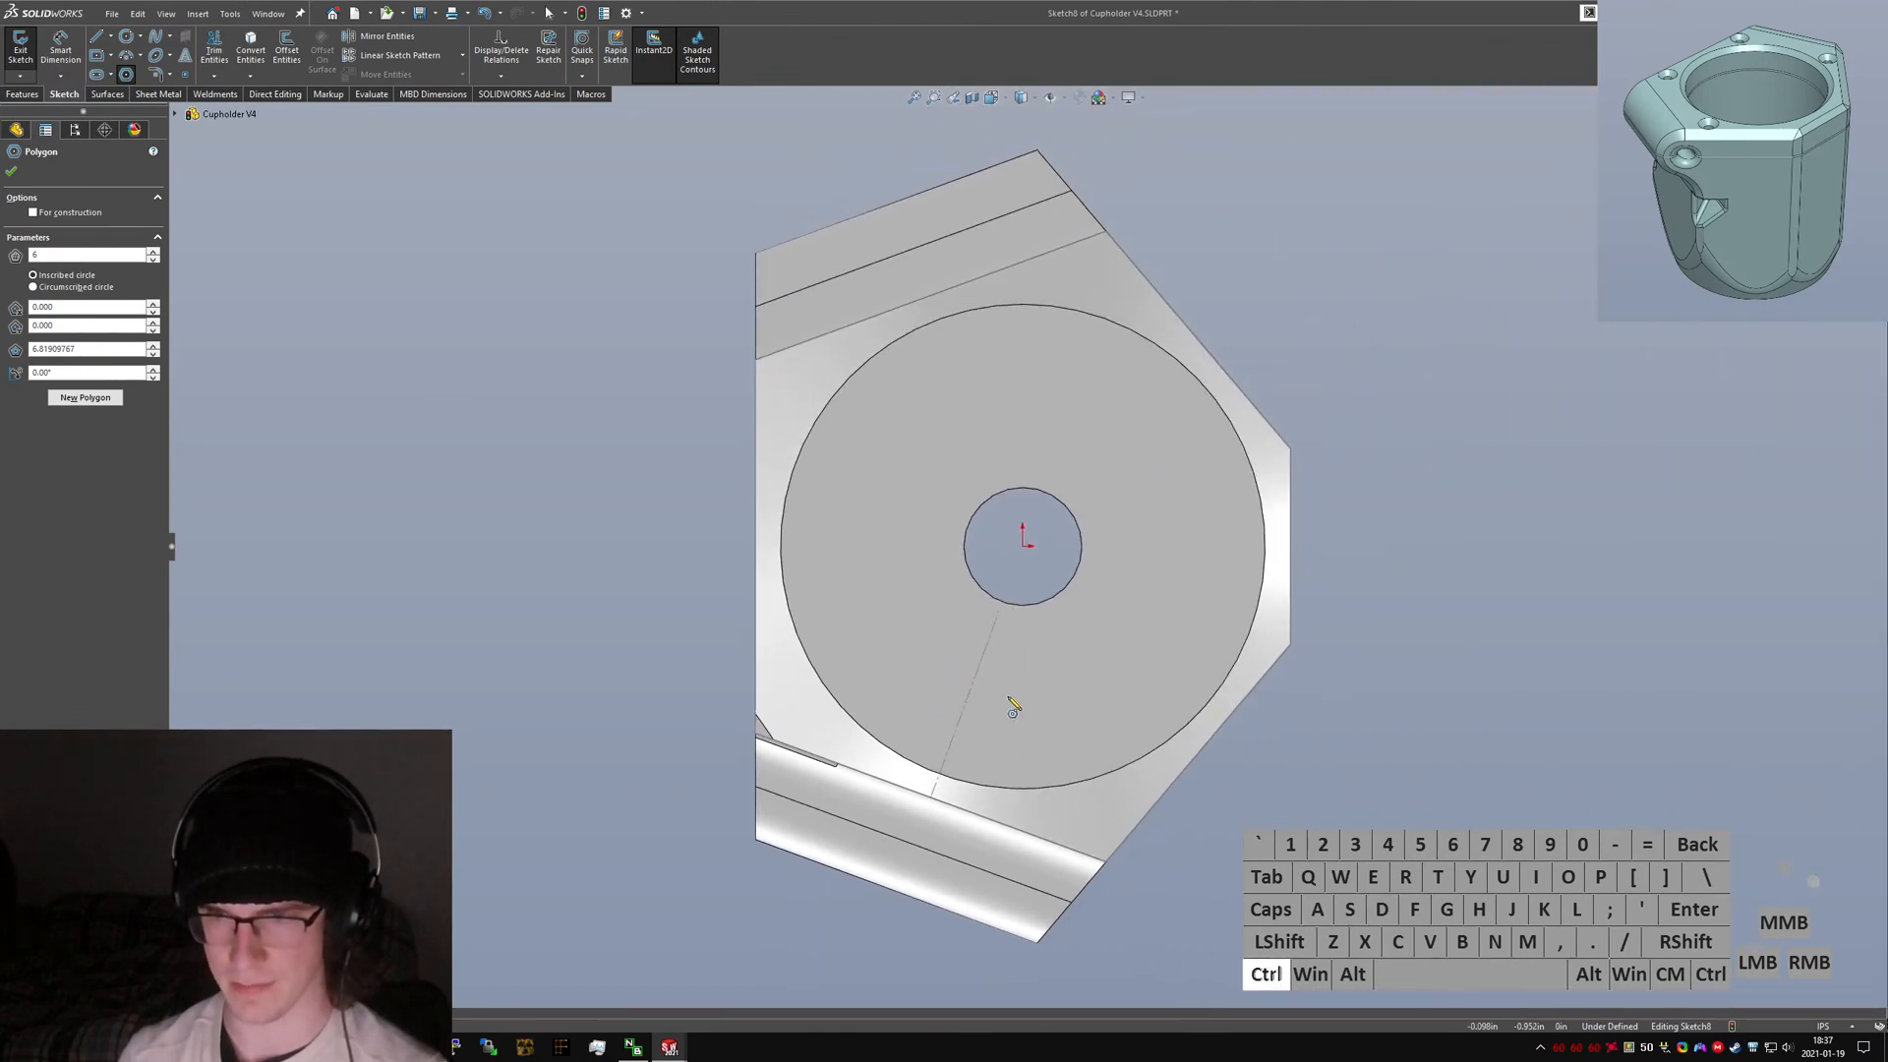
{"action": "key", "text": "ctrl+5"}
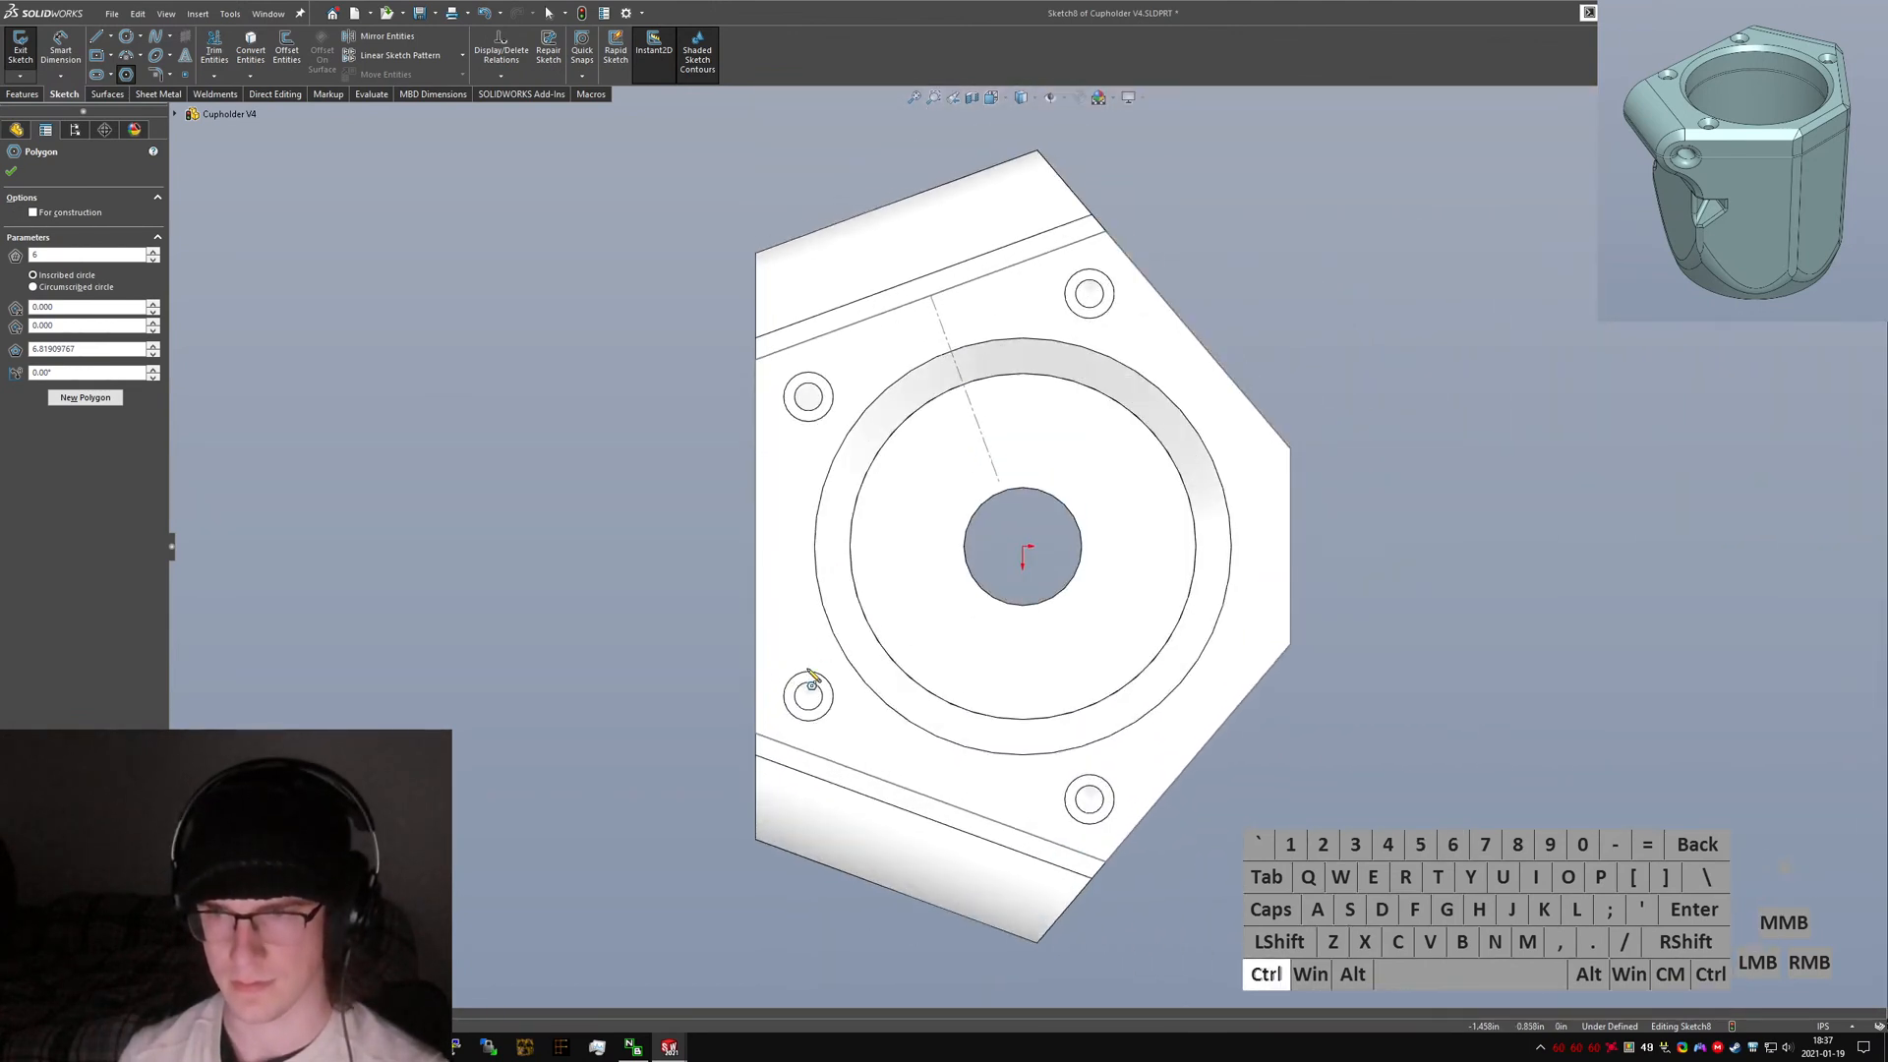
{"action": "middle_click_drag", "start_coordinate": [840, 667], "coordinate": [899, 653]}
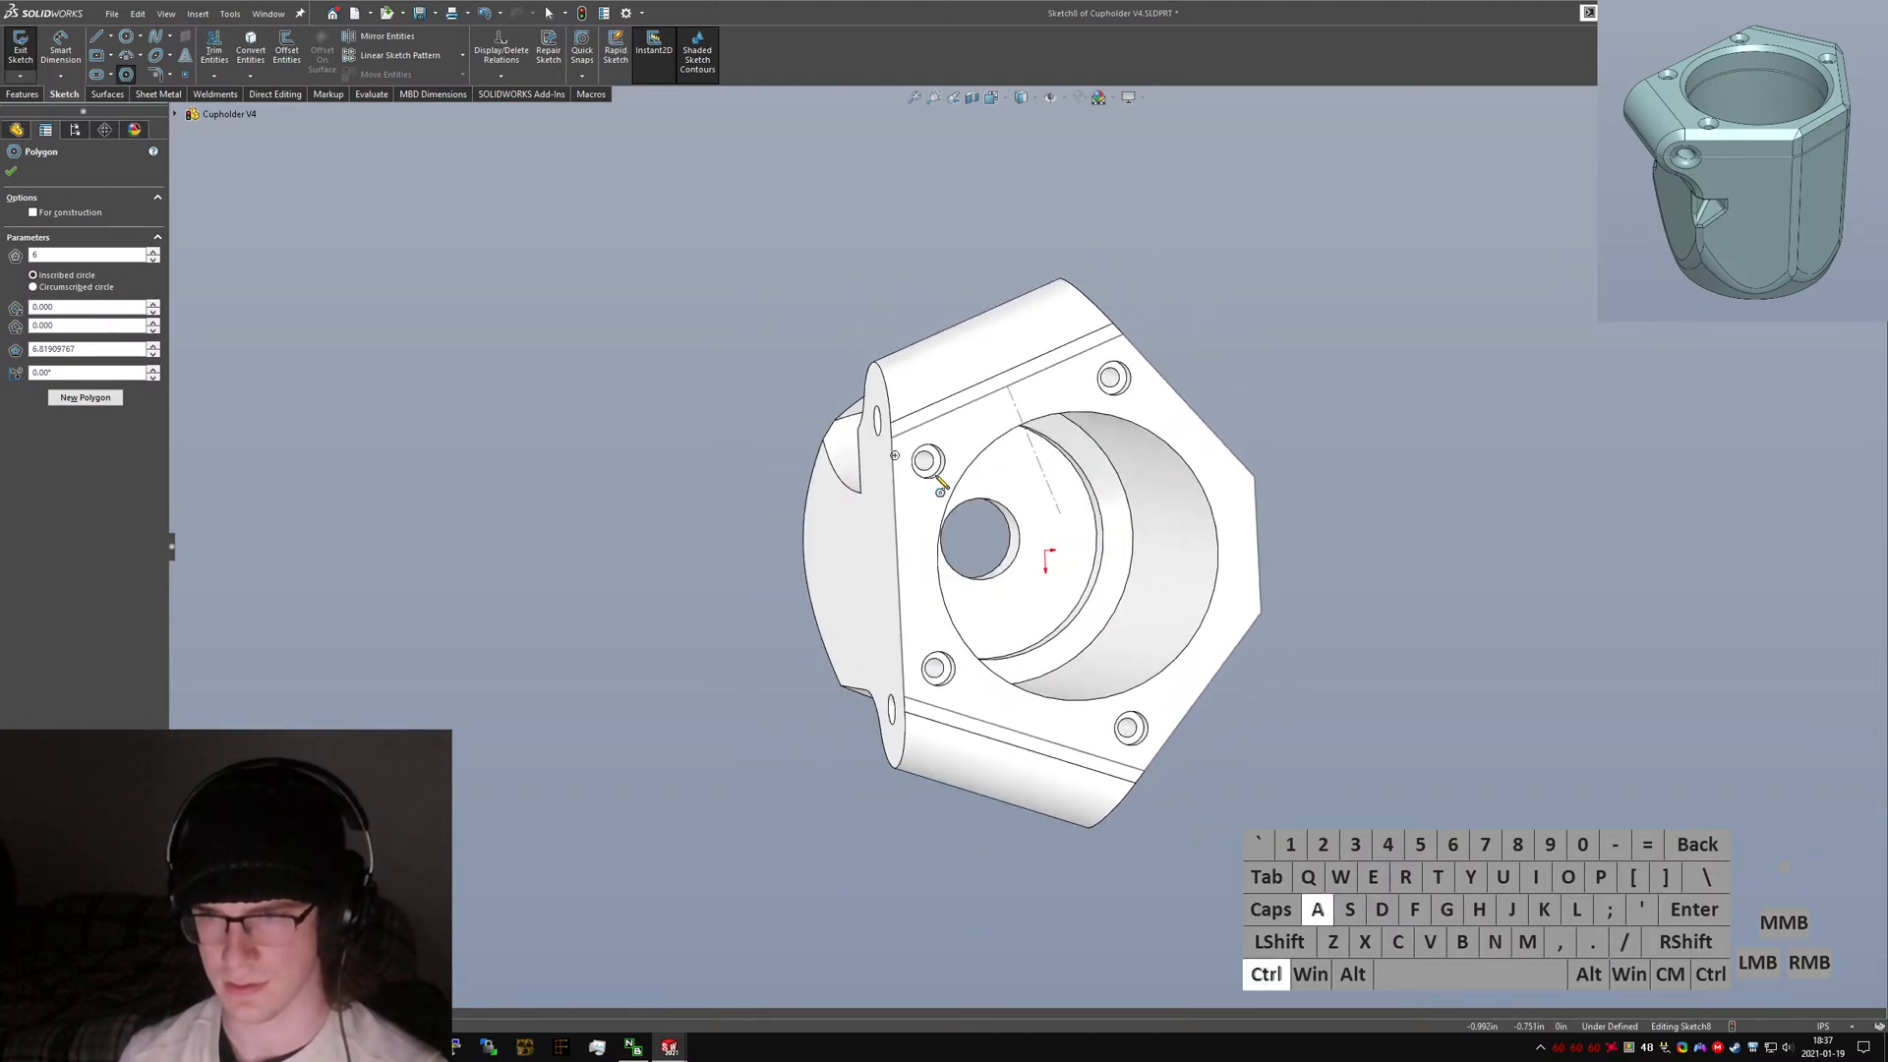
{"action": "key", "text": "ctrl+5"}
{"action": "left_click", "coordinate": [808, 397]}
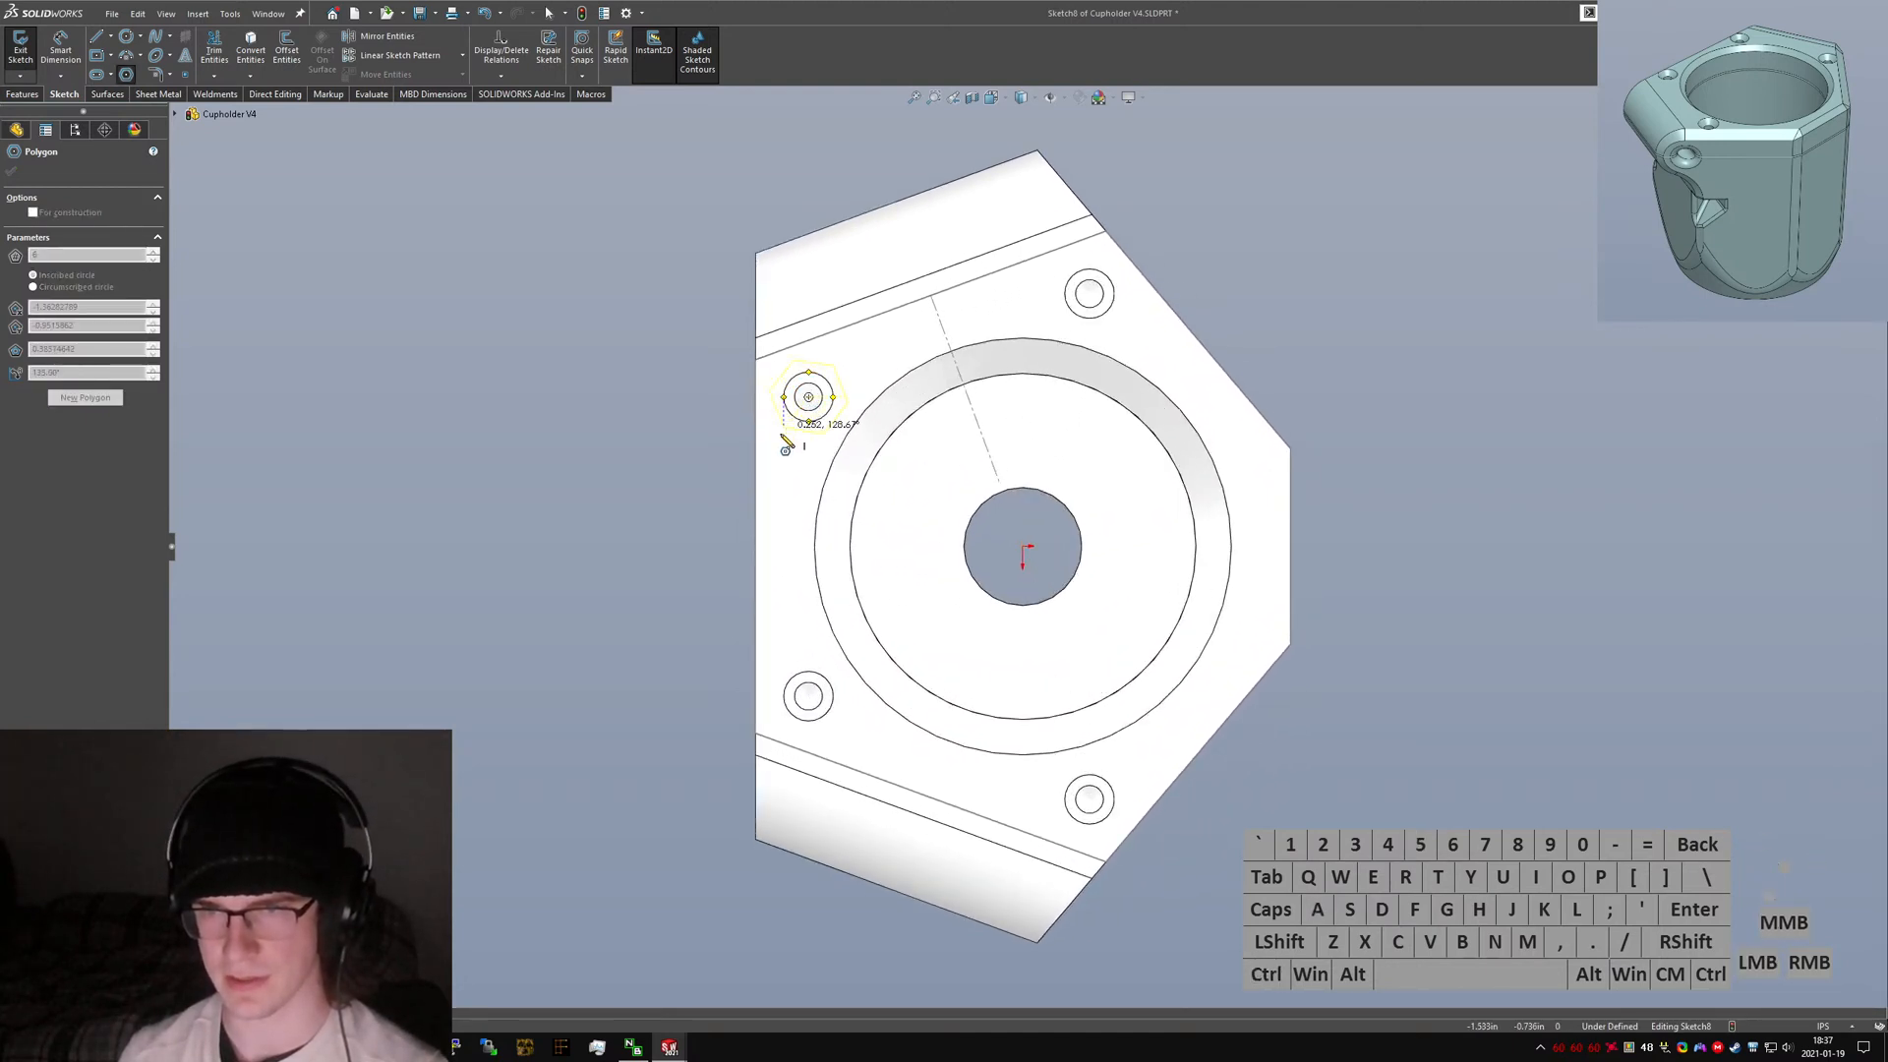
{"action": "left_click", "coordinate": [789, 420]}
{"action": "key", "text": "Escape"}
Draw a line from the face's edge corner to a vertex of the hexagon.
{"action": "scroll", "coordinate": [763, 372], "scroll_direction": "down", "scroll_amount": 5}
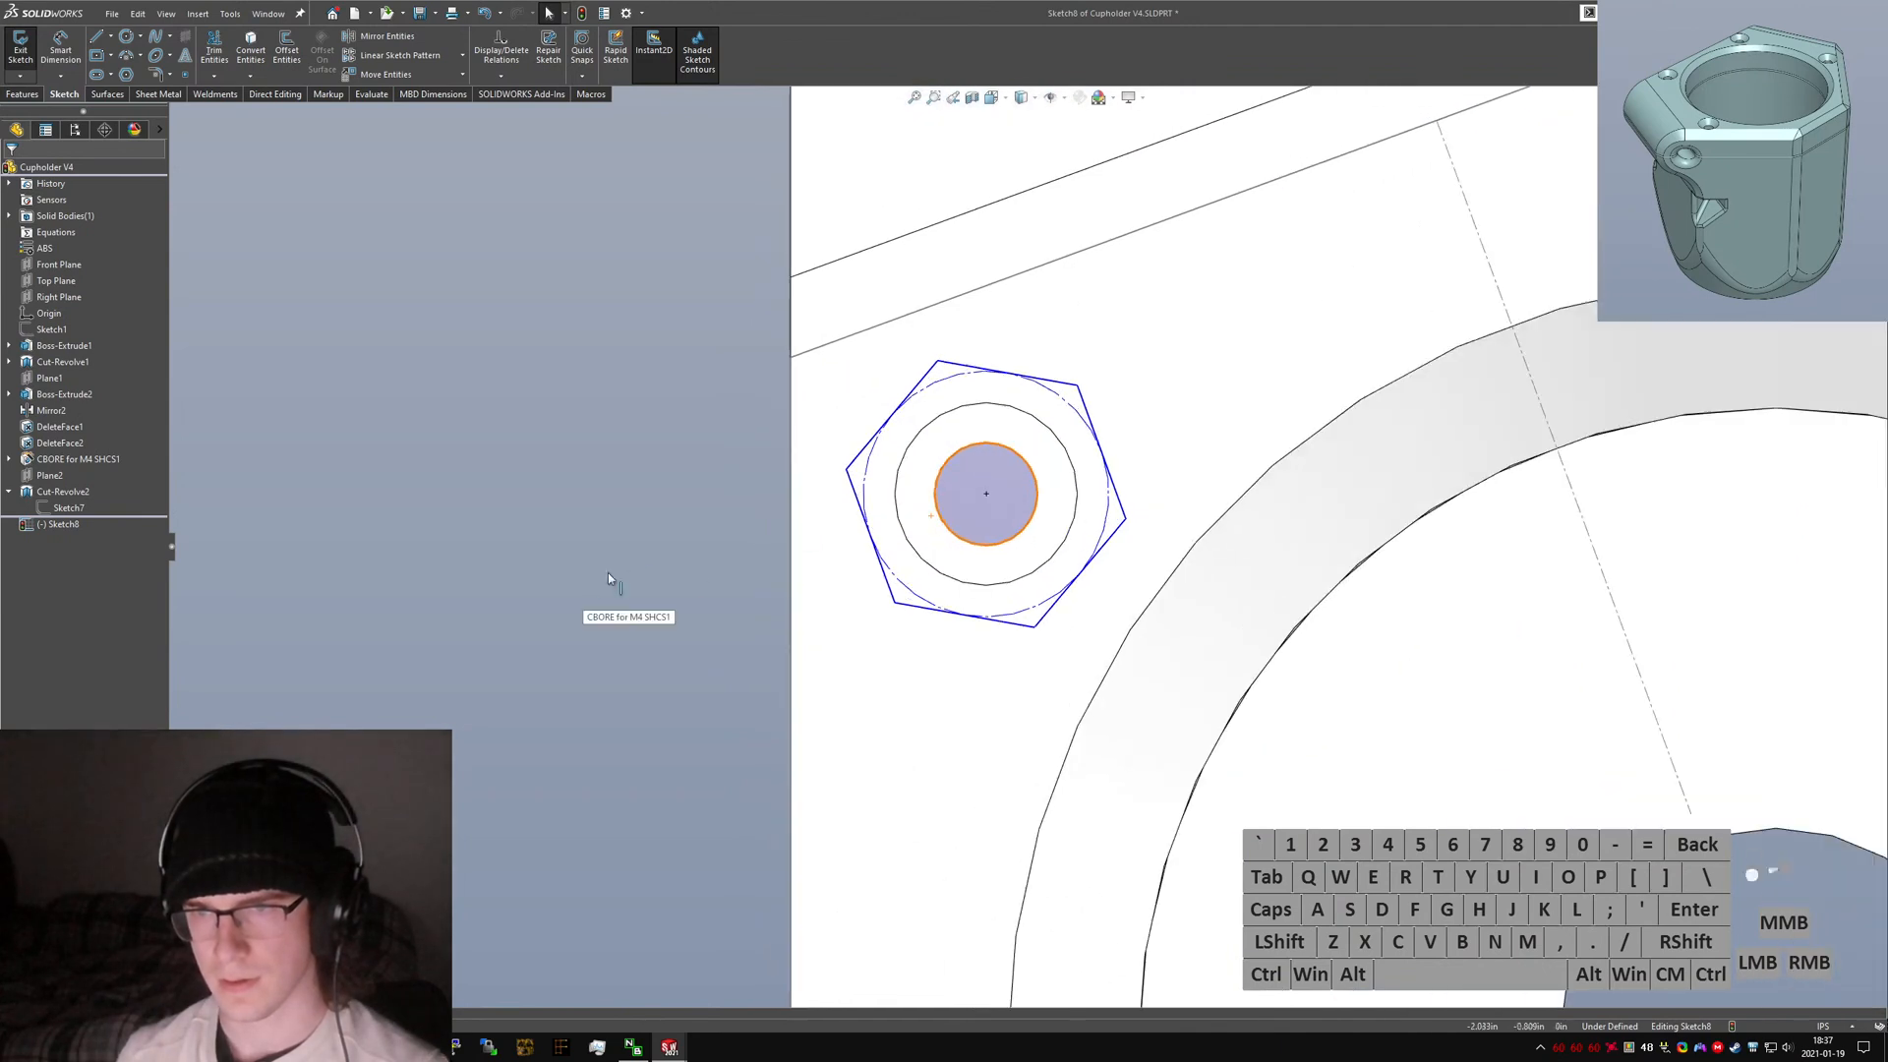
{"action": "right_click_drag", "start_coordinate": [791, 359], "coordinate": [203, 421]}
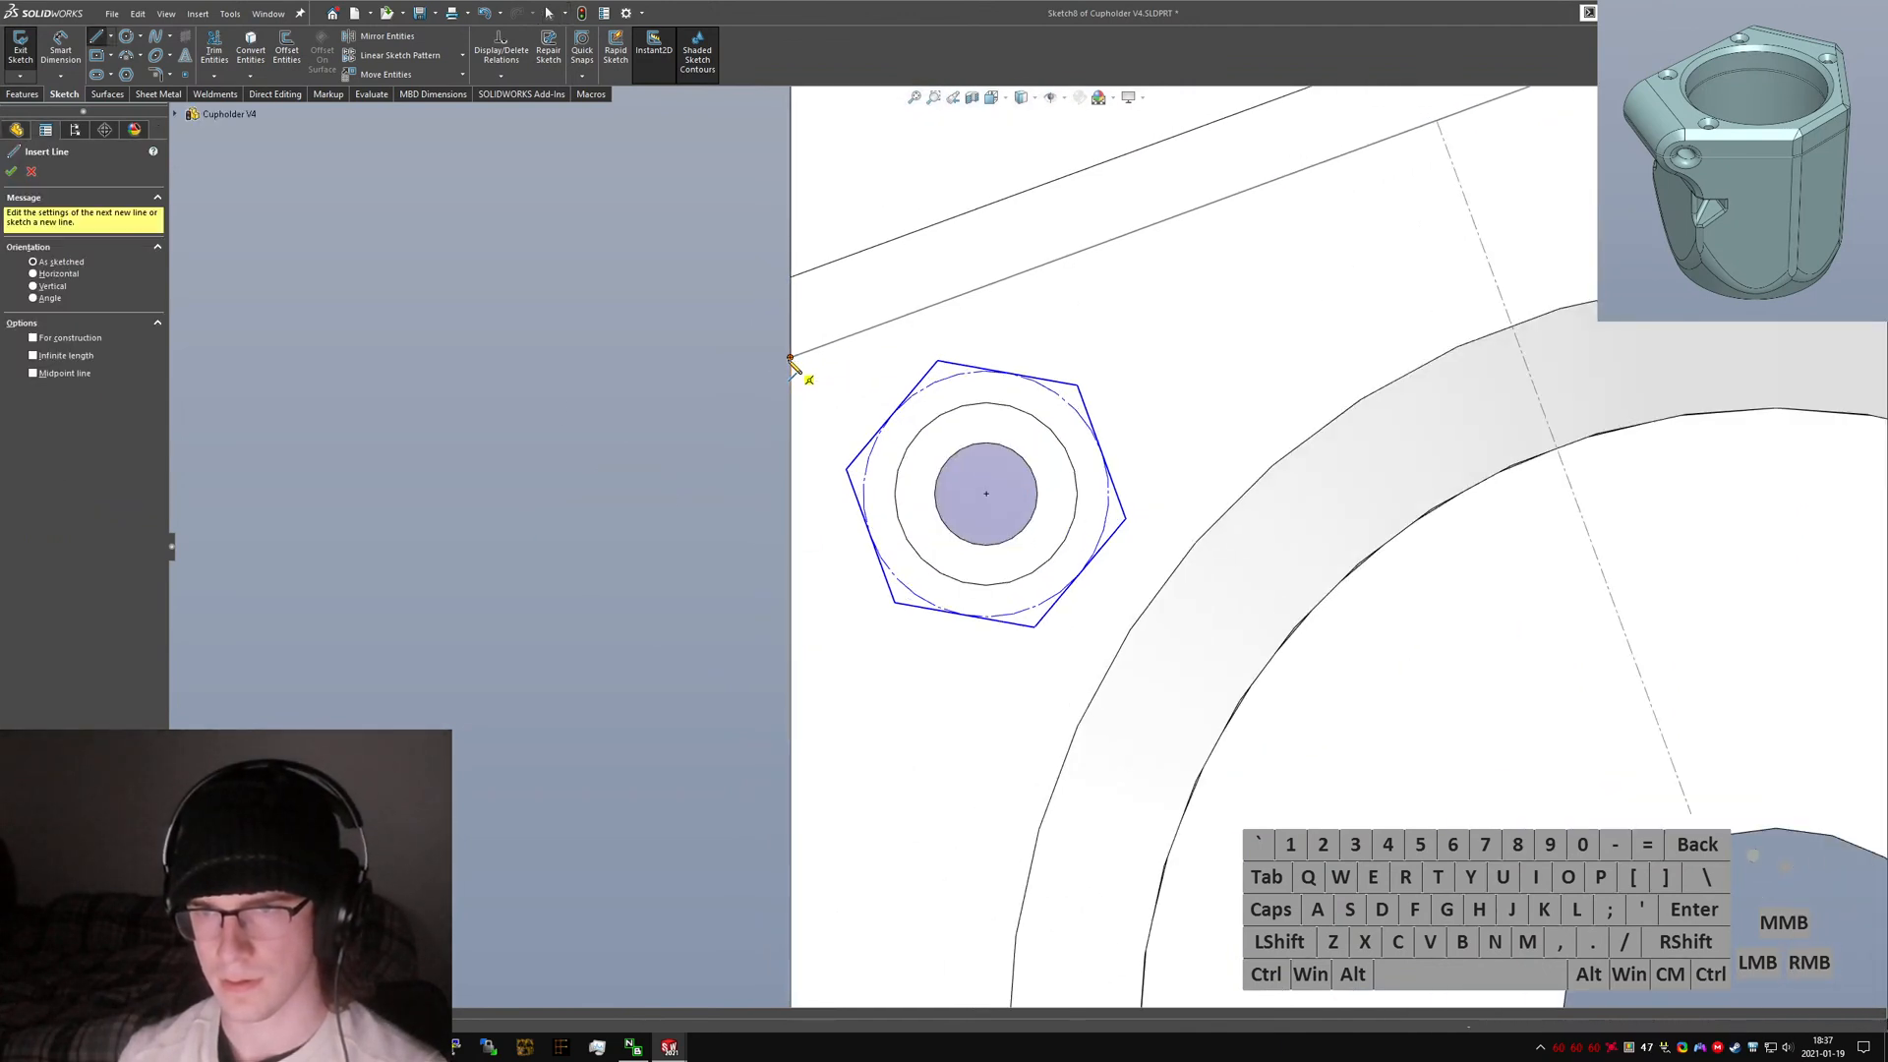
{"action": "left_click", "coordinate": [791, 359]}
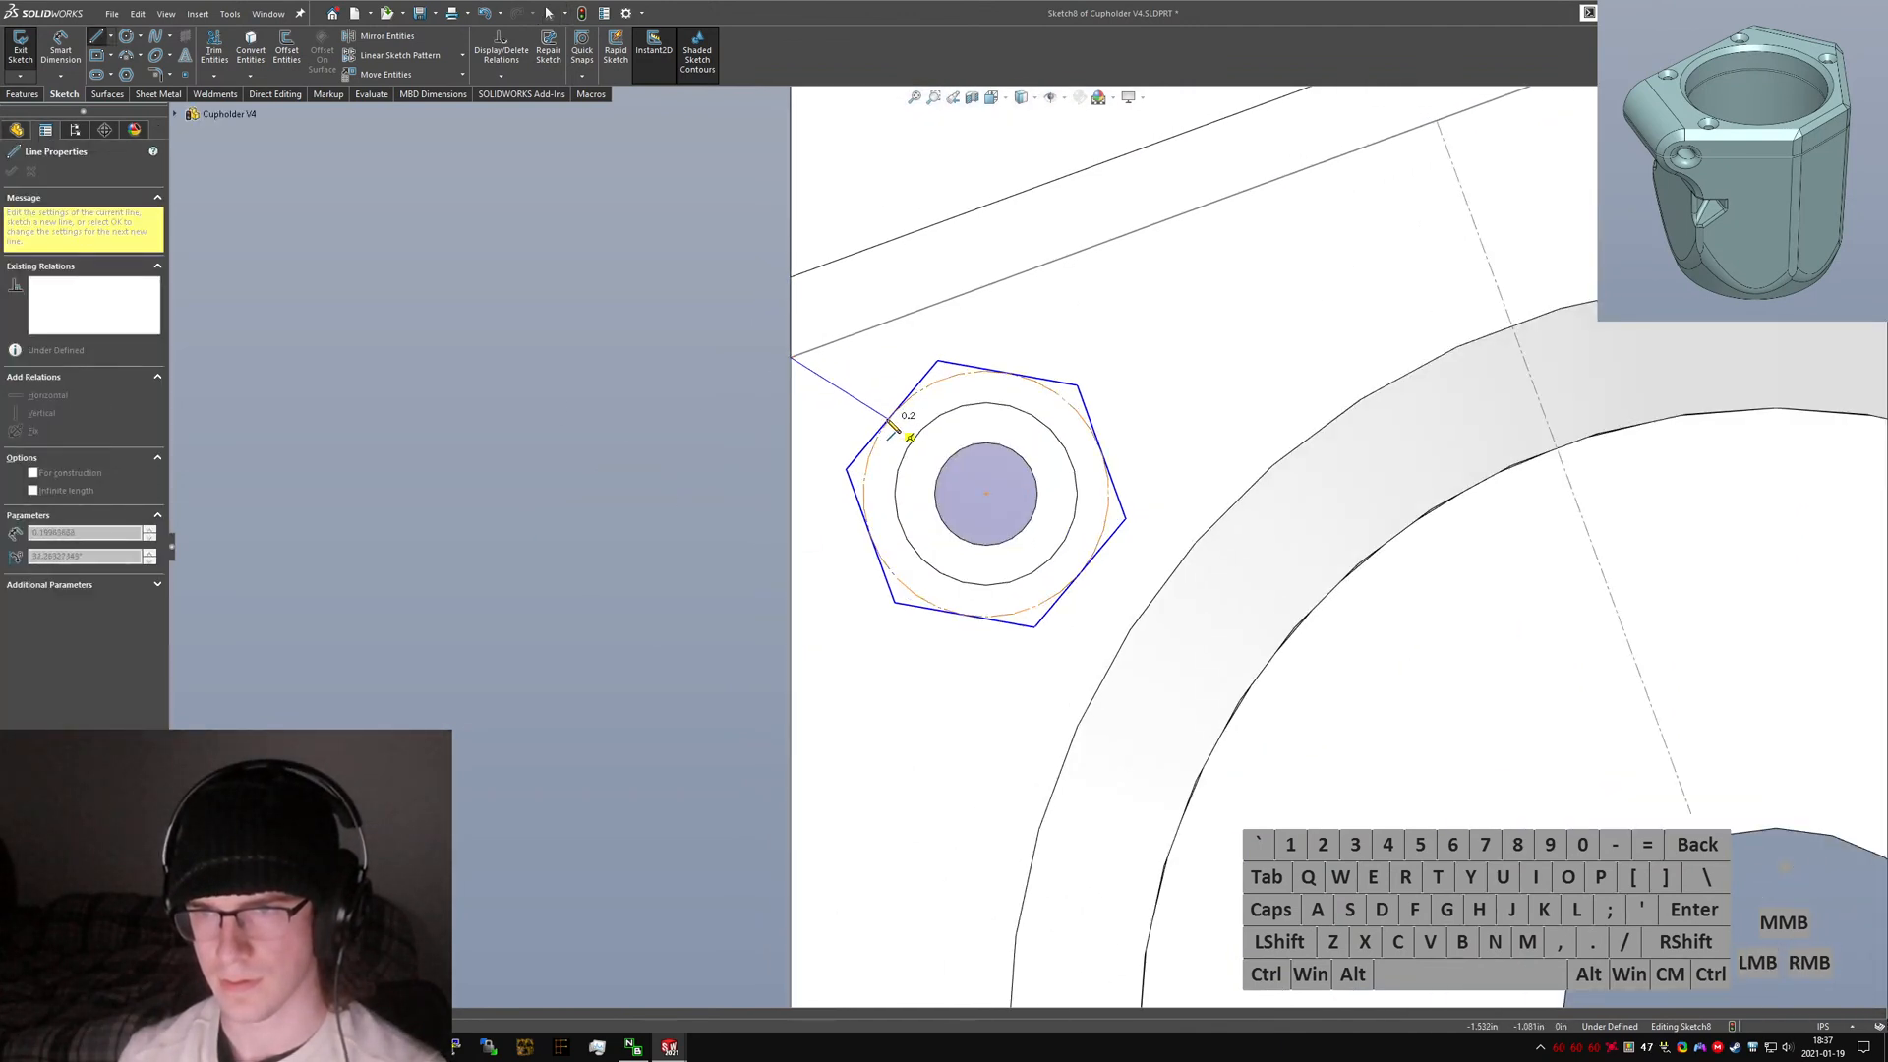
{"action": "left_click", "coordinate": [890, 418]}
{"action": "key", "text": "Escape"}
{"action": "scroll", "coordinate": [899, 360], "scroll_direction": "up", "scroll_amount": 1}
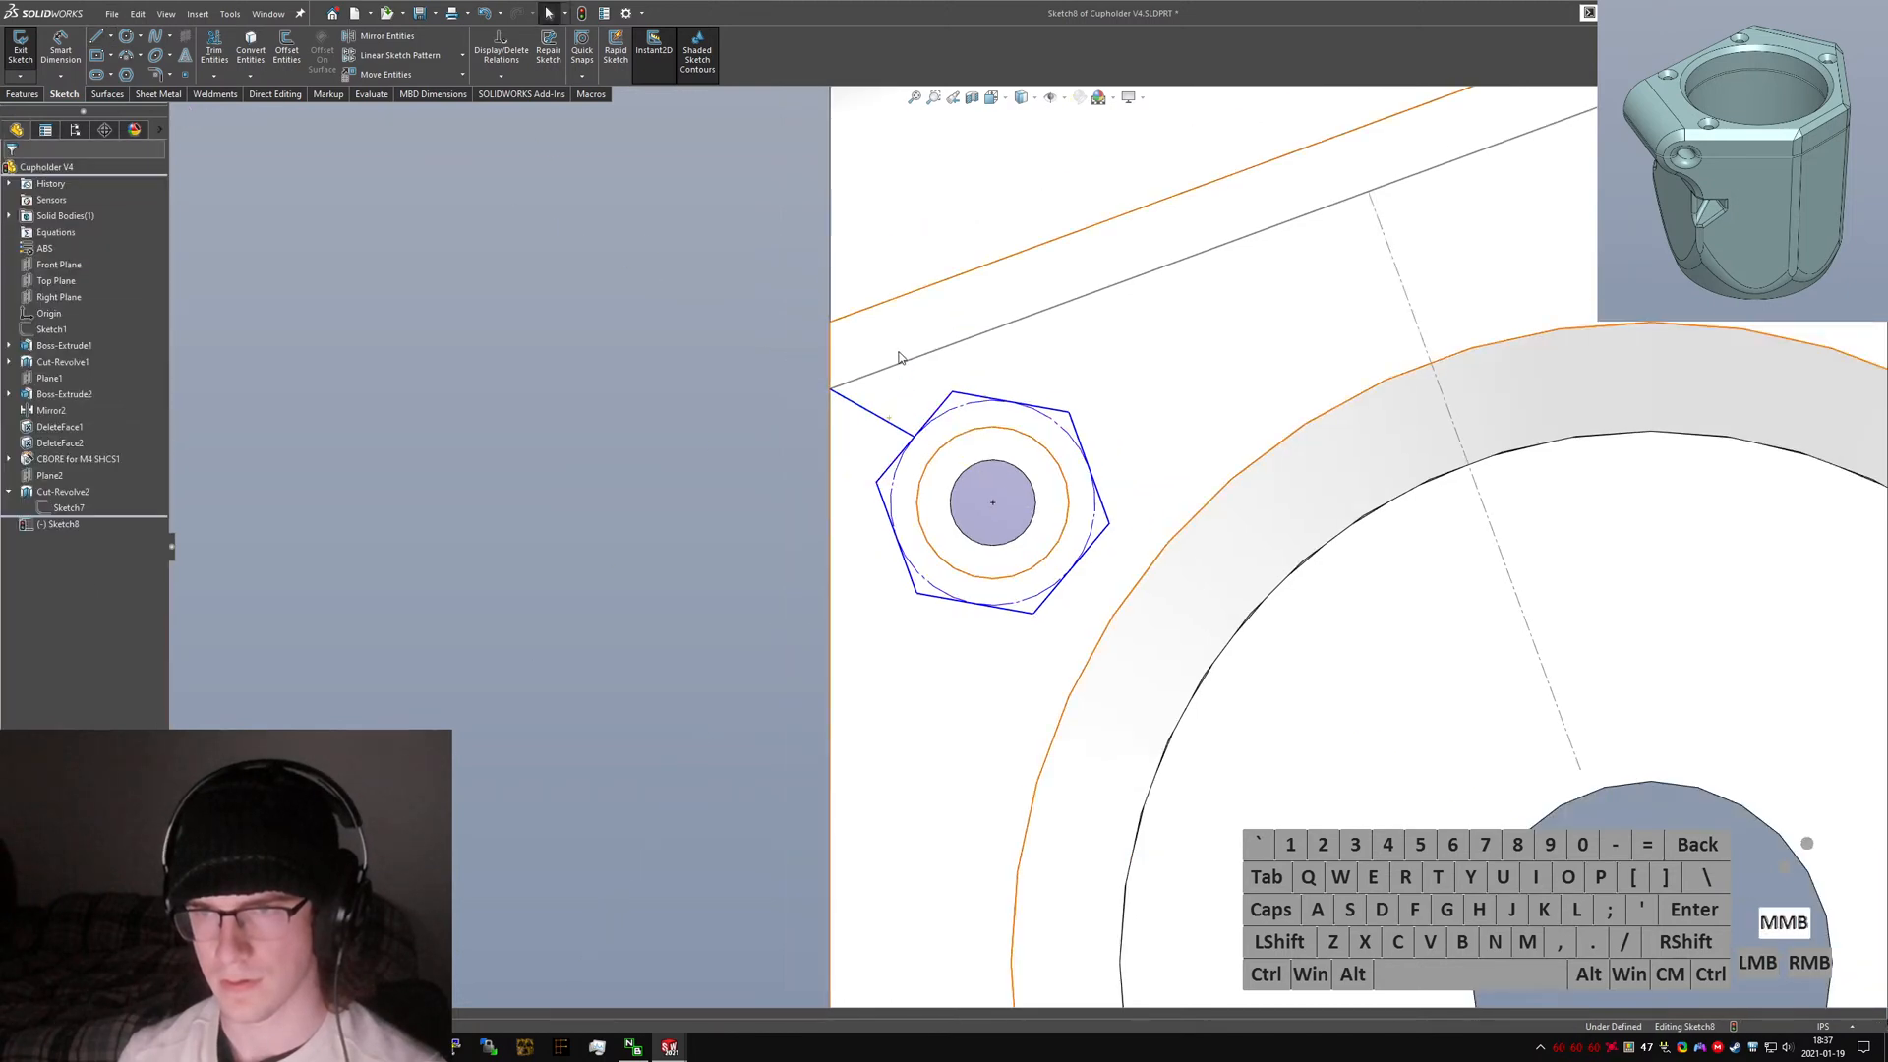
{"action": "mouse_move", "coordinate": [901, 357]}
{"action": "middle_mouse_down"}
{"action": "mouse_move", "coordinate": [1012, 266]}
{"action": "mouse_move", "coordinate": [968, 272]}
{"action": "mouse_move", "coordinate": [899, 464]}
{"action": "mouse_move", "coordinate": [962, 418]}
{"action": "mouse_move", "coordinate": [873, 477]}
{"action": "middle_mouse_up"}
{"action": "key", "text": "ctrl+5"}
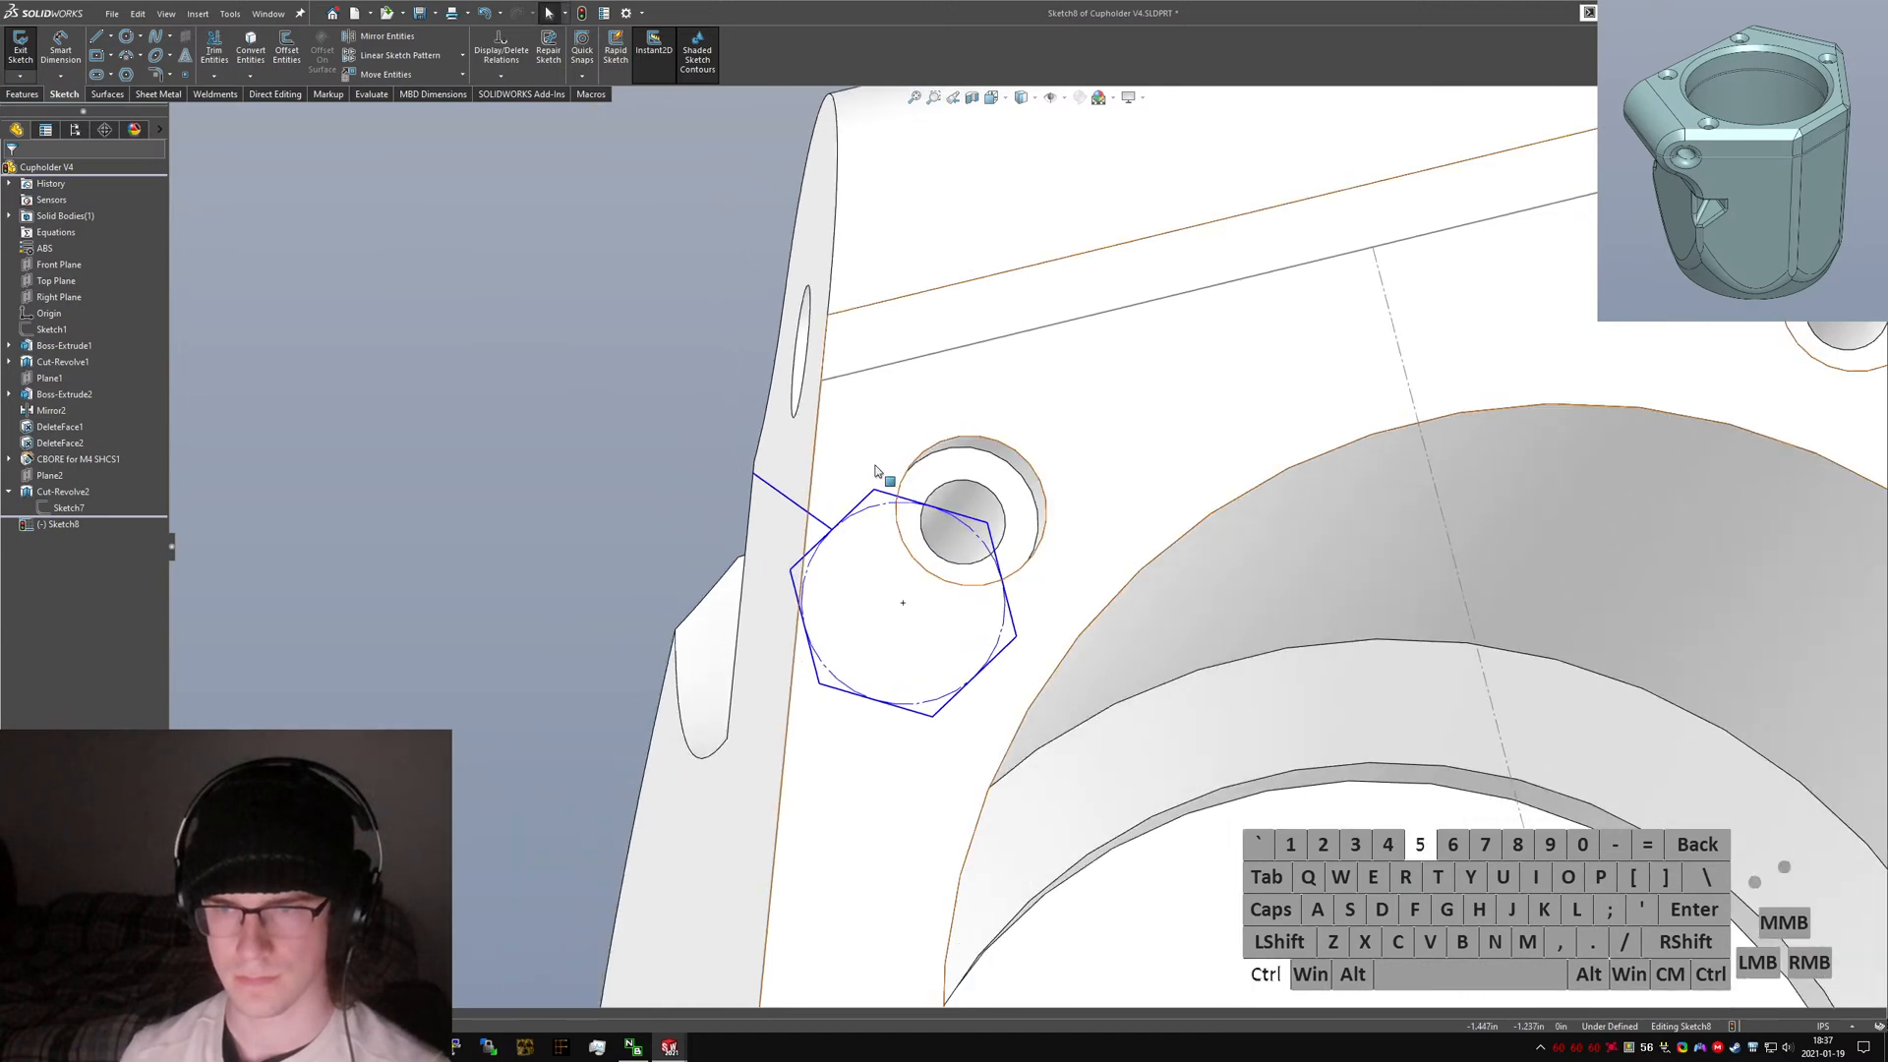
Convert the line from the face corner to the hexagon vertex into construction geometry.
{"action": "scroll", "coordinate": [851, 387], "scroll_direction": "down", "scroll_amount": 5}
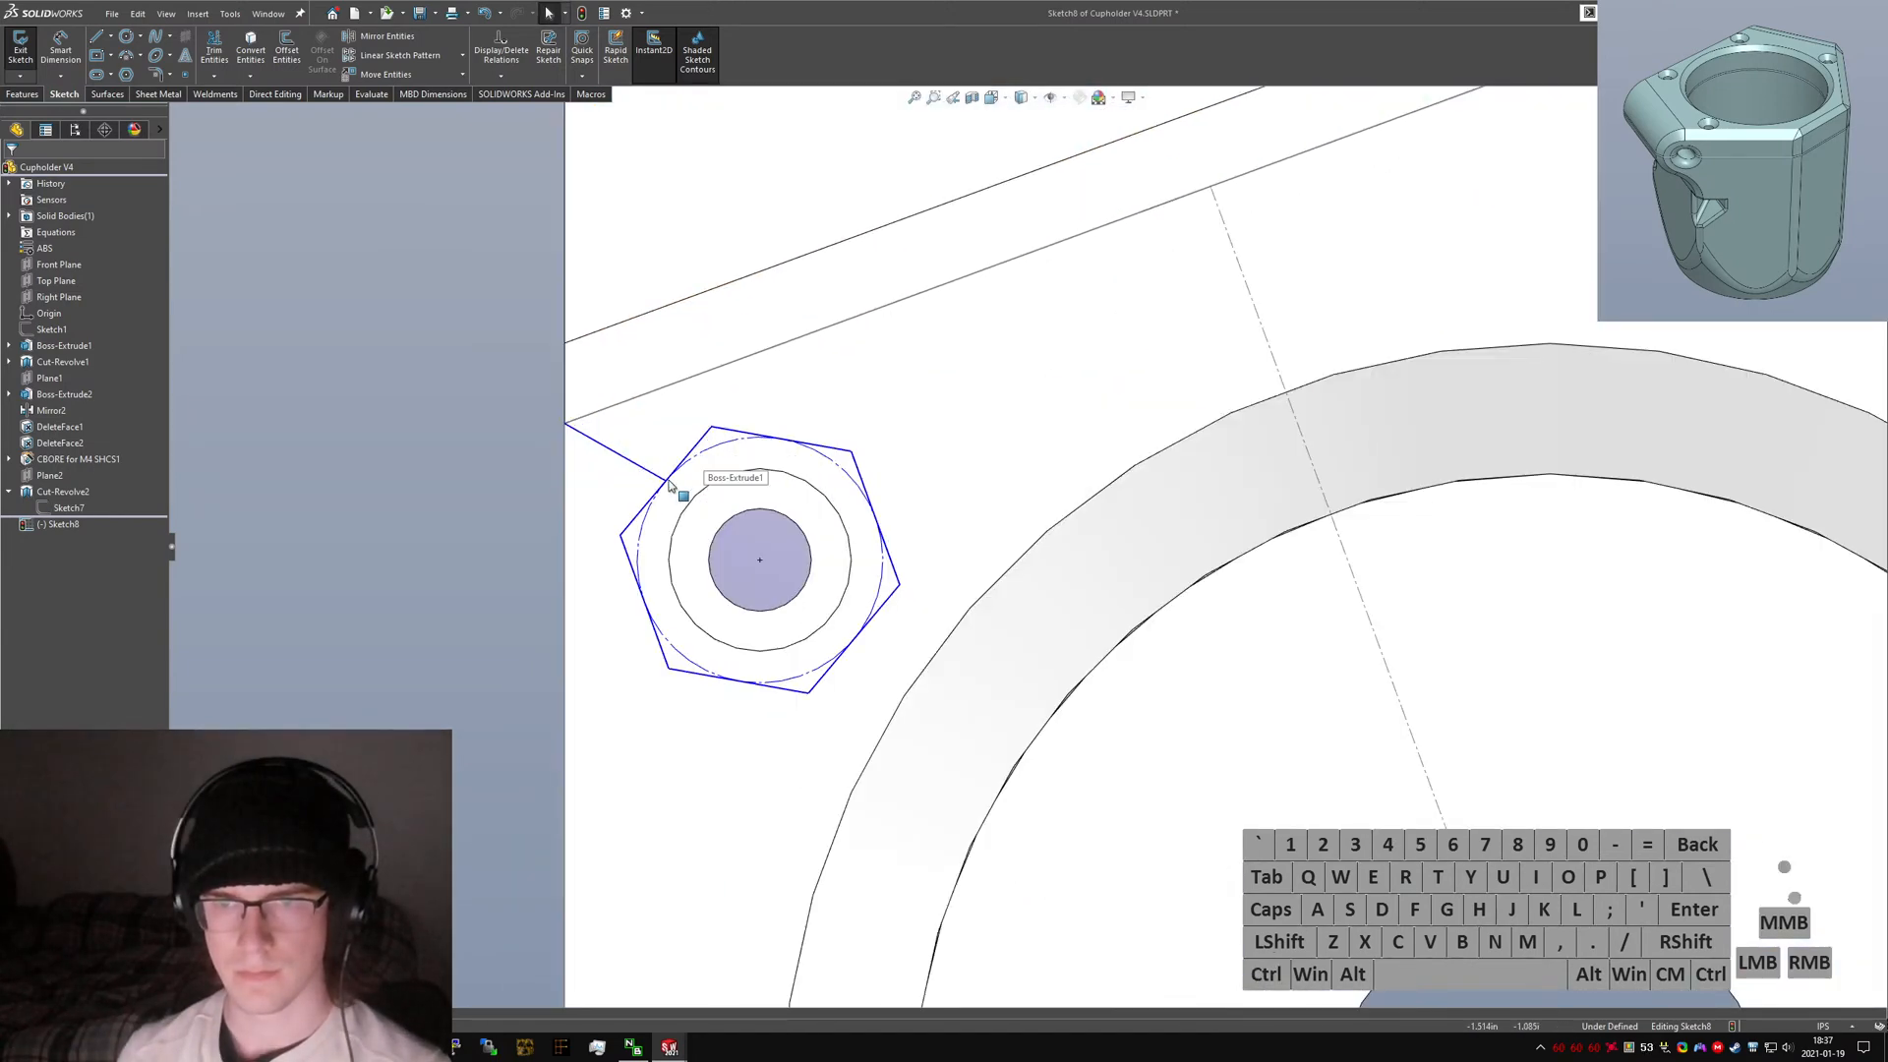
{"action": "left_click", "coordinate": [644, 475]}
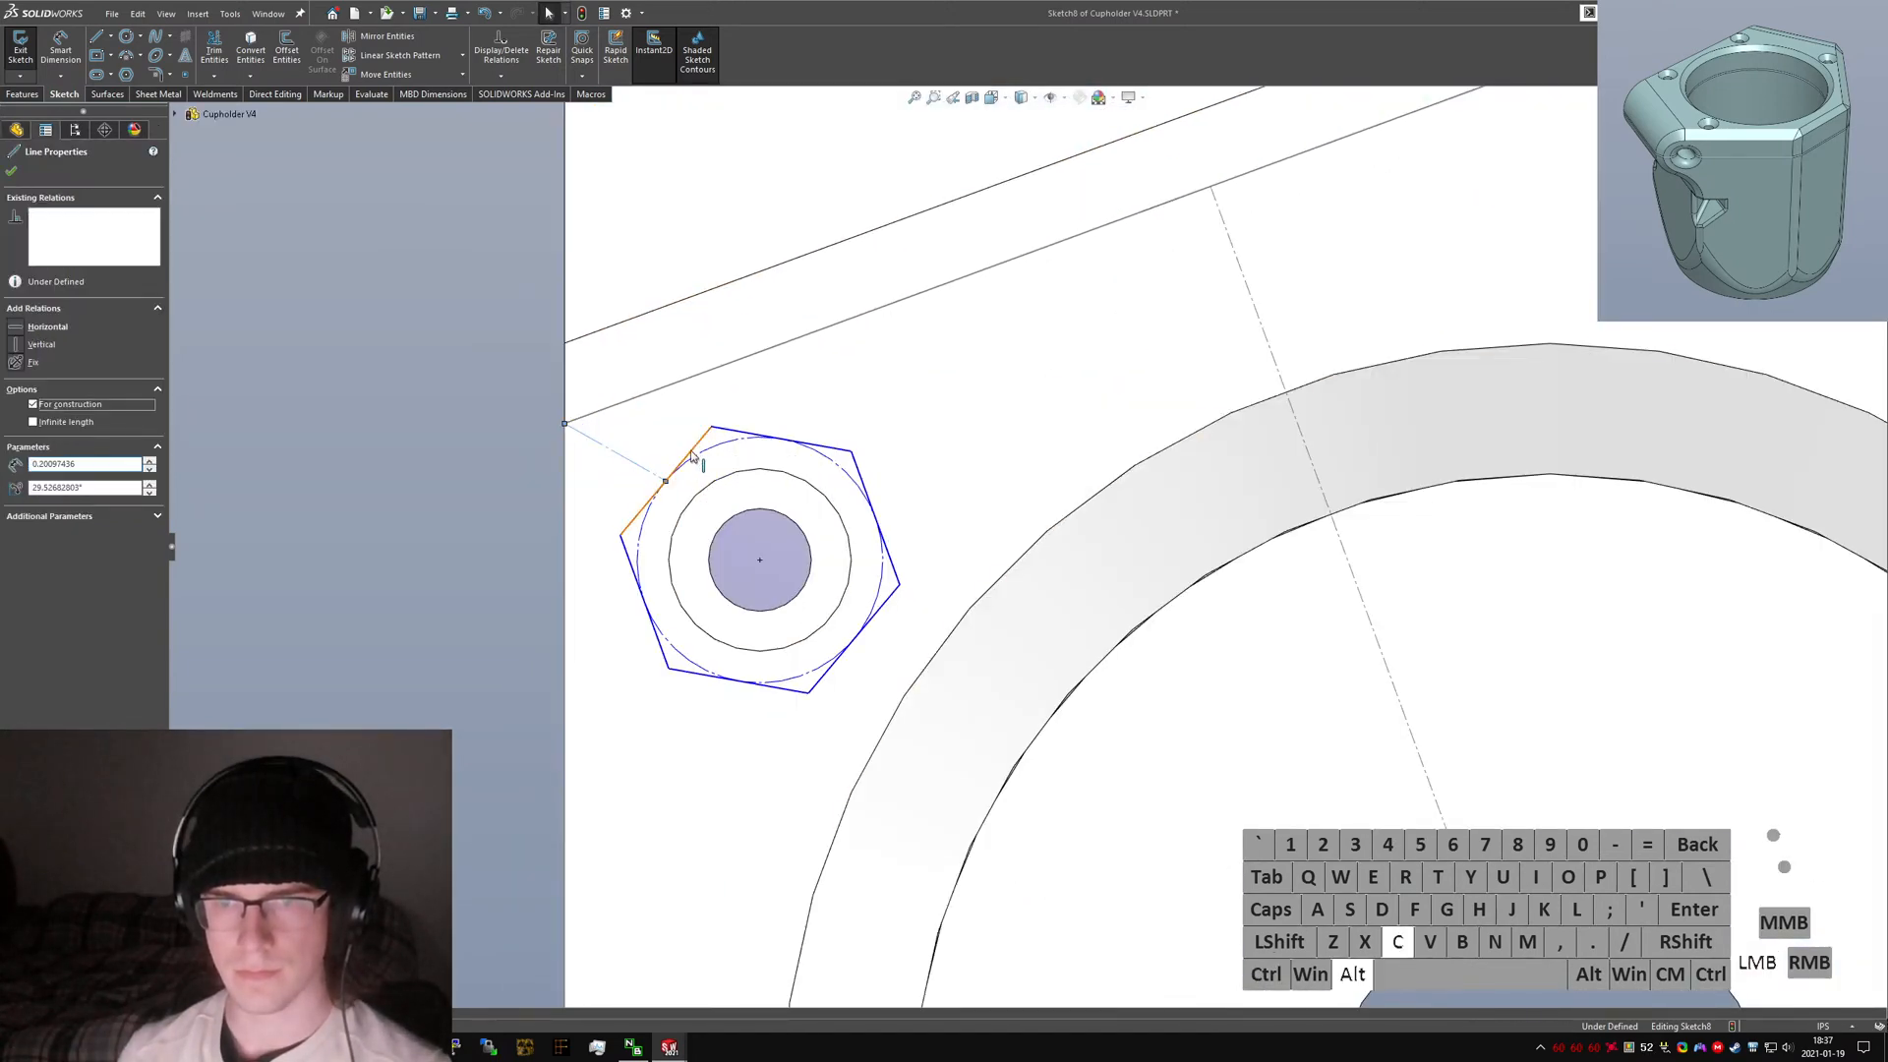
{"action": "left_click", "coordinate": [634, 460], "text": "ctrl"}
{"action": "left_click", "coordinate": [21, 464]}
{"action": "key", "text": "Escape"}
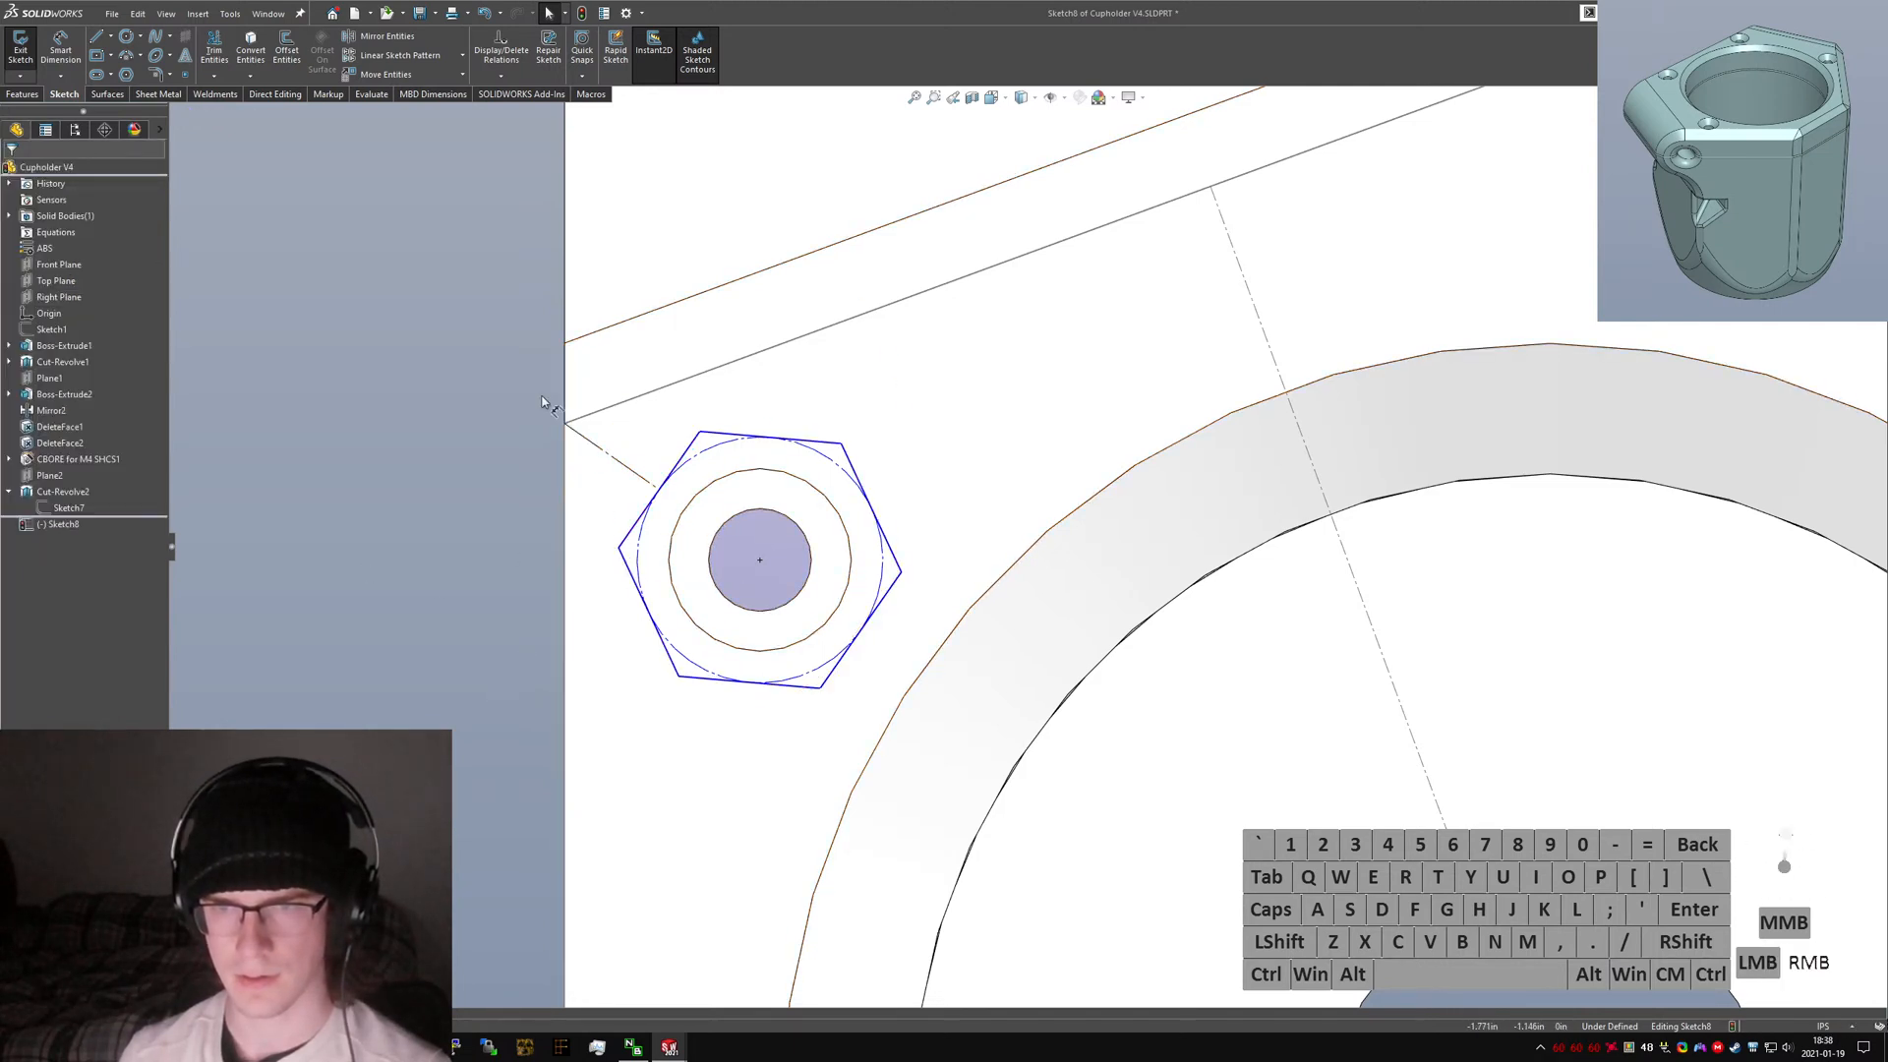
Dimension the hexagon's inscribed circle diameter as 7 mm.
{"action": "right_click_drag", "start_coordinate": [542, 403], "coordinate": [822, 470]}
{"action": "left_click", "coordinate": [848, 460]}
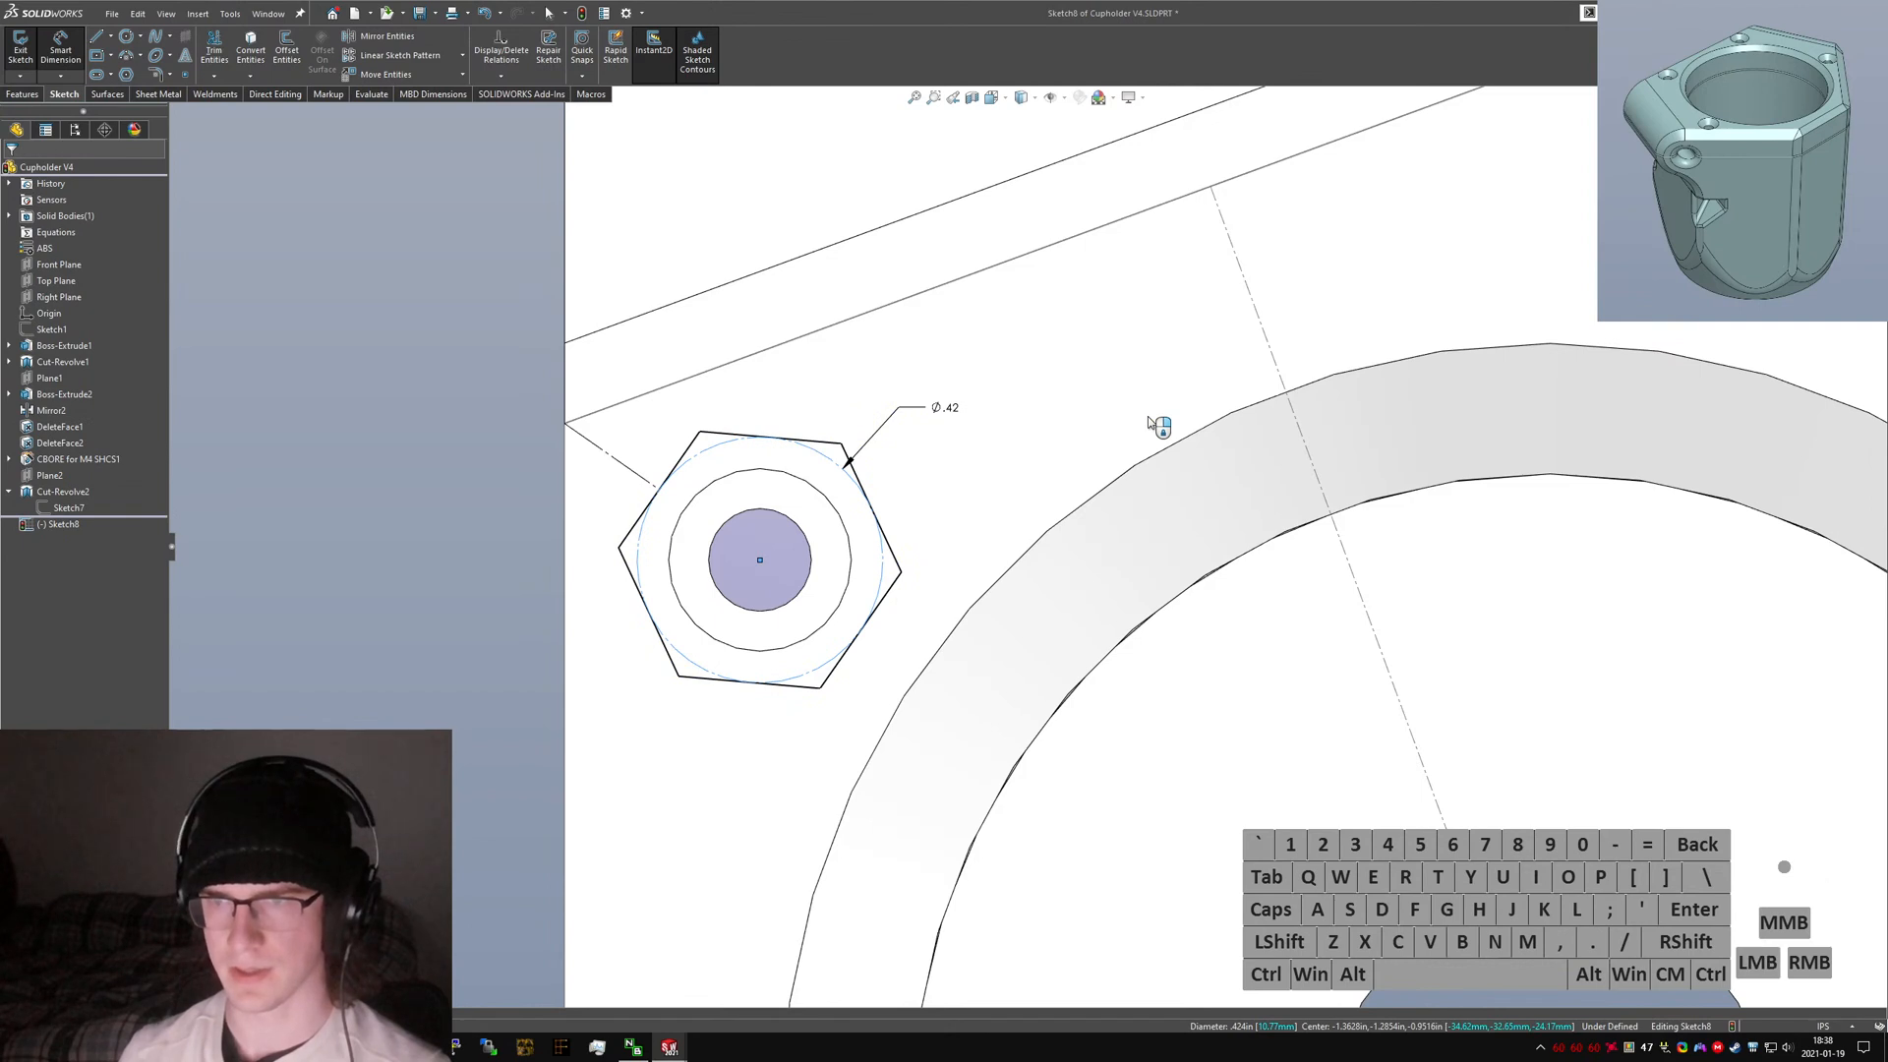
{"action": "left_click", "coordinate": [1148, 418]}
{"action": "key", "text": "Return"}
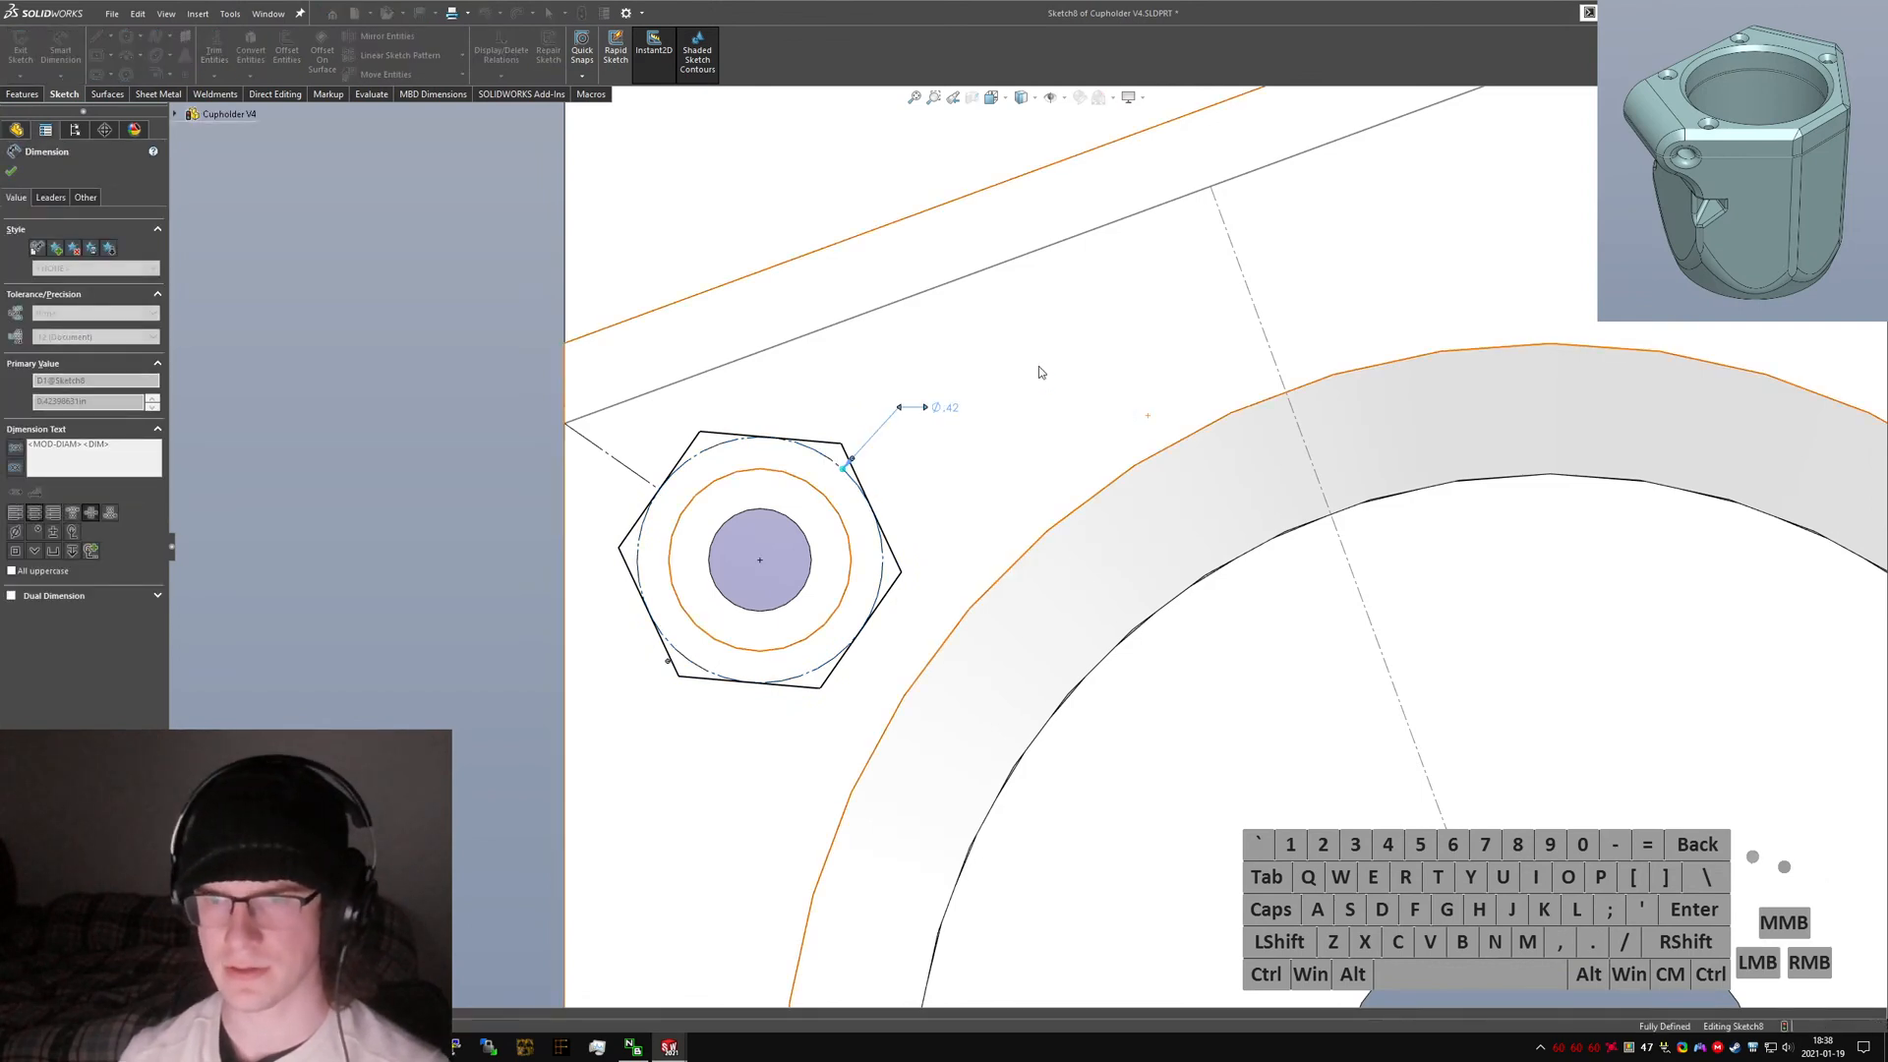
{"action": "scroll", "coordinate": [910, 502], "scroll_direction": "up", "scroll_amount": 13}
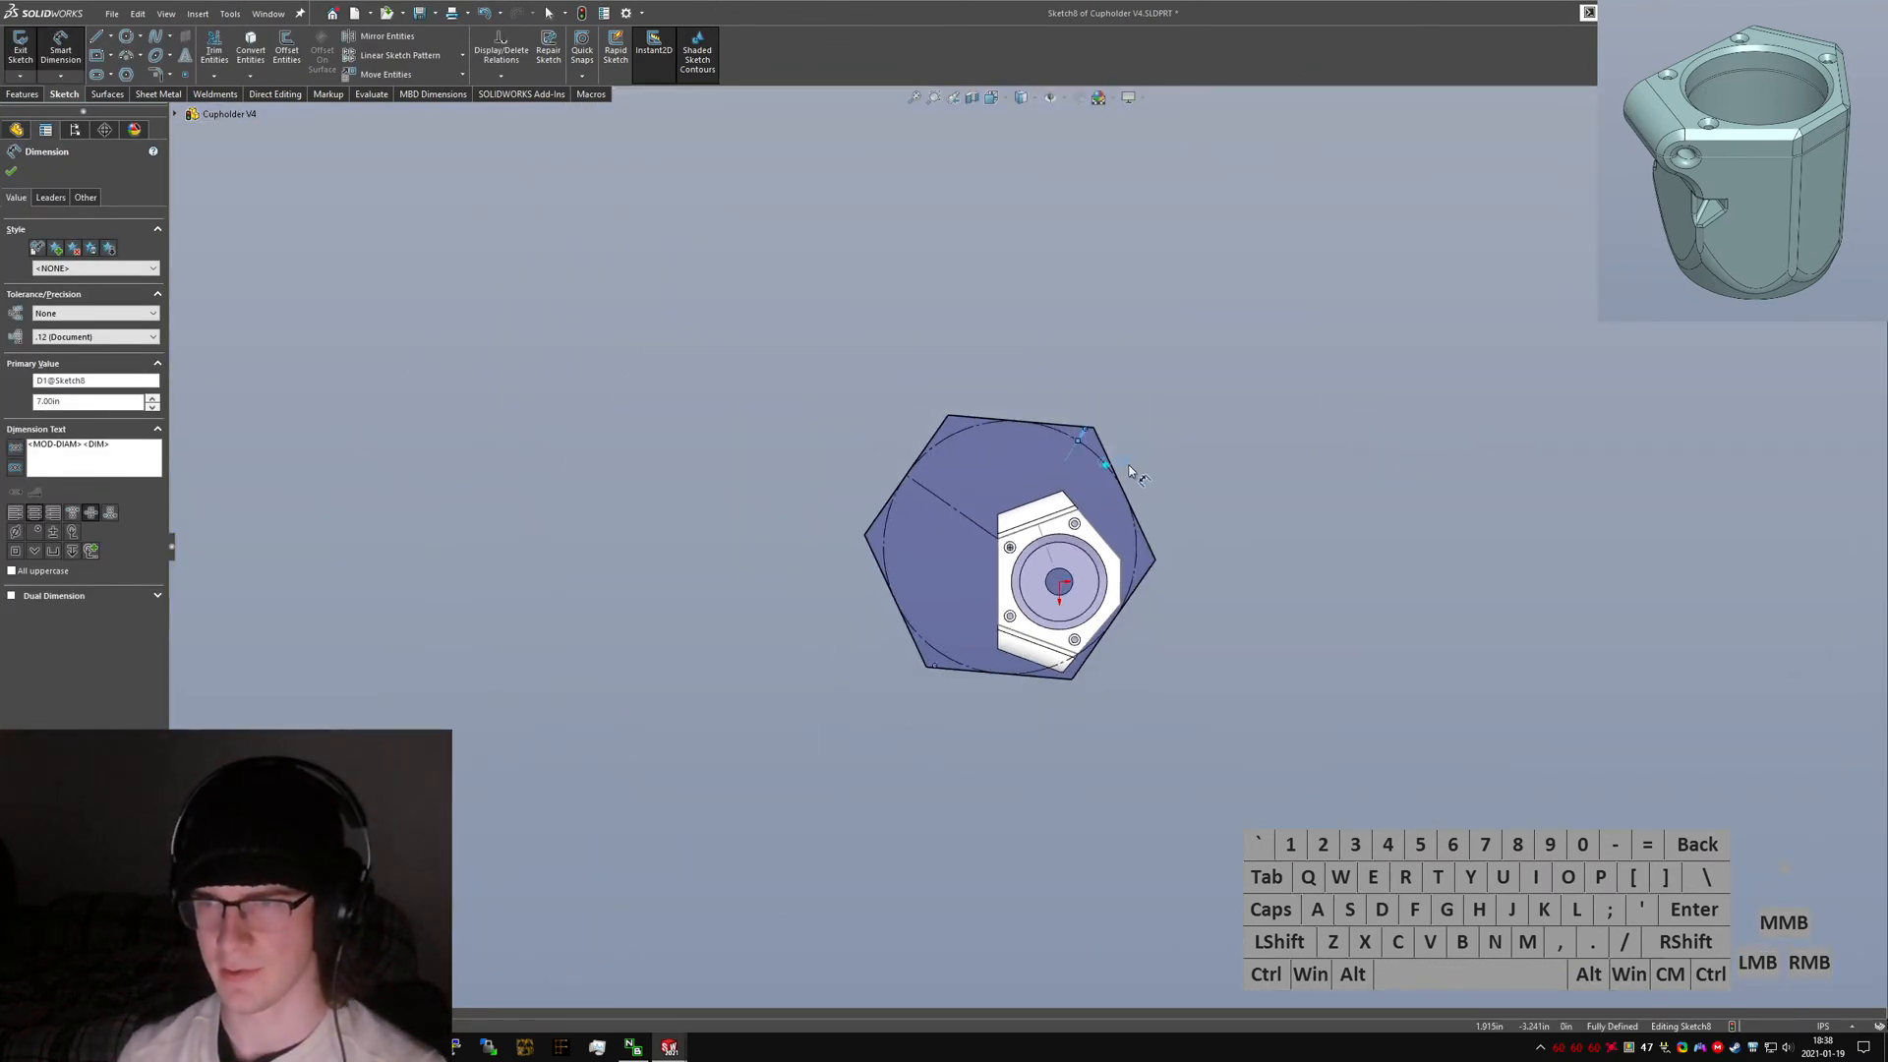
{"action": "left_click", "coordinate": [1168, 384]}
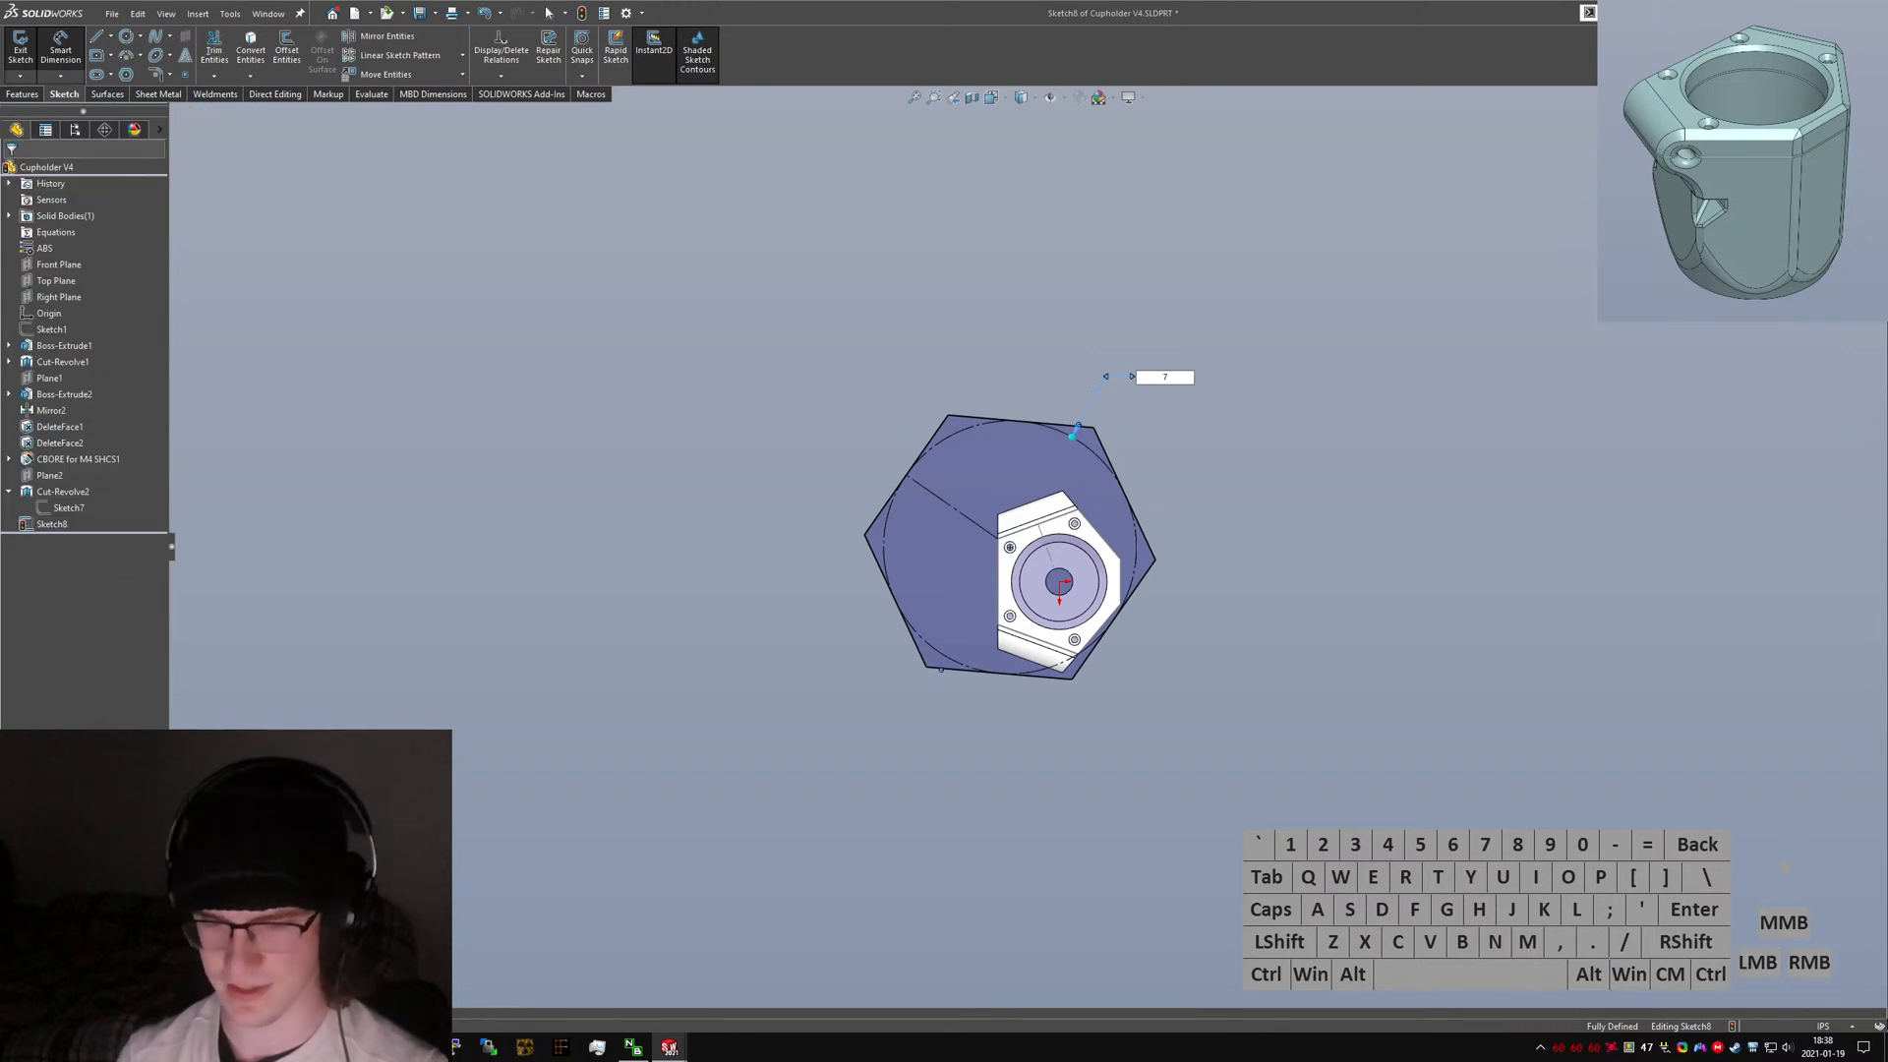
{"action": "type", "text": "7mm"}
{"action": "key", "text": "Return"}
{"action": "scroll", "coordinate": [1088, 539], "scroll_direction": "up", "scroll_amount": 10}
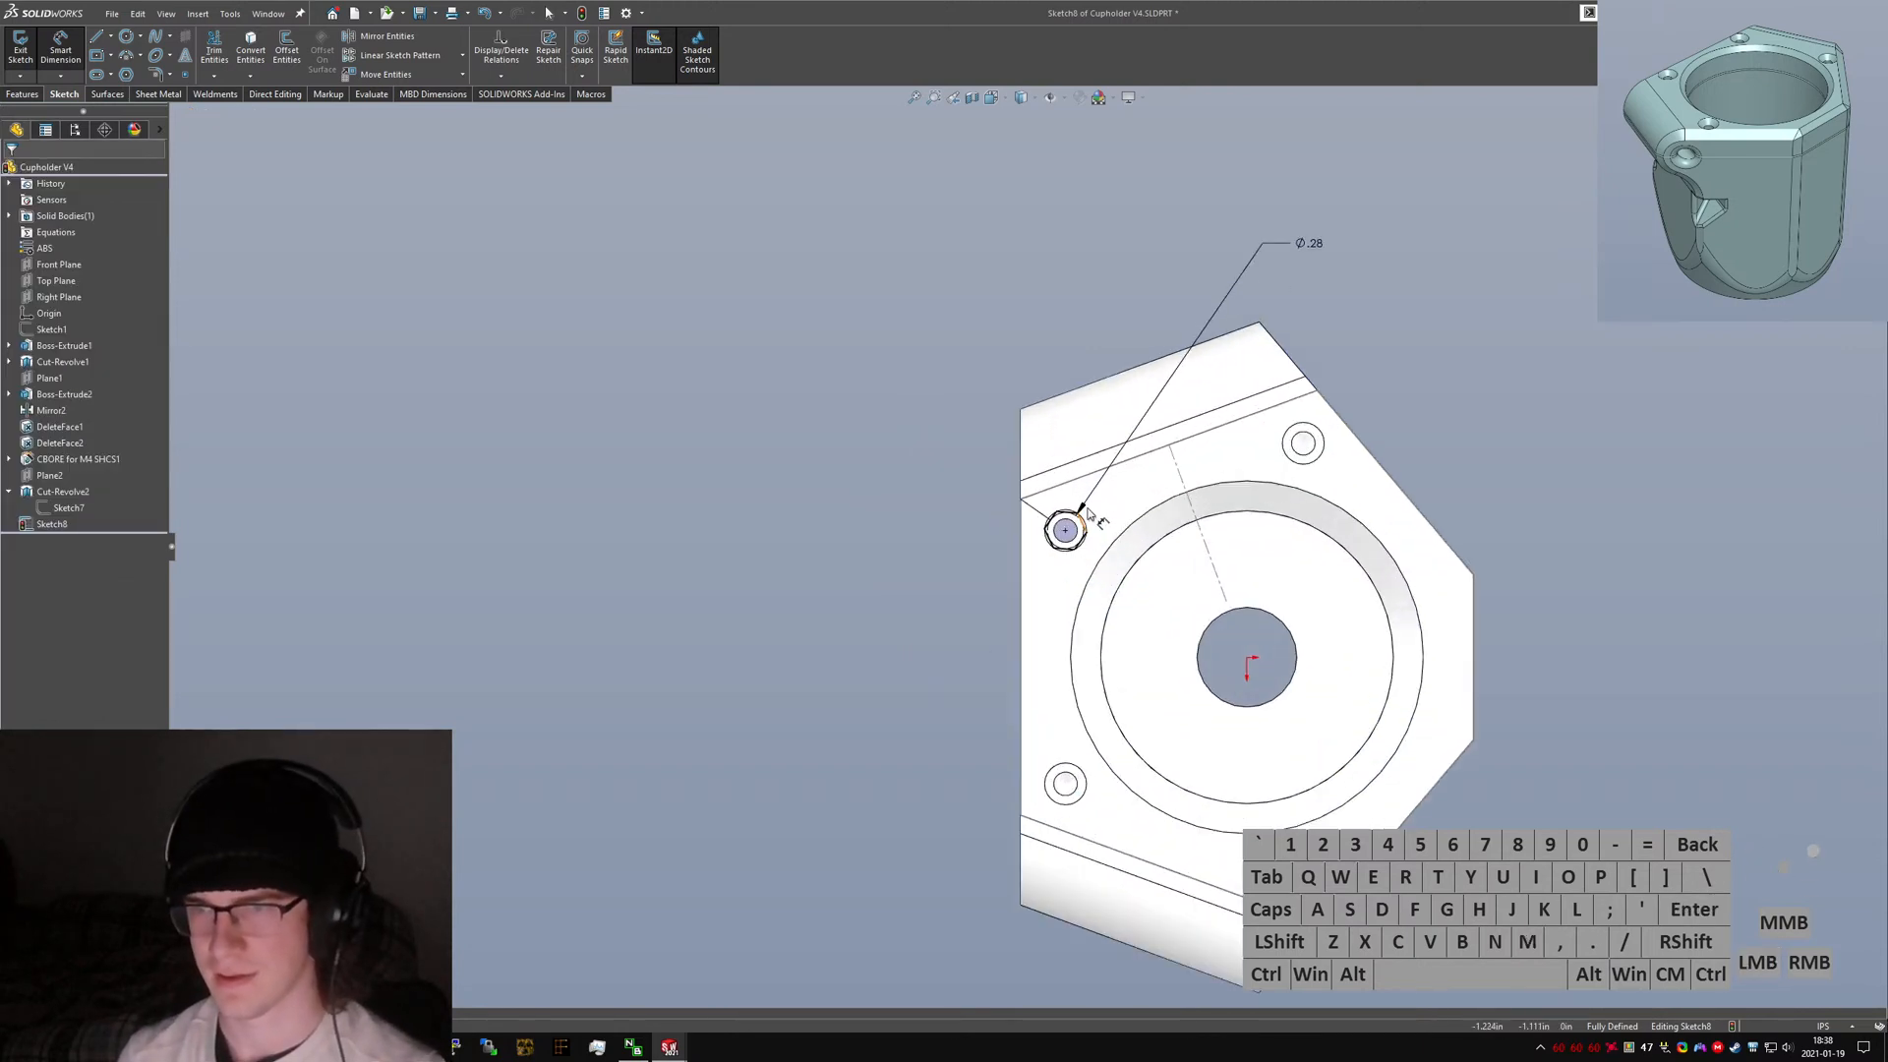
{"action": "key", "text": "Escape"}
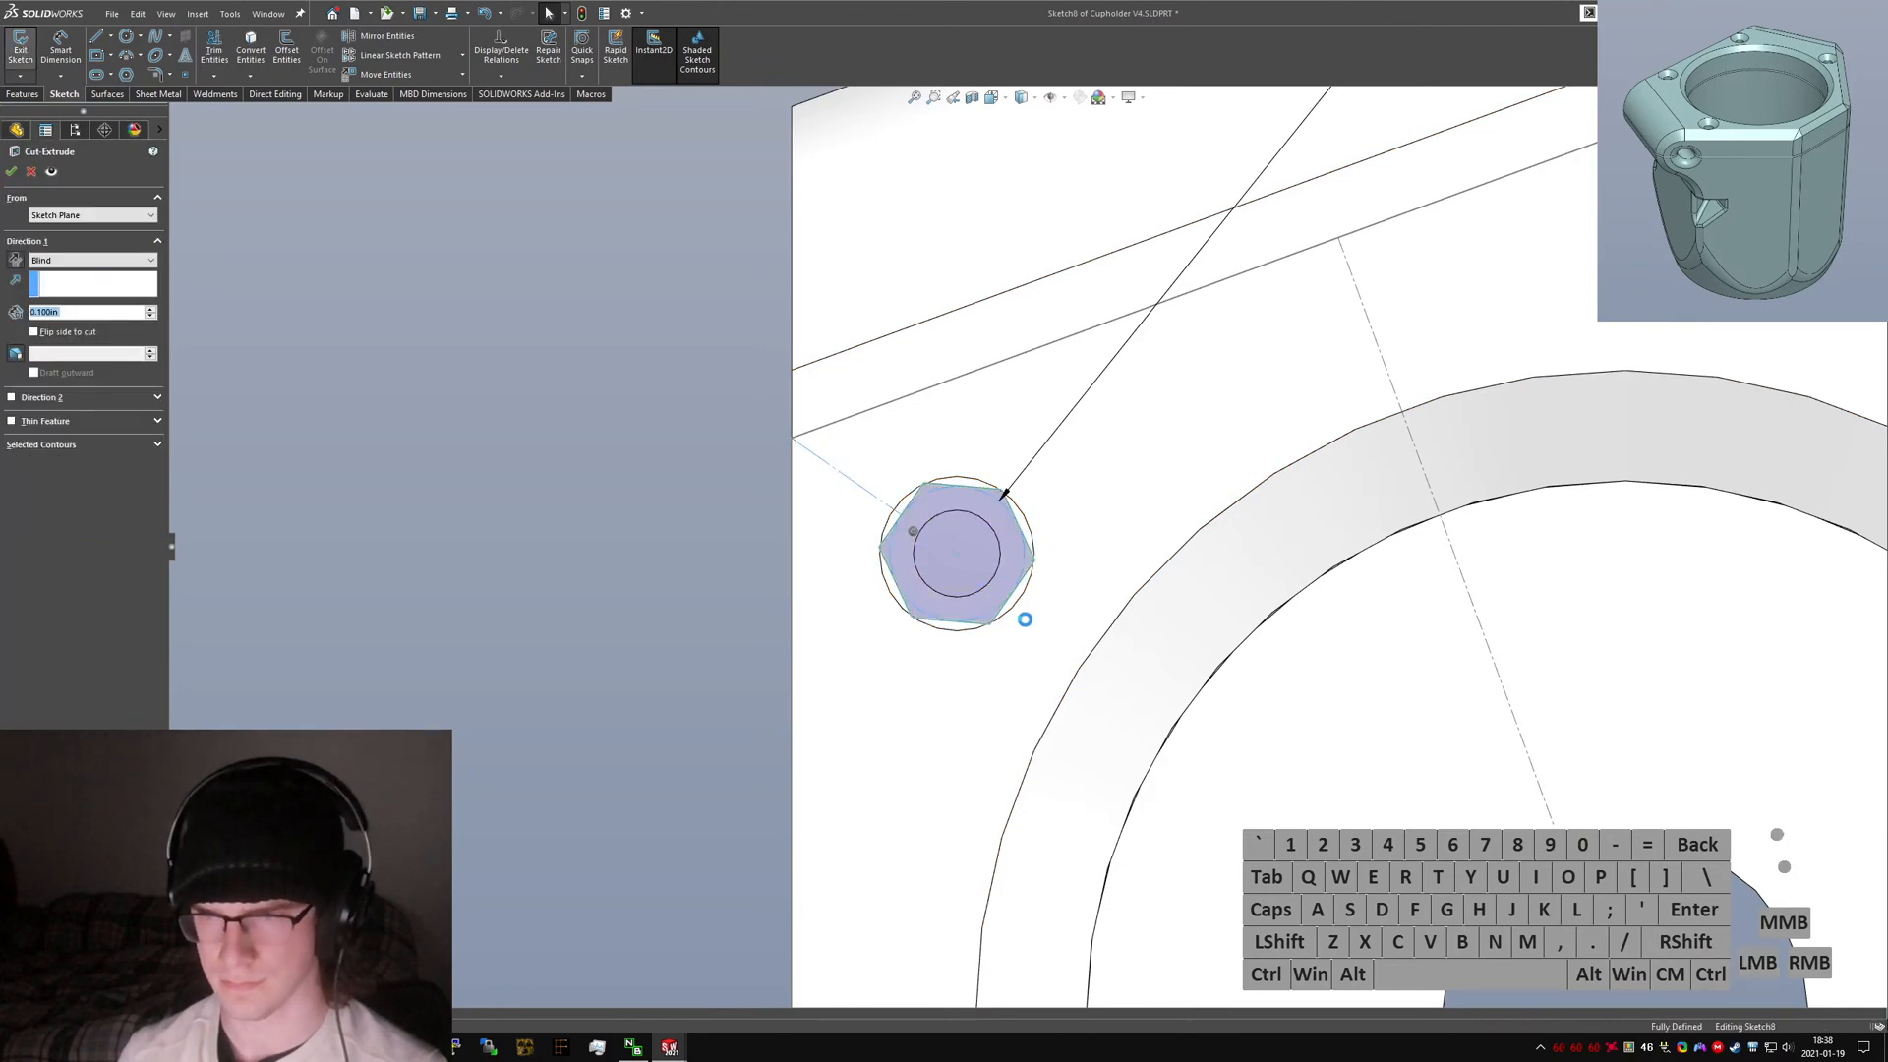
Cut-extrude the hexagon starting from a 3.2 mm offset, up to the next face.
{"action": "middle_click_drag", "start_coordinate": [1024, 619], "coordinate": [1263, 476]}
{"action": "left_click", "coordinate": [89, 214]}
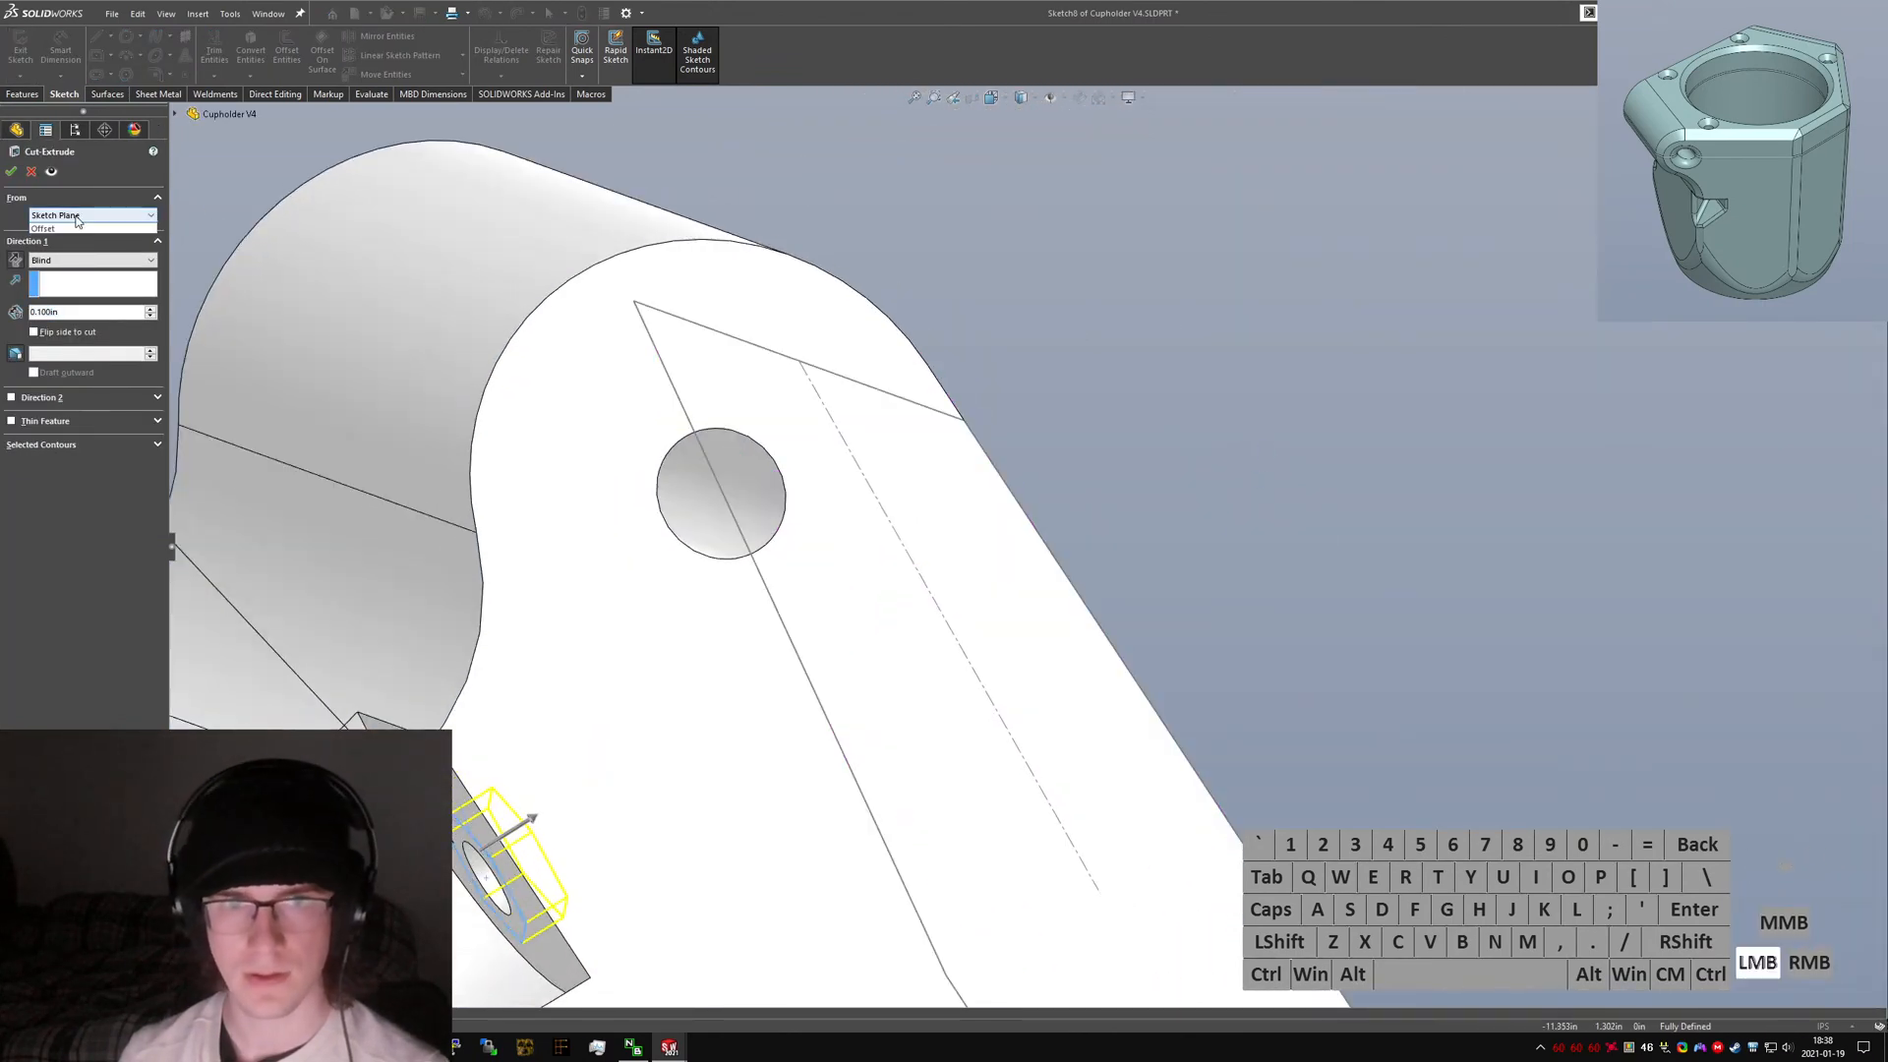
{"action": "left_click", "coordinate": [83, 262]}
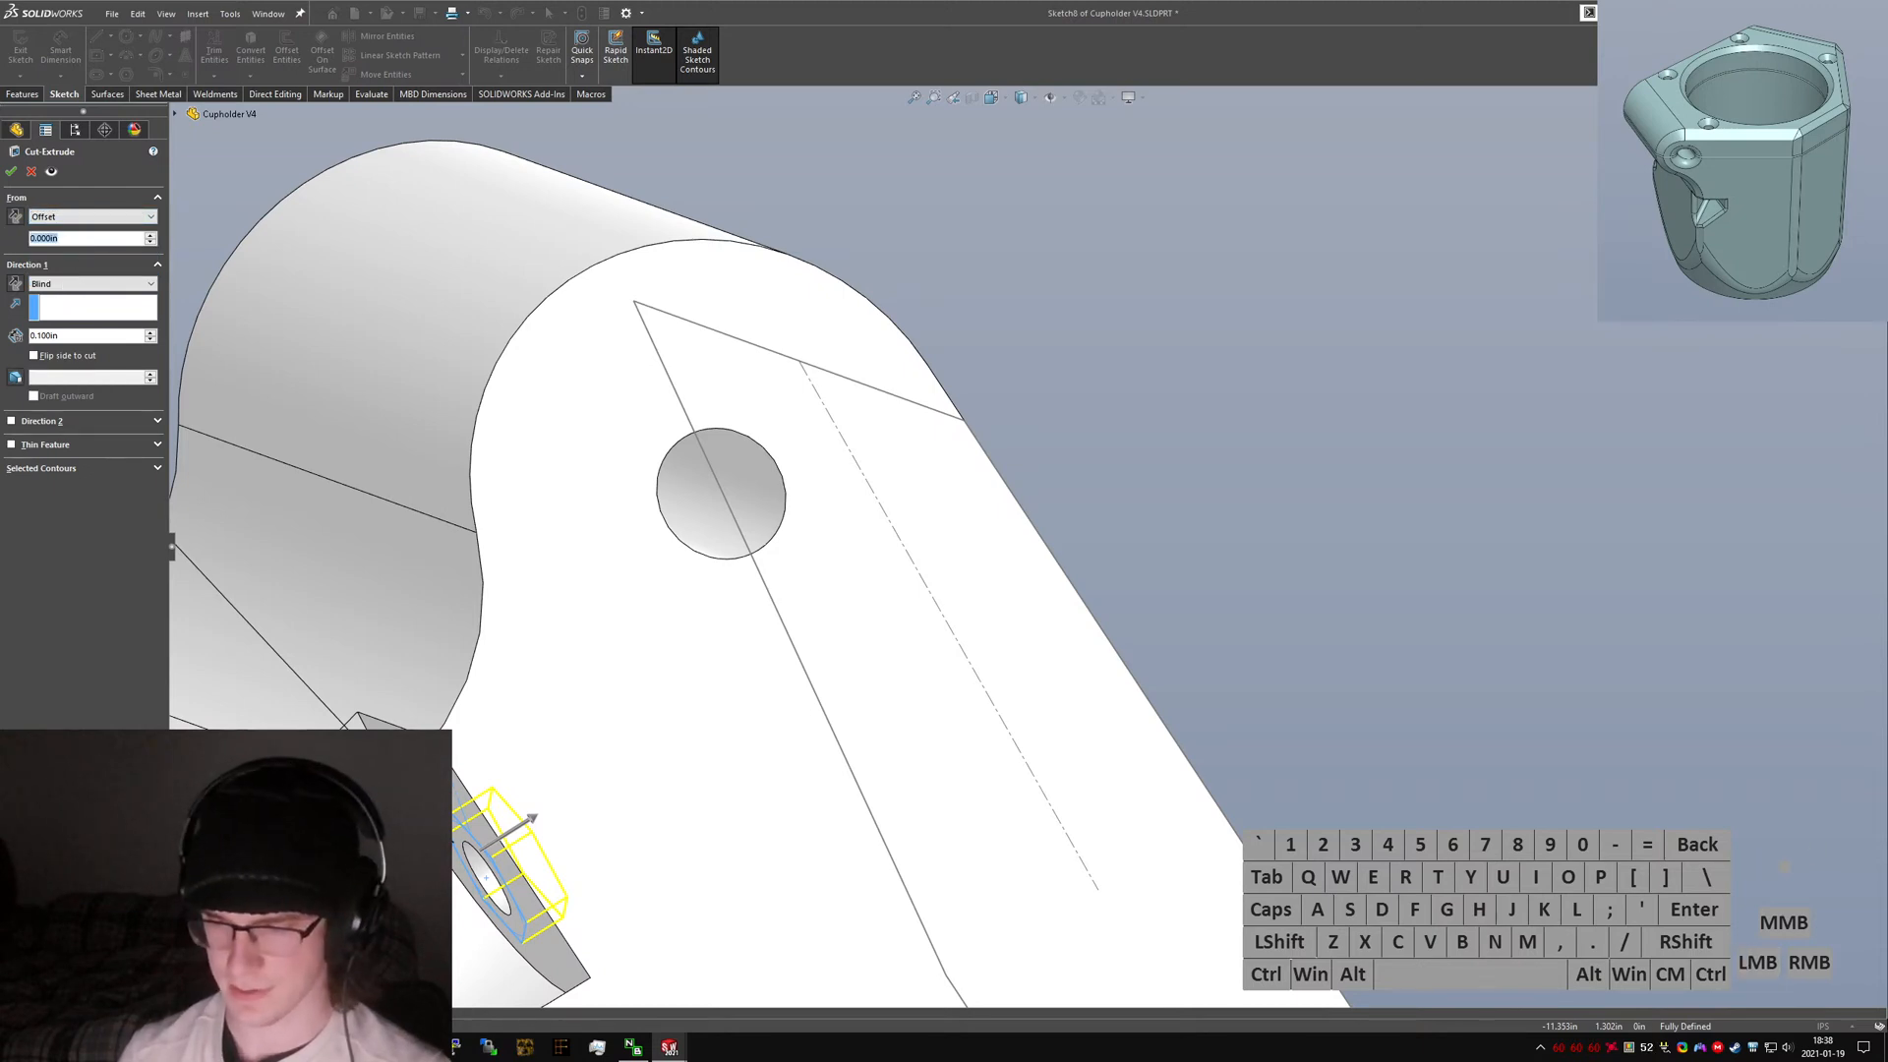
{"action": "type", "text": "3.2mm"}
{"action": "key", "text": "Return"}
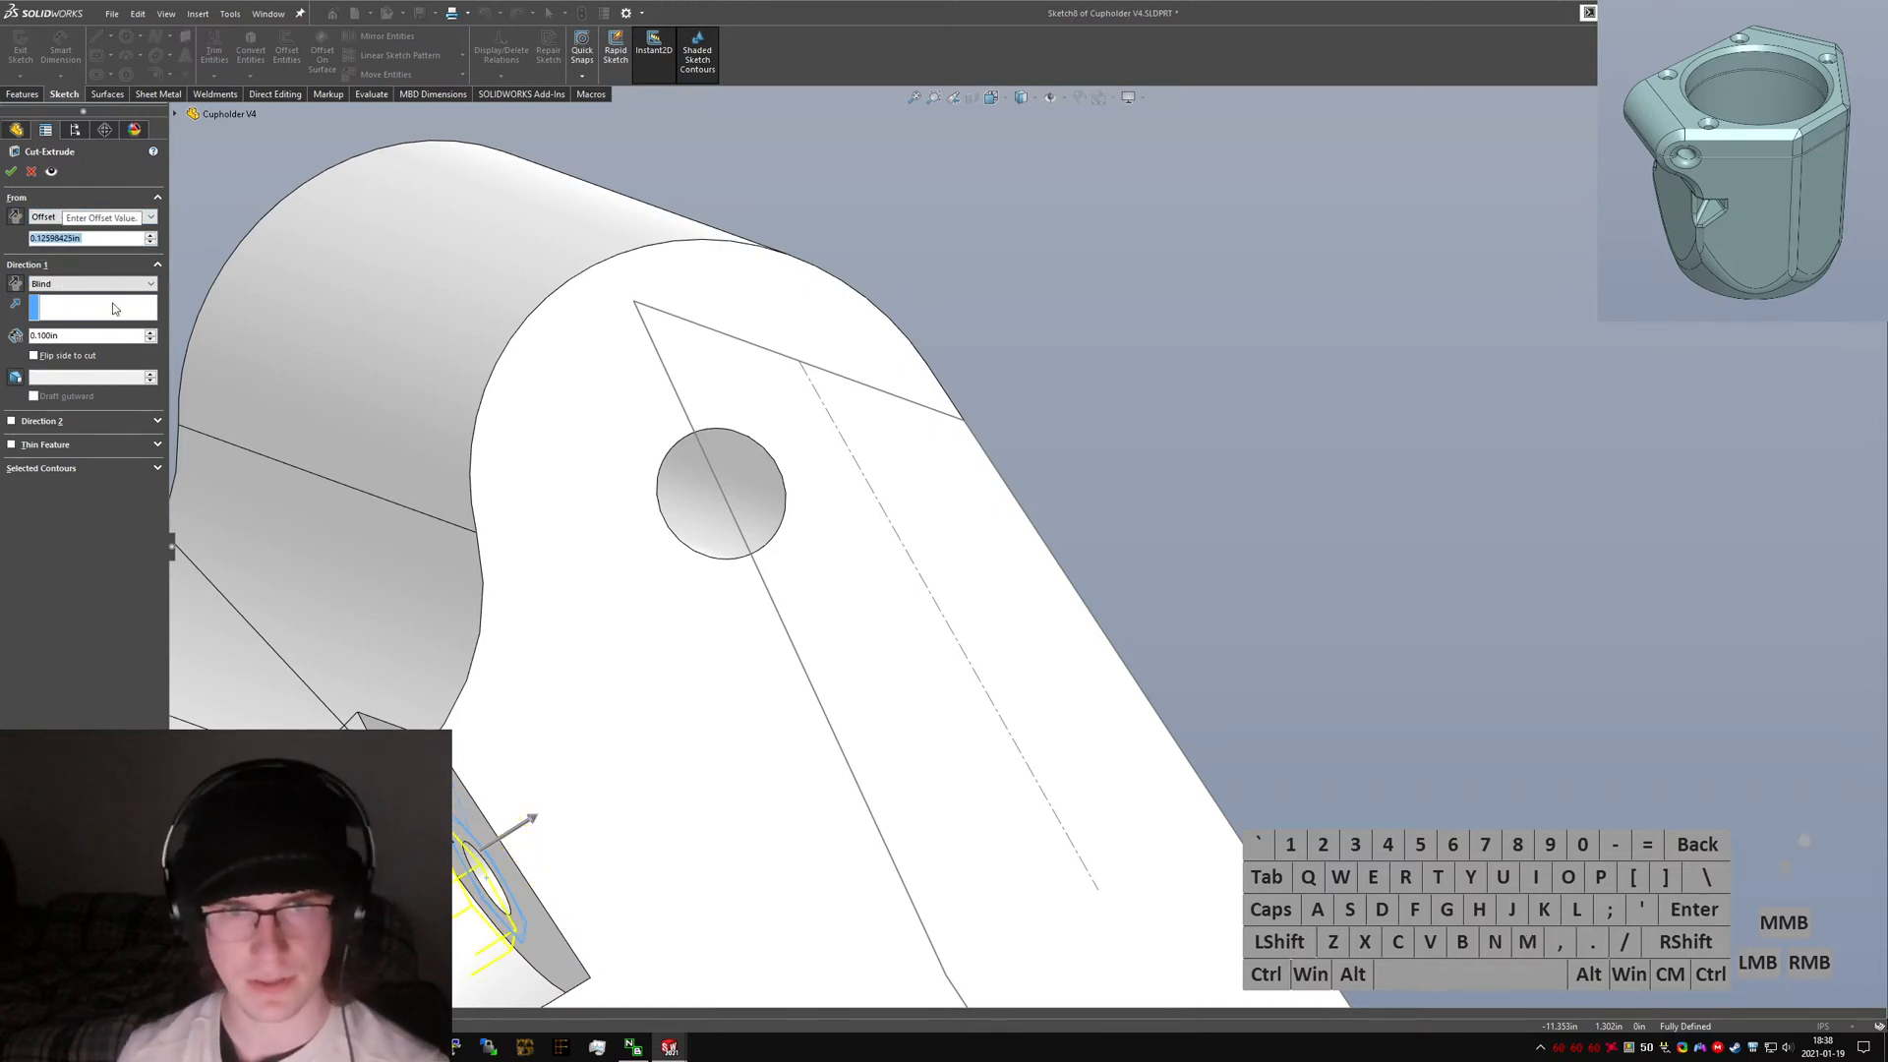
{"action": "left_click", "coordinate": [86, 284]}
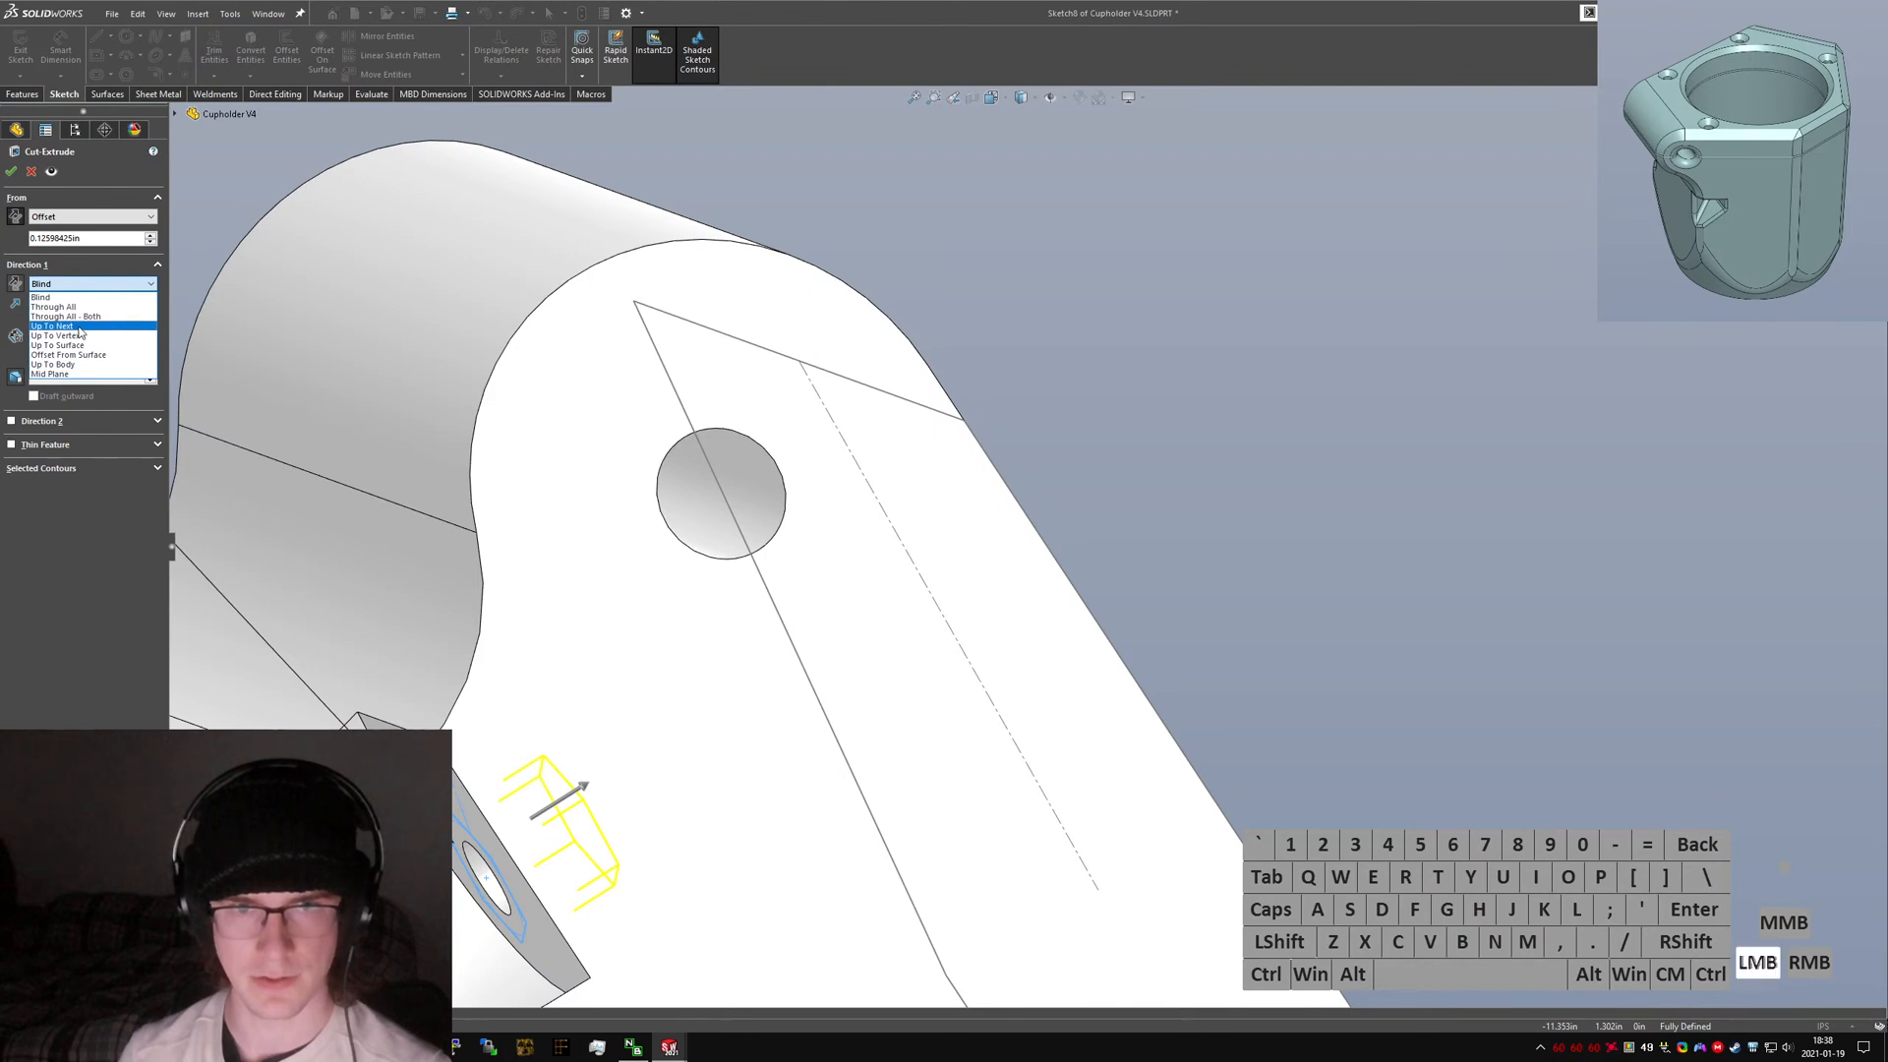
{"action": "left_click", "coordinate": [59, 327]}
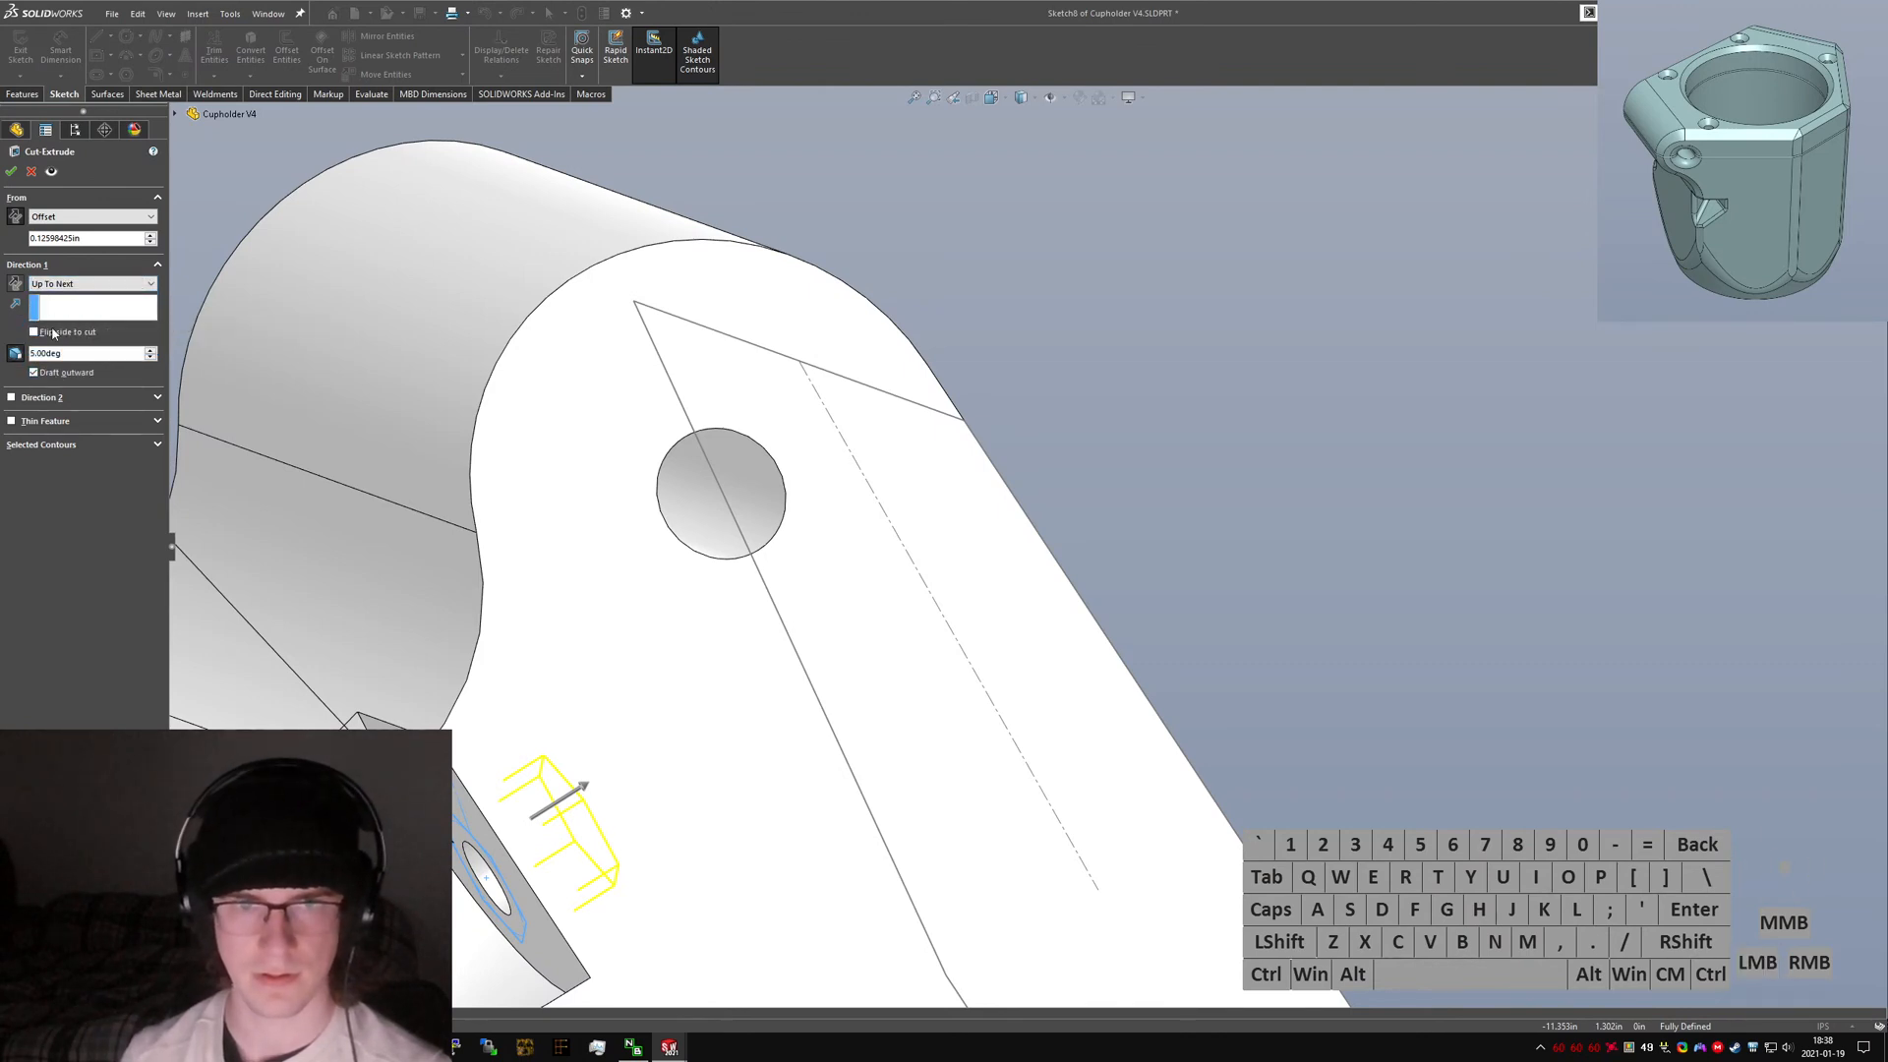
{"action": "left_click", "coordinate": [11, 173]}
Orbit around the nut cavity and reopen the cut extrude feature to review its settings.
{"action": "middle_click_drag", "start_coordinate": [570, 786], "coordinate": [803, 696]}
{"action": "scroll", "coordinate": [802, 696], "scroll_direction": "down", "scroll_amount": 1}
{"action": "mouse_move", "coordinate": [880, 488]}
{"action": "middle_mouse_down"}
{"action": "mouse_move", "coordinate": [610, 746]}
{"action": "mouse_move", "coordinate": [695, 554]}
{"action": "mouse_move", "coordinate": [476, 556]}
{"action": "middle_mouse_up"}
{"action": "right_click", "coordinate": [62, 524]}
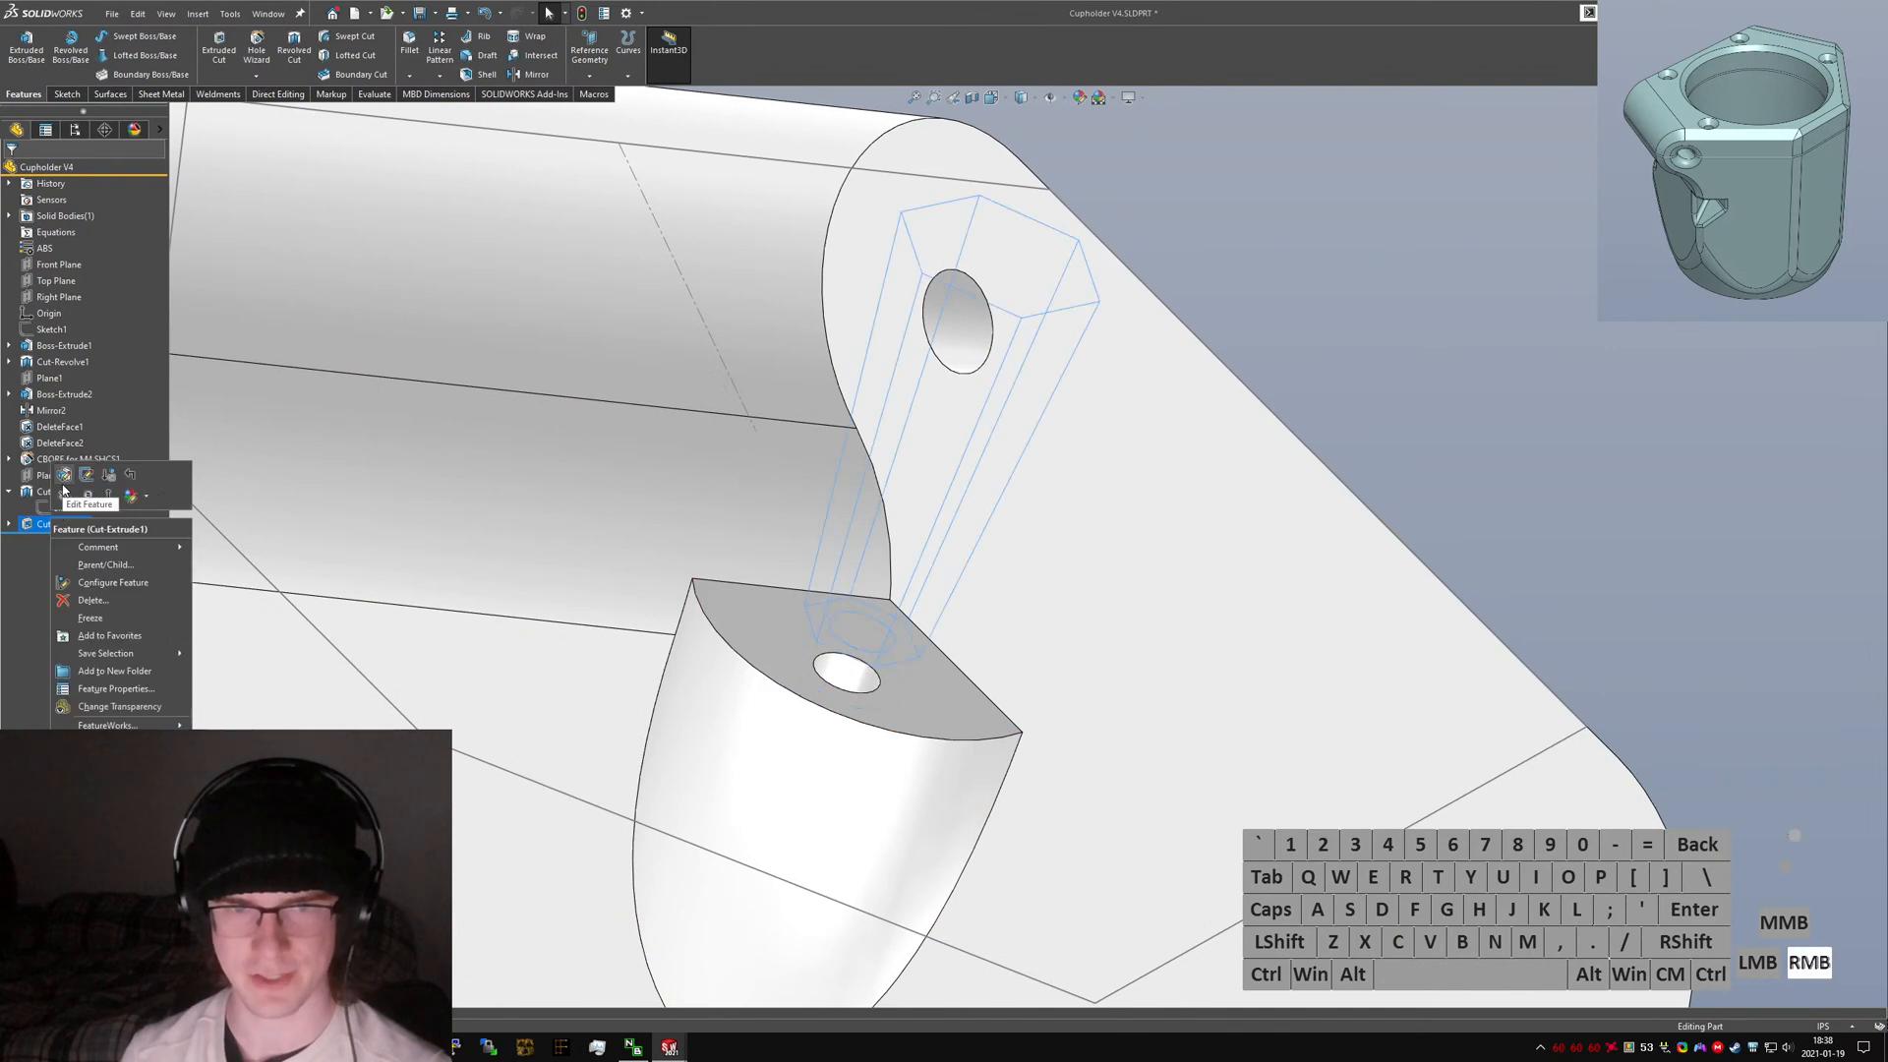
{"action": "left_click", "coordinate": [67, 490]}
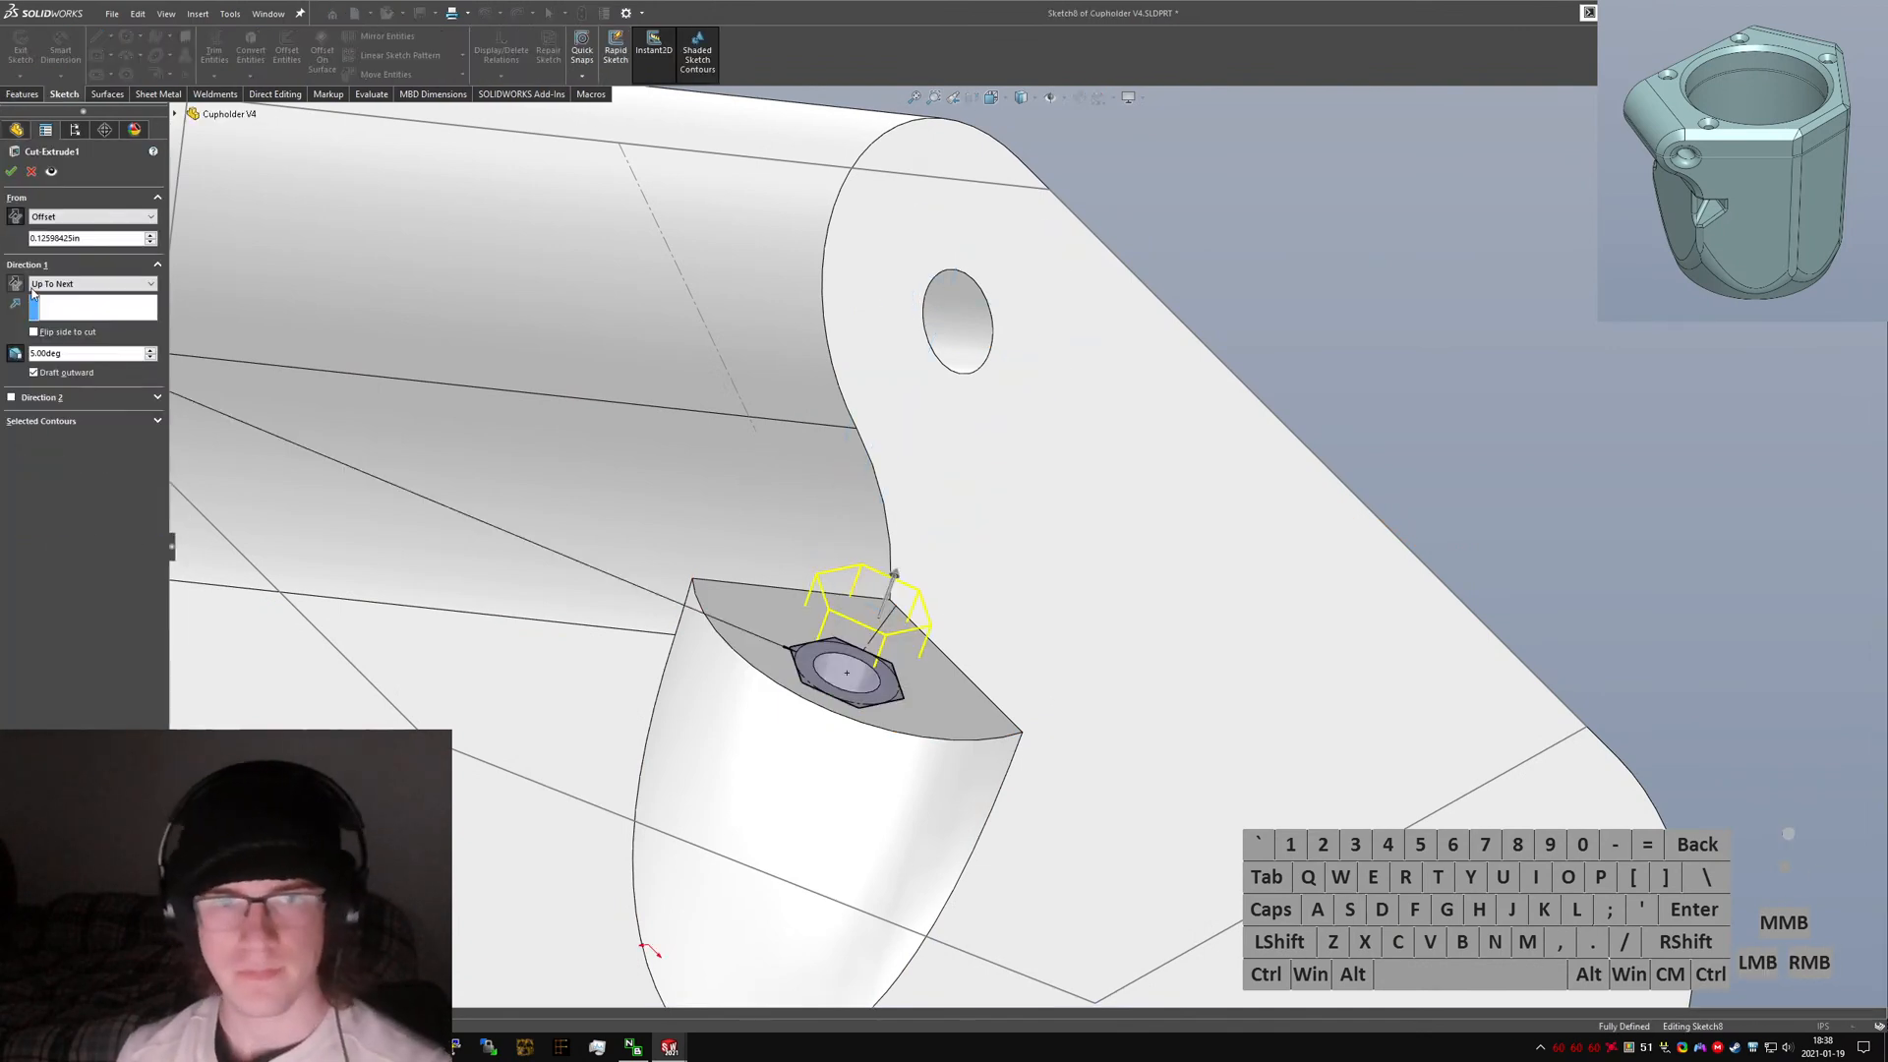
{"action": "left_click", "coordinate": [10, 175]}
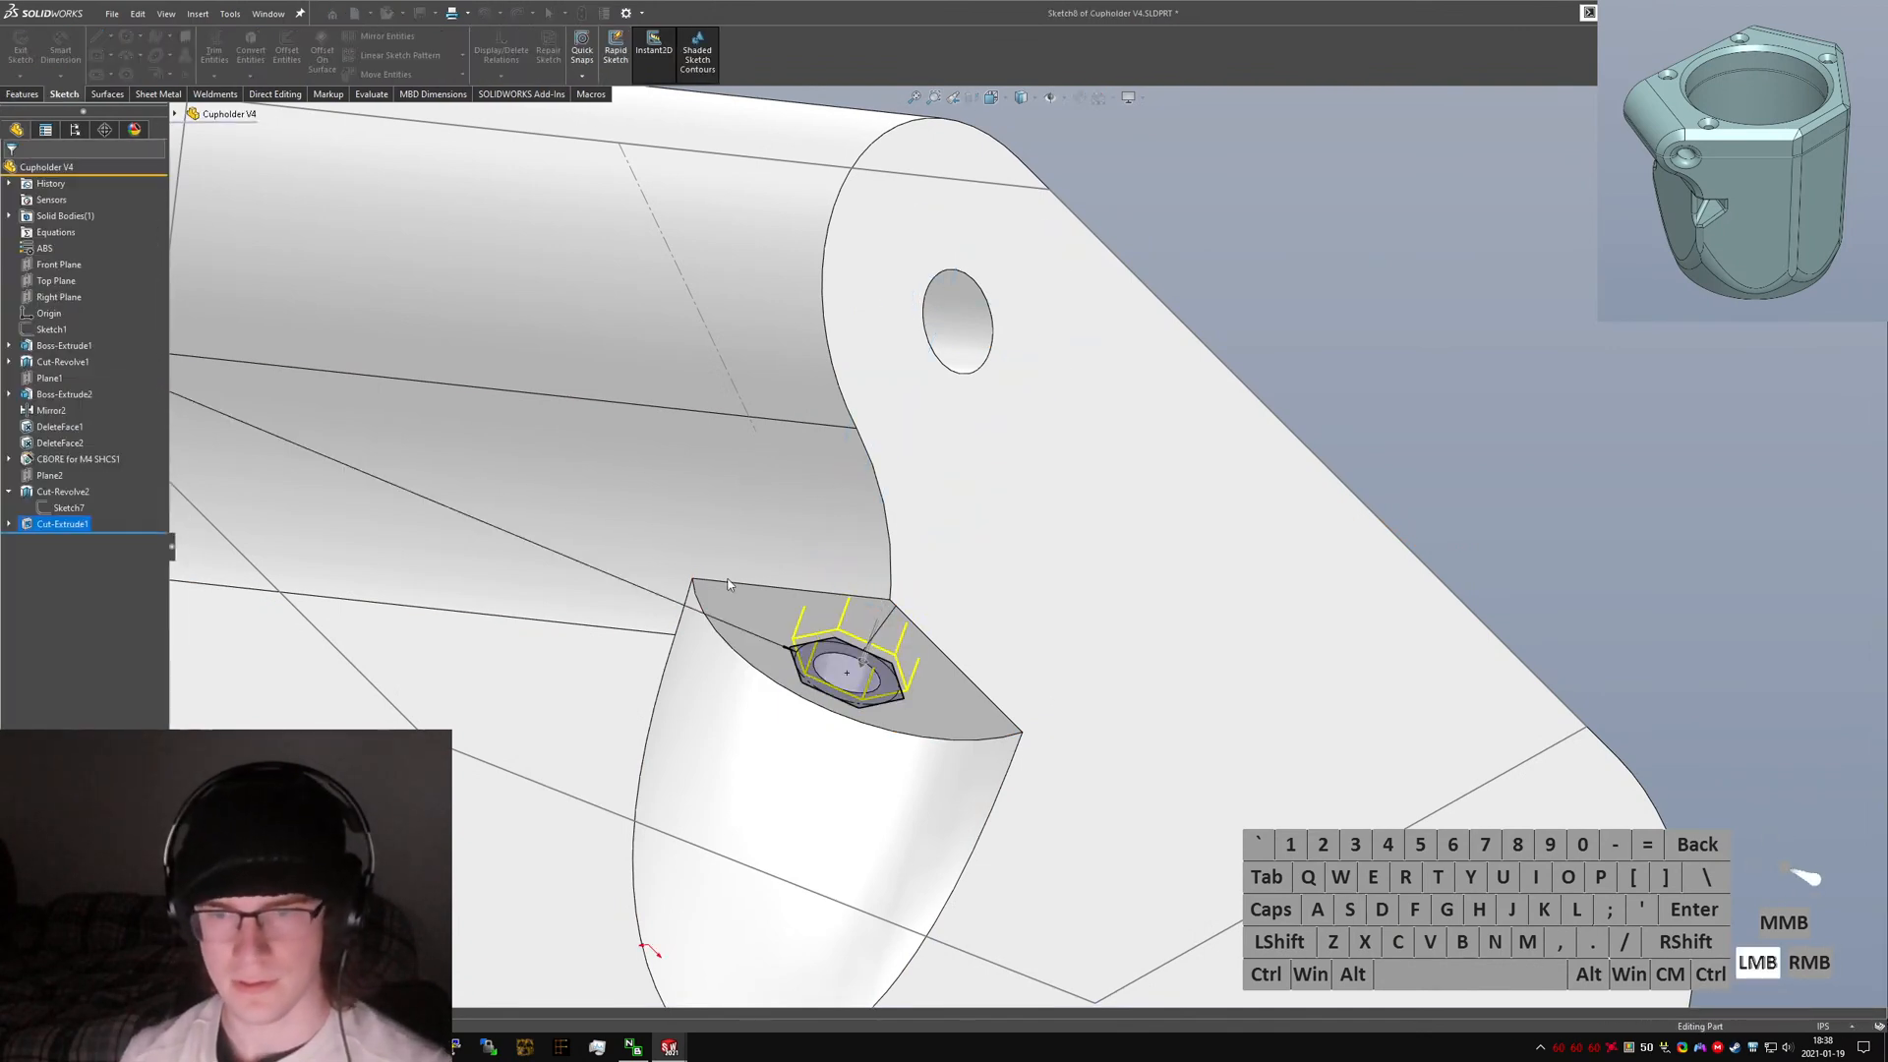
Orbit and zoom around the part to examine the finished nut cavity.
{"action": "scroll", "coordinate": [855, 634], "scroll_direction": "up", "scroll_amount": 2}
{"action": "scroll", "coordinate": [870, 636], "scroll_direction": "down", "scroll_amount": 8}
{"action": "middle_click_drag", "start_coordinate": [972, 601], "coordinate": [1045, 652]}
{"action": "scroll", "coordinate": [1089, 632], "scroll_direction": "up", "scroll_amount": 4}
{"action": "scroll", "coordinate": [1485, 465], "scroll_direction": "up", "scroll_amount": 4}
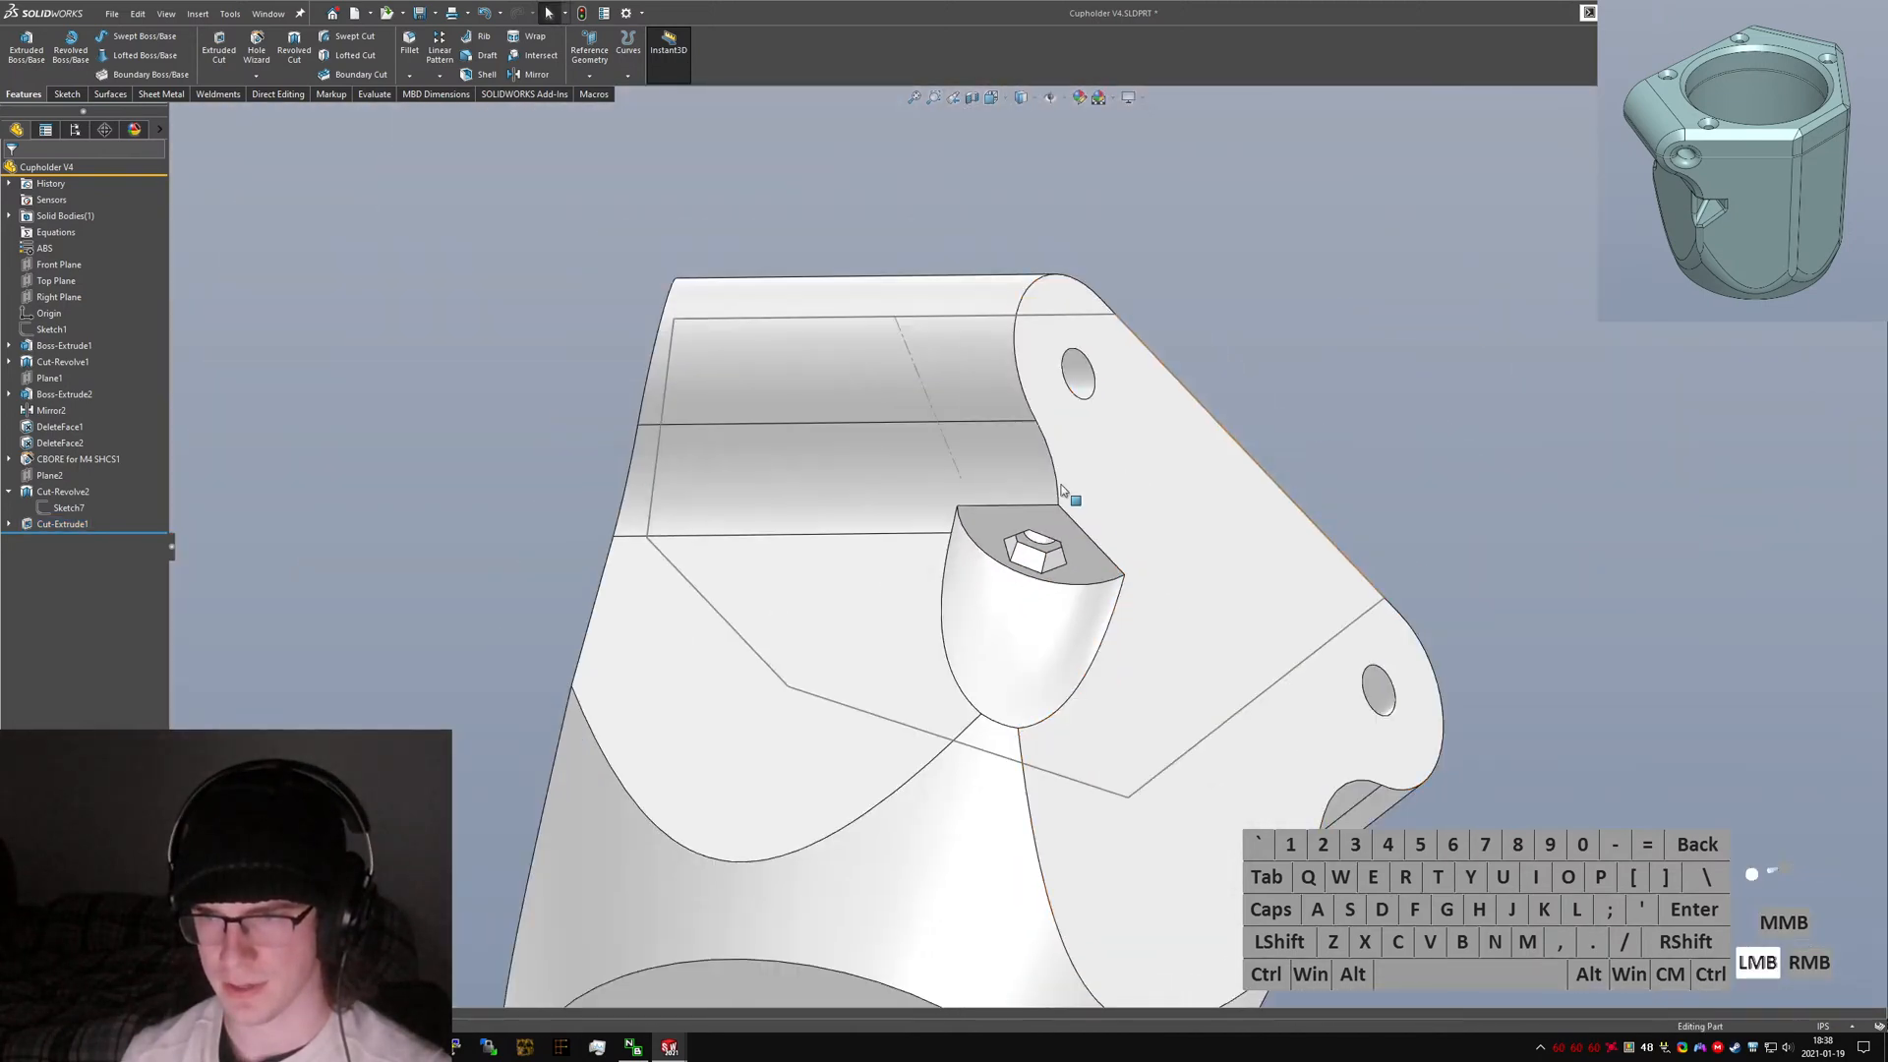
{"action": "middle_click_drag", "start_coordinate": [1072, 492], "coordinate": [855, 747]}
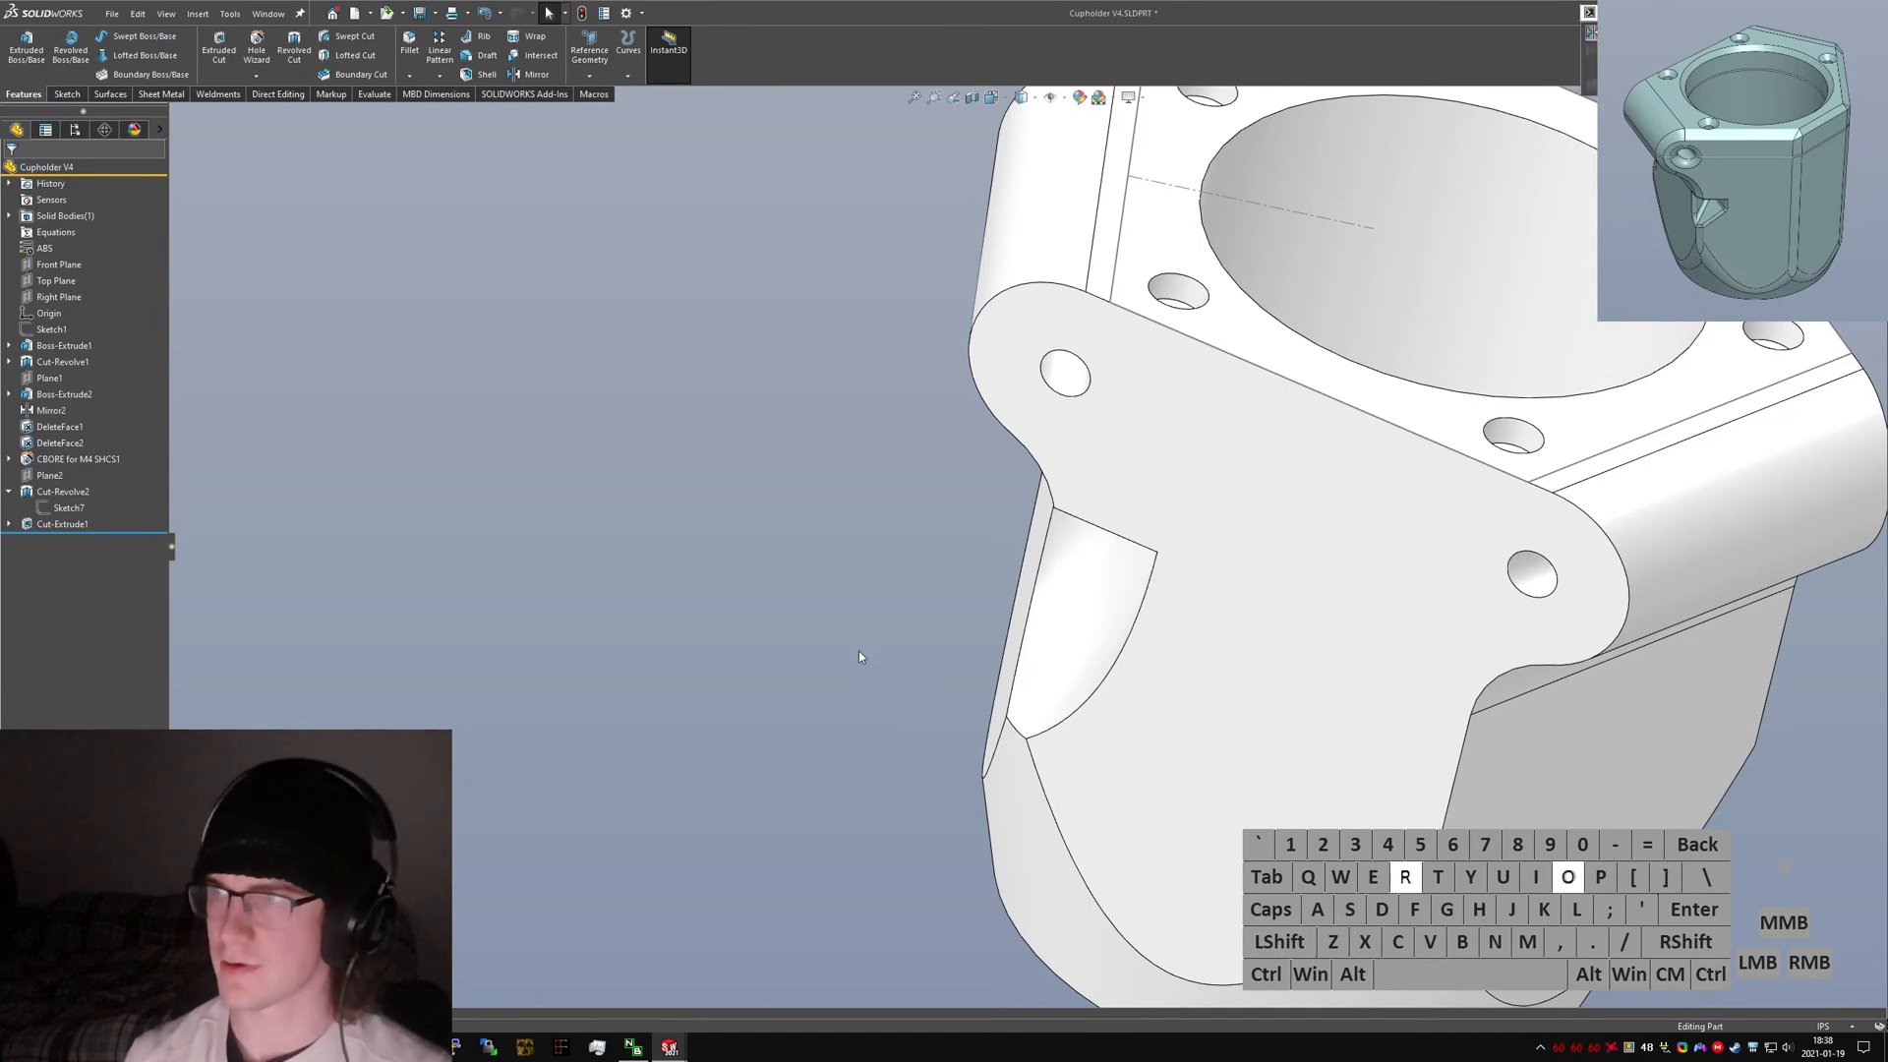
{"action": "key", "text": "Return"}
{"action": "key", "text": "Escape"}
{"action": "middle_click_drag", "start_coordinate": [1018, 580], "coordinate": [1121, 388]}
{"action": "scroll", "coordinate": [1462, 317], "scroll_direction": "down", "scroll_amount": 5}
{"action": "scroll", "coordinate": [487, 524], "scroll_direction": "up", "scroll_amount": 5}
{"action": "left_click", "coordinate": [426, 469]}
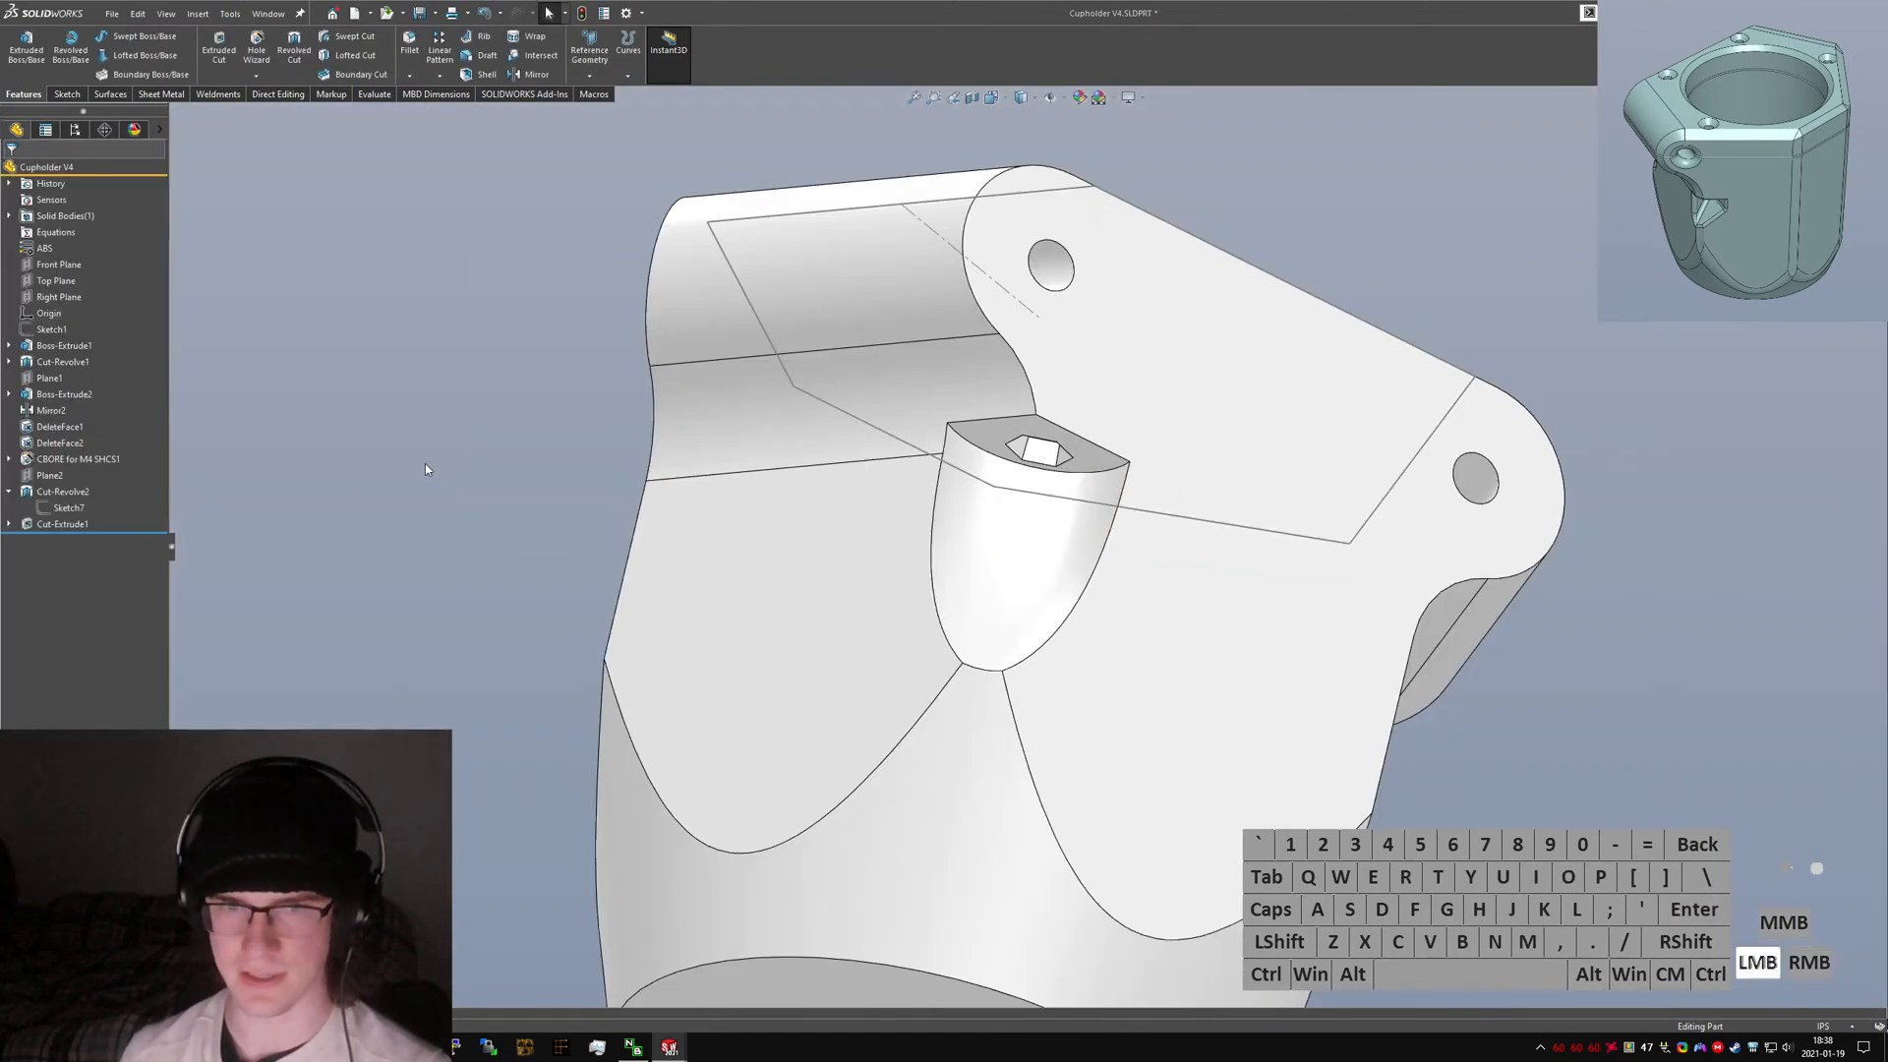
{"action": "type", "text": "illet"}
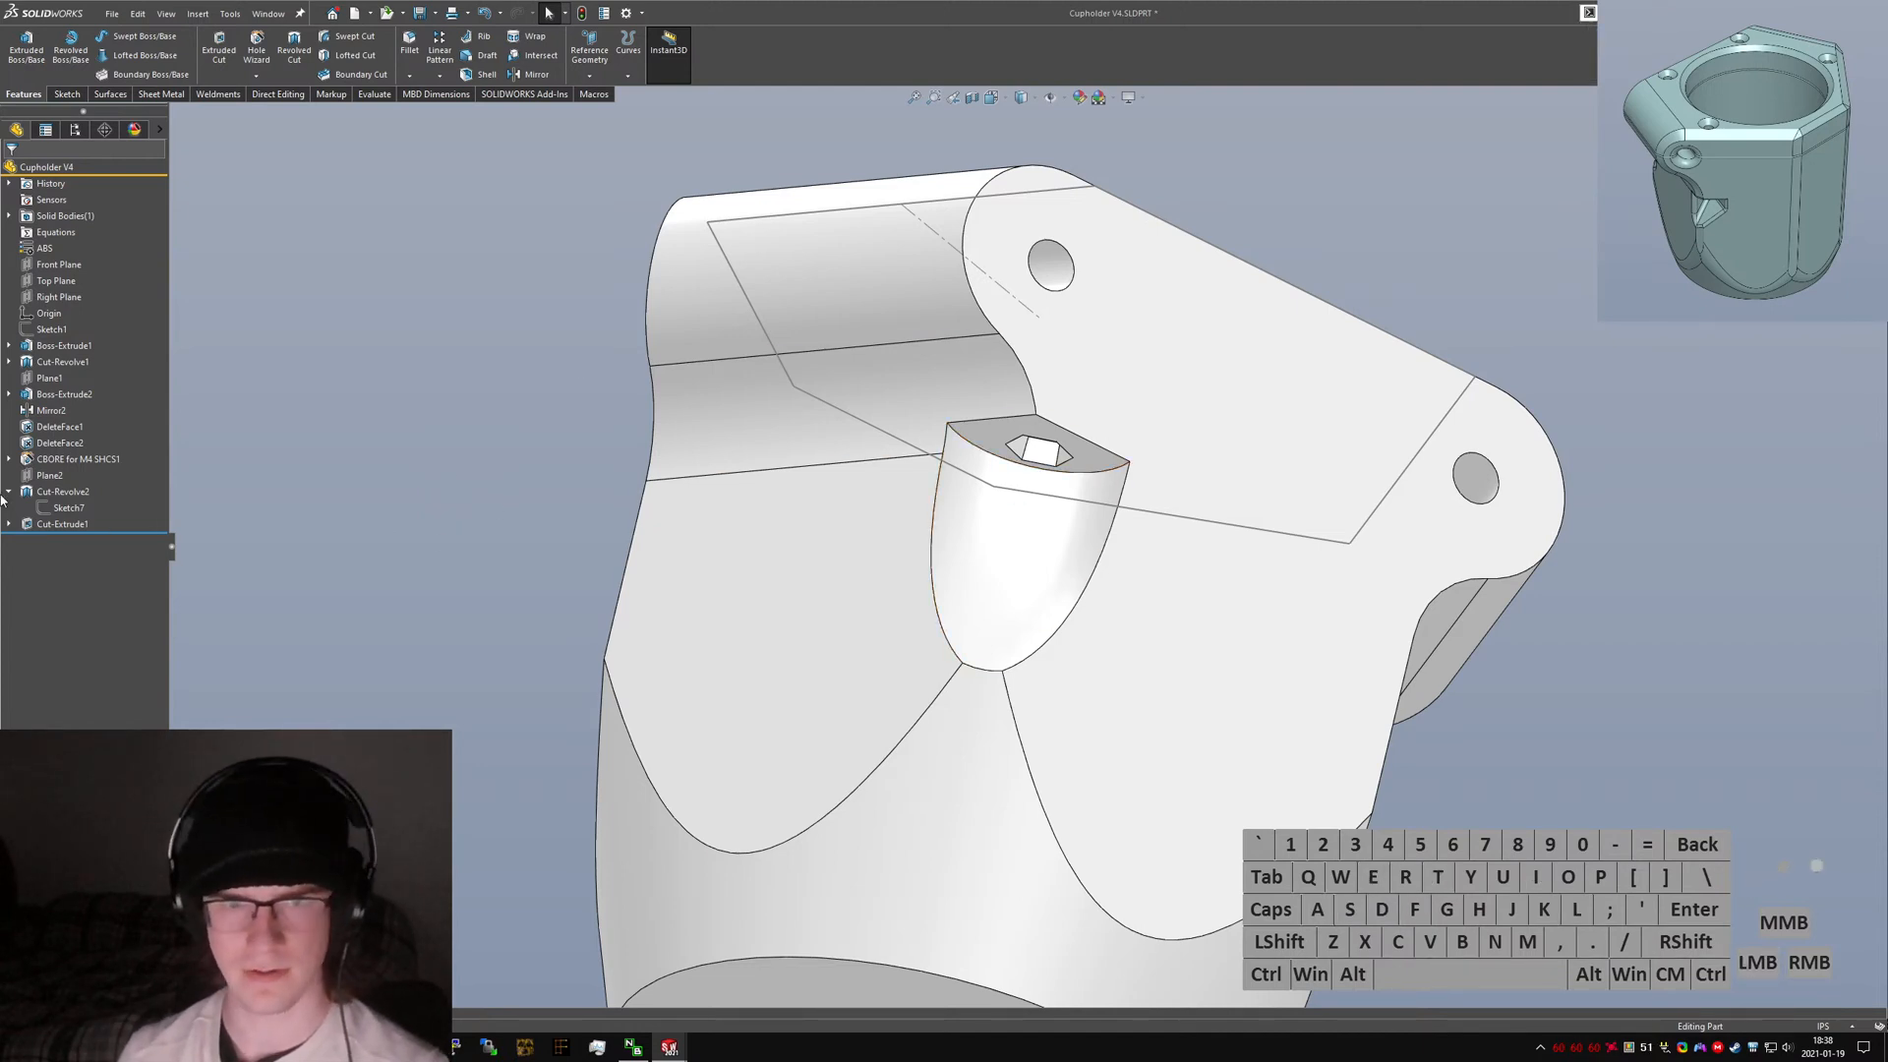
Hide Sketch2 displayed along the clamp ear's top edge.
{"action": "left_click", "coordinate": [890, 206]}
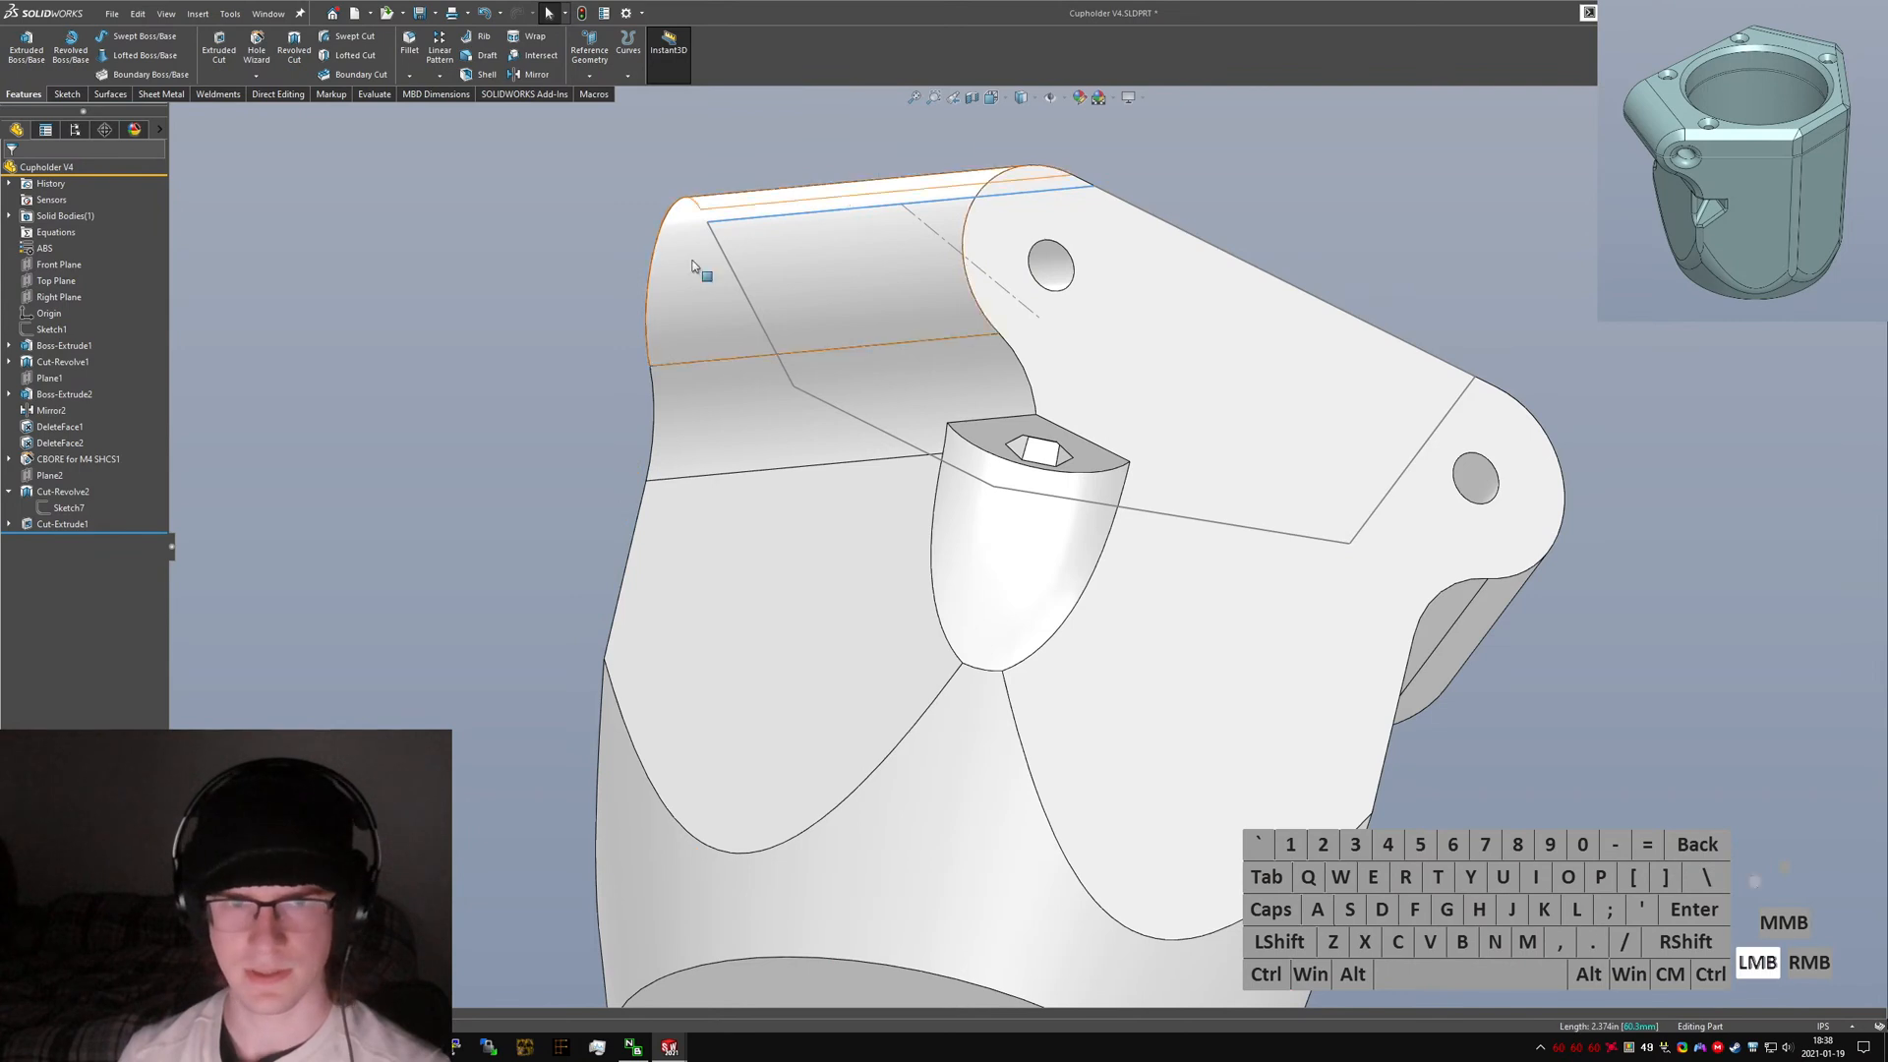
{"action": "right_click", "coordinate": [838, 215]}
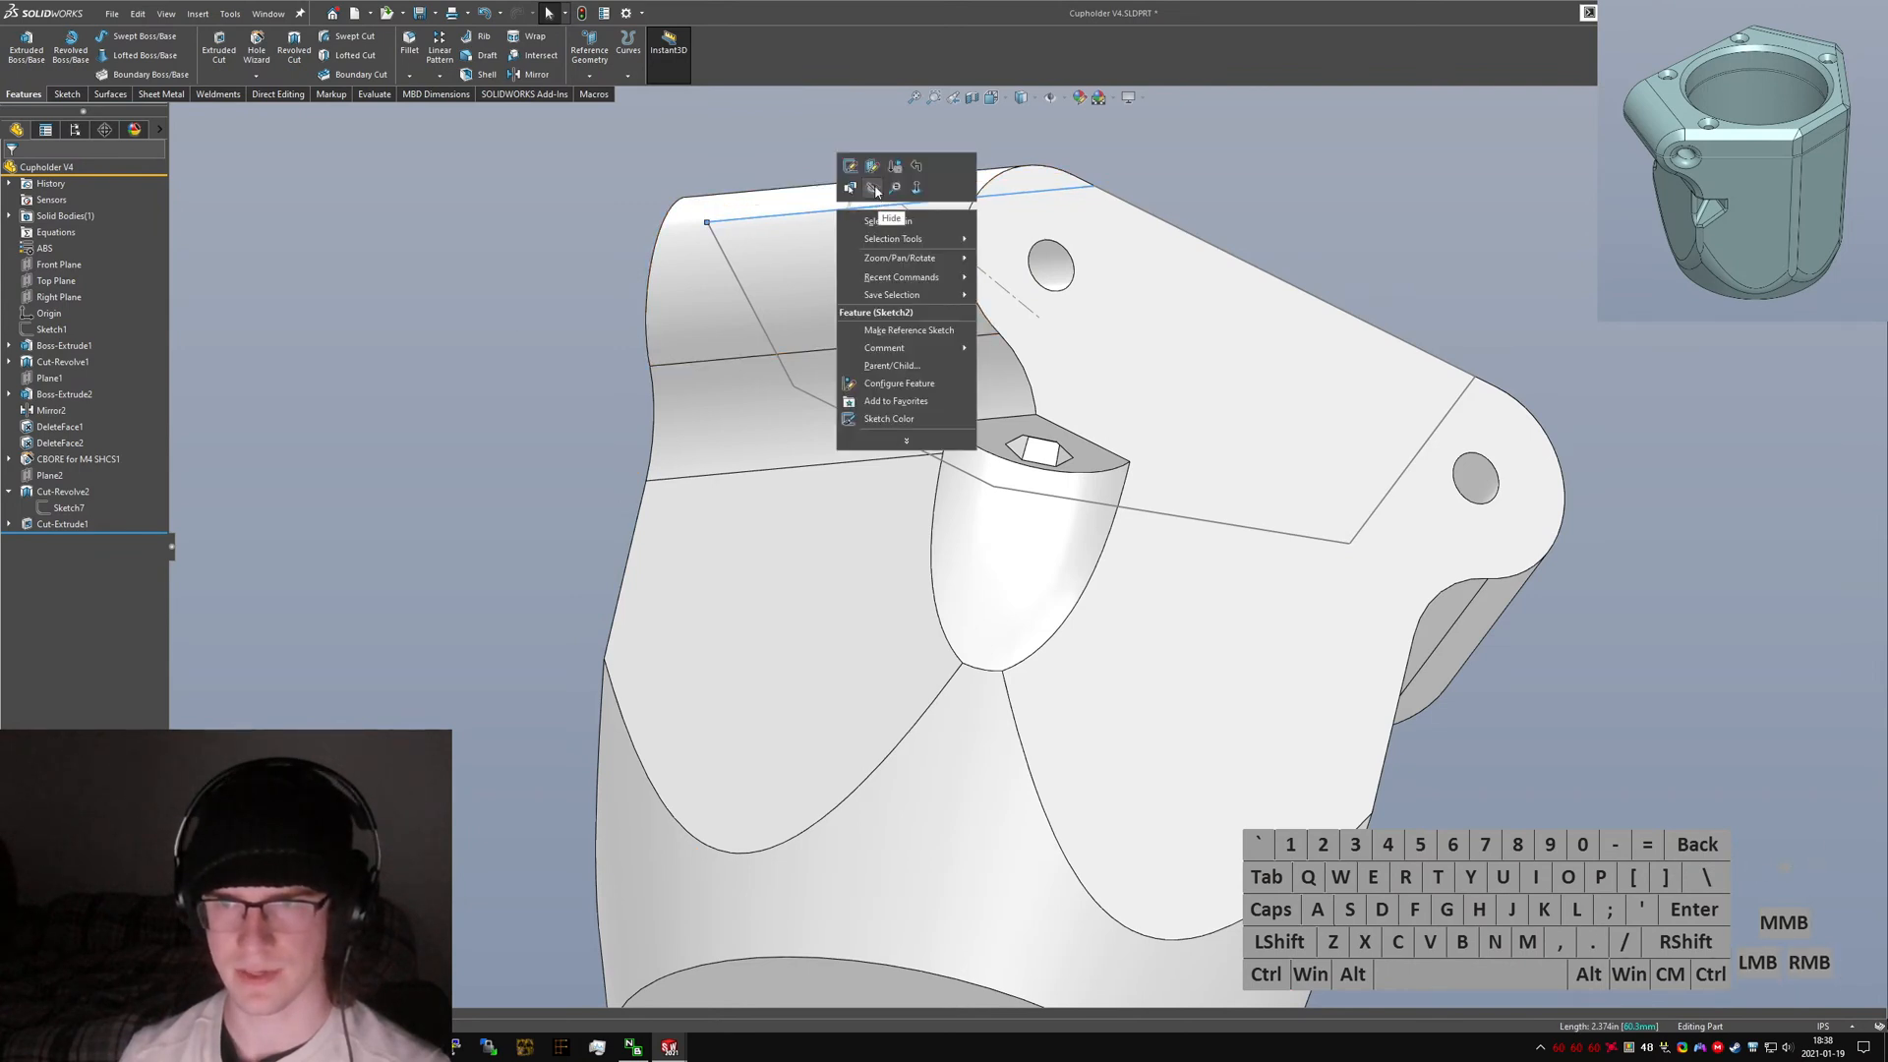
{"action": "left_click", "coordinate": [873, 188]}
{"action": "scroll", "coordinate": [1041, 484], "scroll_direction": "down", "scroll_amount": 3}
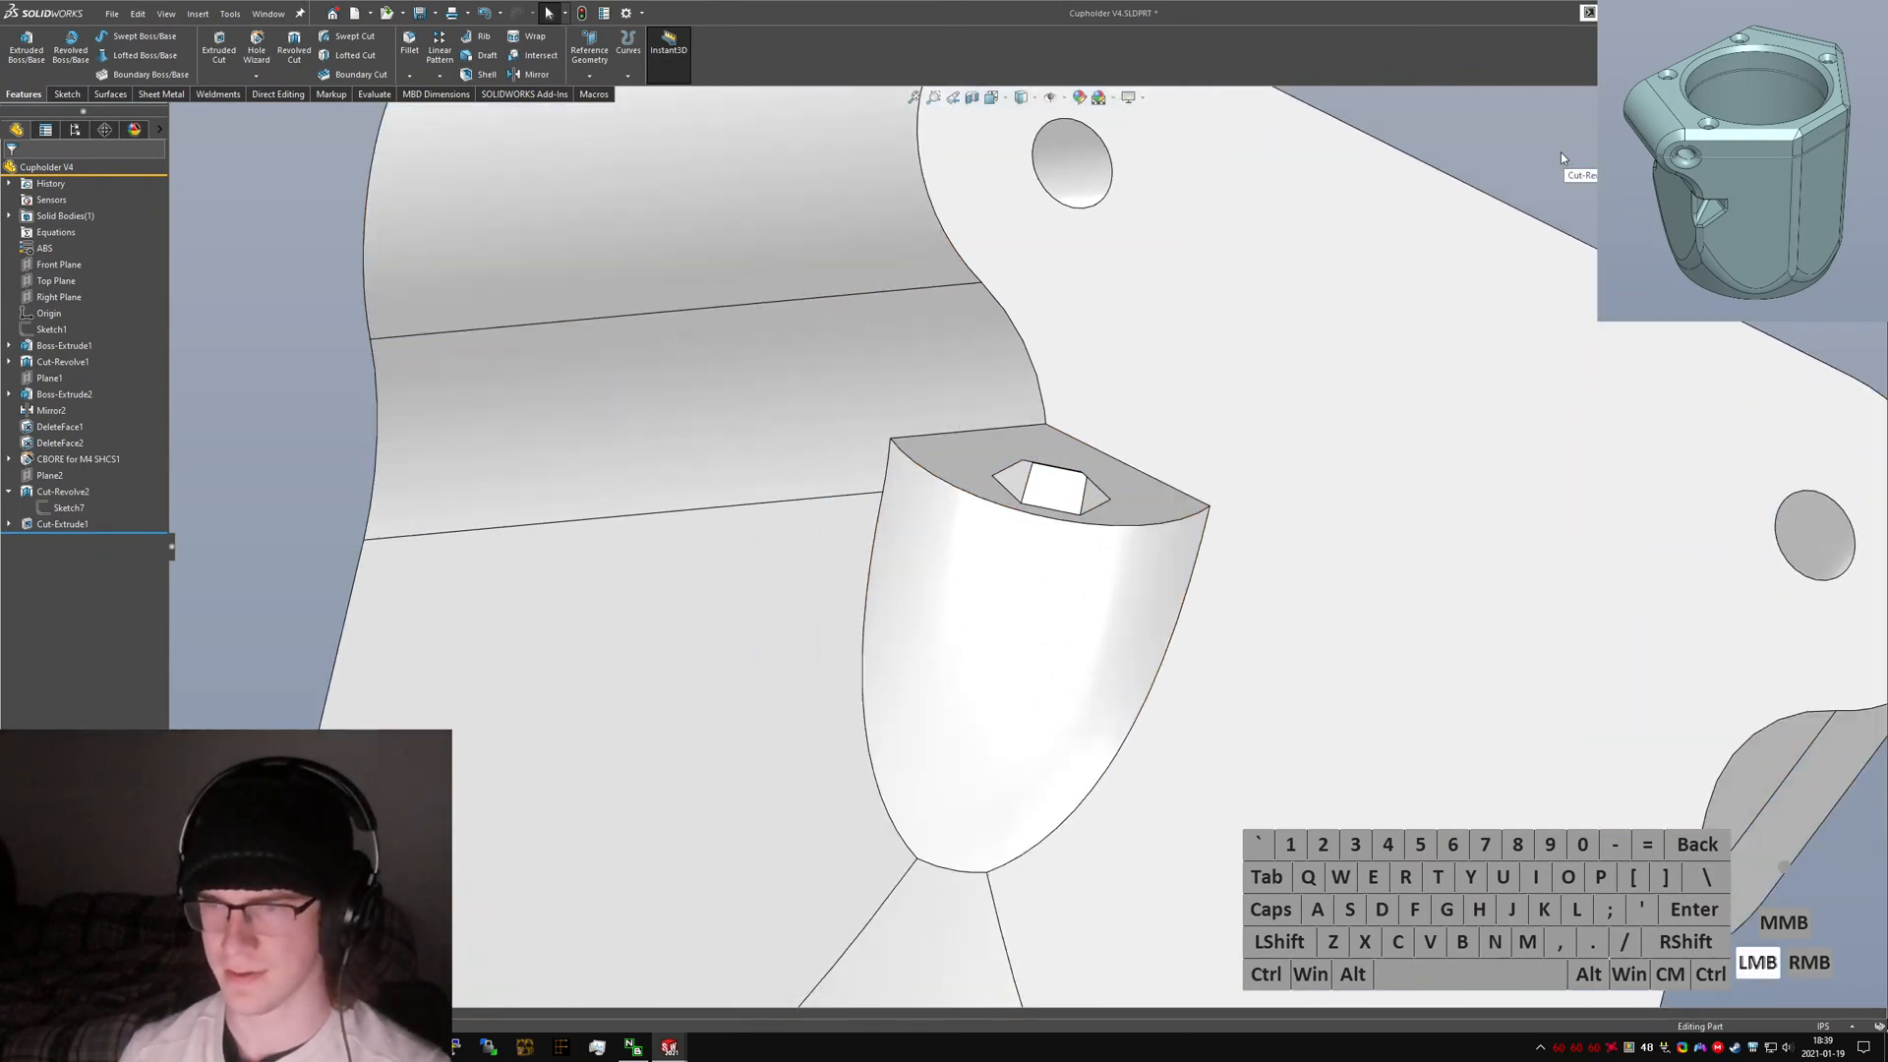
Mirror the revolve cut and the nut cavity cut across Plane1.
{"action": "type", "text": "mirror"}
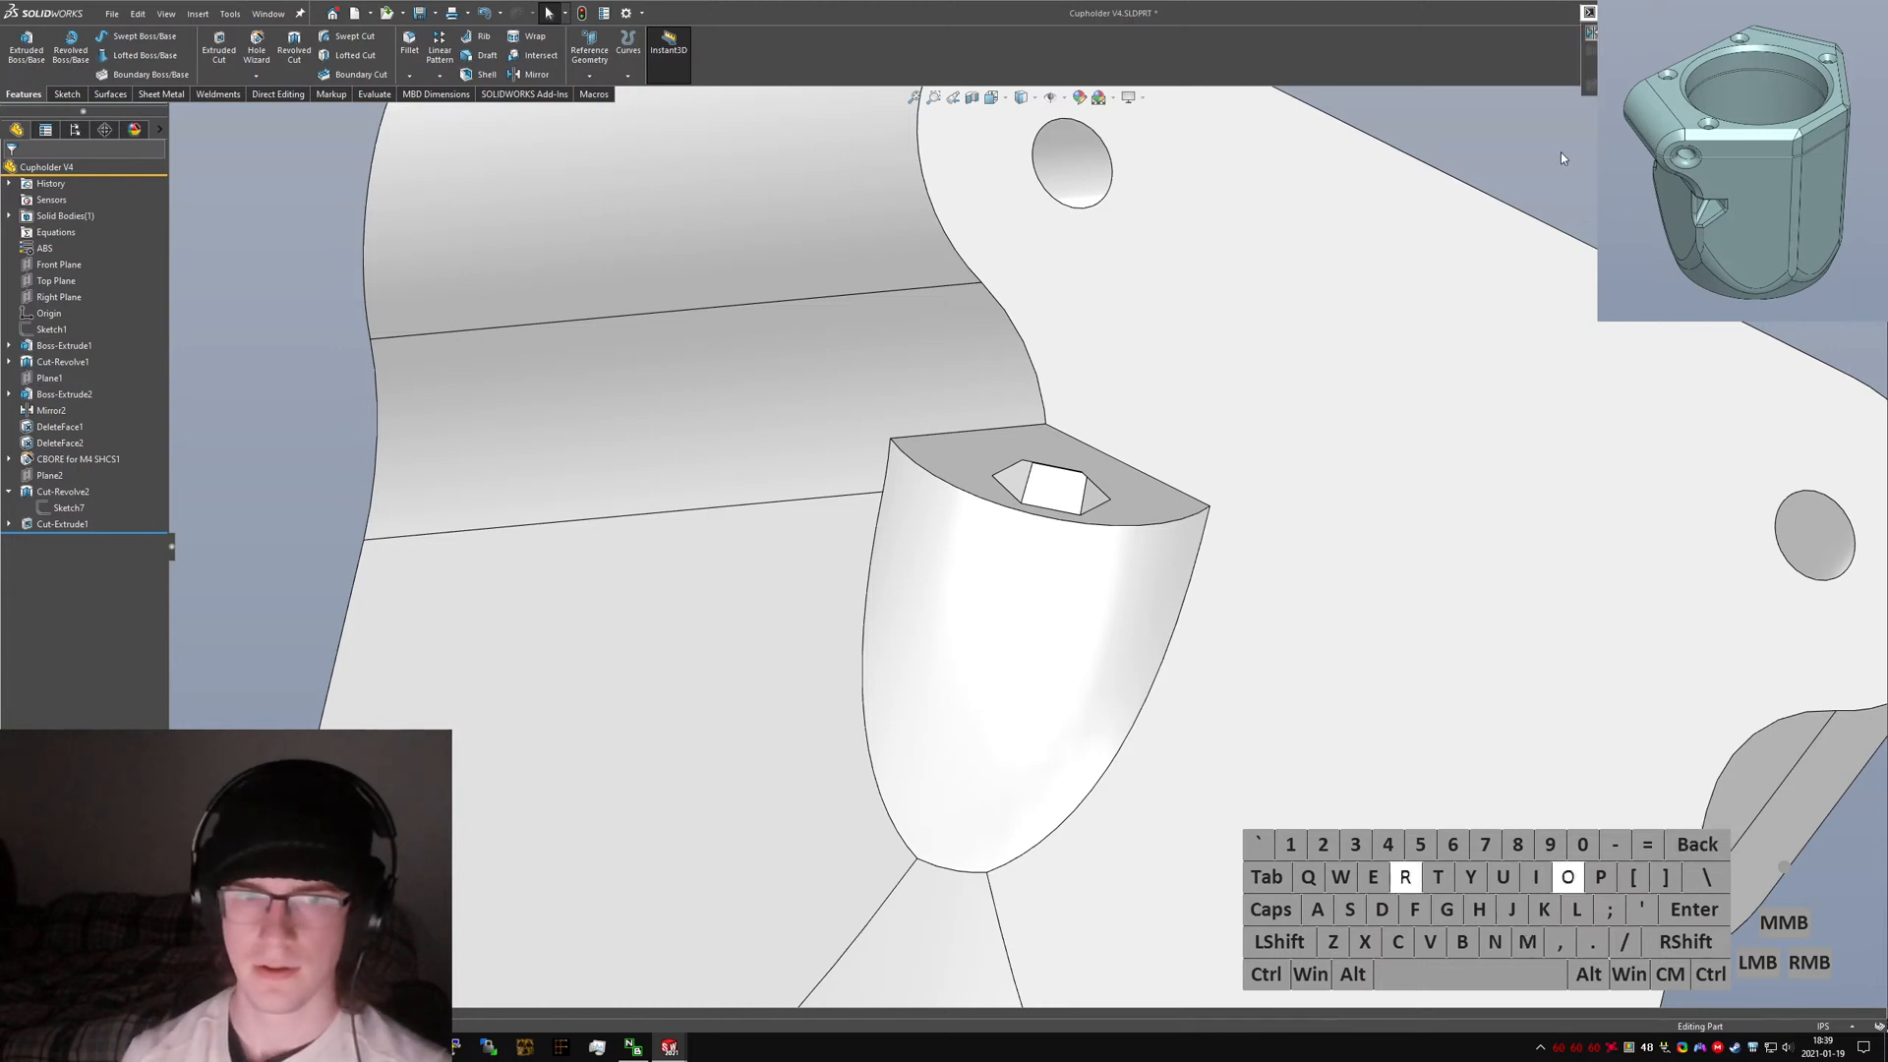
{"action": "key", "text": "Return"}
{"action": "left_click", "coordinate": [177, 115]}
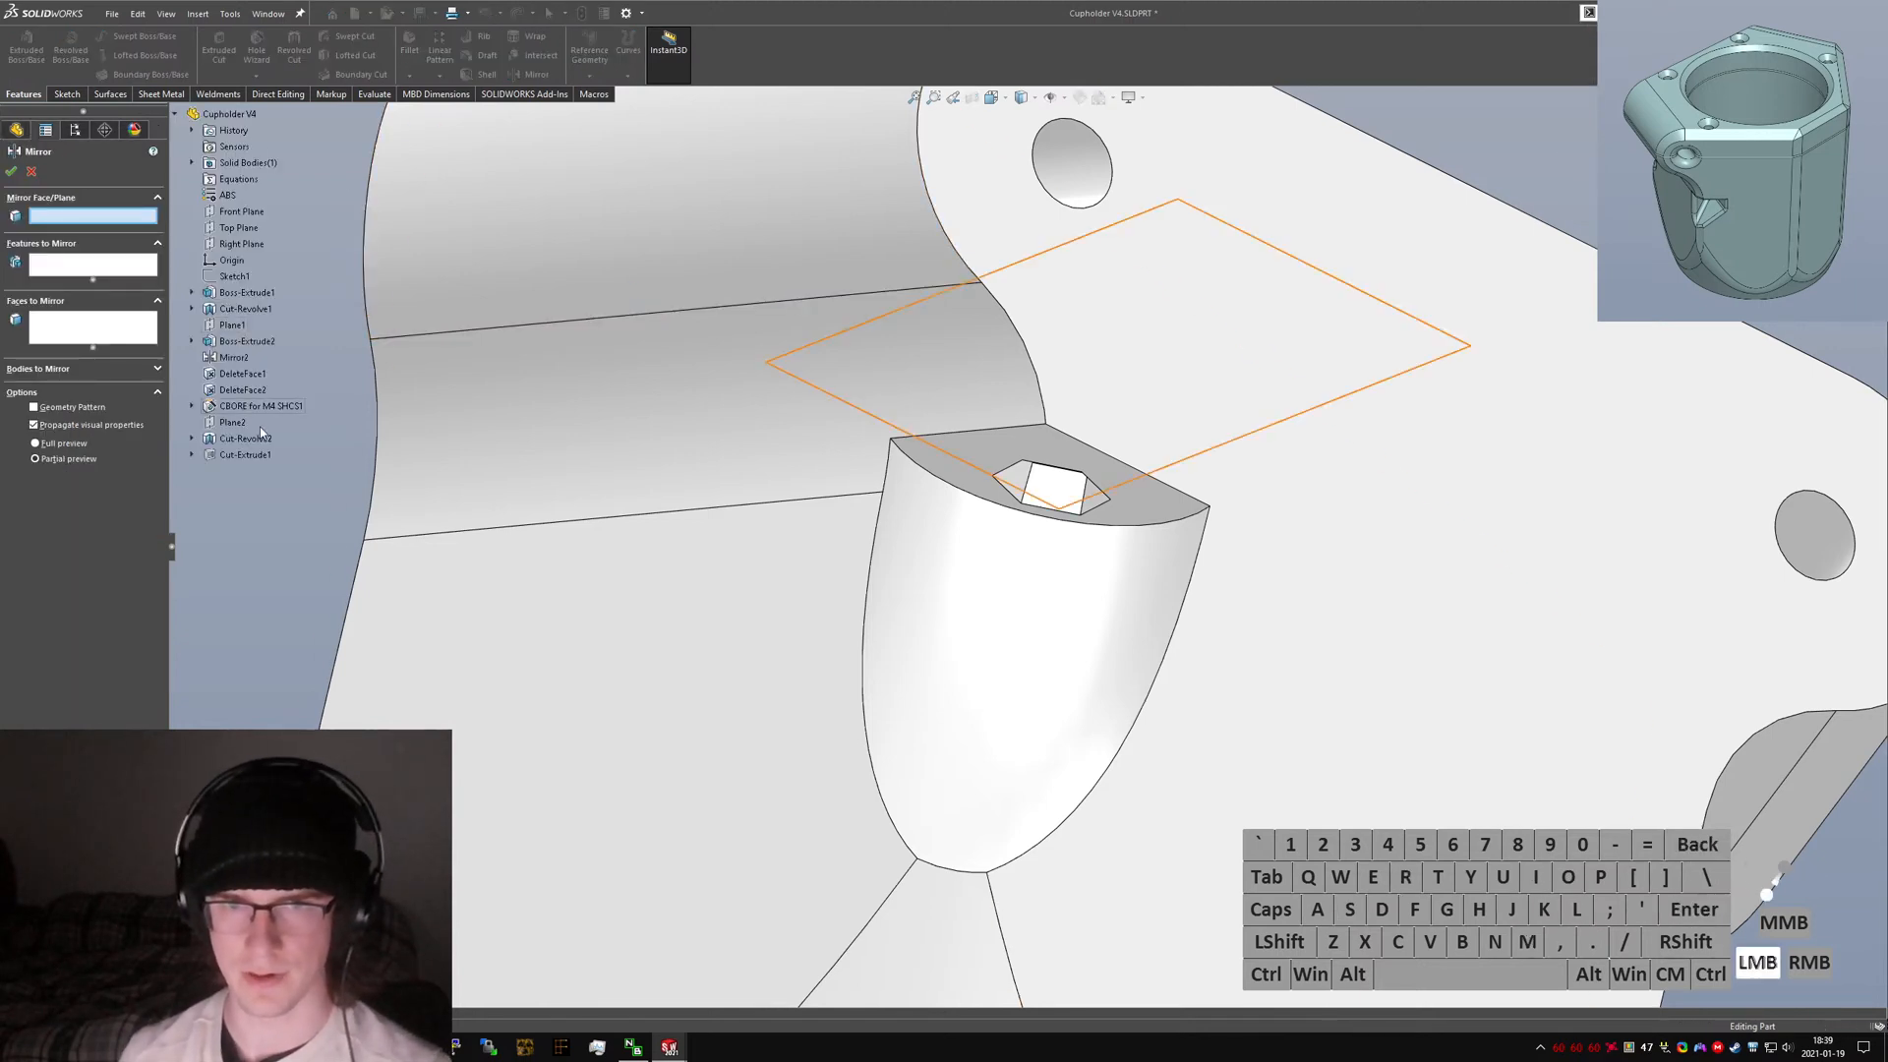
{"action": "left_click", "coordinate": [232, 325]}
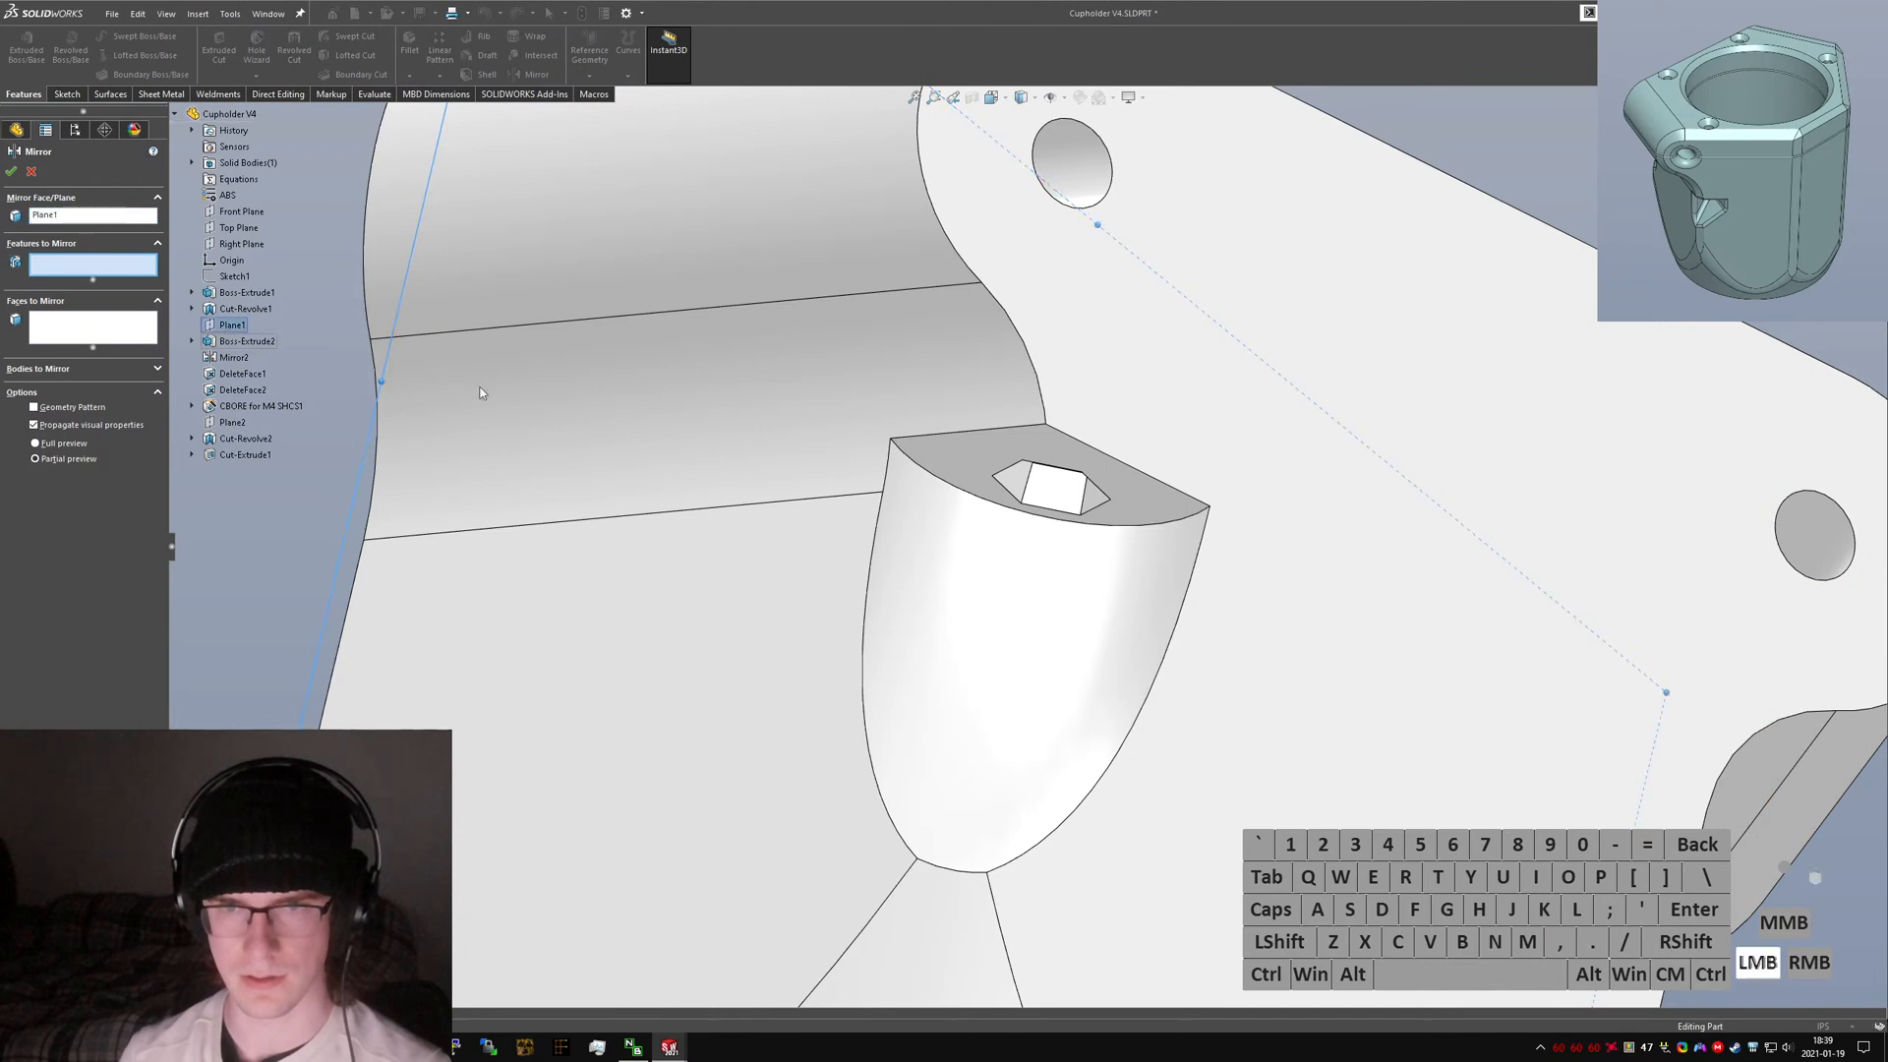
{"action": "scroll", "coordinate": [1057, 378], "scroll_direction": "up", "scroll_amount": 5}
{"action": "middle_click_drag", "start_coordinate": [1057, 379], "coordinate": [1025, 355]}
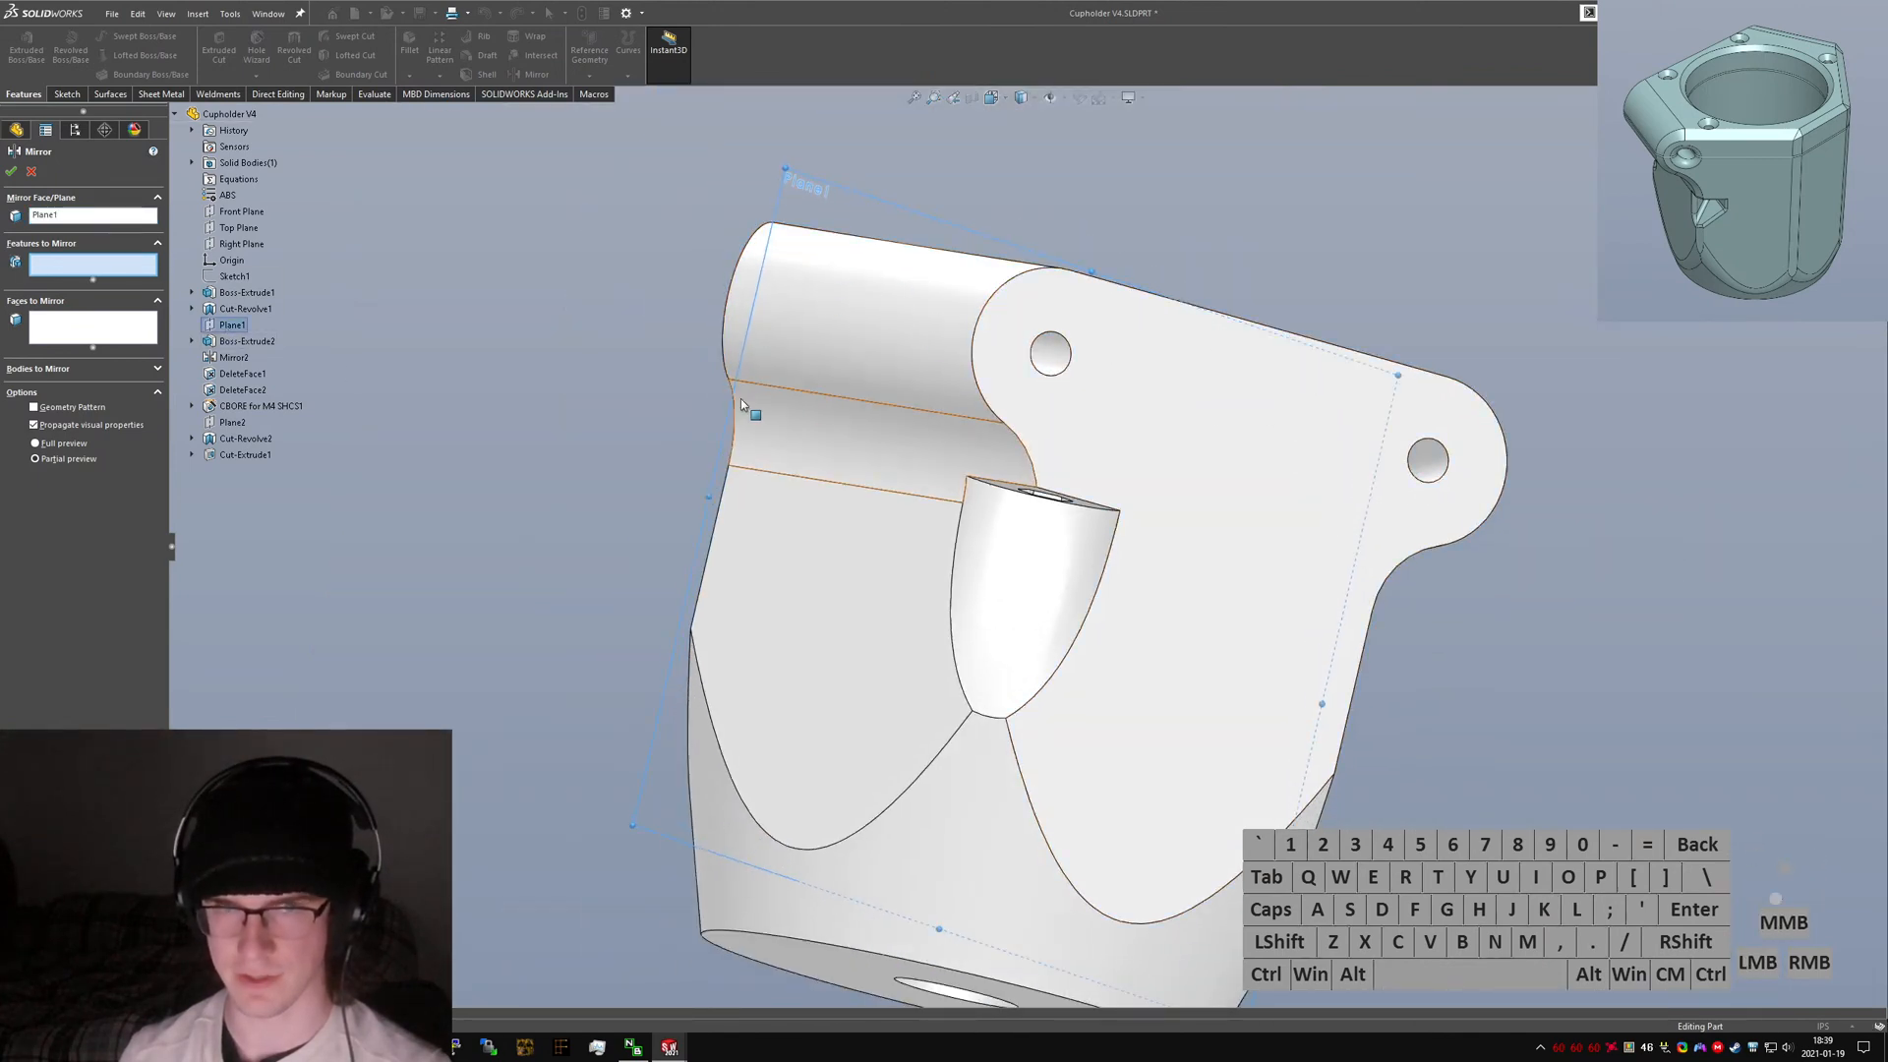
{"action": "middle_click_drag", "start_coordinate": [554, 440], "coordinate": [109, 373]}
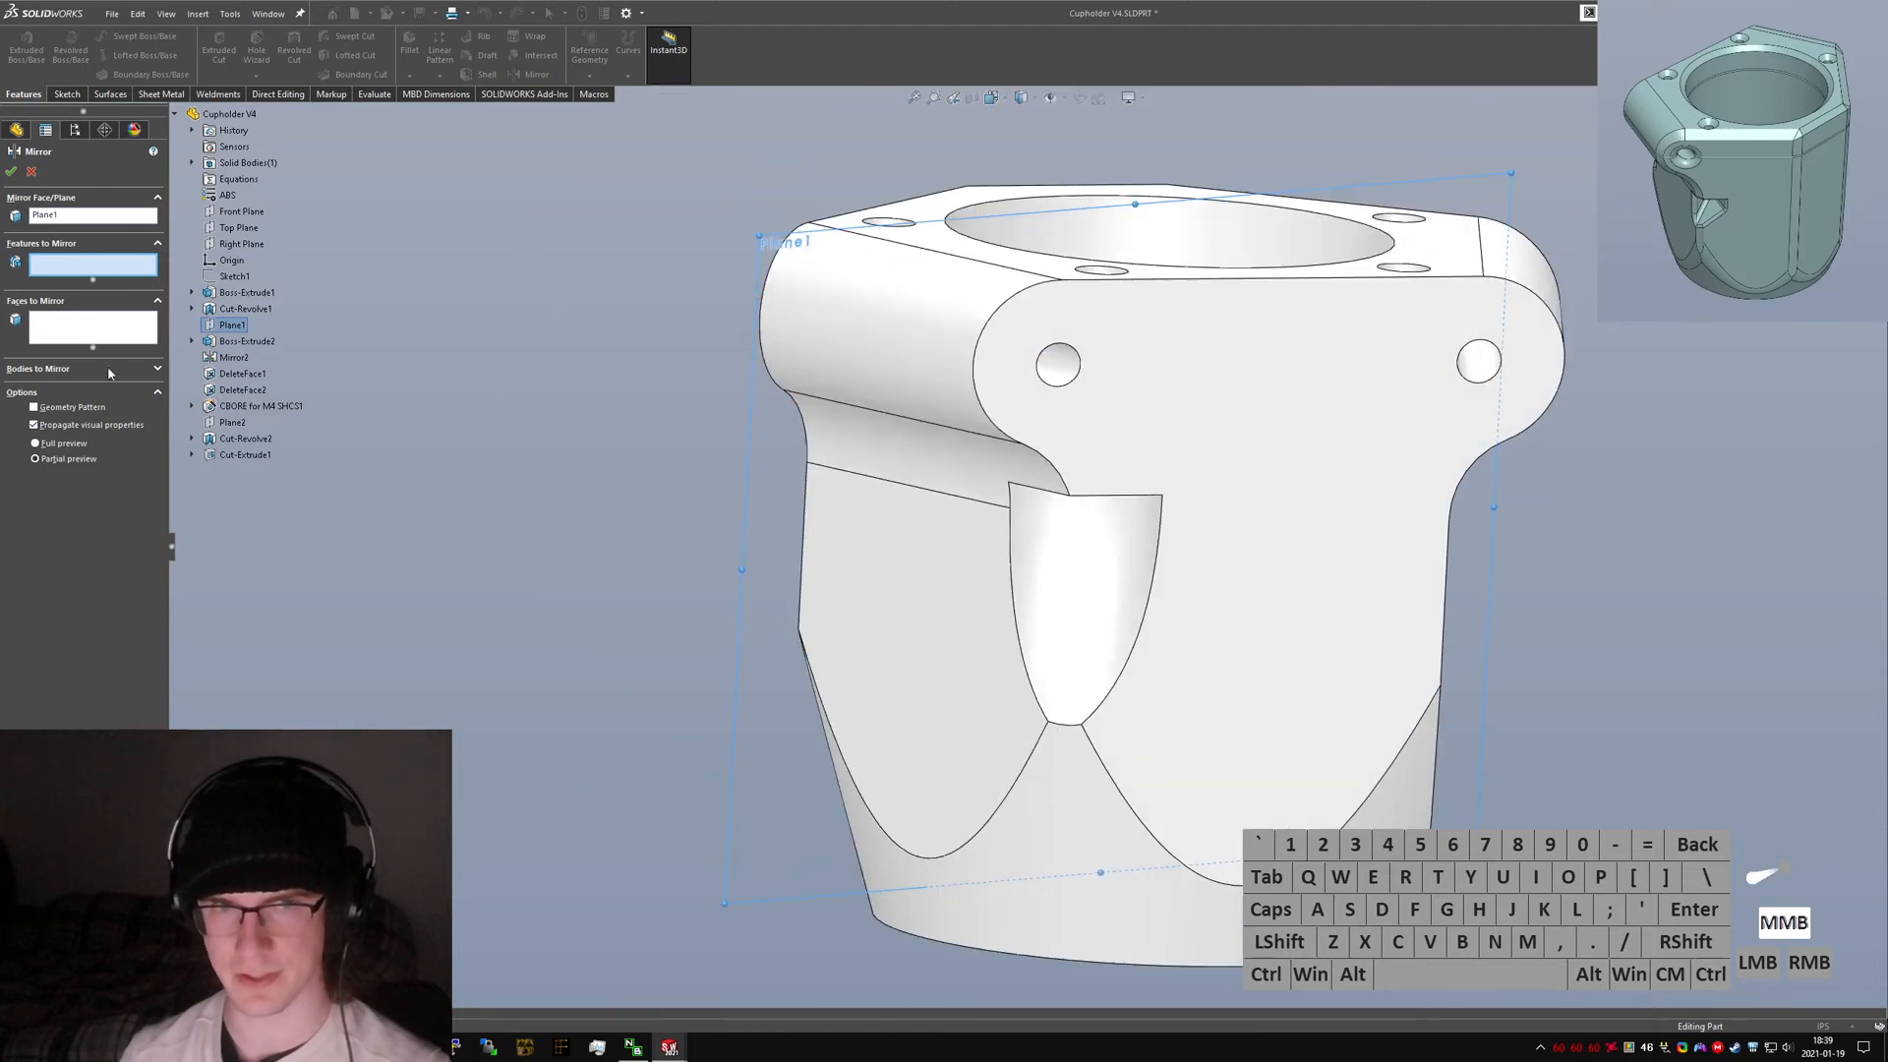
{"action": "left_click", "coordinate": [1051, 559]}
{"action": "middle_click_drag", "start_coordinate": [1072, 548], "coordinate": [1065, 346]}
{"action": "scroll", "coordinate": [1065, 346], "scroll_direction": "down", "scroll_amount": 5}
{"action": "left_click", "coordinate": [1059, 360]}
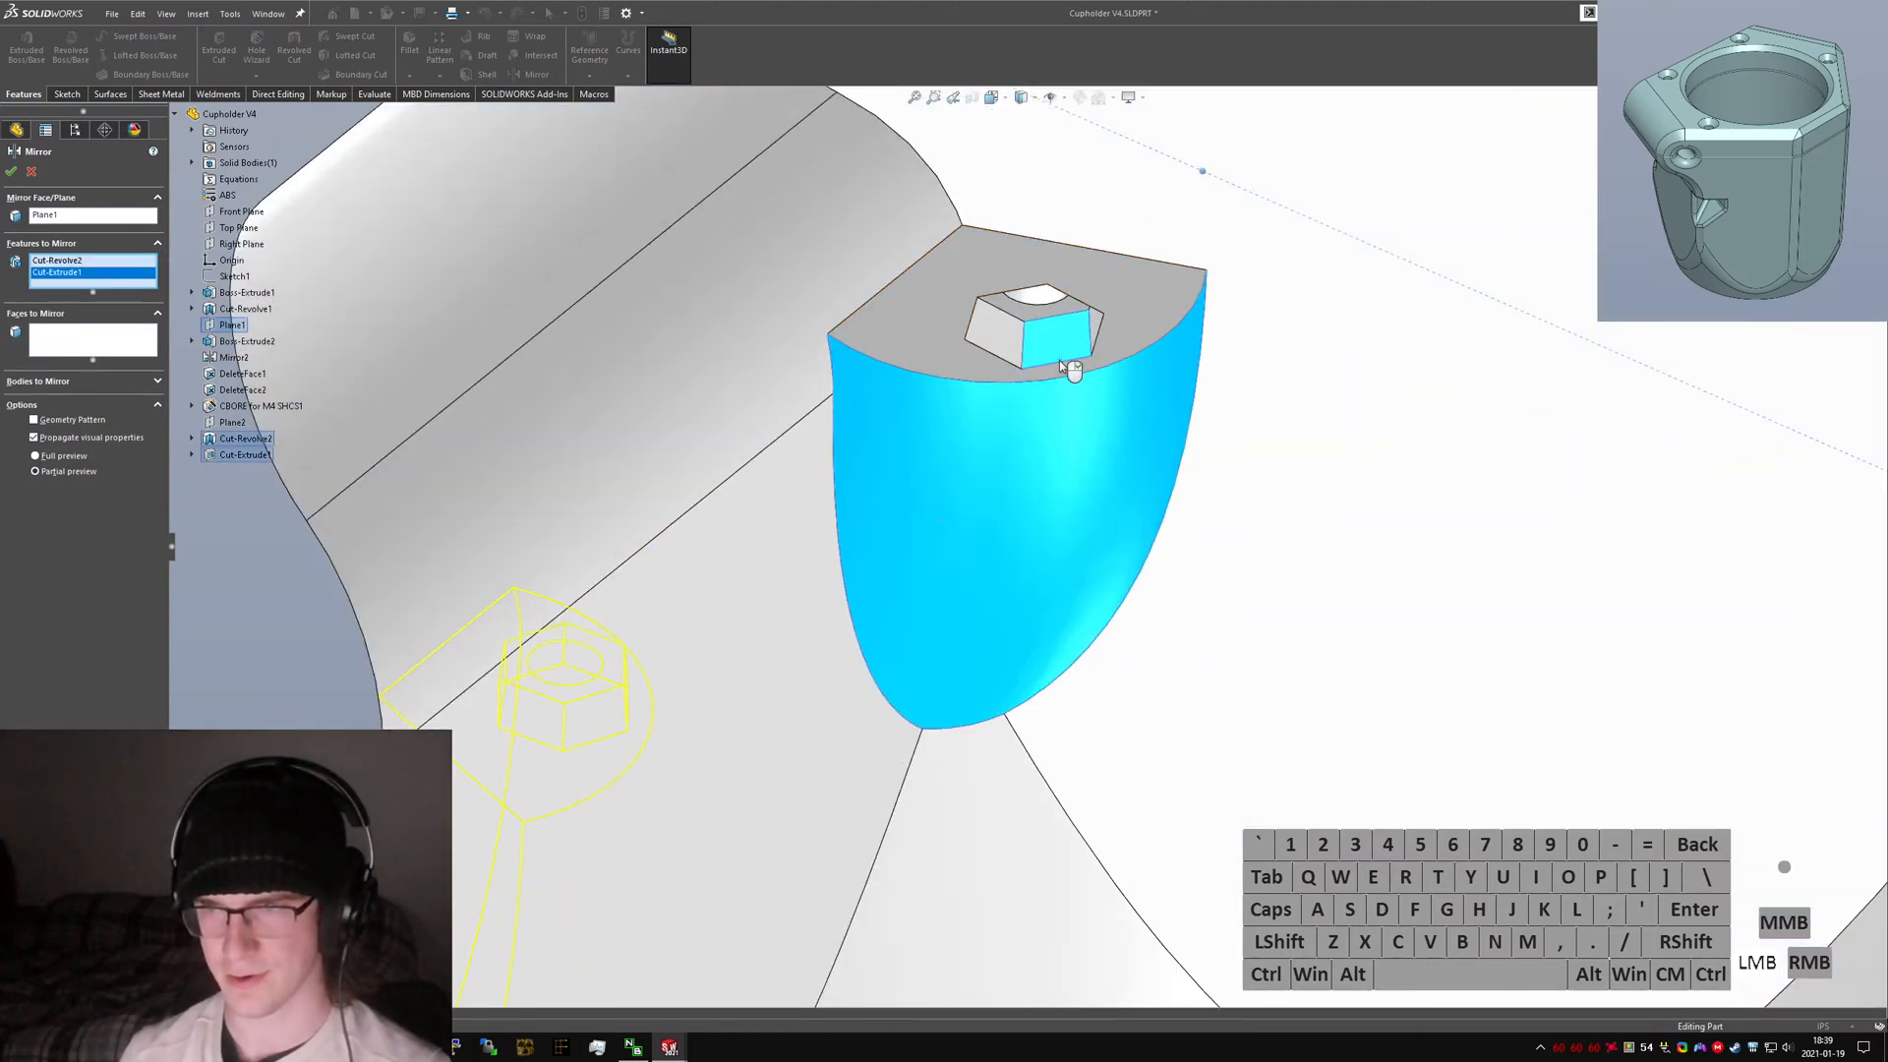
{"action": "right_click", "coordinate": [1050, 351]}
{"action": "scroll", "coordinate": [1050, 351], "scroll_direction": "up", "scroll_amount": 5}
{"action": "middle_click_drag", "start_coordinate": [1050, 351], "coordinate": [771, 578]}
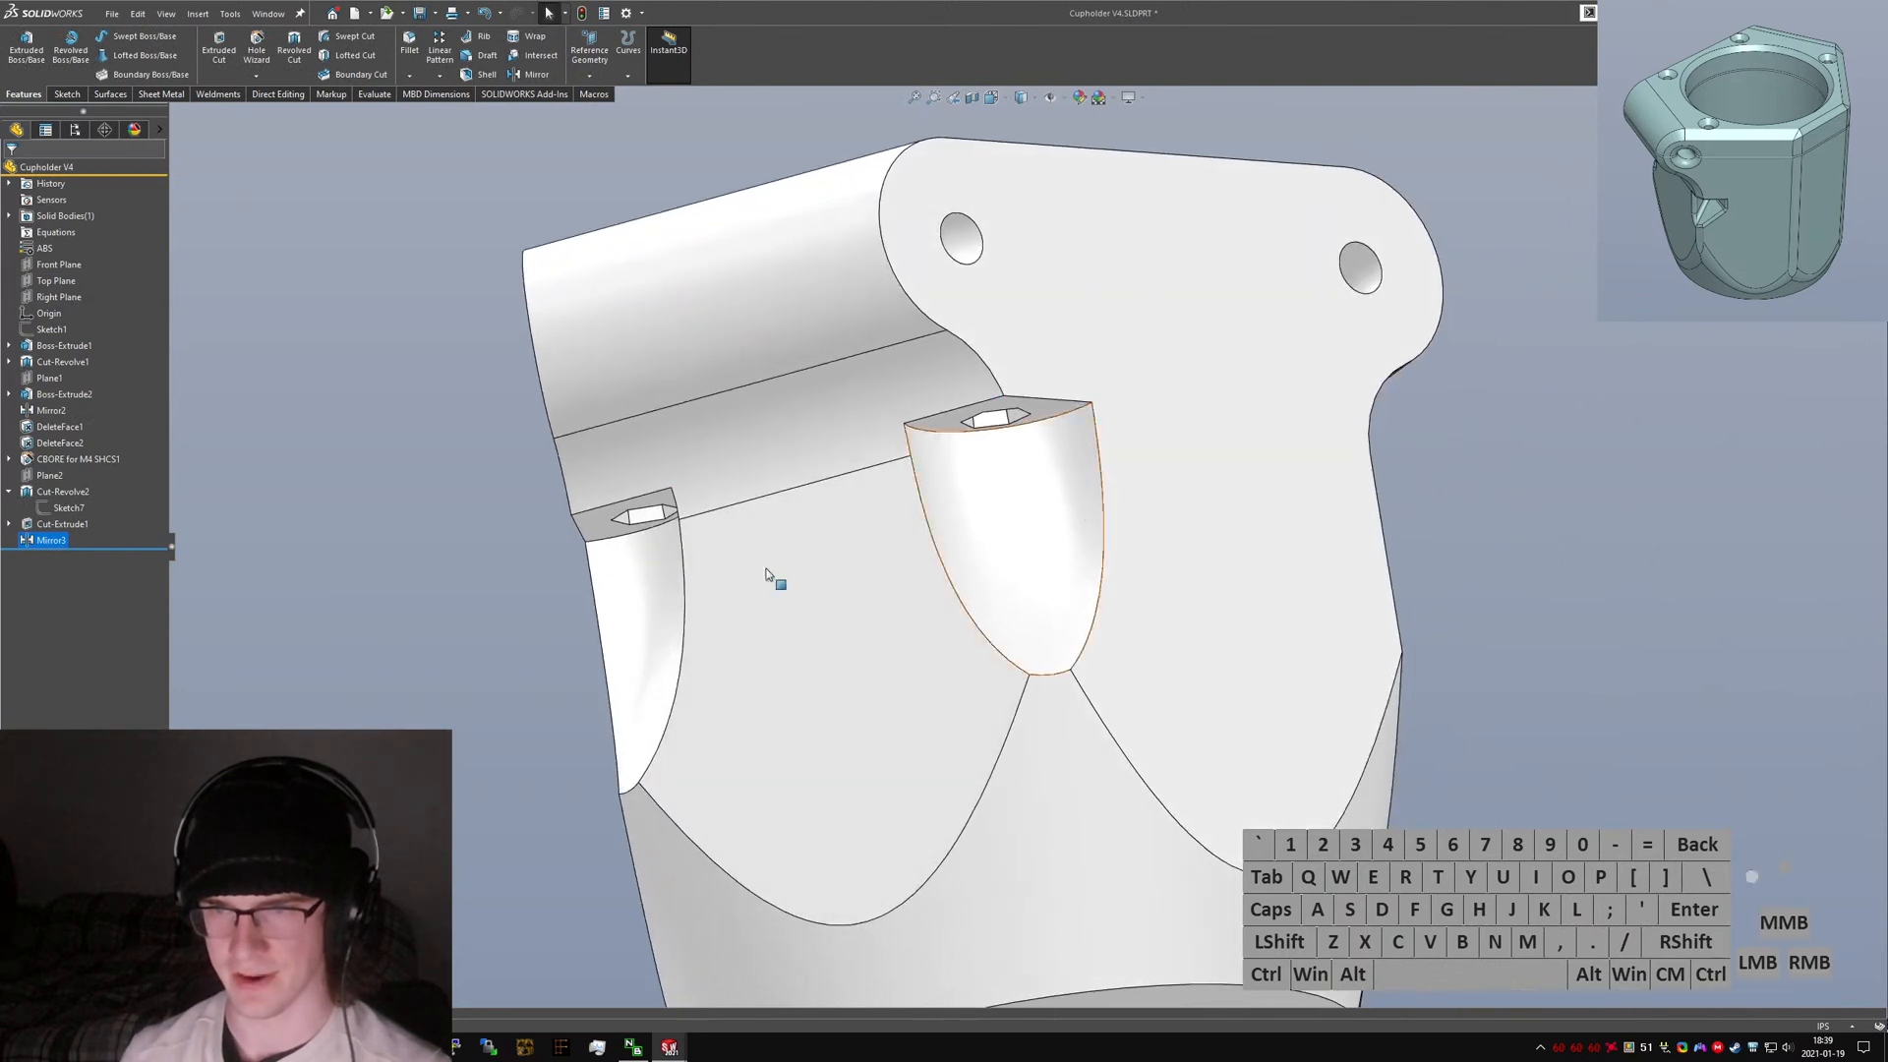
Mirror the Mirror3 feature across the Front Plane to the other side of the part.
{"action": "left_click", "coordinate": [363, 634]}
{"action": "type", "text": "smirror"}
{"action": "key", "text": "Return"}
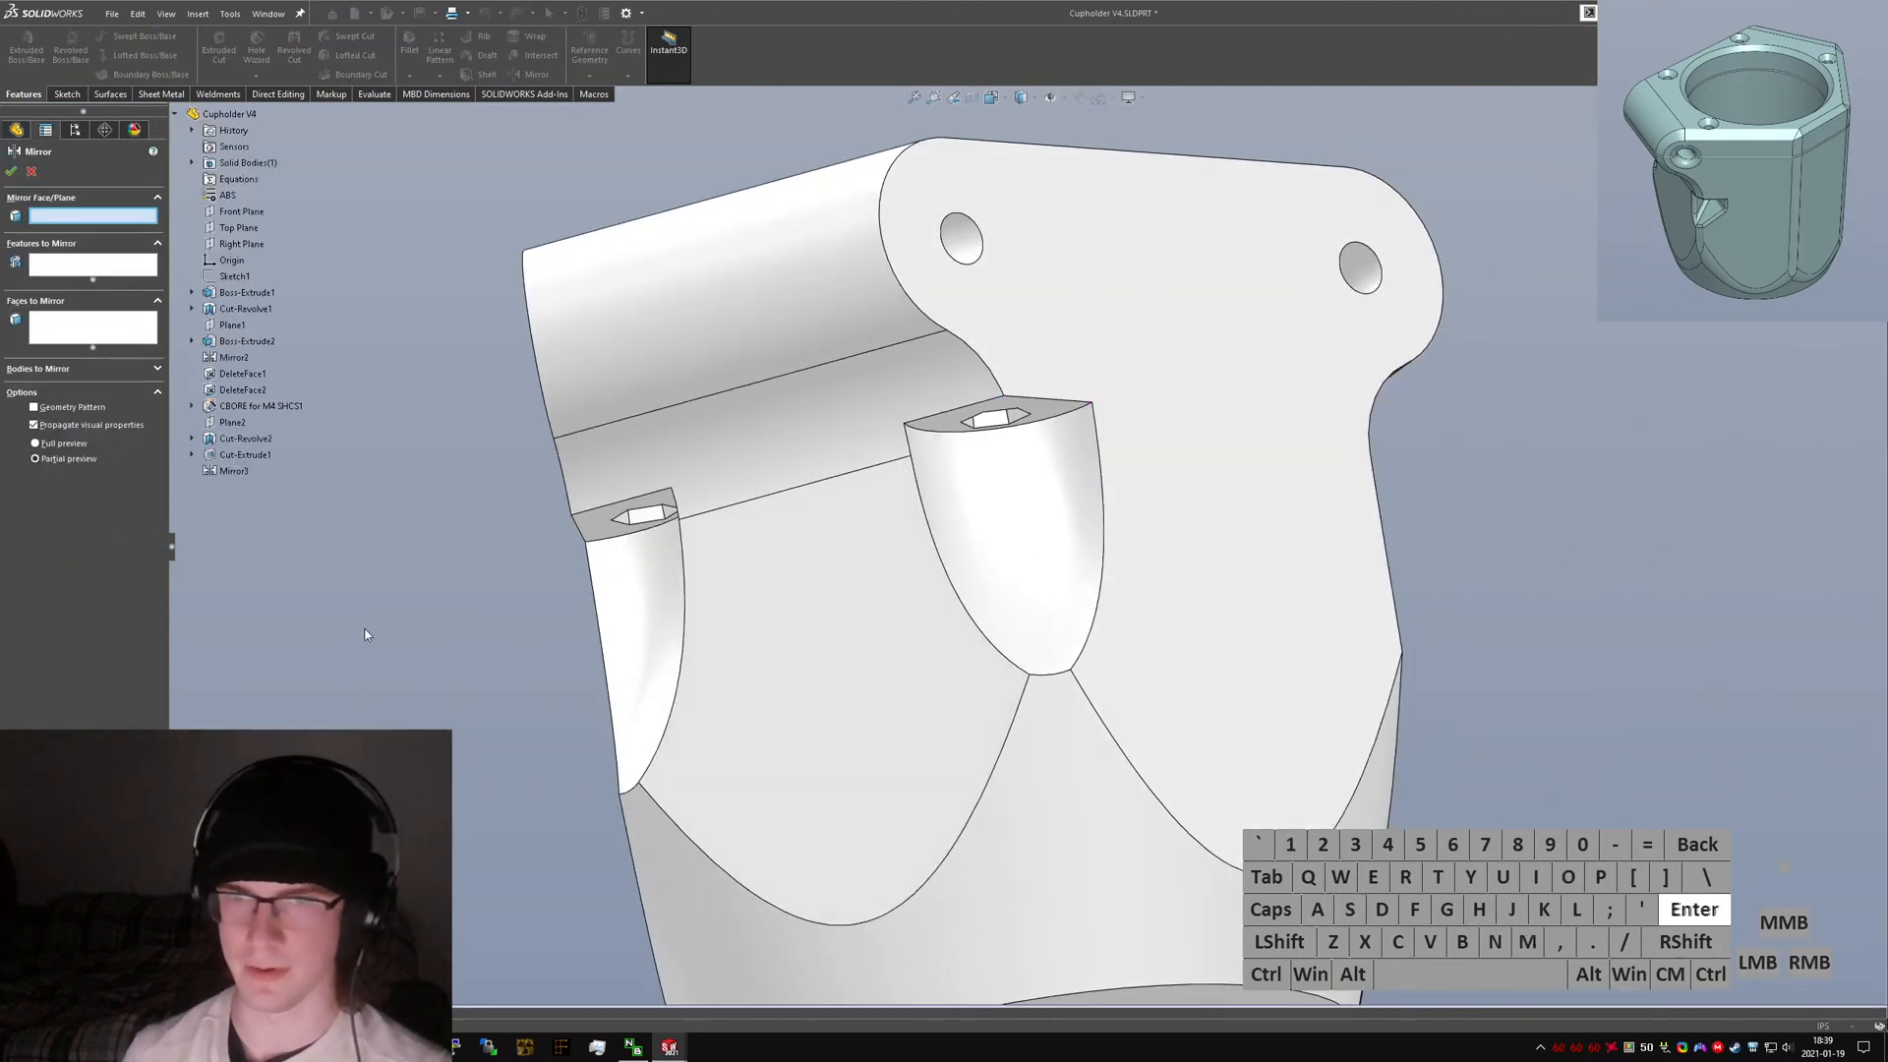
{"action": "left_click", "coordinate": [241, 212]}
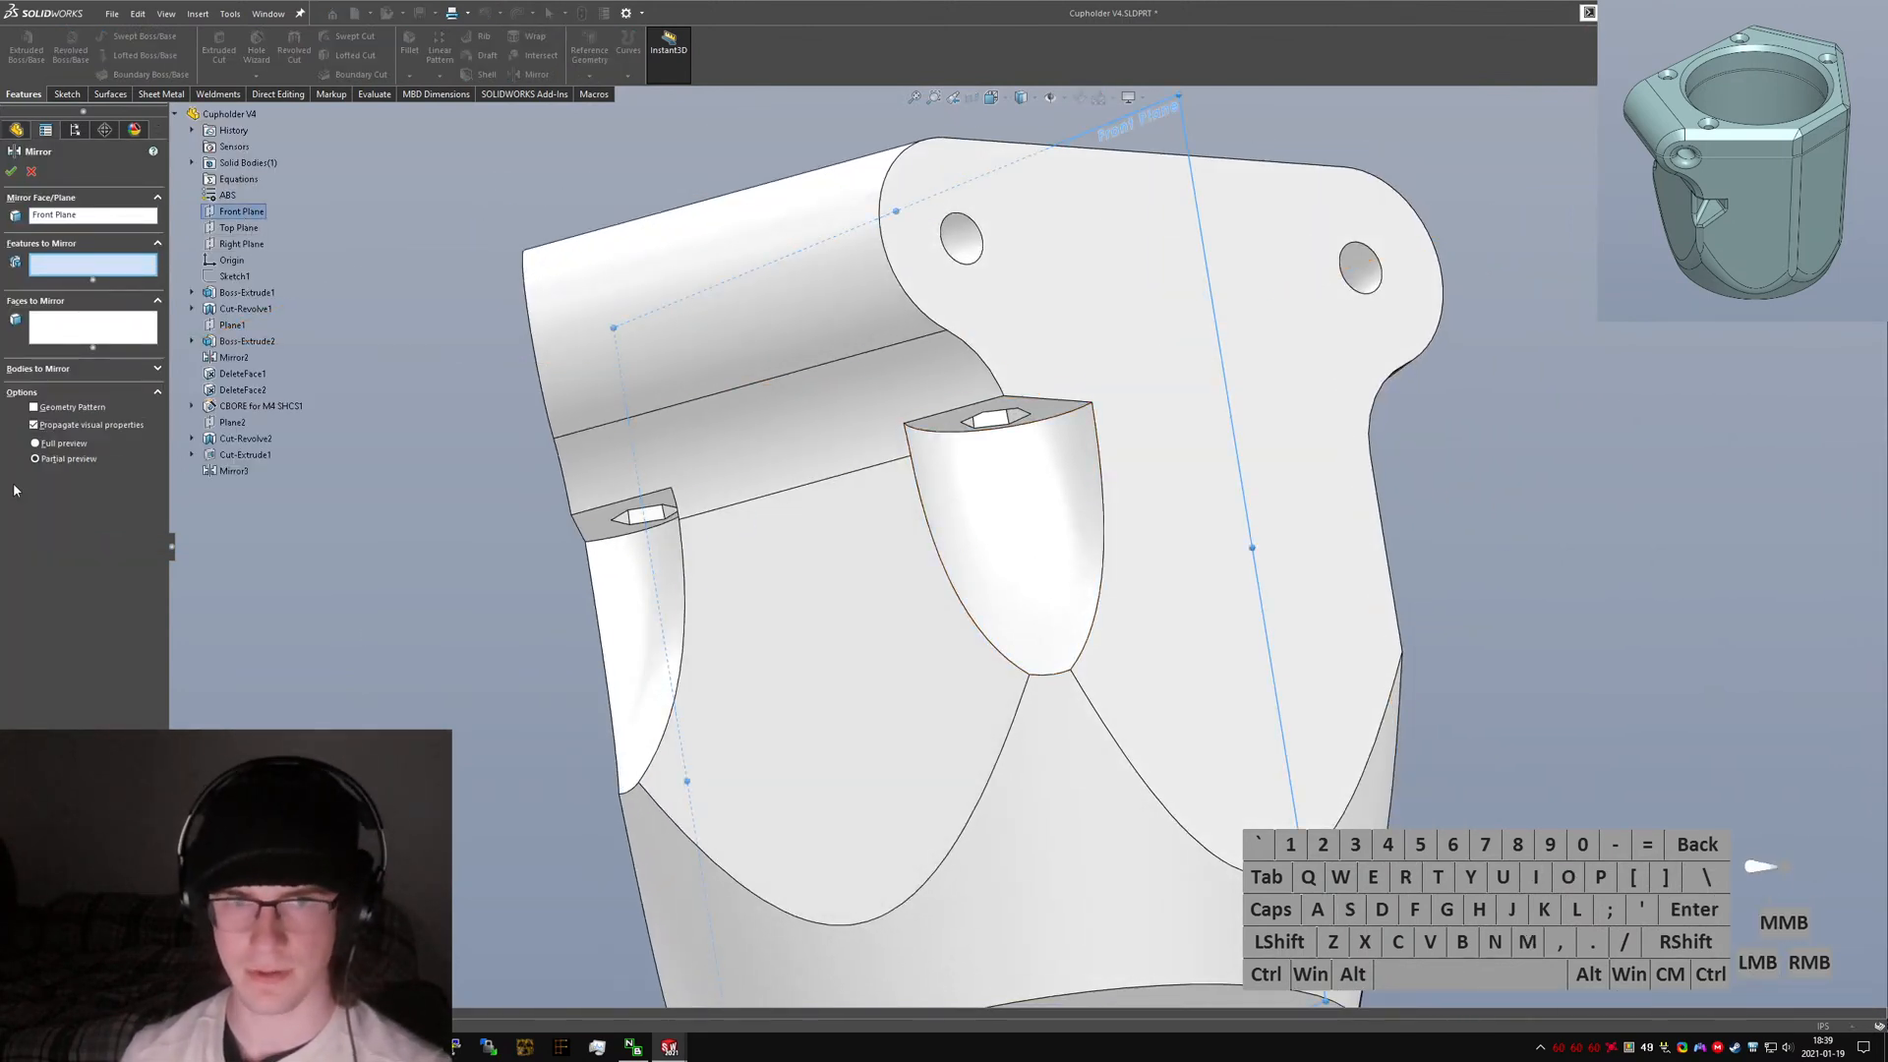
{"action": "left_click", "coordinate": [647, 588]}
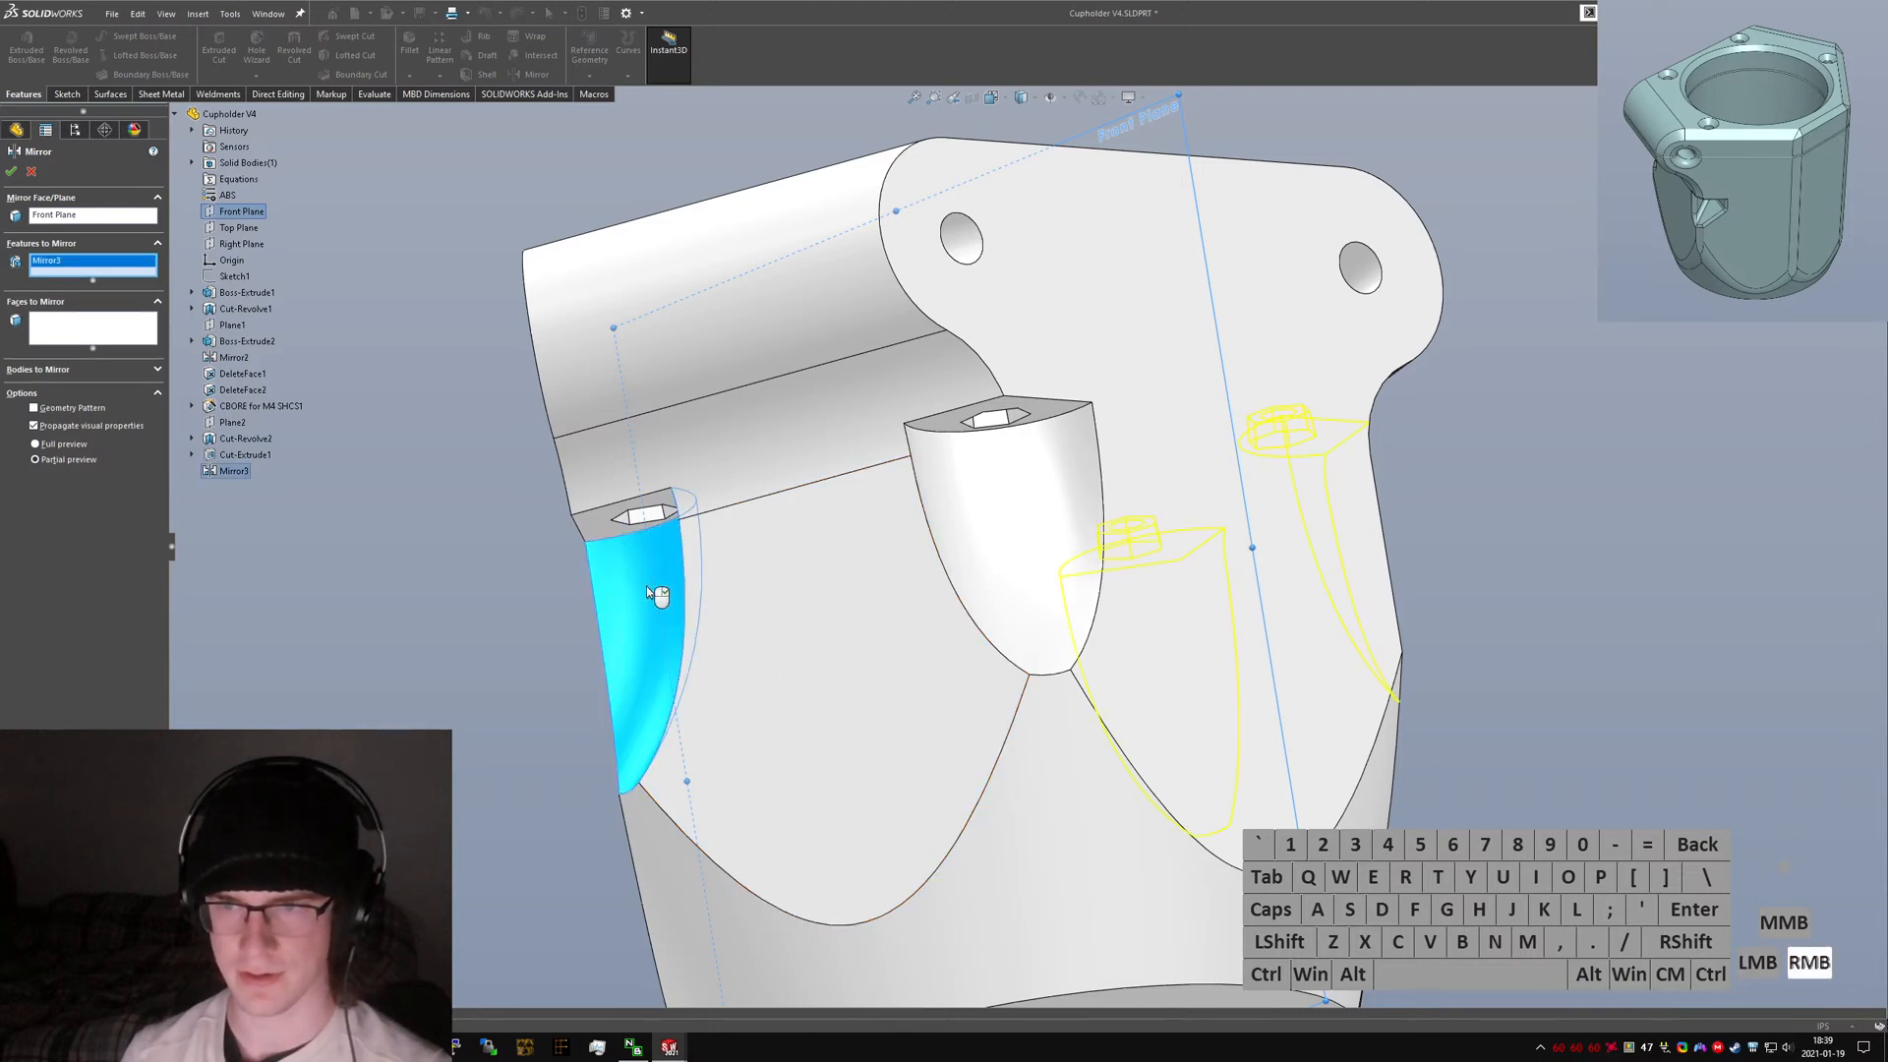
{"action": "right_click", "coordinate": [646, 592]}
{"action": "middle_click_drag", "start_coordinate": [1343, 518], "coordinate": [1059, 355]}
{"action": "middle_click_drag", "start_coordinate": [1407, 455], "coordinate": [1530, 733]}
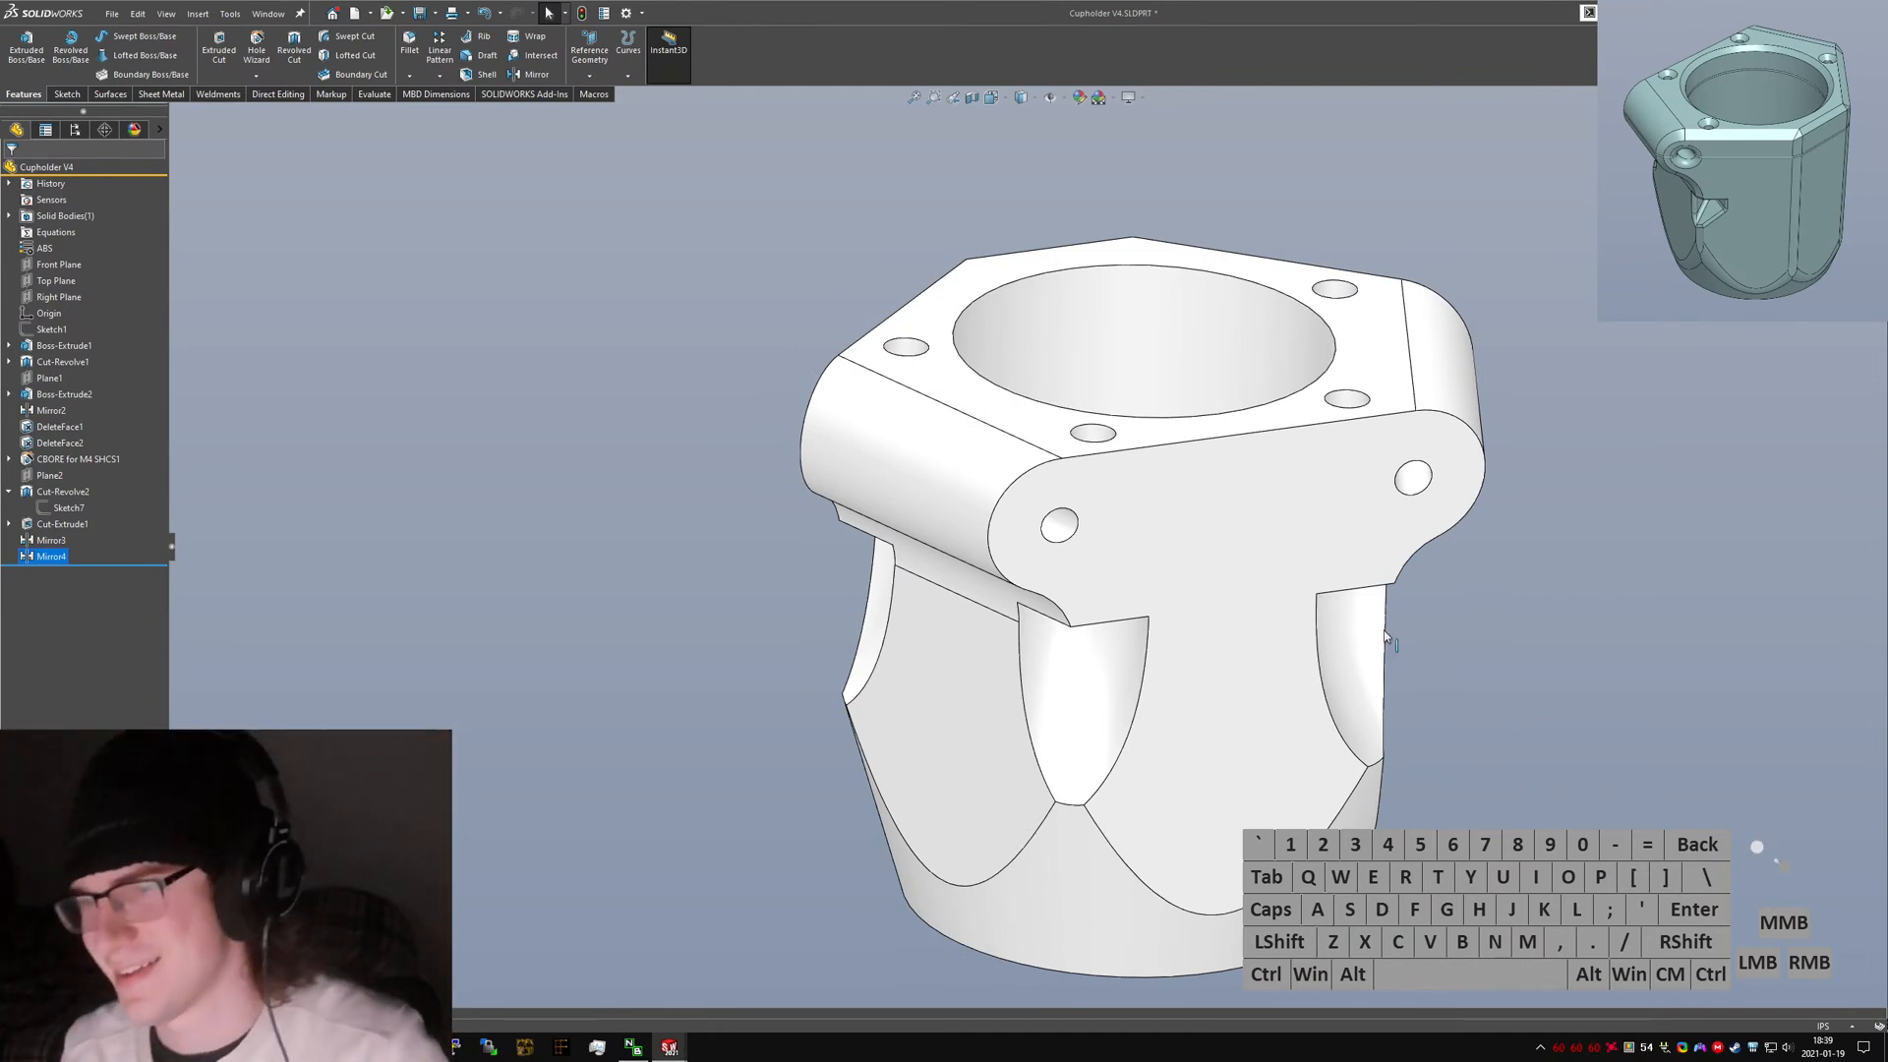
Orbit around the part and select the revolve cut to inspect its sketch dimensions at the clamp ear.
{"action": "mouse_move", "coordinate": [1044, 579]}
{"action": "middle_mouse_down"}
{"action": "mouse_move", "coordinate": [1067, 551]}
{"action": "mouse_move", "coordinate": [1130, 594]}
{"action": "mouse_move", "coordinate": [1081, 466]}
{"action": "mouse_move", "coordinate": [1166, 555]}
{"action": "mouse_move", "coordinate": [1116, 602]}
{"action": "mouse_move", "coordinate": [1235, 675]}
{"action": "middle_mouse_up"}
{"action": "left_click", "coordinate": [1109, 620]}
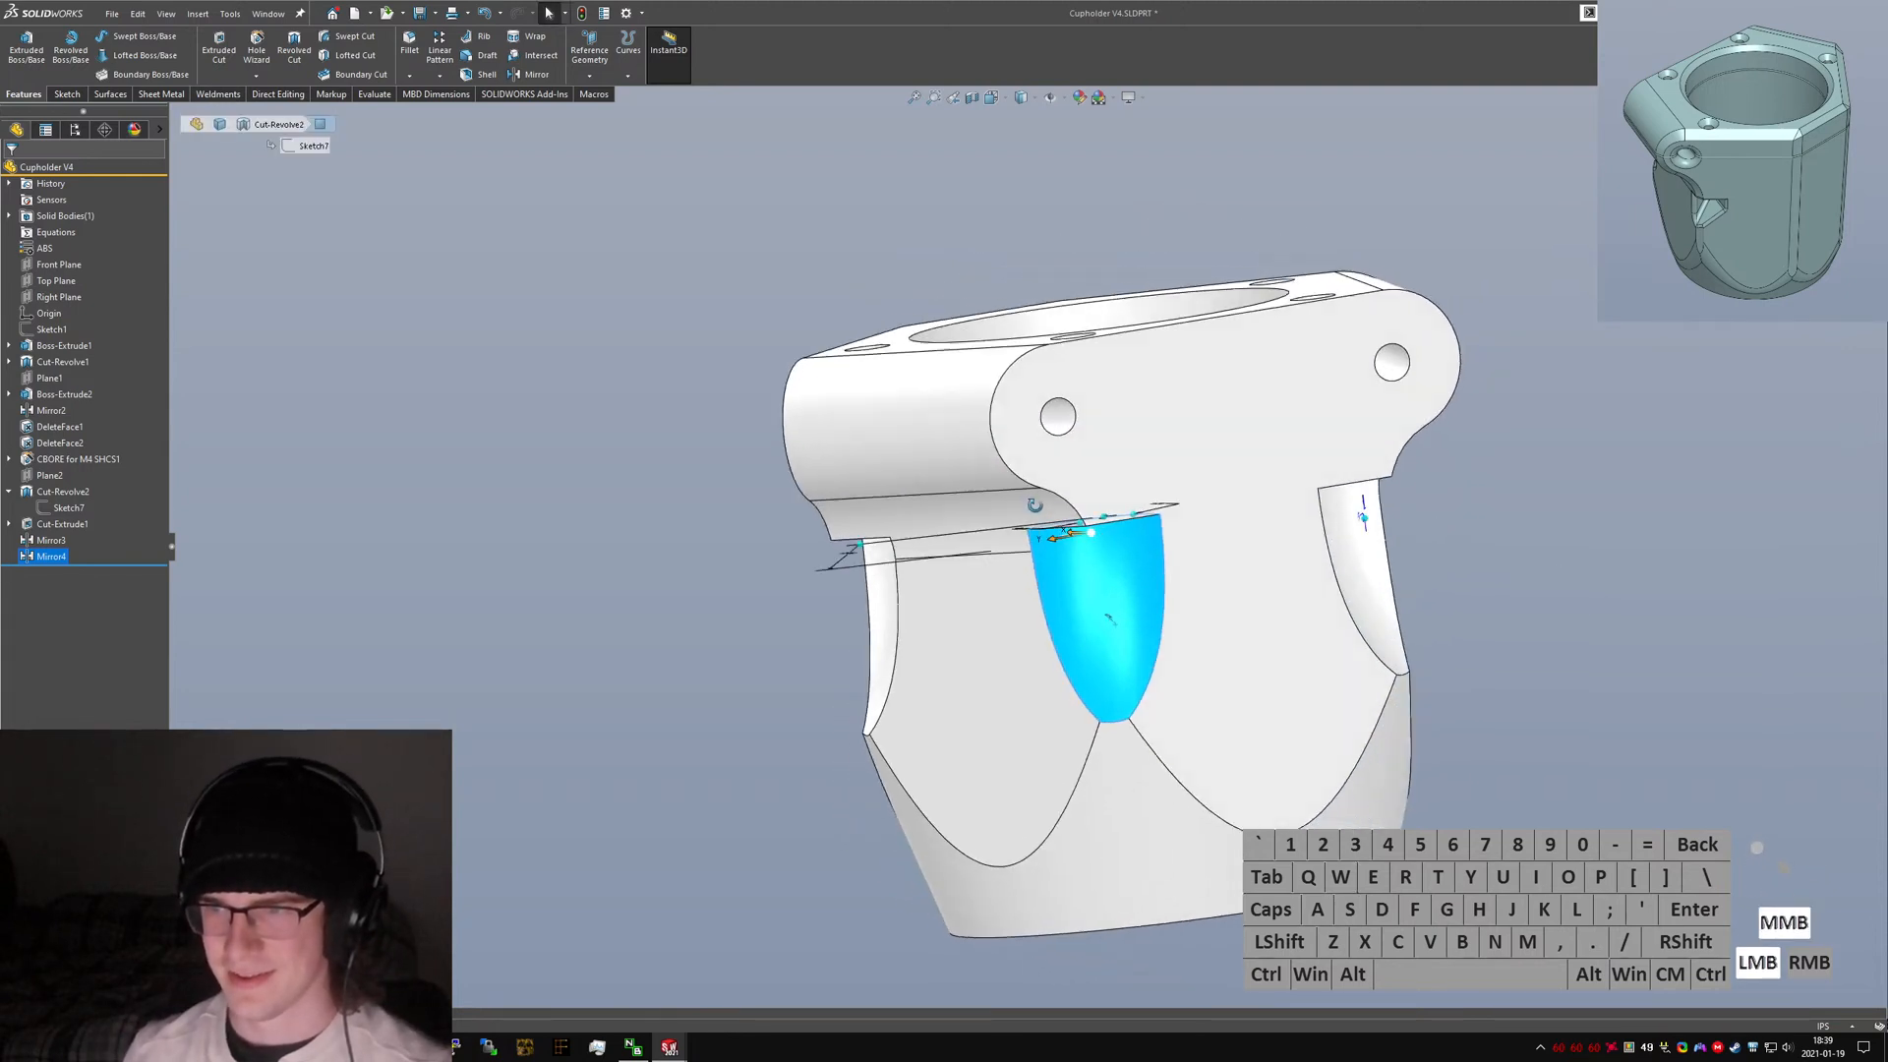
{"action": "middle_click_drag", "start_coordinate": [1109, 620], "coordinate": [909, 745]}
{"action": "left_click", "coordinate": [720, 543]}
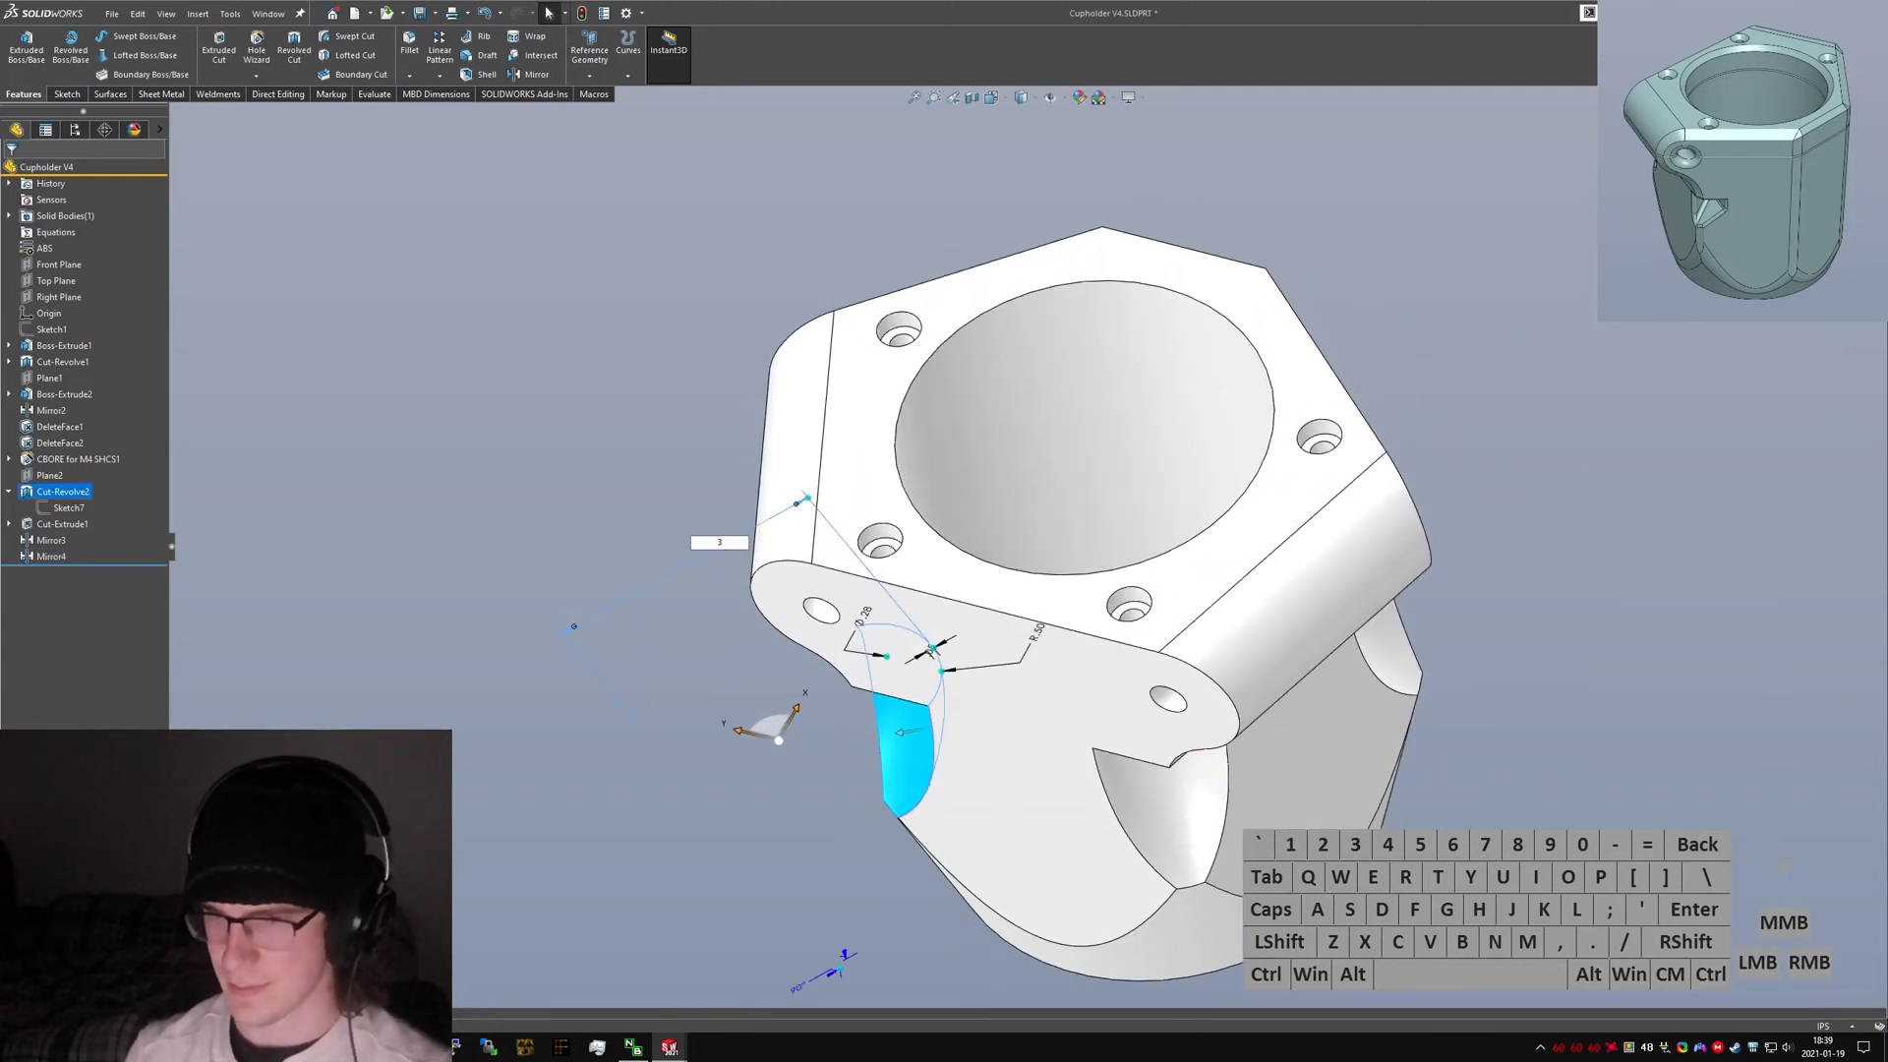
{"action": "mouse_move", "coordinate": [1026, 753]}
{"action": "middle_mouse_down"}
{"action": "mouse_move", "coordinate": [944, 557]}
{"action": "mouse_move", "coordinate": [947, 630]}
{"action": "middle_mouse_up"}
Inspect the part's interior with a section view on the Top Plane, then orbit around the nut cavities.
{"action": "left_click", "coordinate": [976, 97]}
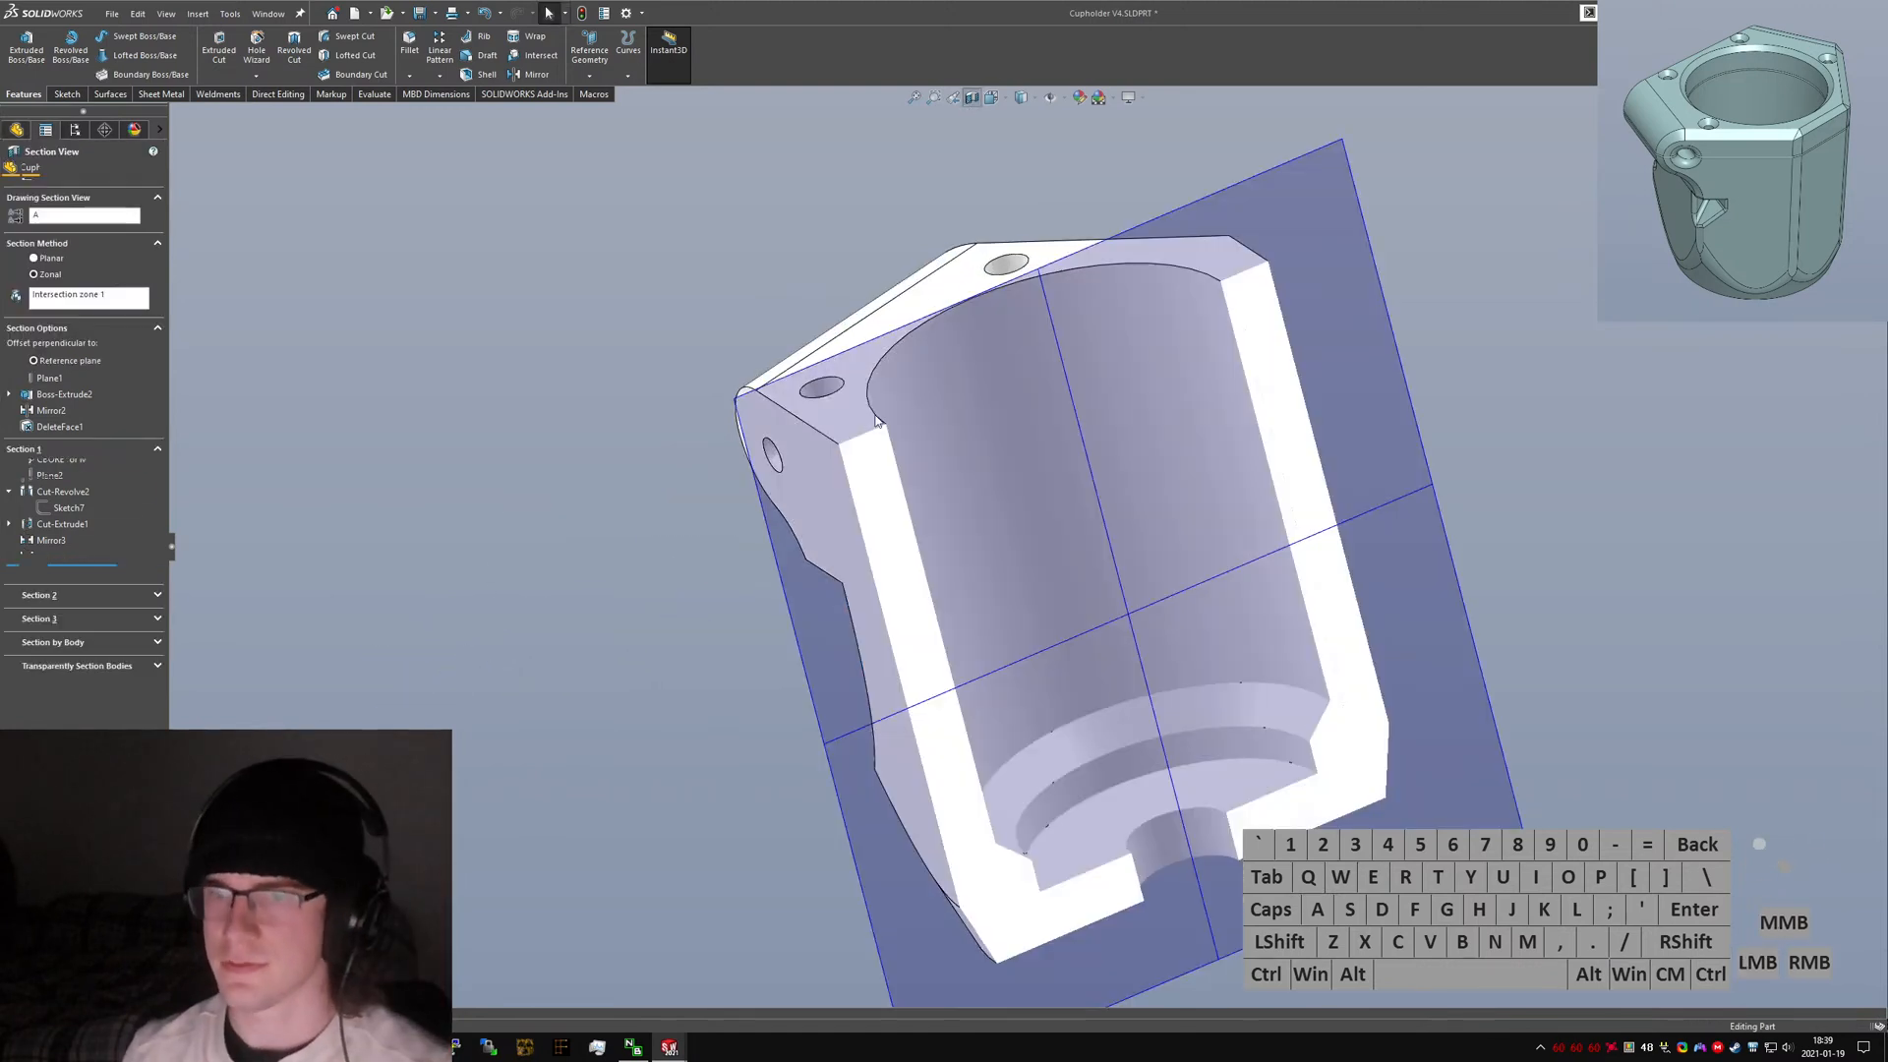
{"action": "left_click", "coordinate": [57, 467]}
{"action": "left_click_drag", "start_coordinate": [1041, 278], "coordinate": [1104, 506]}
{"action": "middle_click_drag", "start_coordinate": [1103, 505], "coordinate": [1092, 782]}
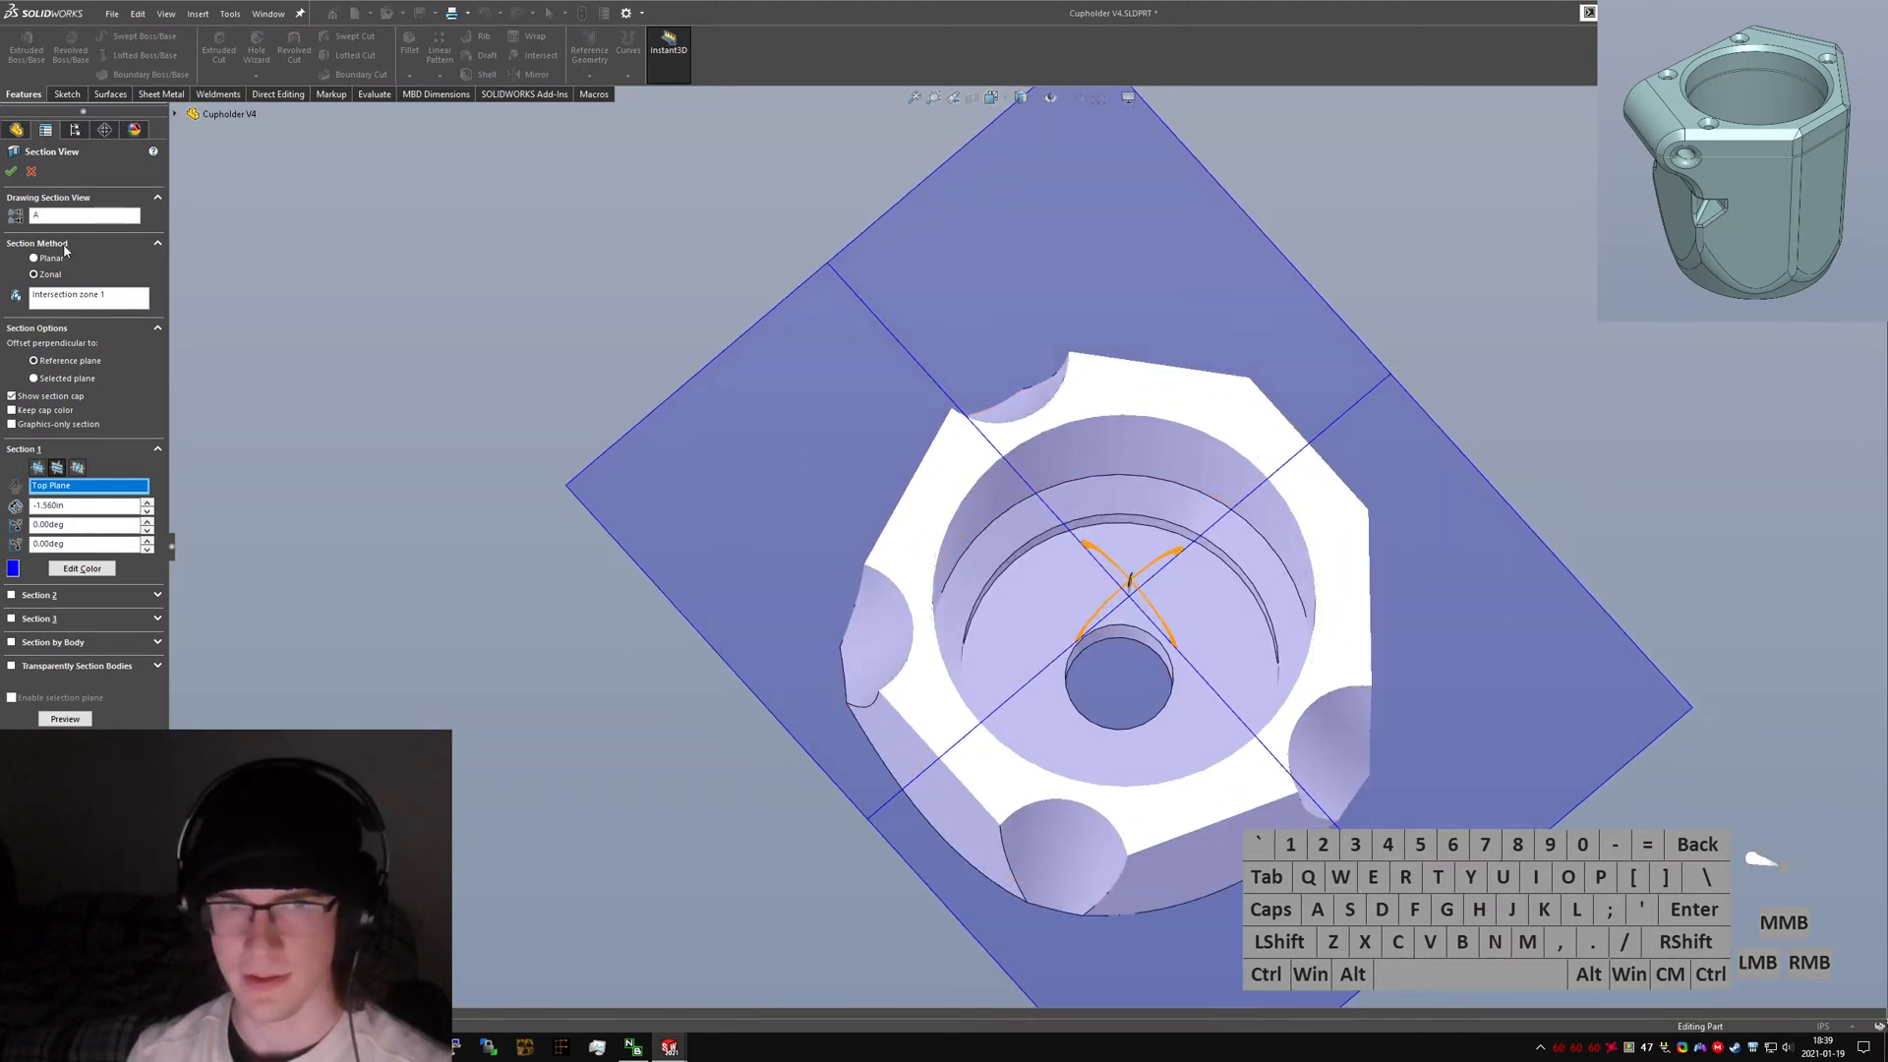
{"action": "left_click", "coordinate": [33, 172]}
{"action": "middle_click_drag", "start_coordinate": [988, 595], "coordinate": [976, 581]}
{"action": "middle_click_drag", "start_coordinate": [1029, 506], "coordinate": [1040, 358]}
{"action": "scroll", "coordinate": [1003, 515], "scroll_direction": "down", "scroll_amount": 4}
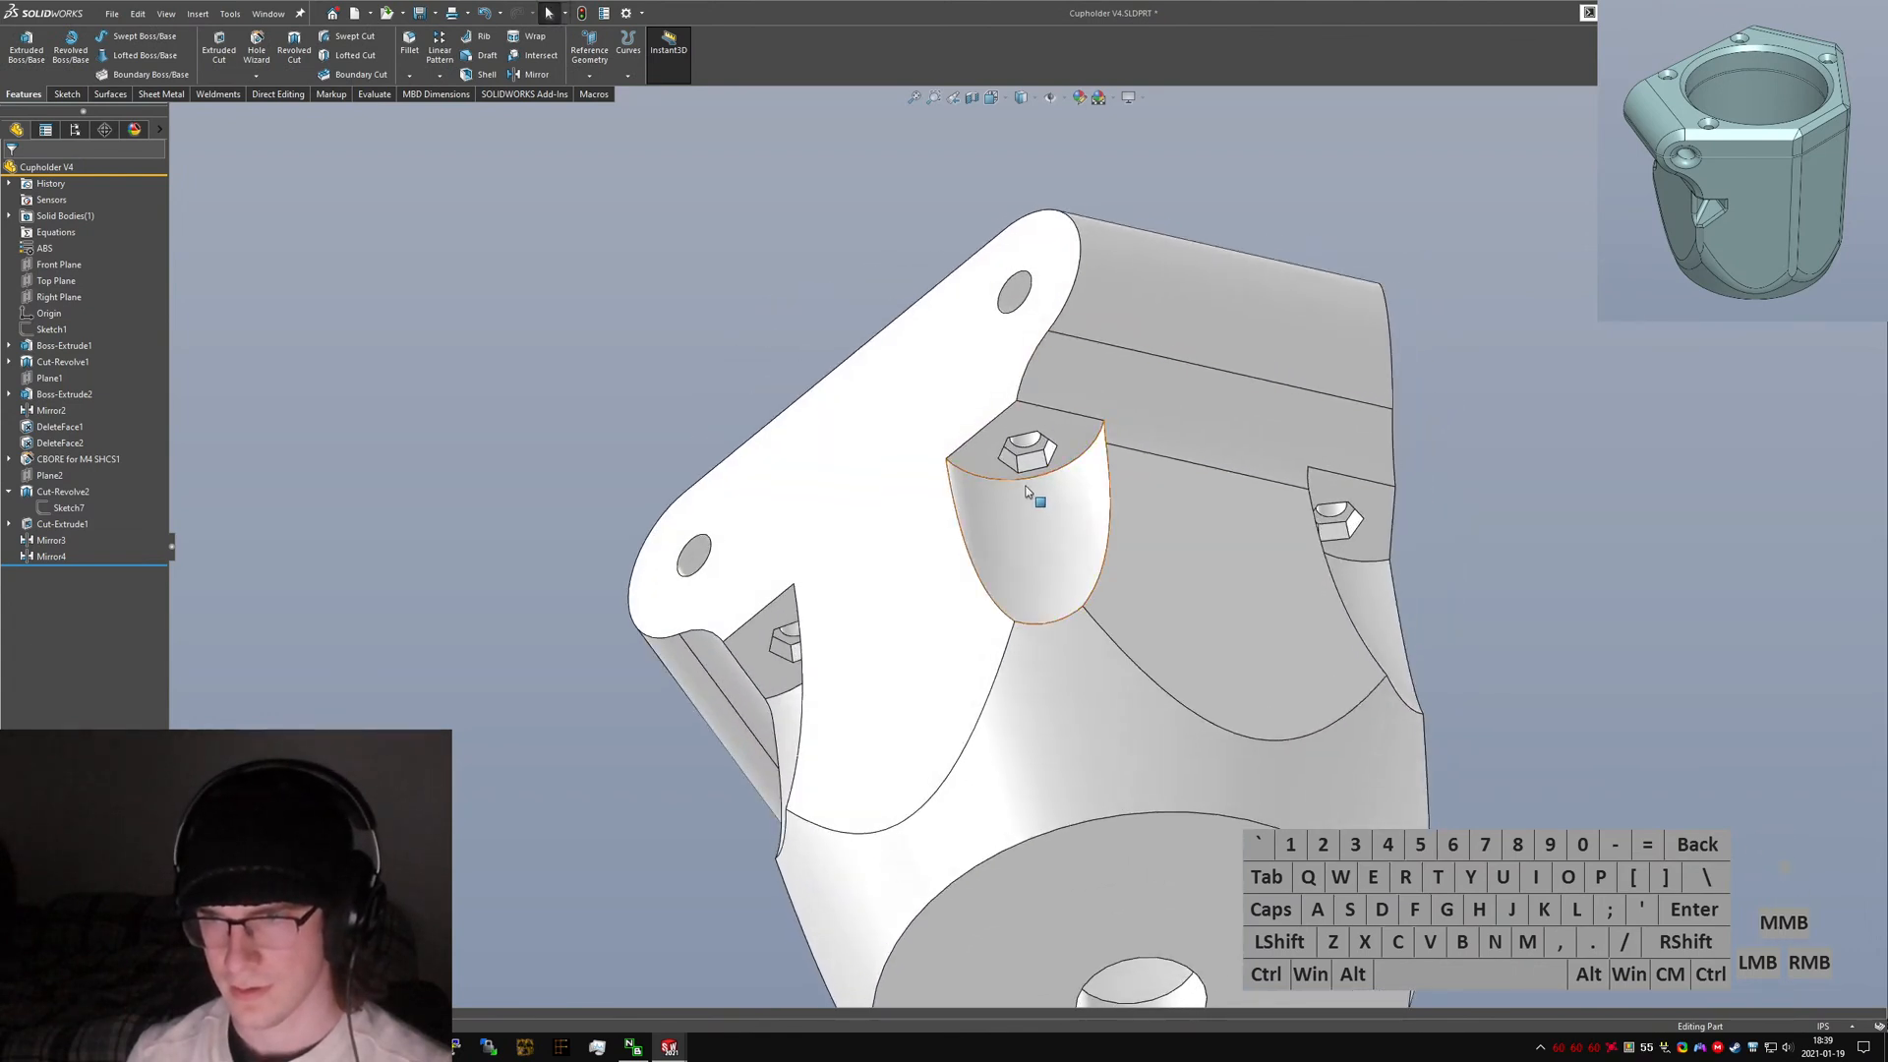
{"action": "scroll", "coordinate": [1003, 481], "scroll_direction": "down", "scroll_amount": 3}
{"action": "middle_click_drag", "start_coordinate": [988, 464], "coordinate": [1349, 613]}
{"action": "scroll", "coordinate": [1020, 649], "scroll_direction": "up", "scroll_amount": 4}
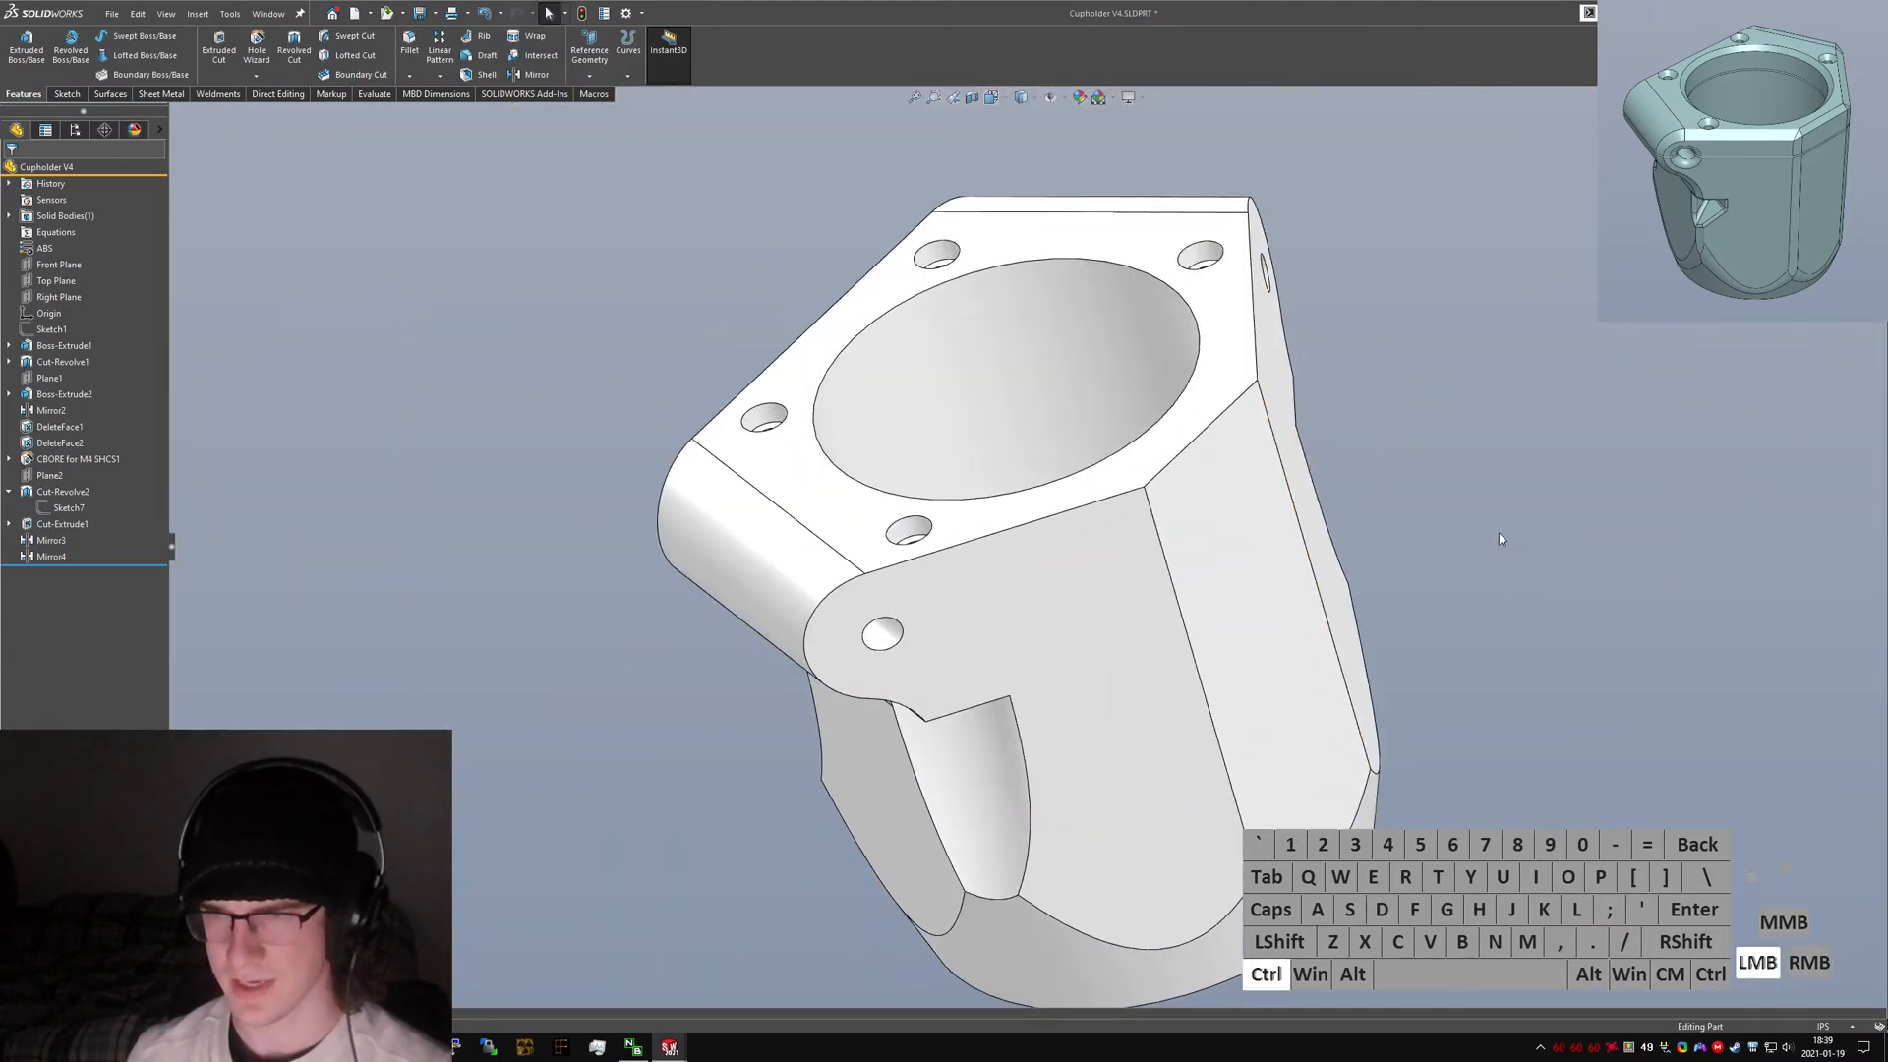
Switch to the V3 cupholder and roll its feature tree back and forth to compare its split features.
{"action": "key", "text": "ctrl+Tab"}
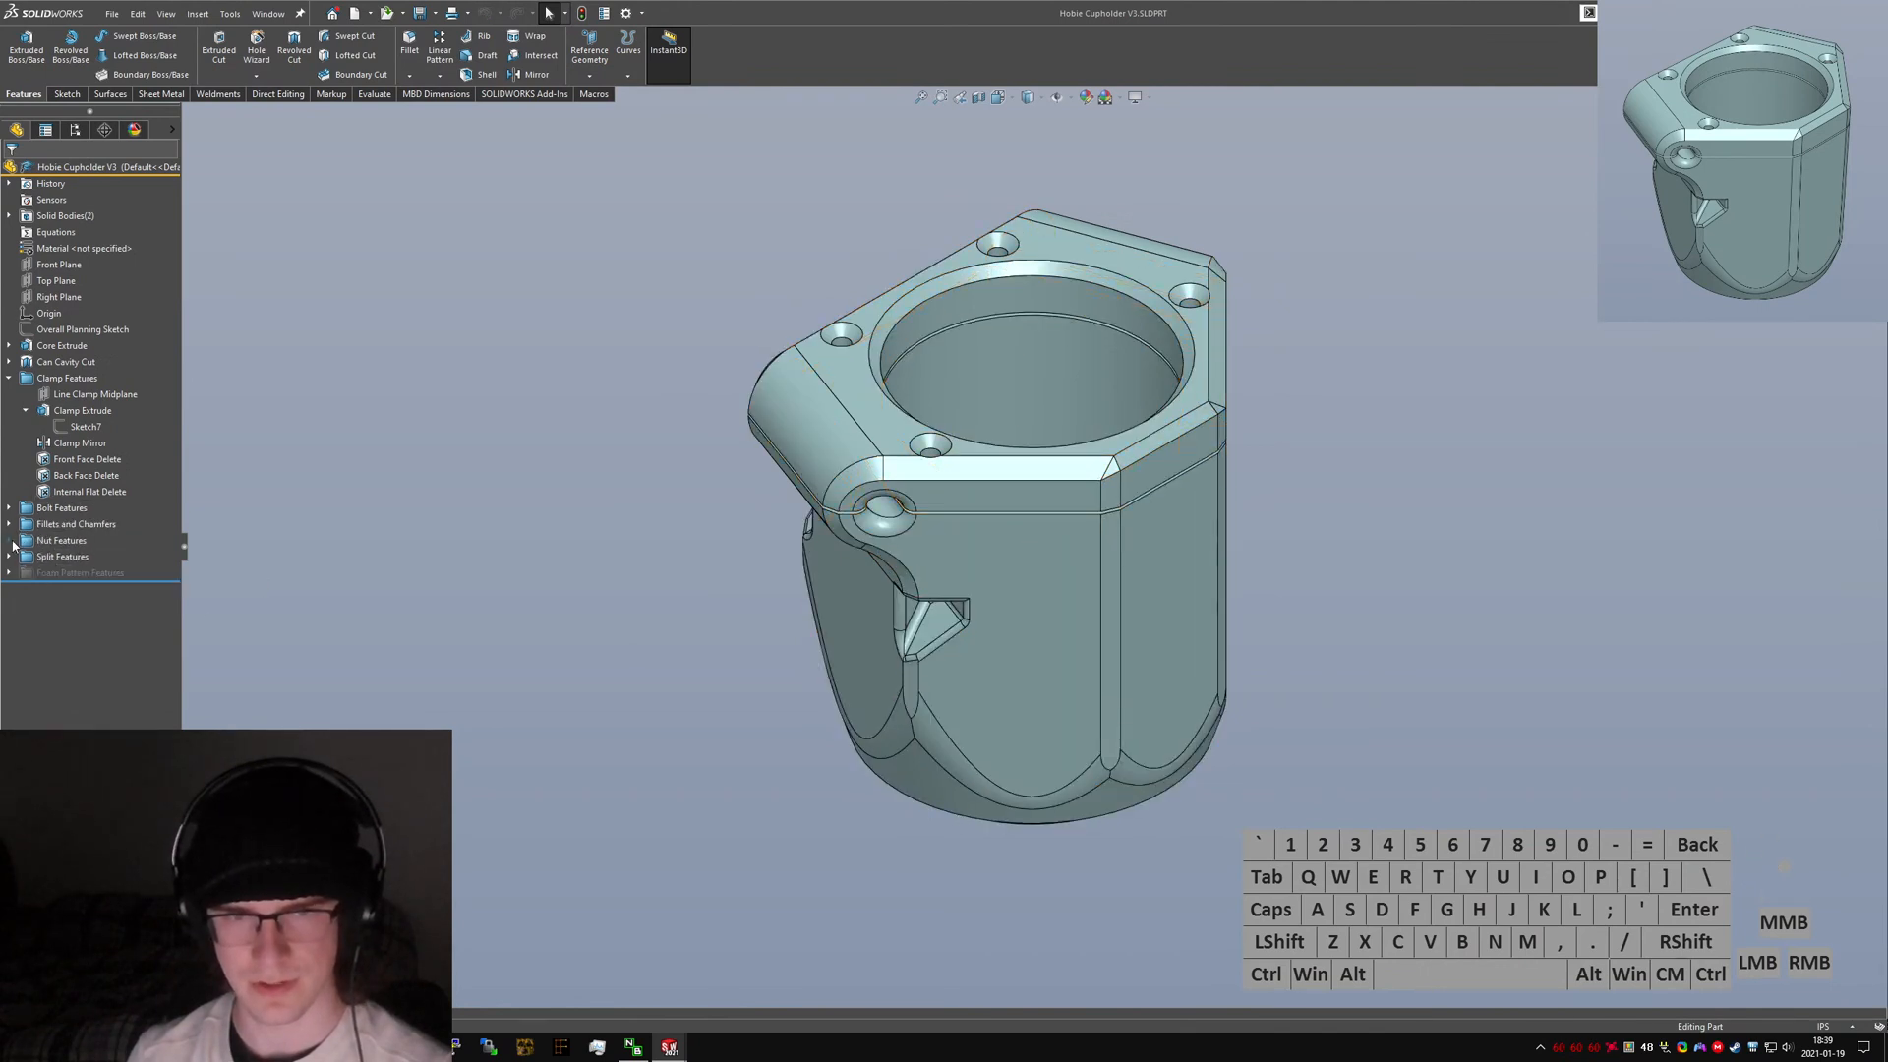
{"action": "left_click_drag", "start_coordinate": [97, 581], "coordinate": [93, 556]}
{"action": "scroll", "coordinate": [890, 539], "scroll_direction": "down", "scroll_amount": 2}
{"action": "middle_click_drag", "start_coordinate": [922, 530], "coordinate": [885, 432]}
{"action": "left_click_drag", "start_coordinate": [131, 549], "coordinate": [124, 566]}
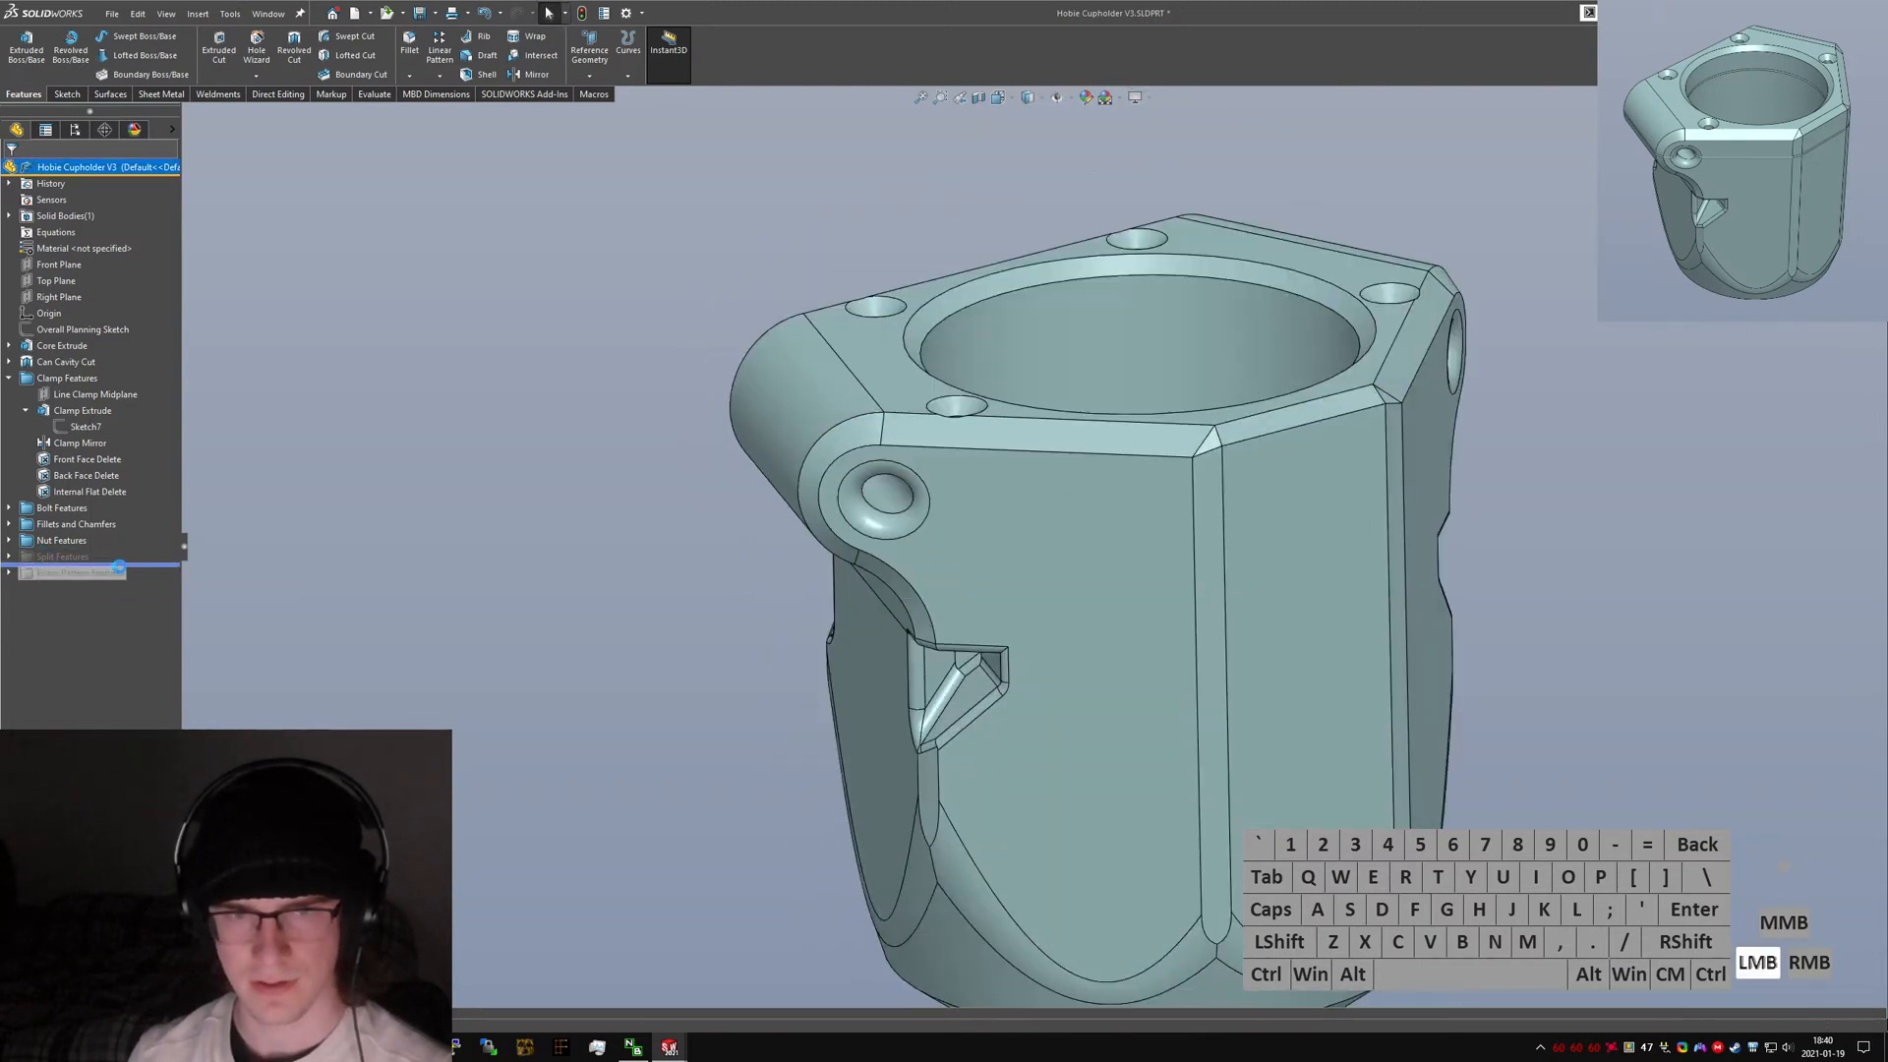
{"action": "left_click", "coordinate": [12, 557]}
{"action": "left_click", "coordinate": [10, 556]}
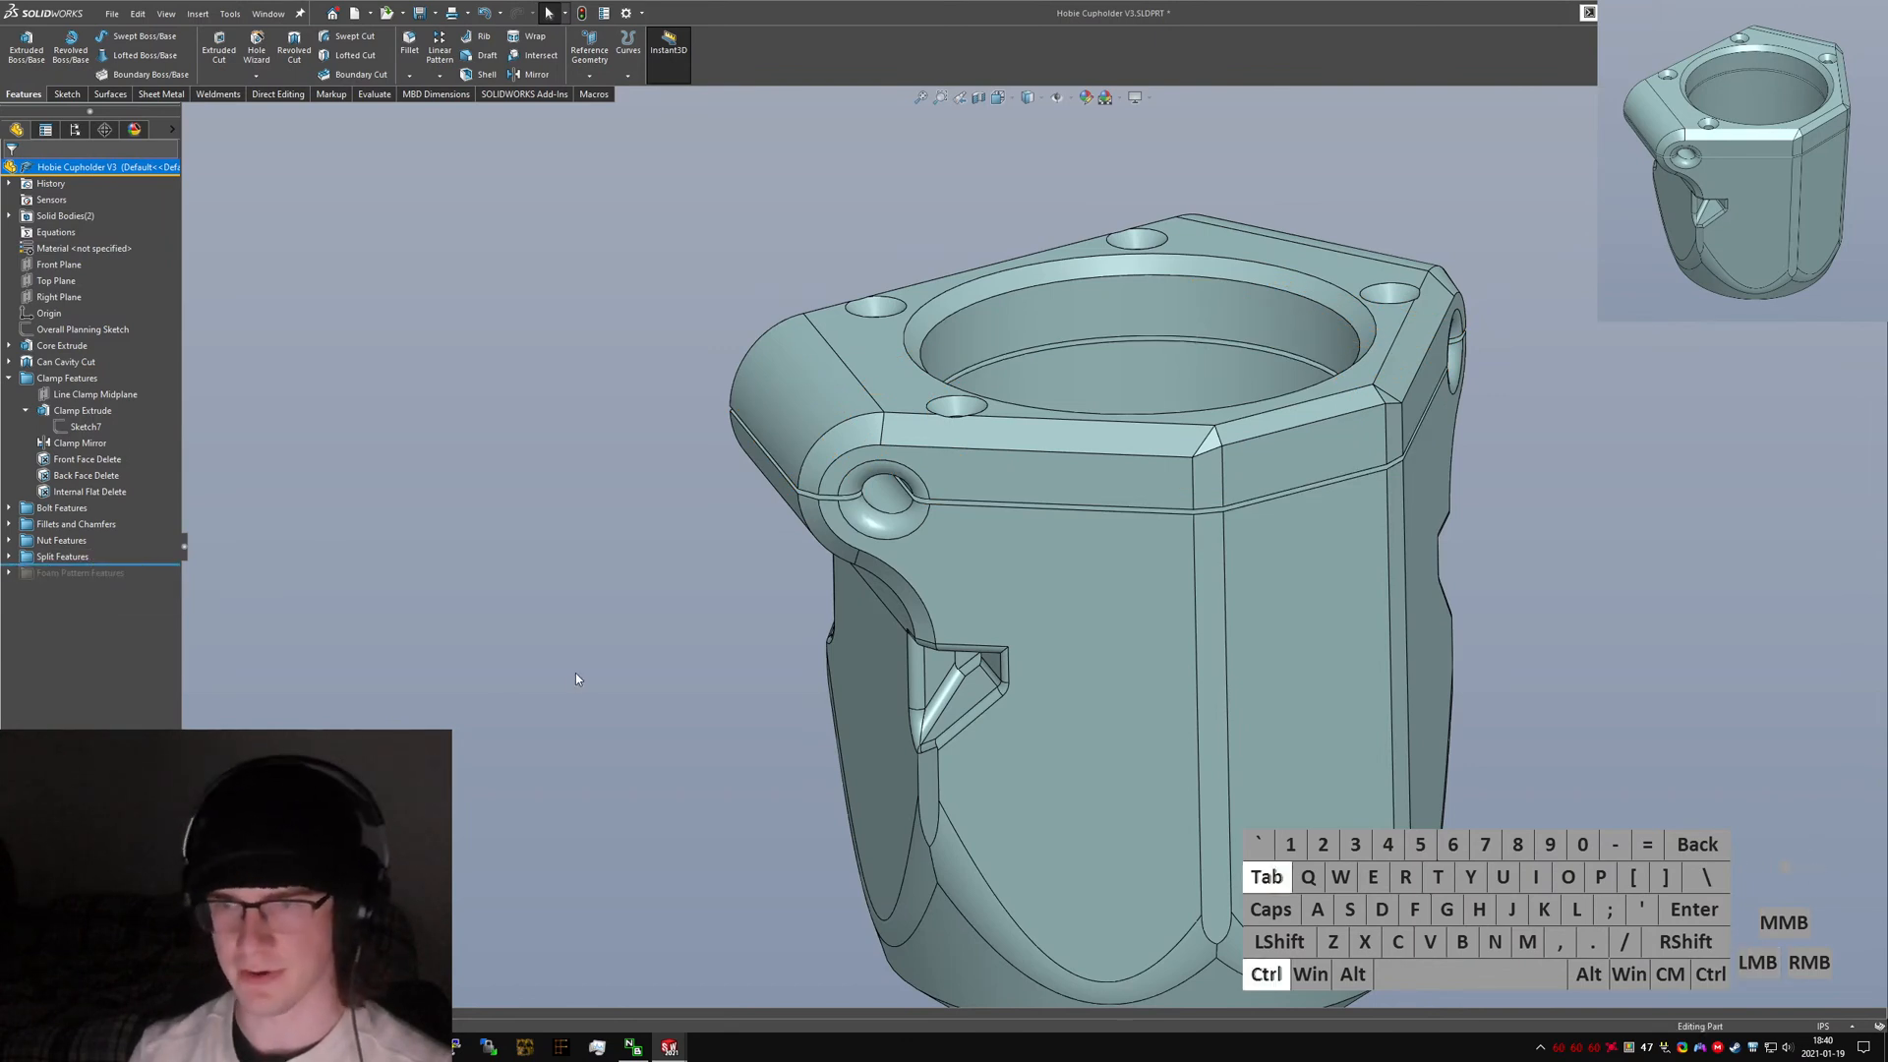
{"action": "key", "text": "ctrl+Tab"}
Fillet the two vertical edges of the flat front face with a 10 mm radius.
{"action": "middle_click_drag", "start_coordinate": [1023, 572], "coordinate": [956, 581]}
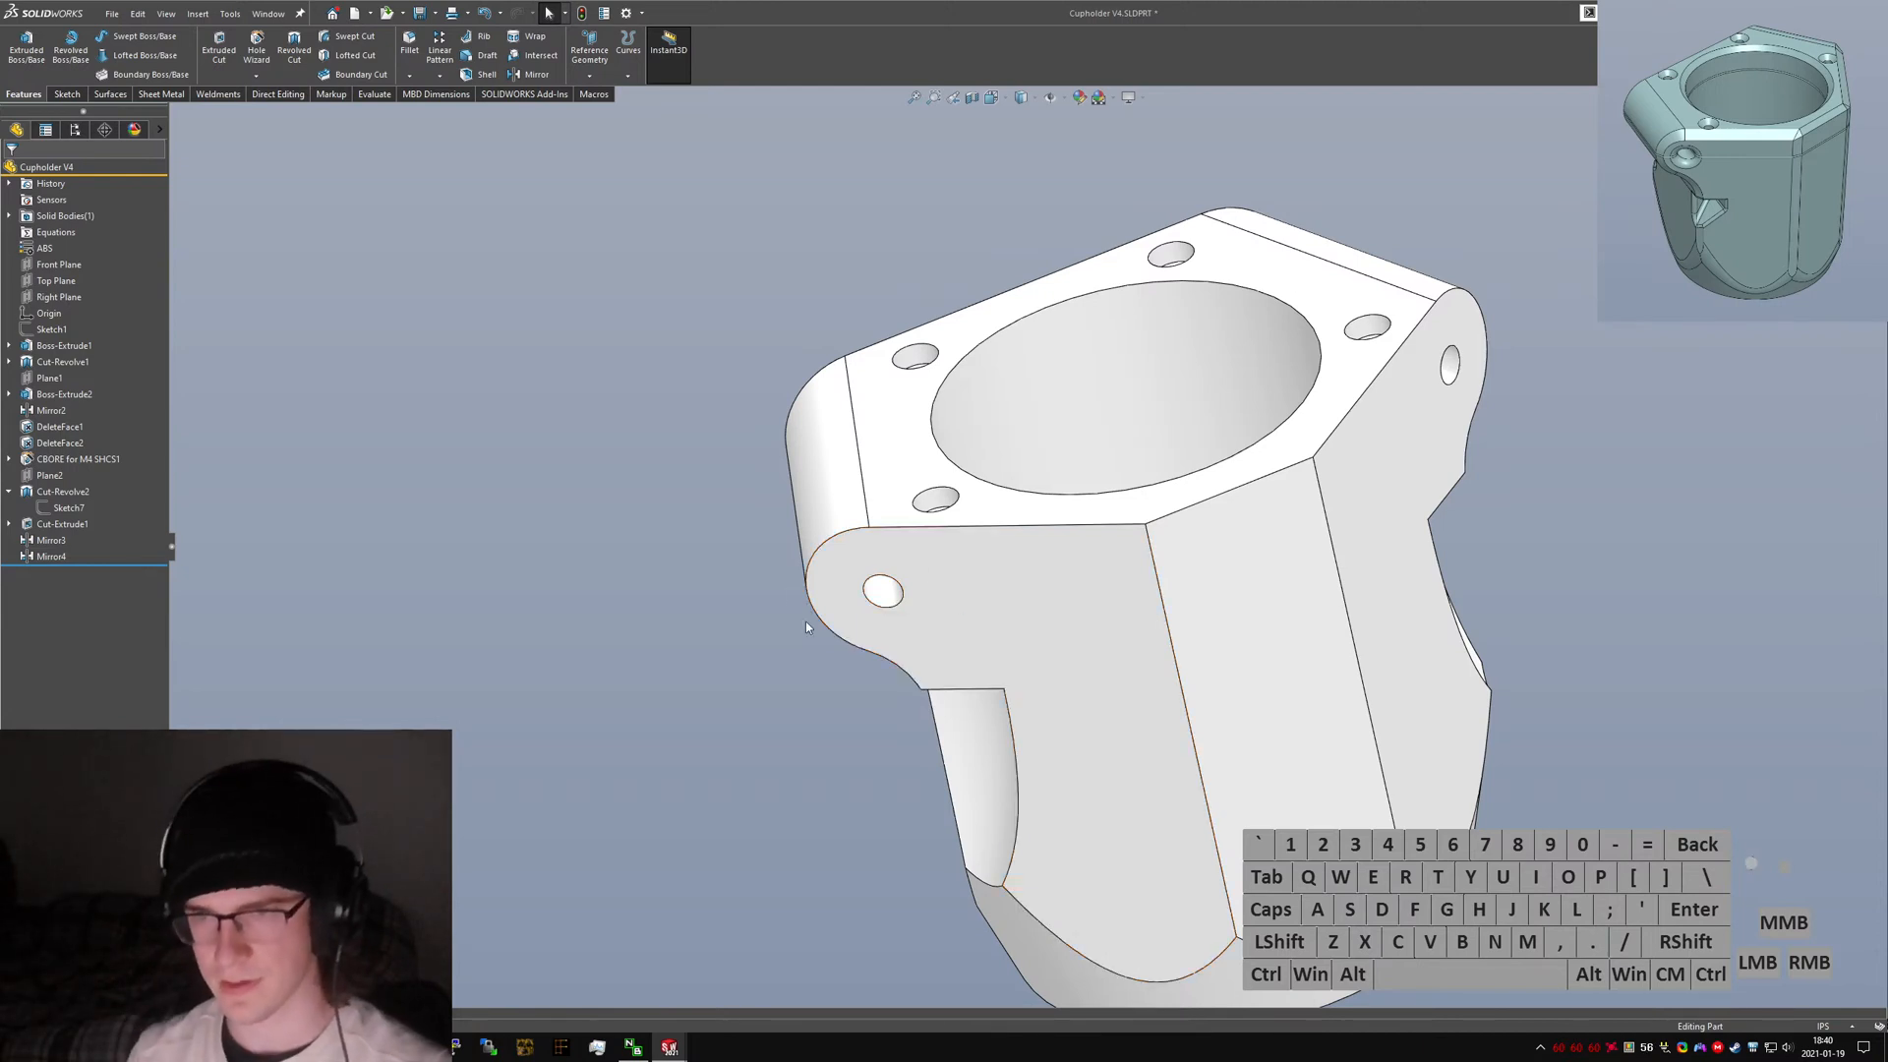
{"action": "left_click", "coordinate": [965, 653]}
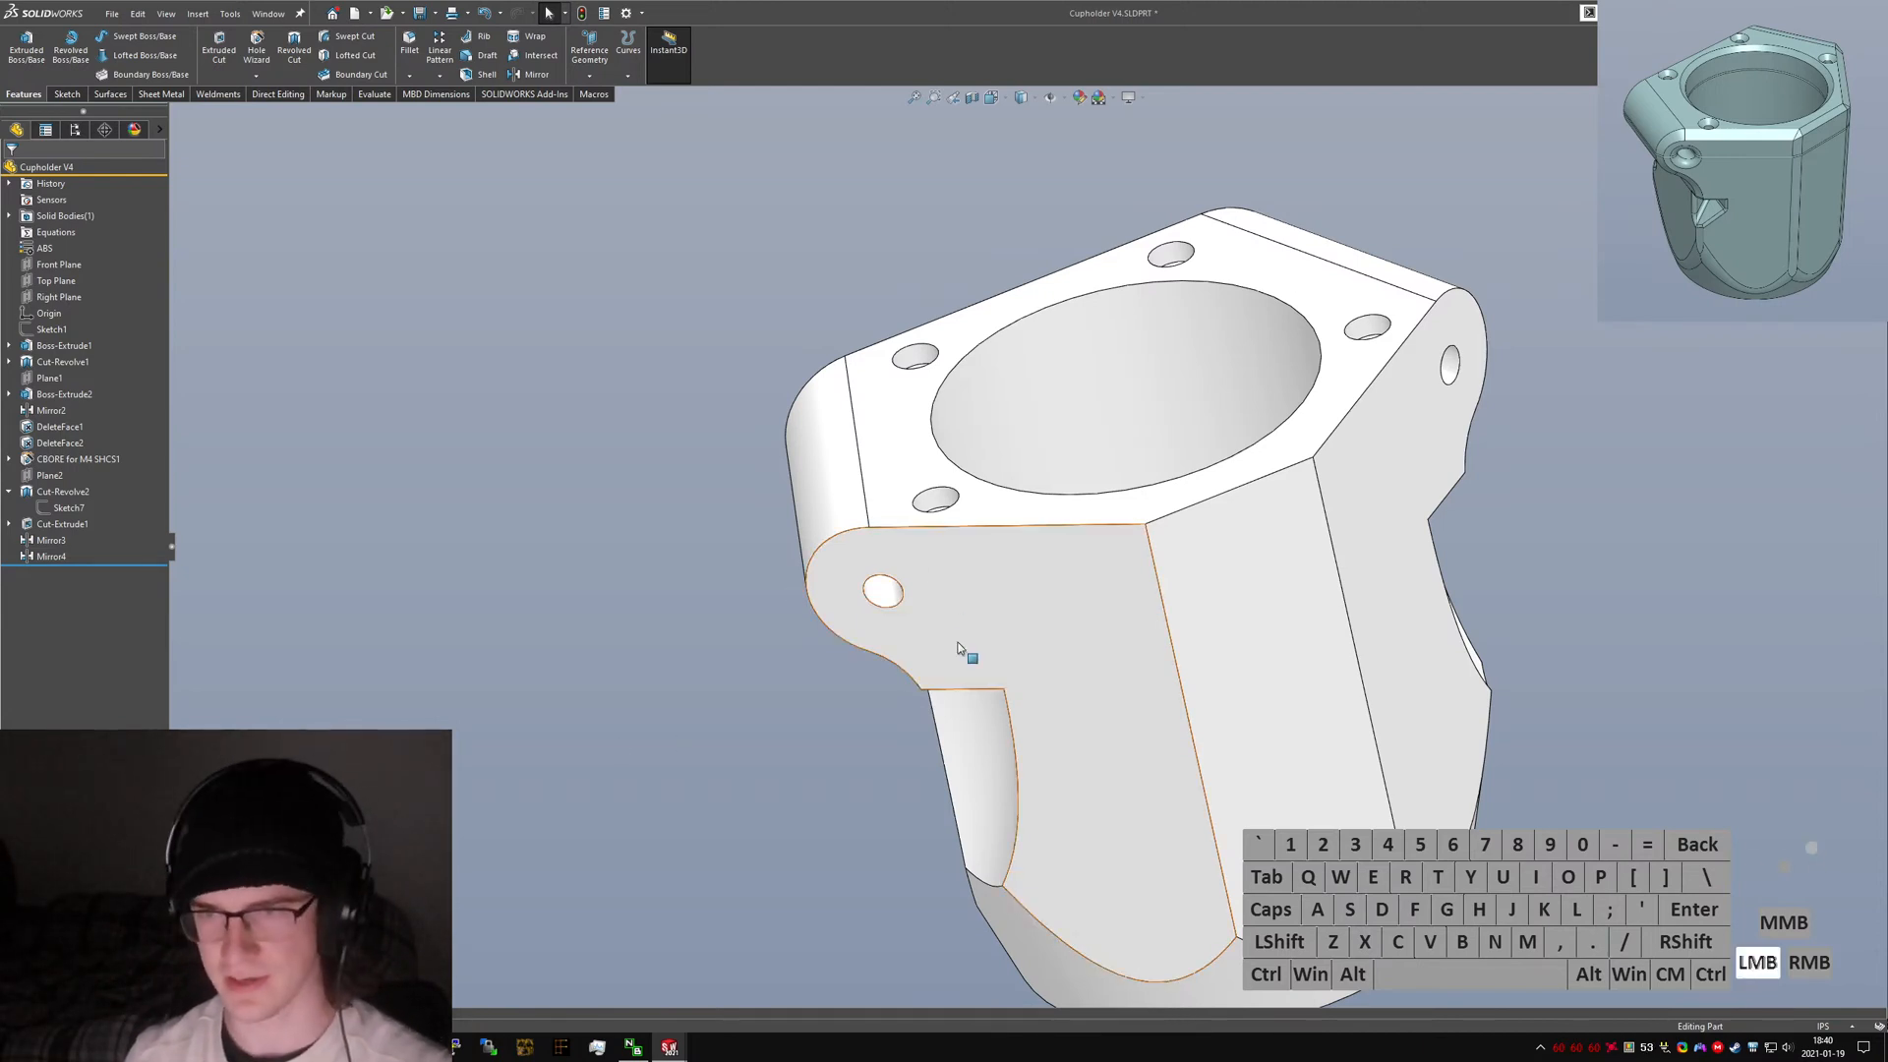
{"action": "middle_click_drag", "start_coordinate": [964, 653], "coordinate": [976, 797]}
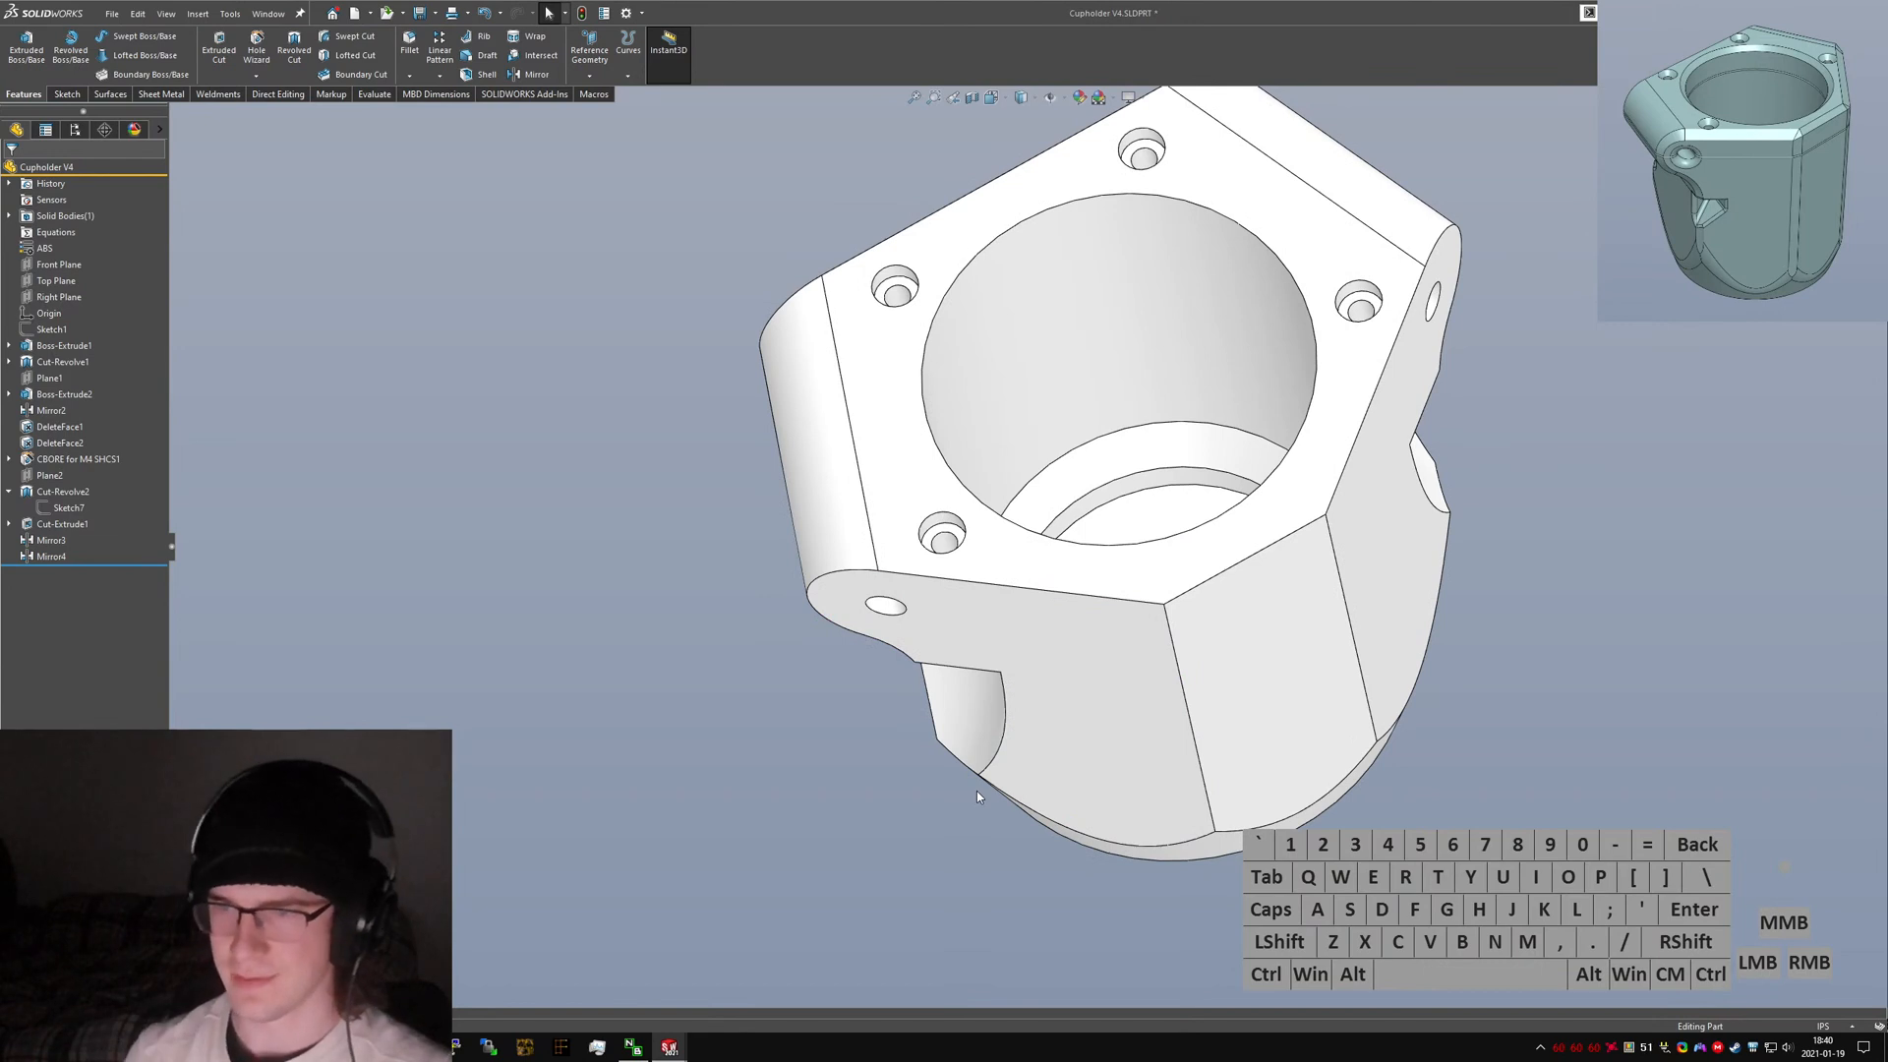
{"action": "key", "text": "s"}
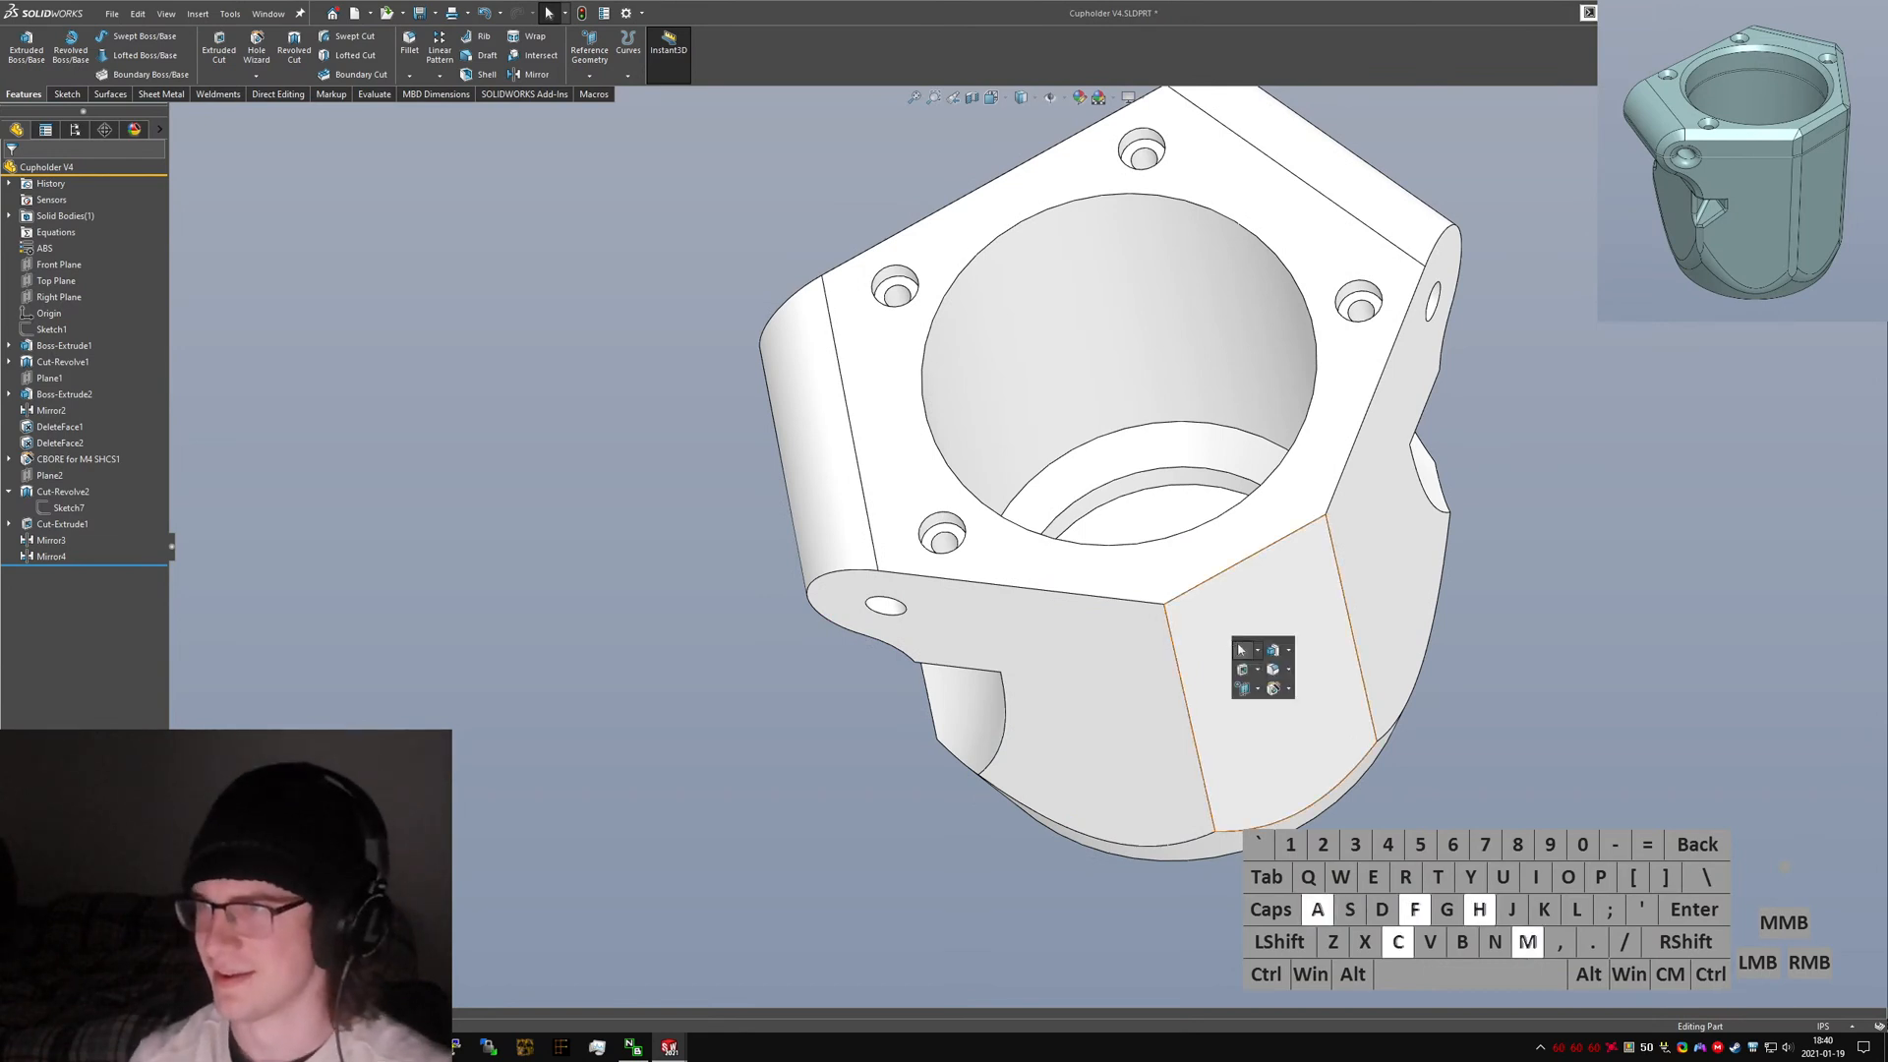
{"action": "key", "text": "Return"}
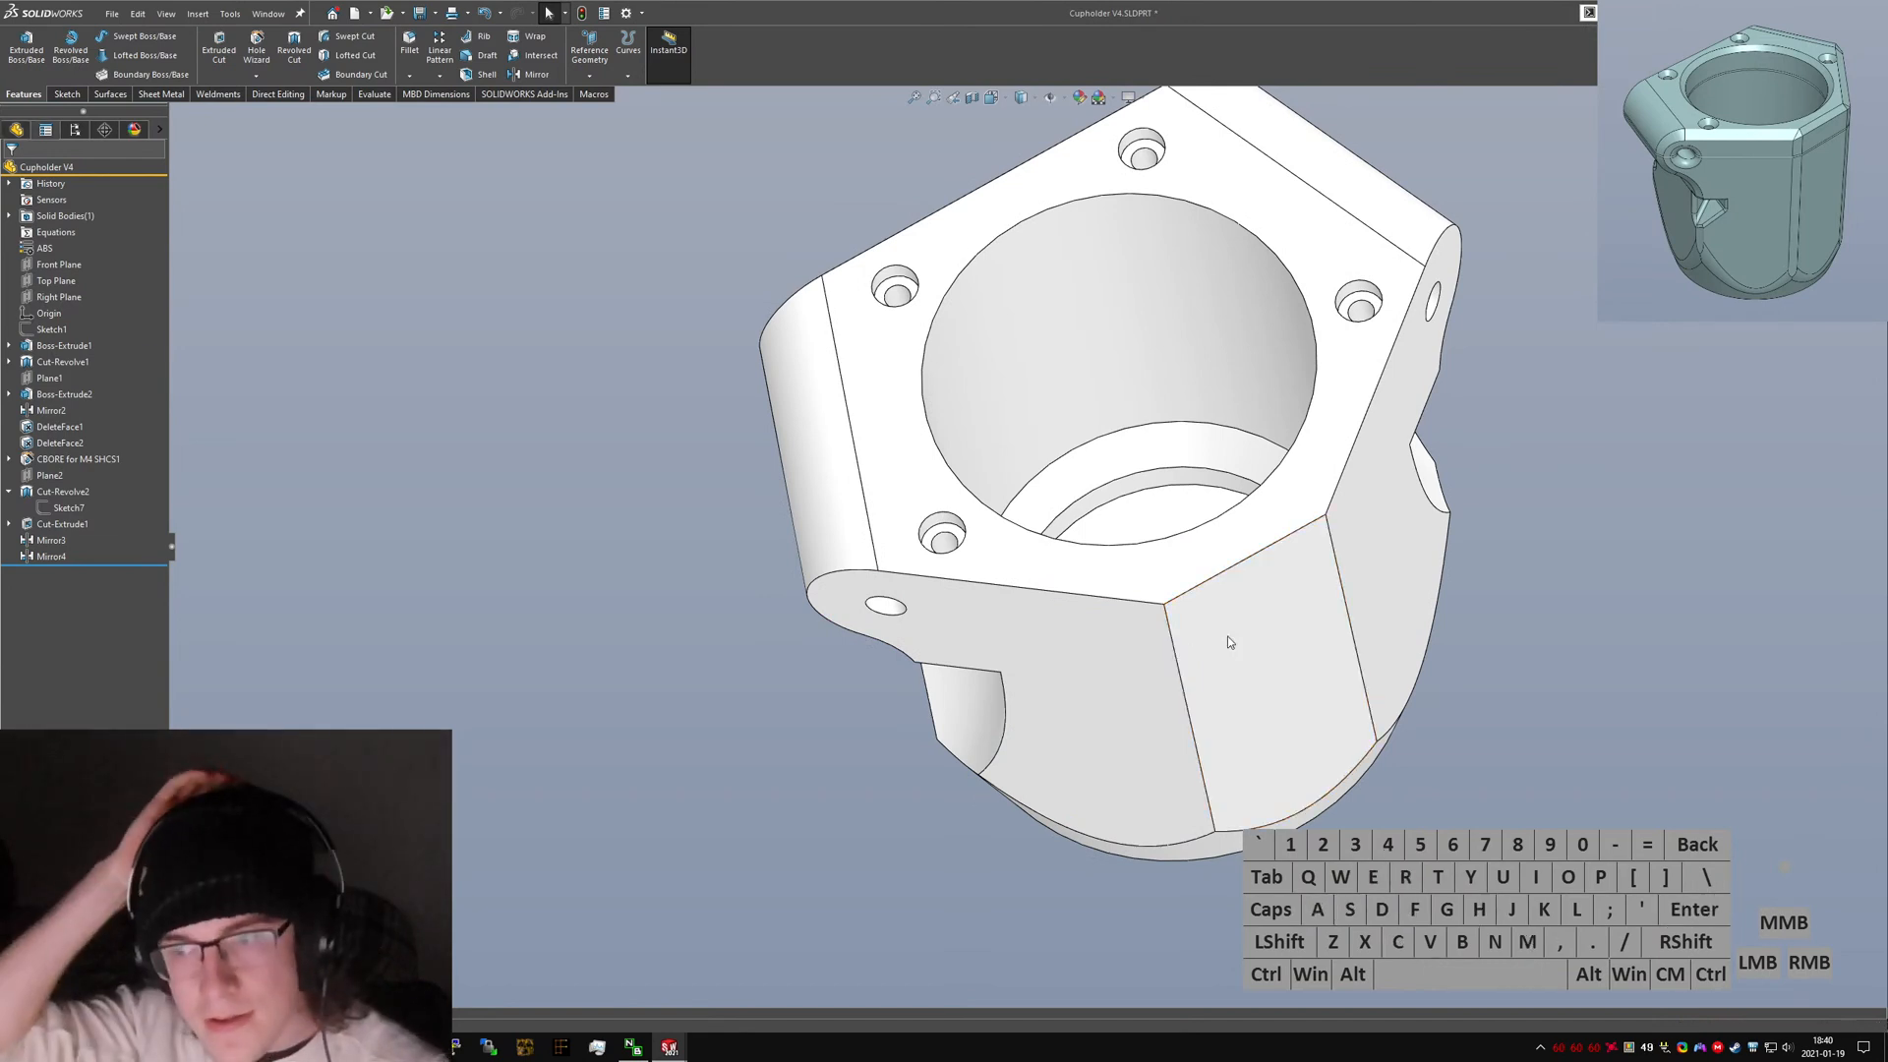
{"action": "type", "text": "sfillet"}
{"action": "key", "text": "Return"}
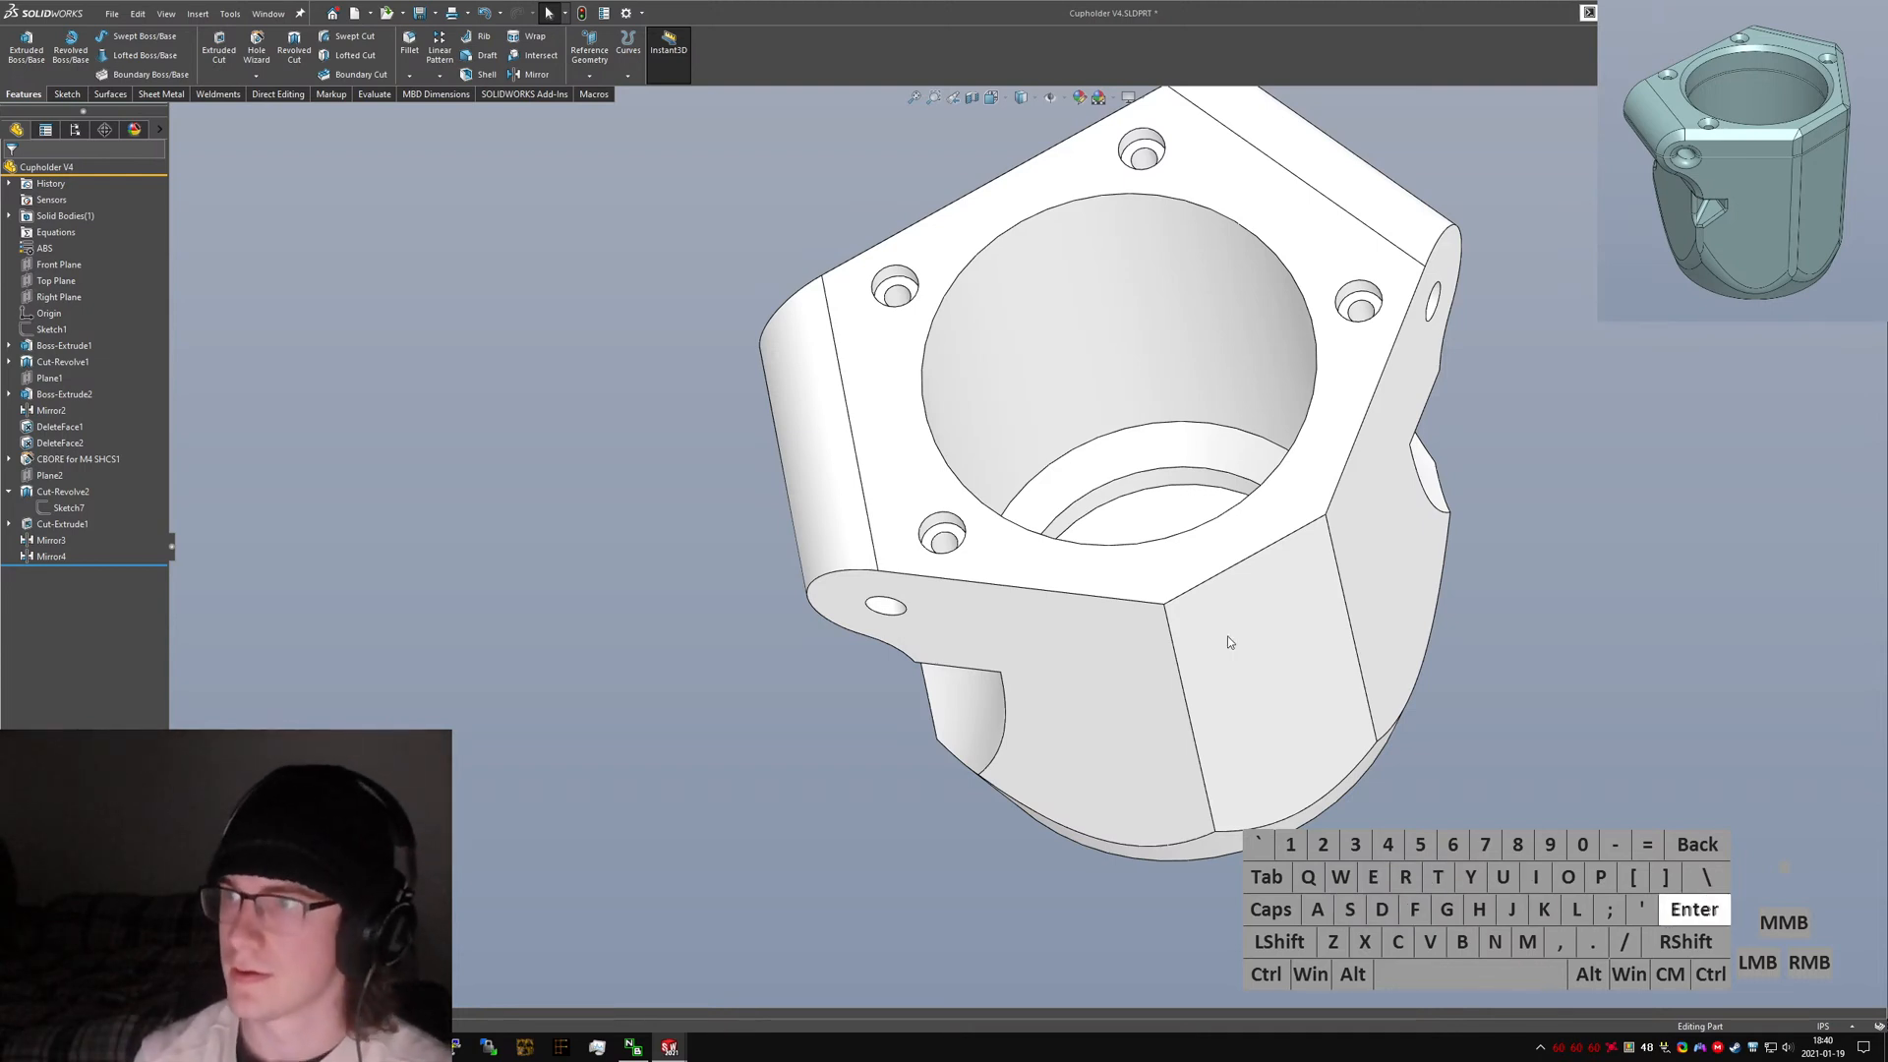
{"action": "left_click", "coordinate": [1164, 635]}
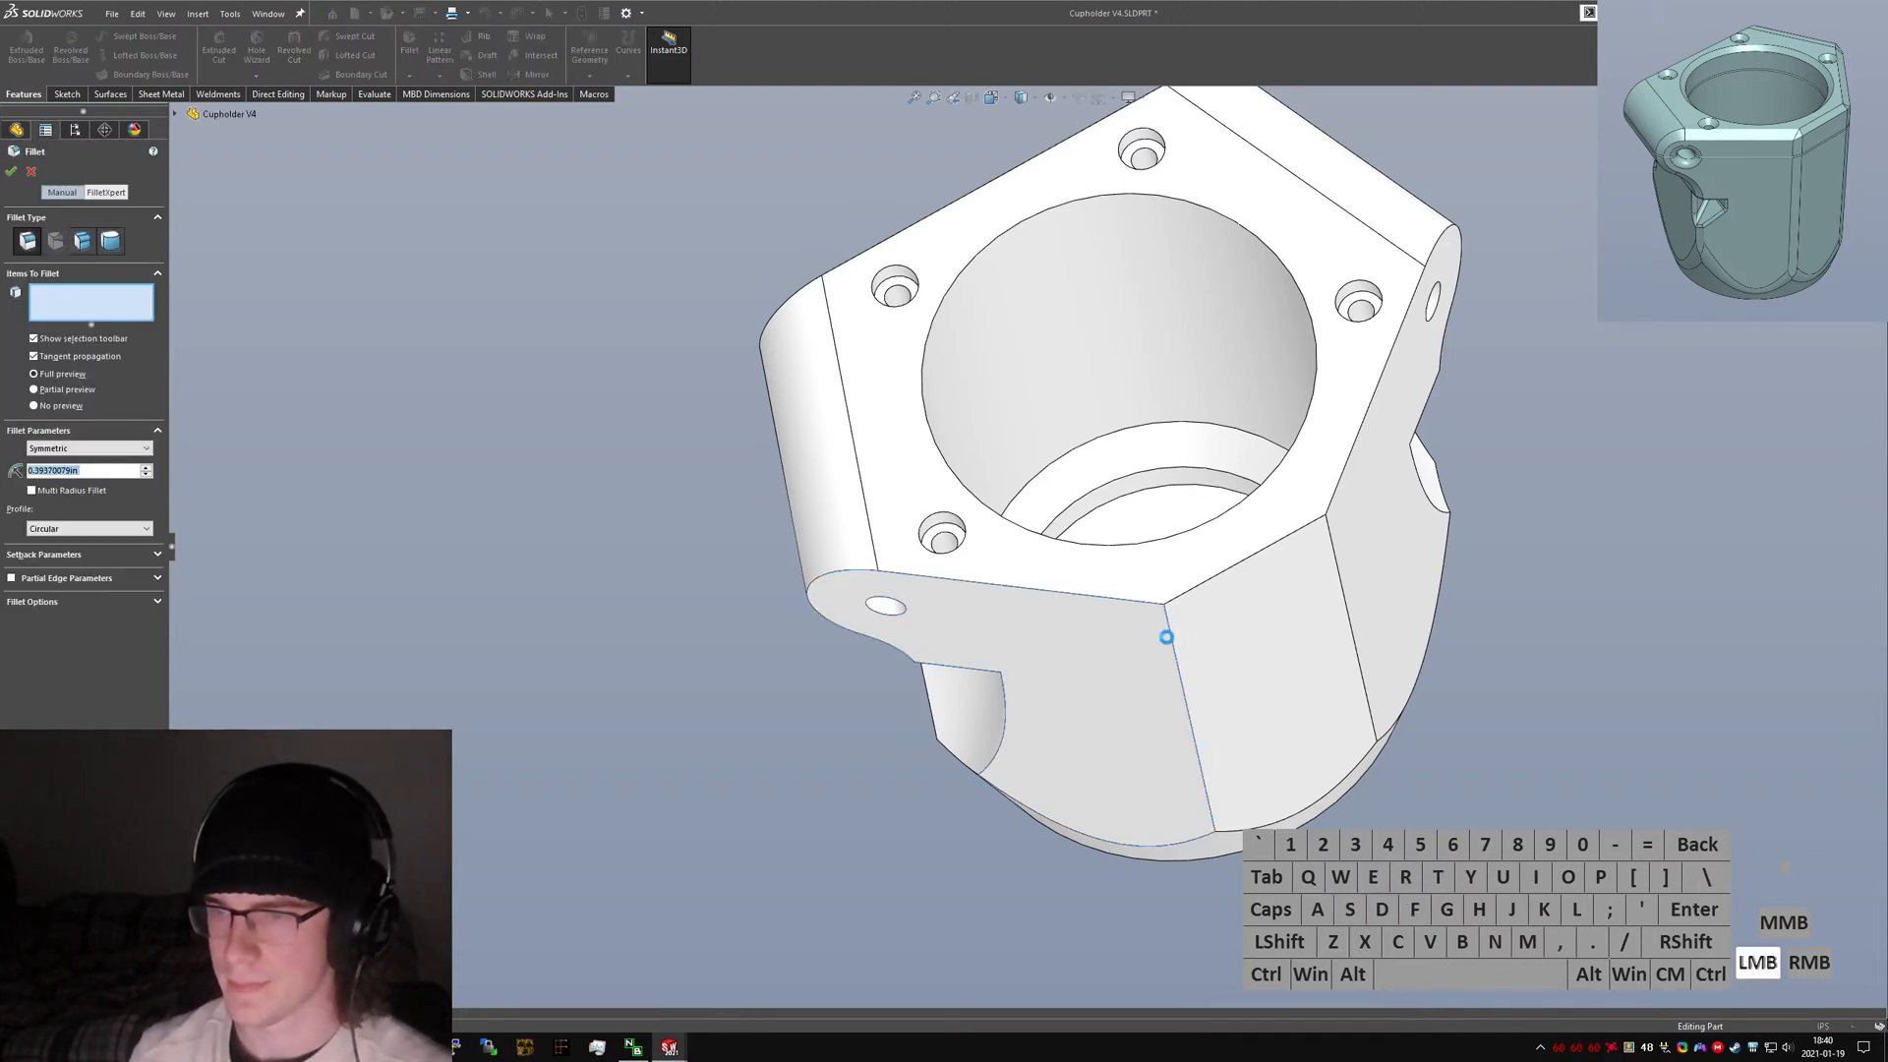
{"action": "left_click", "coordinate": [1145, 663]}
{"action": "left_click", "coordinate": [1179, 669]}
{"action": "left_click", "coordinate": [1352, 629]}
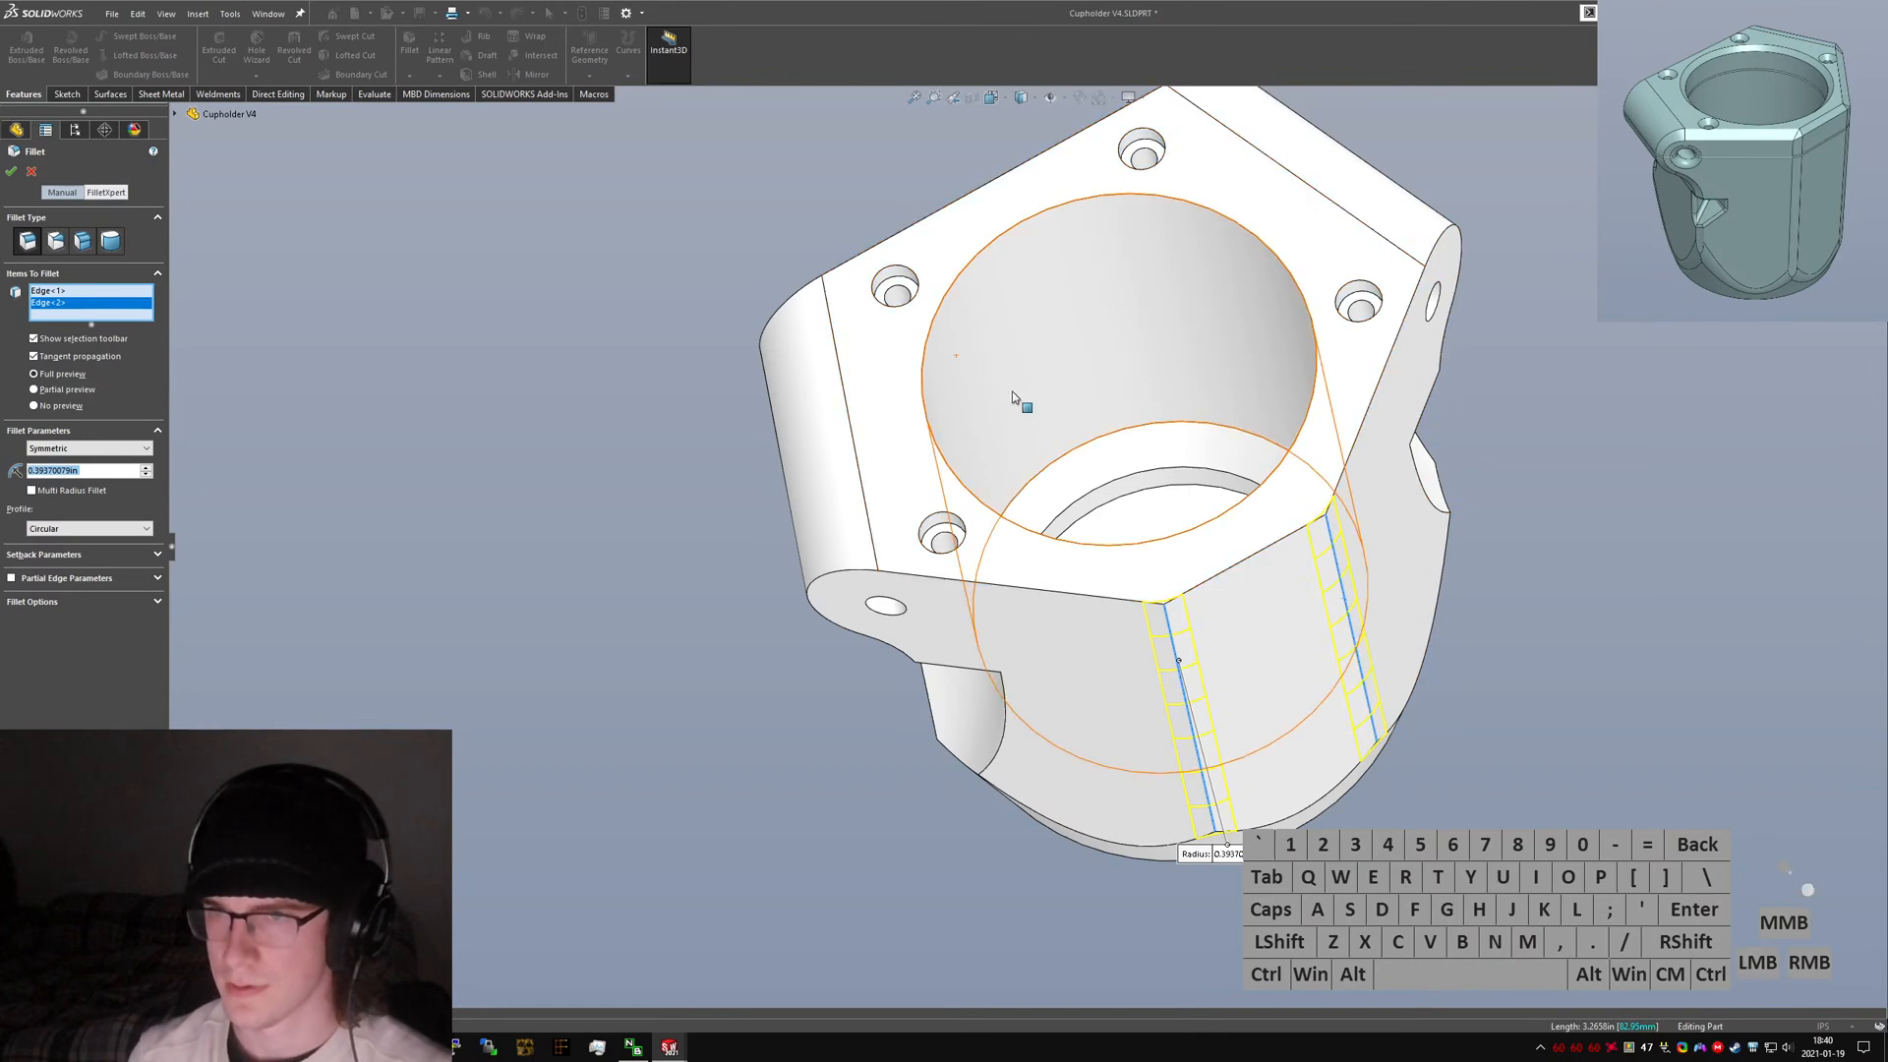
{"action": "middle_click_drag", "start_coordinate": [1015, 400], "coordinate": [1116, 304]}
{"action": "left_click", "coordinate": [1106, 536]}
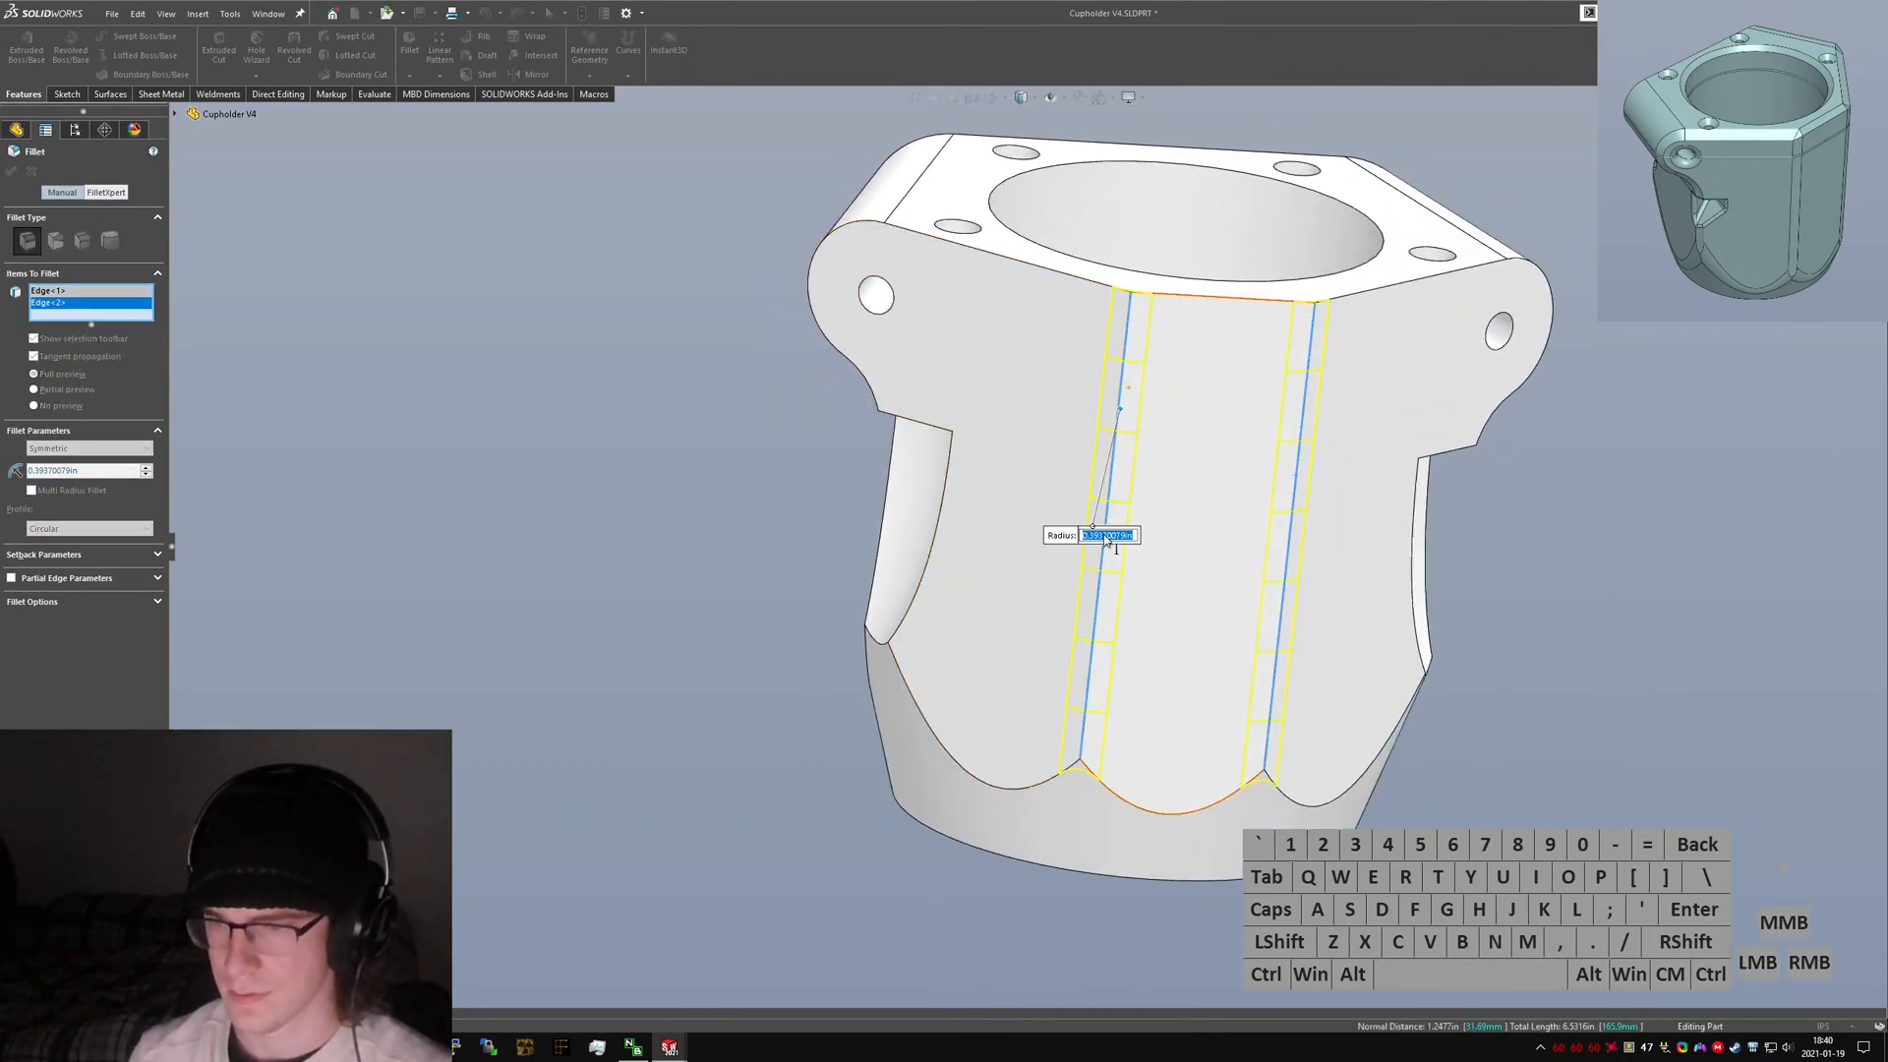
{"action": "type", "text": "10mm"}
{"action": "key", "text": "Return"}
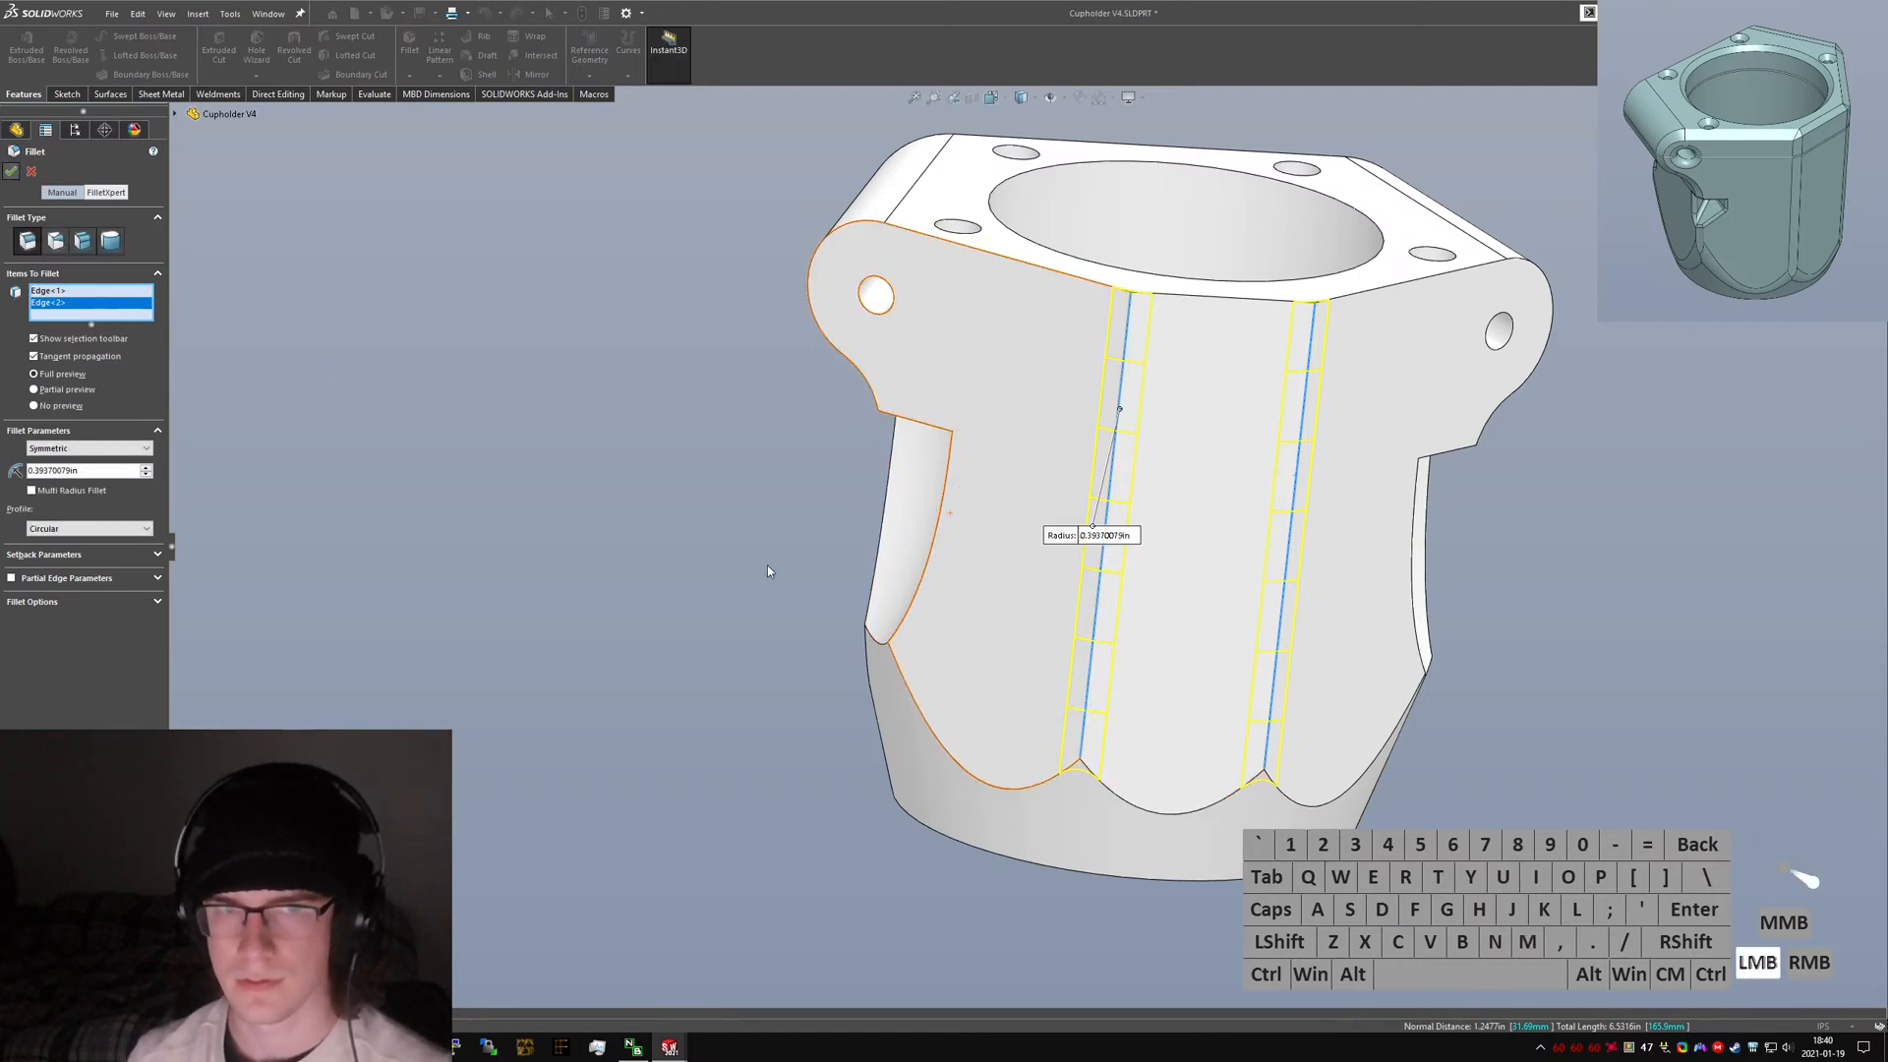
{"action": "middle_click_drag", "start_coordinate": [1214, 511], "coordinate": [1411, 563]}
Chamfer the top outer edges of the cupholder rim and clamp ears by 4 mm.
{"action": "key", "text": "s"}
{"action": "key", "text": "c"}
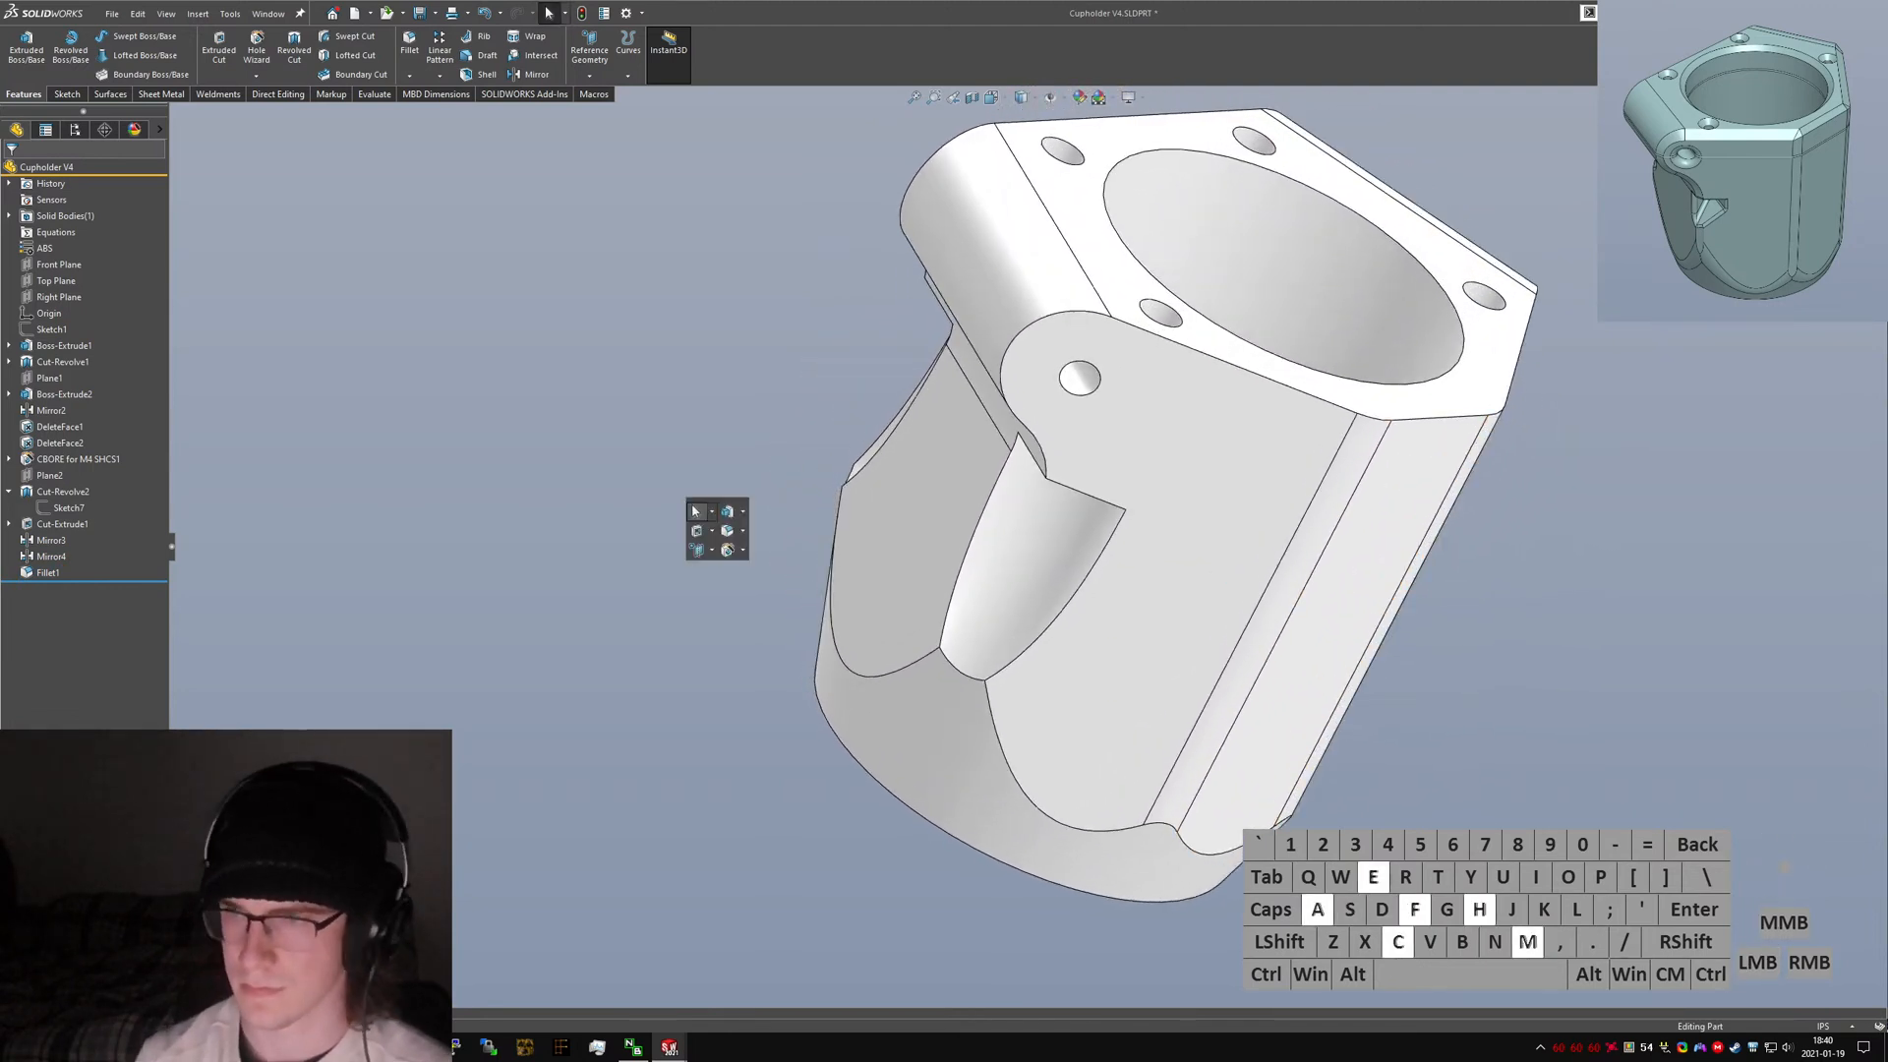
{"action": "key", "text": "Return"}
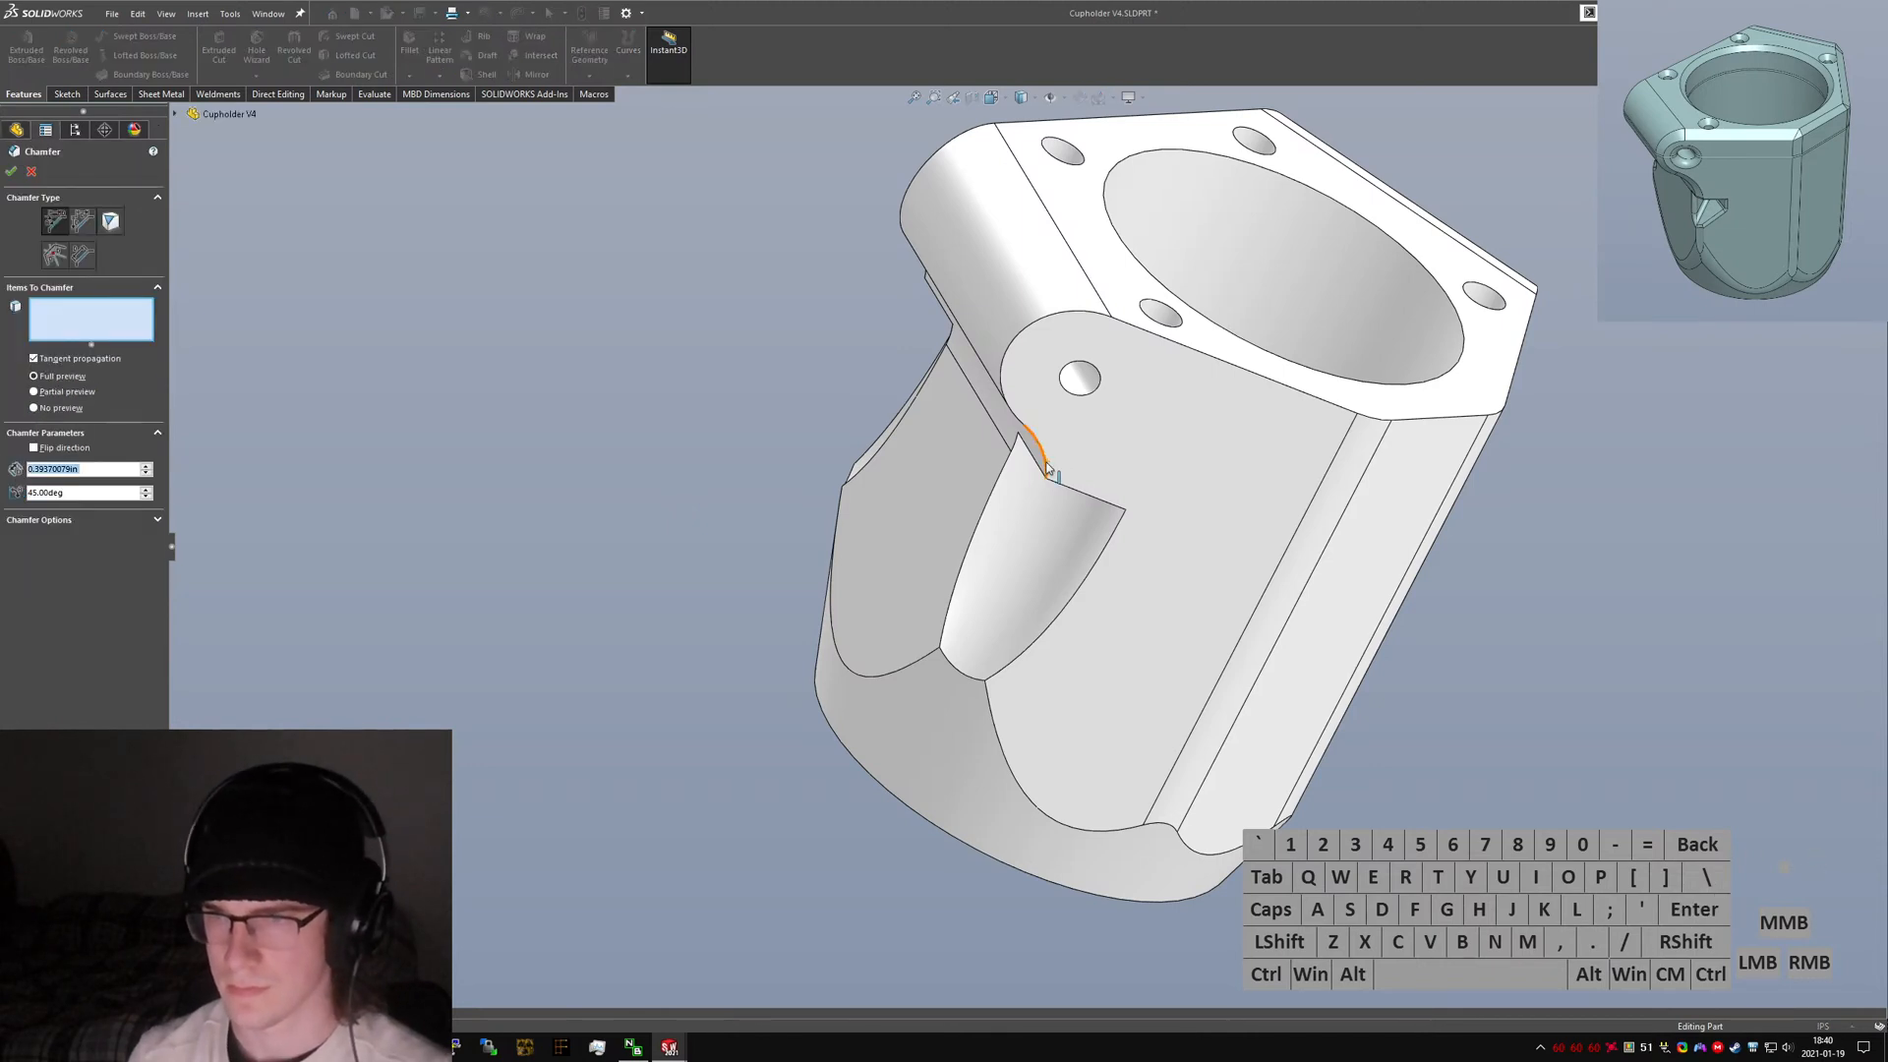
{"action": "left_click", "coordinate": [1307, 251]}
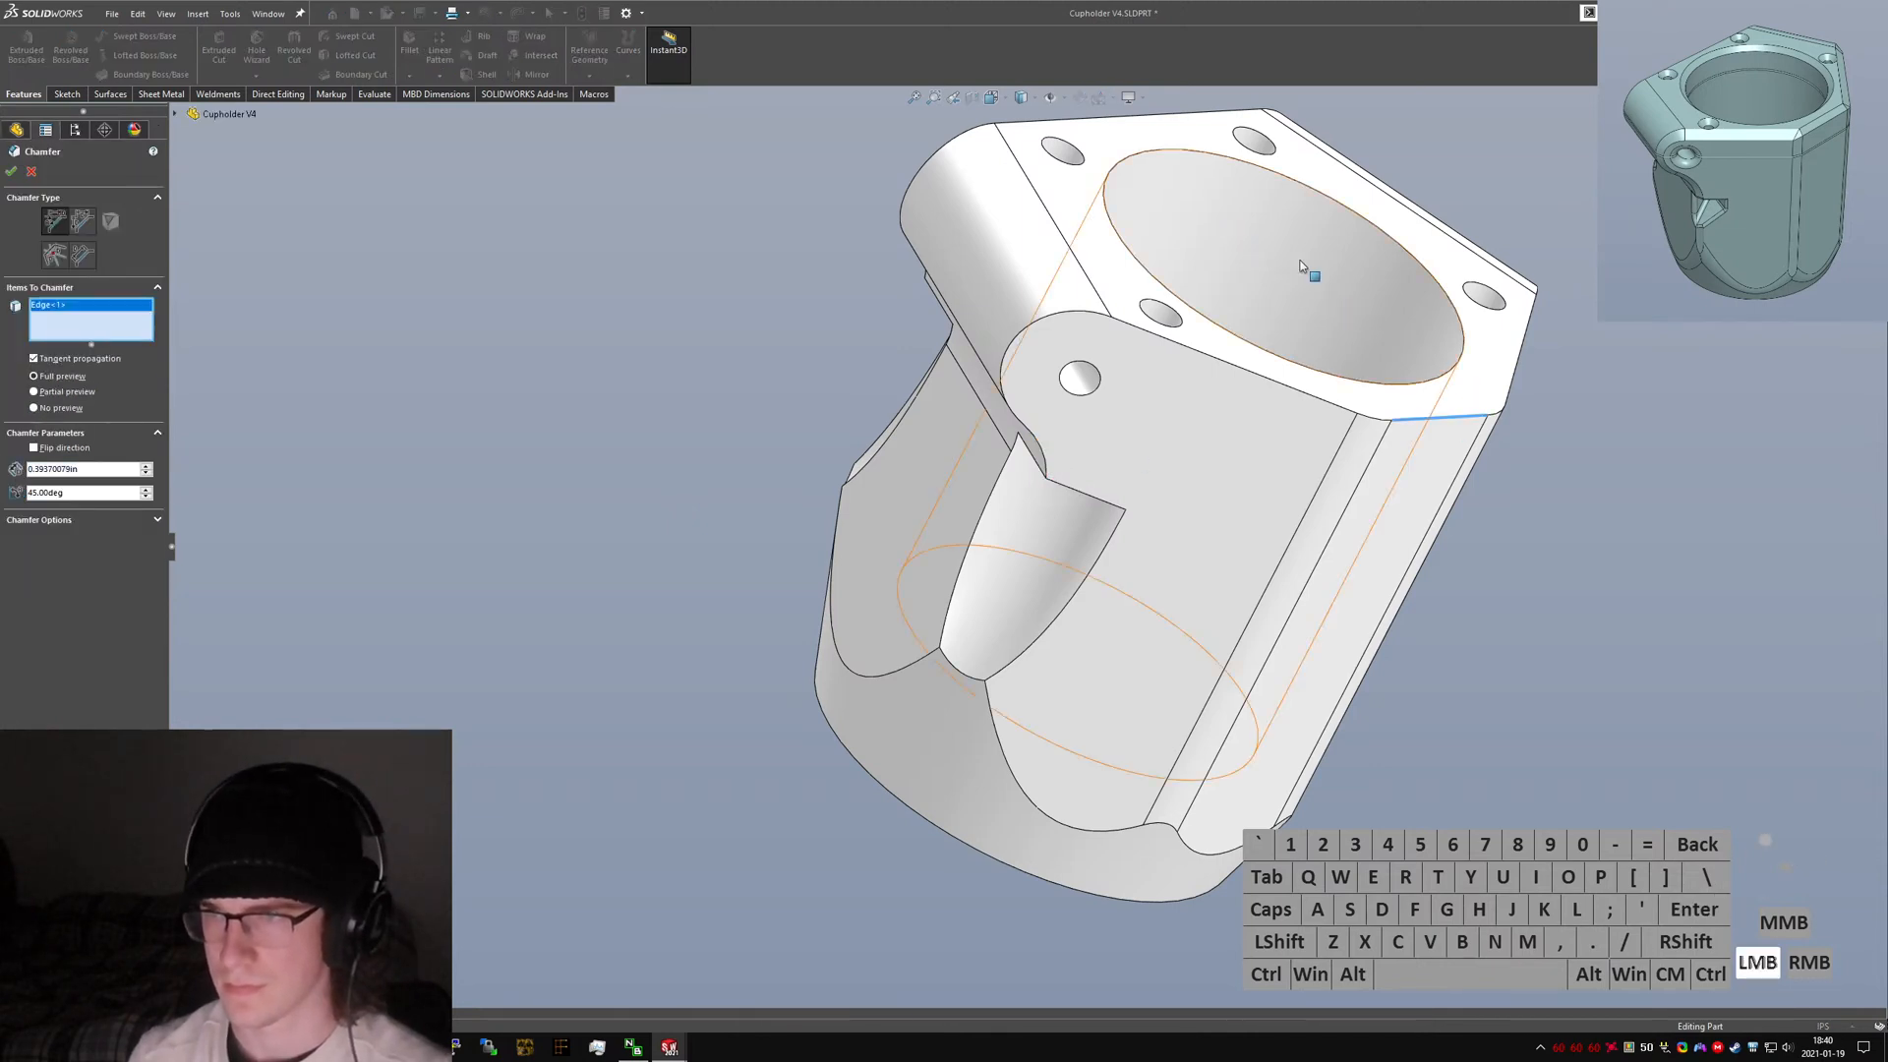
{"action": "left_click", "coordinate": [1163, 119]}
{"action": "left_click", "coordinate": [1822, 434]}
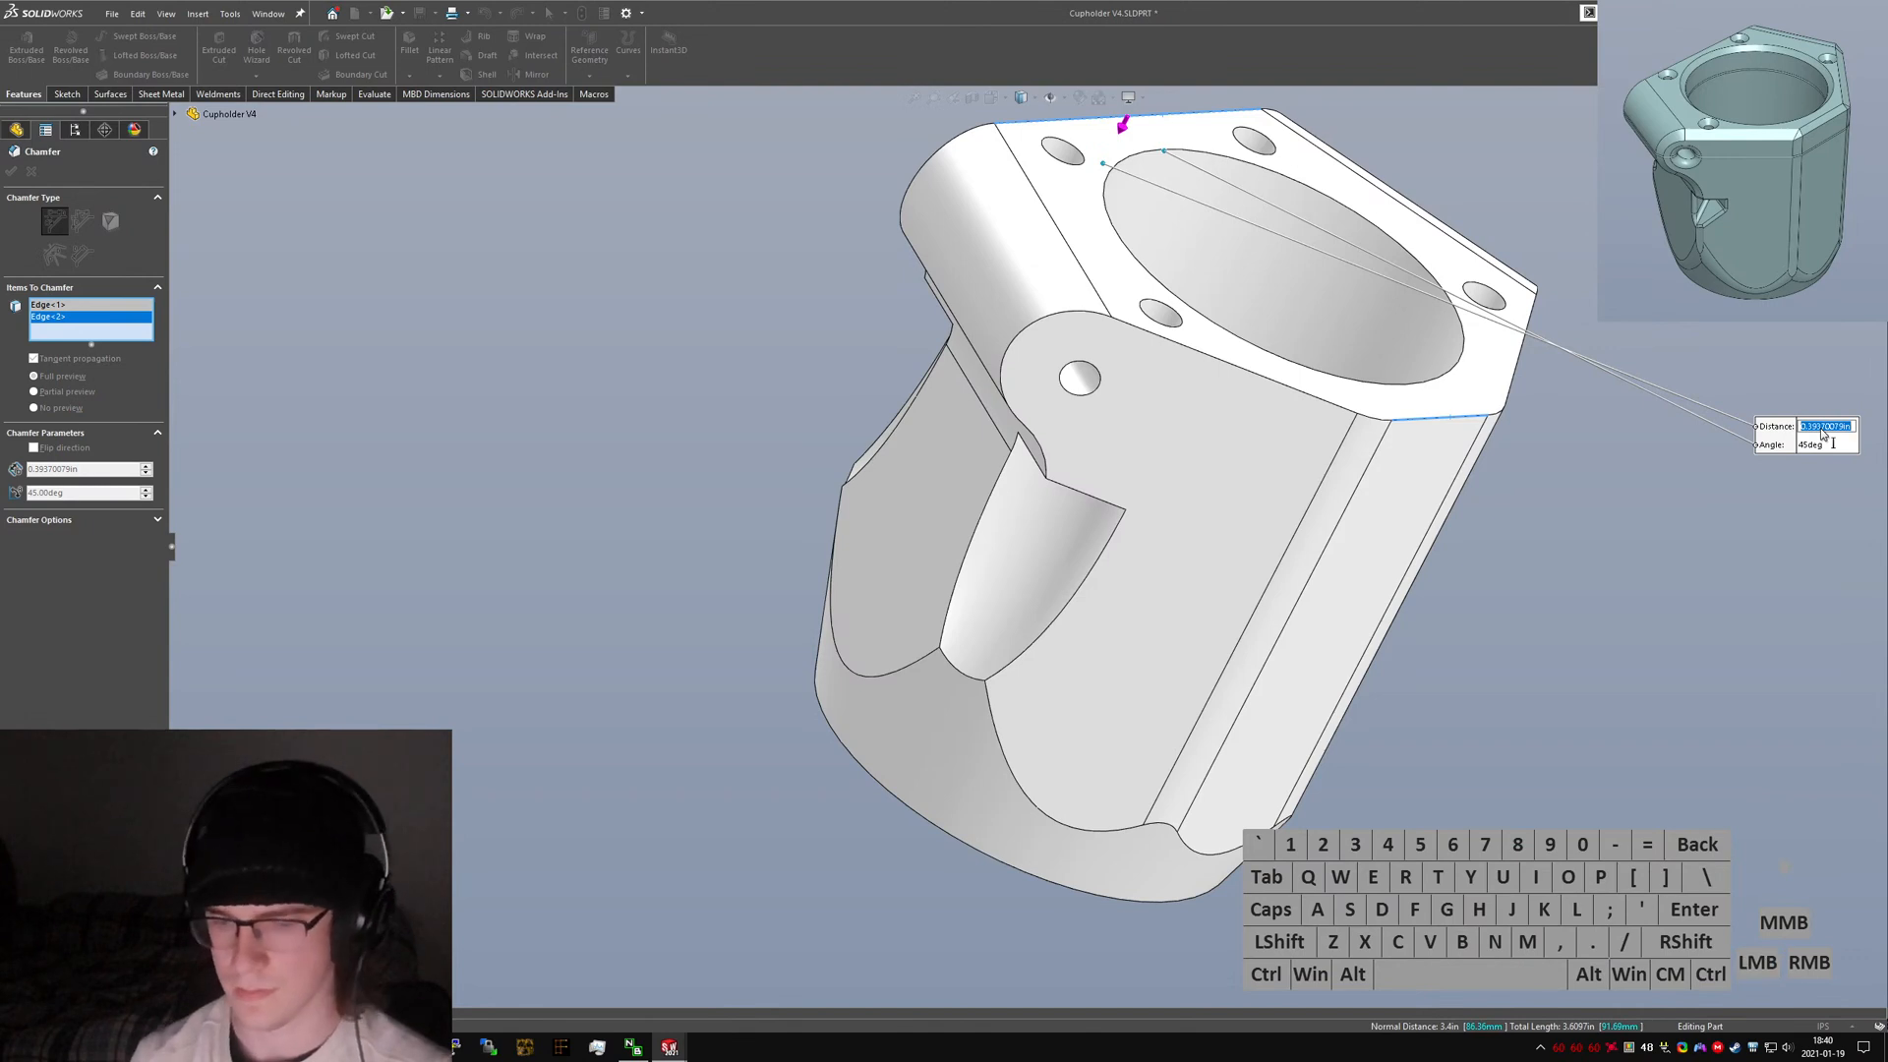
{"action": "type", "text": "4mm"}
{"action": "key", "text": "Return"}
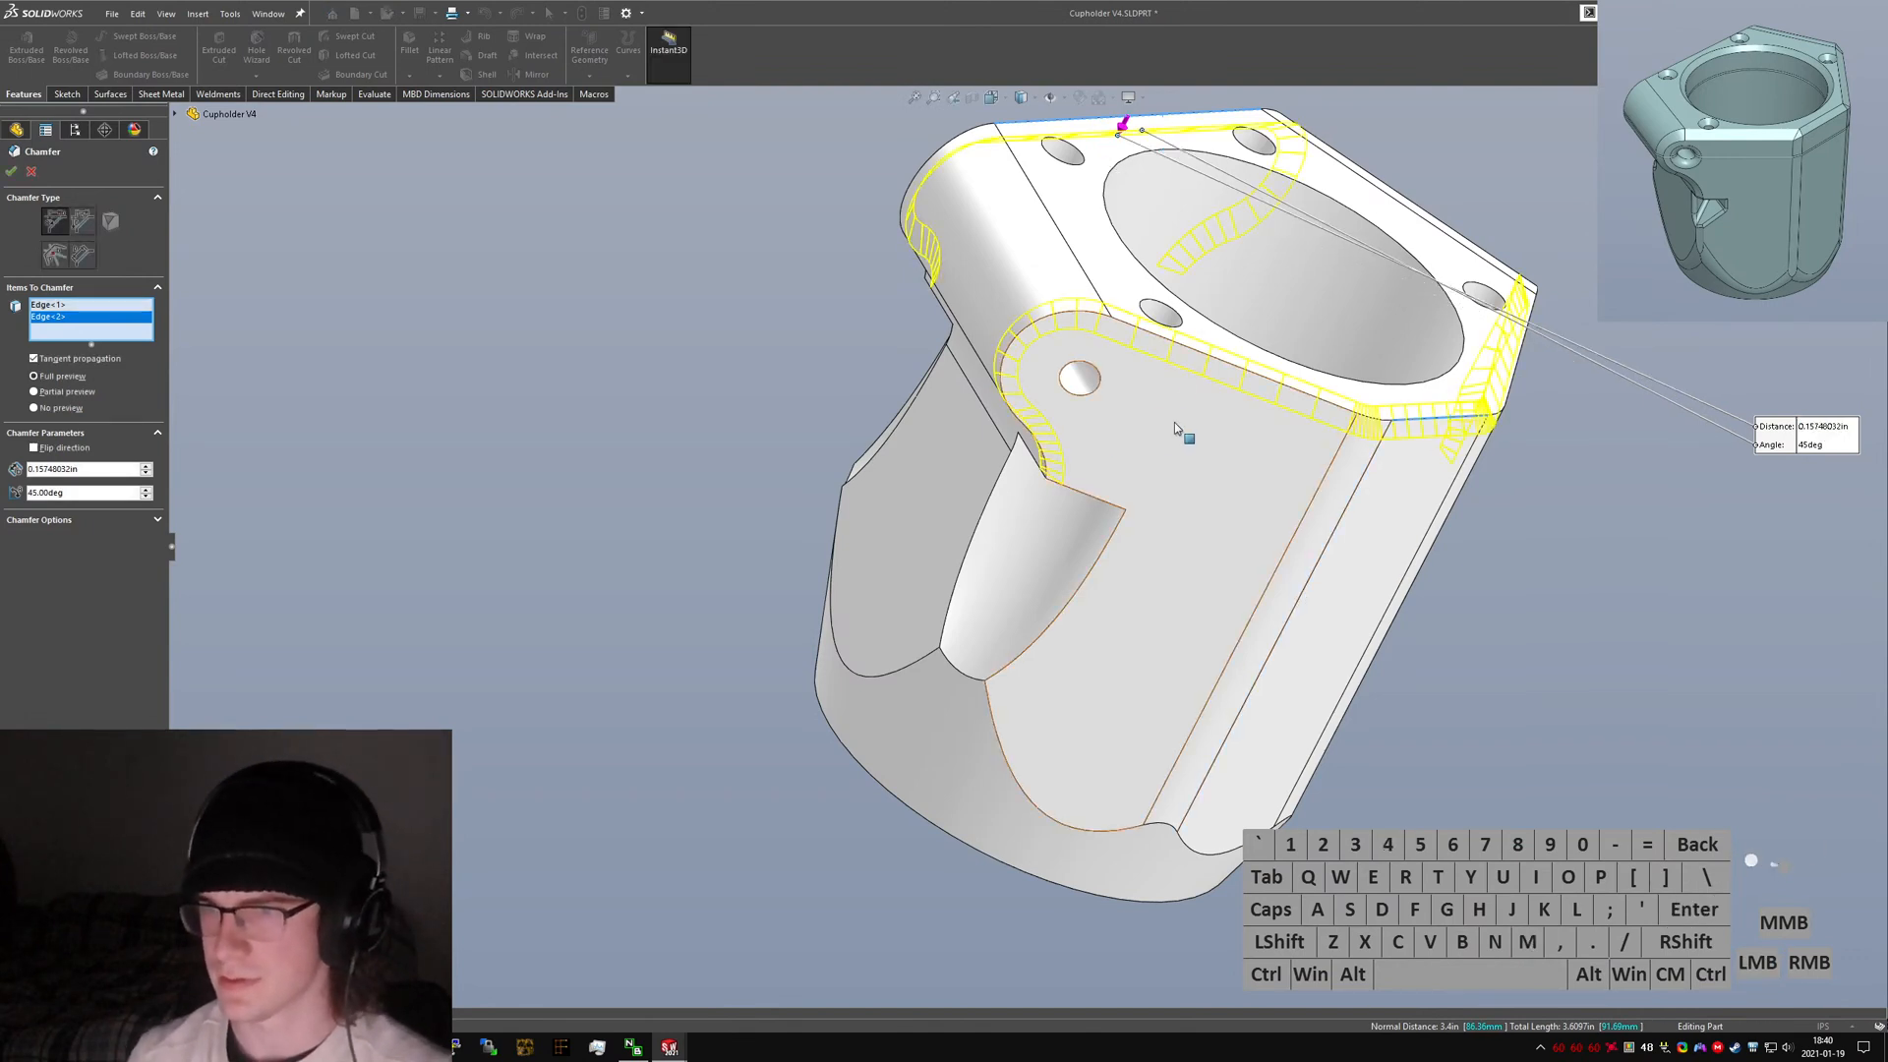
{"action": "middle_click_drag", "start_coordinate": [1175, 430], "coordinate": [279, 360]}
{"action": "left_click", "coordinate": [90, 222]}
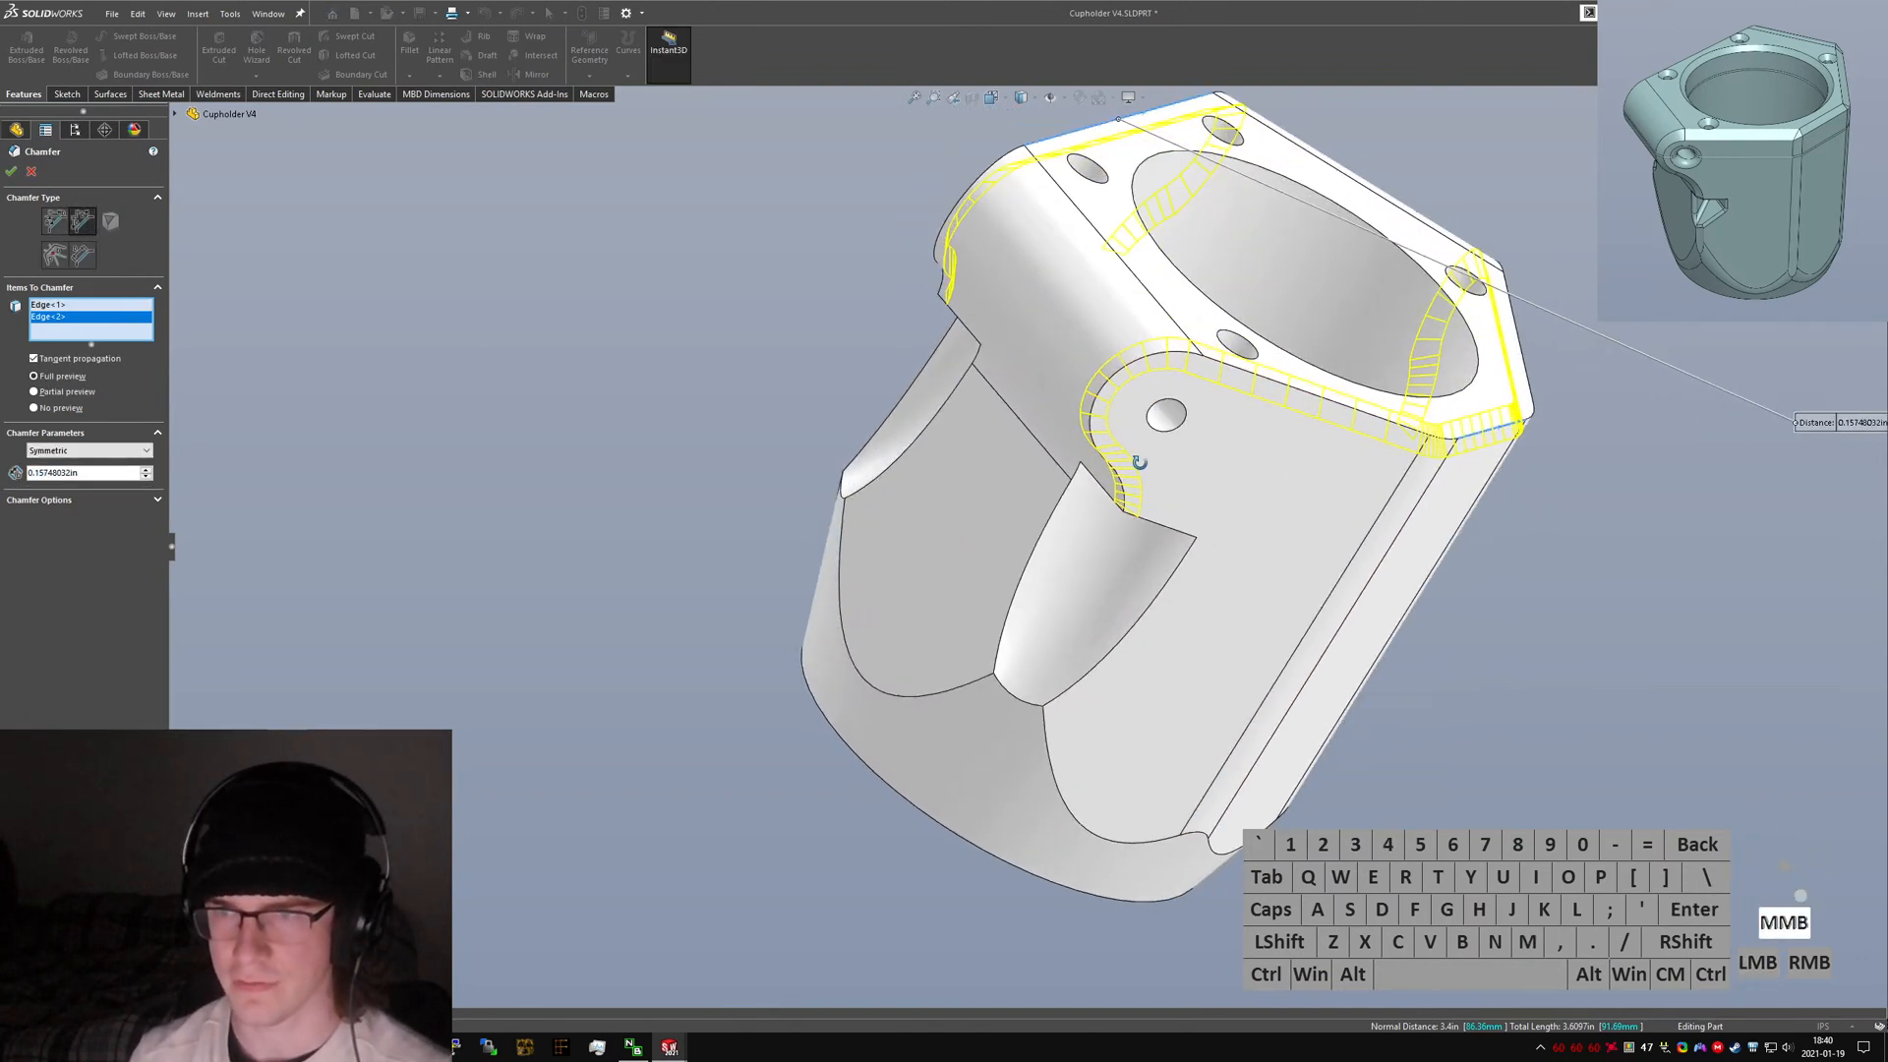
{"action": "middle_click_drag", "start_coordinate": [413, 285], "coordinate": [631, 323]}
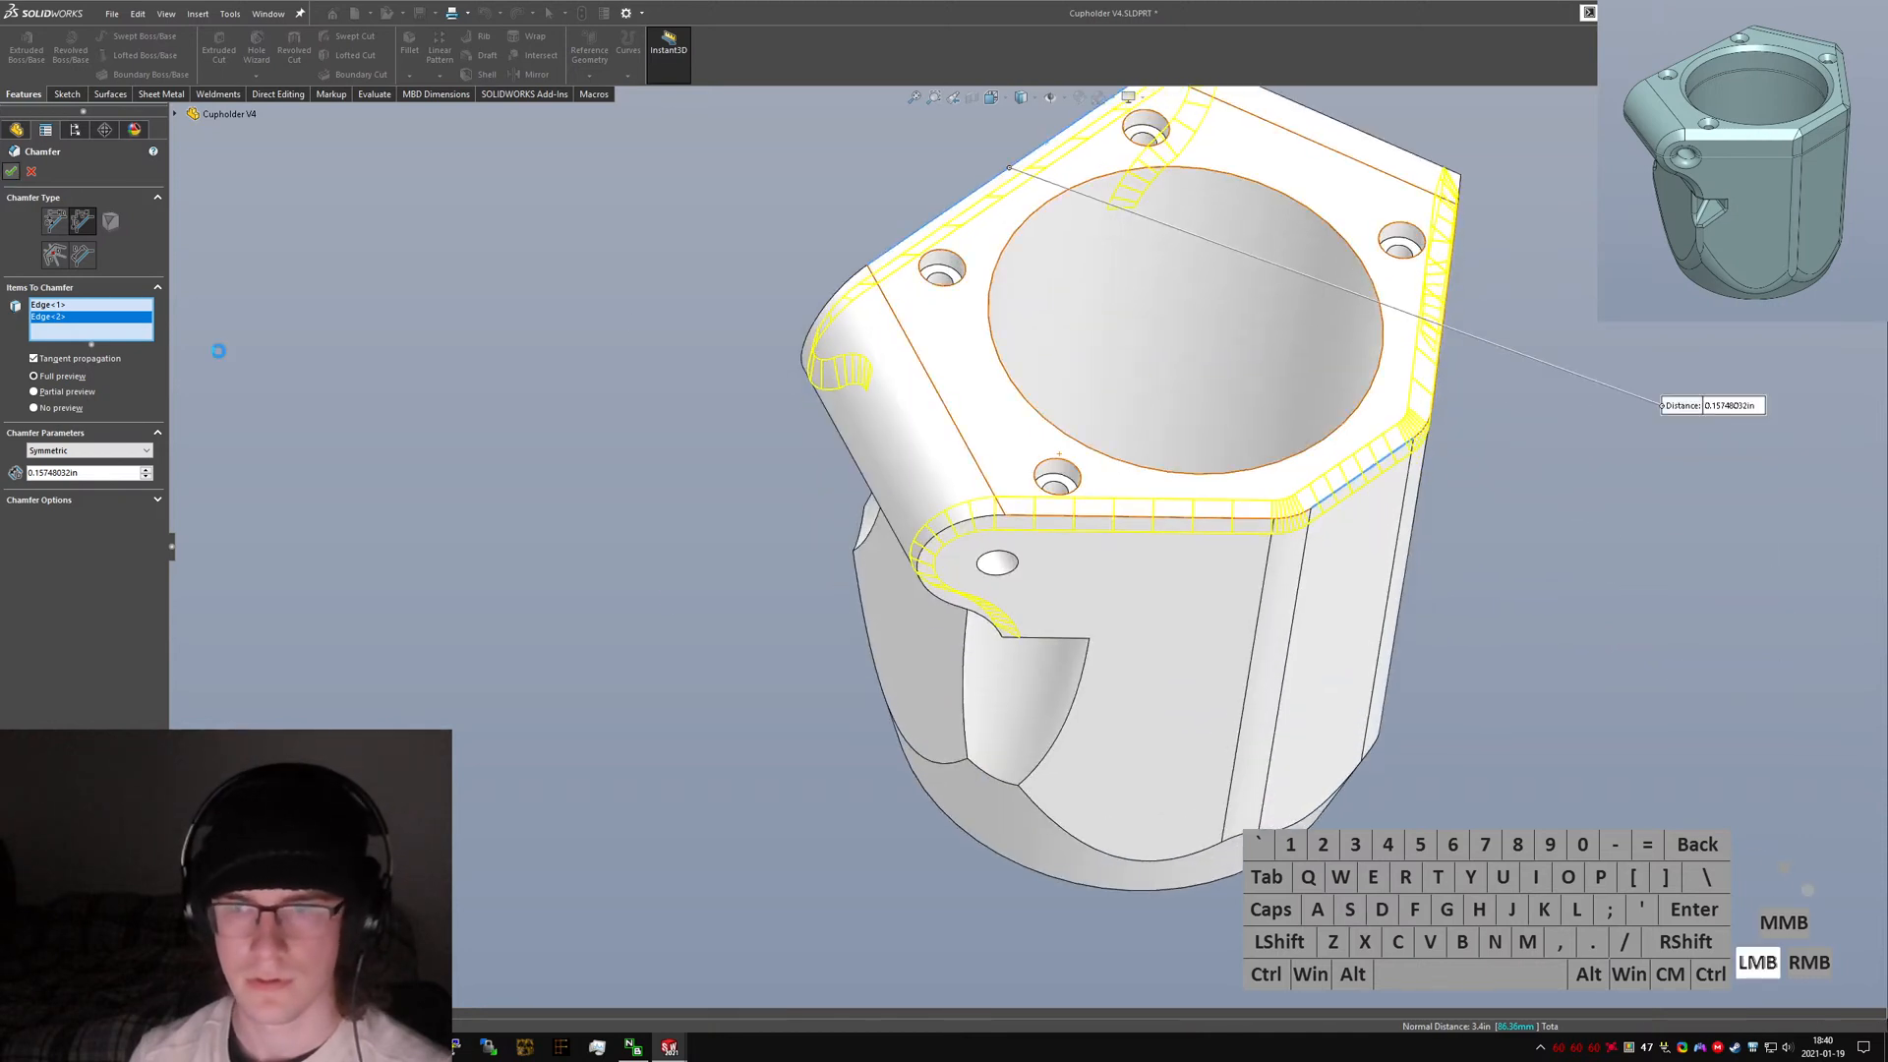
{"action": "middle_click_drag", "start_coordinate": [1075, 564], "coordinate": [1212, 498]}
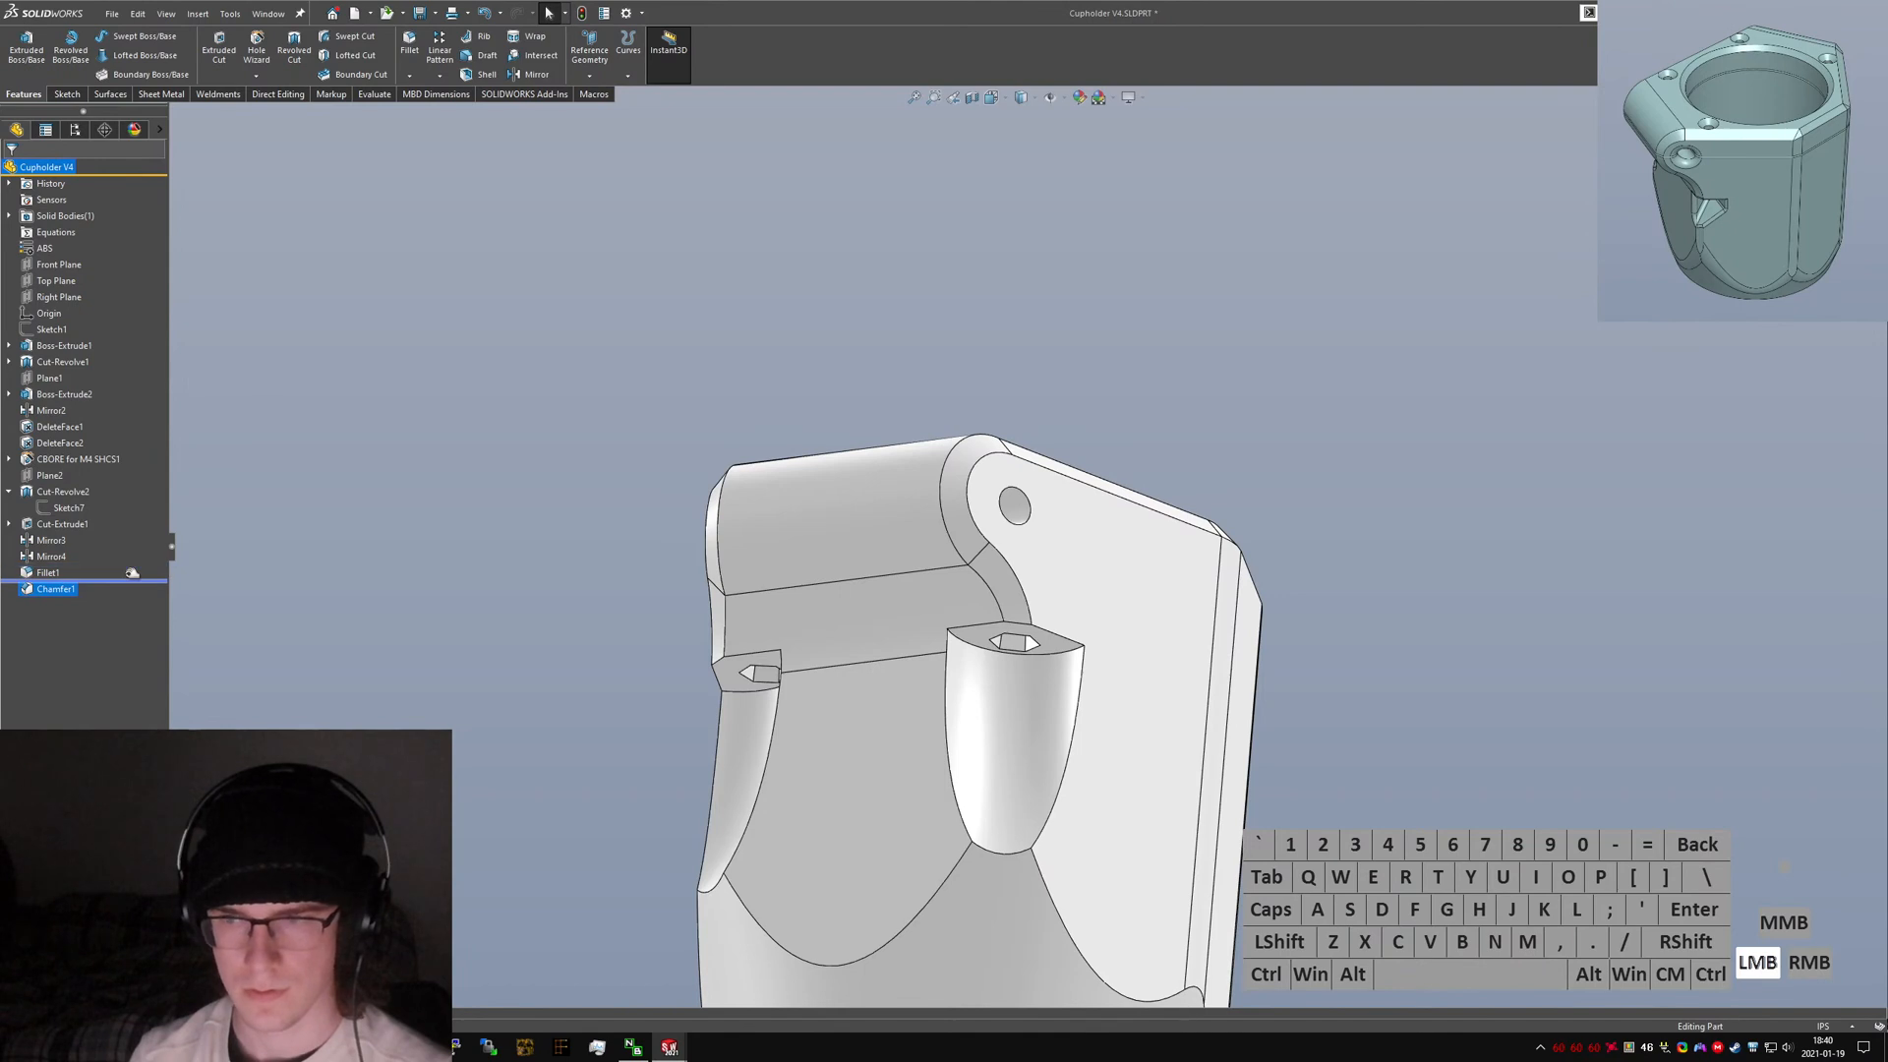
Roll back above the first fillet and fillet the top edges of both nut cavity pockets with a 2 mm radius.
{"action": "left_click_drag", "start_coordinate": [132, 580], "coordinate": [124, 562]}
{"action": "key", "text": "s"}
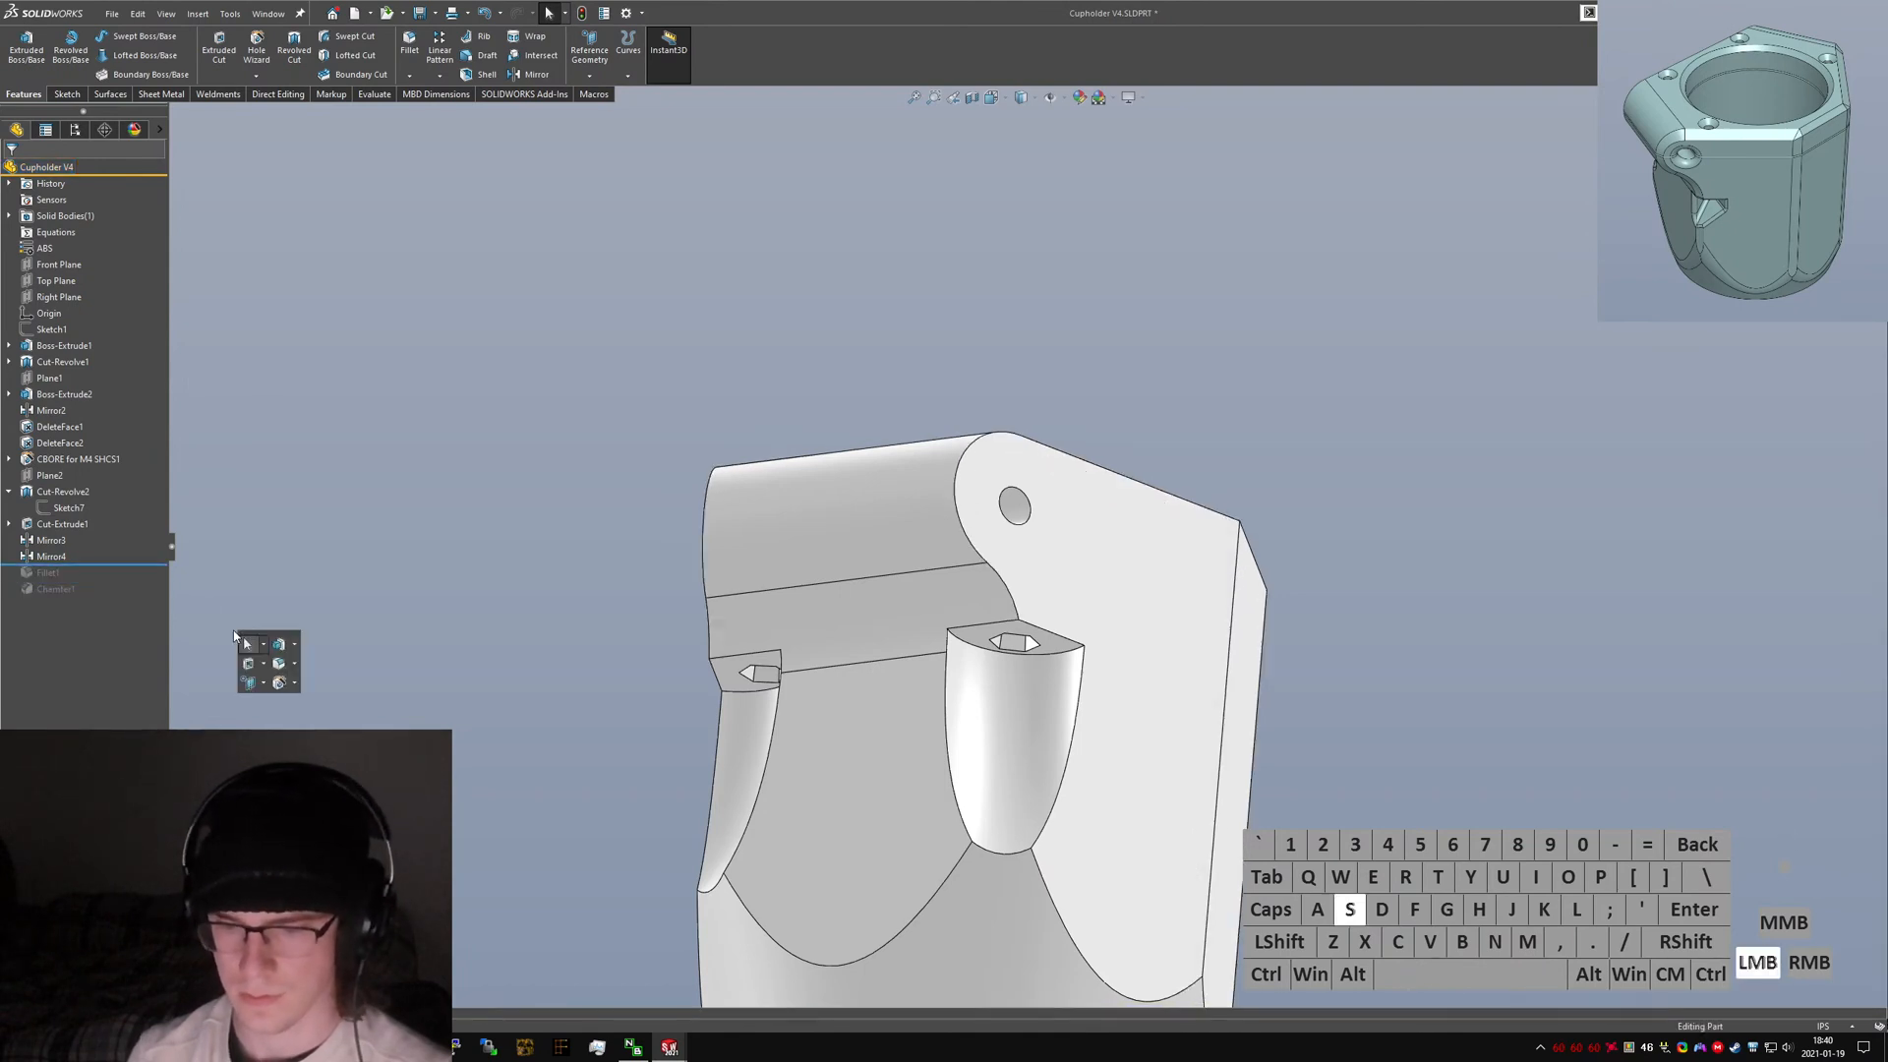
{"action": "left_click", "coordinate": [1050, 655]}
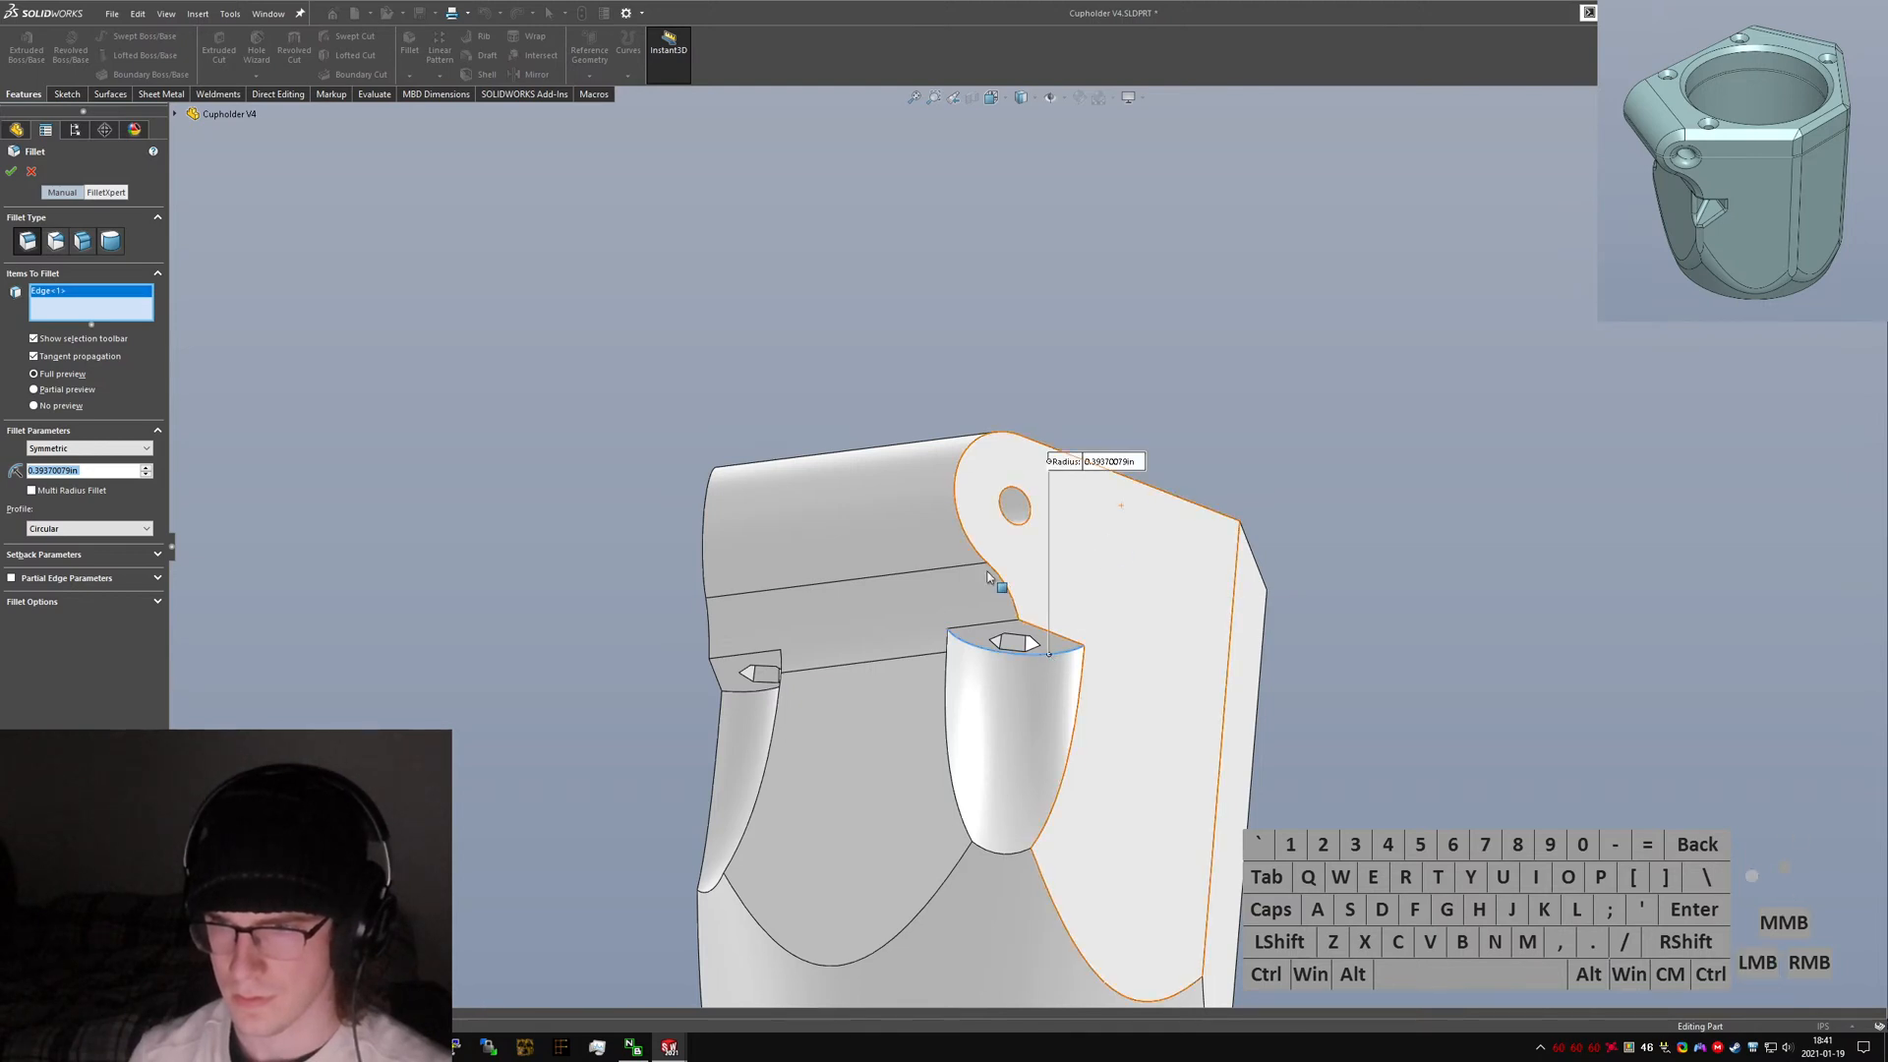
{"action": "left_click", "coordinate": [733, 696]}
{"action": "middle_click_drag", "start_coordinate": [733, 696], "coordinate": [944, 602]}
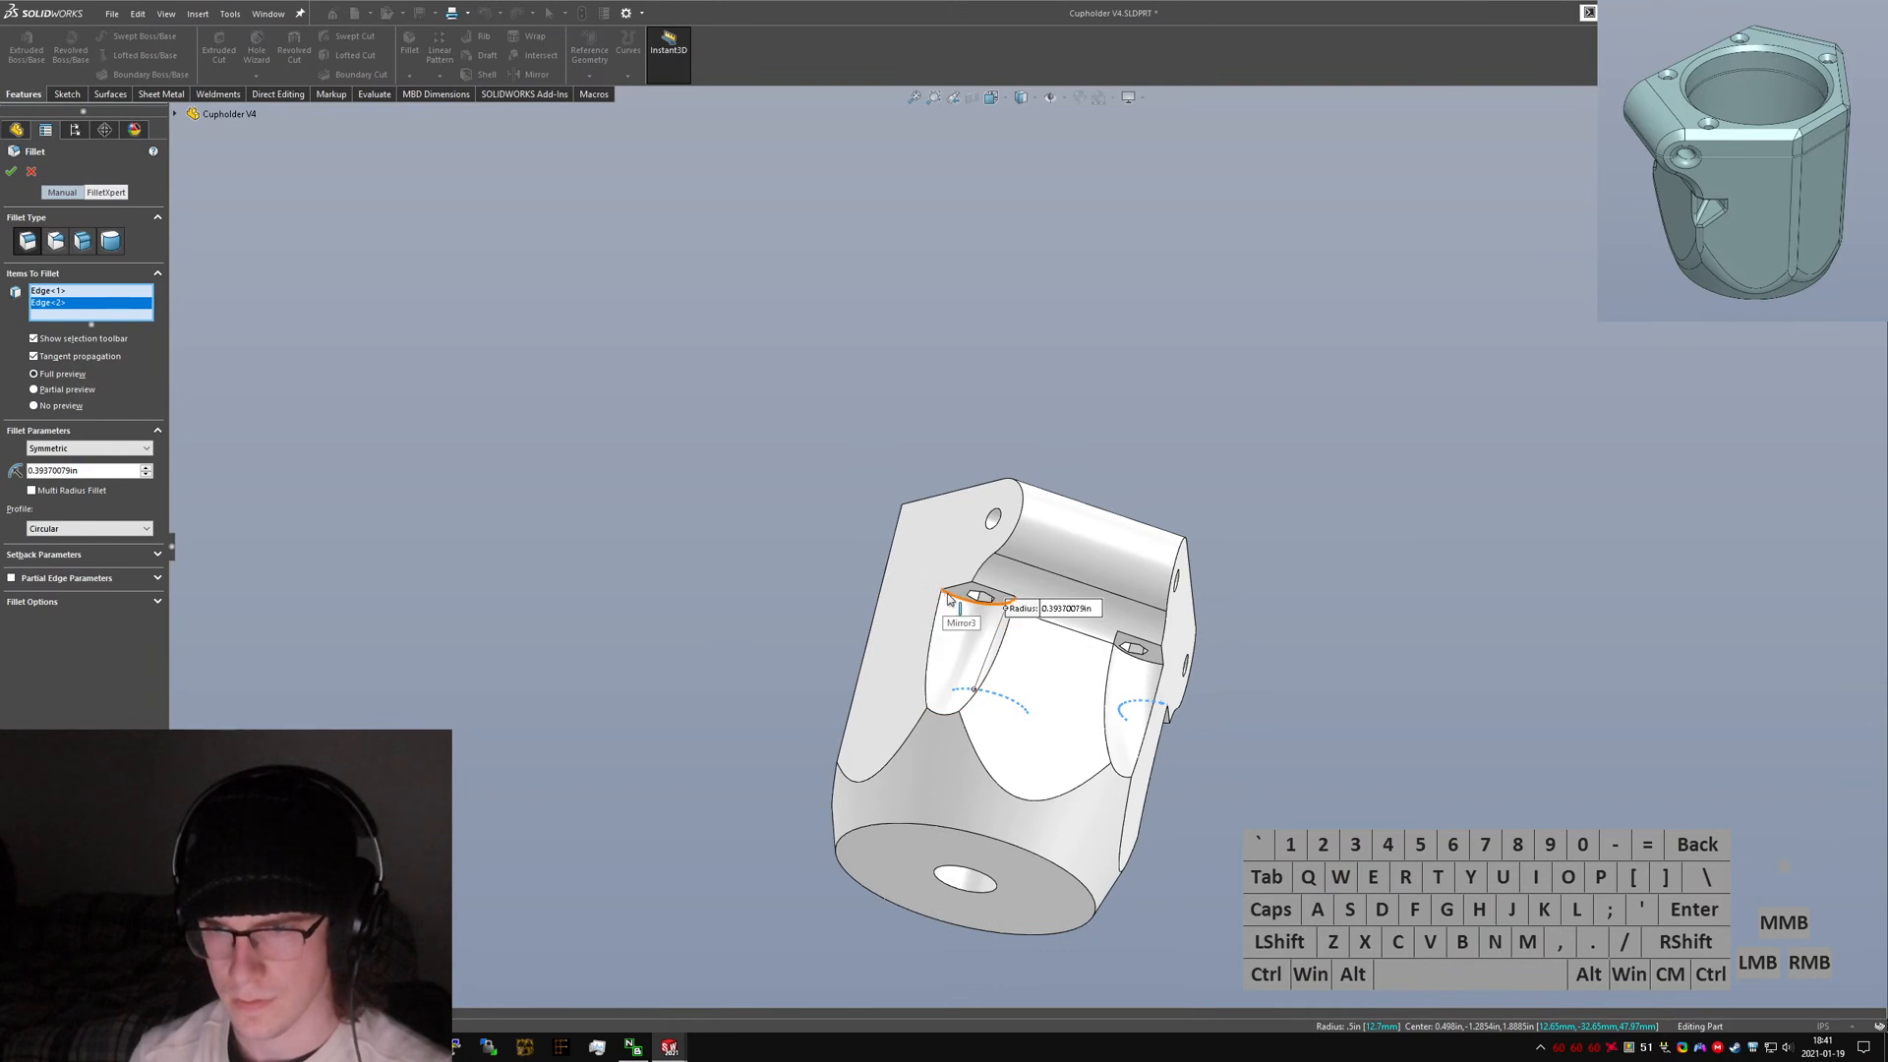
{"action": "left_click", "coordinate": [1145, 647]}
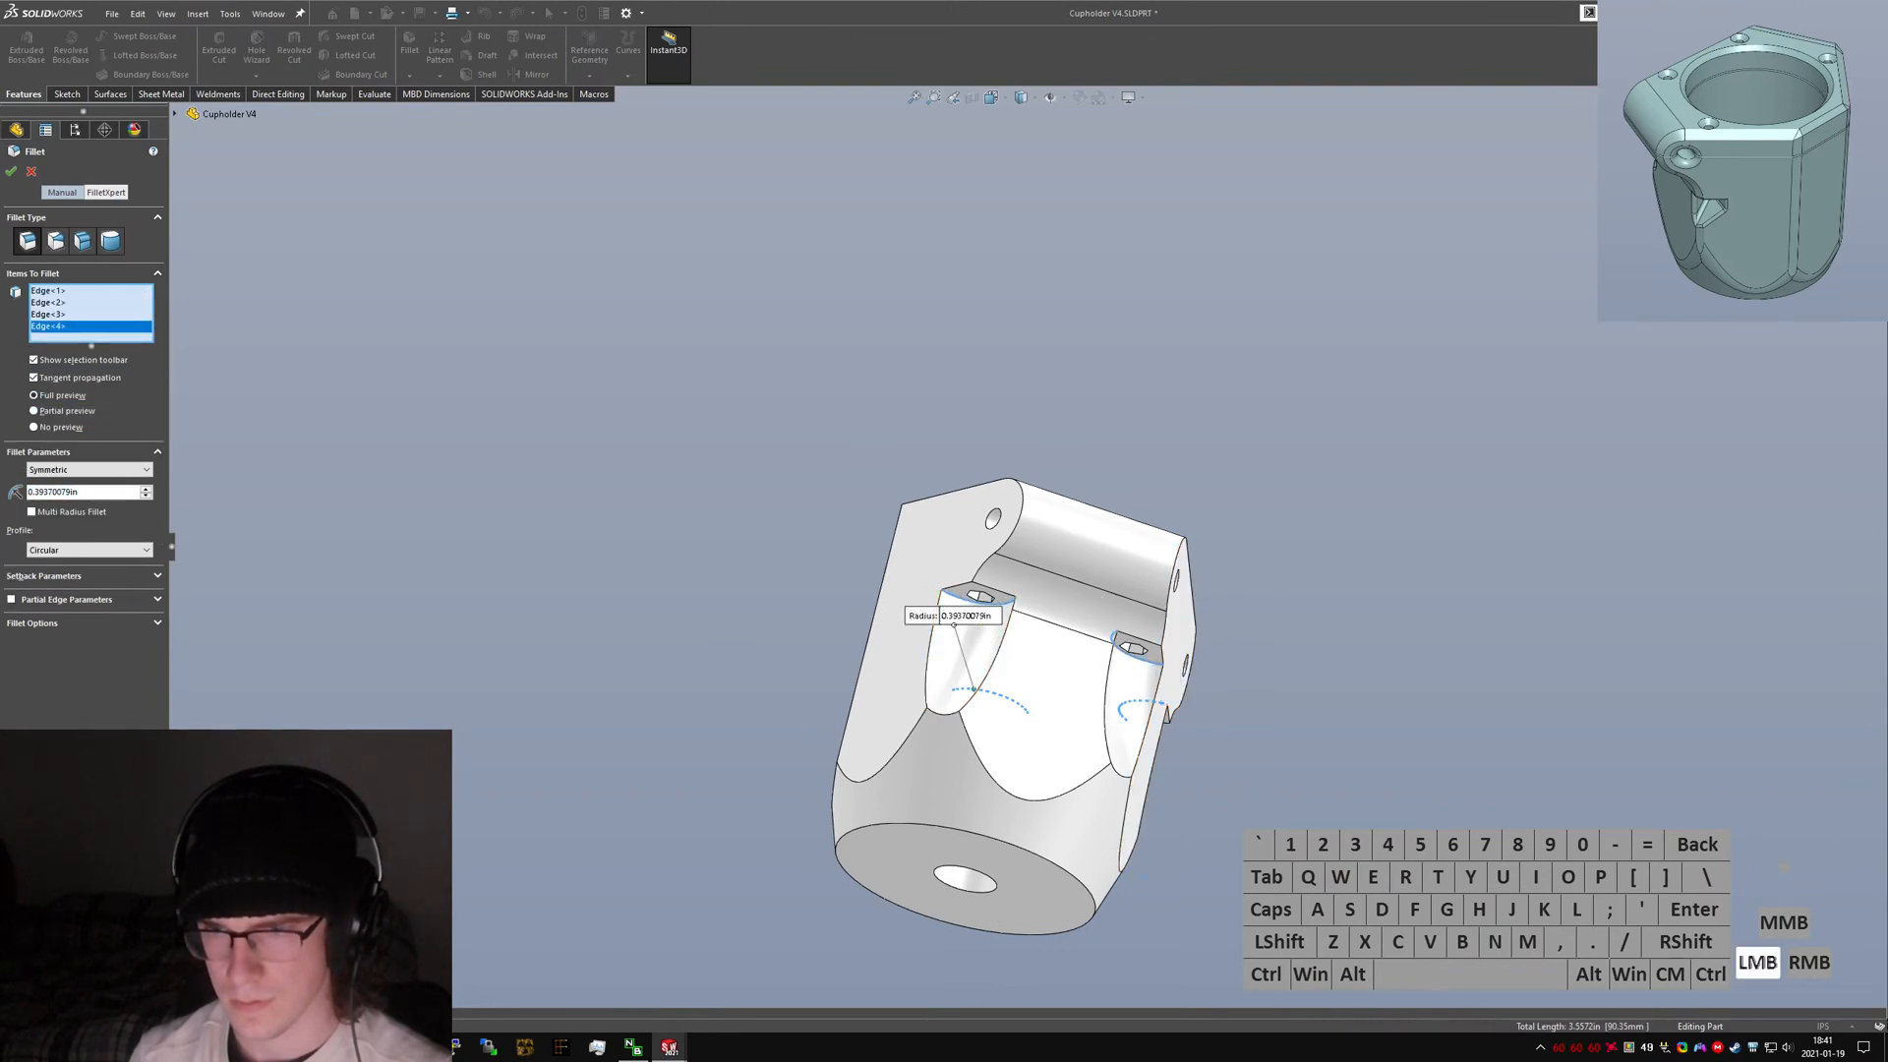
{"action": "left_click", "coordinate": [955, 618]}
{"action": "type", "text": "2mm"}
{"action": "key", "text": "Return"}
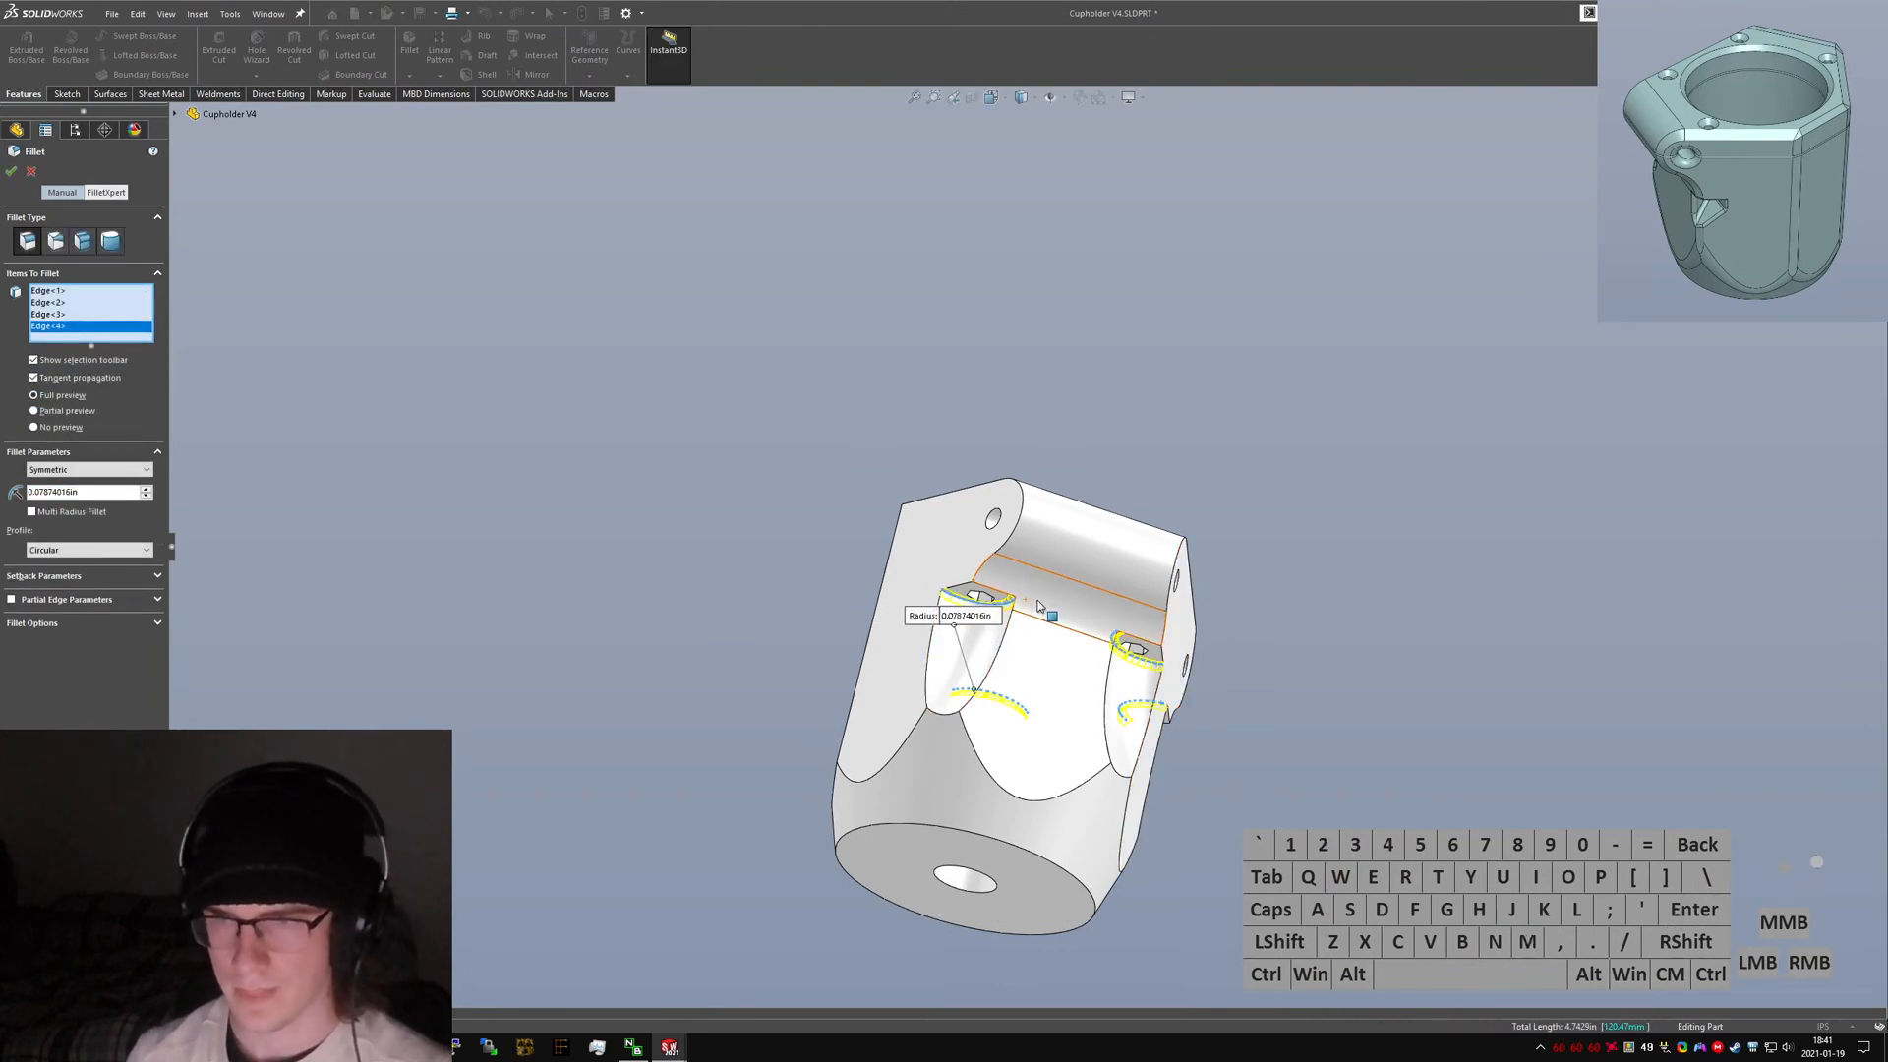
{"action": "scroll", "coordinate": [1013, 617], "scroll_direction": "down", "scroll_amount": 6}
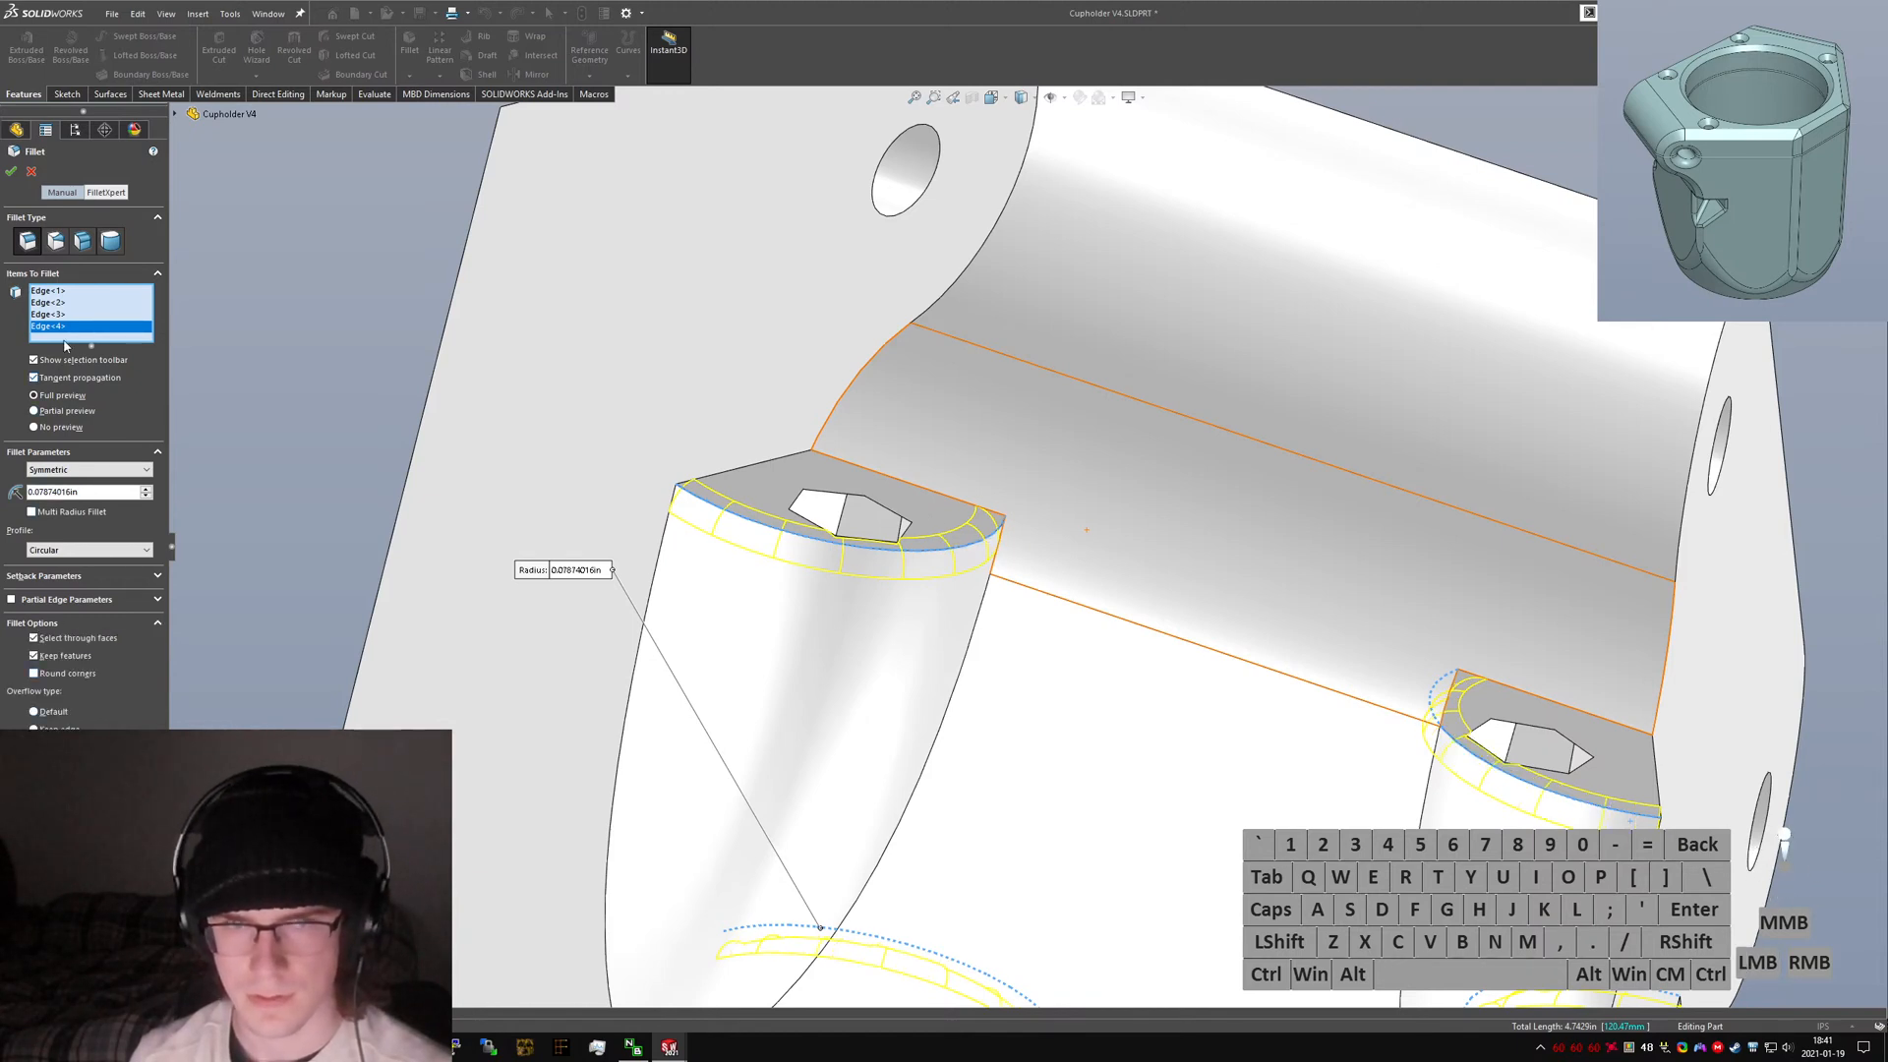
{"action": "left_click", "coordinate": [971, 565]}
{"action": "scroll", "coordinate": [1003, 536], "scroll_direction": "up", "scroll_amount": 4}
{"action": "middle_click_drag", "start_coordinate": [1048, 530], "coordinate": [1005, 652]}
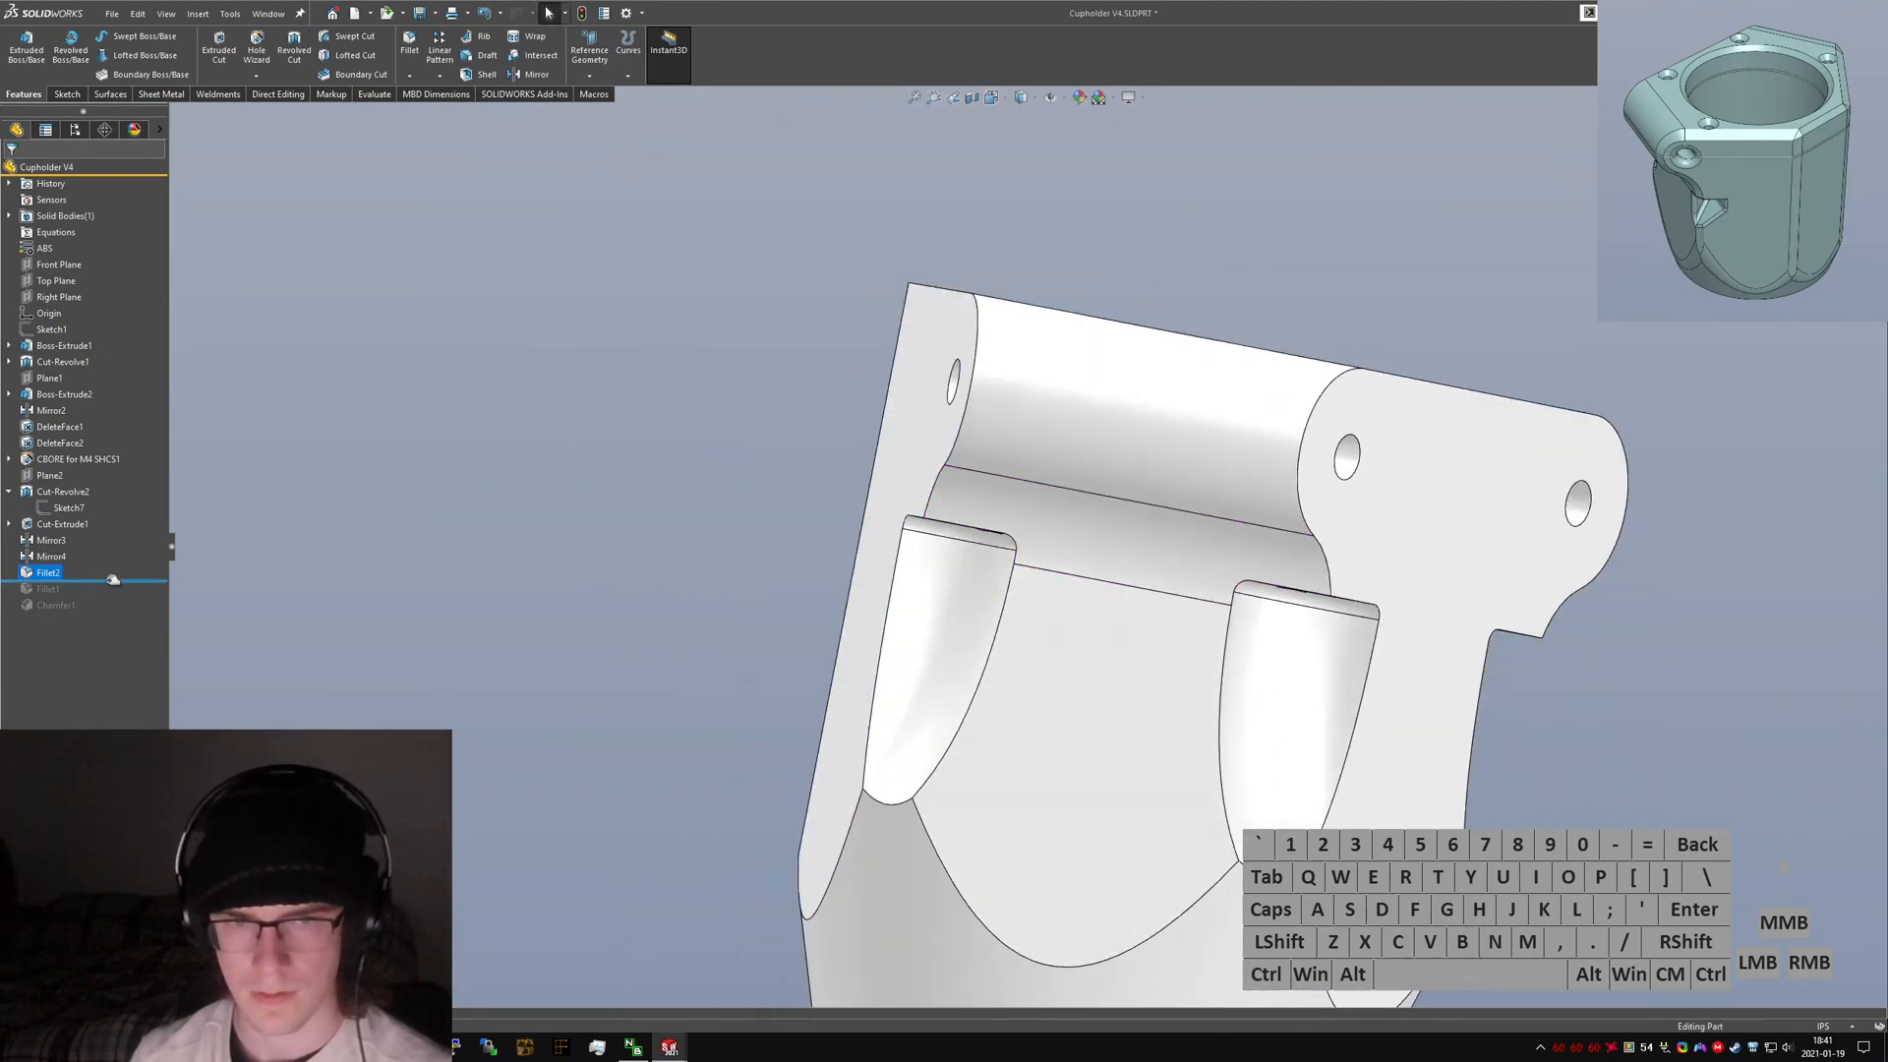
Change the chamfer on the rim's vertical corner edge to 2 mm.
{"action": "middle_click_drag", "start_coordinate": [1264, 666], "coordinate": [1319, 798]}
{"action": "scroll", "coordinate": [1320, 797], "scroll_direction": "up", "scroll_amount": 3}
{"action": "mouse_move", "coordinate": [1141, 661]}
{"action": "middle_mouse_down"}
{"action": "mouse_move", "coordinate": [1247, 617]}
{"action": "mouse_move", "coordinate": [1182, 643]}
{"action": "mouse_move", "coordinate": [1095, 505]}
{"action": "mouse_move", "coordinate": [1087, 571]}
{"action": "mouse_move", "coordinate": [1121, 668]}
{"action": "middle_mouse_up"}
{"action": "left_click", "coordinate": [910, 565]}
{"action": "middle_click_drag", "start_coordinate": [910, 565], "coordinate": [837, 474]}
{"action": "type", "text": "2mm"}
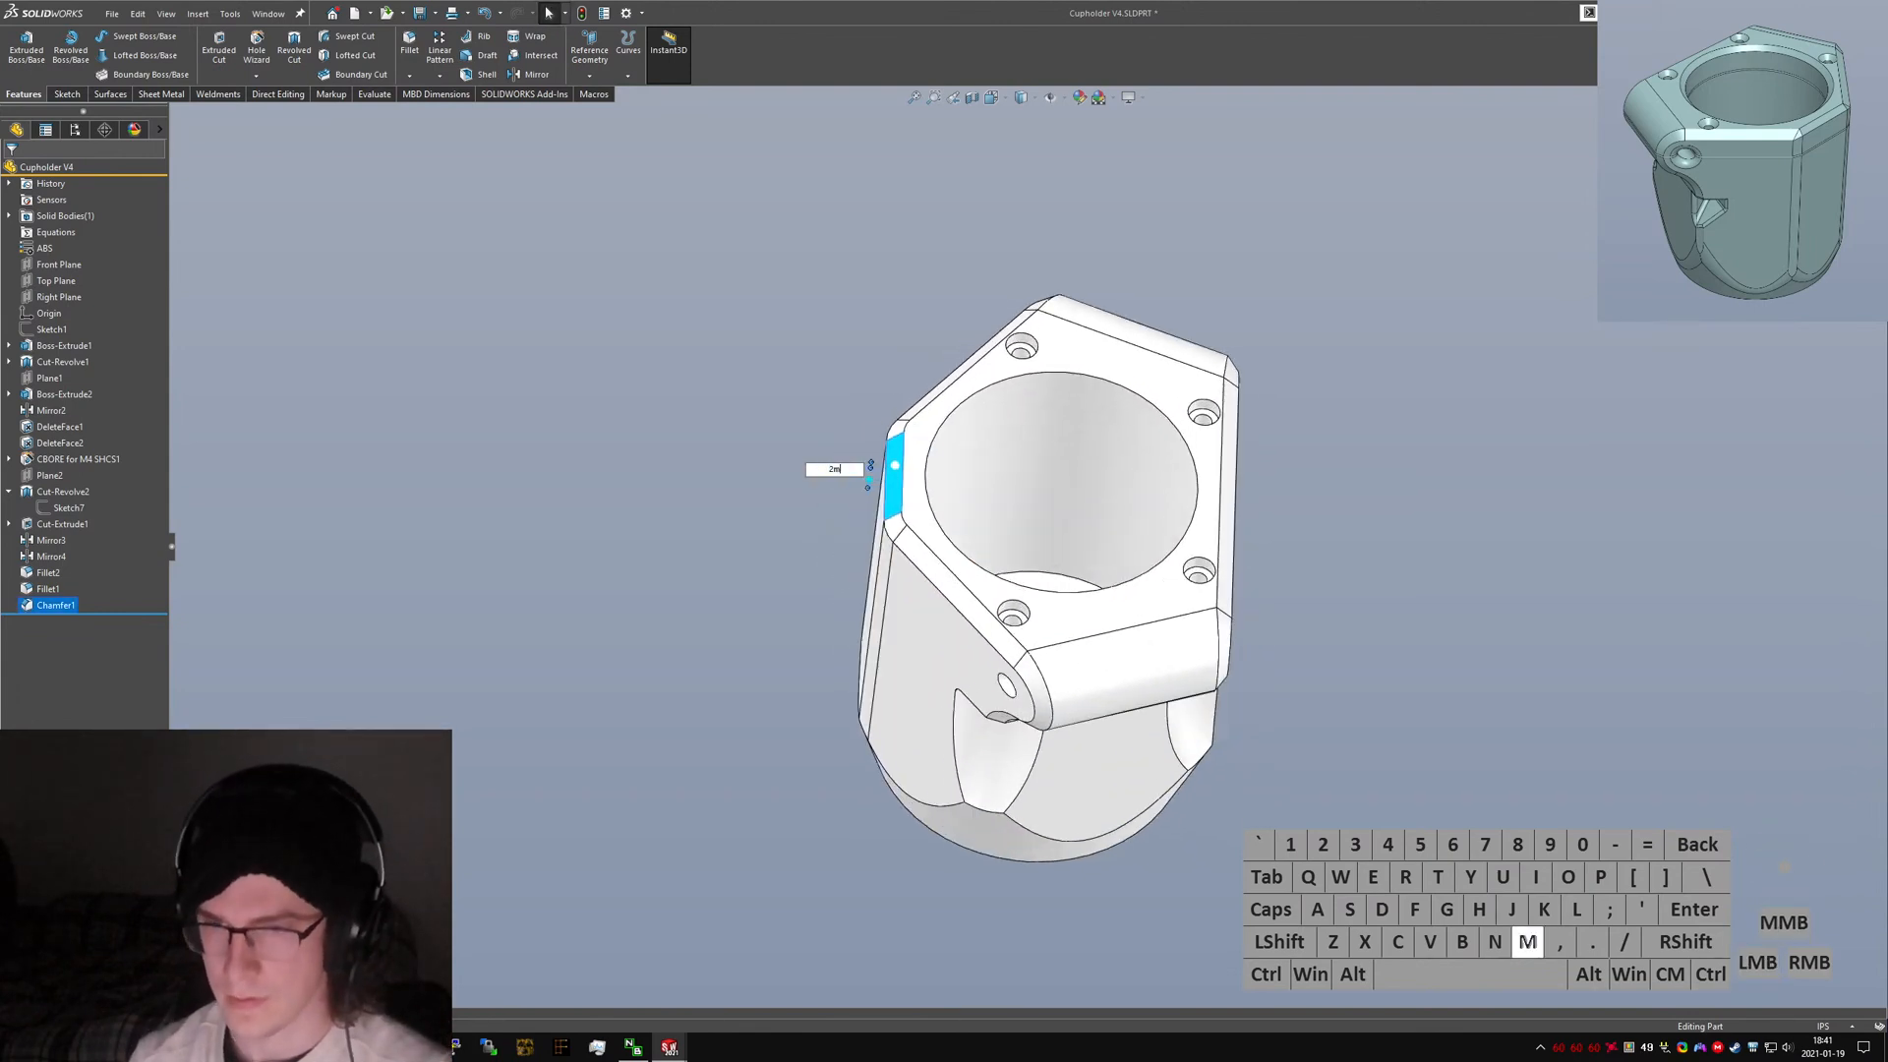
{"action": "key", "text": "Return"}
{"action": "left_click", "coordinate": [1465, 566]}
{"action": "mouse_move", "coordinate": [1466, 566]}
{"action": "middle_mouse_down"}
{"action": "mouse_move", "coordinate": [1318, 541]}
{"action": "mouse_move", "coordinate": [1455, 577]}
{"action": "middle_mouse_up"}
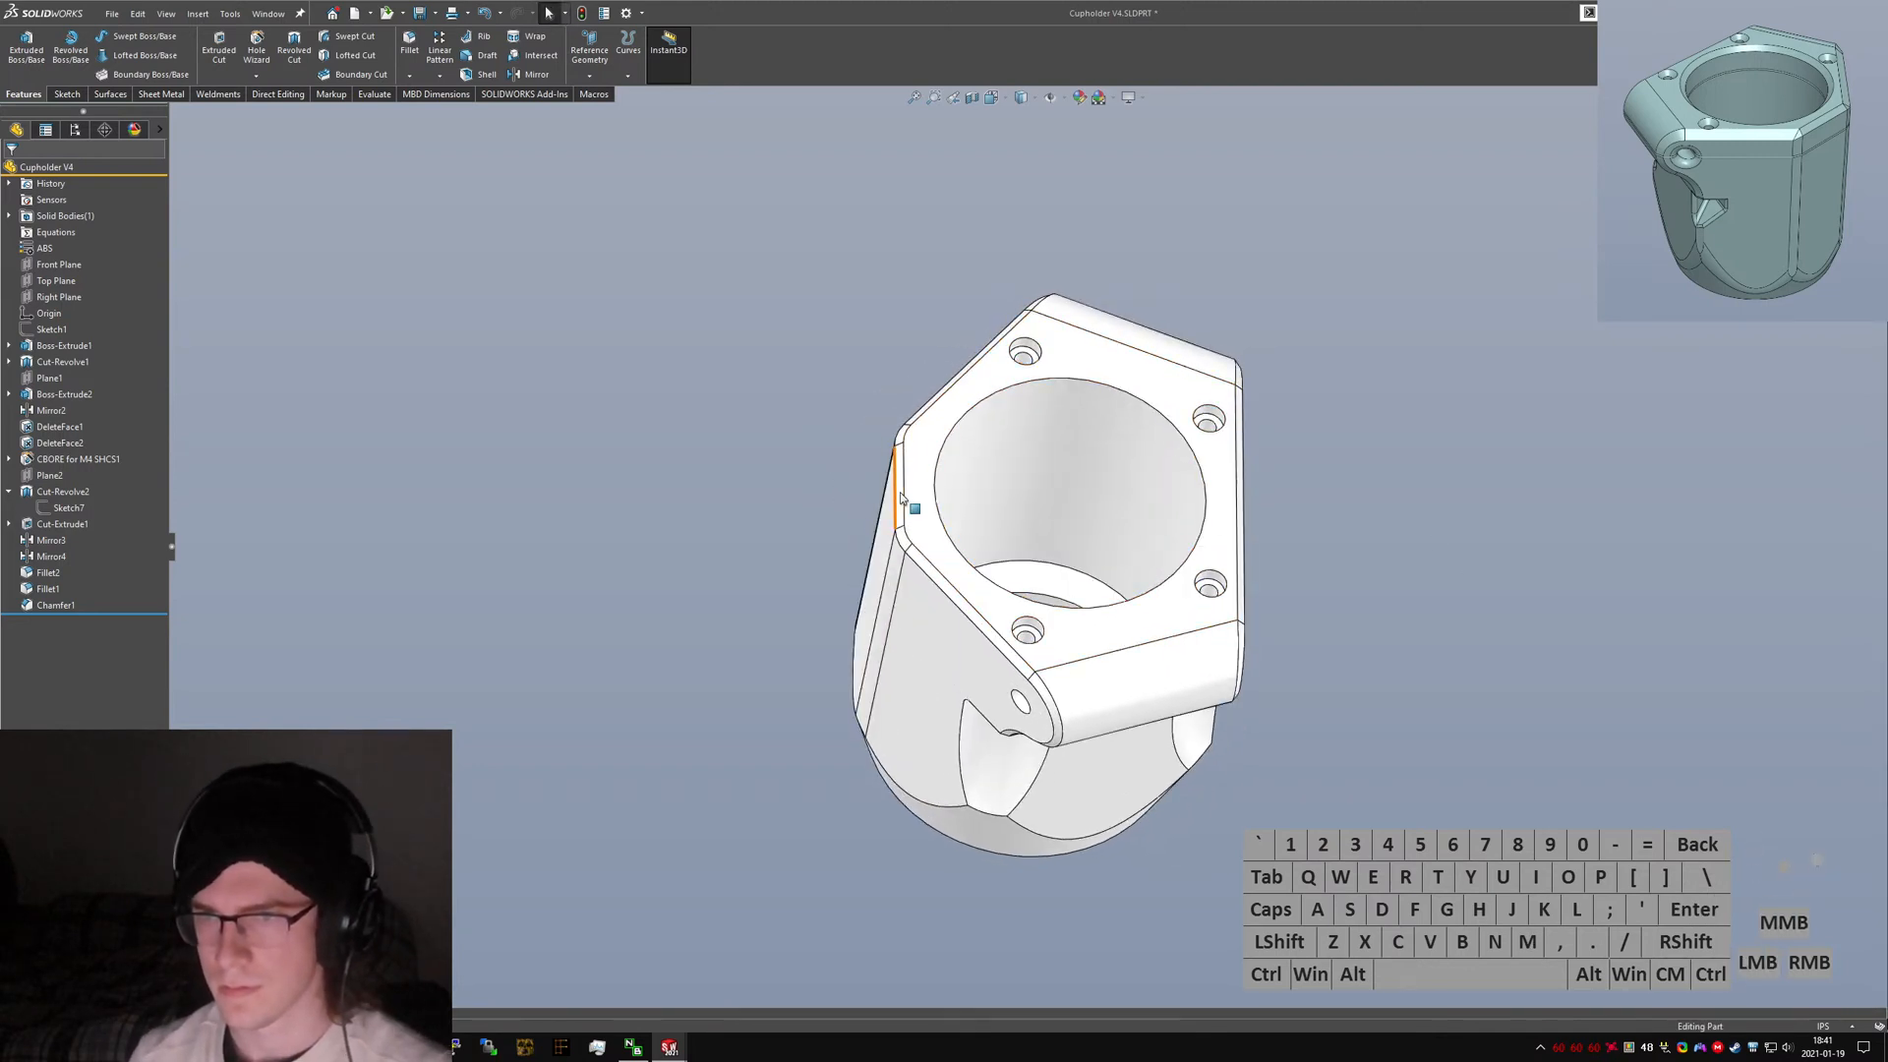
{"action": "left_click", "coordinate": [900, 485]}
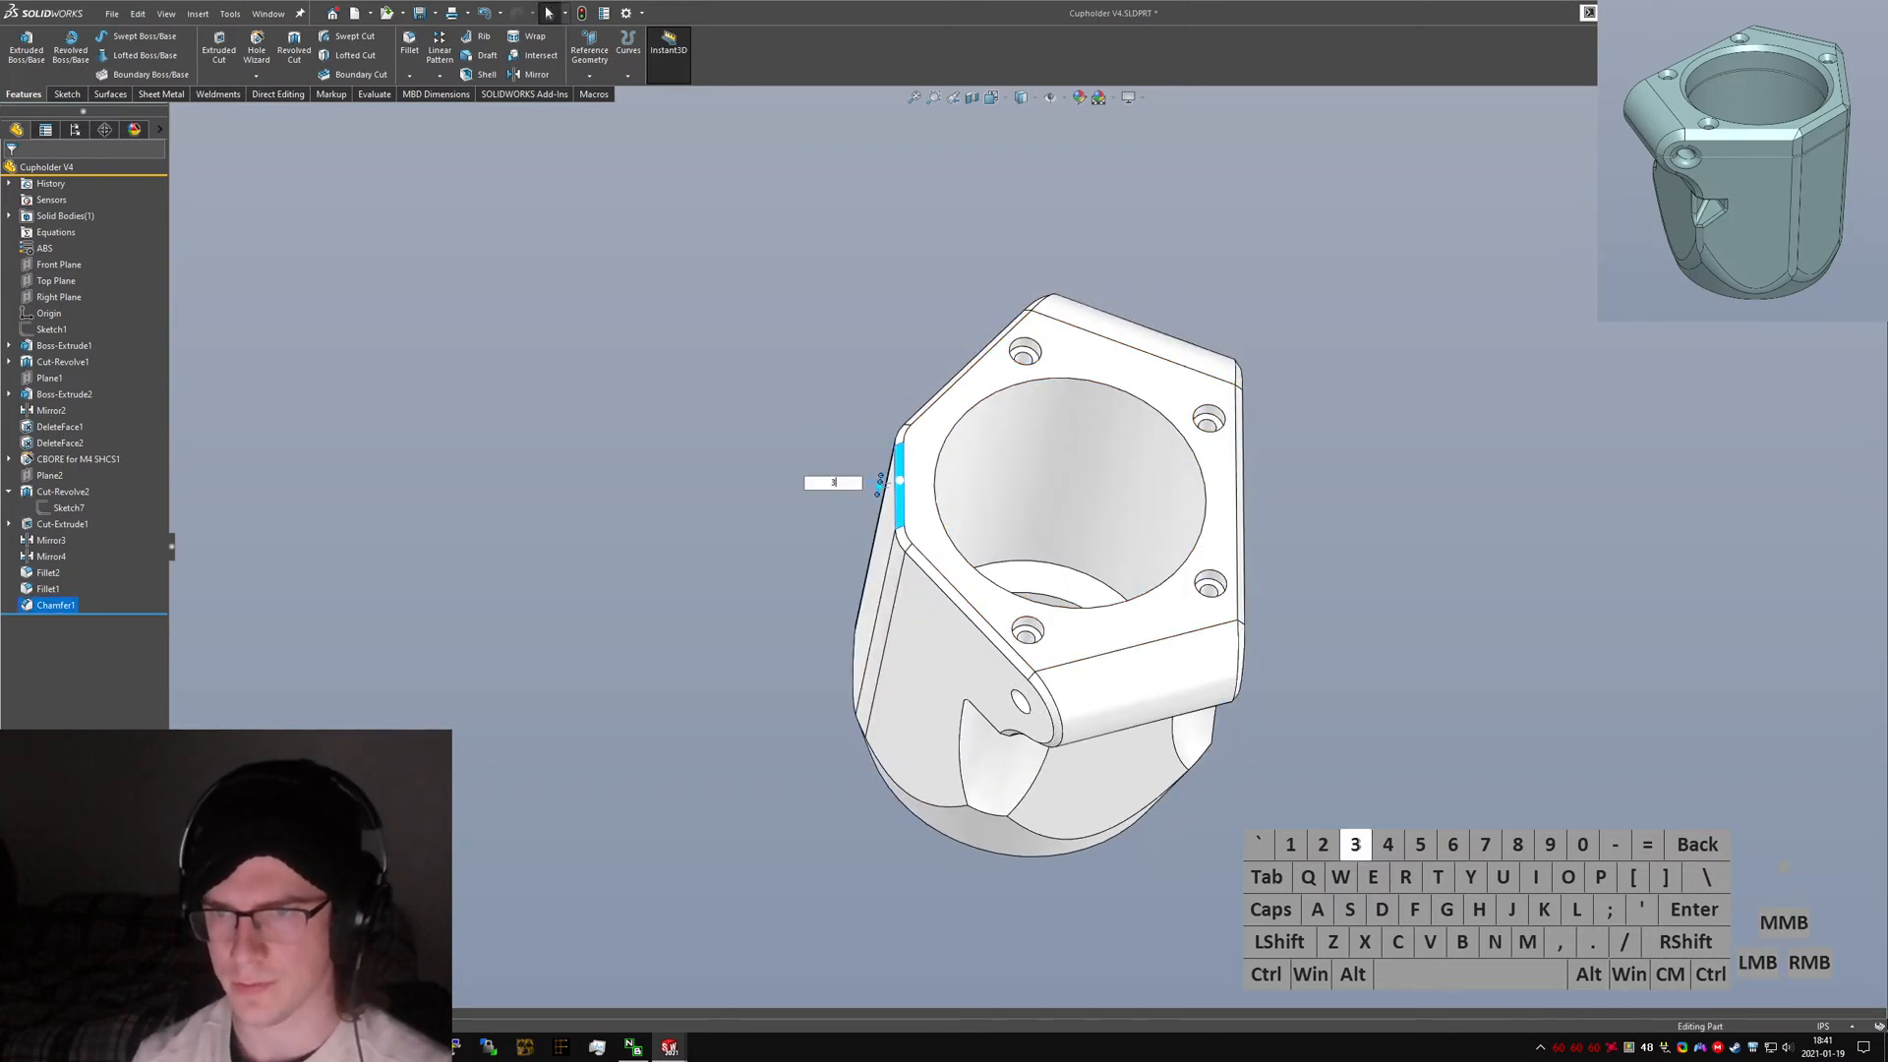
Orbit around the cupholder and examine the Fillet1 edges along the nut cavity pockets and front face.
{"action": "scroll", "coordinate": [1038, 688], "scroll_direction": "down", "scroll_amount": 4}
{"action": "middle_click_drag", "start_coordinate": [1037, 688], "coordinate": [1007, 501]}
{"action": "scroll", "coordinate": [1081, 619], "scroll_direction": "up", "scroll_amount": 2}
{"action": "scroll", "coordinate": [1136, 679], "scroll_direction": "down", "scroll_amount": 2}
{"action": "middle_click_drag", "start_coordinate": [1136, 678], "coordinate": [920, 594]}
{"action": "middle_click_drag", "start_coordinate": [1180, 712], "coordinate": [1042, 679]}
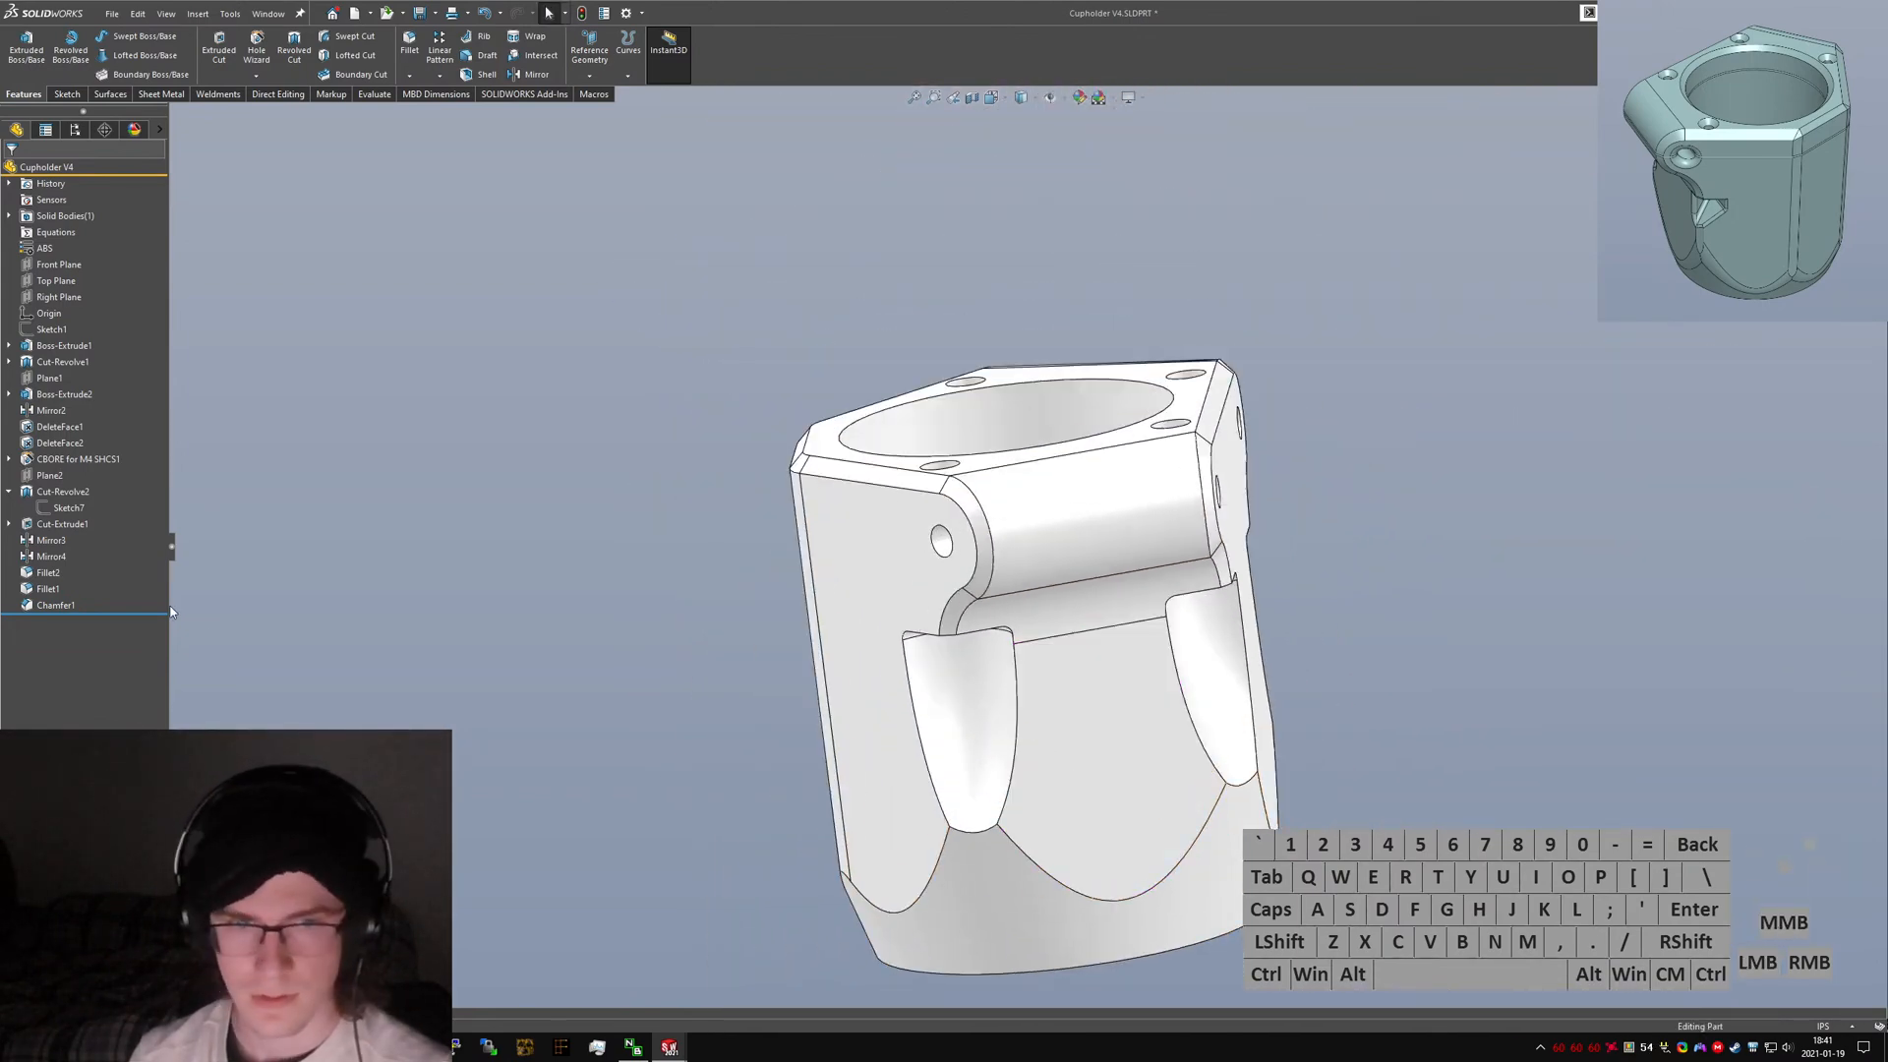
{"action": "left_click", "coordinate": [40, 587]}
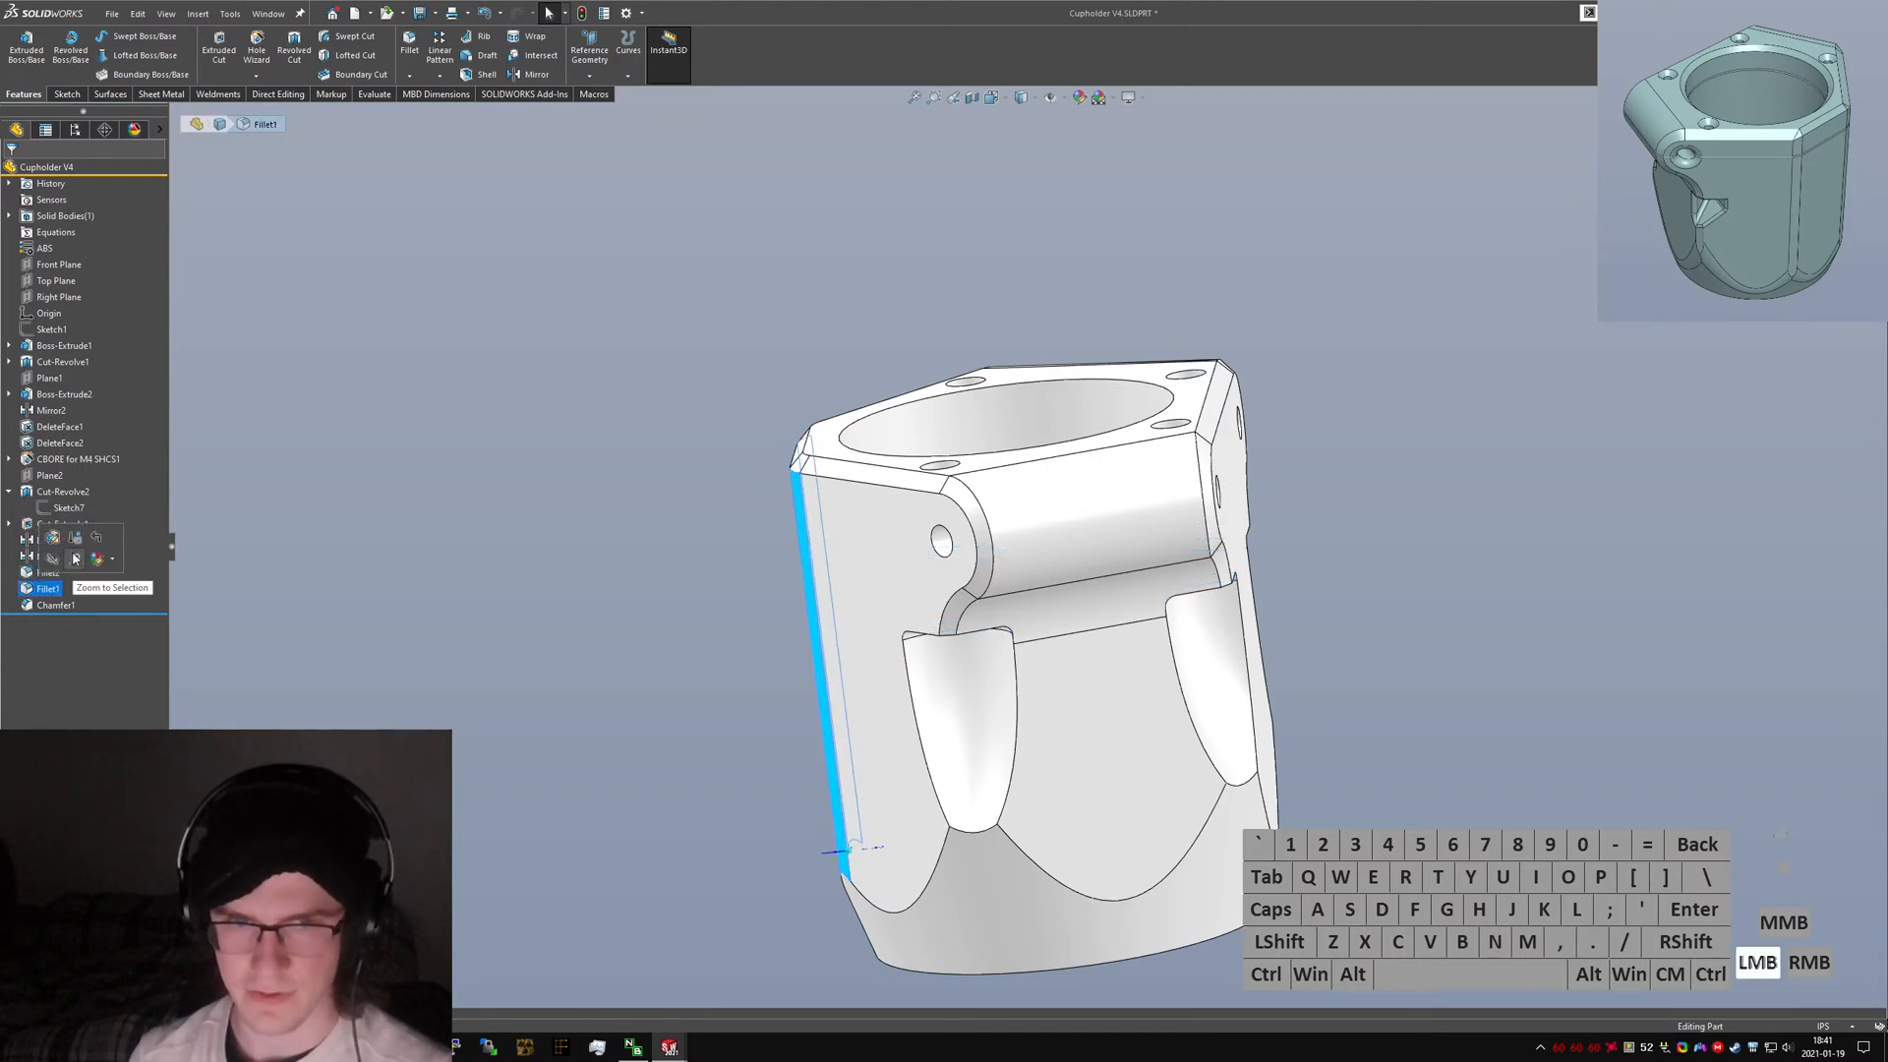
{"action": "left_click", "coordinate": [921, 895]}
{"action": "left_click", "coordinate": [1076, 897]}
{"action": "middle_click_drag", "start_coordinate": [1077, 898], "coordinate": [988, 836]}
{"action": "left_click", "coordinate": [1276, 773]}
{"action": "left_click", "coordinate": [1198, 740]}
{"action": "left_click", "coordinate": [1095, 835]}
{"action": "key", "text": "Return"}
{"action": "left_click", "coordinate": [49, 586]}
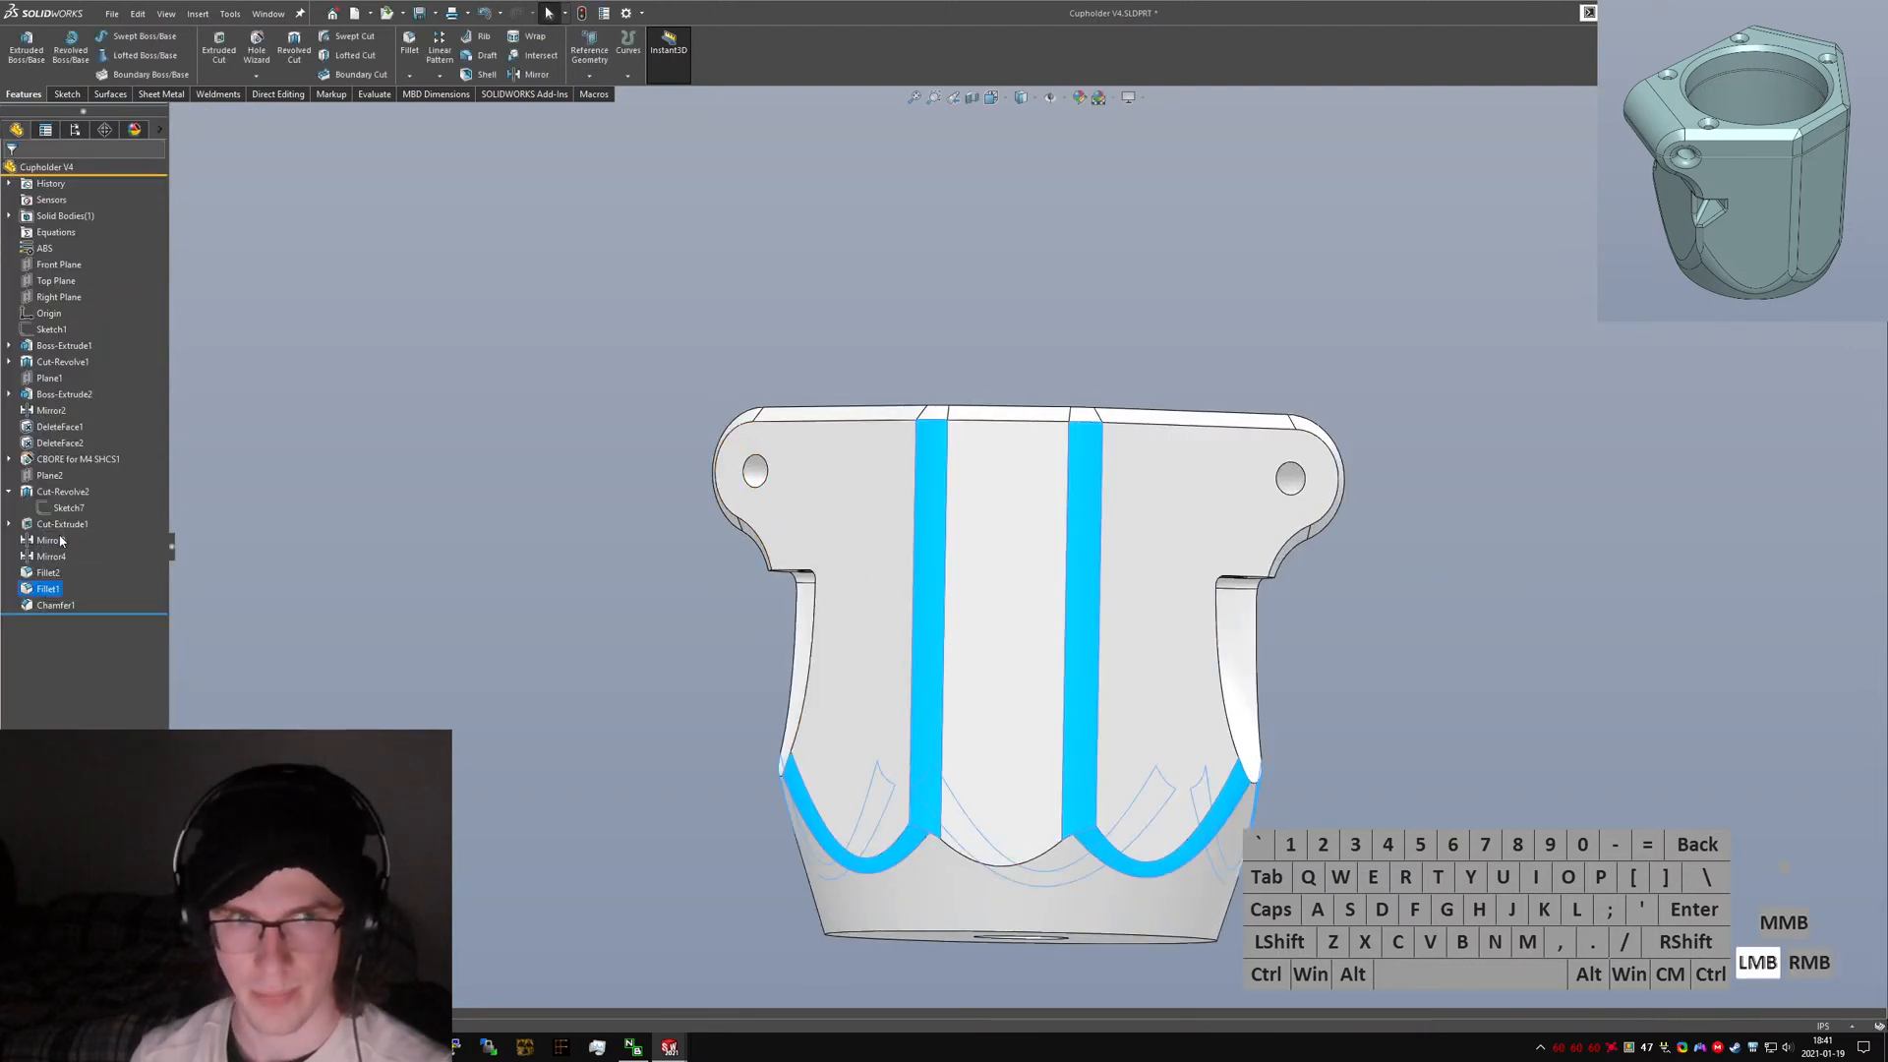
{"action": "left_click", "coordinate": [1005, 867]}
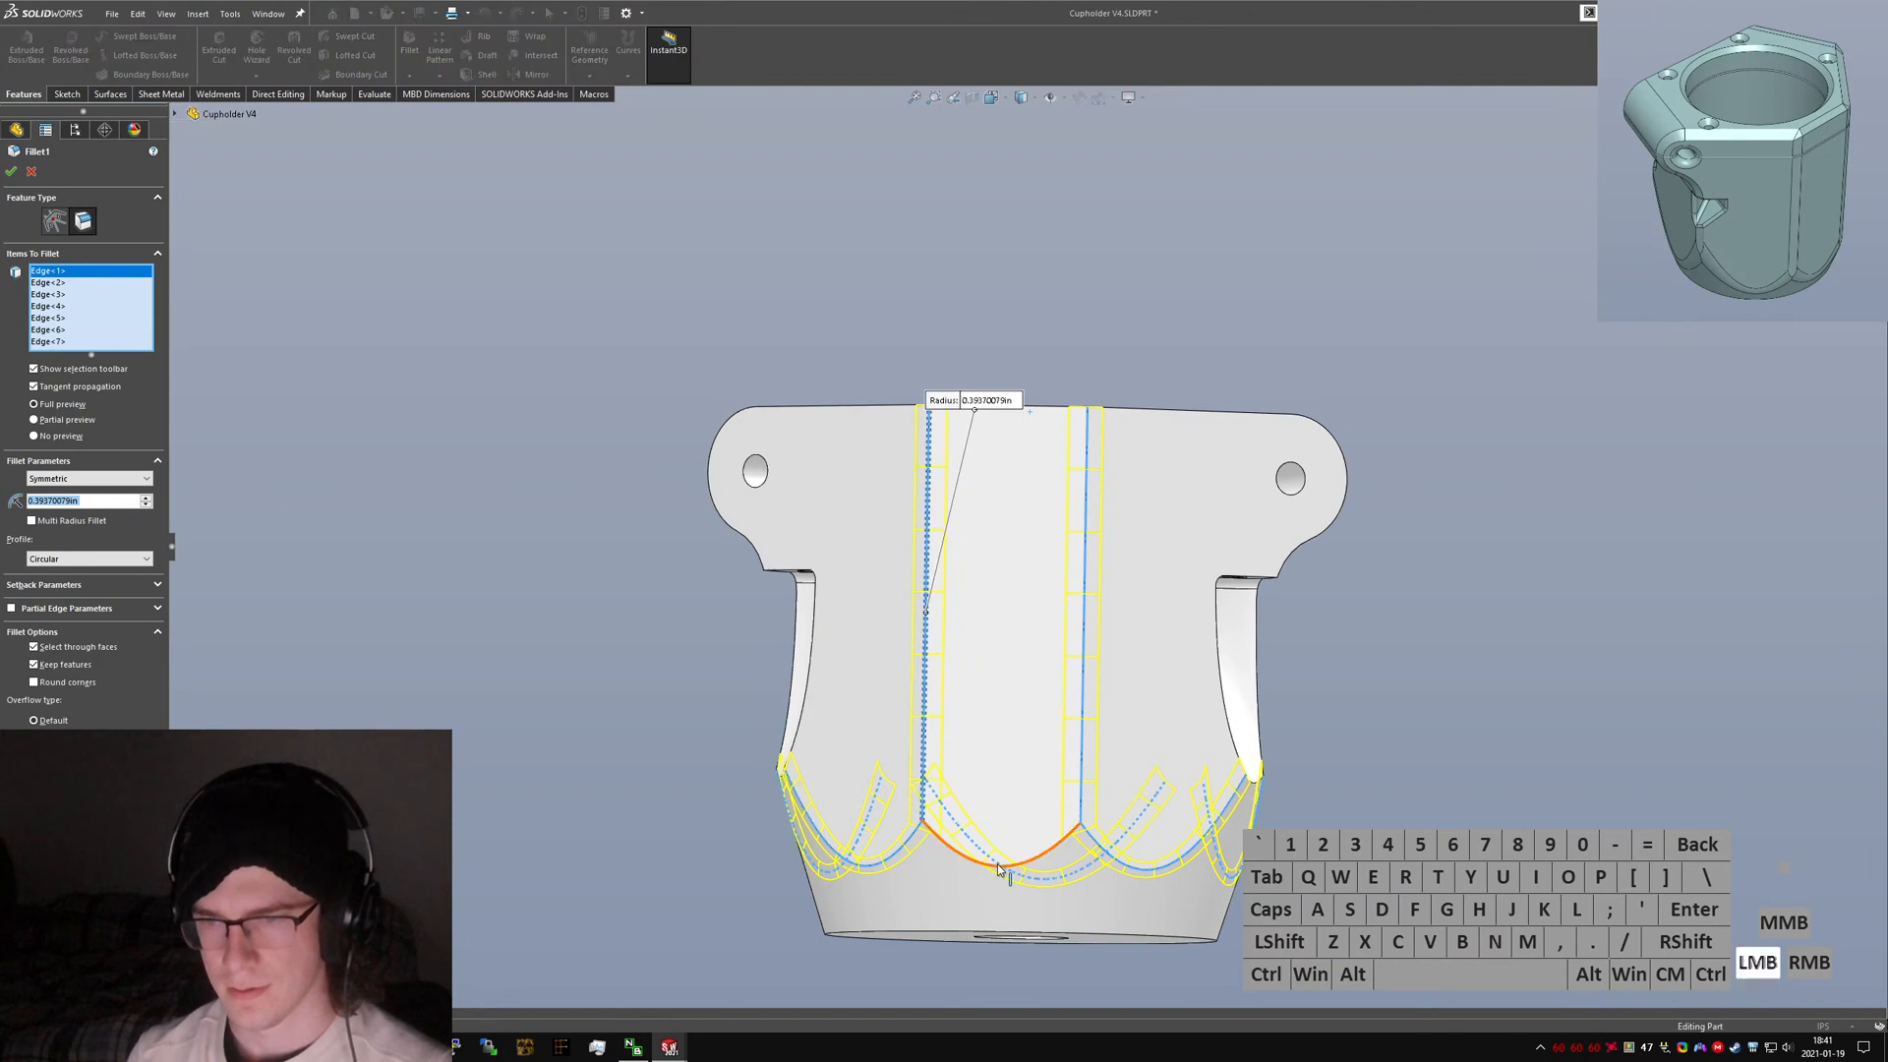
{"action": "right_click", "coordinate": [979, 837]}
{"action": "middle_click_drag", "start_coordinate": [979, 837], "coordinate": [1229, 865]}
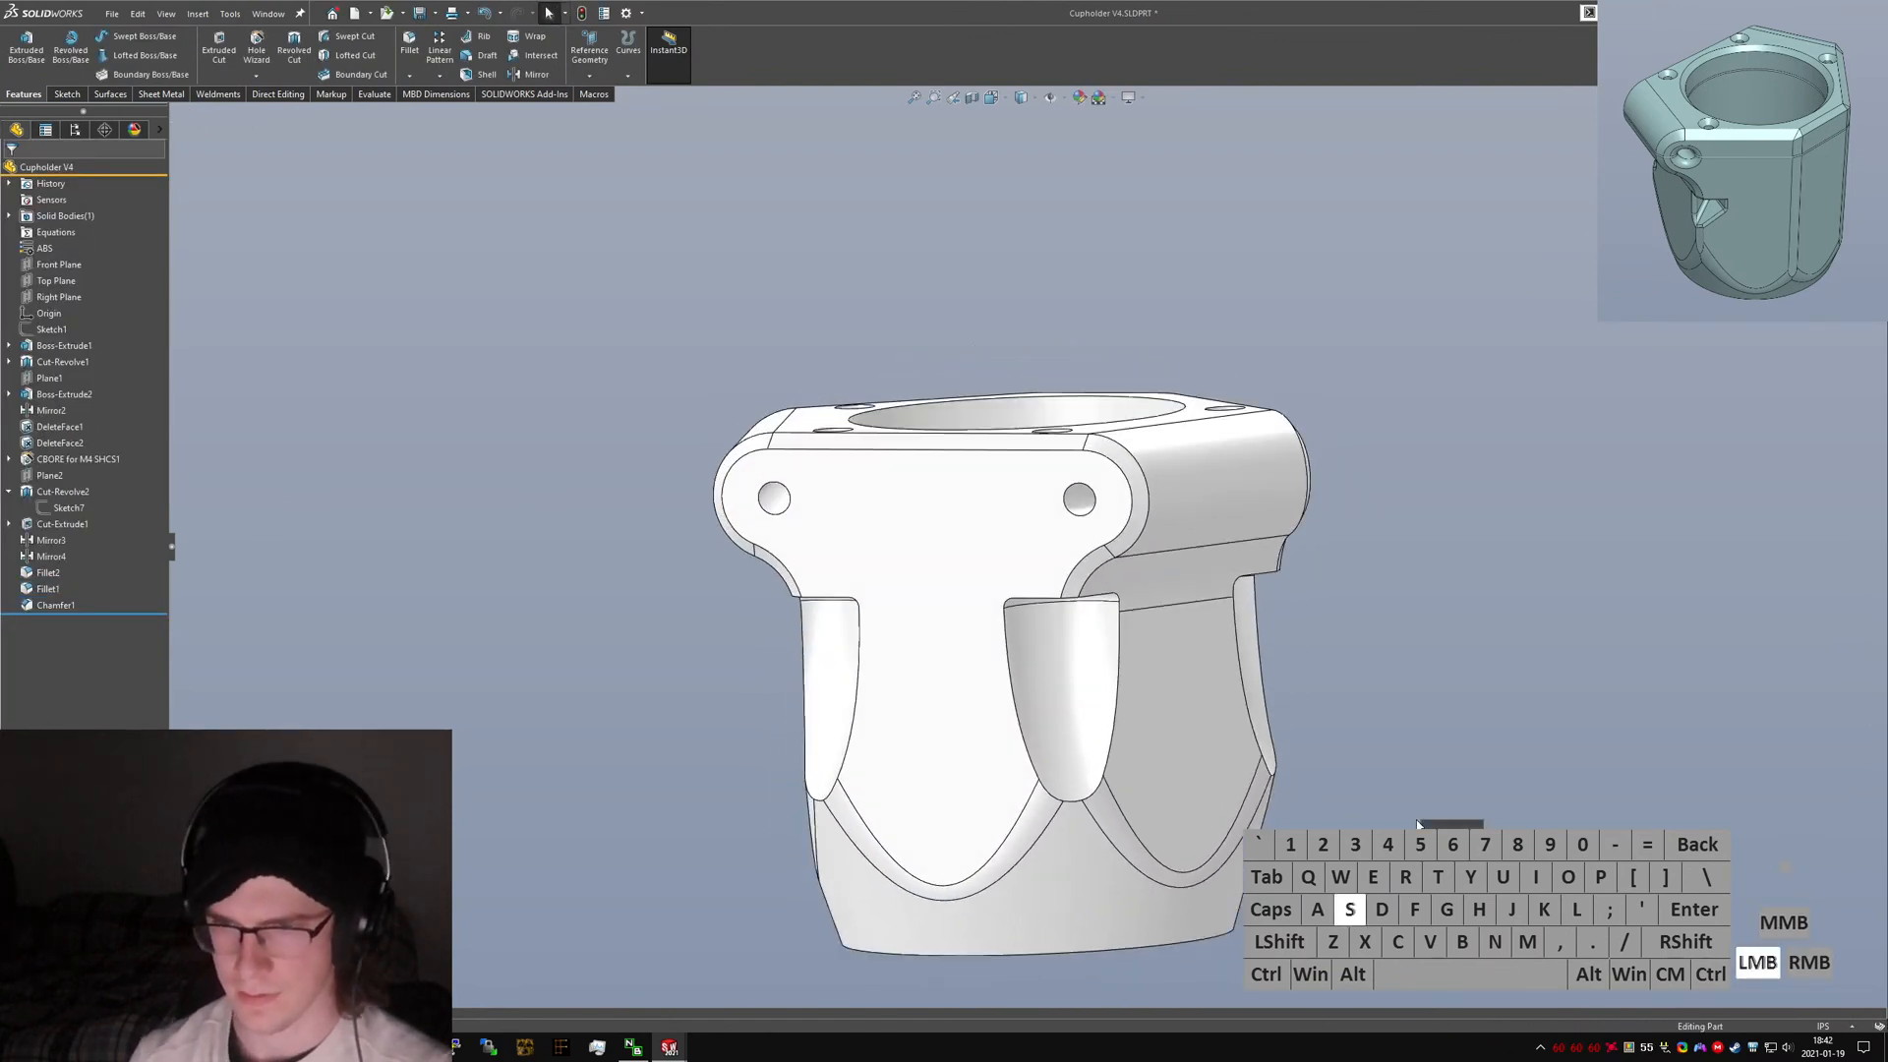
Start a chamfer on the lower edge of a nut cavity pocket, switch its type, and set the distance to 1 mm.
{"action": "key", "text": "Return"}
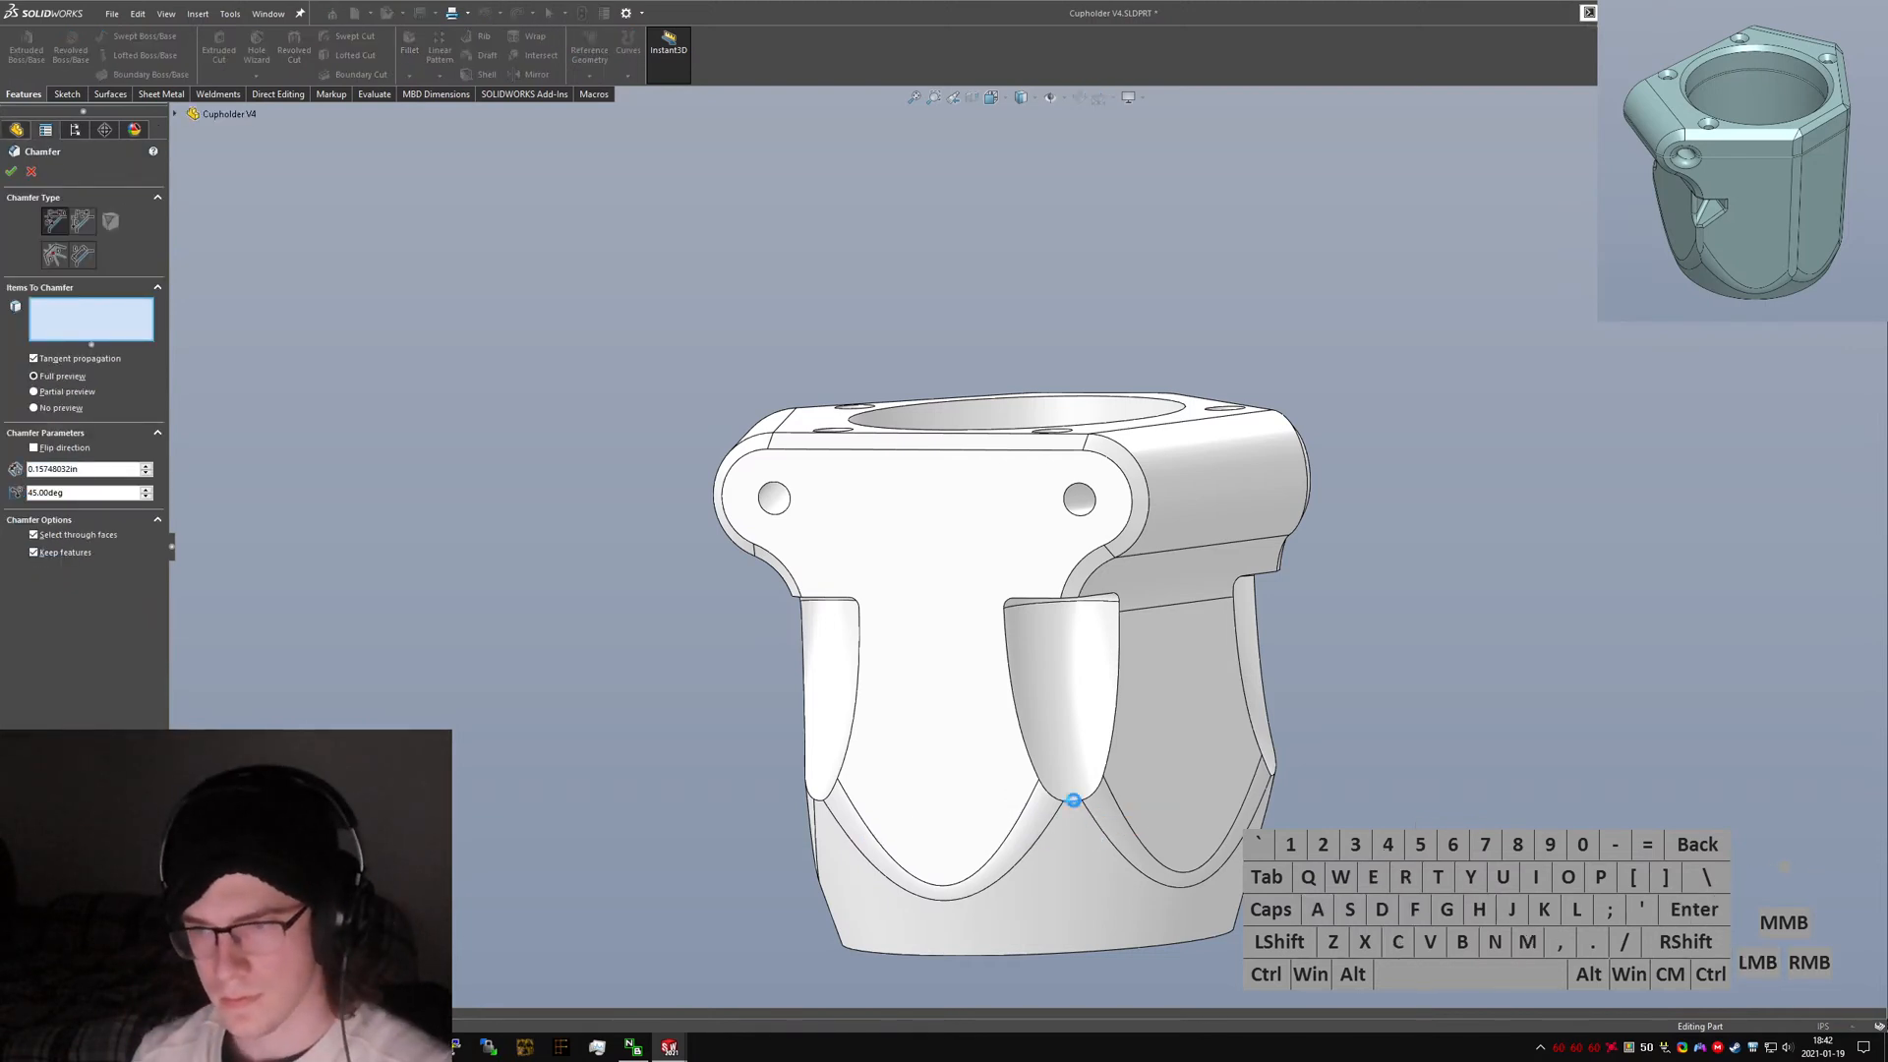
{"action": "left_click", "coordinate": [1072, 800]}
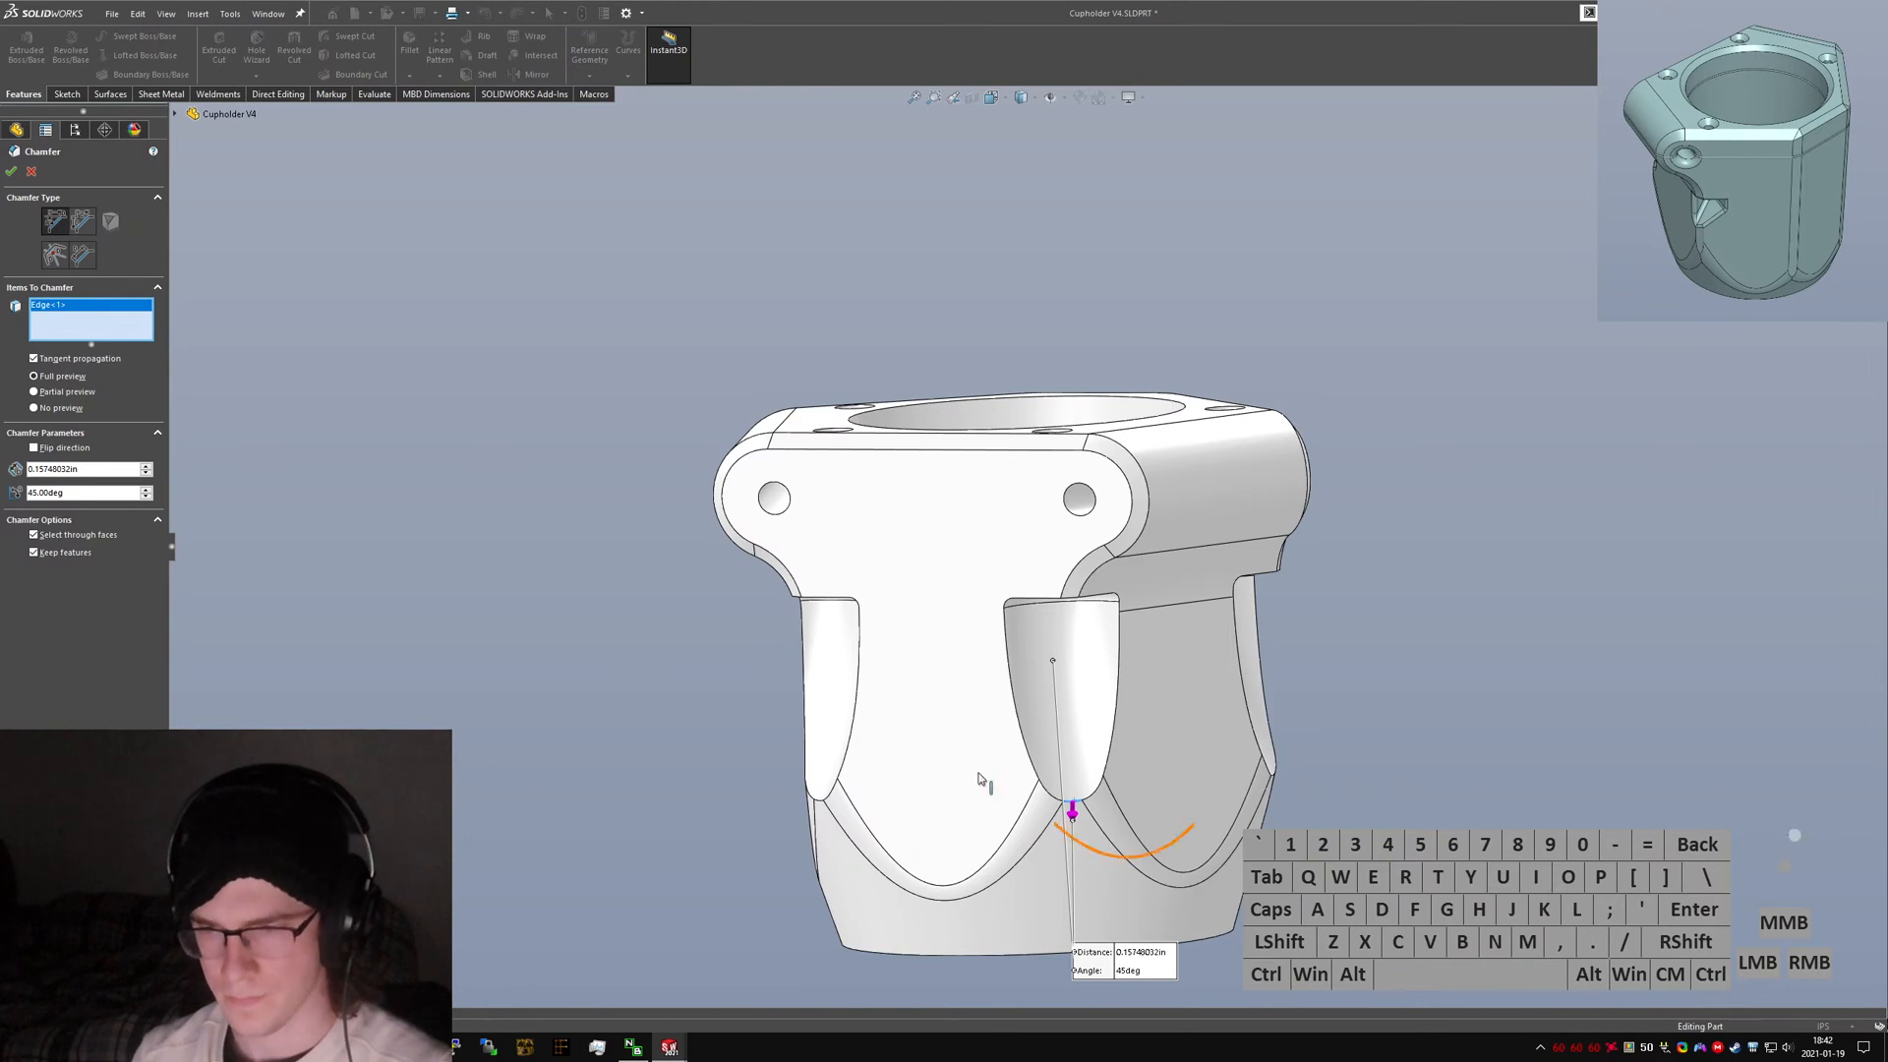
{"action": "left_click", "coordinate": [84, 220]}
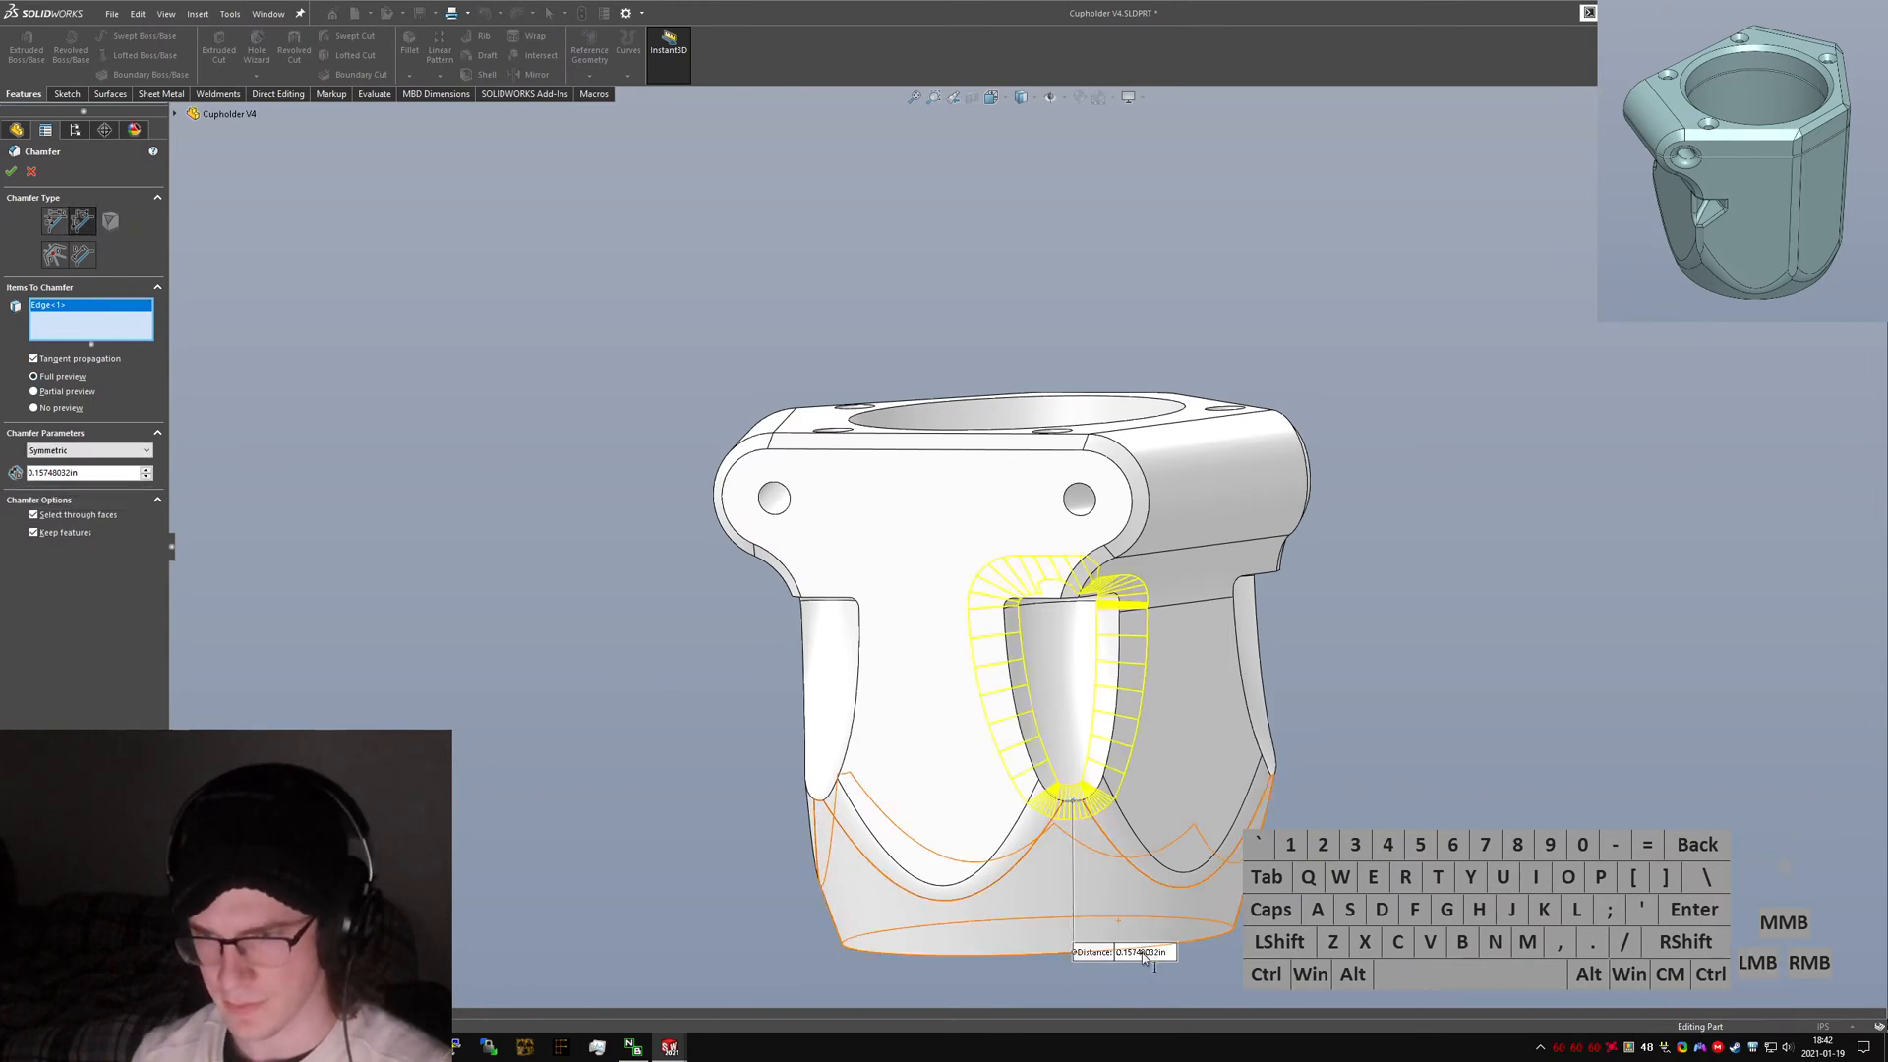
{"action": "left_click", "coordinate": [1148, 952]}
{"action": "type", "text": "3mm"}
{"action": "key", "text": "Return"}
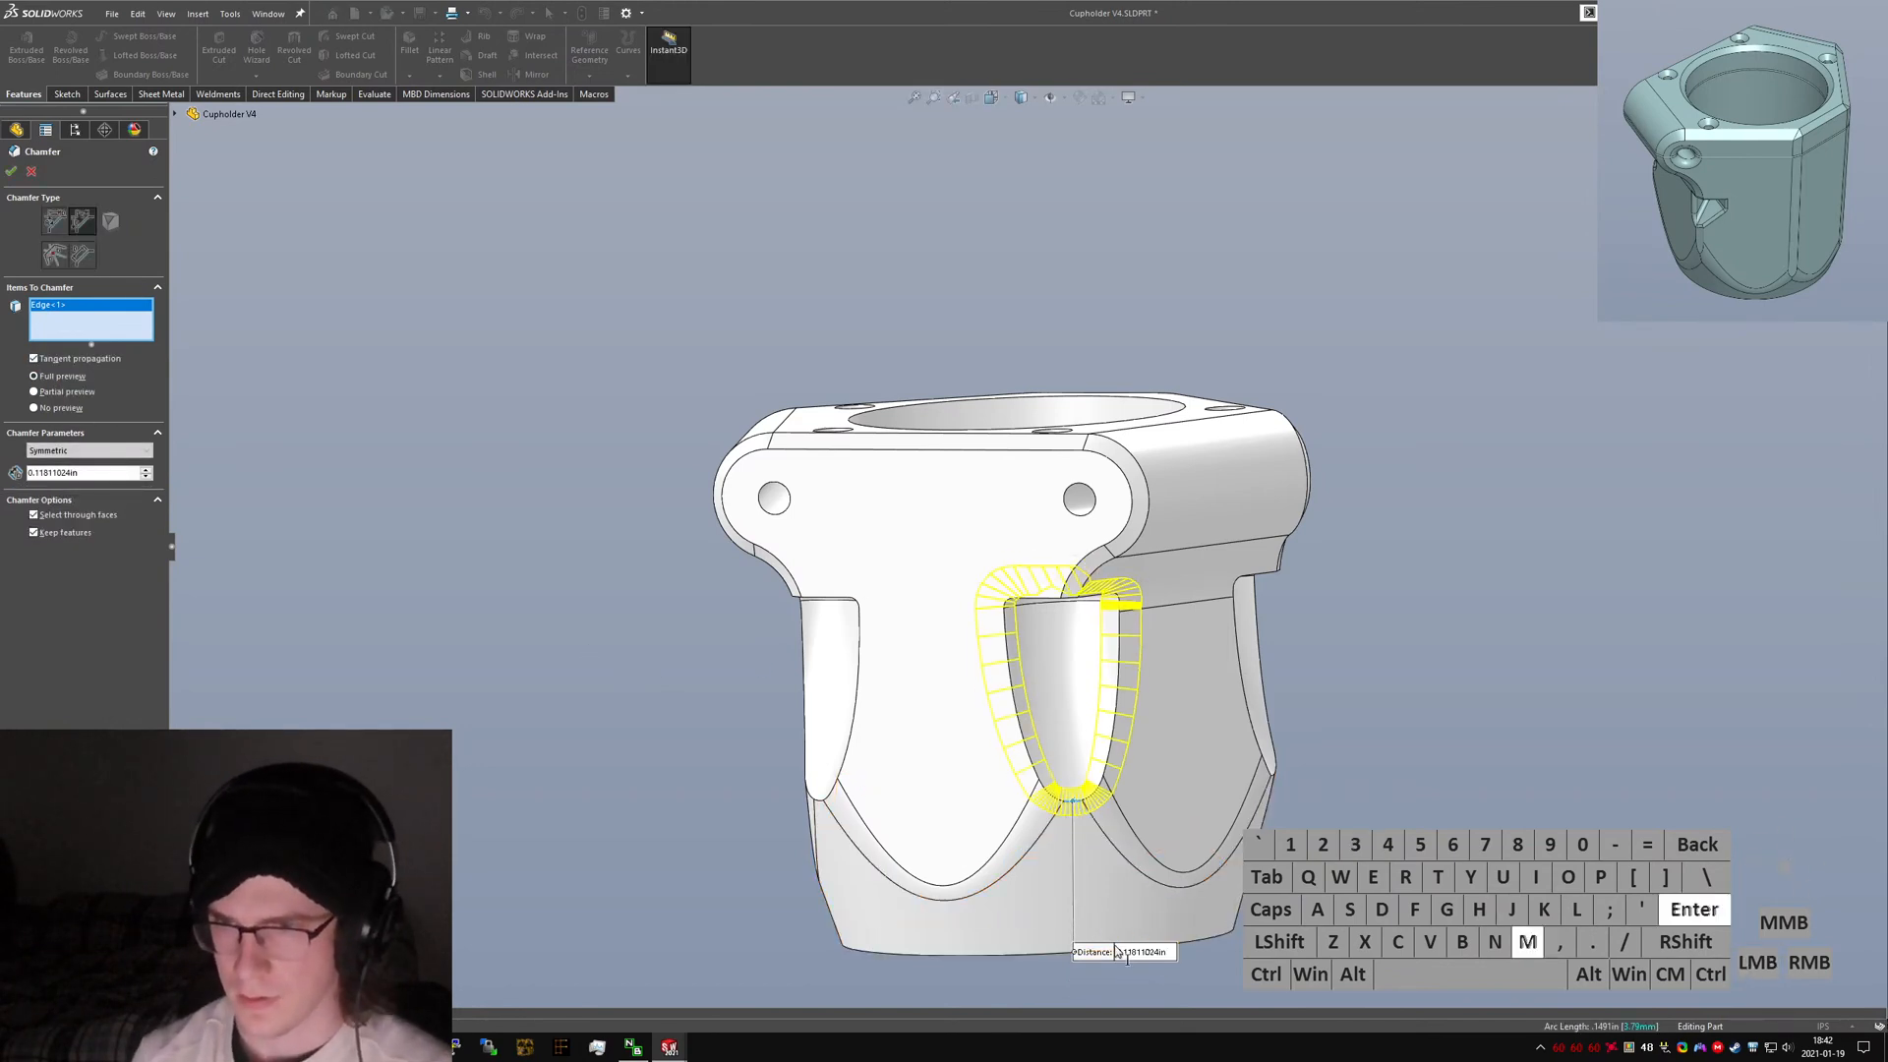
{"action": "middle_click_drag", "start_coordinate": [1089, 759], "coordinate": [995, 432]}
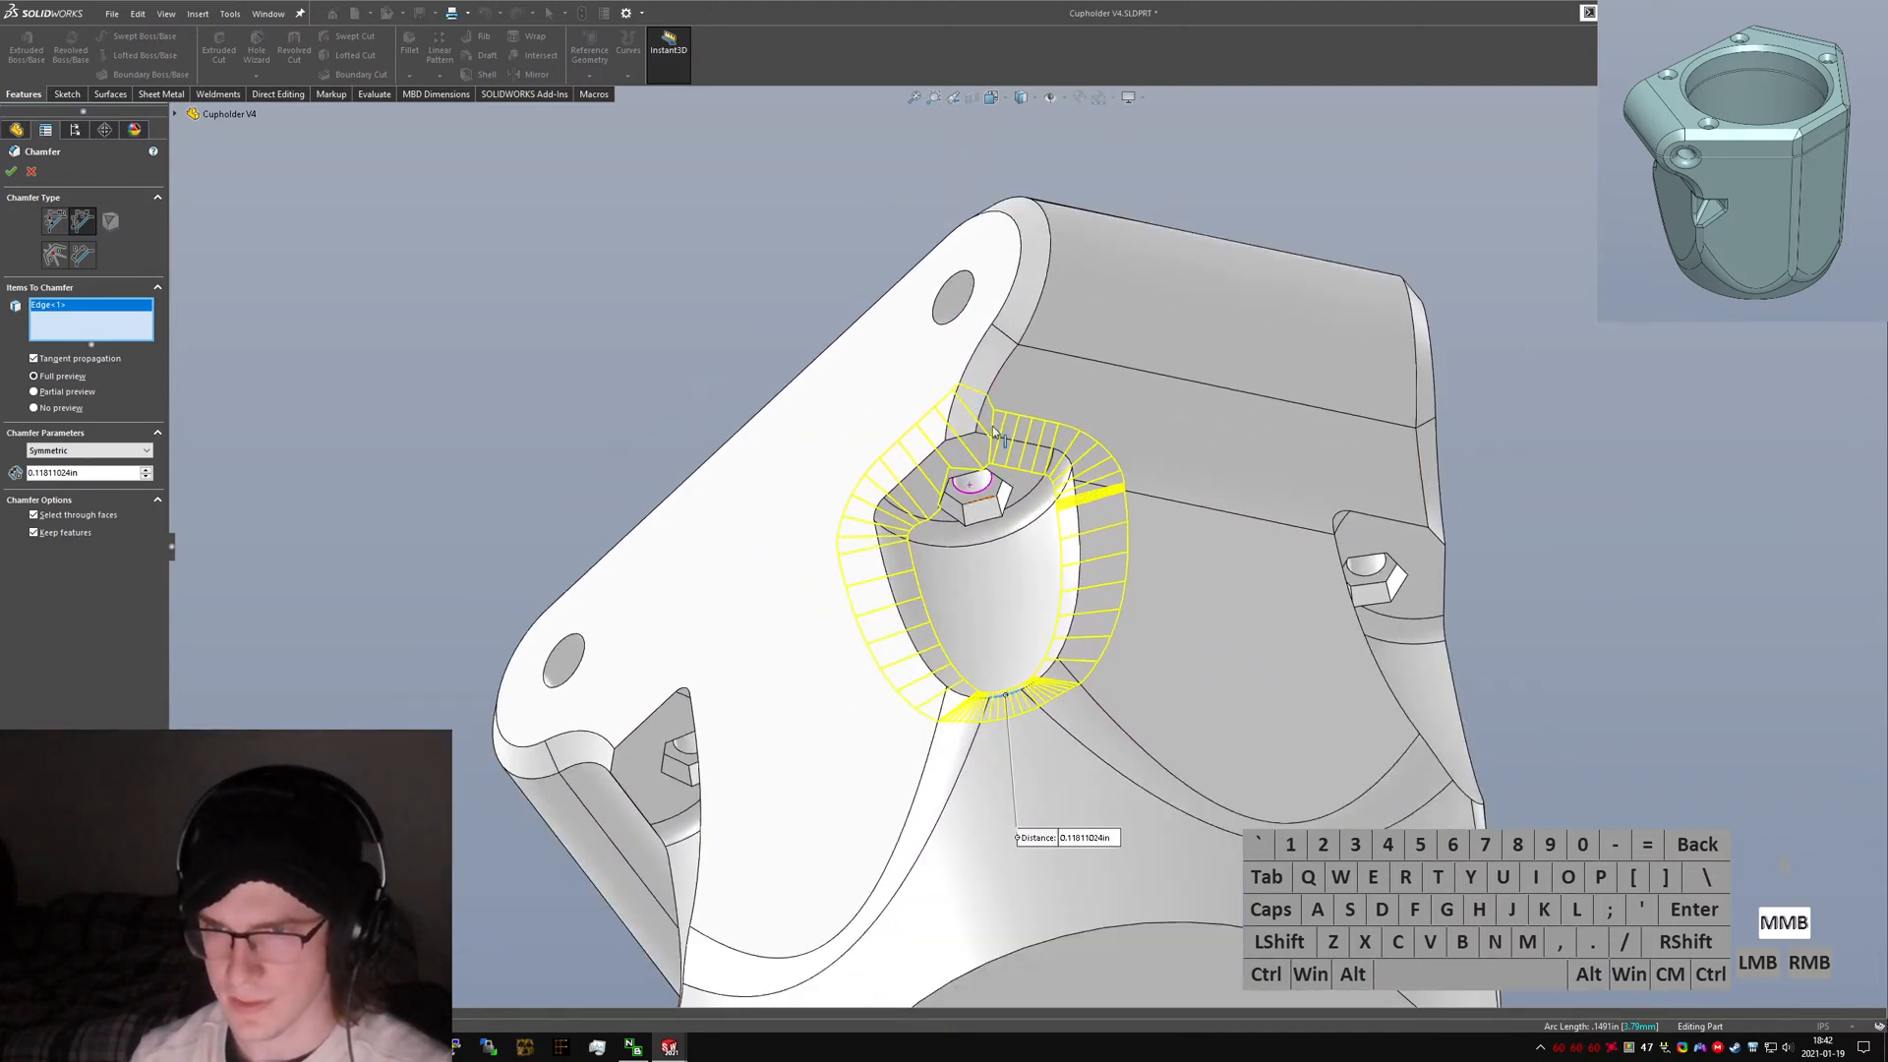
{"action": "left_click", "coordinate": [1094, 846]}
{"action": "type", "text": "2mm"}
{"action": "key", "text": "Return"}
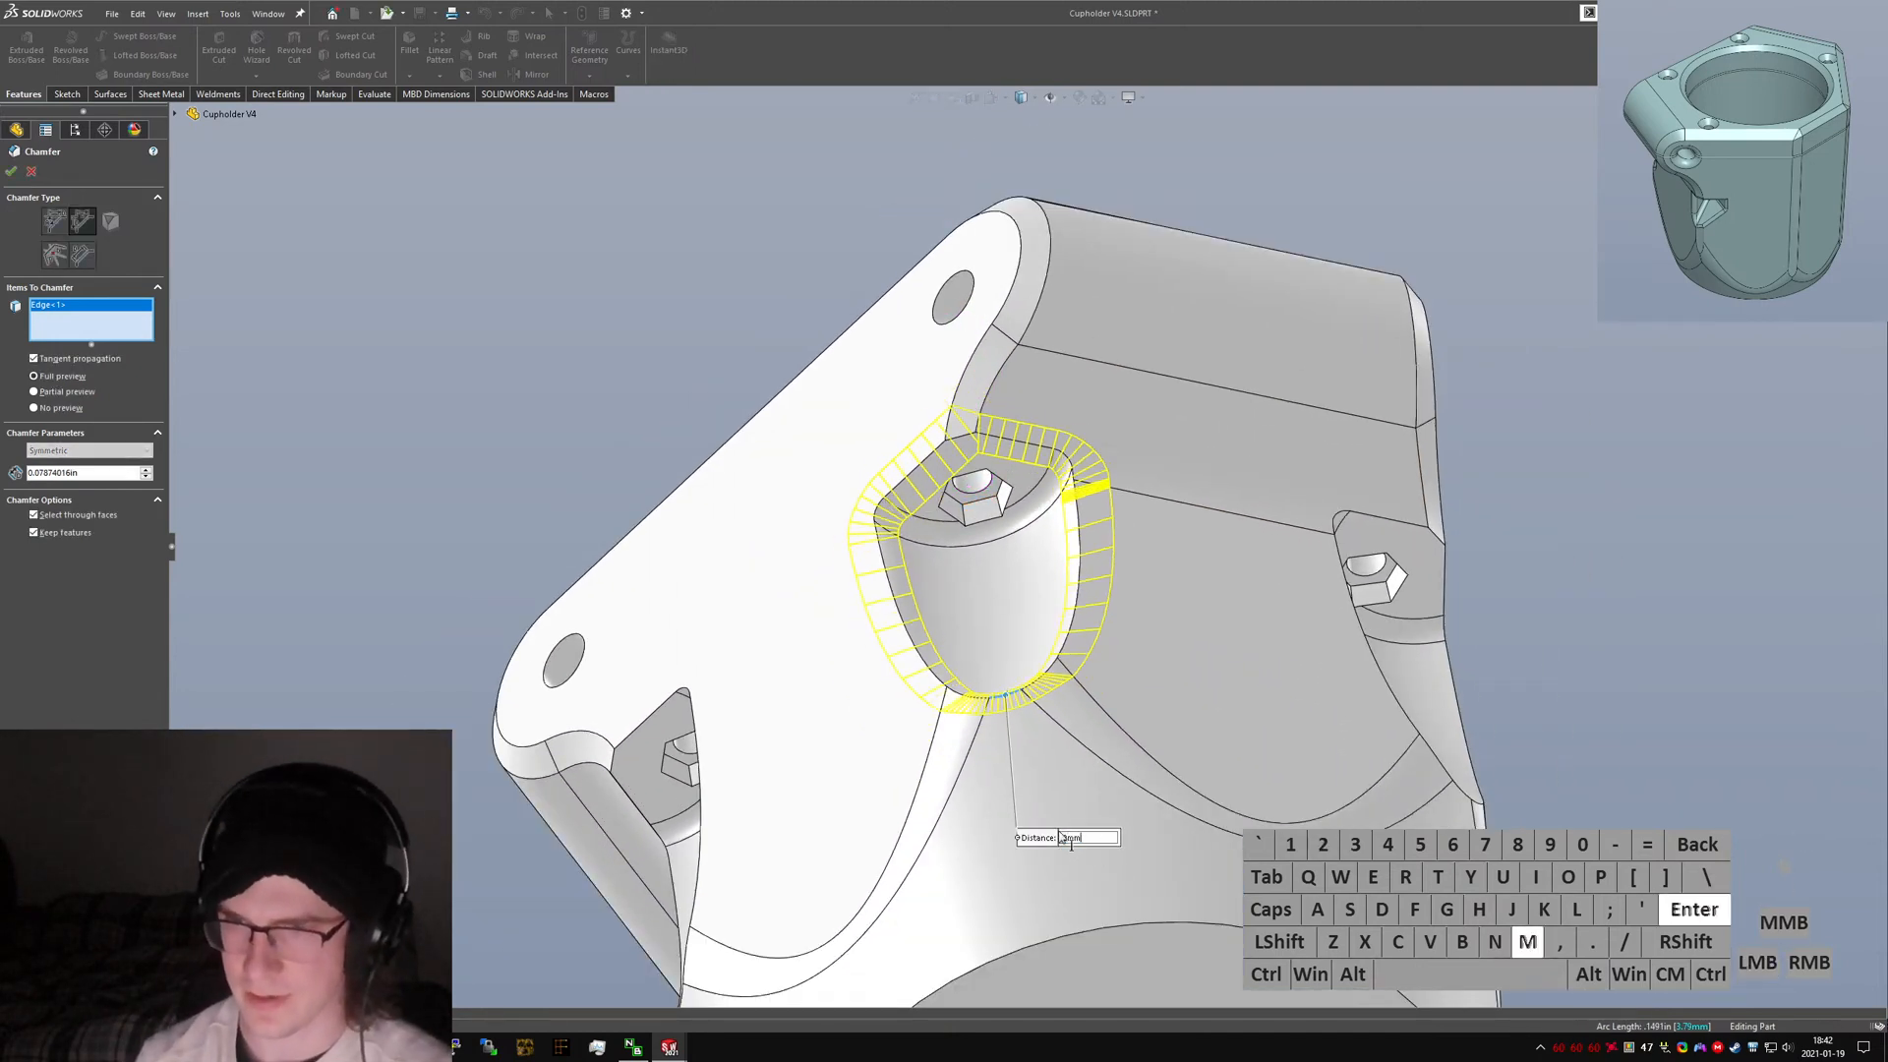
{"action": "left_click", "coordinate": [1079, 838]}
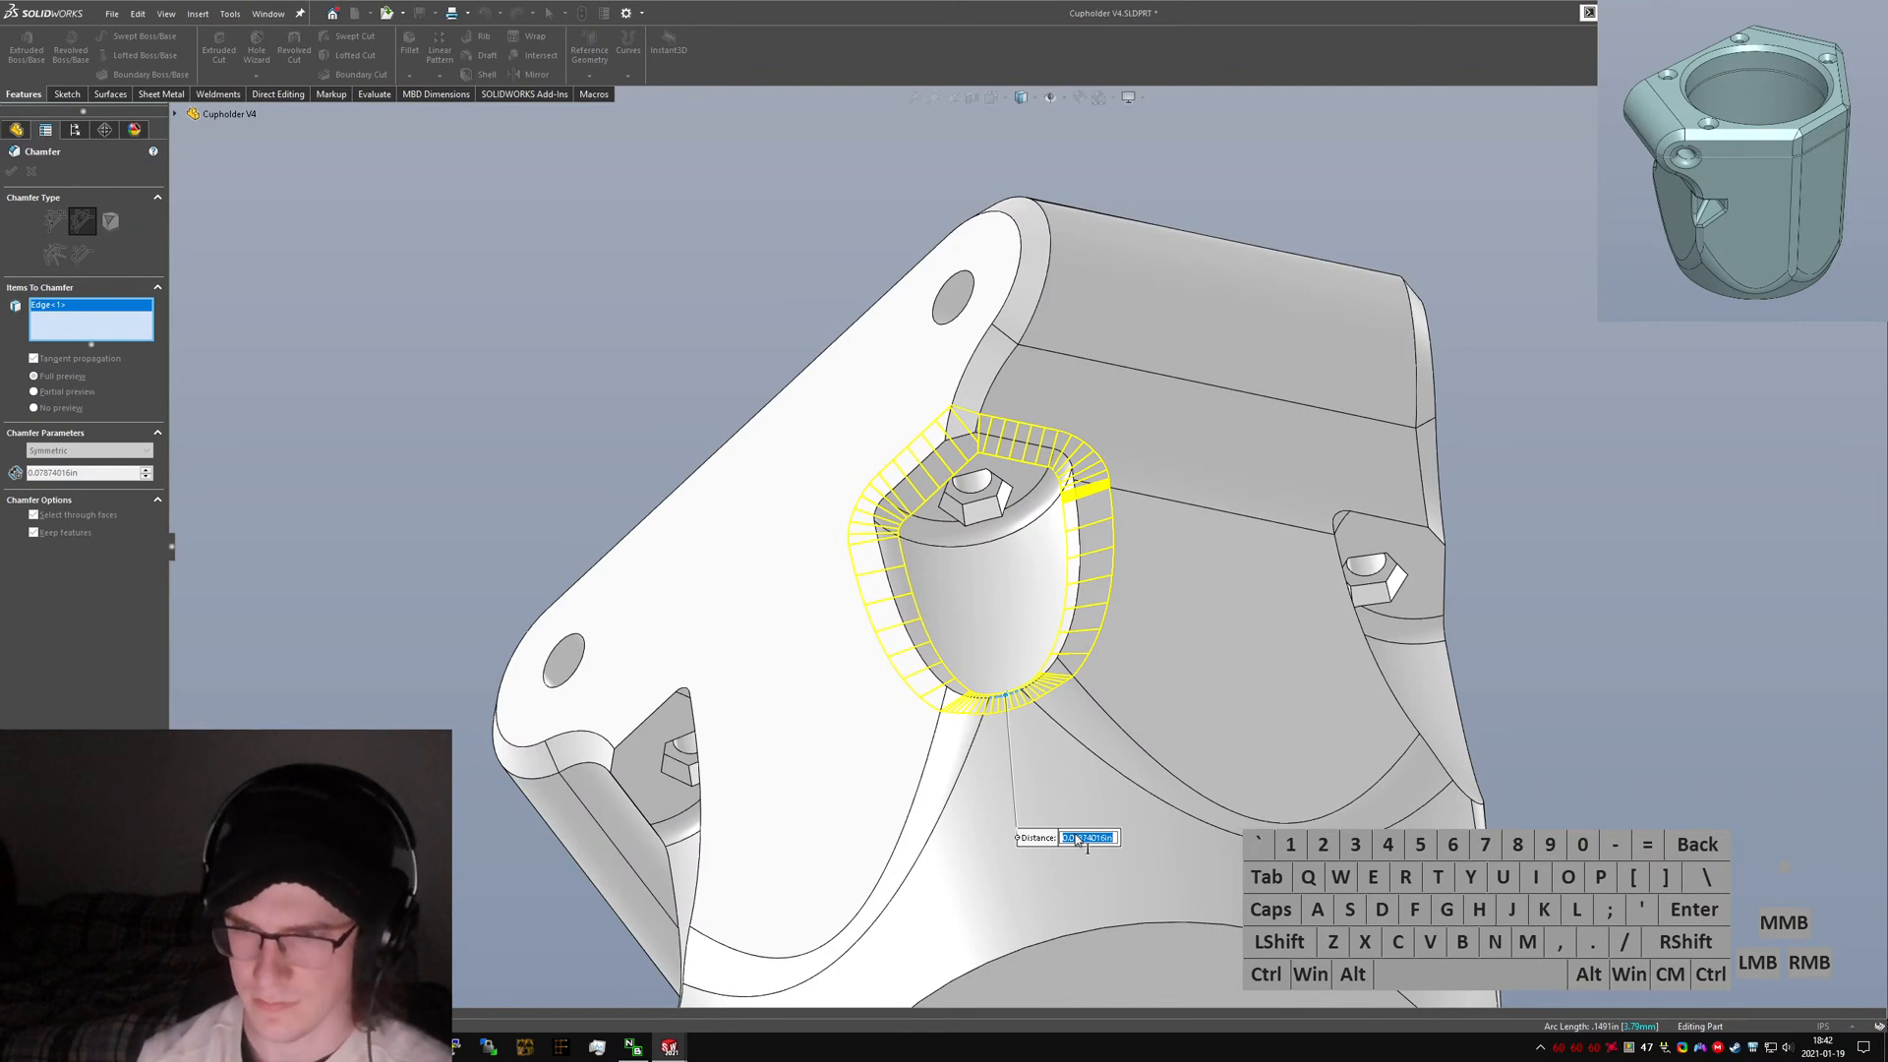
{"action": "type", "text": "1mm"}
{"action": "key", "text": "Return"}
Add the outer edges of the remaining nut cavity pockets to the 1 mm chamfer and confirm it.
{"action": "middle_click_drag", "start_coordinate": [1023, 784], "coordinate": [1219, 786]}
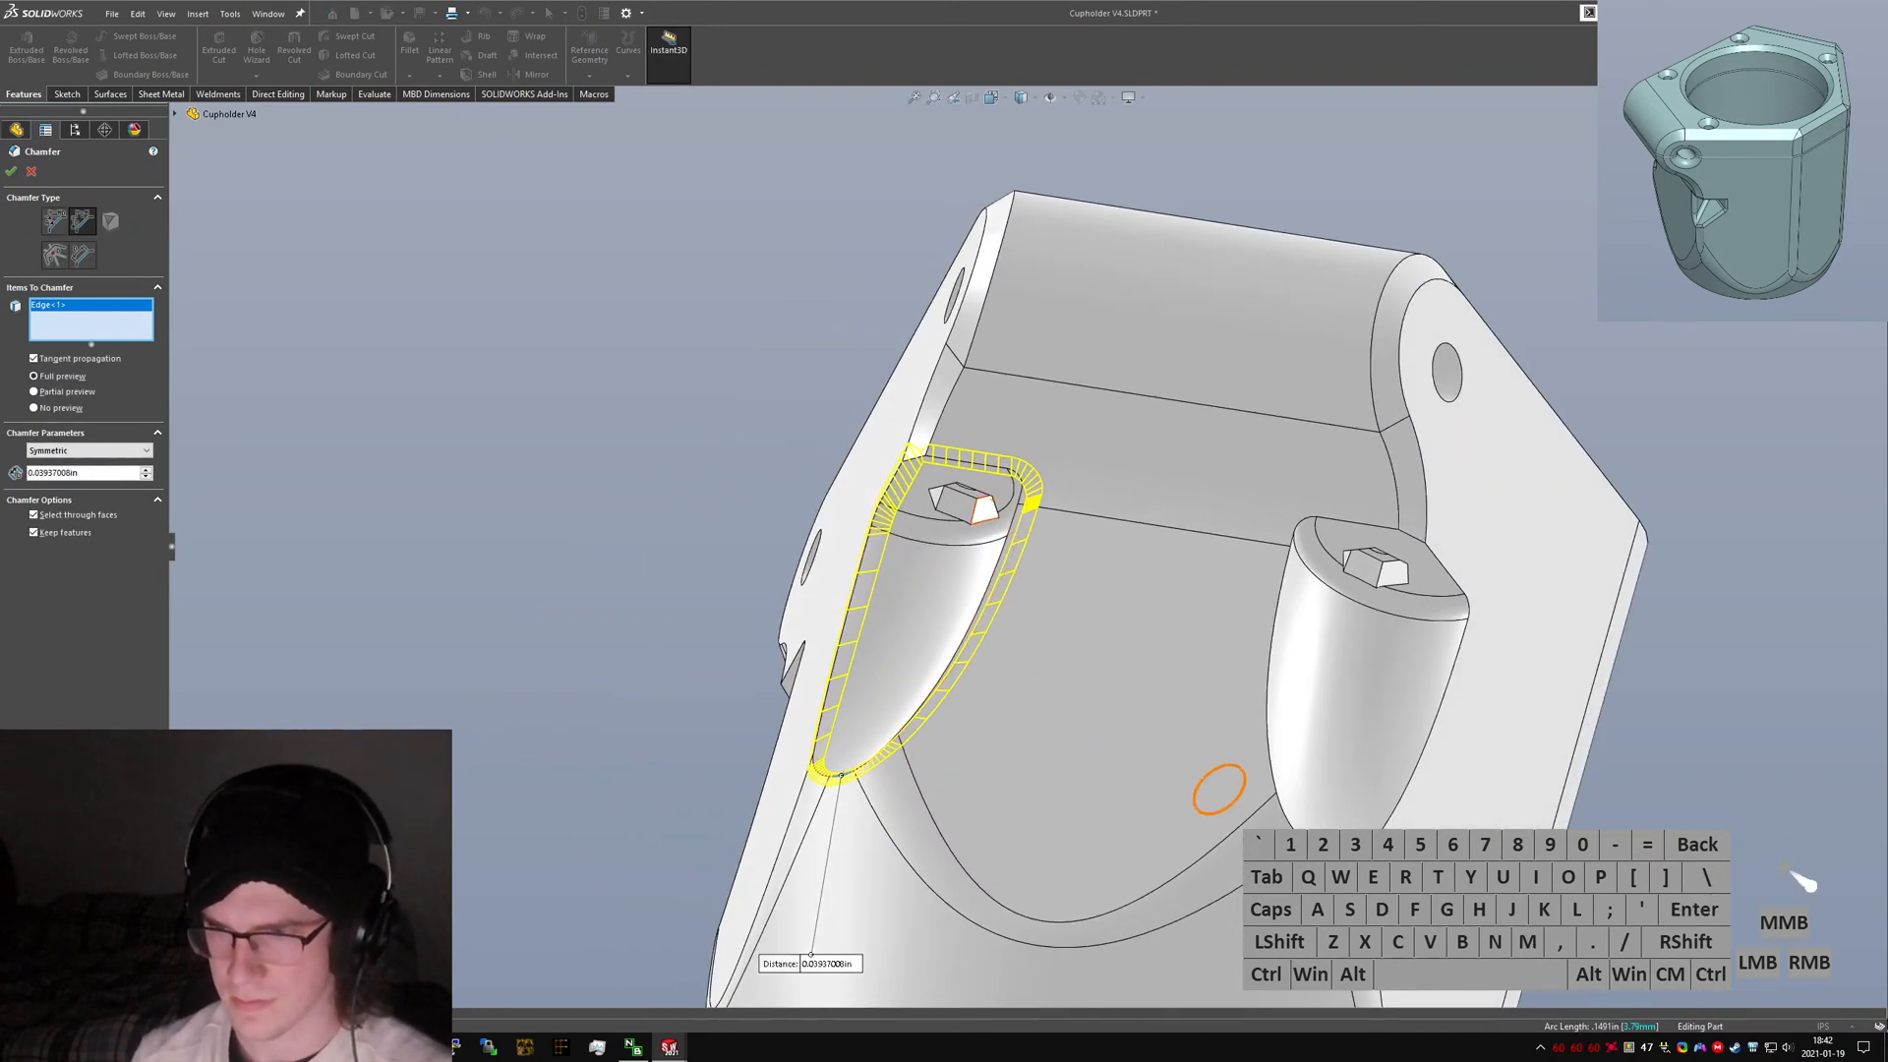
{"action": "left_click", "coordinate": [1323, 853]}
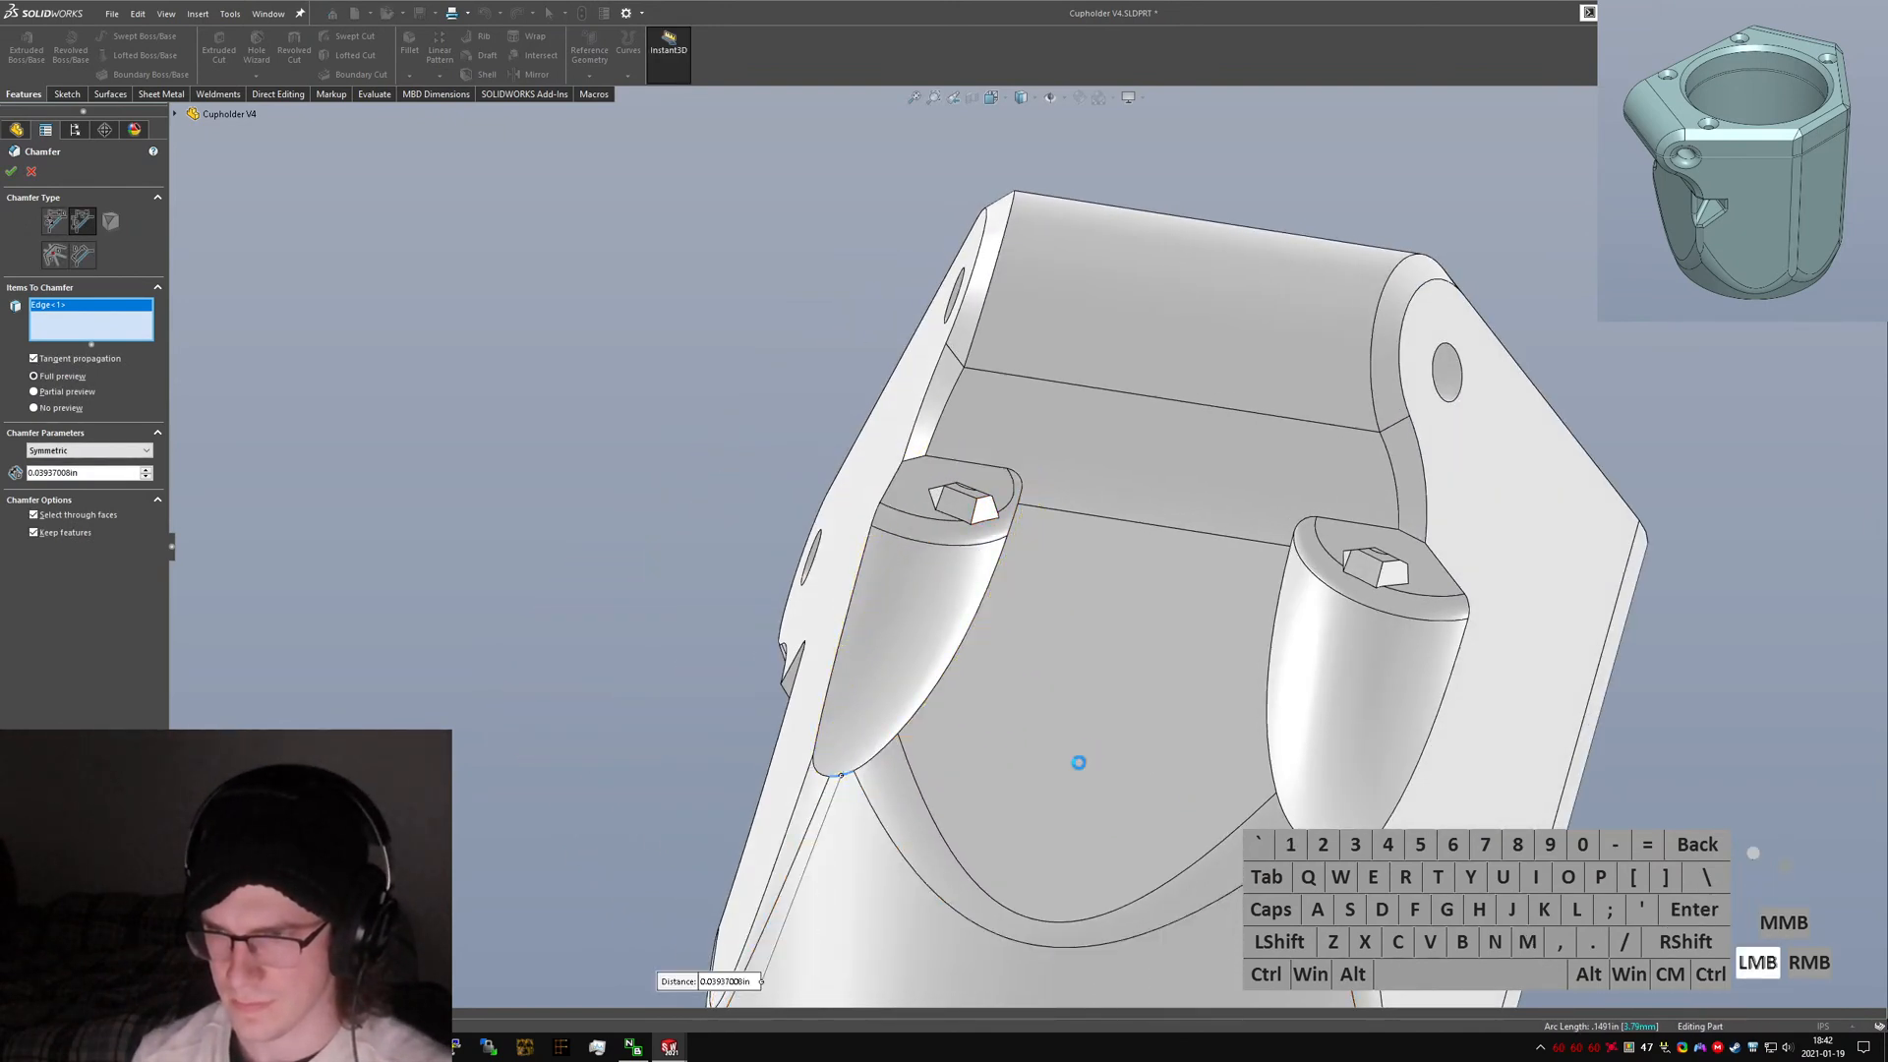
{"action": "middle_click_drag", "start_coordinate": [1013, 785], "coordinate": [1249, 840]}
{"action": "left_click", "coordinate": [454, 869]}
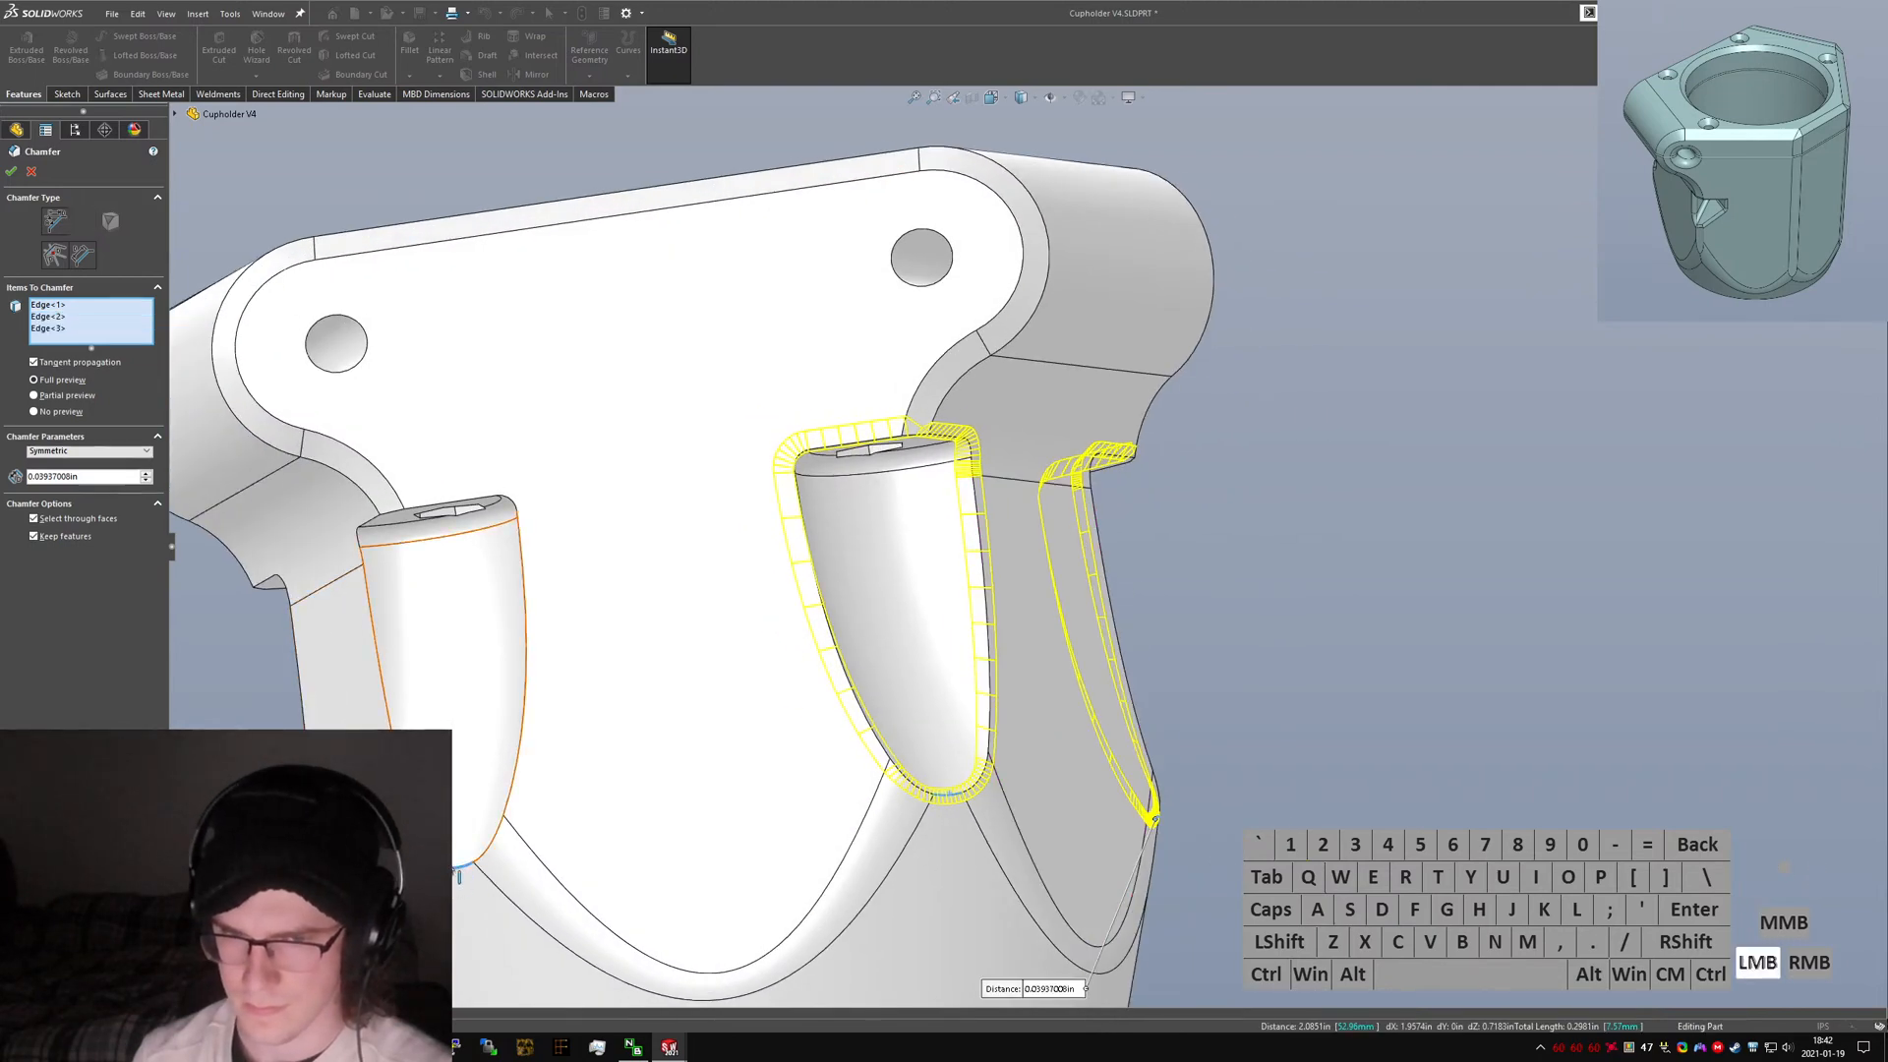
{"action": "middle_click_drag", "start_coordinate": [455, 869], "coordinate": [521, 969]}
{"action": "left_click", "coordinate": [261, 924]}
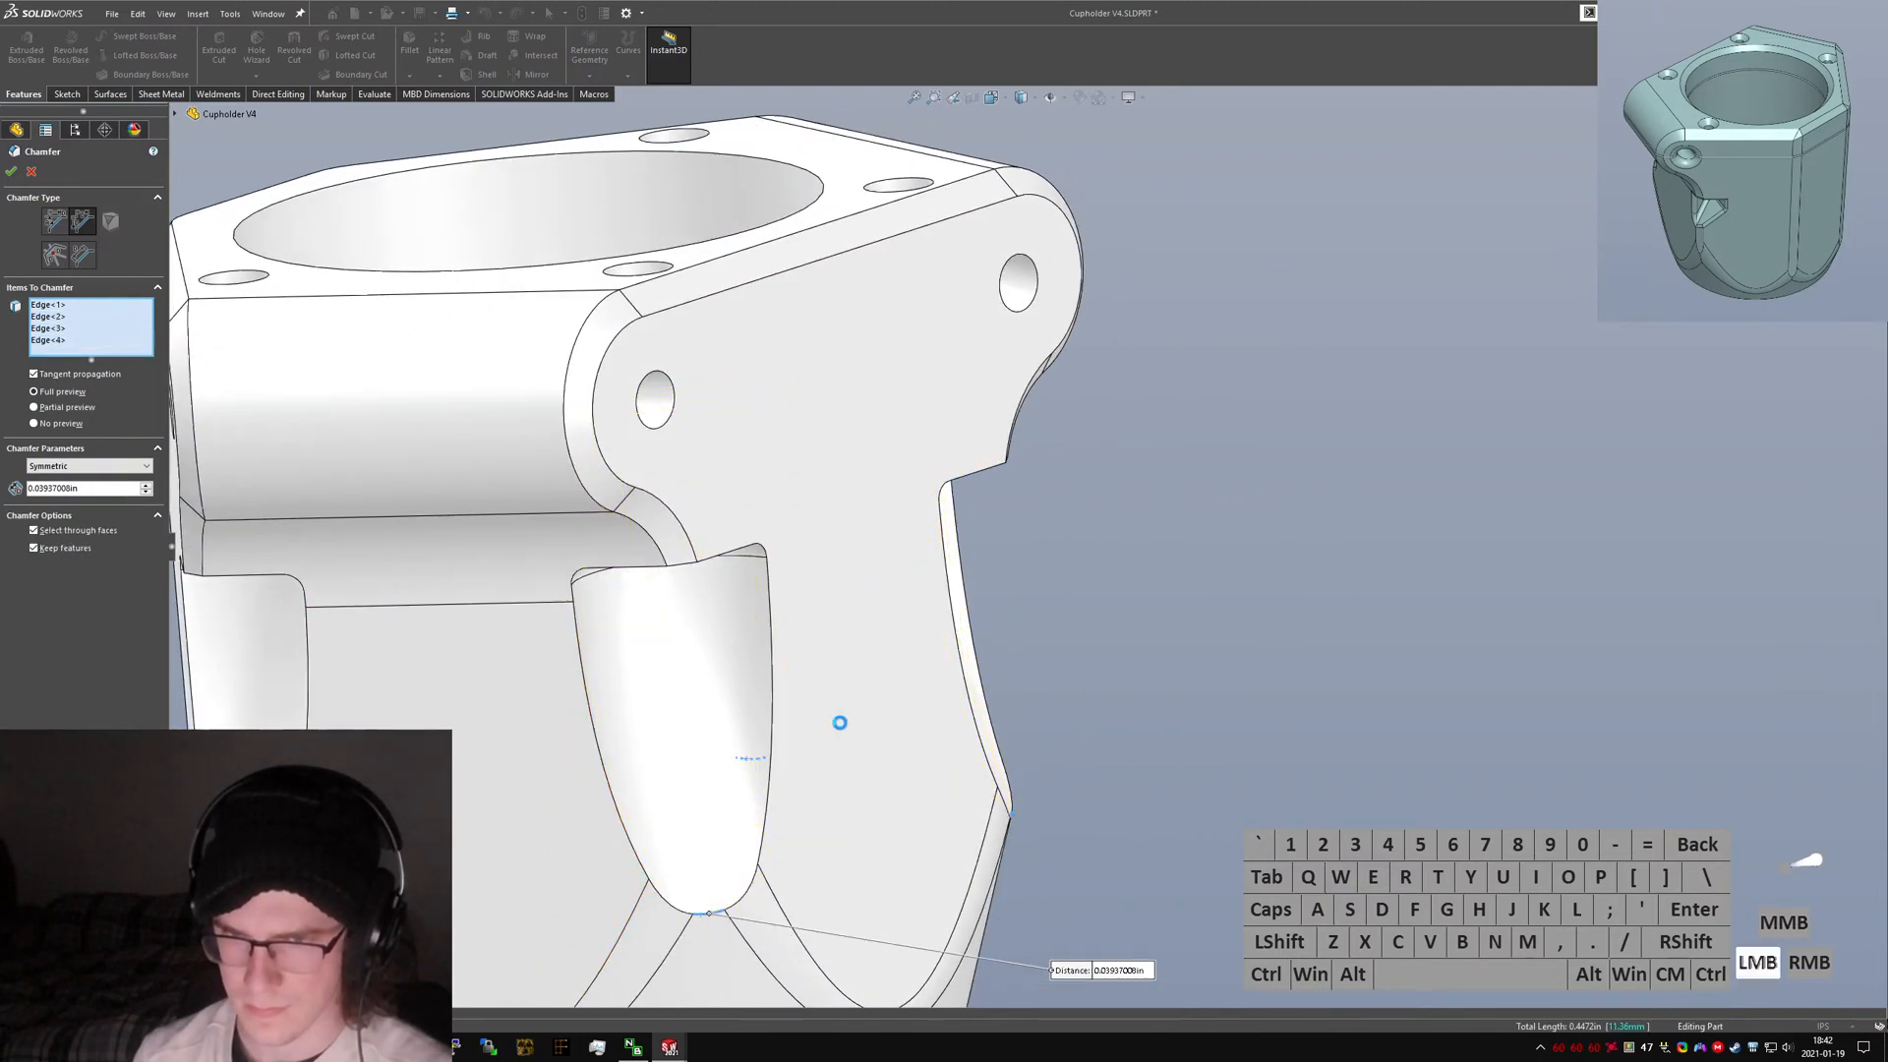
{"action": "middle_click_drag", "start_coordinate": [839, 721], "coordinate": [688, 565]}
{"action": "scroll", "coordinate": [668, 562], "scroll_direction": "down", "scroll_amount": 1}
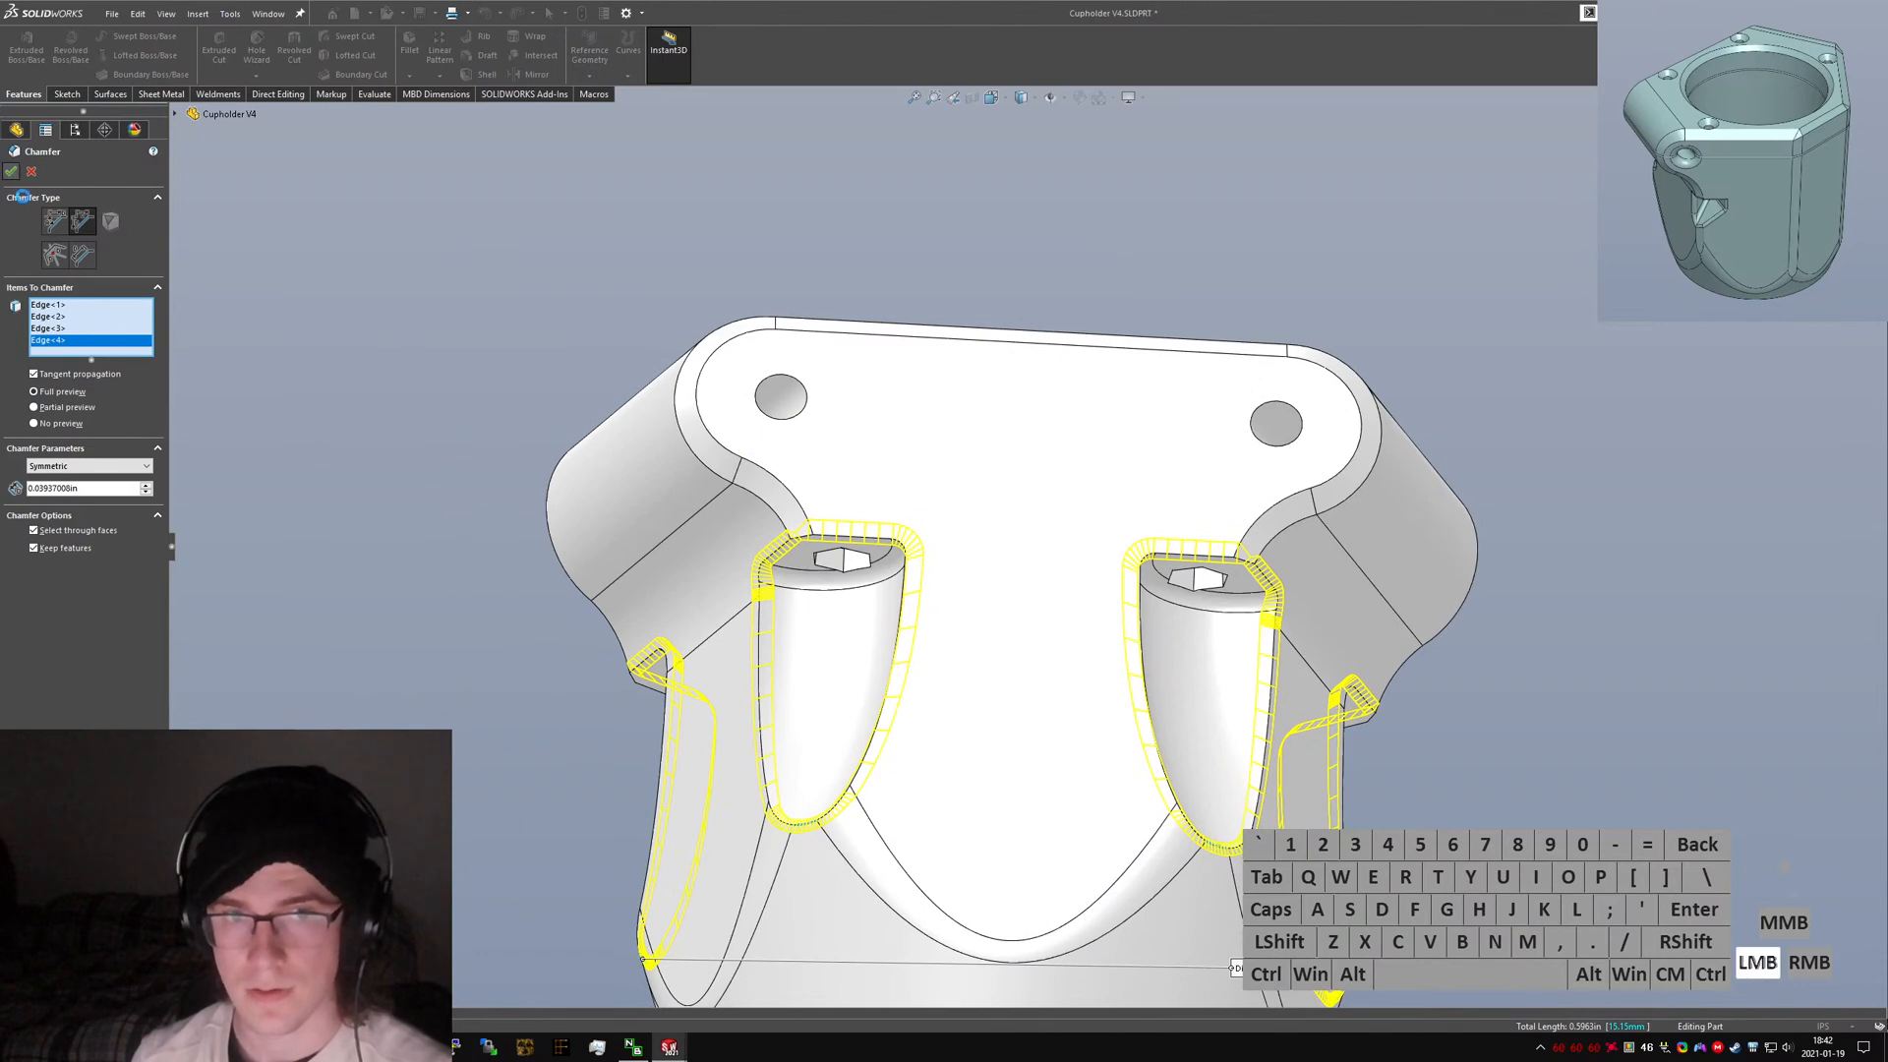
{"action": "key", "text": "Return"}
Start a fillet on the edge of a clamp ear's bolt hole.
{"action": "middle_click_drag", "start_coordinate": [1118, 599], "coordinate": [1278, 678]}
{"action": "type", "text": "fil"}
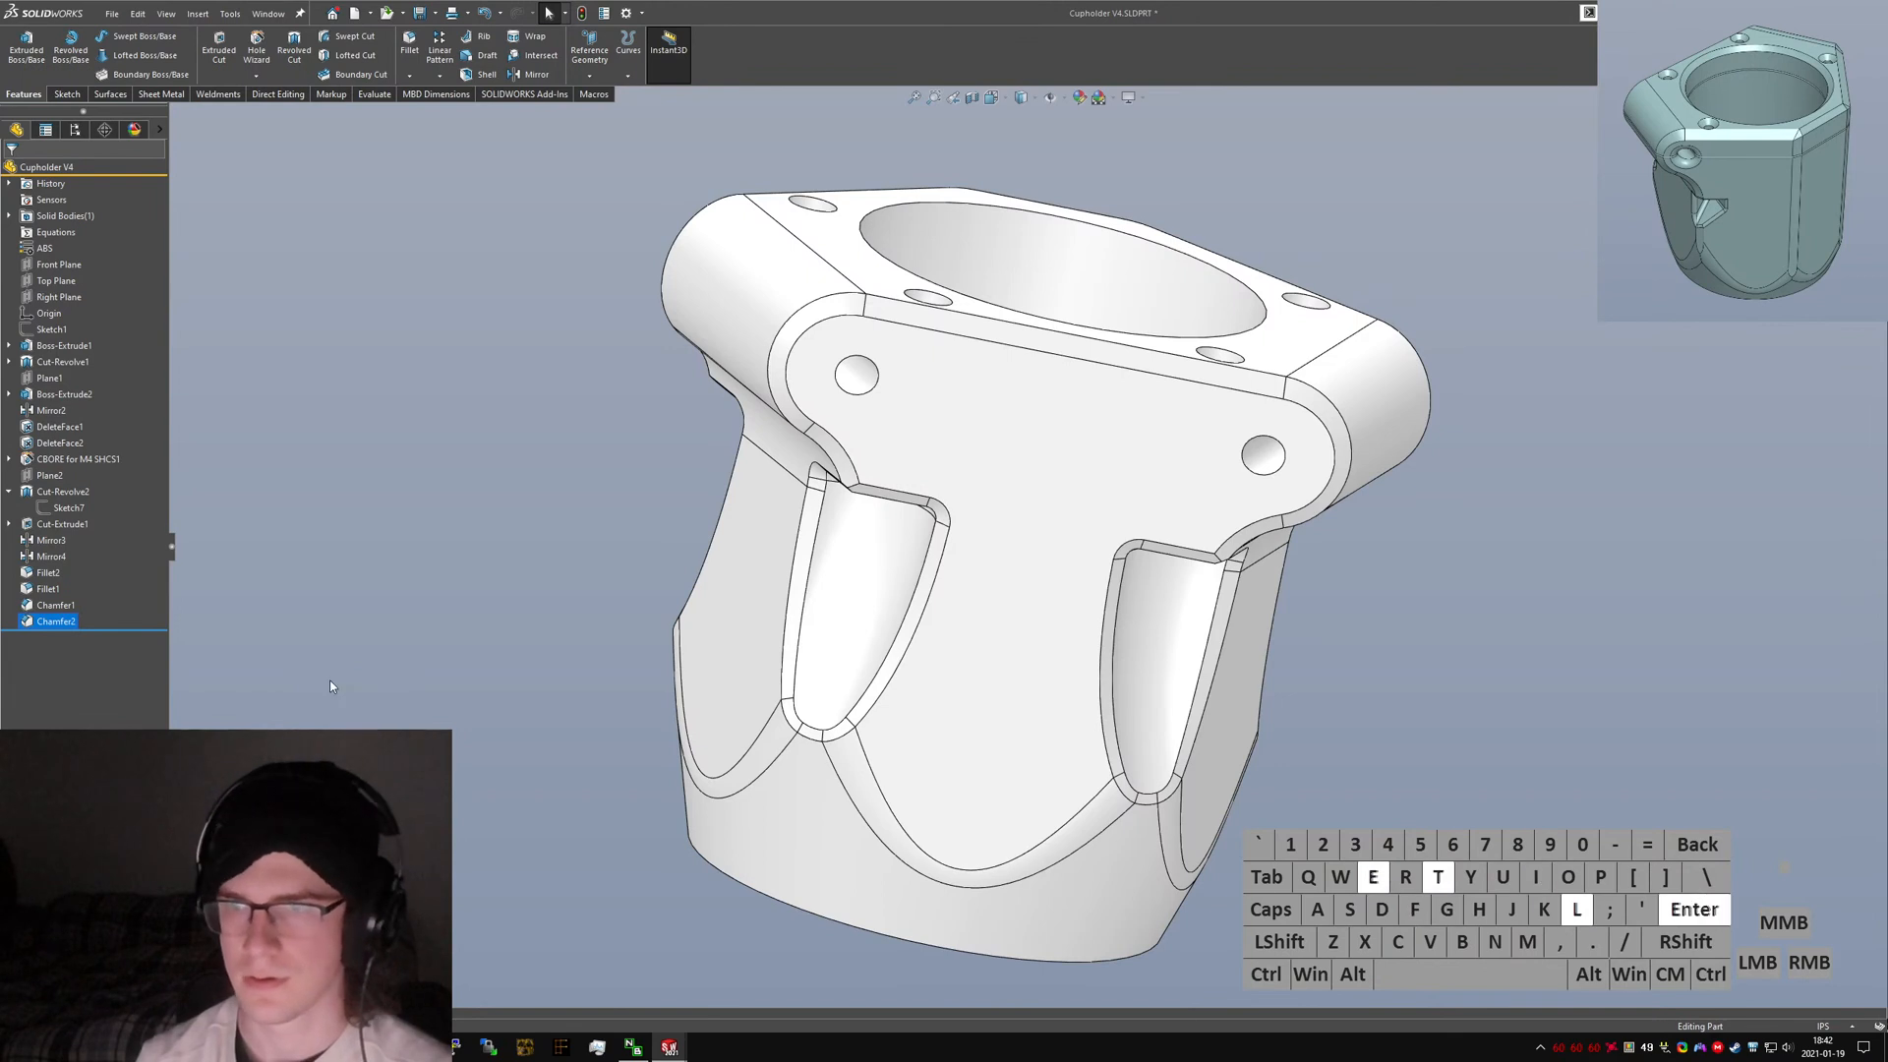
{"action": "left_click", "coordinate": [856, 397]}
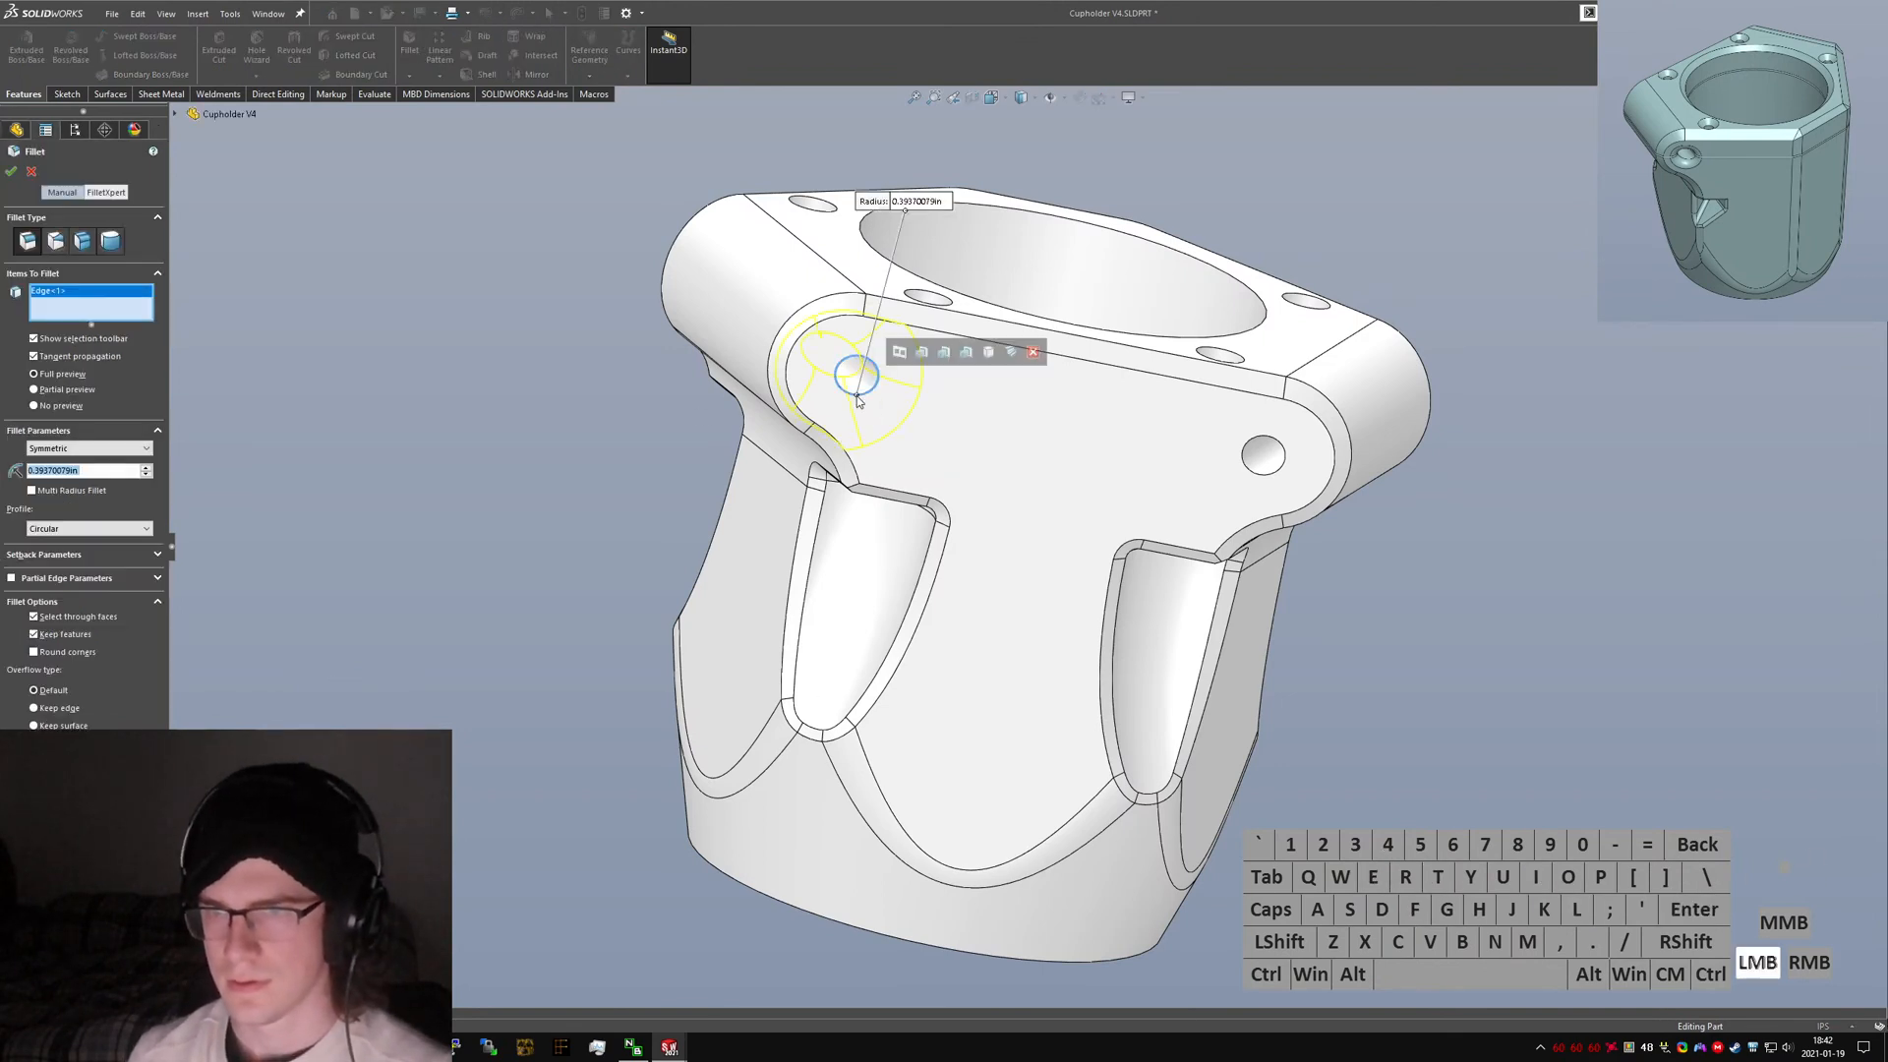
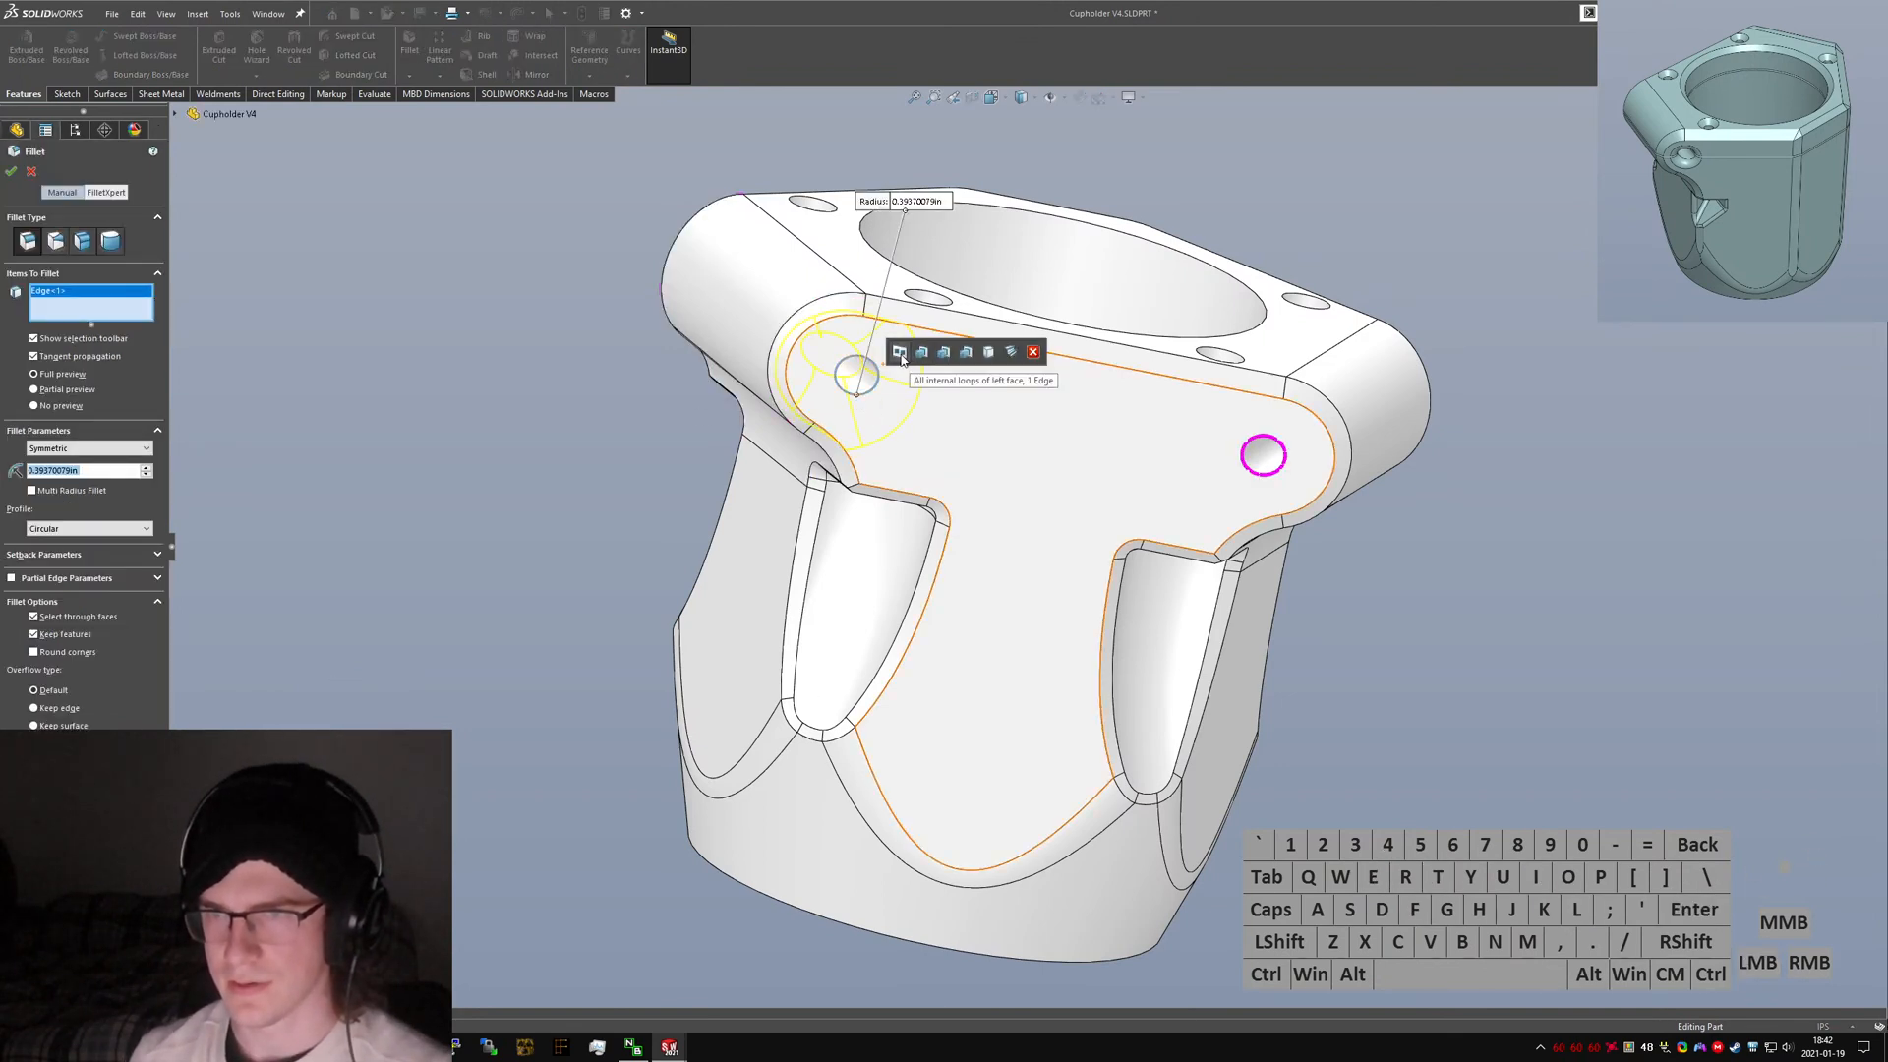
Add the remaining clamp boss hole edges to the fillet, set its radius to 3mm and apply it.
{"action": "left_click", "coordinate": [964, 351]}
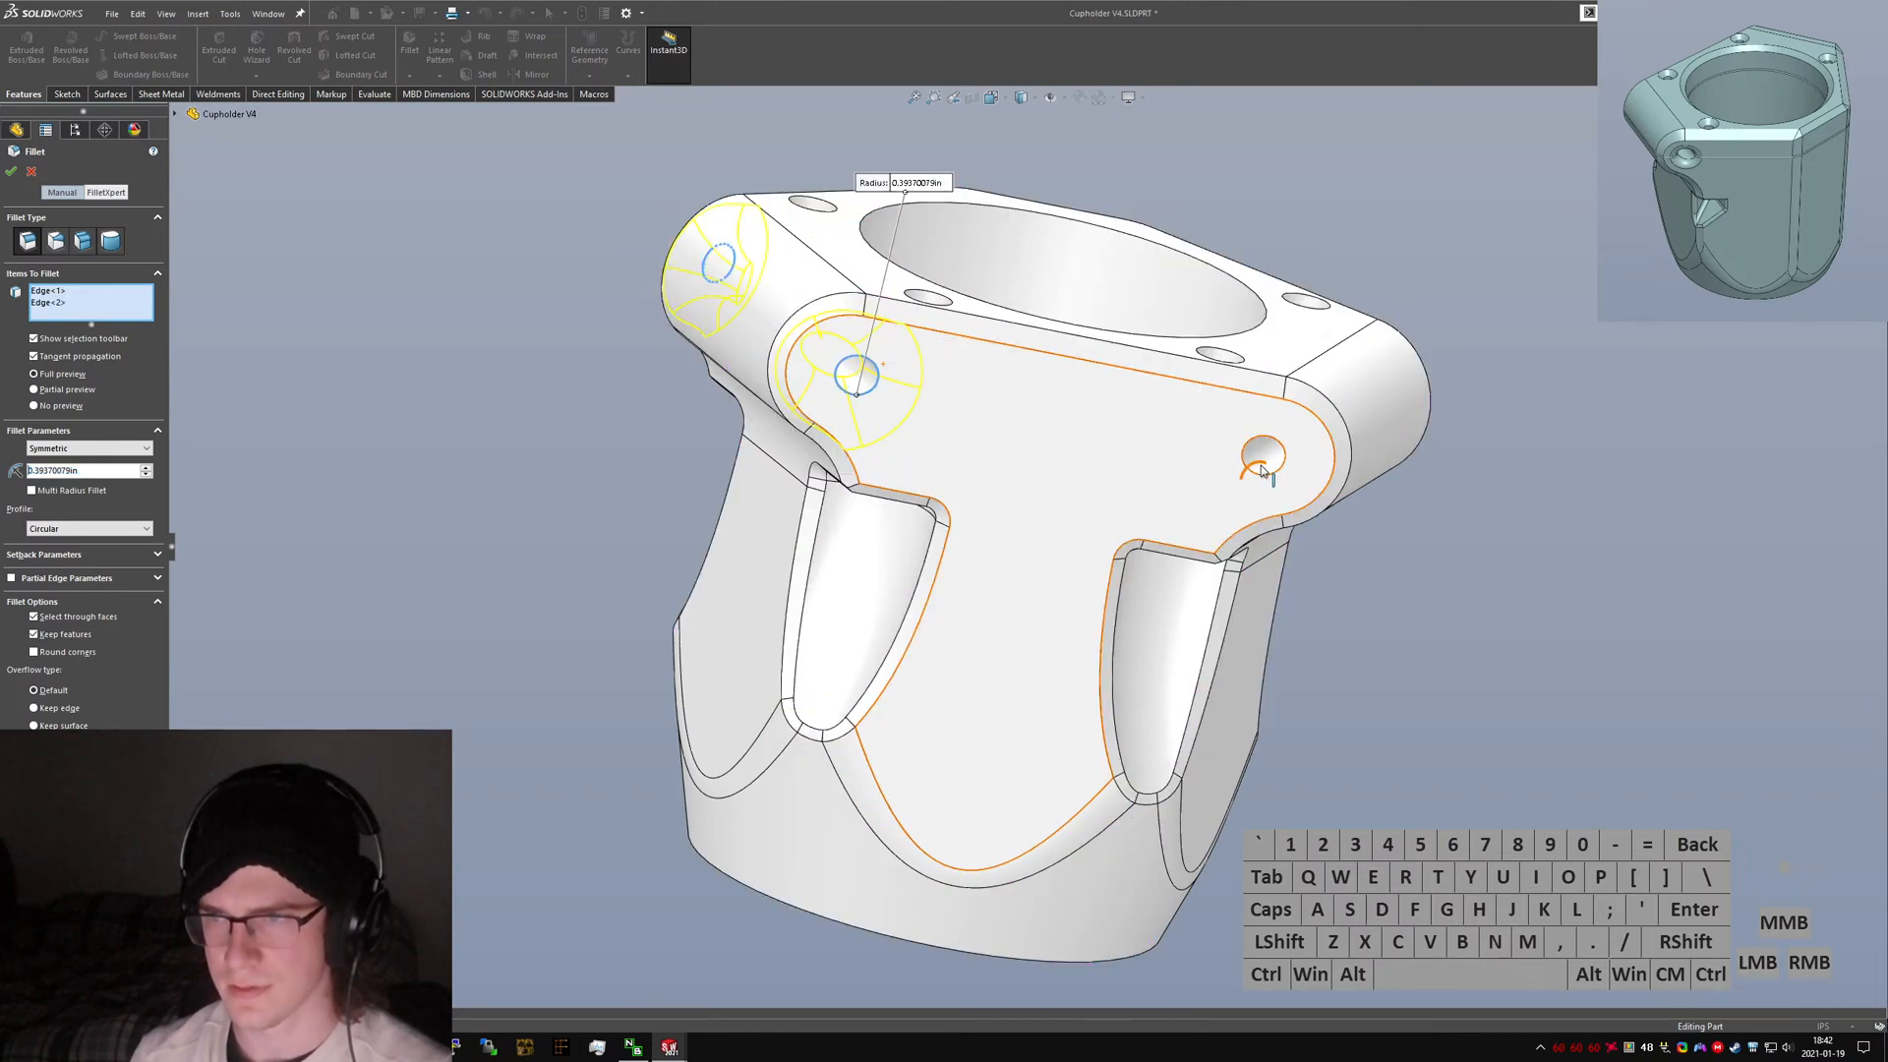
{"action": "left_click", "coordinate": [1352, 458]}
{"action": "left_click", "coordinate": [1370, 394]}
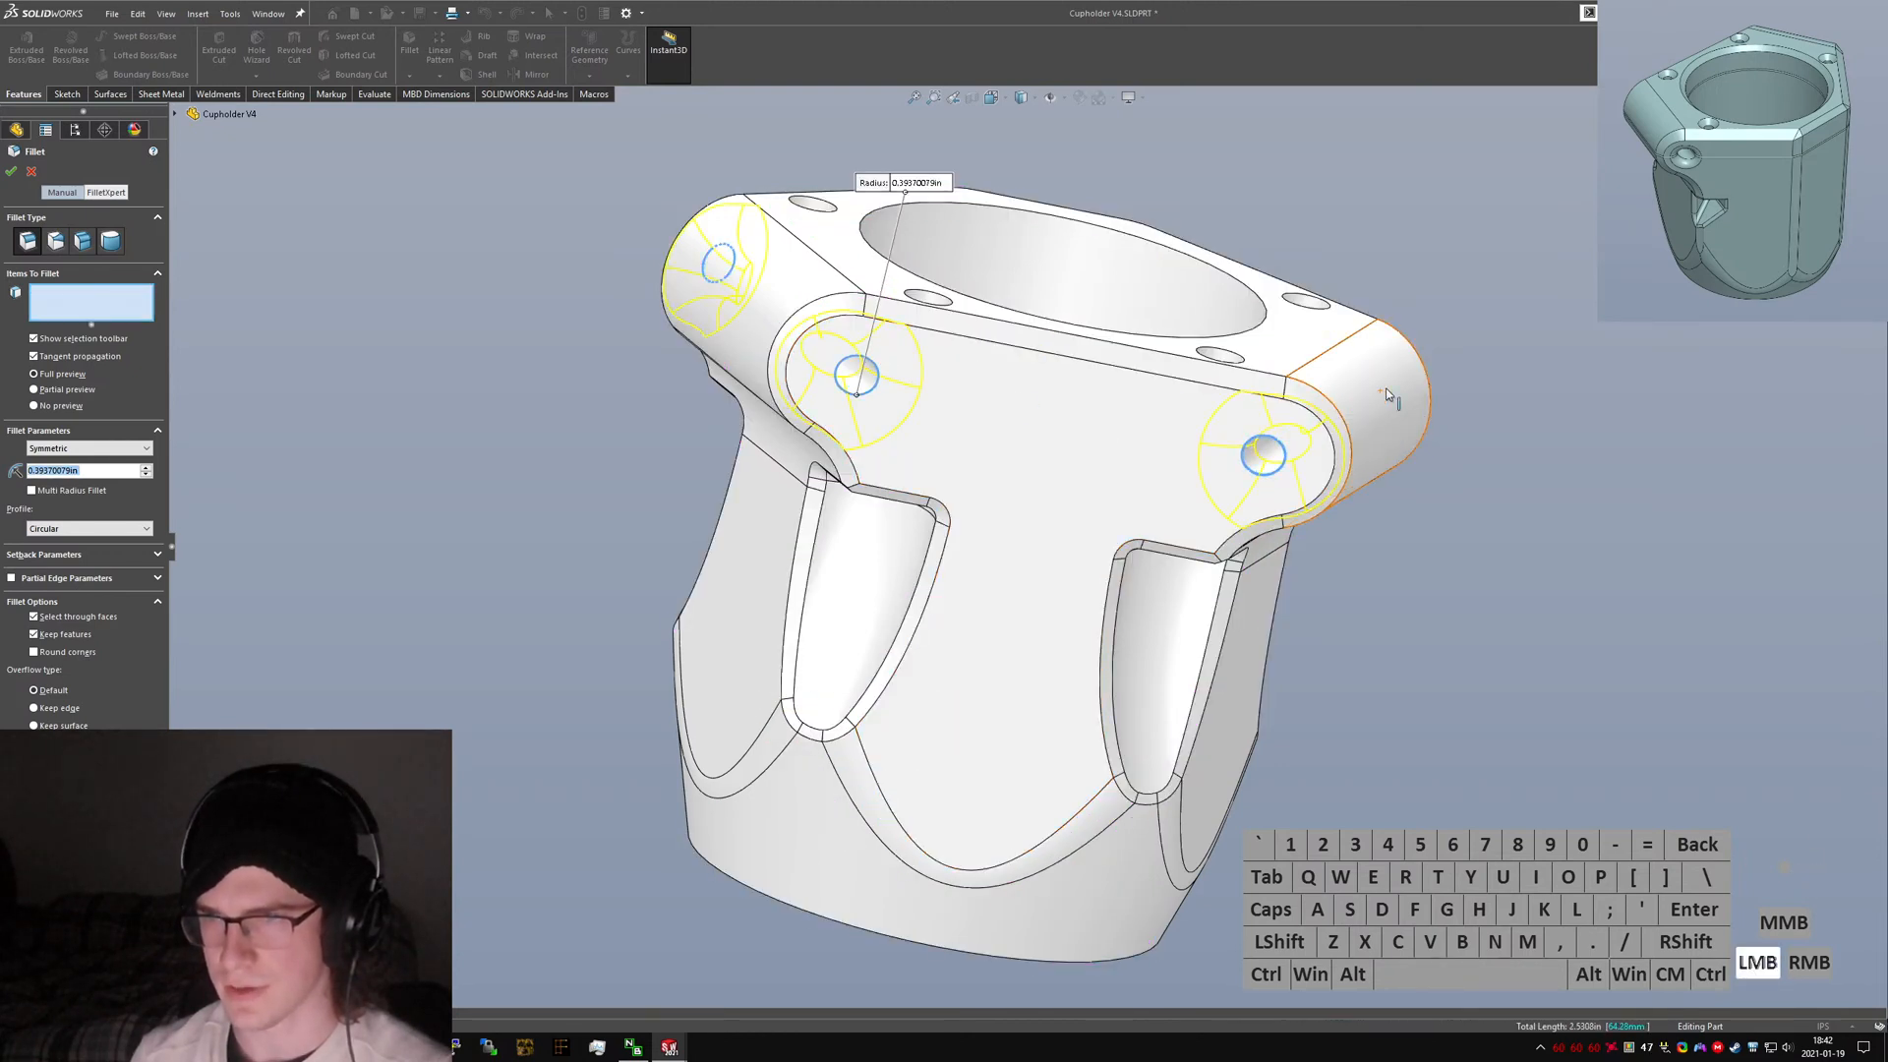
{"action": "left_click", "coordinate": [936, 183]}
{"action": "type", "text": "3mm"}
{"action": "key", "text": "Return"}
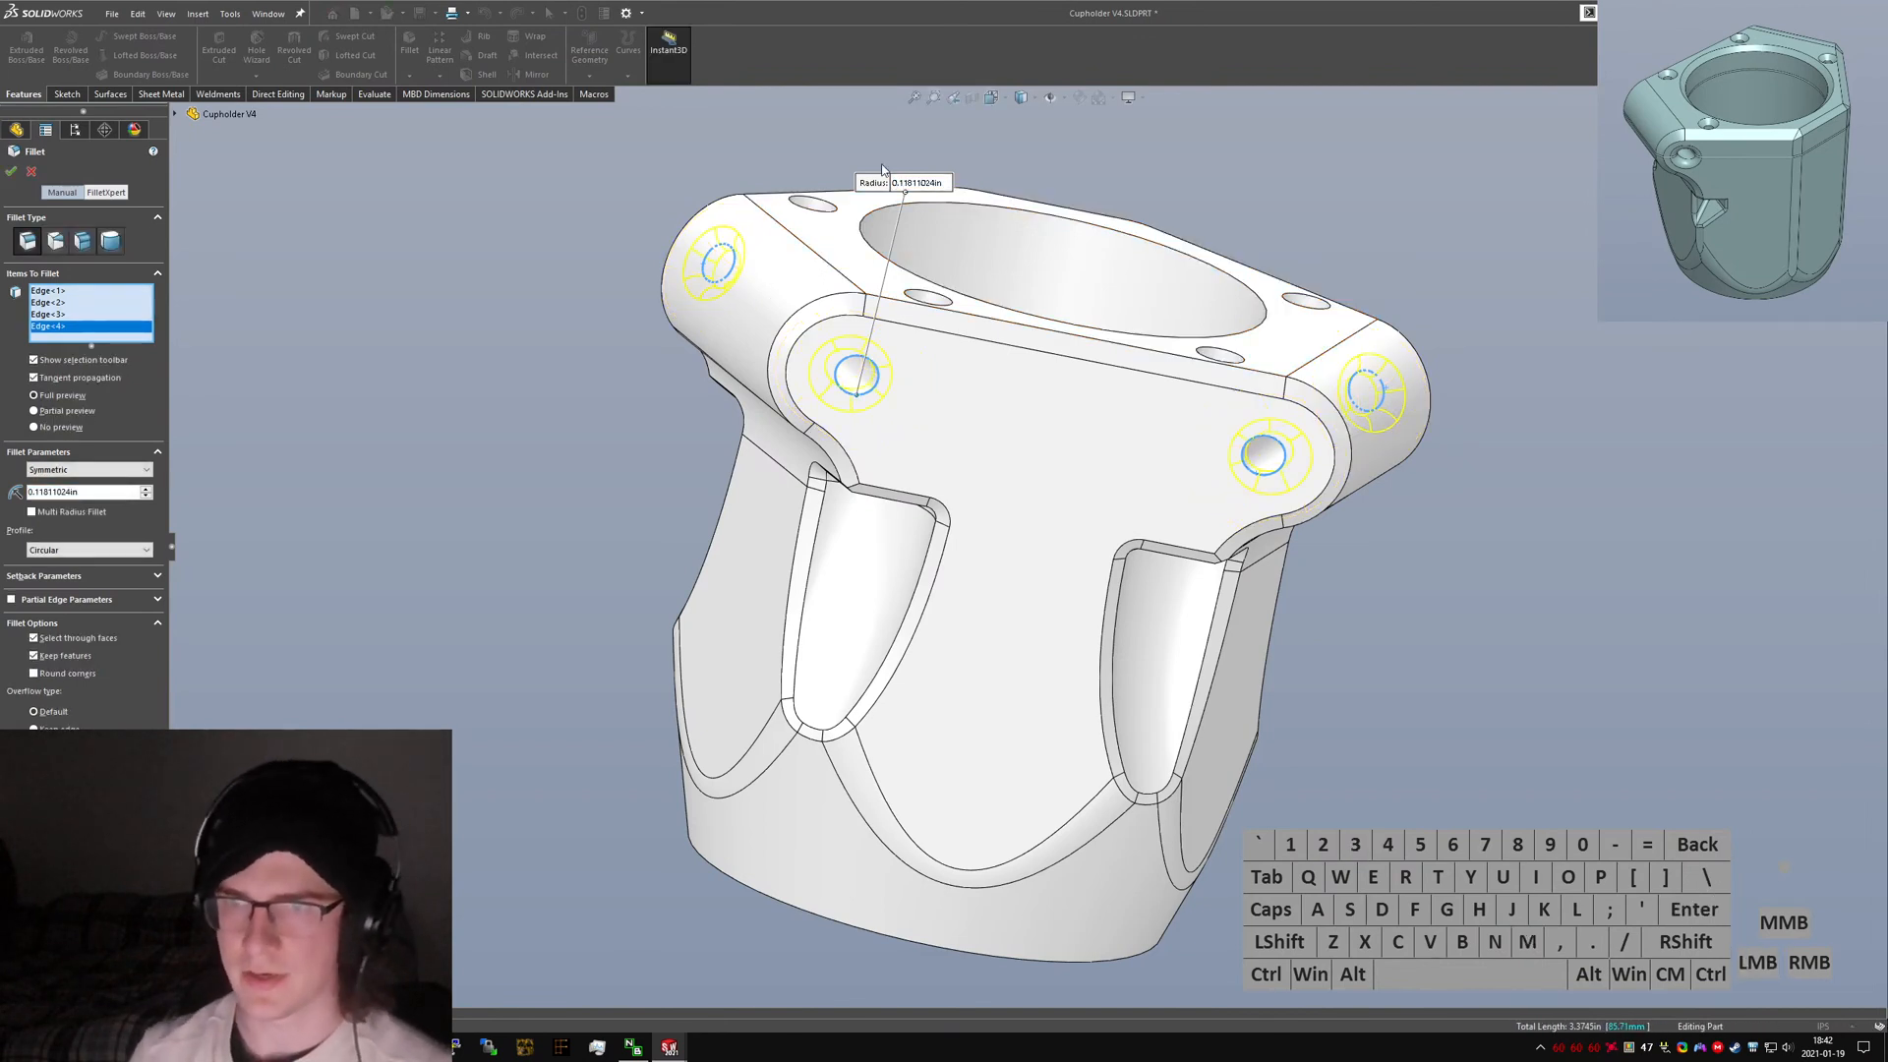
{"action": "left_click", "coordinate": [10, 170]}
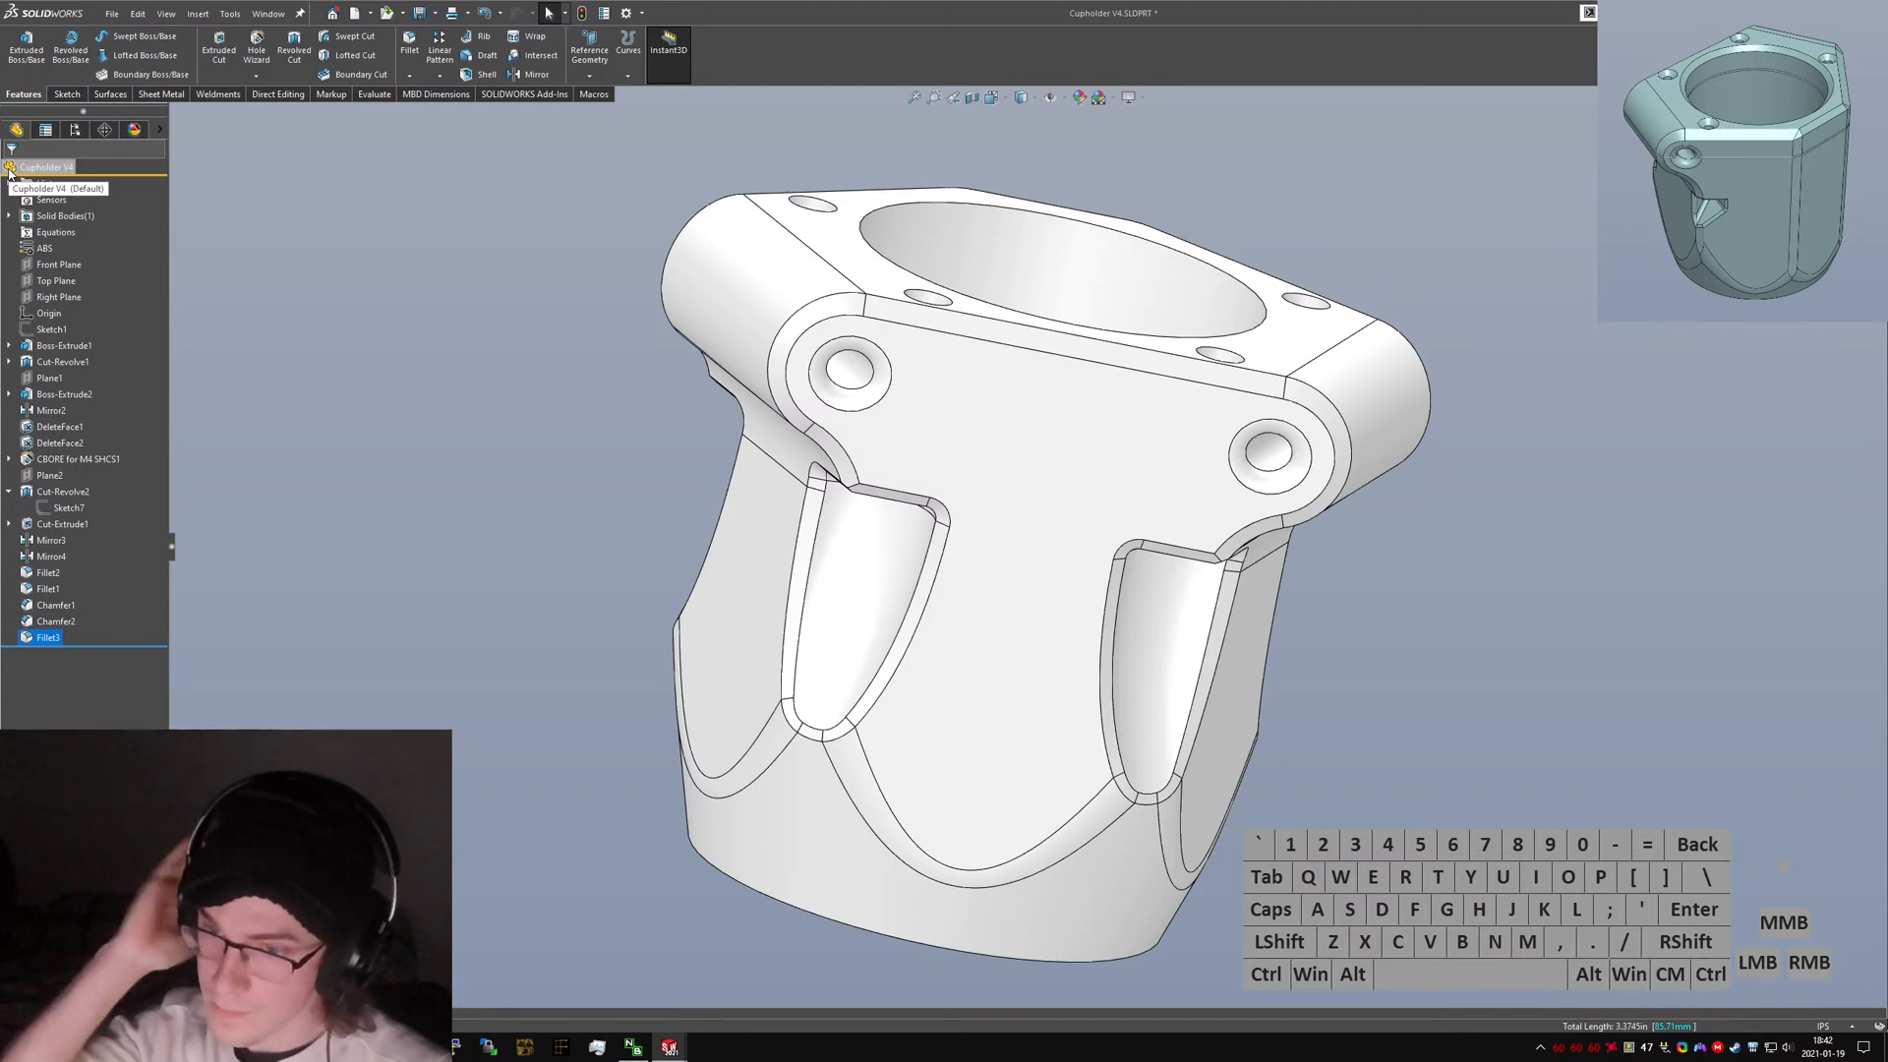
Rename Sketch1 in the feature tree to "Control Sketch".
{"action": "middle_click_drag", "start_coordinate": [940, 722], "coordinate": [1042, 374]}
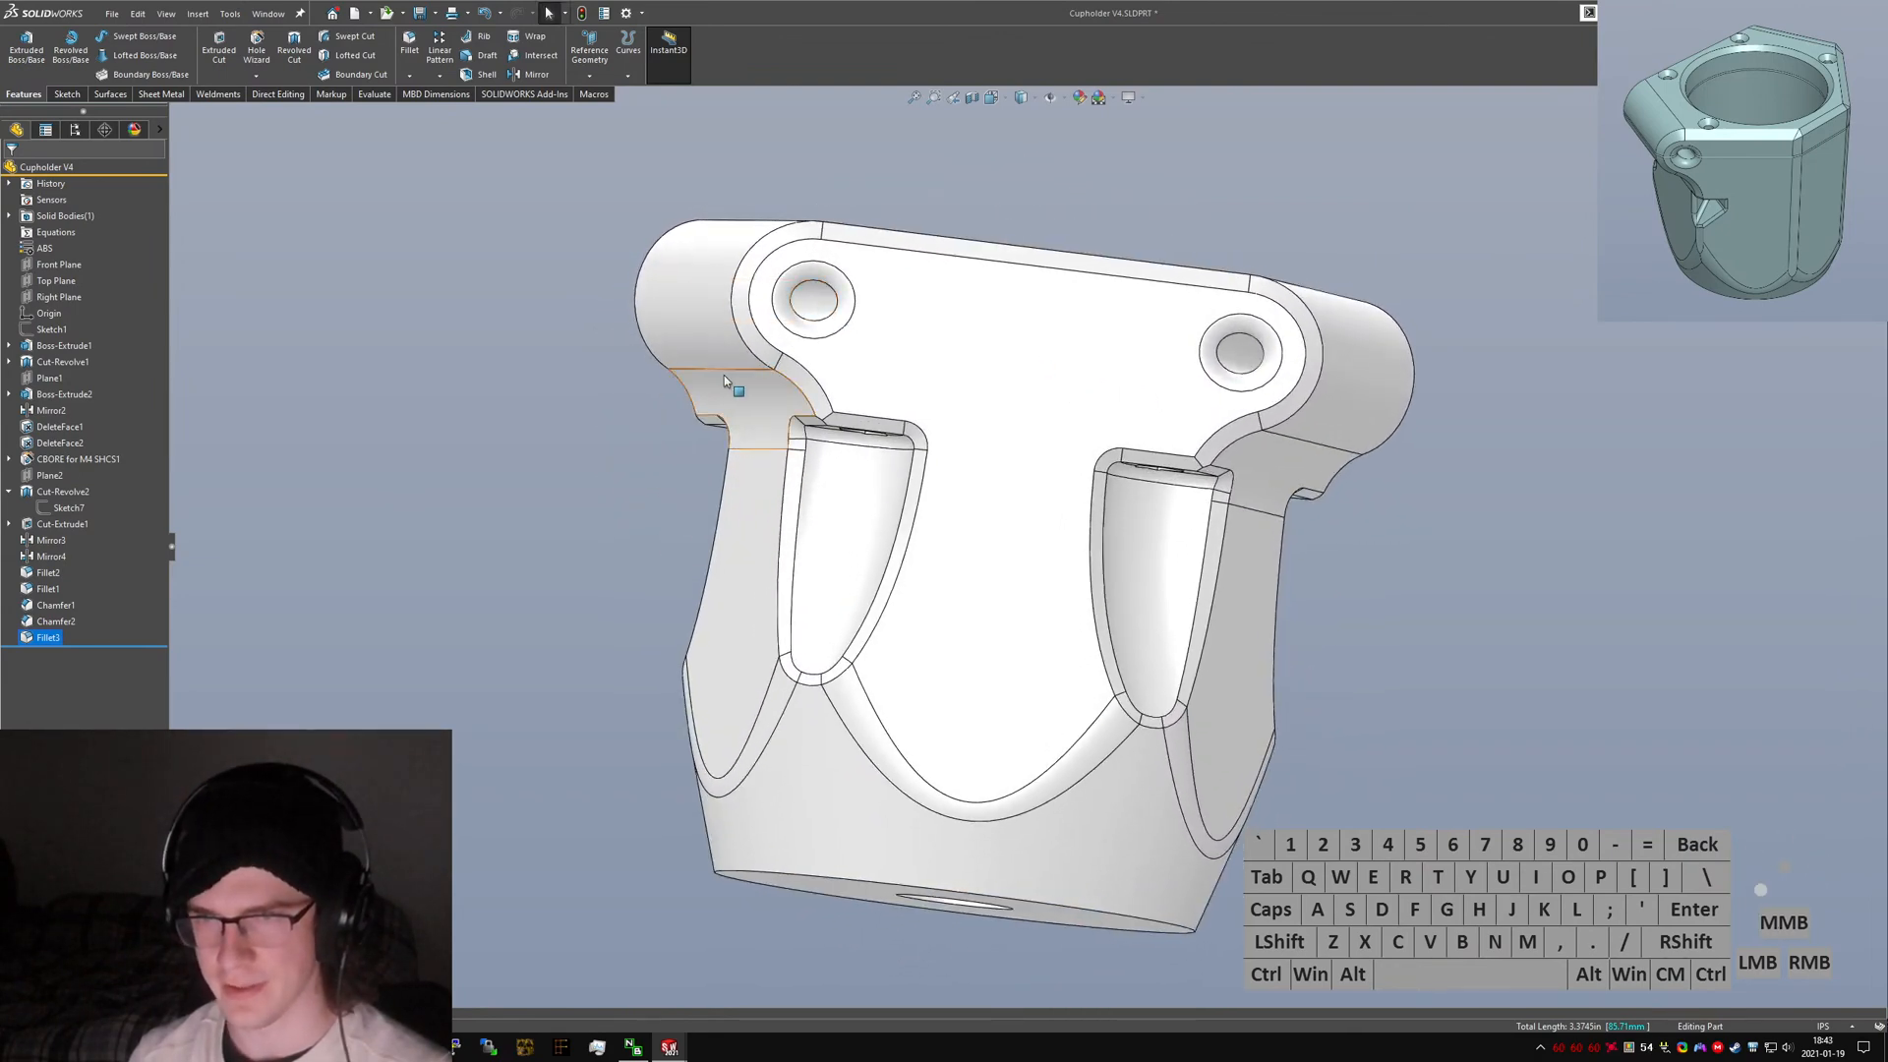
{"action": "middle_click_drag", "start_coordinate": [723, 381], "coordinate": [715, 420]}
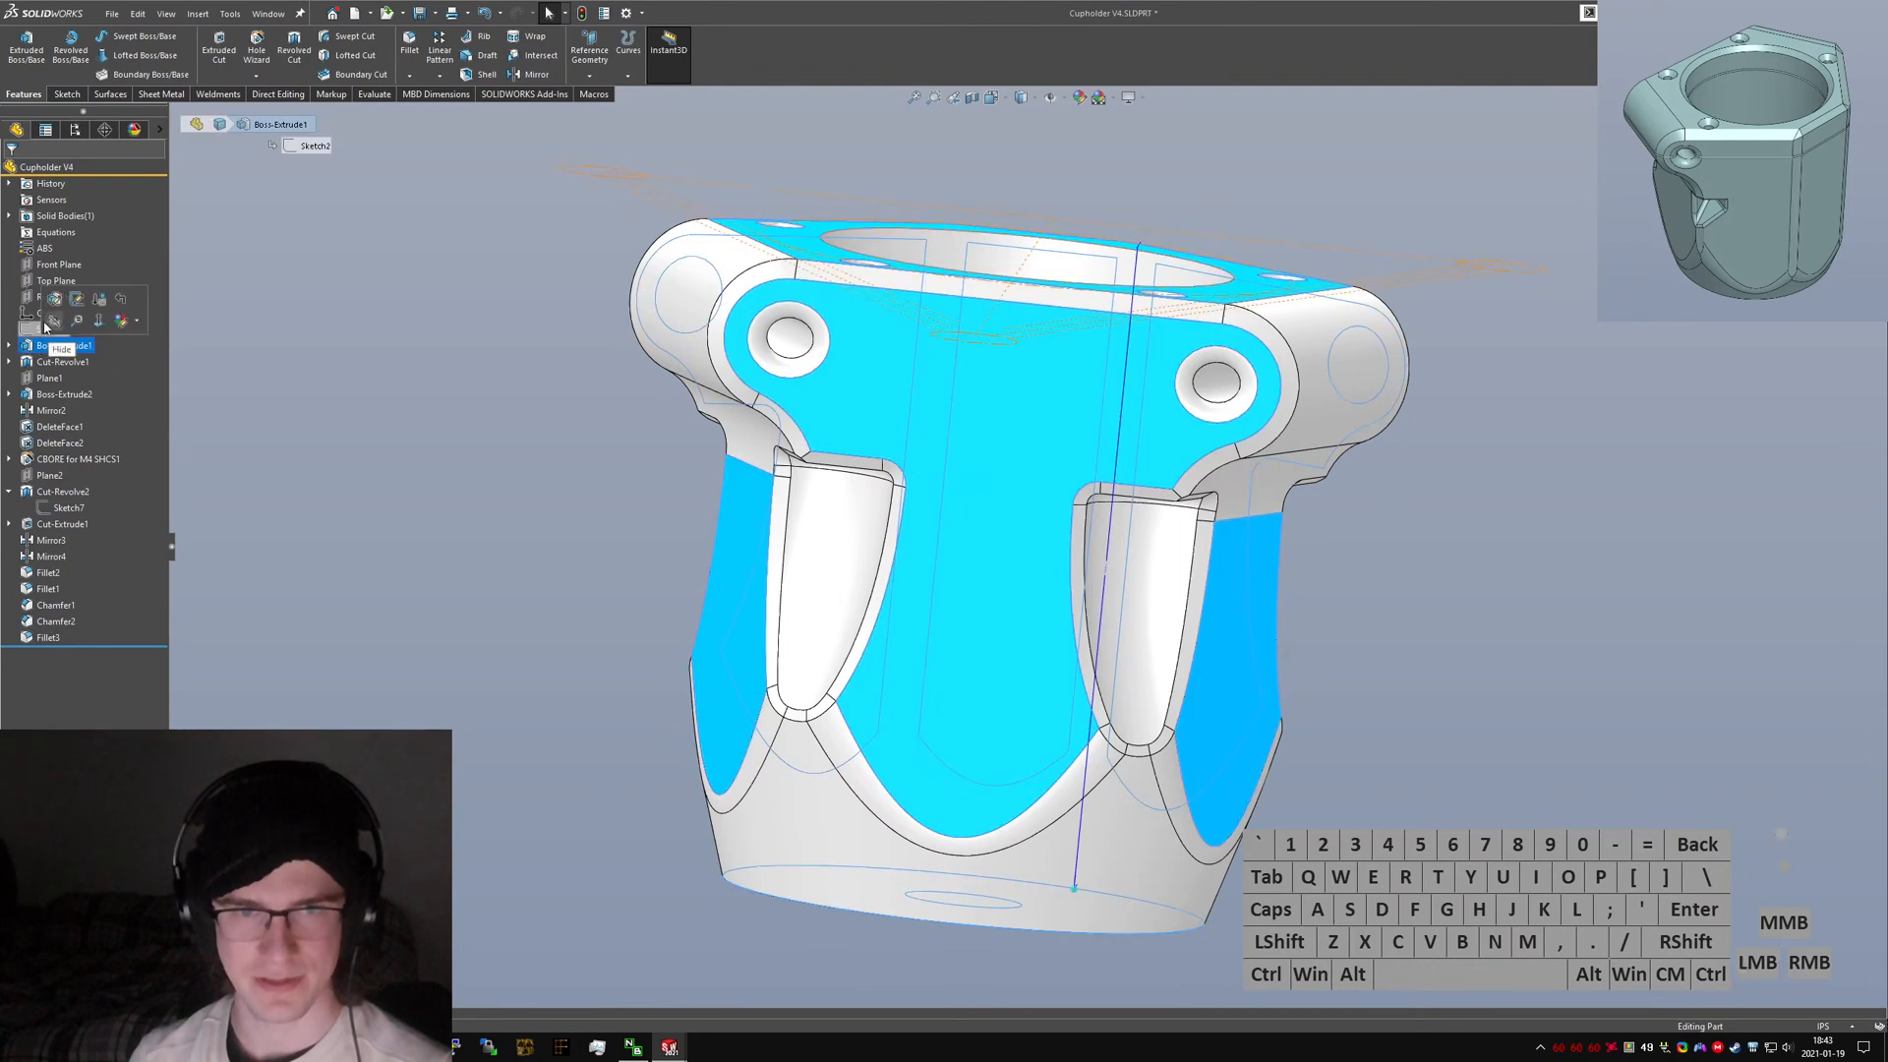
{"action": "left_click", "coordinate": [50, 331]}
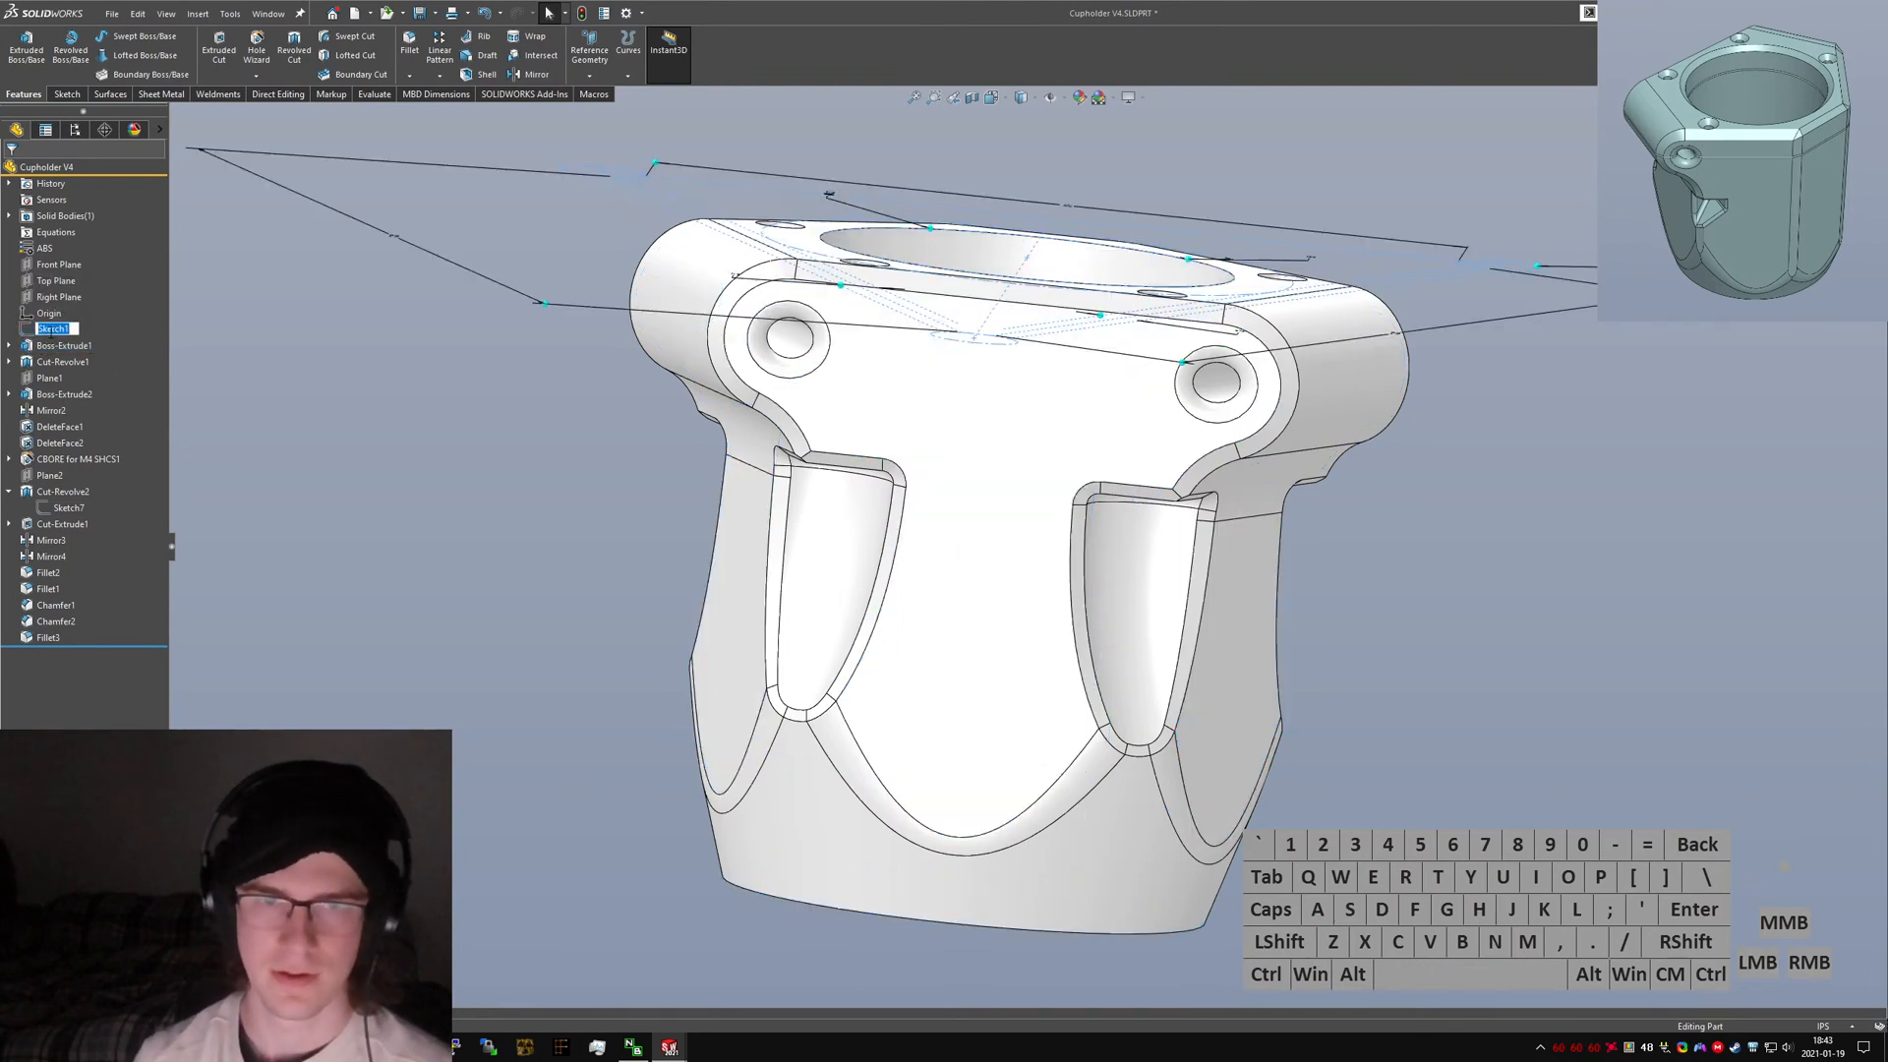
{"action": "type", "text": "Control Sketch"}
{"action": "key", "text": "Return"}
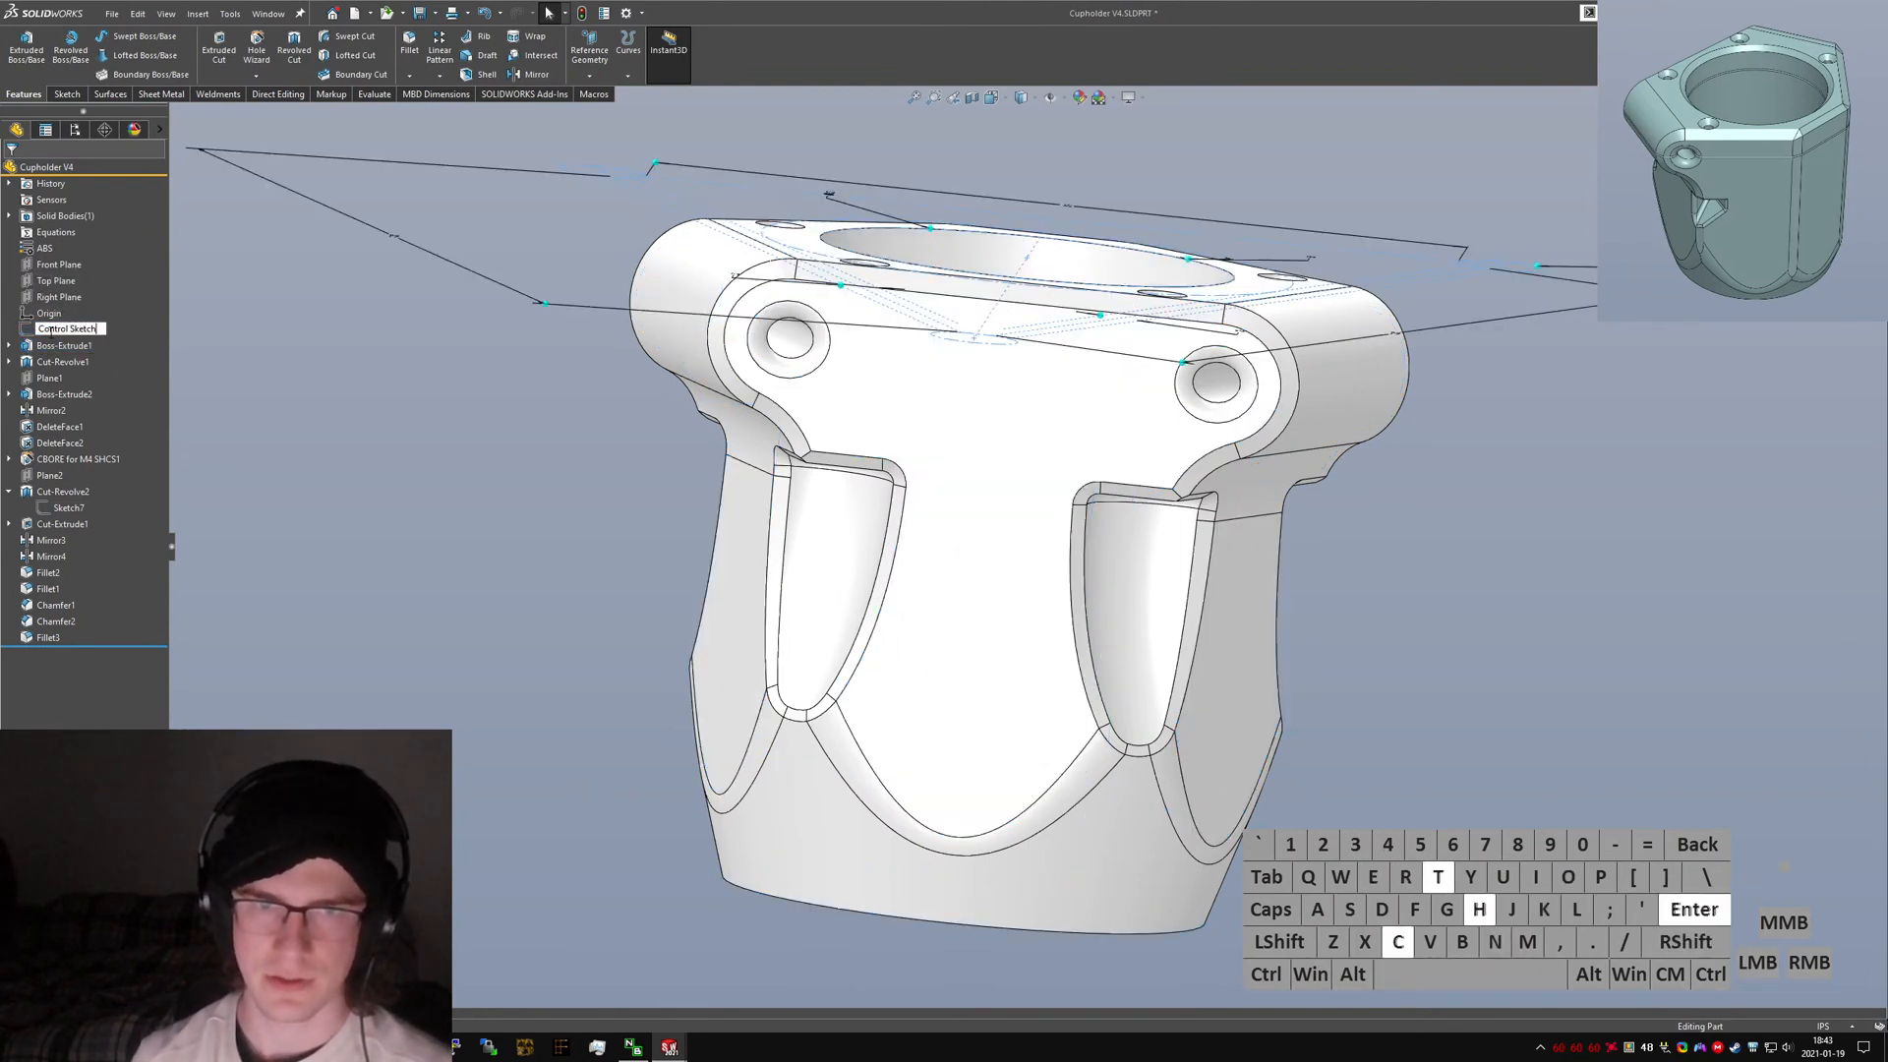
Rename Boss-Extrude1 to "Main Boss Extrude".
{"action": "left_click", "coordinate": [62, 346]}
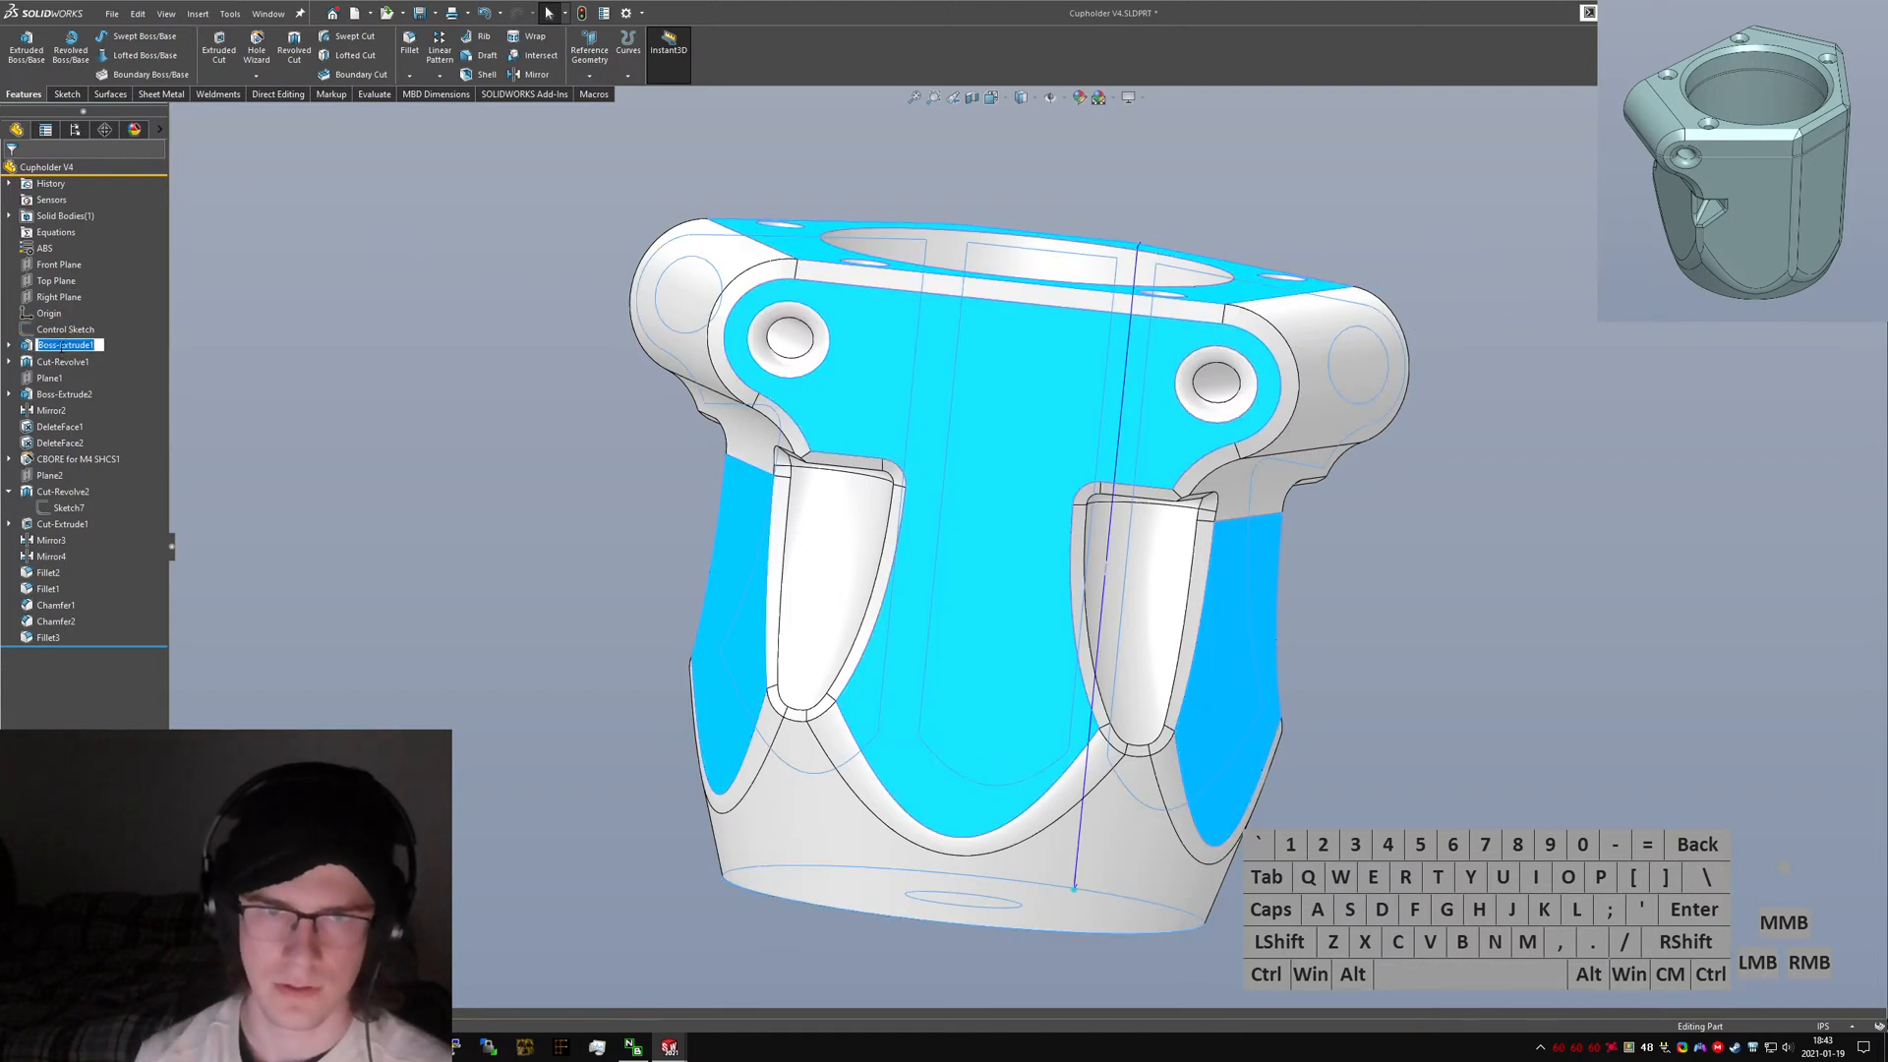
{"action": "type", "text": "M"}
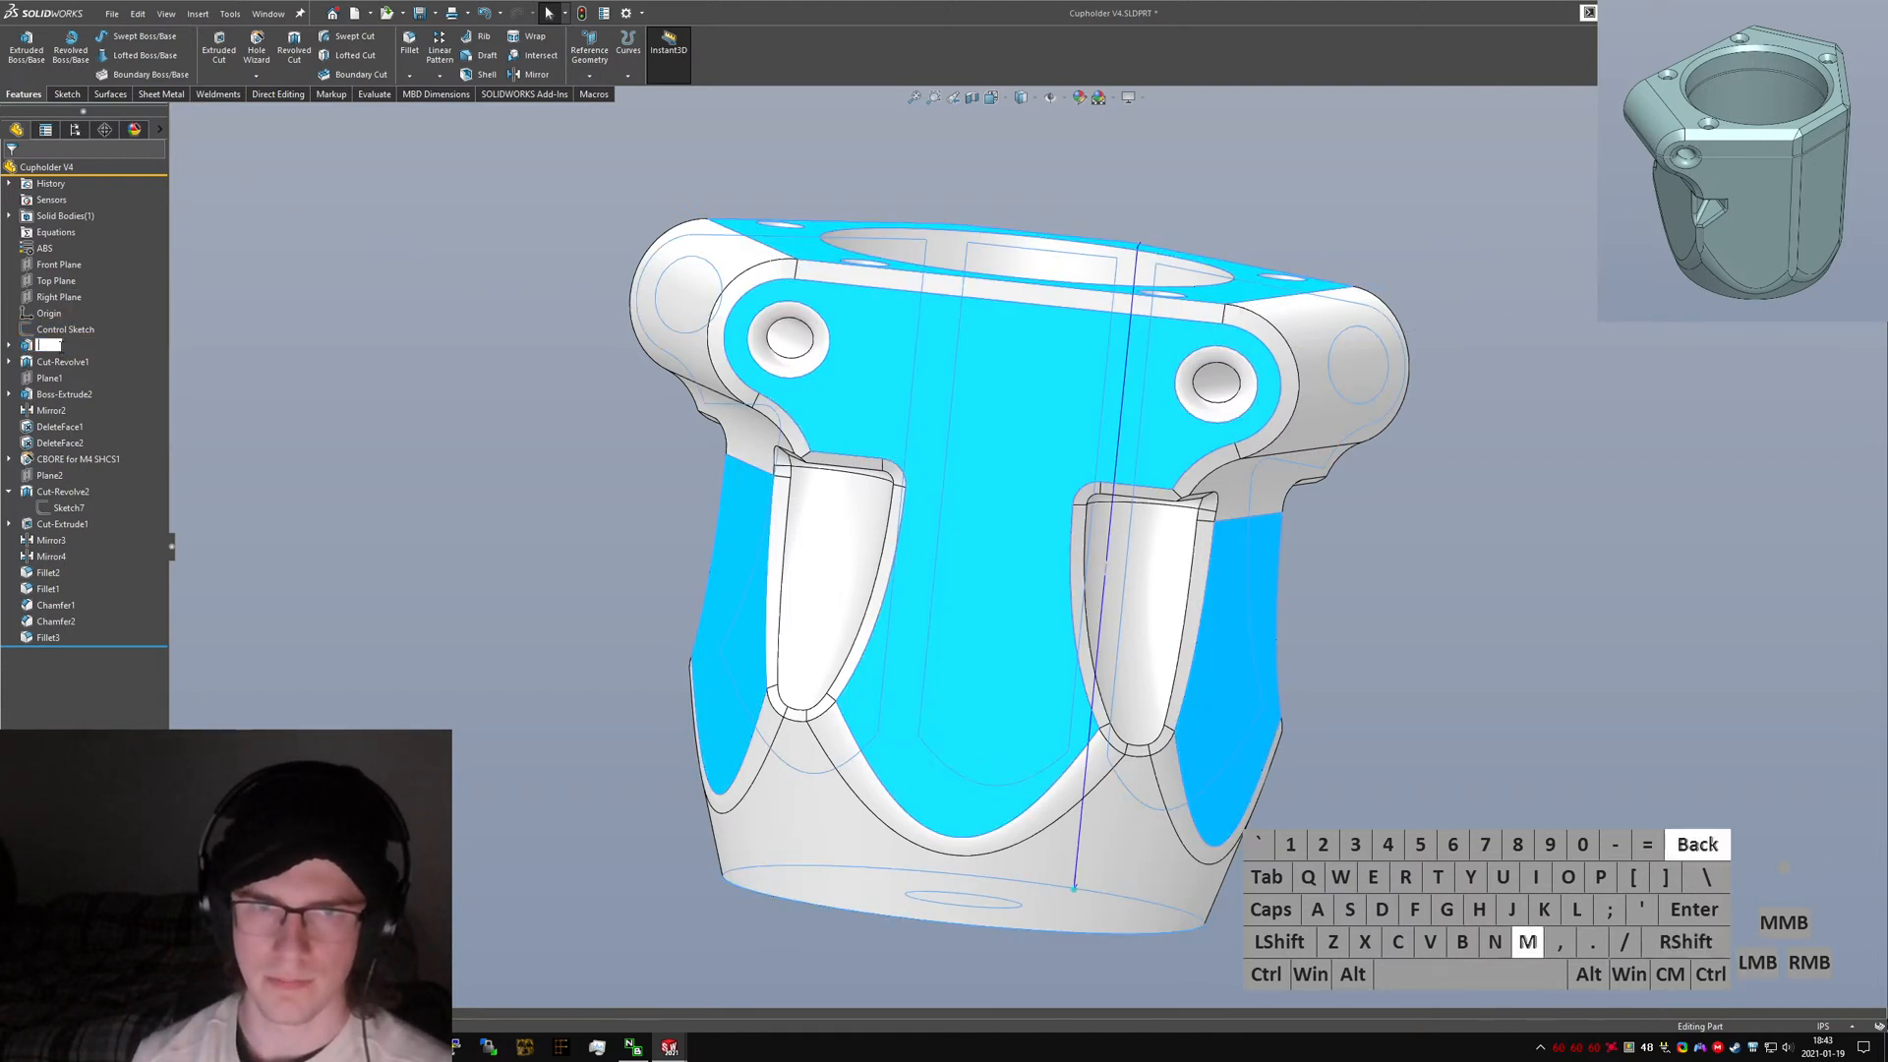
{"action": "type", "text": "ain Boss Extr"}
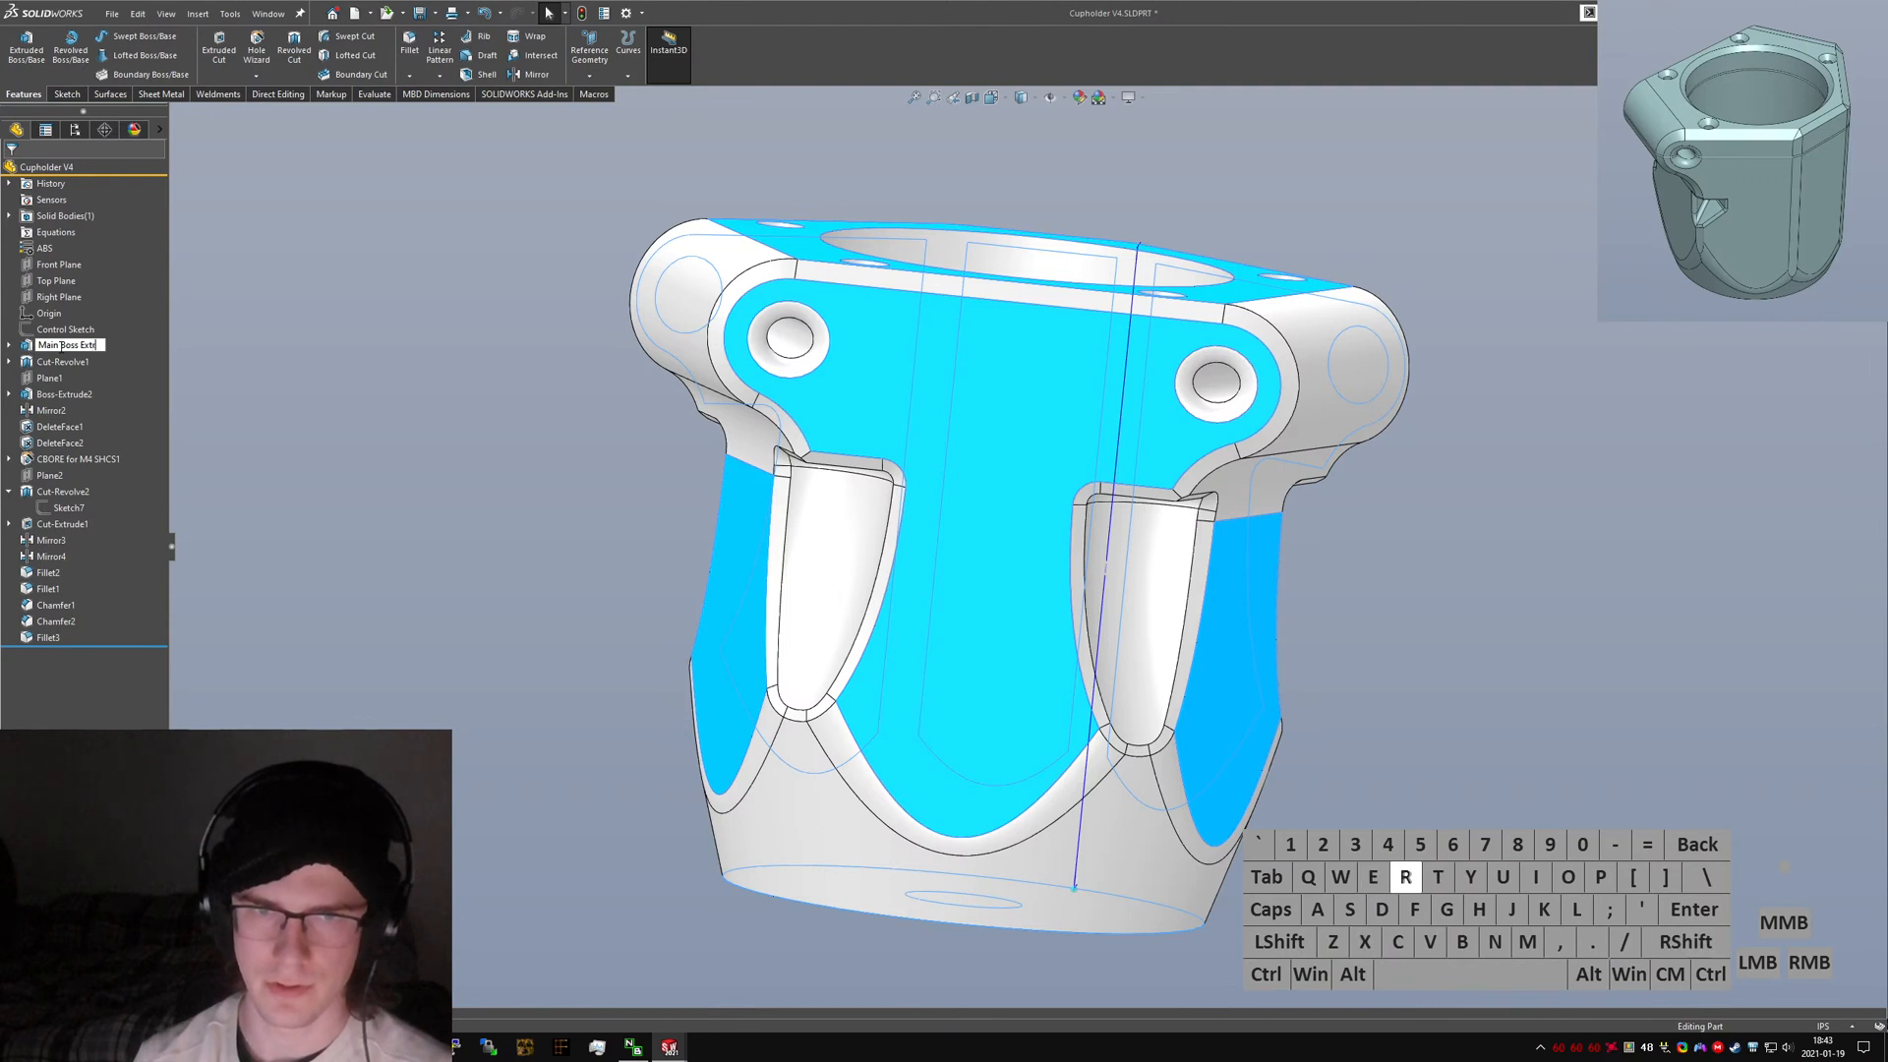
{"action": "type", "text": "ude"}
{"action": "key", "text": "Return"}
Rename Cut-Revolve1 to "Can Cavity Cut".
{"action": "left_click", "coordinate": [59, 363]}
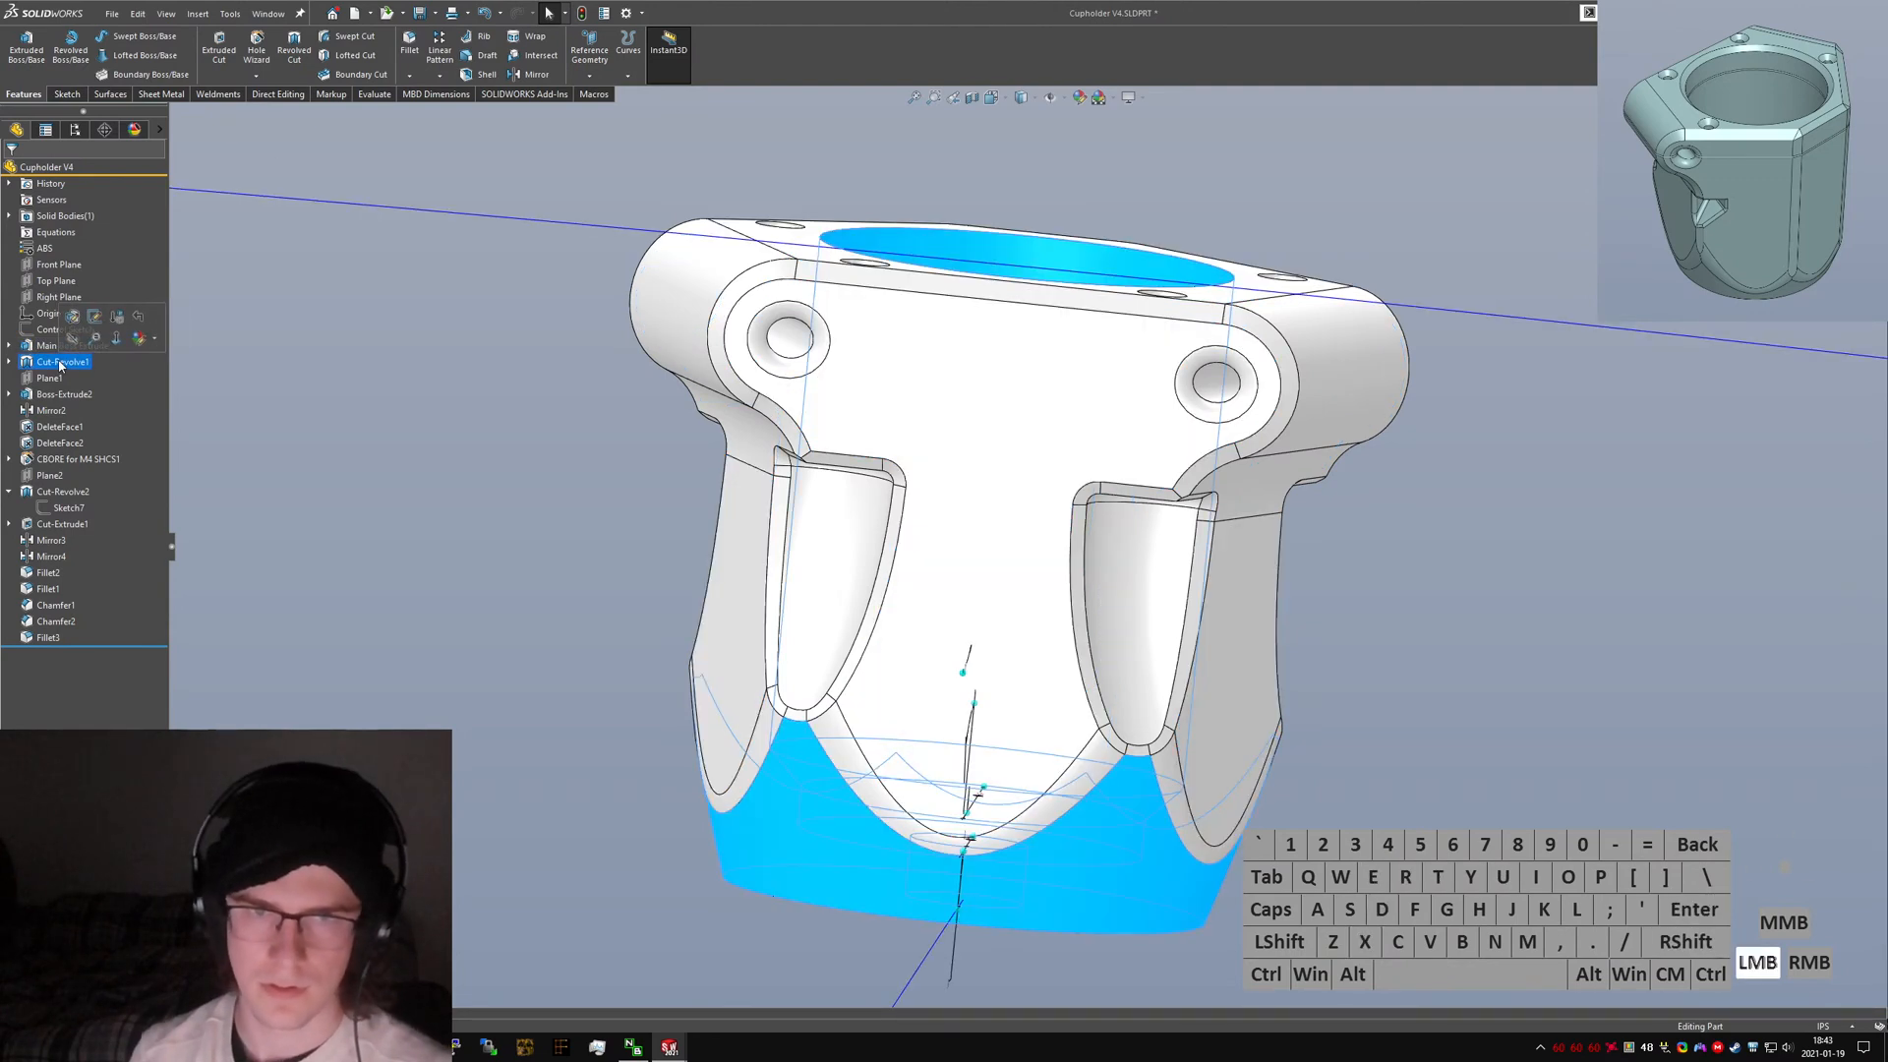
{"action": "type", "text": "Can Cavity Cut"}
{"action": "key", "text": "Return"}
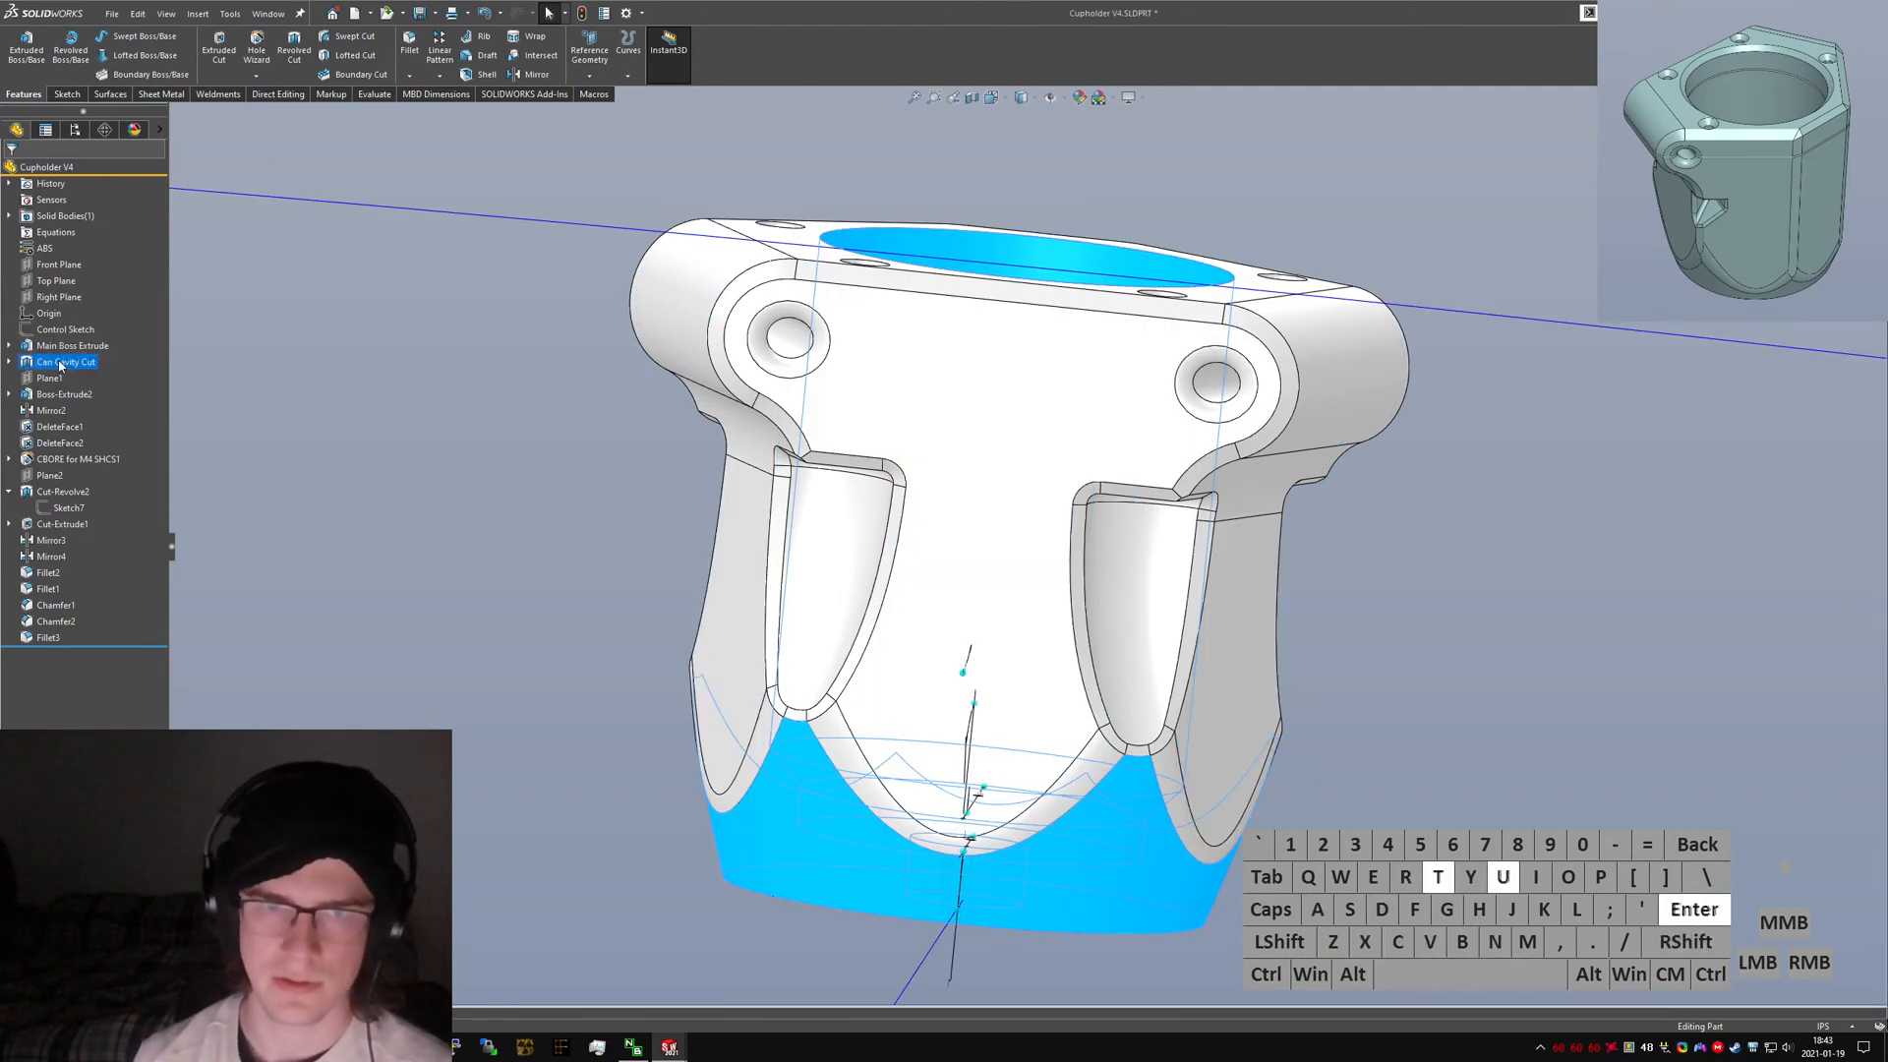
Rename Plane1 to "Clamp Extrude Plane".
{"action": "left_click", "coordinate": [55, 380]}
{"action": "left_click", "coordinate": [55, 381]}
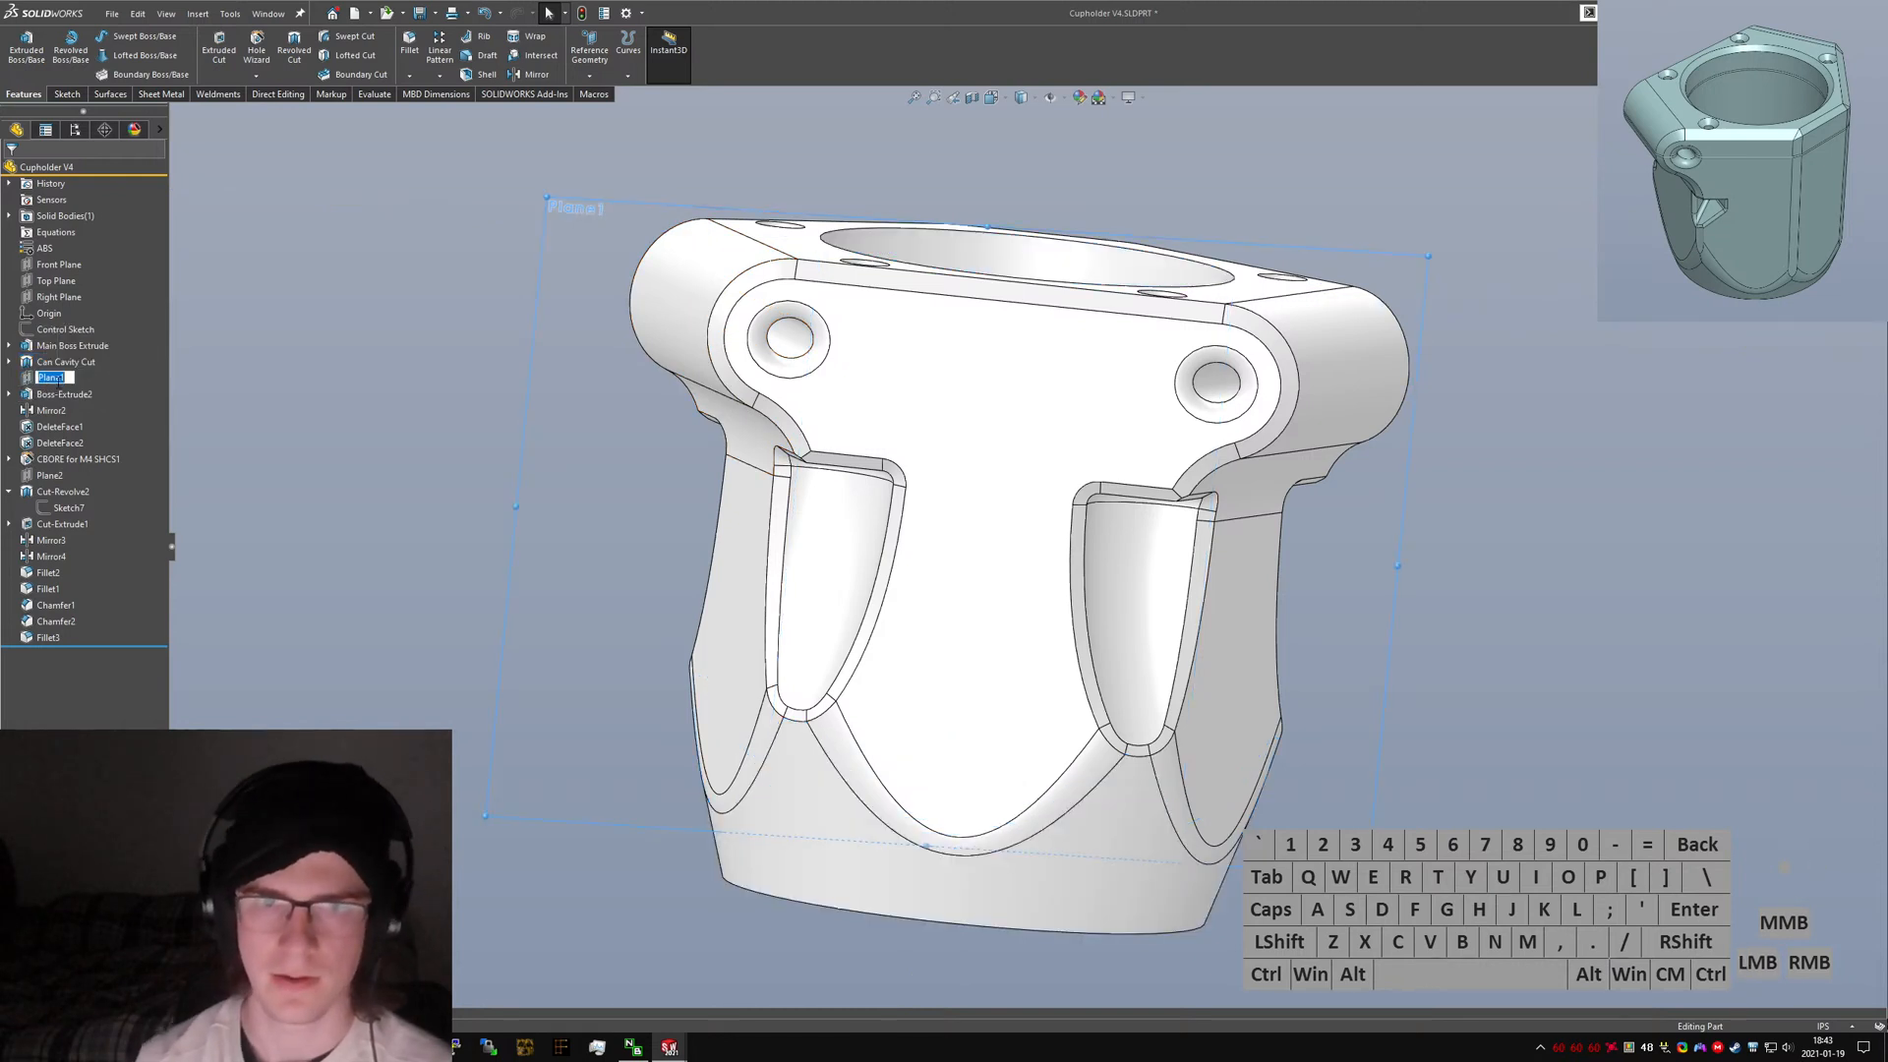
{"action": "type", "text": "Clamp Extru"}
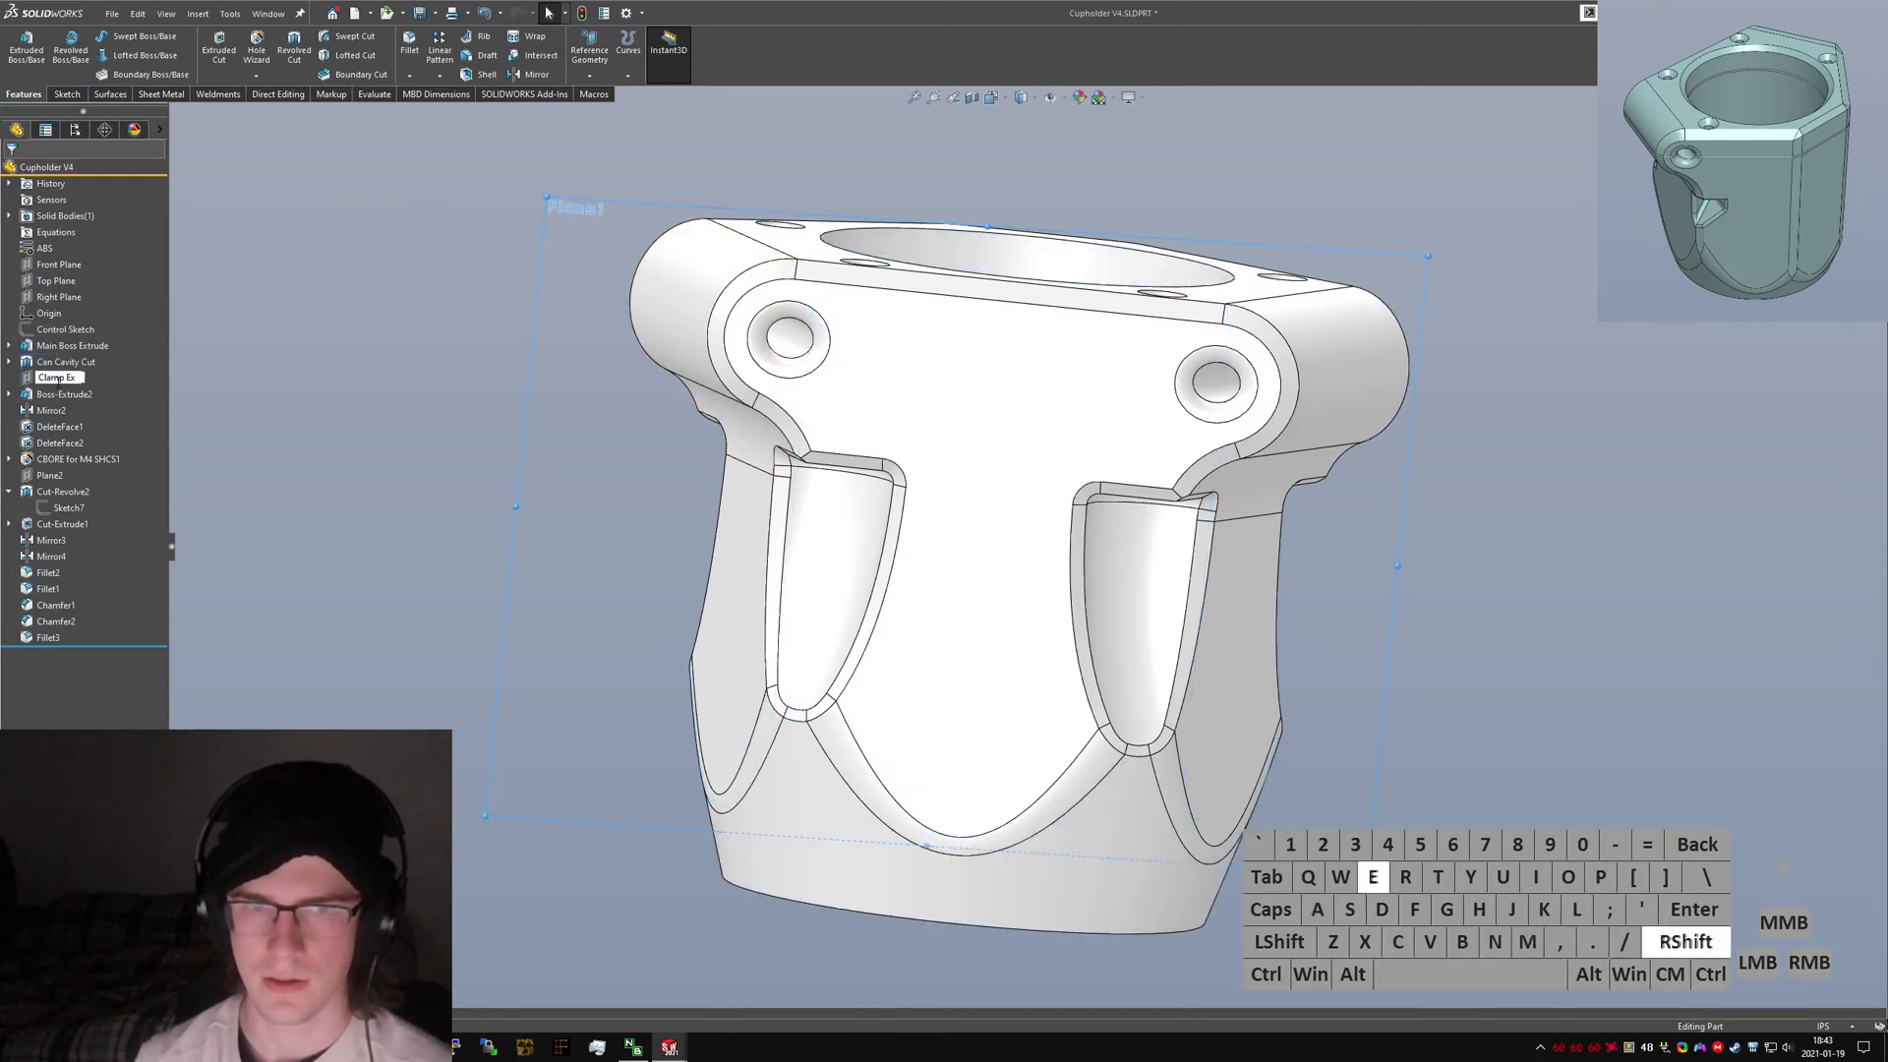
{"action": "key", "text": "BackSpace"}
{"action": "key", "text": "BackSpace"}
{"action": "type", "text": "ude Plane"}
{"action": "key", "text": "Return"}
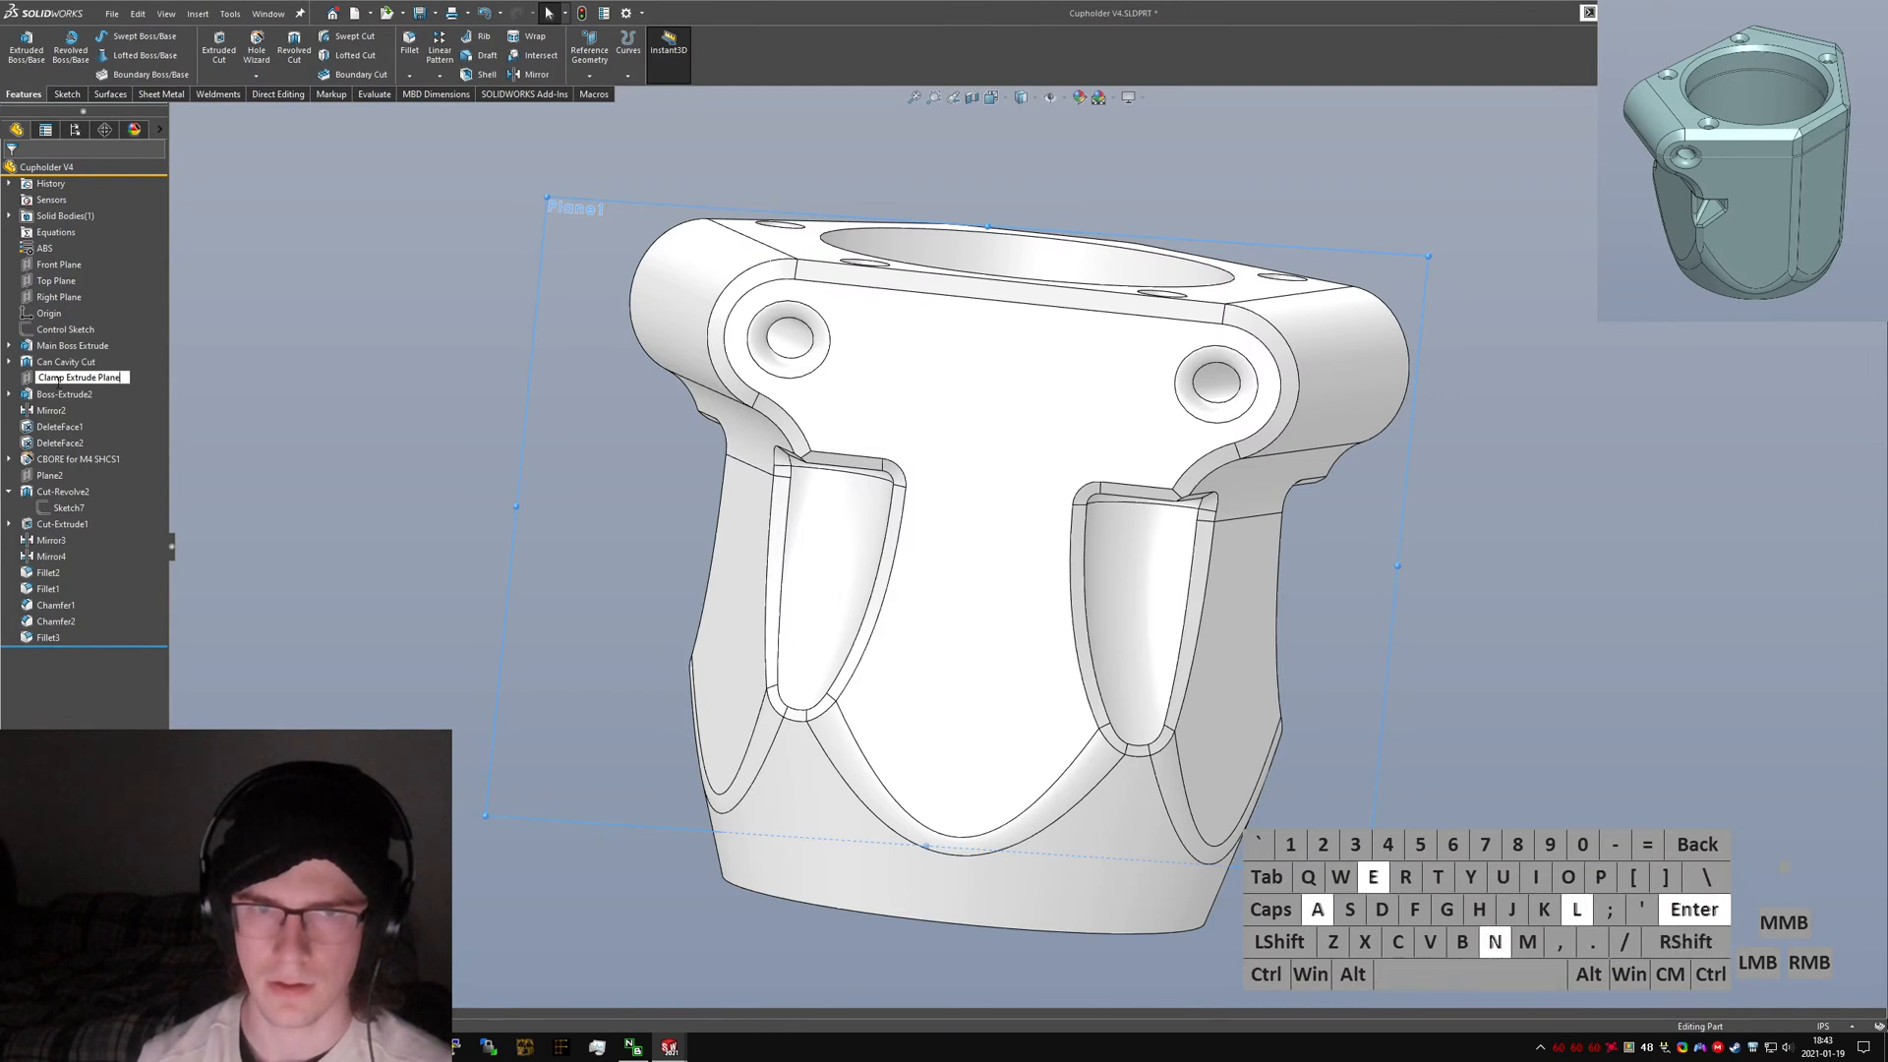
Rename Boss-Extrude2 to "Clamp Extrude".
{"action": "left_click", "coordinate": [59, 393]}
{"action": "left_click", "coordinate": [59, 394]}
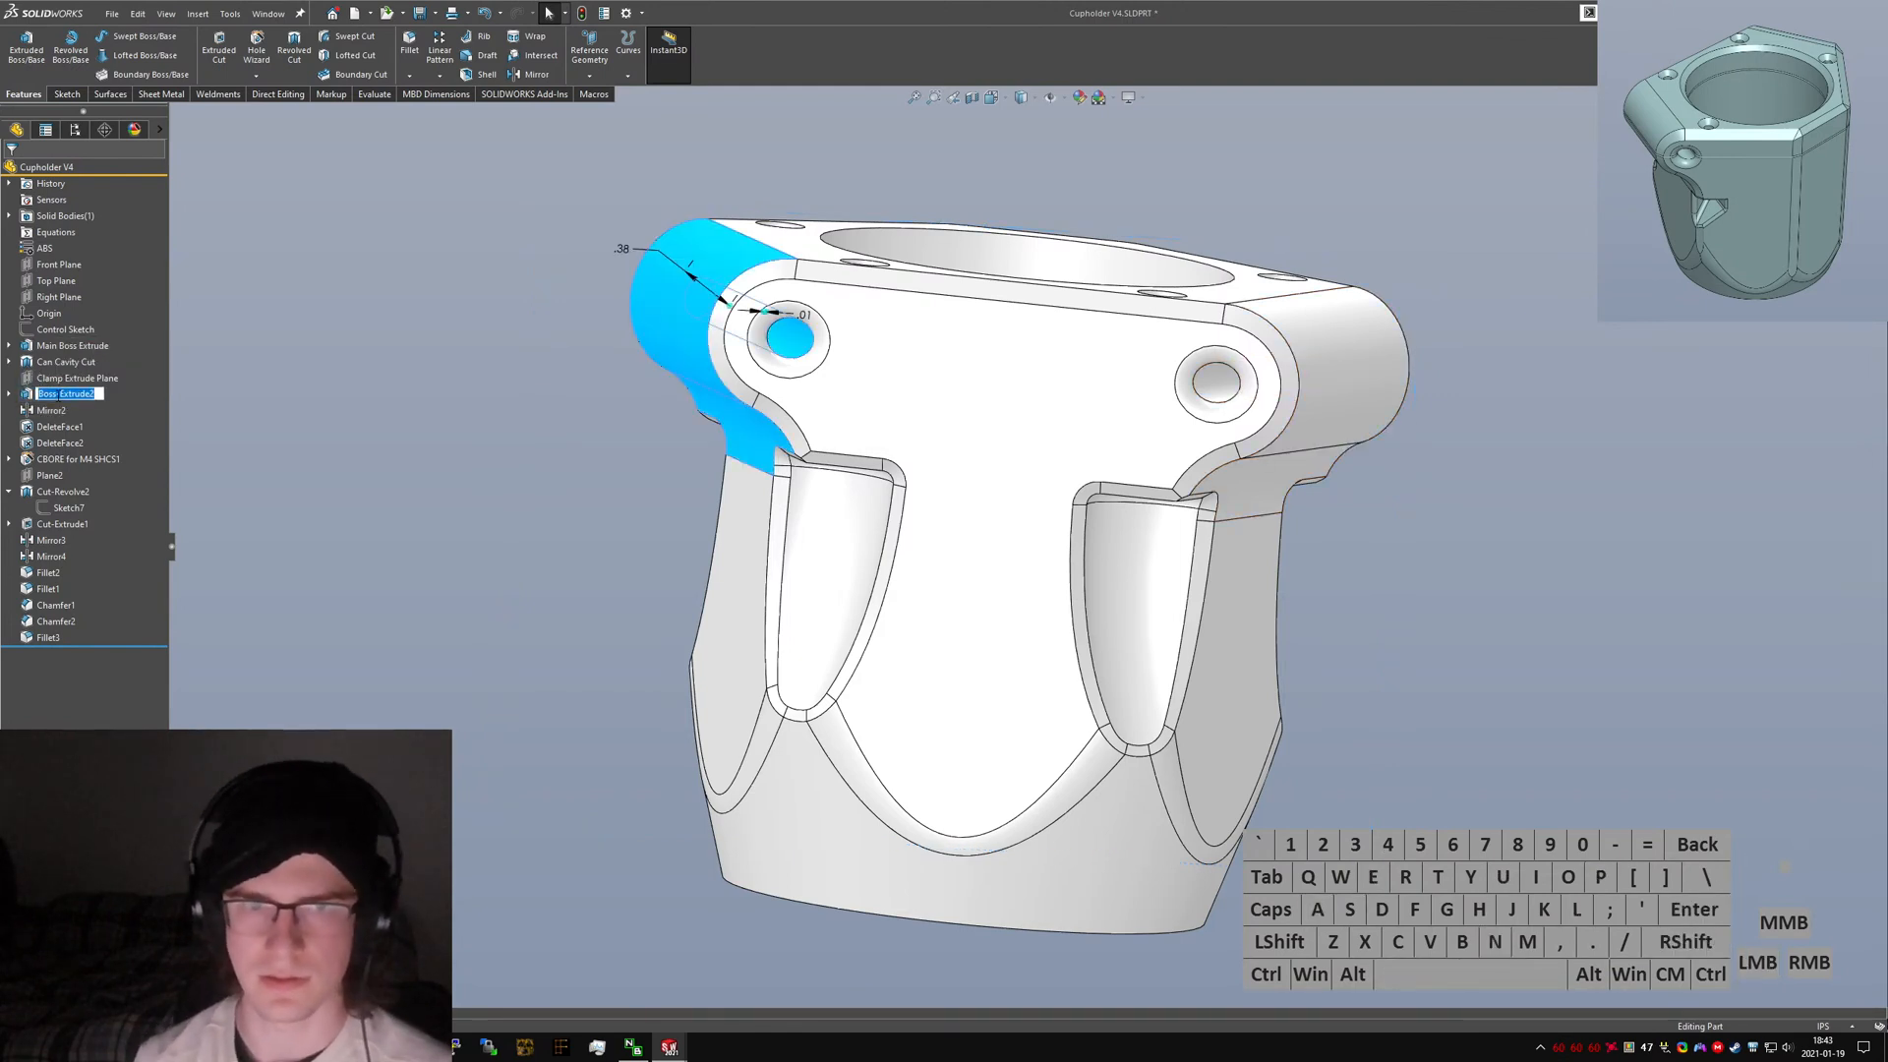
{"action": "type", "text": "Clamp Extrude"}
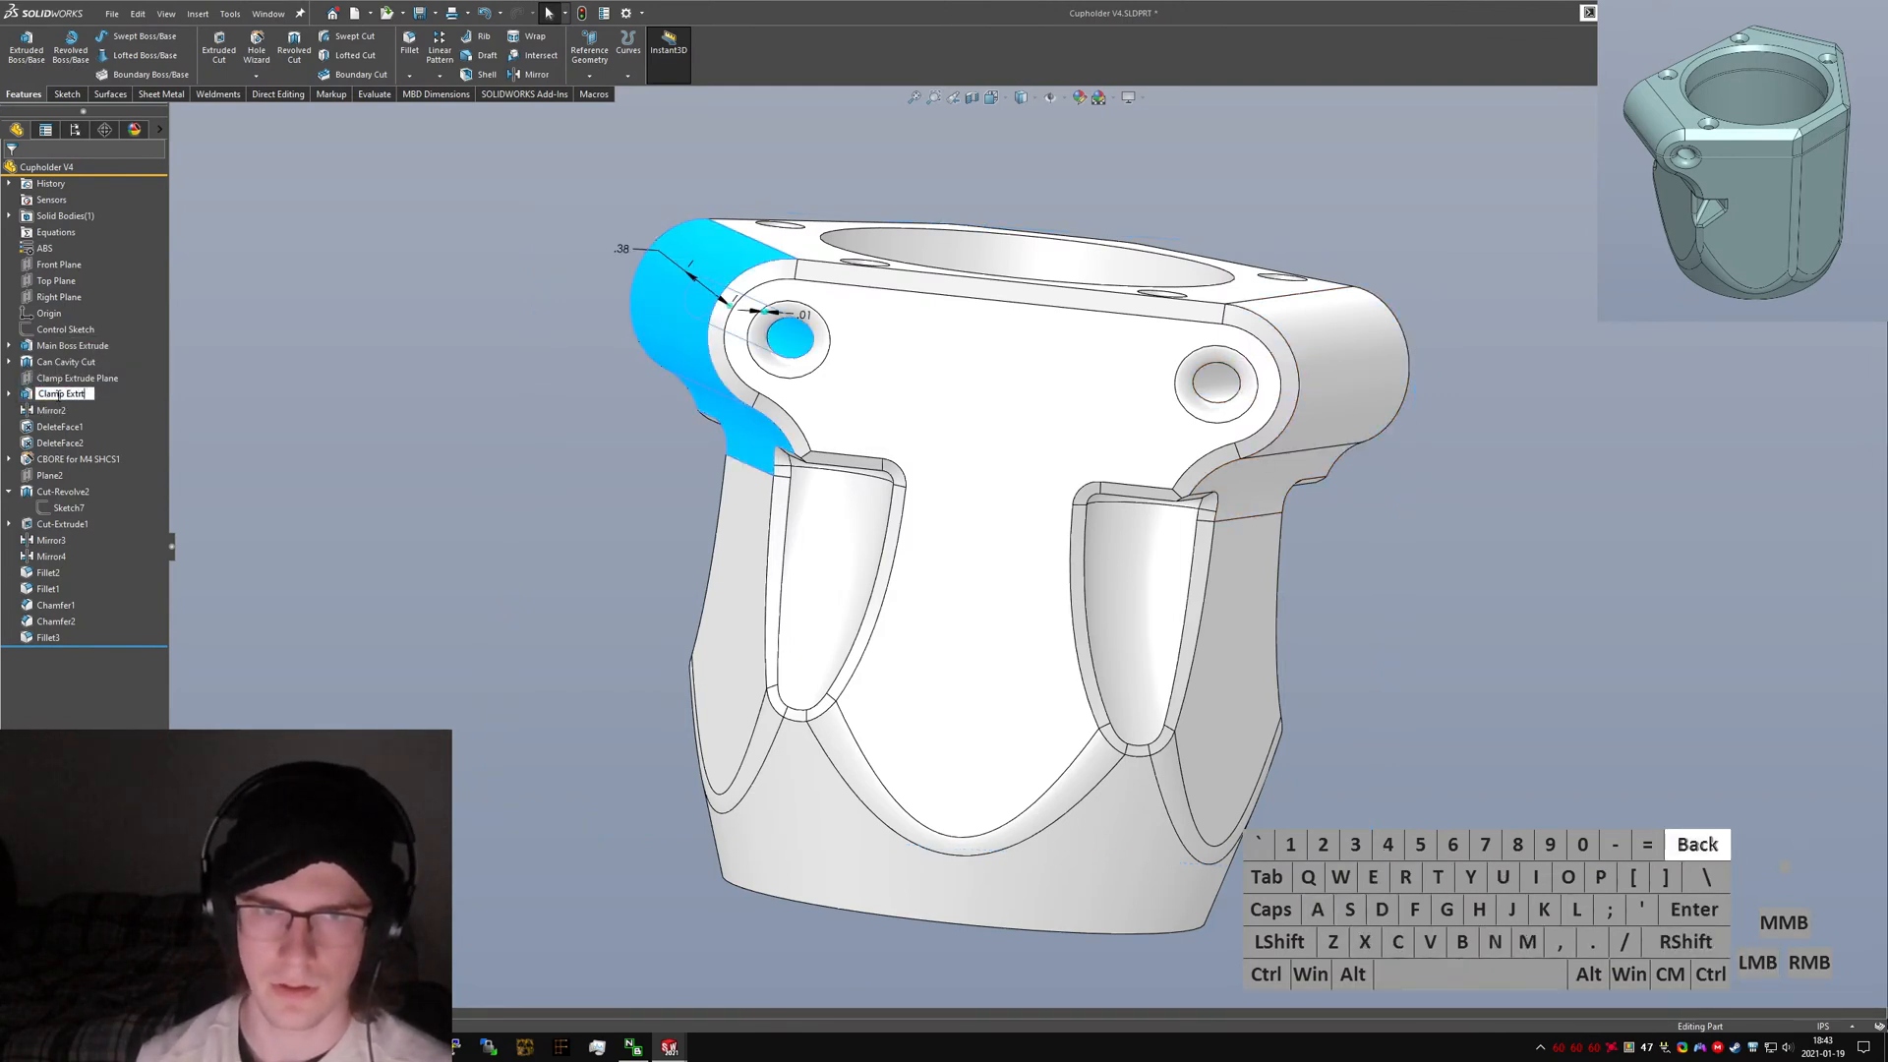
{"action": "key", "text": "Return"}
Rename Mirror2 to "Clamp Extrude Mirror".
{"action": "left_click", "coordinate": [52, 411]}
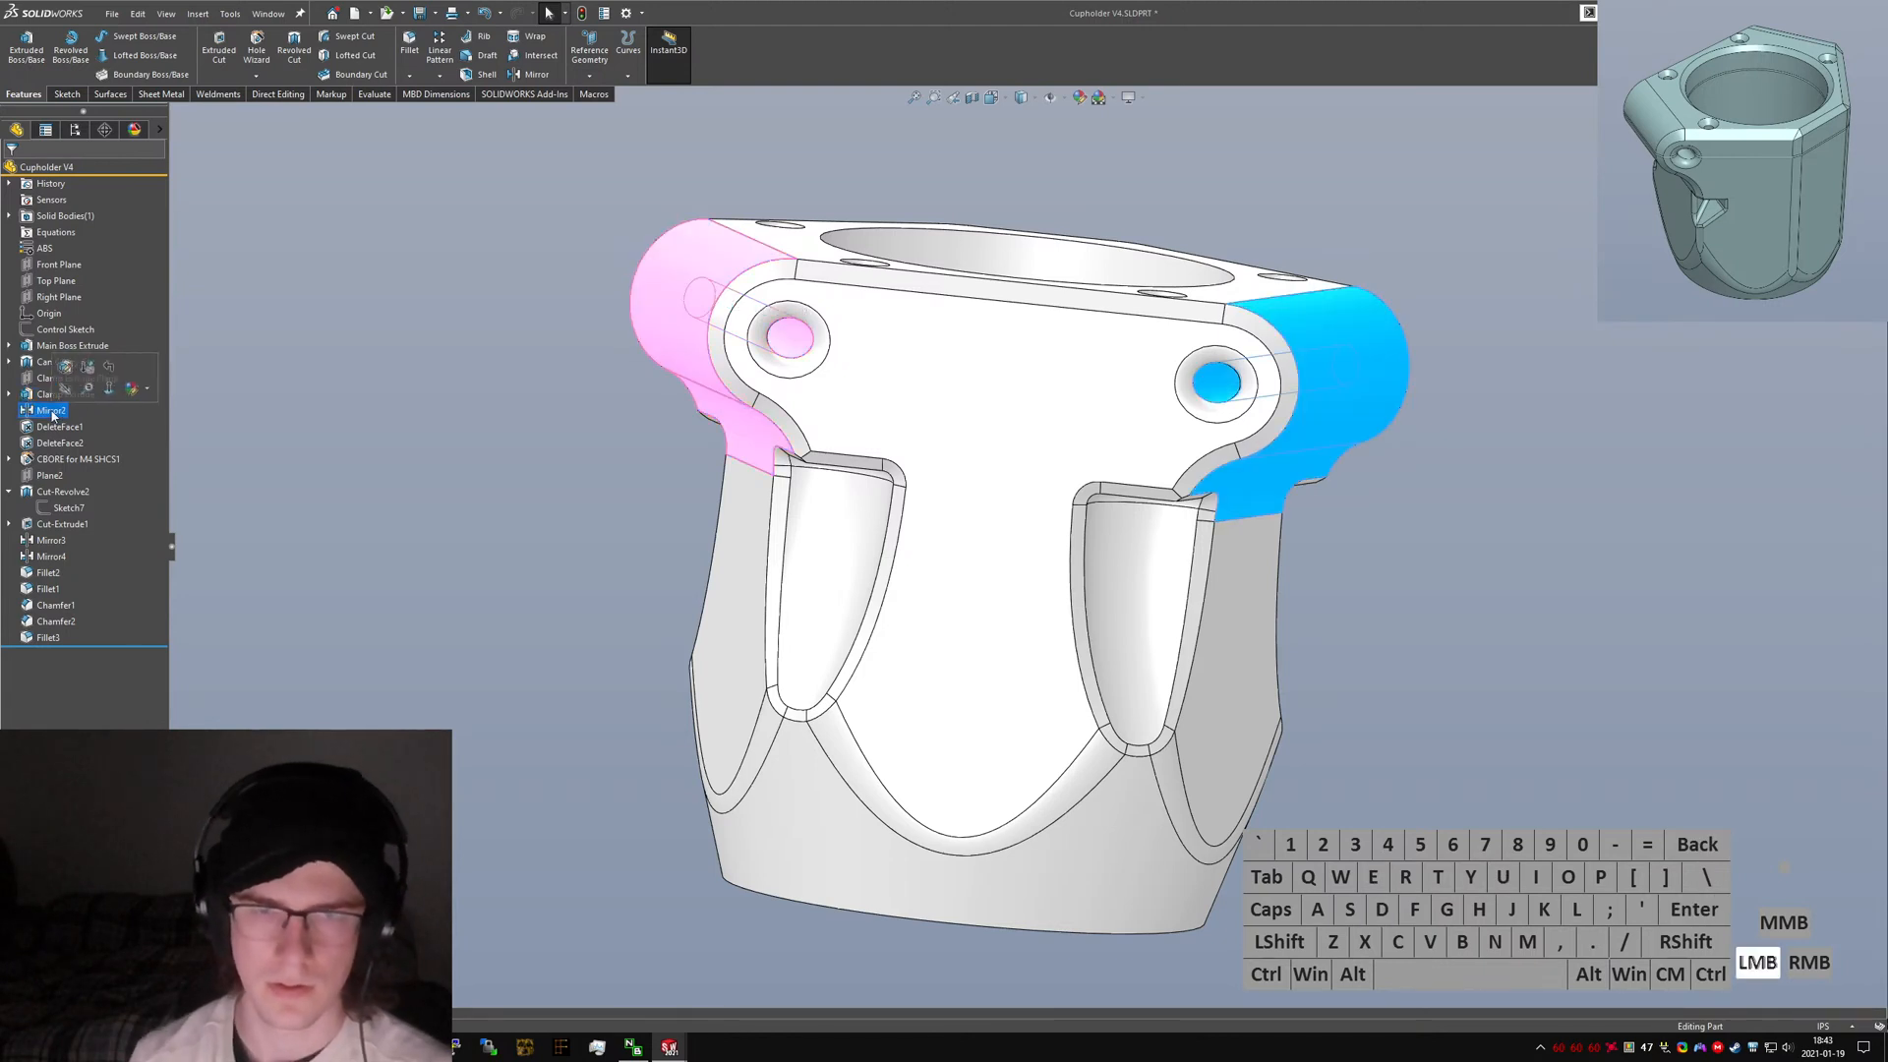
{"action": "left_click", "coordinate": [52, 411]}
{"action": "type", "text": "Clamp Extrude M"}
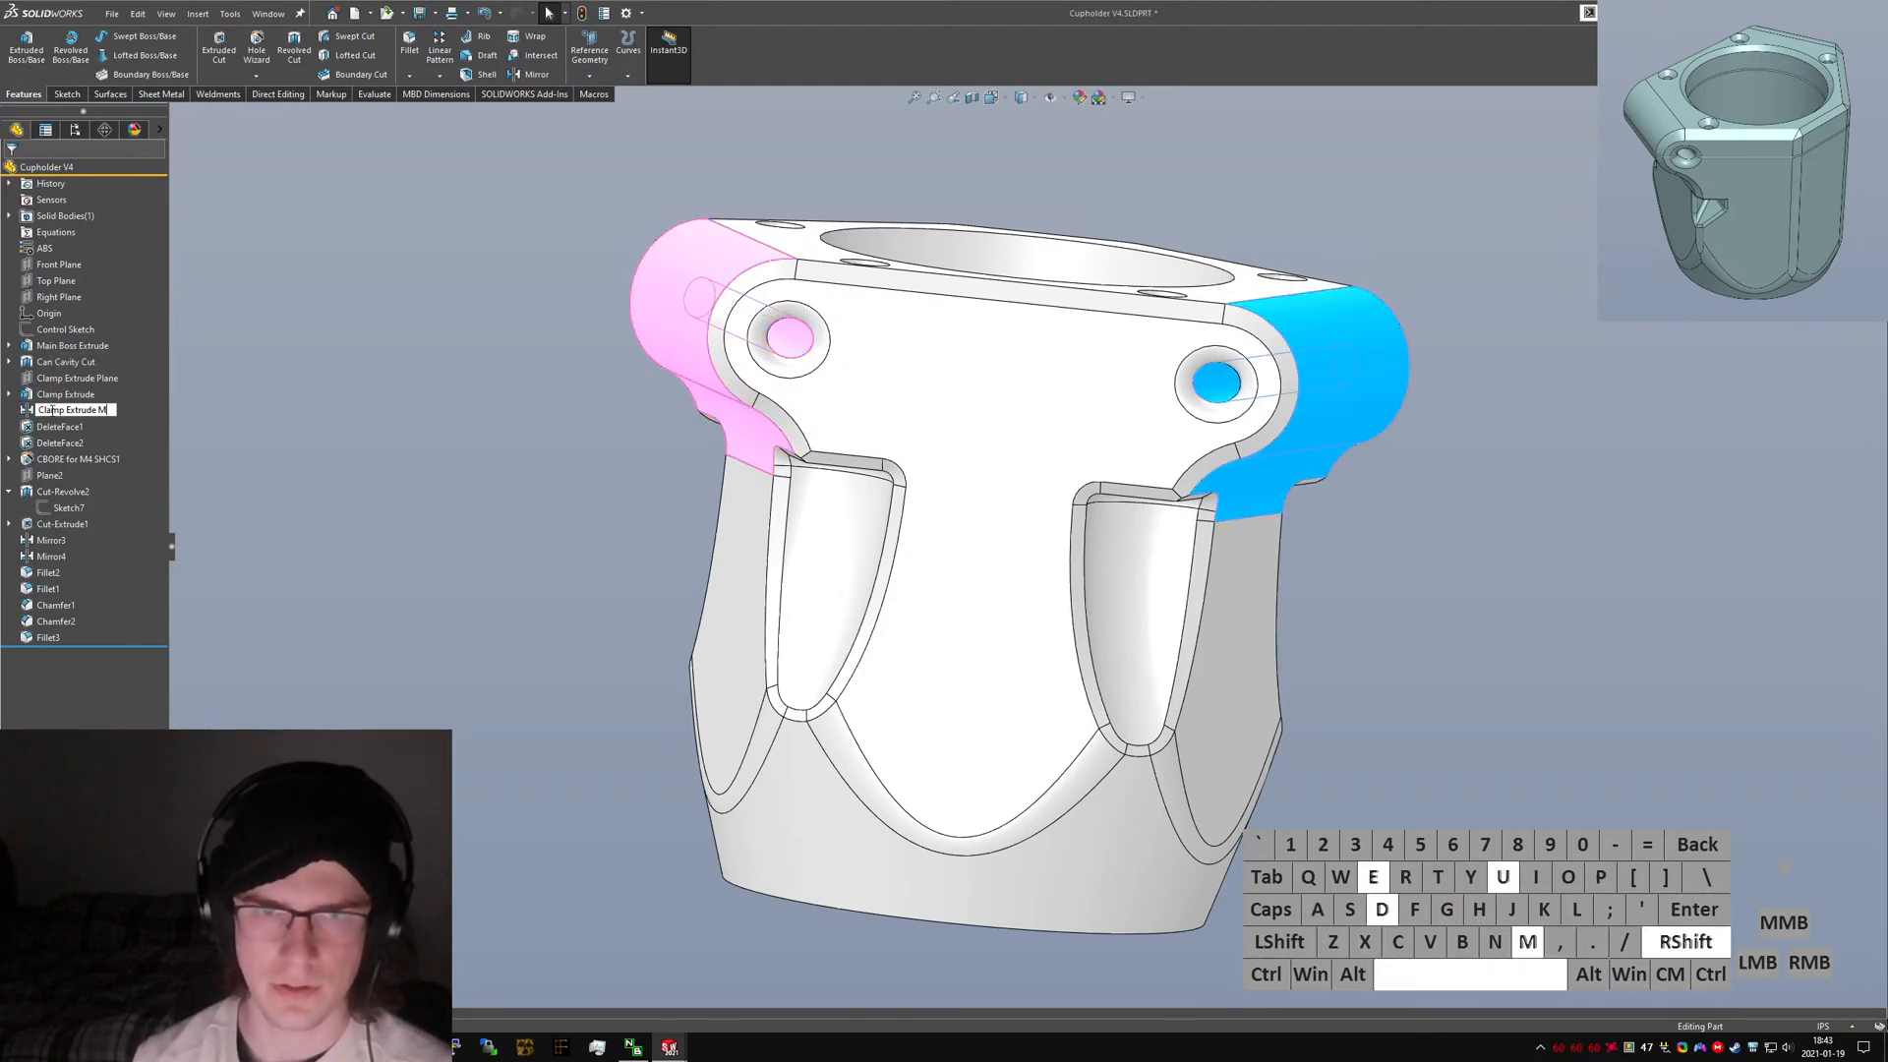
{"action": "type", "text": "irror"}
{"action": "key", "text": "Return"}
Rename DeleteFace1 to "Clamp Face Cleanup".
{"action": "left_click", "coordinate": [59, 427]}
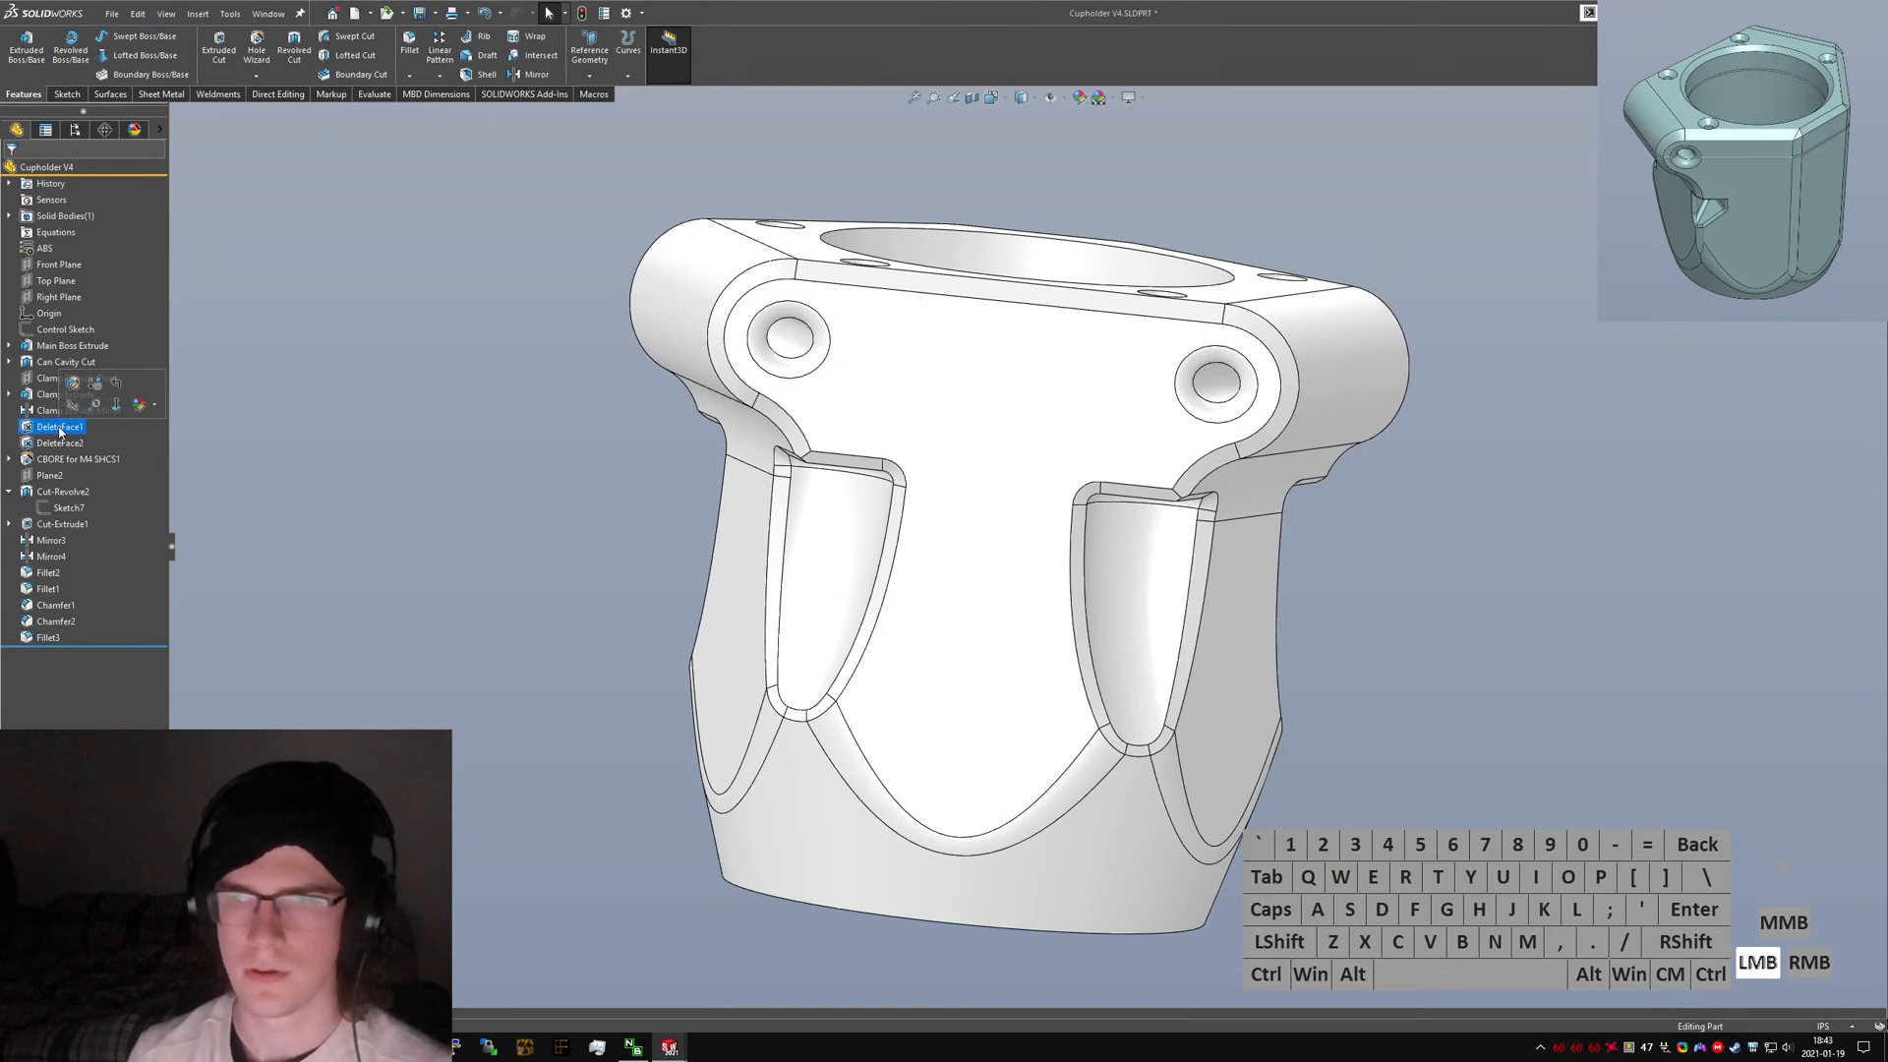
{"action": "left_click", "coordinate": [60, 429]}
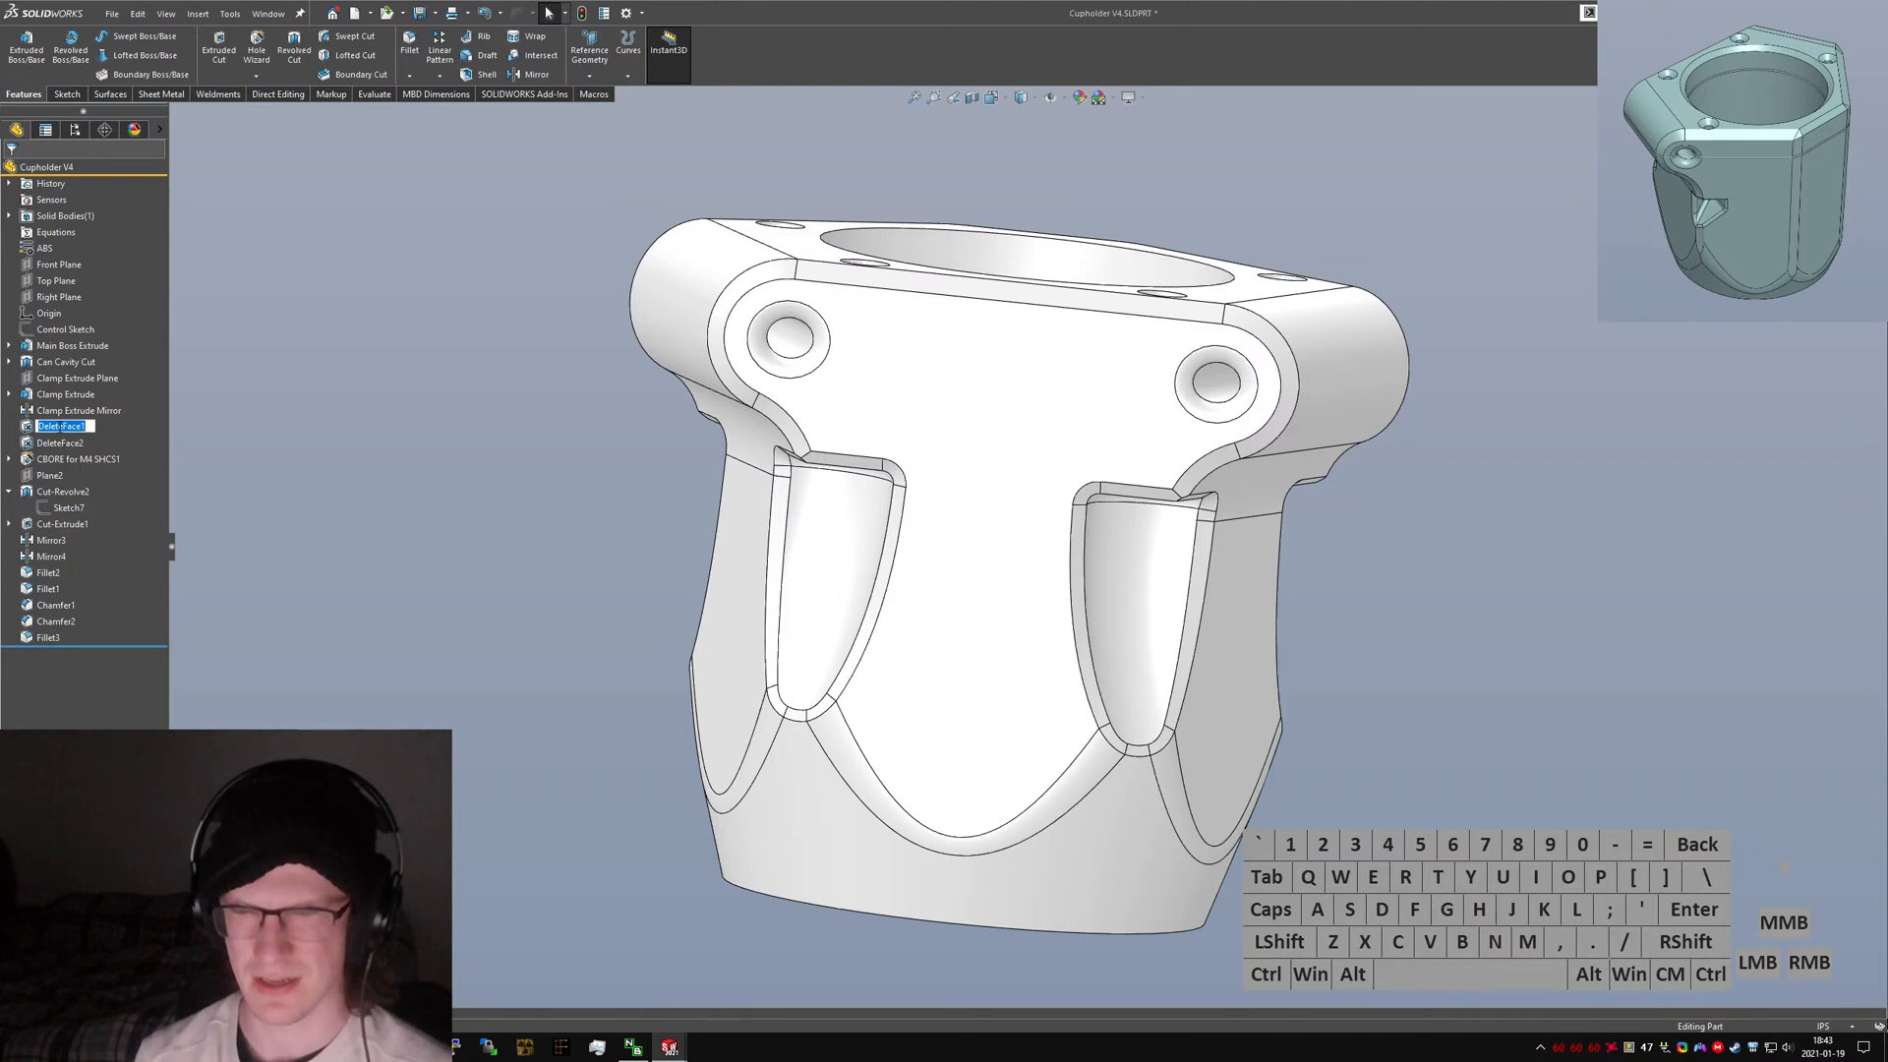
{"action": "type", "text": "Clamp Face Clean"}
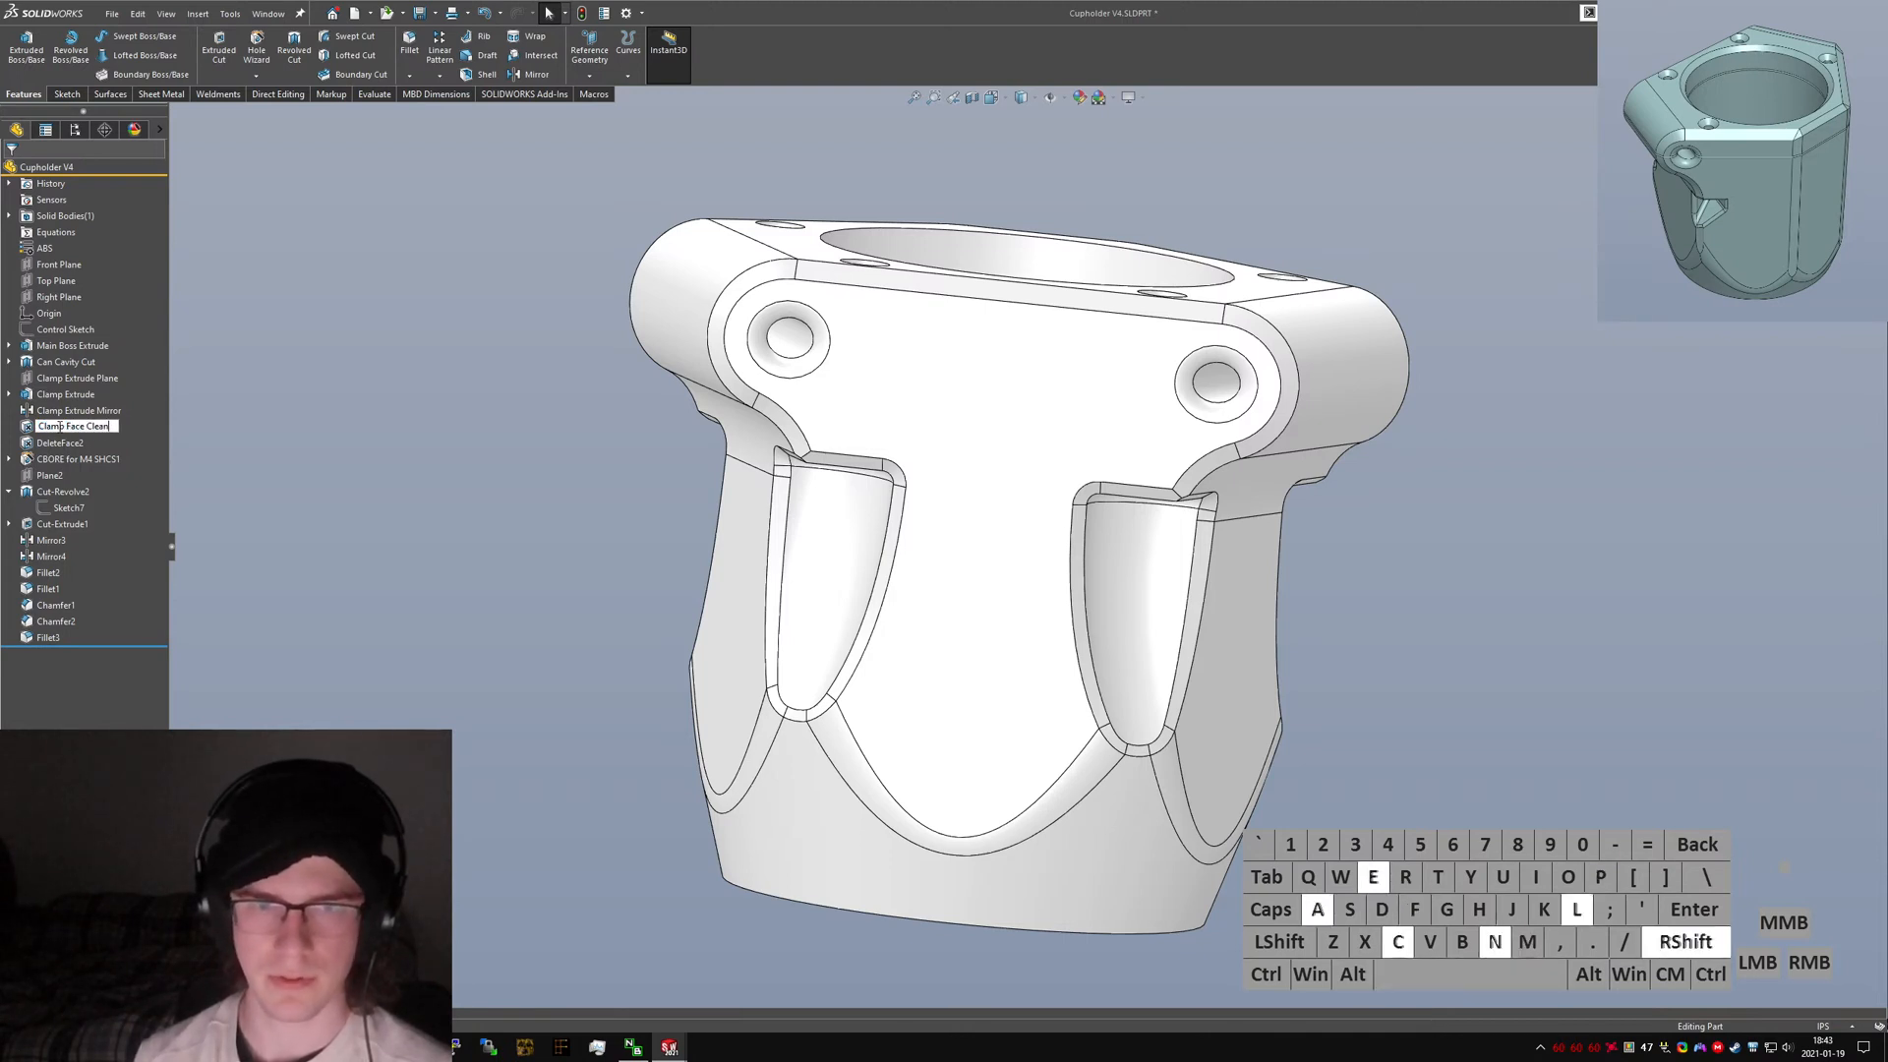
{"action": "type", "text": "up"}
{"action": "key", "text": "Return"}
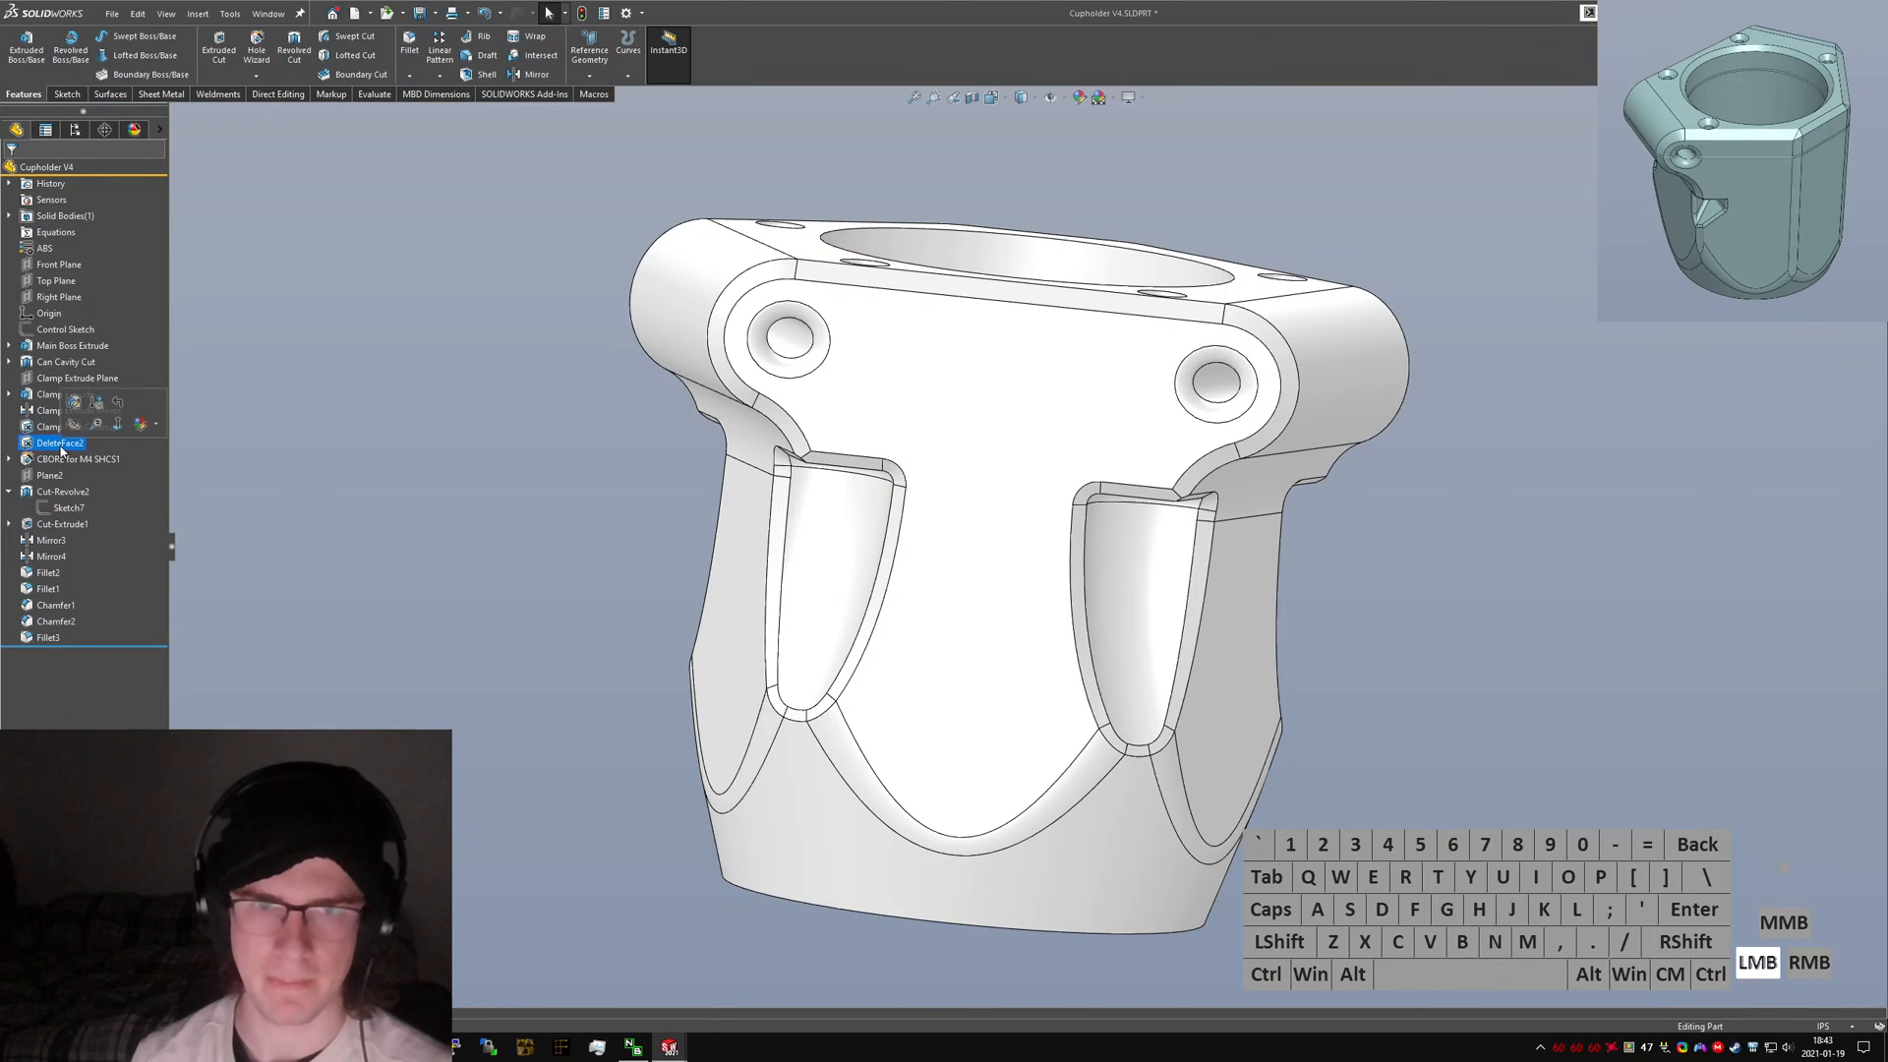
Rename DeleteFace2 to "Clamp Inner Face Cleanup".
{"action": "left_click", "coordinate": [61, 444]}
{"action": "type", "text": "Clamp Inner"}
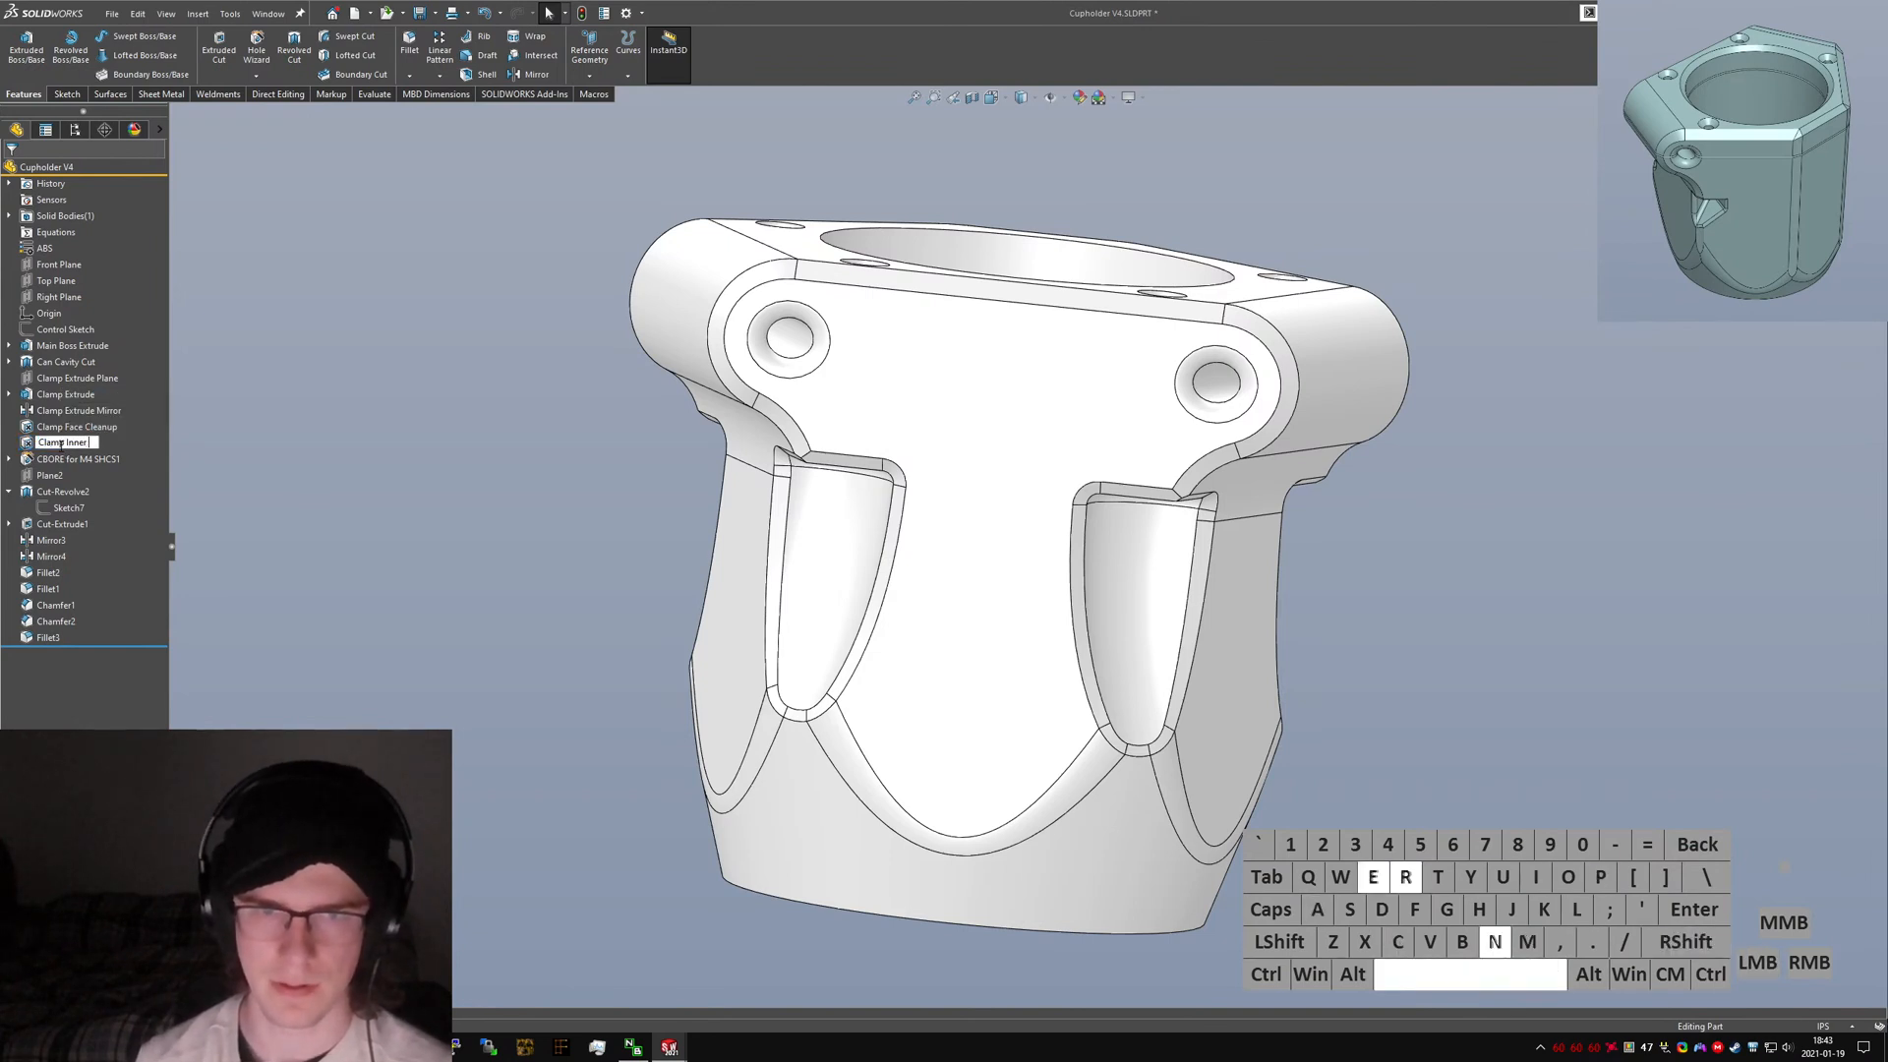
{"action": "type", "text": " Face Cleanup"}
{"action": "key", "text": "Return"}
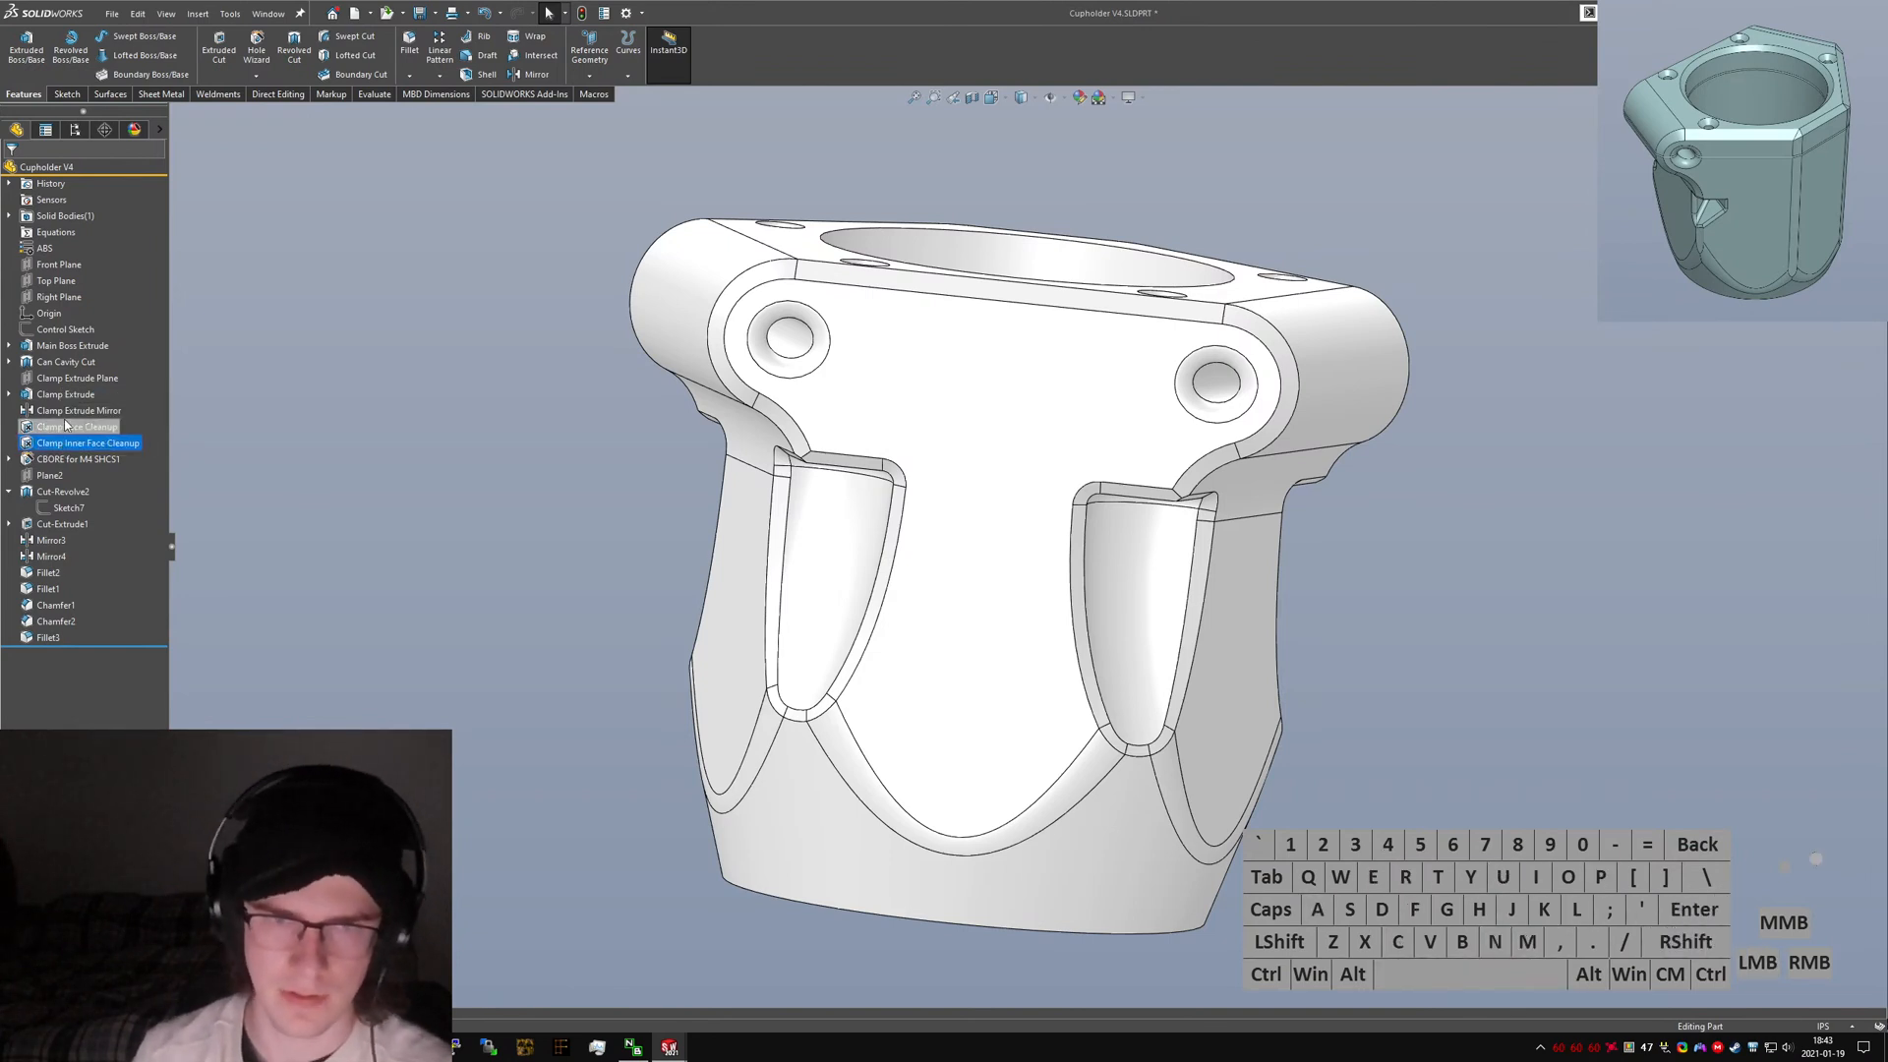
Rename the second face-delete feature to "Clamp Face Cleanup B".
{"action": "left_click", "coordinate": [66, 426]}
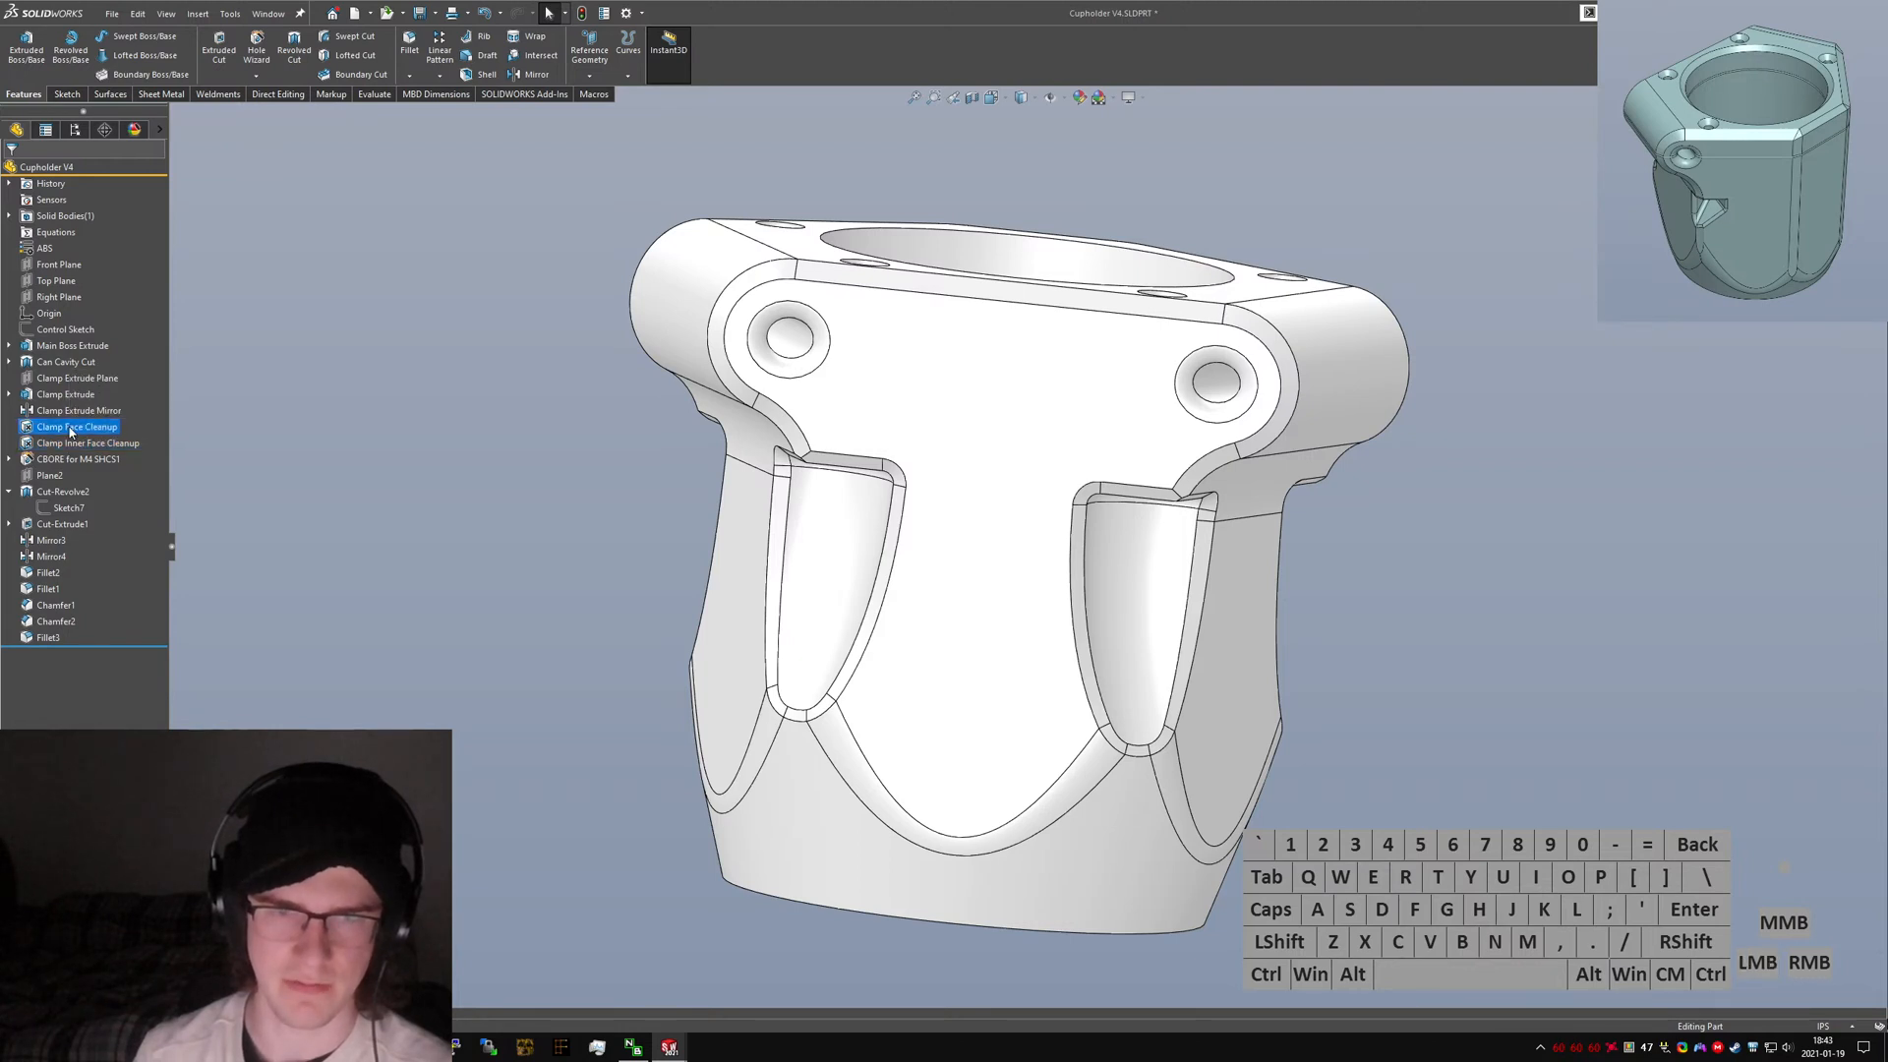
{"action": "left_click", "coordinate": [73, 444]}
{"action": "left_click", "coordinate": [73, 444]}
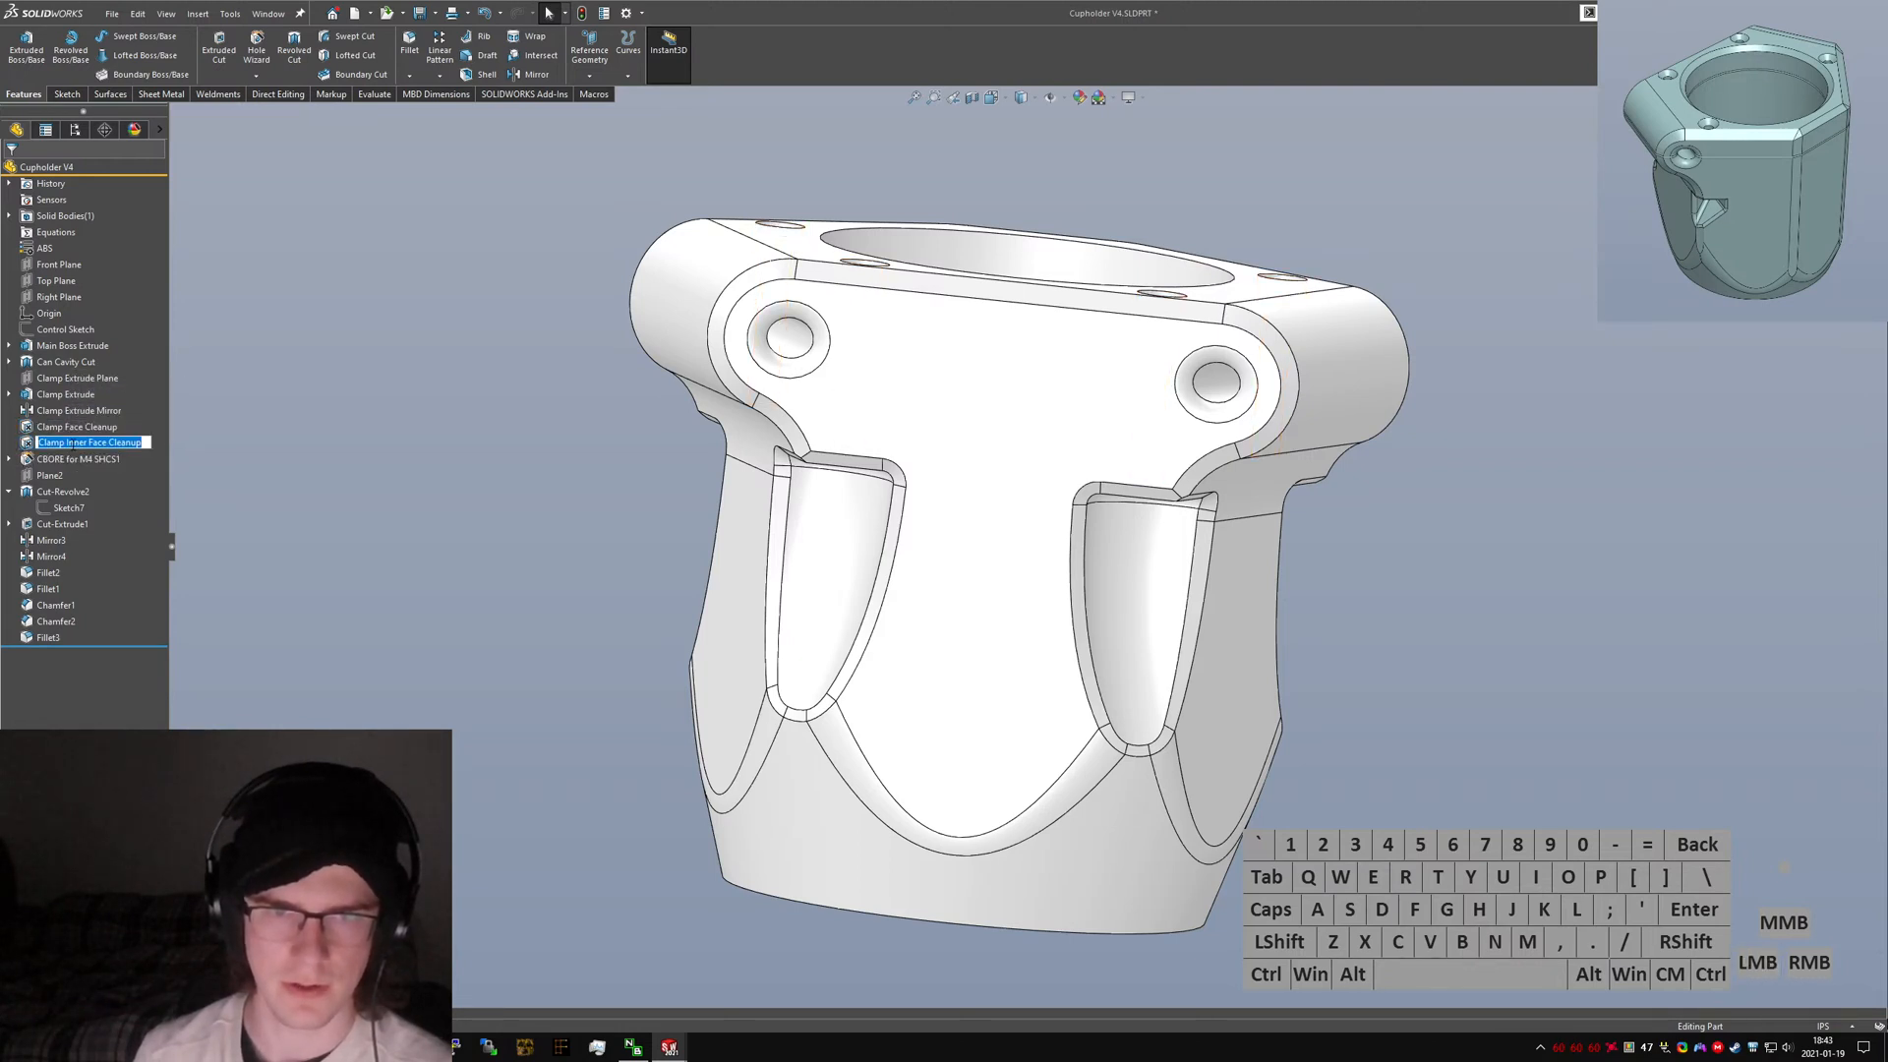
{"action": "type", "text": "B"}
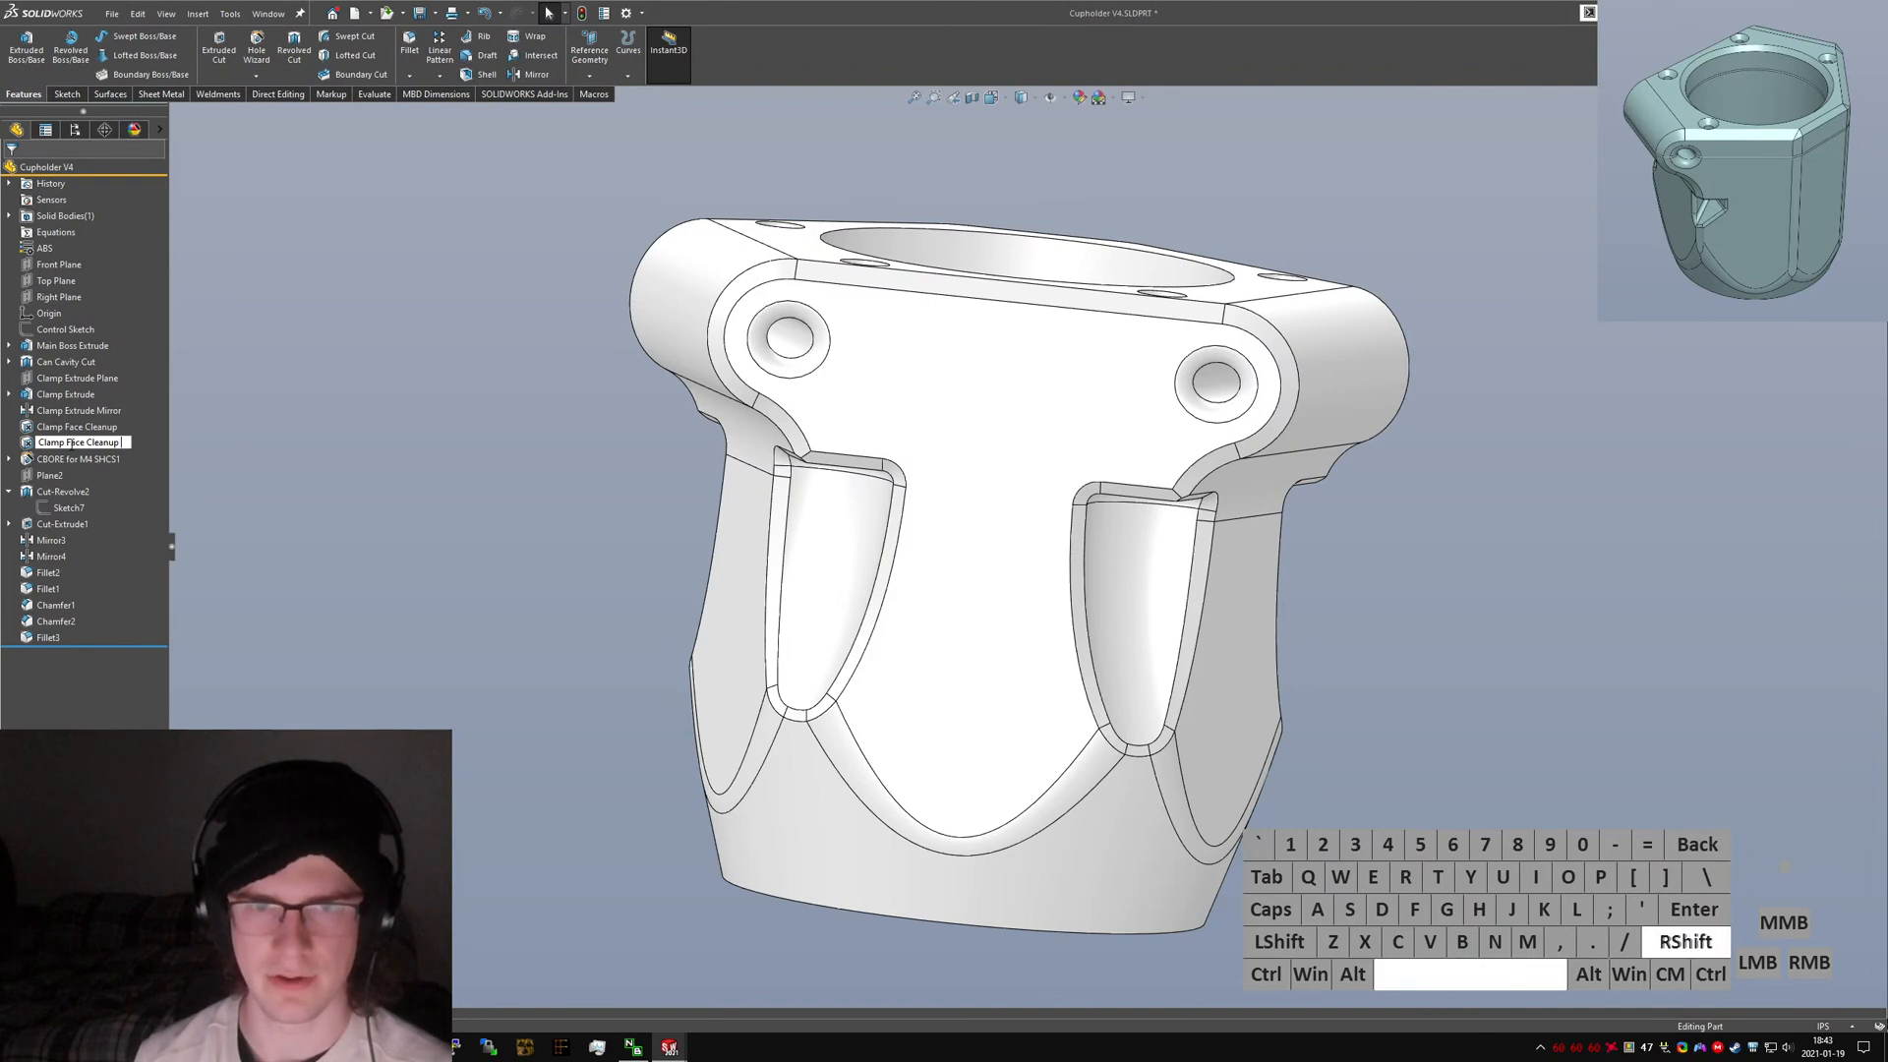
{"action": "key", "text": "Return"}
Rename the first face-delete feature to "Clamp Face Cleanup A".
{"action": "left_click", "coordinate": [95, 433]}
{"action": "left_click", "coordinate": [96, 433]}
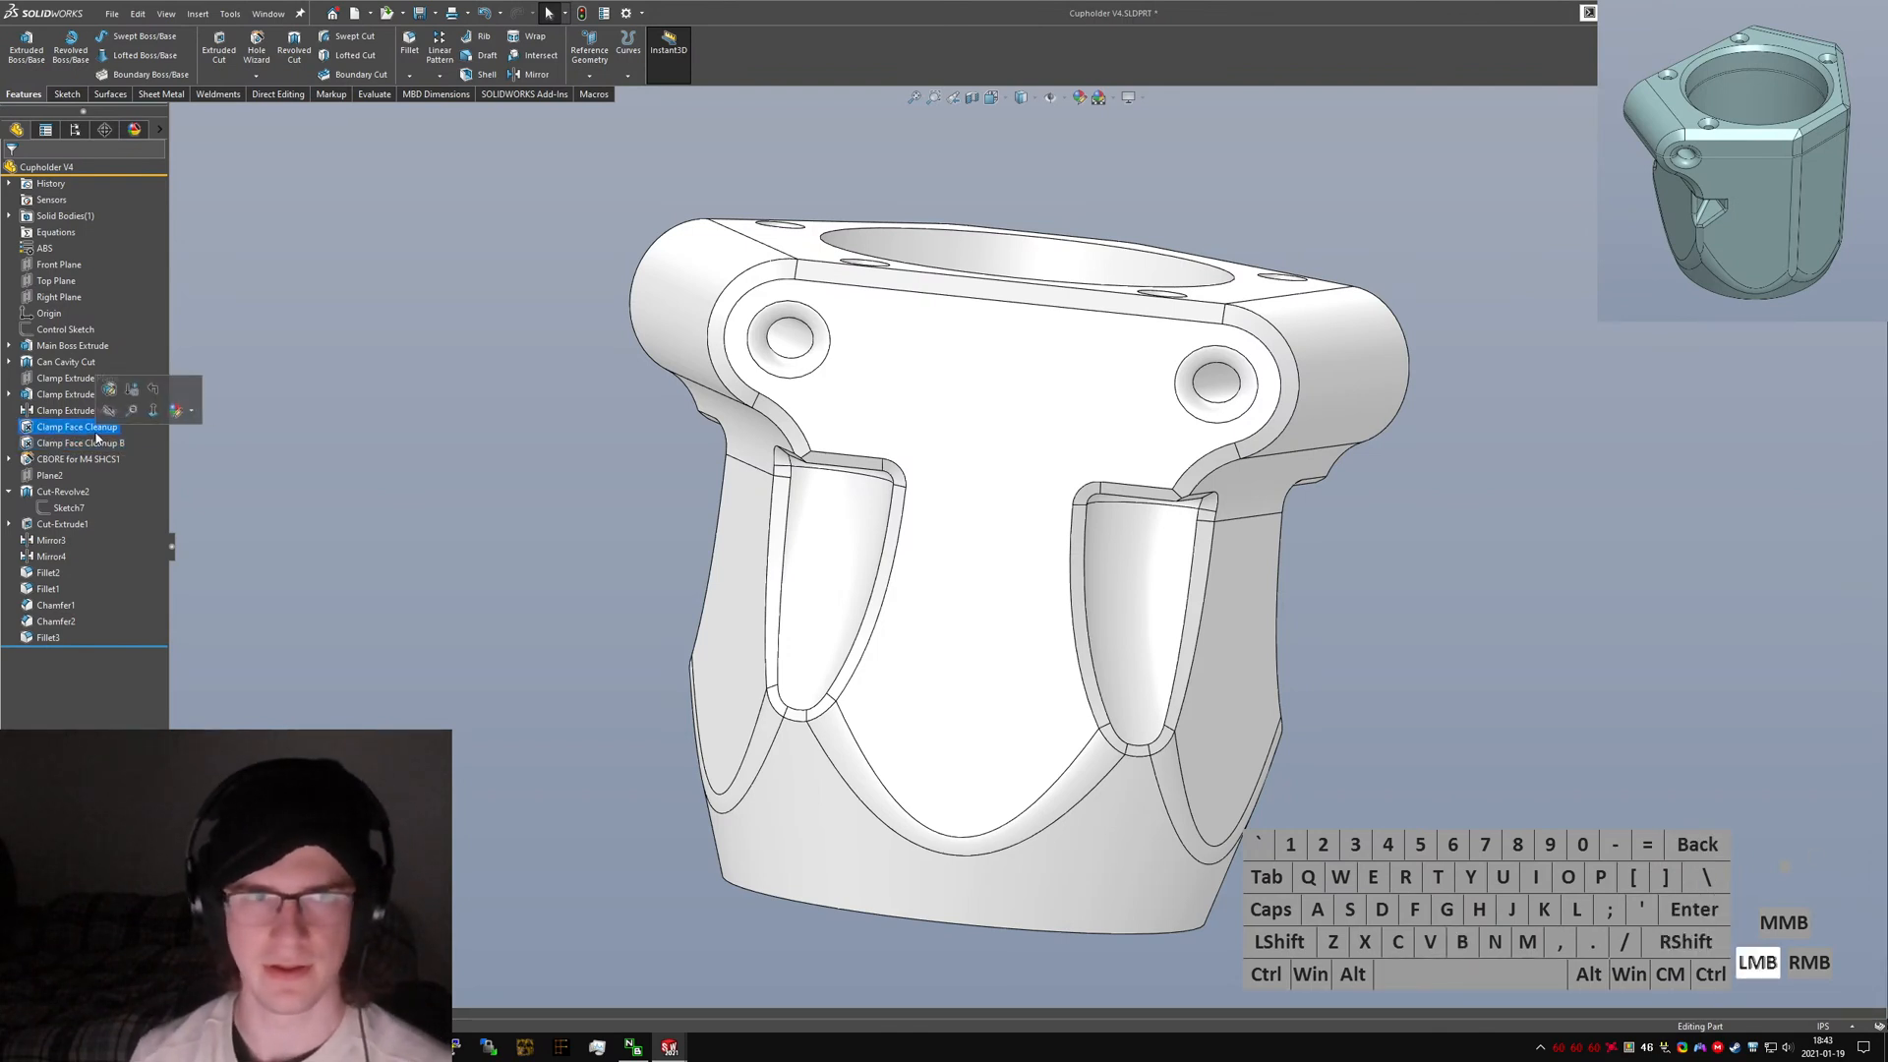
{"action": "left_click", "coordinate": [94, 429]}
{"action": "type", "text": "A"}
{"action": "key", "text": "Return"}
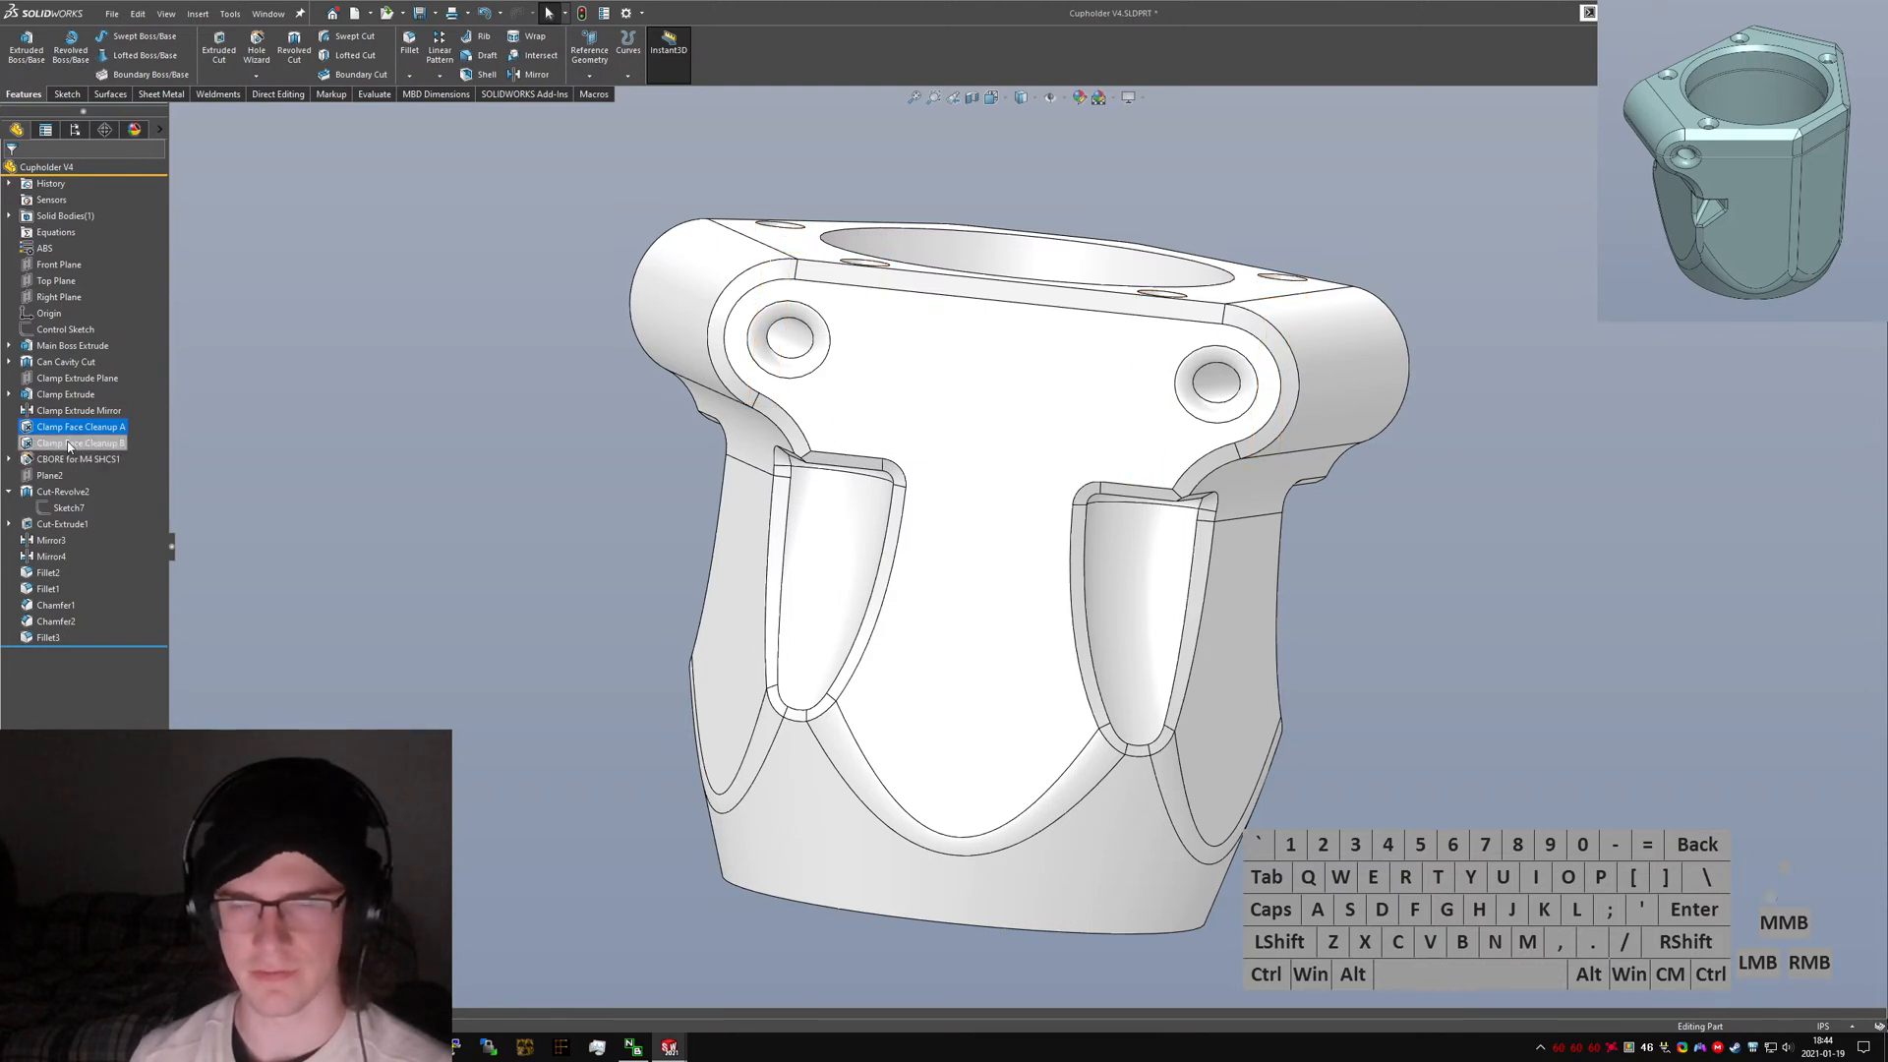
Inspect the counterbore holes and the hex nut pocket on the clamp to identify their features.
{"action": "middle_click_drag", "start_coordinate": [888, 371], "coordinate": [1013, 379]}
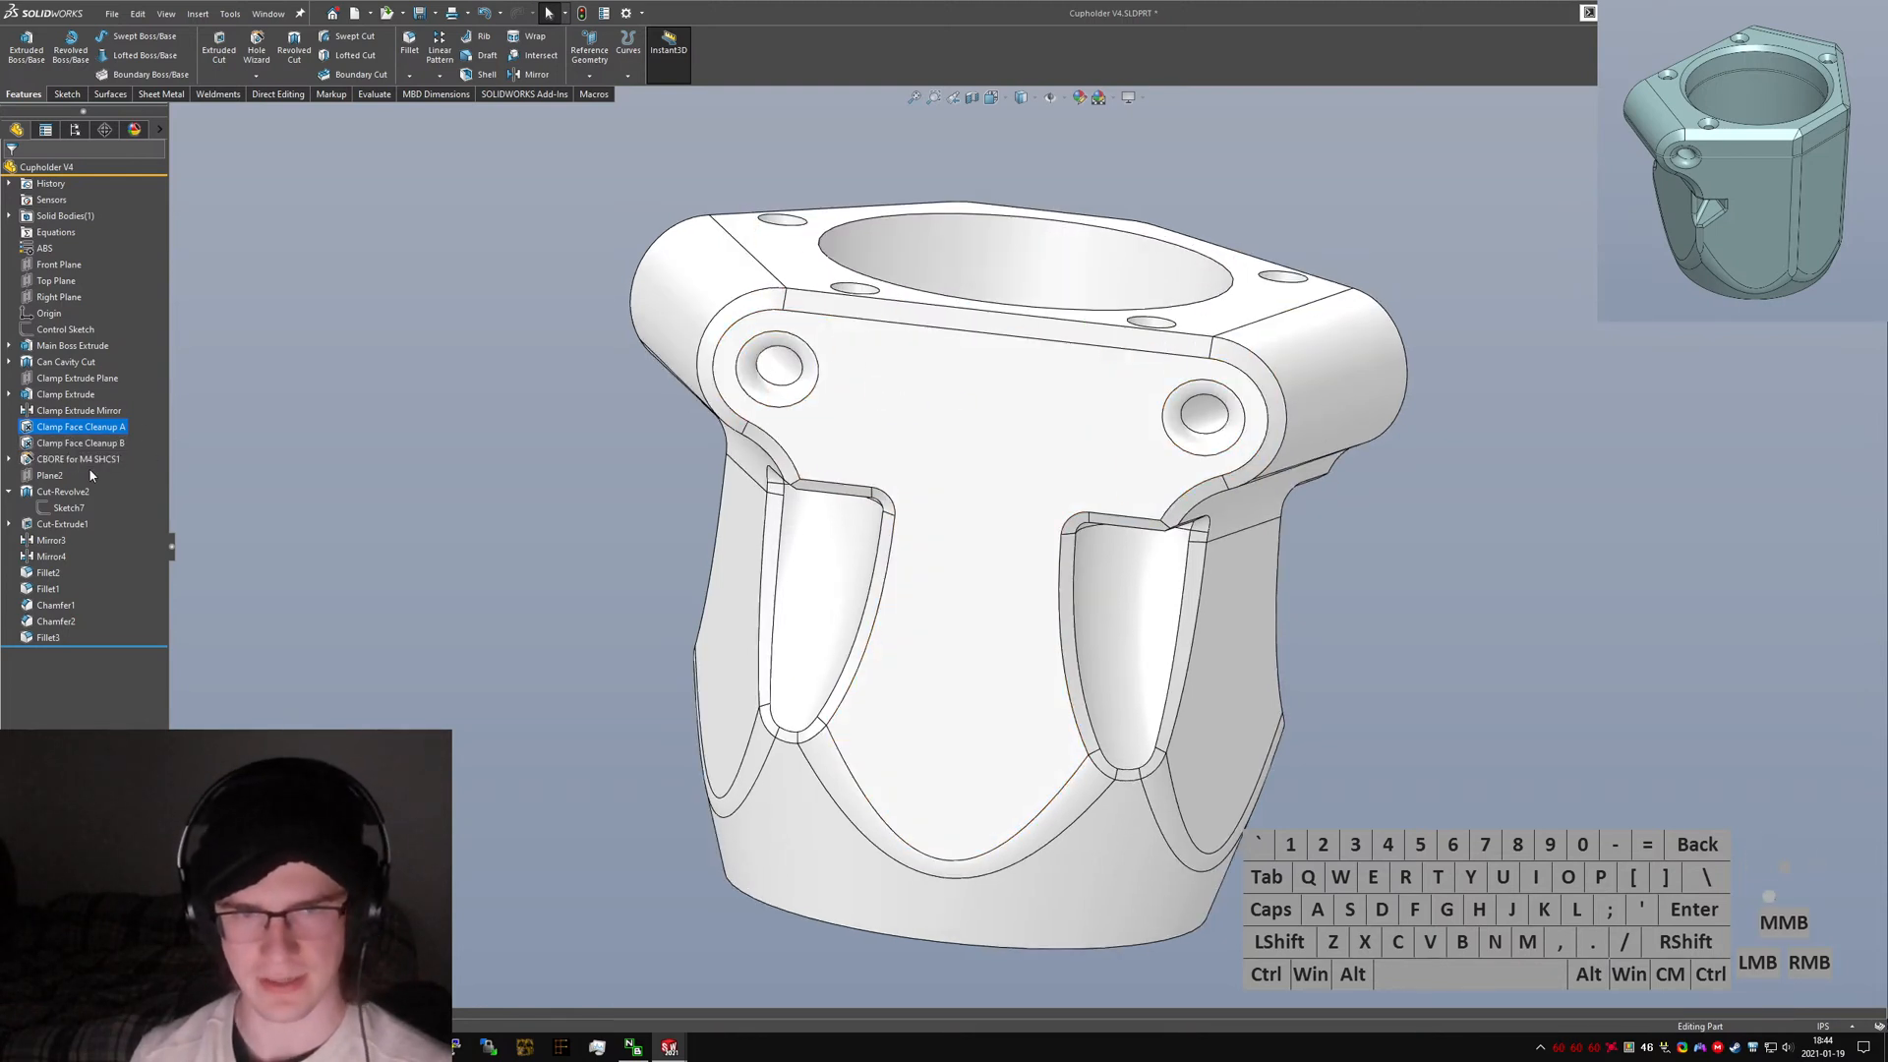
{"action": "left_click", "coordinate": [61, 462]}
{"action": "left_click", "coordinate": [67, 465]}
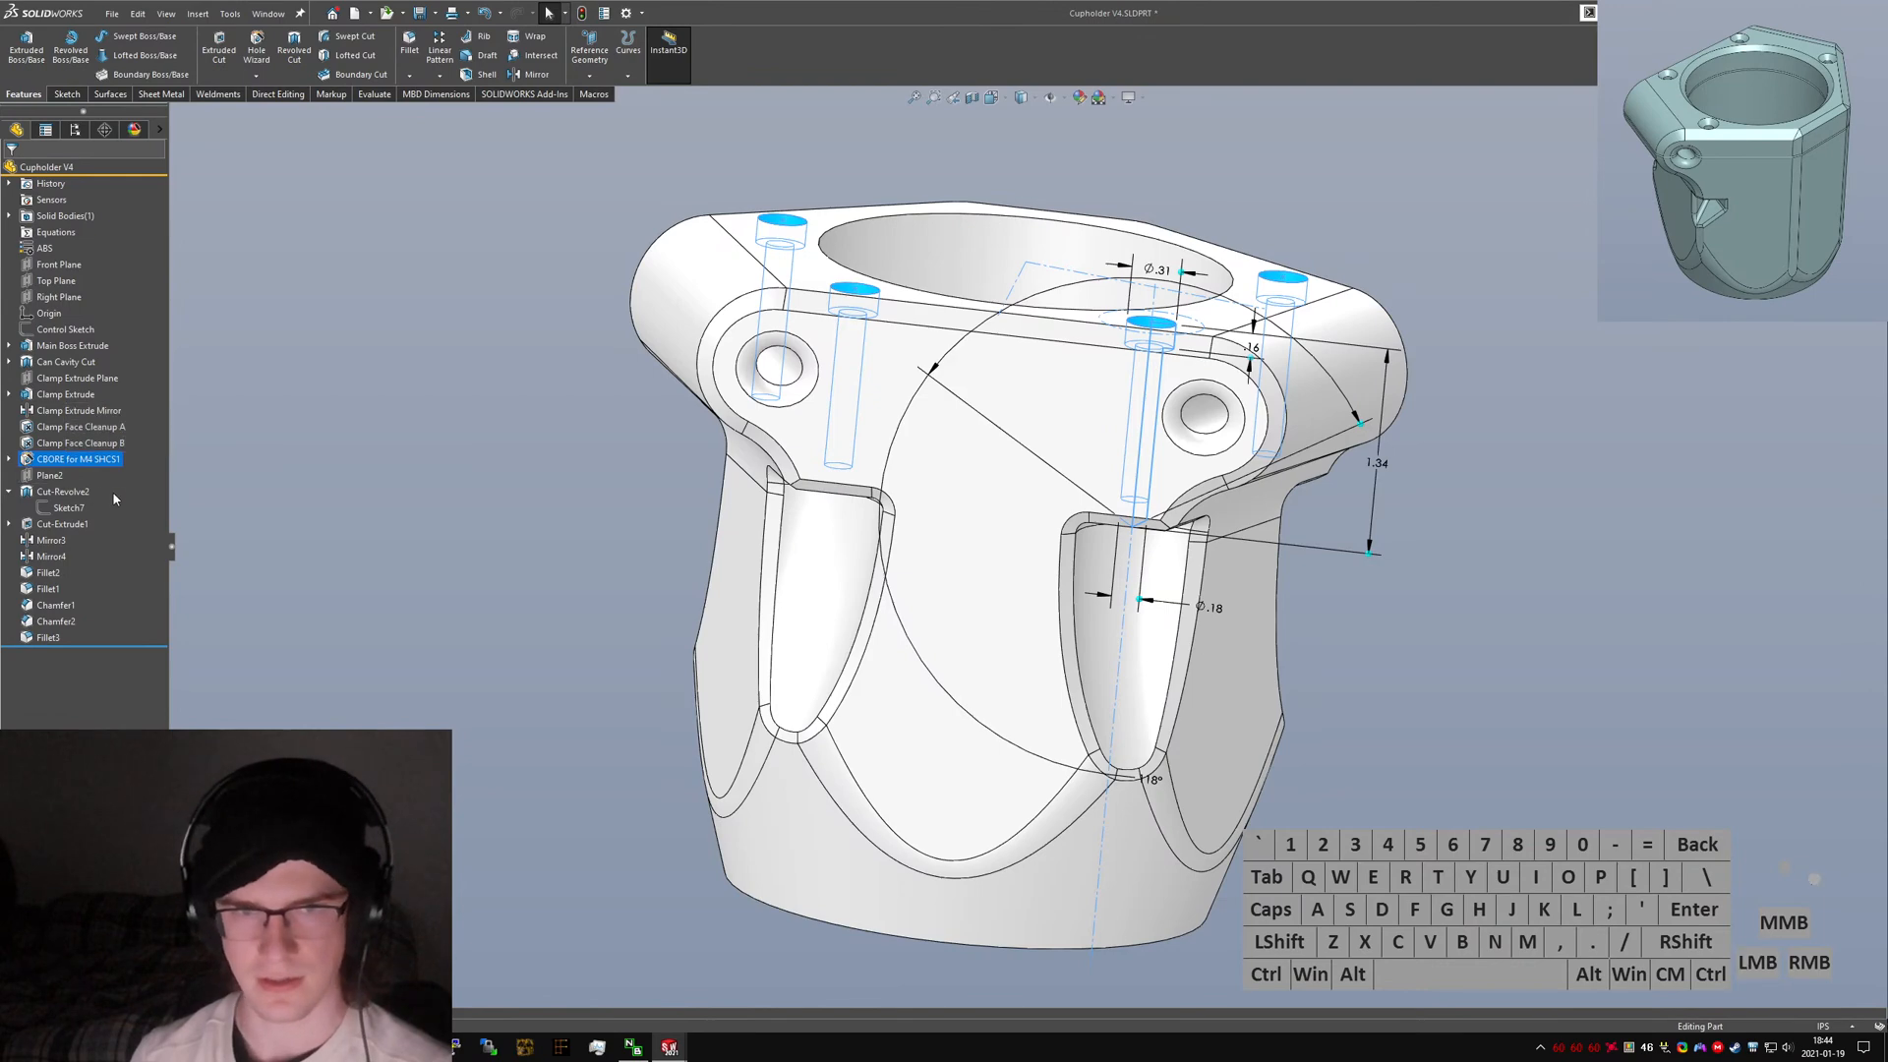
{"action": "middle_click_drag", "start_coordinate": [809, 508], "coordinate": [815, 315]}
{"action": "scroll", "coordinate": [818, 334], "scroll_direction": "down", "scroll_amount": 6}
{"action": "scroll", "coordinate": [870, 429], "scroll_direction": "down", "scroll_amount": 2}
{"action": "middle_click_drag", "start_coordinate": [934, 482], "coordinate": [993, 524]}
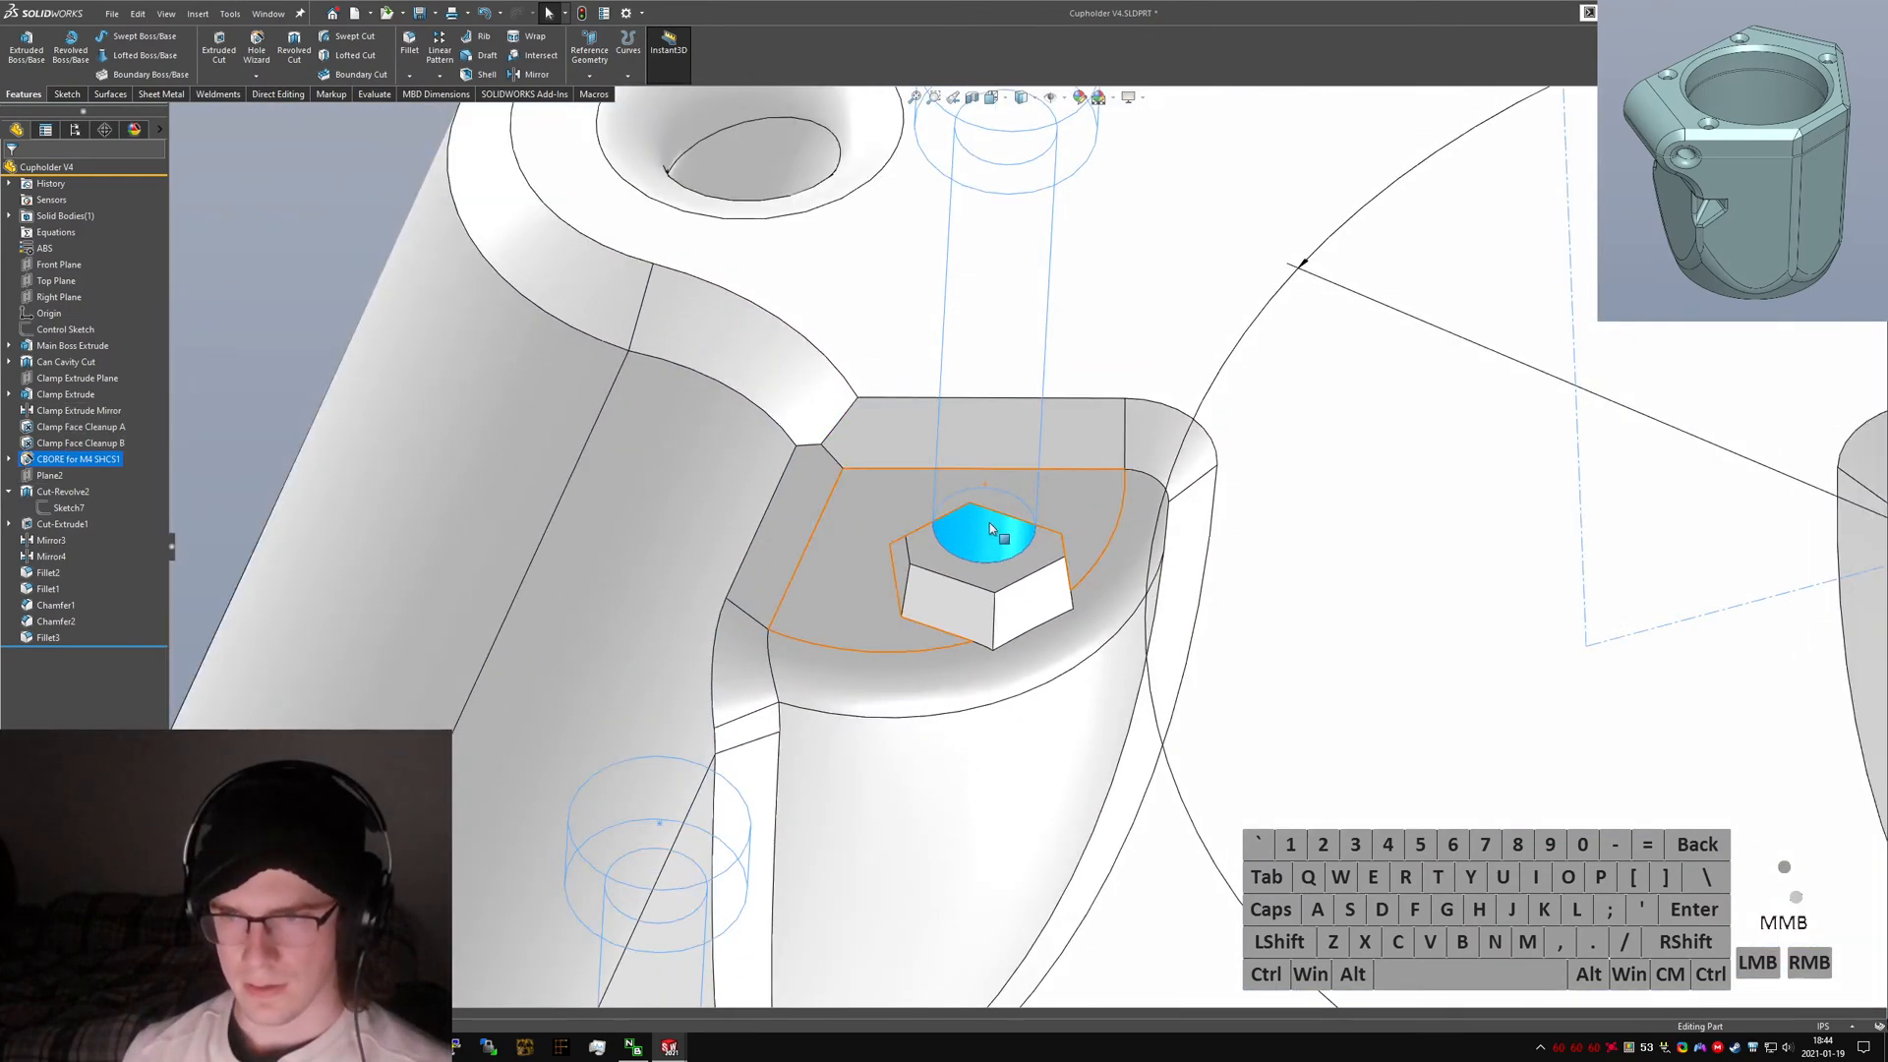
{"action": "left_click", "coordinate": [1003, 581]}
{"action": "scroll", "coordinate": [1002, 581], "scroll_direction": "up", "scroll_amount": 5}
{"action": "middle_click_drag", "start_coordinate": [964, 333], "coordinate": [998, 383]}
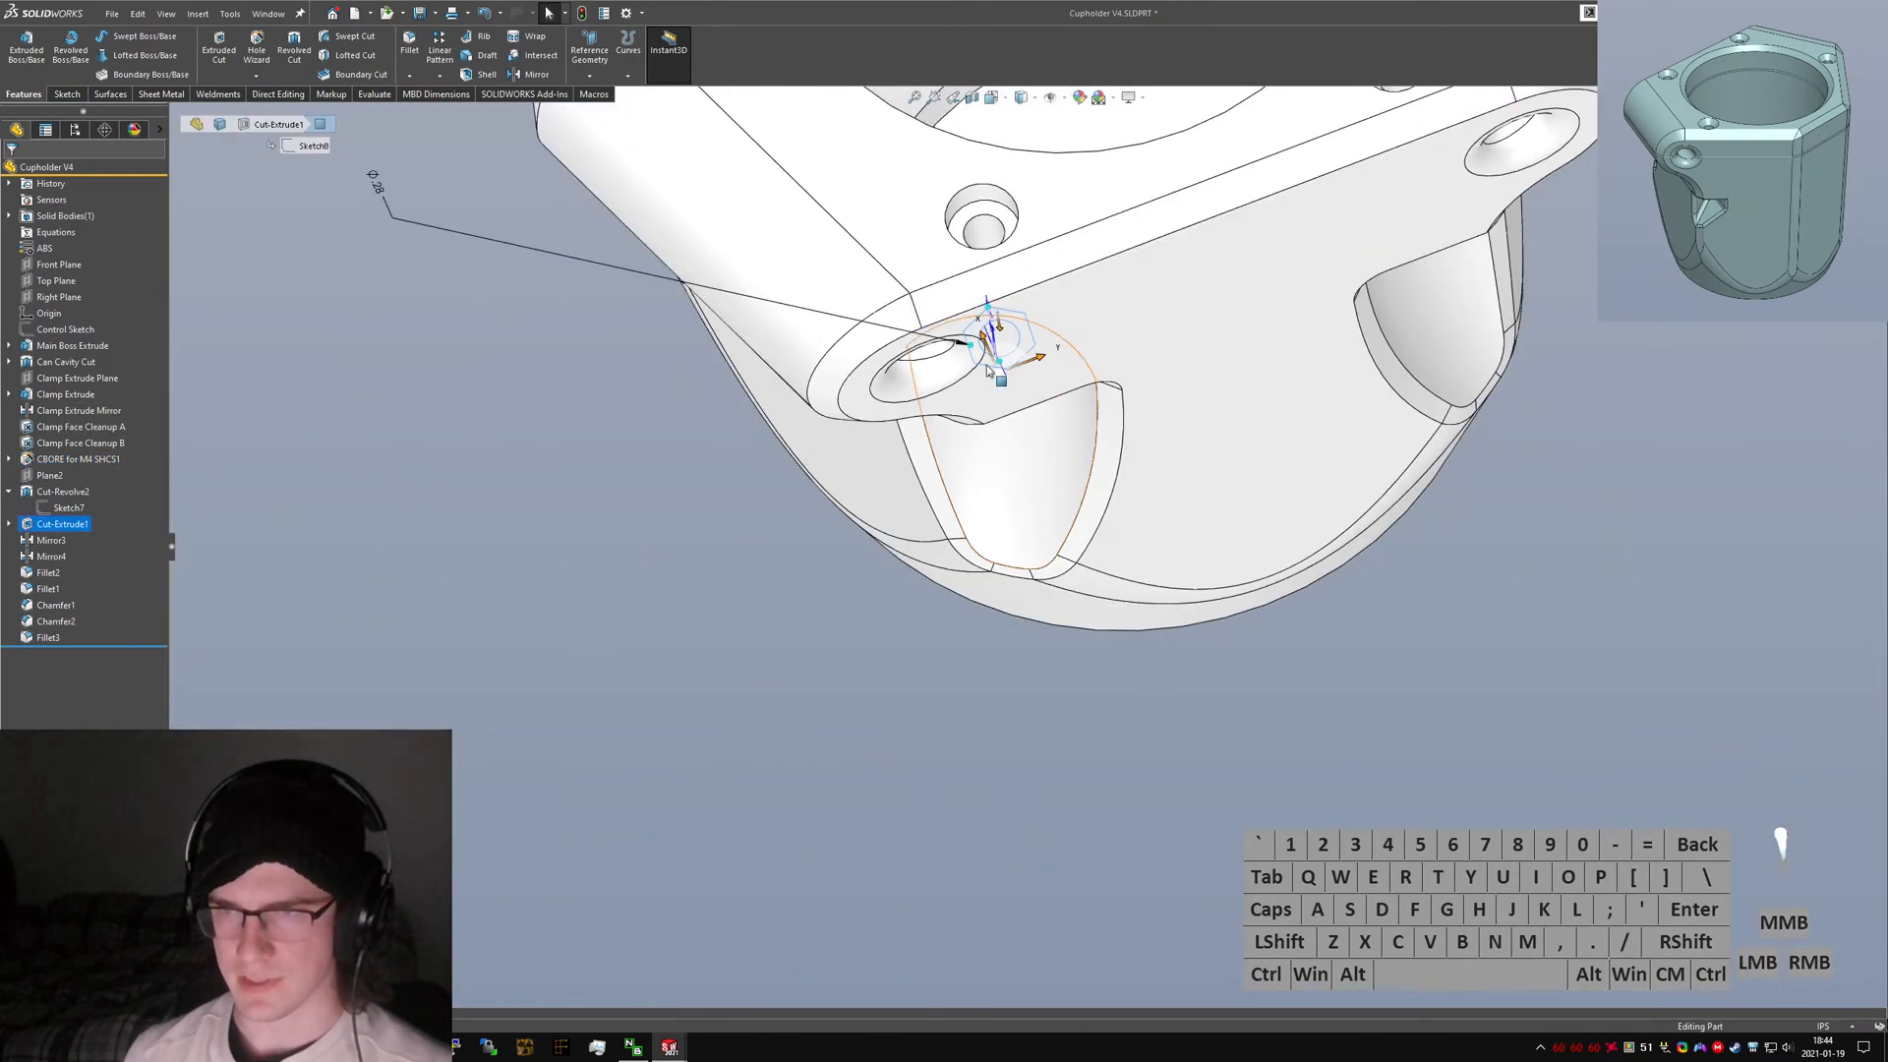
Inspect the hex nut pockets and counterbore holes from below the clamp ears, identifying which features form them.
{"action": "left_click", "coordinate": [1006, 220], "text": "ctrl"}
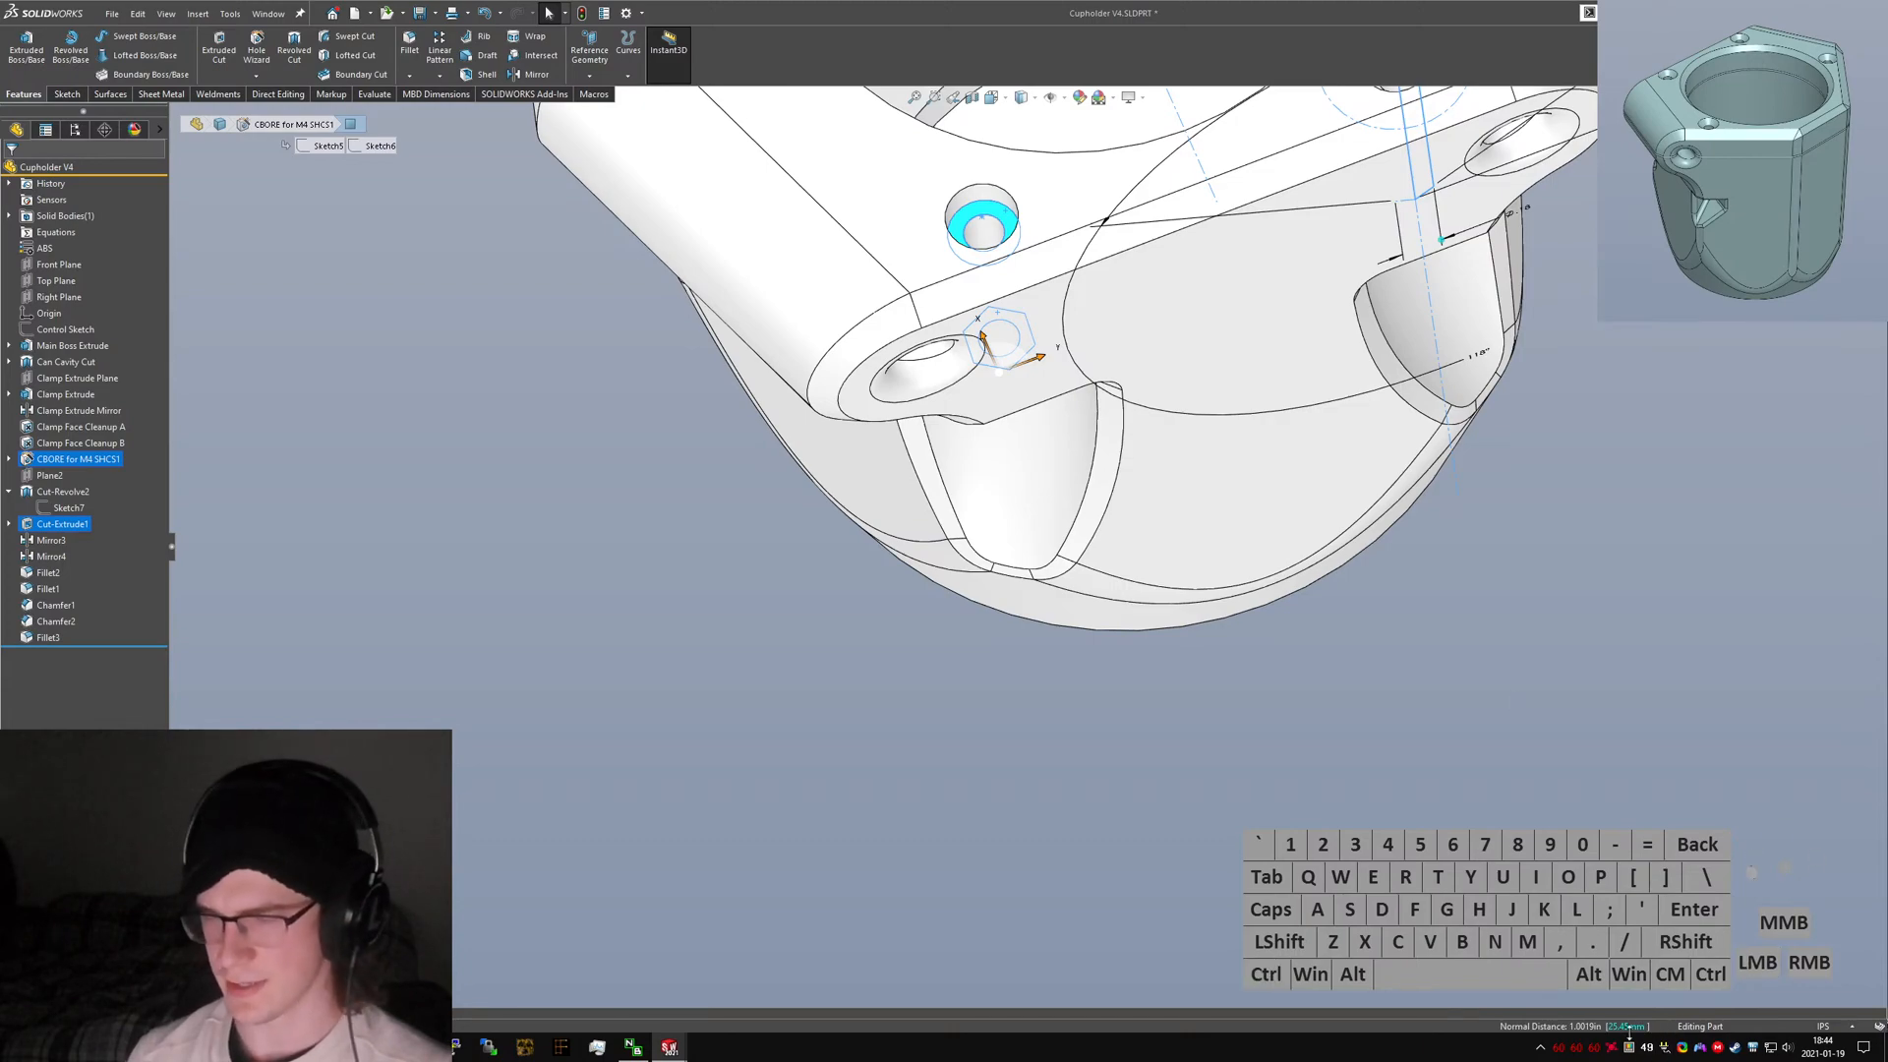
{"action": "scroll", "coordinate": [1013, 560], "scroll_direction": "up", "scroll_amount": 2}
{"action": "middle_click_drag", "start_coordinate": [1101, 767], "coordinate": [1176, 640]}
{"action": "scroll", "coordinate": [1057, 644], "scroll_direction": "down", "scroll_amount": 6}
{"action": "middle_click_drag", "start_coordinate": [958, 572], "coordinate": [1018, 752]}
{"action": "scroll", "coordinate": [1018, 737], "scroll_direction": "up", "scroll_amount": 5}
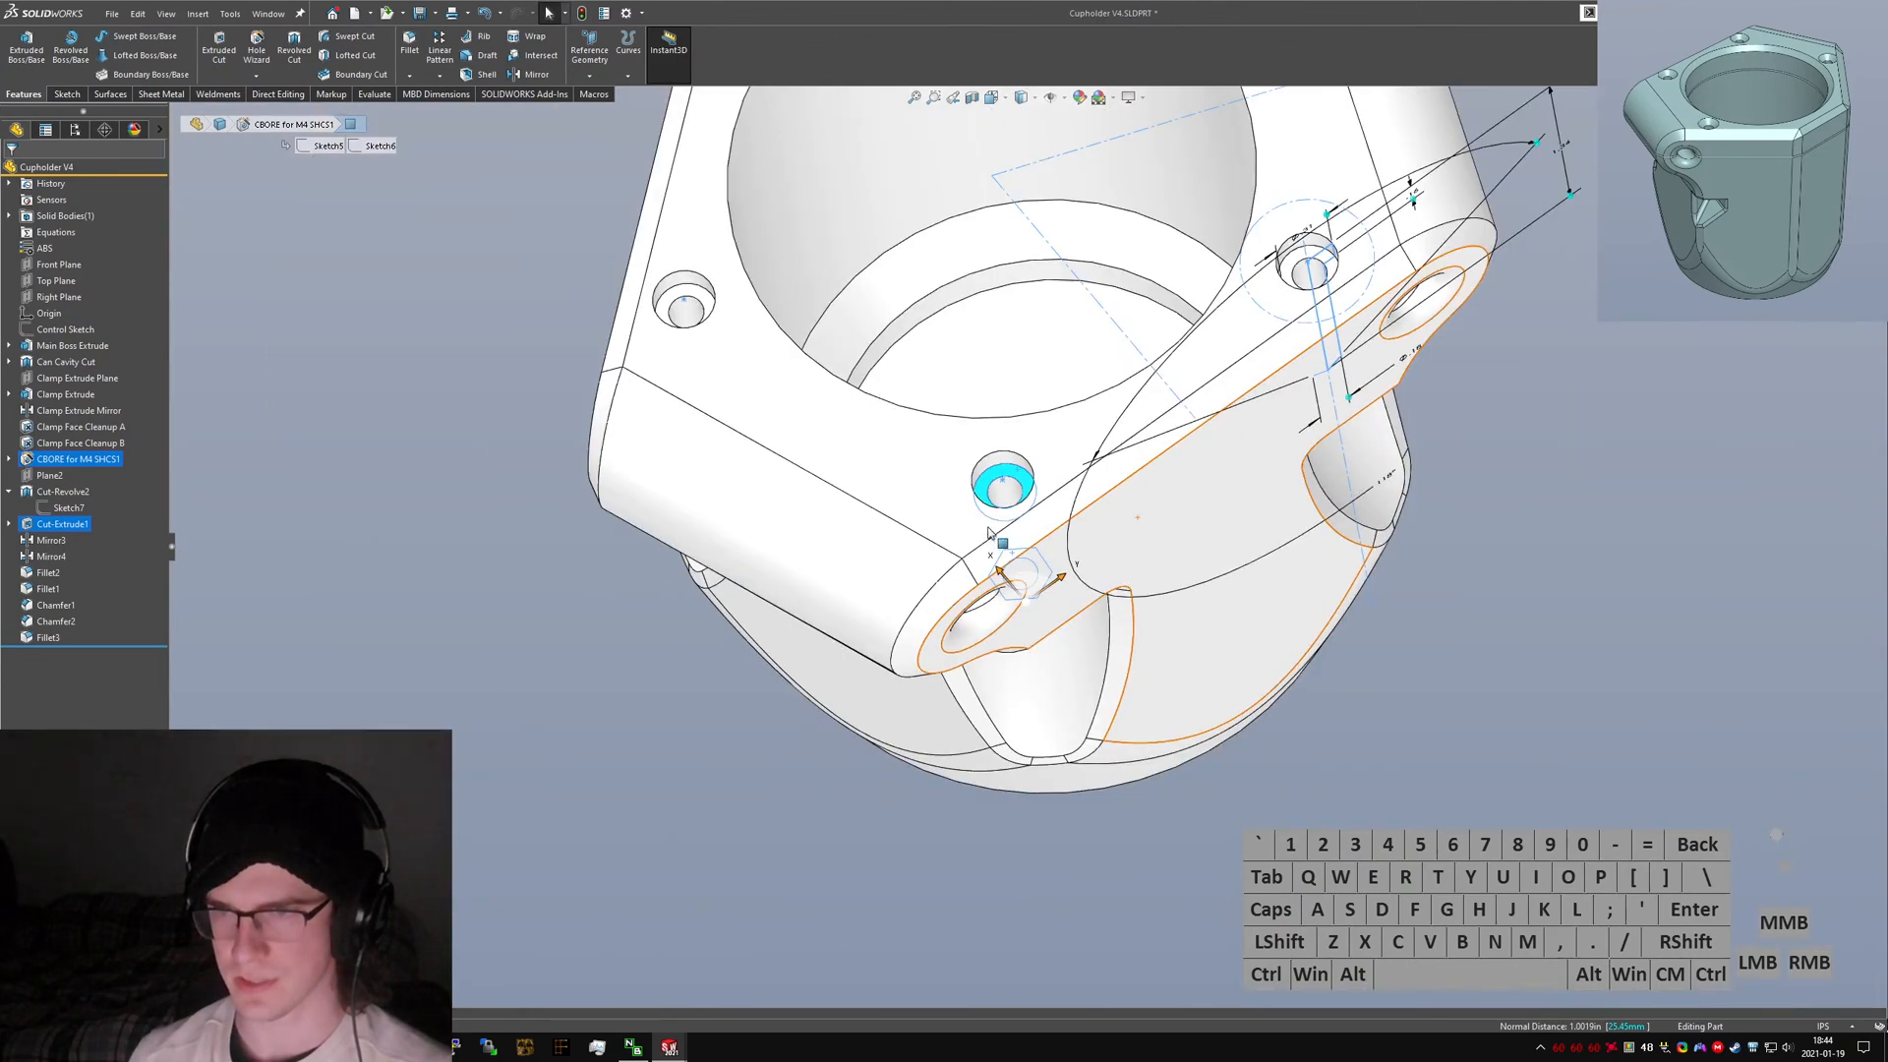
{"action": "scroll", "coordinate": [993, 536], "scroll_direction": "down", "scroll_amount": 4}
{"action": "scroll", "coordinate": [693, 664], "scroll_direction": "up", "scroll_amount": 2}
{"action": "left_click", "coordinate": [1166, 645]}
{"action": "scroll", "coordinate": [1052, 481], "scroll_direction": "down", "scroll_amount": 4}
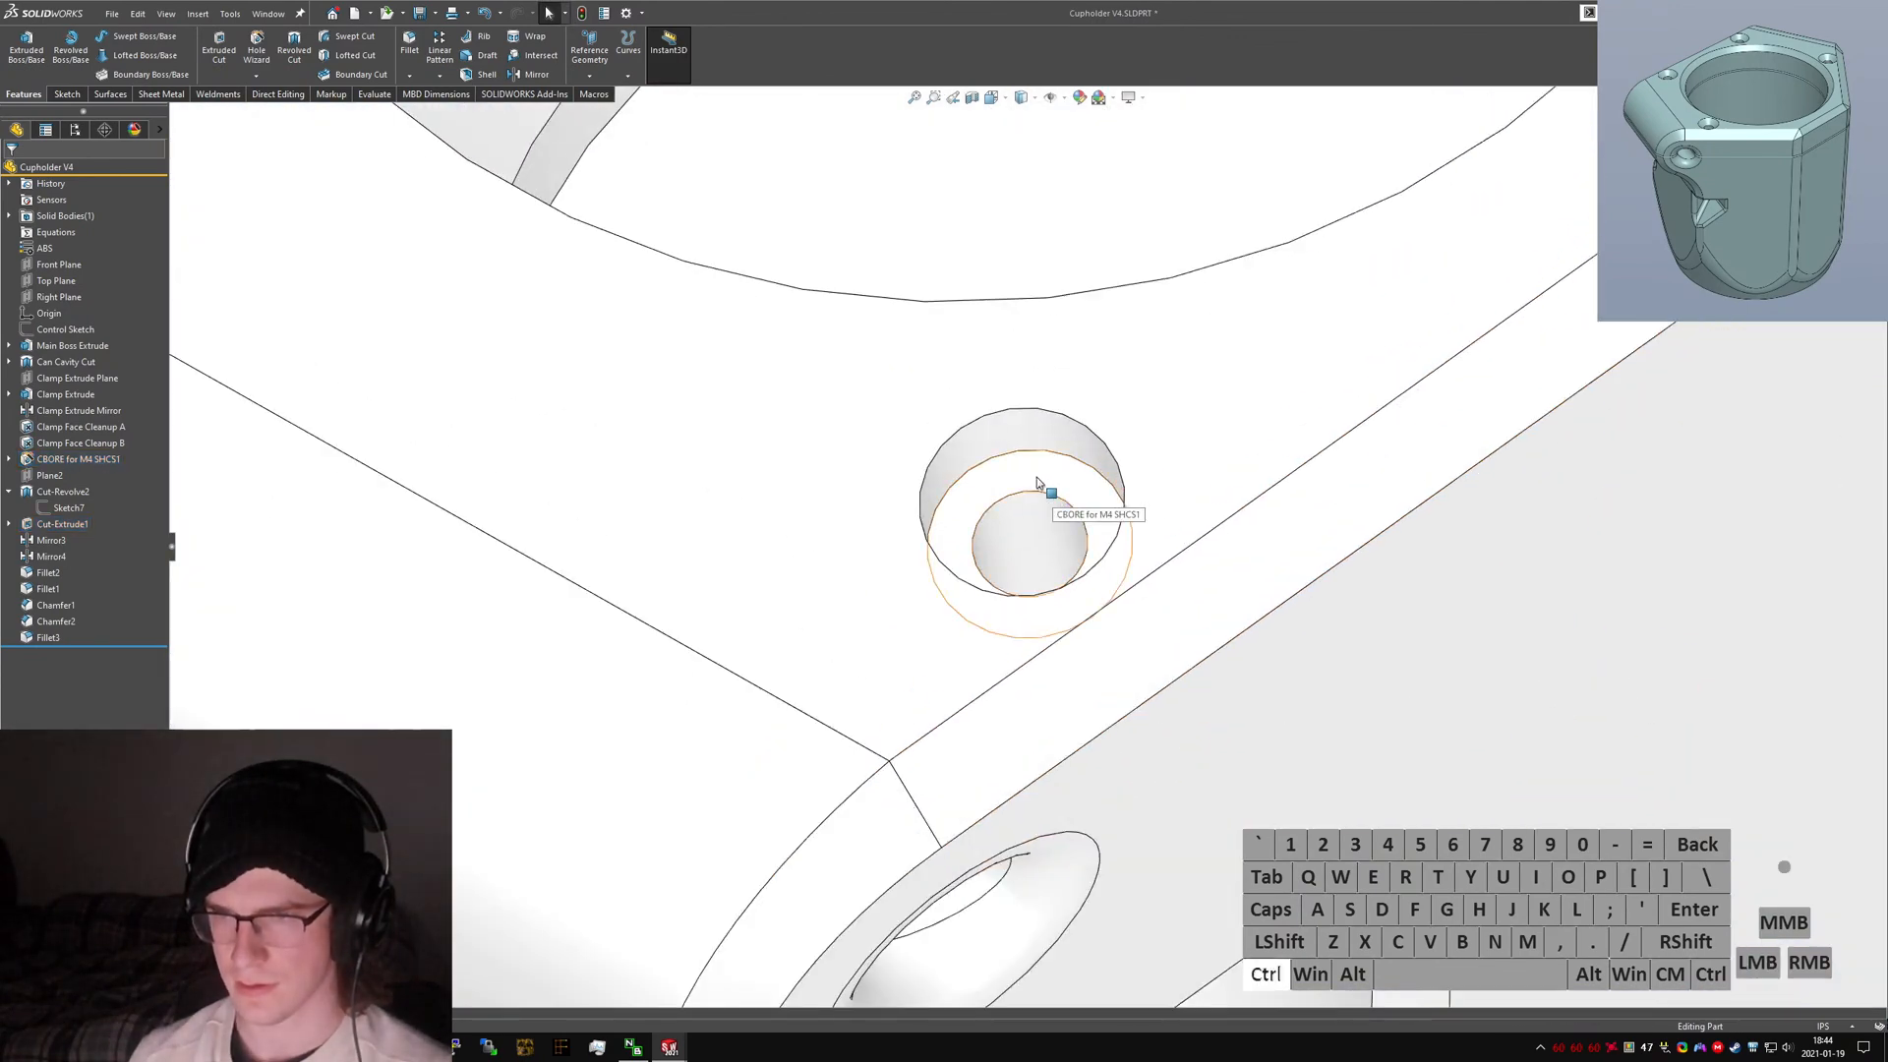
{"action": "left_click", "coordinate": [1036, 476], "text": "ctrl"}
{"action": "left_click", "coordinate": [1193, 372], "text": "ctrl"}
{"action": "scroll", "coordinate": [1327, 769], "scroll_direction": "up", "scroll_amount": 5}
{"action": "left_click", "coordinate": [1318, 757]}
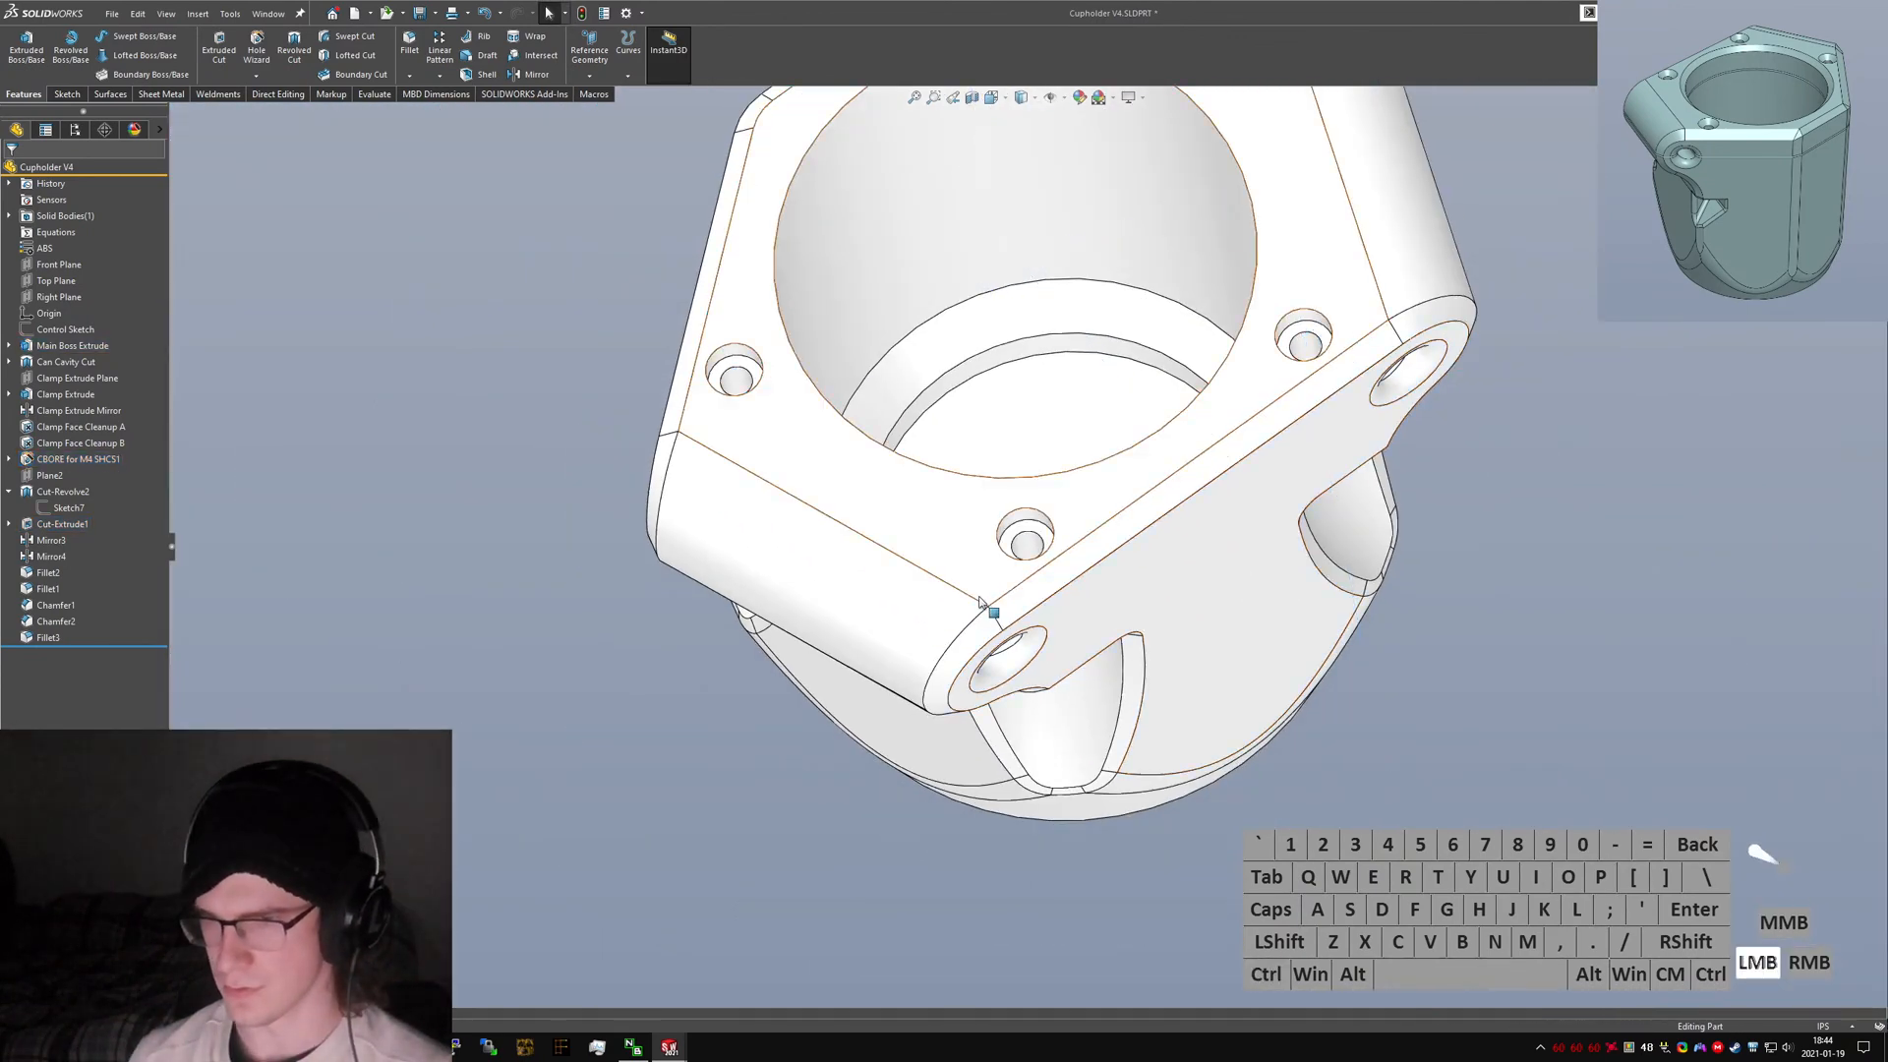
{"action": "middle_click_drag", "start_coordinate": [979, 602], "coordinate": [995, 365]}
{"action": "scroll", "coordinate": [988, 413], "scroll_direction": "up", "scroll_amount": 3}
{"action": "scroll", "coordinate": [939, 576], "scroll_direction": "down", "scroll_amount": 3}
{"action": "middle_click_drag", "start_coordinate": [939, 582], "coordinate": [915, 312]}
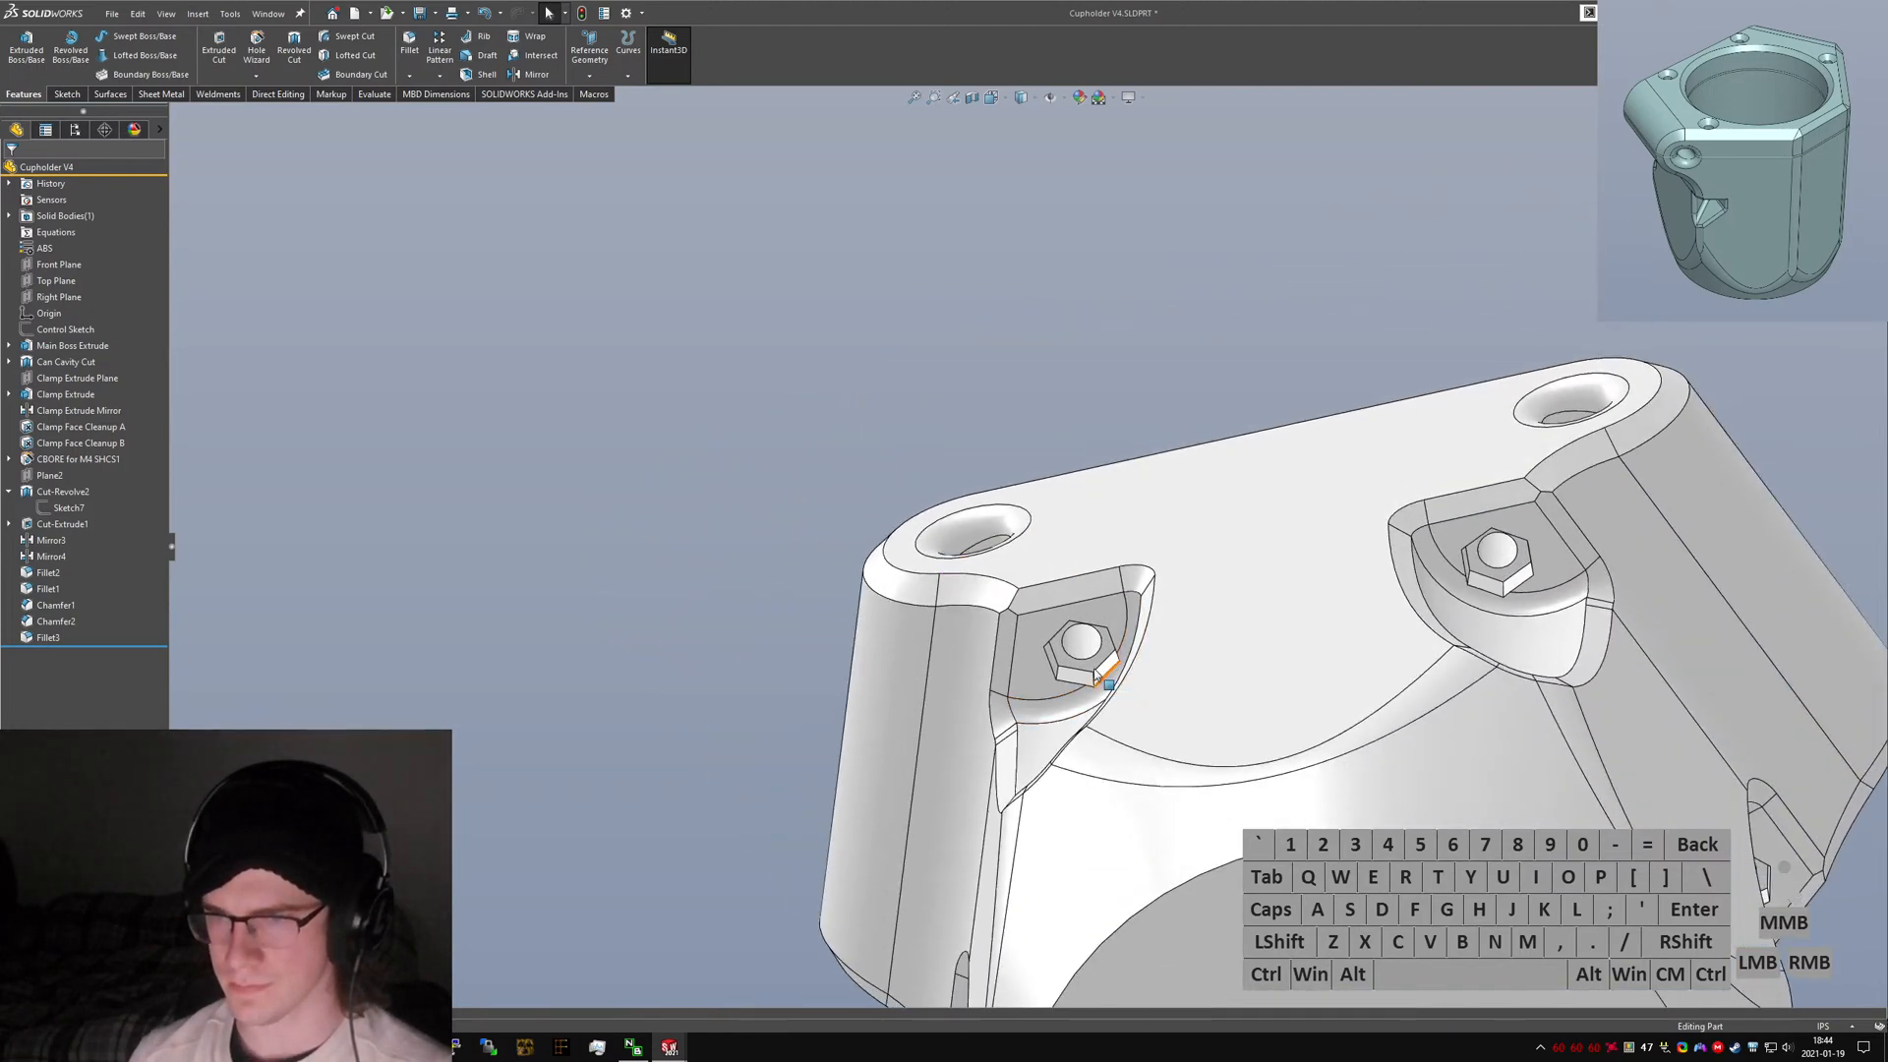
{"action": "scroll", "coordinate": [1097, 677], "scroll_direction": "down", "scroll_amount": 4}
{"action": "left_click", "coordinate": [983, 548]}
{"action": "middle_click_drag", "start_coordinate": [983, 548], "coordinate": [1085, 831]}
{"action": "scroll", "coordinate": [1022, 590], "scroll_direction": "up", "scroll_amount": 4}
{"action": "scroll", "coordinate": [927, 283], "scroll_direction": "down", "scroll_amount": 4}
{"action": "left_click", "coordinate": [1082, 413], "text": "ctrl"}
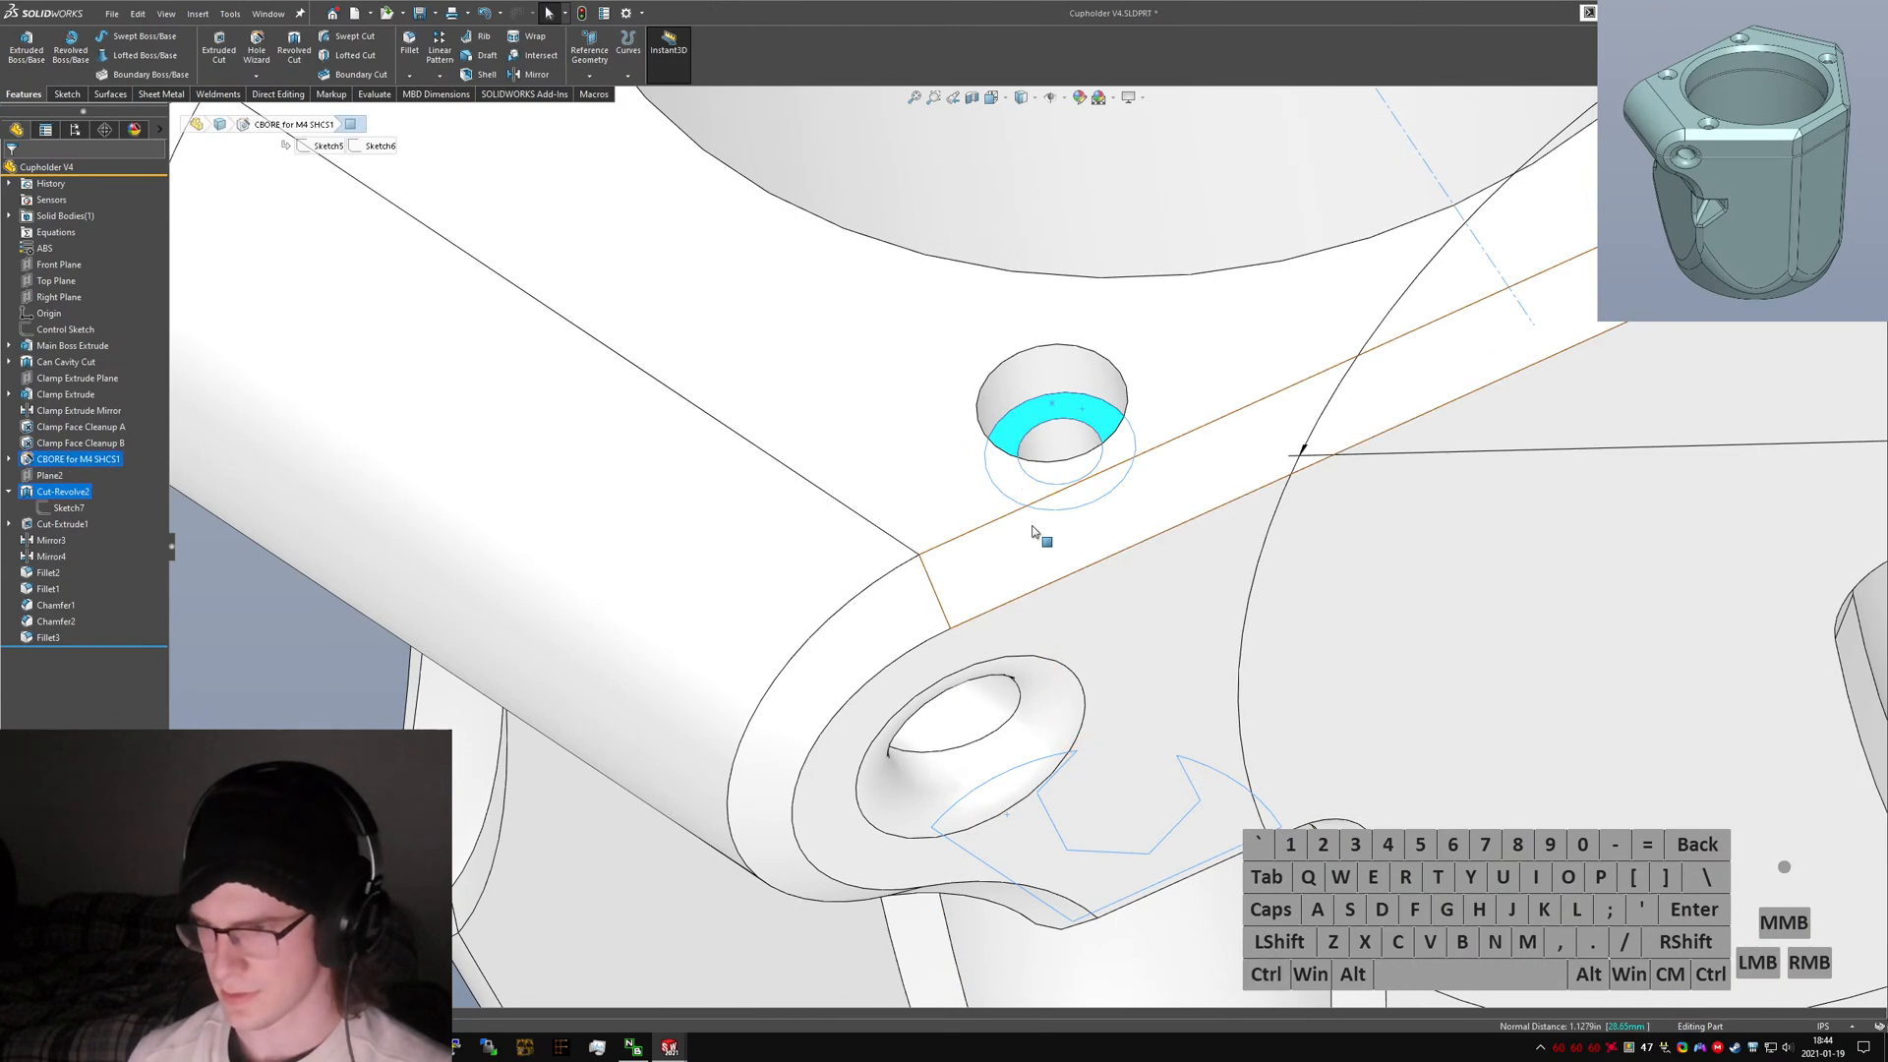
{"action": "scroll", "coordinate": [1034, 530], "scroll_direction": "up", "scroll_amount": 5}
{"action": "scroll", "coordinate": [999, 612], "scroll_direction": "down", "scroll_amount": 1}
{"action": "middle_click_drag", "start_coordinate": [997, 612], "coordinate": [938, 311]}
{"action": "scroll", "coordinate": [1028, 535], "scroll_direction": "down", "scroll_amount": 7}
{"action": "scroll", "coordinate": [1039, 550], "scroll_direction": "up", "scroll_amount": 6}
{"action": "scroll", "coordinate": [1047, 668], "scroll_direction": "down", "scroll_amount": 7}
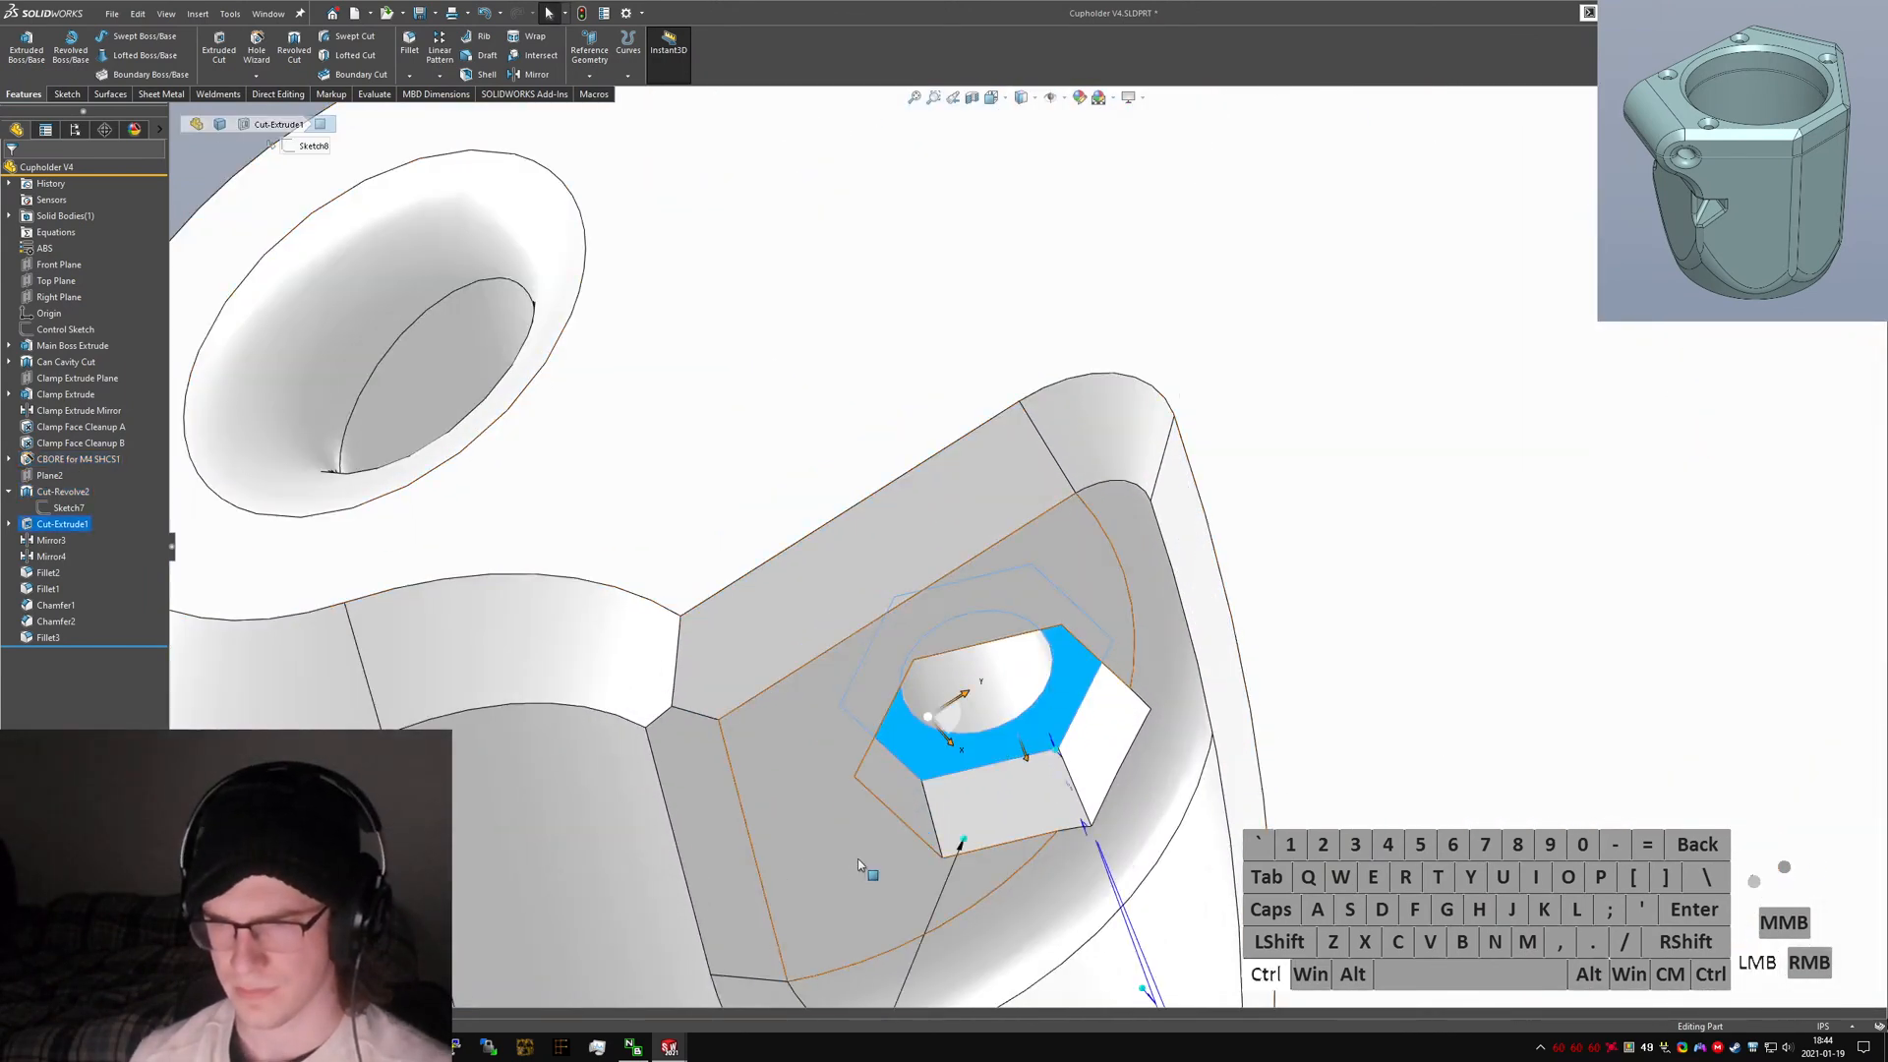
{"action": "left_click", "coordinate": [857, 858]}
{"action": "scroll", "coordinate": [1033, 551], "scroll_direction": "up", "scroll_amount": 6}
{"action": "left_click", "coordinate": [311, 623]}
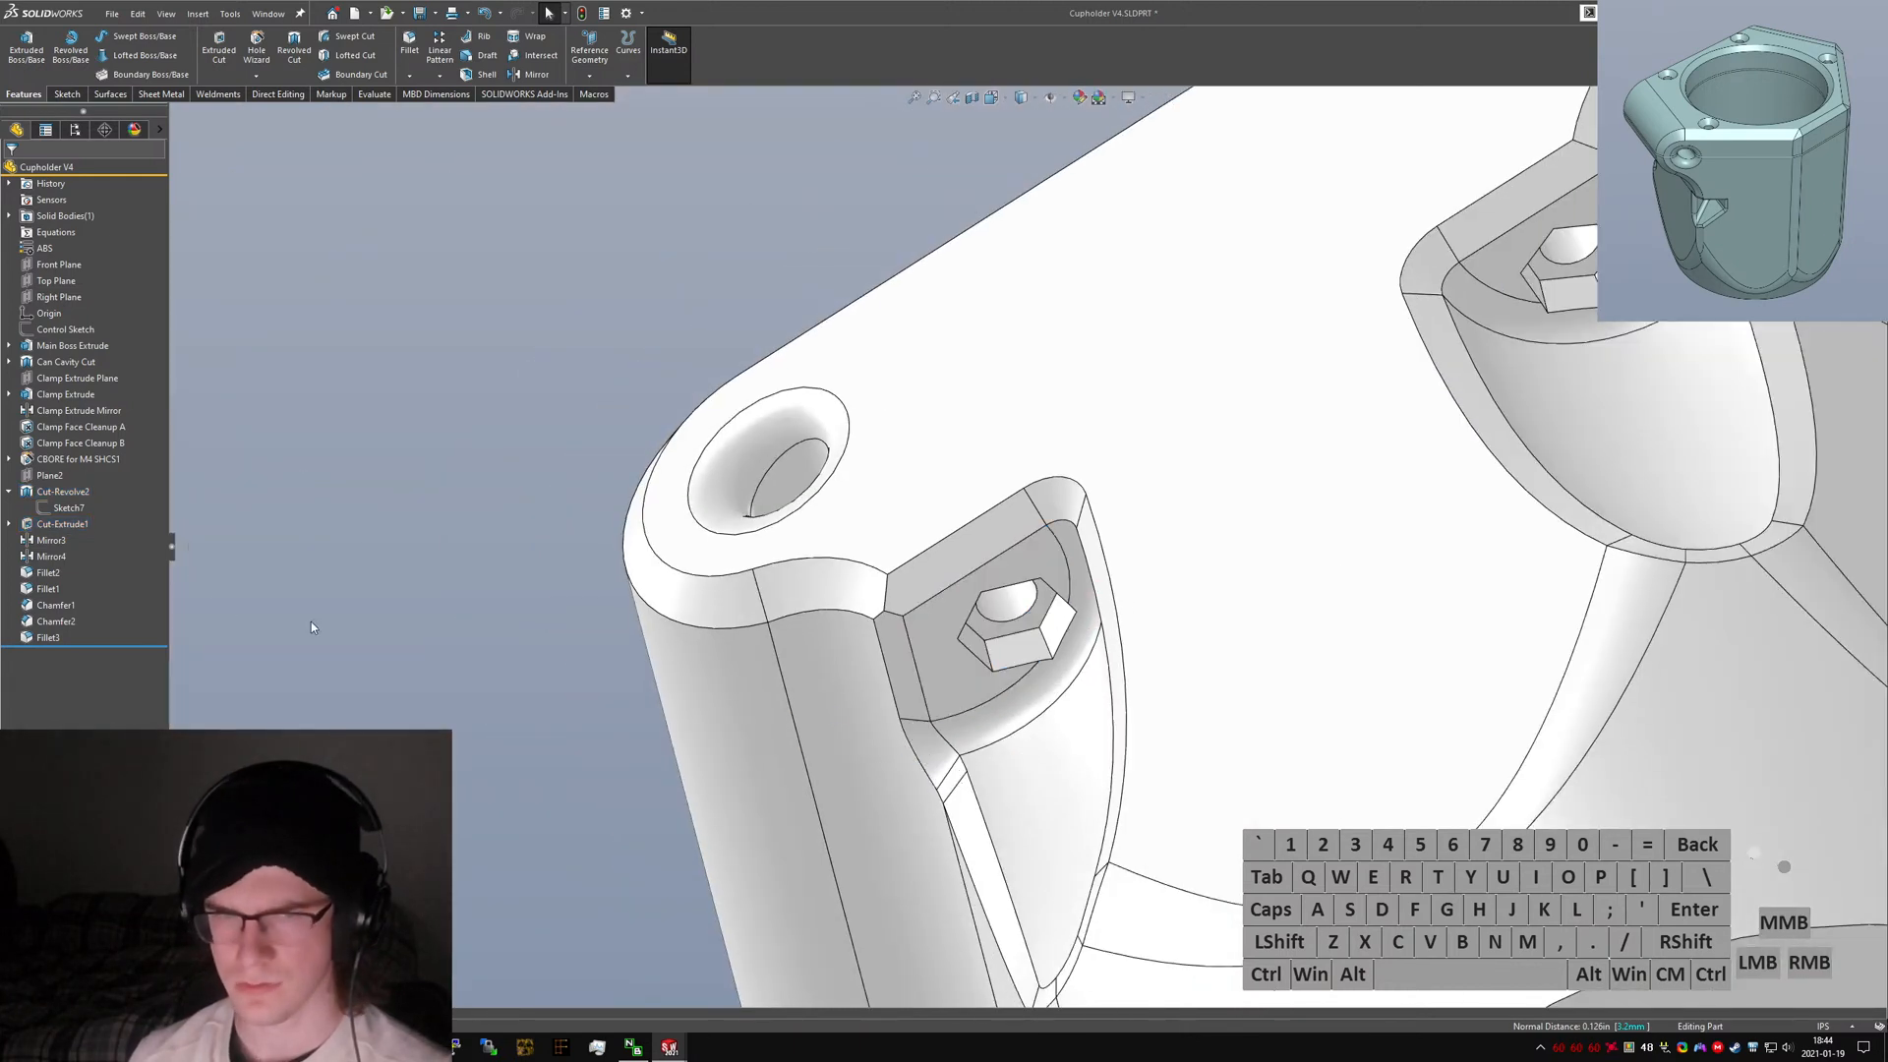
{"action": "left_click", "coordinate": [69, 459]}
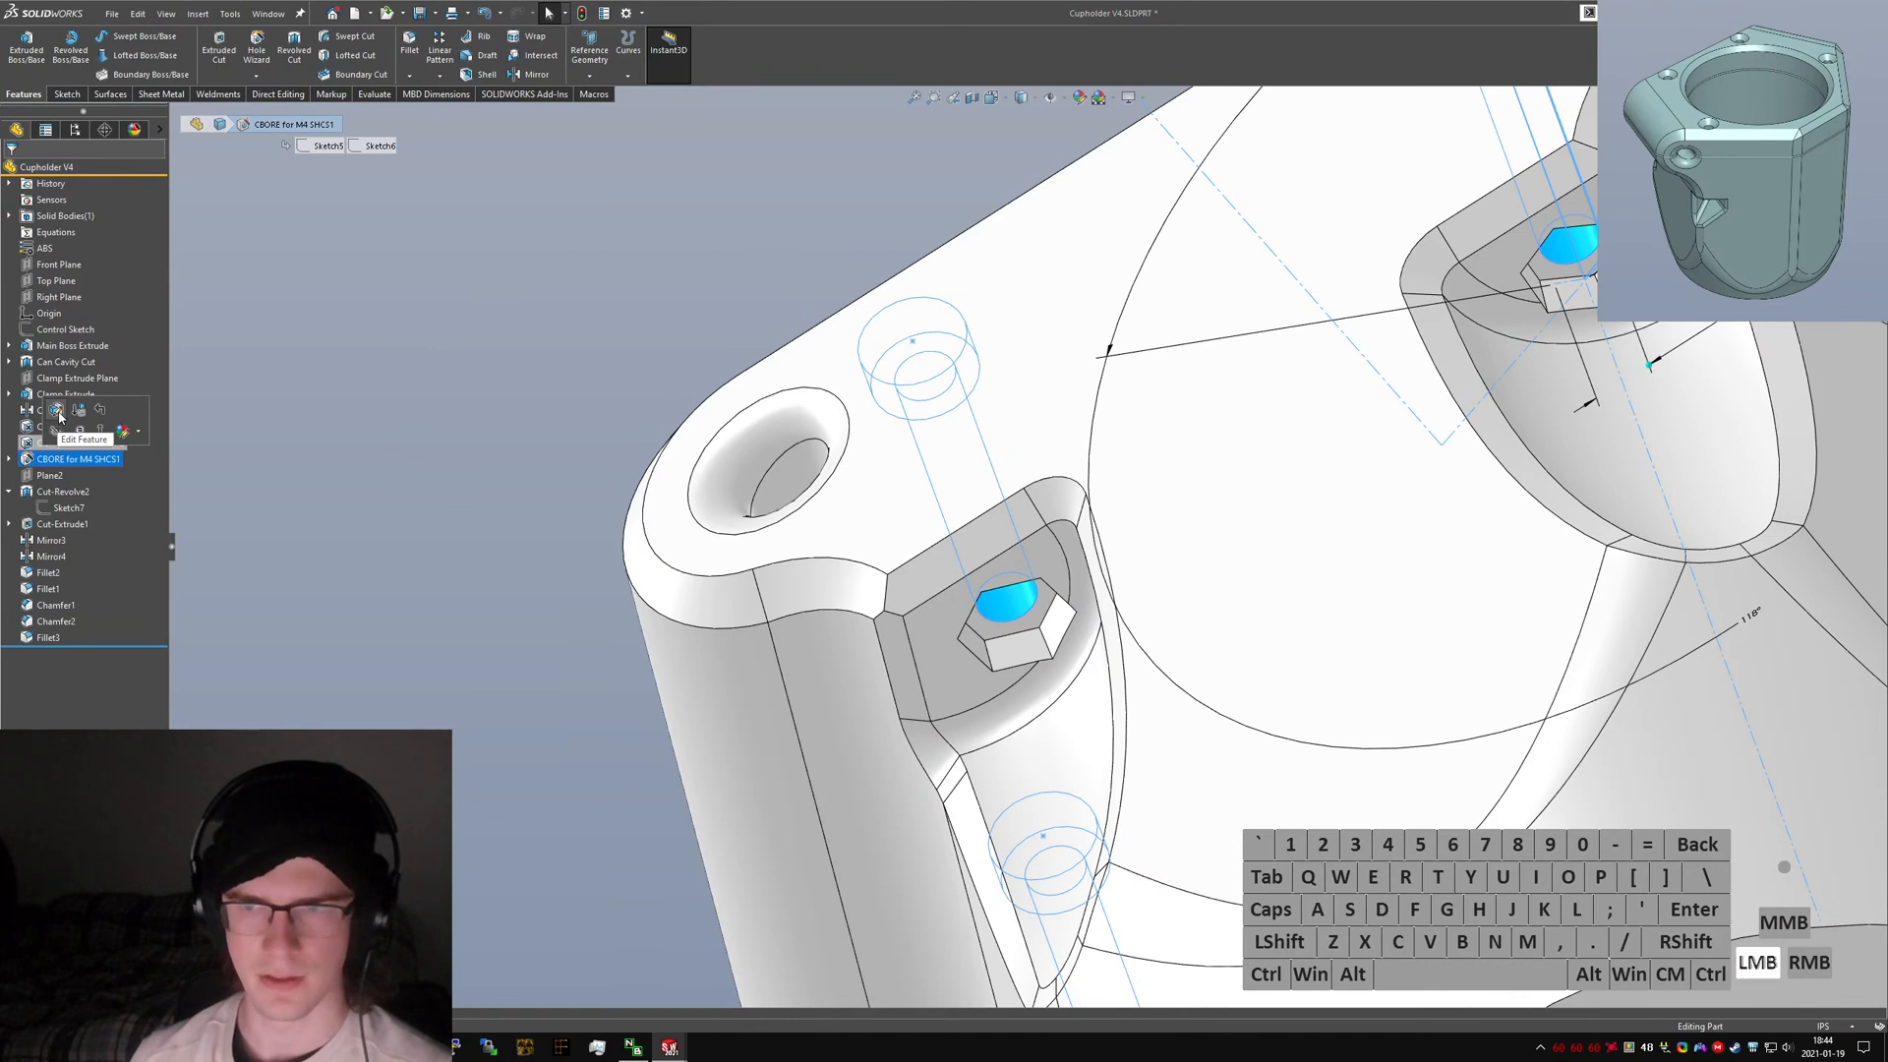
{"action": "left_click", "coordinate": [59, 413]}
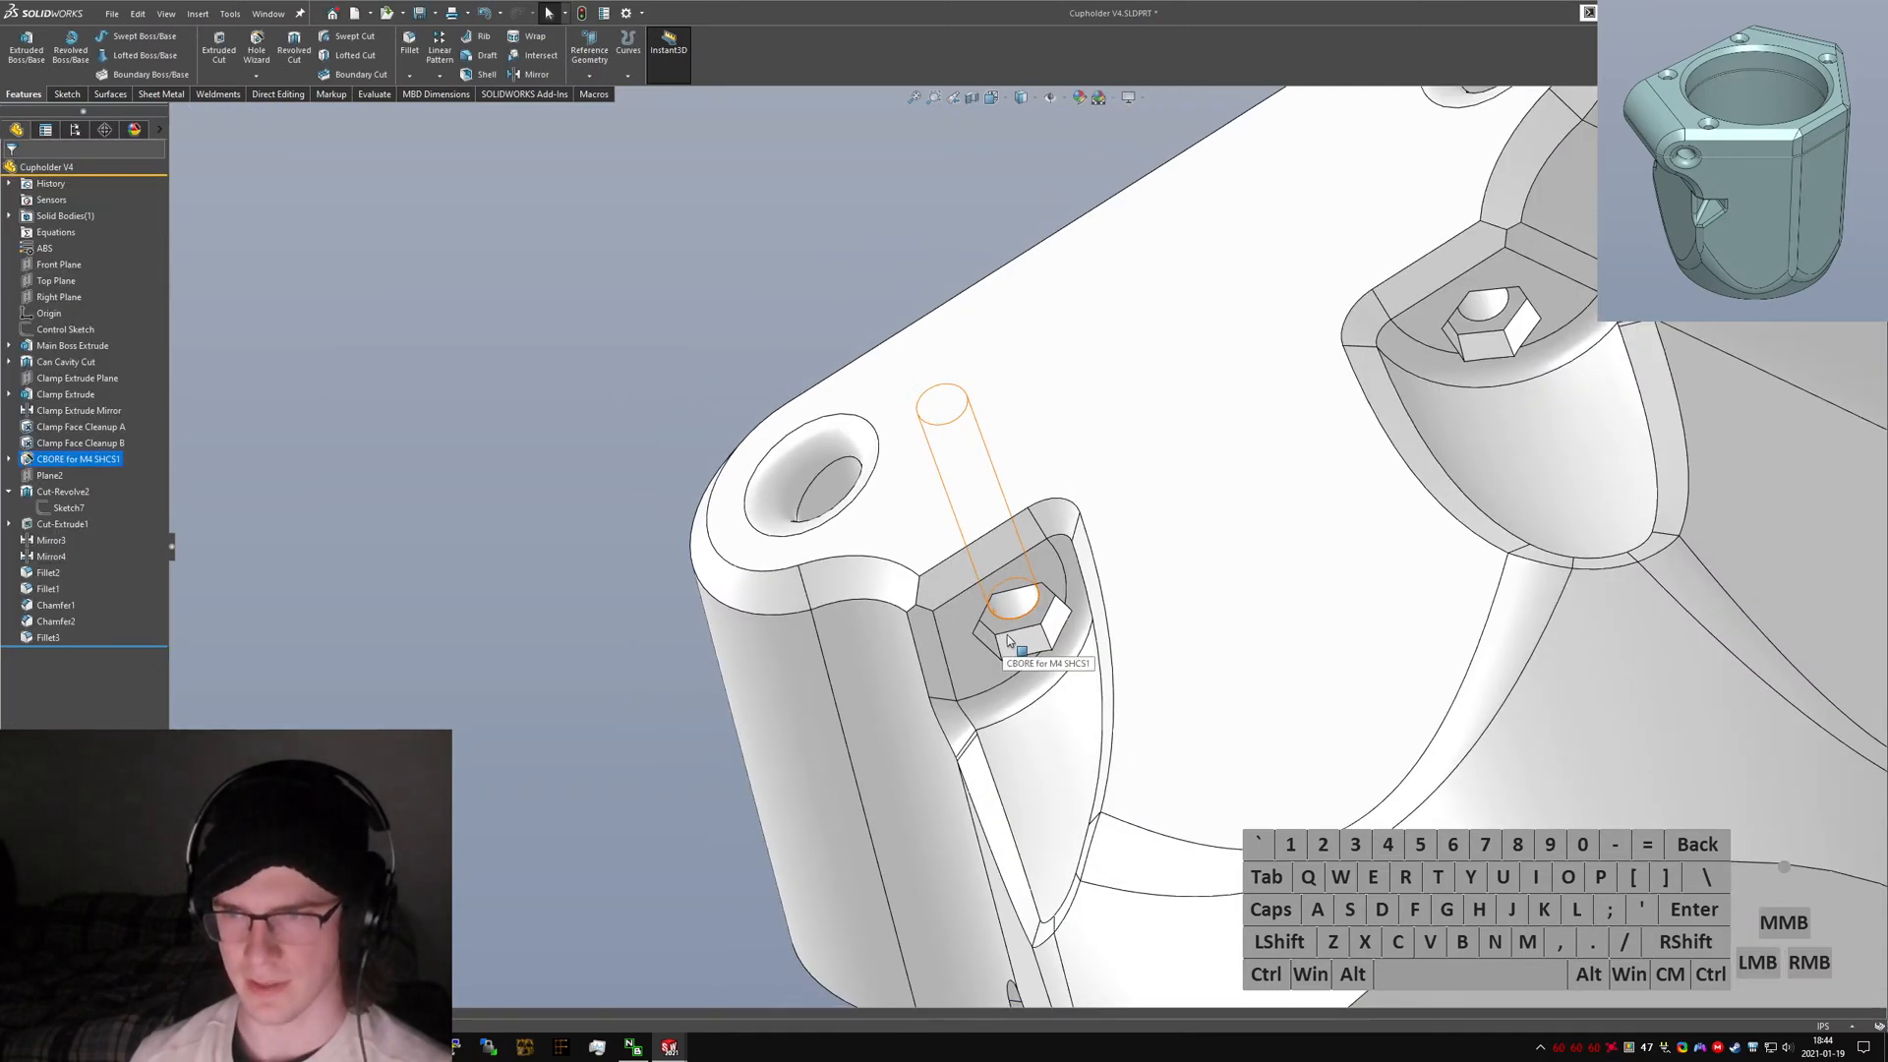
Measure the normal distance between the counterbore seat and the nut pocket face, then review the clamp ear from other angles.
{"action": "mouse_move", "coordinate": [1007, 635]}
{"action": "middle_mouse_down"}
{"action": "mouse_move", "coordinate": [1073, 795]}
{"action": "mouse_move", "coordinate": [994, 608]}
{"action": "middle_mouse_up"}
{"action": "scroll", "coordinate": [1037, 624], "scroll_direction": "down", "scroll_amount": 5}
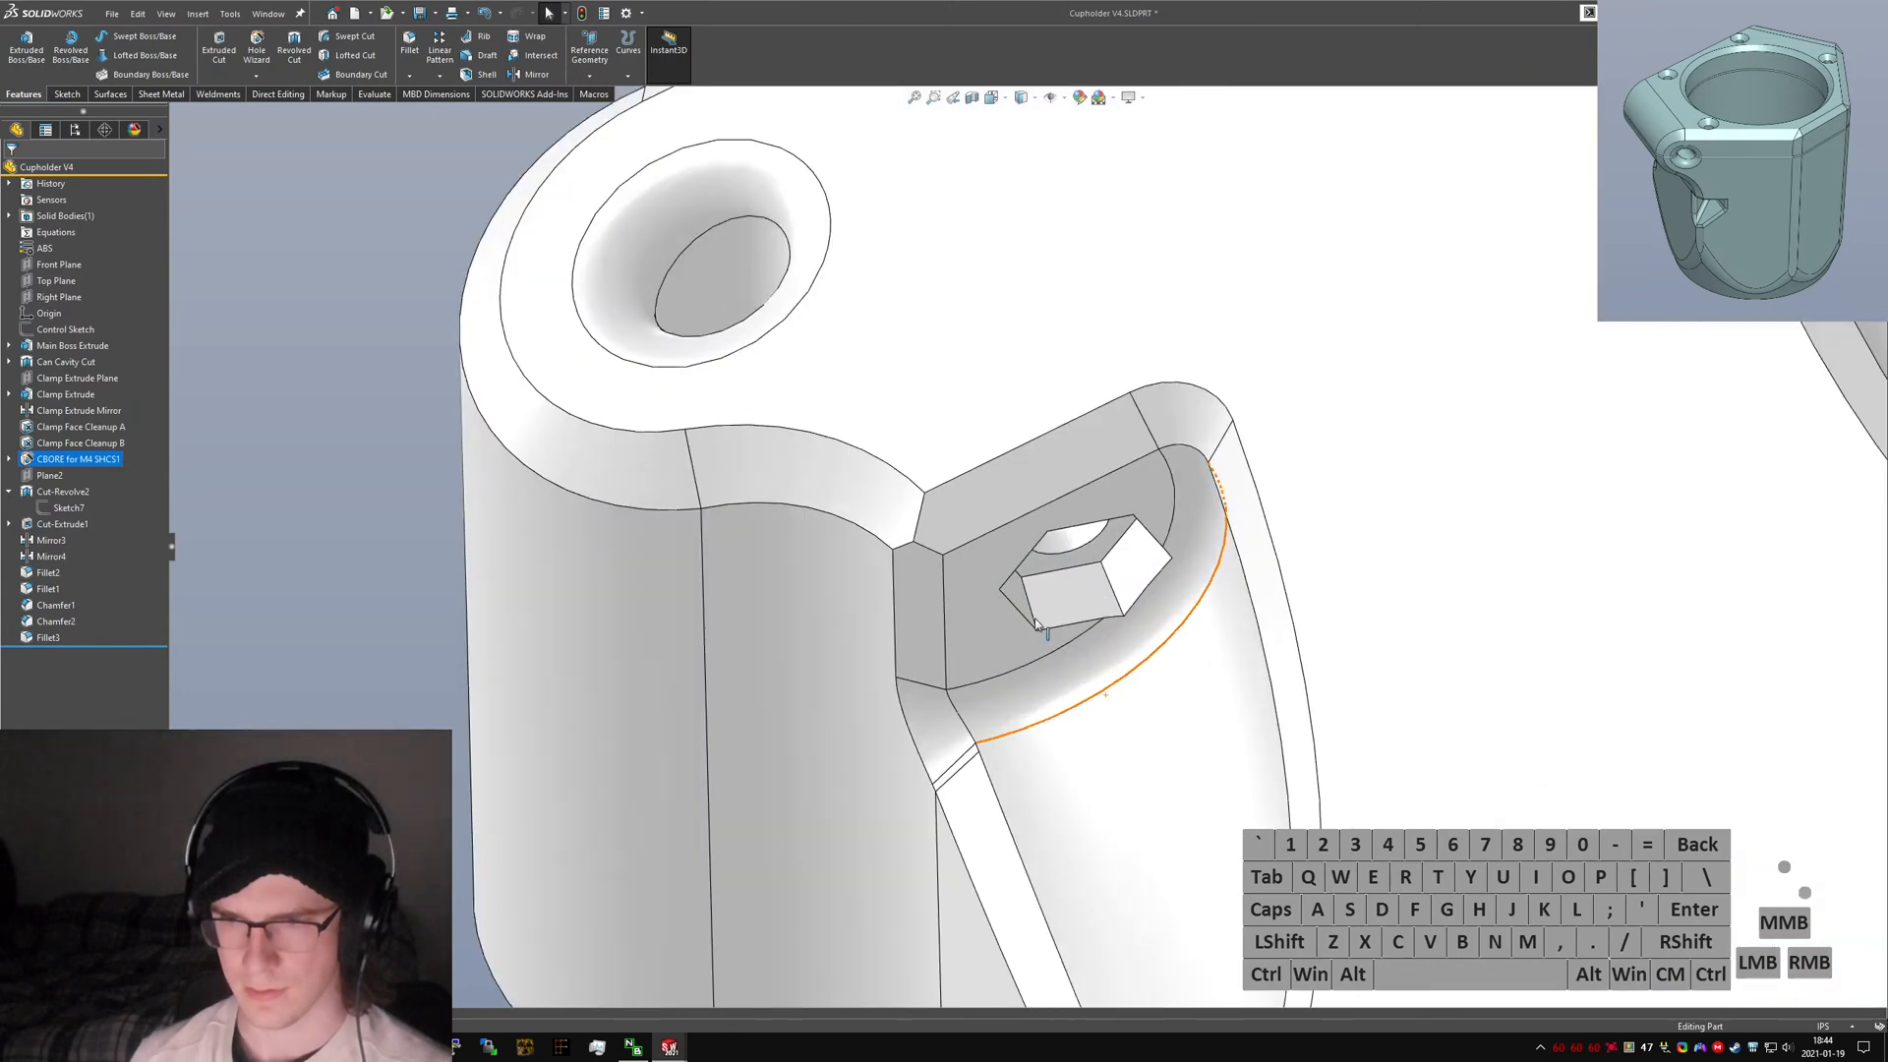
{"action": "left_click", "coordinate": [1007, 627]}
{"action": "scroll", "coordinate": [1006, 627], "scroll_direction": "up", "scroll_amount": 1}
{"action": "right_click_drag", "start_coordinate": [1007, 619], "coordinate": [1001, 571]}
{"action": "middle_click_drag", "start_coordinate": [1001, 570], "coordinate": [990, 594]}
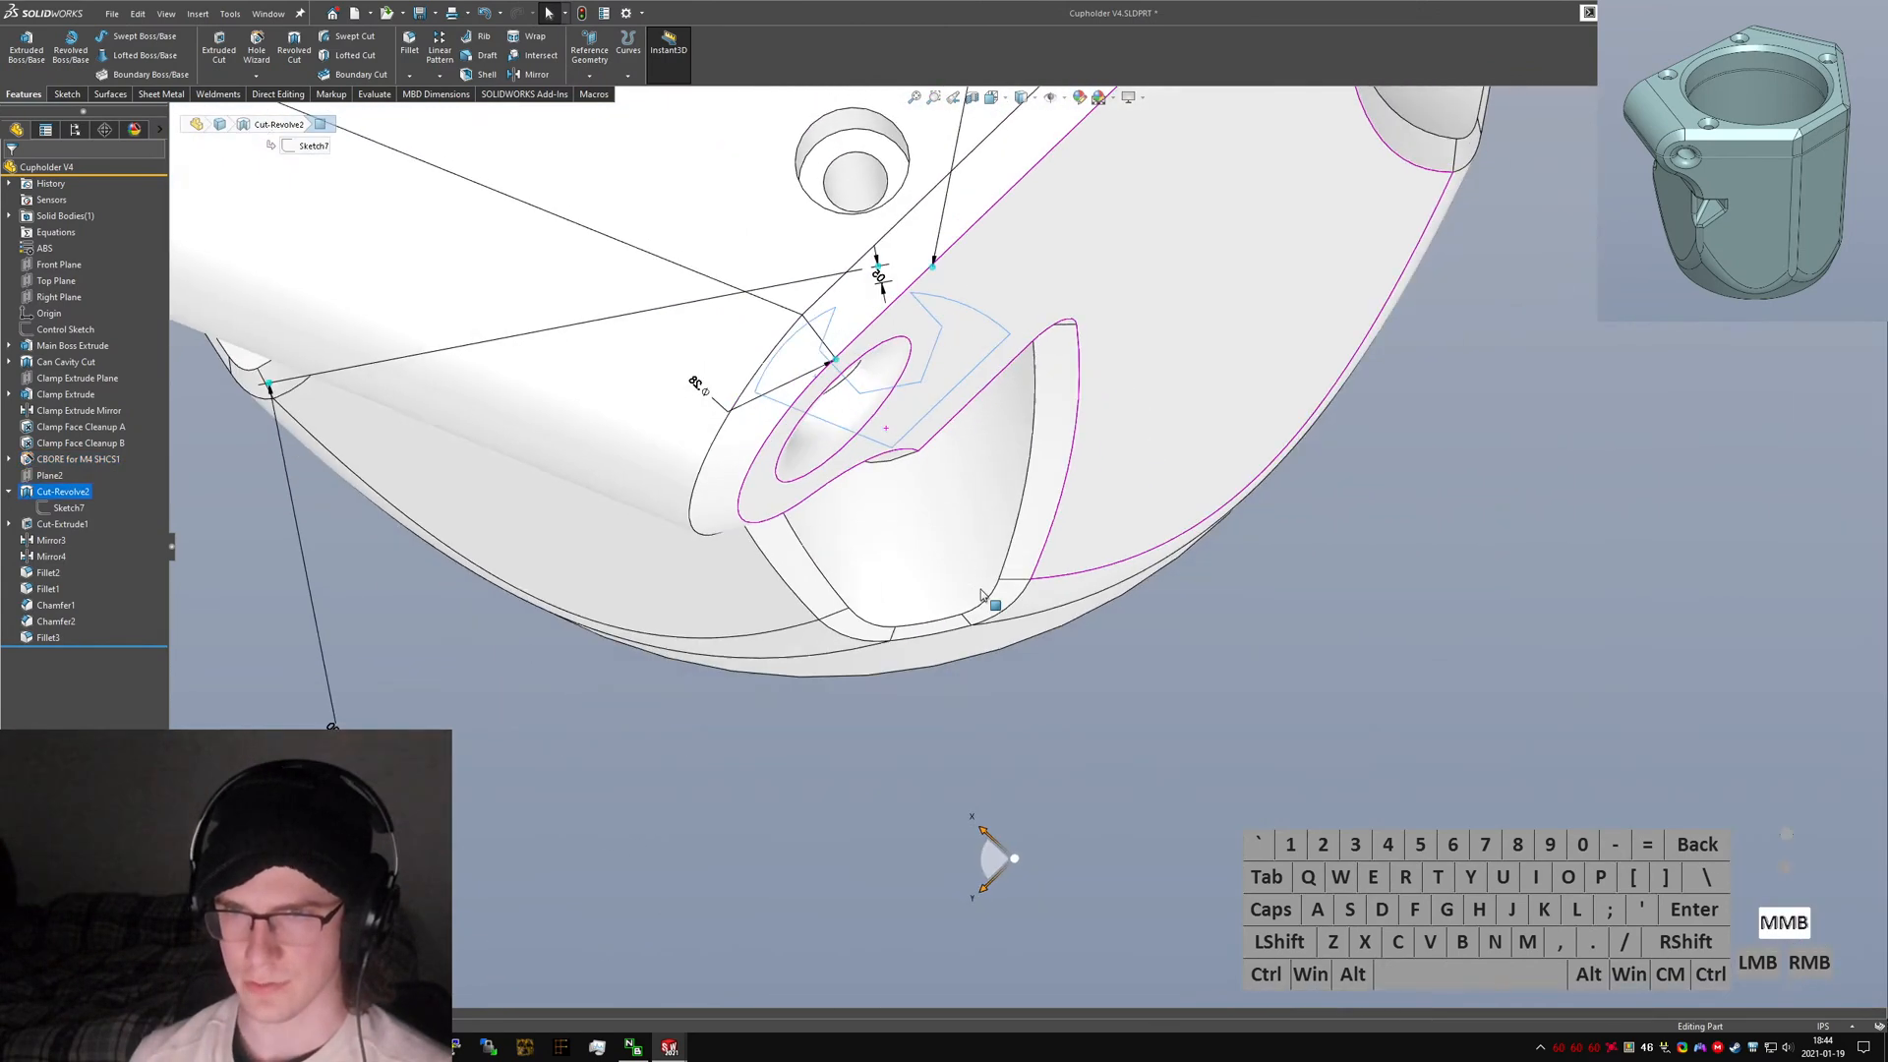
{"action": "scroll", "coordinate": [887, 166], "scroll_direction": "up", "scroll_amount": 1}
{"action": "left_click", "coordinate": [882, 211], "text": "ctrl"}
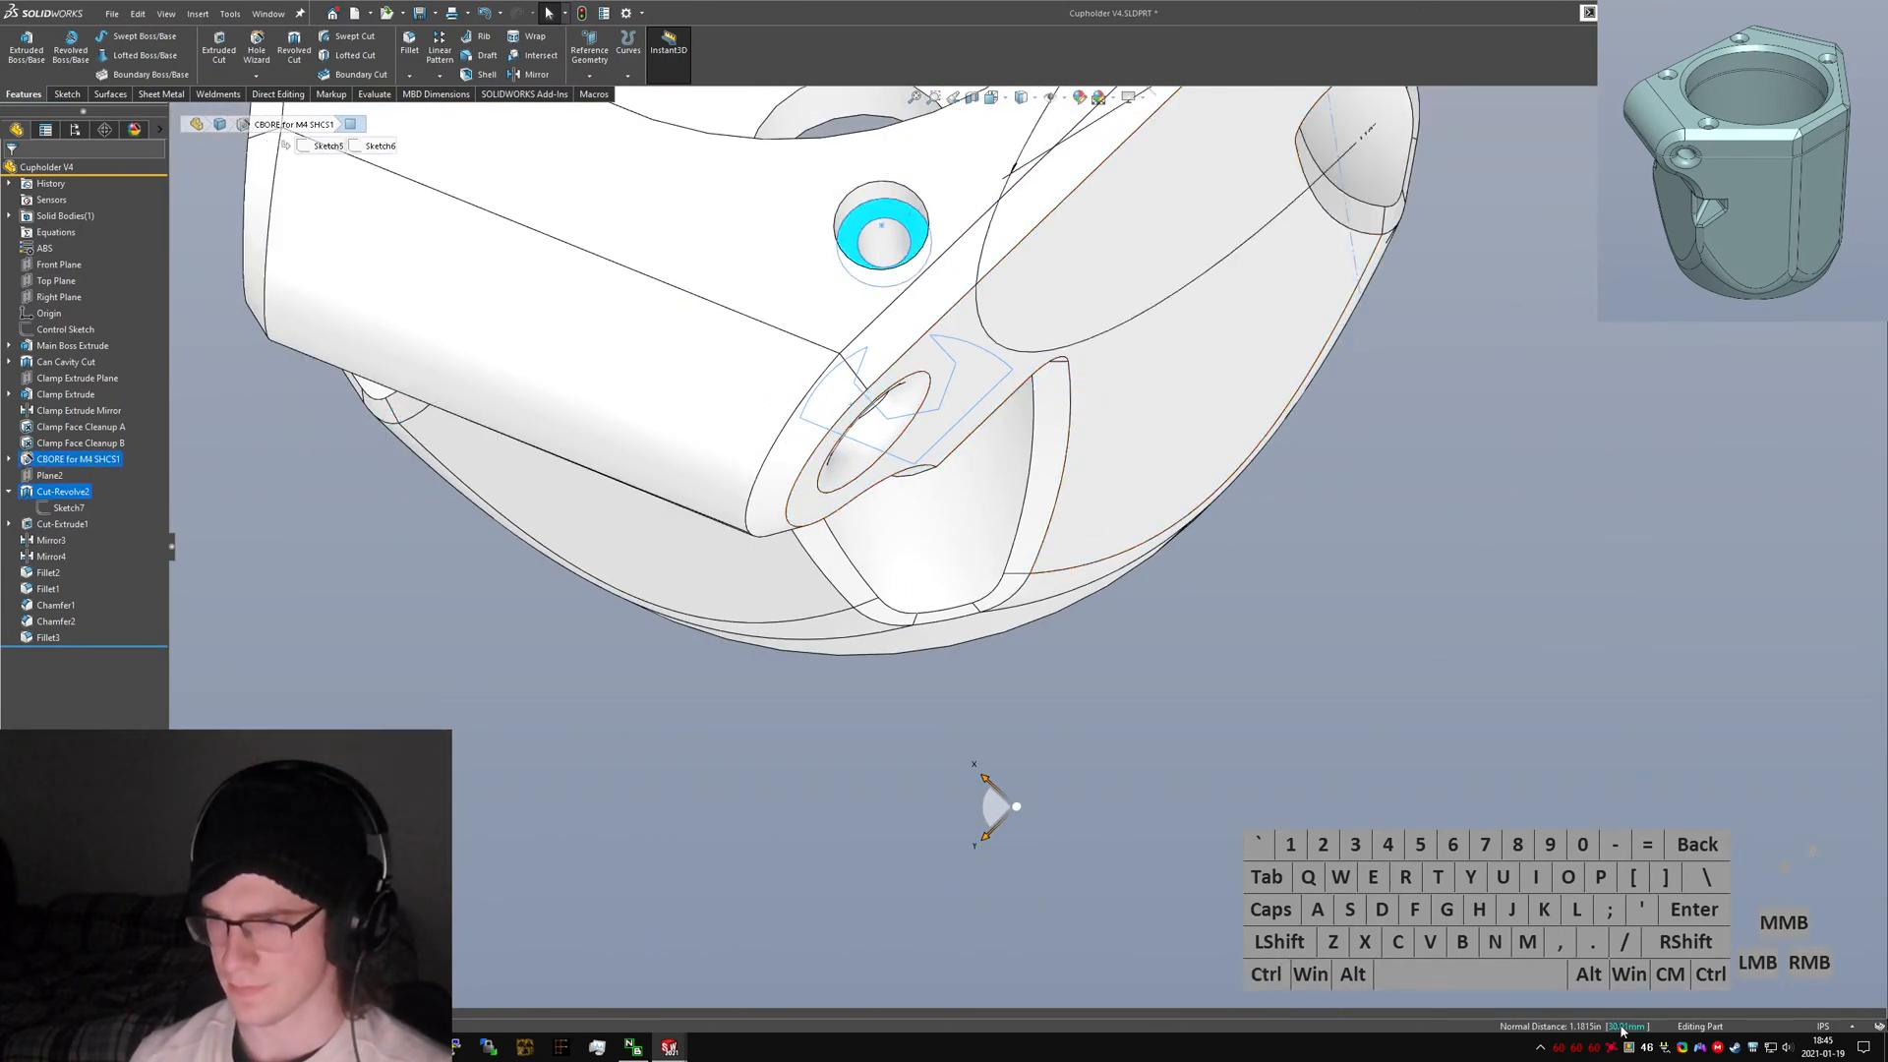
{"action": "left_click", "coordinate": [1640, 1035]}
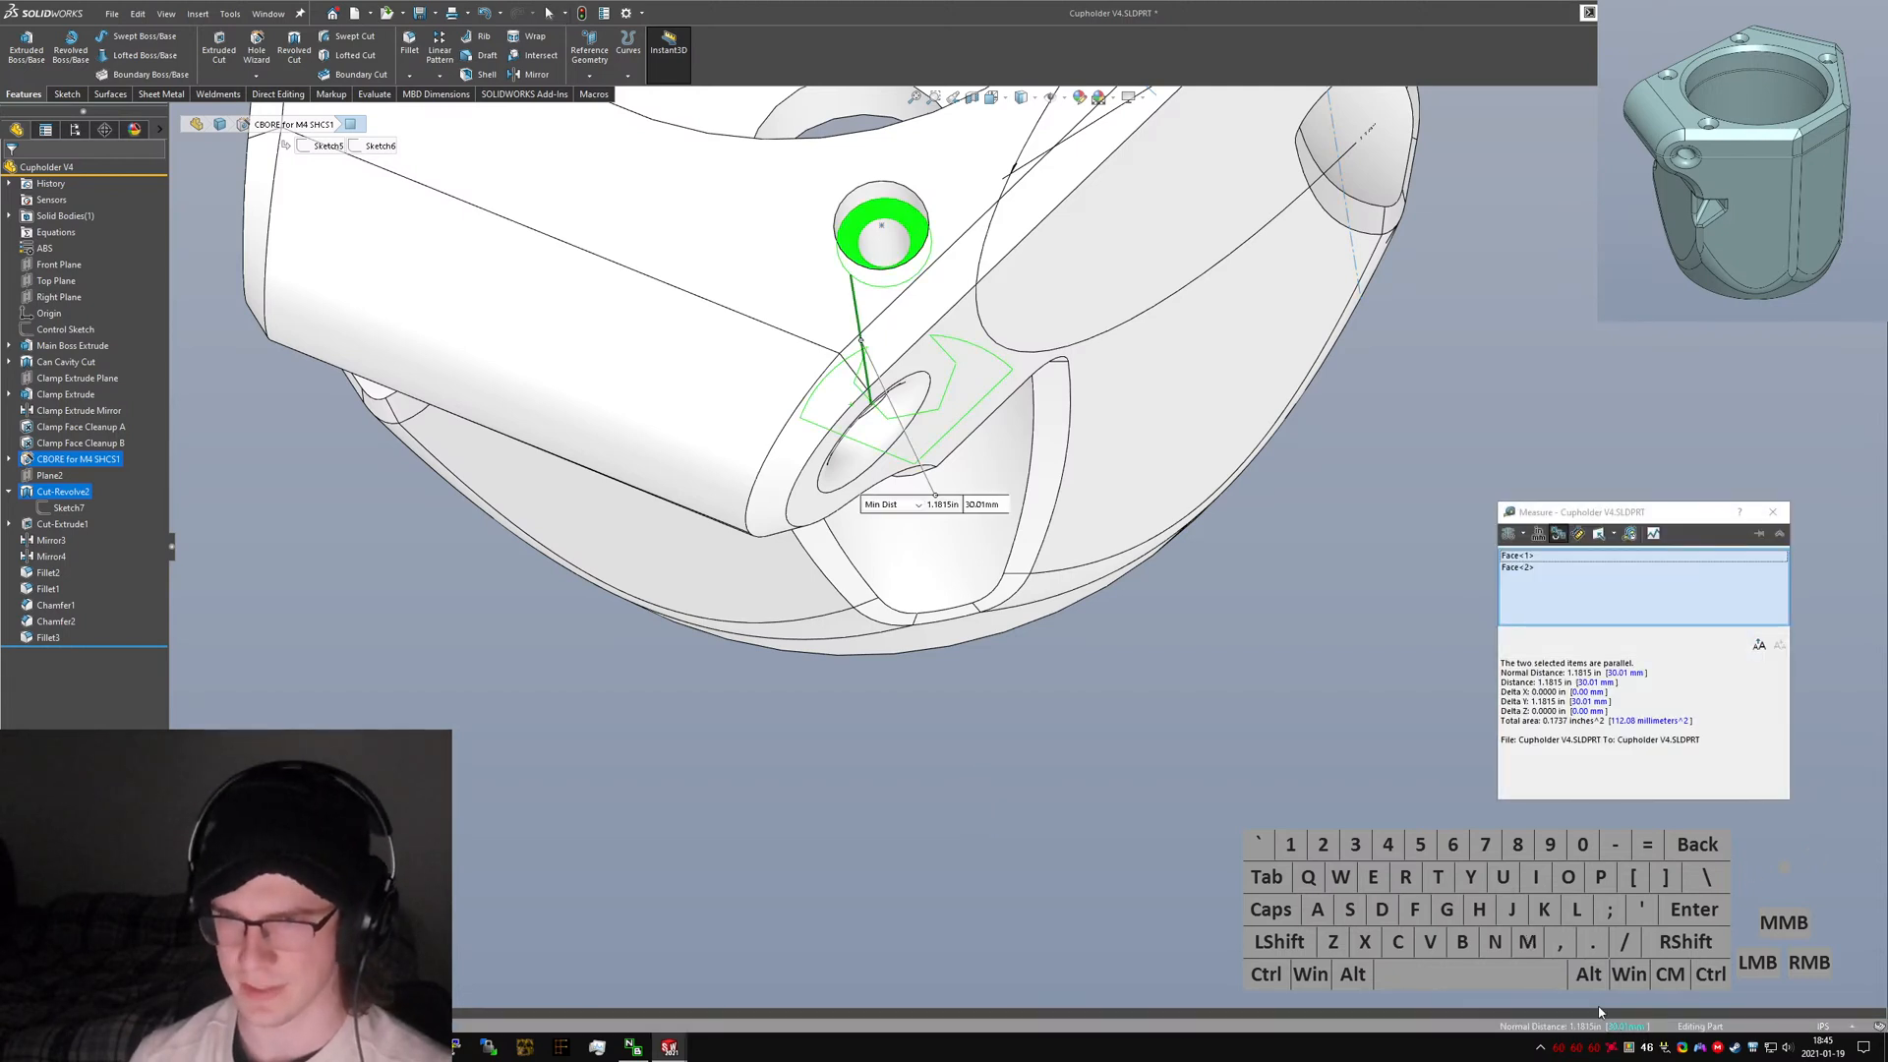
{"action": "left_click", "coordinate": [1772, 516]}
{"action": "scroll", "coordinate": [1207, 630], "scroll_direction": "up", "scroll_amount": 3}
{"action": "left_click", "coordinate": [1205, 704]}
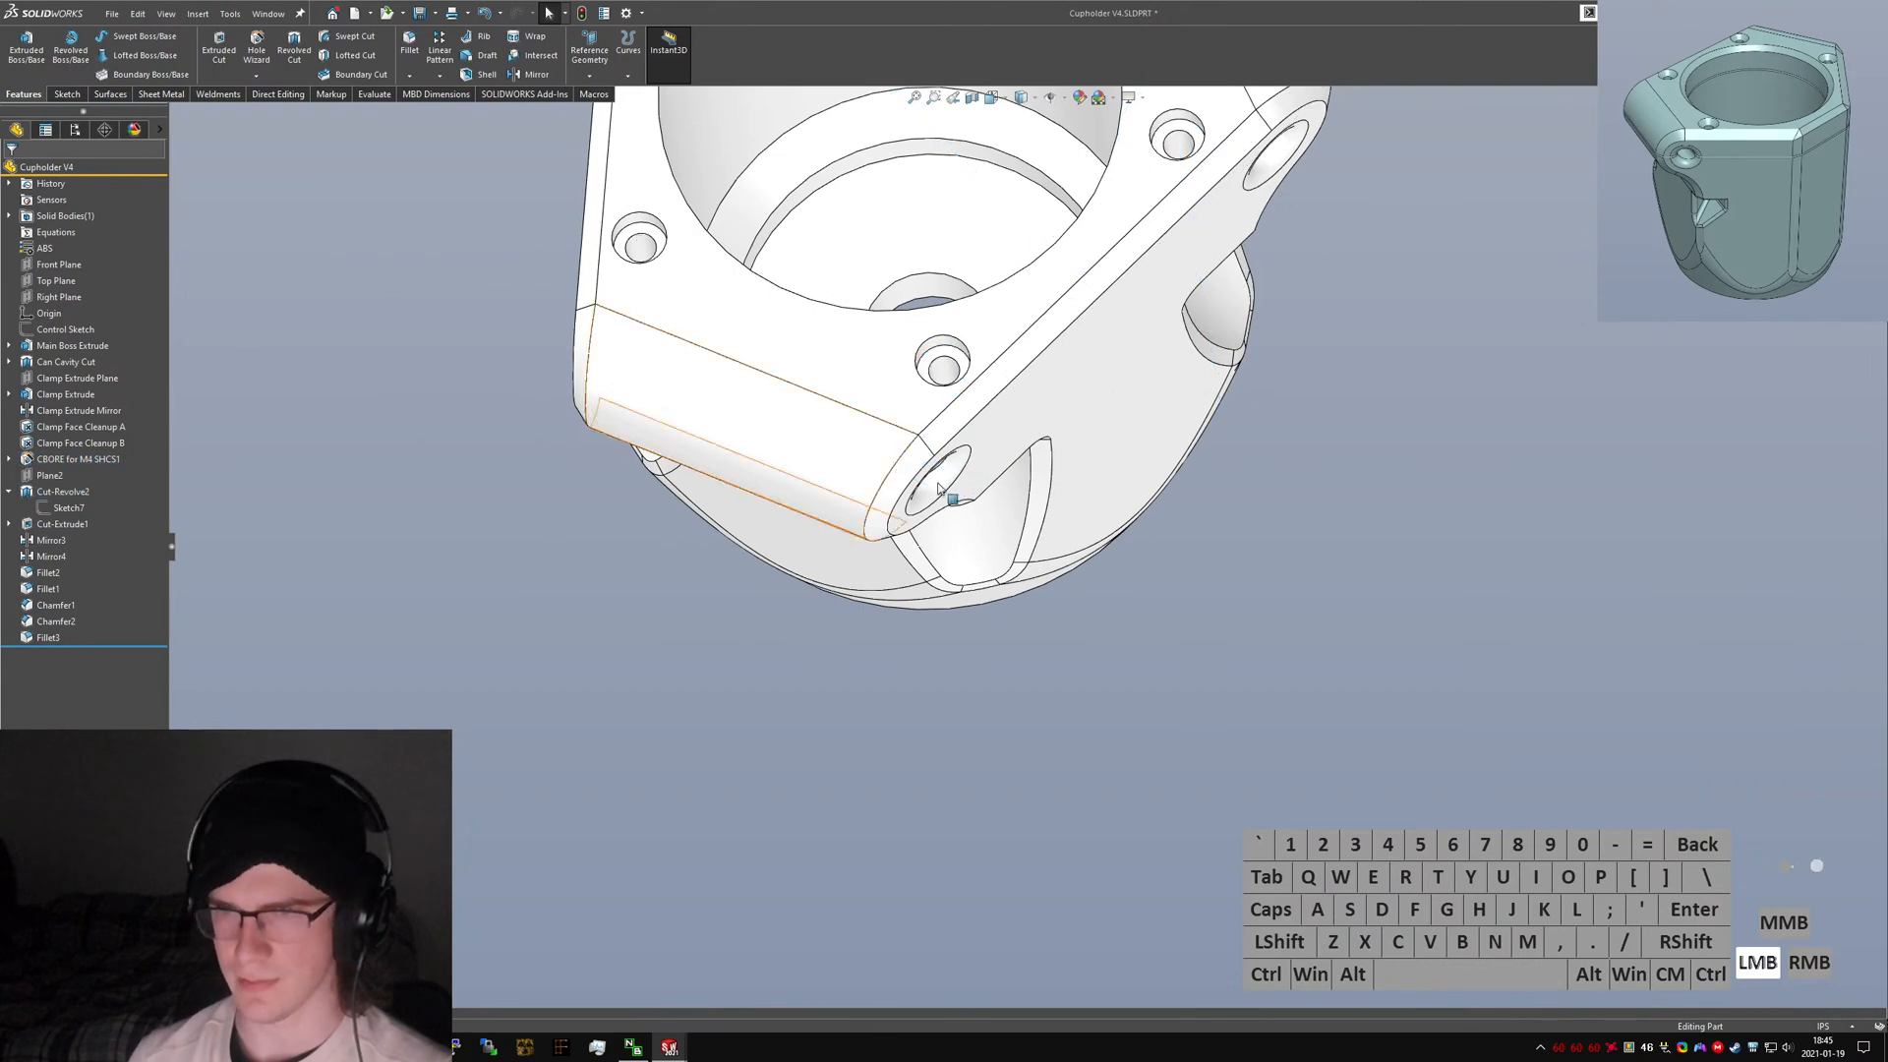
{"action": "middle_click_drag", "start_coordinate": [999, 497], "coordinate": [1317, 351]}
{"action": "scroll", "coordinate": [983, 452], "scroll_direction": "up", "scroll_amount": 4}
{"action": "scroll", "coordinate": [949, 332], "scroll_direction": "down", "scroll_amount": 3}
{"action": "middle_click_drag", "start_coordinate": [949, 332], "coordinate": [981, 409]}
{"action": "scroll", "coordinate": [1139, 436], "scroll_direction": "up", "scroll_amount": 1}
Switch to the Hobie Cupholder V3 part to review its split features for comparison, then return to Cupholder V4.
{"action": "key", "text": "ctrl+Tab"}
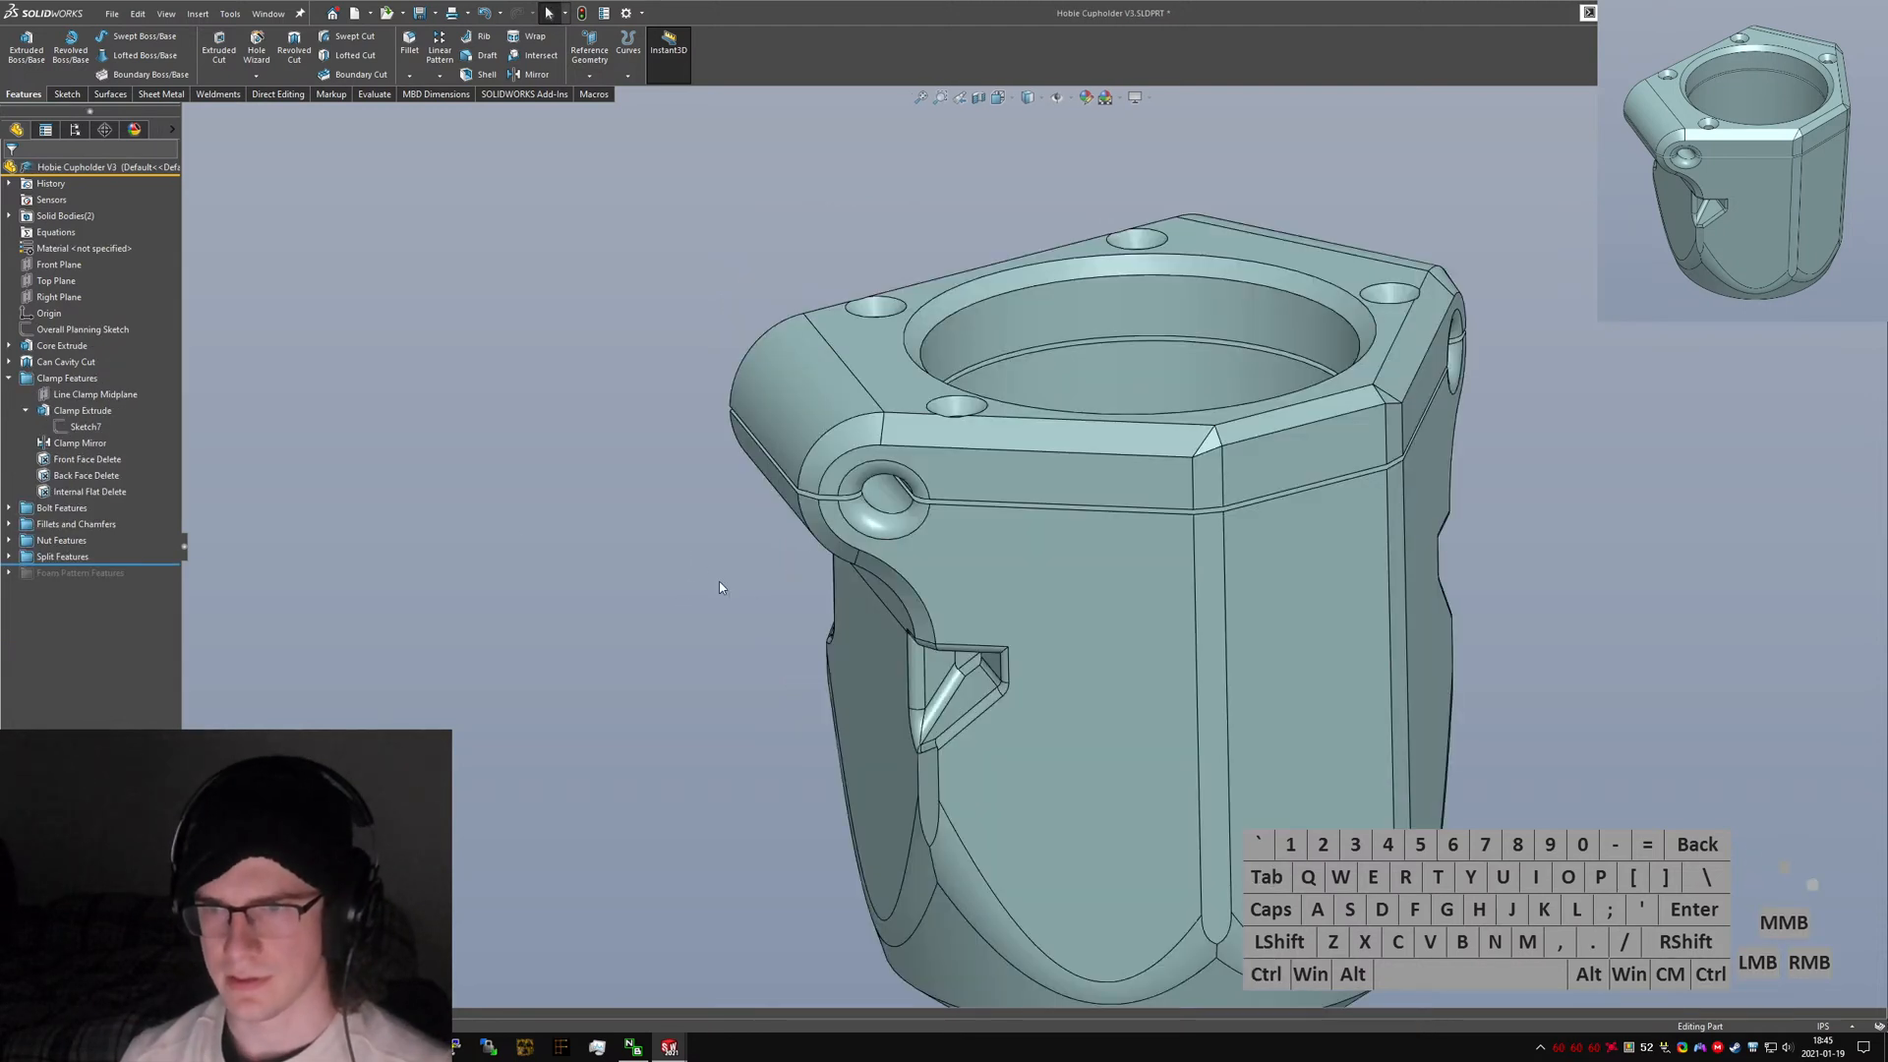
{"action": "left_click", "coordinate": [9, 557]}
{"action": "left_click", "coordinate": [52, 577]}
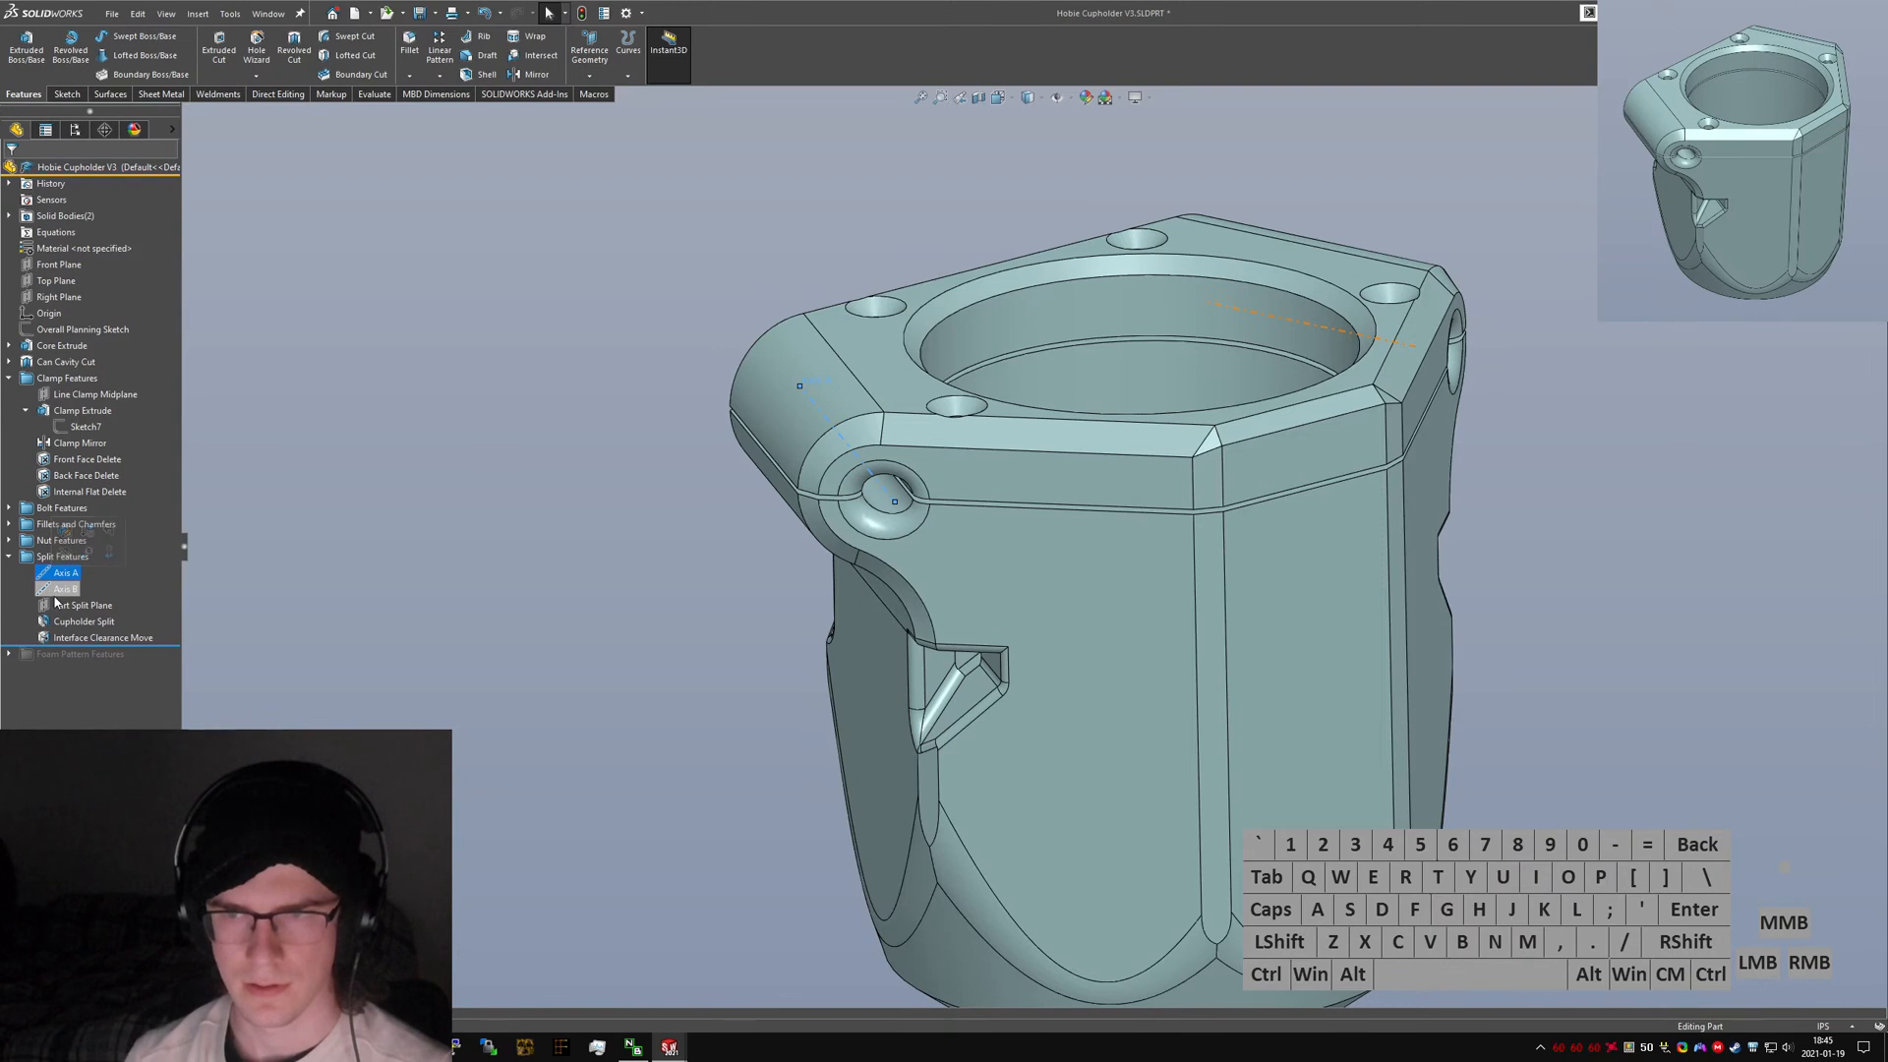
{"action": "left_click", "coordinate": [83, 621]}
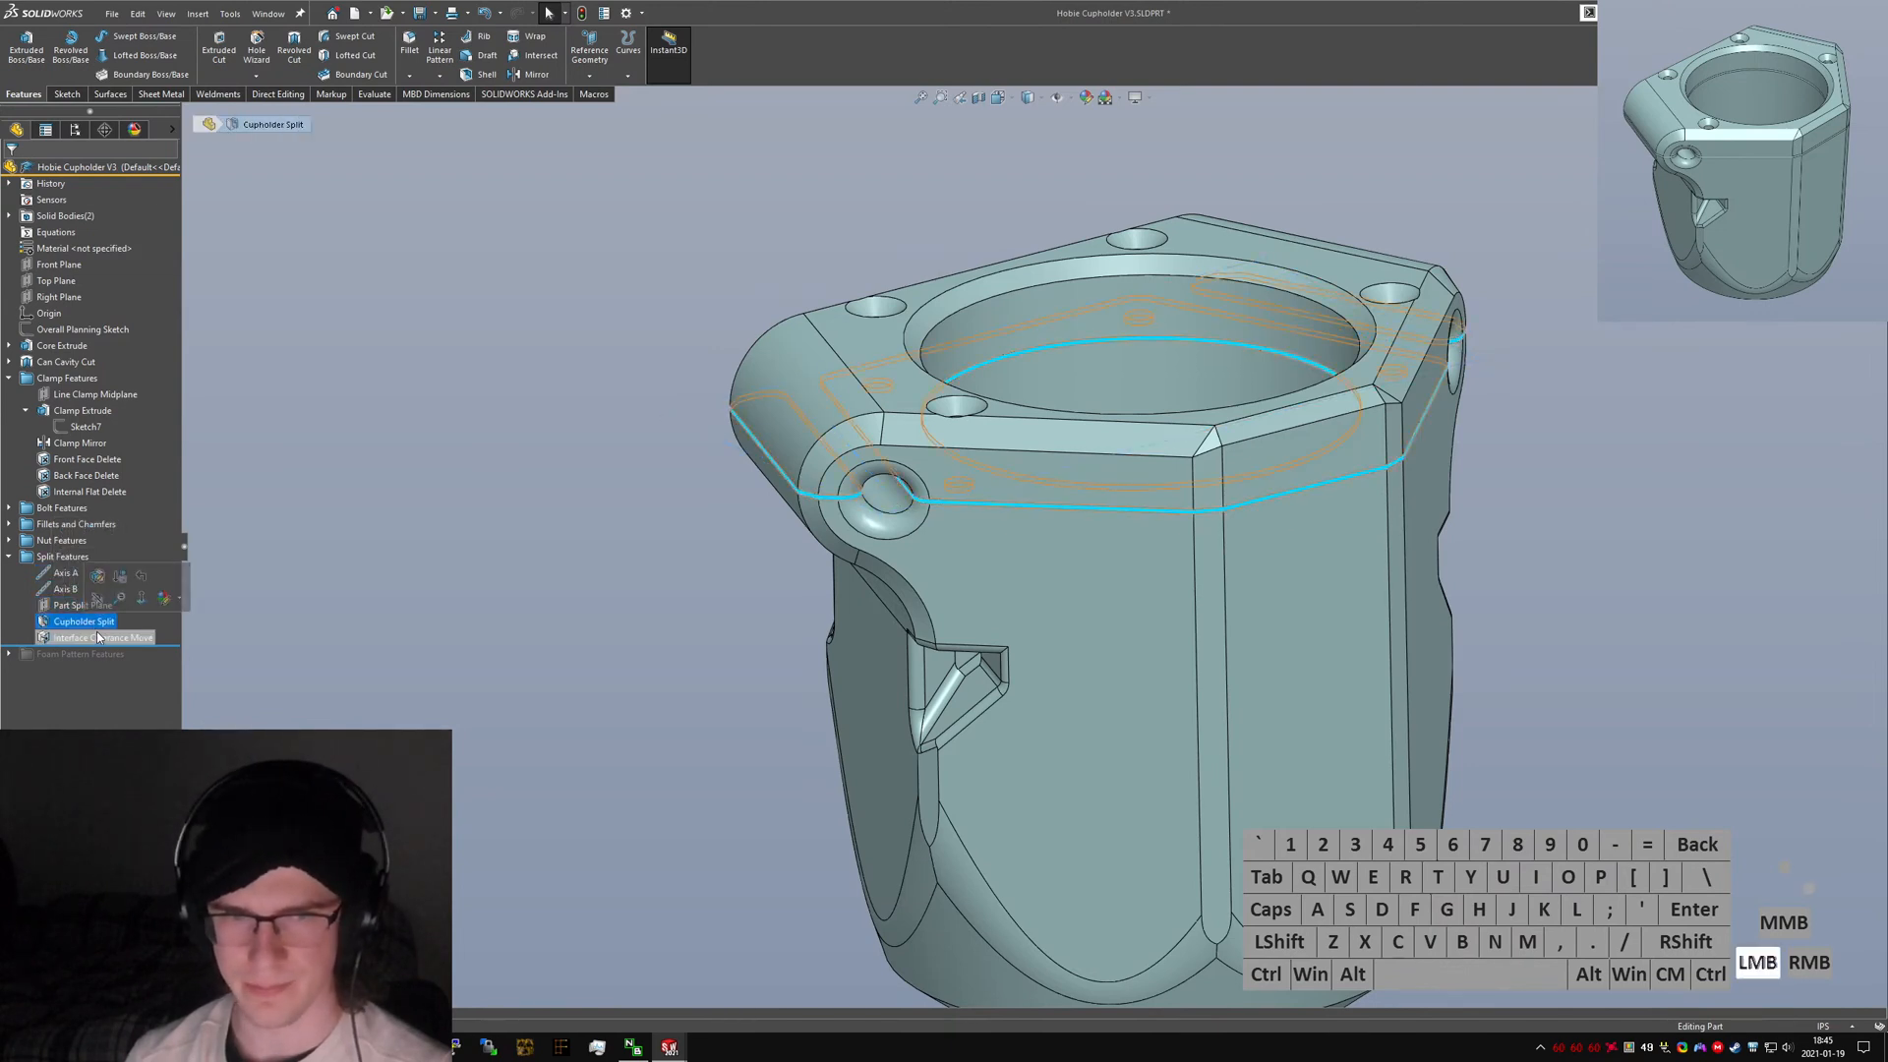
{"action": "left_click", "coordinate": [103, 638]}
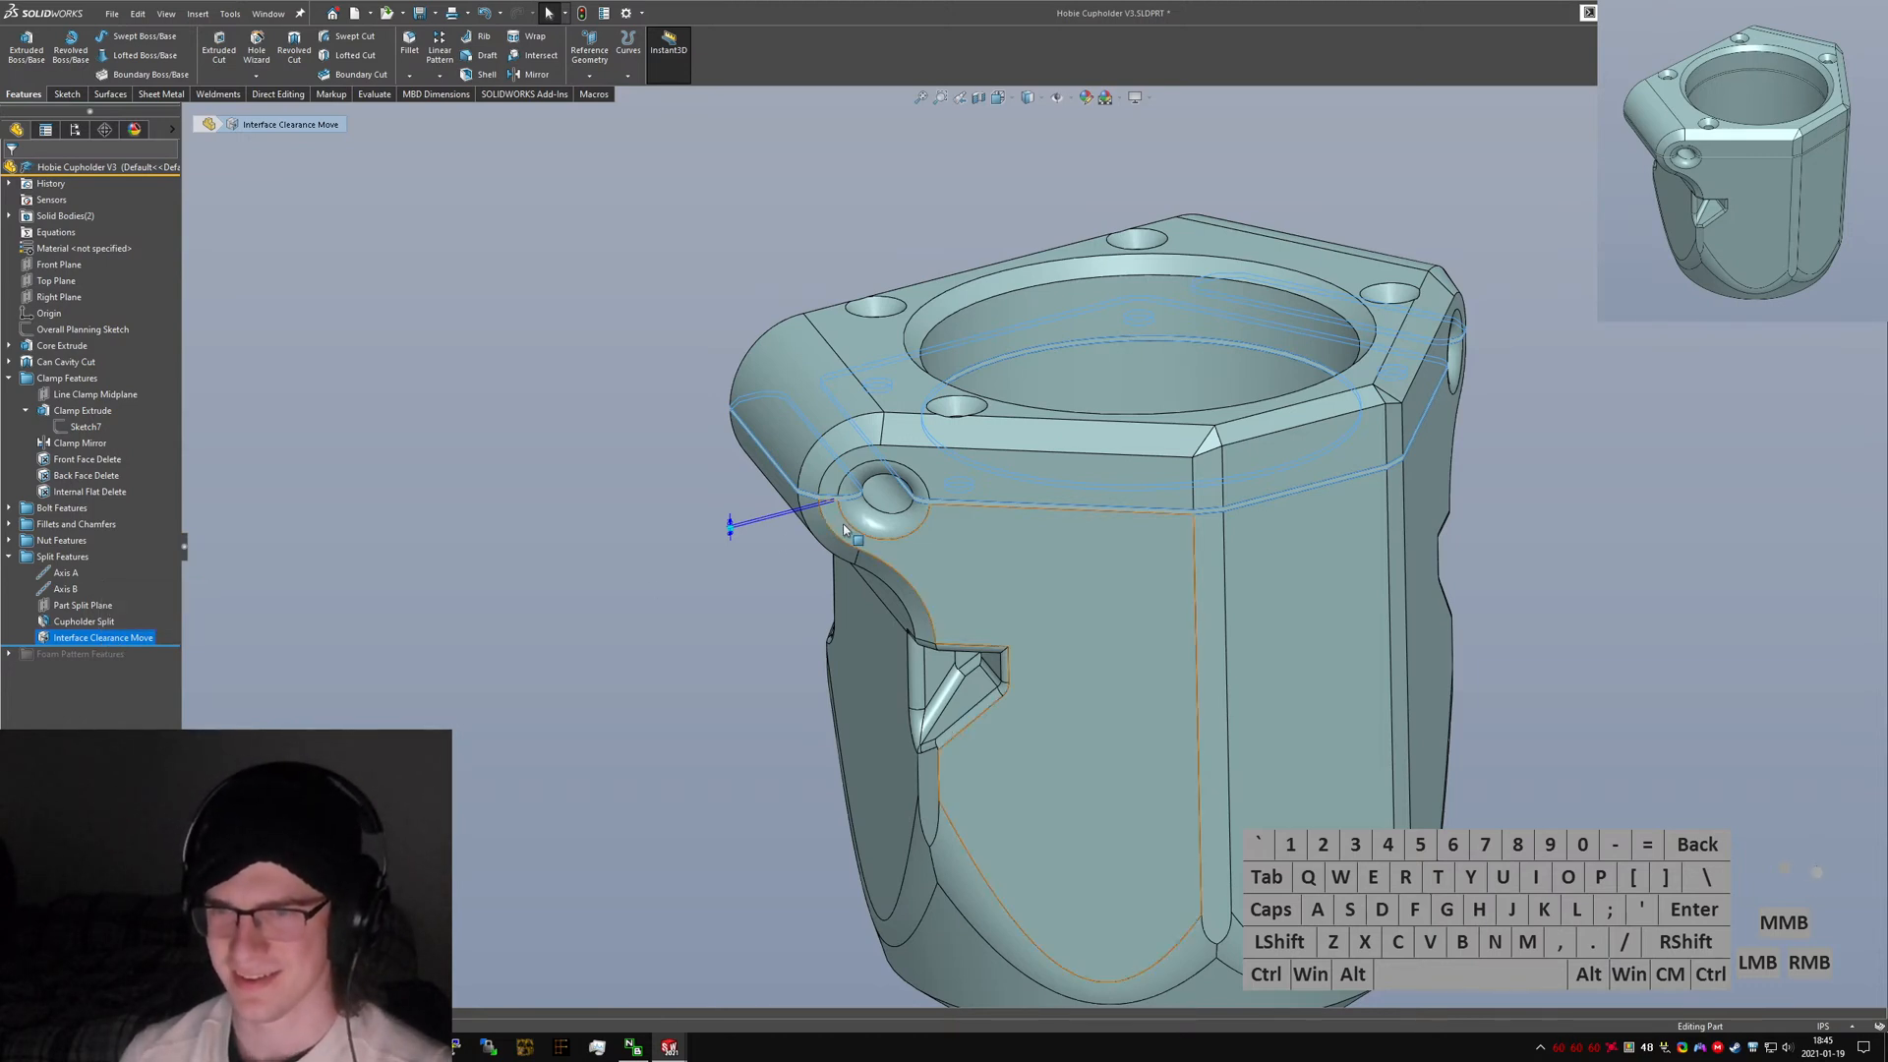
{"action": "left_click", "coordinate": [71, 606]}
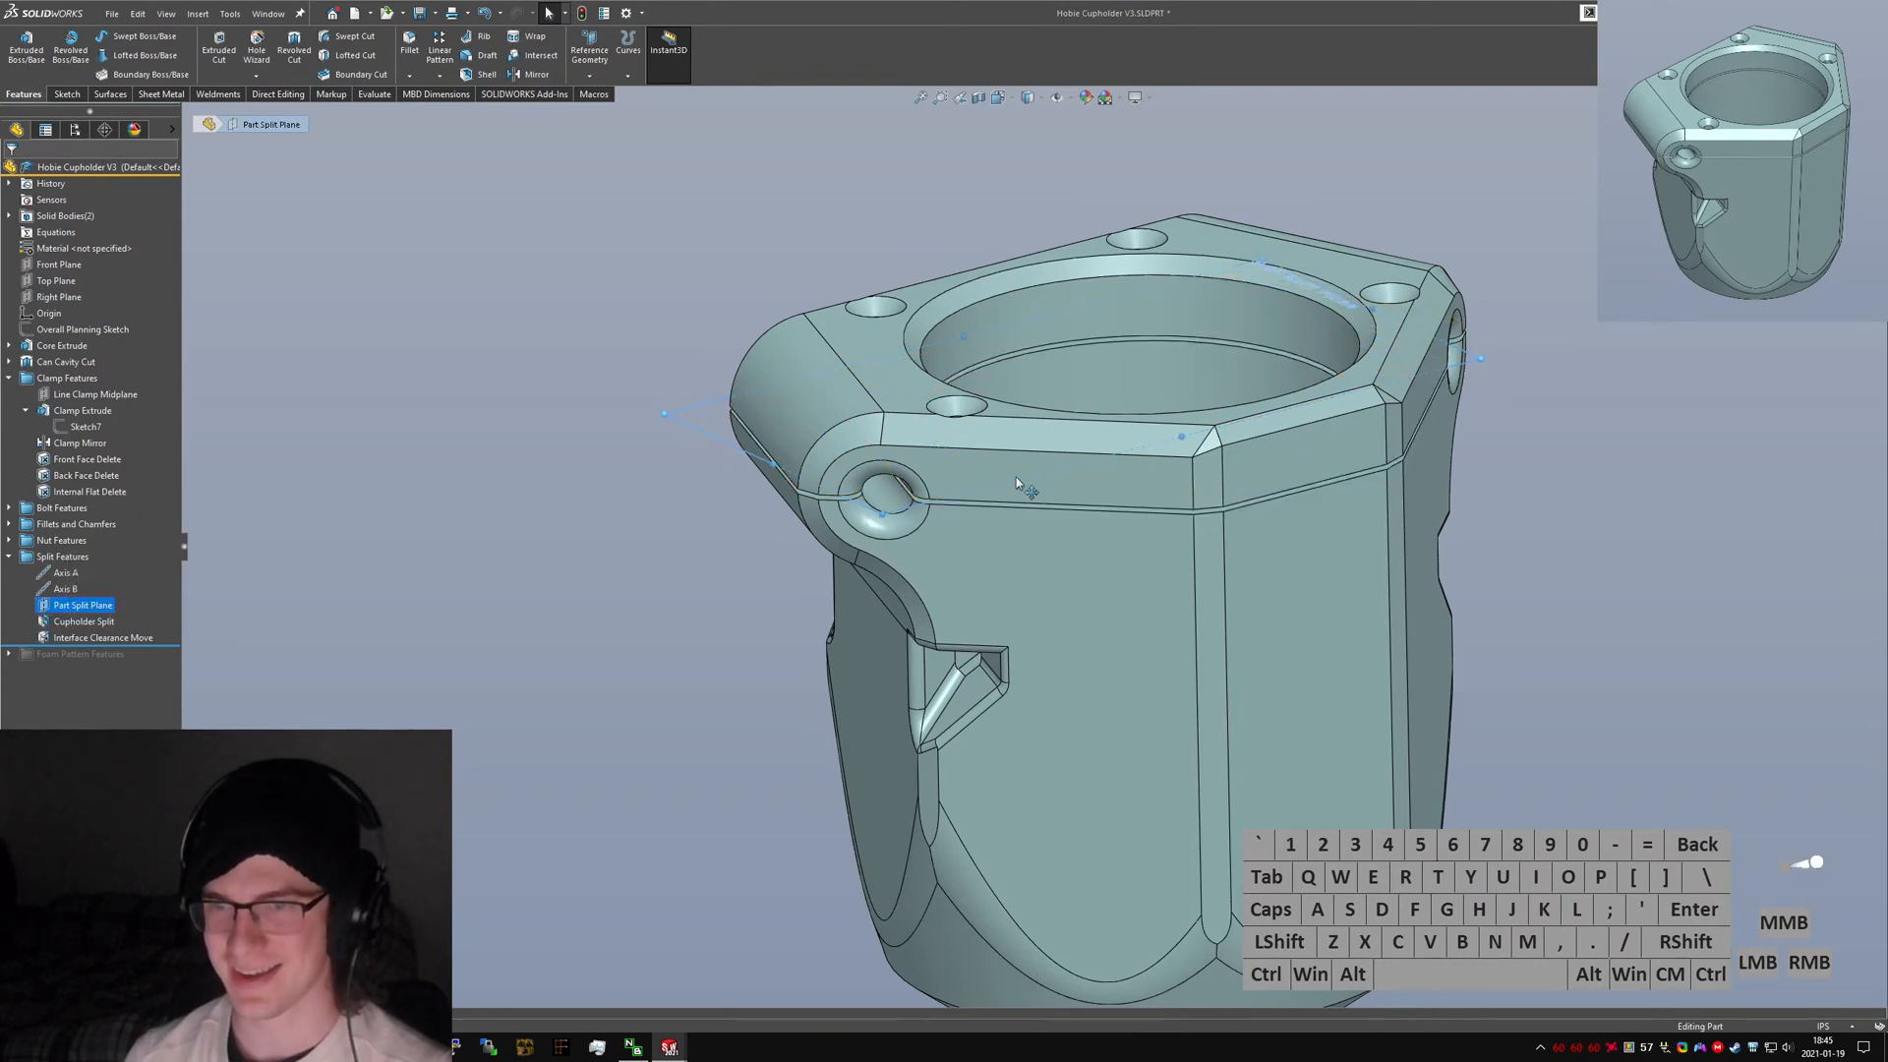
{"action": "middle_click_drag", "start_coordinate": [1017, 475], "coordinate": [1023, 439]}
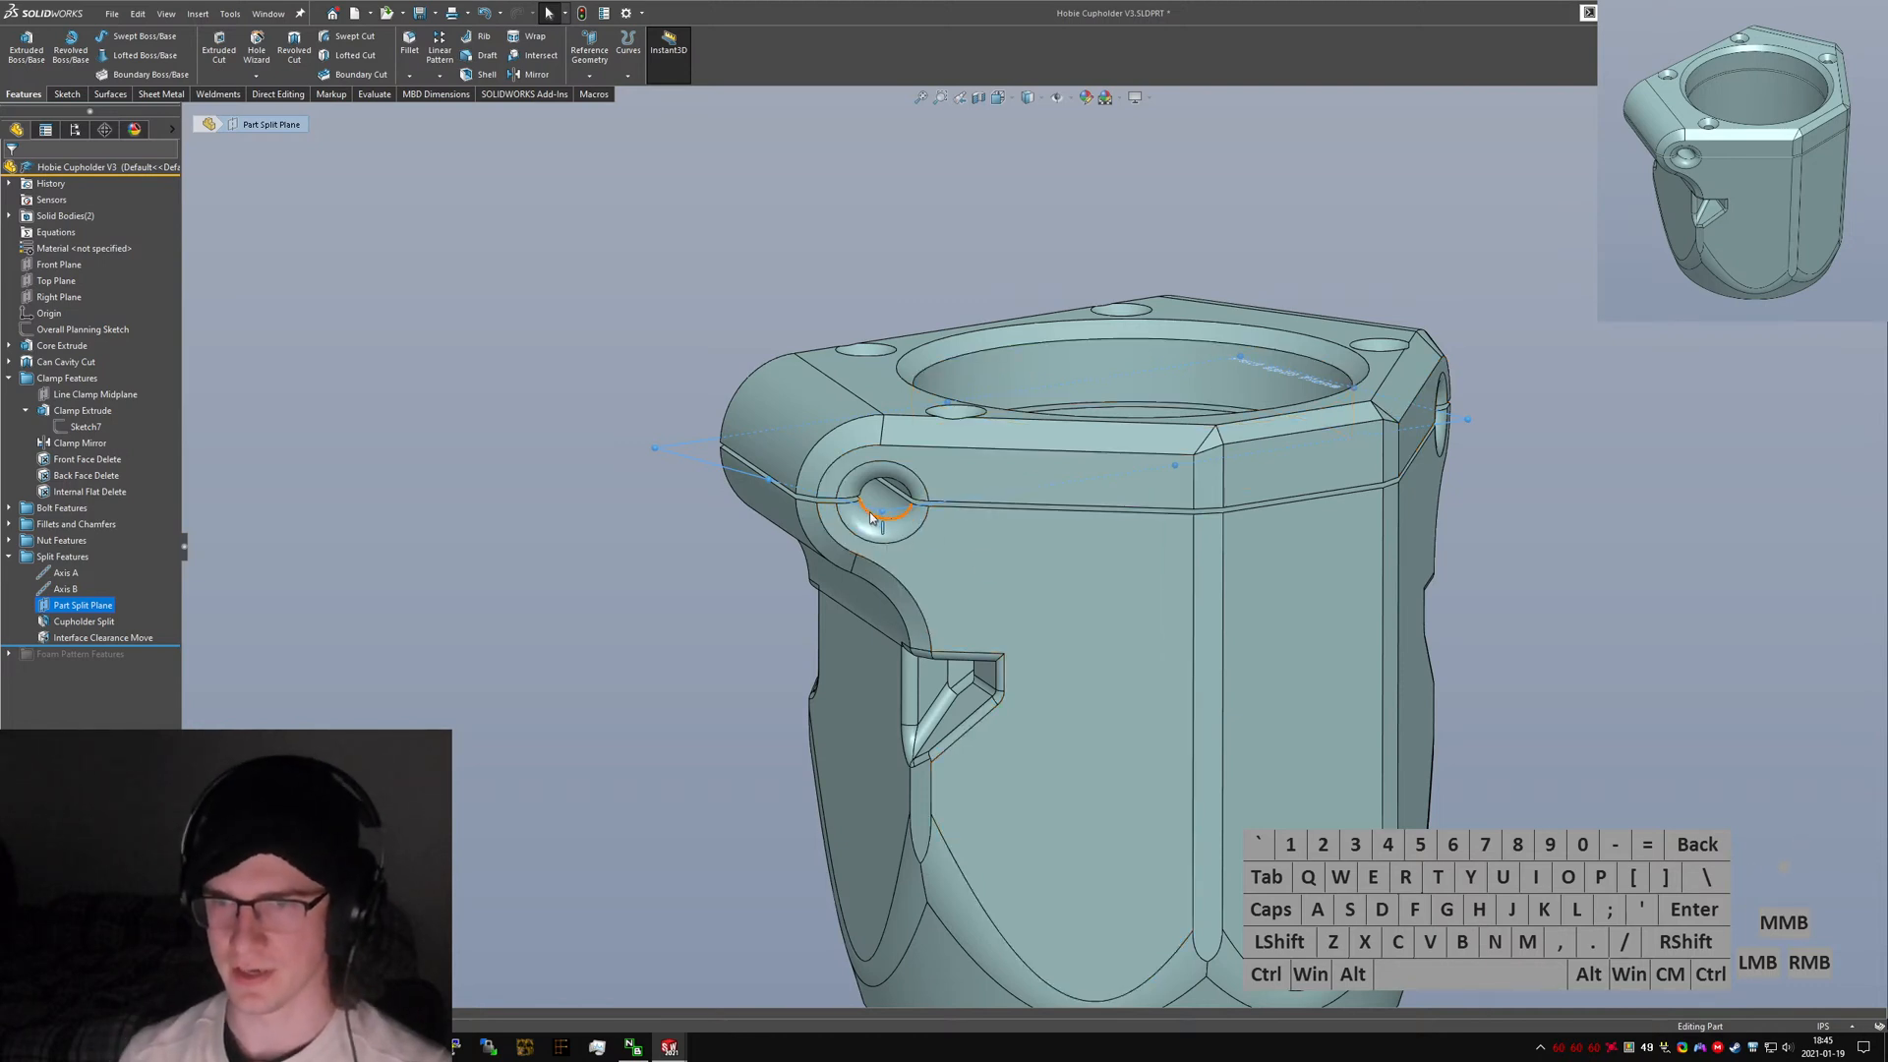
{"action": "middle_click_drag", "start_coordinate": [870, 518], "coordinate": [1369, 555]}
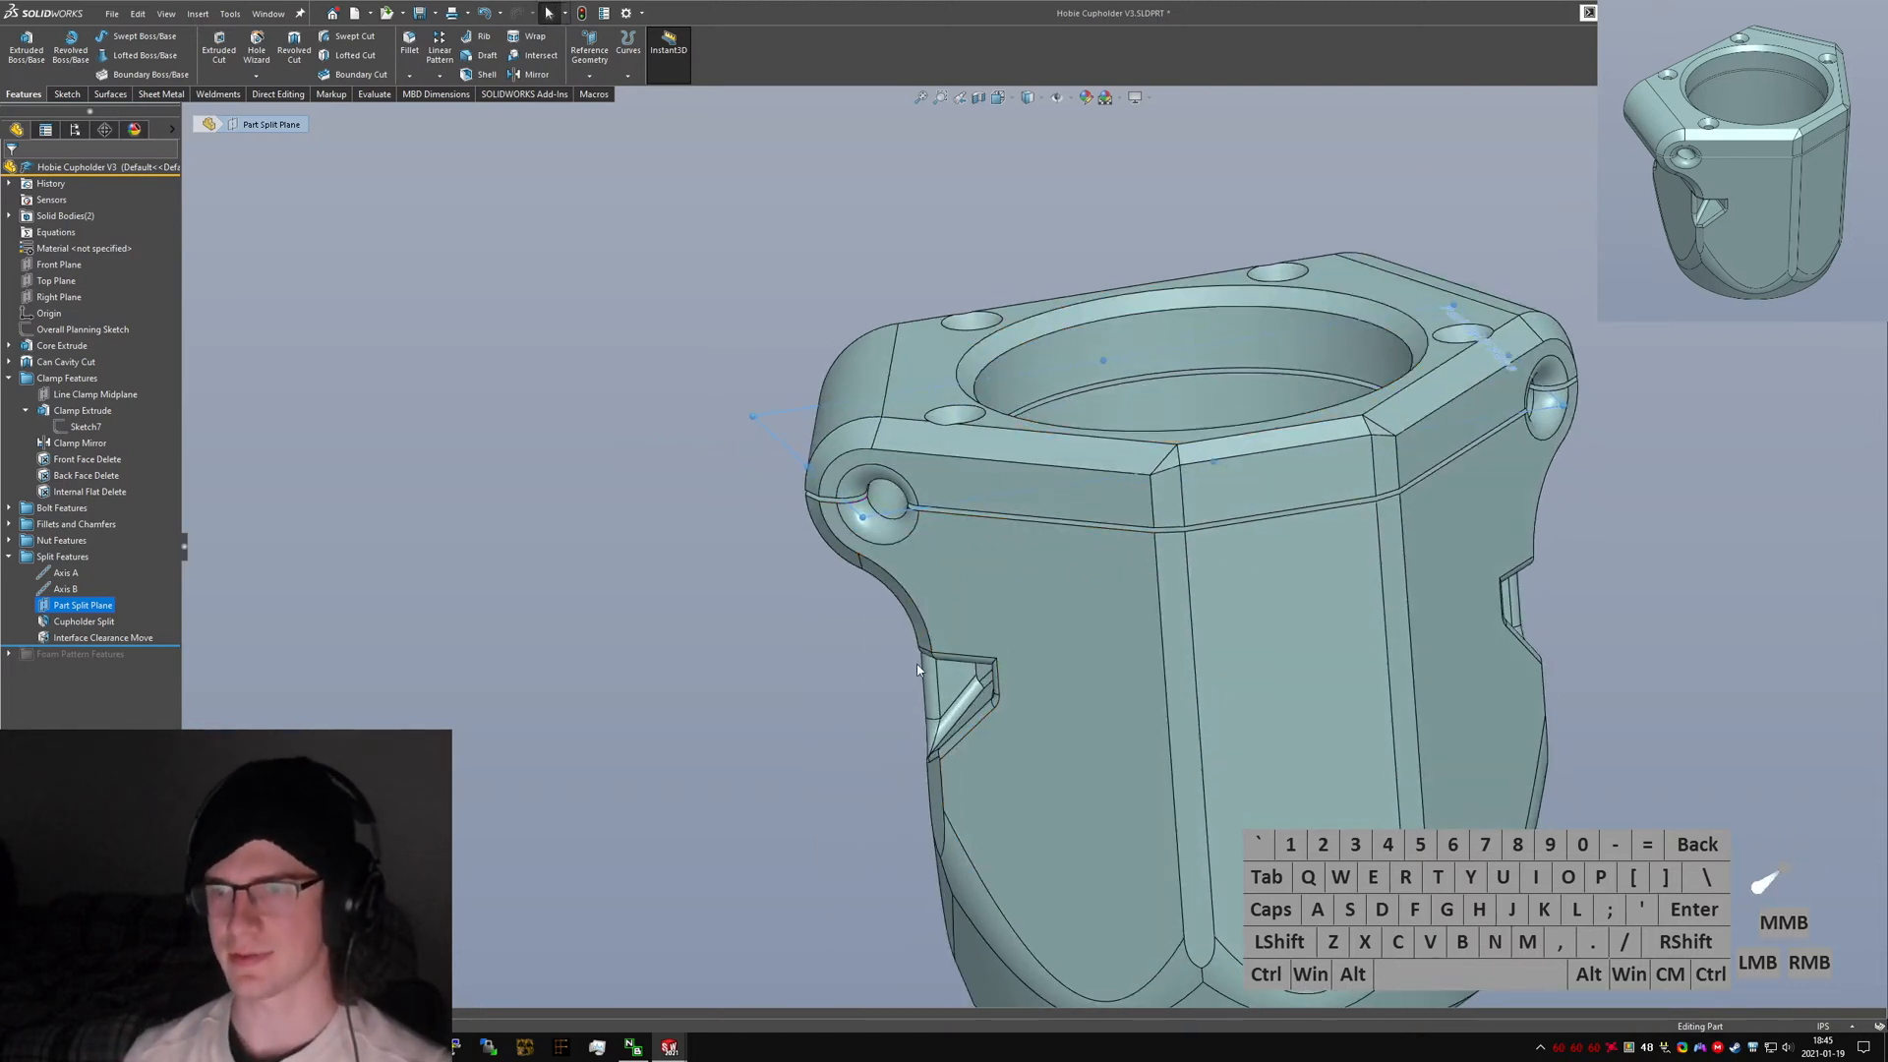
{"action": "left_click", "coordinate": [1030, 497]}
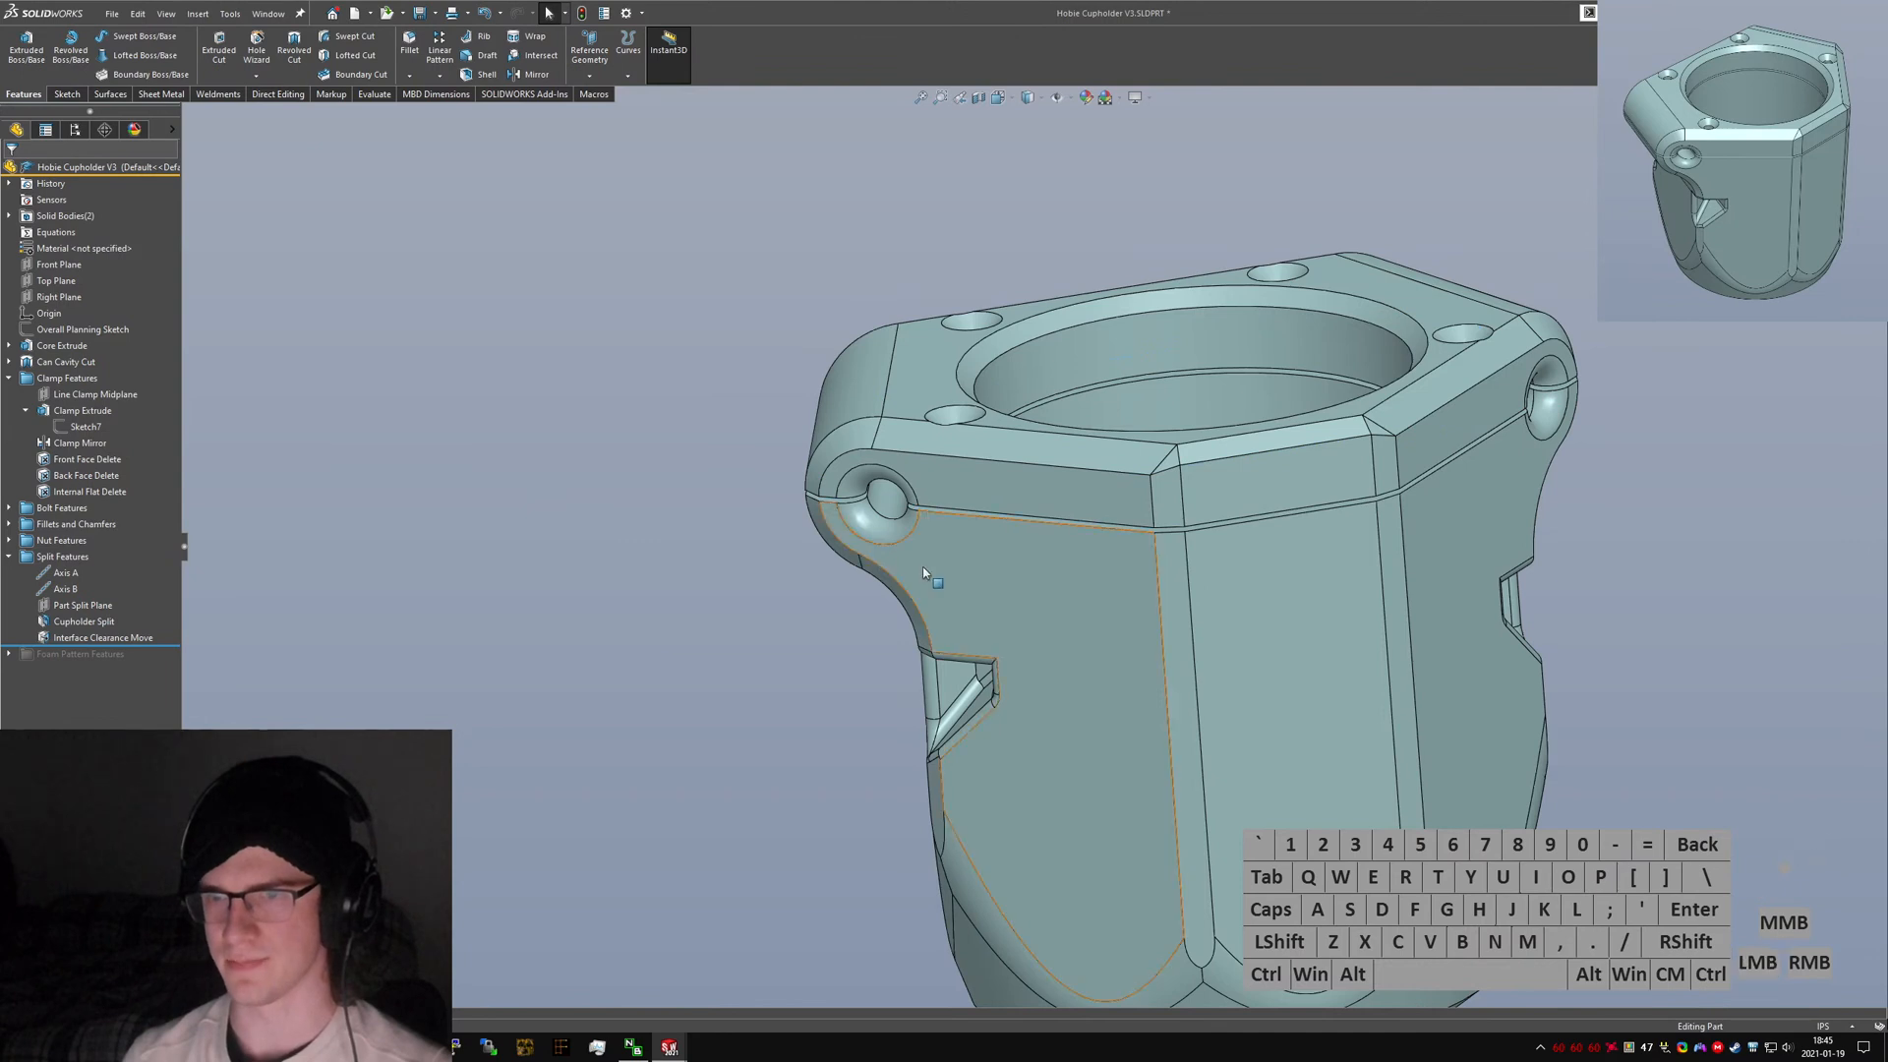
{"action": "key", "text": "ctrl+Tab"}
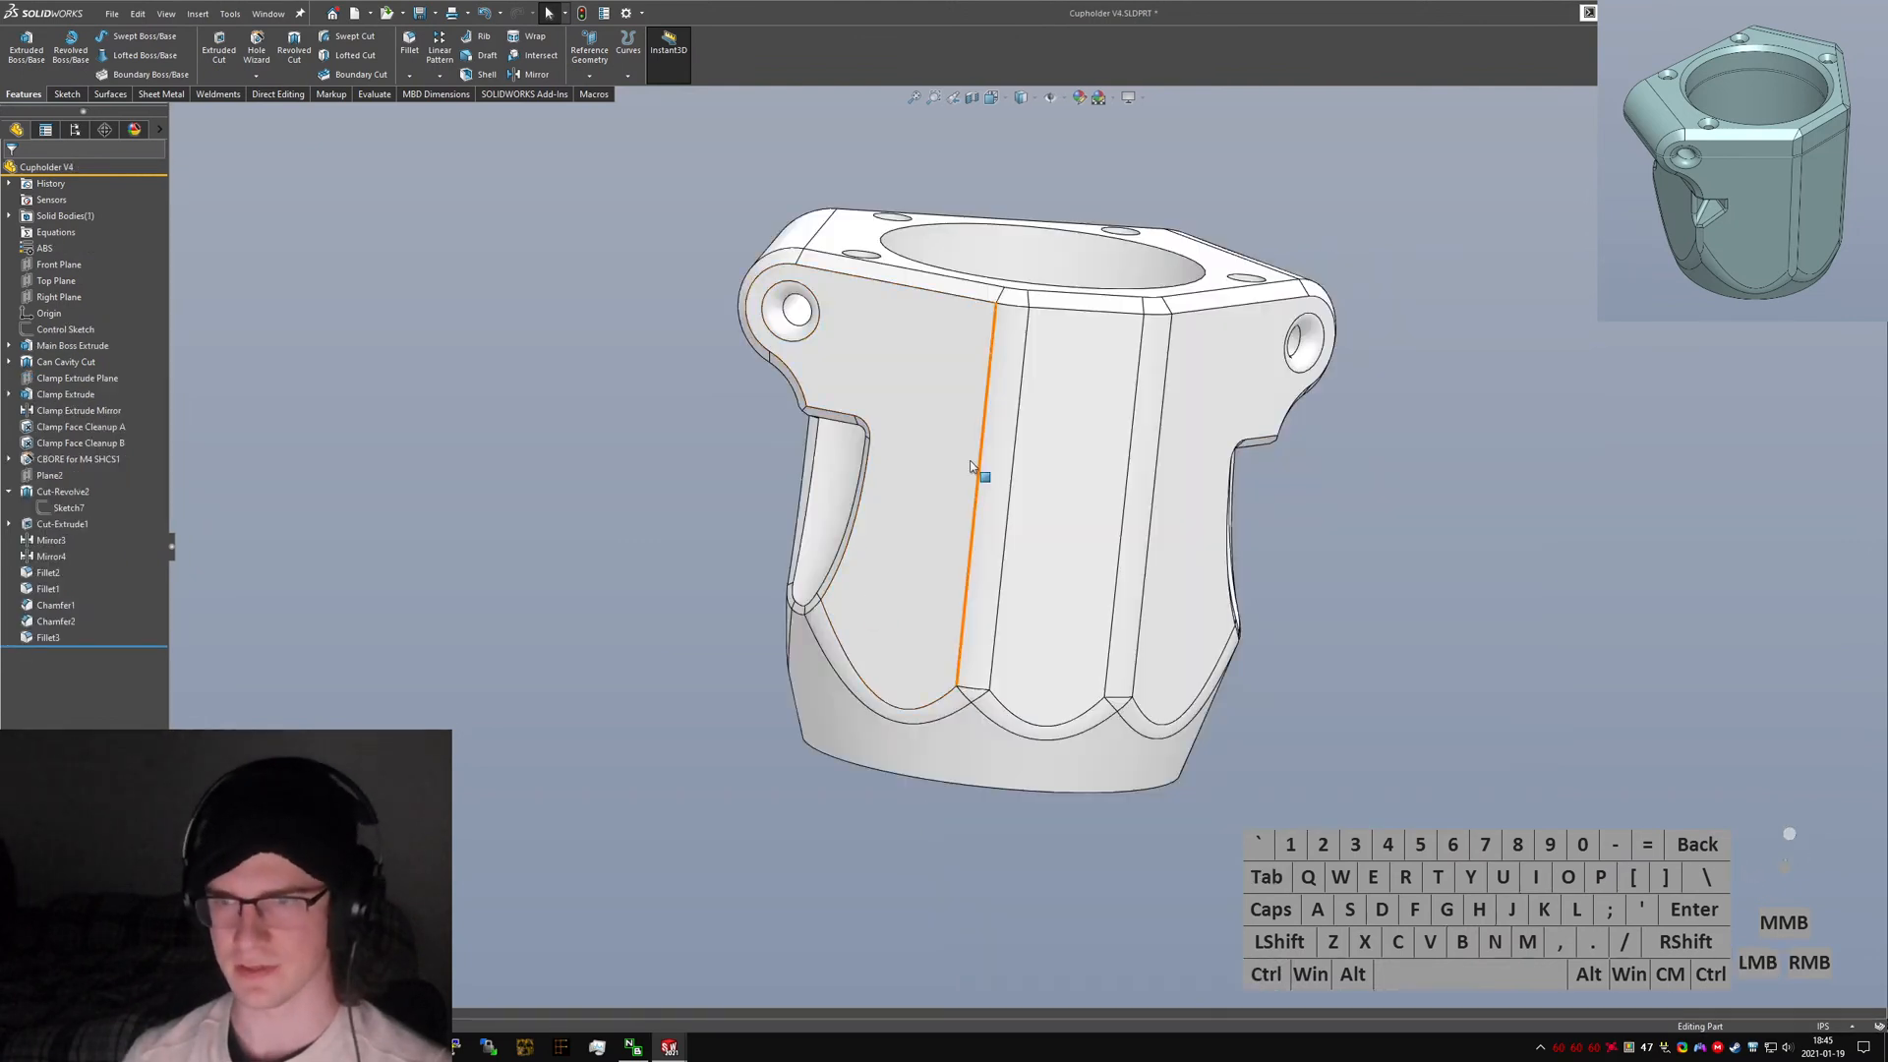
Rename Plane2 to "Nut Capture Feature Plane".
{"action": "middle_click_drag", "start_coordinate": [983, 477], "coordinate": [927, 492]}
{"action": "left_click", "coordinate": [619, 537]}
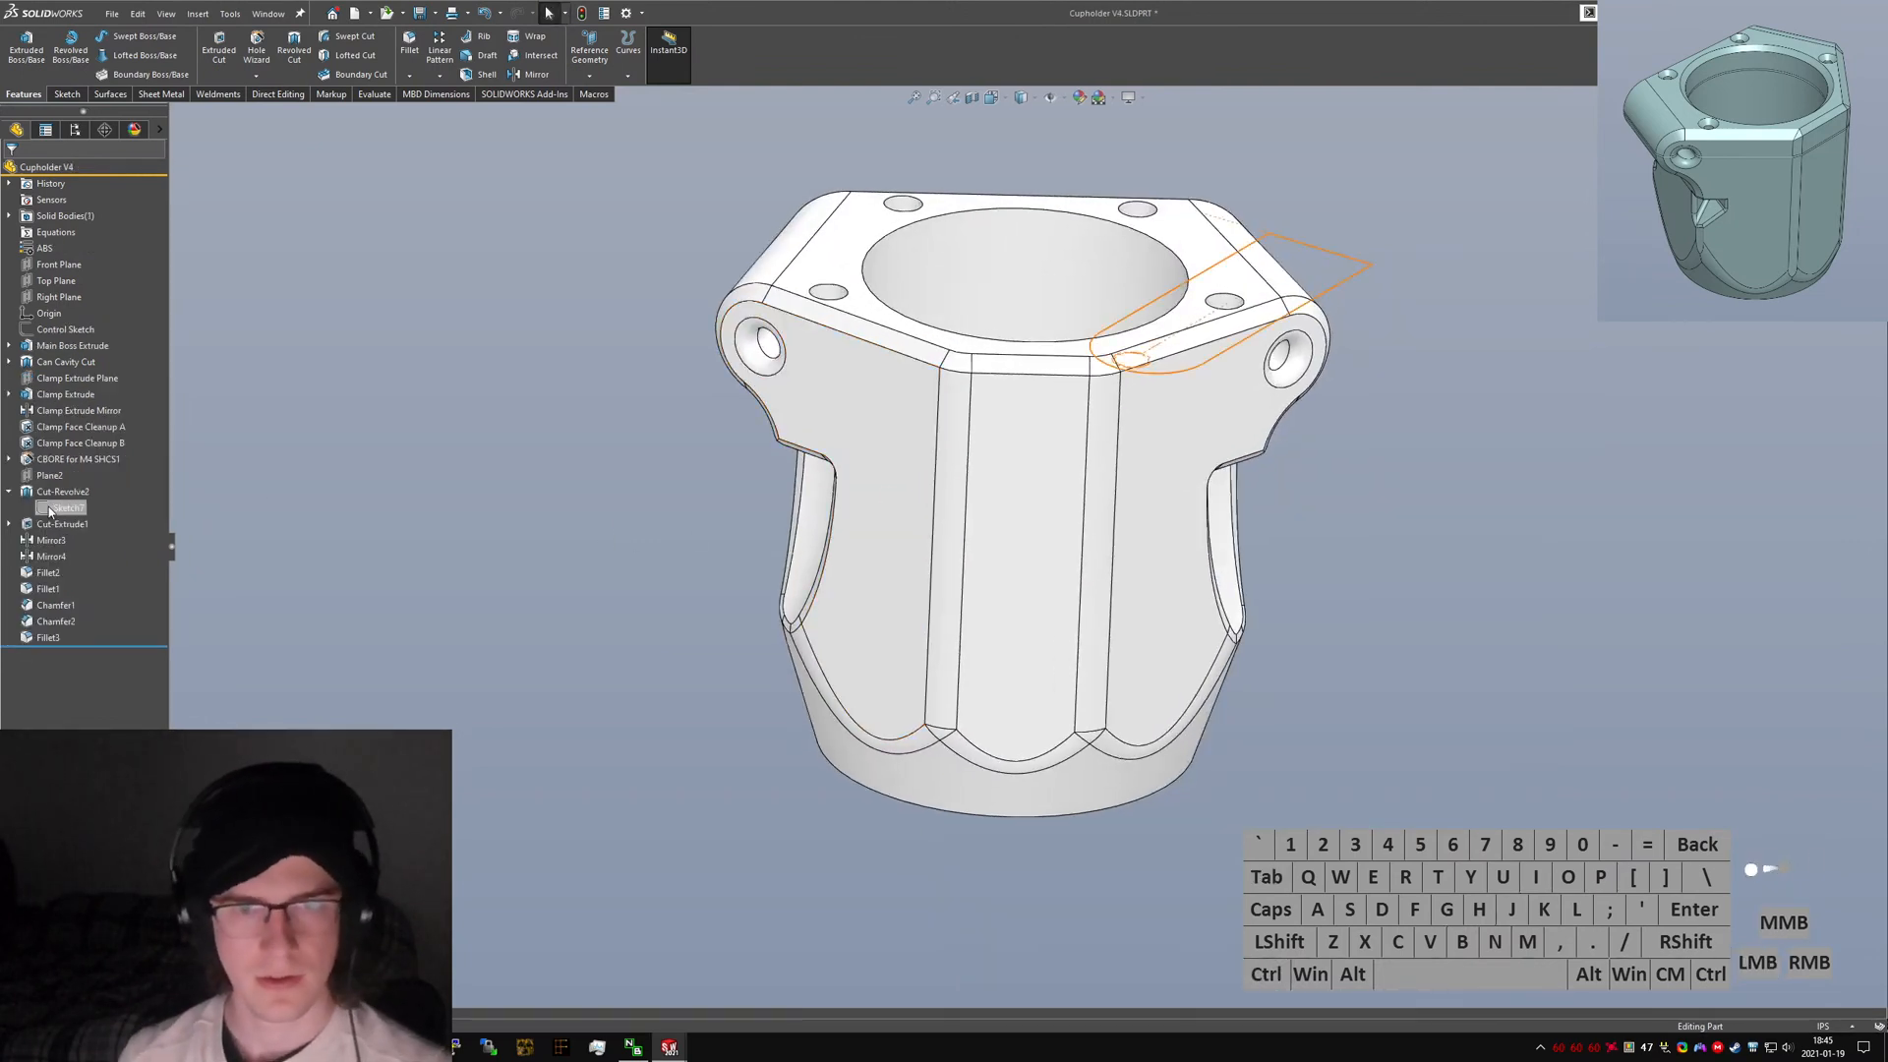
{"action": "left_click", "coordinate": [49, 477]}
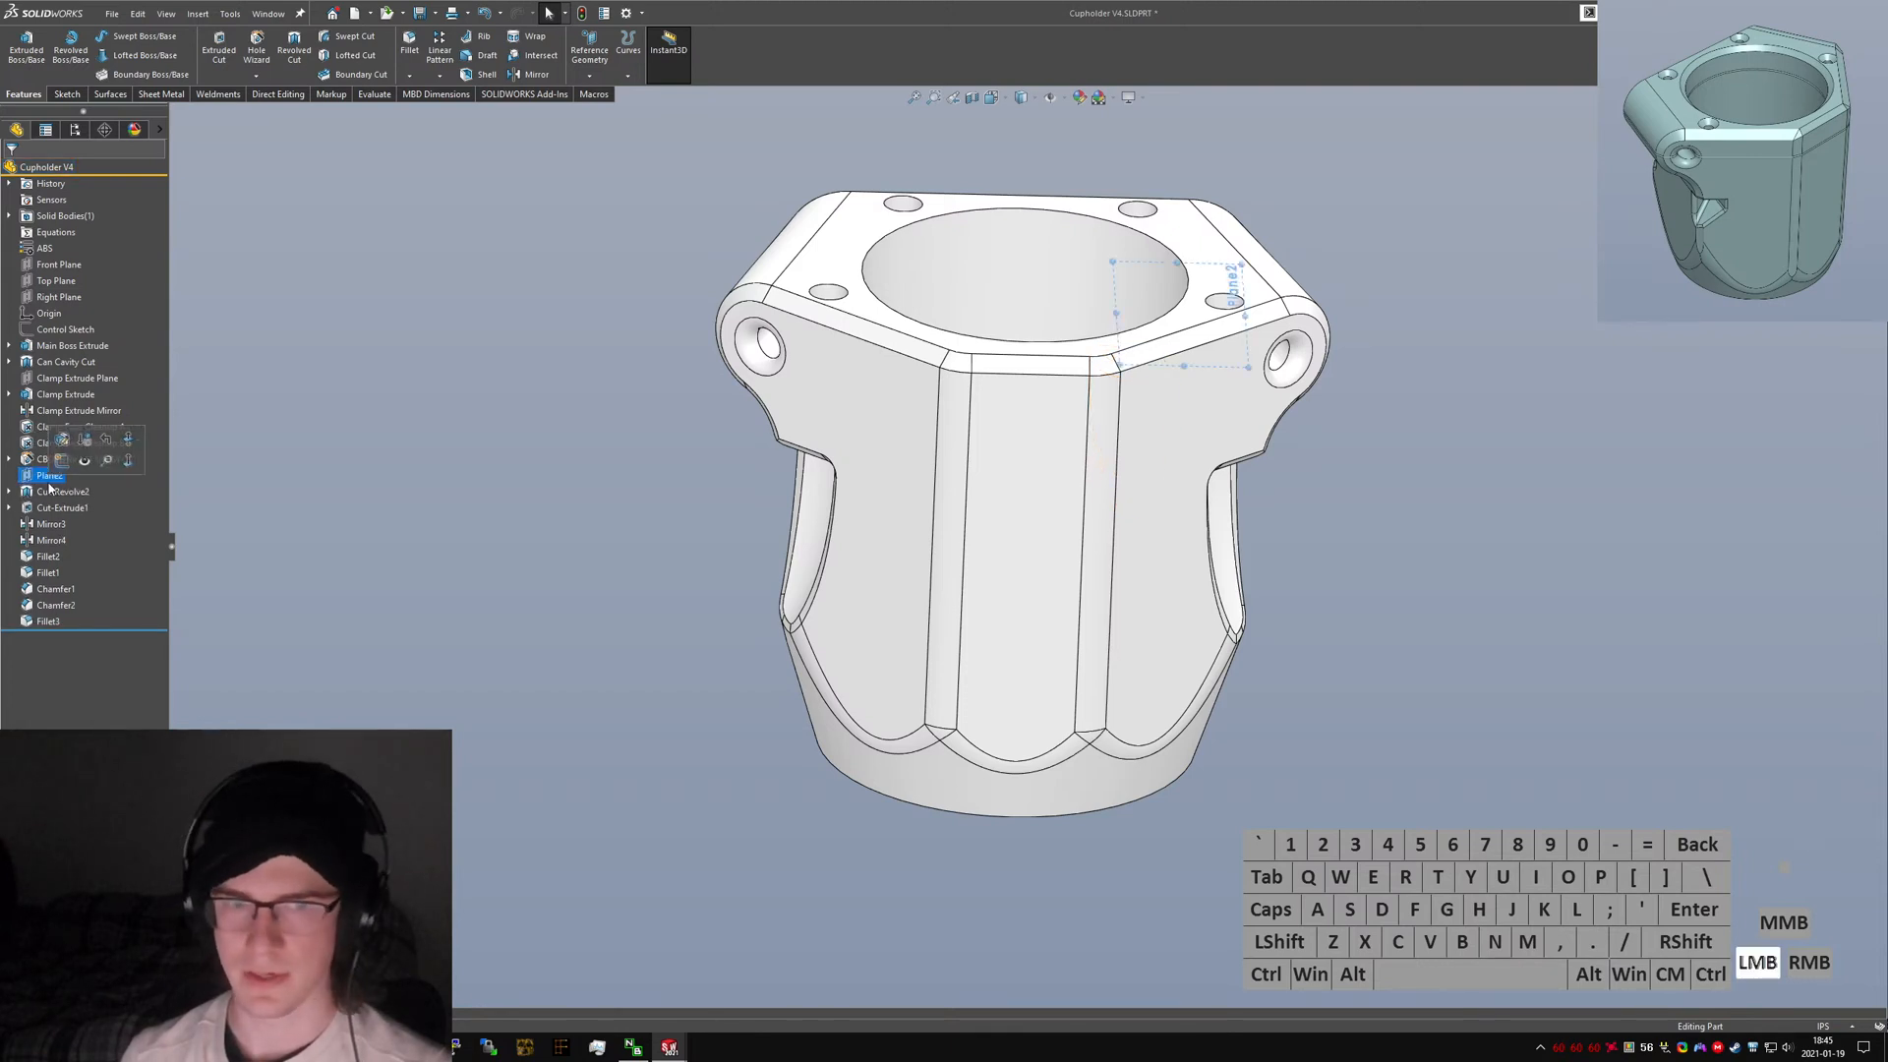
{"action": "left_click", "coordinate": [49, 482]}
{"action": "type", "text": "N"}
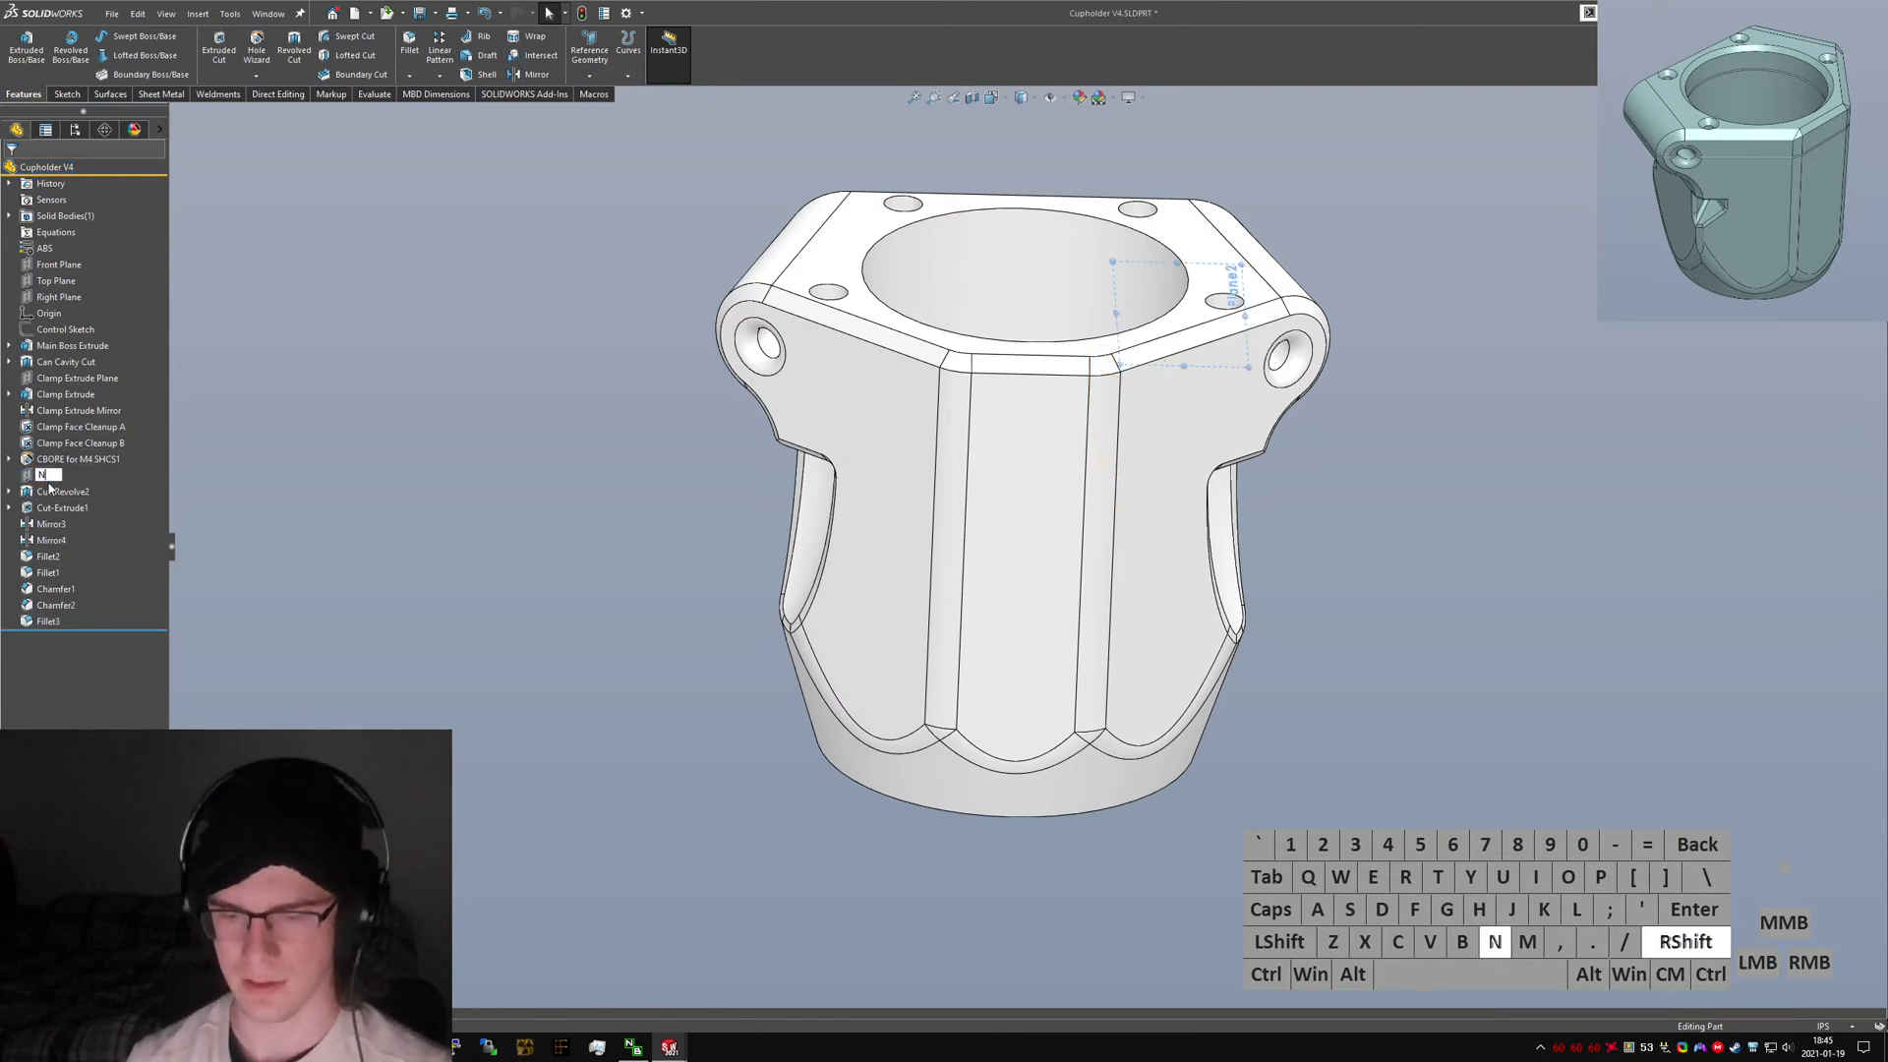
{"action": "type", "text": "ut Capture Feature Plane"}
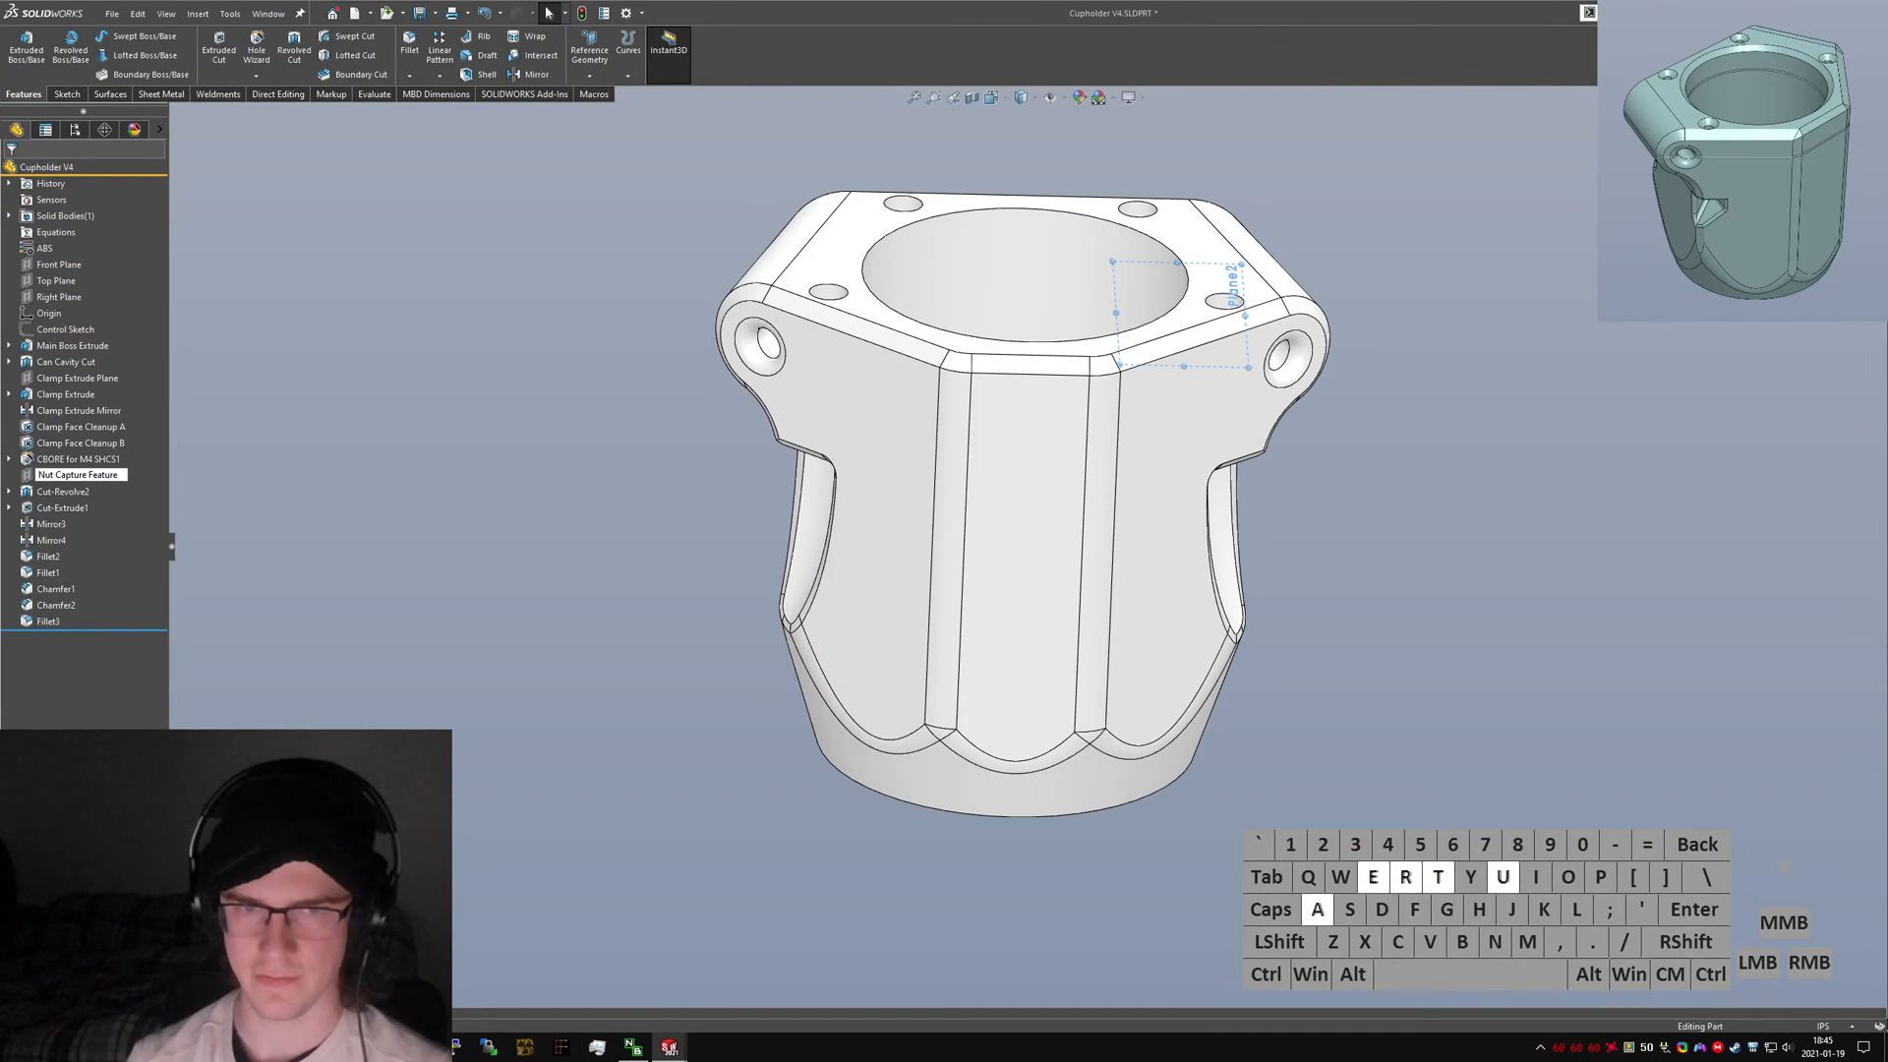
{"action": "key", "text": "Return"}
Rename the Cut-Revolve2 feature to "Nut Addition Clearance Cut".
{"action": "left_click", "coordinate": [49, 491]}
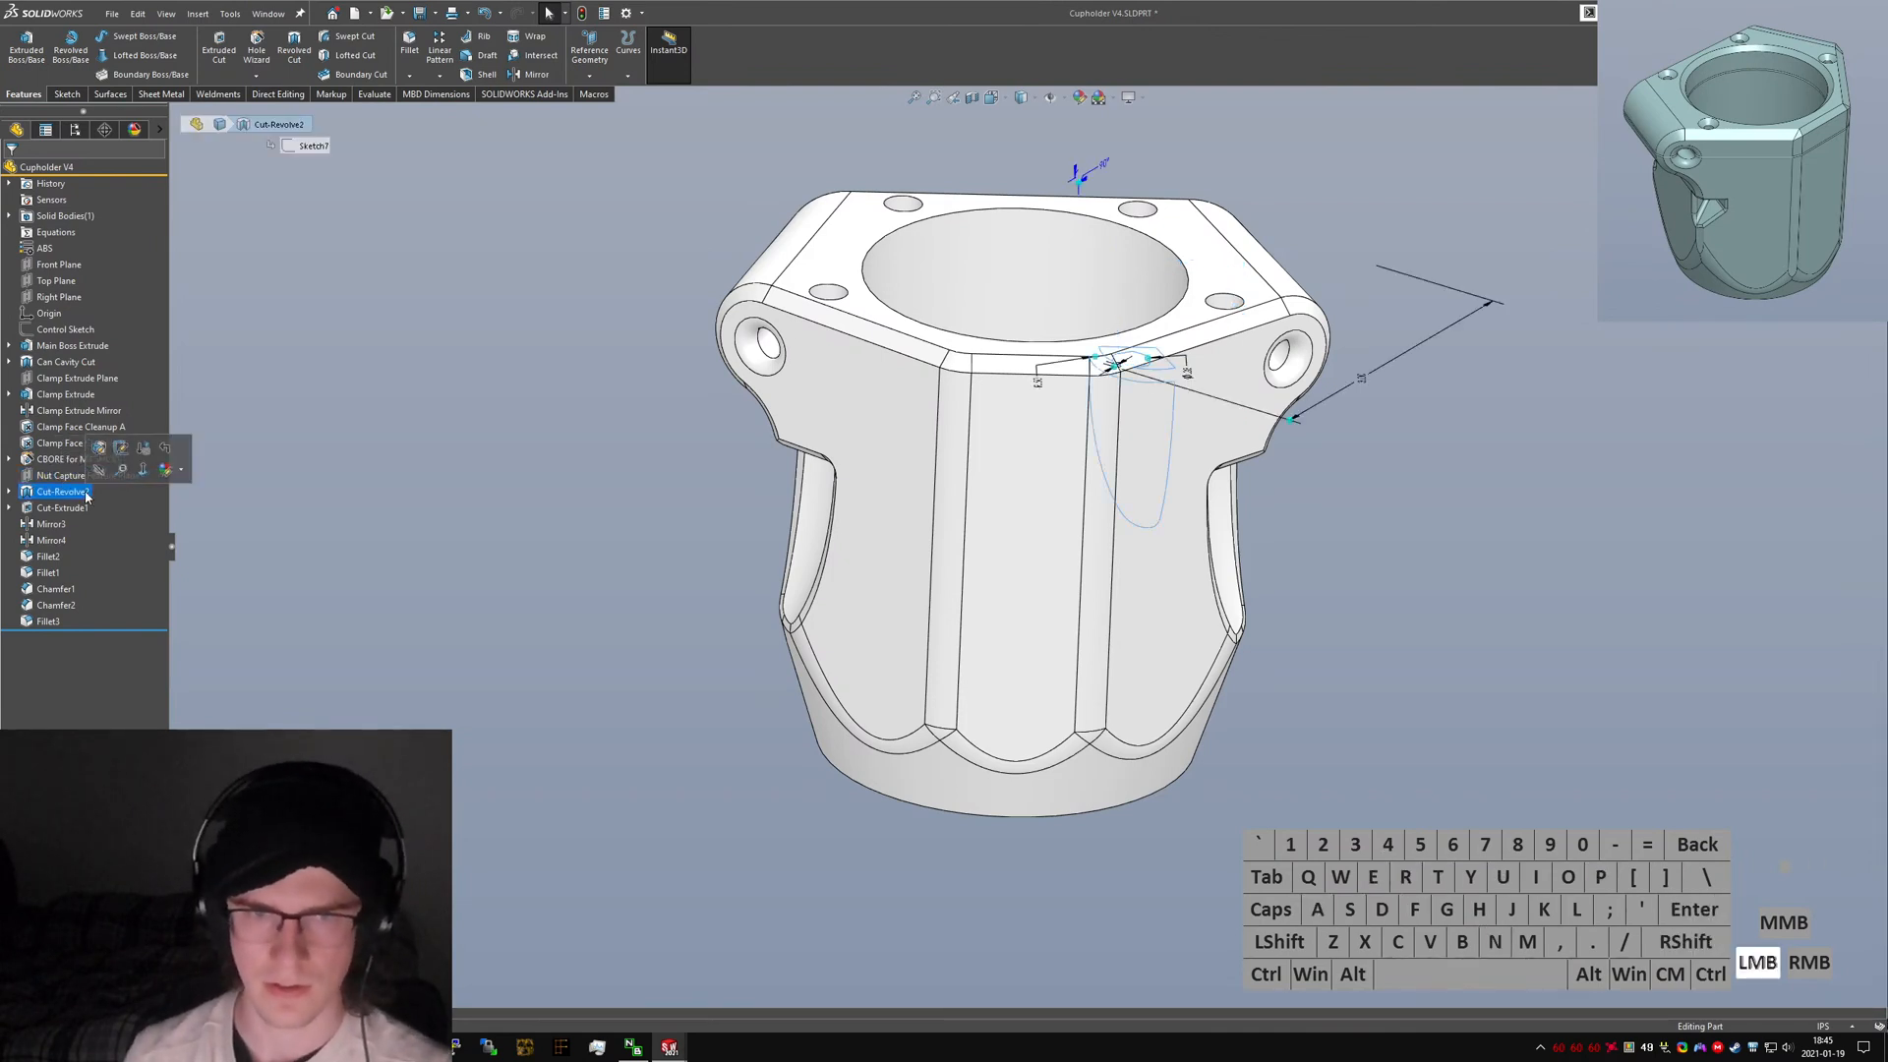
{"action": "left_click", "coordinate": [50, 491]}
{"action": "type", "text": "Nut Addi"}
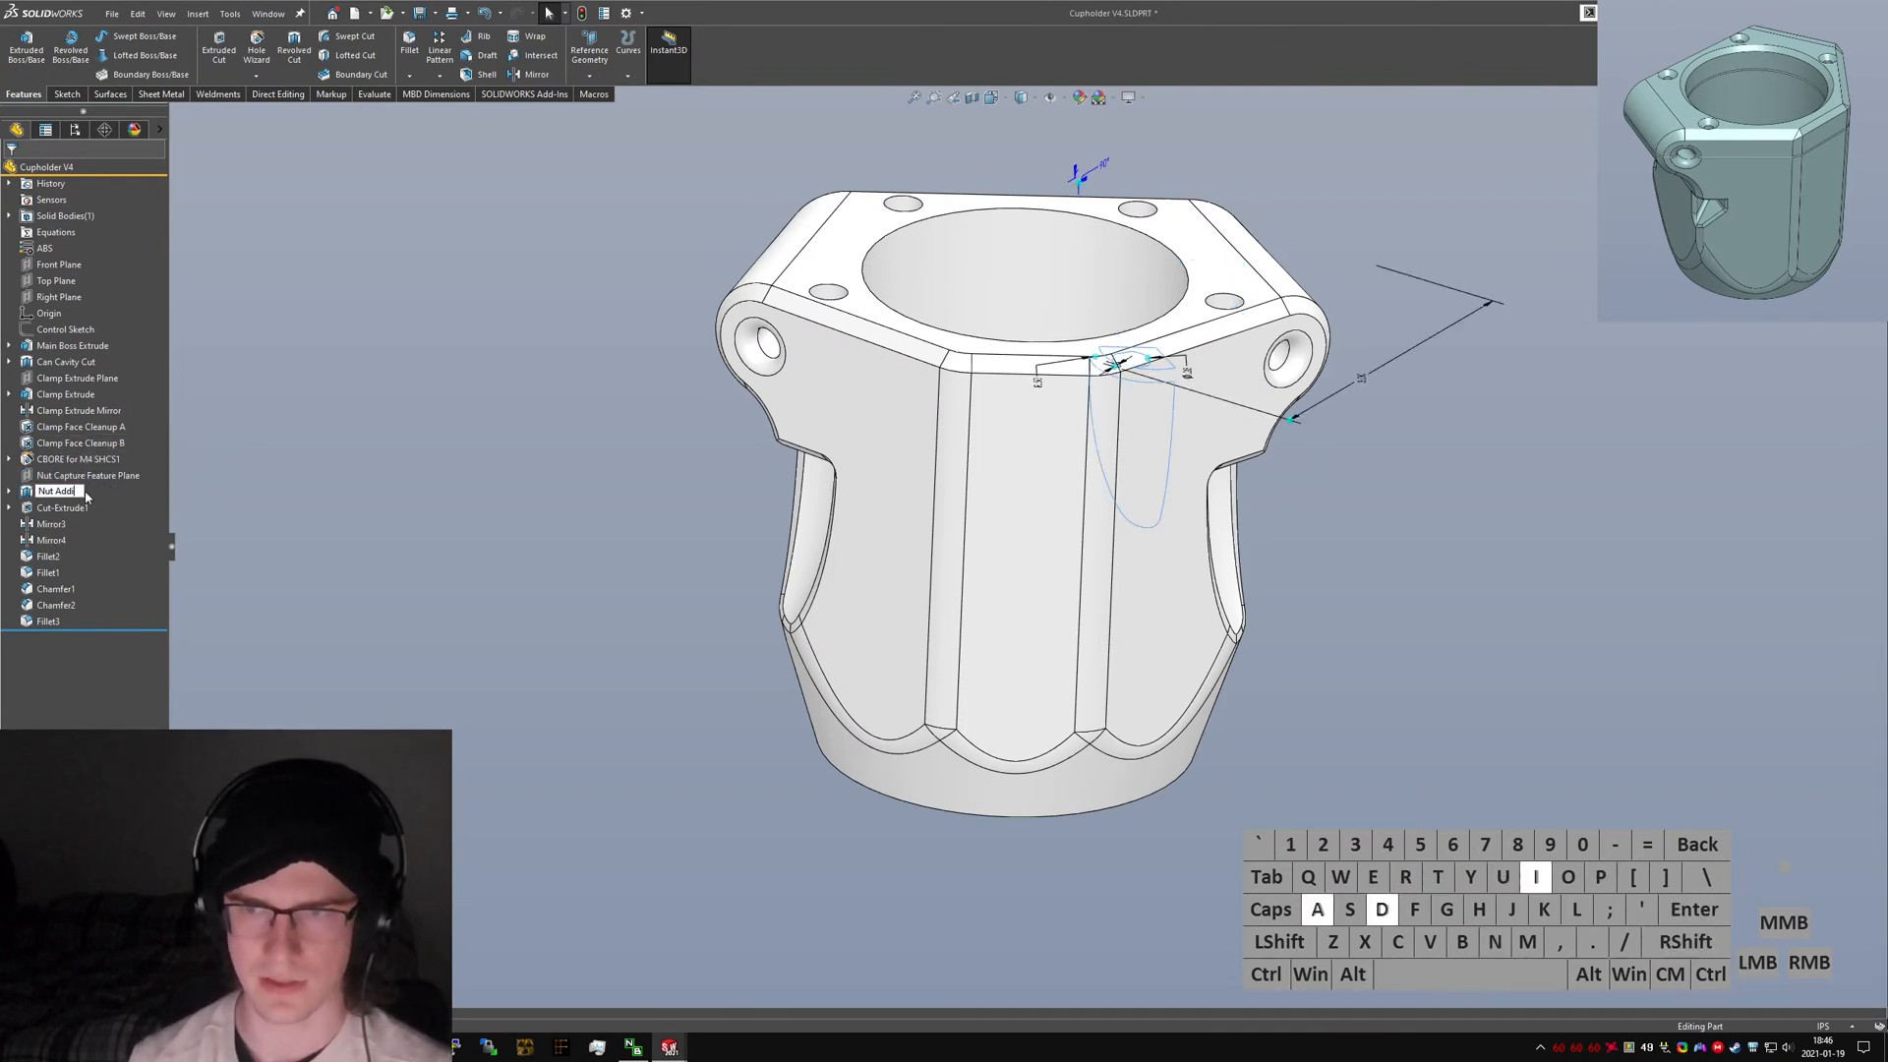
{"action": "type", "text": "tion Cle"}
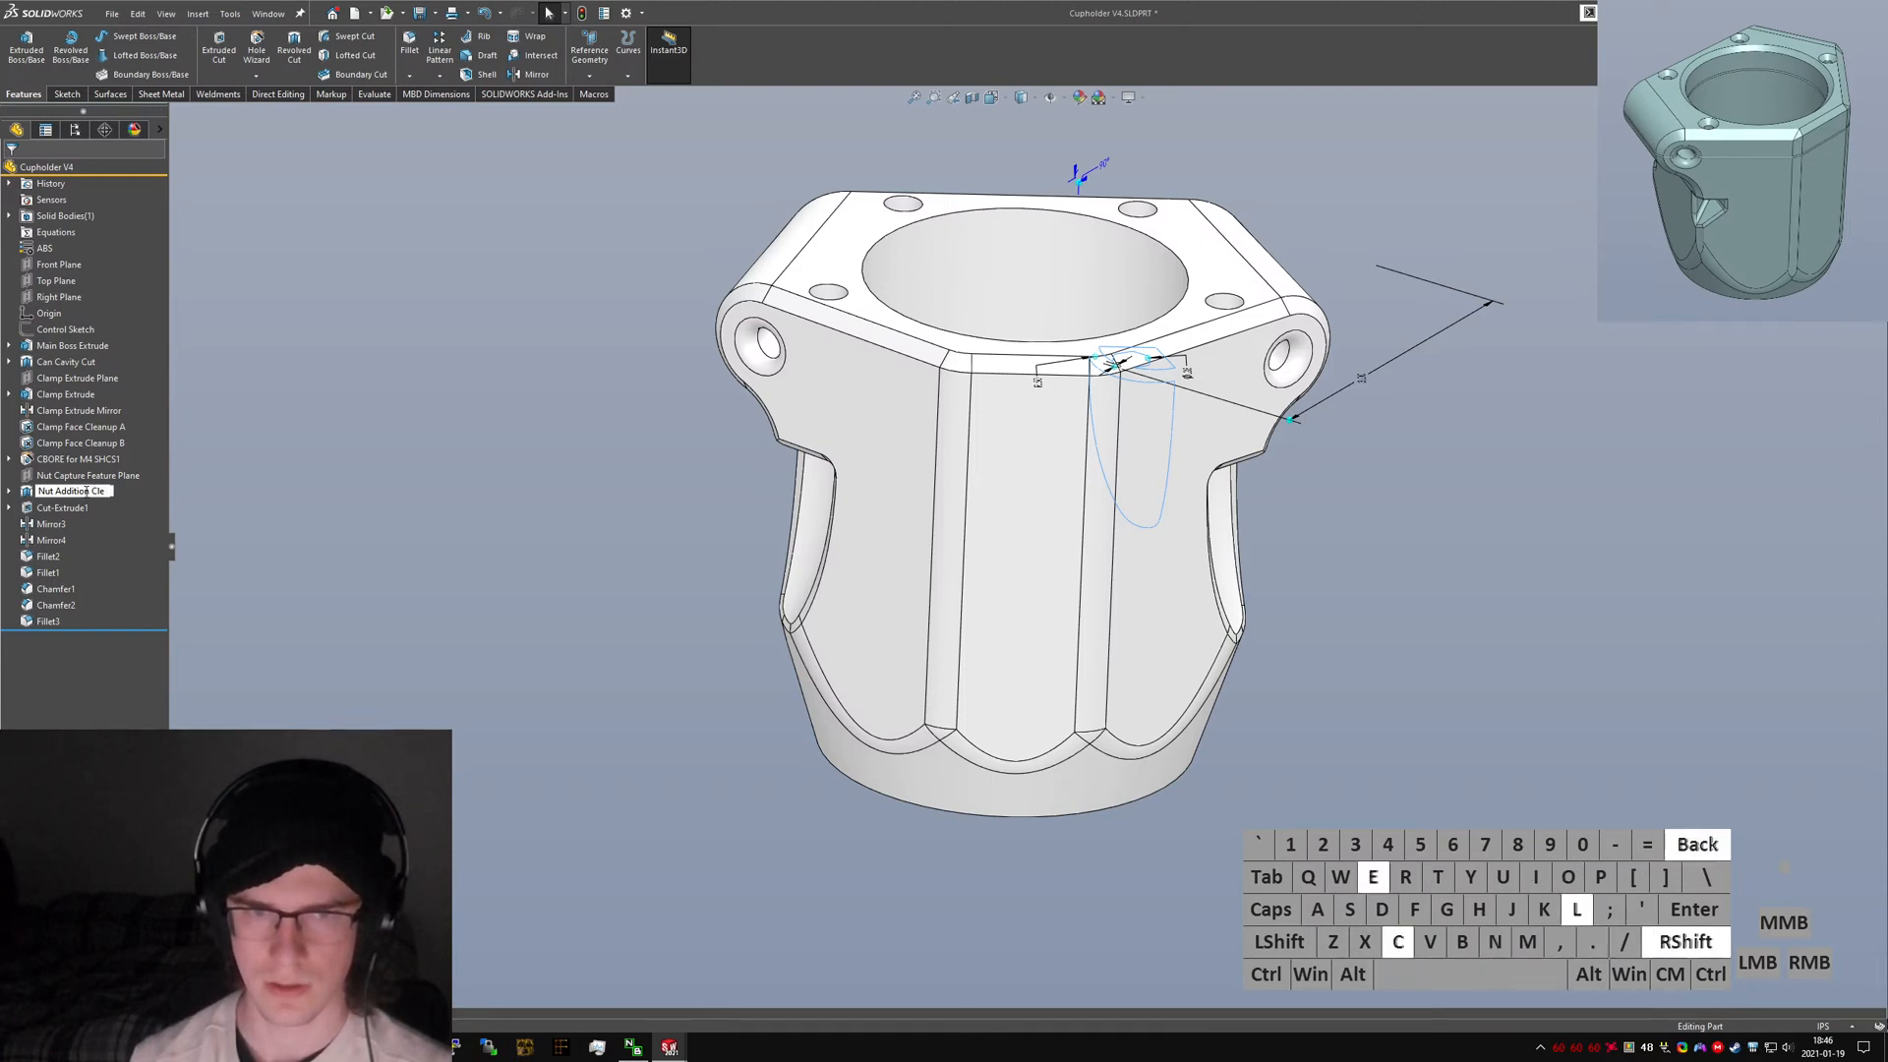
{"action": "type", "text": "arance Cut"}
{"action": "key", "text": "Return"}
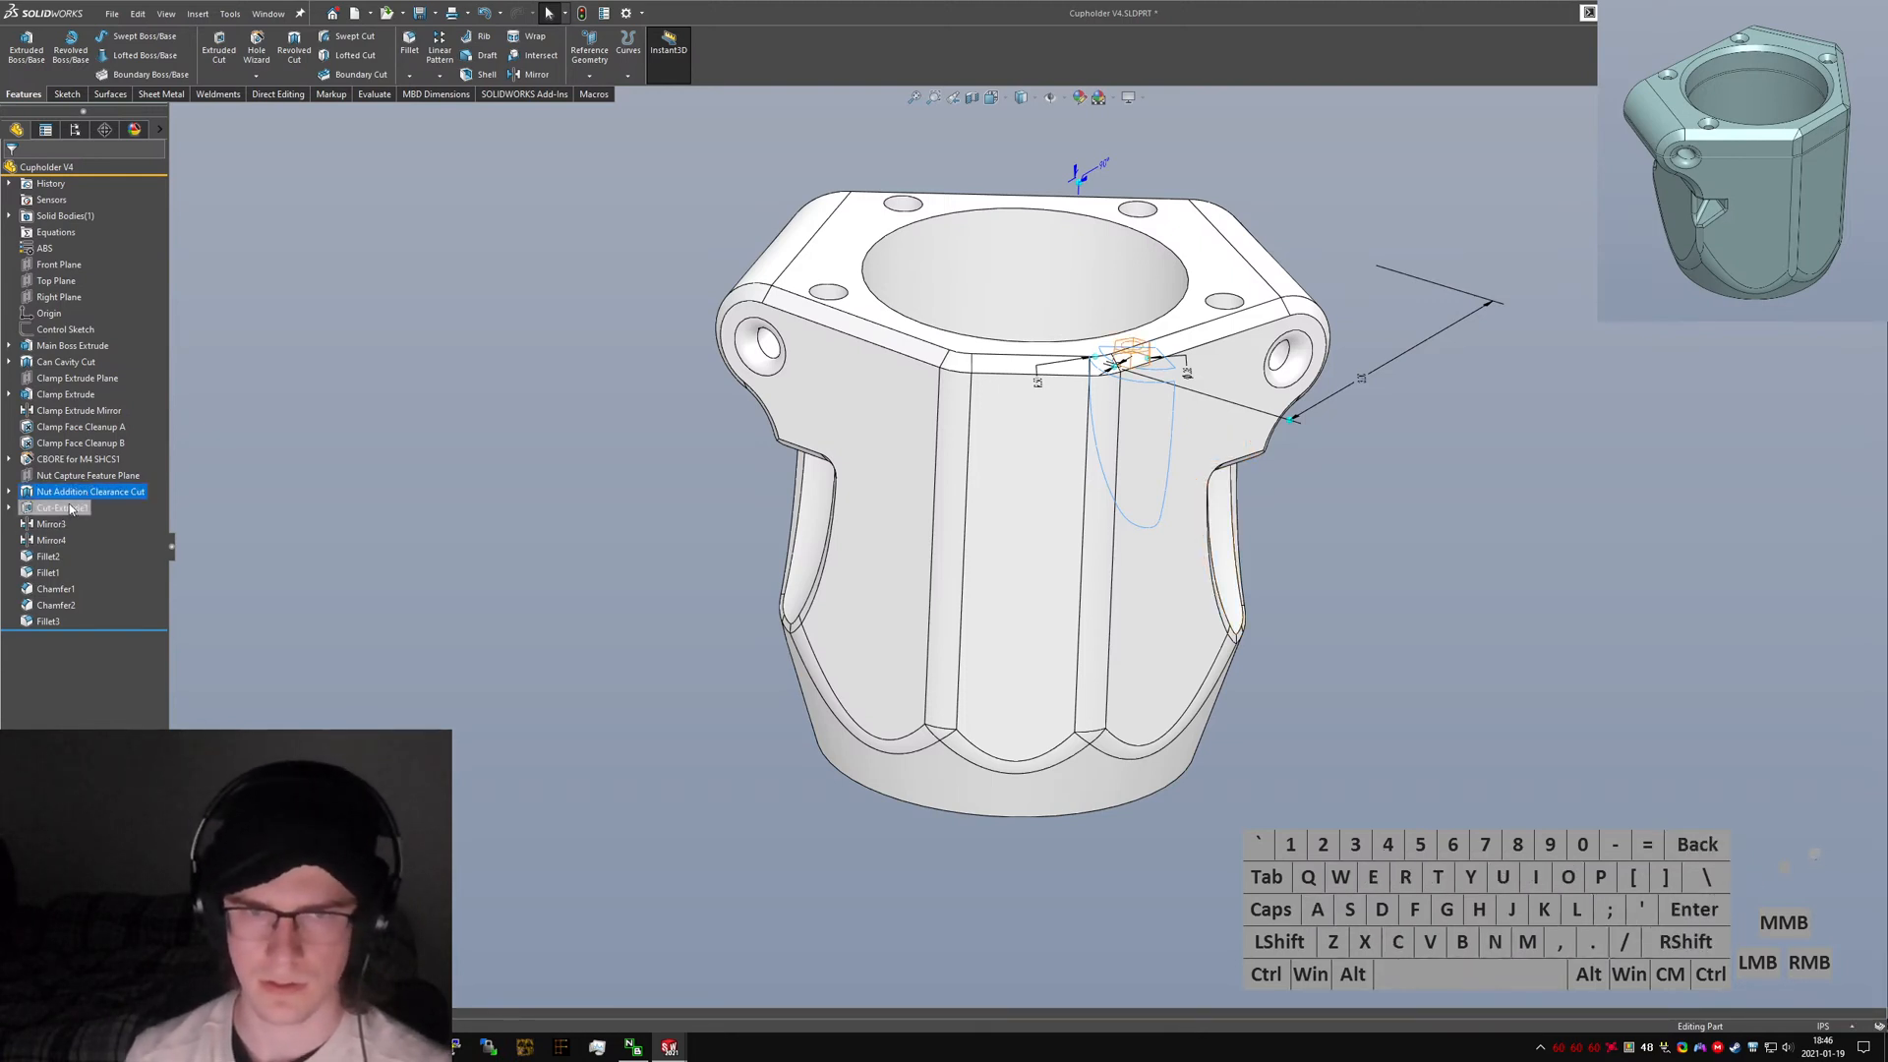
Rename the Cut-Extrude1 feature to "M4 Nut Pocket".
{"action": "left_click", "coordinate": [70, 508]}
{"action": "left_click", "coordinate": [70, 509]}
{"action": "type", "text": "M4"}
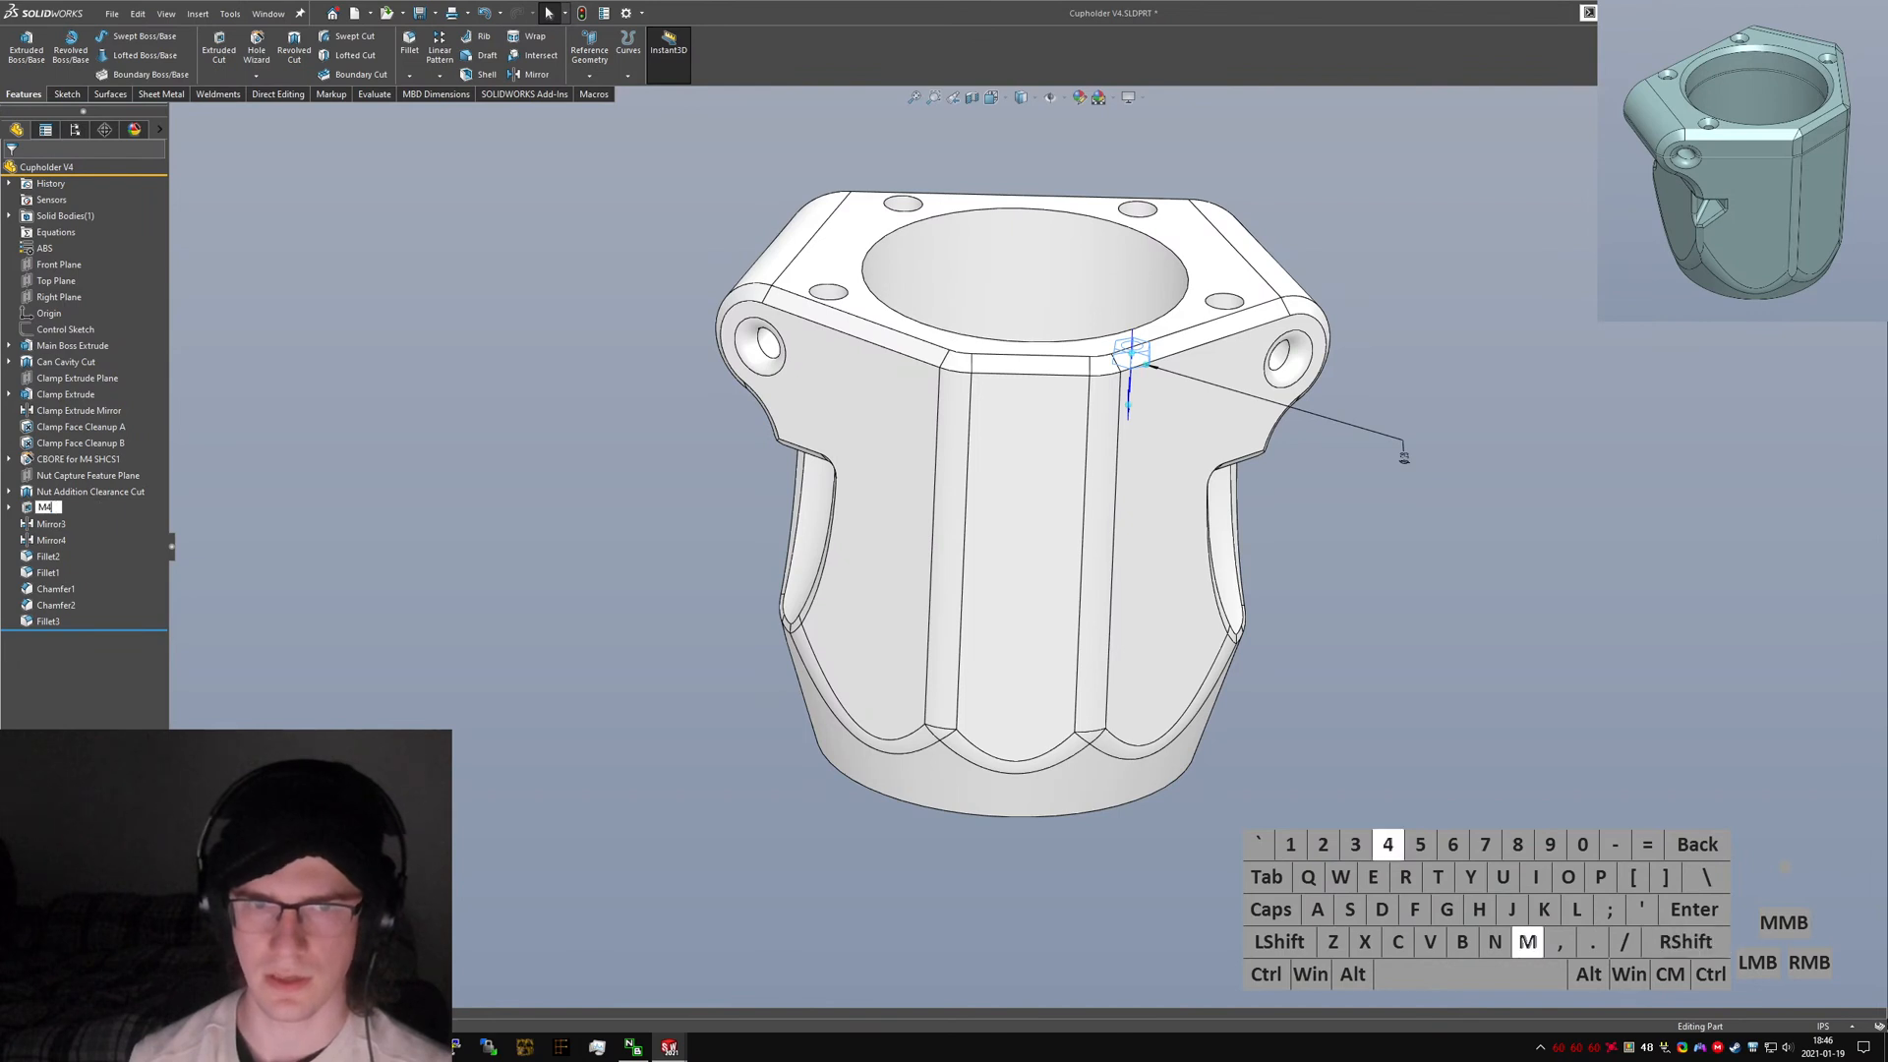
{"action": "type", "text": " Nut Pocket"}
{"action": "key", "text": "Return"}
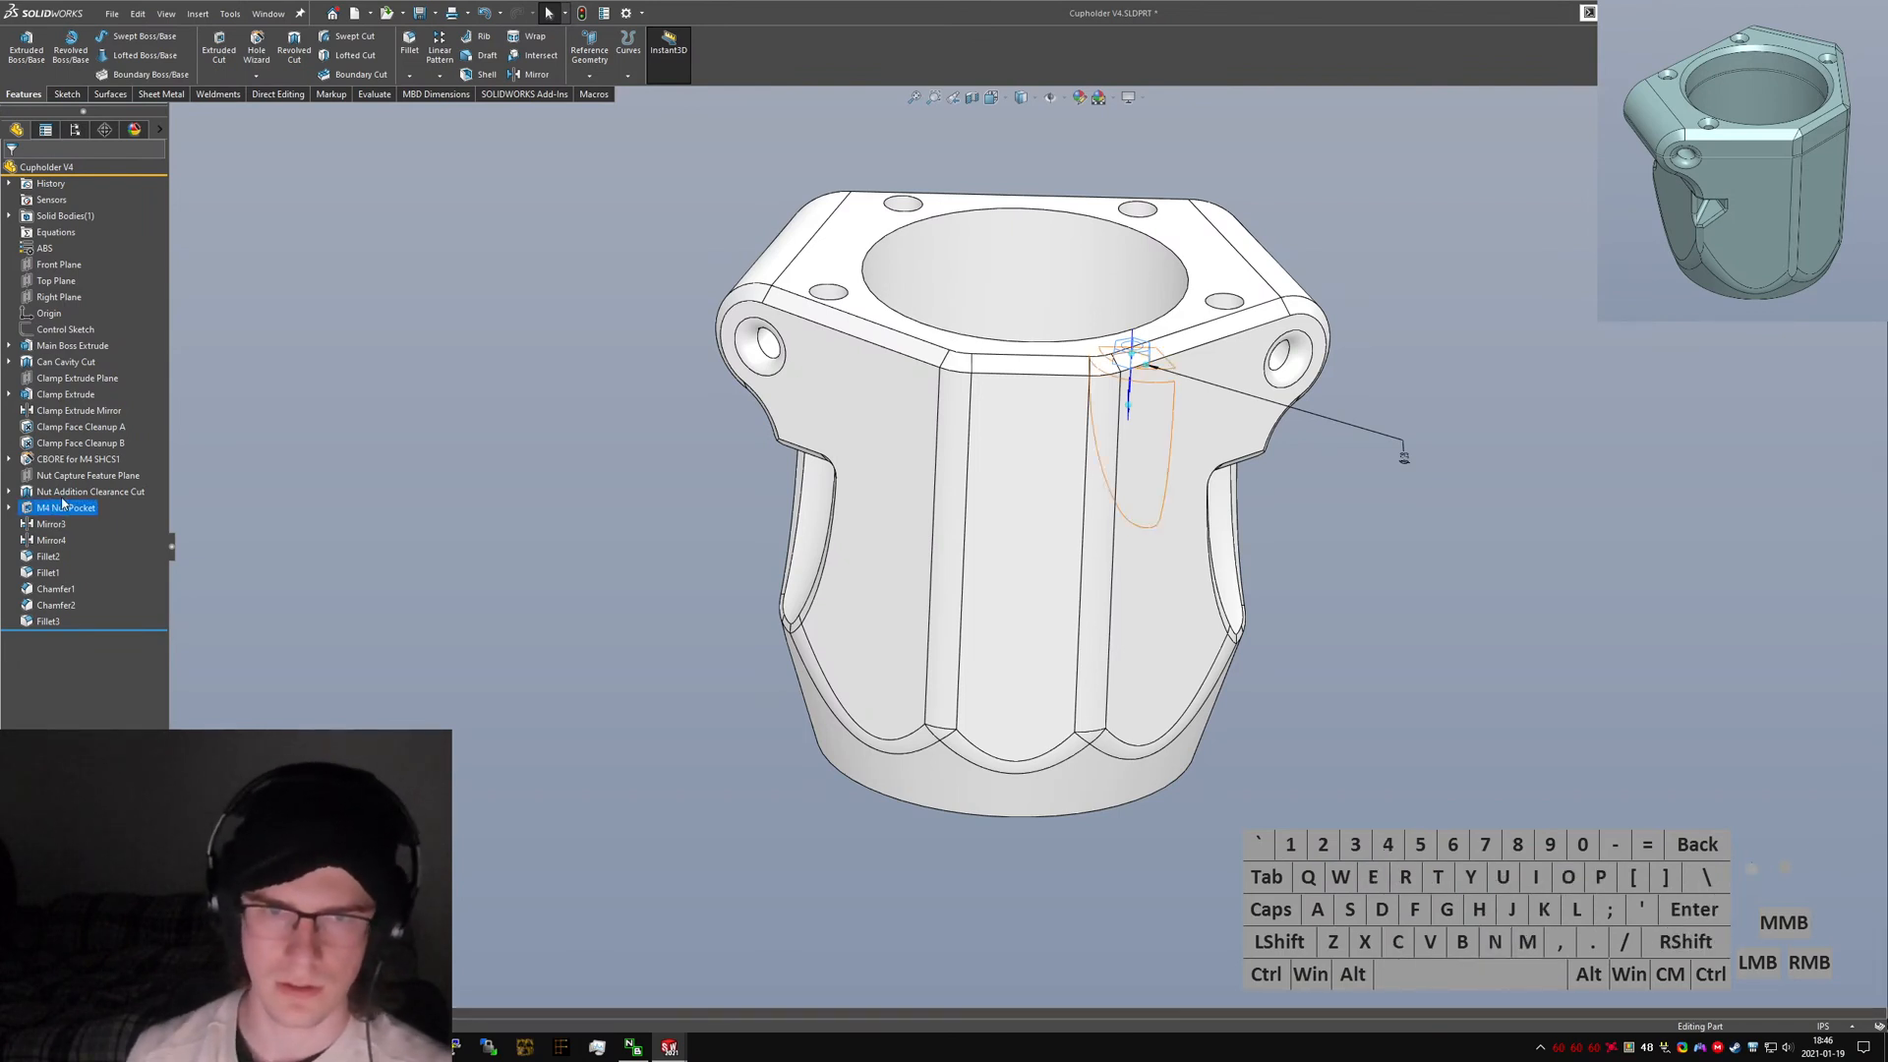
Rename the CBORE for M4 SHCS1 hole feature to "M4 Bolt Hole".
{"action": "left_click", "coordinate": [55, 459]}
{"action": "type", "text": "M4 Clamp"}
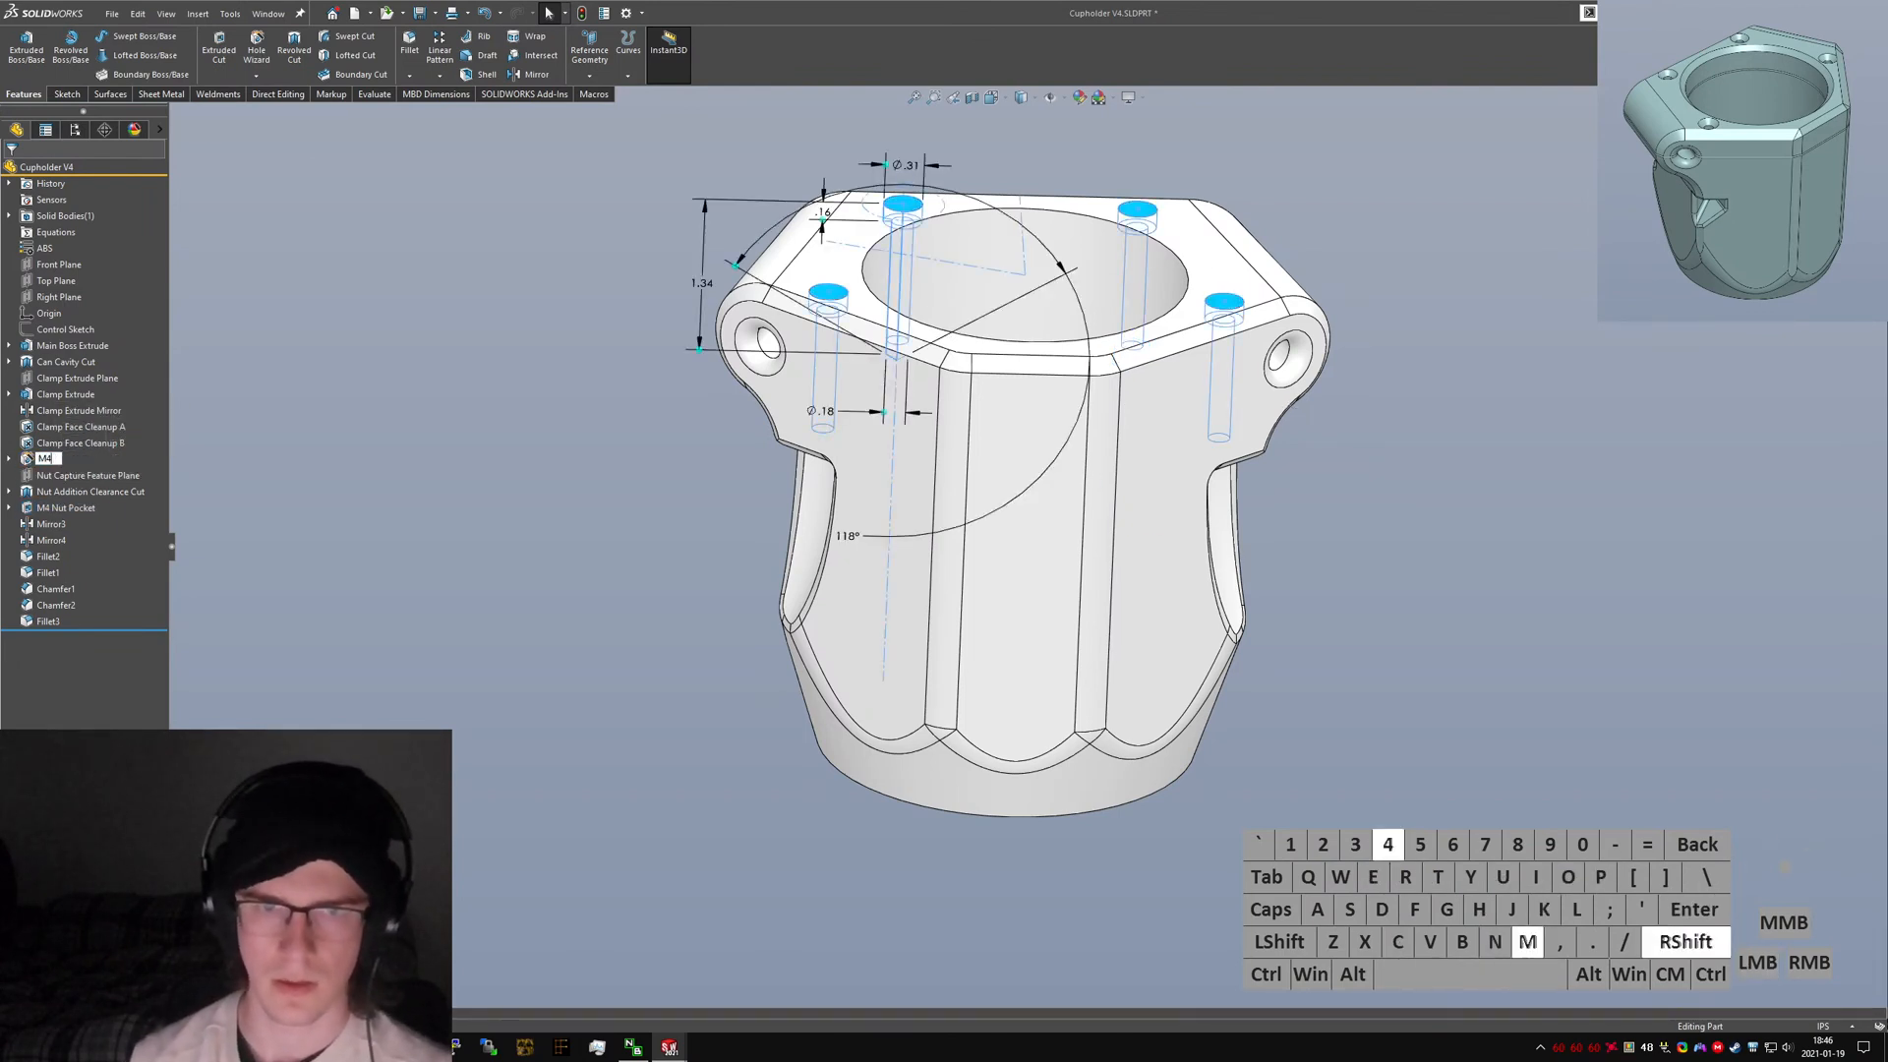
{"action": "key", "text": "BackSpace"}
{"action": "key", "text": "BackSpace"}
{"action": "key", "text": "BackSpace"}
{"action": "key", "text": "BackSpace"}
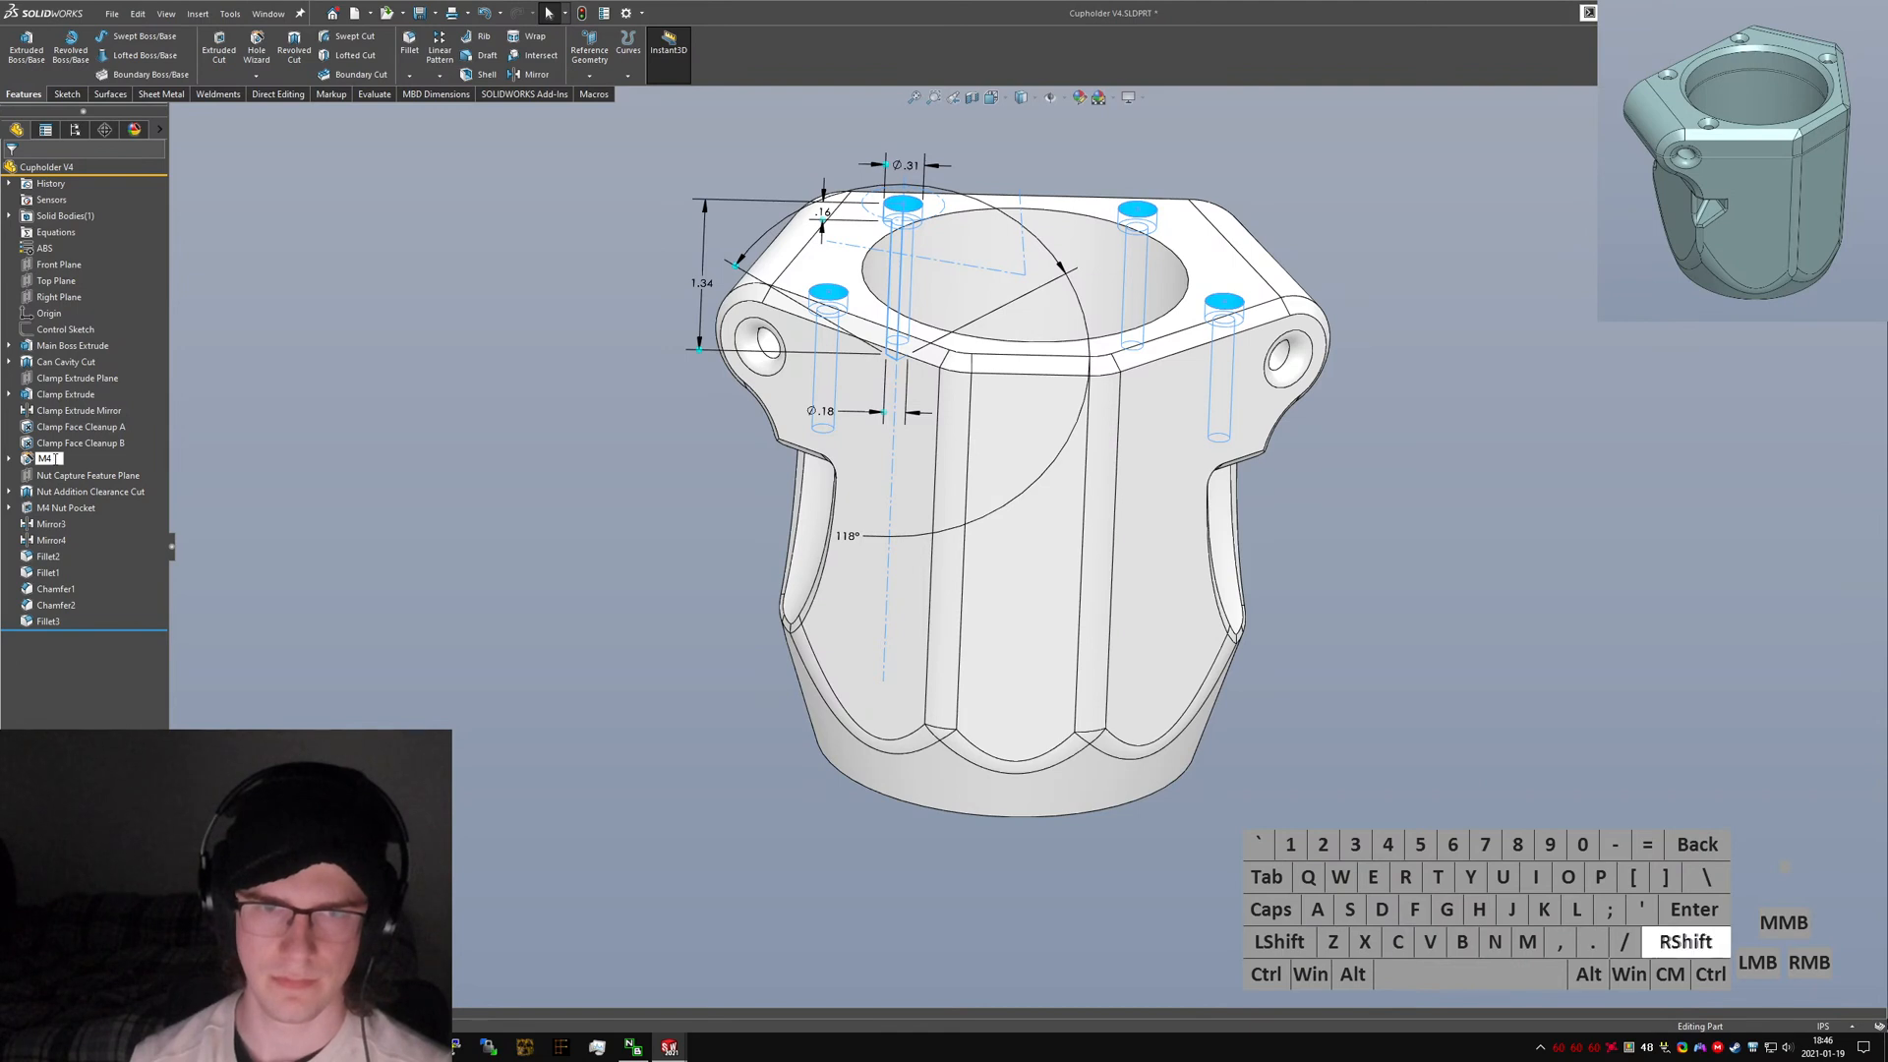
{"action": "type", "text": "Bolt Hole"}
{"action": "key", "text": "Return"}
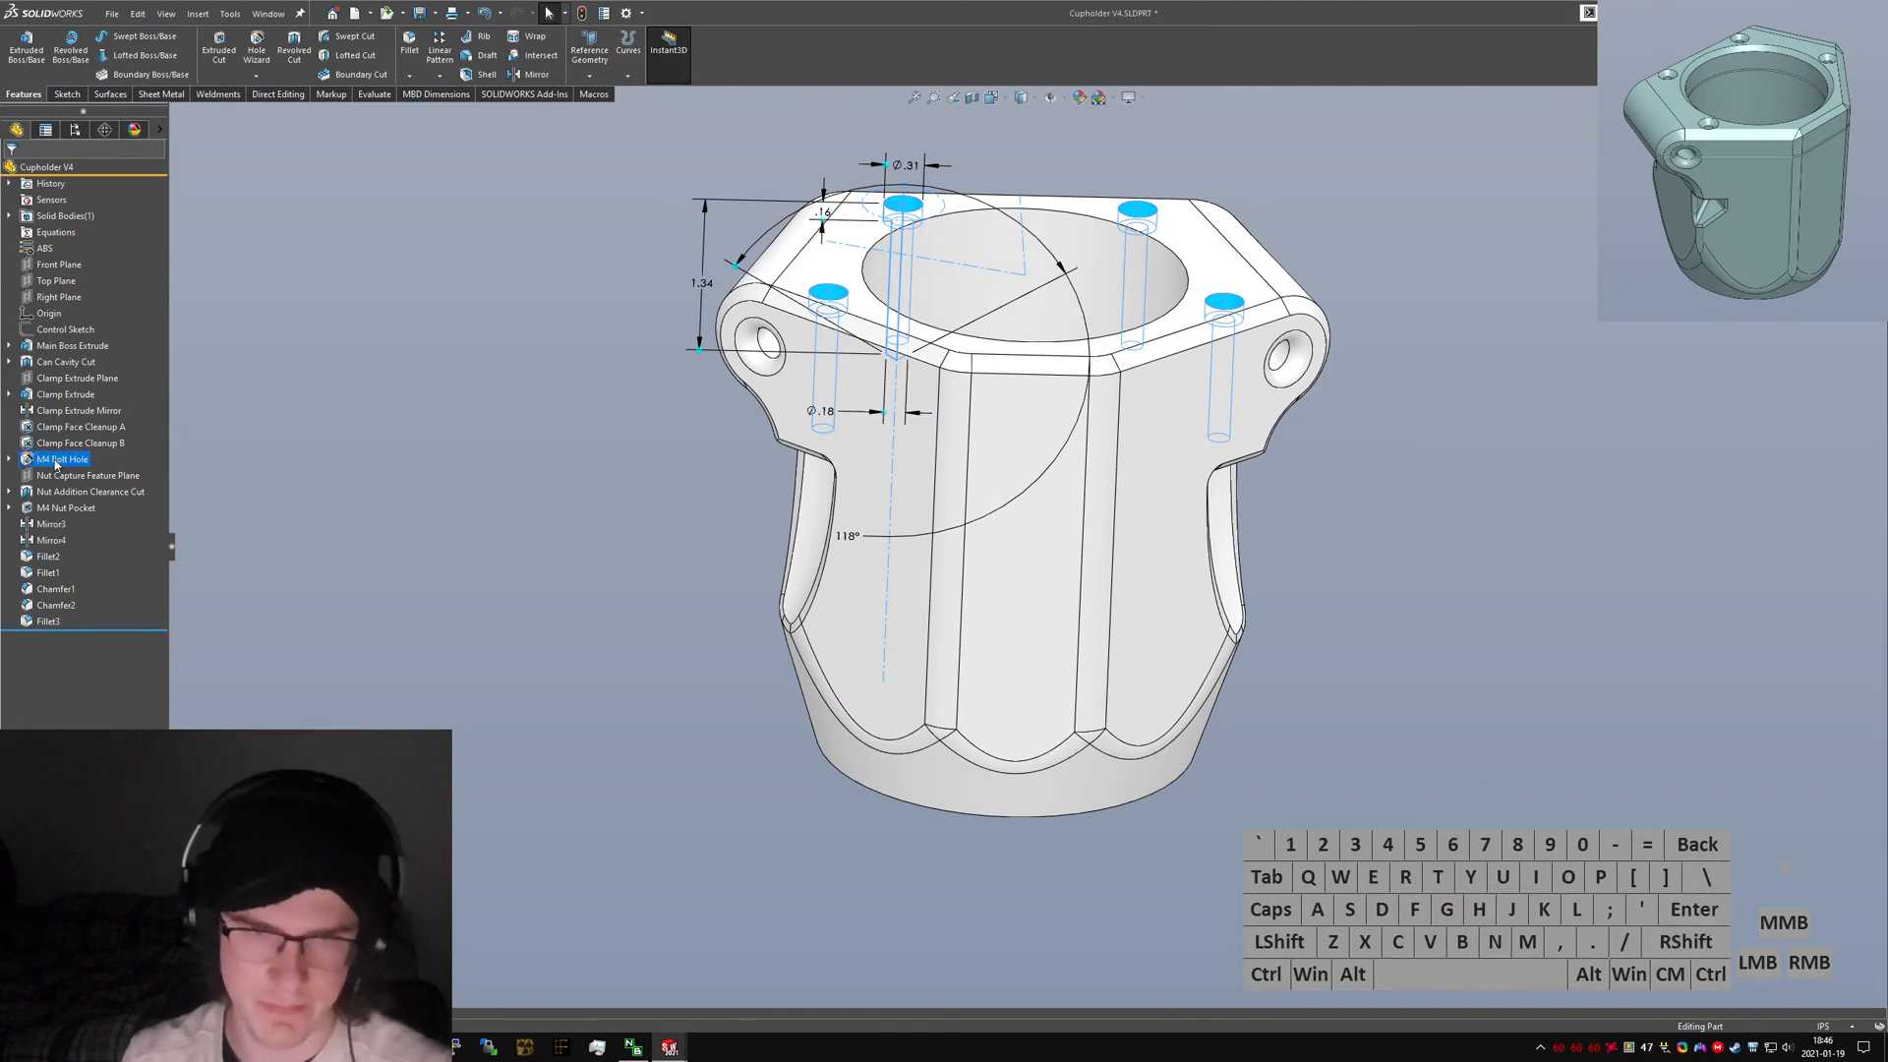
Rename Mirror3 to "Nut Feature Mirror A".
{"action": "left_click", "coordinate": [51, 524]}
{"action": "left_click", "coordinate": [51, 524]}
{"action": "type", "text": "N"}
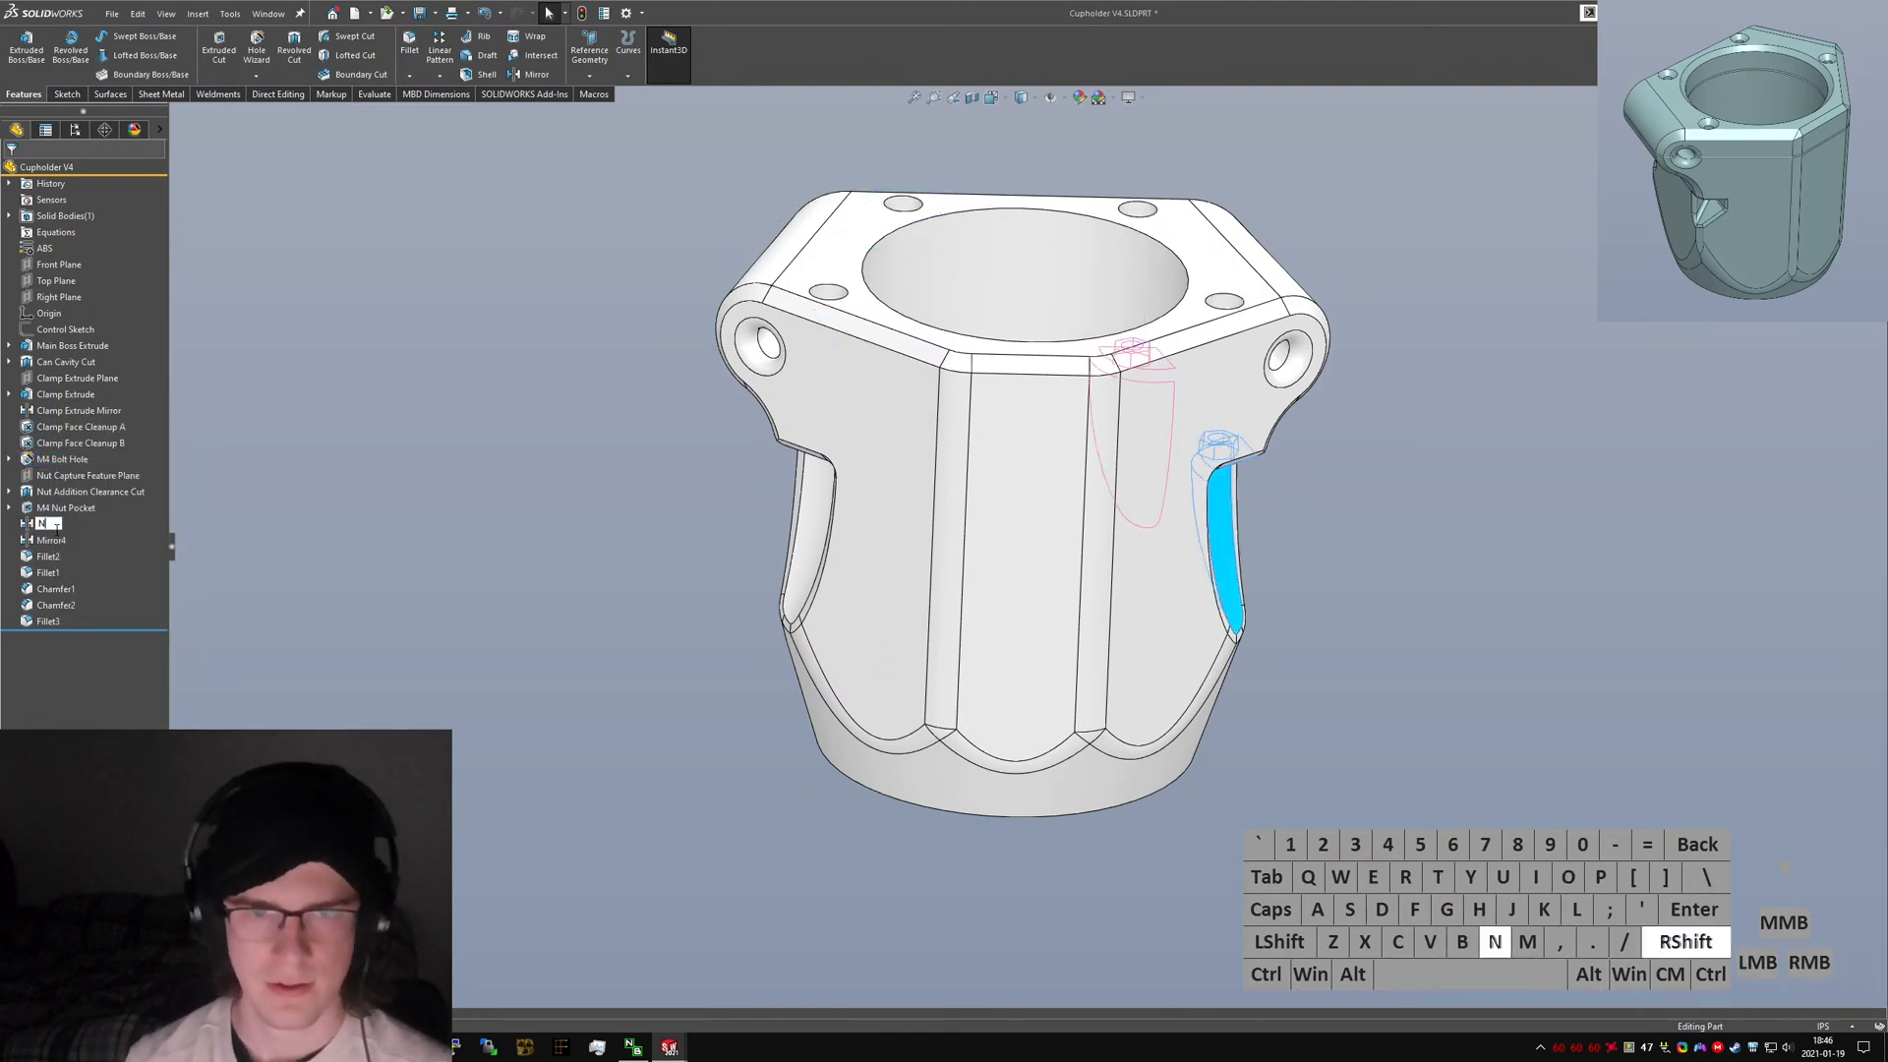
{"action": "type", "text": "ut Feature Mirror A"}
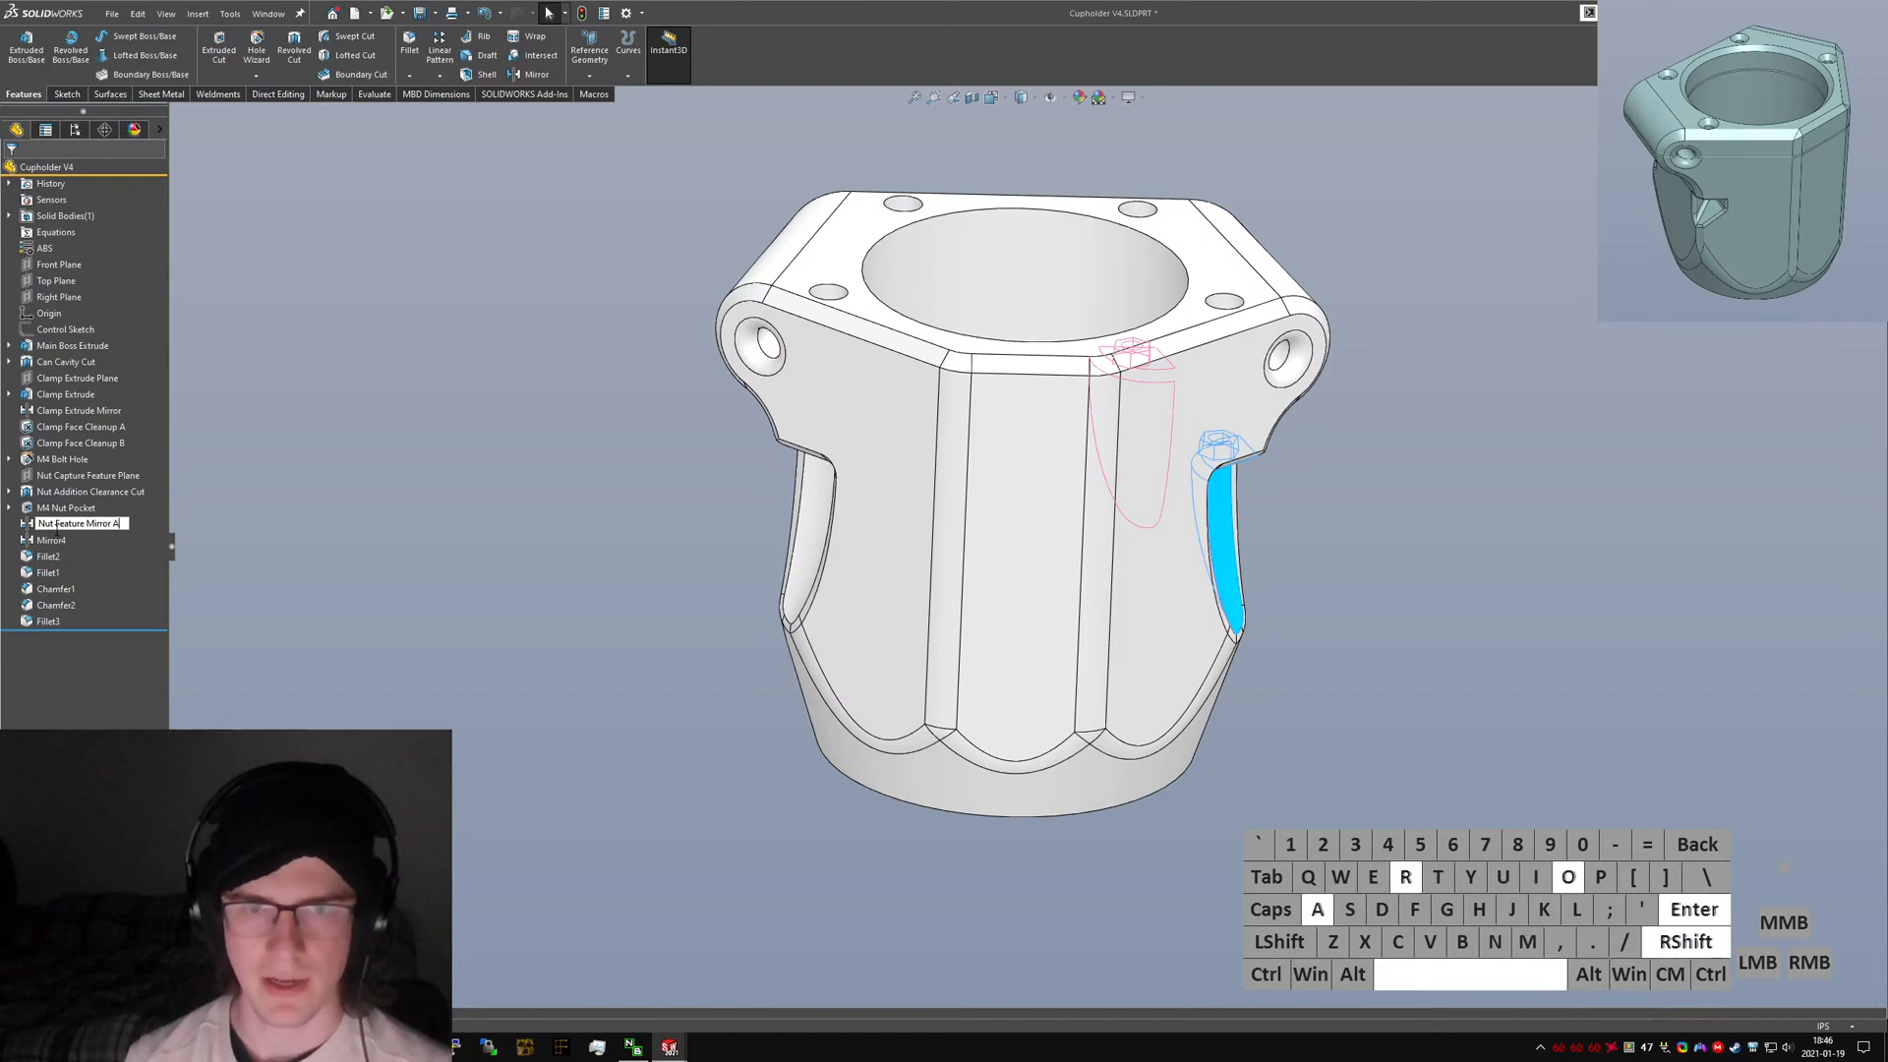
{"action": "key", "text": "Return"}
Rename Mirror4 to "Nut Feature Mirror B".
{"action": "left_click", "coordinate": [51, 540]}
{"action": "left_click", "coordinate": [51, 540]}
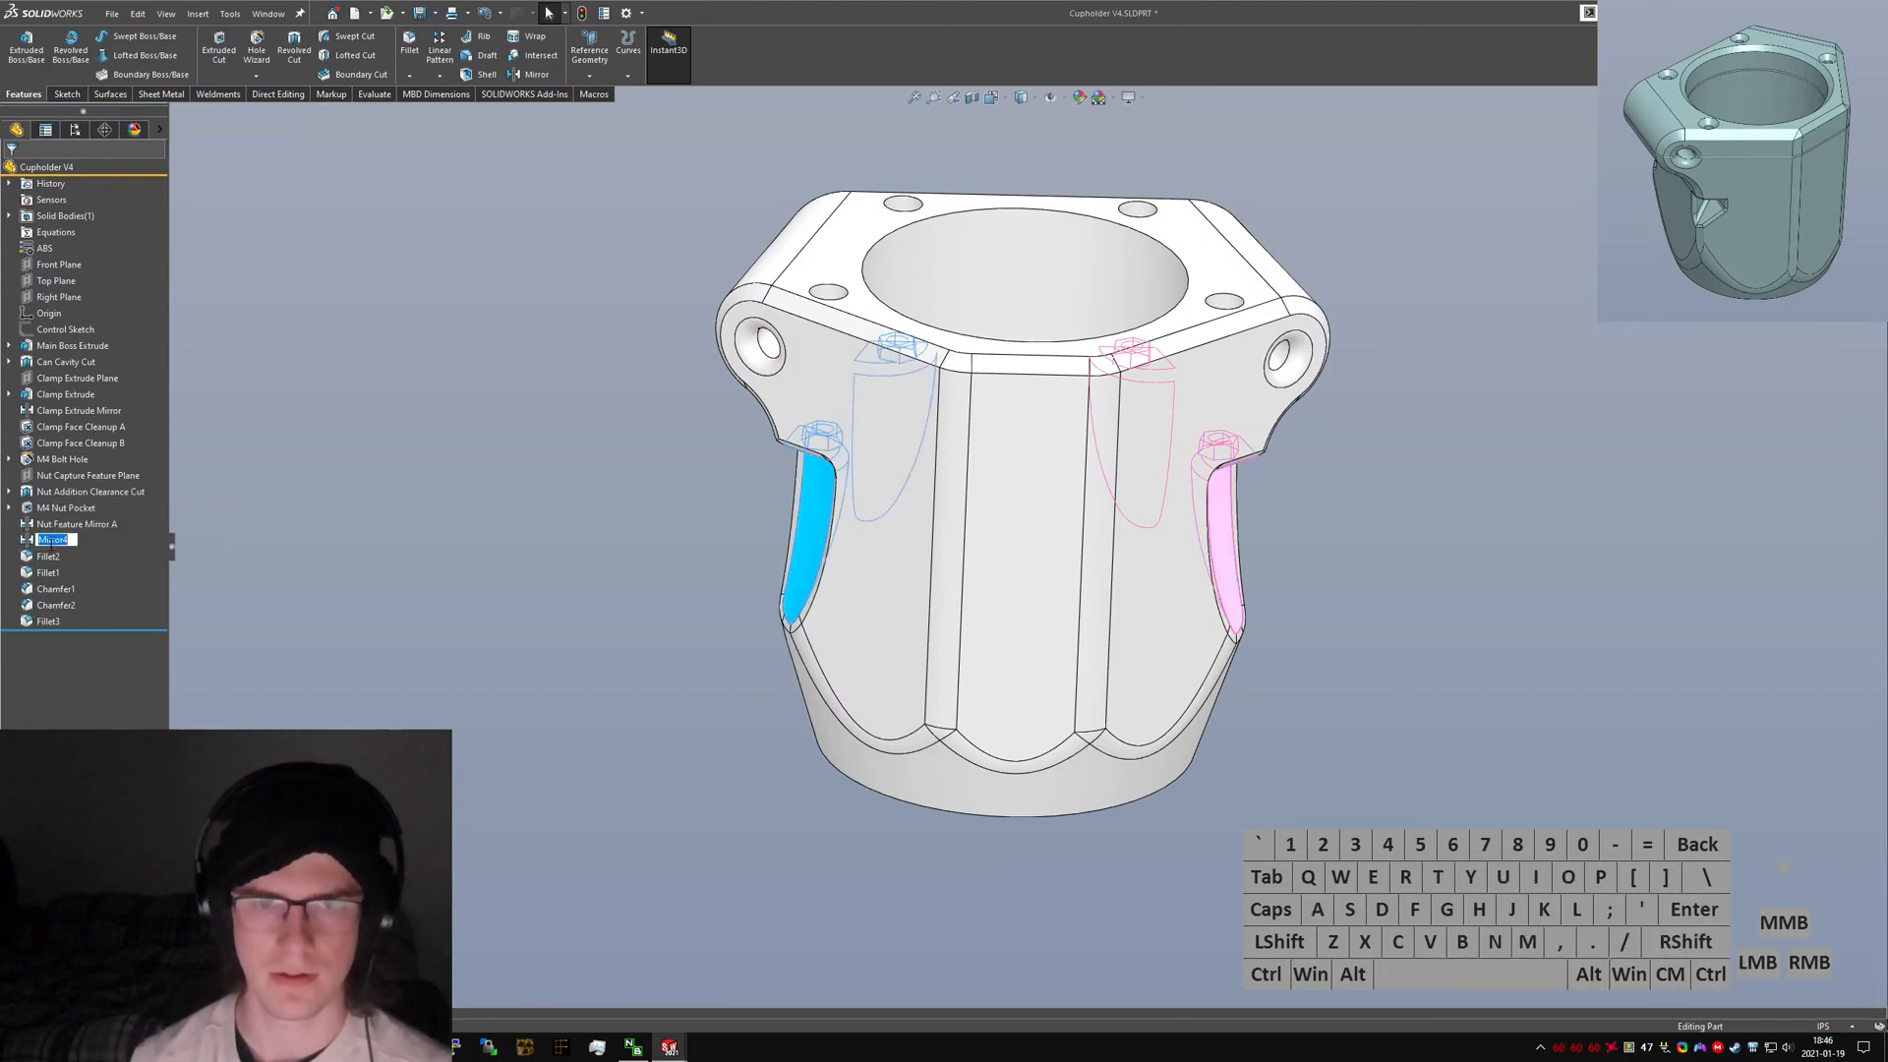
{"action": "type", "text": "Nut Feature"}
{"action": "type", "text": "Mirror B"}
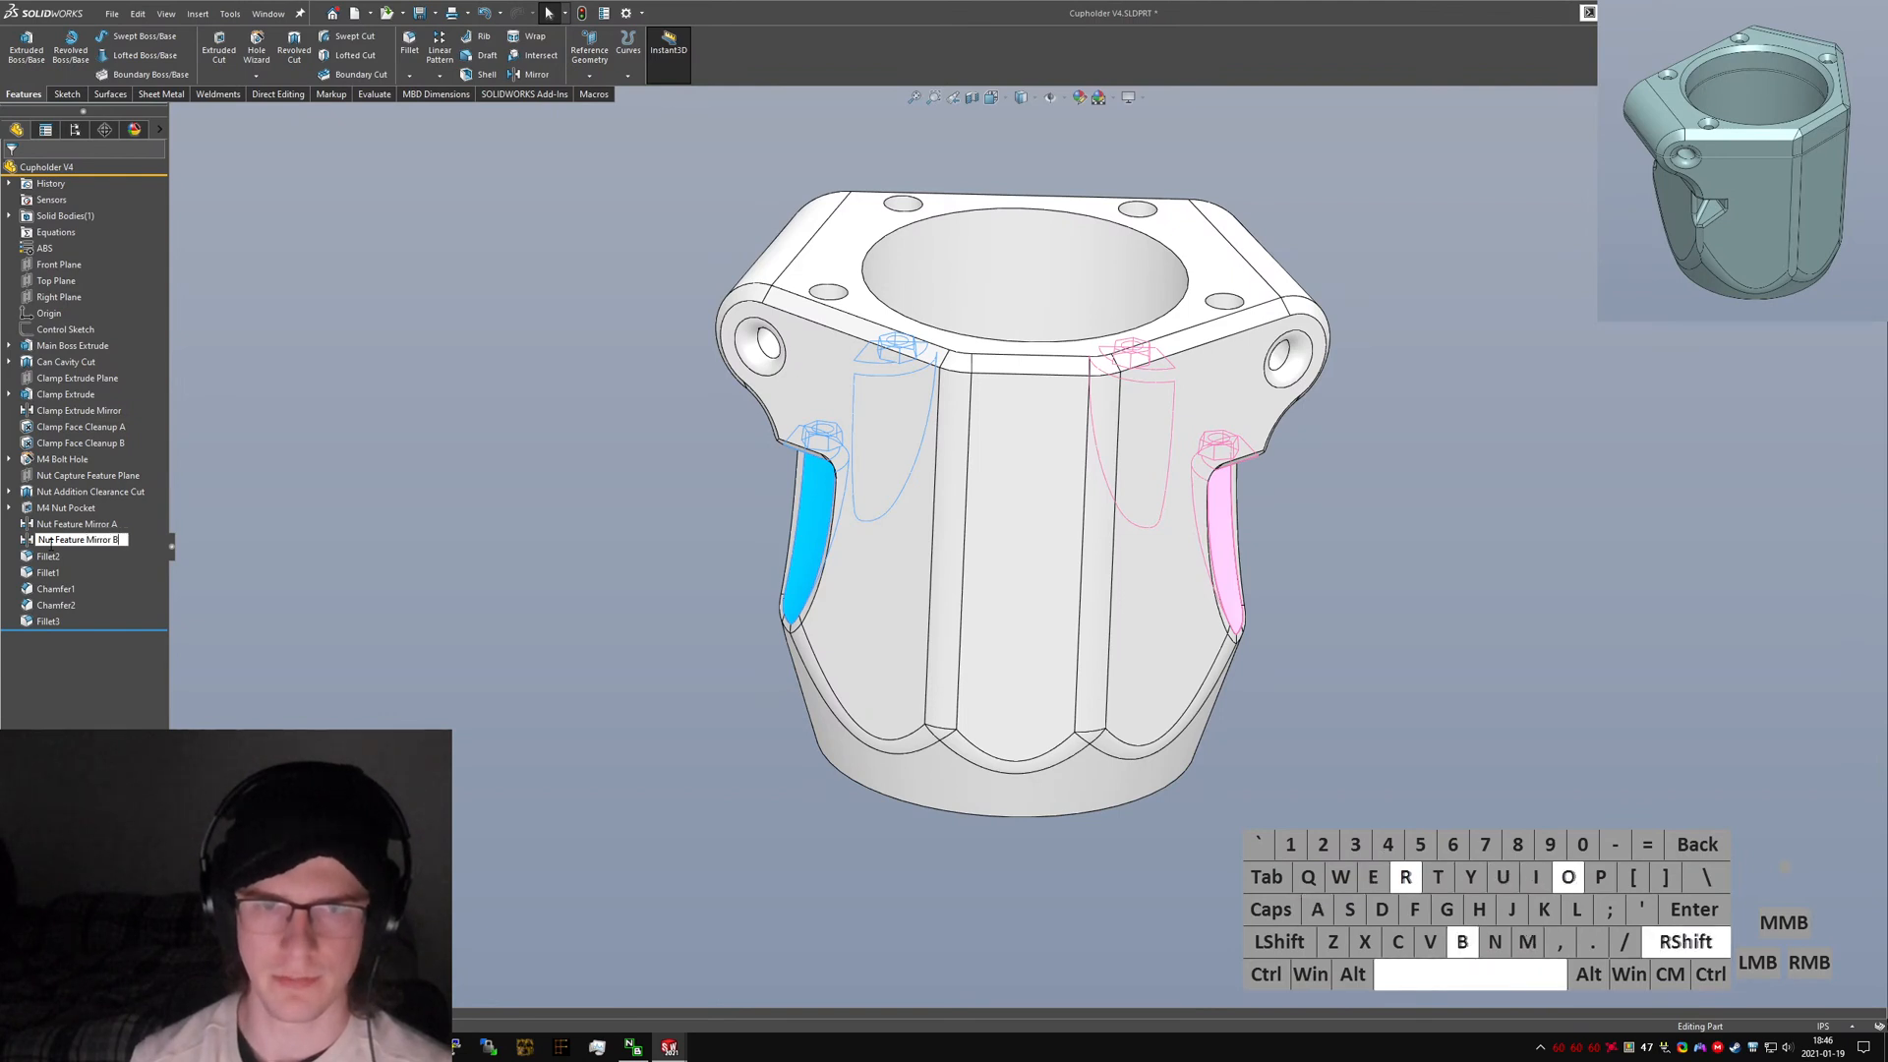
{"action": "key", "text": "Return"}
Group the features from Nut Capture Feature Plane to Nut Feature Mirror B into a new folder named "Fastening Features".
{"action": "left_click", "coordinate": [70, 479], "text": "shift"}
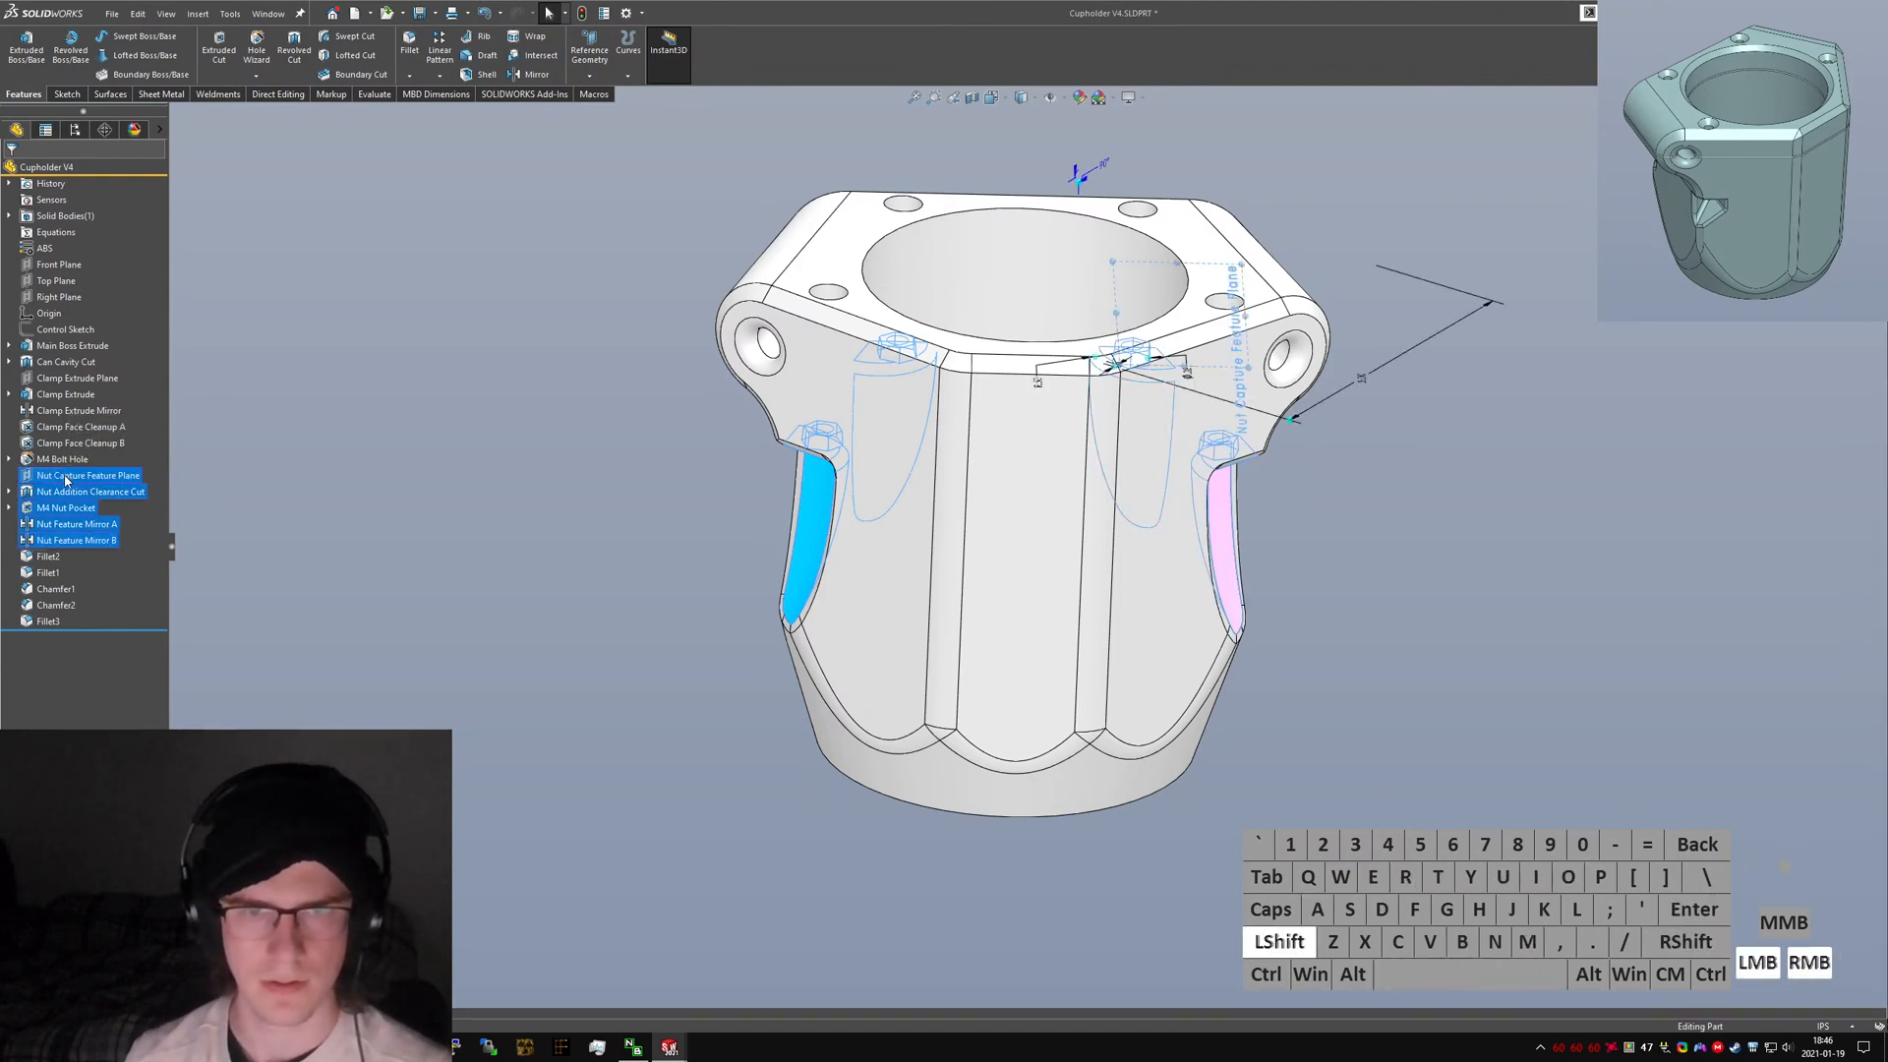
{"action": "right_click", "coordinate": [70, 479]}
{"action": "left_click", "coordinate": [125, 648]}
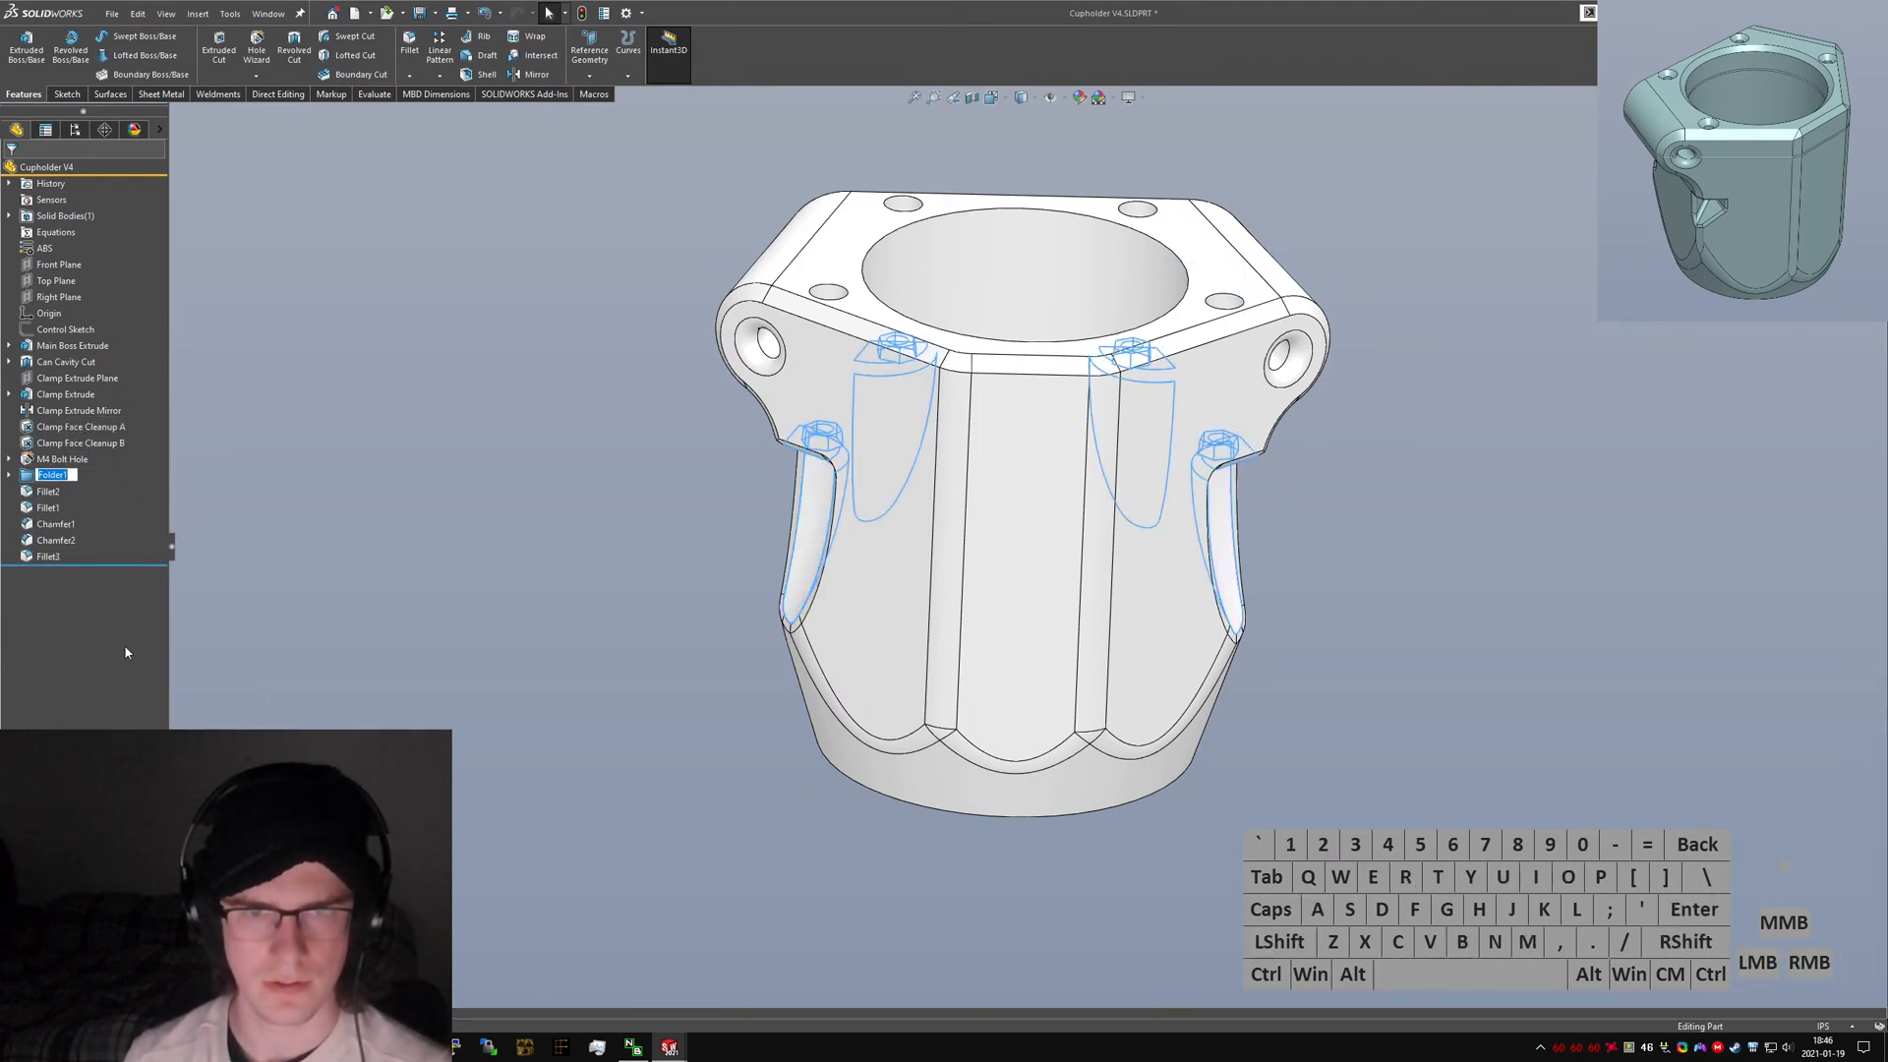
{"action": "type", "text": "Fasten"}
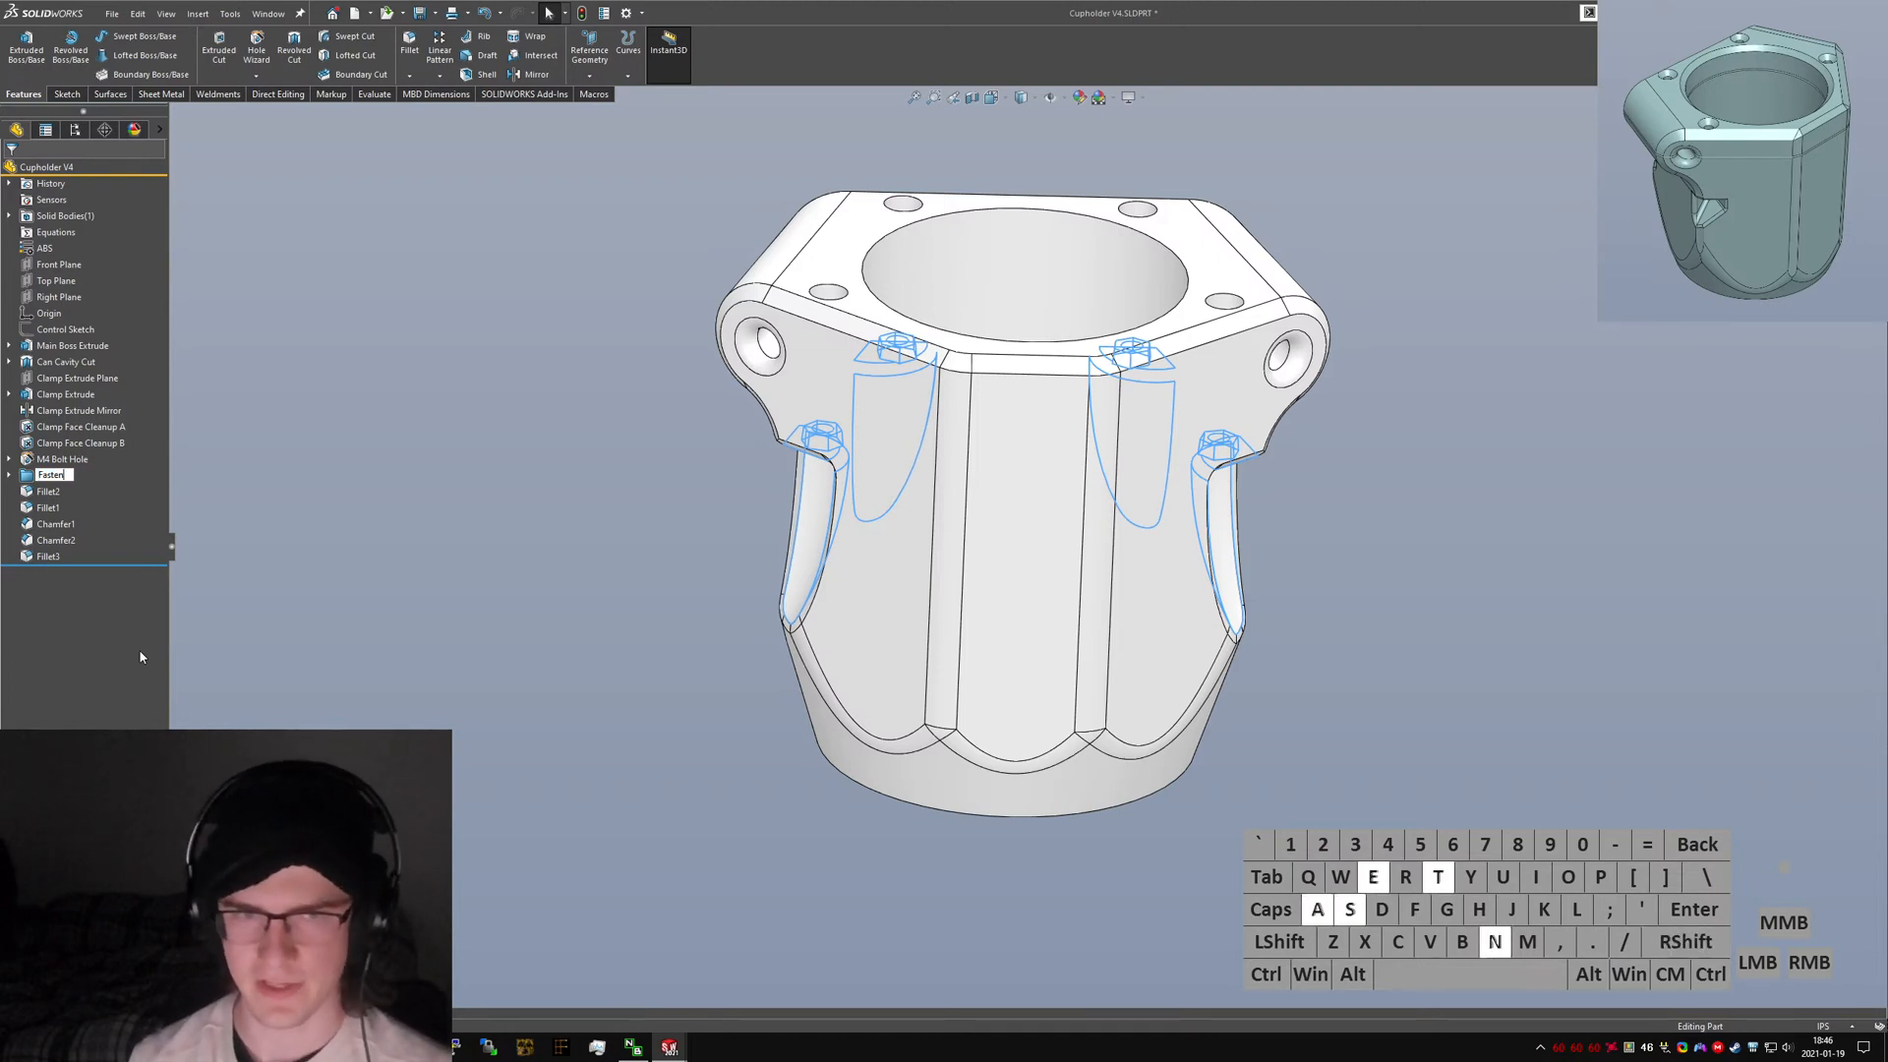
{"action": "type", "text": "ing Features"}
{"action": "key", "text": "Return"}
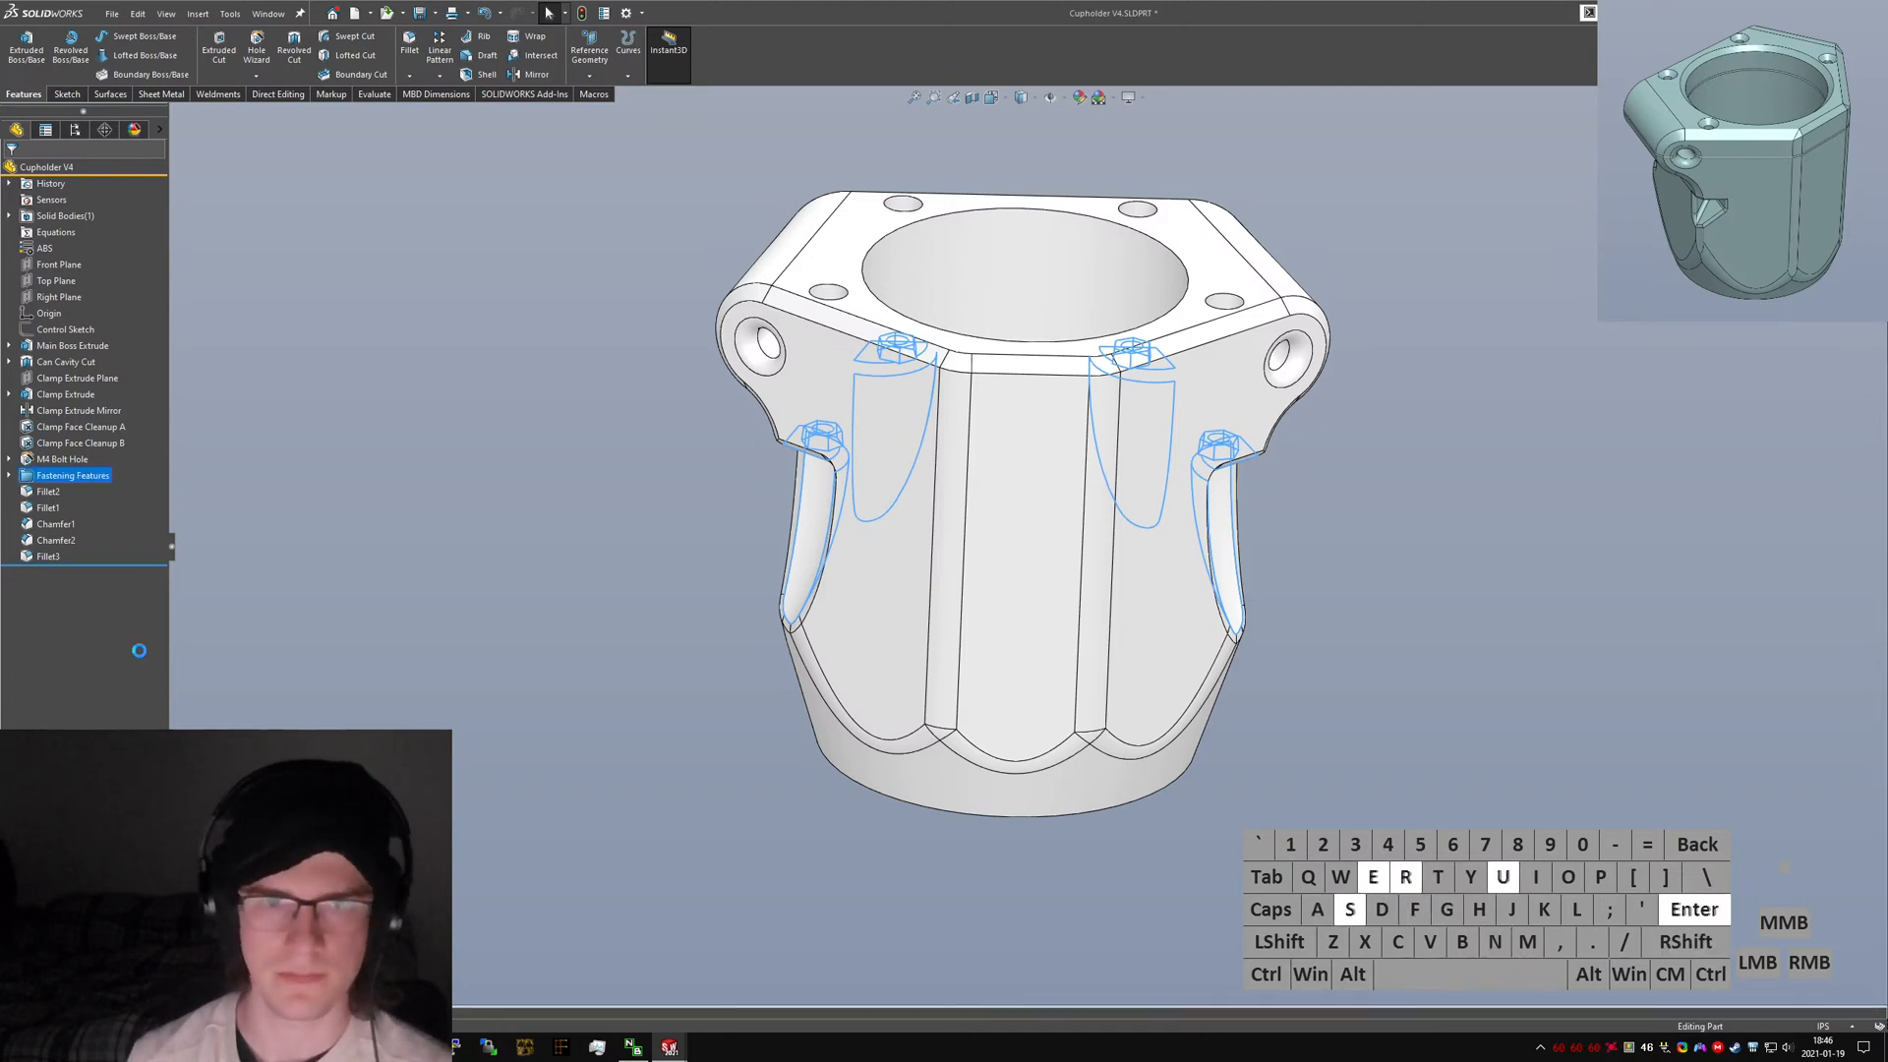
Move the M4 Bolt Hole feature into the Fastening Features folder and collapse the folder.
{"action": "left_click", "coordinate": [9, 475]}
{"action": "left_click", "coordinate": [65, 460]}
{"action": "left_click_drag", "start_coordinate": [66, 464], "coordinate": [61, 476]}
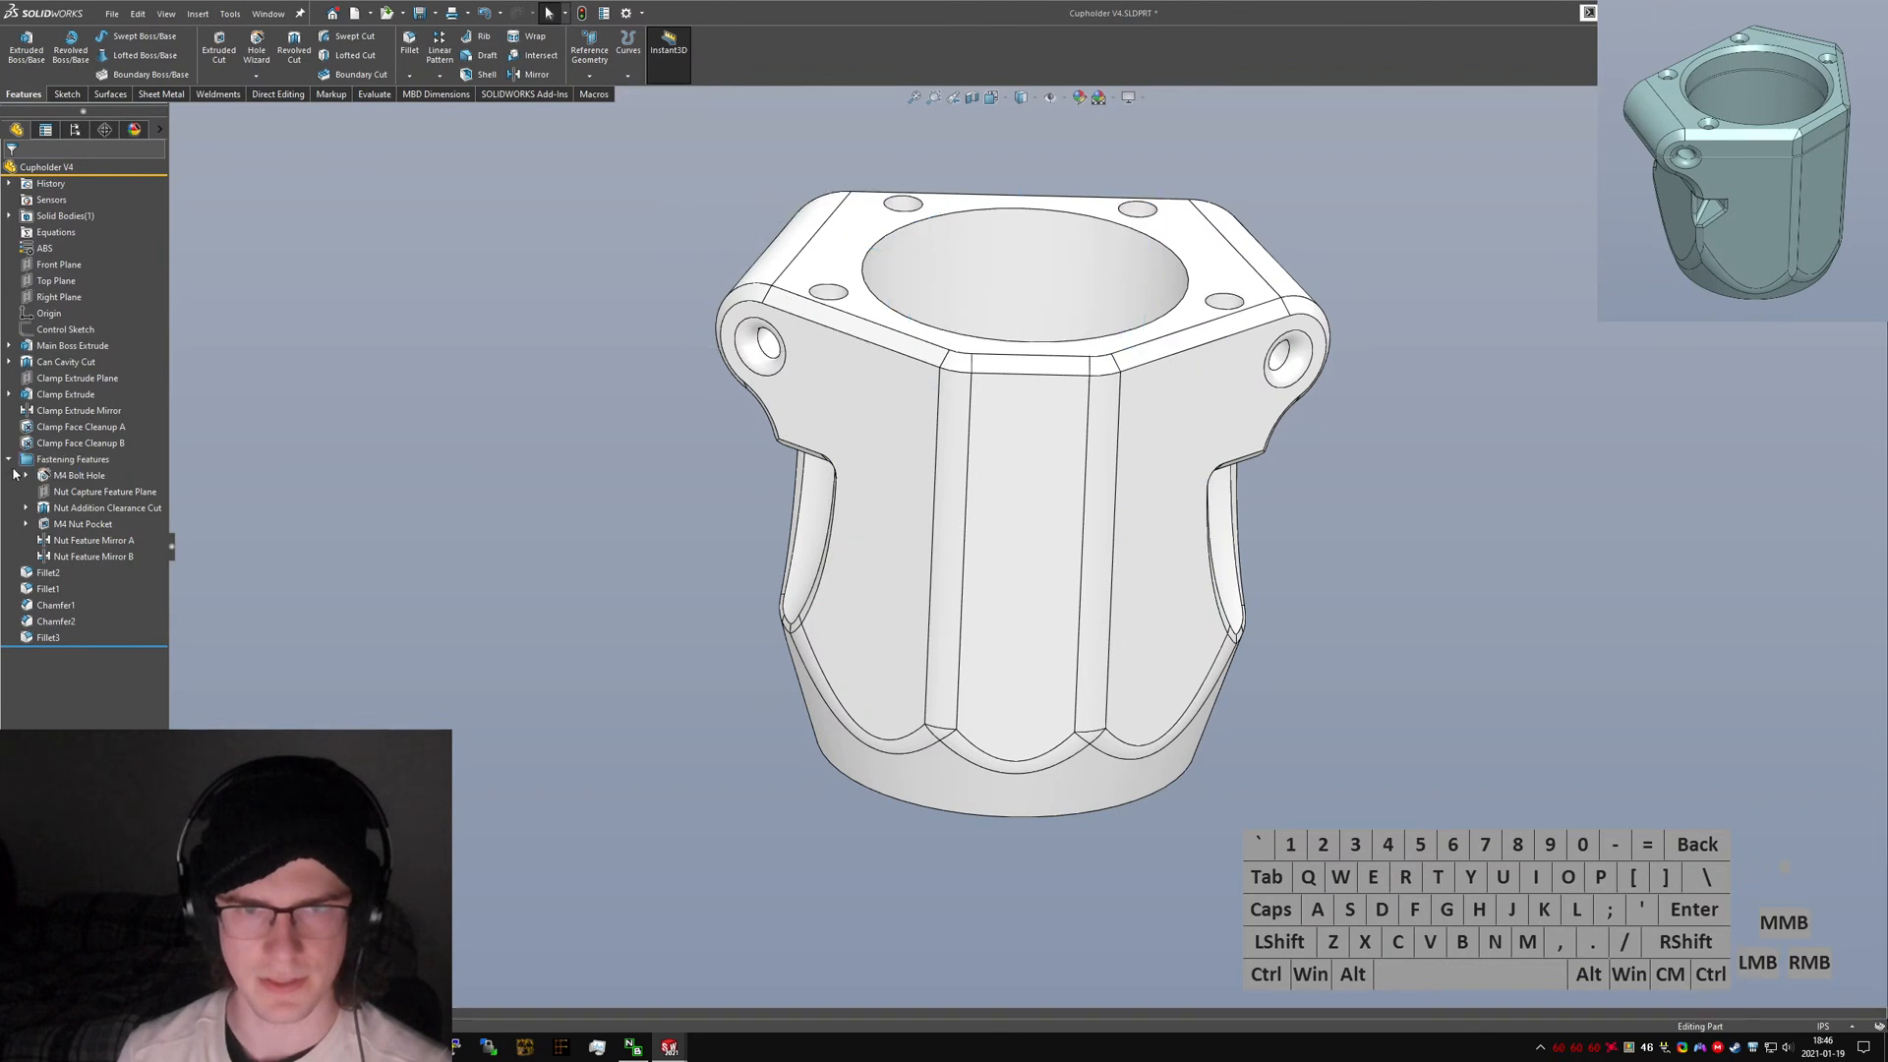
{"action": "left_click", "coordinate": [9, 459]}
Group Clamp Extrude Plane through Clamp Face Cleanup B into a new folder named "Clamp Features".
{"action": "left_click", "coordinate": [65, 443]}
{"action": "left_click", "coordinate": [57, 413], "text": "shift"}
{"action": "left_click", "coordinate": [60, 379], "text": "shift"}
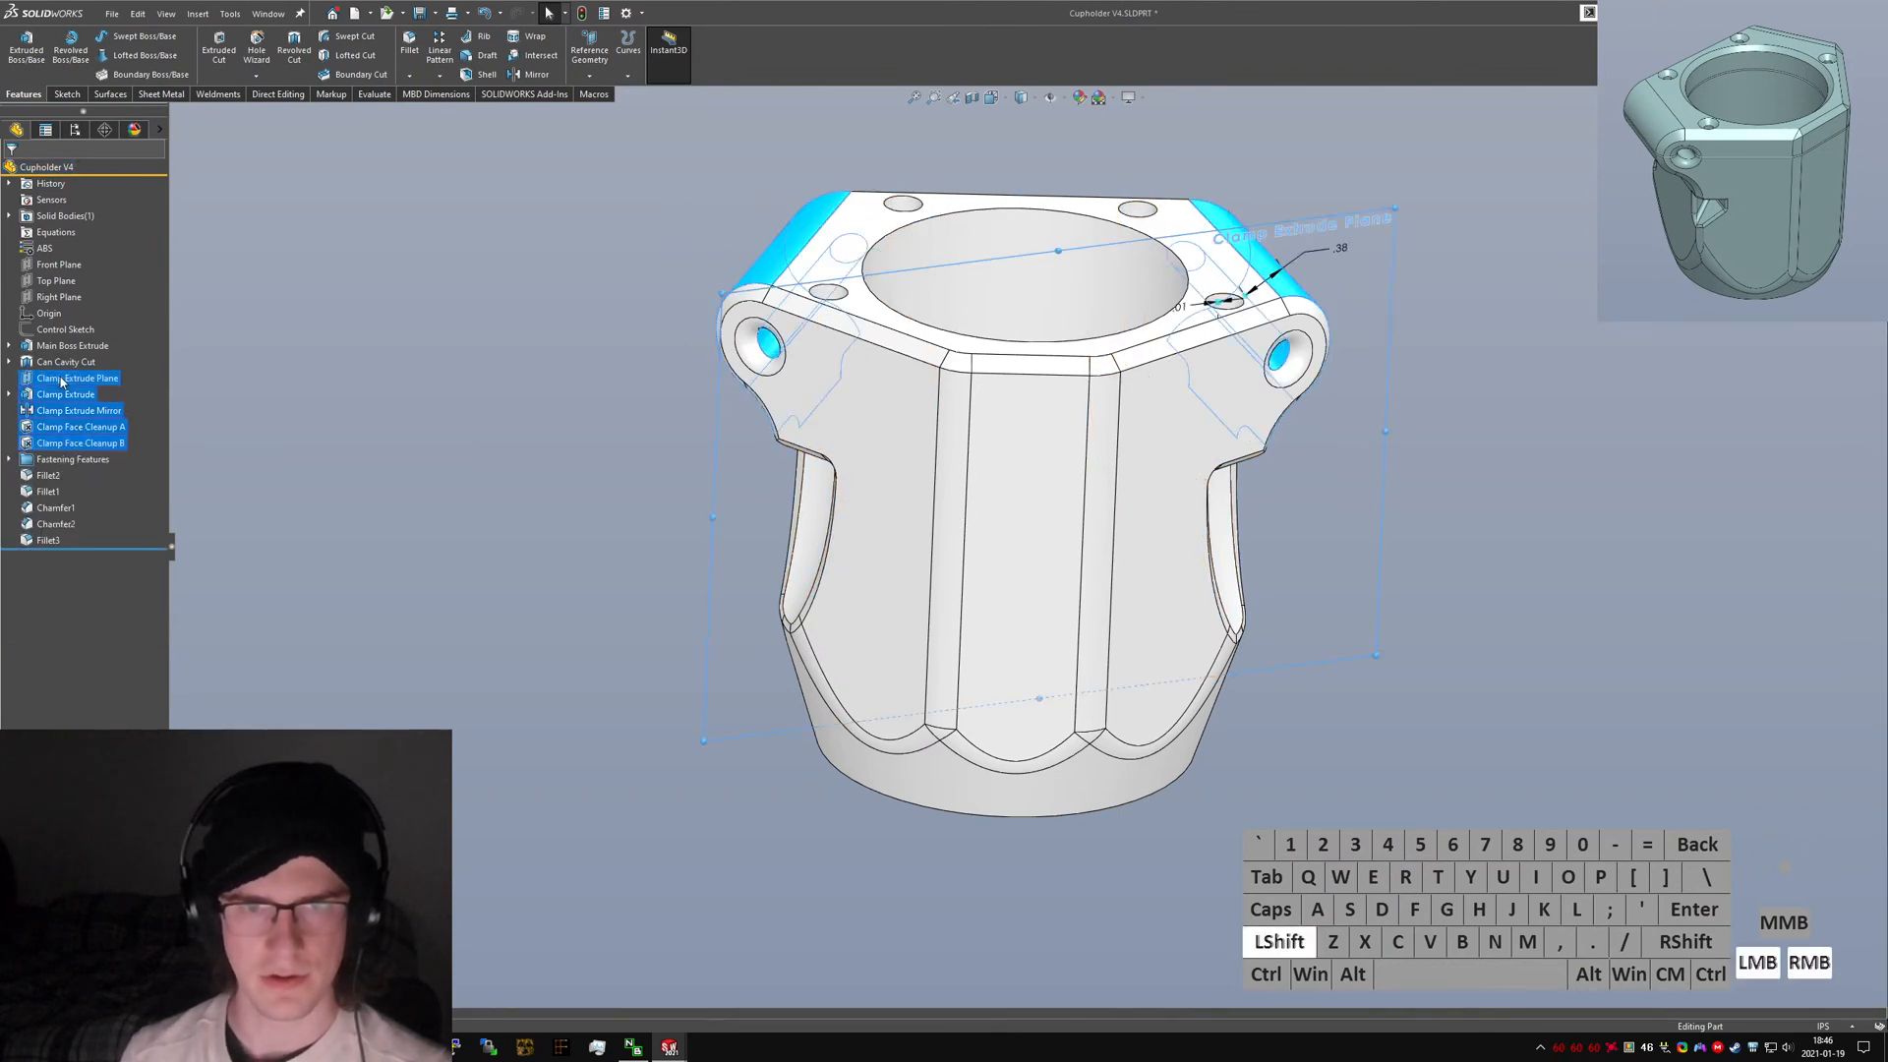
{"action": "right_click", "coordinate": [61, 379]}
{"action": "left_click", "coordinate": [119, 546]}
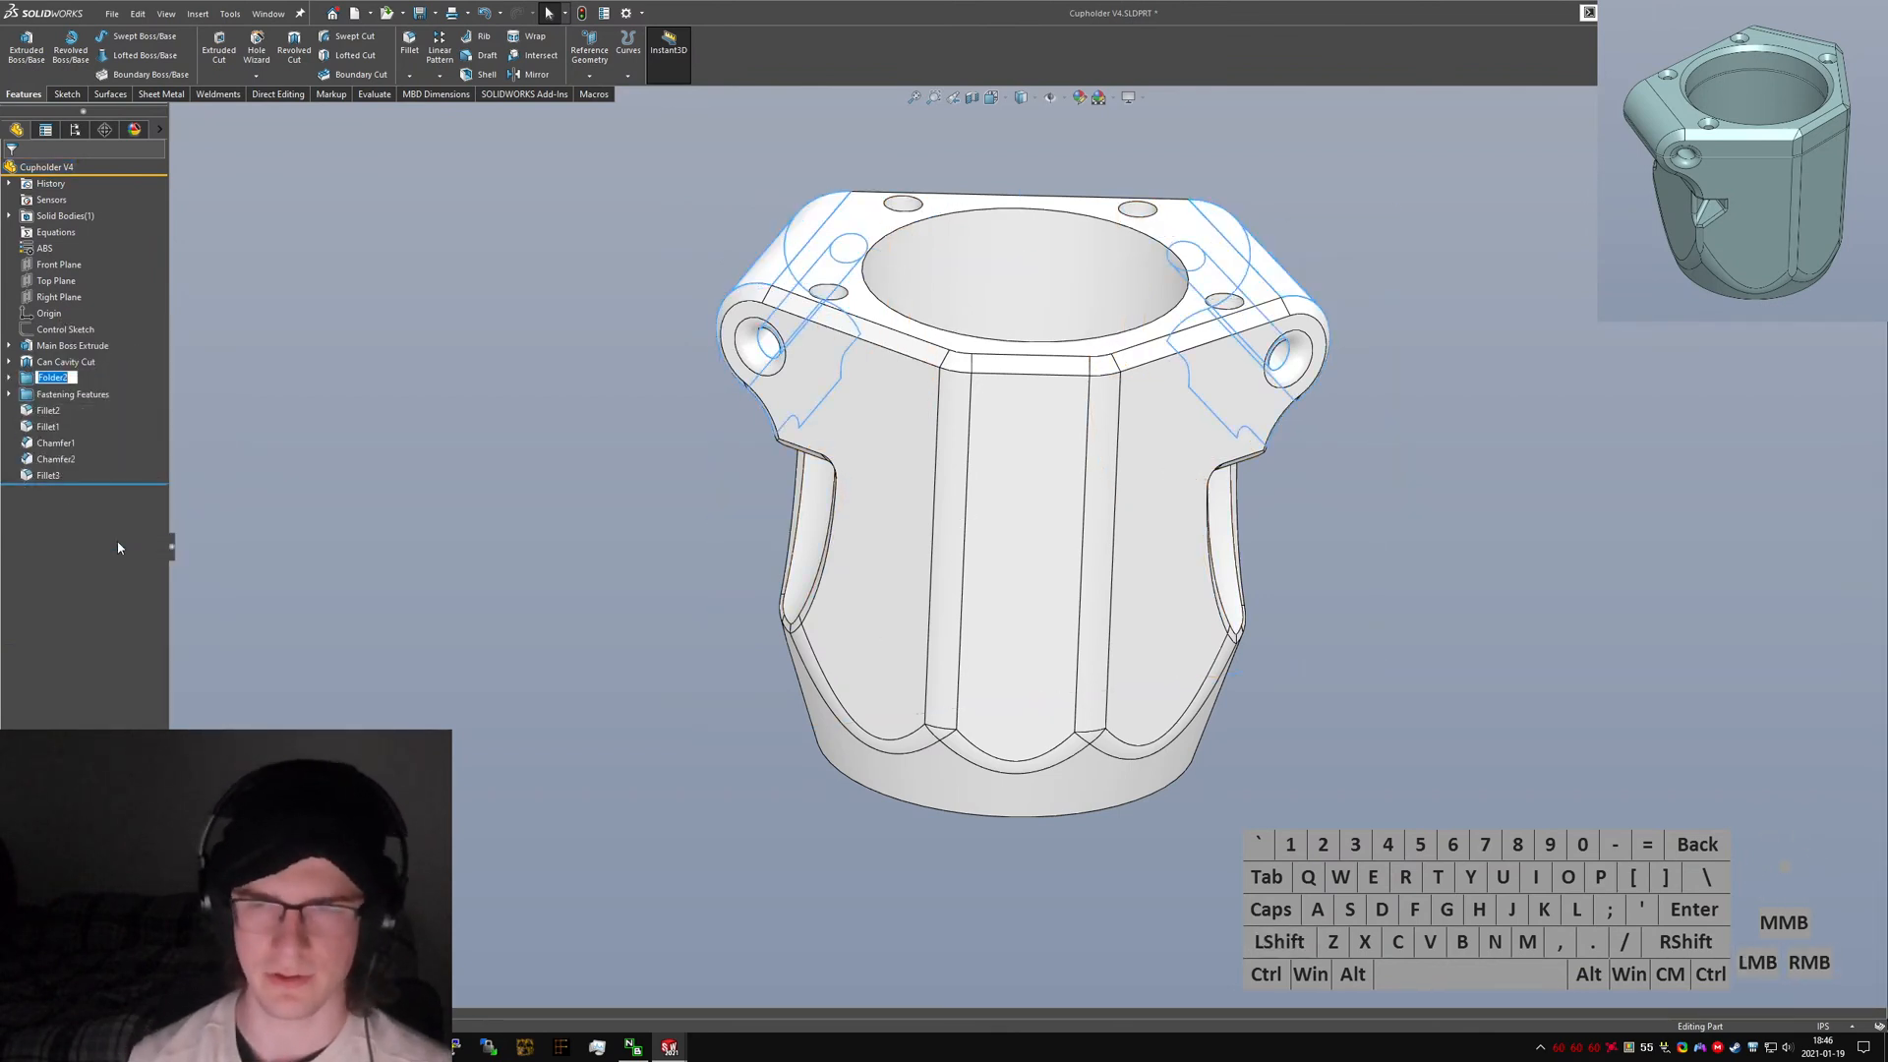
{"action": "type", "text": "Clamp Features"}
{"action": "key", "text": "Return"}
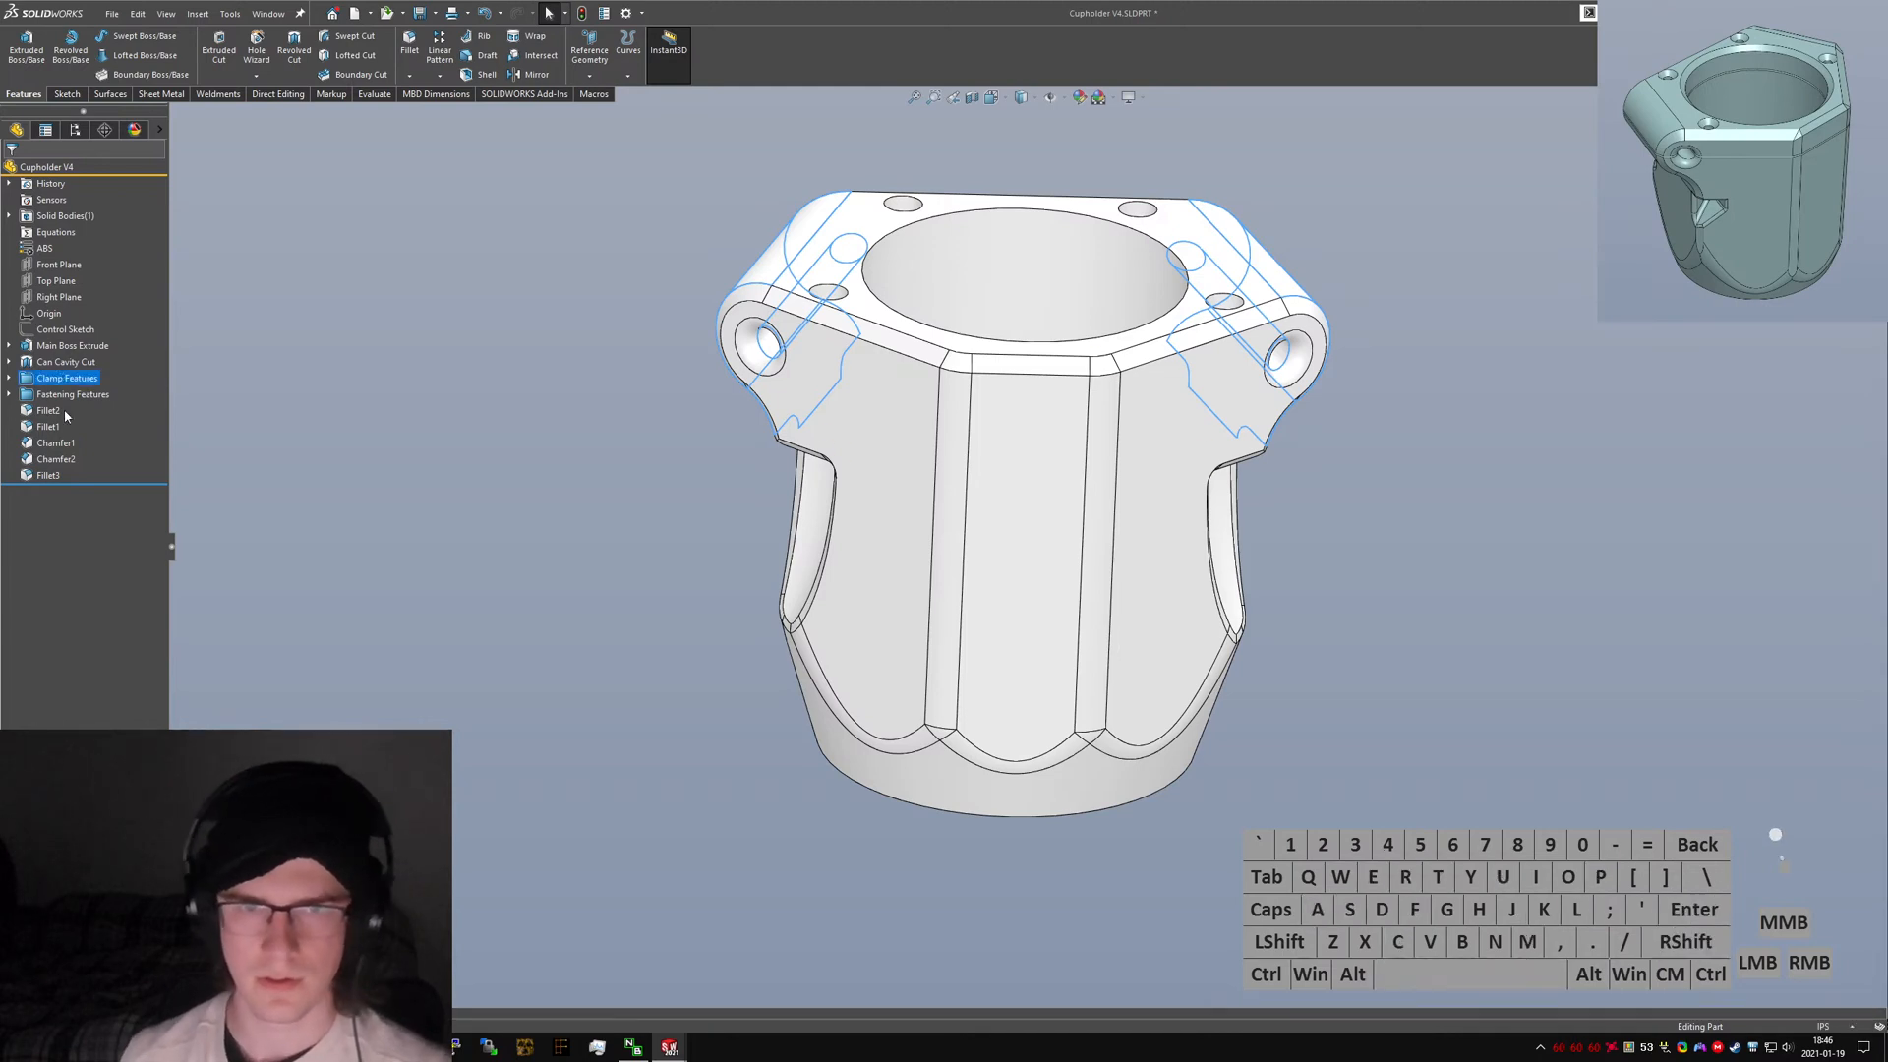
Rename Fillet2 to "Nut Cavity Fillet".
{"action": "left_click", "coordinate": [46, 413]}
{"action": "left_click", "coordinate": [47, 411]}
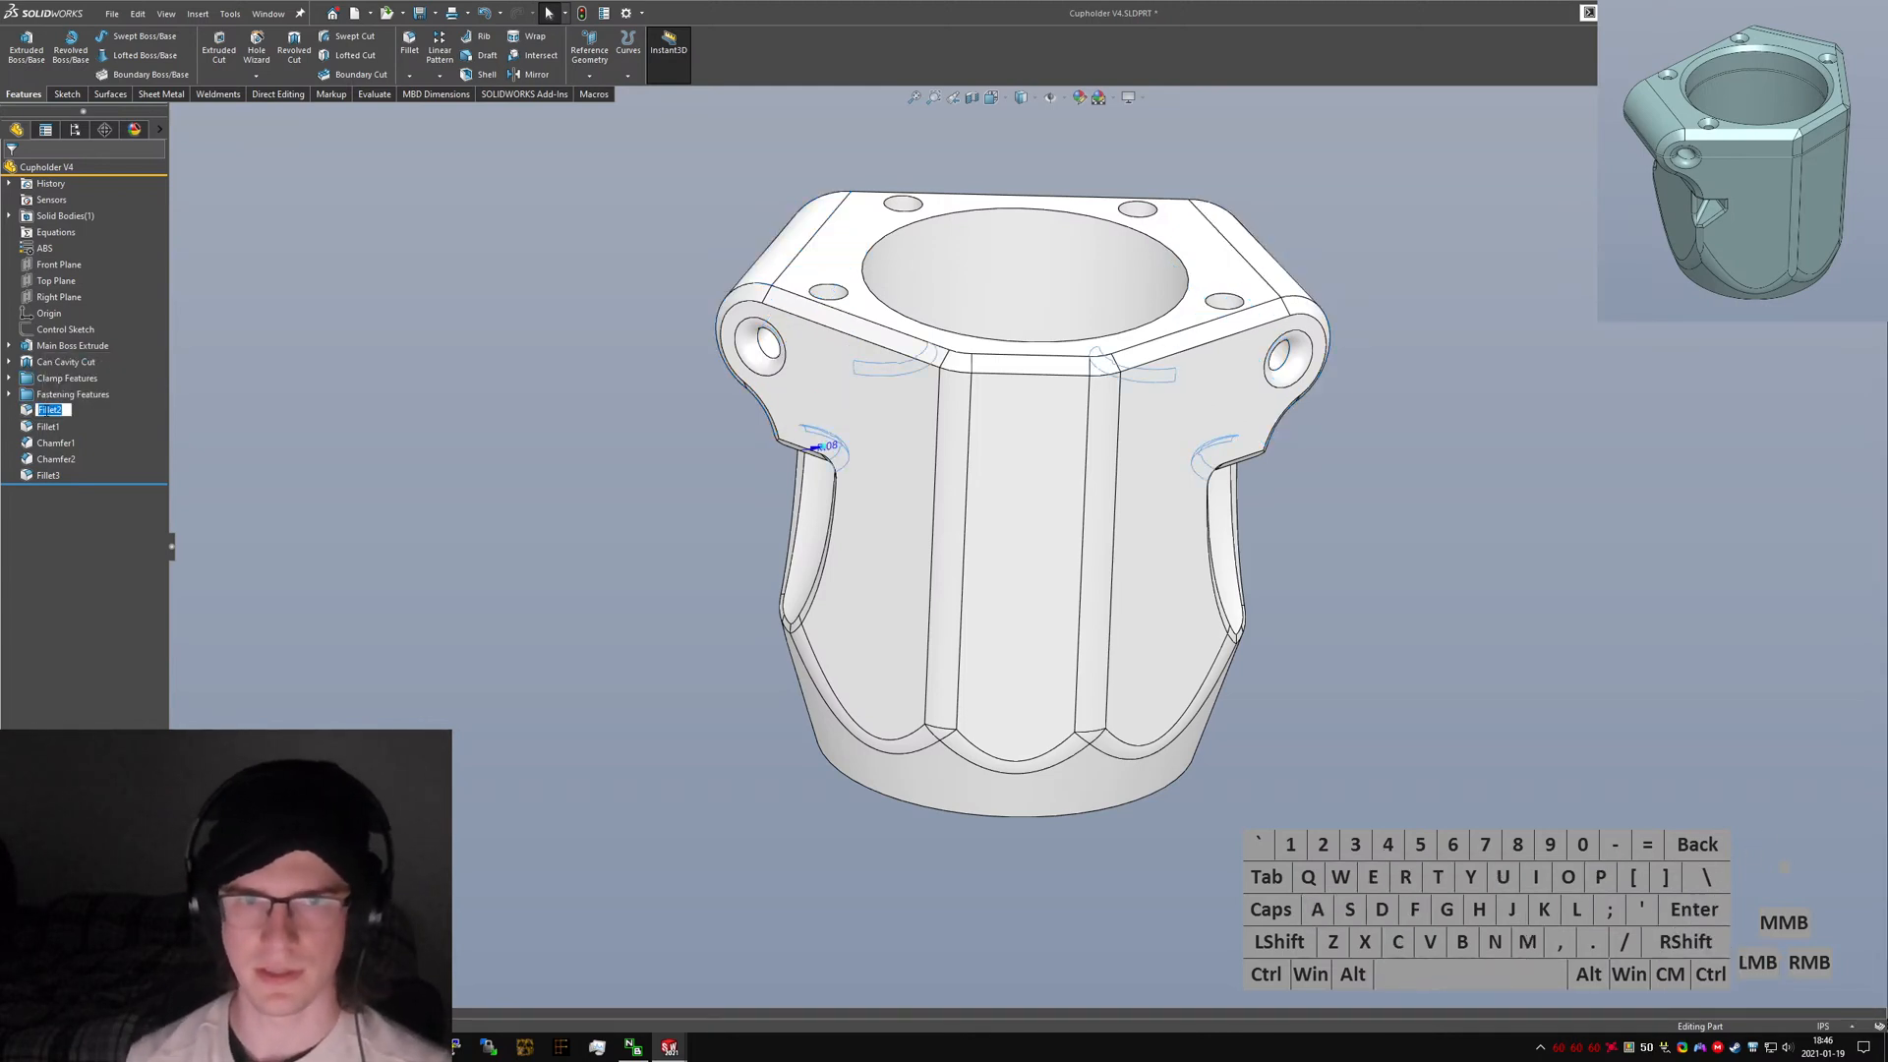
{"action": "type", "text": "Nut Cavity"}
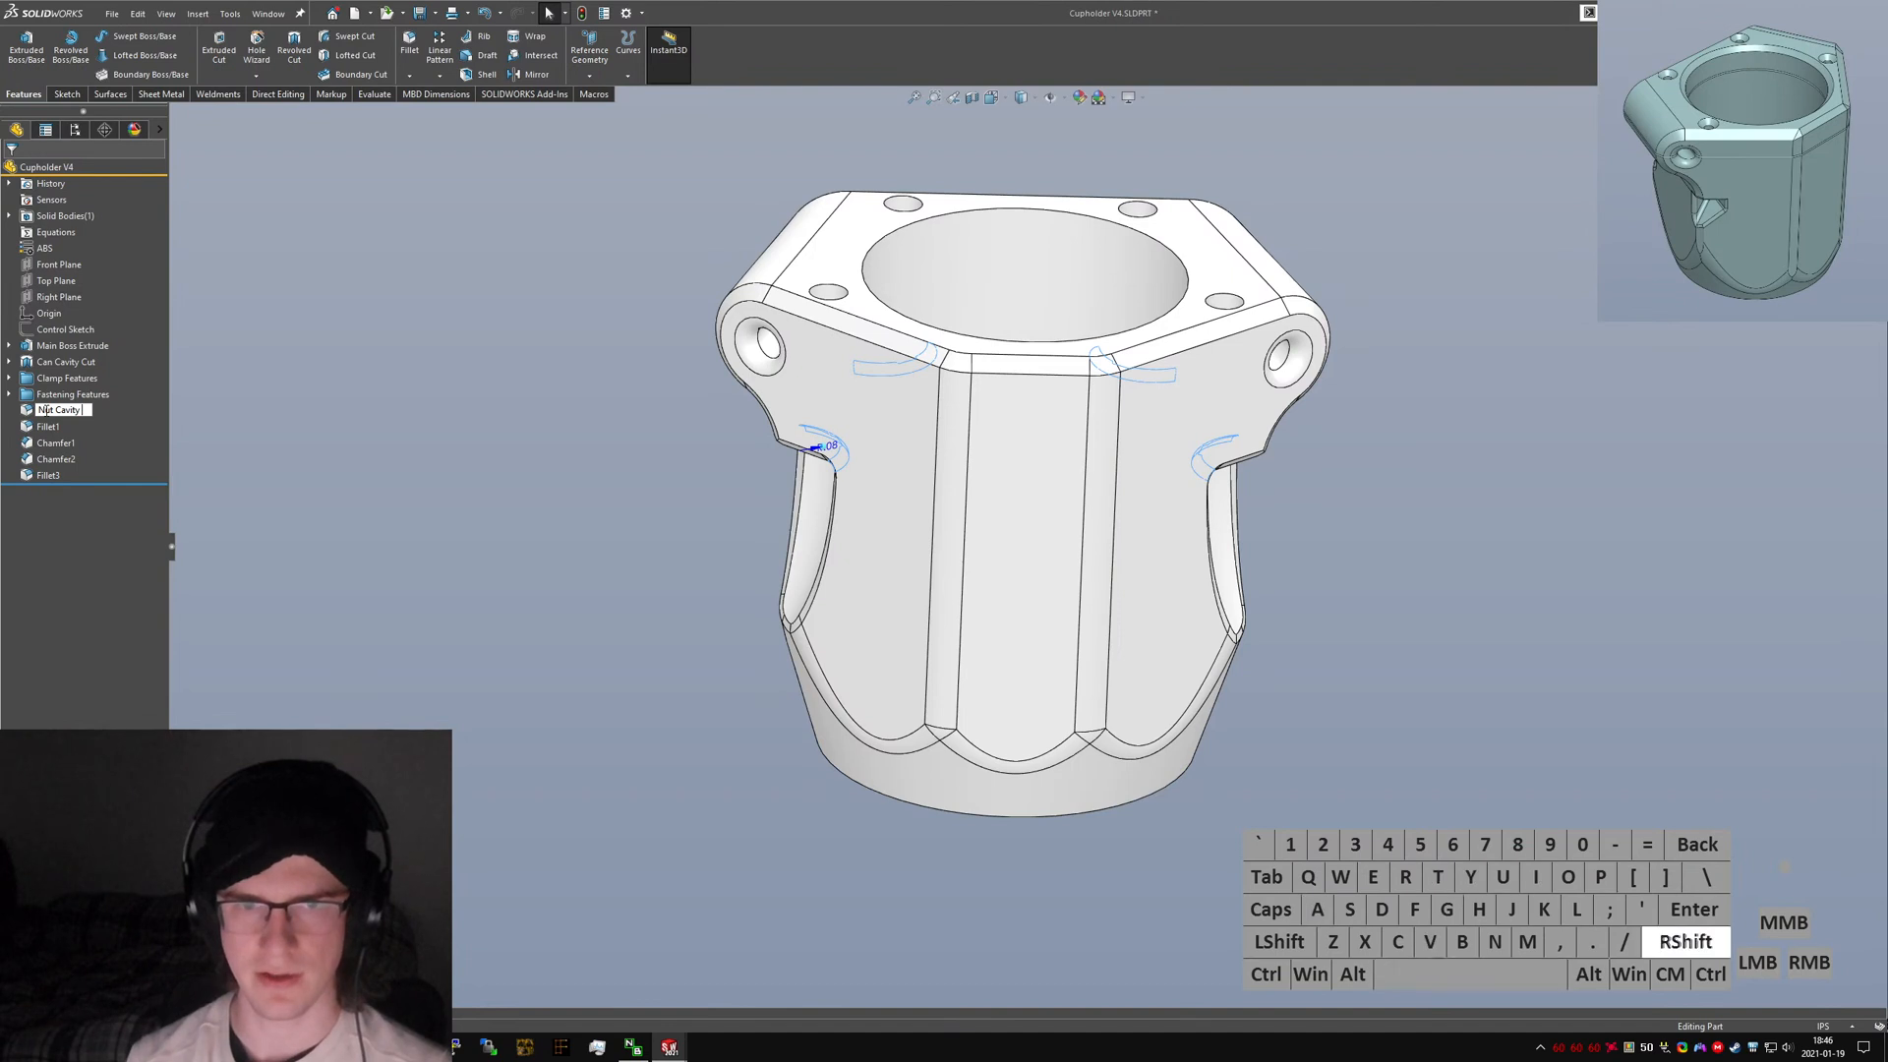
{"action": "key", "text": "Return"}
Rename Fillet1 to "Exterior Fillet".
{"action": "left_click", "coordinate": [35, 439]}
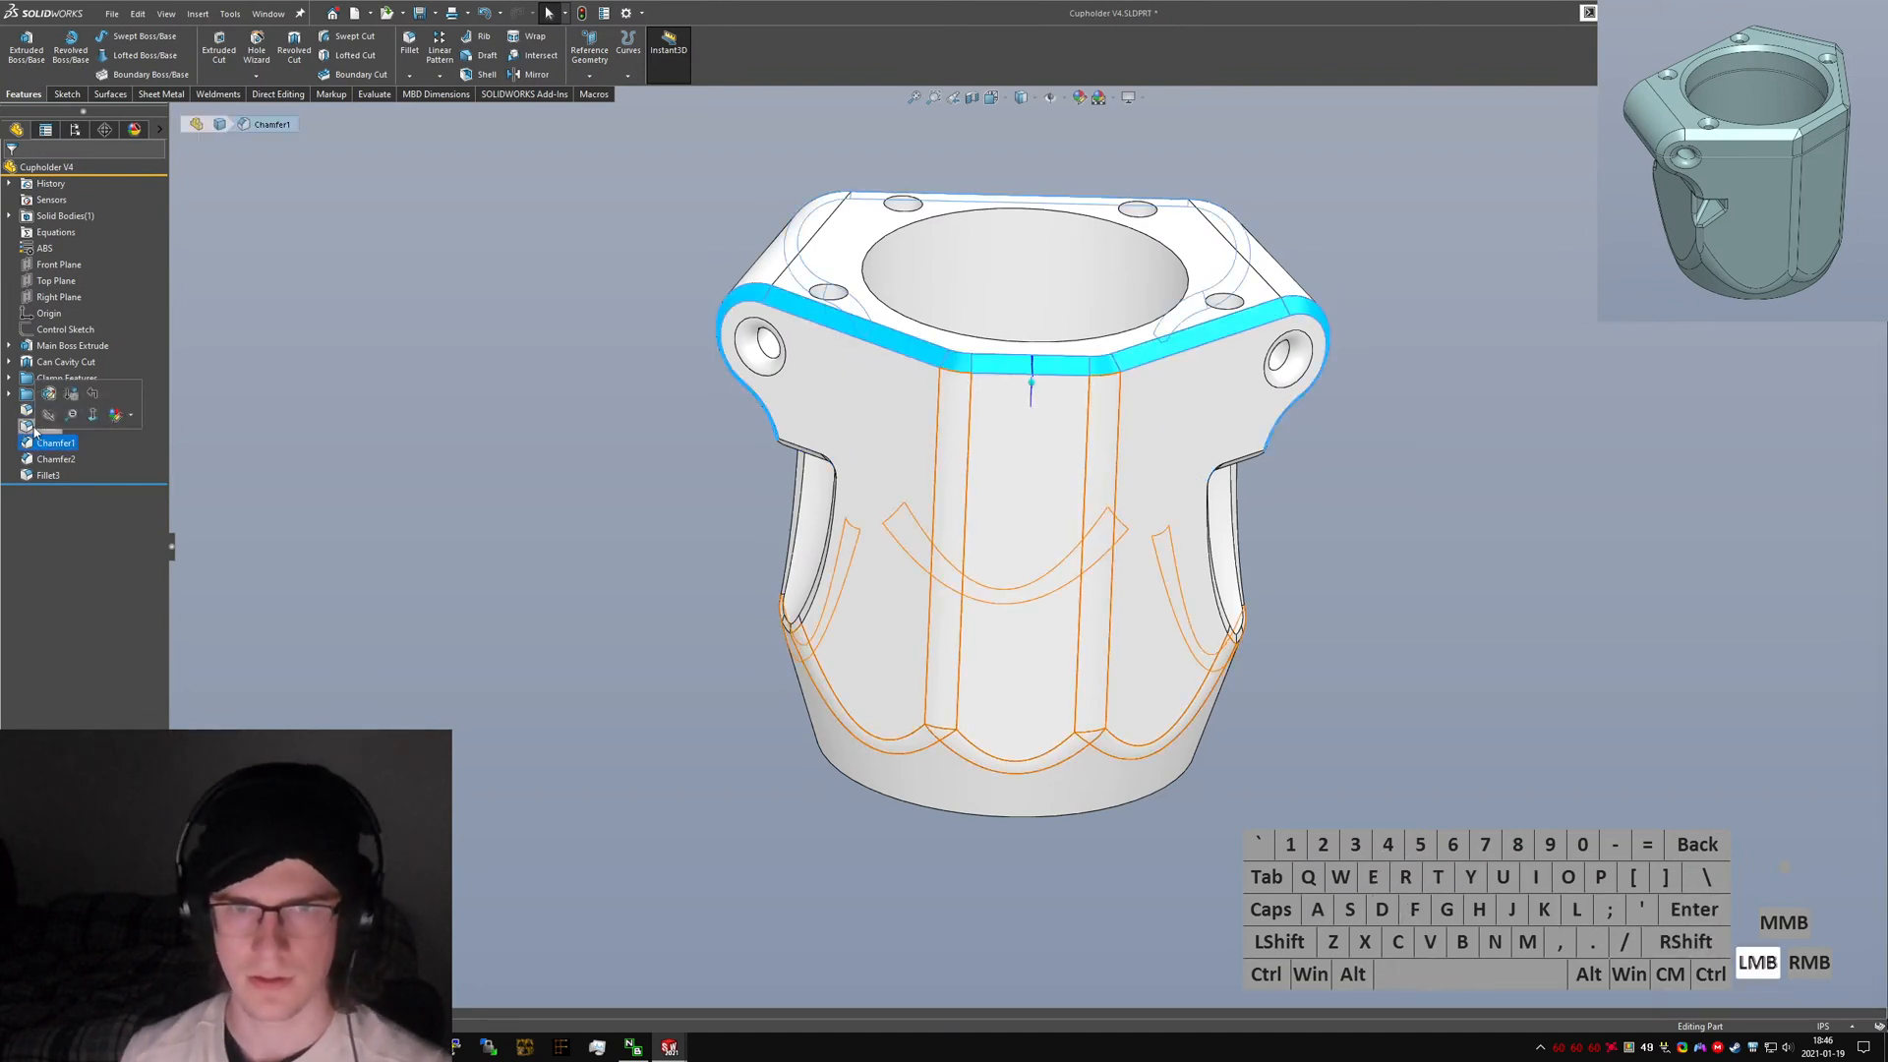
{"action": "left_click", "coordinate": [45, 427]}
{"action": "left_click", "coordinate": [45, 427]}
{"action": "type", "text": "Ext"}
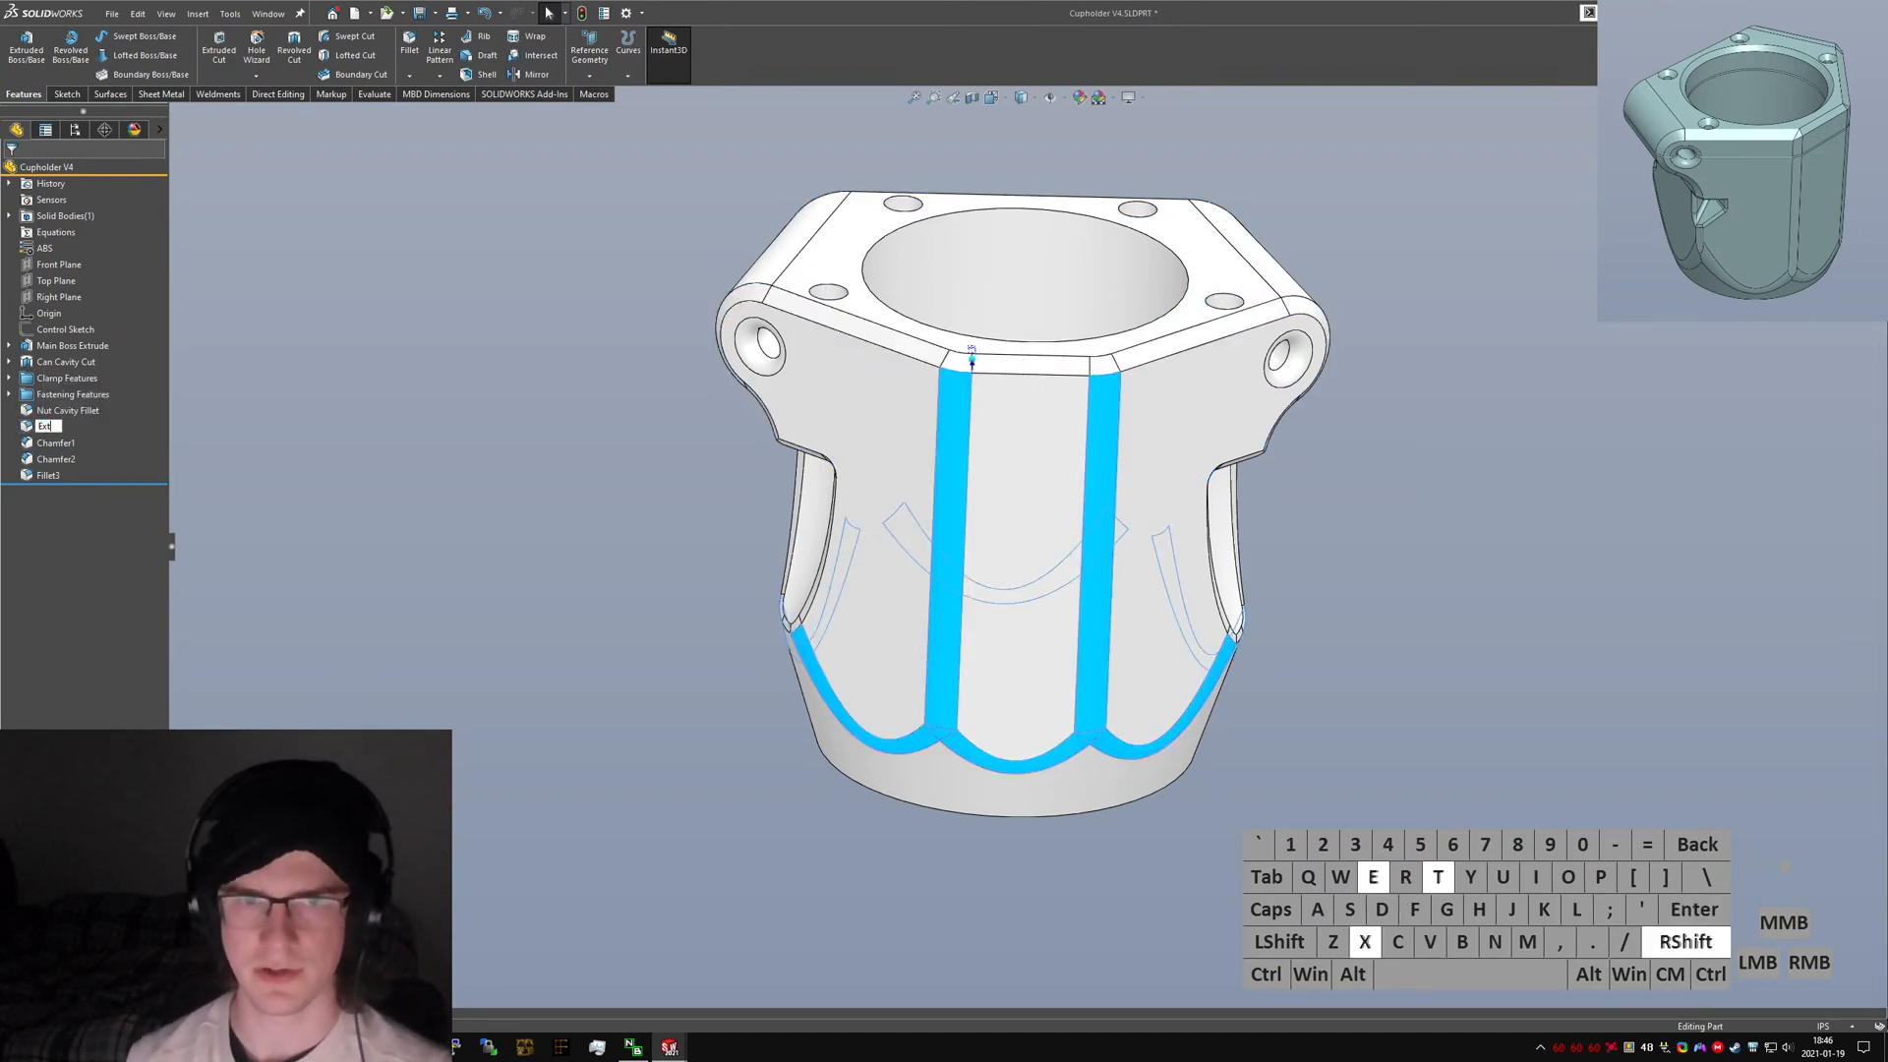
{"action": "type", "text": "erior Fillet"}
{"action": "key", "text": "Return"}
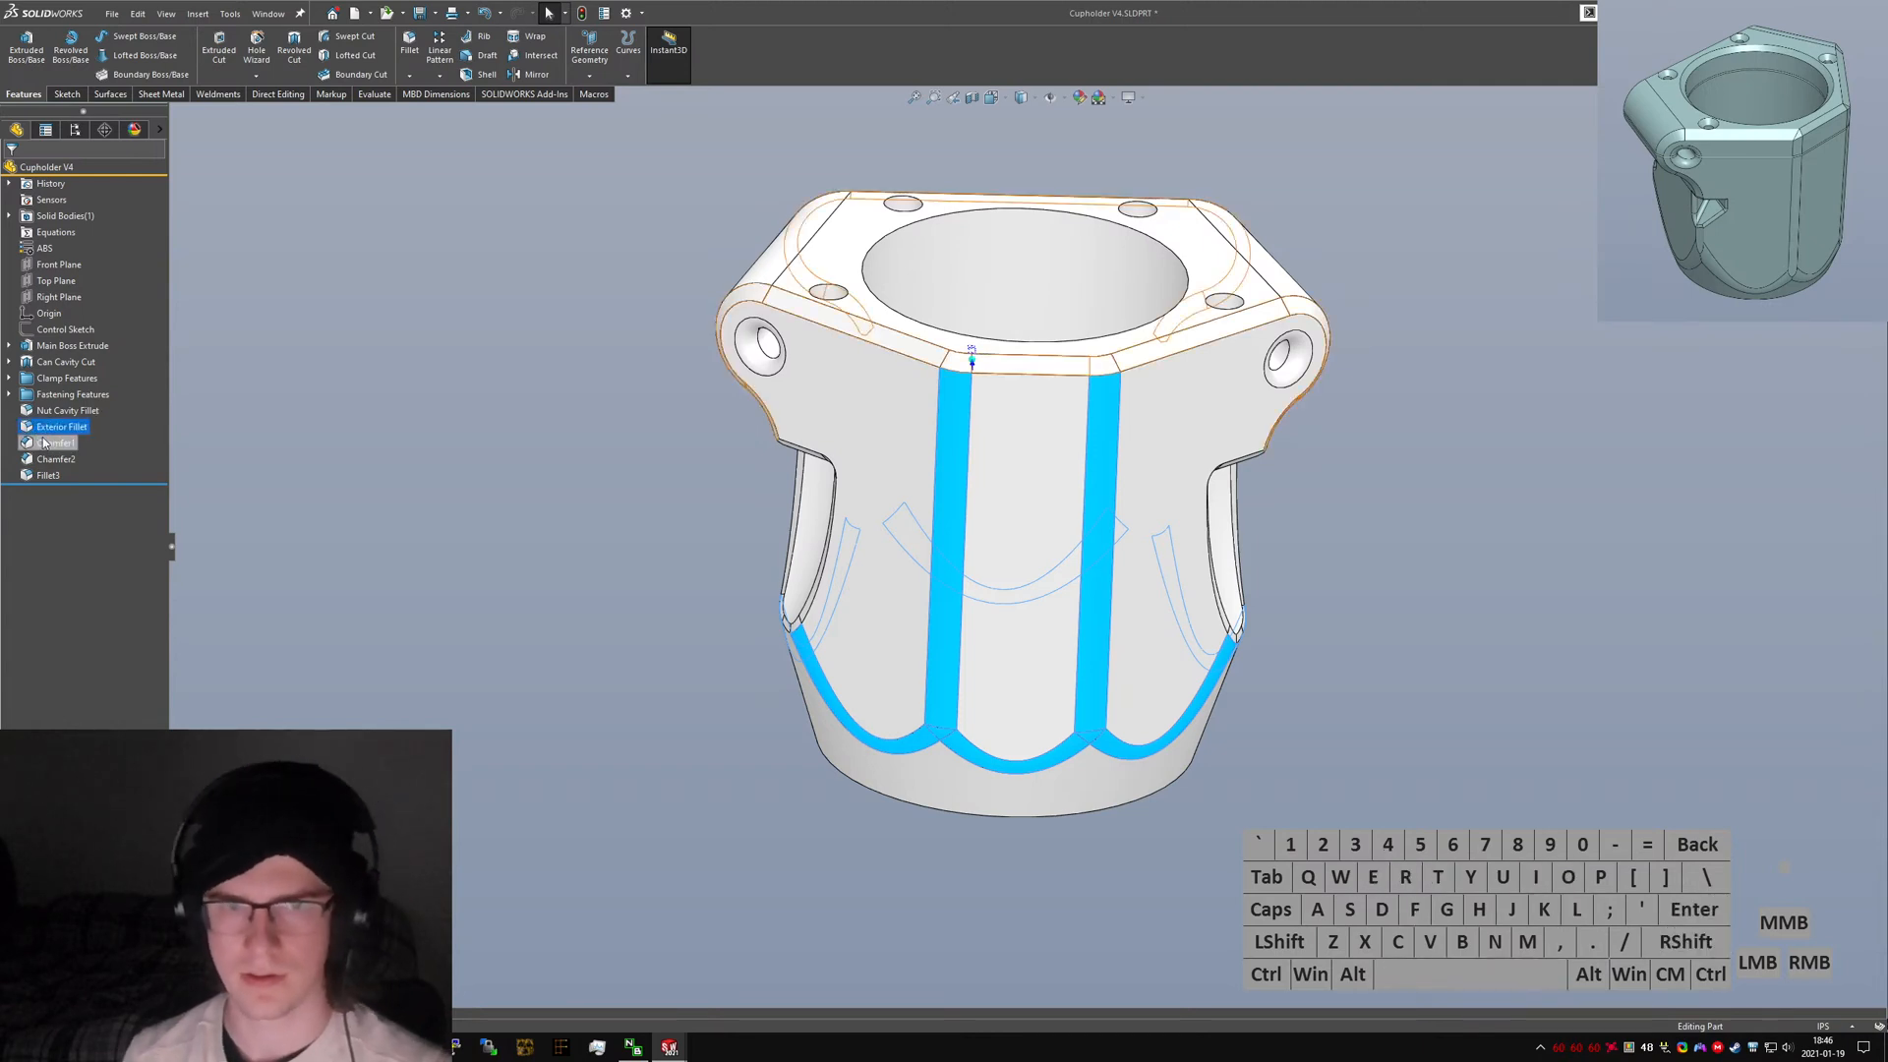
Rename Chamfer1 to "Exterior Chamfer".
{"action": "left_click", "coordinate": [50, 458]}
{"action": "left_click", "coordinate": [56, 443]}
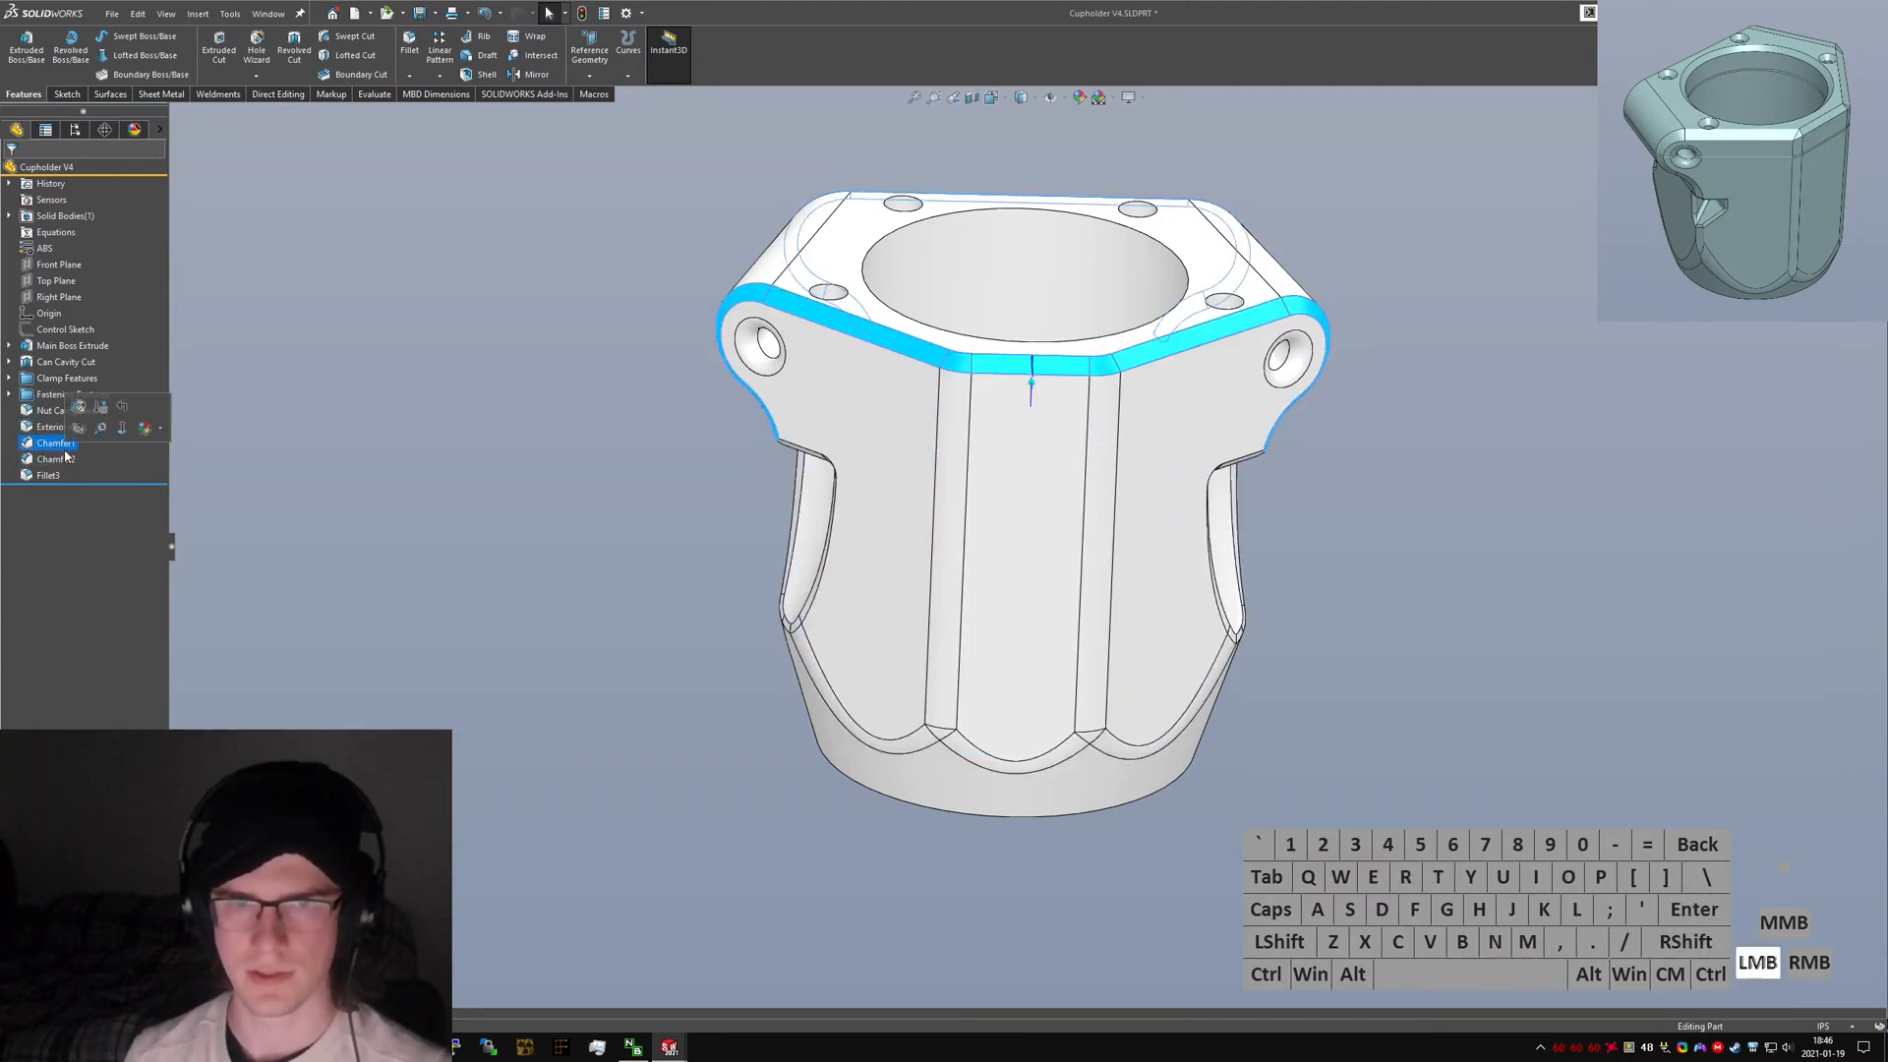
{"action": "left_click", "coordinate": [65, 450]}
{"action": "type", "text": "Upp"}
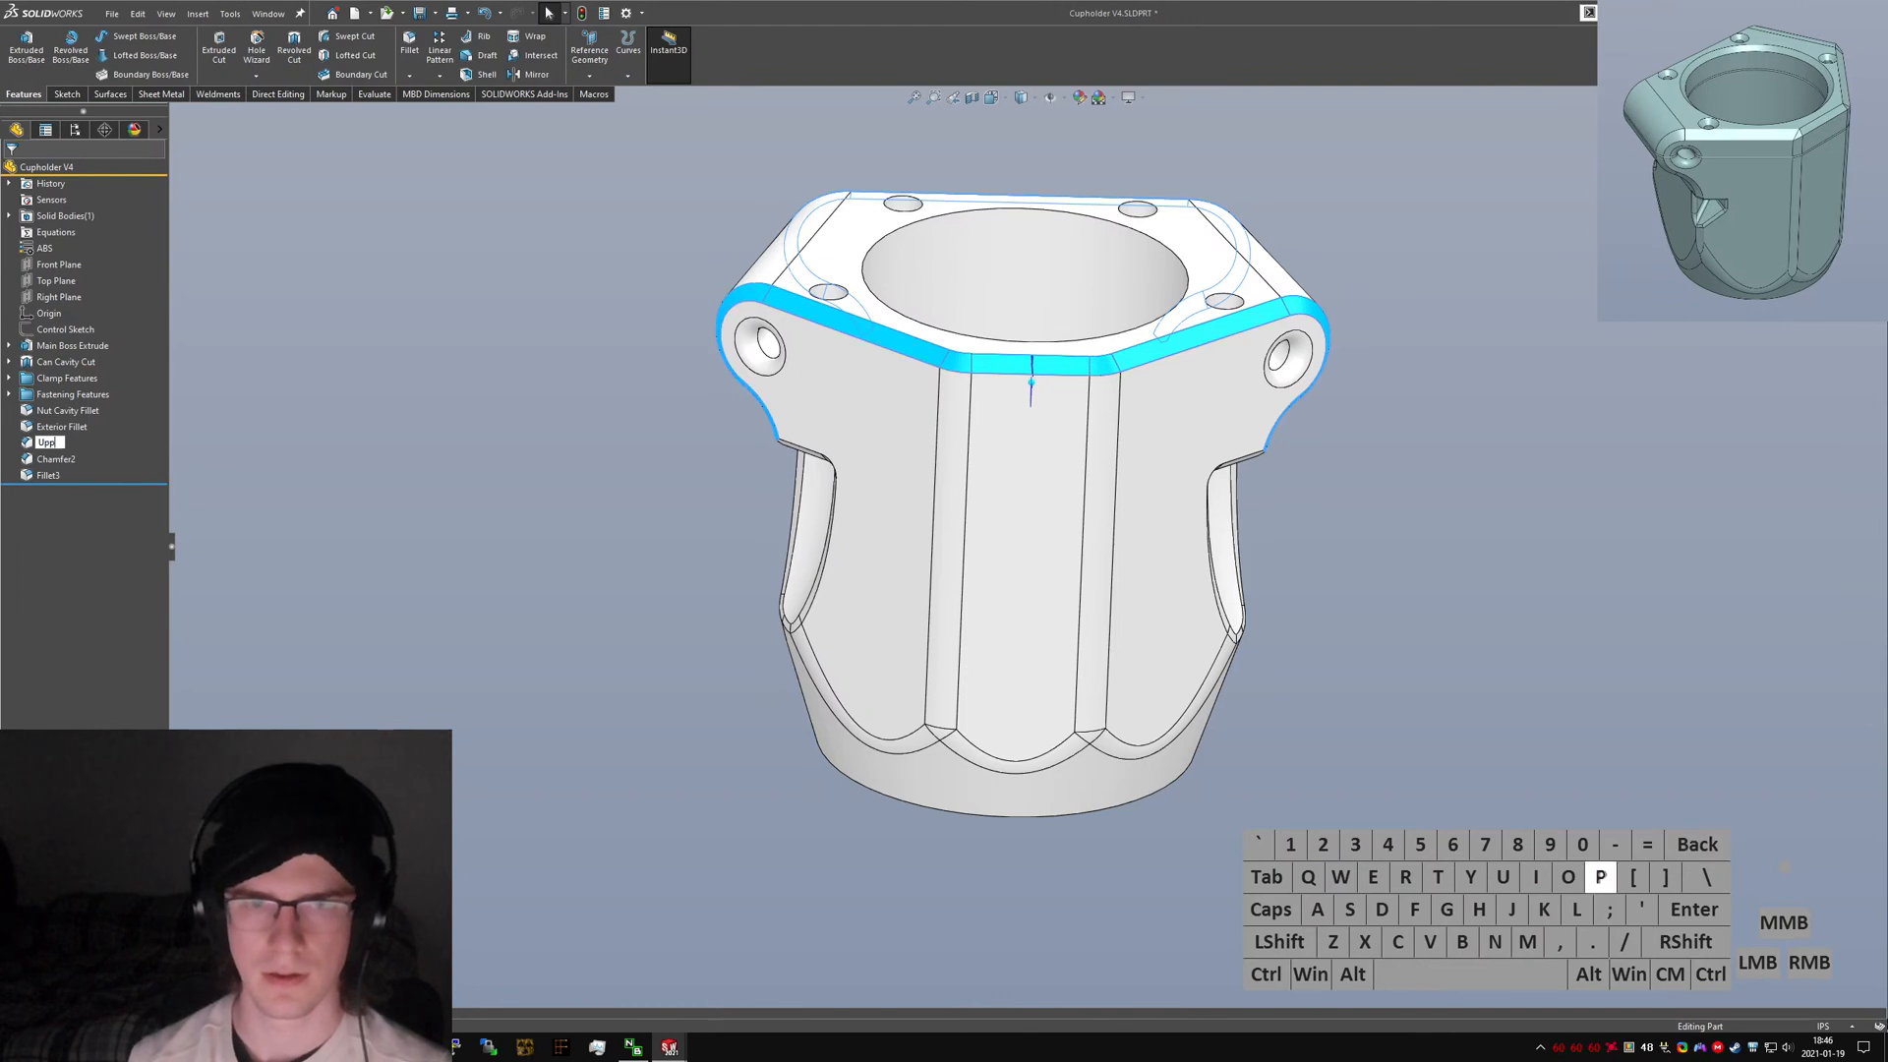
{"action": "type", "text": "er Major Chamfer"}
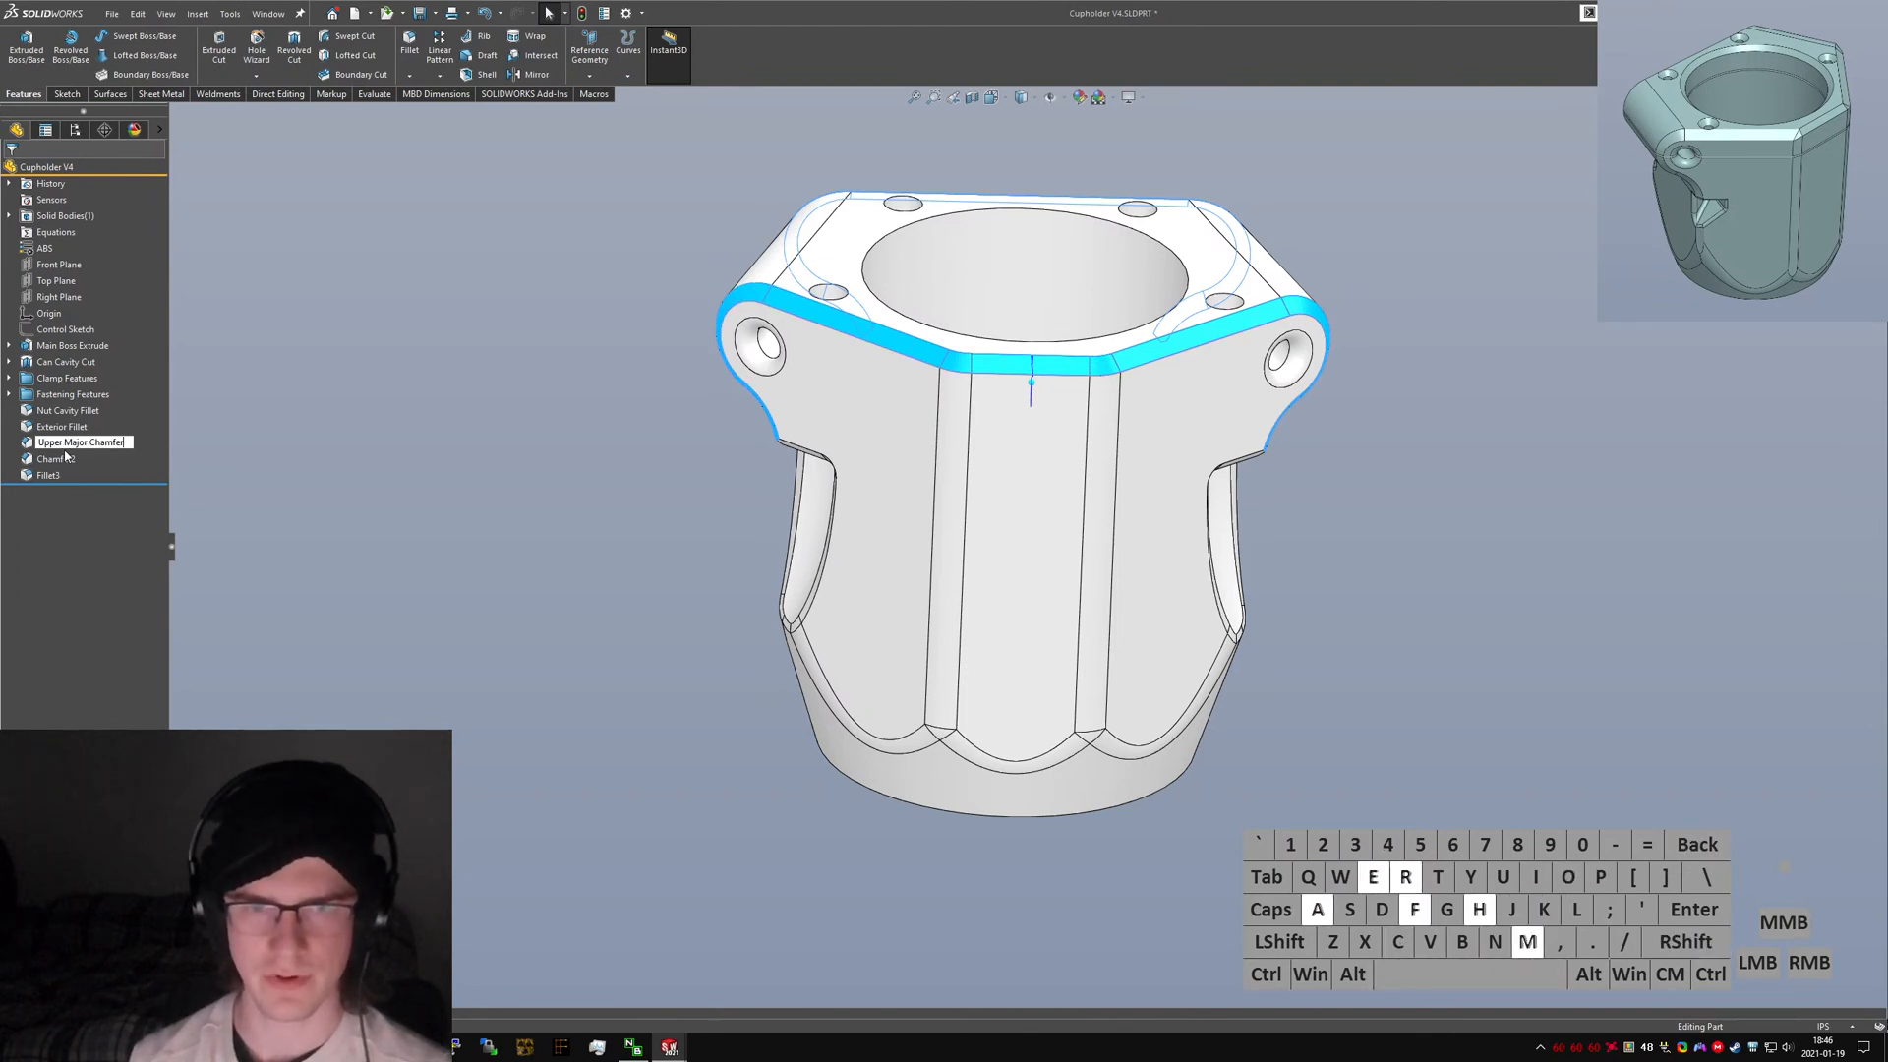
{"action": "key", "text": "Return"}
{"action": "left_click", "coordinate": [65, 450]}
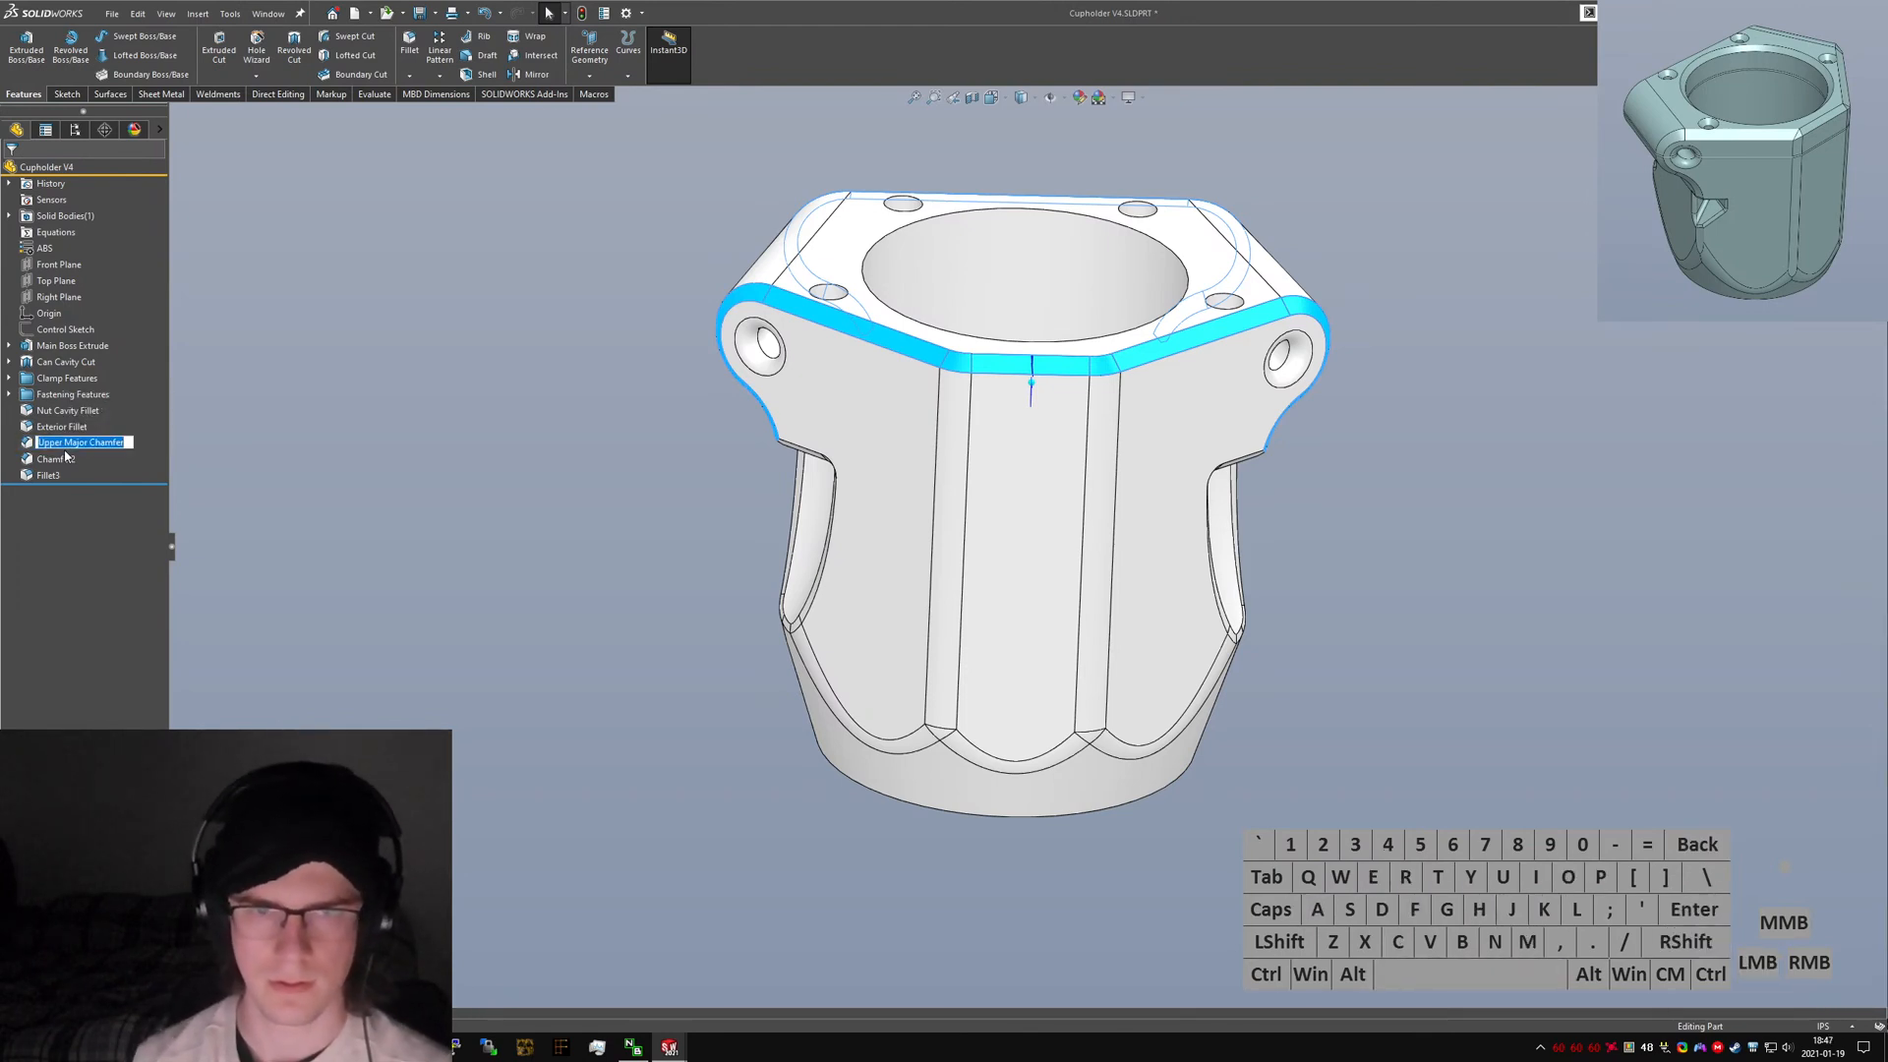
{"action": "type", "text": "Exterior Chamfer"}
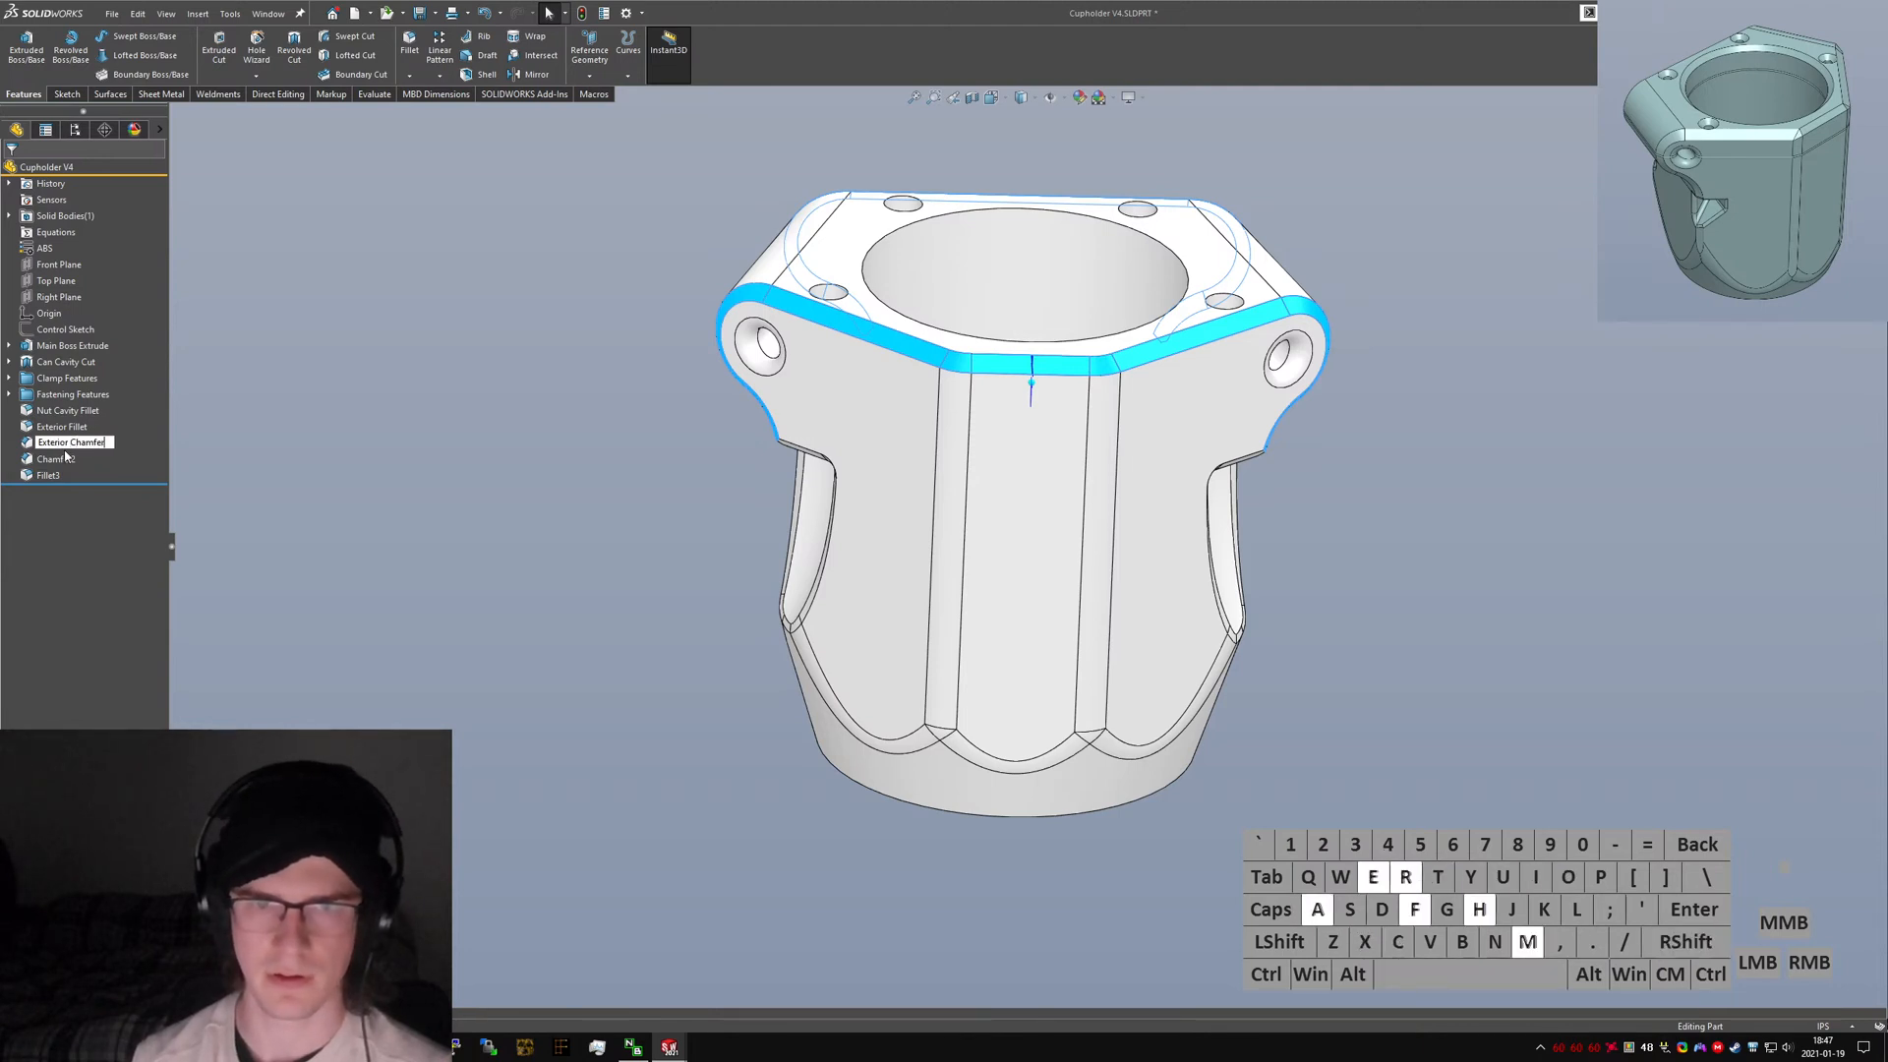
{"action": "key", "text": "Return"}
Rename Chamfer2 to "Nut Pocket Chamfer".
{"action": "left_click", "coordinate": [65, 458]}
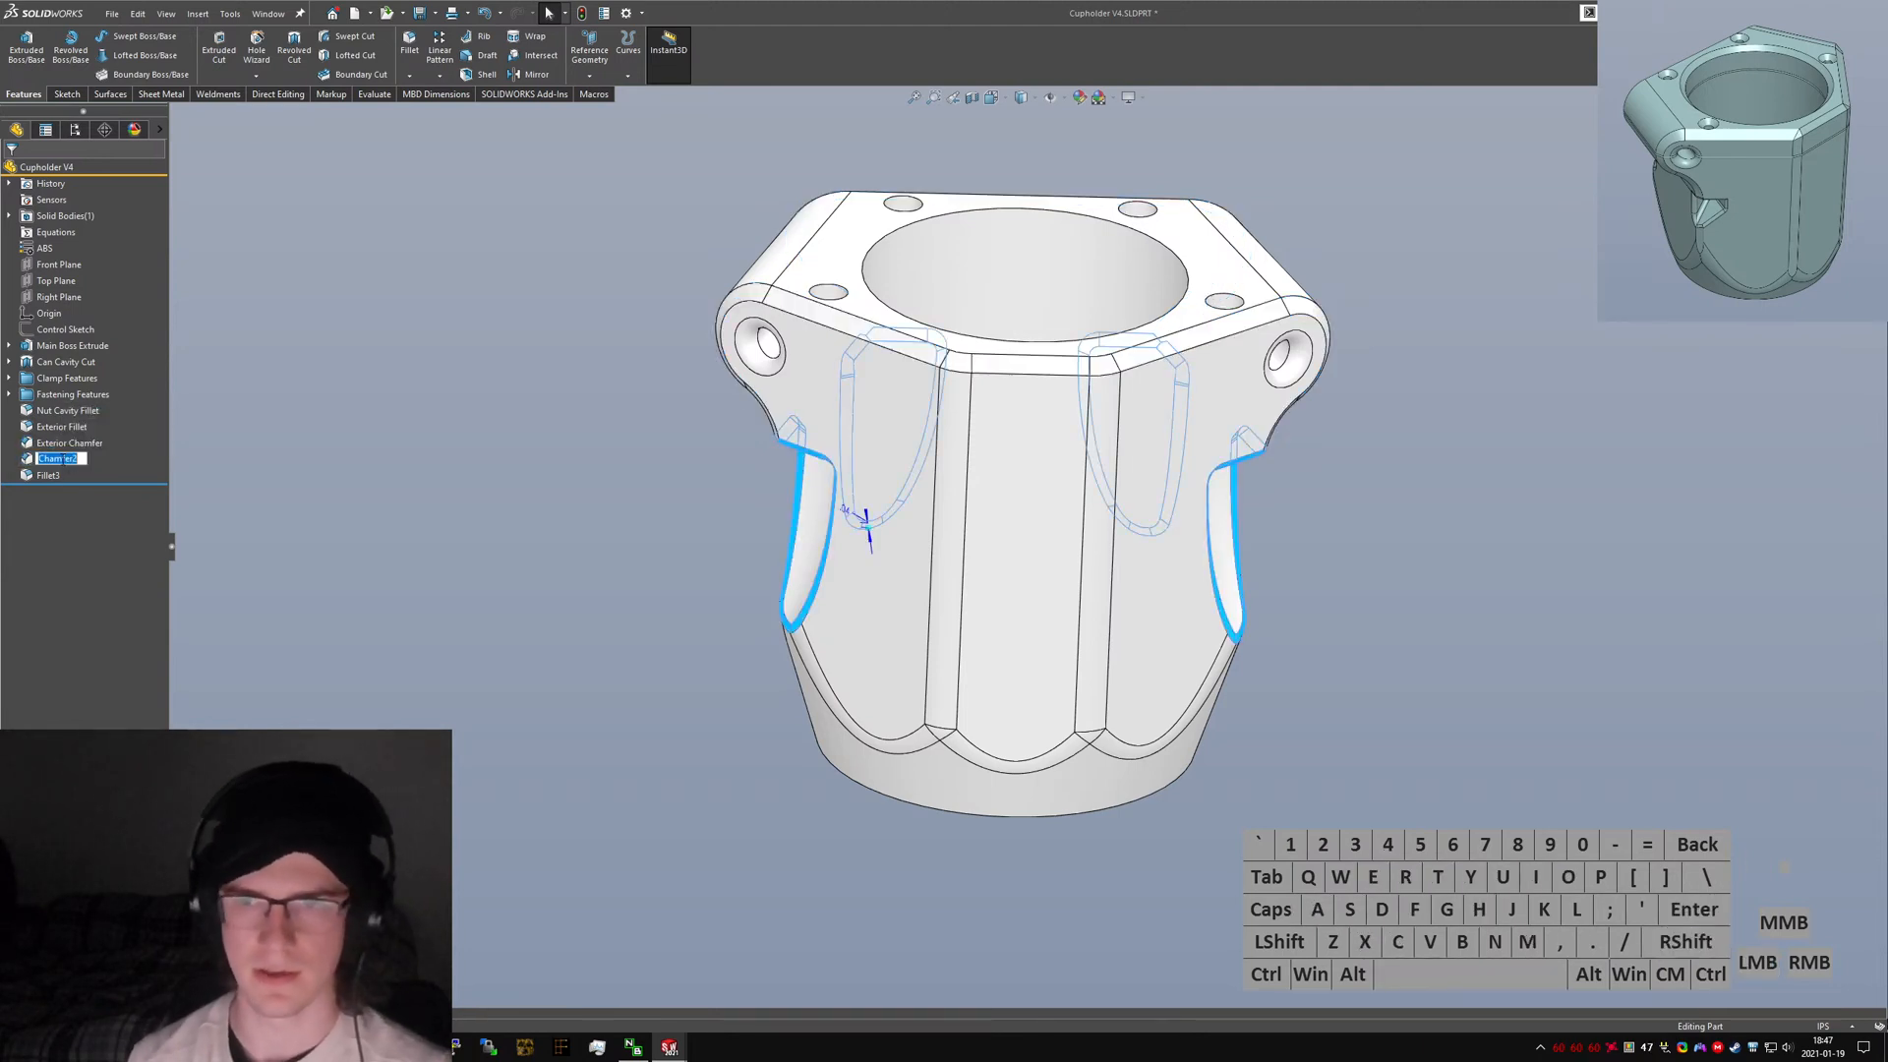
{"action": "type", "text": "Nut Pocket Cham"}
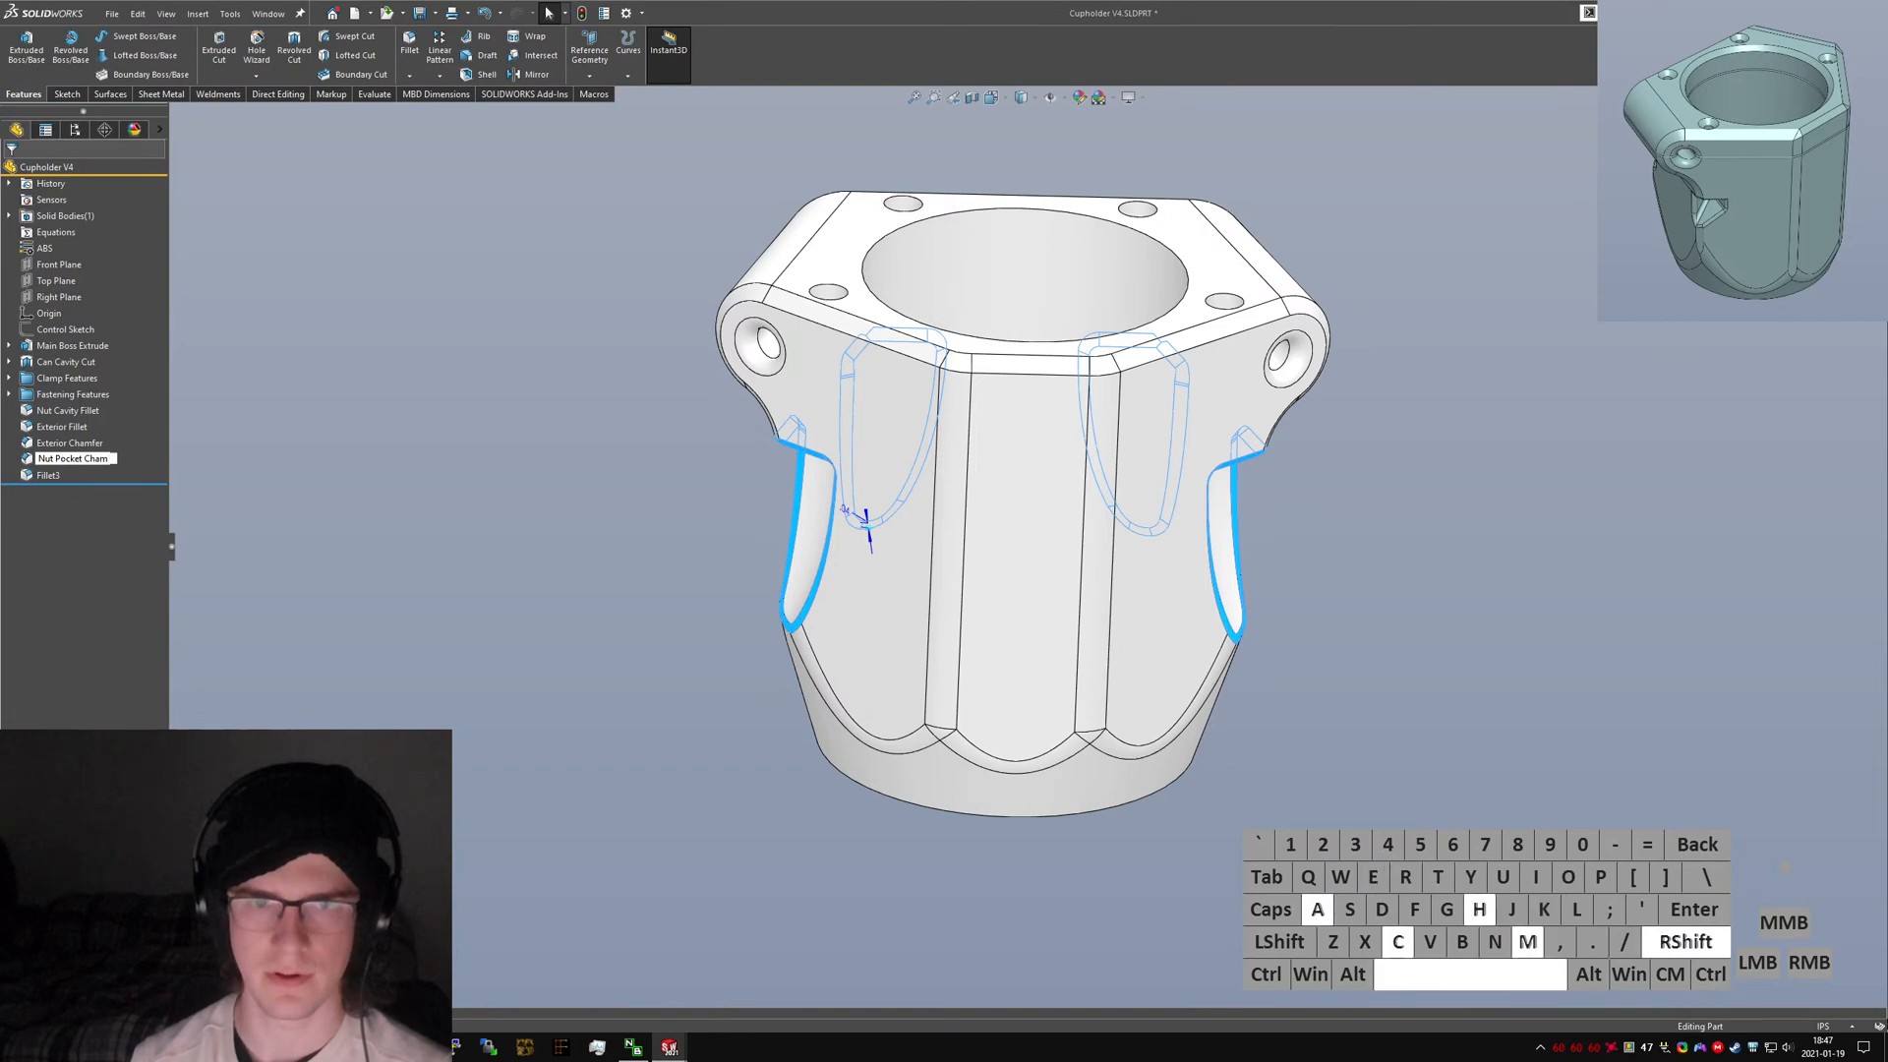
{"action": "type", "text": "fer"}
{"action": "key", "text": "Return"}
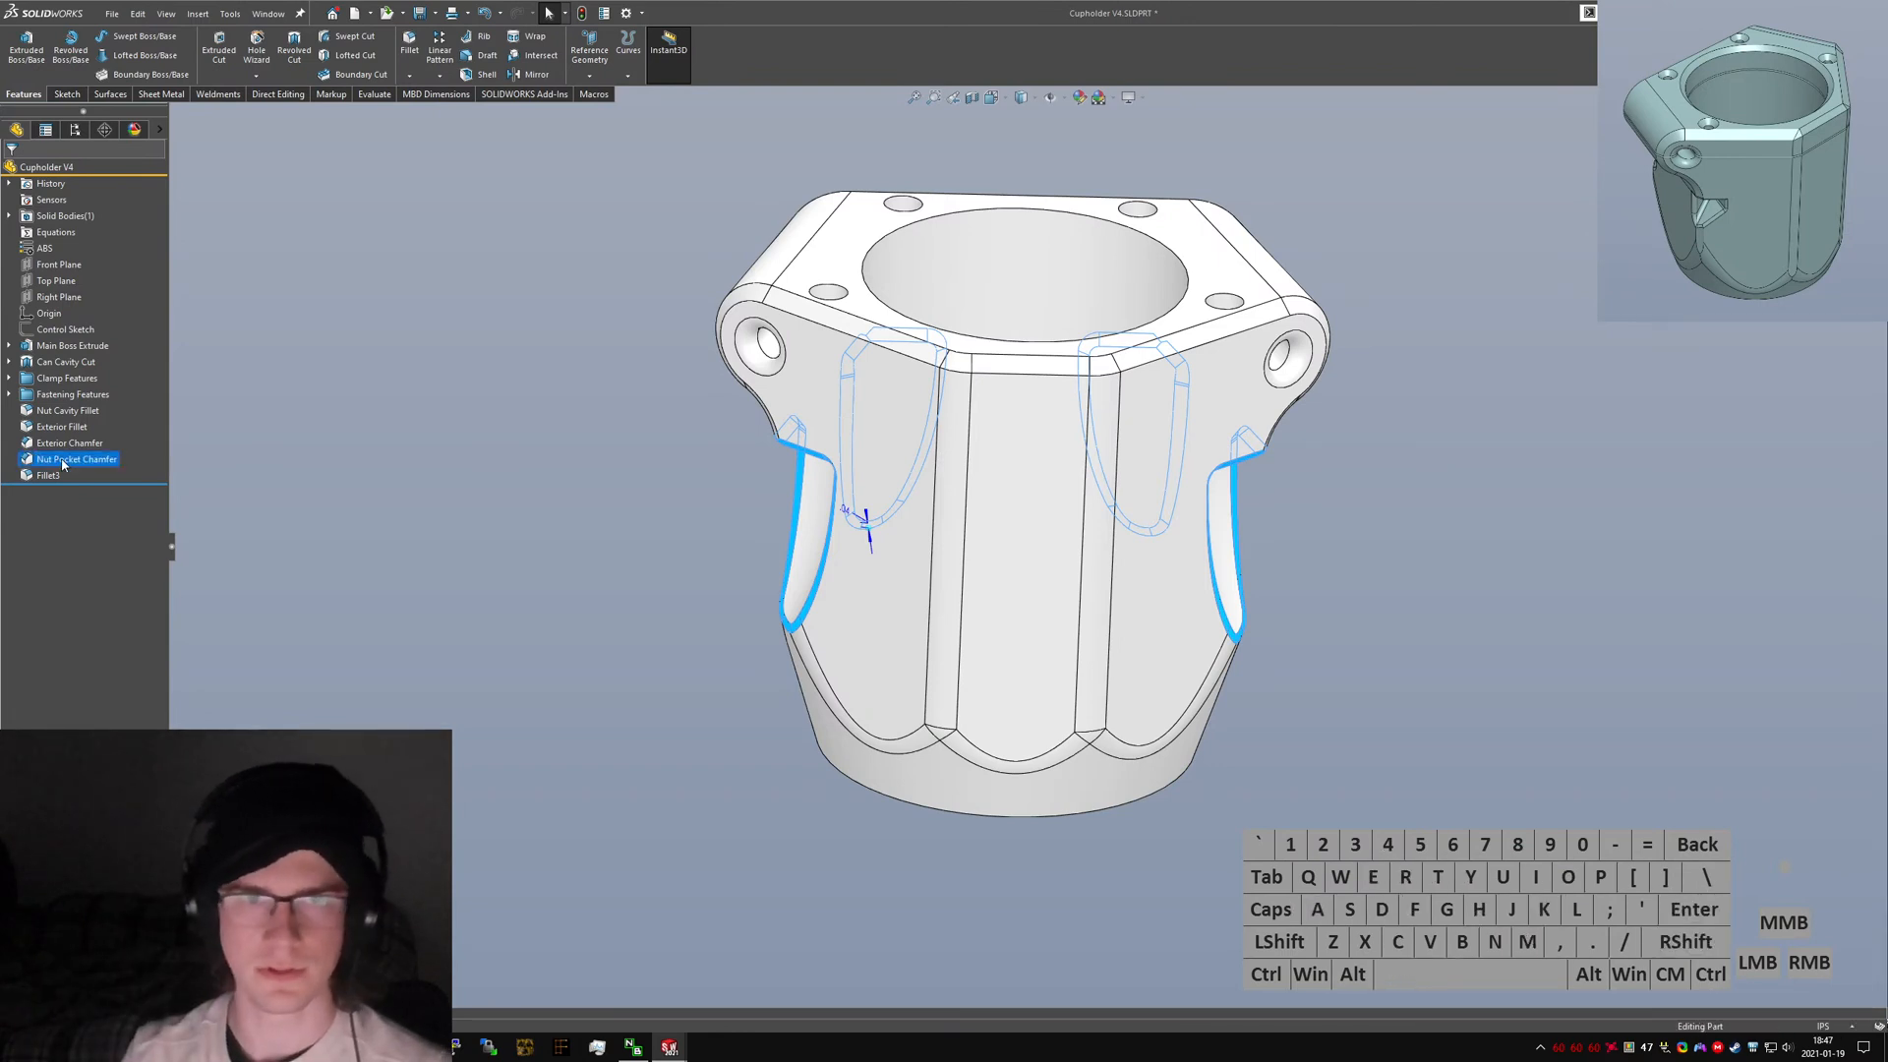
Rename Fillet3 to "Line Clamp Fillet".
{"action": "middle_click_drag", "start_coordinate": [880, 463], "coordinate": [943, 393]}
{"action": "scroll", "coordinate": [951, 387], "scroll_direction": "down", "scroll_amount": 4}
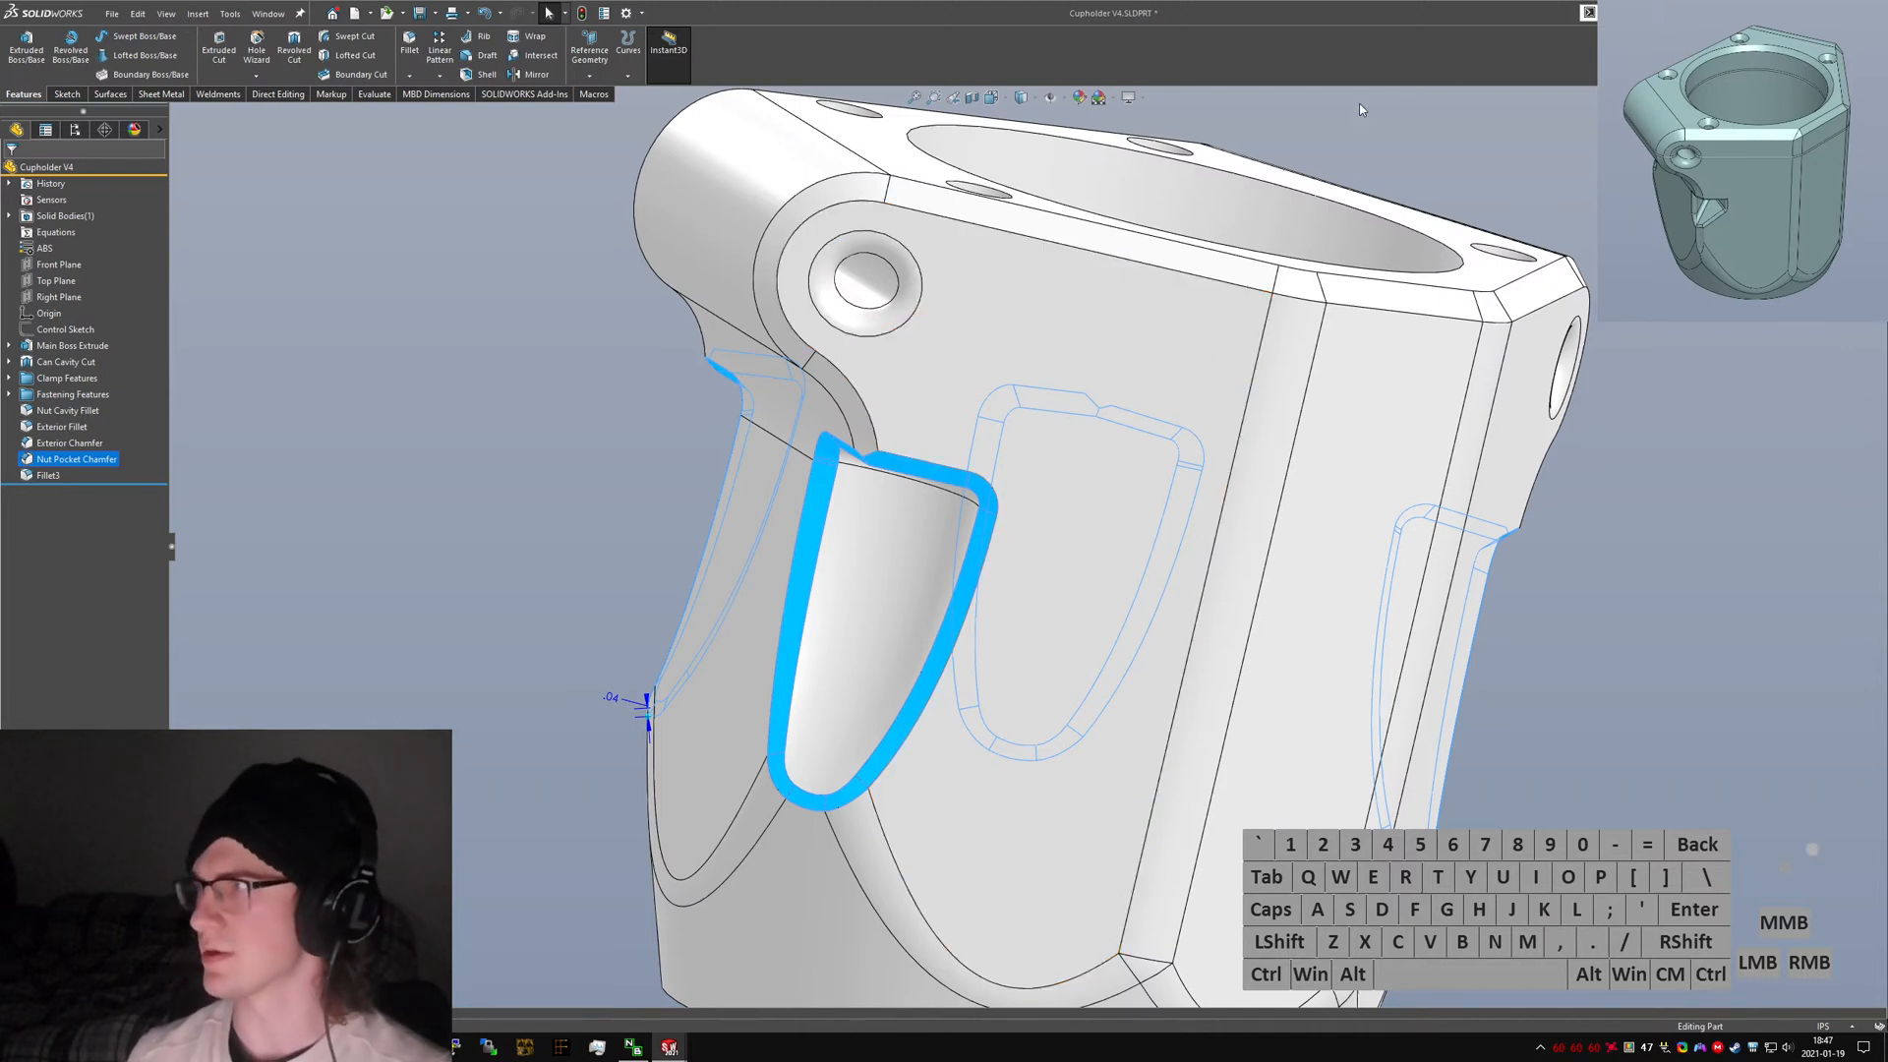
{"action": "scroll", "coordinate": [1029, 625], "scroll_direction": "up", "scroll_amount": 5}
{"action": "left_click", "coordinate": [1512, 632]}
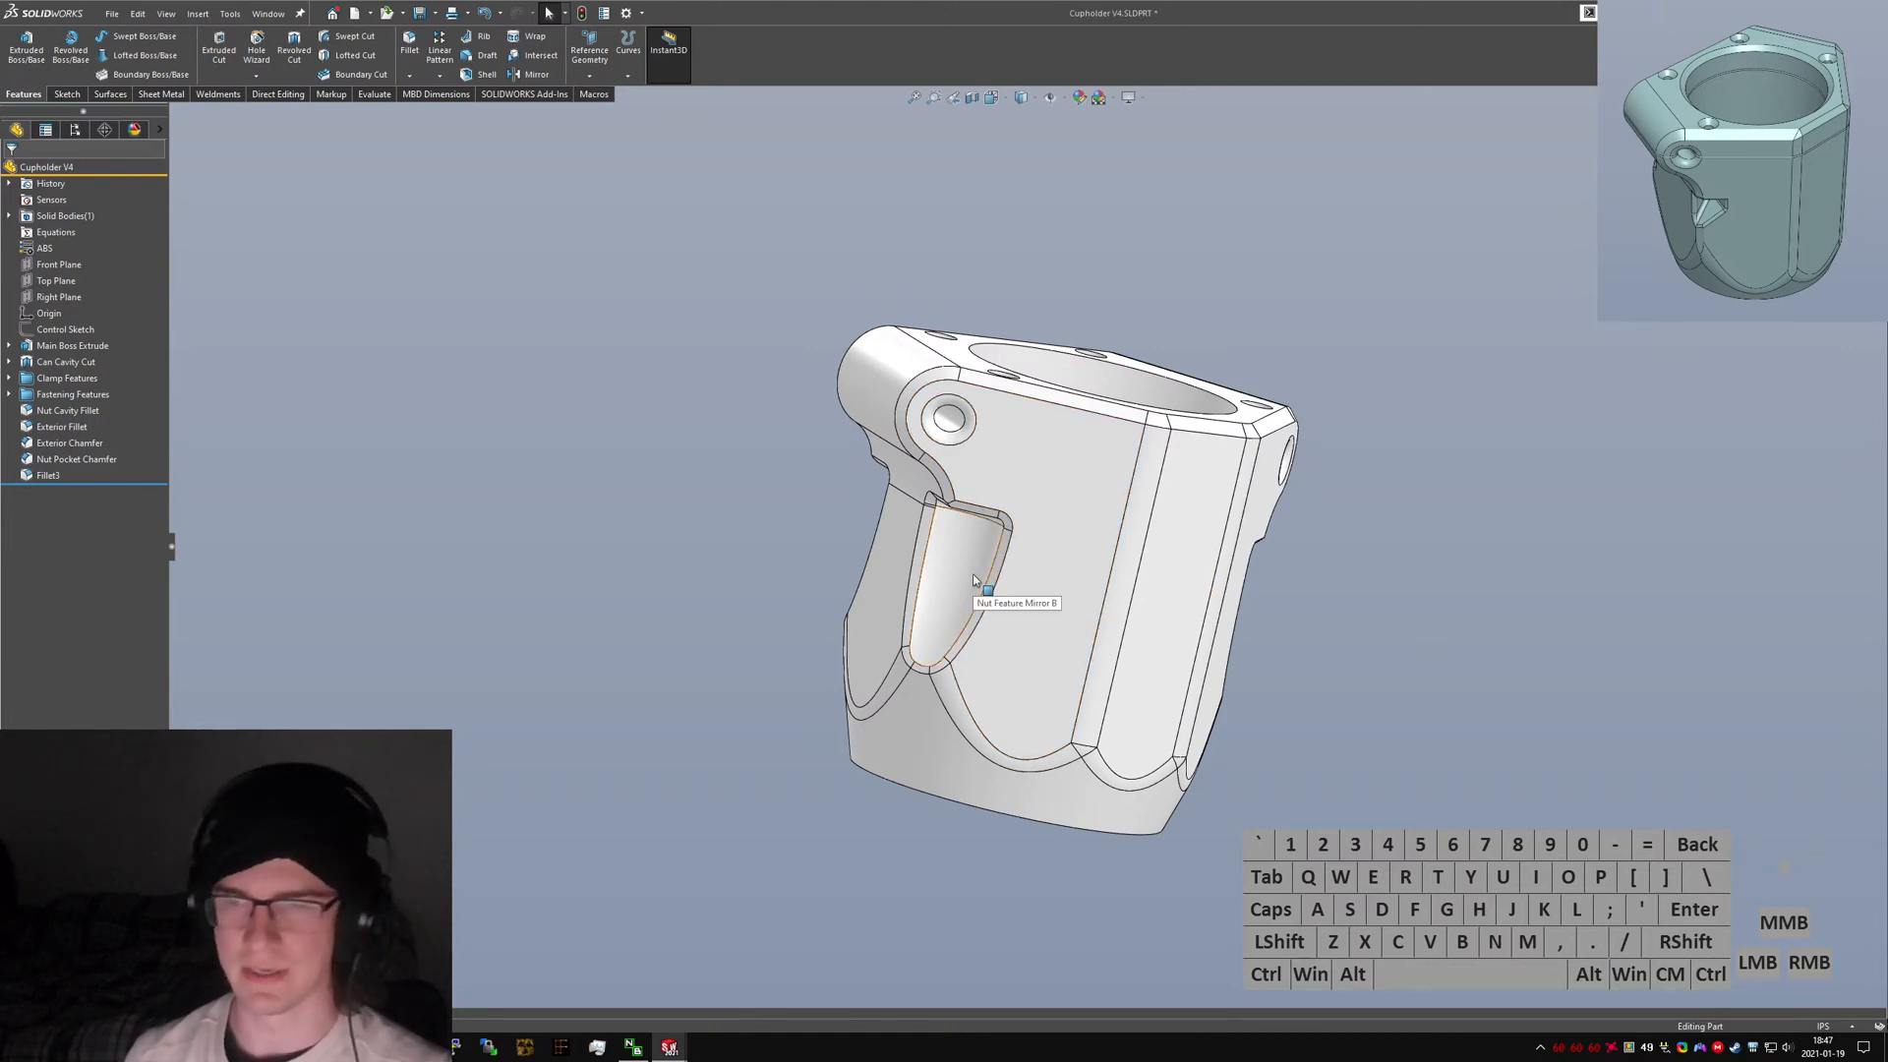
{"action": "left_click", "coordinate": [47, 476]}
{"action": "left_click", "coordinate": [46, 481]}
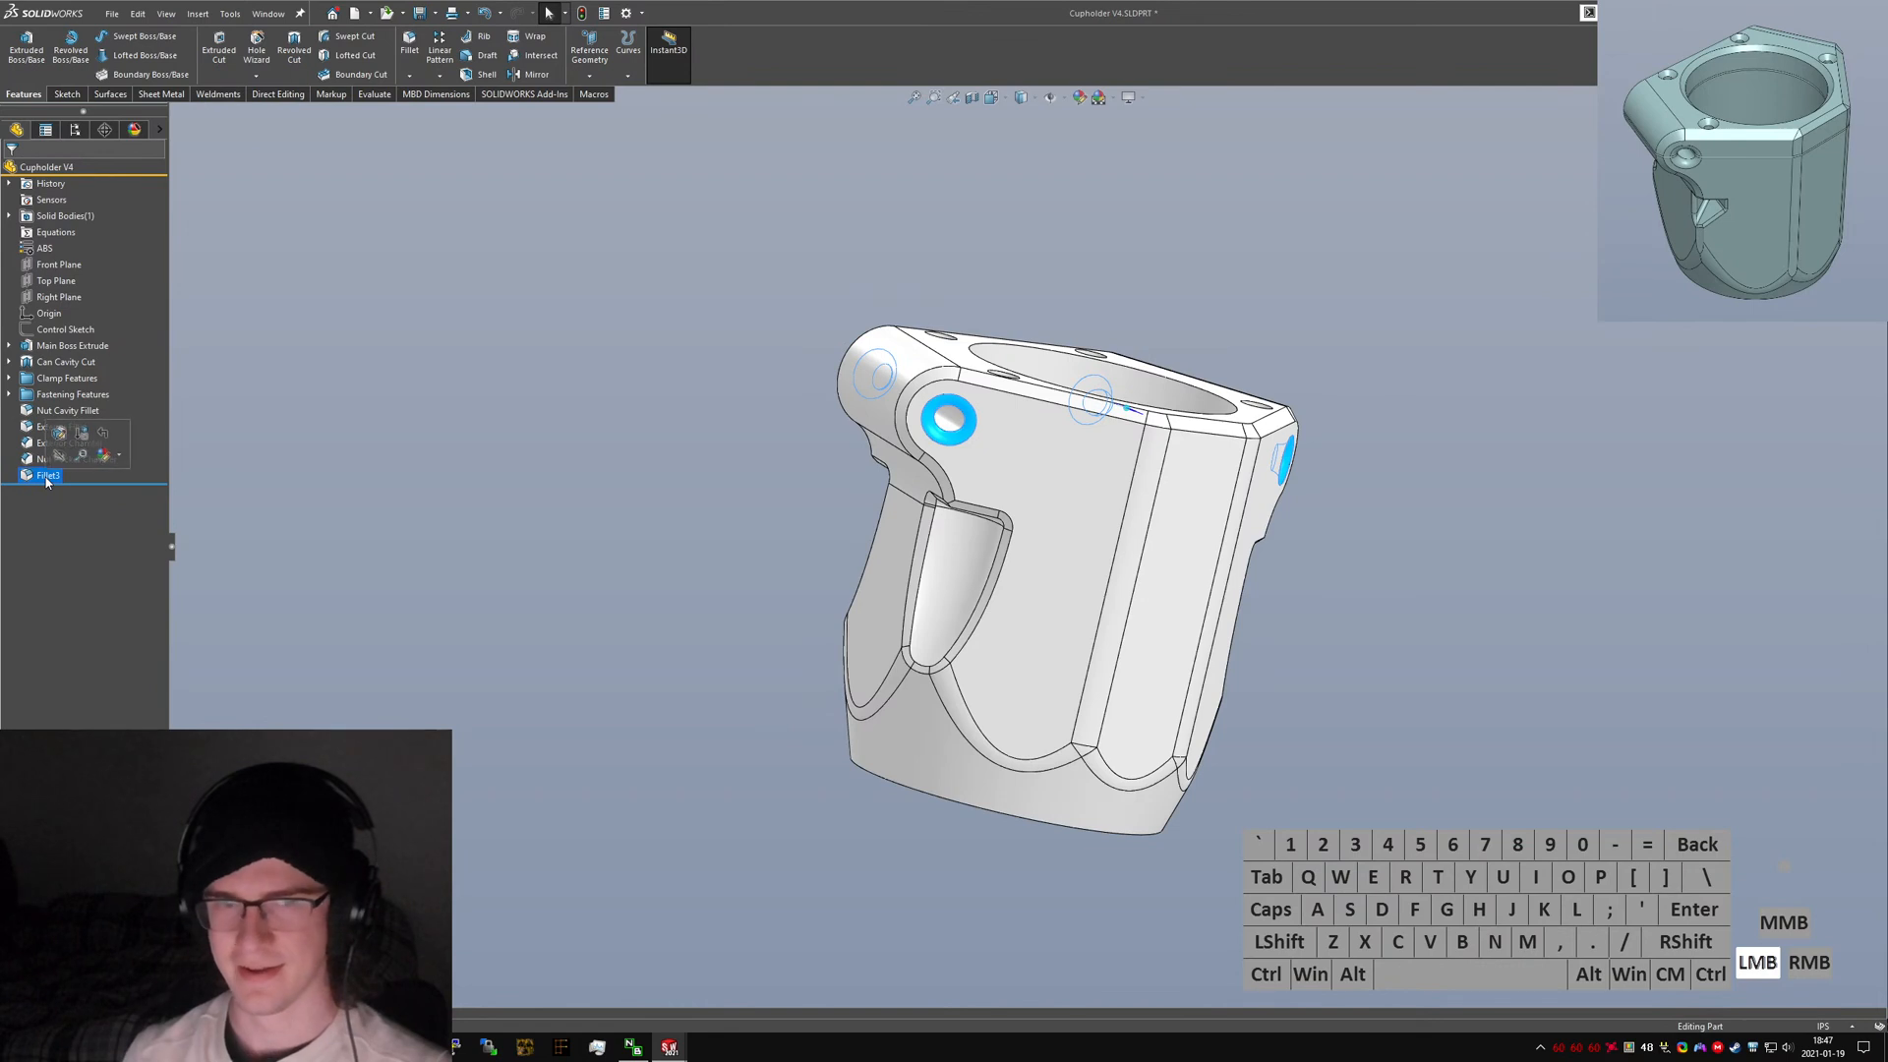
{"action": "type", "text": "jC"}
{"action": "key", "text": "BackSpace"}
{"action": "key", "text": "BackSpace"}
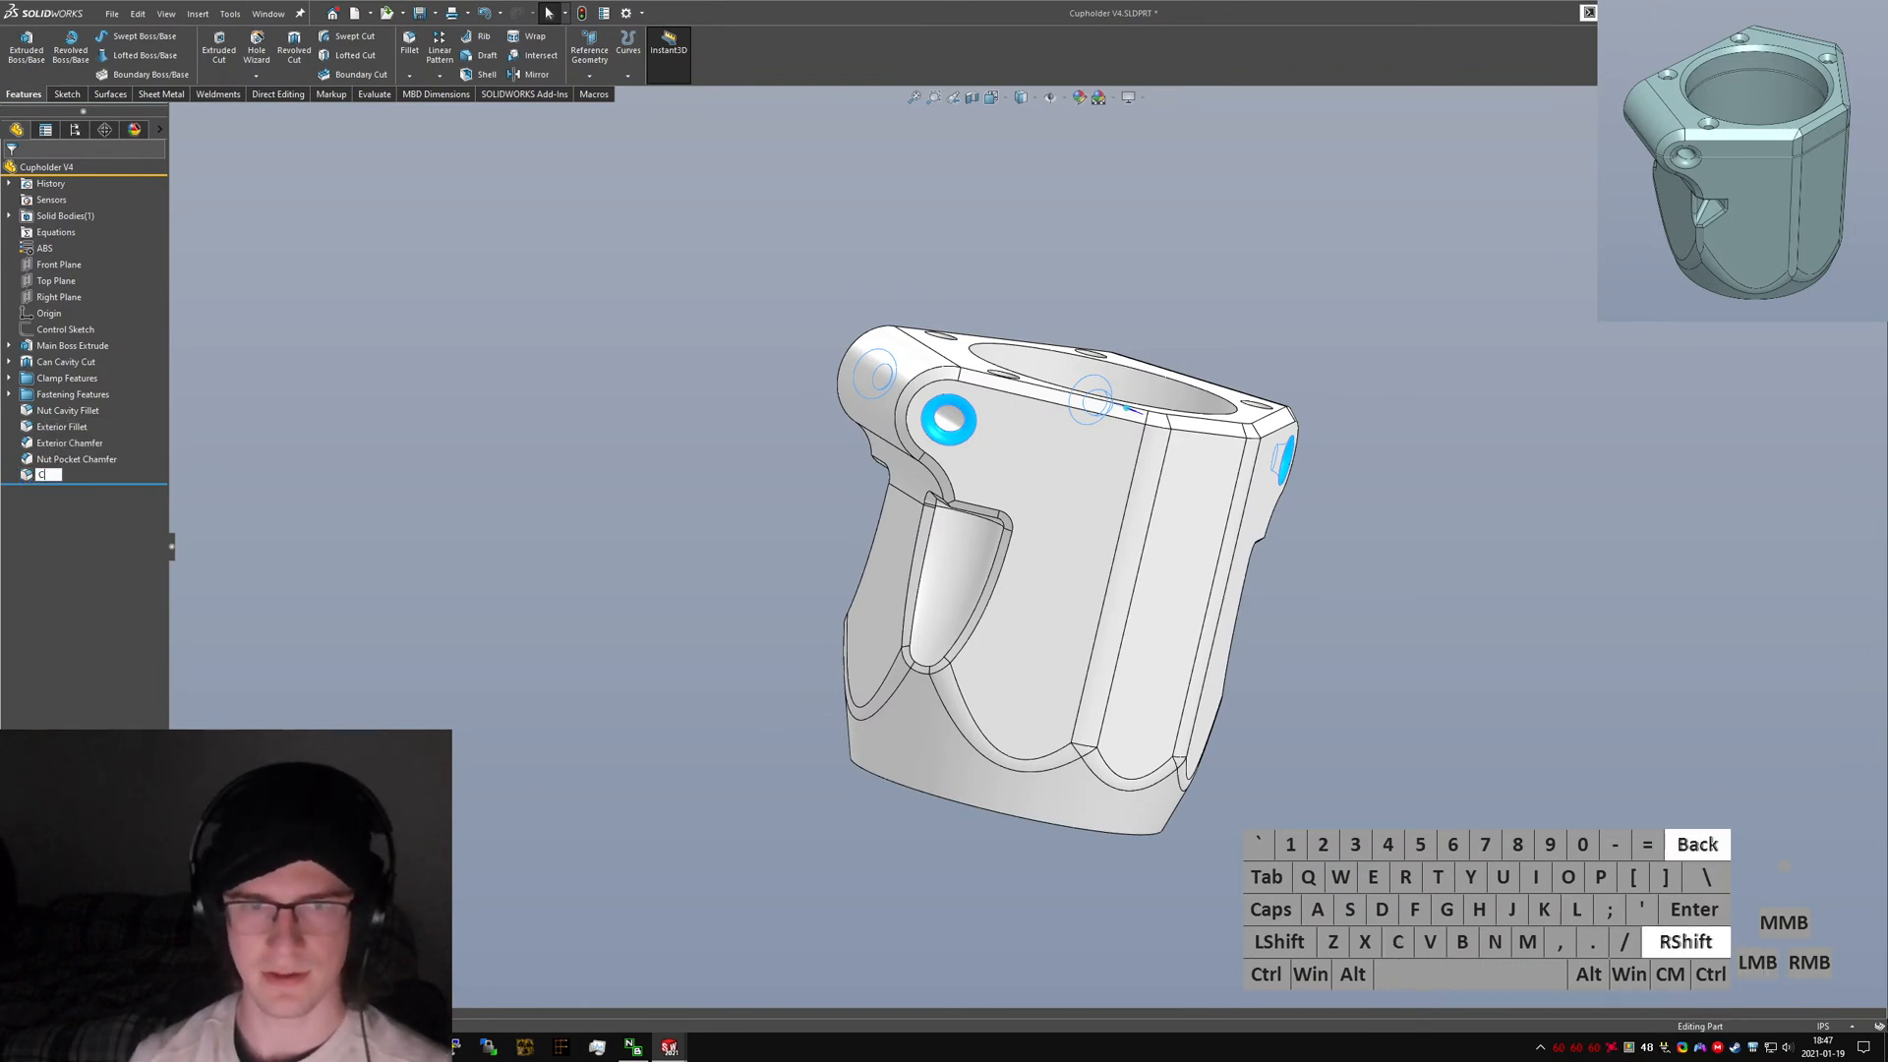
{"action": "type", "text": "CLAm"}
{"action": "key", "text": "BackSpace"}
{"action": "key", "text": "BackSpace"}
{"action": "key", "text": "BackSpace"}
{"action": "type", "text": "L"}
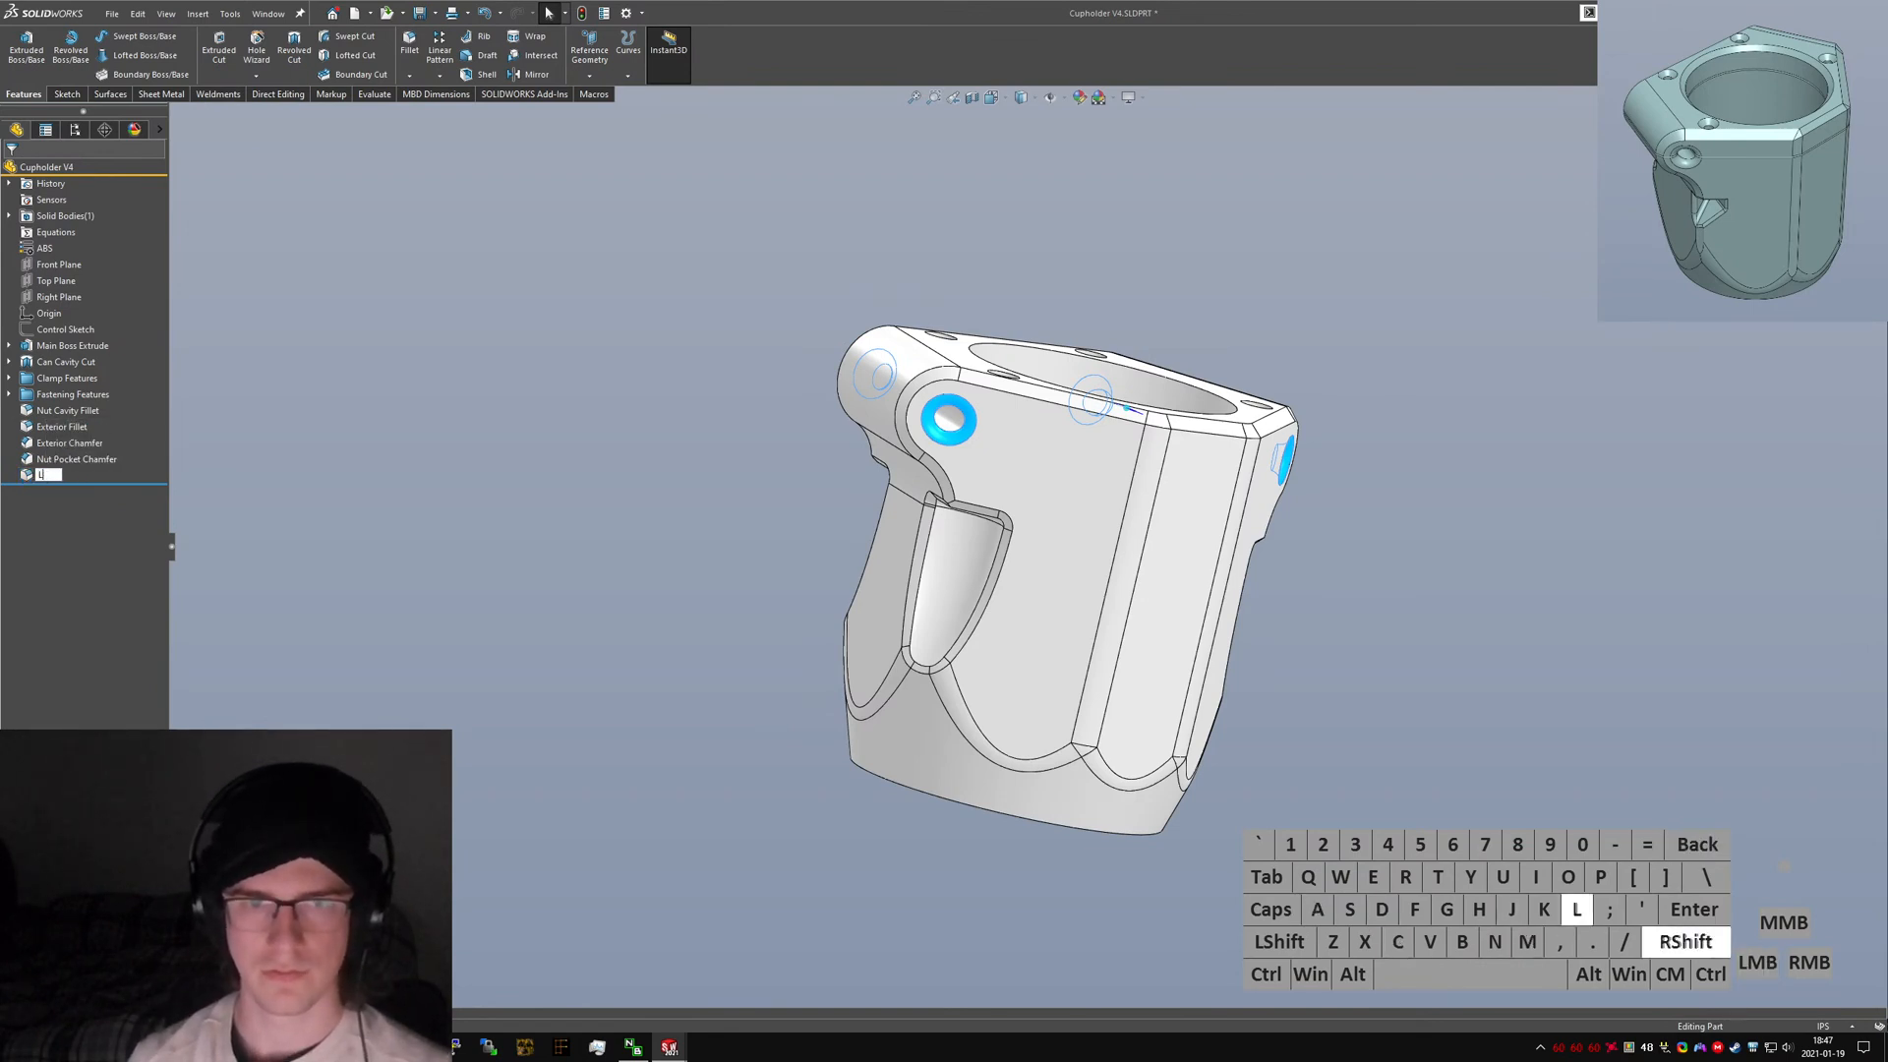
{"action": "type", "text": "ine Clamp Pockjet"}
{"action": "key", "text": "BackSpace"}
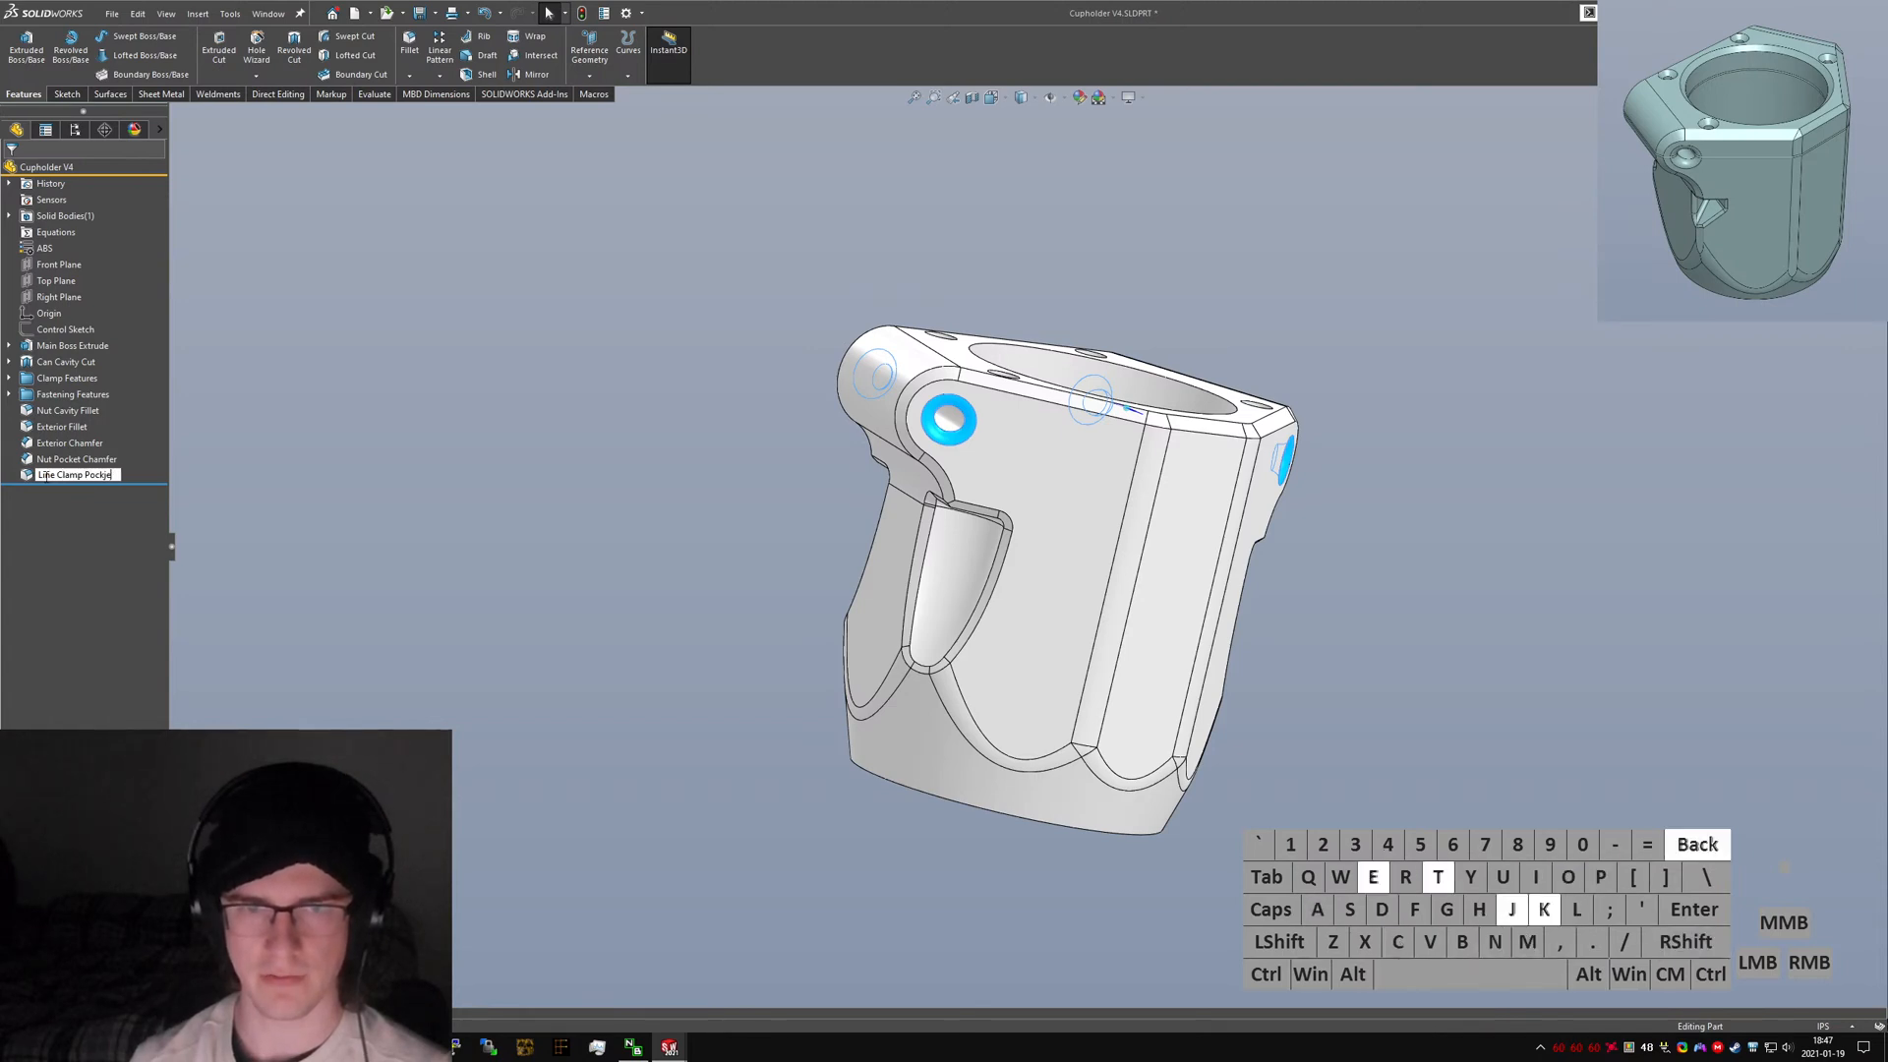
{"action": "key", "text": "BackSpace"}
{"action": "key", "text": "BackSpace"}
{"action": "type", "text": "et F"}
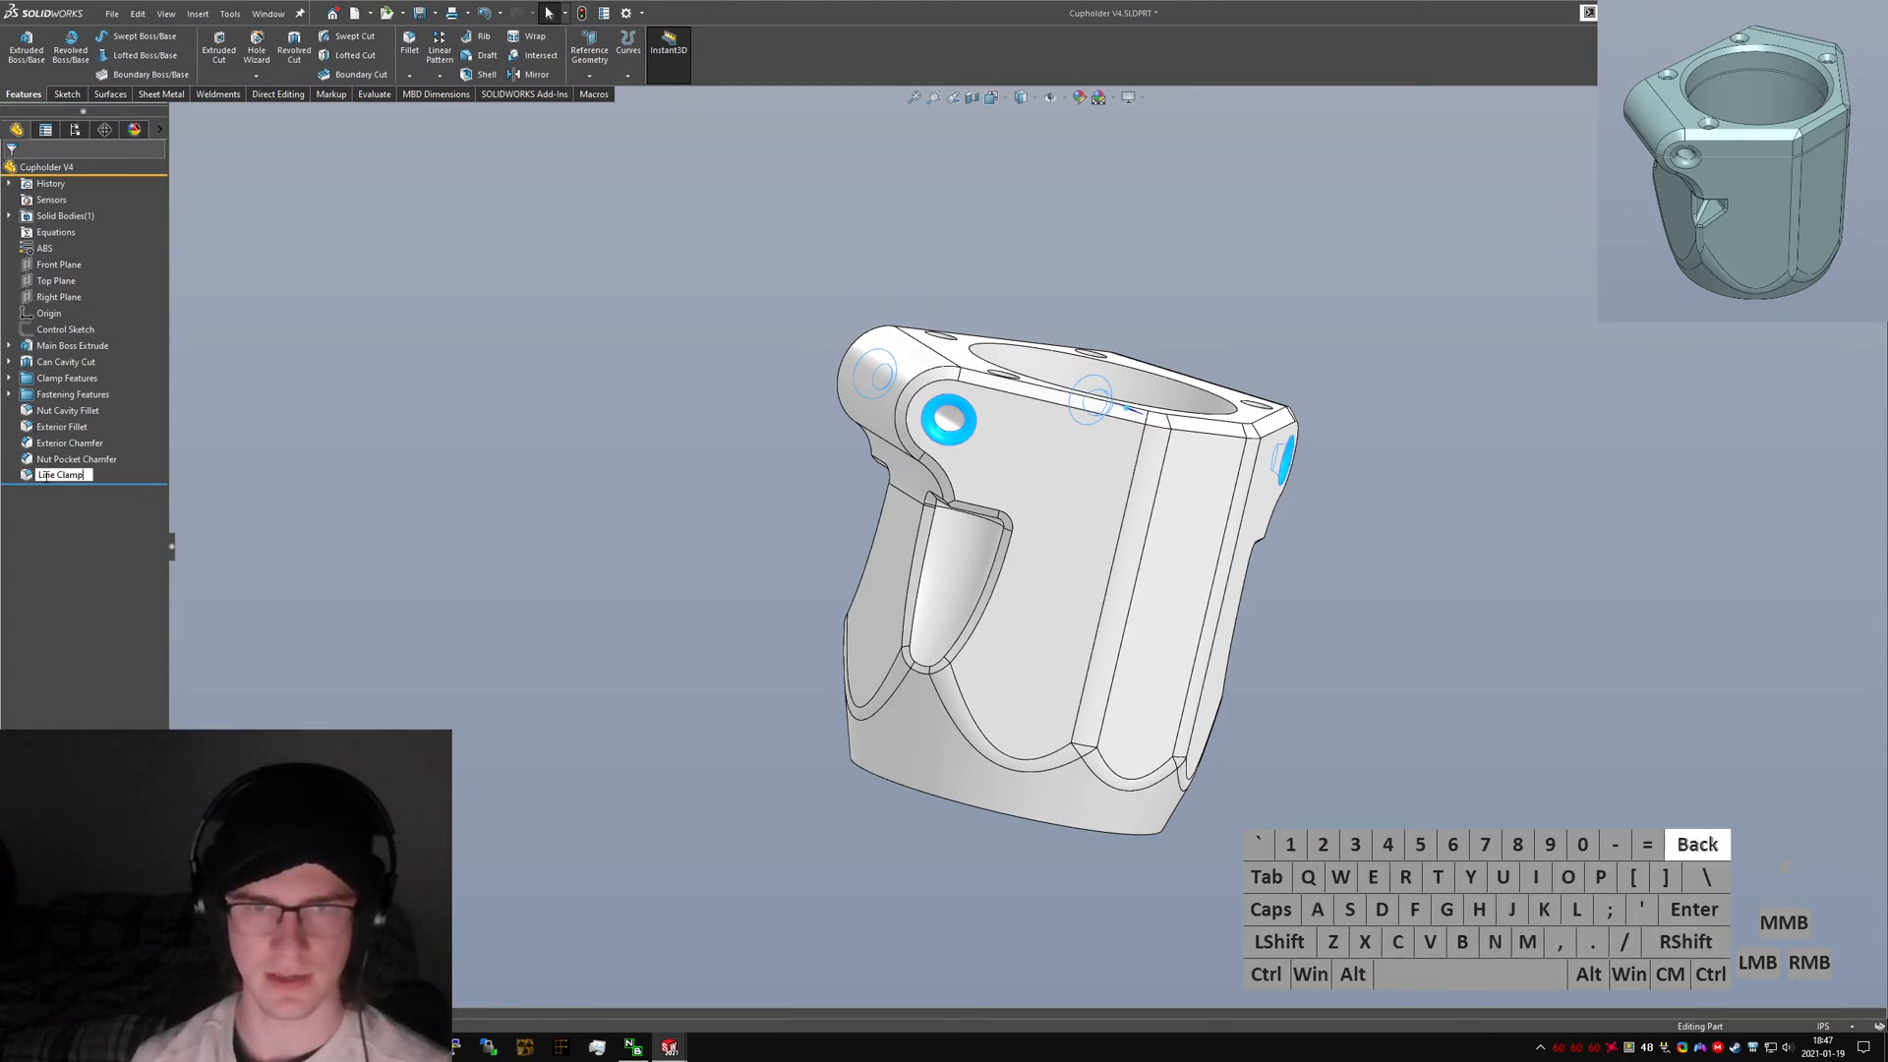
{"action": "type", "text": " Fillets"}
{"action": "key", "text": "Return"}
{"action": "left_click", "coordinate": [46, 477]}
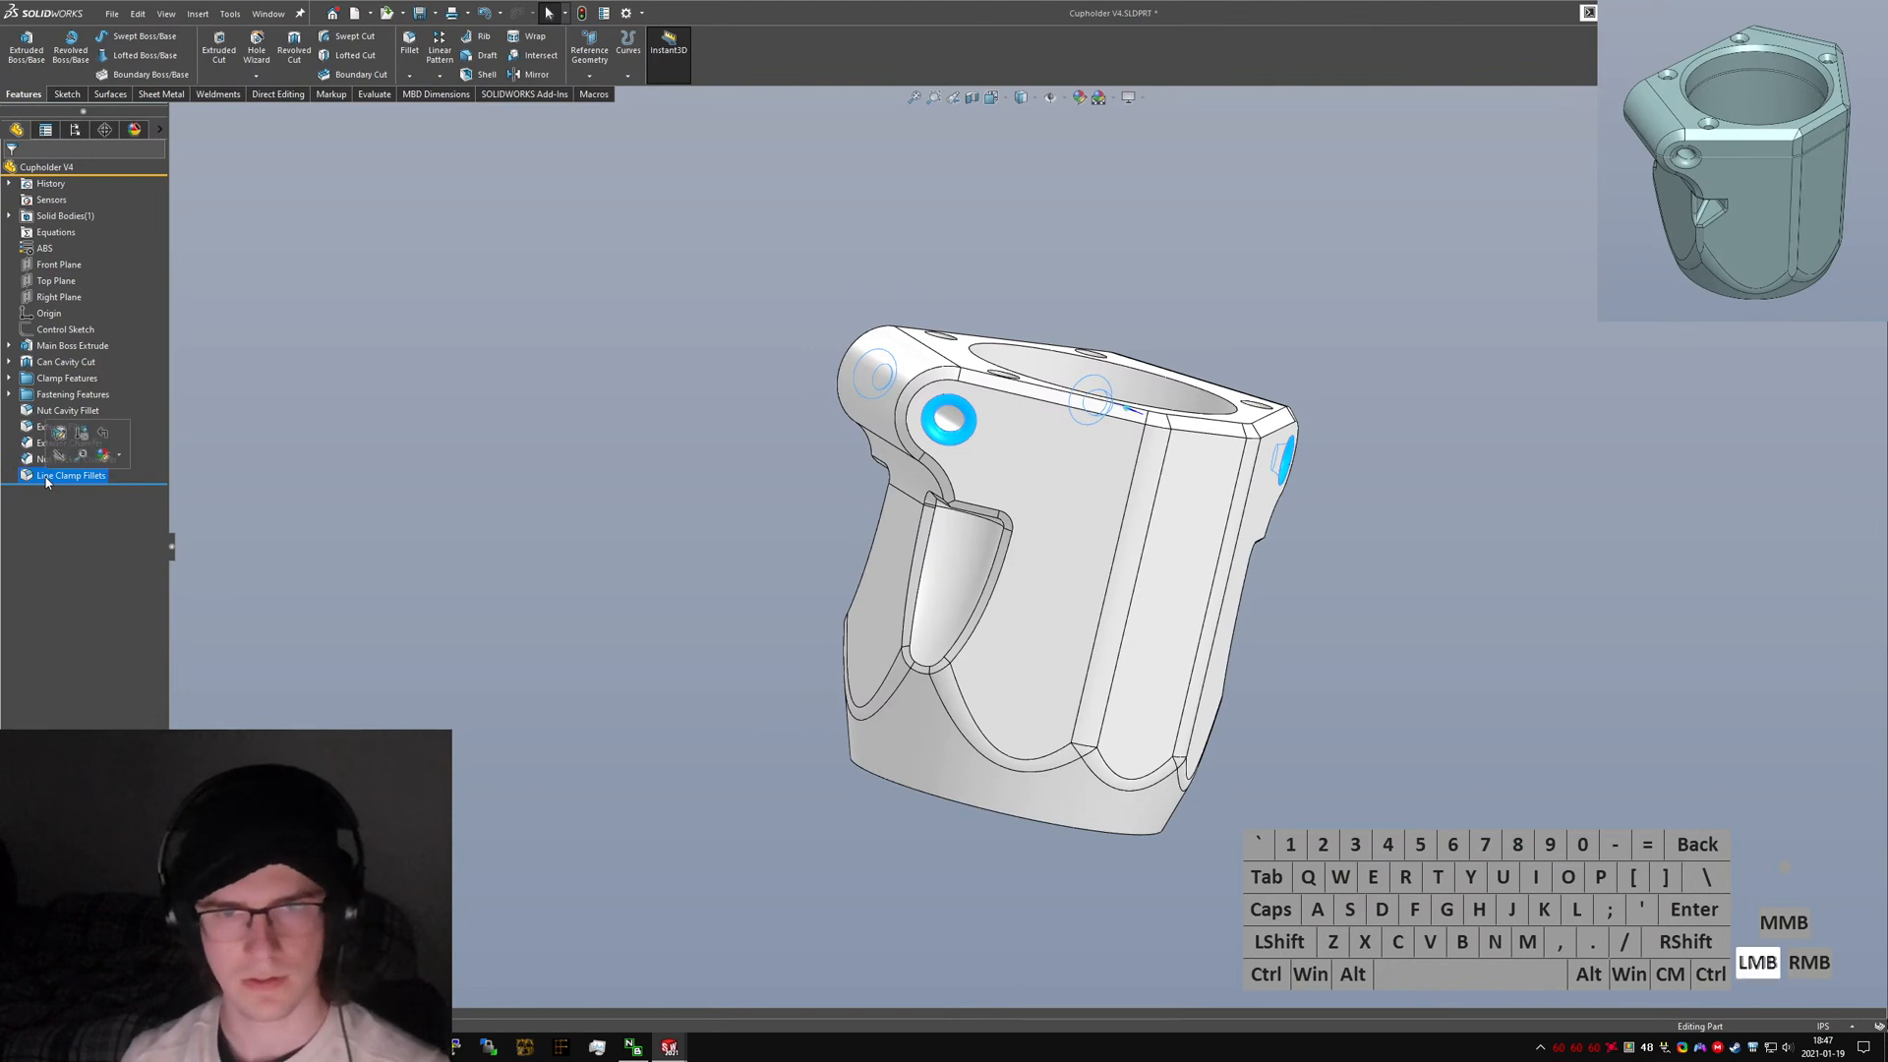
{"action": "key", "text": "Return"}
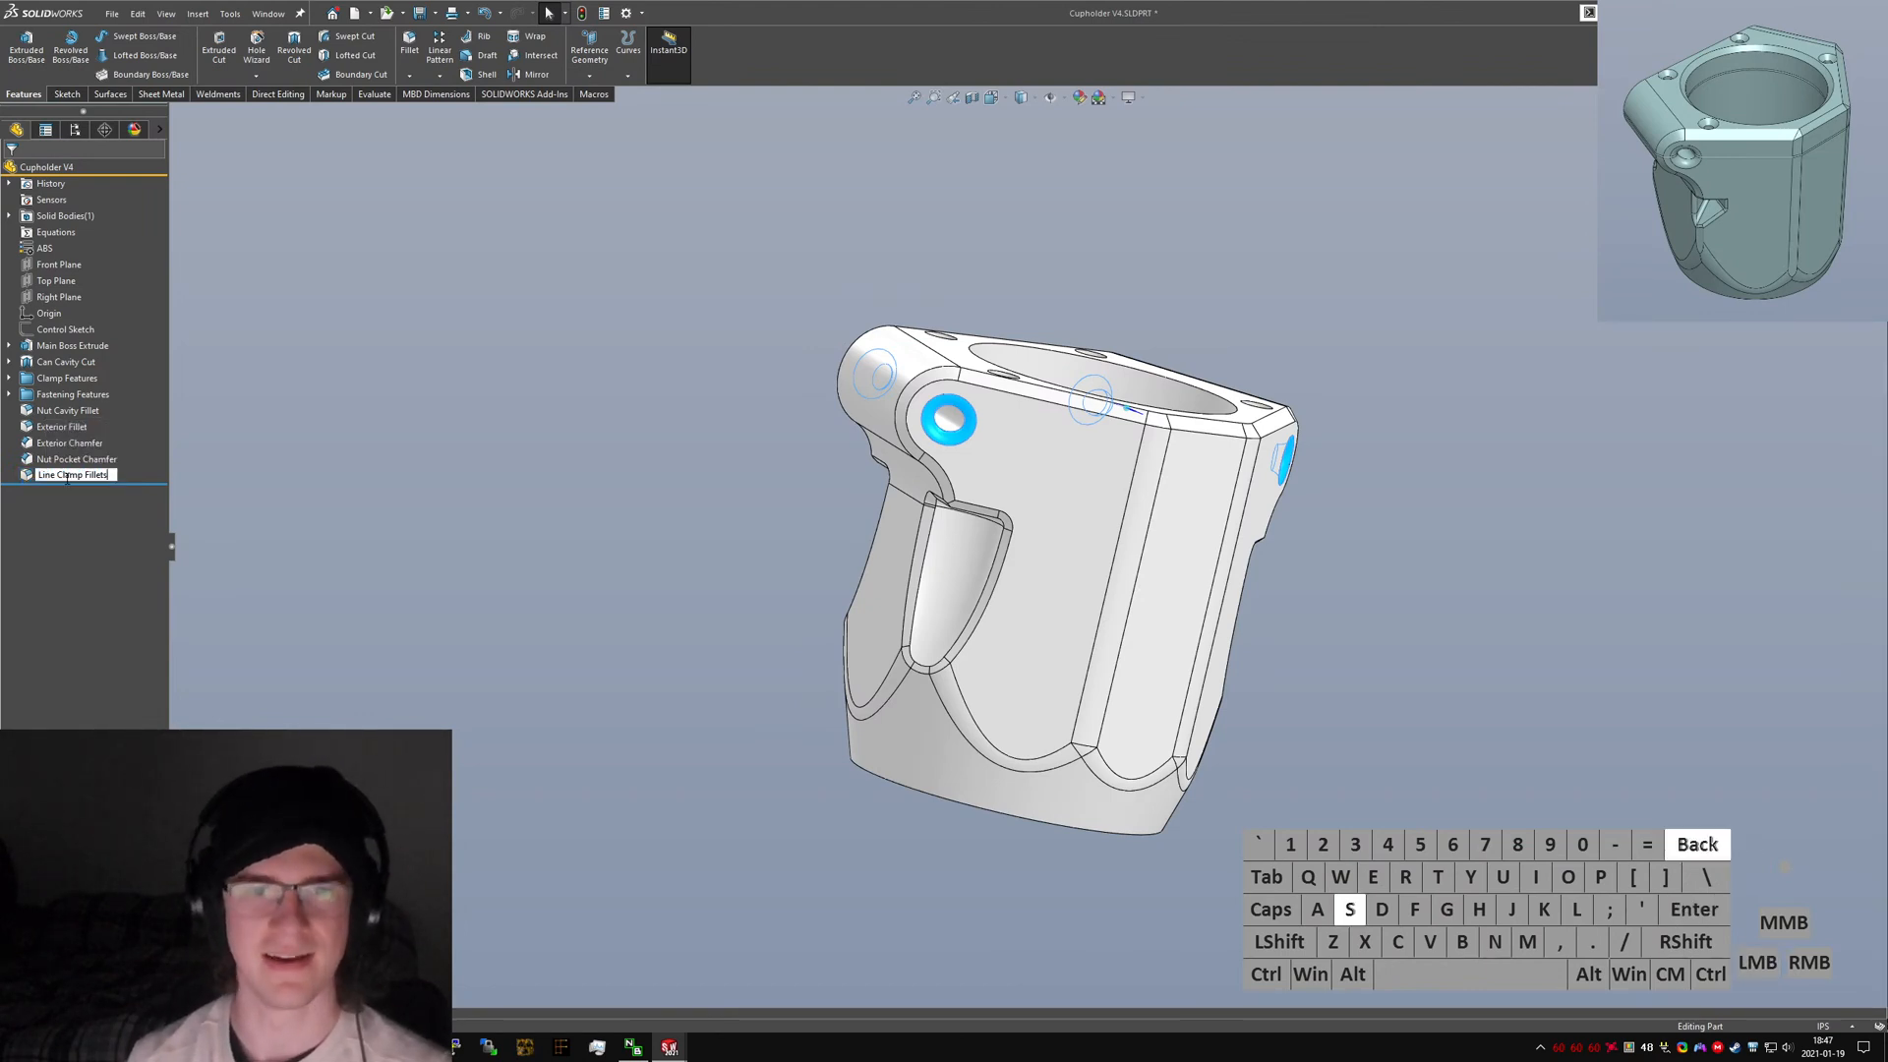
{"action": "key", "text": "BackSpace"}
{"action": "key", "text": "Return"}
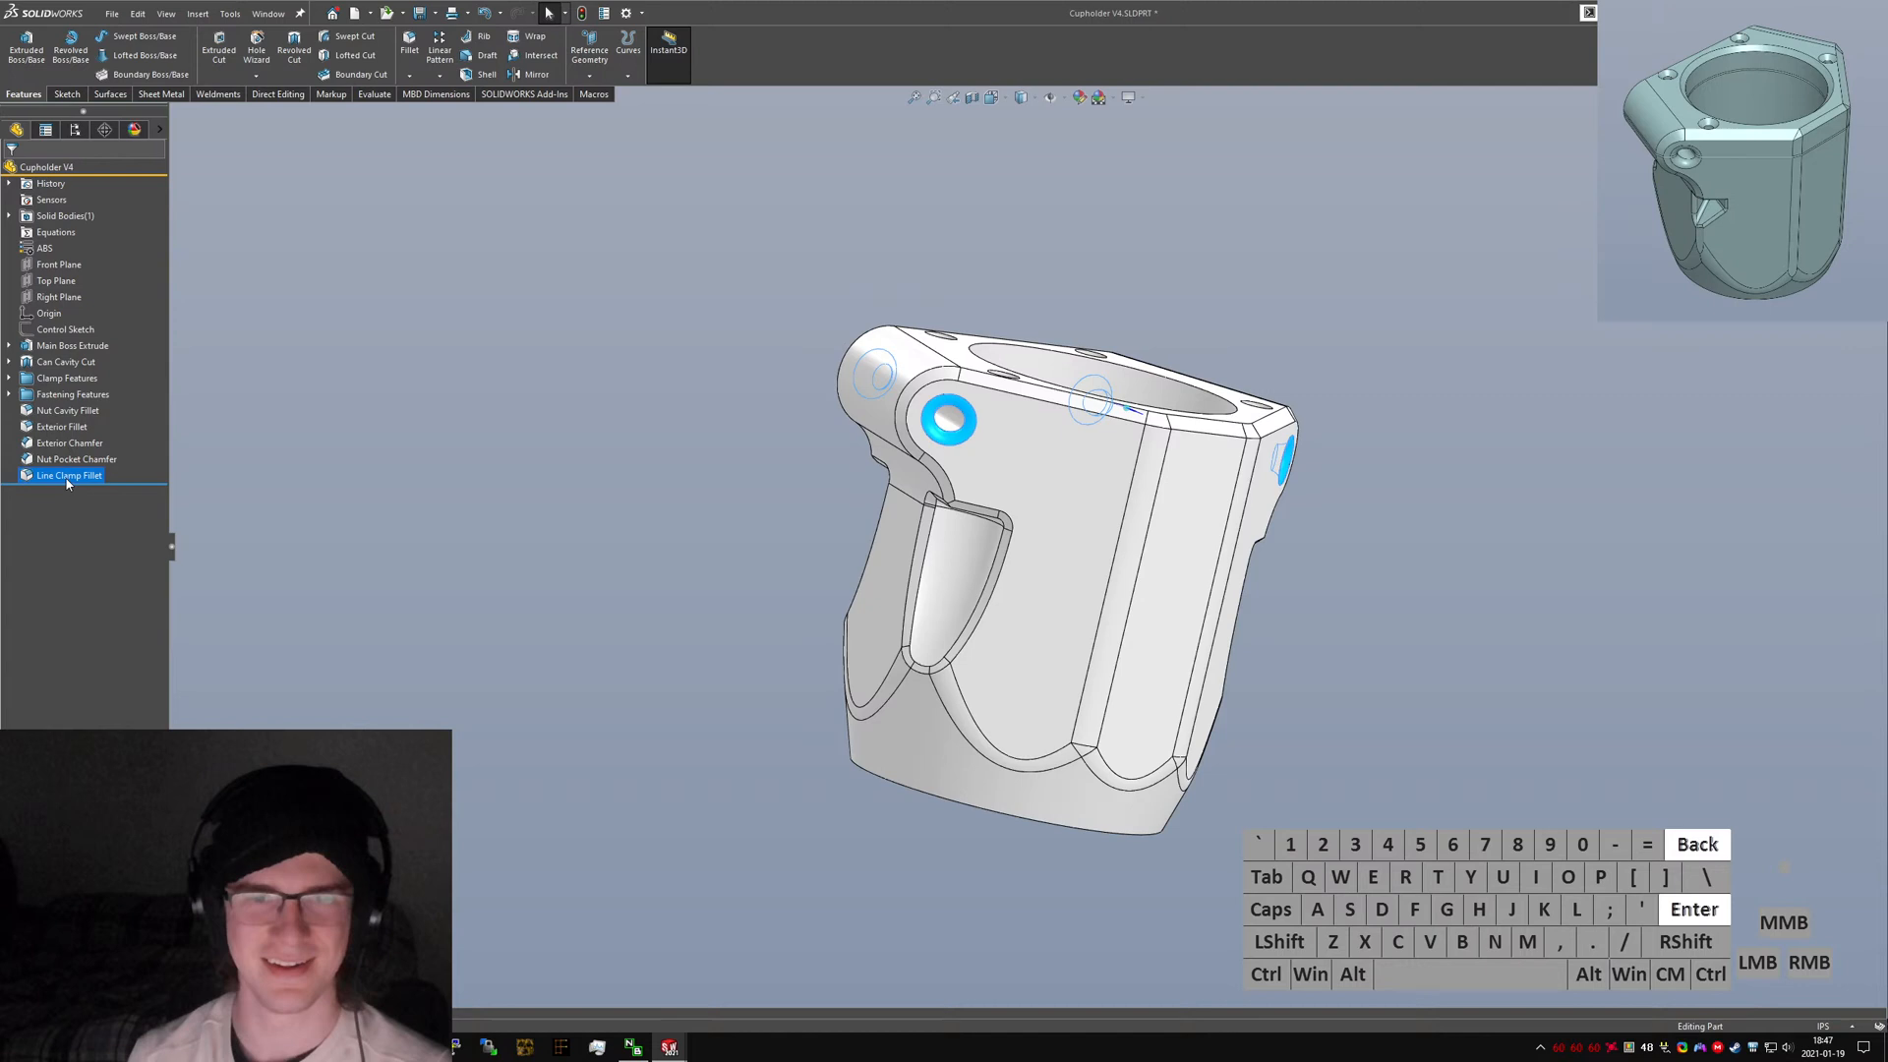
Save the part.
{"action": "left_click", "coordinate": [613, 309]}
{"action": "key", "text": "ctrl+s"}
Group the Nut Cavity Fillet through Line Clamp Fillet features into a new folder named "Chamfers and Fillets".
{"action": "middle_click_drag", "start_coordinate": [1053, 426], "coordinate": [1023, 325]}
{"action": "scroll", "coordinate": [1052, 448], "scroll_direction": "down", "scroll_amount": 3}
{"action": "scroll", "coordinate": [1002, 600], "scroll_direction": "up", "scroll_amount": 2}
{"action": "scroll", "coordinate": [1001, 594], "scroll_direction": "down", "scroll_amount": 7}
{"action": "middle_click_drag", "start_coordinate": [966, 530], "coordinate": [932, 607]}
{"action": "scroll", "coordinate": [1005, 678], "scroll_direction": "up", "scroll_amount": 4}
{"action": "scroll", "coordinate": [1005, 679], "scroll_direction": "up", "scroll_amount": 4}
{"action": "scroll", "coordinate": [1053, 872], "scroll_direction": "down", "scroll_amount": 2}
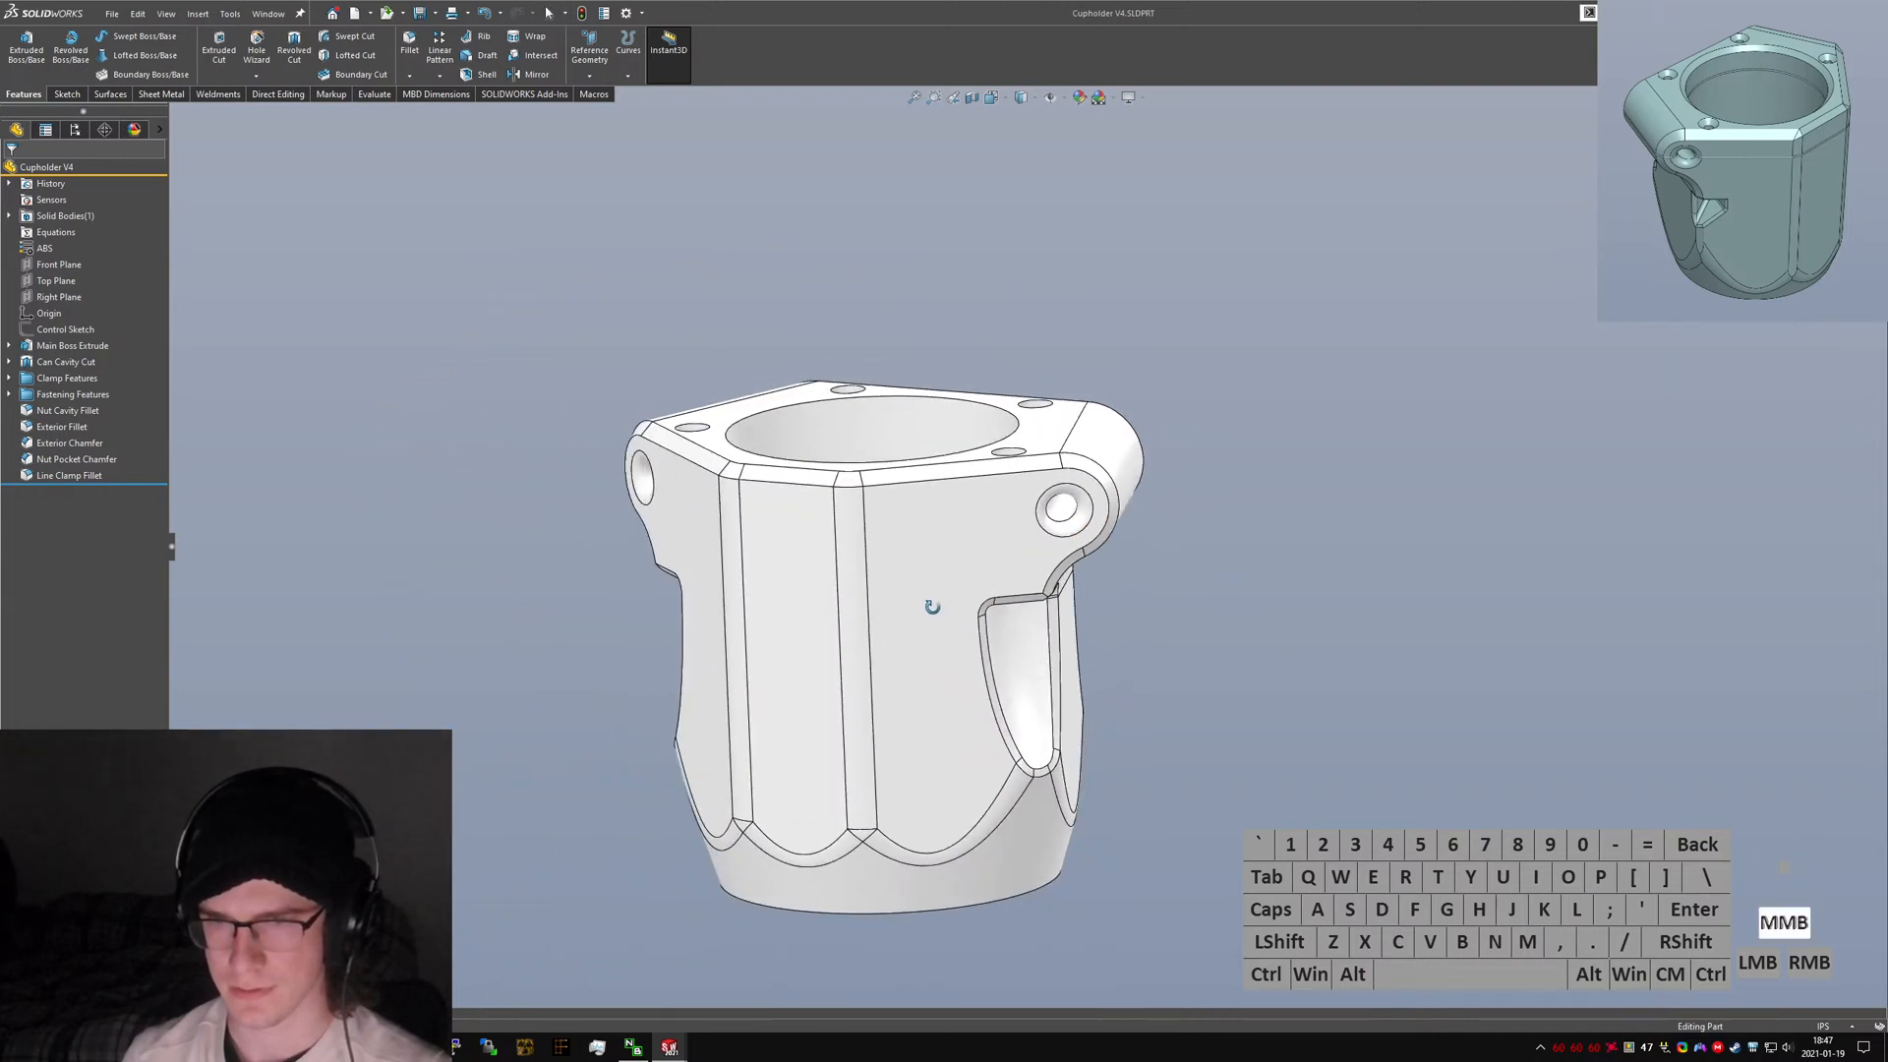
{"action": "left_click", "coordinate": [1300, 681]}
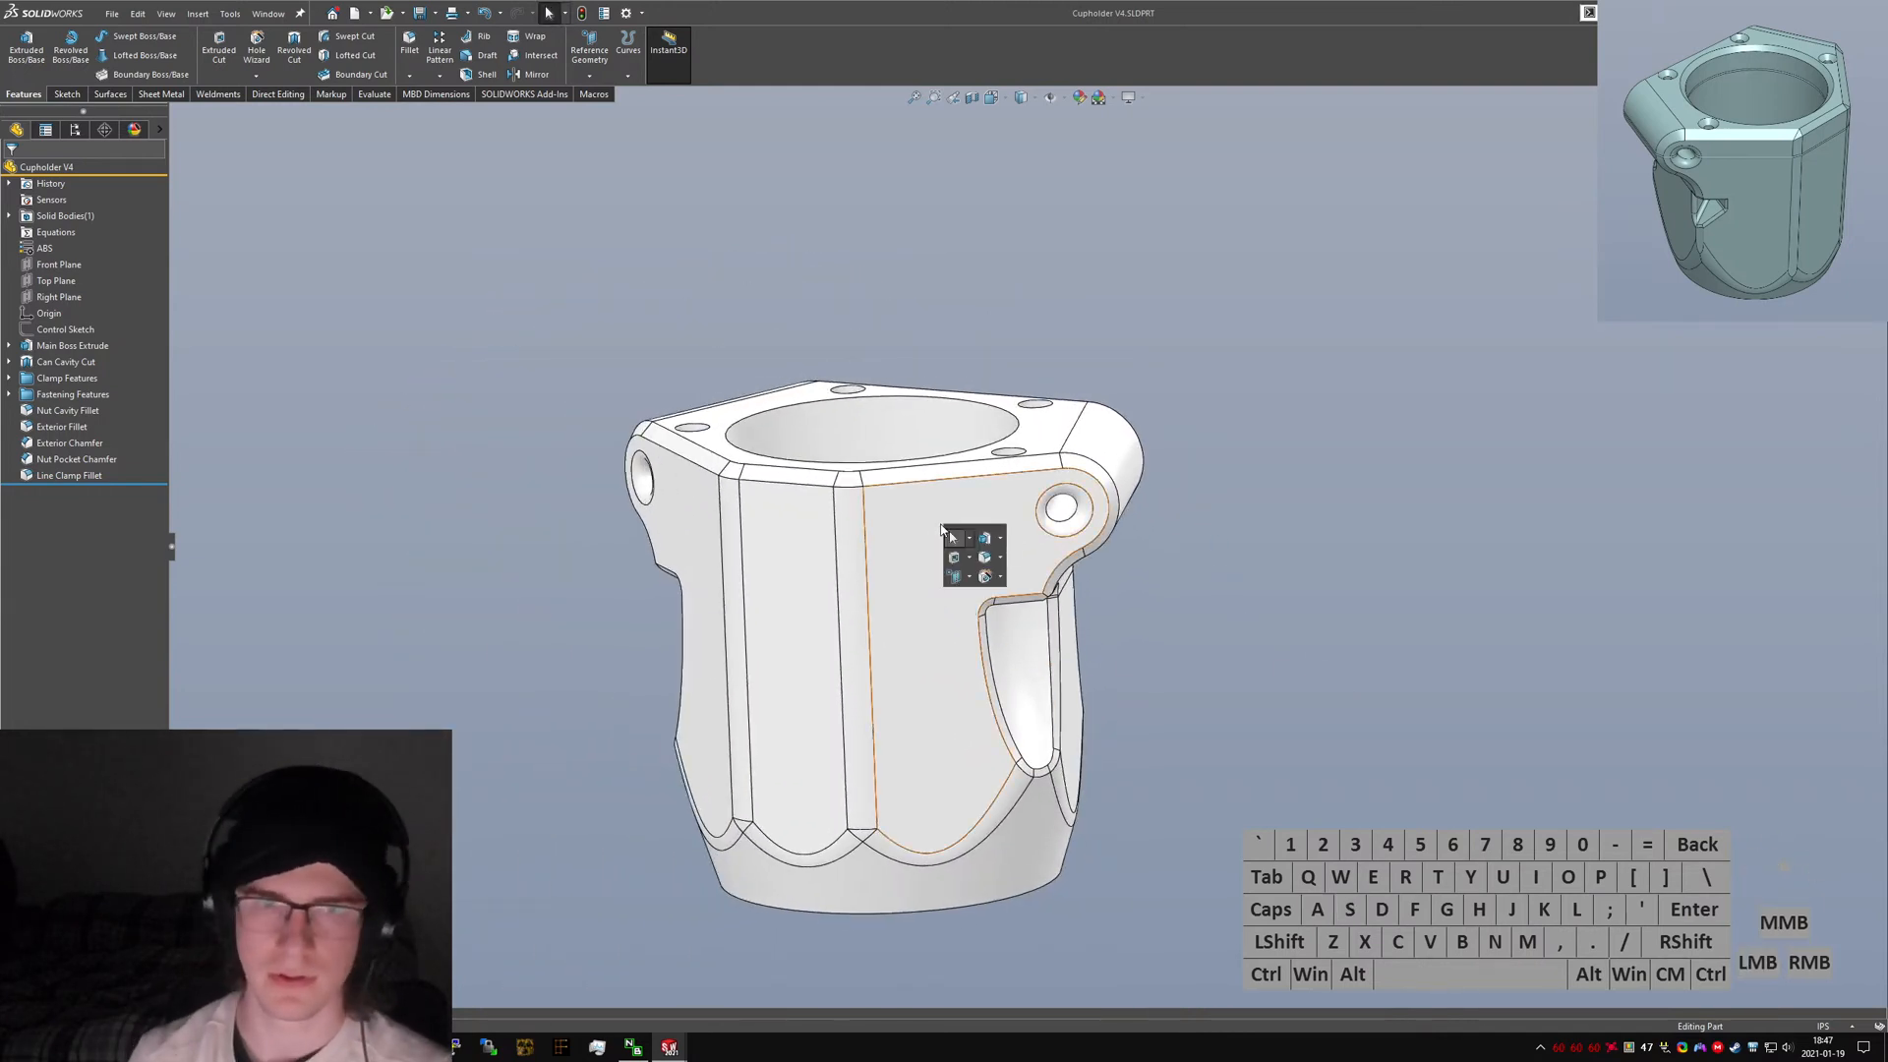
{"action": "left_click", "coordinate": [68, 410]}
{"action": "left_click", "coordinate": [69, 475], "text": "shift"}
{"action": "right_click", "coordinate": [59, 476]}
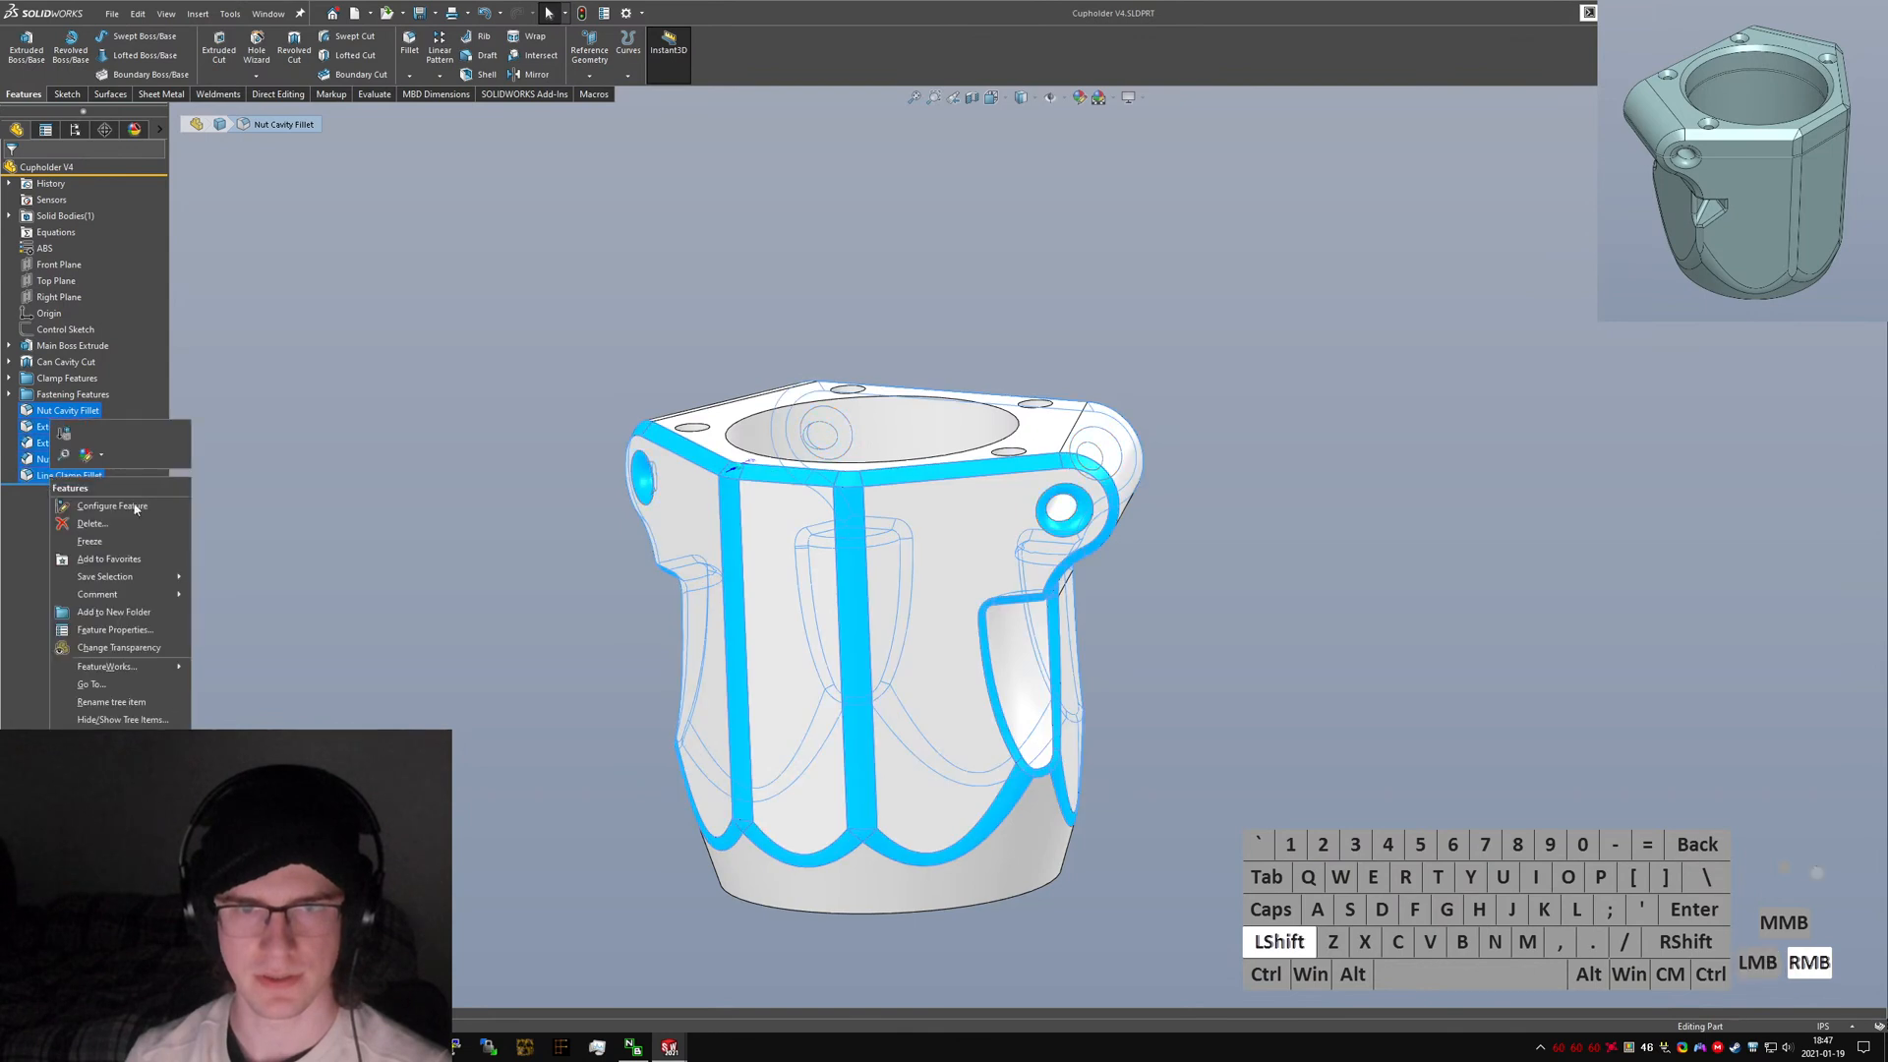
{"action": "left_click", "coordinate": [128, 612]}
{"action": "type", "text": "Chamf"}
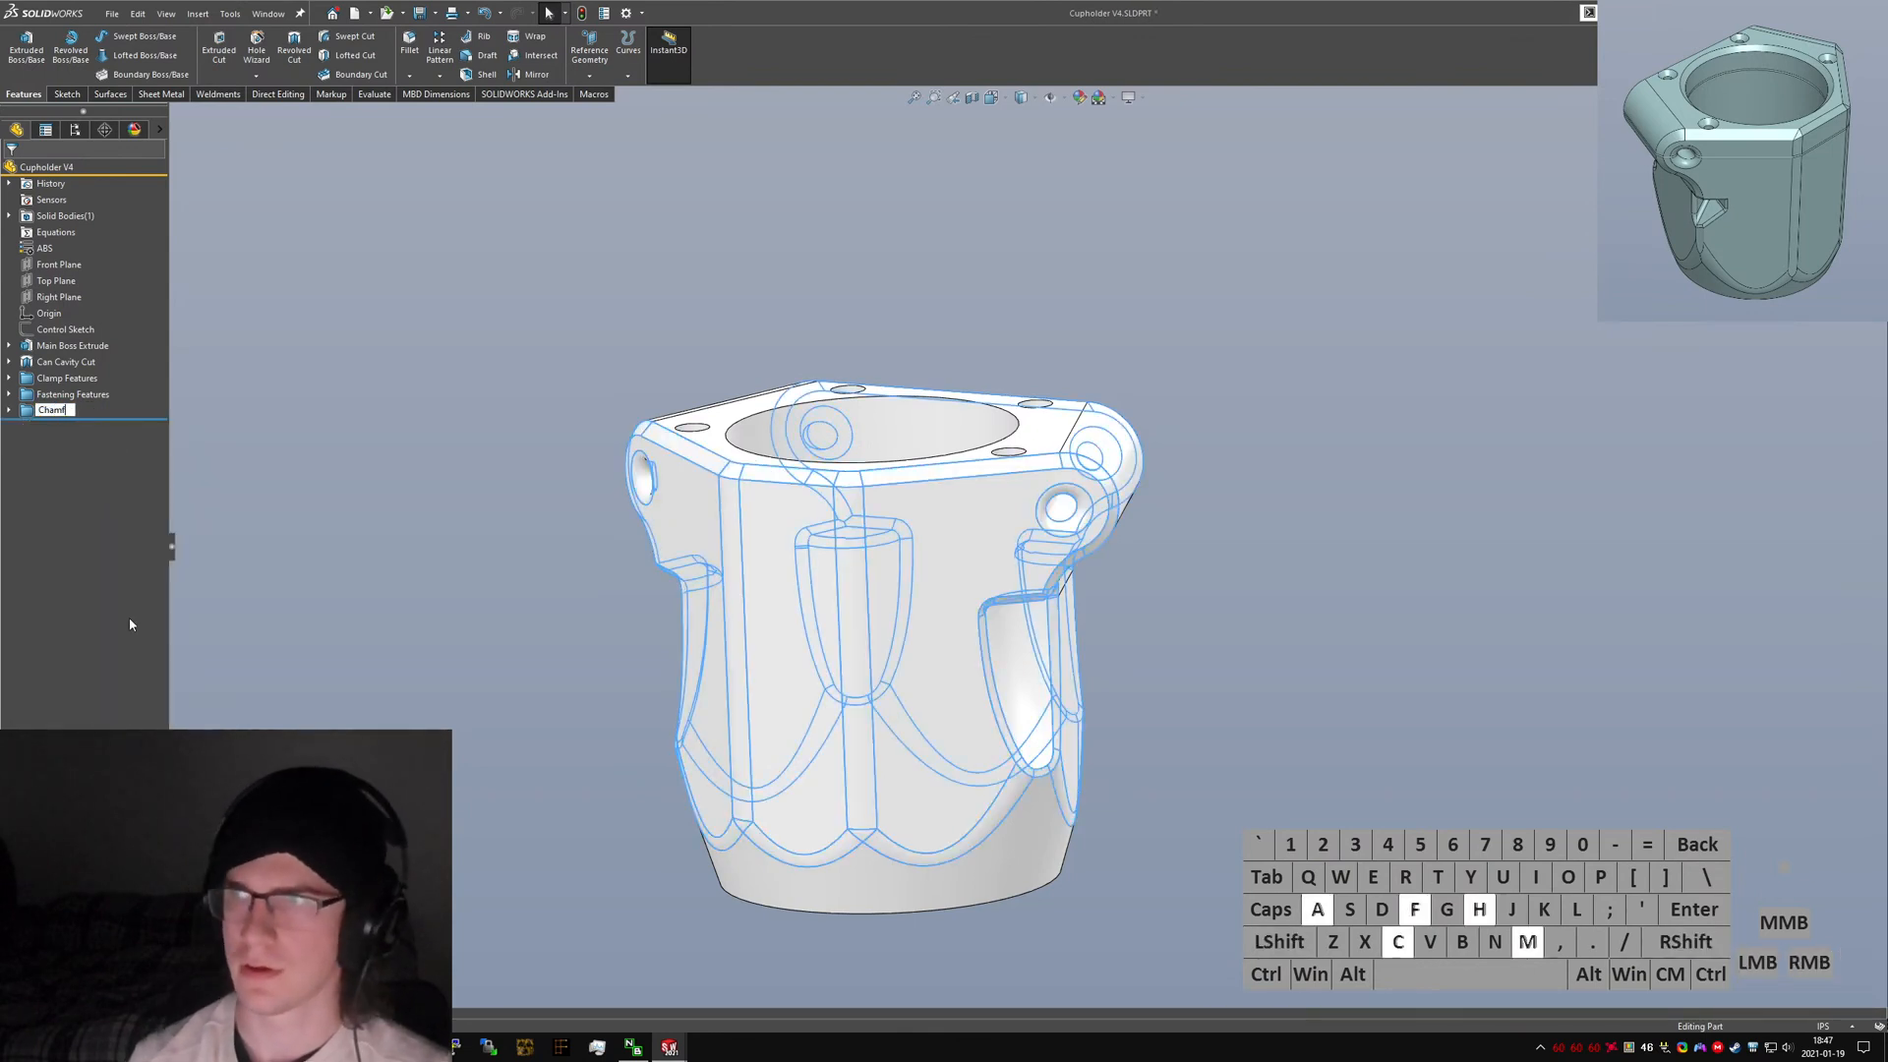
{"action": "type", "text": "ers and Fillets"}
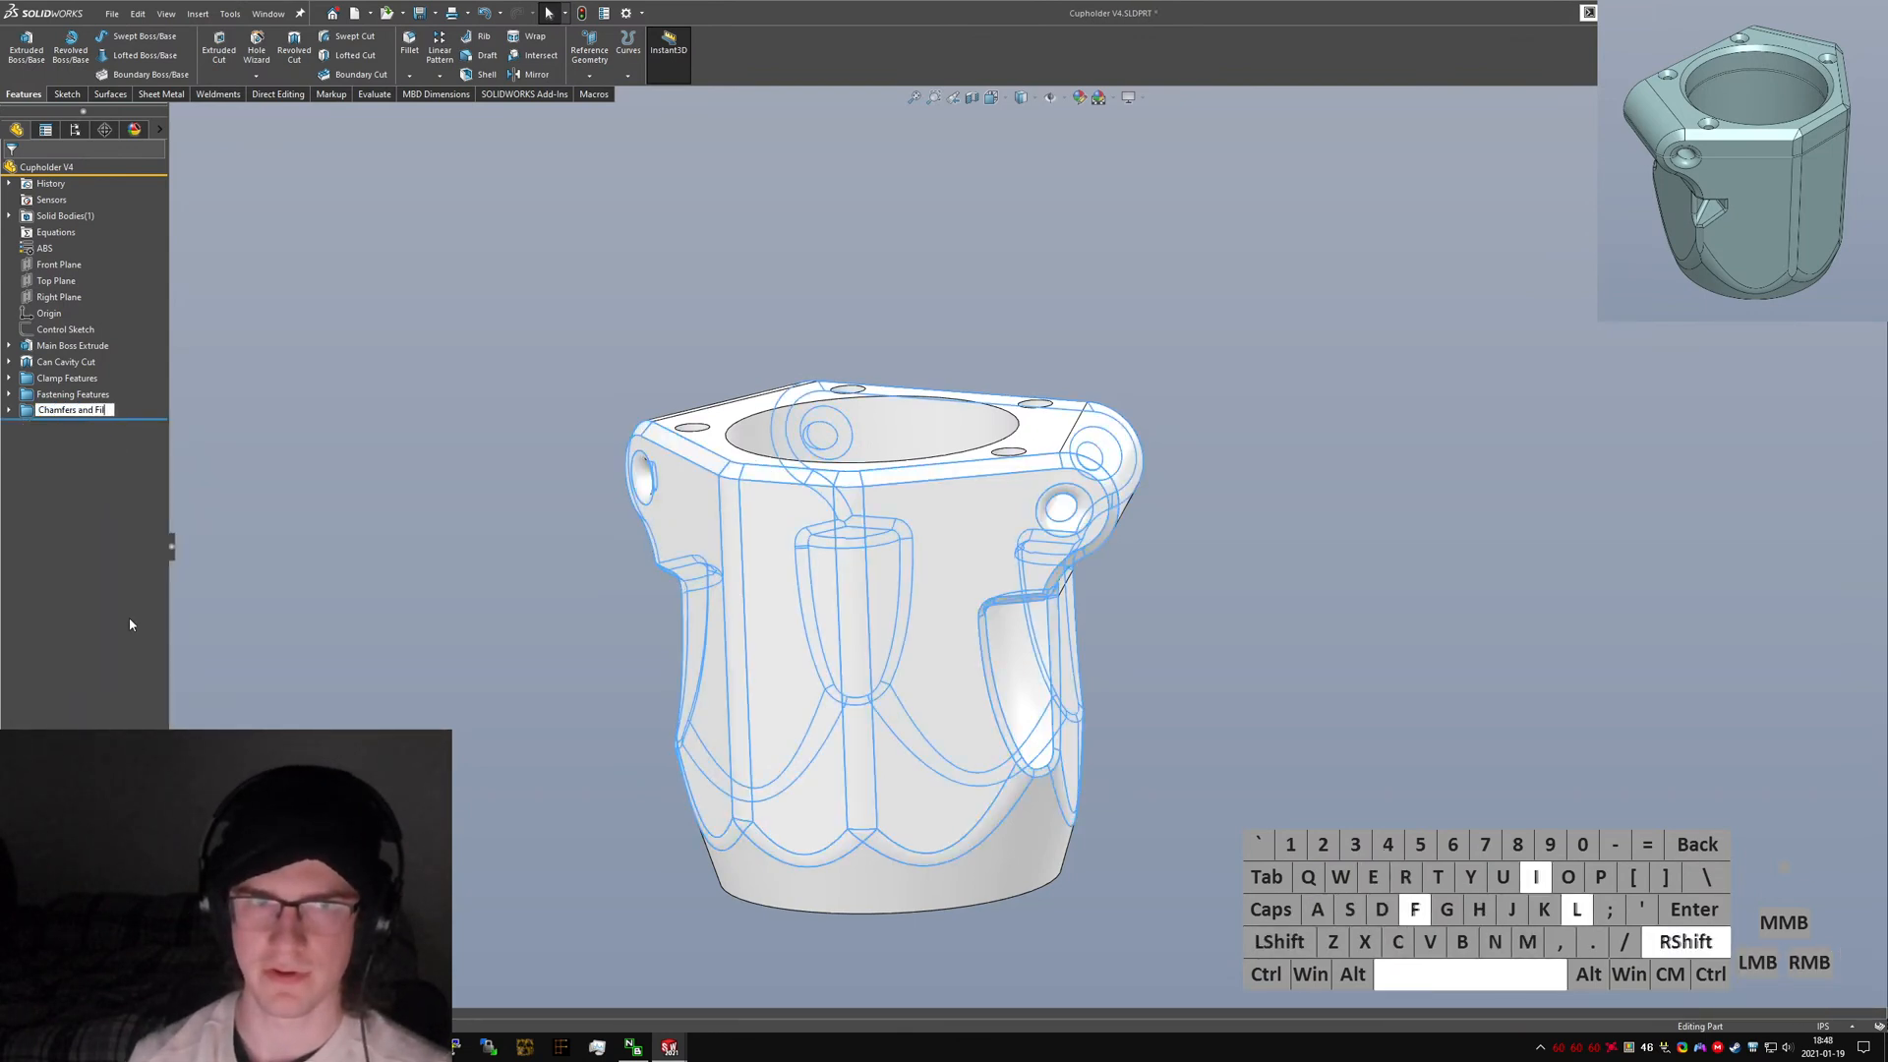
{"action": "key", "text": "Return"}
Create a reference axis through the pivot hole on the left clamp ear.
{"action": "left_click", "coordinate": [462, 558]}
{"action": "key", "text": "s"}
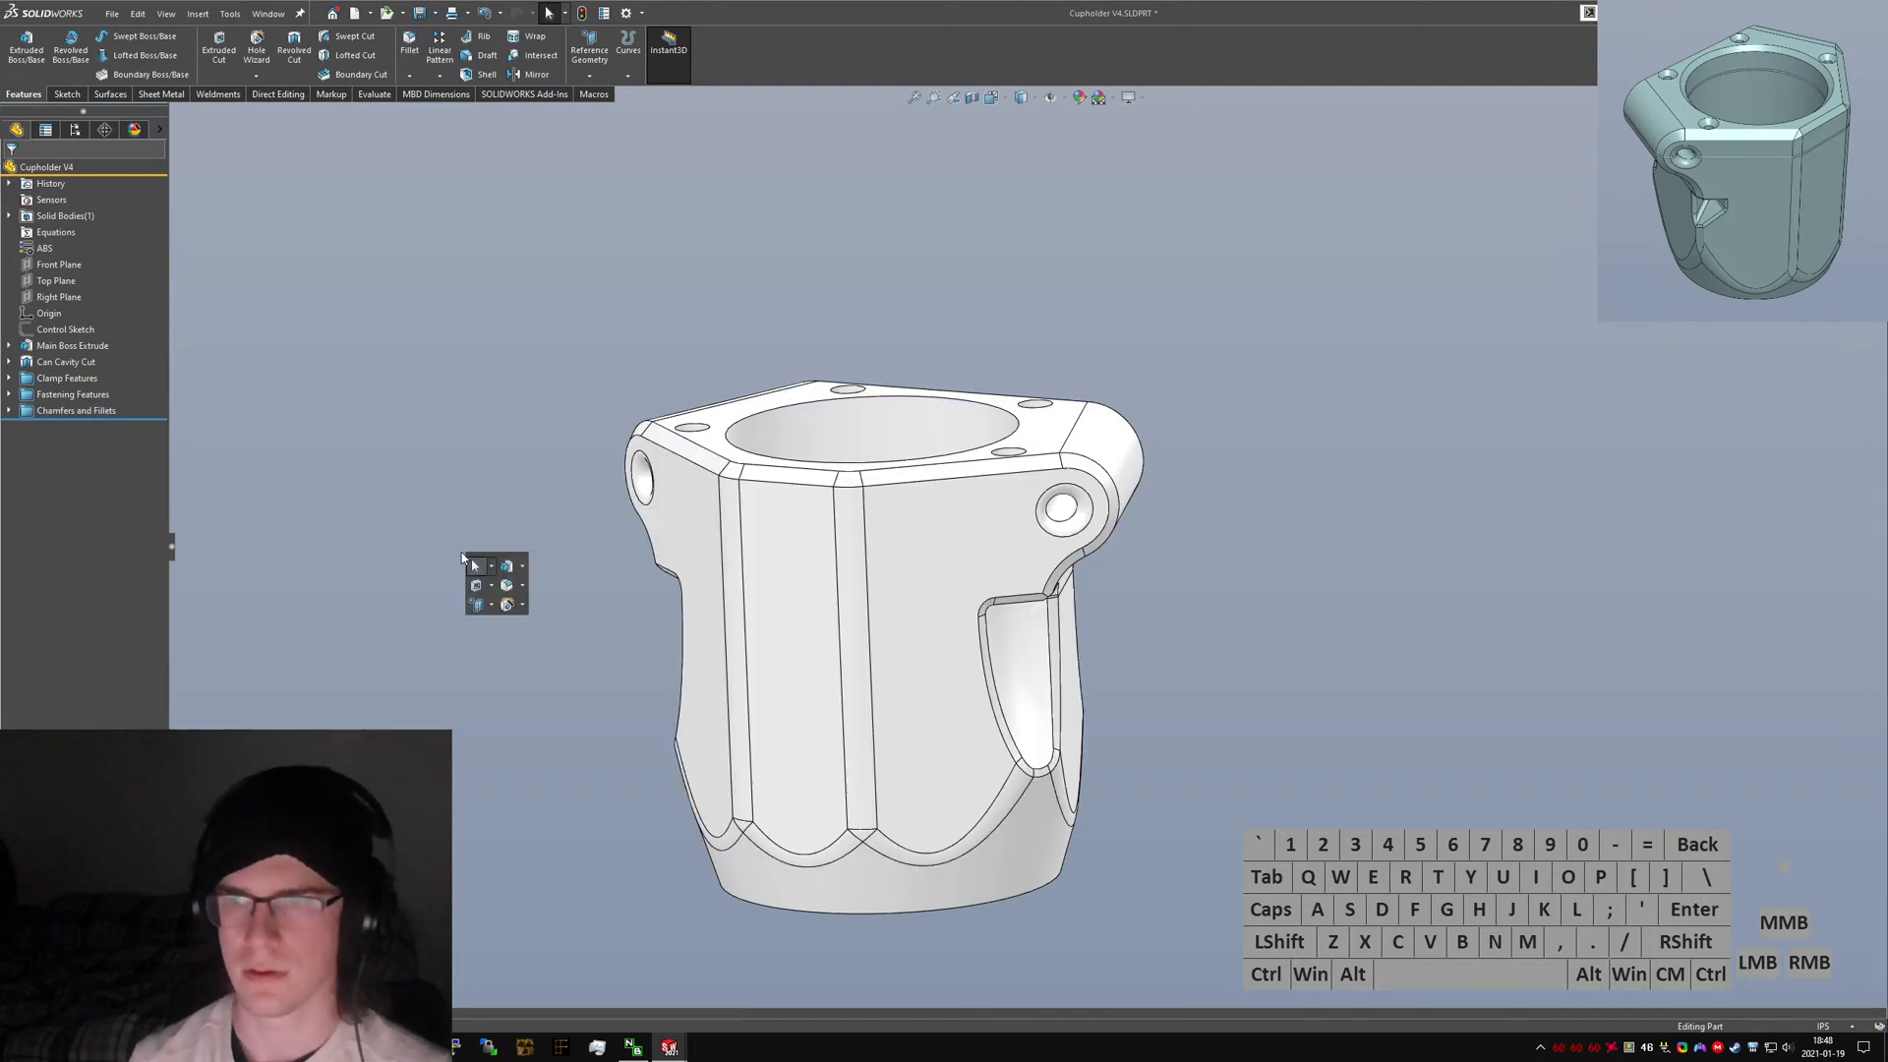
{"action": "key", "text": "Return"}
{"action": "middle_click_drag", "start_coordinate": [462, 552], "coordinate": [649, 479]}
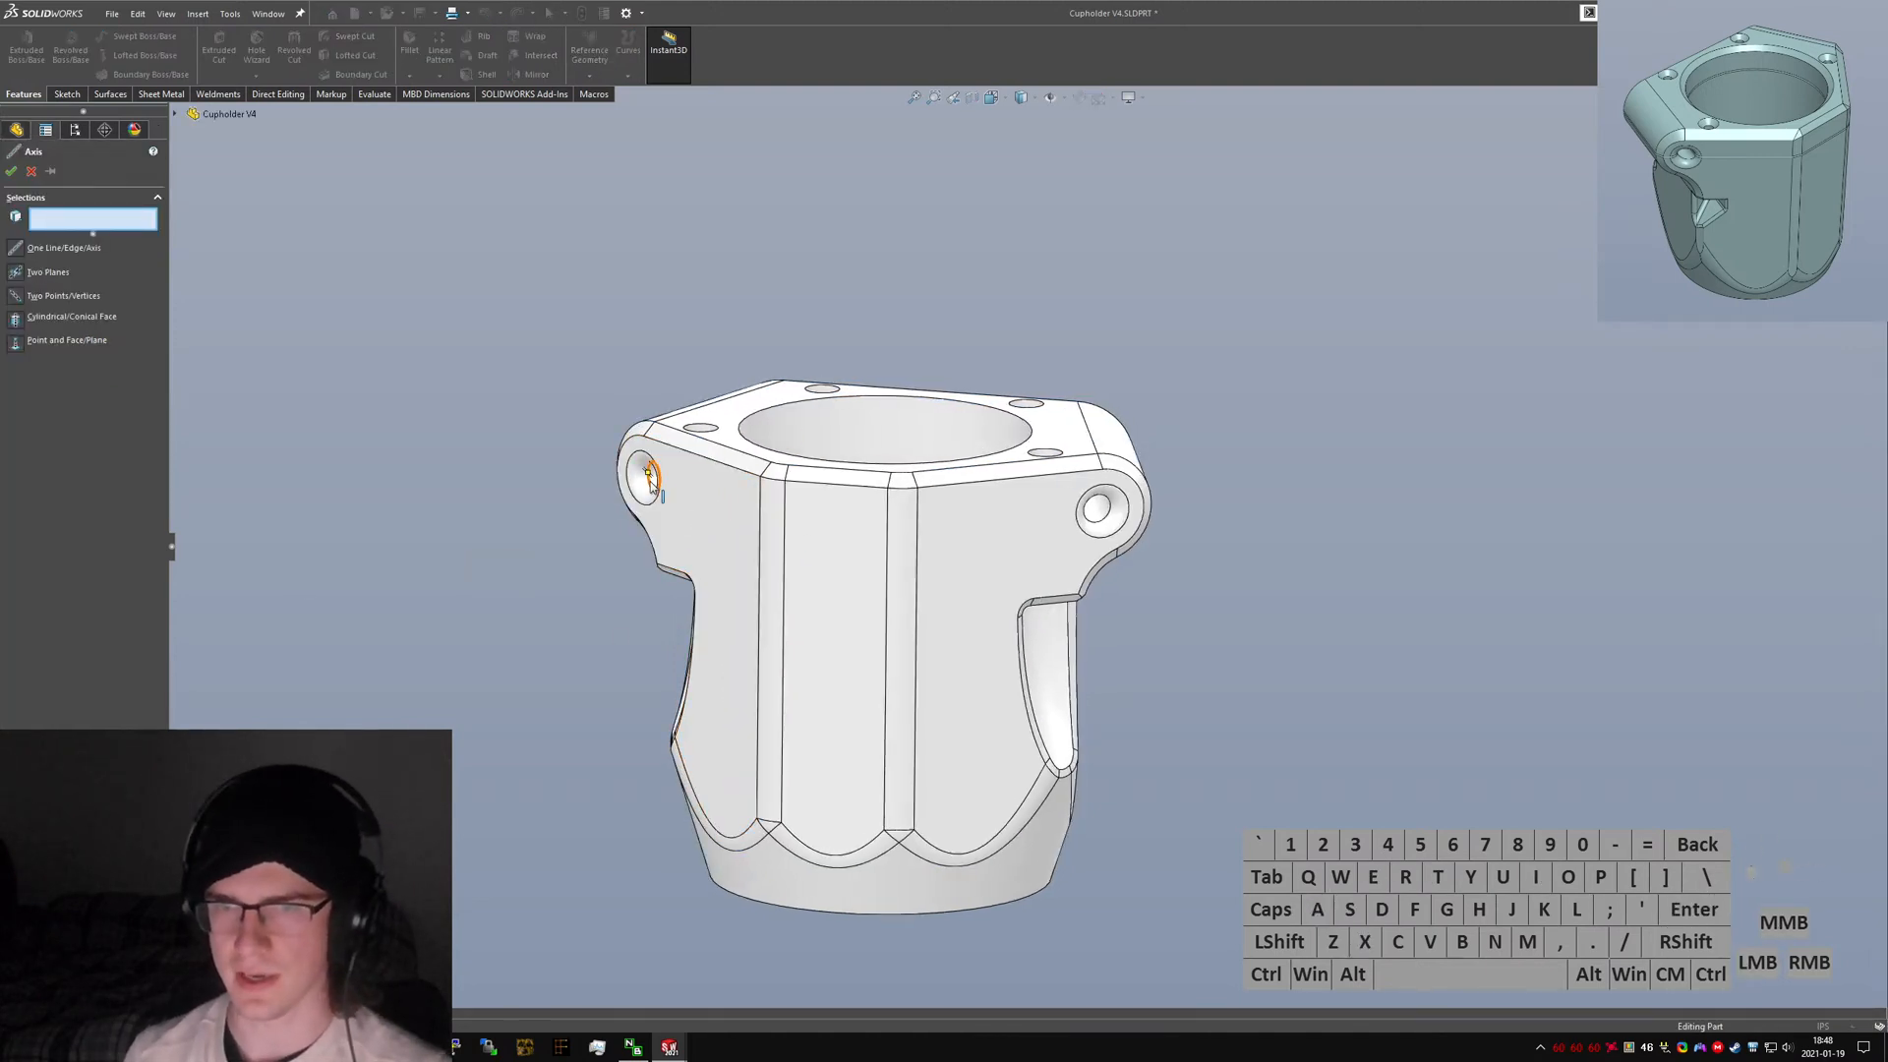
{"action": "left_click", "coordinate": [653, 475]}
{"action": "right_click", "coordinate": [653, 476]}
Create a second reference axis through the pivot hole on the right clamp ear.
{"action": "key", "text": "s"}
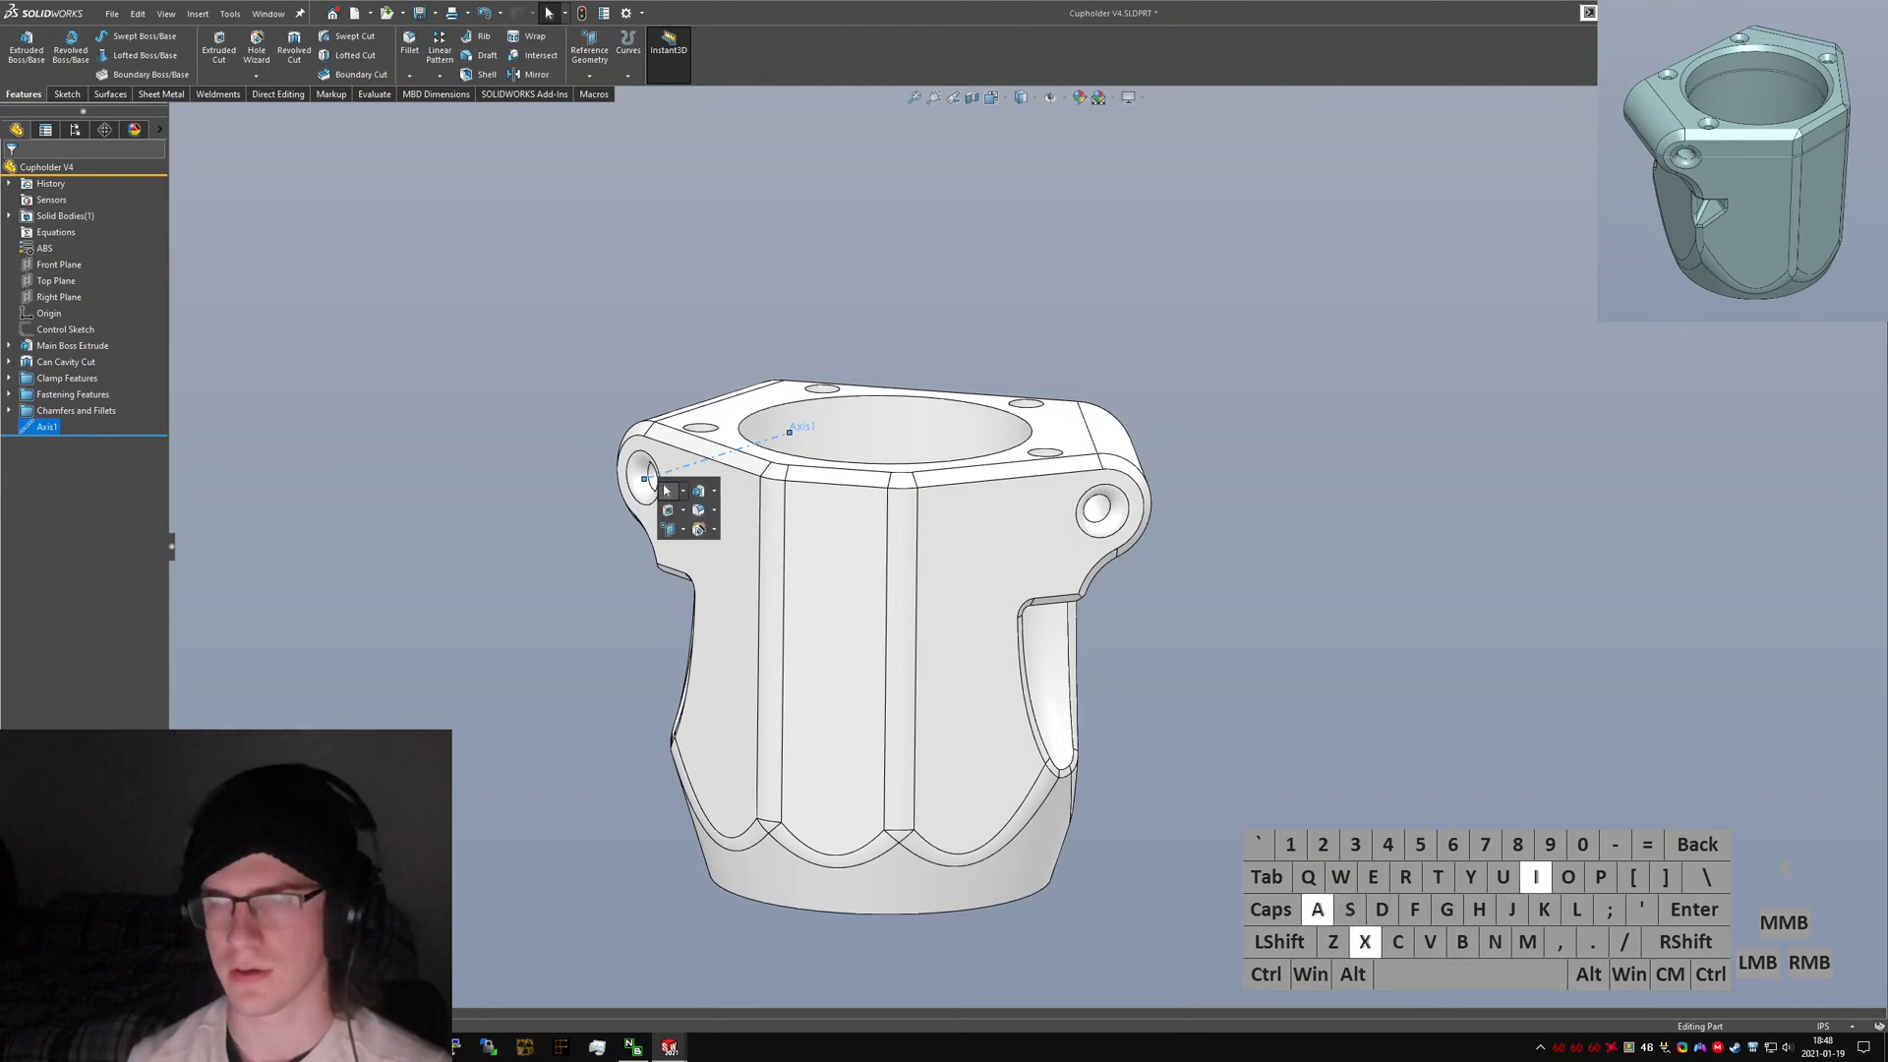
{"action": "key", "text": "Return"}
{"action": "left_click", "coordinate": [1103, 511]}
{"action": "right_click", "coordinate": [1103, 511]}
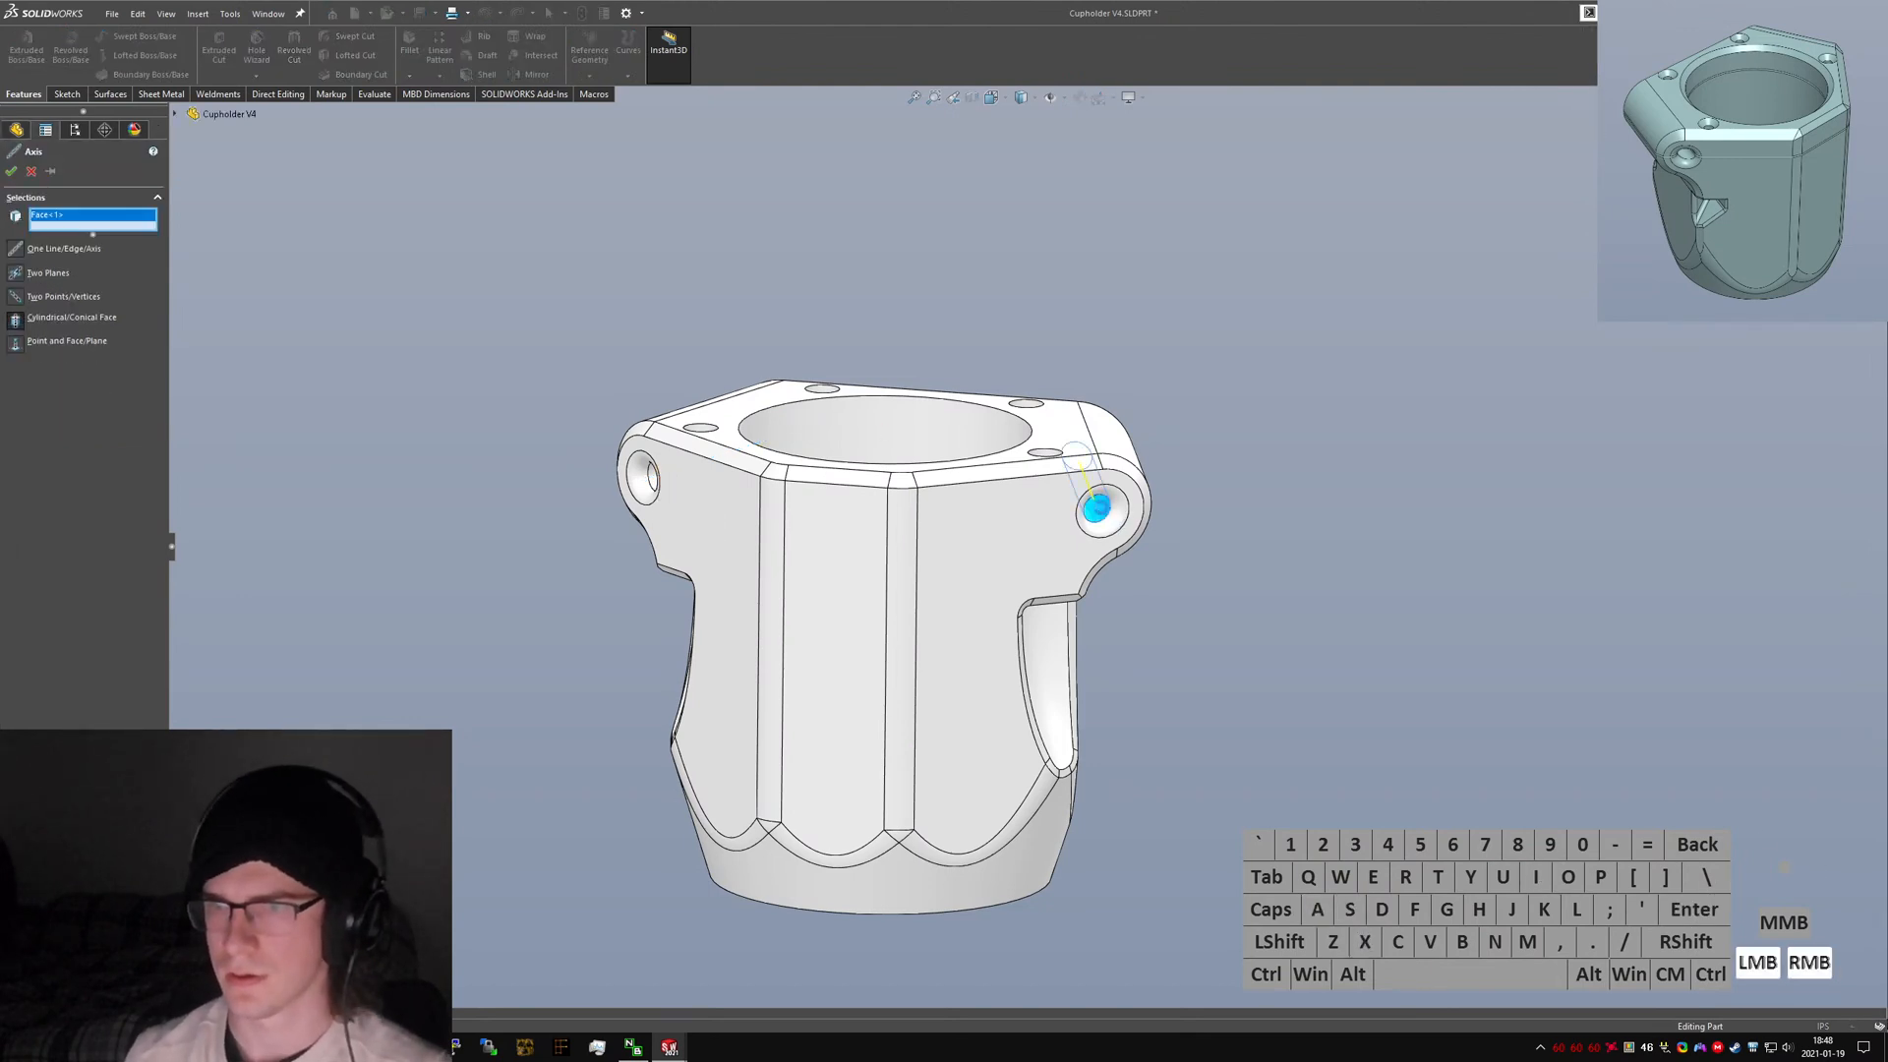
Rename the two new axes to "Axis A" and "Axis B".
{"action": "left_click", "coordinate": [48, 432]}
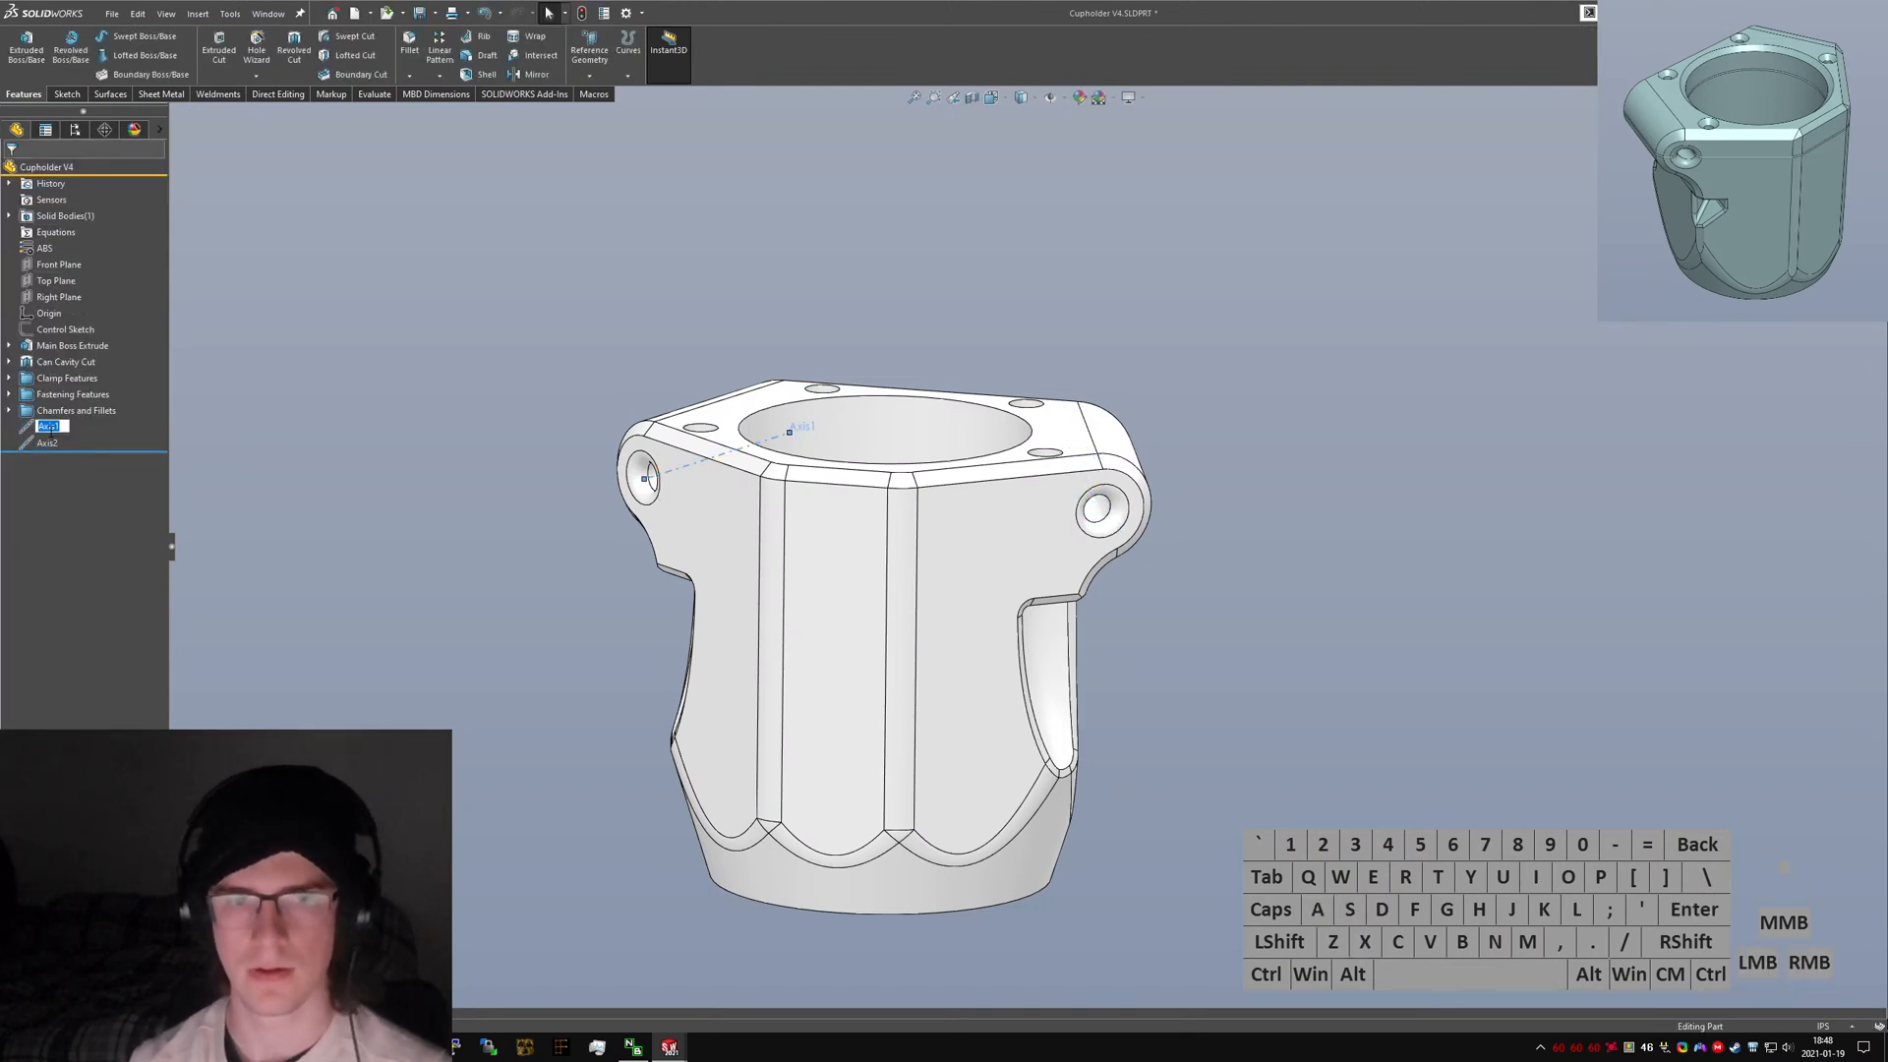
{"action": "type", "text": "Axis A"}
{"action": "key", "text": "Return"}
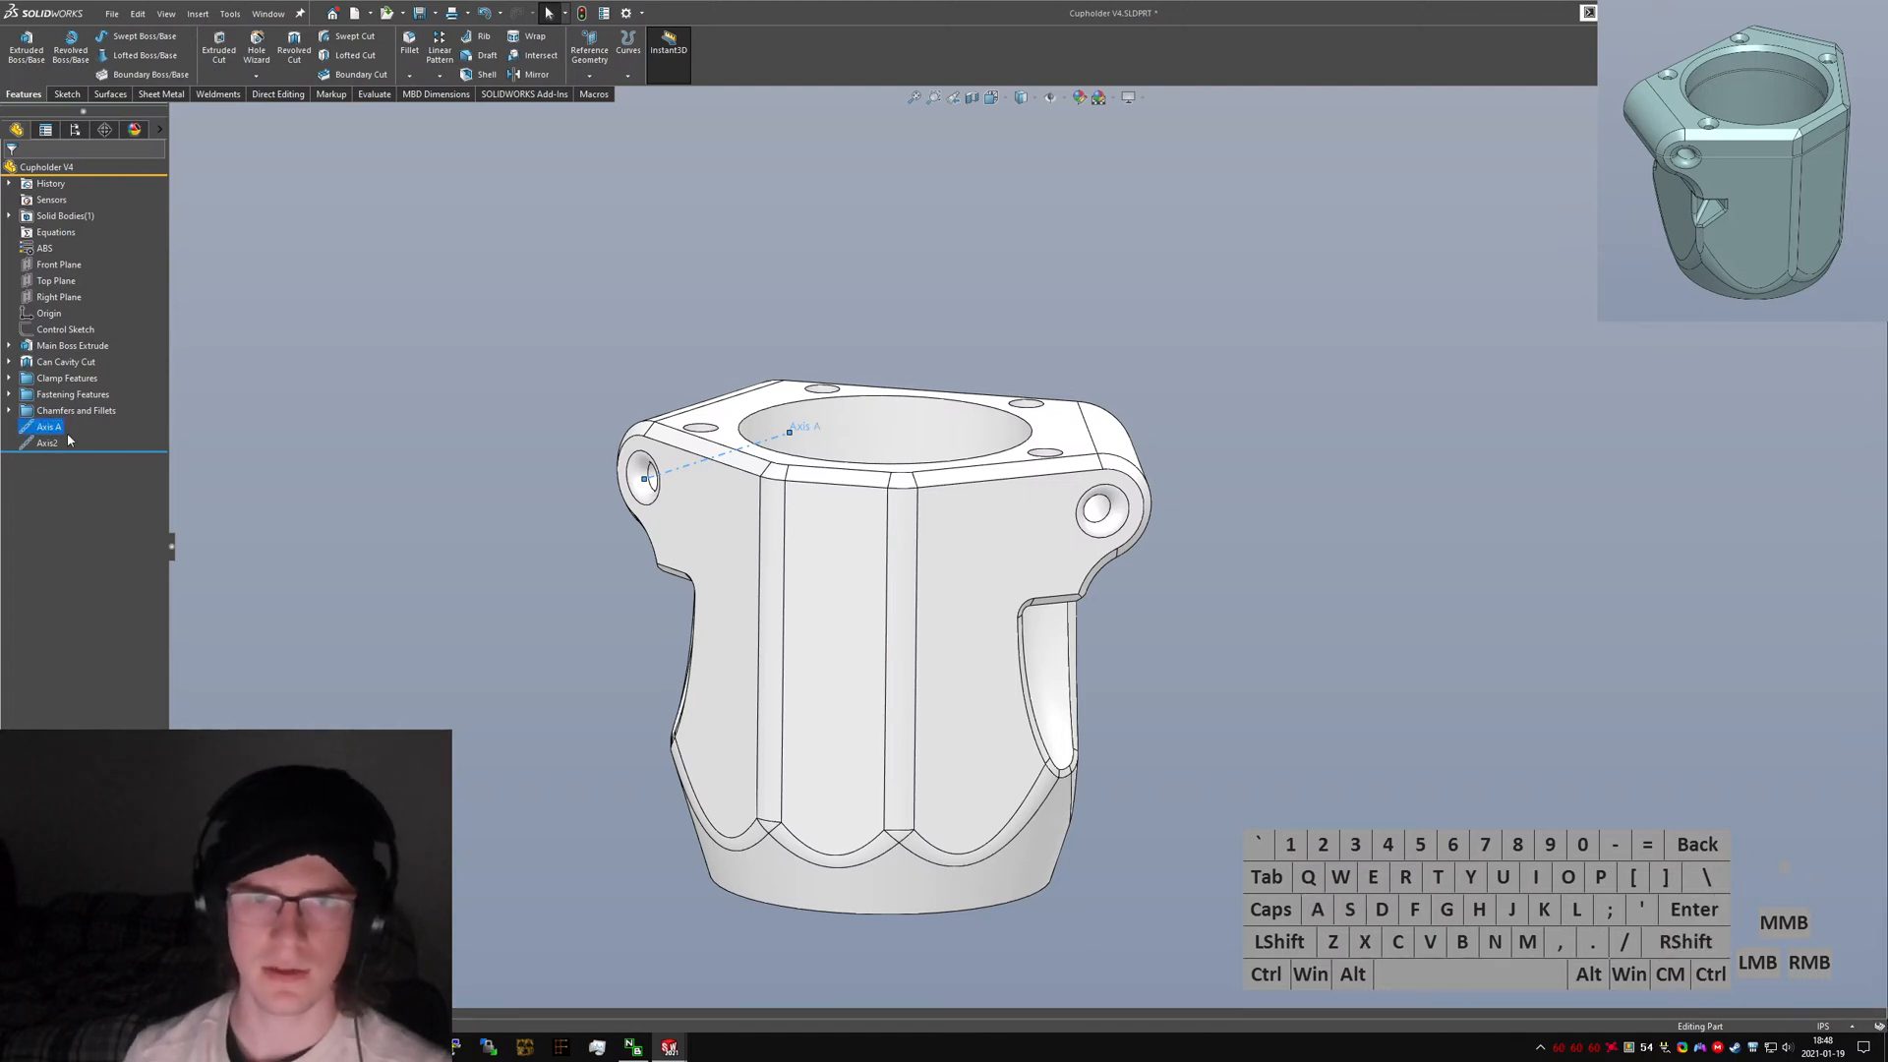
{"action": "type", "text": "Axis B"}
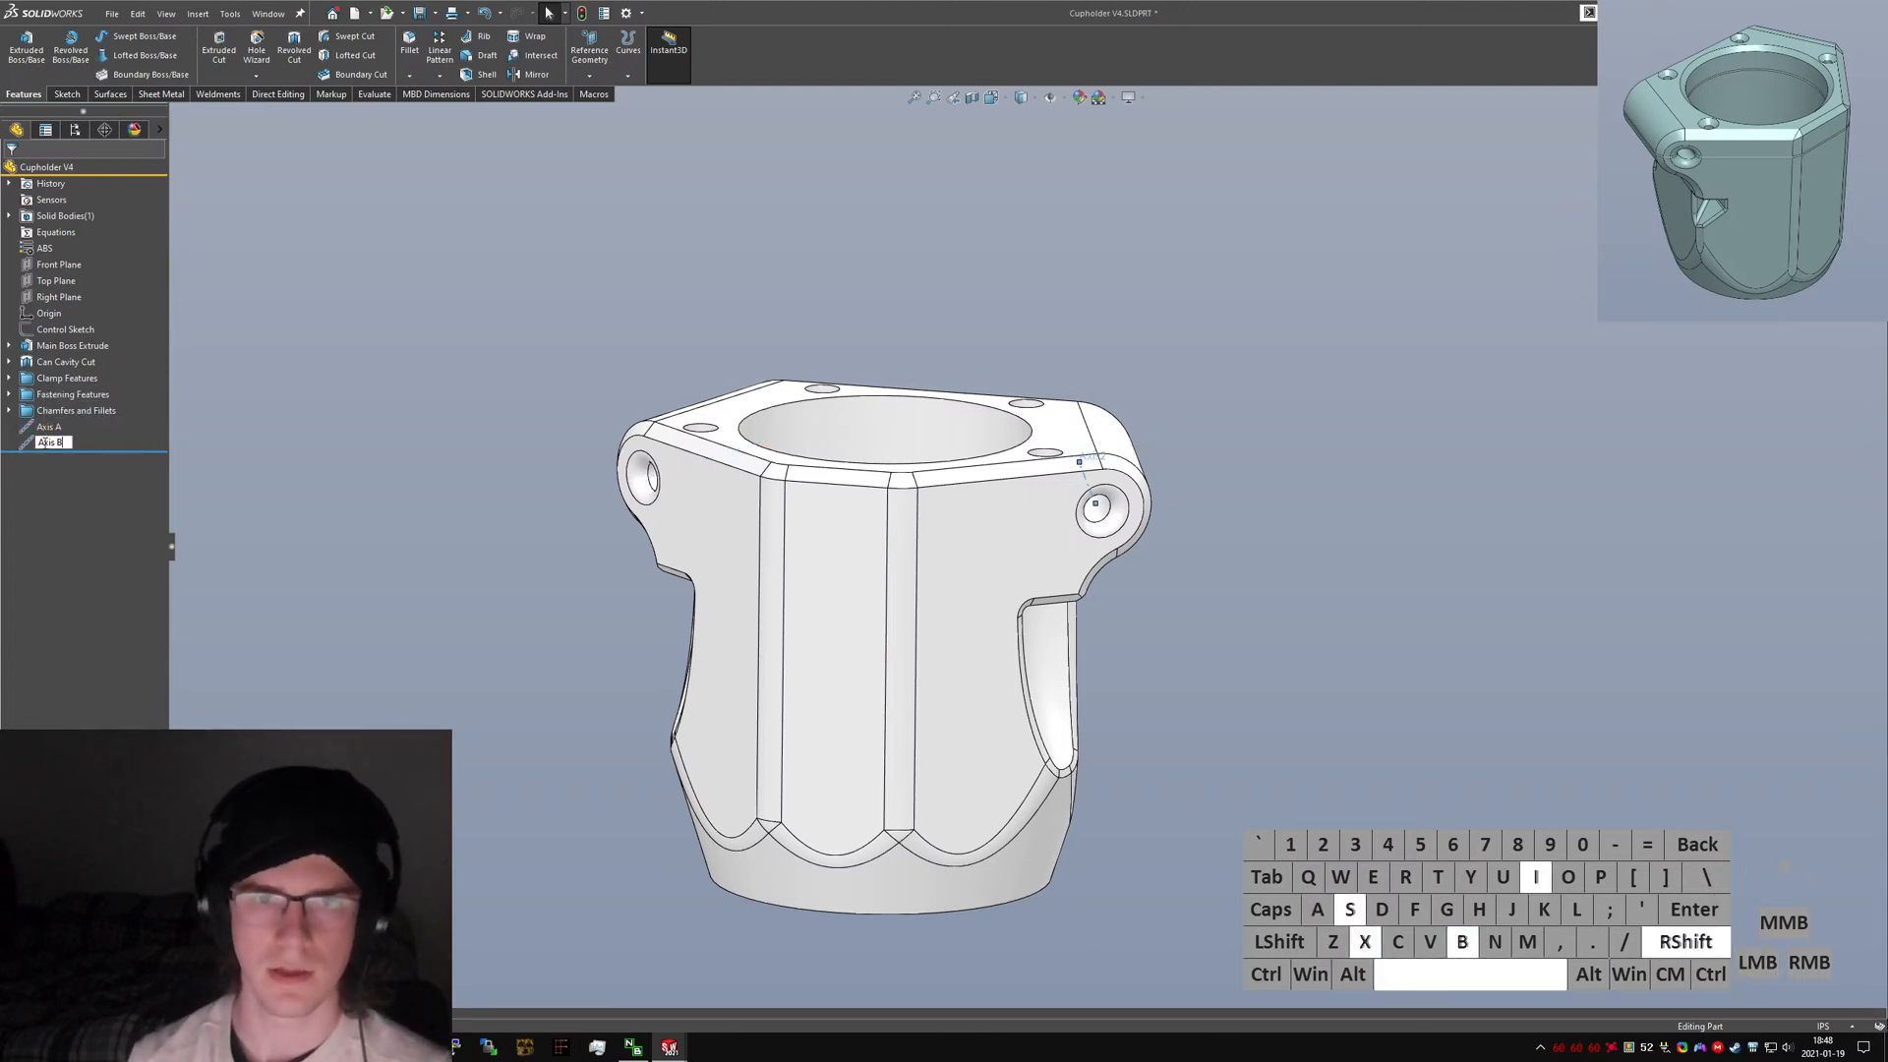
{"action": "key", "text": "Return"}
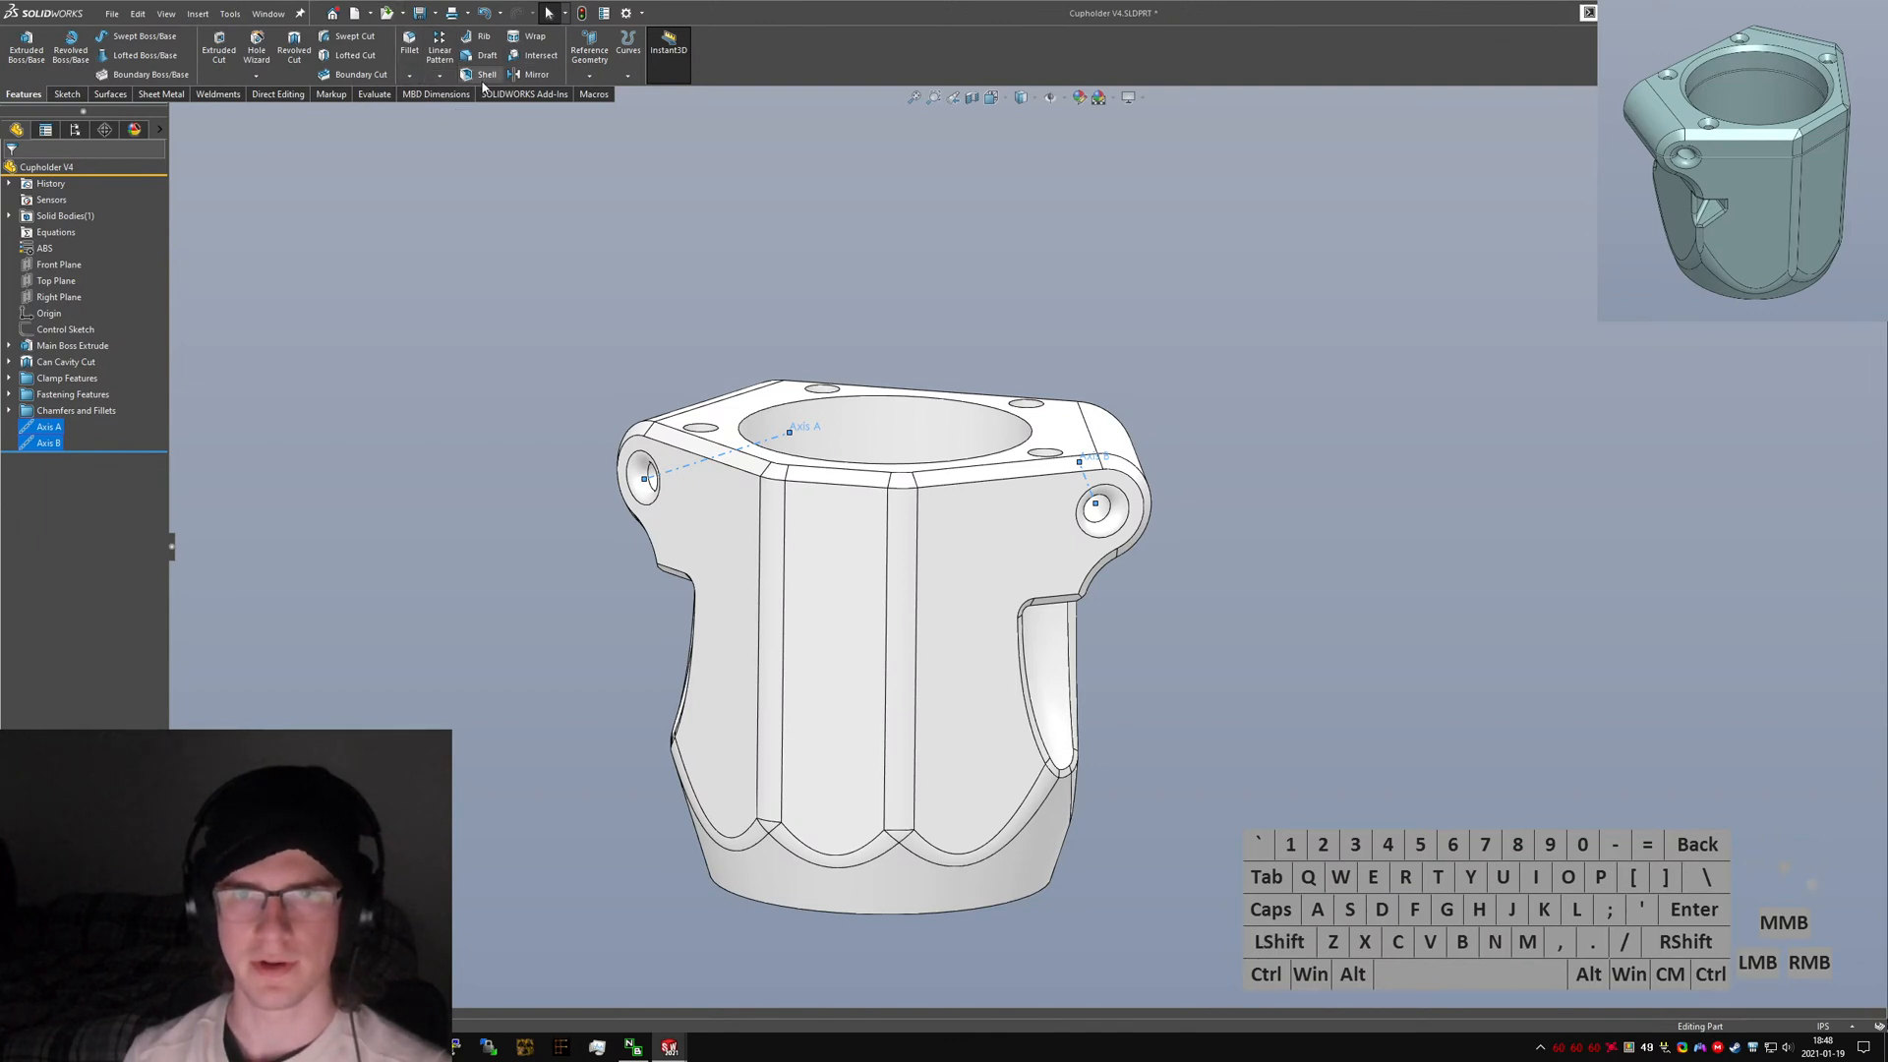
Create a reference plane passing through Axis A and Axis B.
{"action": "left_click", "coordinate": [591, 76]}
{"action": "left_click", "coordinate": [602, 95]}
{"action": "middle_click_drag", "start_coordinate": [550, 374], "coordinate": [555, 472]}
{"action": "left_click", "coordinate": [12, 174]}
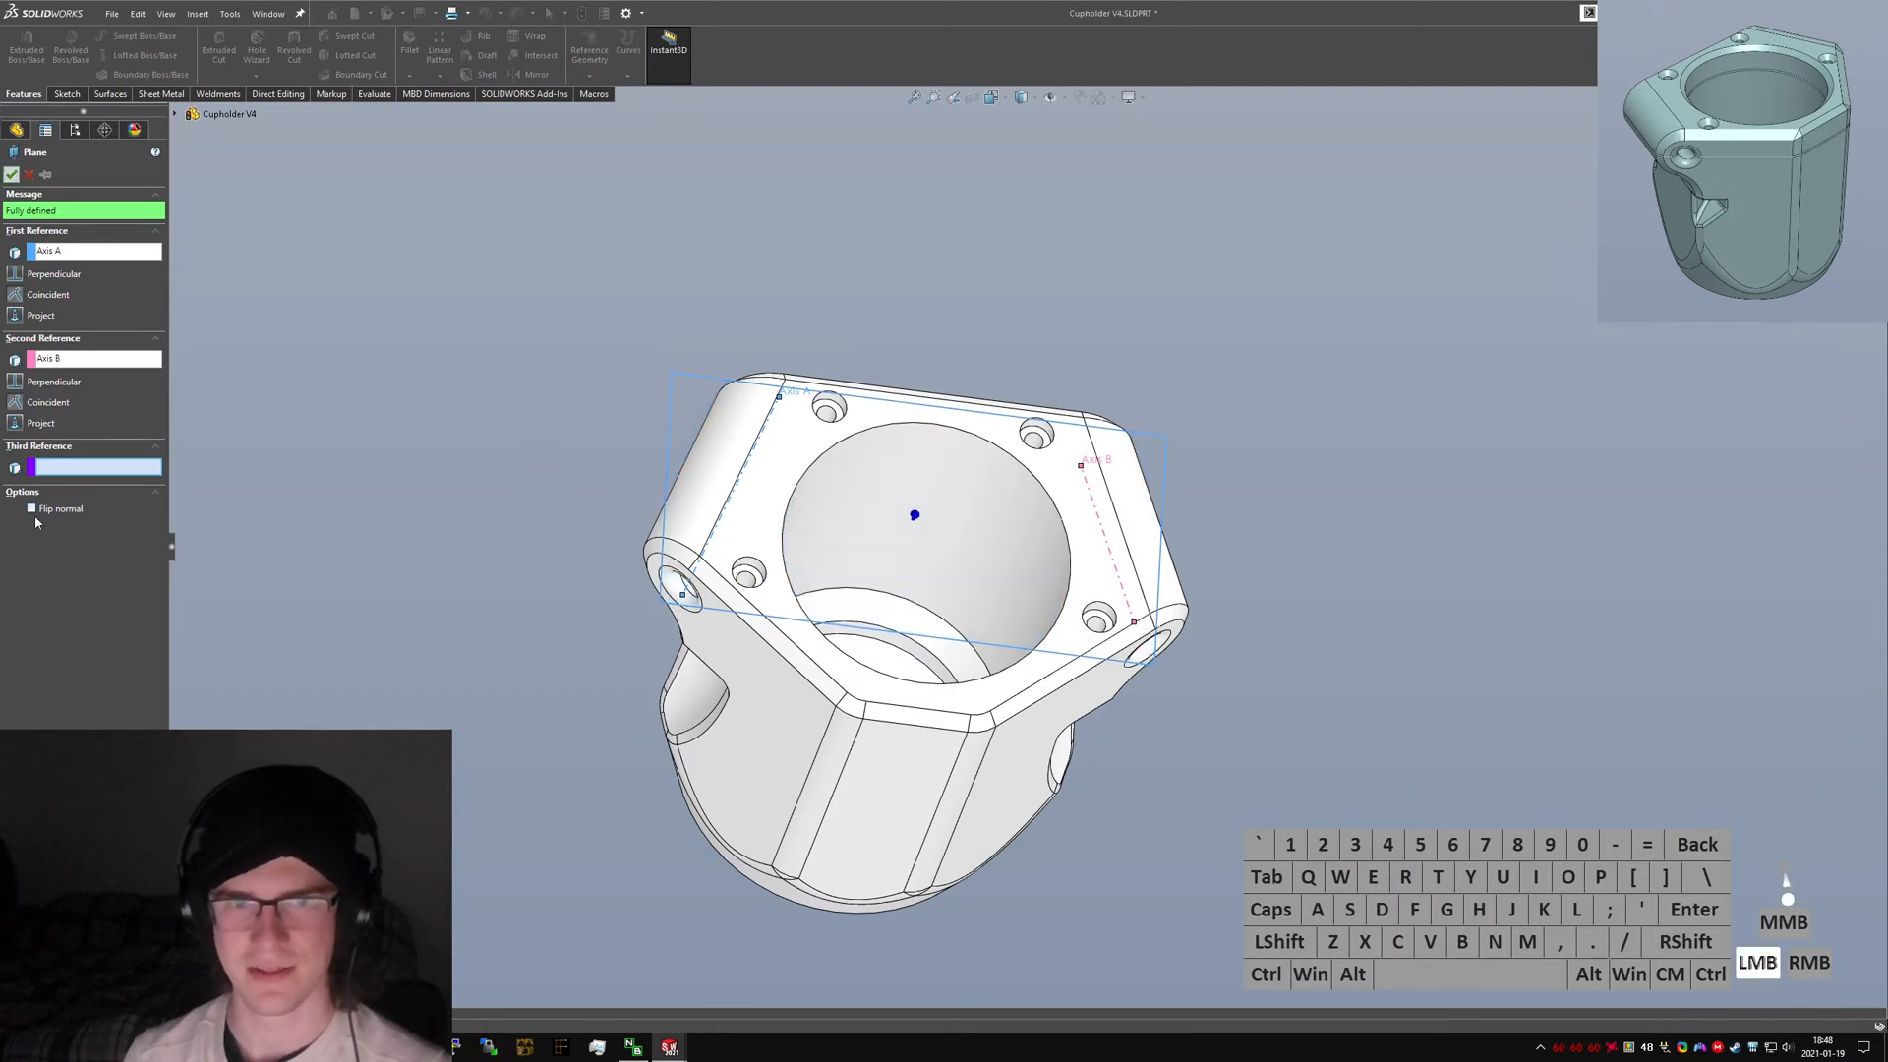
Rename the new plane to "Split Plane".
{"action": "left_click", "coordinate": [51, 458]}
{"action": "type", "text": "Split Plane"}
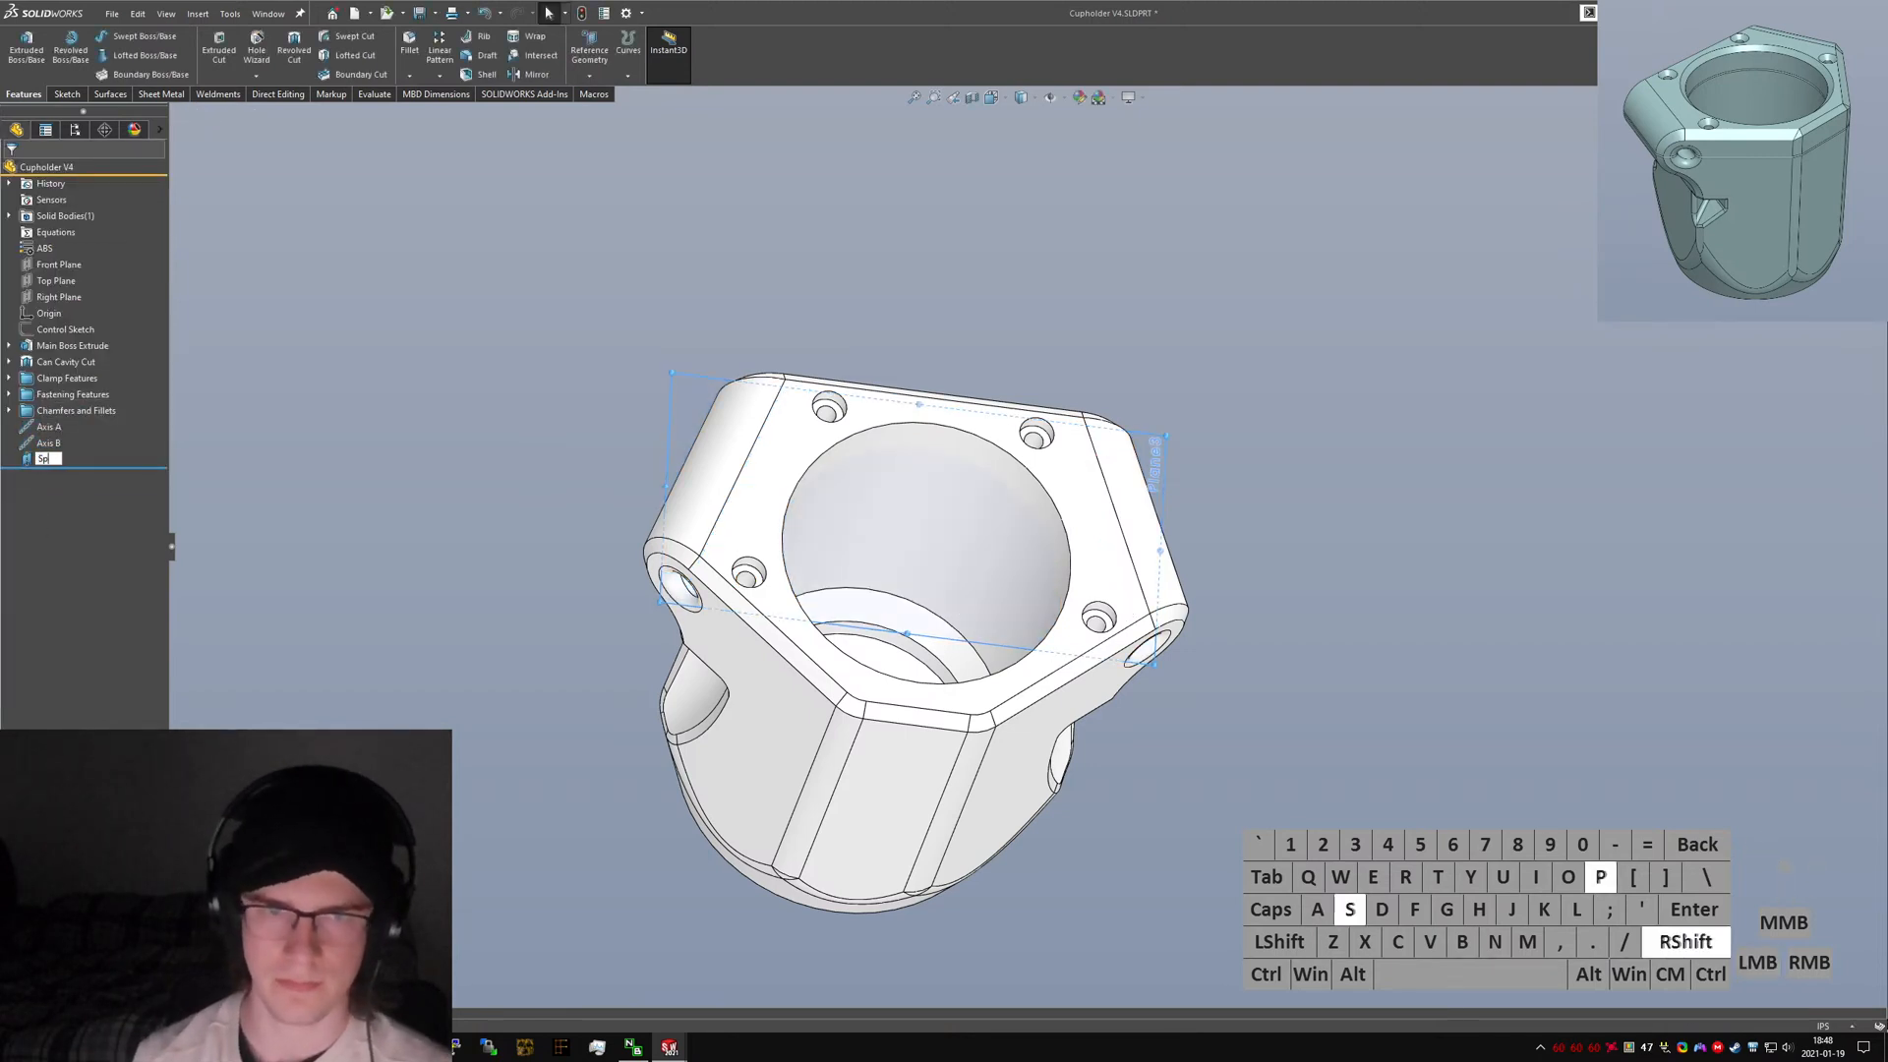
{"action": "key", "text": "Return"}
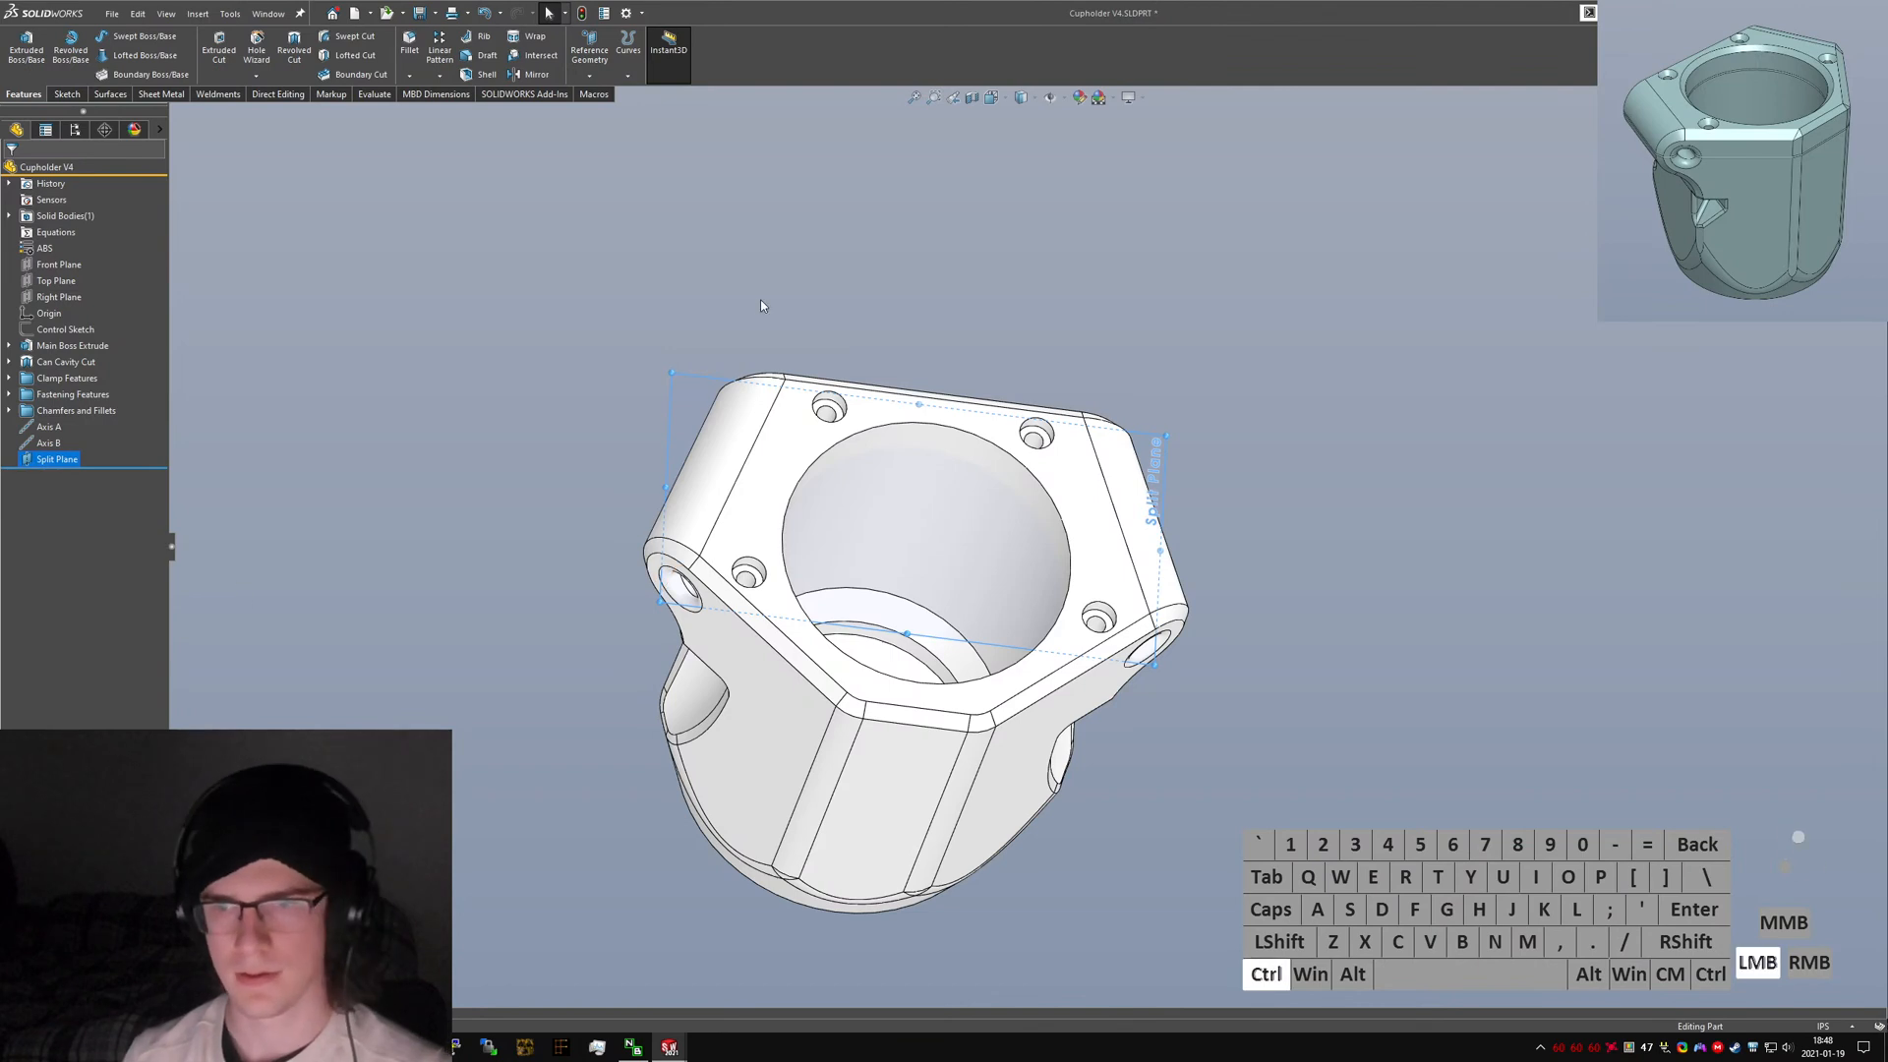
Split the solid body with the Split Plane, cutting the part and selecting both resulting bodies.
{"action": "left_click_drag", "start_coordinate": [478, 242], "coordinate": [1542, 914]}
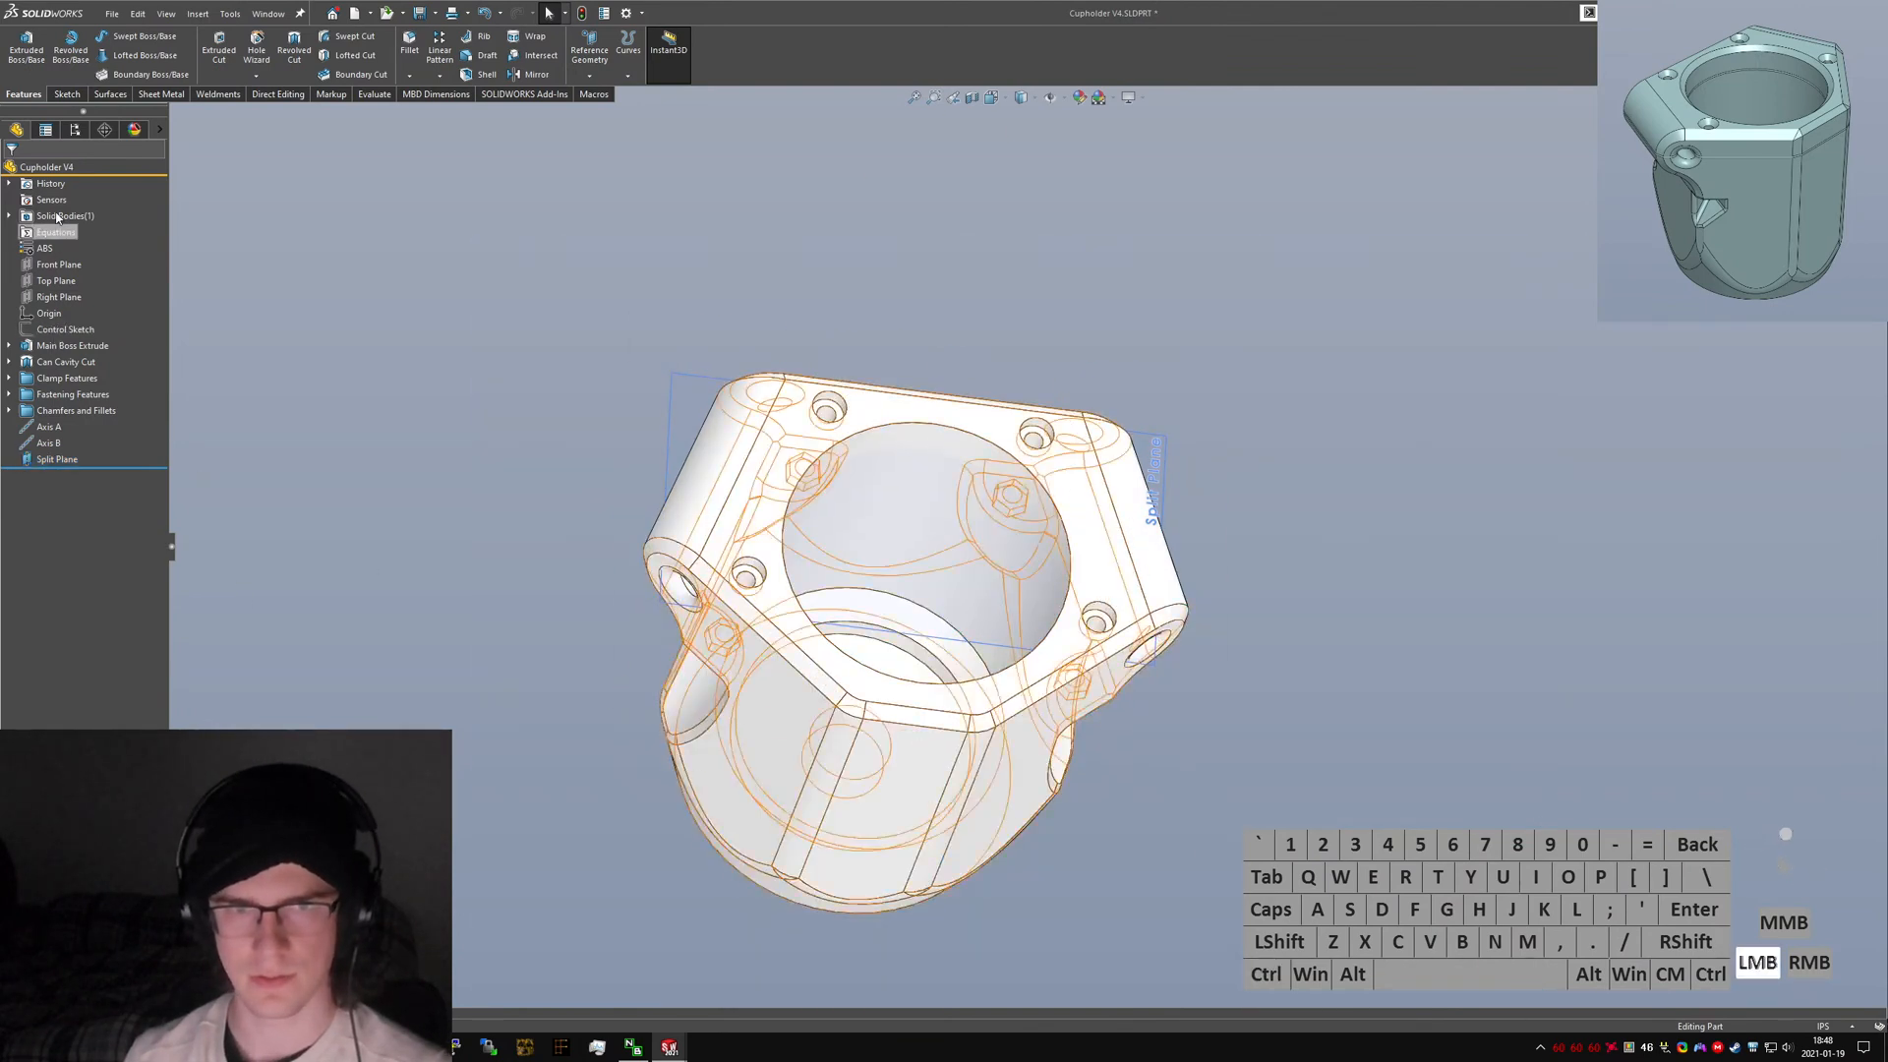
{"action": "left_click", "coordinate": [9, 215]}
{"action": "left_click", "coordinate": [87, 232]}
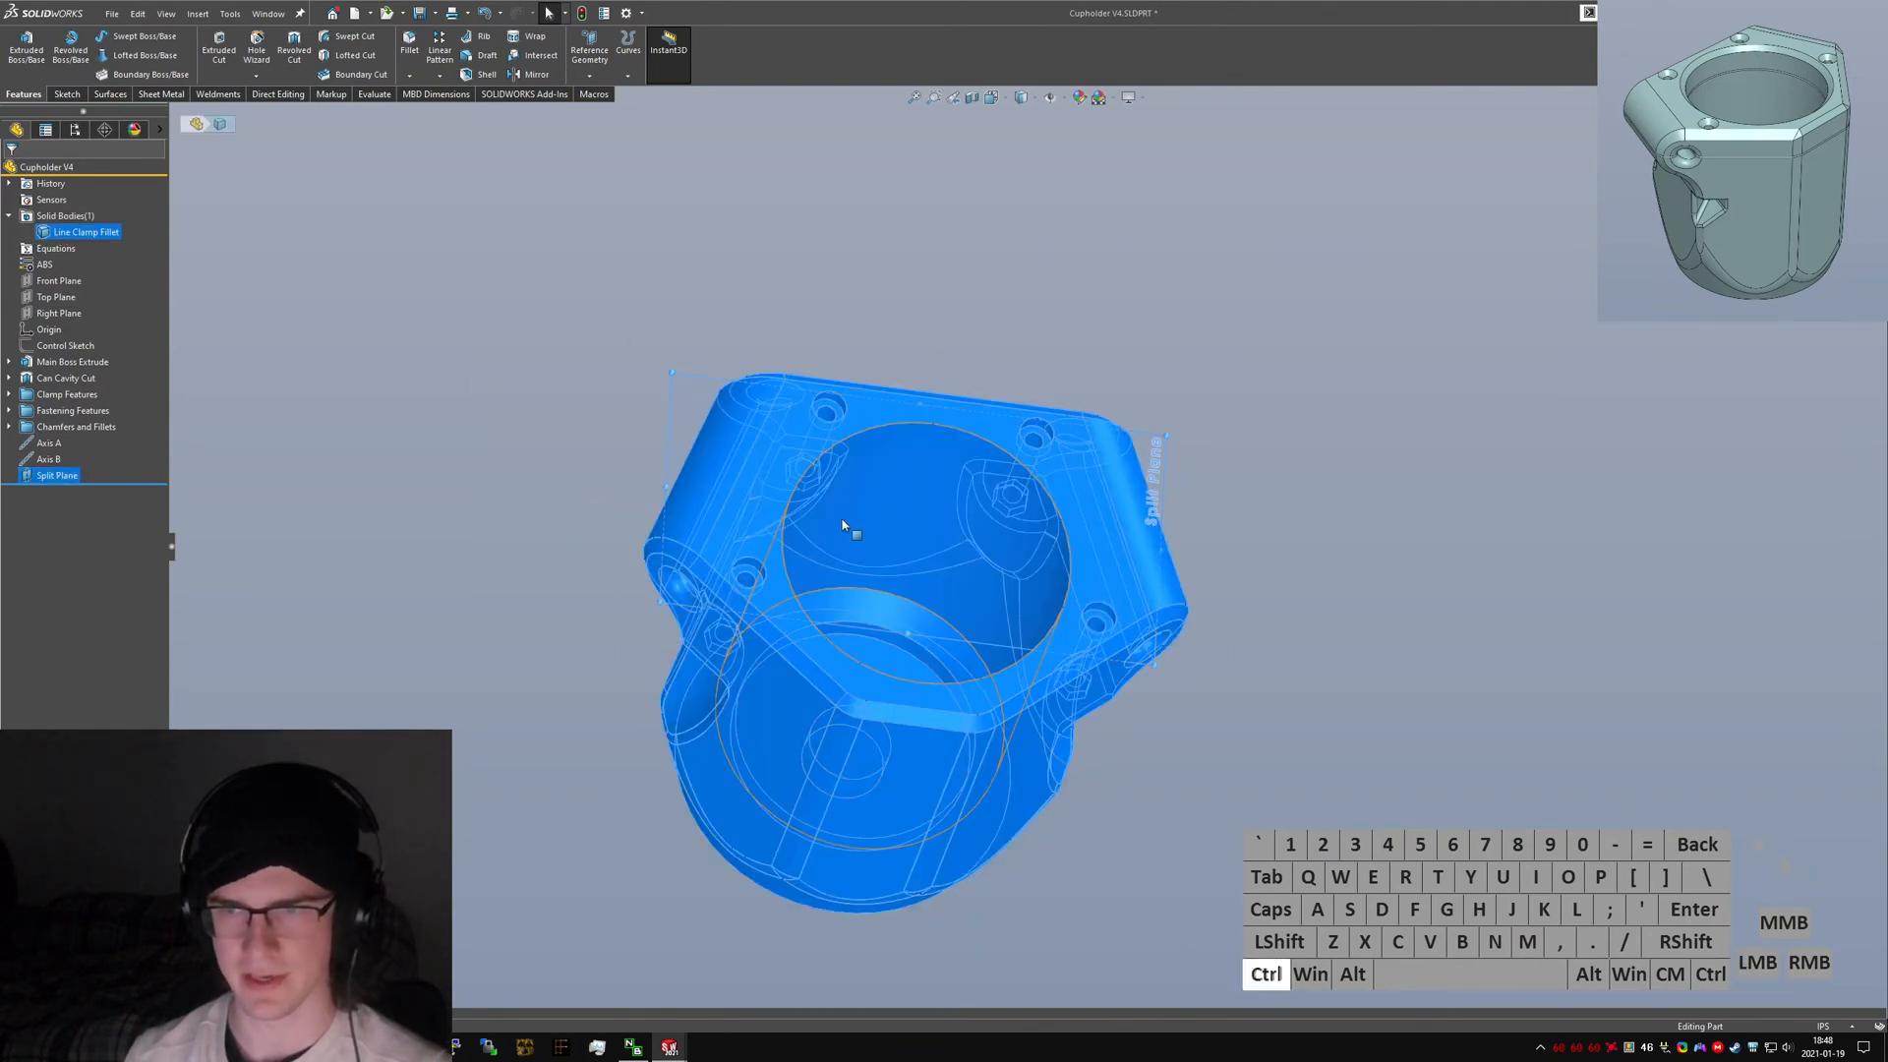
{"action": "type", "text": "ssplit"}
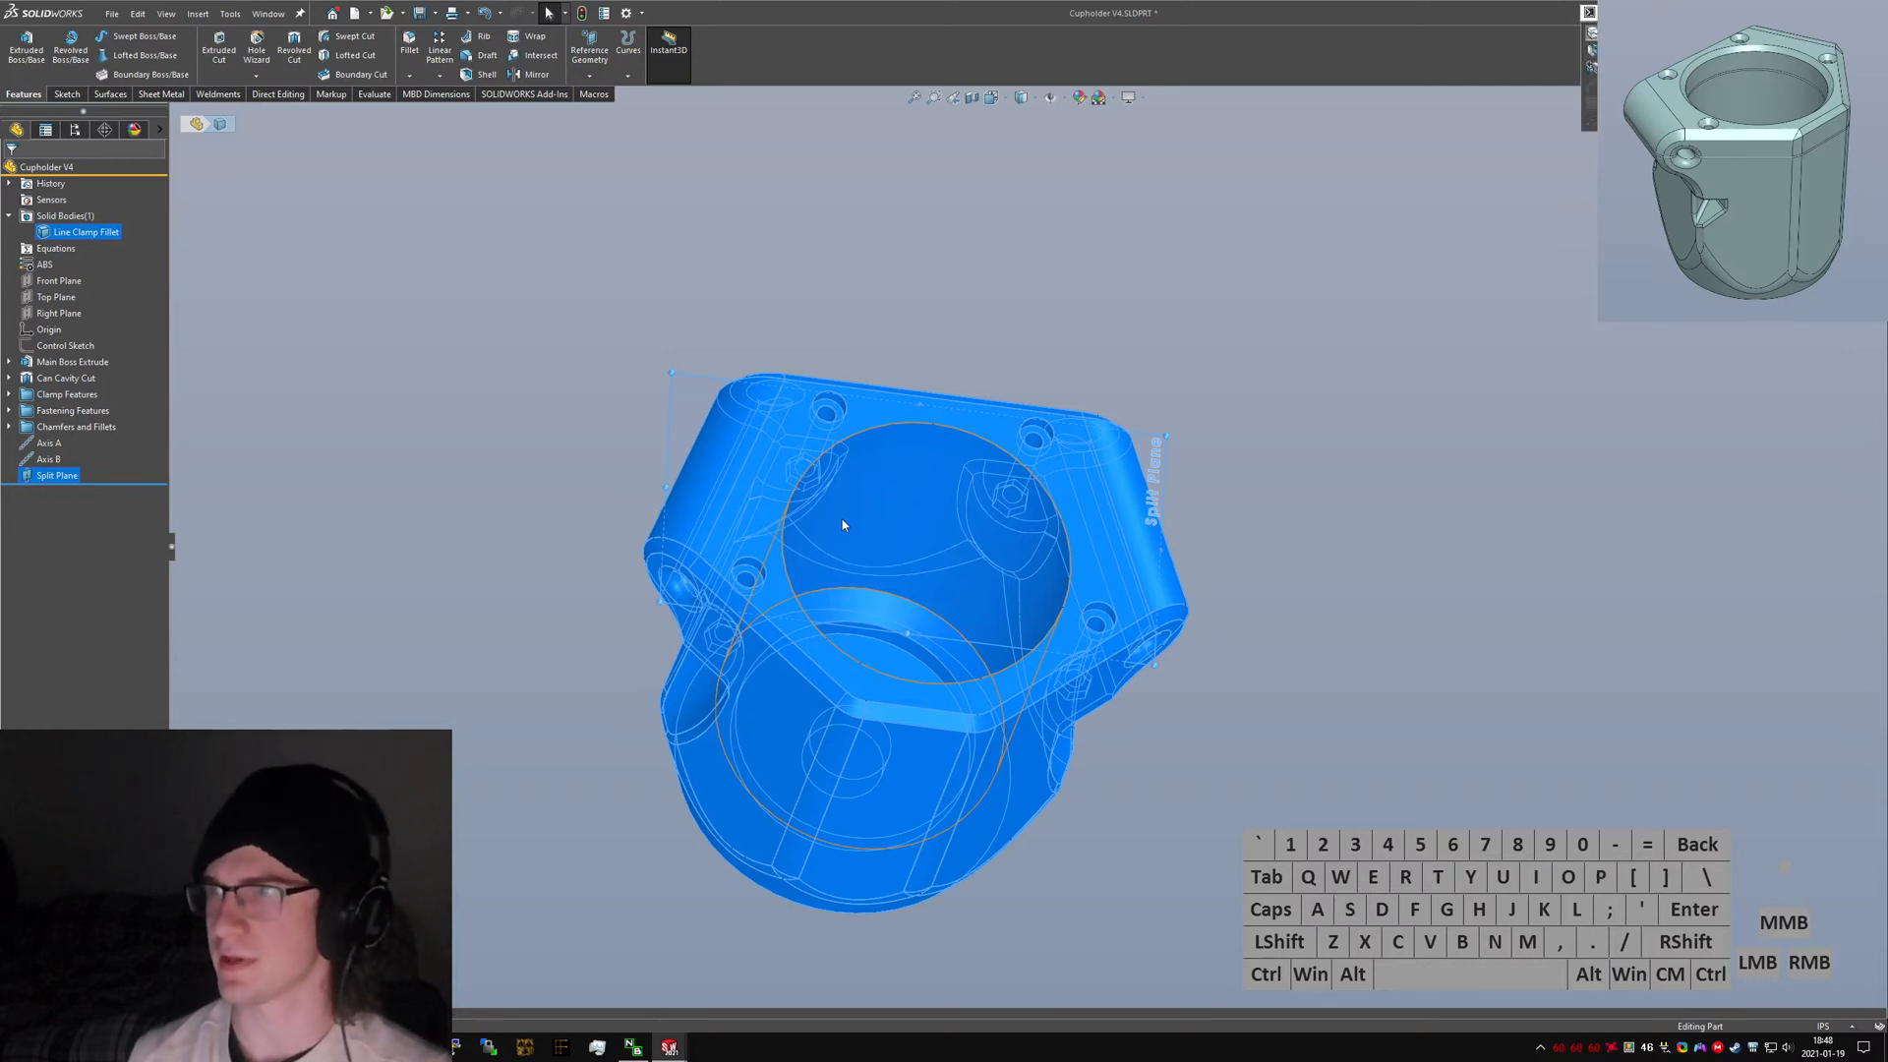
{"action": "key", "text": "Return"}
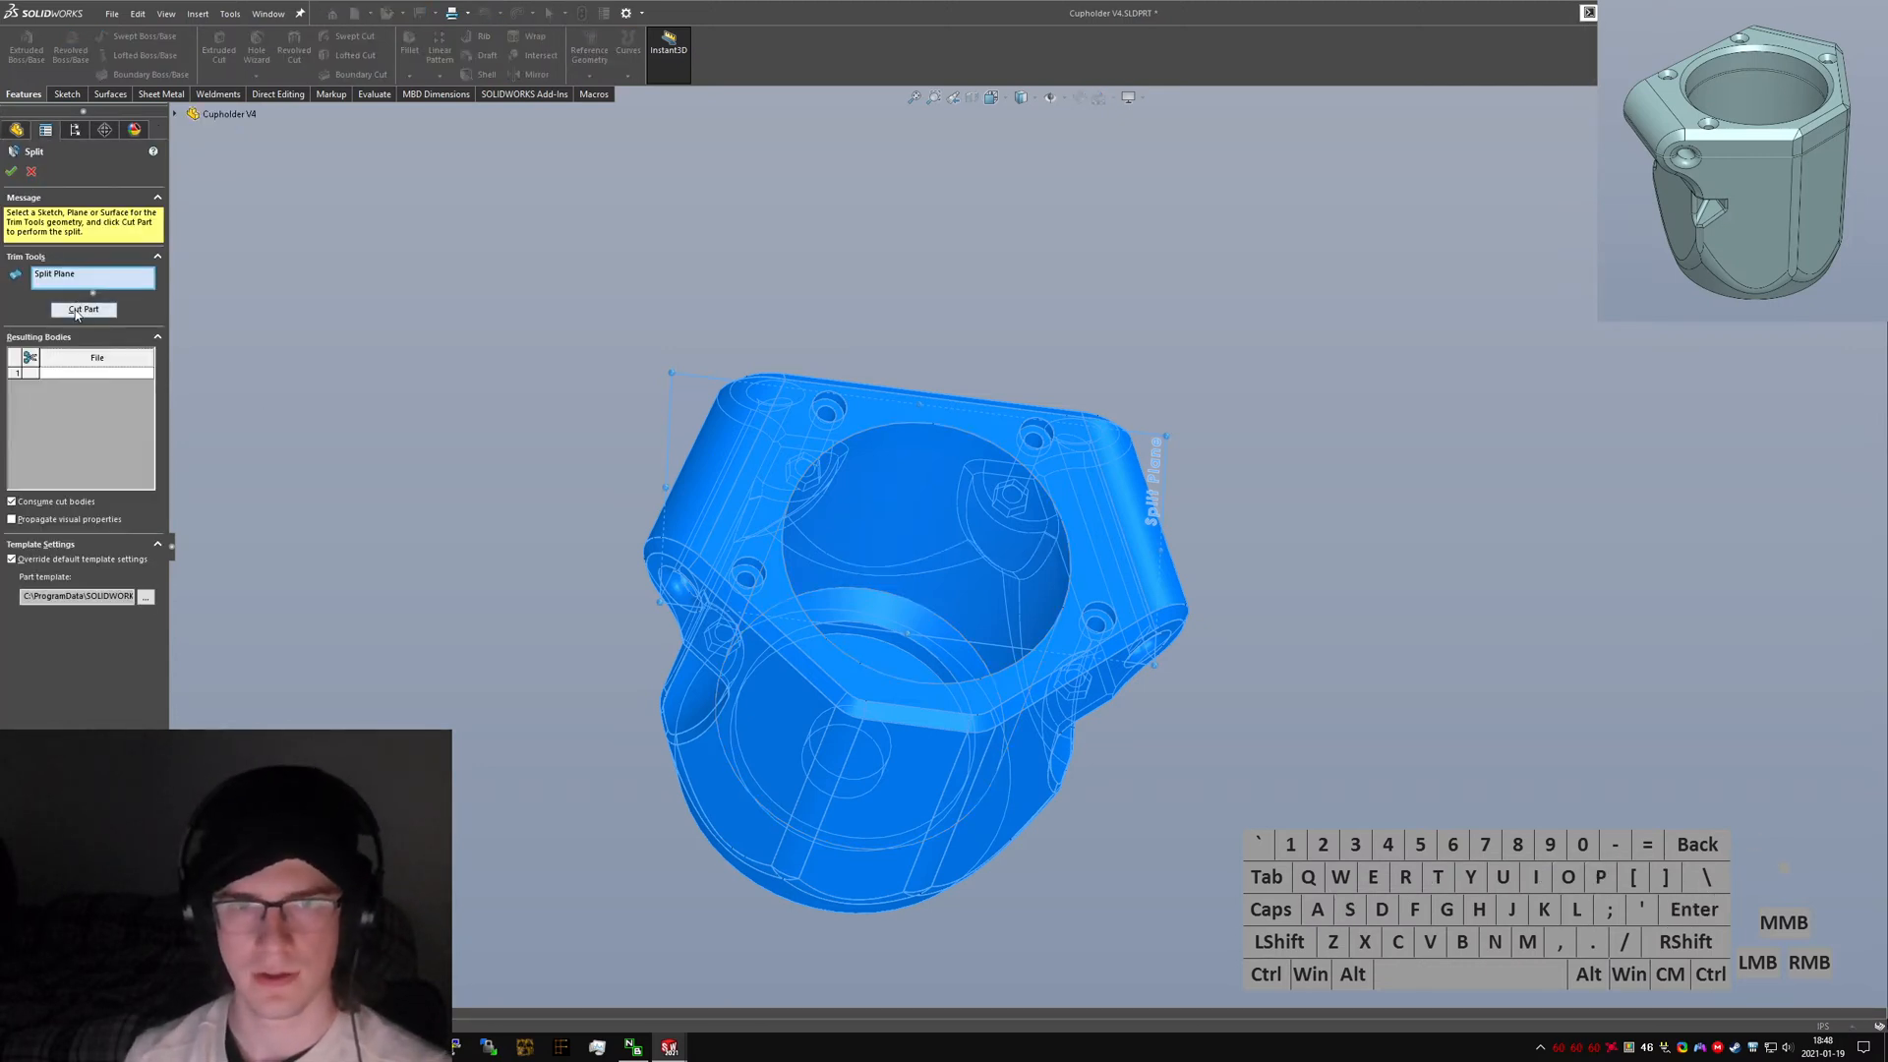
{"action": "left_click", "coordinate": [83, 310]}
{"action": "left_click", "coordinate": [29, 376]}
{"action": "left_click", "coordinate": [30, 394]}
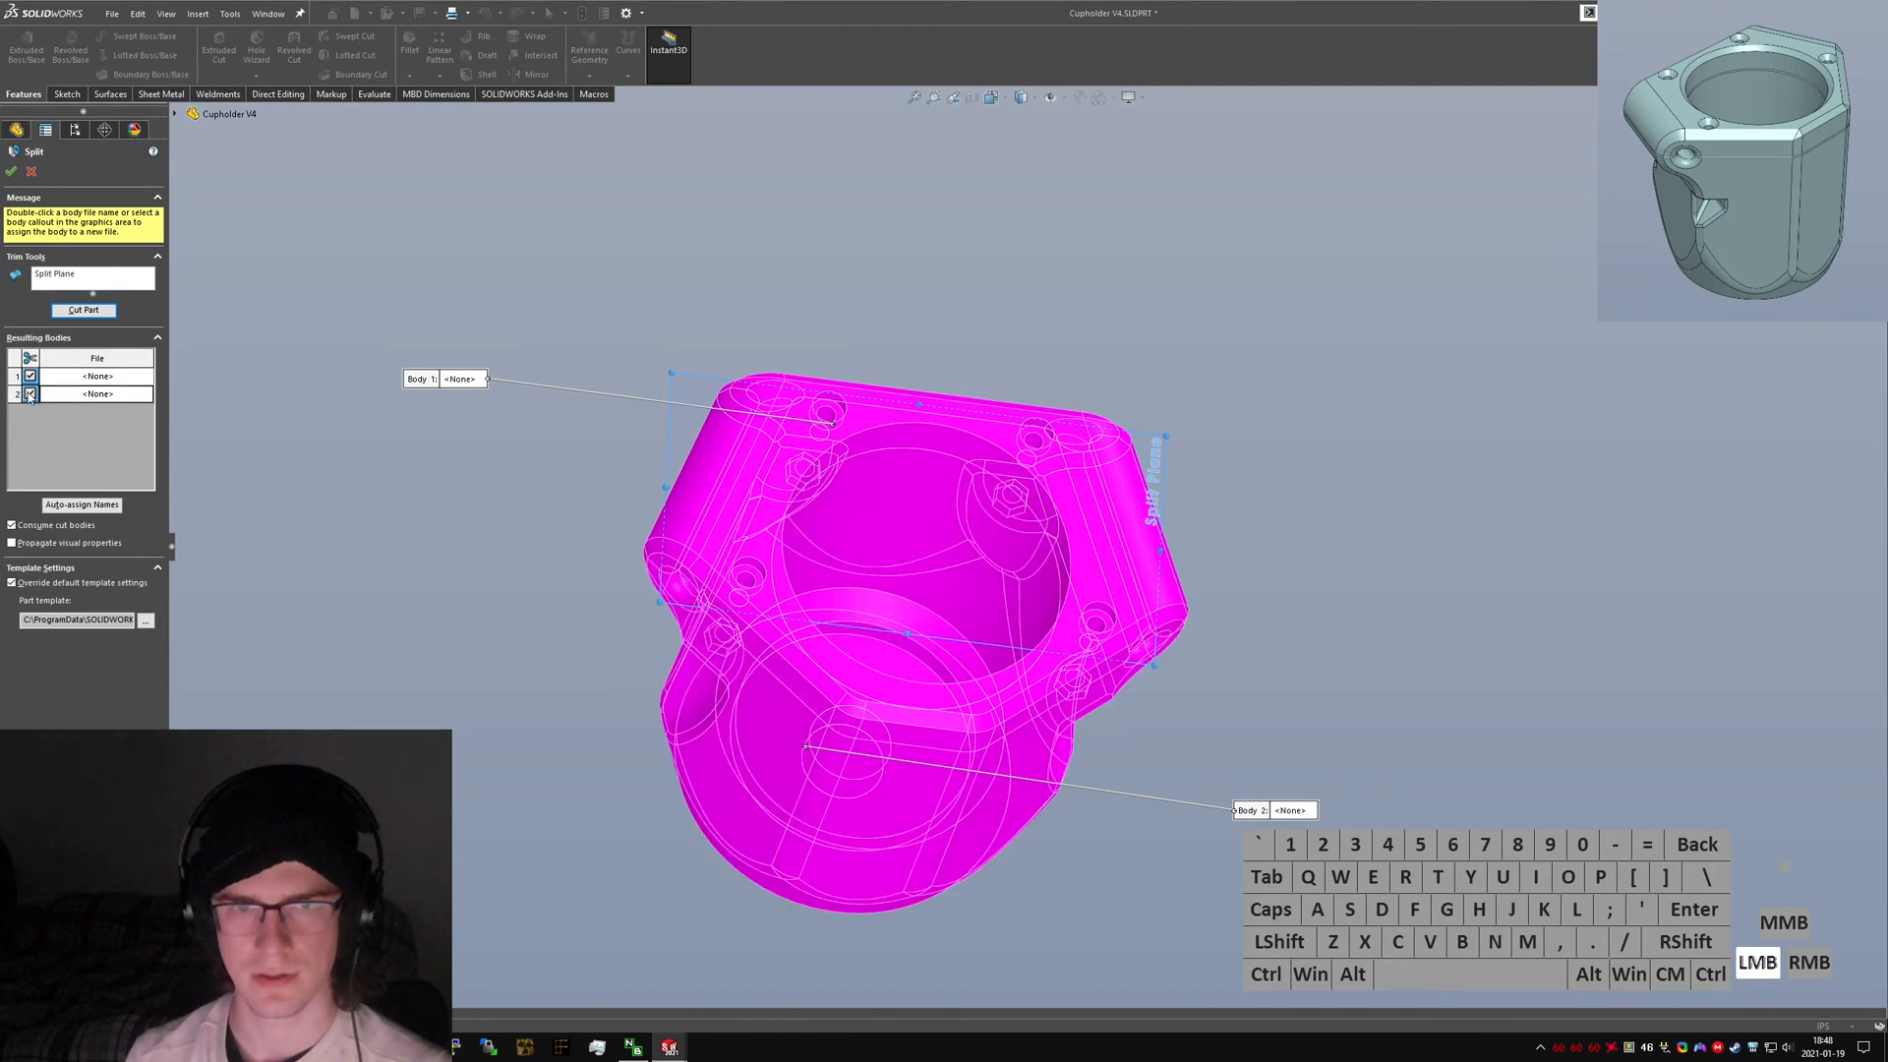
{"action": "left_click", "coordinate": [10, 170]}
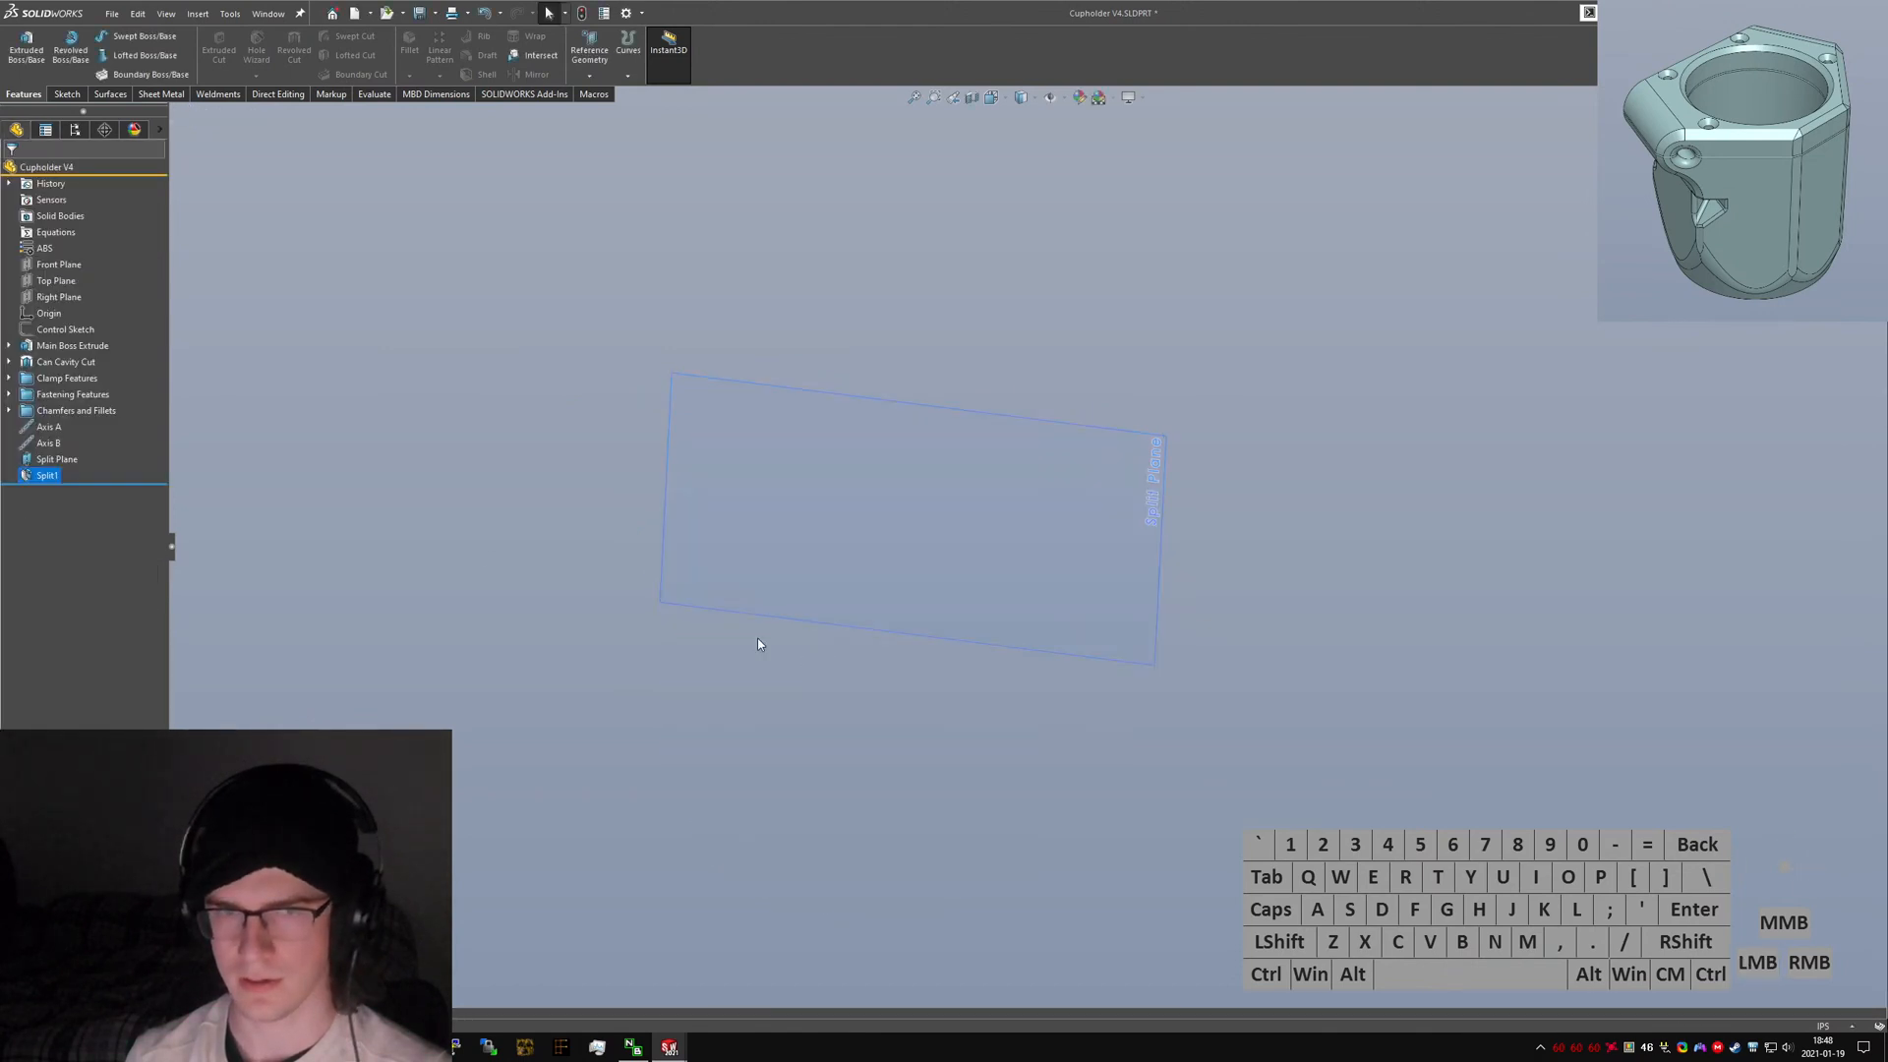
Edit the split feature so both resulting bodies are selected, then confirm it.
{"action": "right_click", "coordinate": [40, 474]}
{"action": "left_click", "coordinate": [47, 423]}
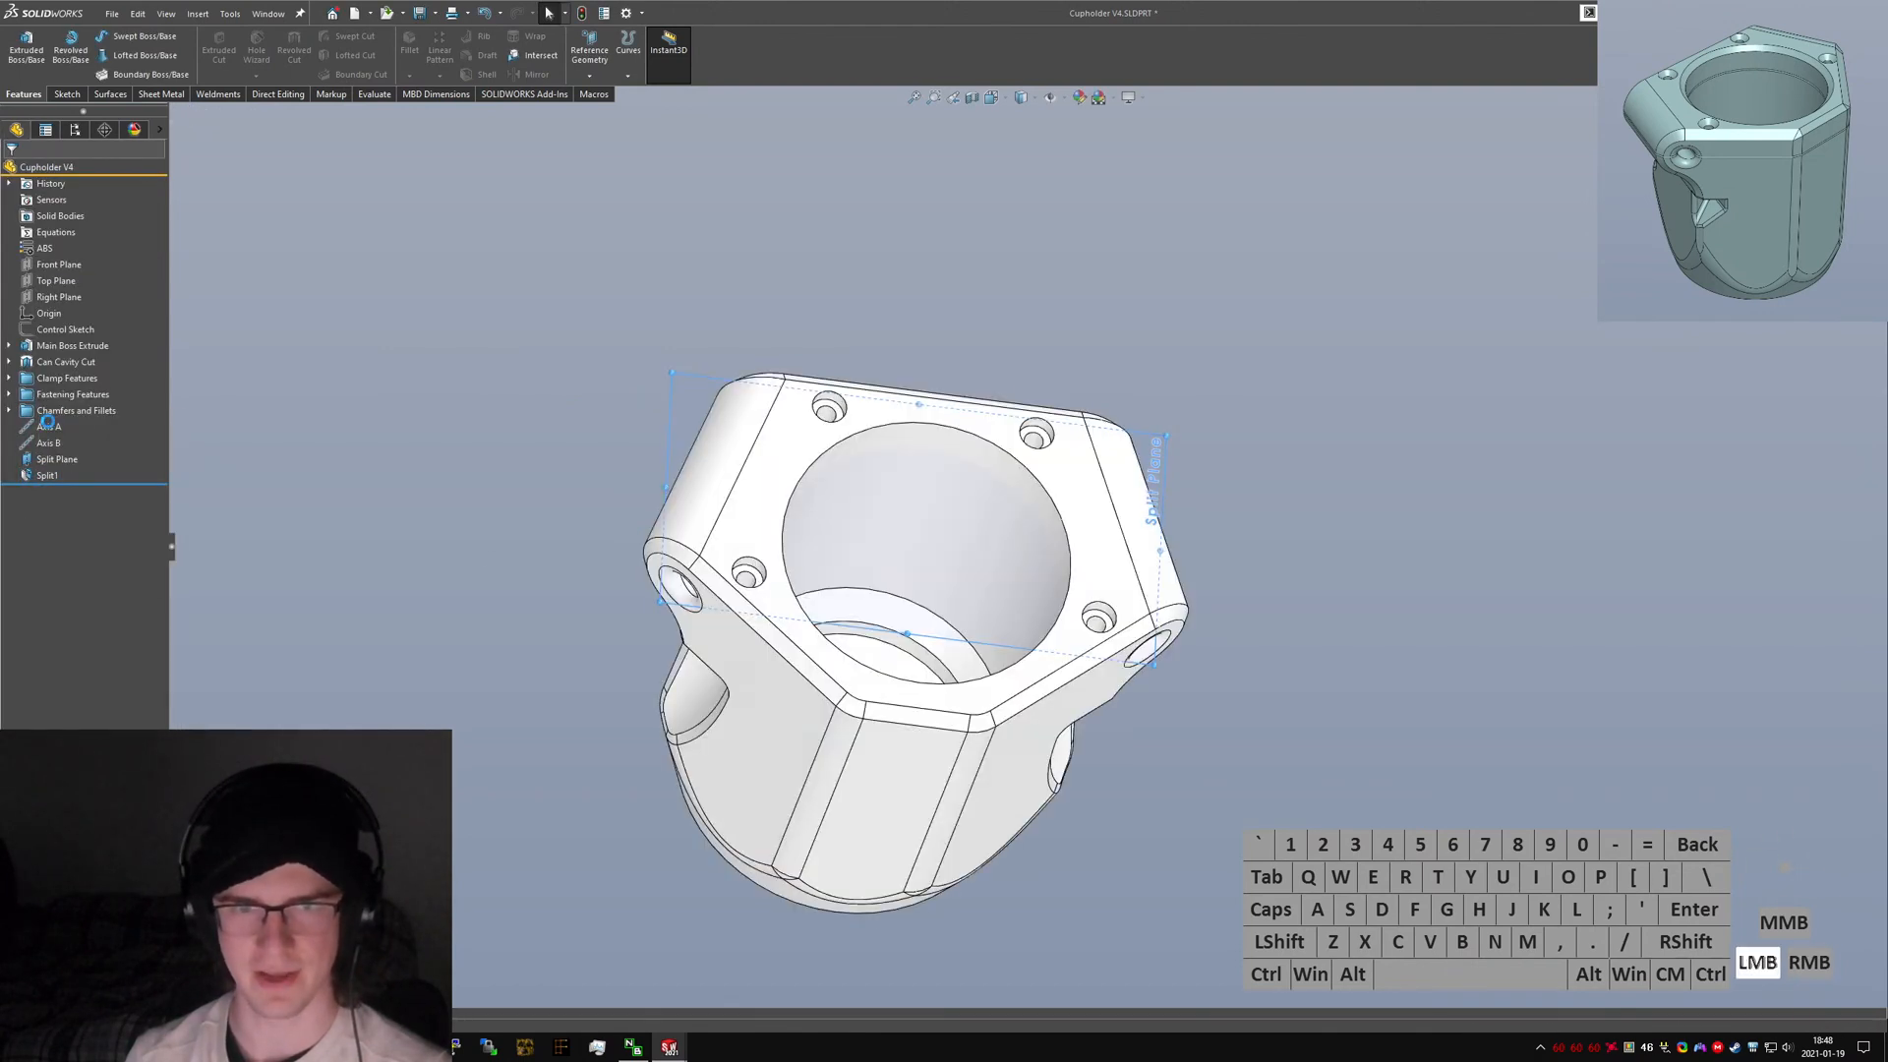
{"action": "left_click", "coordinate": [31, 403]}
{"action": "left_click", "coordinate": [30, 403]}
{"action": "left_click", "coordinate": [29, 384]}
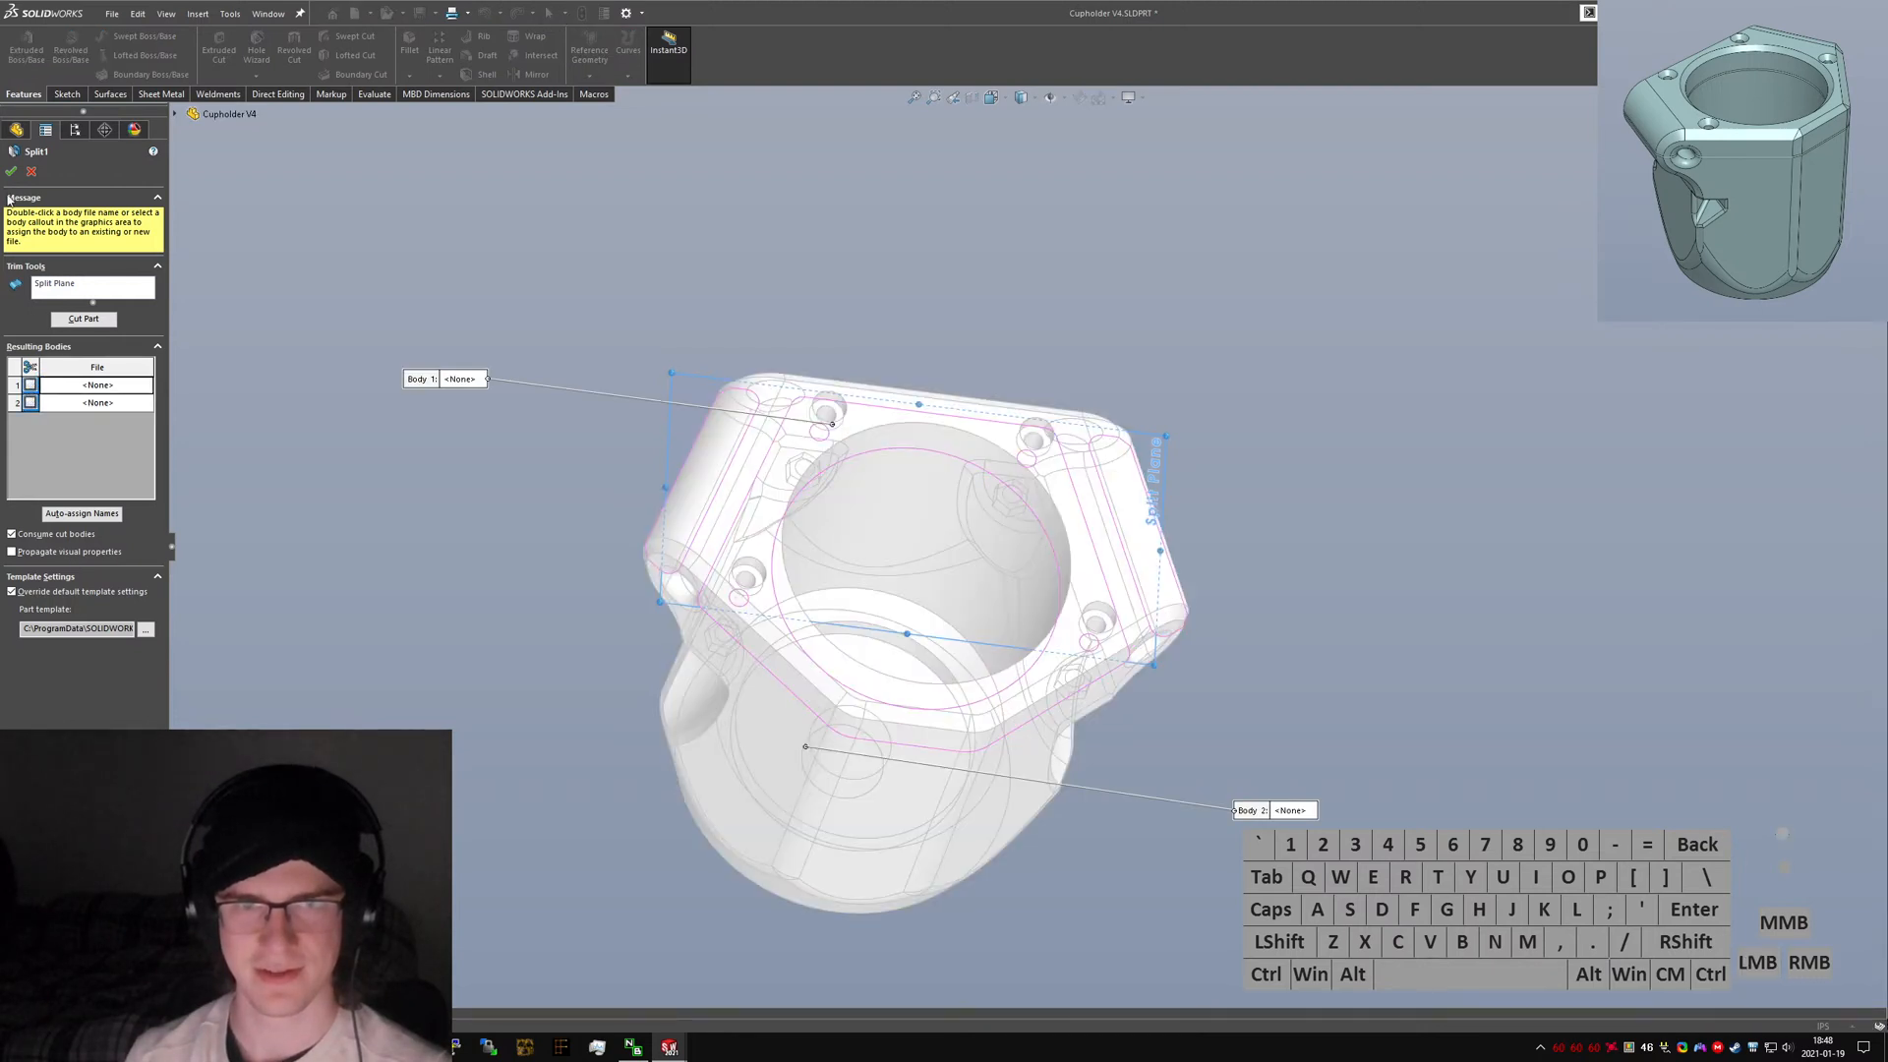
{"action": "middle_click_drag", "start_coordinate": [948, 659], "coordinate": [1072, 456]}
{"action": "left_click", "coordinate": [879, 475]}
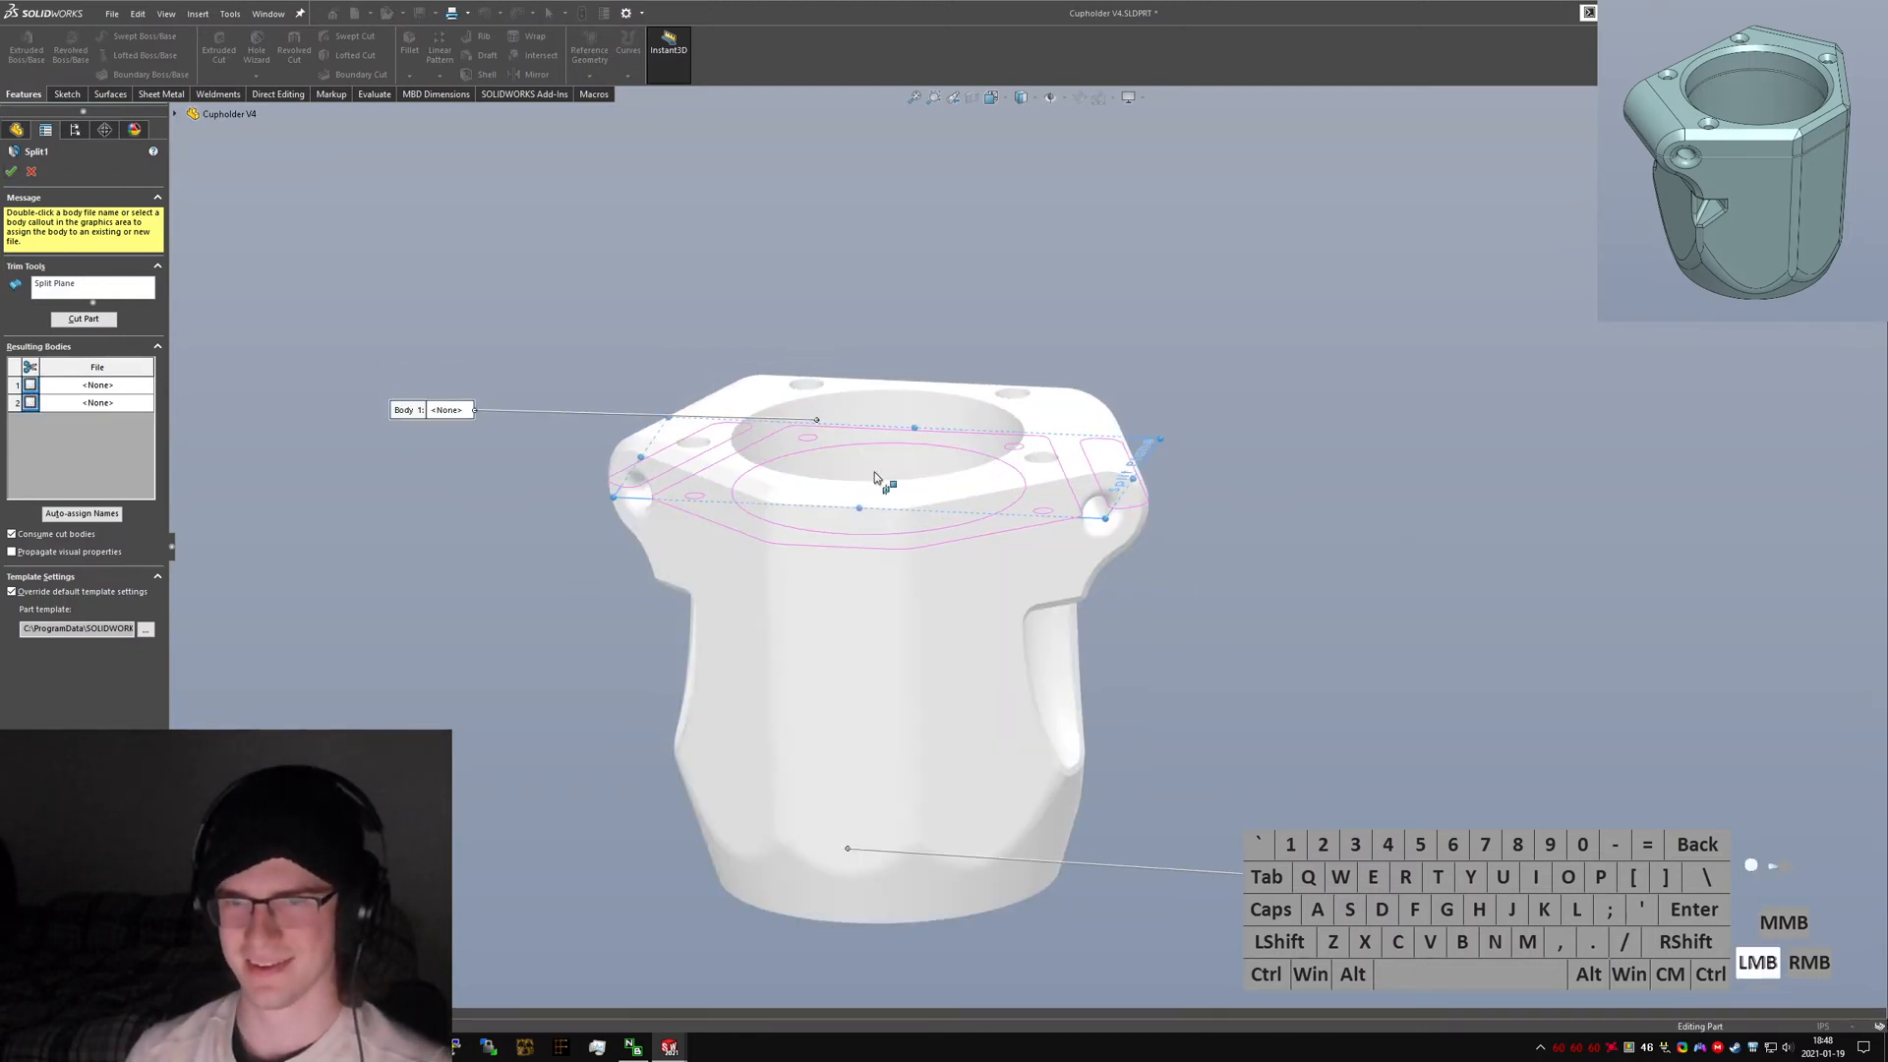
{"action": "middle_click_drag", "start_coordinate": [875, 474], "coordinate": [805, 417]}
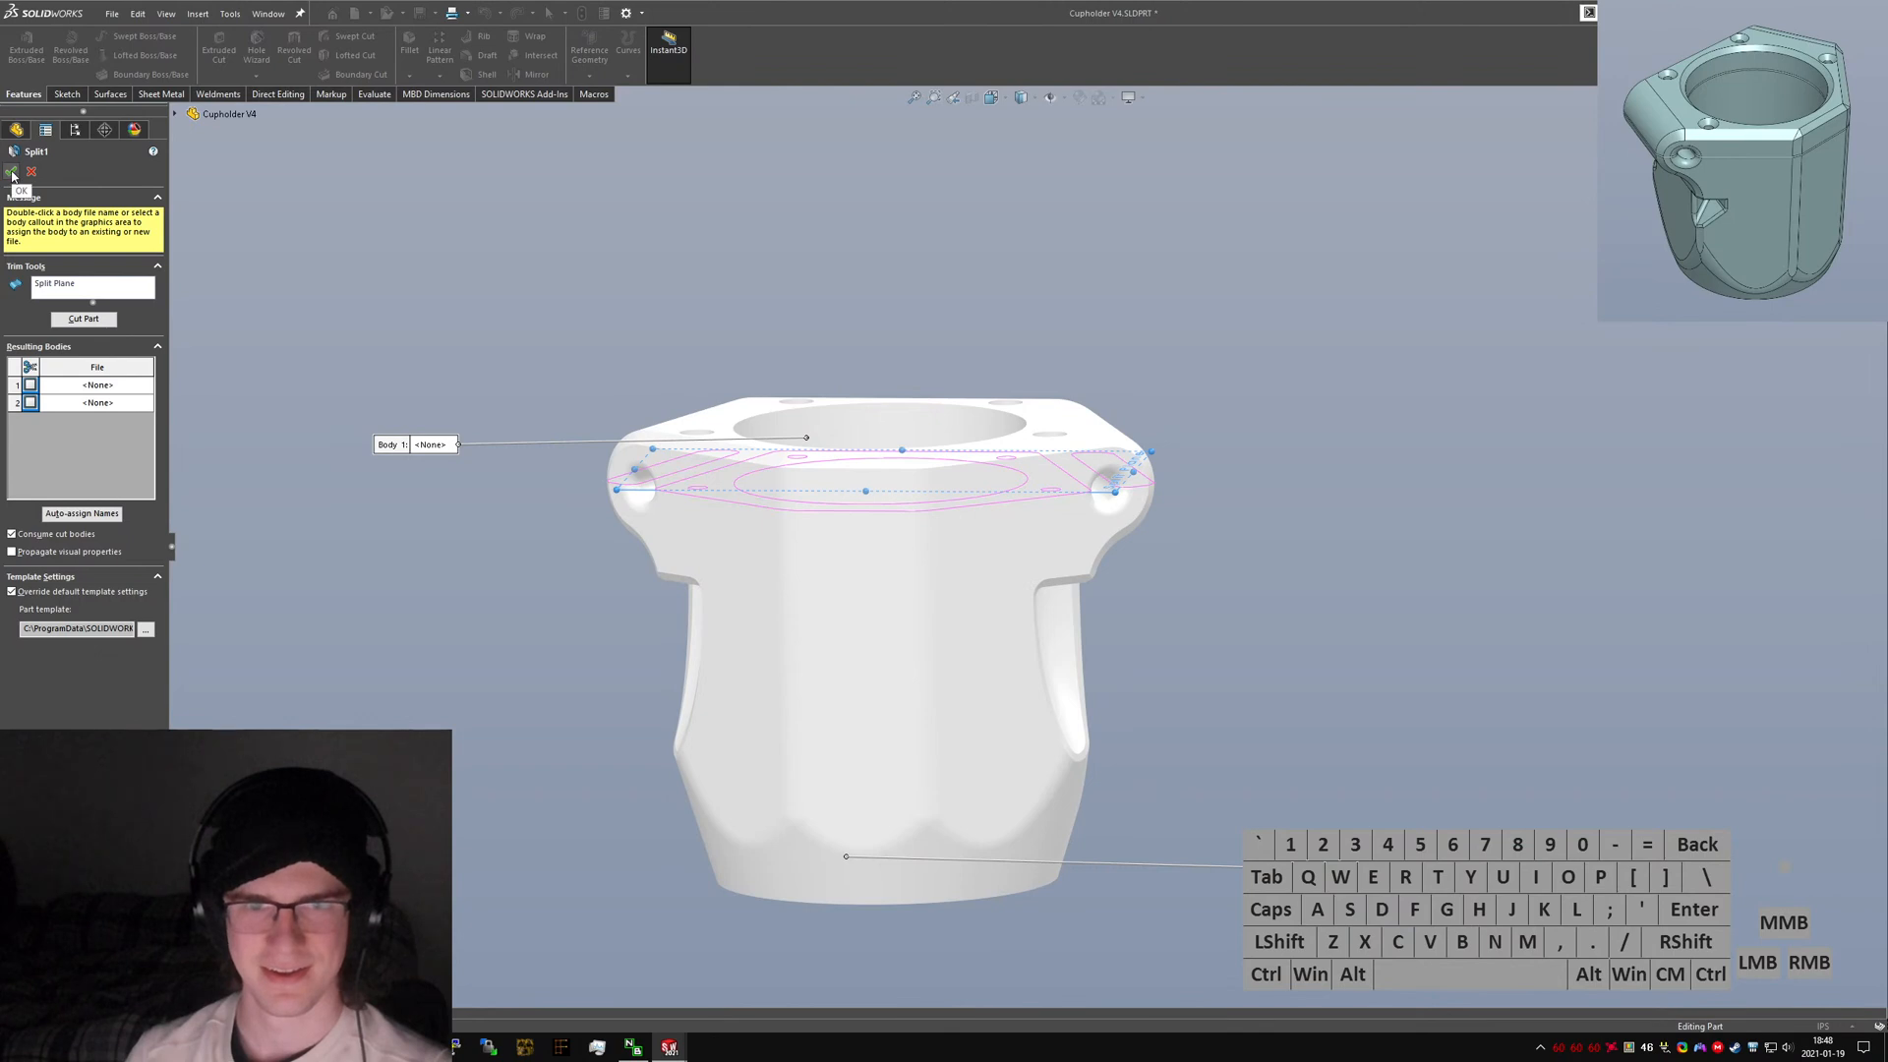
{"action": "left_click", "coordinate": [12, 173]}
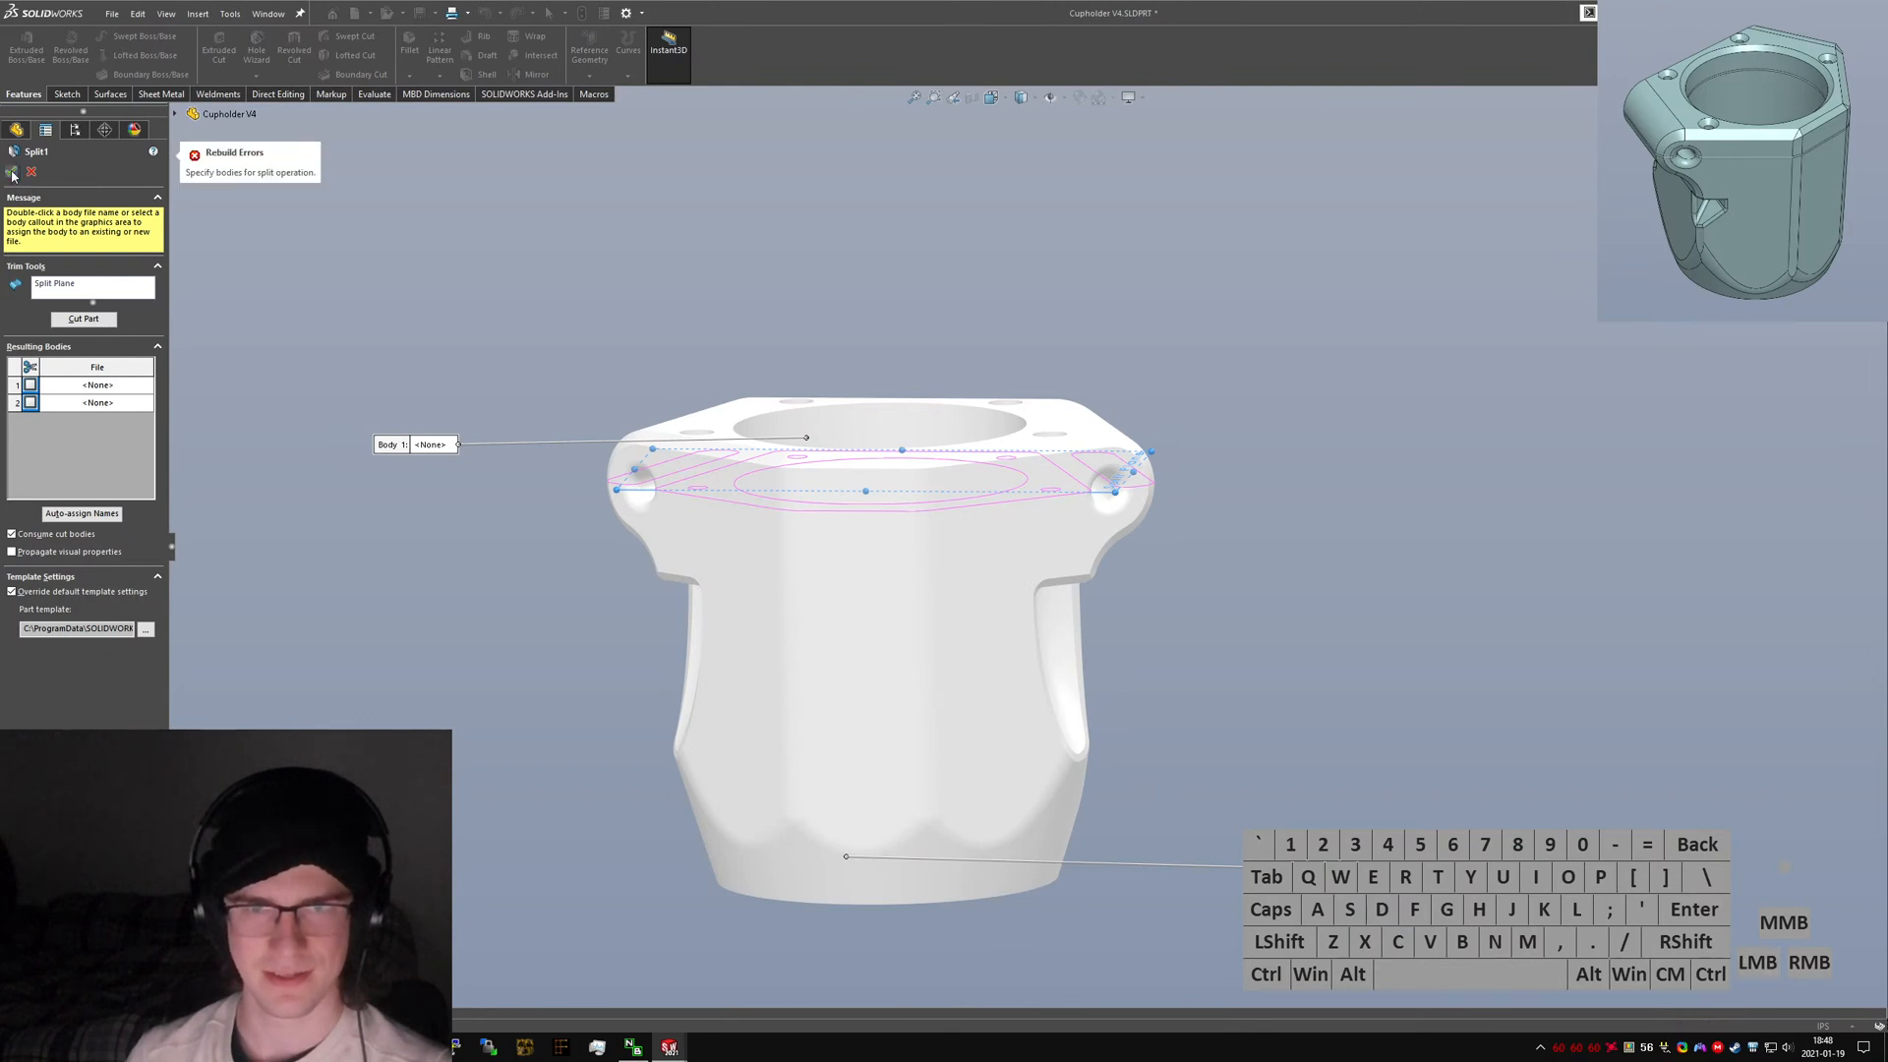
{"action": "left_click", "coordinate": [31, 402]}
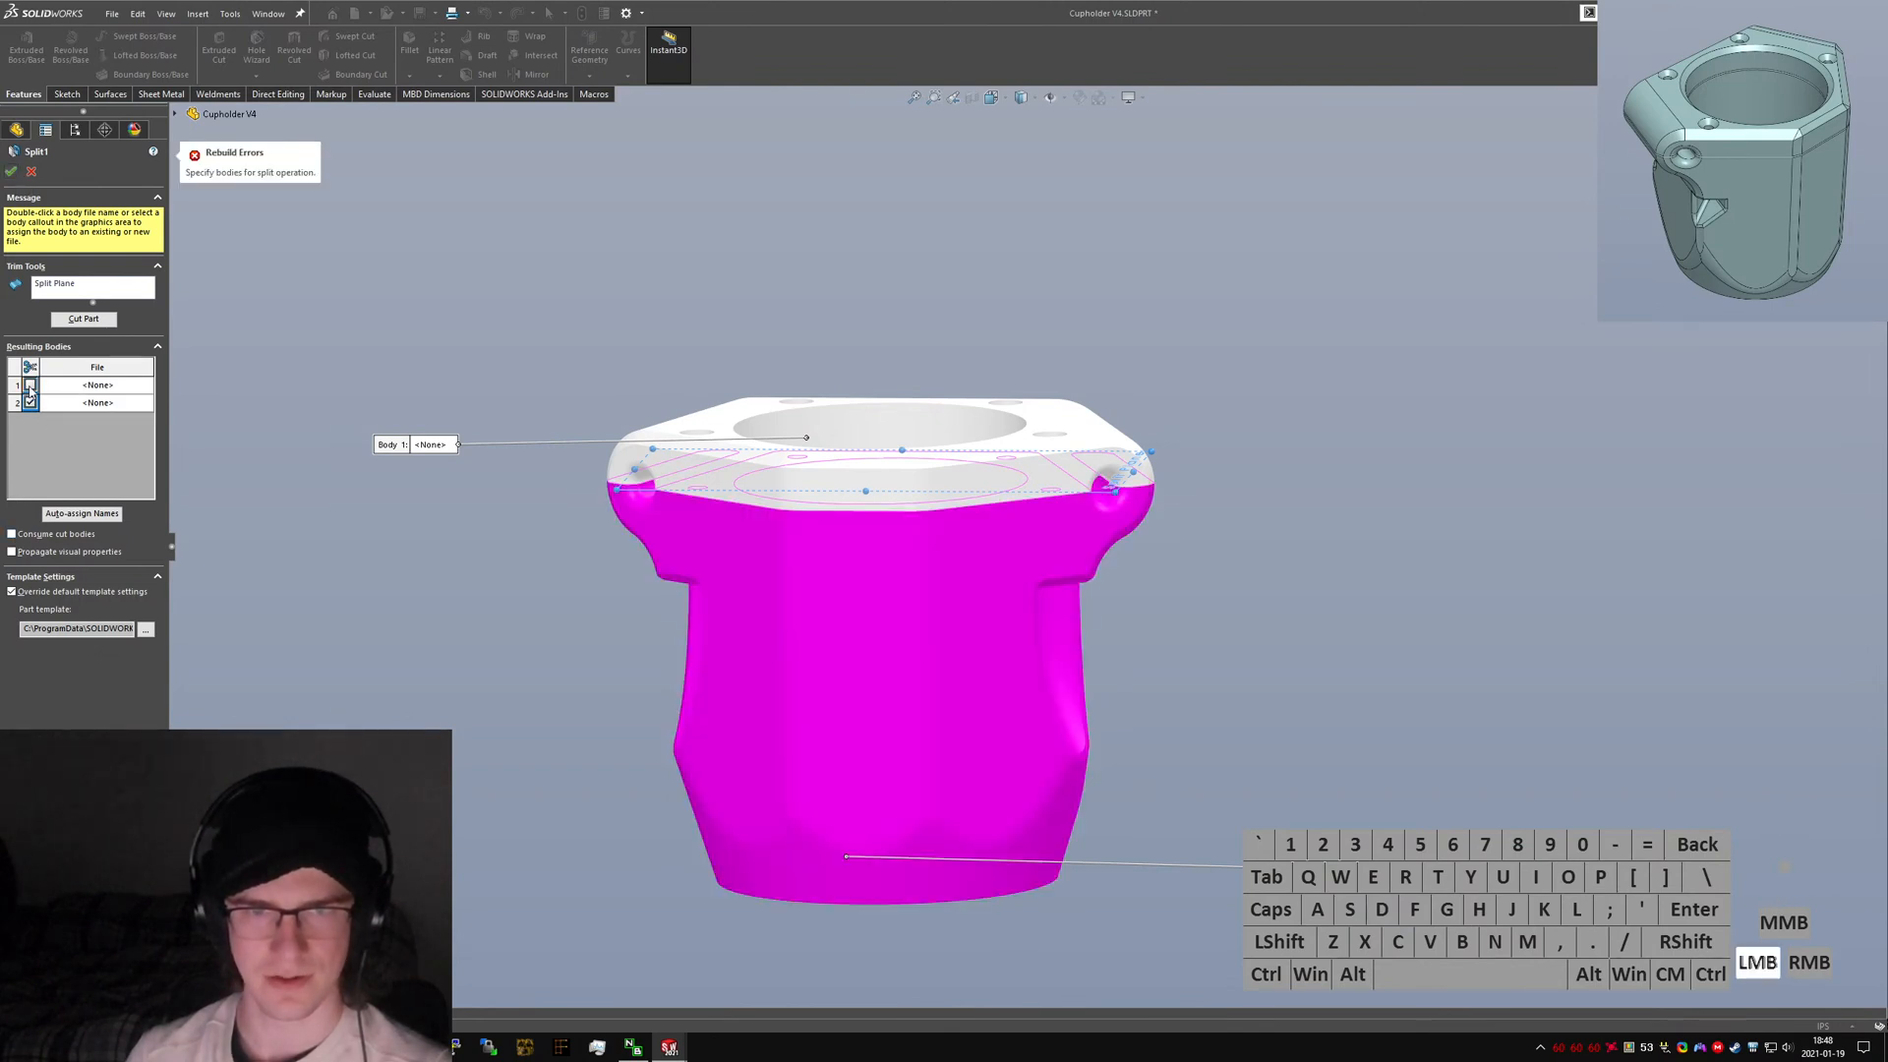
{"action": "left_click", "coordinate": [30, 384]}
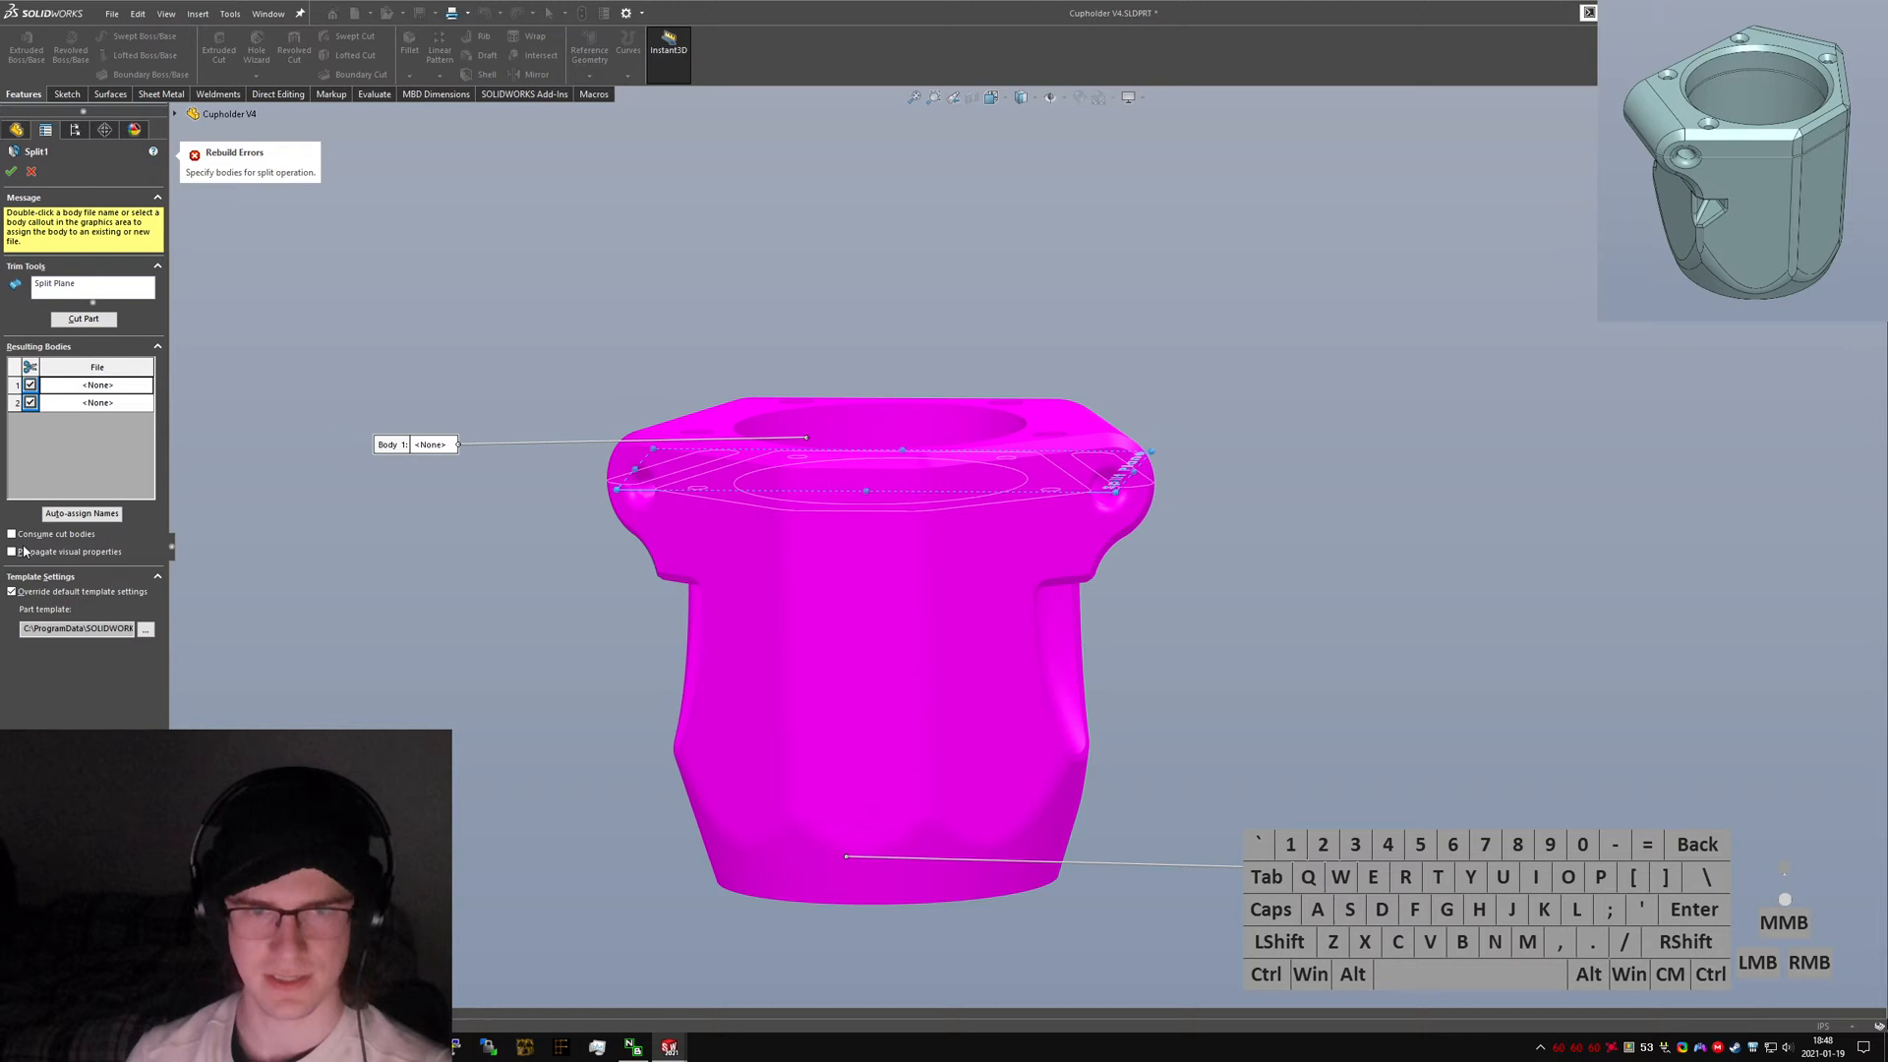
{"action": "left_click", "coordinate": [12, 172]}
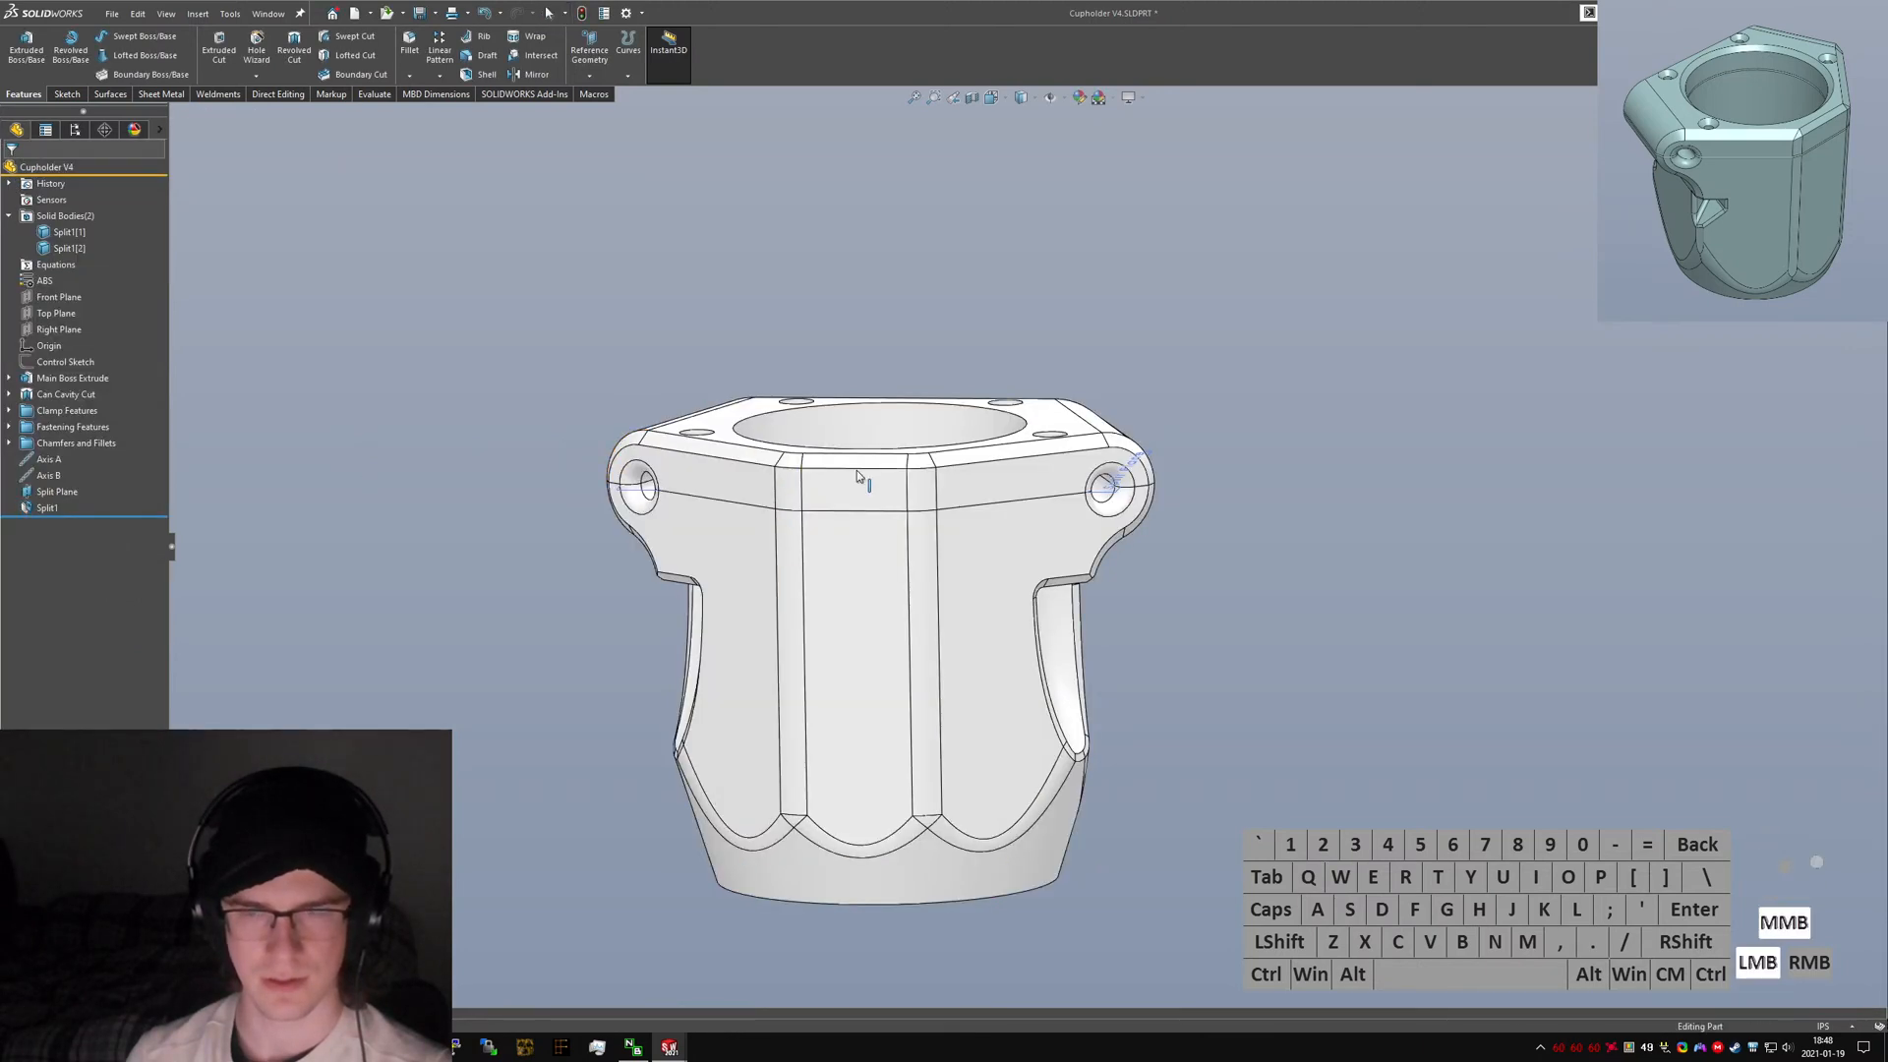
Hide the Split Plane in the model view.
{"action": "middle_click_drag", "start_coordinate": [857, 476], "coordinate": [870, 487]}
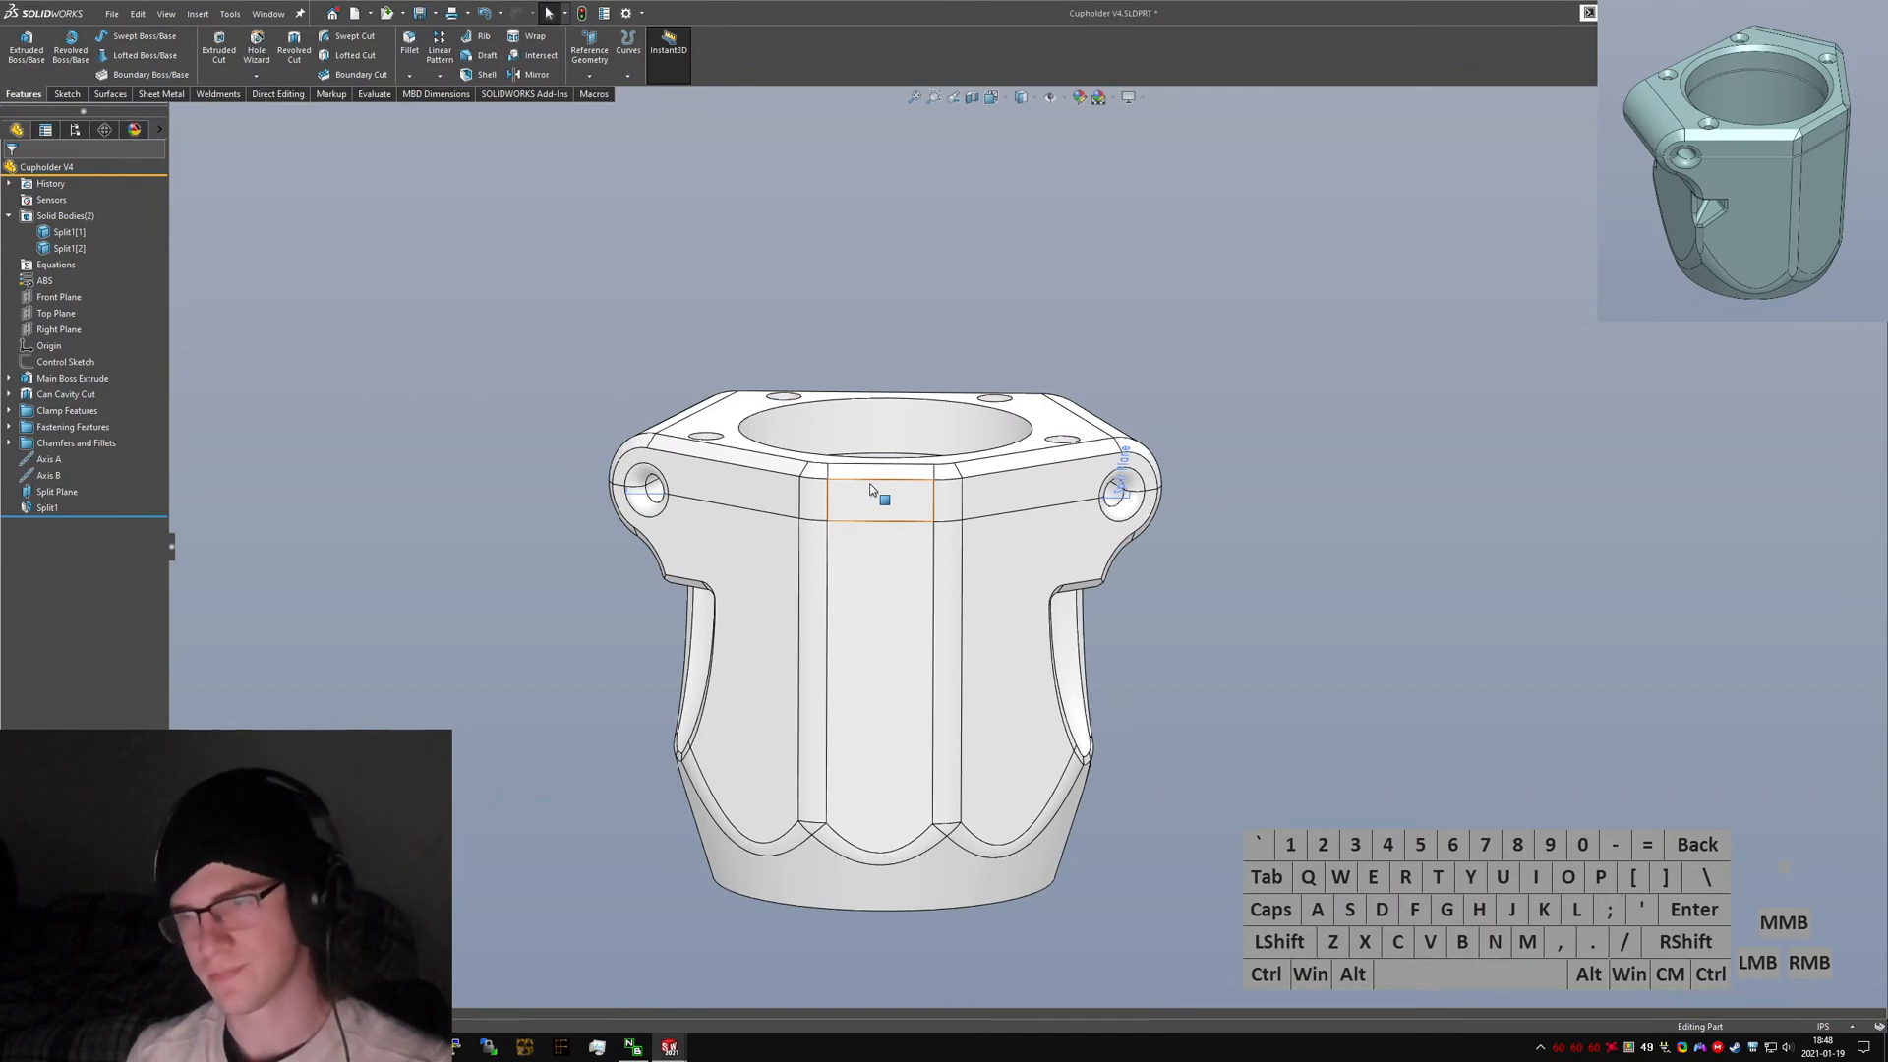
{"action": "right_click", "coordinate": [31, 502]}
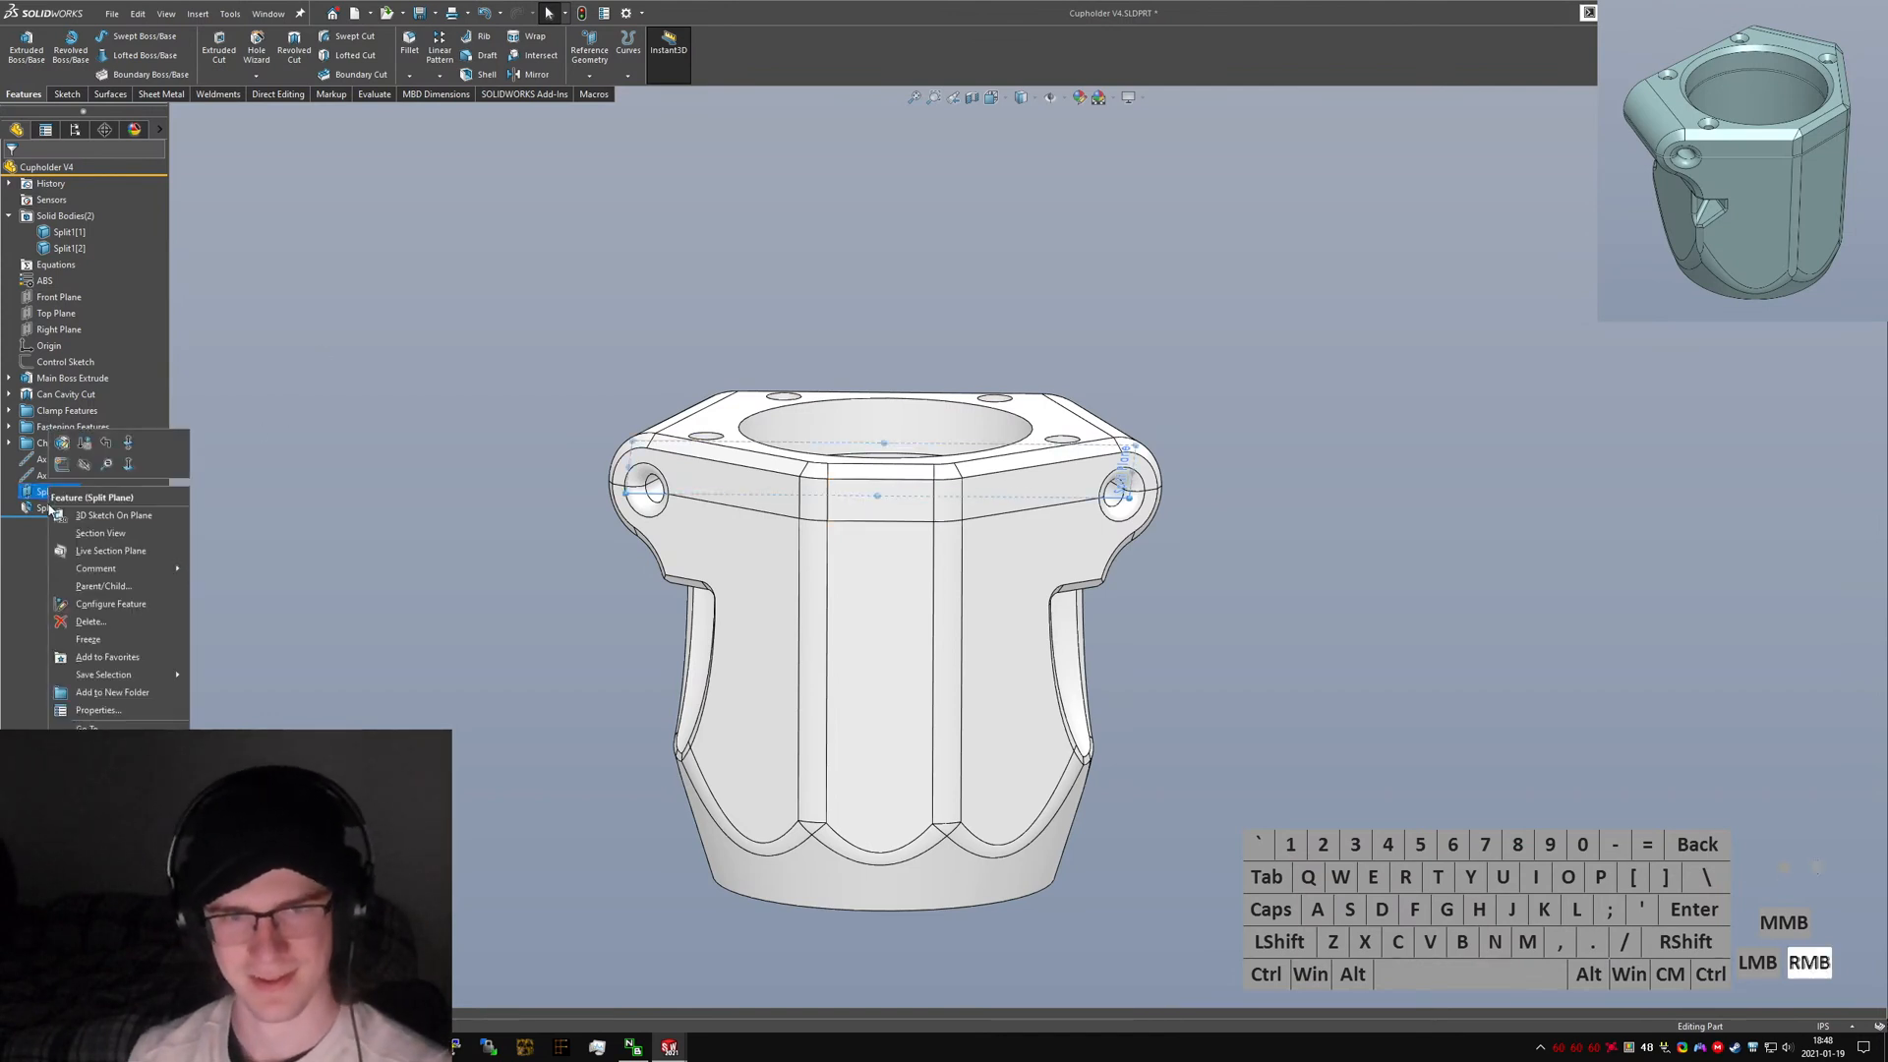
{"action": "left_click", "coordinate": [85, 472]}
{"action": "left_click", "coordinate": [474, 594]}
{"action": "mouse_move", "coordinate": [1005, 495]}
{"action": "middle_mouse_down"}
{"action": "mouse_move", "coordinate": [918, 433]}
{"action": "mouse_move", "coordinate": [988, 523]}
{"action": "middle_mouse_up"}
Rename the split feature to "Top and Bottom Split".
{"action": "left_click", "coordinate": [49, 508]}
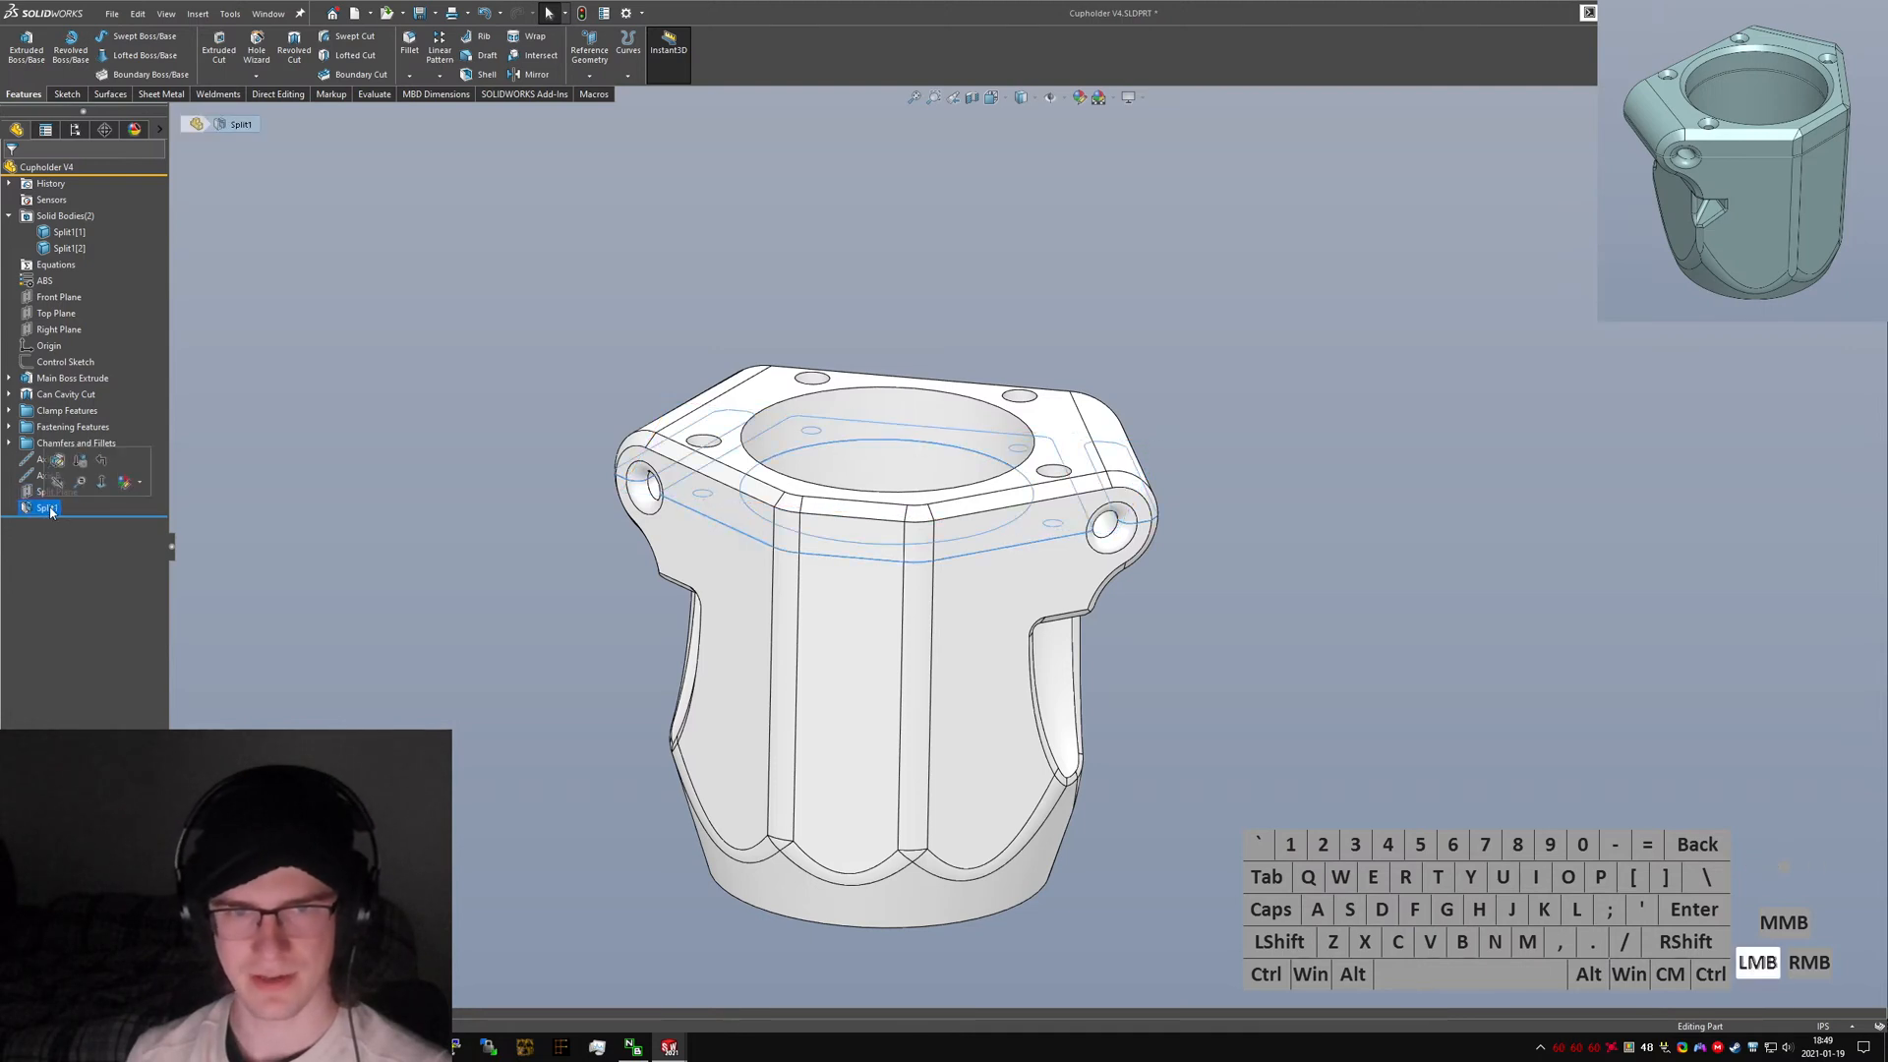
{"action": "left_click", "coordinate": [47, 508]}
{"action": "type", "text": "Top and "}
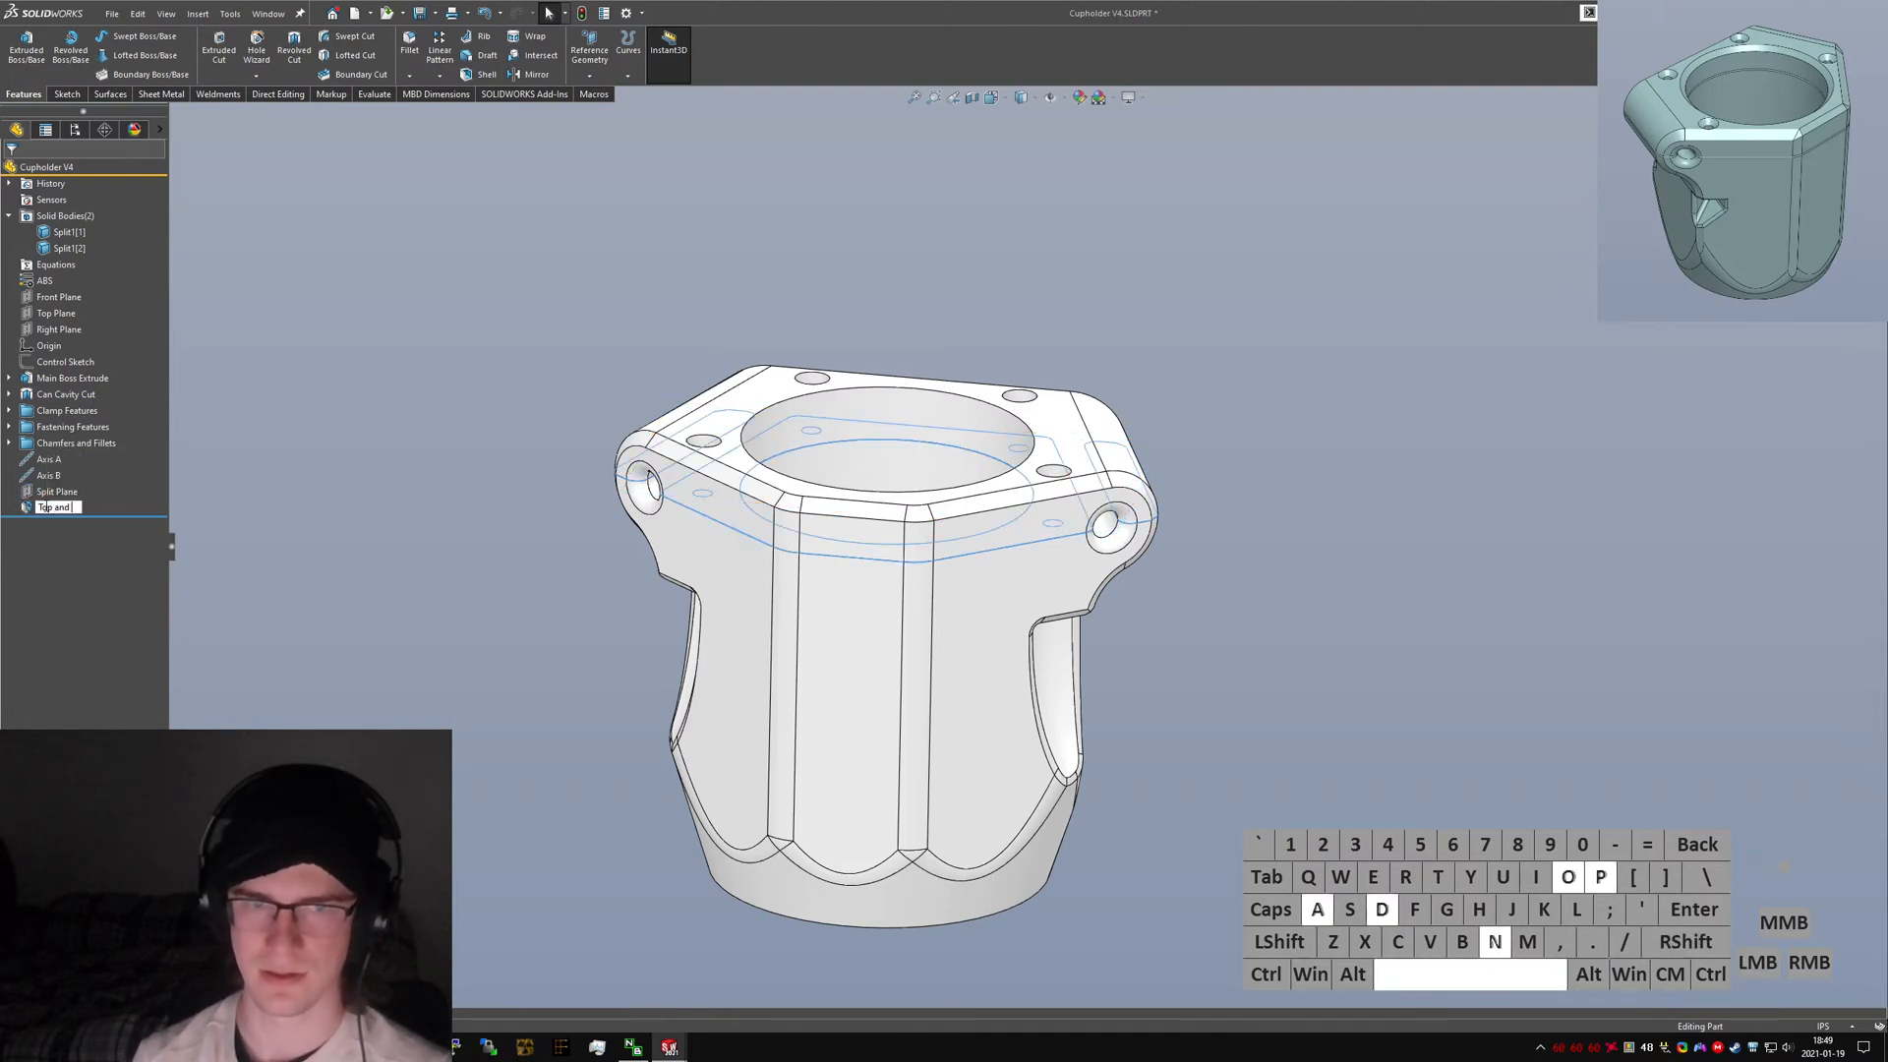
{"action": "type", "text": "Bottom Split"}
{"action": "key", "text": "Return"}
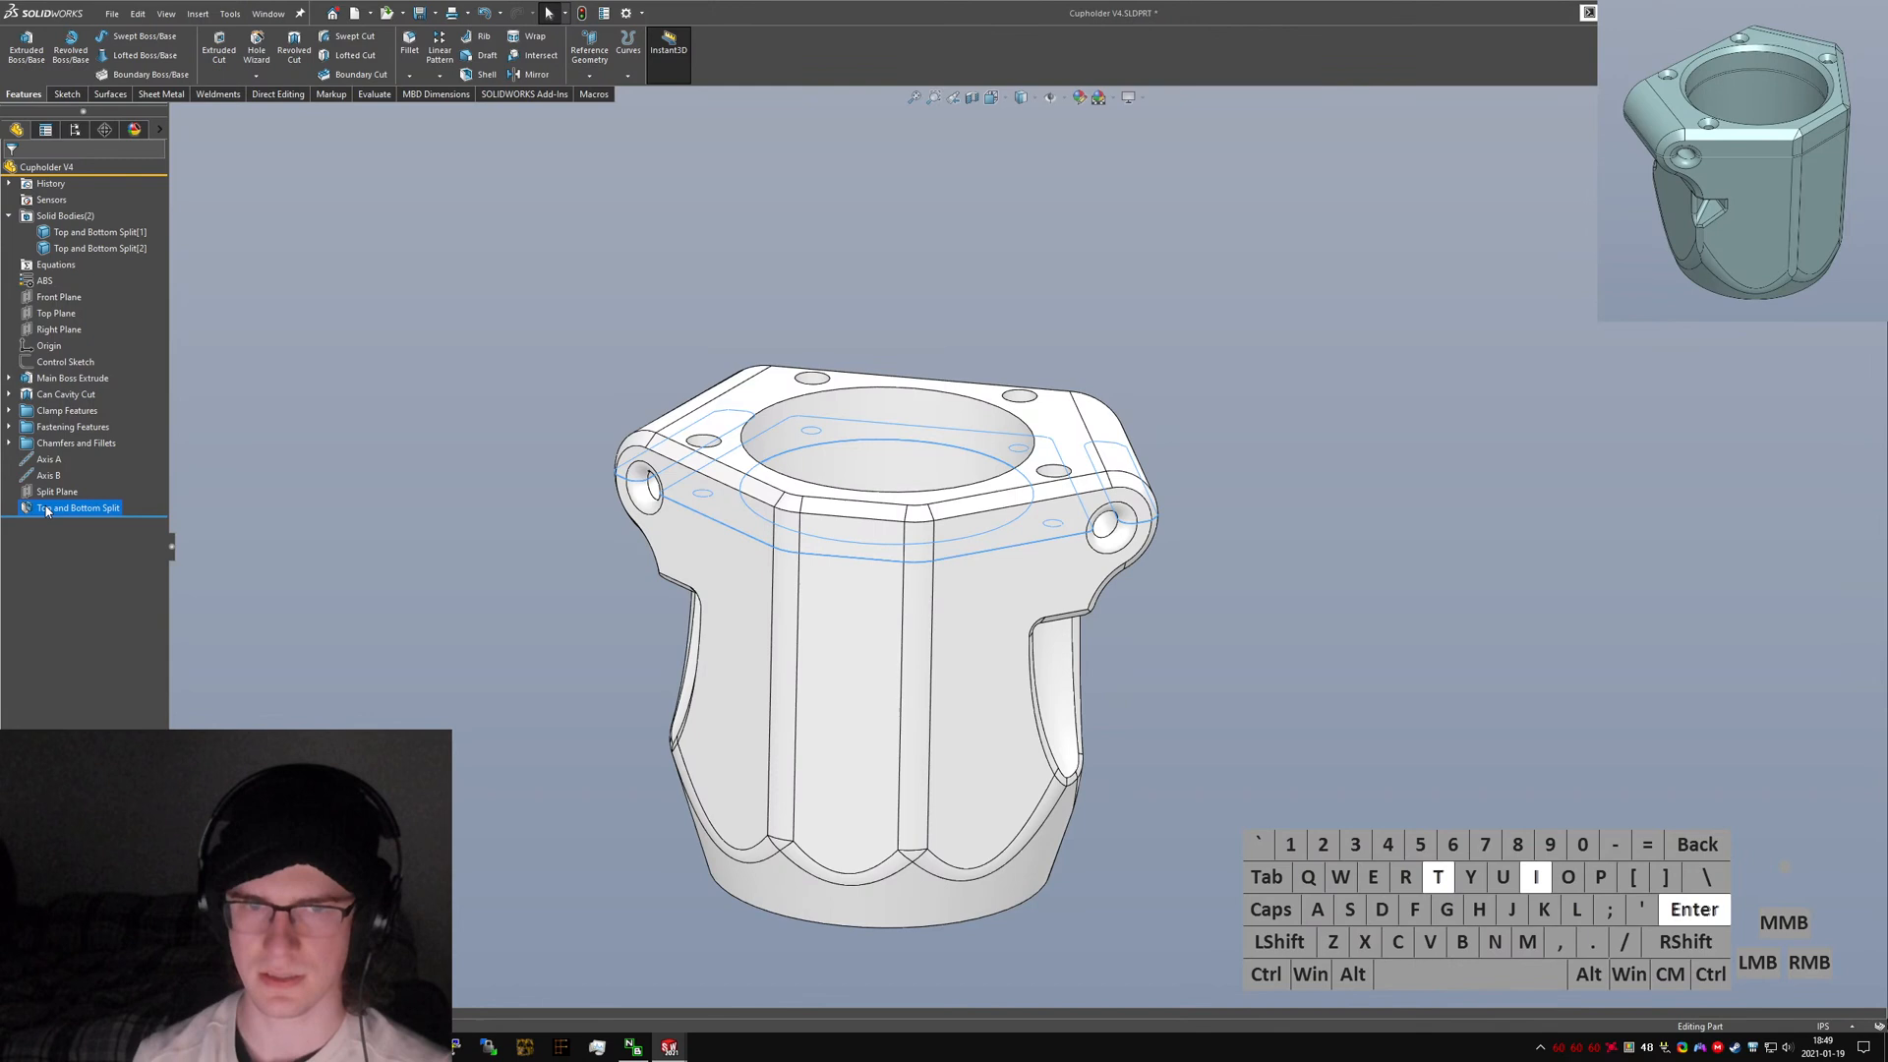
Hide the upper split body so only the lower body remains visible.
{"action": "left_click", "coordinate": [287, 502]}
{"action": "right_click", "coordinate": [96, 233]}
{"action": "left_click", "coordinate": [94, 217]}
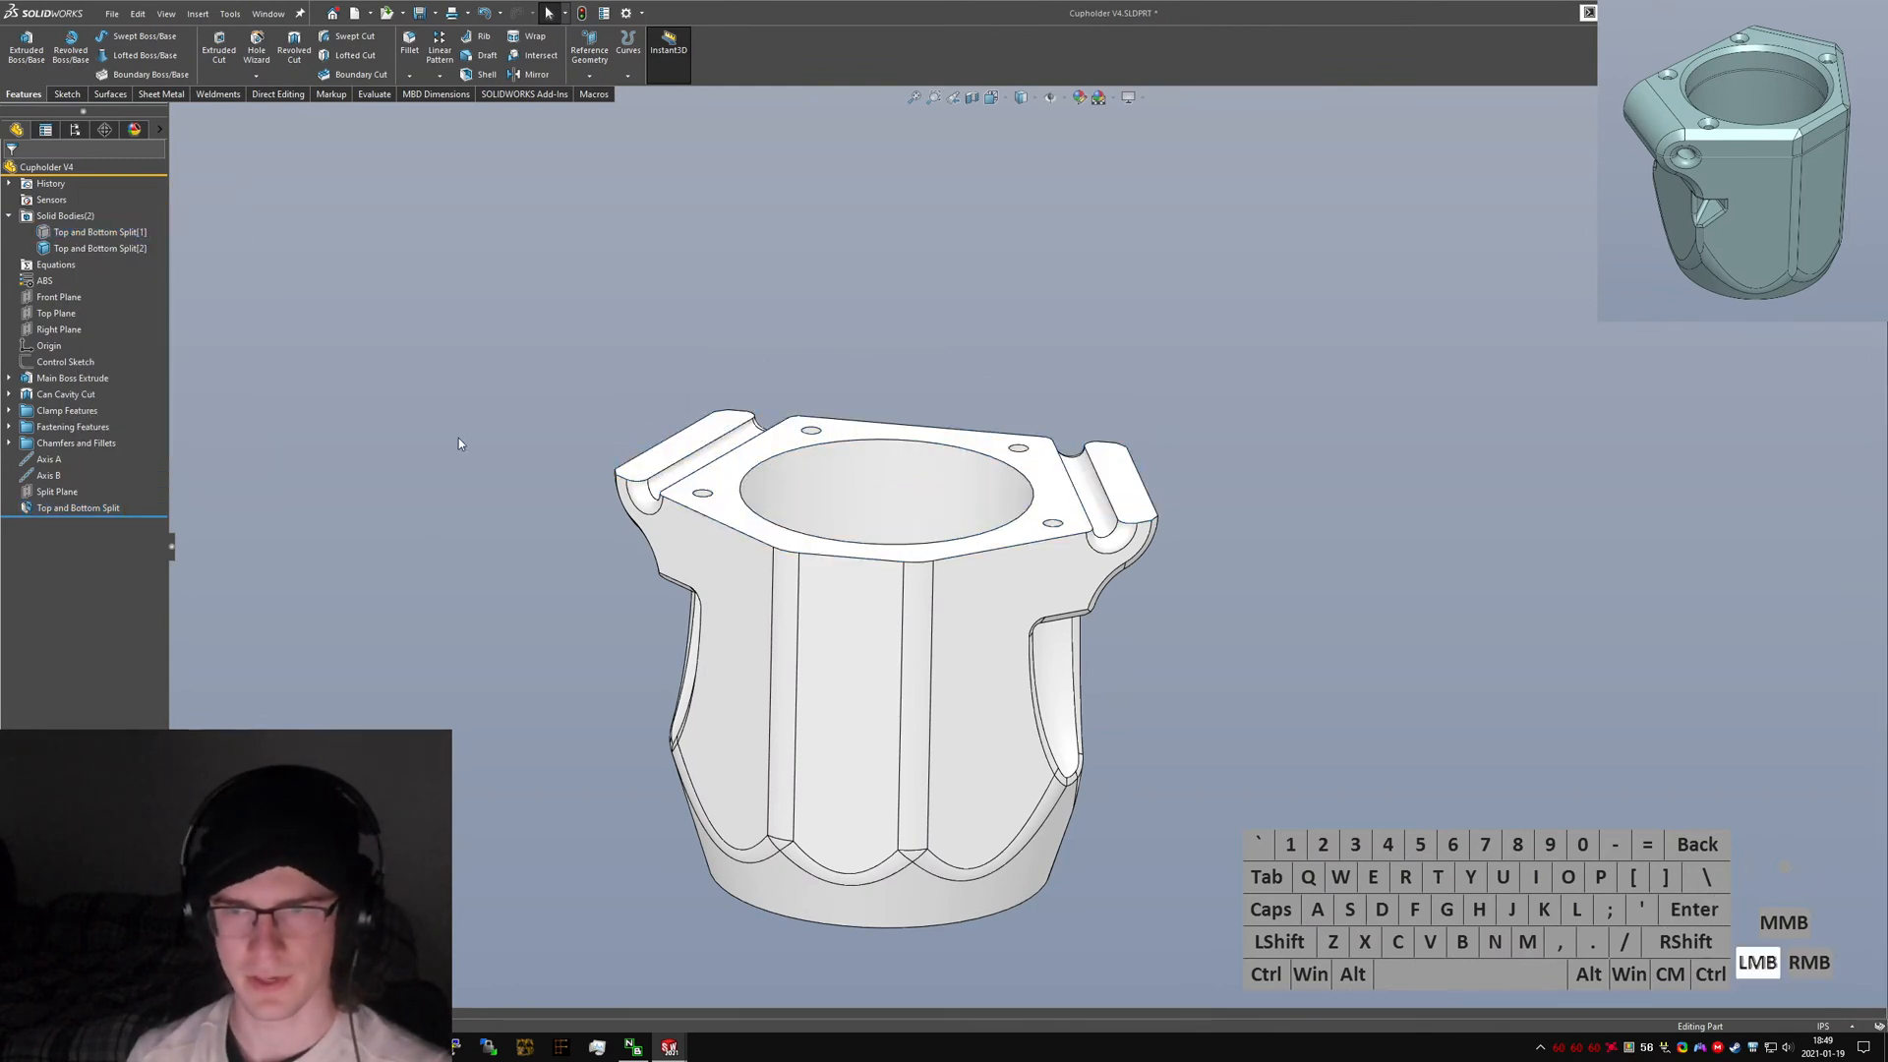
{"action": "type", "text": "sve face"}
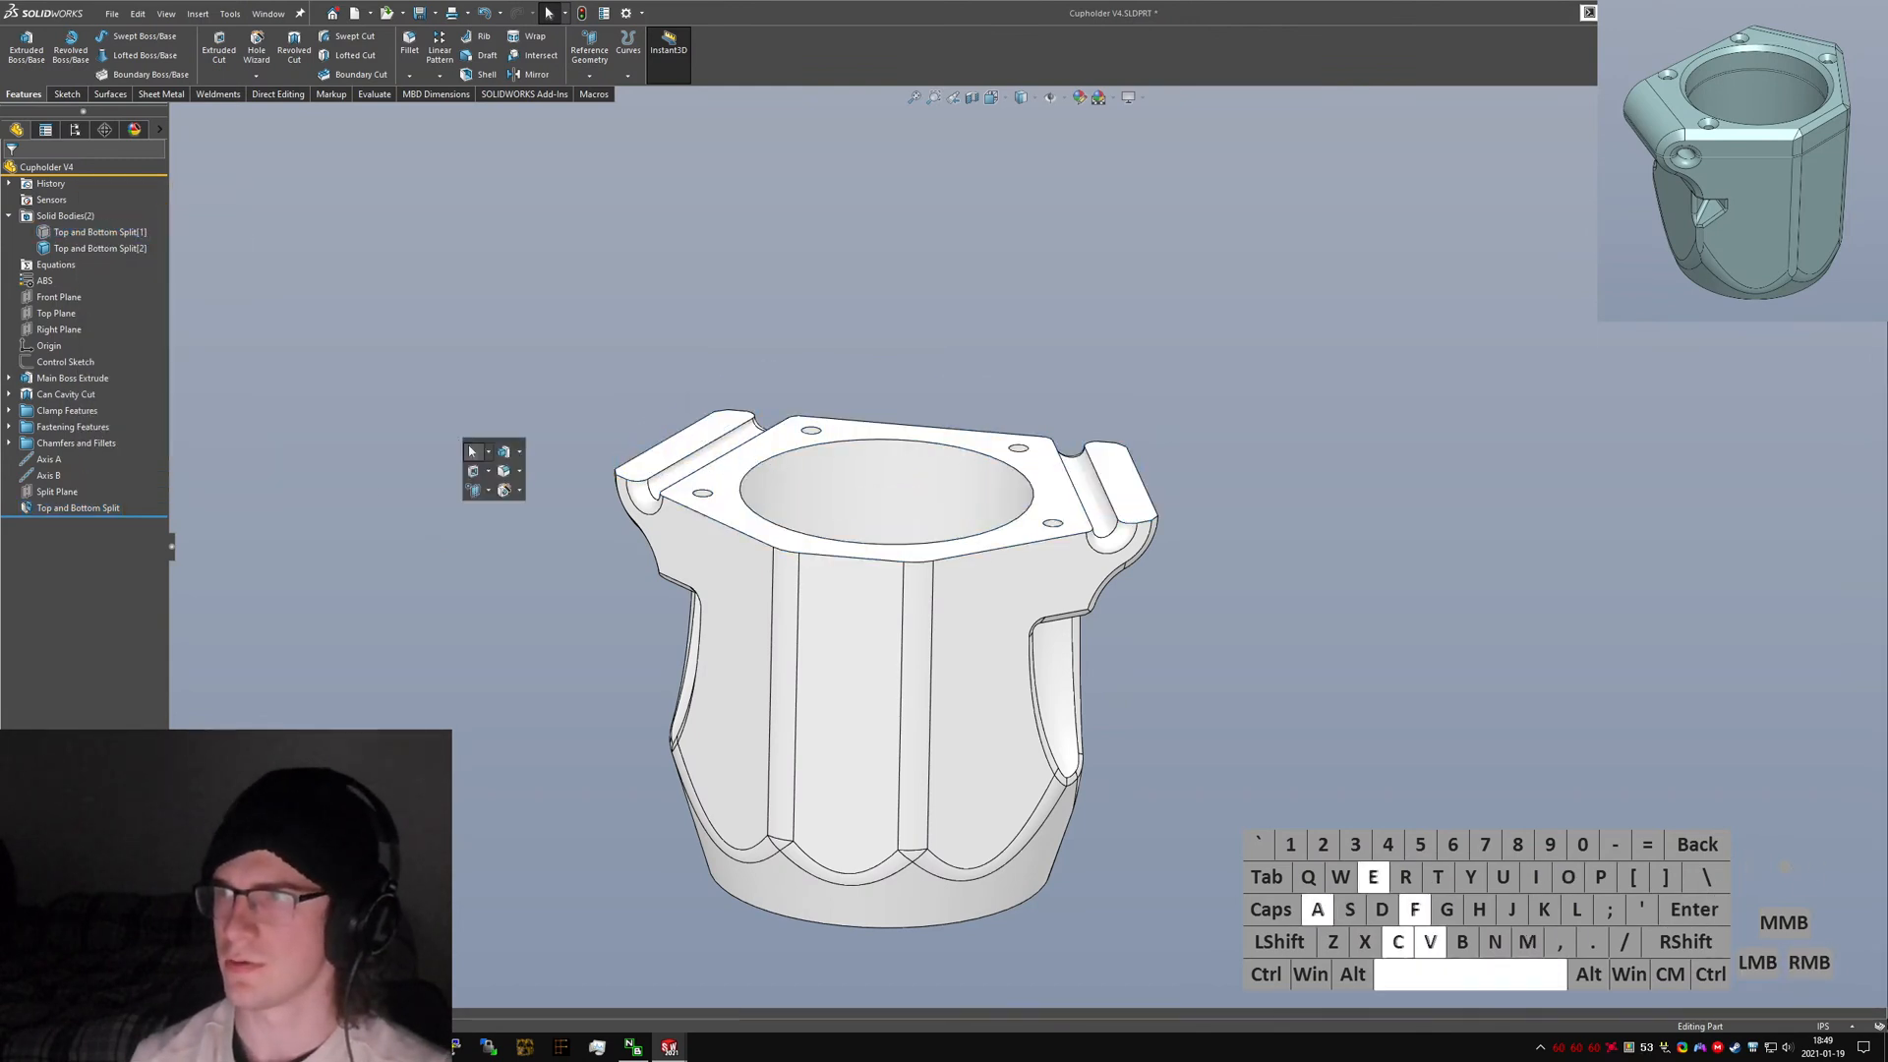
{"action": "key", "text": "Return"}
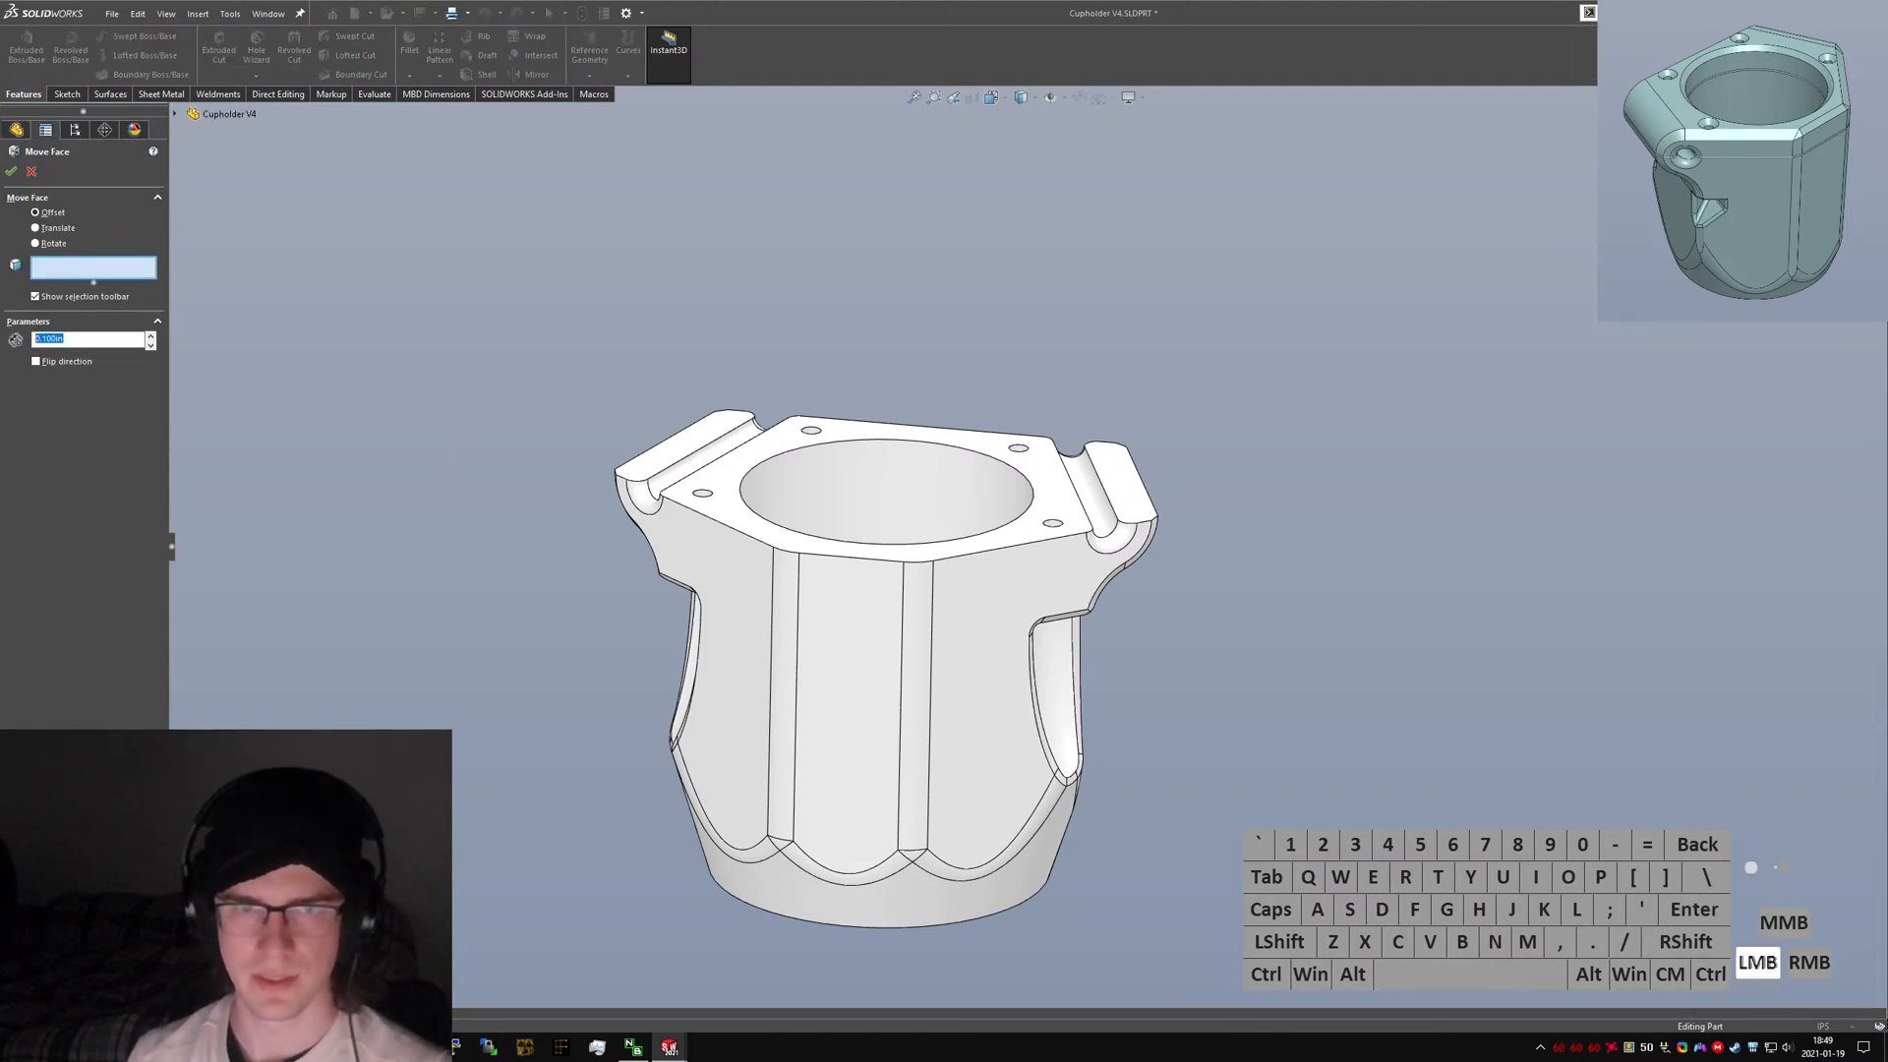
{"action": "left_click", "coordinate": [32, 171]}
Examine the Interface Clearance Move feature and its offset dimension in the Hobie Cupholder V3 part.
{"action": "key", "text": "ctrl+Tab"}
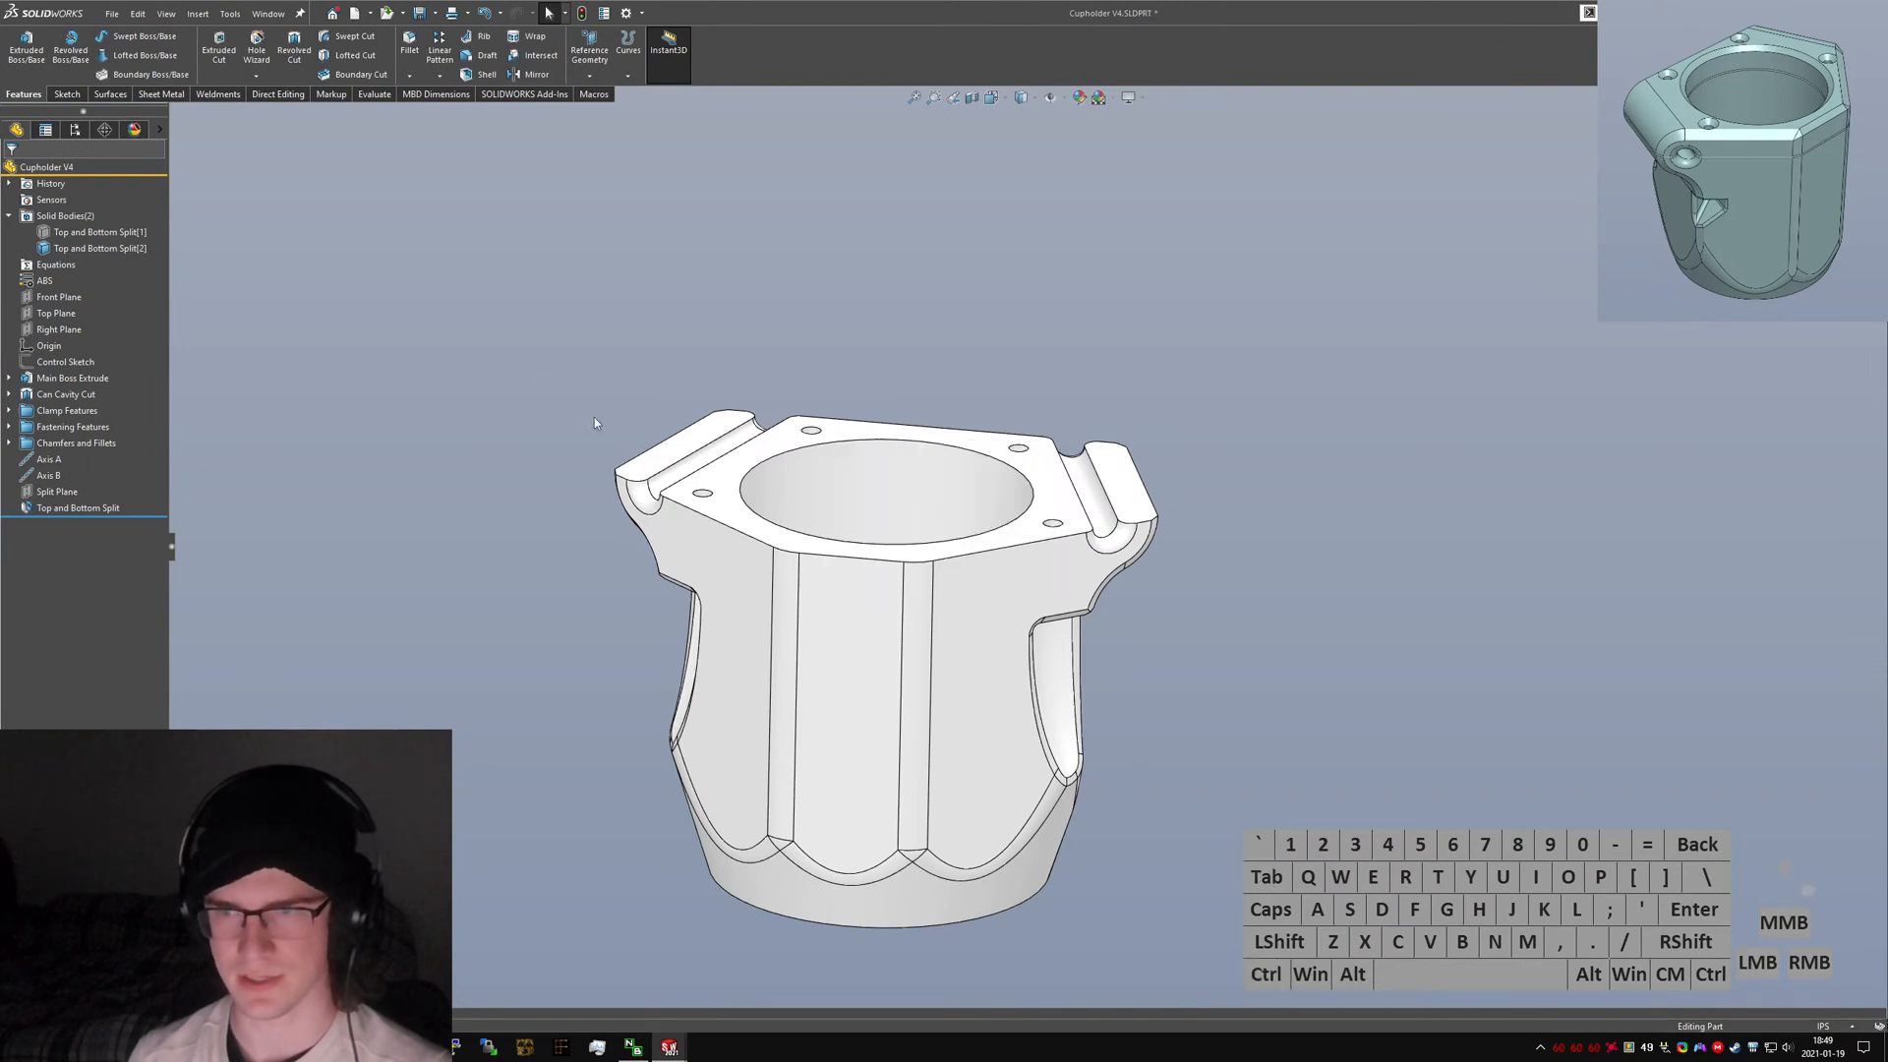
{"action": "scroll", "coordinate": [916, 517], "scroll_direction": "down", "scroll_amount": 6}
{"action": "left_click", "coordinate": [827, 549]}
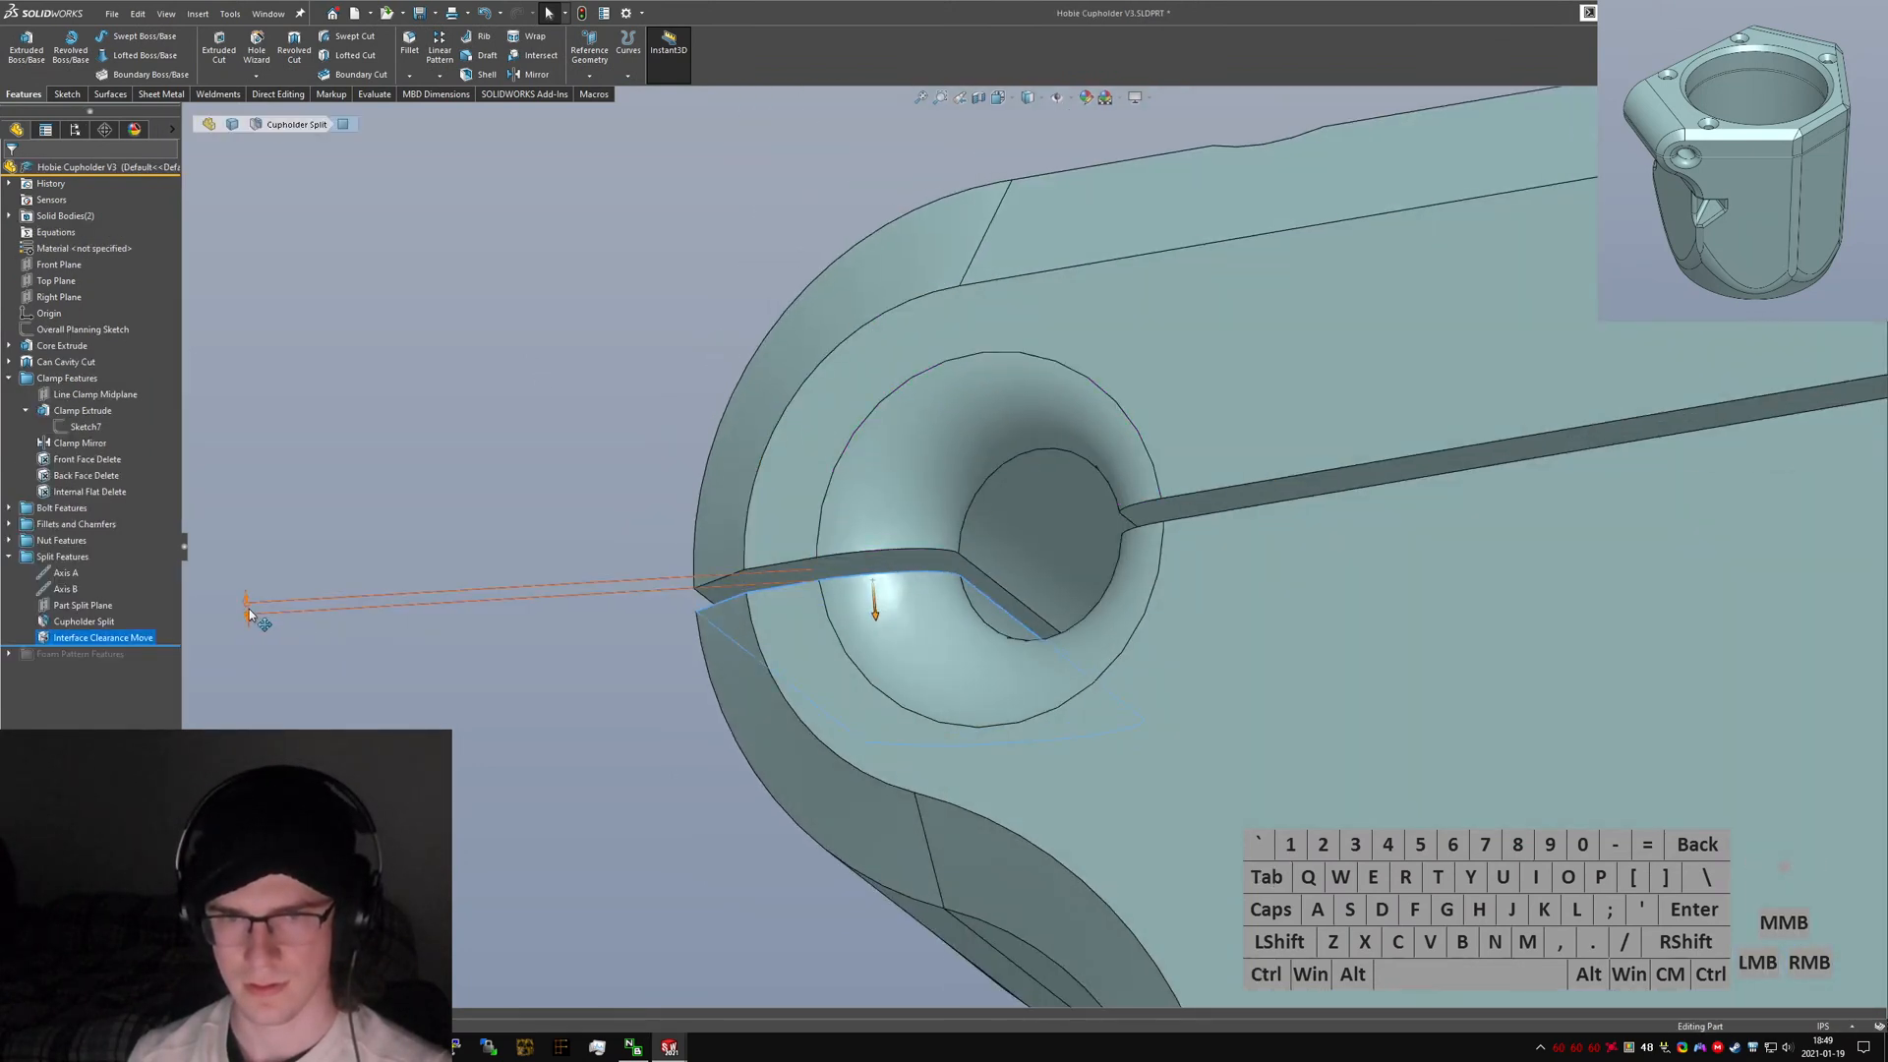
{"action": "left_click", "coordinate": [257, 615]}
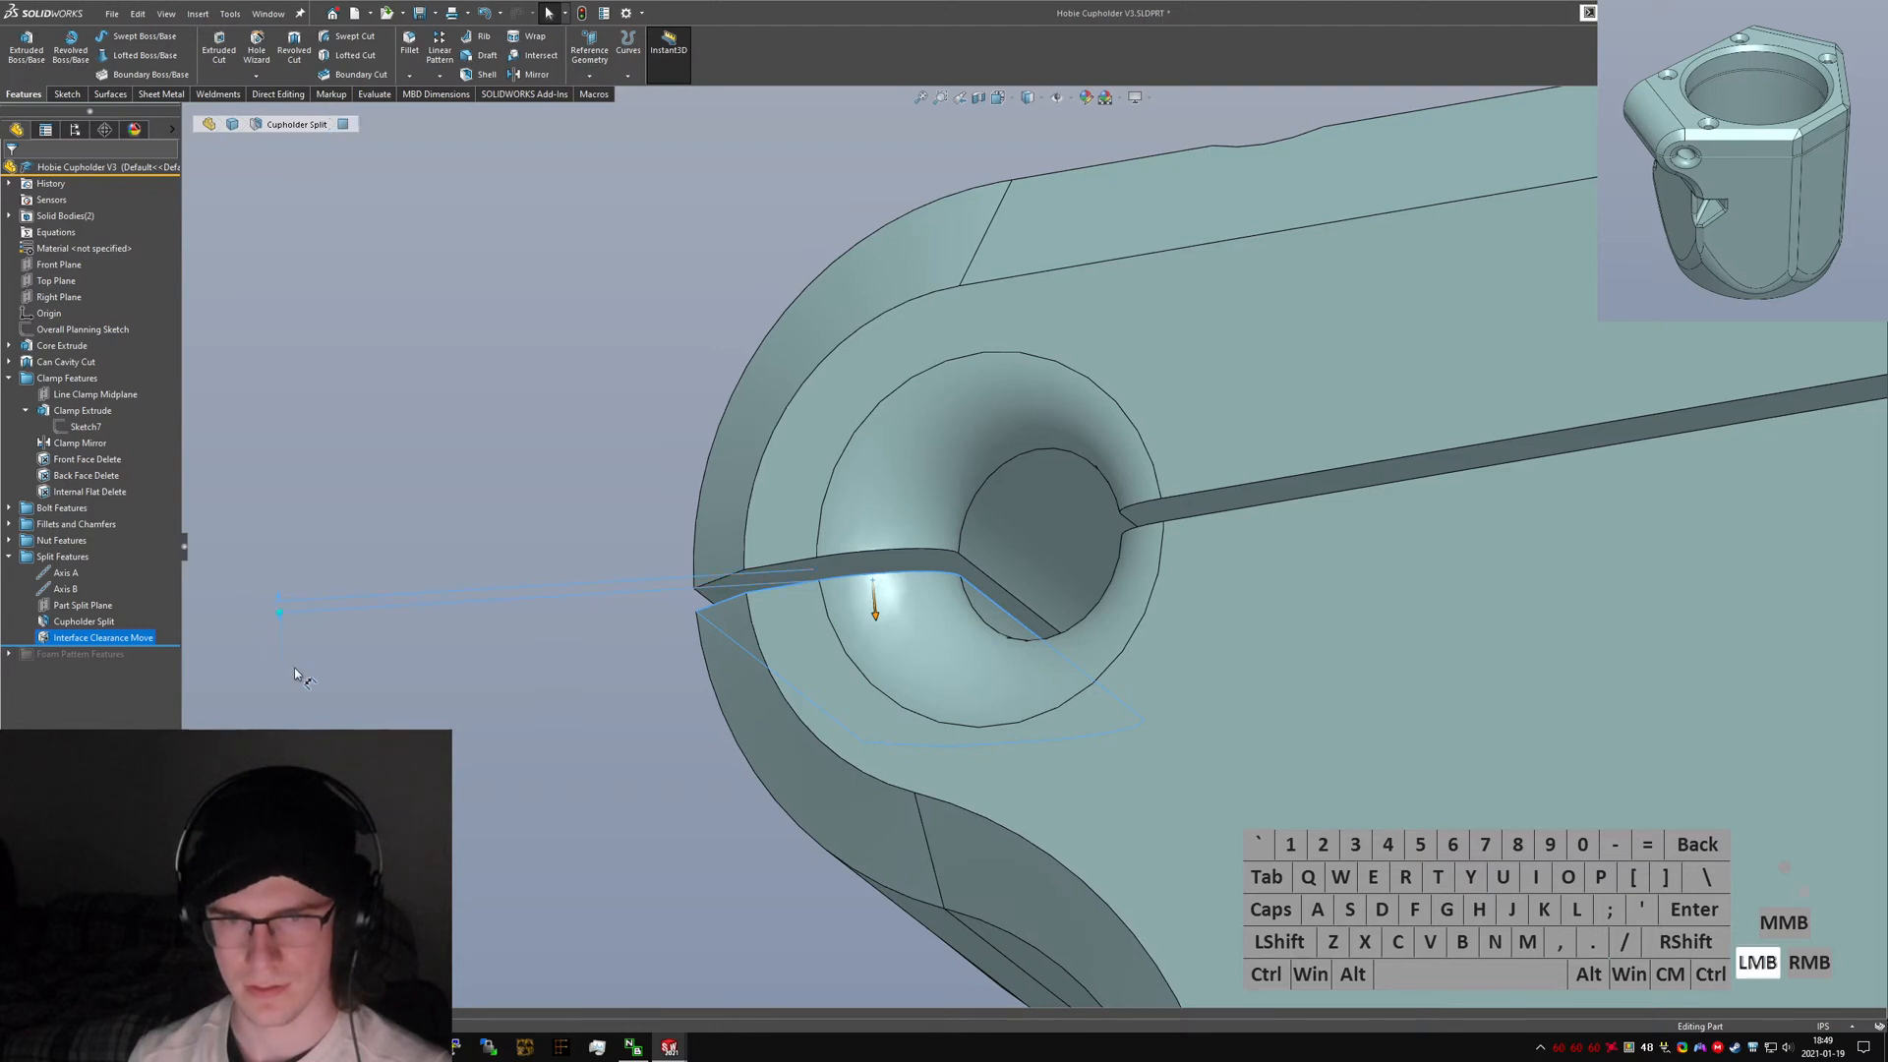
{"action": "double_click", "coordinate": [285, 664]}
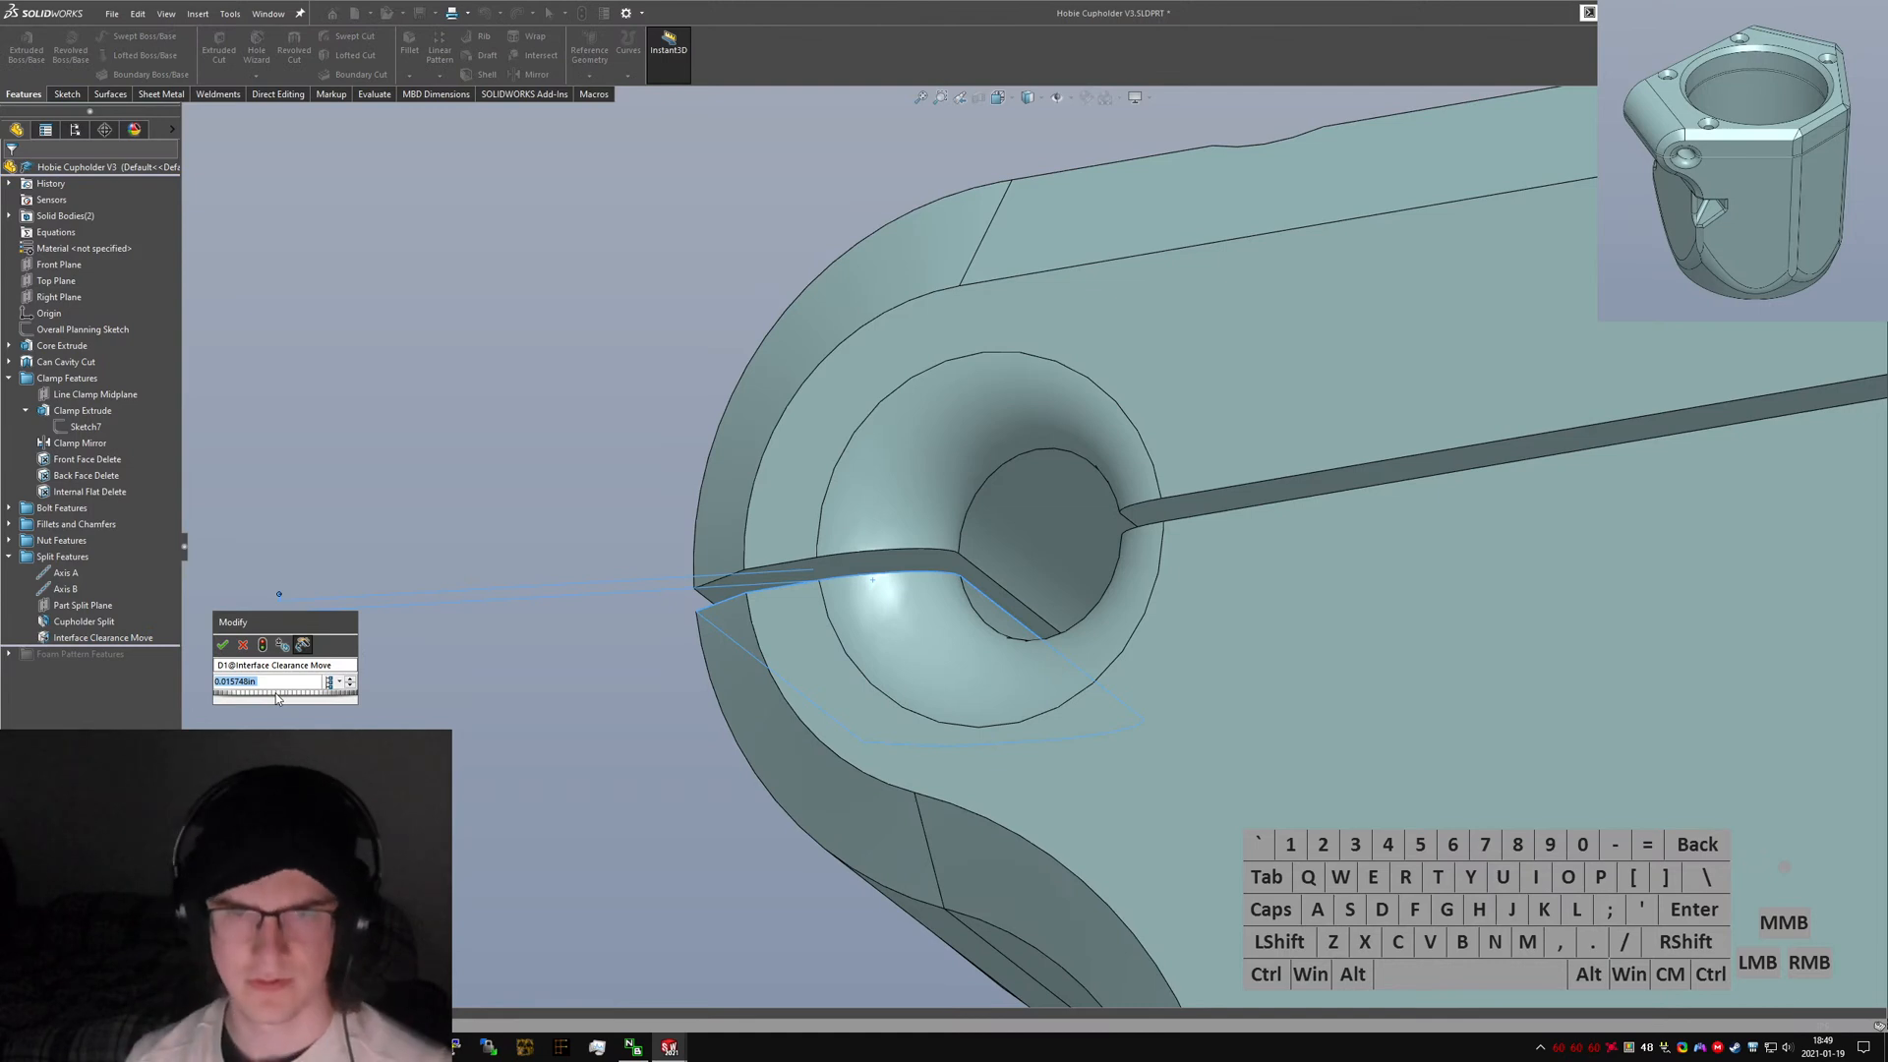
{"action": "left_click", "coordinate": [334, 692]}
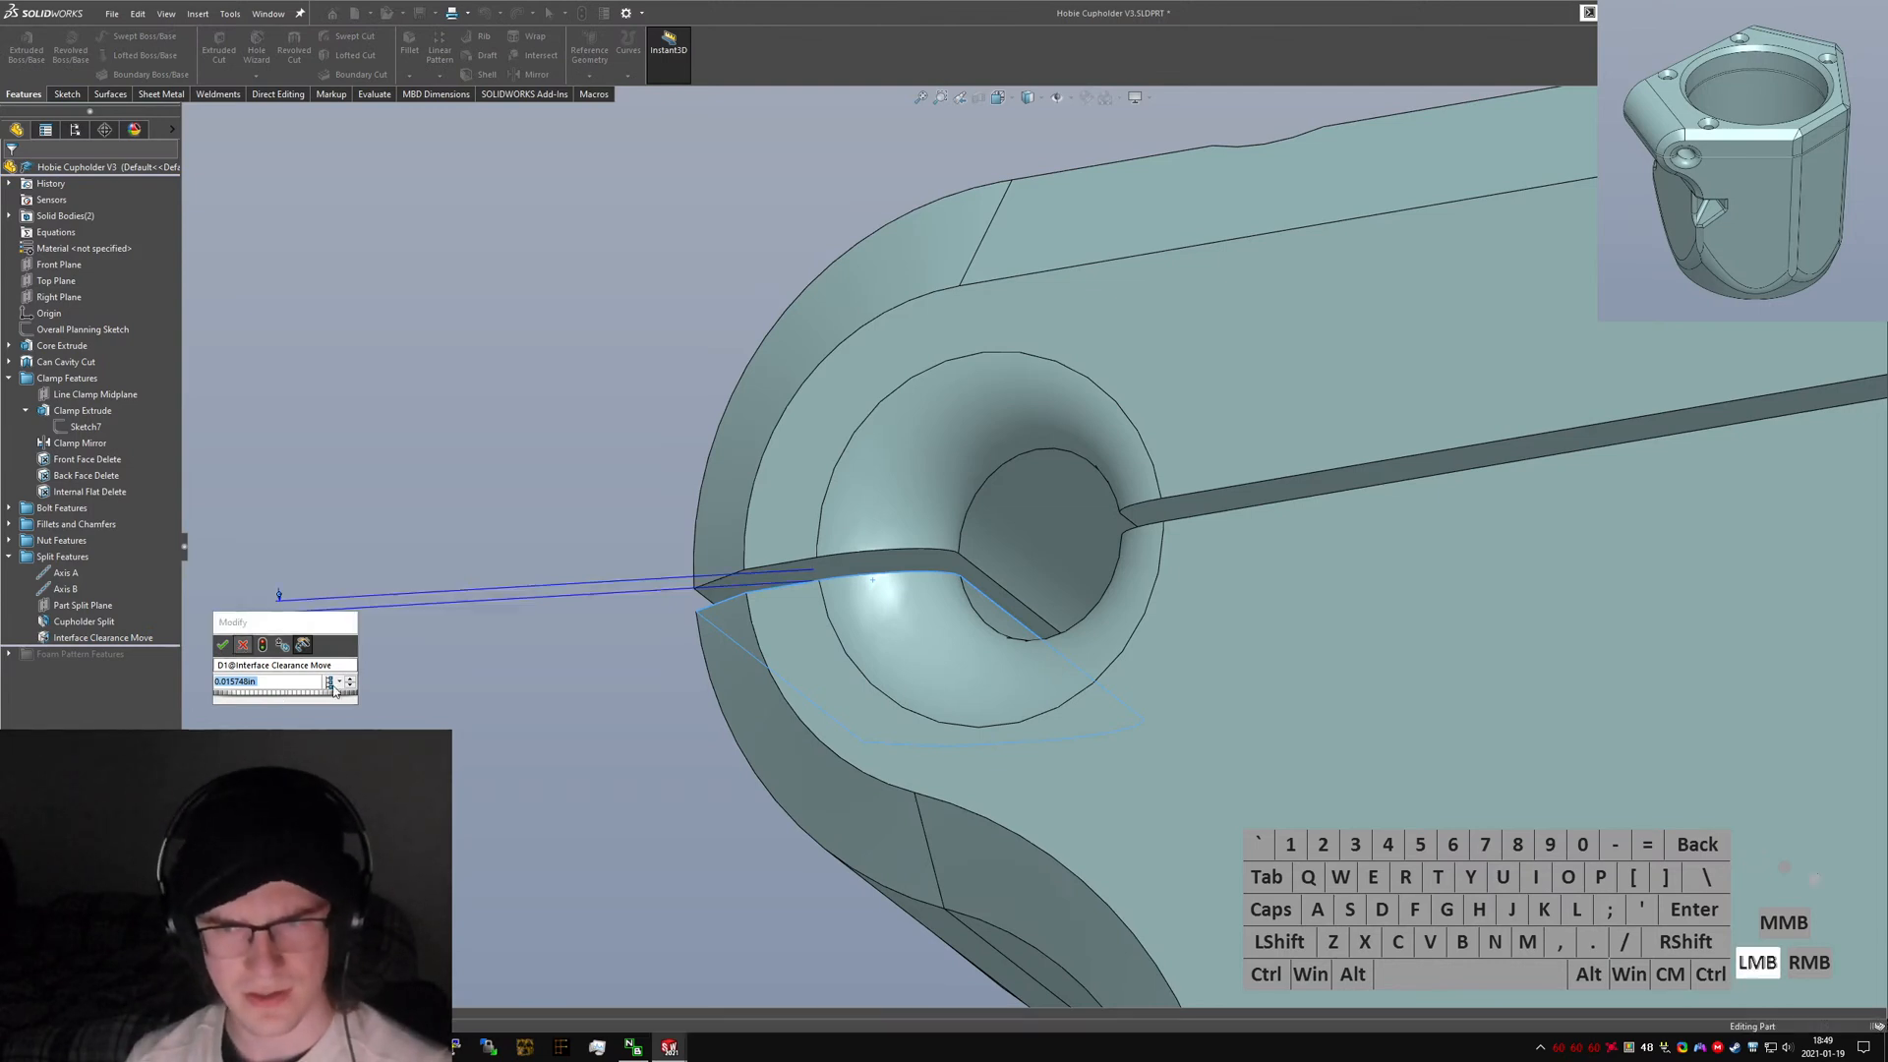
{"action": "left_click", "coordinate": [657, 717]}
{"action": "scroll", "coordinate": [700, 706], "scroll_direction": "up", "scroll_amount": 3}
{"action": "middle_click_drag", "start_coordinate": [962, 611], "coordinate": [1003, 674]}
{"action": "left_click", "coordinate": [694, 688]}
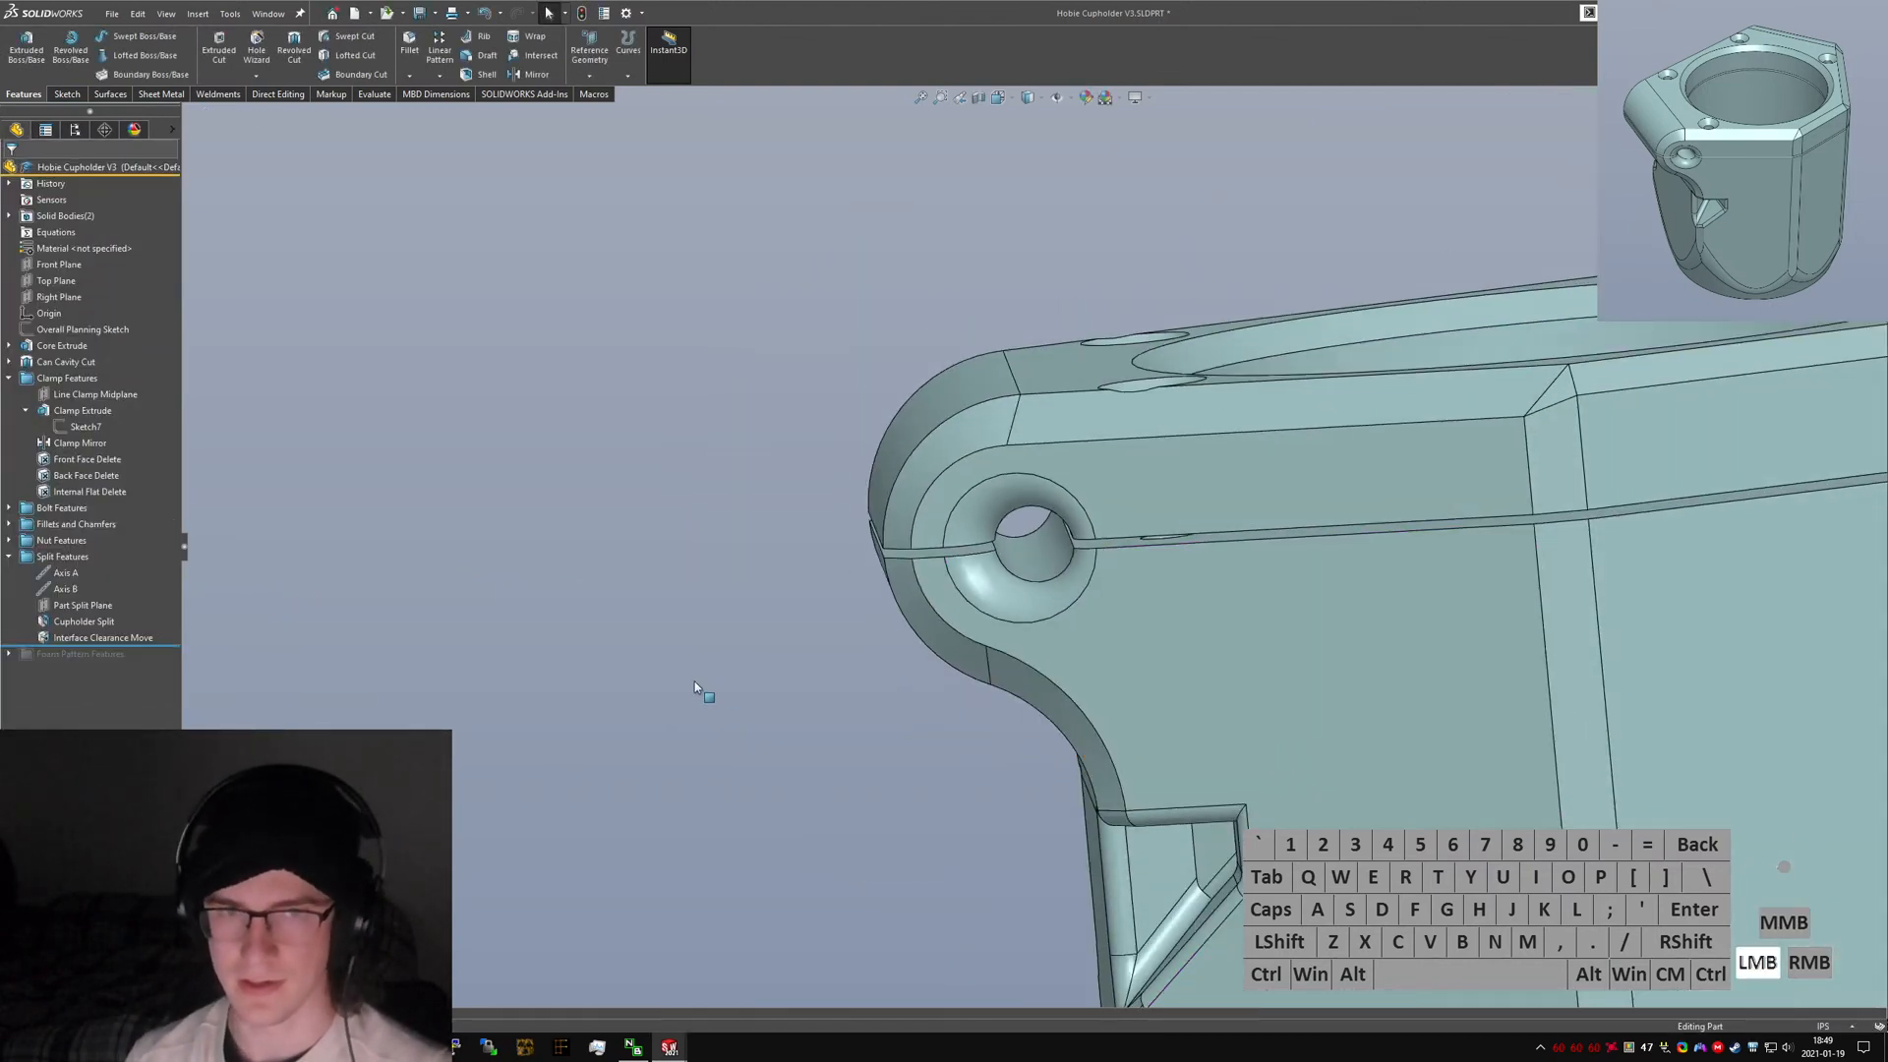
{"action": "key", "text": "ctrl+Tab"}
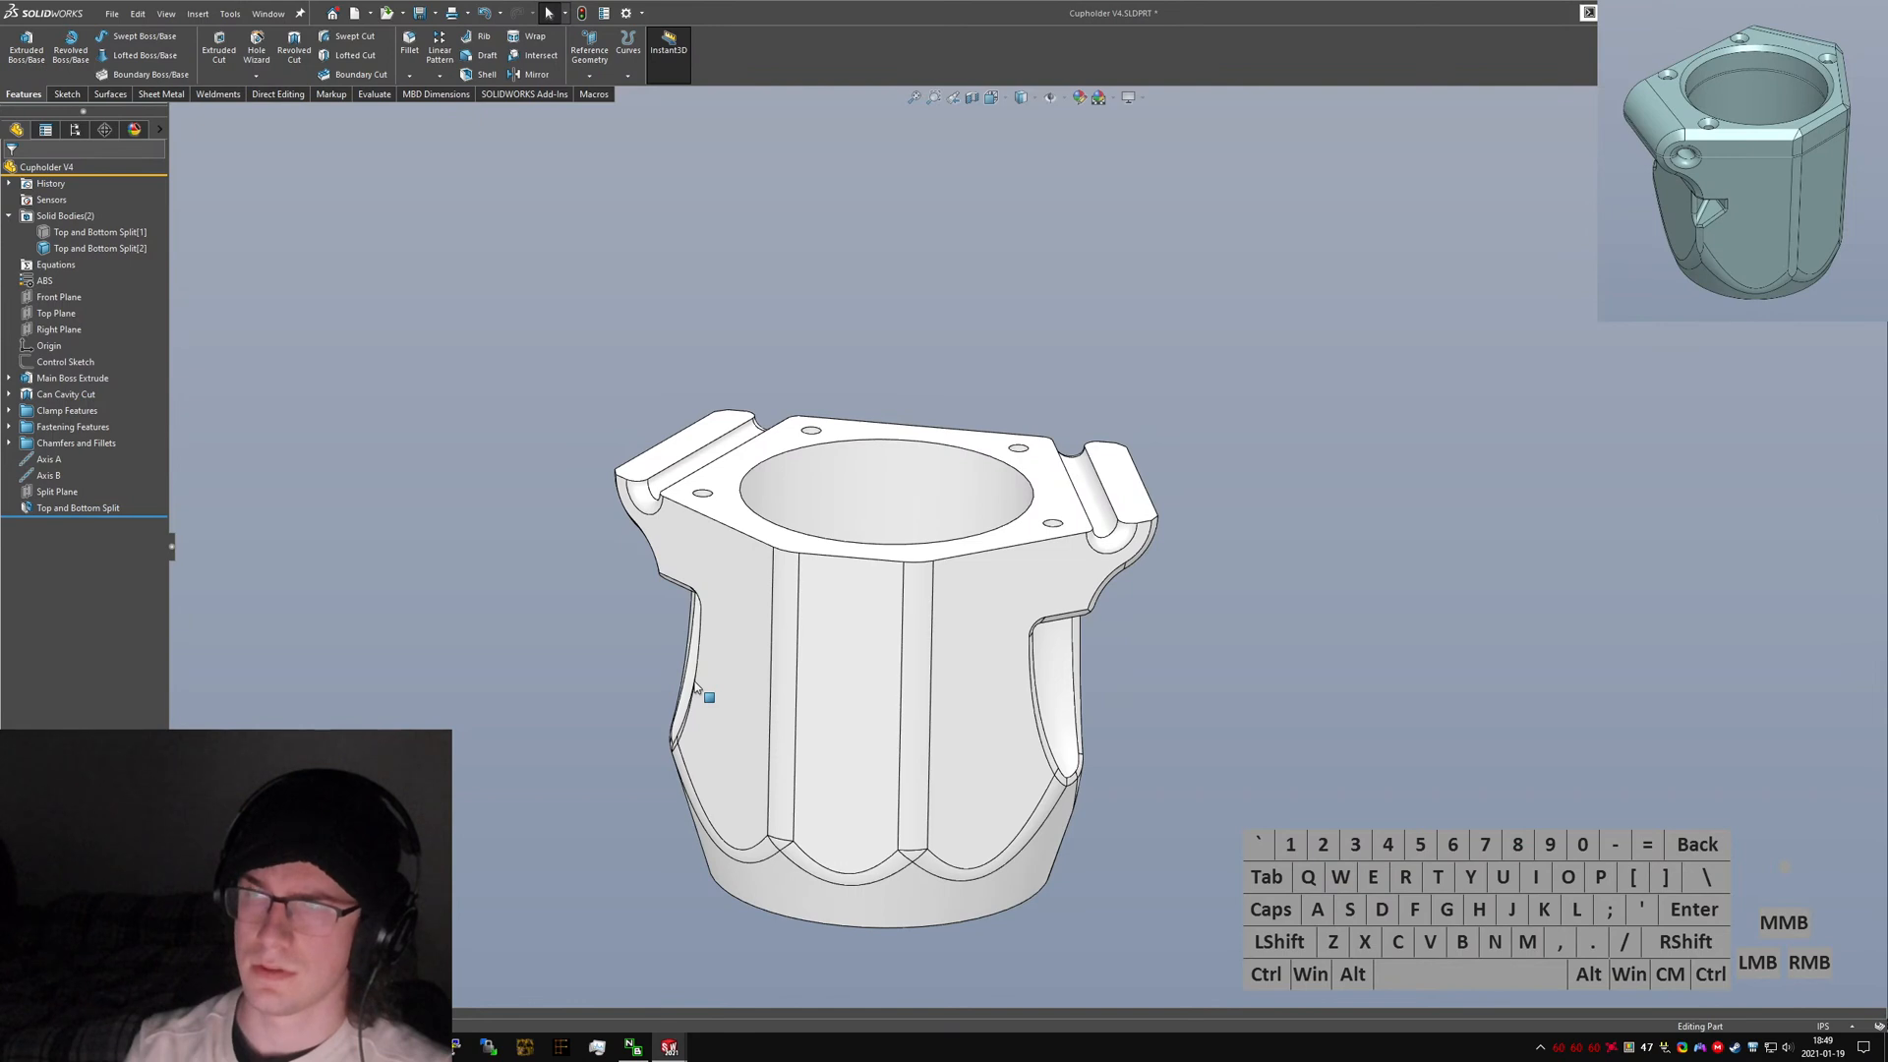
Offset the lower body's three top mating faces with Move Face, toggling the flip direction.
{"action": "left_click", "coordinate": [529, 595]}
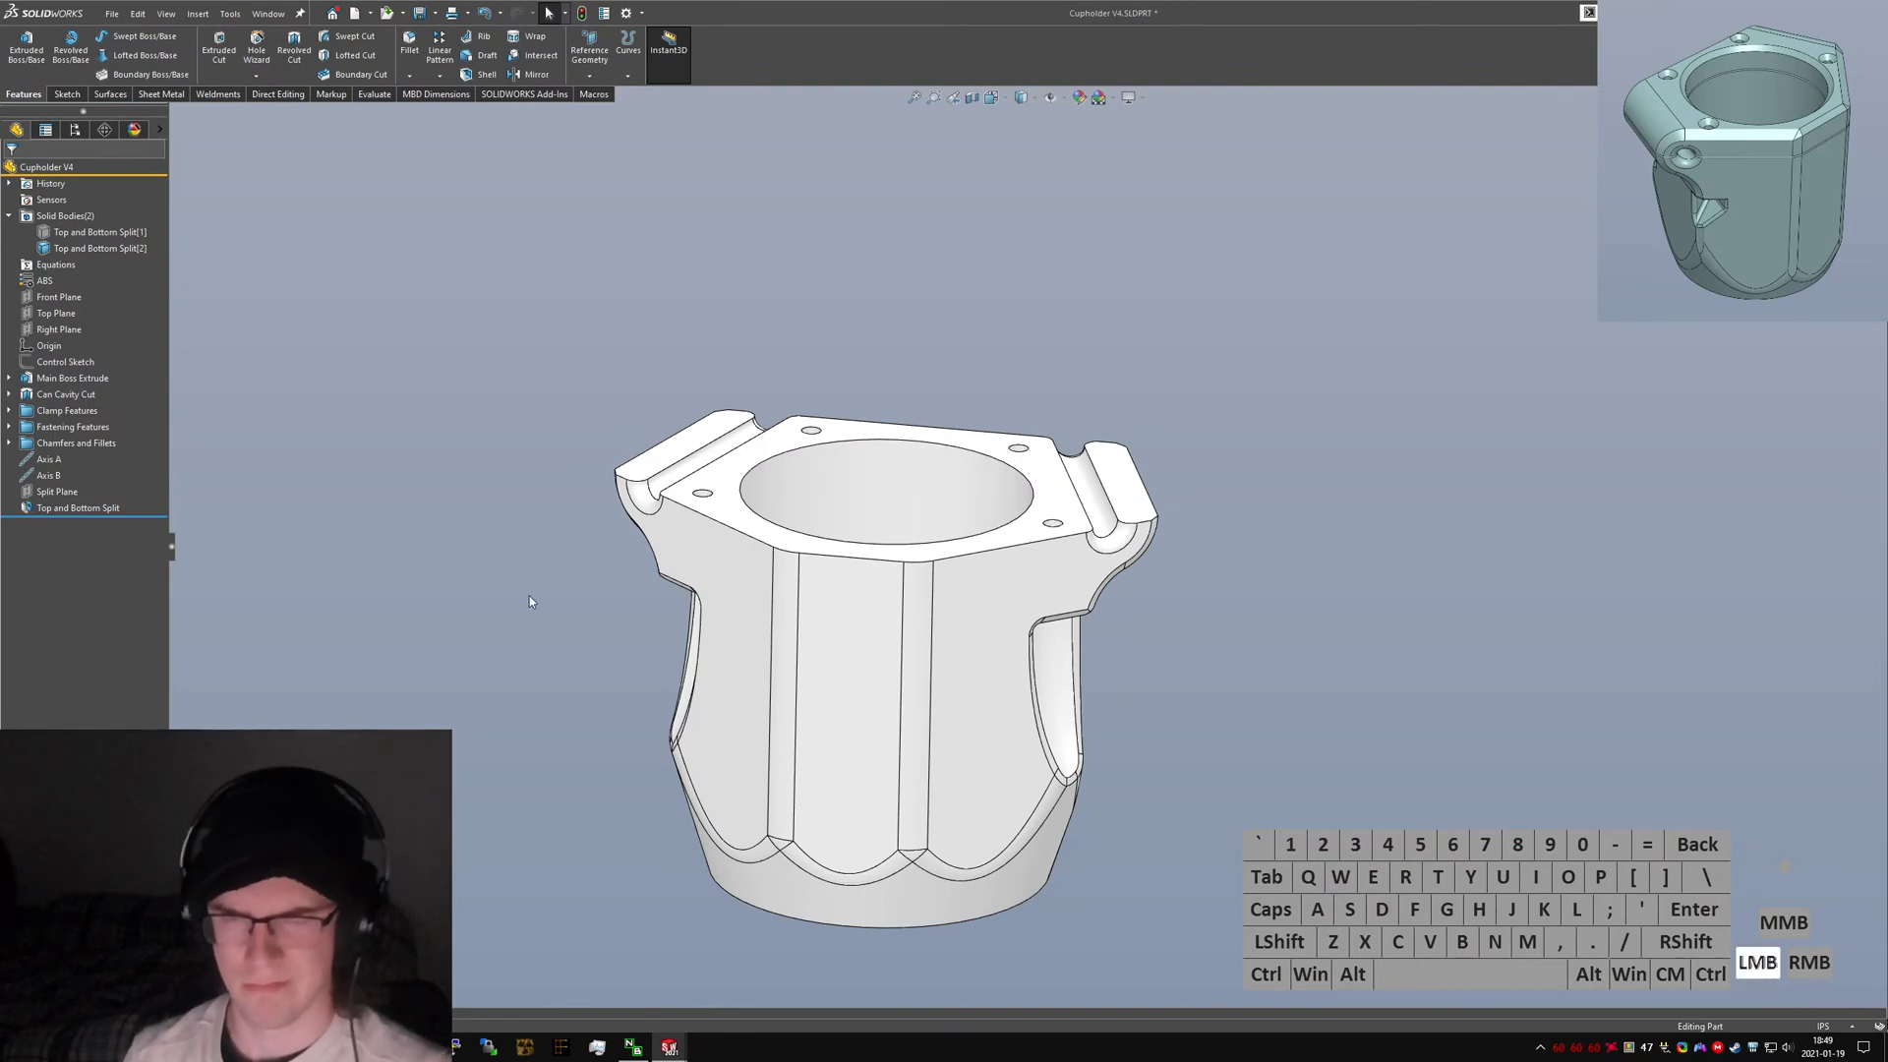
{"action": "key", "text": "s"}
{"action": "key", "text": "o"}
{"action": "key", "text": "m"}
{"action": "key", "text": "space"}
{"action": "key", "text": "e"}
{"action": "key", "text": "c"}
{"action": "key", "text": "f"}
{"action": "key", "text": "Return"}
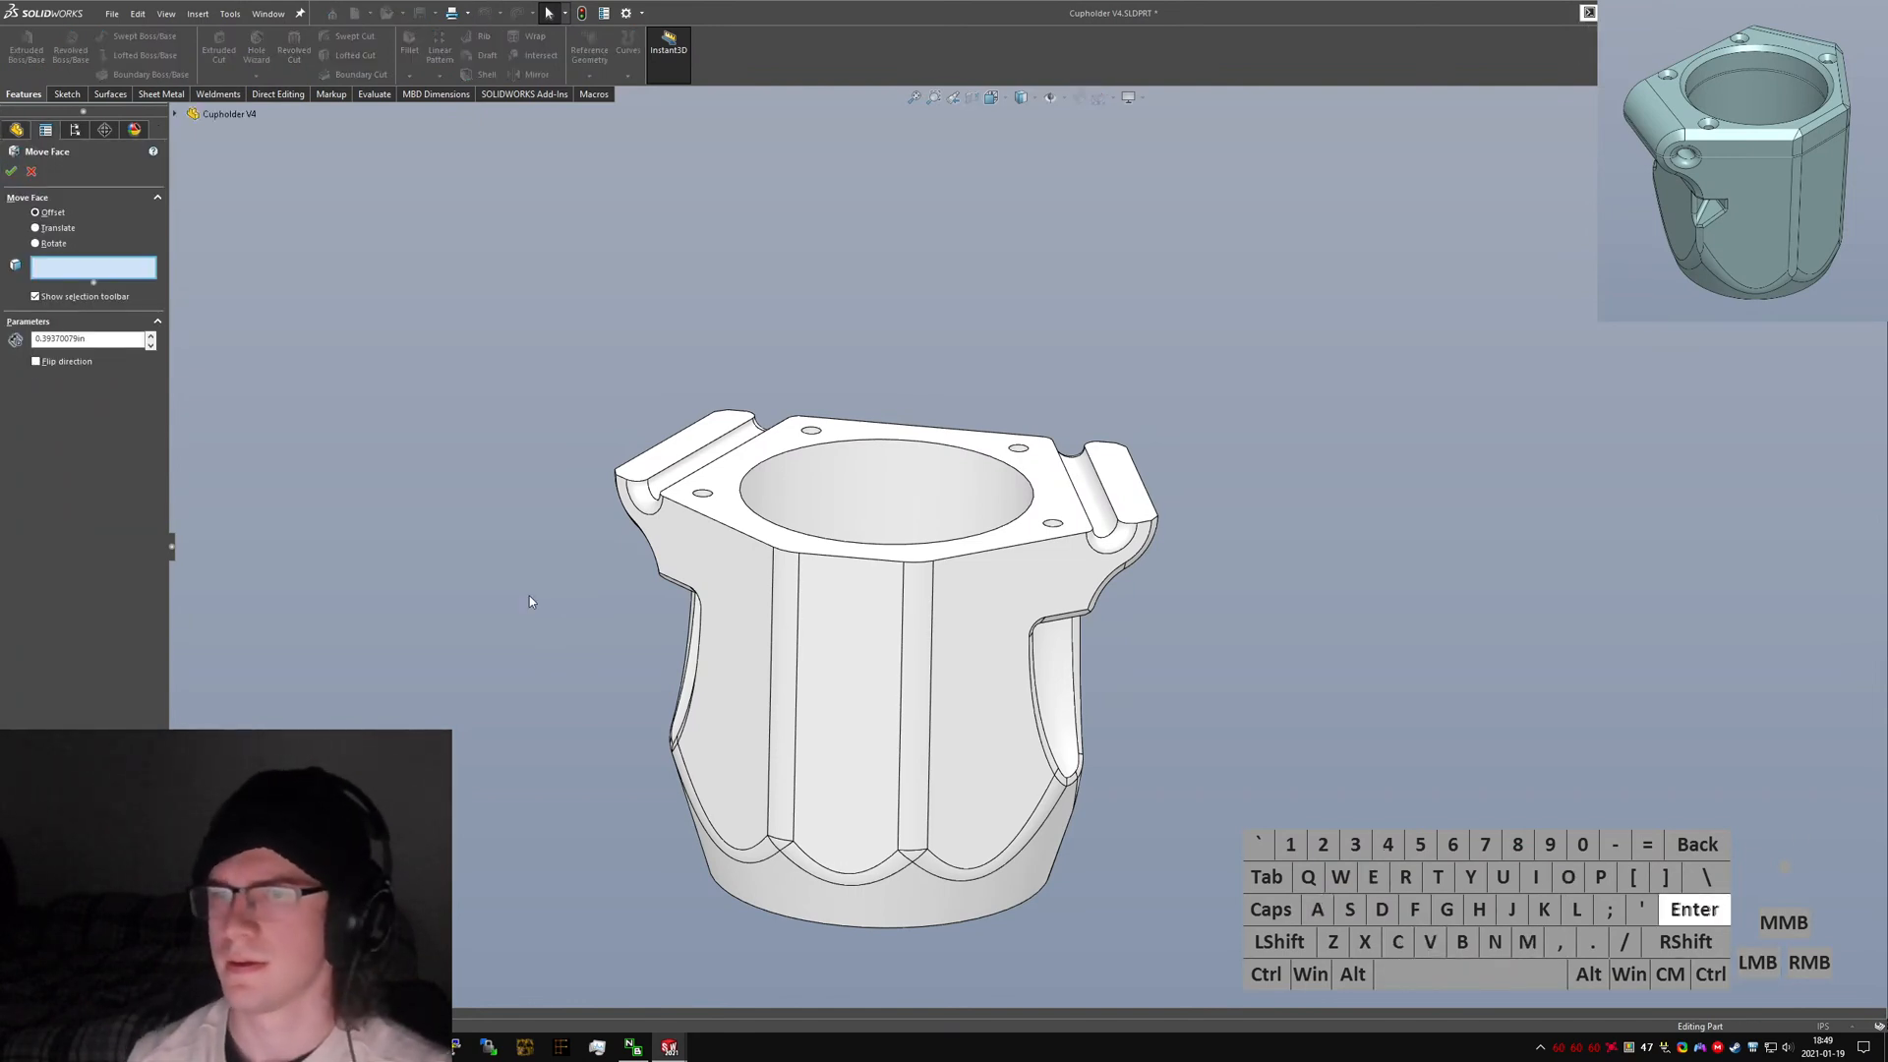
{"action": "left_click", "coordinate": [677, 454]}
{"action": "left_click", "coordinate": [1109, 501]}
{"action": "left_click", "coordinate": [1033, 531]}
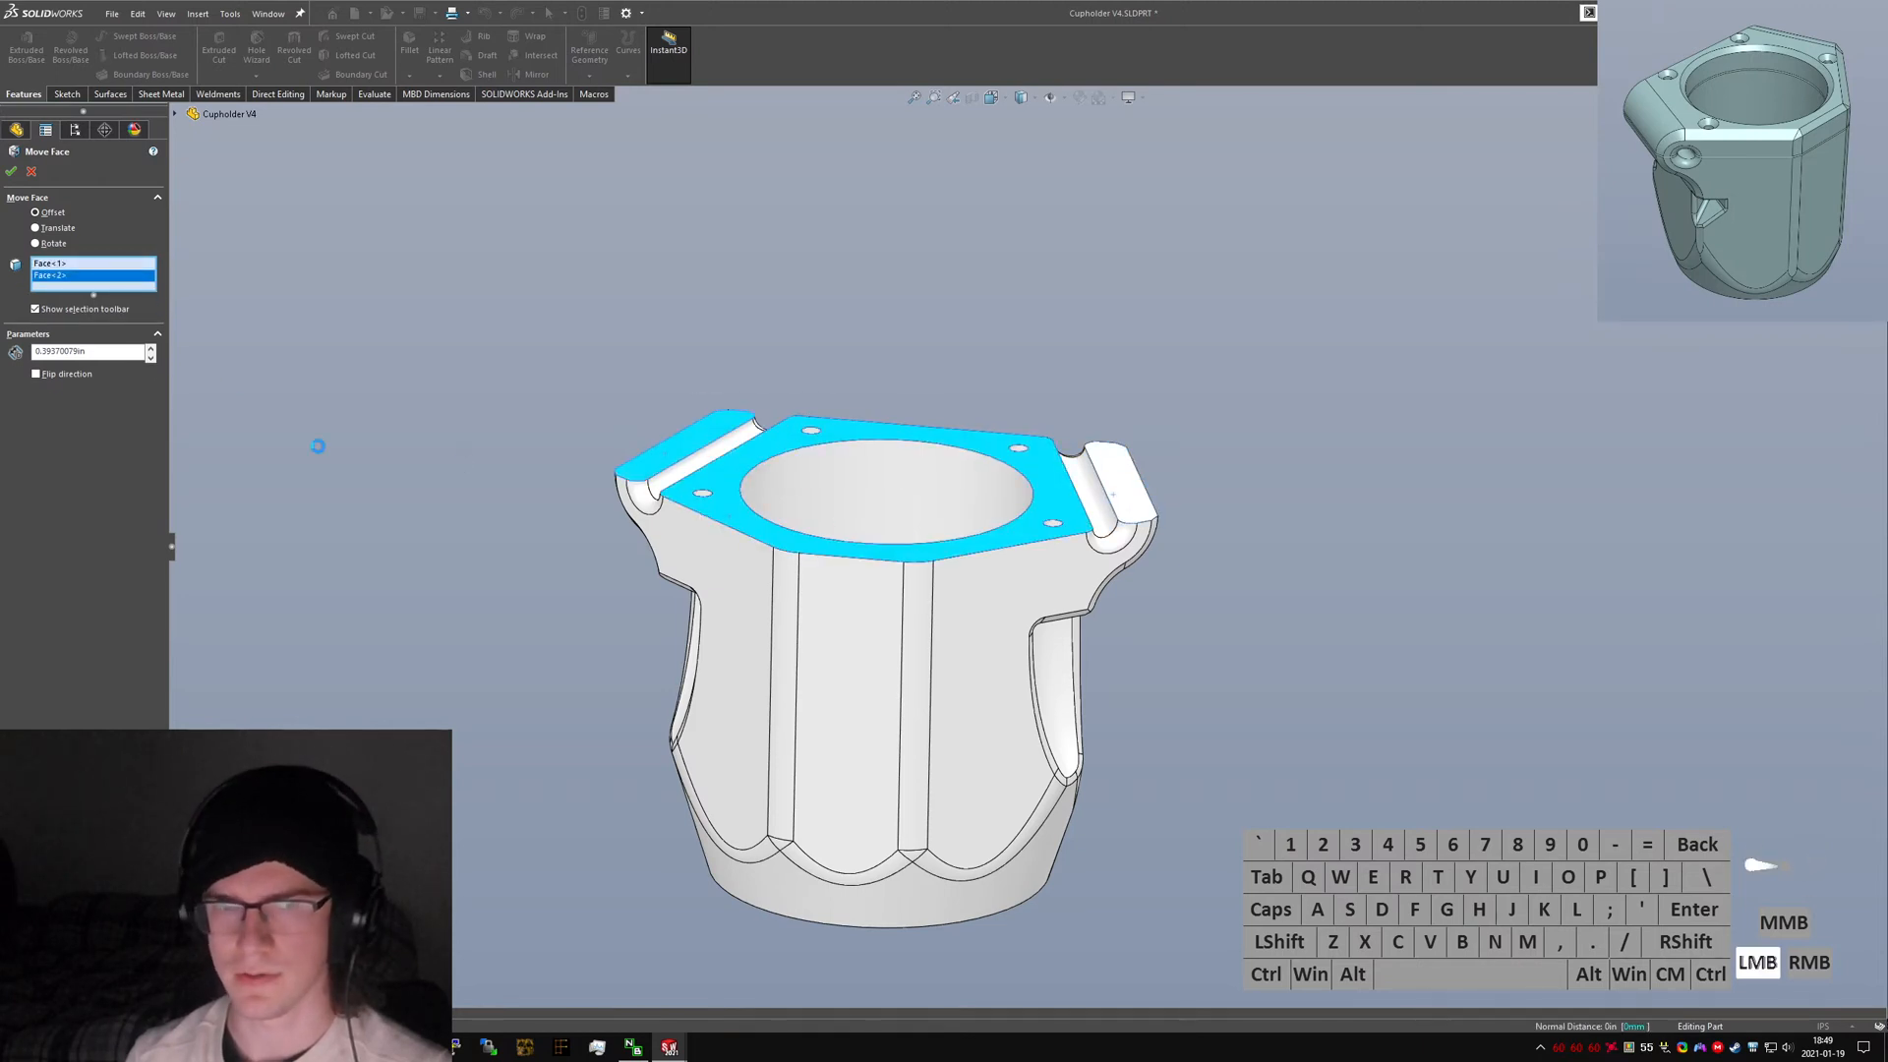
{"action": "left_click", "coordinate": [76, 387]}
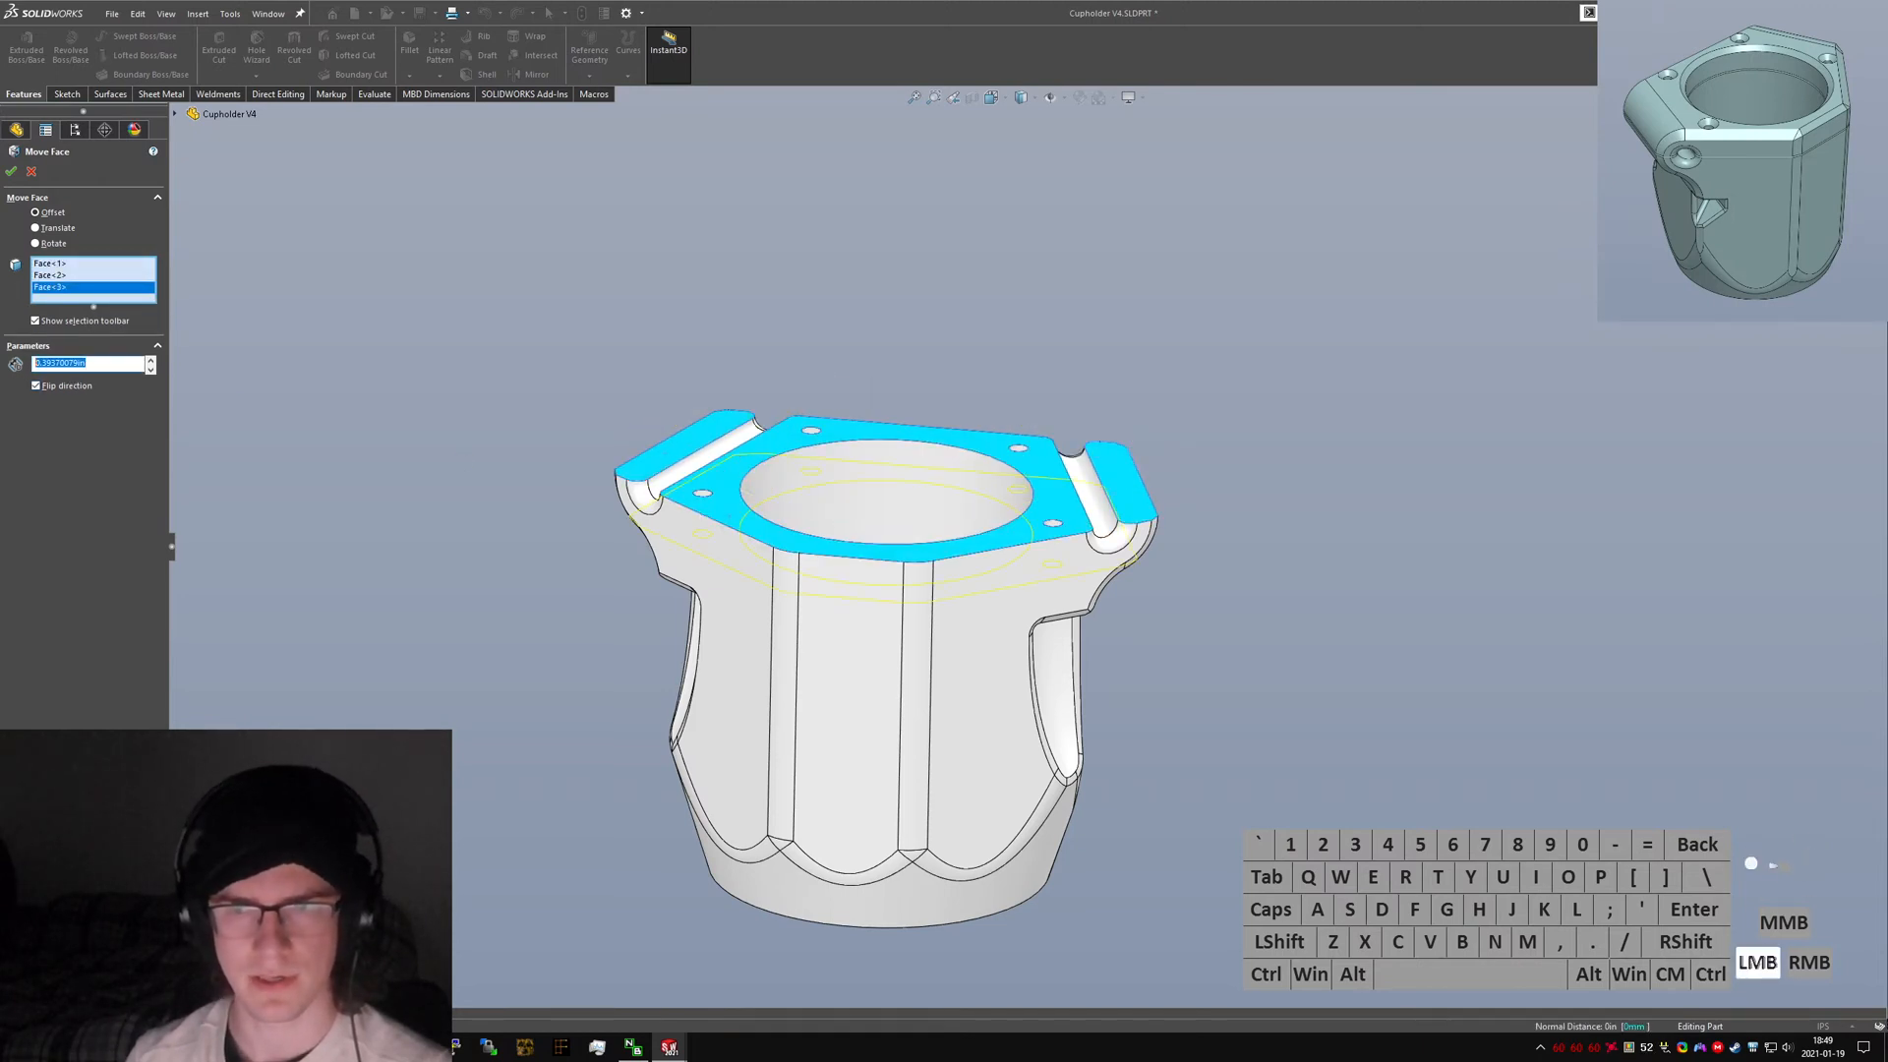
{"action": "left_click", "coordinate": [67, 386]}
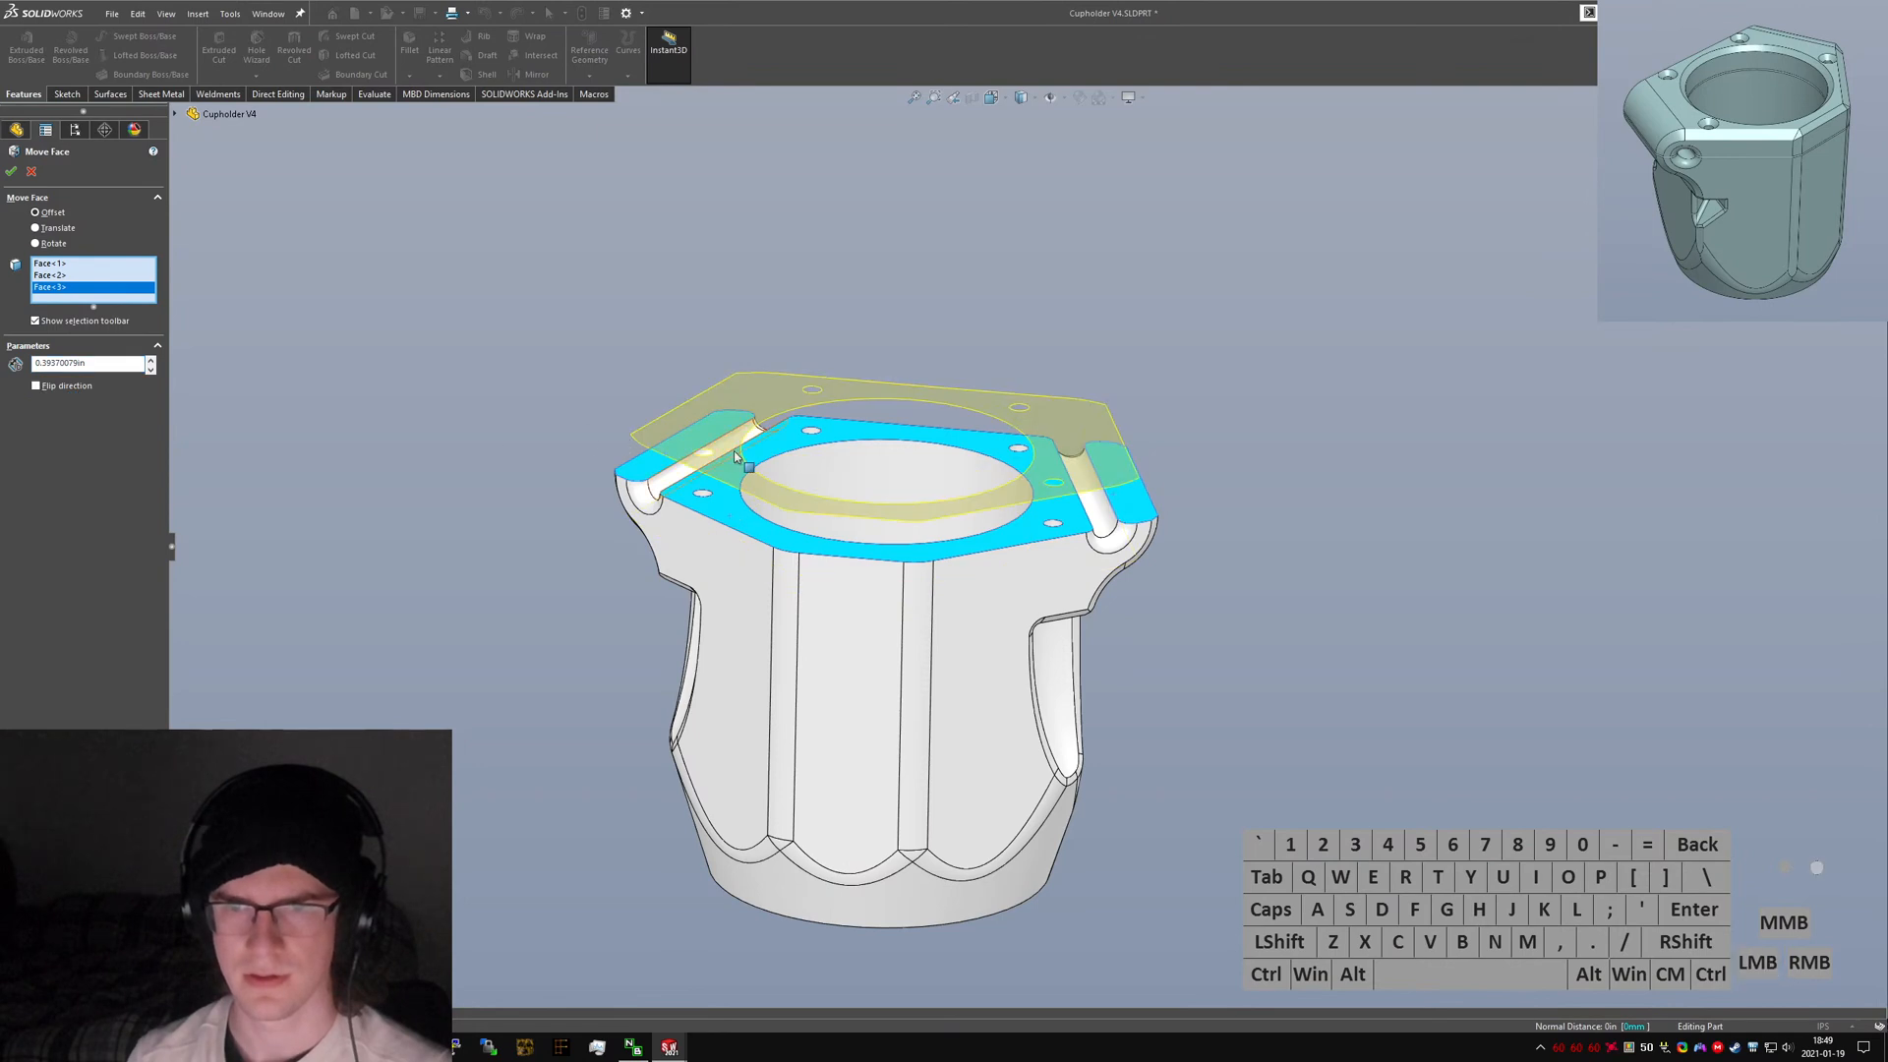
{"action": "middle_click_drag", "start_coordinate": [734, 450], "coordinate": [698, 397]}
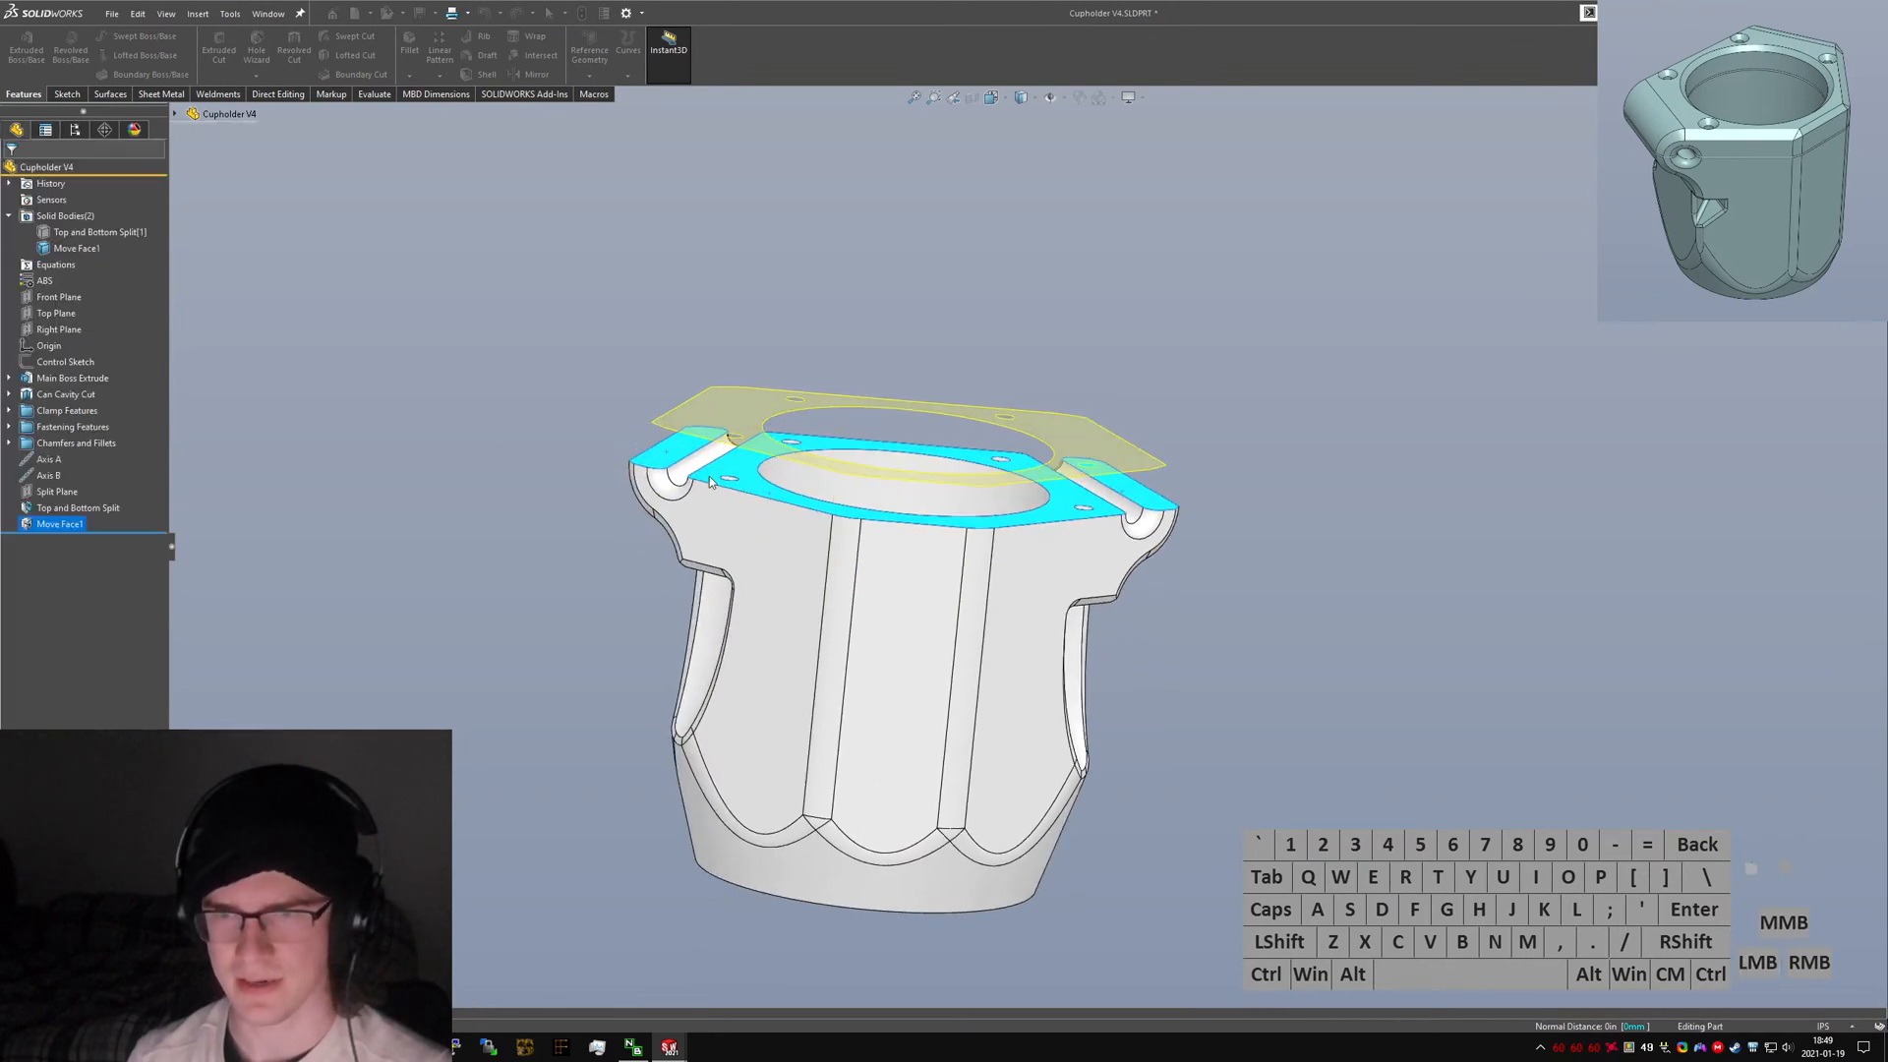
Undo the Move Face feature.
{"action": "middle_click_drag", "start_coordinate": [710, 476], "coordinate": [757, 462]}
{"action": "scroll", "coordinate": [716, 480], "scroll_direction": "up", "scroll_amount": 3}
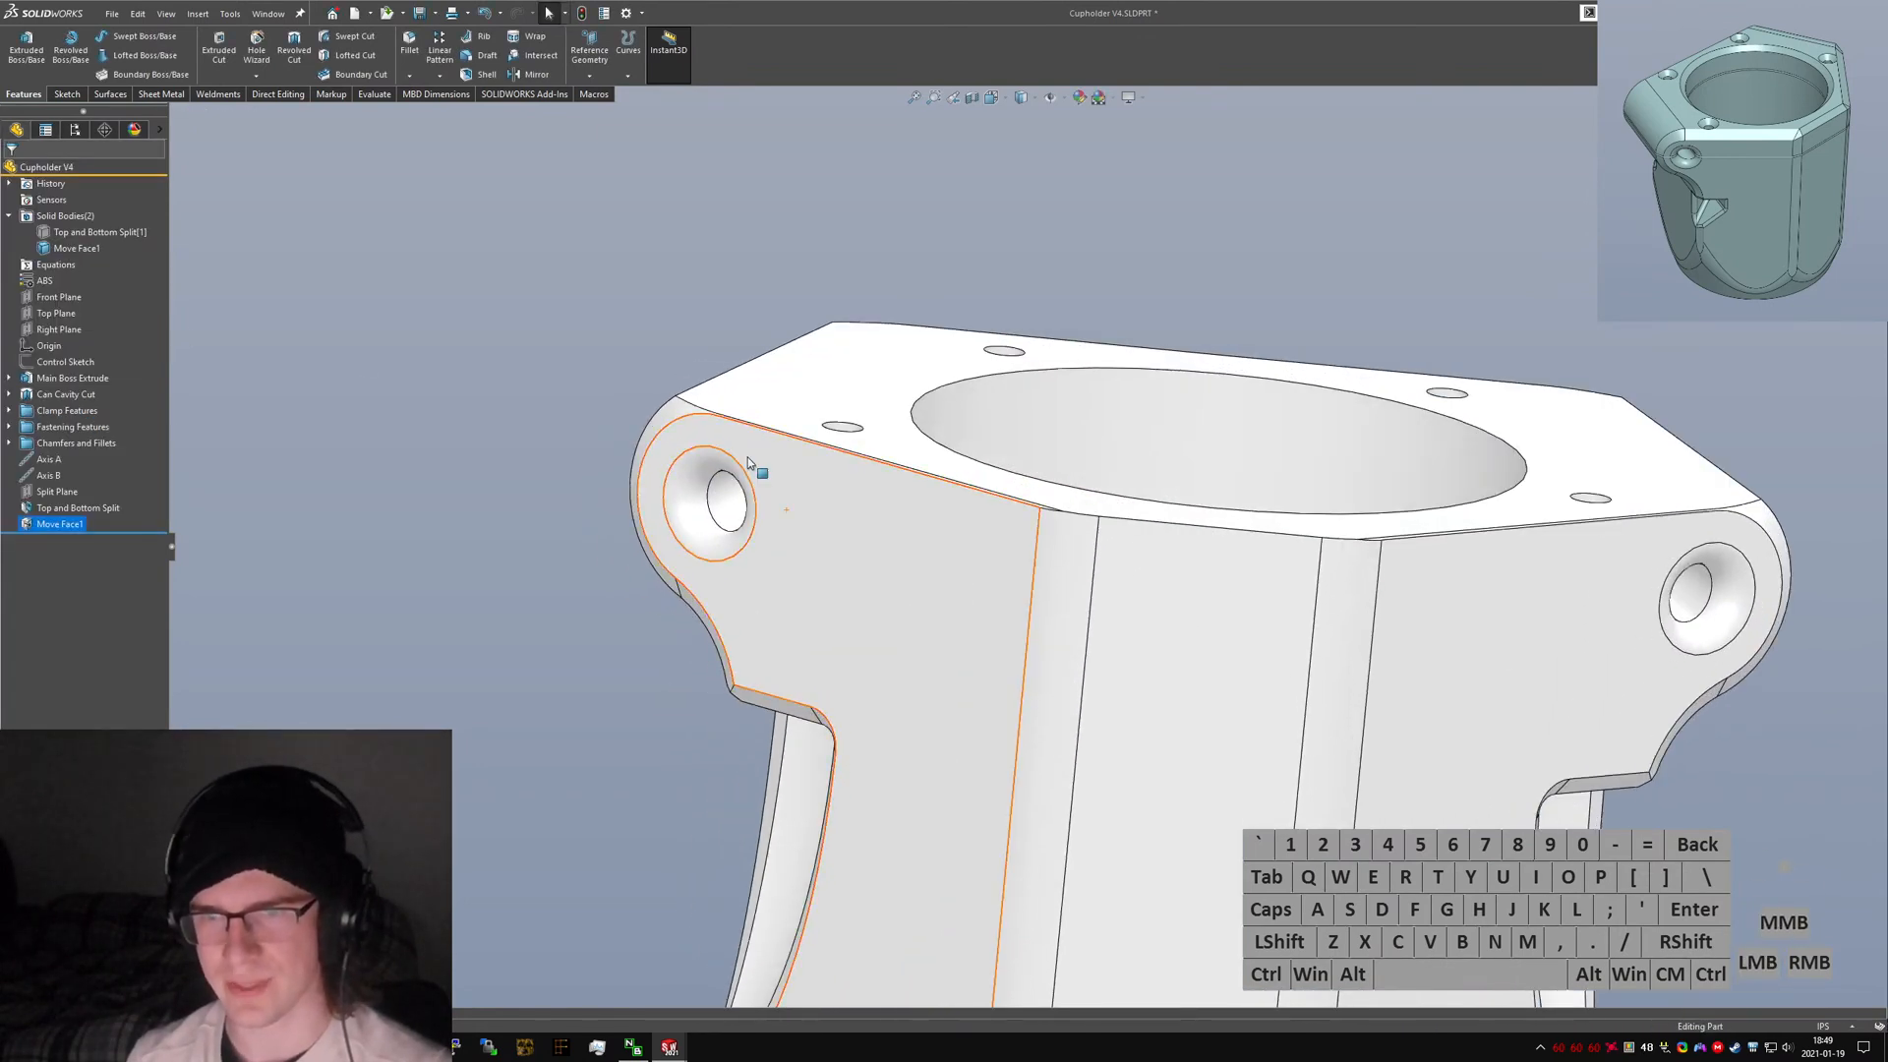
{"action": "scroll", "coordinate": [777, 452], "scroll_direction": "up", "scroll_amount": 3}
{"action": "scroll", "coordinate": [796, 457], "scroll_direction": "down", "scroll_amount": 8}
{"action": "key", "text": "ctrl+z"}
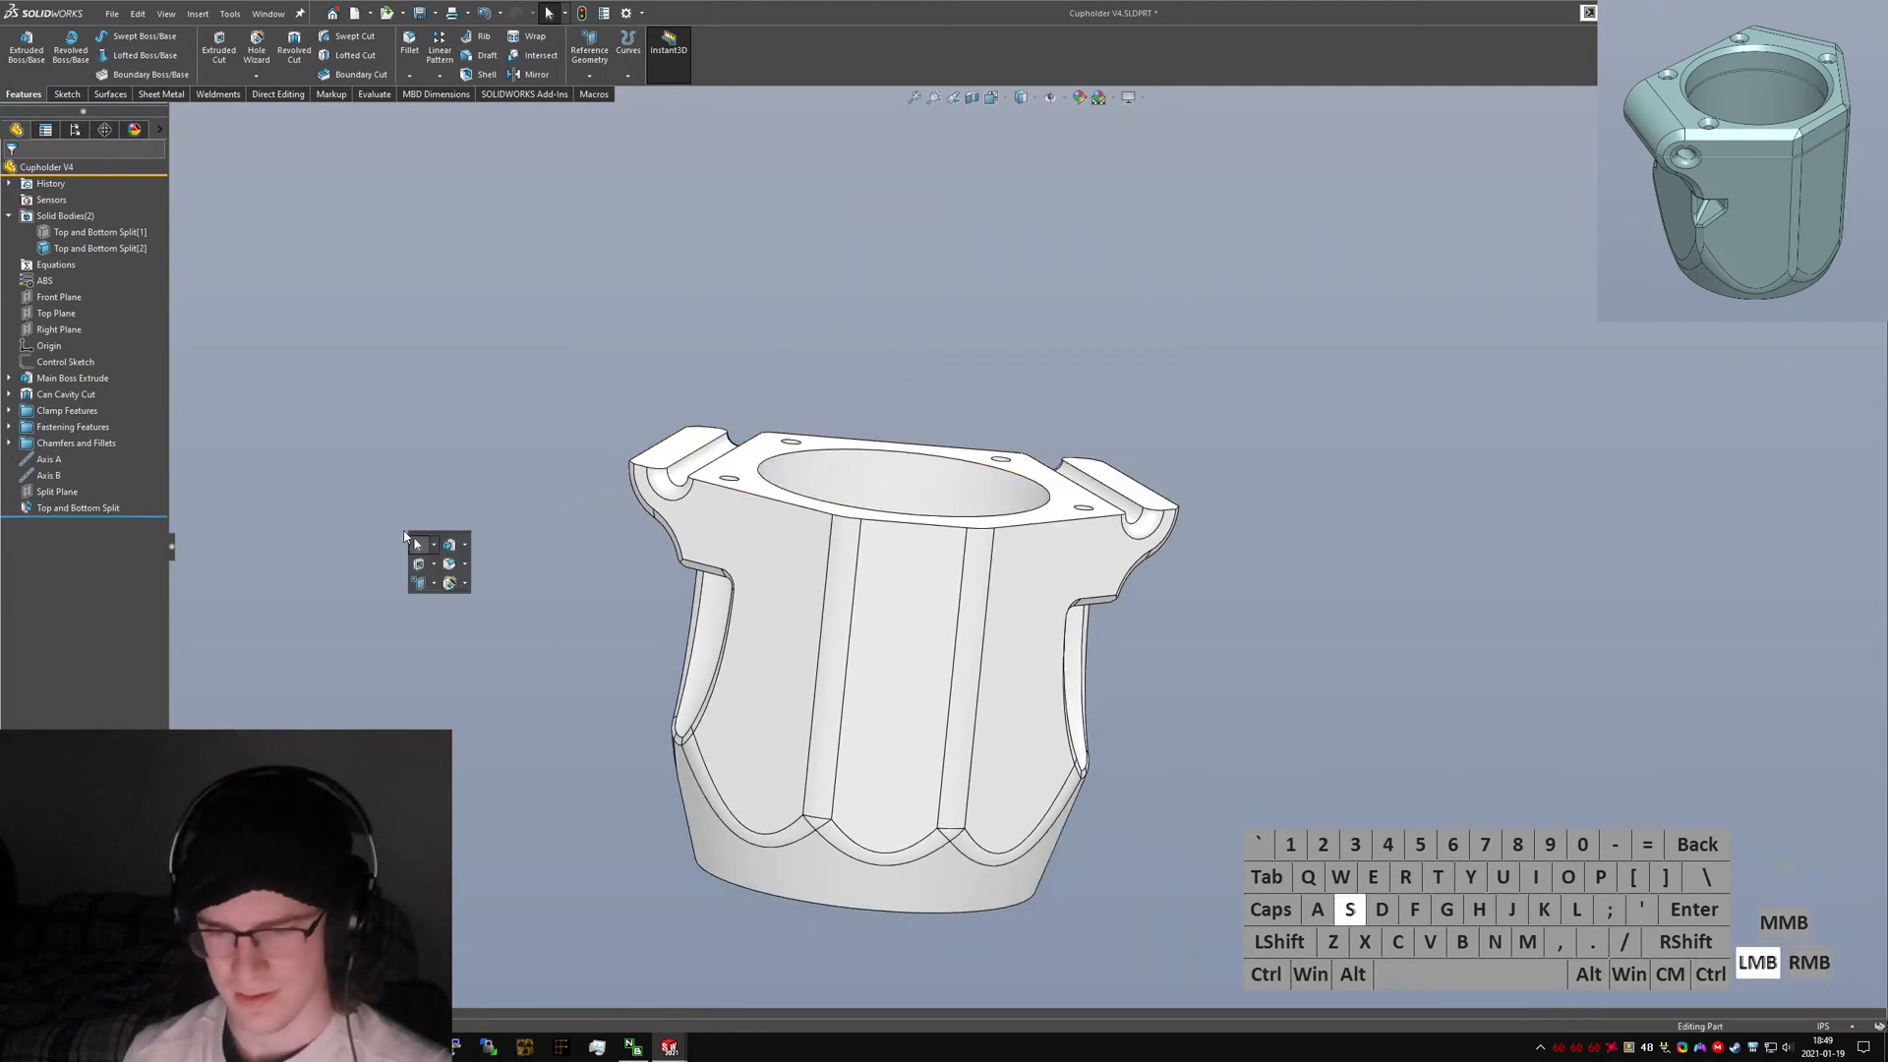
Start Move Face and select the lower body's three top mating faces.
{"action": "key", "text": "space"}
{"action": "type", "text": "mop"}
{"action": "key", "text": "BackSpace"}
{"action": "key", "text": "BackSpace"}
{"action": "key", "text": "BackSpace"}
{"action": "type", "text": "move face"}
{"action": "key", "text": "Return"}
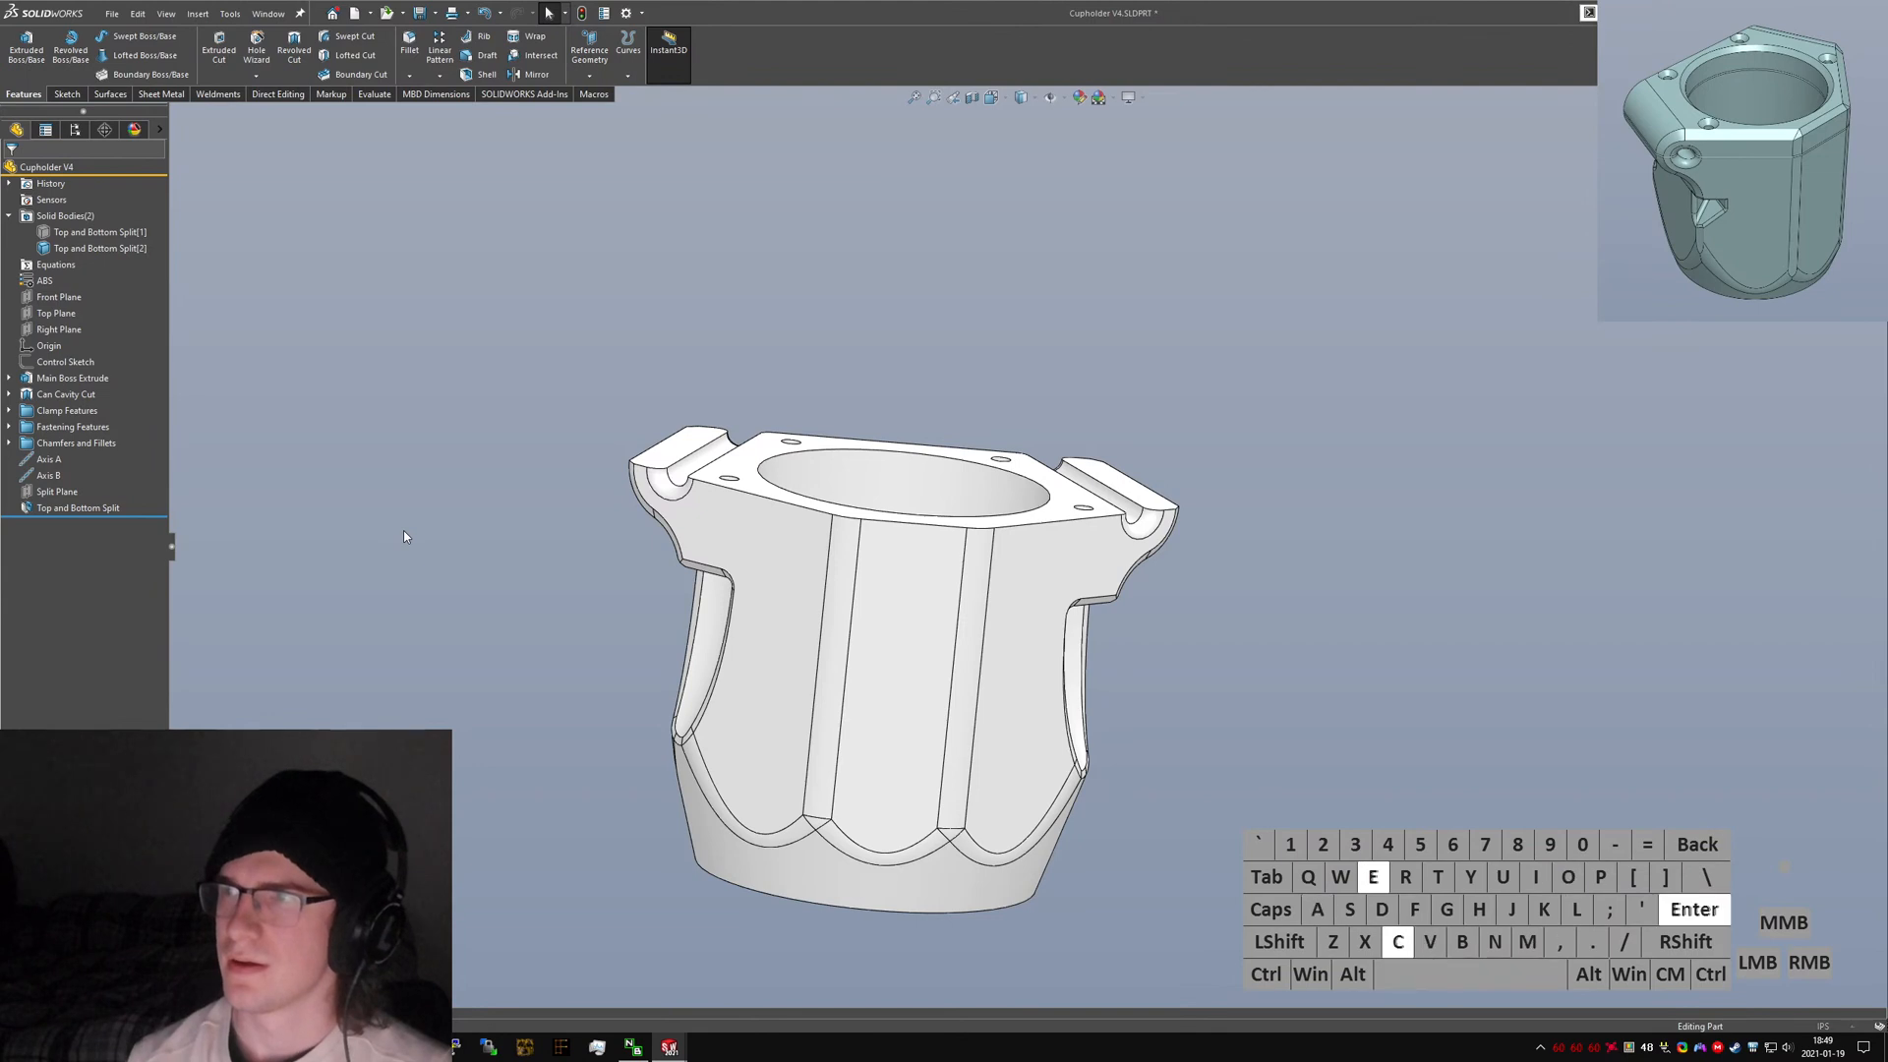
{"action": "left_click", "coordinate": [688, 440]}
{"action": "left_click", "coordinate": [1131, 499]}
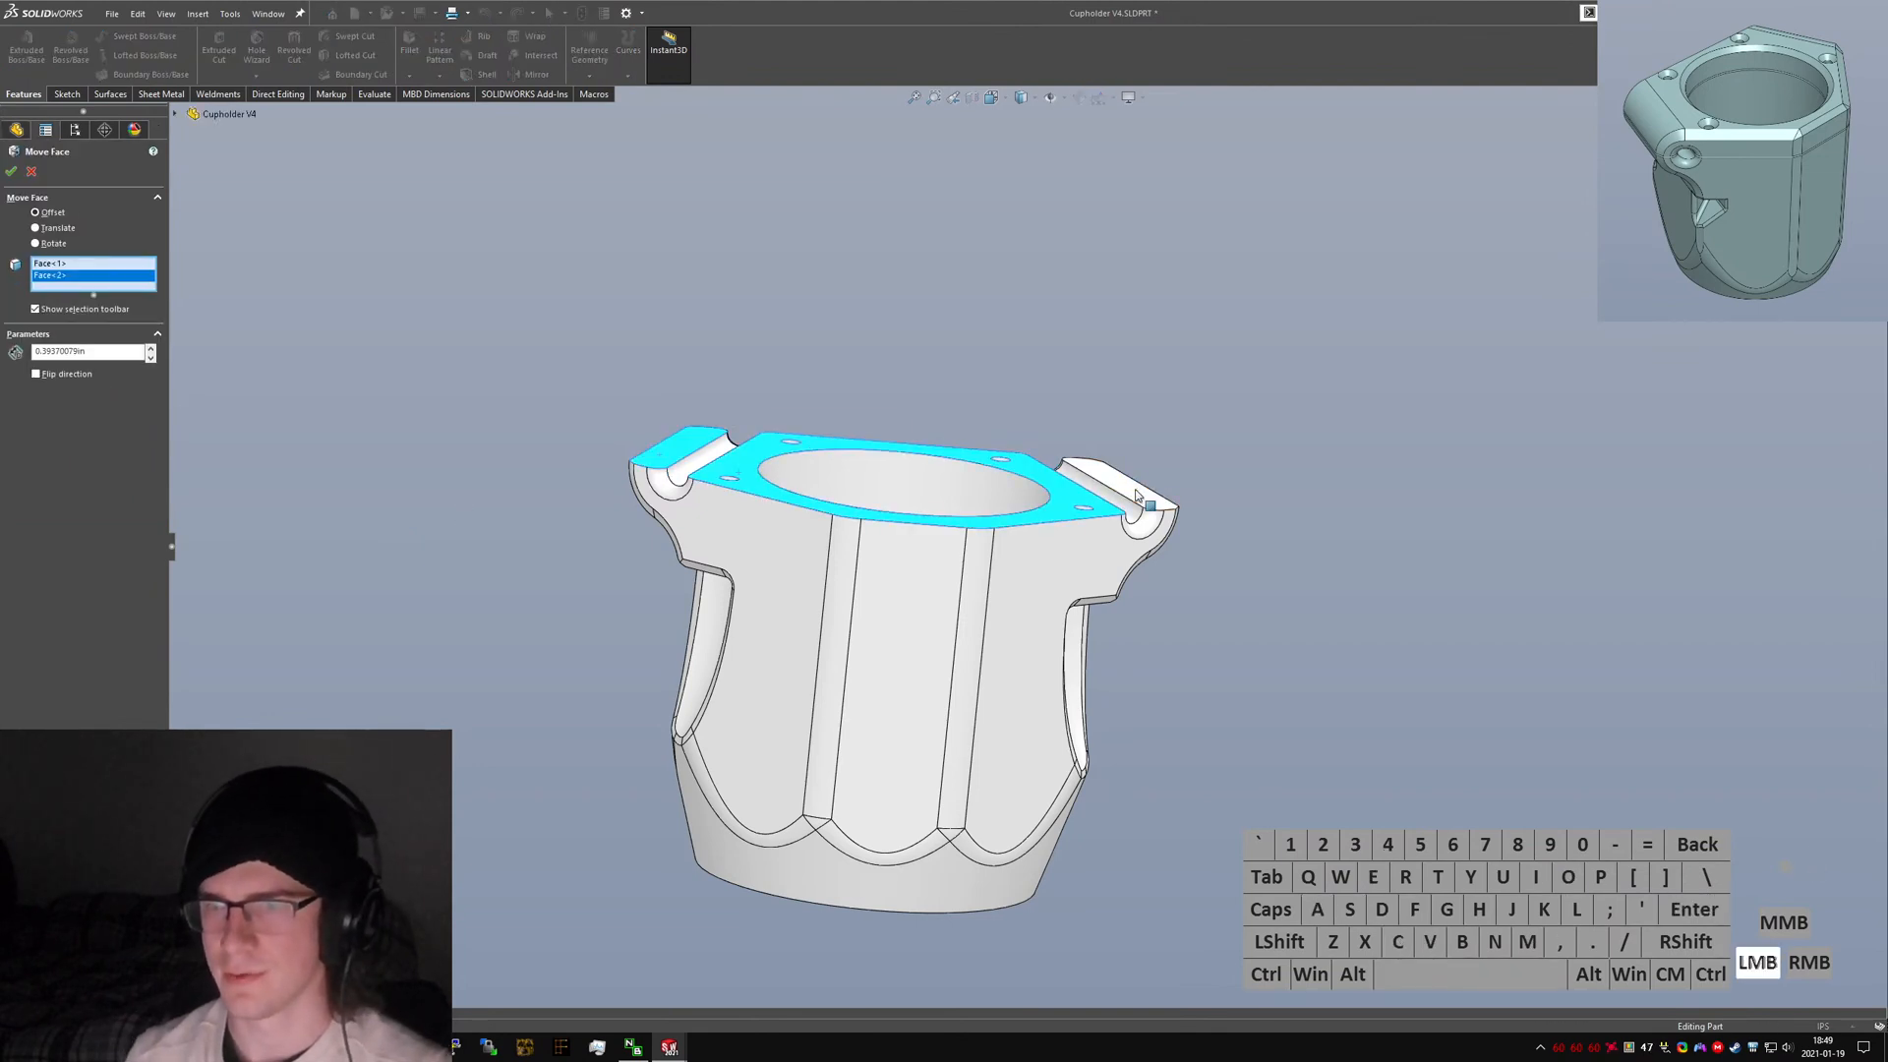
{"action": "left_click", "coordinate": [1137, 497]}
{"action": "middle_click_drag", "start_coordinate": [981, 506], "coordinate": [496, 531]}
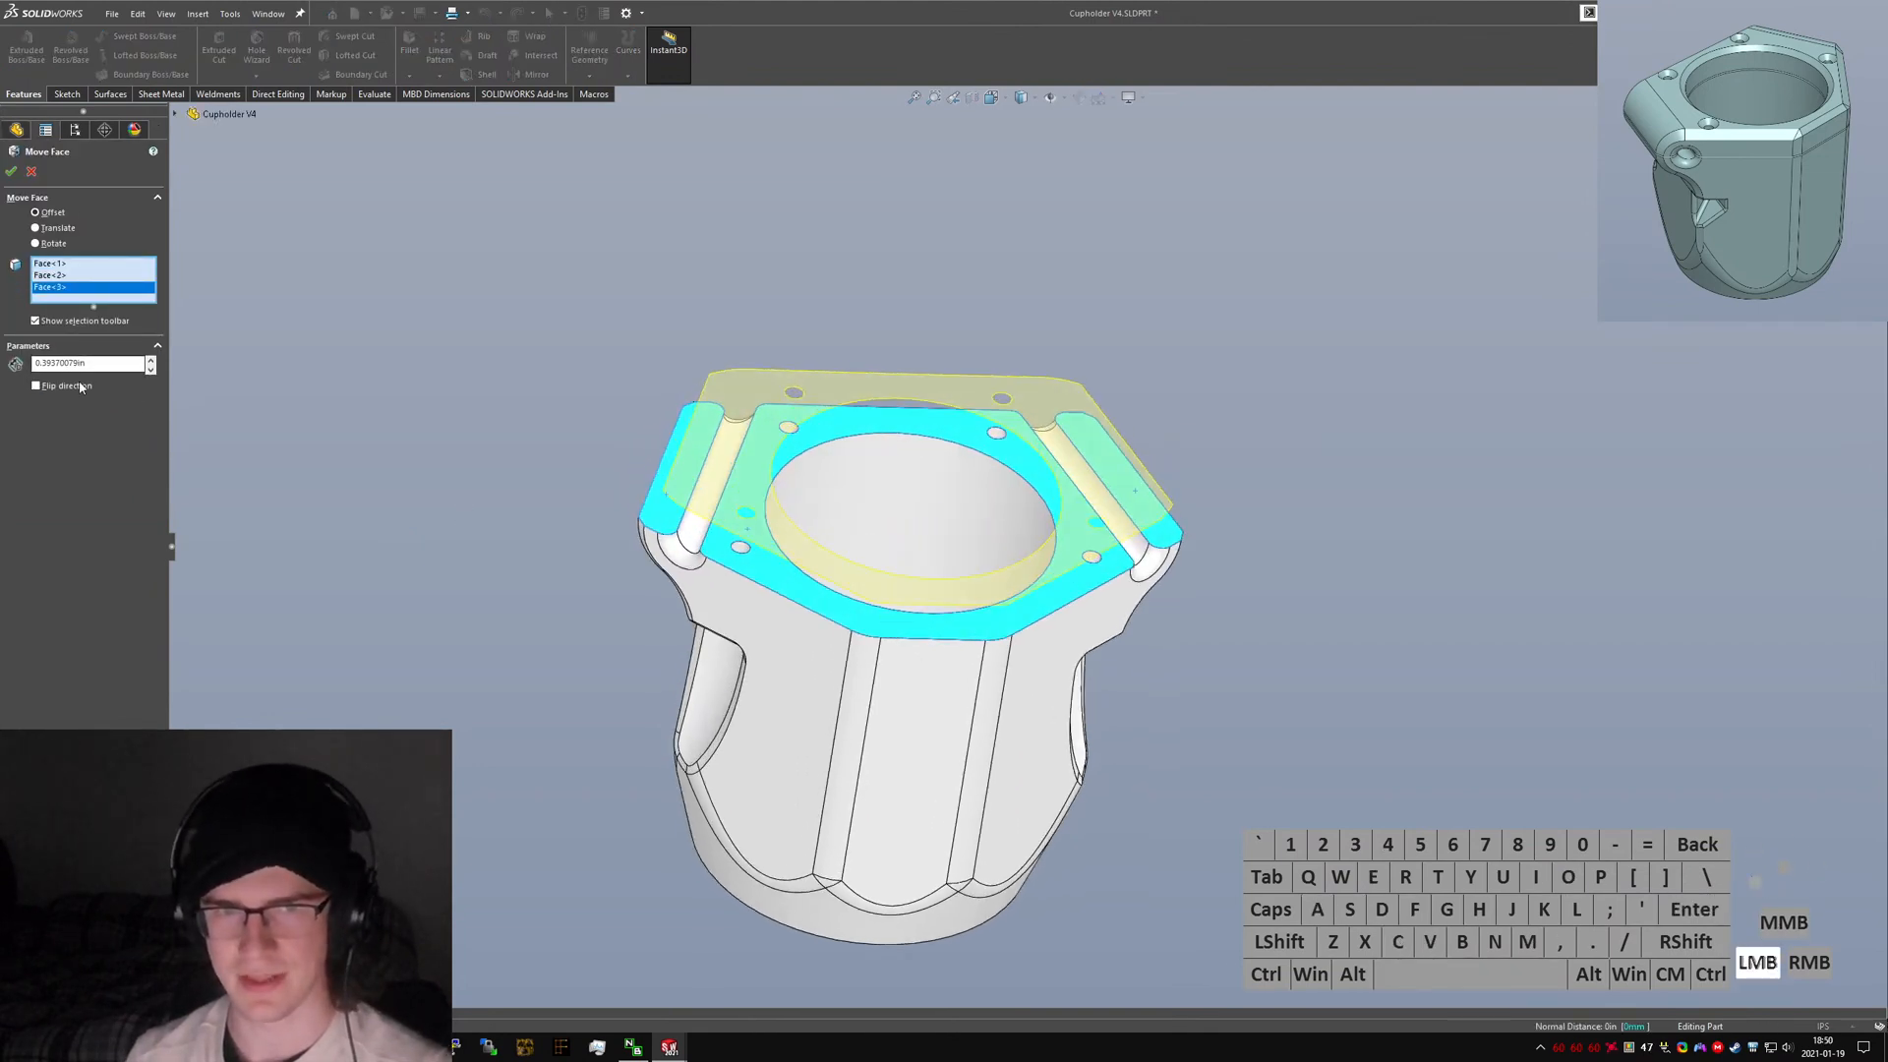
Set the Move Face offset distance to 0.4 mm with the direction flipped.
{"action": "type", "text": "4mm"}
{"action": "key", "text": "Return"}
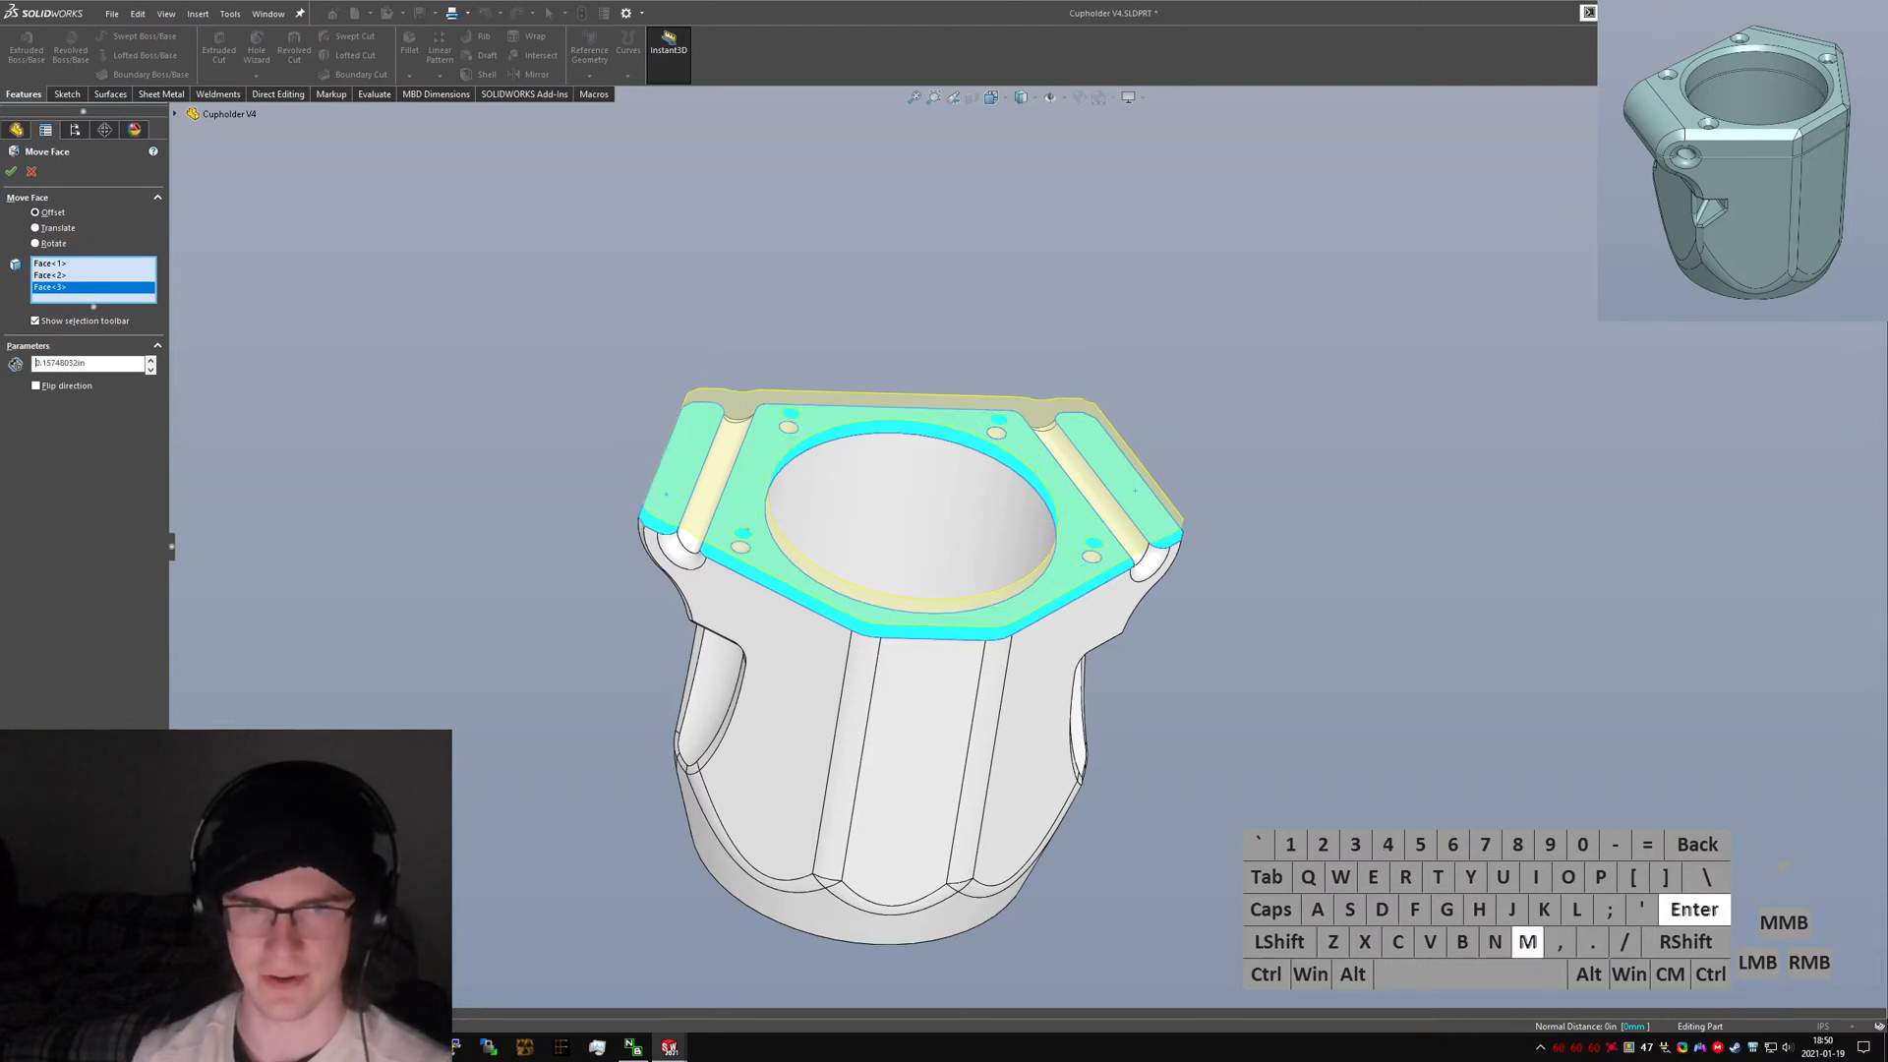
{"action": "left_click", "coordinate": [71, 389]}
{"action": "middle_click_drag", "start_coordinate": [873, 556], "coordinate": [870, 436]}
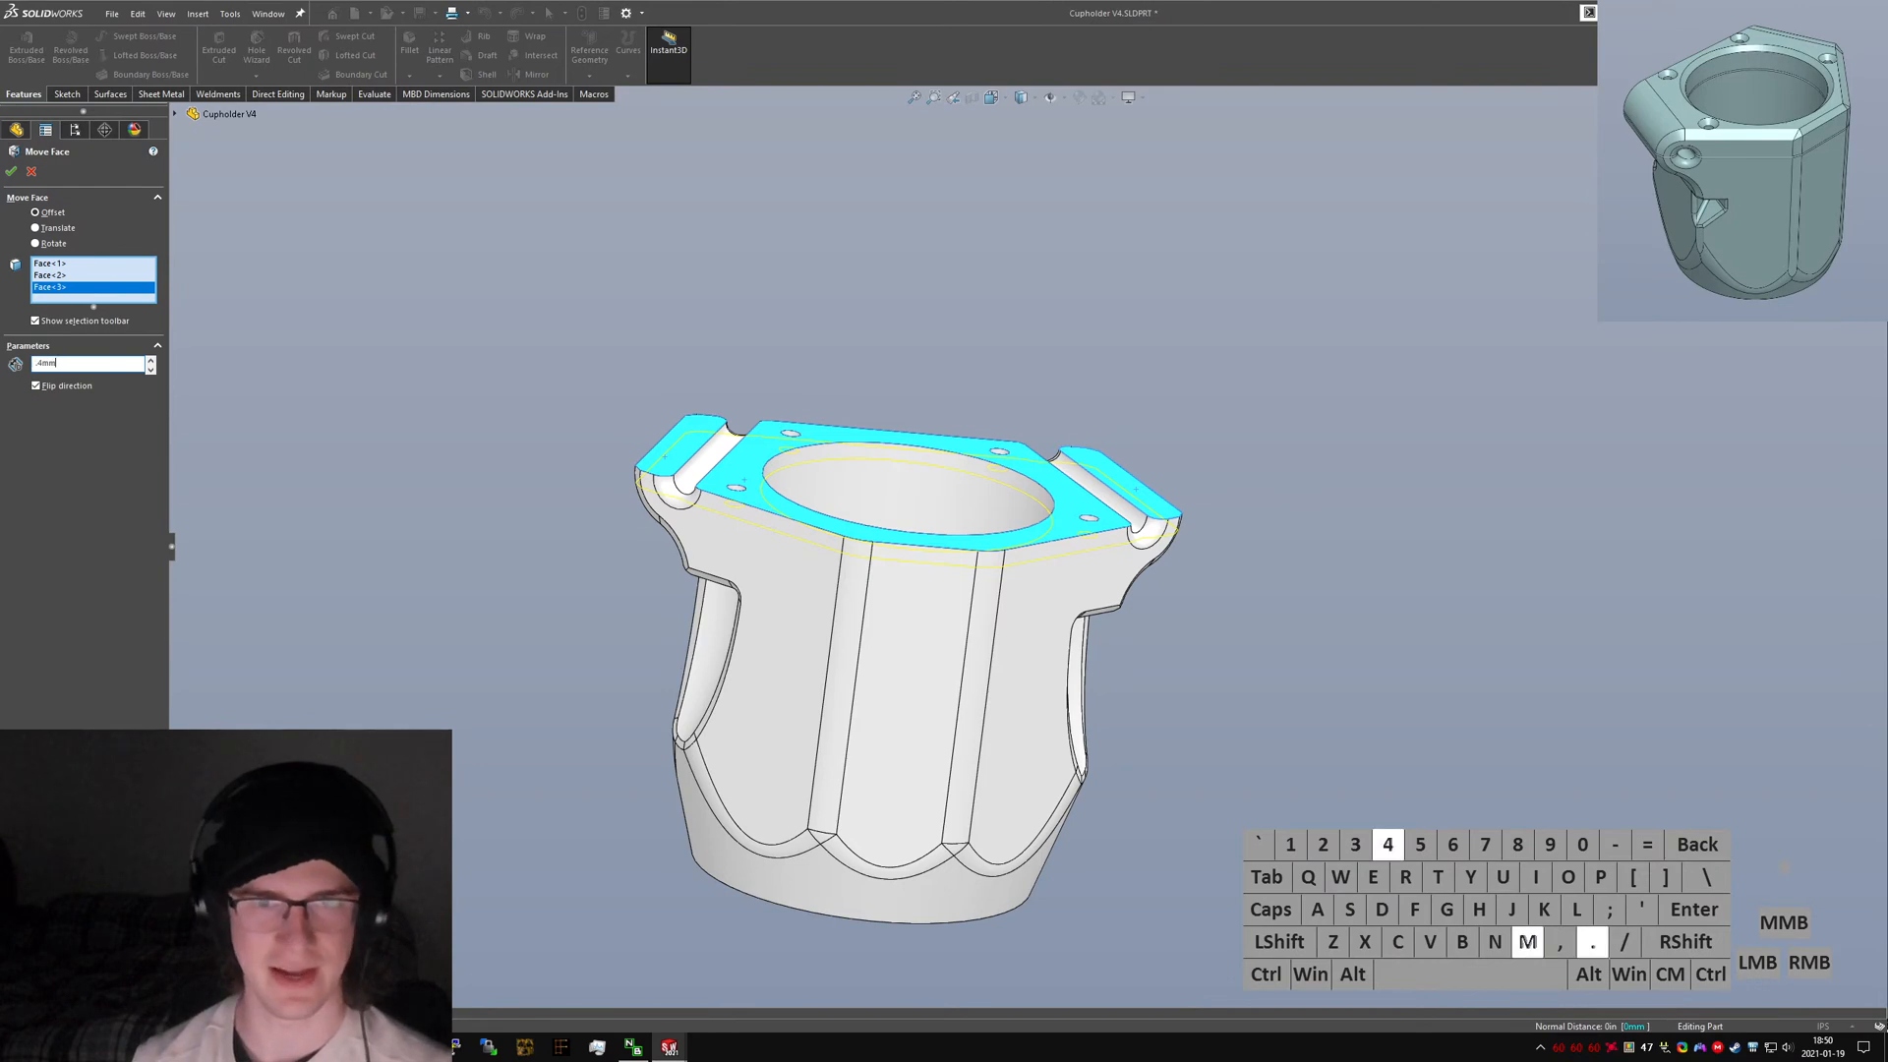
{"action": "type", "text": ".4mm"}
{"action": "key", "text": "Return"}
{"action": "scroll", "coordinate": [706, 423], "scroll_direction": "down", "scroll_amount": 4}
{"action": "middle_click_drag", "start_coordinate": [757, 472], "coordinate": [705, 408]}
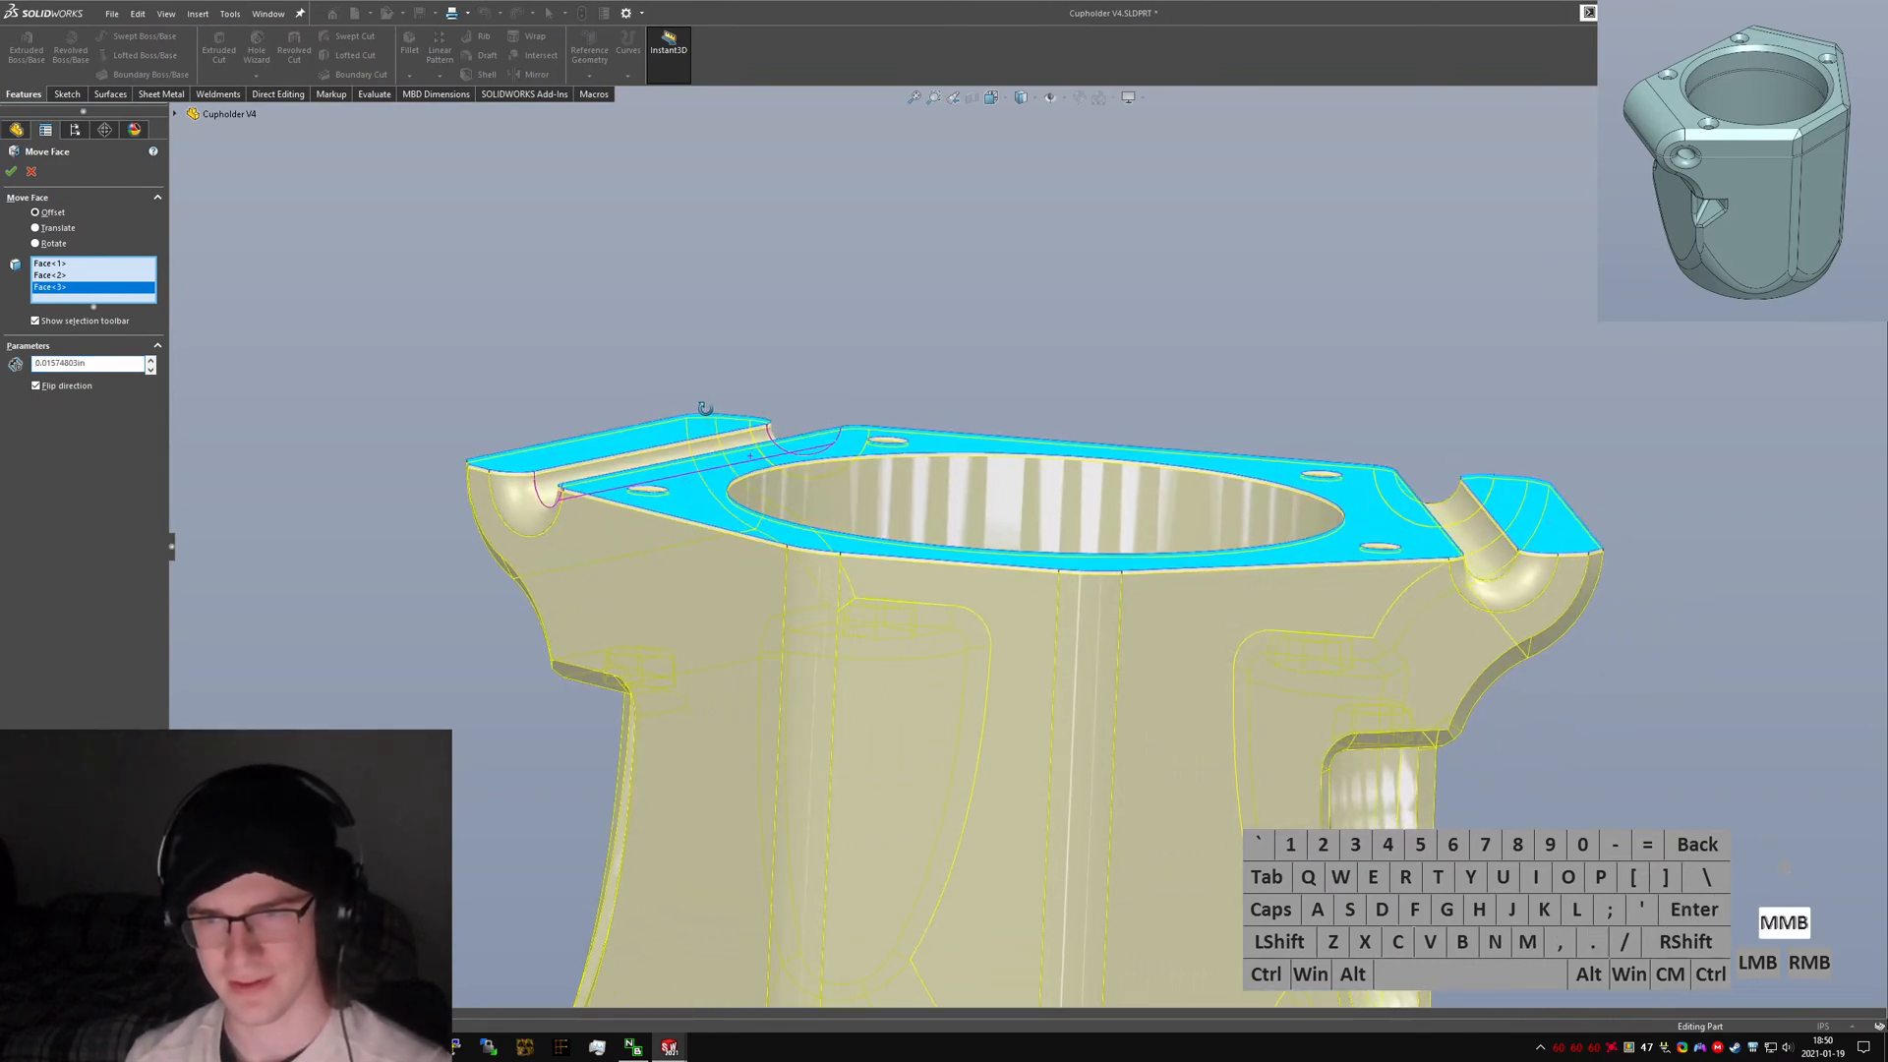
Show the upper body, hide the lower body, and add the upper body's two pivot faces to the Move Face selection.
{"action": "left_click", "coordinate": [175, 114]}
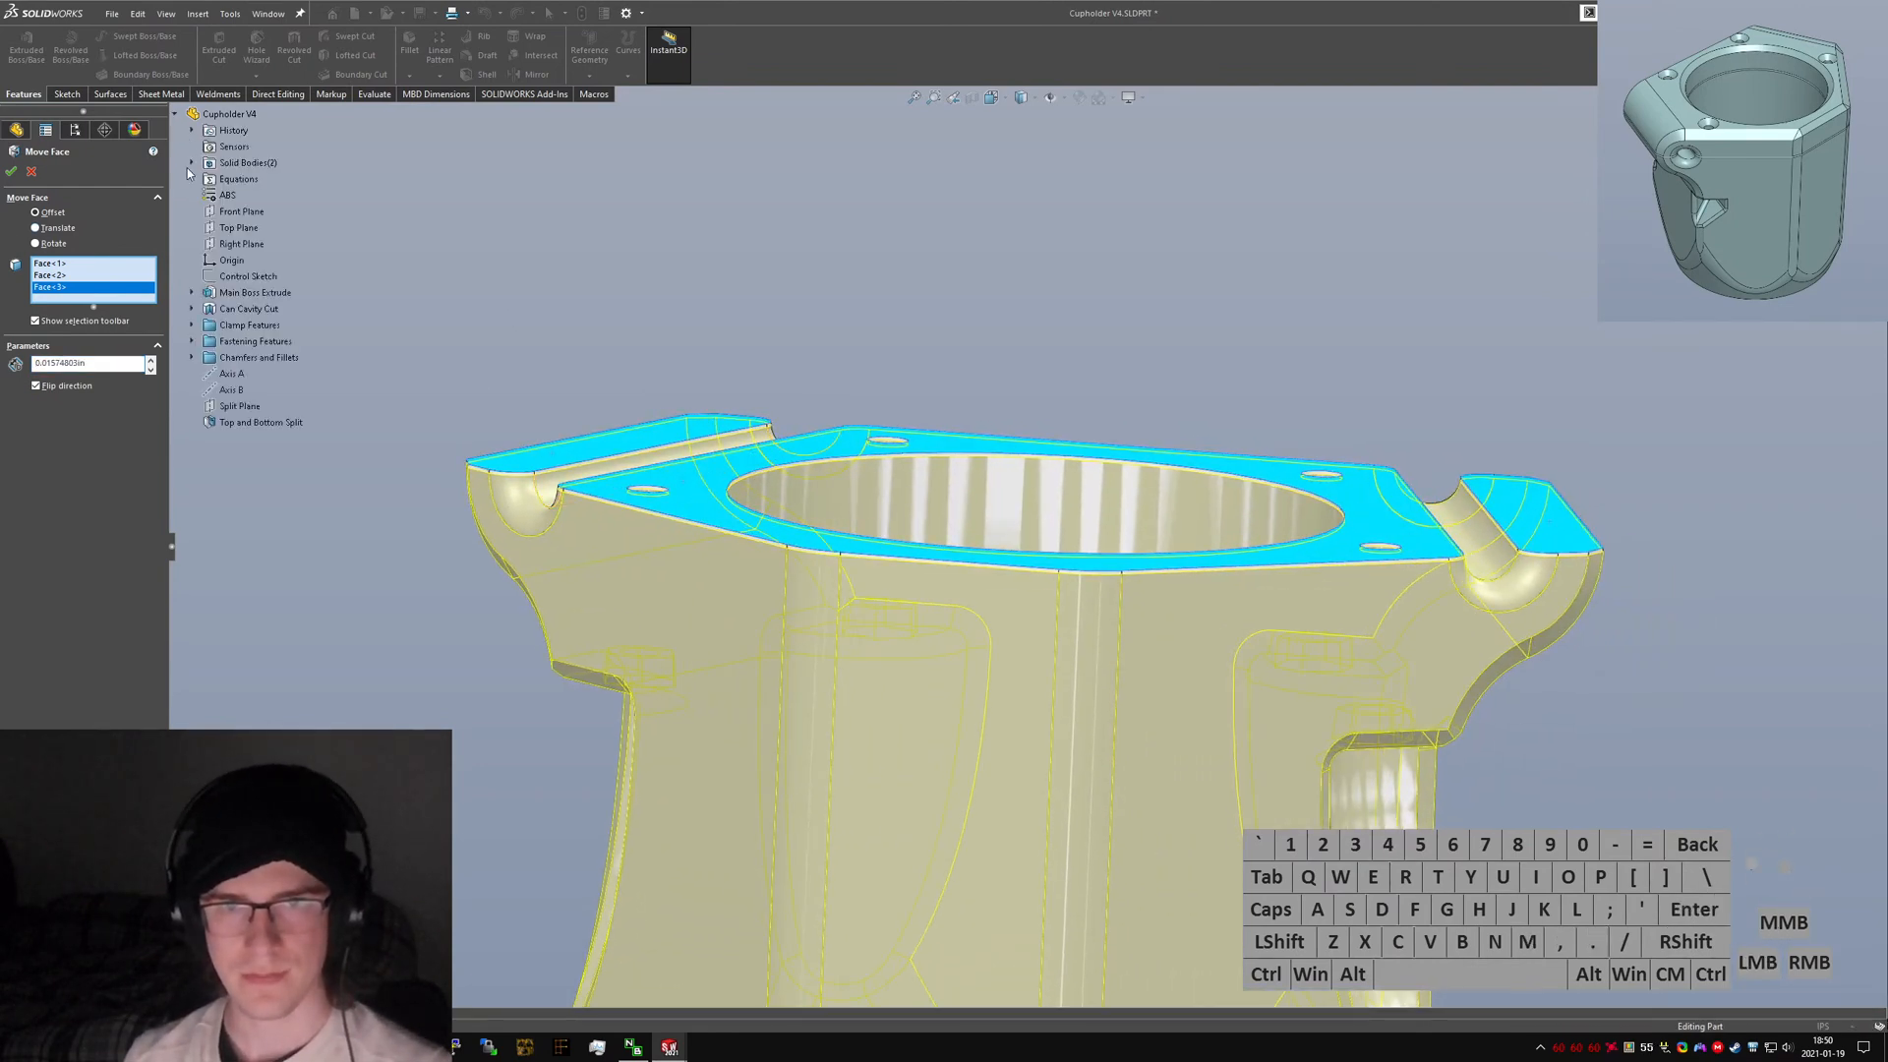
{"action": "left_click", "coordinate": [192, 163]}
{"action": "right_click", "coordinate": [260, 184]}
{"action": "left_click", "coordinate": [262, 209]}
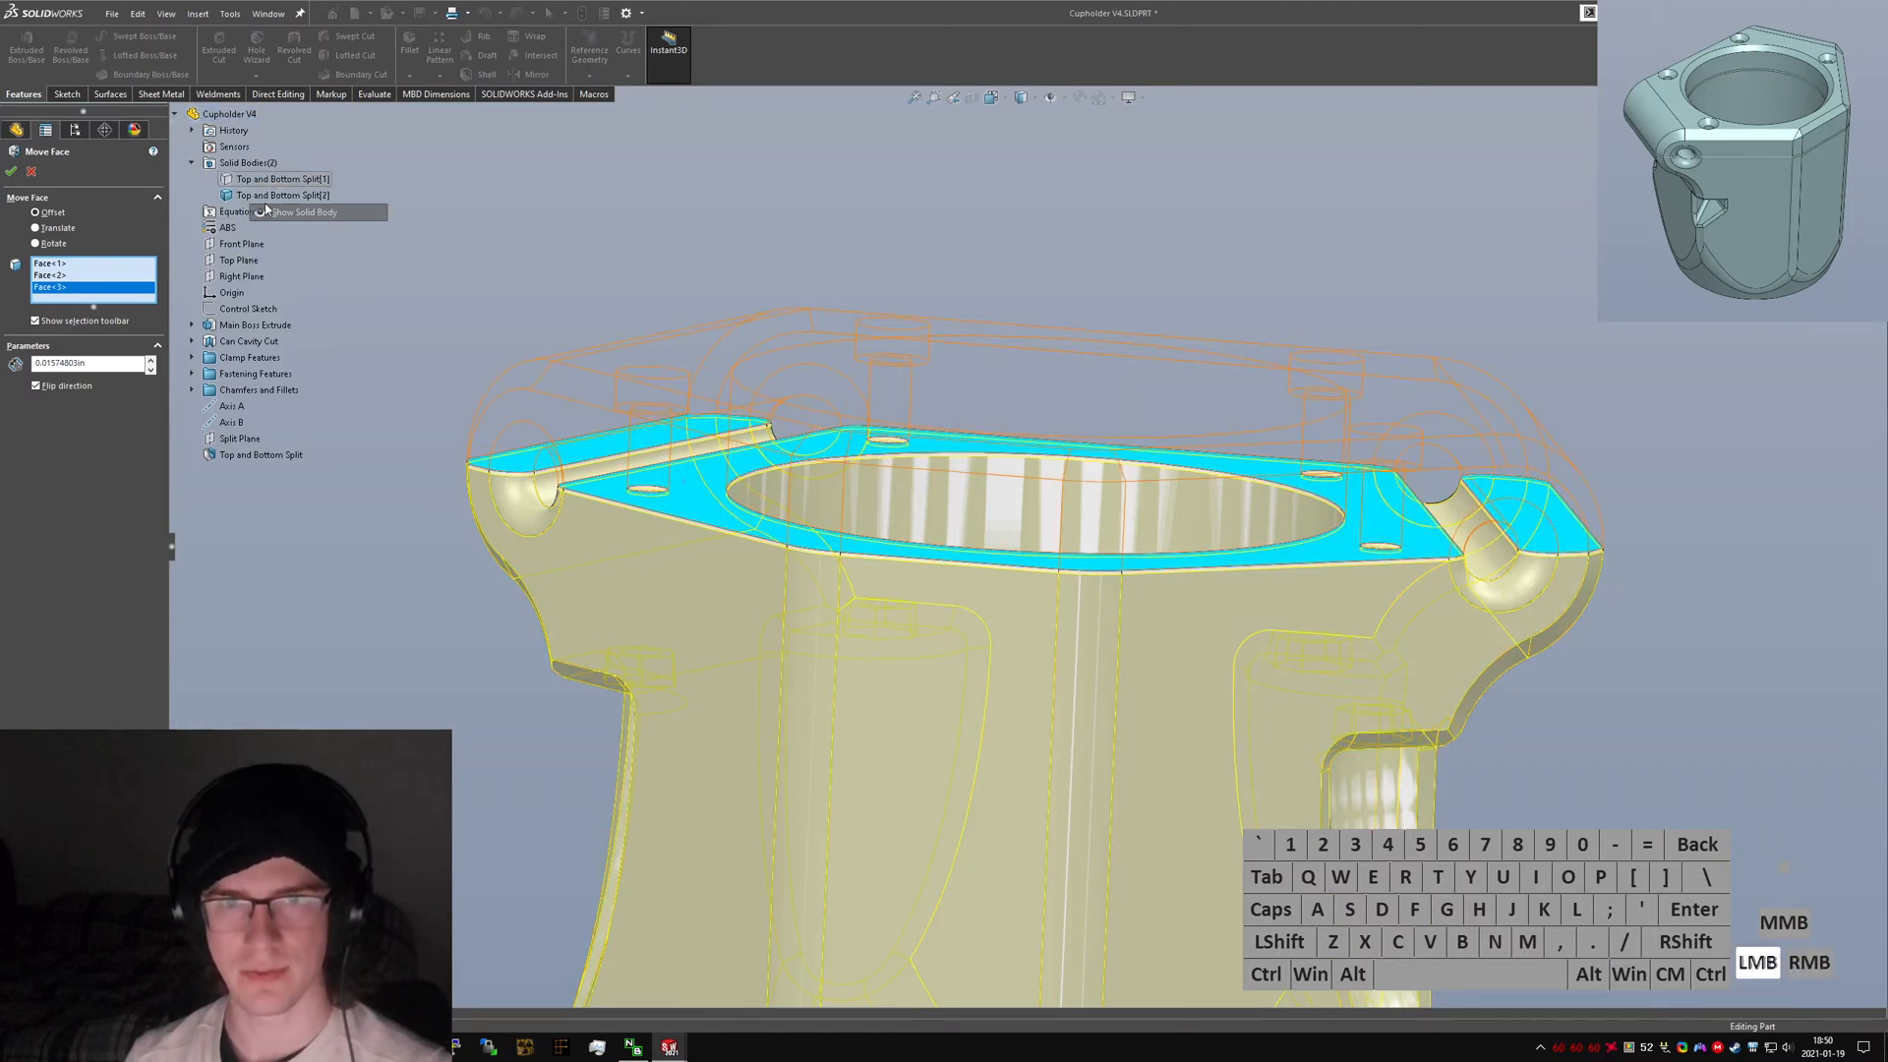
{"action": "left_click", "coordinate": [175, 114]}
{"action": "right_click", "coordinate": [253, 200]}
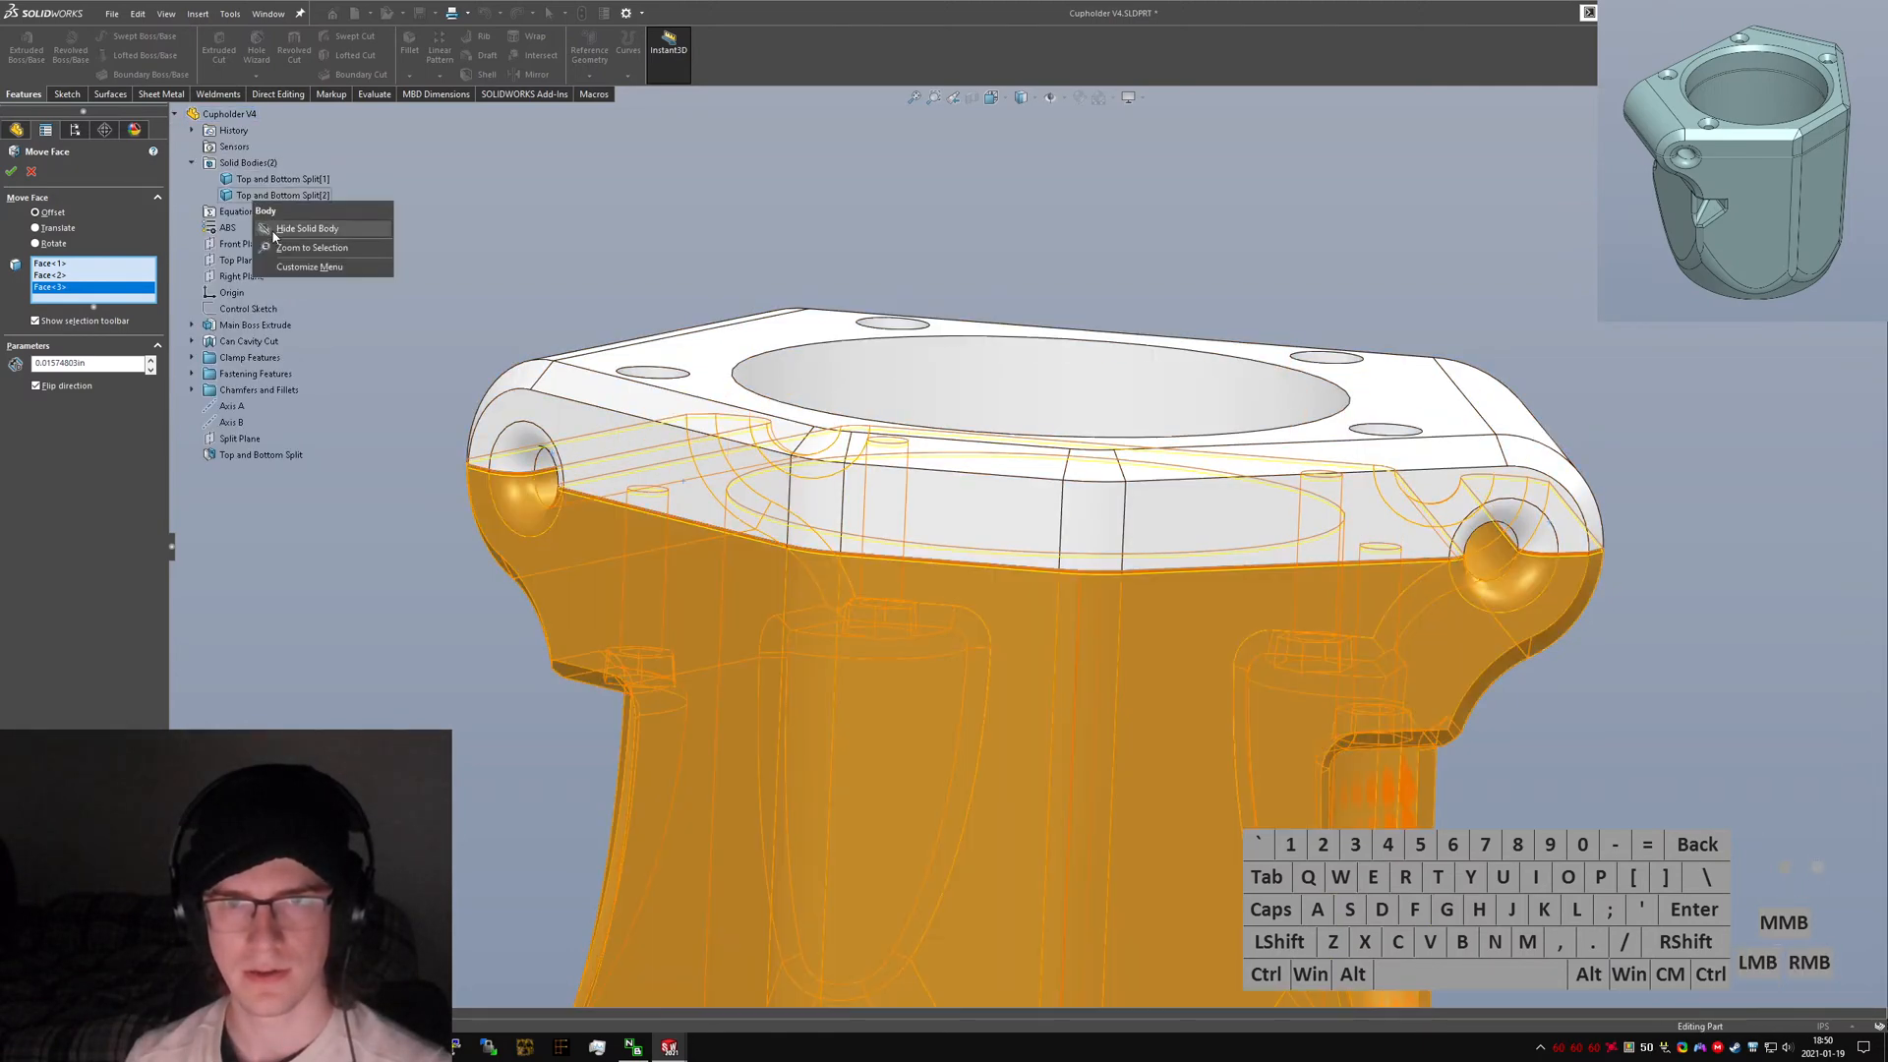
{"action": "left_click", "coordinate": [285, 233]}
{"action": "middle_click_drag", "start_coordinate": [774, 508], "coordinate": [609, 413]}
{"action": "left_click", "coordinate": [509, 487]}
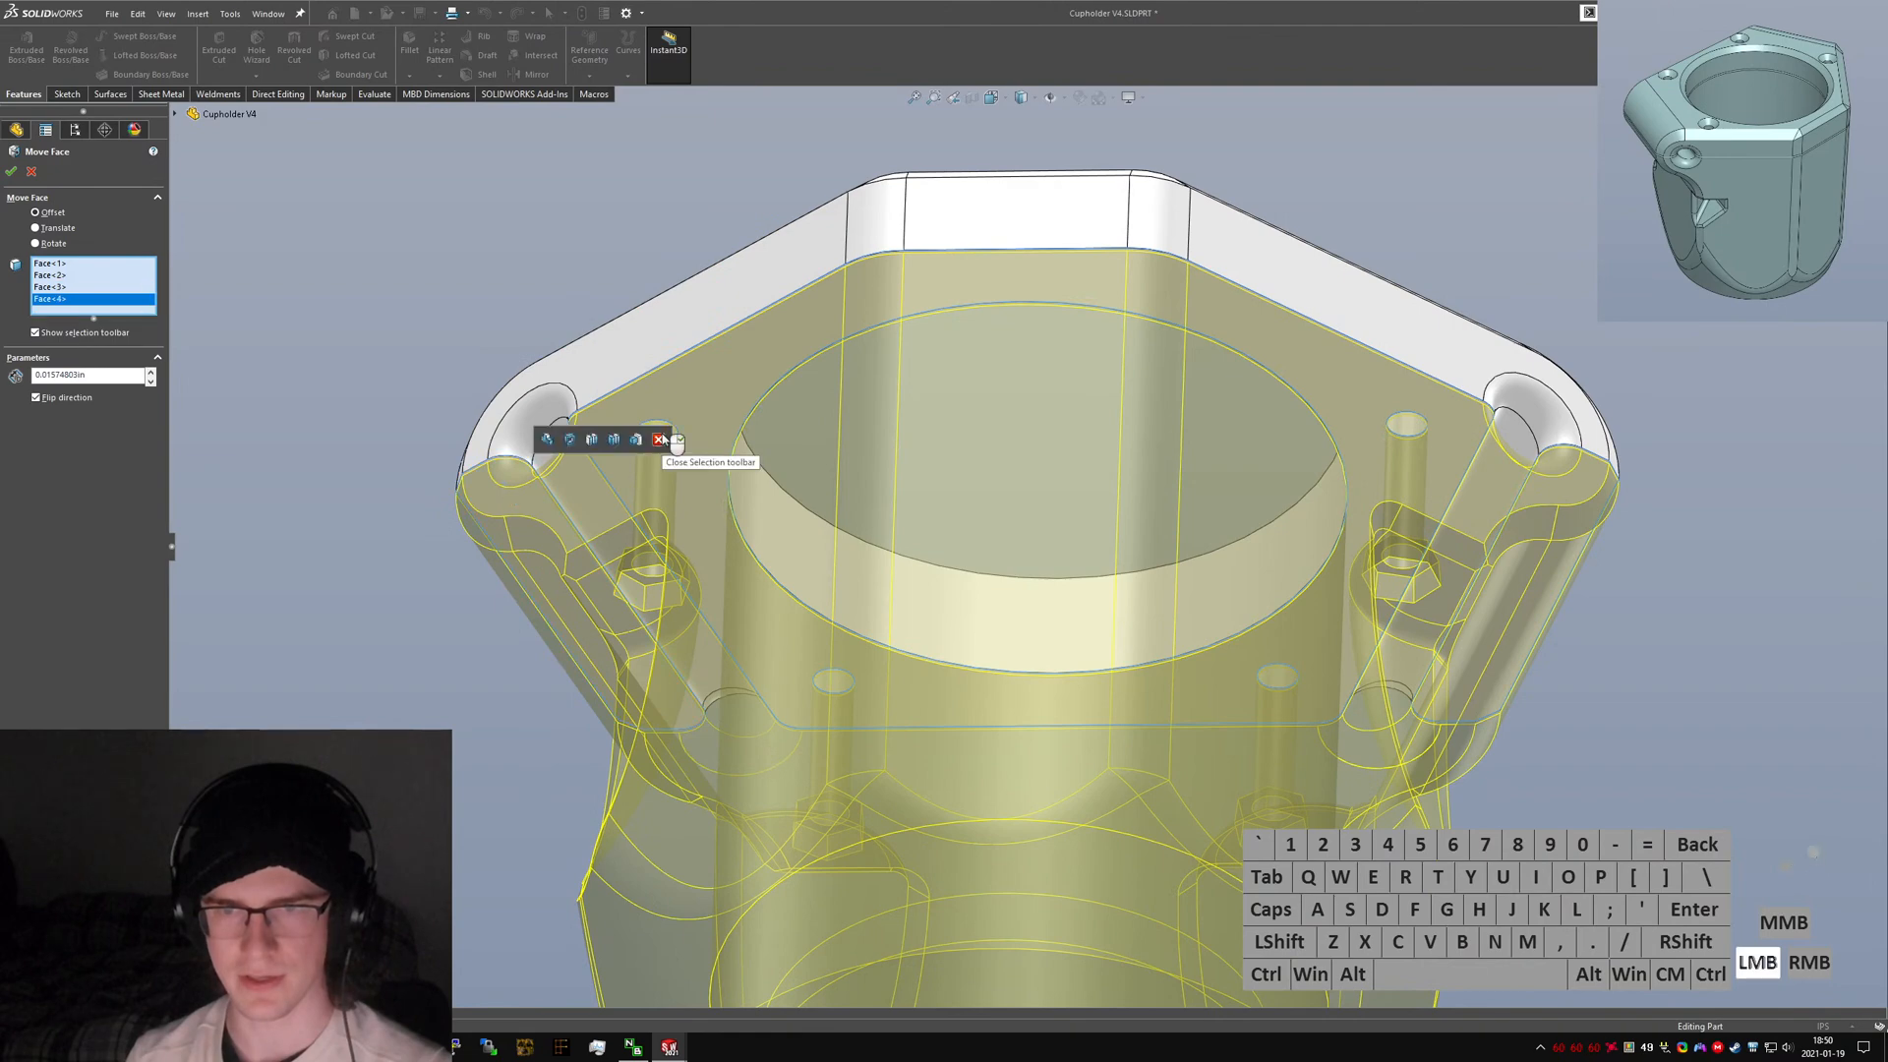
{"action": "left_click", "coordinate": [1572, 490]}
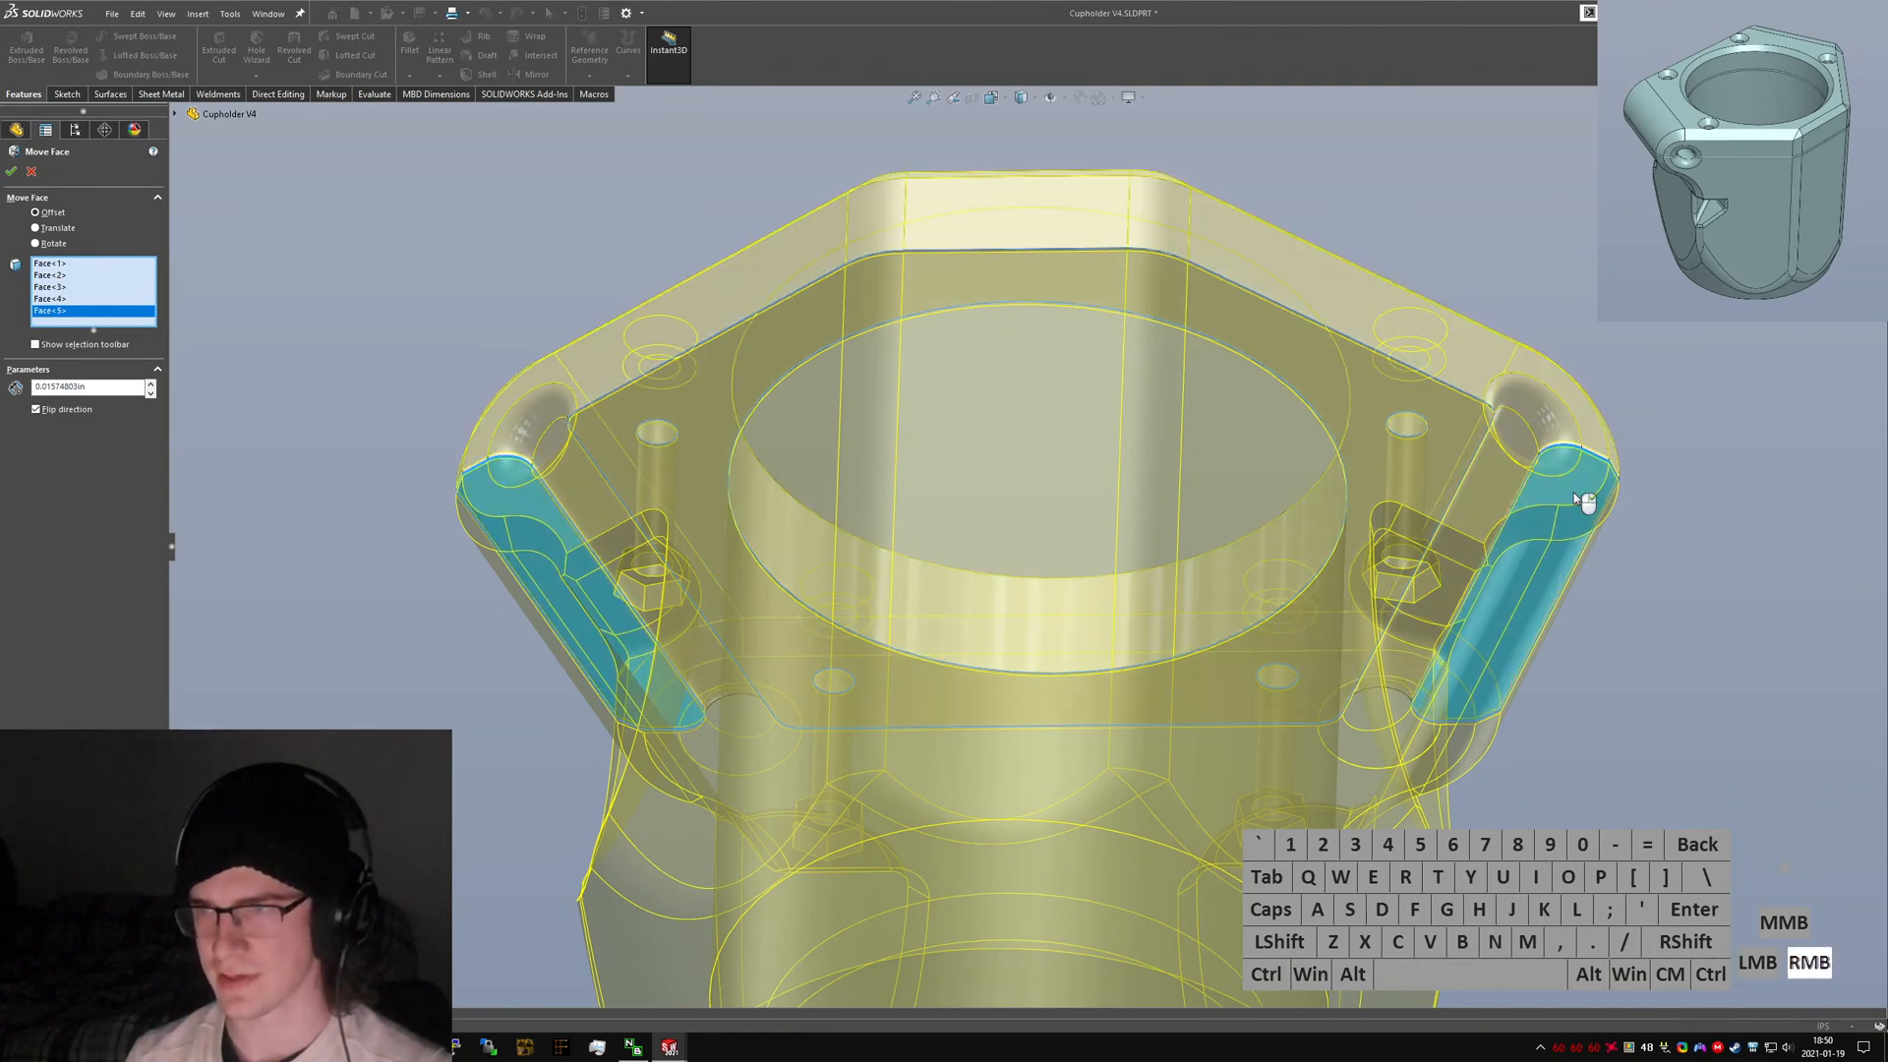
Confirm the Move Face feature and show the hidden body again in isometric view.
{"action": "right_click", "coordinate": [1583, 500]}
{"action": "middle_click_drag", "start_coordinate": [1583, 500], "coordinate": [1400, 591]}
{"action": "right_click", "coordinate": [102, 248]}
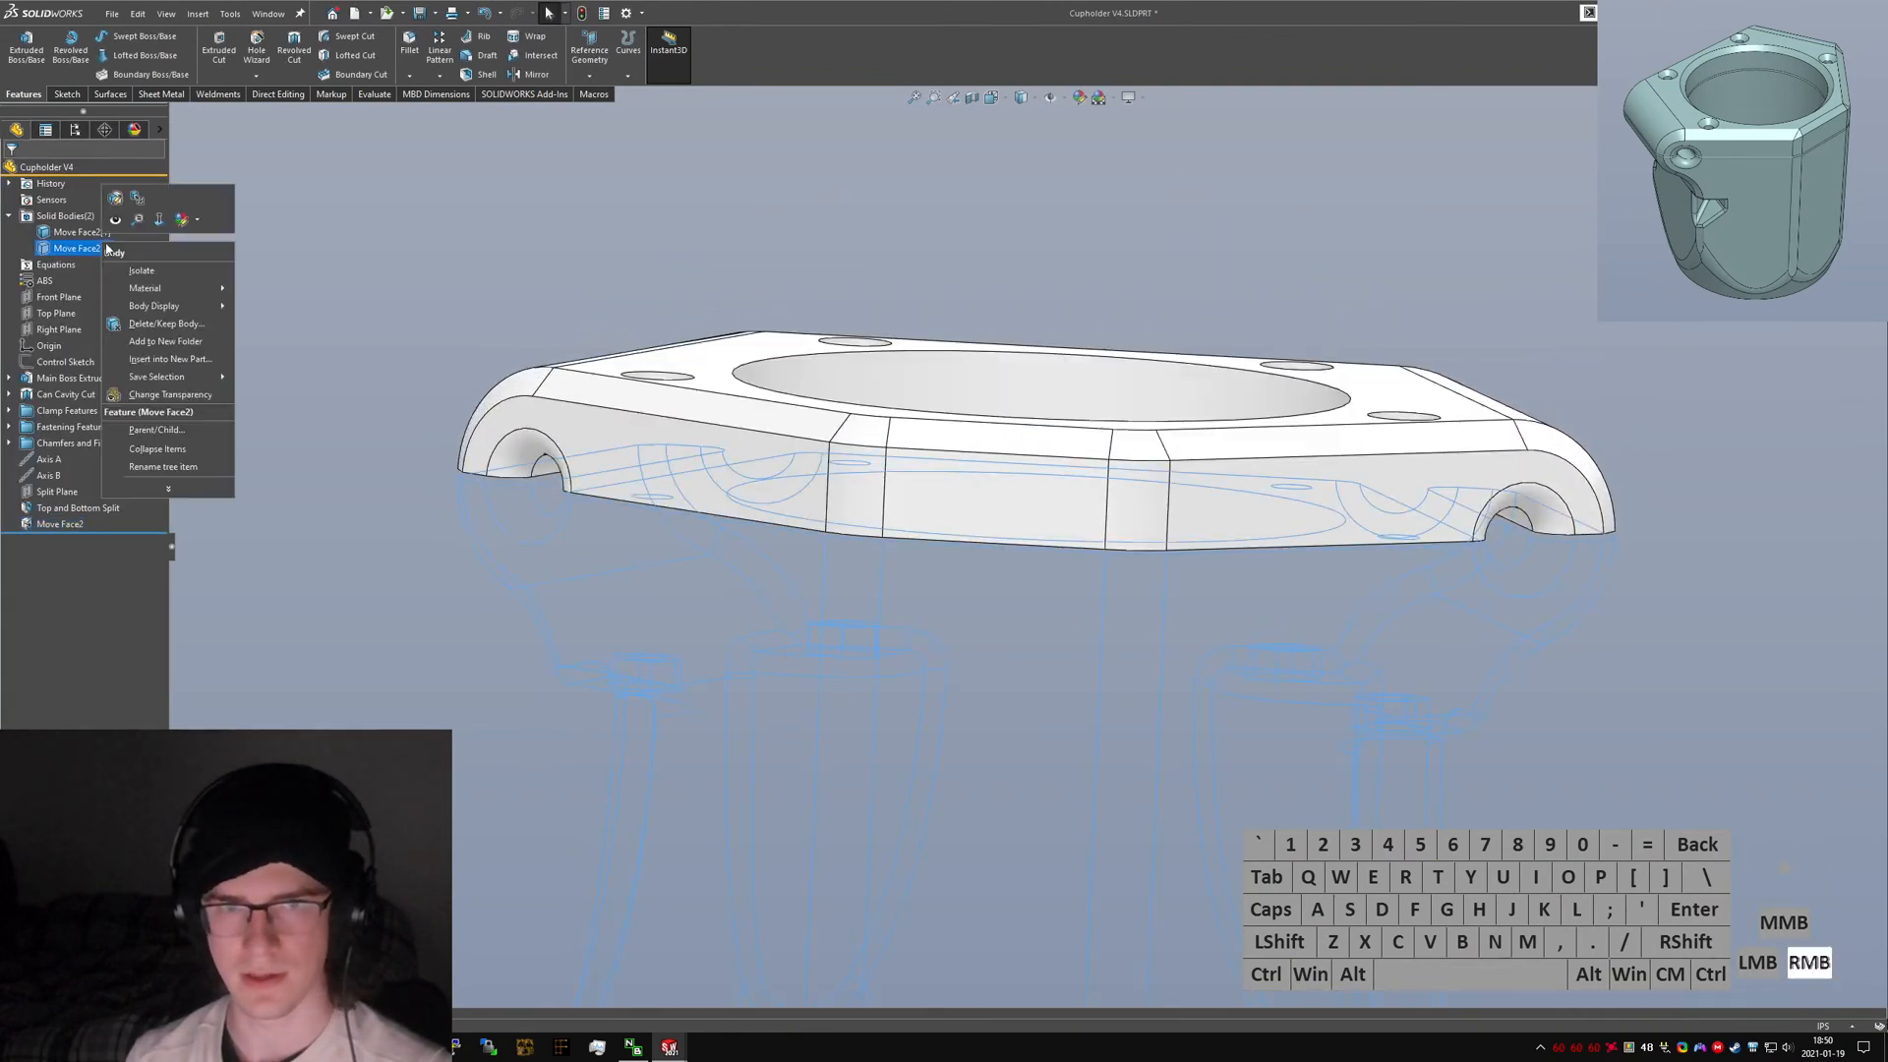
{"action": "left_click", "coordinate": [116, 221]}
{"action": "scroll", "coordinate": [775, 501], "scroll_direction": "up", "scroll_amount": 3}
{"action": "key", "text": "ctrl+7"}
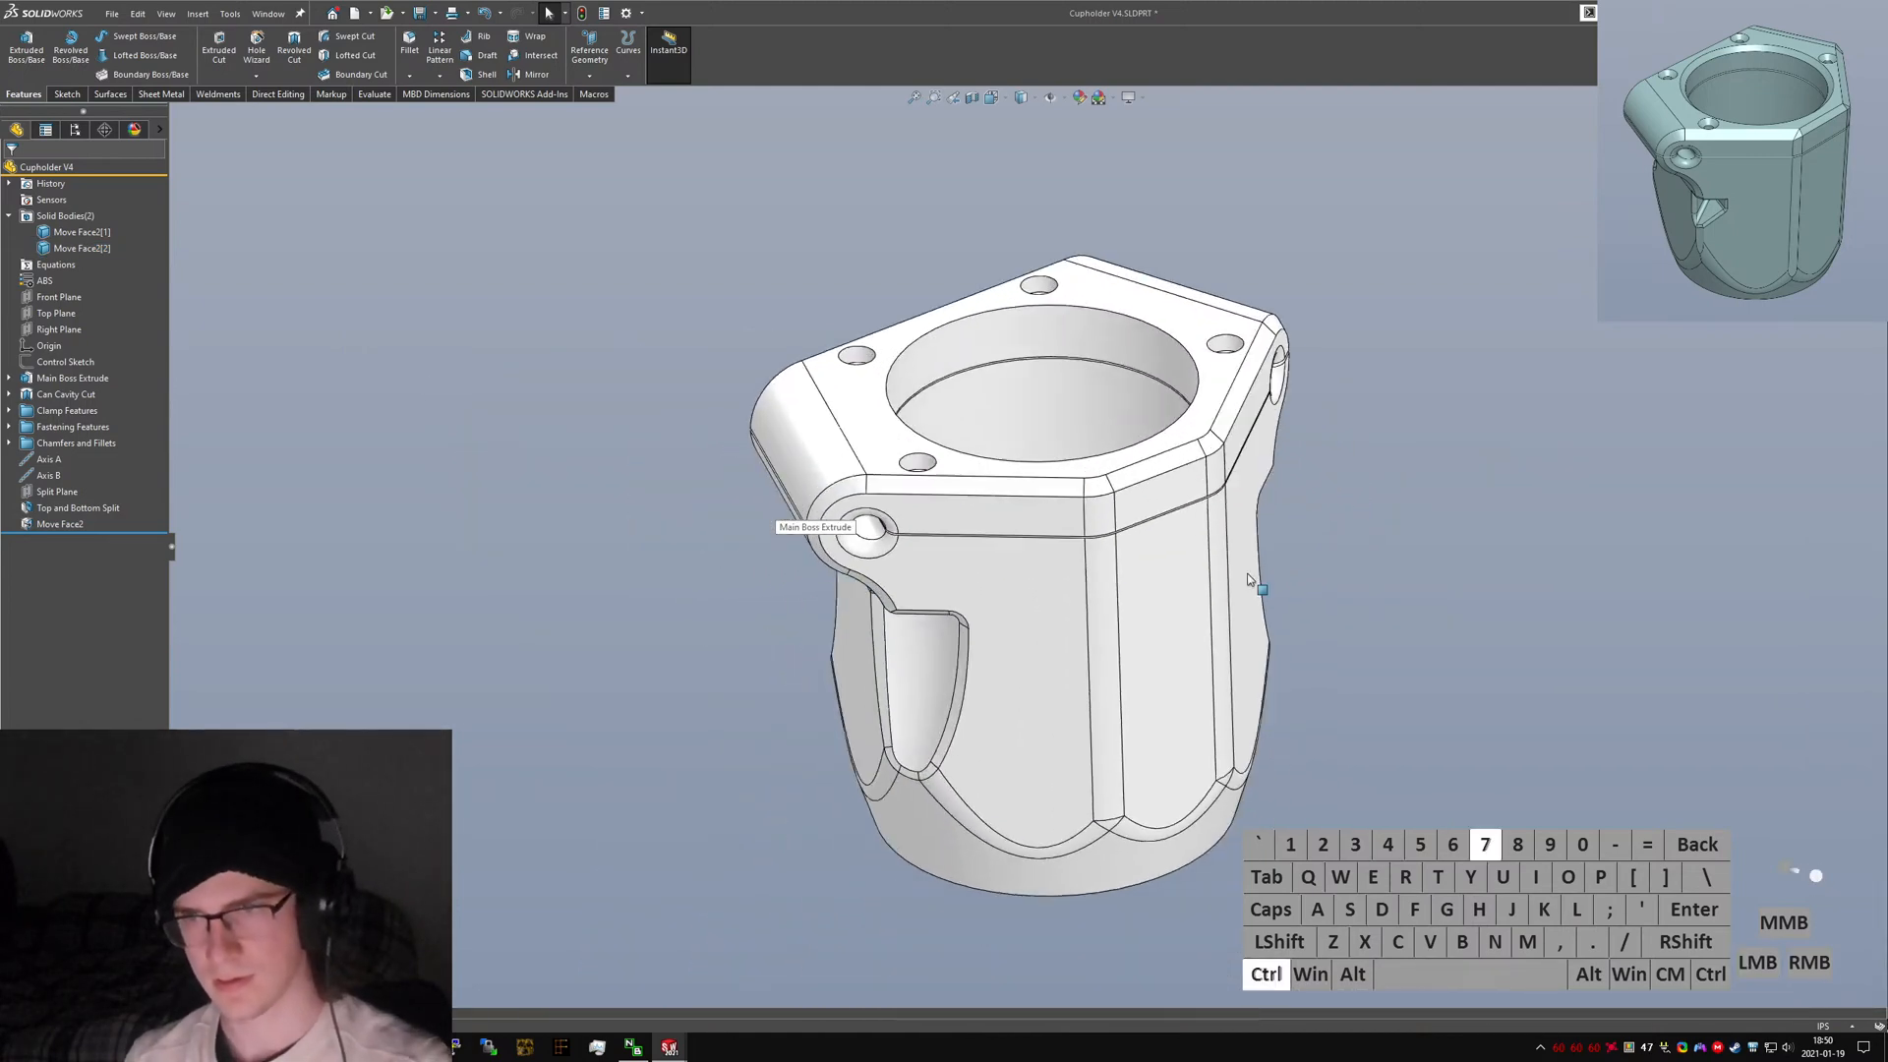
Compare the model with the Hobie Cupholder V3 part by switching between the two windows.
{"action": "key", "text": "ctrl+Tab"}
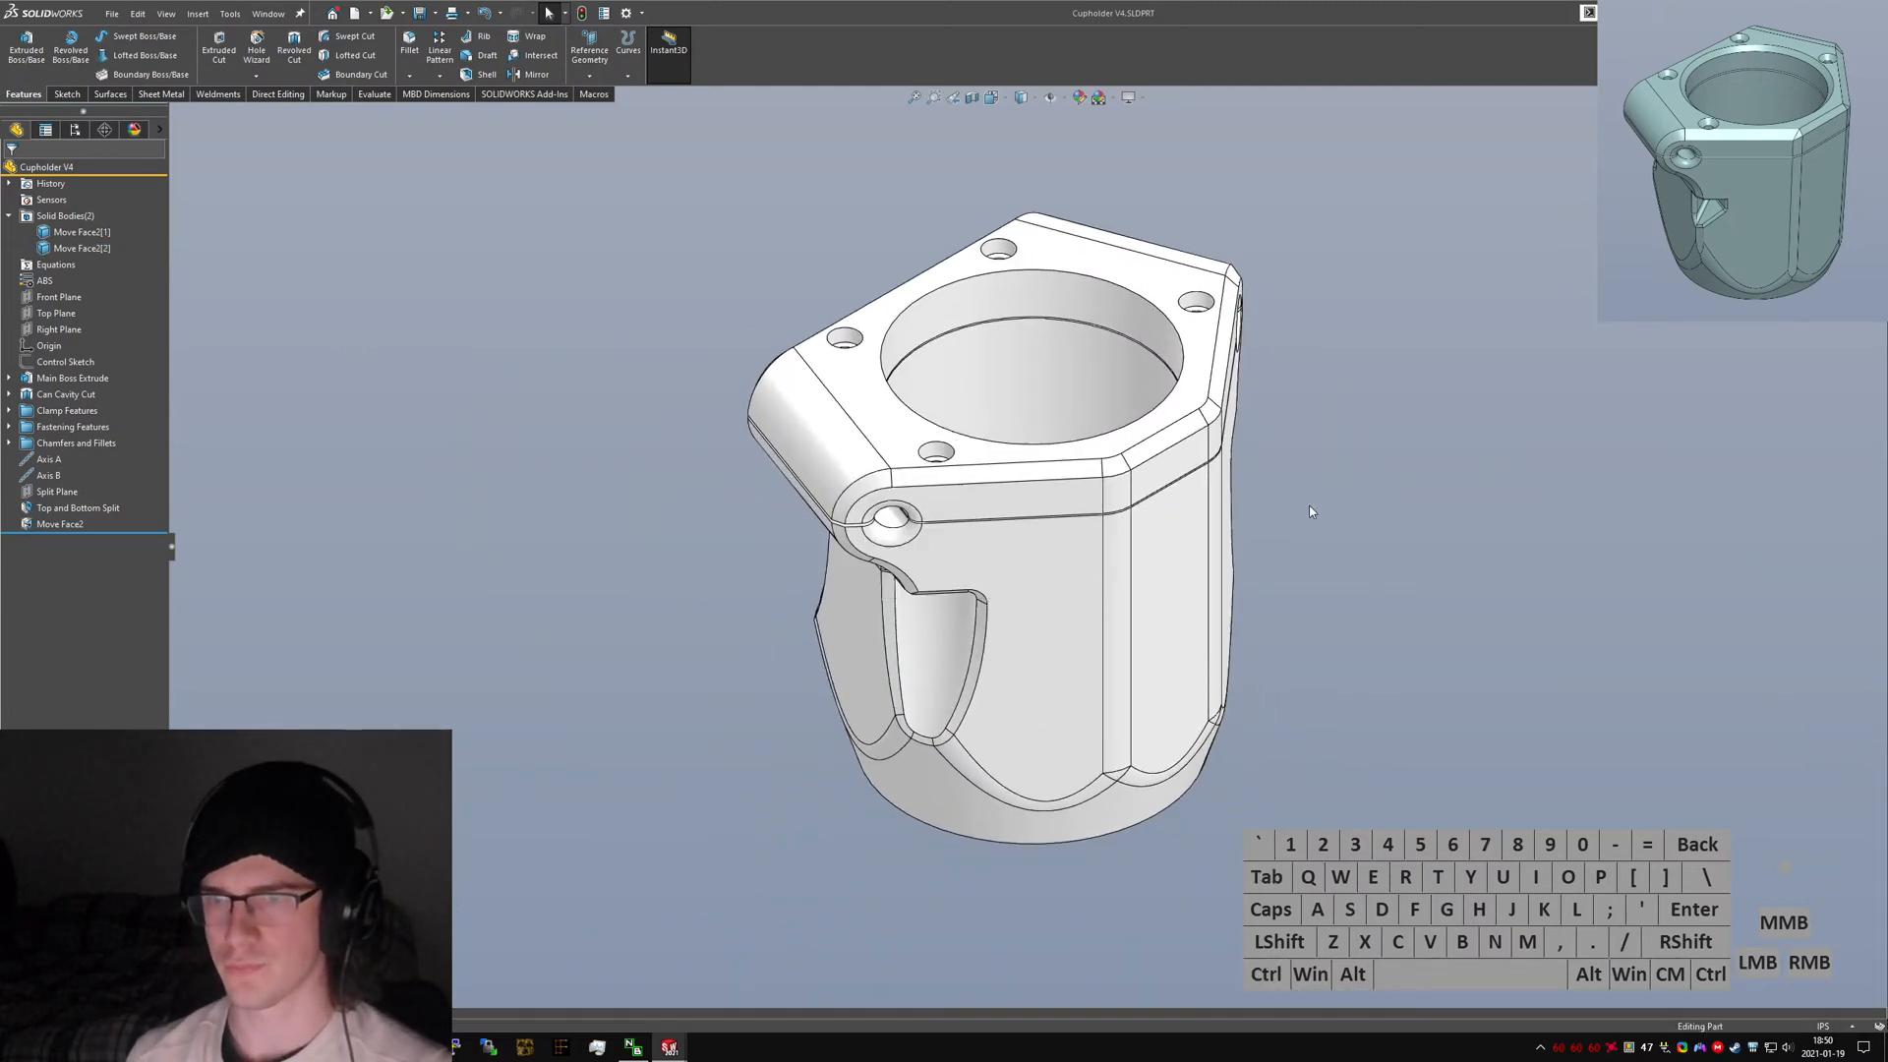
{"action": "key", "text": "ctrl+7"}
{"action": "left_click", "coordinate": [1381, 538]}
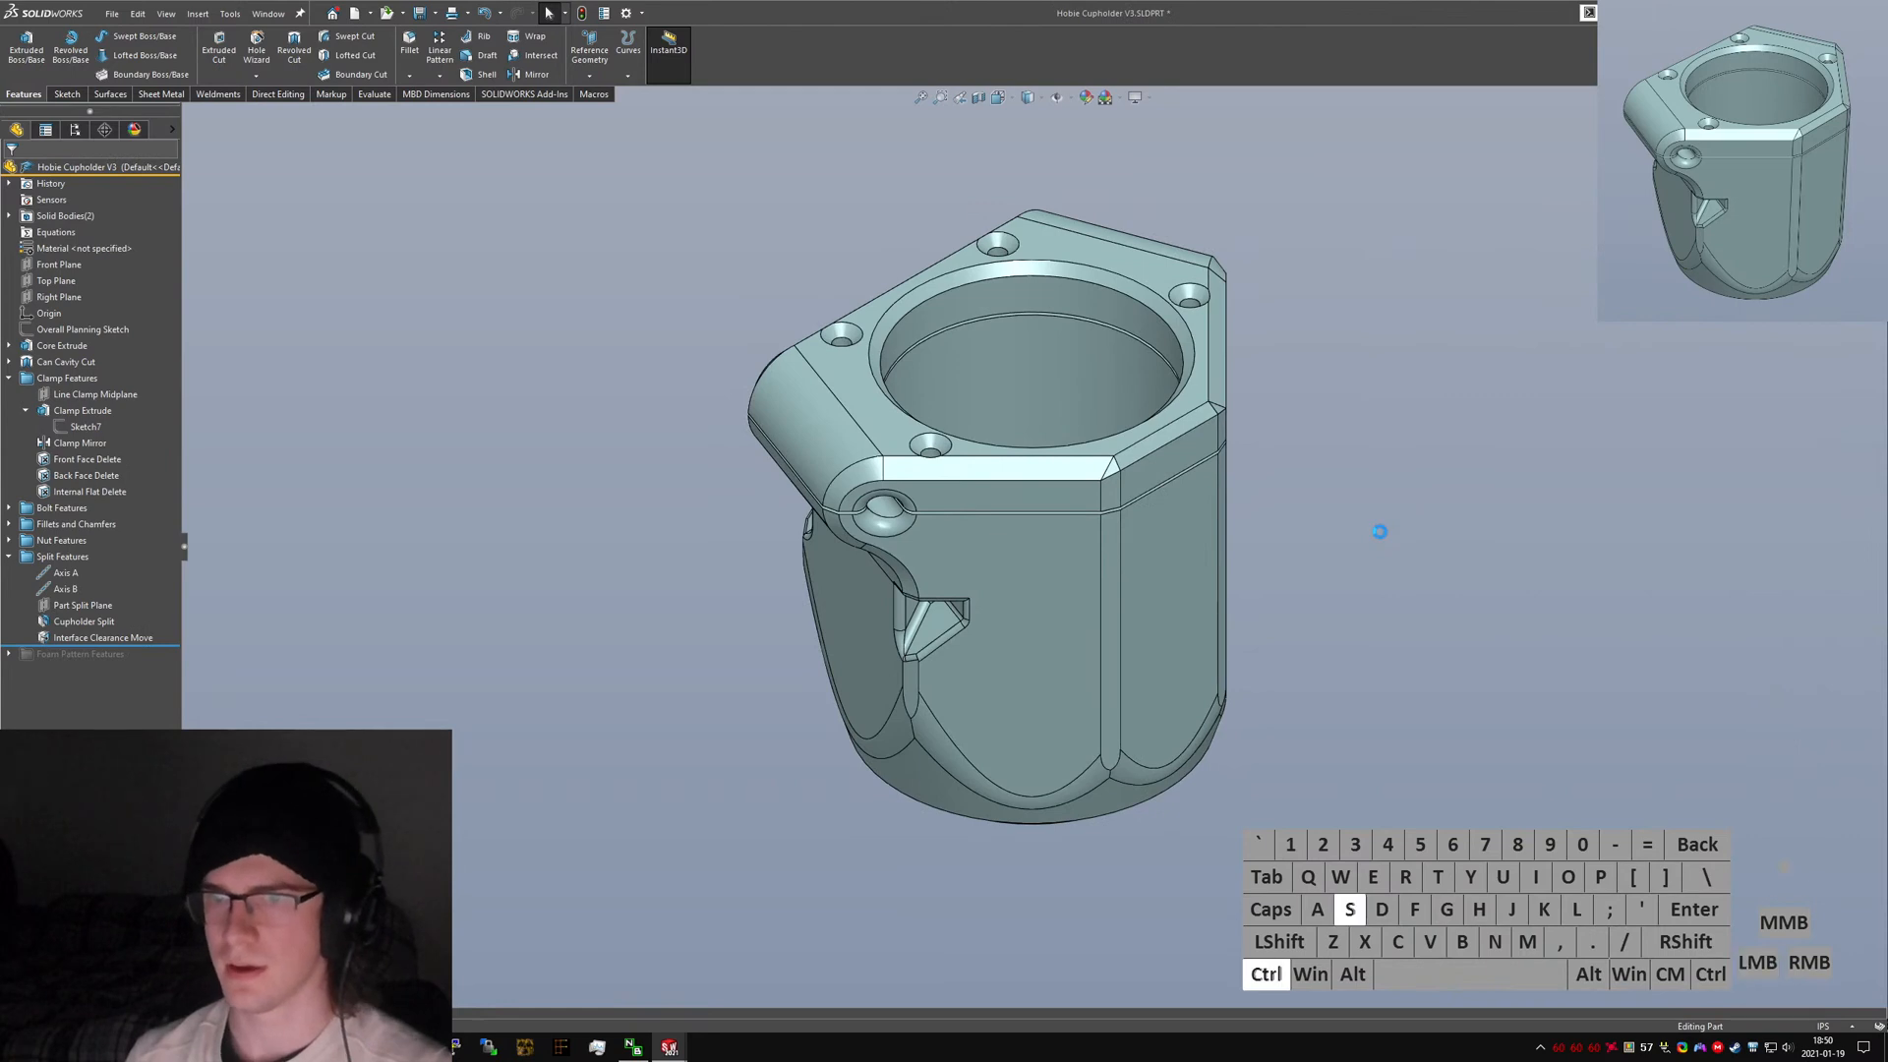
{"action": "key", "text": "ctrl+Tab"}
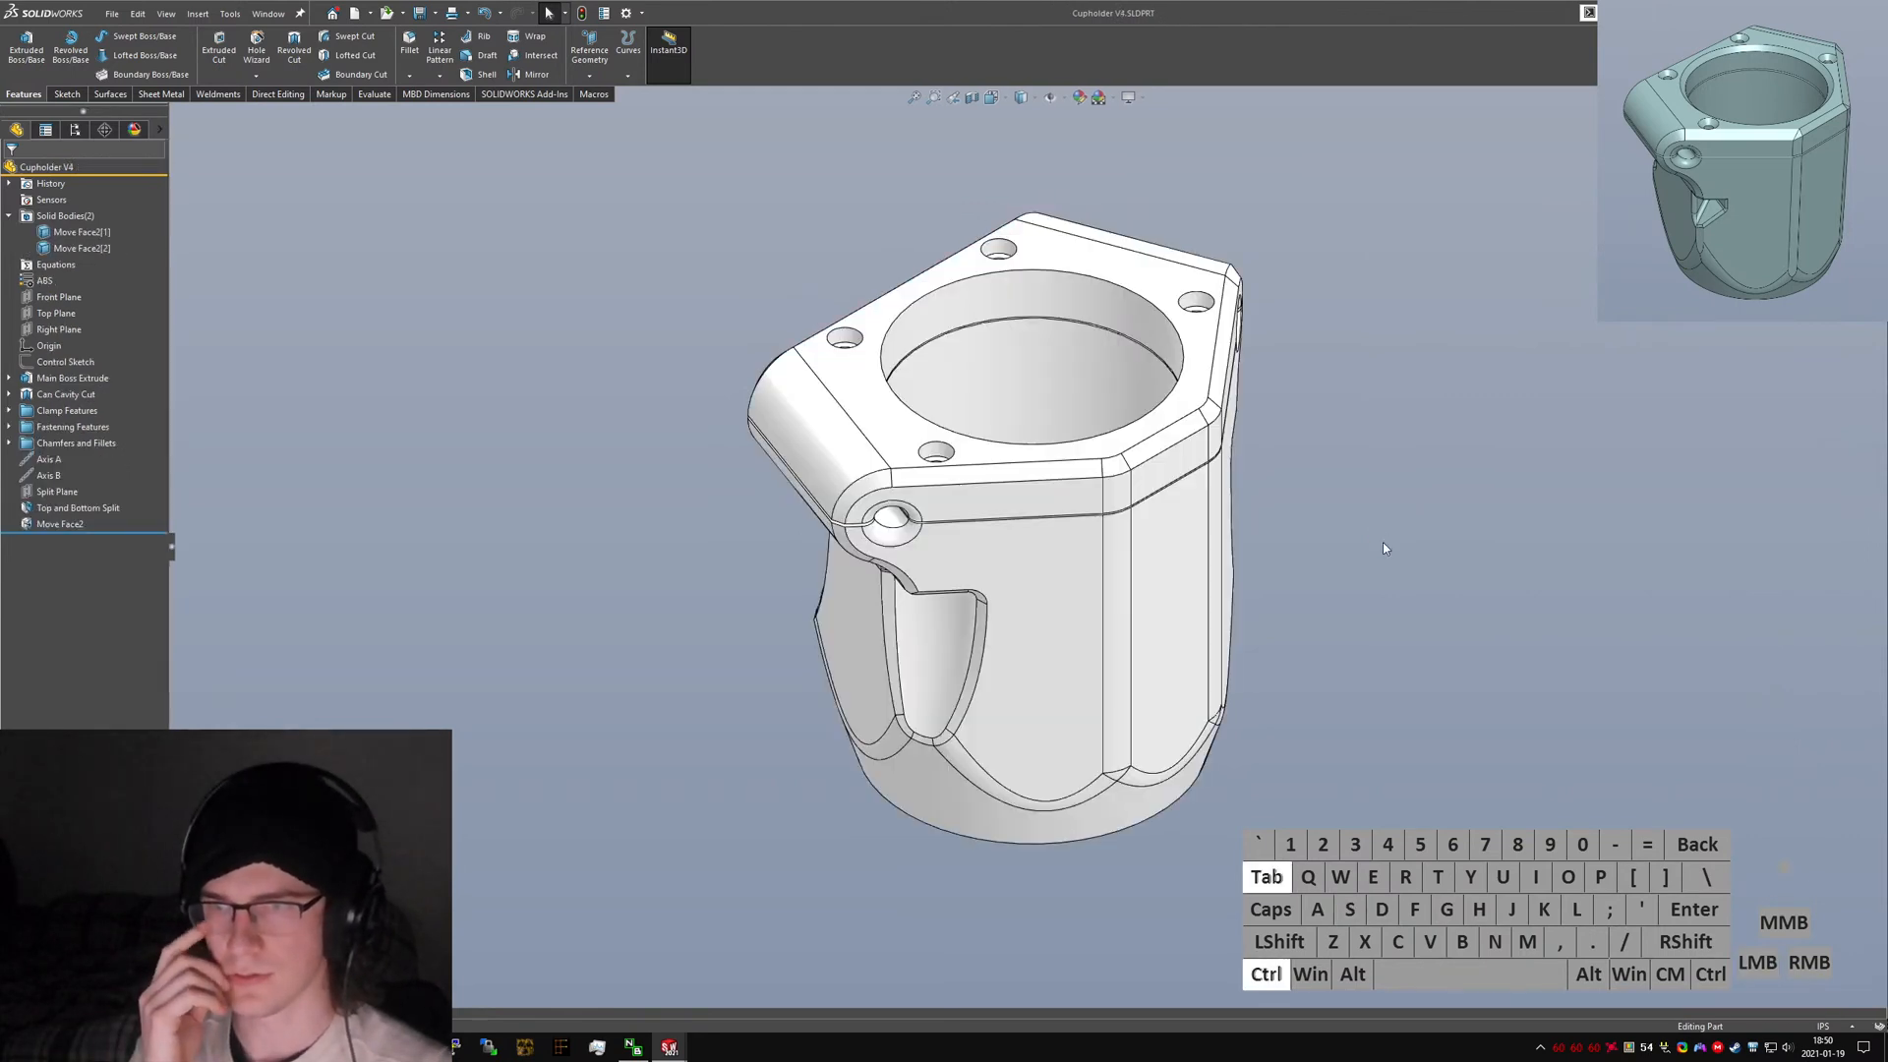
{"action": "key", "text": "ctrl+Tab"}
{"action": "key", "text": "ctrl+Tab"}
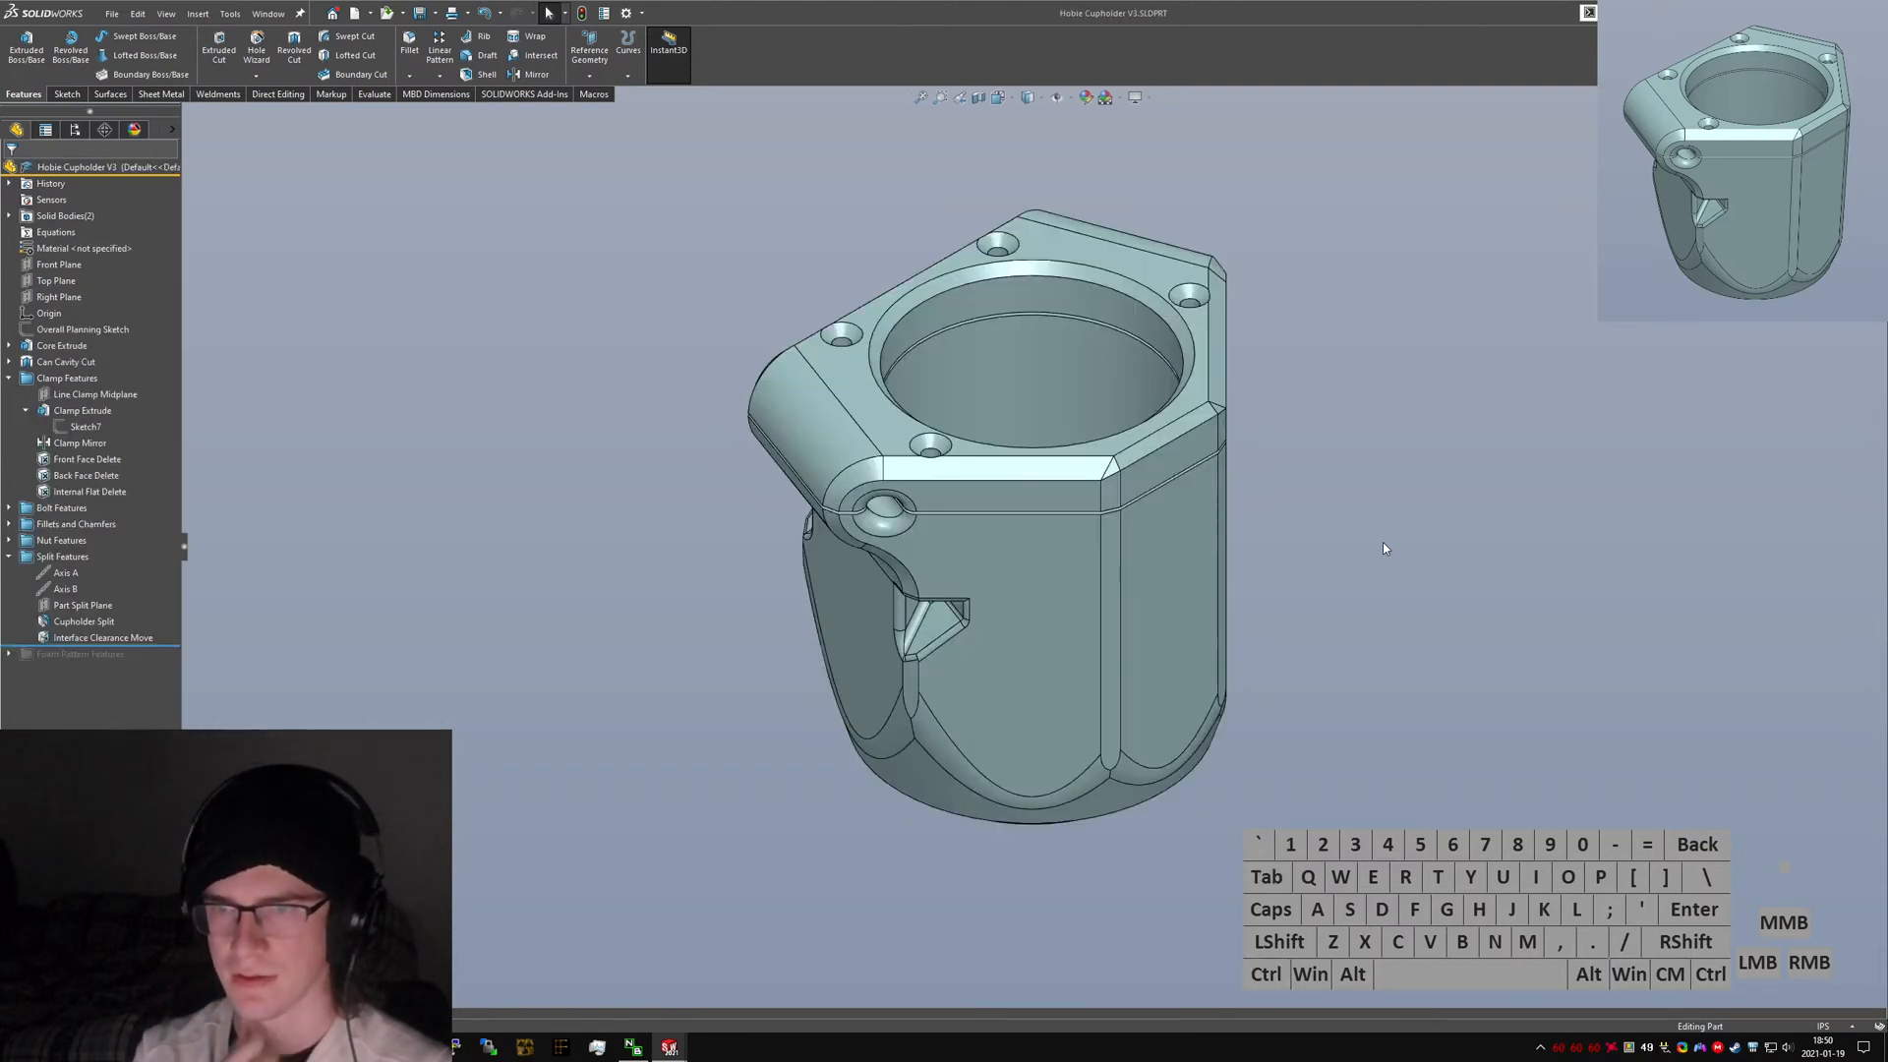
{"action": "key", "text": "ctrl+Tab"}
{"action": "left_click", "coordinate": [1064, 574]}
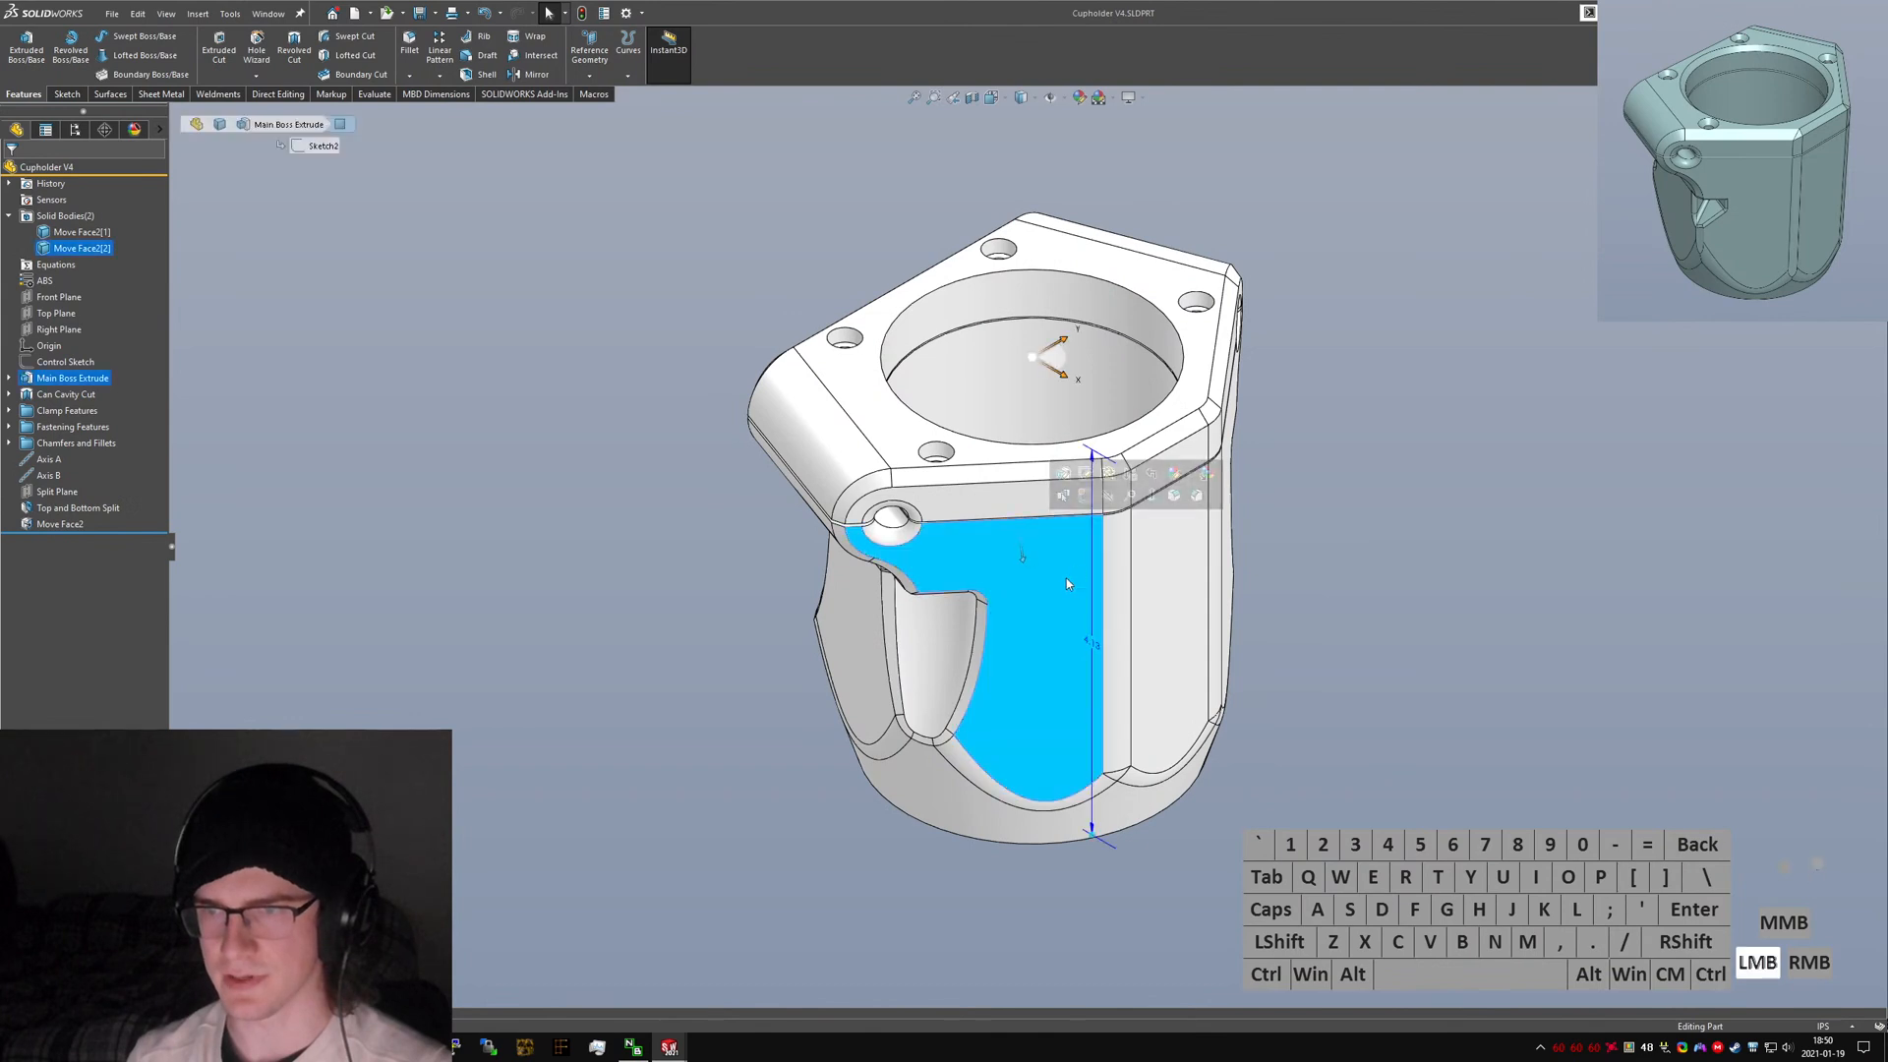
{"action": "key", "text": "ctrl+Tab"}
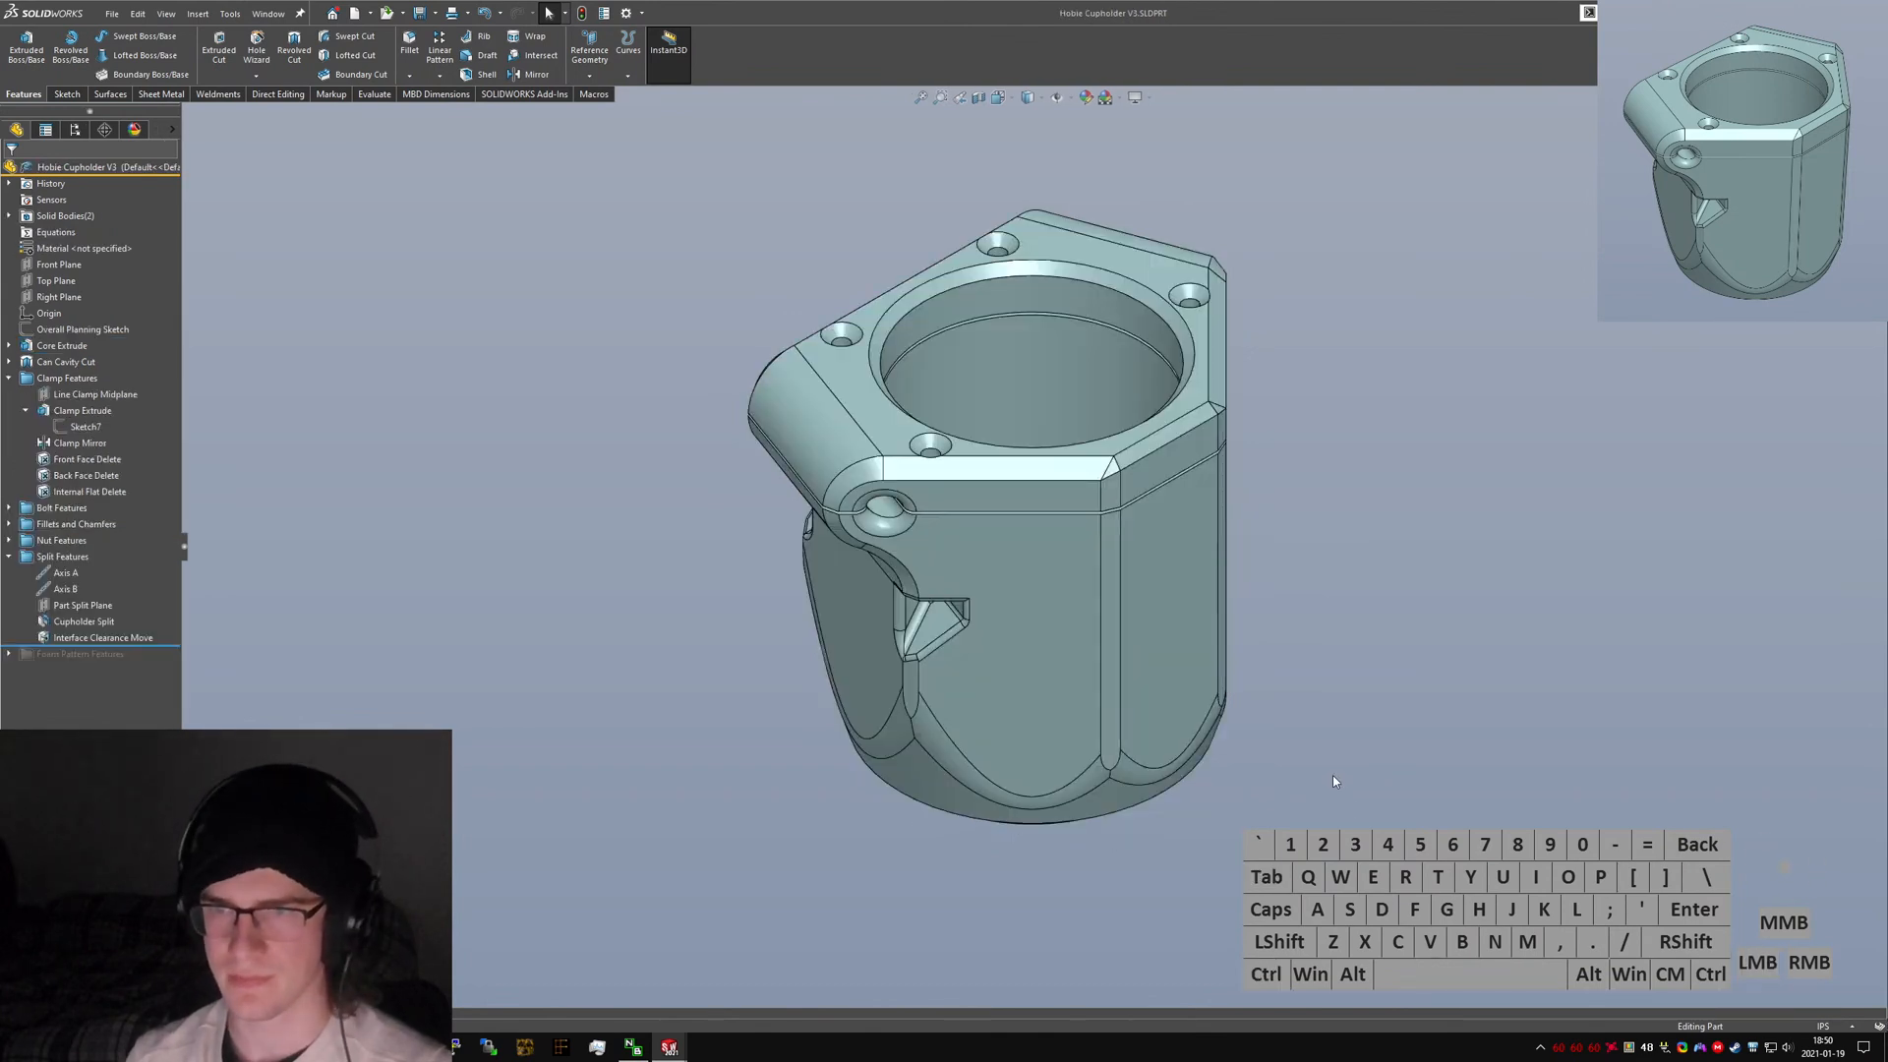
{"action": "key", "text": "ctrl+Tab"}
{"action": "middle_click_drag", "start_coordinate": [972, 483], "coordinate": [937, 710]}
{"action": "left_click", "coordinate": [1337, 617]}
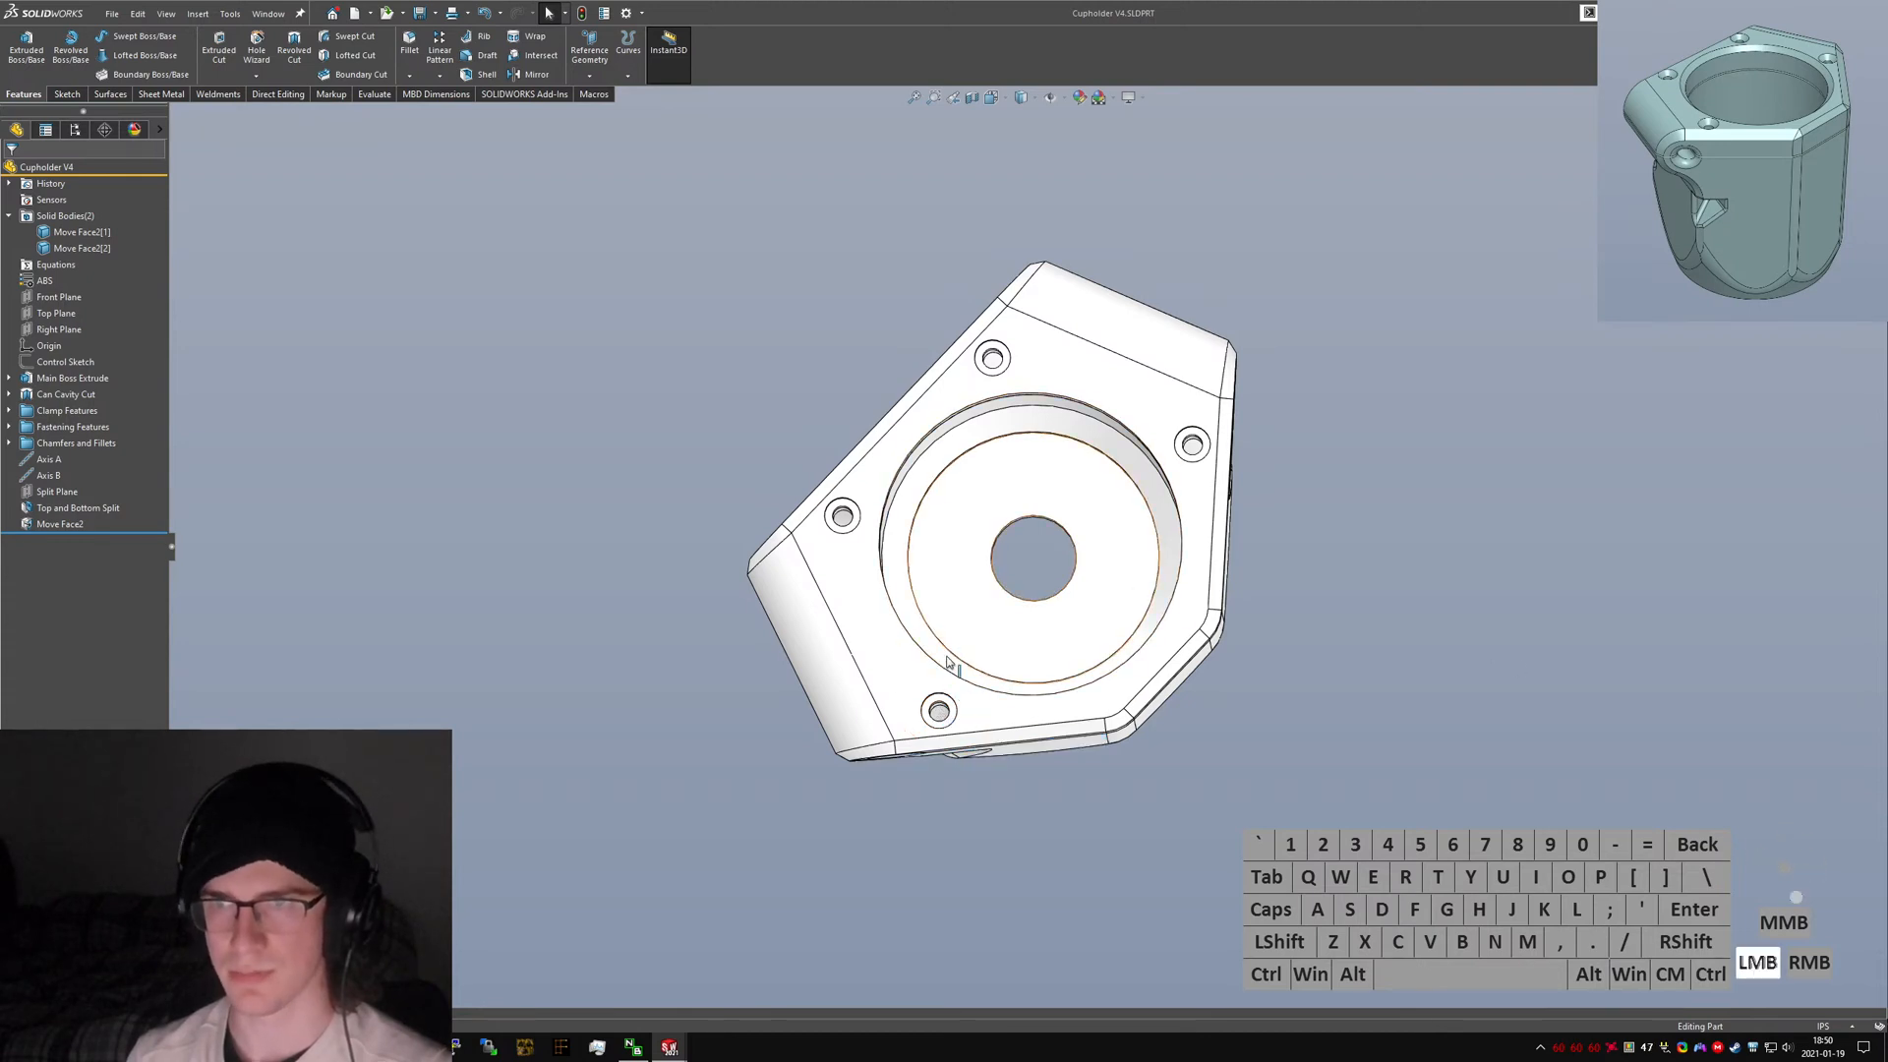
Open a section view of the model and rotate the section plane through the pivot area.
{"action": "key", "text": "ctrl+5"}
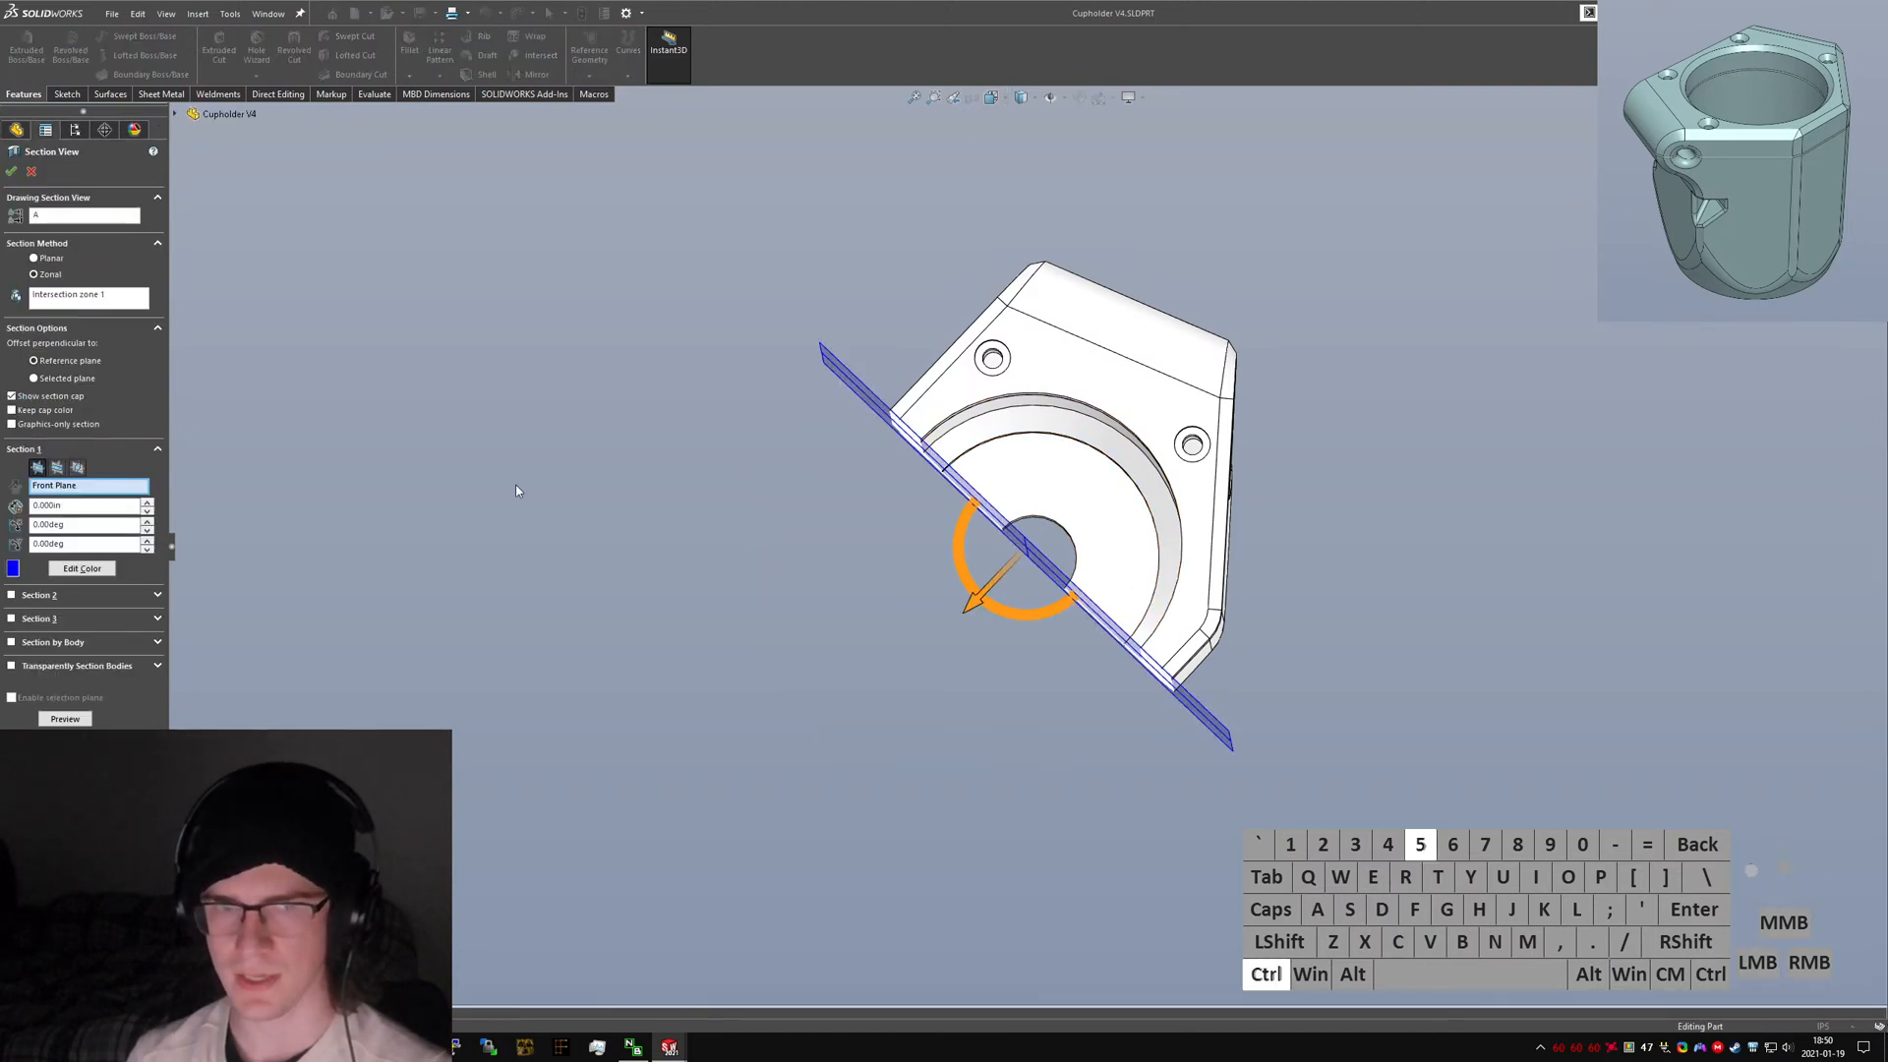
{"action": "left_click", "coordinate": [57, 473]}
{"action": "middle_click_drag", "start_coordinate": [1072, 540], "coordinate": [699, 540]}
{"action": "left_click_drag", "start_coordinate": [645, 539], "coordinate": [847, 649]}
{"action": "middle_click_drag", "start_coordinate": [847, 649], "coordinate": [1006, 519]}
{"action": "left_click", "coordinate": [10, 171]}
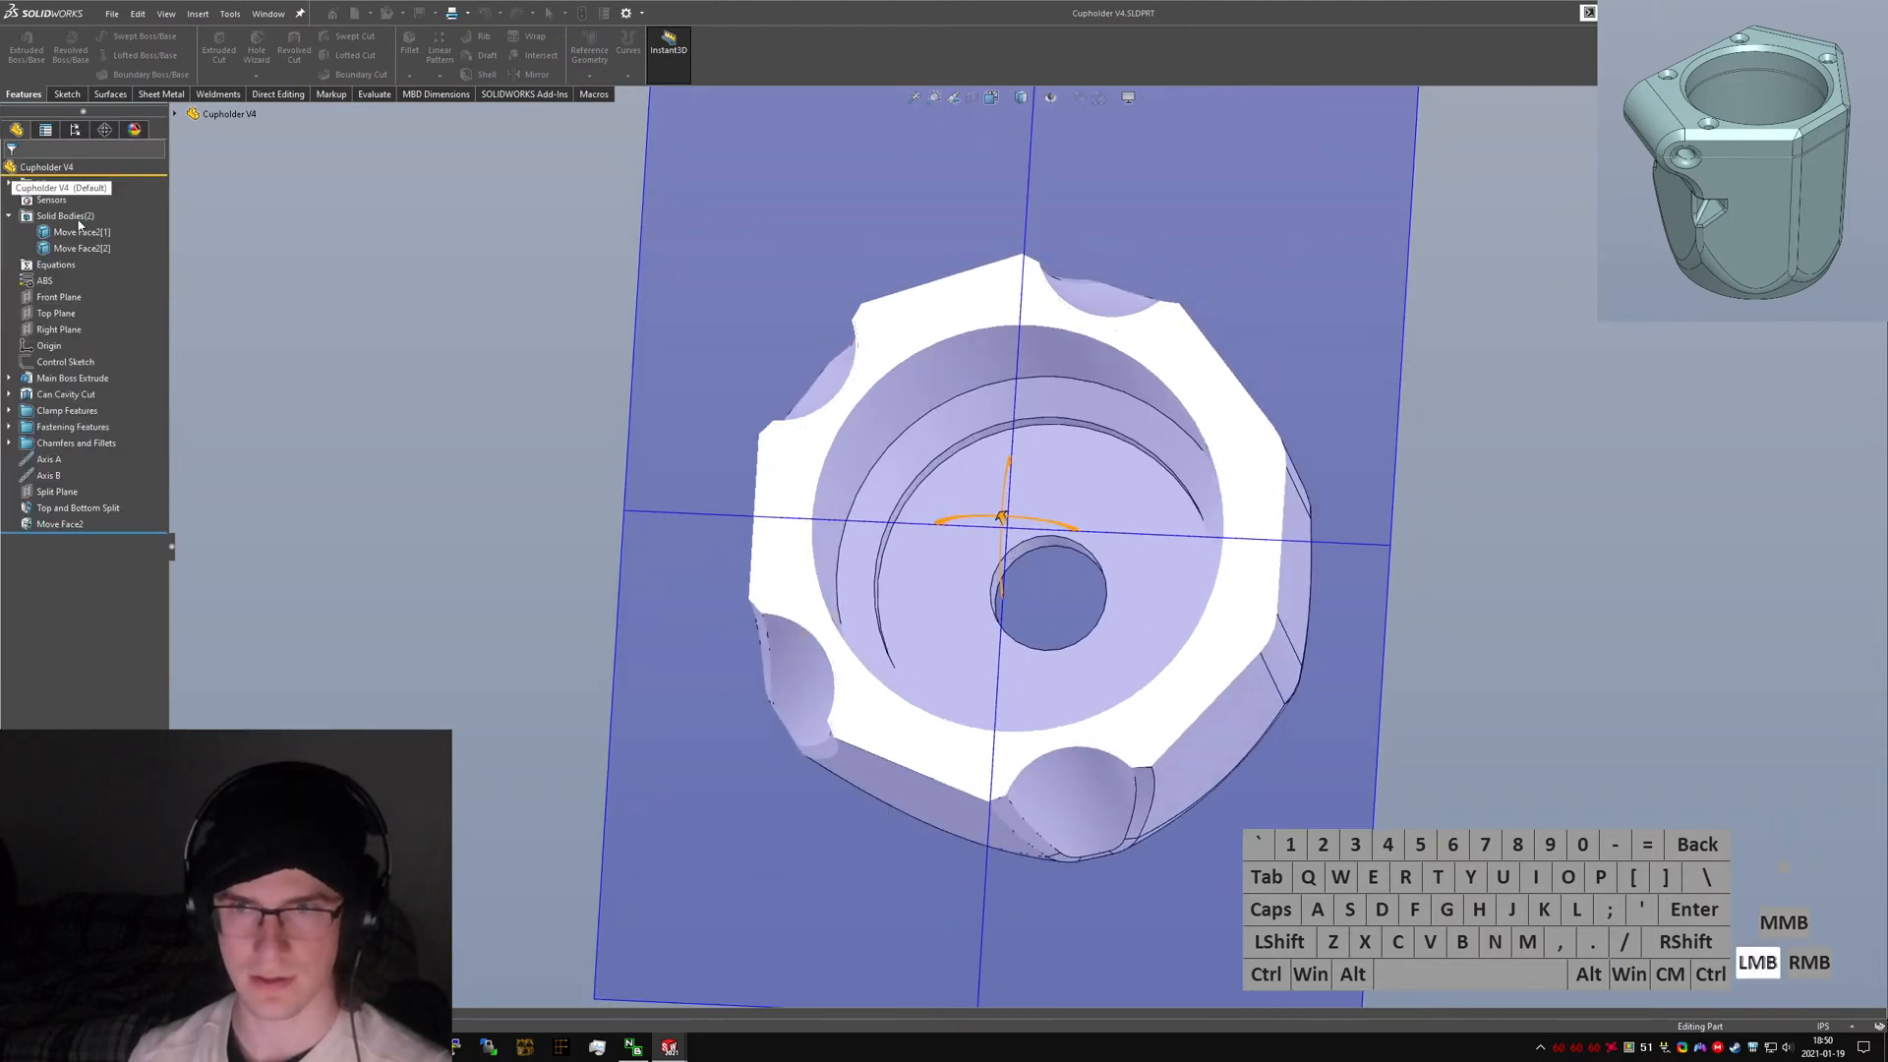
Measure the minimum distance between the two bodies' mating faces in the section.
{"action": "scroll", "coordinate": [840, 428], "scroll_direction": "down", "scroll_amount": 5}
{"action": "left_click", "coordinate": [974, 493]}
{"action": "middle_click_drag", "start_coordinate": [976, 495], "coordinate": [1007, 548]}
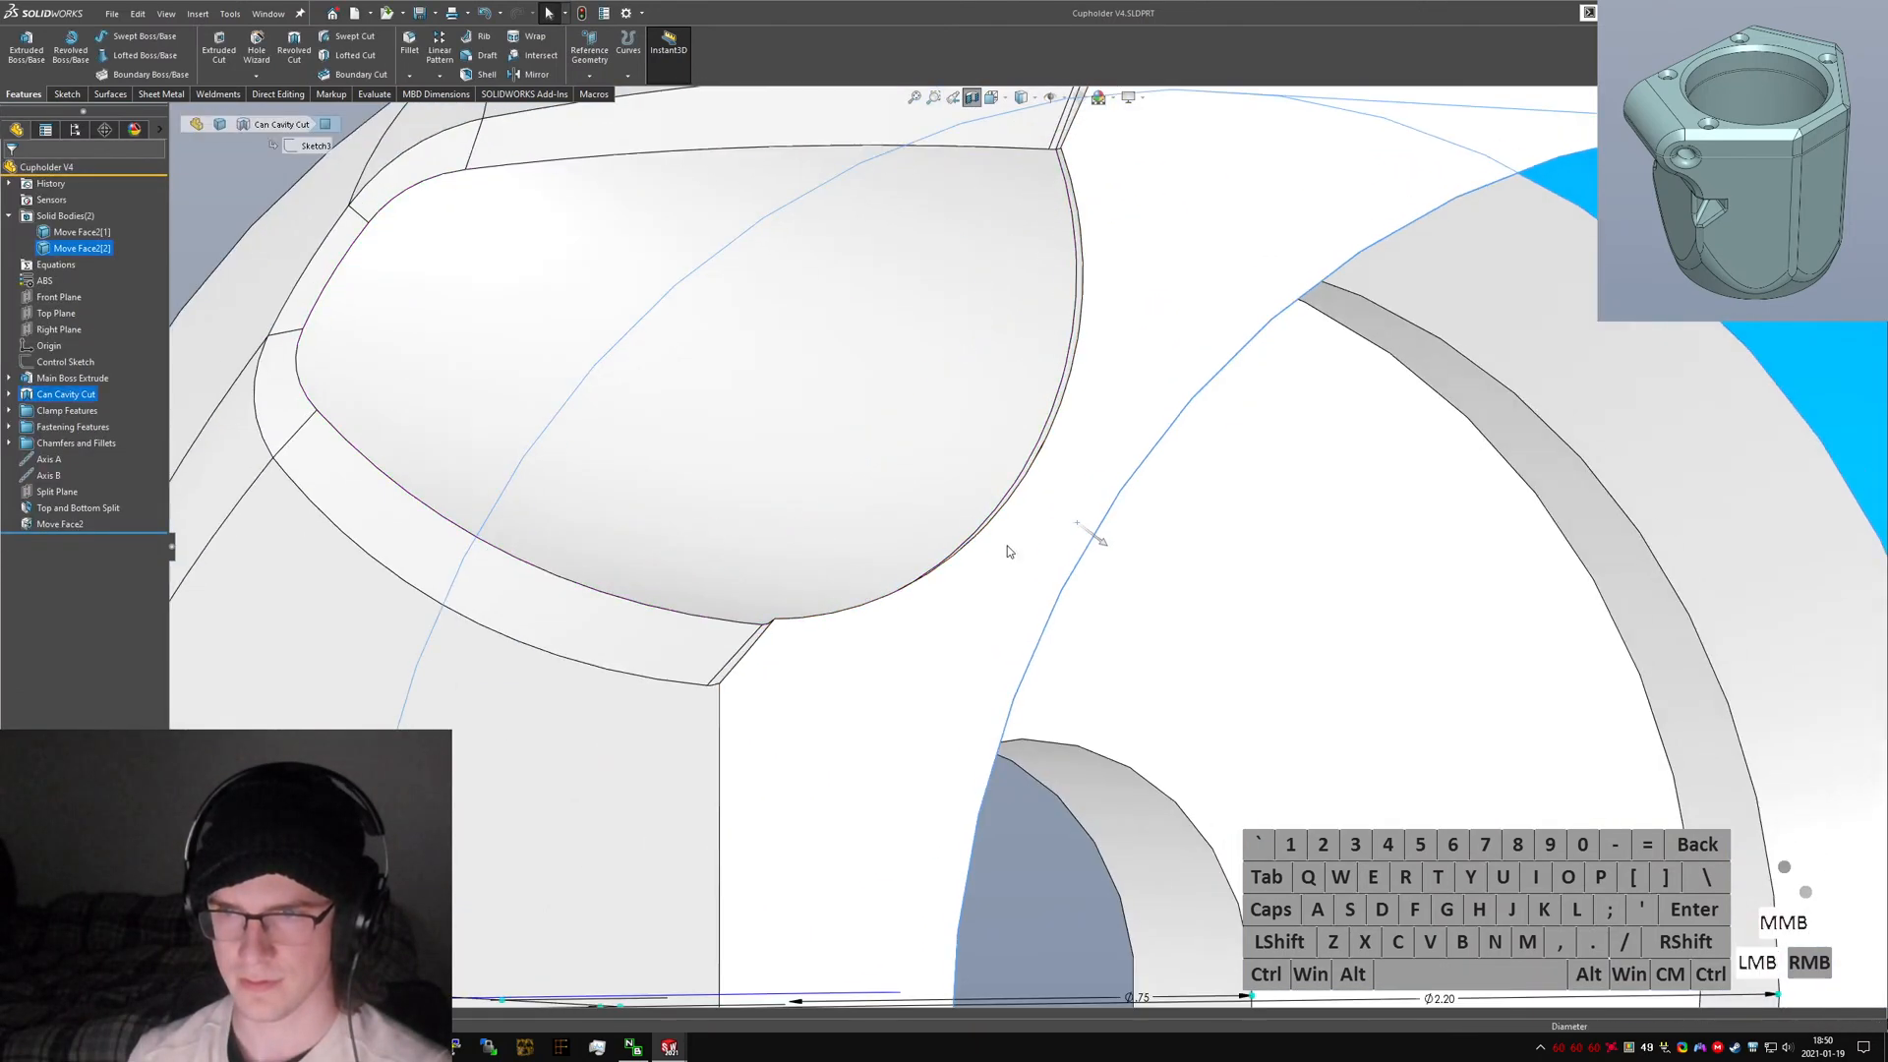
{"action": "left_click", "coordinate": [1001, 474], "text": "ctrl"}
{"action": "middle_click_drag", "start_coordinate": [1005, 478], "coordinate": [1536, 626]}
{"action": "key", "text": "m"}
{"action": "scroll", "coordinate": [1064, 553], "scroll_direction": "up", "scroll_amount": 5}
{"action": "scroll", "coordinate": [918, 448], "scroll_direction": "up", "scroll_amount": 3}
{"action": "scroll", "coordinate": [920, 448], "scroll_direction": "down", "scroll_amount": 3}
{"action": "left_click", "coordinate": [1522, 537]}
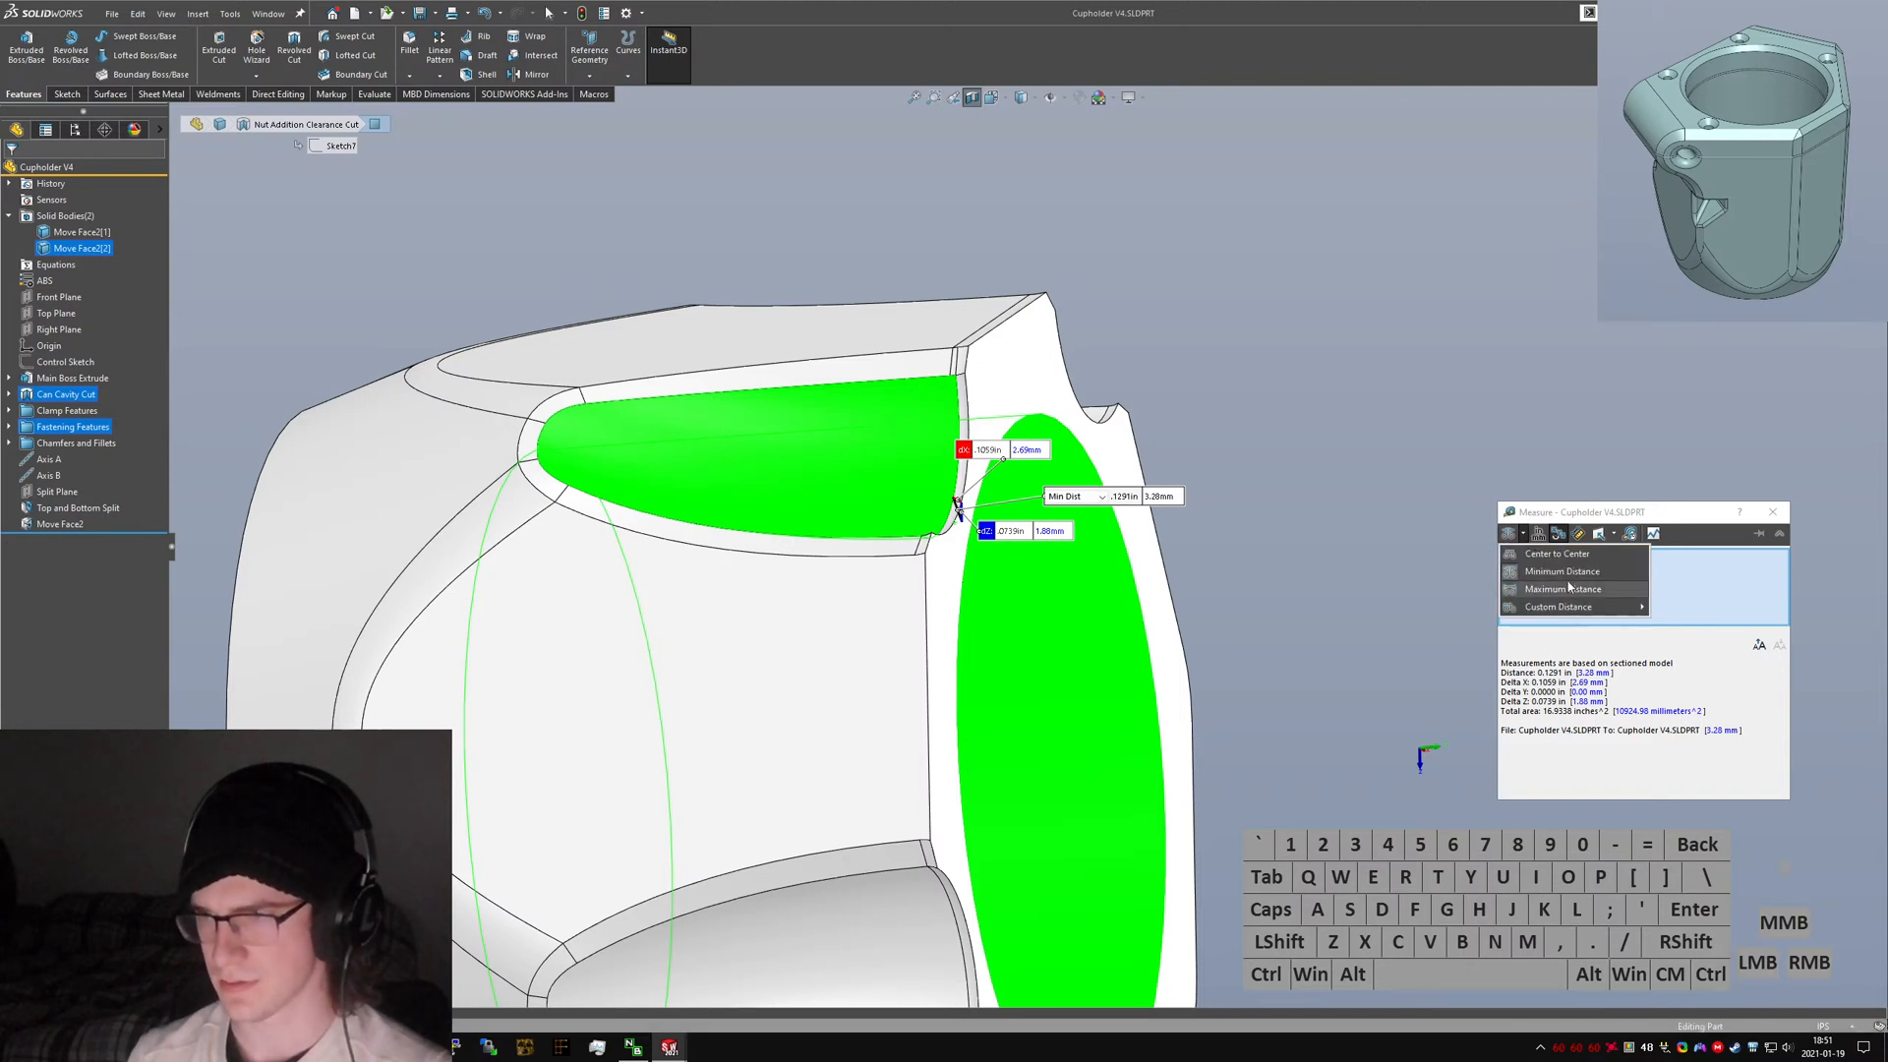
{"action": "left_click", "coordinate": [1567, 574]}
{"action": "middle_click_drag", "start_coordinate": [950, 509], "coordinate": [801, 523]}
{"action": "scroll", "coordinate": [1082, 477], "scroll_direction": "down", "scroll_amount": 5}
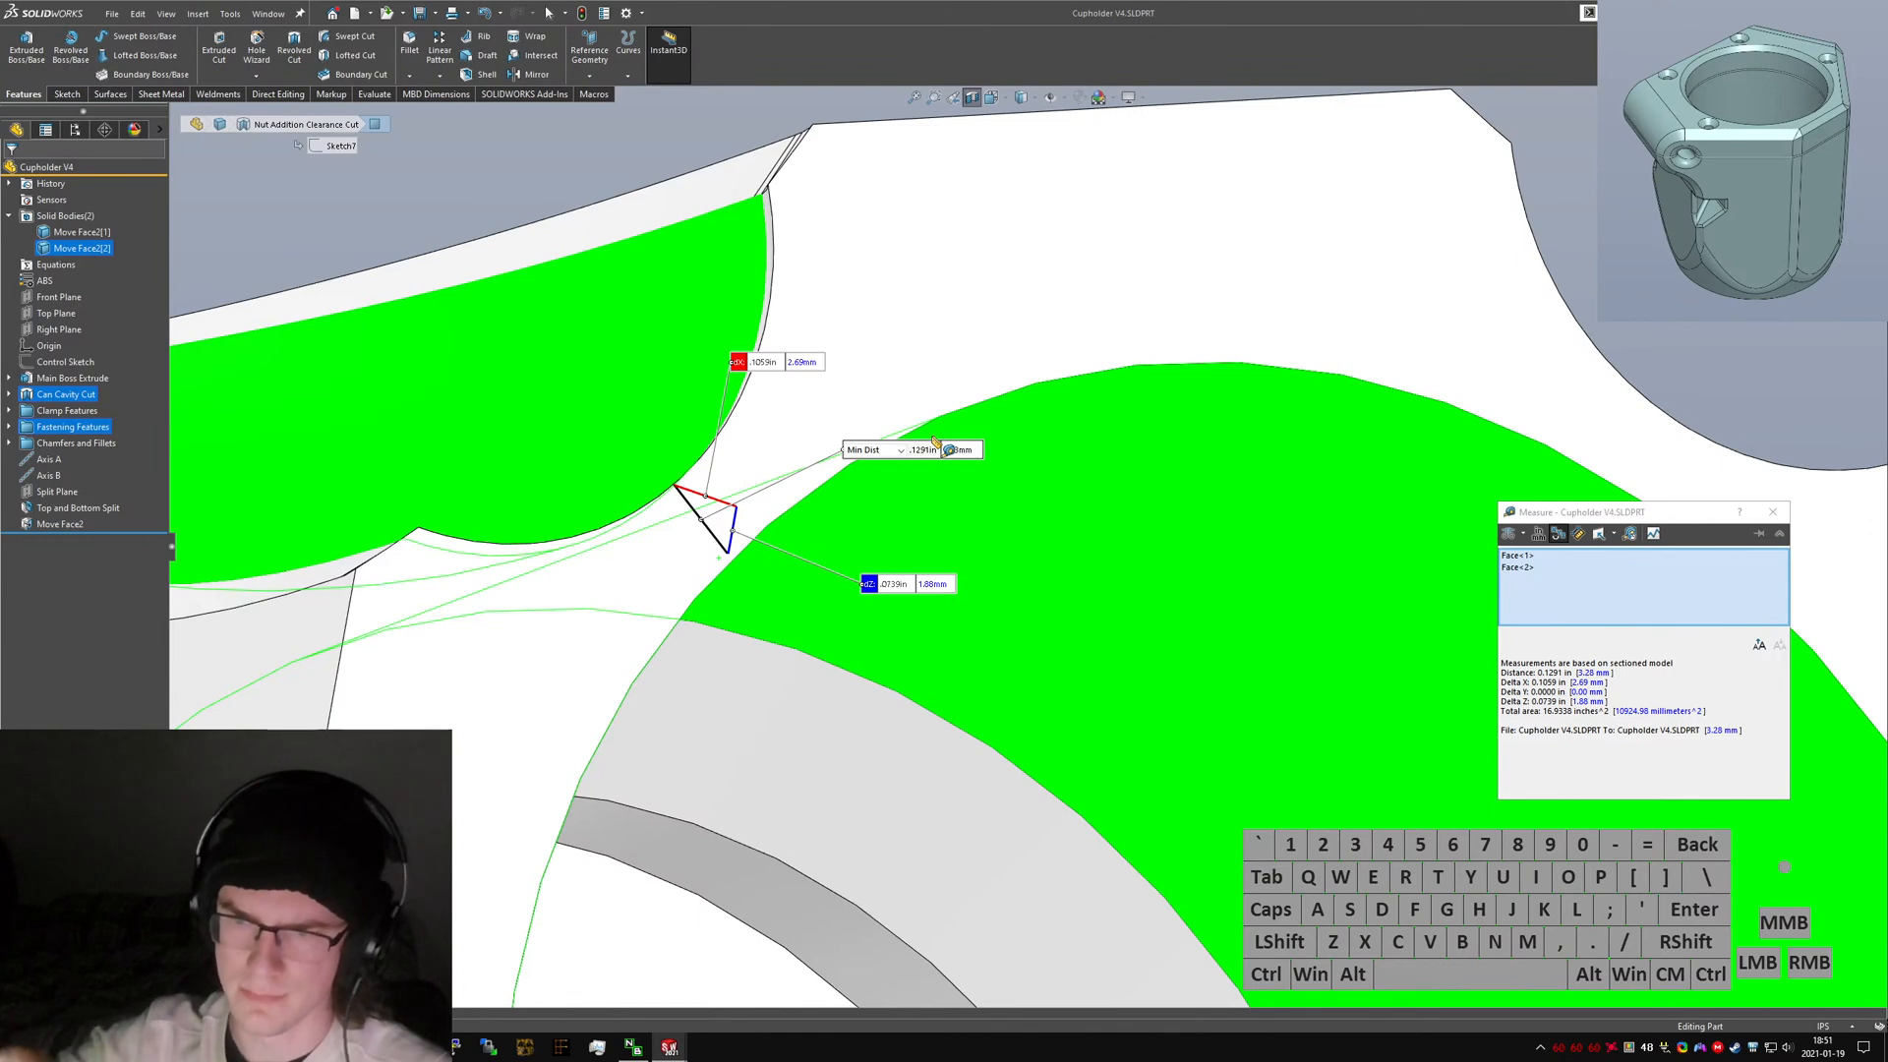
Close the measurement and turn off the section view.
{"action": "key", "text": "Escape"}
{"action": "scroll", "coordinate": [774, 527], "scroll_direction": "up", "scroll_amount": 6}
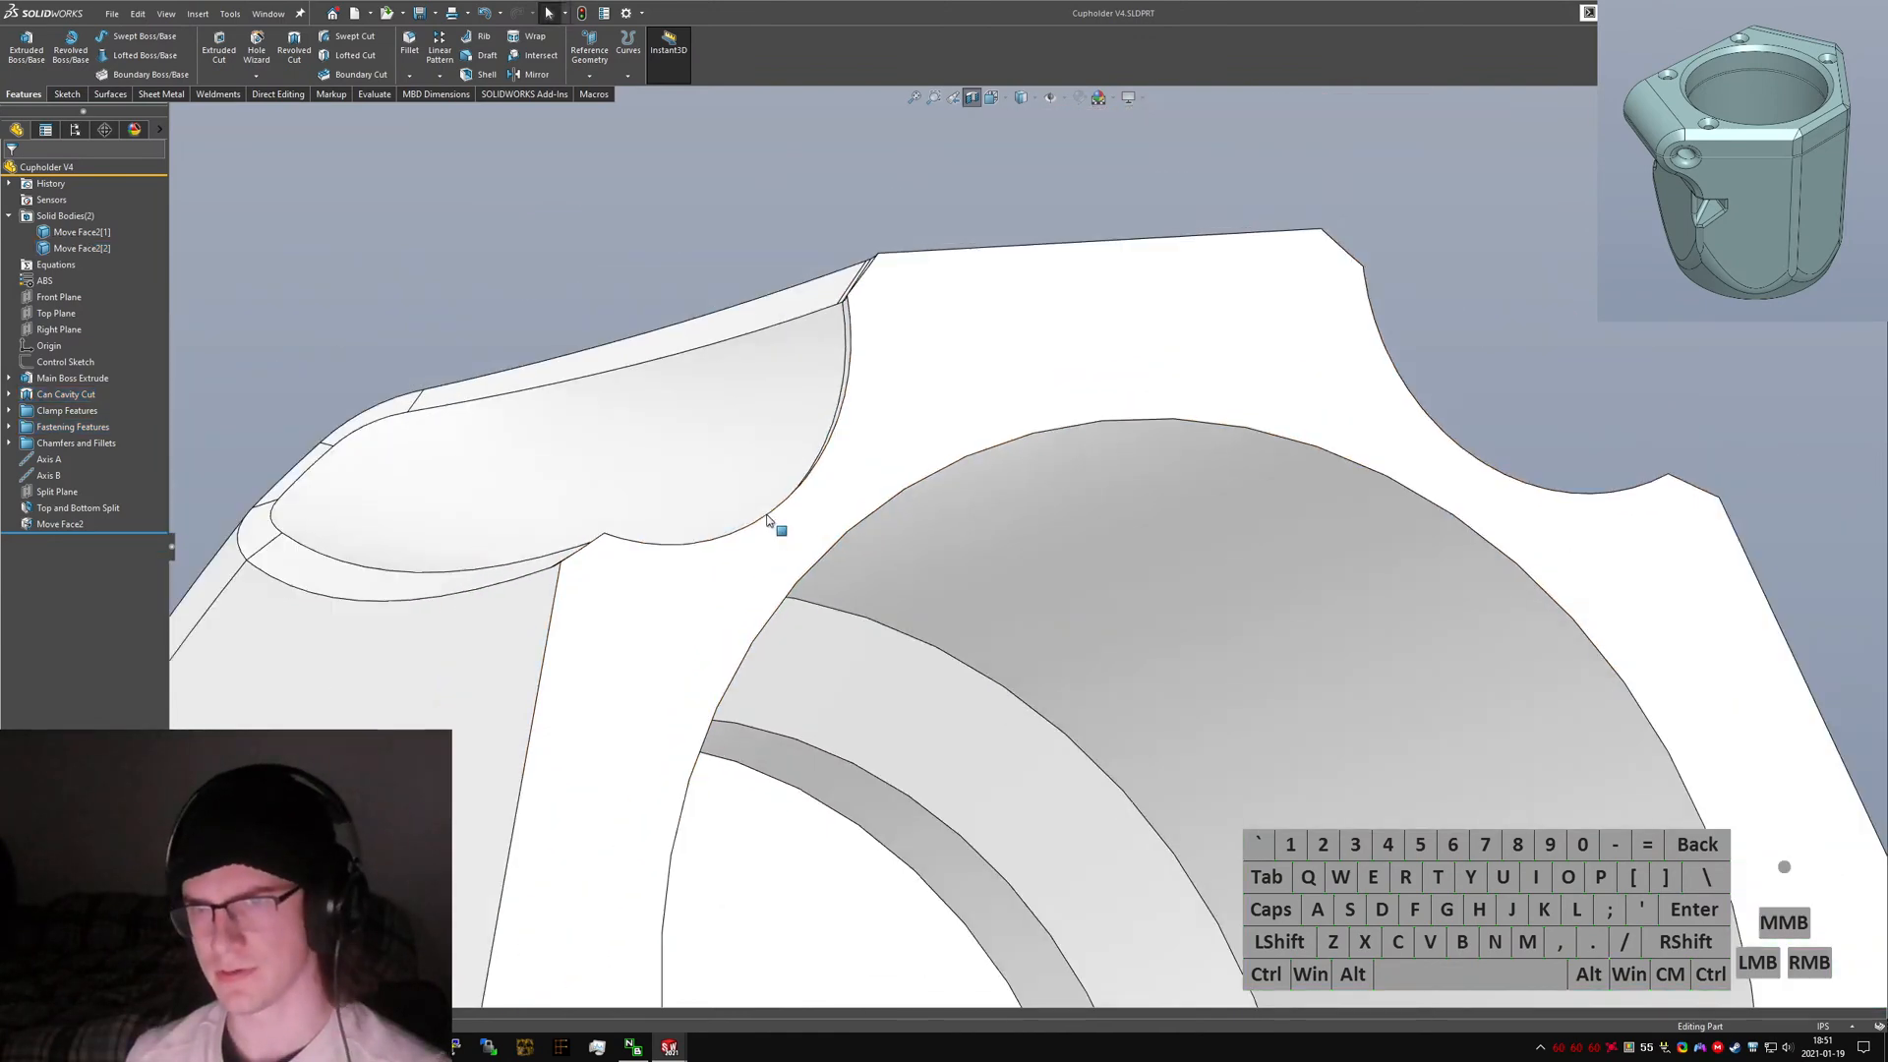
{"action": "middle_click_drag", "start_coordinate": [885, 602], "coordinate": [730, 432]}
{"action": "scroll", "coordinate": [730, 433], "scroll_direction": "up", "scroll_amount": 4}
{"action": "middle_click_drag", "start_coordinate": [969, 599], "coordinate": [883, 696]}
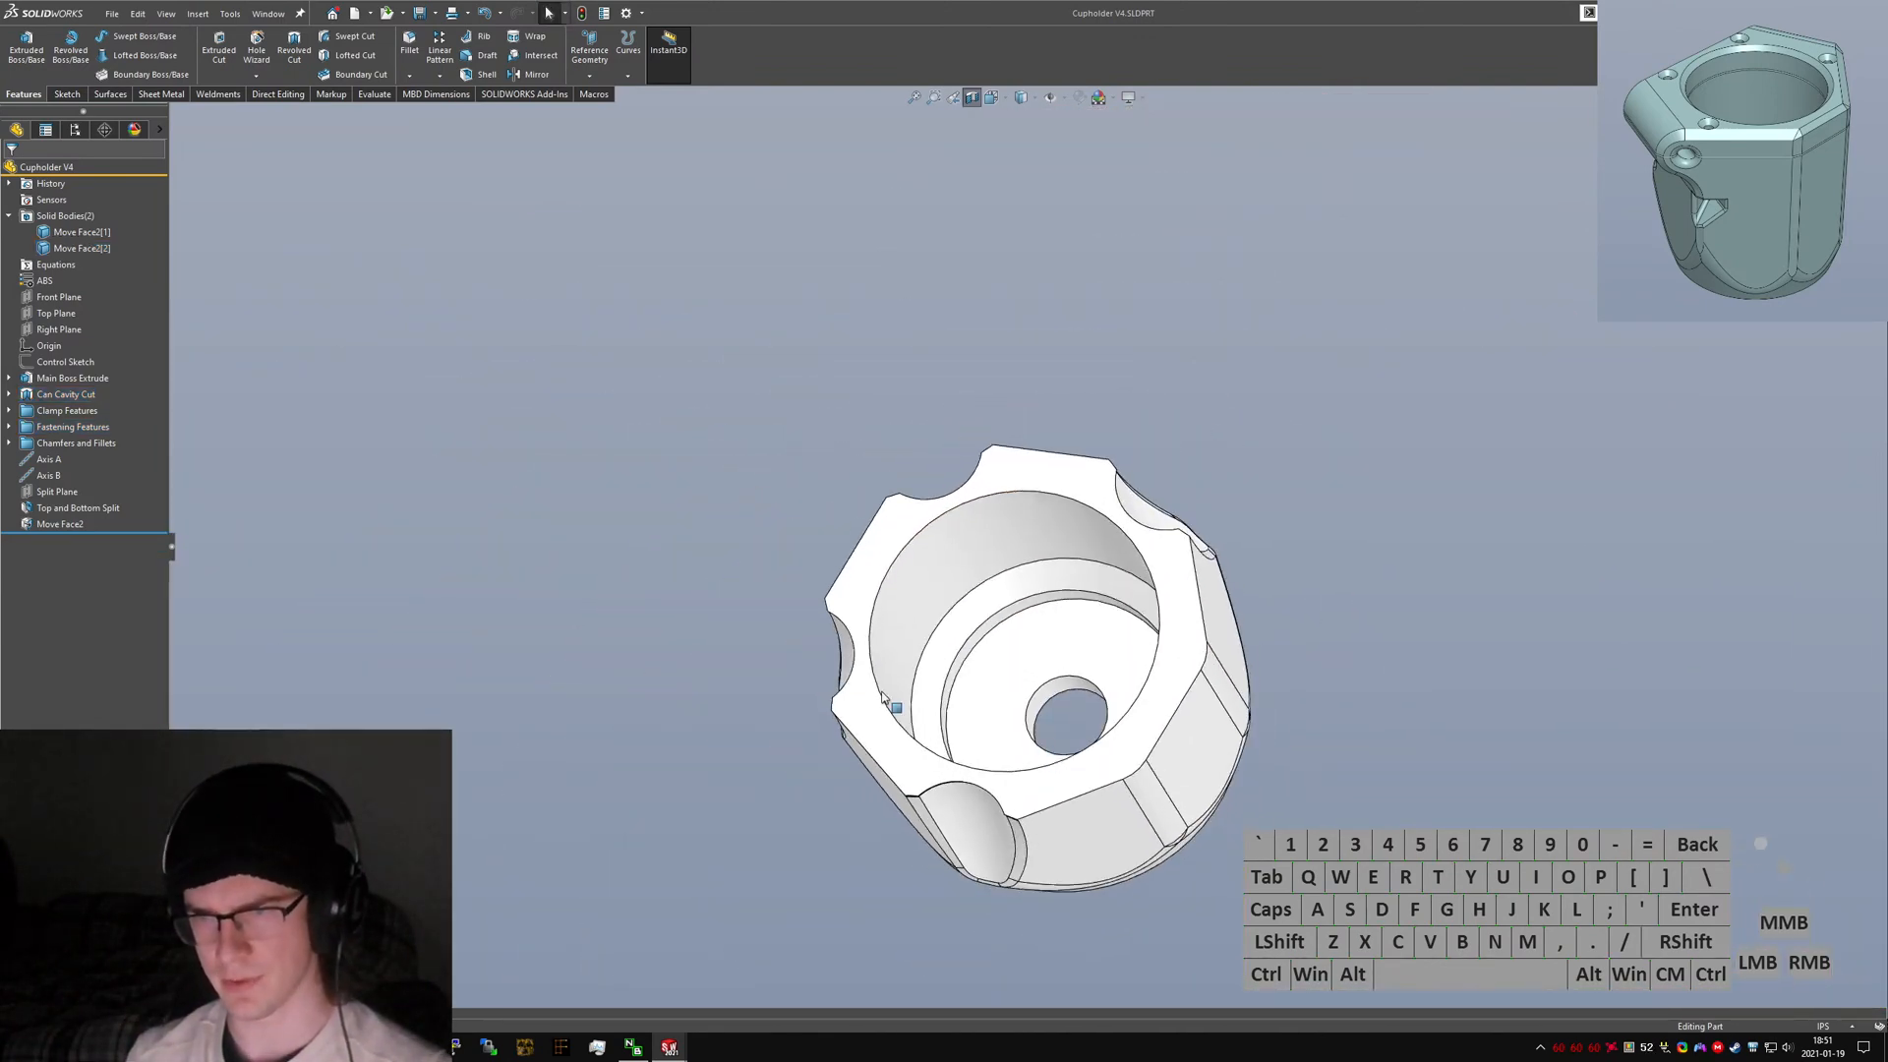
{"action": "left_click", "coordinate": [969, 636]}
Group Axis A through the Move Face feature into a new folder named Split Features.
{"action": "left_click", "coordinate": [97, 554]}
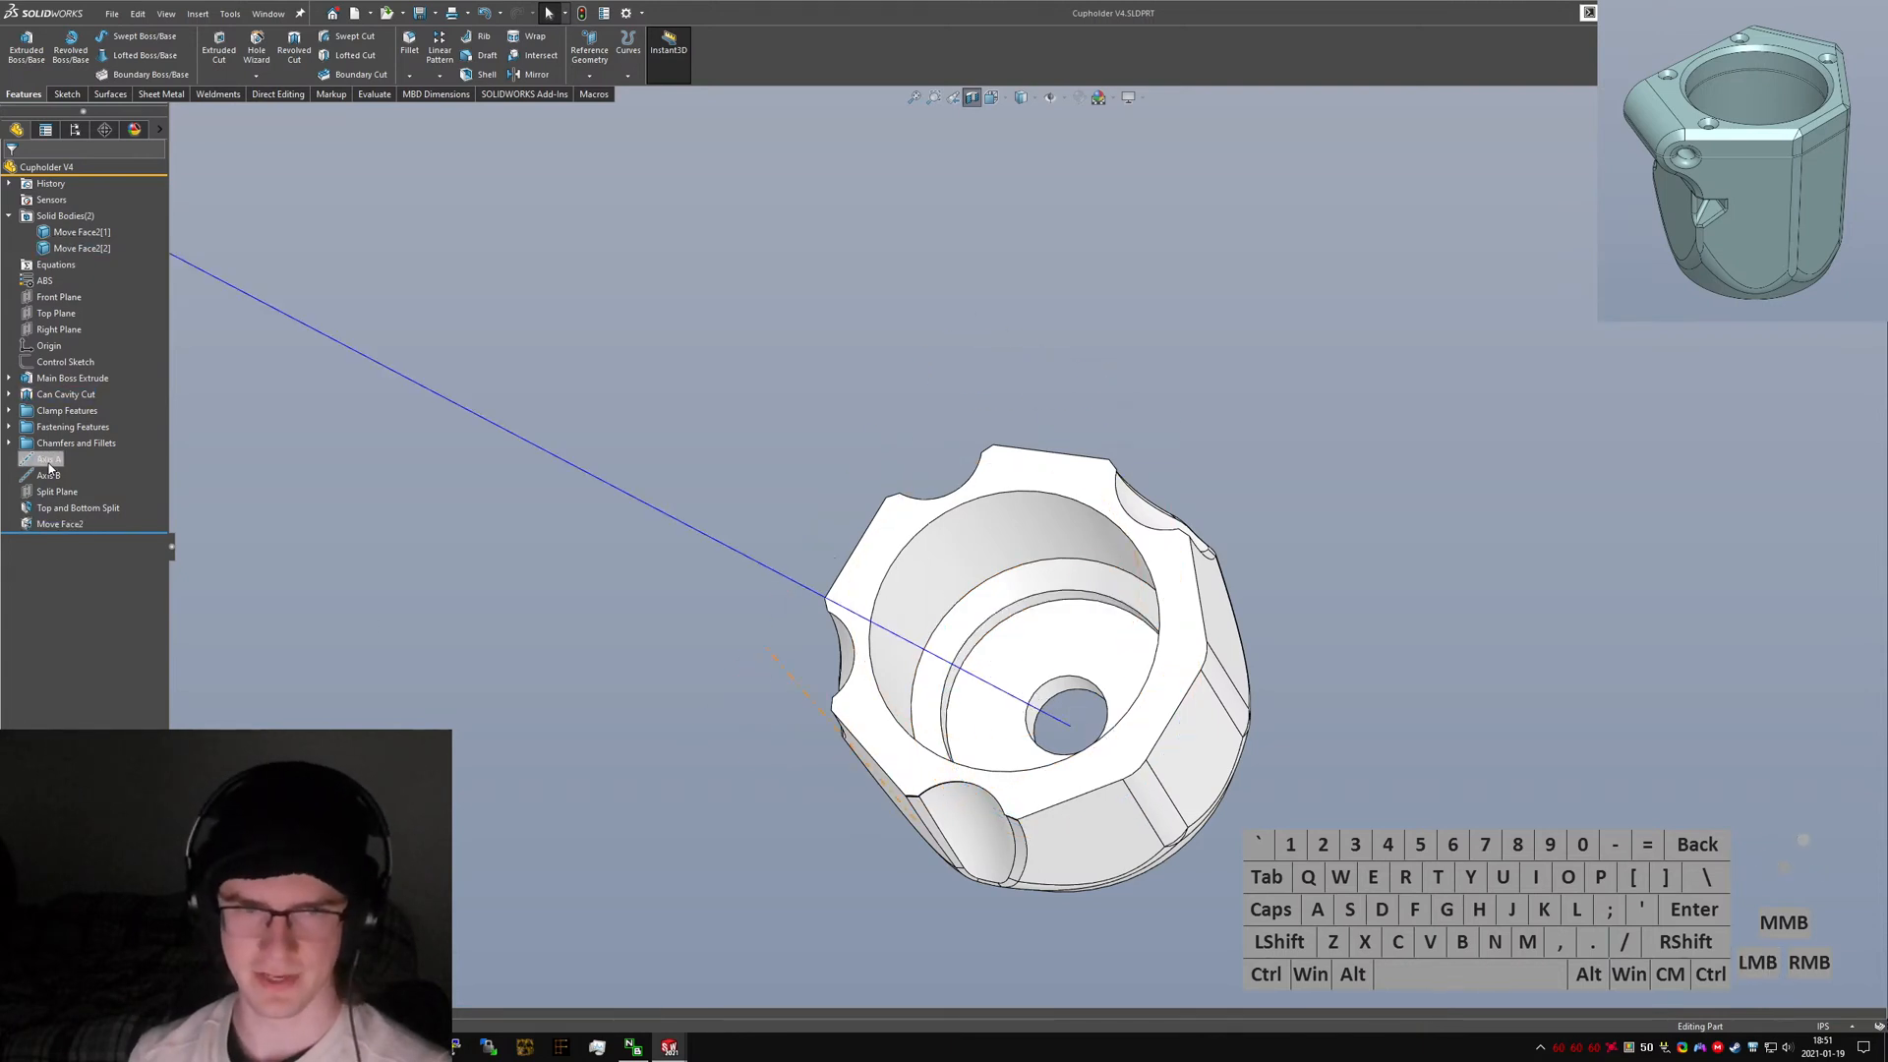
{"action": "left_click", "coordinate": [49, 461]}
{"action": "left_click", "coordinate": [61, 516], "text": "shift"}
{"action": "right_click", "coordinate": [61, 515]}
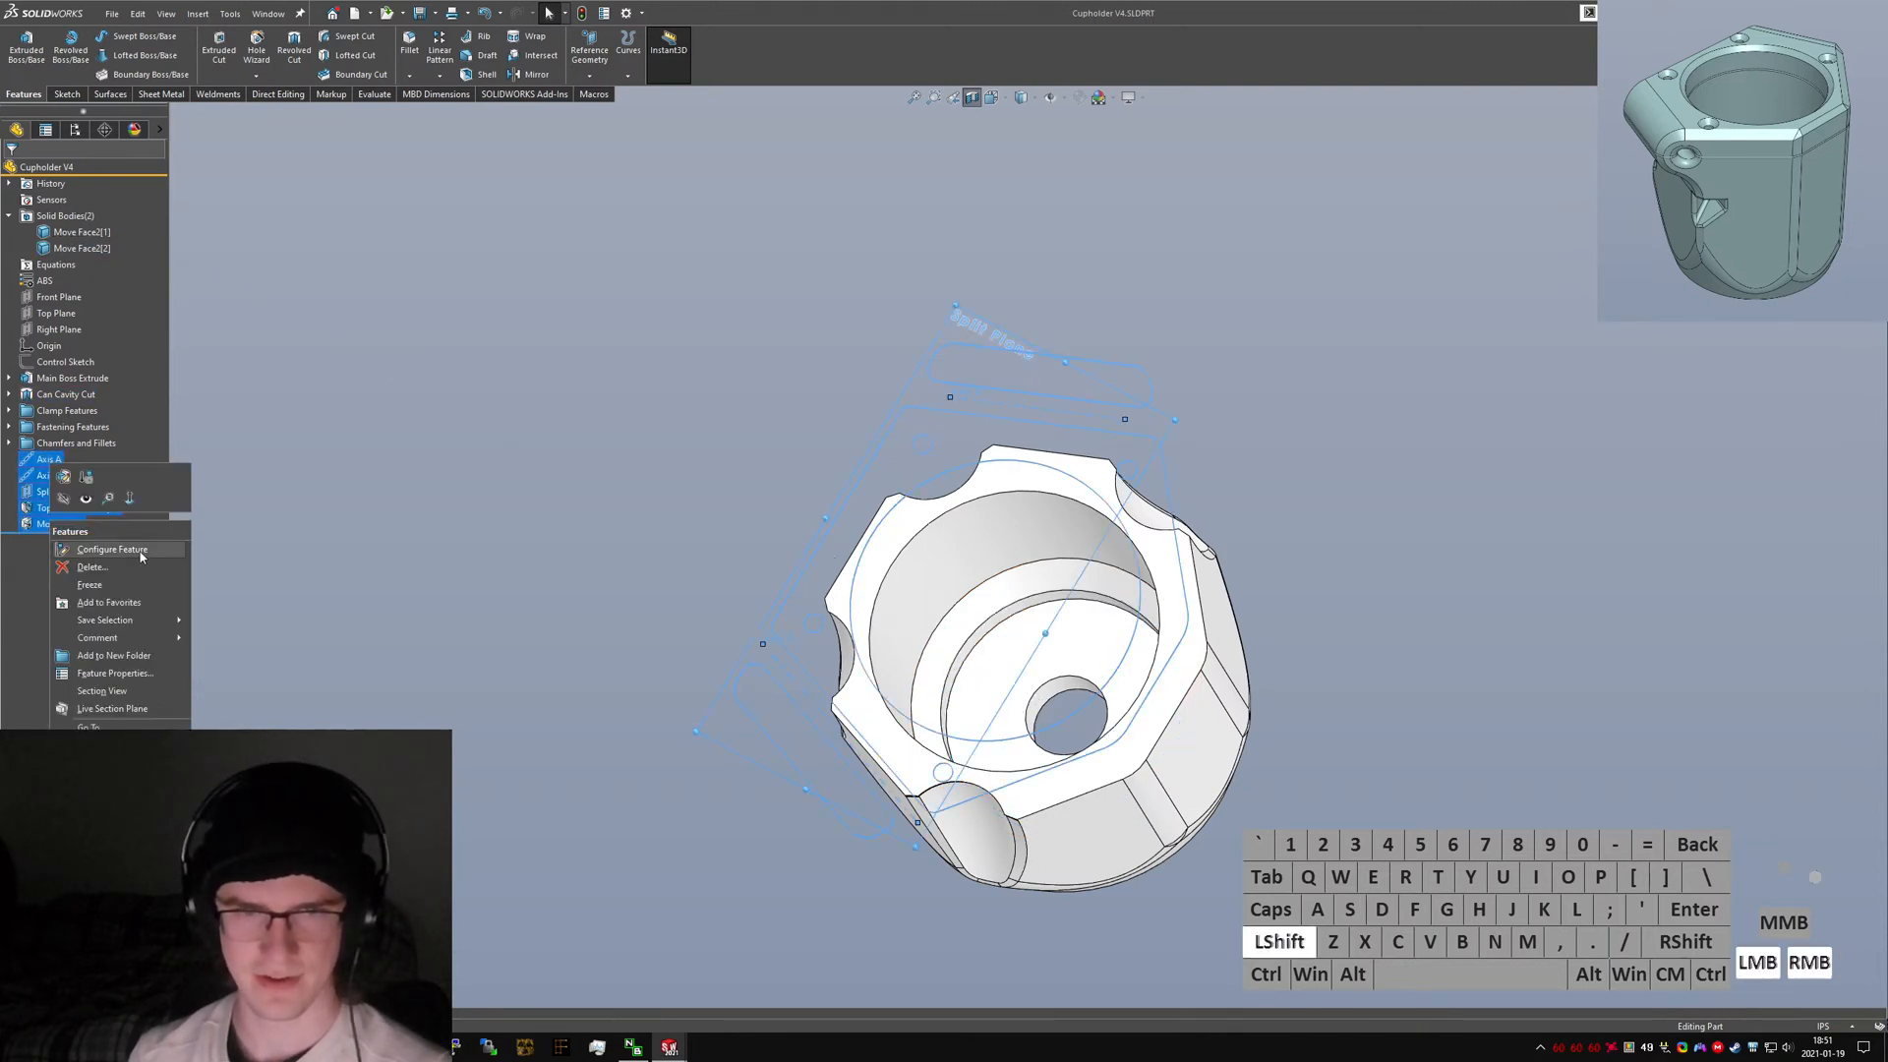
{"action": "left_click", "coordinate": [111, 649]}
{"action": "type", "text": "Split"}
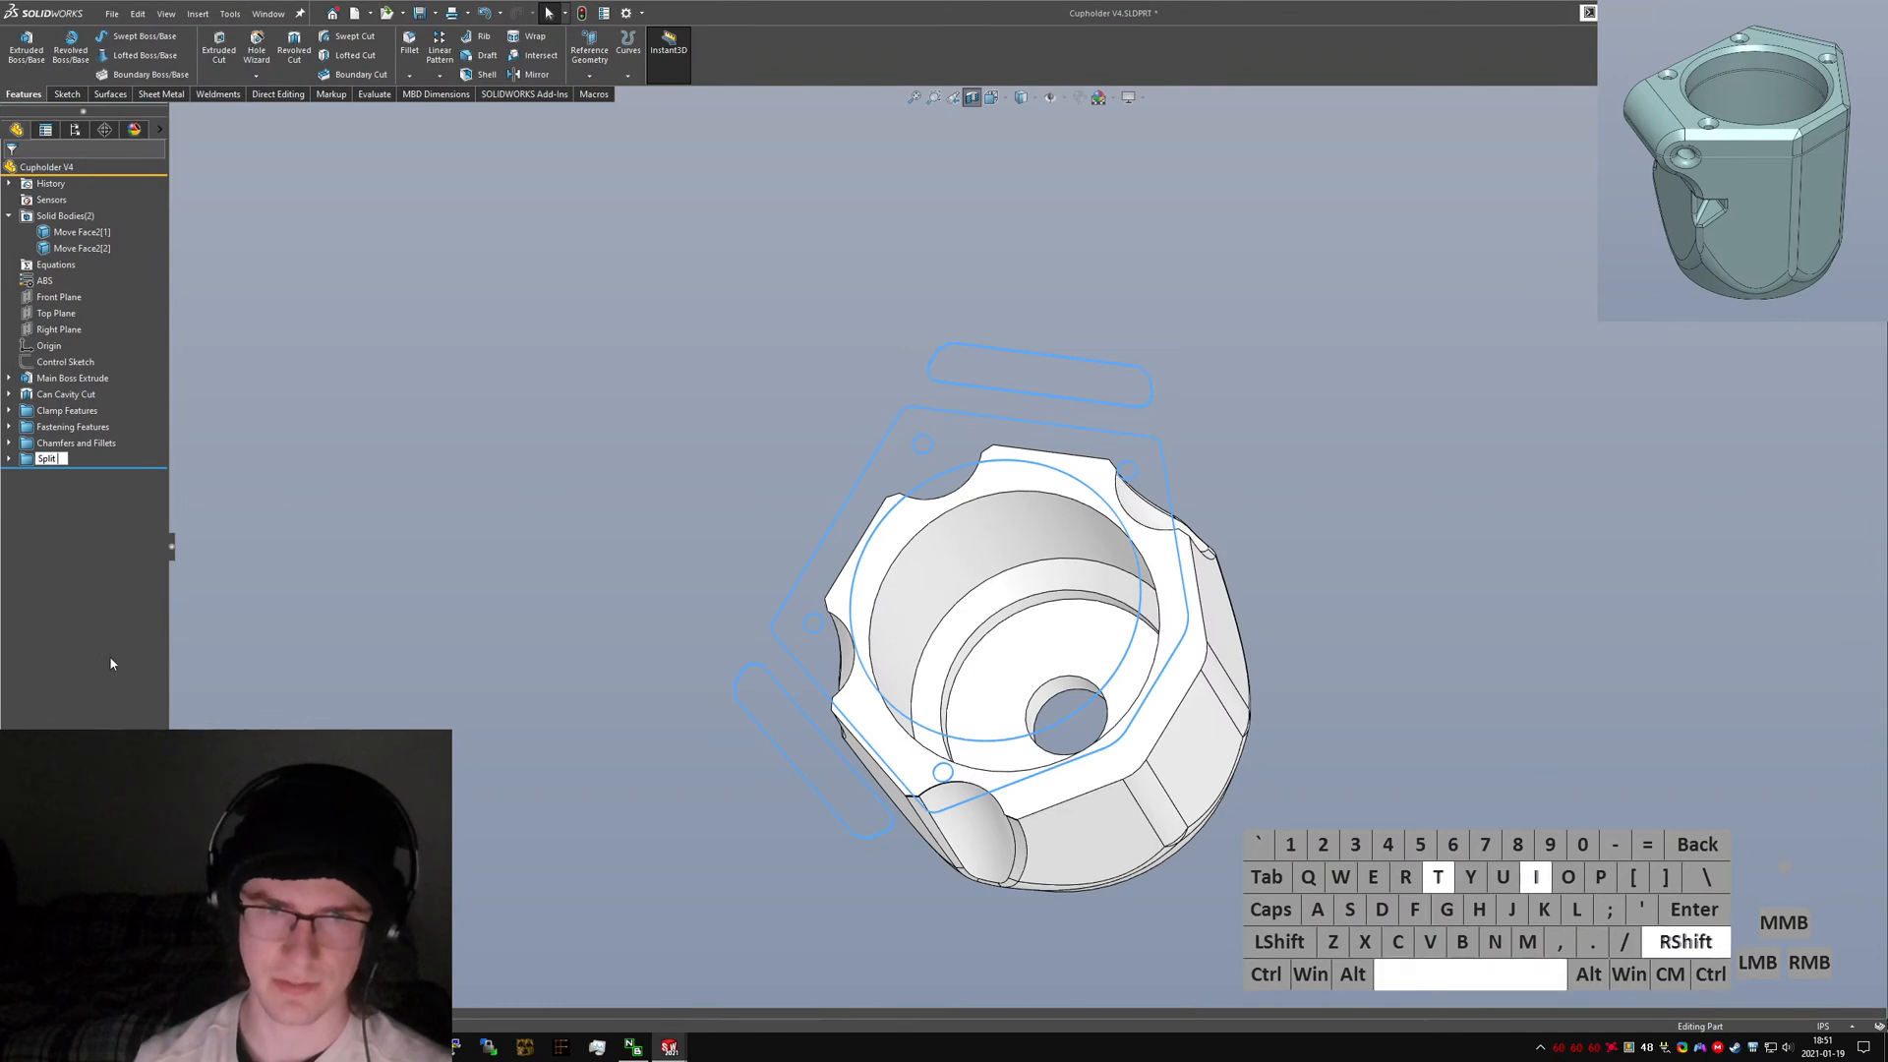
{"action": "type", "text": " Features"}
{"action": "key", "text": "Return"}
{"action": "left_click", "coordinate": [17, 459]}
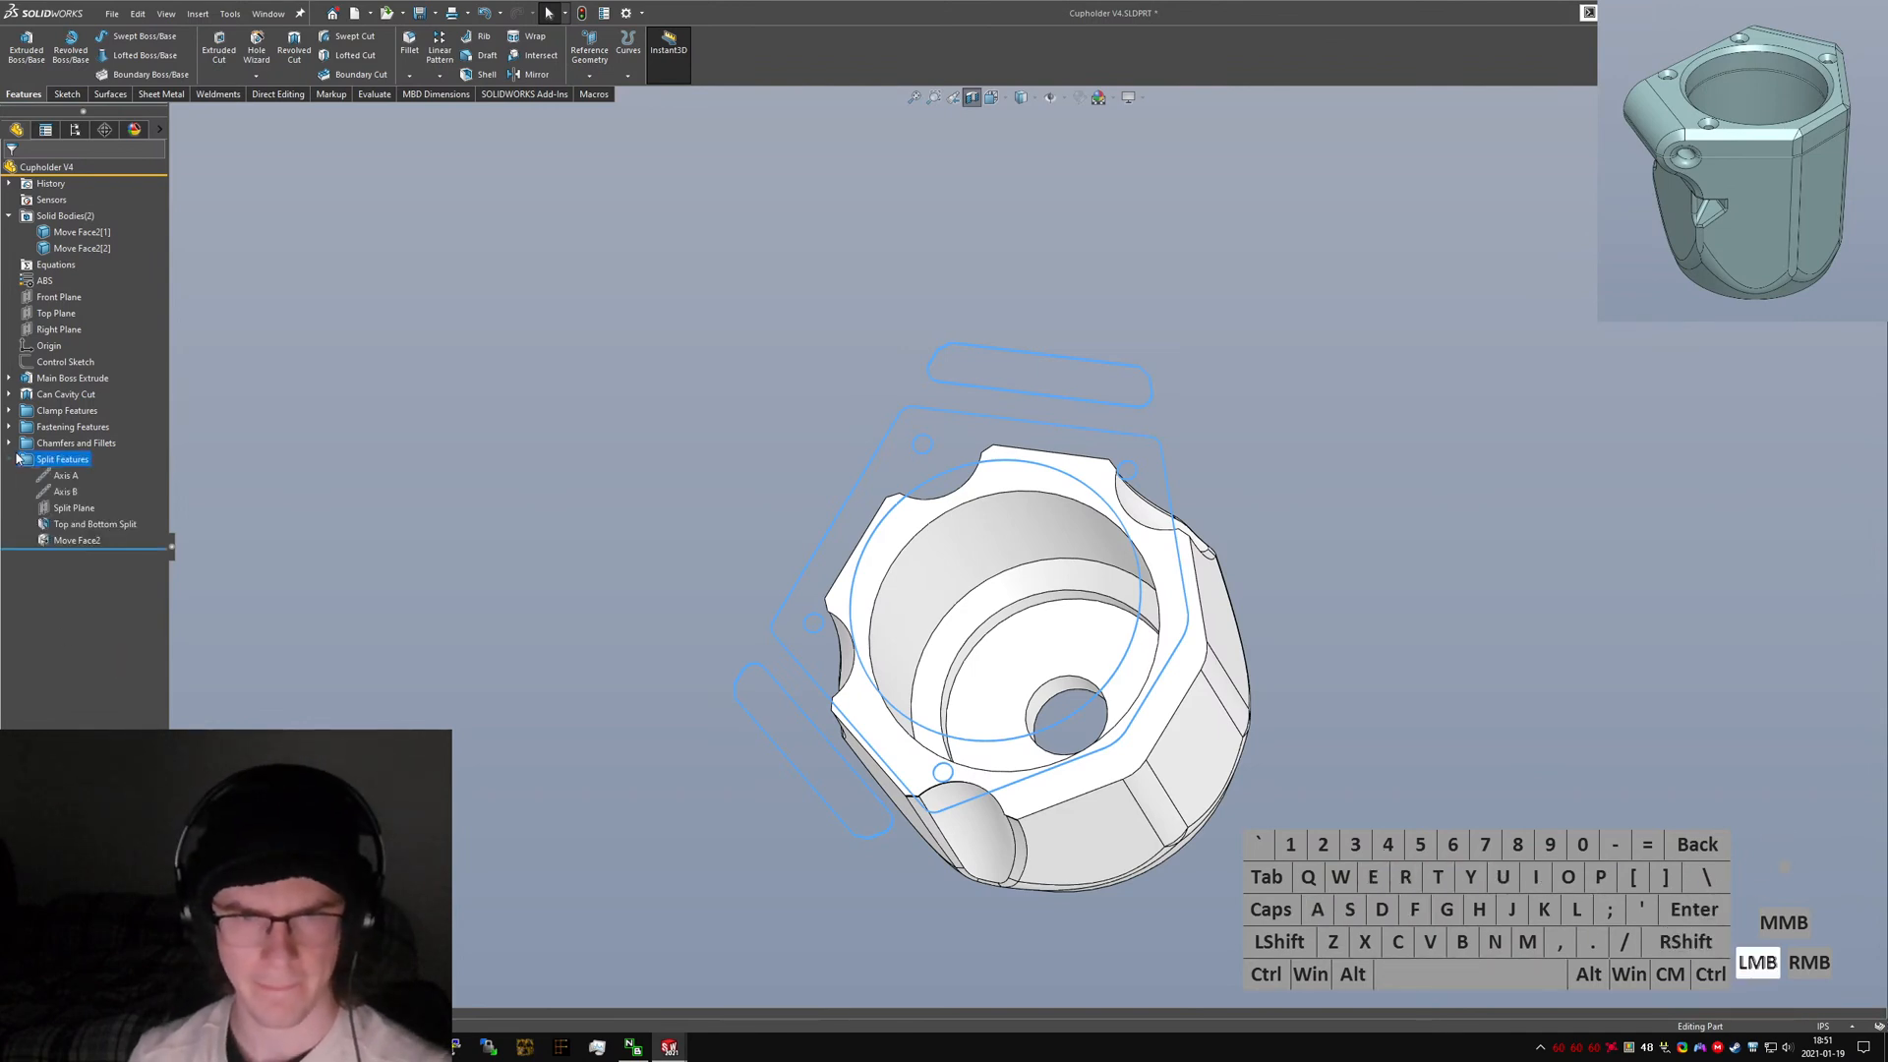
Rename the Move Face feature to Face Clearance and collapse the Split Features folder.
{"action": "left_click", "coordinate": [74, 541]}
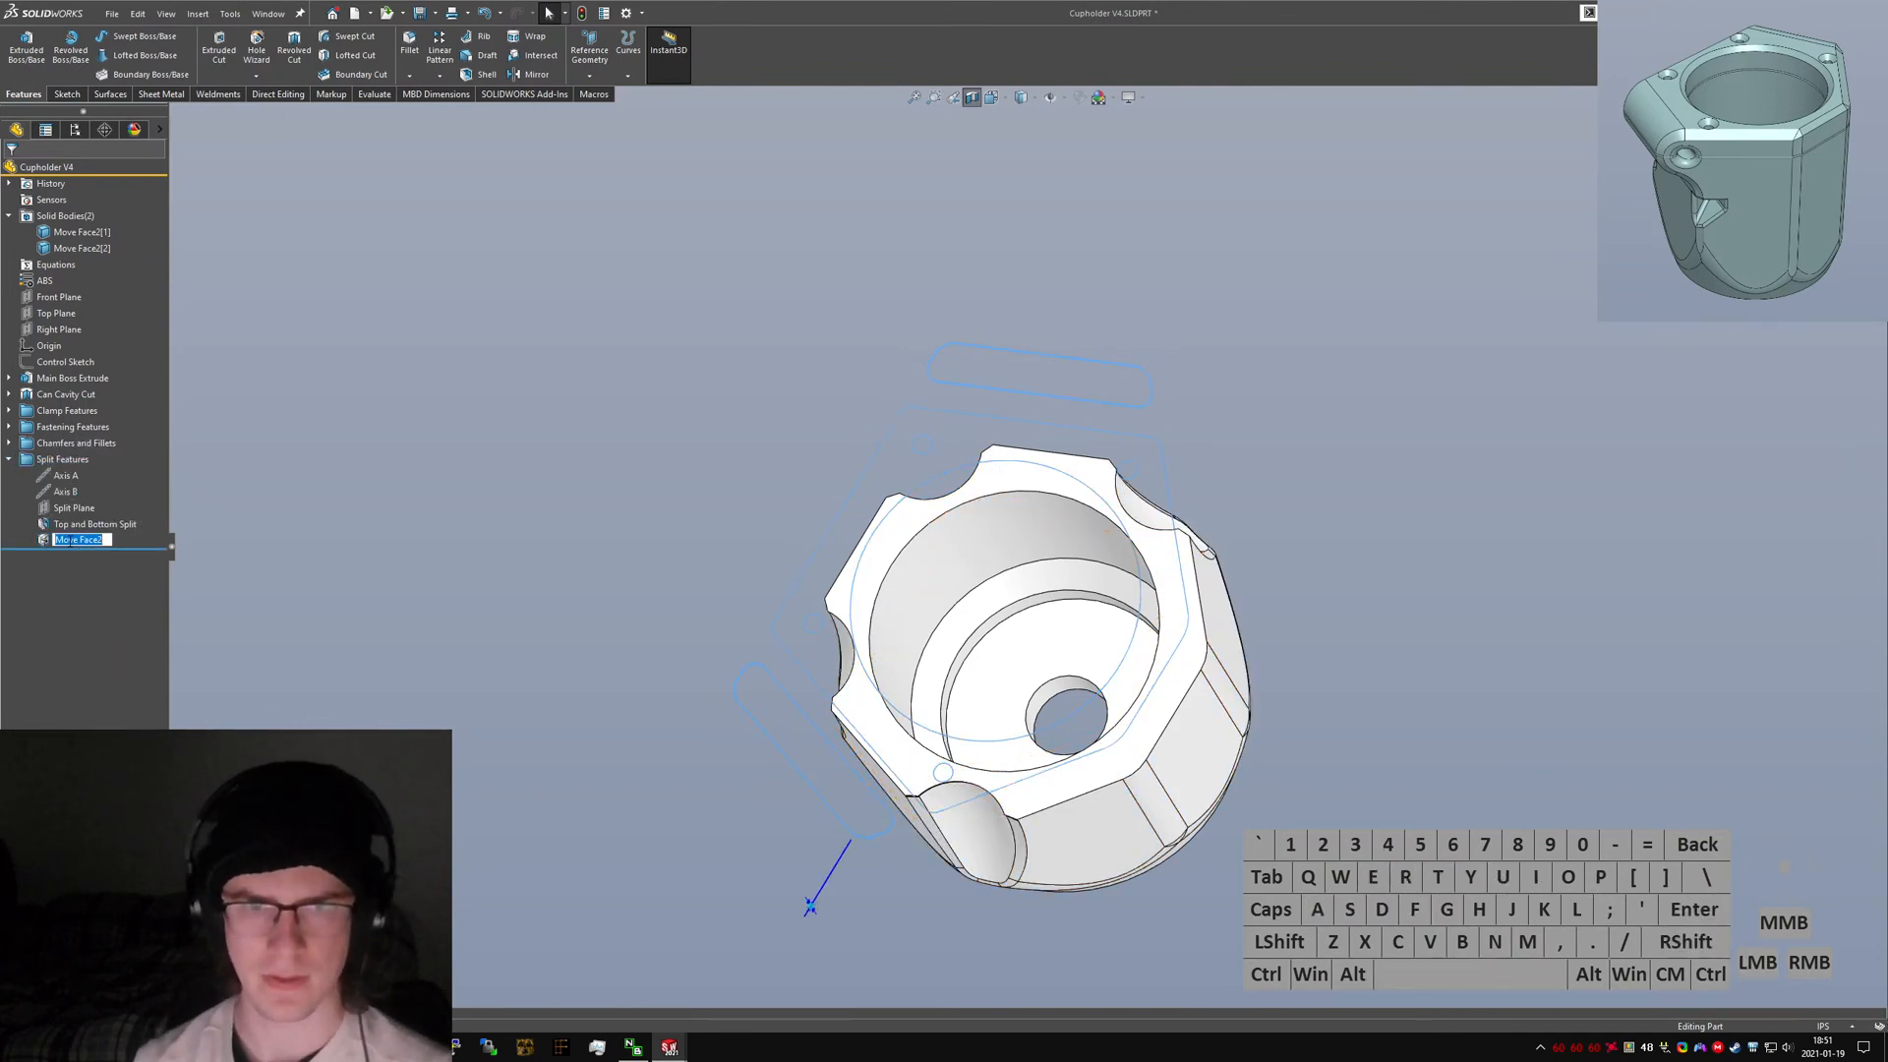
{"action": "type", "text": "Face Clearance"}
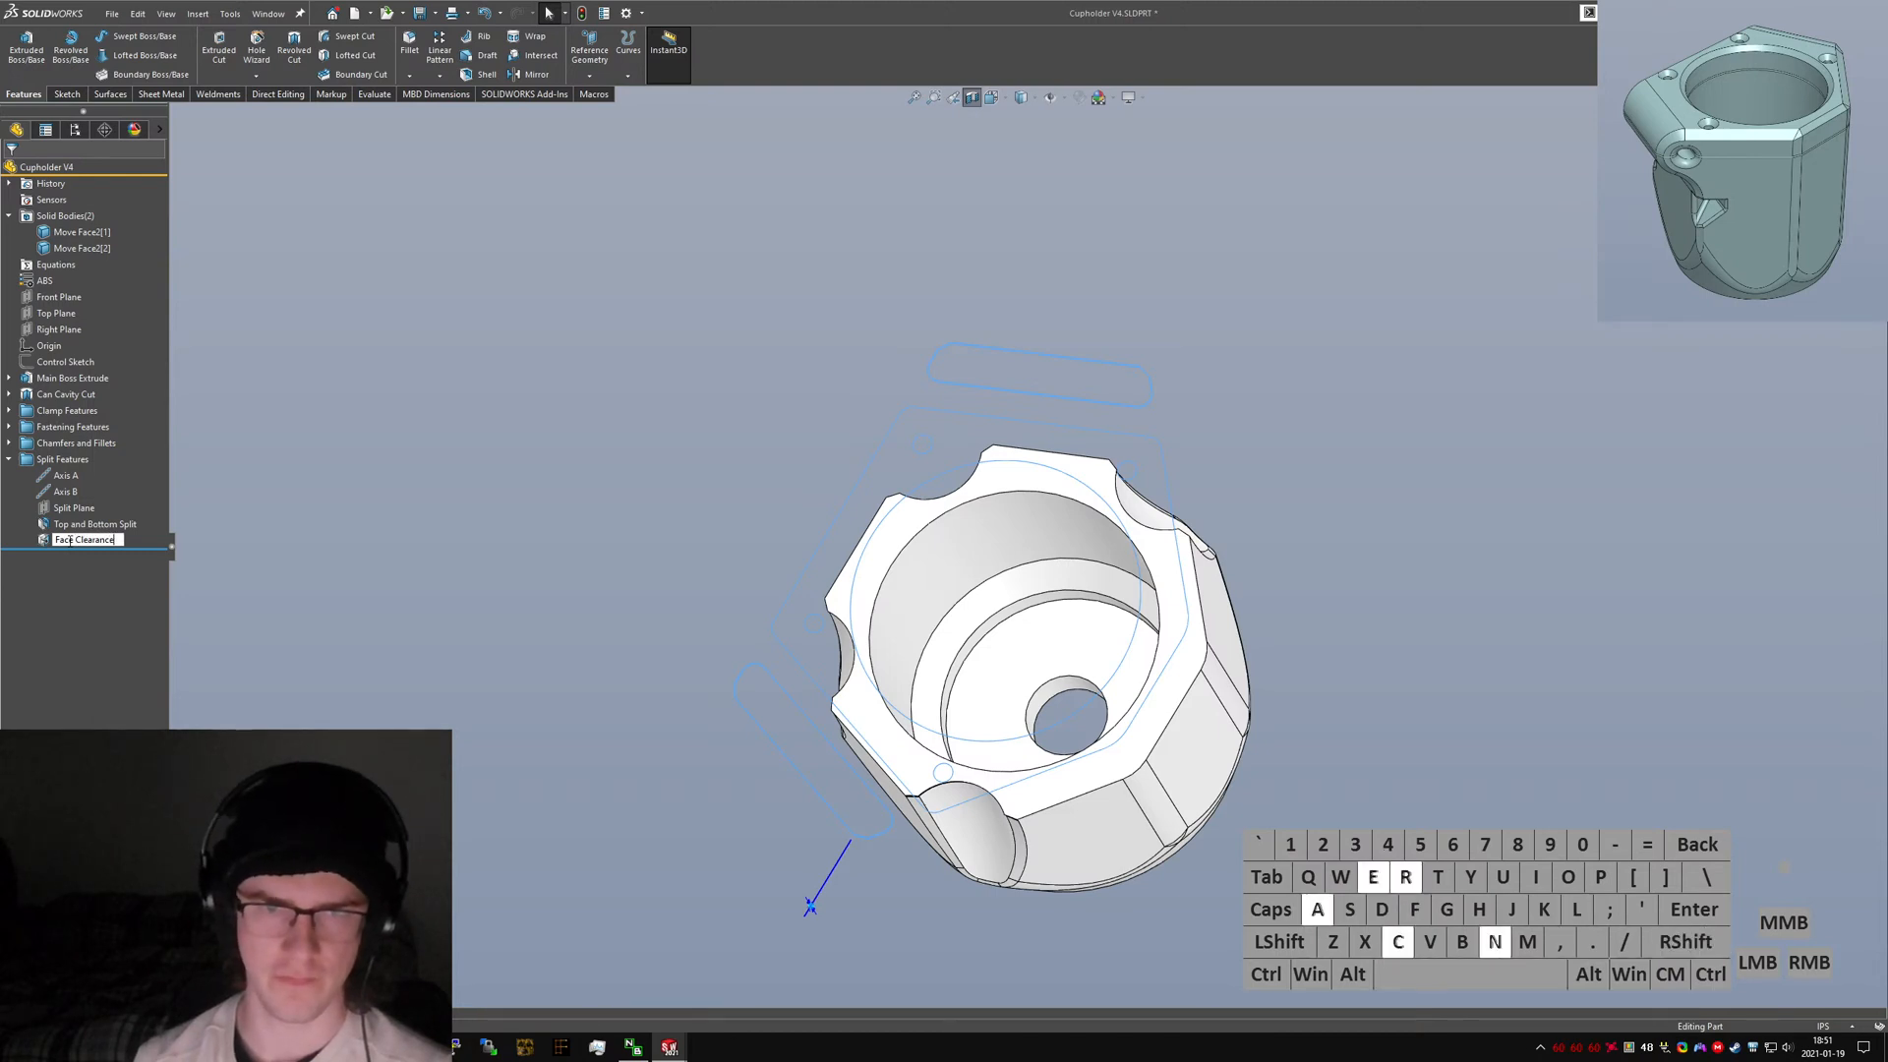
{"action": "key", "text": "Return"}
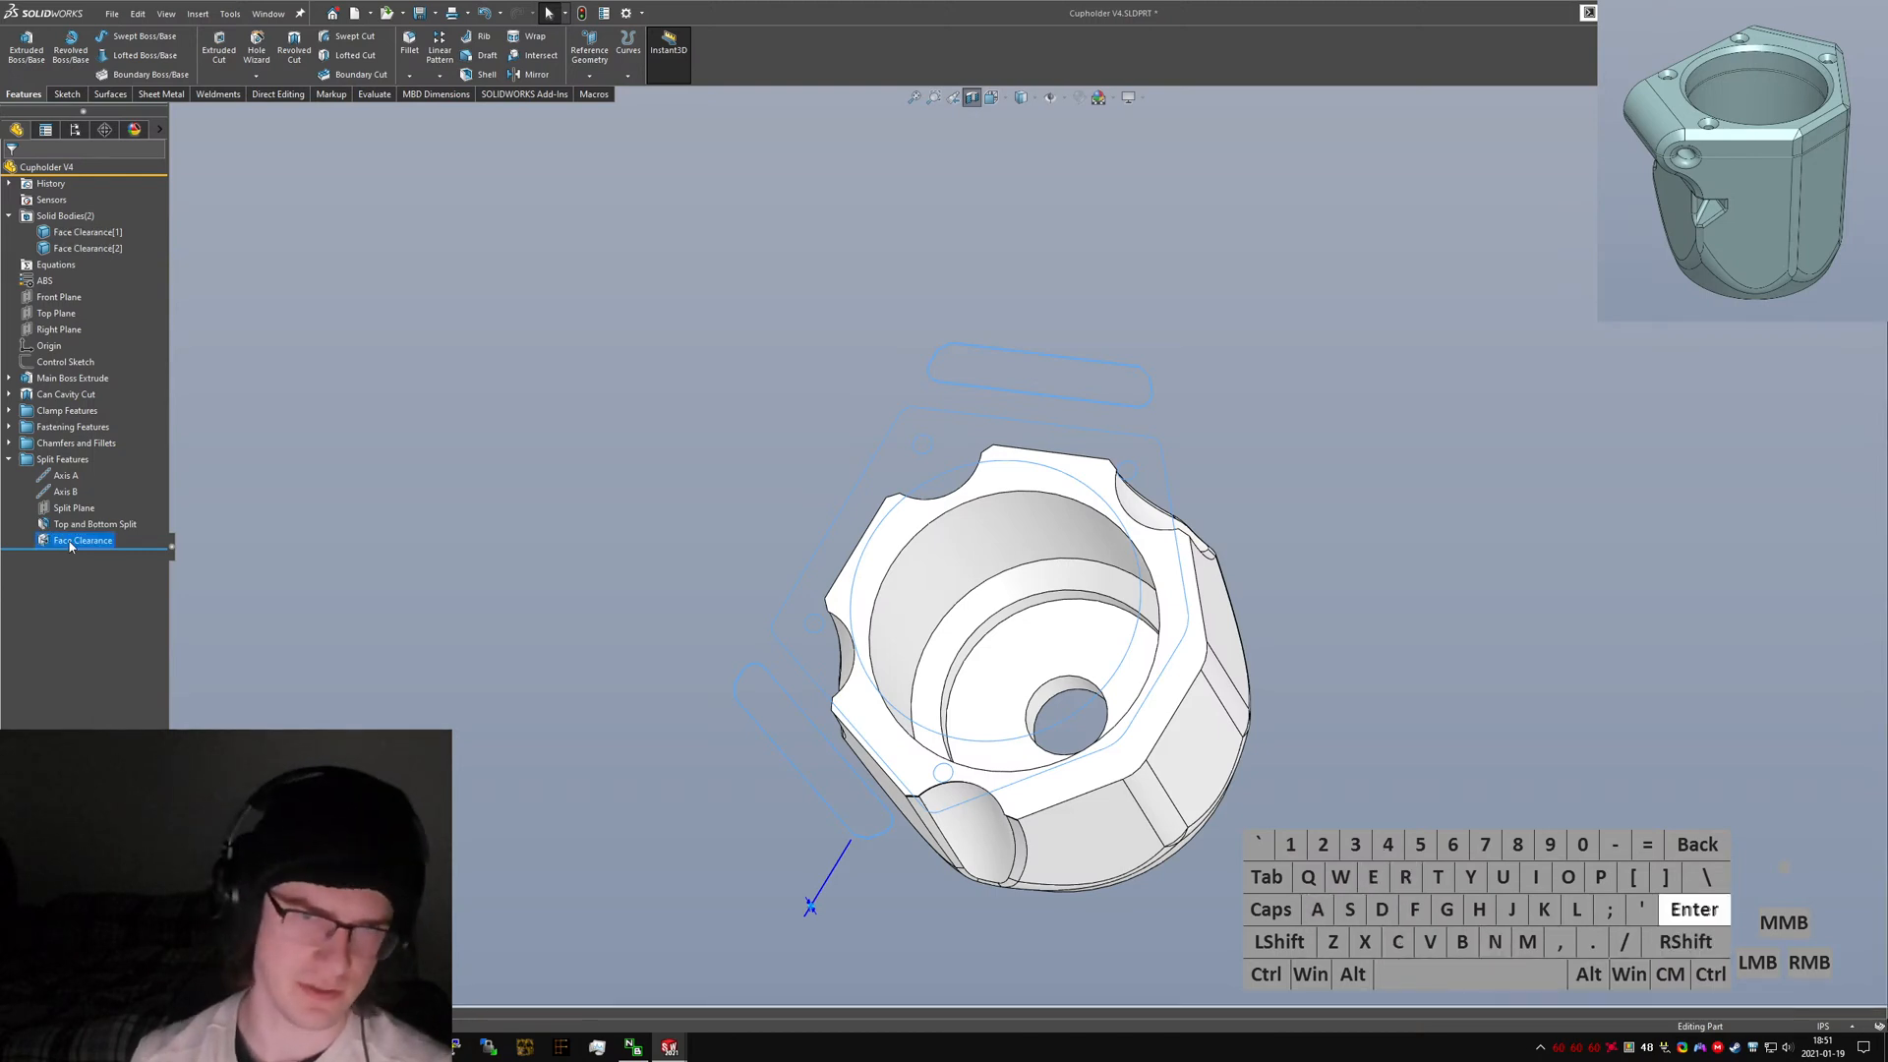
{"action": "left_click", "coordinate": [9, 460]}
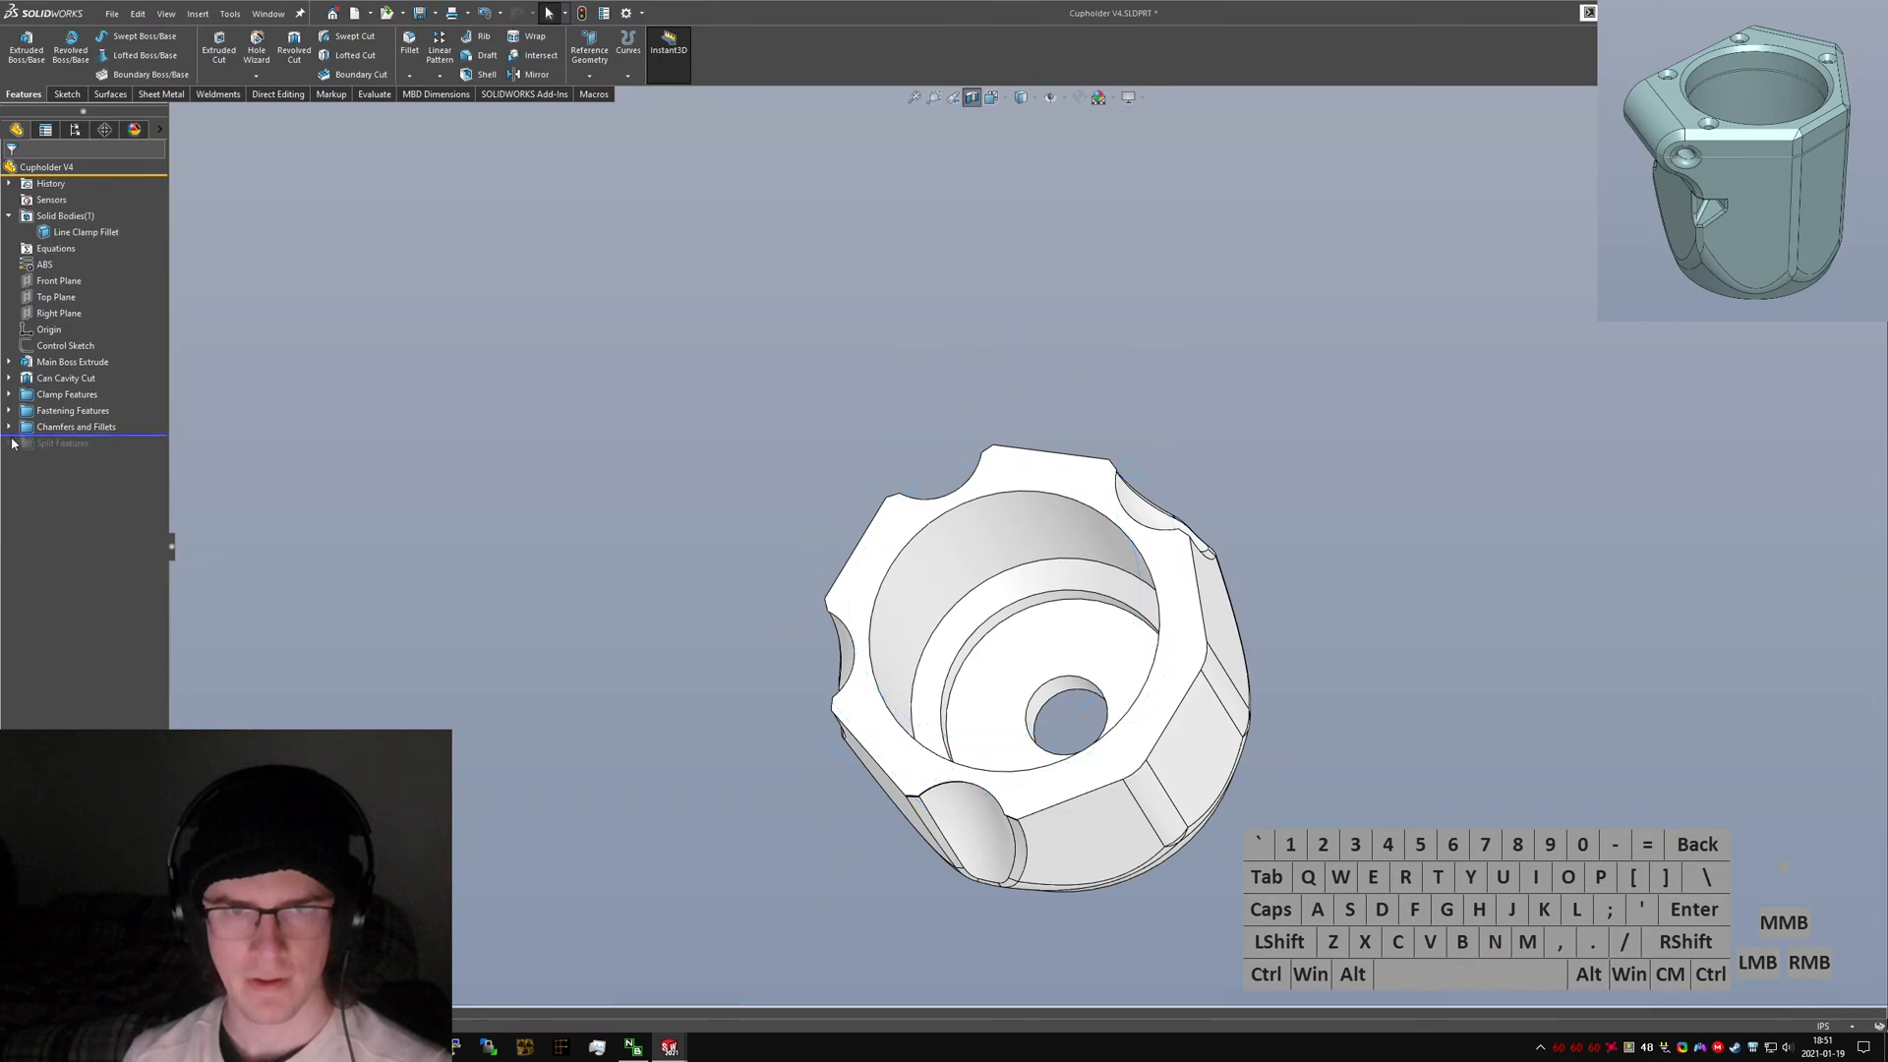
Switch to the older Hobie Cupholder V3 part and inspect its Fillet A on the cup bore edges, then return.
{"action": "left_click", "coordinate": [9, 426]}
{"action": "key", "text": "ctrl+Tab"}
{"action": "left_click", "coordinate": [996, 521]}
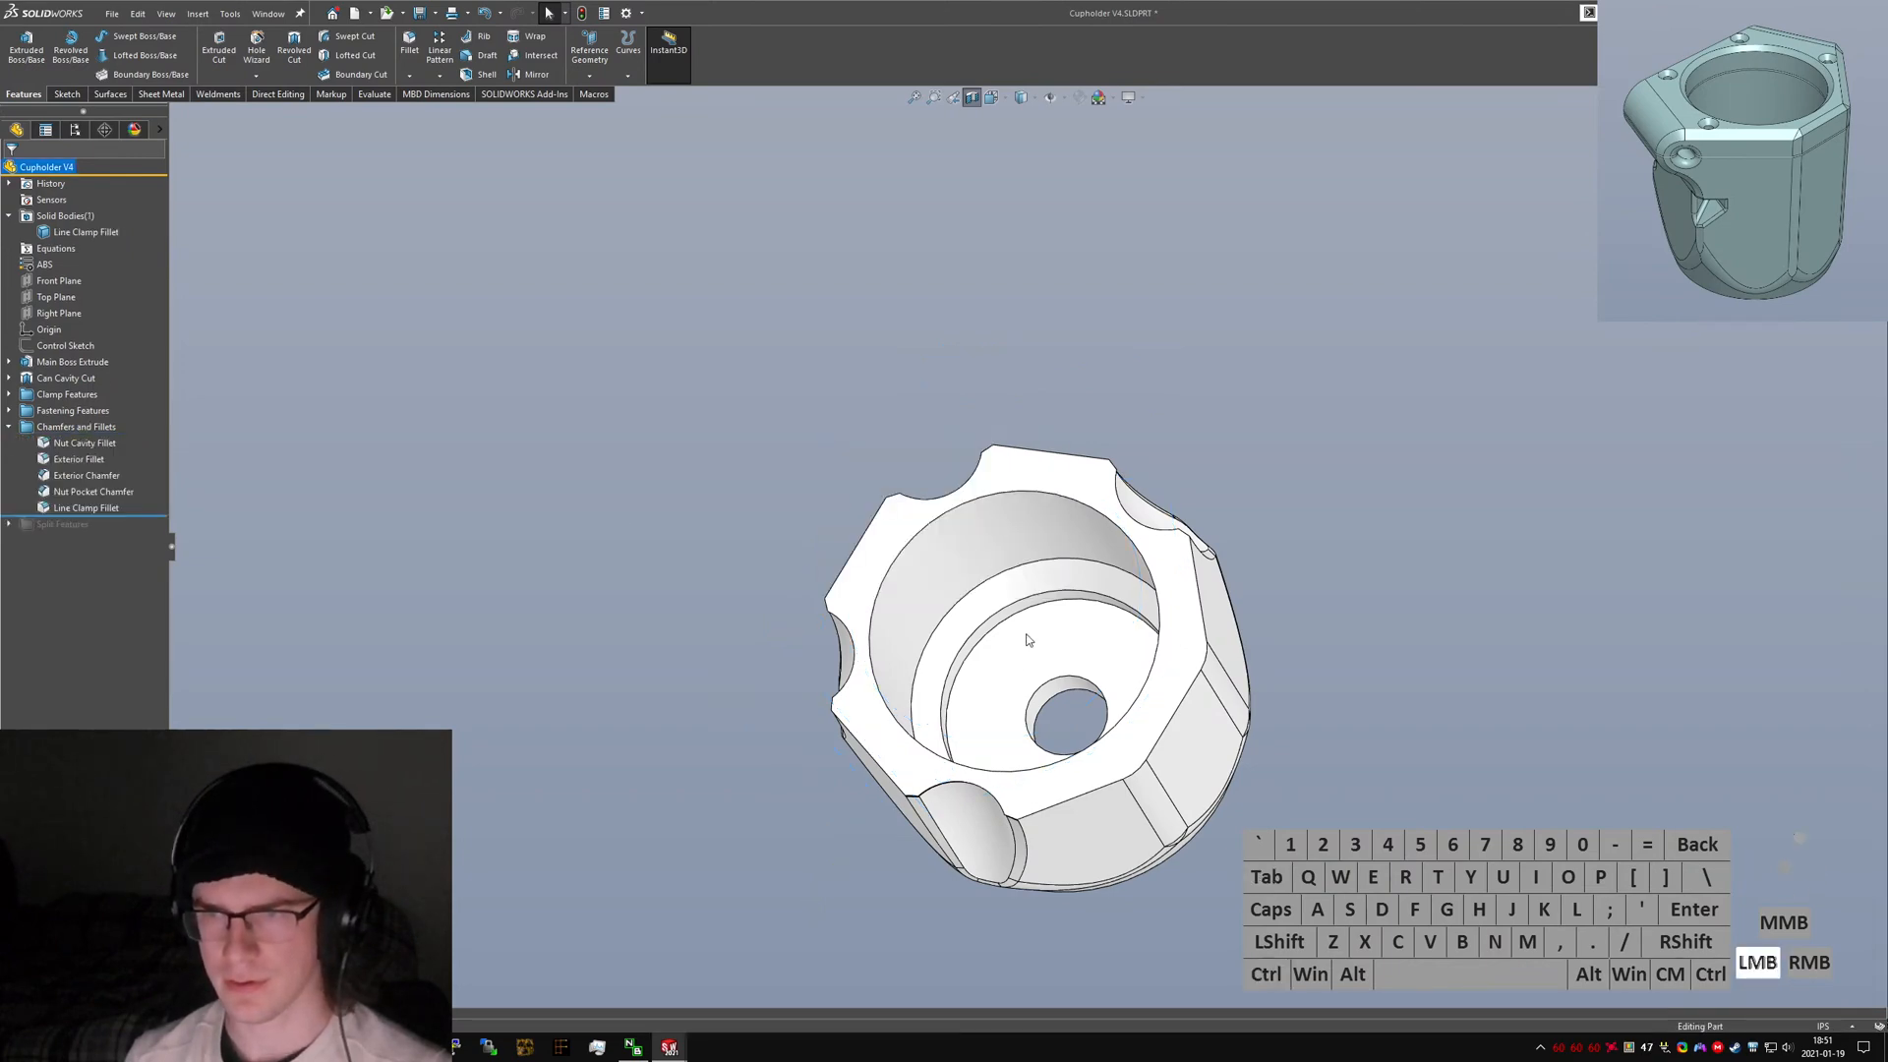
{"action": "middle_click_drag", "start_coordinate": [973, 522], "coordinate": [950, 394]}
{"action": "scroll", "coordinate": [994, 570], "scroll_direction": "down", "scroll_amount": 6}
{"action": "scroll", "coordinate": [950, 393], "scroll_direction": "up", "scroll_amount": 1}
{"action": "left_click", "coordinate": [948, 392]}
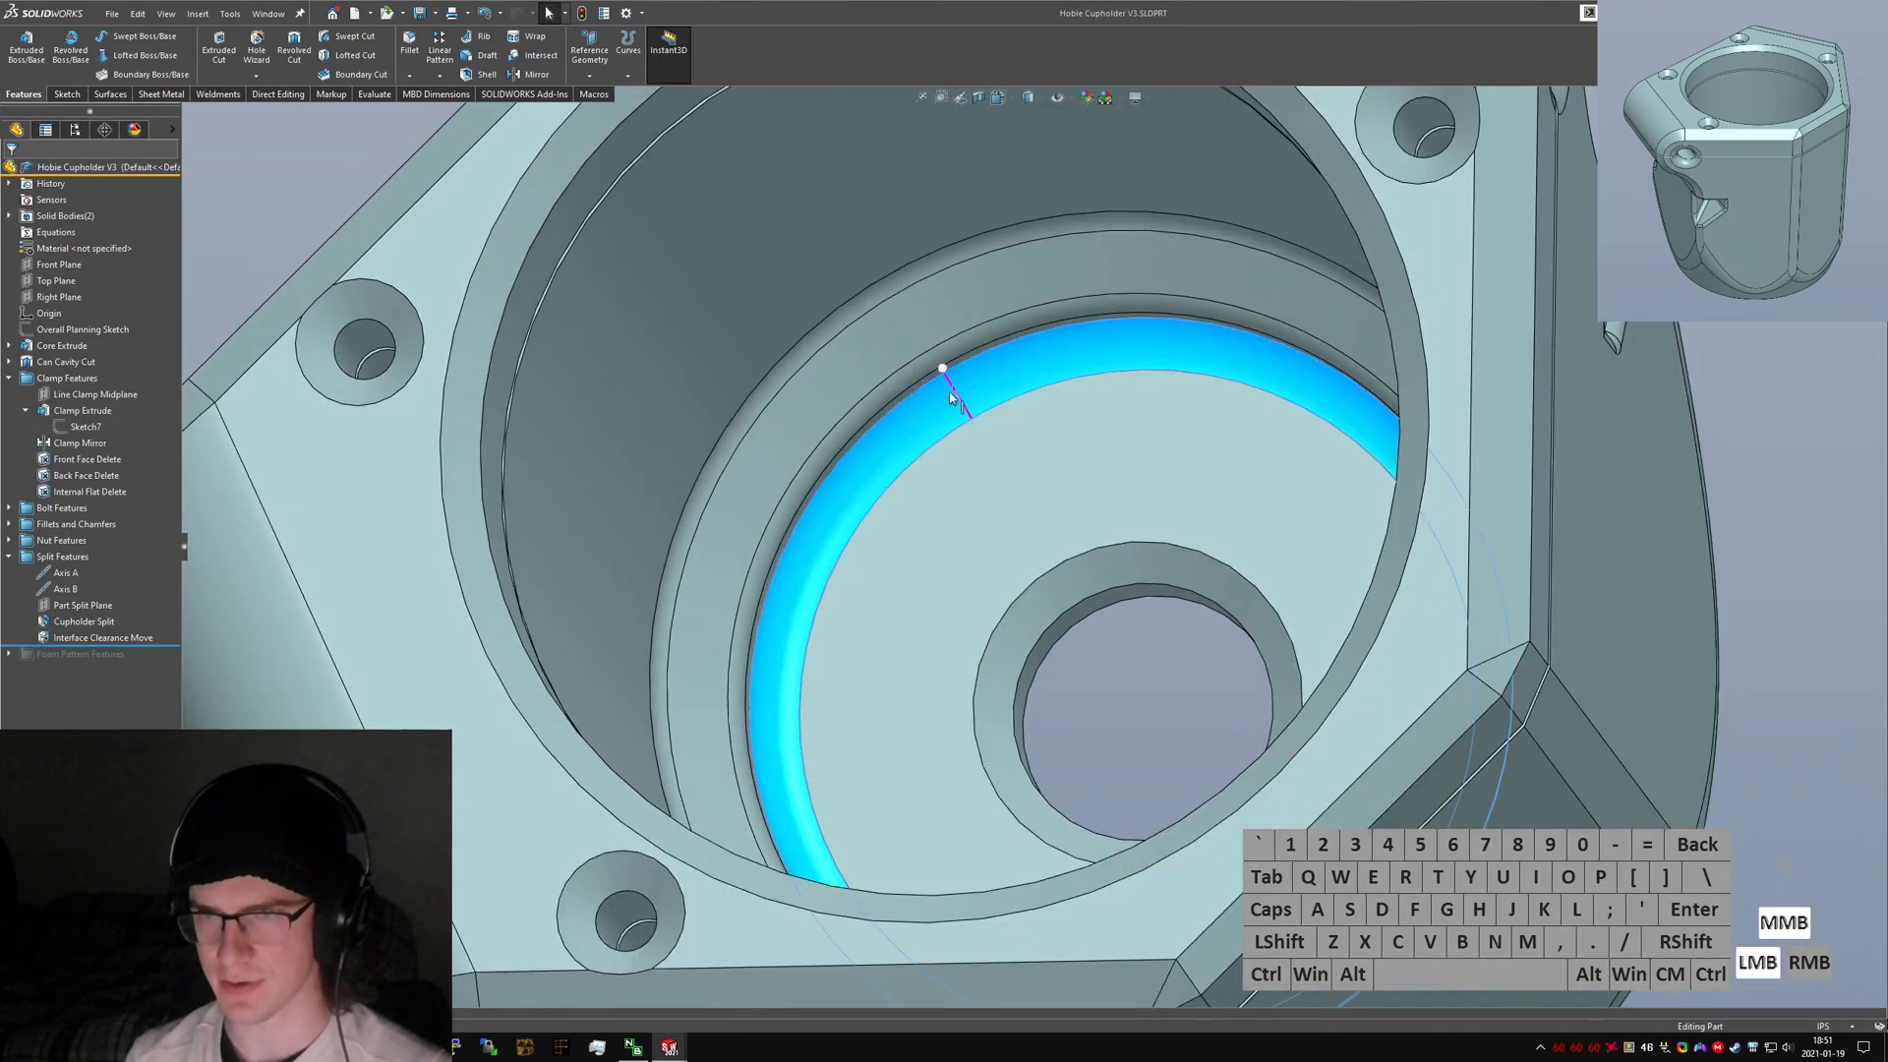
{"action": "left_click", "coordinate": [995, 321]}
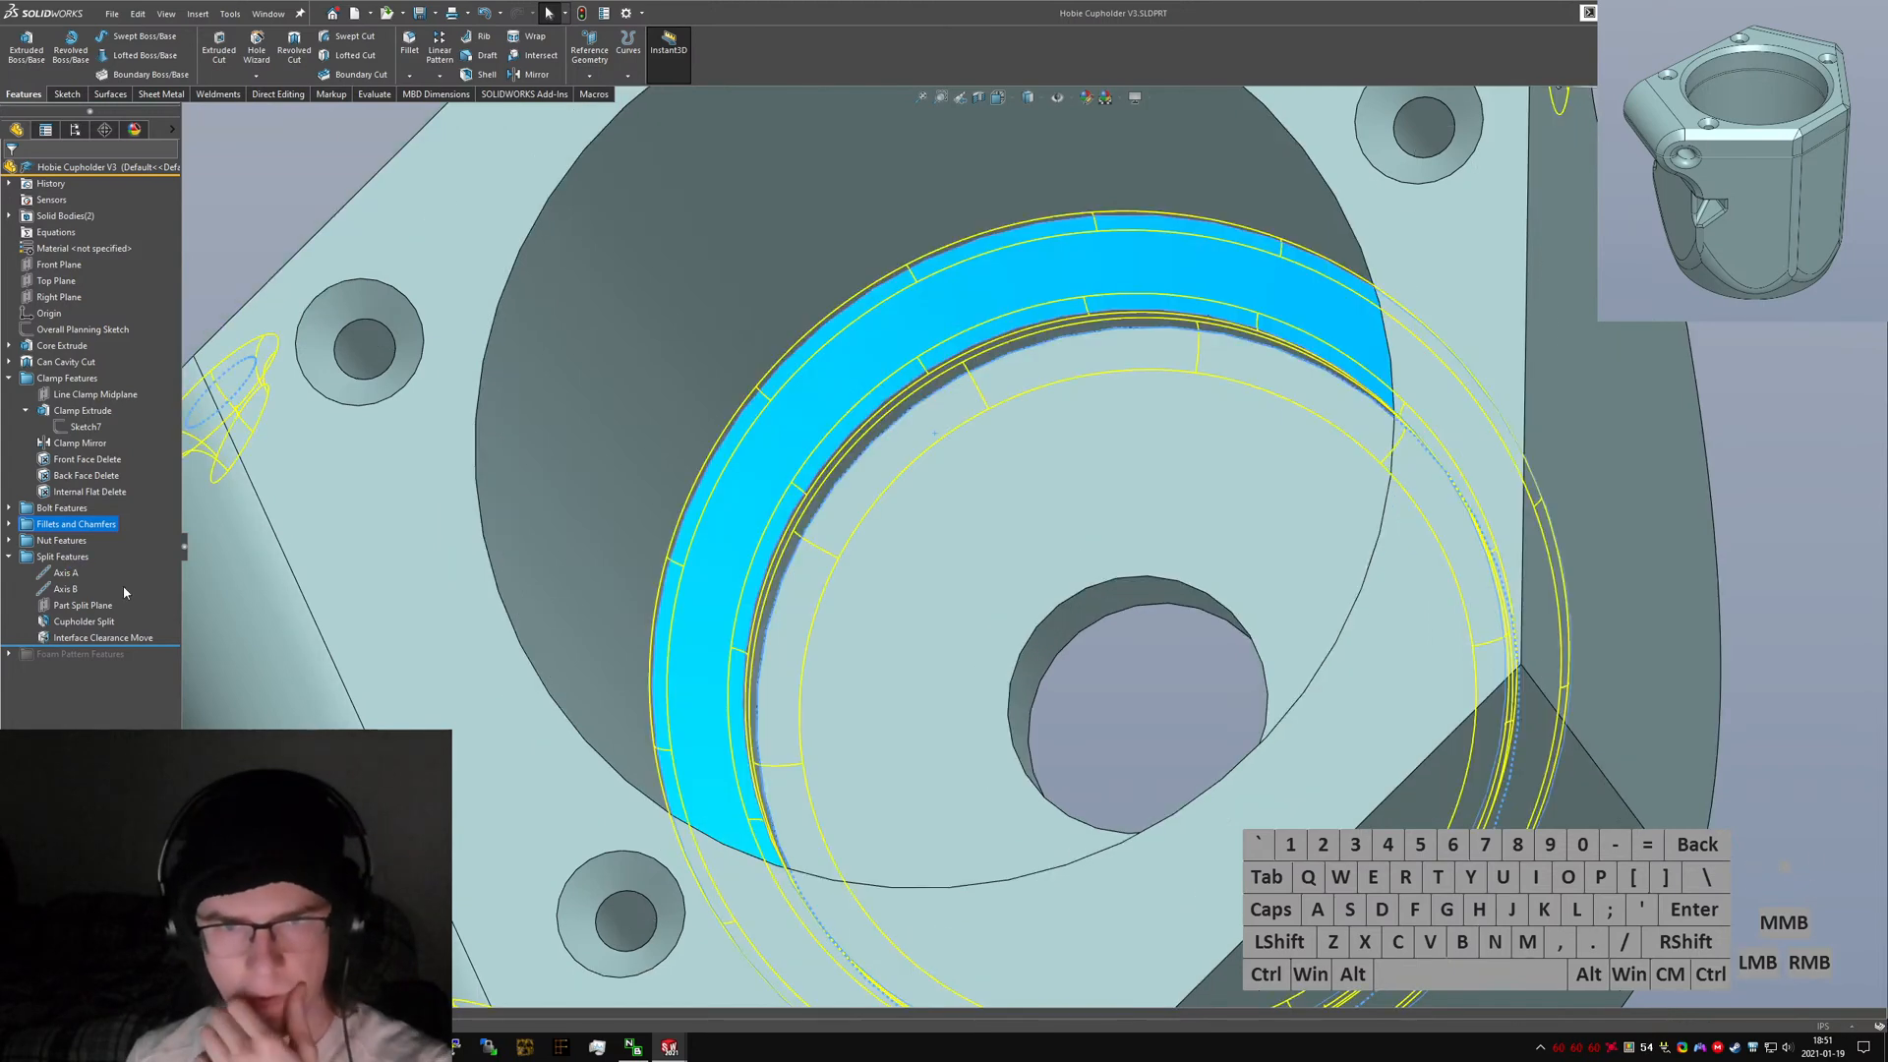
{"action": "scroll", "coordinate": [969, 528], "scroll_direction": "up", "scroll_amount": 5}
{"action": "middle_click_drag", "start_coordinate": [970, 528], "coordinate": [1020, 264]}
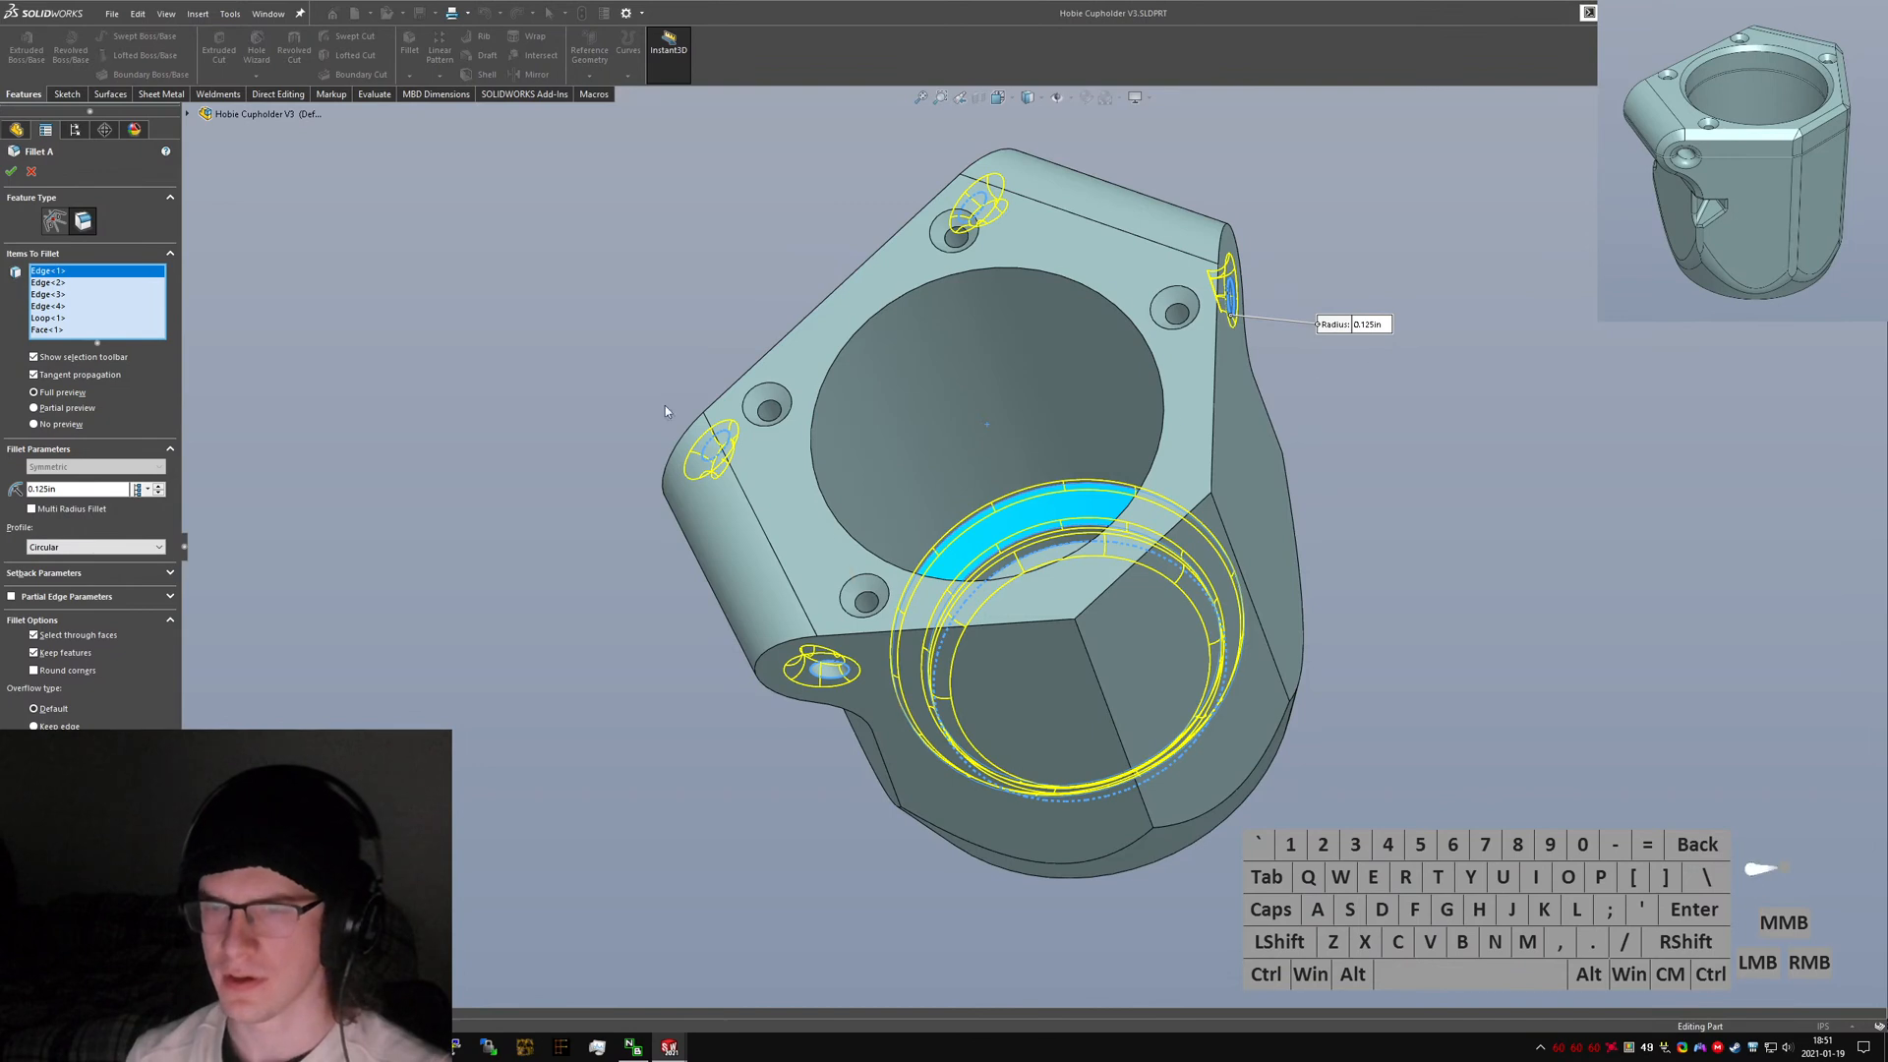
{"action": "key", "text": "Return"}
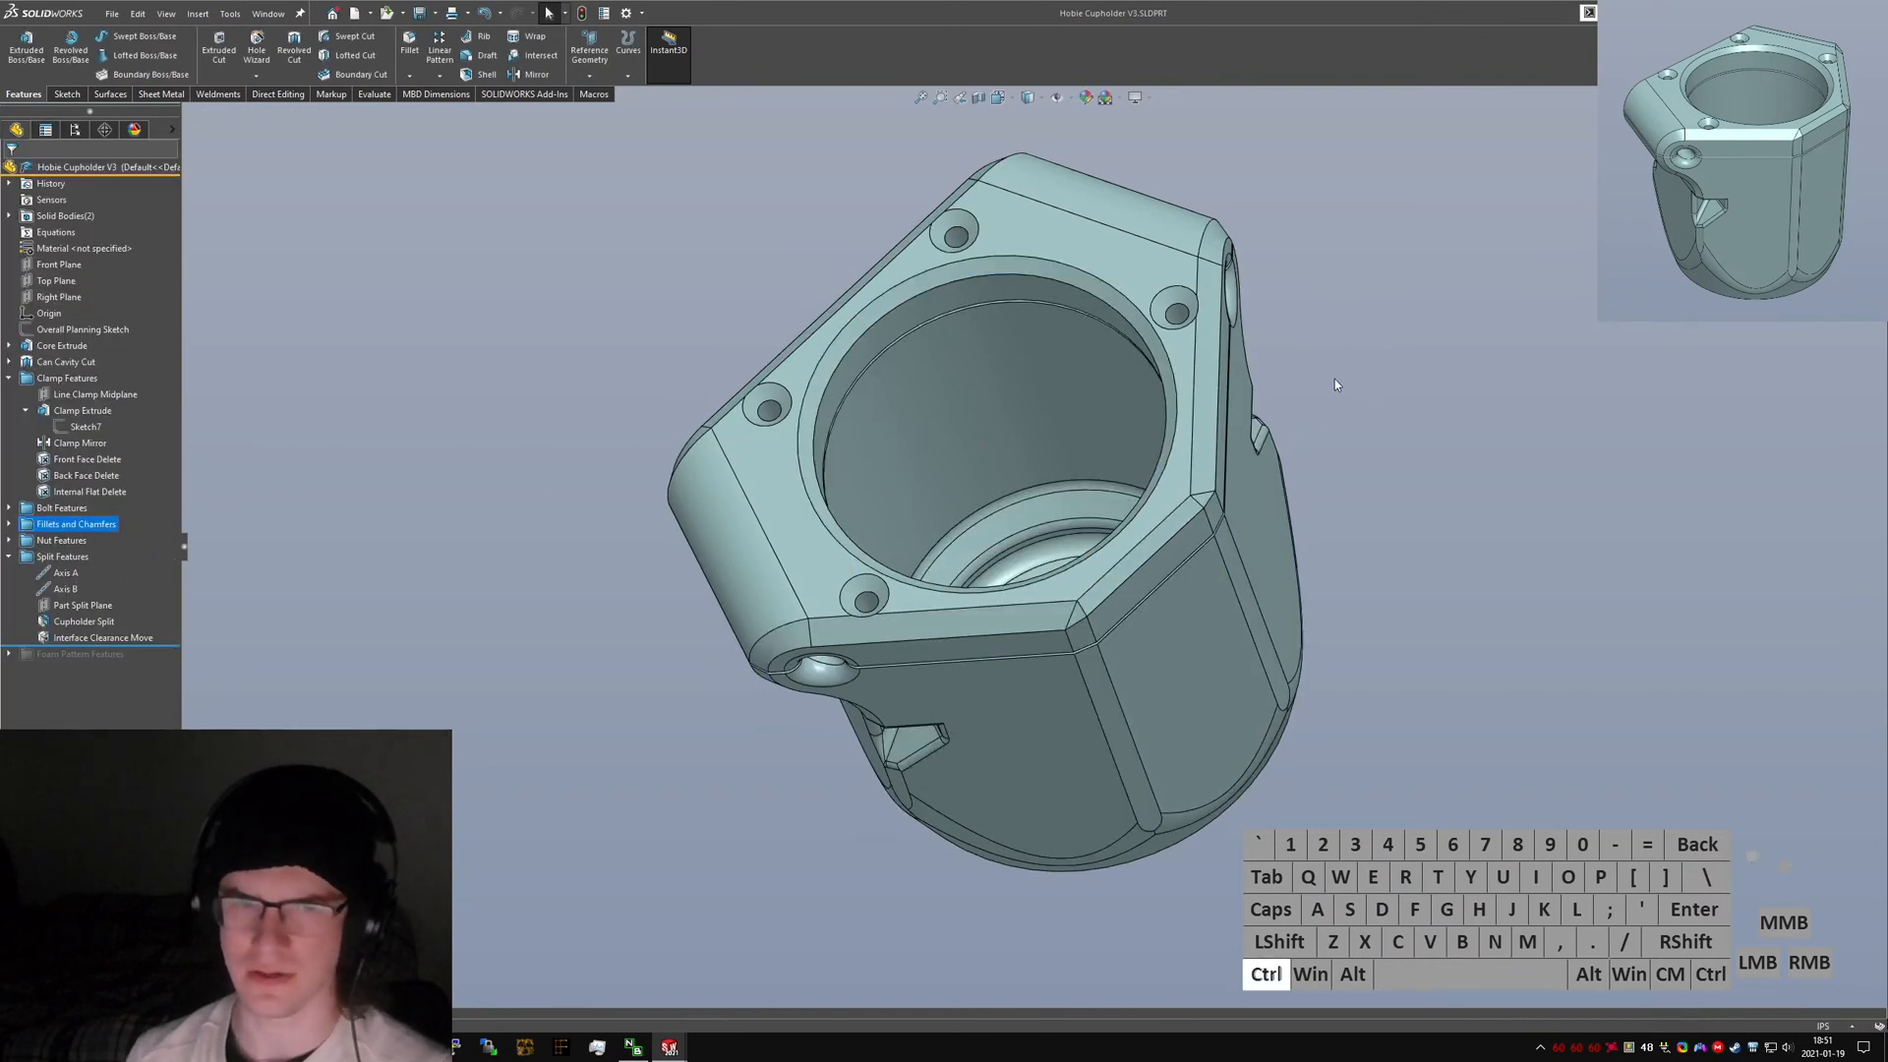
{"action": "key", "text": "ctrl+Tab"}
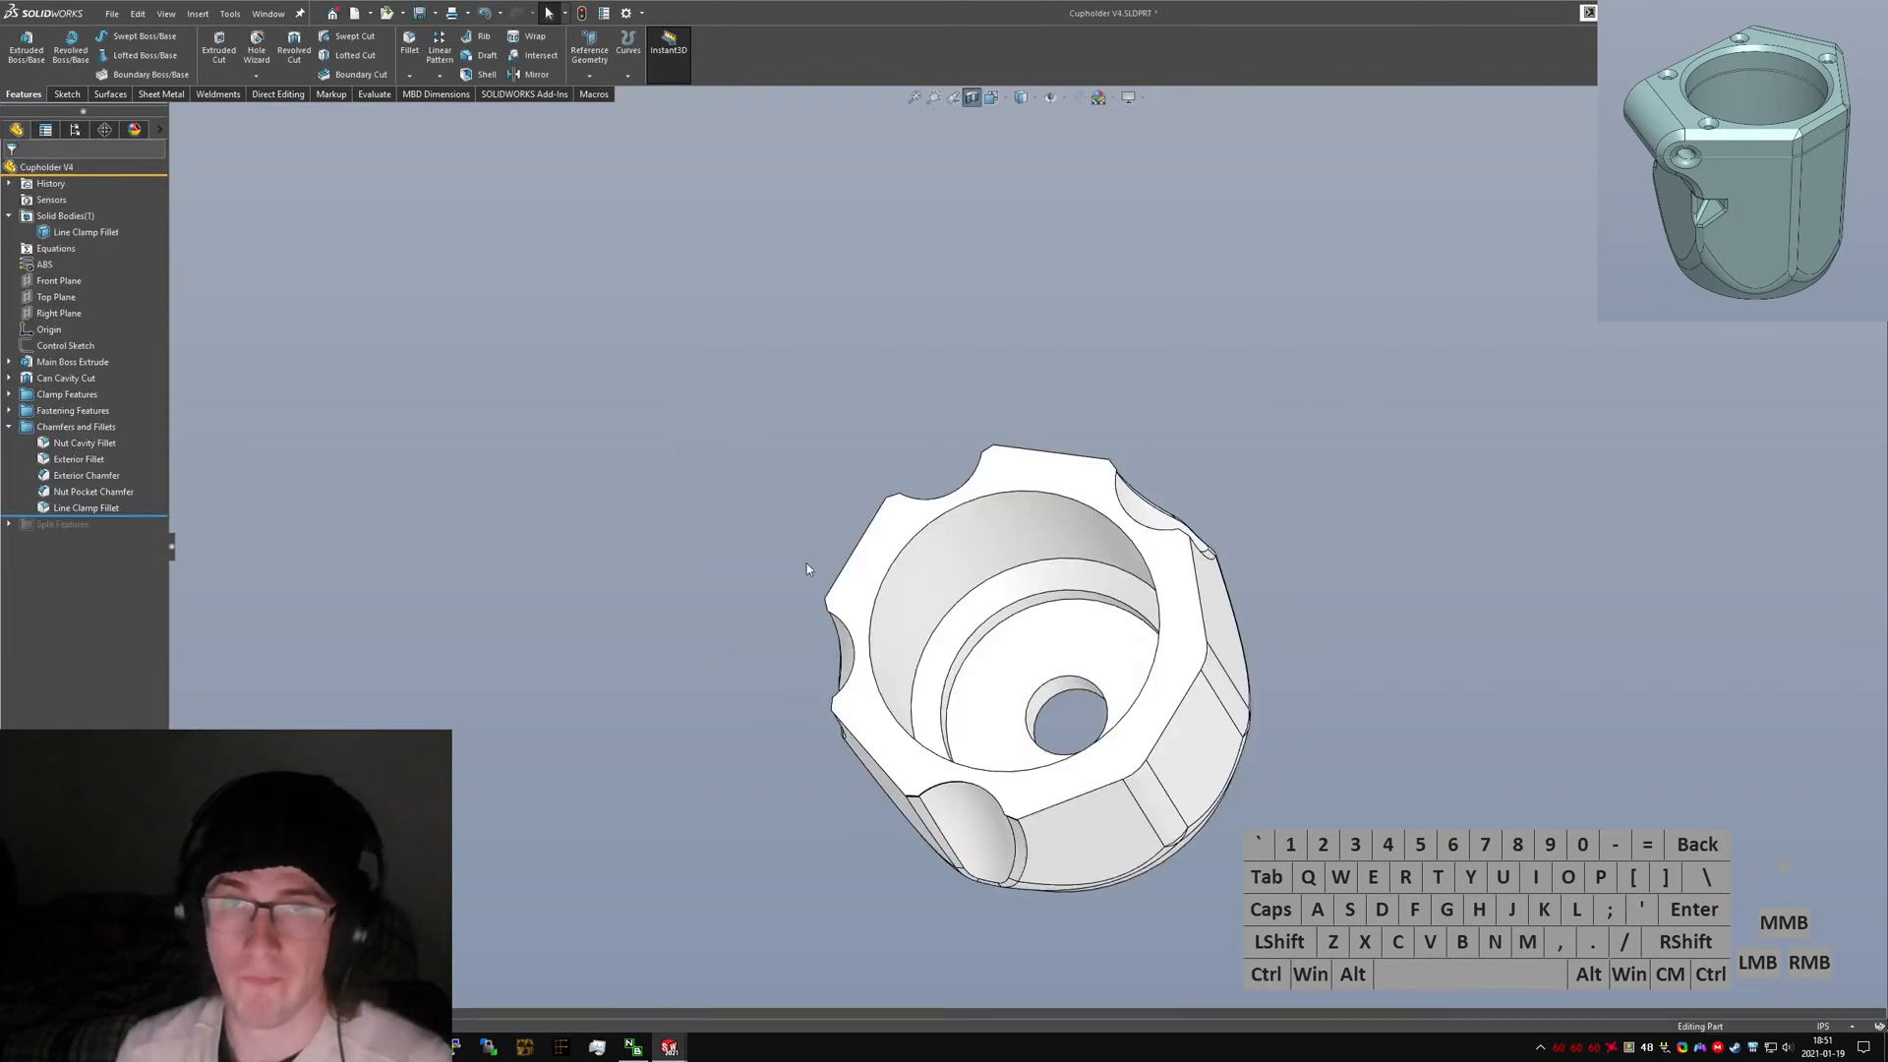
Review the features in the Chamfers and Fillets folder by highlighting each one on the model.
{"action": "middle_click_drag", "start_coordinate": [1011, 636], "coordinate": [1029, 659]}
{"action": "scroll", "coordinate": [1029, 659], "scroll_direction": "down", "scroll_amount": 2}
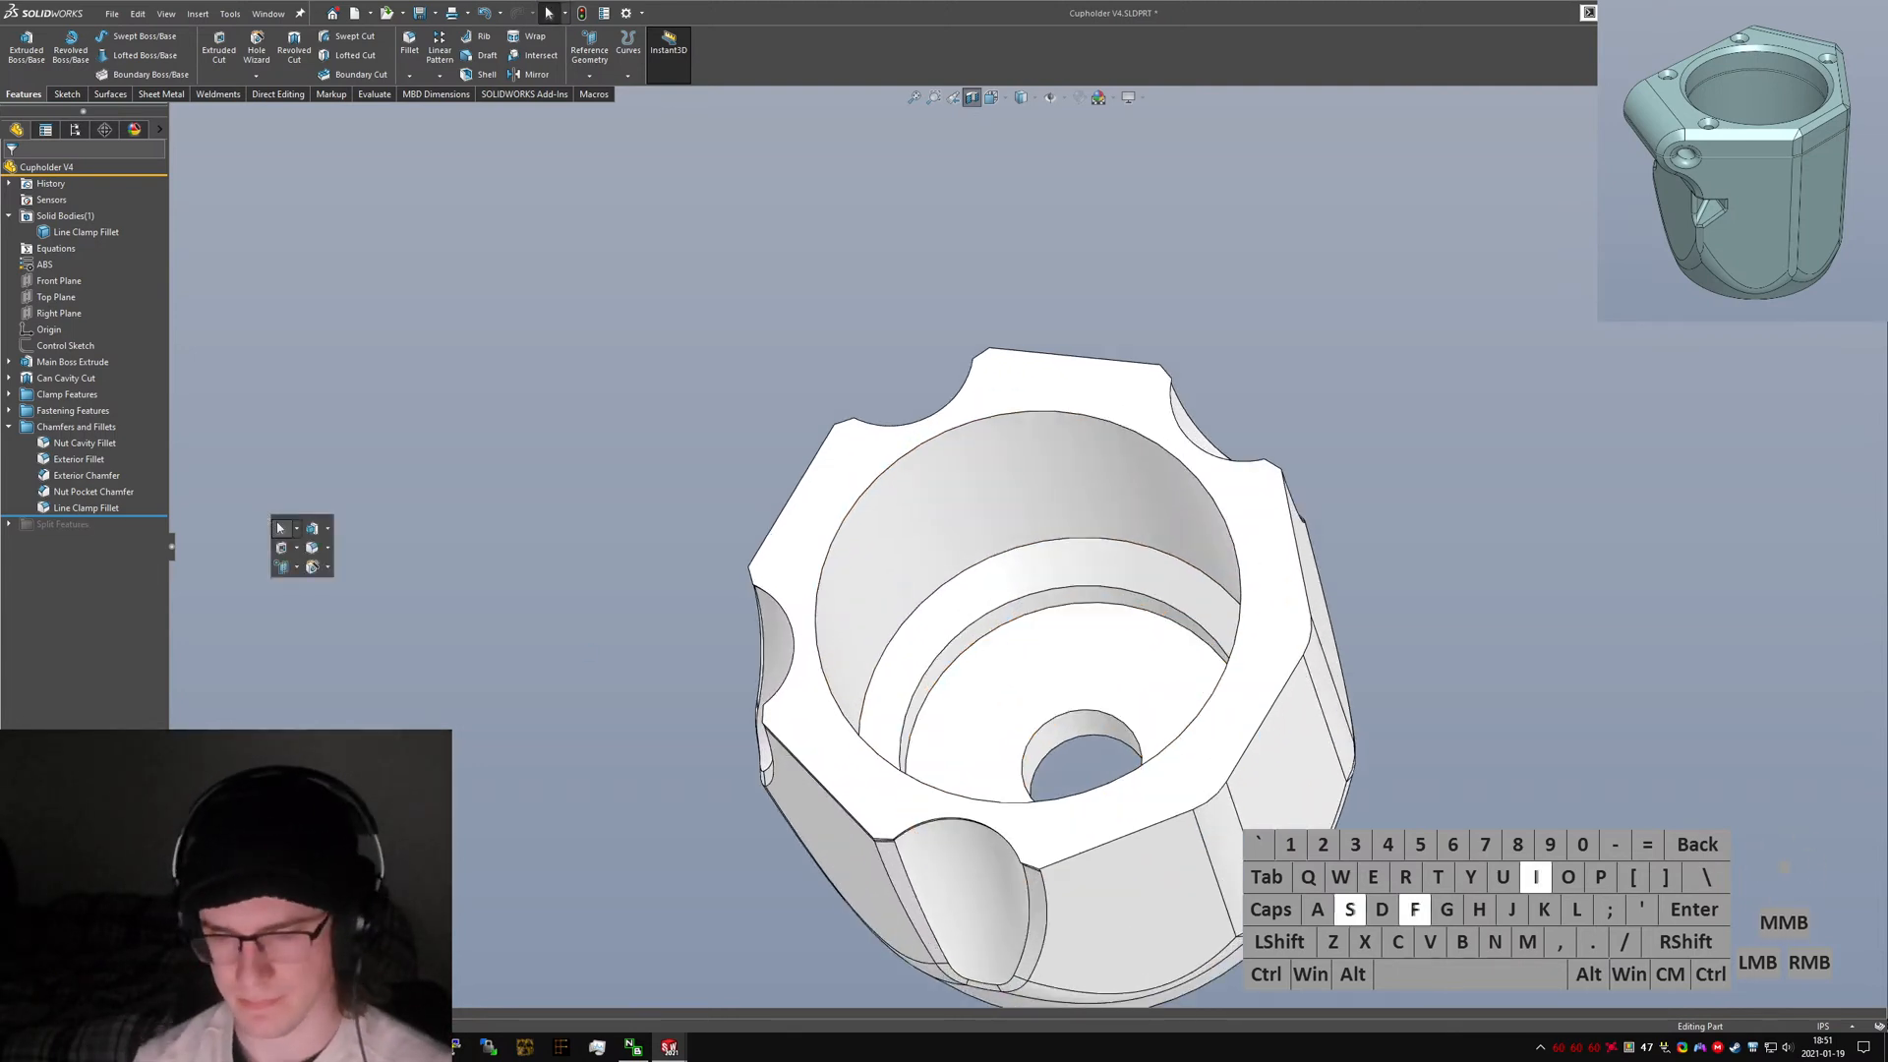
{"action": "key", "text": "Return"}
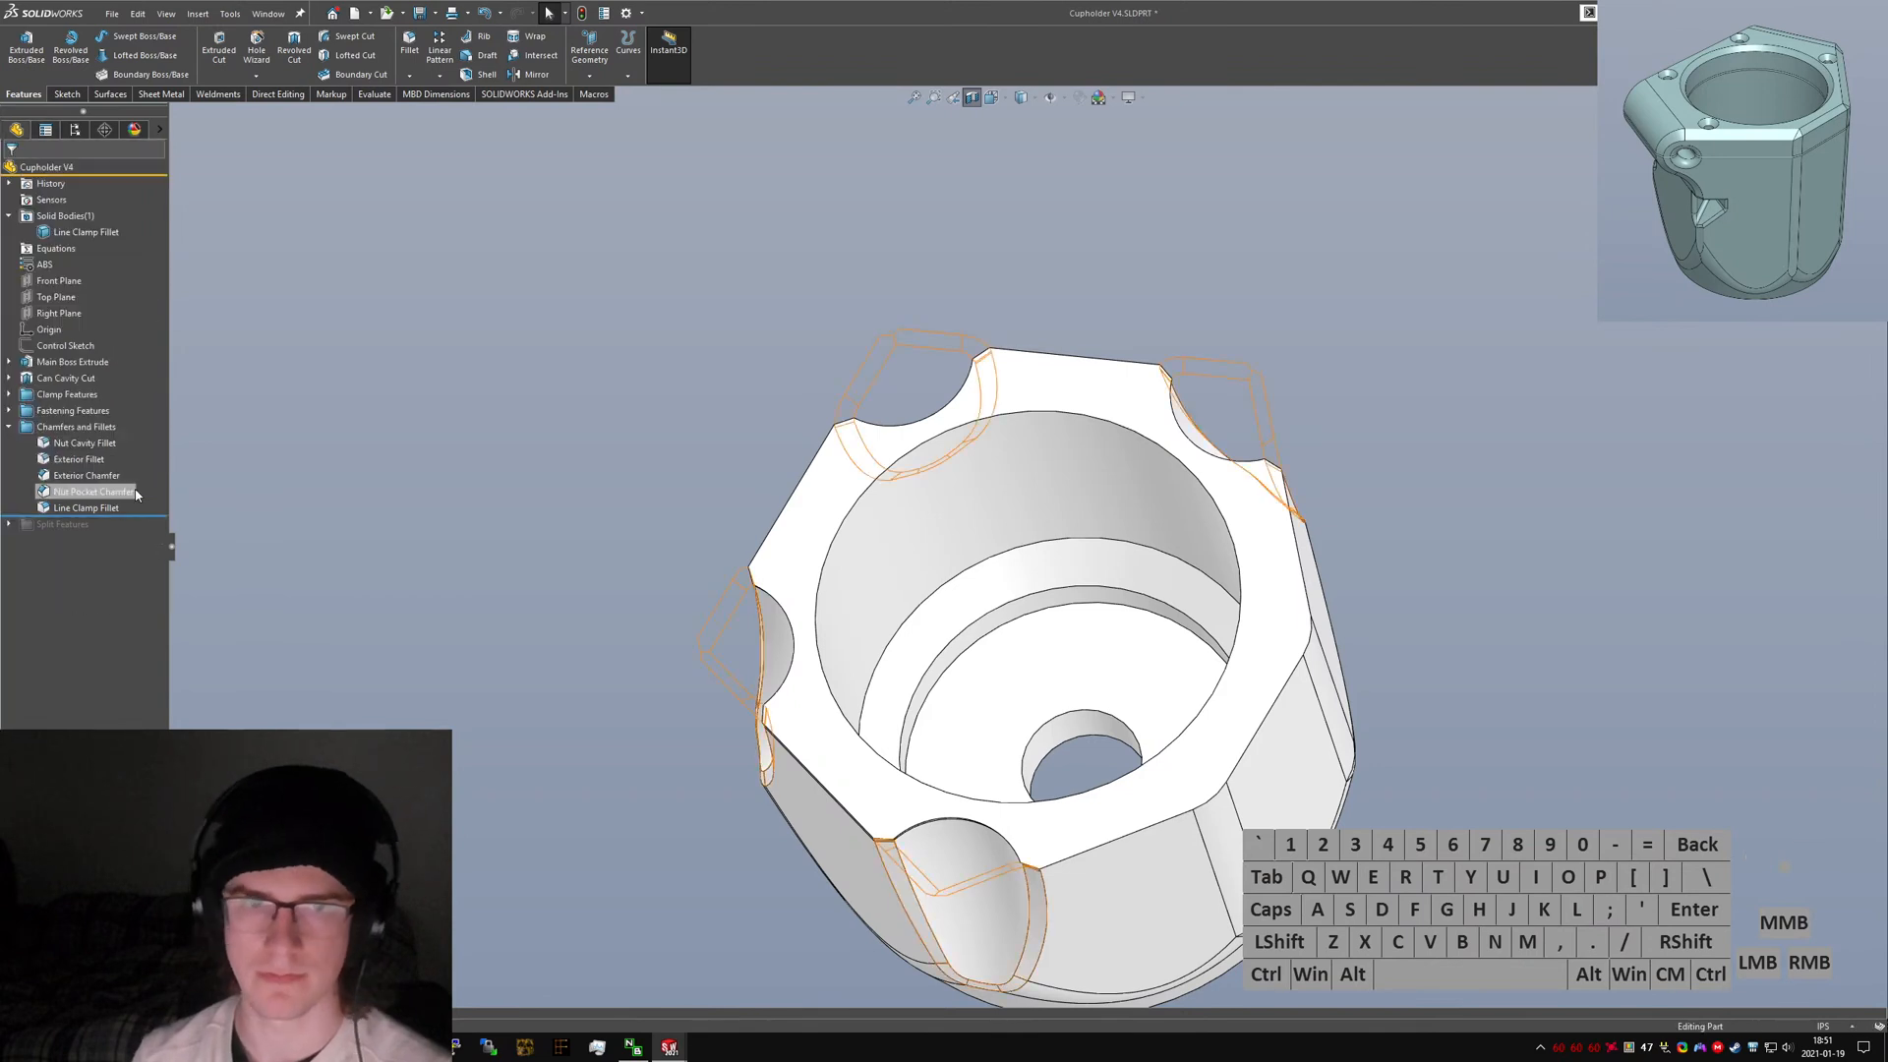
{"action": "left_click", "coordinate": [90, 491]}
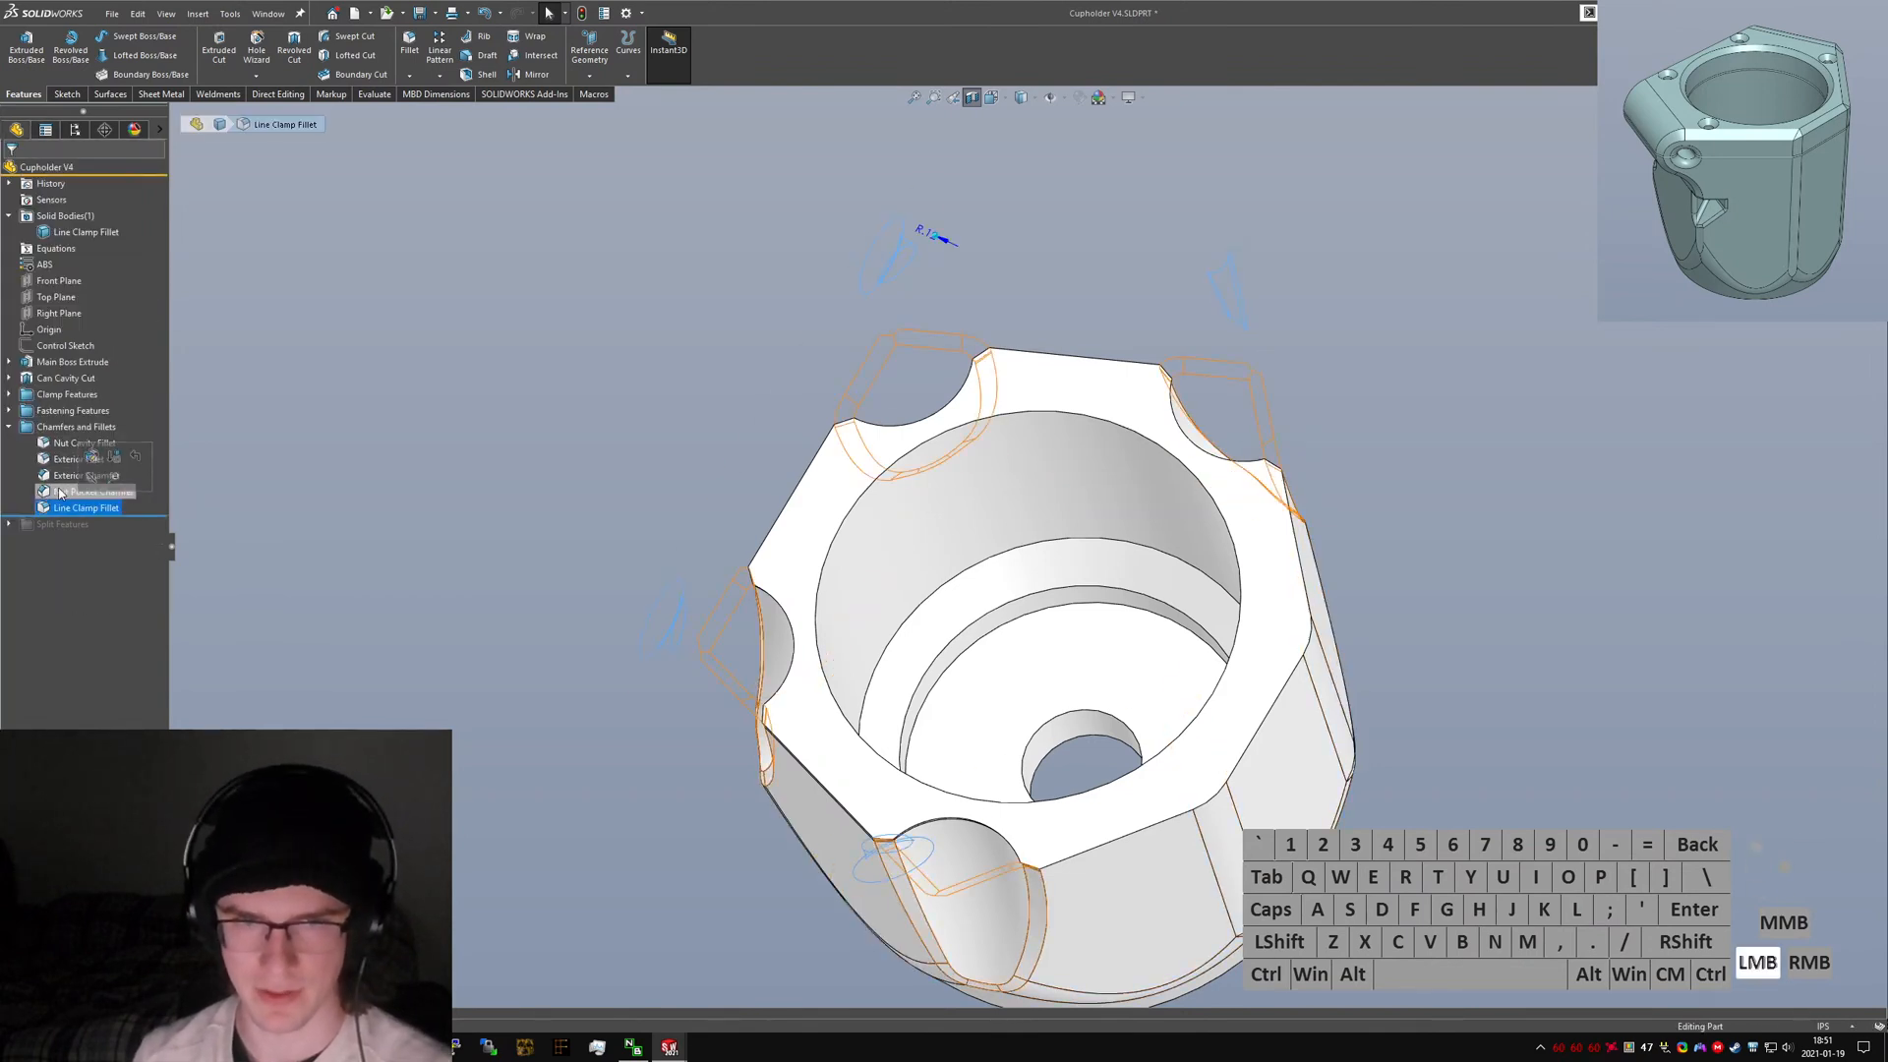
{"action": "left_click", "coordinate": [96, 512]}
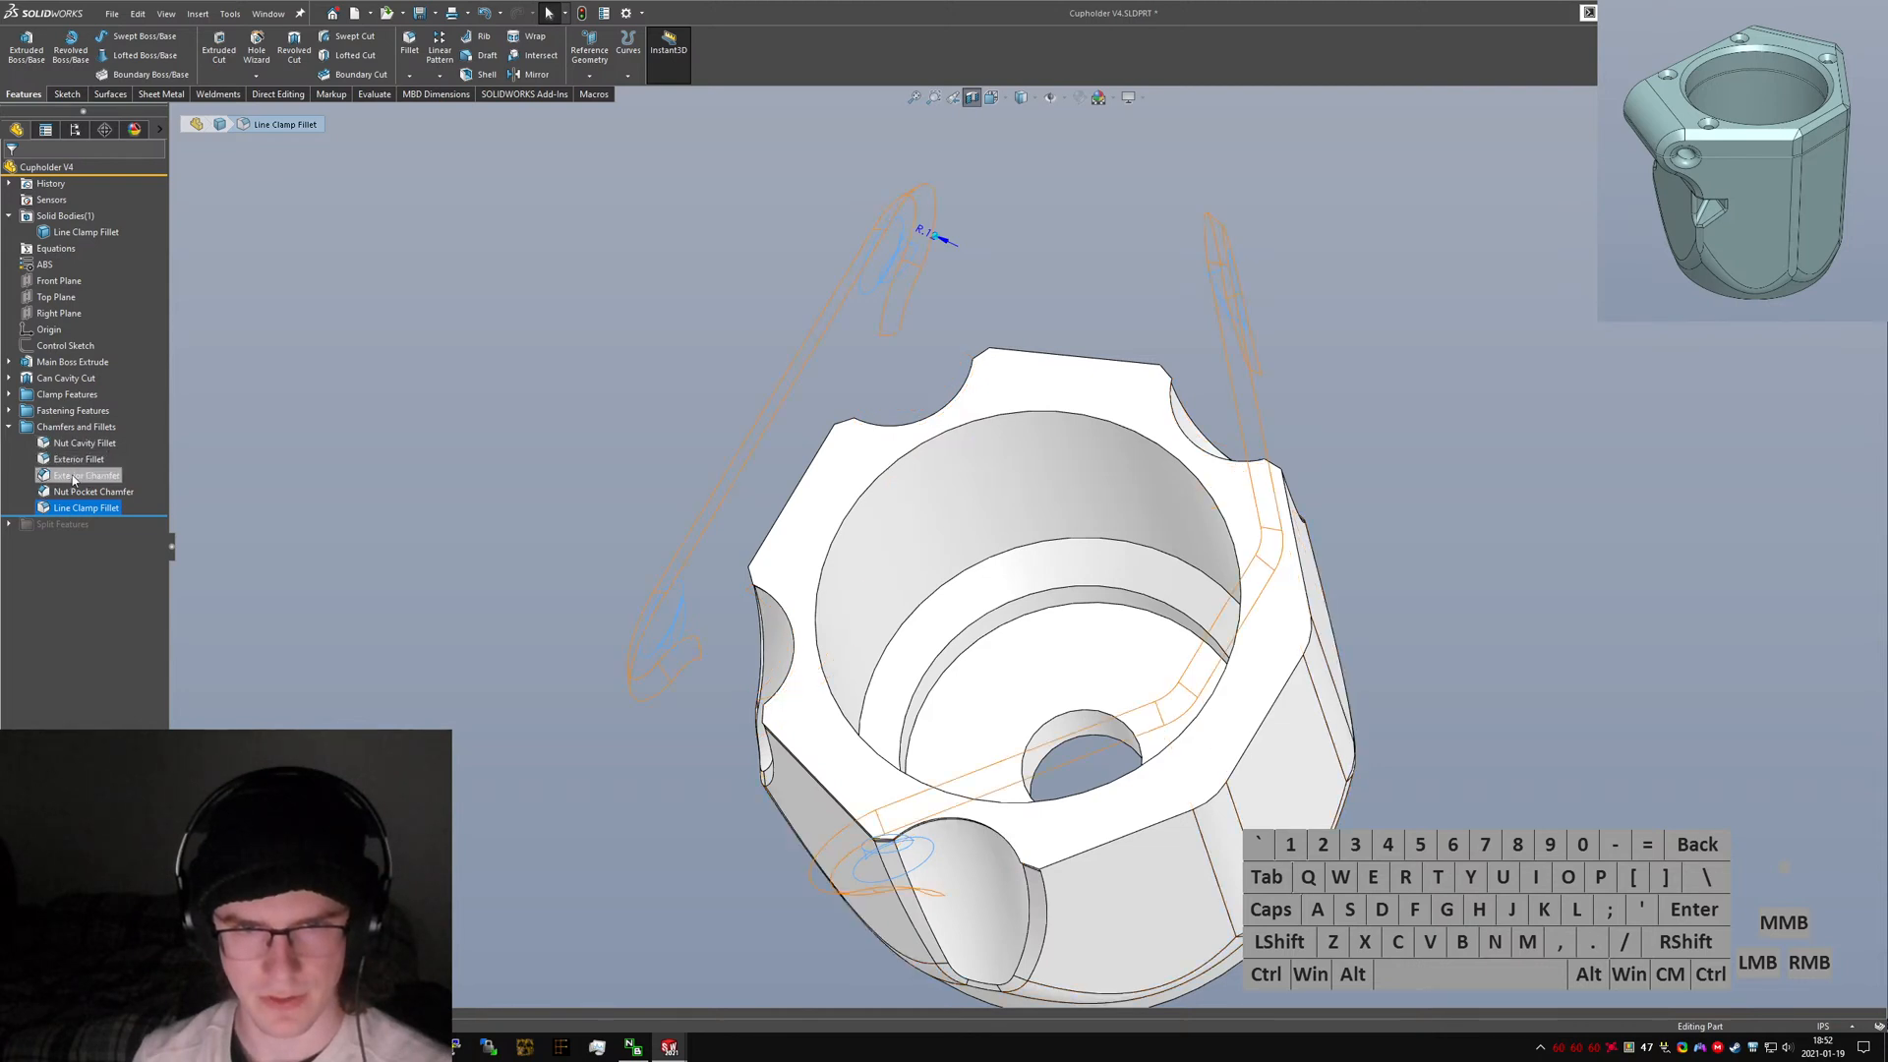
{"action": "left_click", "coordinate": [75, 462]}
Rename the Line Clamp Fillet feature to Line and Pocket Fillet.
{"action": "left_click", "coordinate": [76, 509]}
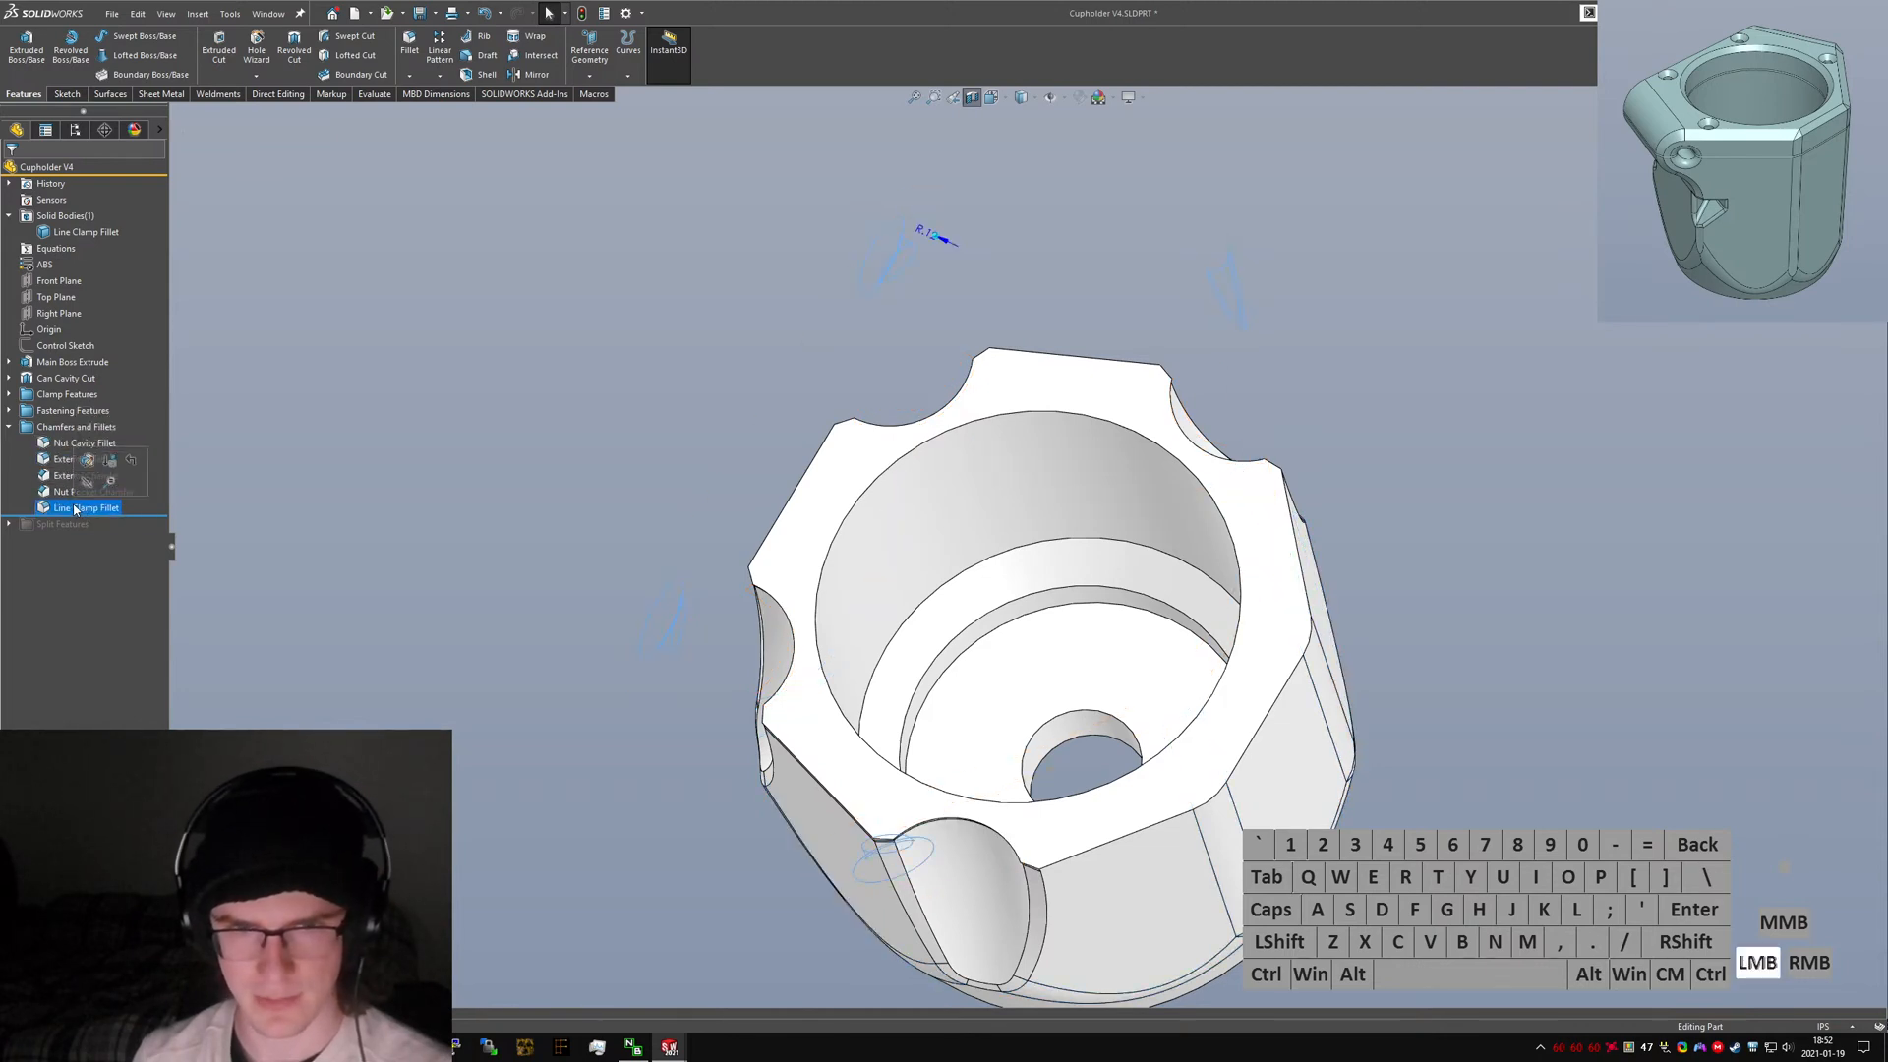
{"action": "type", "text": "EX"}
{"action": "key", "text": "BackSpace"}
{"action": "key", "text": "BackSpace"}
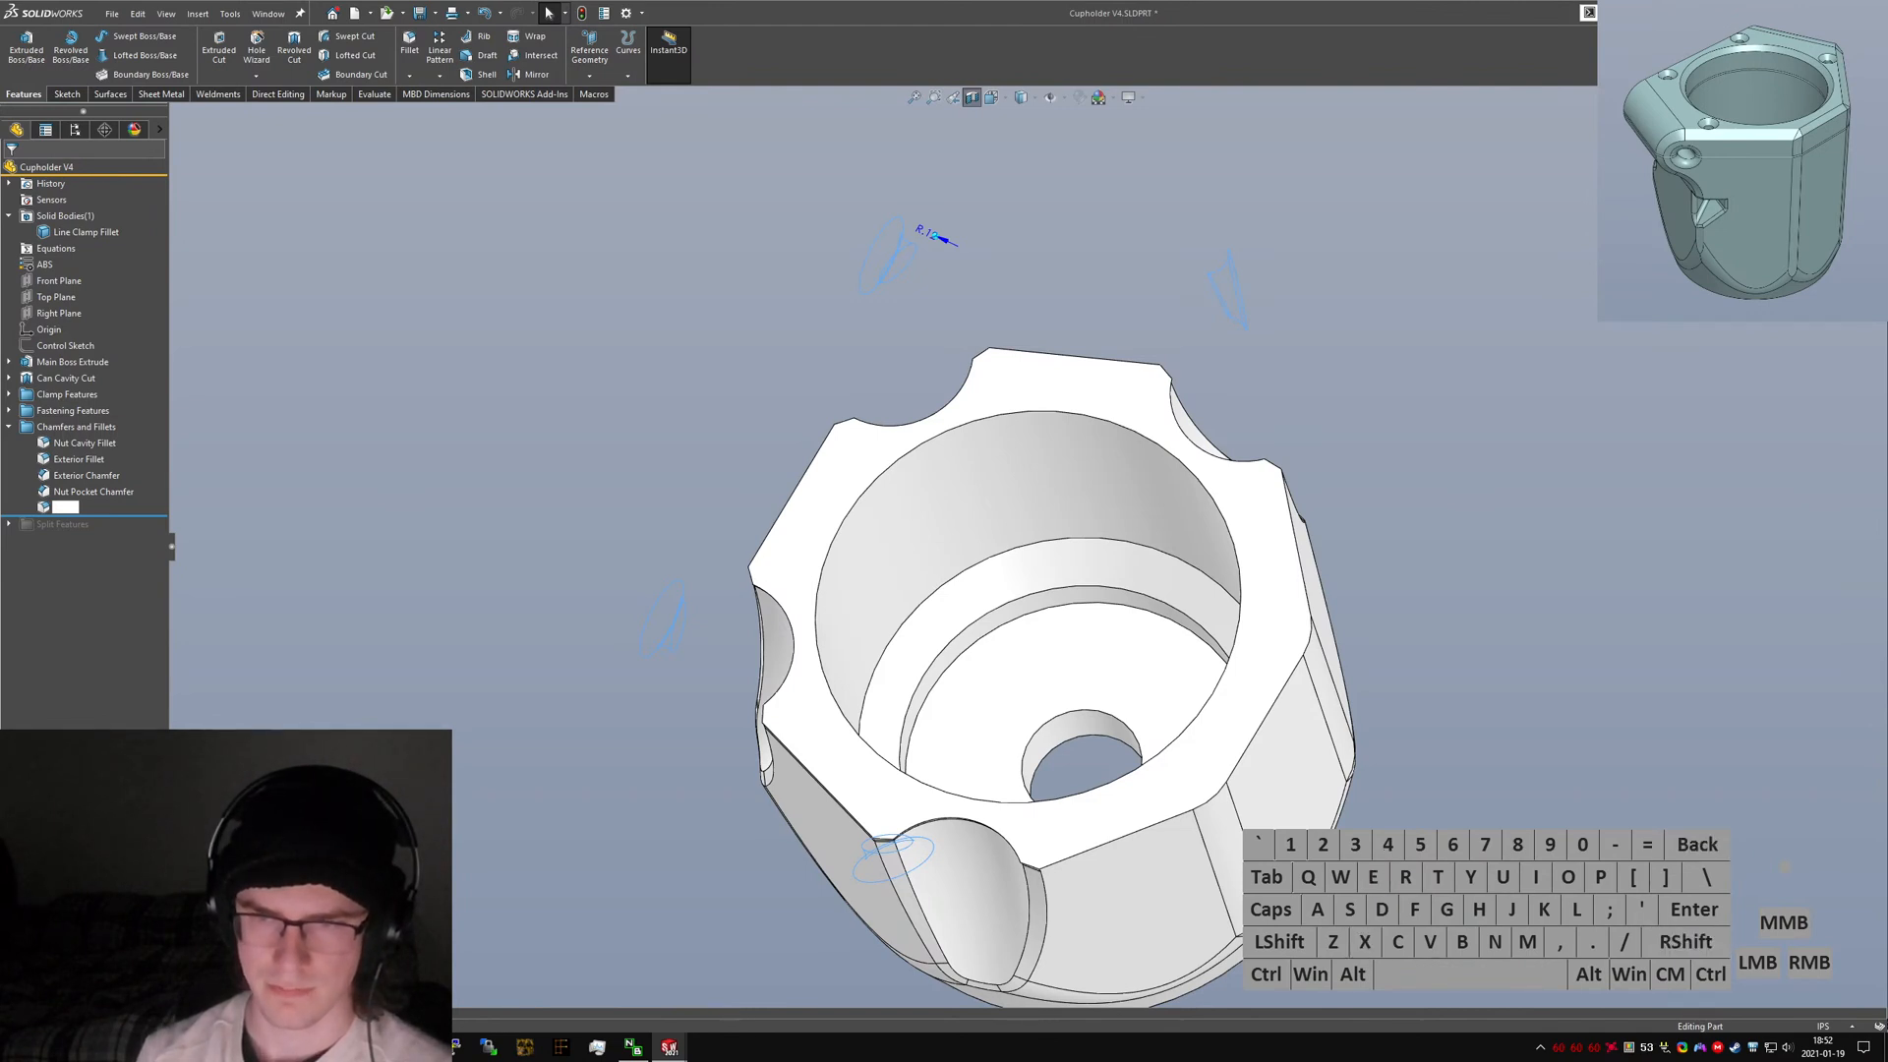
{"action": "type", "text": "Line and Pocket Fille"}
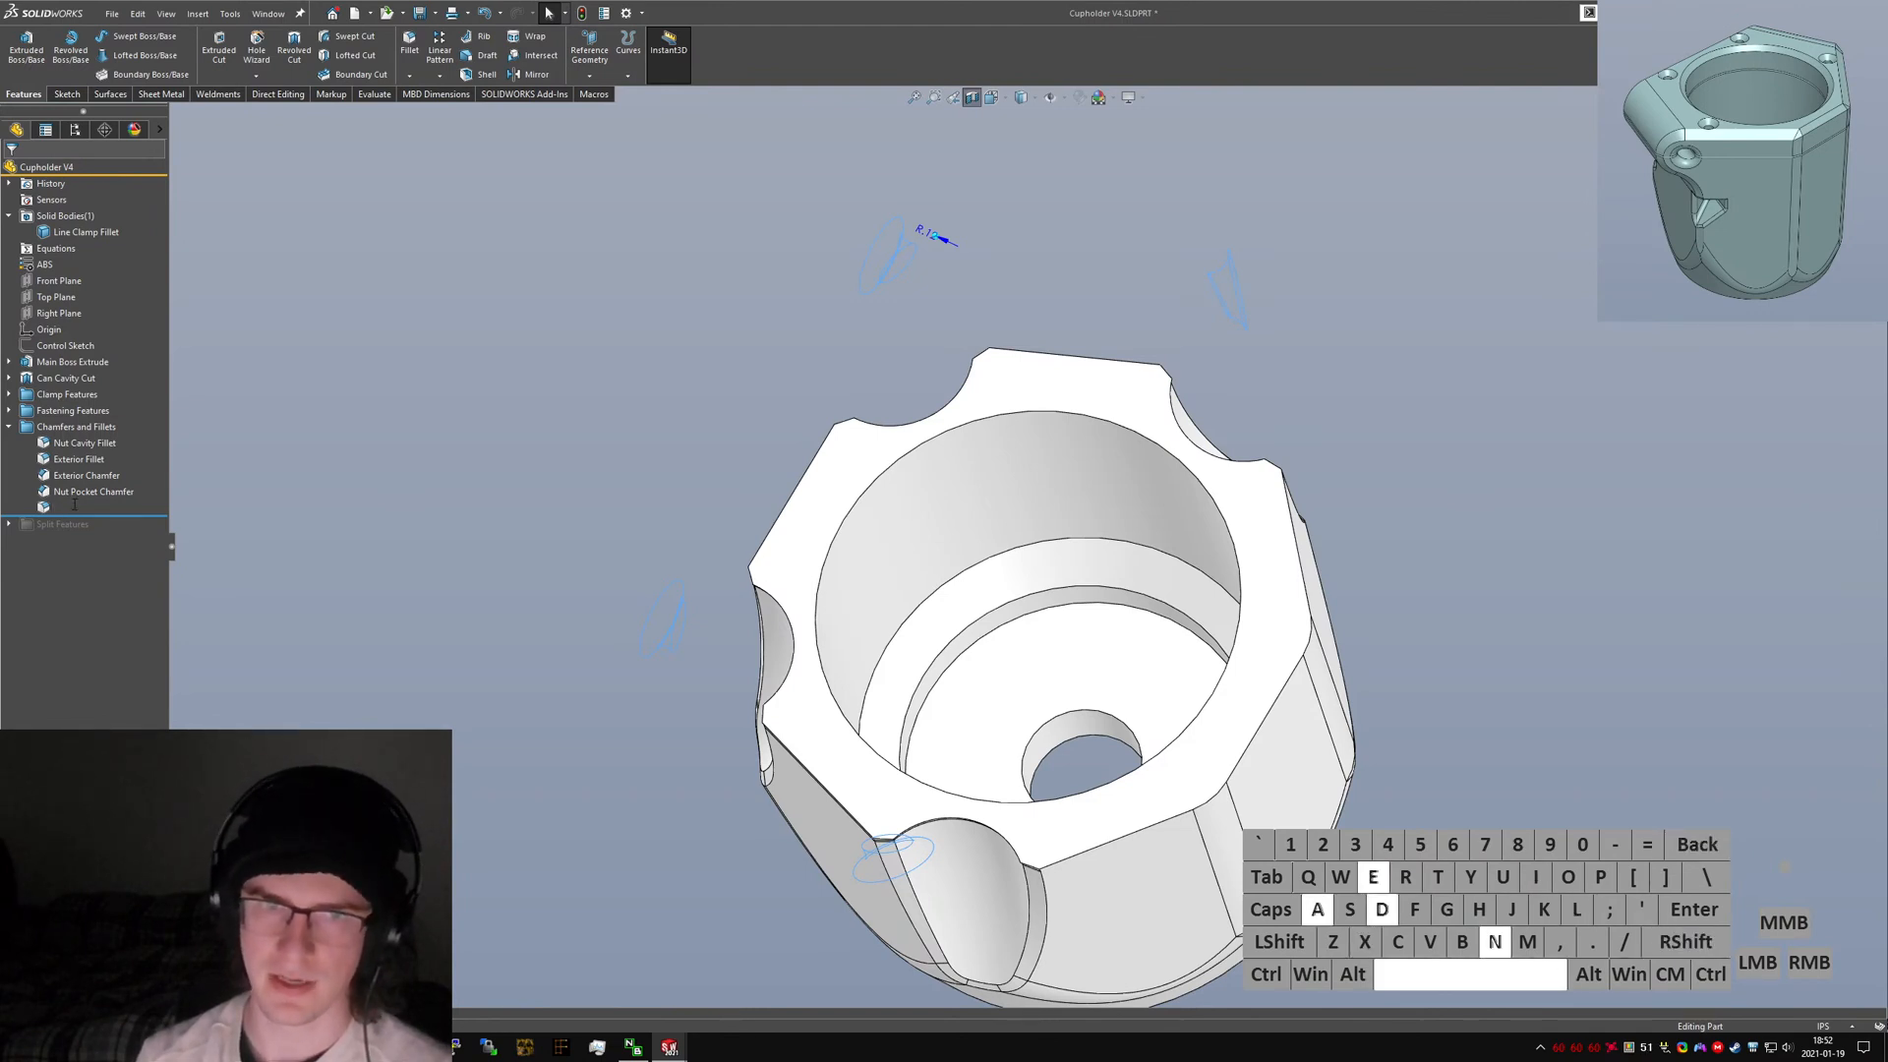
{"action": "type", "text": "t"}
{"action": "key", "text": "Return"}
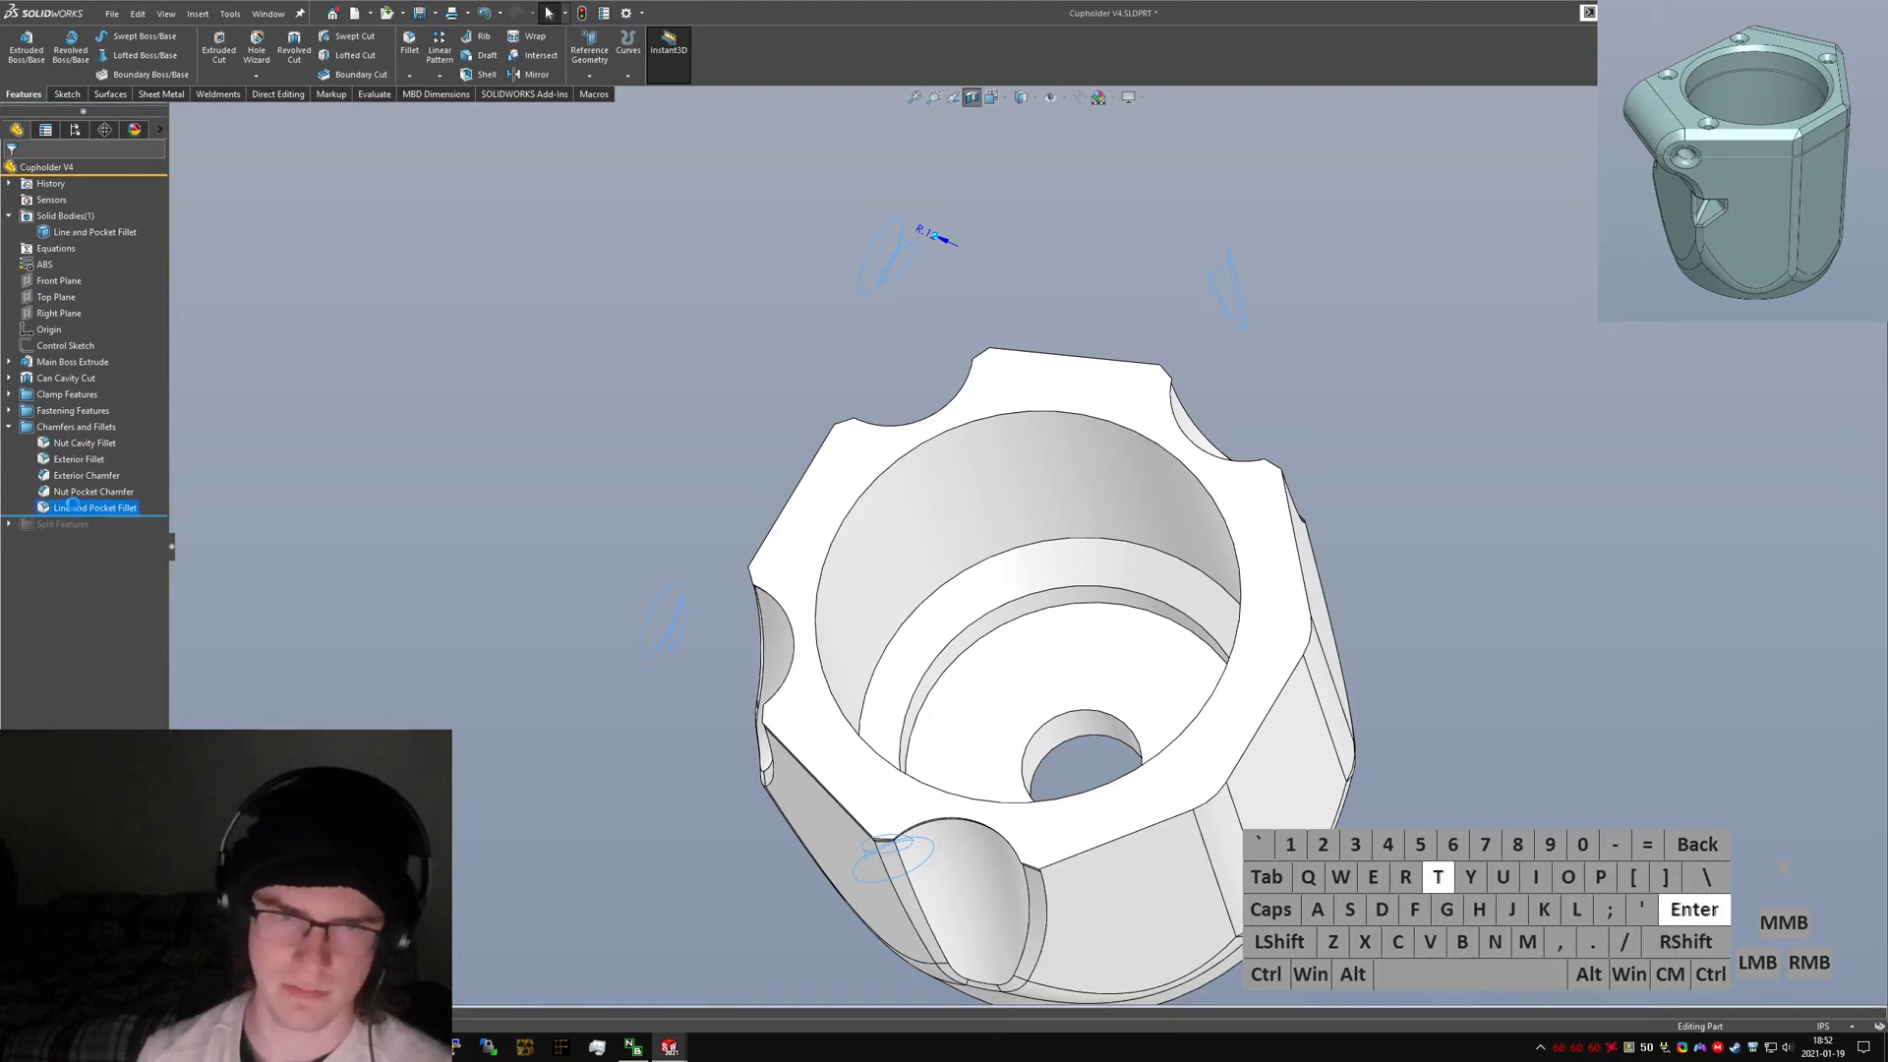
Edit the Line and Pocket Fillet to add the circular edges around the cup's inner ledge and bore.
{"action": "right_click", "coordinate": [79, 506]}
{"action": "left_click", "coordinate": [79, 462]}
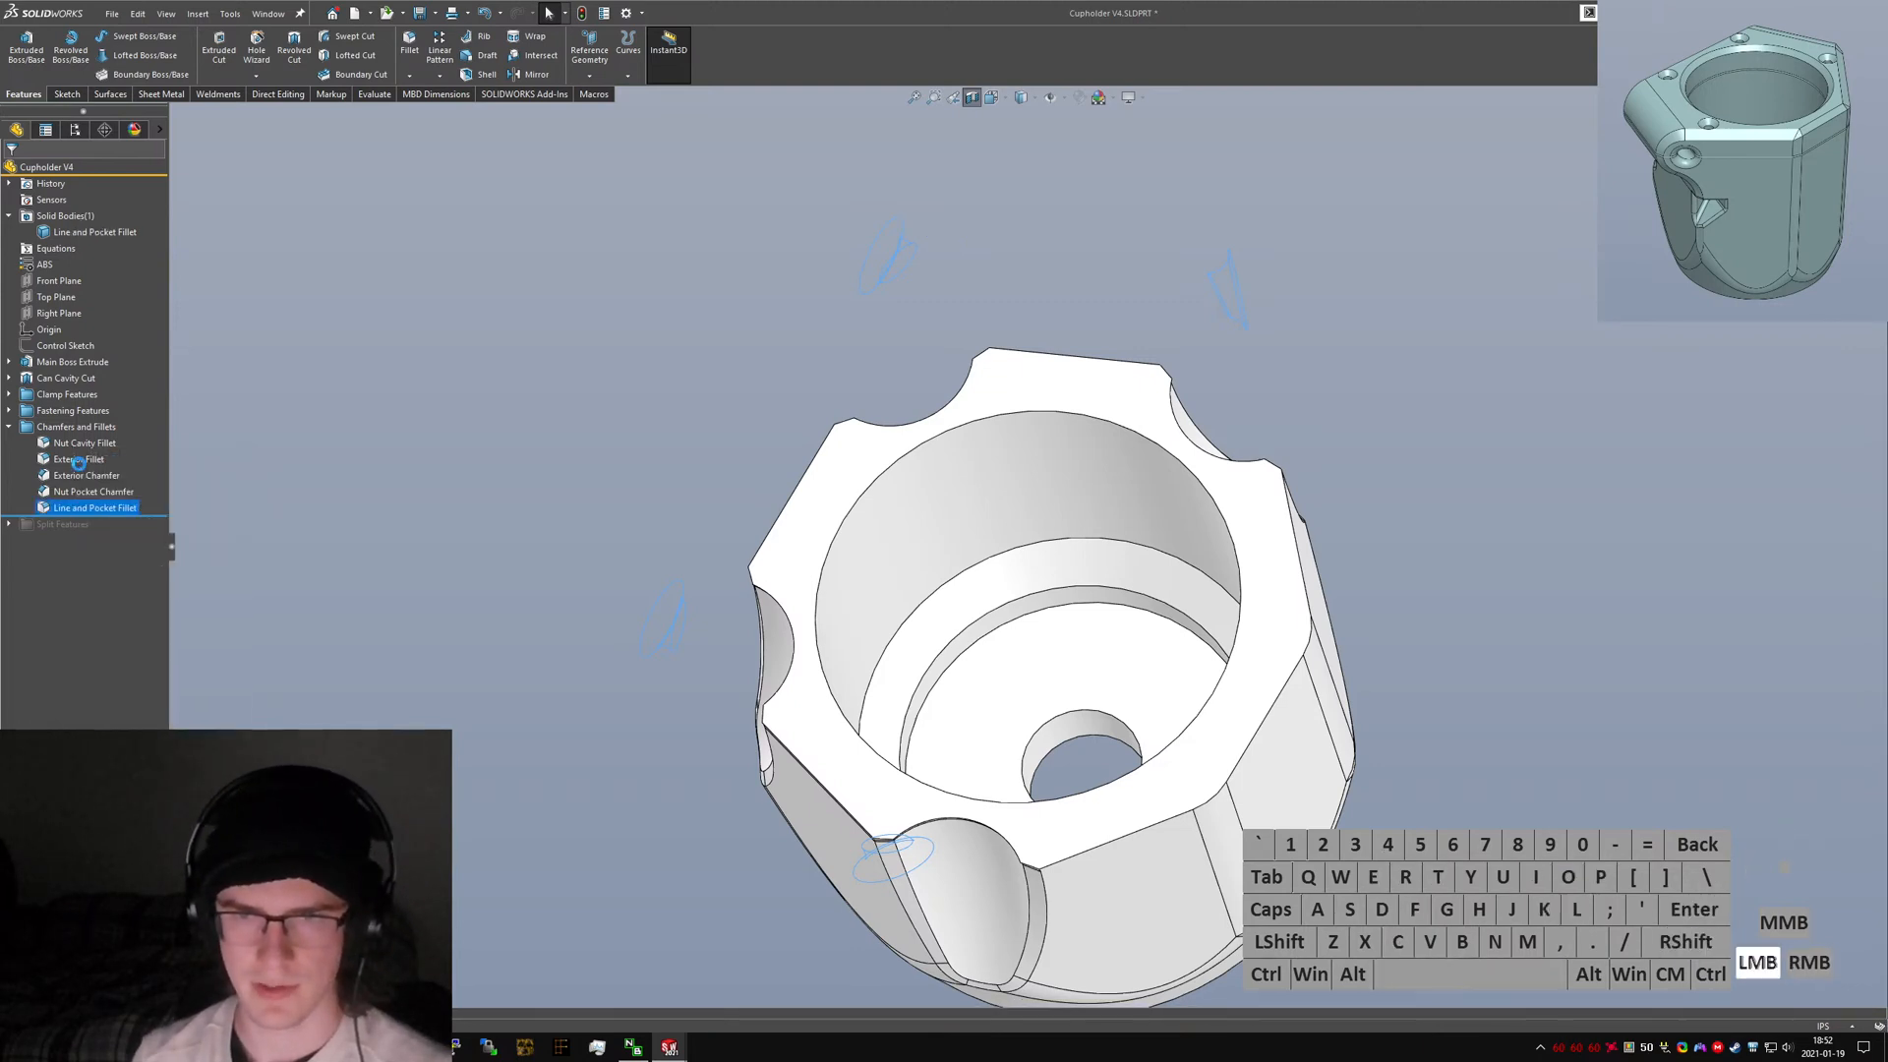
{"action": "left_click", "coordinate": [1021, 625]}
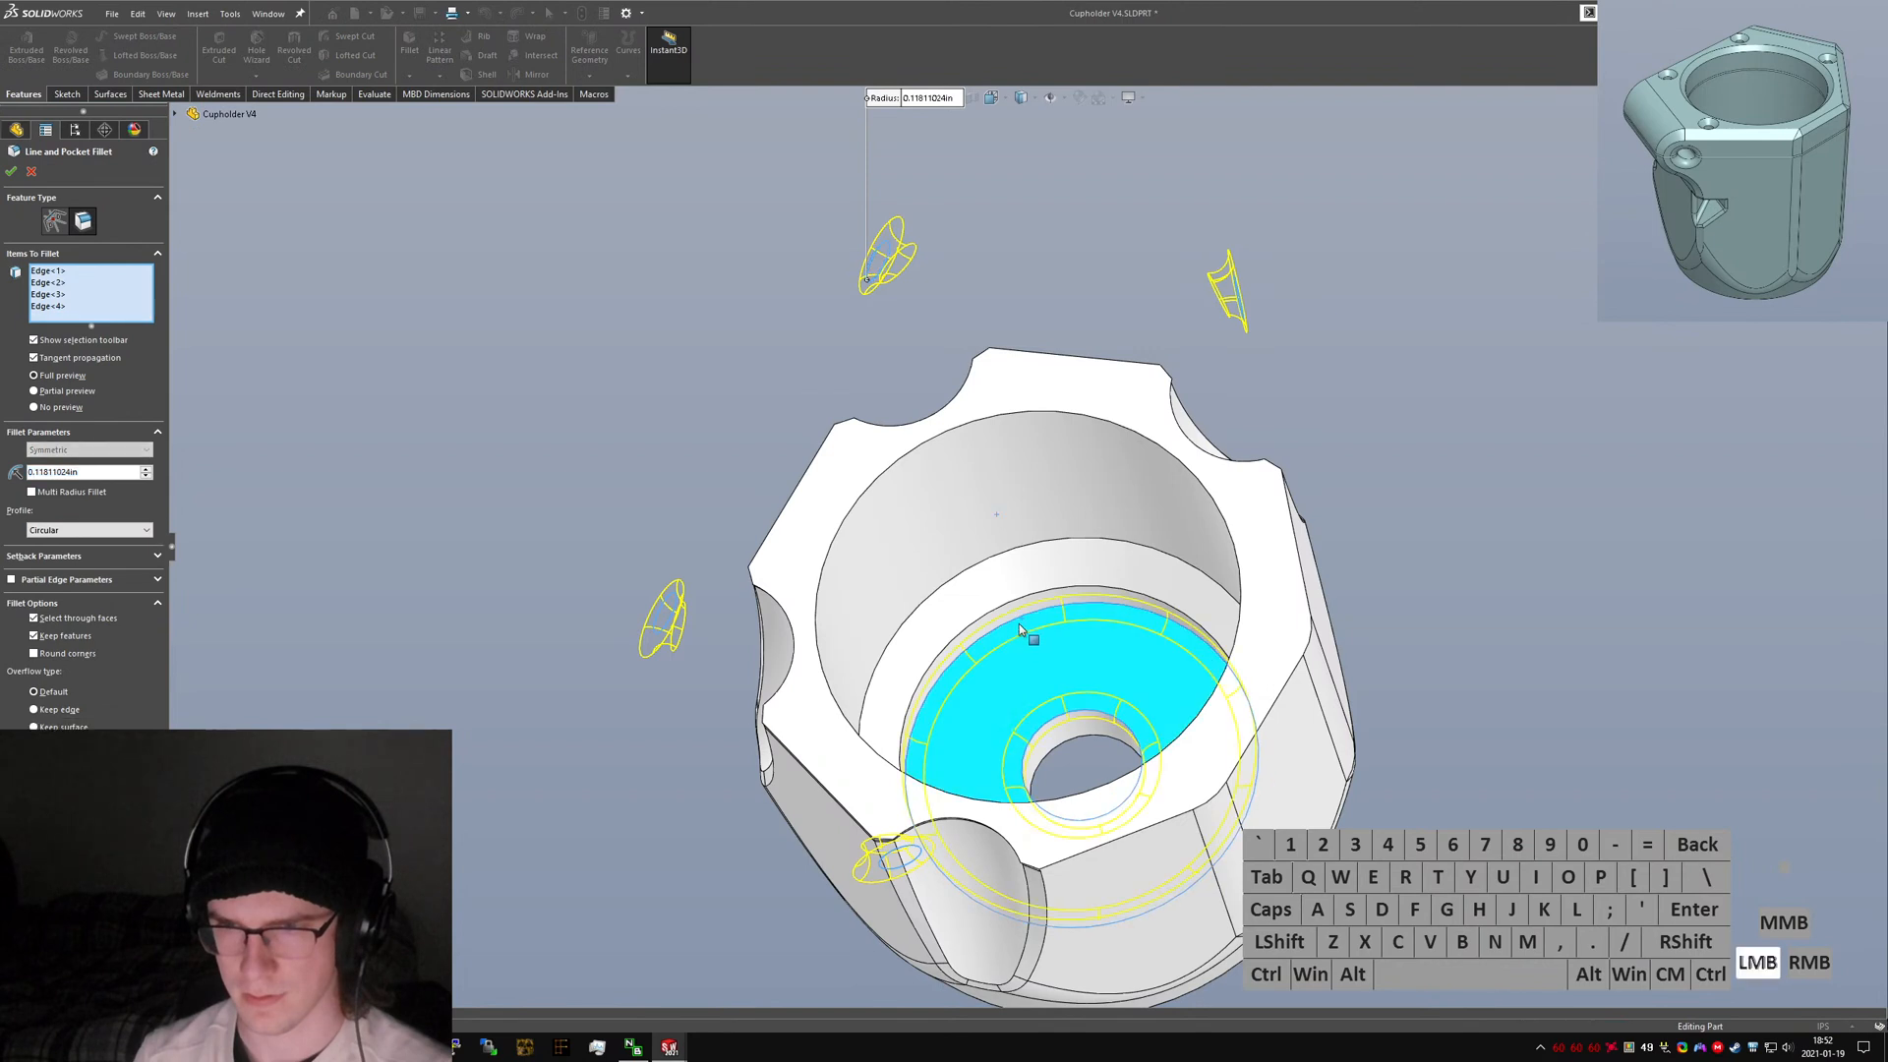
{"action": "left_click", "coordinate": [1018, 603]}
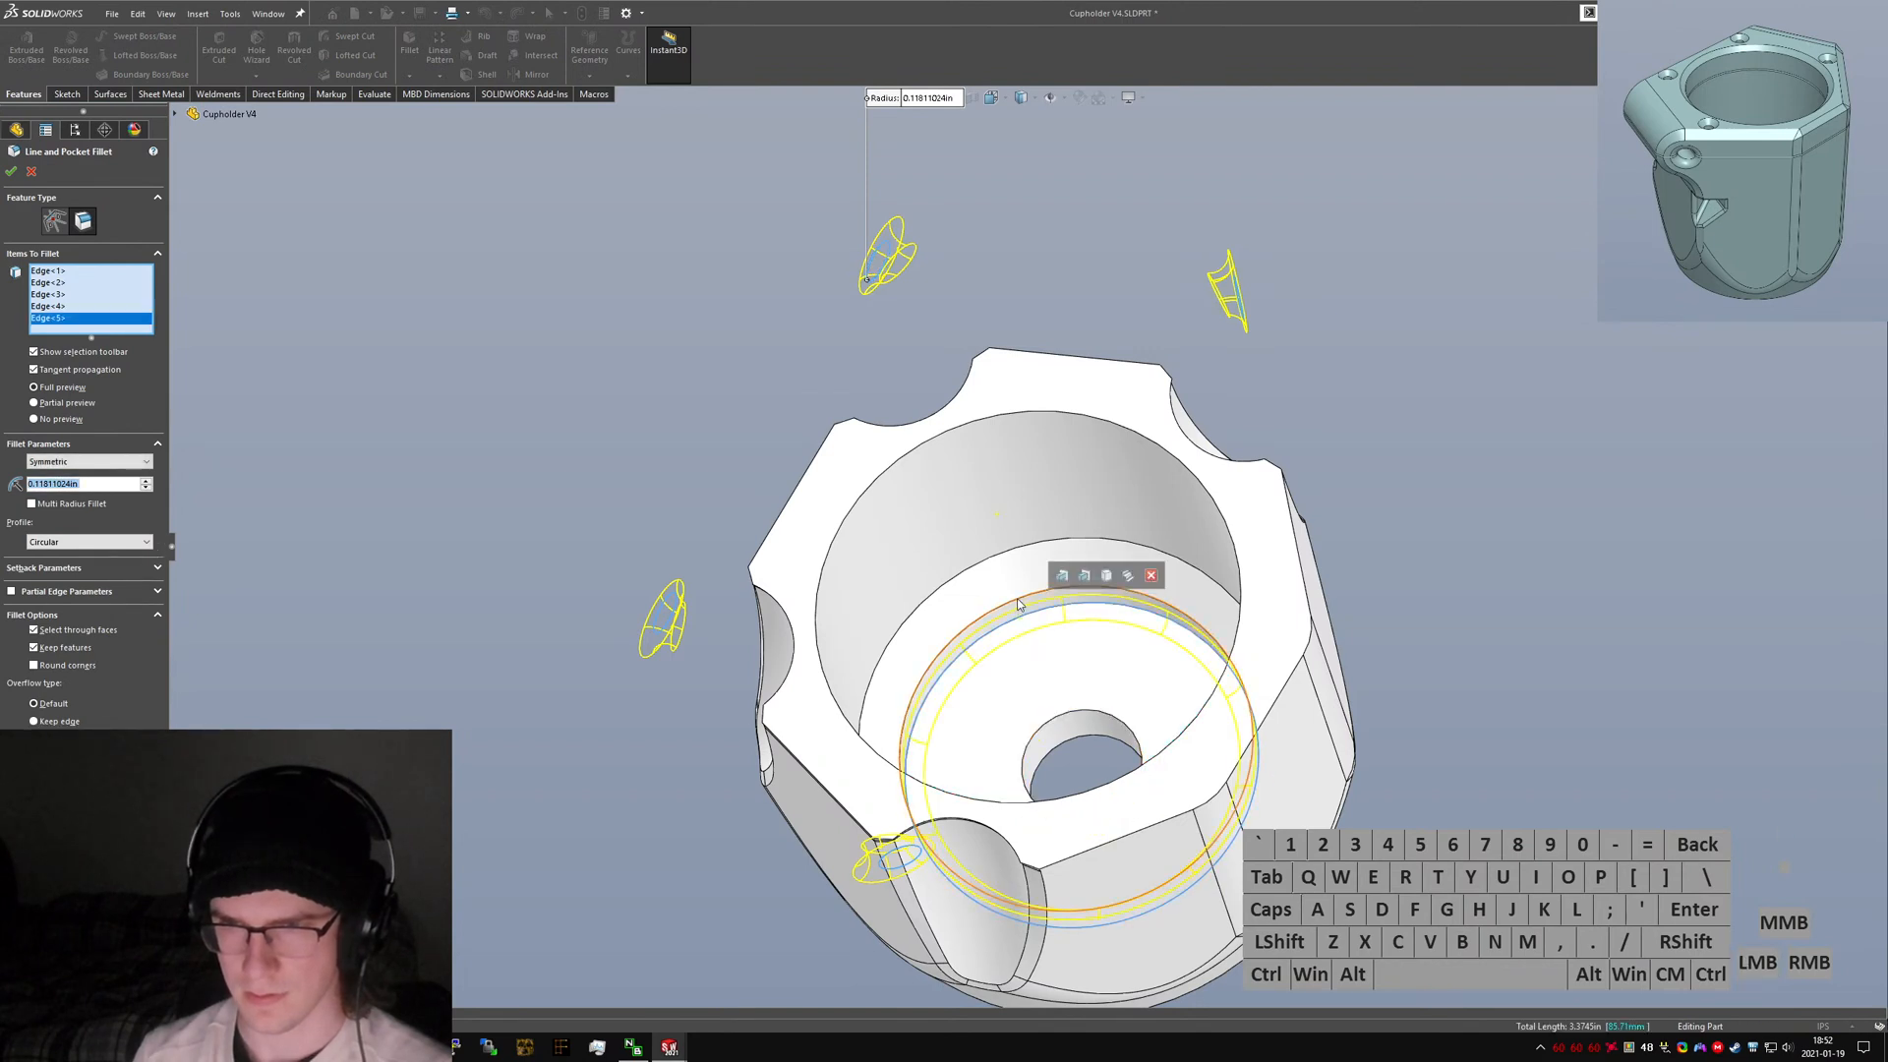
{"action": "left_click", "coordinate": [1023, 583]}
{"action": "left_click", "coordinate": [1009, 552]}
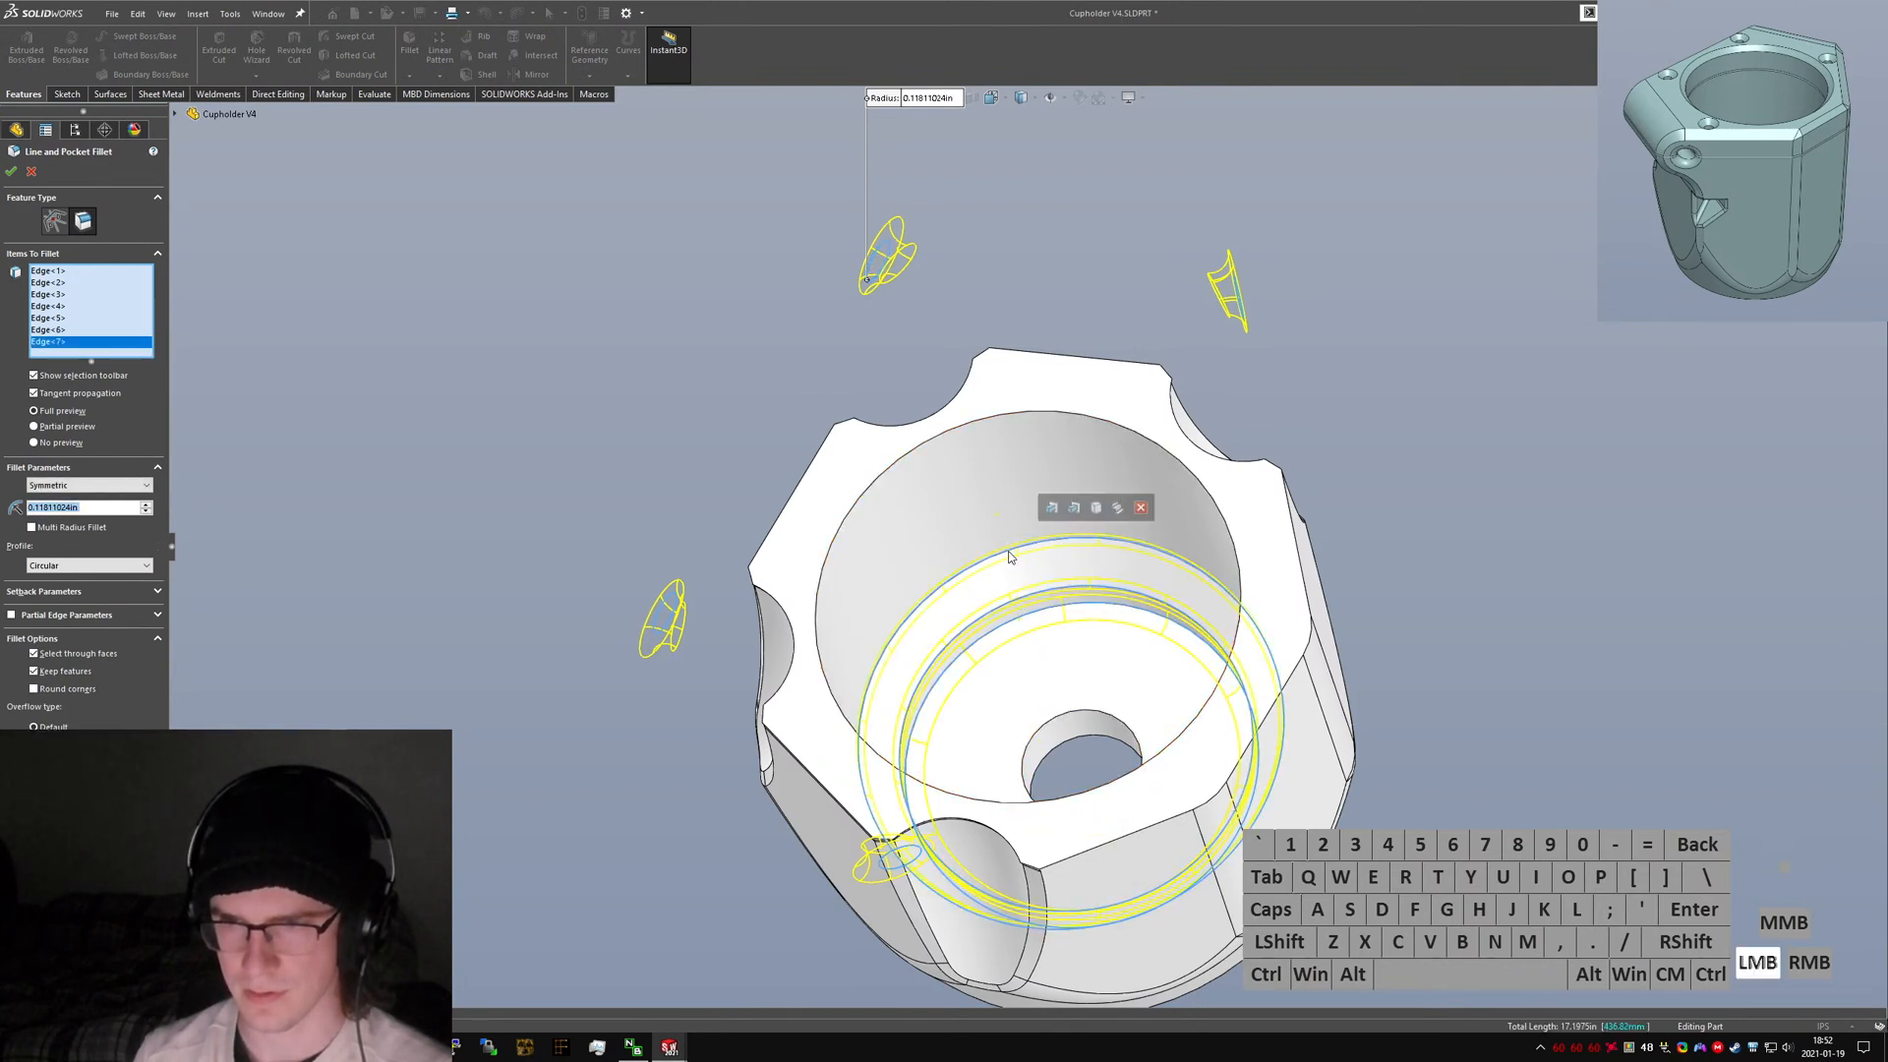
{"action": "right_click", "coordinate": [1007, 551]}
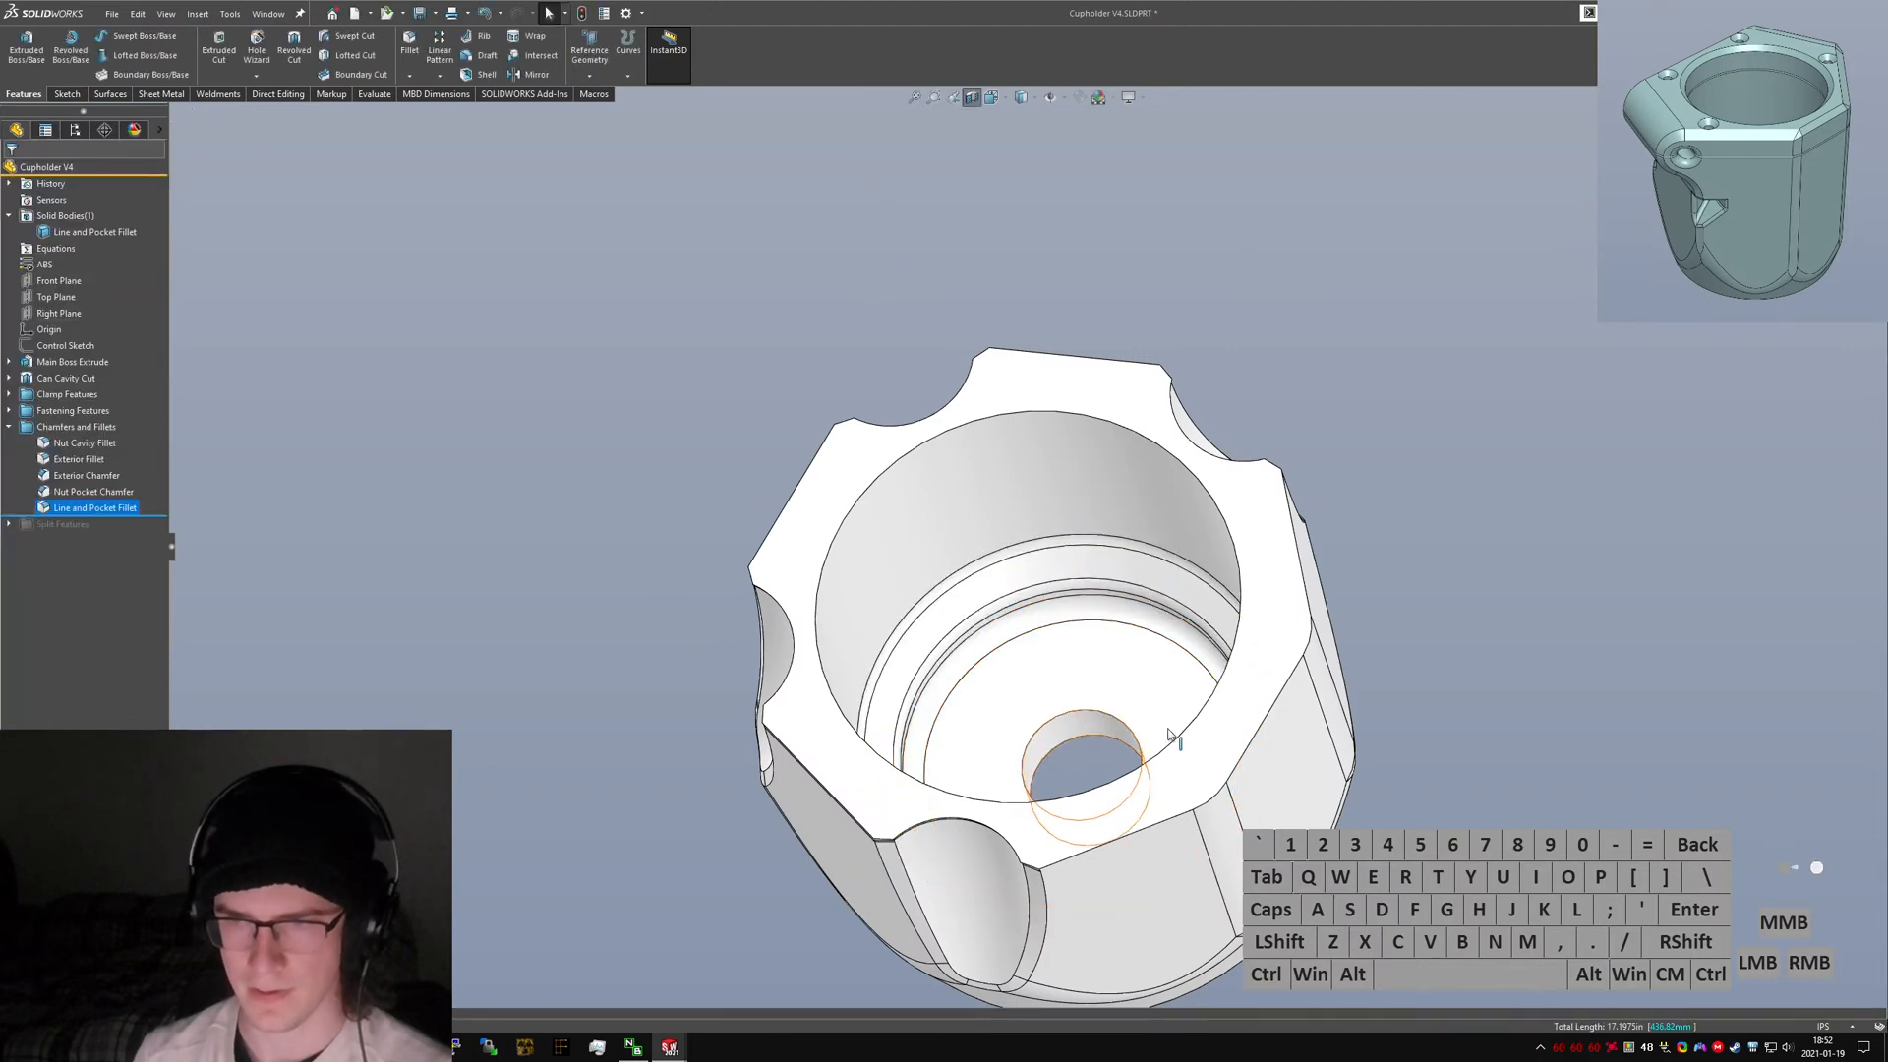
Switch to the V3 part, inspect its chamfered edges around the bore and outer rim, then return.
{"action": "key", "text": "ctrl+Tab"}
{"action": "middle_click_drag", "start_coordinate": [1278, 732], "coordinate": [1054, 547]}
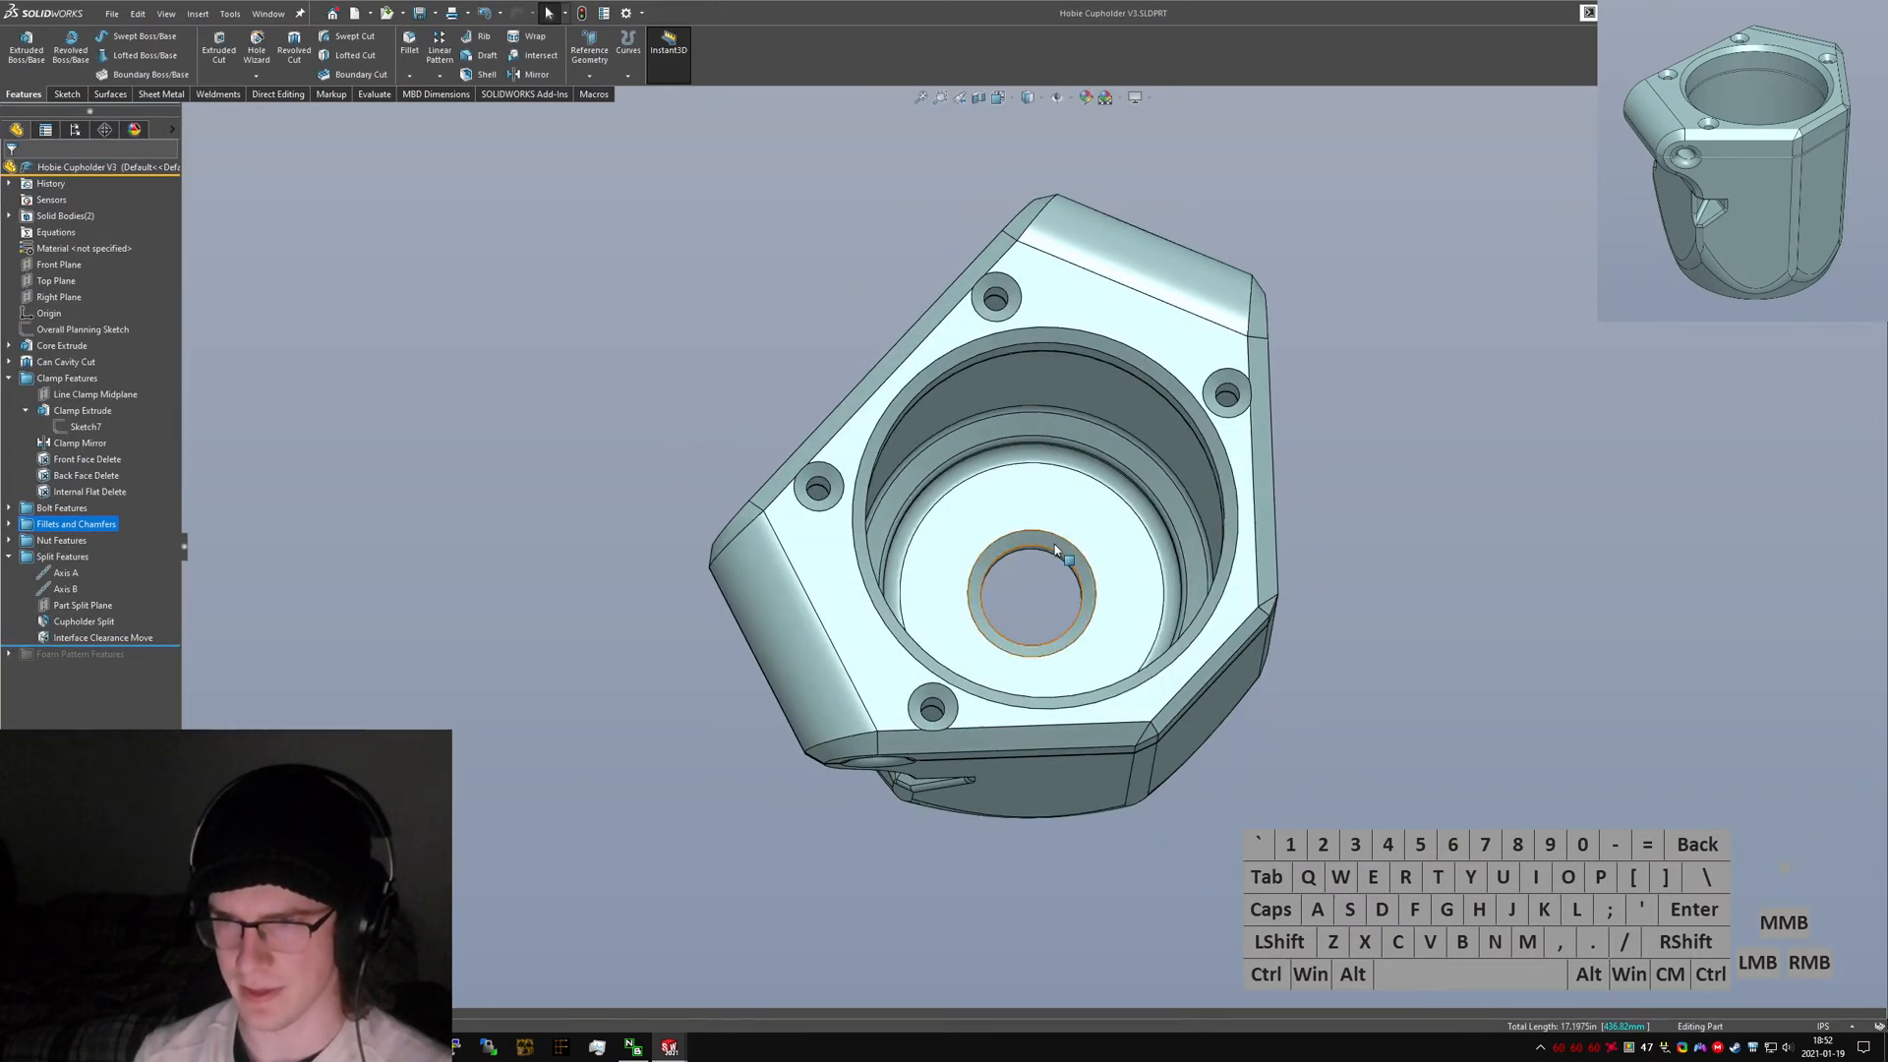
{"action": "left_click", "coordinate": [1054, 545]}
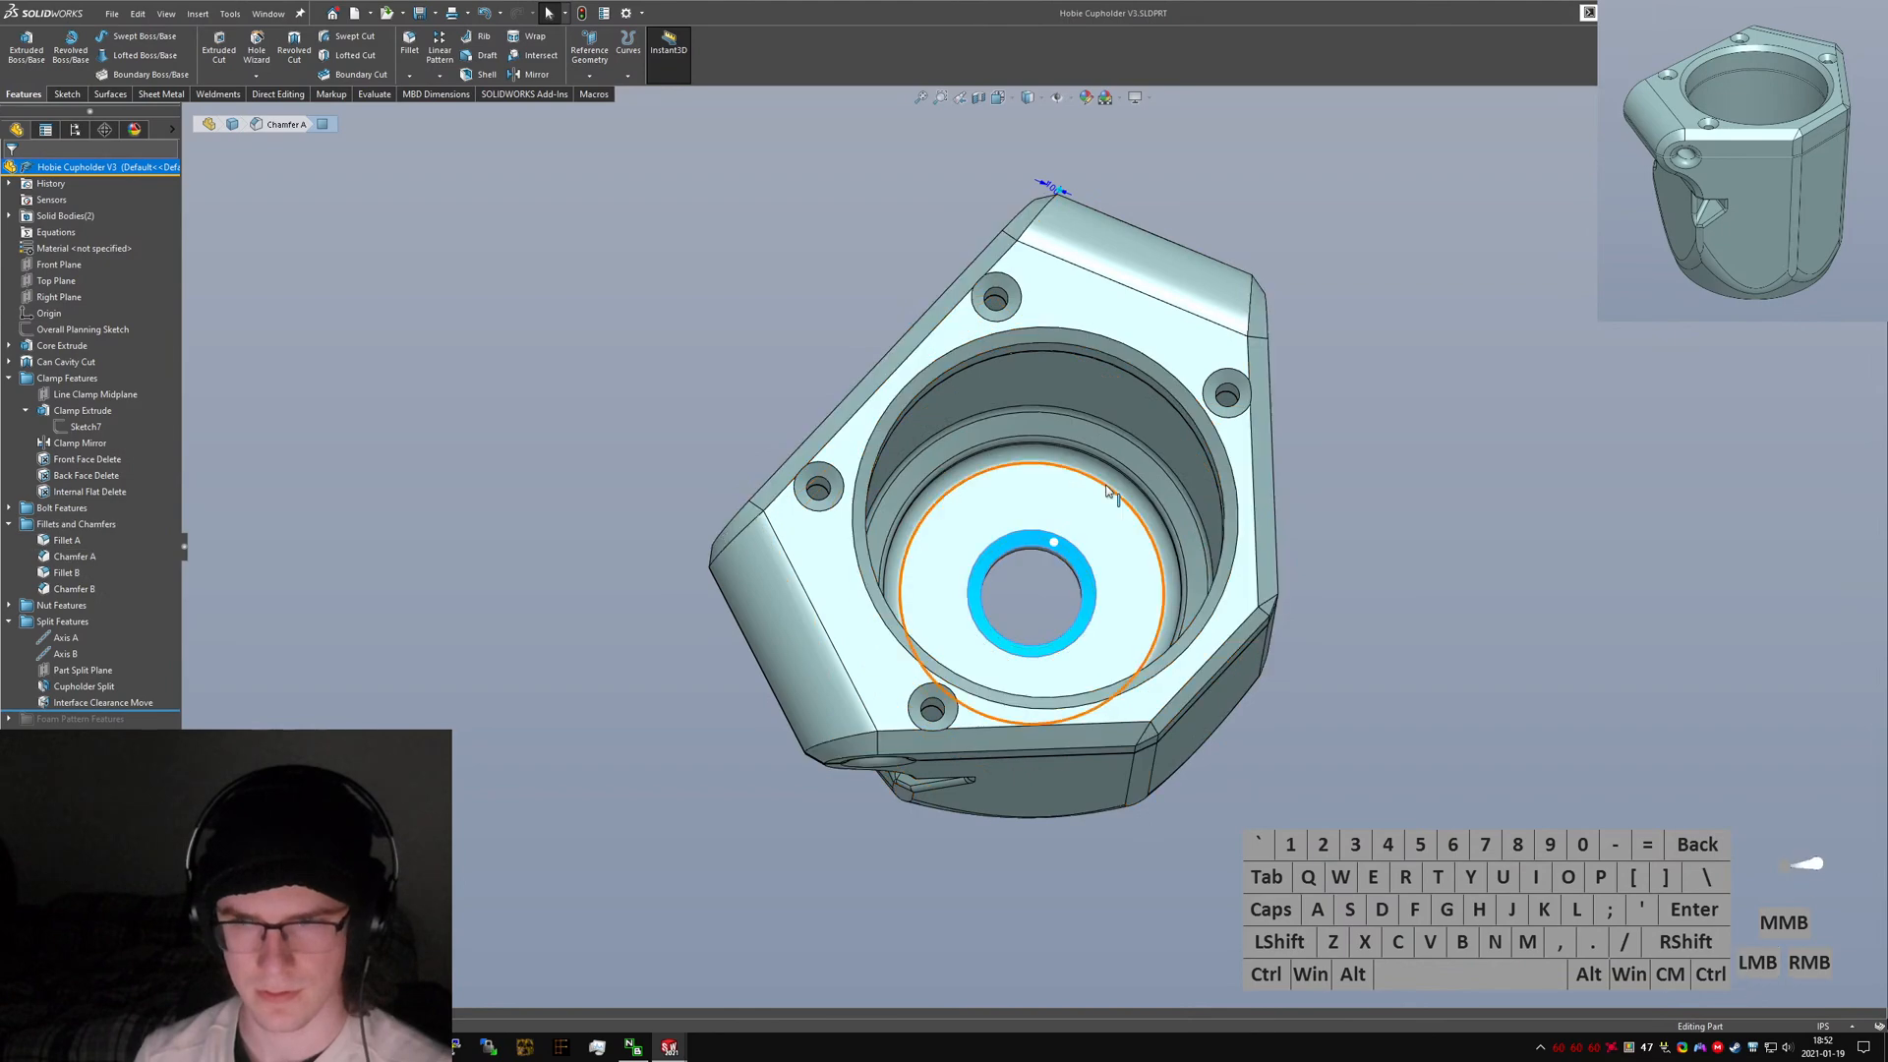
{"action": "middle_click_drag", "start_coordinate": [1048, 621], "coordinate": [984, 389]}
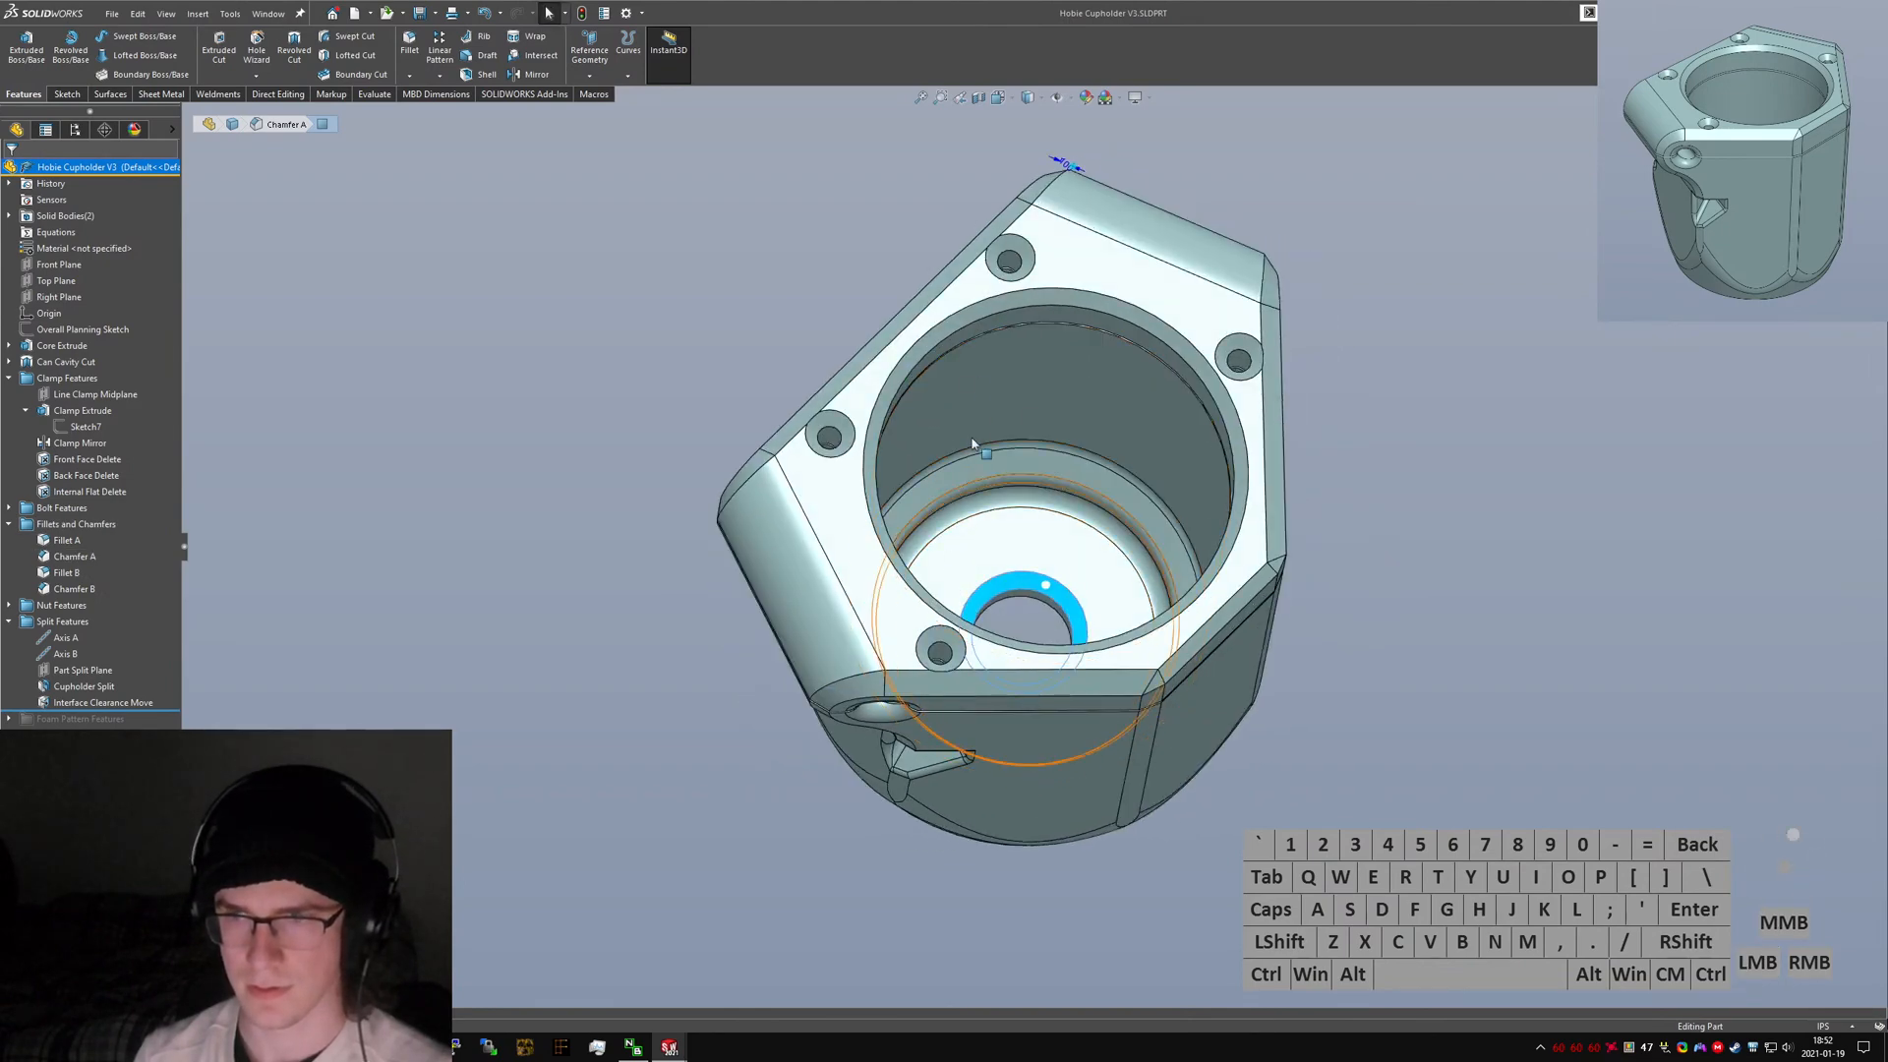
{"action": "left_click", "coordinate": [984, 243]}
{"action": "key", "text": "ctrl+Tab"}
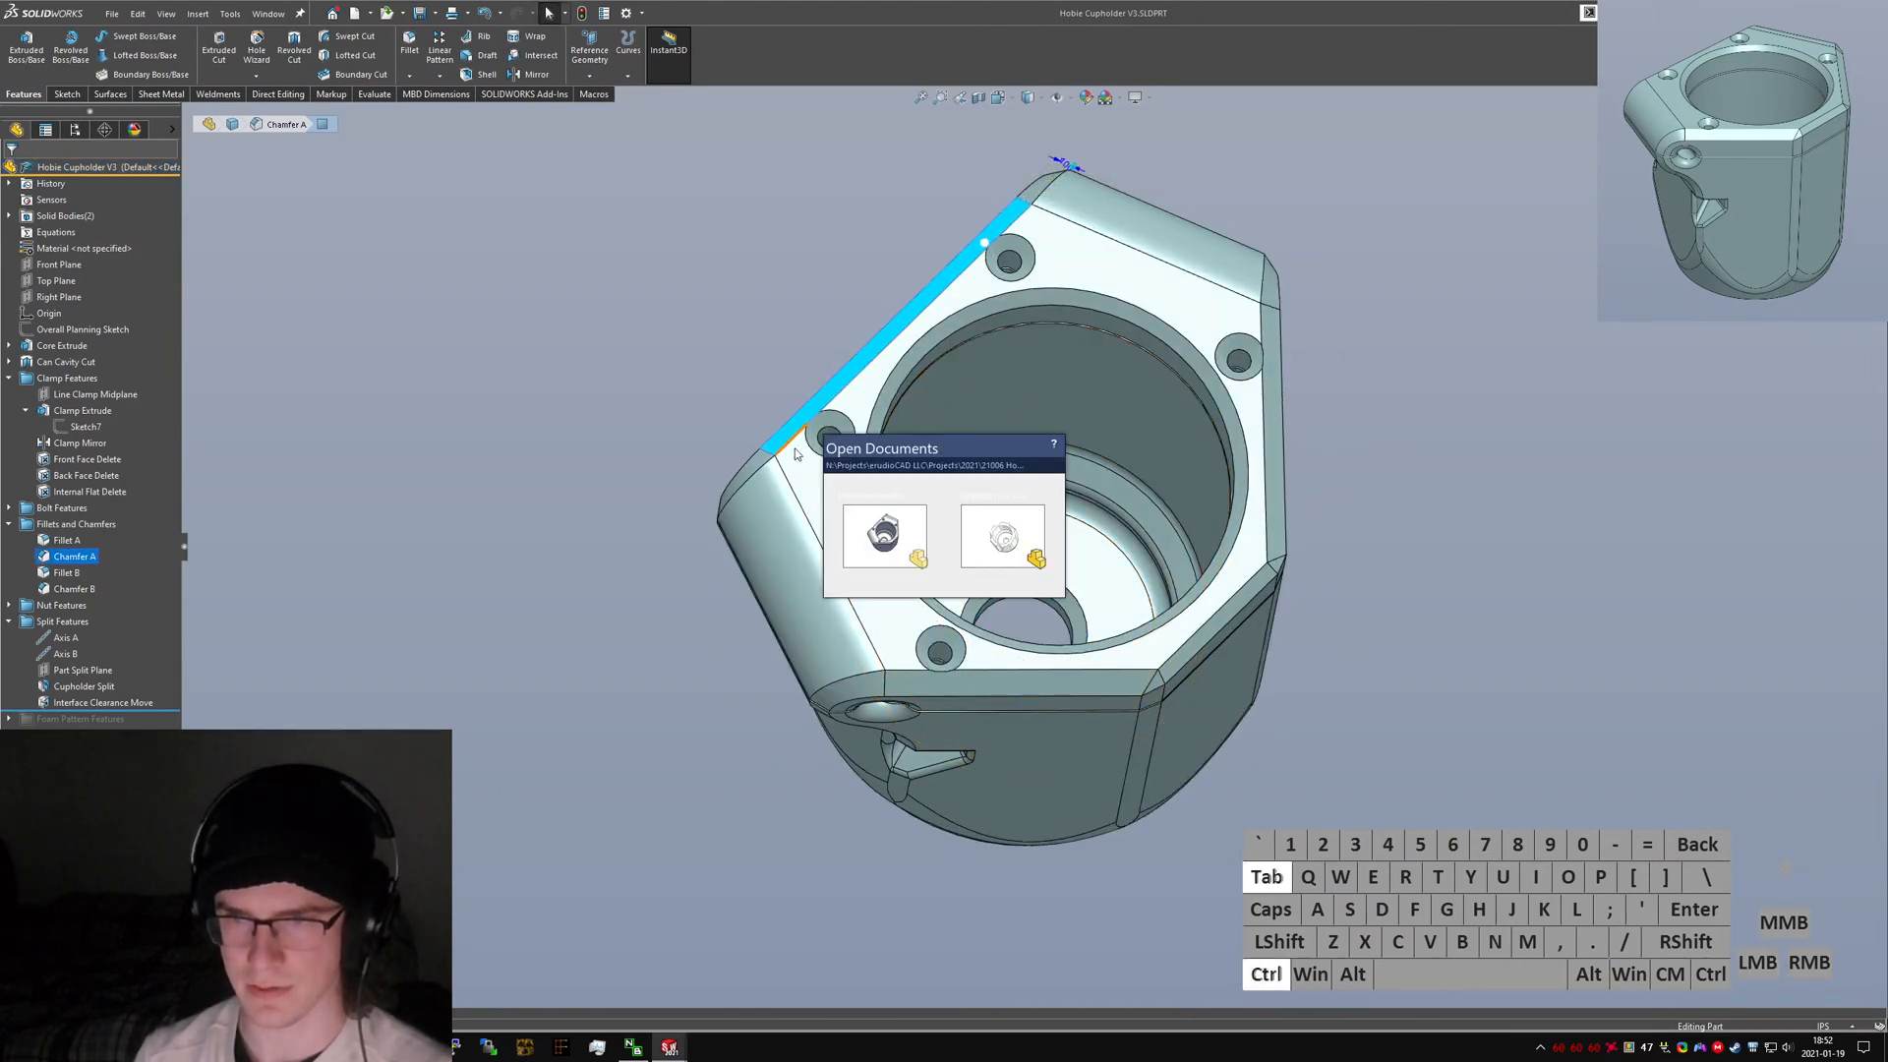
{"action": "left_click", "coordinate": [1018, 537], "text": "ctrl"}
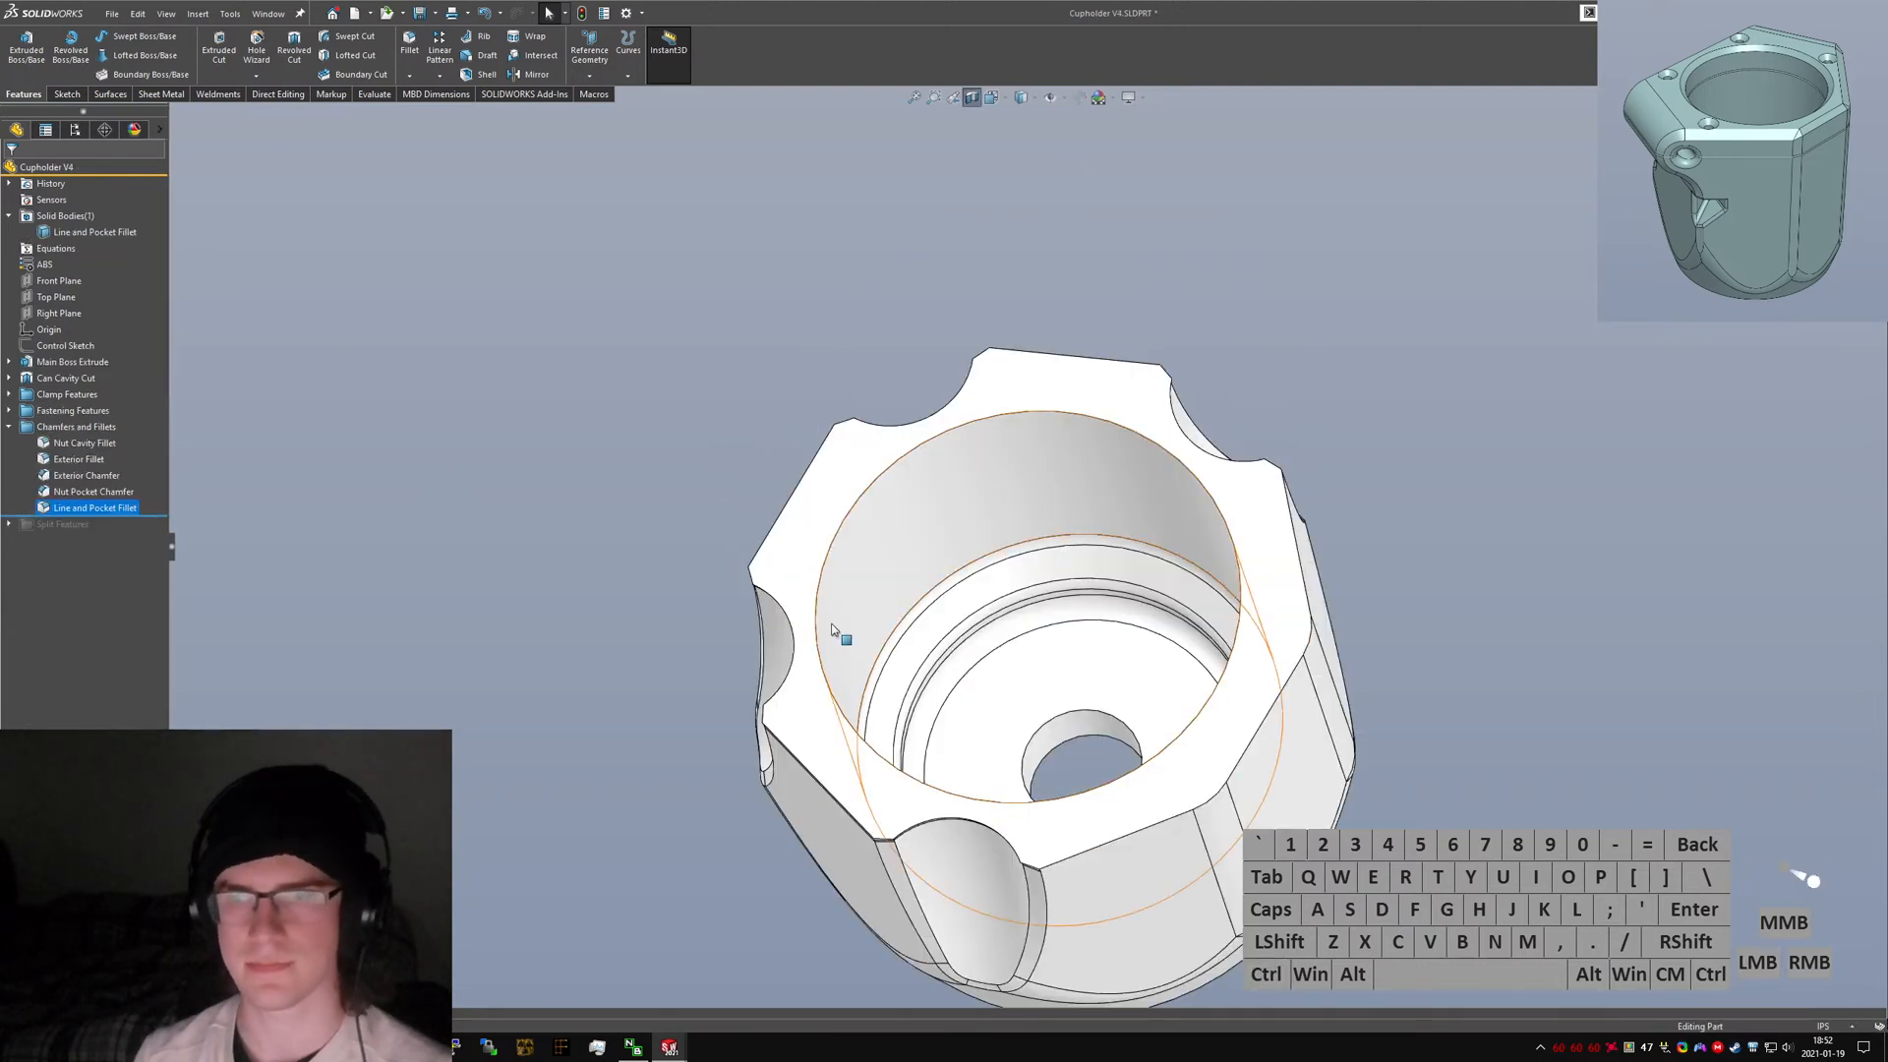
Edit the Exterior Chamfer to add the circular edge of the bottom hole.
{"action": "middle_click_drag", "start_coordinate": [935, 603], "coordinate": [957, 85]}
{"action": "left_click", "coordinate": [972, 98]}
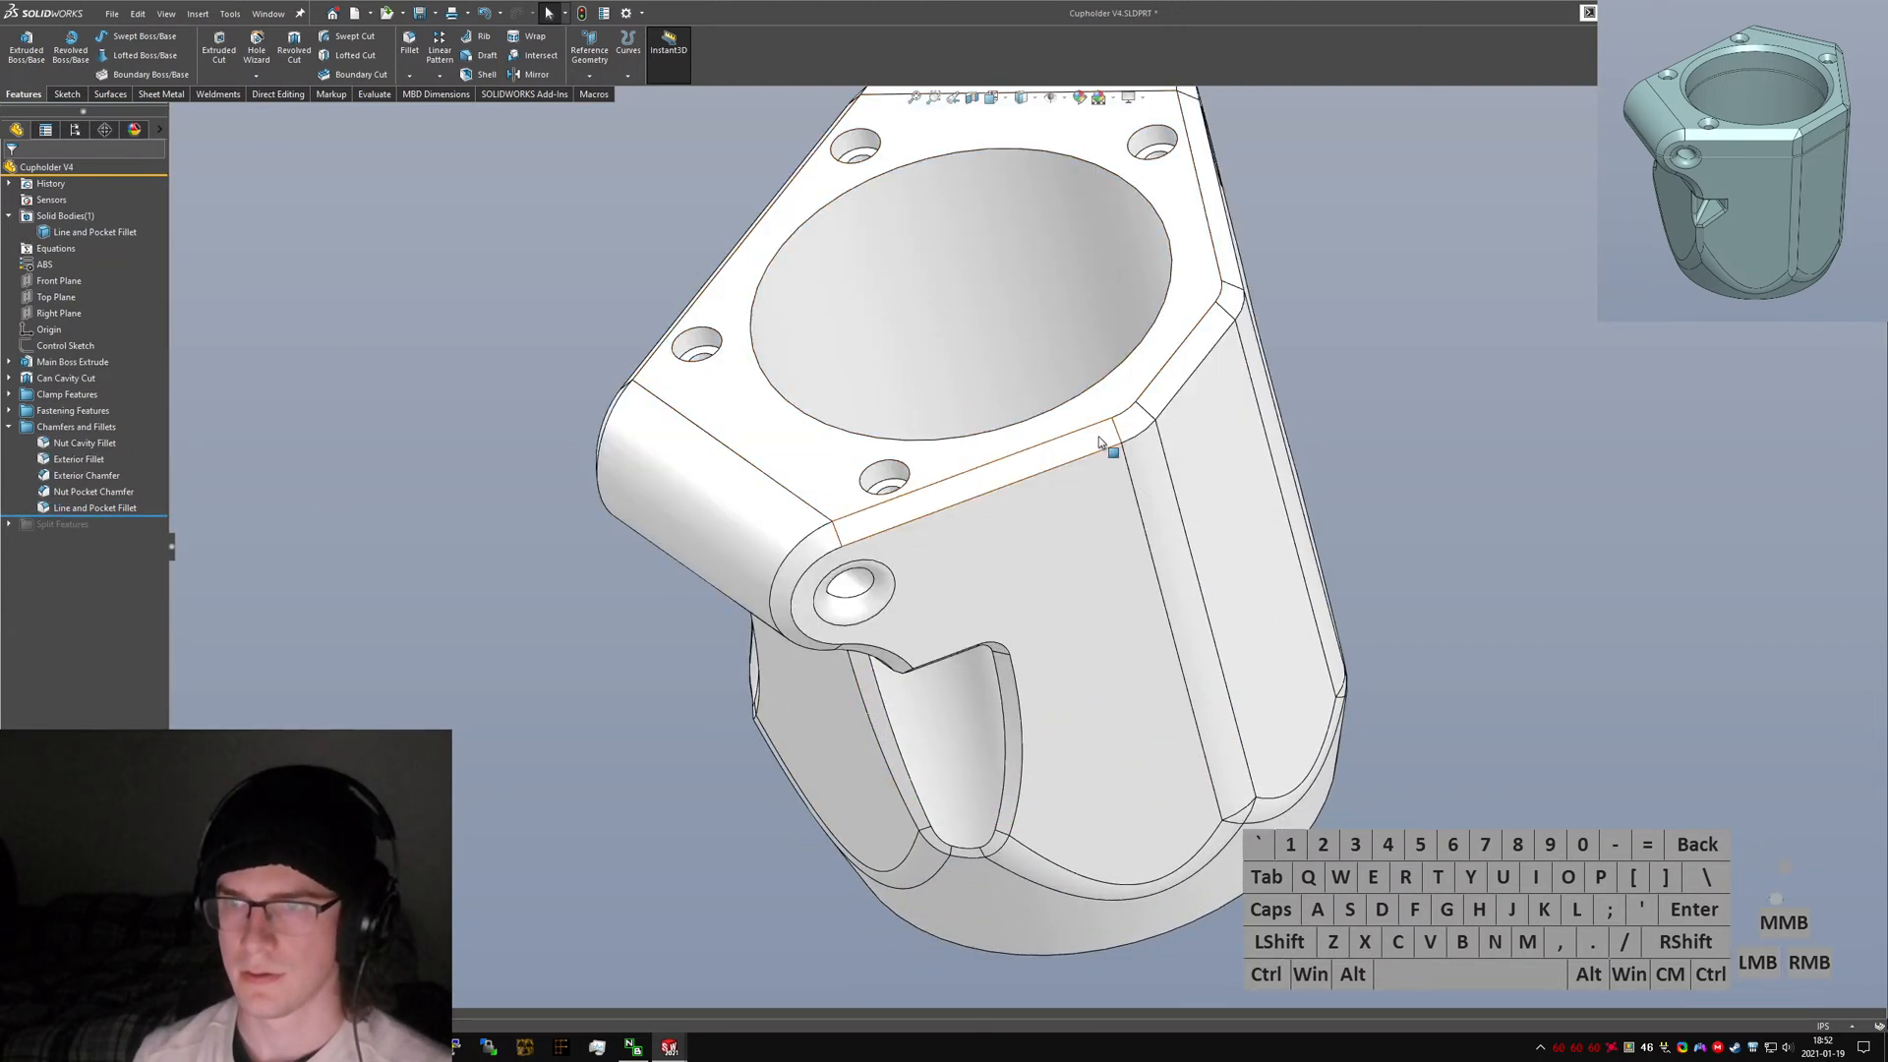
{"action": "left_click", "coordinate": [1106, 436]}
{"action": "left_click", "coordinate": [1139, 378]}
{"action": "middle_click_drag", "start_coordinate": [1017, 609], "coordinate": [1046, 577]}
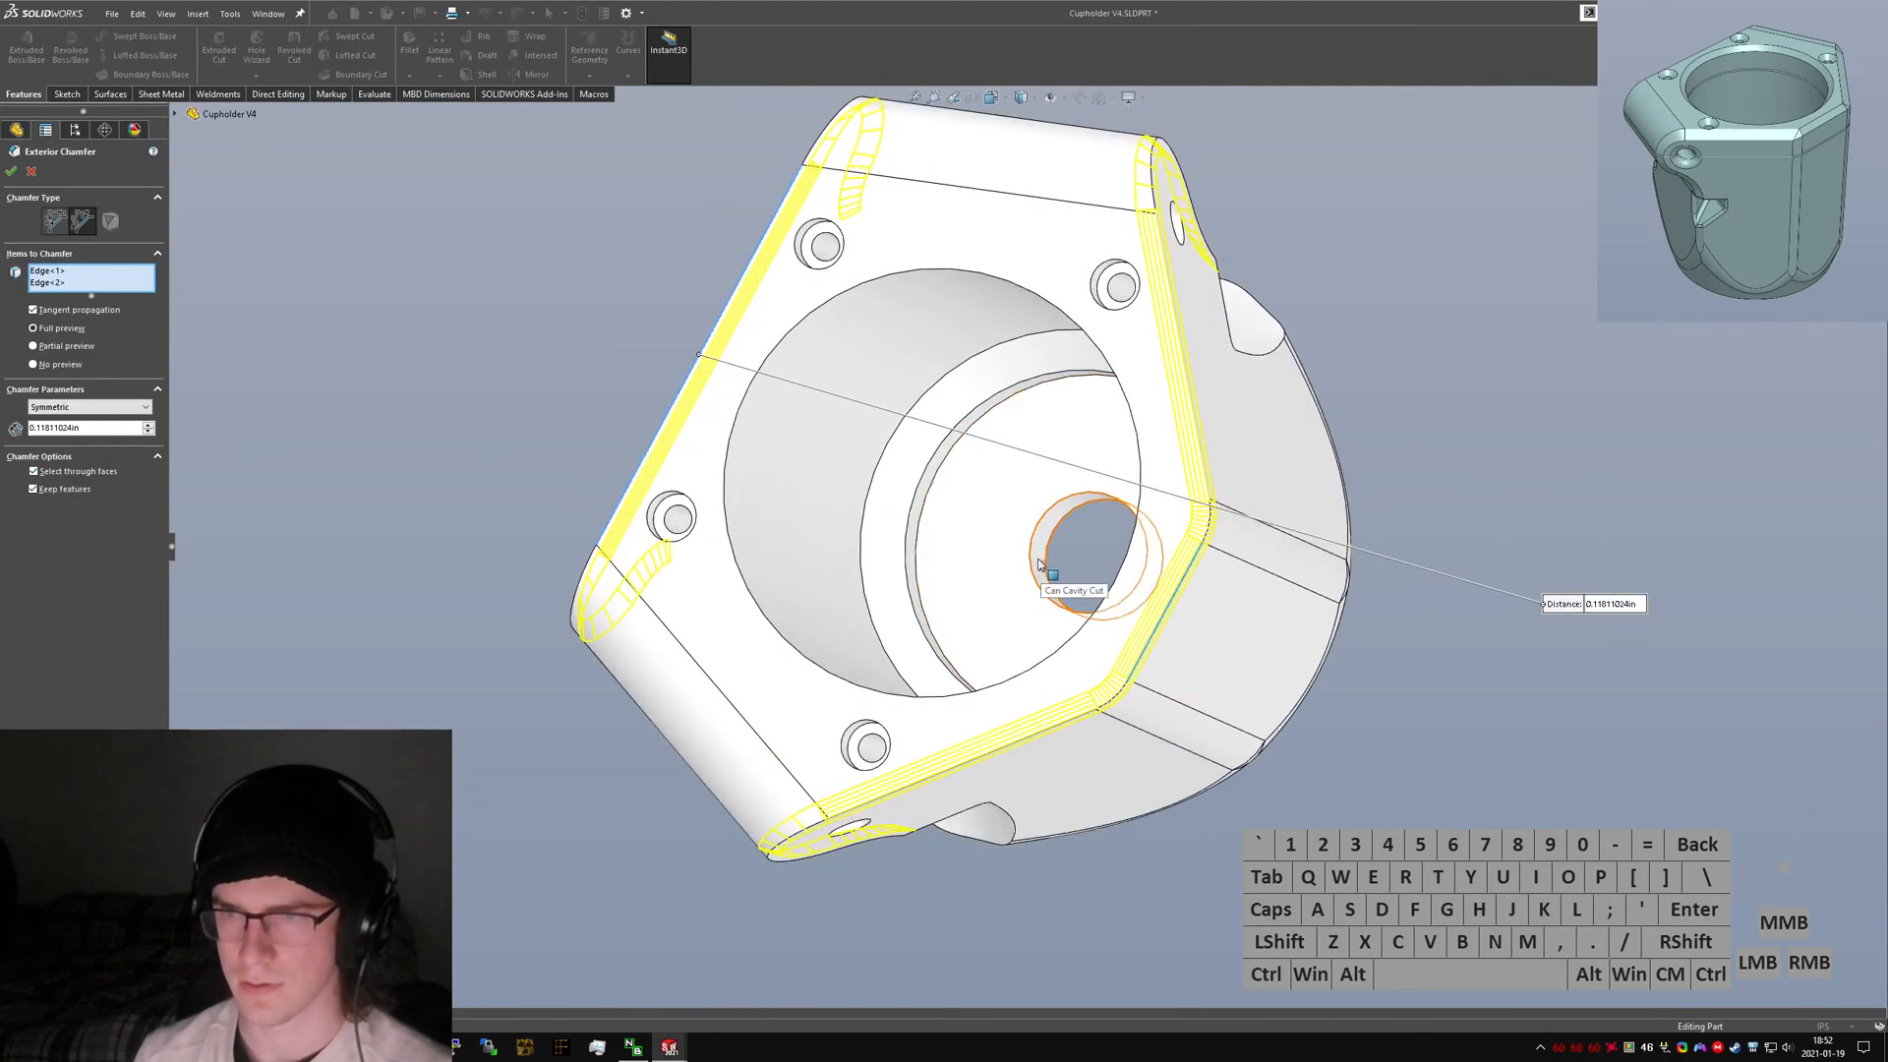
{"action": "left_click", "coordinate": [1039, 564]}
{"action": "right_click", "coordinate": [1045, 564]}
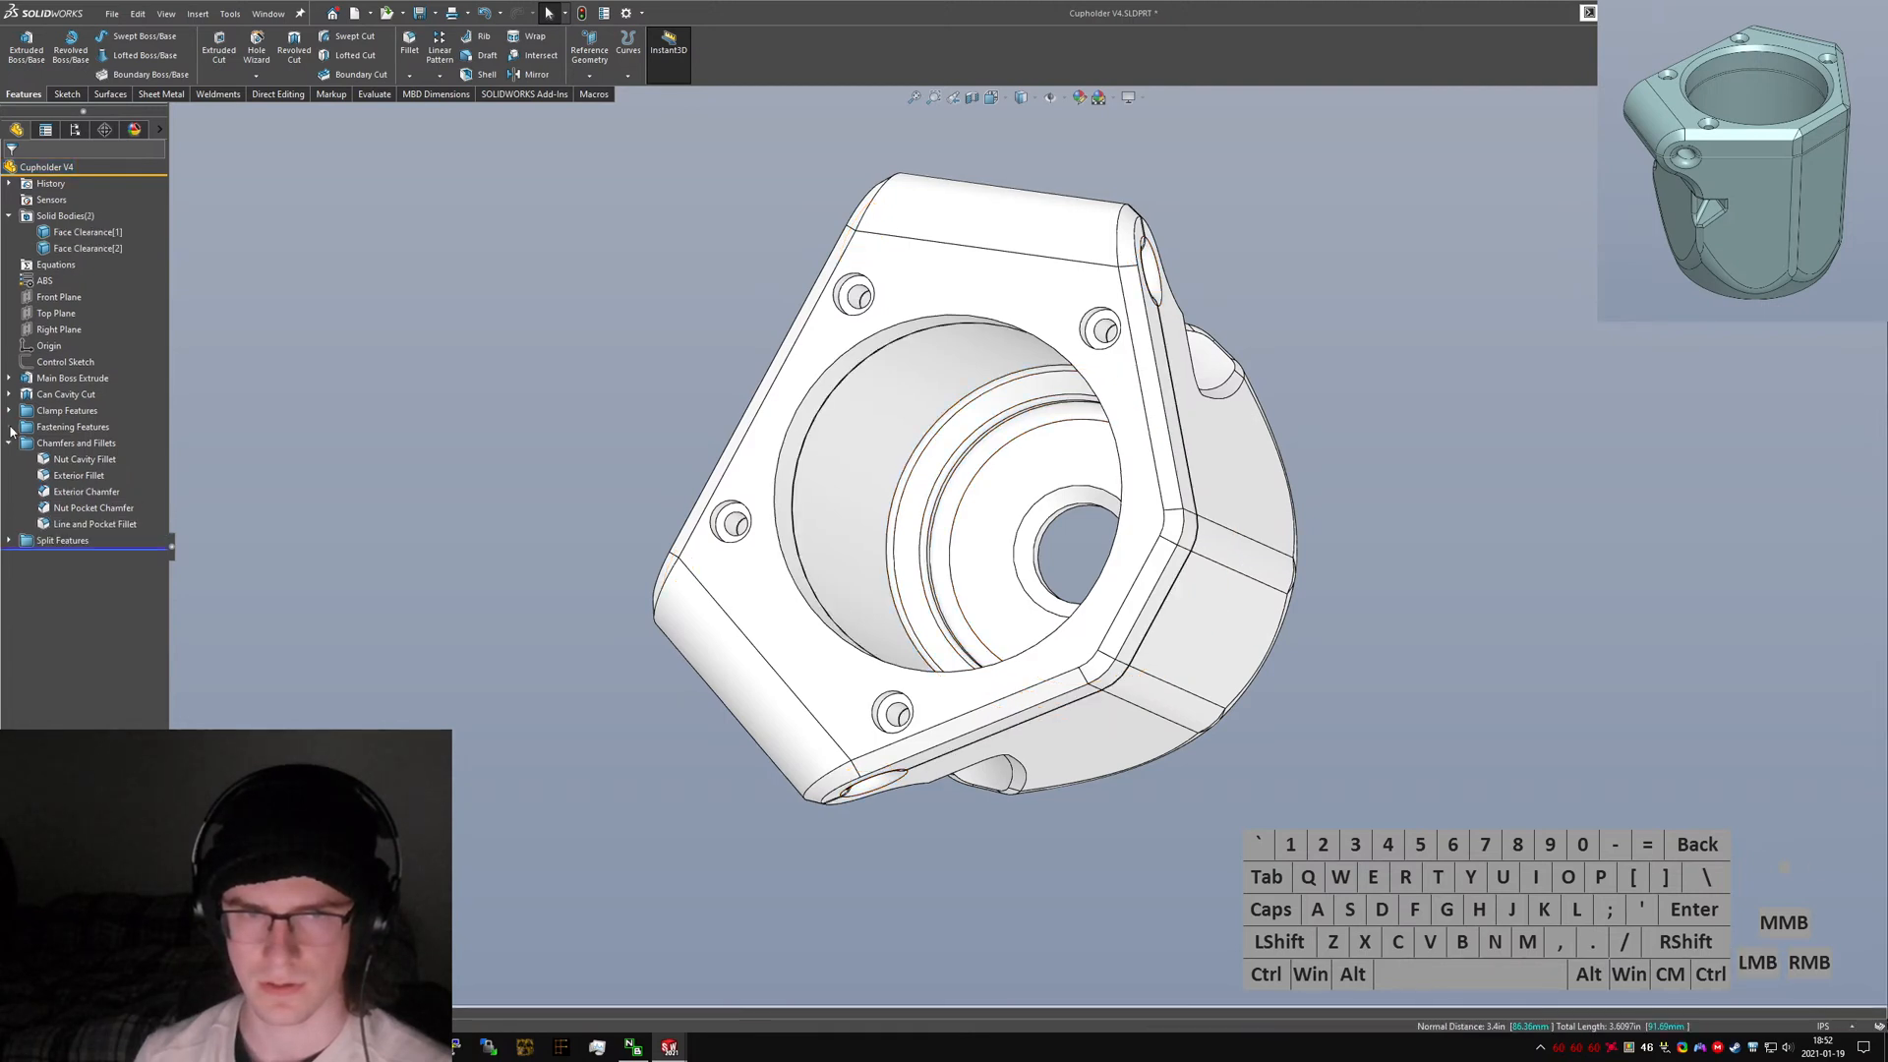
Collapse the feature folders in the design tree and save the part.
{"action": "left_click", "coordinate": [11, 428]}
{"action": "left_click", "coordinate": [11, 428]}
{"action": "left_click", "coordinate": [10, 444]}
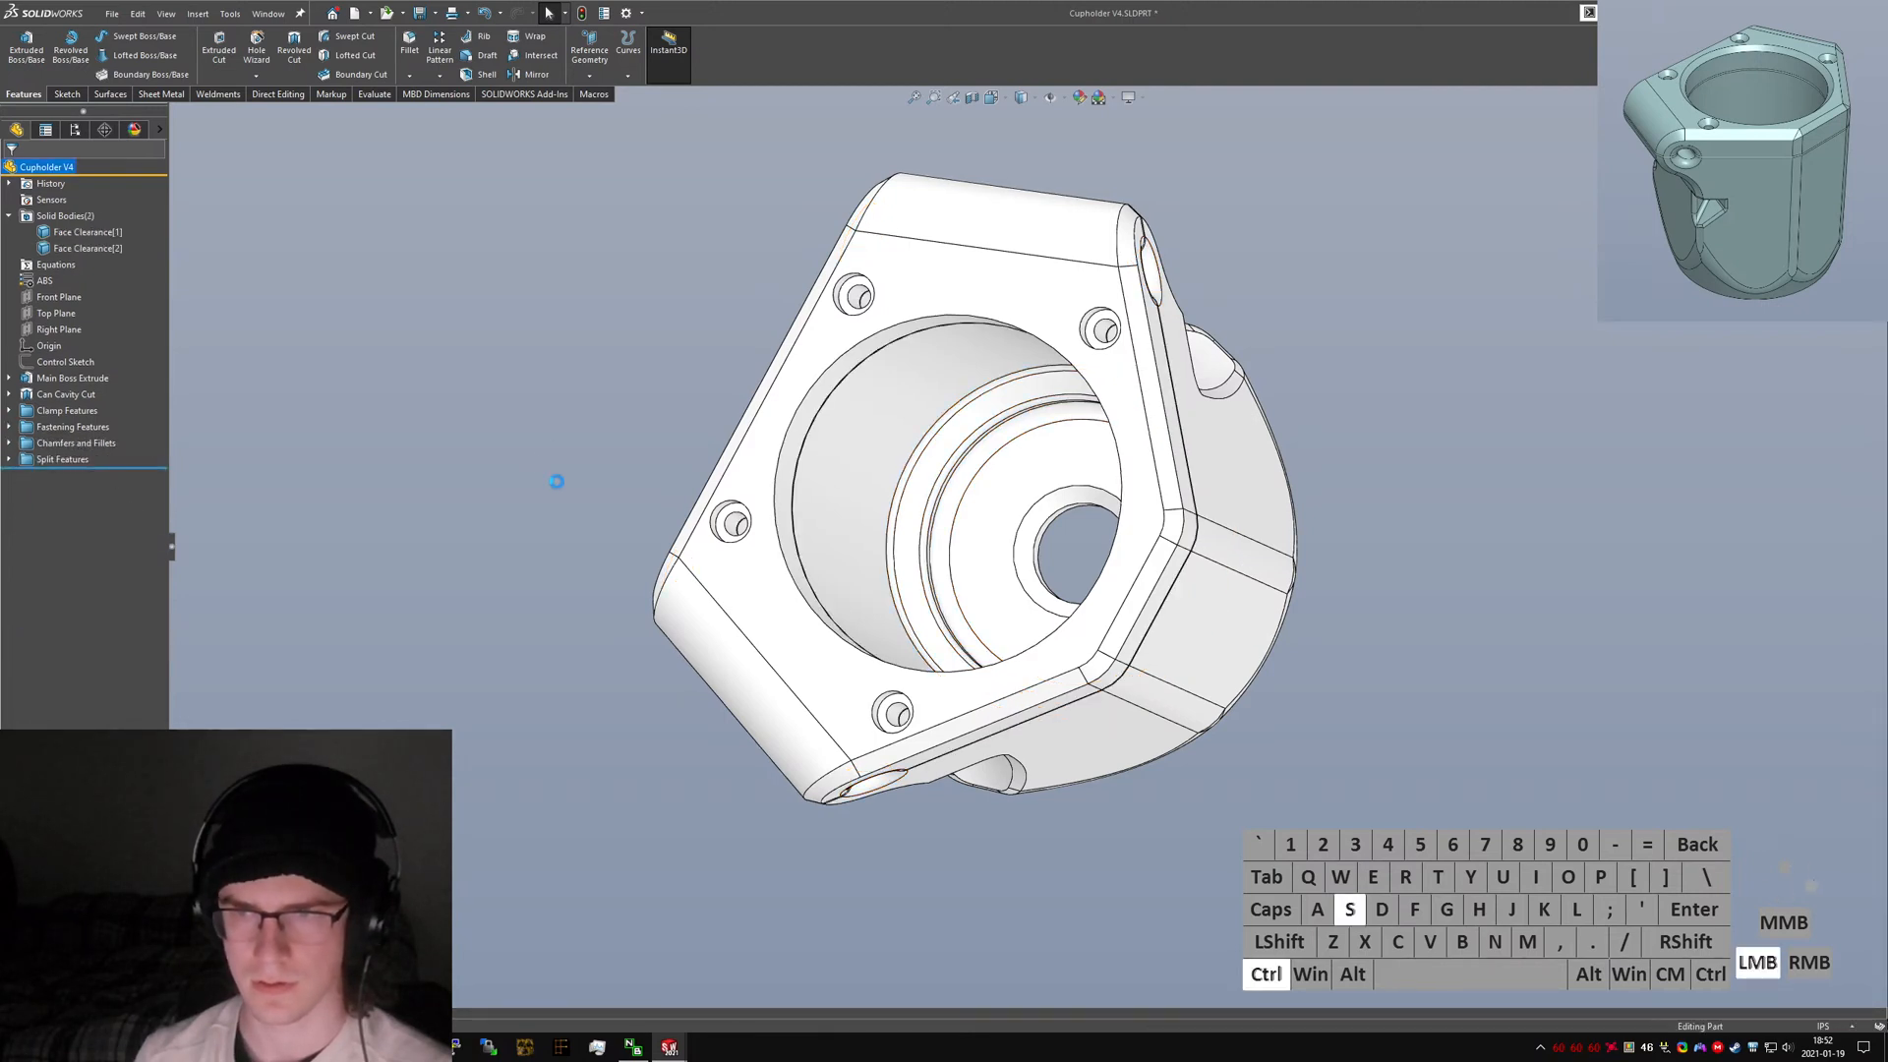
{"action": "key", "text": "ctrl+s"}
Open the Face Clearance feature for editing from the split gap beside the pivot hole.
{"action": "scroll", "coordinate": [1028, 538], "scroll_direction": "up", "scroll_amount": 5}
{"action": "middle_click_drag", "start_coordinate": [1029, 538], "coordinate": [1254, 300]}
{"action": "scroll", "coordinate": [1042, 496], "scroll_direction": "down", "scroll_amount": 3}
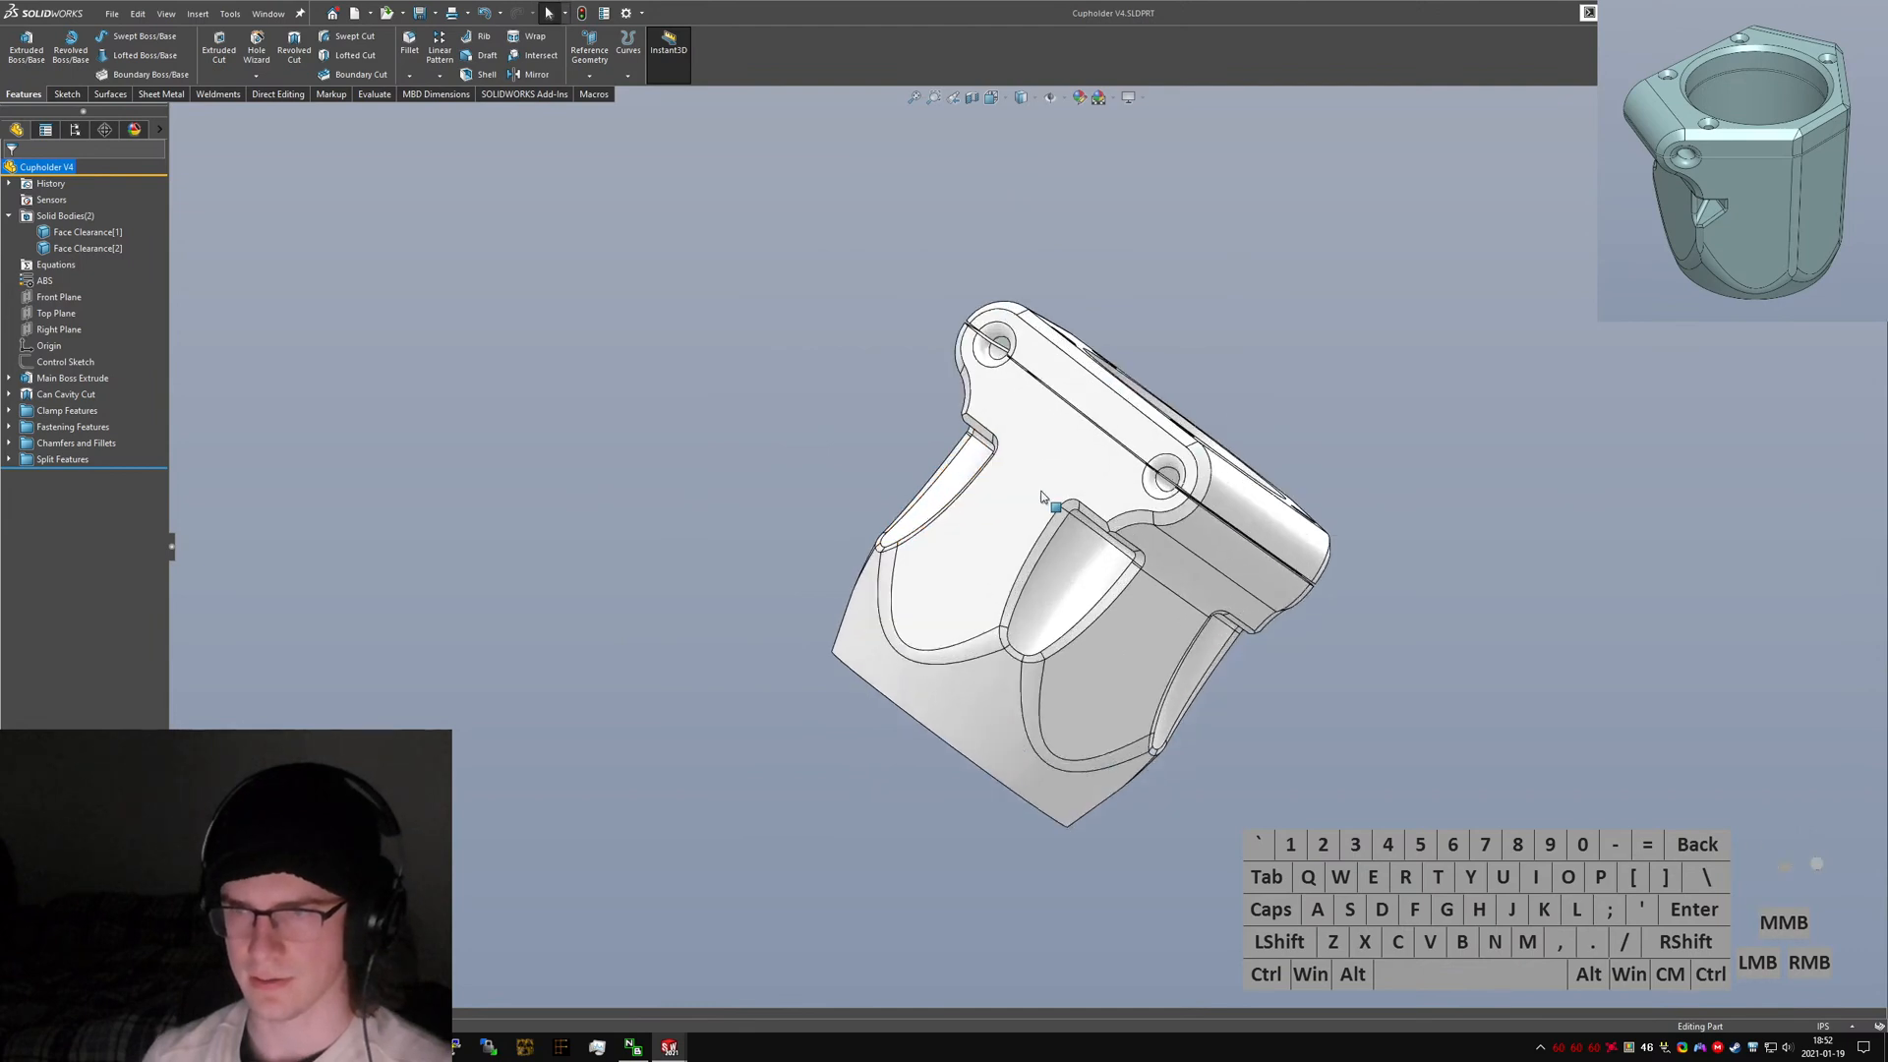
{"action": "middle_click_drag", "start_coordinate": [1042, 496], "coordinate": [964, 256]}
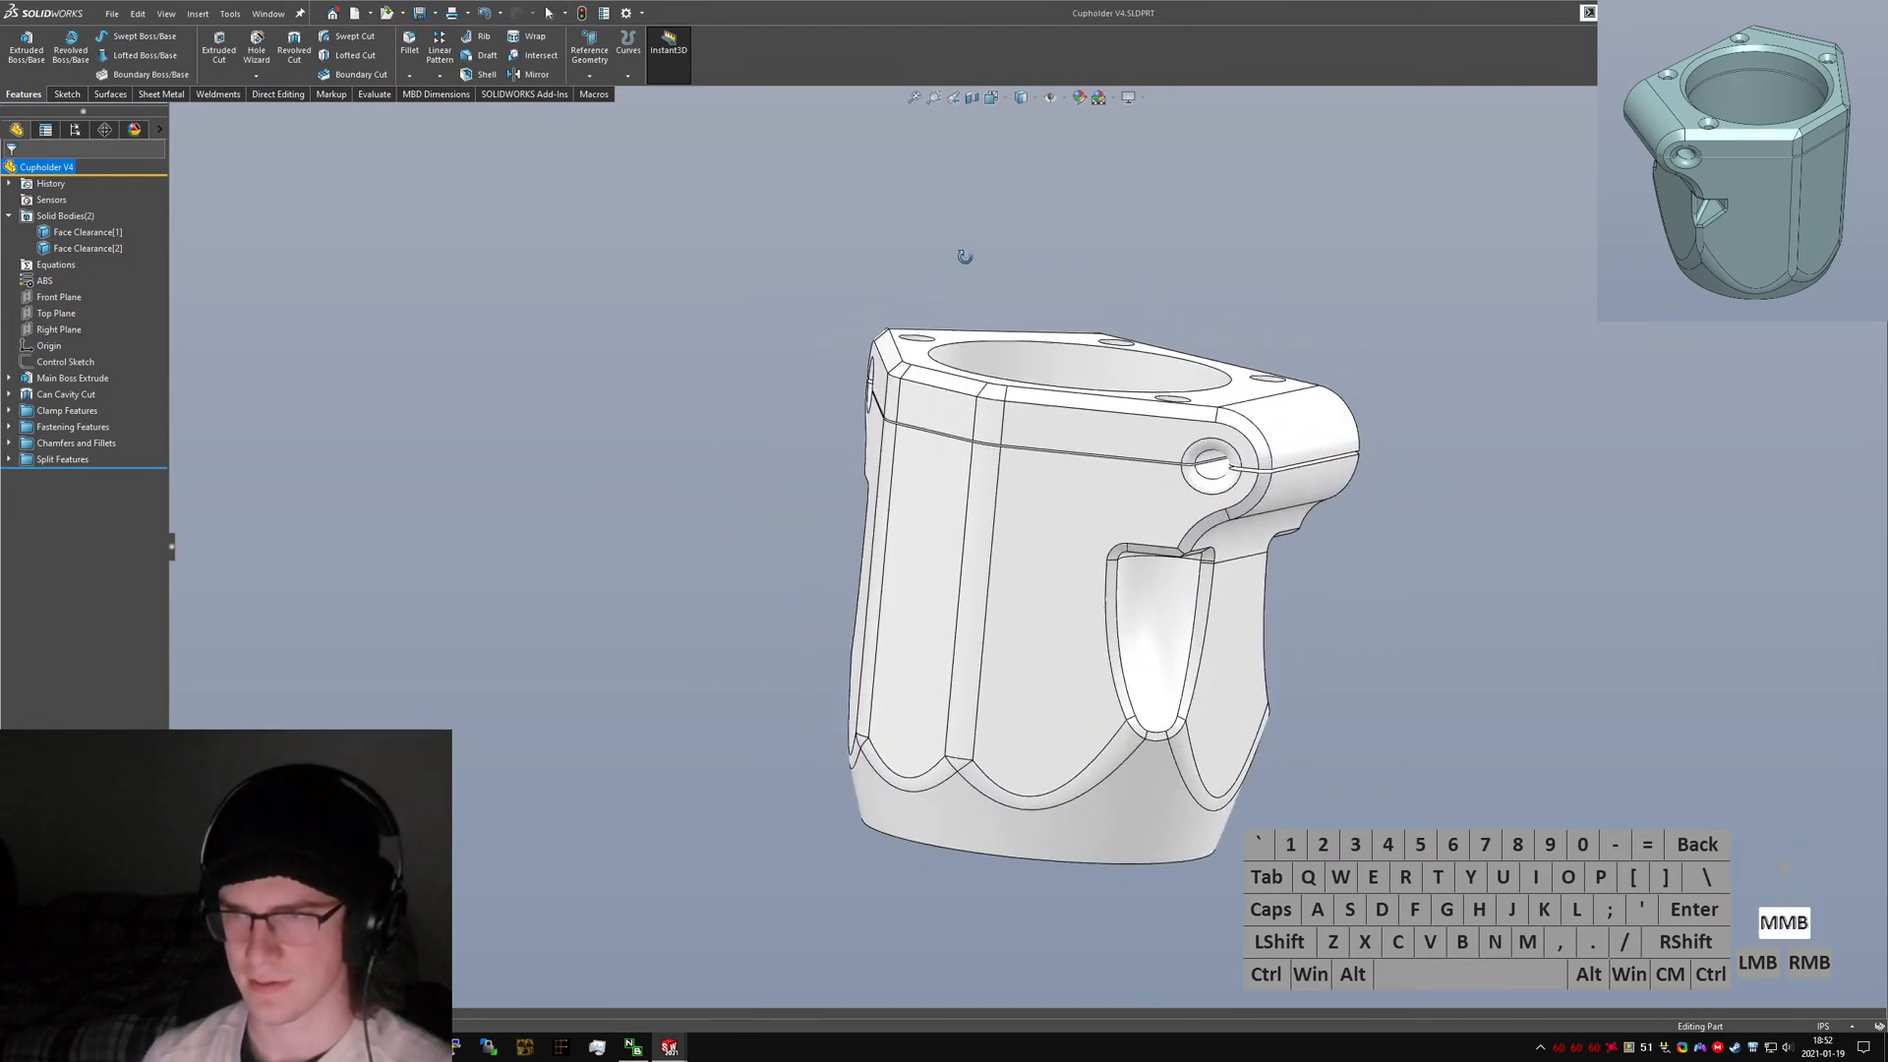
{"action": "scroll", "coordinate": [1134, 437], "scroll_direction": "down", "scroll_amount": 8}
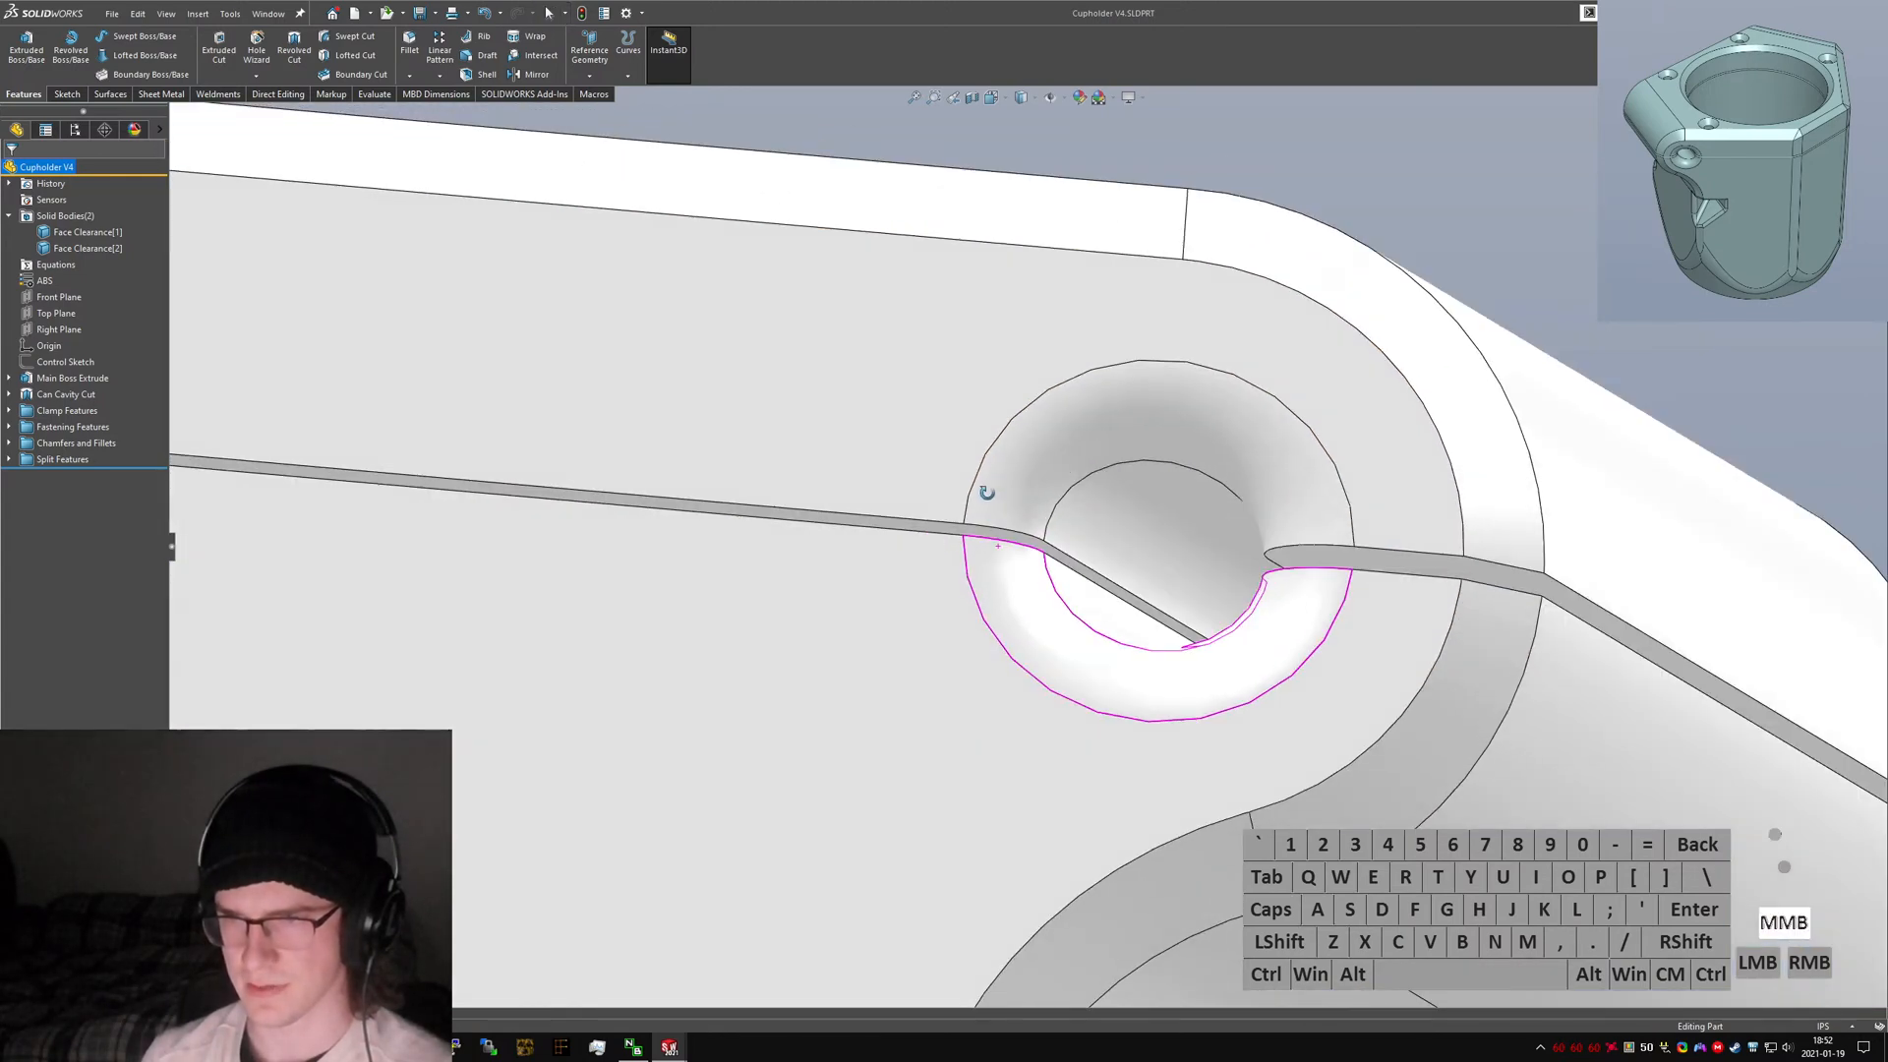
{"action": "left_click", "coordinate": [1296, 559]}
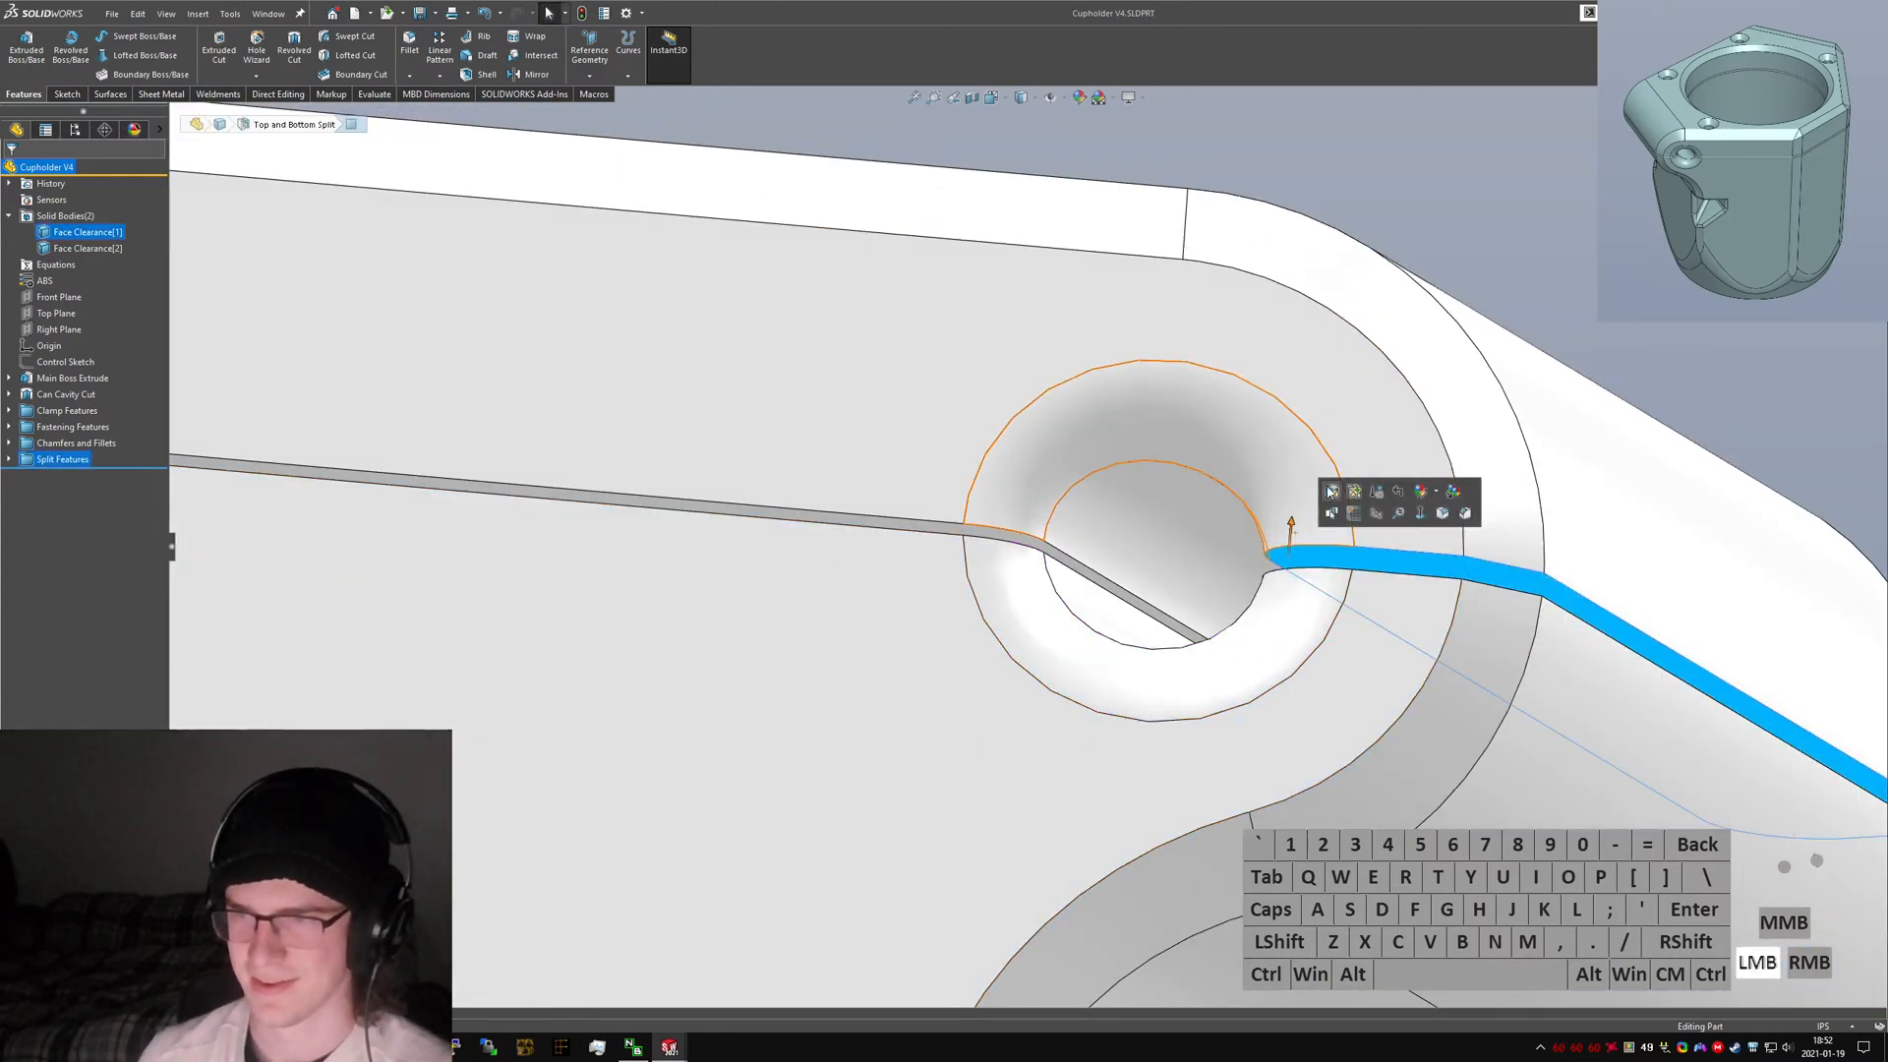
{"action": "left_click", "coordinate": [1329, 490]}
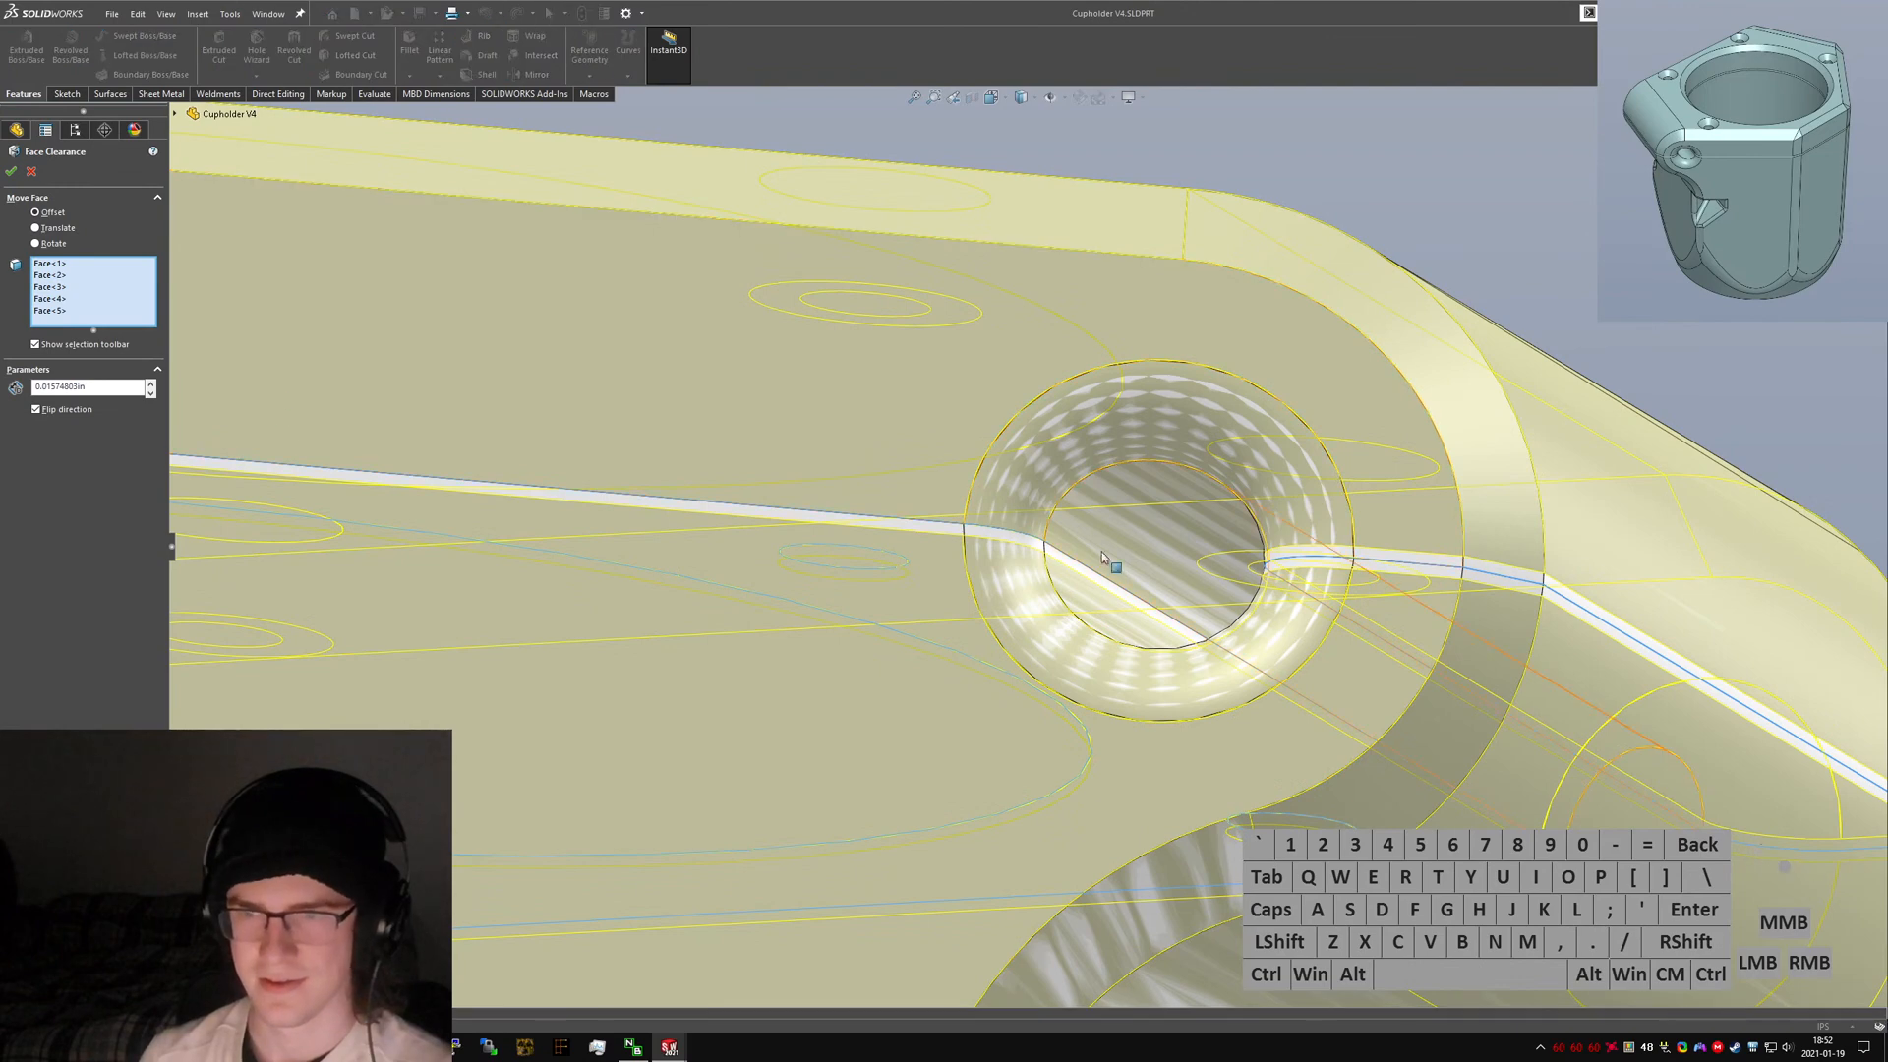
{"action": "left_click", "coordinate": [1018, 539]}
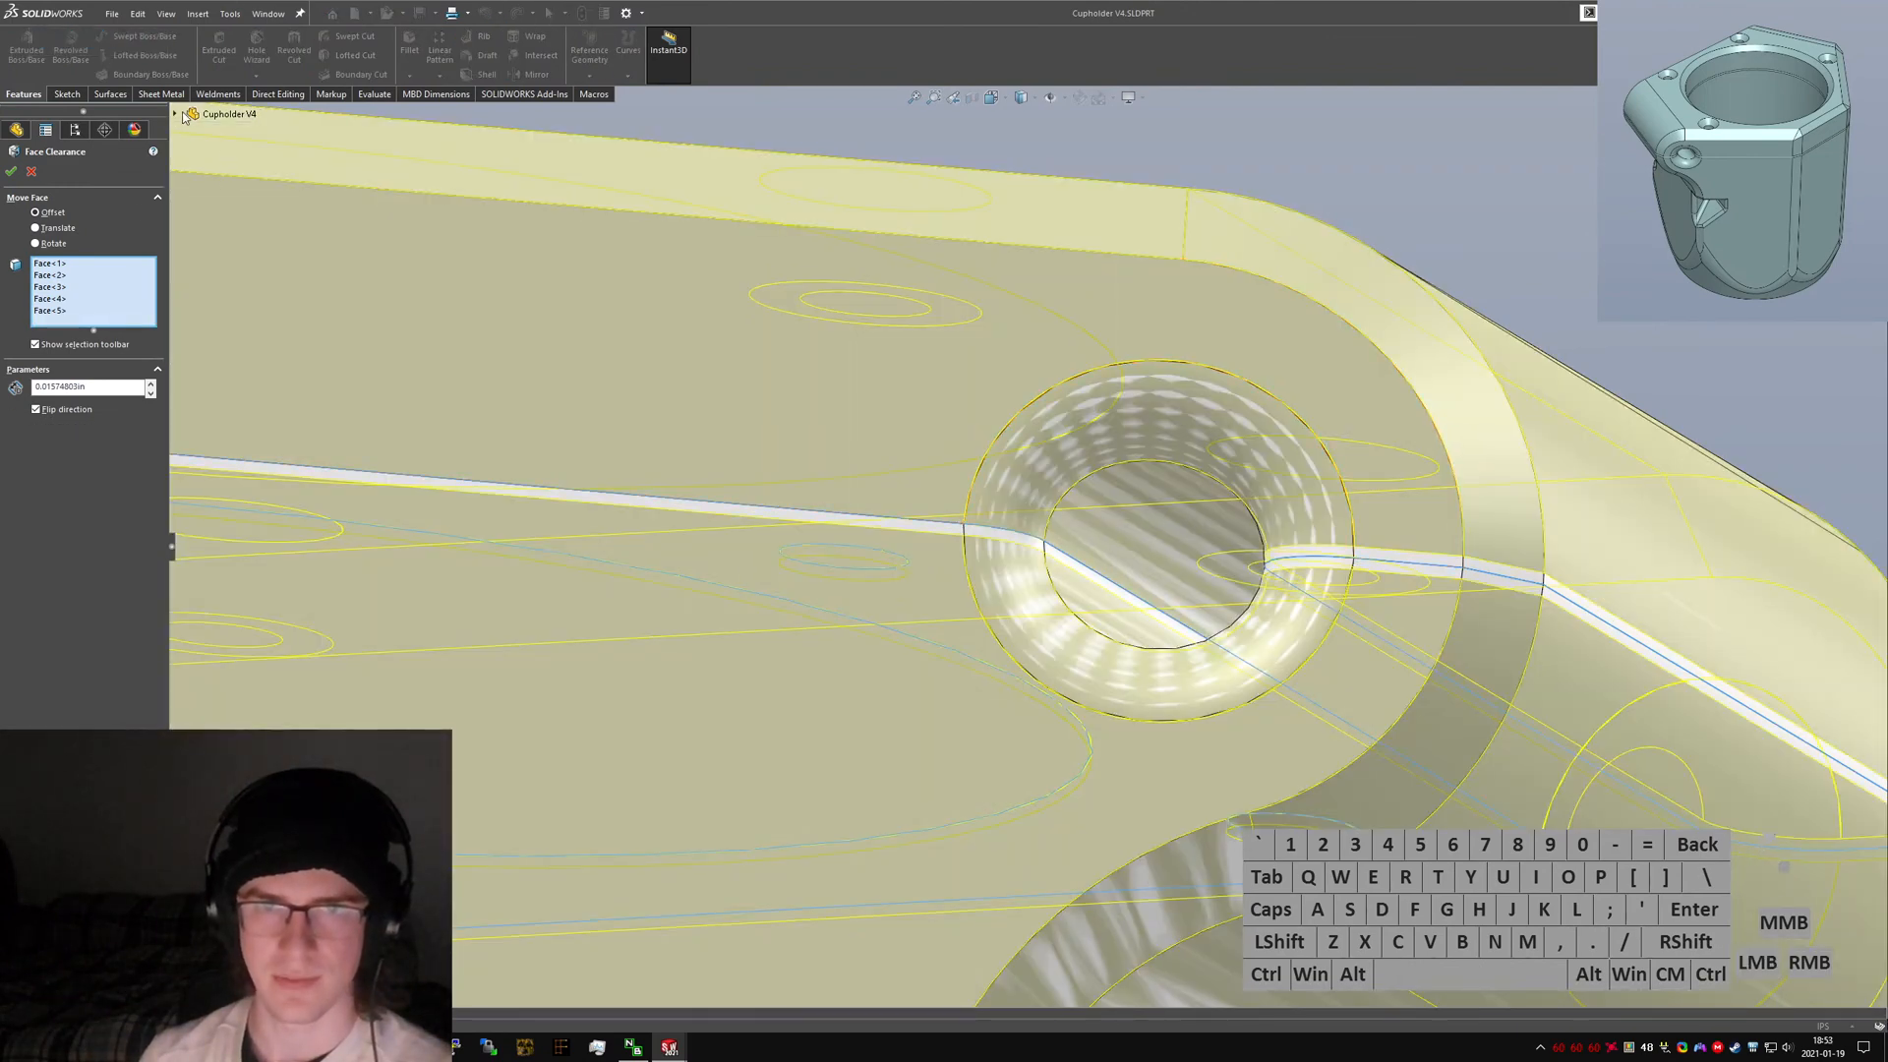
Hide one solid body and add the inner face beside the pivot hole to the Face Clearance selection, then confirm.
{"action": "left_click", "coordinate": [175, 114]}
{"action": "scroll", "coordinate": [513, 316], "scroll_direction": "up", "scroll_amount": 5}
{"action": "right_click", "coordinate": [239, 176]}
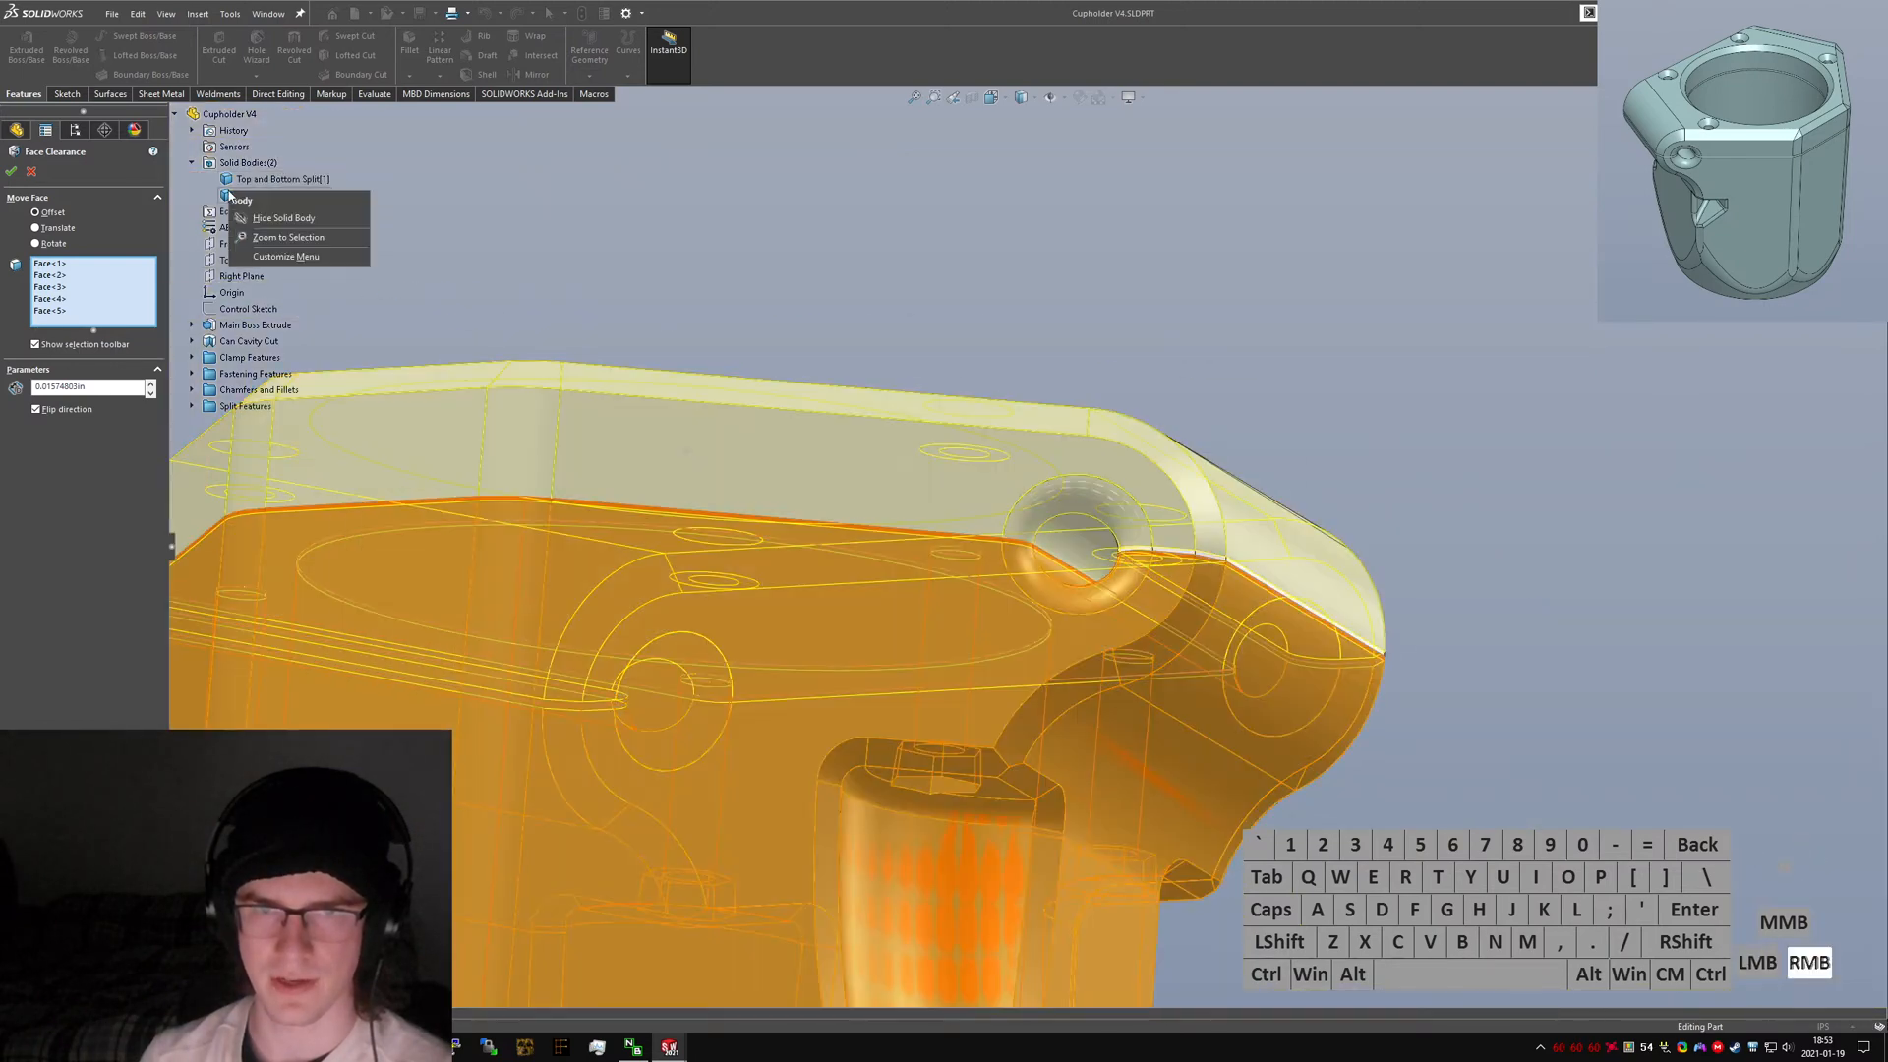
{"action": "left_click", "coordinate": [294, 201]}
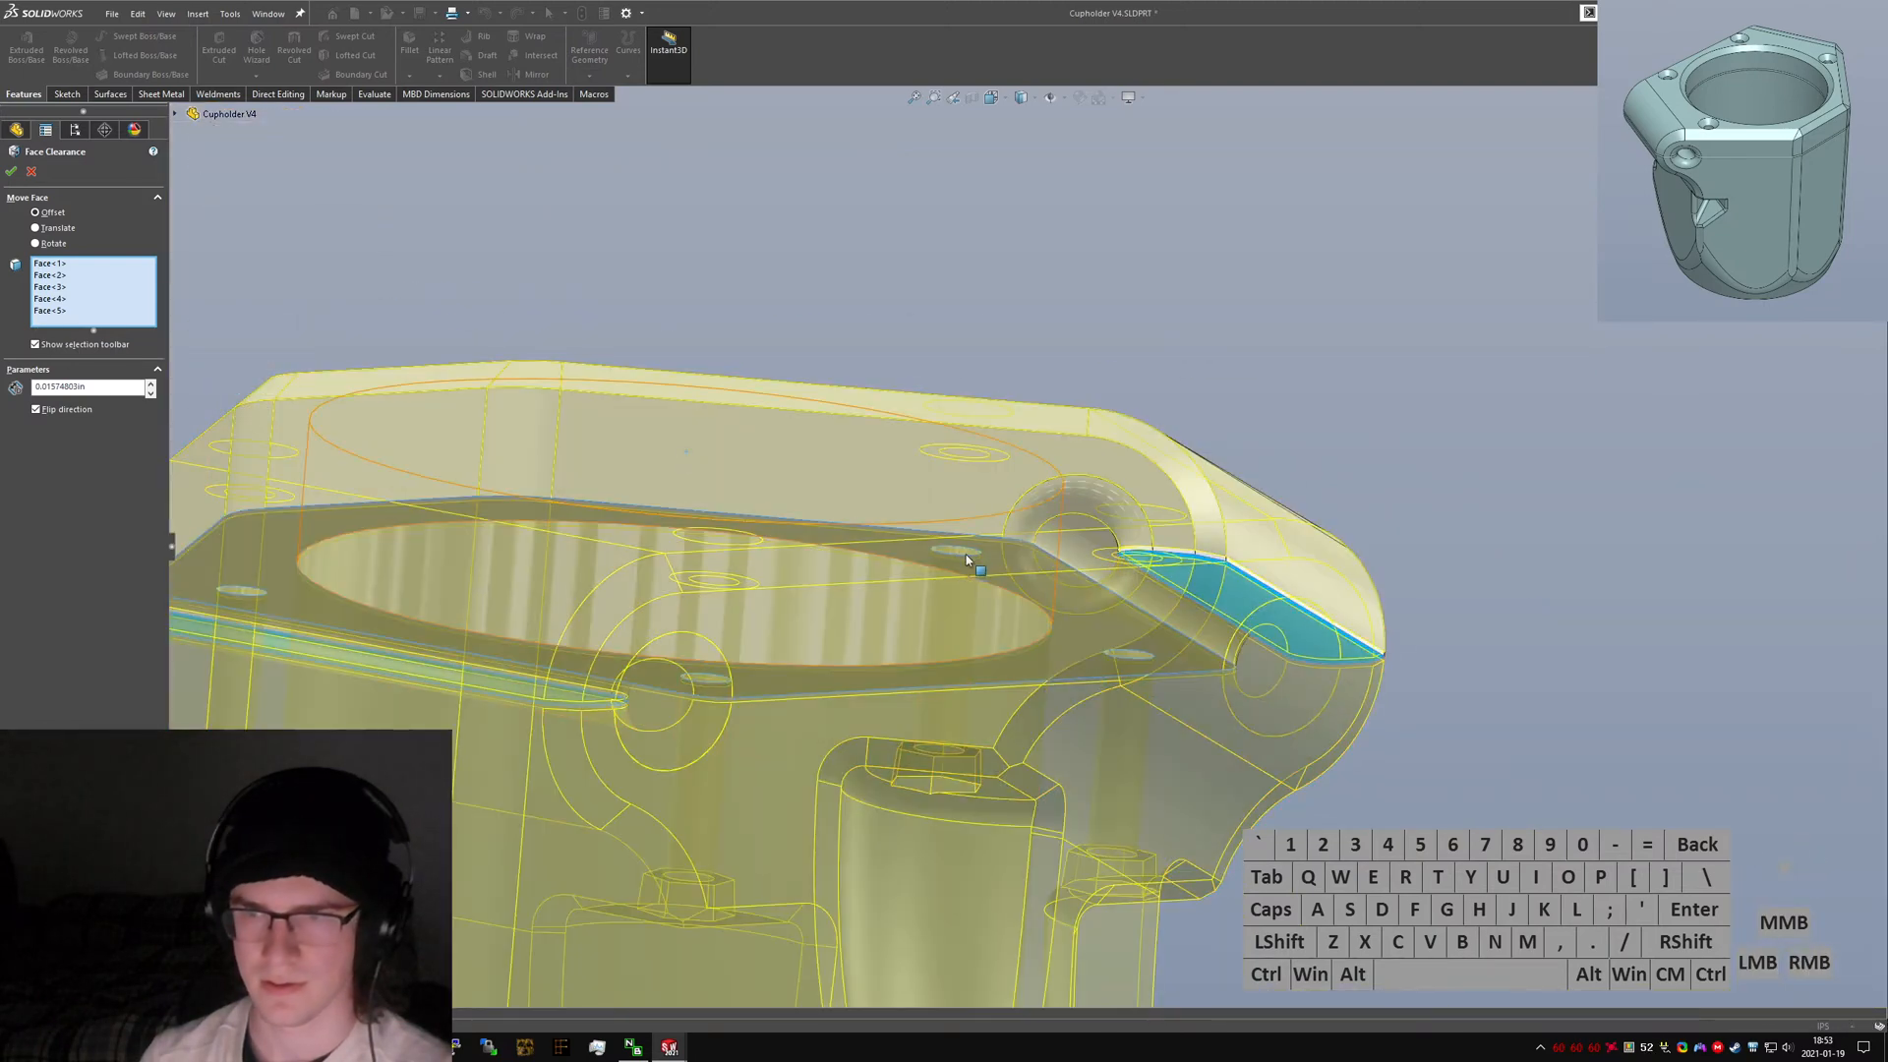
{"action": "left_click", "coordinate": [1007, 582]}
{"action": "right_click", "coordinate": [1018, 587]}
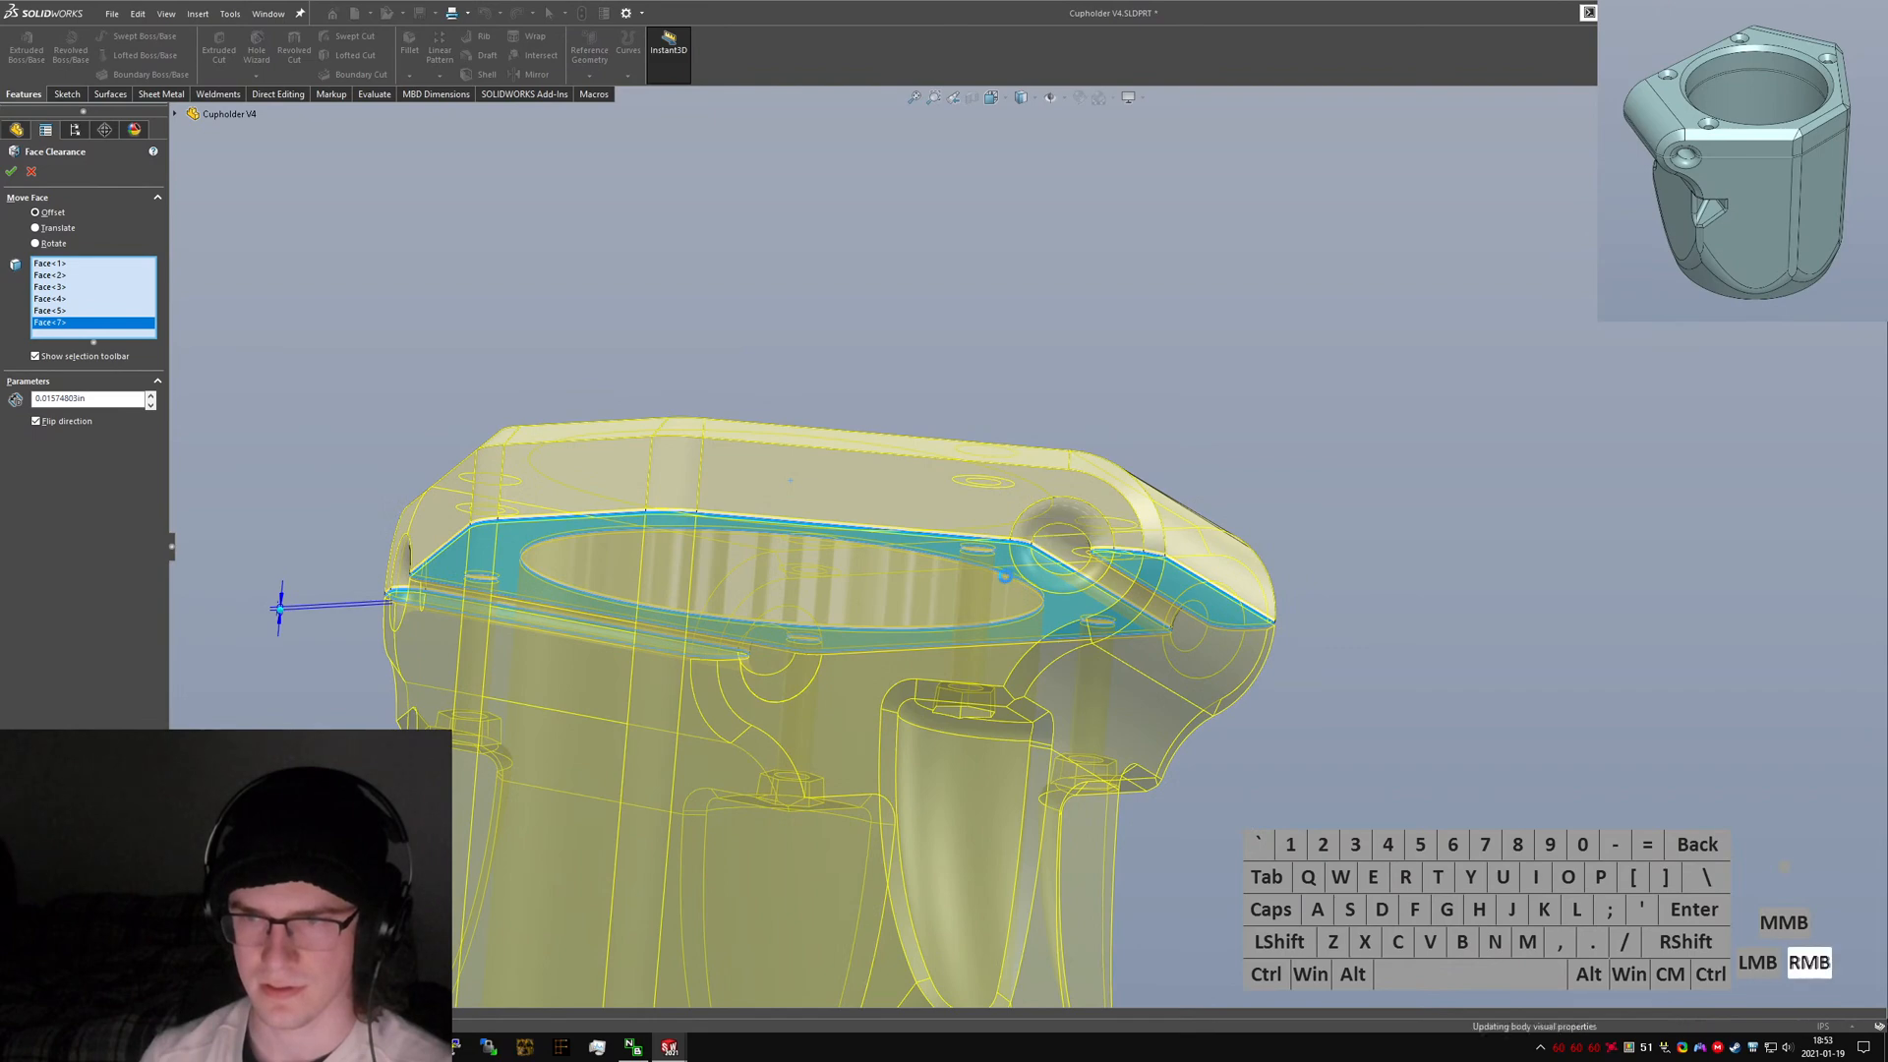
Show the hidden solid body again, return to an isometric view, and save the part.
{"action": "right_click", "coordinate": [56, 251]}
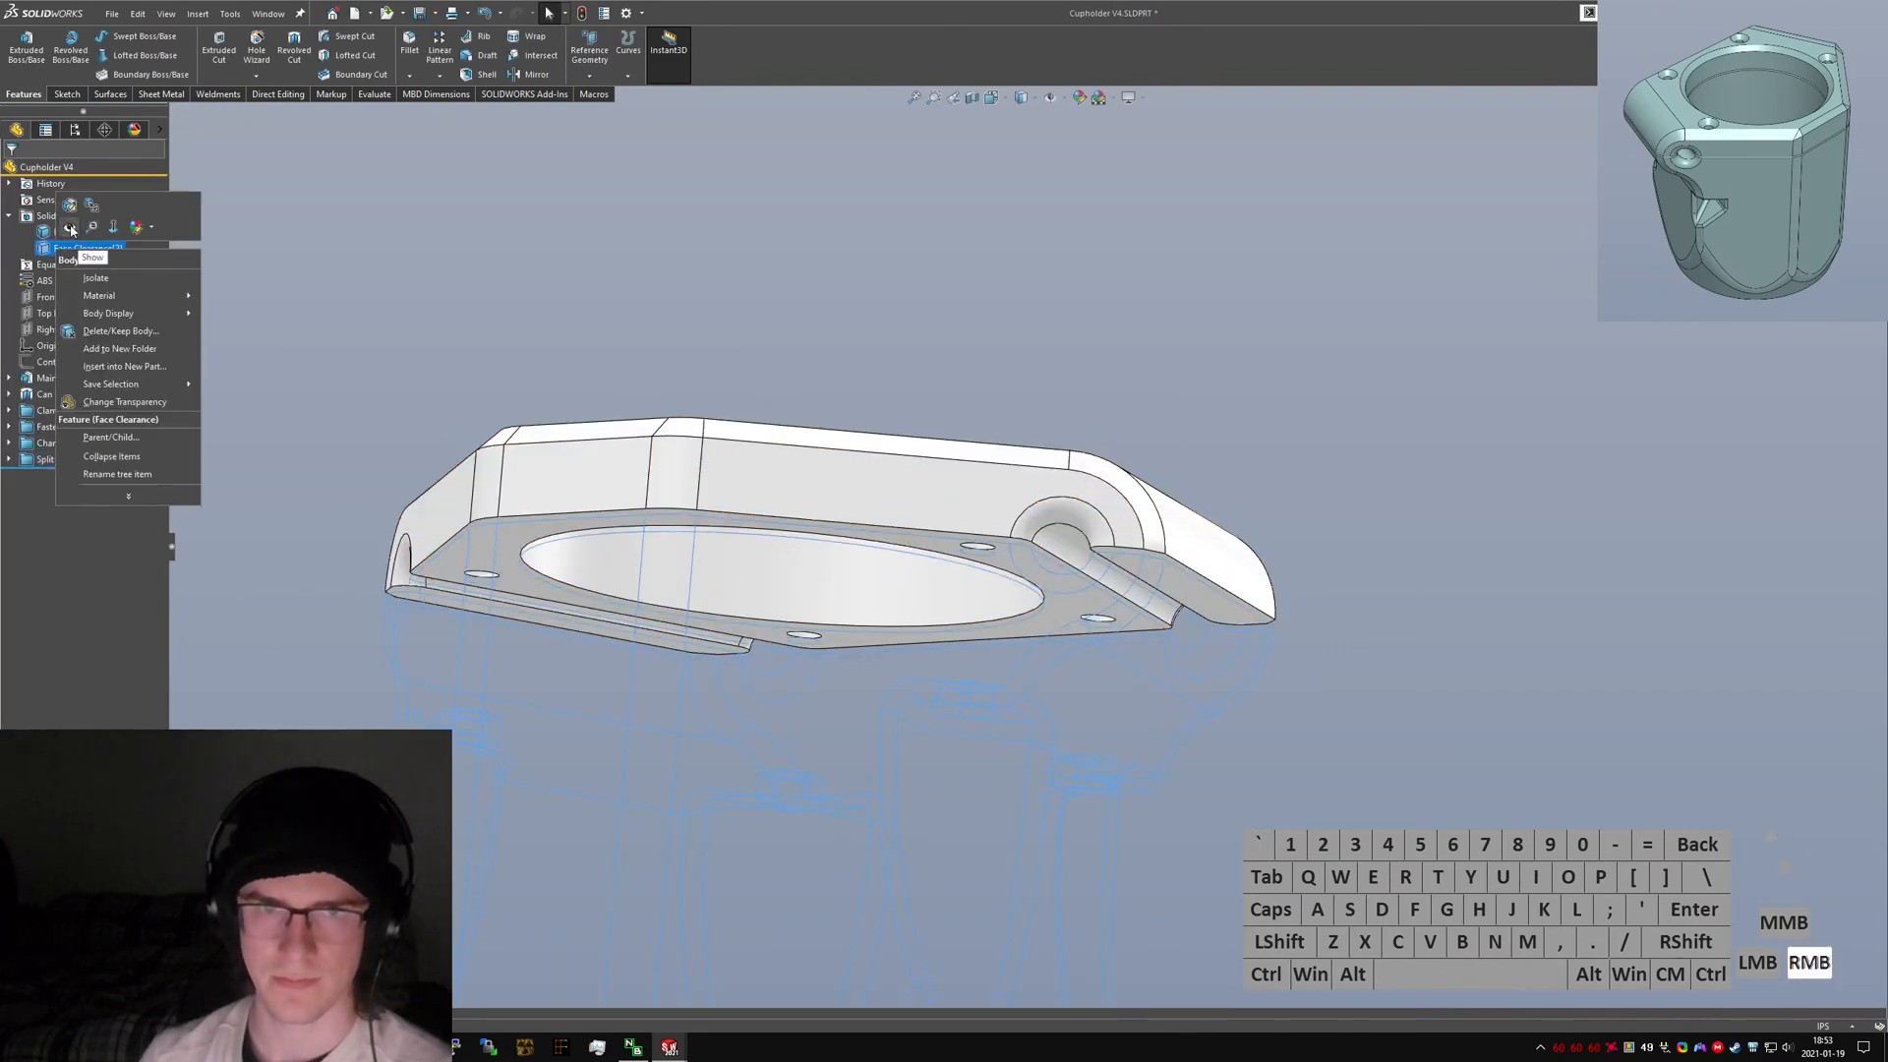
{"action": "left_click", "coordinate": [83, 243]}
{"action": "key", "text": "ctrl+7"}
{"action": "left_click", "coordinate": [1555, 450]}
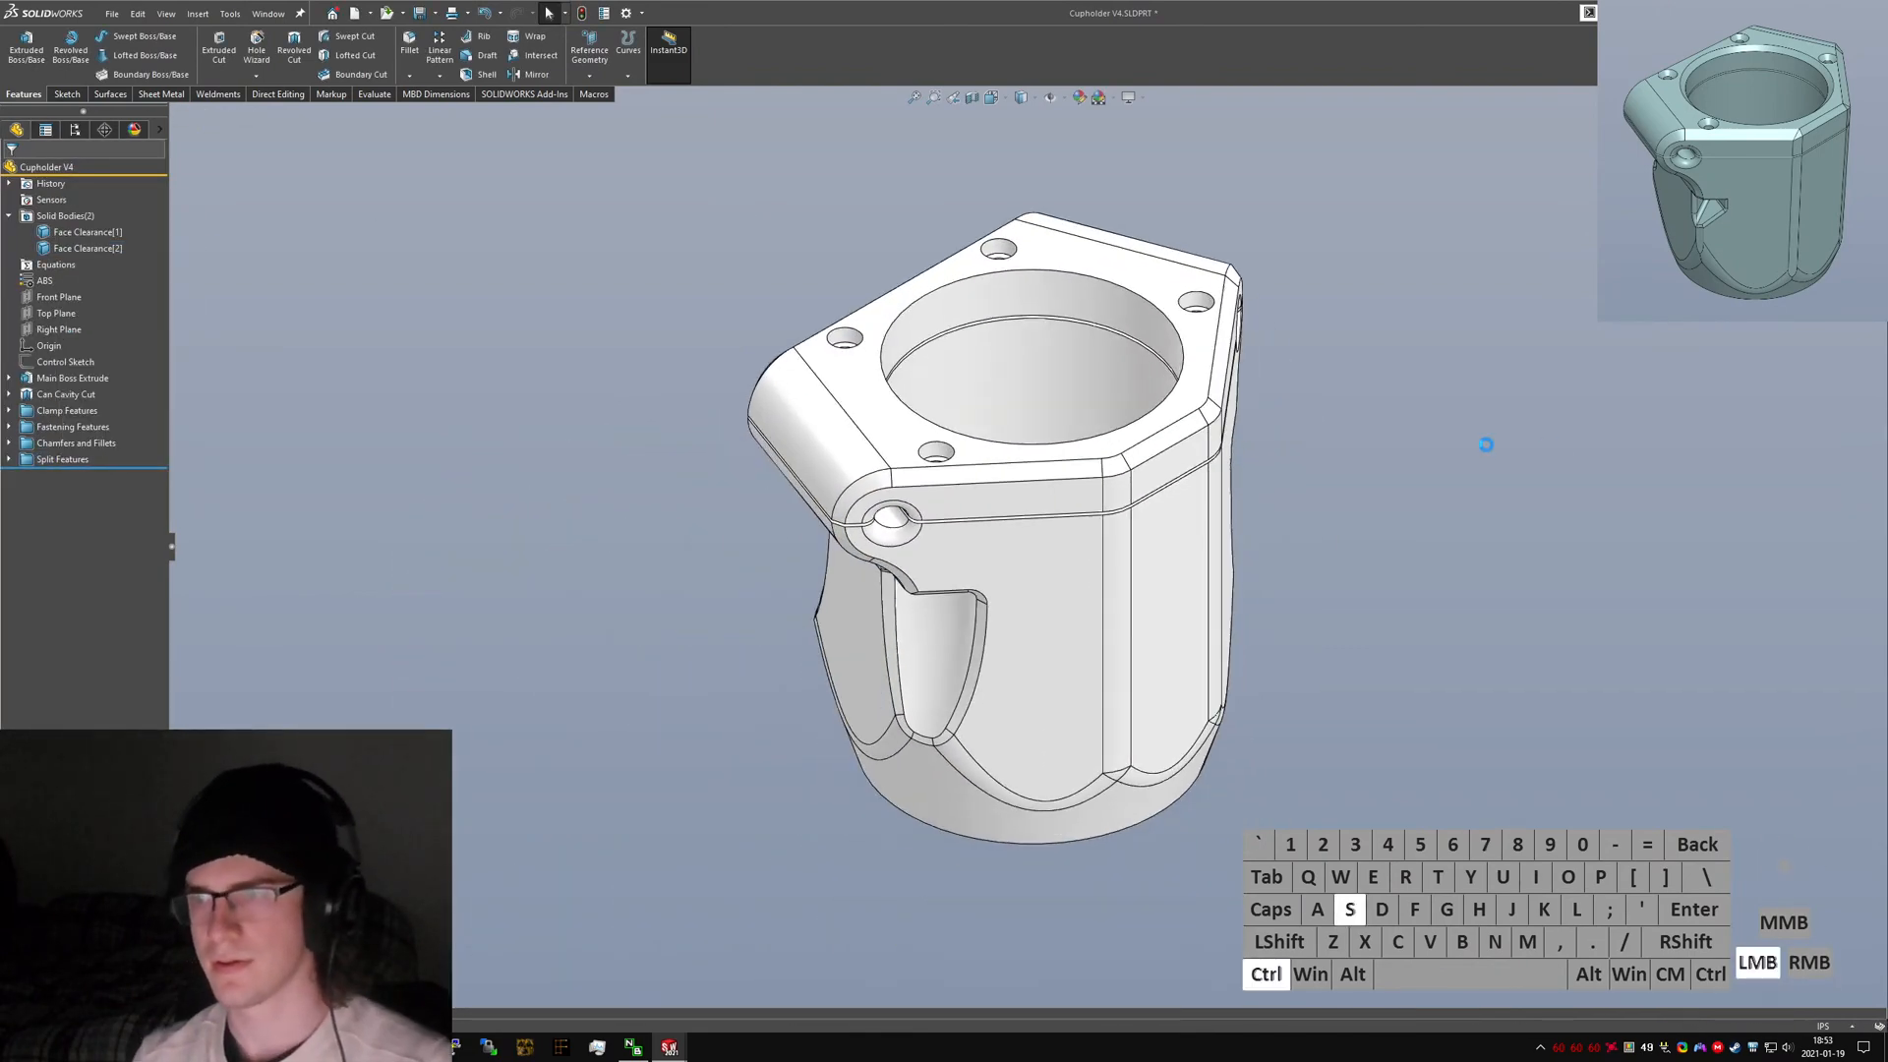
{"action": "key", "text": "ctrl+s"}
Switch between the V3 and V4 parts to compare them in isometric and front views.
{"action": "key", "text": "ctrl+Tab"}
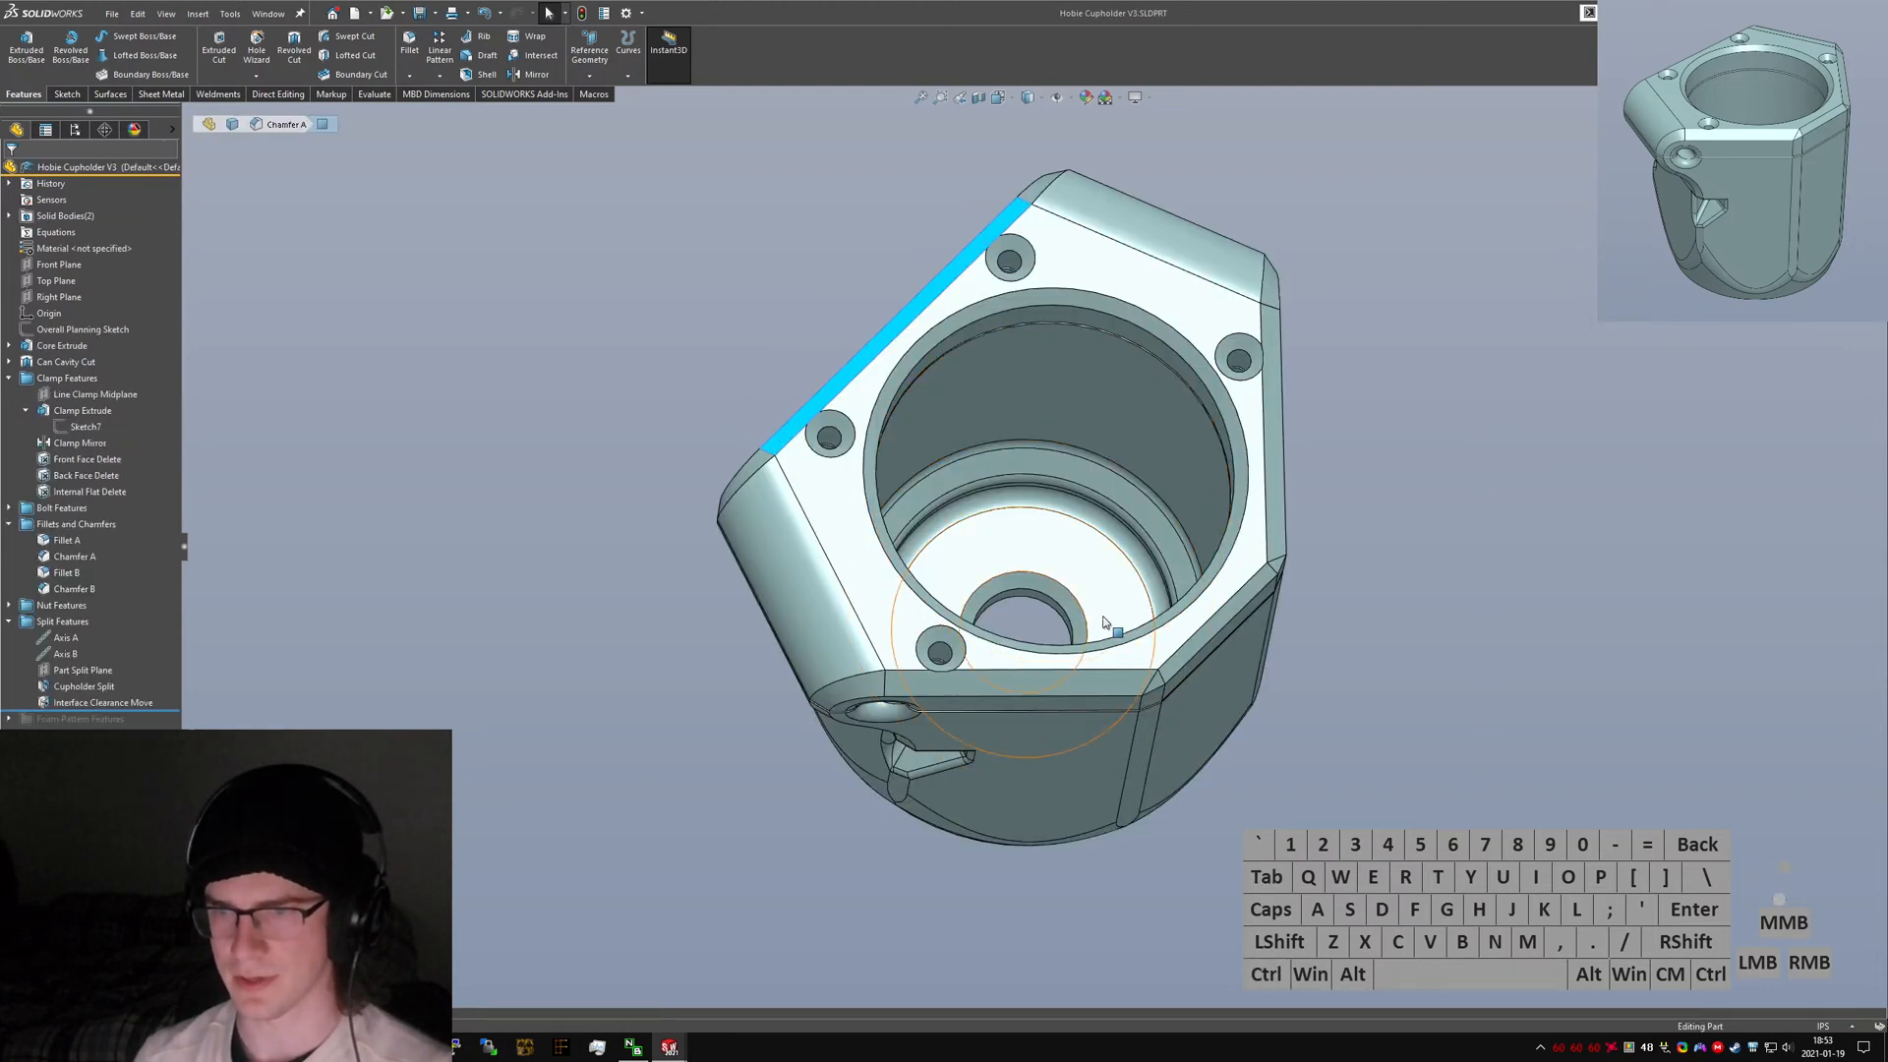
{"action": "key", "text": "ctrl+7"}
{"action": "key", "text": "ctrl+Tab"}
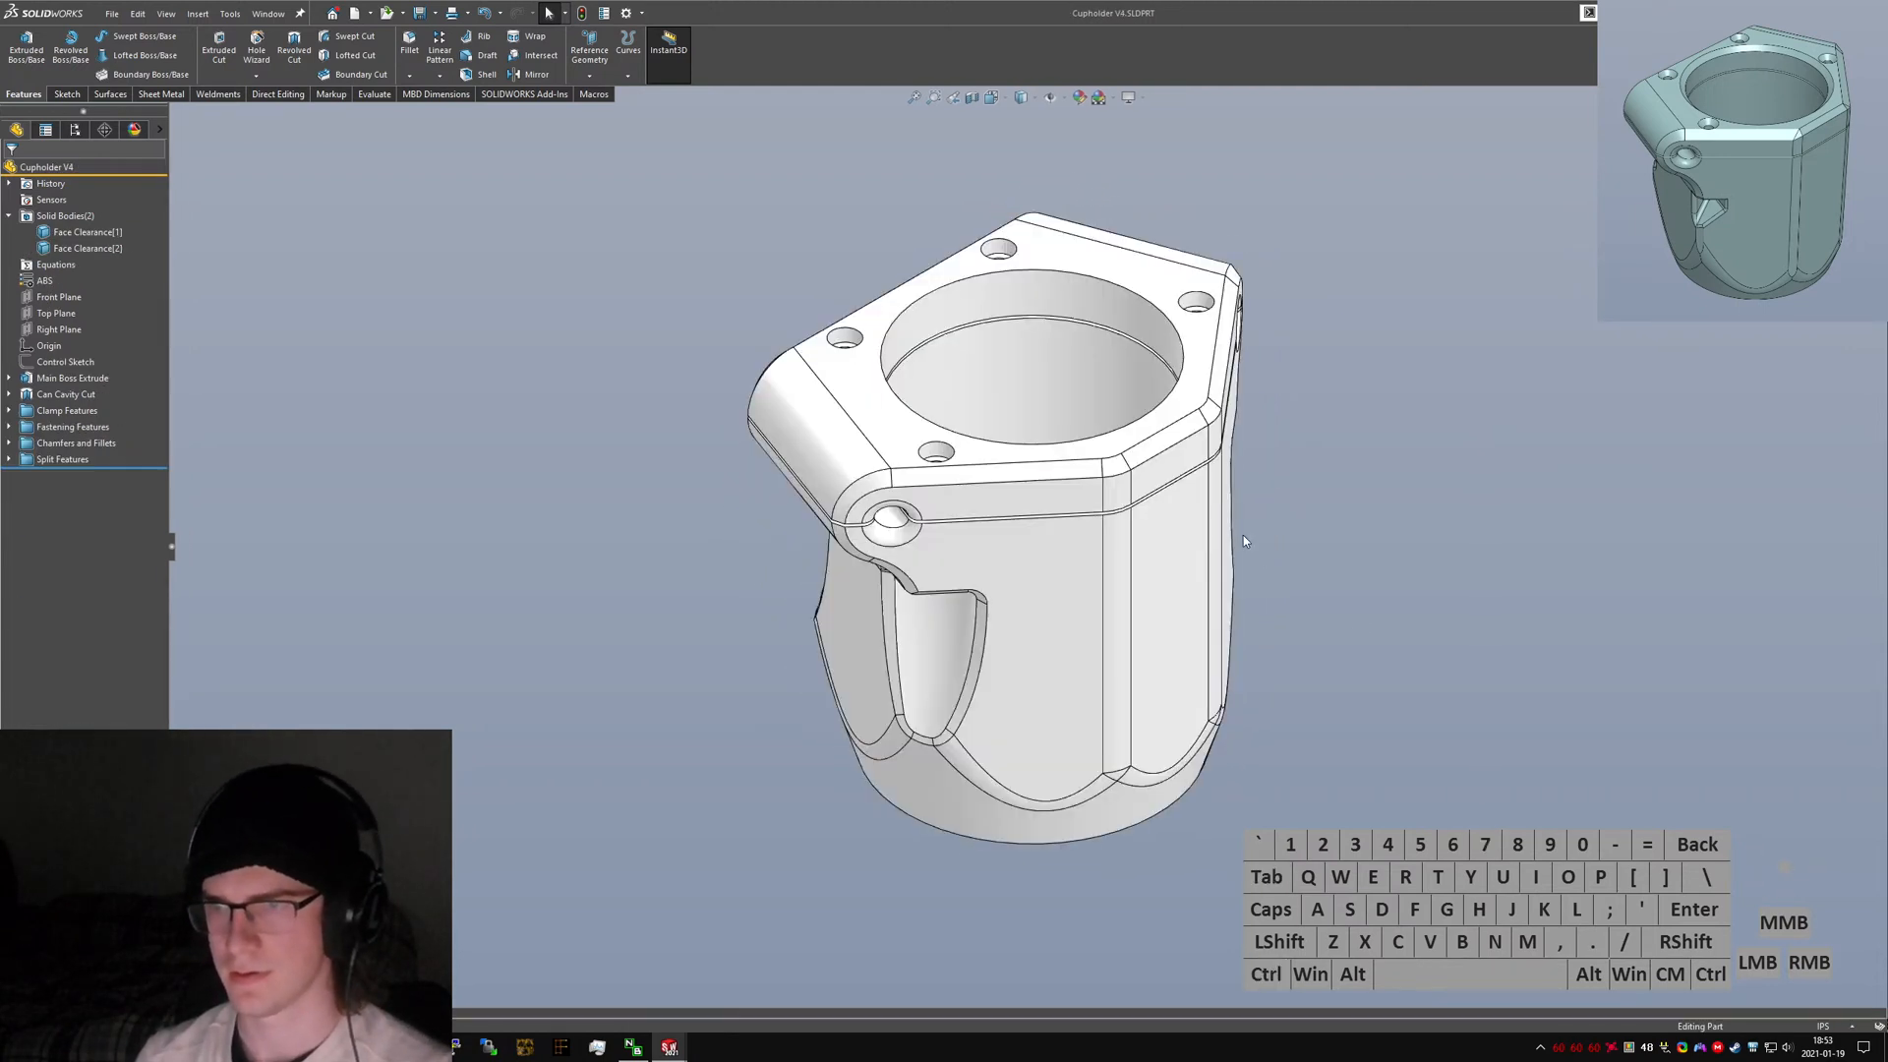
{"action": "key", "text": "ctrl+Tab"}
{"action": "key", "text": "ctrl+4"}
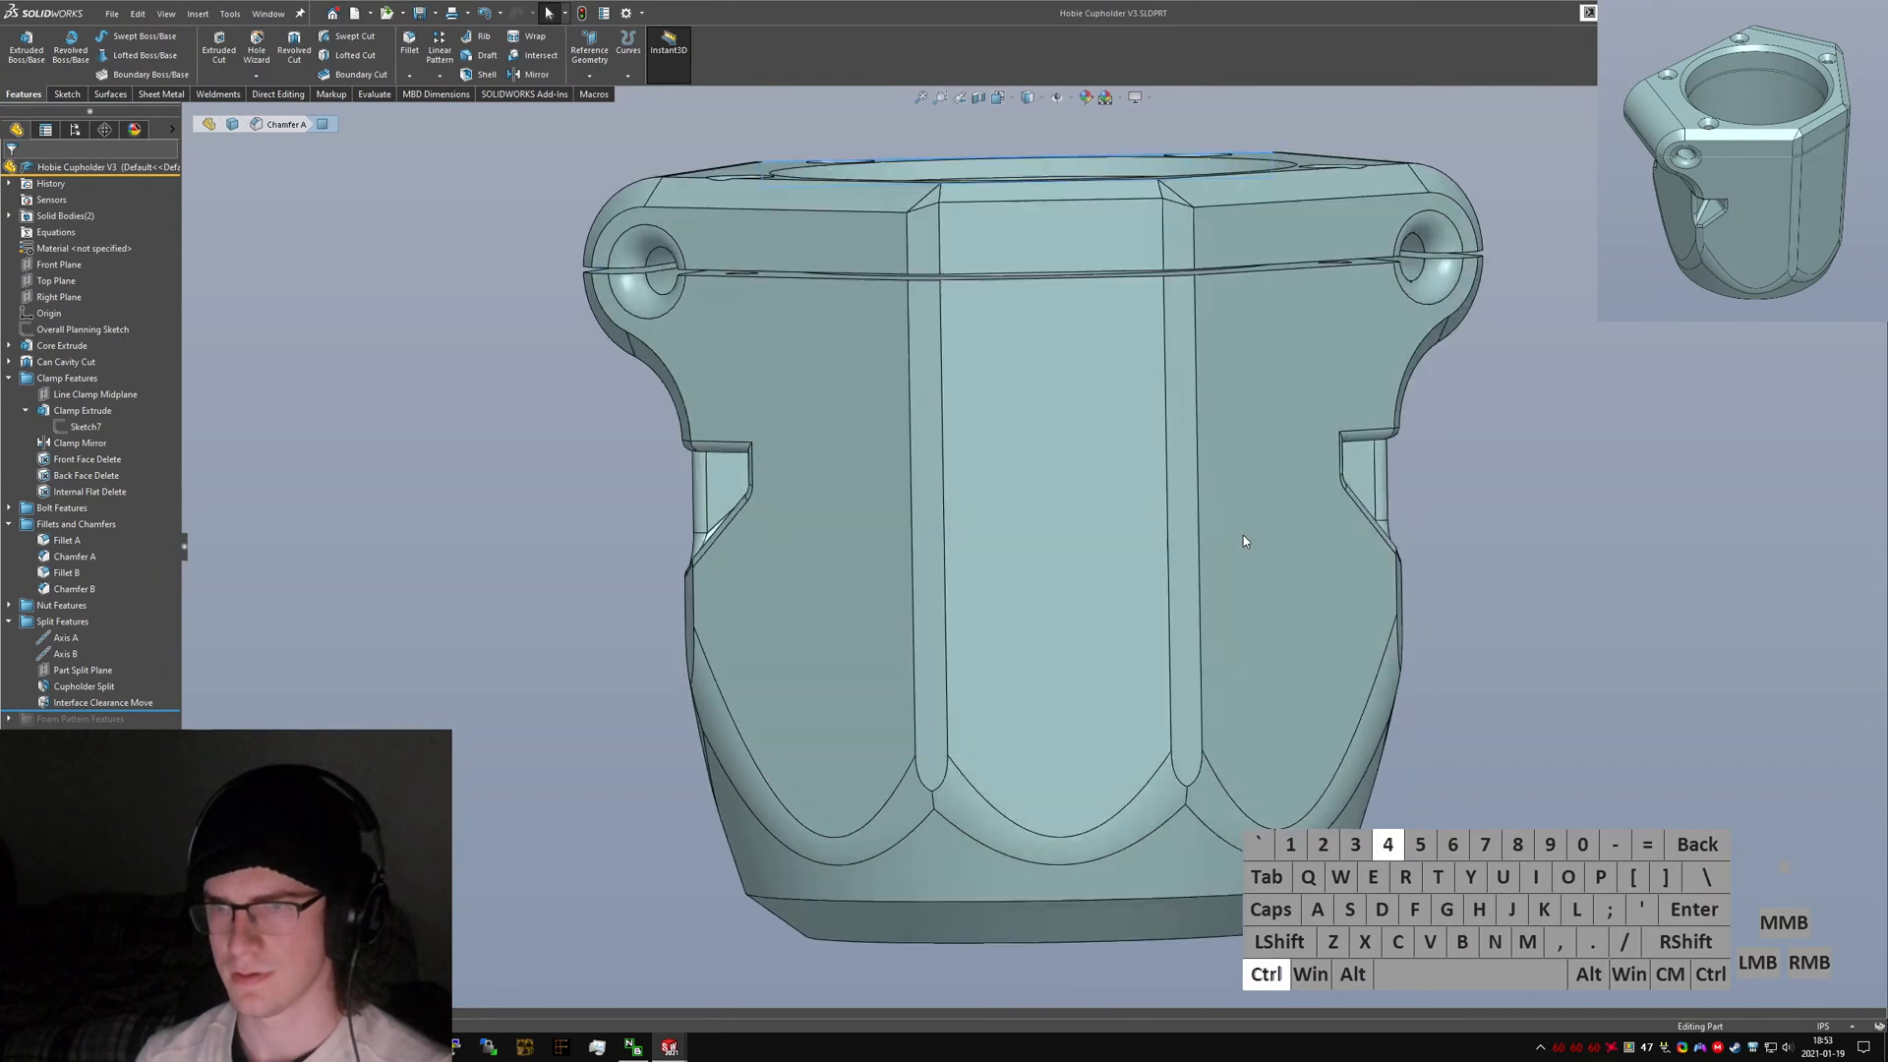
{"action": "key", "text": "ctrl+Tab"}
{"action": "key", "text": "ctrl+4"}
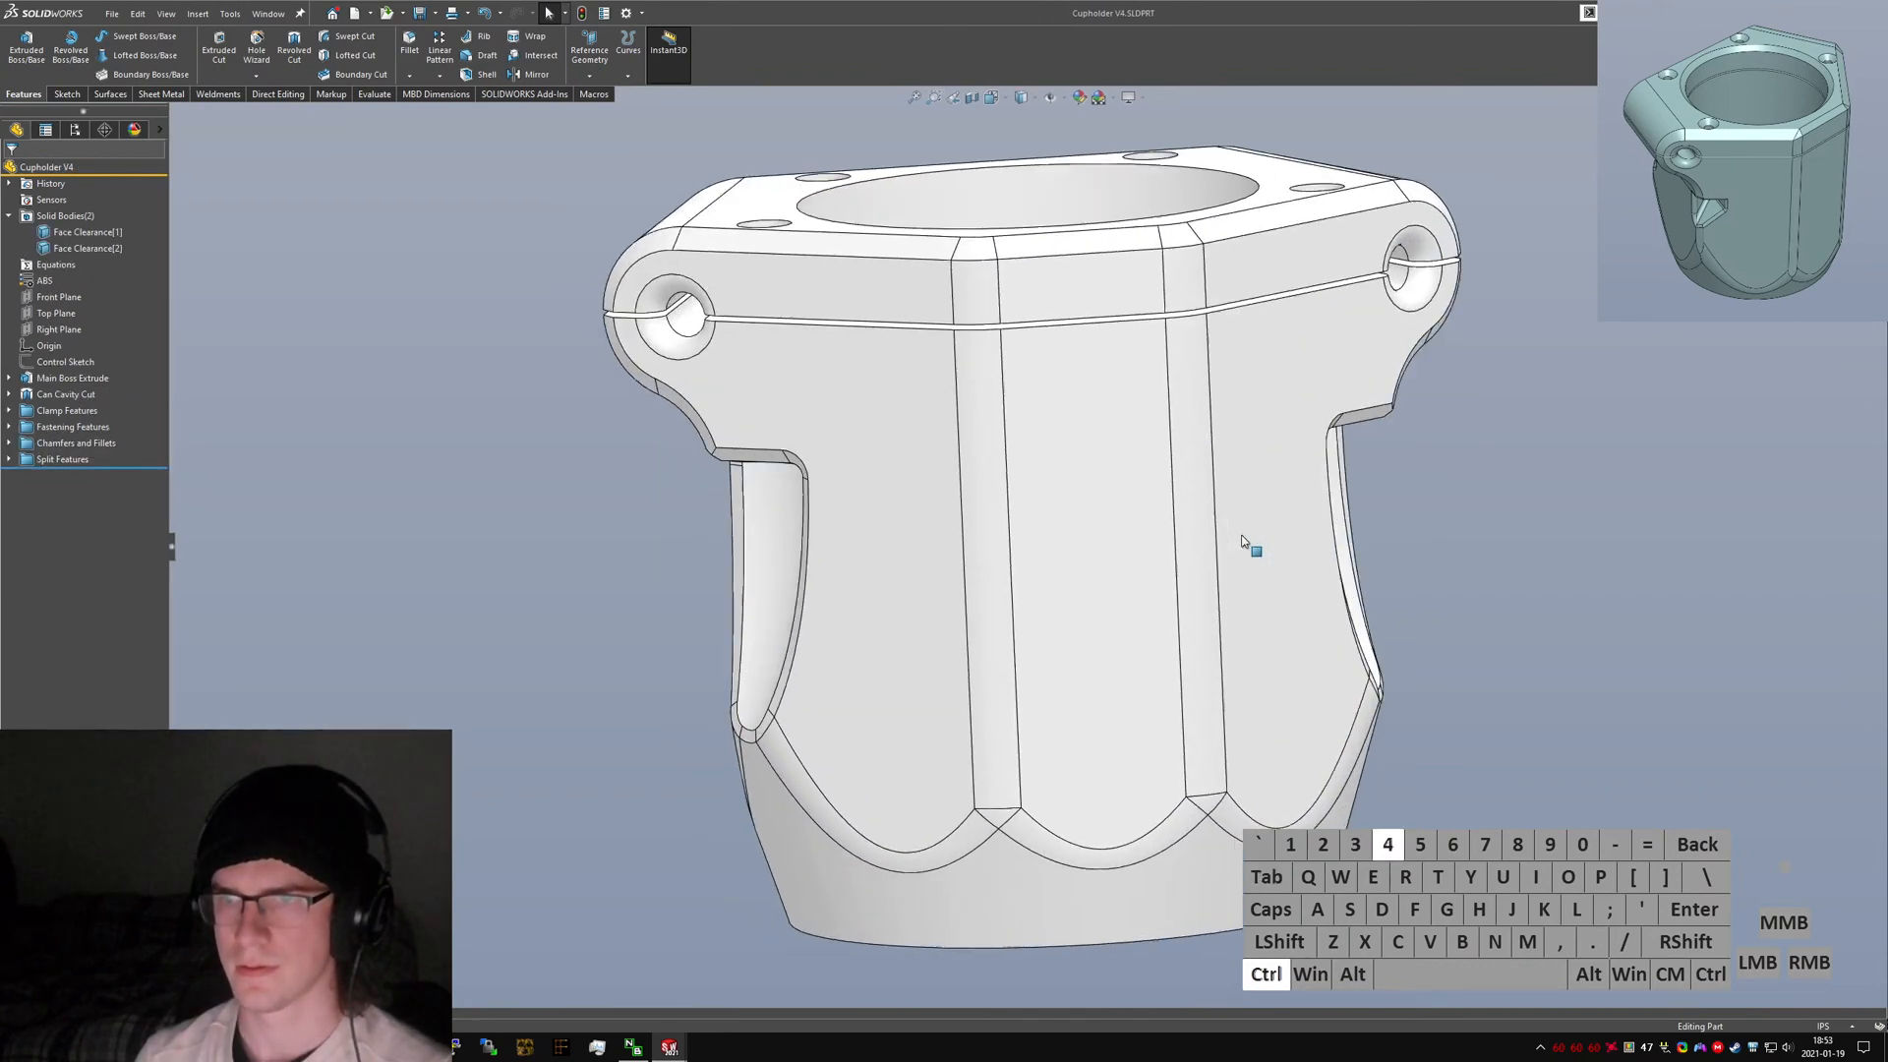
{"action": "key", "text": "ctrl+Tab"}
{"action": "key", "text": "ctrl+Tab"}
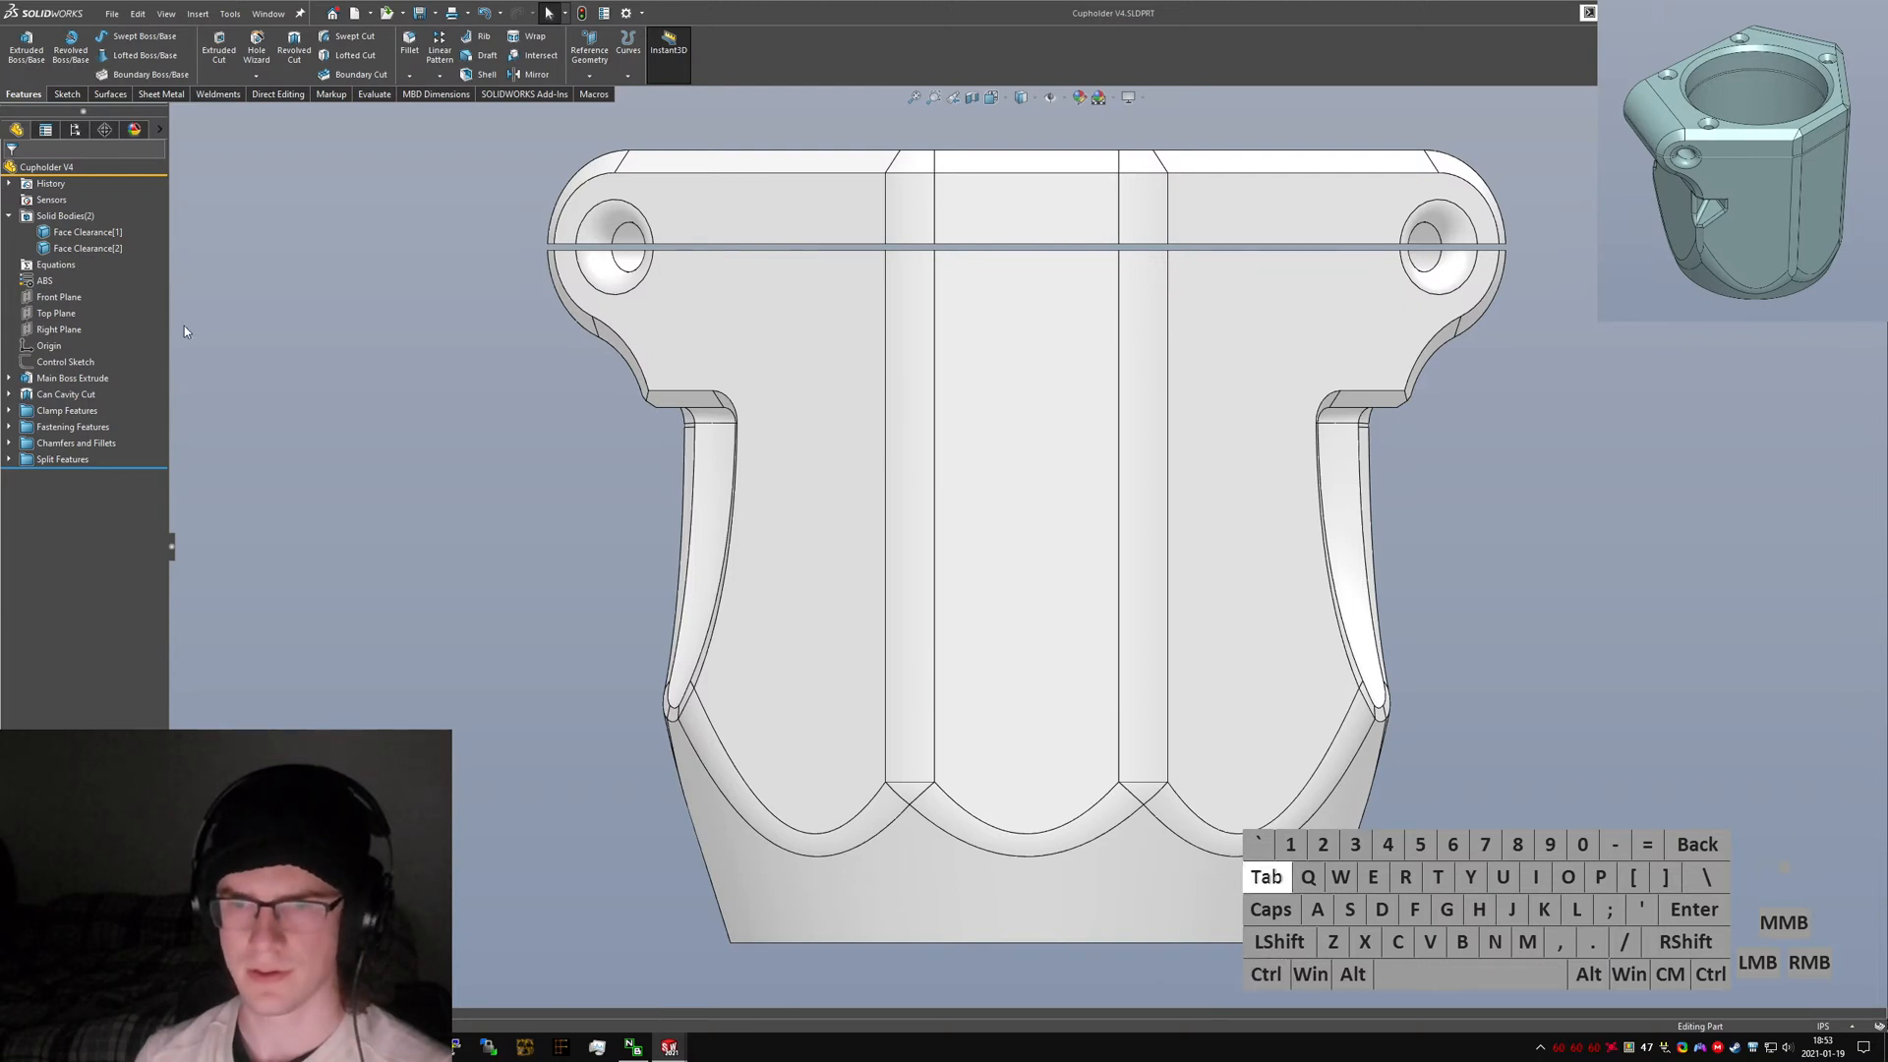
Assign ABS as the material of the V3 part.
{"action": "key", "text": "ctrl+Tab"}
{"action": "right_click", "coordinate": [64, 252]}
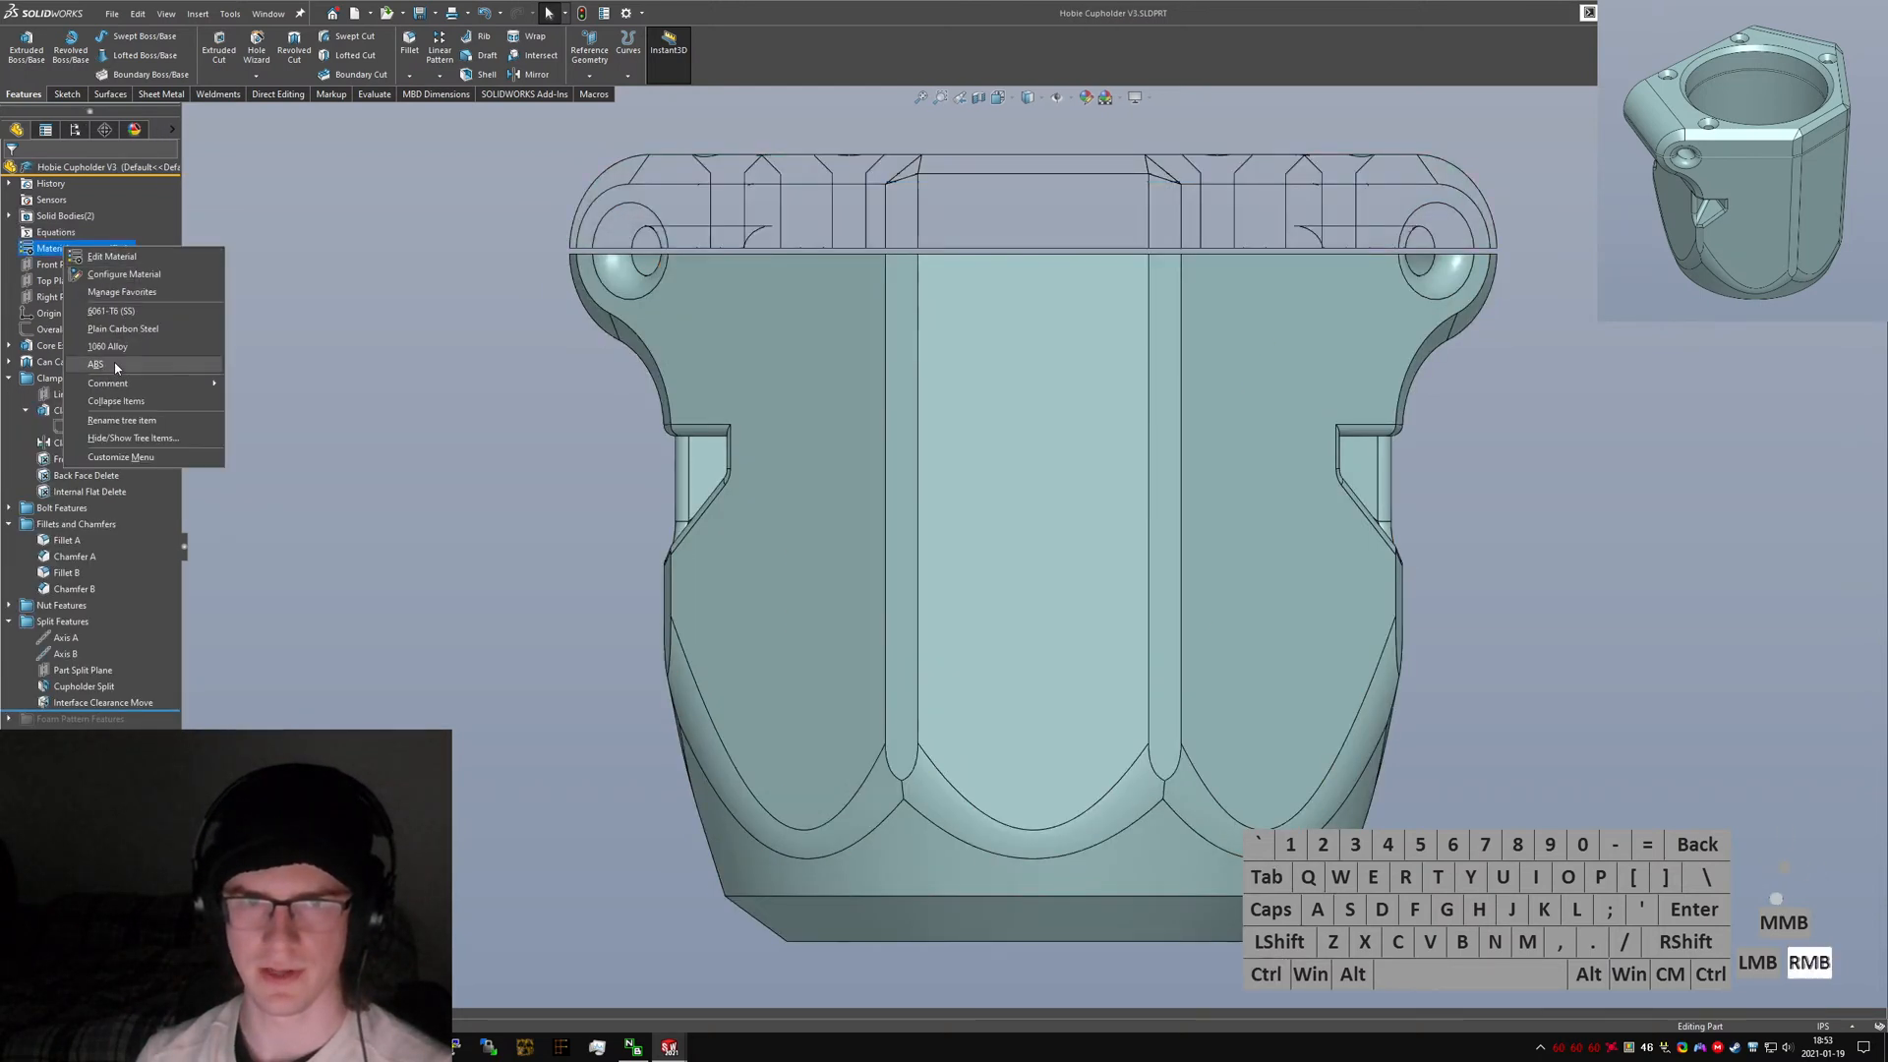
{"action": "left_click", "coordinate": [118, 366]}
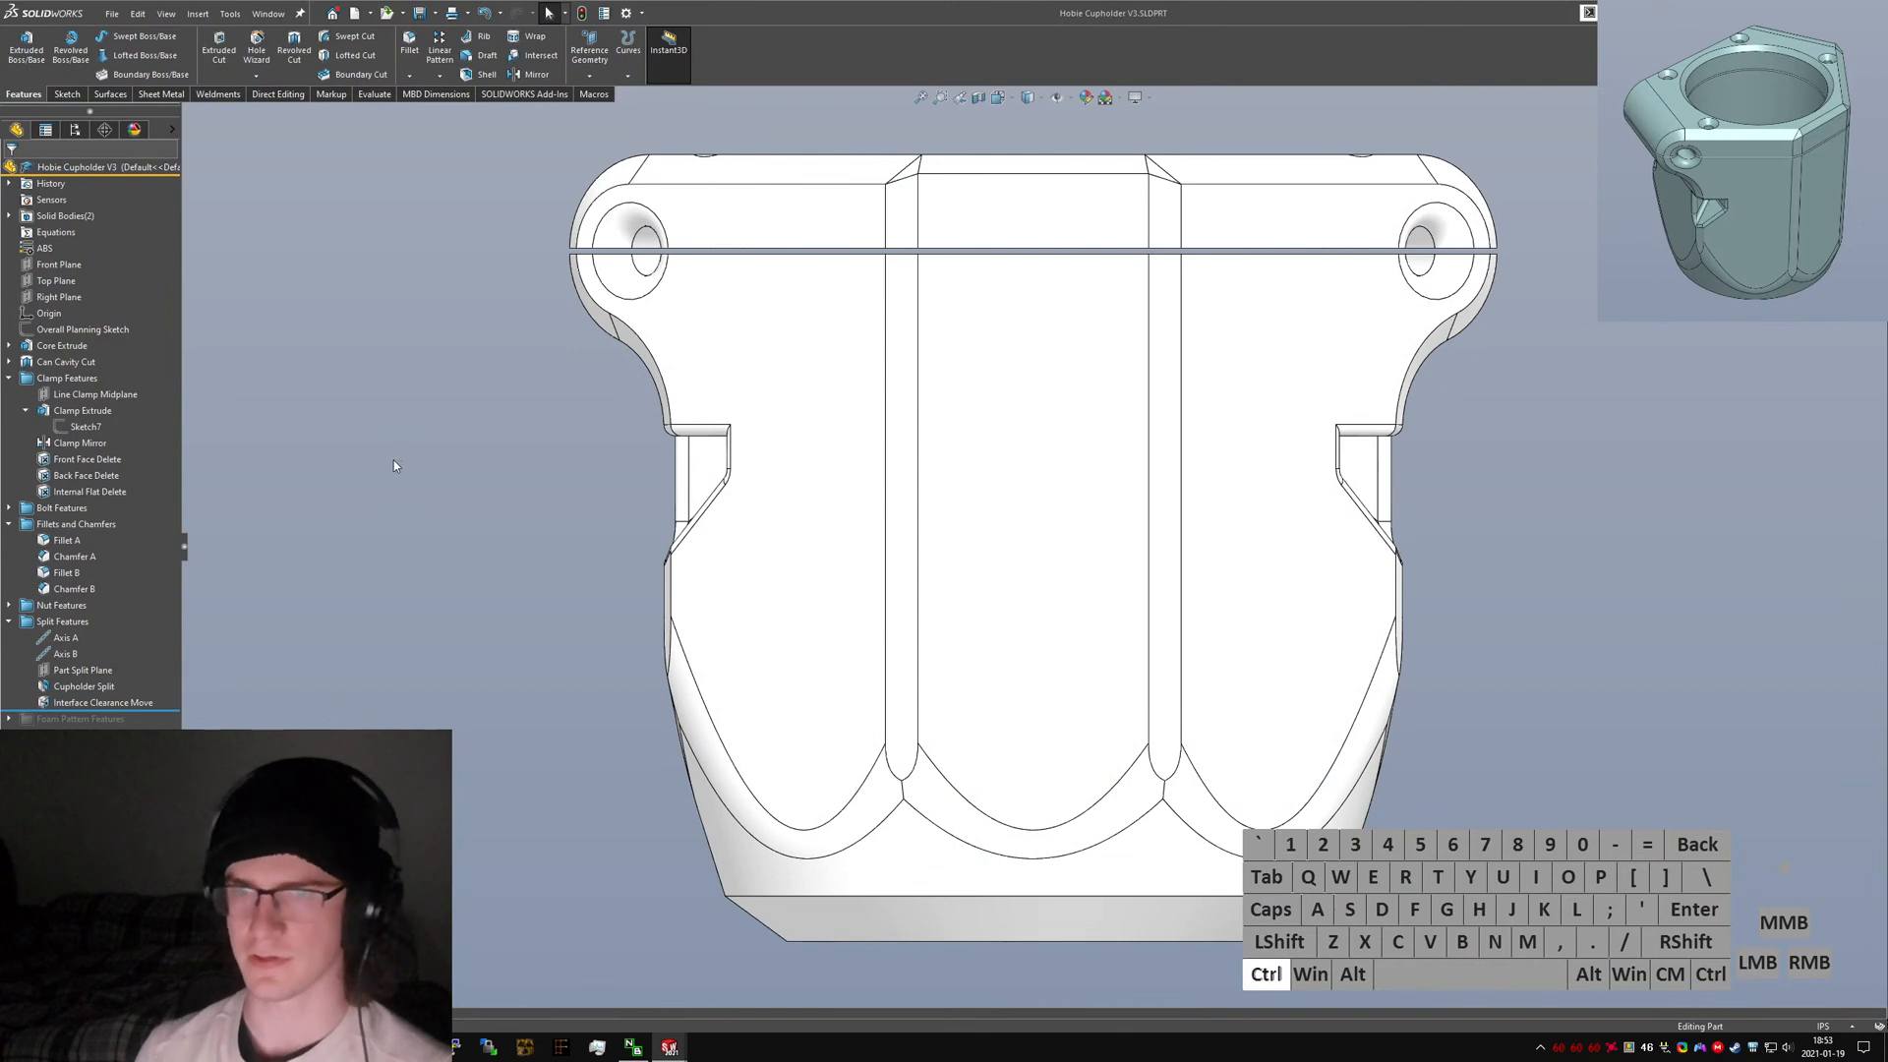
Compare the V3 and V4 front views and inspect the V3 bottom cavity and chamfer features, then return to V4.
{"action": "key", "text": "ctrl+Tab"}
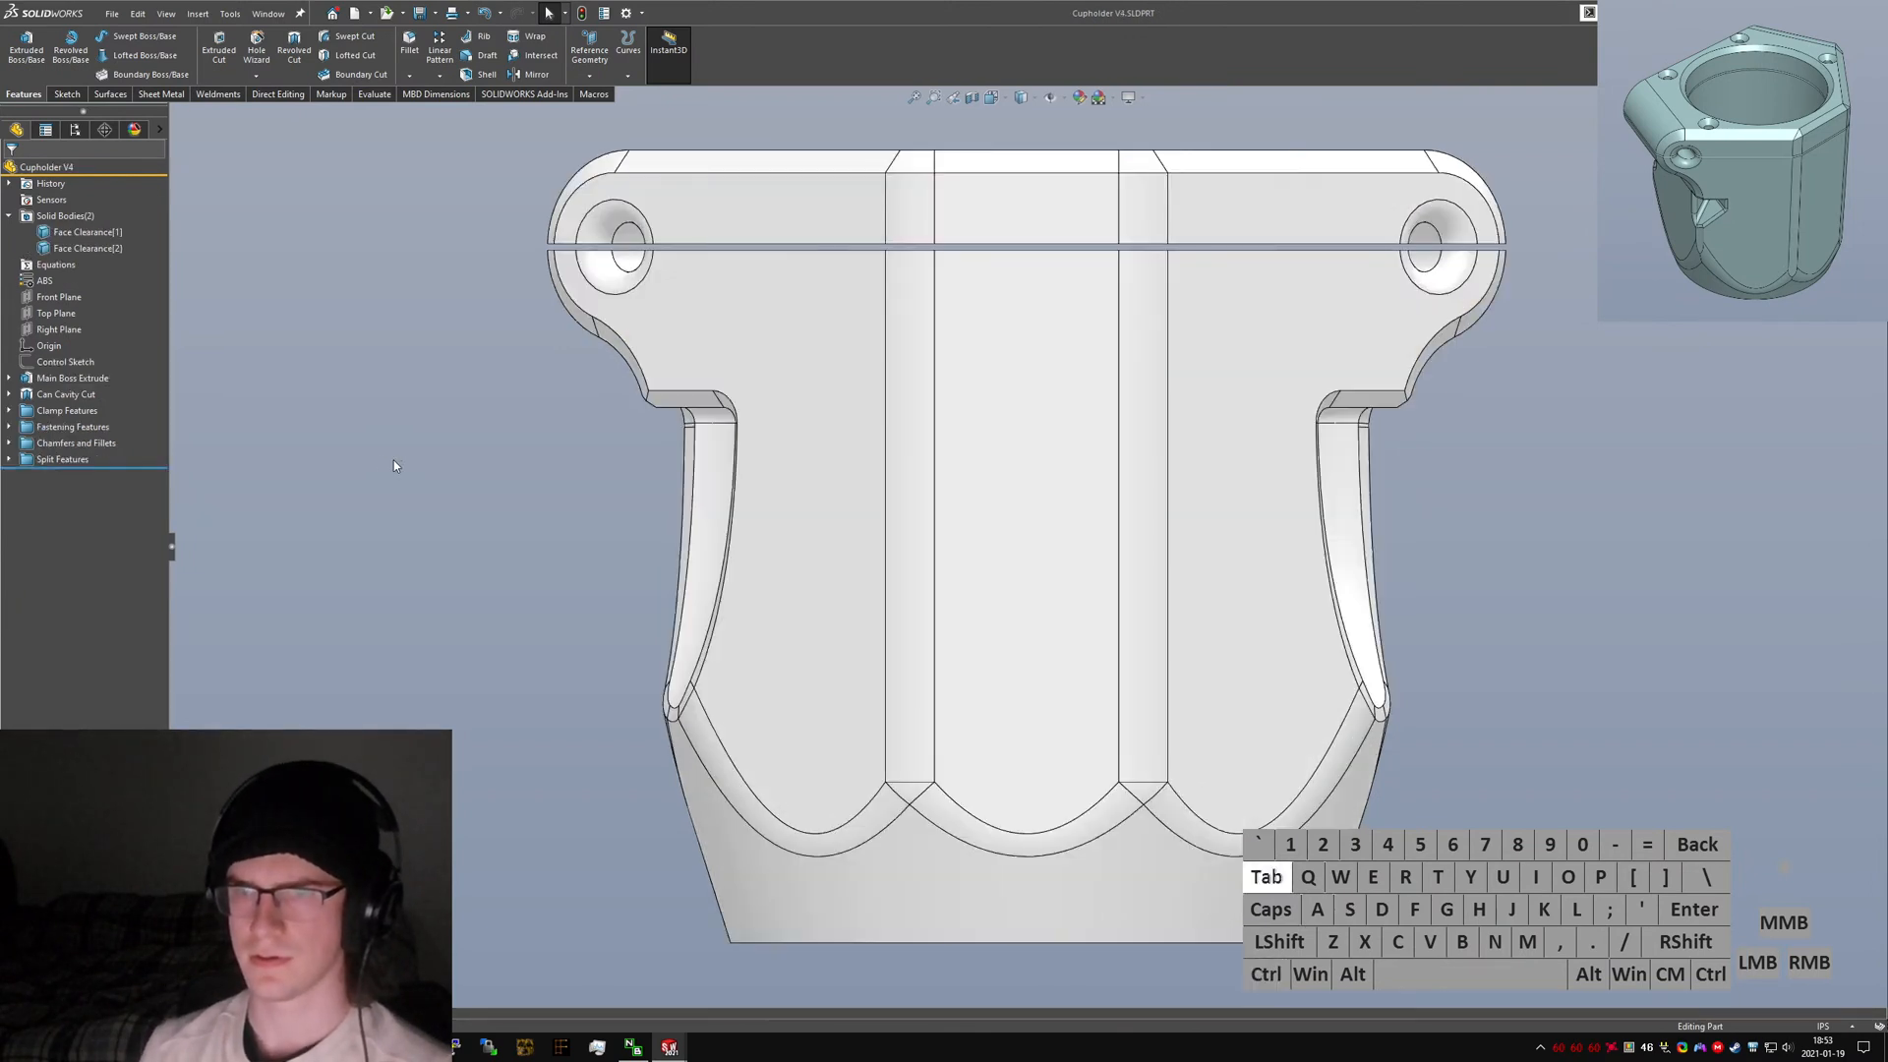
{"action": "key", "text": "ctrl+Tab"}
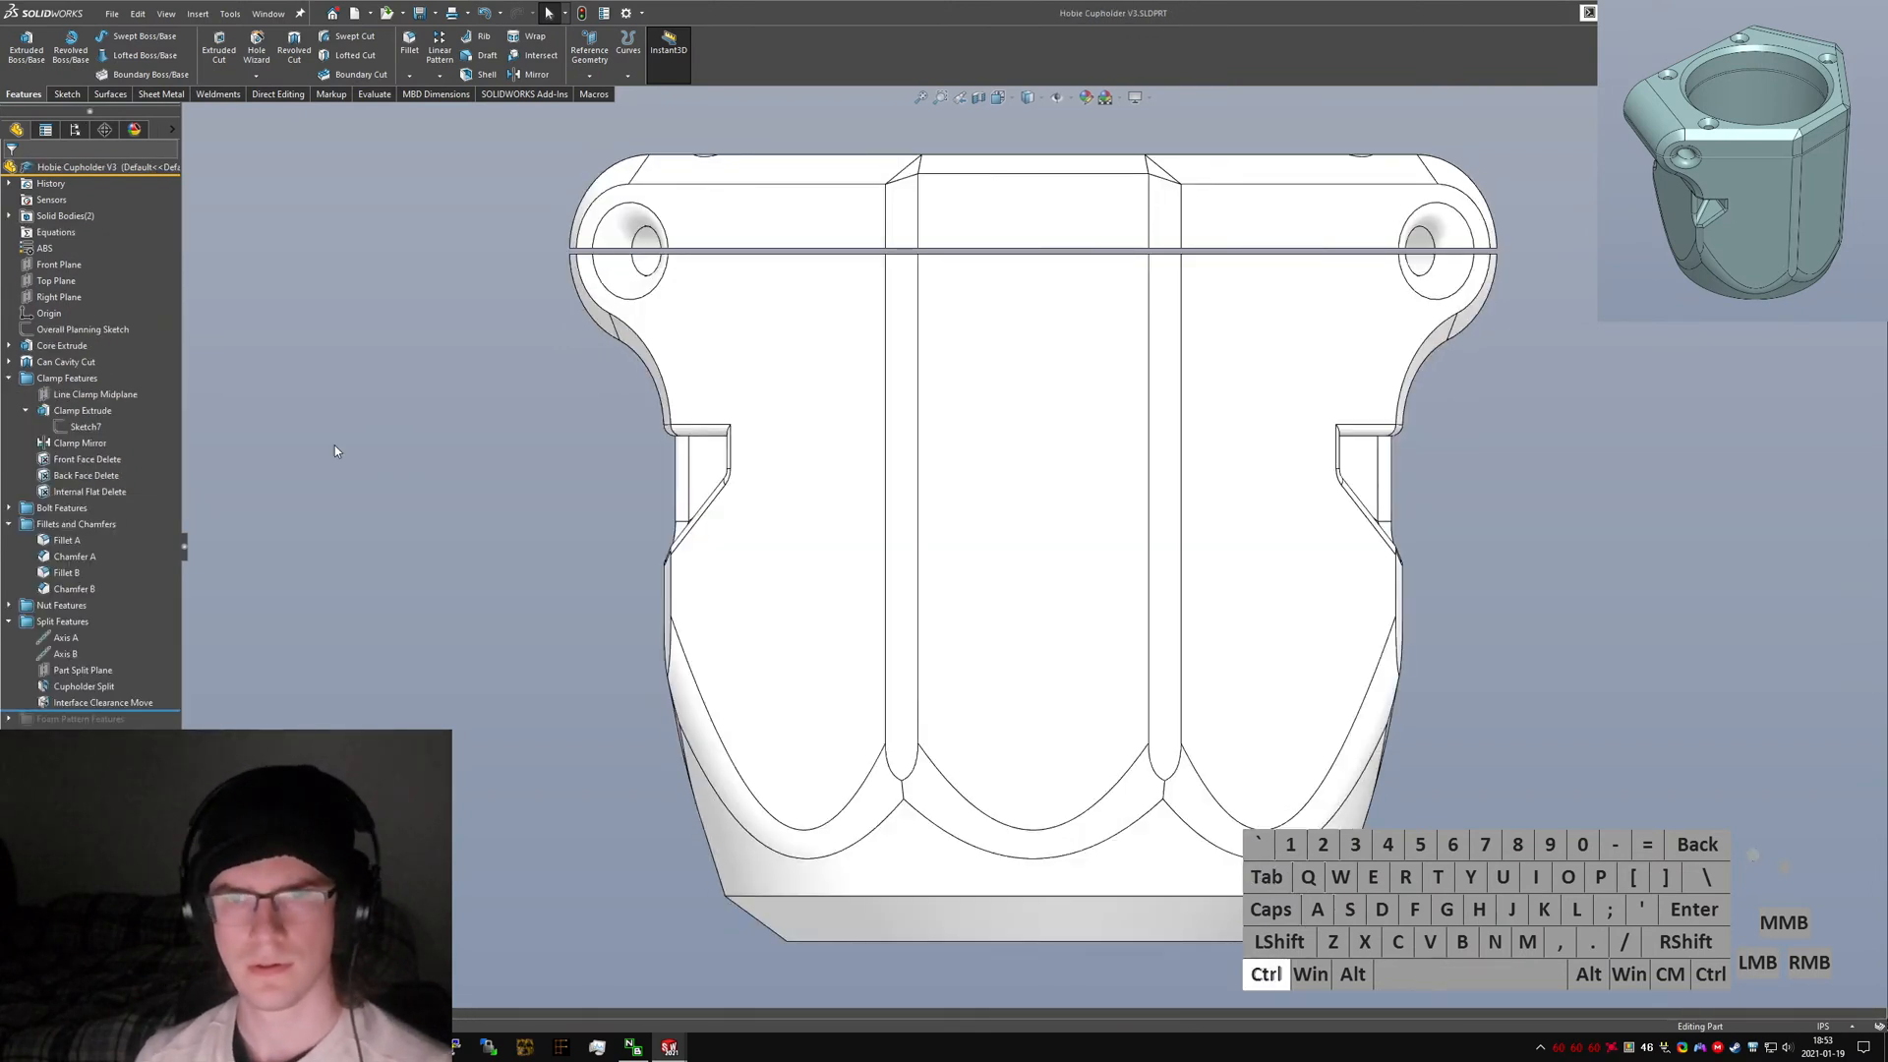
{"action": "key", "text": "ctrl+Tab"}
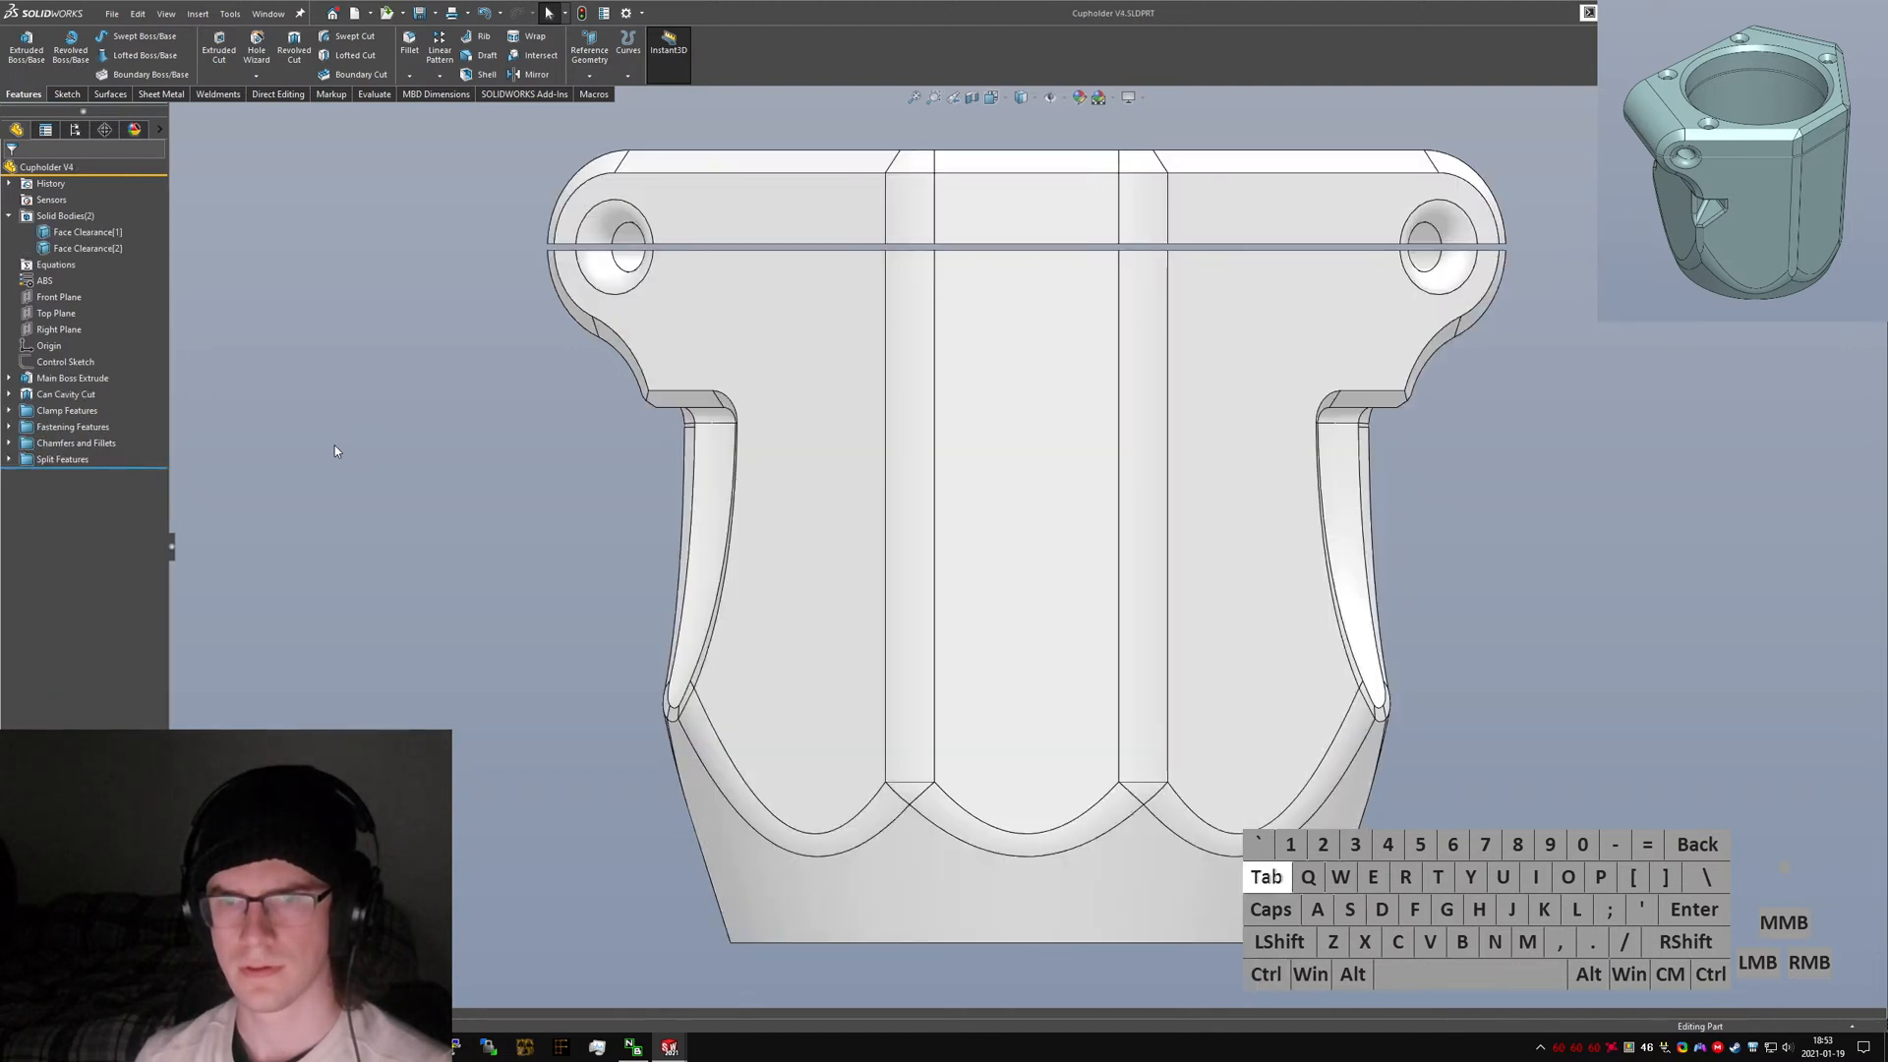
{"action": "key", "text": "ctrl+Tab"}
{"action": "key", "text": "ctrl+Tab"}
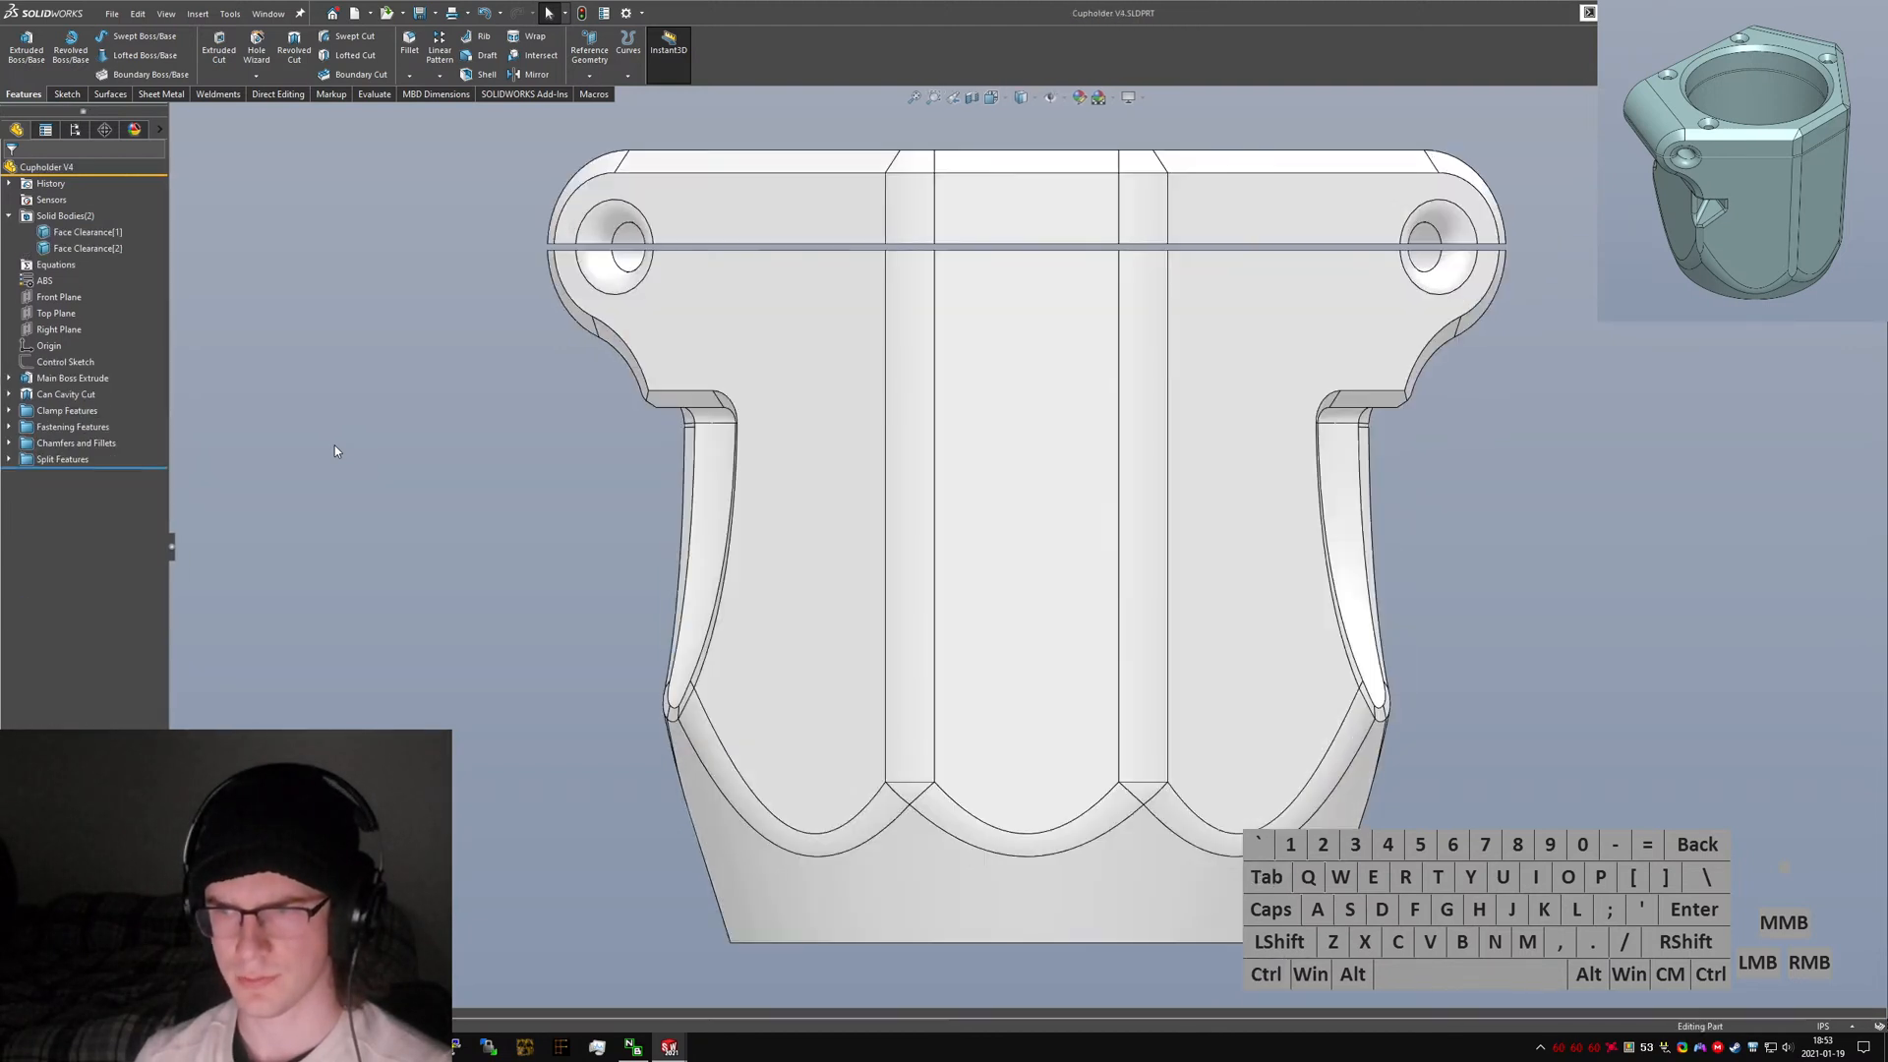
{"action": "key", "text": "ctrl+Tab"}
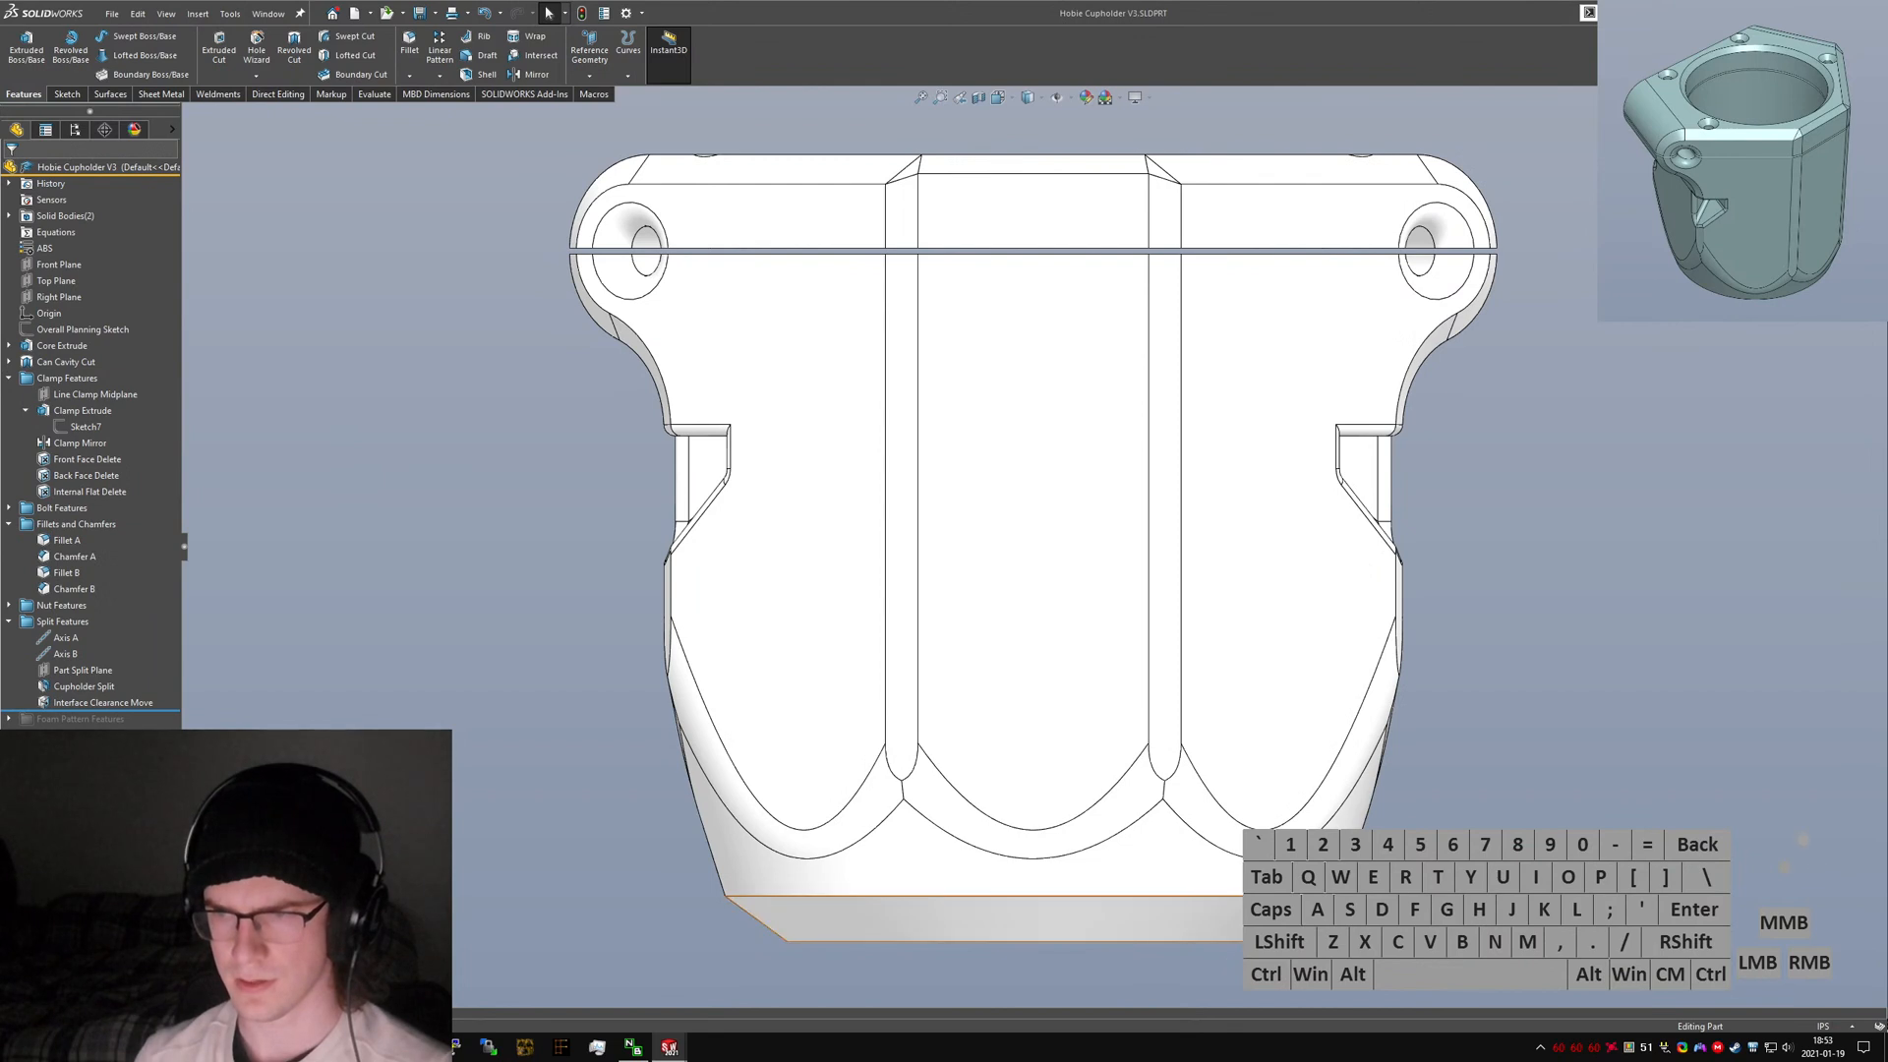
{"action": "key", "text": "ctrl+Tab"}
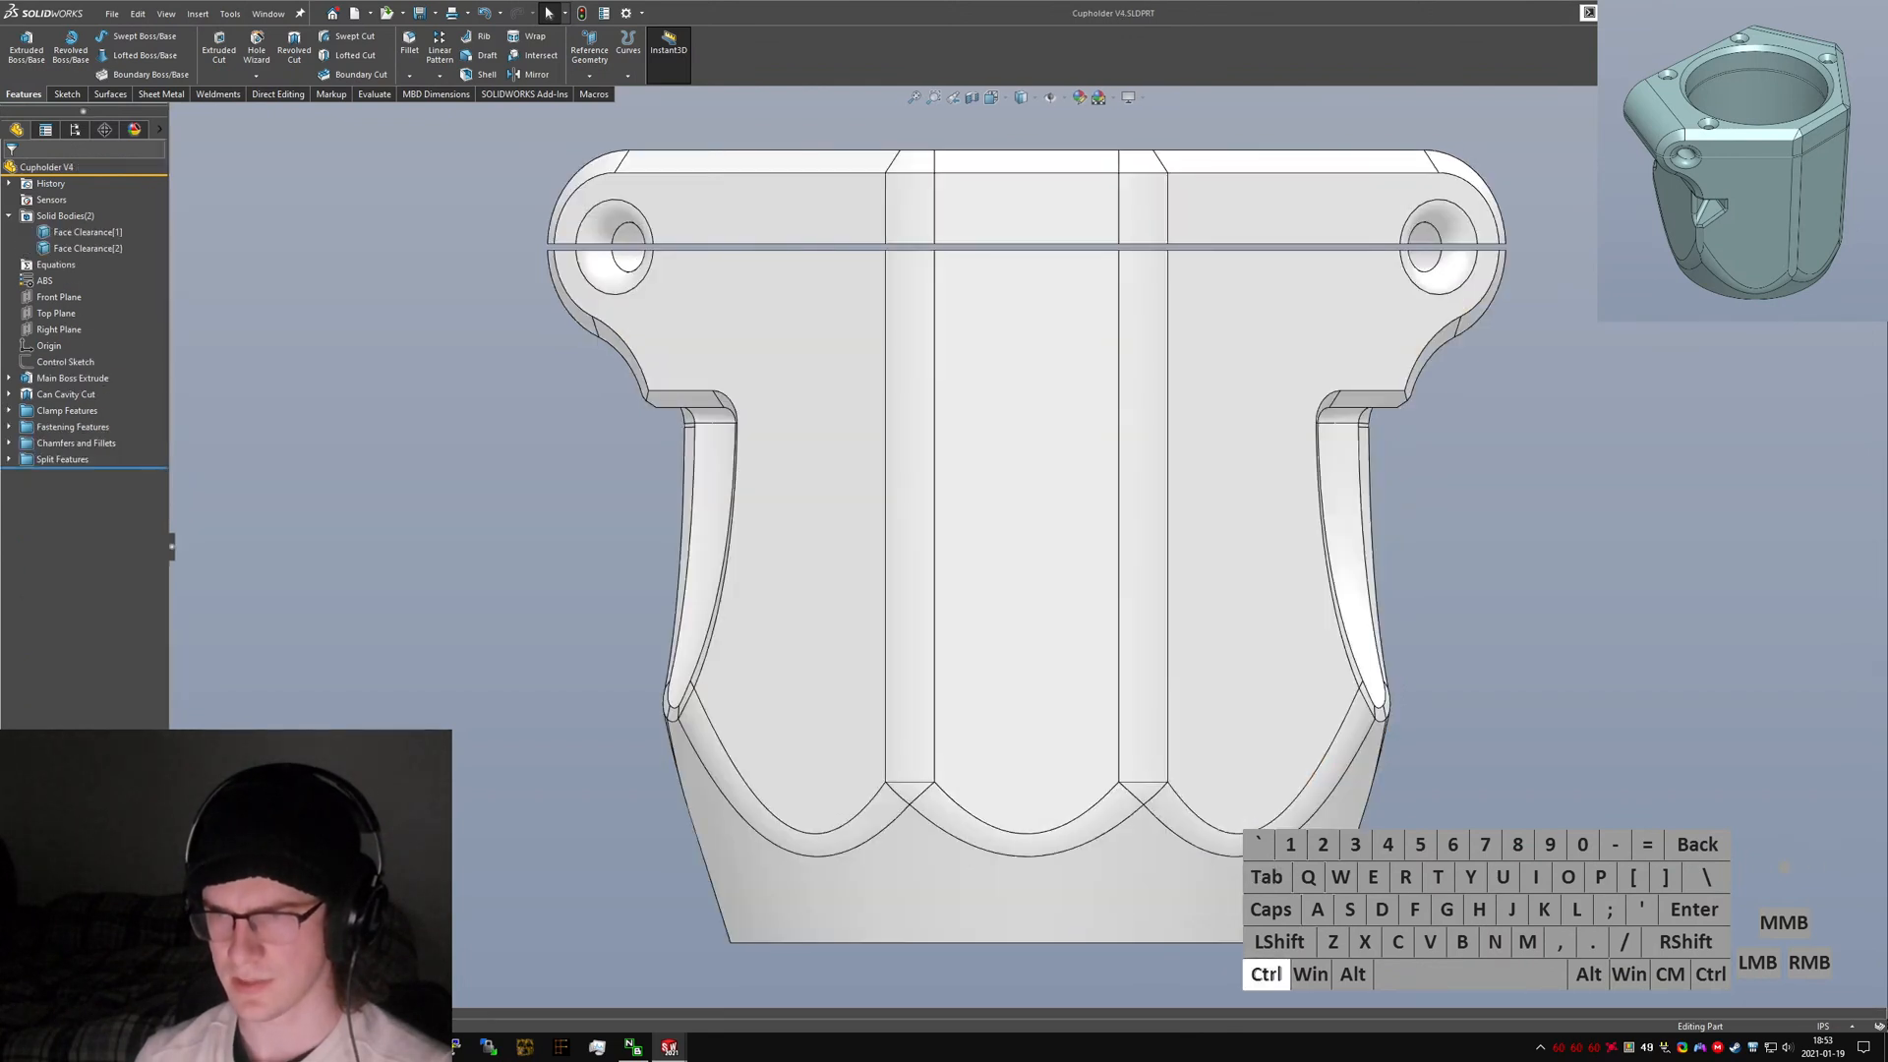
{"action": "key", "text": "ctrl+Tab"}
{"action": "key", "text": "ctrl+Tab"}
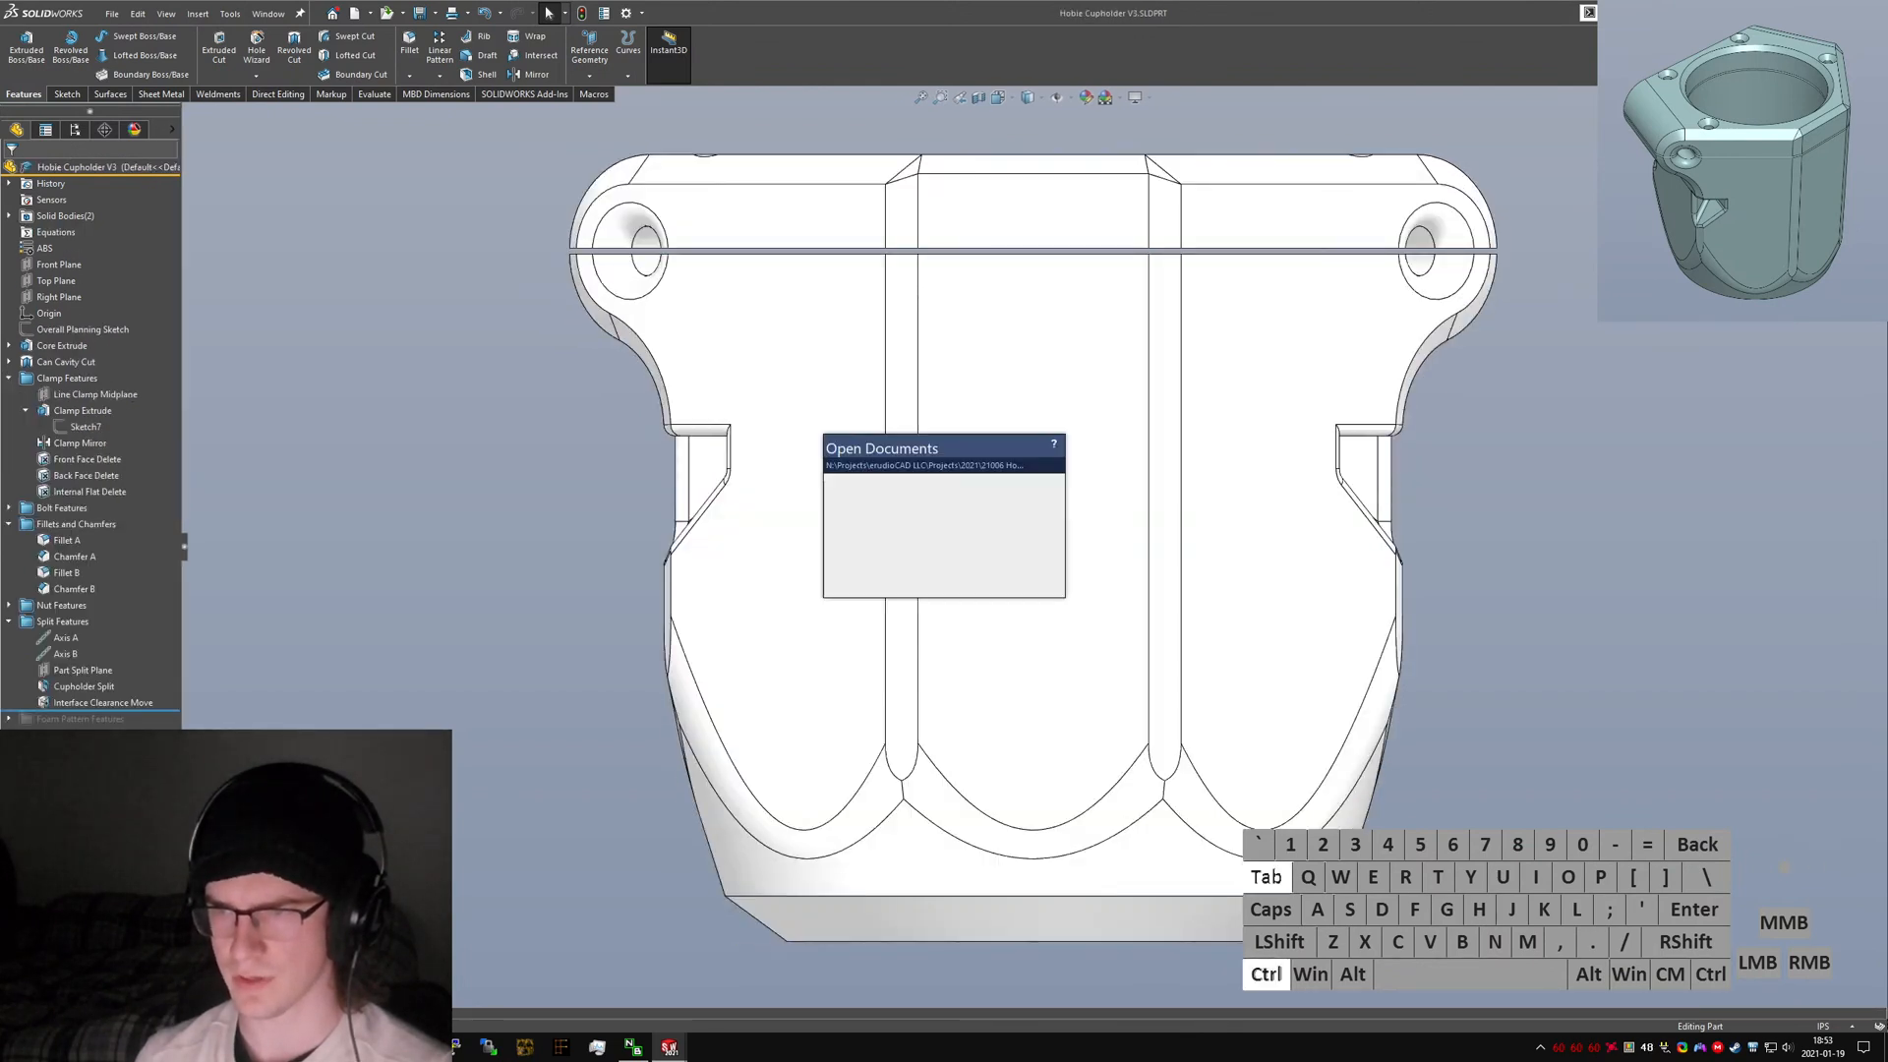
{"action": "key", "text": "ctrl+Tab"}
{"action": "key", "text": "ctrl+Tab"}
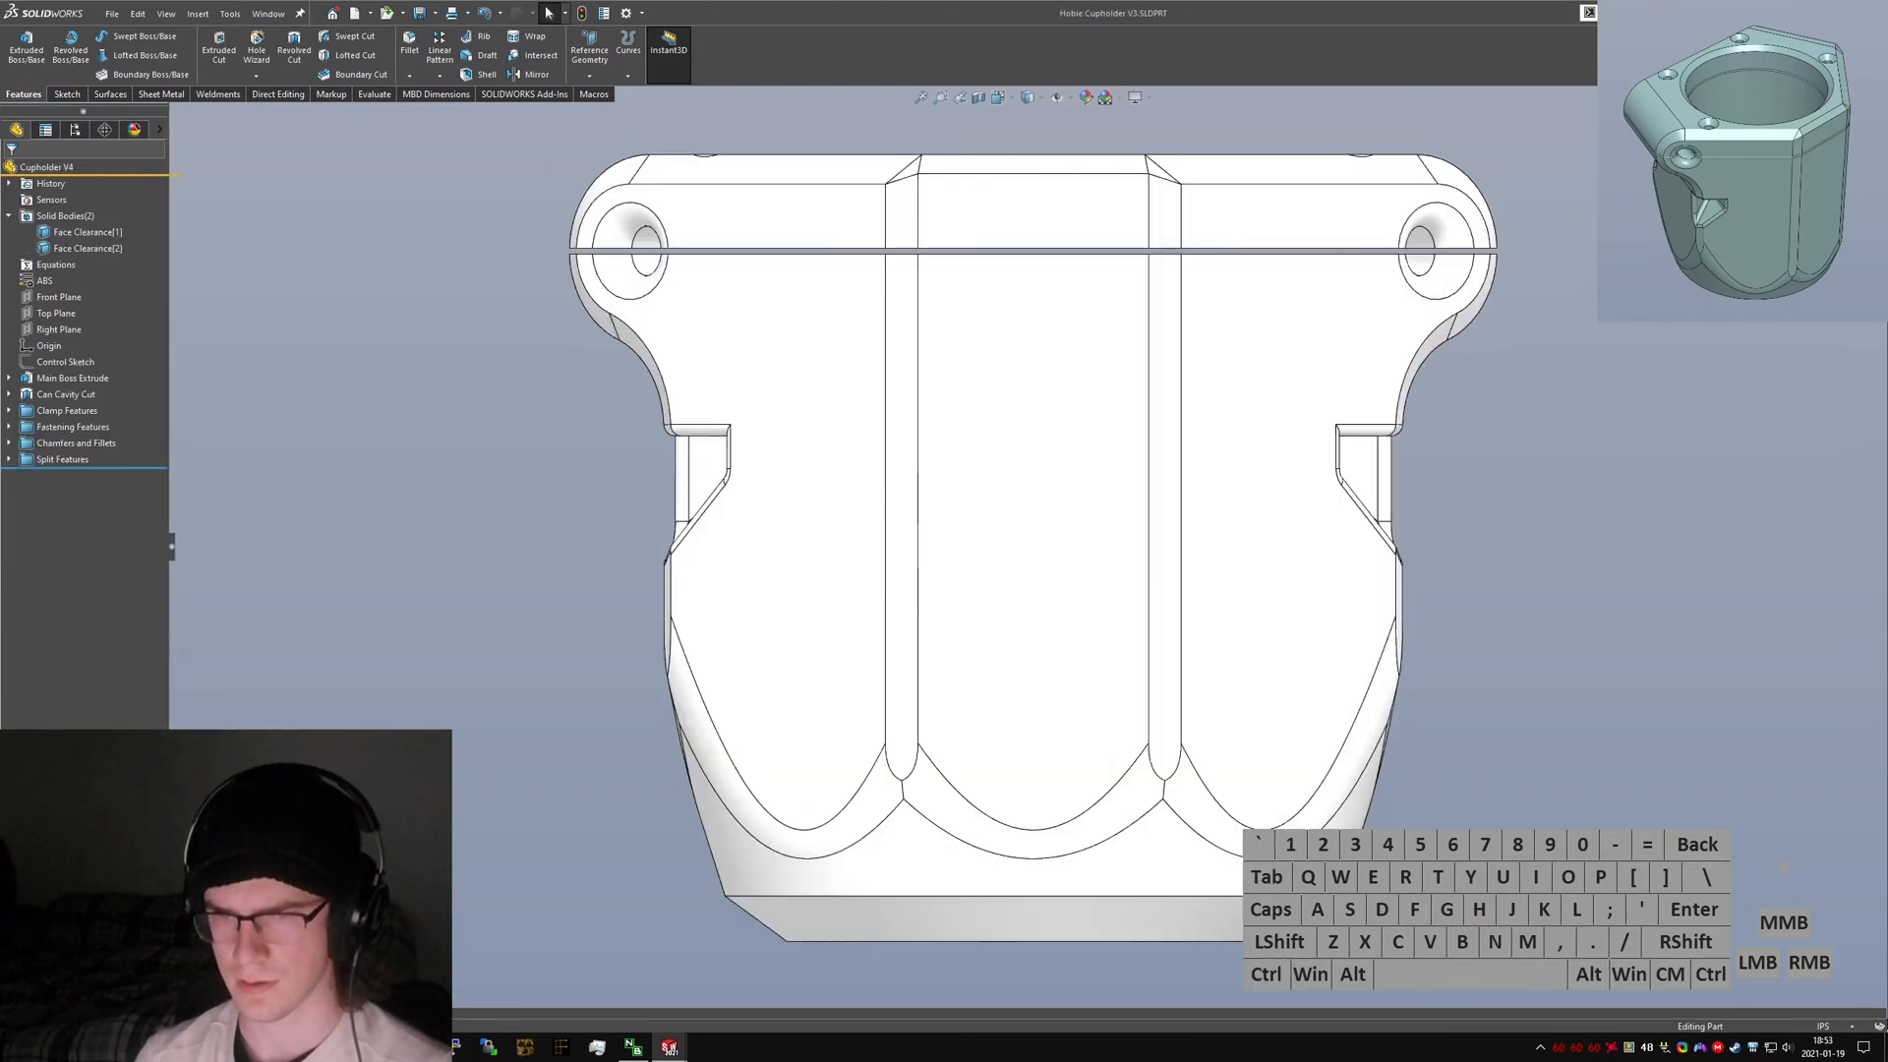
{"action": "left_click", "coordinate": [1329, 851]}
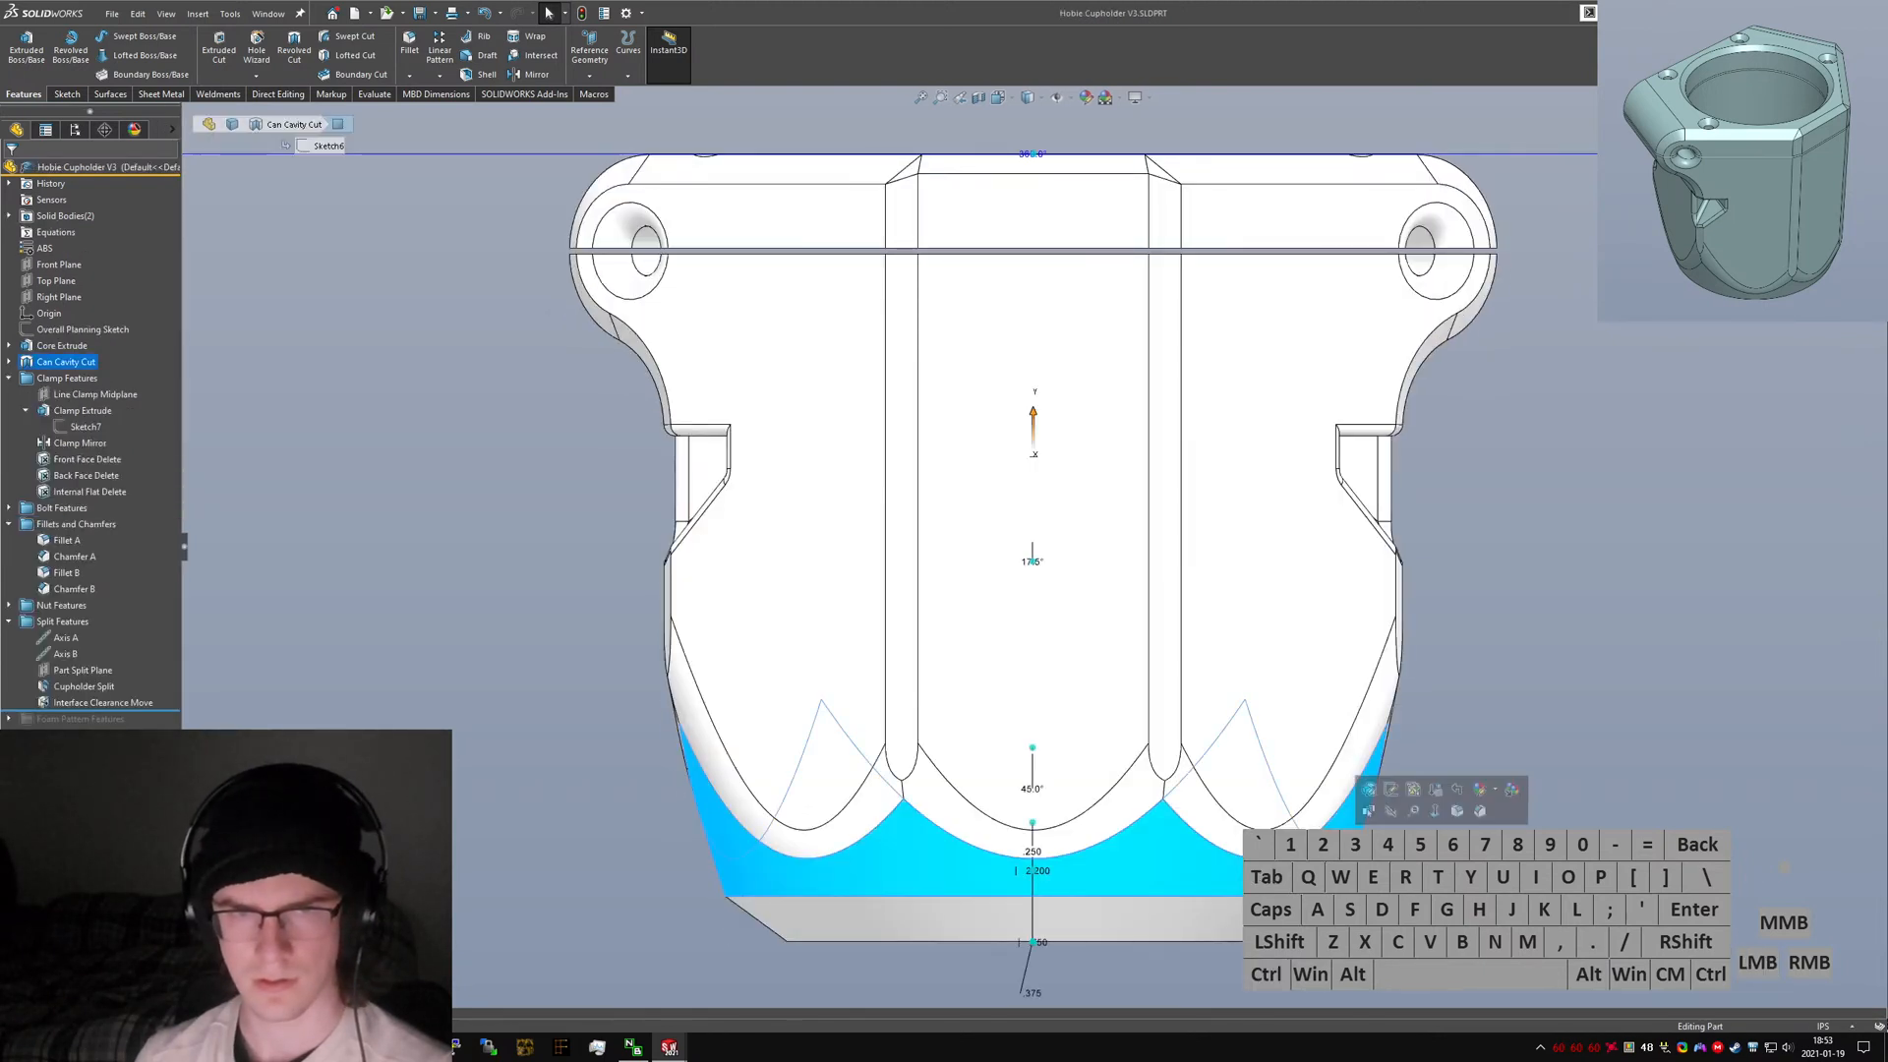
{"action": "left_click", "coordinate": [1166, 926]}
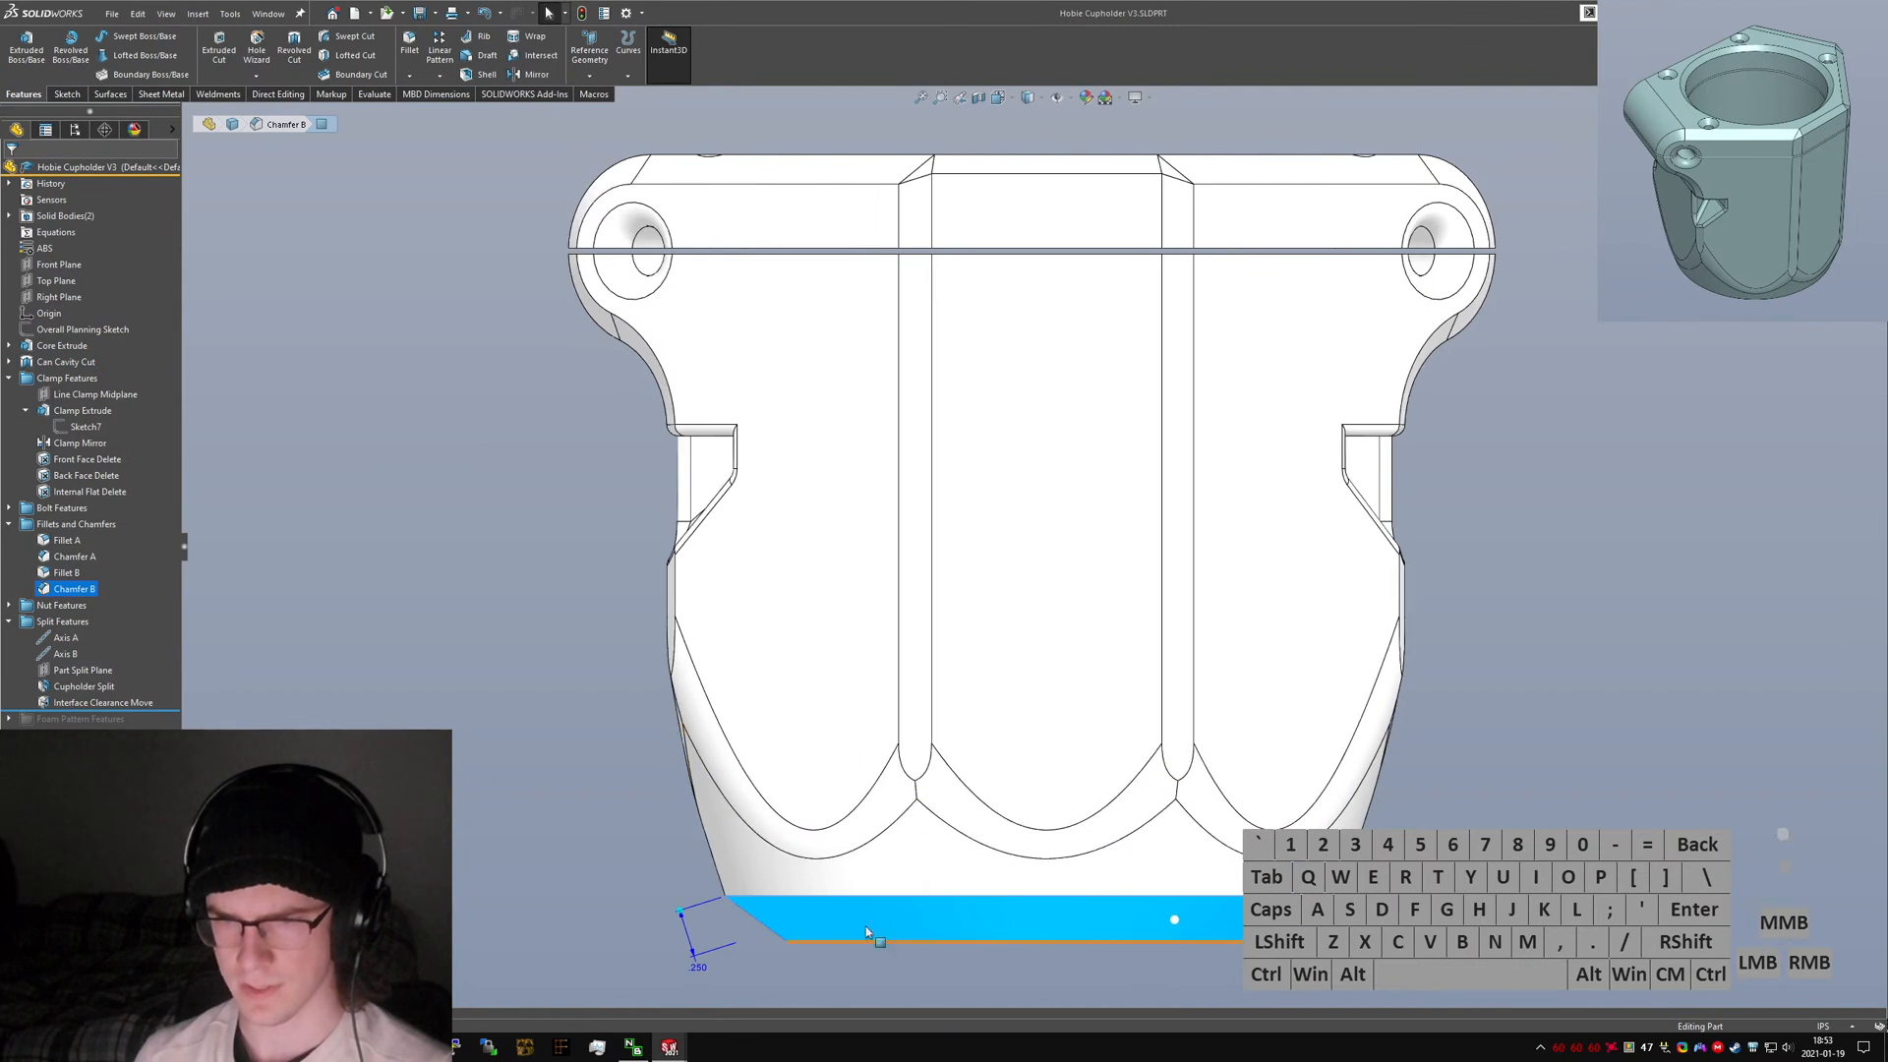
{"action": "left_click", "coordinate": [480, 841]}
{"action": "key", "text": "ctrl+Tab"}
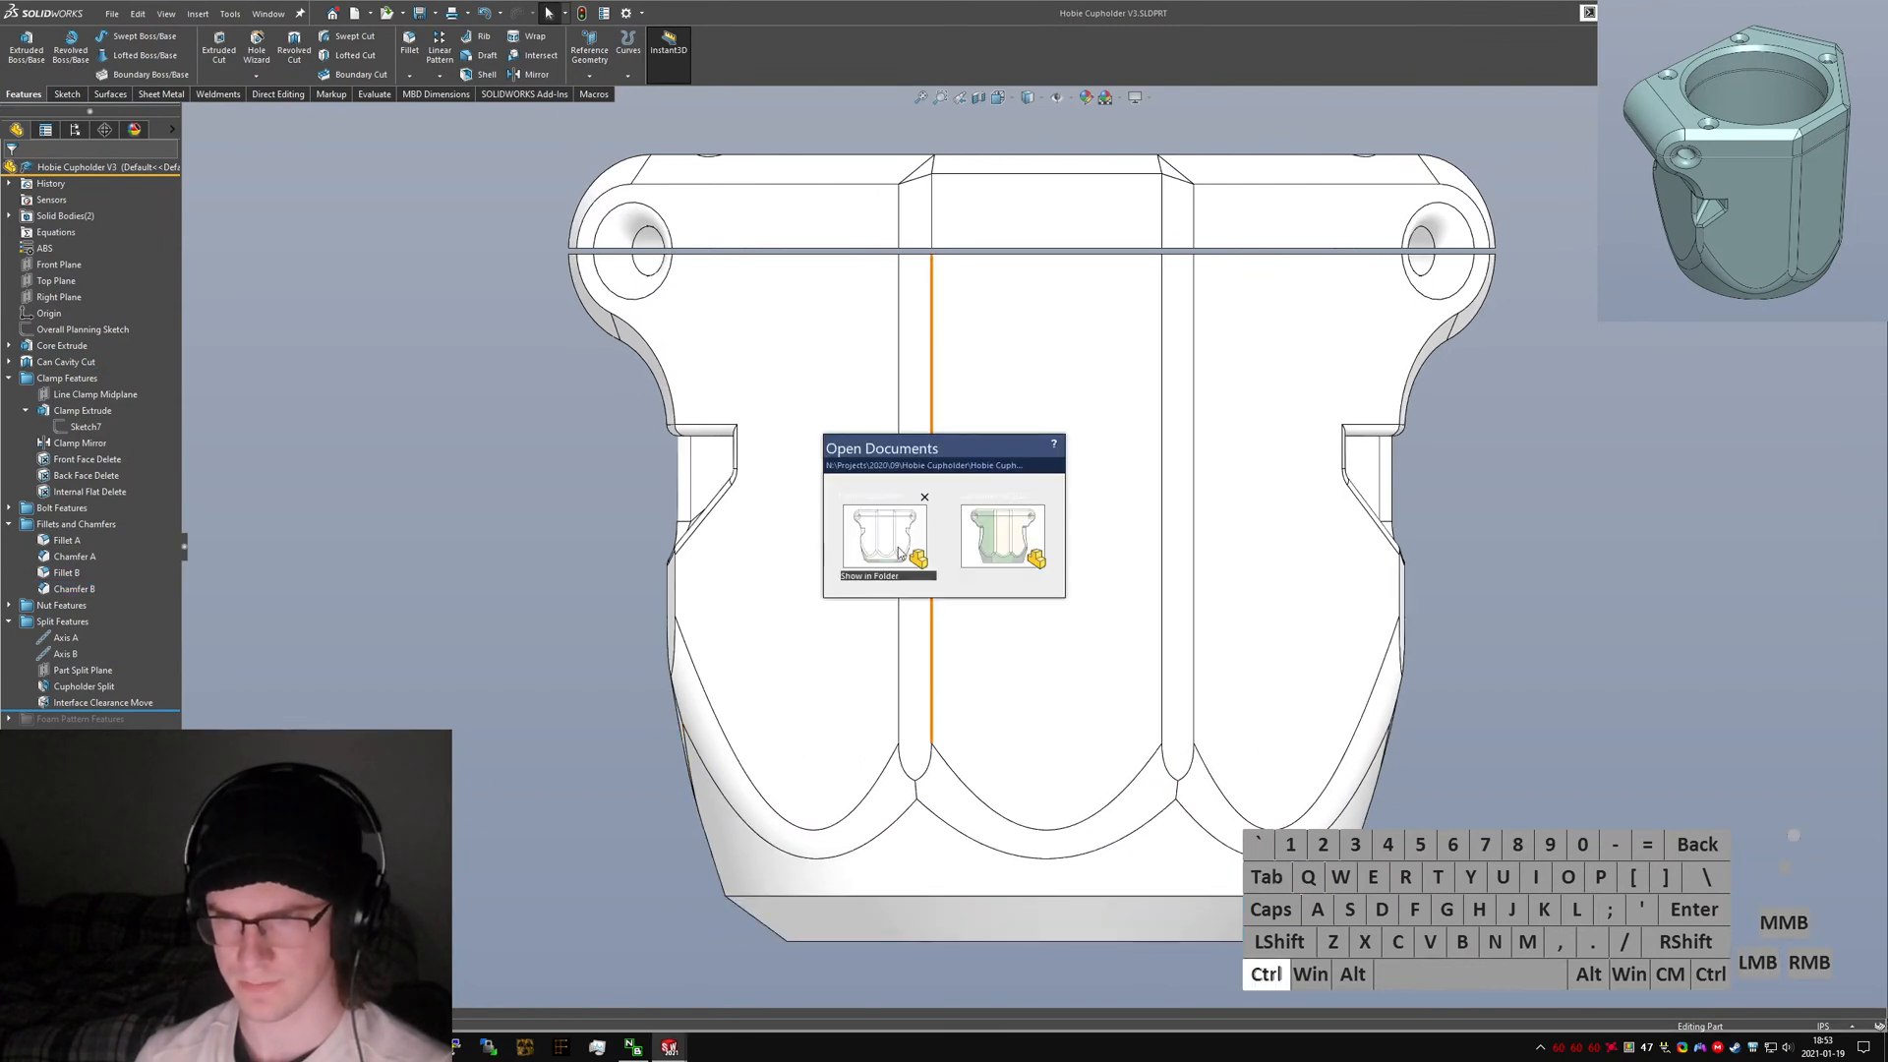
{"action": "left_click", "coordinate": [972, 527]}
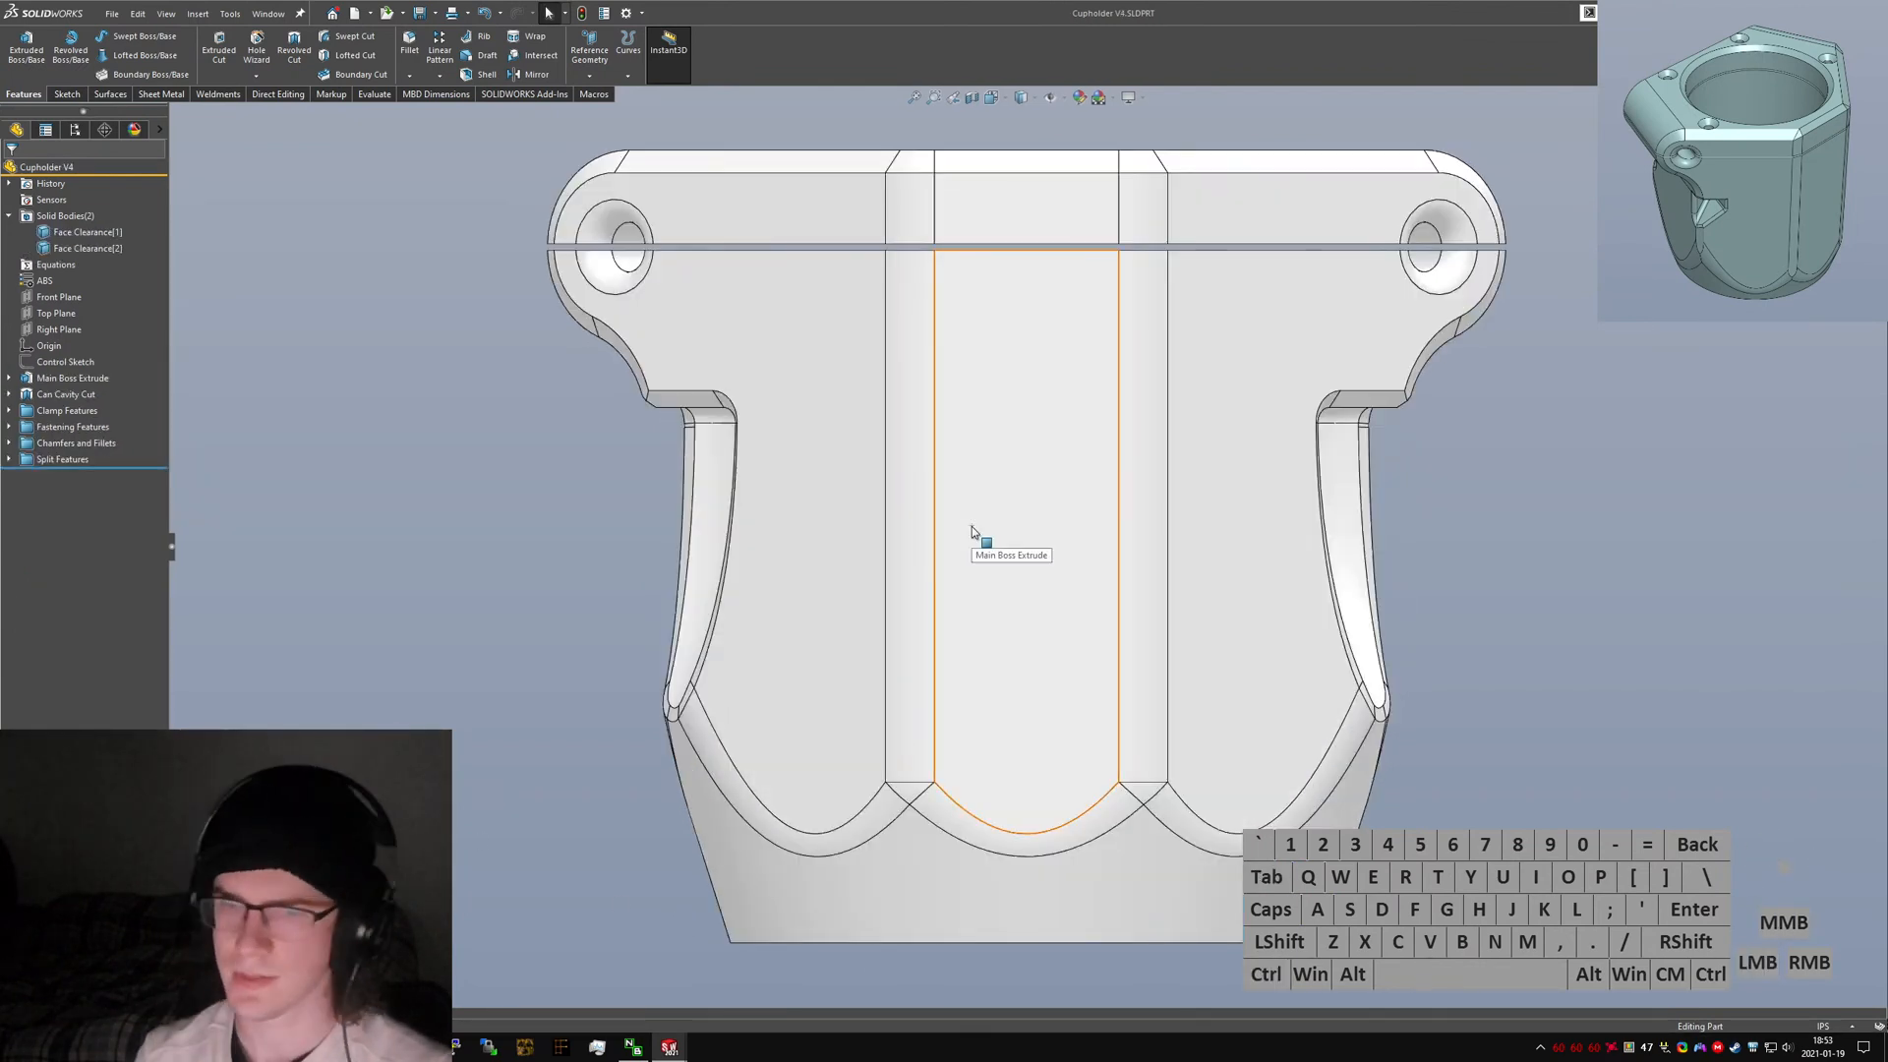
Edit the Exterior Chamfer to add the bottom outer edge of the body.
{"action": "scroll", "coordinate": [736, 578], "scroll_direction": "up", "scroll_amount": 4}
{"action": "middle_click_drag", "start_coordinate": [736, 578], "coordinate": [1389, 590]}
{"action": "middle_click_drag", "start_coordinate": [983, 403], "coordinate": [1073, 536]}
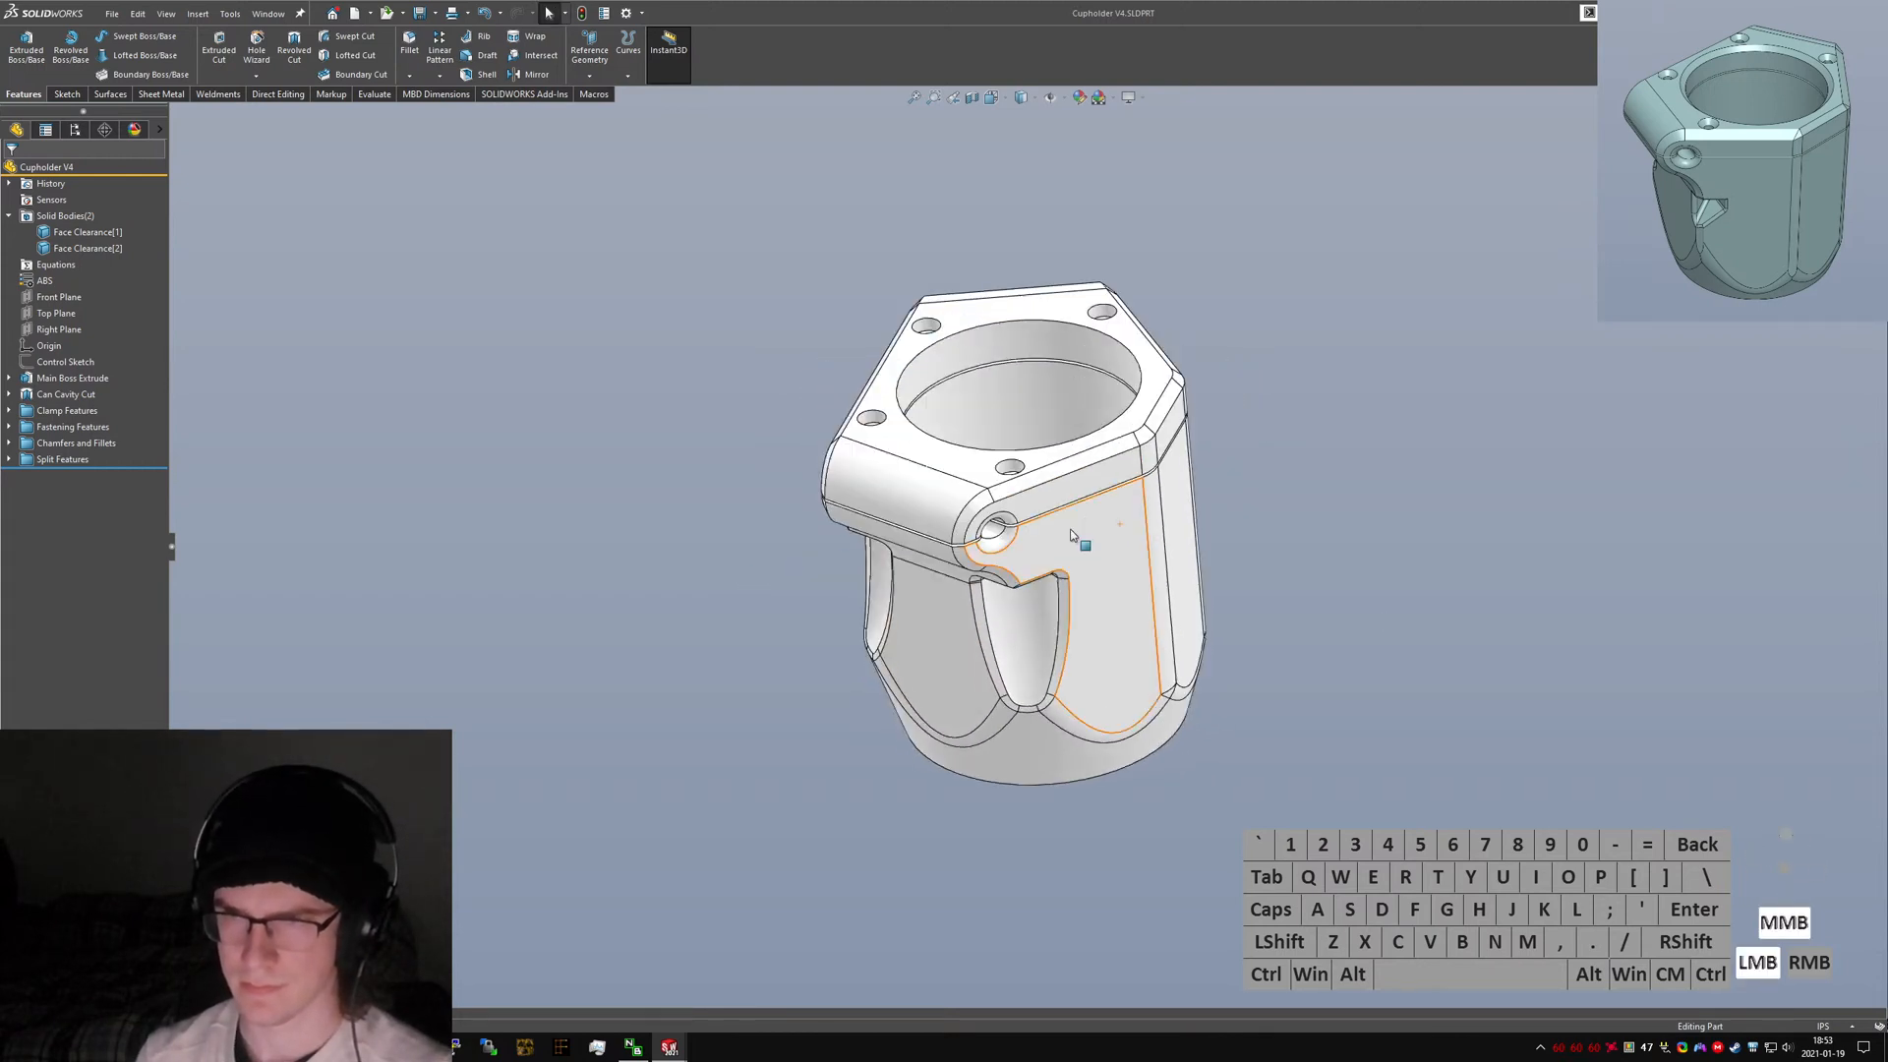
{"action": "left_click", "coordinate": [1052, 470]}
{"action": "left_click", "coordinate": [1193, 409]}
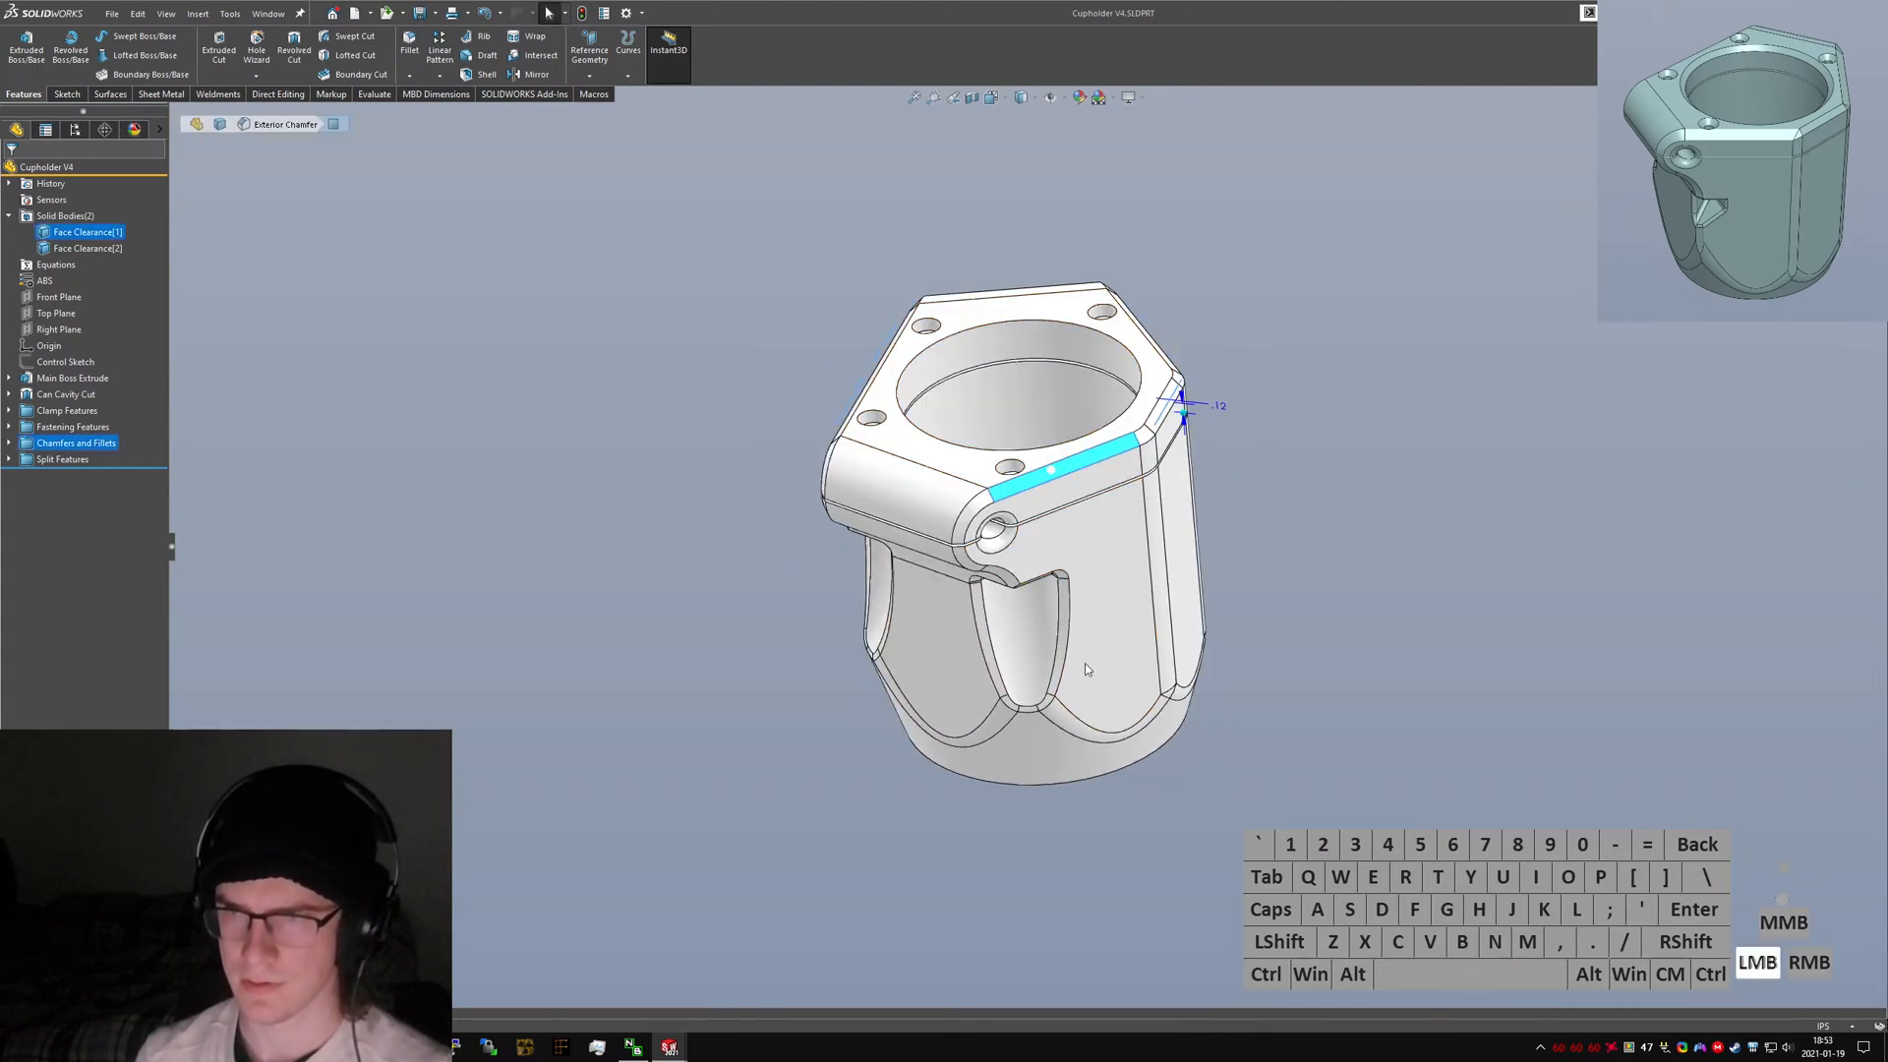
{"action": "left_click", "coordinate": [1075, 783]}
{"action": "right_click", "coordinate": [1073, 779]}
Open the Exterior Fillet from the scalloped lower edge to review its edges, then close it.
{"action": "middle_click_drag", "start_coordinate": [1073, 780], "coordinate": [982, 488]}
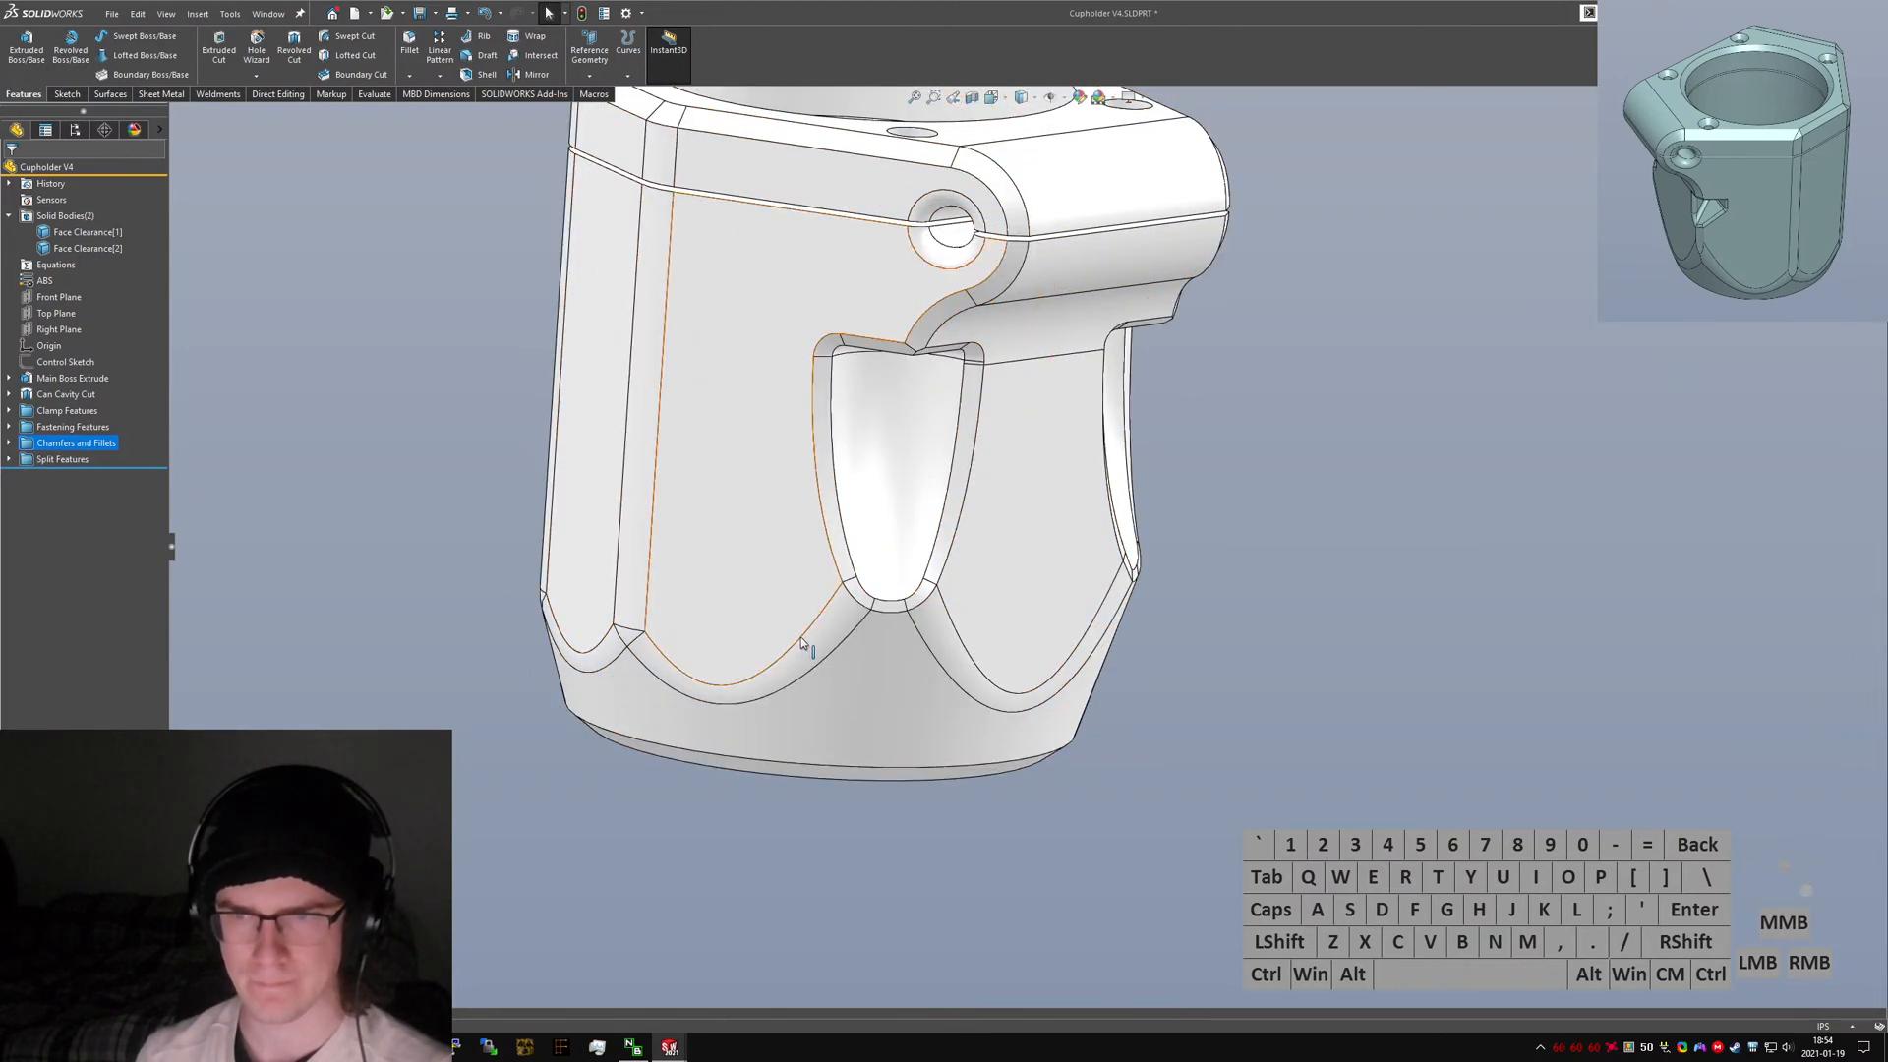
{"action": "left_click", "coordinate": [830, 624]}
{"action": "left_click", "coordinate": [868, 582]}
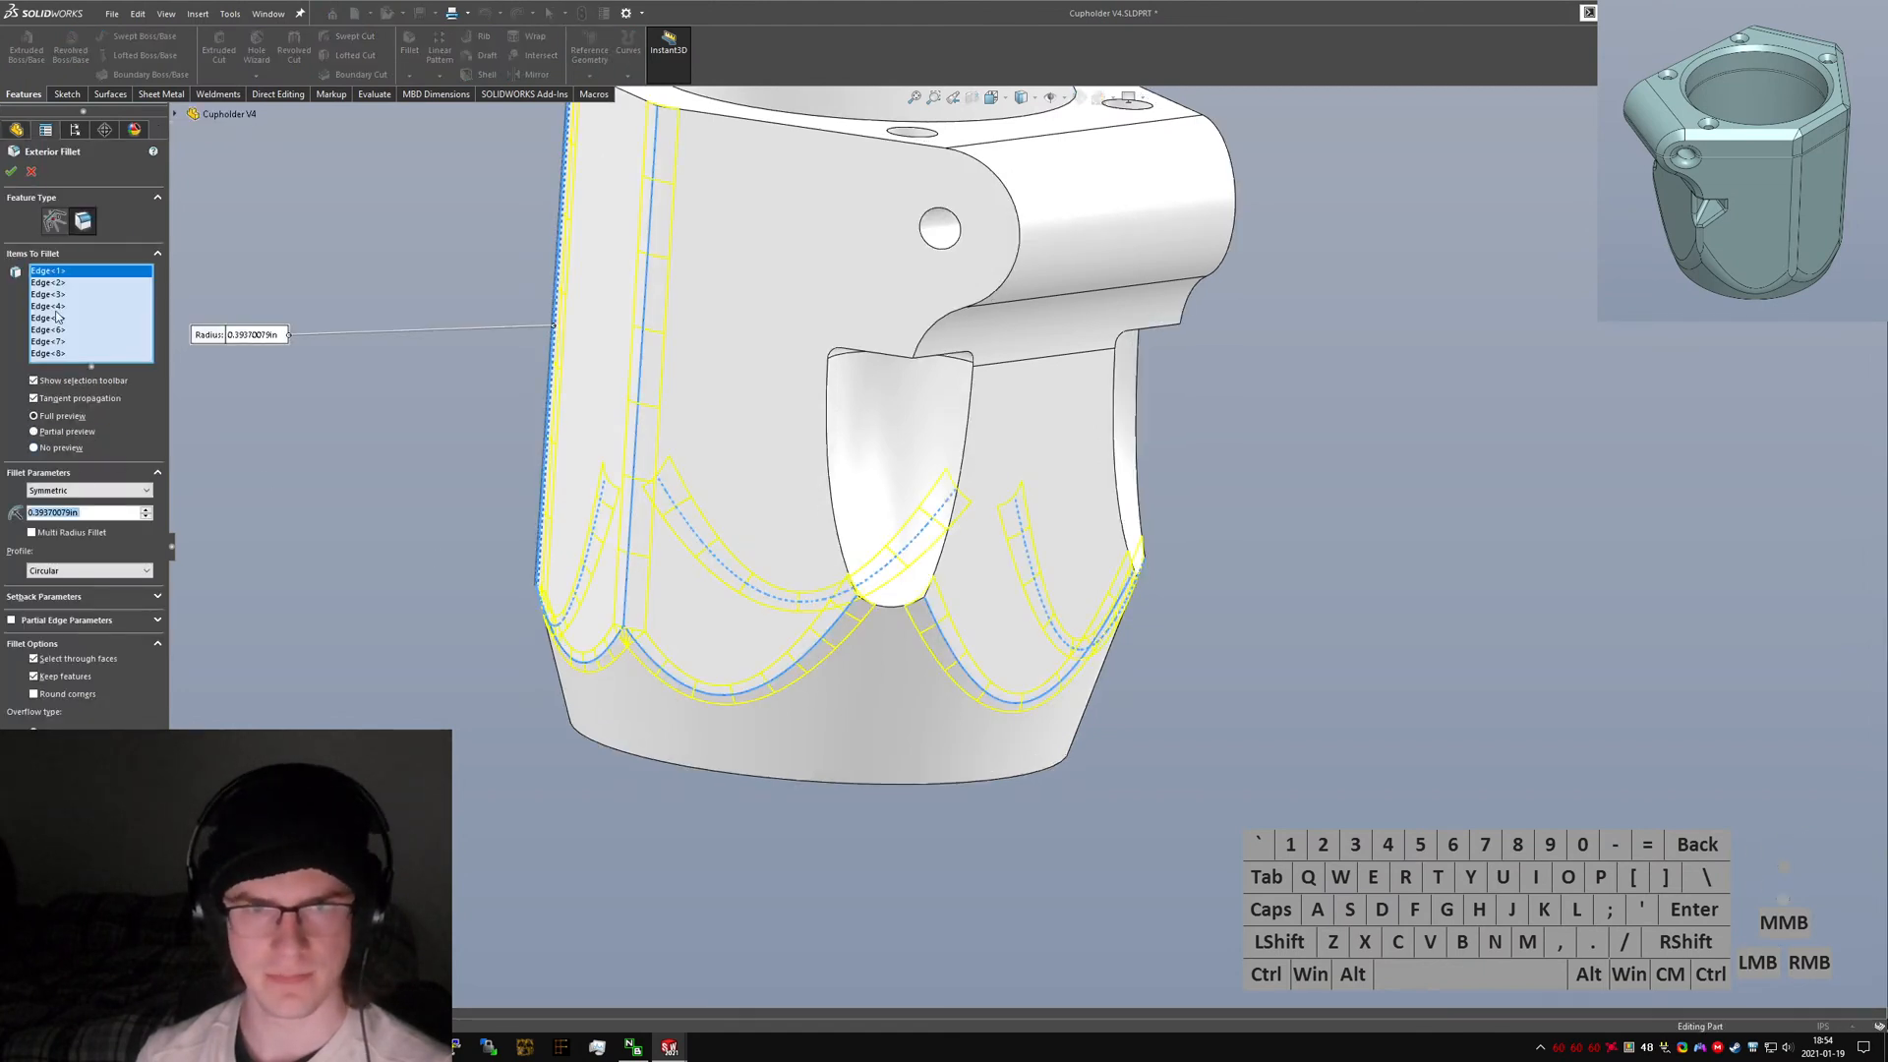
{"action": "left_click", "coordinate": [12, 171]}
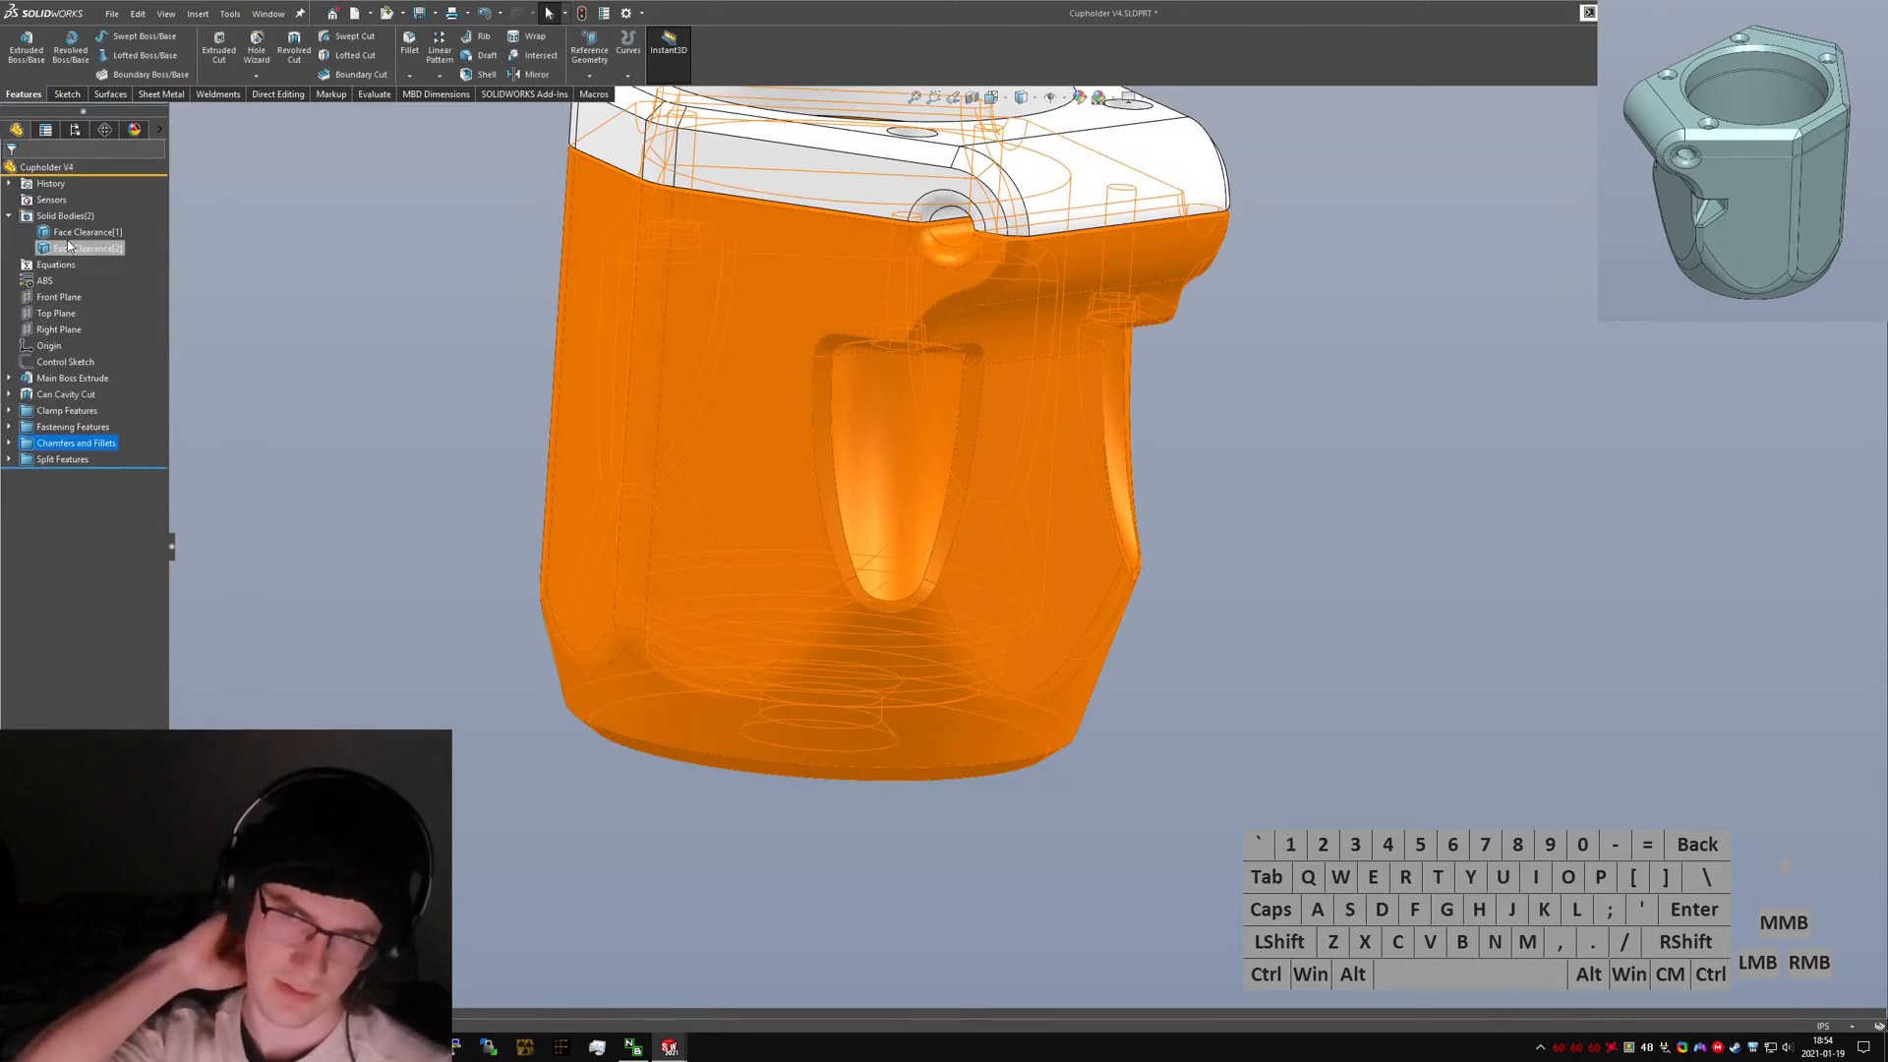
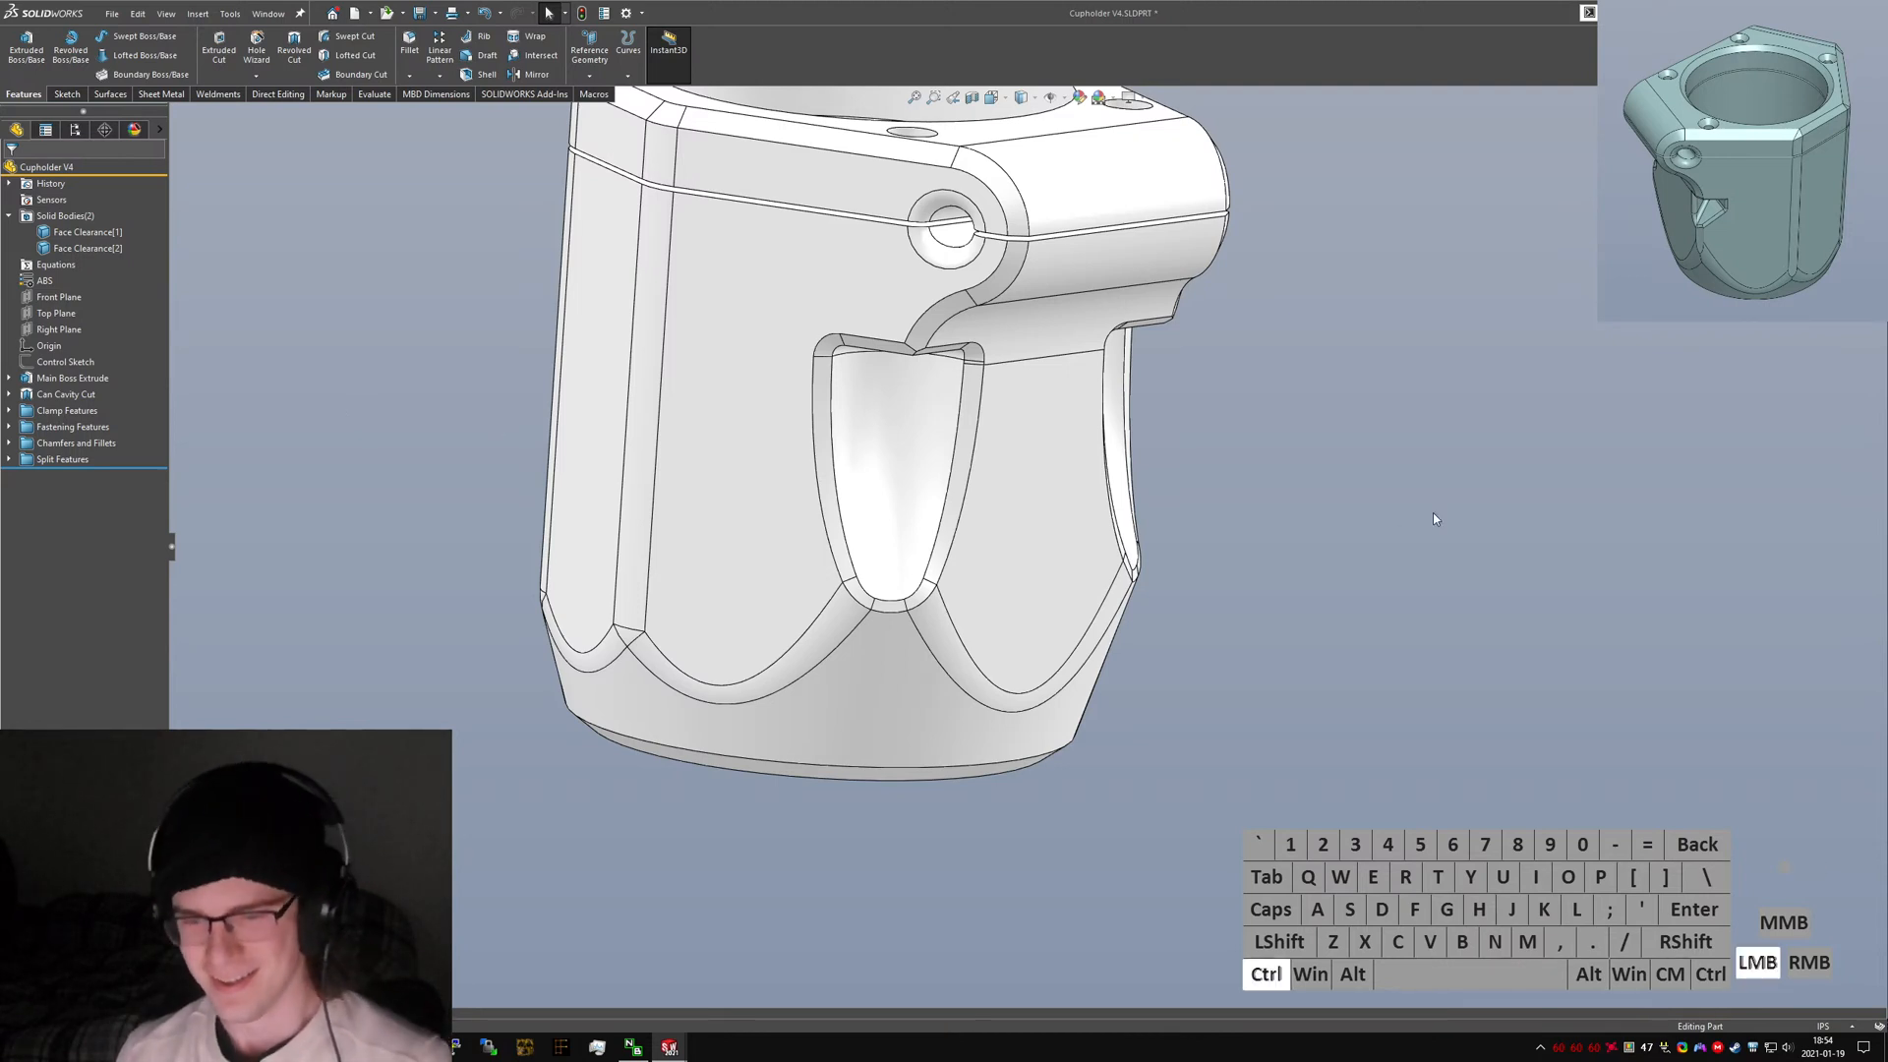
Compare the front views of the V3 and V4 parts by switching between the two documents.
{"action": "key", "text": "ctrl+7"}
{"action": "key", "text": "ctrl+1"}
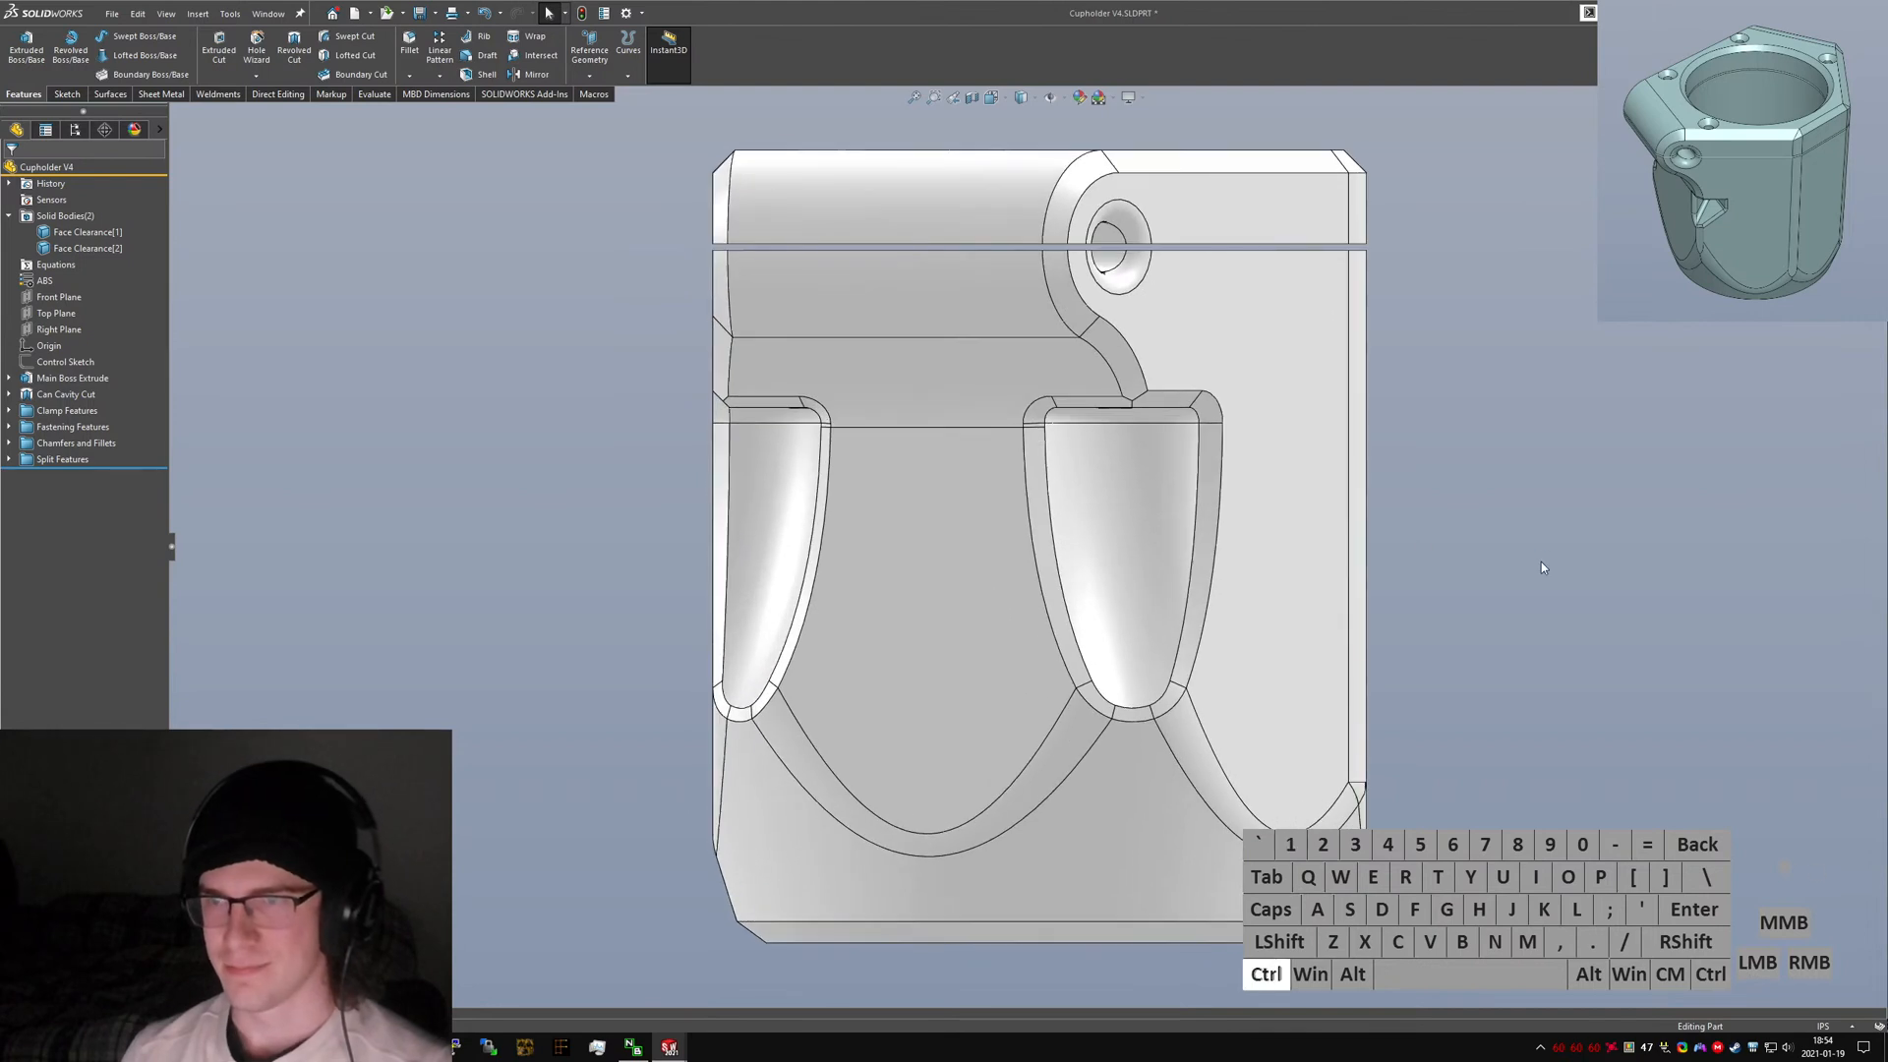
{"action": "key", "text": "ctrl+Tab"}
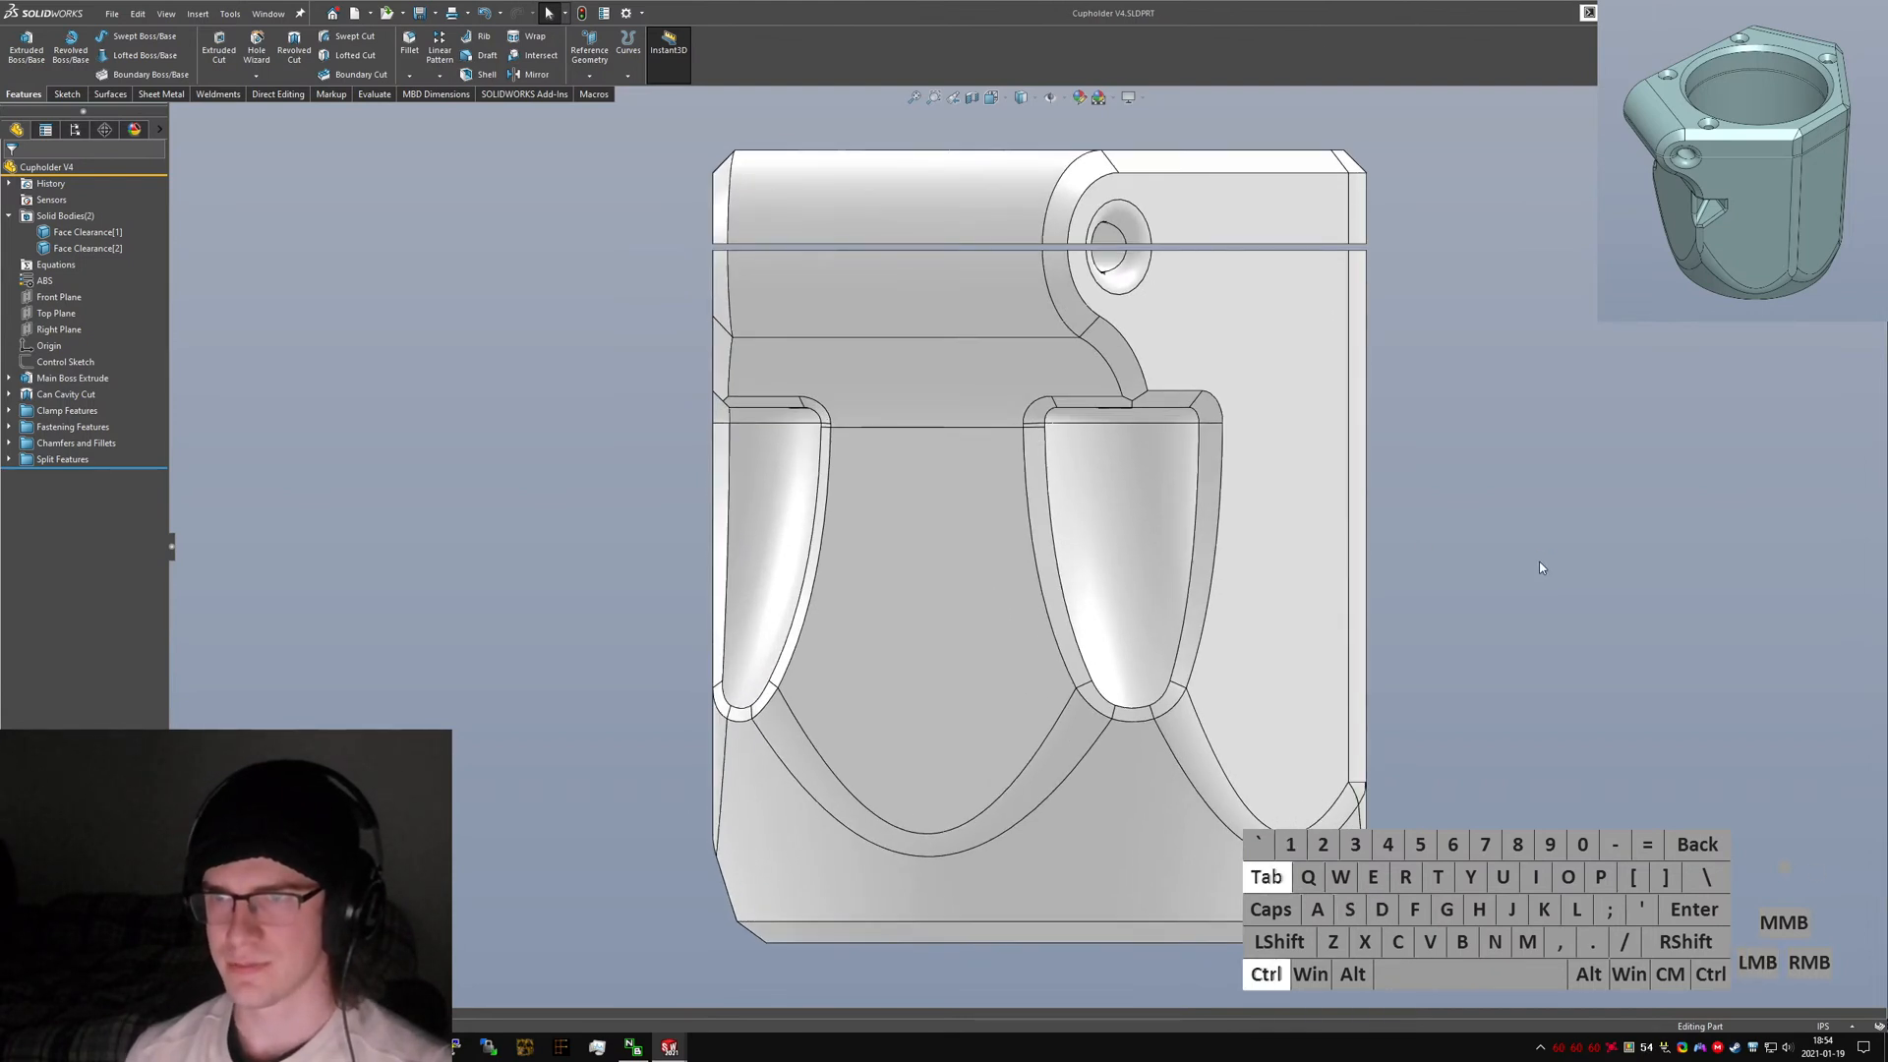
{"action": "key", "text": "ctrl+1"}
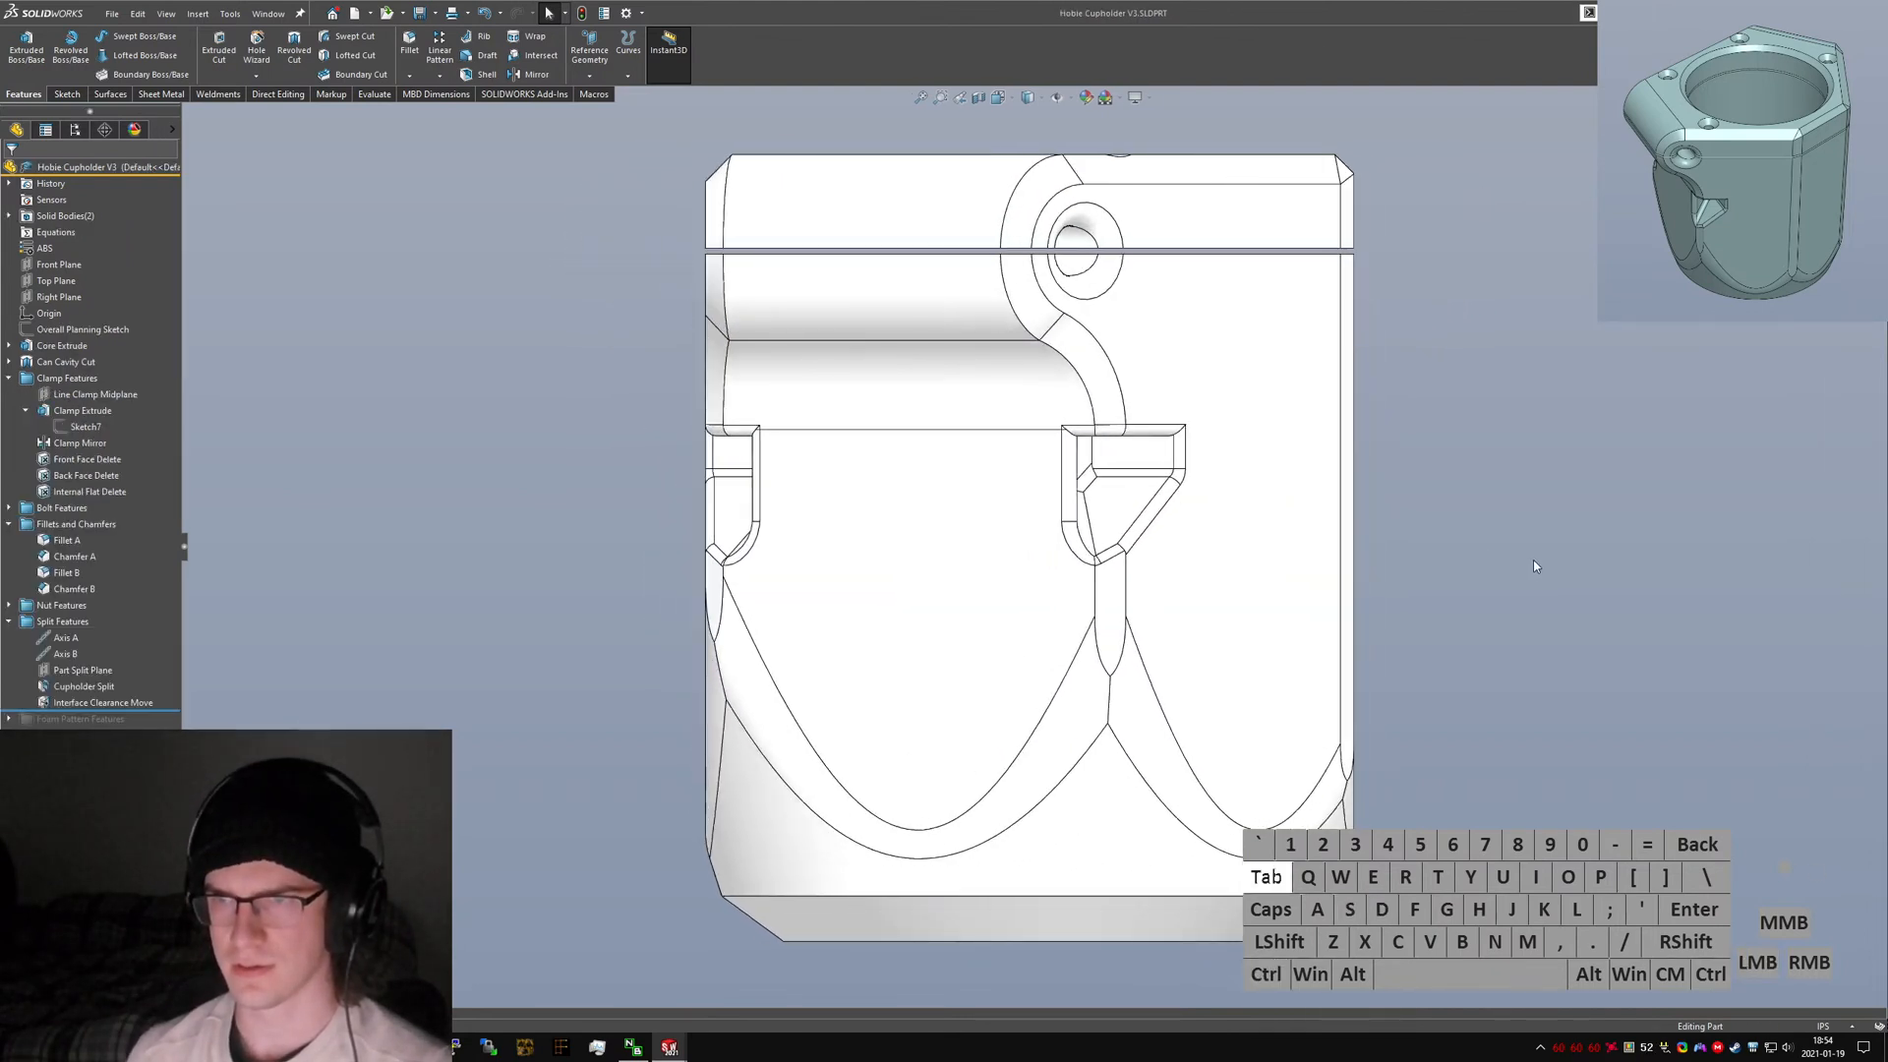
{"action": "key", "text": "ctrl+Tab"}
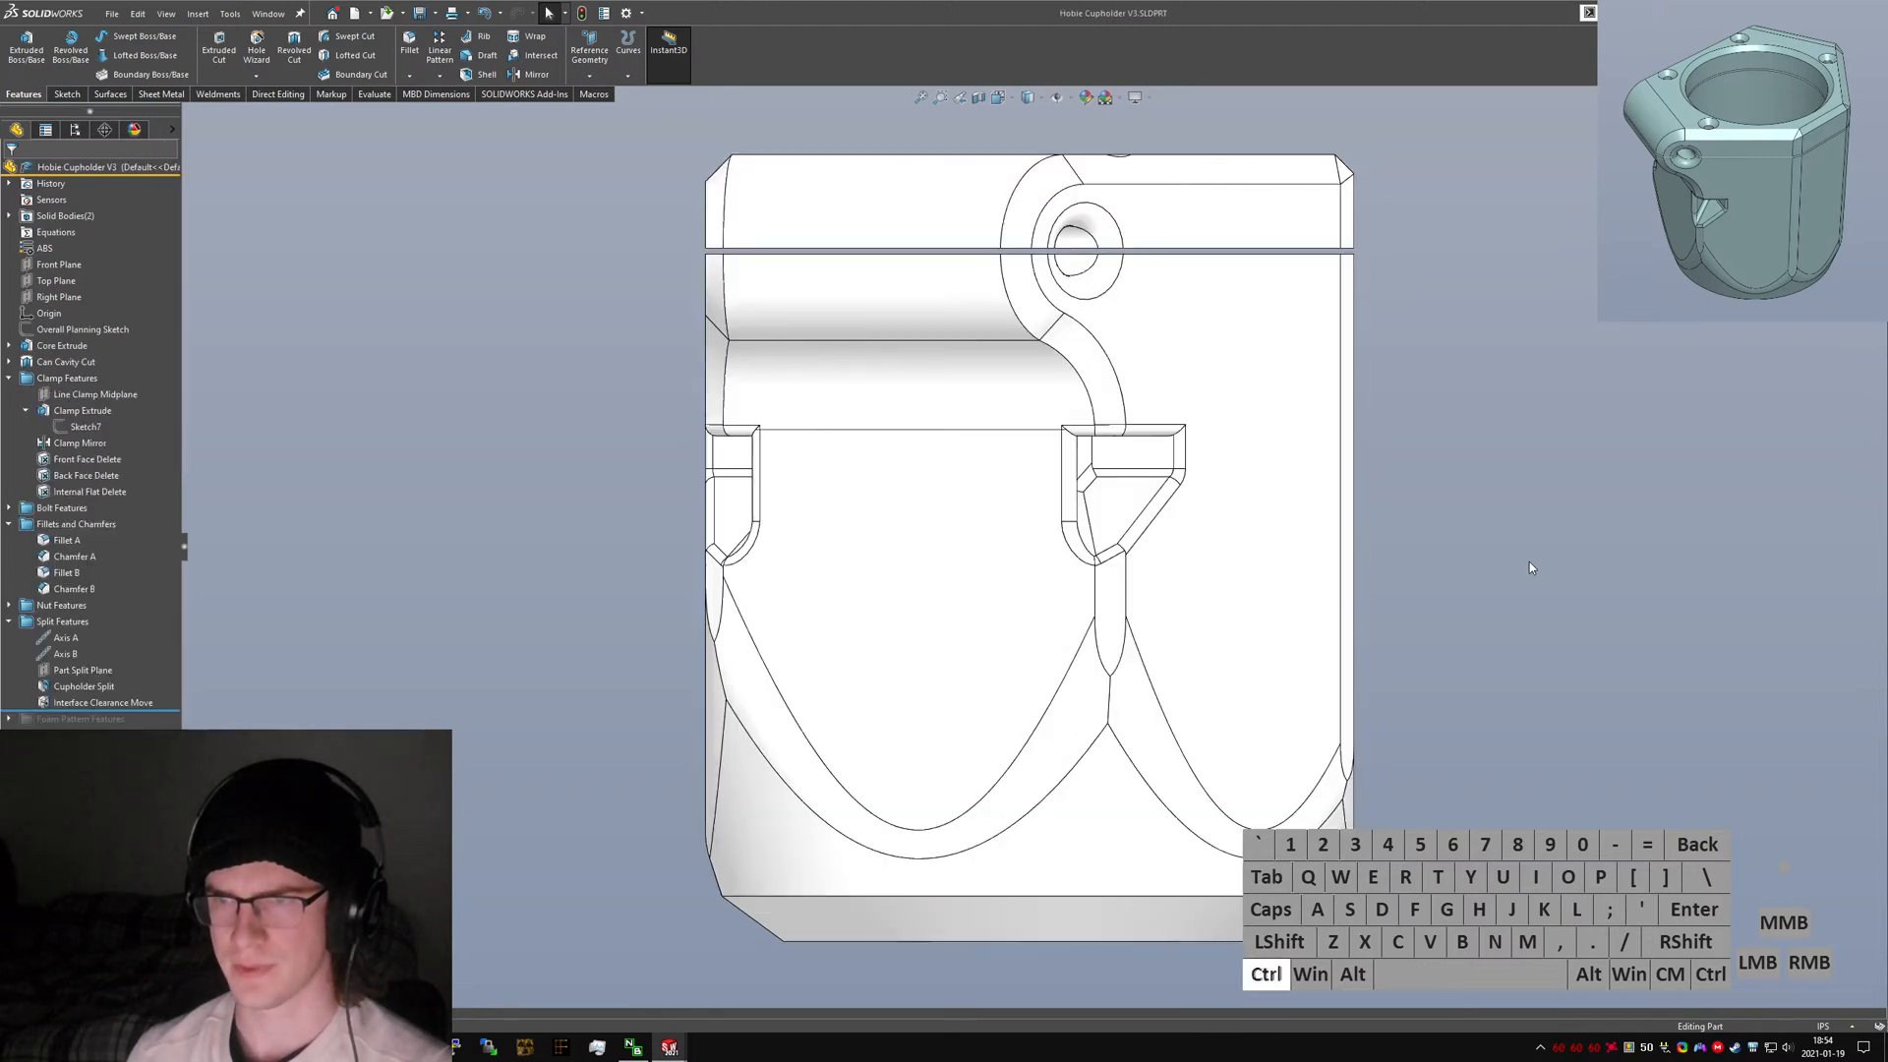
{"action": "key", "text": "ctrl+Tab"}
{"action": "key", "text": "ctrl+Tab"}
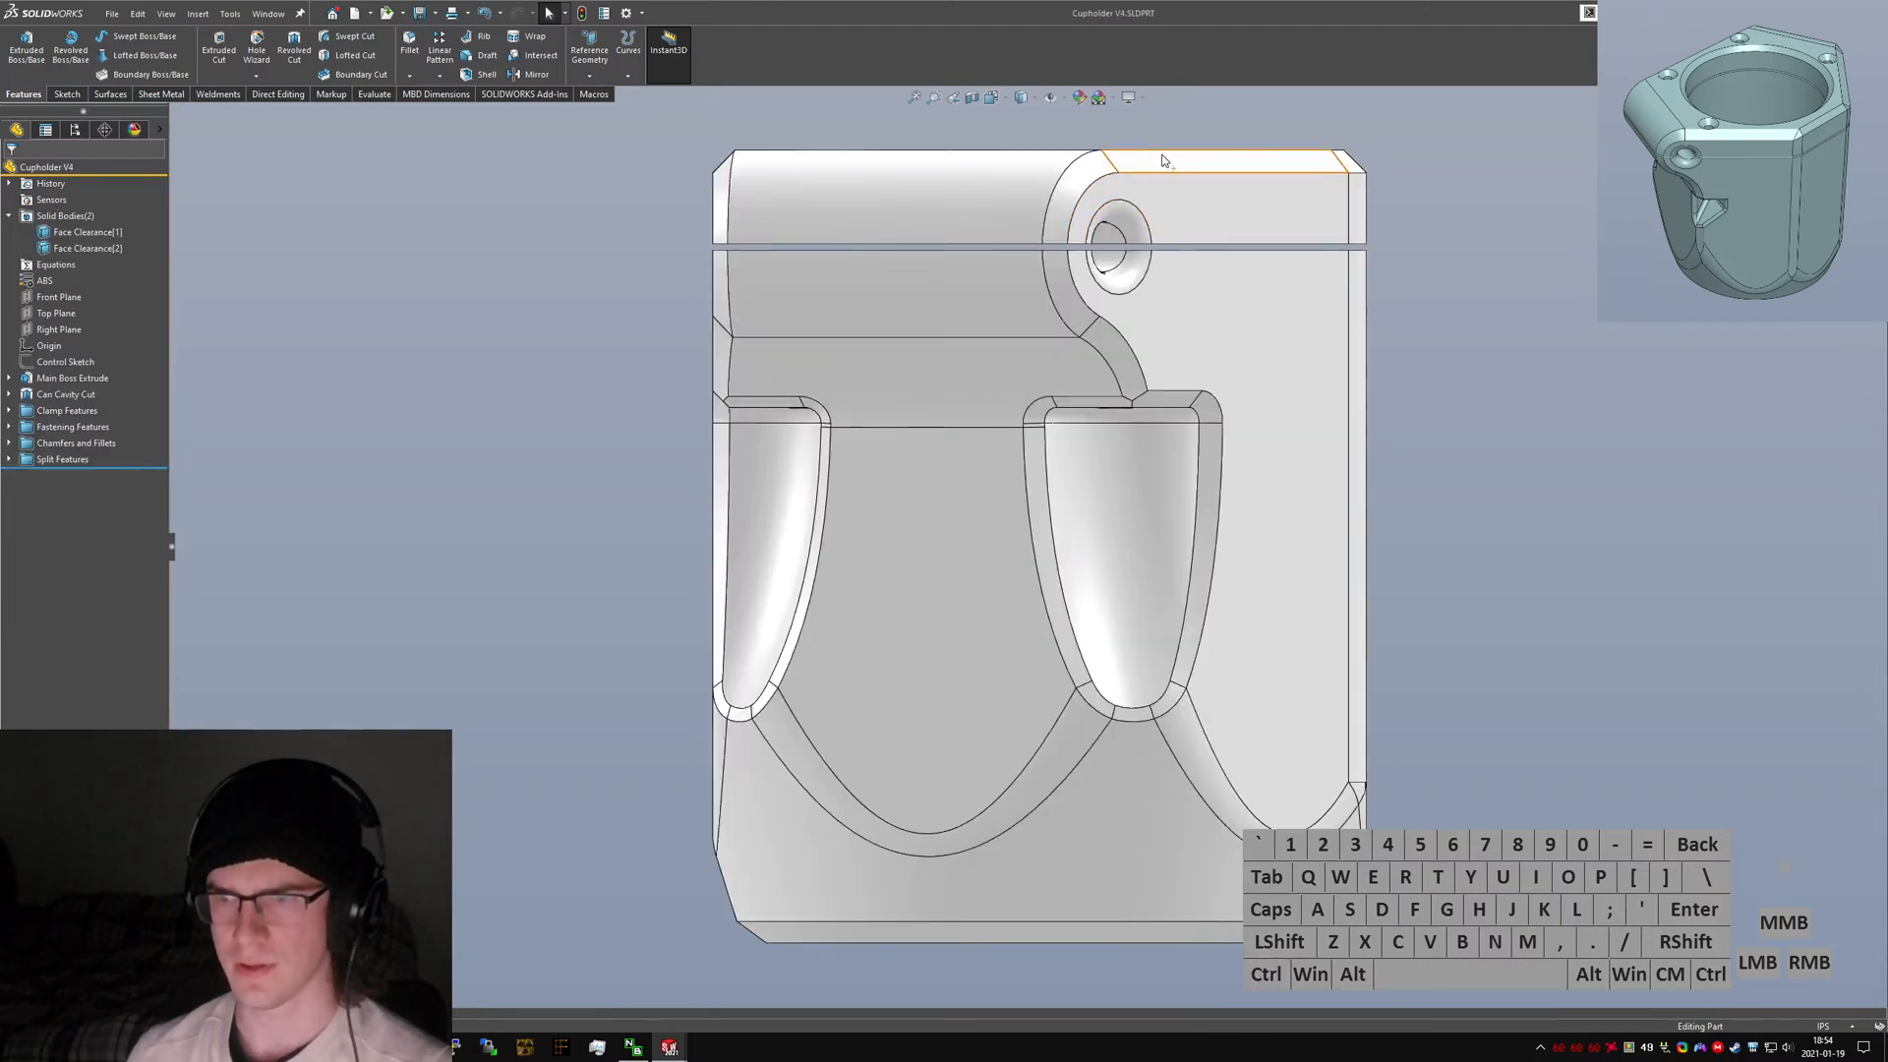
{"action": "key", "text": "ctrl+Tab"}
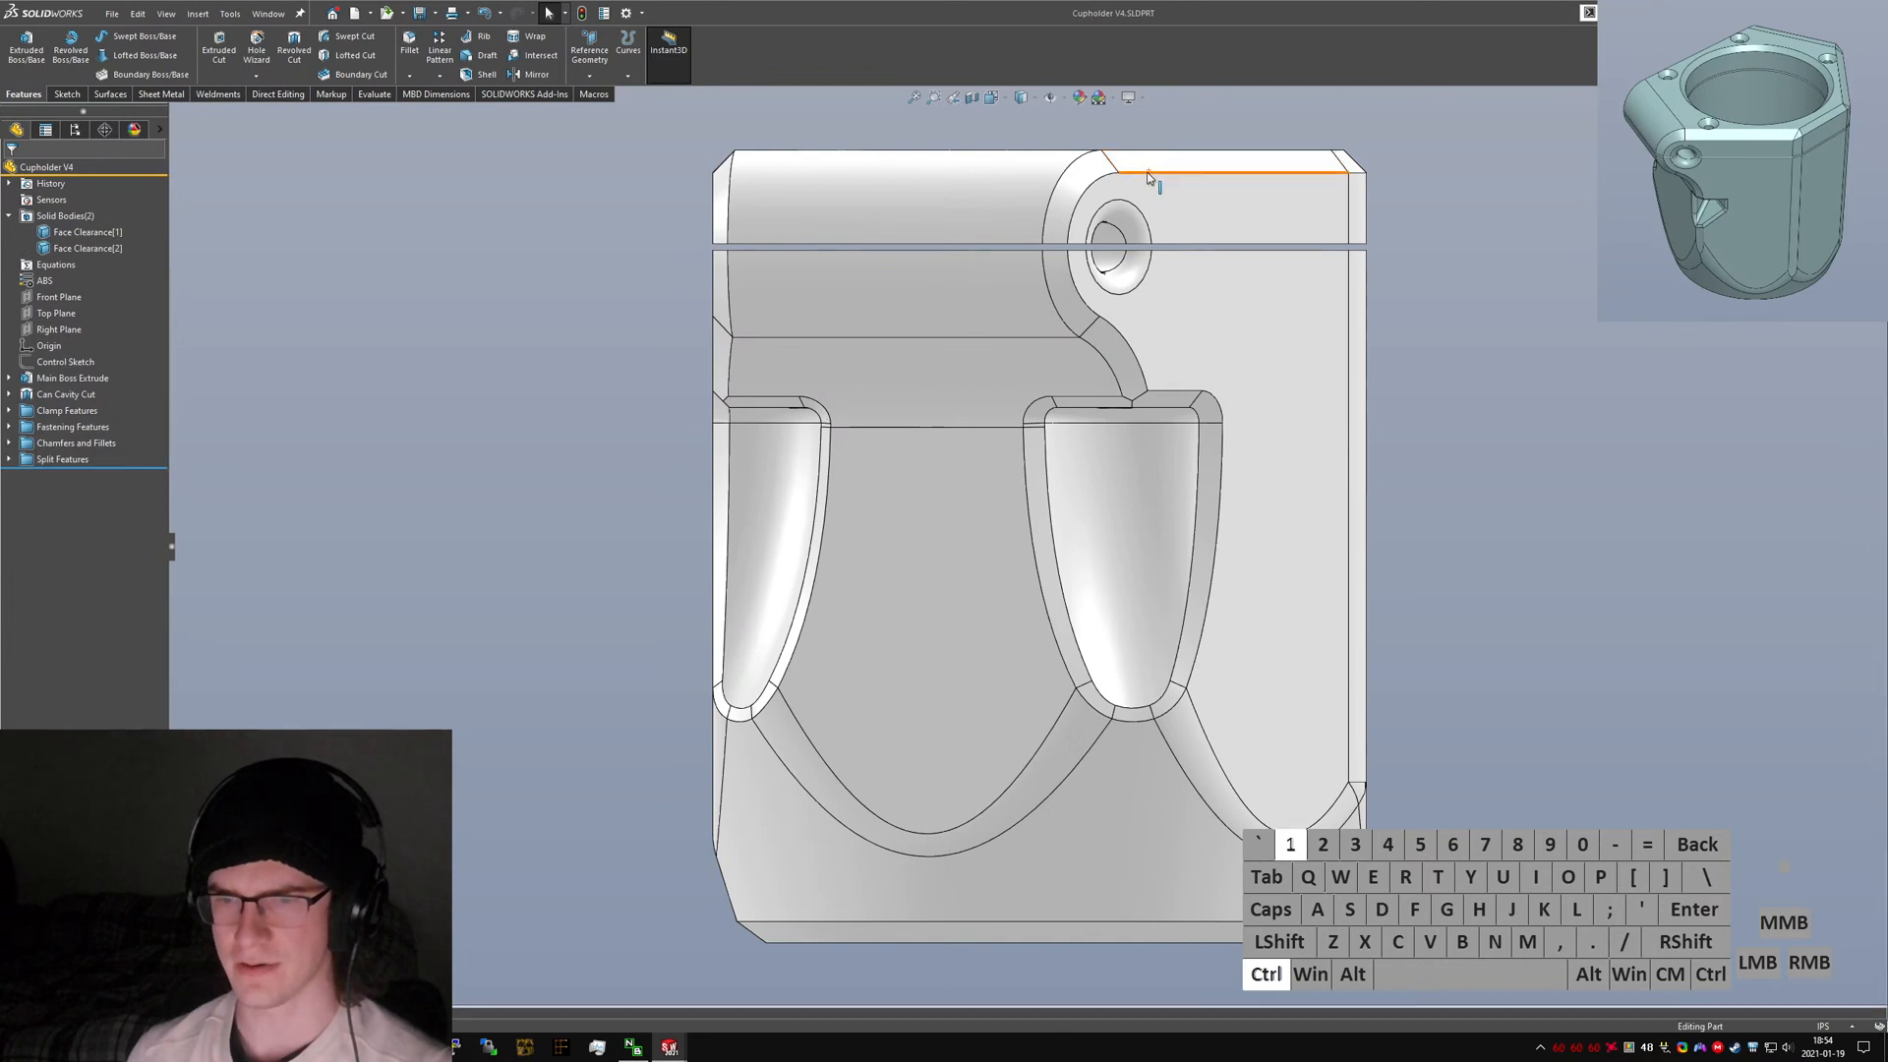
{"action": "key", "text": "ctrl+Tab"}
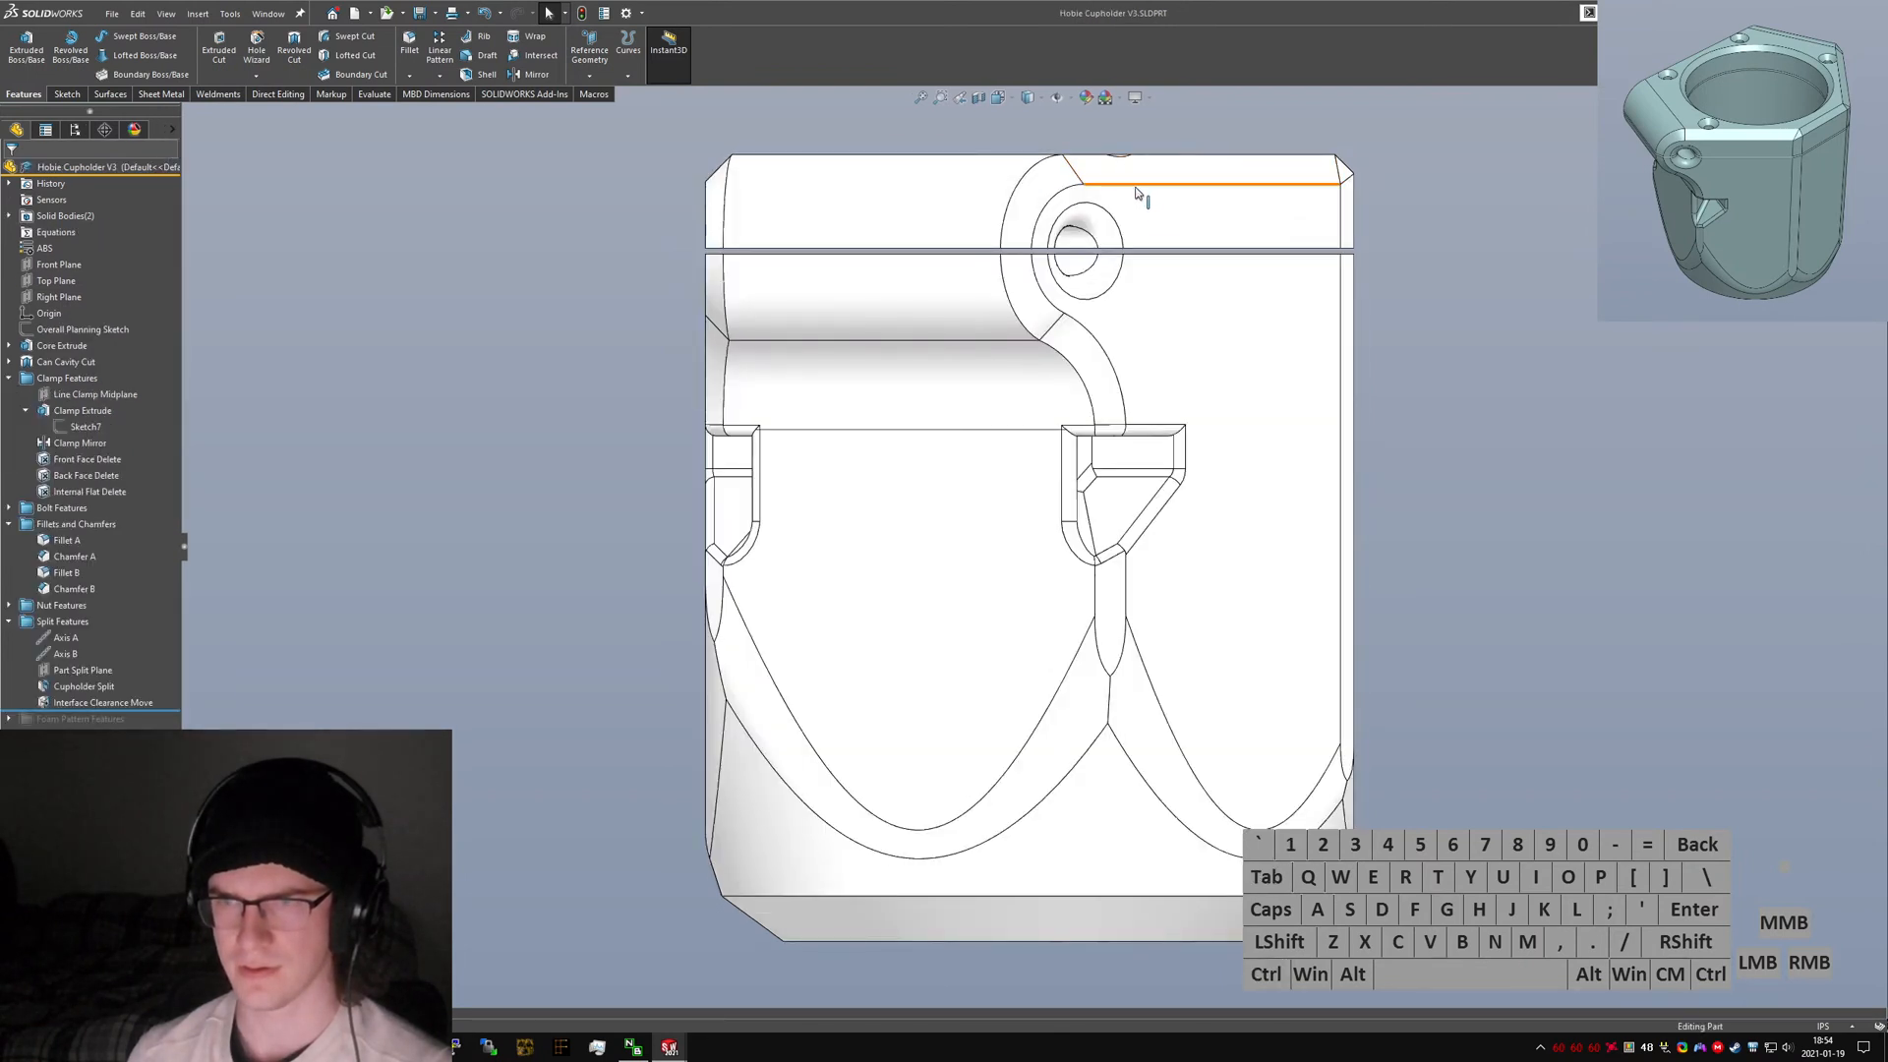
Expand the lights in the scene tree of both the V3 and V4 parts.
{"action": "left_click", "coordinate": [134, 129]}
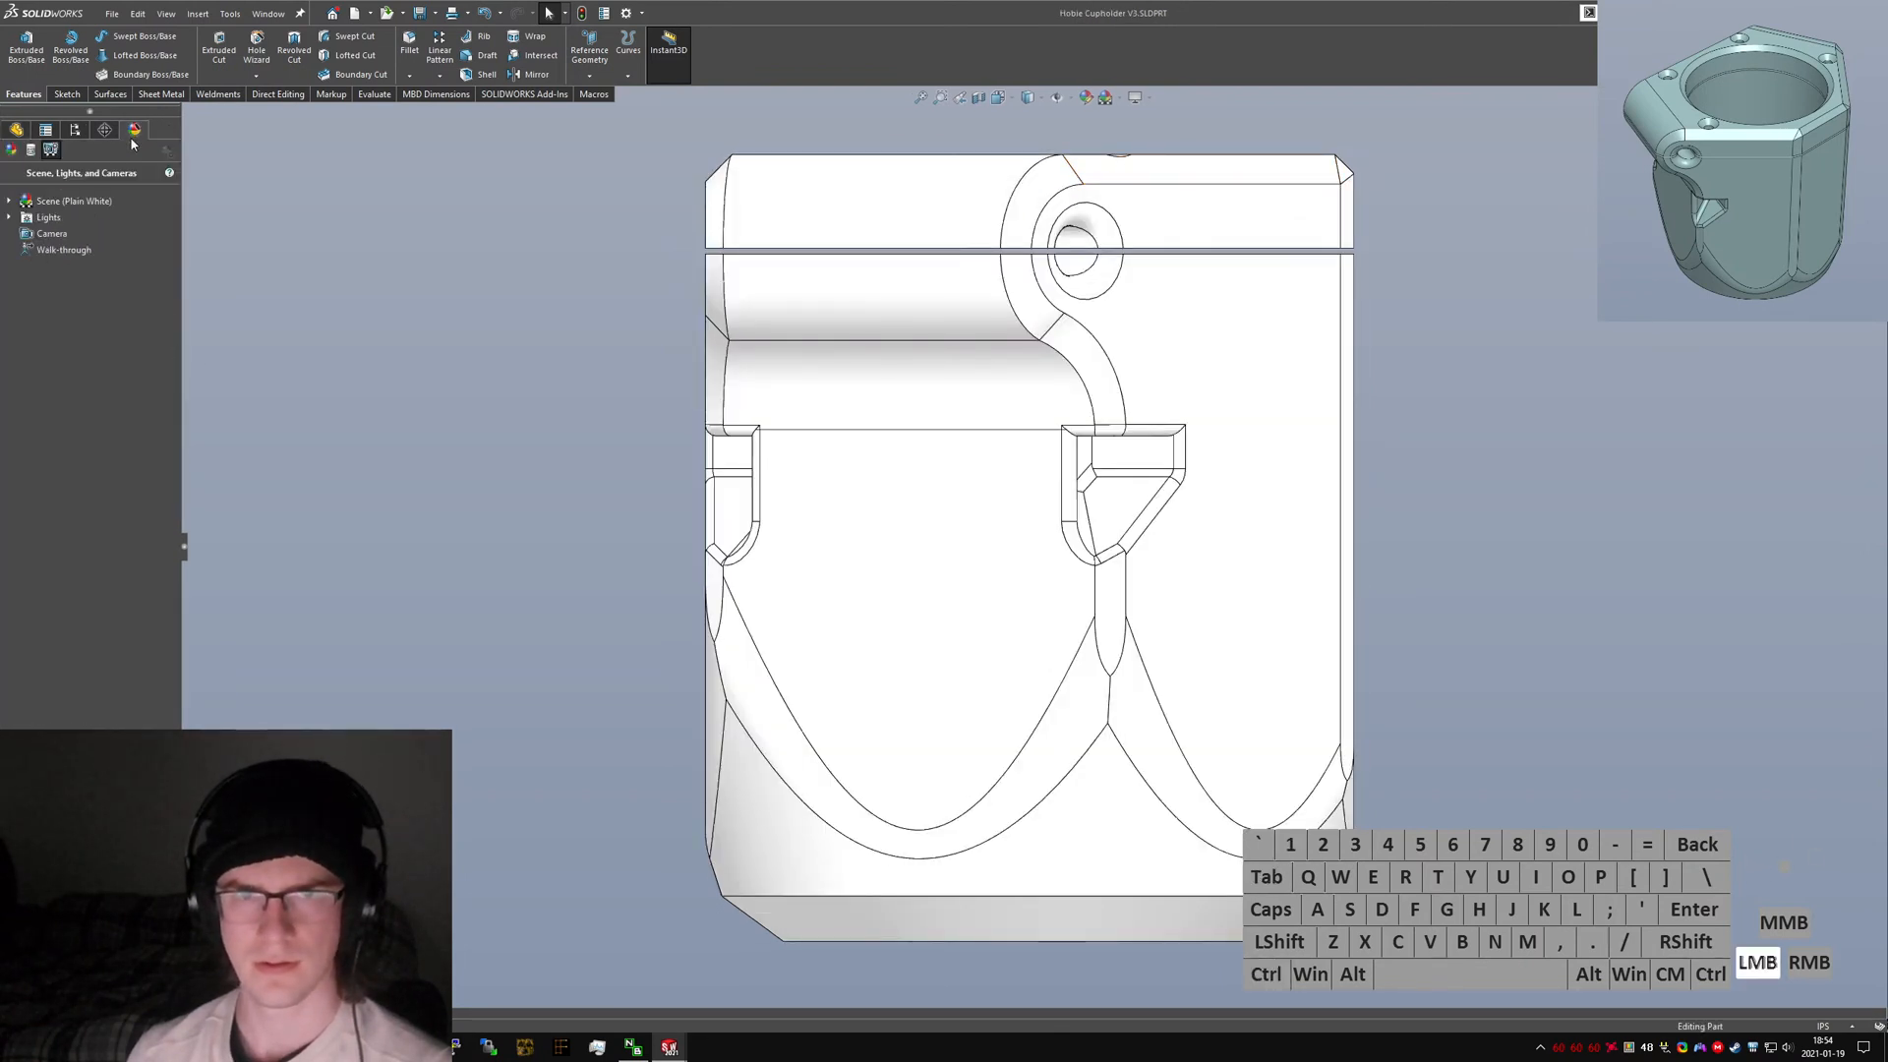
{"action": "left_click", "coordinate": [10, 218]}
{"action": "key", "text": "ctrl+Tab"}
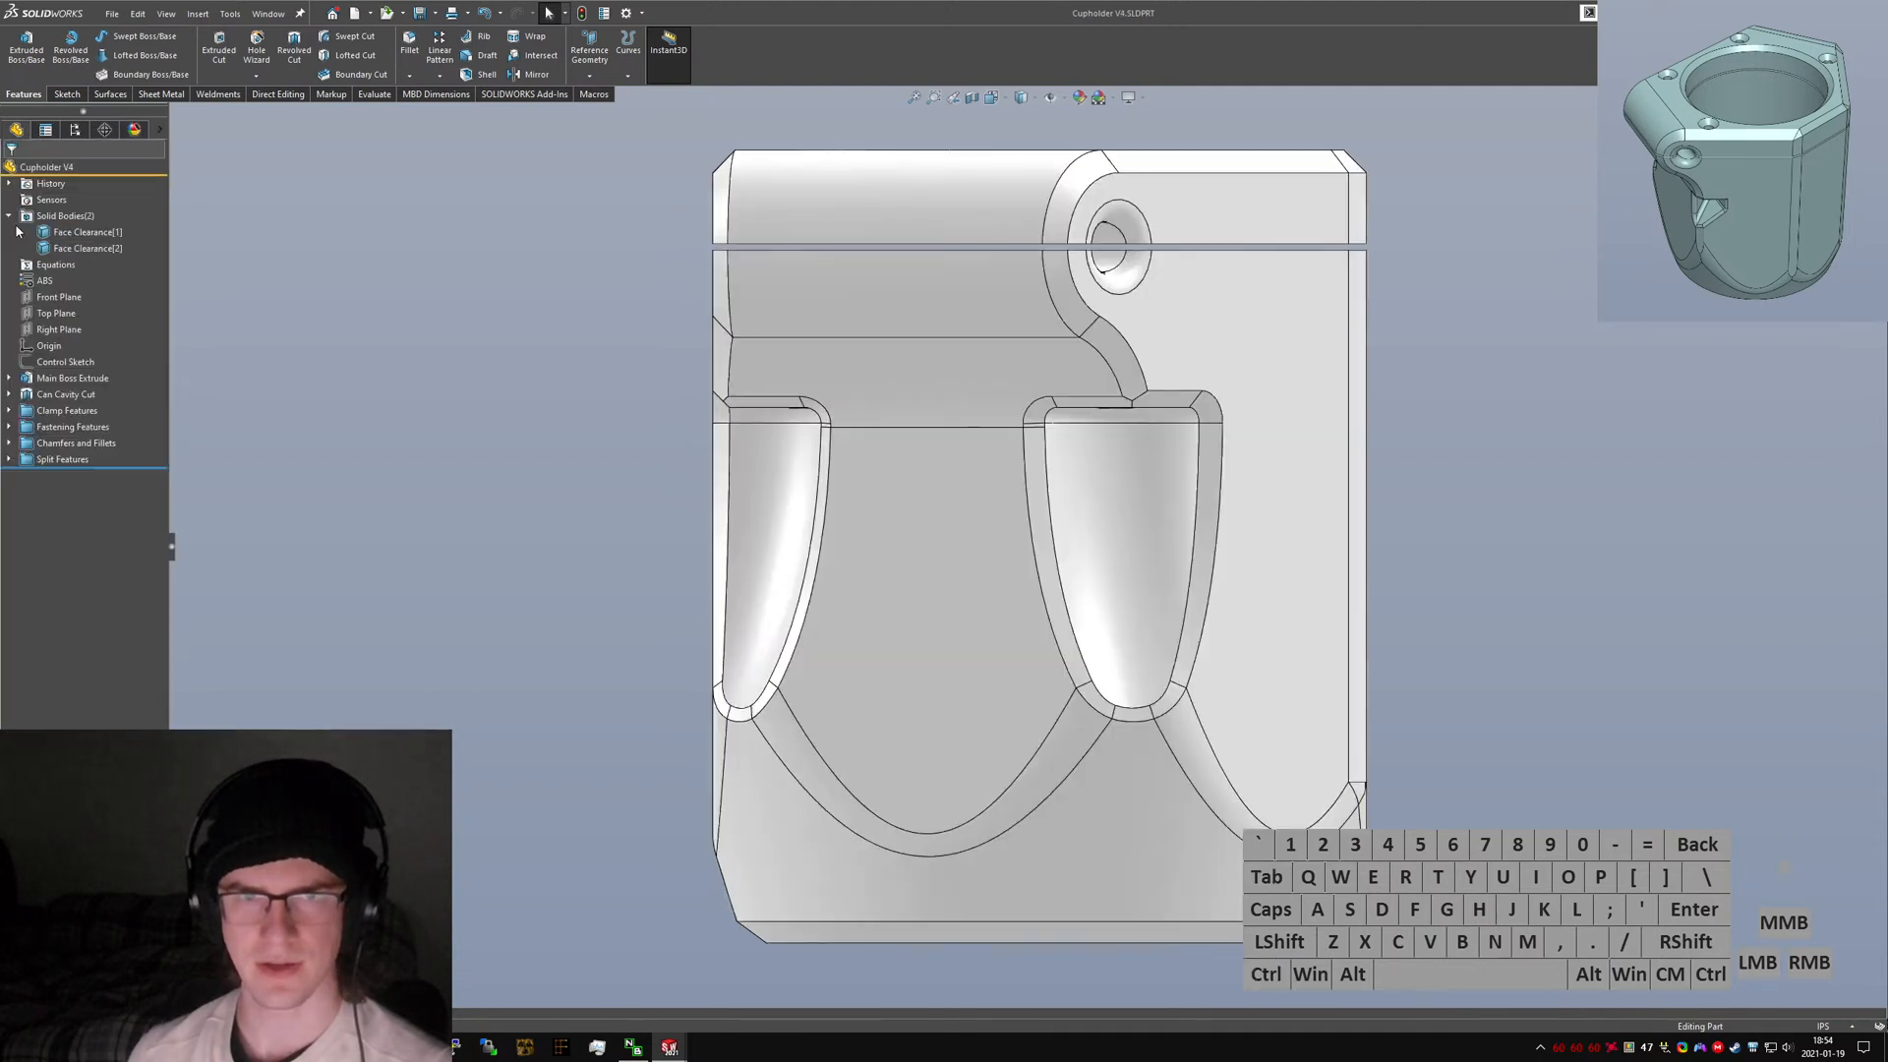
{"action": "left_click", "coordinate": [135, 130]}
{"action": "left_click", "coordinate": [13, 219]}
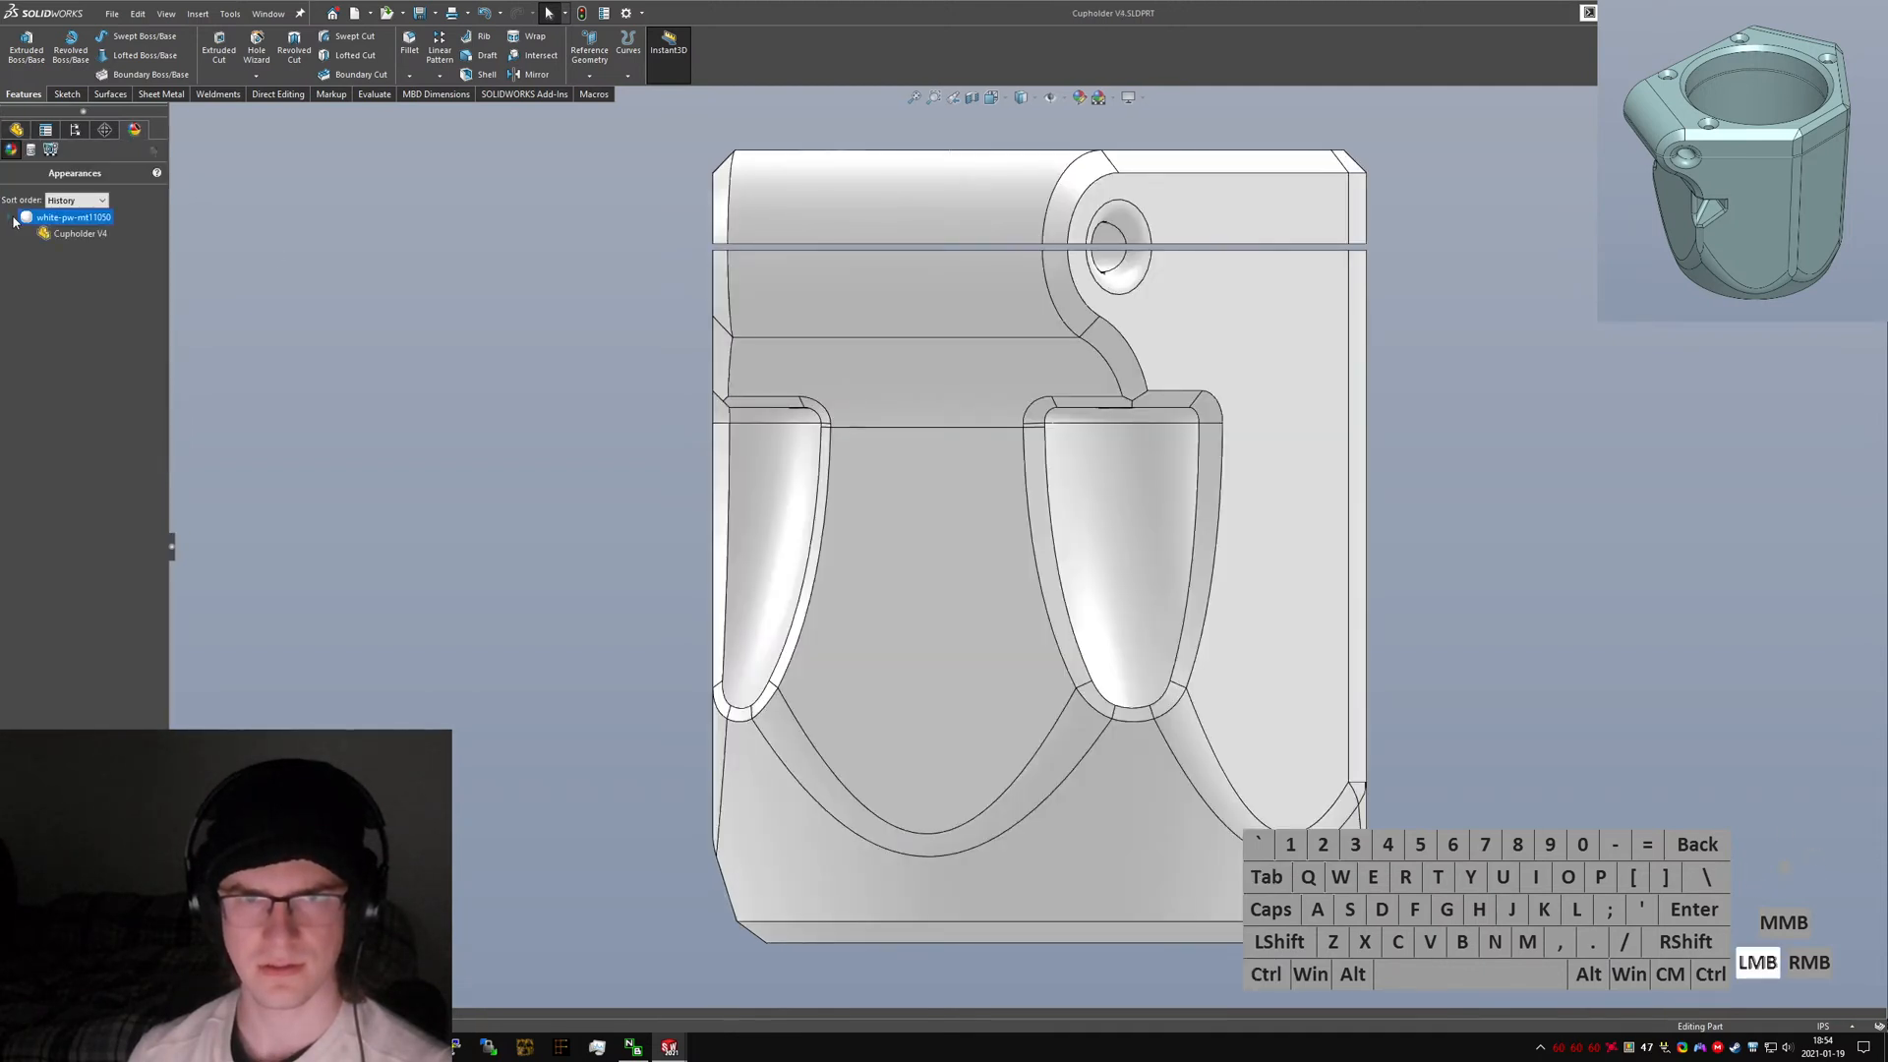
{"action": "left_click", "coordinate": [50, 149]}
{"action": "left_click", "coordinate": [9, 200]}
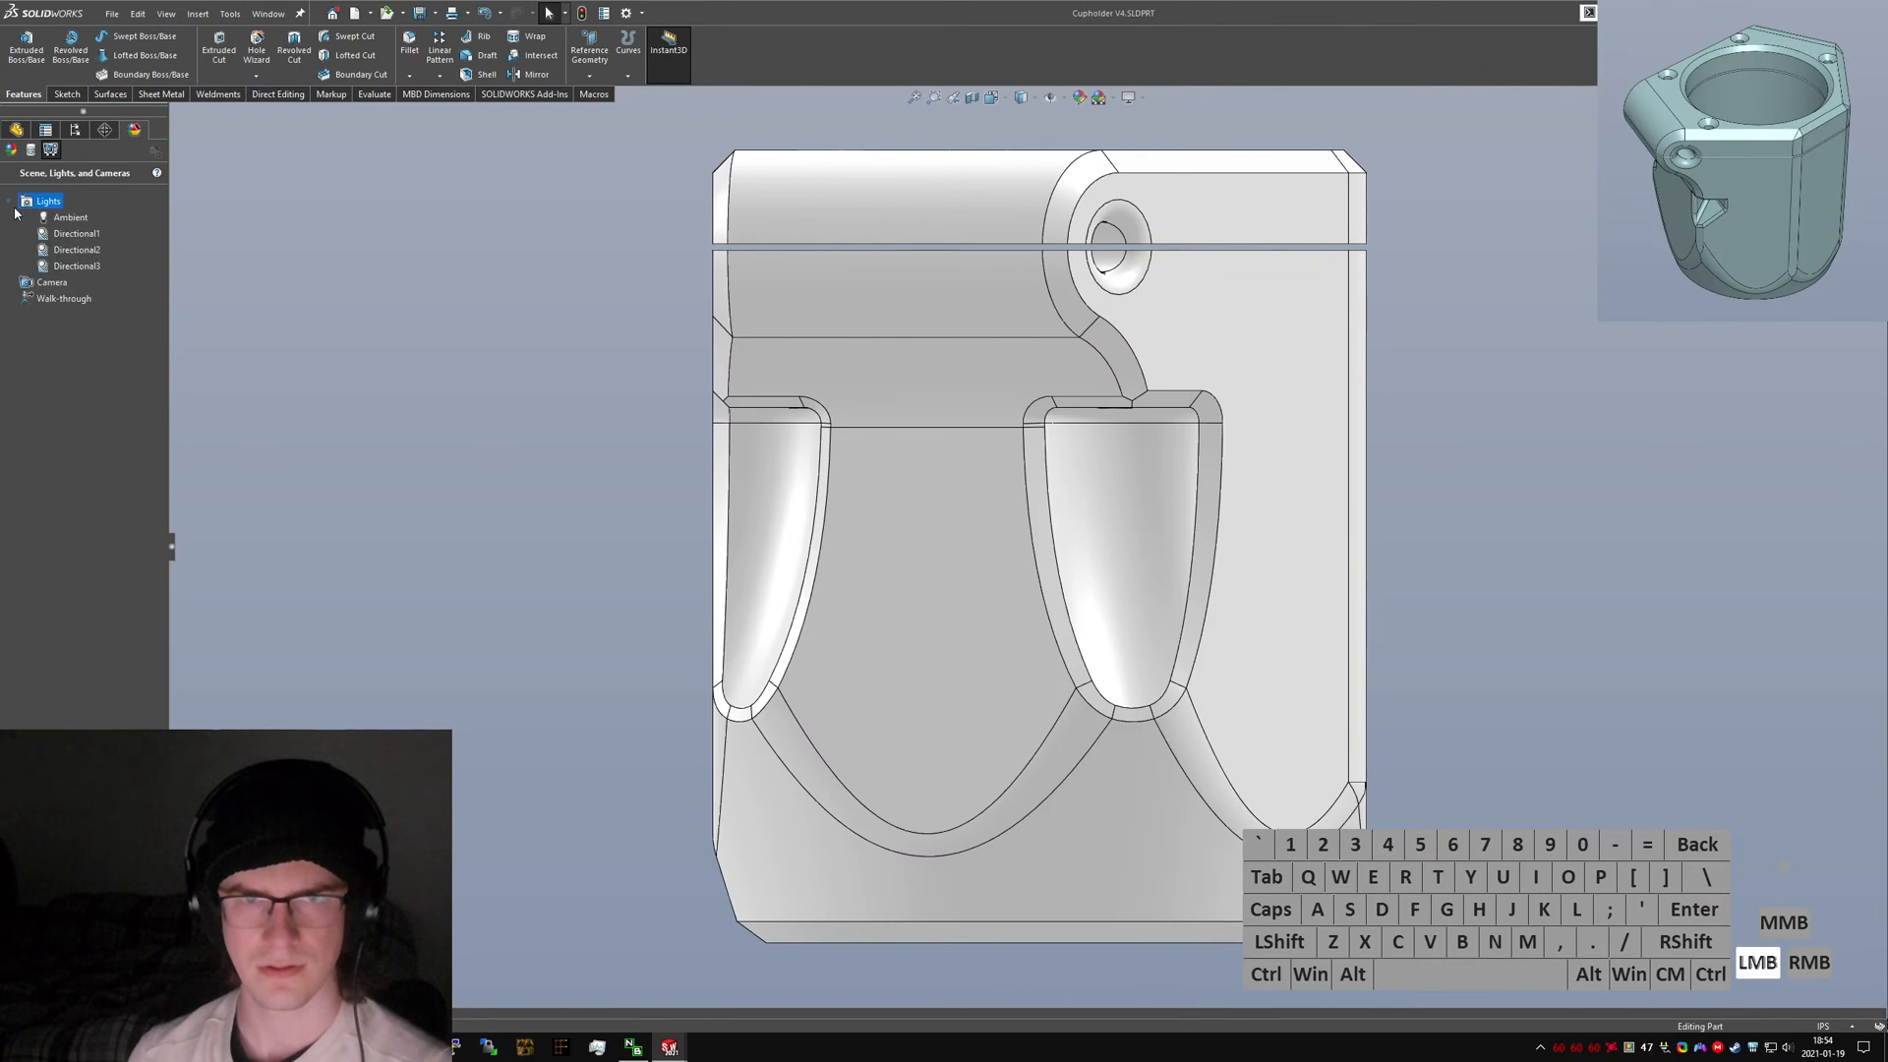
Try to copy the Directional2 and Directional3 lights of the V4 part.
{"action": "left_click", "coordinate": [54, 235]}
{"action": "left_click", "coordinate": [63, 264], "text": "shift"}
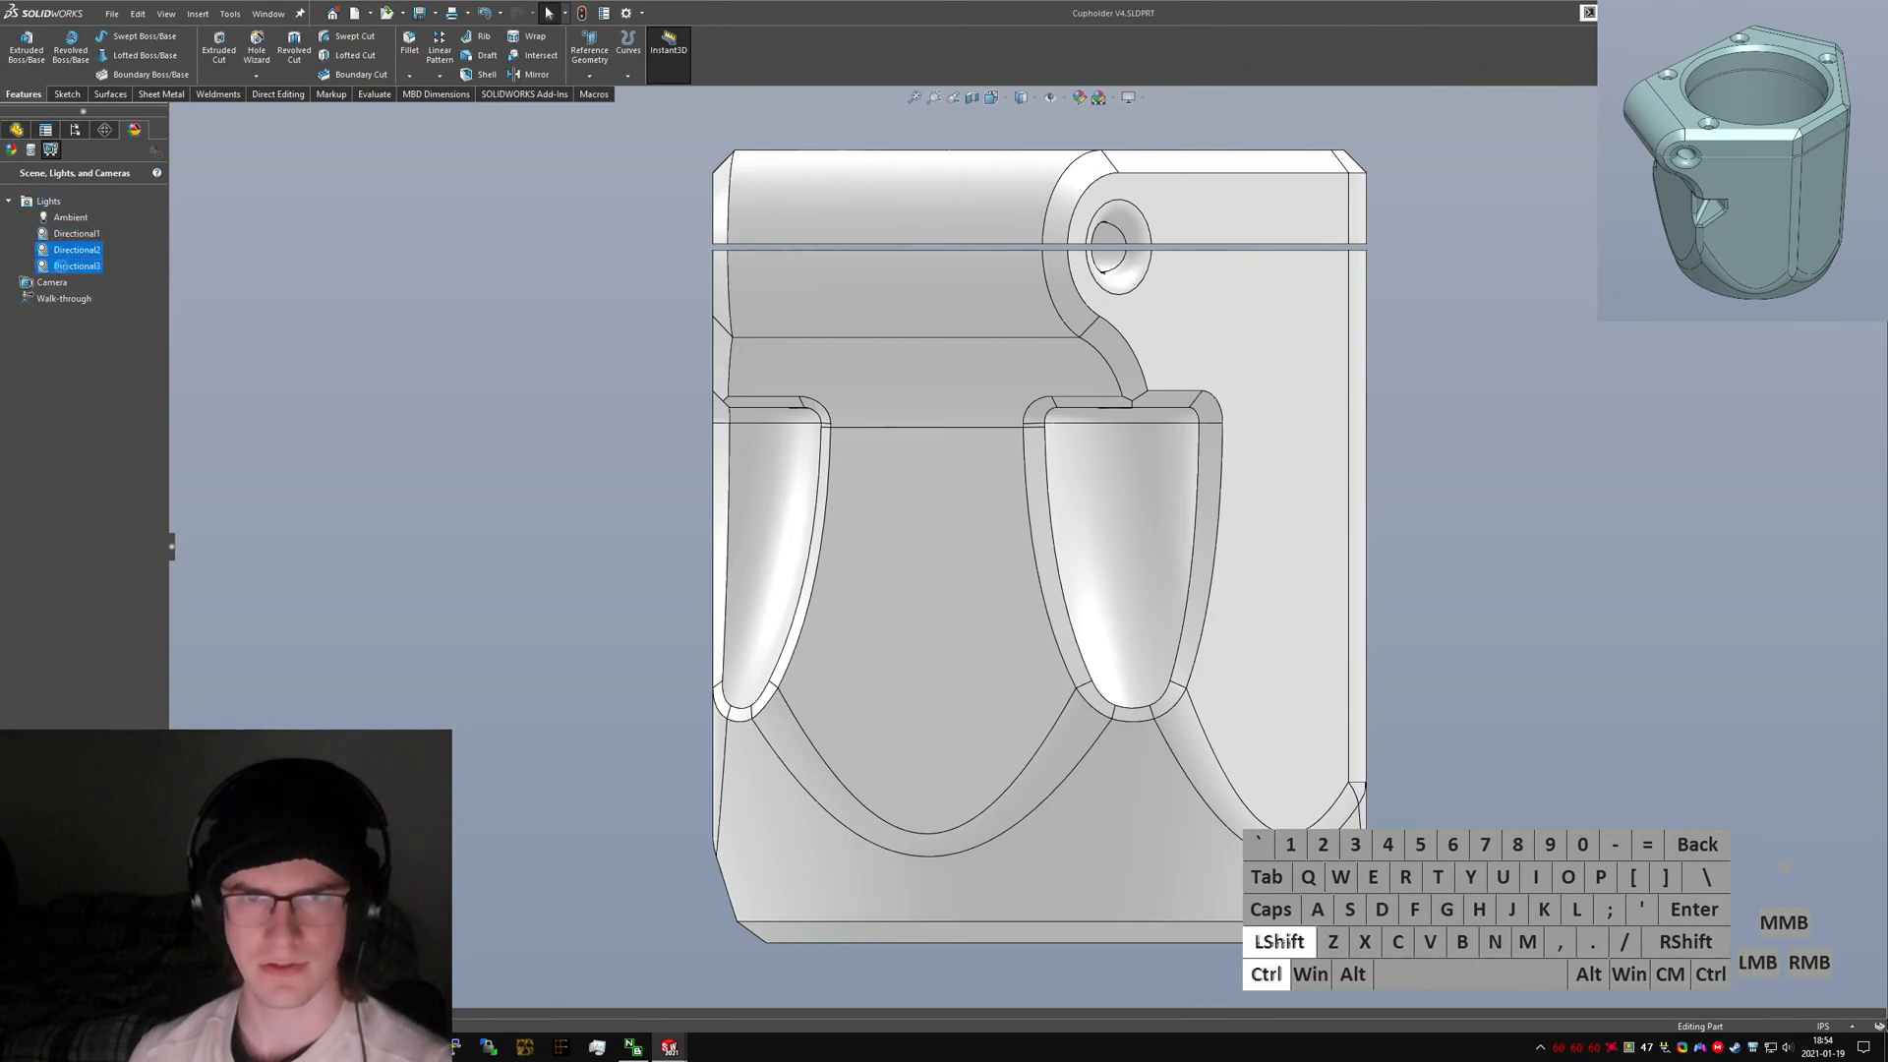
{"action": "key", "text": "ctrl+c"}
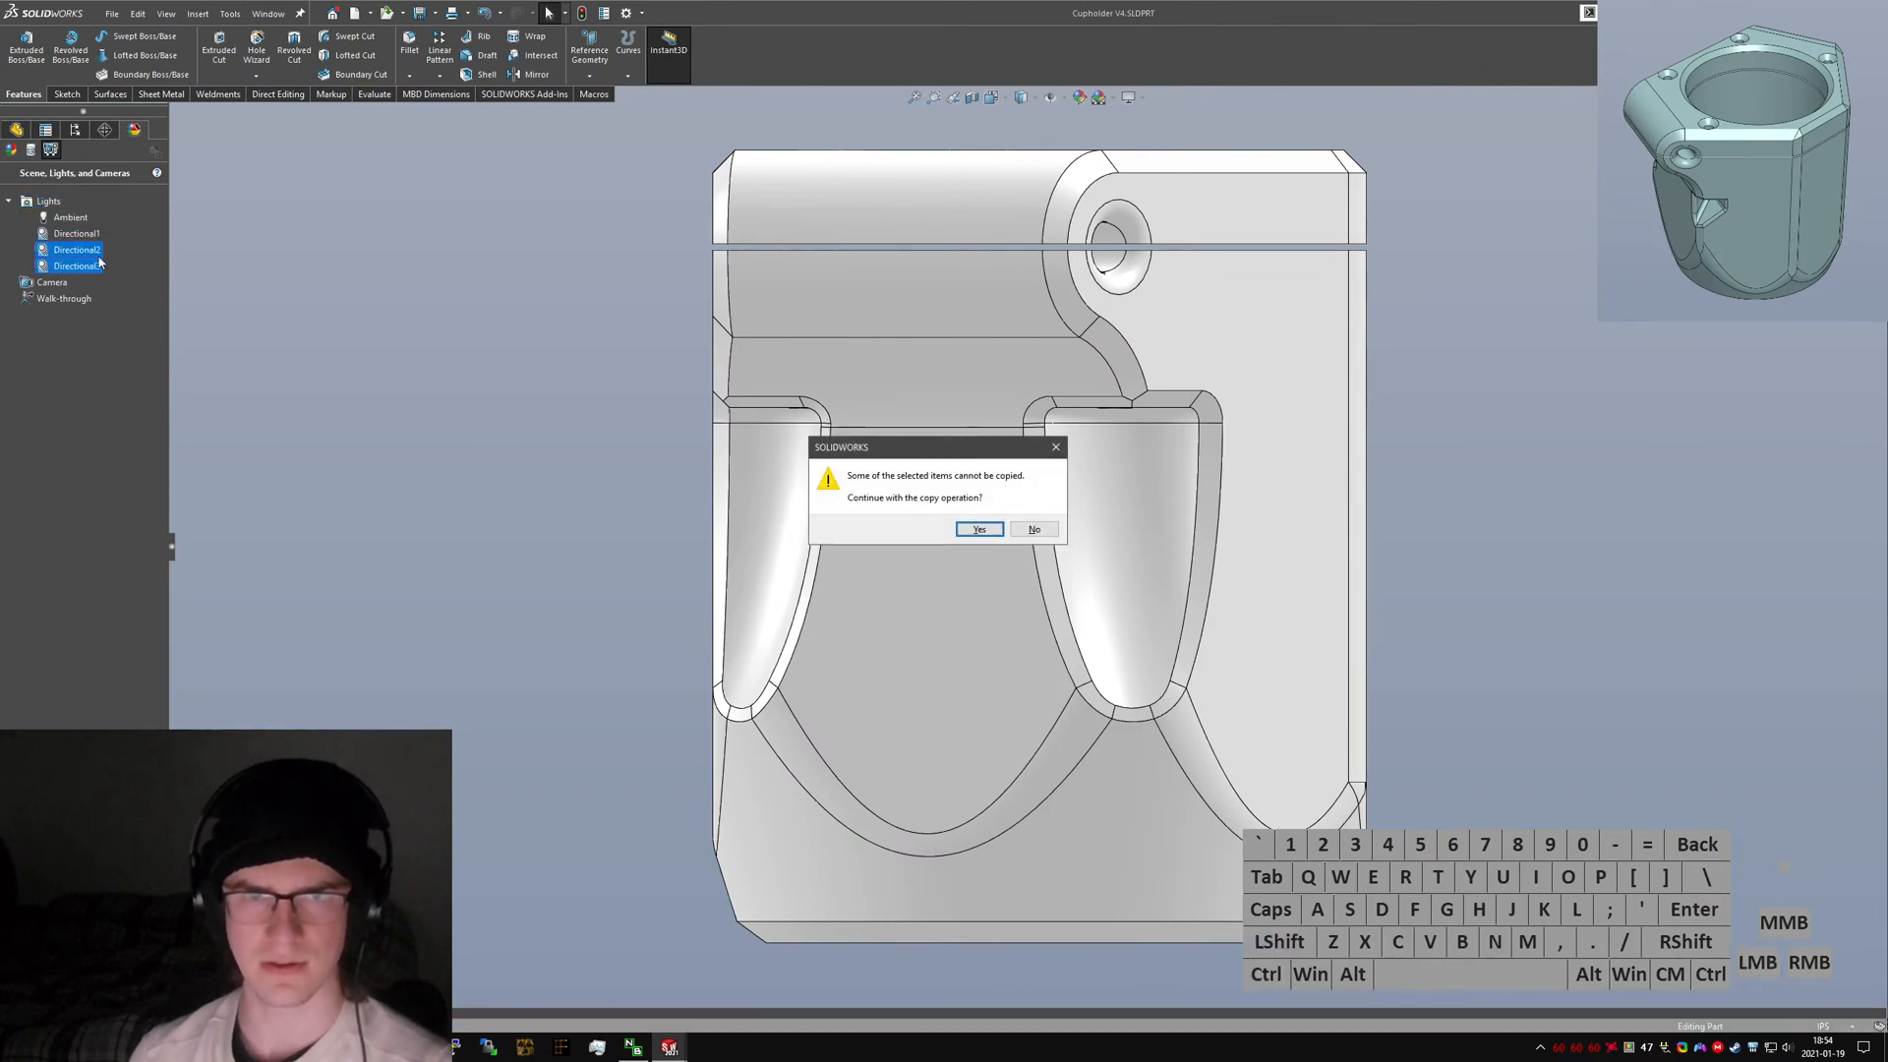
{"action": "left_click", "coordinate": [973, 532]}
{"action": "left_click", "coordinate": [1030, 522]}
{"action": "left_click", "coordinate": [148, 326]}
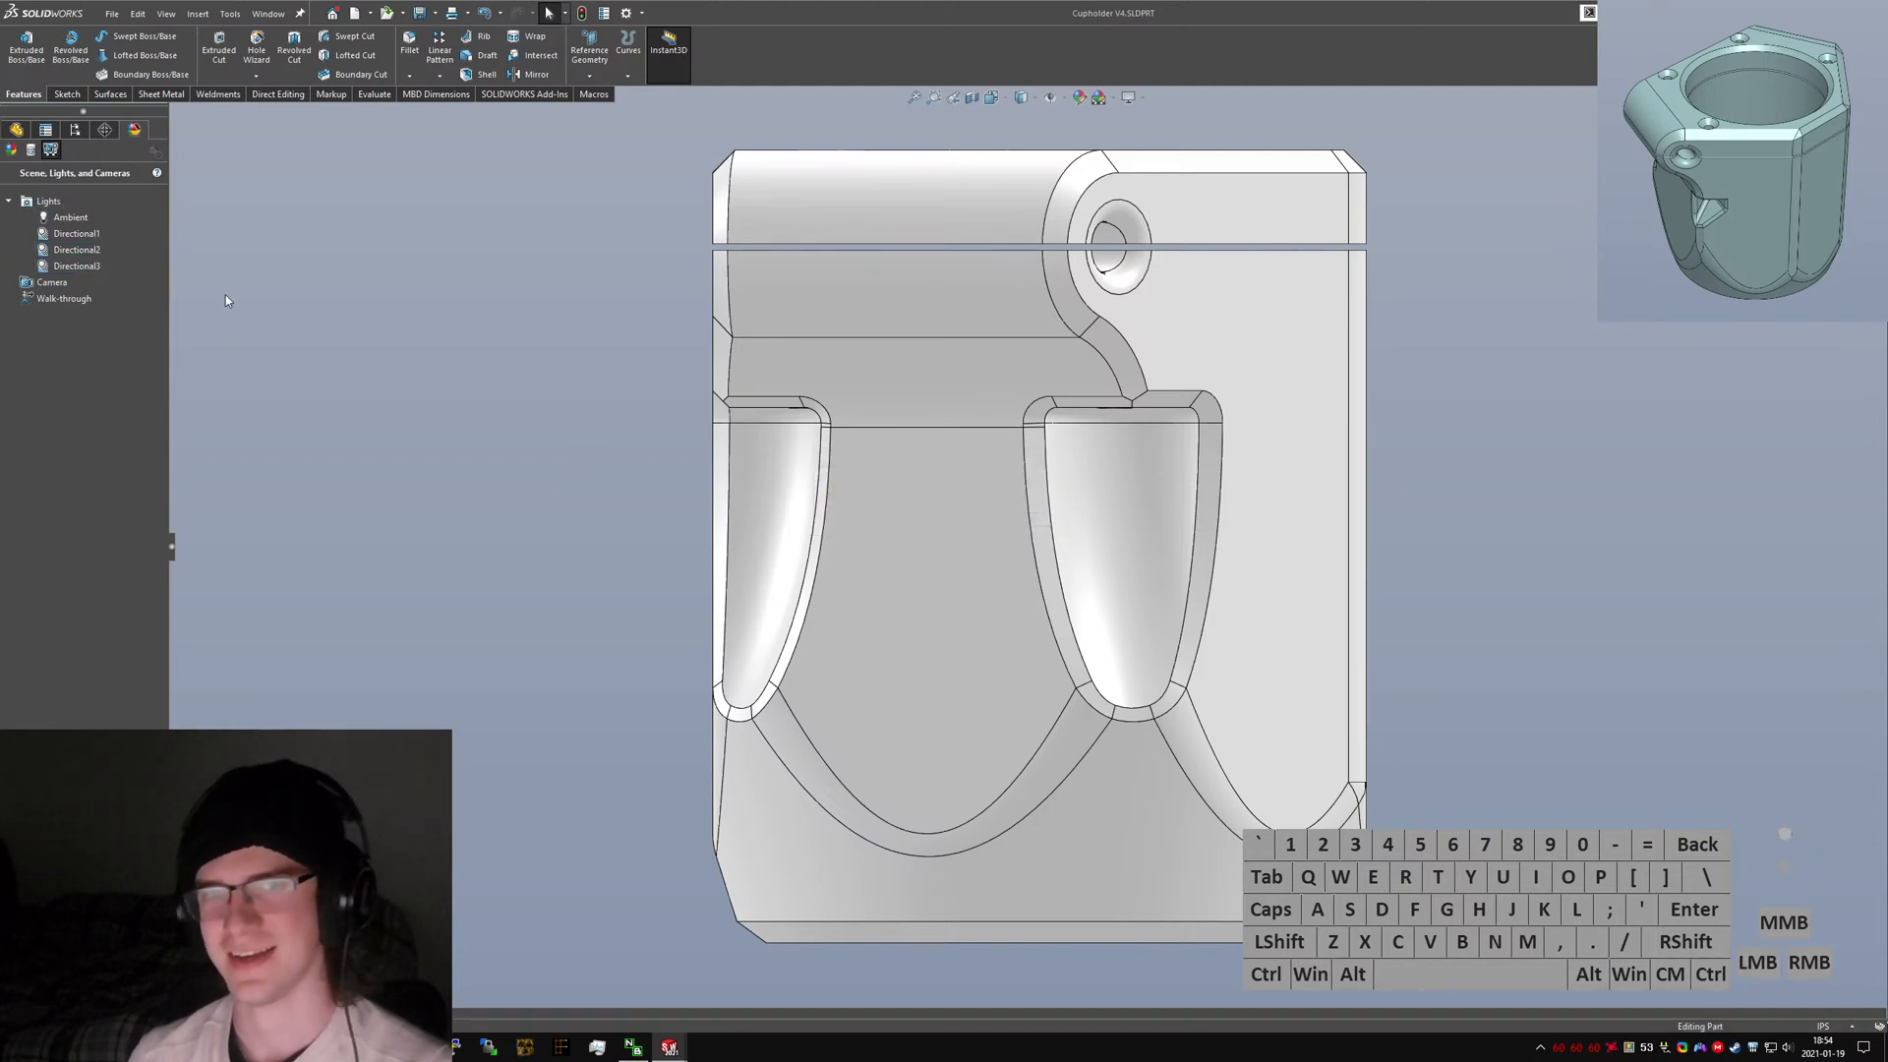
{"action": "left_click", "coordinate": [76, 238]}
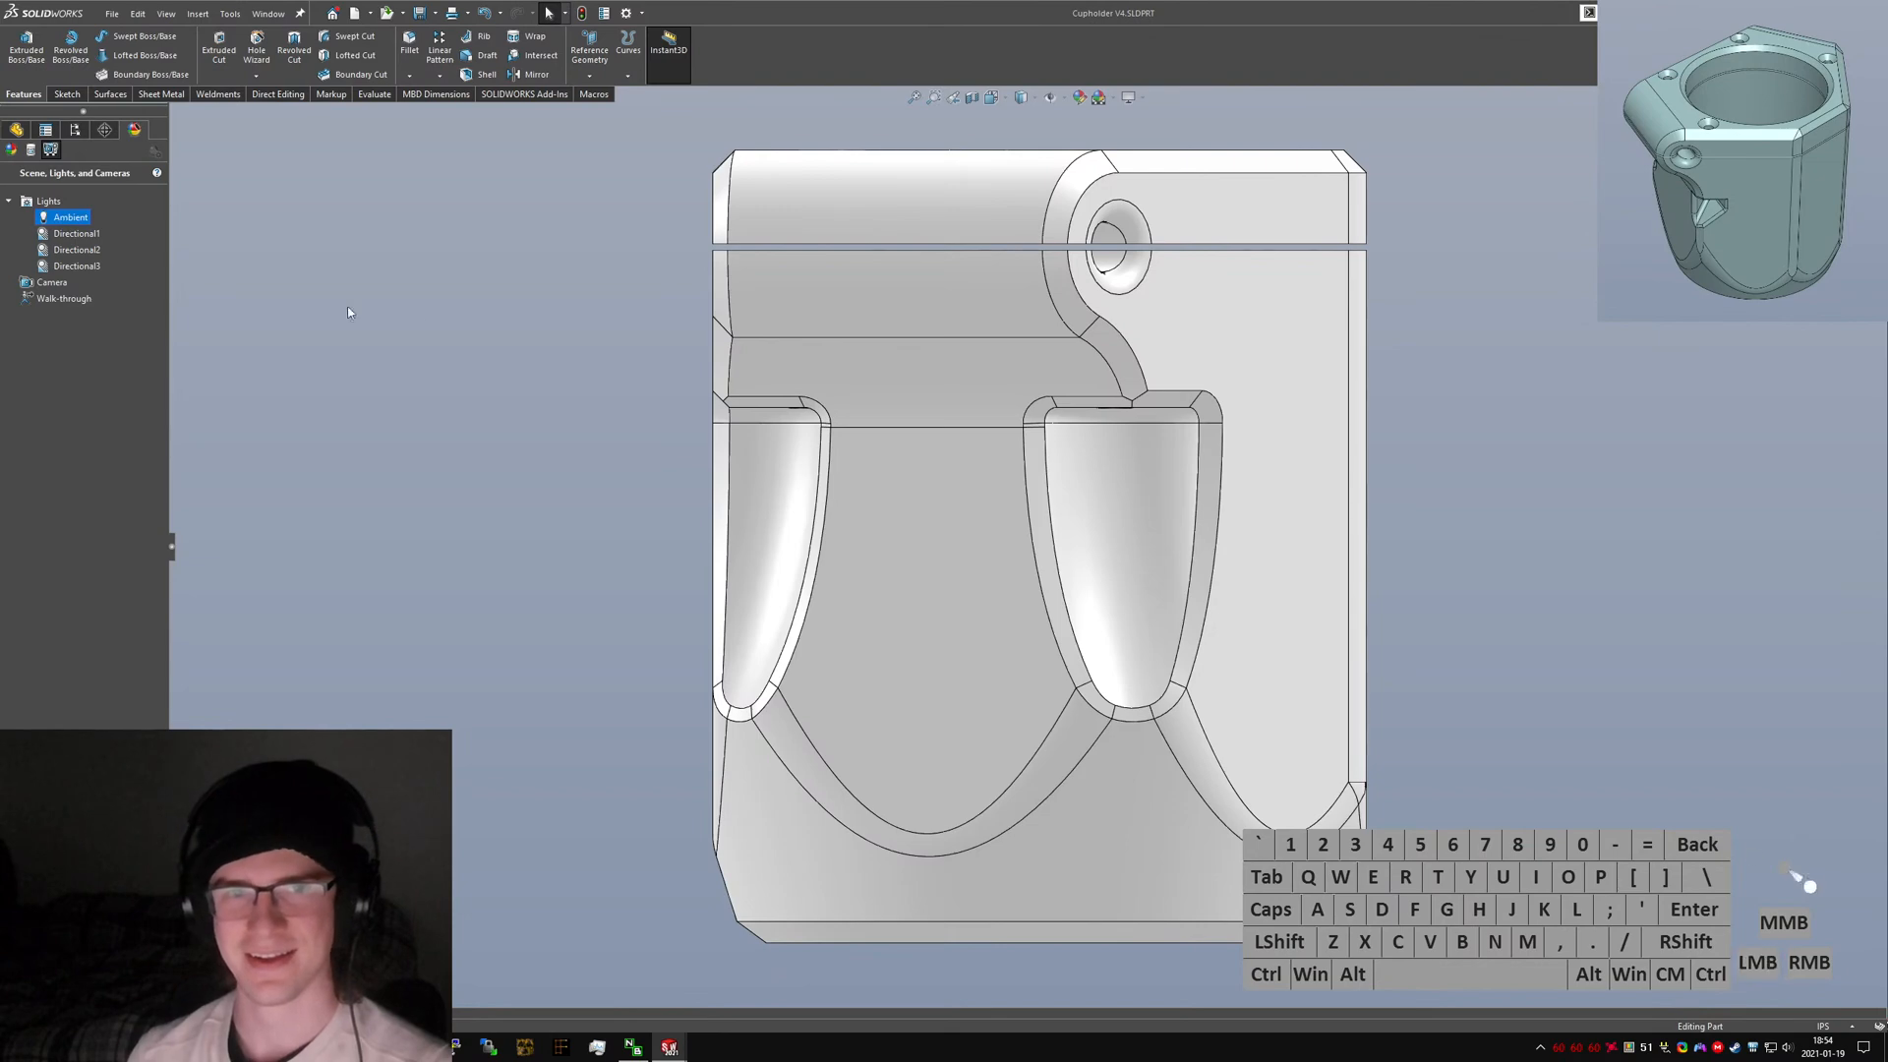
Save the V3 part and inspect its M4 nut cavity, then return to the V4 part.
{"action": "key", "text": "ctrl+Tab"}
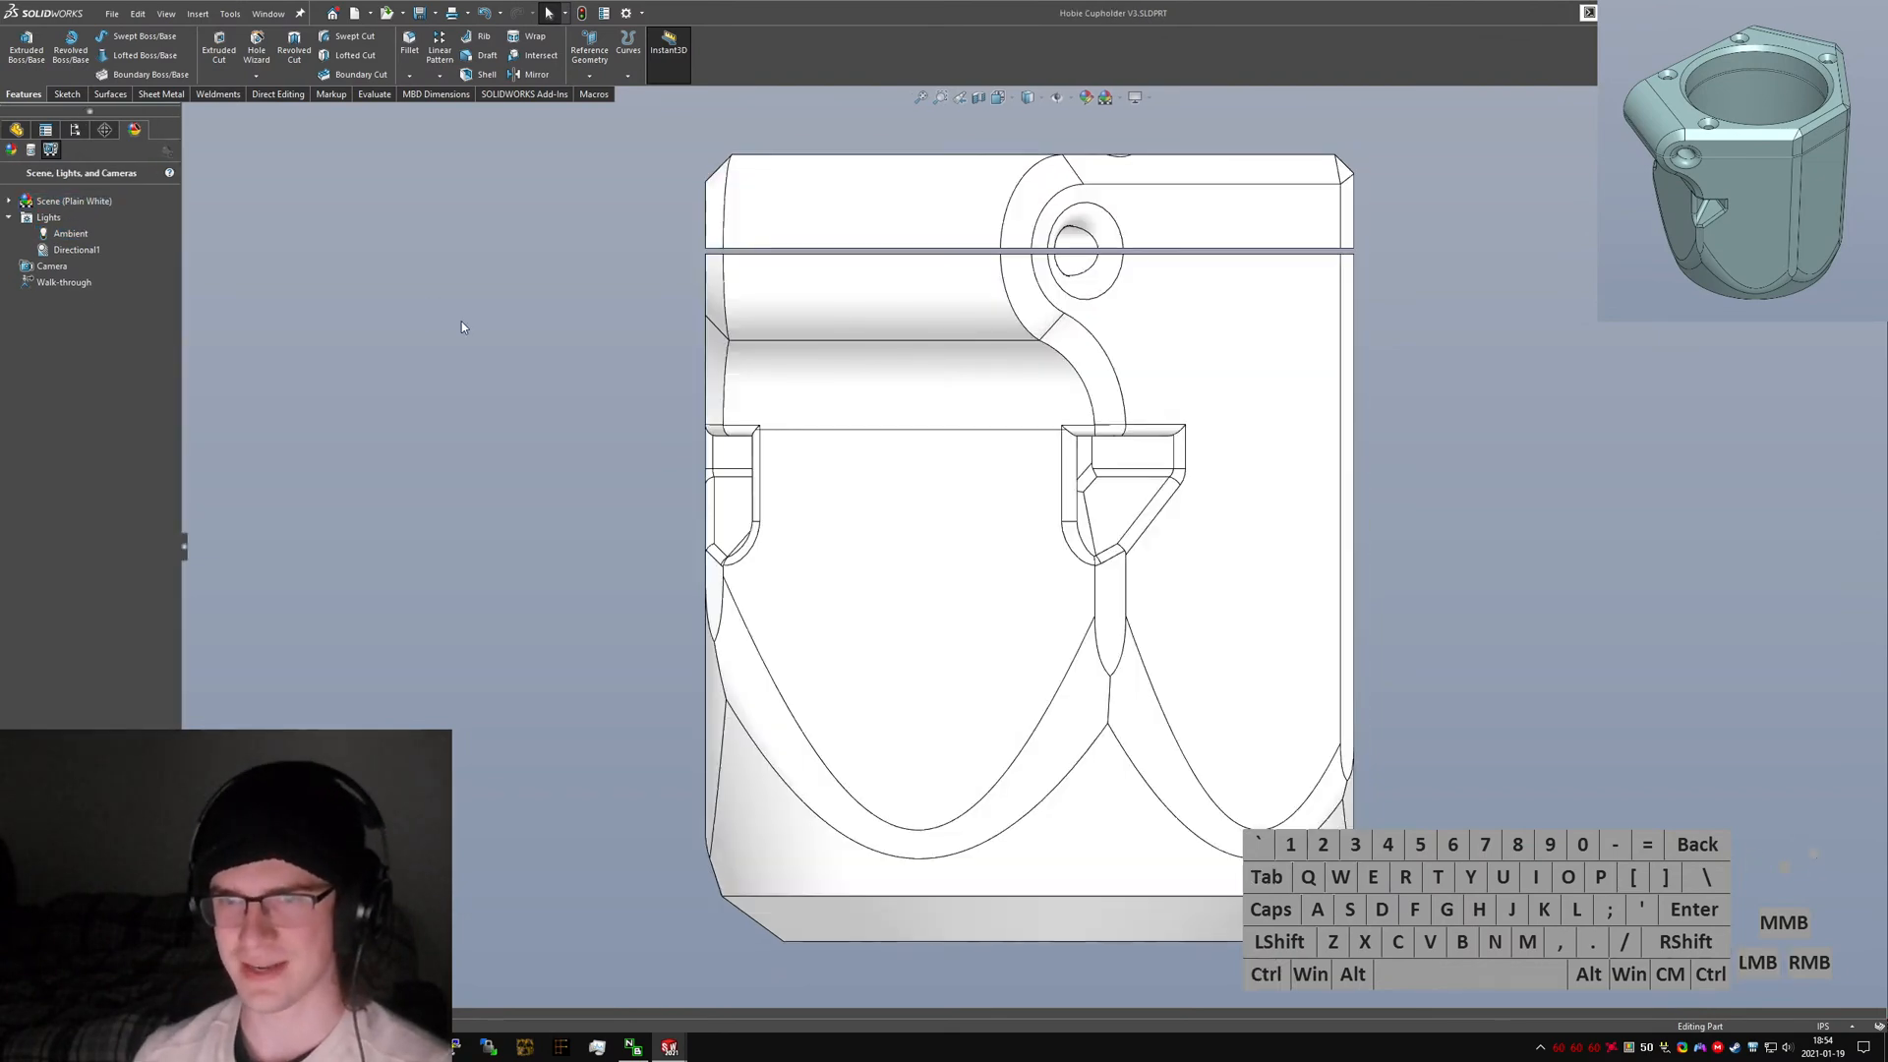
{"action": "middle_click_drag", "start_coordinate": [592, 291], "coordinate": [877, 446]}
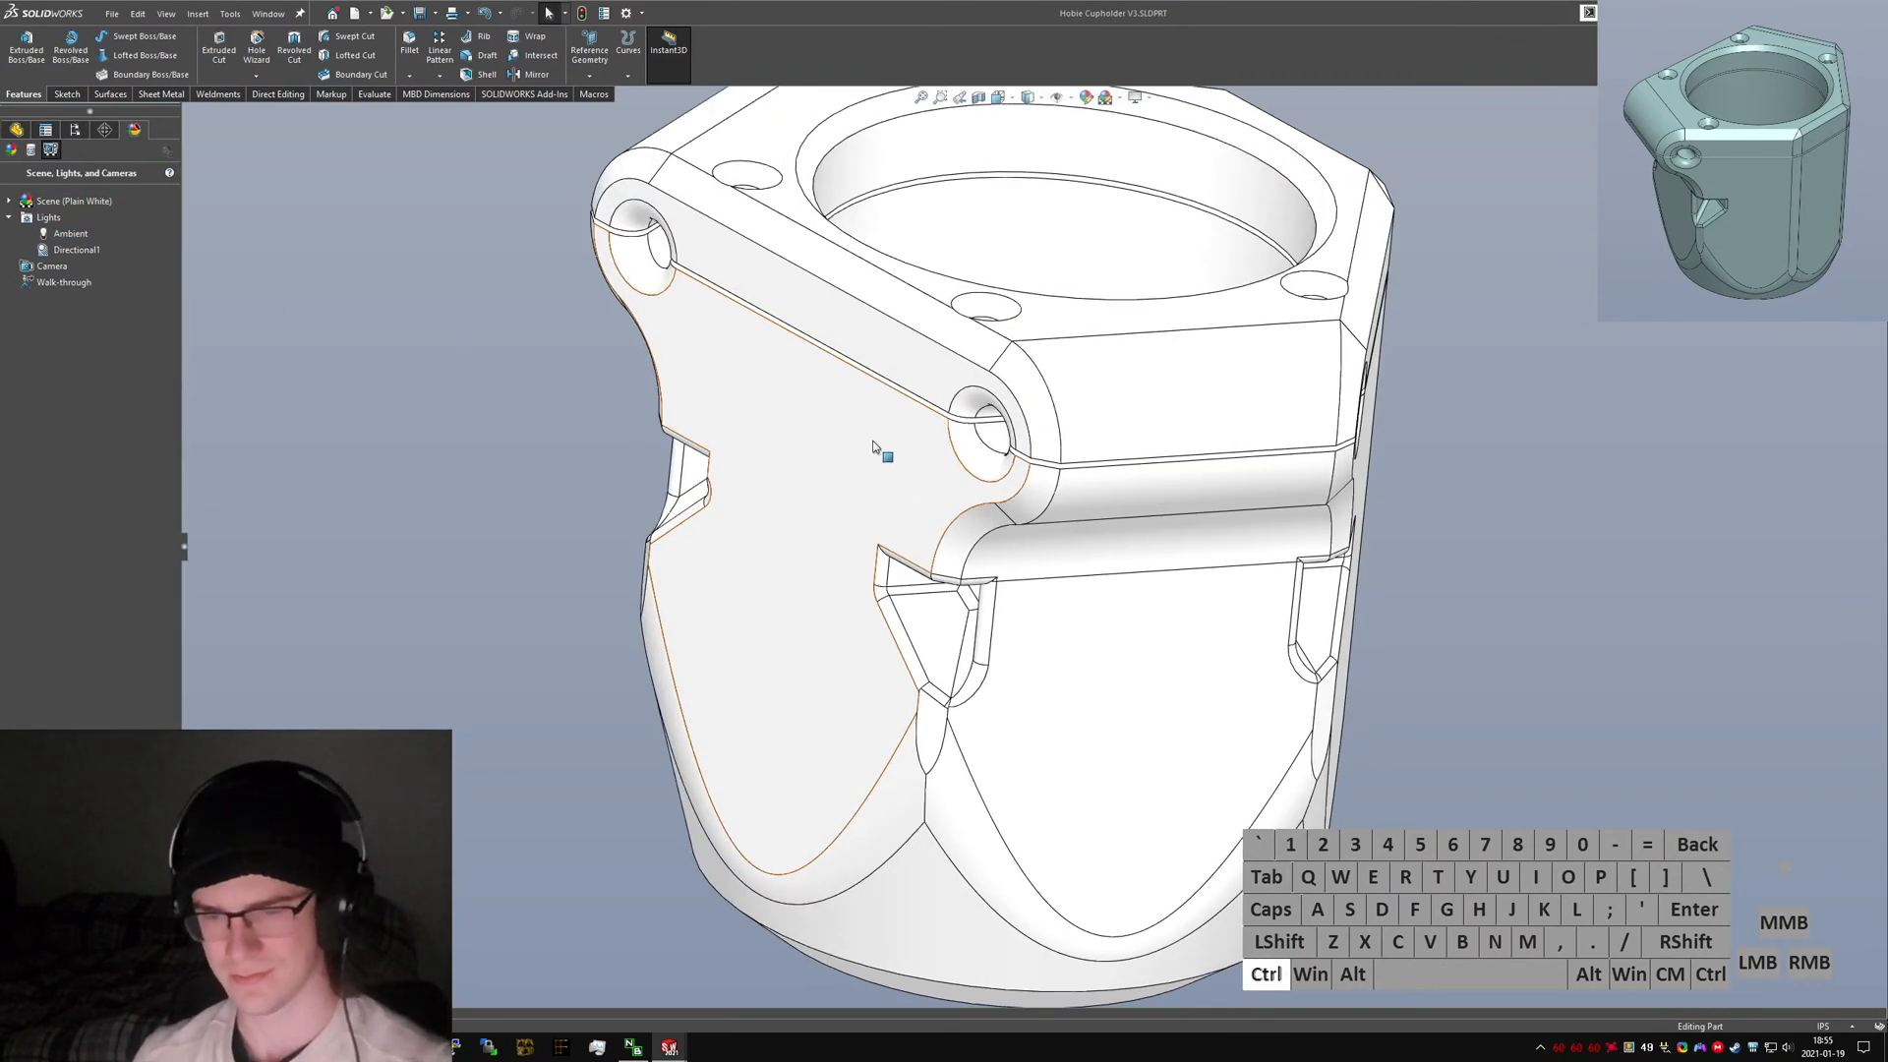
{"action": "key", "text": "ctrl+7"}
{"action": "key", "text": "ctrl+s"}
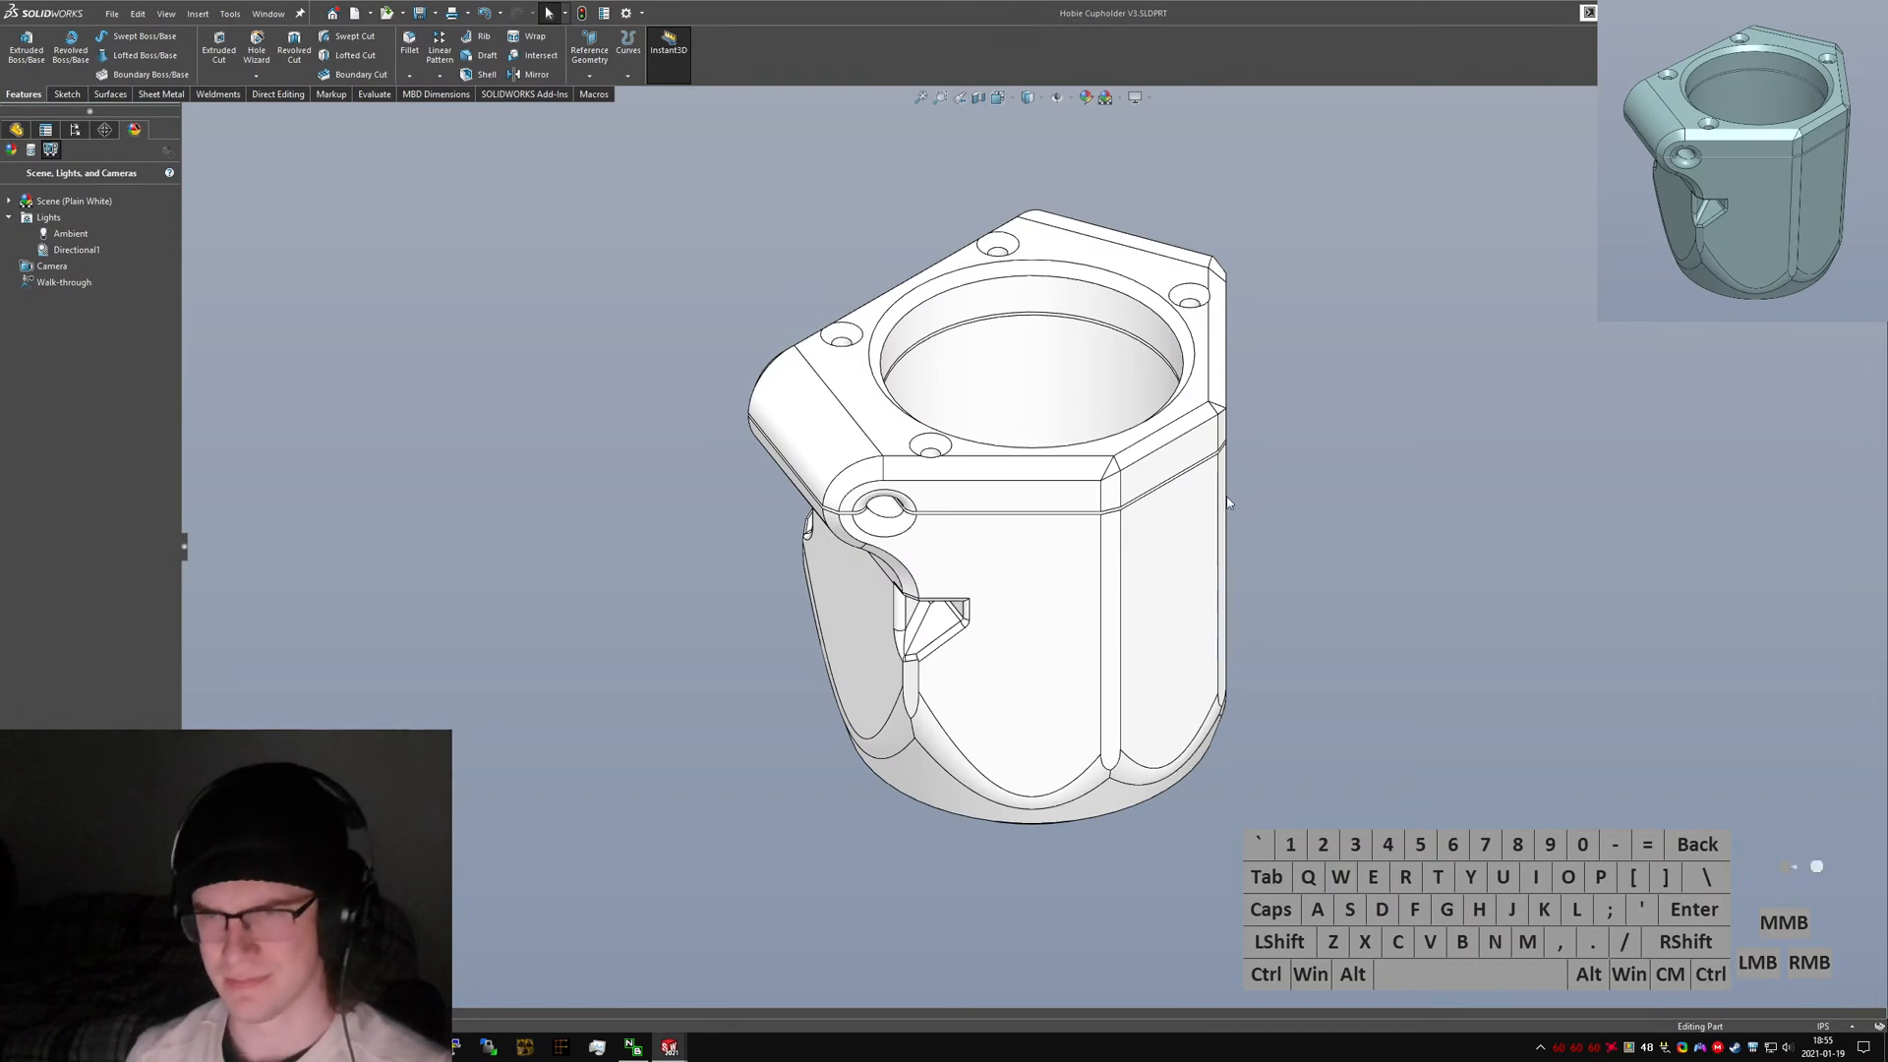
{"action": "middle_click_drag", "start_coordinate": [1227, 504], "coordinate": [1013, 506]}
{"action": "scroll", "coordinate": [993, 609], "scroll_direction": "down", "scroll_amount": 6}
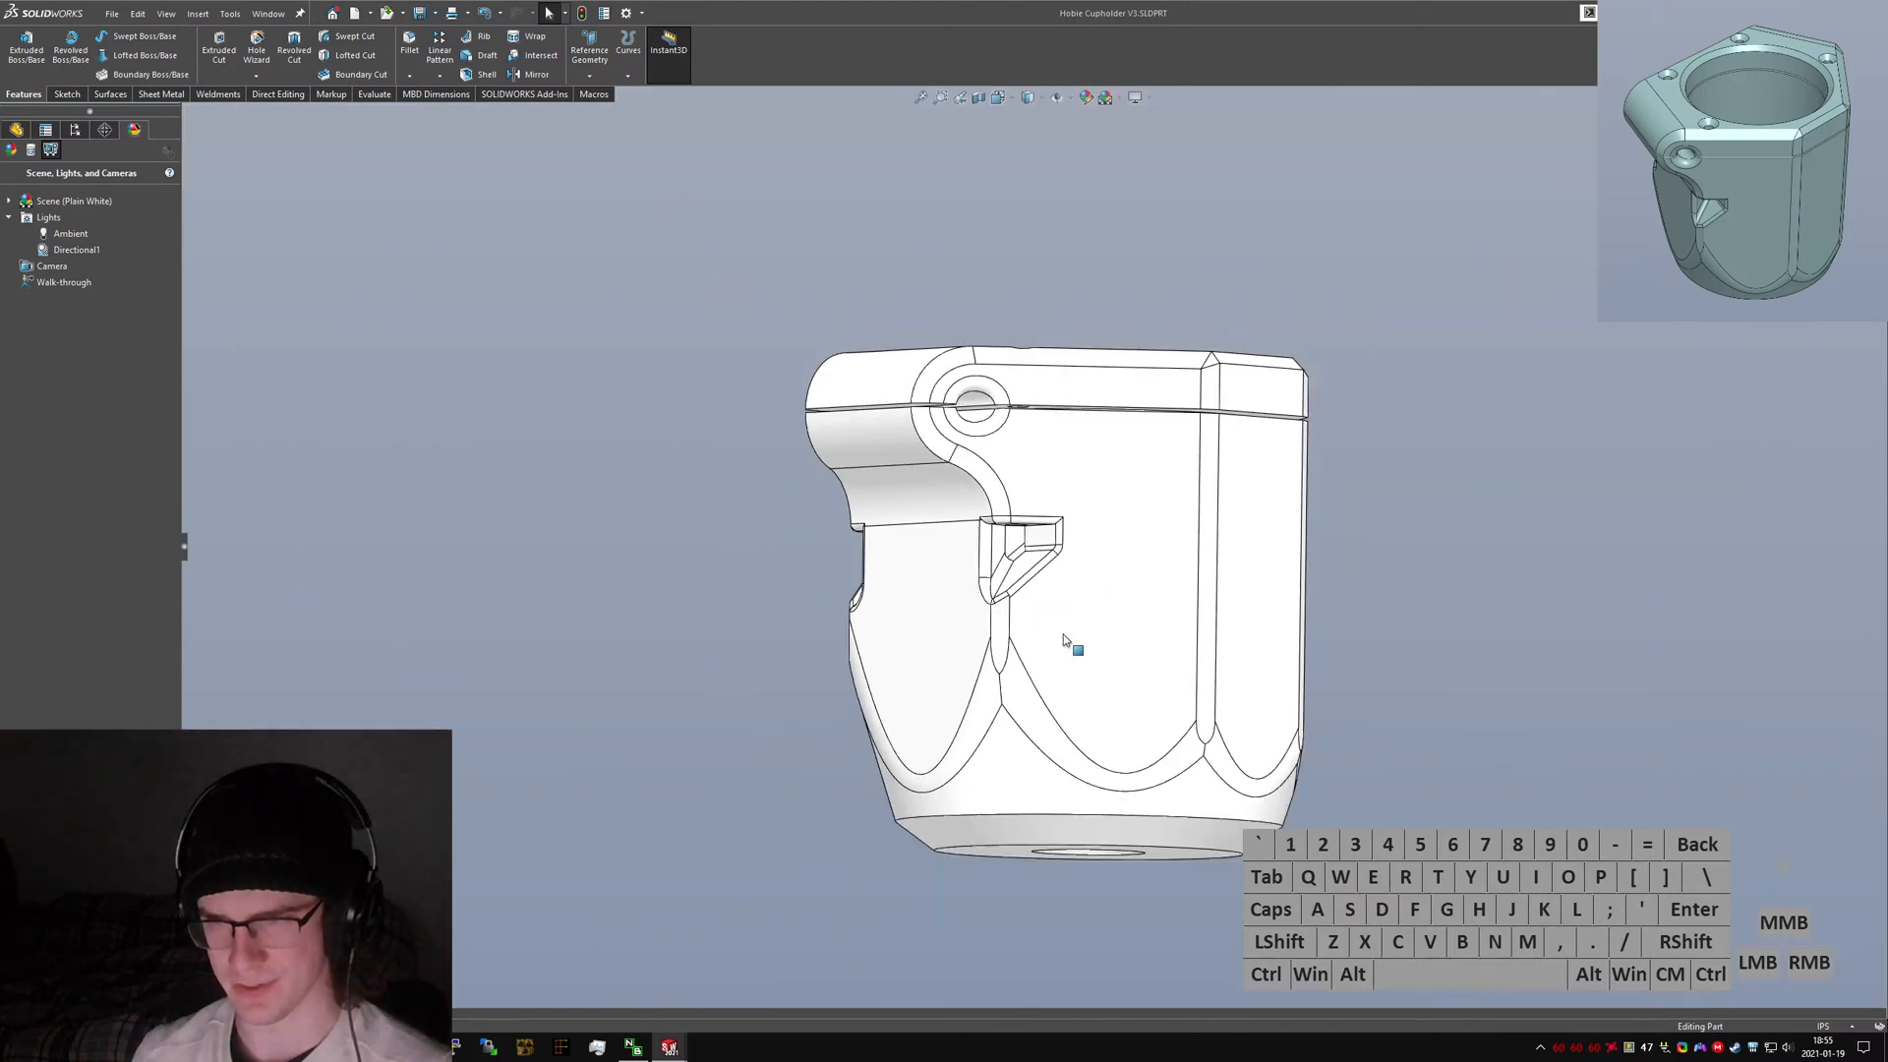
{"action": "key", "text": "ctrl+Tab"}
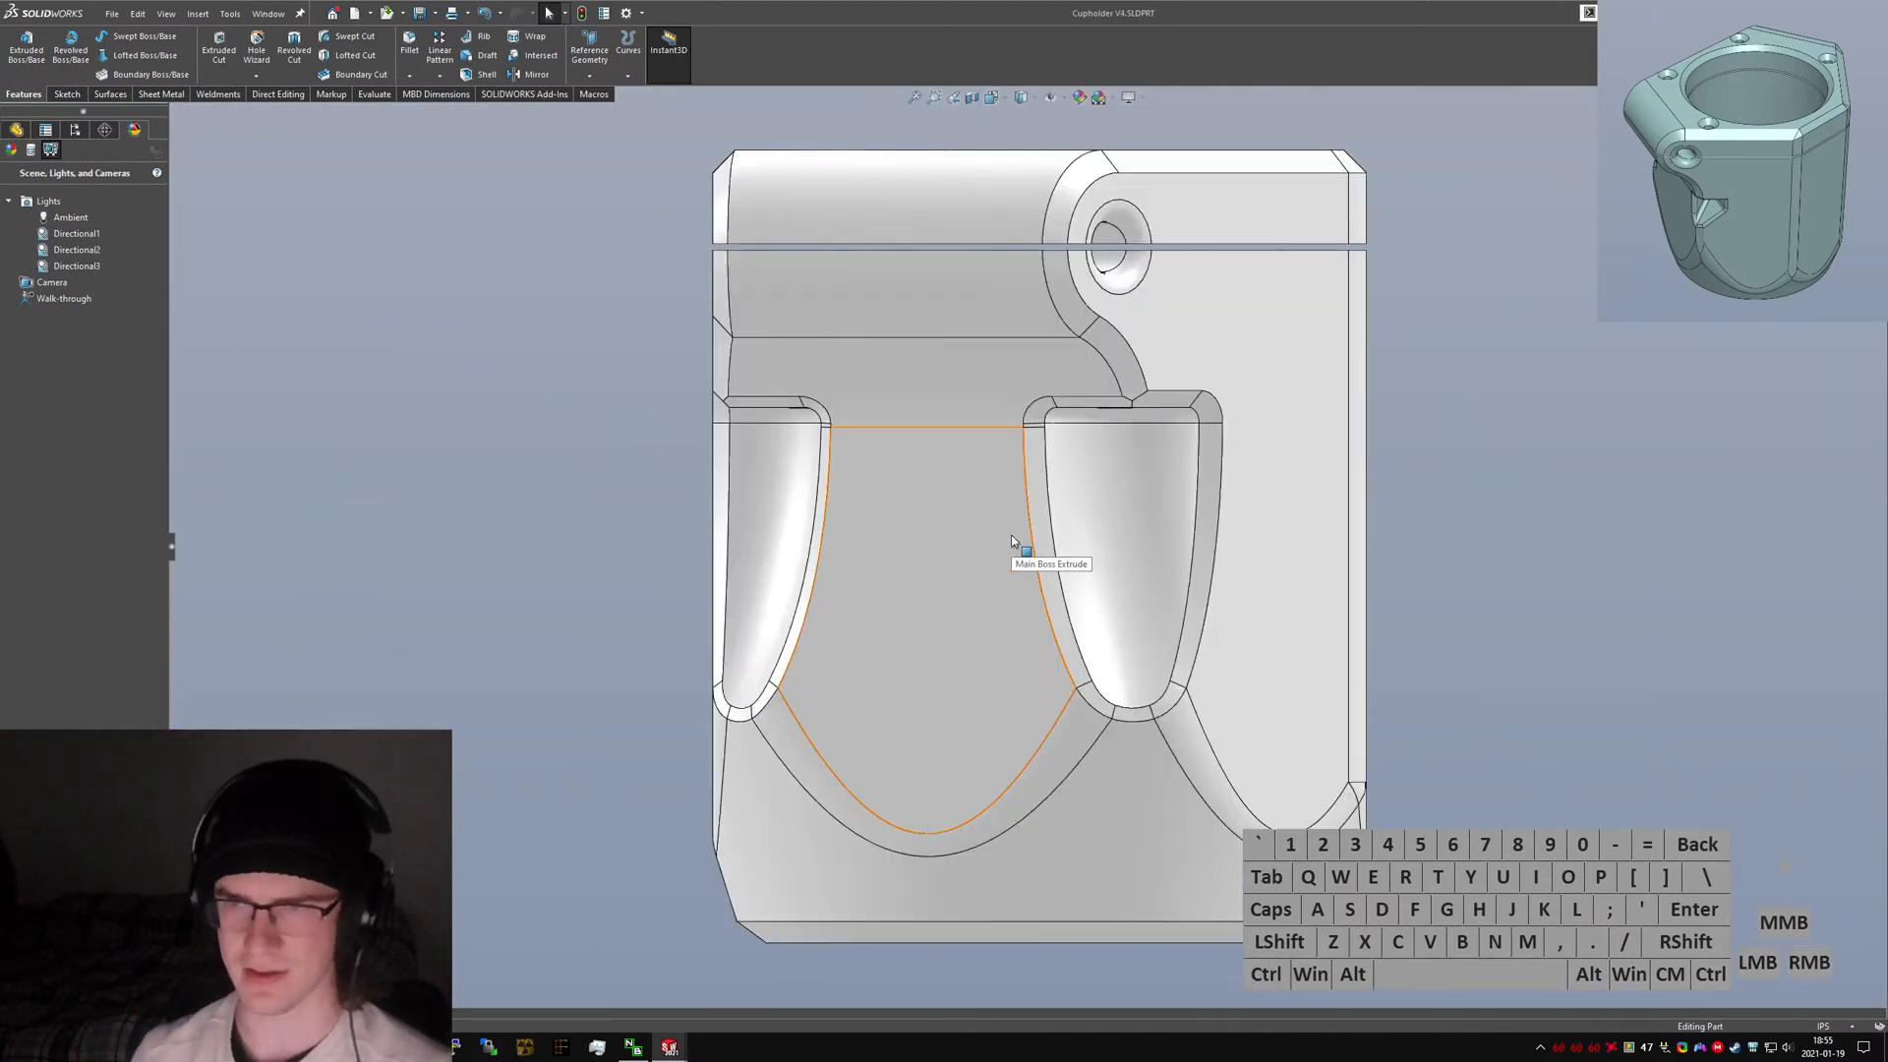
Inspect the nut pocket at the top of the V4 clamp openings.
{"action": "middle_click_drag", "start_coordinate": [1012, 540], "coordinate": [1095, 409]}
{"action": "scroll", "coordinate": [1042, 476], "scroll_direction": "down", "scroll_amount": 6}
{"action": "middle_click_drag", "start_coordinate": [1041, 476], "coordinate": [1106, 400]}
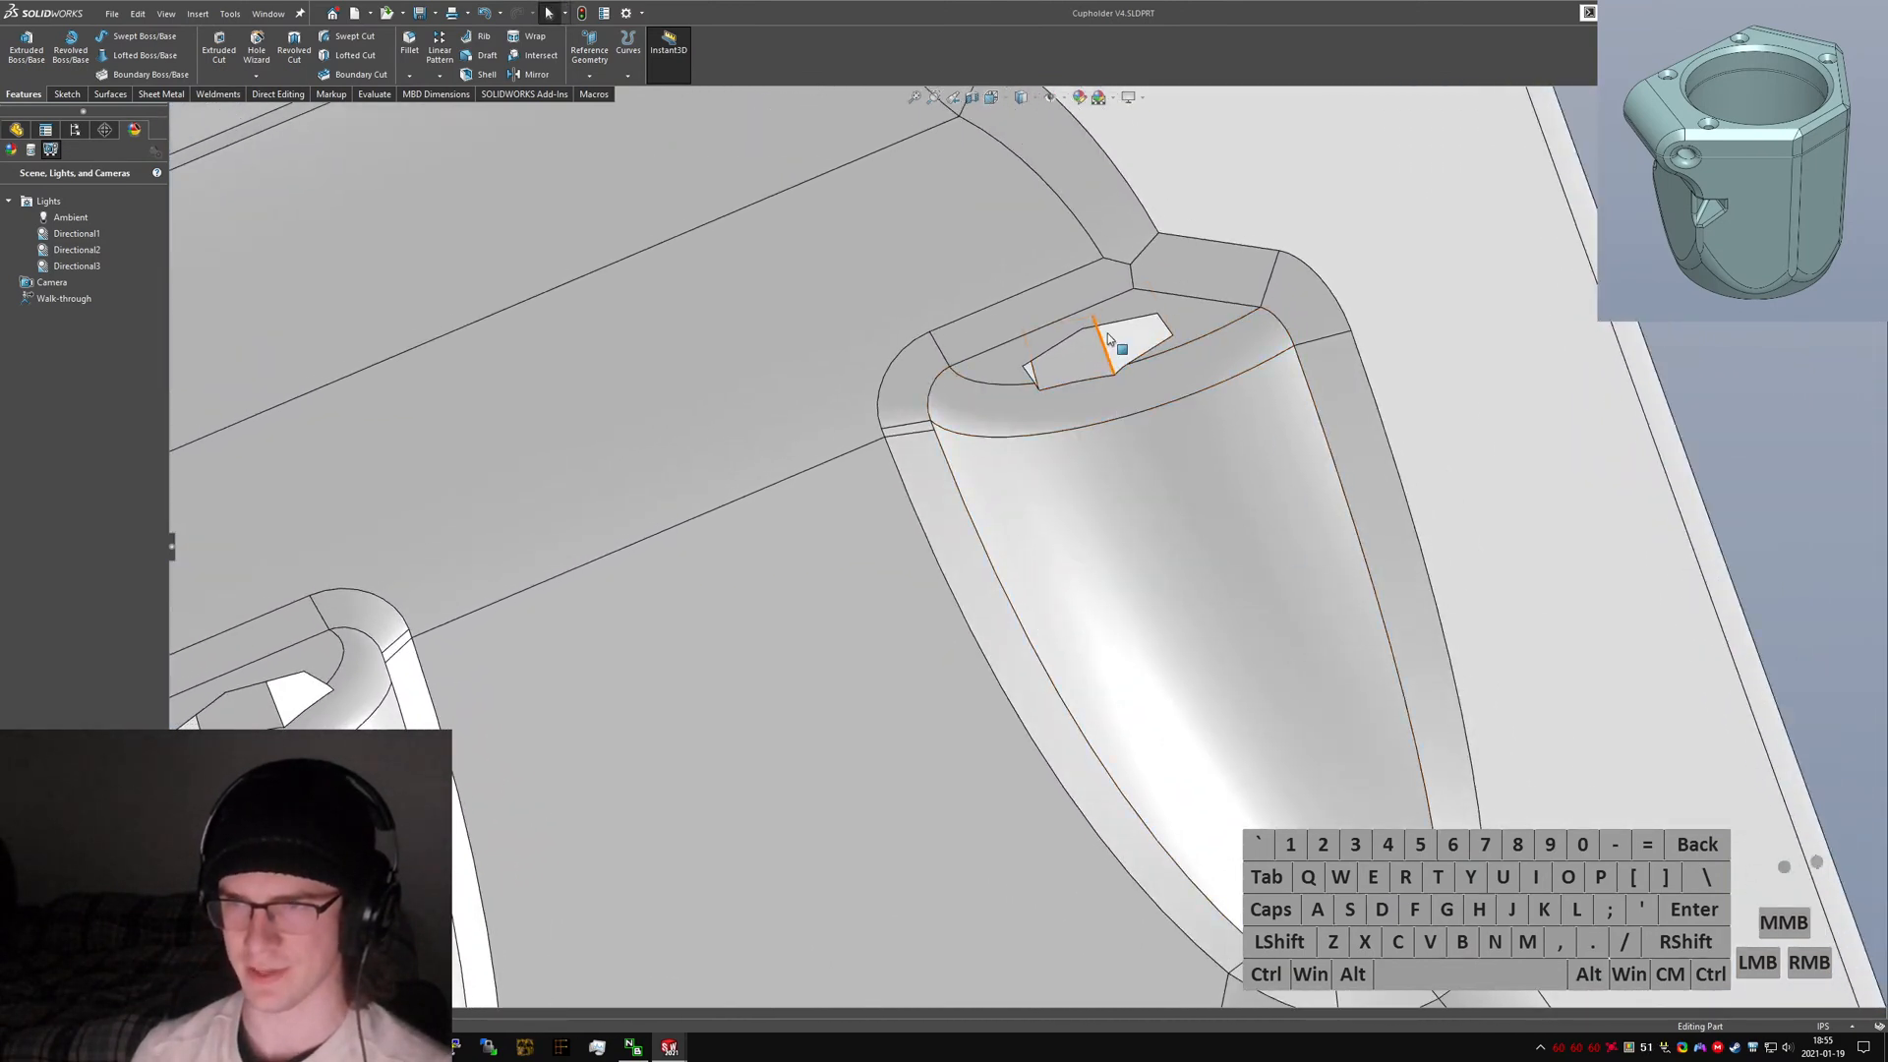
{"action": "middle_click_drag", "start_coordinate": [1086, 381], "coordinate": [1106, 552]}
{"action": "scroll", "coordinate": [1069, 553], "scroll_direction": "up", "scroll_amount": 7}
{"action": "scroll", "coordinate": [1016, 499], "scroll_direction": "down", "scroll_amount": 3}
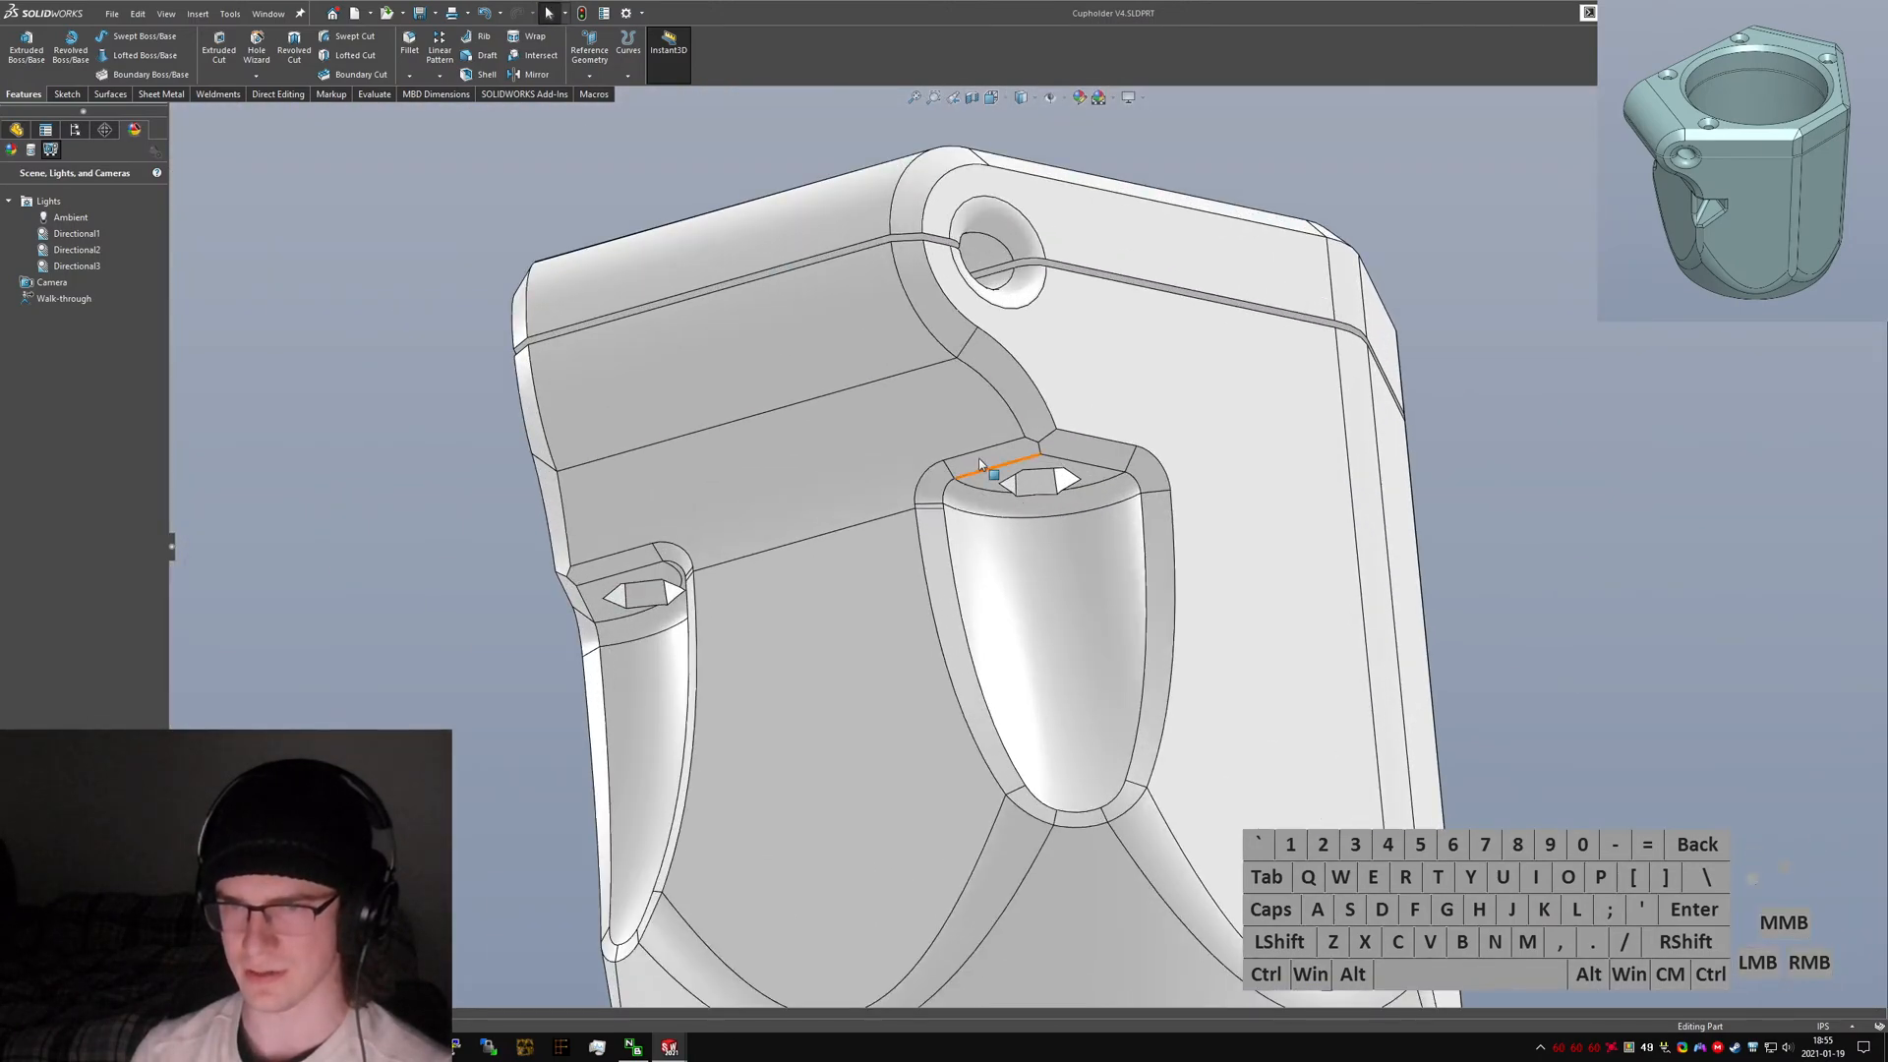
{"action": "middle_click_drag", "start_coordinate": [980, 464], "coordinate": [946, 493]}
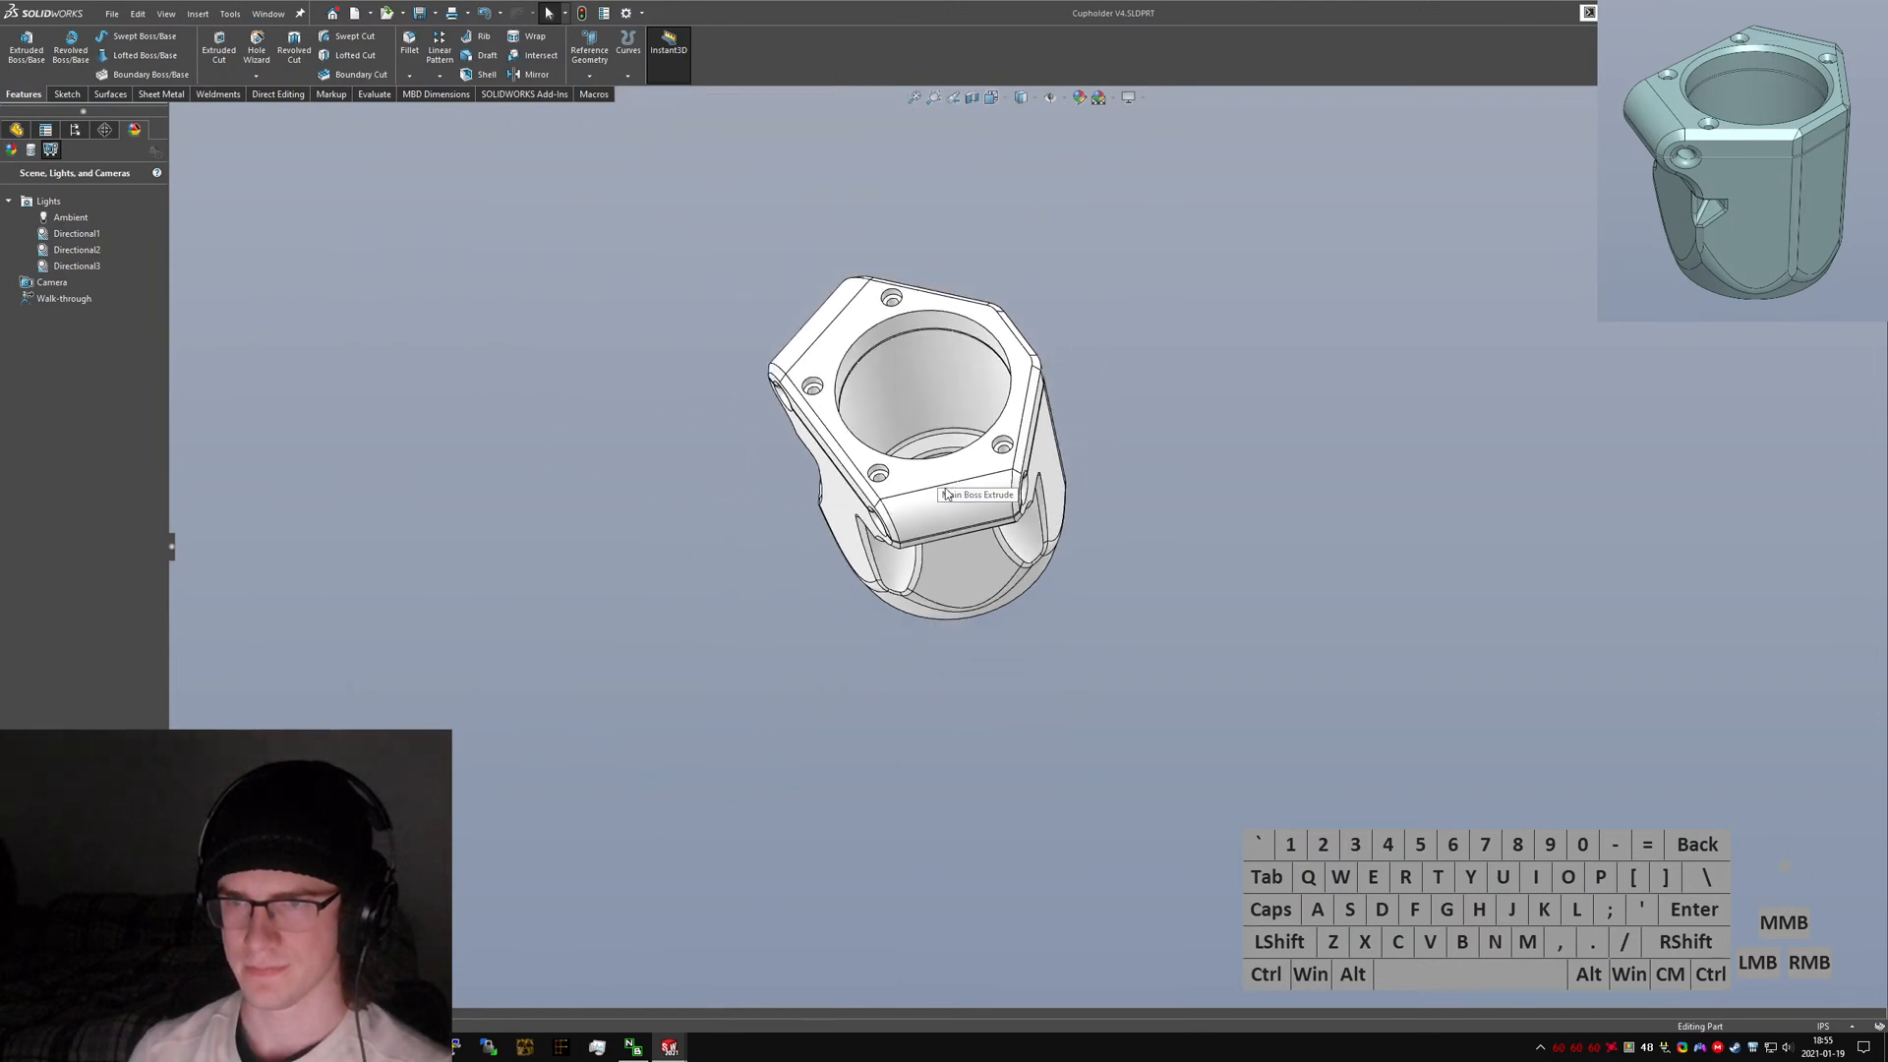
{"action": "scroll", "coordinate": [919, 521], "scroll_direction": "down", "scroll_amount": 5}
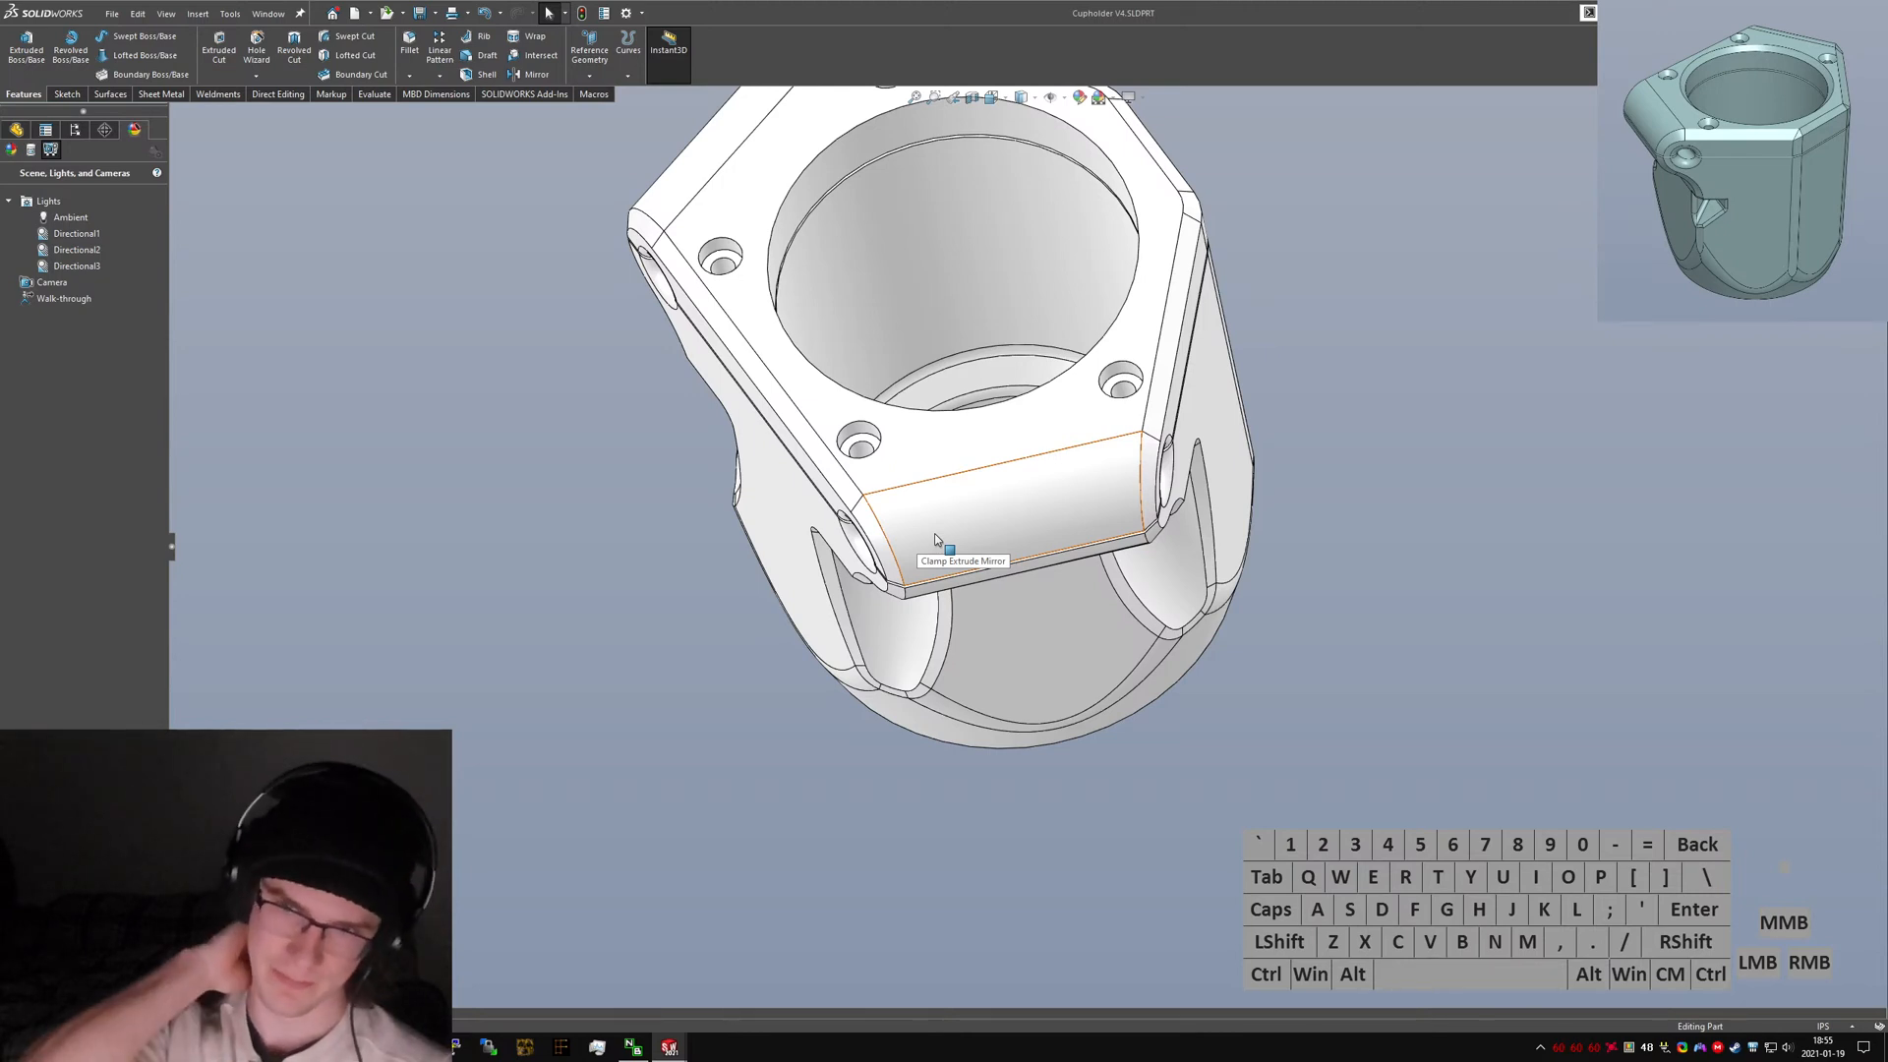
Drag the left clamp opening's inner face with Instant3D, entering values of 4 and then 6.
{"action": "middle_click_drag", "start_coordinate": [935, 540], "coordinate": [887, 641]}
{"action": "left_click", "coordinate": [887, 639]}
{"action": "middle_click_drag", "start_coordinate": [787, 442], "coordinate": [974, 448]}
{"action": "left_click", "coordinate": [793, 587]}
{"action": "middle_click_drag", "start_coordinate": [629, 590], "coordinate": [580, 680]}
{"action": "left_click", "coordinate": [535, 581]}
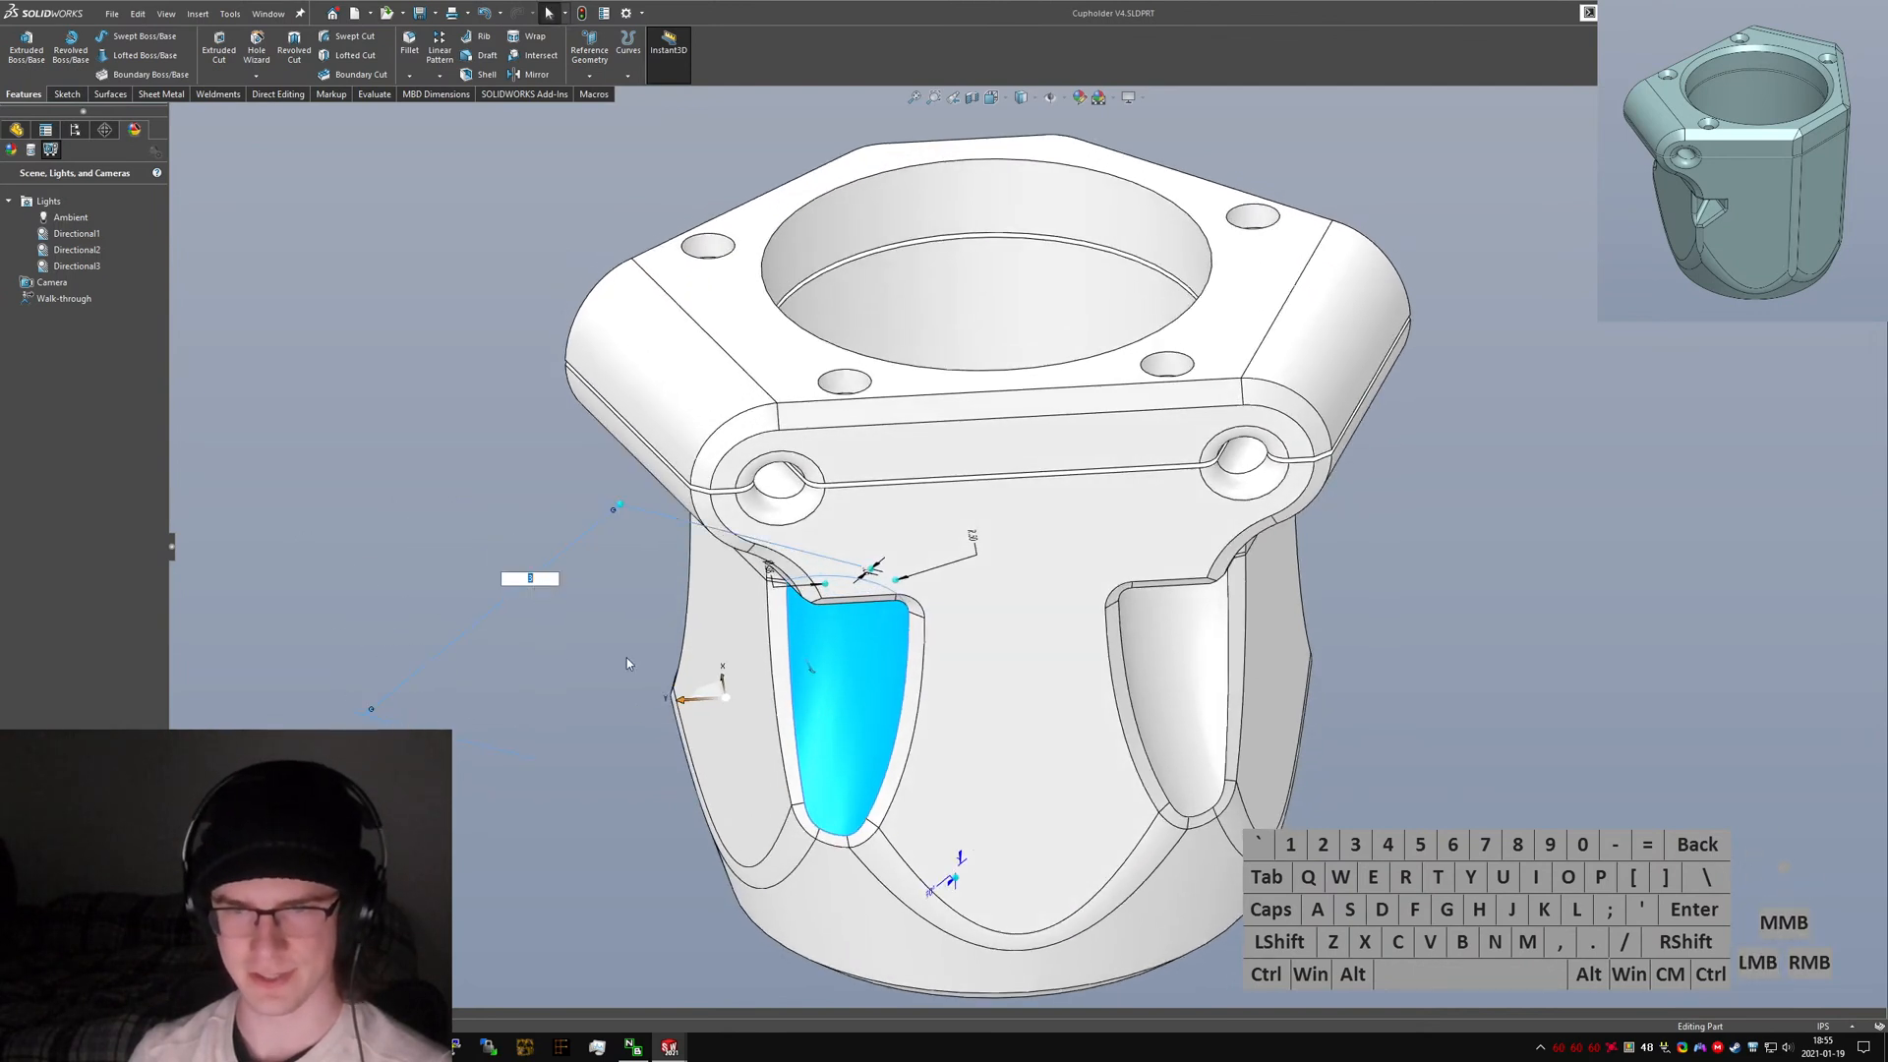
{"action": "type", "text": "4"}
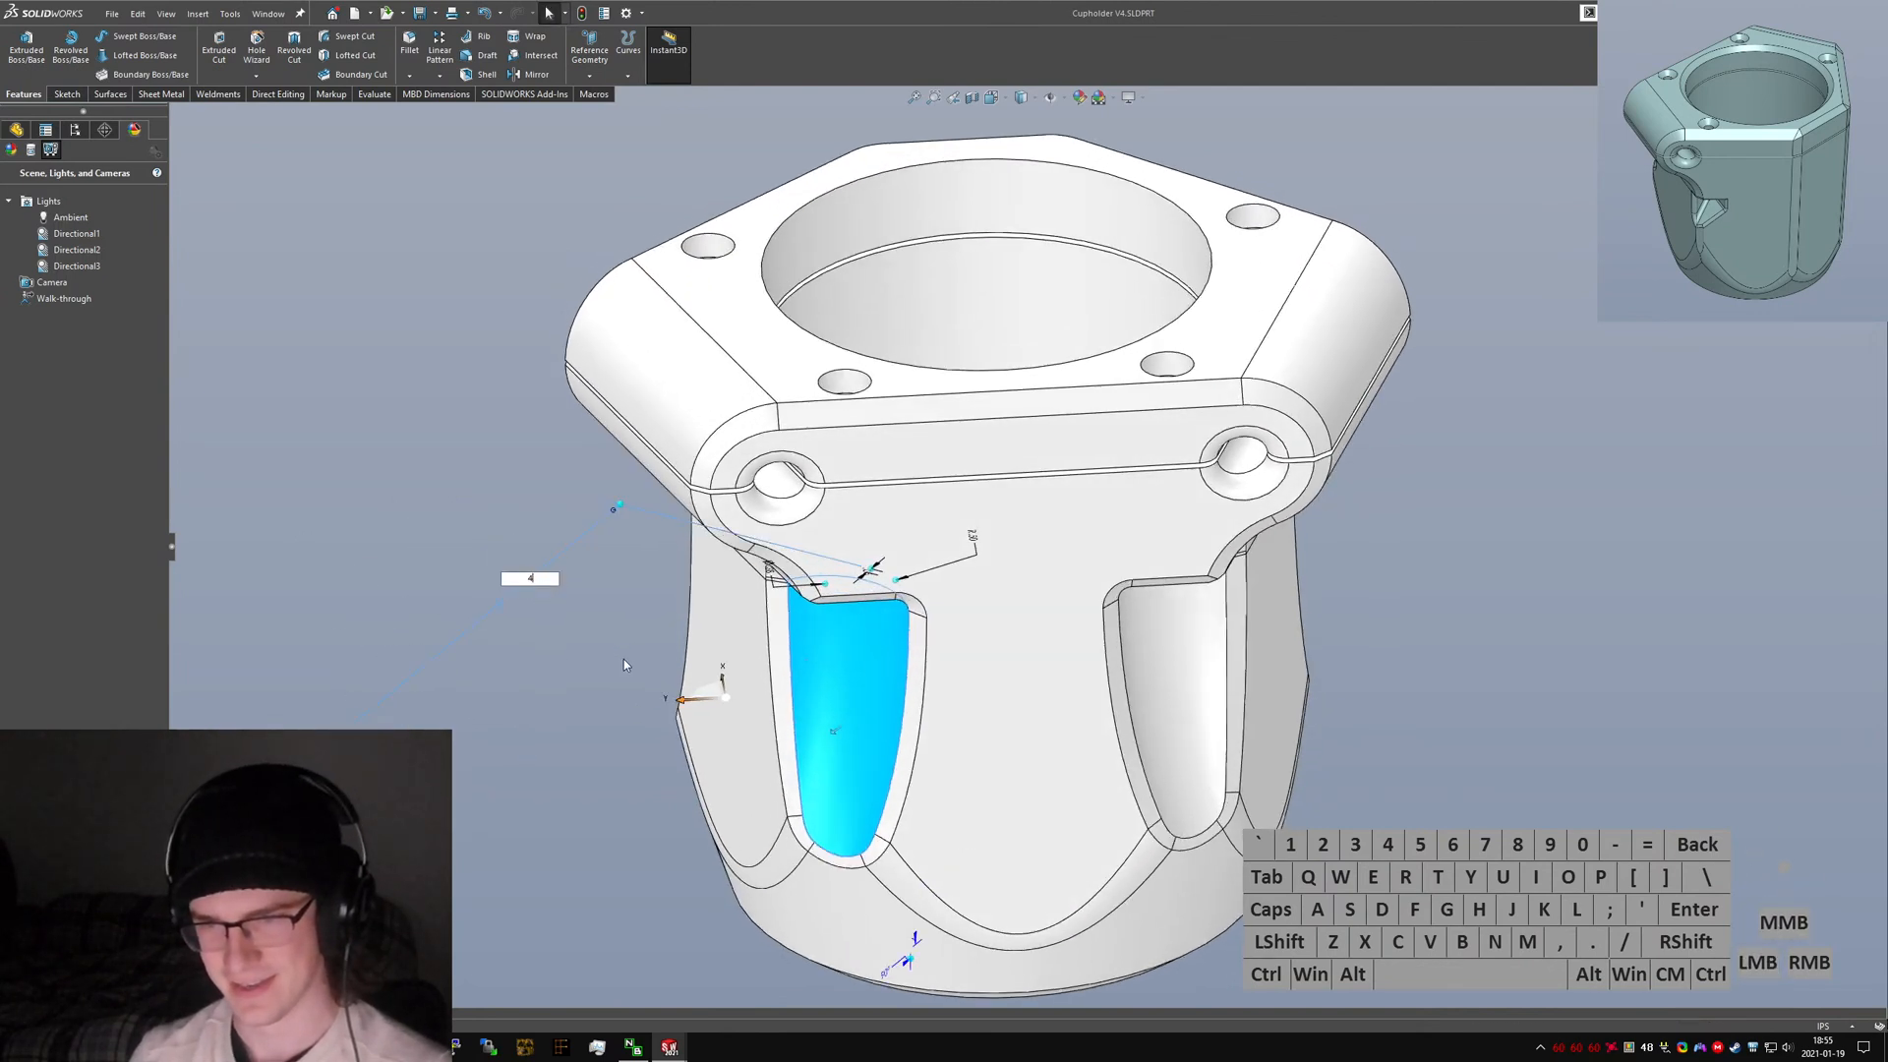
{"action": "middle_click_drag", "start_coordinate": [623, 665], "coordinate": [700, 704]}
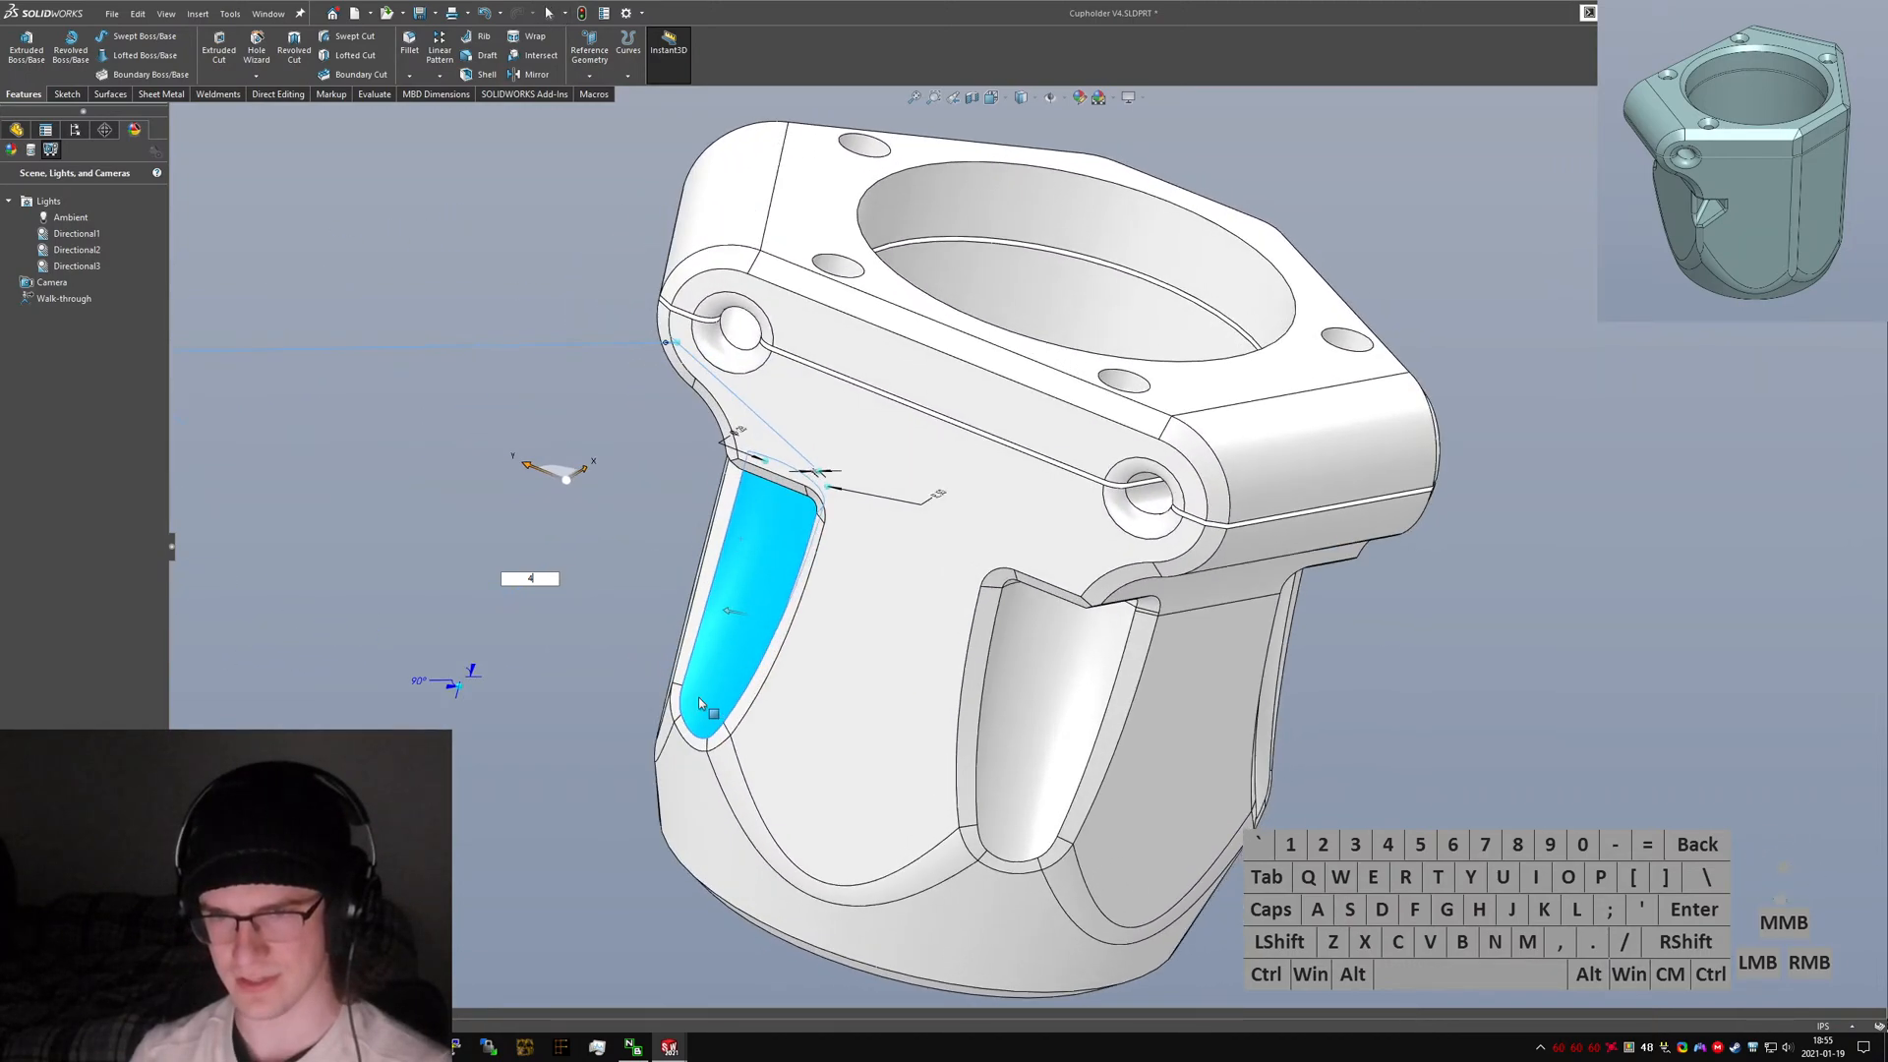
{"action": "middle_click", "coordinate": [700, 704]}
{"action": "middle_click", "coordinate": [700, 704]}
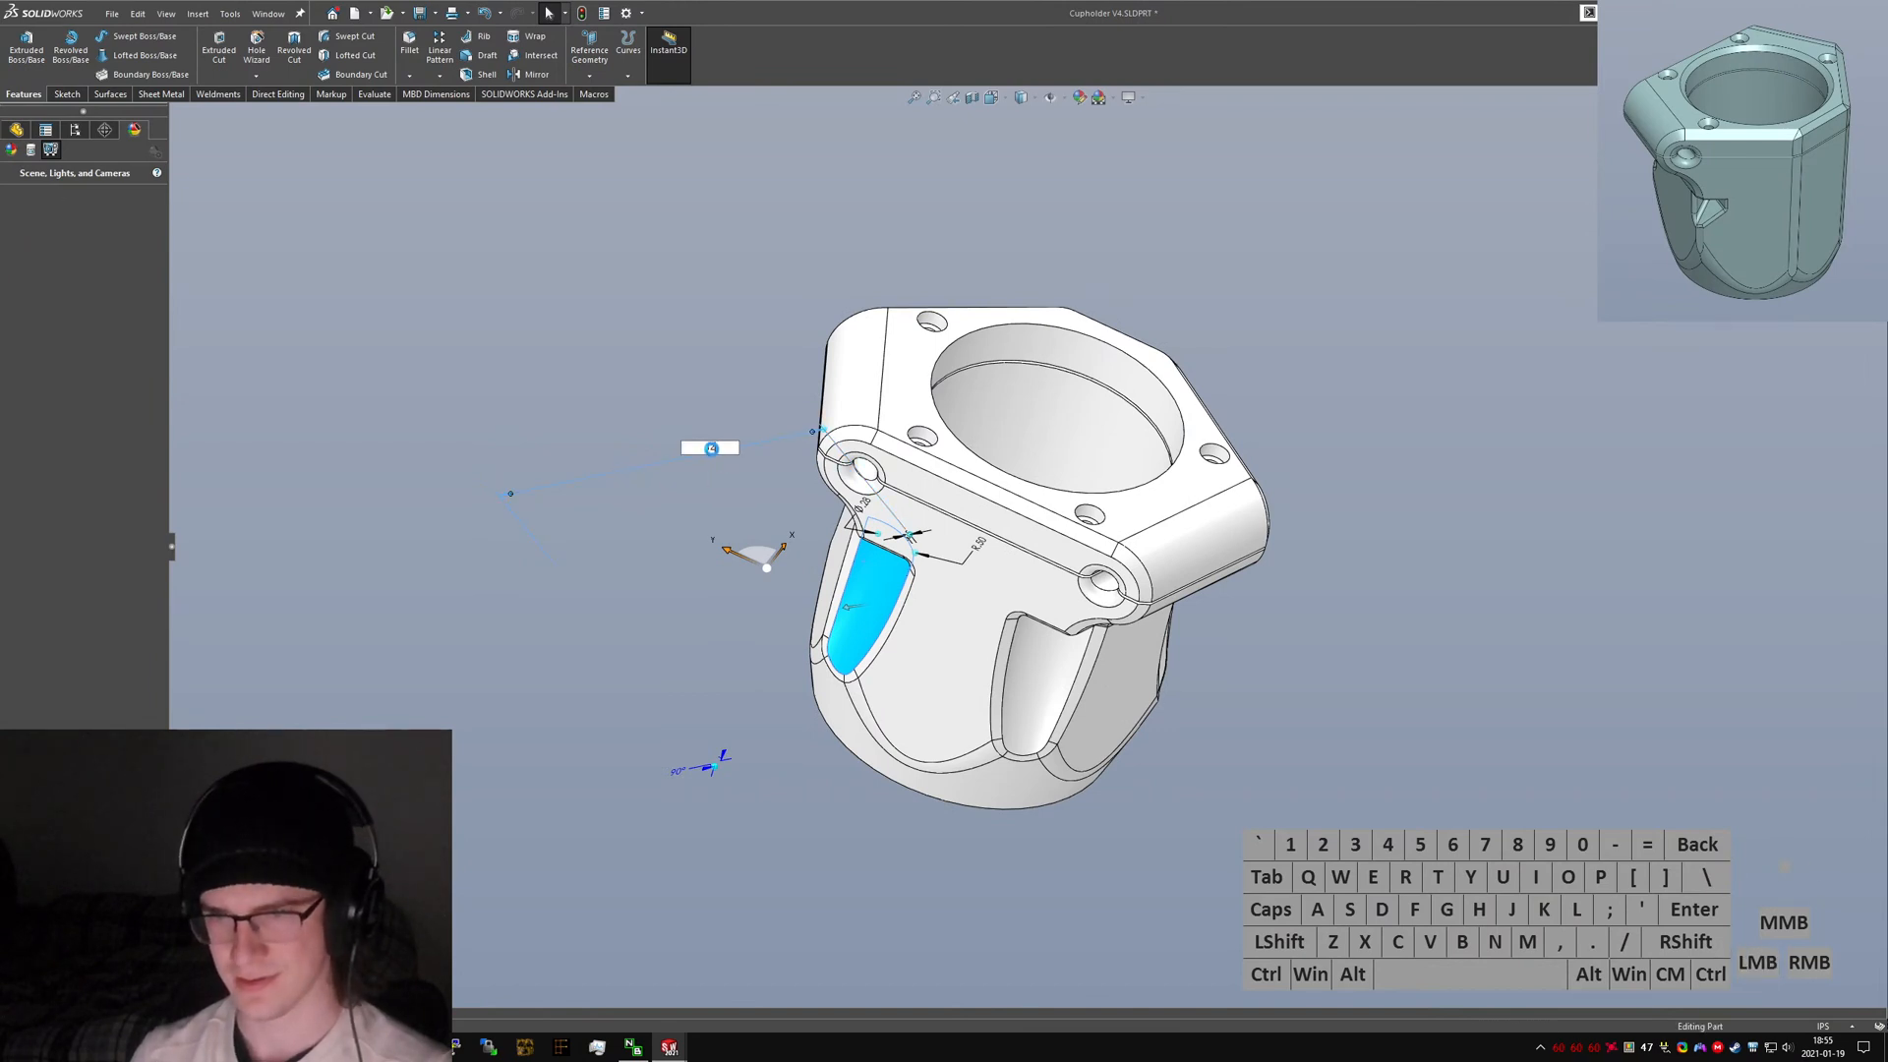
{"action": "middle_click_drag", "start_coordinate": [721, 487], "coordinate": [661, 597]}
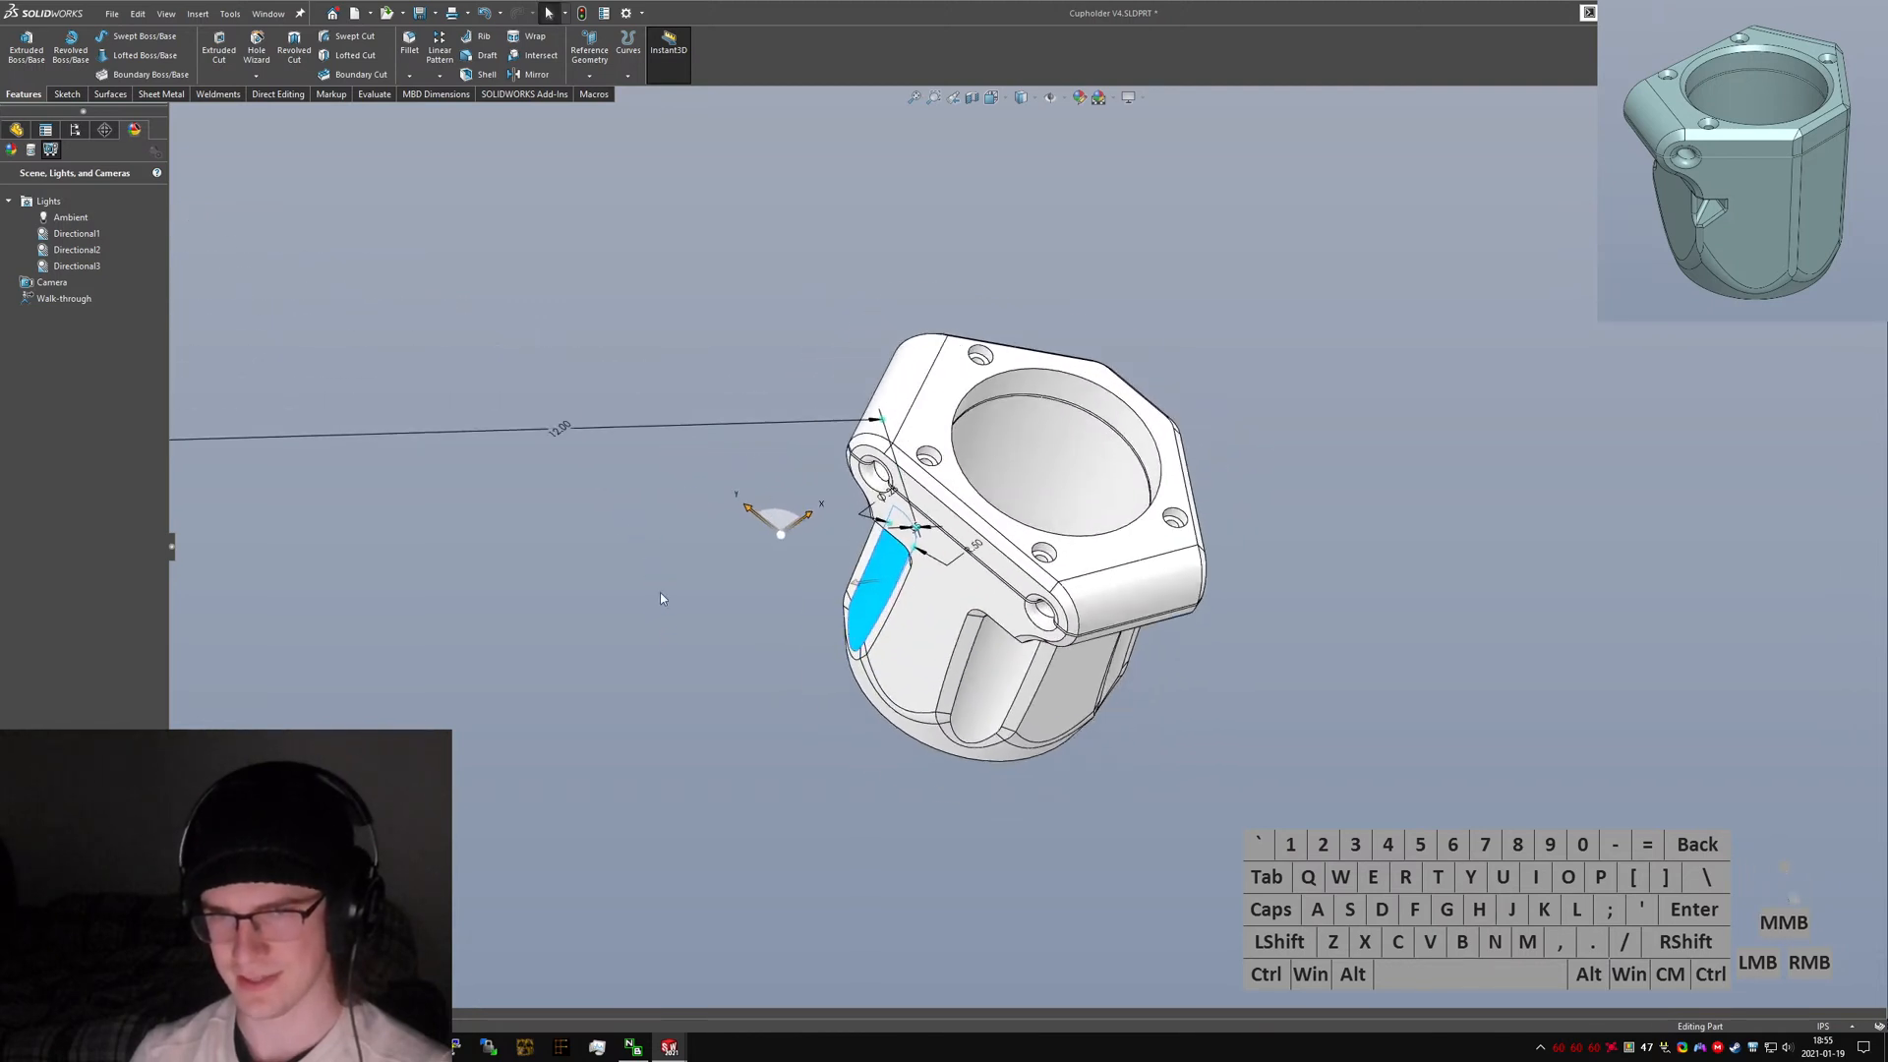
{"action": "left_click", "coordinate": [564, 428]}
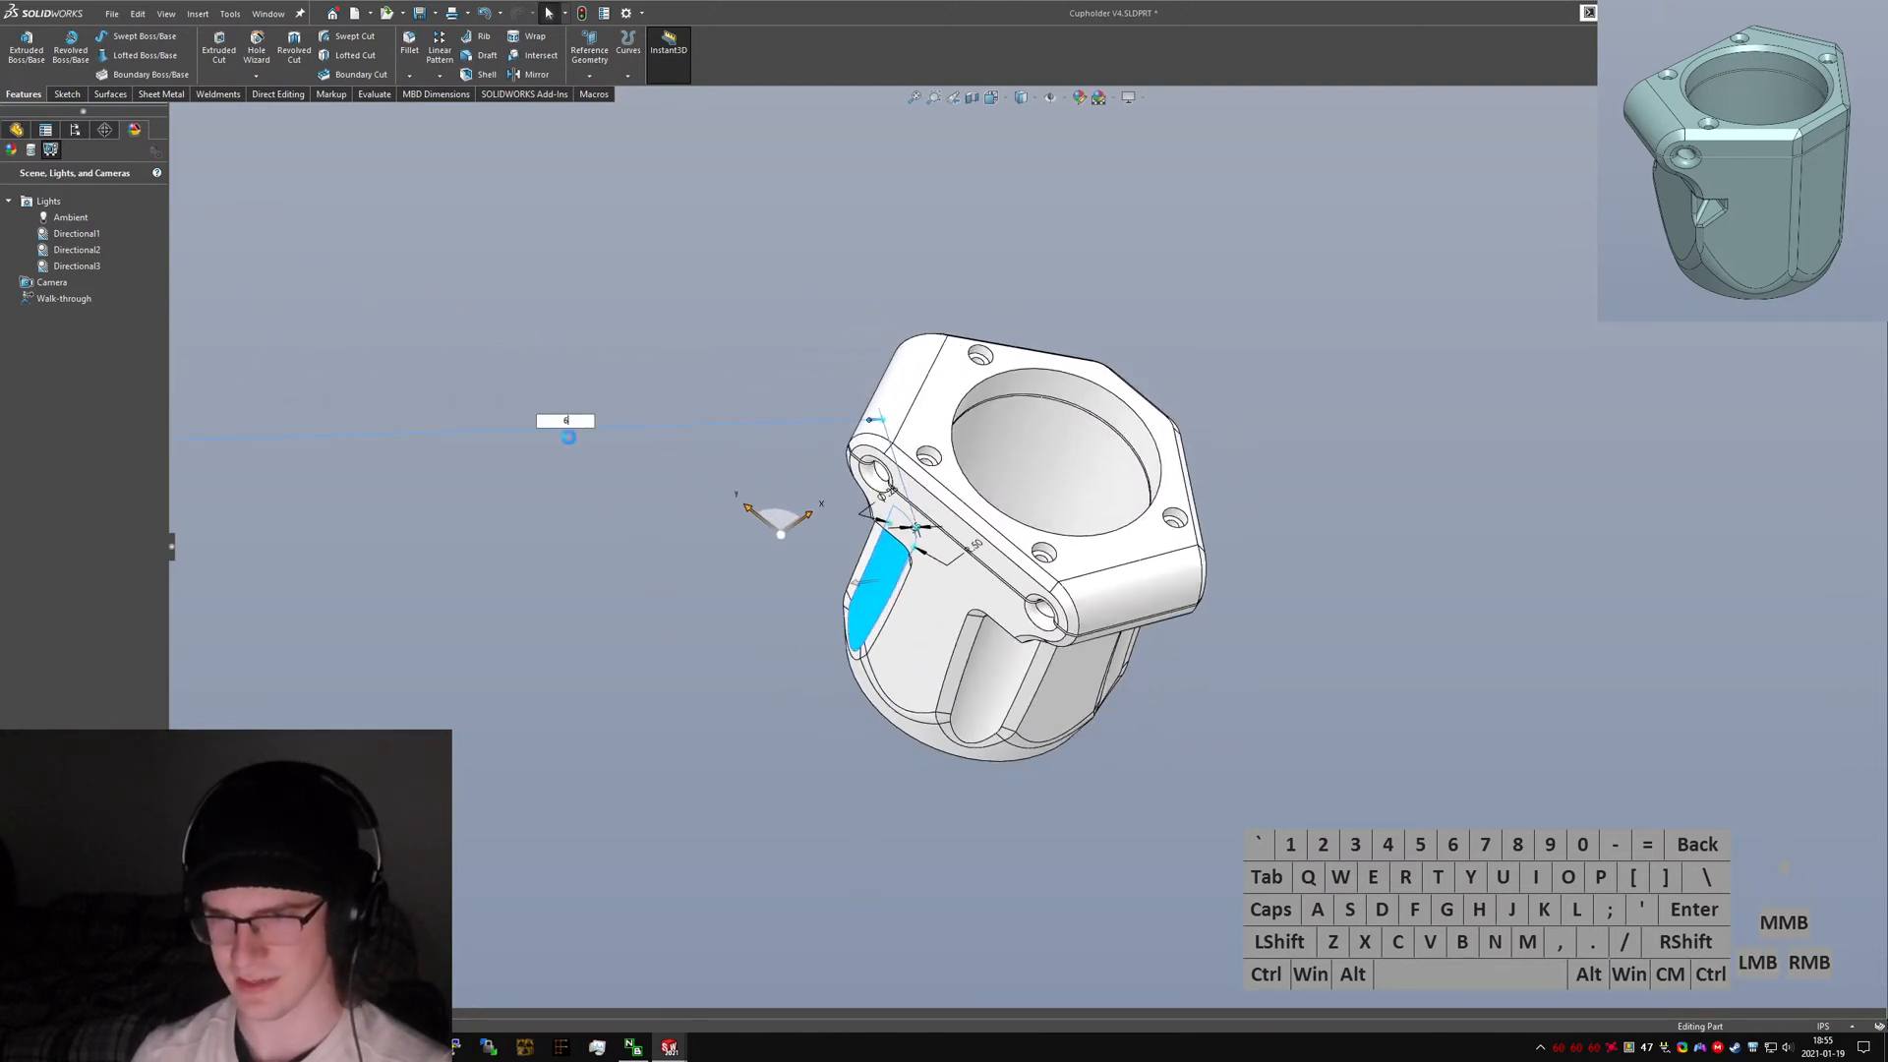
{"action": "type", "text": "6"}
Preview a section view on the Top Plane, move the section plane, and cancel it.
{"action": "middle_click_drag", "start_coordinate": [822, 584], "coordinate": [1084, 750]}
{"action": "left_click", "coordinate": [993, 510]}
{"action": "left_click", "coordinate": [1015, 95]}
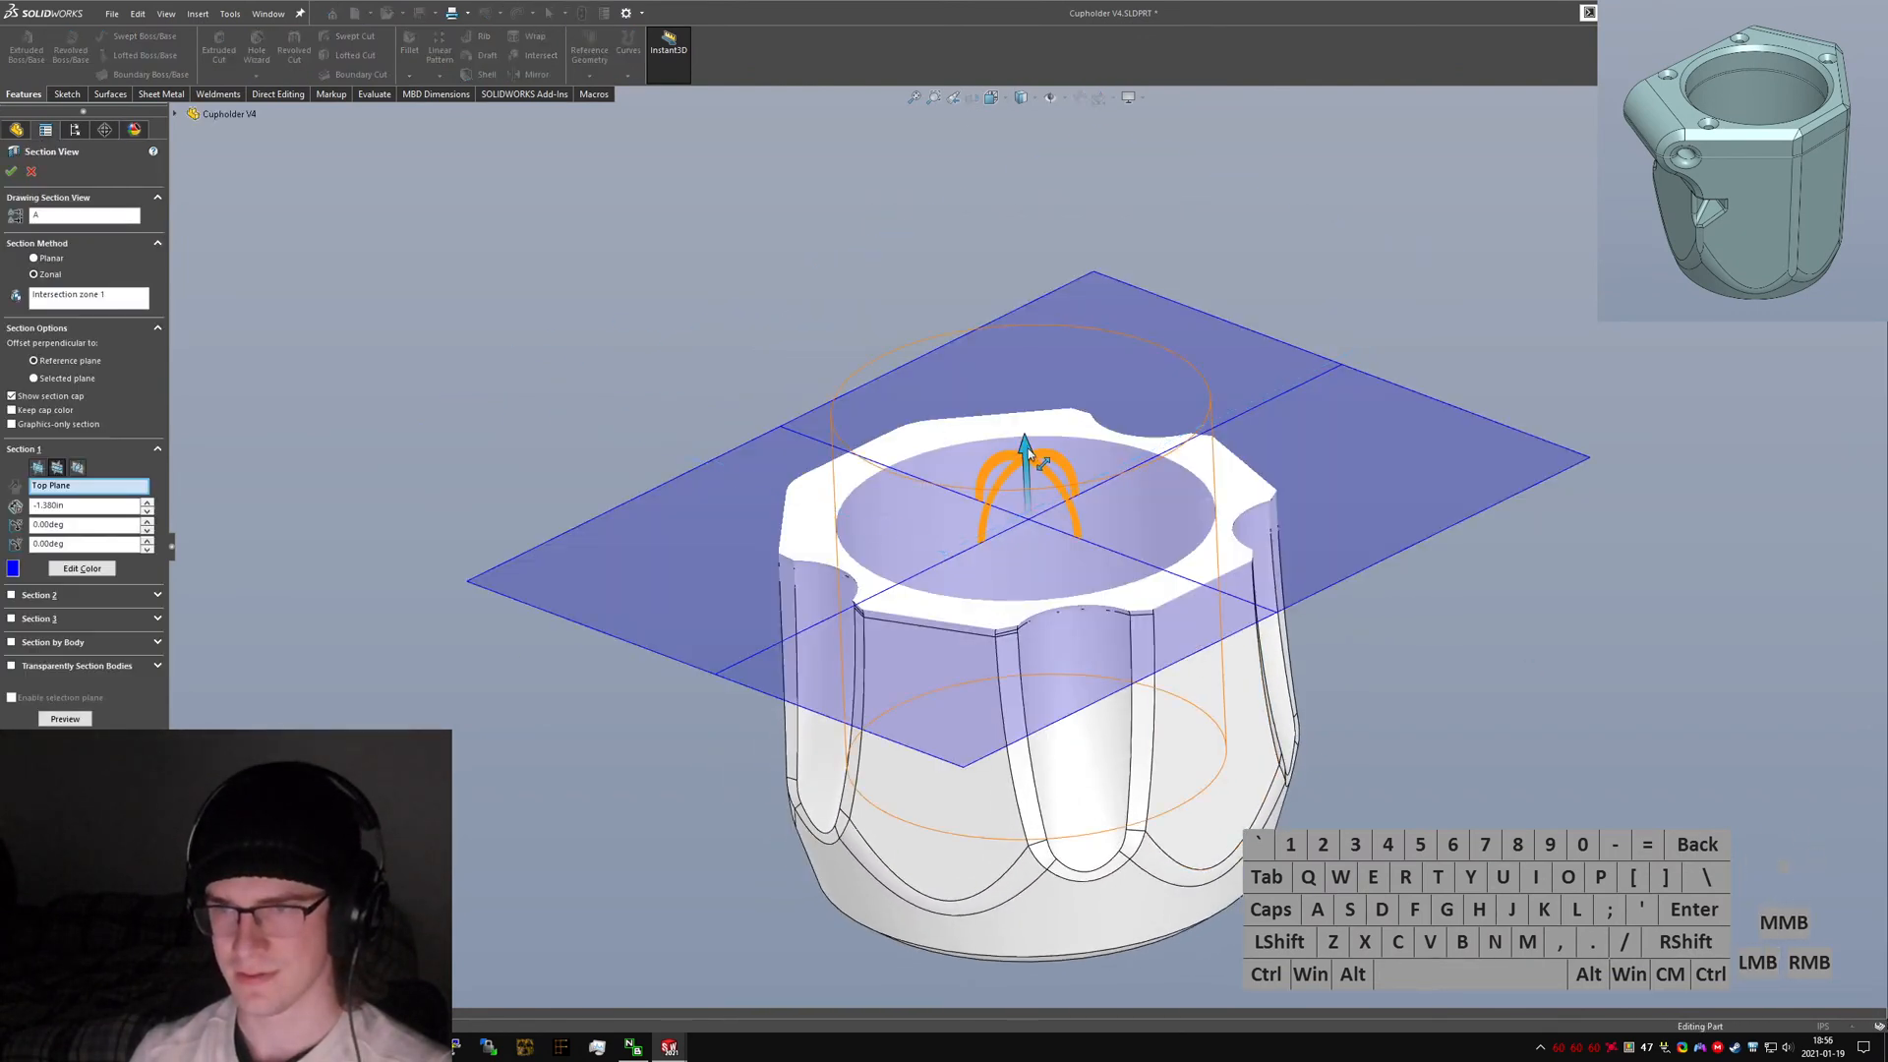
{"action": "left_click_drag", "start_coordinate": [1028, 452], "coordinate": [1022, 202]}
{"action": "left_click", "coordinate": [34, 174]}
{"action": "left_click", "coordinate": [368, 417]}
{"action": "key", "text": "ctrl+7"}
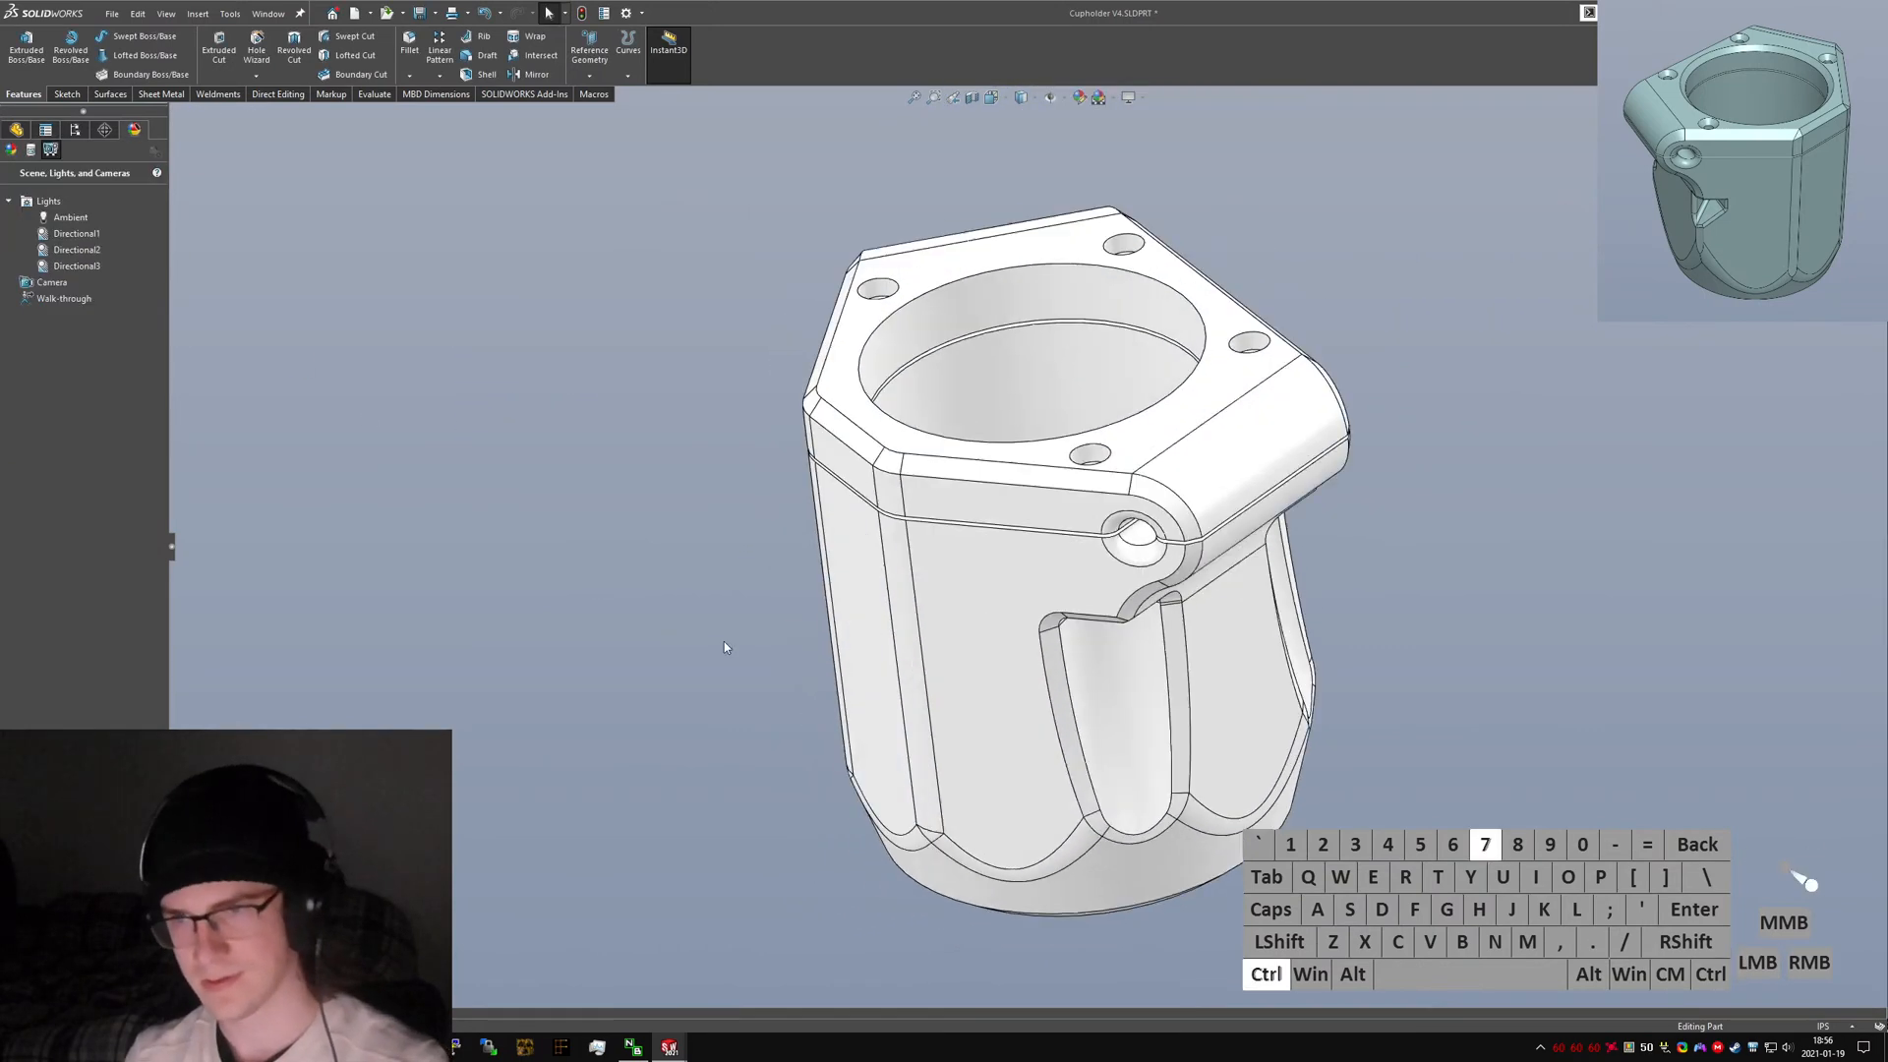
Save the V4 part.
{"action": "left_click", "coordinate": [1462, 548]}
{"action": "middle_click_drag", "start_coordinate": [1456, 546], "coordinate": [1030, 484]}
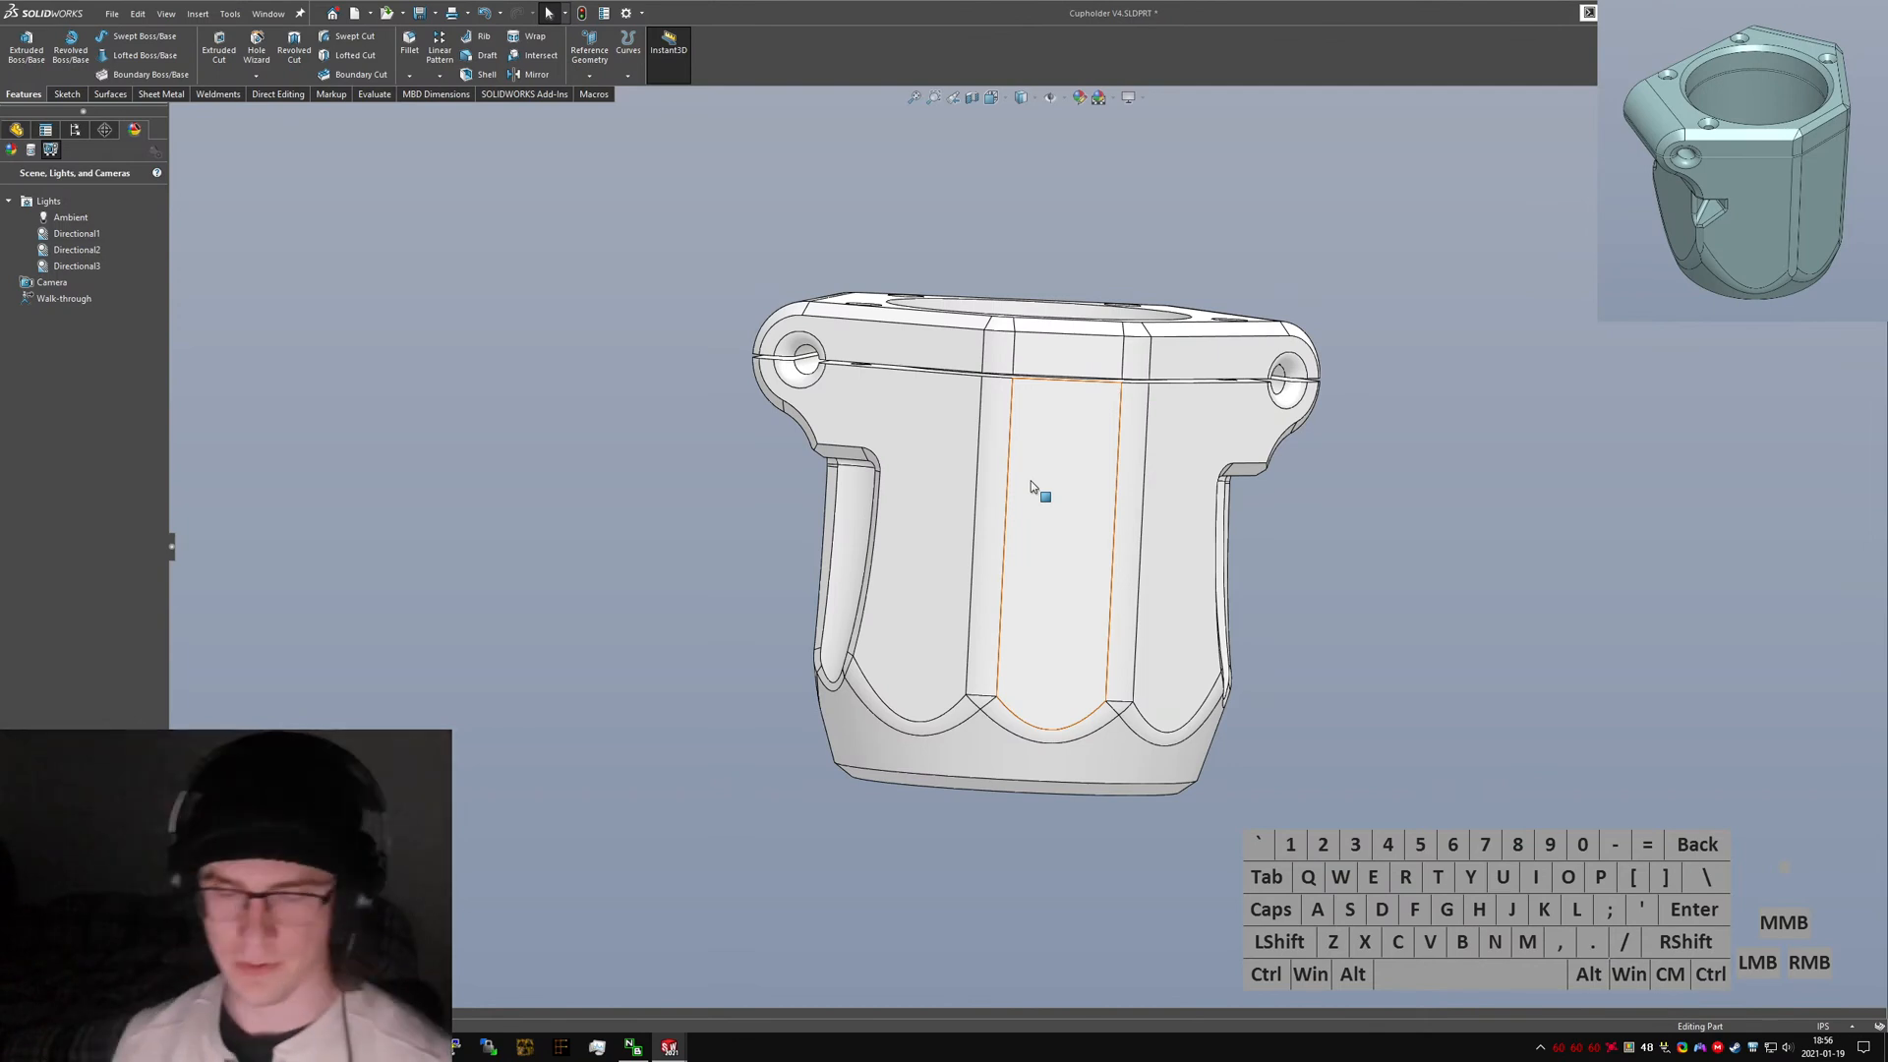
{"action": "key", "text": "ctrl+s"}
Measure the curved edge at the top of the right clamp opening.
{"action": "scroll", "coordinate": [1042, 491], "scroll_direction": "down", "scroll_amount": 4}
{"action": "middle_click_drag", "start_coordinate": [1048, 500], "coordinate": [892, 606]}
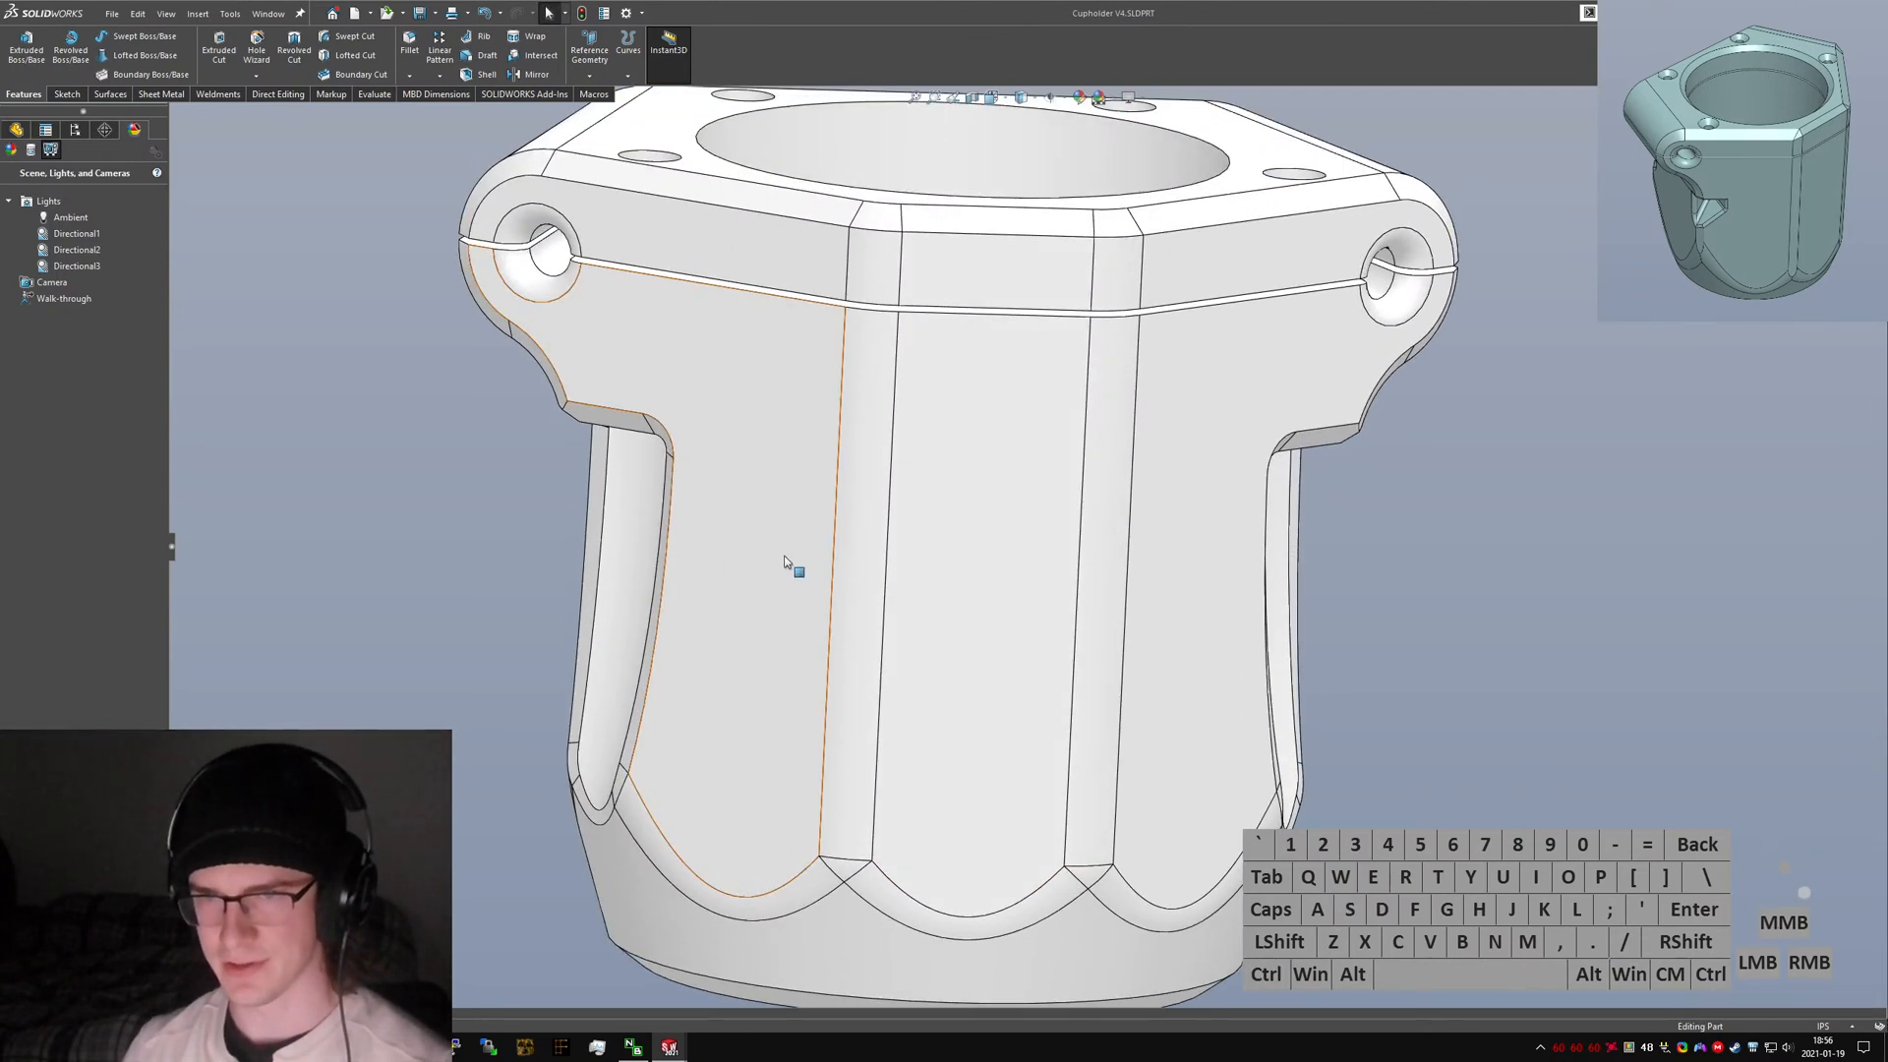
{"action": "left_click", "coordinate": [674, 460], "text": "ctrl"}
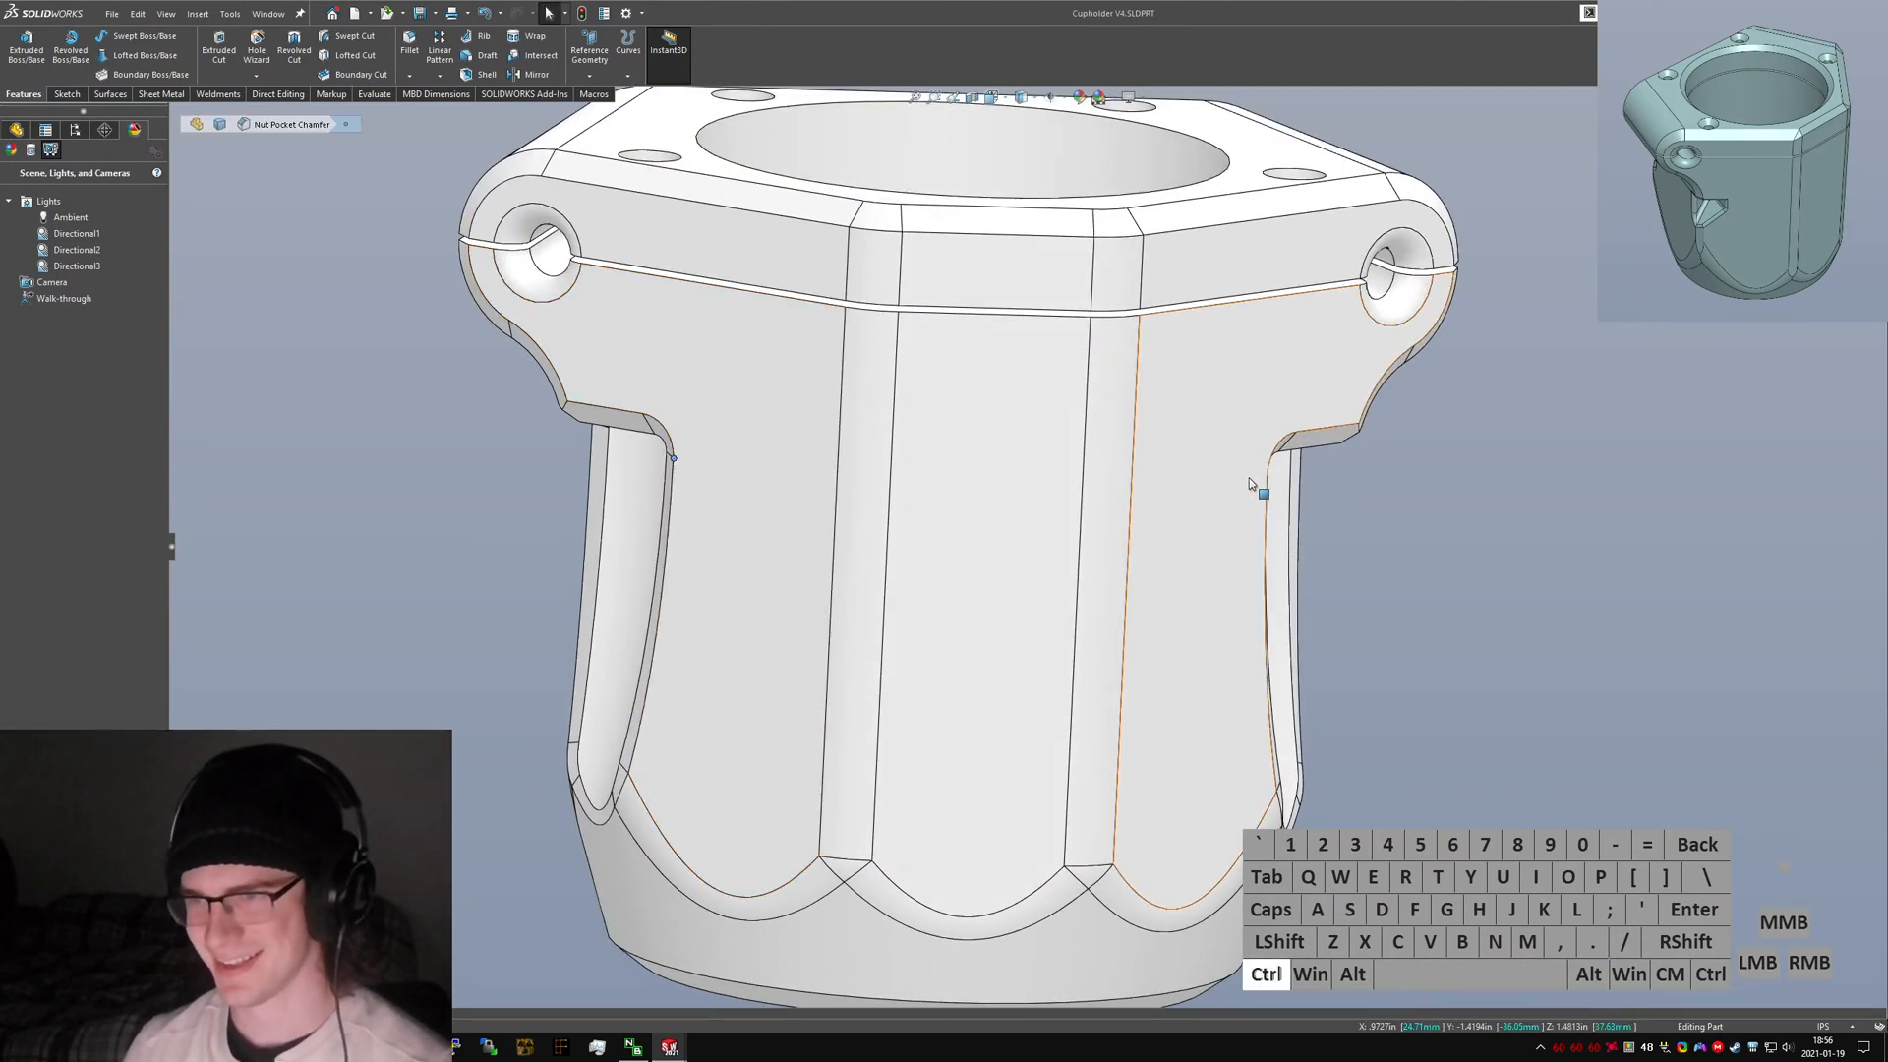
{"action": "middle_click_drag", "start_coordinate": [1248, 478], "coordinate": [1209, 471]}
{"action": "left_click", "coordinate": [1215, 471], "text": "ctrl"}
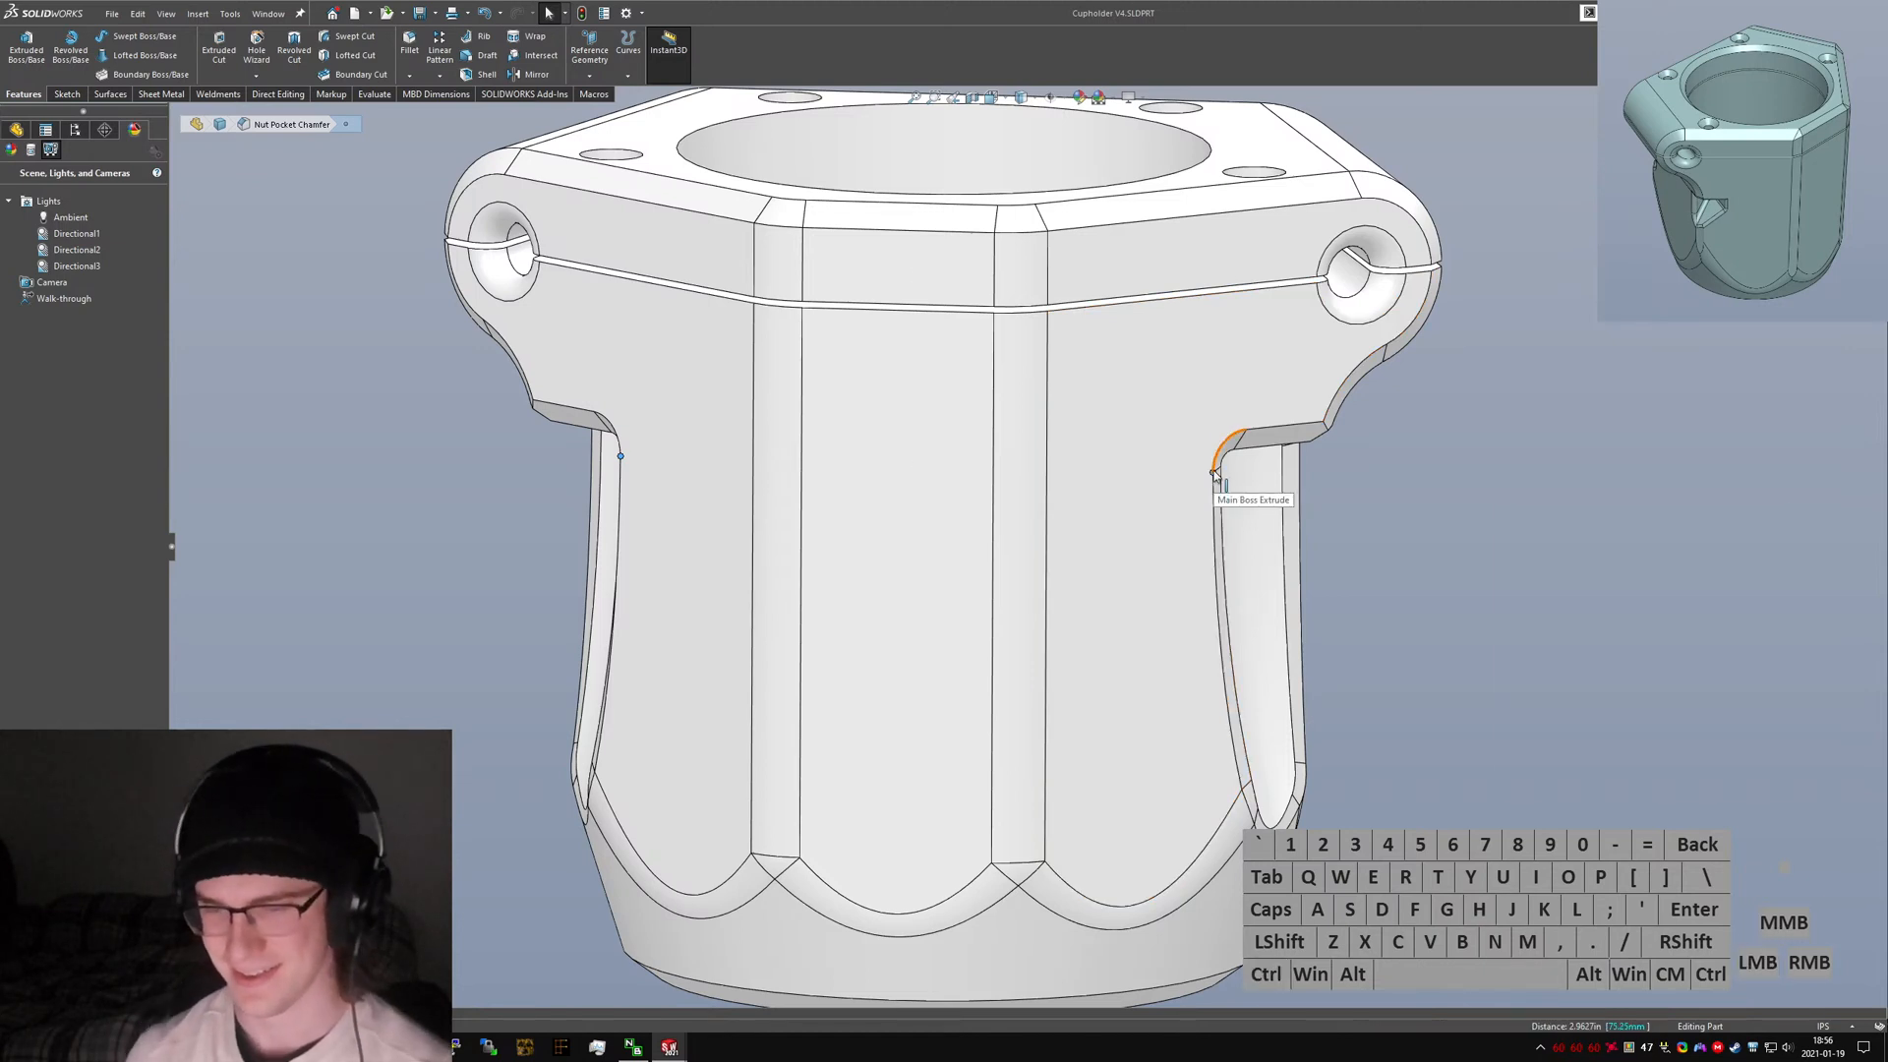
{"action": "key", "text": "m"}
{"action": "key", "text": "Escape"}
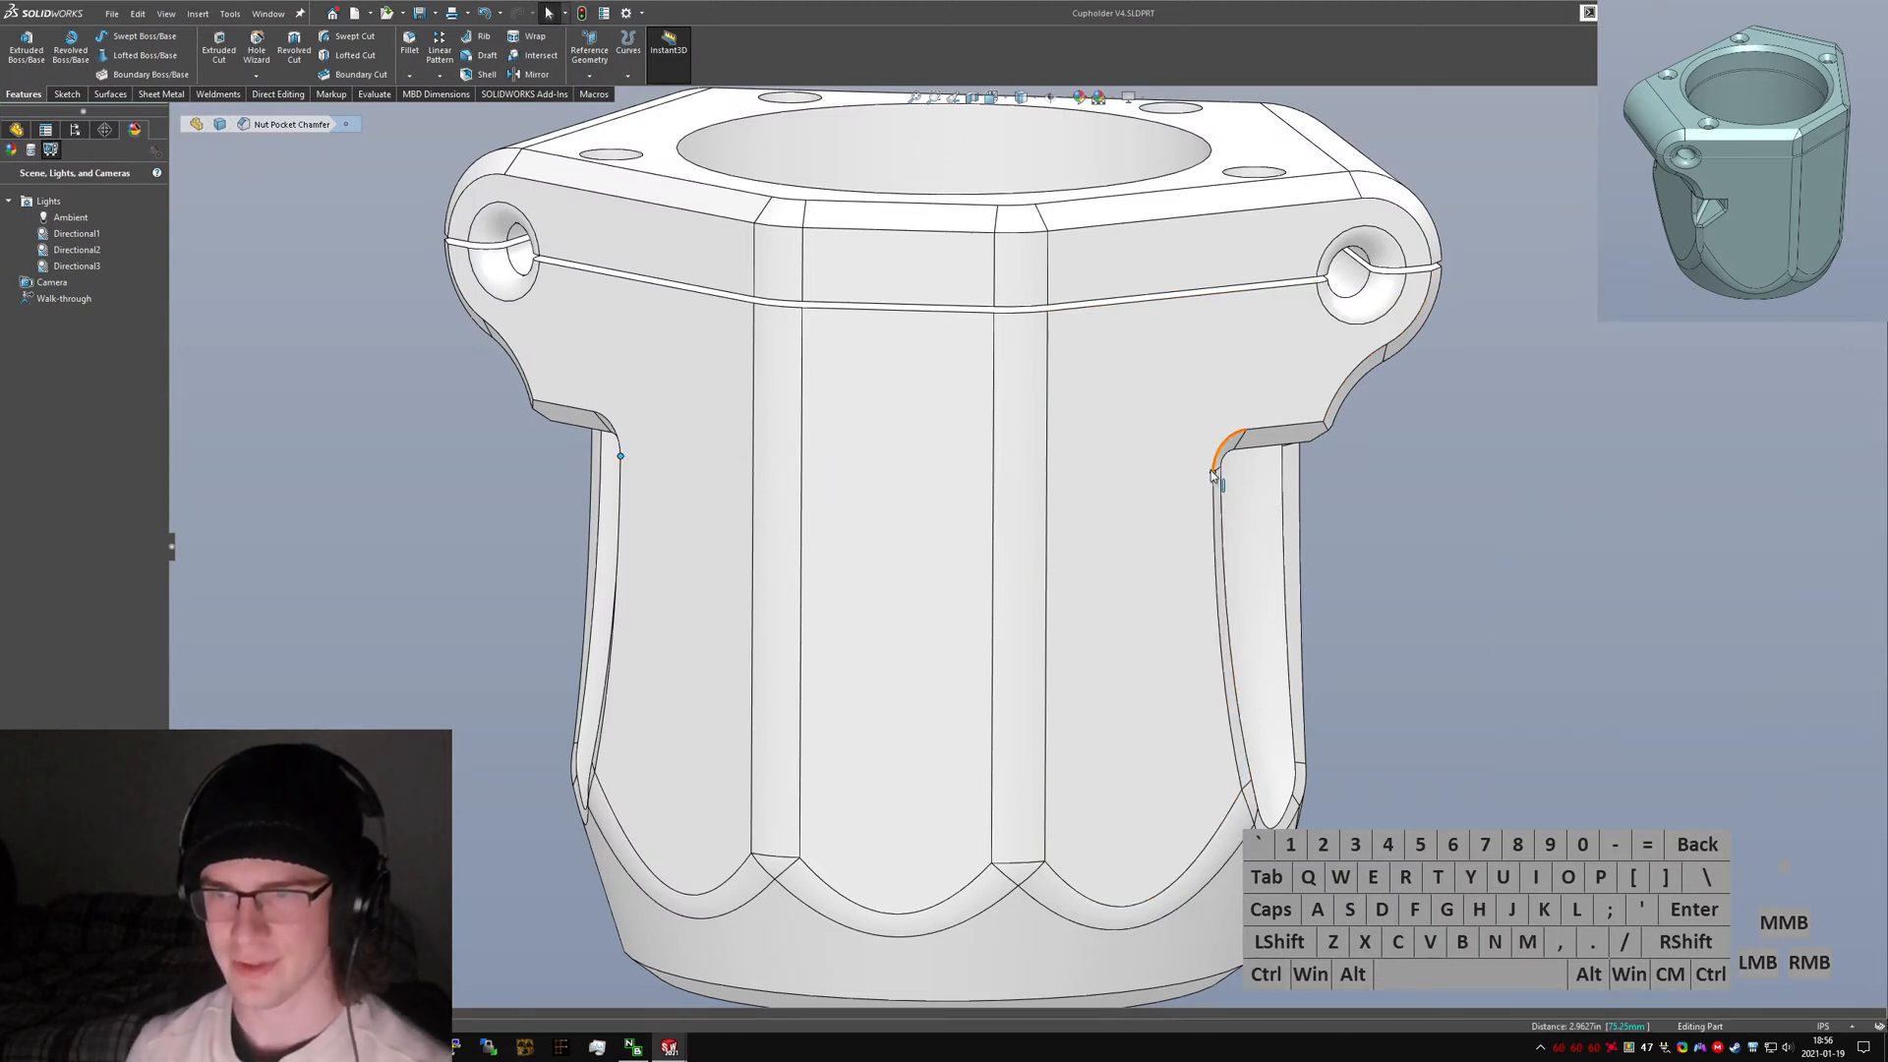
Measure the normal distance from the top face to a point on the front centre face, then close the measurement.
{"action": "scroll", "coordinate": [1376, 556], "scroll_direction": "down", "scroll_amount": 2}
{"action": "left_click", "coordinate": [1452, 592]}
{"action": "scroll", "coordinate": [1076, 506], "scroll_direction": "down", "scroll_amount": 1}
{"action": "middle_click_drag", "start_coordinate": [1067, 503], "coordinate": [1052, 474]}
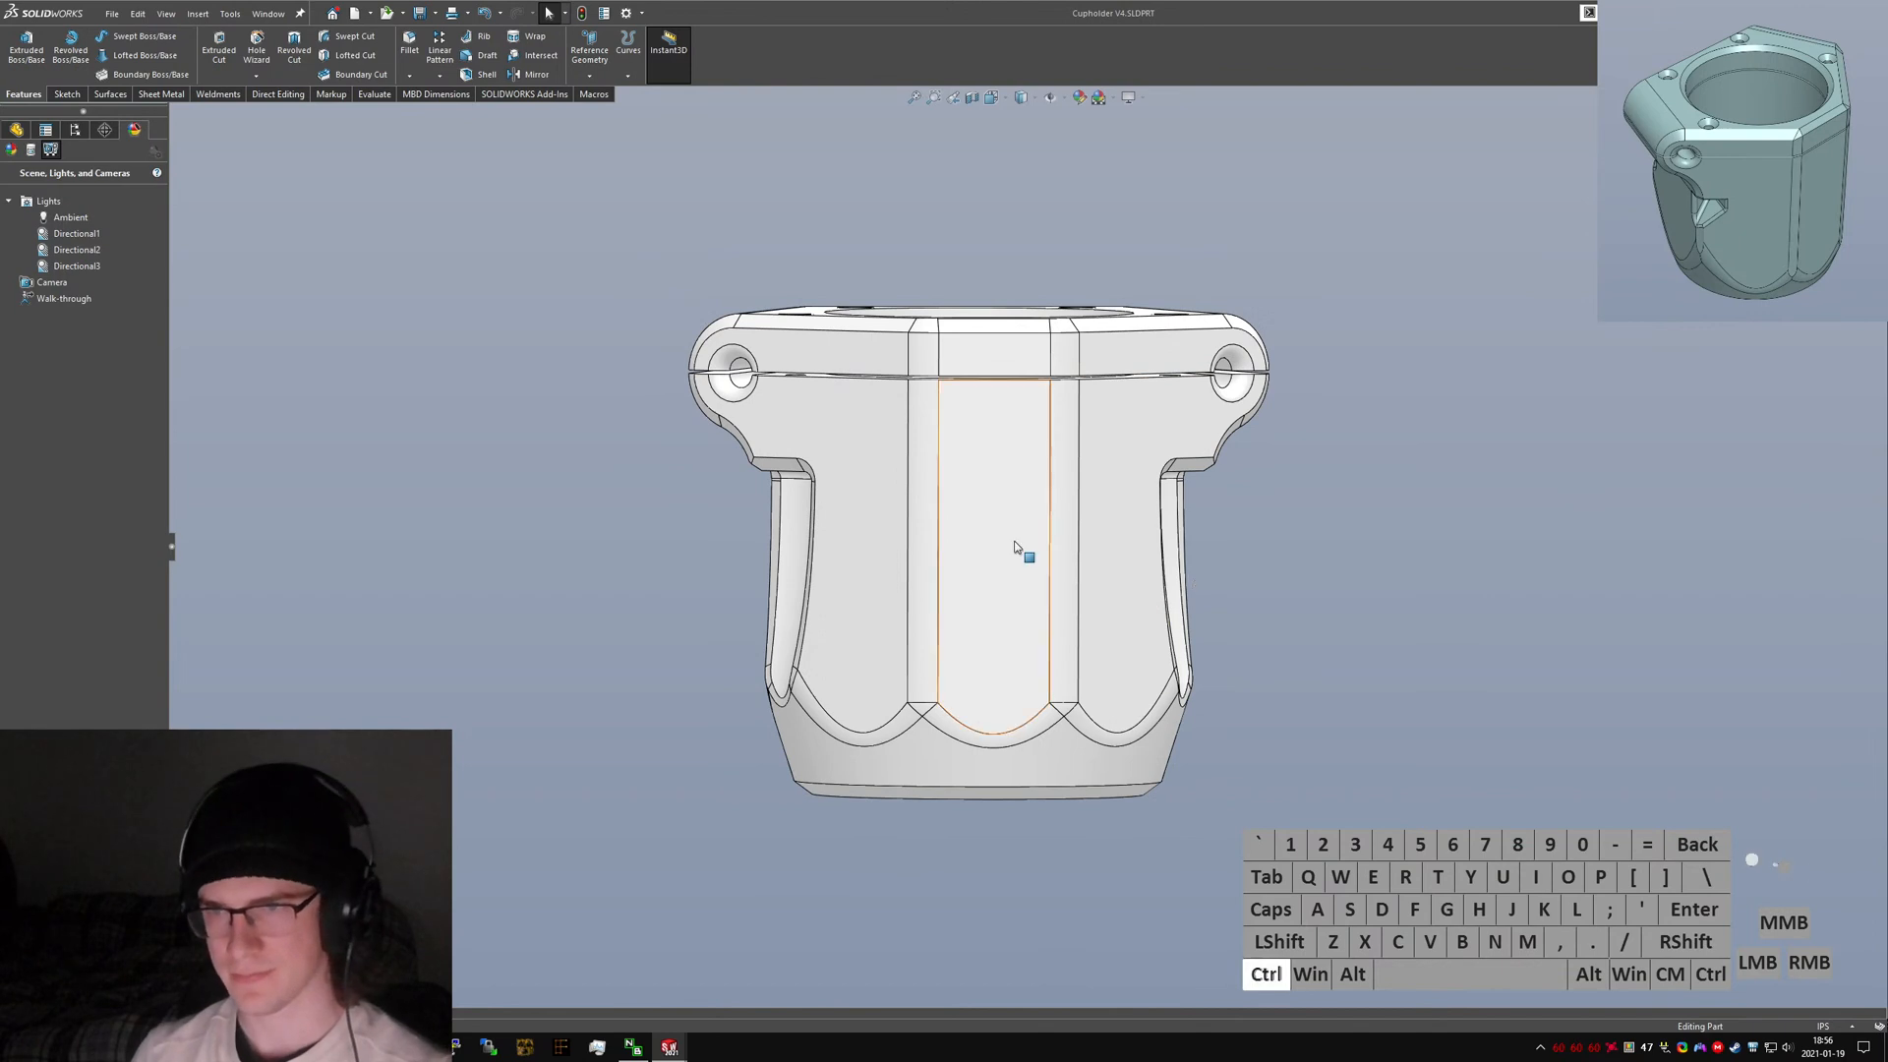
{"action": "left_click", "coordinate": [942, 544]}
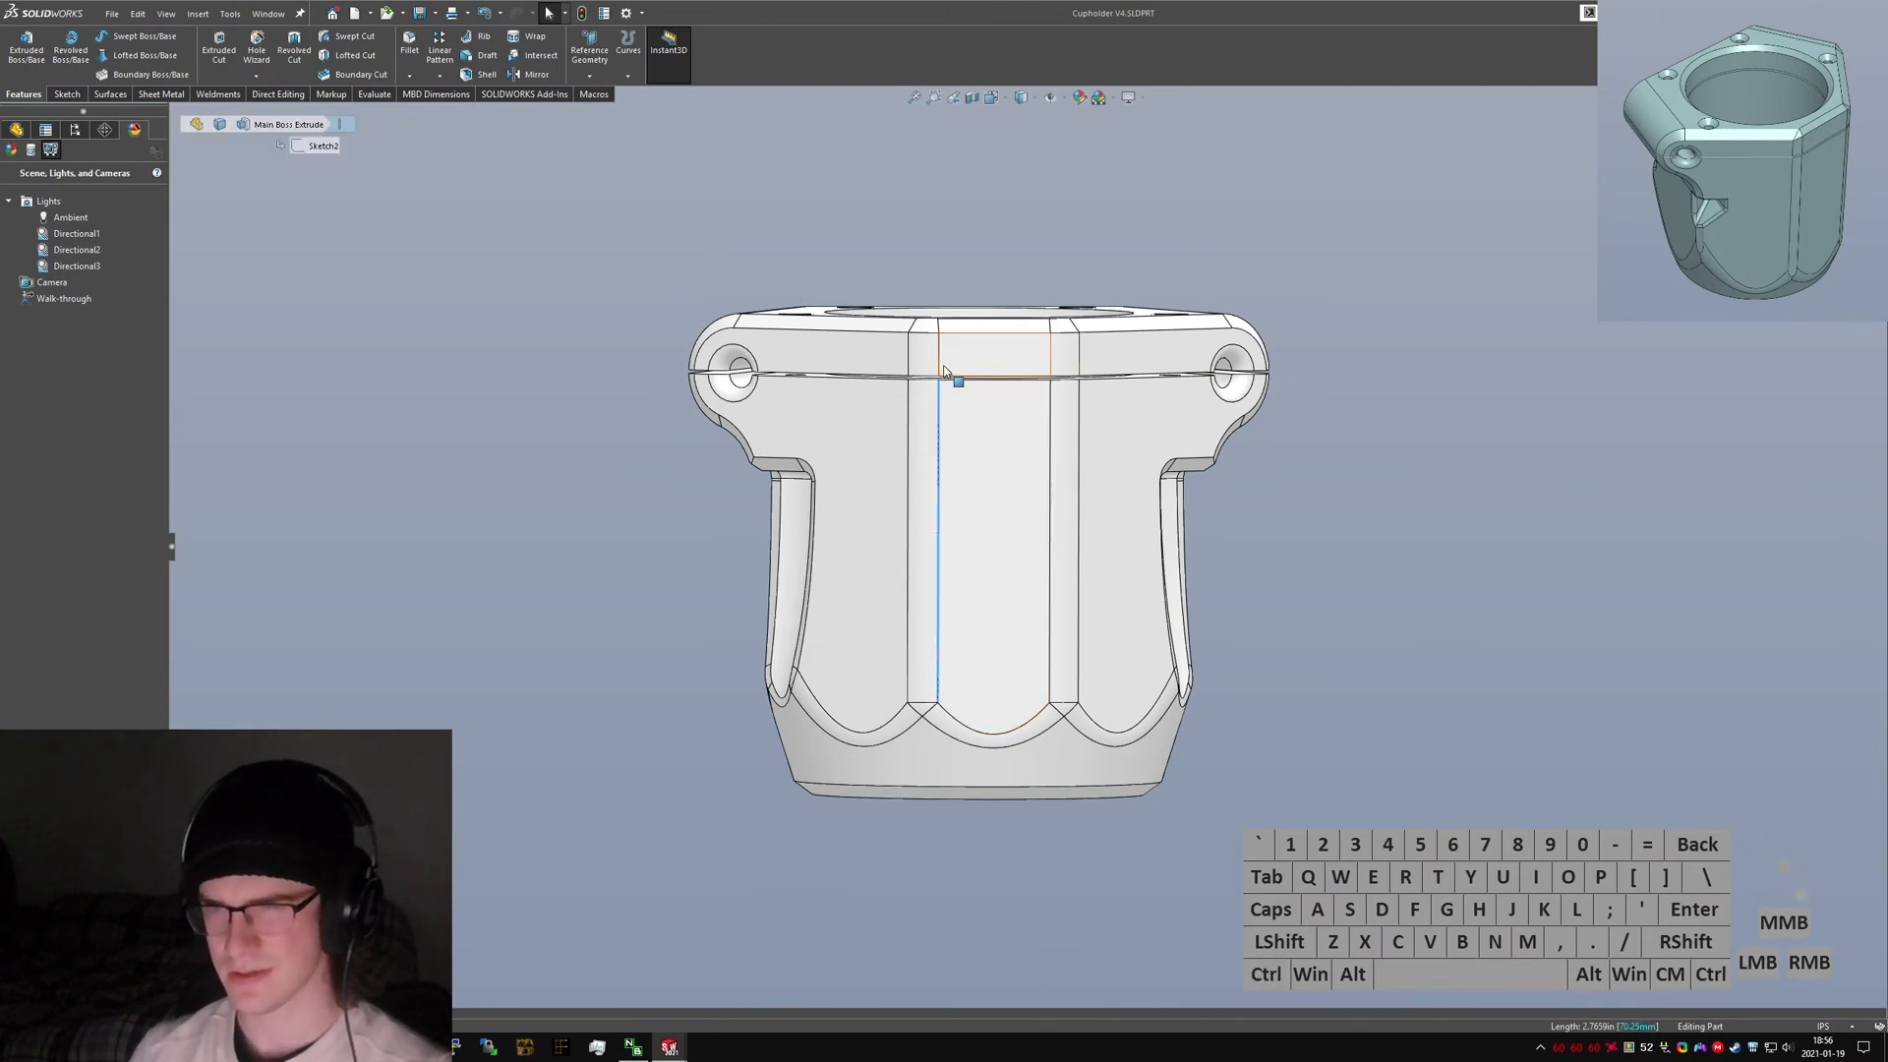
{"action": "right_click", "coordinate": [941, 548]}
{"action": "left_click", "coordinate": [978, 557]}
{"action": "left_click", "coordinate": [973, 340], "text": "ctrl"}
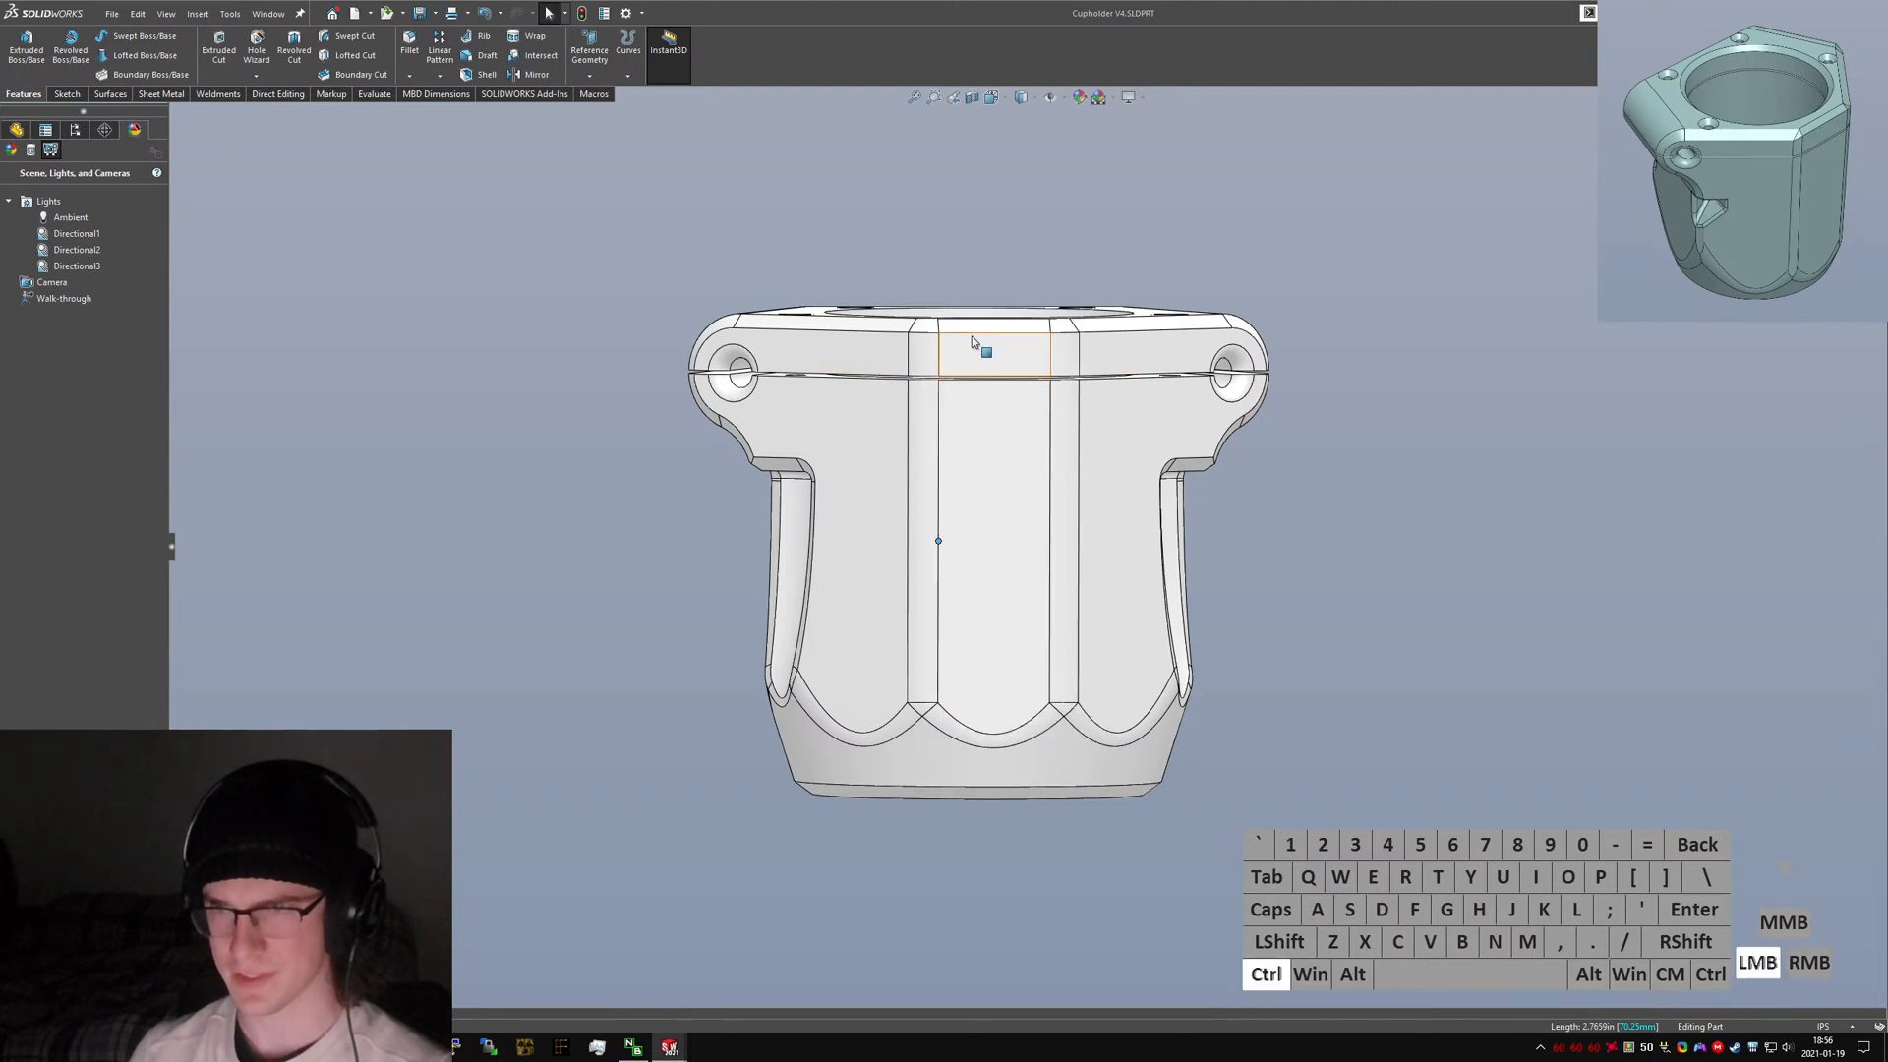
{"action": "middle_click_drag", "start_coordinate": [949, 346], "coordinate": [820, 341]}
{"action": "left_click", "coordinate": [811, 364], "text": "ctrl"}
{"action": "key", "text": "m"}
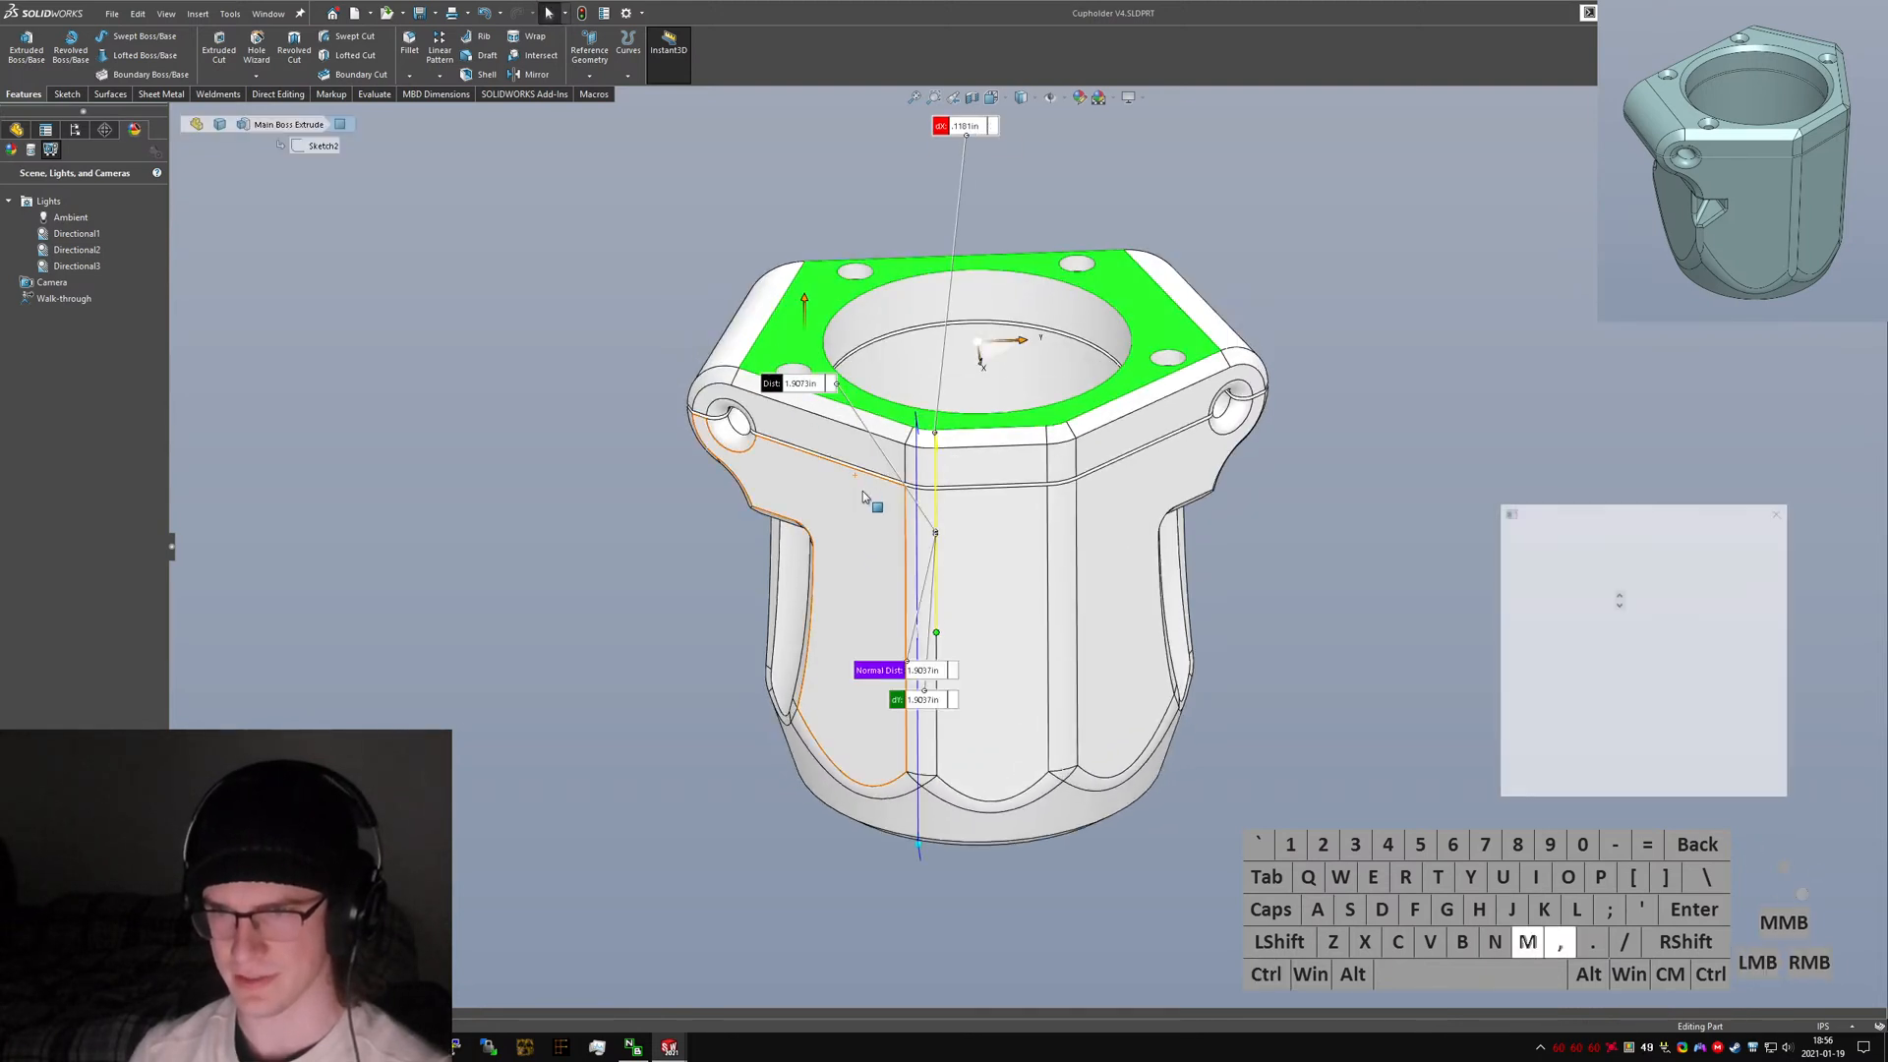
{"action": "middle_click_drag", "start_coordinate": [914, 569], "coordinate": [898, 460]}
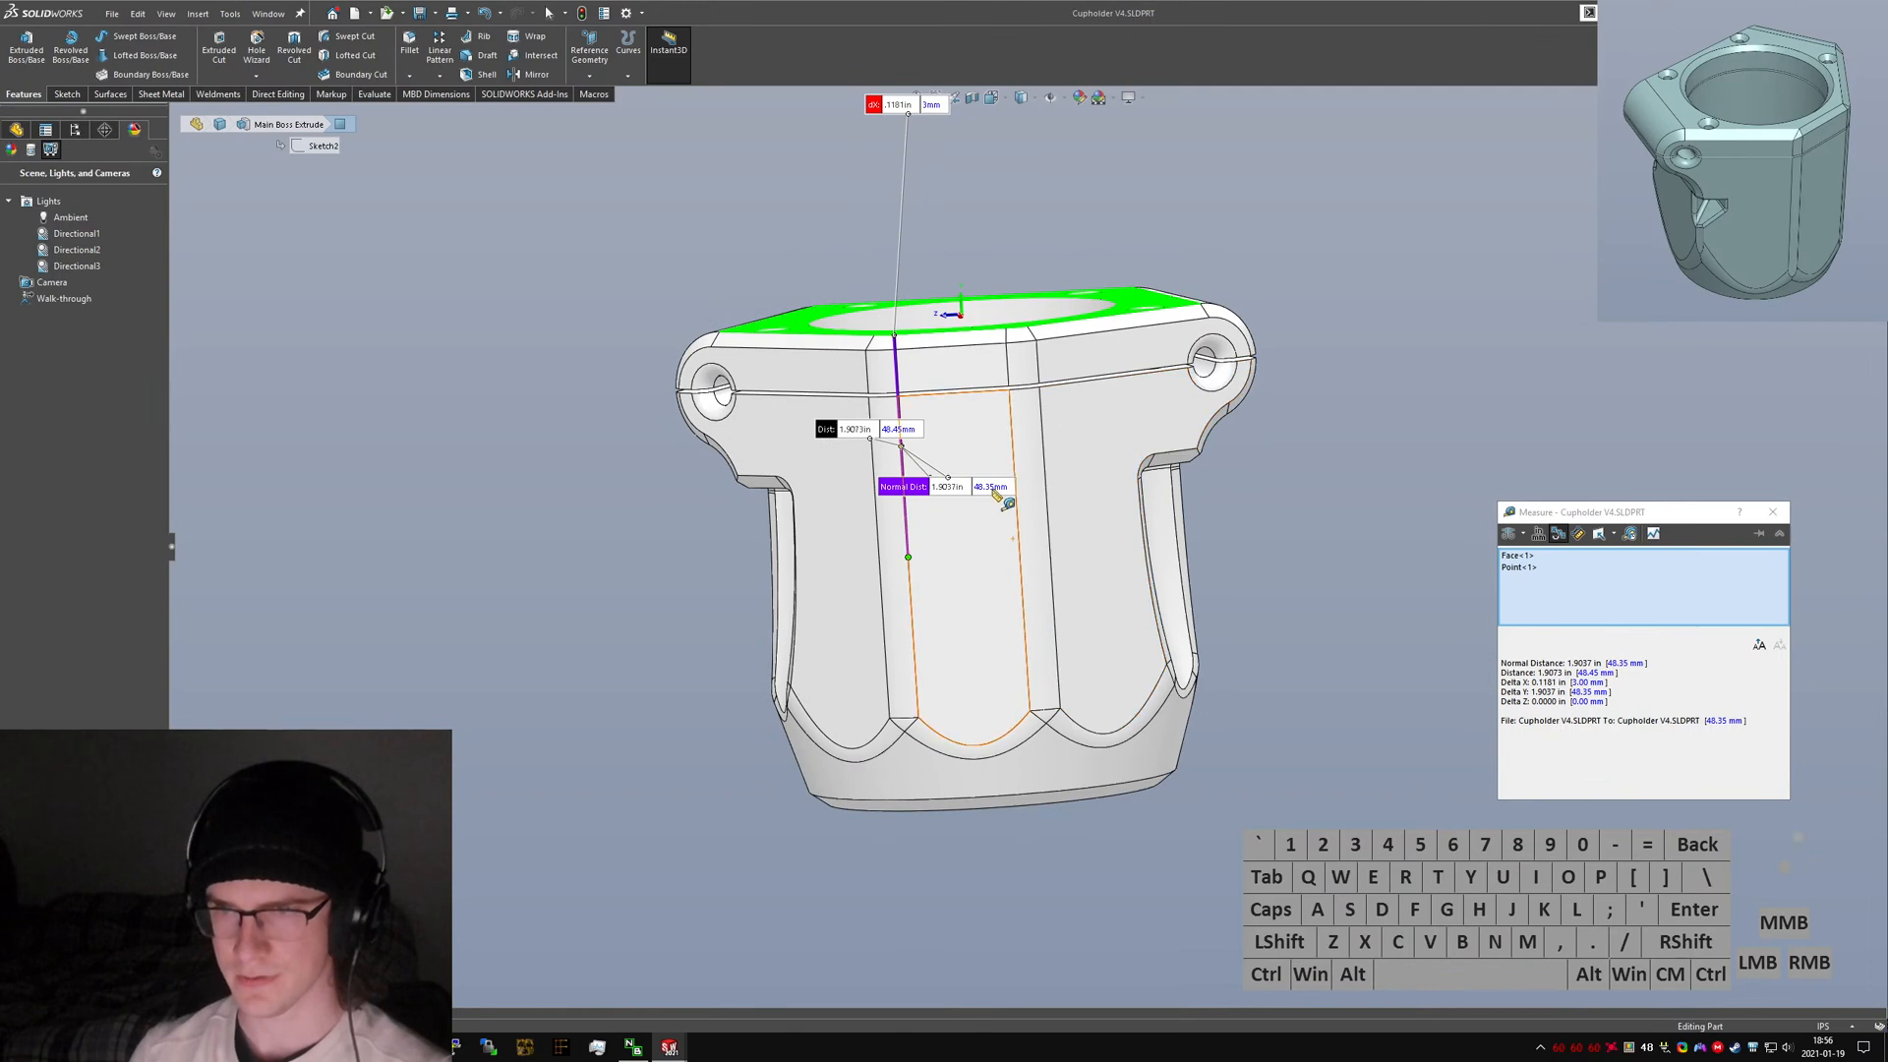
{"action": "left_click", "coordinate": [1773, 513]}
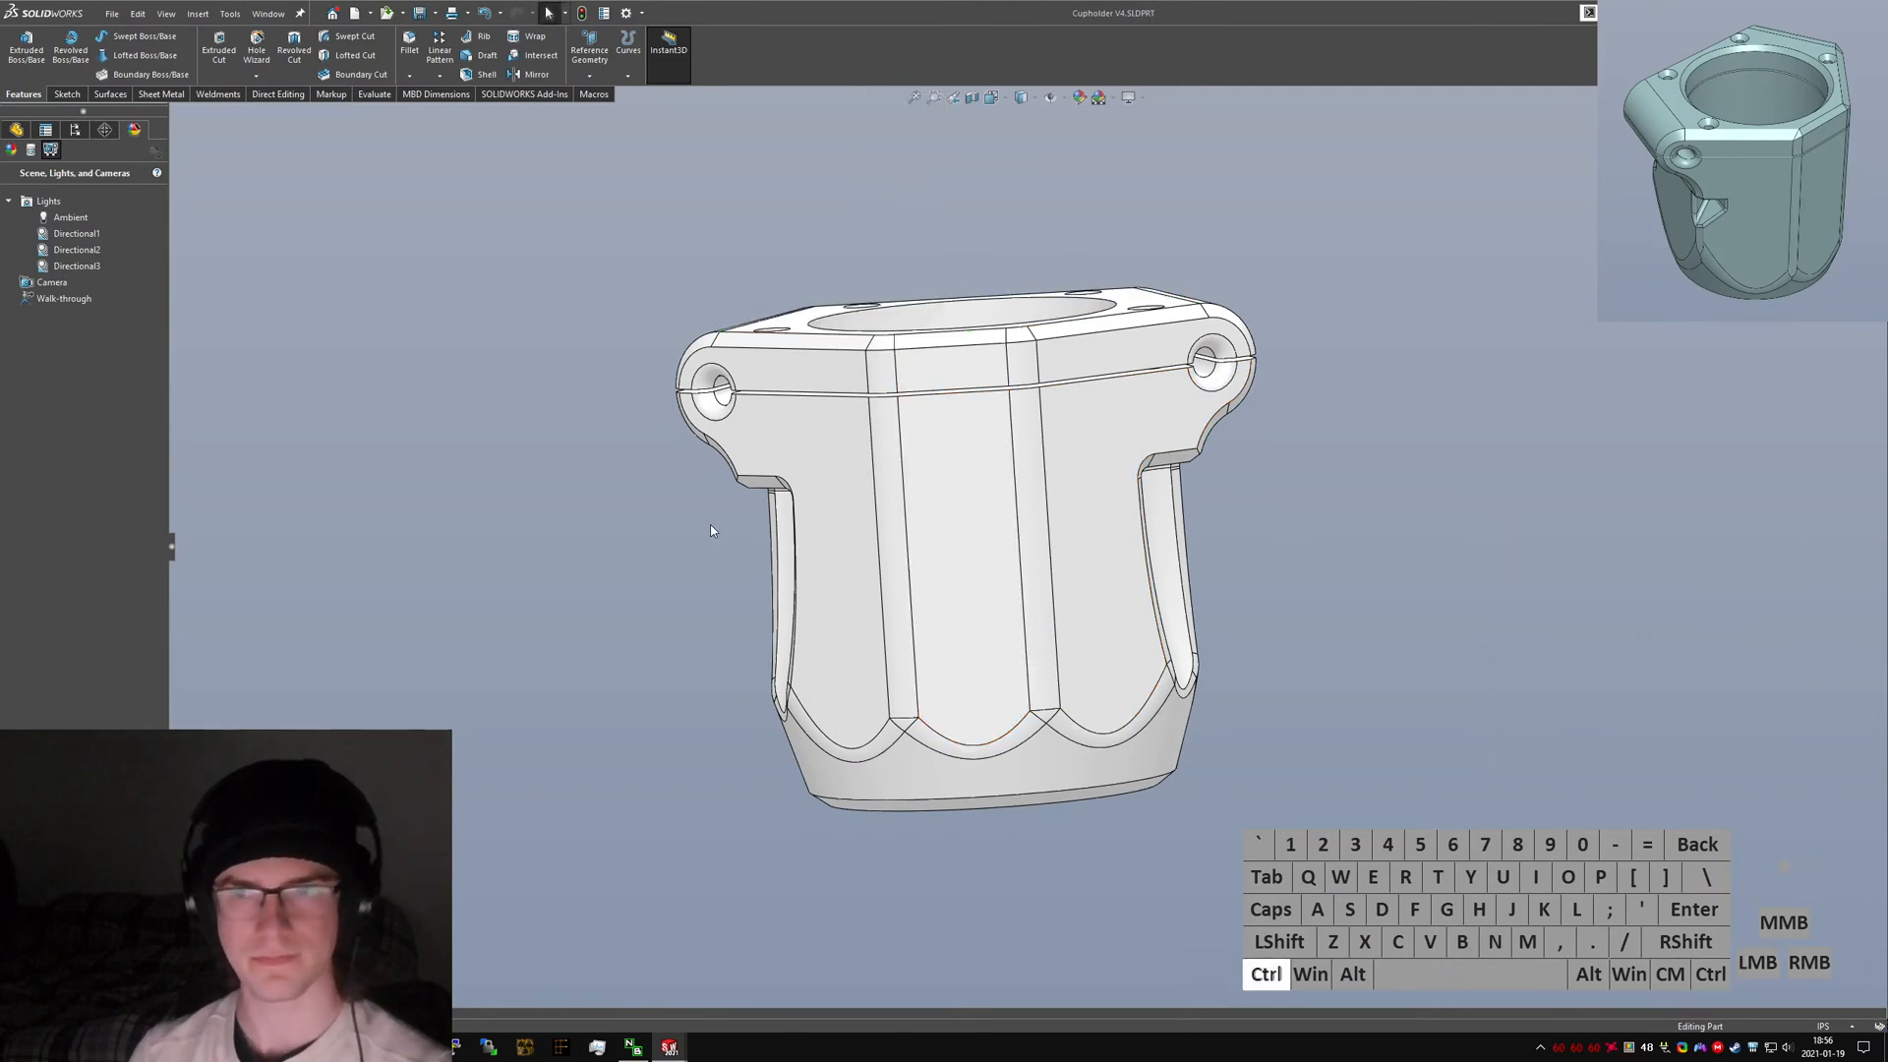
Select the front centre face and open the logo DXF file for import onto it.
{"action": "key", "text": "ctrl+1"}
{"action": "key", "text": "ctrl+3"}
{"action": "key", "text": "ctrl+4"}
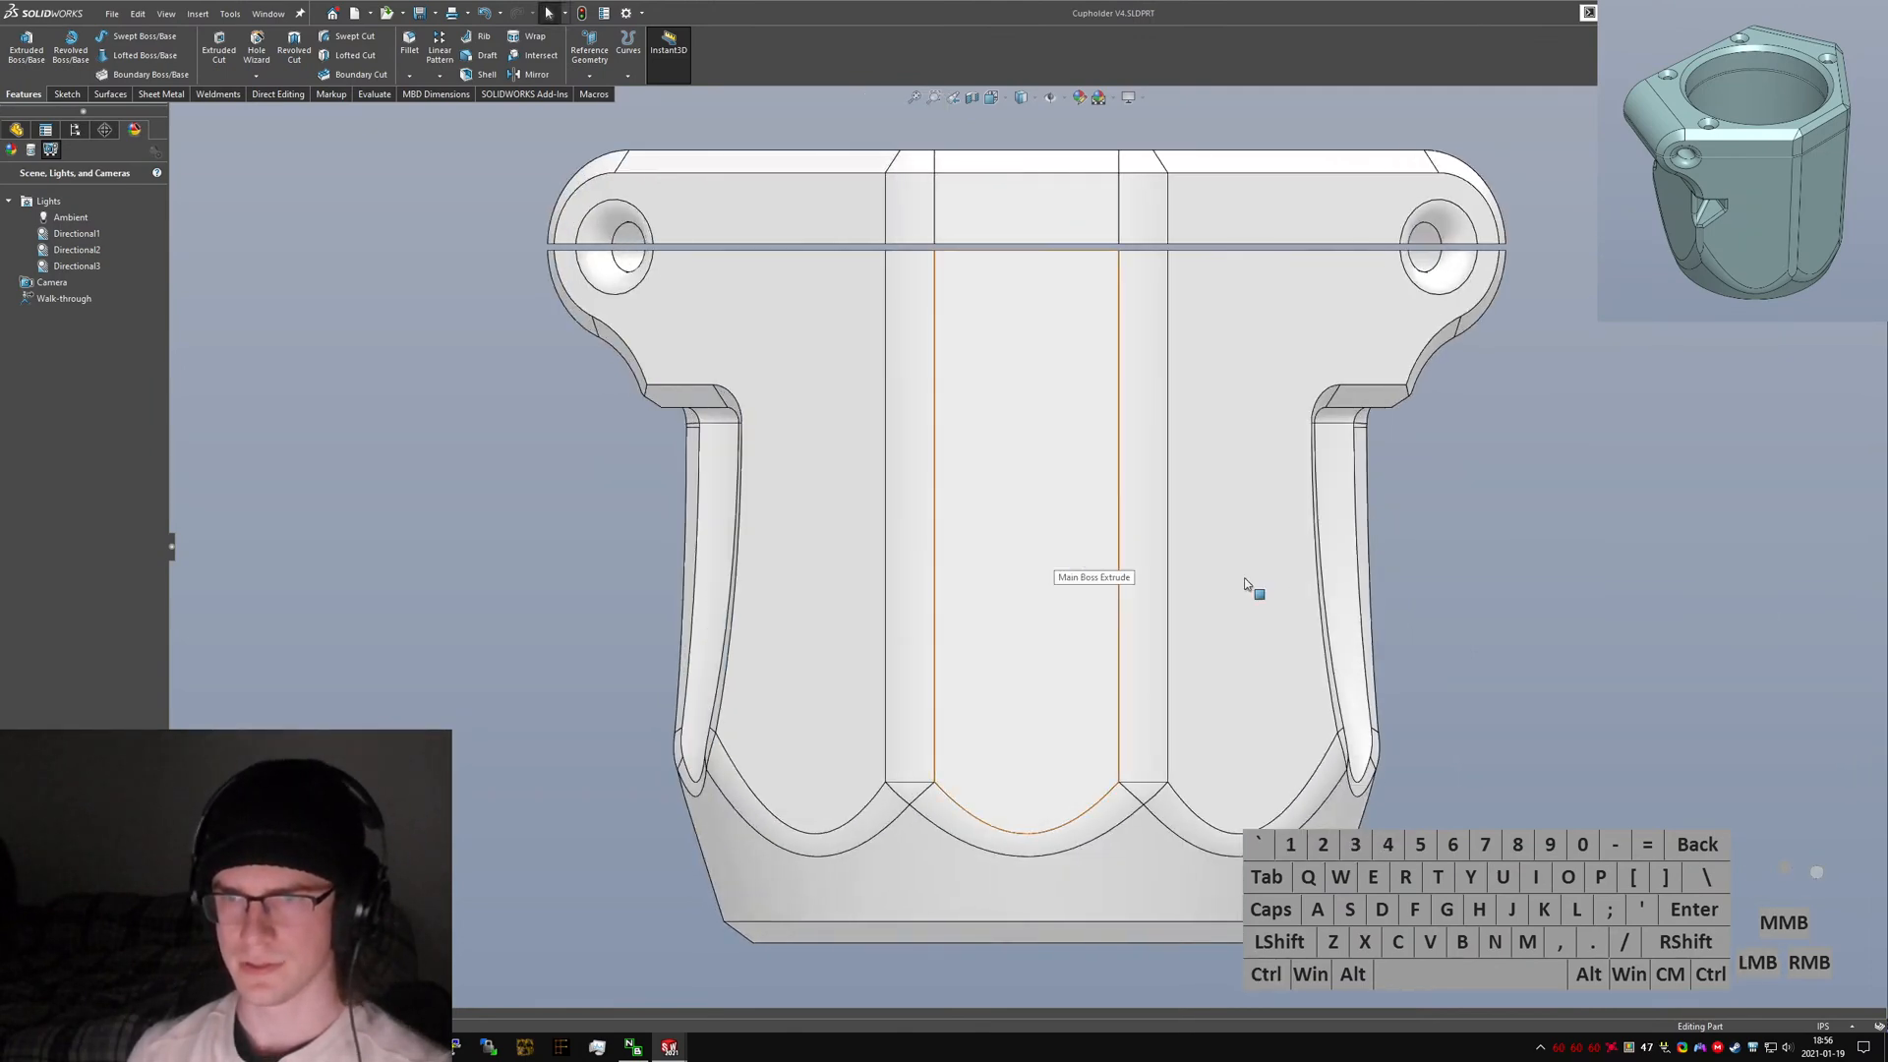
{"action": "left_click", "coordinate": [1528, 617]}
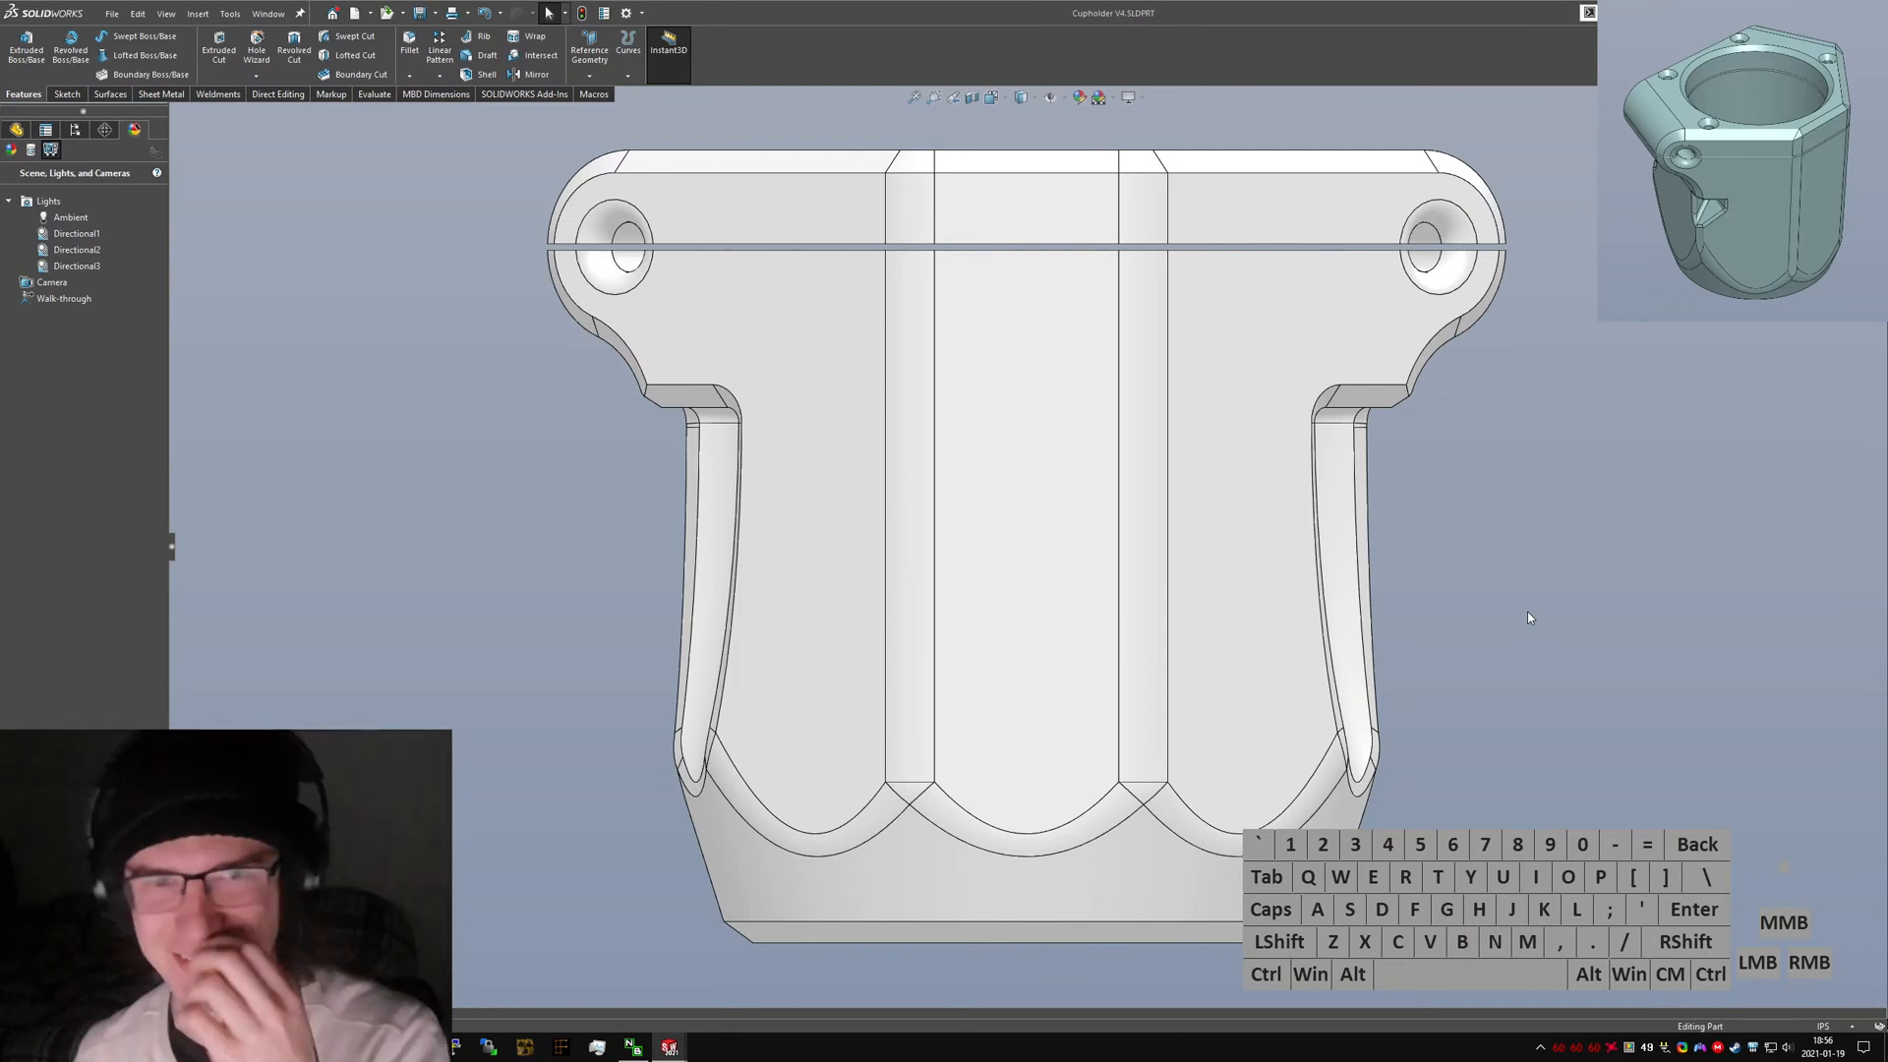
{"action": "left_click", "coordinate": [384, 310]}
{"action": "left_click", "coordinate": [409, 327]}
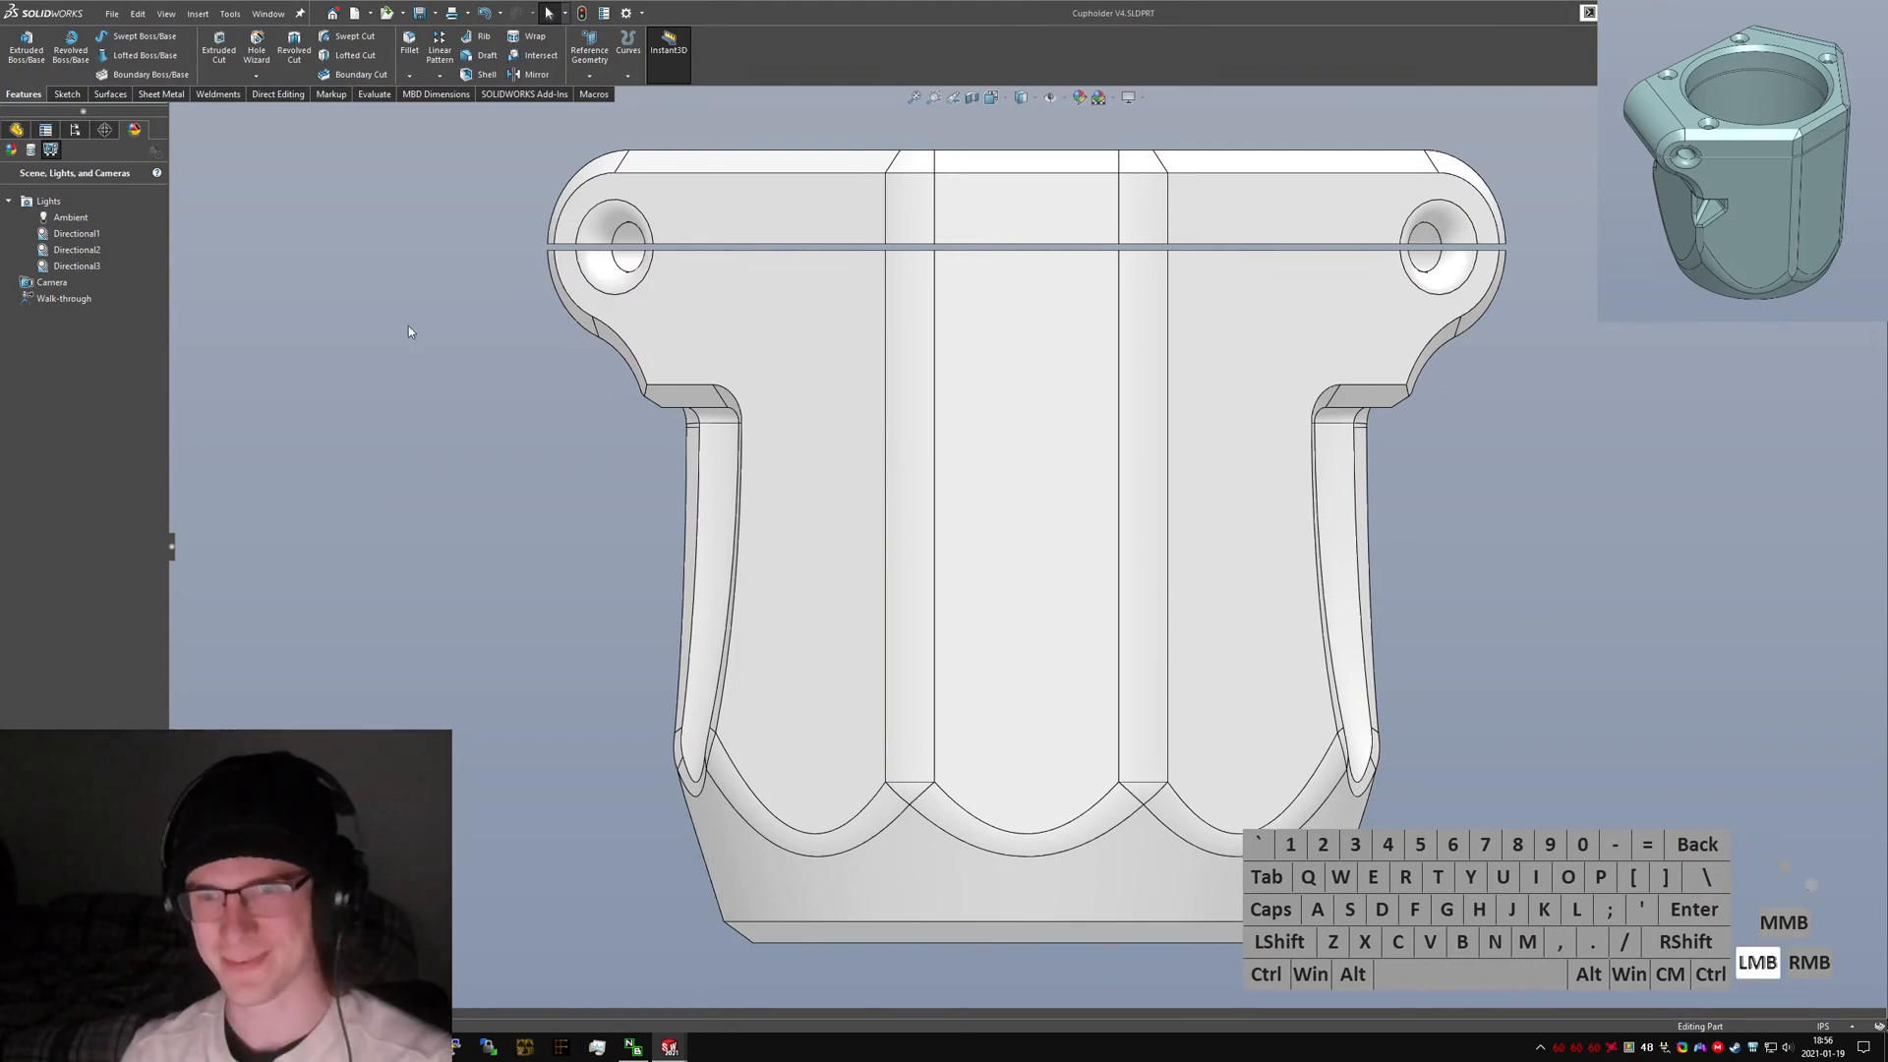
{"action": "left_click", "coordinate": [198, 13]}
{"action": "left_click", "coordinate": [1069, 494]}
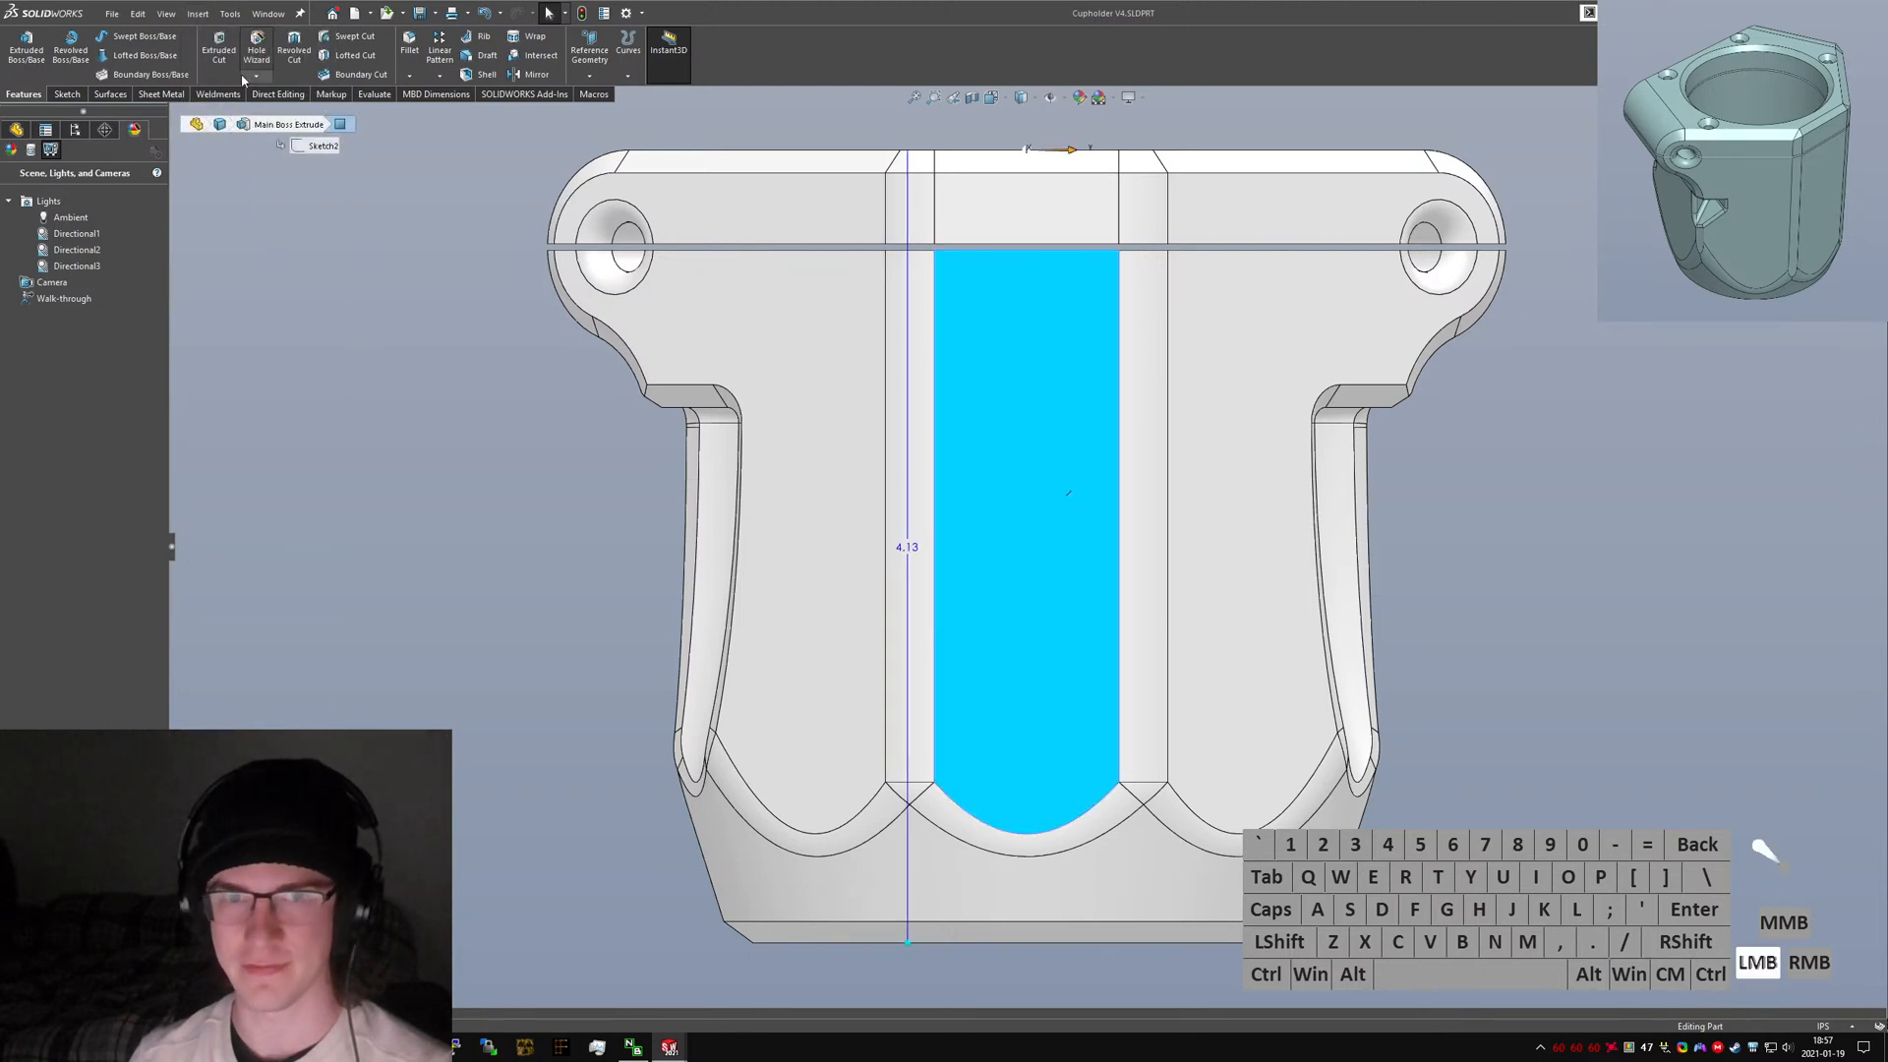
{"action": "left_click", "coordinate": [199, 15]}
{"action": "left_click", "coordinate": [386, 332]}
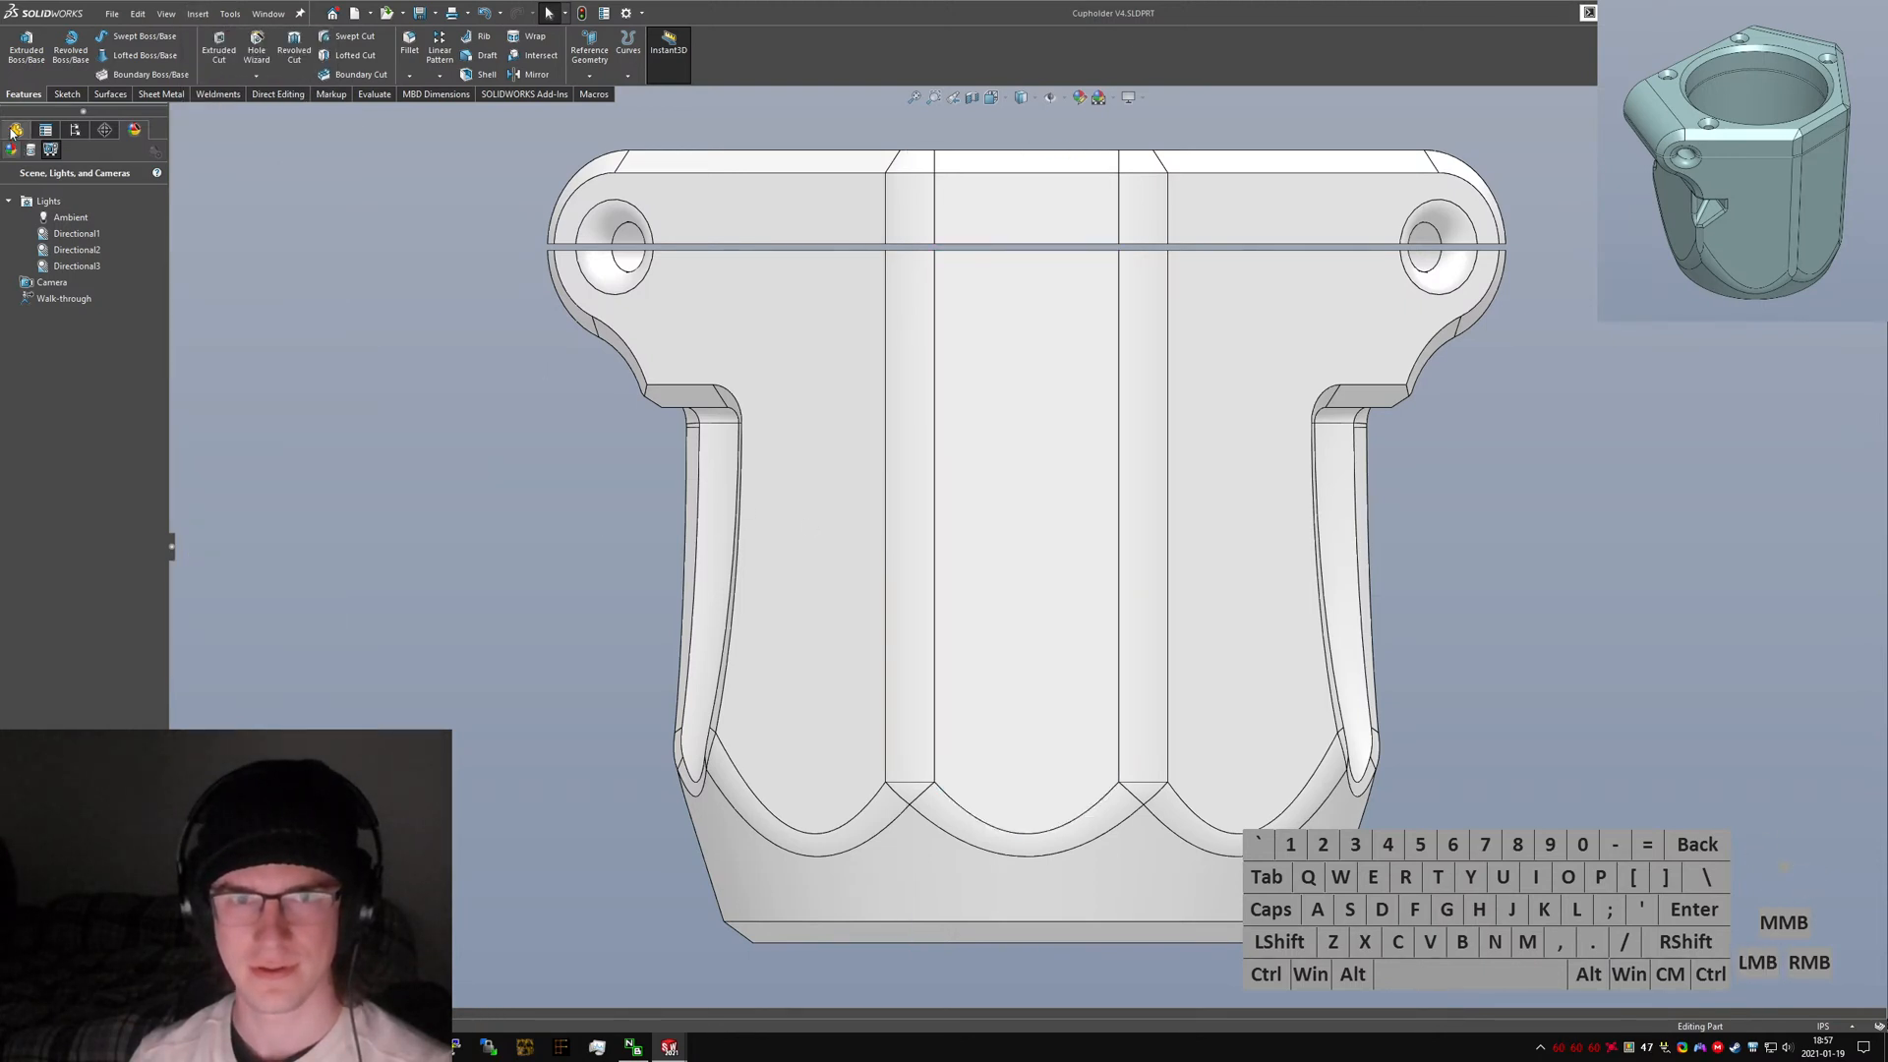
{"action": "left_click", "coordinate": [13, 132]}
{"action": "left_click", "coordinate": [198, 13]}
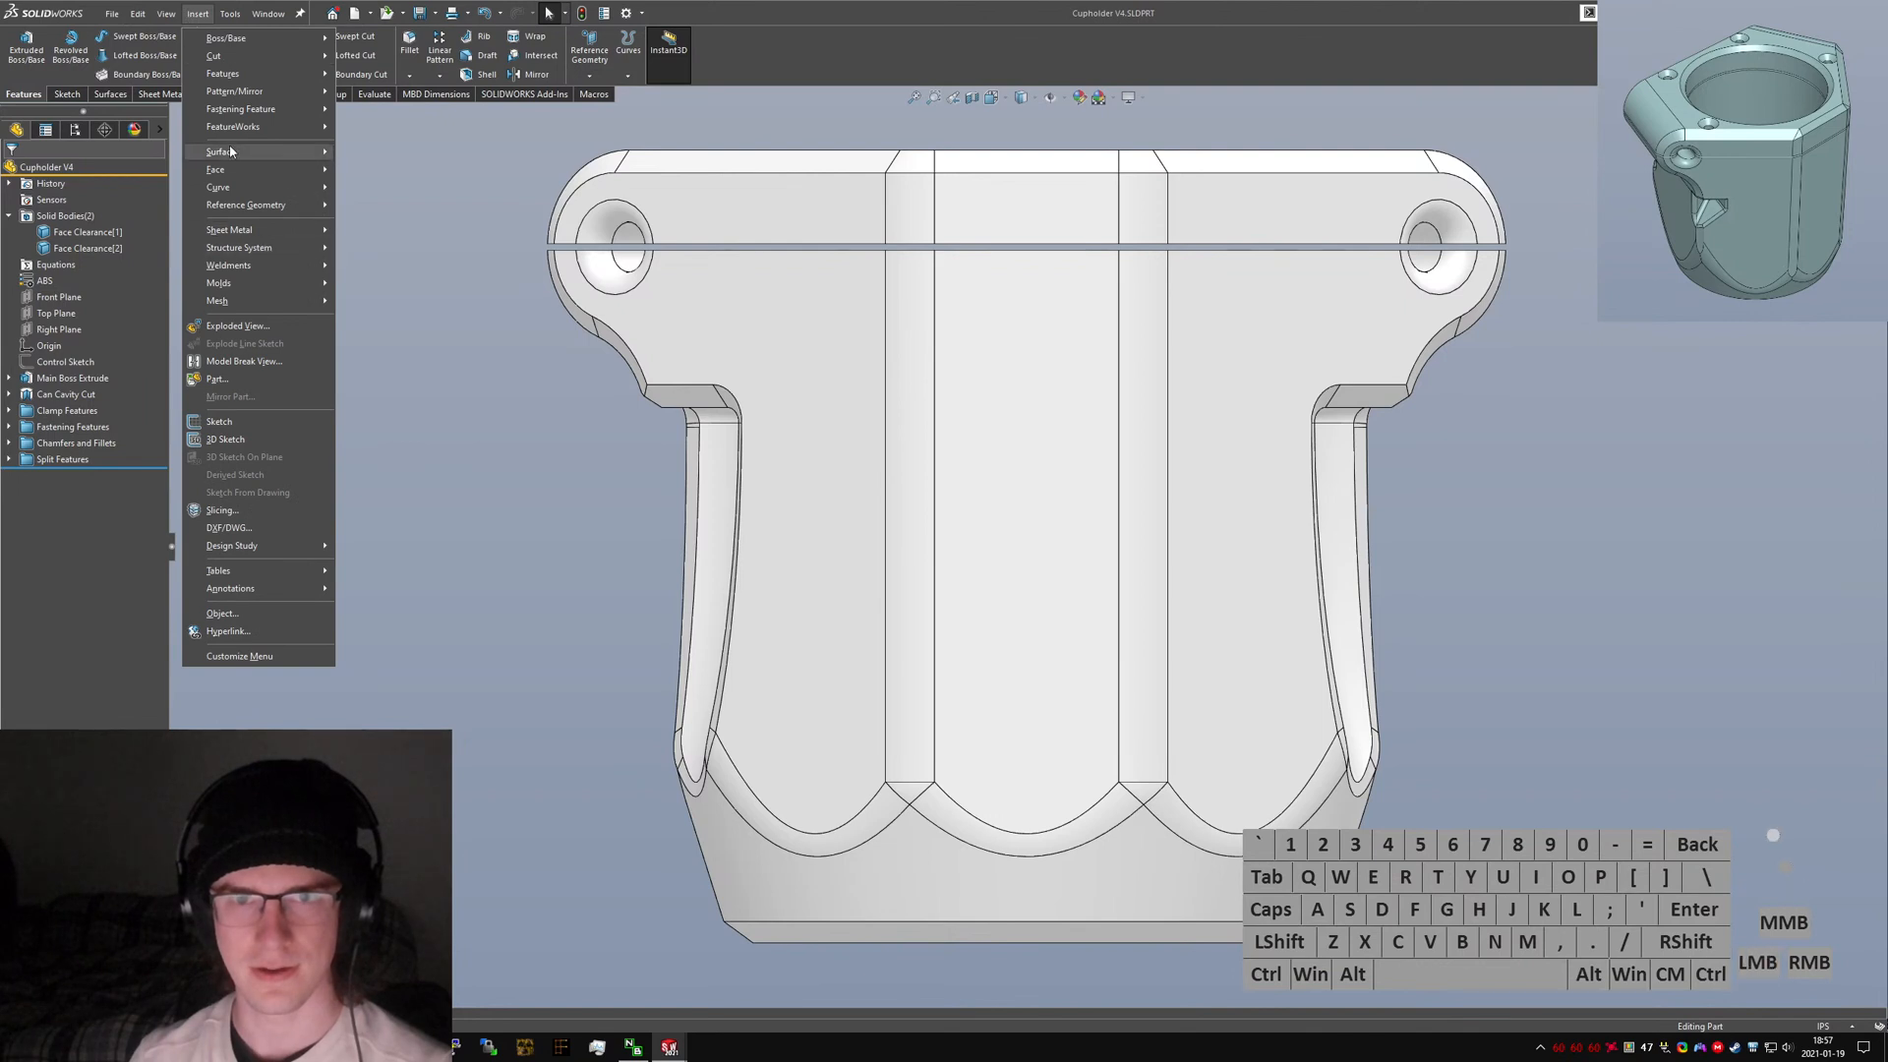
{"action": "left_click", "coordinate": [997, 495]}
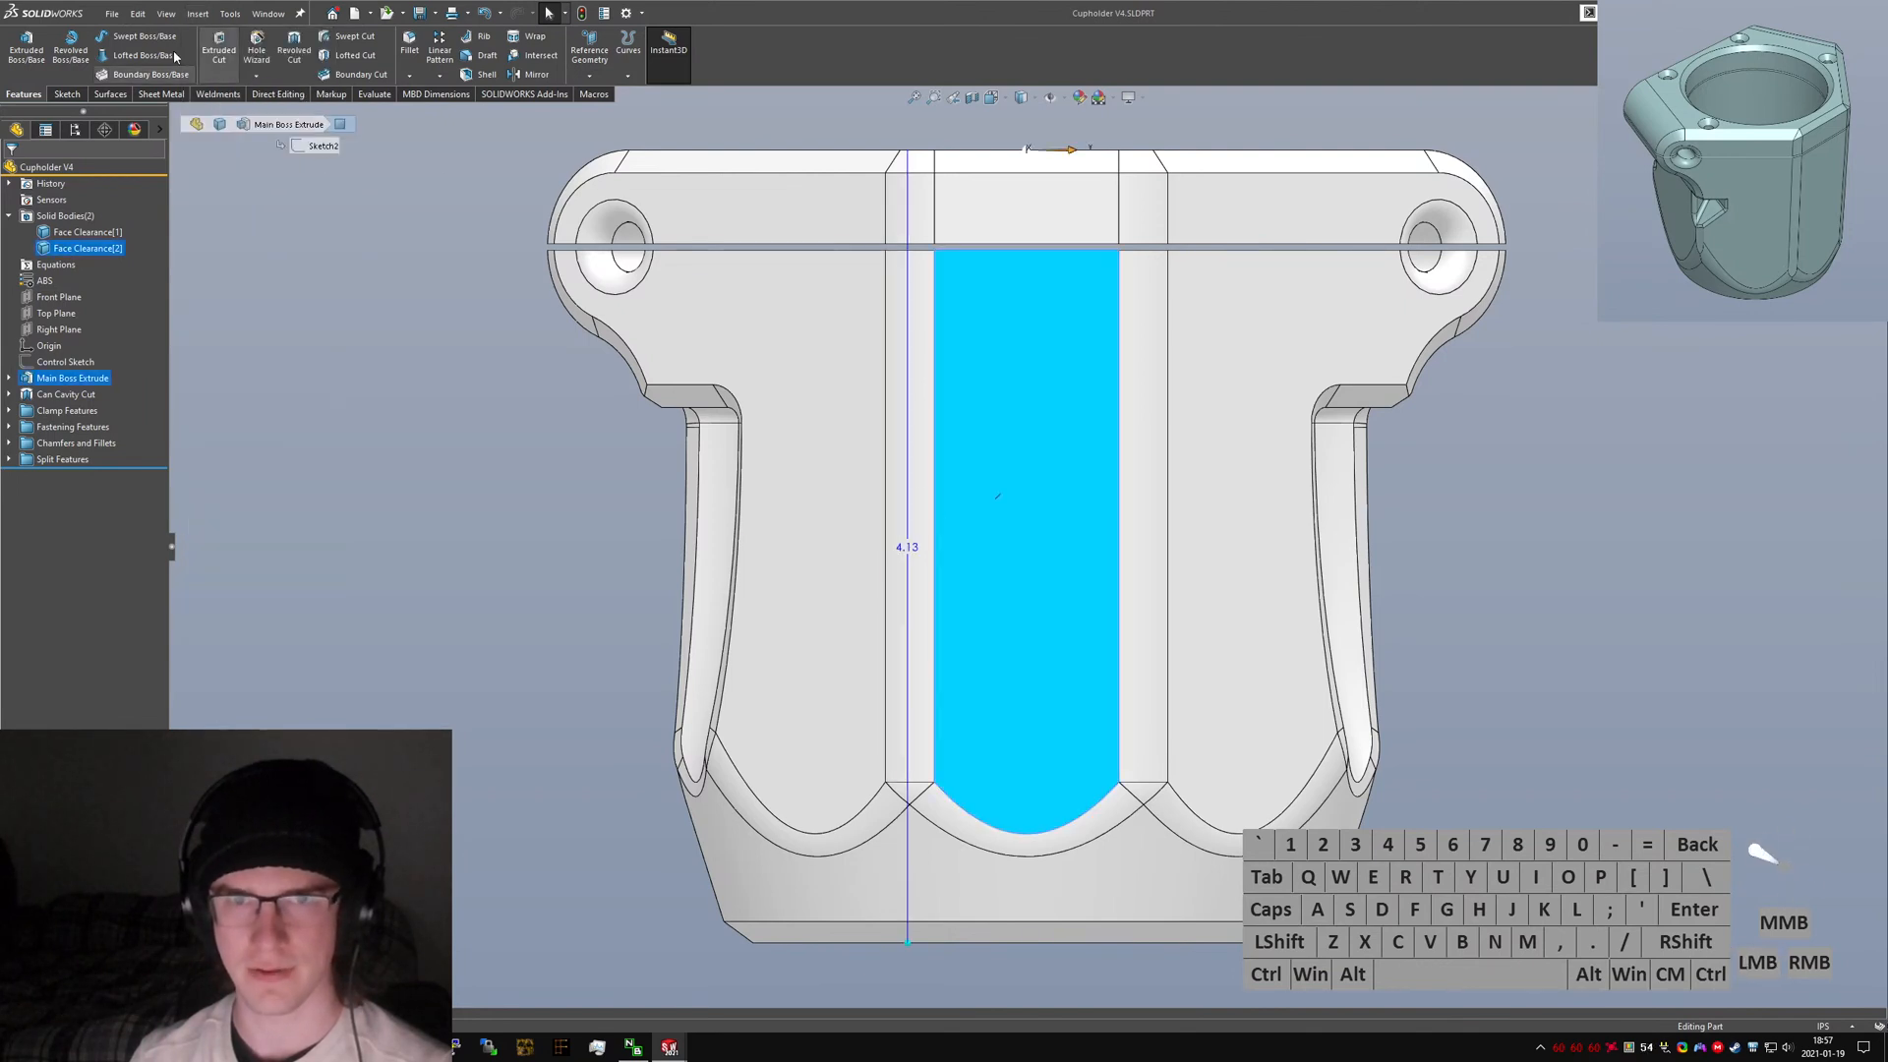
{"action": "left_click", "coordinate": [198, 13]}
{"action": "left_click", "coordinate": [231, 528]}
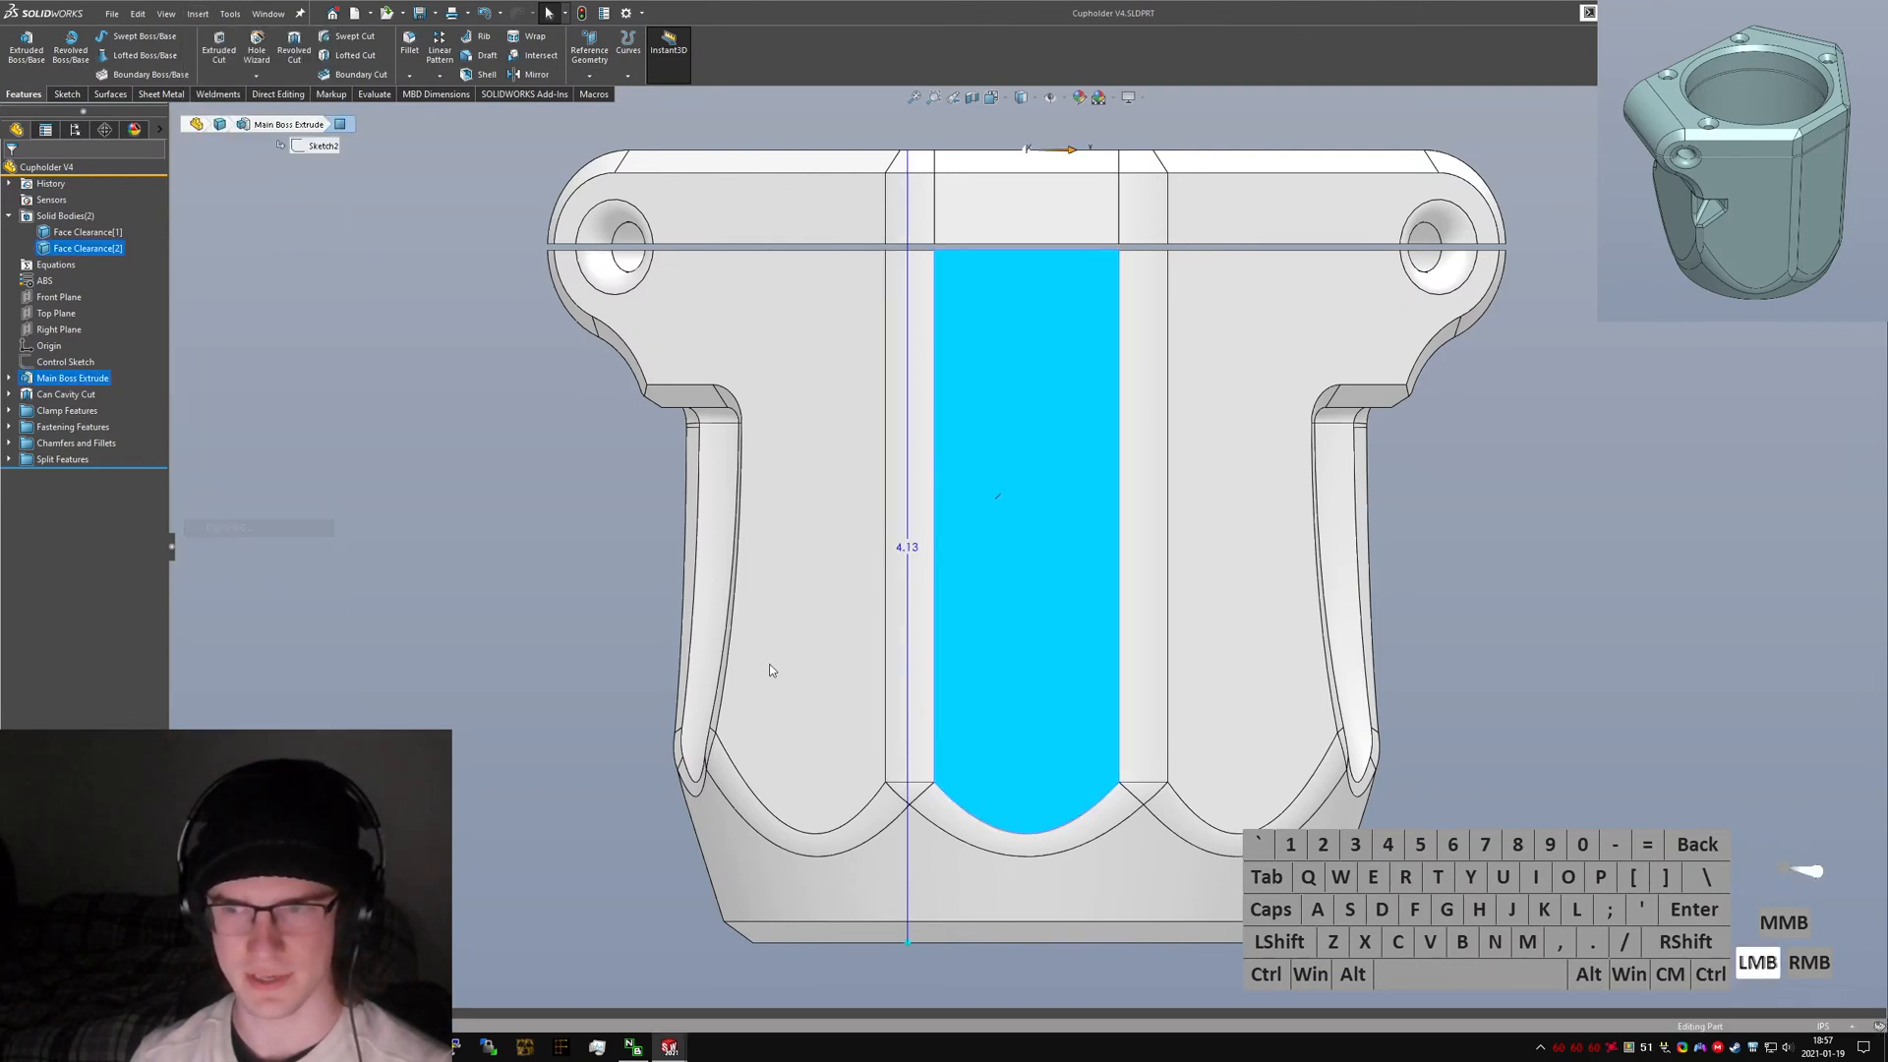
{"action": "double_click", "coordinate": [194, 150]}
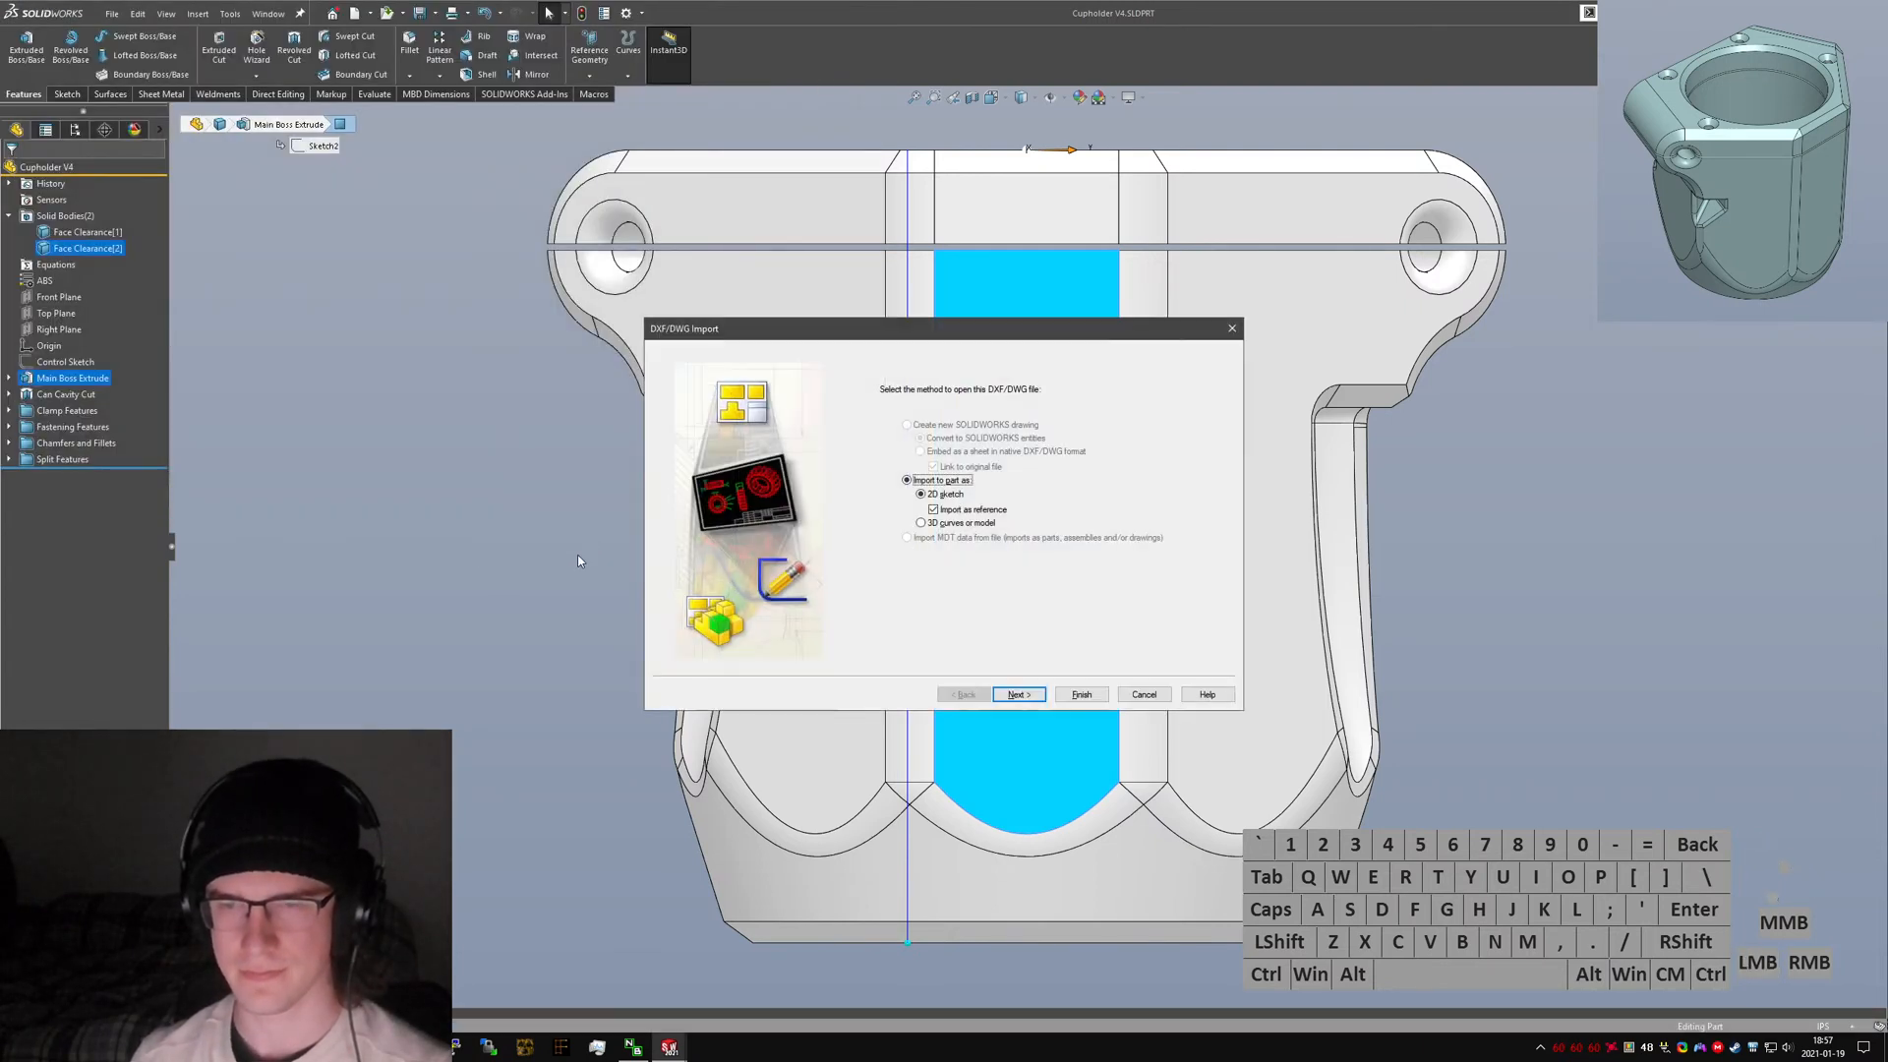
Import the erudio CAD logo as a 2D sketch with its sketch origin at X 30, Y 50.
{"action": "left_click", "coordinate": [1018, 695]}
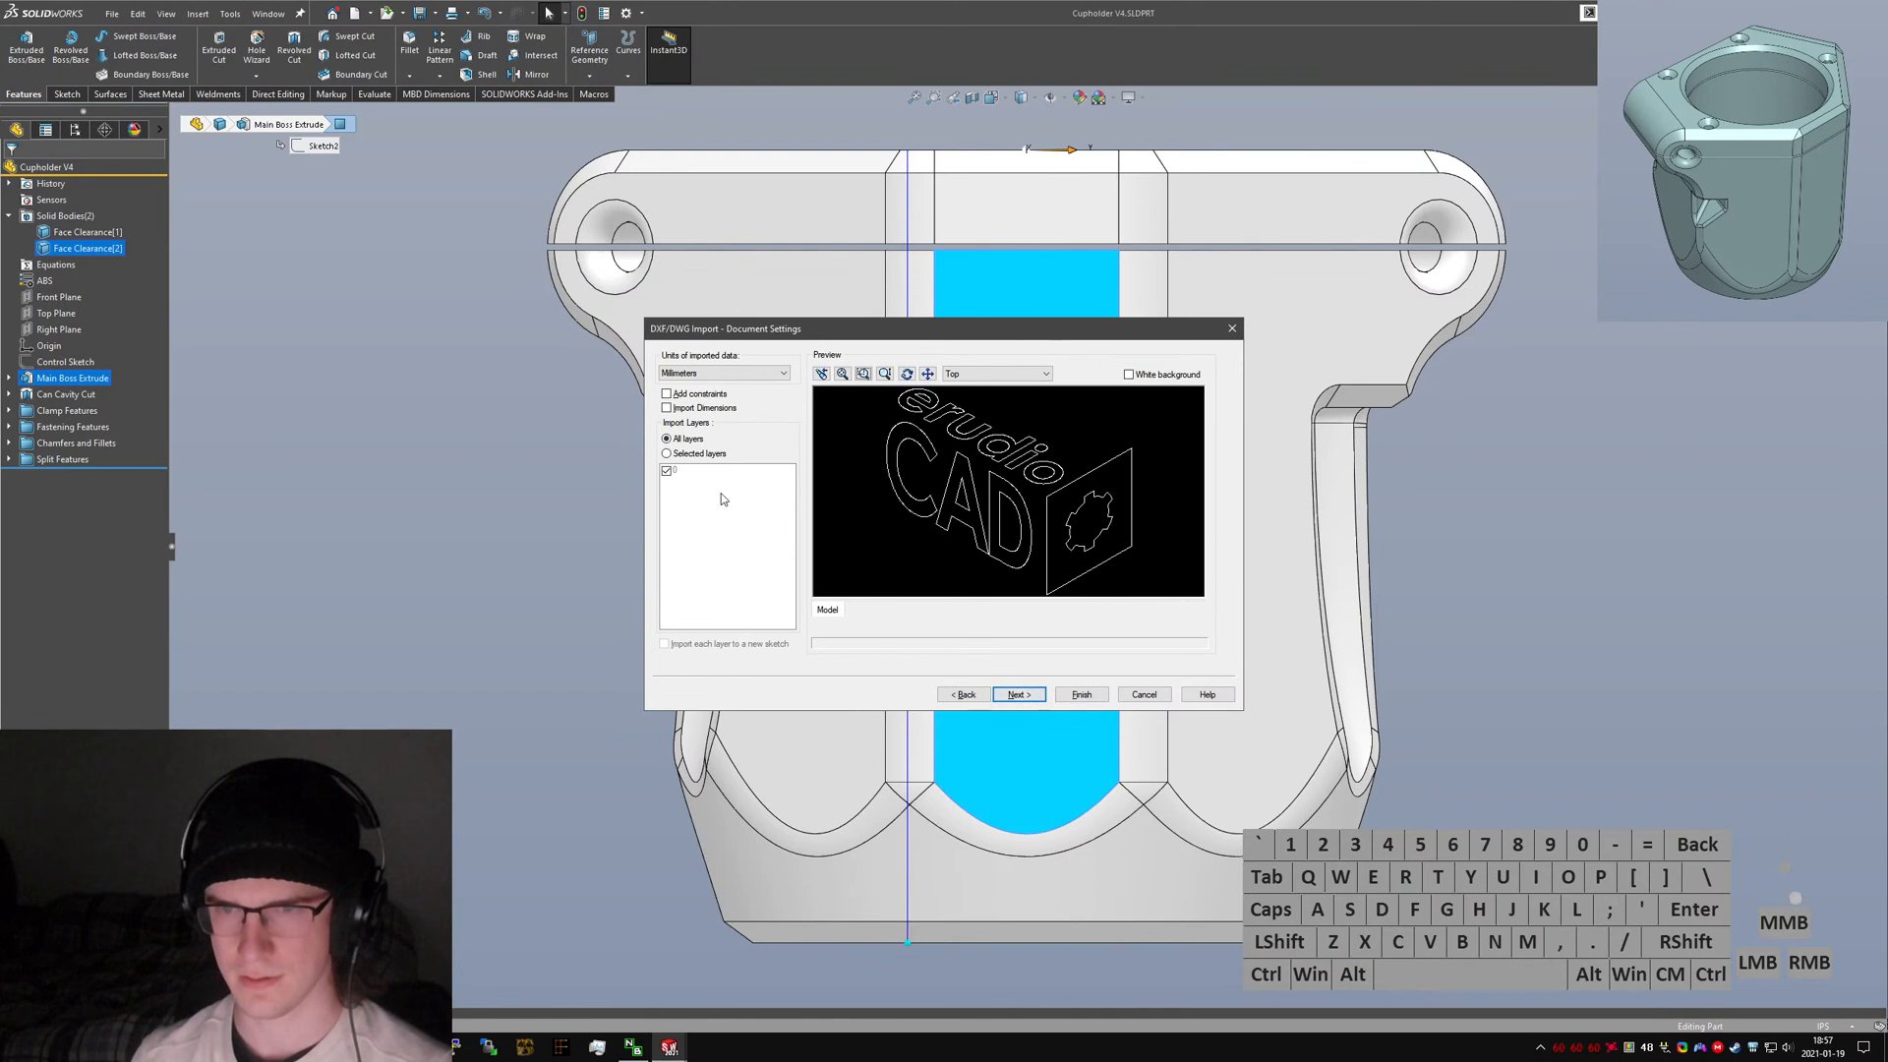
{"action": "left_click", "coordinate": [1019, 695]}
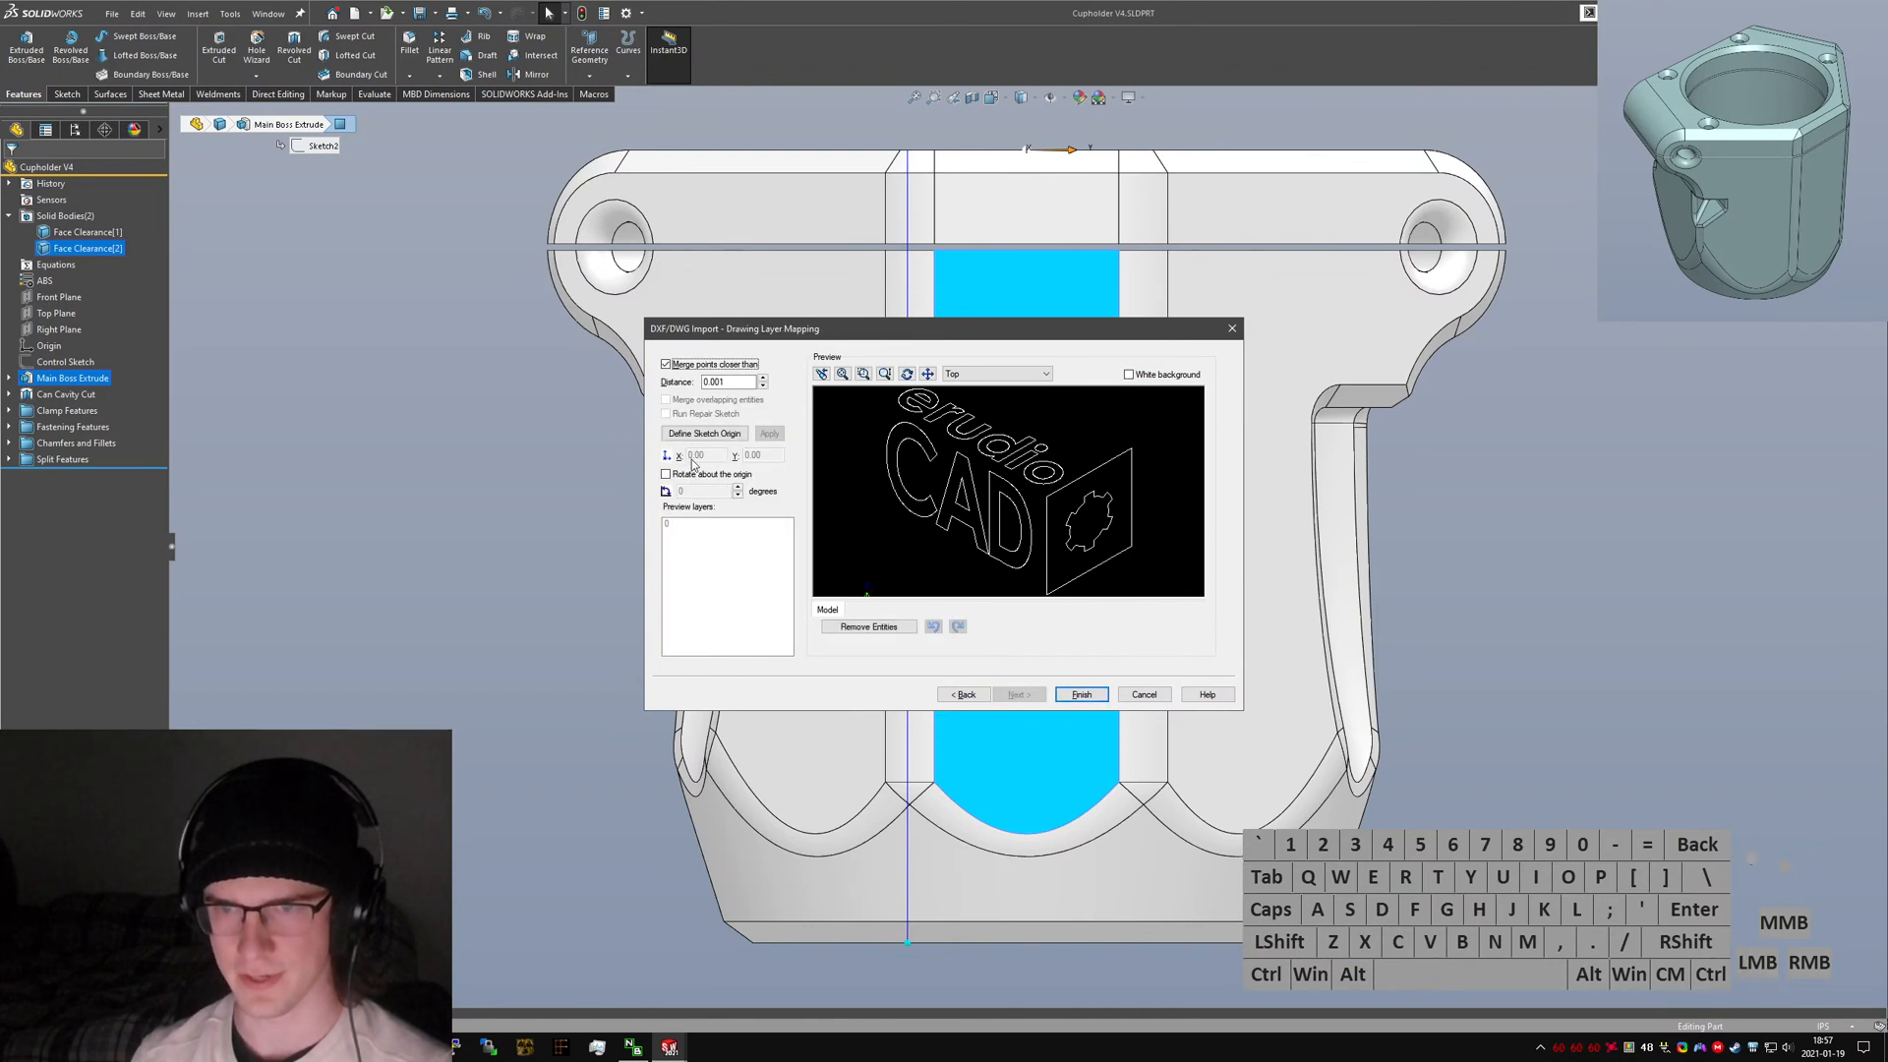
{"action": "left_click", "coordinate": [703, 443]}
{"action": "type", "text": "30"}
{"action": "key", "text": "Tab"}
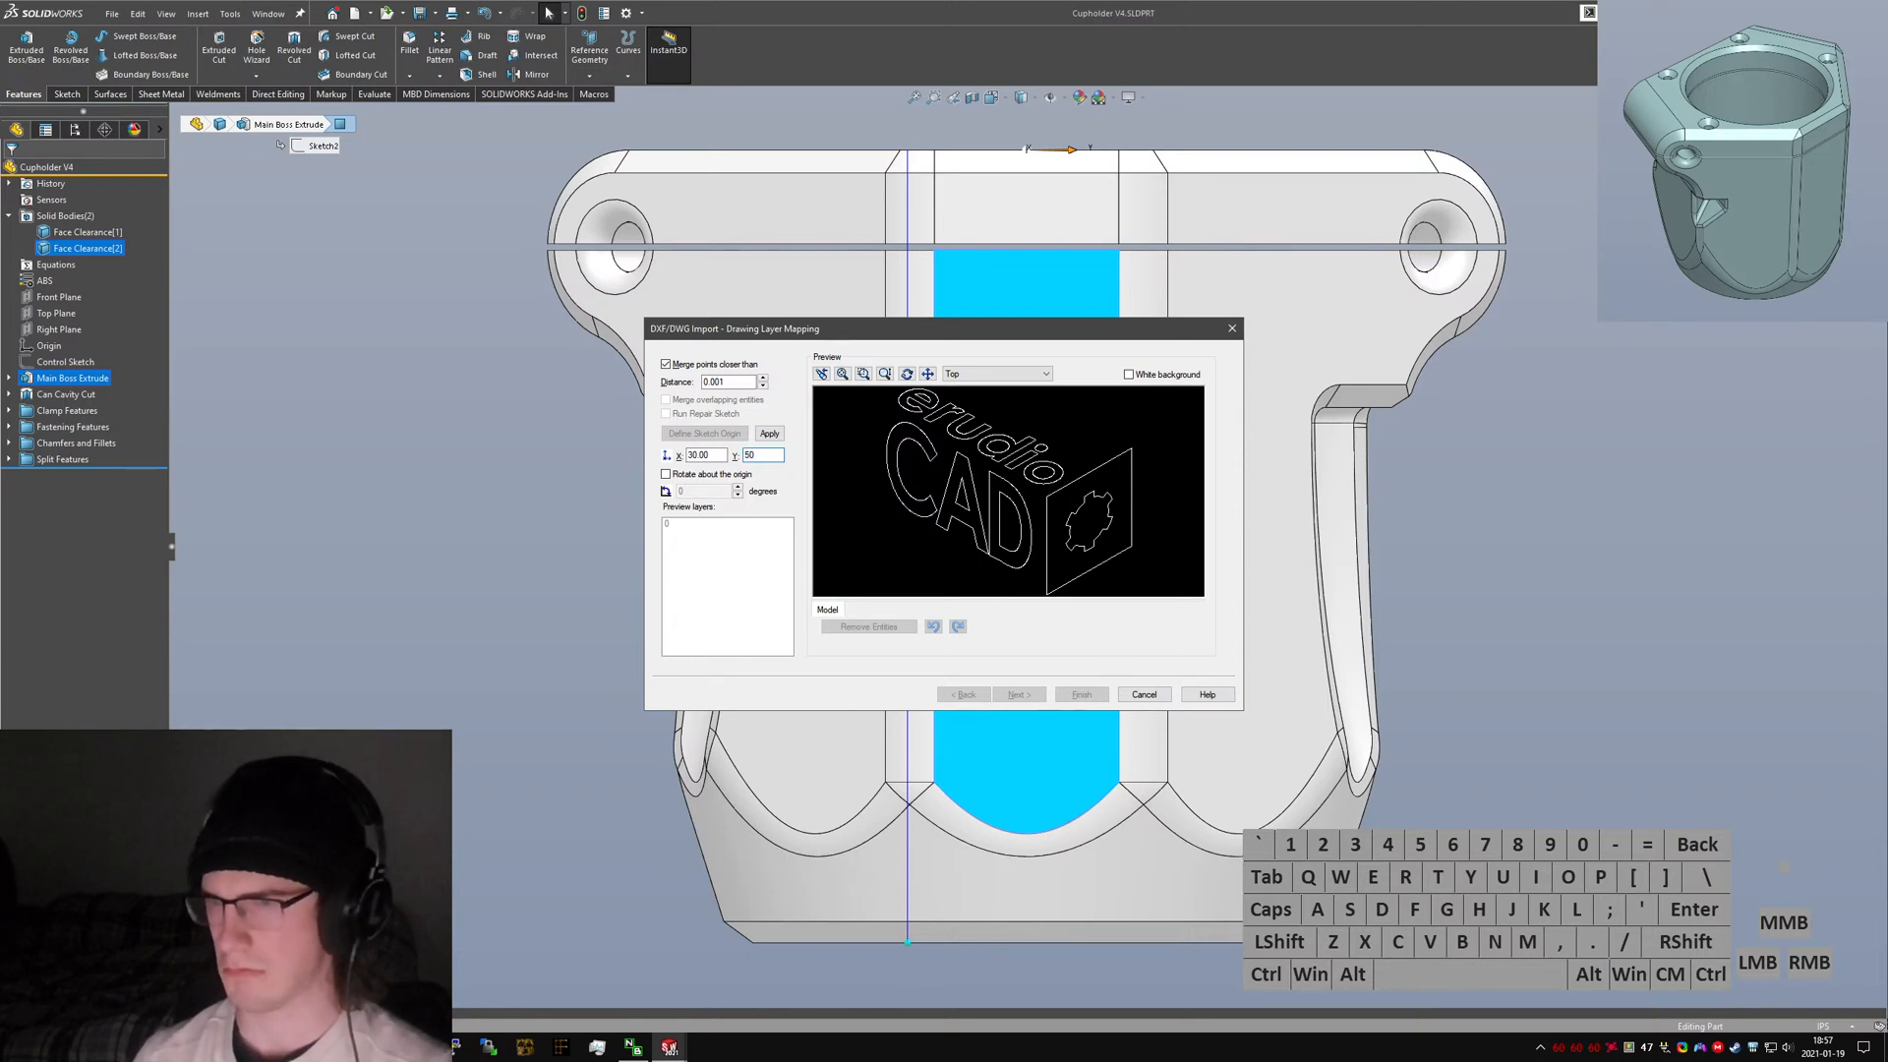
{"action": "left_click", "coordinate": [769, 434]}
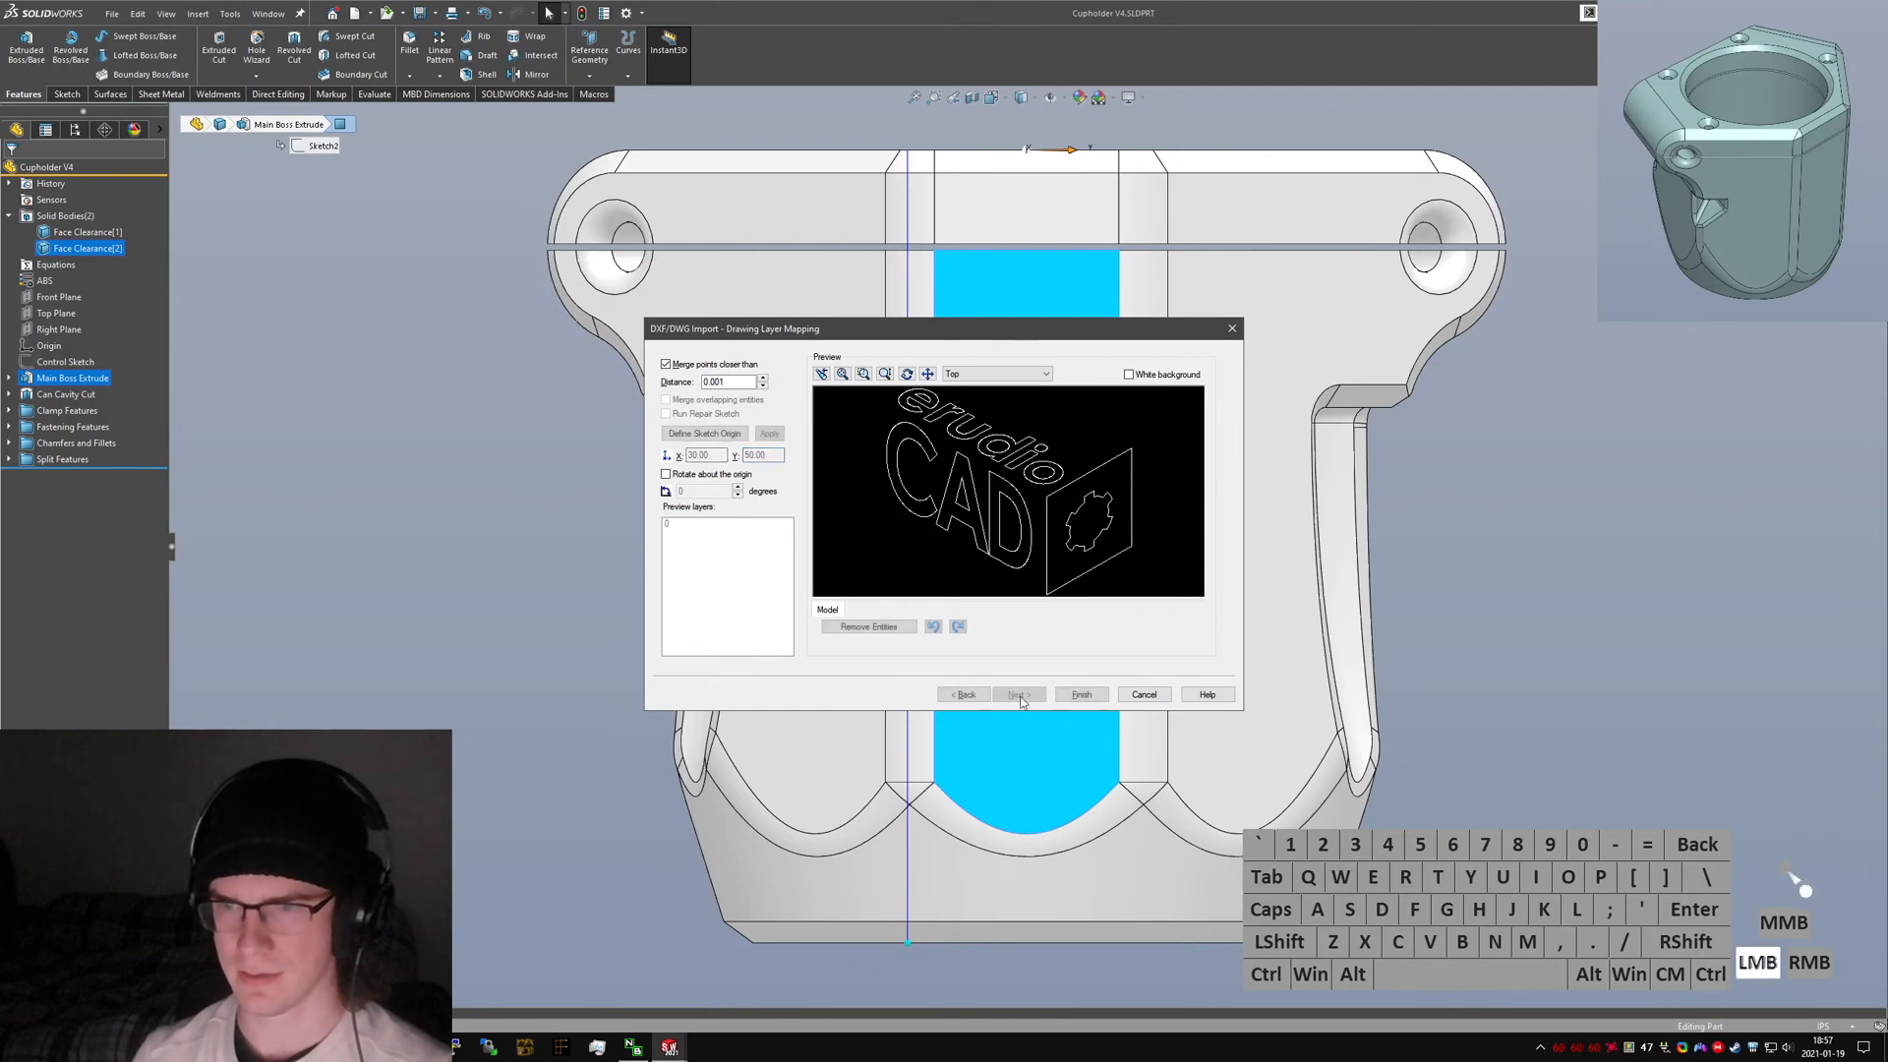
{"action": "left_click", "coordinate": [1082, 694]}
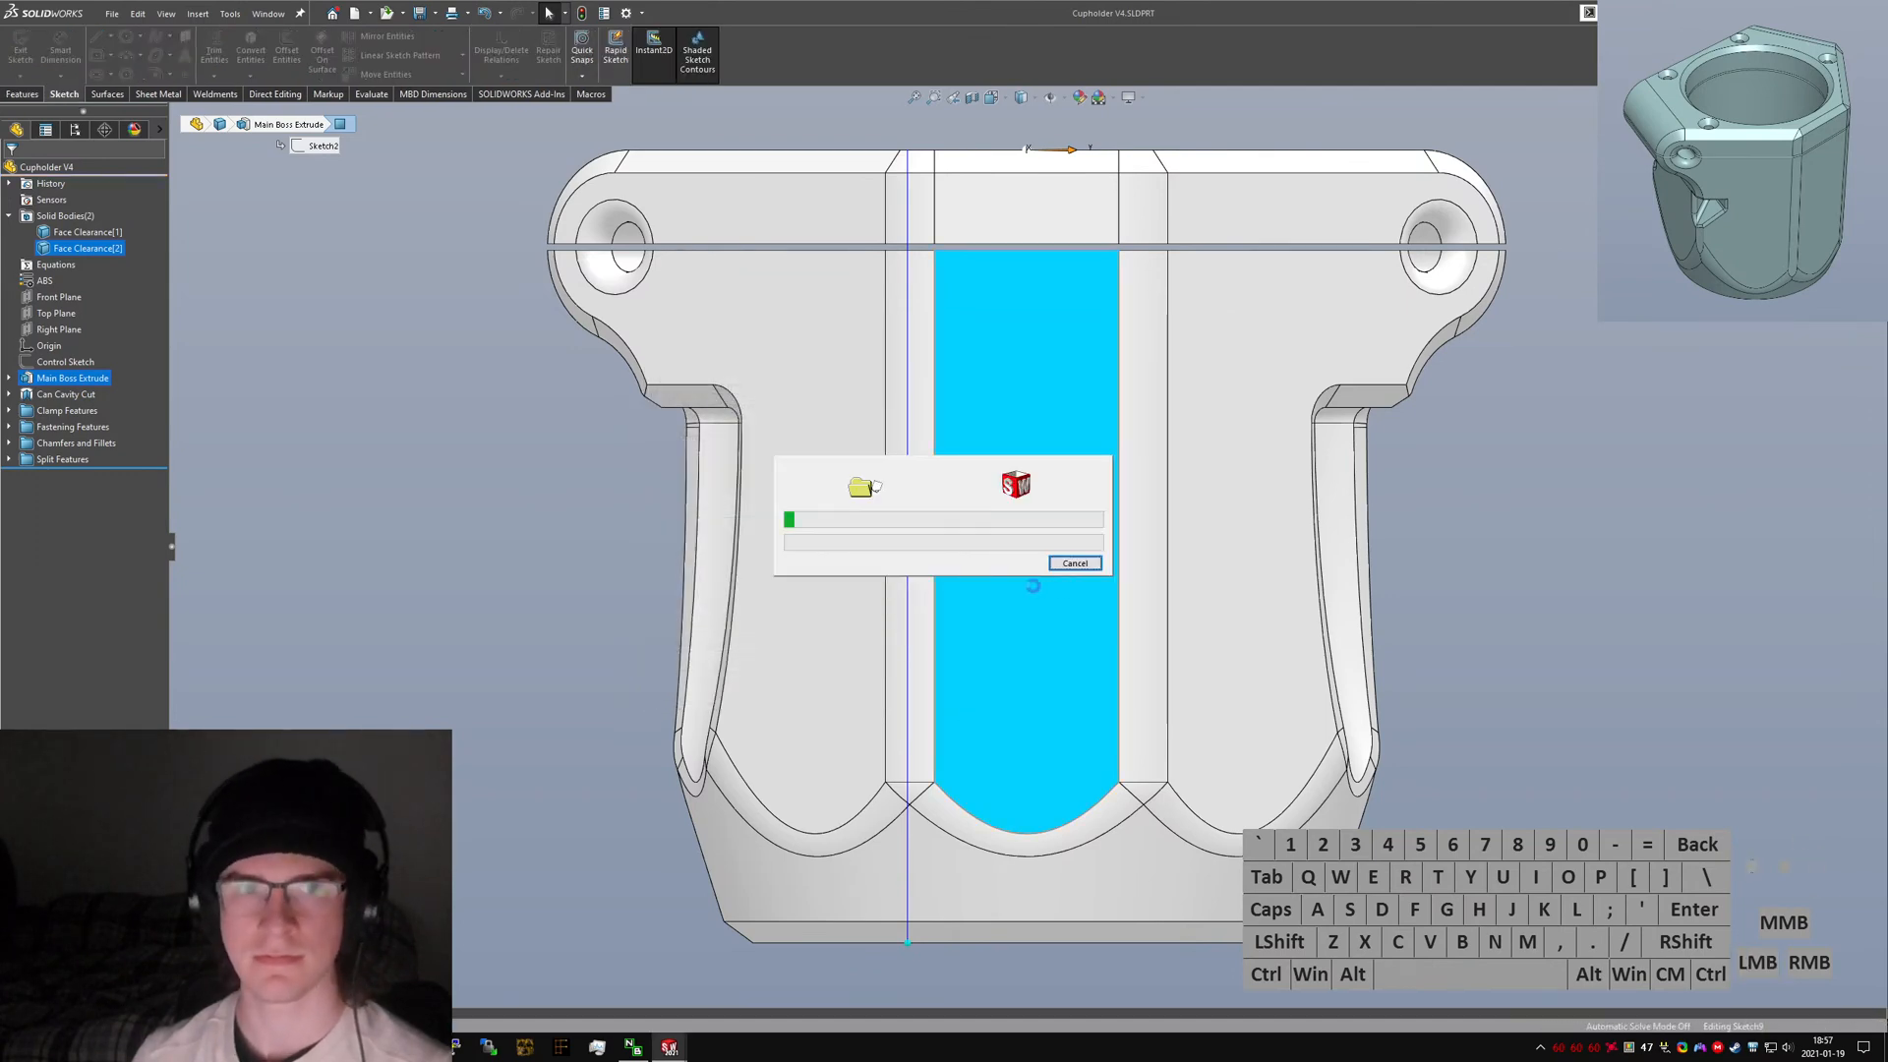
Delete the imported logo sketch.
{"action": "scroll", "coordinate": [1011, 488], "scroll_direction": "up", "scroll_amount": 7}
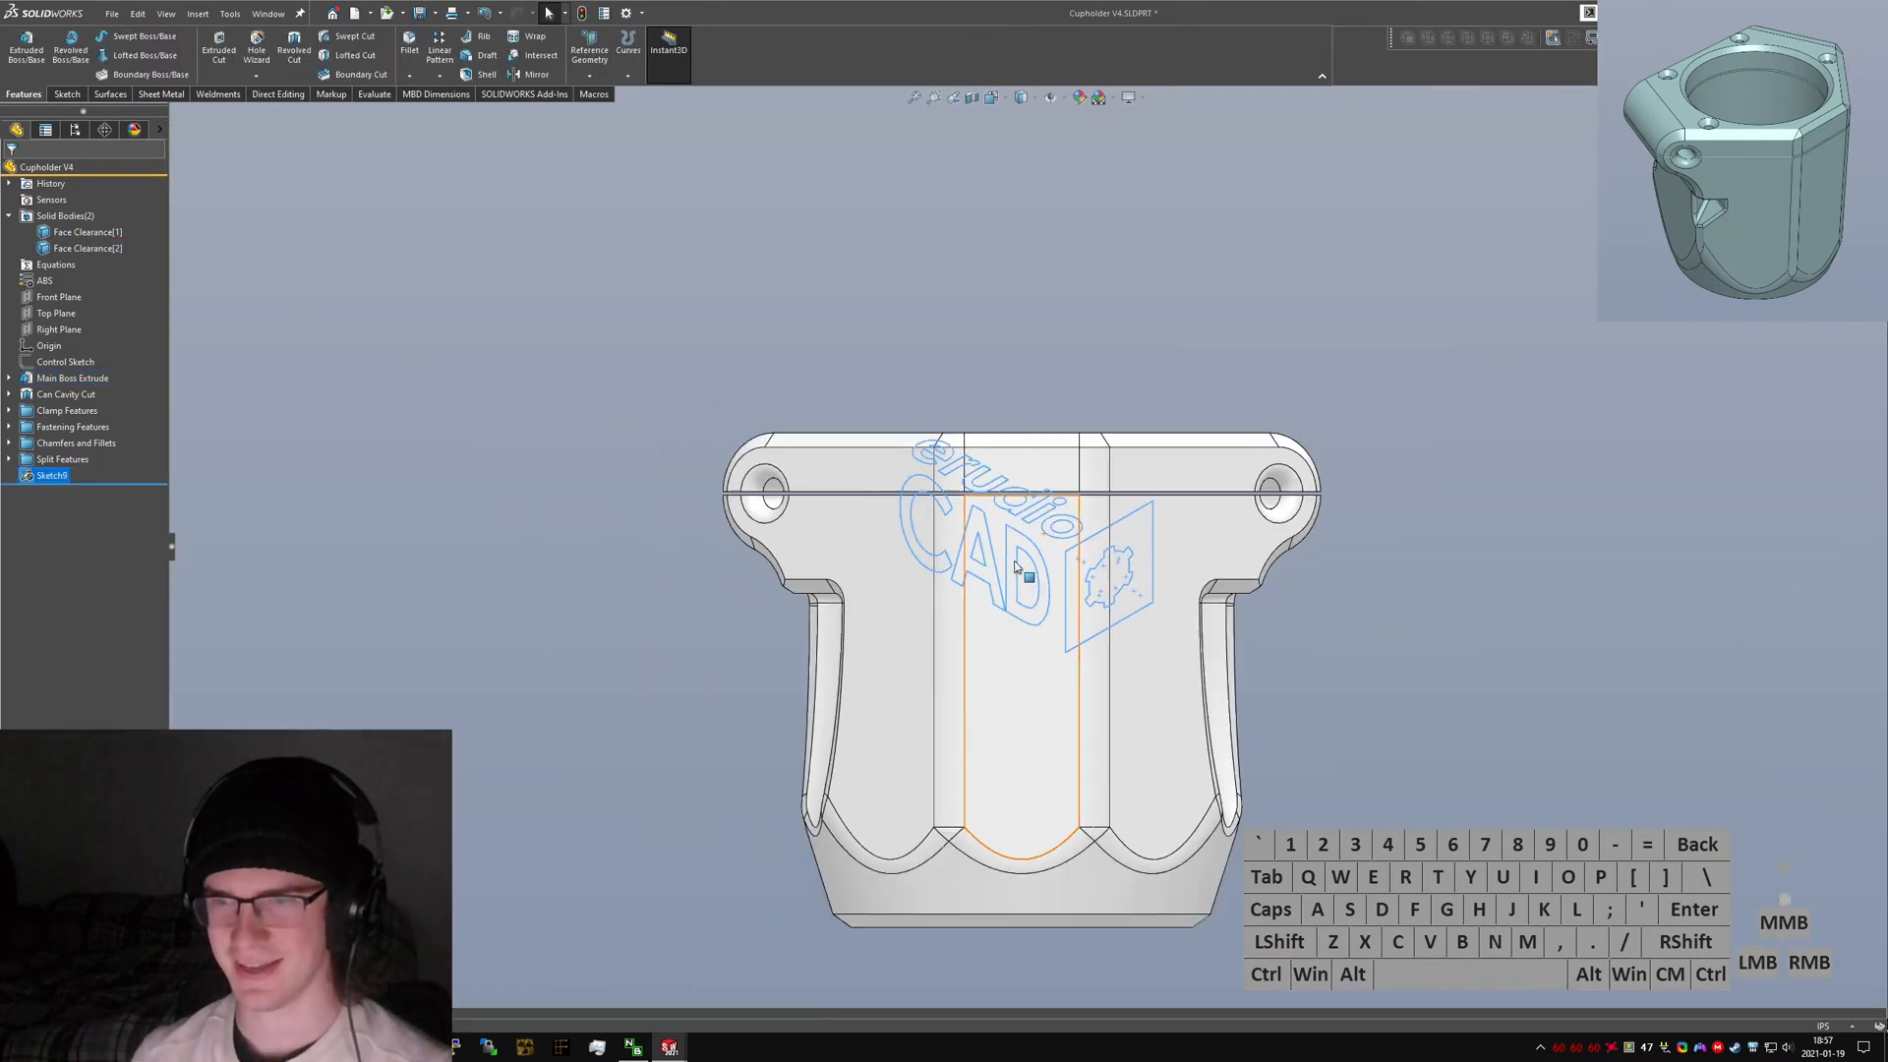
{"action": "scroll", "coordinate": [1015, 568], "scroll_direction": "down", "scroll_amount": 3}
{"action": "middle_click_drag", "start_coordinate": [999, 589], "coordinate": [1038, 542]}
{"action": "scroll", "coordinate": [1024, 510], "scroll_direction": "up", "scroll_amount": 2}
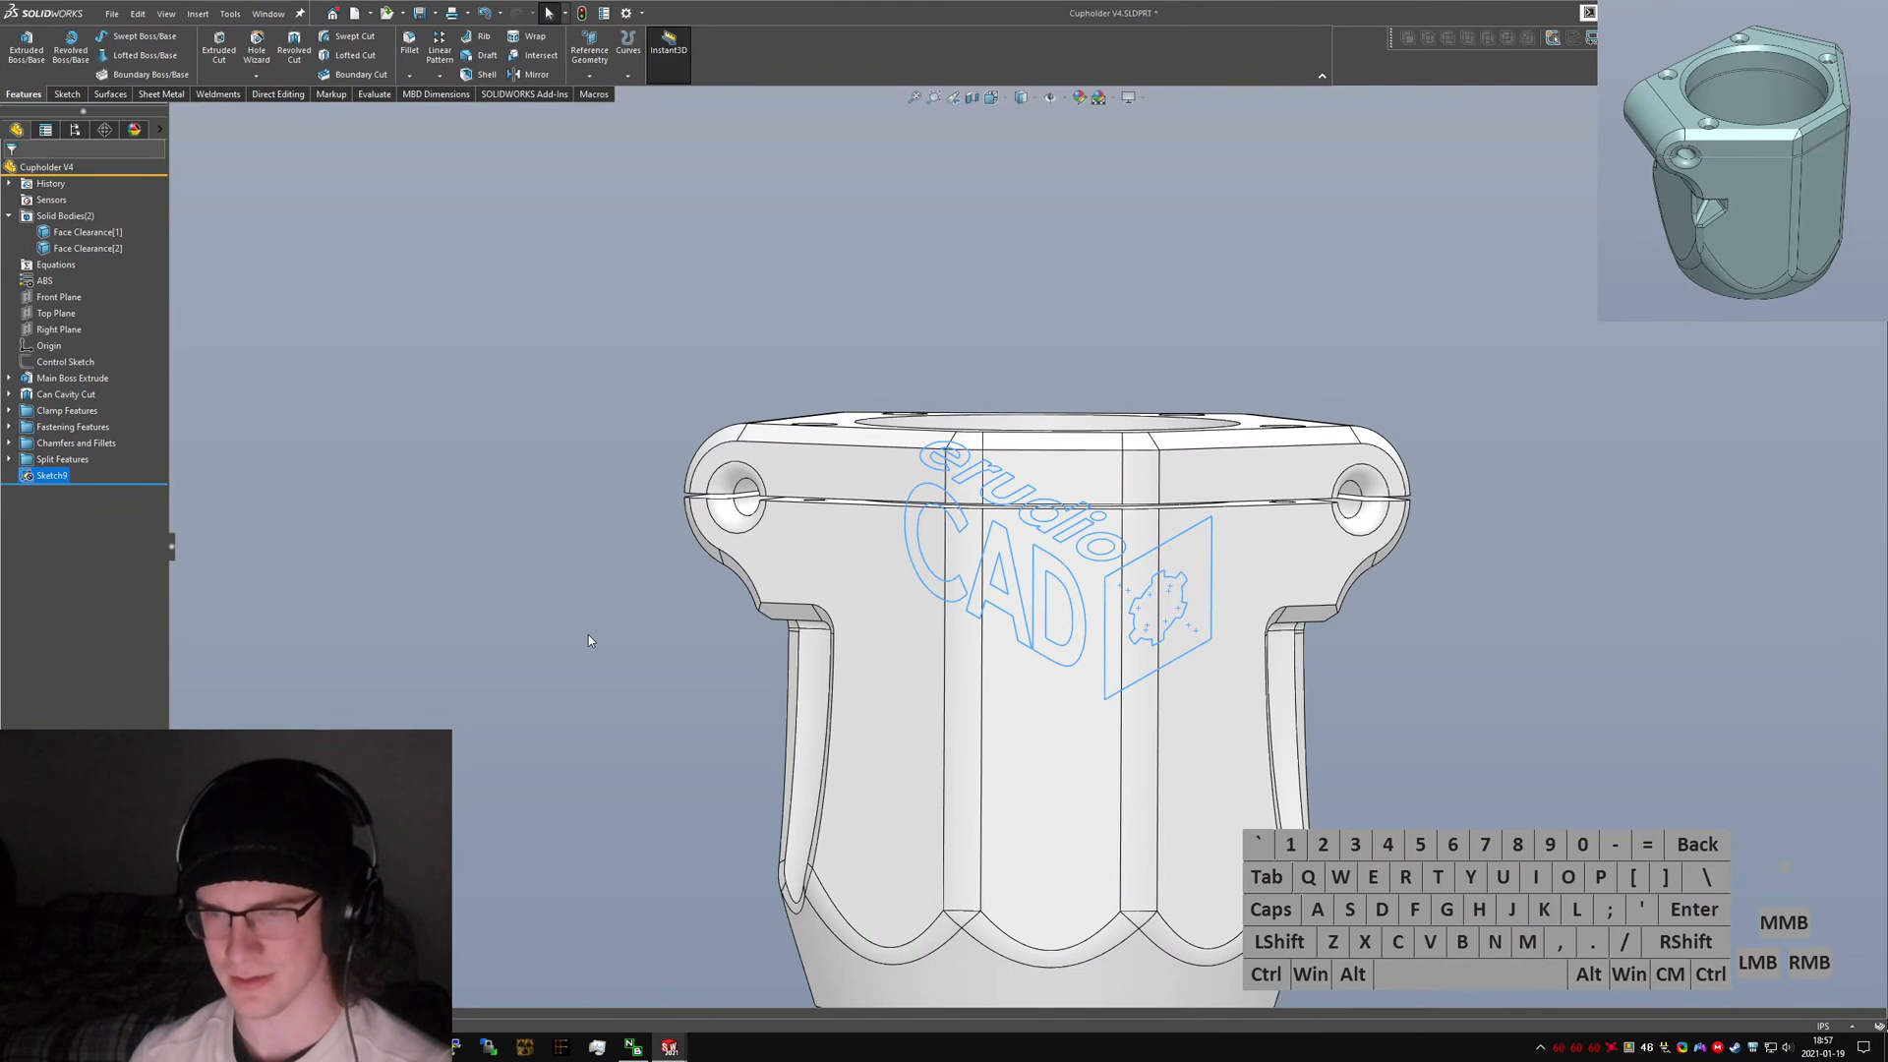
{"action": "key", "text": "Delete"}
{"action": "key", "text": "Return"}
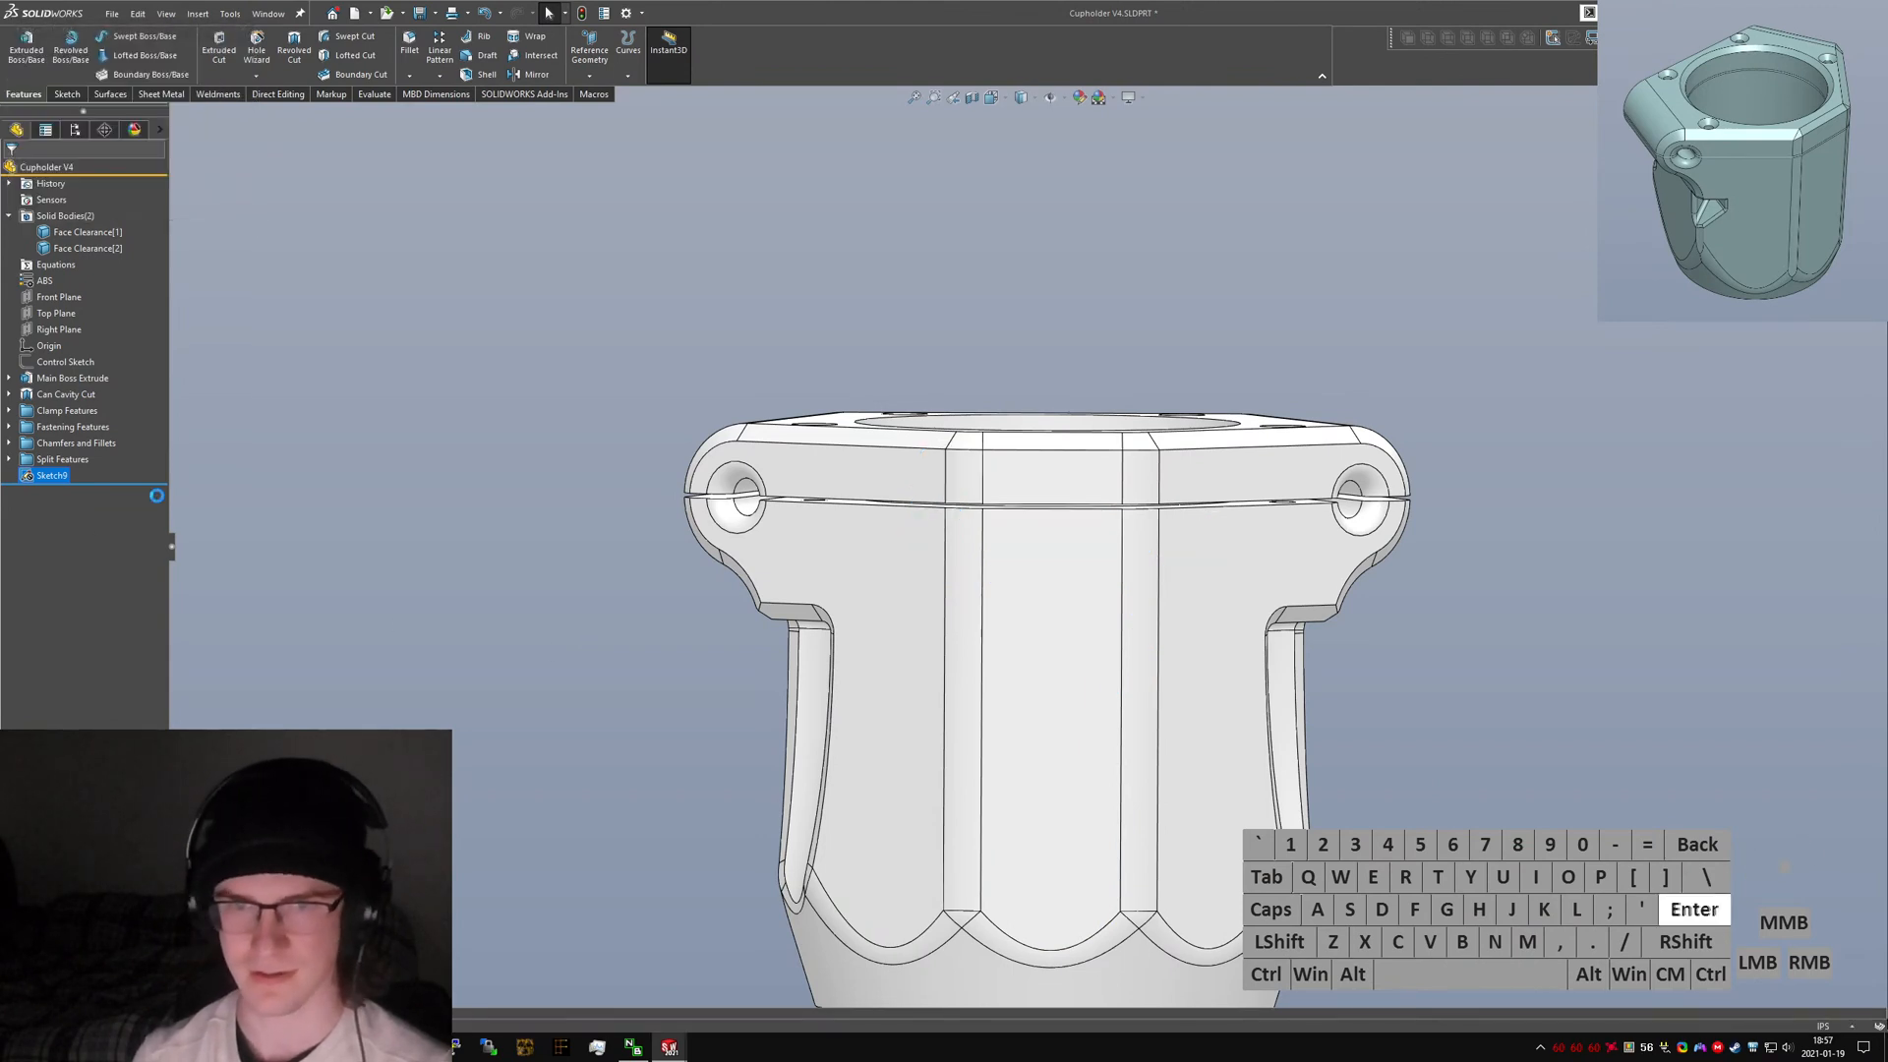
{"action": "left_click", "coordinate": [360, 423]}
{"action": "key", "text": "s"}
{"action": "key", "text": "l"}
{"action": "key", "text": "o"}
{"action": "key", "text": "g"}
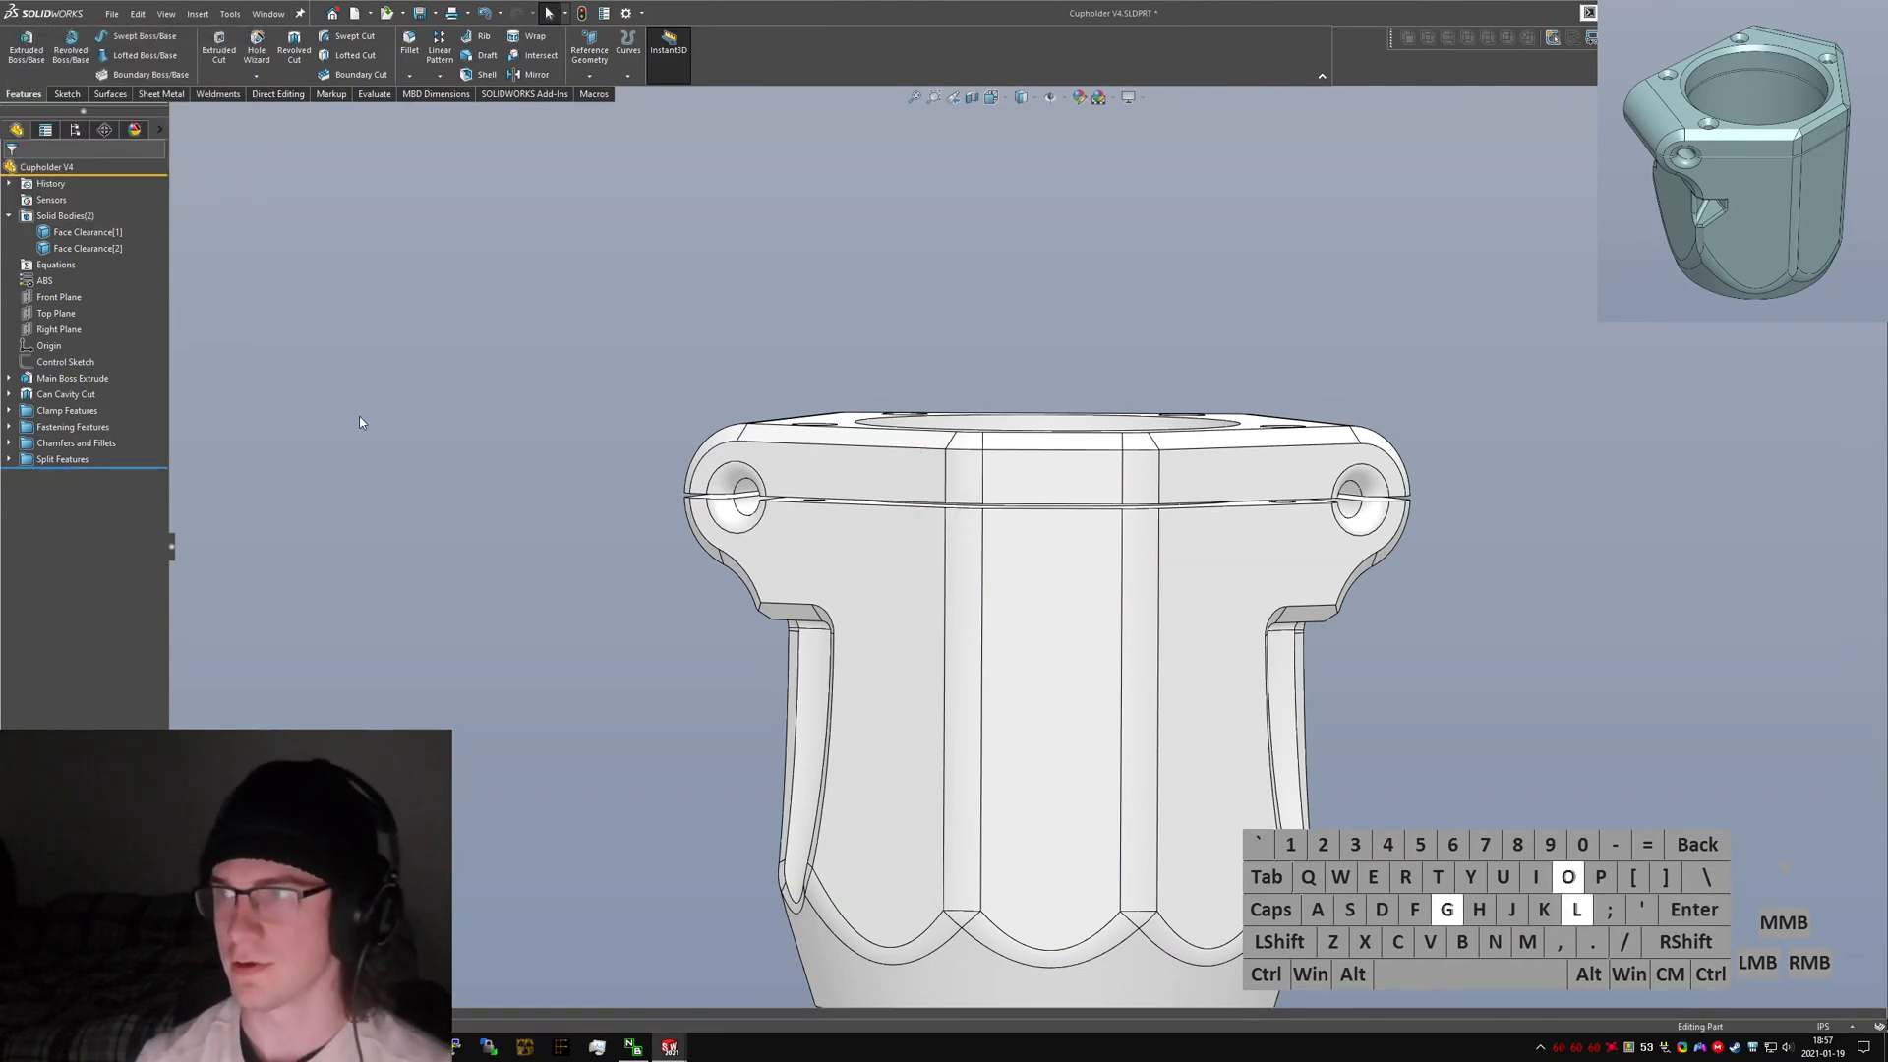
Select the front centre face and start a DXF/DWG import of the logo file as a 2D sketch.
{"action": "left_click", "coordinate": [1023, 741]}
{"action": "left_click", "coordinate": [198, 14]}
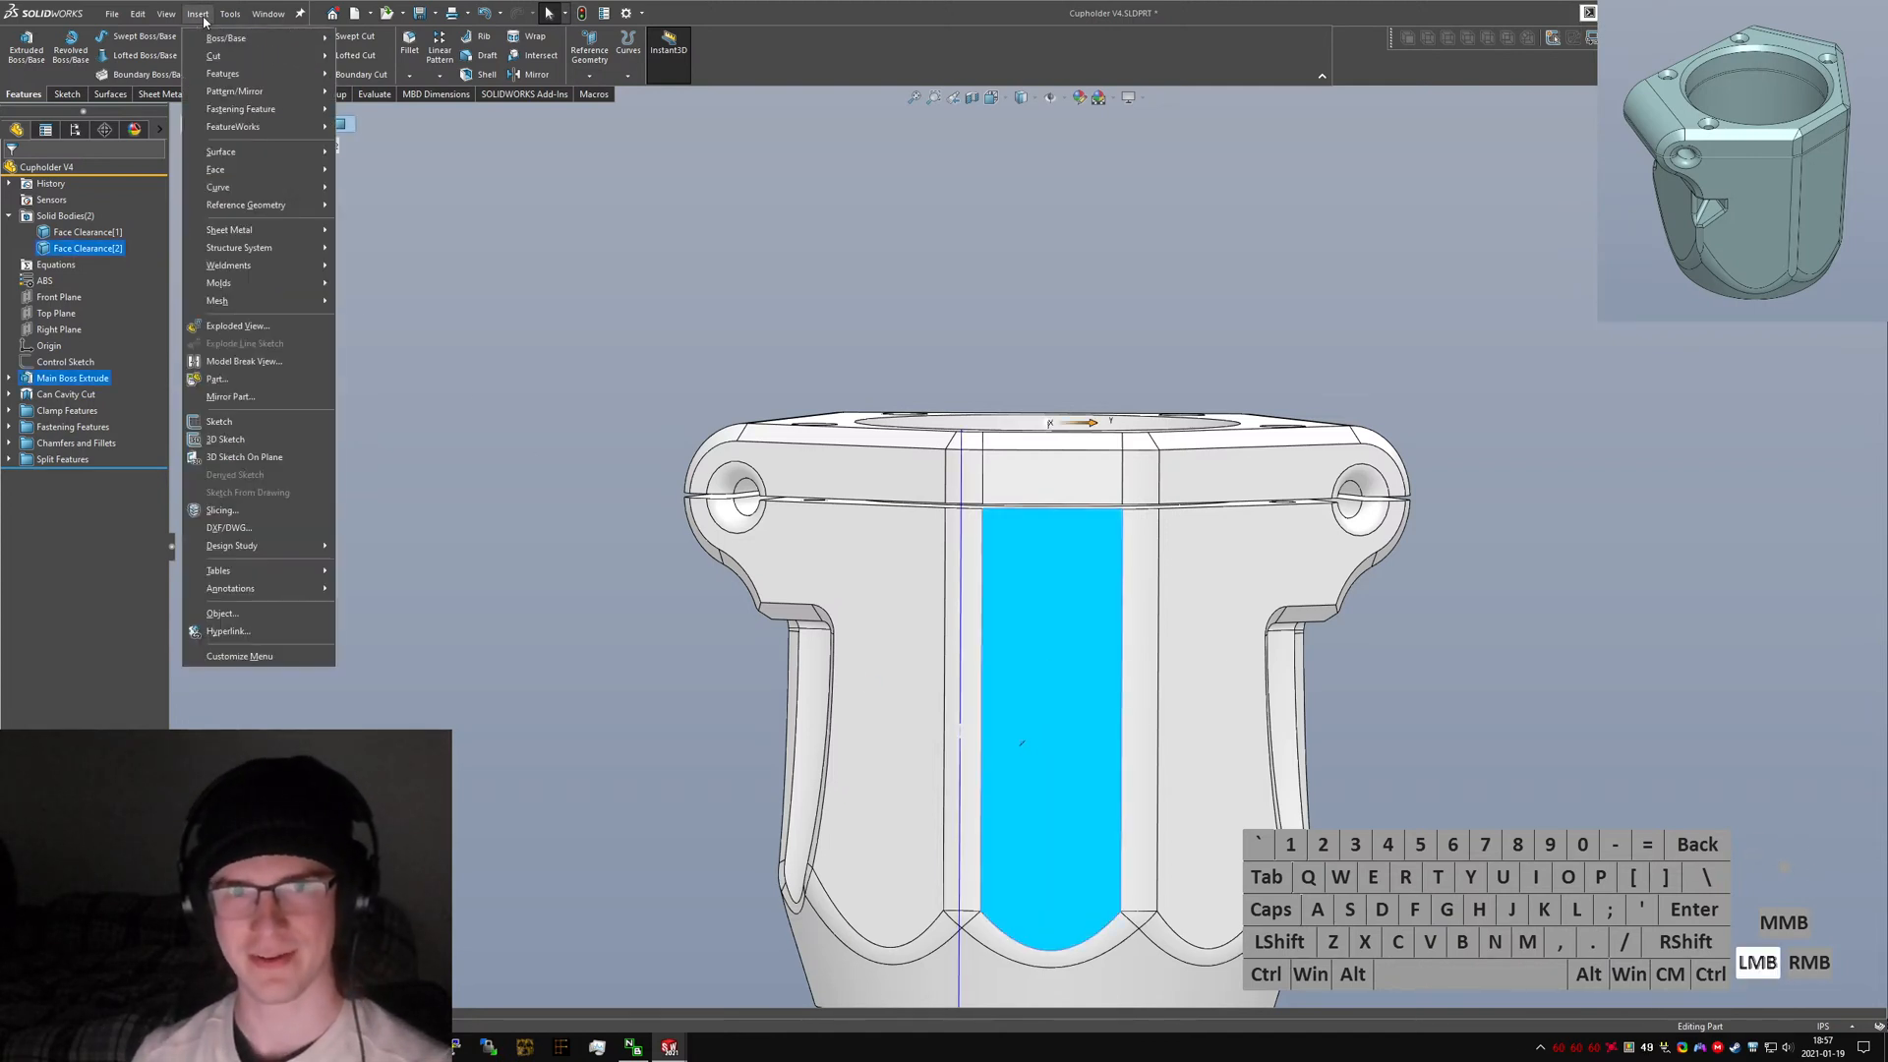
{"action": "left_click", "coordinate": [229, 528]}
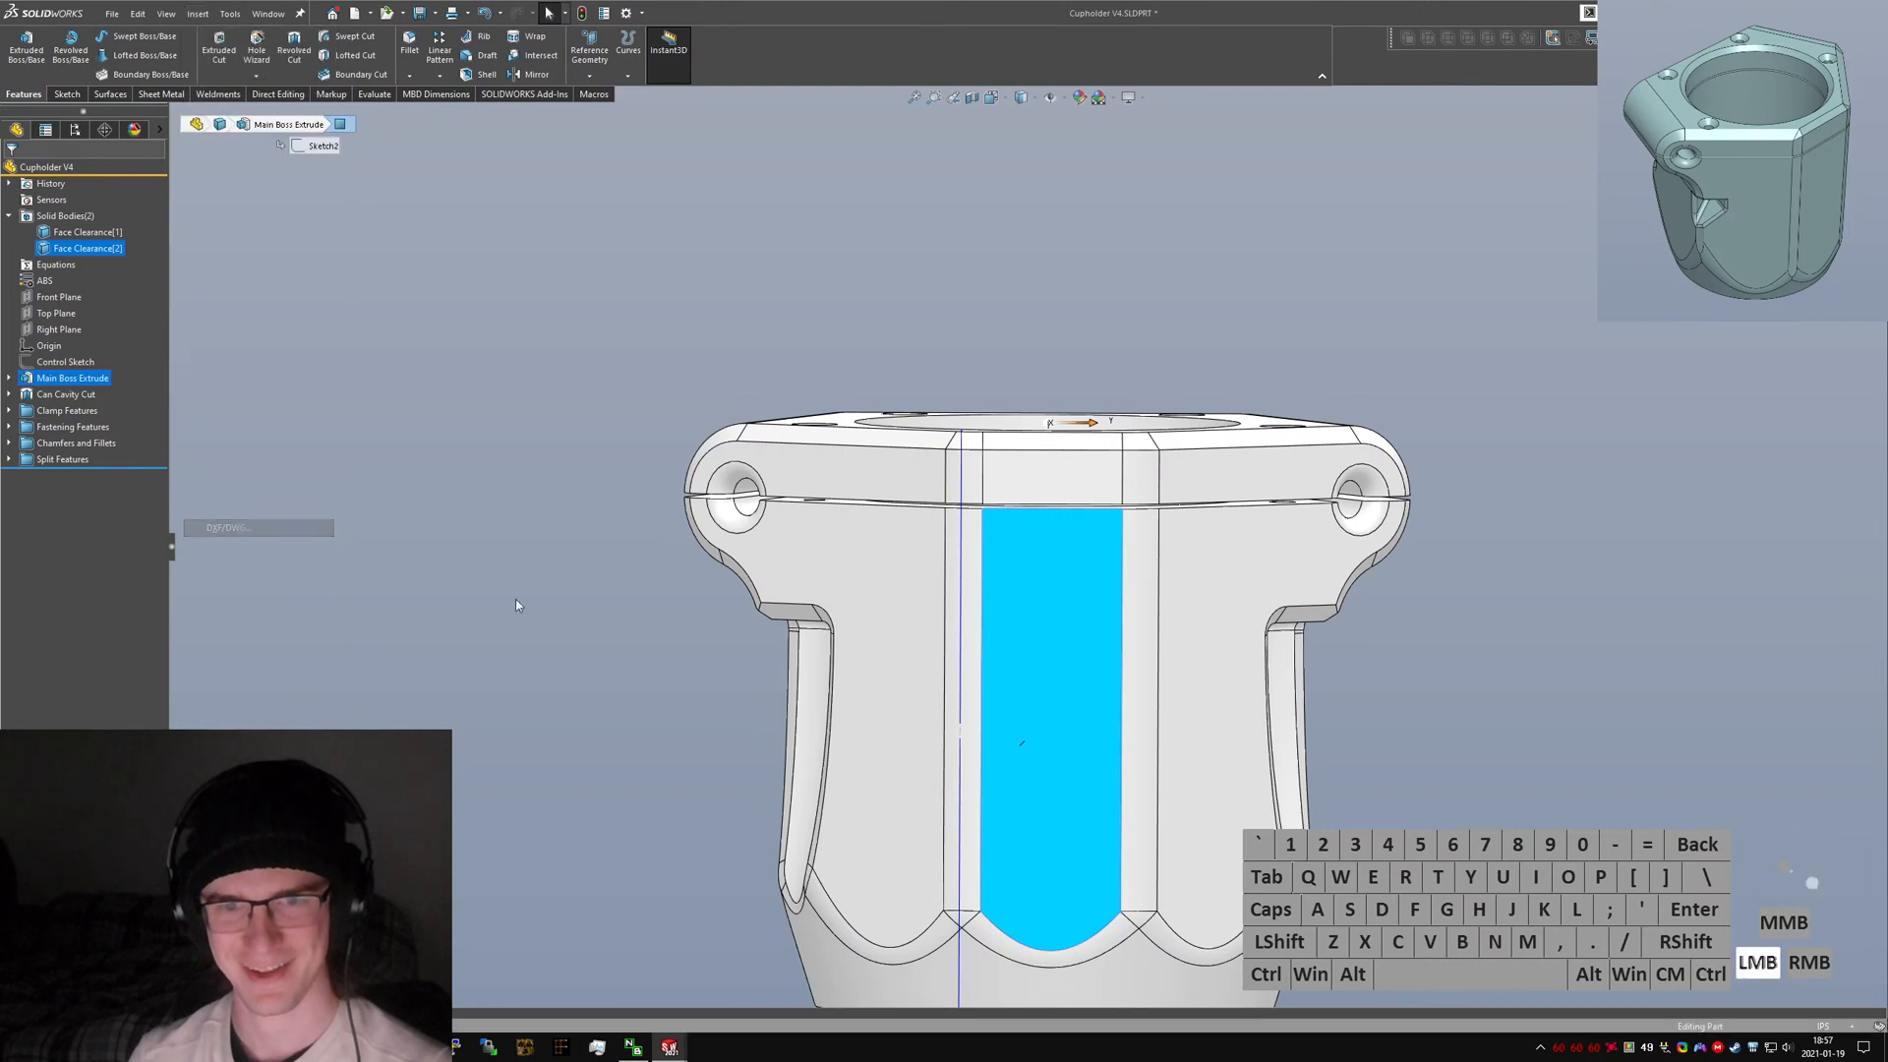
{"action": "double_click", "coordinate": [179, 126]}
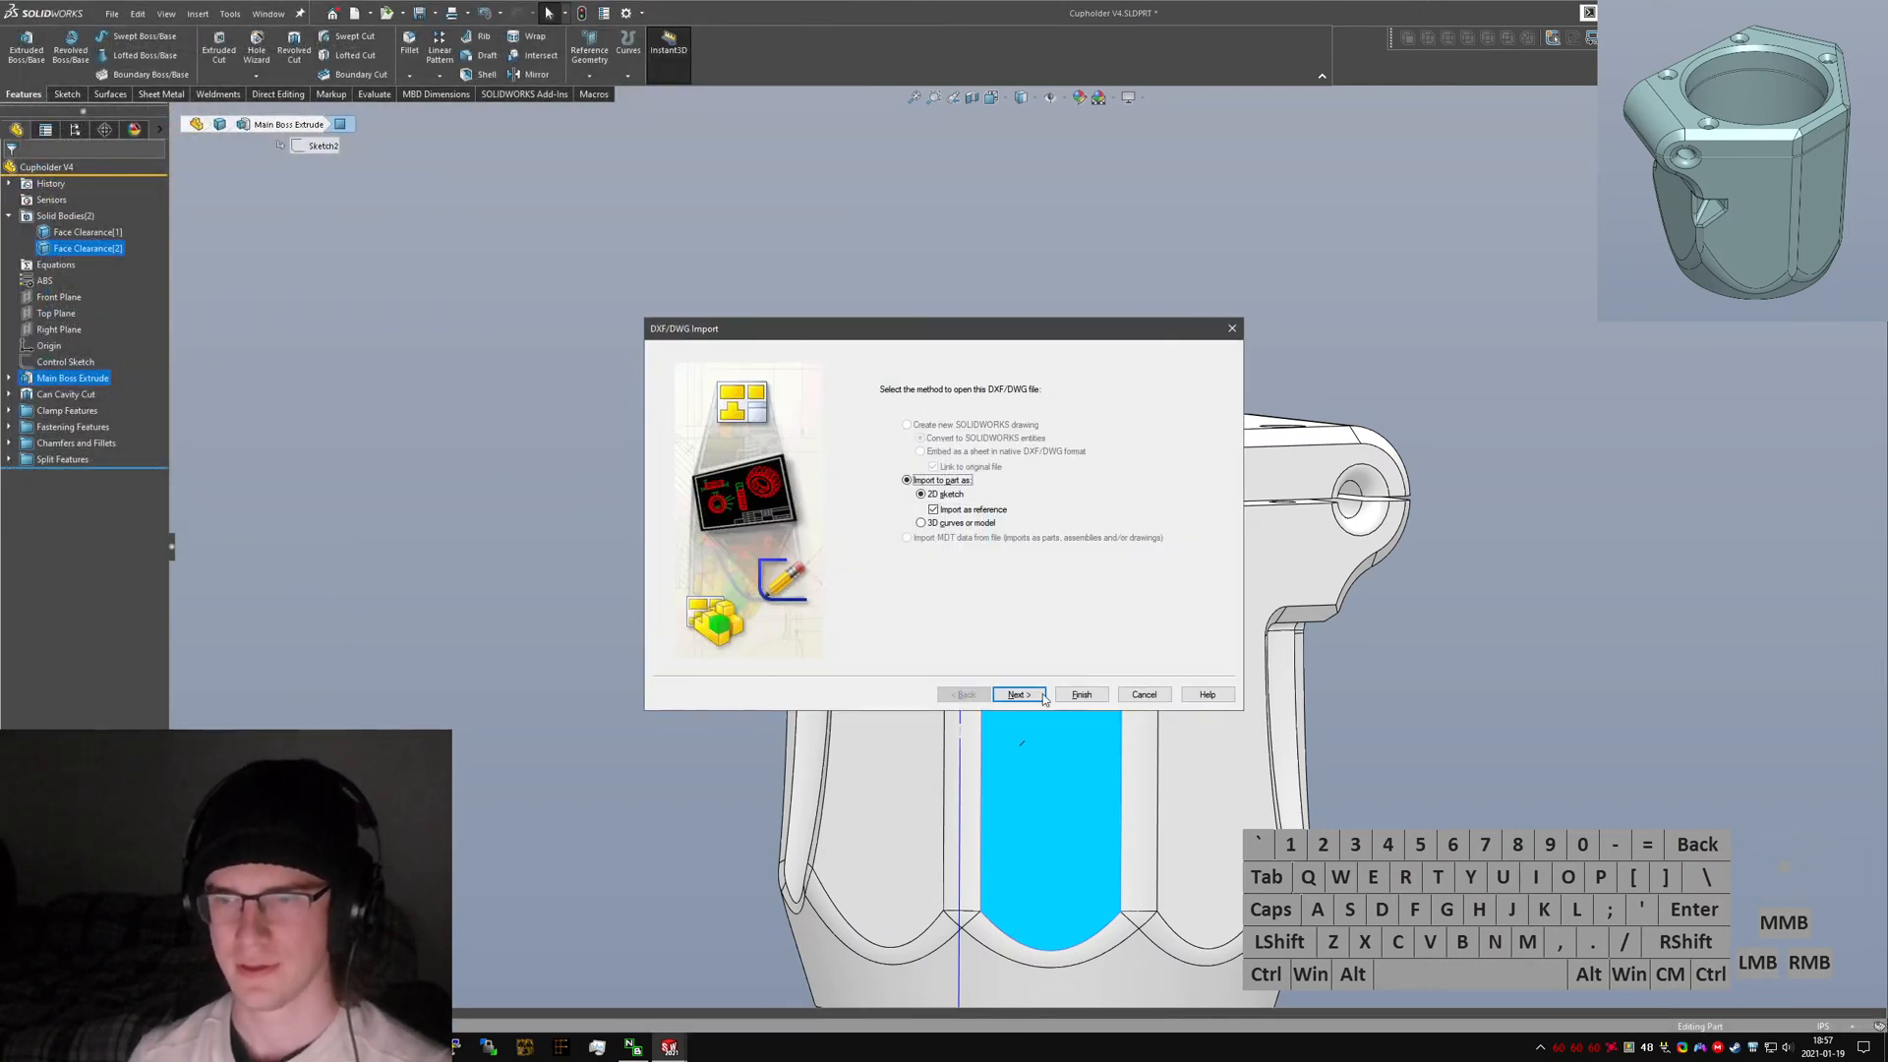
{"action": "left_click", "coordinate": [1011, 691]}
{"action": "left_click", "coordinate": [1015, 694]}
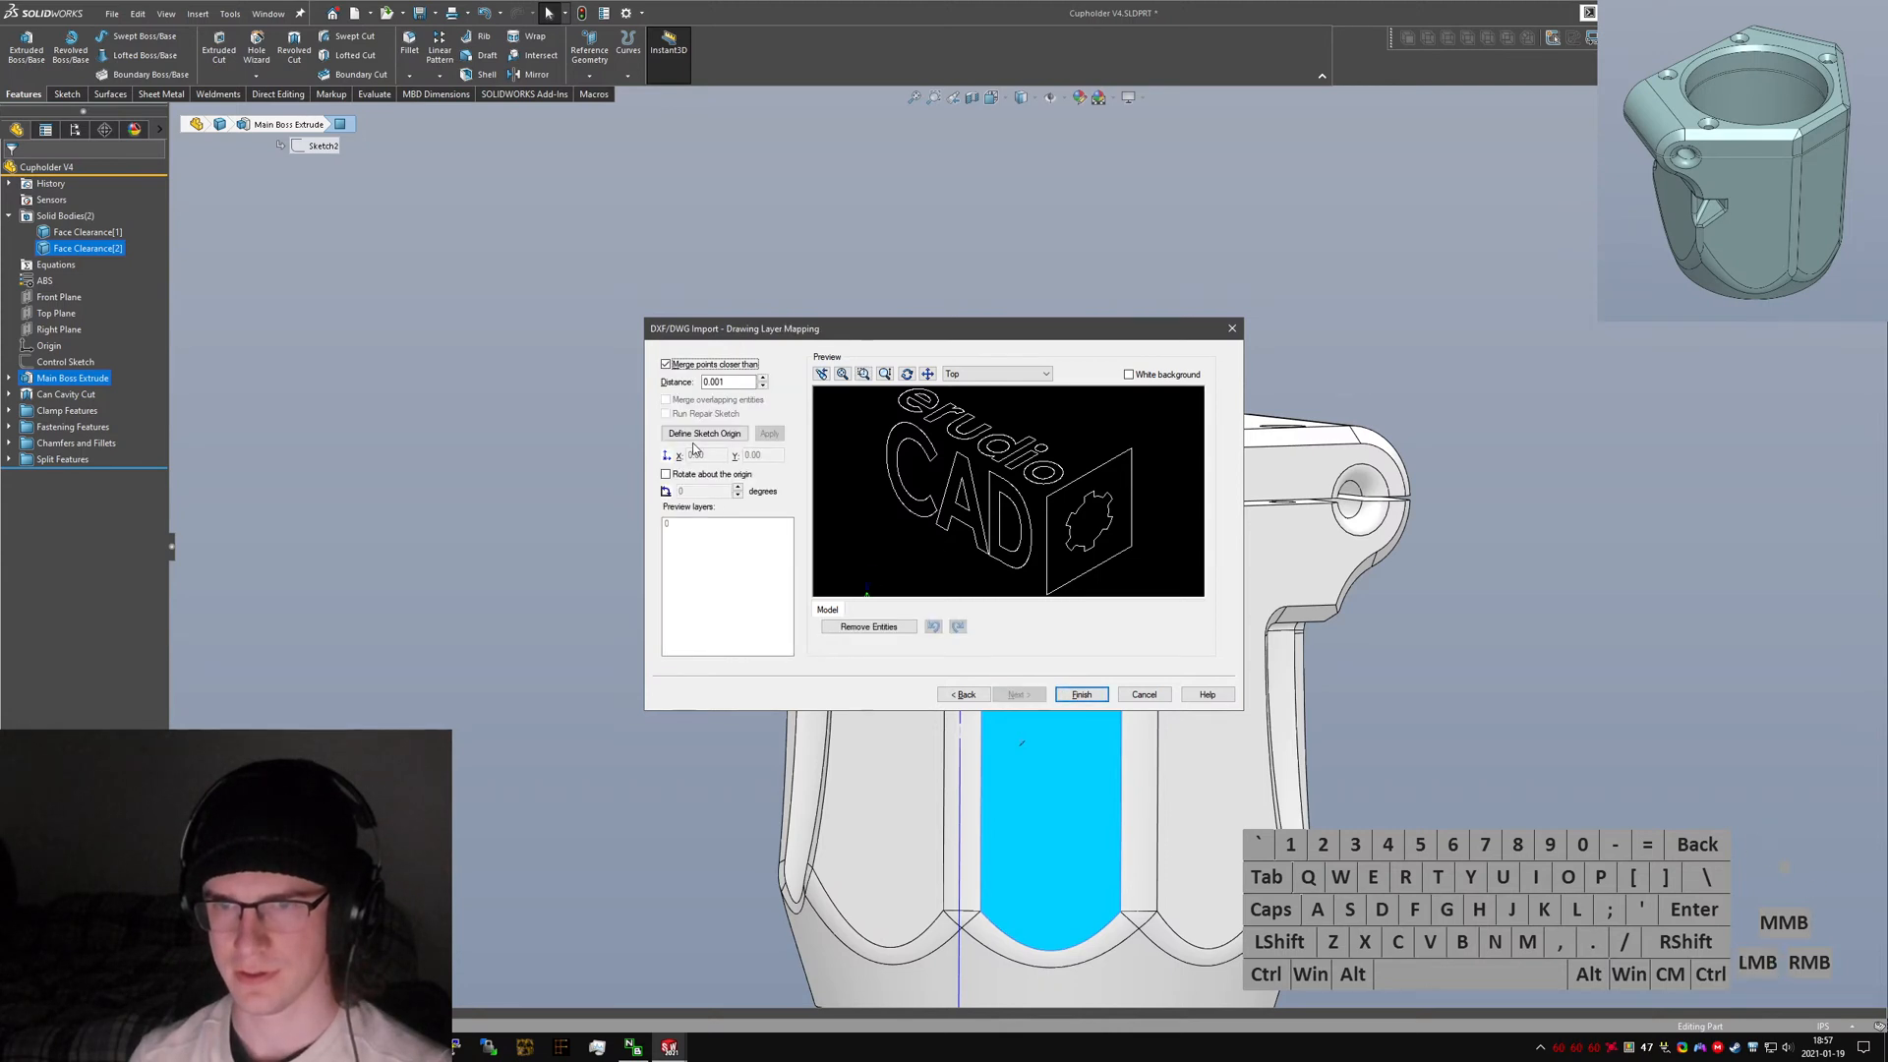
Set the imported logo's sketch origin to X 30 and Y 50.
{"action": "left_click", "coordinate": [706, 454]}
{"action": "type", "text": "30"}
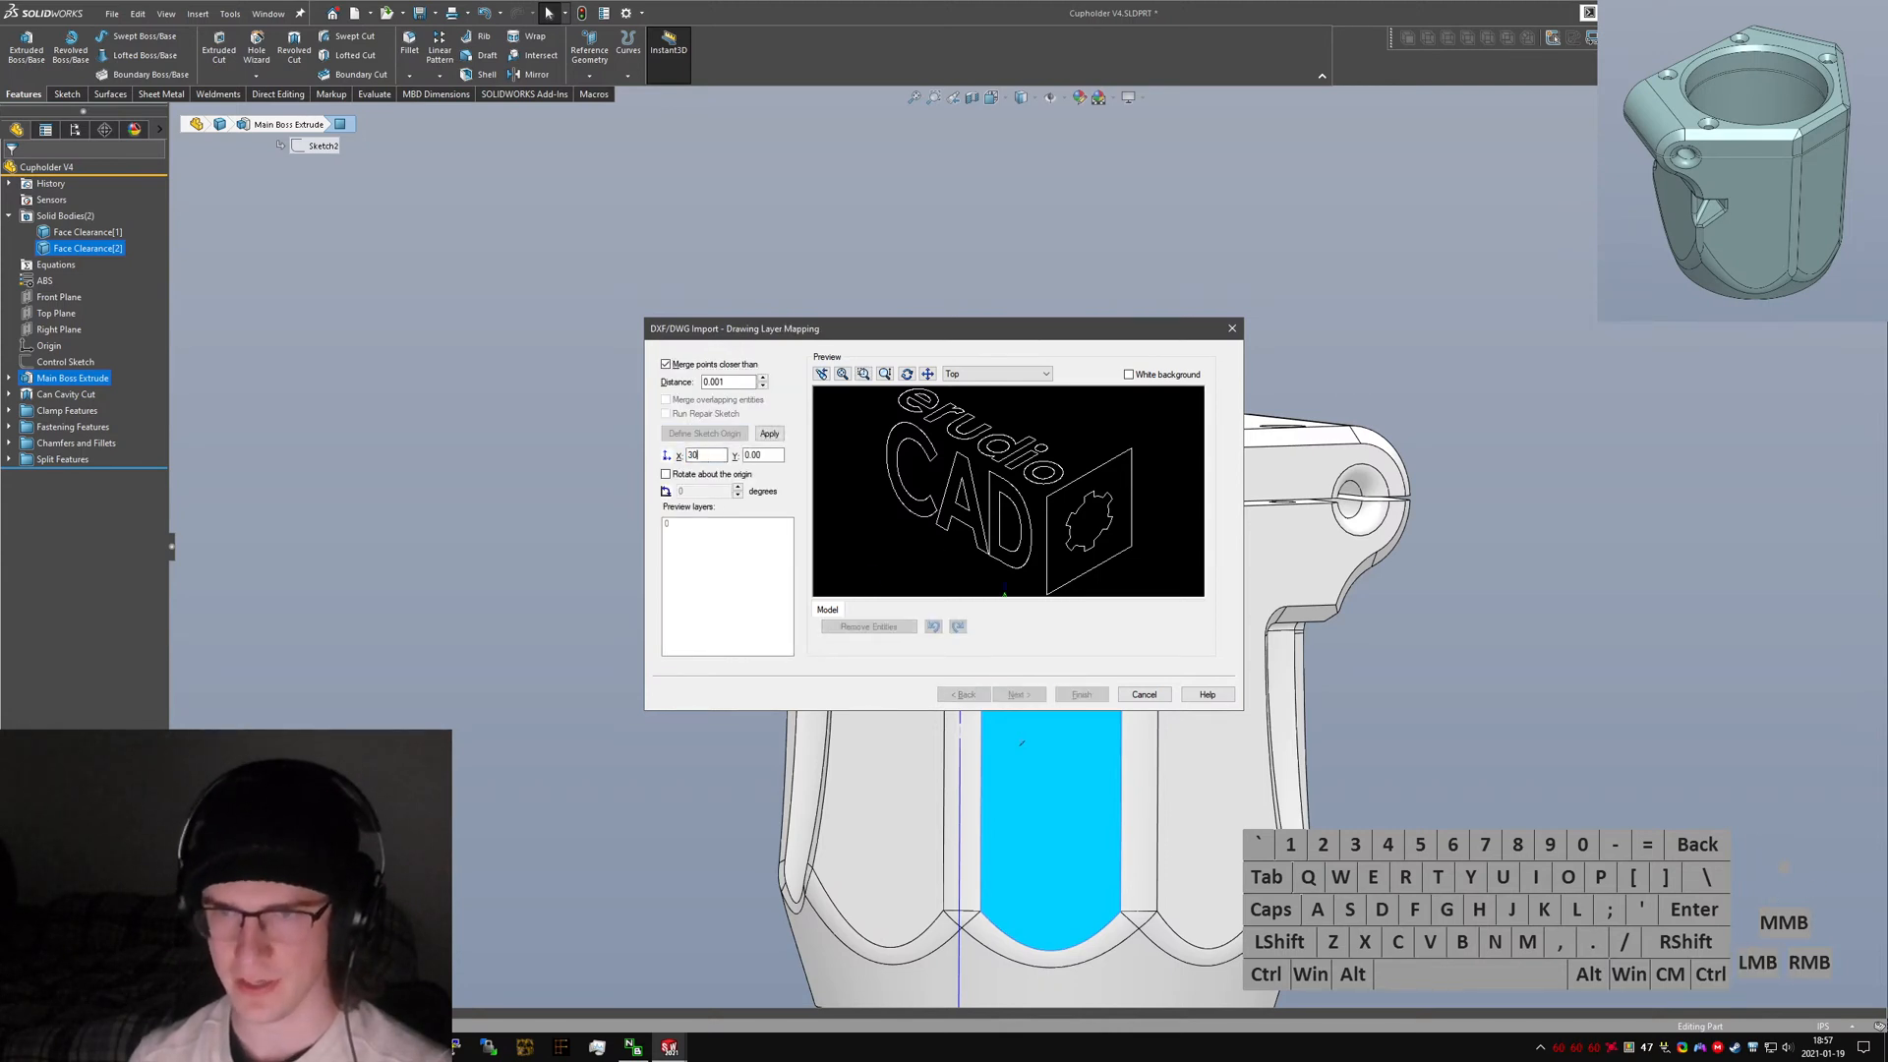
{"action": "left_click", "coordinate": [773, 453]}
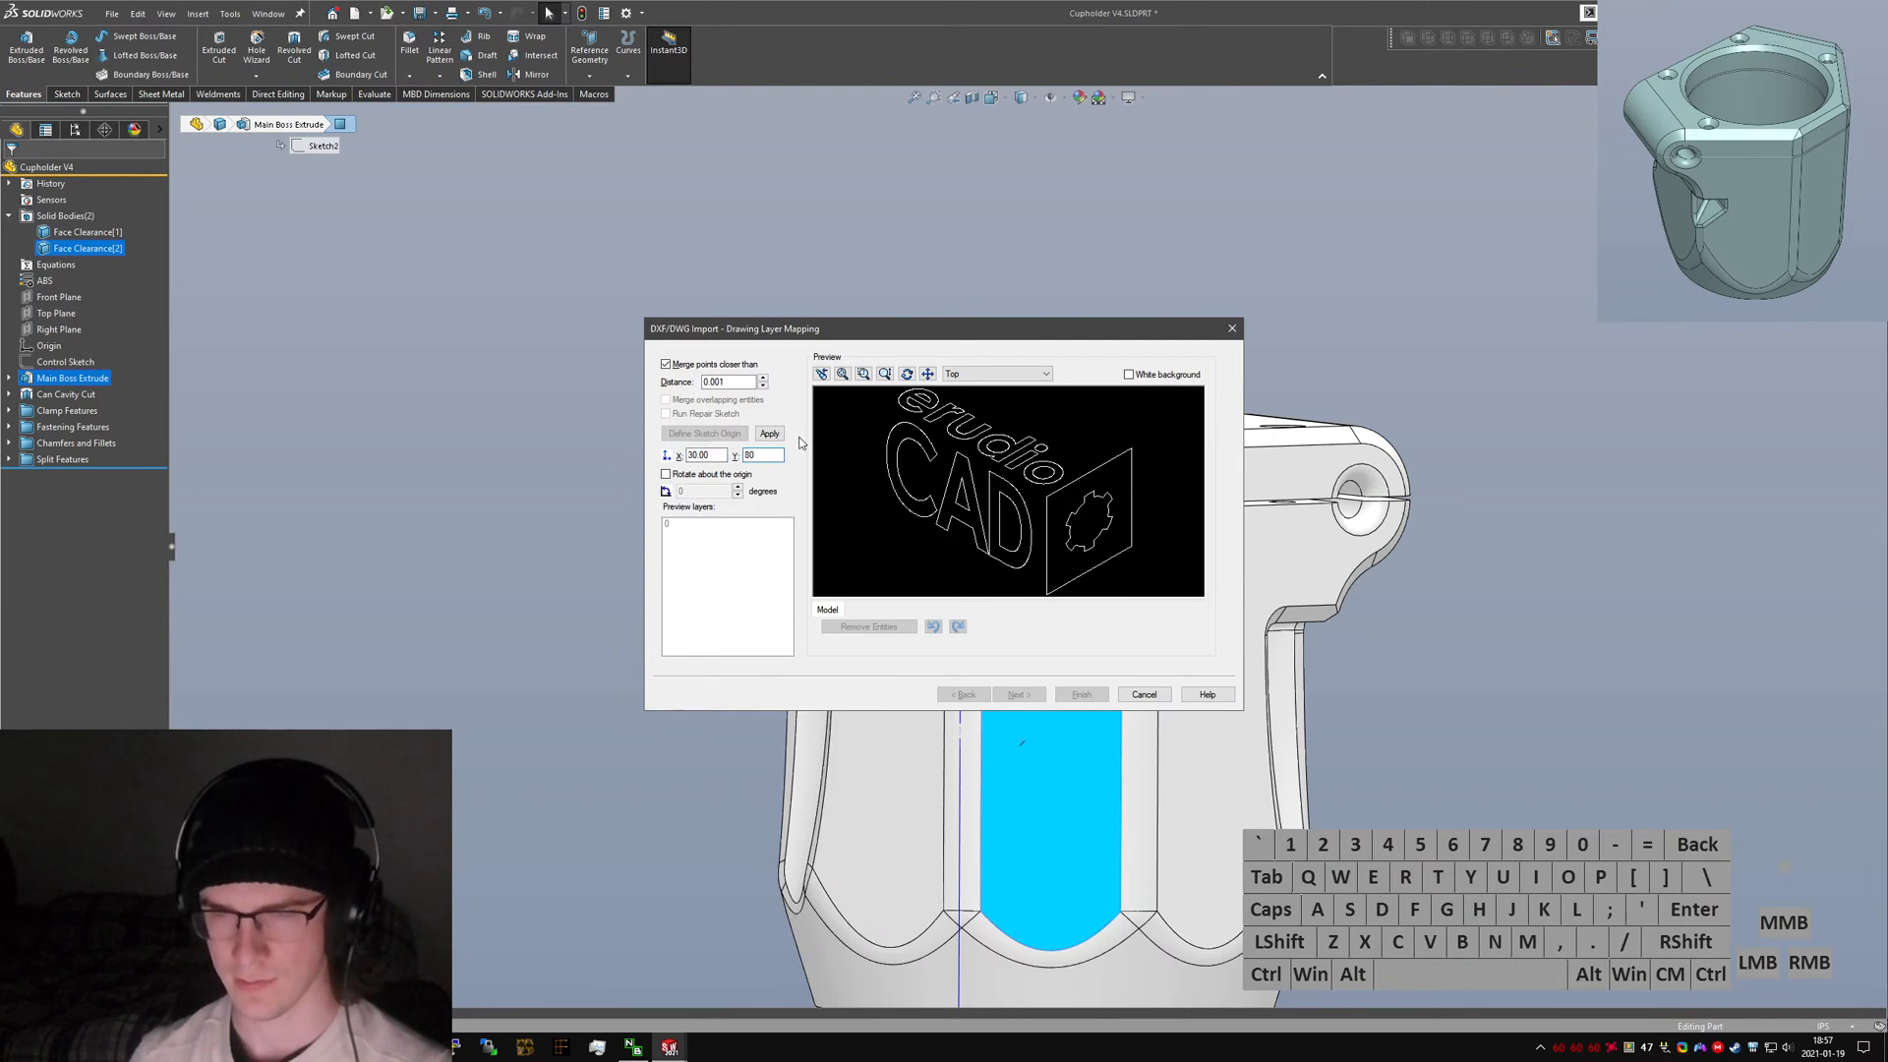
{"action": "left_click", "coordinate": [677, 478]}
{"action": "left_click", "coordinate": [708, 491]}
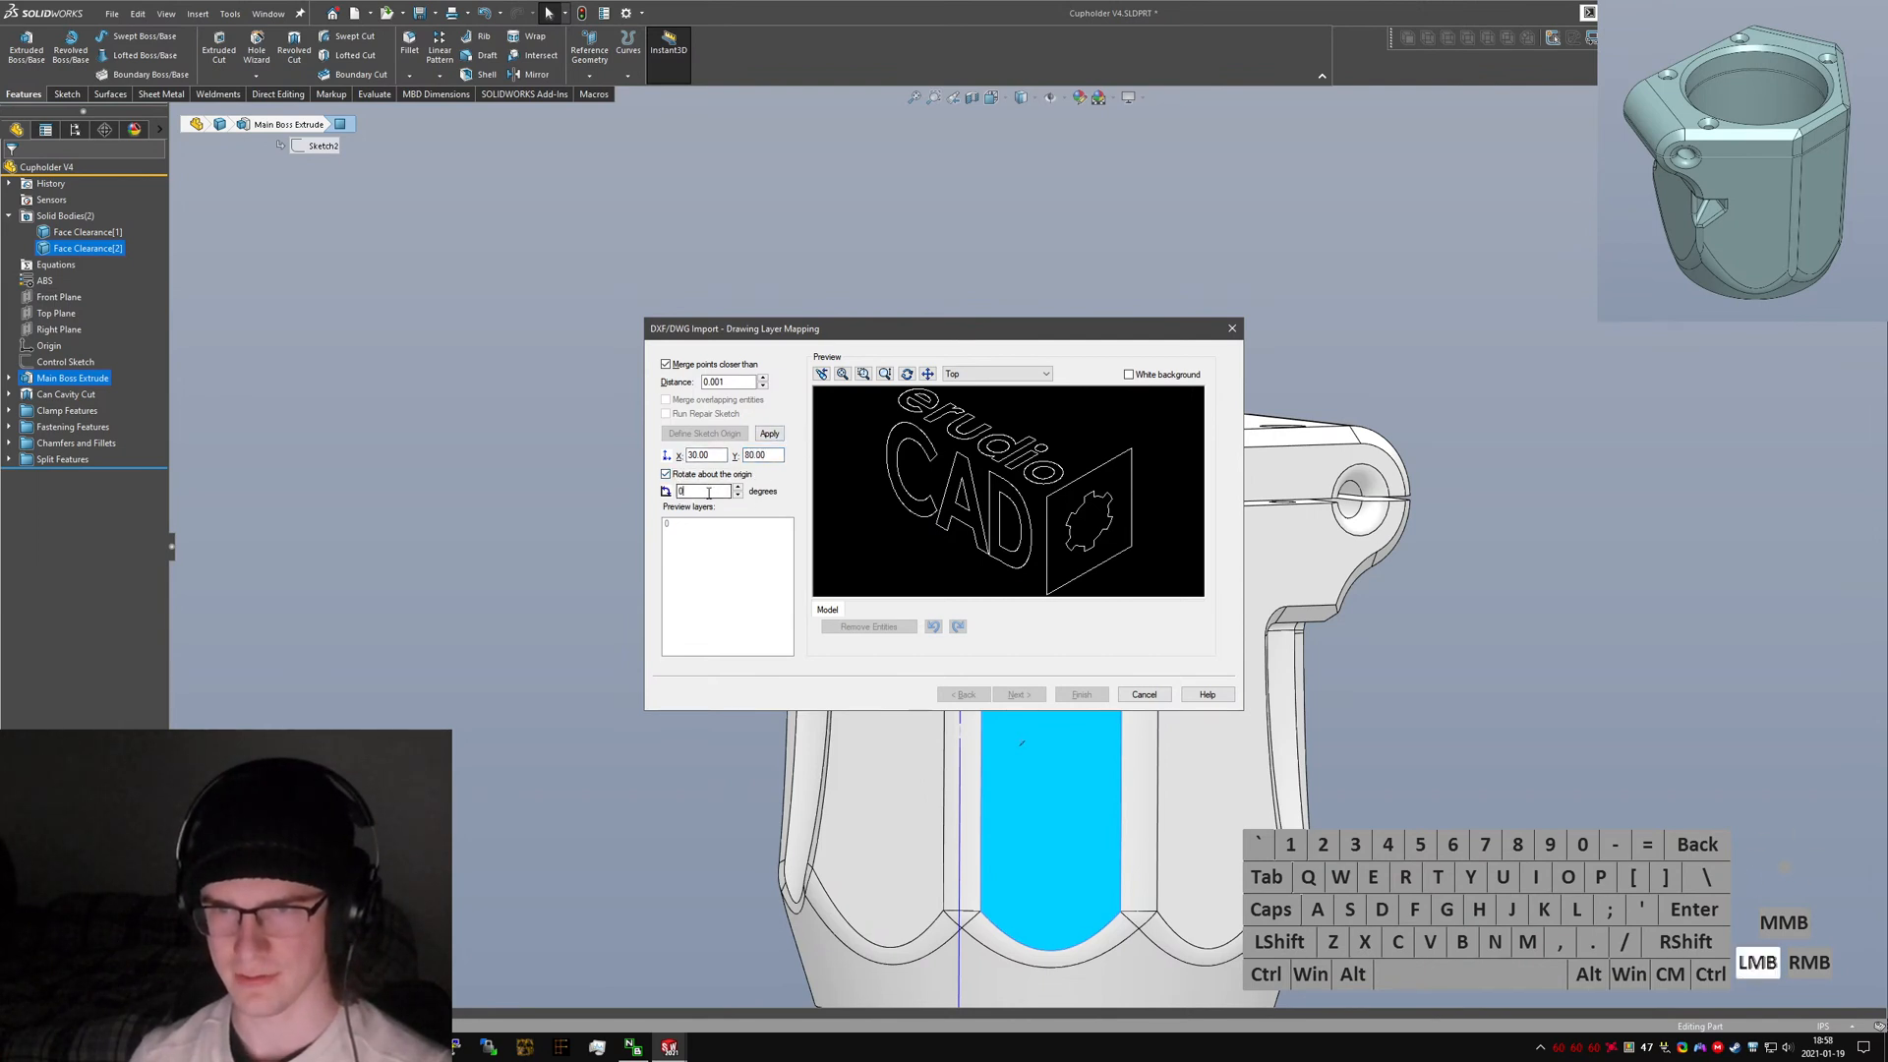
{"action": "type", "text": "0"}
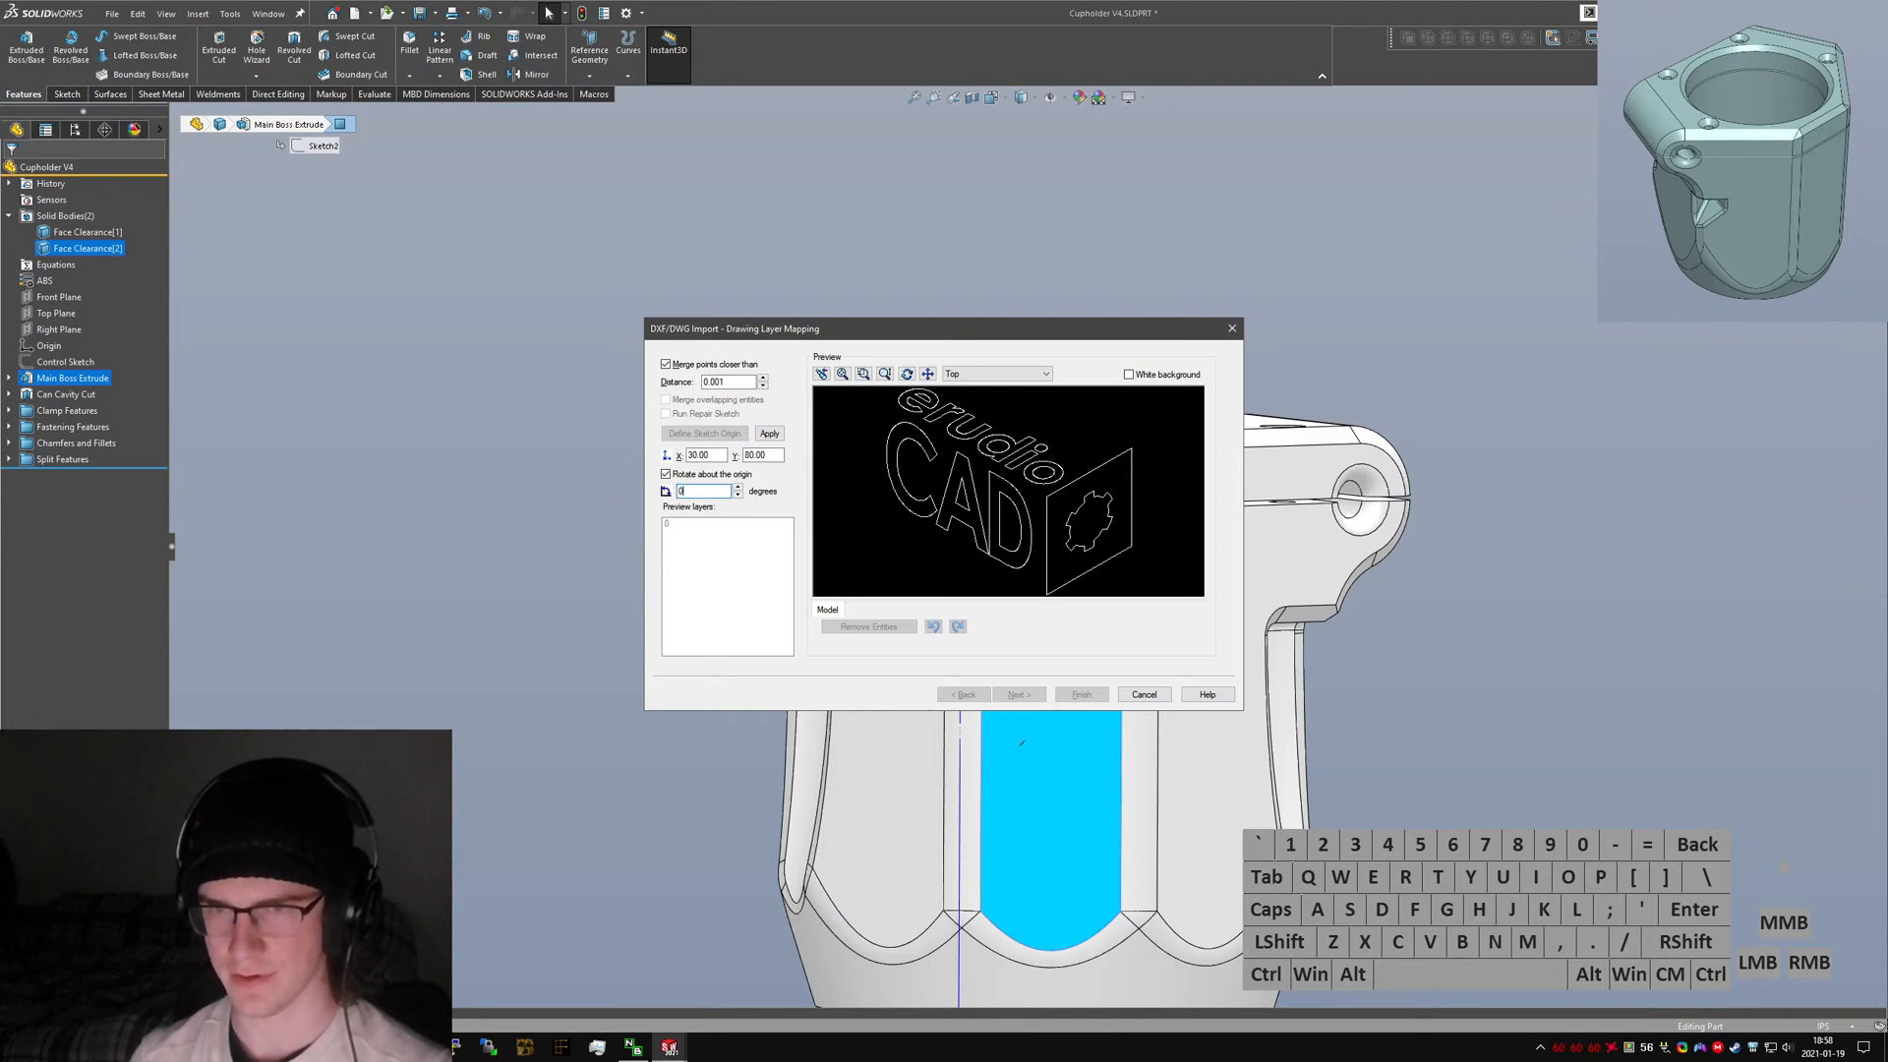
{"action": "key", "text": "BackSpace"}
{"action": "type", "text": "30"}
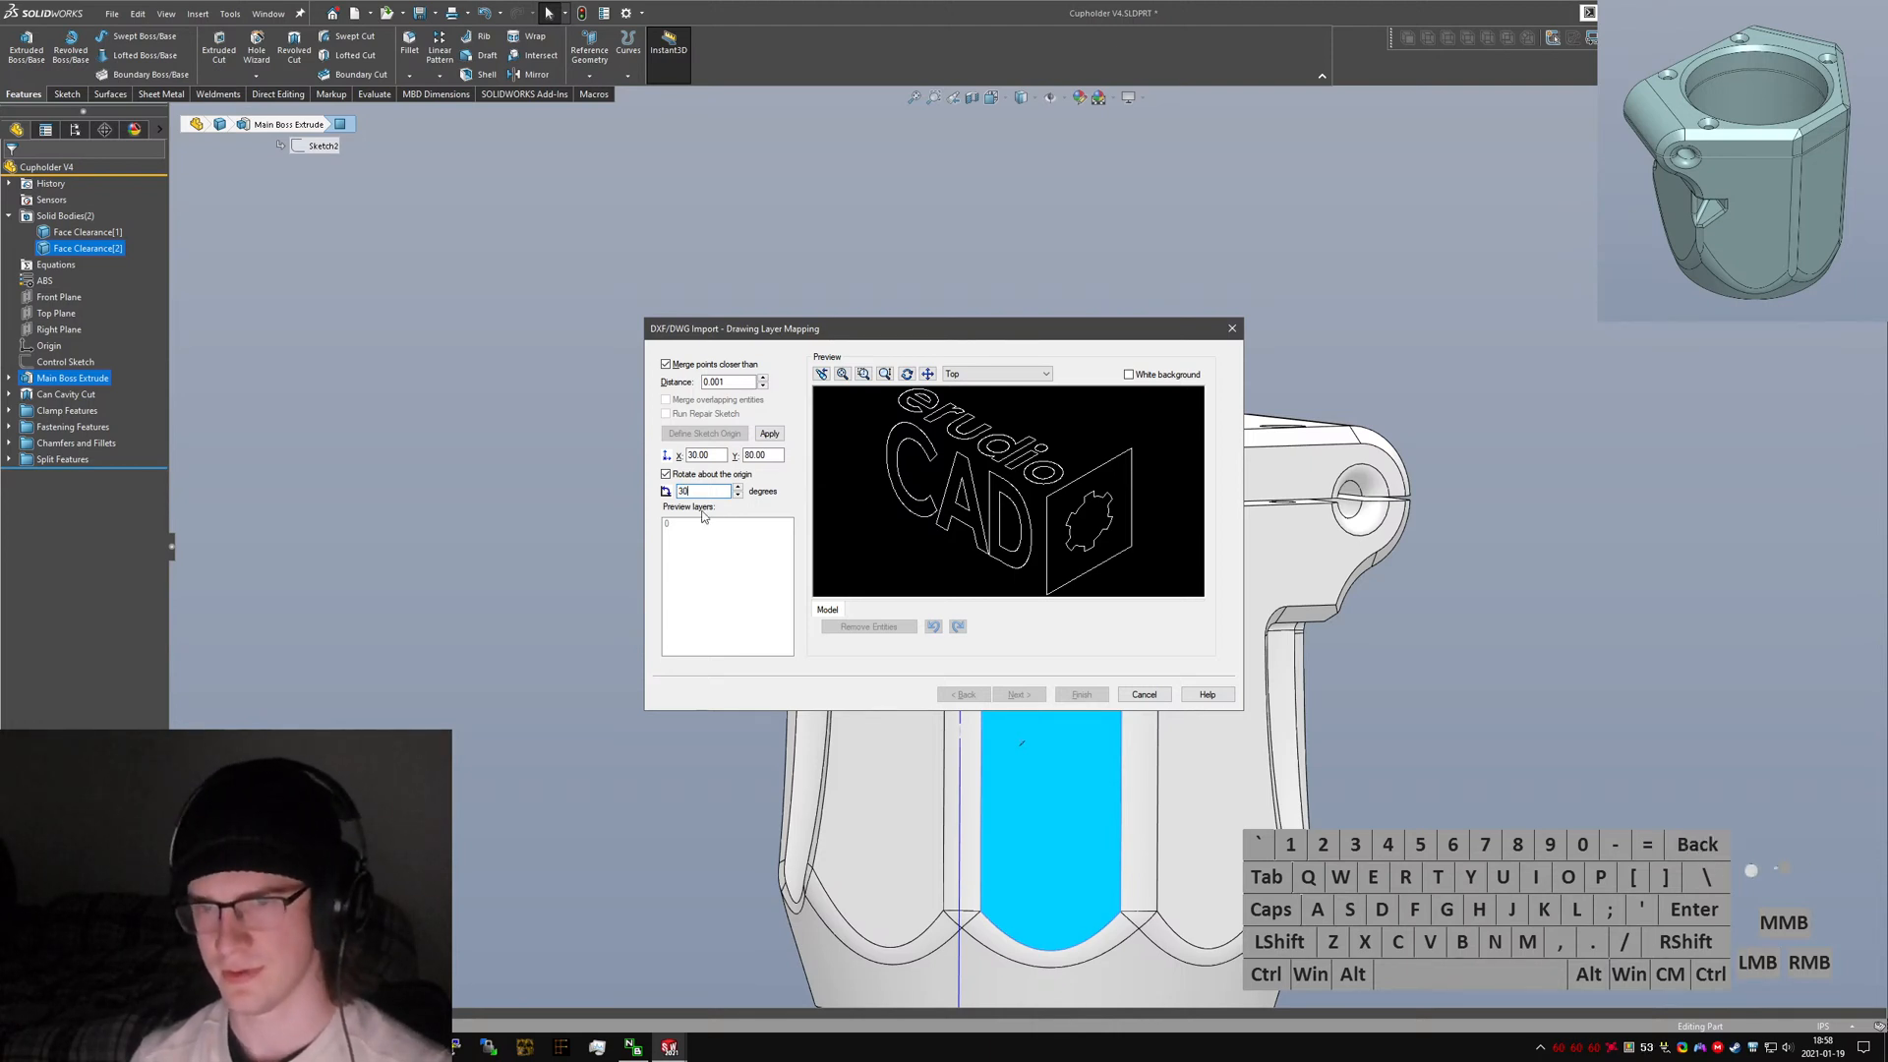
{"action": "left_click_drag", "start_coordinate": [702, 492], "coordinate": [580, 490]}
{"action": "type", "text": "0"}
{"action": "left_click", "coordinate": [732, 476]}
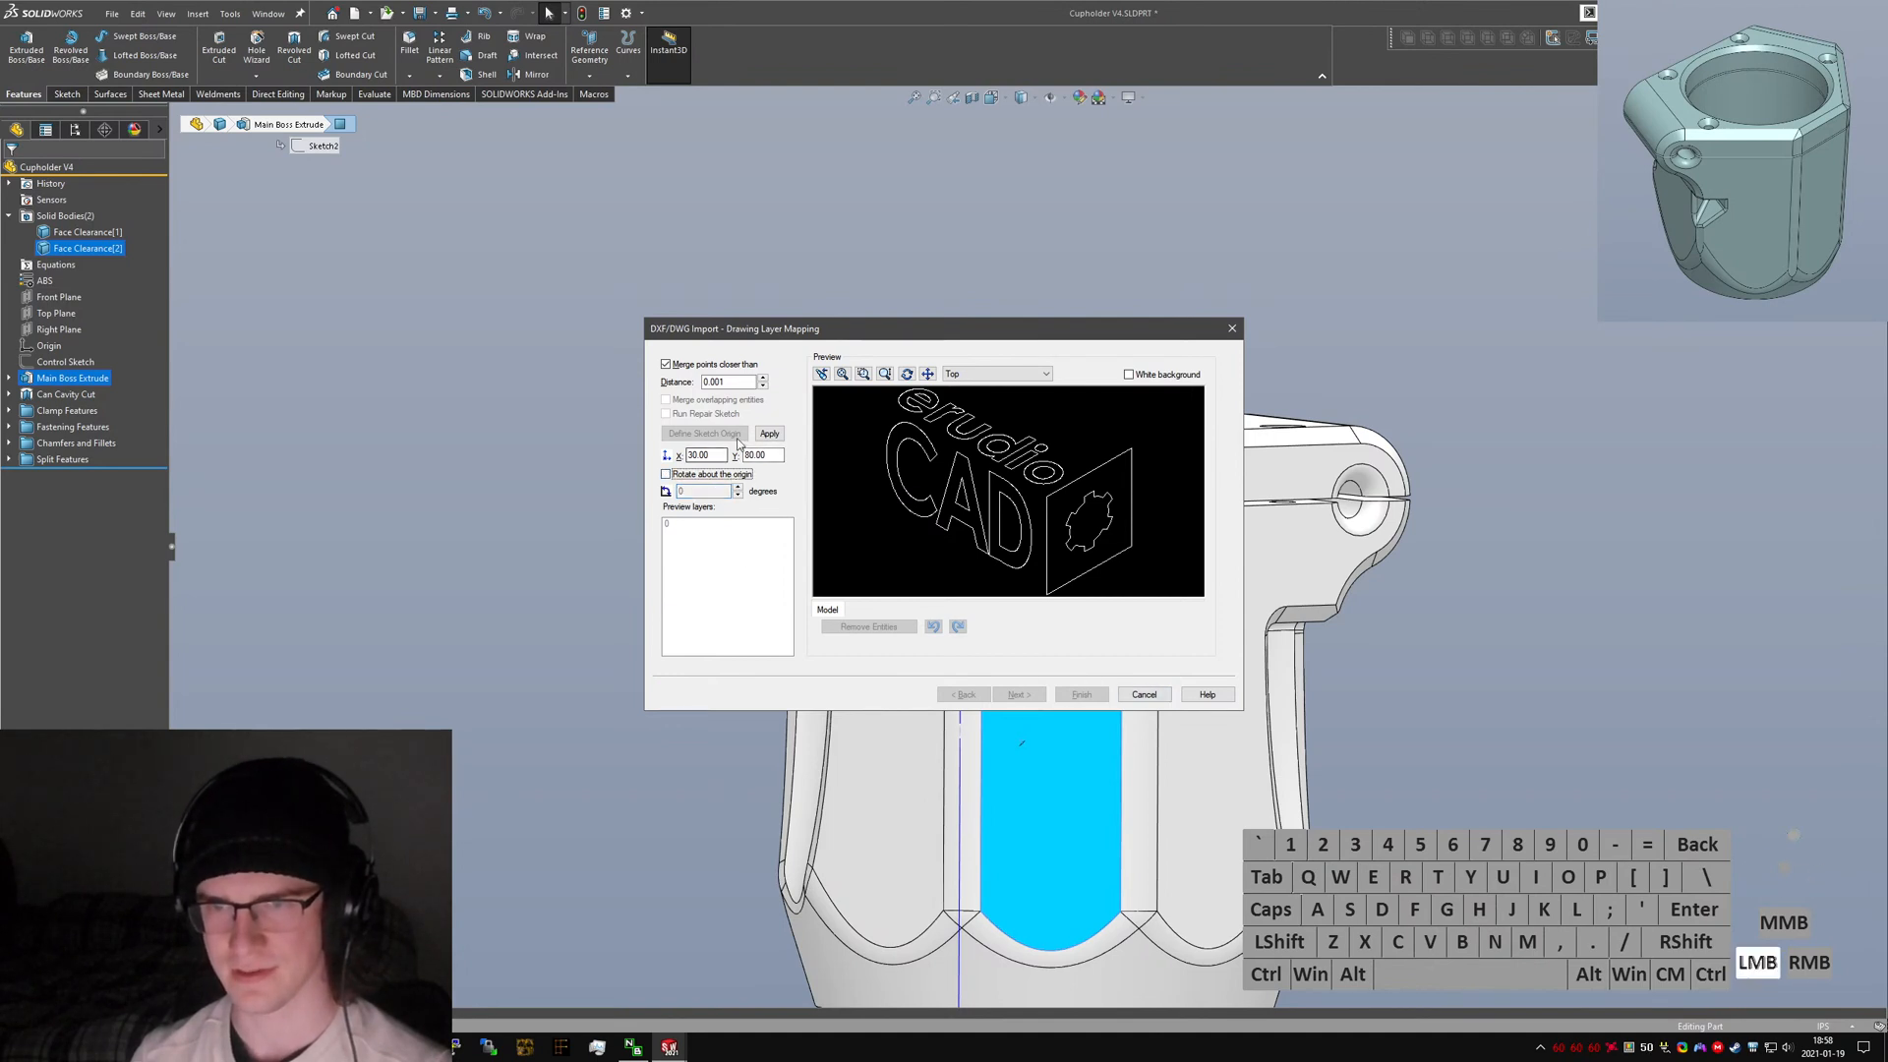
Finish importing the logo sketch onto the front centre face.
{"action": "left_click", "coordinate": [1081, 695]}
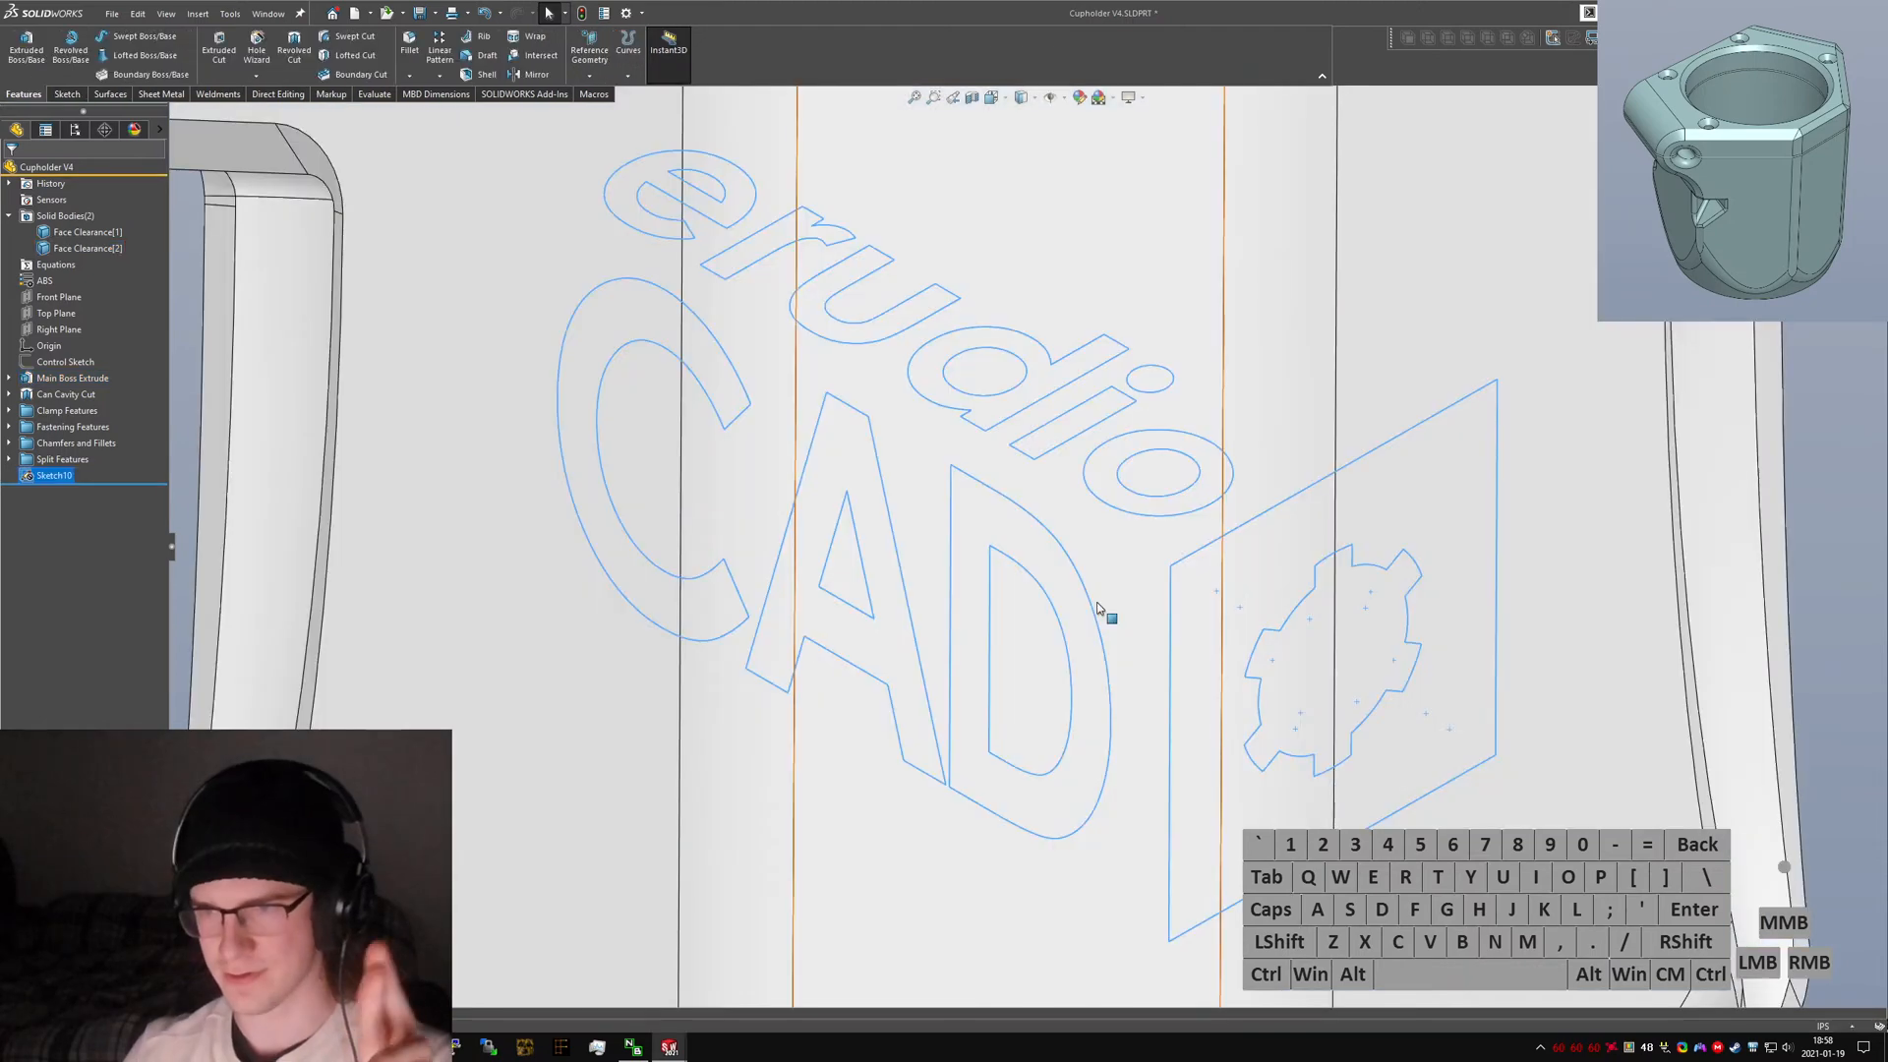
{"action": "scroll", "coordinate": [935, 557], "scroll_direction": "up", "scroll_amount": 5}
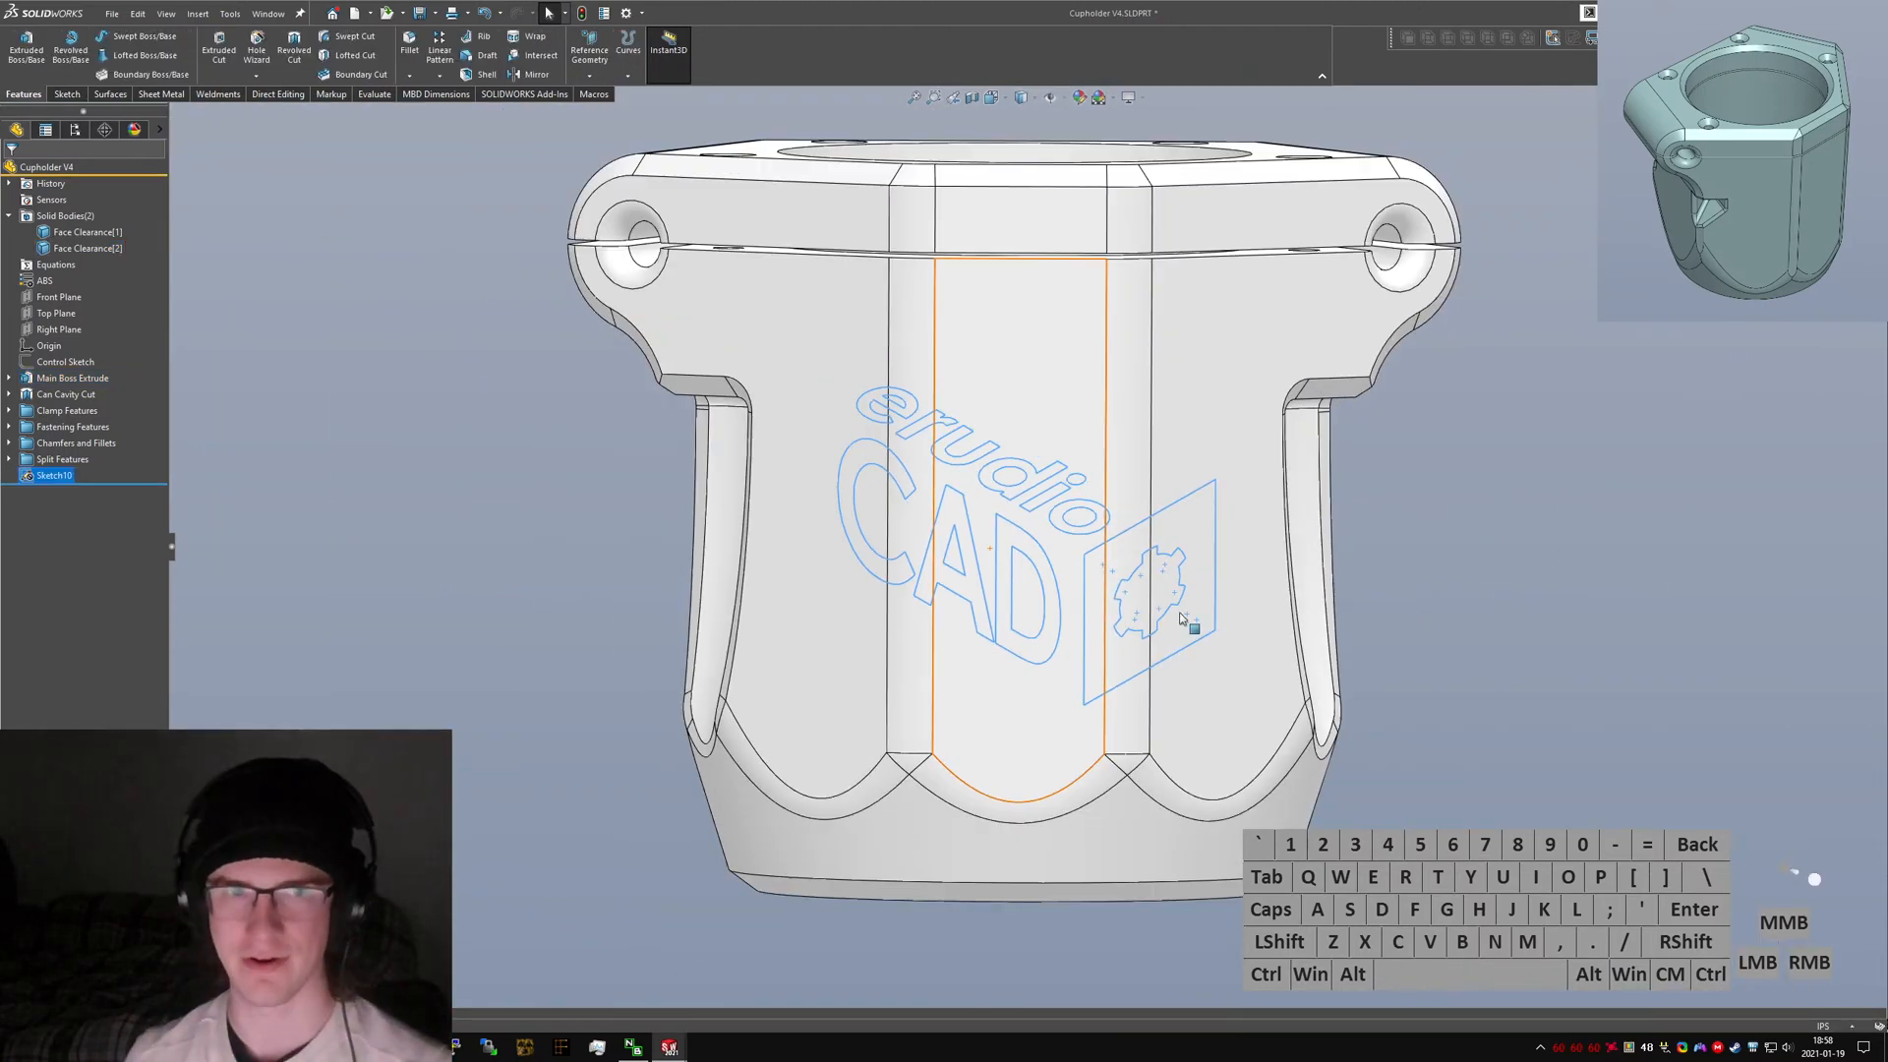
{"action": "left_click", "coordinate": [1343, 547]}
{"action": "mouse_move", "coordinate": [1047, 472]}
{"action": "middle_mouse_down"}
{"action": "mouse_move", "coordinate": [1131, 557]}
{"action": "mouse_move", "coordinate": [1165, 743]}
{"action": "mouse_move", "coordinate": [1190, 713]}
{"action": "mouse_move", "coordinate": [1093, 592]}
{"action": "middle_mouse_up"}
Start the Wrap command using the imported logo sketch.
{"action": "left_click", "coordinate": [1664, 677]}
{"action": "type", "text": "s"}
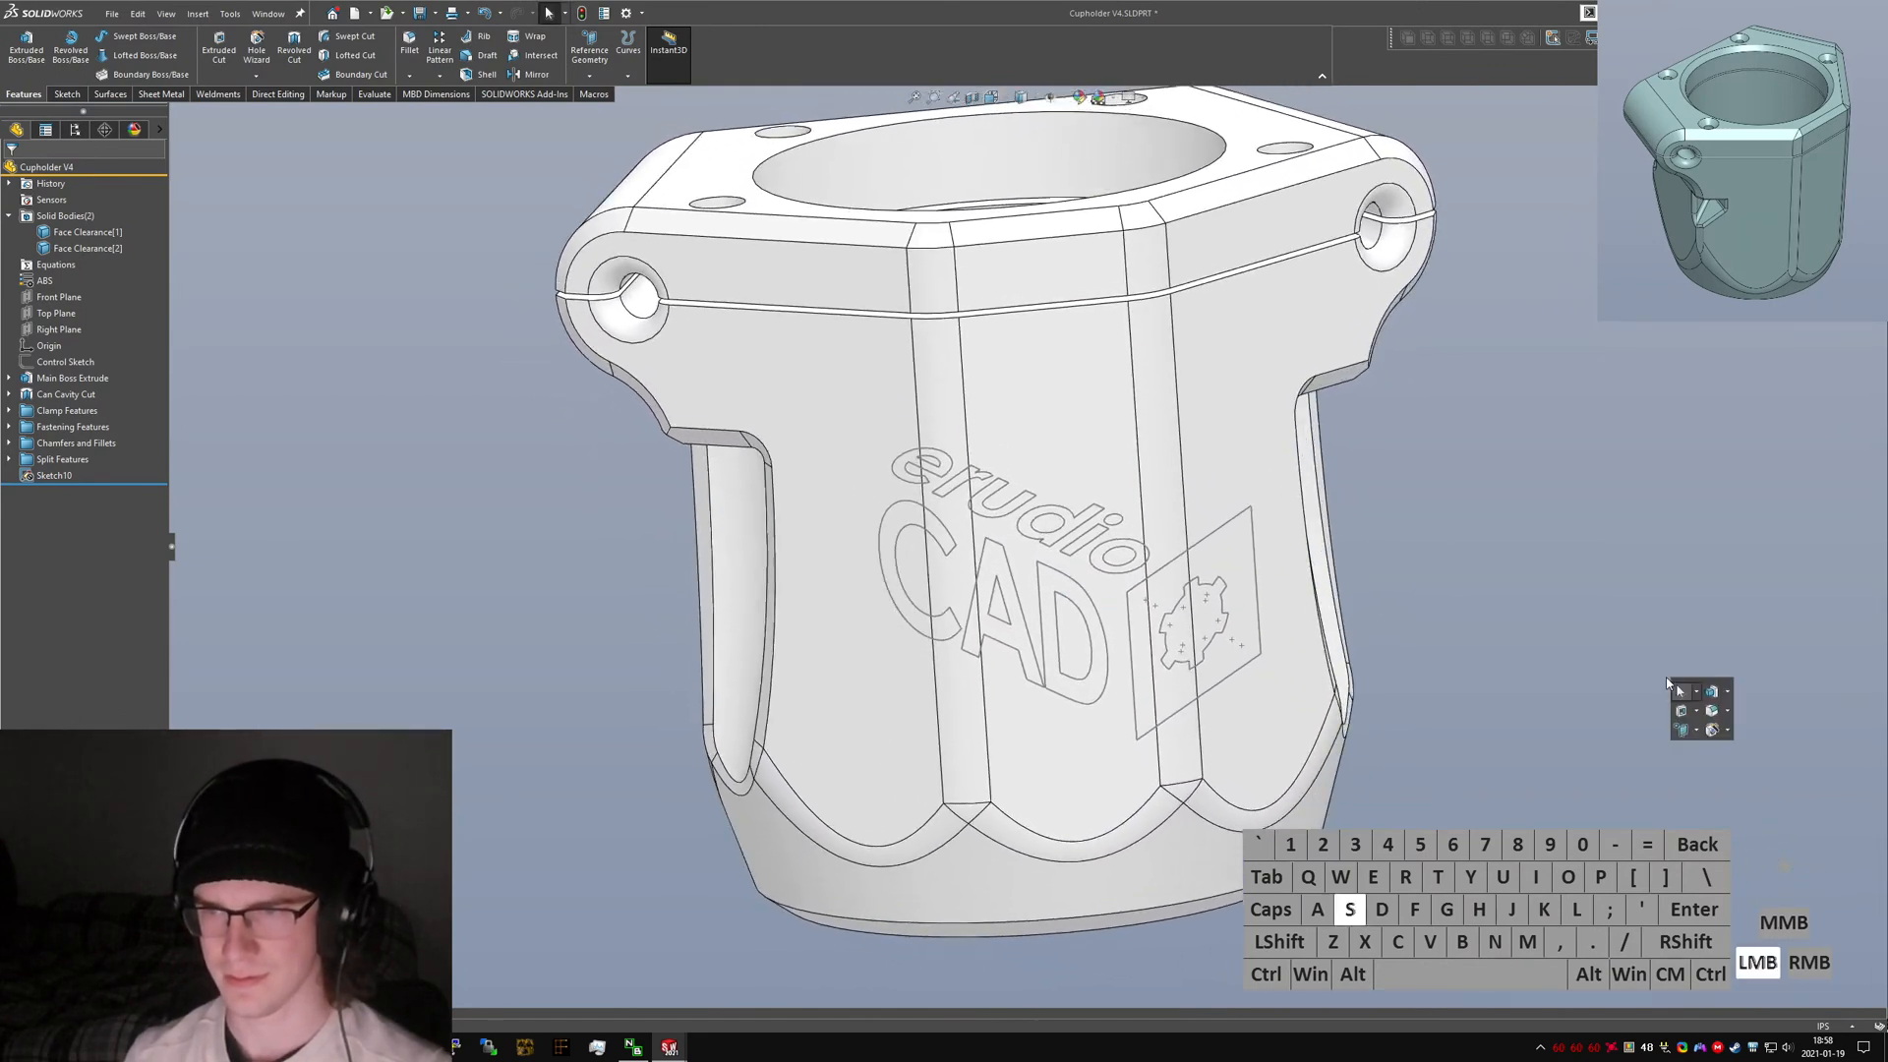
{"action": "type", "text": "wrap"}
{"action": "key", "text": "Return"}
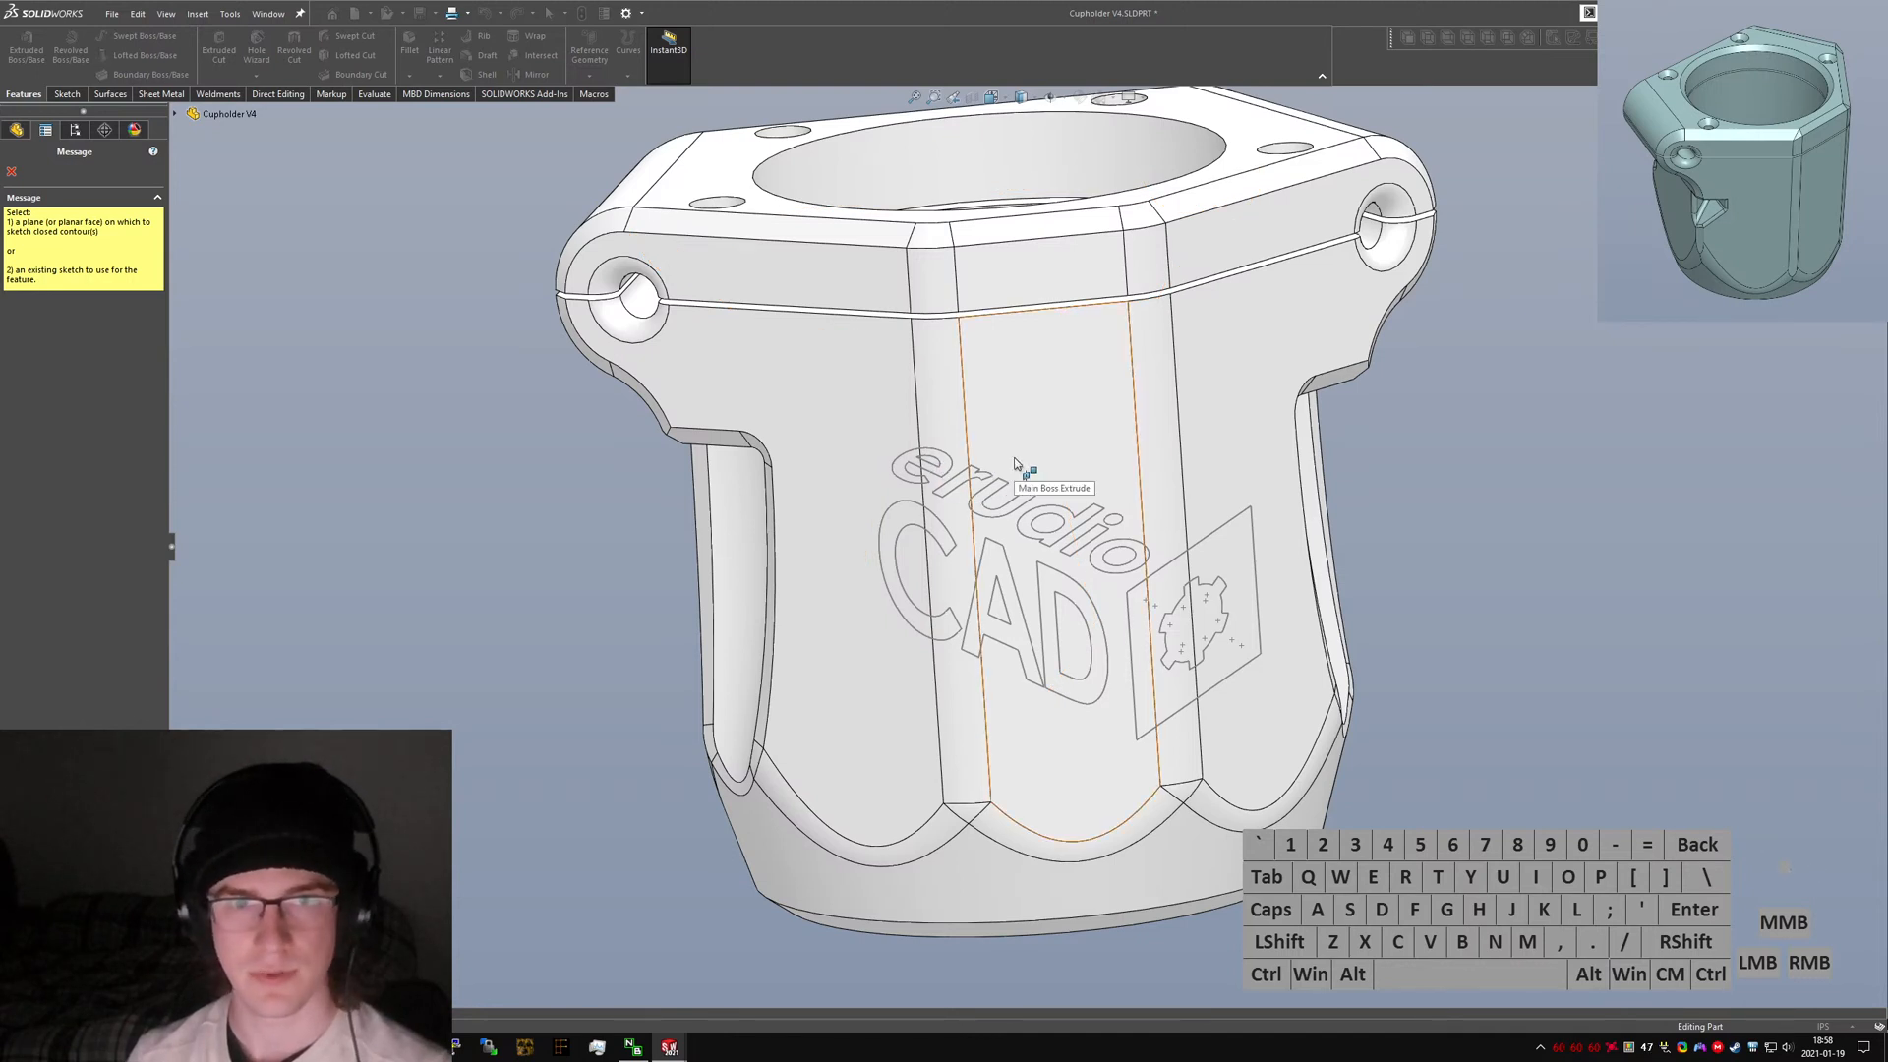
{"action": "left_click", "coordinate": [1044, 521]}
{"action": "left_click", "coordinate": [1024, 412]}
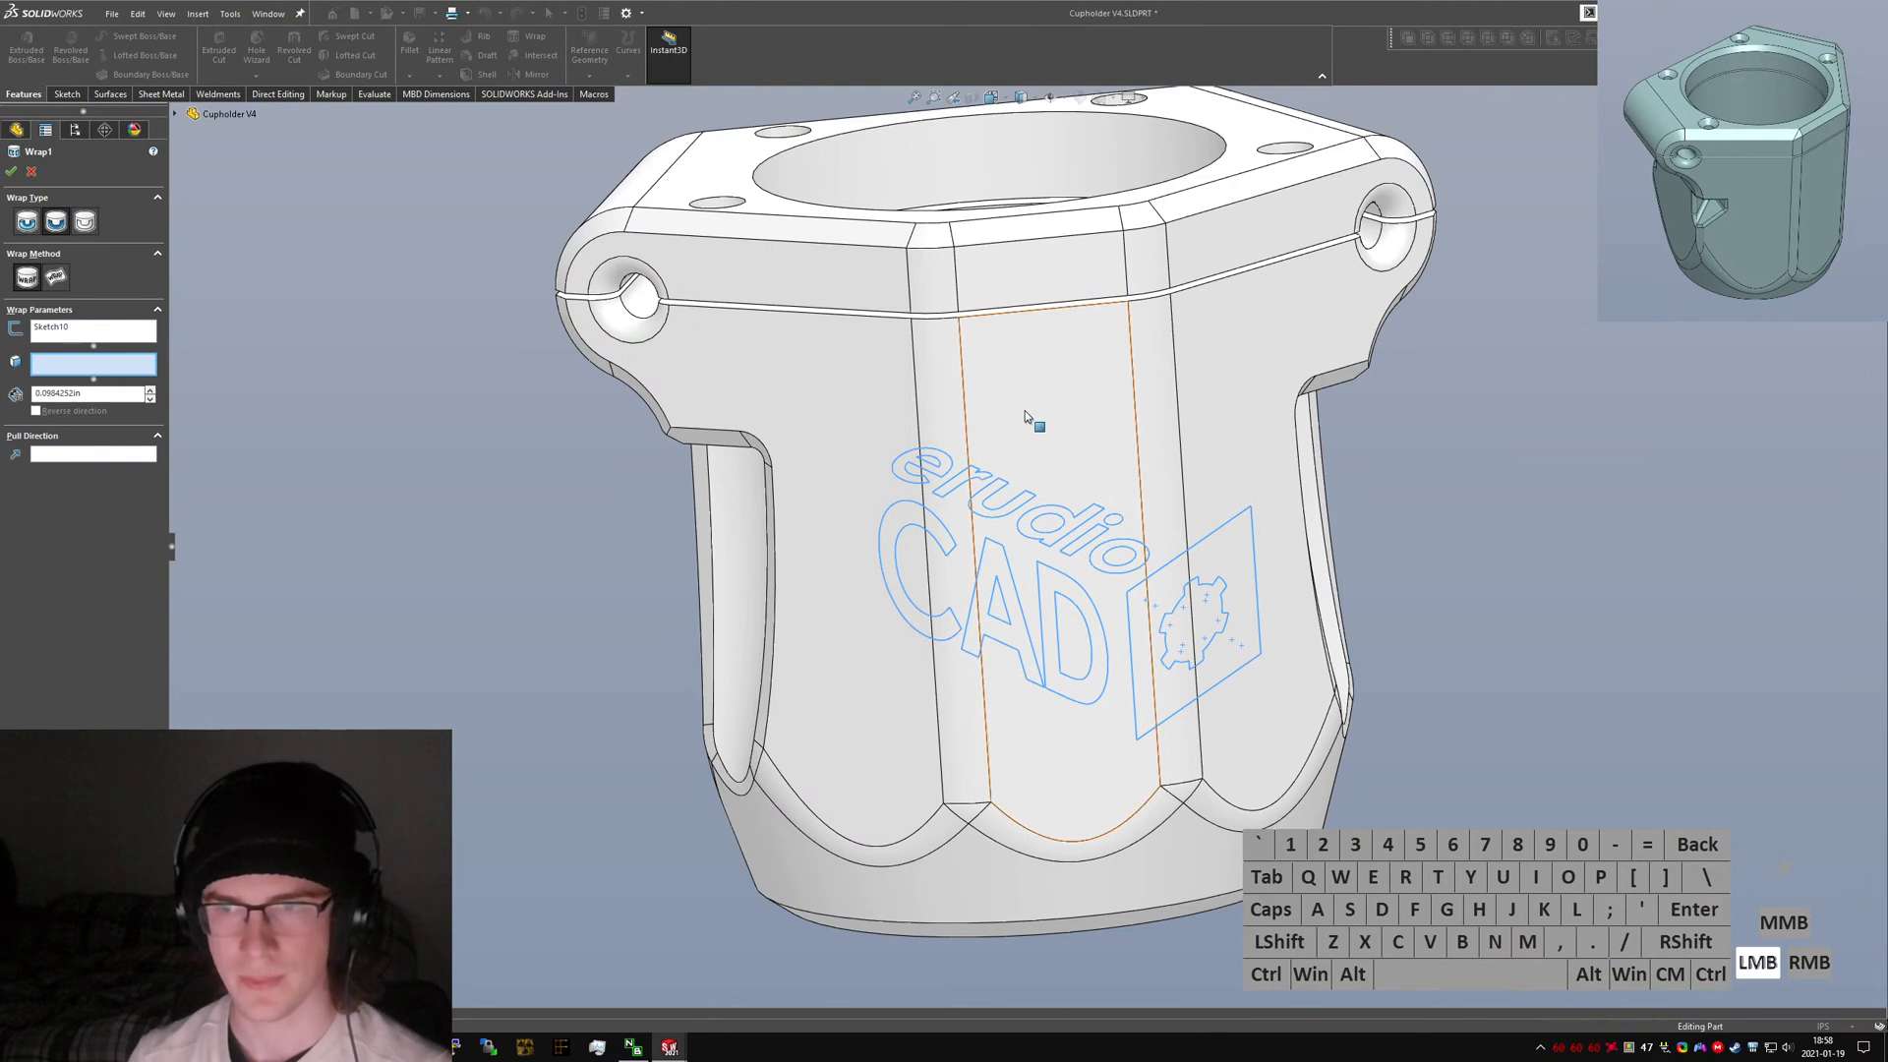
Choose the front centre face as the face to wrap the logo onto.
{"action": "left_click", "coordinate": [929, 428], "text": "ctrl"}
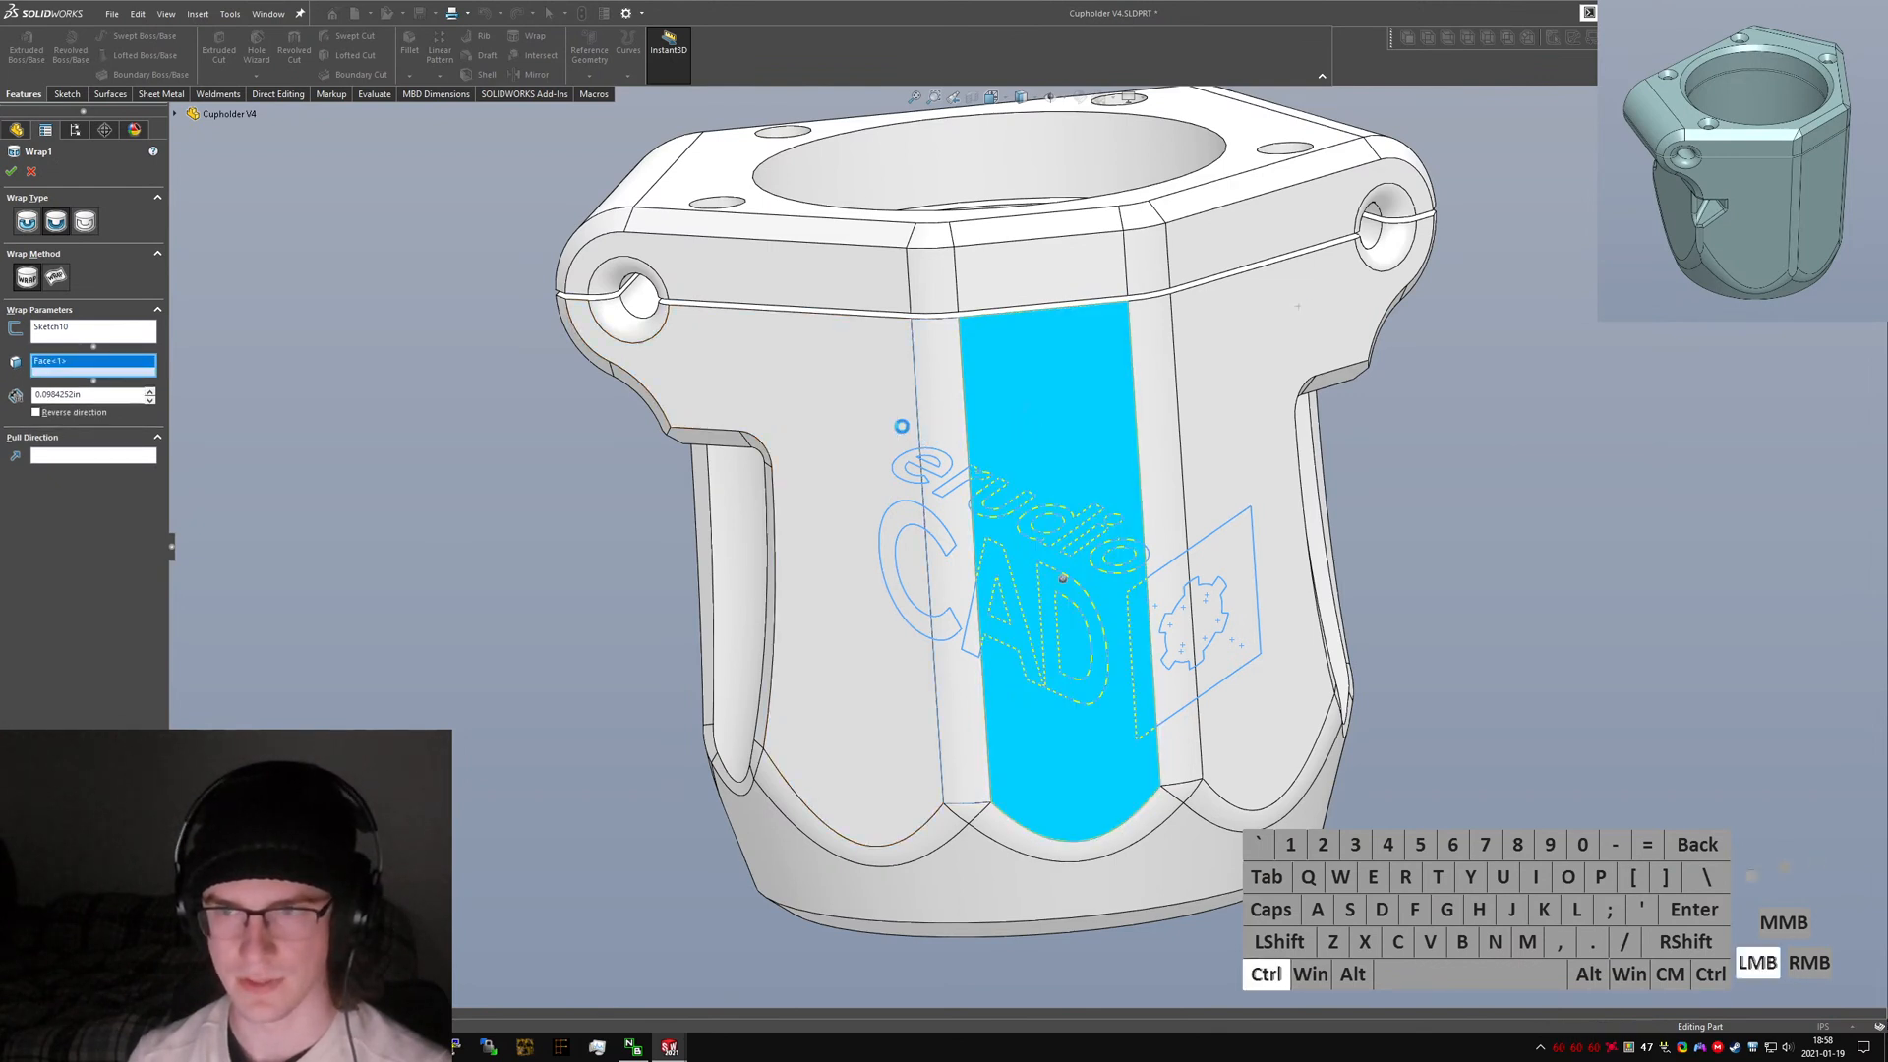
{"action": "left_click", "coordinate": [857, 384]}
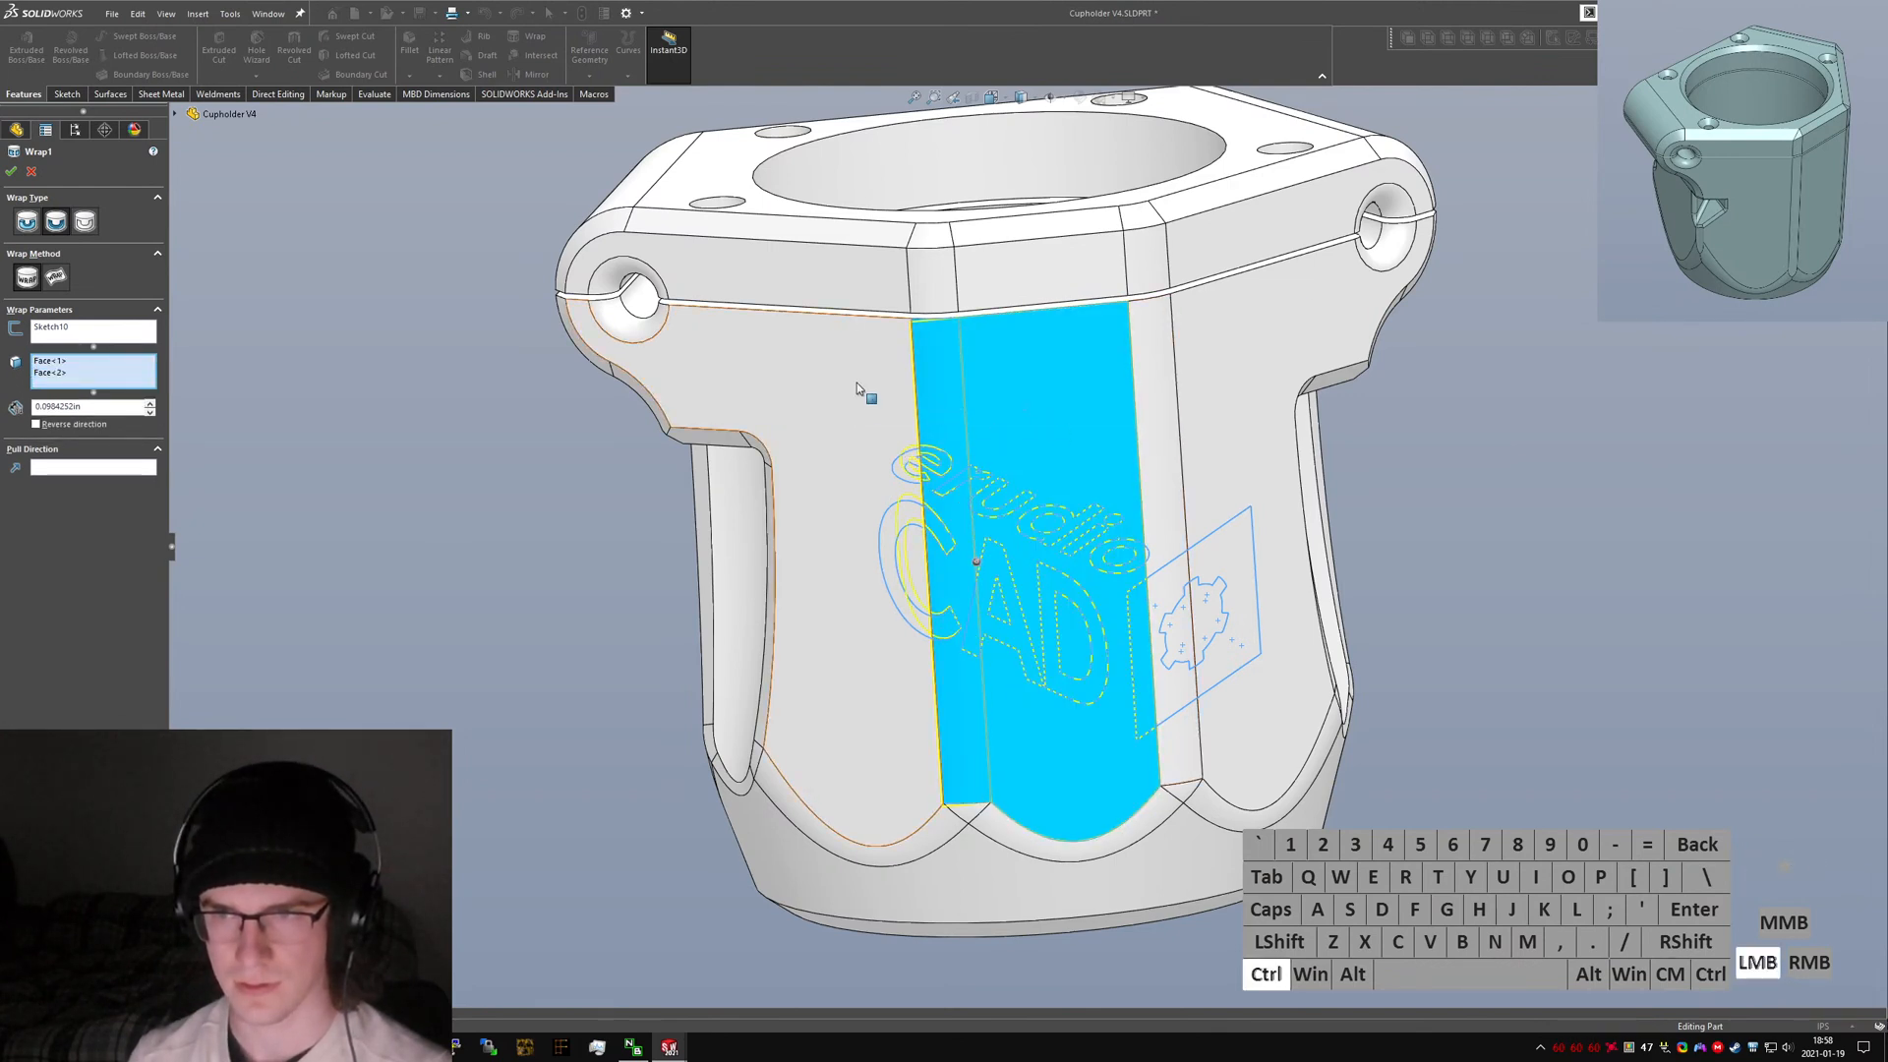
{"action": "left_click", "coordinate": [1150, 417]}
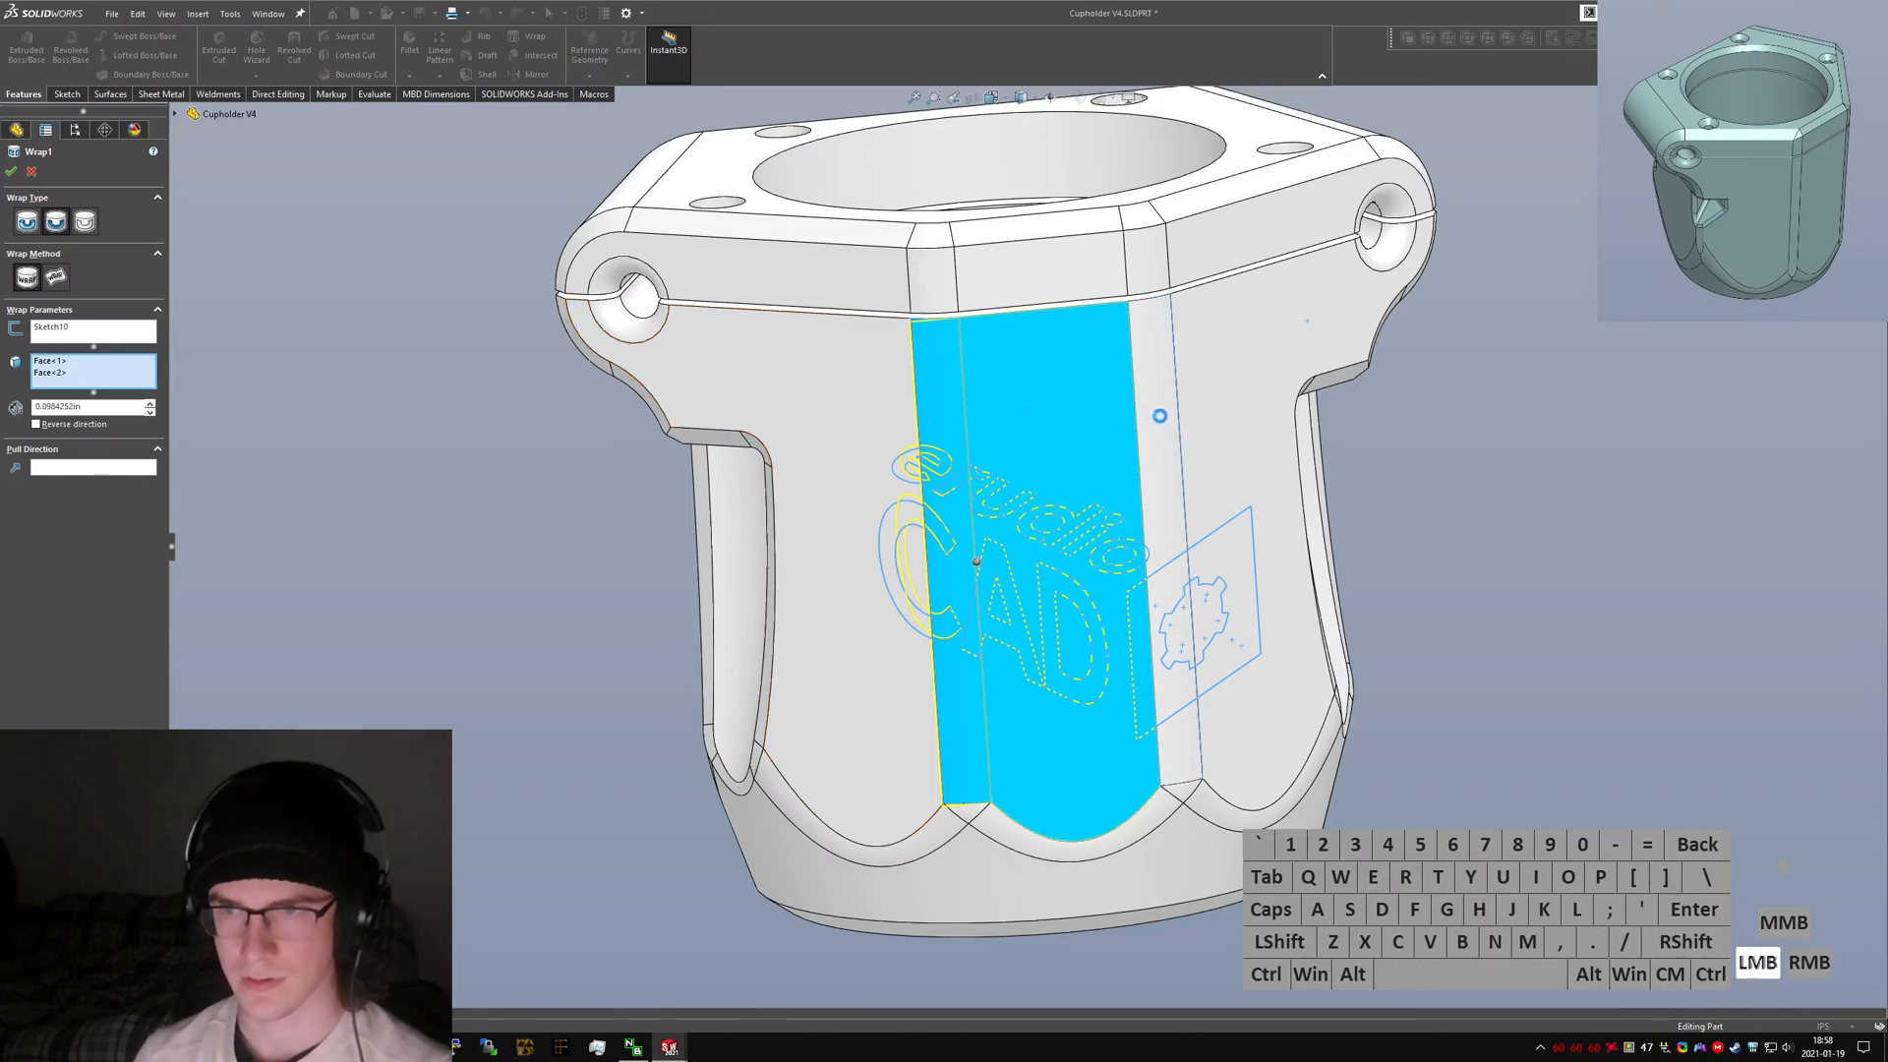
{"action": "middle_click_drag", "start_coordinate": [1057, 429], "coordinate": [1067, 582]}
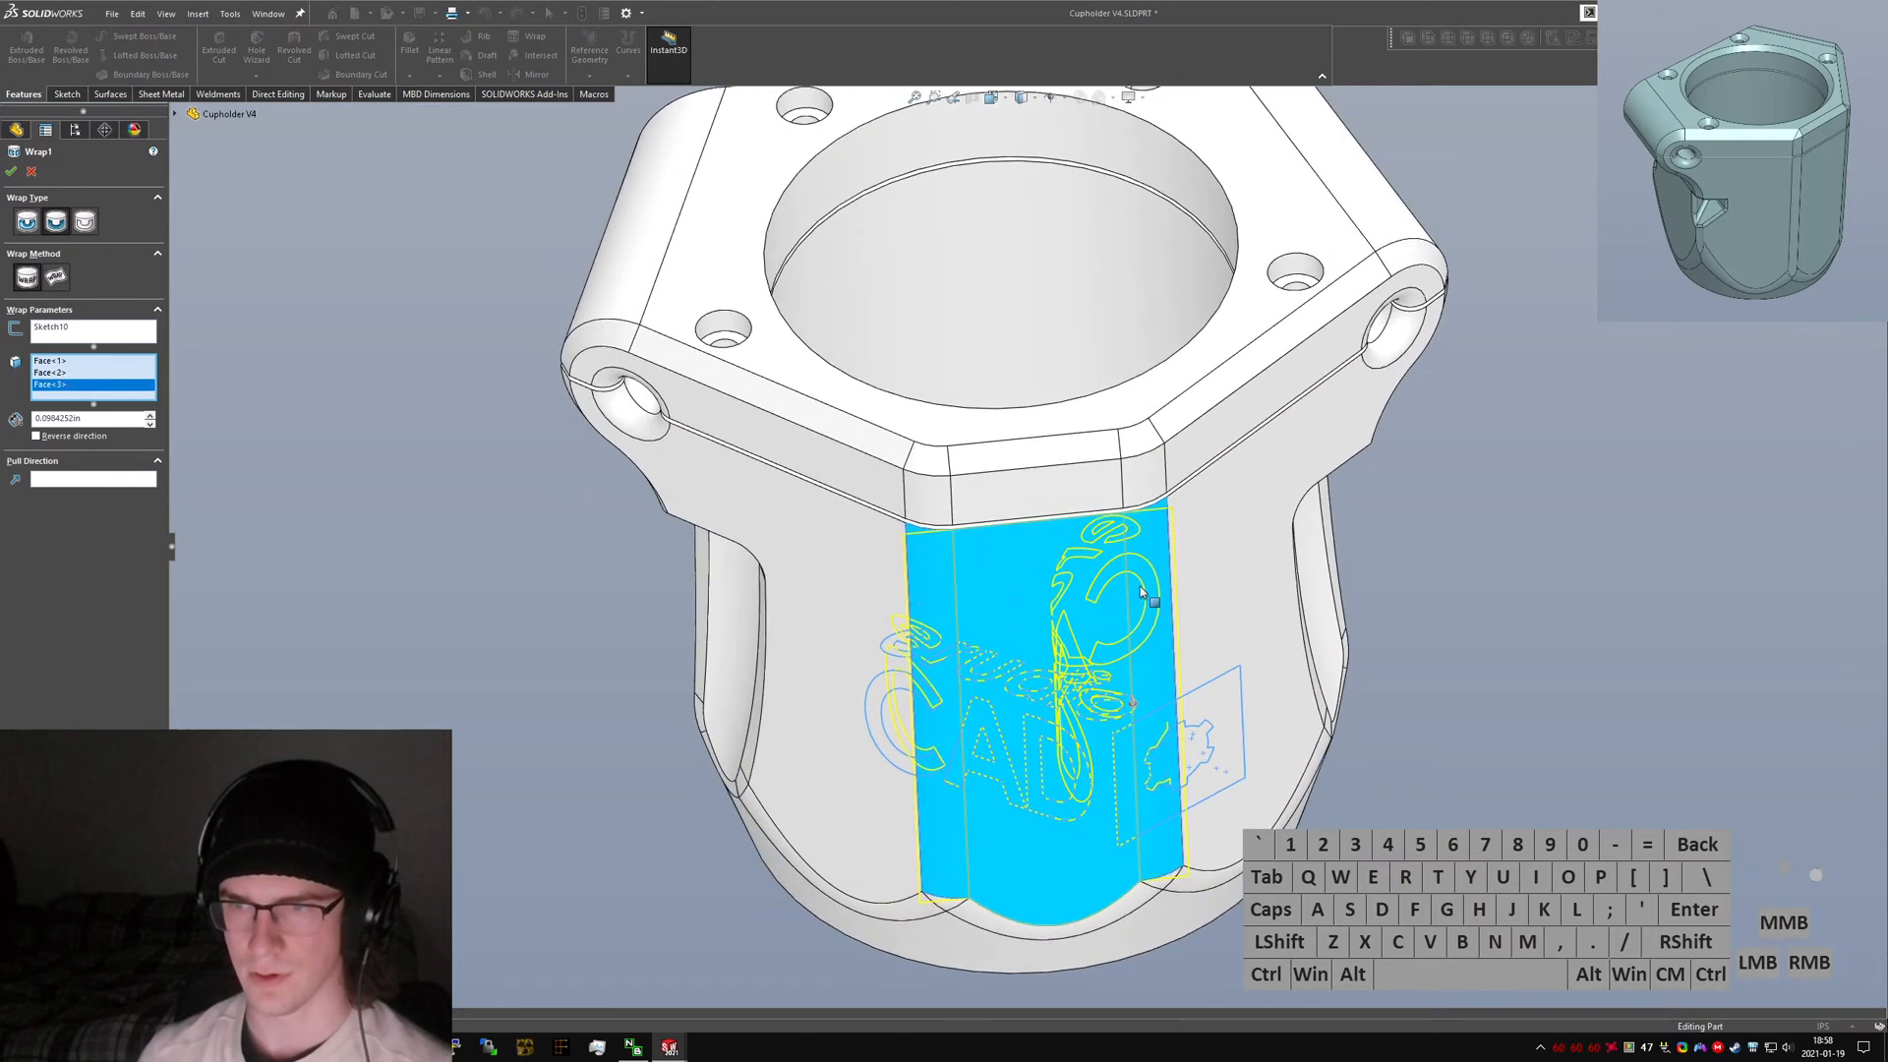
{"action": "left_click", "coordinate": [1142, 588]}
{"action": "left_click", "coordinate": [924, 581]}
{"action": "middle_click_drag", "start_coordinate": [960, 540], "coordinate": [973, 394]}
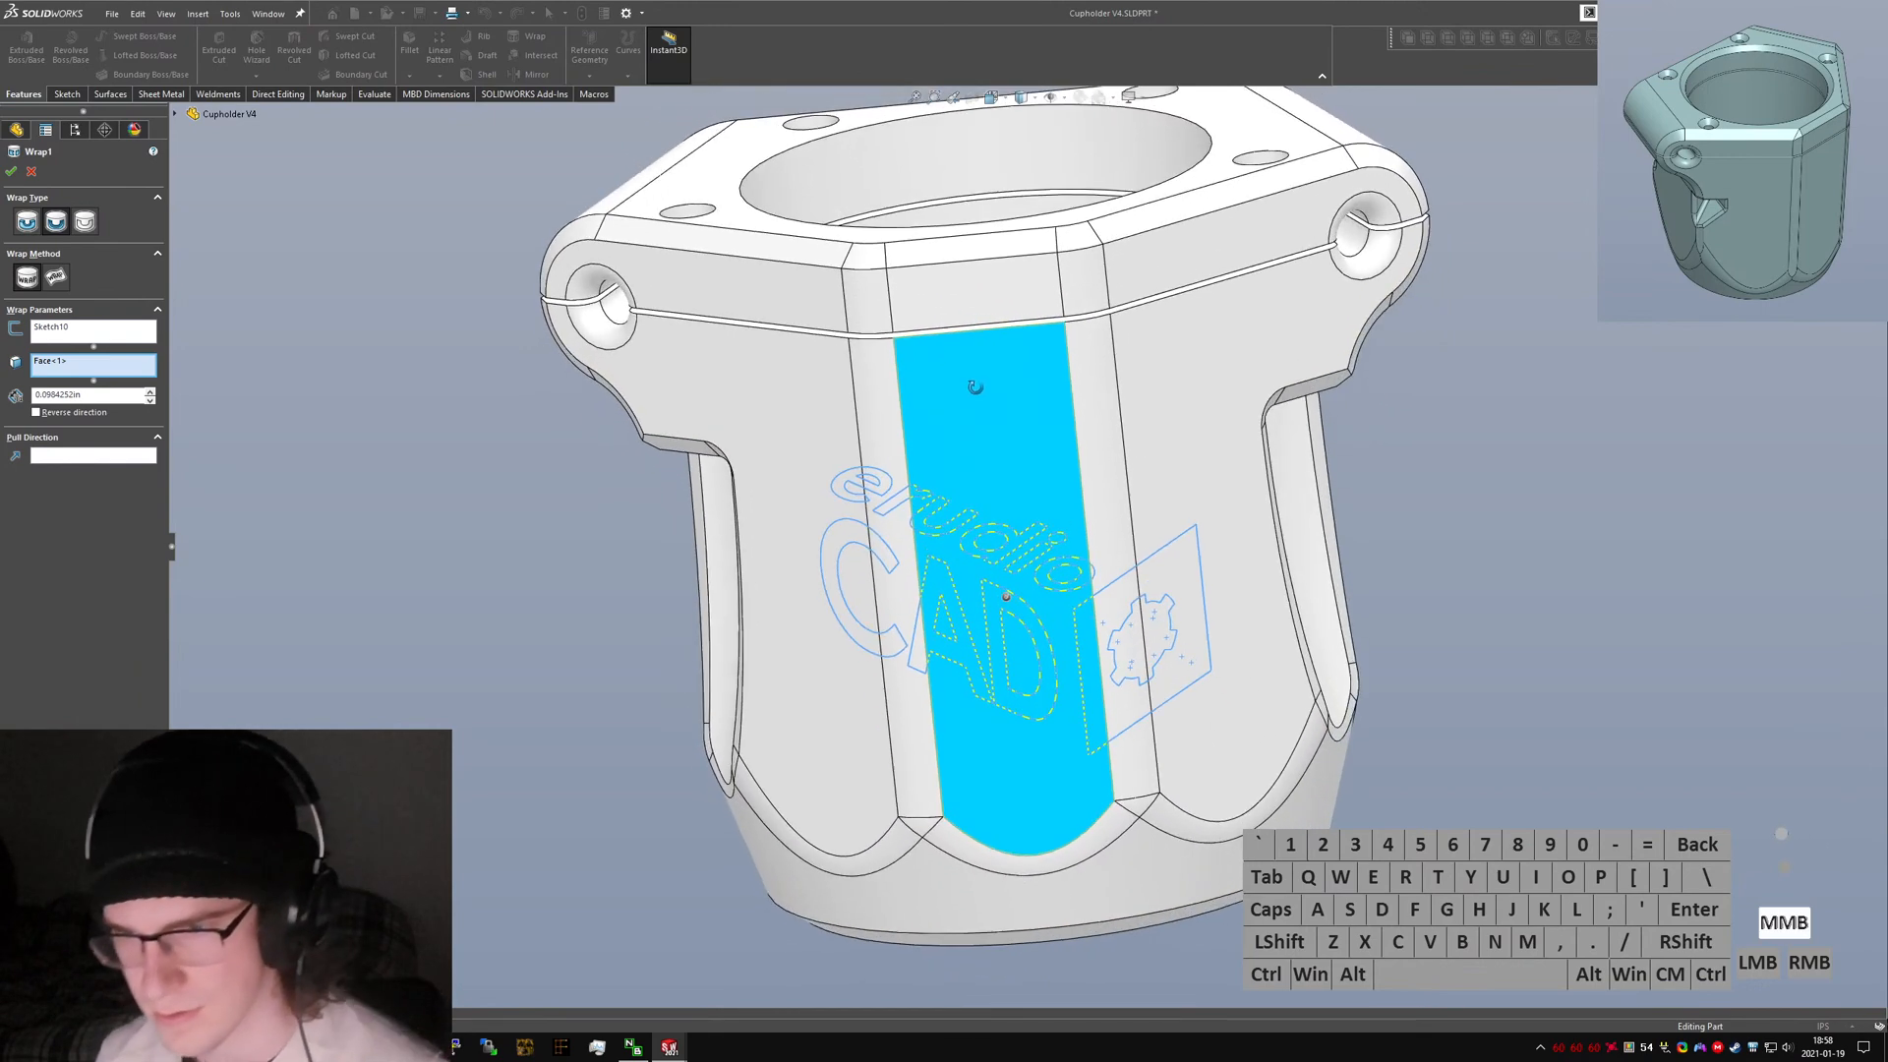
Set the wrap accuracy to high and apply the logo emboss.
{"action": "left_click", "coordinate": [61, 458]}
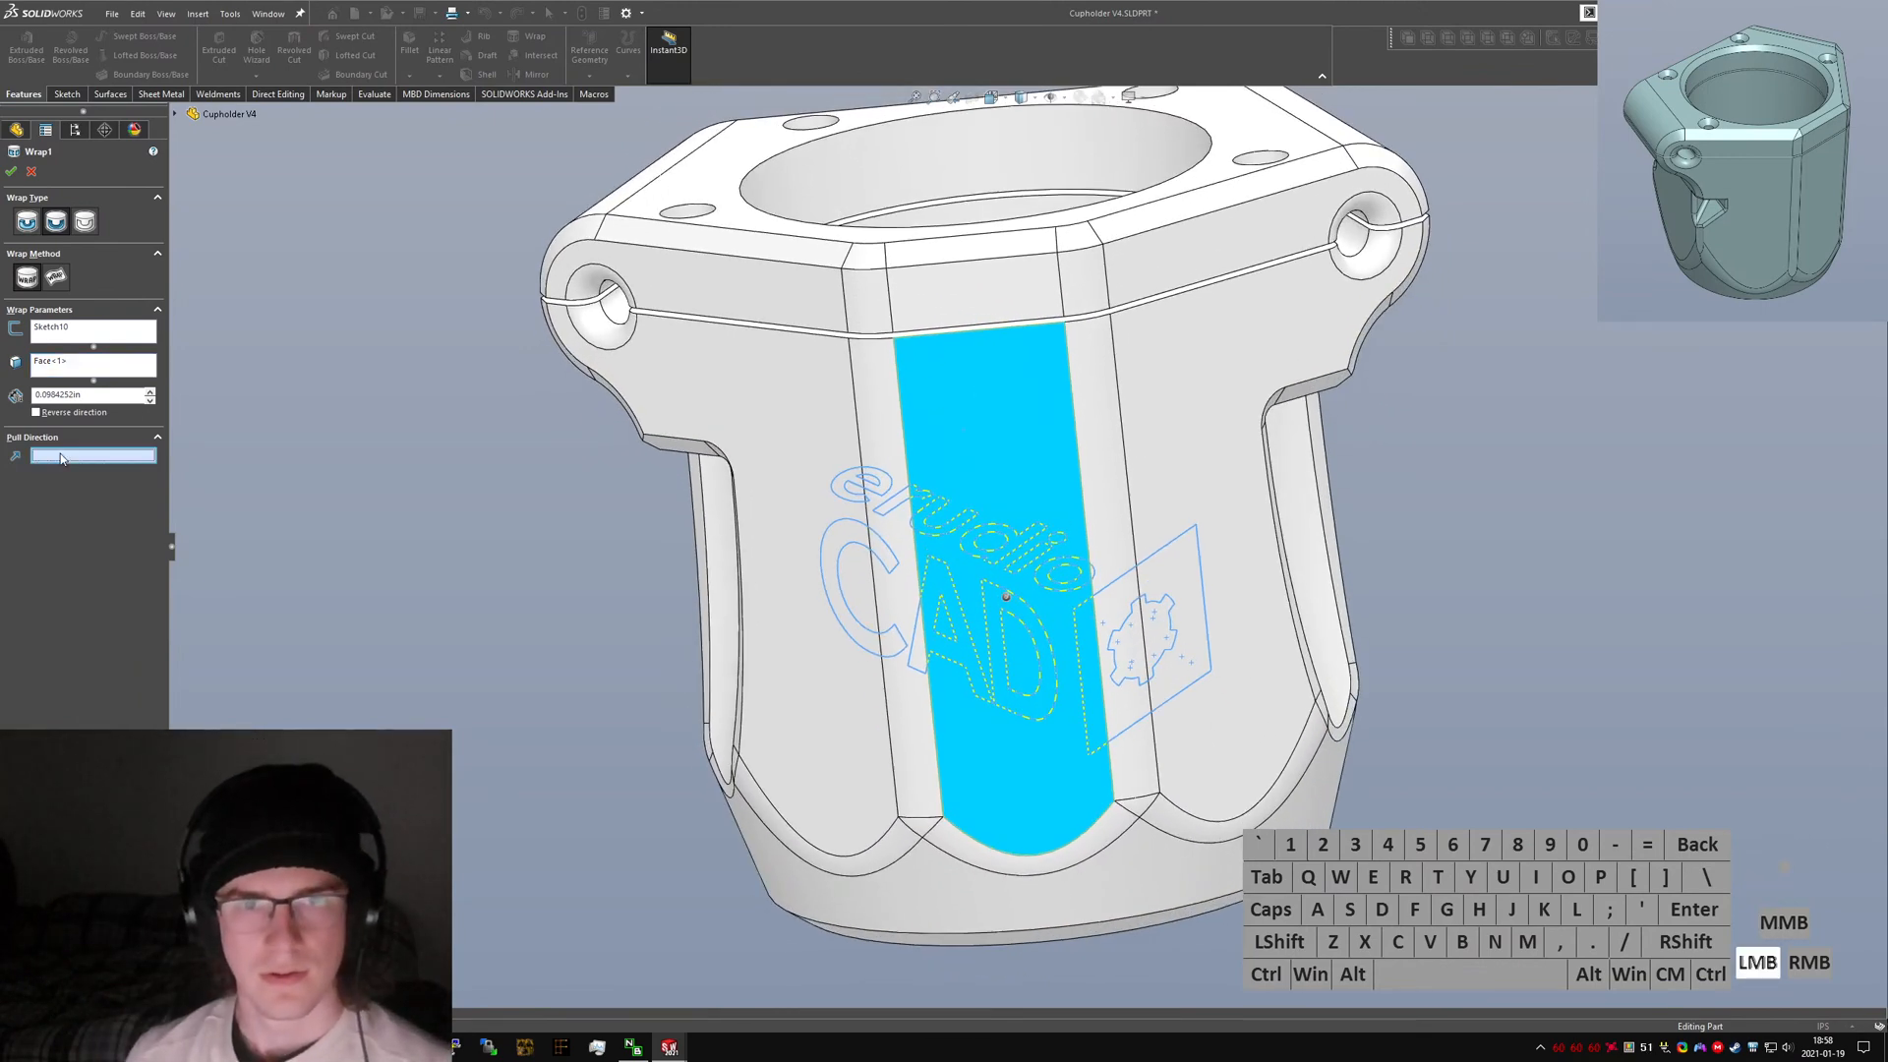
{"action": "left_click", "coordinate": [57, 278]}
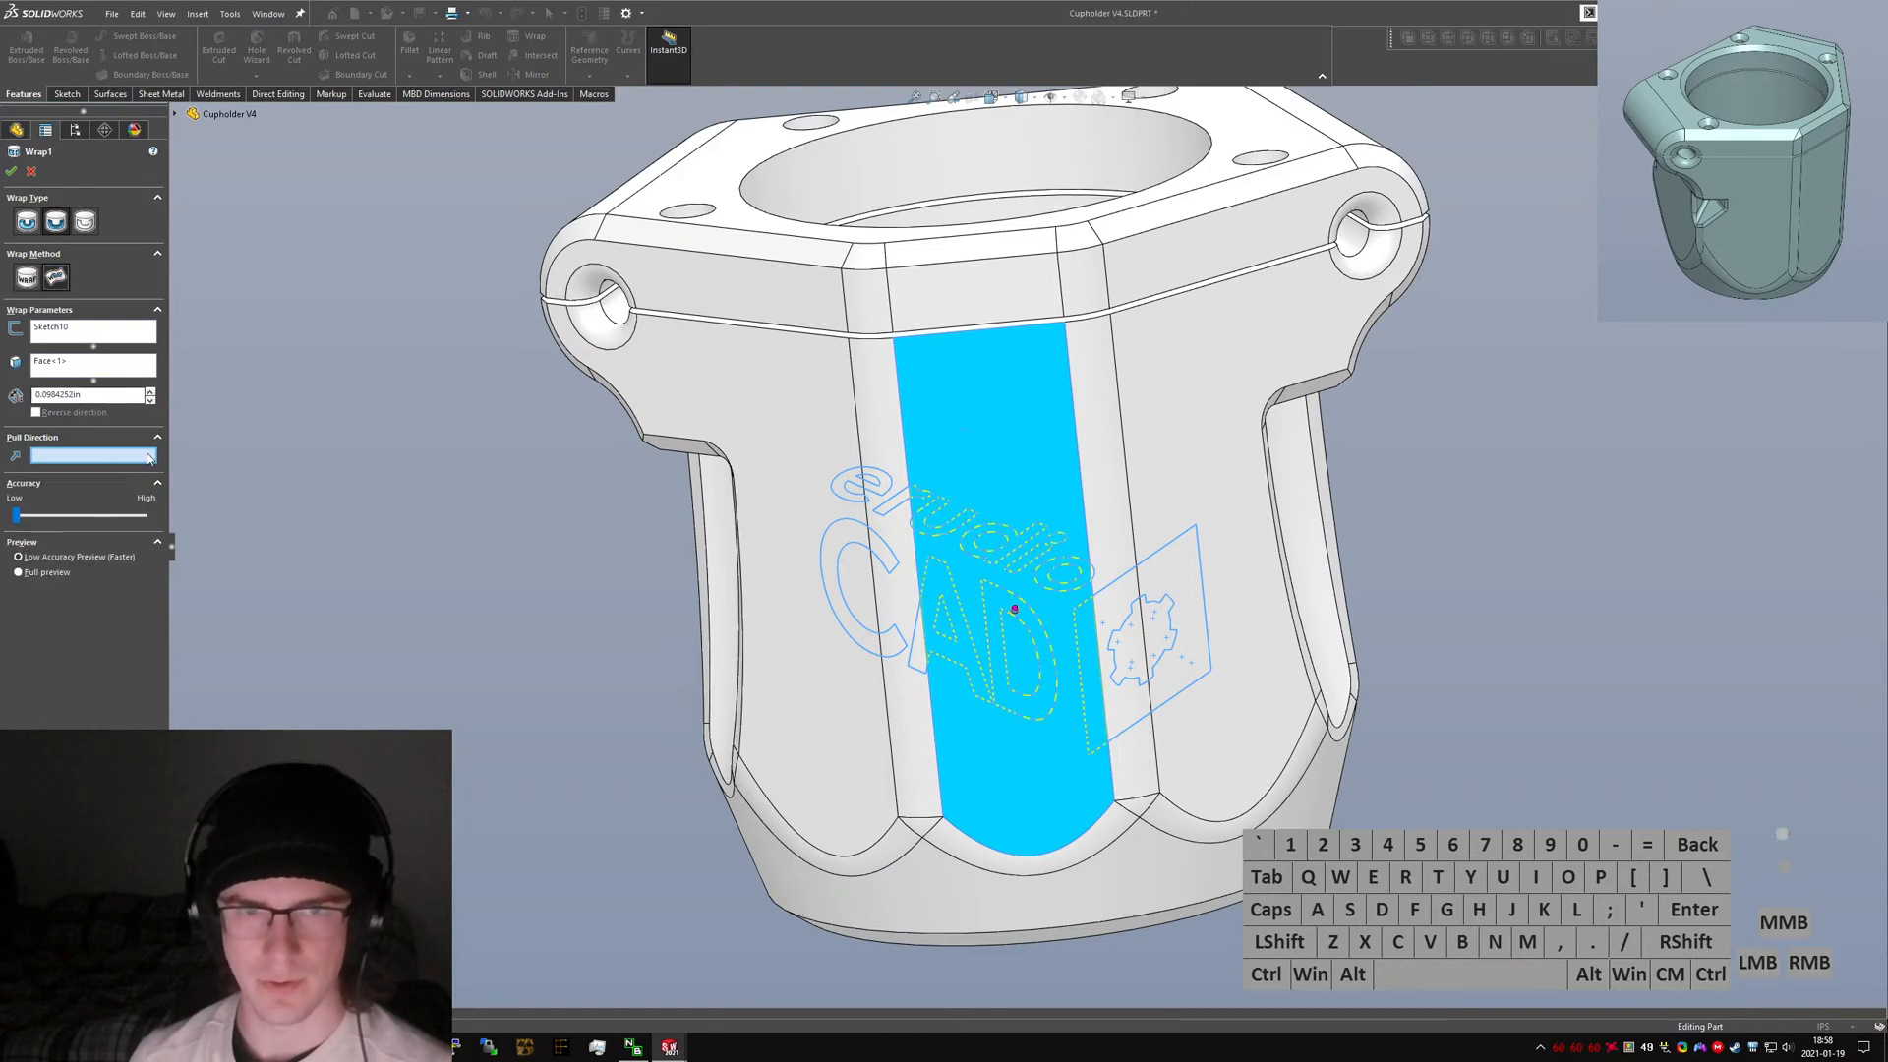
{"action": "middle_click_drag", "start_coordinate": [983, 429], "coordinate": [1091, 521]}
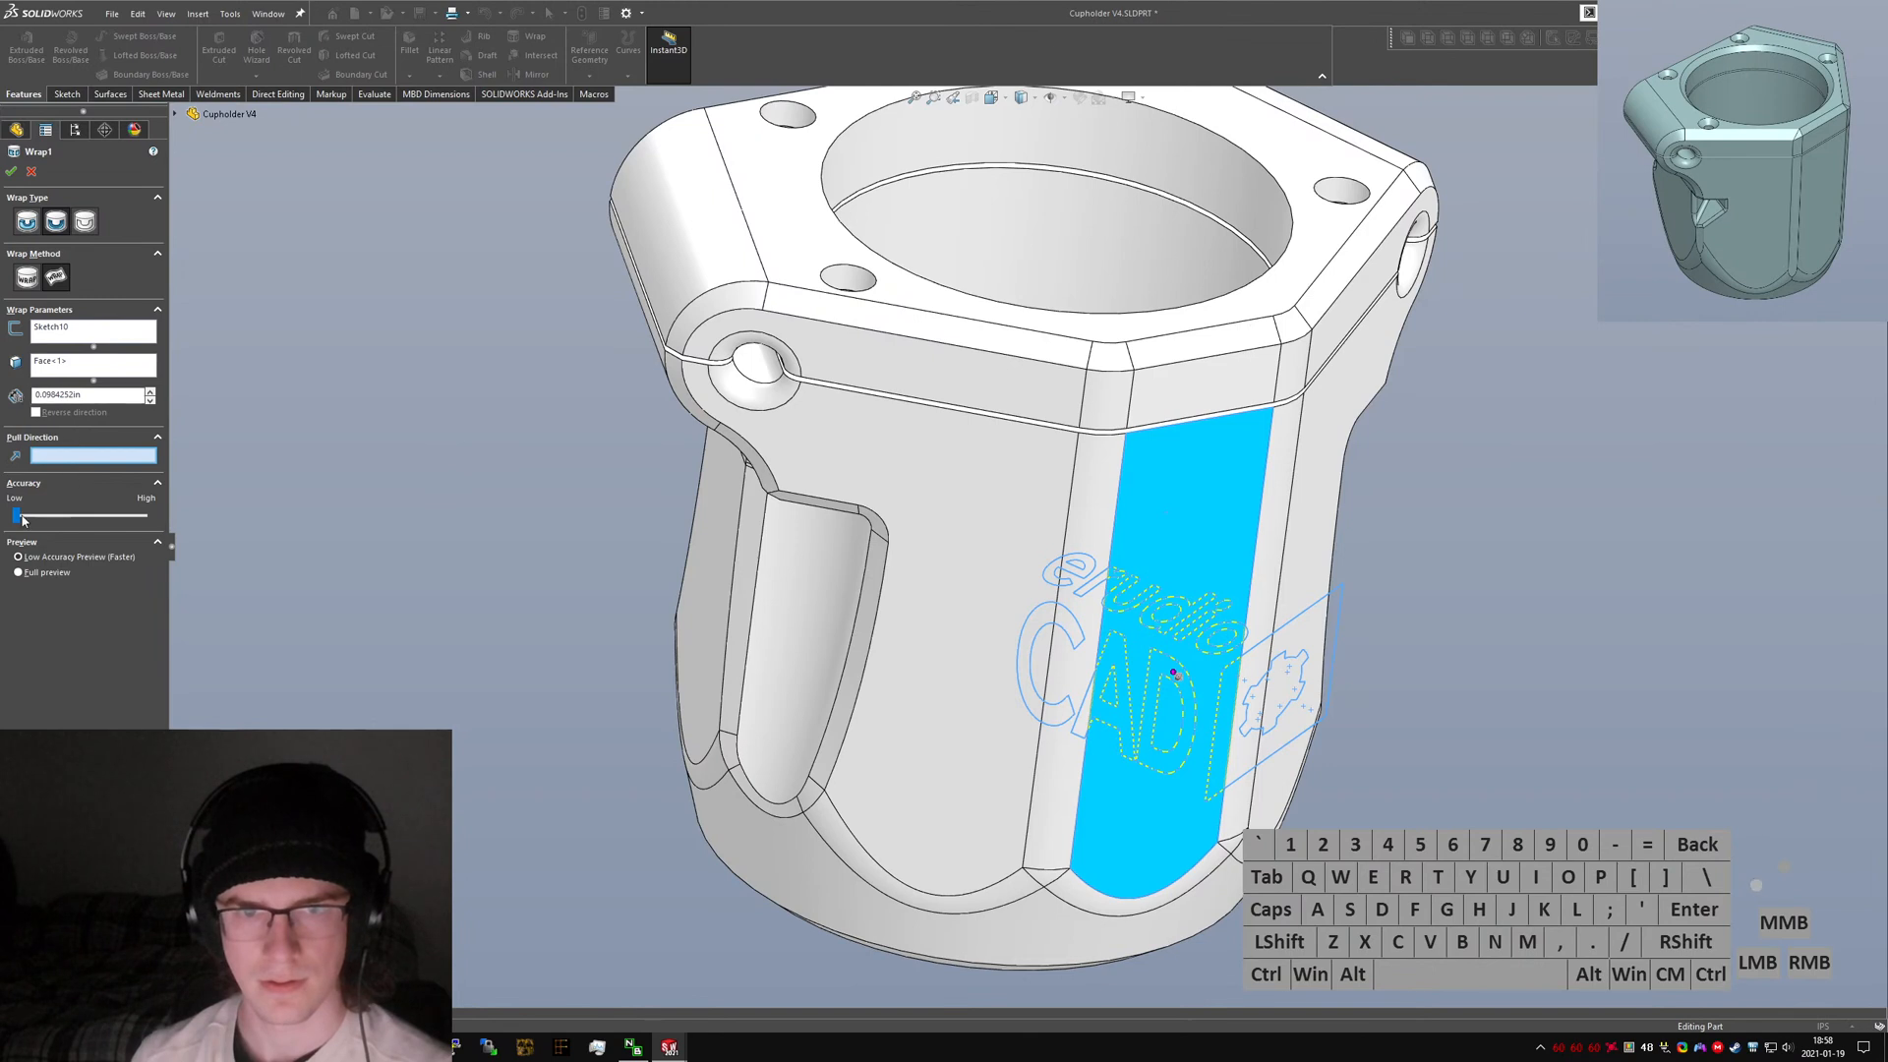
{"action": "left_click_drag", "start_coordinate": [22, 520], "coordinate": [197, 531]}
{"action": "left_click", "coordinate": [12, 173]}
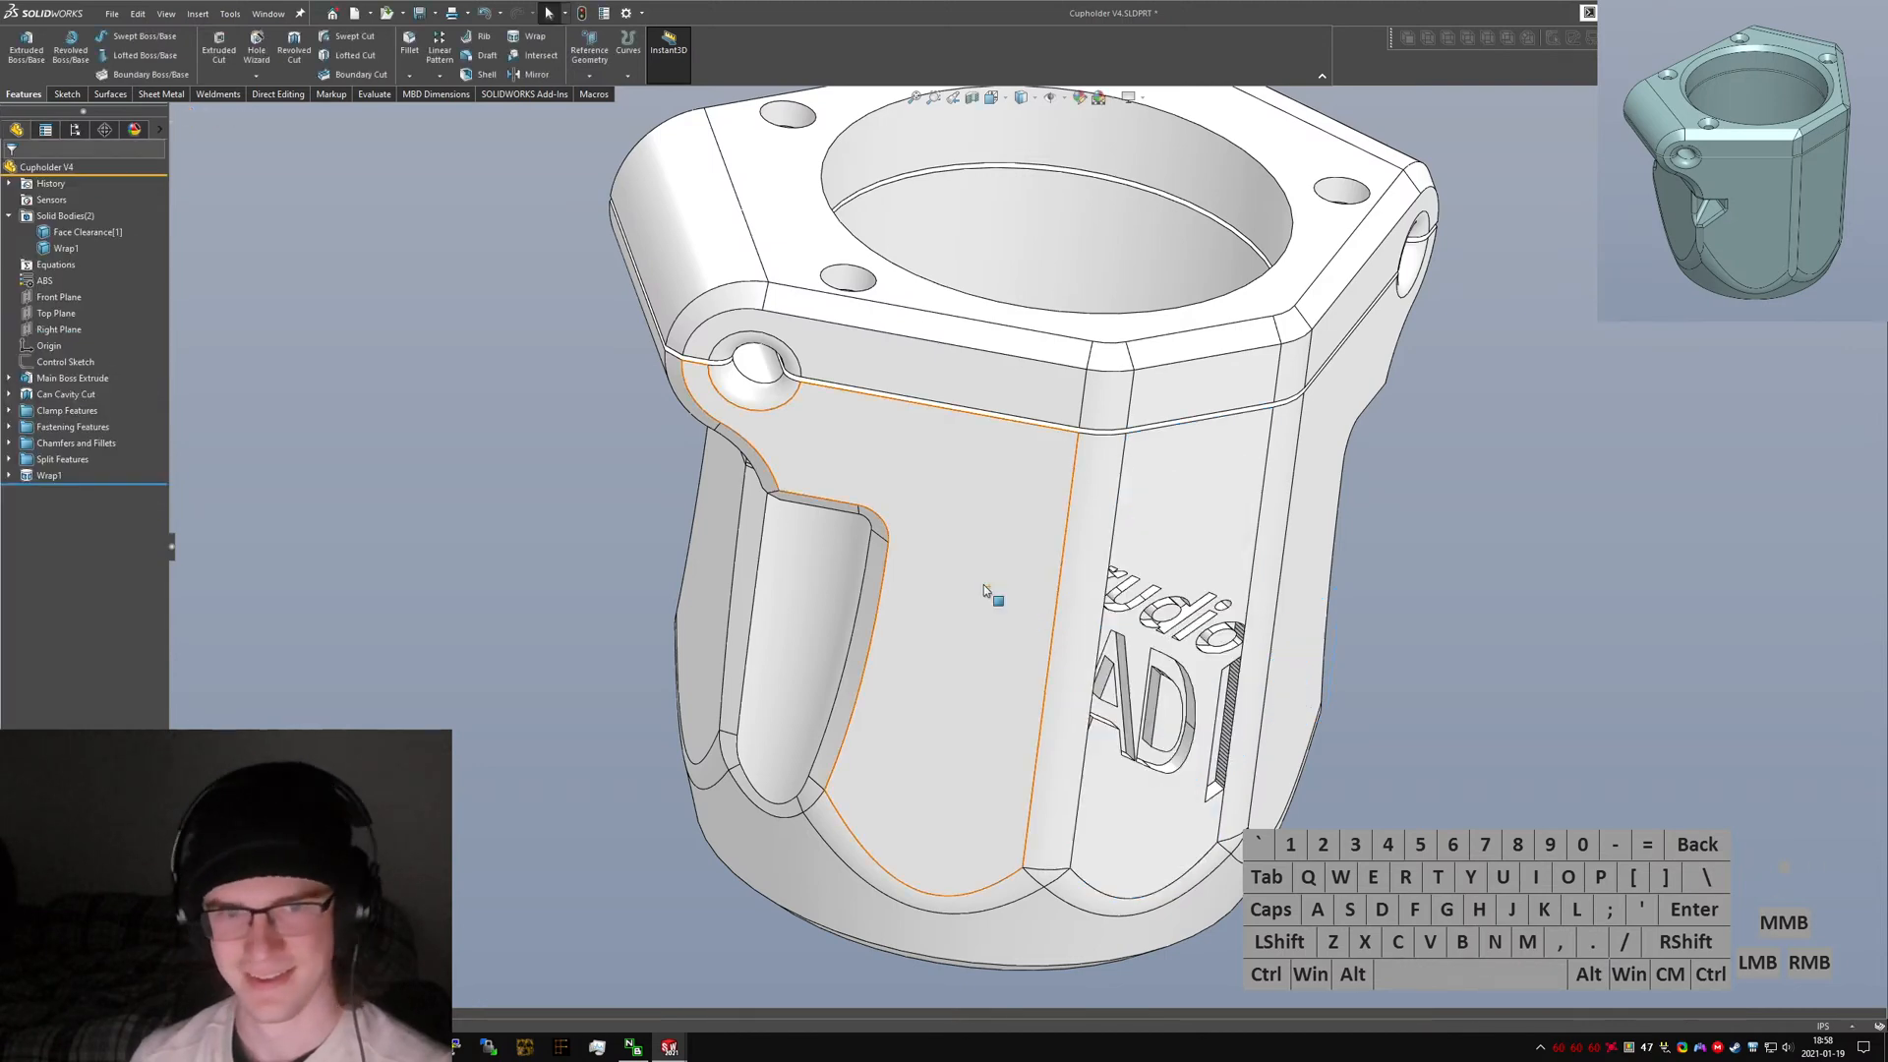
Edit the wrap feature to span five adjacent front faces and apply it.
{"action": "middle_click_drag", "start_coordinate": [1152, 598], "coordinate": [1022, 503]}
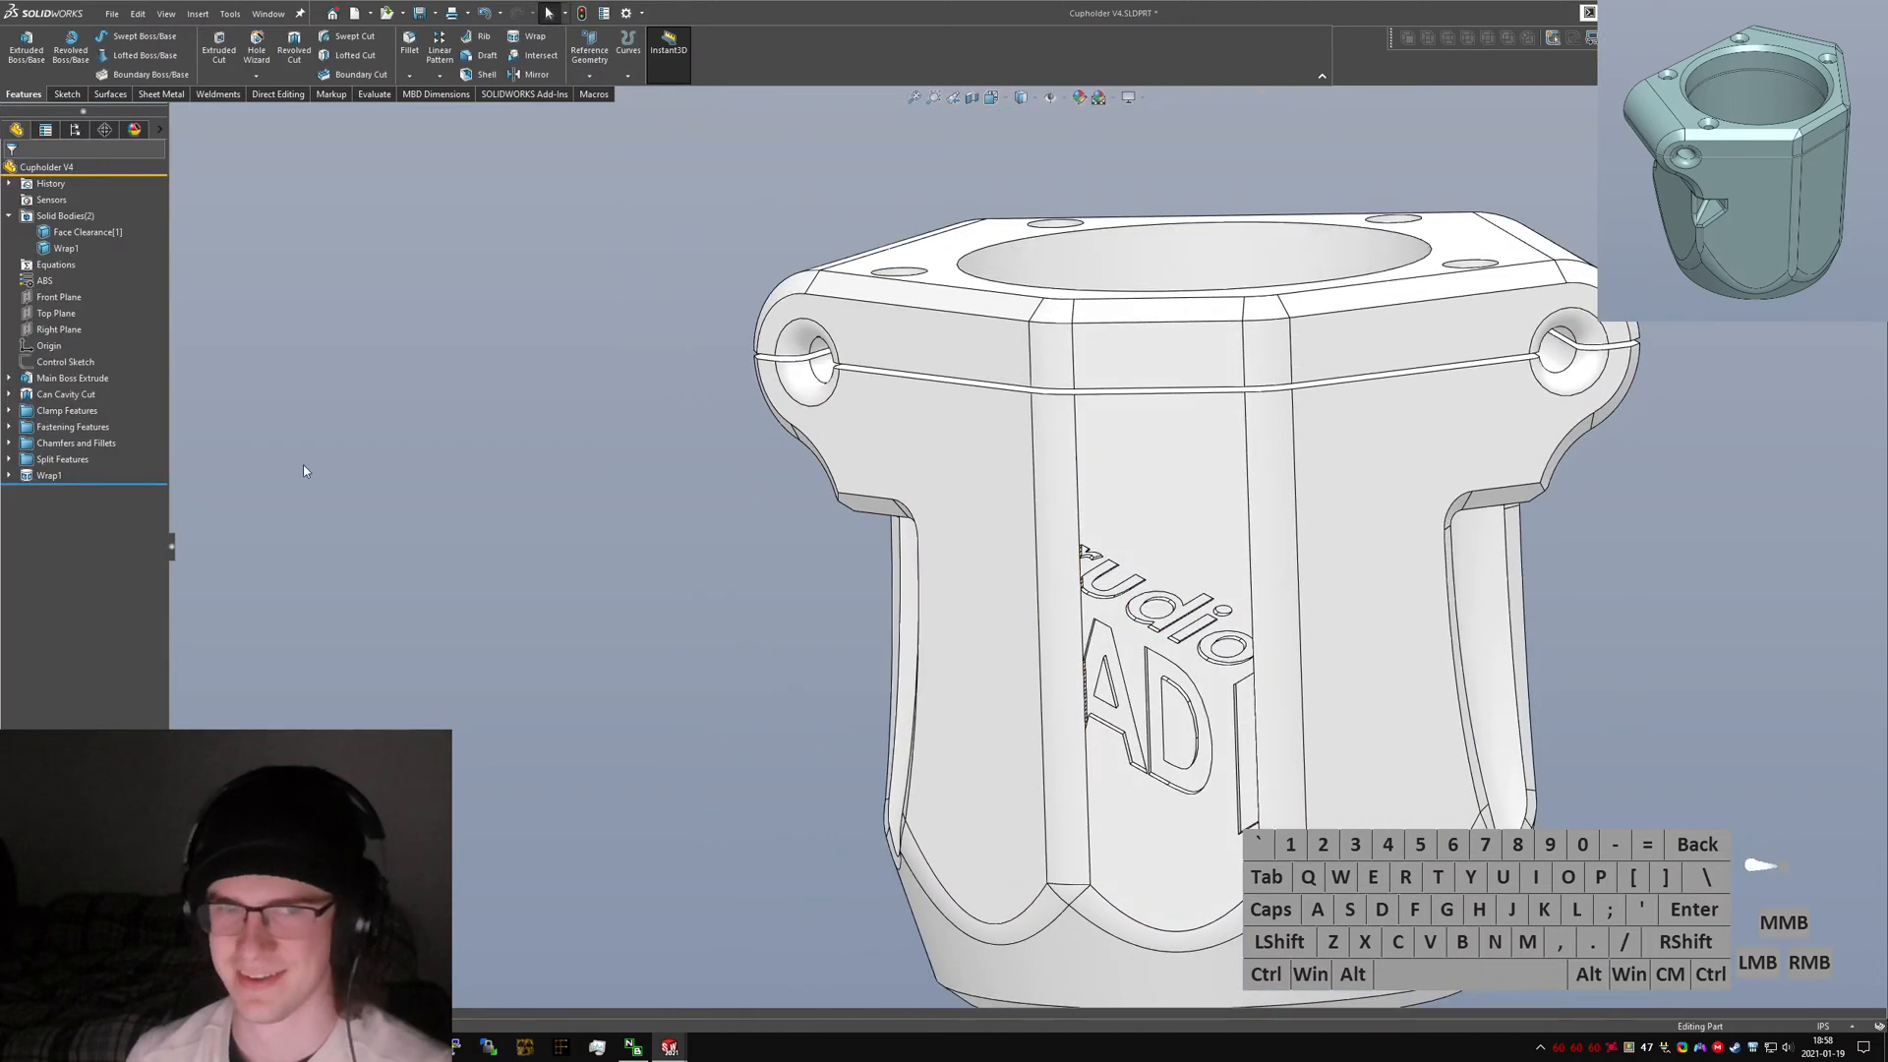
{"action": "right_click", "coordinate": [51, 478]}
{"action": "left_click", "coordinate": [949, 671]}
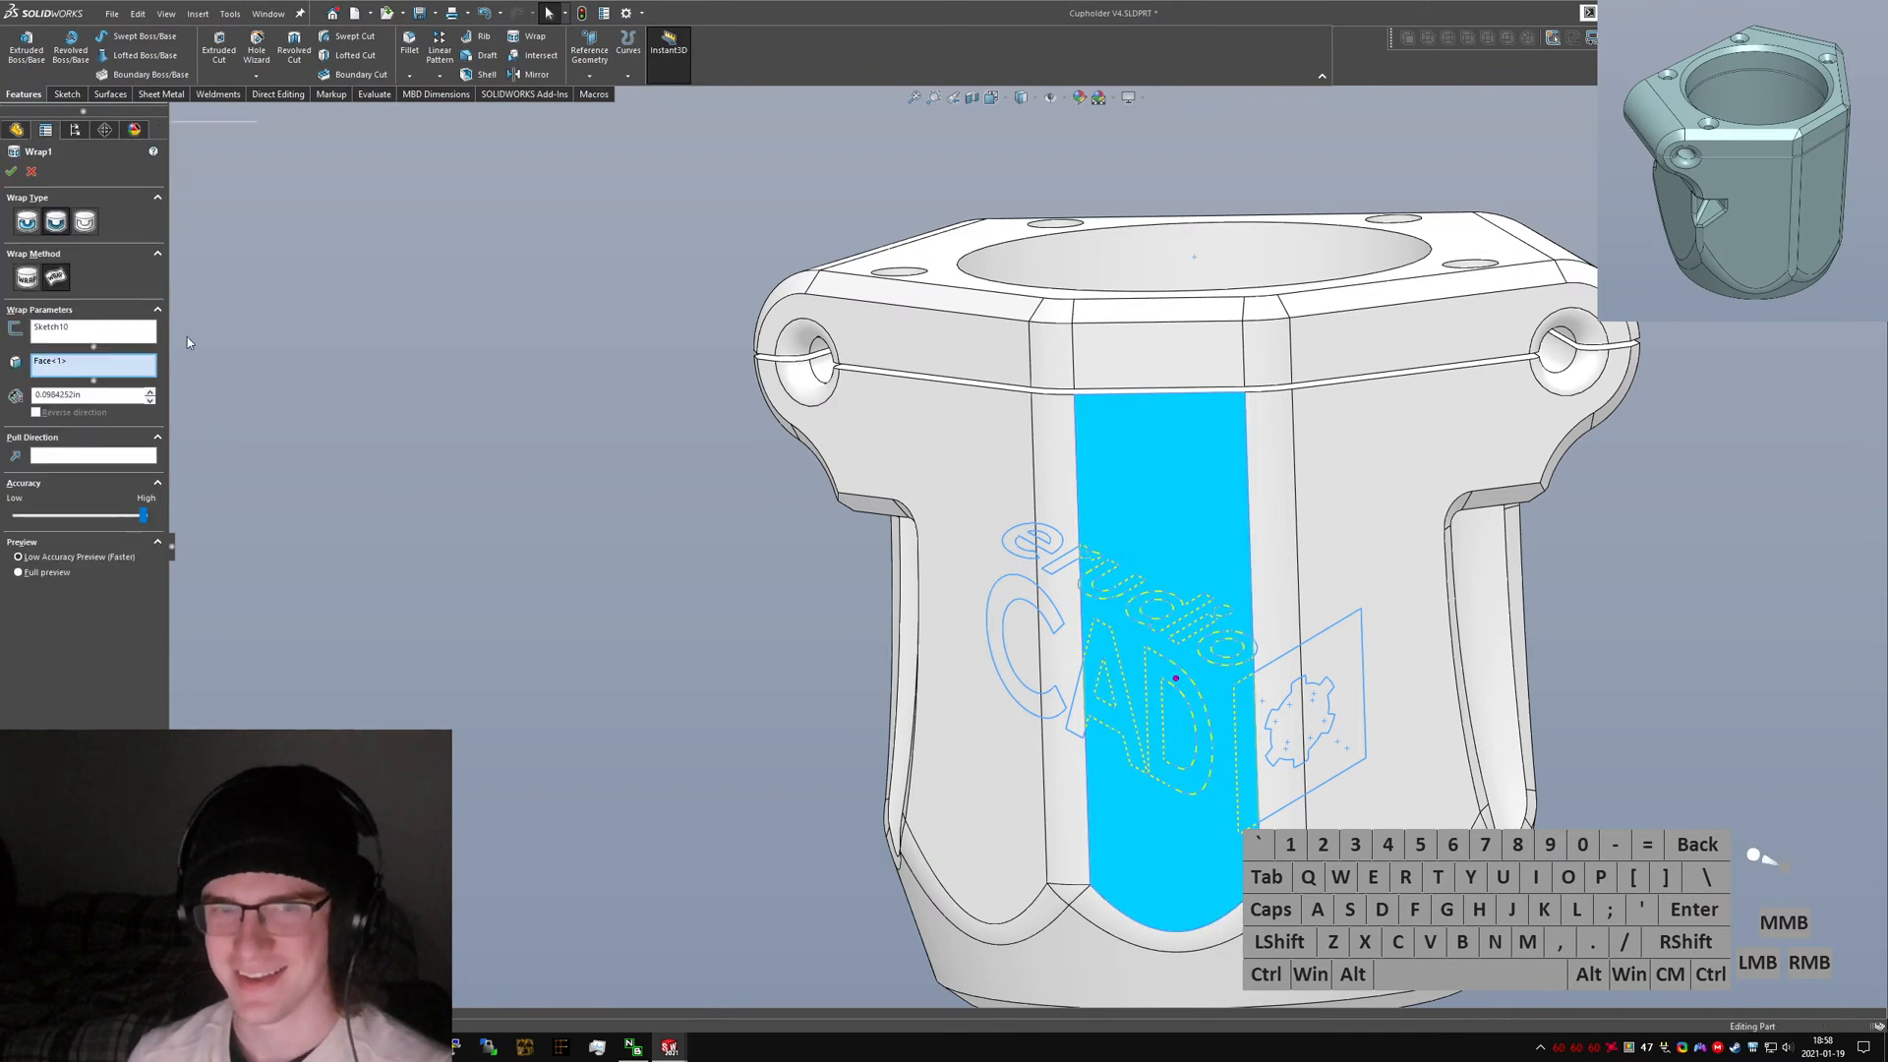
{"action": "left_click", "coordinate": [82, 361]}
{"action": "left_click", "coordinate": [1060, 435]}
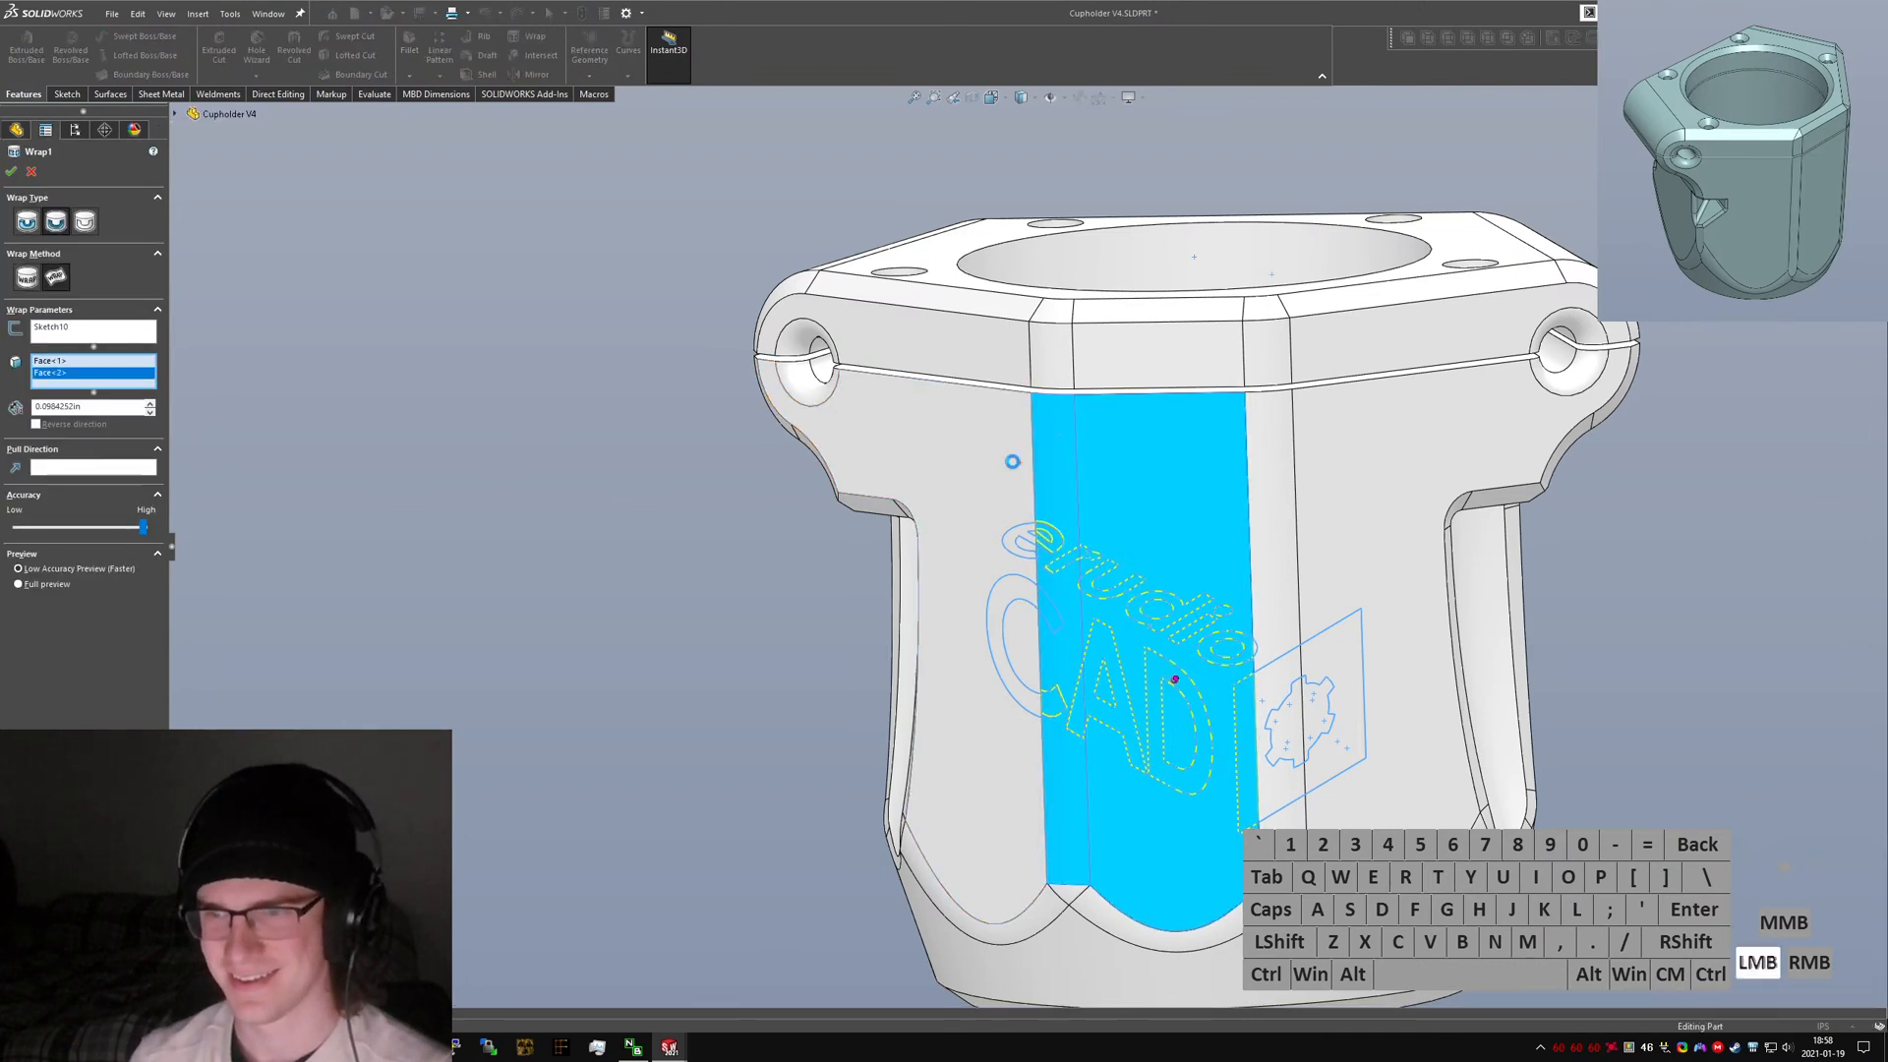
{"action": "left_click", "coordinate": [1015, 460]}
{"action": "left_click", "coordinate": [1296, 540]}
{"action": "left_click", "coordinate": [1313, 540]}
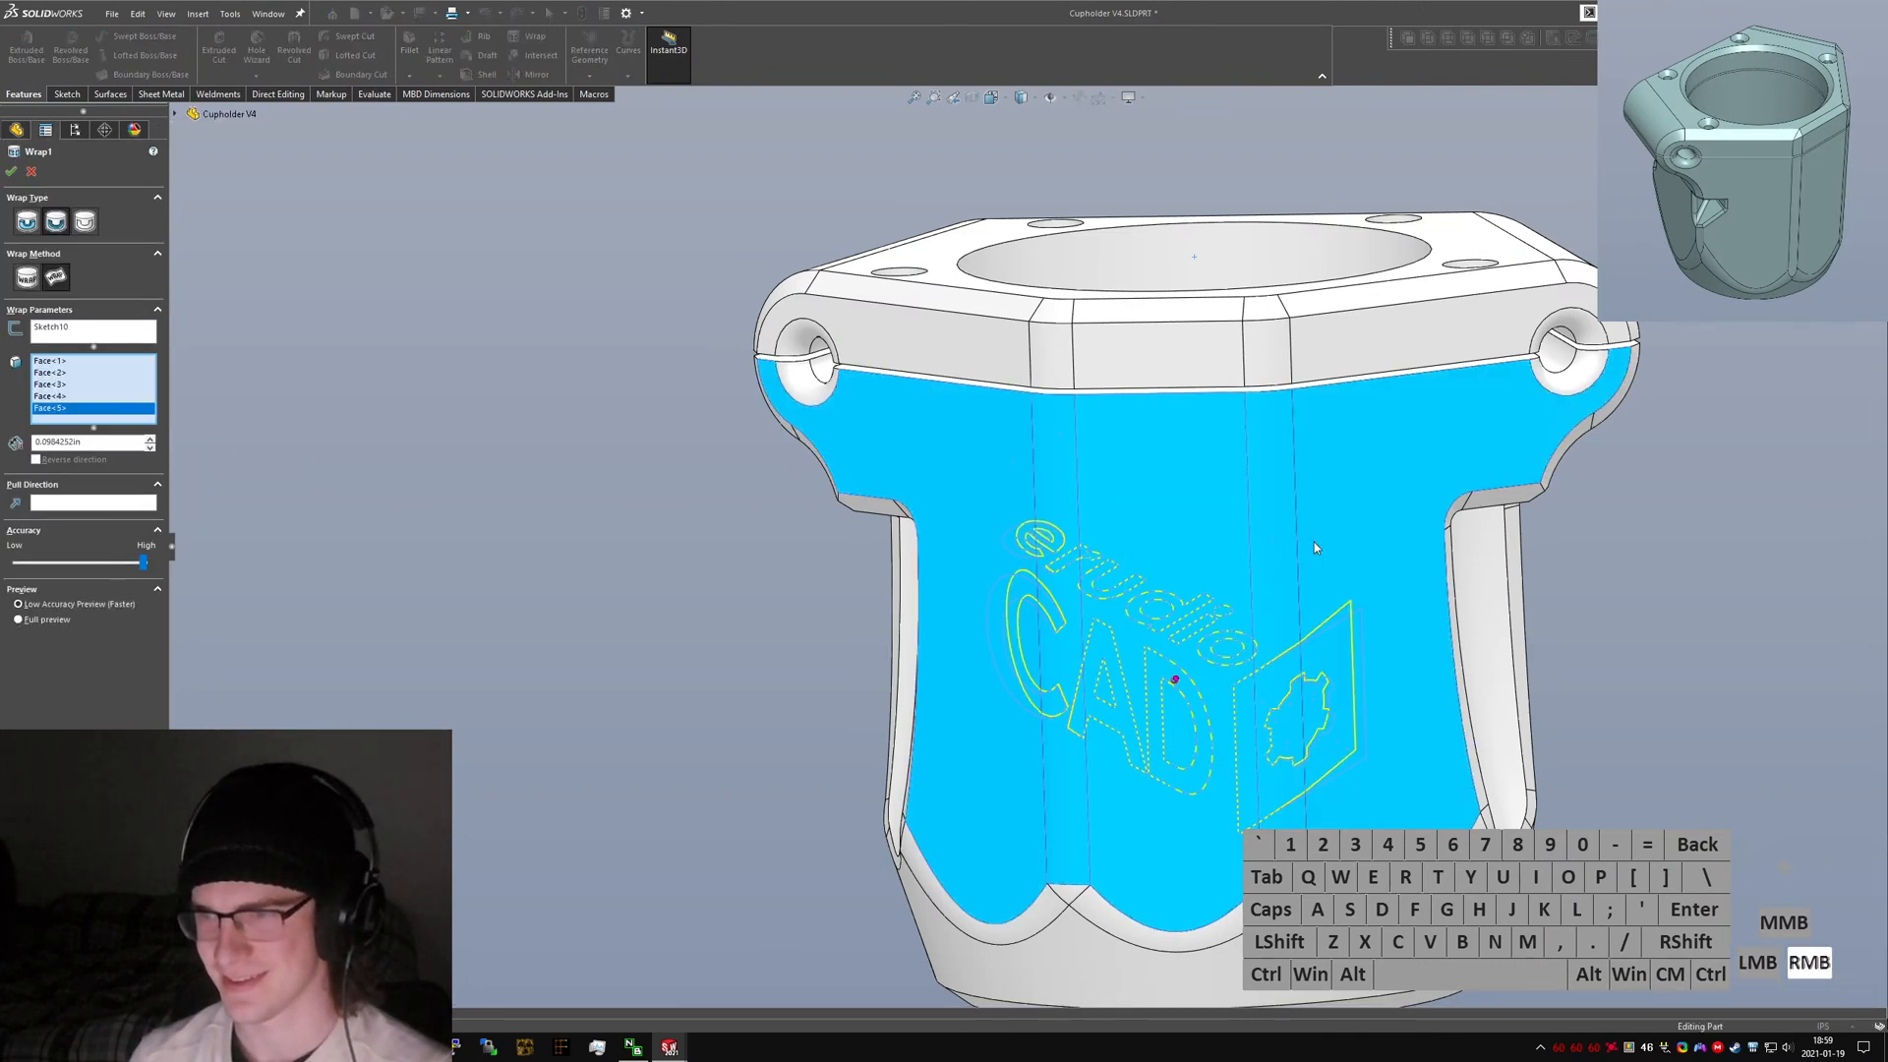
{"action": "right_click", "coordinate": [1318, 543]}
{"action": "left_click", "coordinate": [1350, 641]}
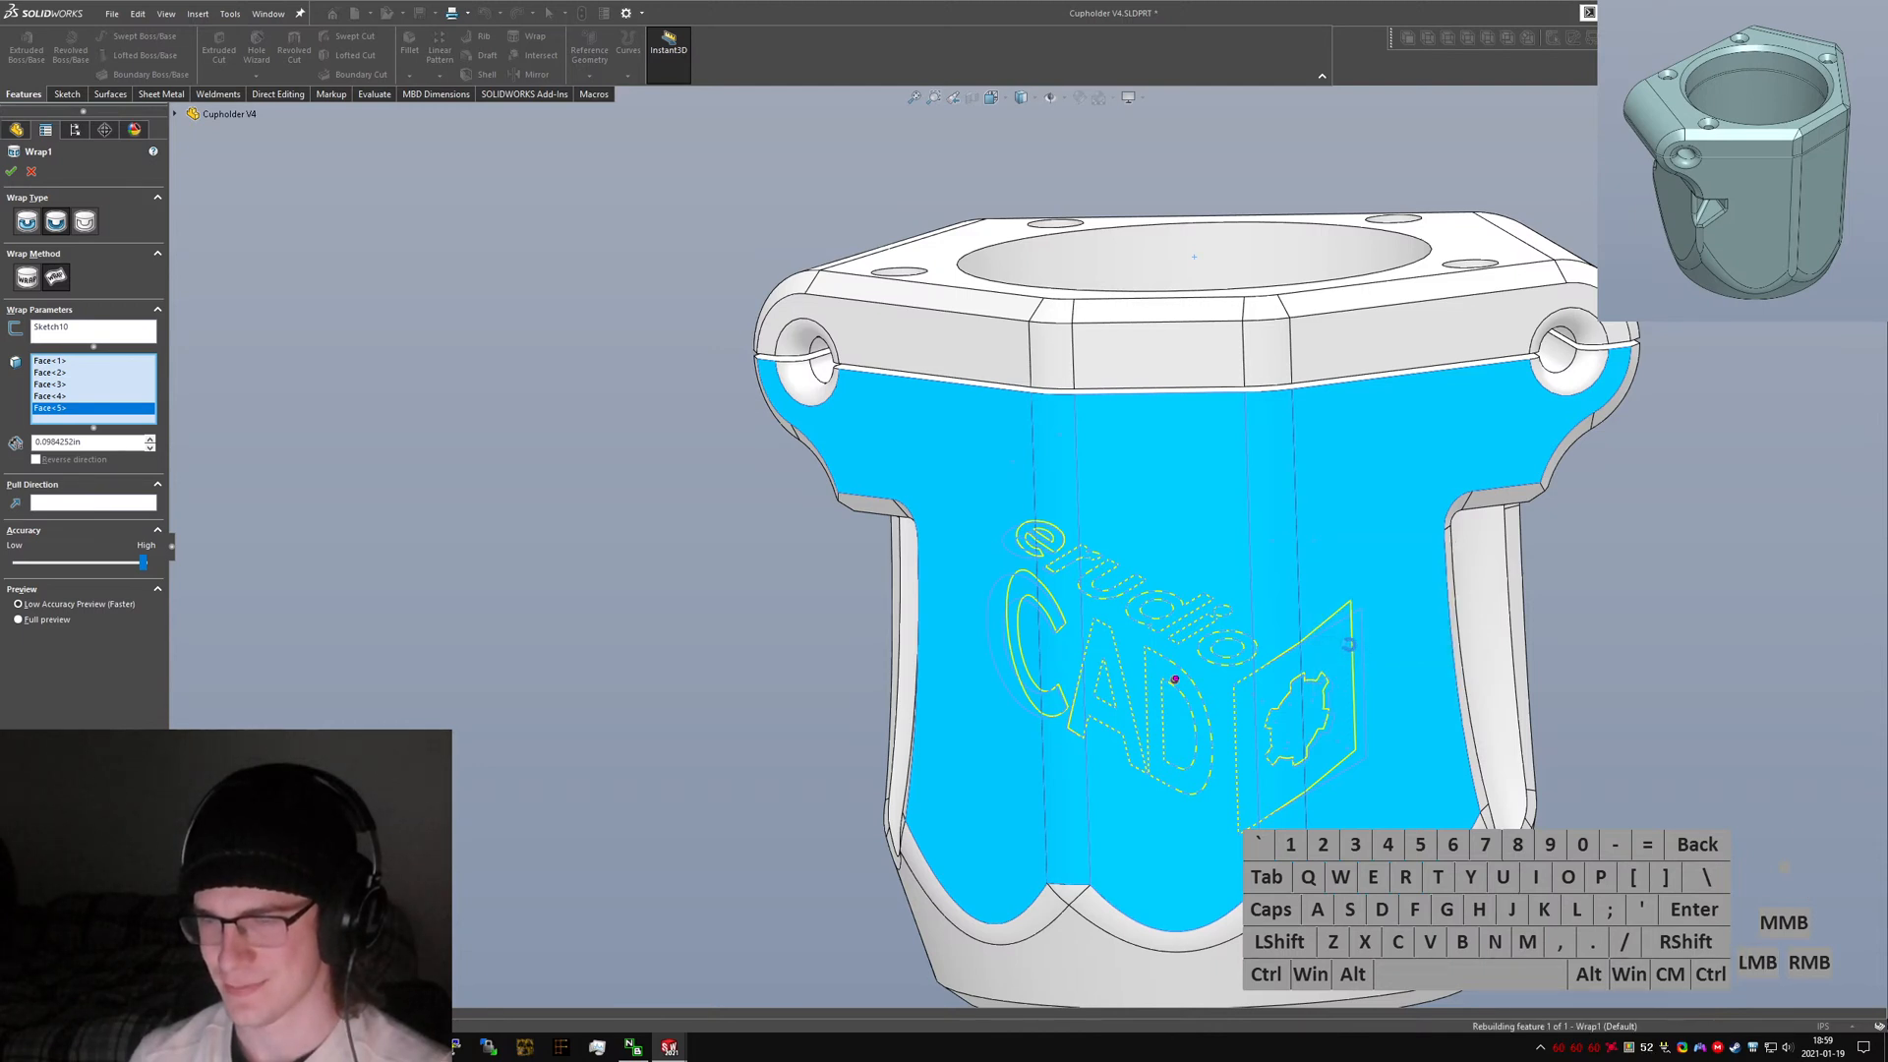
Edit the wrap feature and set its thickness to 0.4 mm.
{"action": "mouse_move", "coordinate": [1265, 594]}
{"action": "middle_mouse_down"}
{"action": "mouse_move", "coordinate": [1255, 688]}
{"action": "mouse_move", "coordinate": [853, 610]}
{"action": "middle_mouse_up"}
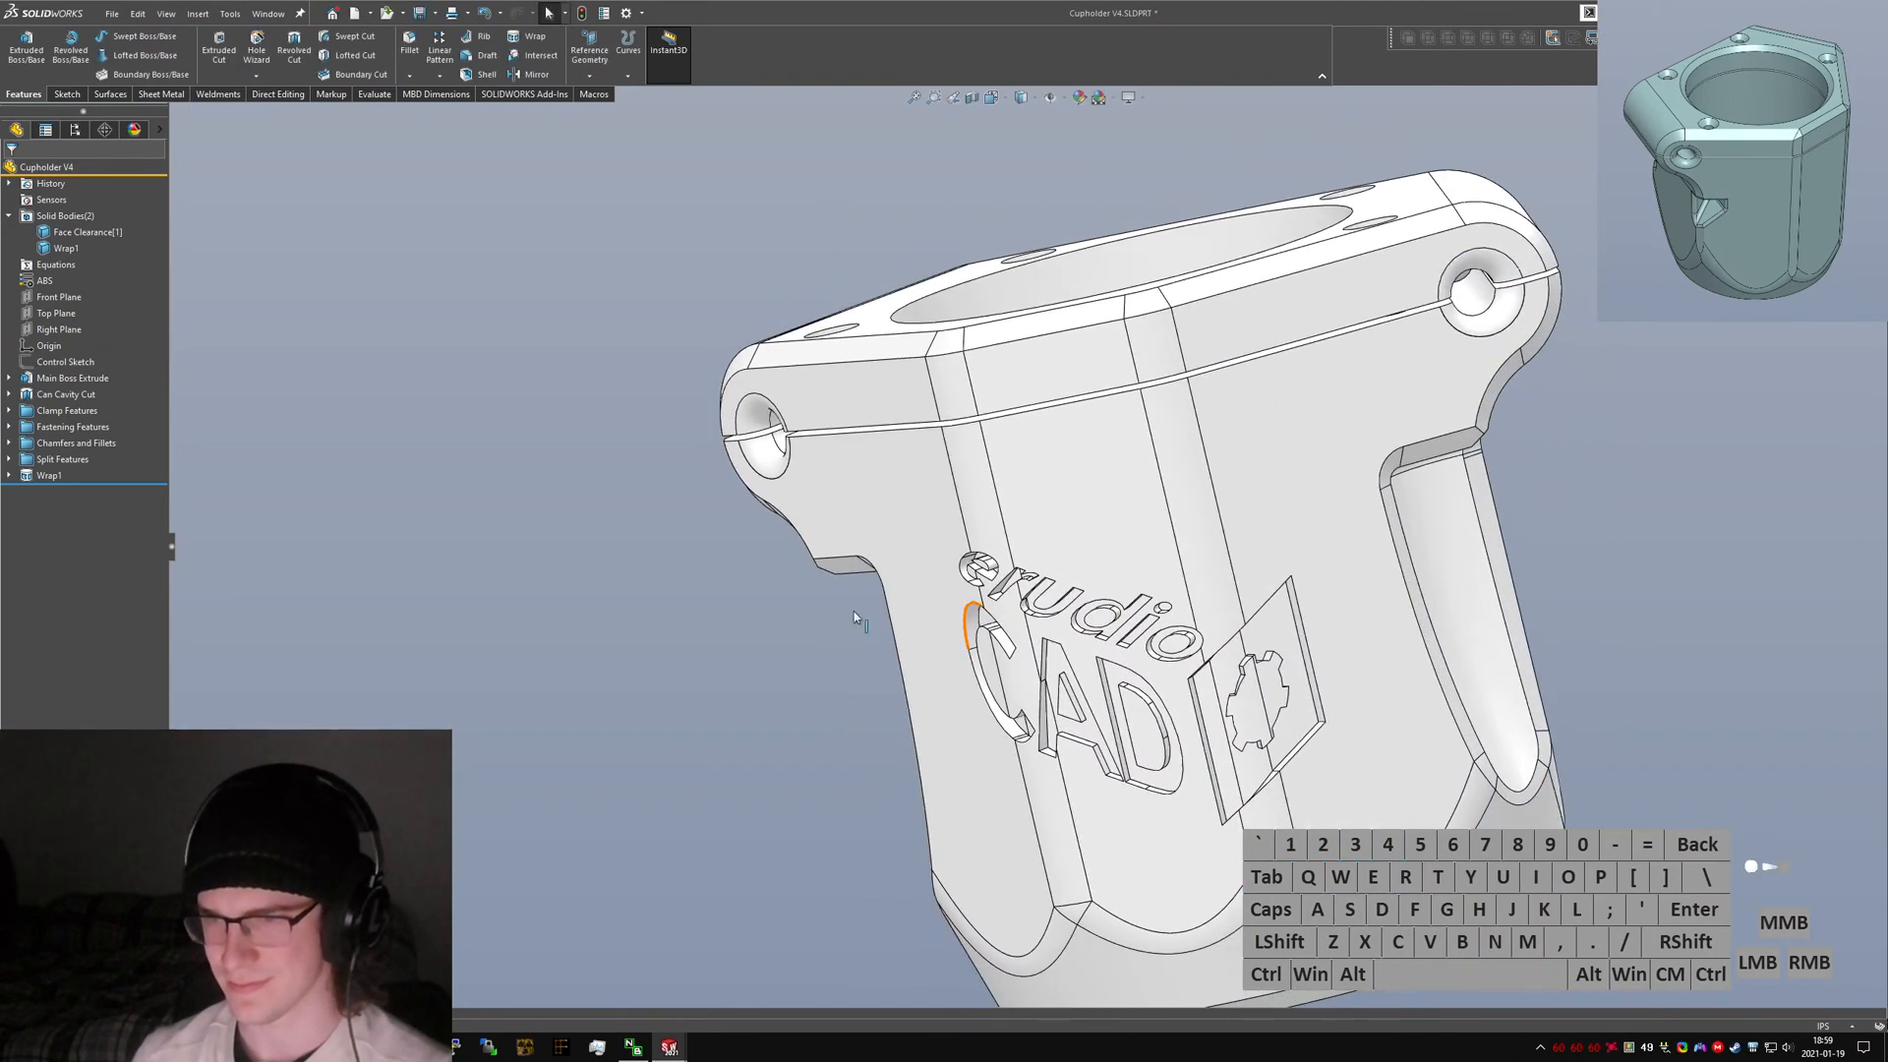
{"action": "left_click", "coordinate": [50, 475]}
{"action": "left_click", "coordinate": [78, 443]}
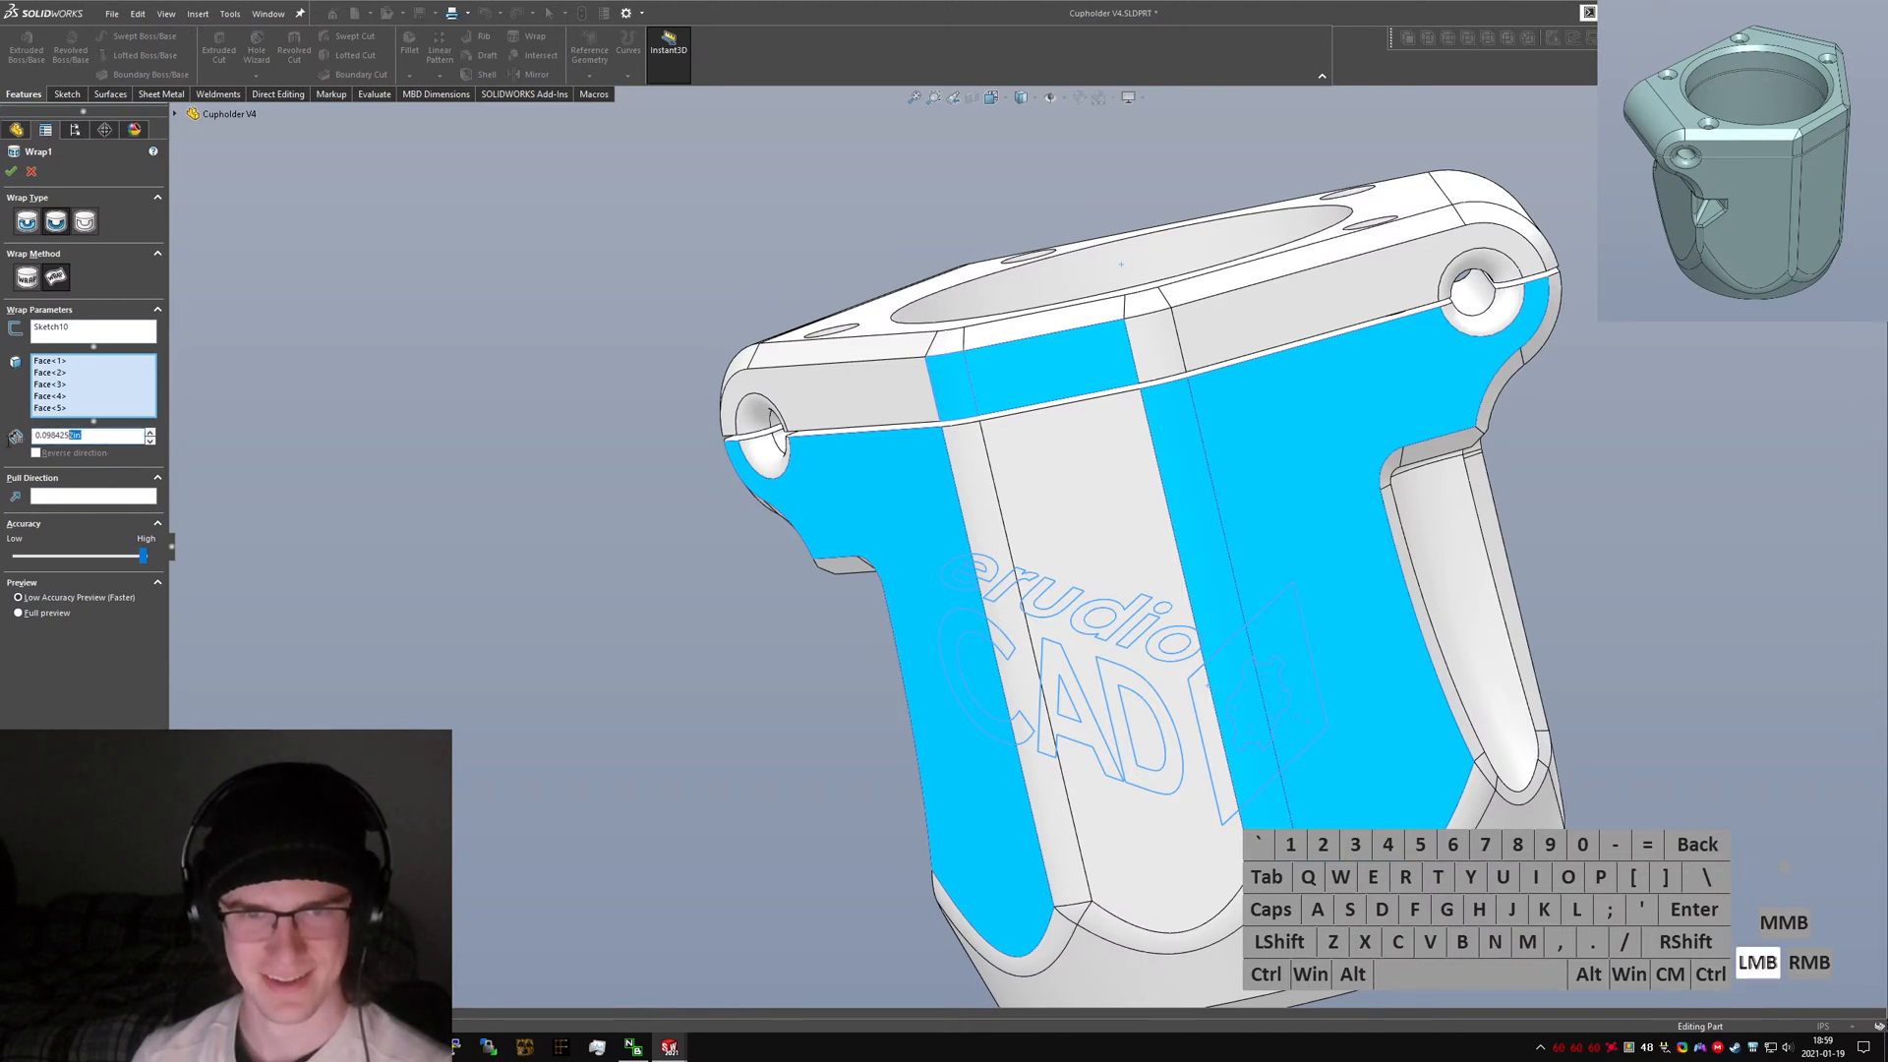
{"action": "left_click_drag", "start_coordinate": [69, 434], "coordinate": [35, 435]}
{"action": "type", "text": ".4mm"}
{"action": "key", "text": "Return"}
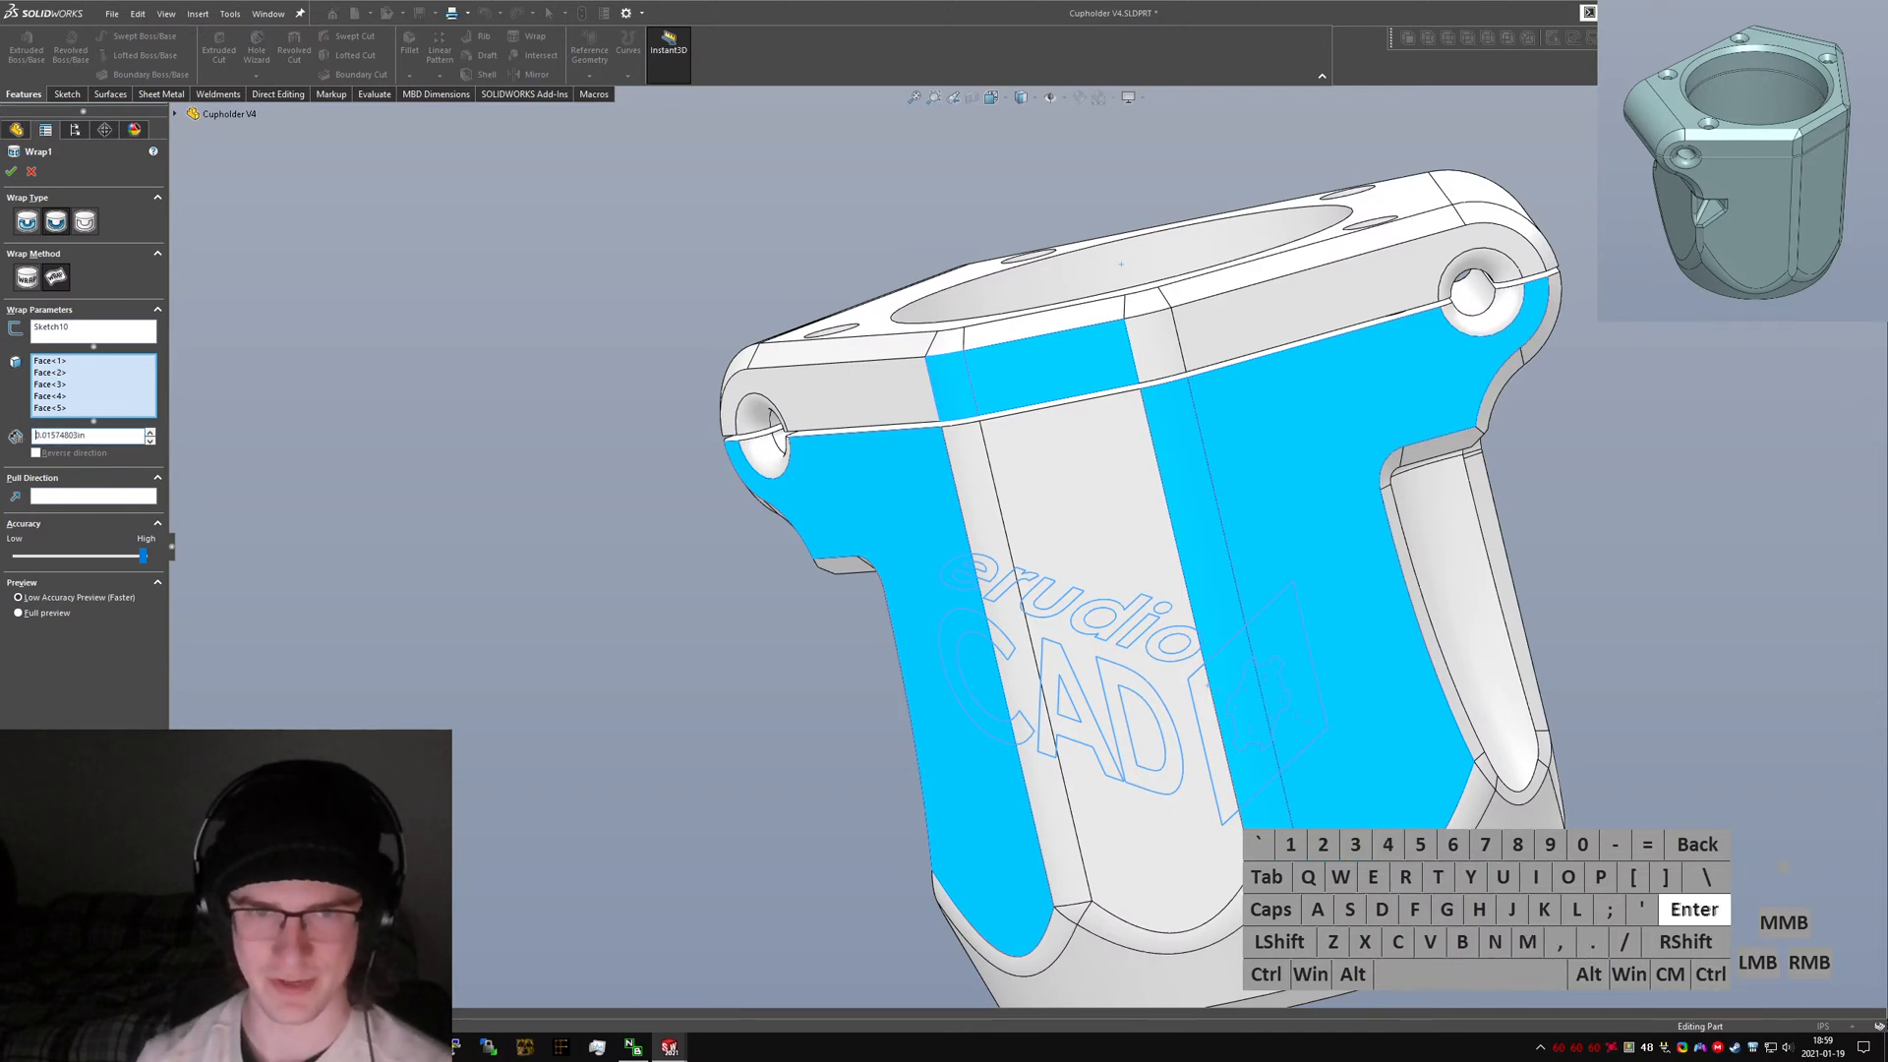
{"action": "left_click", "coordinate": [10, 172]}
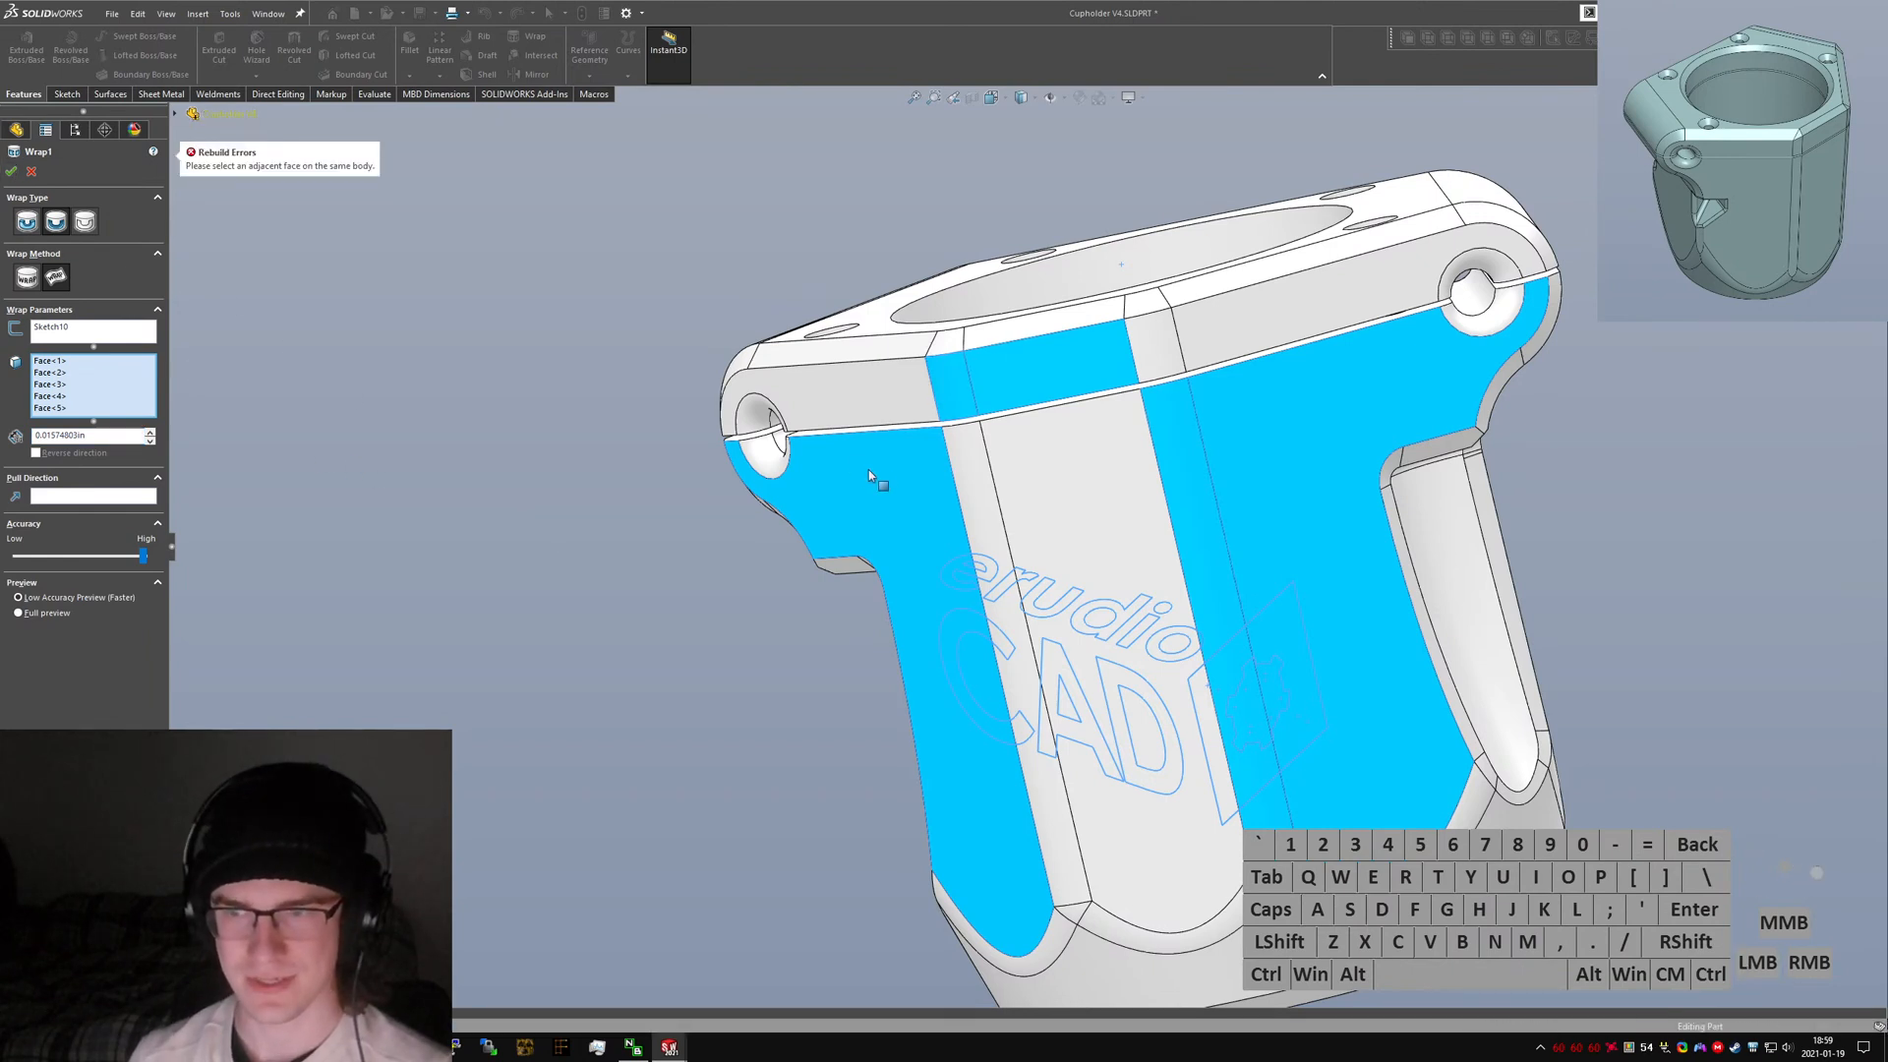
Clear the wrap's face selection, reselect the five adjacent front faces and apply the wrap.
{"action": "middle_click_drag", "start_coordinate": [869, 470], "coordinate": [907, 487]}
{"action": "left_click", "coordinate": [83, 387]}
{"action": "right_click", "coordinate": [83, 388]}
{"action": "left_click", "coordinate": [126, 398]}
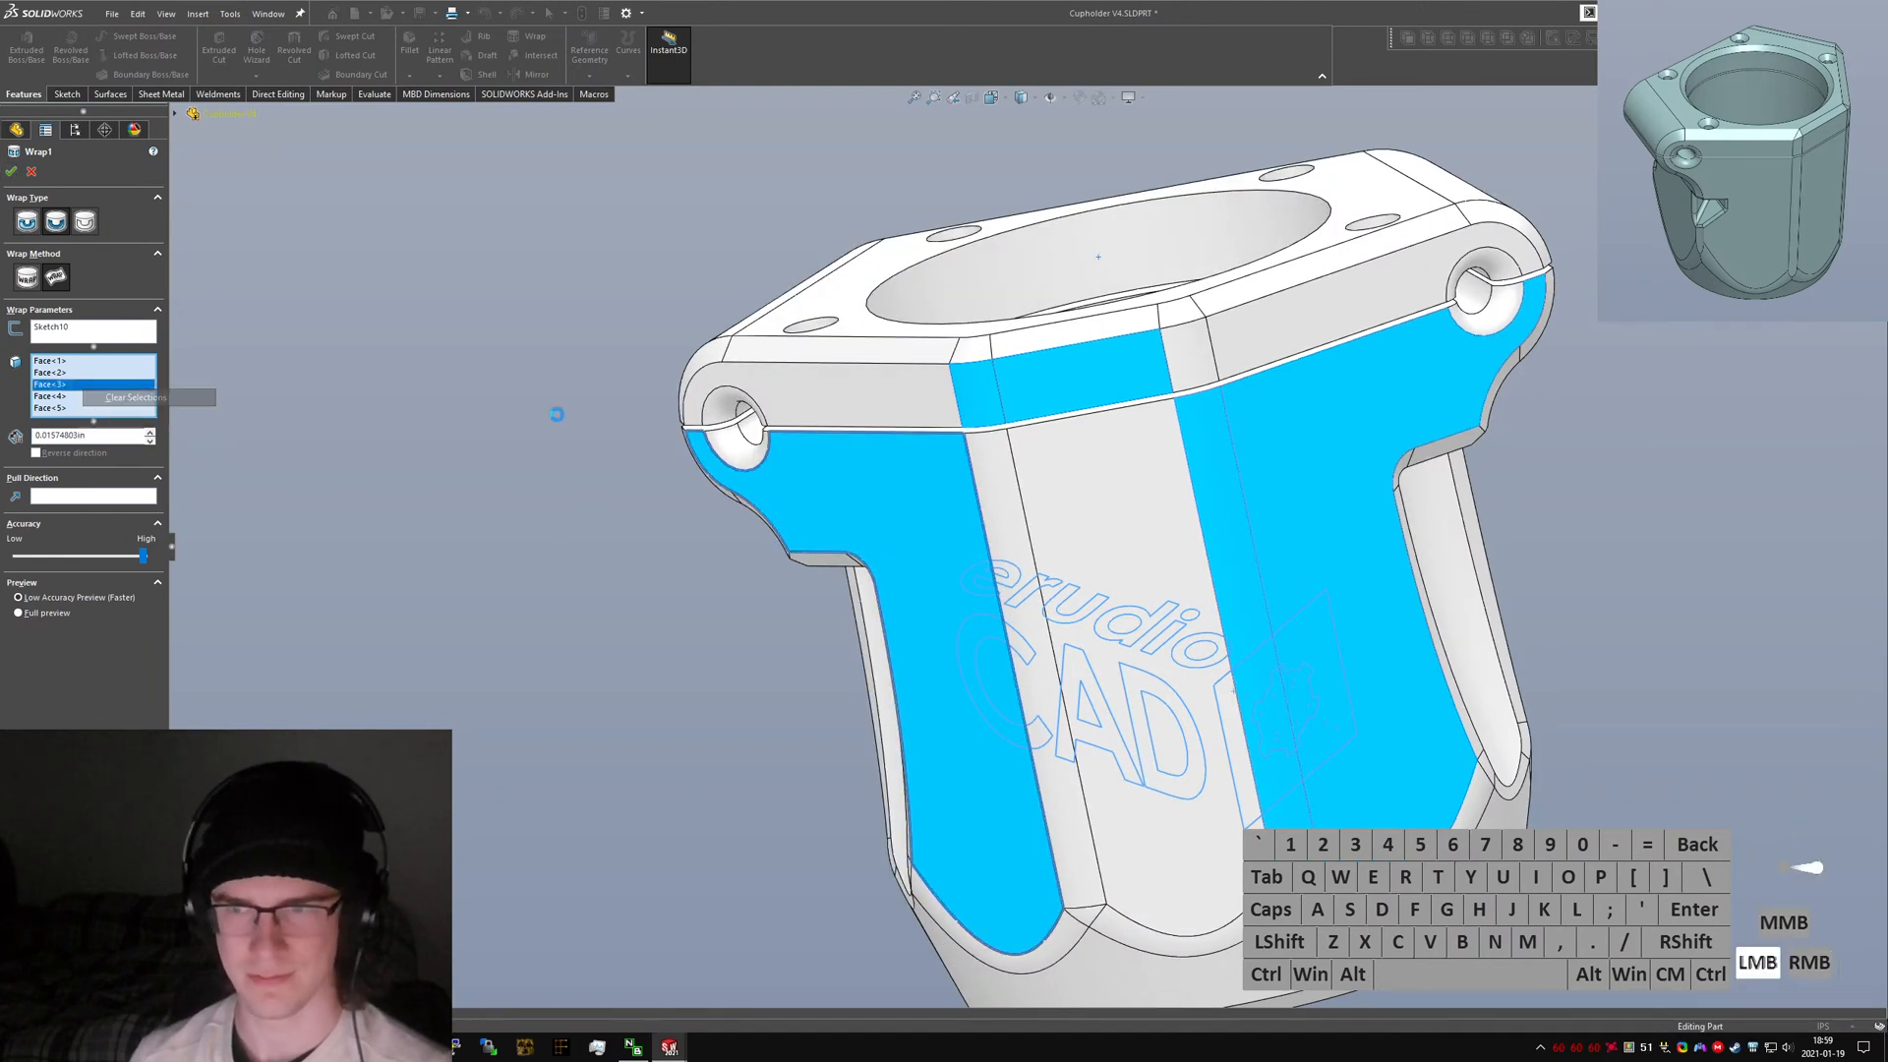
{"action": "left_click", "coordinate": [1070, 468]}
{"action": "left_click", "coordinate": [995, 486]}
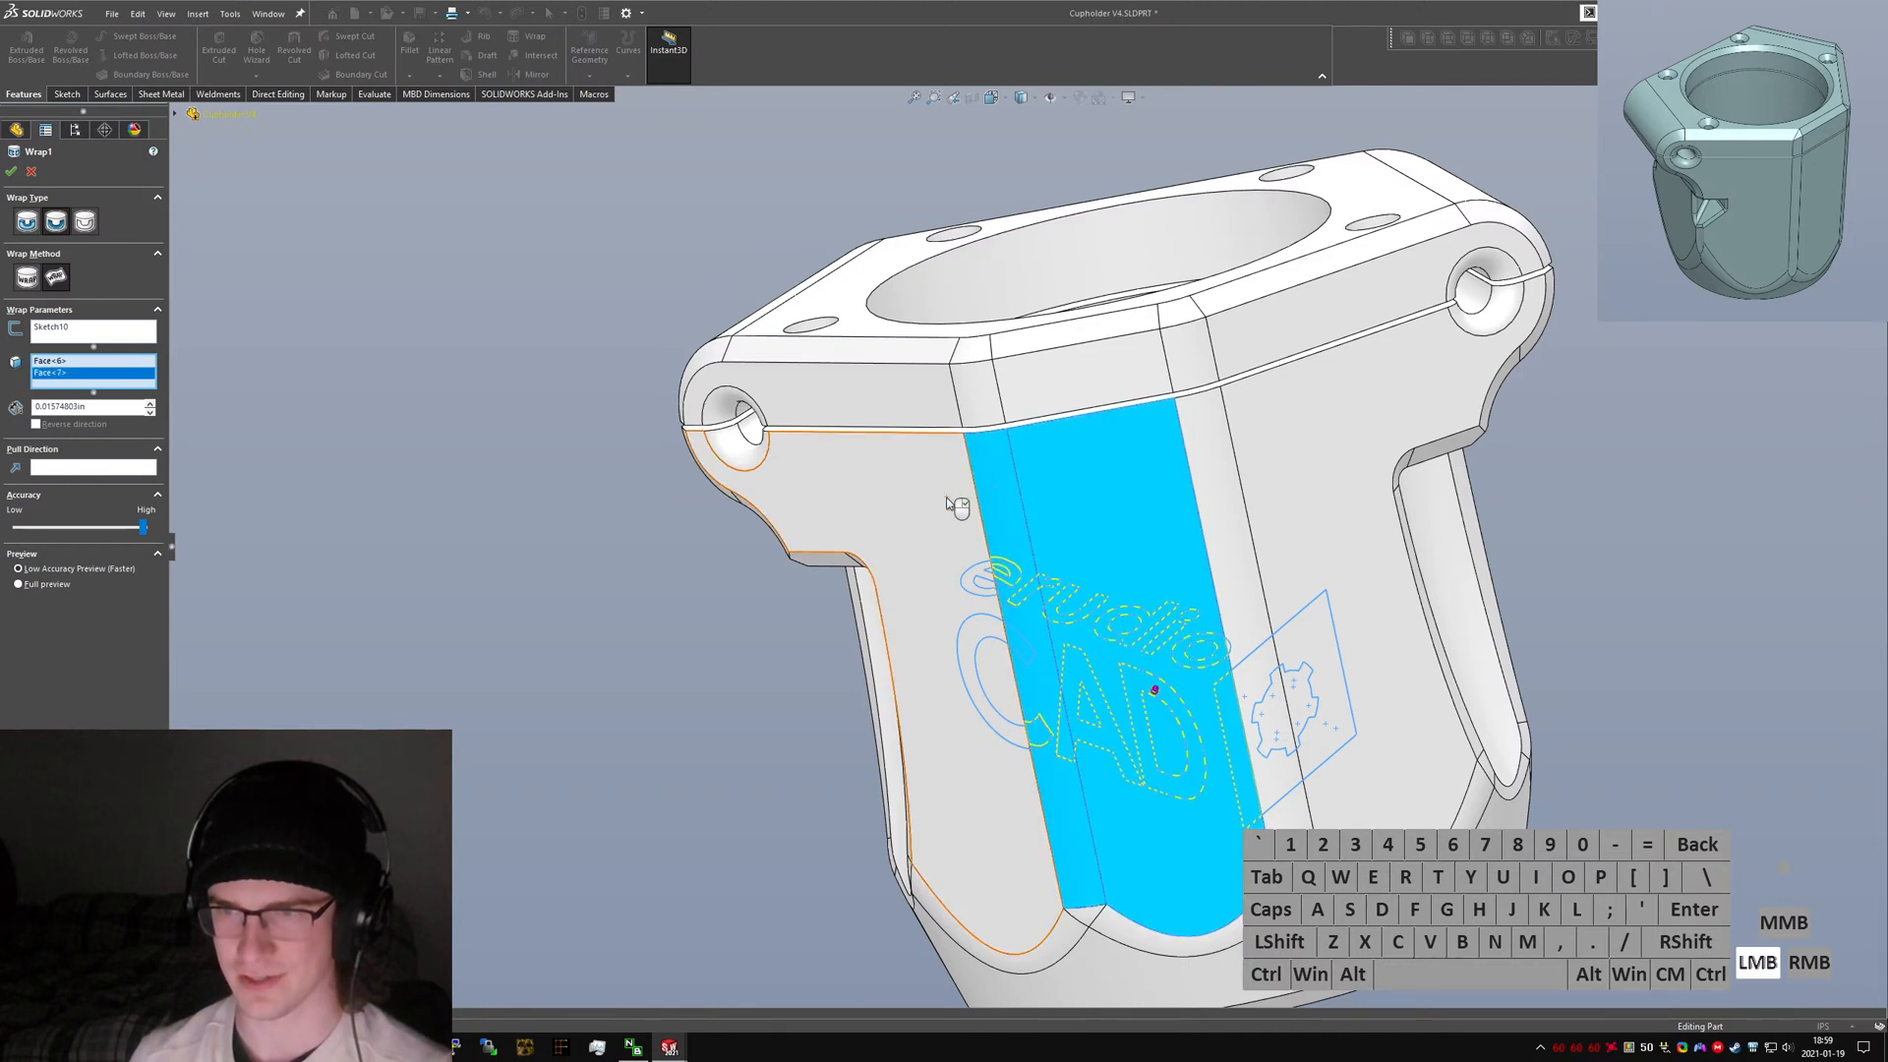
{"action": "left_click", "coordinate": [1205, 458]}
{"action": "left_click", "coordinate": [1258, 443]}
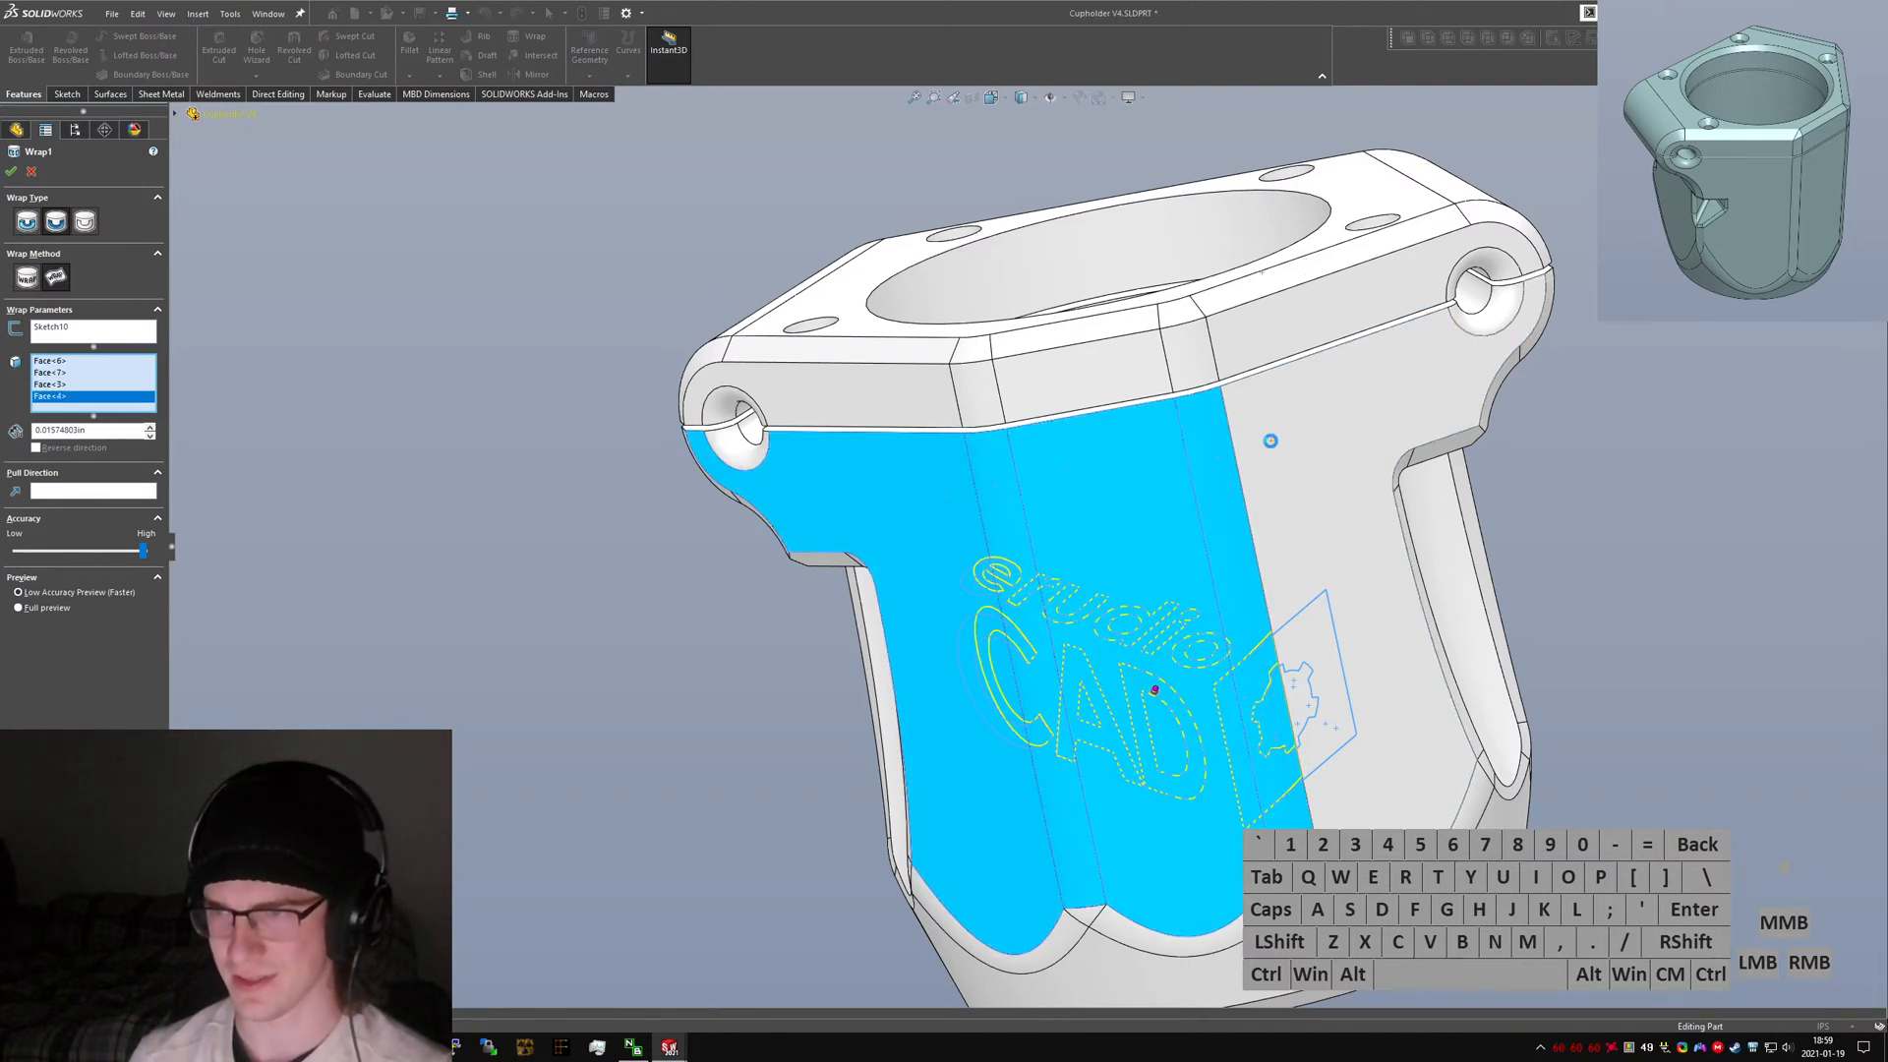
{"action": "left_click", "coordinate": [1271, 443]}
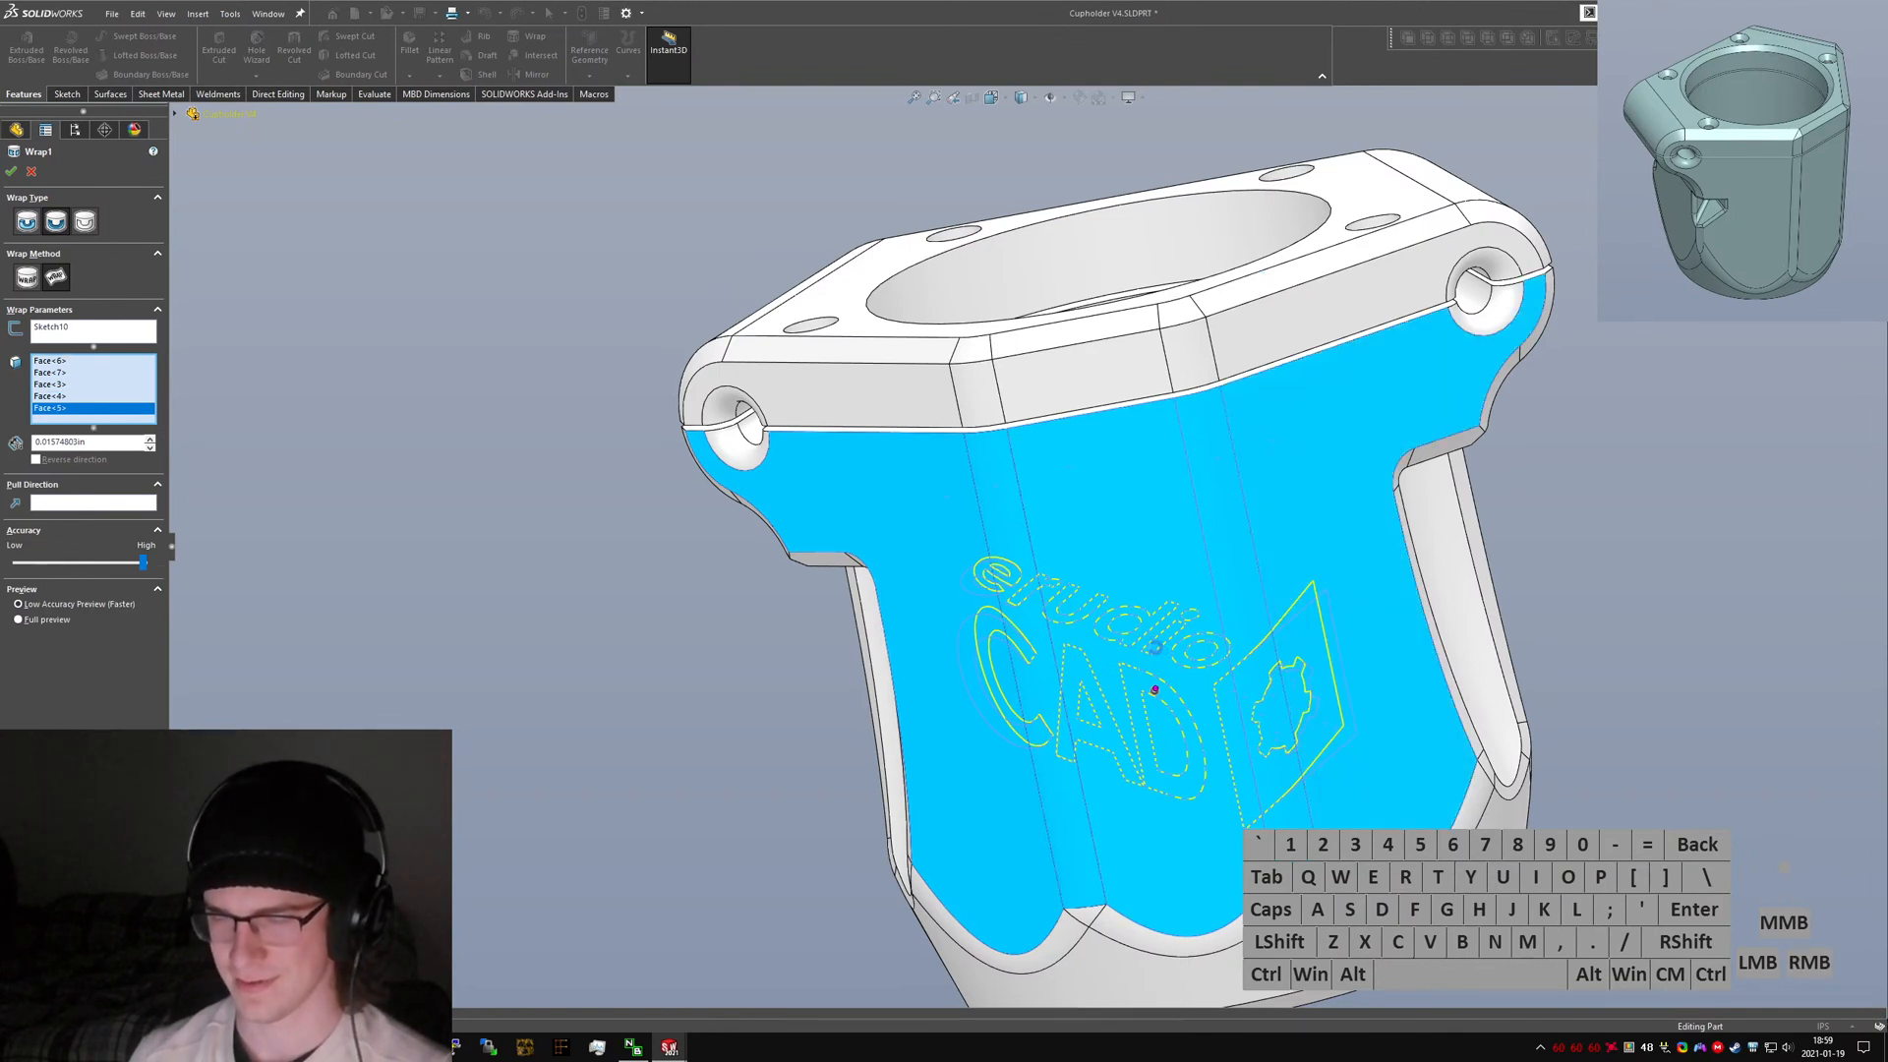
{"action": "key", "text": "Return"}
Inspect the embossed logo on the clamp's front from several angles.
{"action": "mouse_move", "coordinate": [1155, 646]}
{"action": "middle_mouse_down"}
{"action": "mouse_move", "coordinate": [1140, 545]}
{"action": "mouse_move", "coordinate": [1190, 668]}
{"action": "mouse_move", "coordinate": [1143, 582]}
{"action": "mouse_move", "coordinate": [1130, 629]}
{"action": "middle_mouse_up"}
{"action": "scroll", "coordinate": [1194, 674], "scroll_direction": "up", "scroll_amount": 2}
{"action": "scroll", "coordinate": [1175, 661], "scroll_direction": "down", "scroll_amount": 5}
{"action": "scroll", "coordinate": [1129, 630], "scroll_direction": "up", "scroll_amount": 2}
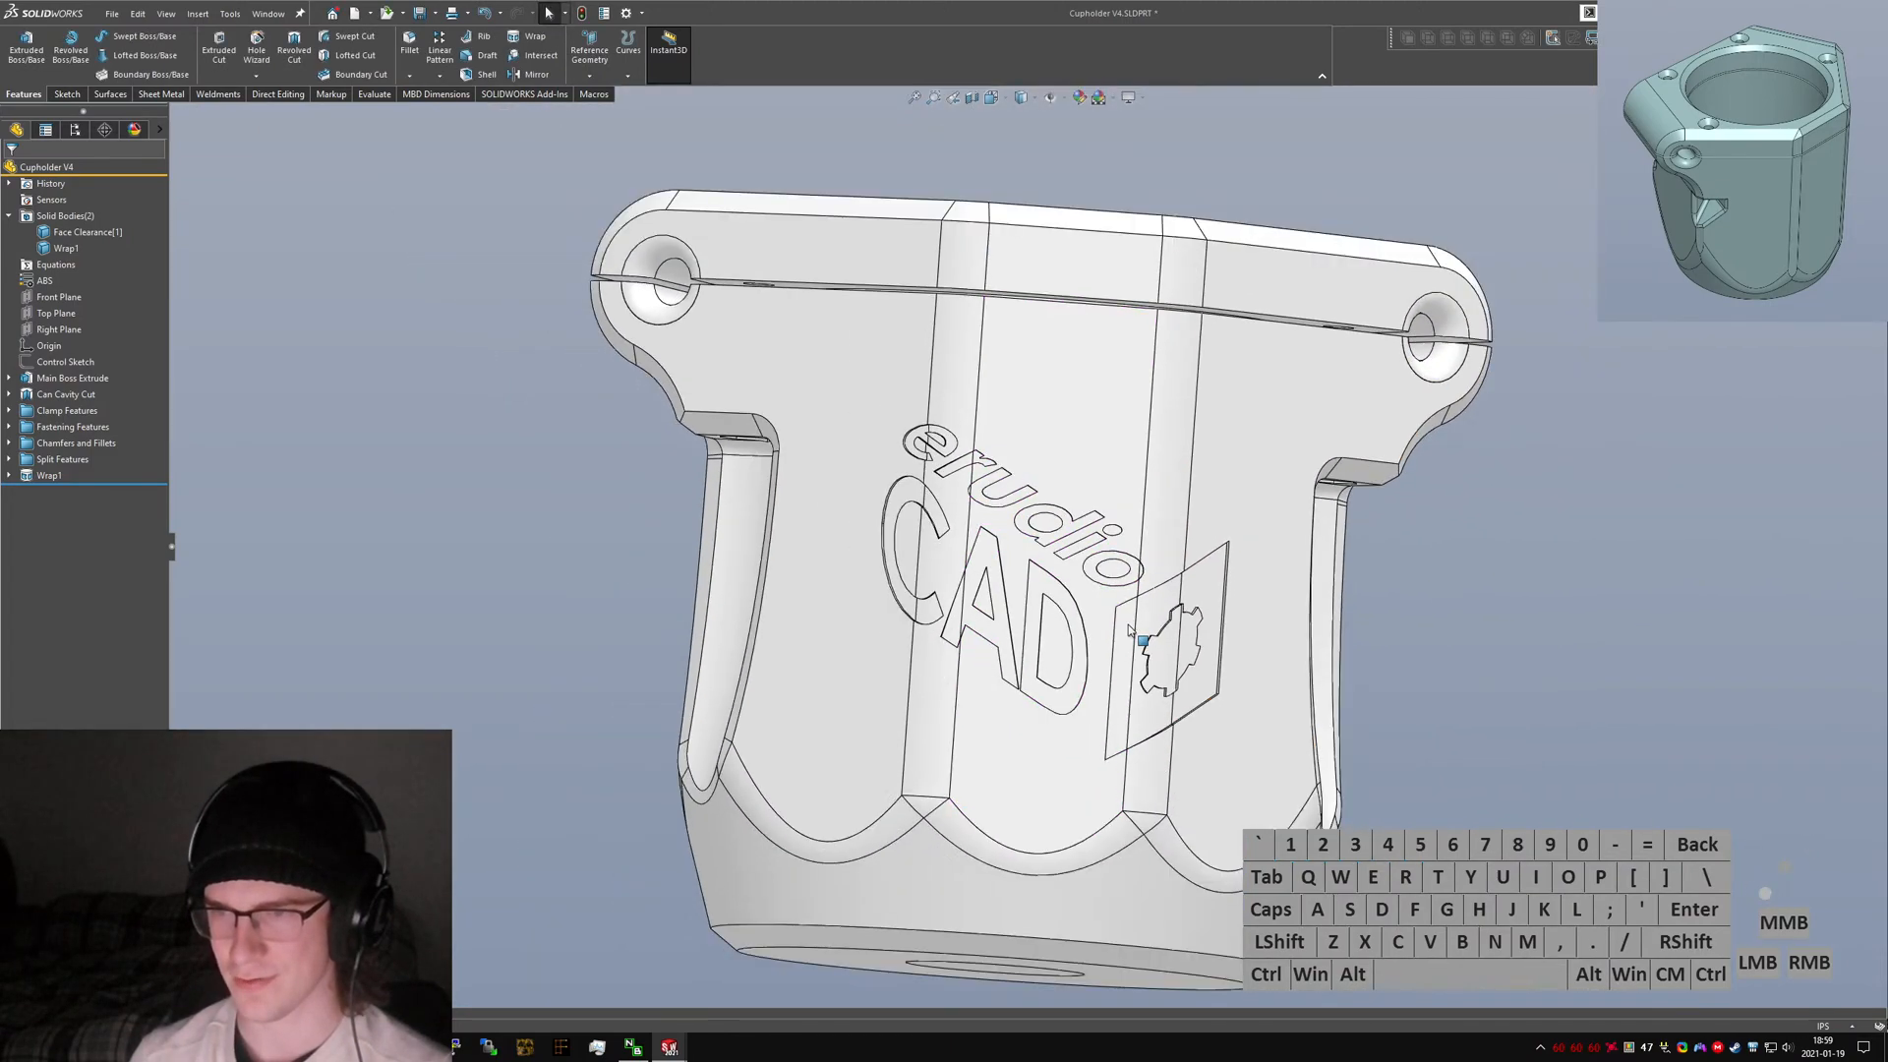
{"action": "scroll", "coordinate": [1129, 630], "scroll_direction": "down", "scroll_amount": 1}
{"action": "left_click", "coordinate": [1127, 631]}
{"action": "scroll", "coordinate": [1042, 595], "scroll_direction": "up", "scroll_amount": 2}
{"action": "mouse_move", "coordinate": [1032, 590]}
{"action": "middle_mouse_down"}
{"action": "mouse_move", "coordinate": [1101, 664]}
{"action": "mouse_move", "coordinate": [1011, 612]}
{"action": "middle_mouse_up"}
{"action": "scroll", "coordinate": [1101, 664], "scroll_direction": "down", "scroll_amount": 4}
{"action": "scroll", "coordinate": [1071, 668], "scroll_direction": "down", "scroll_amount": 4}
{"action": "mouse_move", "coordinate": [1078, 688]}
{"action": "middle_mouse_down"}
{"action": "mouse_move", "coordinate": [1088, 736]}
{"action": "mouse_move", "coordinate": [1074, 688]}
{"action": "middle_mouse_up"}
{"action": "scroll", "coordinate": [1073, 688], "scroll_direction": "up", "scroll_amount": 6}
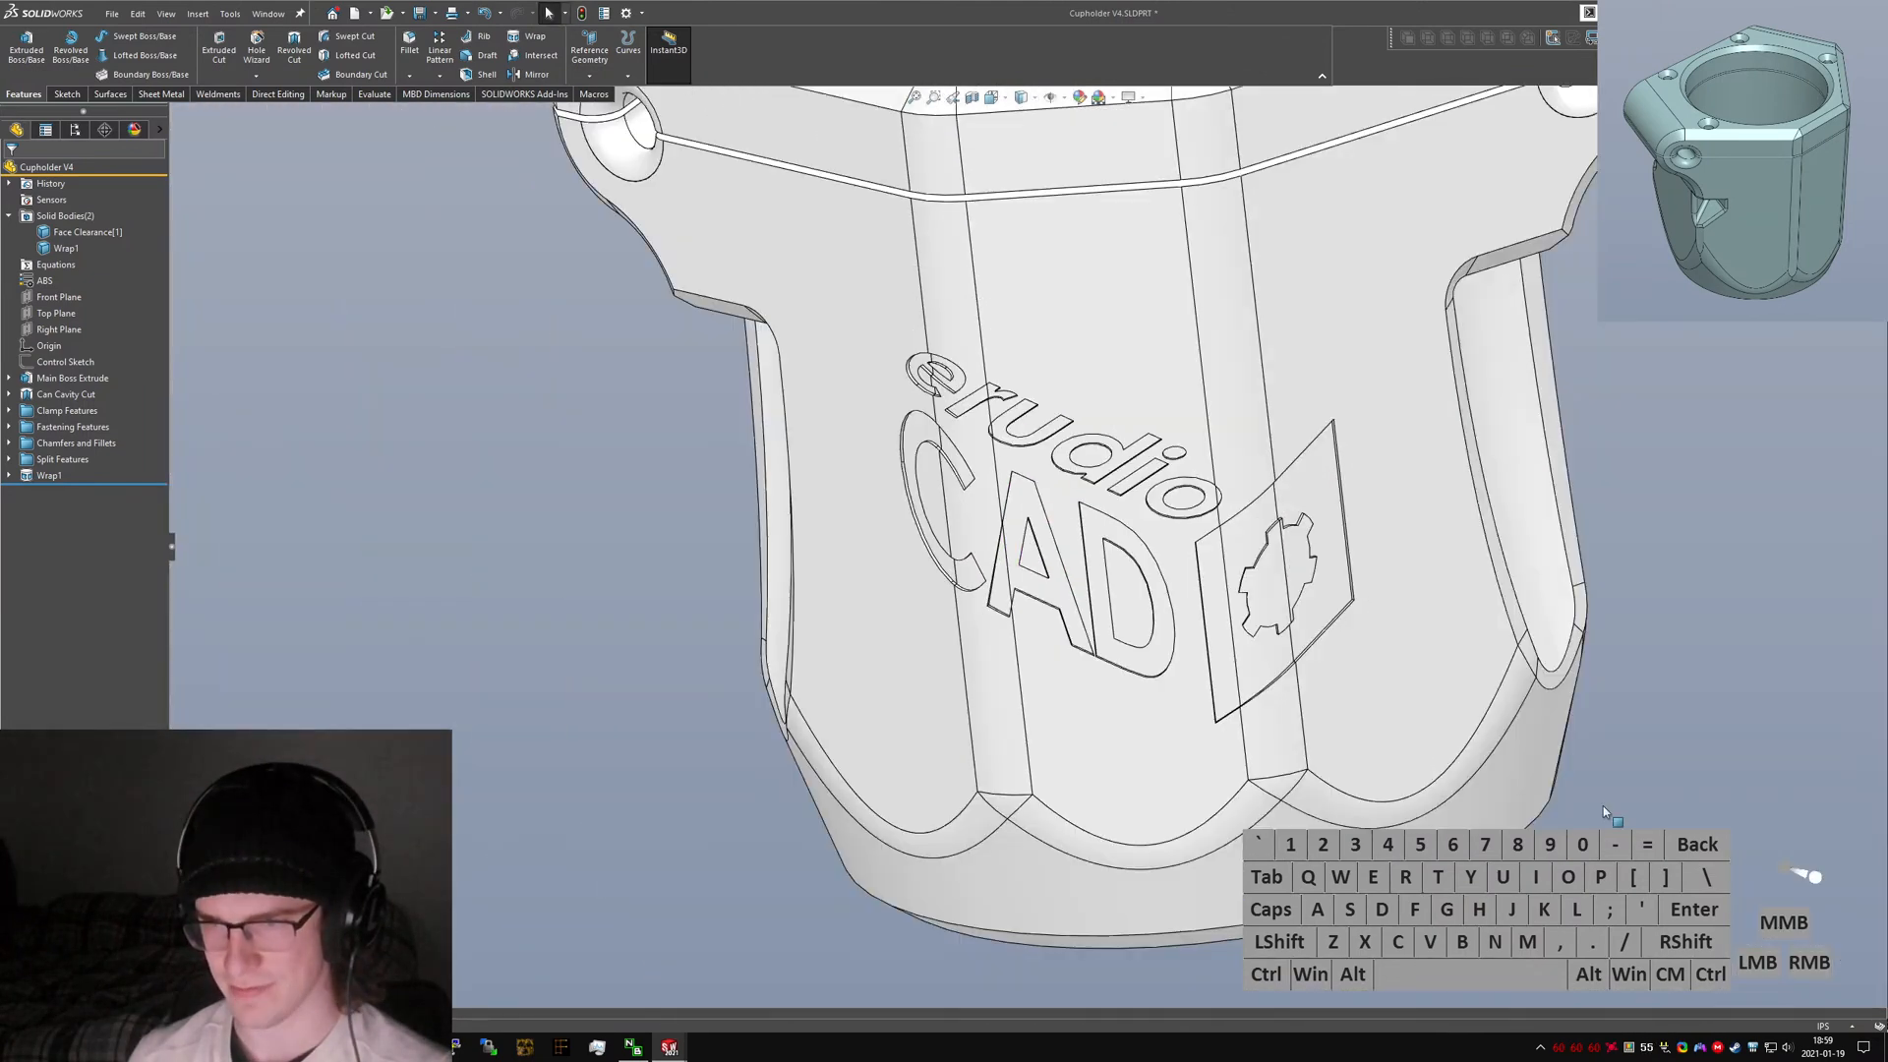
Start a Chamfer and select the top face of the dot on the 'i' in the logo.
{"action": "left_click", "coordinate": [1662, 821]}
{"action": "key", "text": "s"}
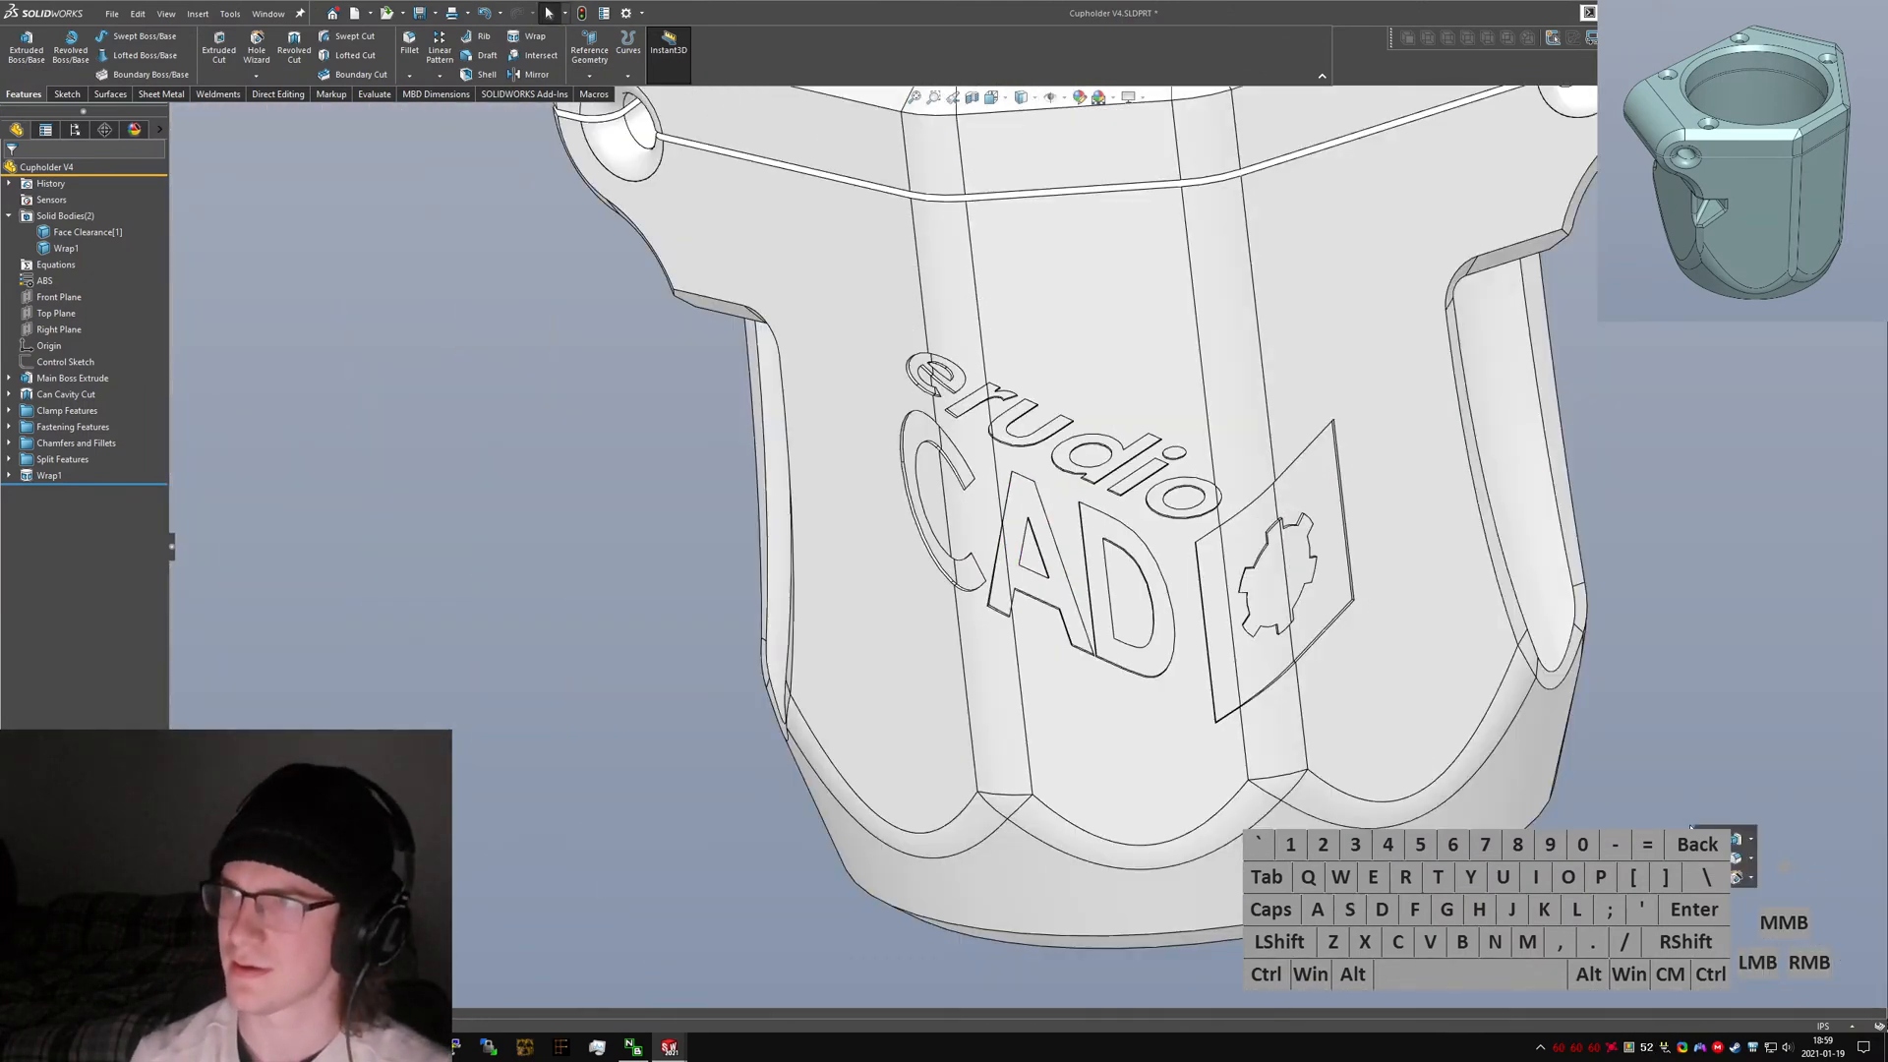
{"action": "type", "text": "chamfer"}
{"action": "key", "text": "Return"}
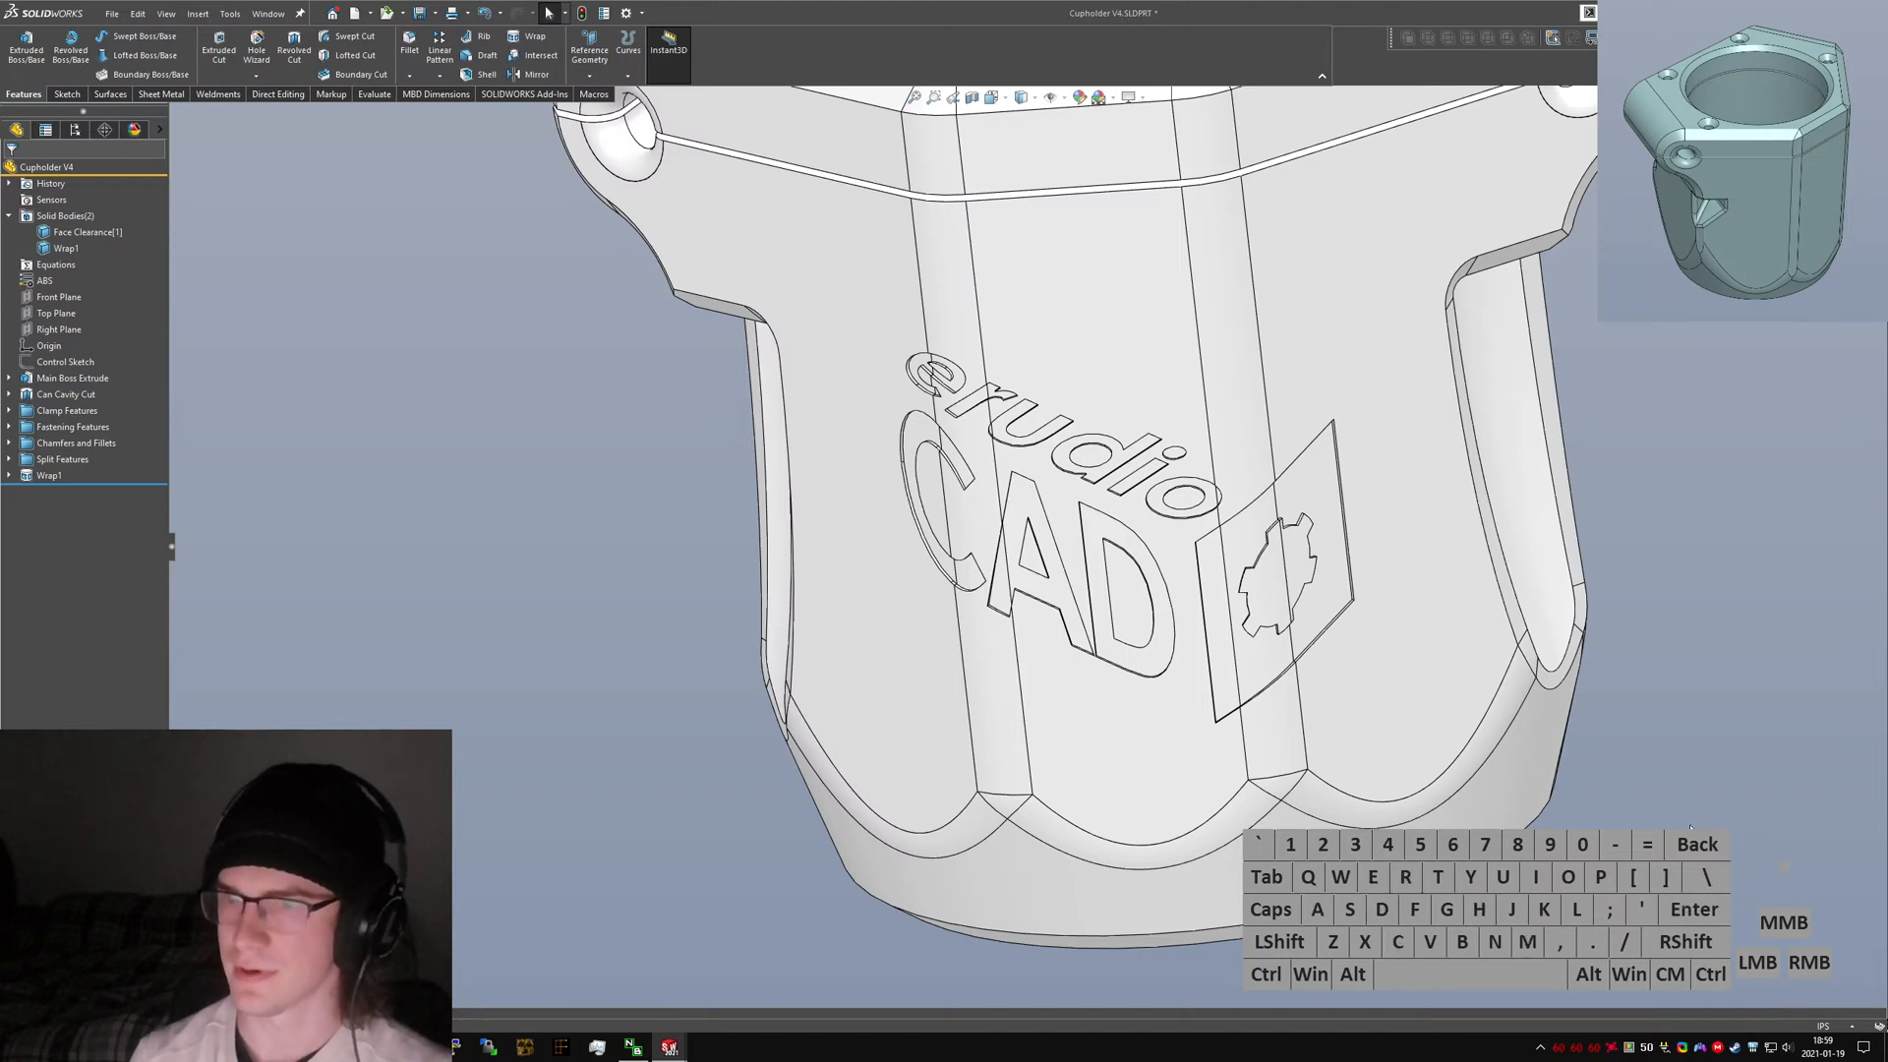
{"action": "scroll", "coordinate": [1170, 572], "scroll_direction": "down", "scroll_amount": 10}
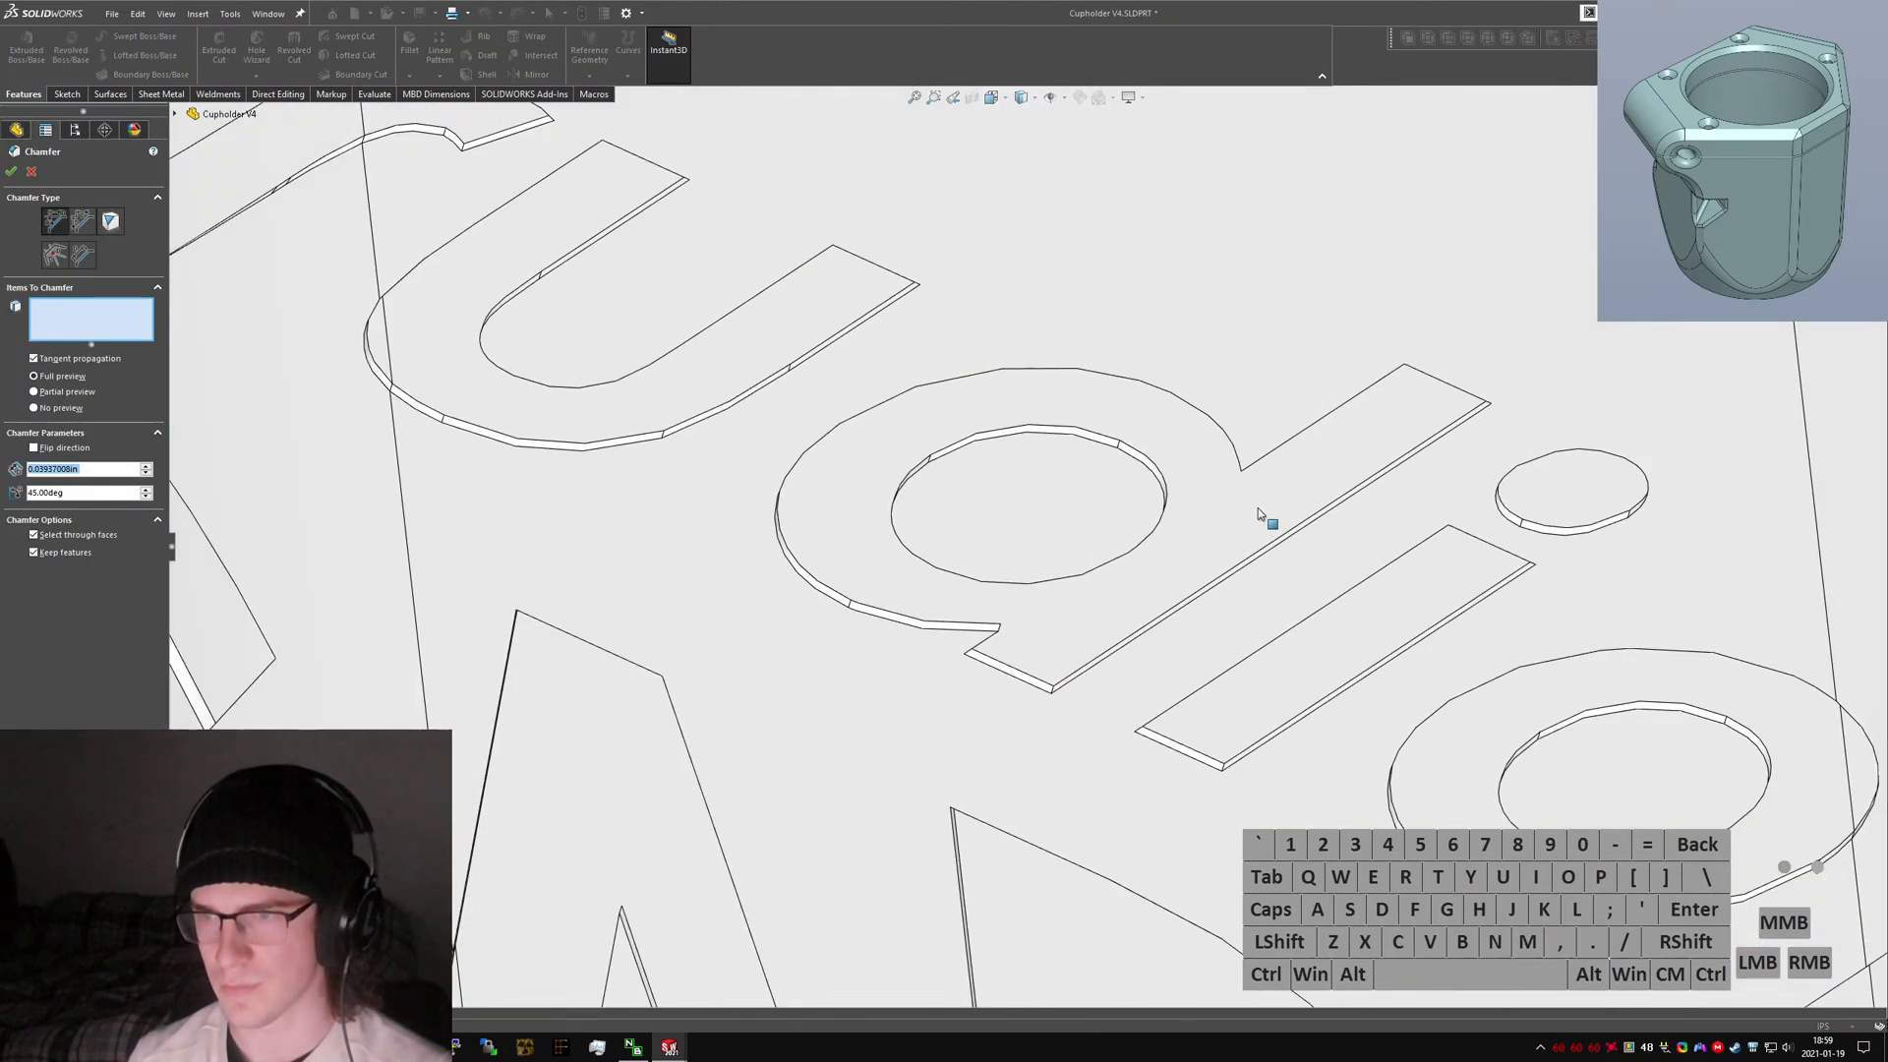
{"action": "left_click", "coordinate": [1543, 468]}
{"action": "middle_click_drag", "start_coordinate": [1536, 470], "coordinate": [1559, 462]}
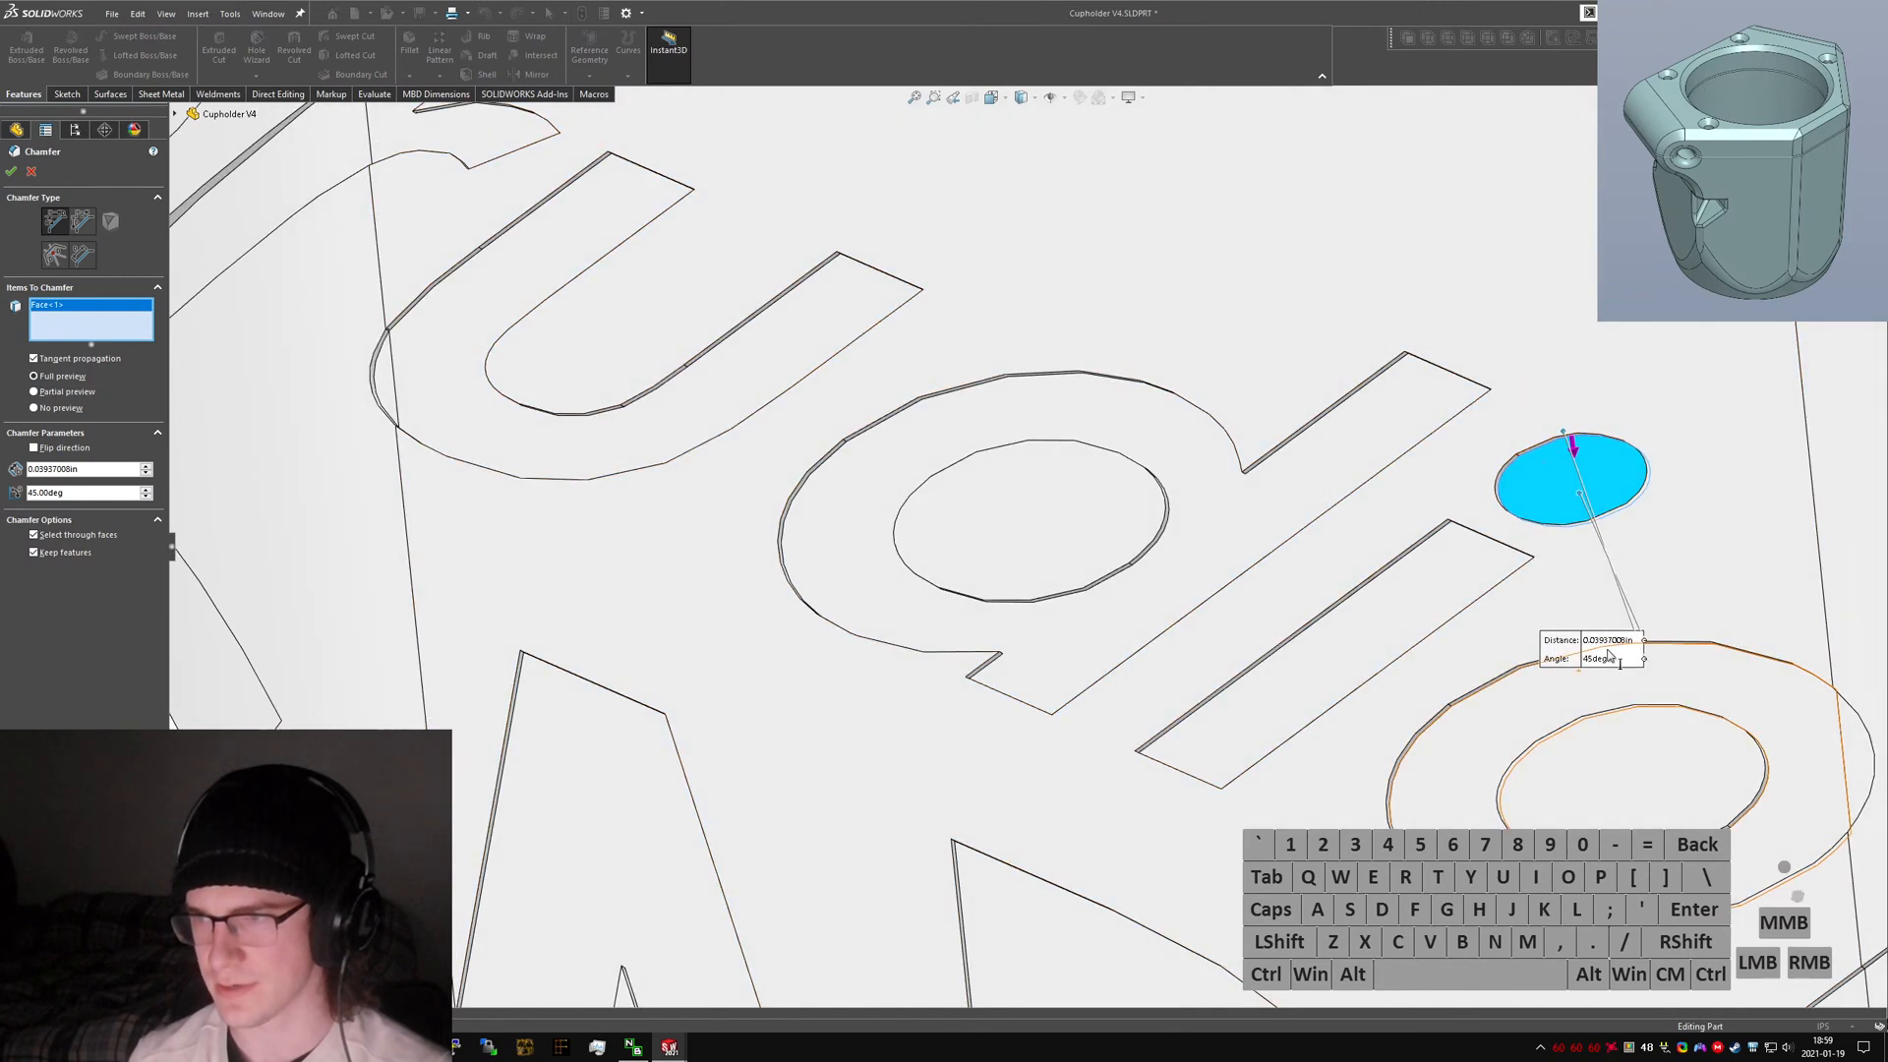
Set the chamfer distance to 0.4 mm.
{"action": "left_click", "coordinate": [1611, 641]}
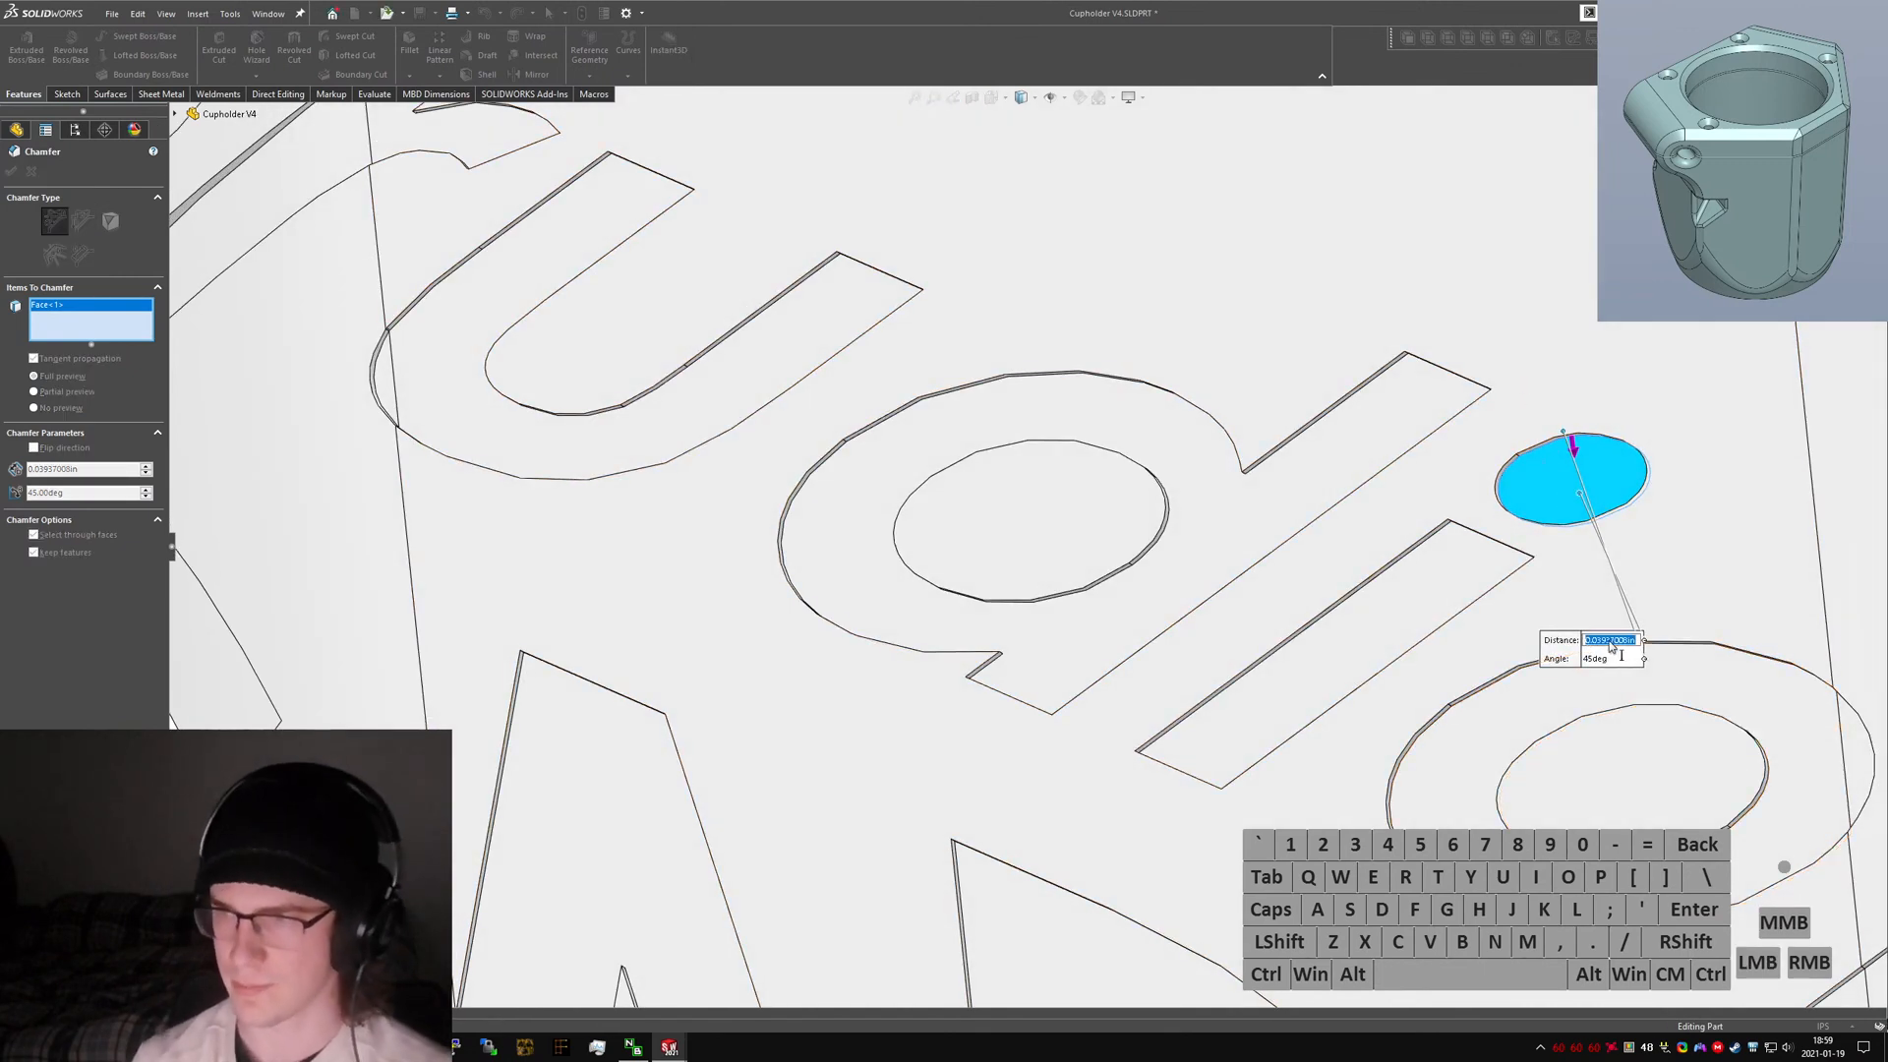
{"action": "type", "text": ".4mm"}
{"action": "key", "text": "Tab"}
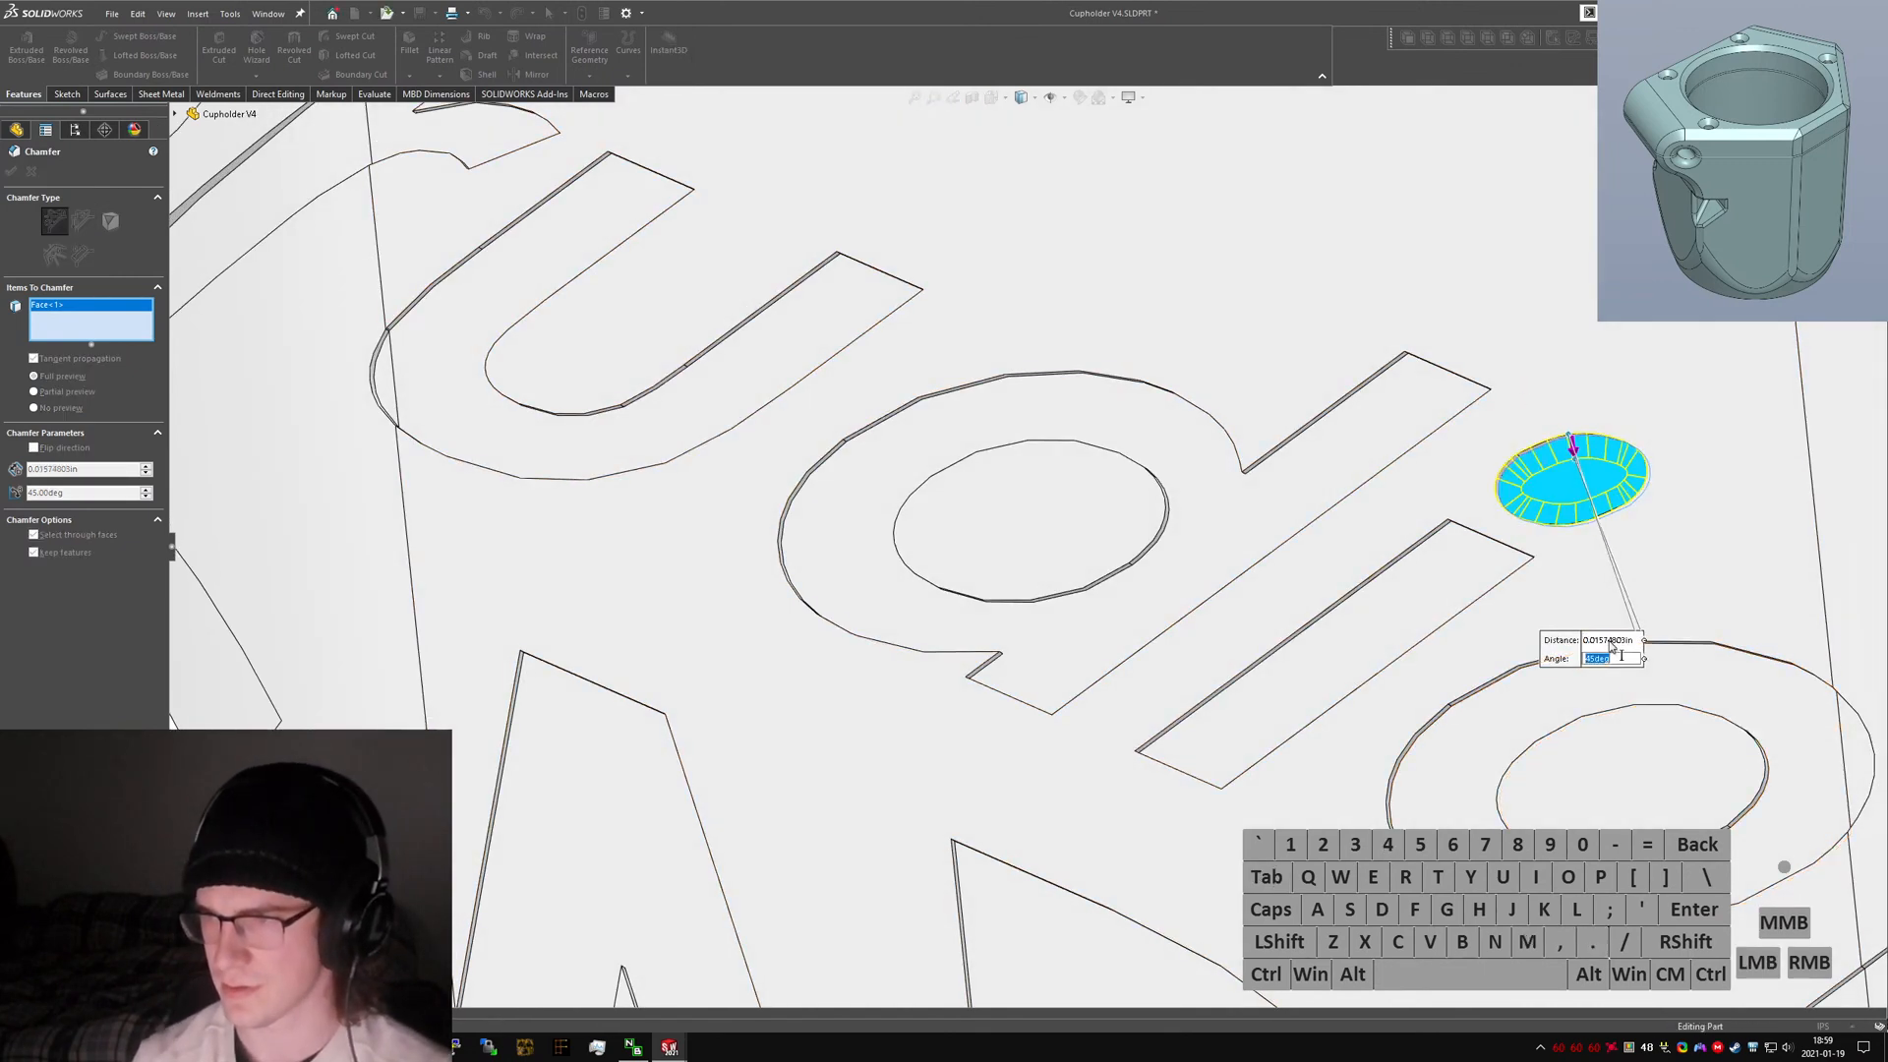
{"action": "key", "text": "Return"}
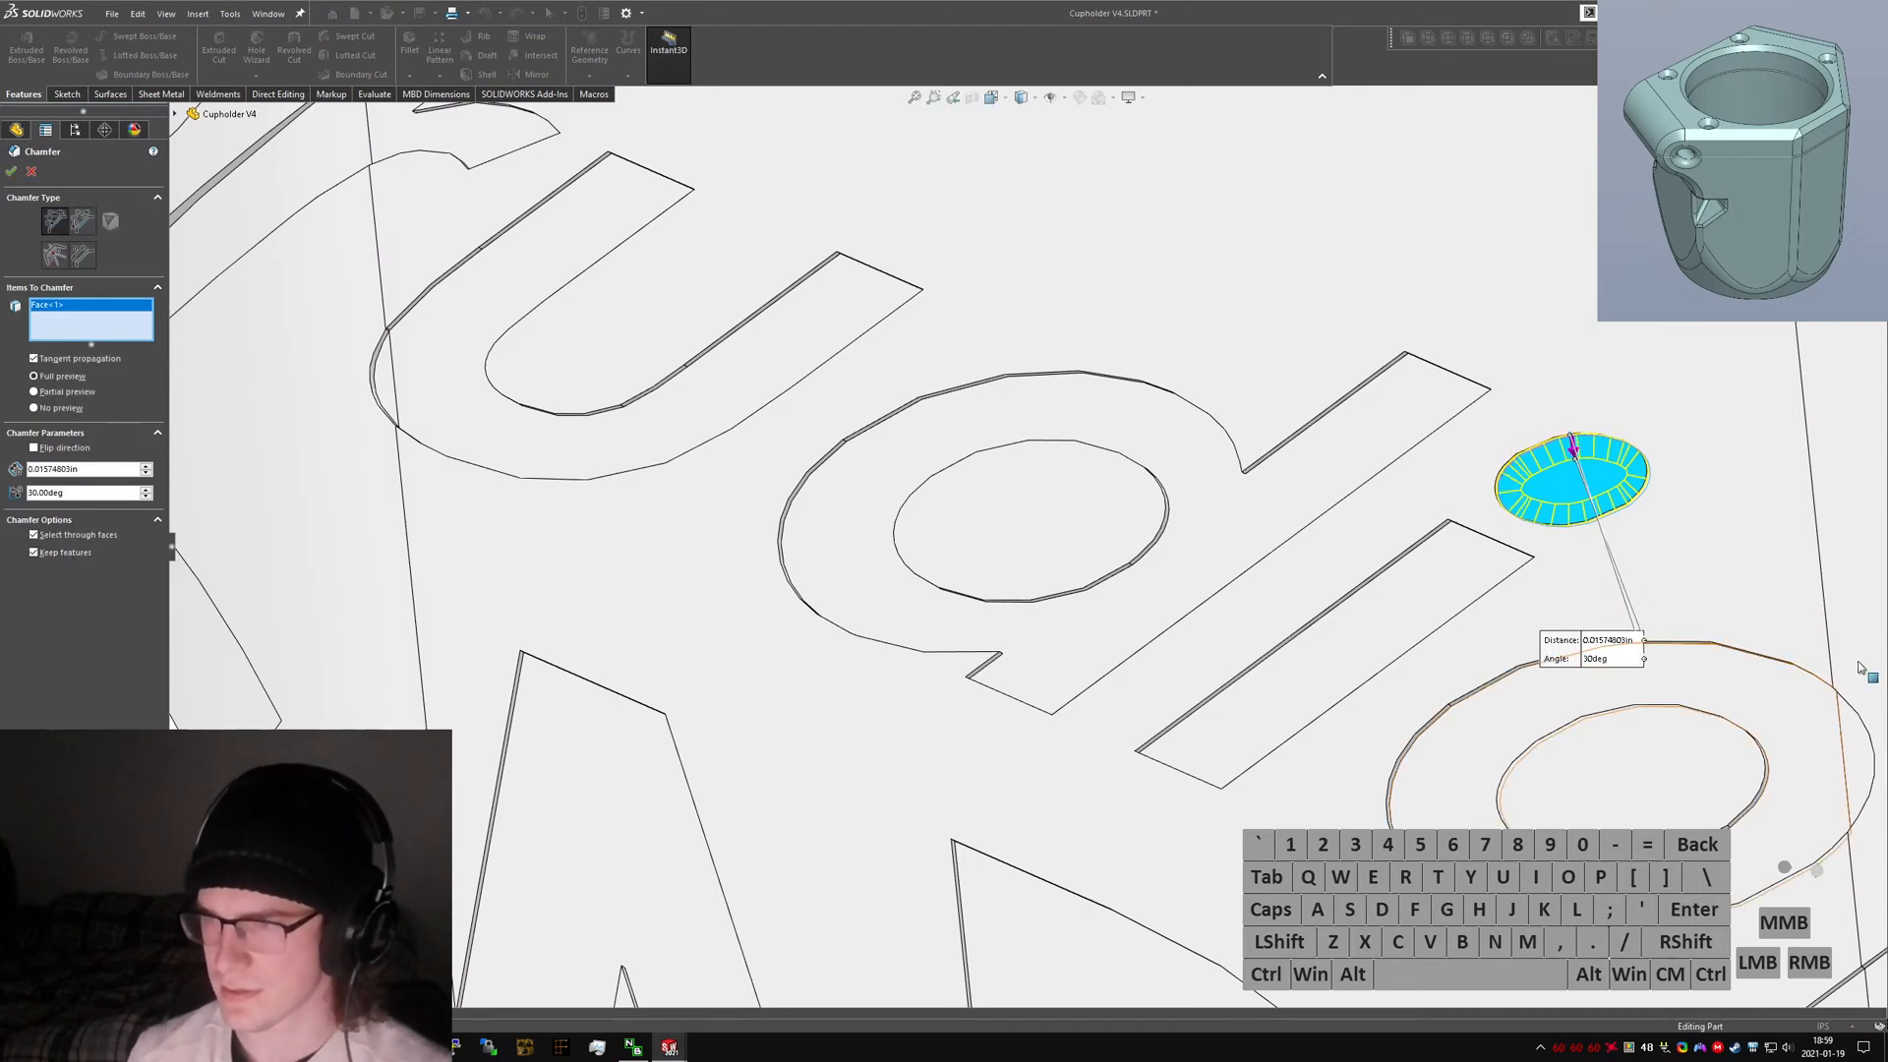
Set the chamfer angle to 60° and the distance to 0.2 mm.
{"action": "middle_click_drag", "start_coordinate": [1573, 590], "coordinate": [1131, 855]}
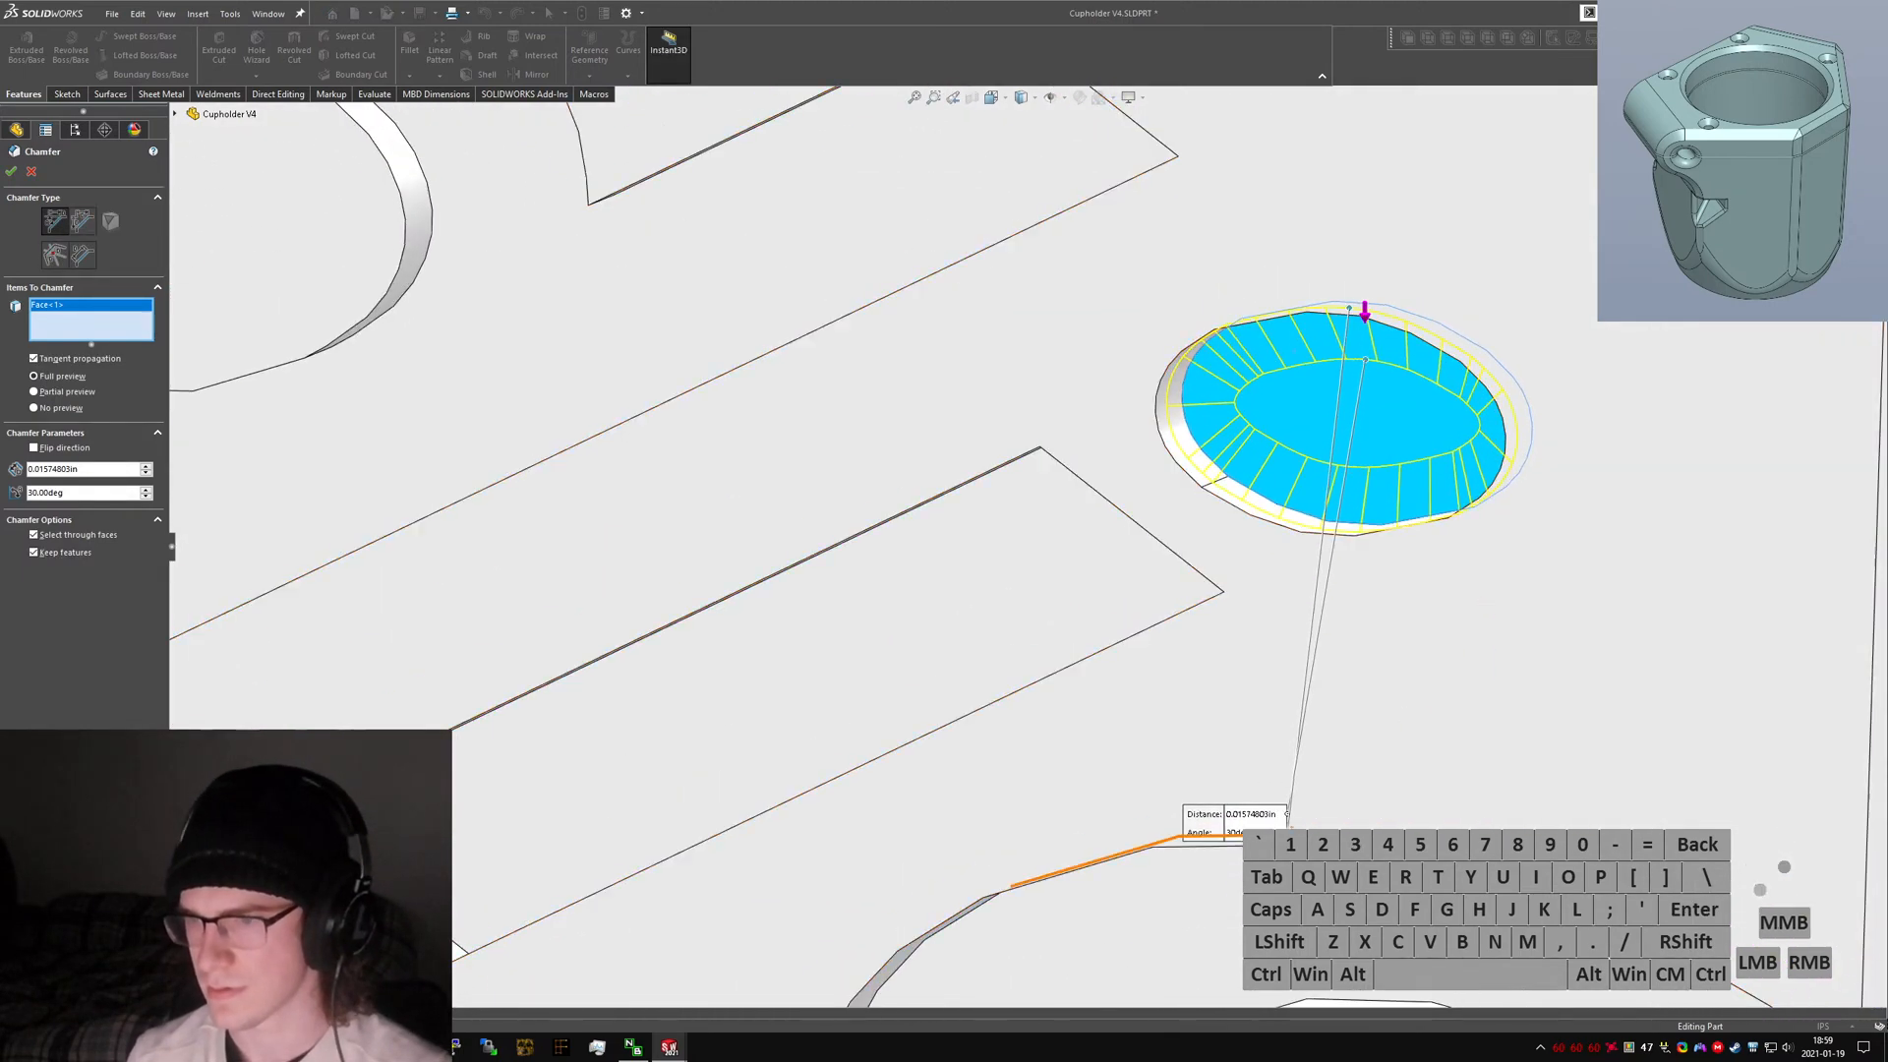
{"action": "left_click", "coordinate": [1235, 833]}
{"action": "type", "text": "60"}
{"action": "key", "text": "Return"}
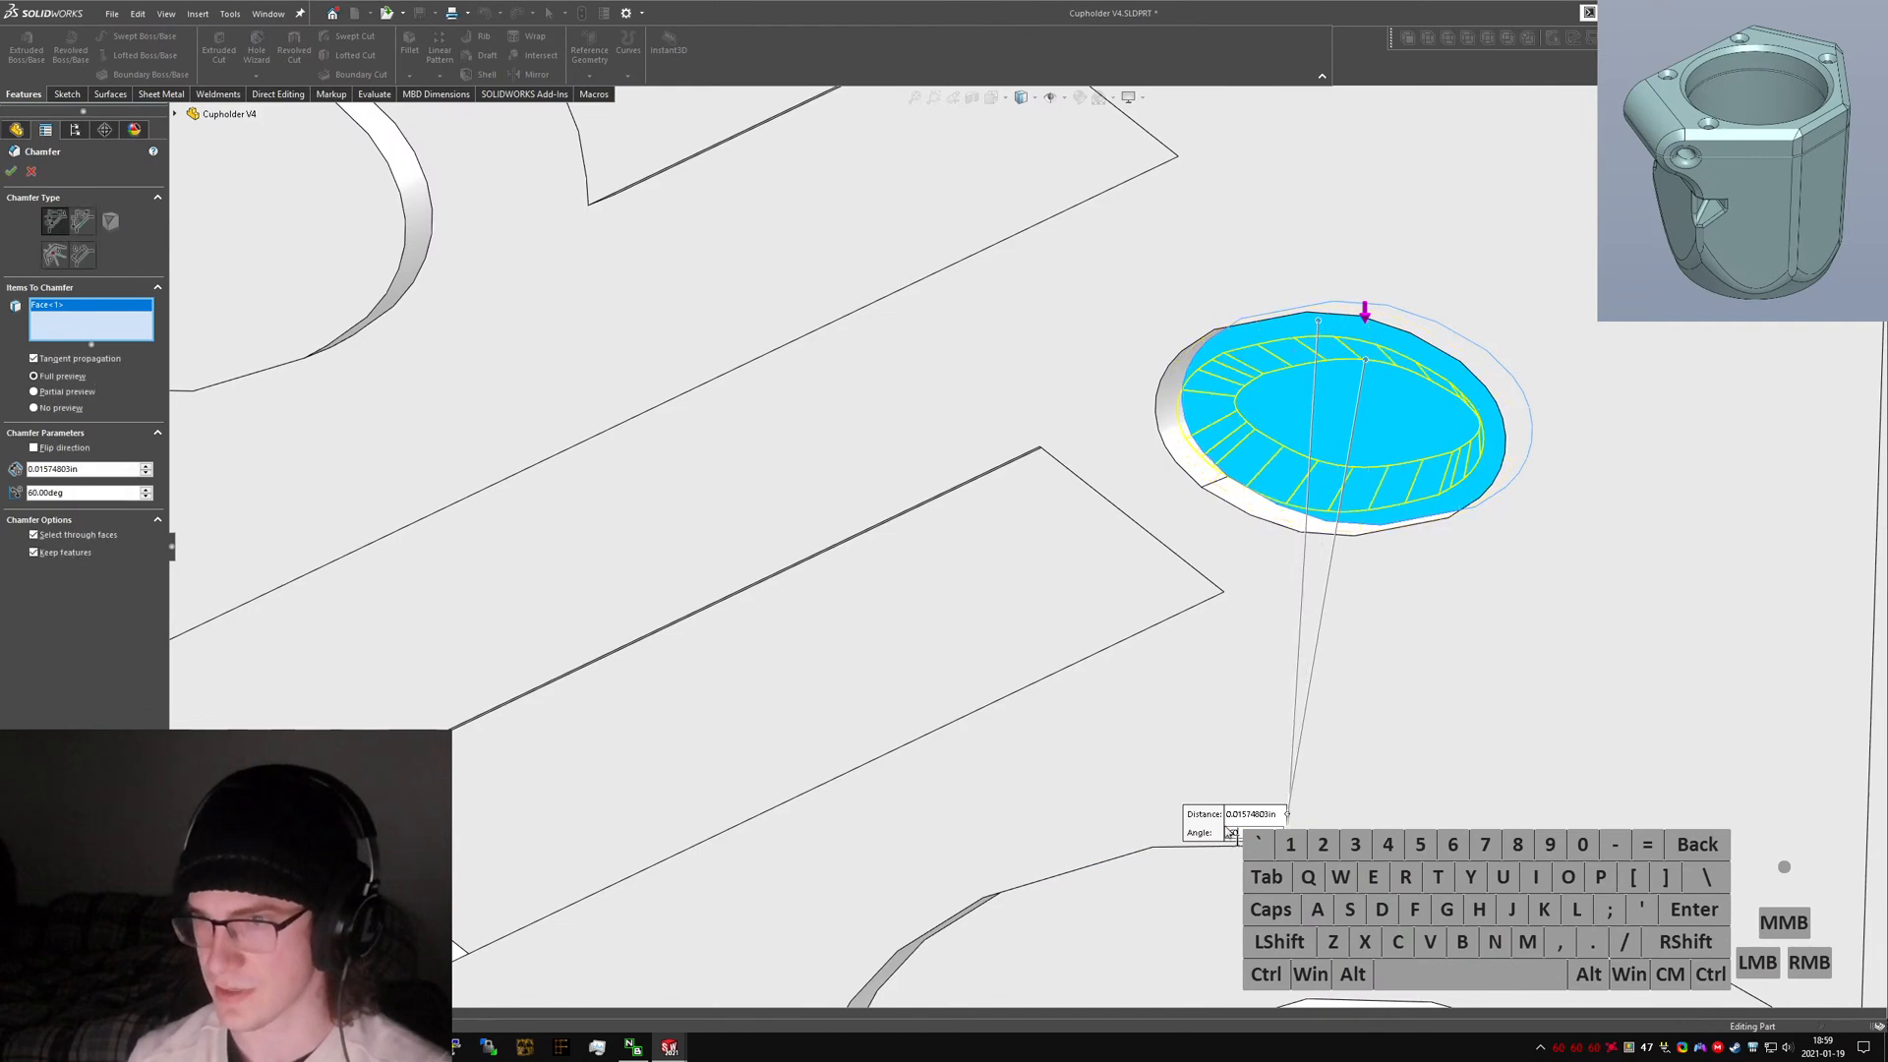
{"action": "middle_click_drag", "start_coordinate": [1259, 550], "coordinate": [1348, 208]}
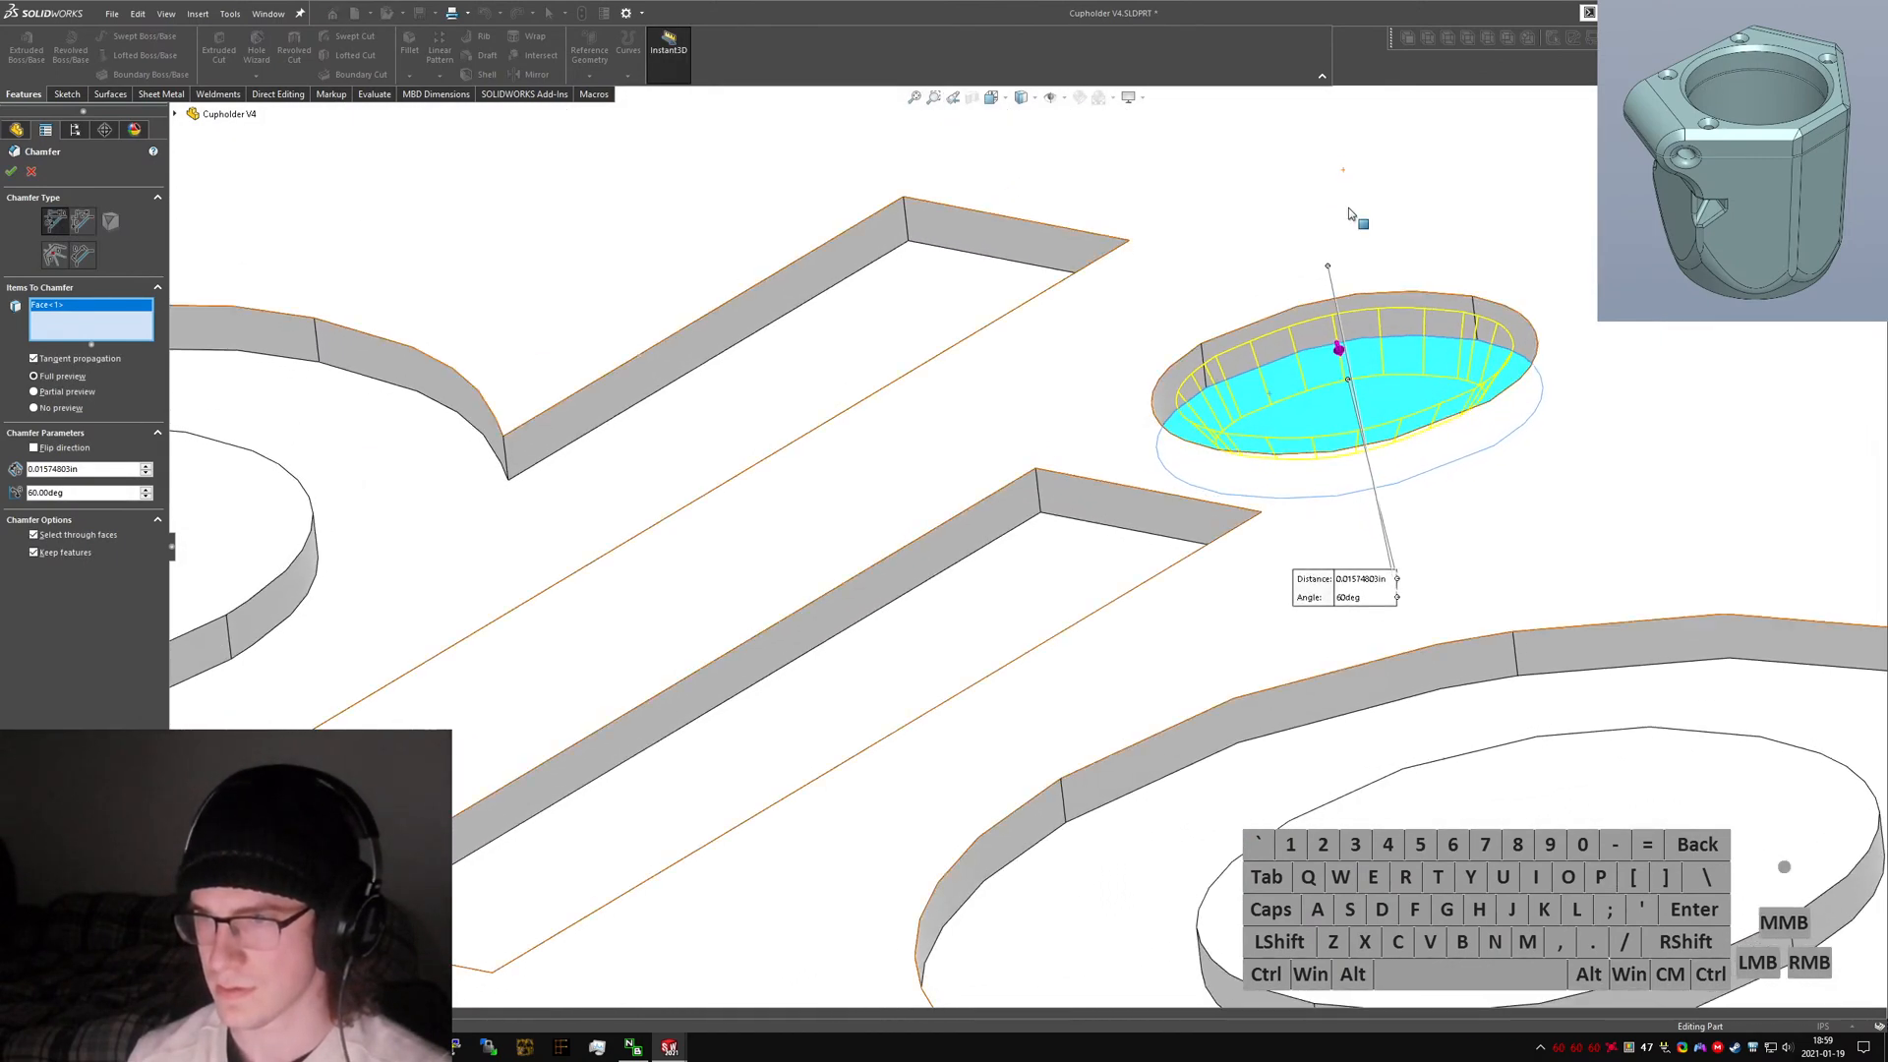
{"action": "left_click", "coordinate": [1347, 580]}
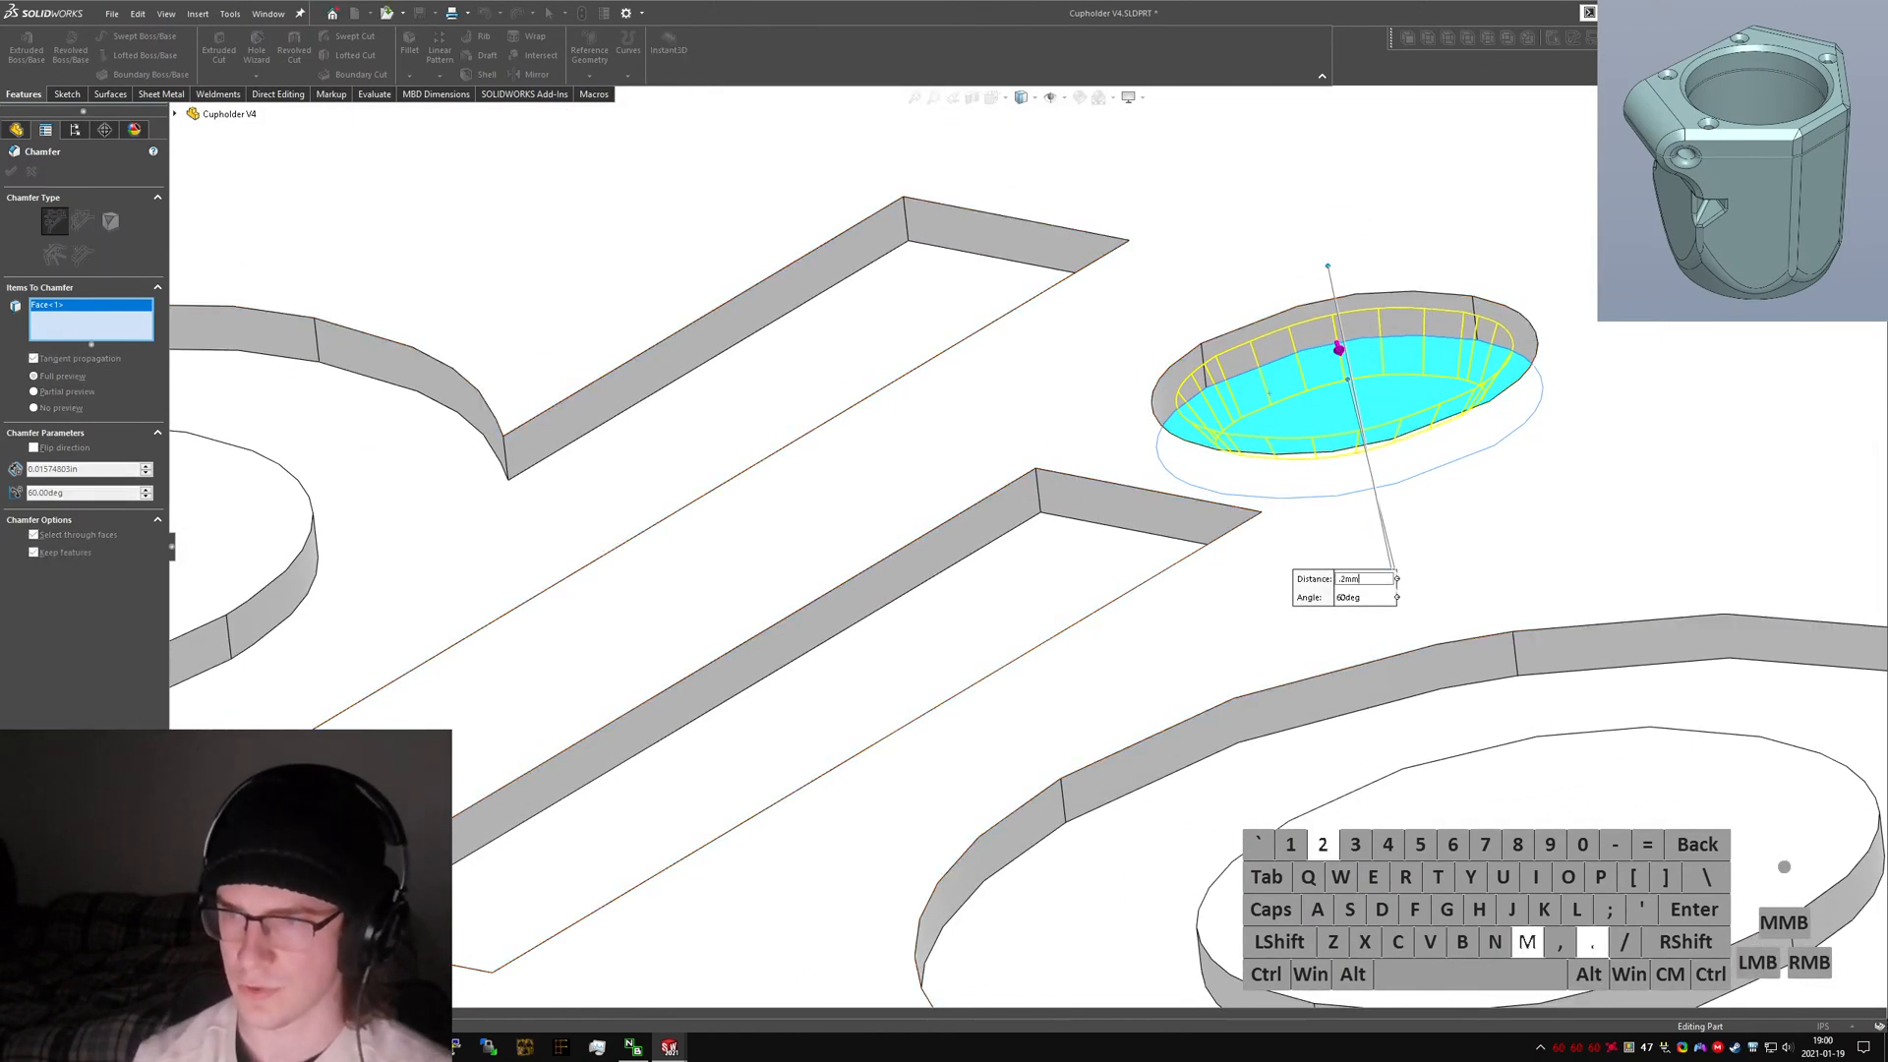
{"action": "key", "text": "Return"}
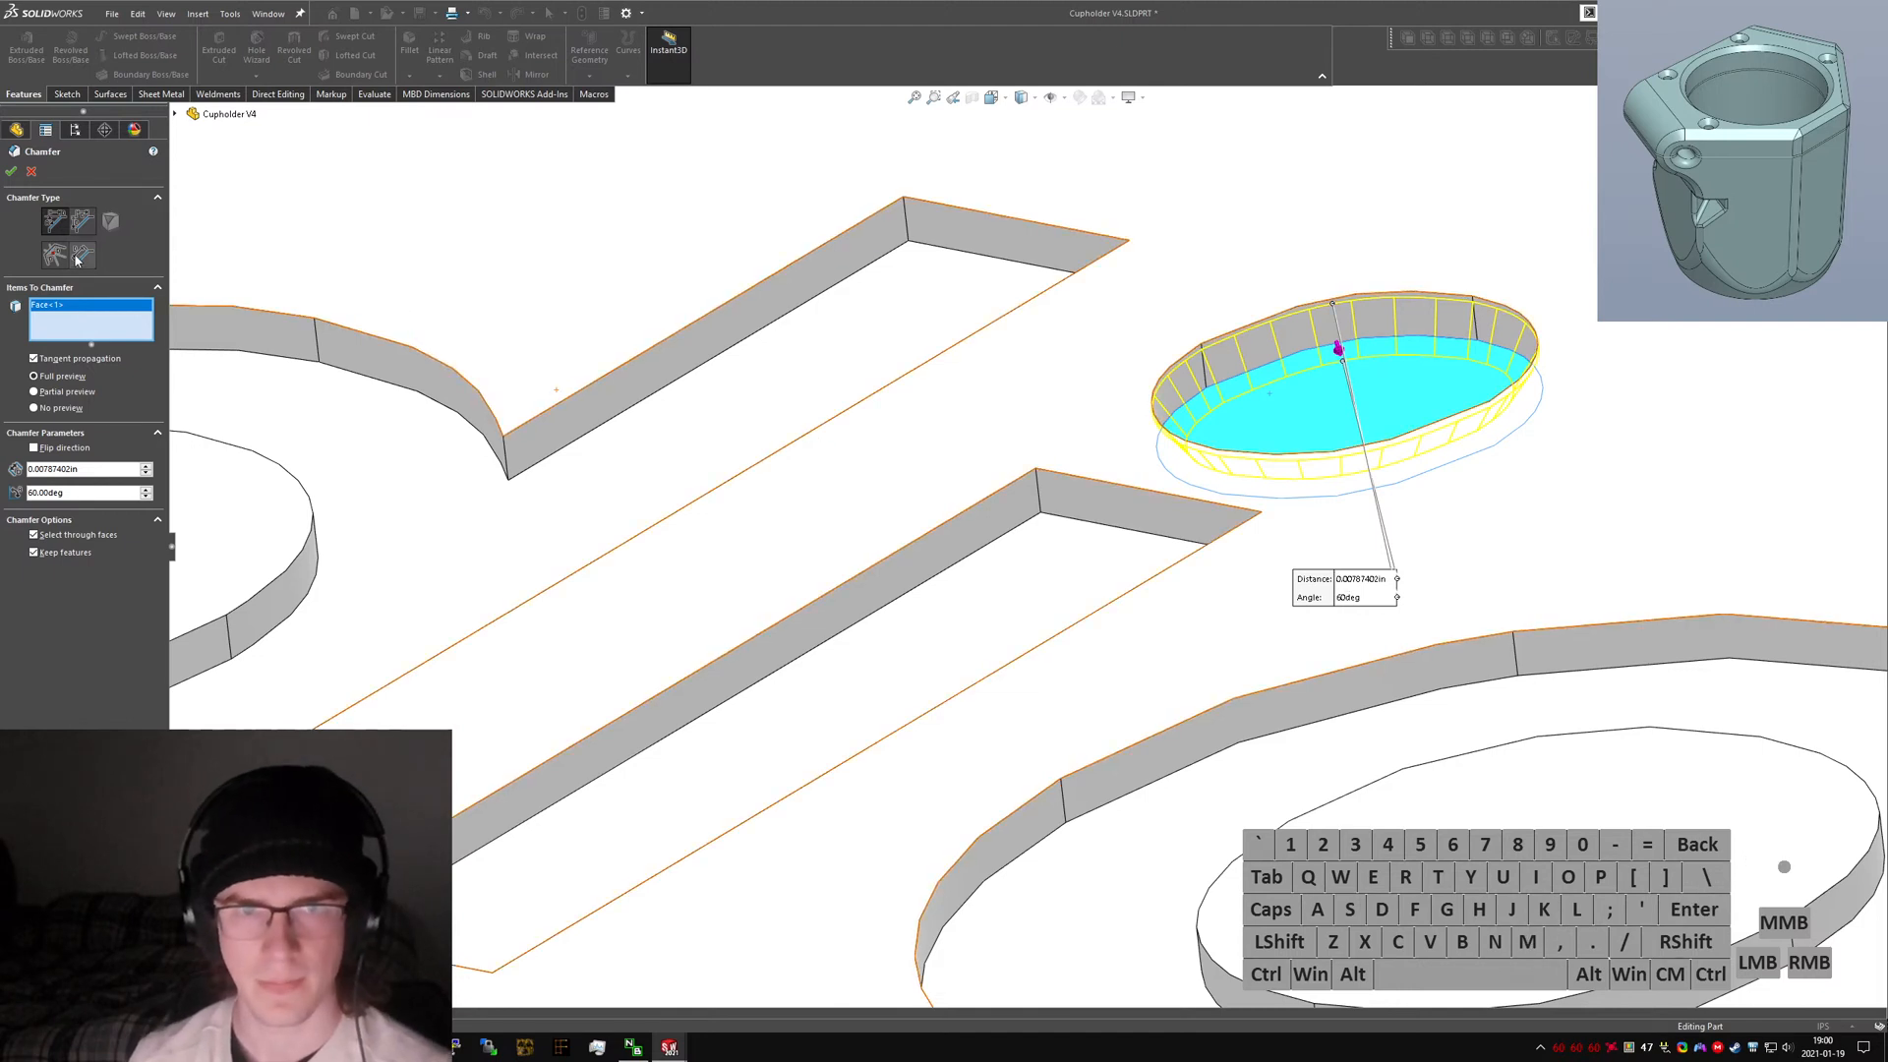
Flip the chamfer direction and set its distance to 0.4 mm and angle to 30°.
{"action": "left_click", "coordinate": [67, 447]}
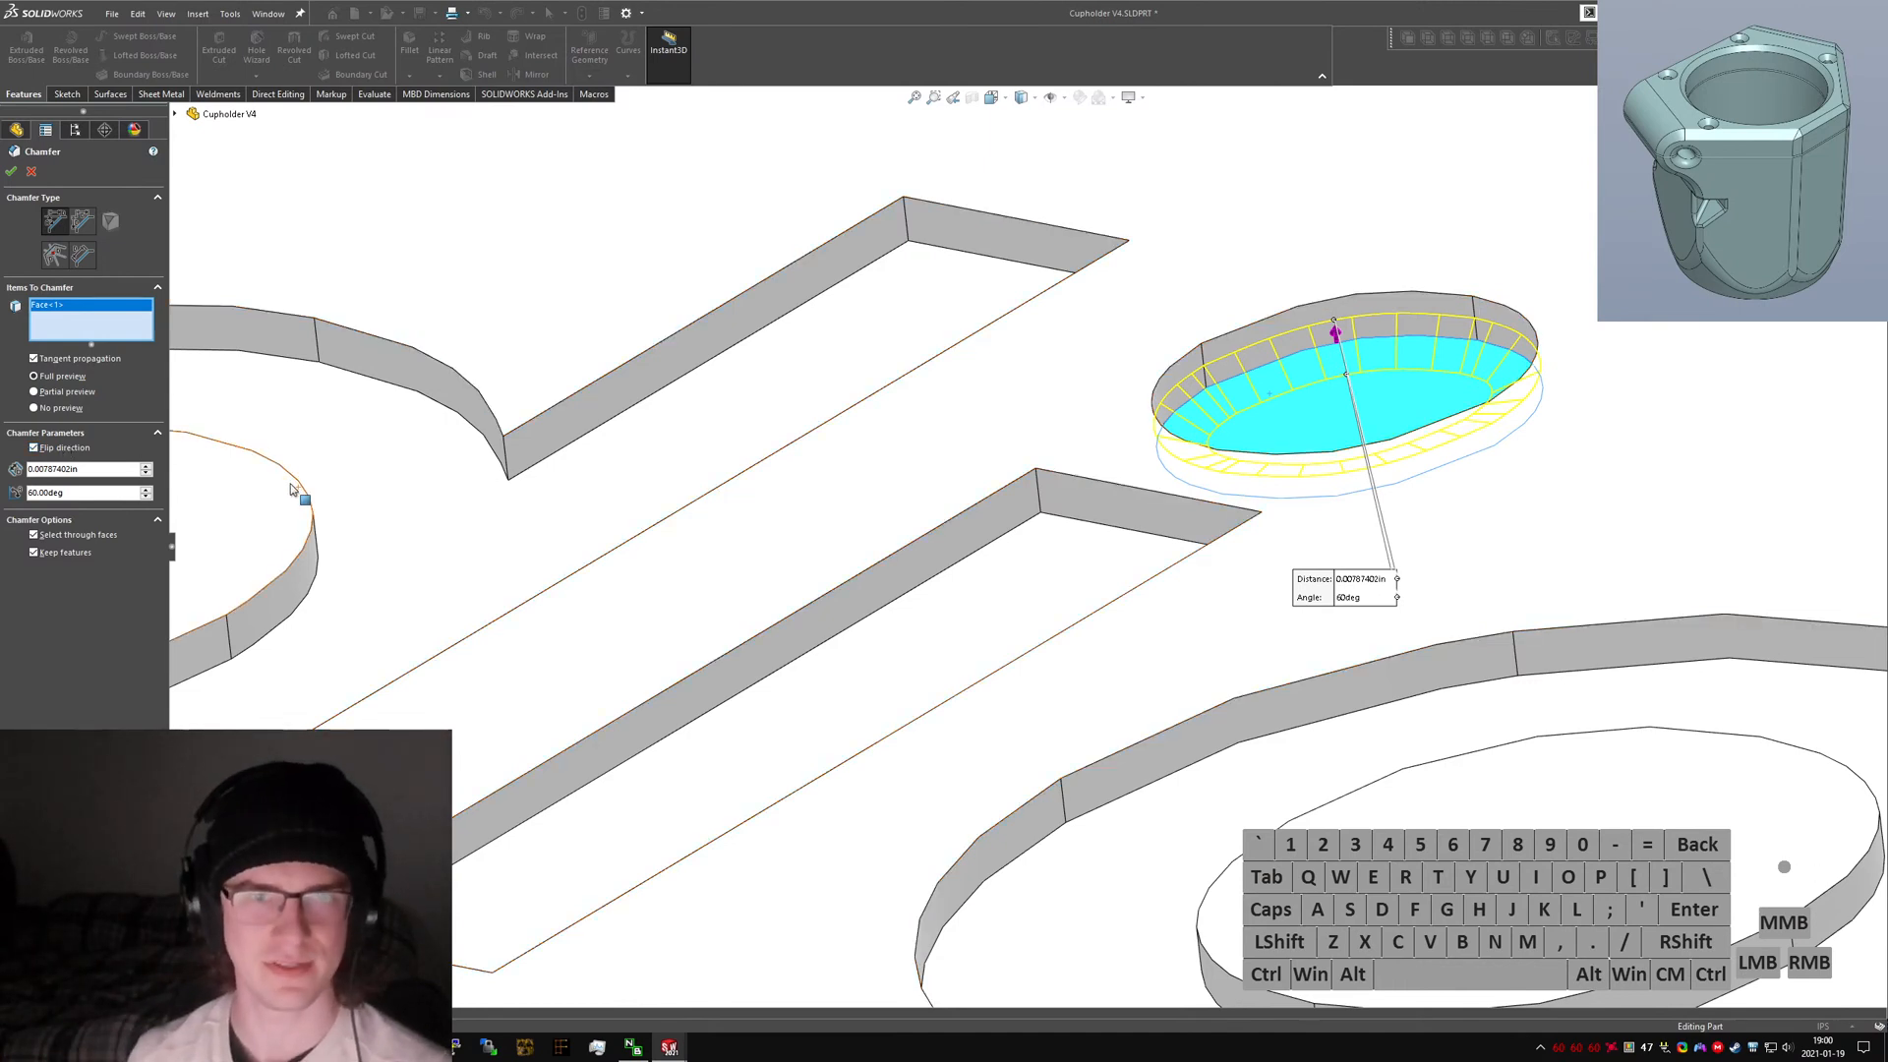
{"action": "middle_click_drag", "start_coordinate": [1057, 467], "coordinate": [1109, 505]}
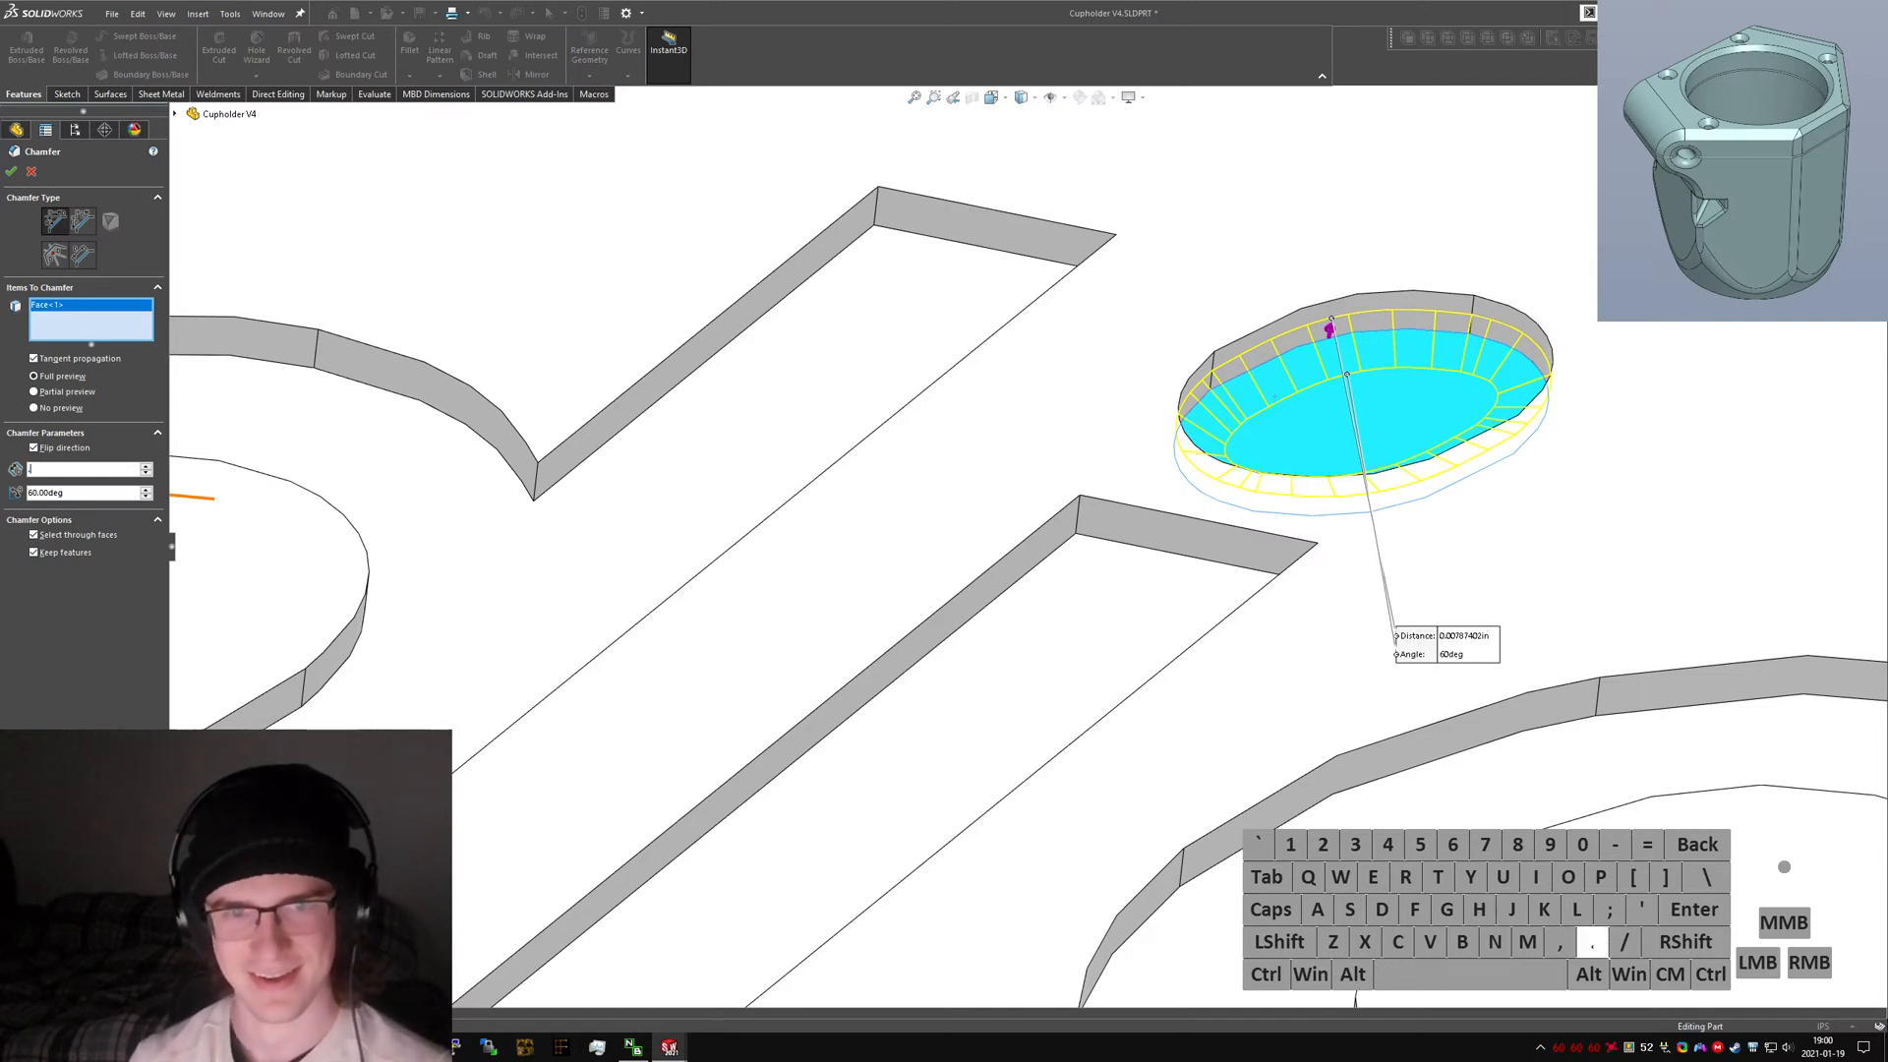
{"action": "type", "text": "2mm"}
{"action": "key", "text": "Return"}
{"action": "type", "text": ".4mm"}
{"action": "key", "text": "Return"}
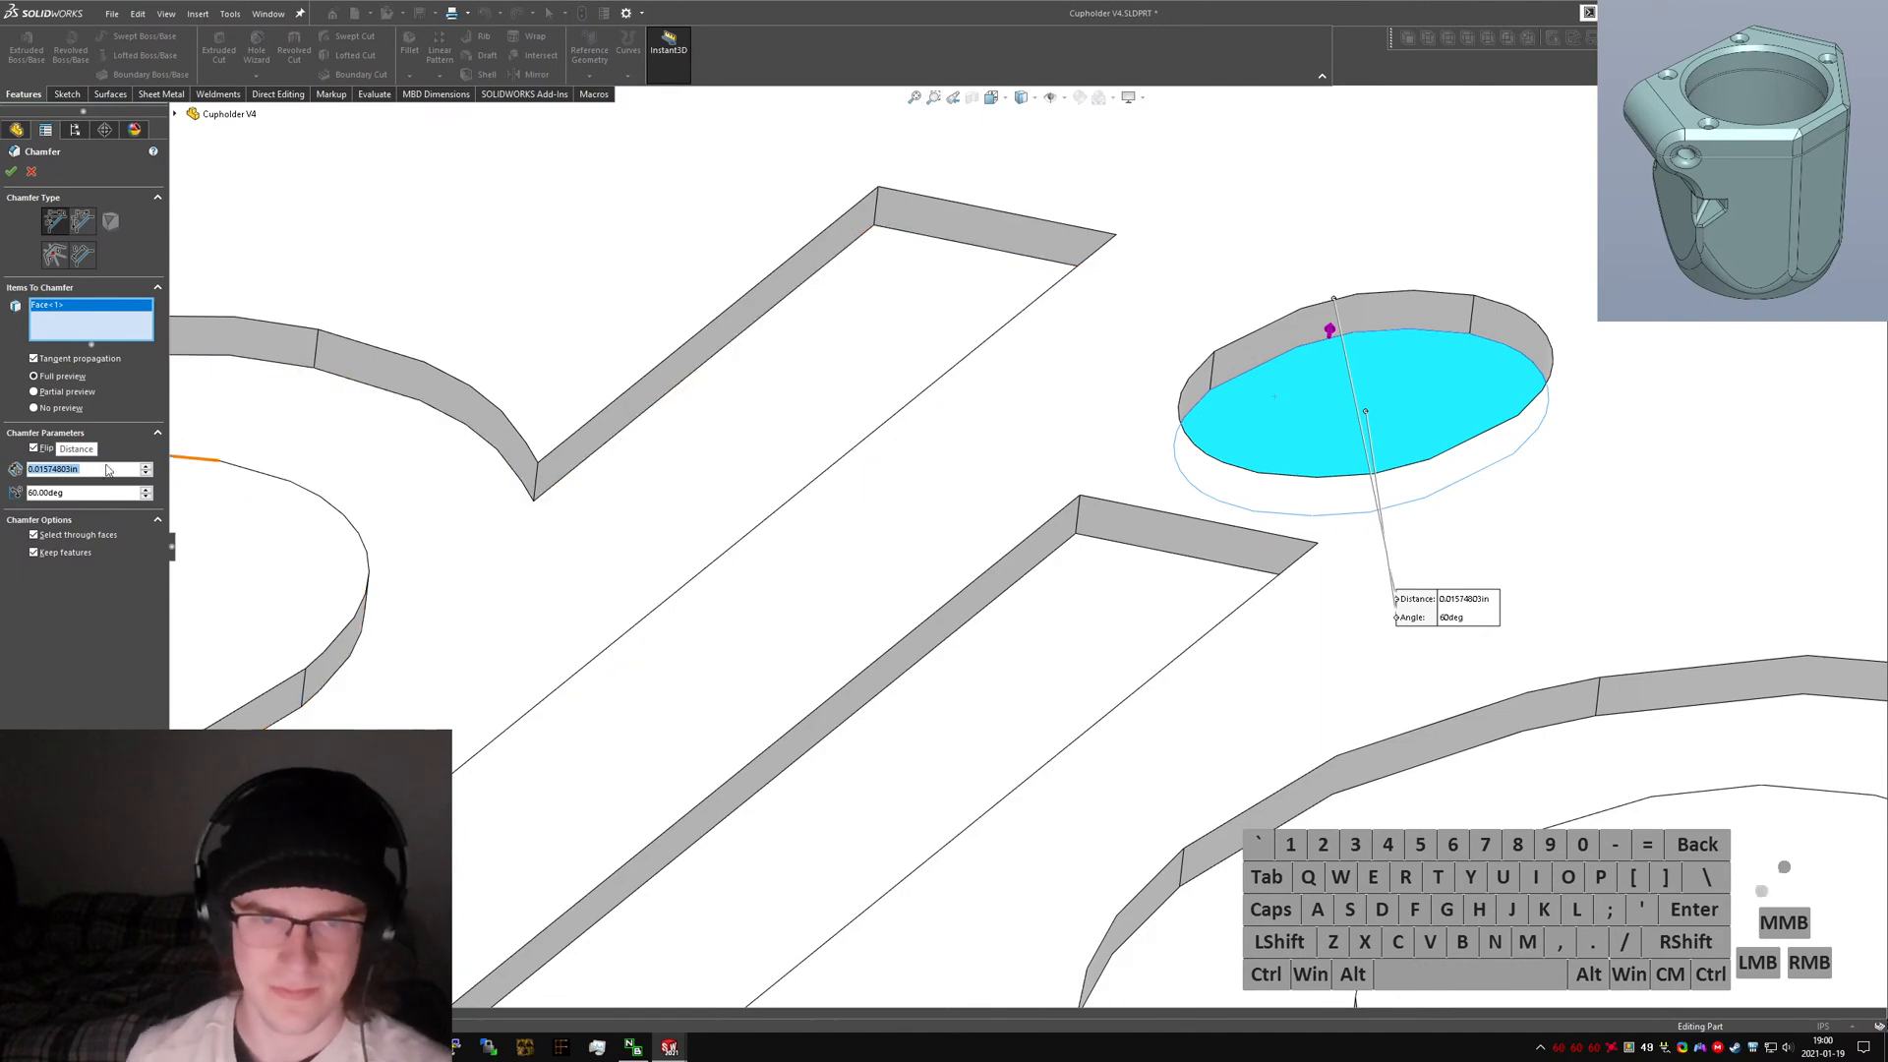
{"action": "type", "text": "30"}
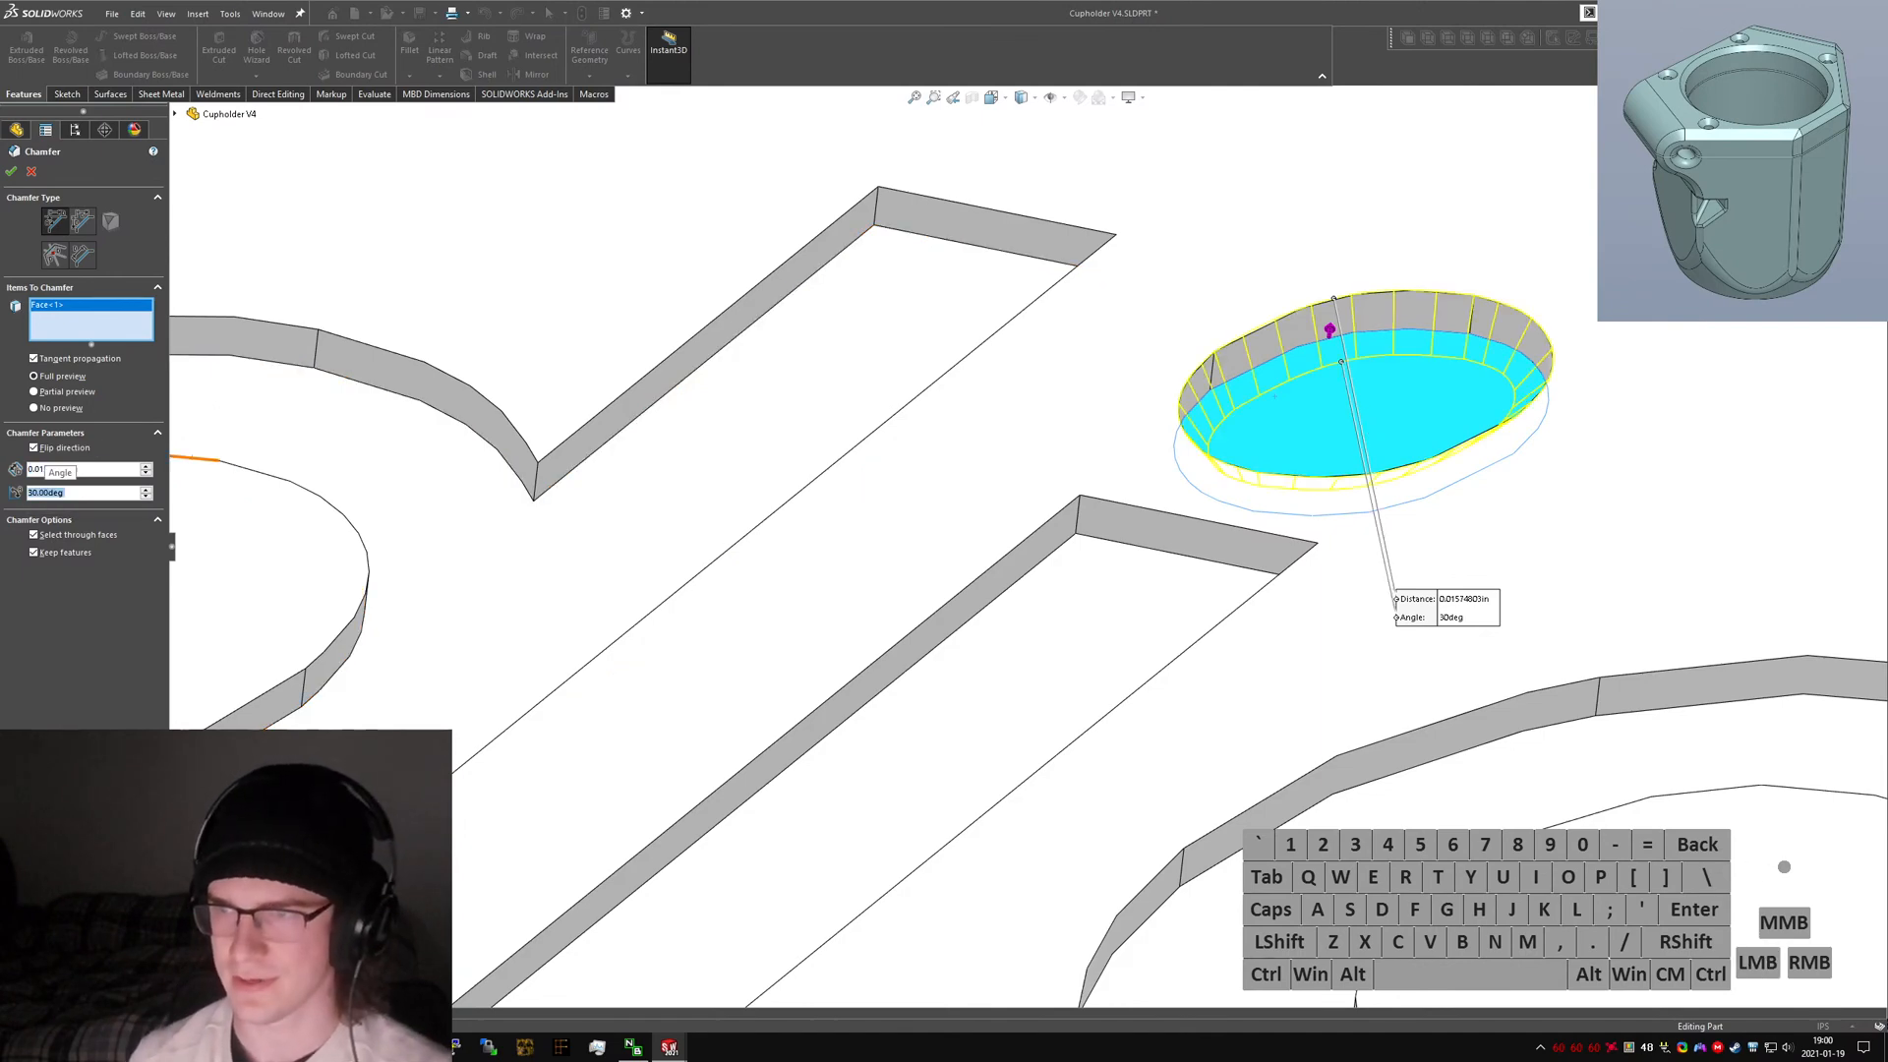
Add the top faces of the 'e', 'r' and 'u' letters to the chamfer selection.
{"action": "scroll", "coordinate": [1064, 557], "scroll_direction": "down", "scroll_amount": 10}
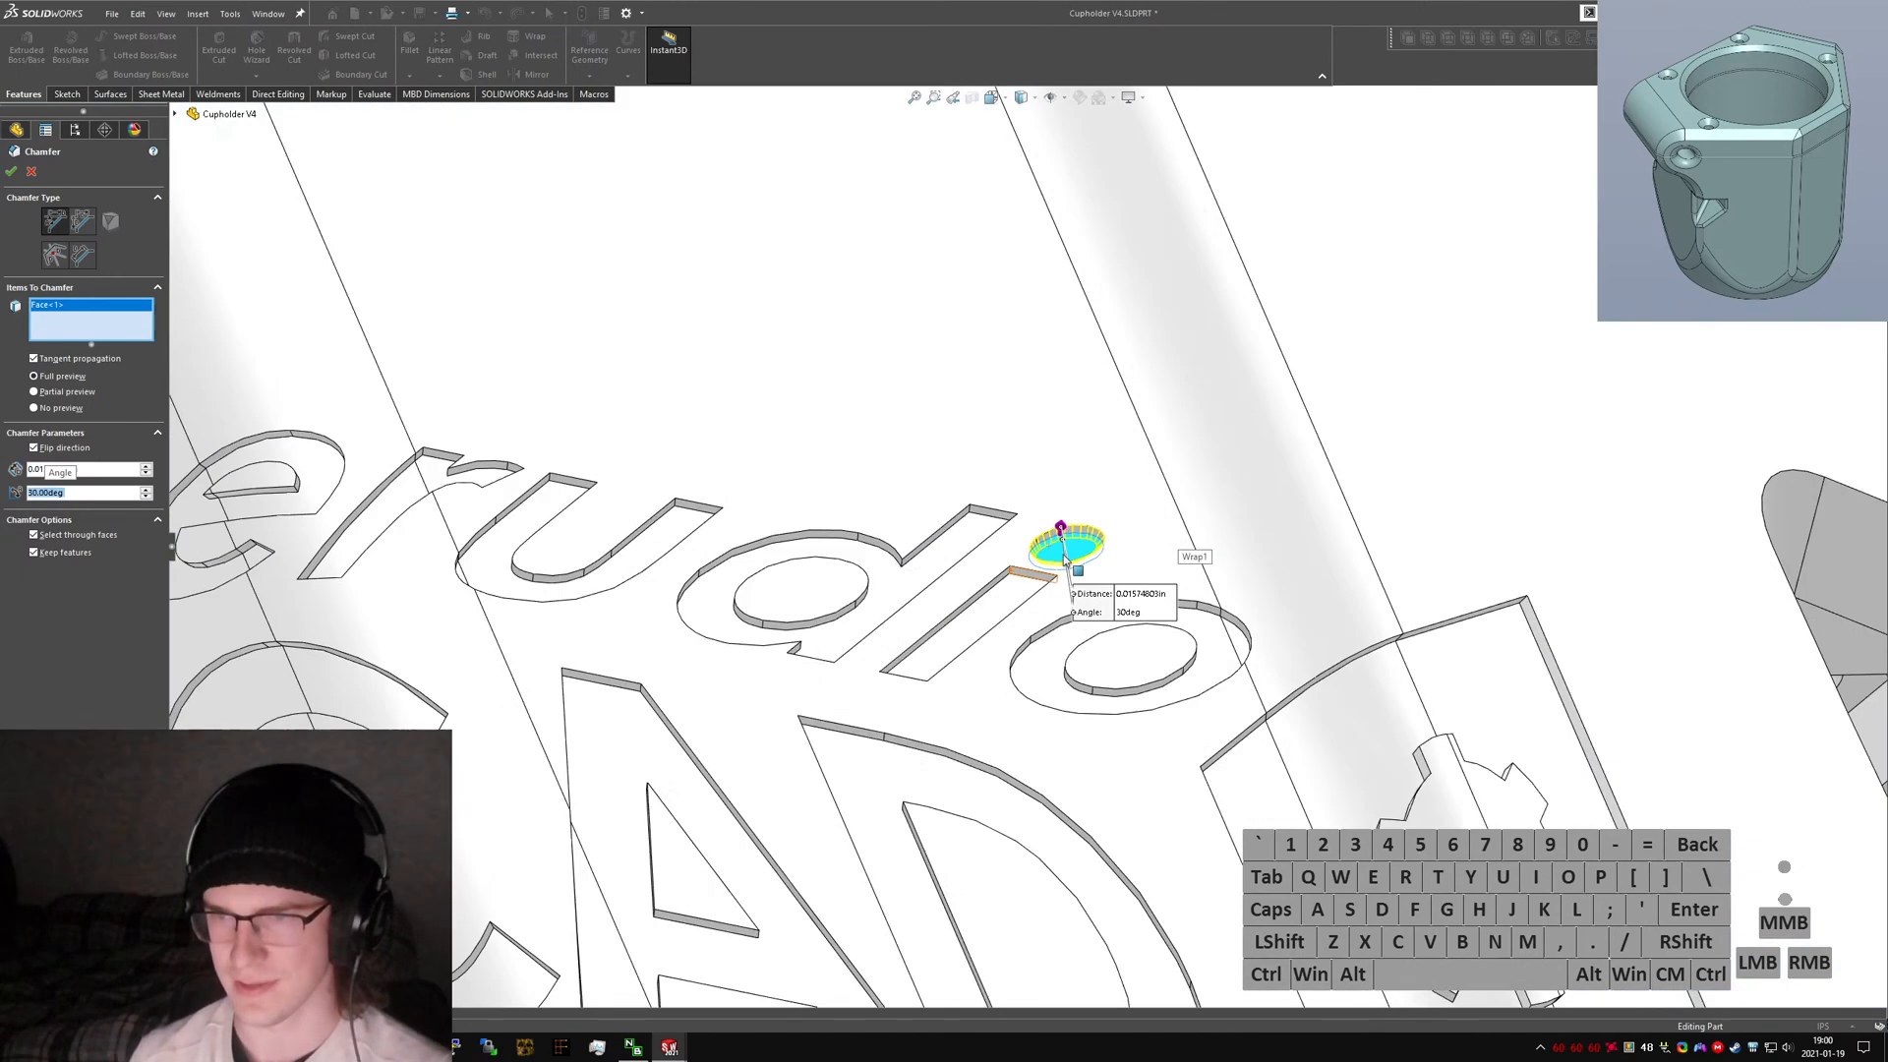
{"action": "scroll", "coordinate": [1066, 557], "scroll_direction": "up", "scroll_amount": 9}
{"action": "middle_click_drag", "start_coordinate": [959, 458], "coordinate": [934, 472]}
{"action": "scroll", "coordinate": [919, 512], "scroll_direction": "down", "scroll_amount": 14}
{"action": "middle_click_drag", "start_coordinate": [880, 553], "coordinate": [920, 688]}
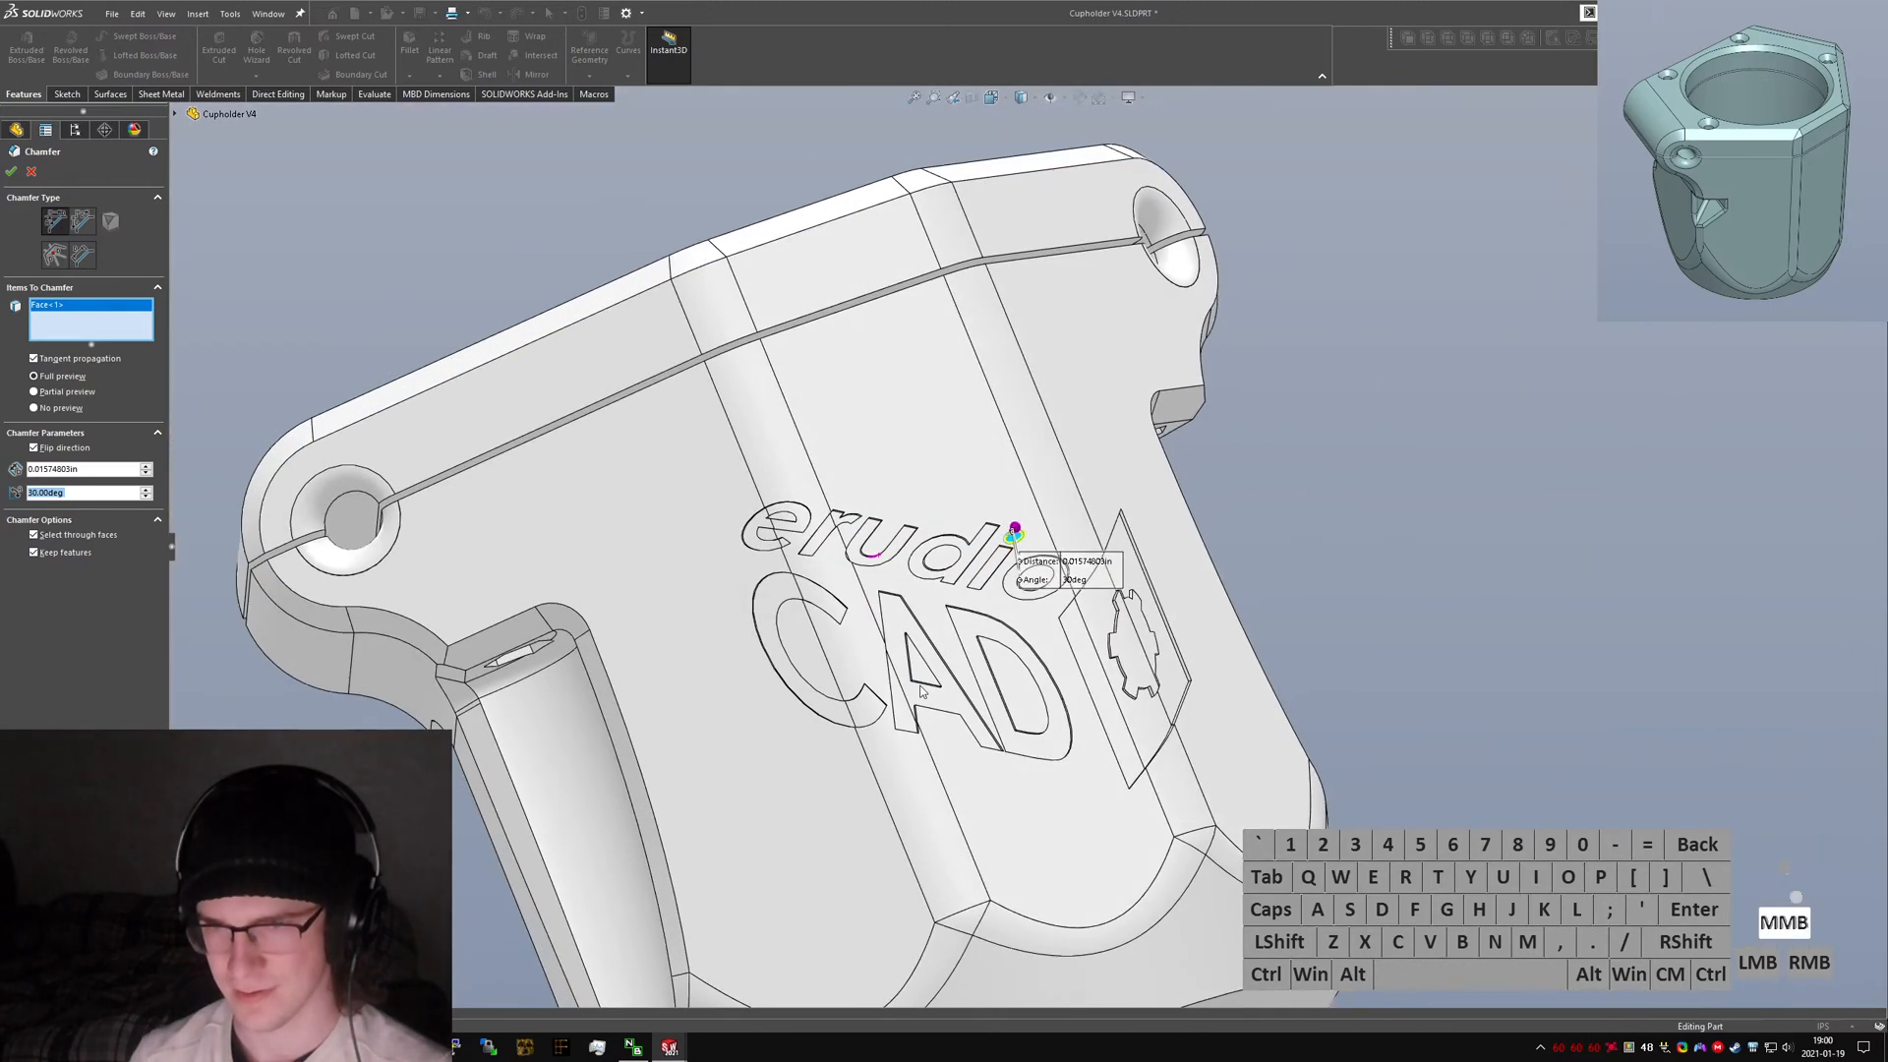
{"action": "scroll", "coordinate": [920, 688], "scroll_direction": "up", "scroll_amount": 6}
{"action": "left_click", "coordinate": [757, 578]}
{"action": "left_click", "coordinate": [908, 534]}
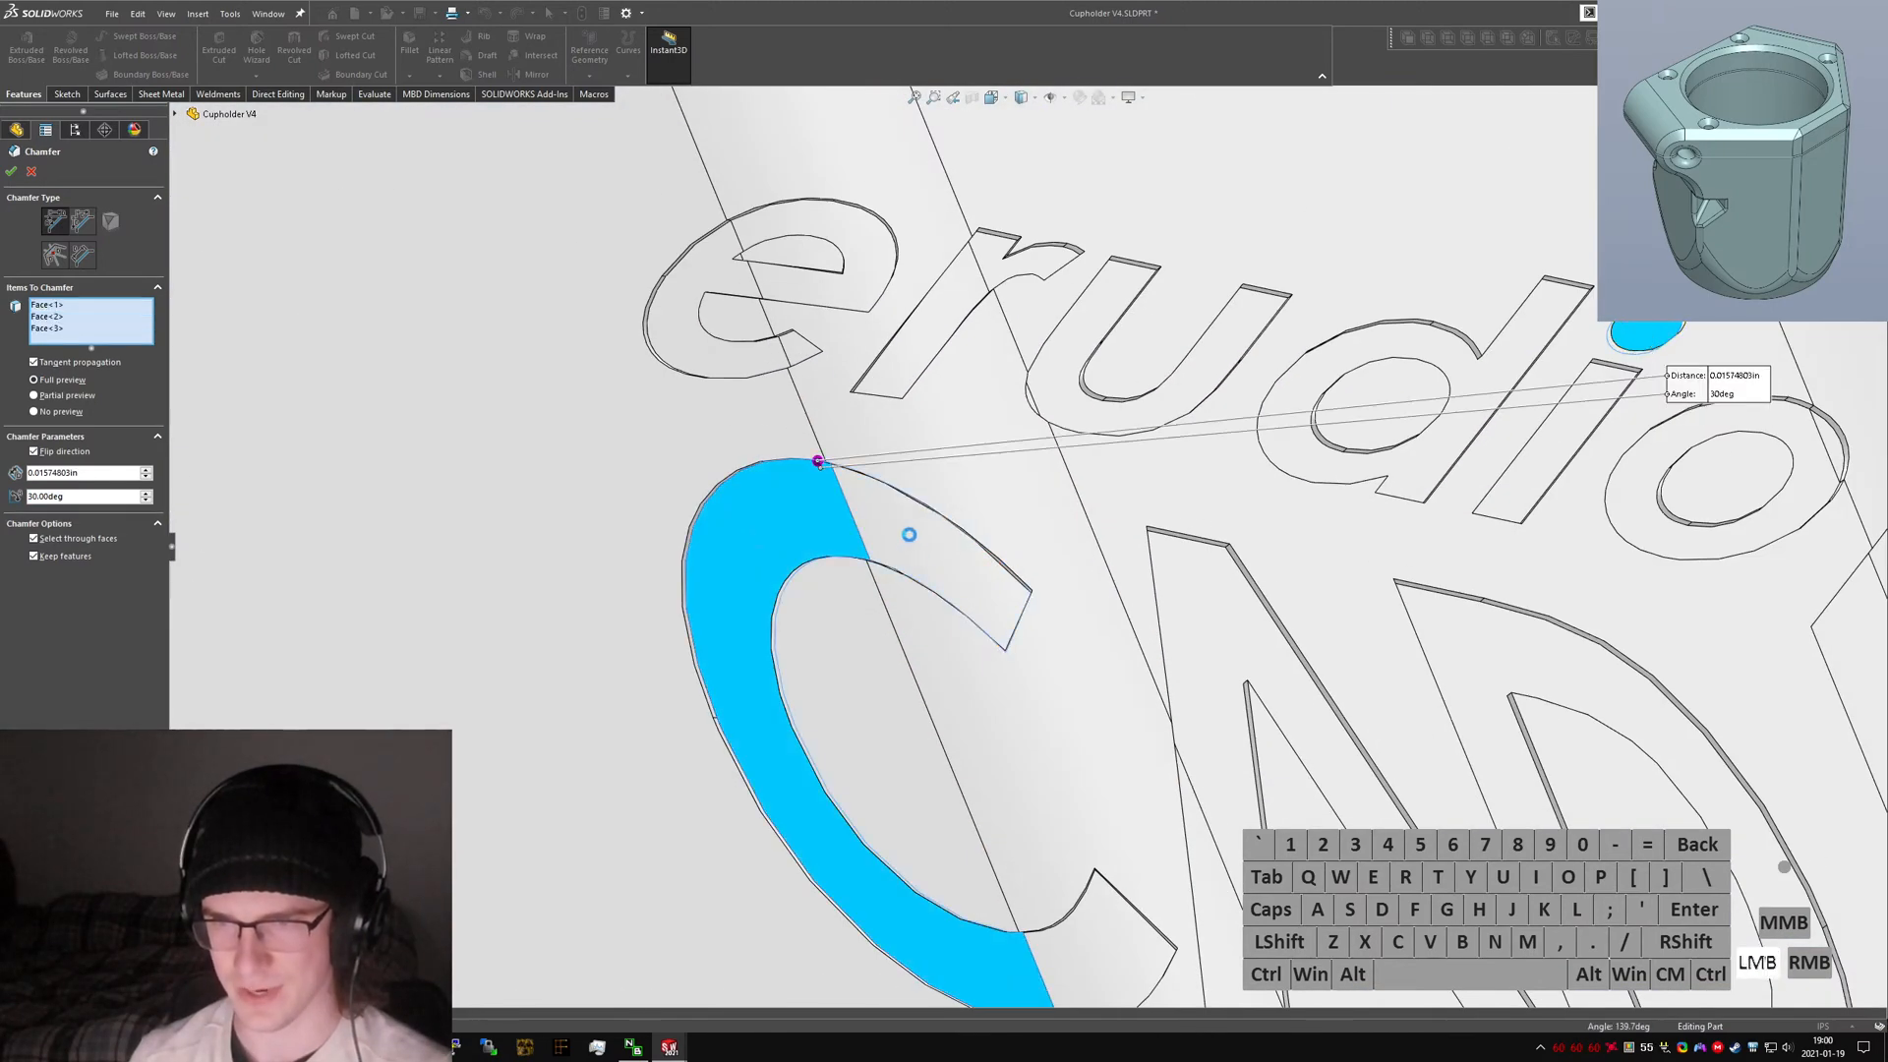
{"action": "left_click", "coordinate": [833, 298]}
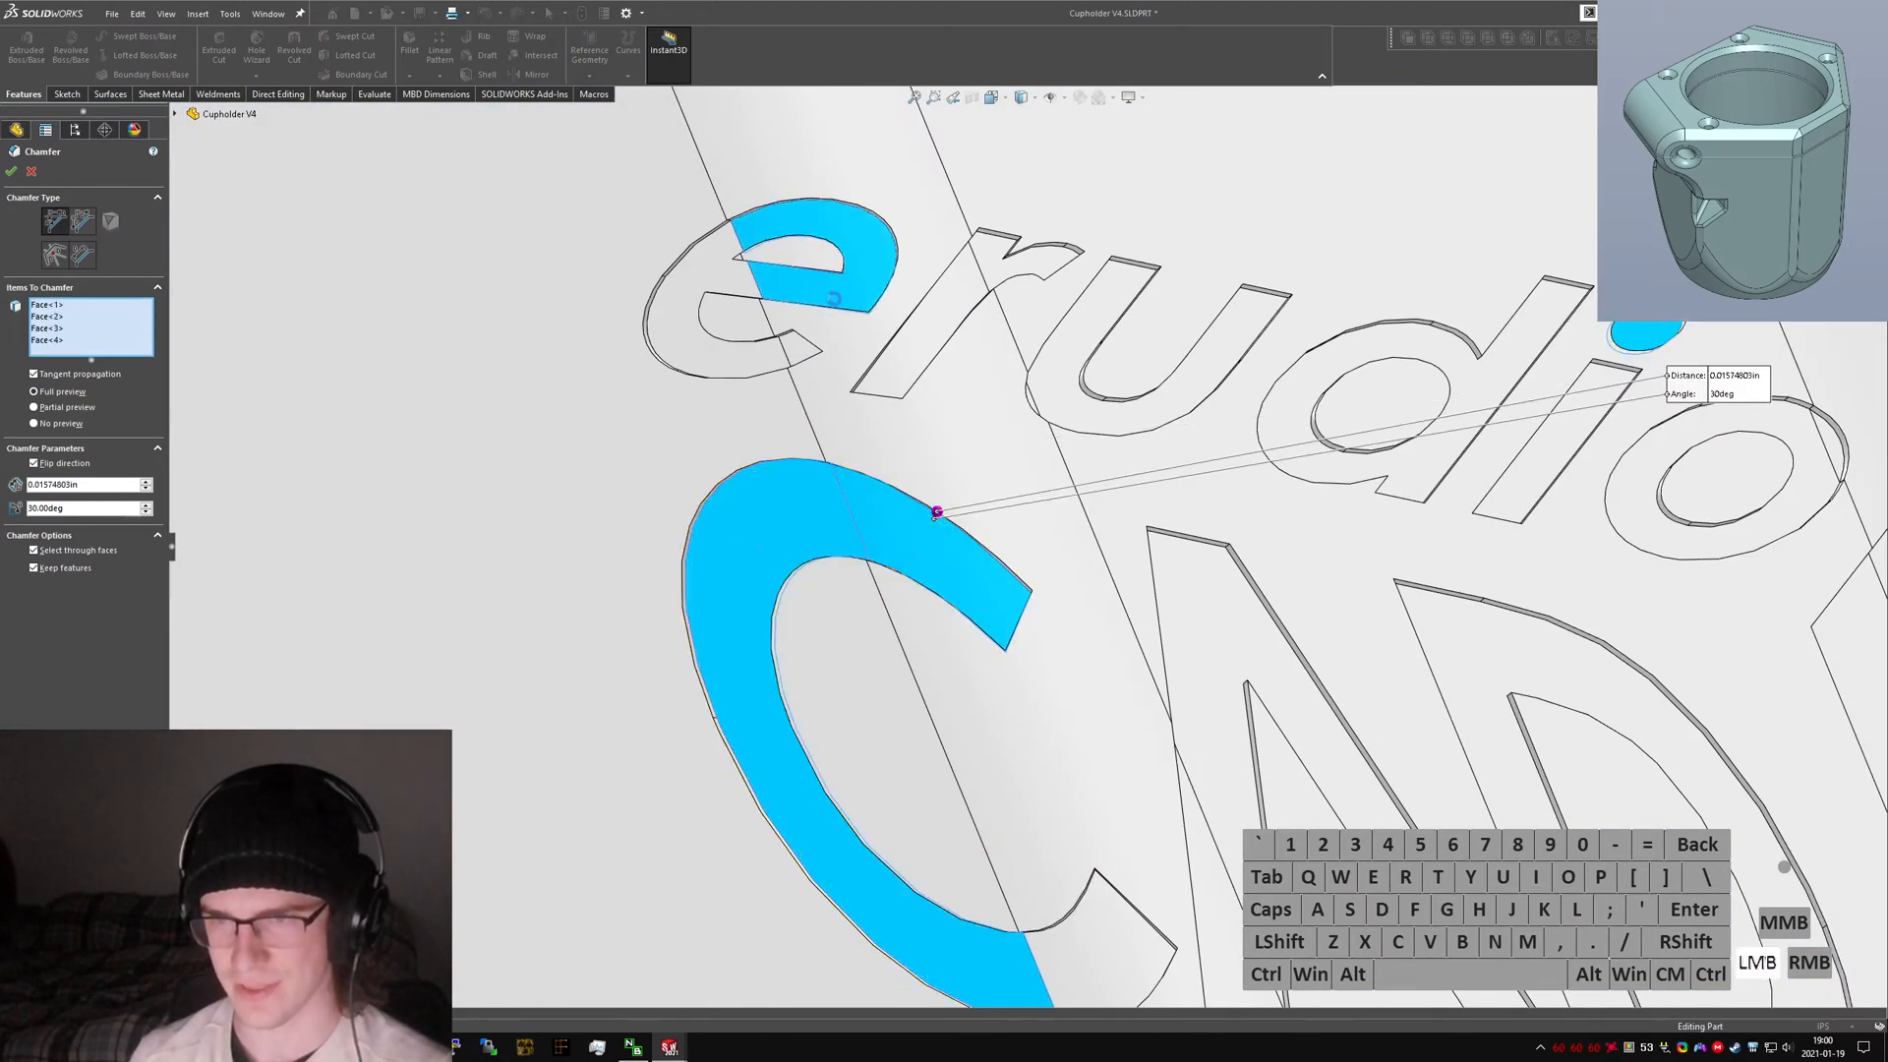
{"action": "left_click", "coordinate": [744, 349]}
{"action": "left_click", "coordinate": [794, 351]}
{"action": "left_click", "coordinate": [939, 324]}
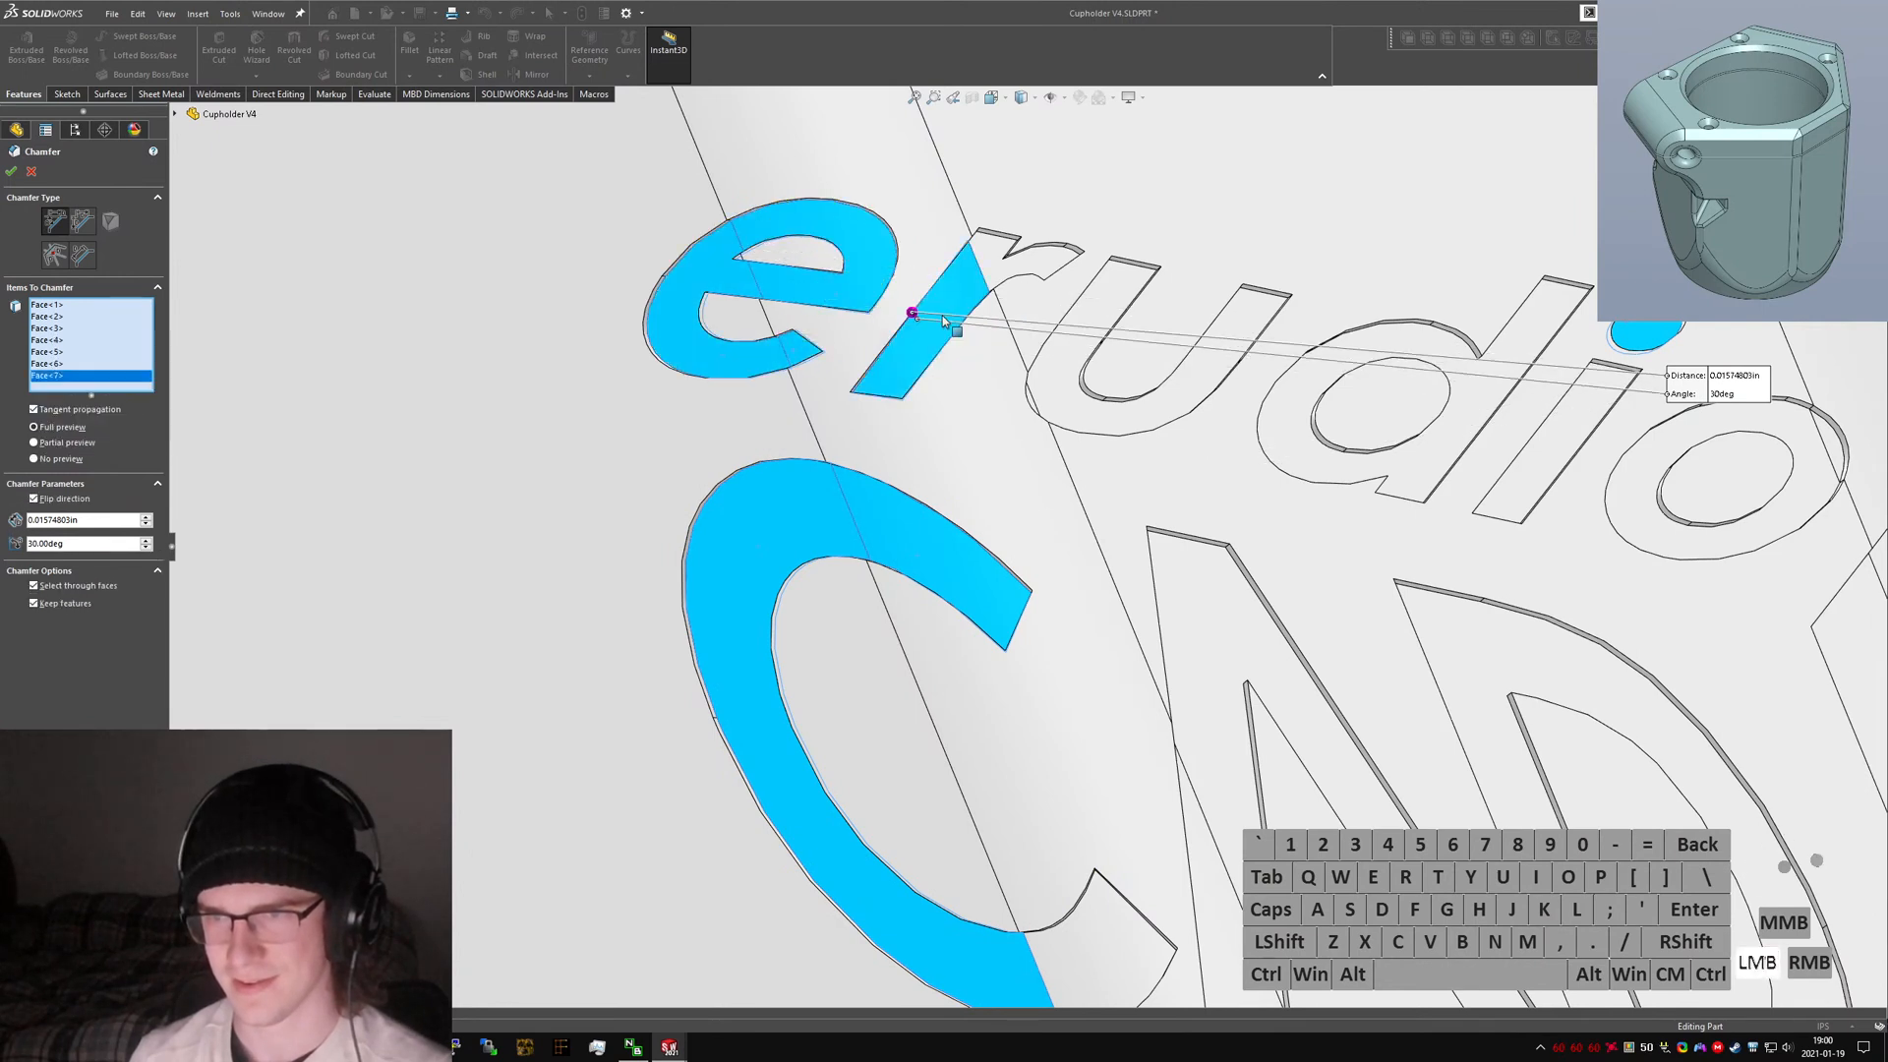
{"action": "left_click", "coordinate": [988, 273]}
{"action": "left_click", "coordinate": [1060, 413]}
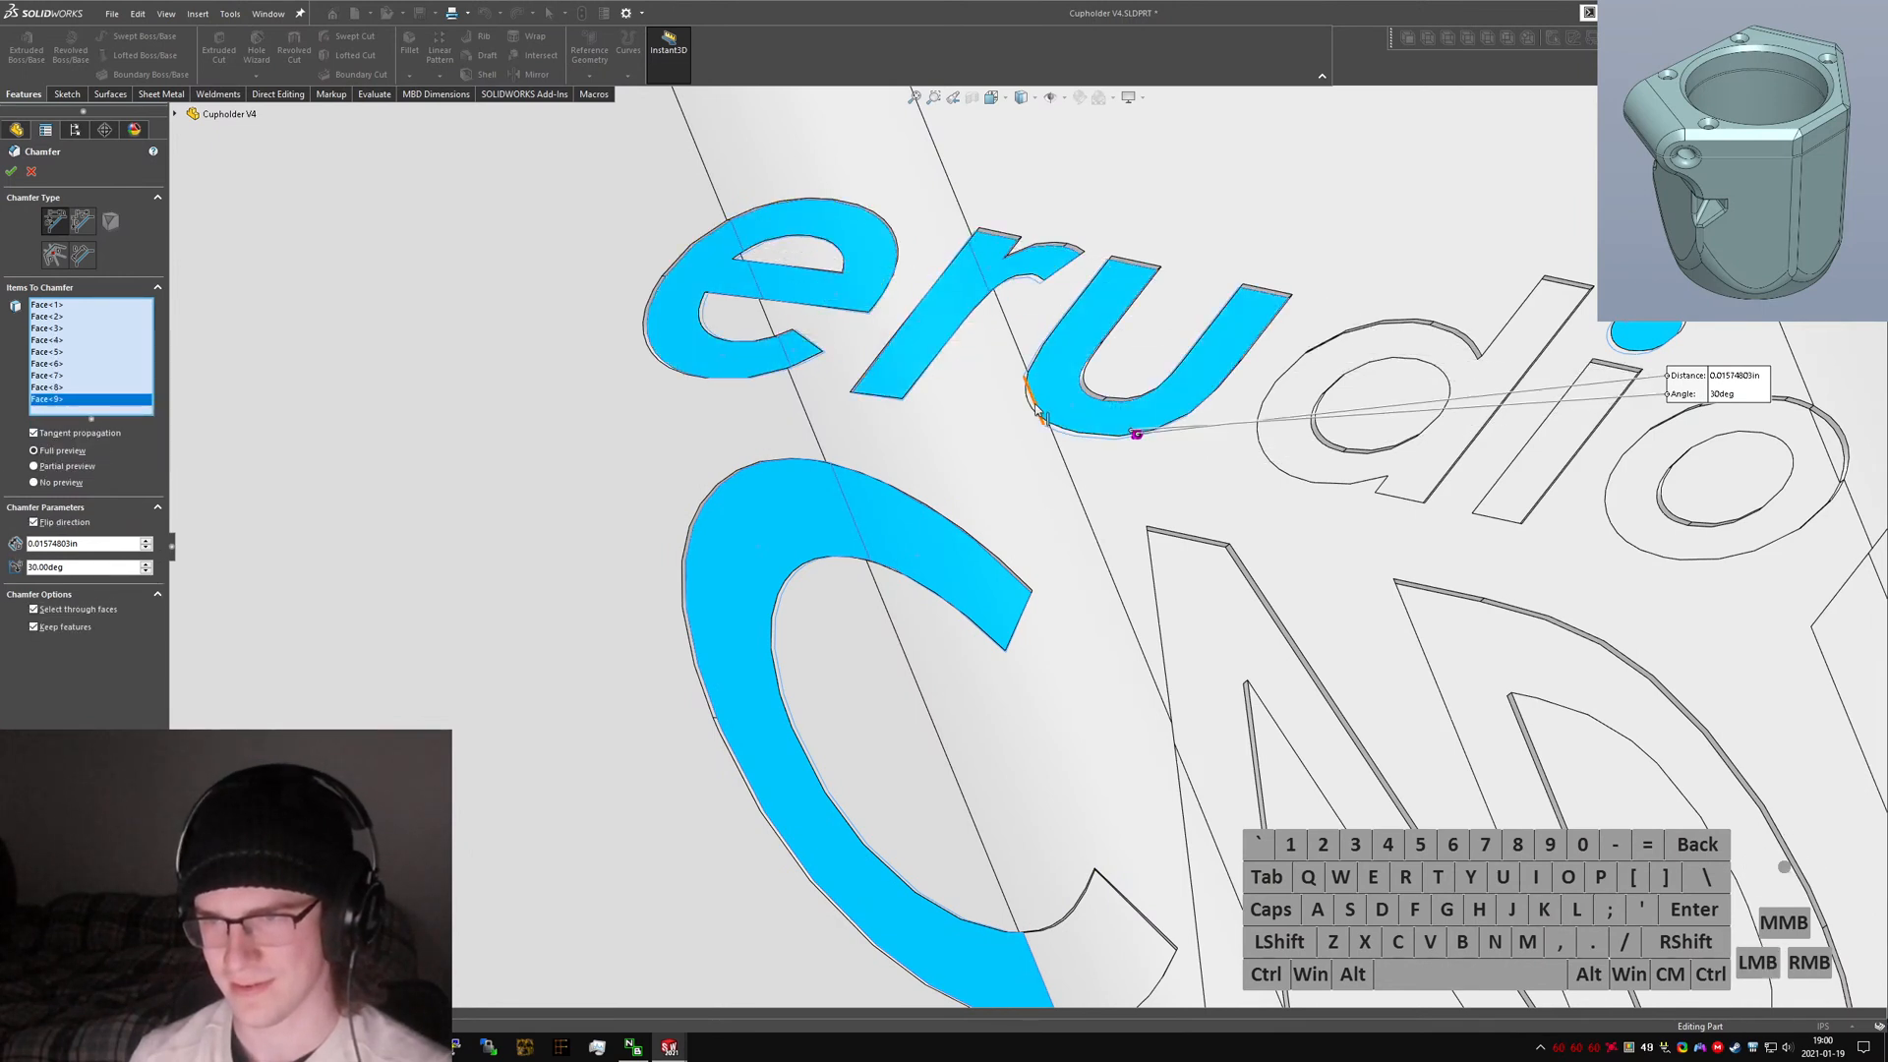
Add the remaining 'u' face and the 'C', 'A', 'd' and 'i' letter faces to the chamfer selection.
{"action": "scroll", "coordinate": [1029, 406], "scroll_direction": "down", "scroll_amount": 5}
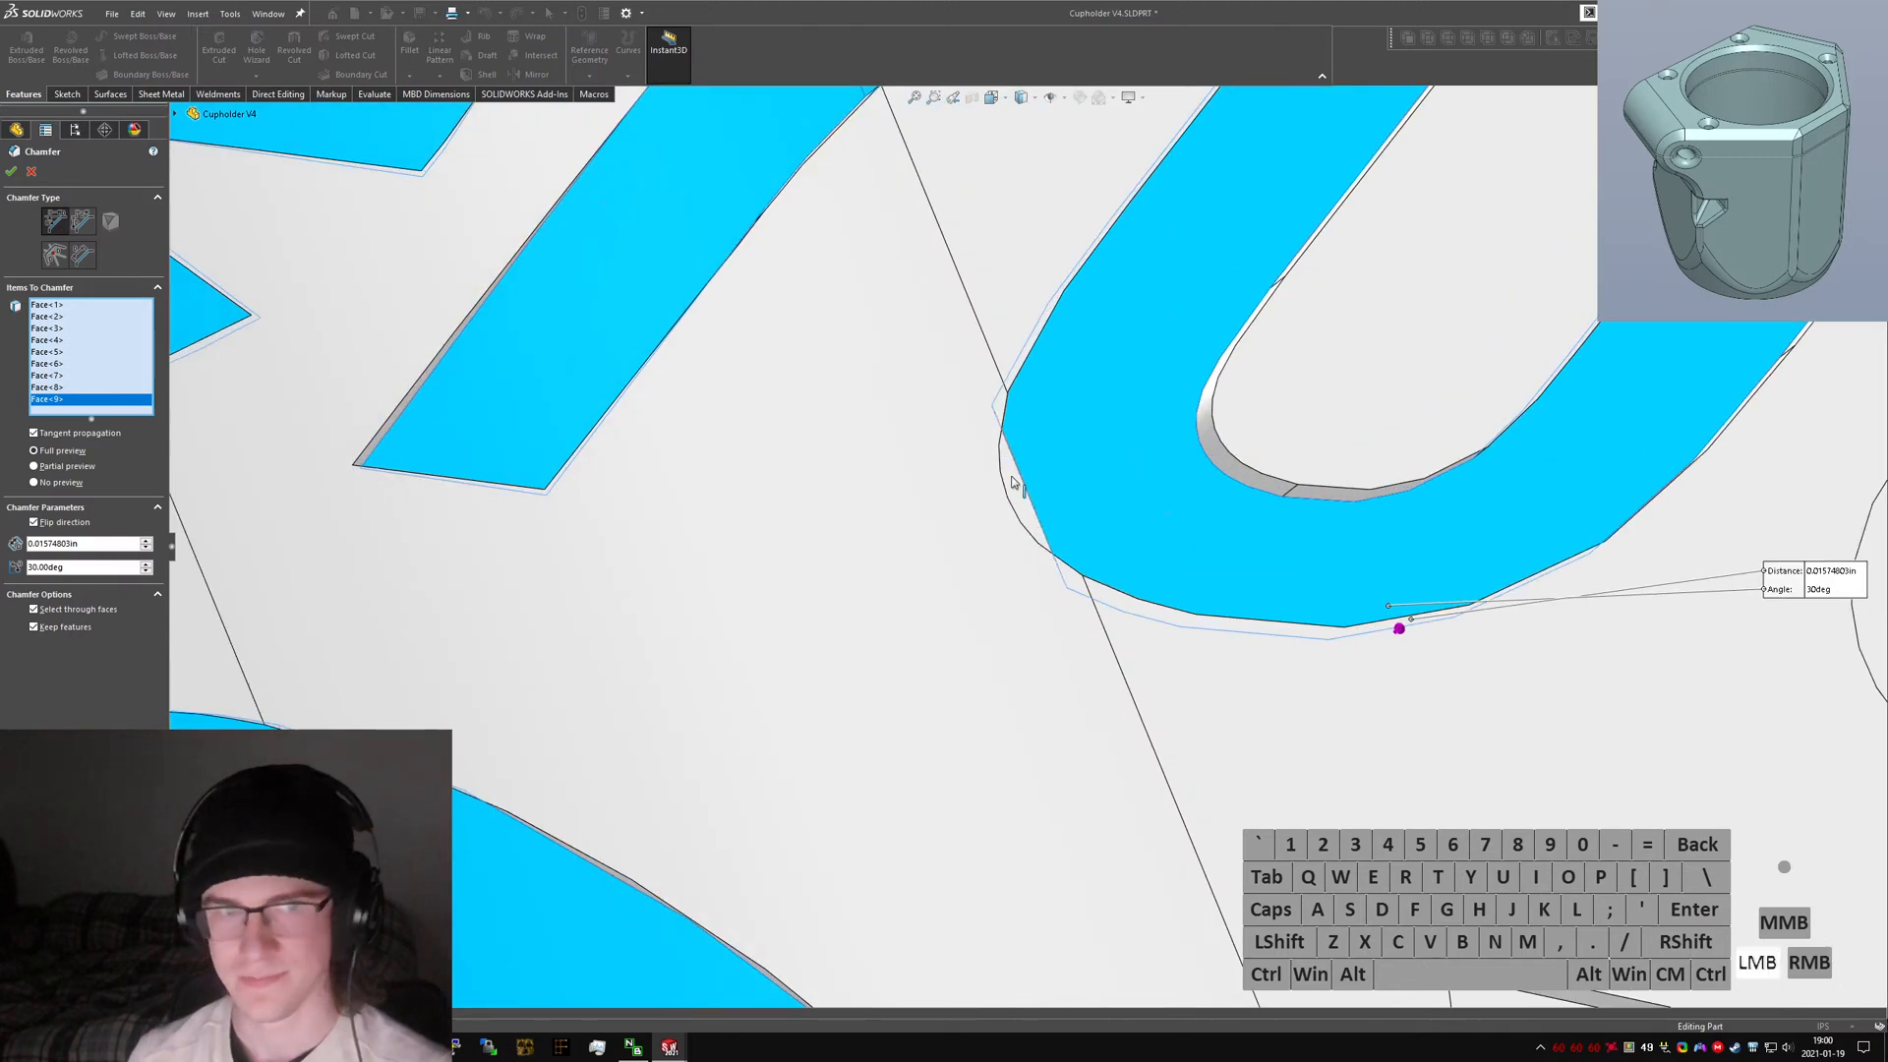
{"action": "left_click", "coordinate": [1013, 481]}
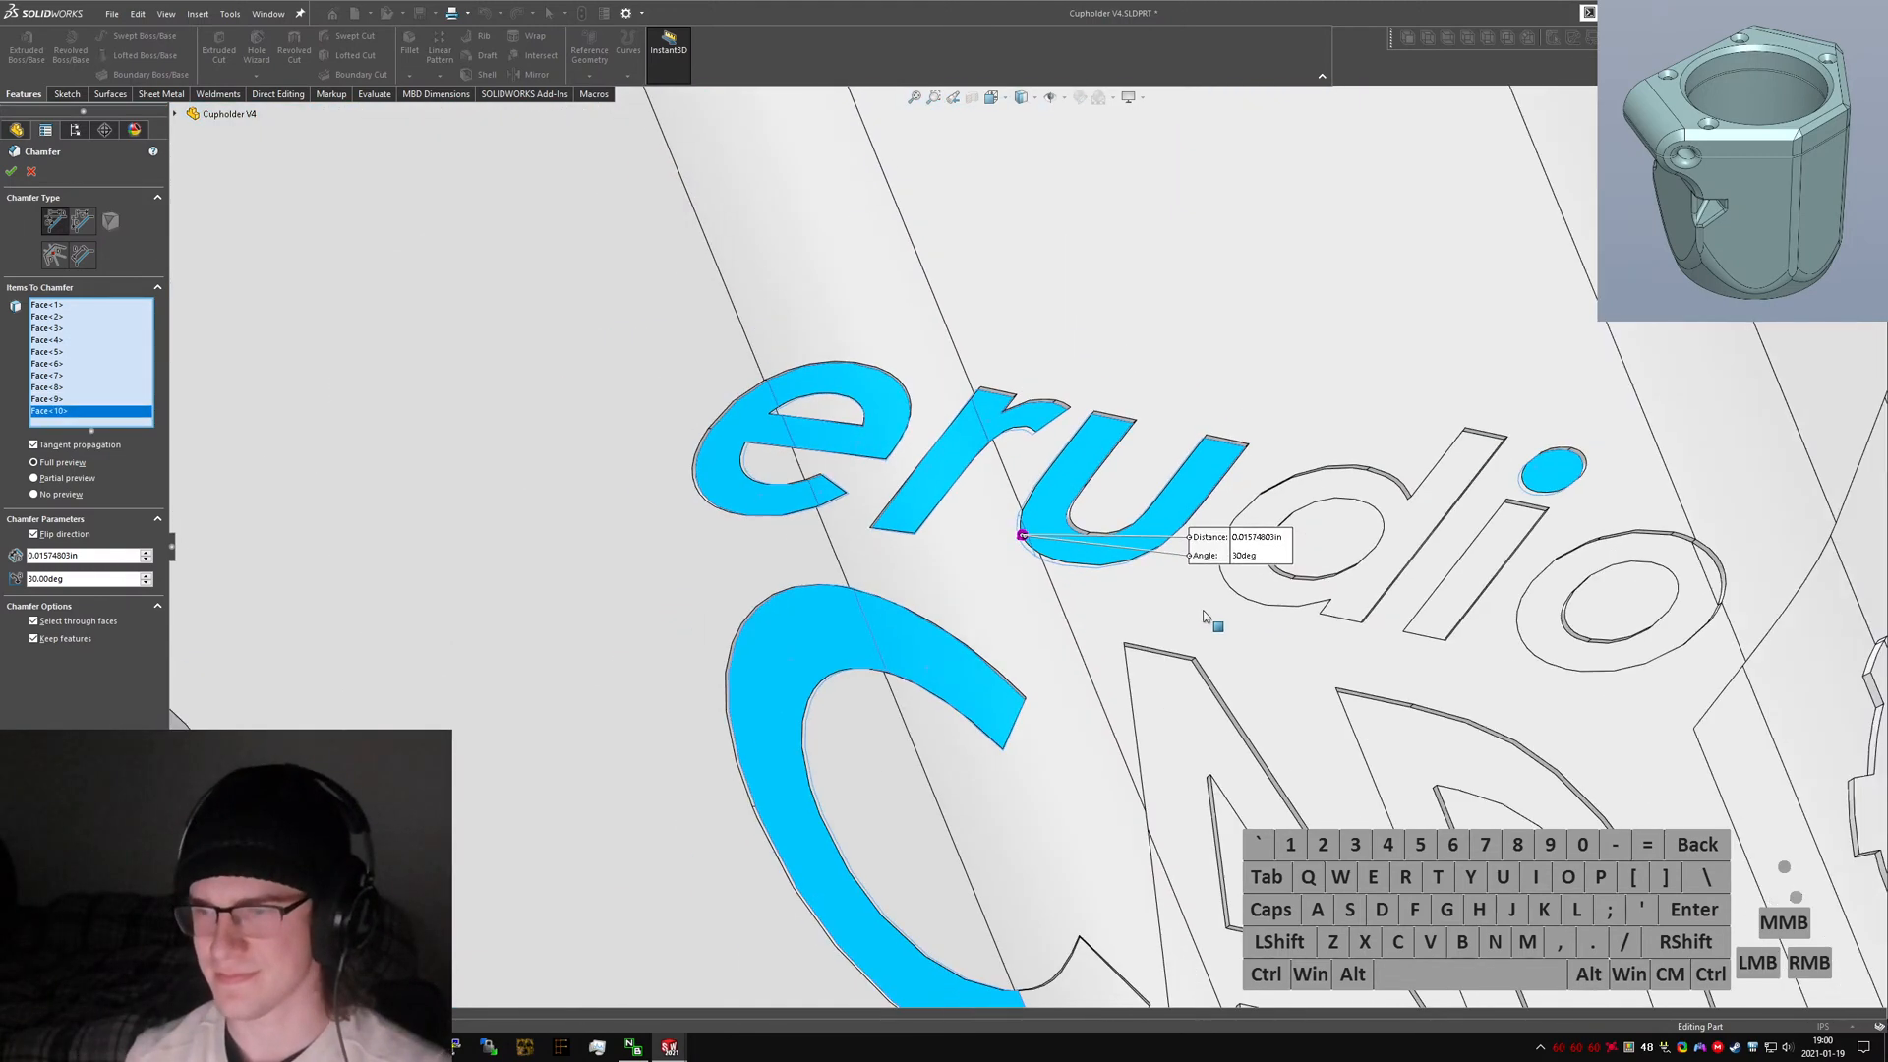
{"action": "scroll", "coordinate": [1030, 542], "scroll_direction": "up", "scroll_amount": 5}
{"action": "left_click", "coordinate": [1173, 781]}
{"action": "scroll", "coordinate": [1160, 794], "scroll_direction": "up", "scroll_amount": 2}
{"action": "scroll", "coordinate": [1149, 799], "scroll_direction": "down", "scroll_amount": 1}
{"action": "left_click", "coordinate": [1137, 822]}
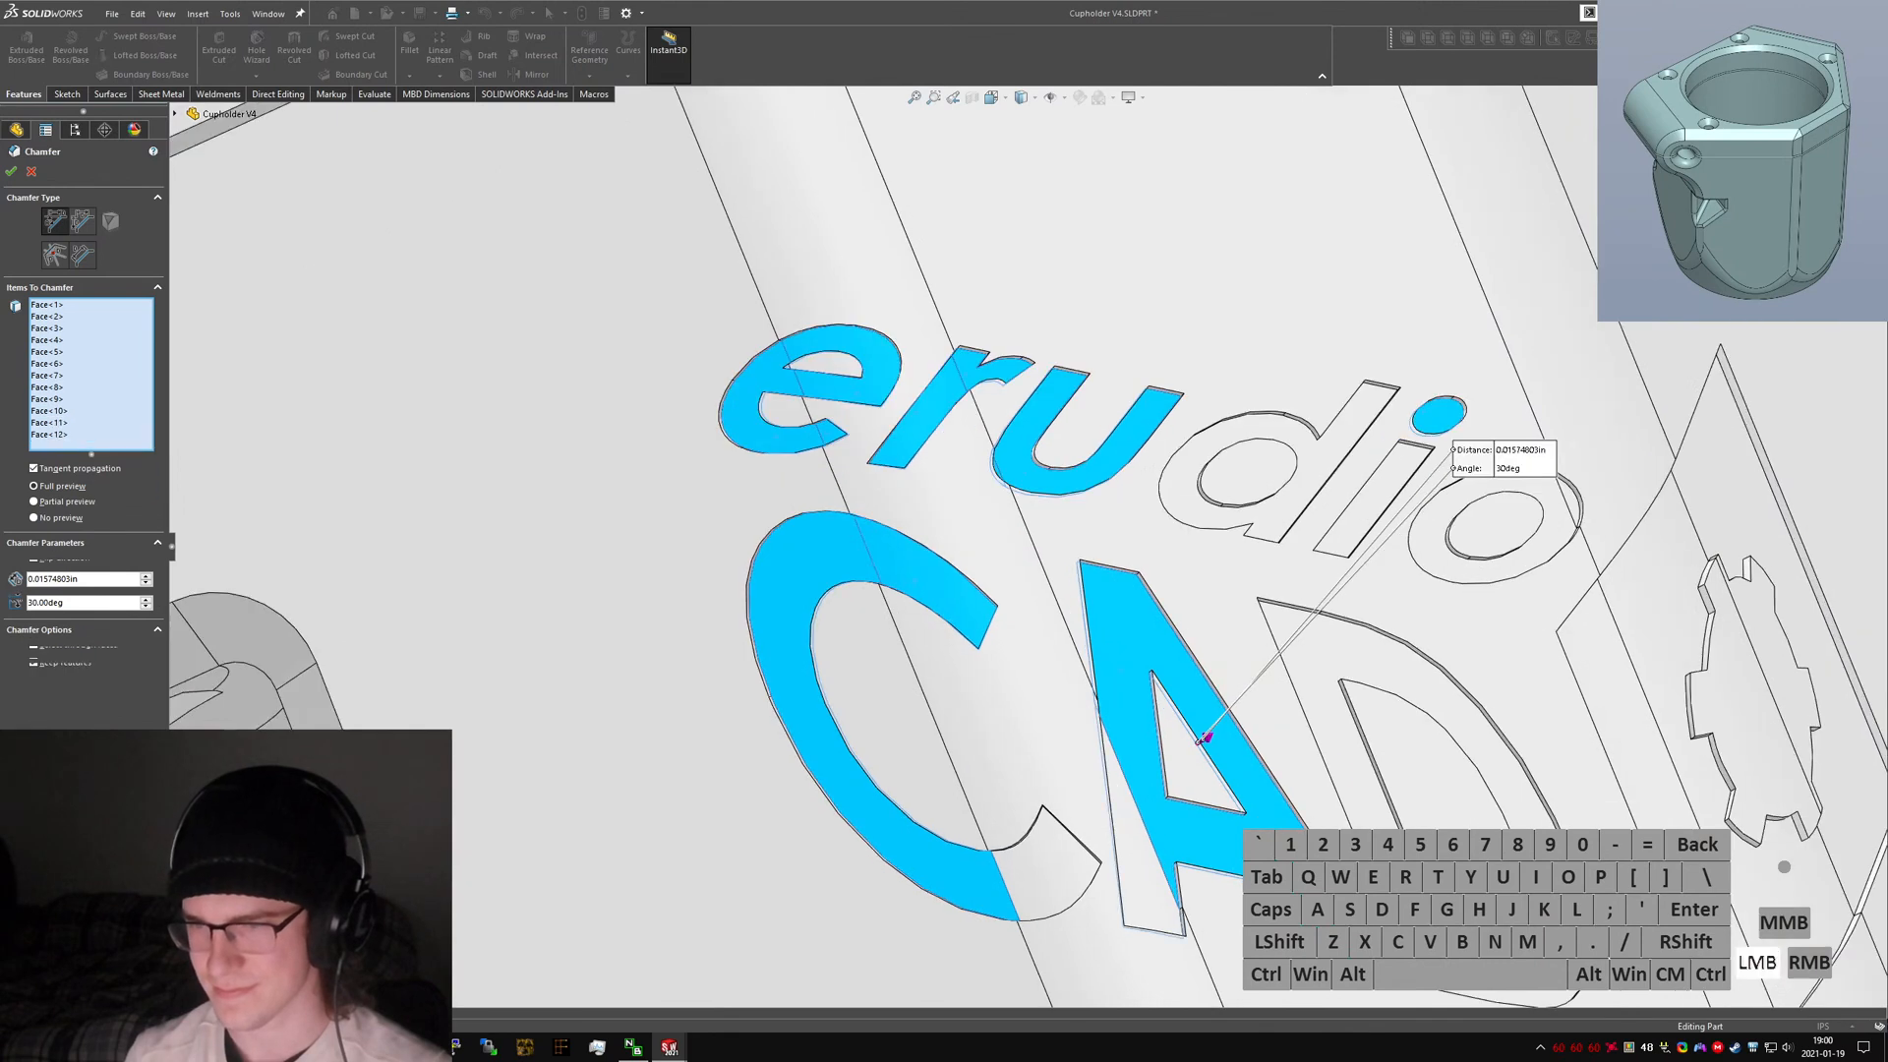
{"action": "left_click", "coordinate": [1333, 752]}
{"action": "left_click", "coordinate": [1278, 543]}
{"action": "left_click", "coordinate": [1342, 408]}
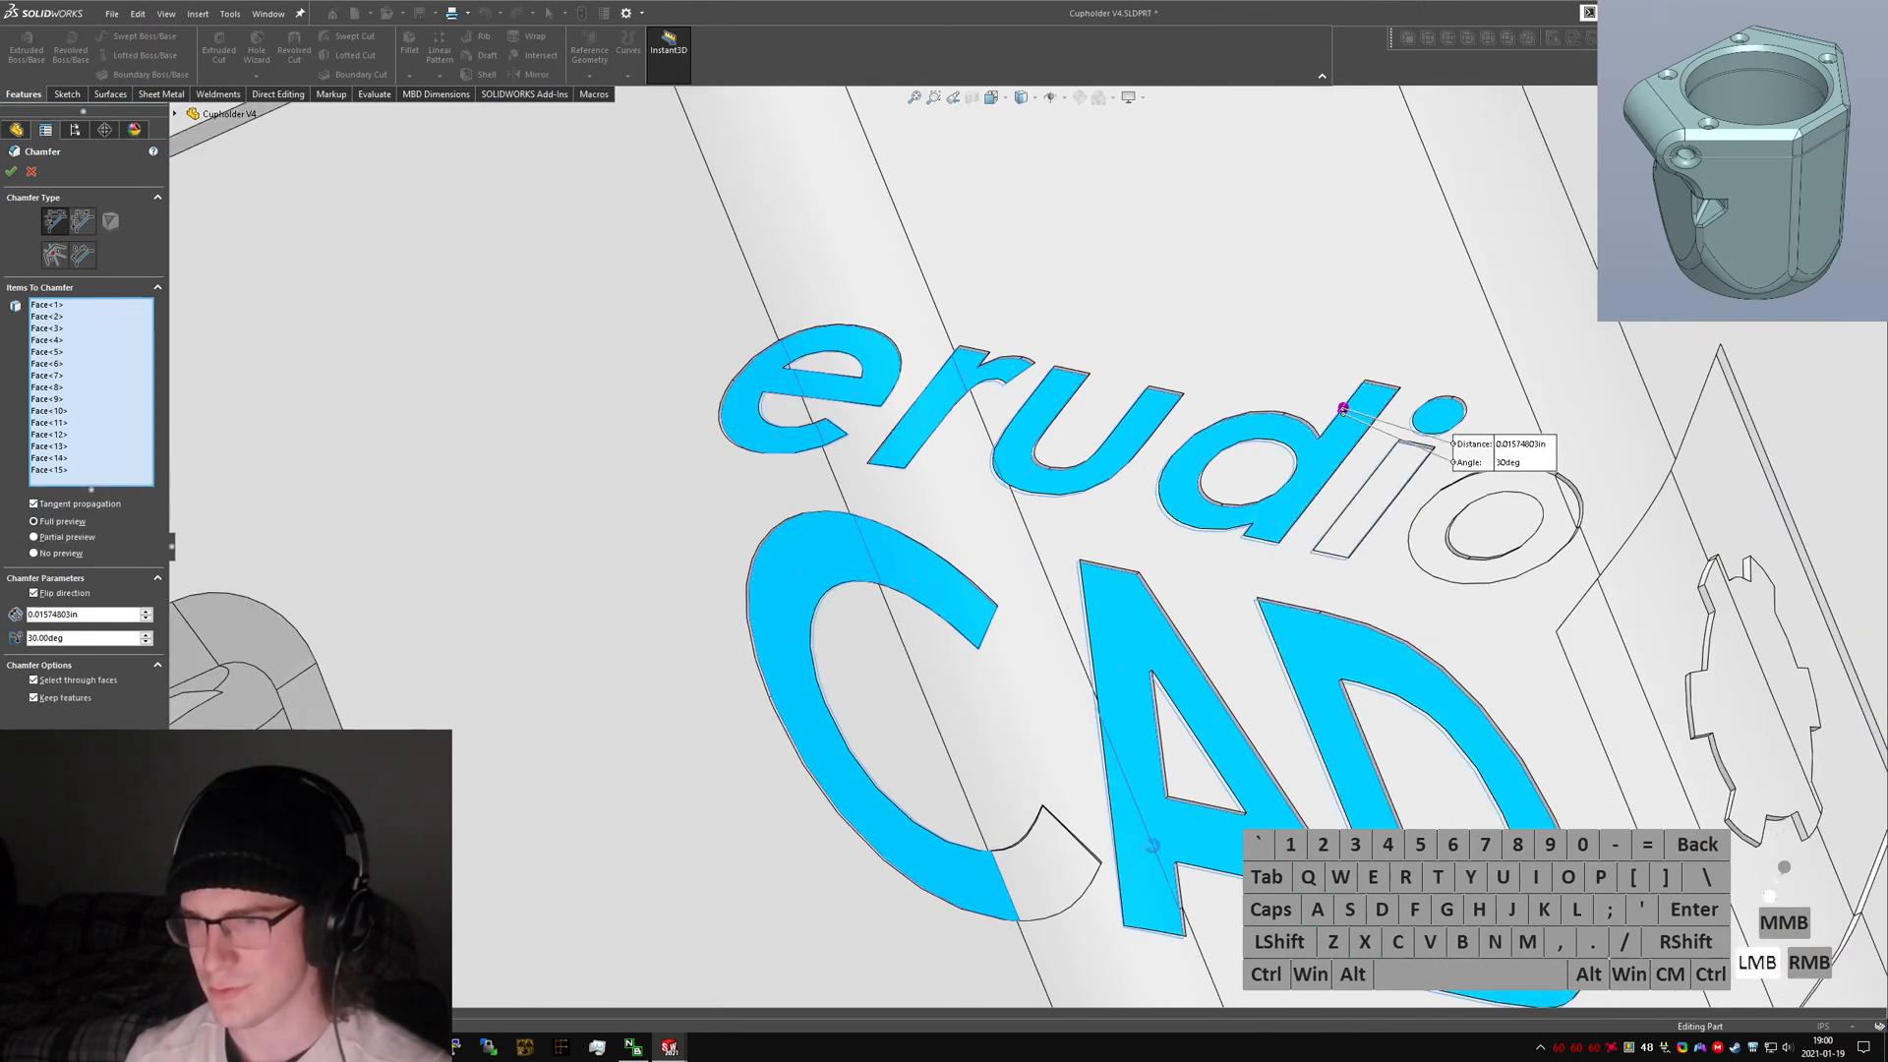
Add the 'o' letter and gear badge faces to the chamfer selection, then clear all chamfer selections.
{"action": "left_click", "coordinate": [1436, 555]}
{"action": "left_click", "coordinate": [1438, 568]}
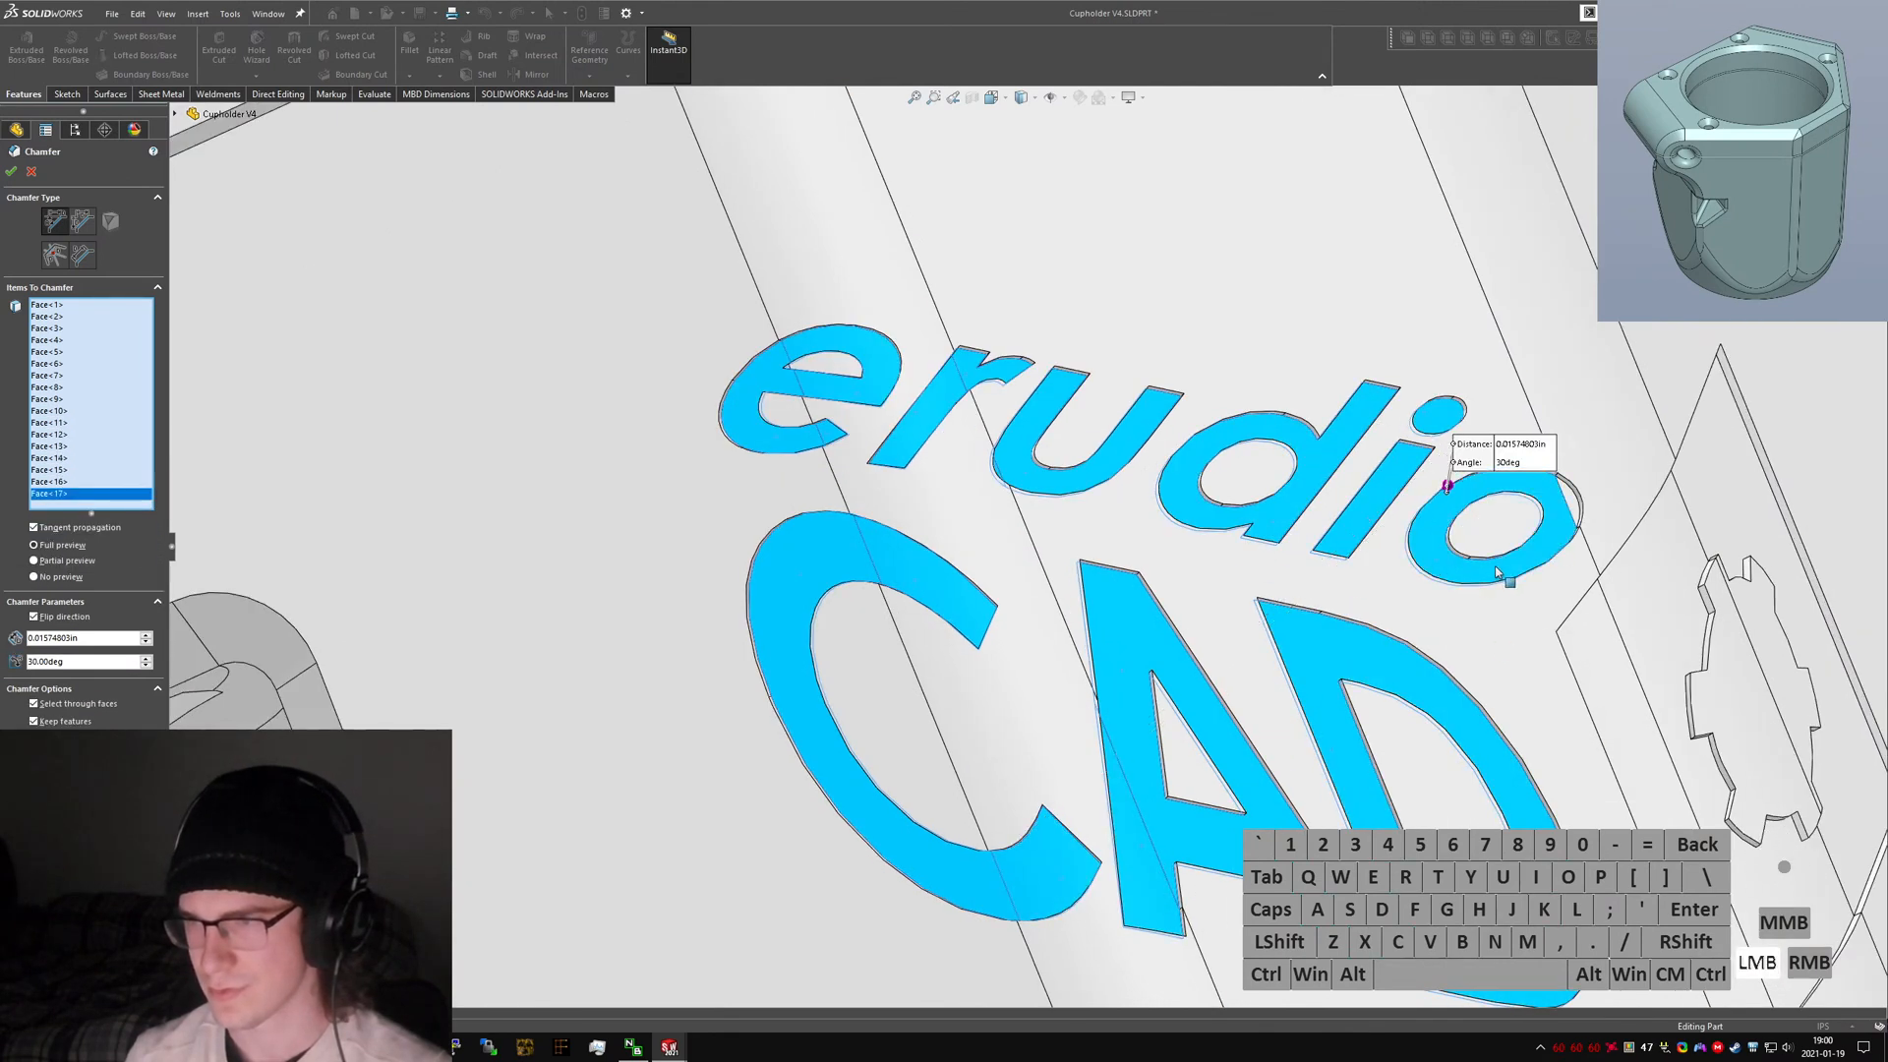
{"action": "left_click", "coordinate": [1571, 509]}
{"action": "middle_click_drag", "start_coordinate": [1572, 508], "coordinate": [1573, 699]}
{"action": "left_click", "coordinate": [1585, 704]}
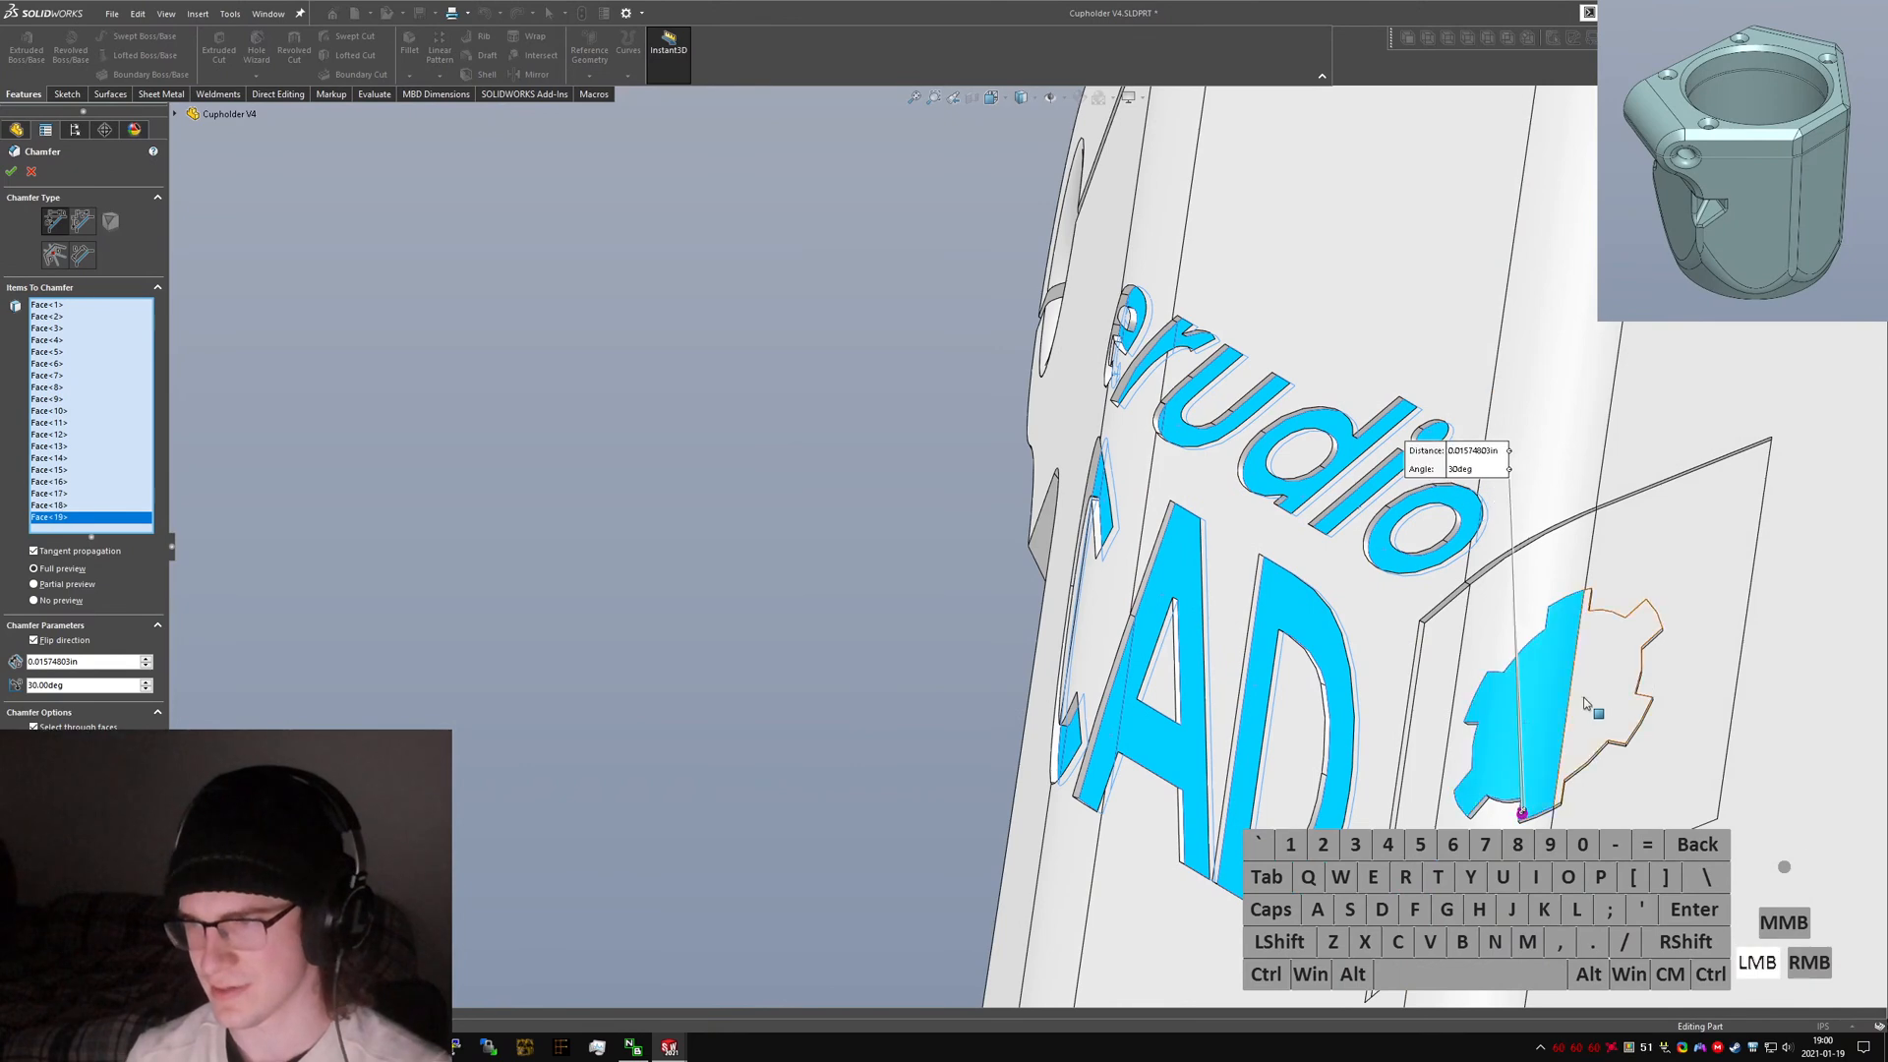
{"action": "left_click", "coordinate": [1585, 702]}
{"action": "left_click", "coordinate": [1584, 699]}
{"action": "left_click", "coordinate": [1515, 725]}
{"action": "left_click", "coordinate": [1486, 628]}
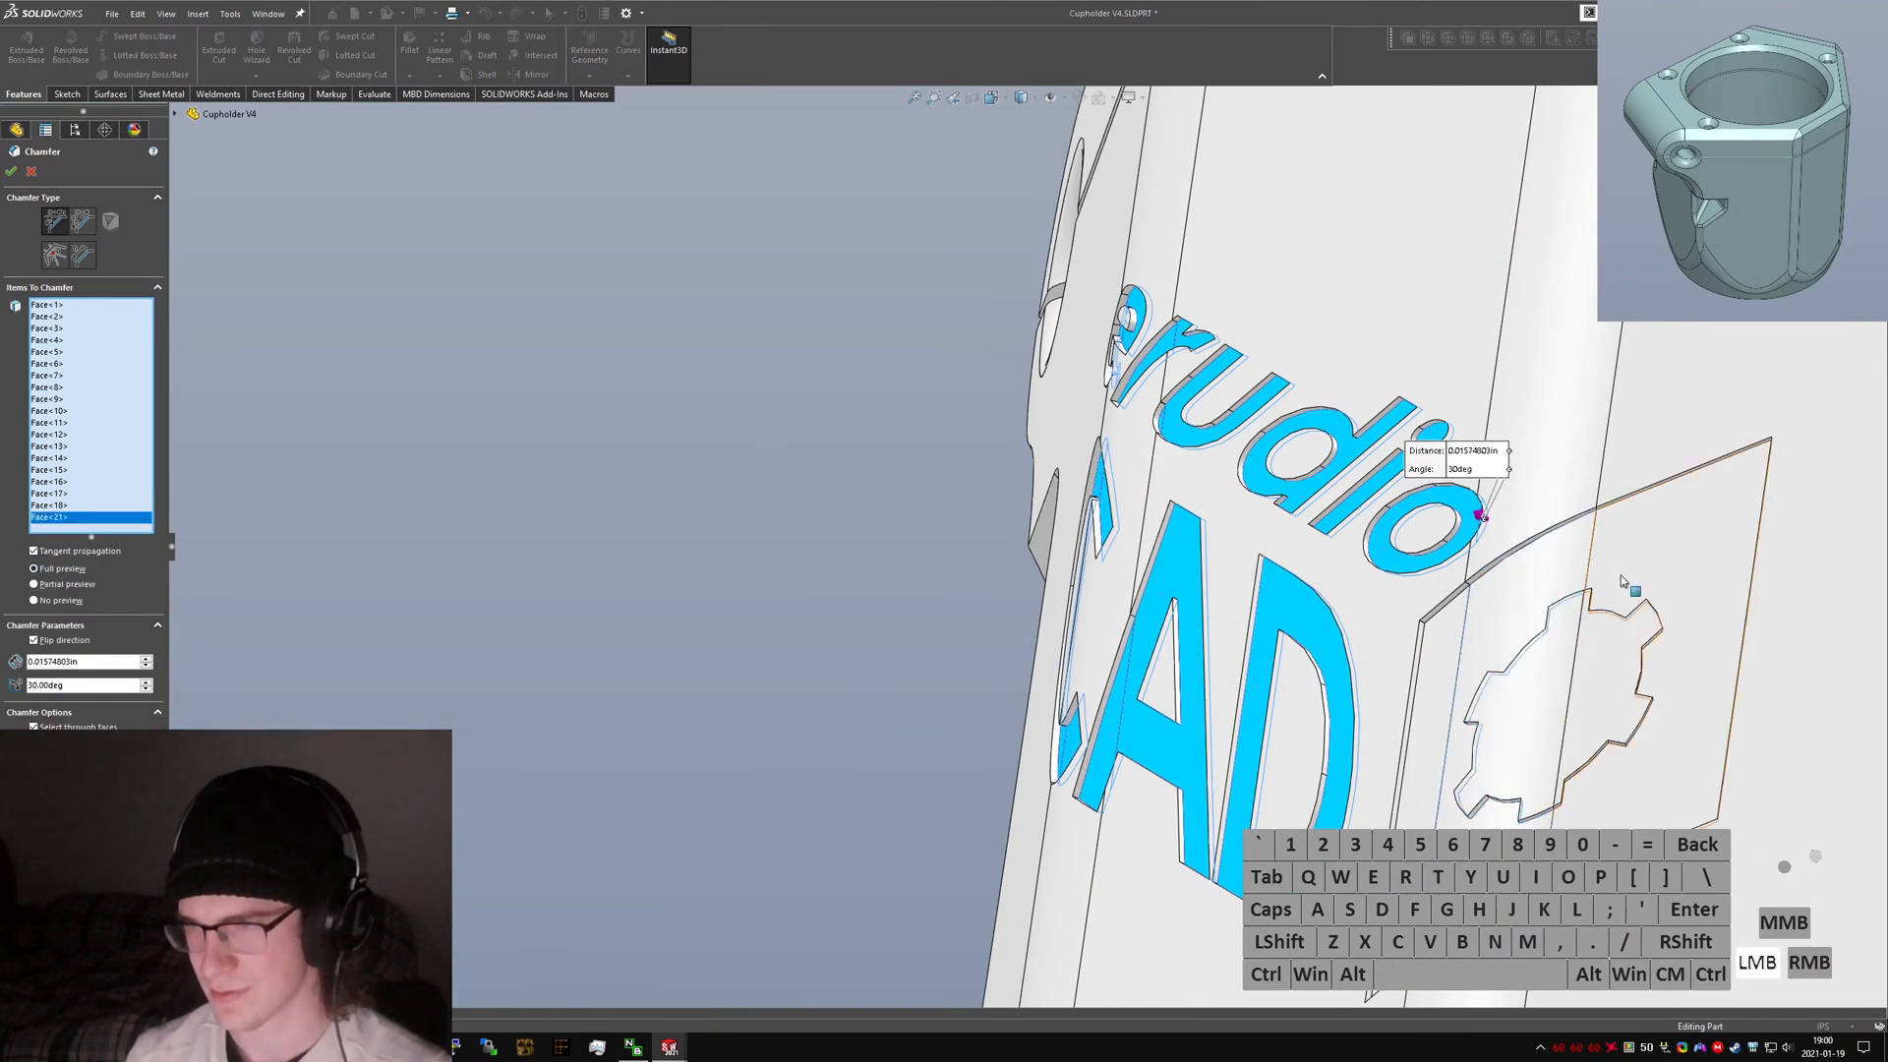
{"action": "left_click", "coordinate": [1620, 577]}
{"action": "left_click", "coordinate": [1437, 696]}
{"action": "middle_click_drag", "start_coordinate": [1437, 696], "coordinate": [980, 304]}
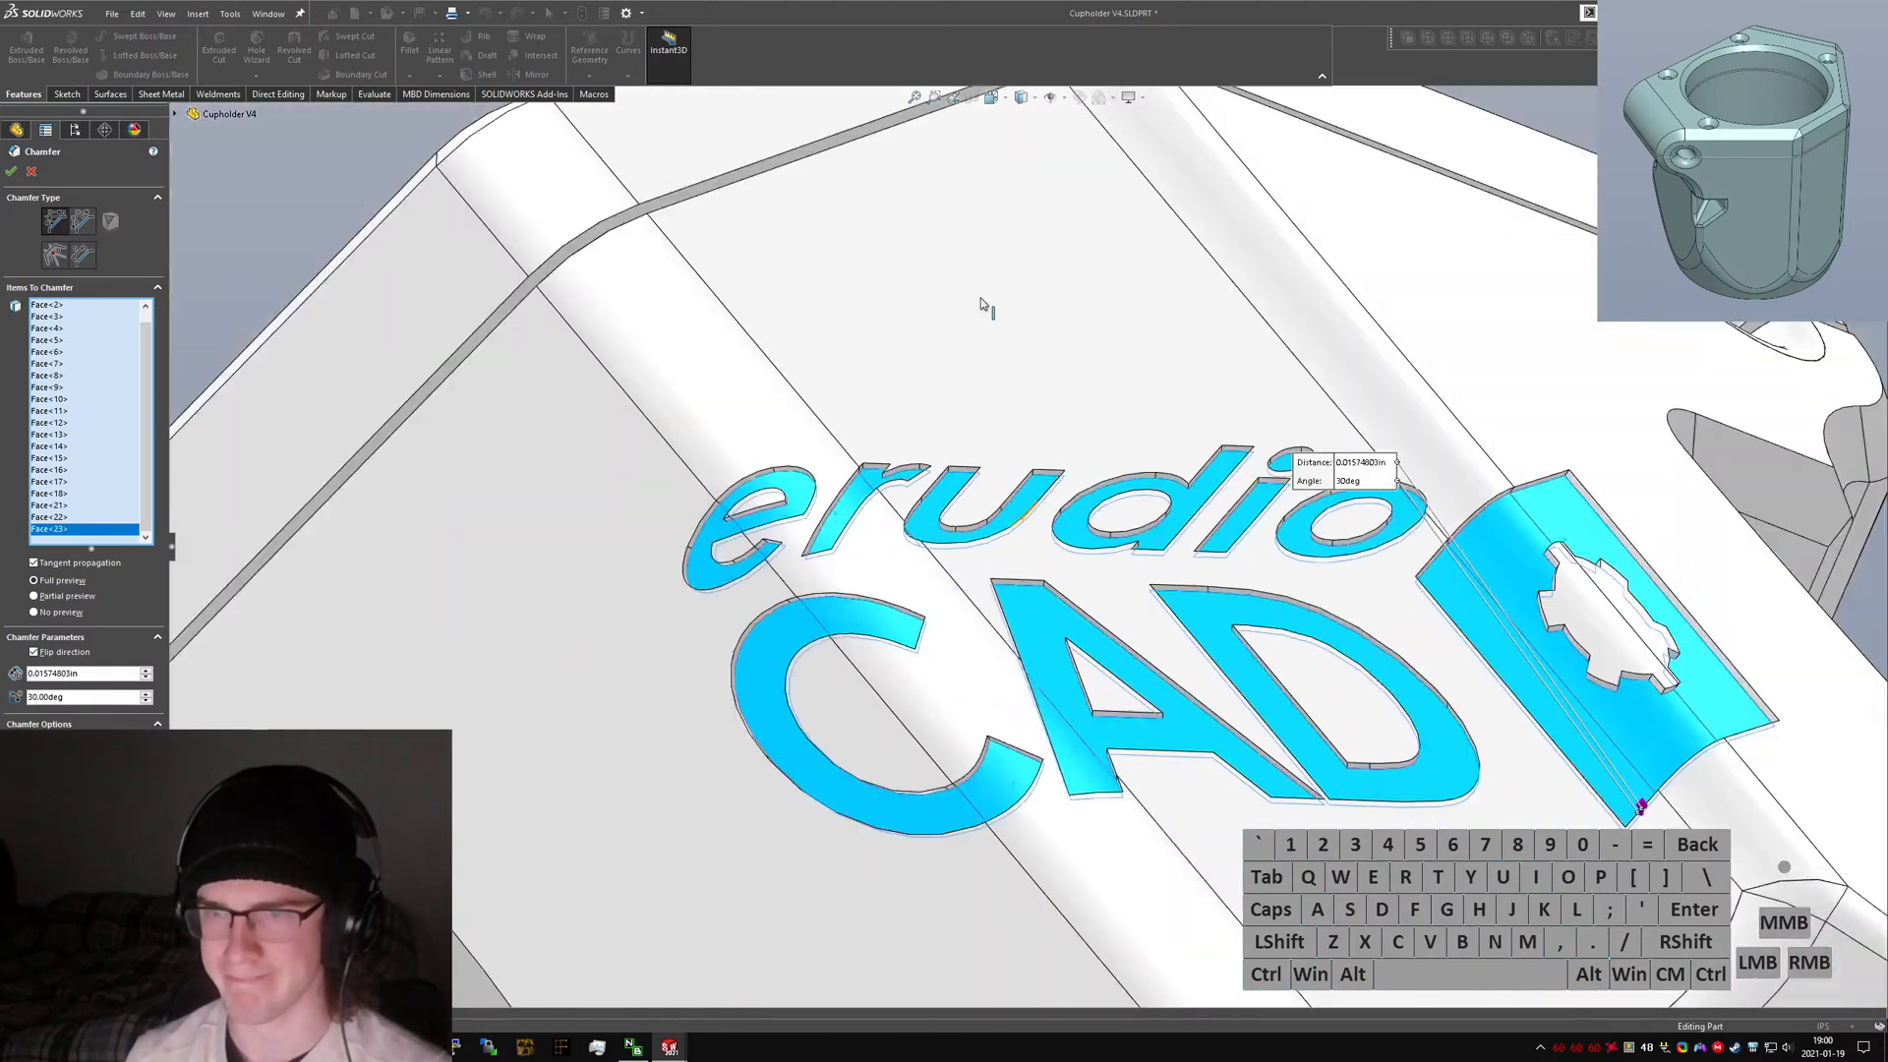
{"action": "scroll", "coordinate": [1052, 637], "scroll_direction": "up", "scroll_amount": 2}
{"action": "right_click", "coordinate": [114, 382]}
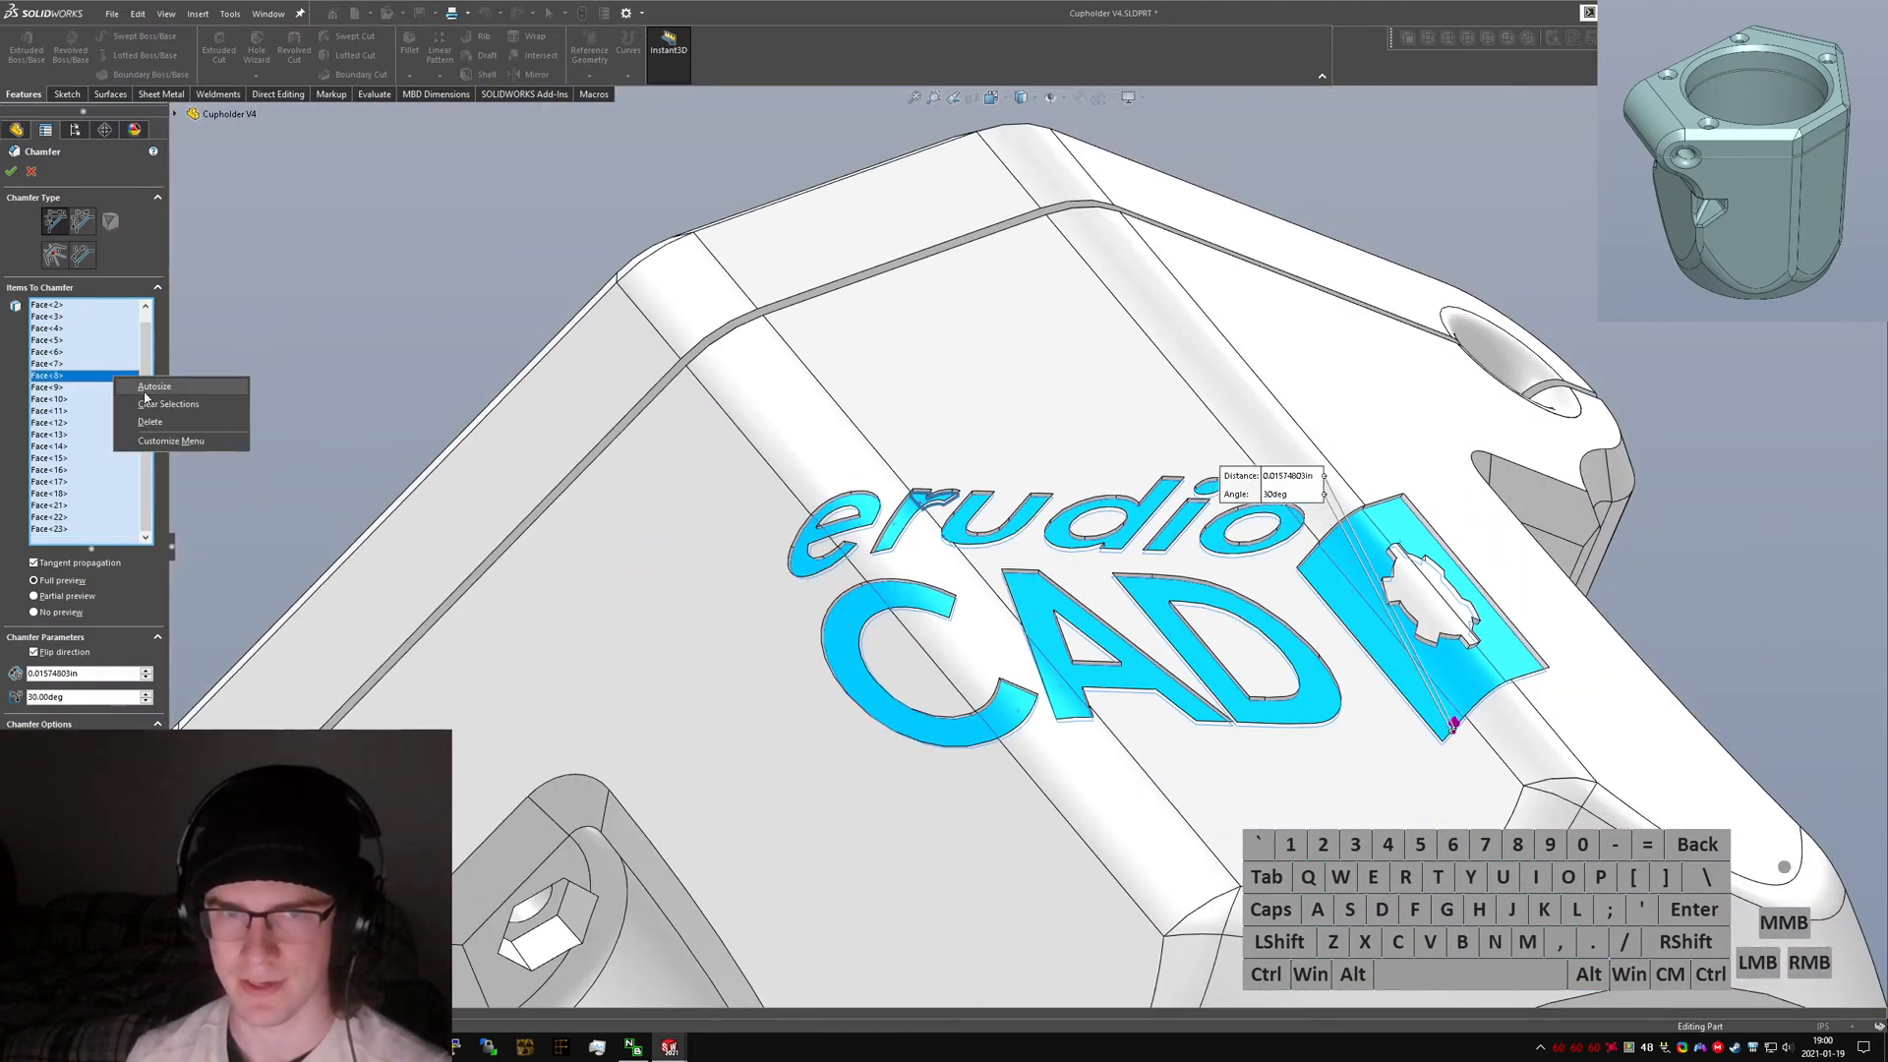
{"action": "left_click", "coordinate": [148, 404]}
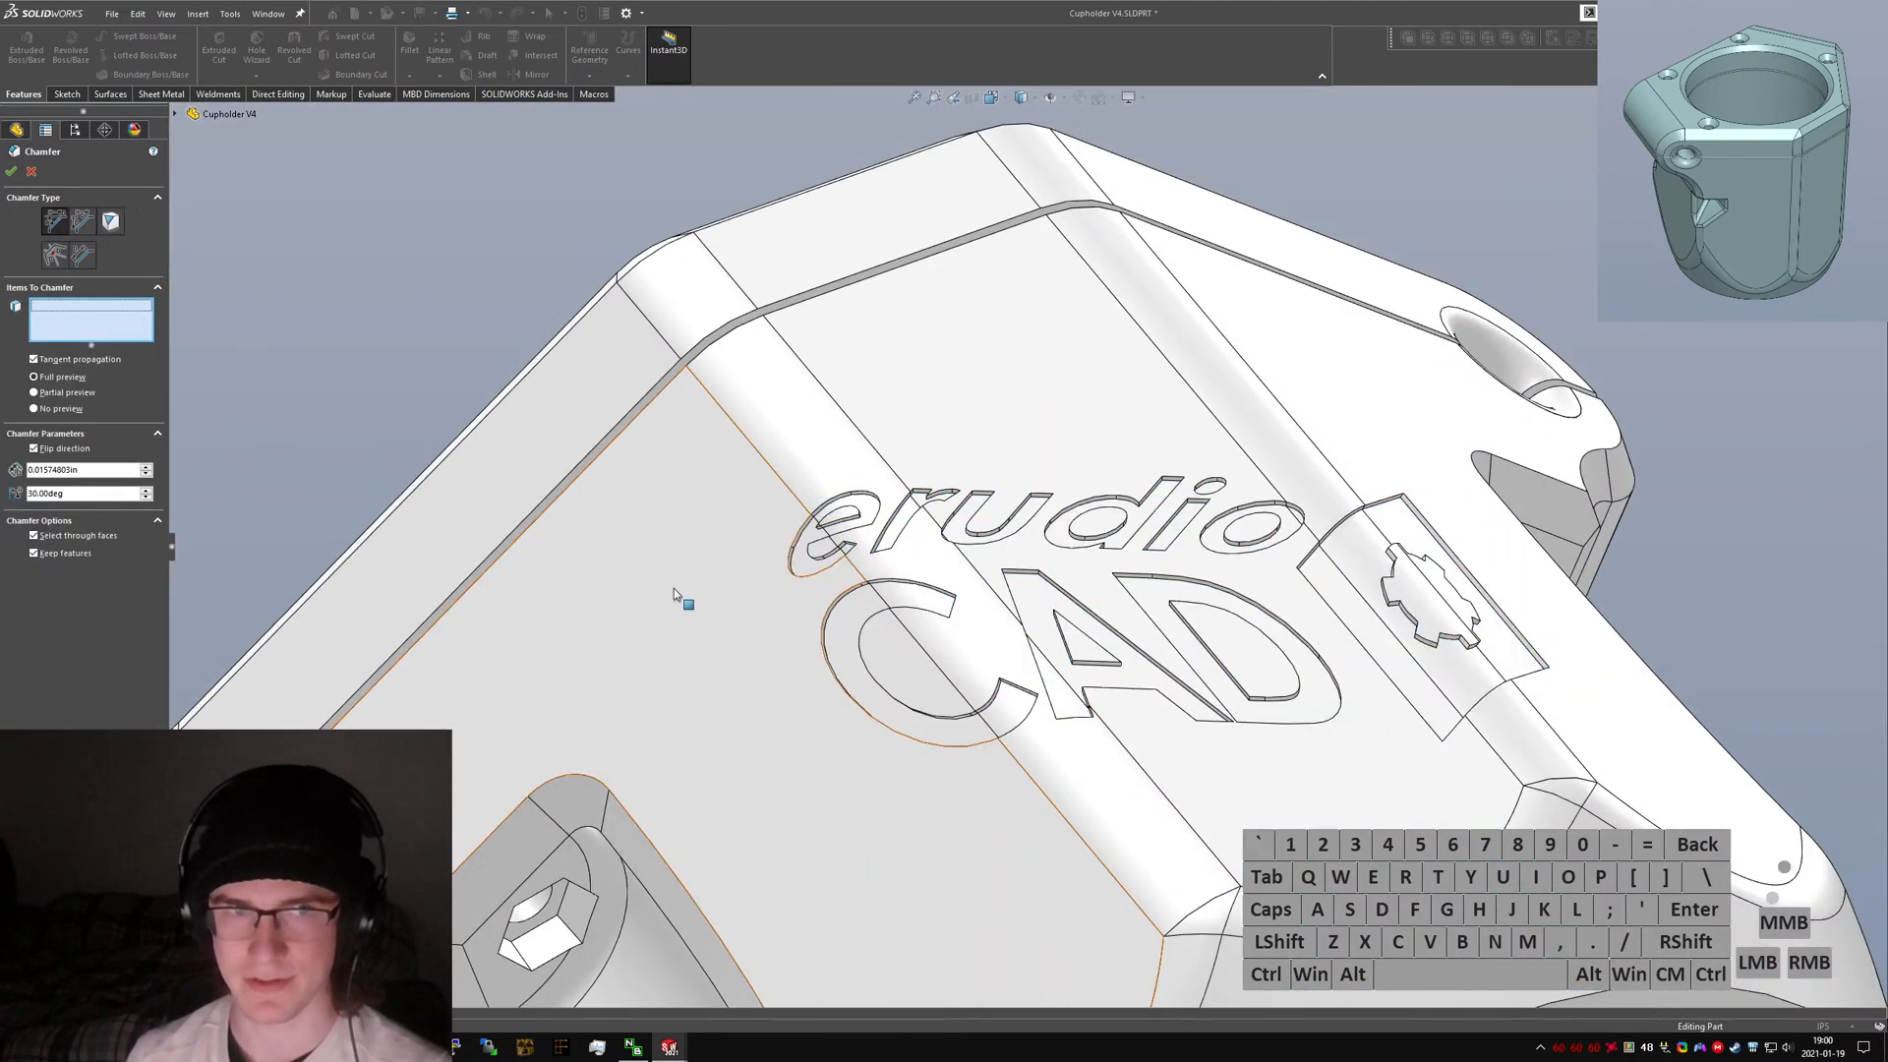
Select edges on the 'e' letter for the chamfer, then cancel the Chamfer command.
{"action": "right_click", "coordinate": [897, 524]}
{"action": "left_click", "coordinate": [895, 526]}
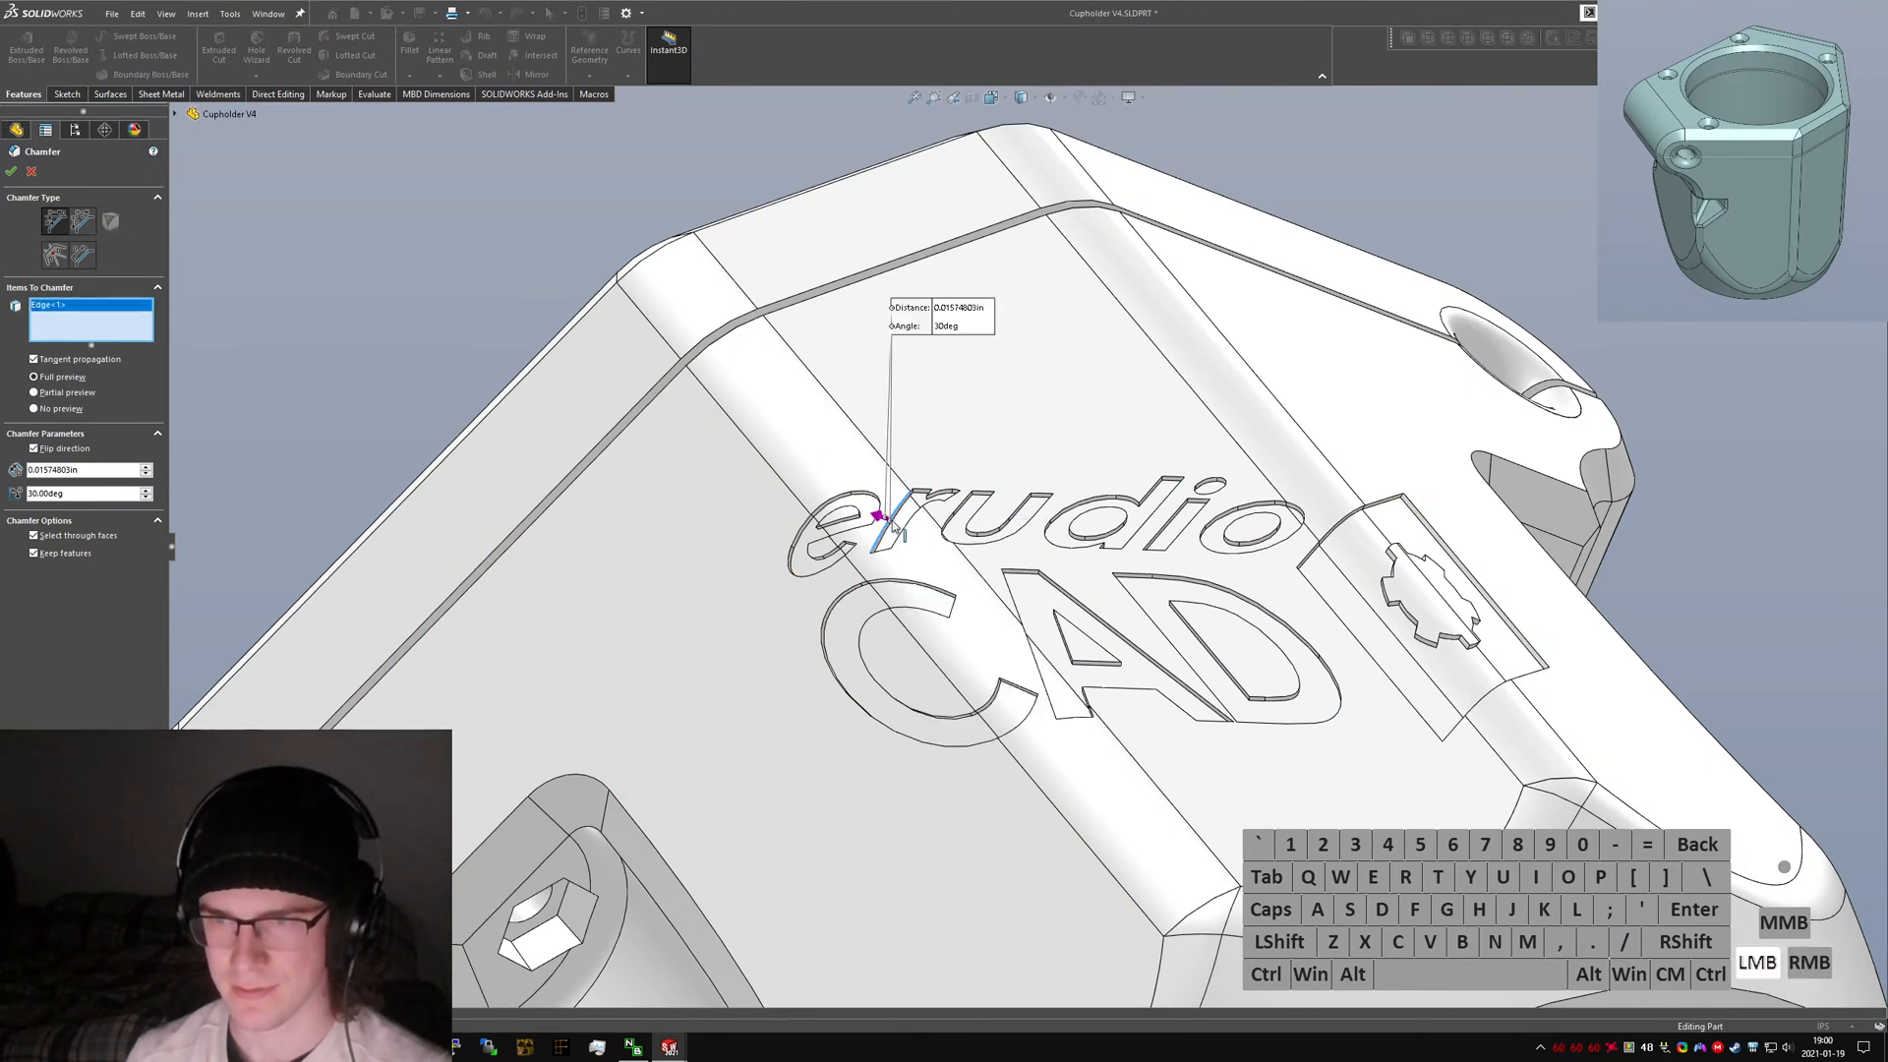
{"action": "left_click", "coordinate": [892, 525]}
{"action": "left_click", "coordinate": [892, 530]}
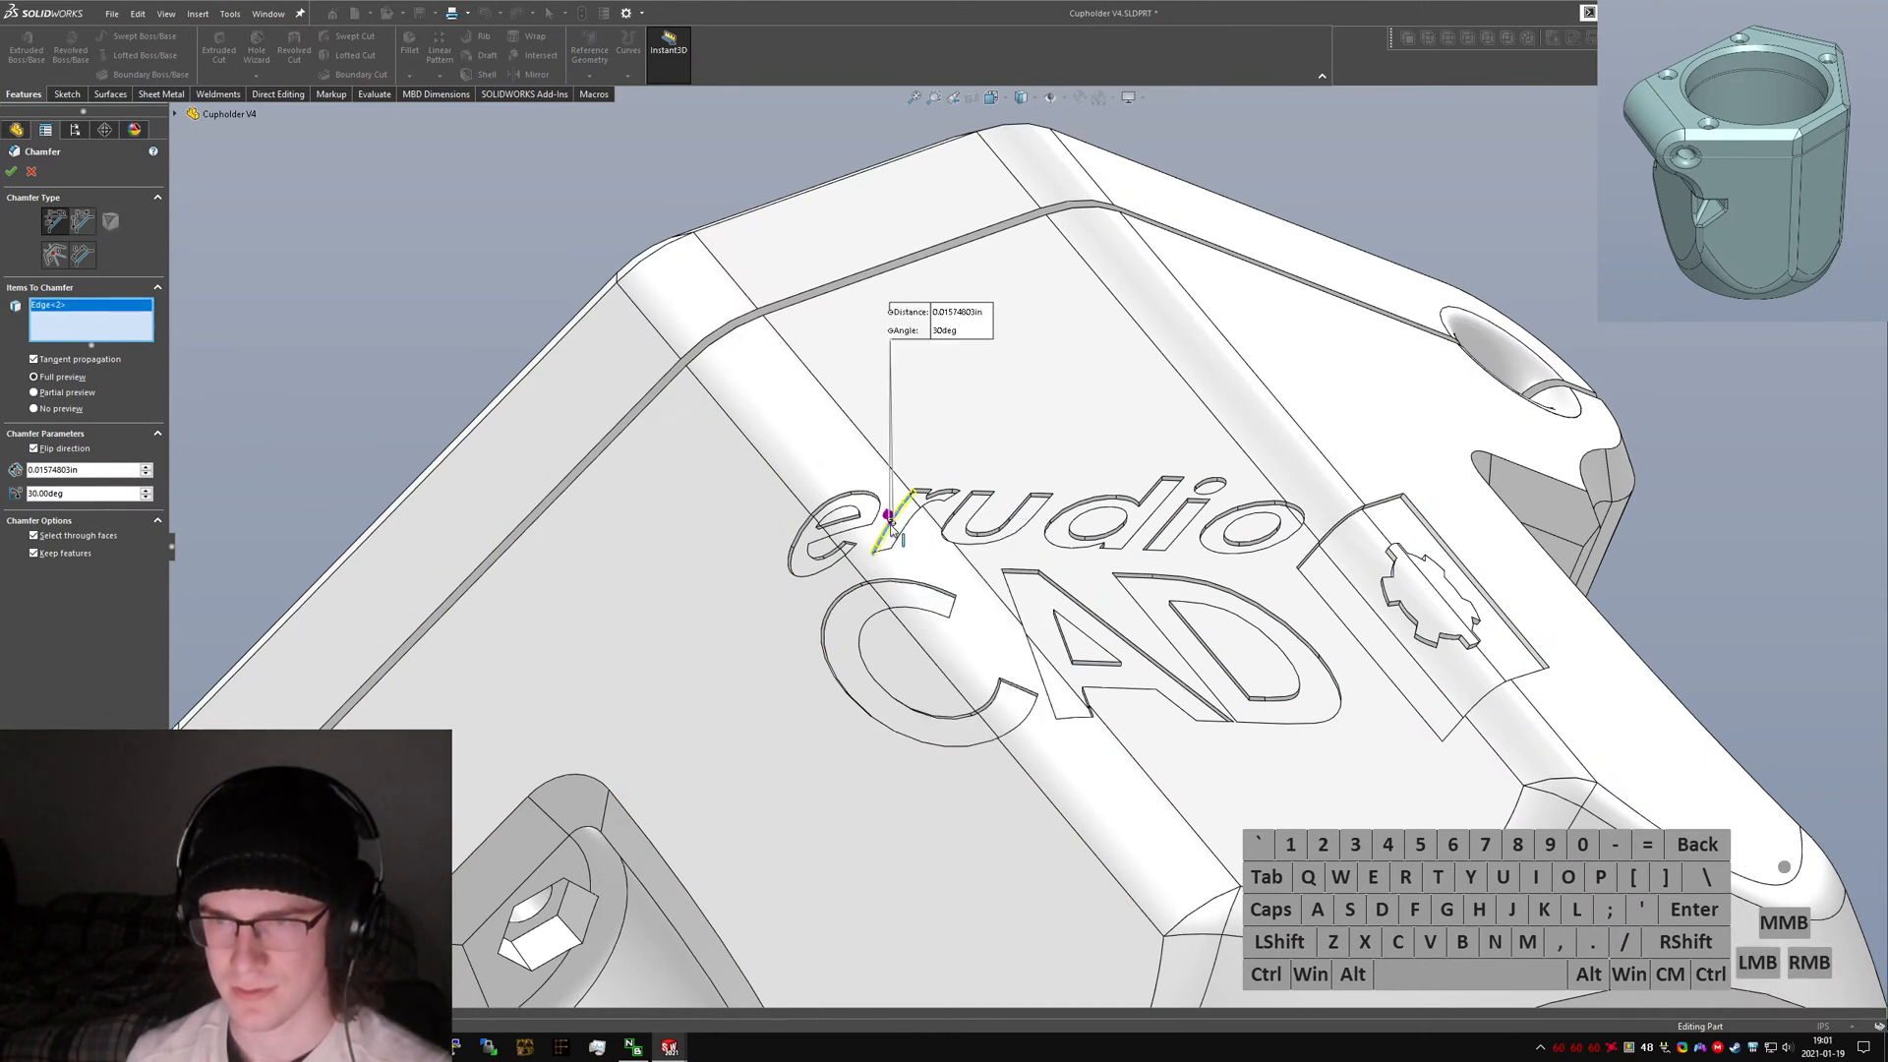
{"action": "left_click", "coordinate": [891, 530]}
{"action": "left_click", "coordinate": [31, 171]}
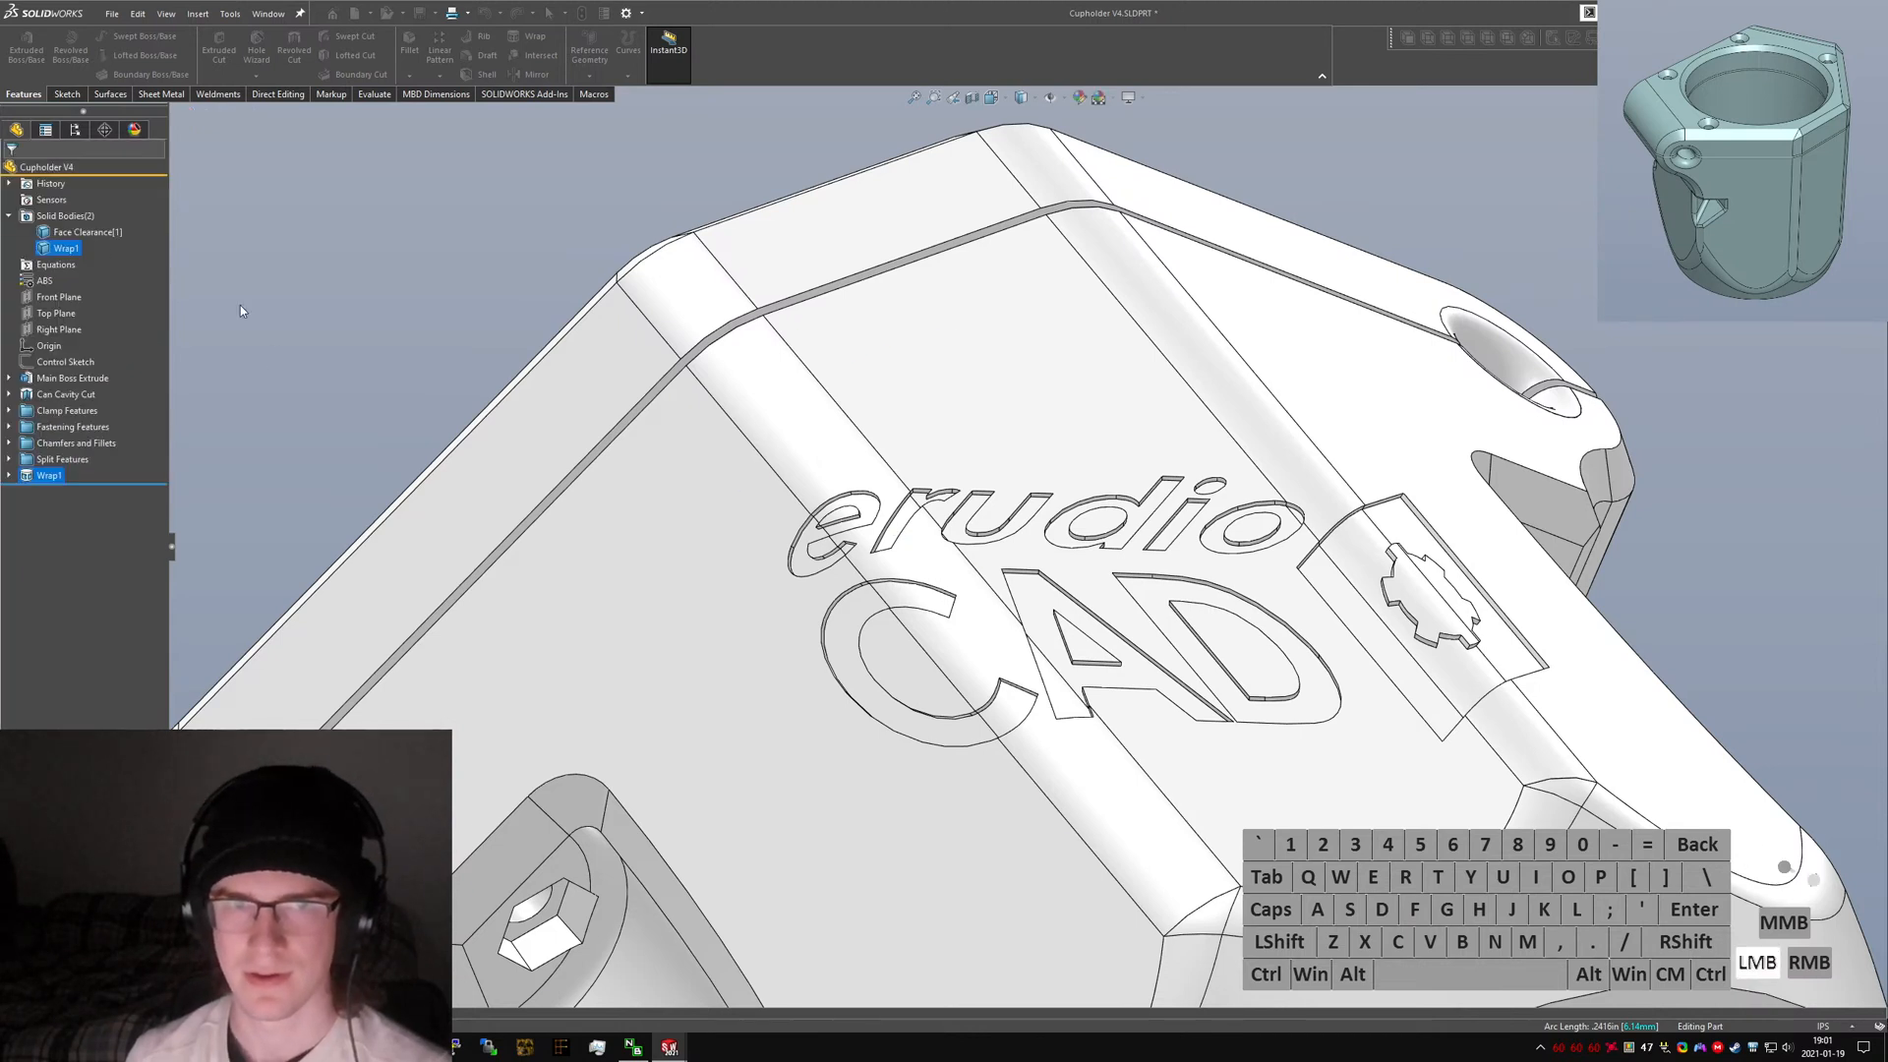
Start a Fillet on an edge of the 'C' letter with a 0.4 mm radius, then clear the edge selection.
{"action": "type", "text": "sfillet"}
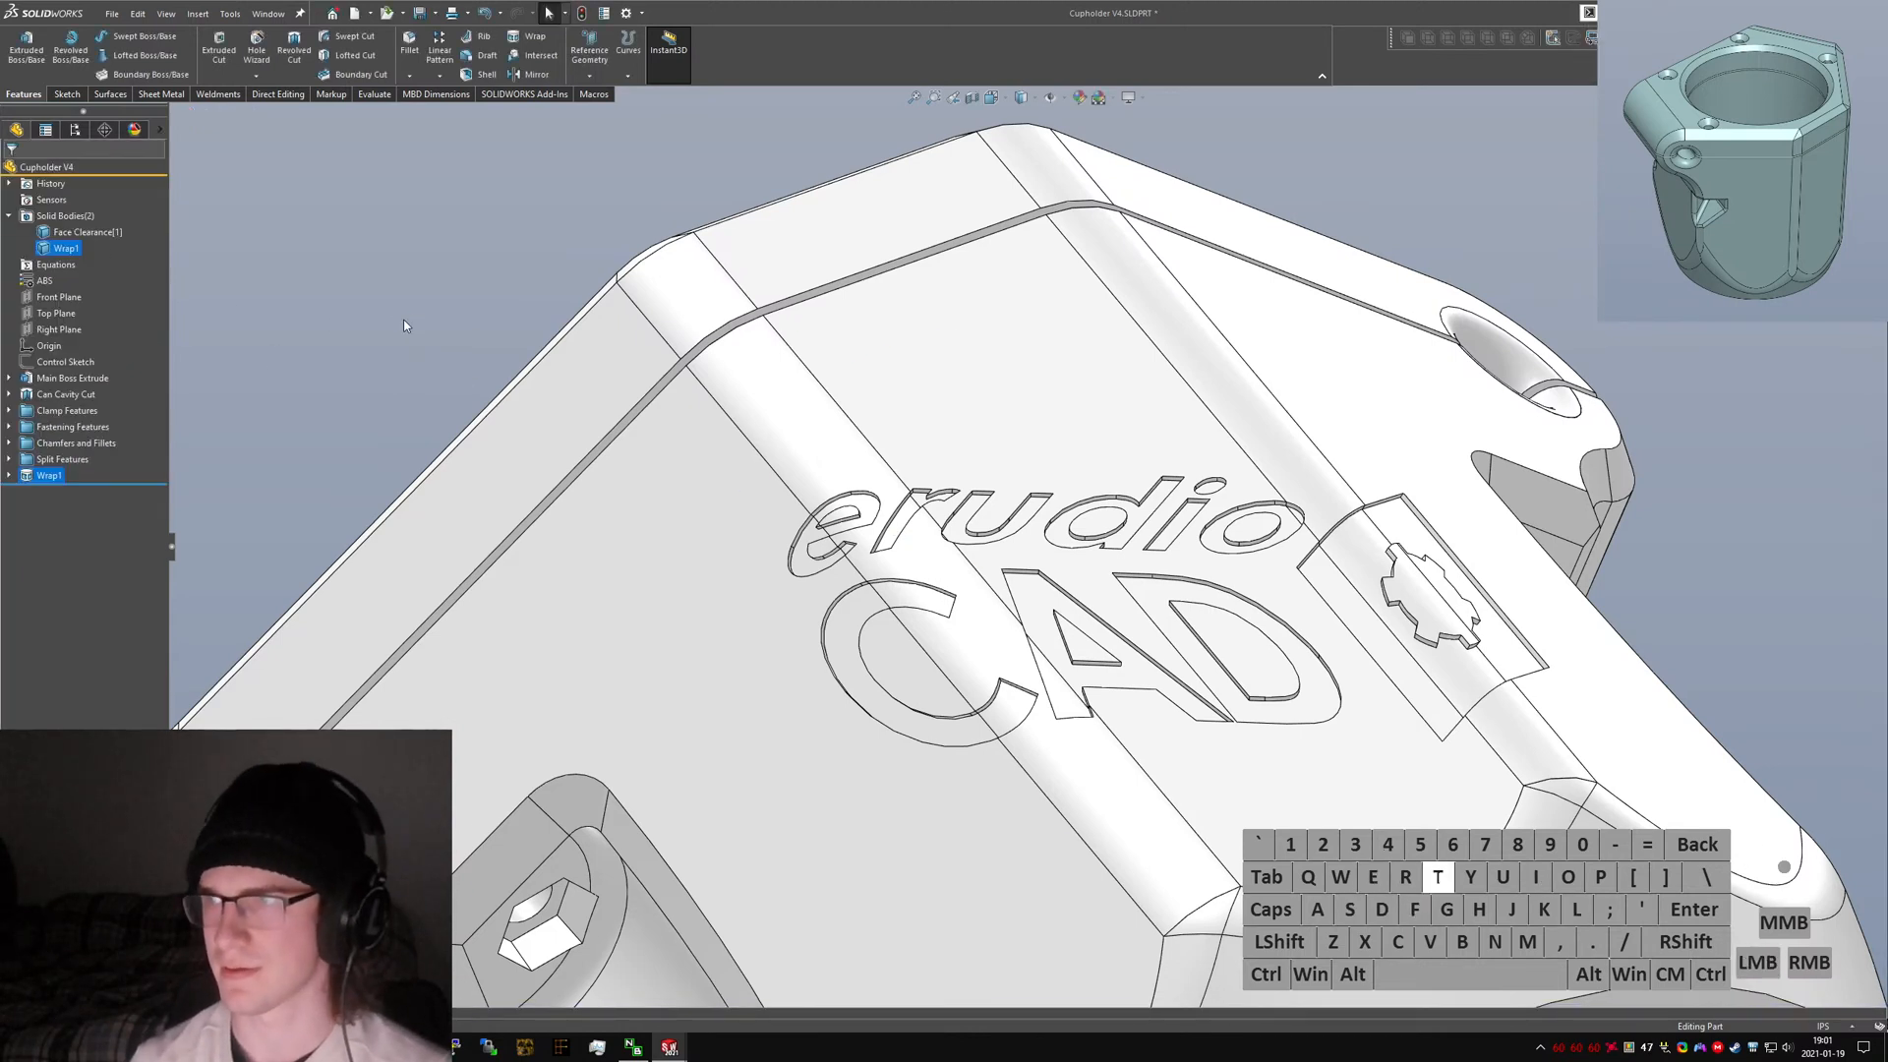
{"action": "left_click", "coordinate": [884, 584]}
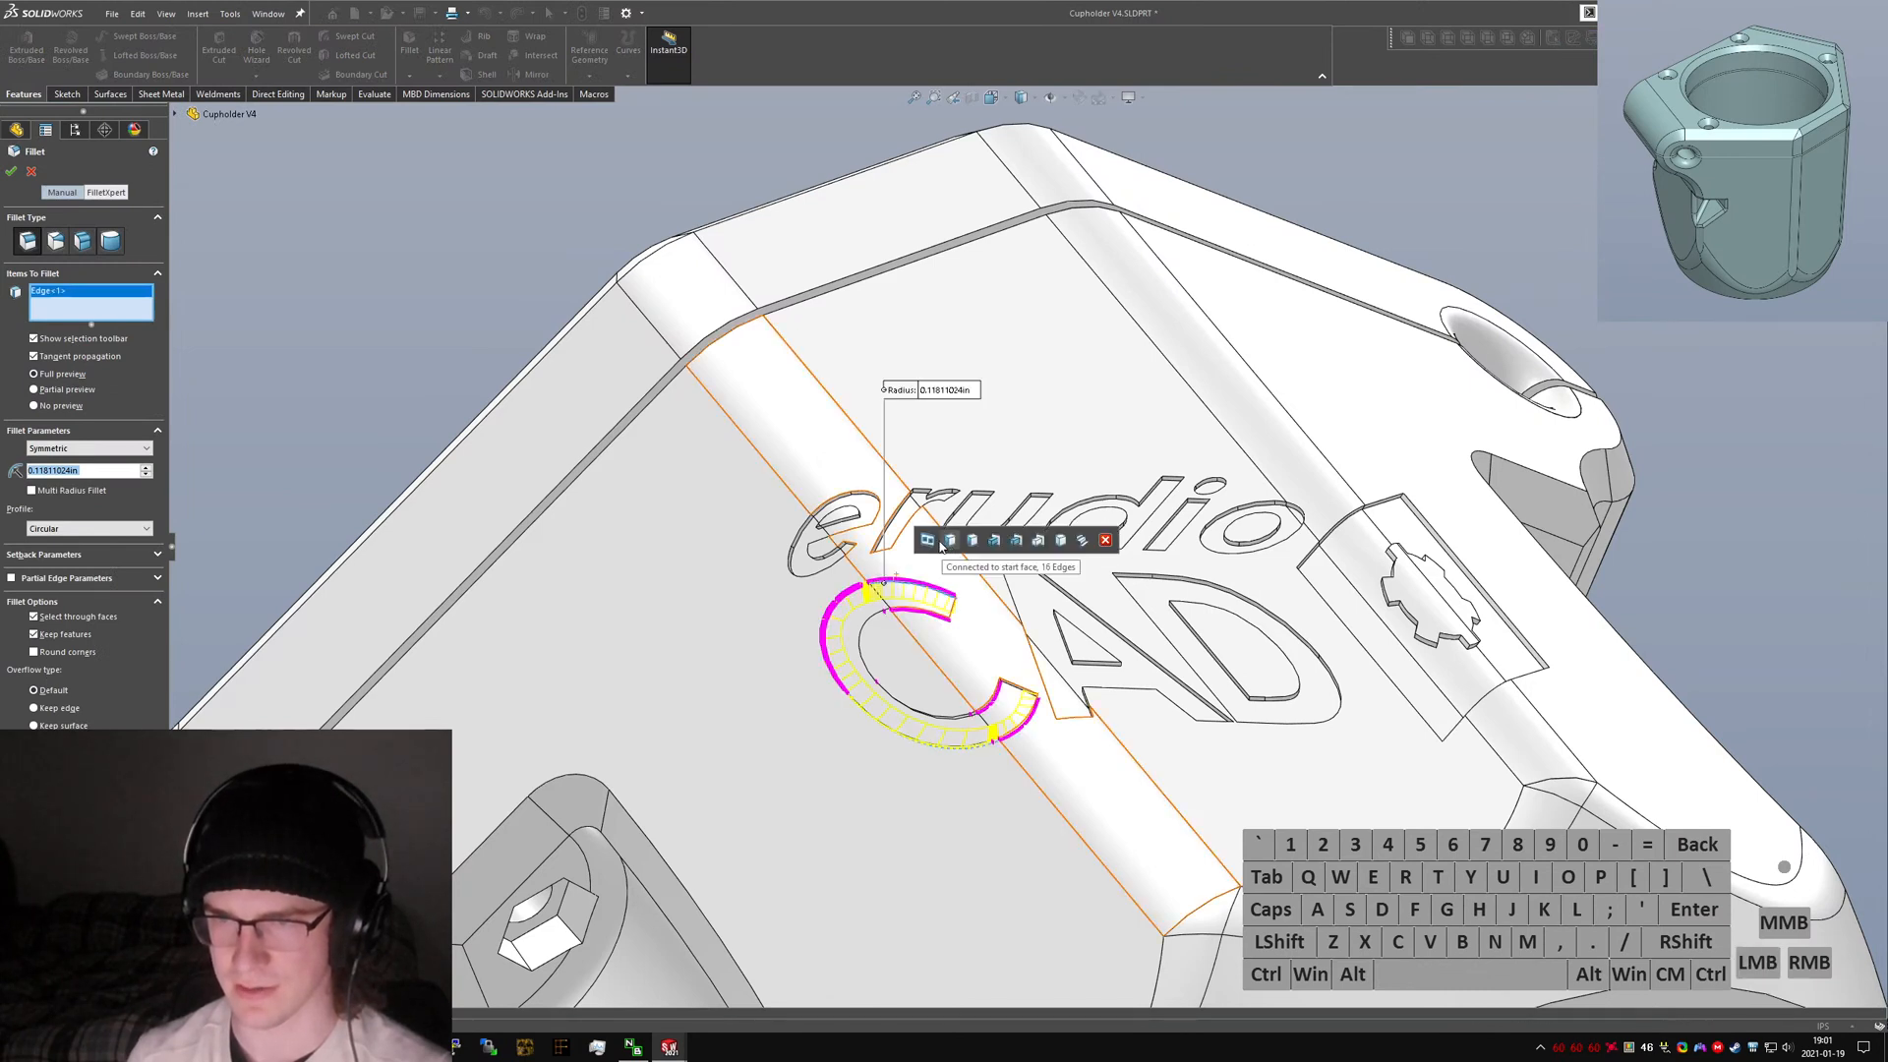
{"action": "left_click", "coordinate": [933, 391]}
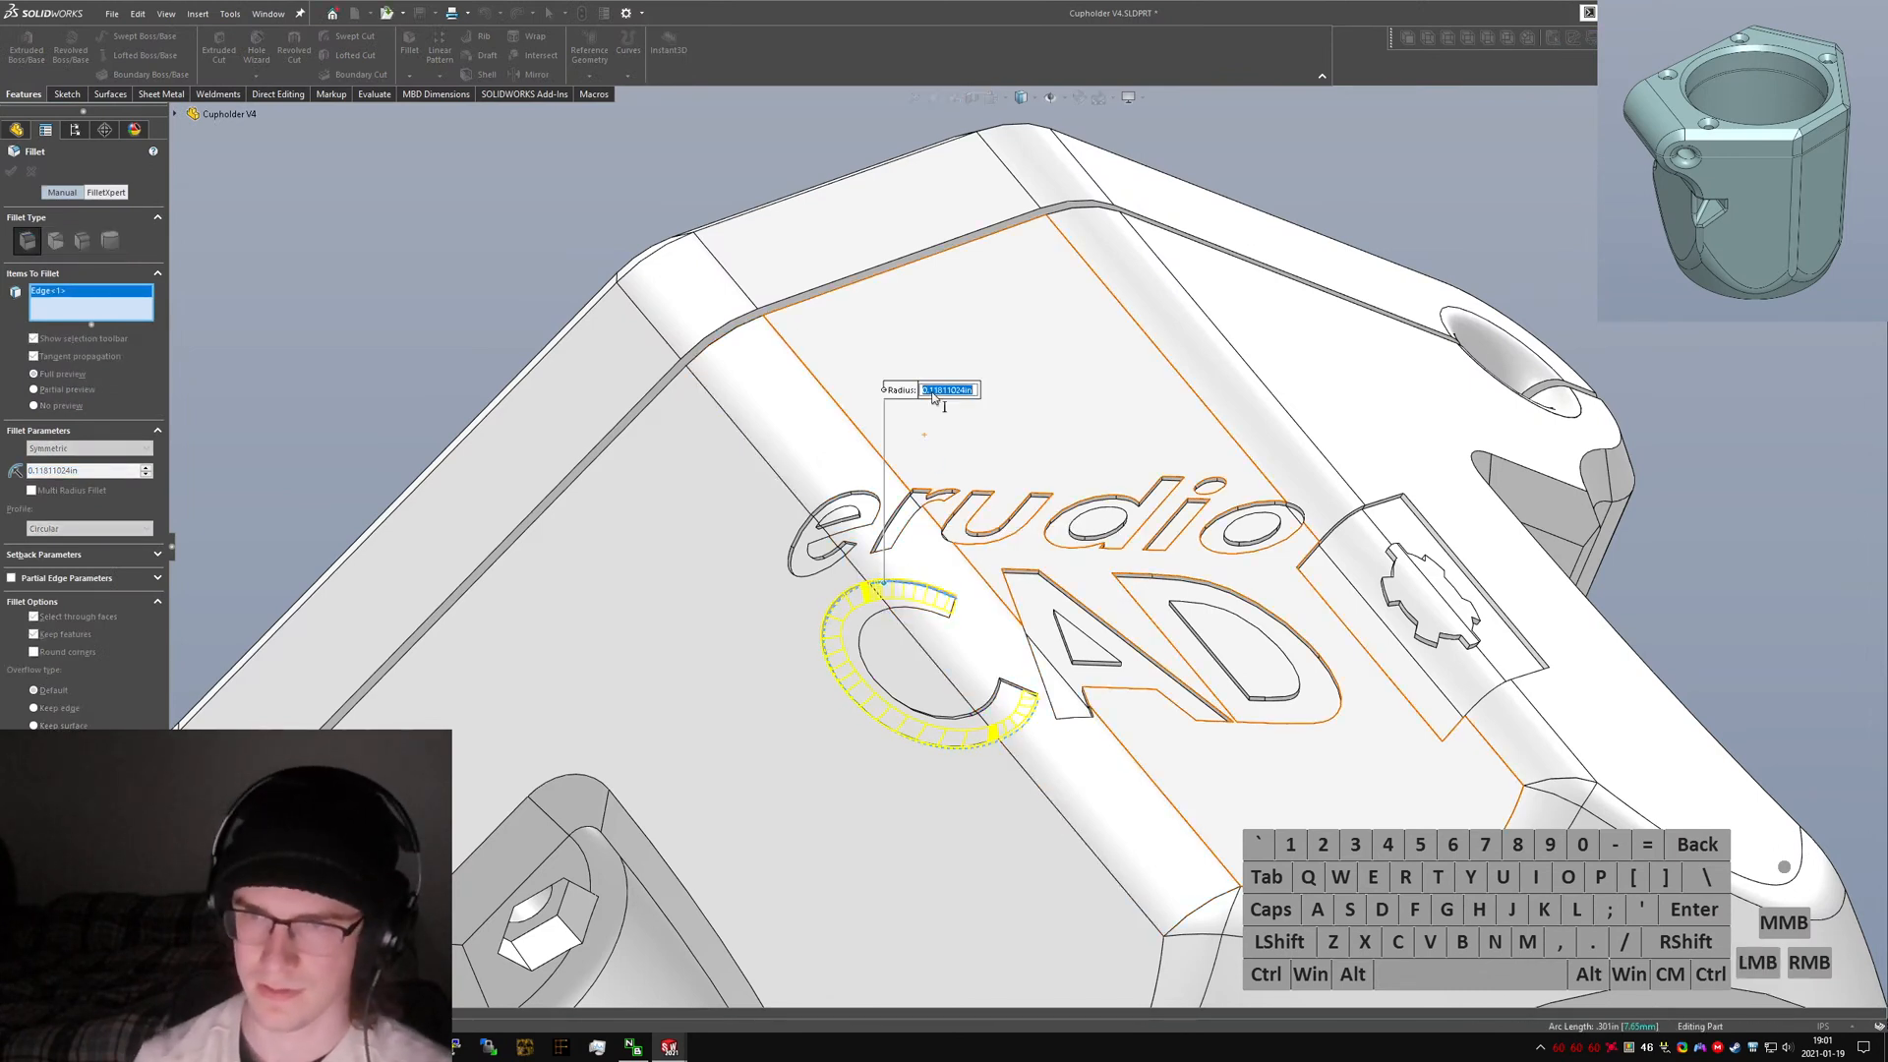
{"action": "type", "text": ".4"}
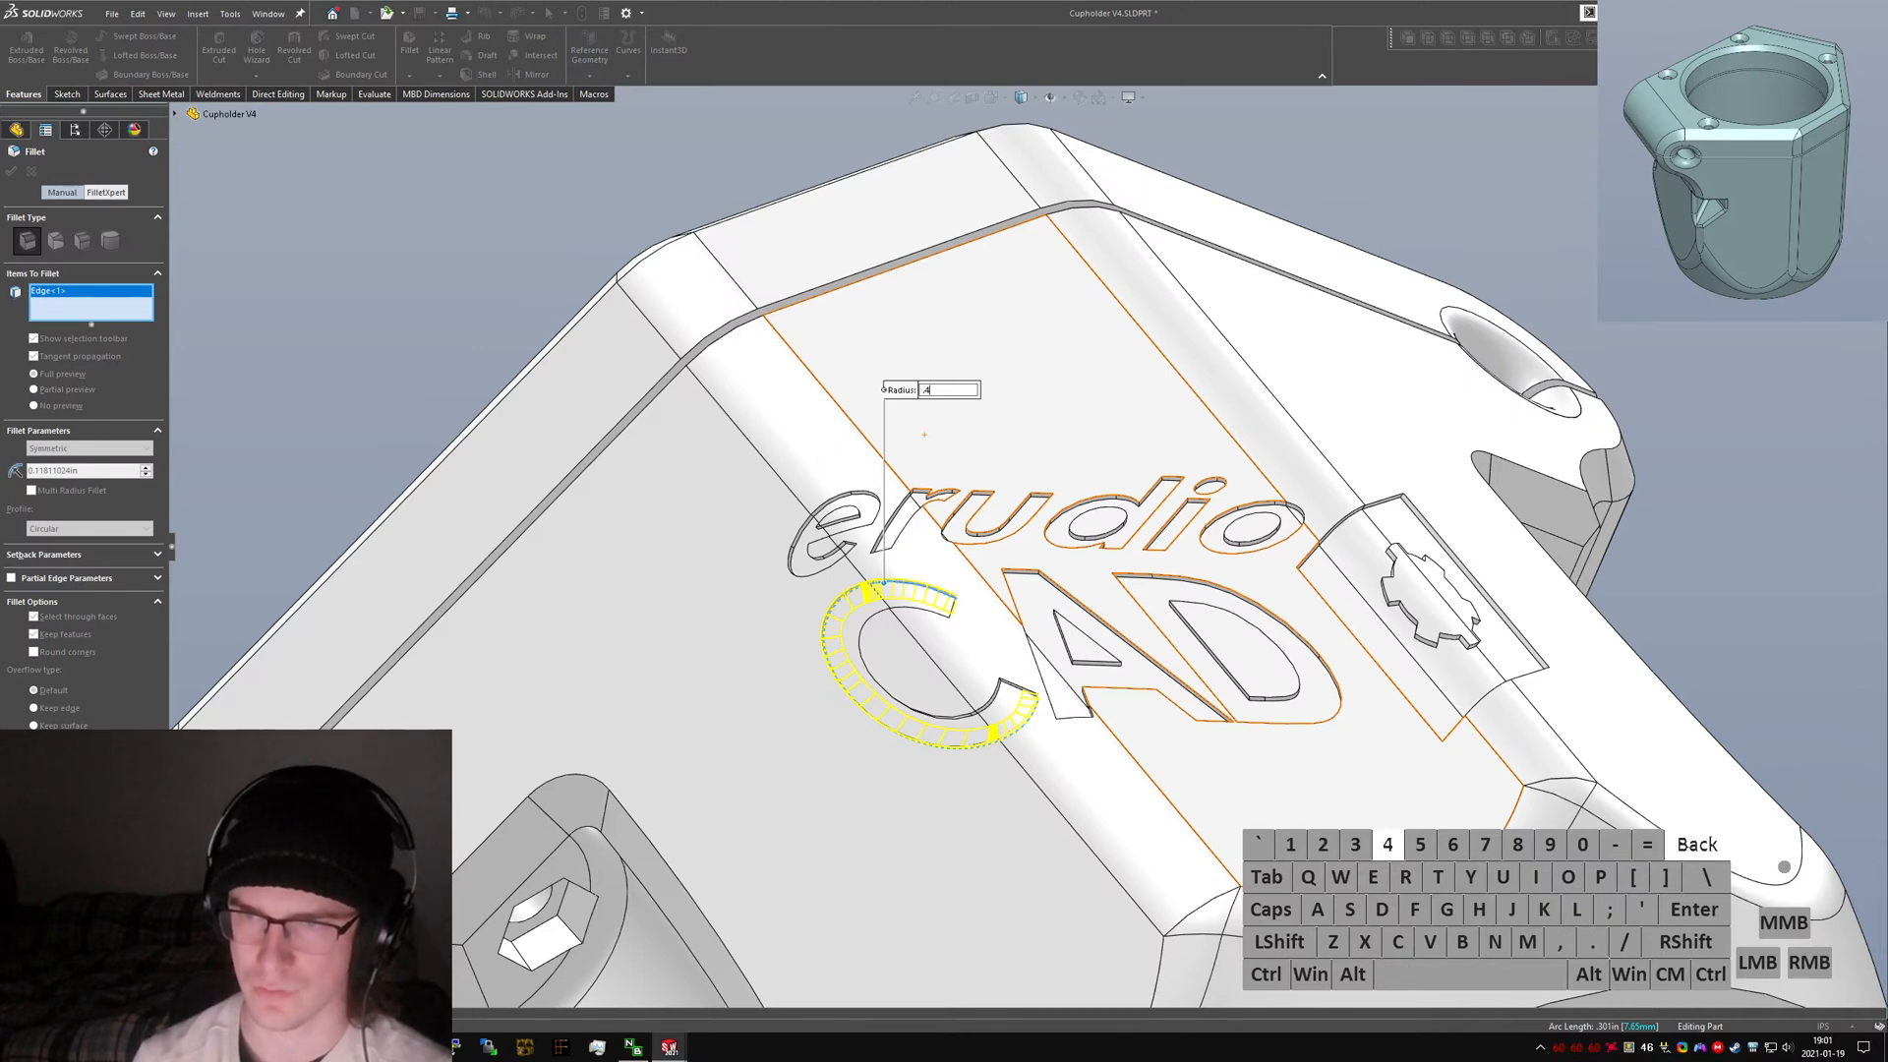
{"action": "type", "text": "mm"}
{"action": "key", "text": "Return"}
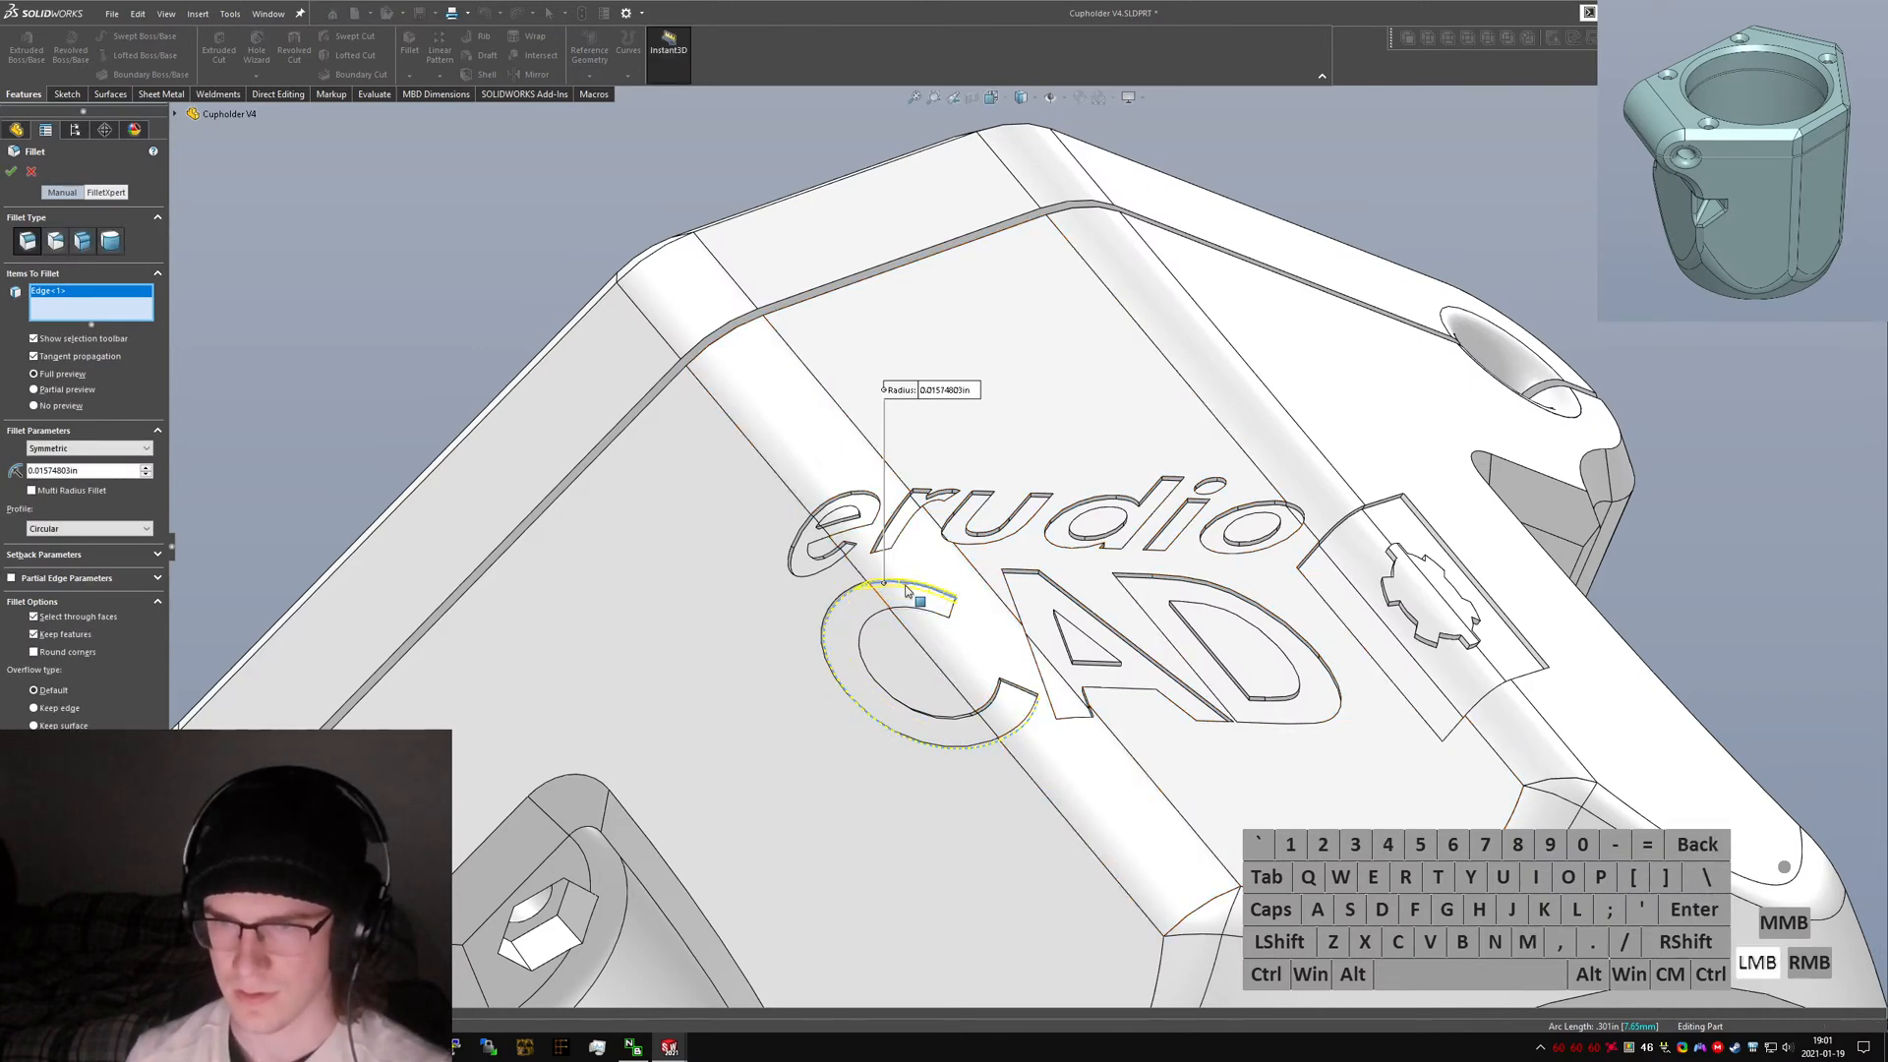
{"action": "left_click", "coordinate": [908, 590]}
{"action": "left_click", "coordinate": [903, 588]}
{"action": "scroll", "coordinate": [903, 588], "scroll_direction": "down", "scroll_amount": 5}
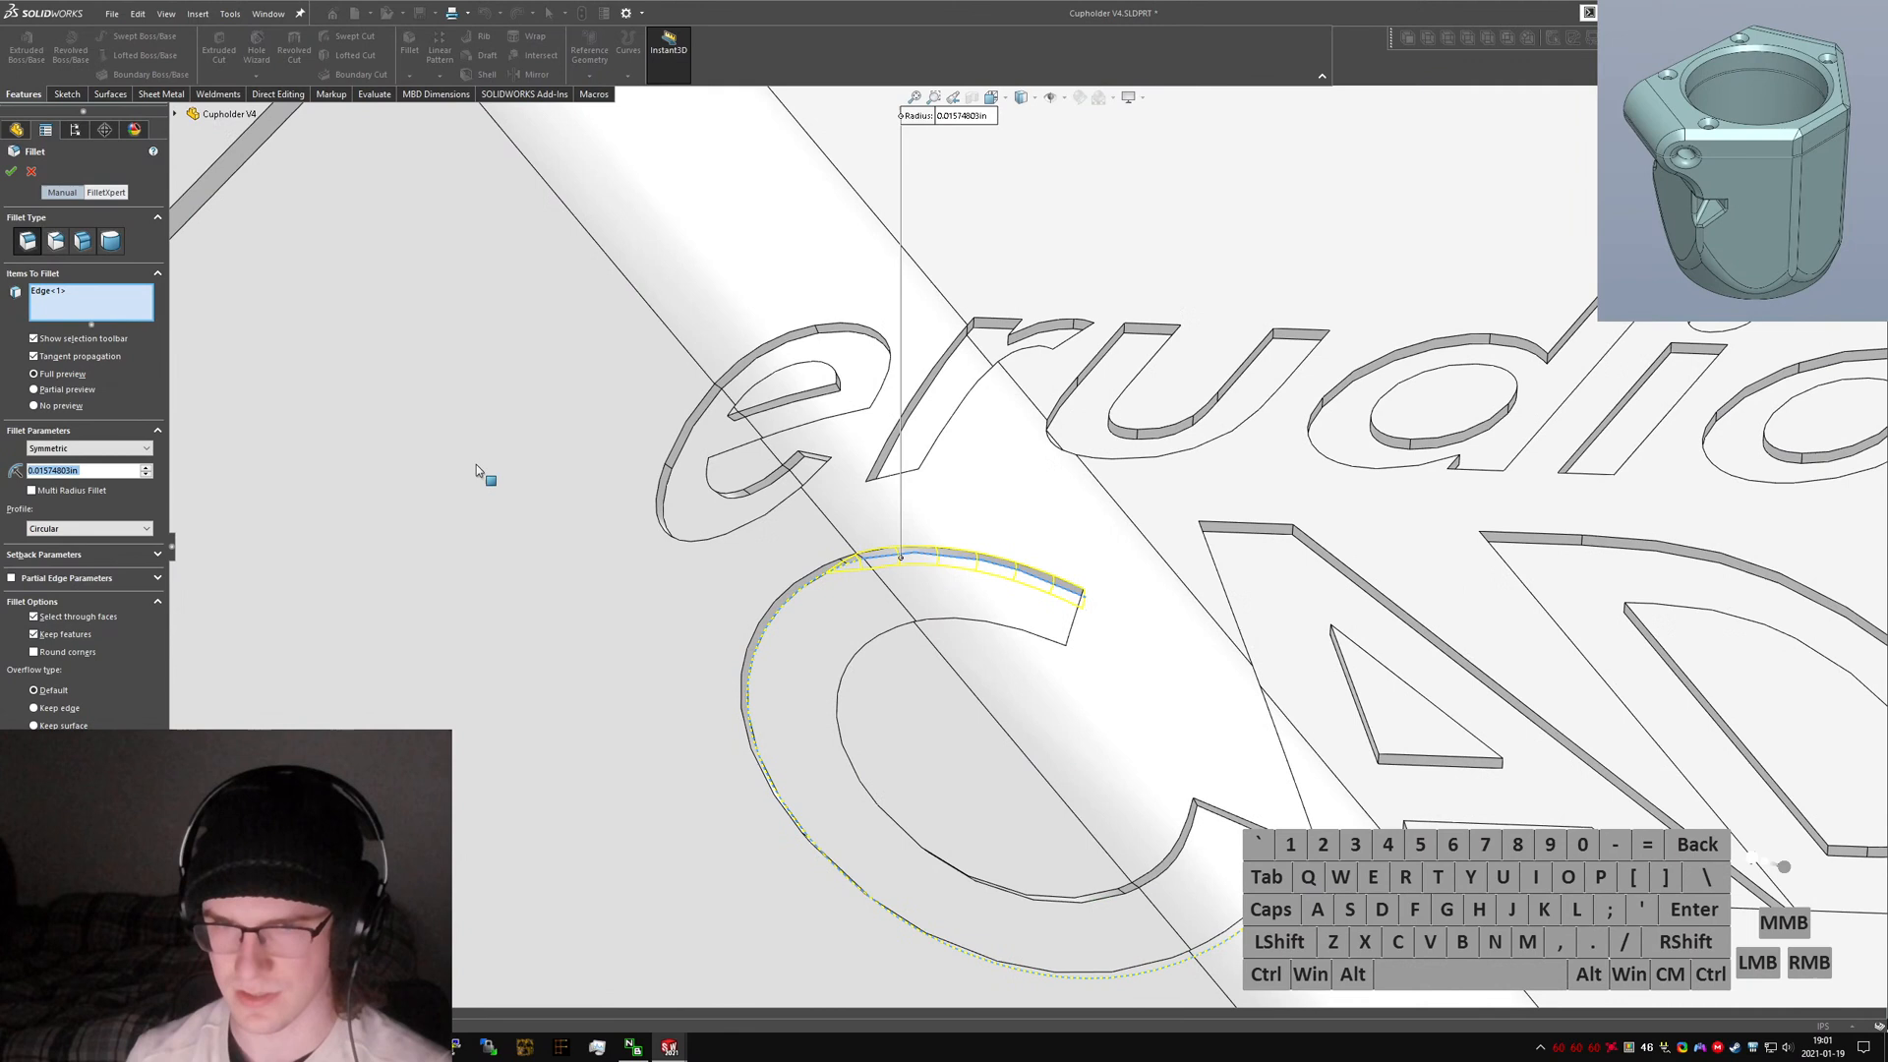
{"action": "right_click", "coordinate": [62, 293]}
{"action": "left_click", "coordinate": [108, 322]}
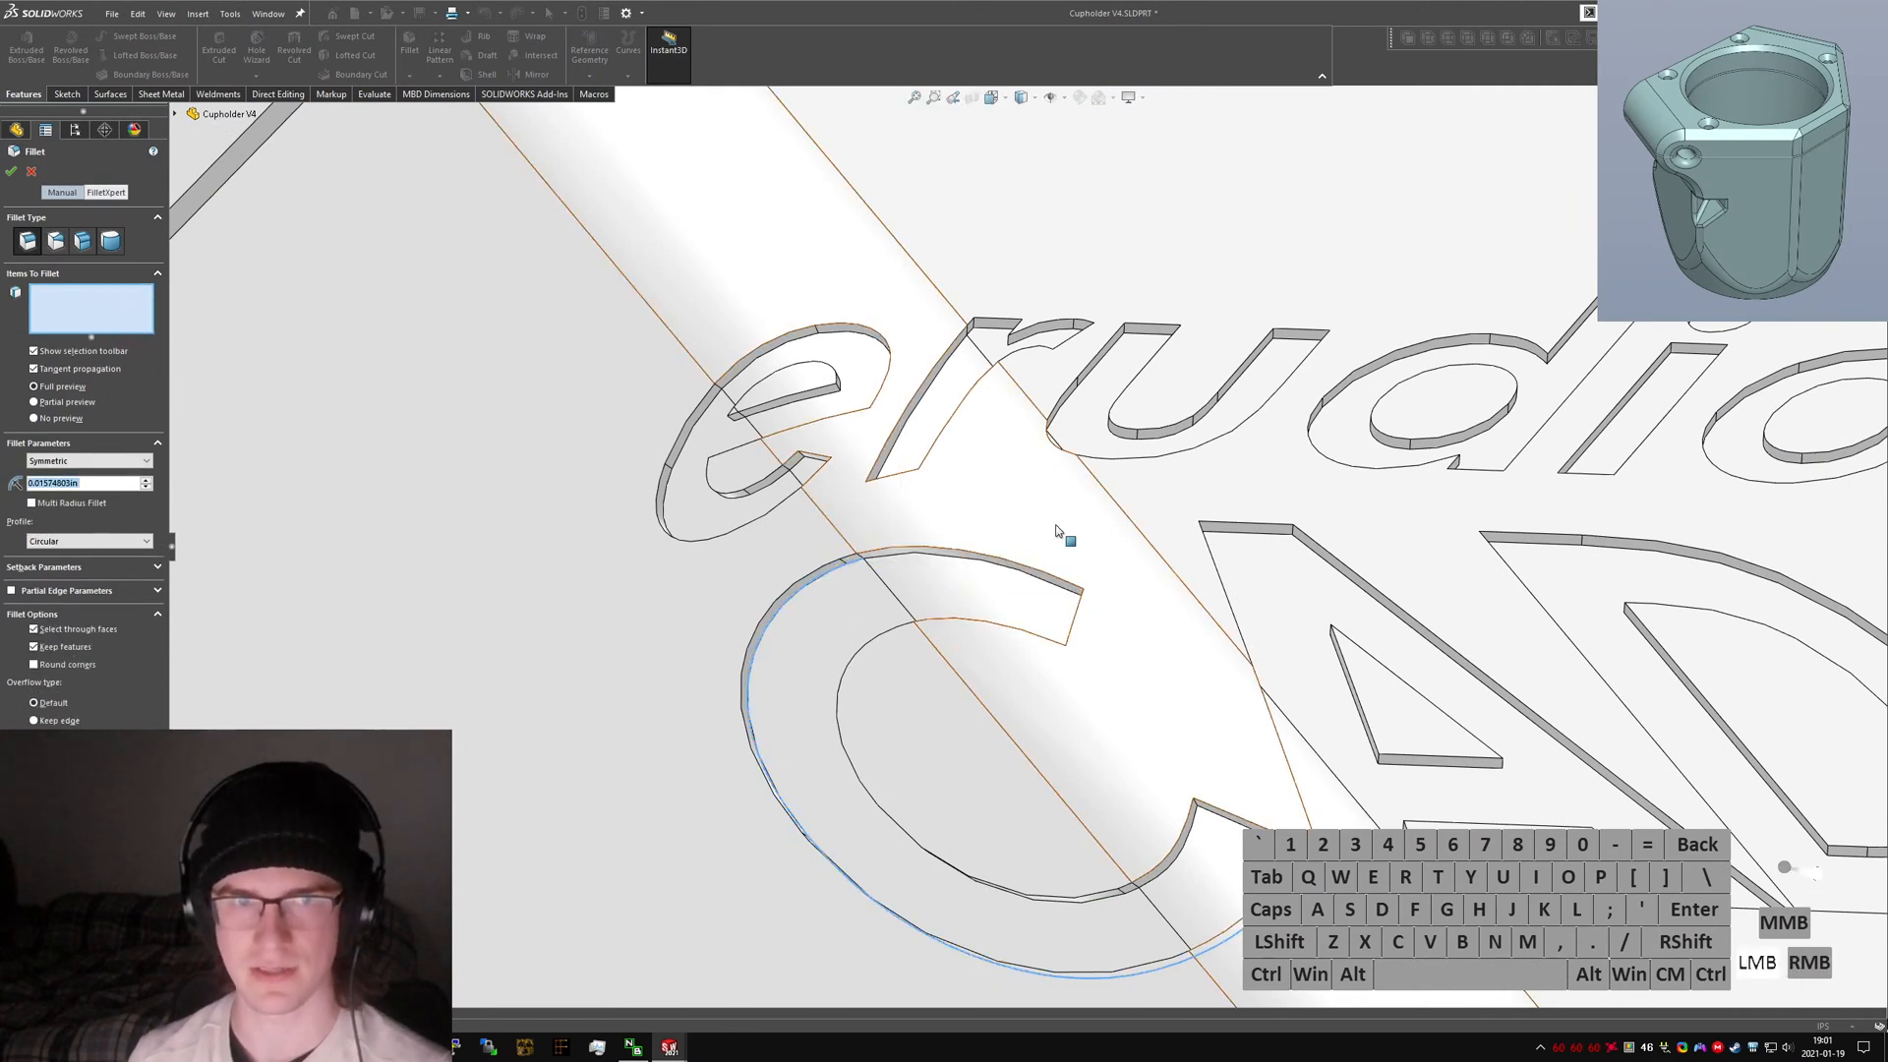
Select all edges internal to the logo feature for the fillet, then clear the selection again.
{"action": "left_click", "coordinate": [996, 569]}
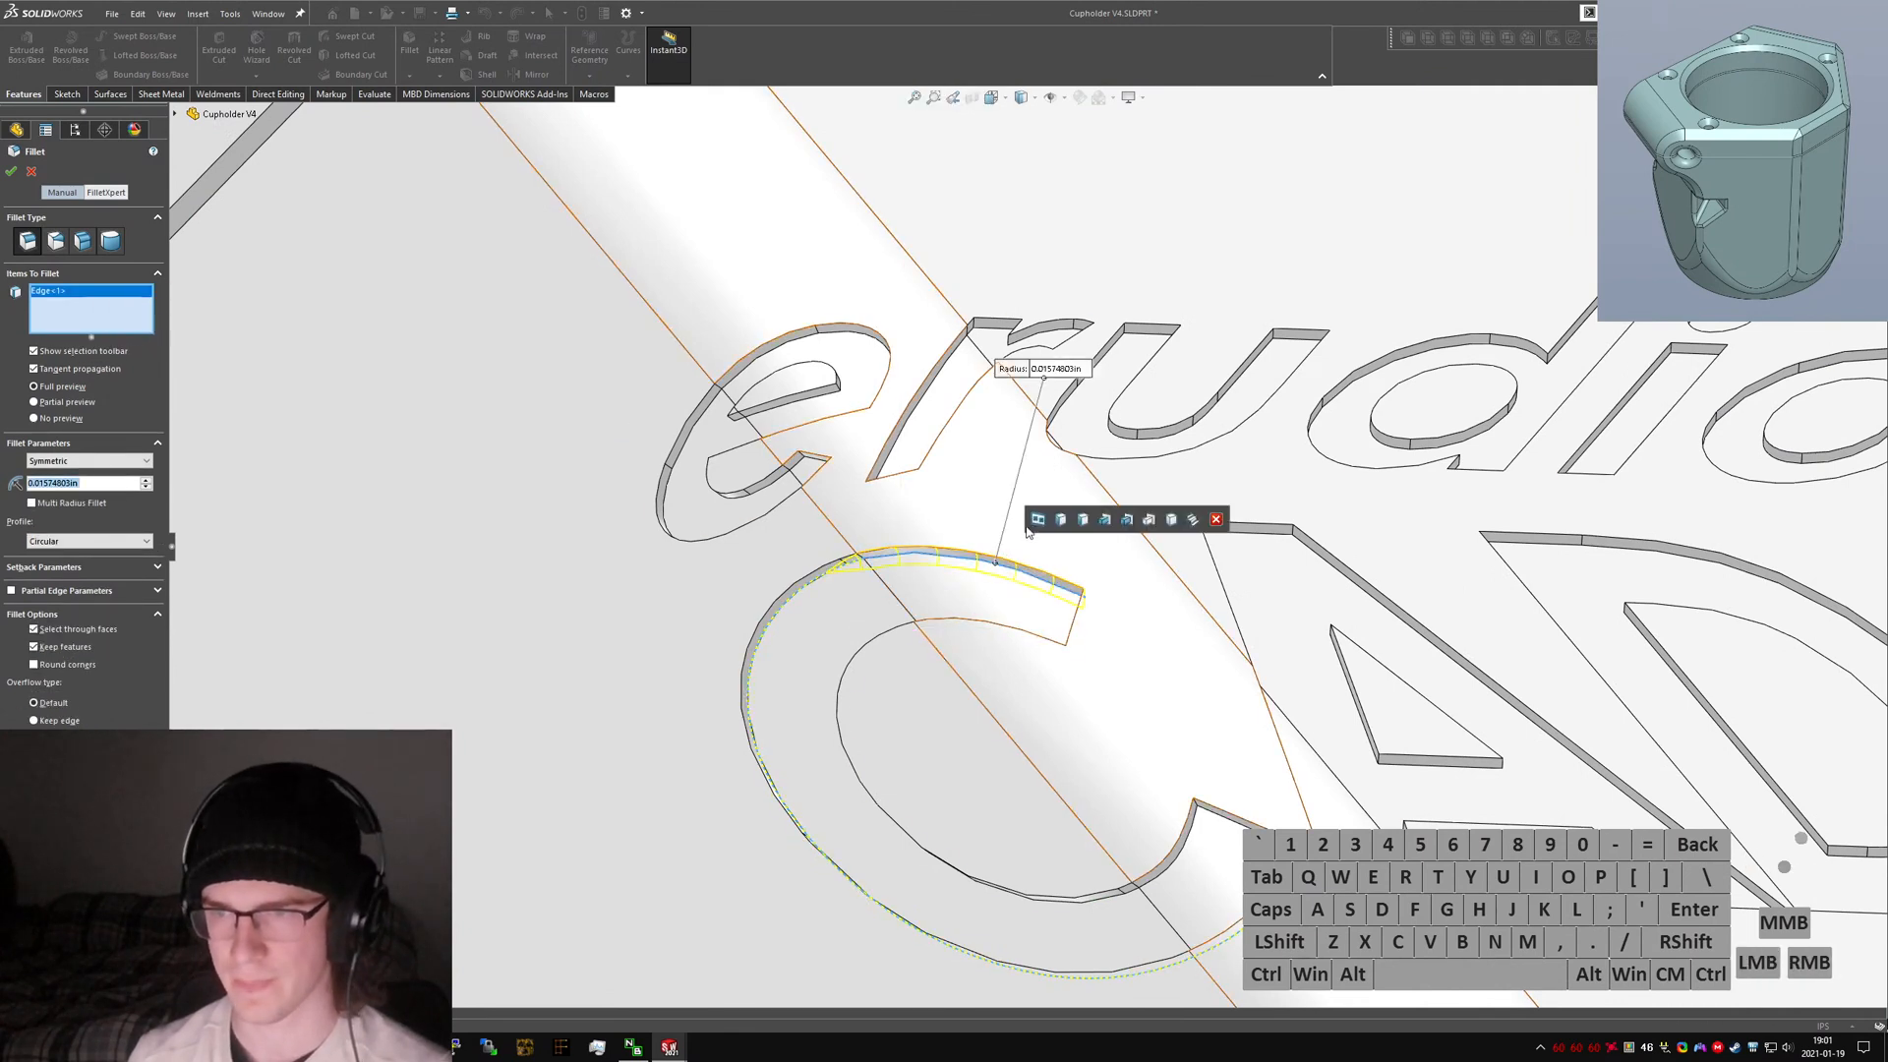
{"action": "left_click", "coordinate": [1105, 521]}
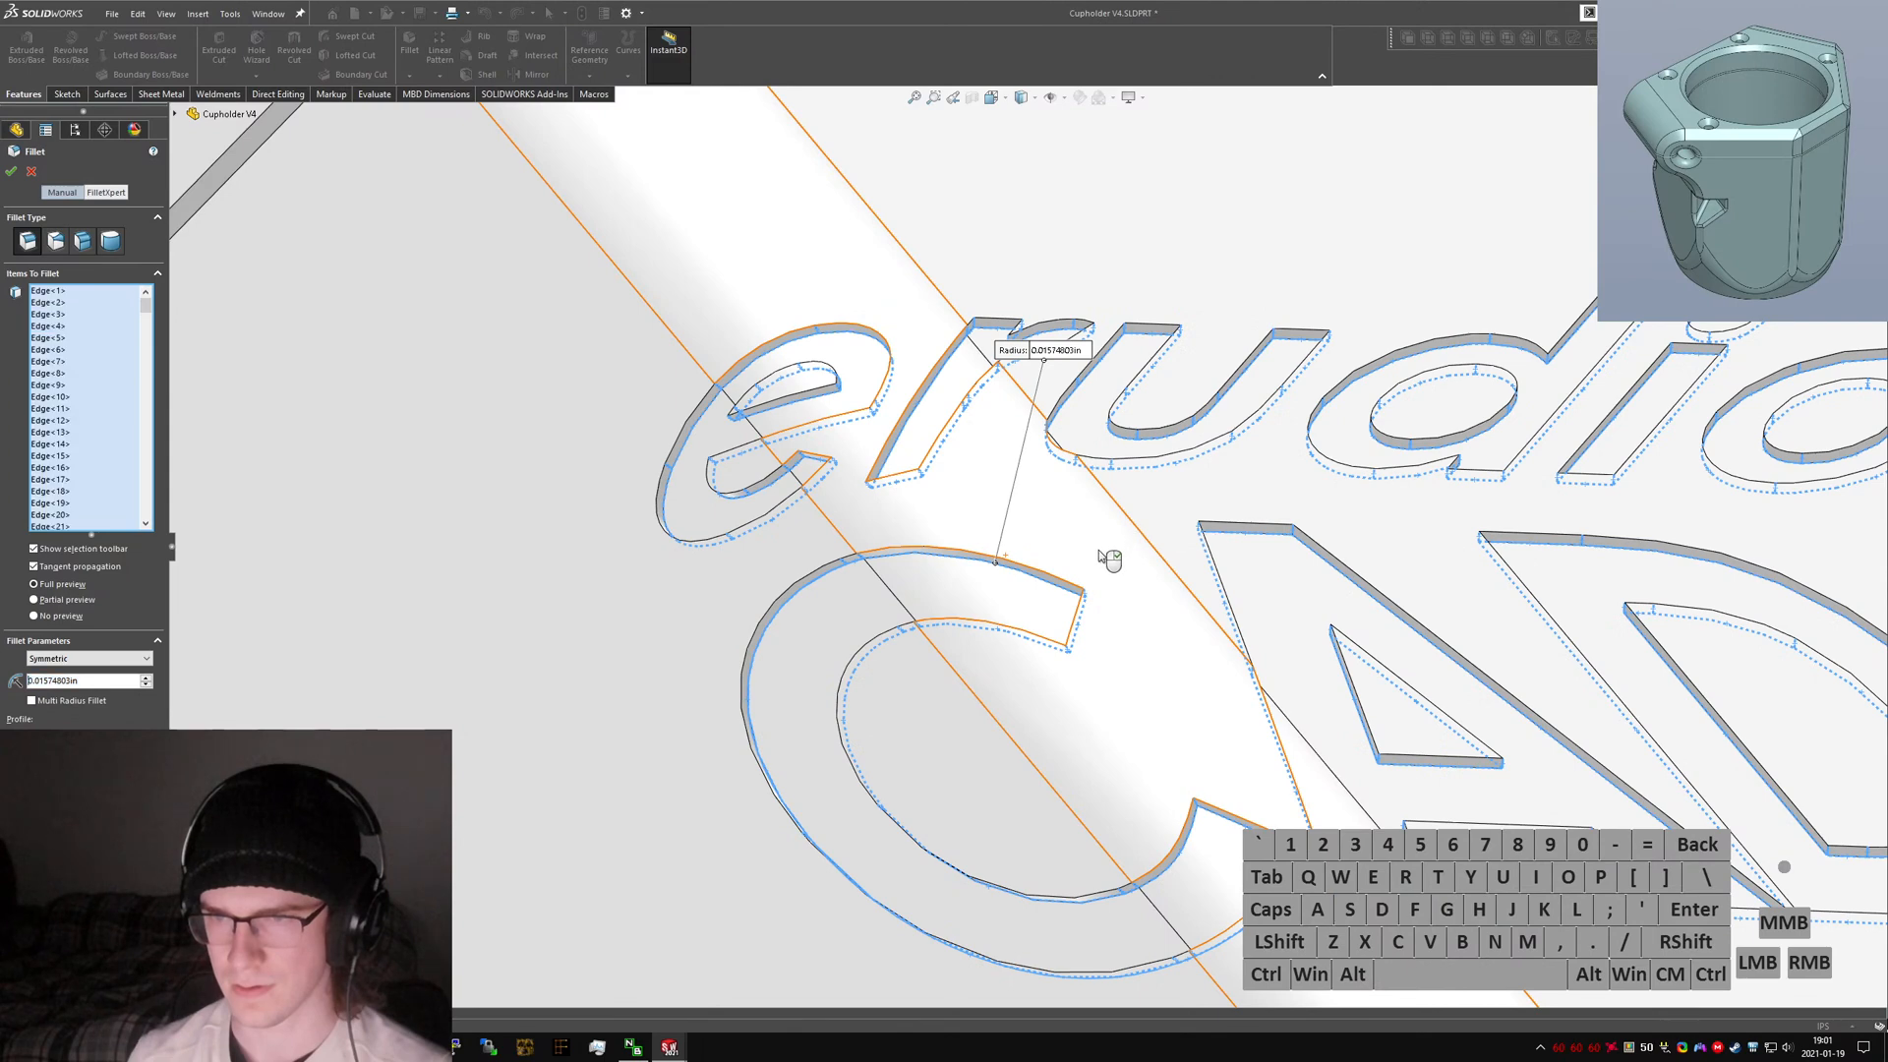
{"action": "right_click", "coordinate": [79, 376]}
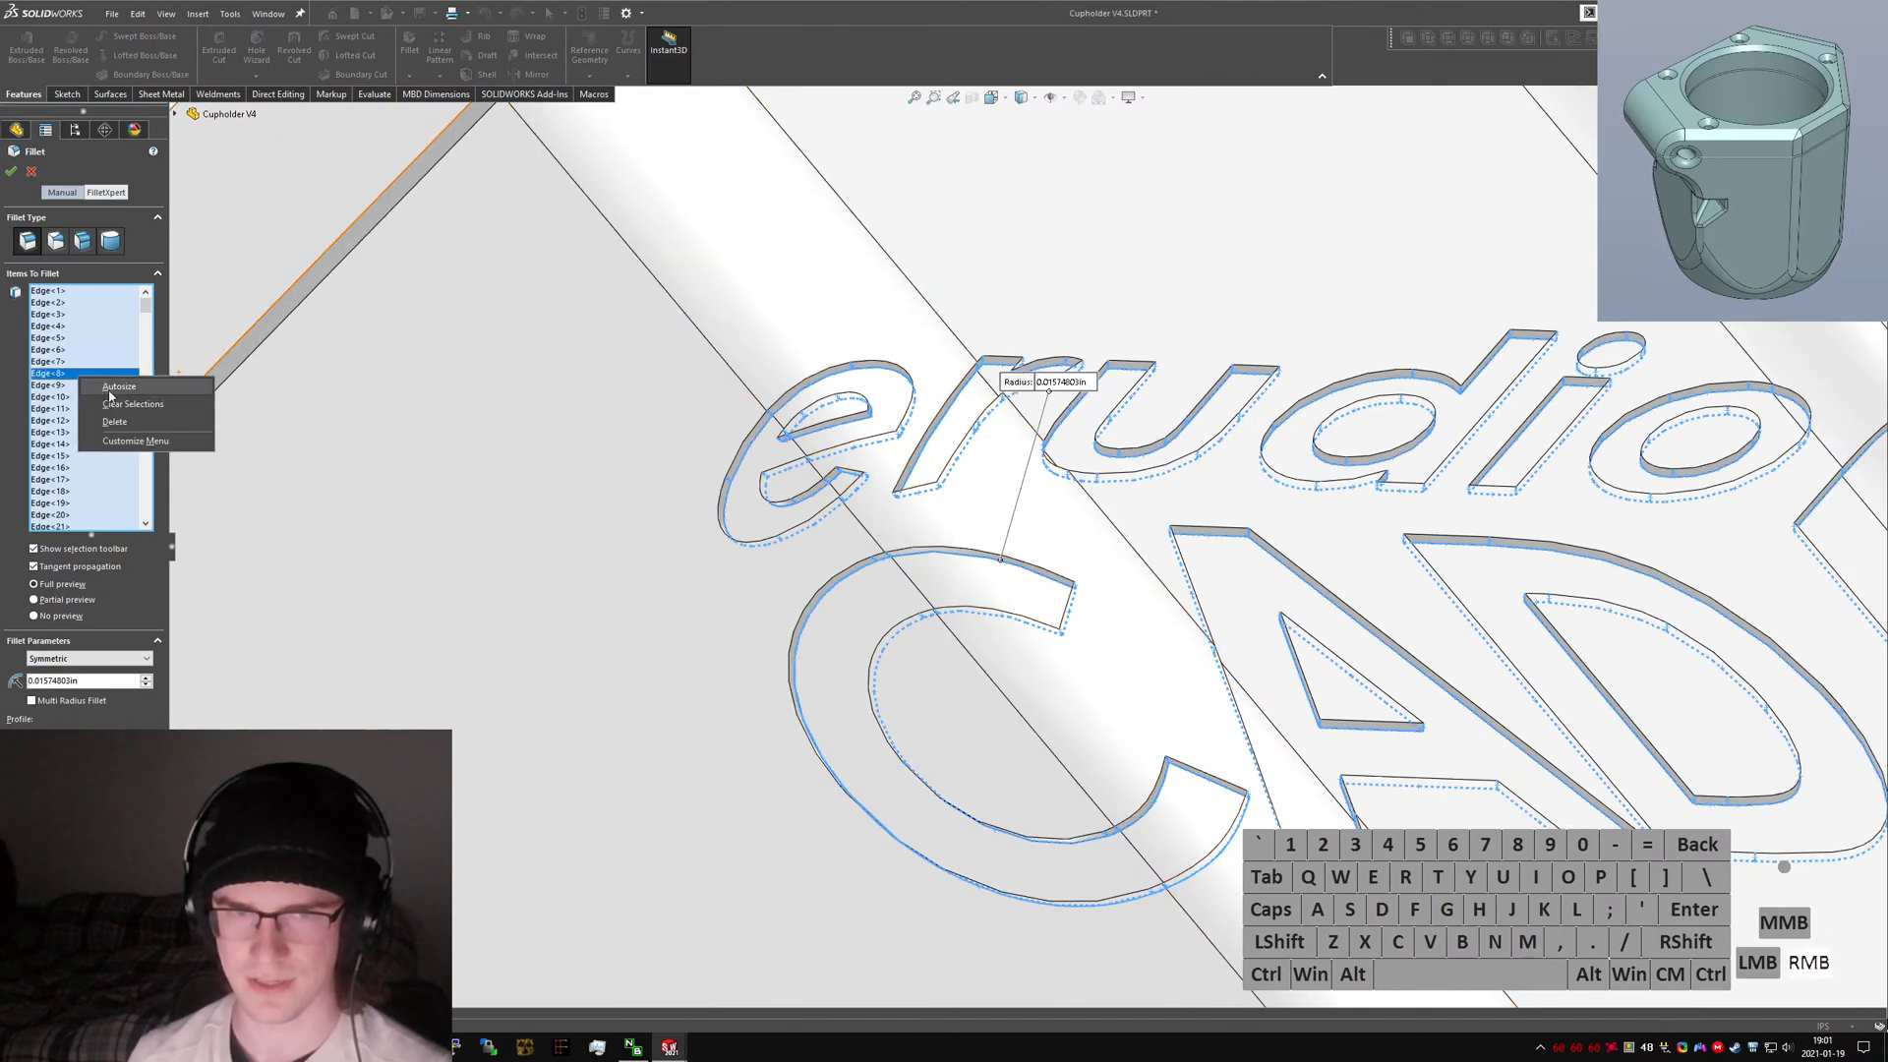
{"action": "left_click", "coordinate": [118, 401]}
Select the top face of the 'e' letter for the fillet.
{"action": "left_click", "coordinate": [870, 411]}
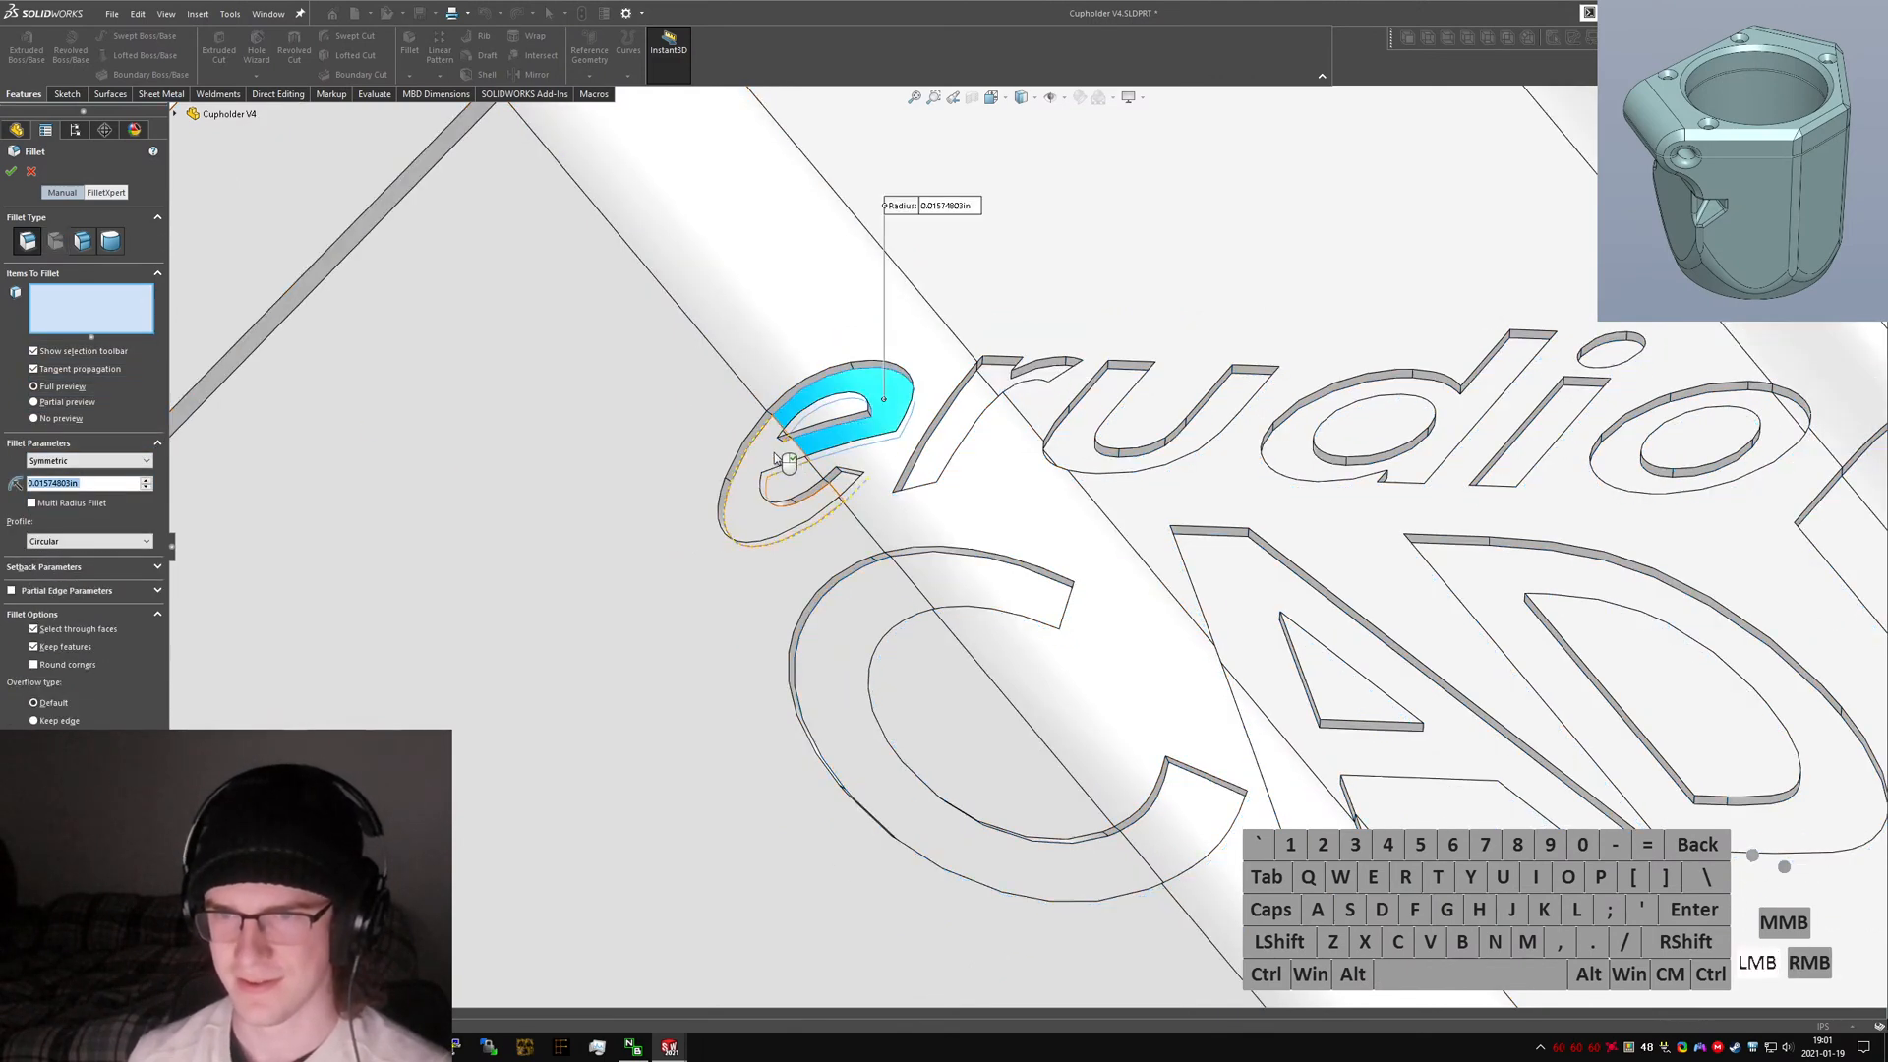
{"action": "left_click", "coordinate": [852, 494]}
{"action": "left_click", "coordinate": [910, 491]}
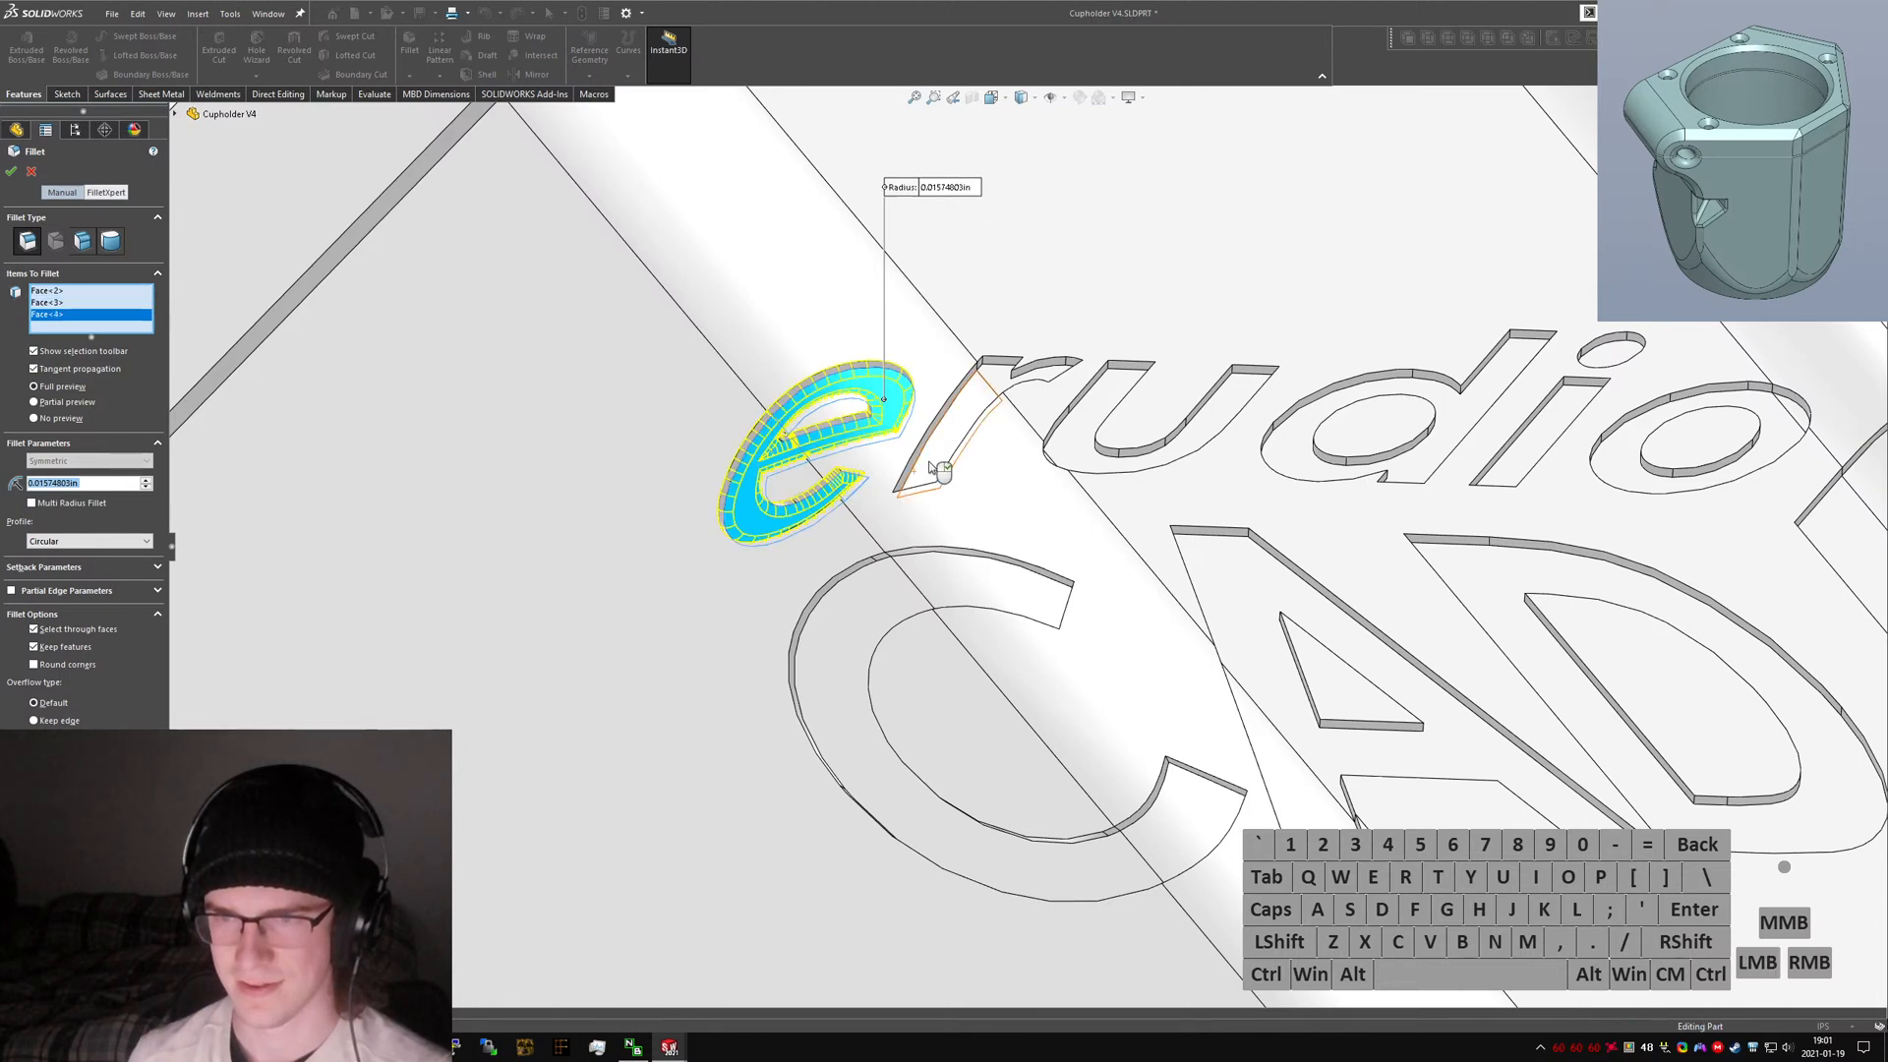
Add the 'r' and 'u' letter faces to the fillet selection, then remove the 'u' faces.
{"action": "left_click", "coordinate": [1045, 377]}
{"action": "left_click", "coordinate": [1045, 381]}
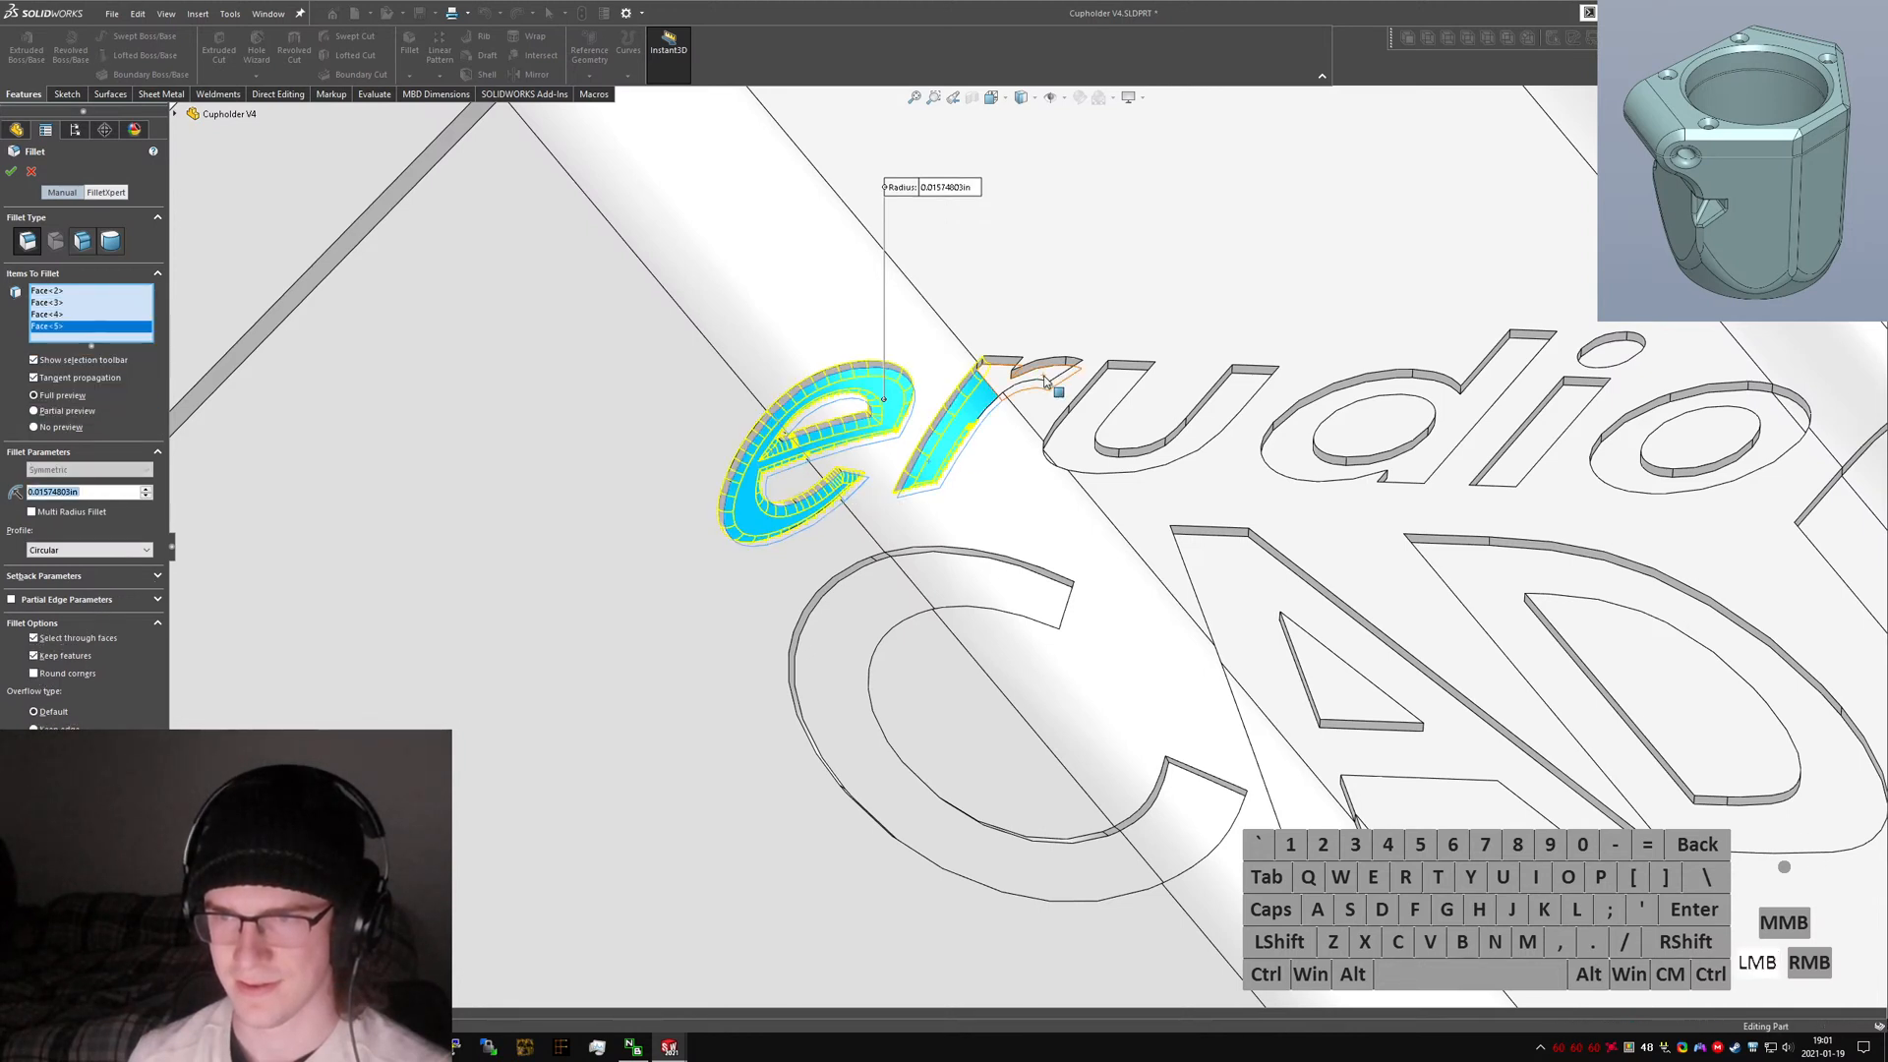
{"action": "left_click", "coordinate": [1083, 445]}
{"action": "scroll", "coordinate": [1079, 447], "scroll_direction": "down", "scroll_amount": 4}
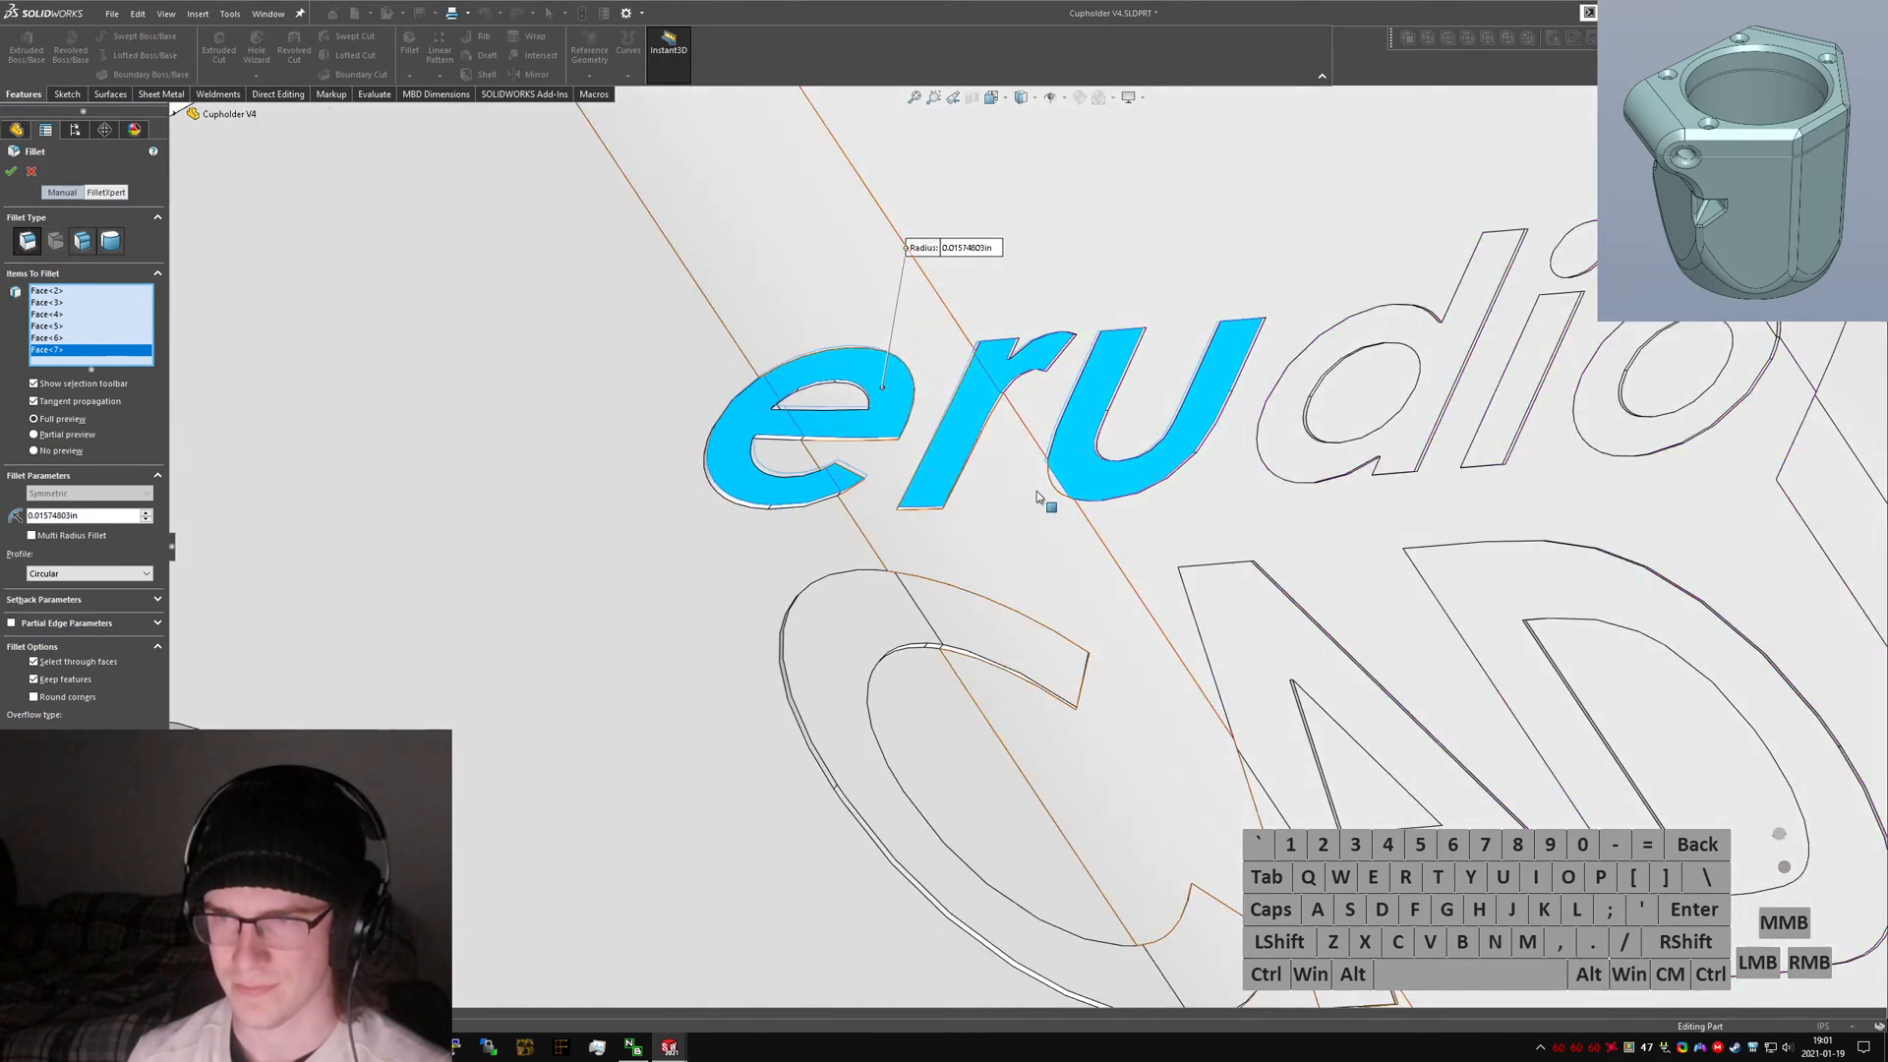
{"action": "left_click", "coordinate": [1124, 618]}
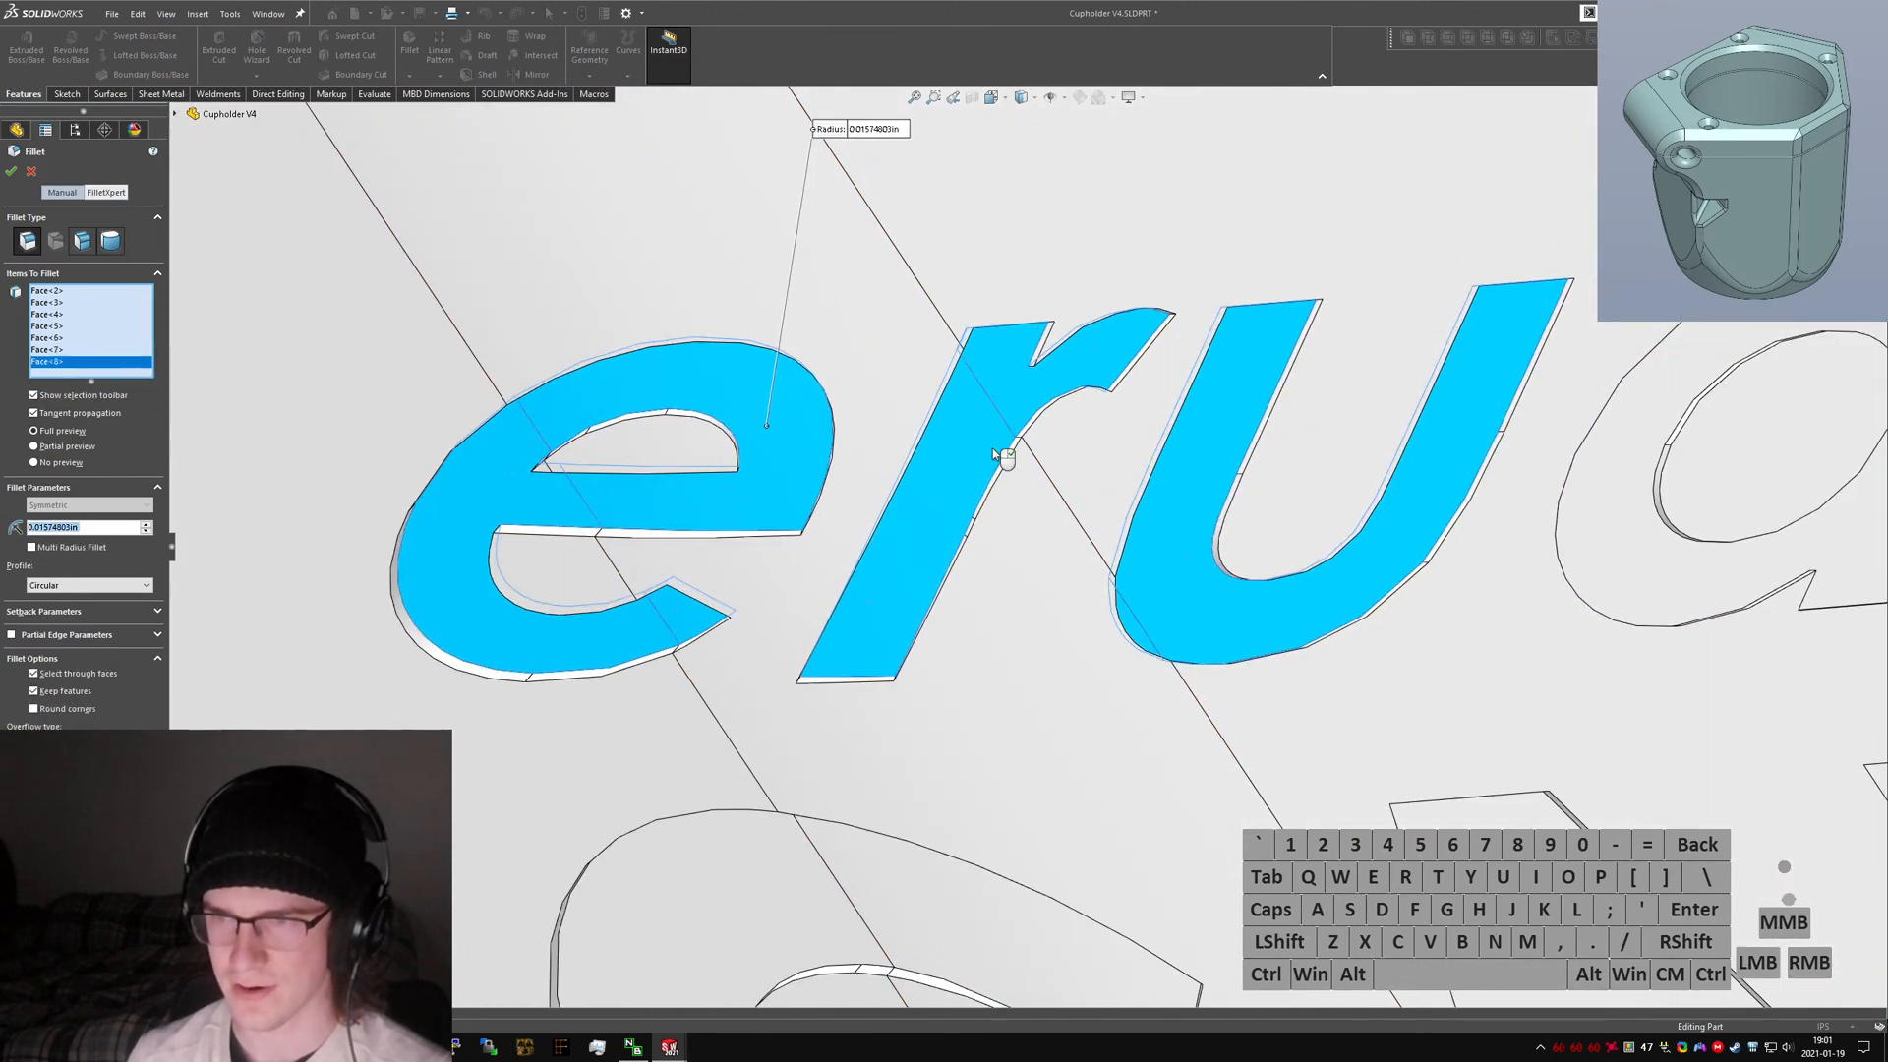
{"action": "left_click", "coordinate": [1139, 629]}
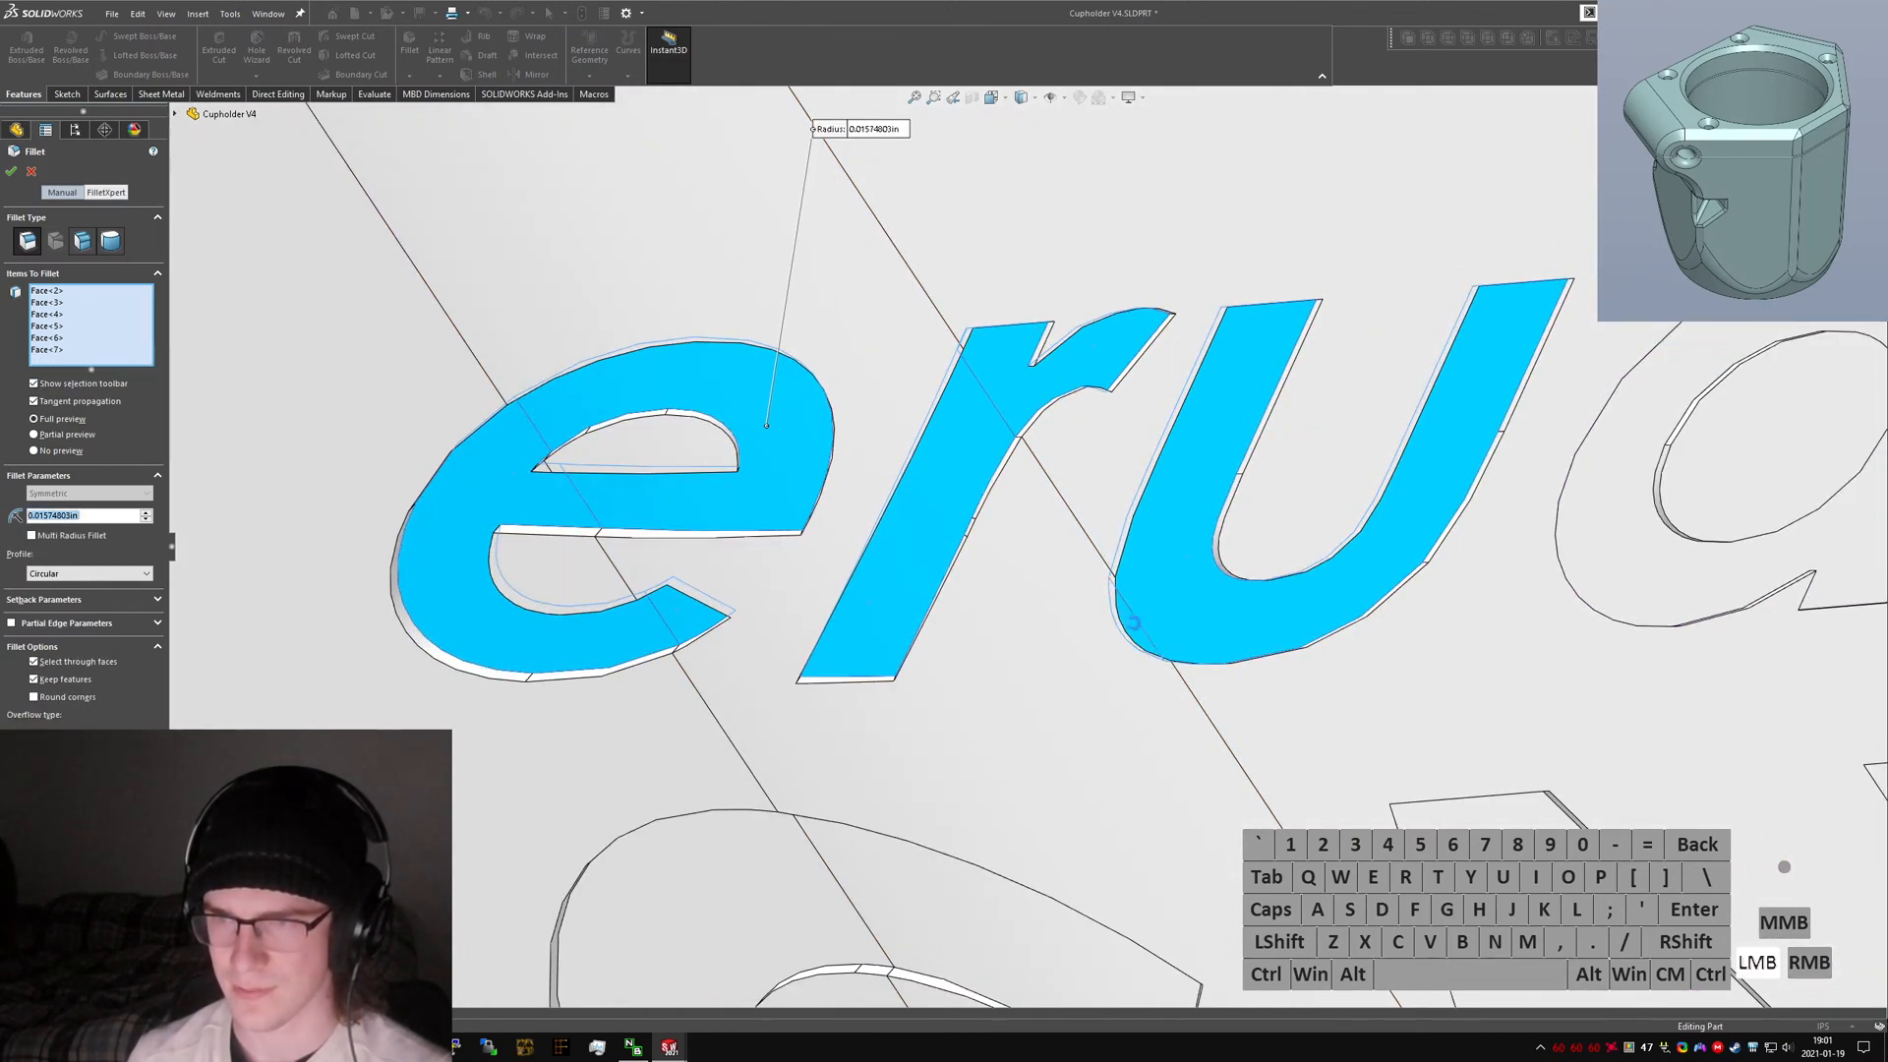
{"action": "left_click", "coordinate": [1163, 595]}
{"action": "left_click", "coordinate": [1010, 391]}
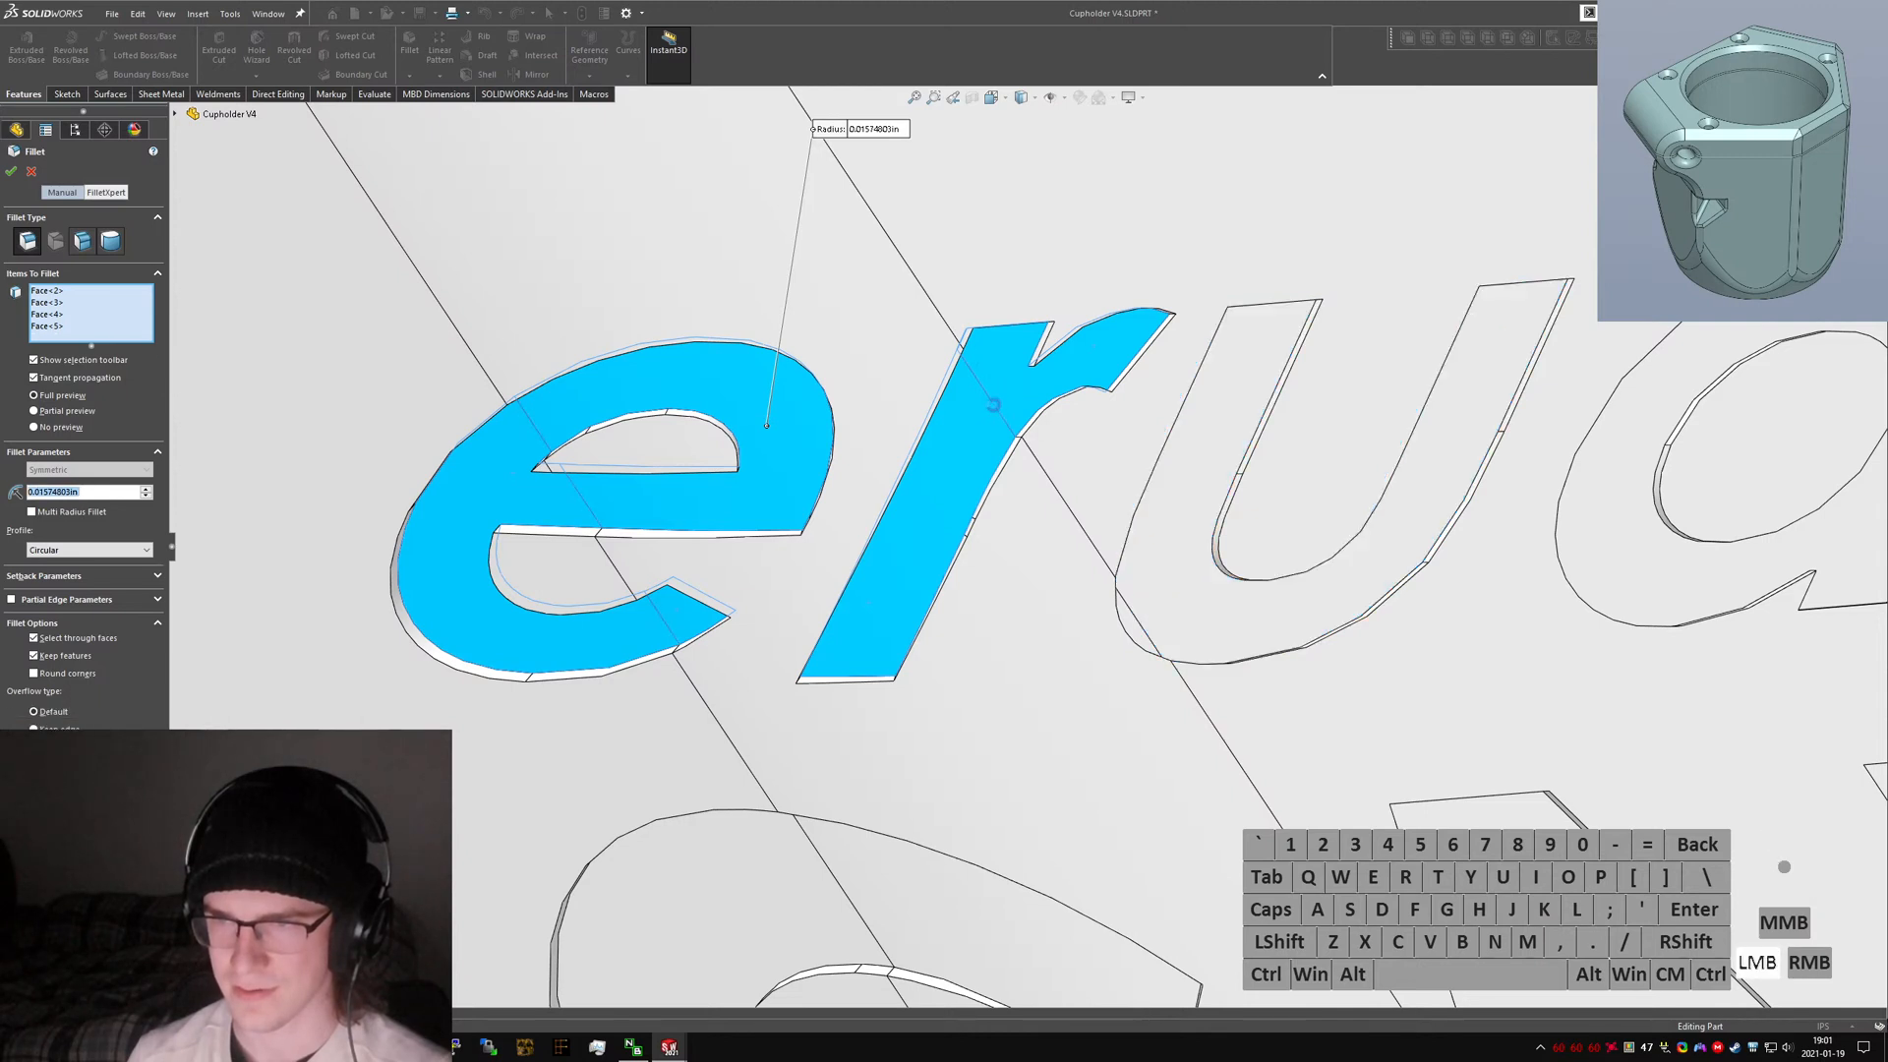
Set the fillet radius to 0.2 in.
{"action": "left_click", "coordinate": [92, 493]}
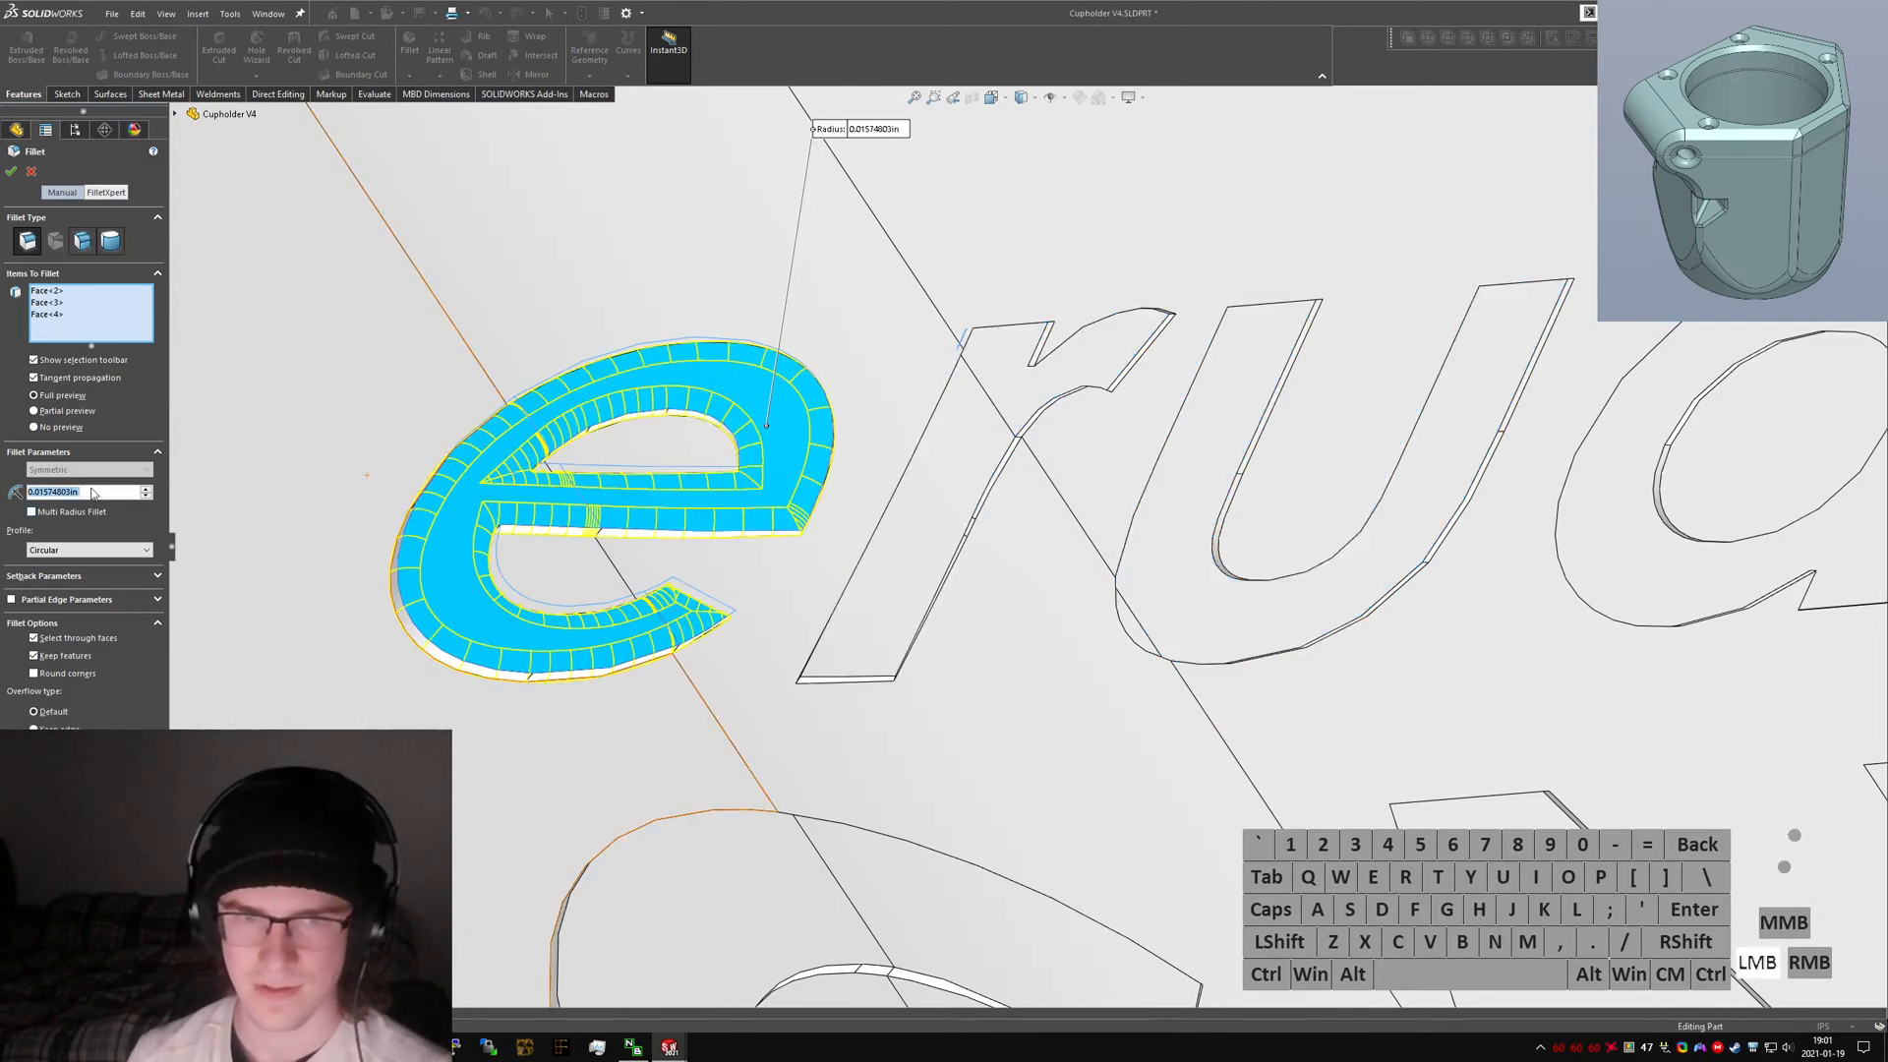
{"action": "type", "text": "0.2"}
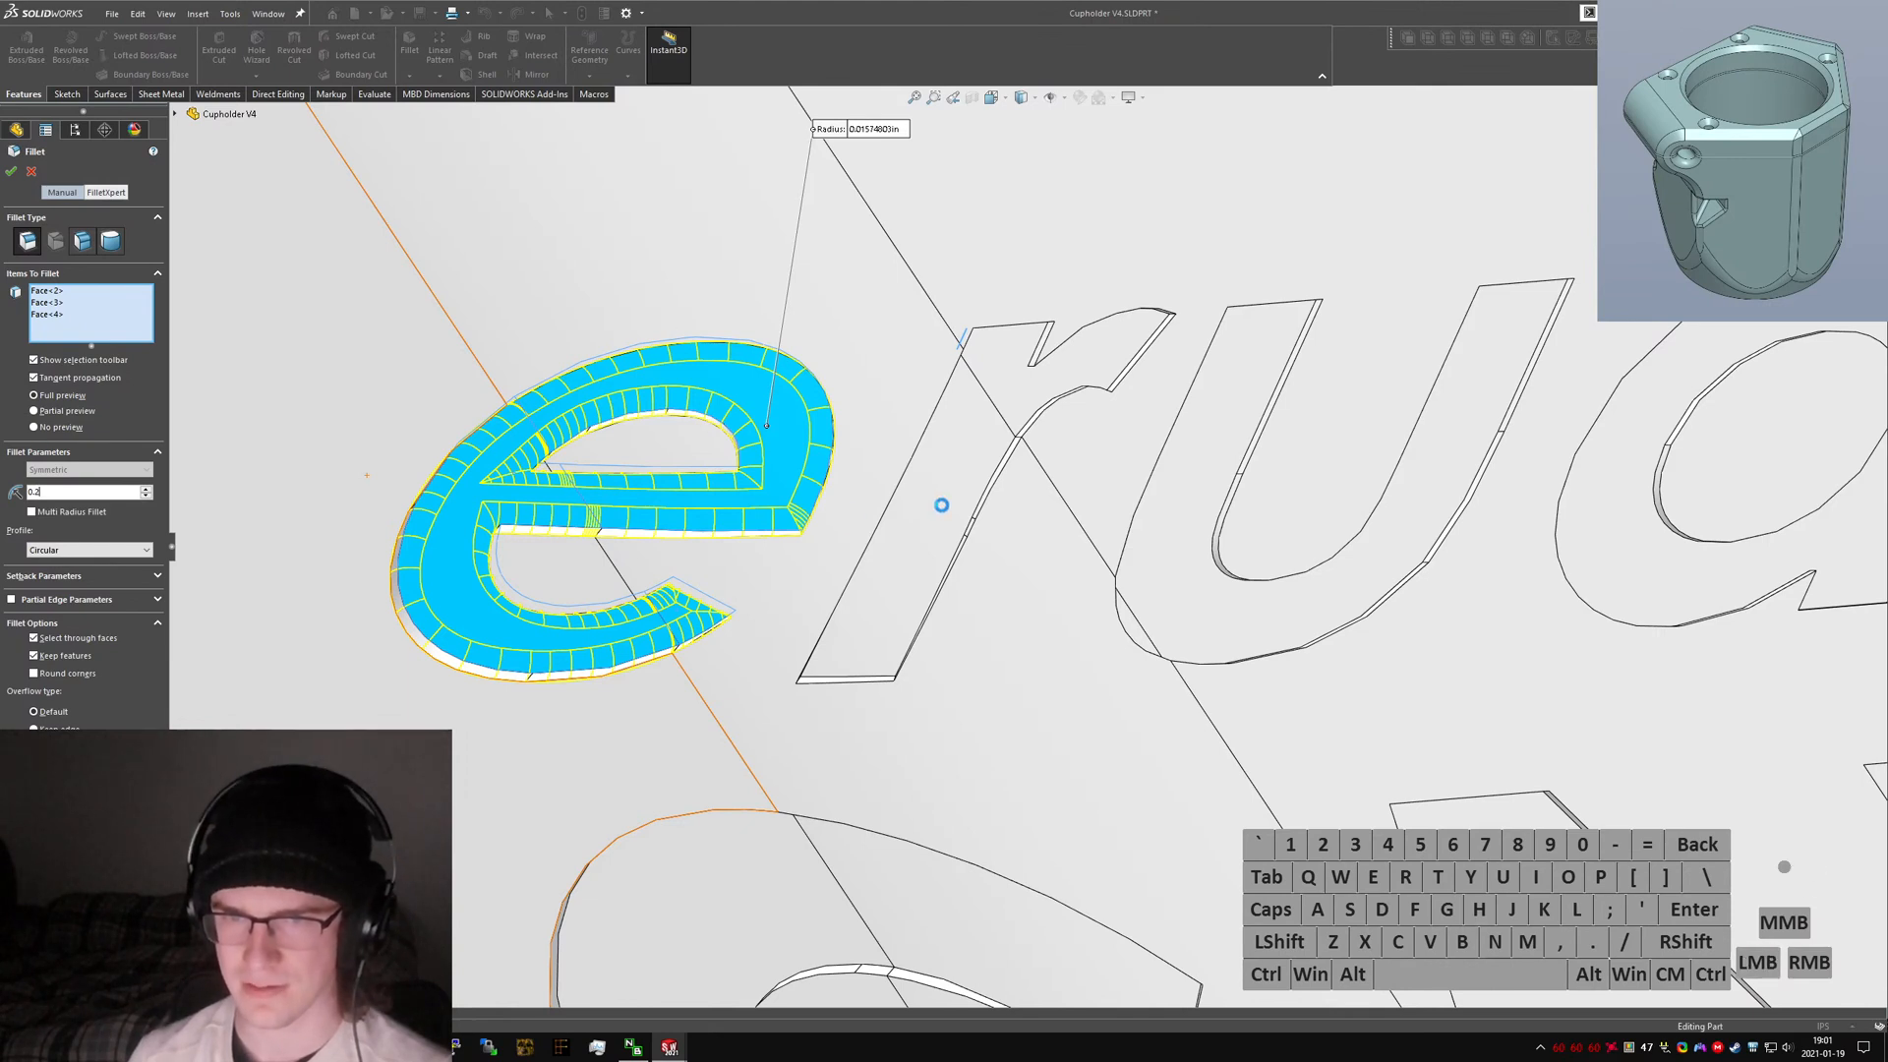
{"action": "key", "text": "Return"}
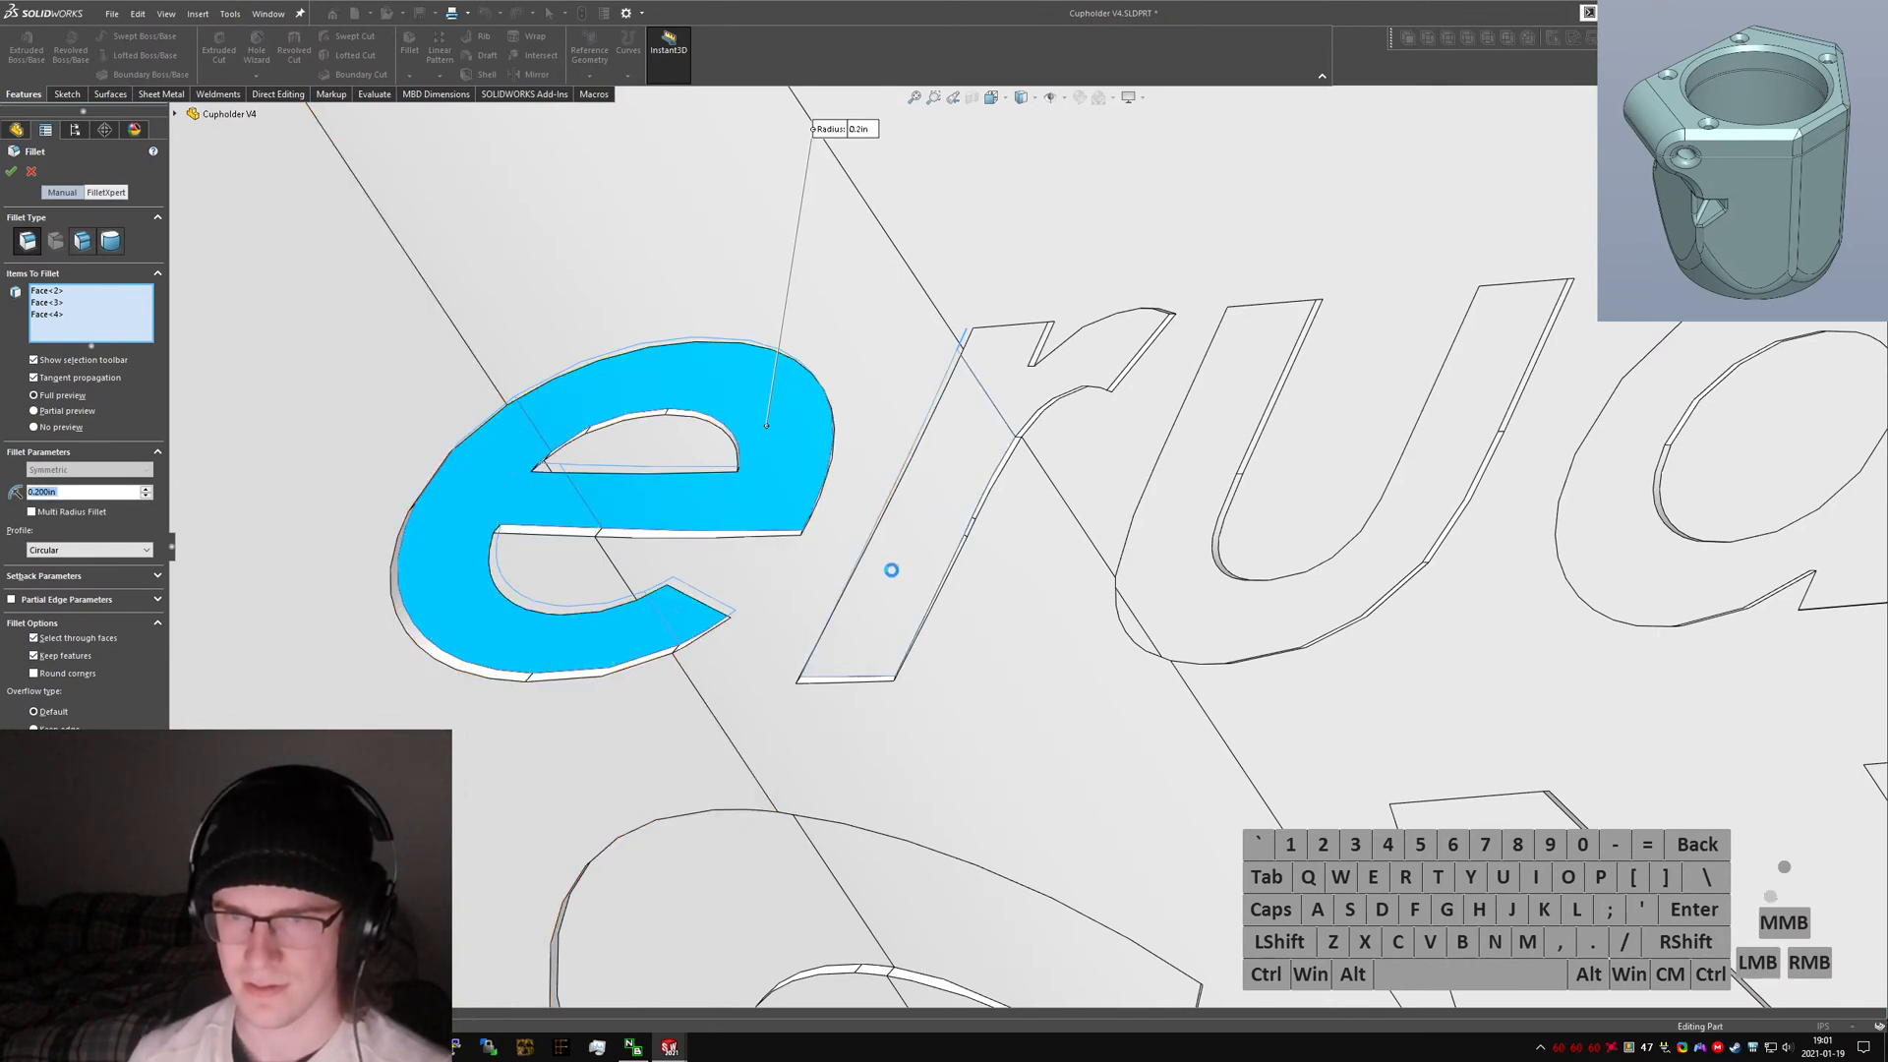
Remove the 'r' letter face from the fillet selection.
{"action": "scroll", "coordinate": [635, 542], "scroll_direction": "down", "scroll_amount": 1}
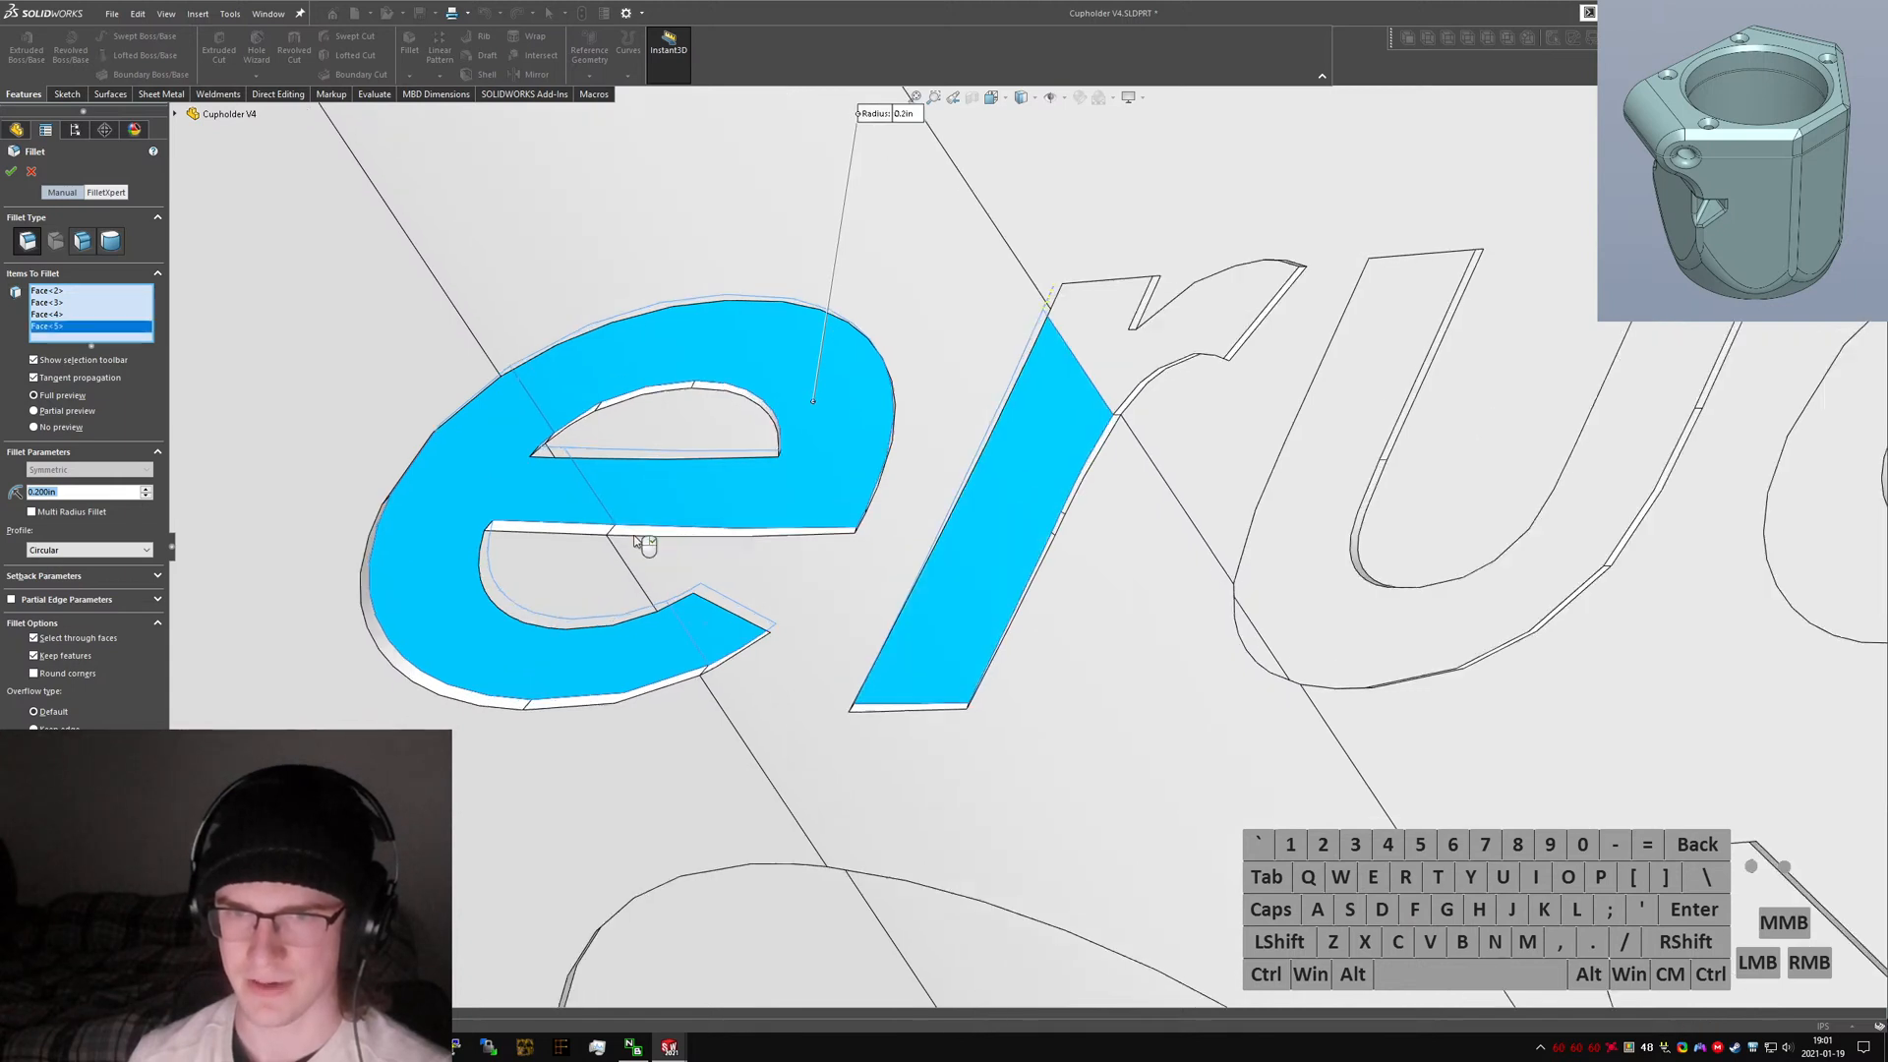
{"action": "middle_click_drag", "start_coordinate": [644, 533], "coordinate": [693, 420]}
{"action": "left_click", "coordinate": [941, 606]}
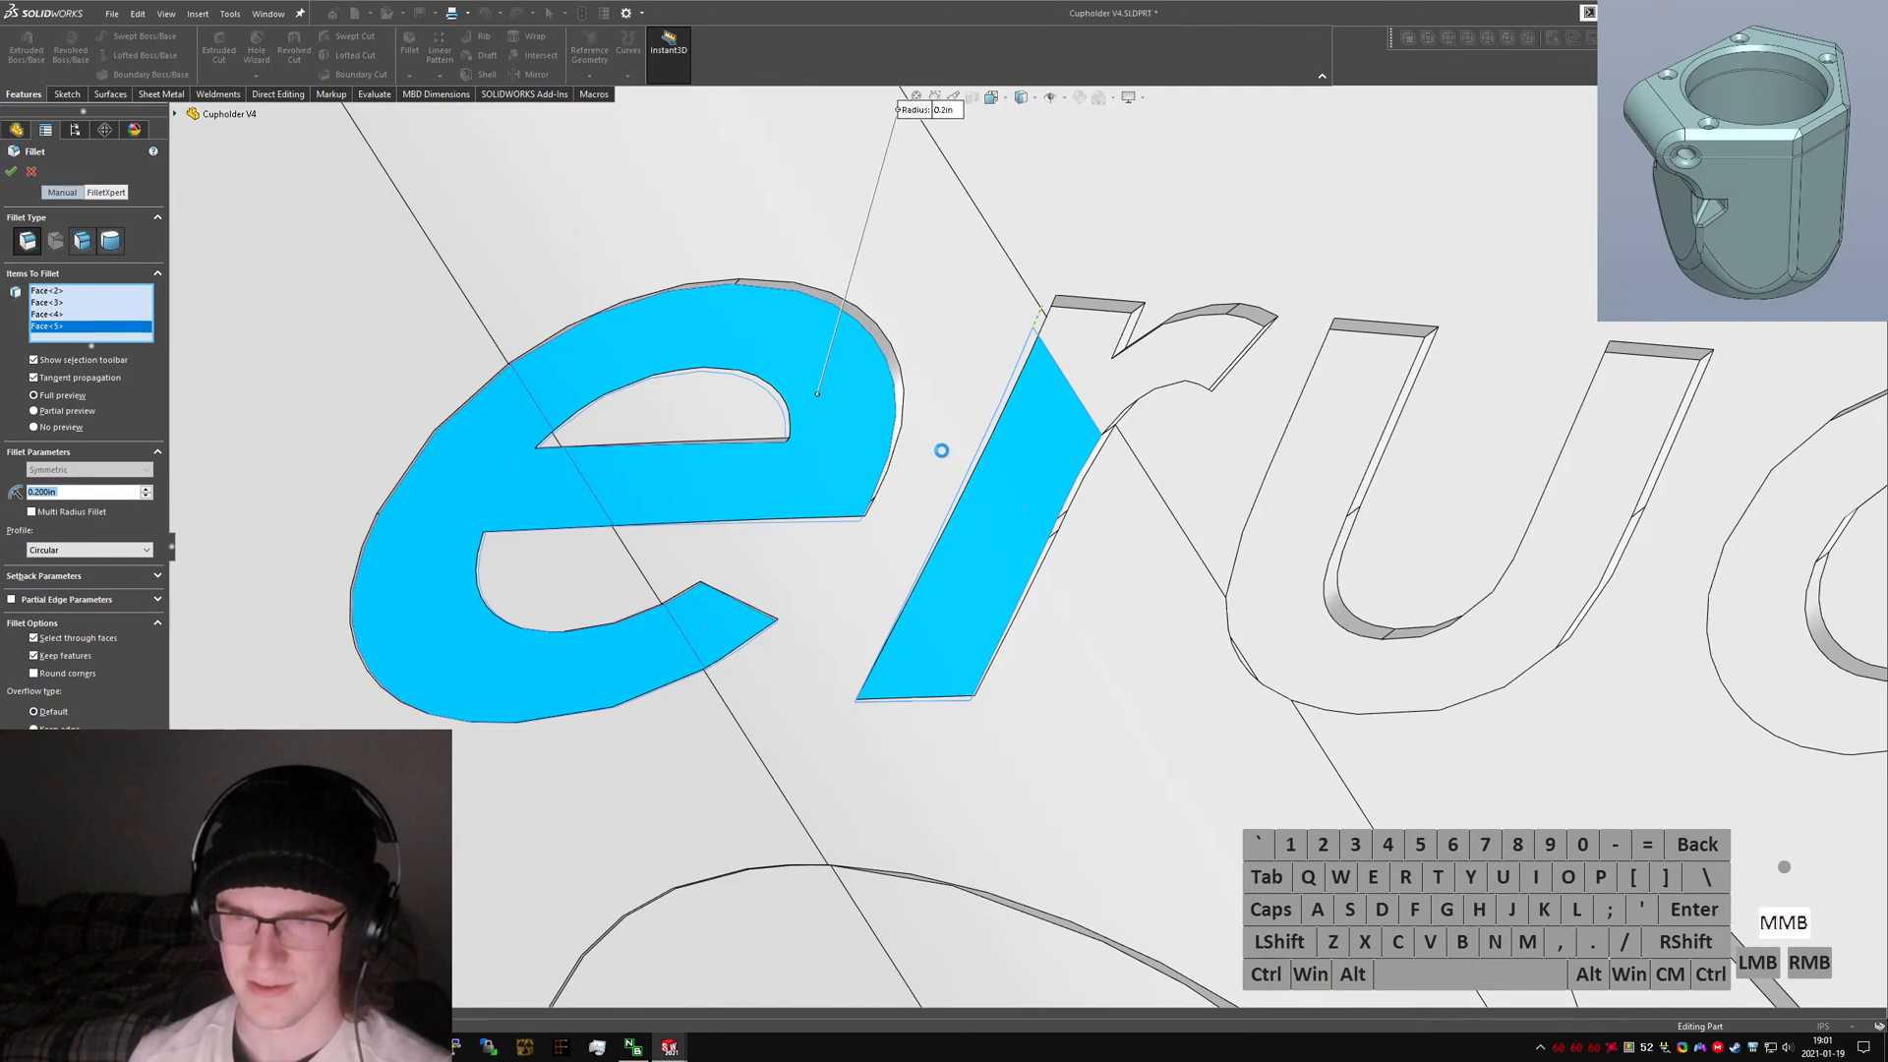
{"action": "mouse_move", "coordinate": [941, 451]}
{"action": "middle_mouse_down"}
{"action": "mouse_move", "coordinate": [951, 477]}
{"action": "mouse_move", "coordinate": [905, 586]}
{"action": "mouse_move", "coordinate": [920, 451]}
{"action": "middle_mouse_up"}
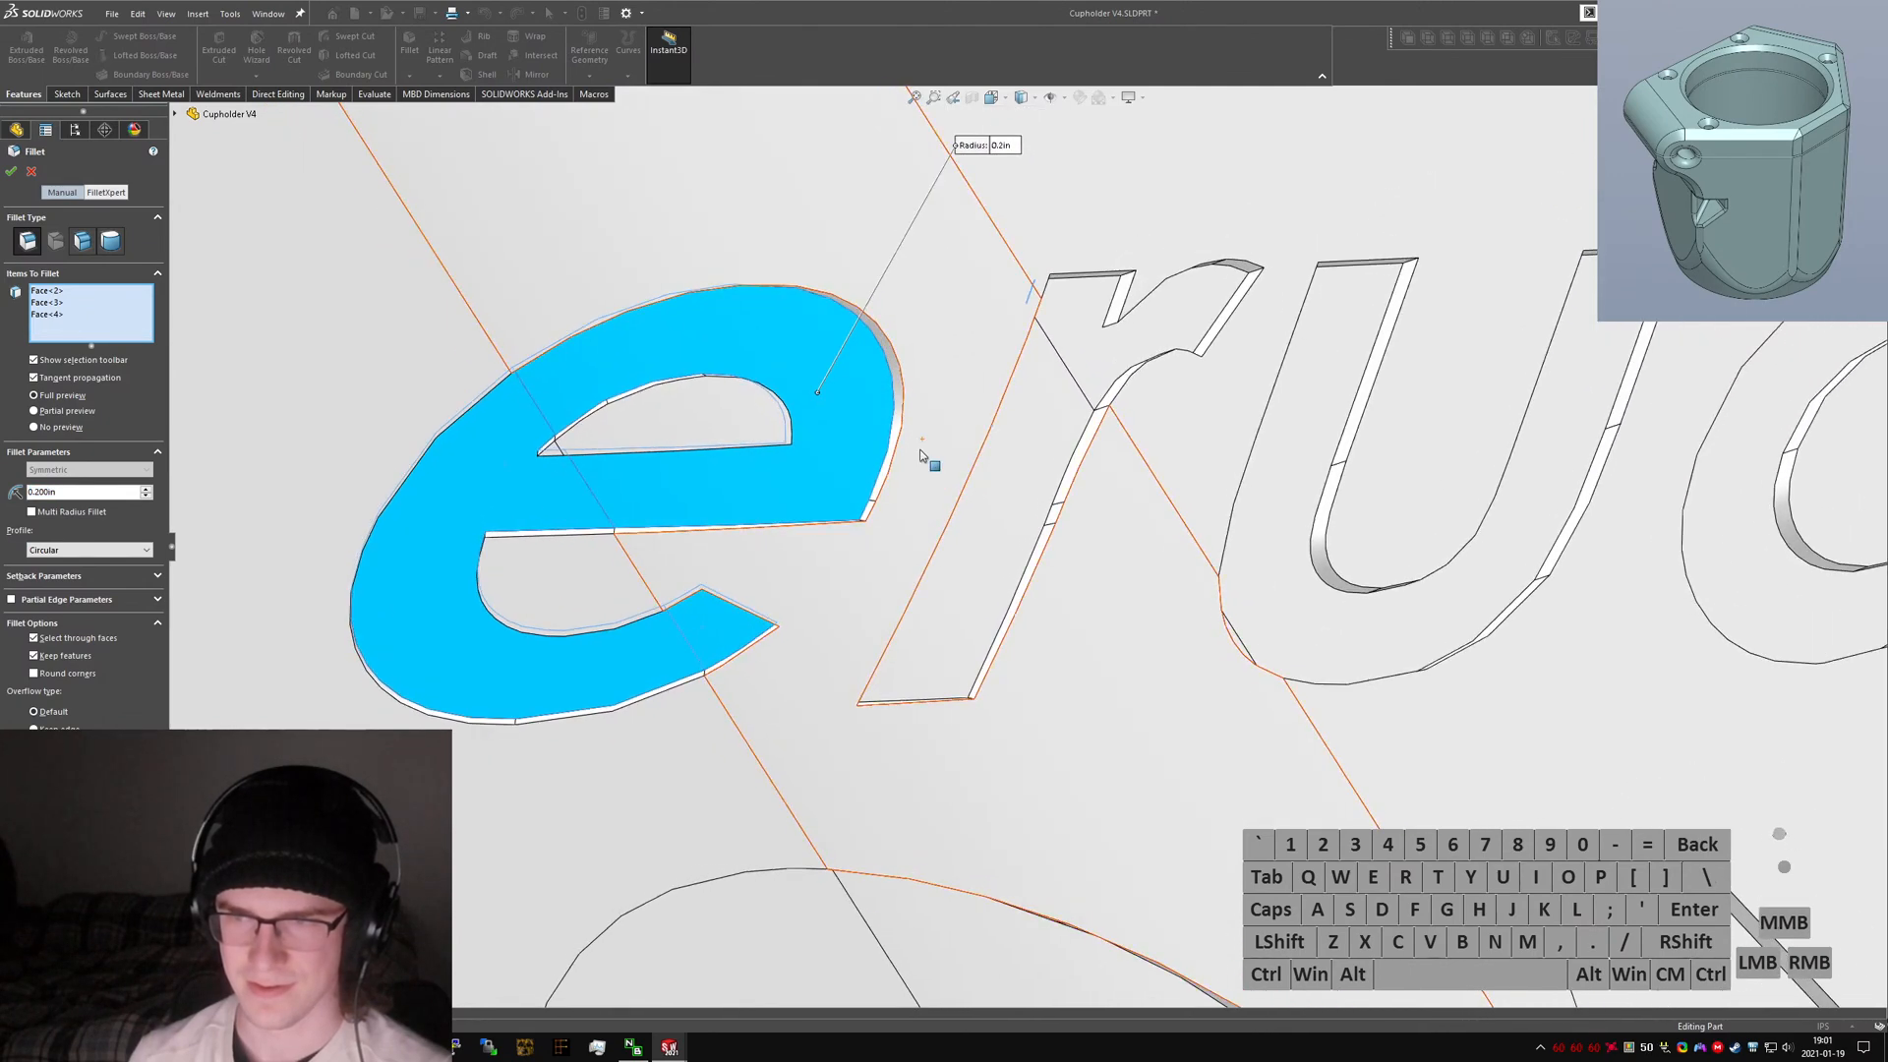
Zoom out and orbit around the clamp to inspect the fillet preview on the logo.
{"action": "scroll", "coordinate": [921, 455], "scroll_direction": "up", "scroll_amount": 10}
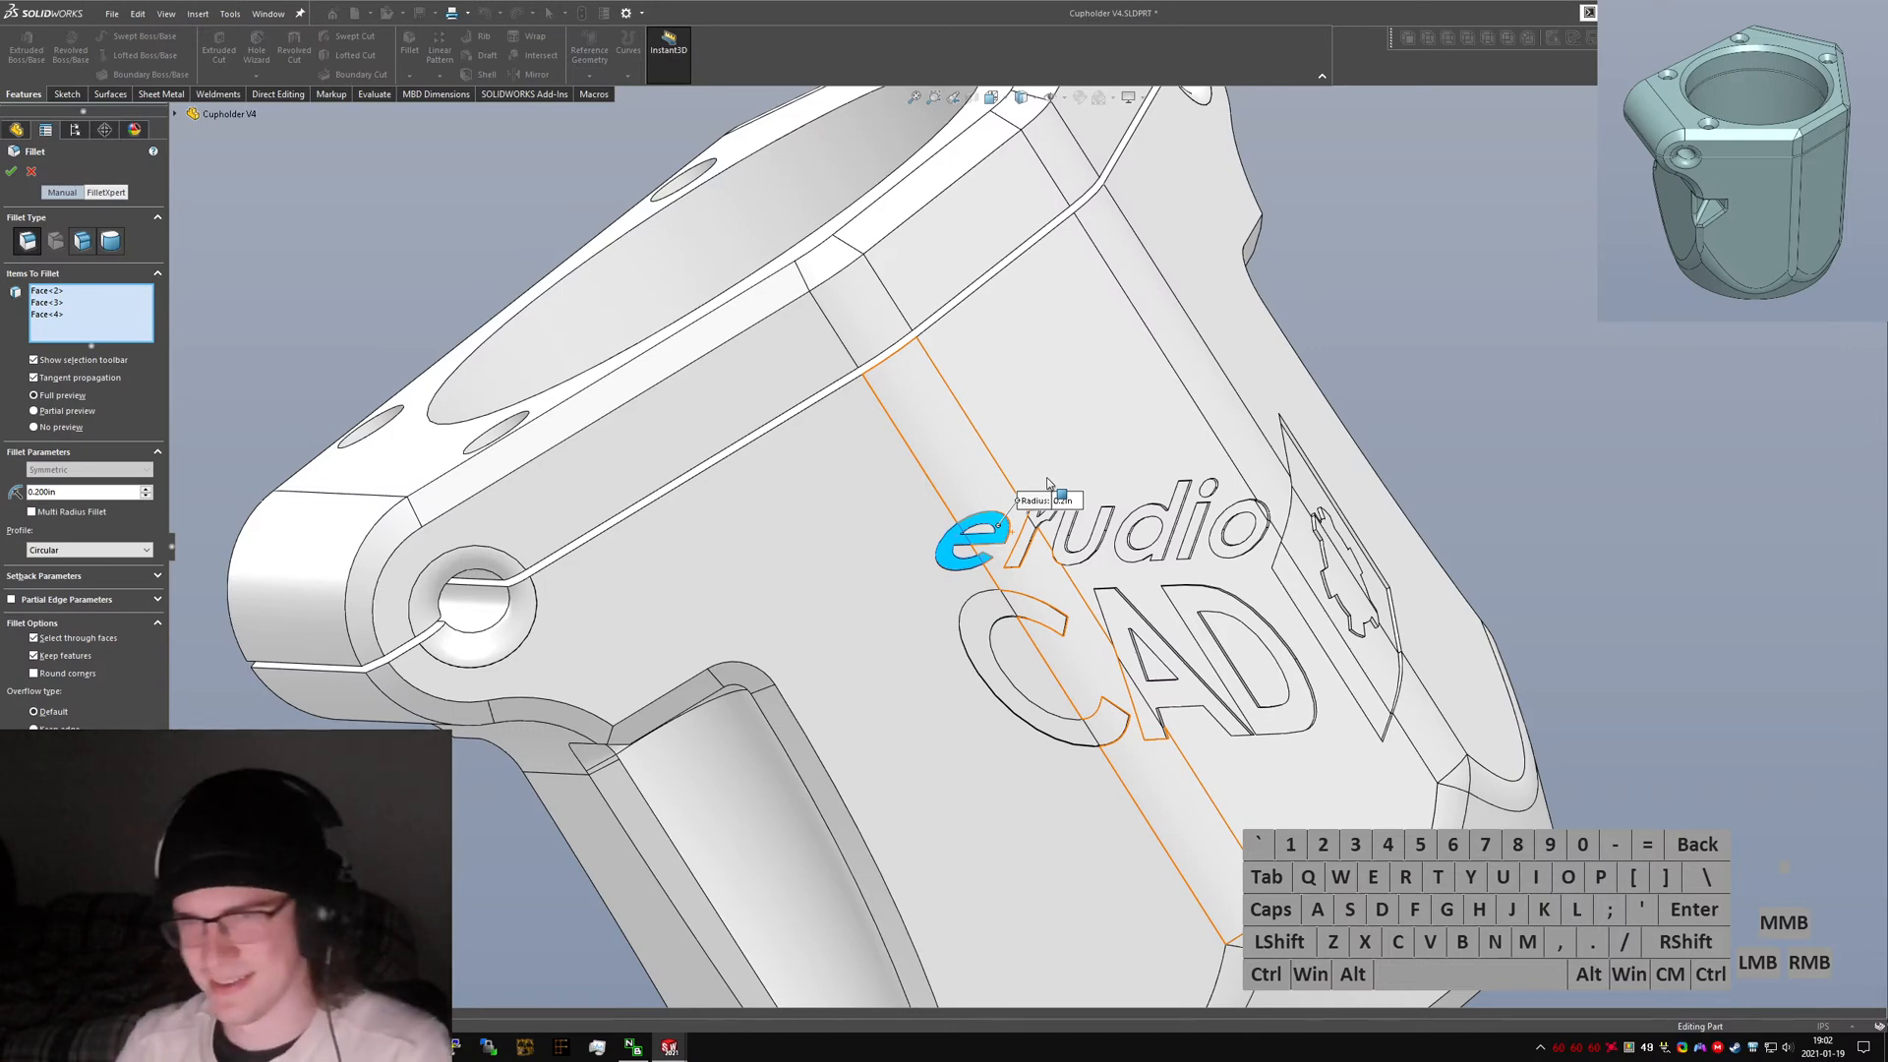
{"action": "scroll", "coordinate": [1042, 480], "scroll_direction": "up", "scroll_amount": 5}
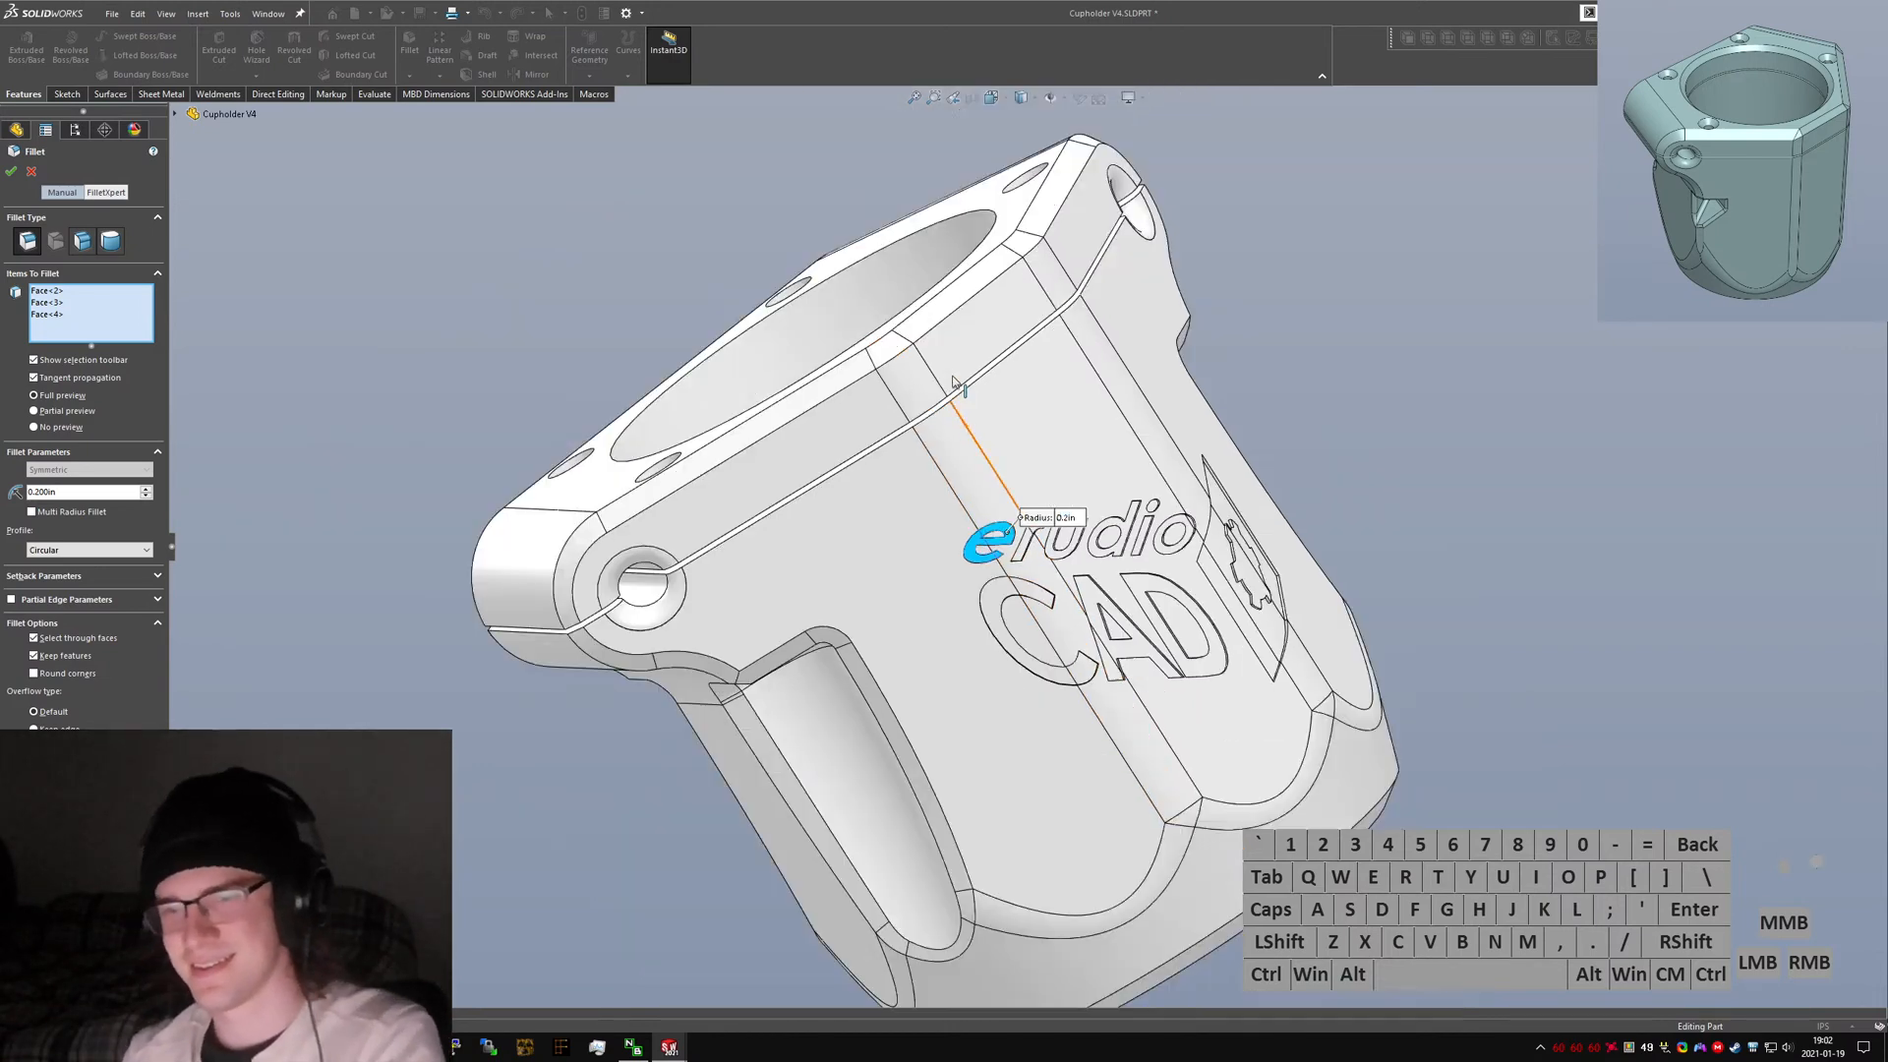
{"action": "middle_click_drag", "start_coordinate": [959, 389], "coordinate": [938, 794]}
{"action": "scroll", "coordinate": [1096, 696], "scroll_direction": "down", "scroll_amount": 4}
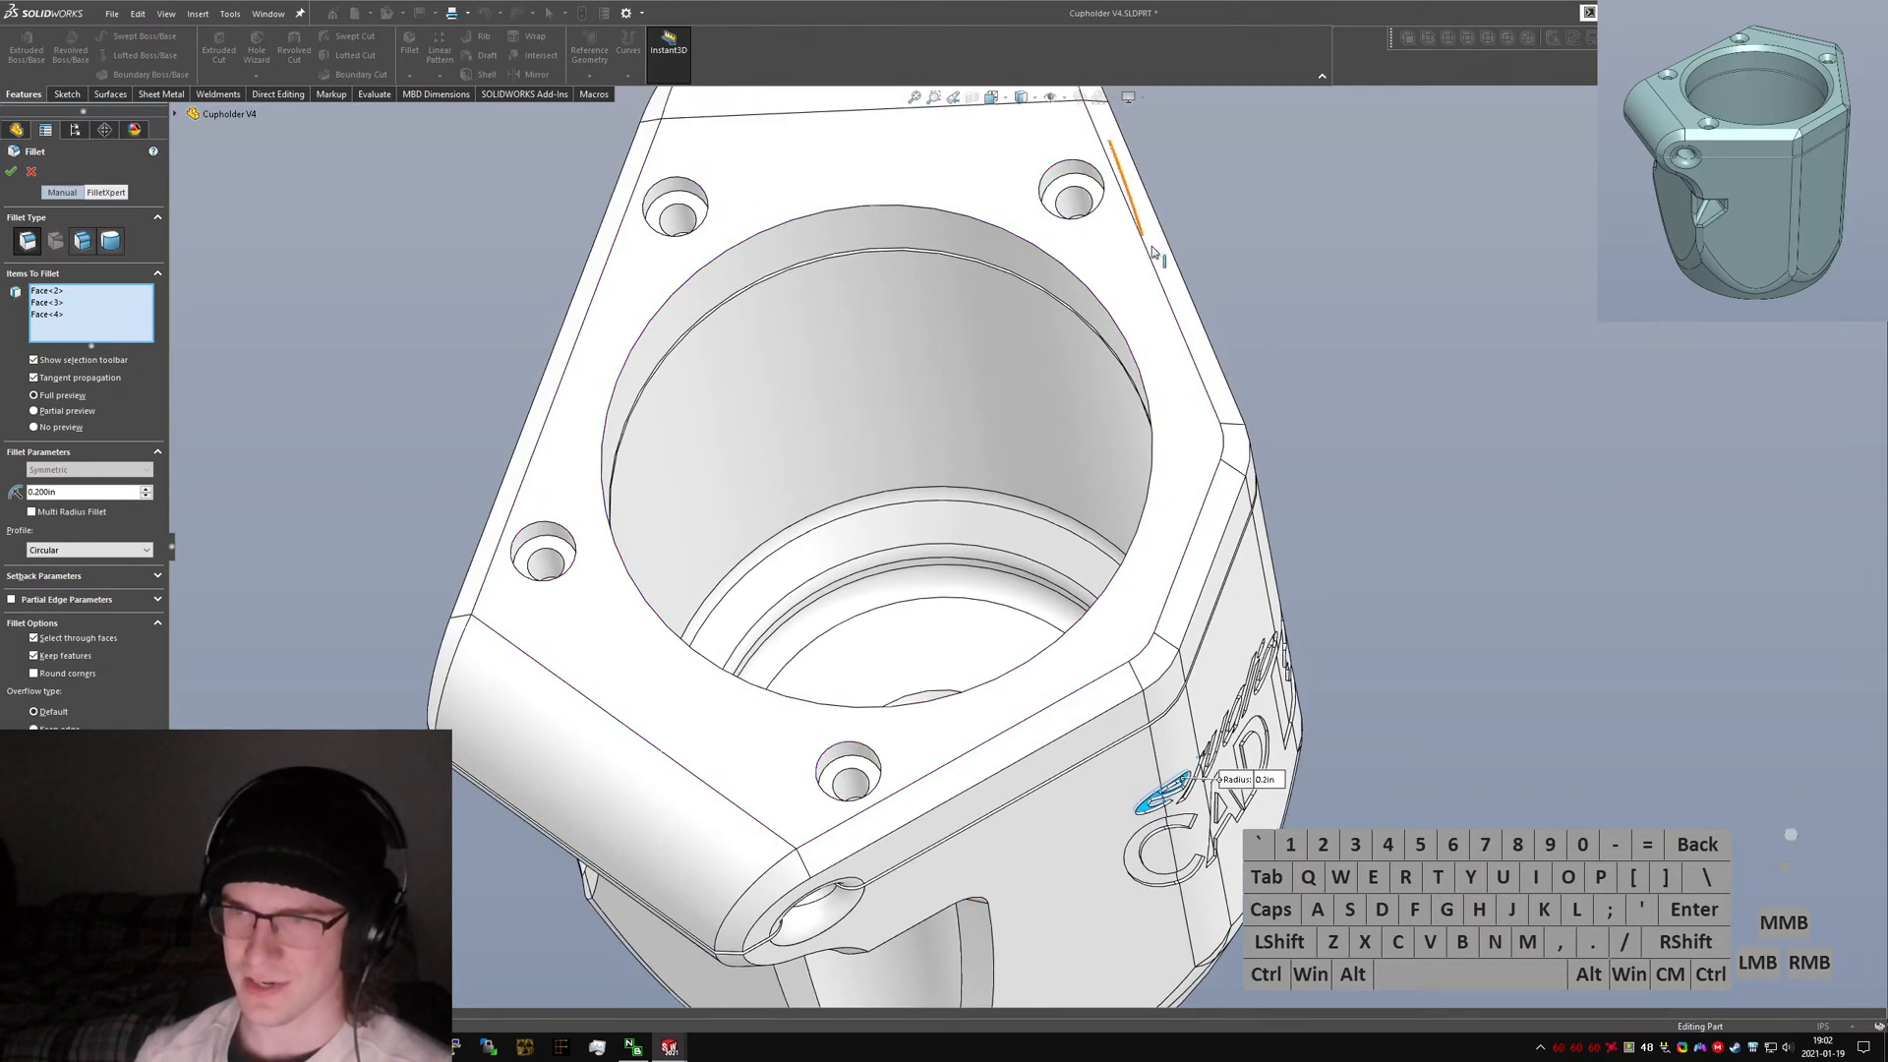
Cancel the fillet on the raised logo letters.
{"action": "middle_click_drag", "start_coordinate": [1209, 566], "coordinate": [1145, 464]}
{"action": "key", "text": "Escape"}
{"action": "scroll", "coordinate": [1298, 694], "scroll_direction": "up", "scroll_amount": 2}
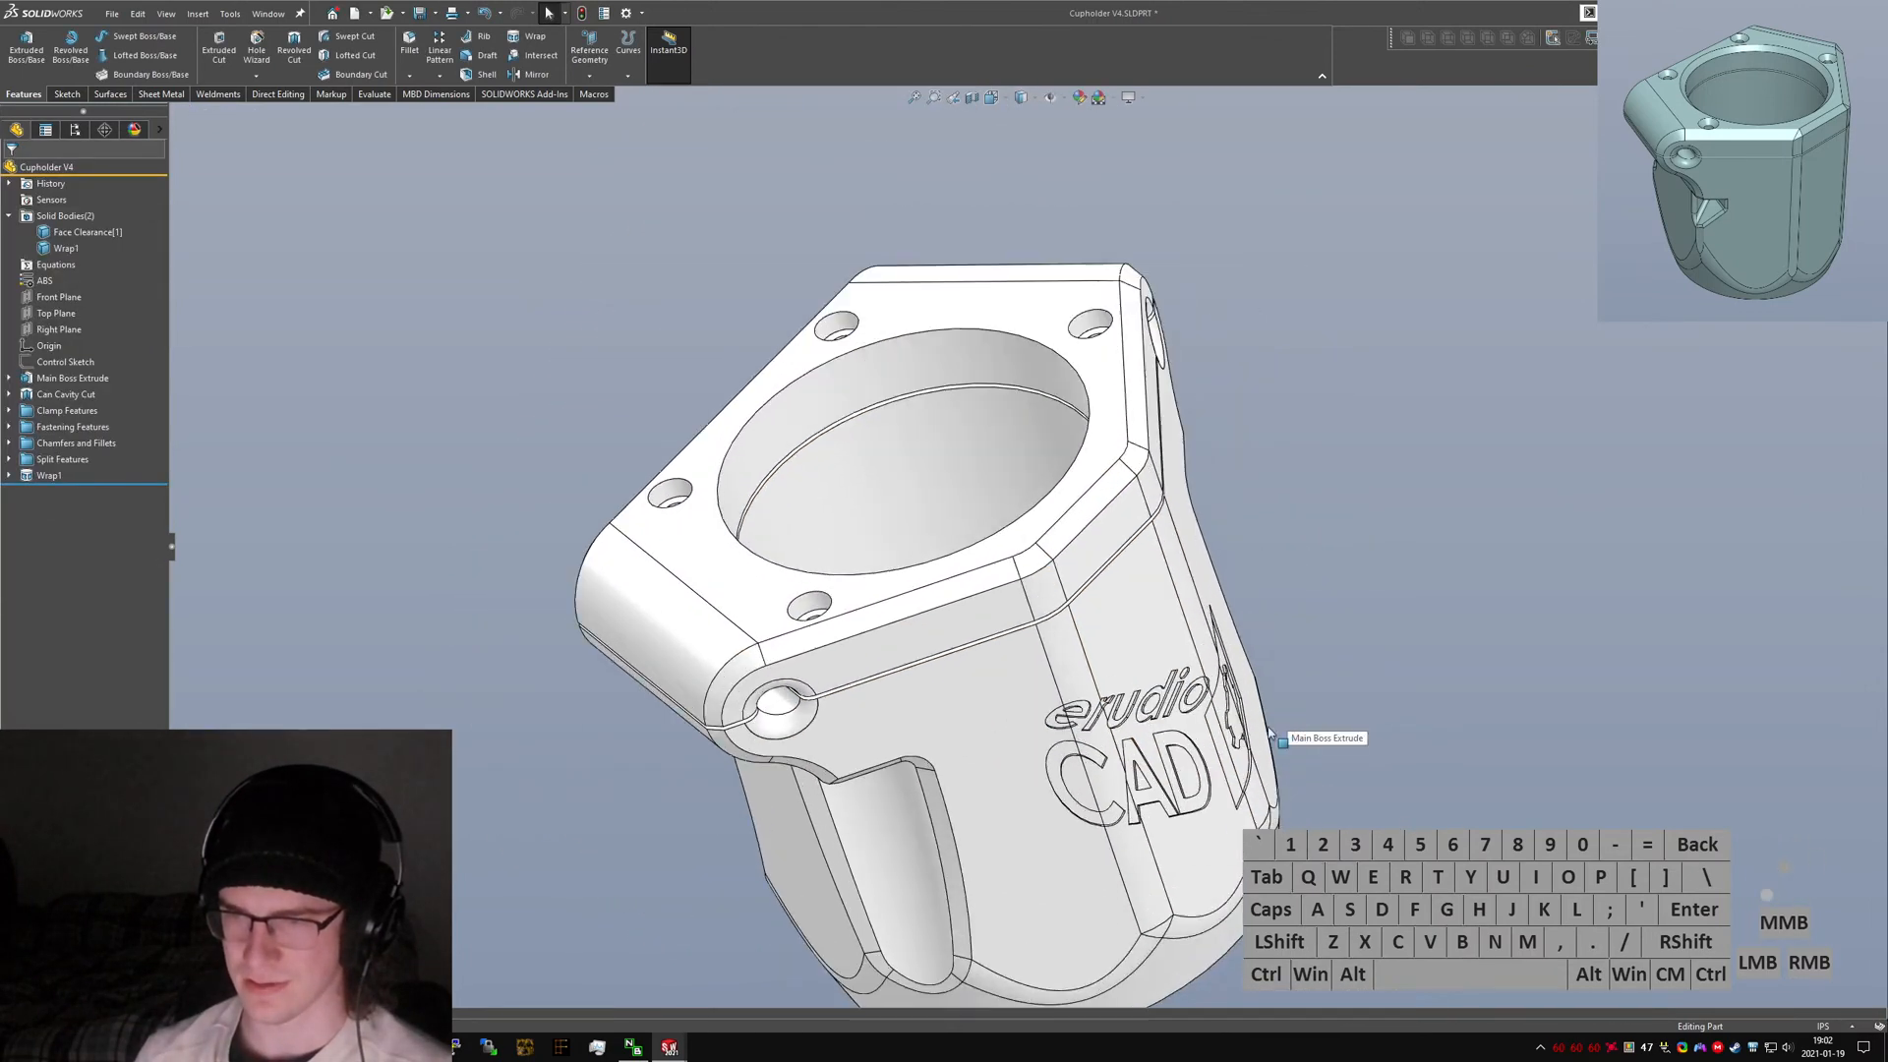
{"action": "scroll", "coordinate": [1283, 730], "scroll_direction": "down", "scroll_amount": 3}
{"action": "middle_click_drag", "start_coordinate": [1114, 676], "coordinate": [1015, 670]}
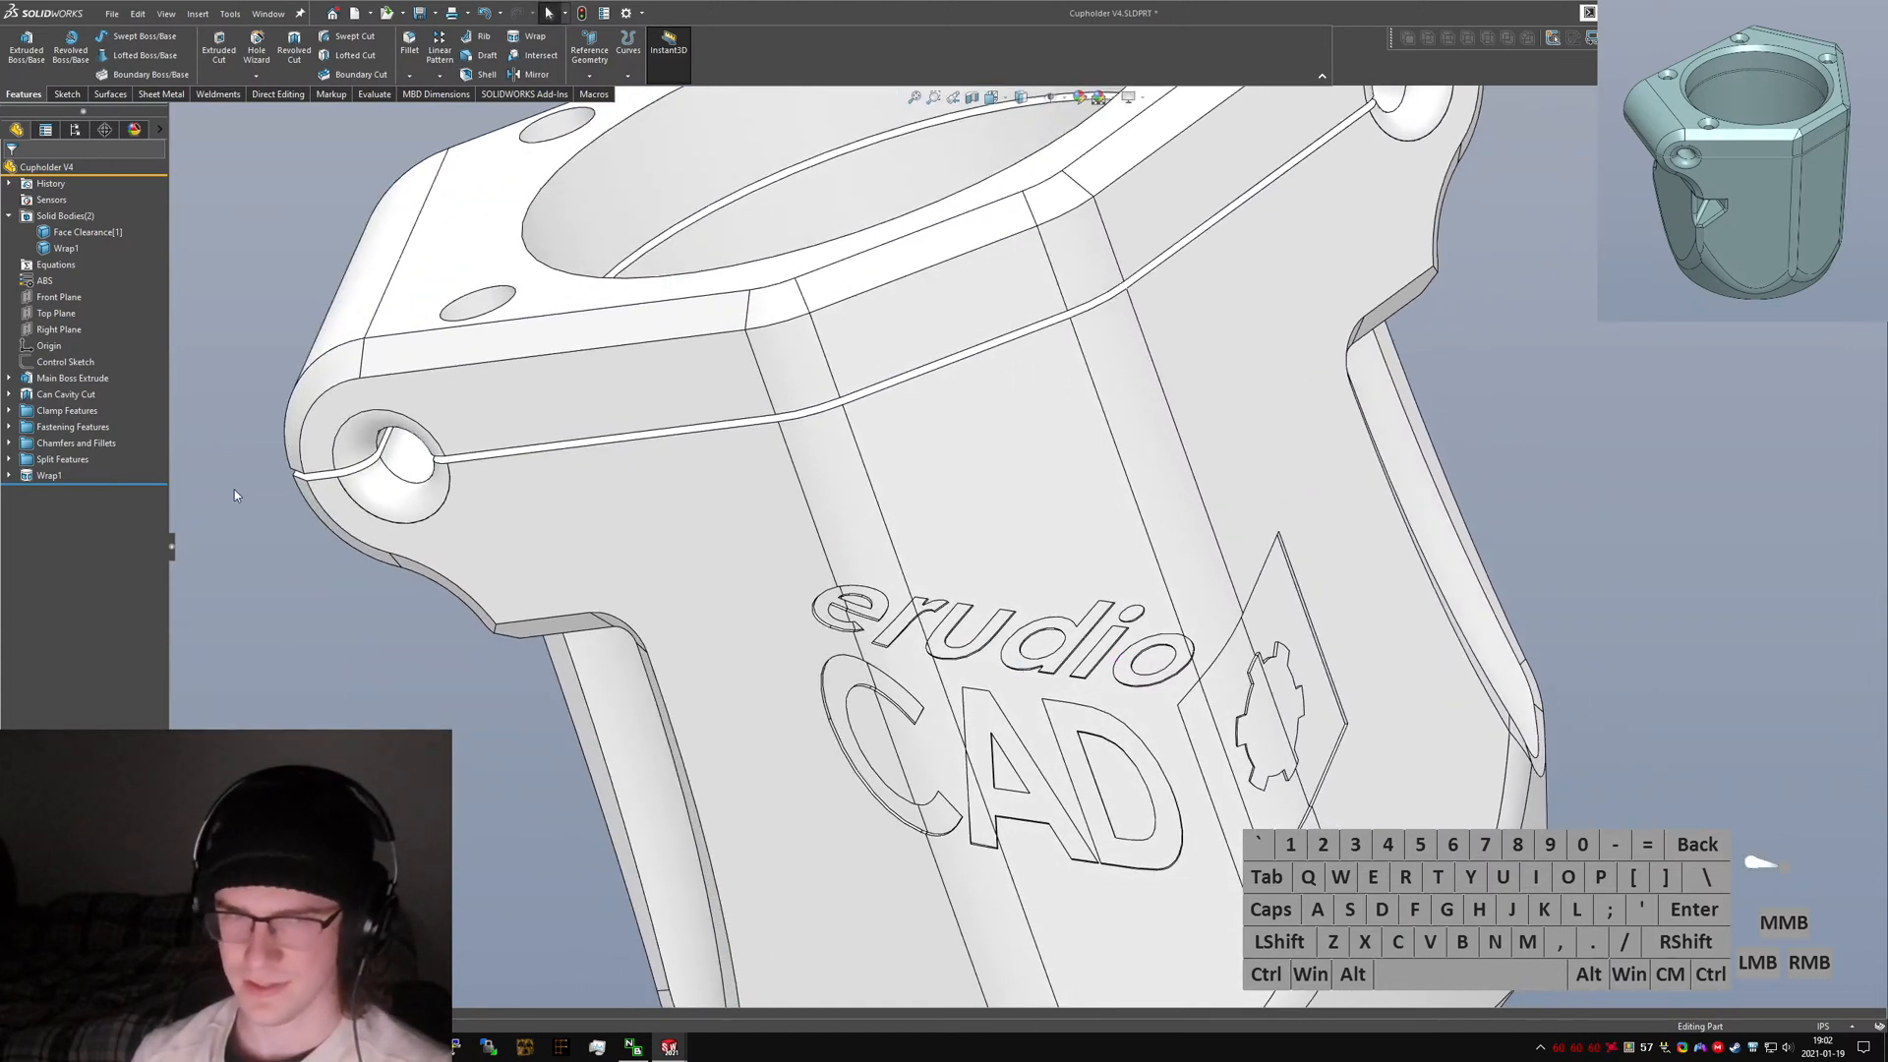
Delete the Wrap1 logo feature from the model, keeping its sketch.
{"action": "left_click", "coordinate": [49, 474]}
{"action": "key", "text": "Return"}
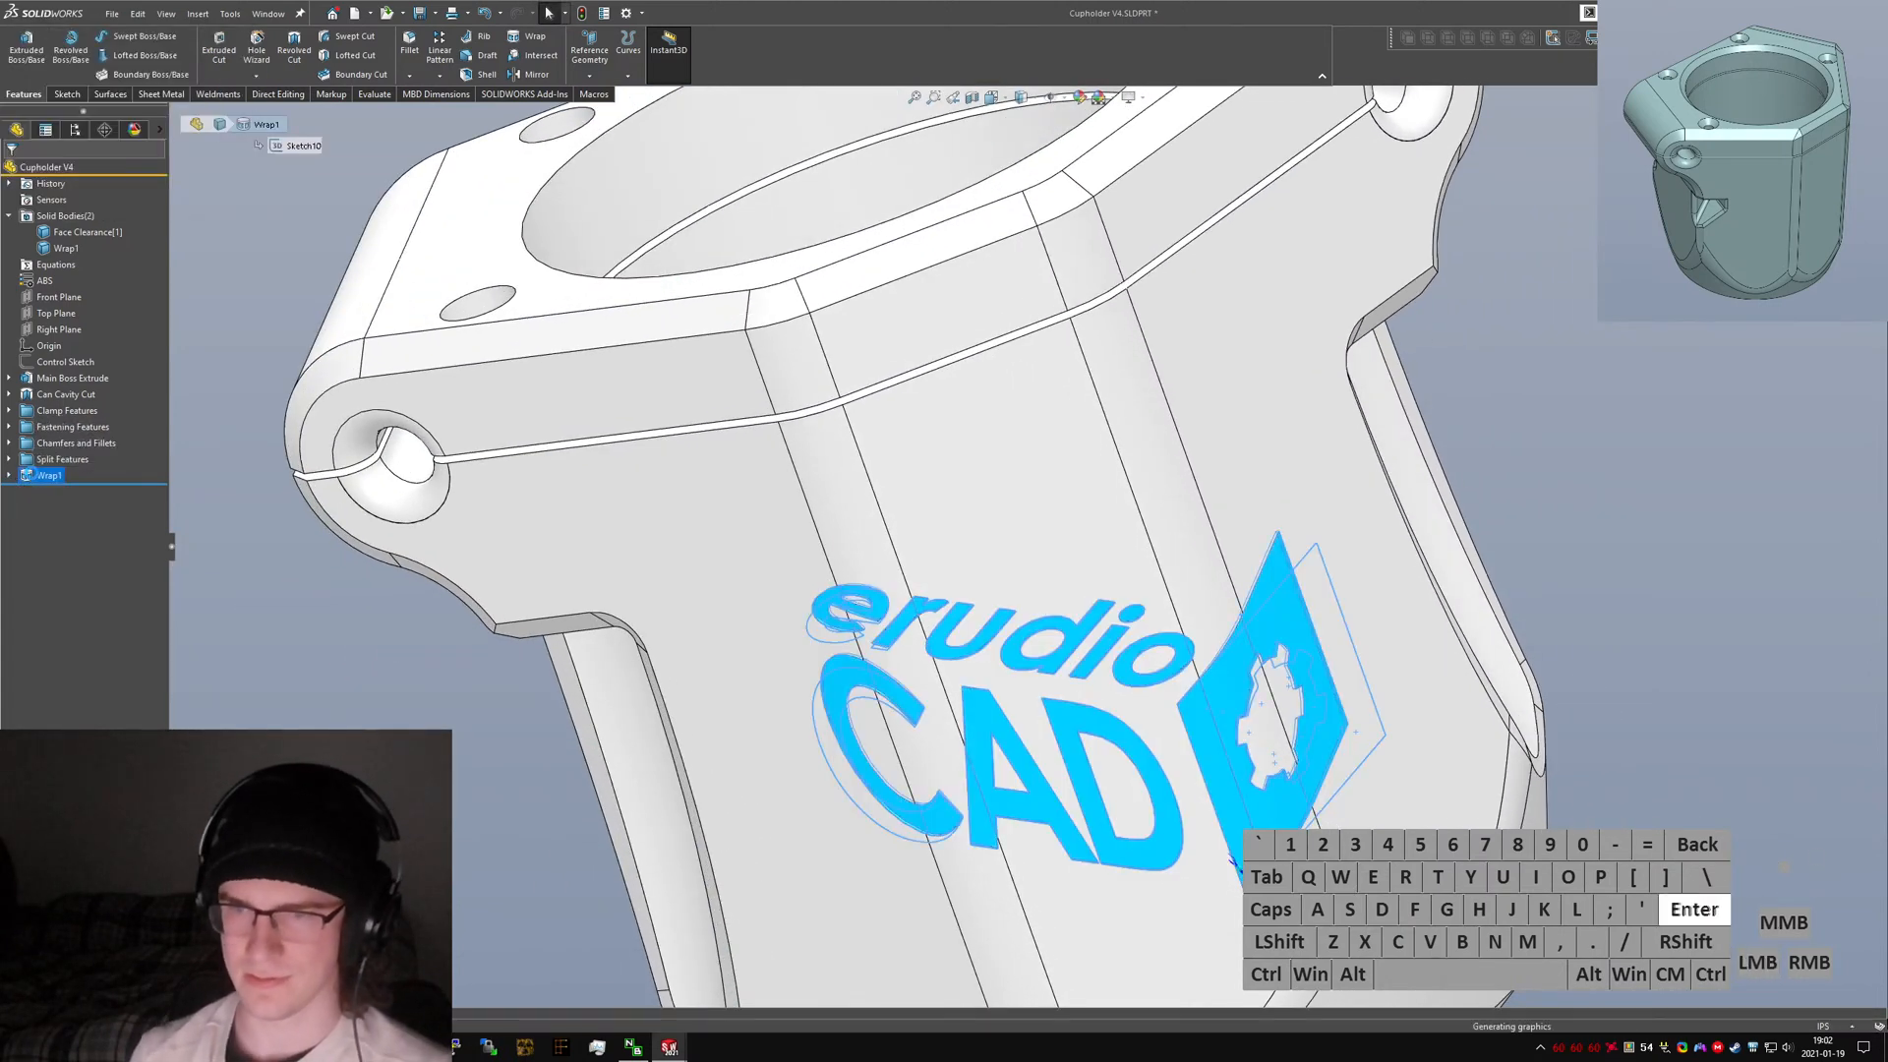
{"action": "scroll", "coordinate": [421, 531], "scroll_direction": "up", "scroll_amount": 3}
{"action": "middle_click_drag", "start_coordinate": [914, 627], "coordinate": [999, 750]}
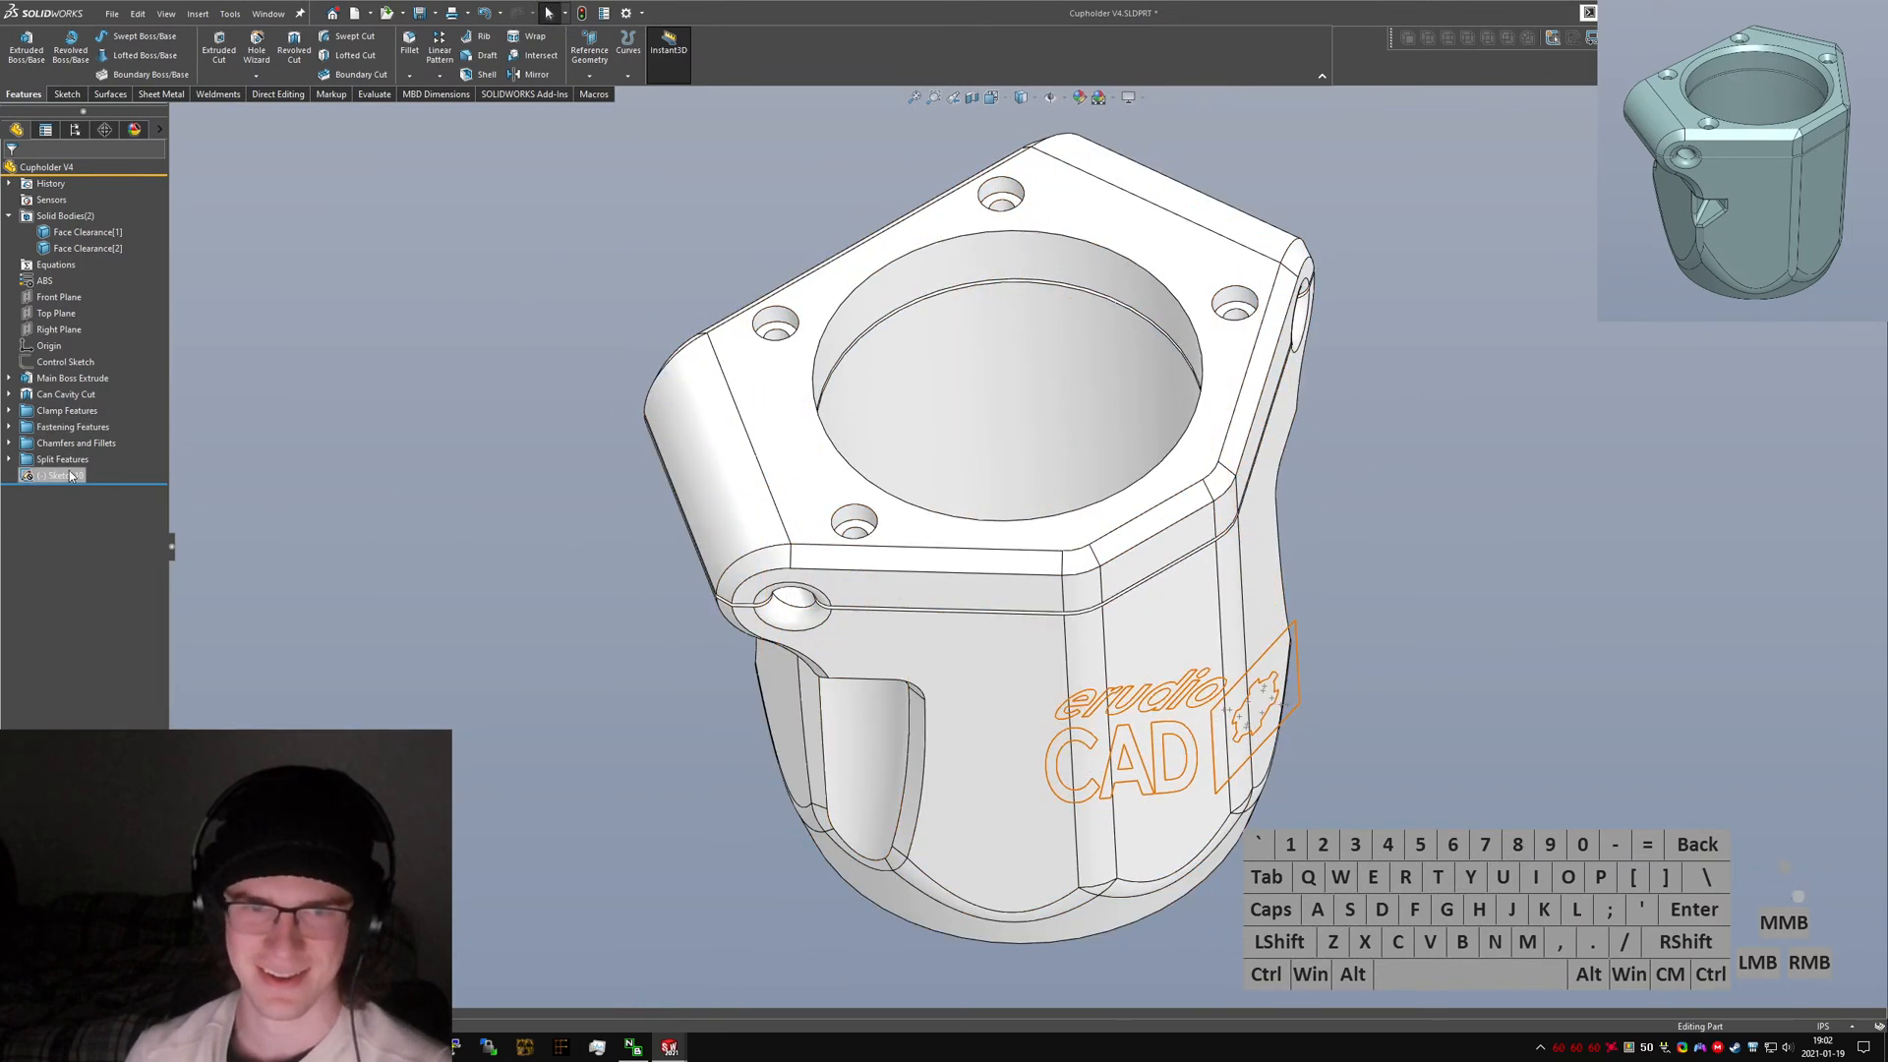
Open Sketch2 under Main Boss Extrude for editing and view it normal to the sketch plane.
{"action": "left_click", "coordinate": [8, 393]}
{"action": "left_click", "coordinate": [9, 378]}
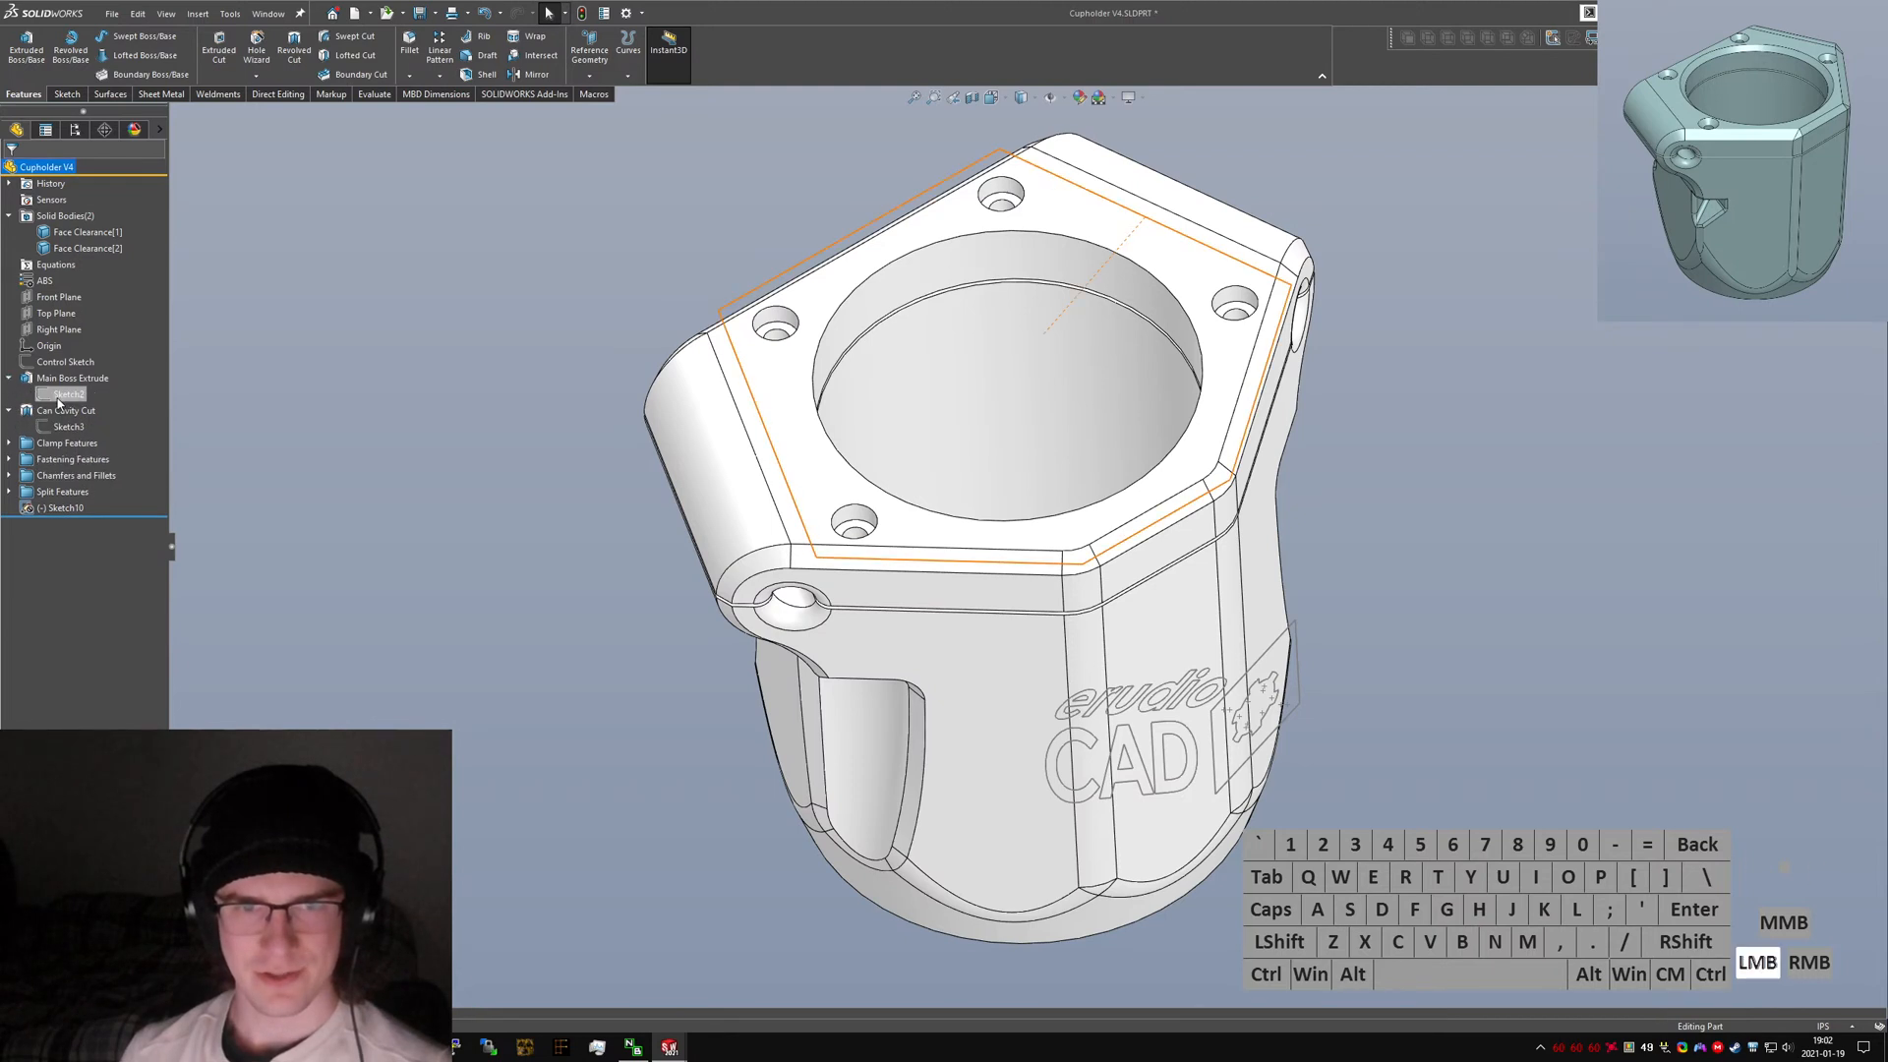
{"action": "left_click", "coordinate": [68, 394]}
{"action": "left_click", "coordinate": [93, 366]}
{"action": "key", "text": "ctrl+5"}
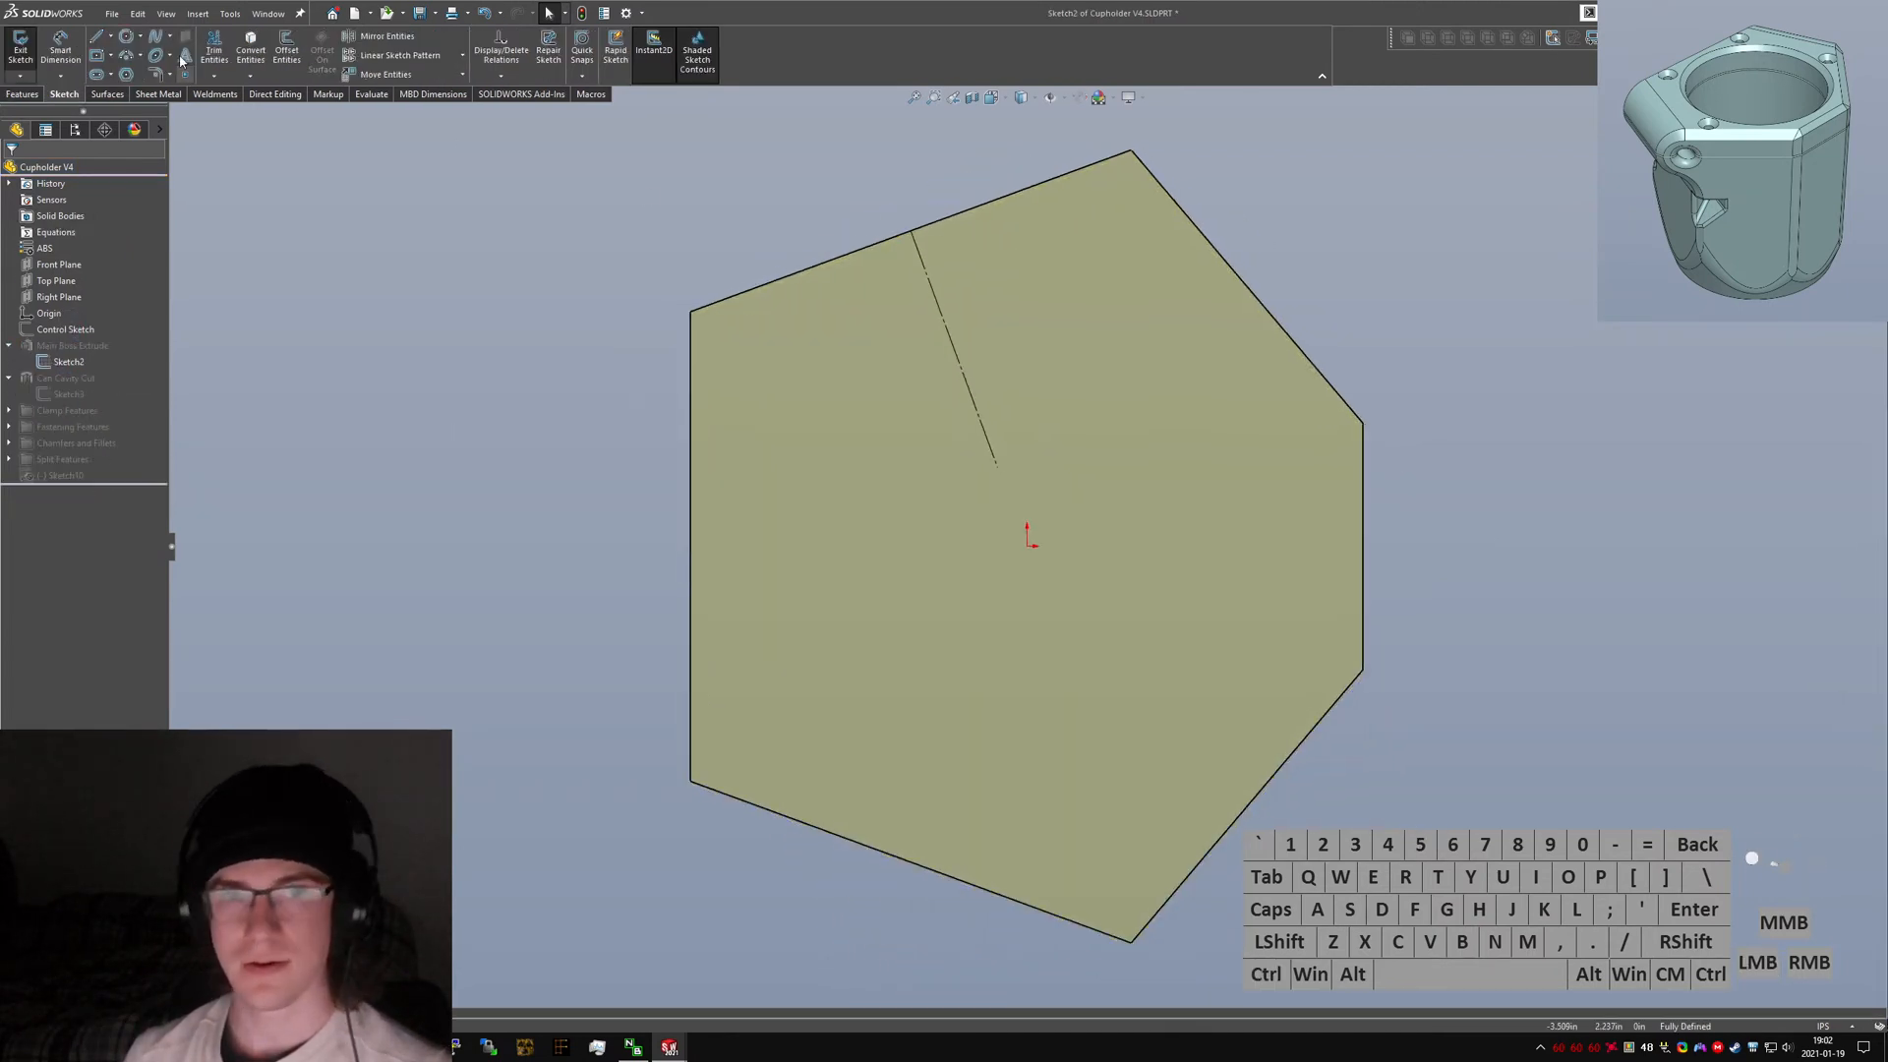
Draw a three-point arc across the hexagon's right corner, from the upper to the lower diagonal edge.
{"action": "left_click", "coordinate": [127, 56]}
{"action": "left_click", "coordinate": [1240, 278]}
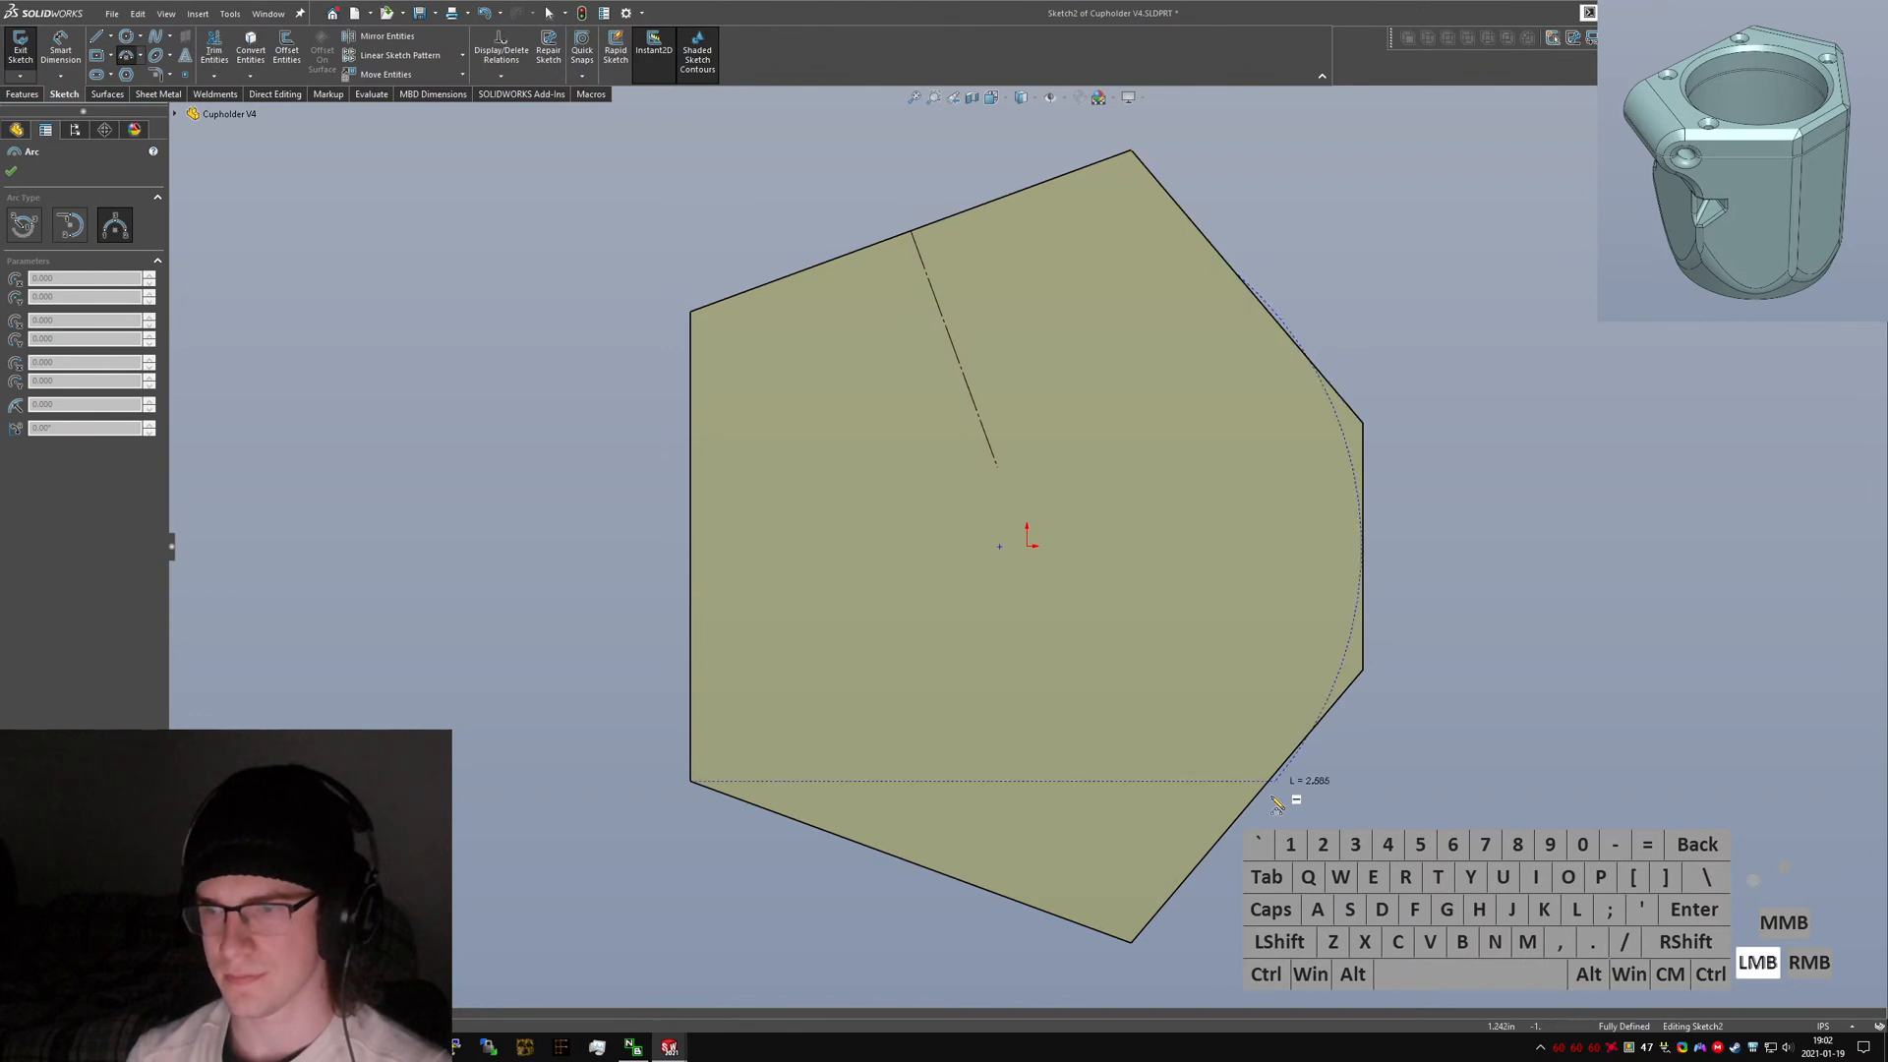
{"action": "left_click", "coordinate": [1242, 813]}
{"action": "left_click", "coordinate": [1360, 586]}
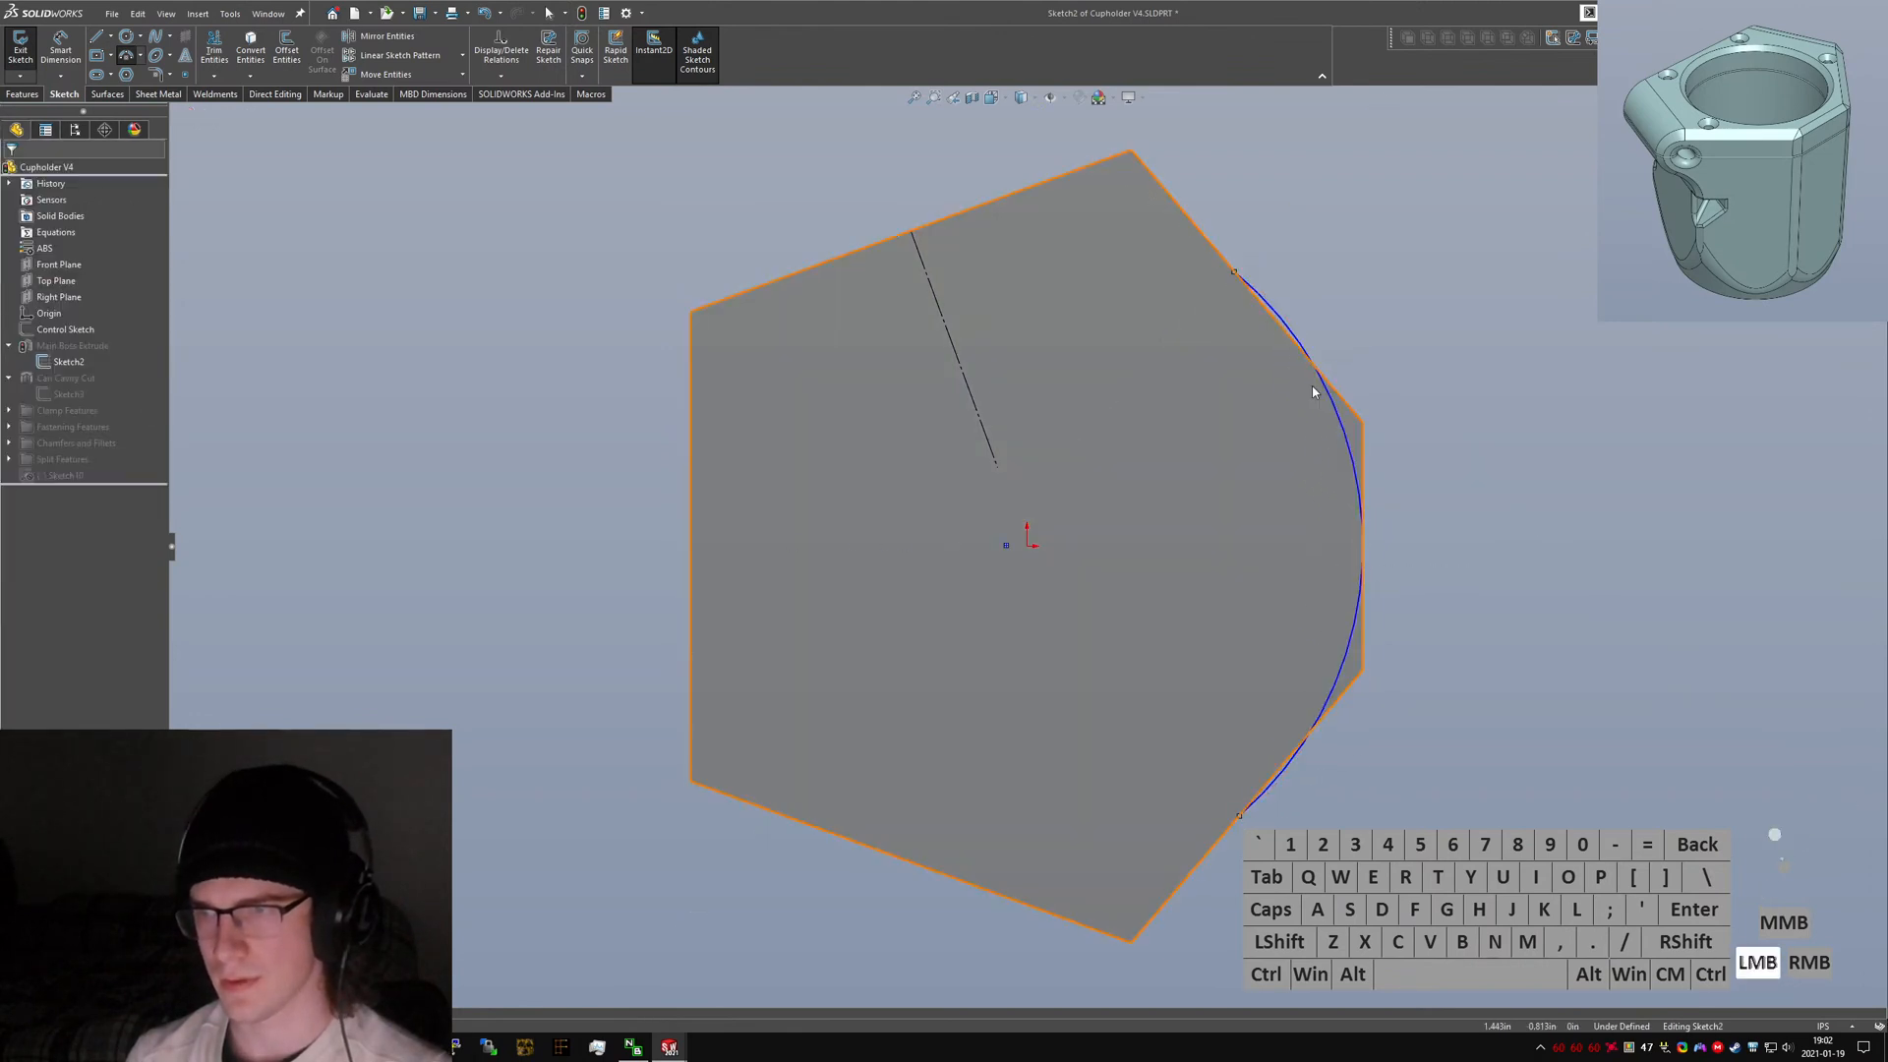
Try to add tangent relations between the arc and the neighbouring hexagon edges.
{"action": "key", "text": "ctrl+a"}
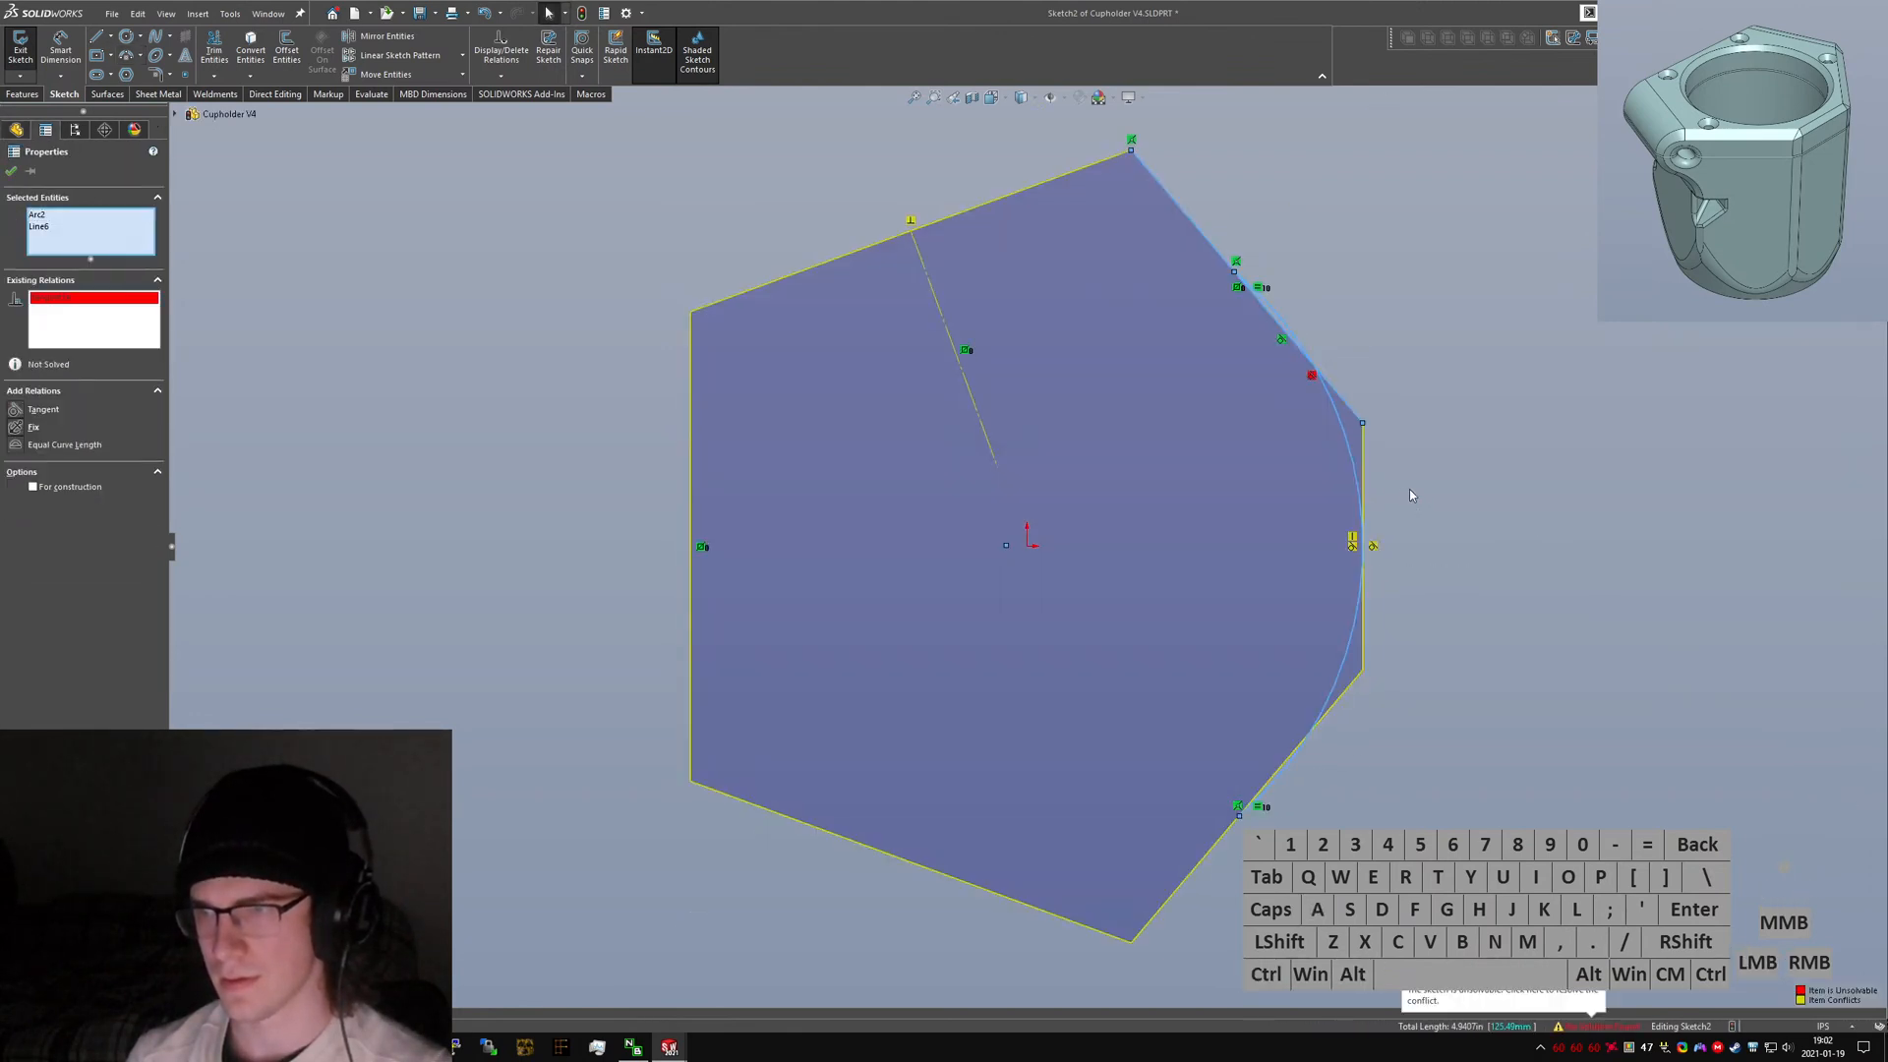
{"action": "left_click", "coordinate": [1408, 488]}
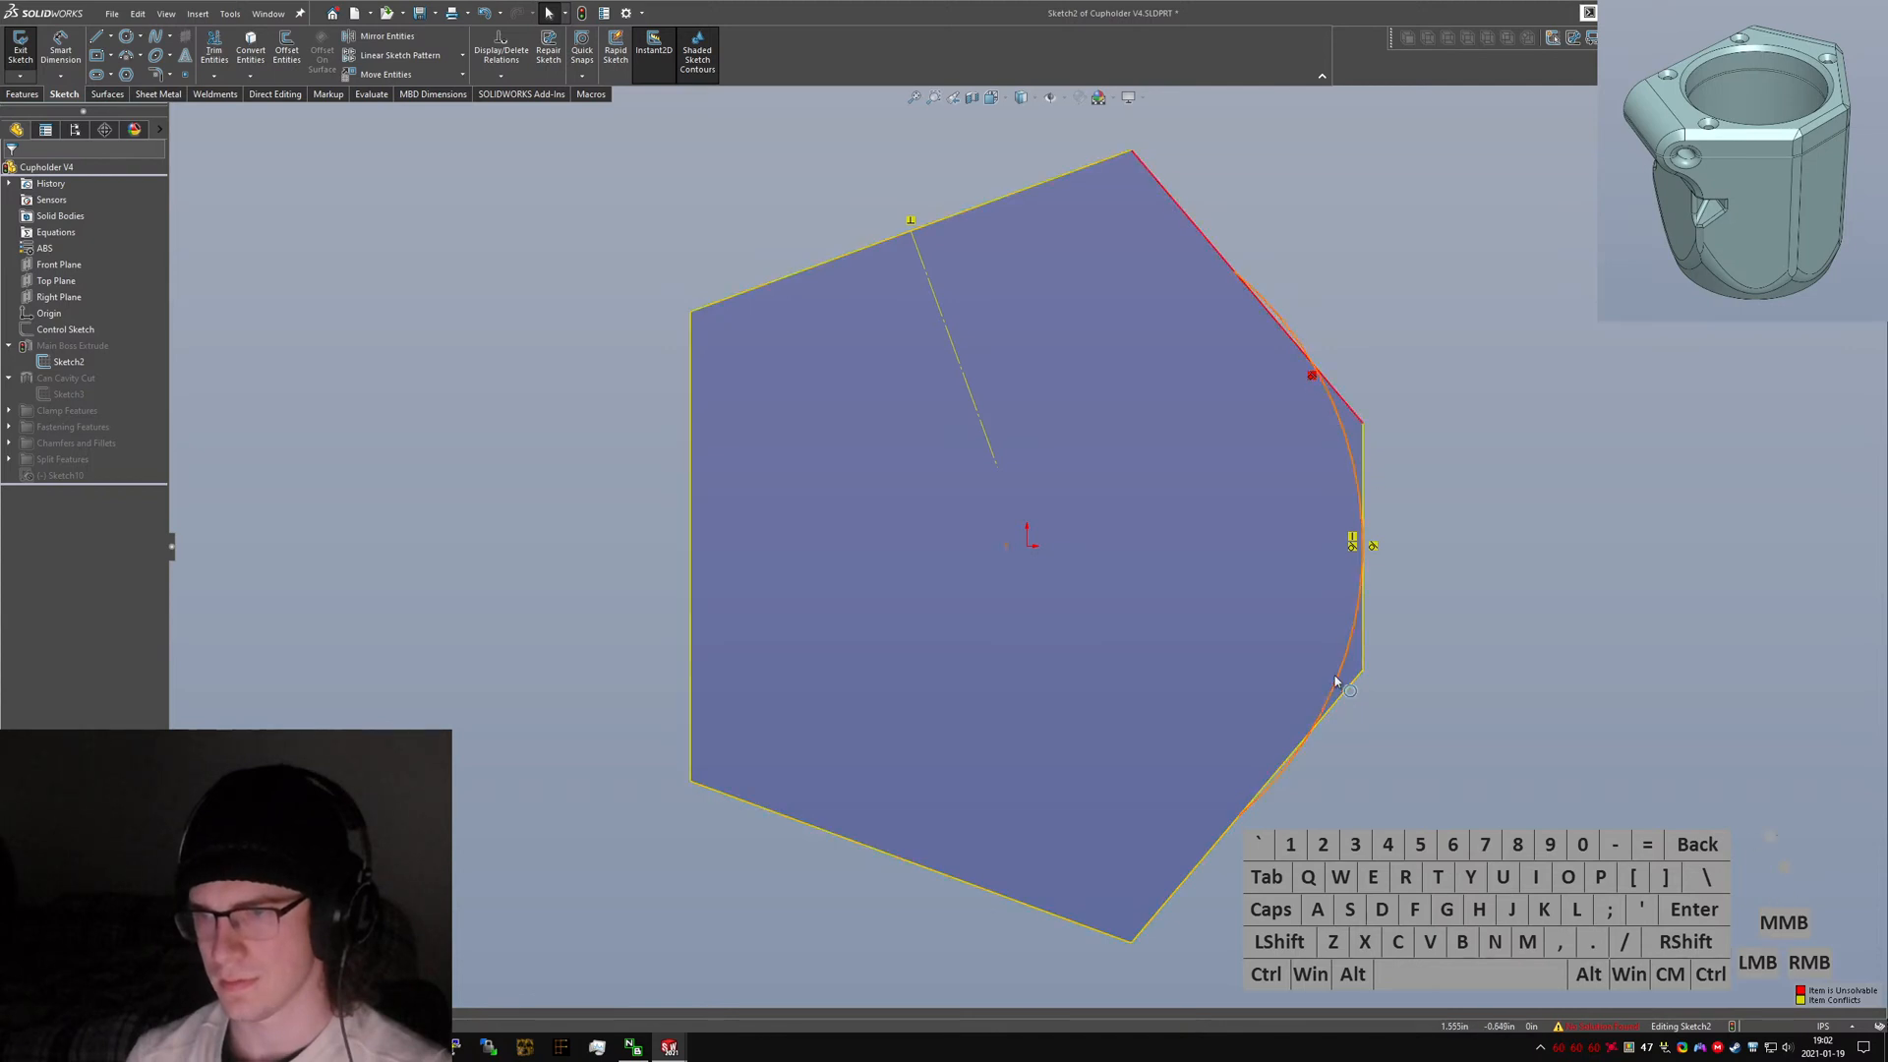
{"action": "left_click_drag", "start_coordinate": [1358, 540], "coordinate": [1358, 547]}
{"action": "left_click", "coordinate": [1333, 708], "text": "ctrl"}
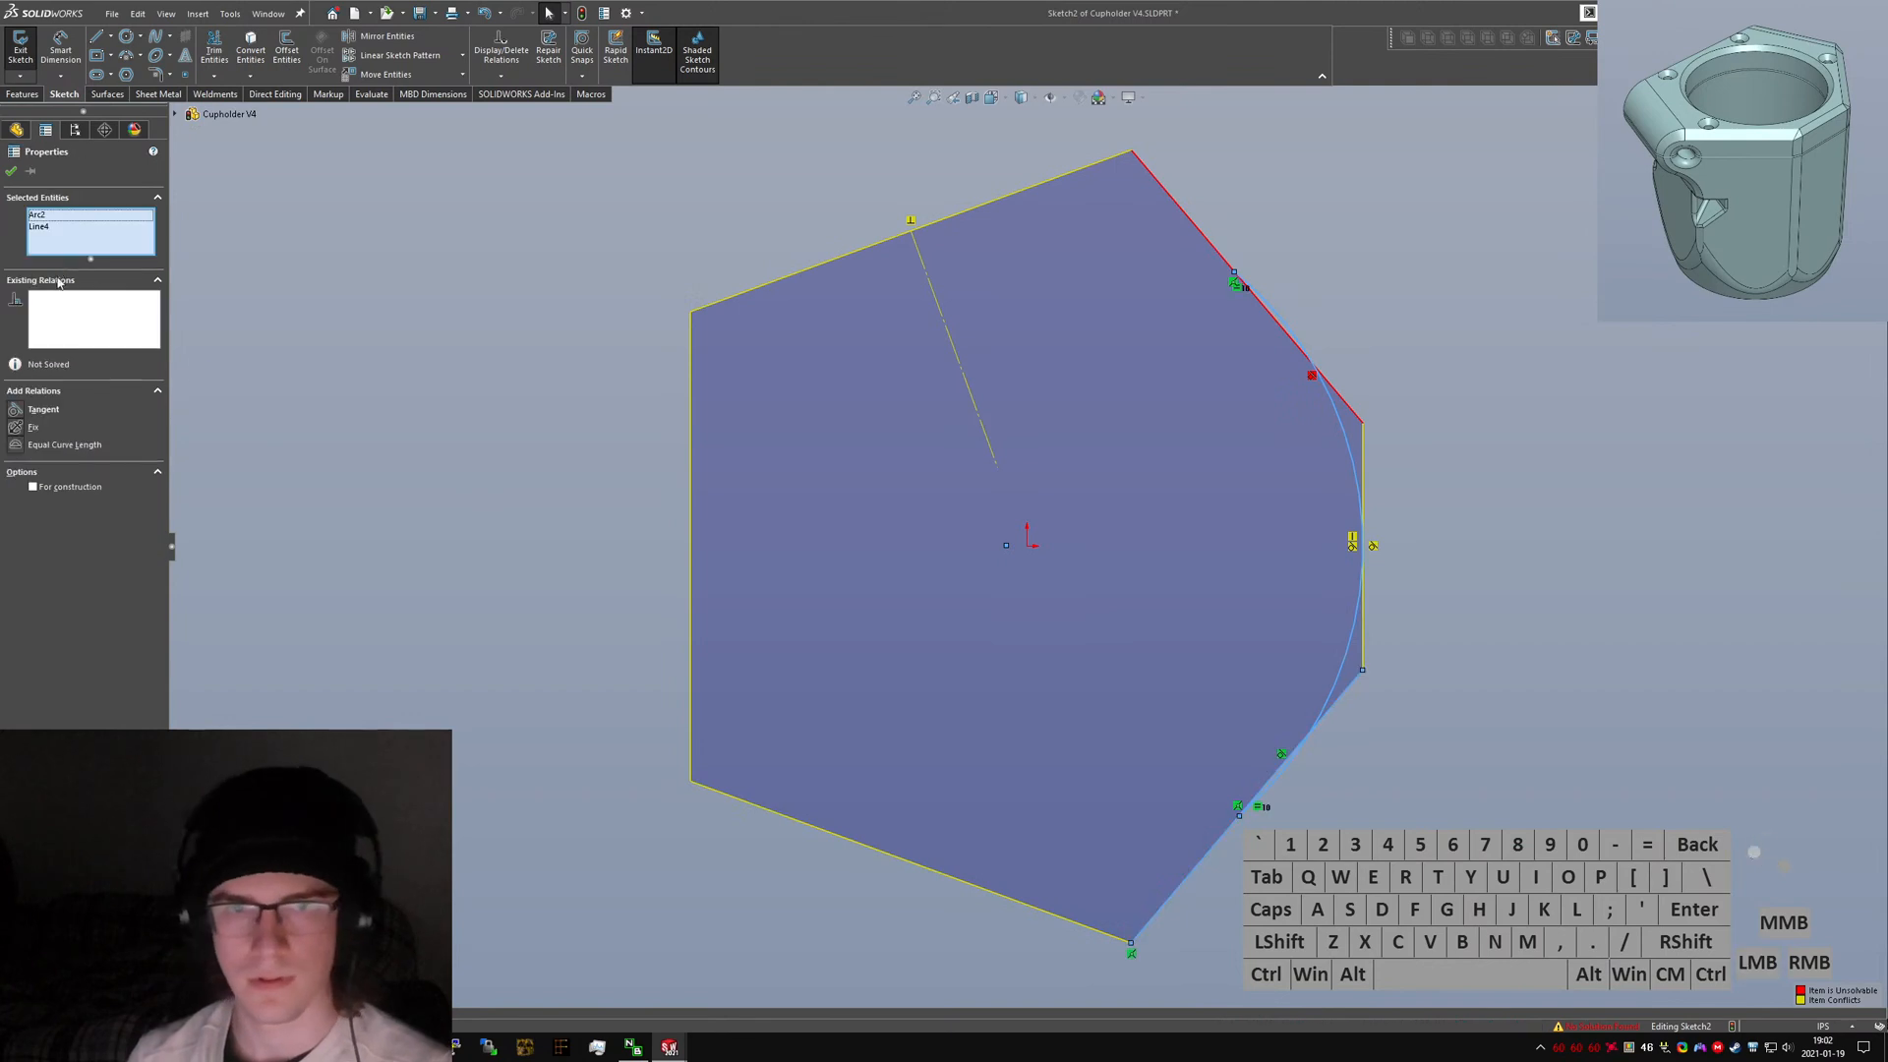
{"action": "left_click", "coordinate": [1449, 622]}
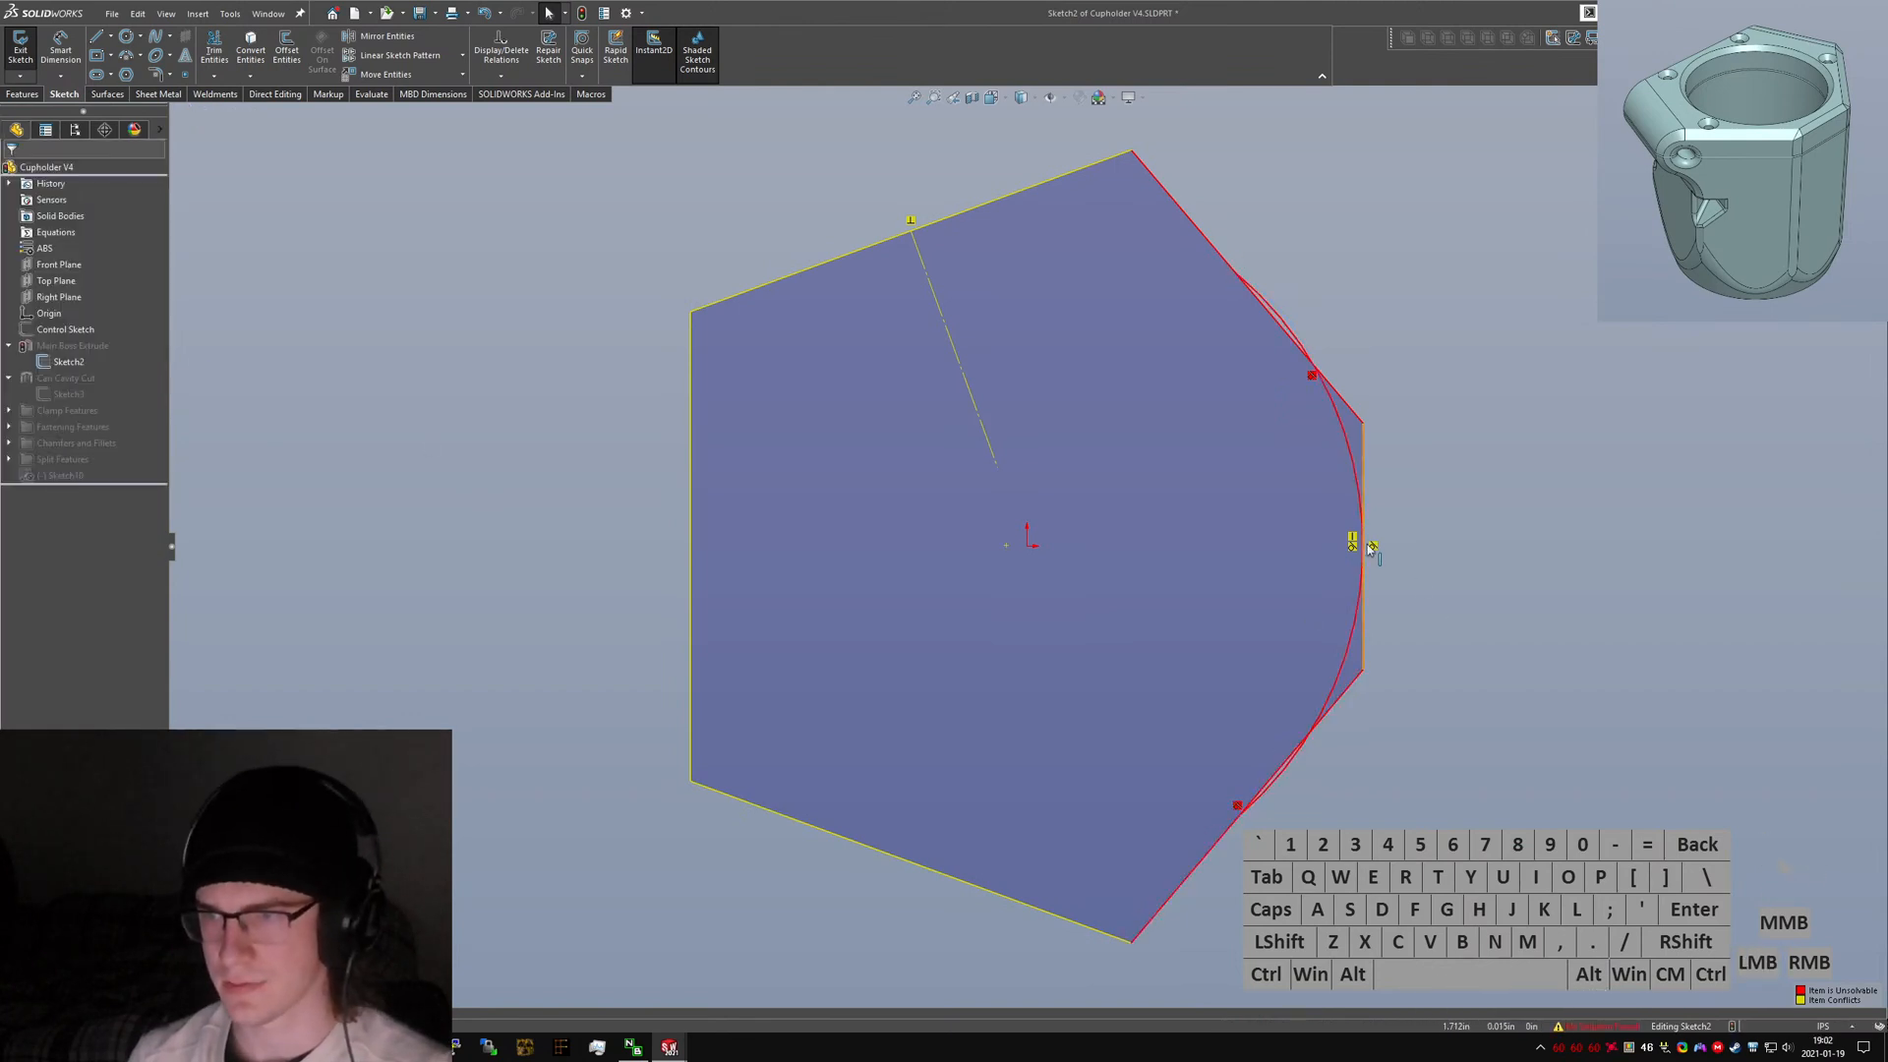
{"action": "left_click_drag", "start_coordinate": [1362, 545], "coordinate": [1357, 547]}
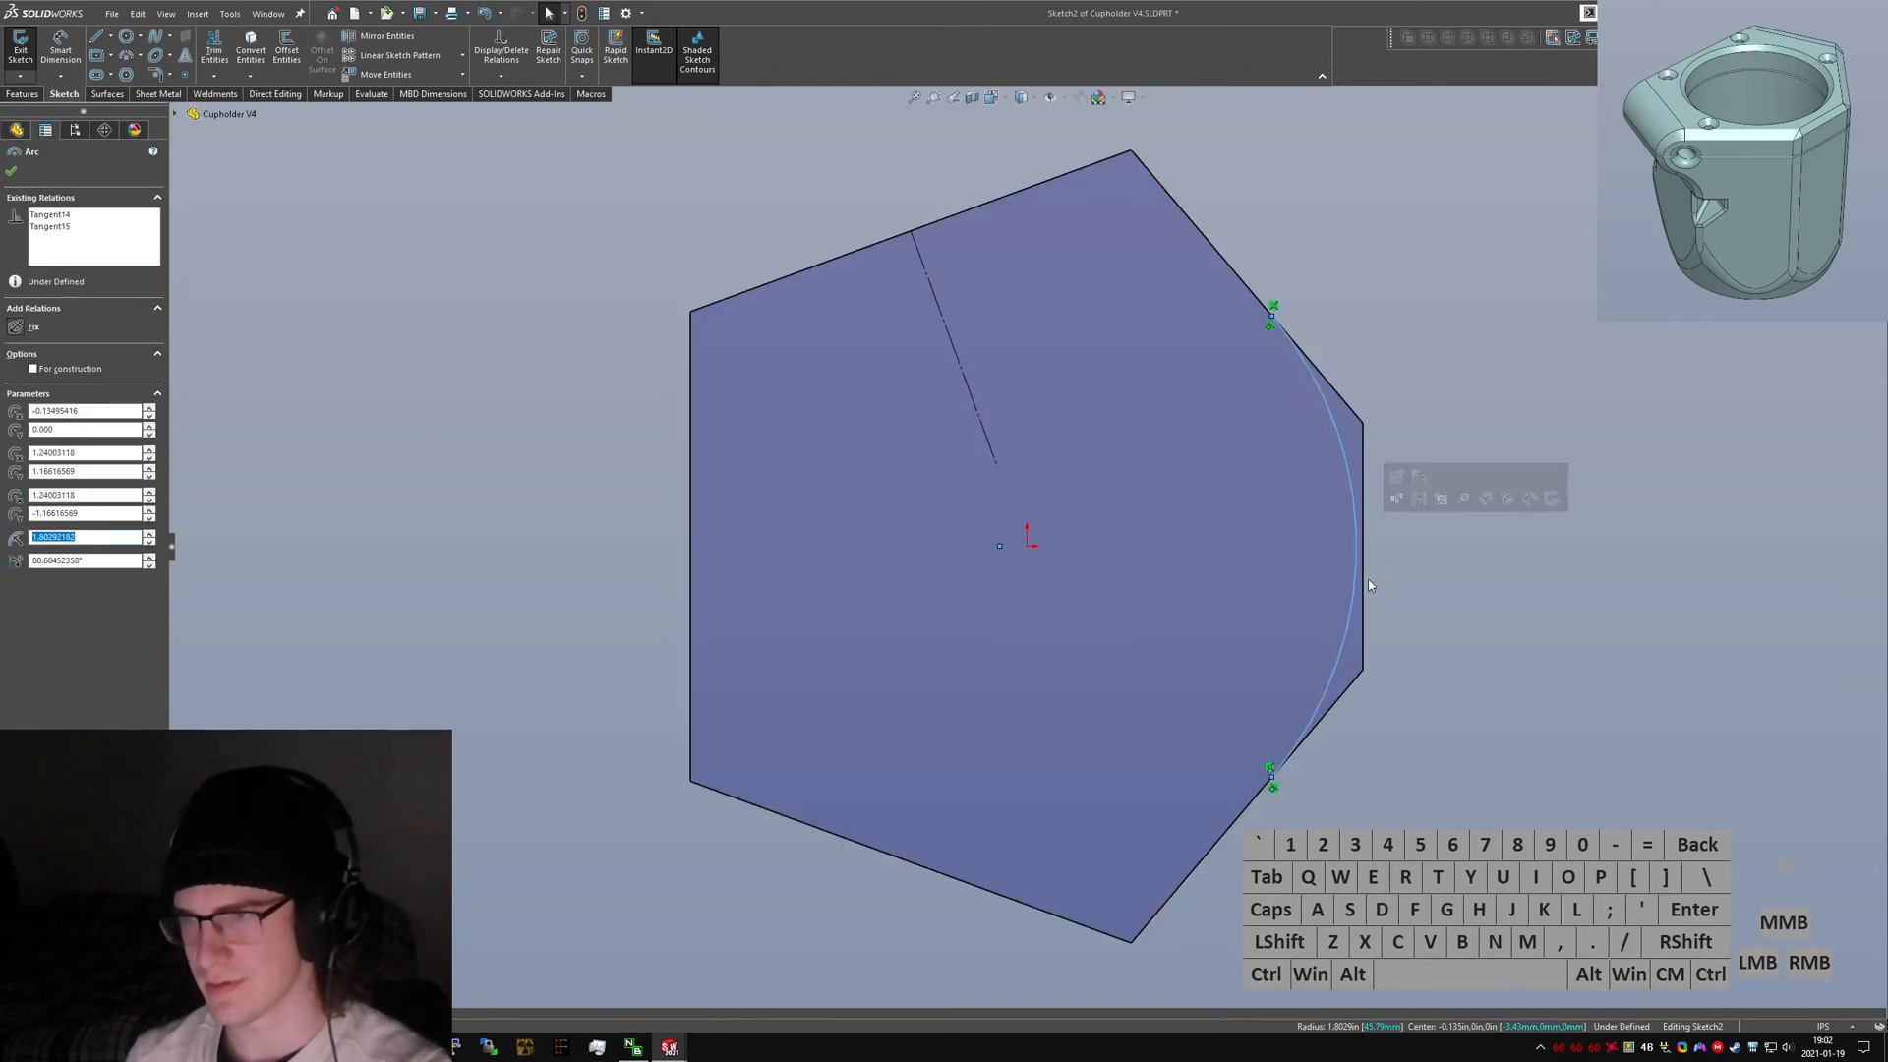
{"action": "left_click", "coordinate": [1367, 597], "text": "ctrl"}
{"action": "key", "text": "alt+a"}
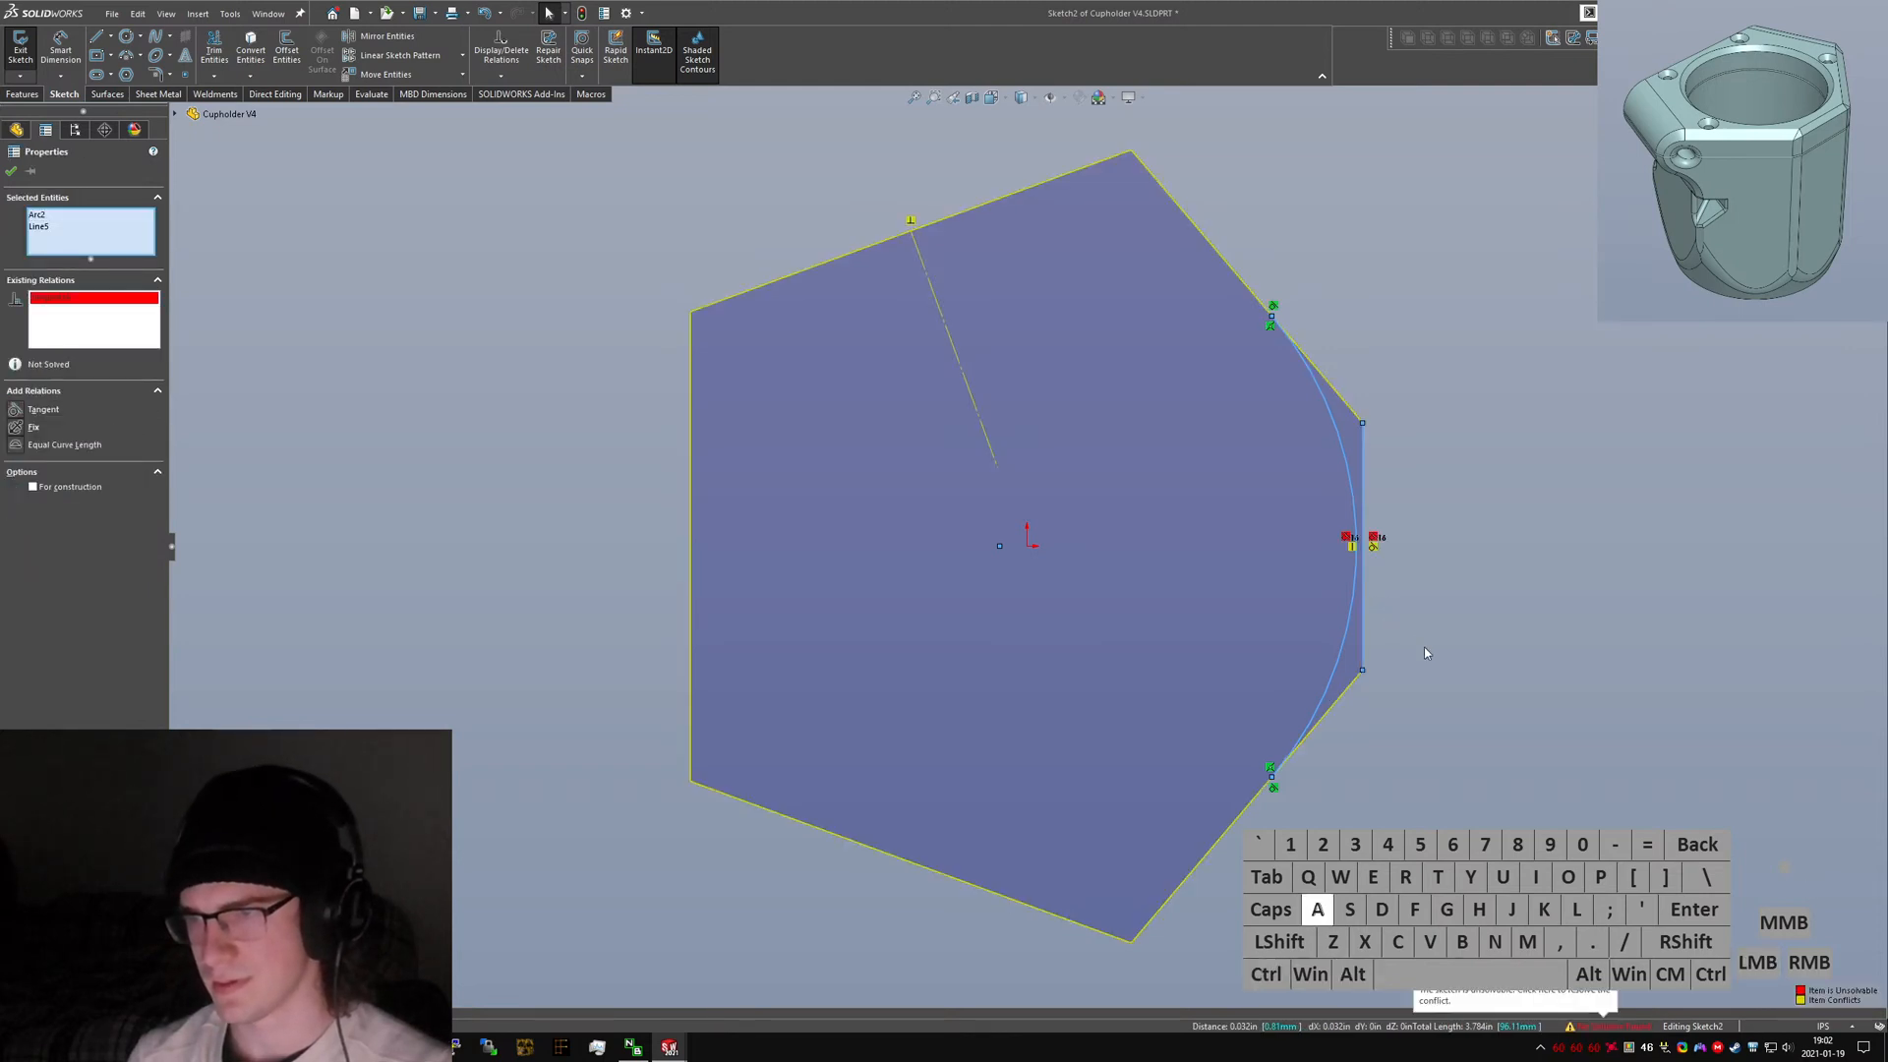
{"action": "key", "text": "ctrl+z"}
{"action": "mouse_move", "coordinate": [1361, 560]}
{"action": "left_mouse_down"}
{"action": "mouse_move", "coordinate": [1328, 581]}
{"action": "mouse_move", "coordinate": [1367, 582]}
{"action": "left_mouse_up"}
{"action": "left_click", "coordinate": [1364, 609], "text": "ctrl"}
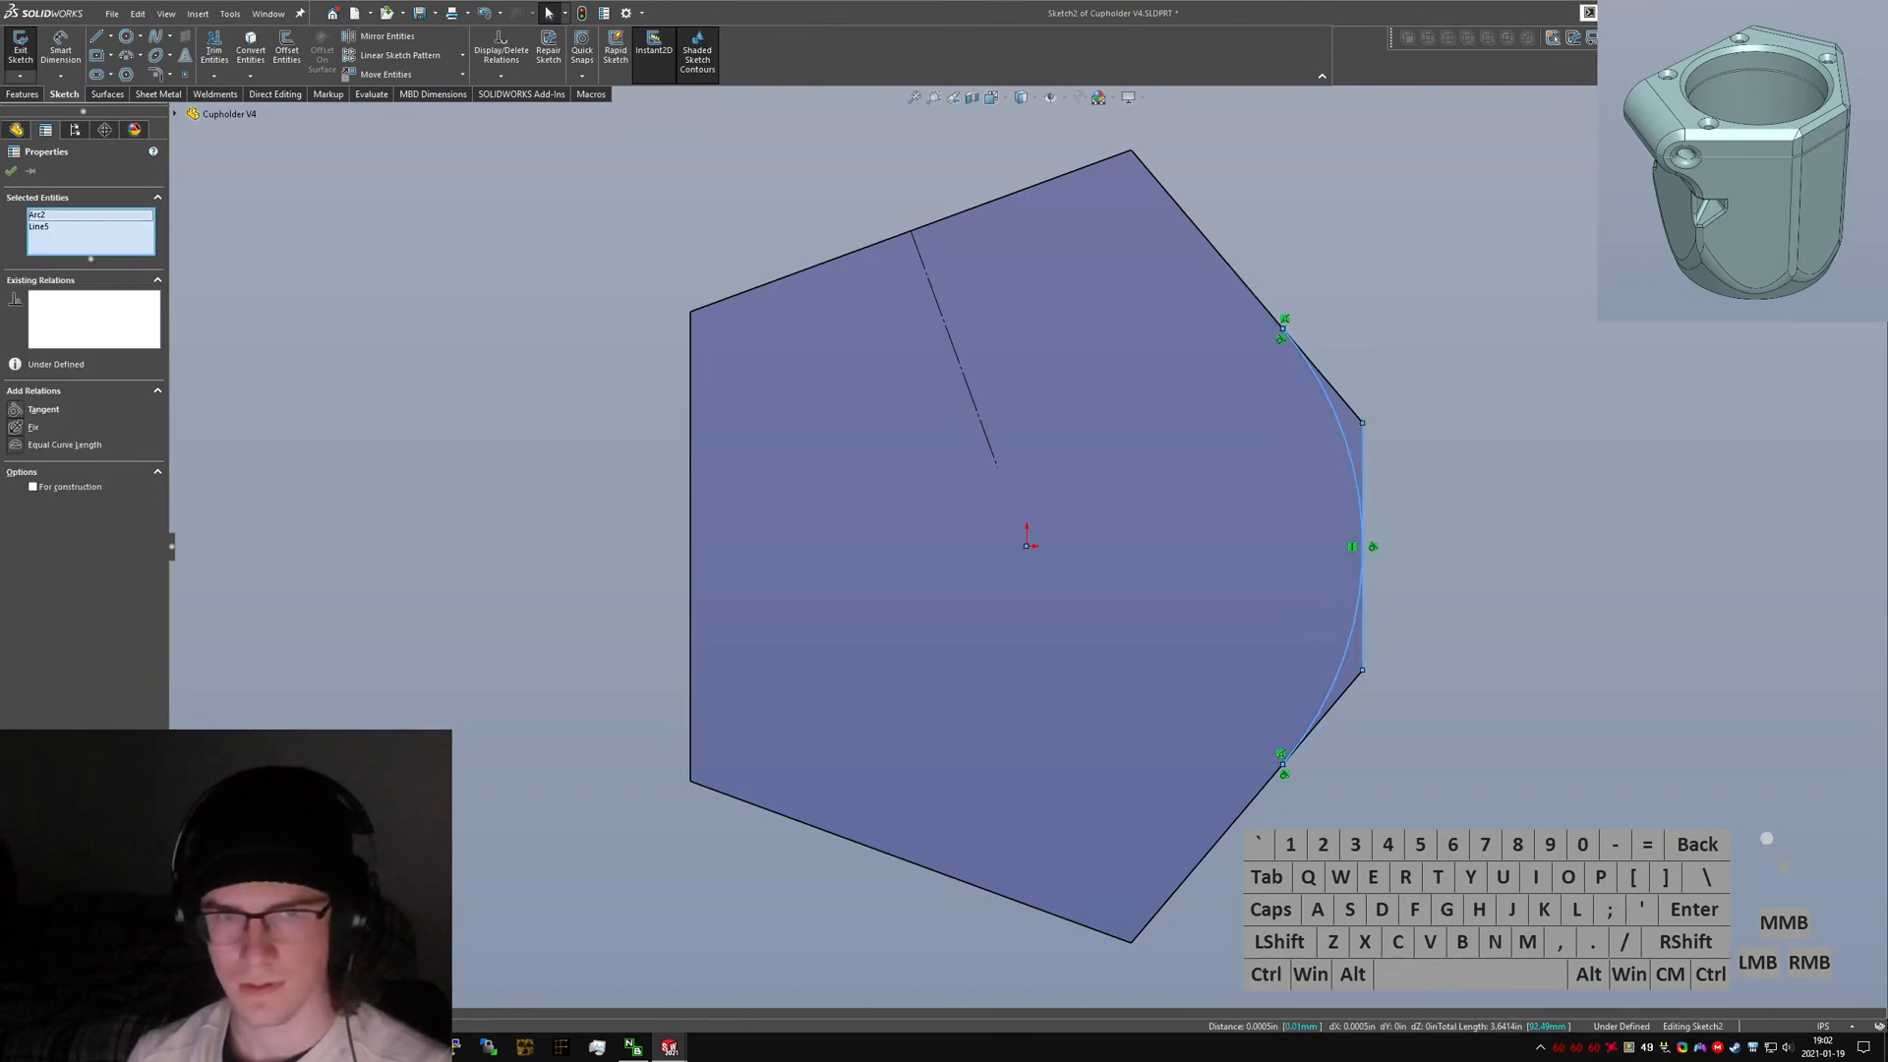
{"action": "left_click", "coordinate": [19, 407]}
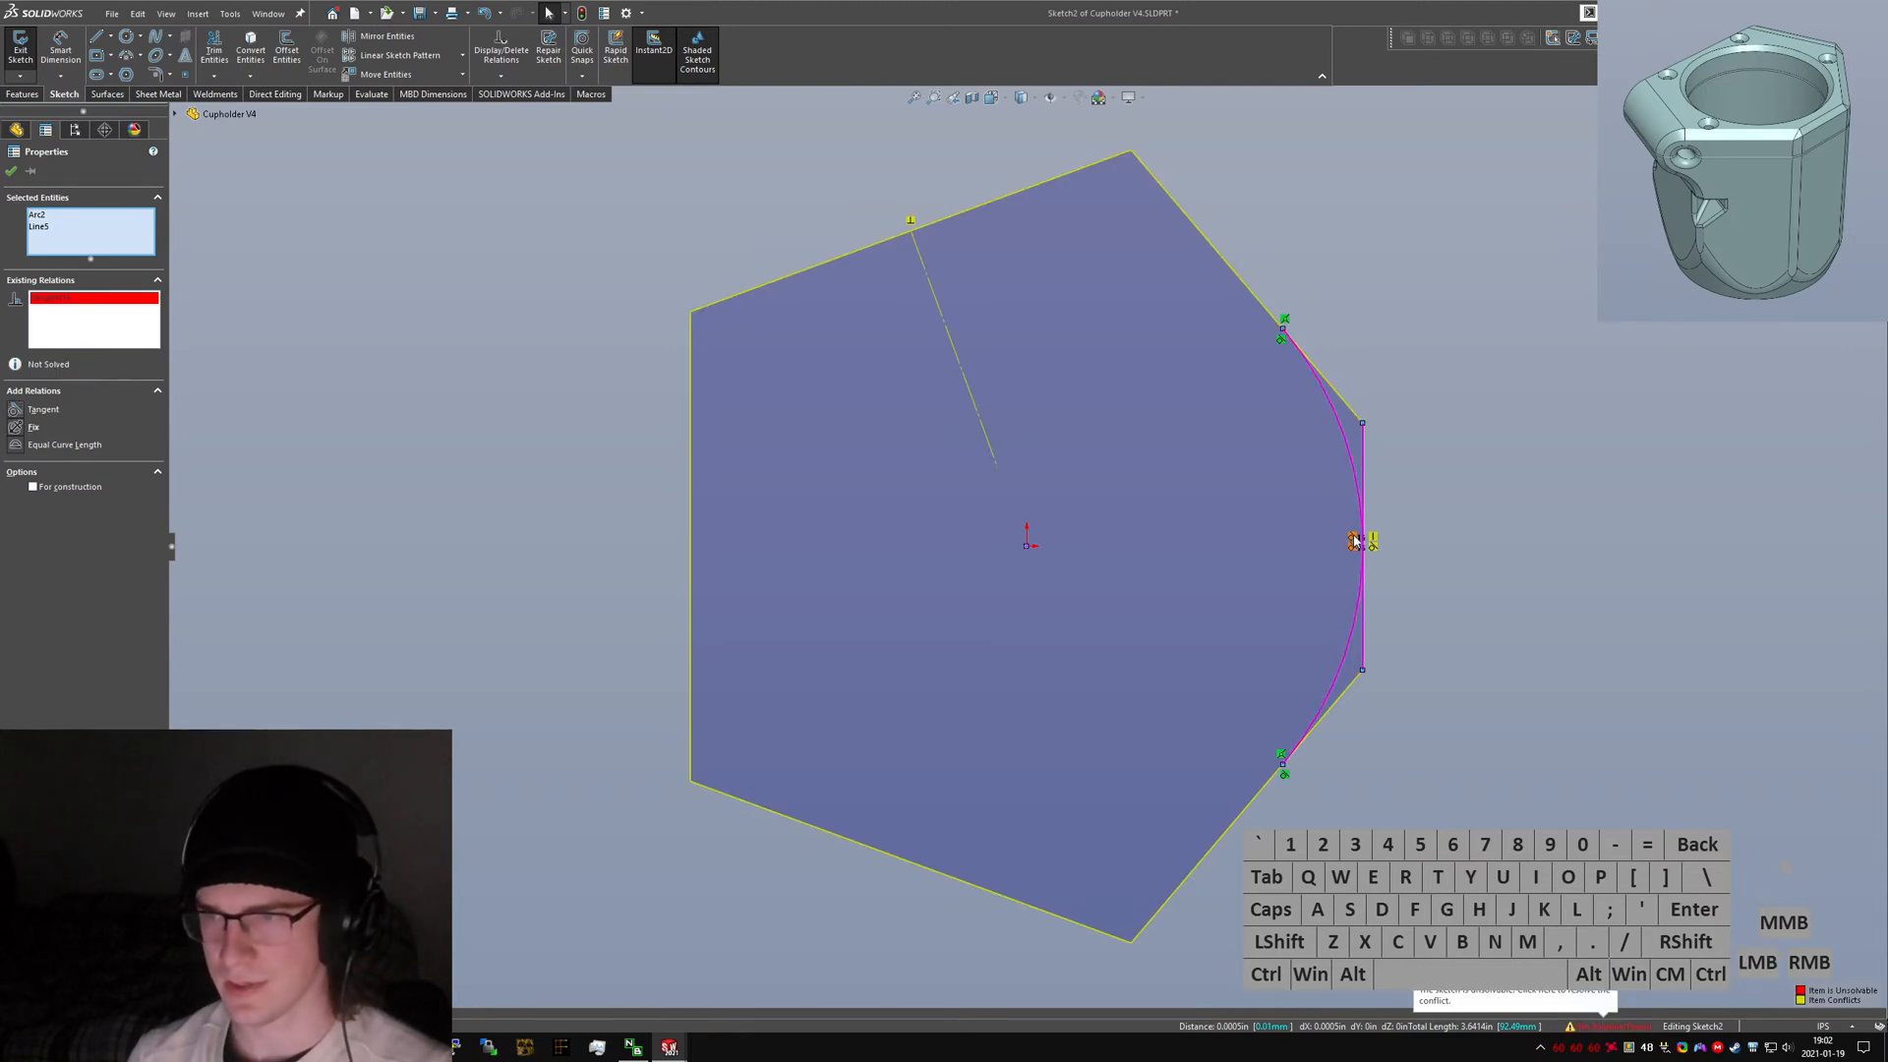
{"action": "key", "text": "ctrl+z"}
Enlarge the arc so it spans further along the upper and lower diagonal edges.
{"action": "left_click", "coordinate": [1404, 593]}
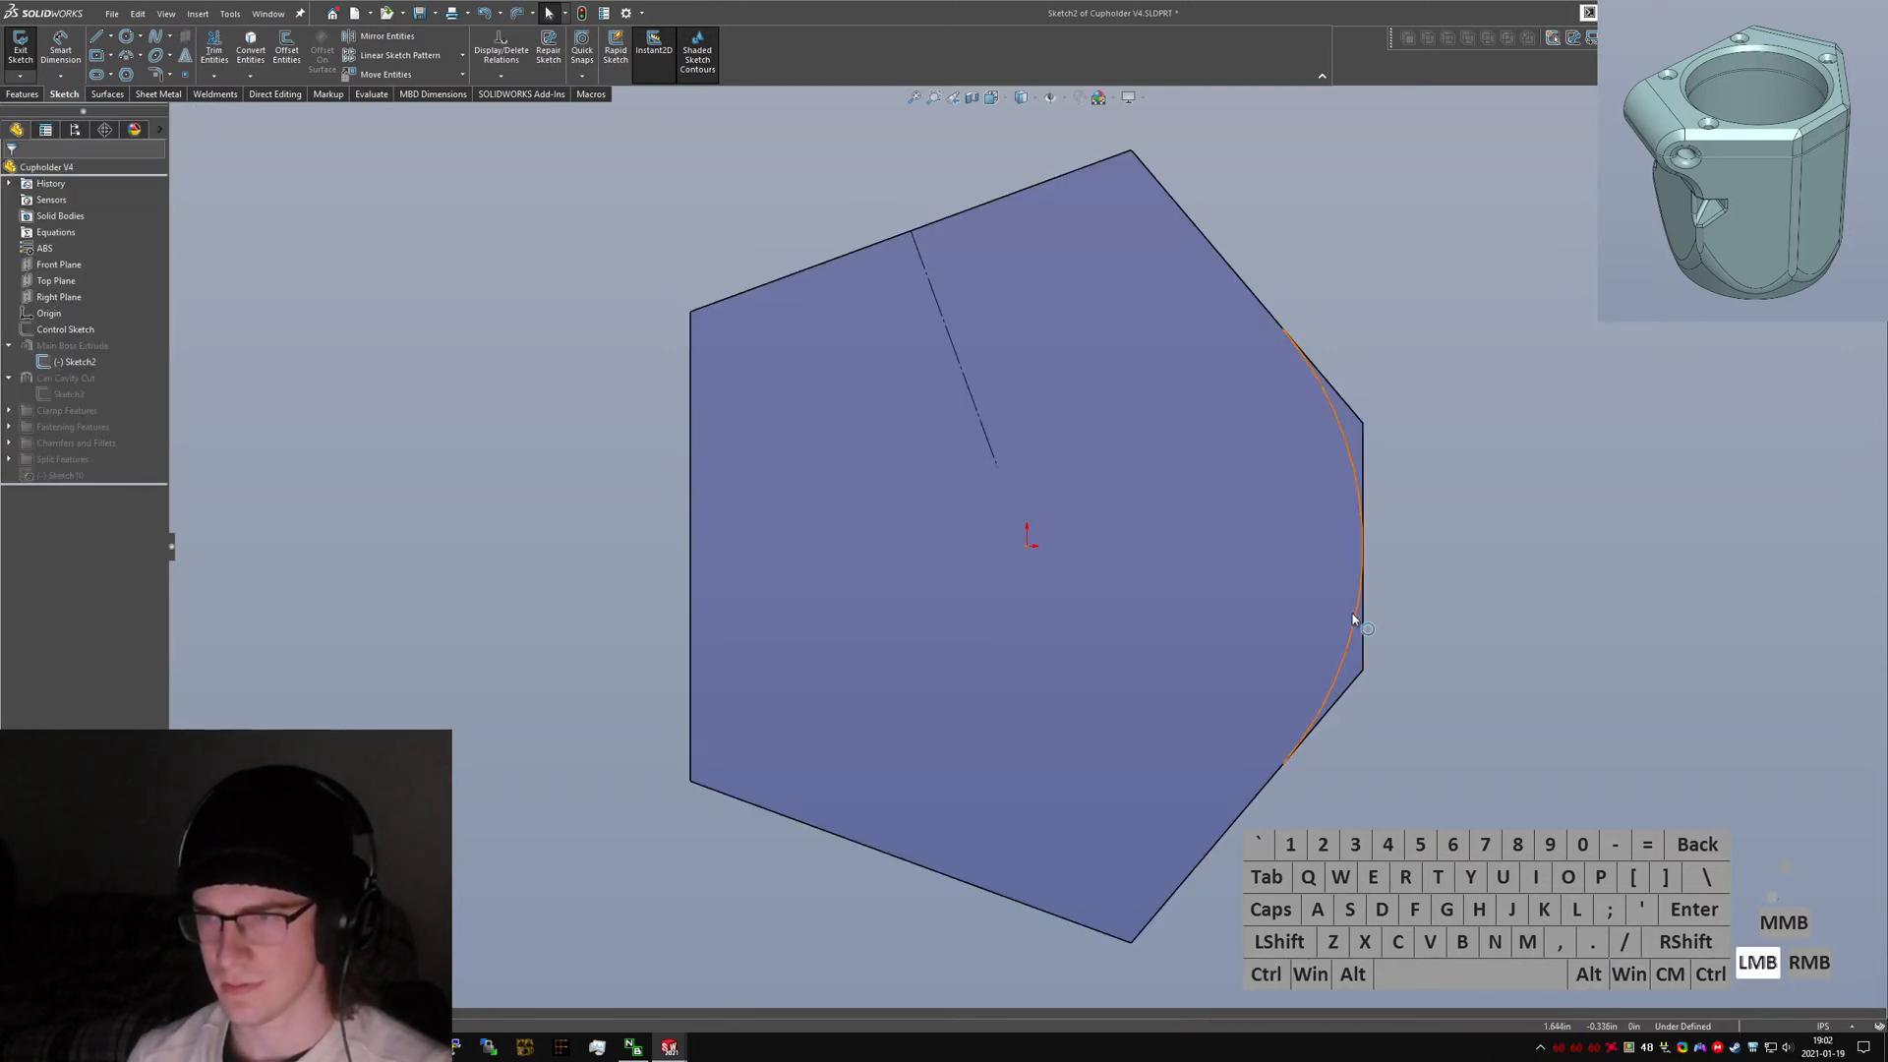
{"action": "left_click_drag", "start_coordinate": [1217, 635], "coordinate": [1353, 586]}
{"action": "left_click", "coordinate": [1443, 653]}
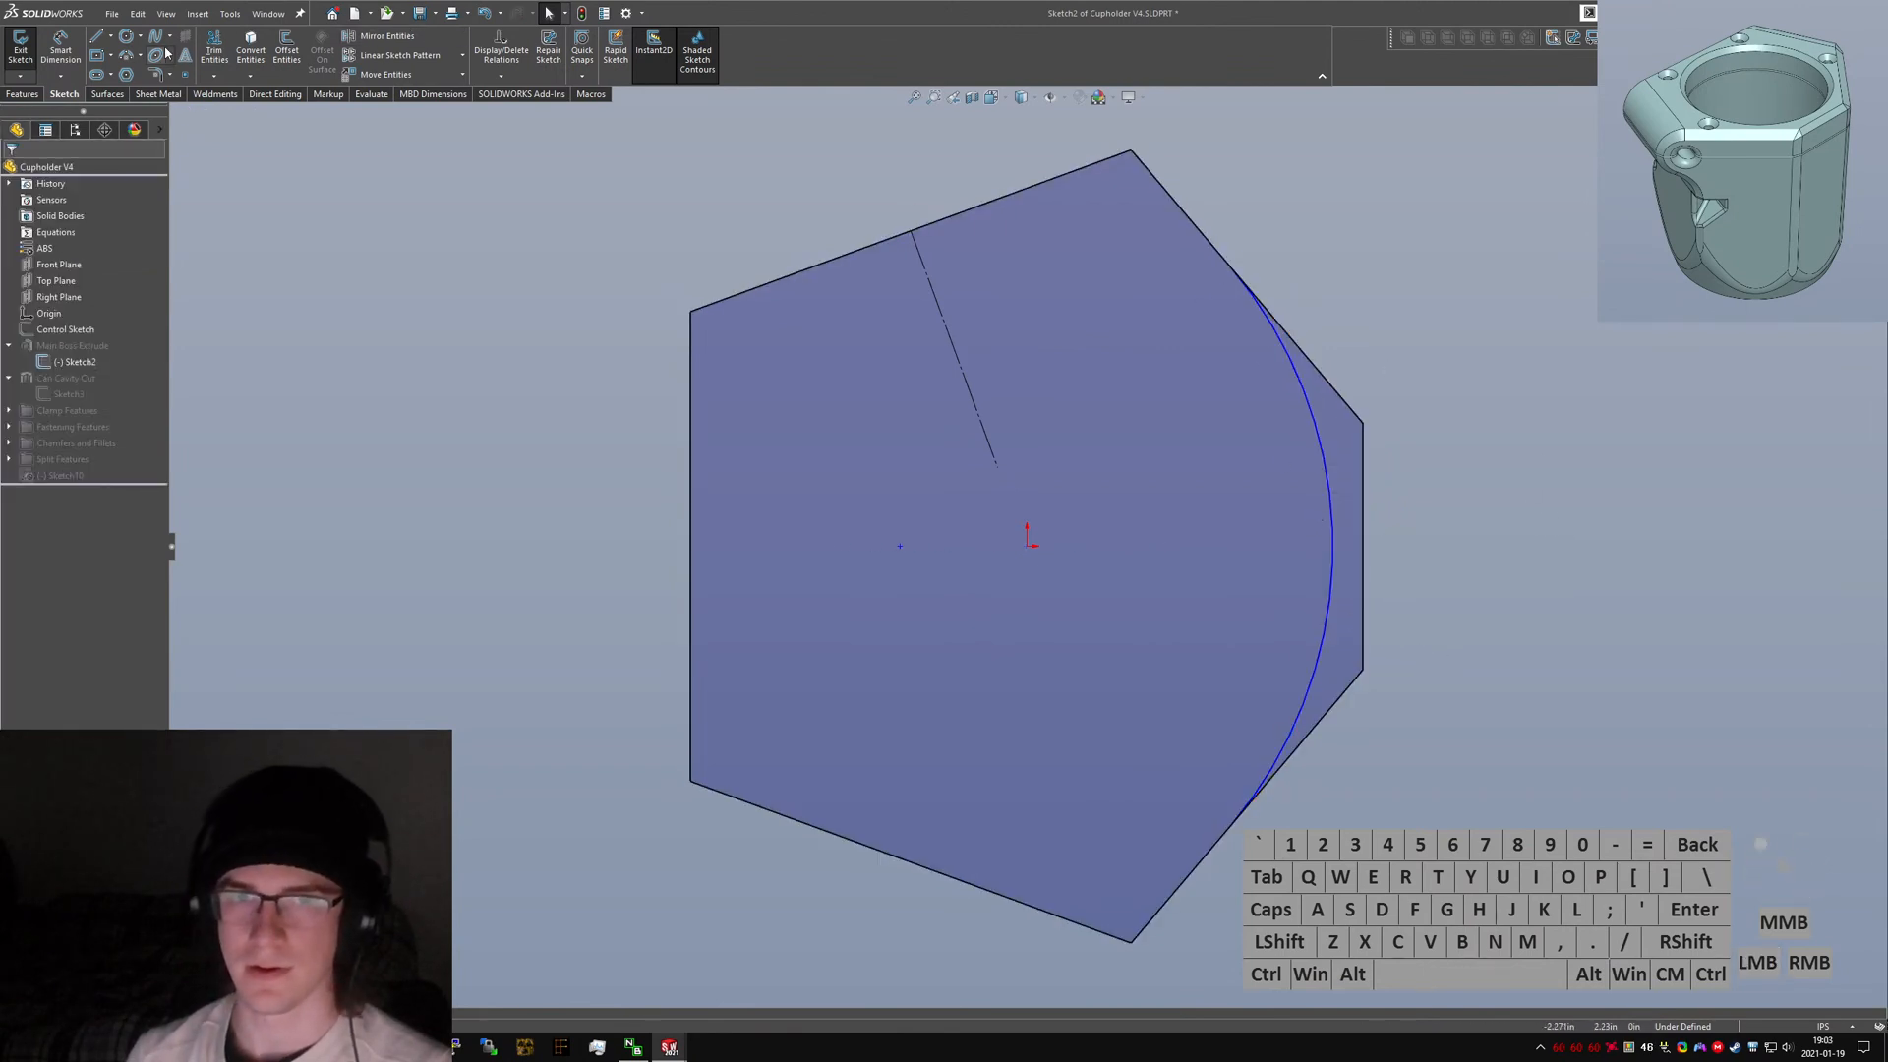
Trim away the hexagon's right corner edges outside the arc and move the arc's centre onto the origin.
{"action": "mouse_move", "coordinate": [1384, 385]}
{"action": "left_mouse_down"}
{"action": "mouse_move", "coordinate": [1368, 391]}
{"action": "mouse_move", "coordinate": [1369, 645]}
{"action": "left_mouse_up"}
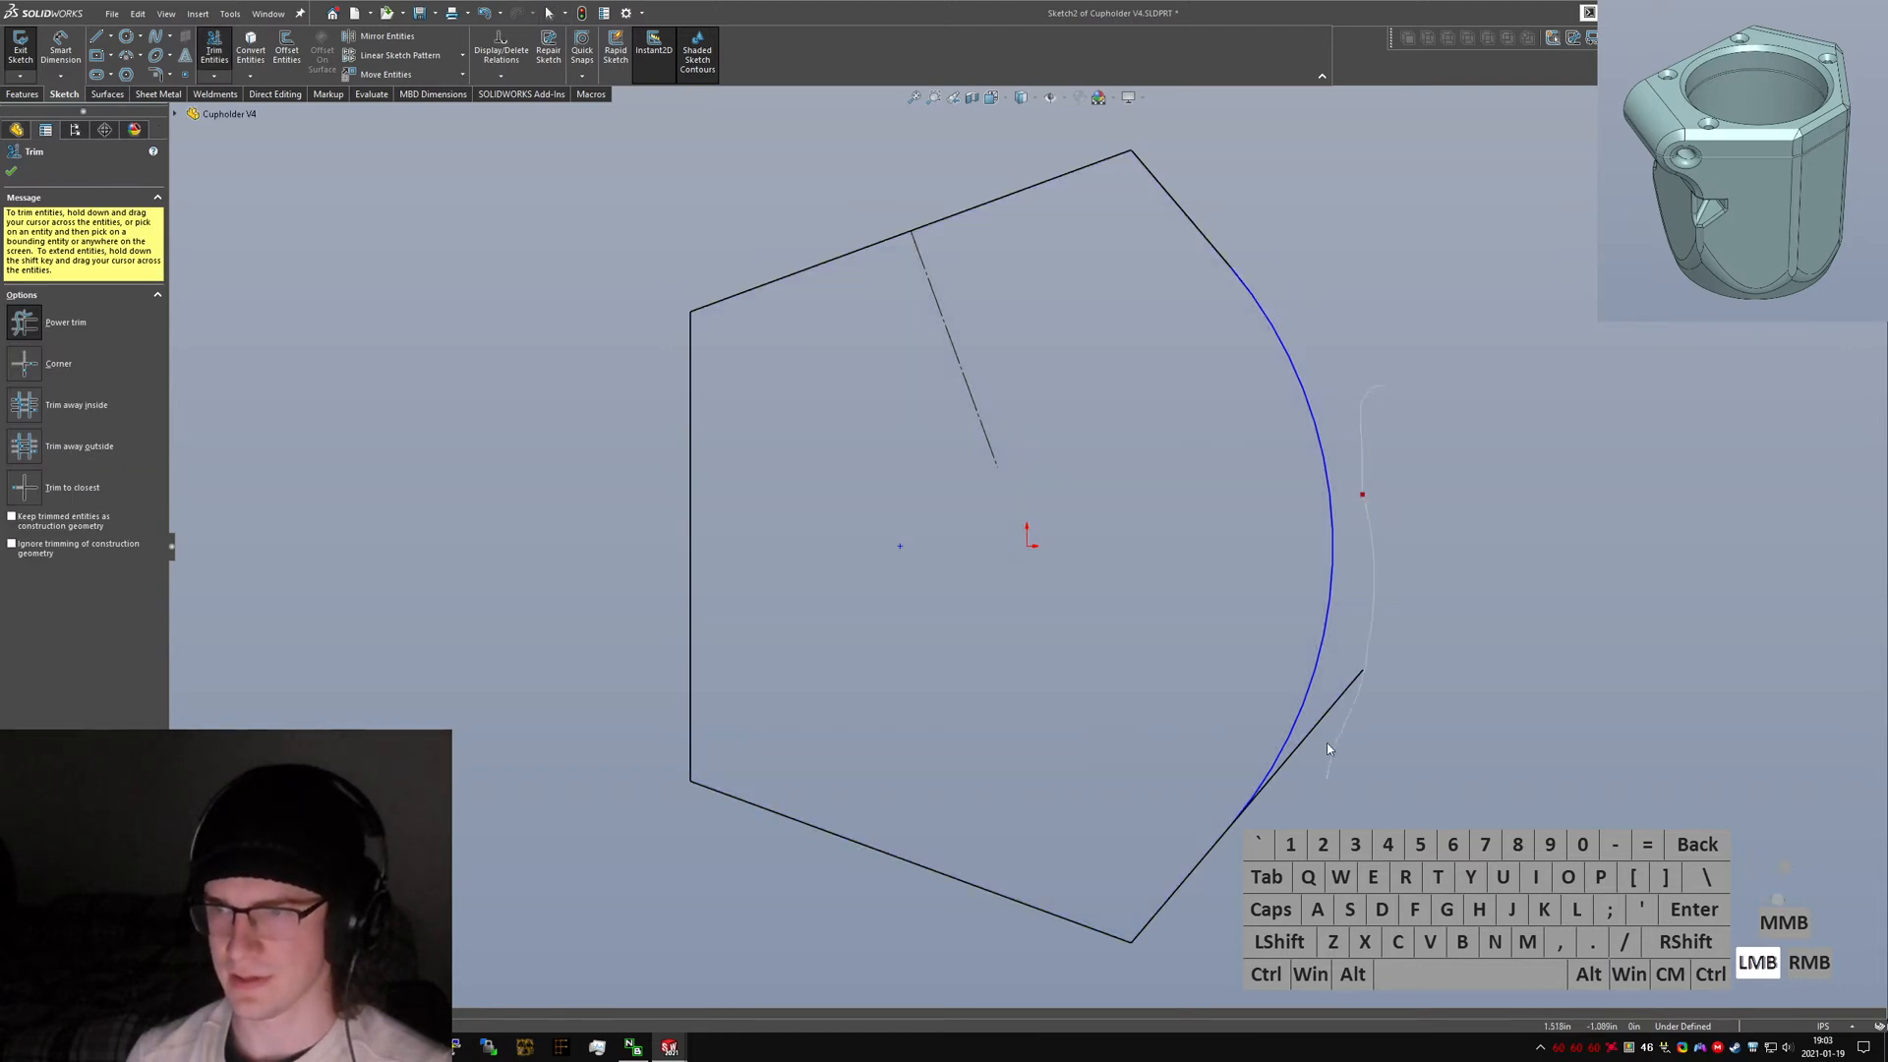
{"action": "left_click_drag", "start_coordinate": [1326, 744], "coordinate": [1270, 776]}
{"action": "key", "text": "Escape"}
{"action": "left_click_drag", "start_coordinate": [900, 546], "coordinate": [1027, 547]}
{"action": "left_click", "coordinate": [1473, 670]}
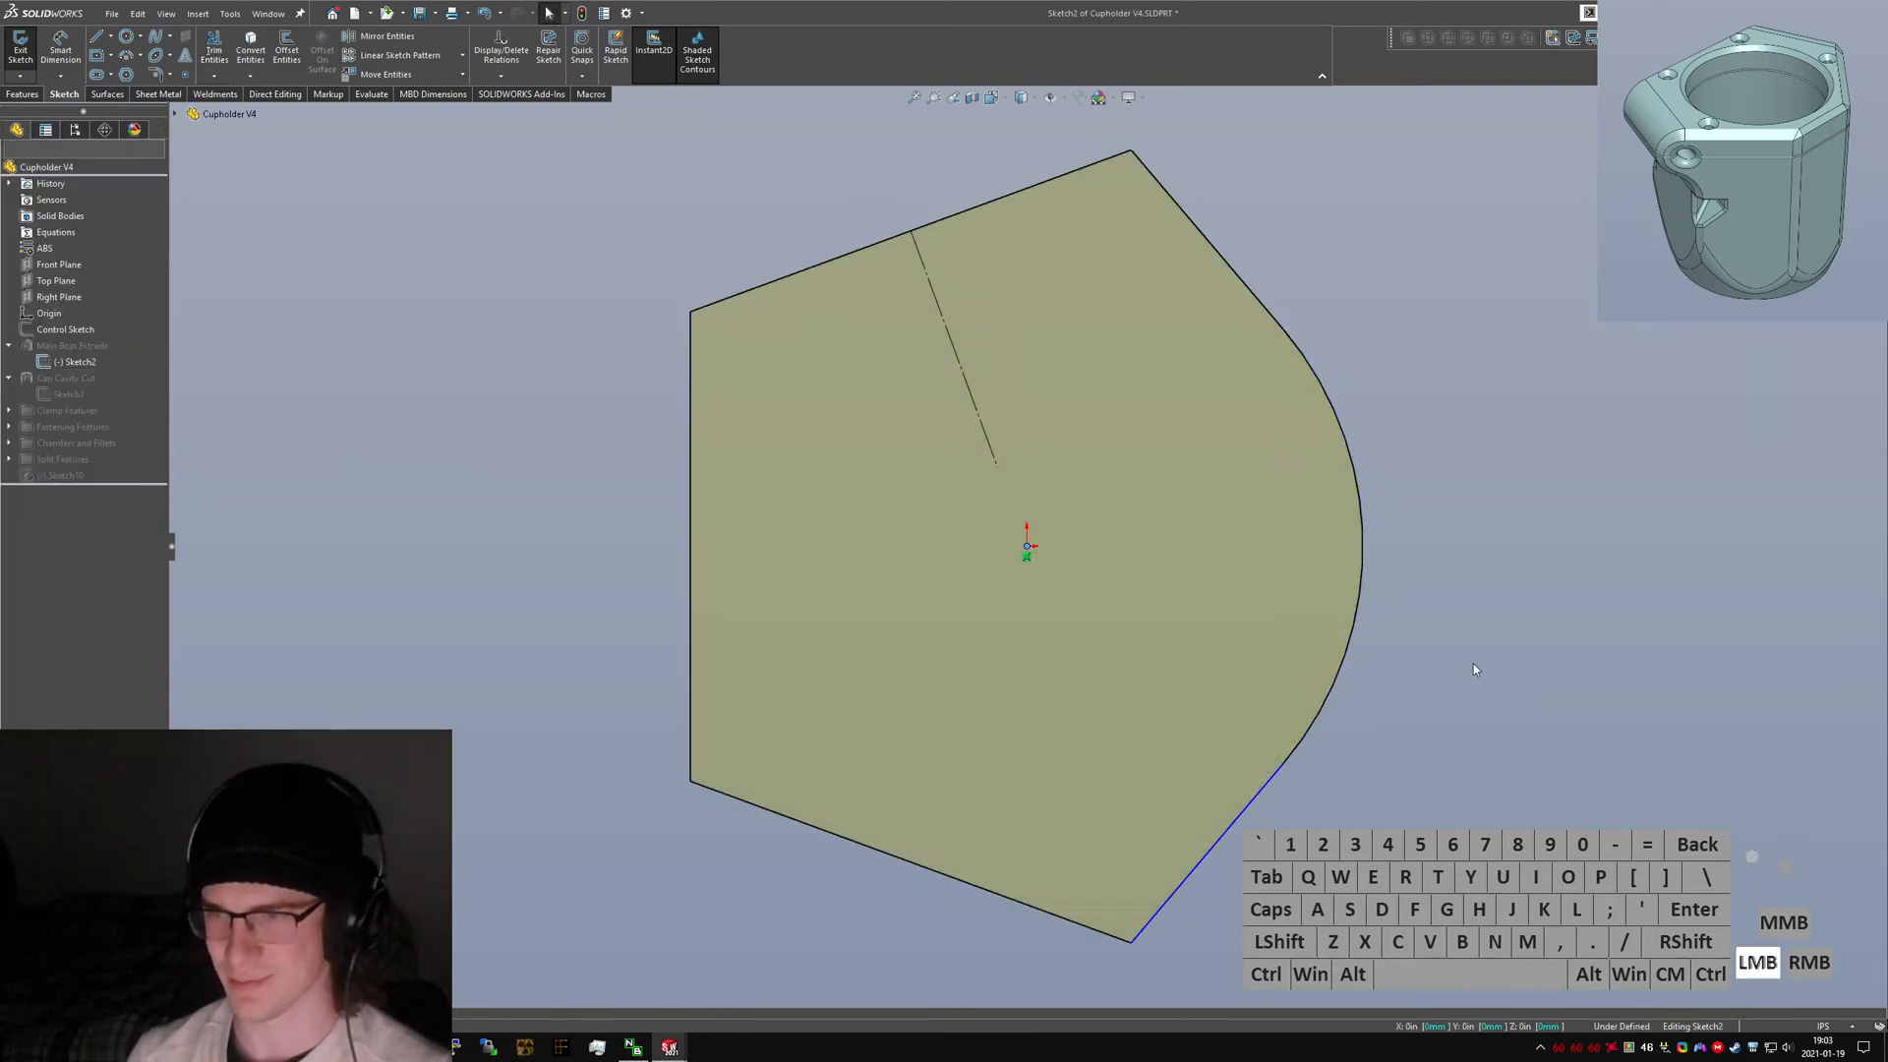
Connect the lower diagonal edge's endpoint to the arc's end to close the sketch profile.
{"action": "left_click", "coordinate": [1271, 783]}
{"action": "left_click", "coordinate": [1296, 741], "text": "ctrl"}
{"action": "left_click", "coordinate": [1231, 834]}
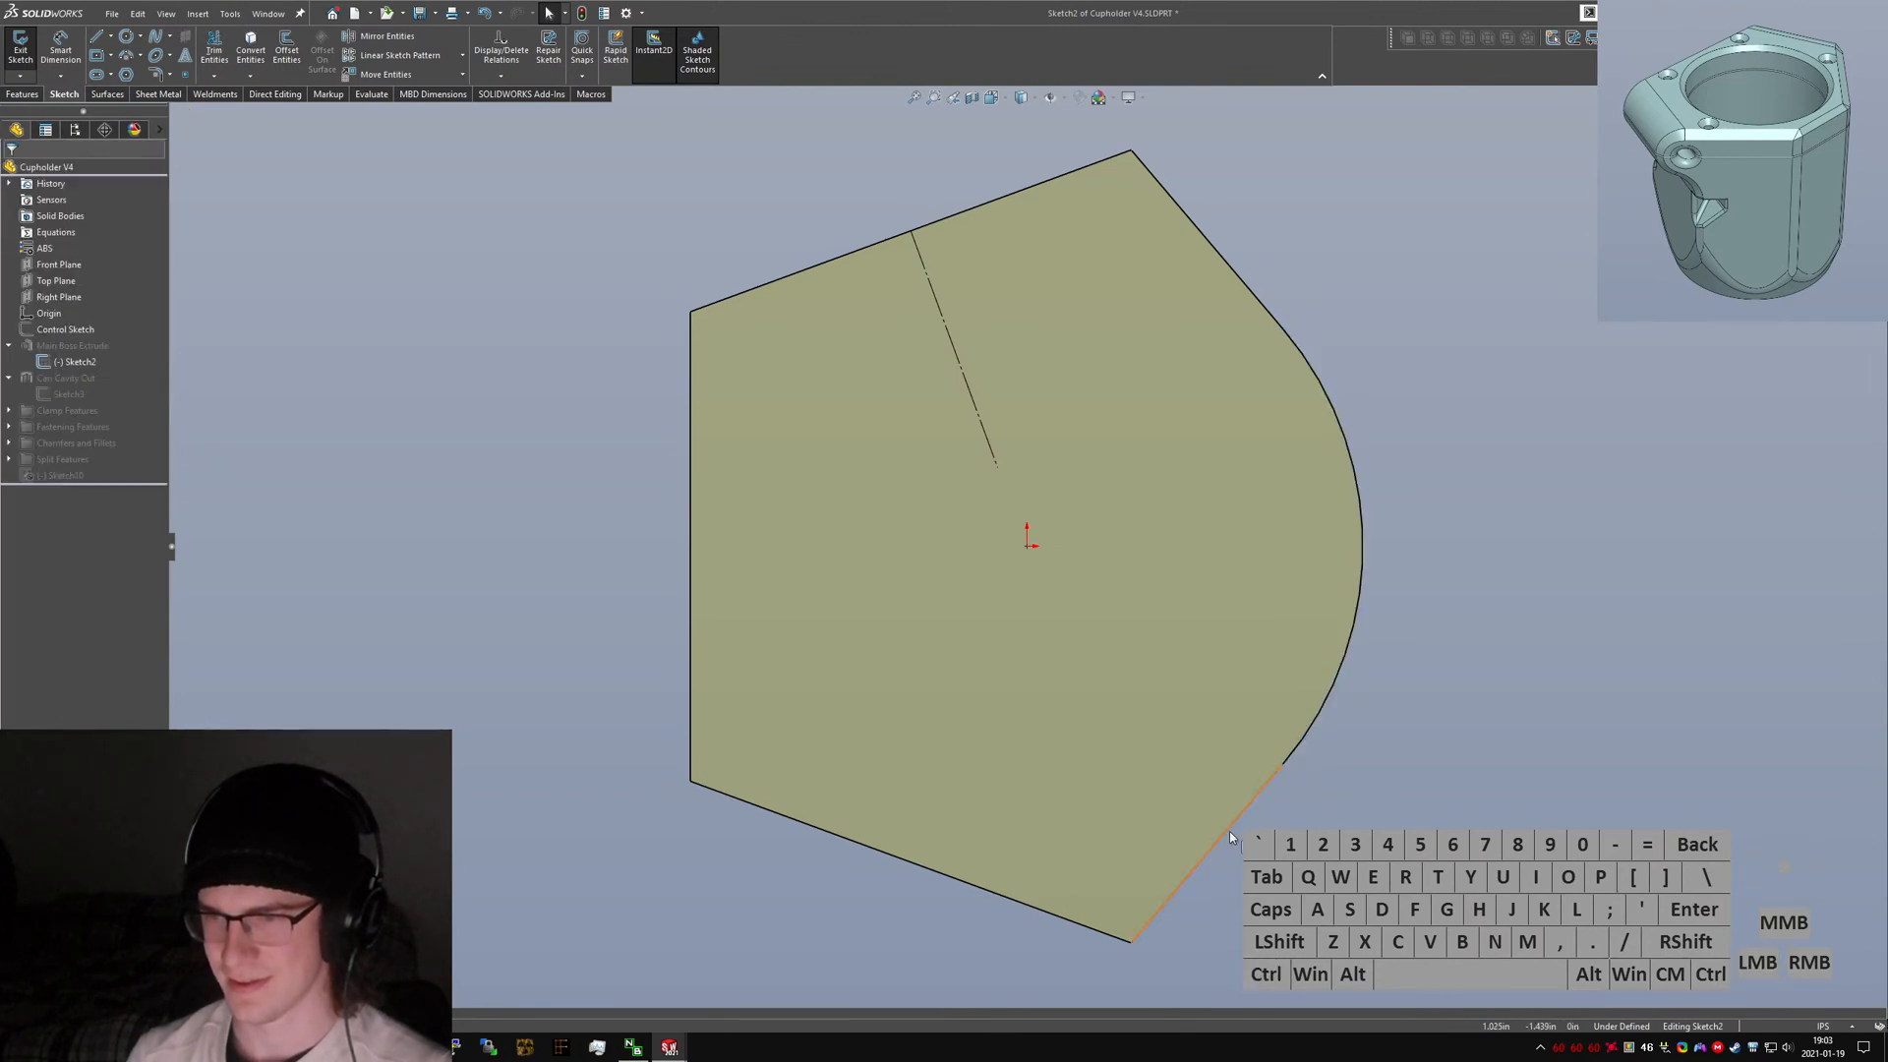
{"action": "left_click", "coordinate": [1230, 832]}
{"action": "left_click", "coordinate": [1281, 762], "text": "ctrl"}
{"action": "left_click", "coordinate": [1313, 845]}
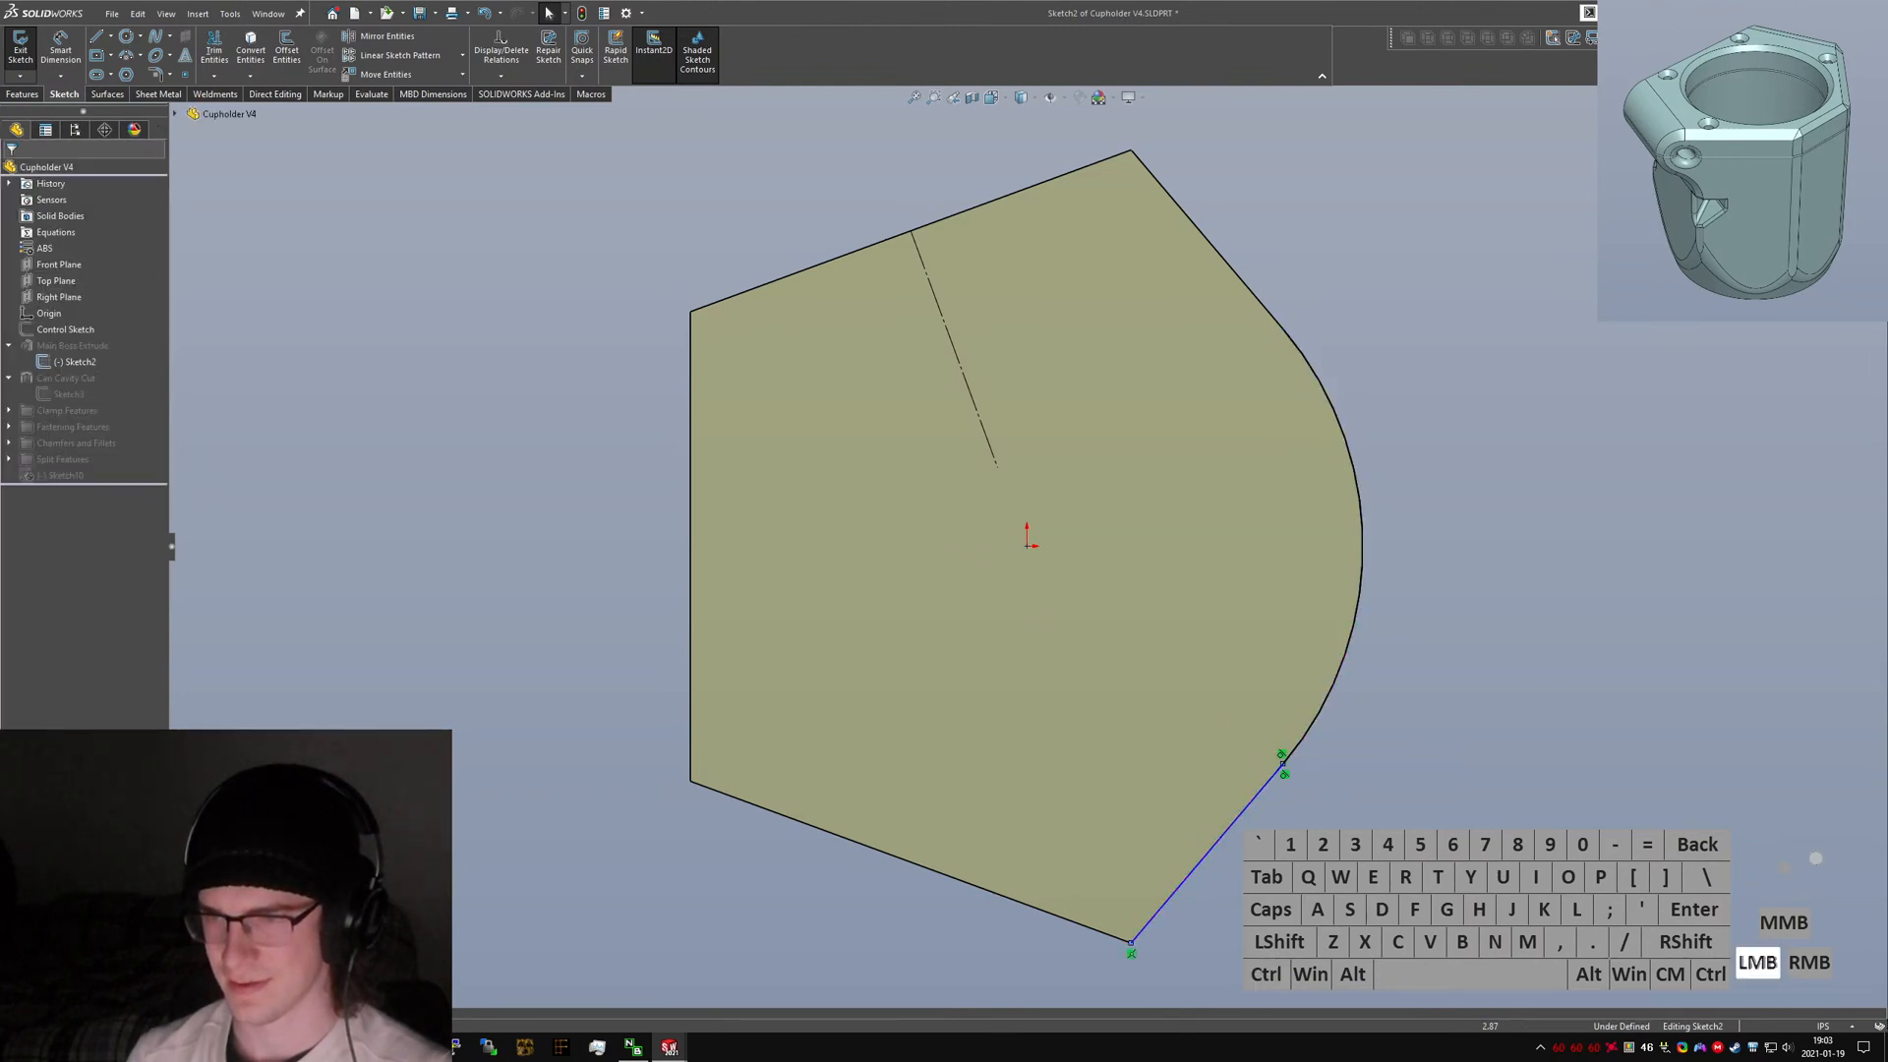
{"action": "right_click", "coordinate": [1272, 692]}
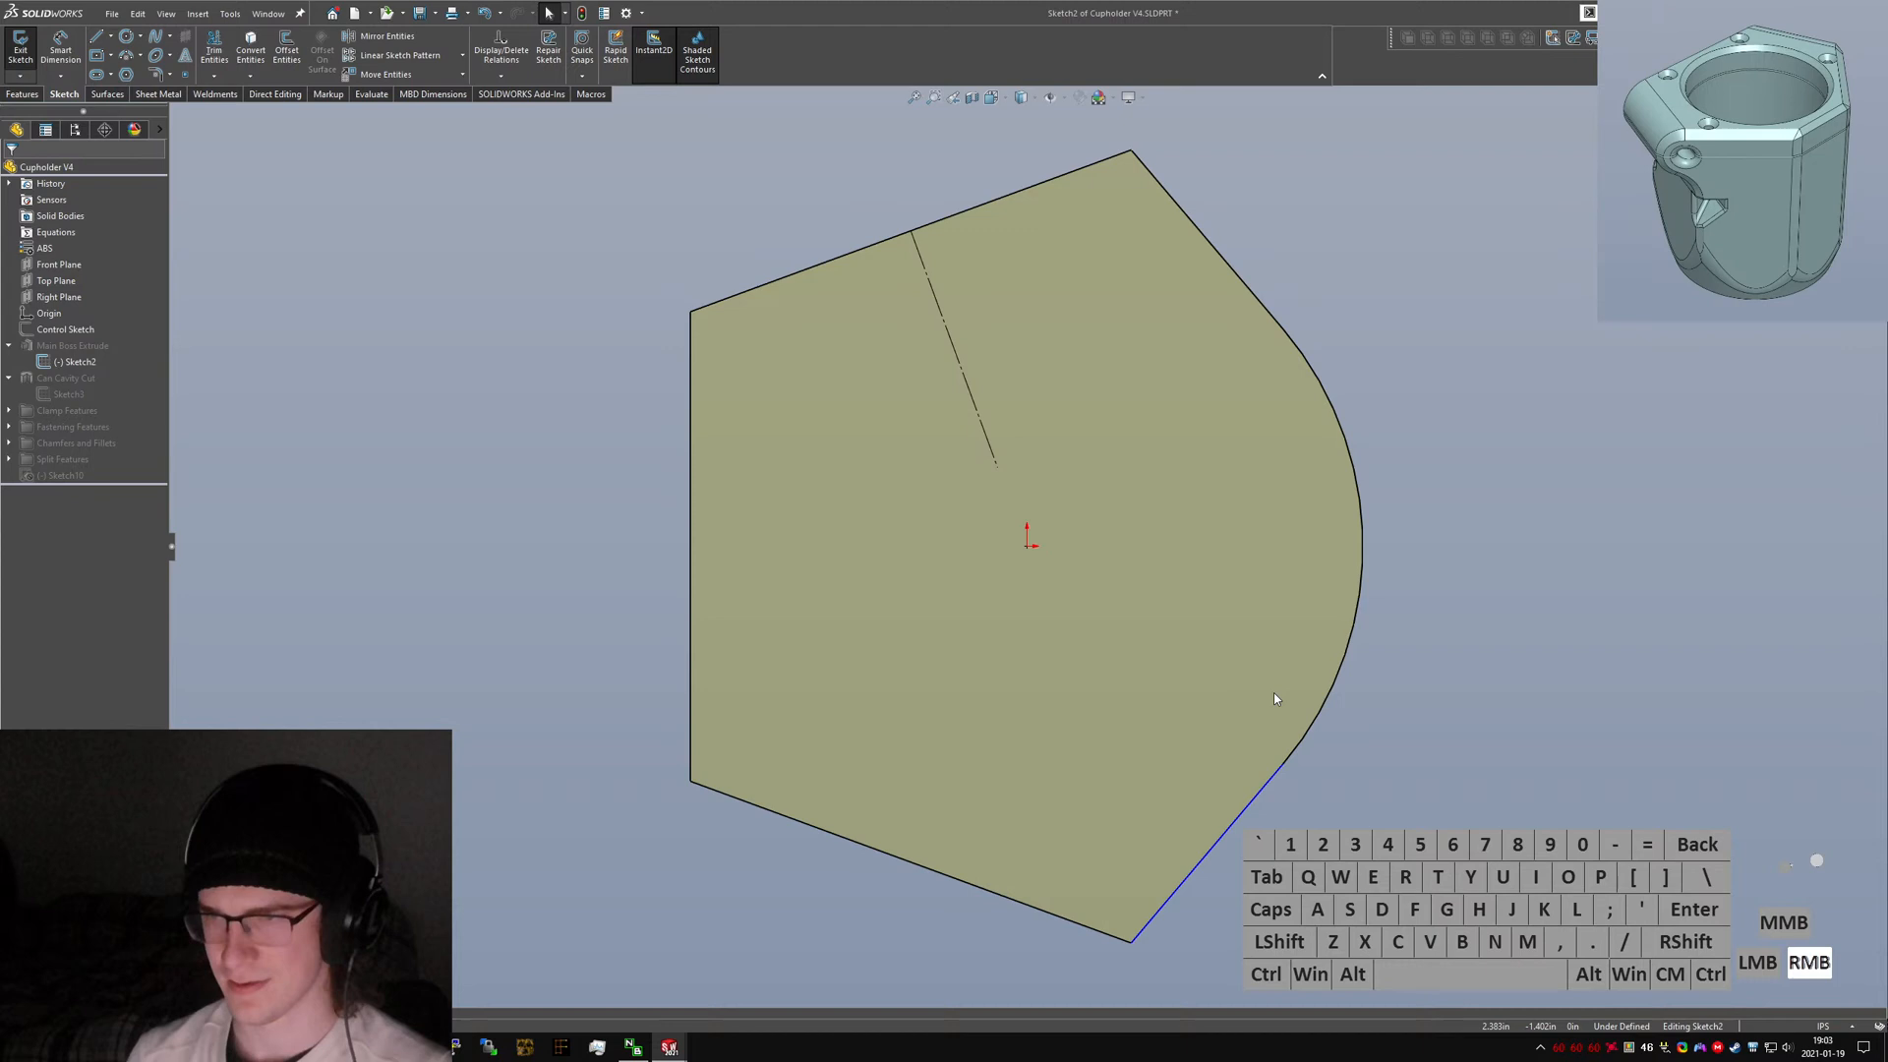
{"action": "mouse_move", "coordinate": [1283, 767]}
{"action": "left_mouse_down"}
{"action": "mouse_move", "coordinate": [1323, 810]}
{"action": "mouse_move", "coordinate": [1285, 783]}
{"action": "mouse_move", "coordinate": [1298, 752]}
{"action": "left_mouse_up"}
{"action": "left_click", "coordinate": [1277, 771]}
{"action": "left_click", "coordinate": [1279, 777]}
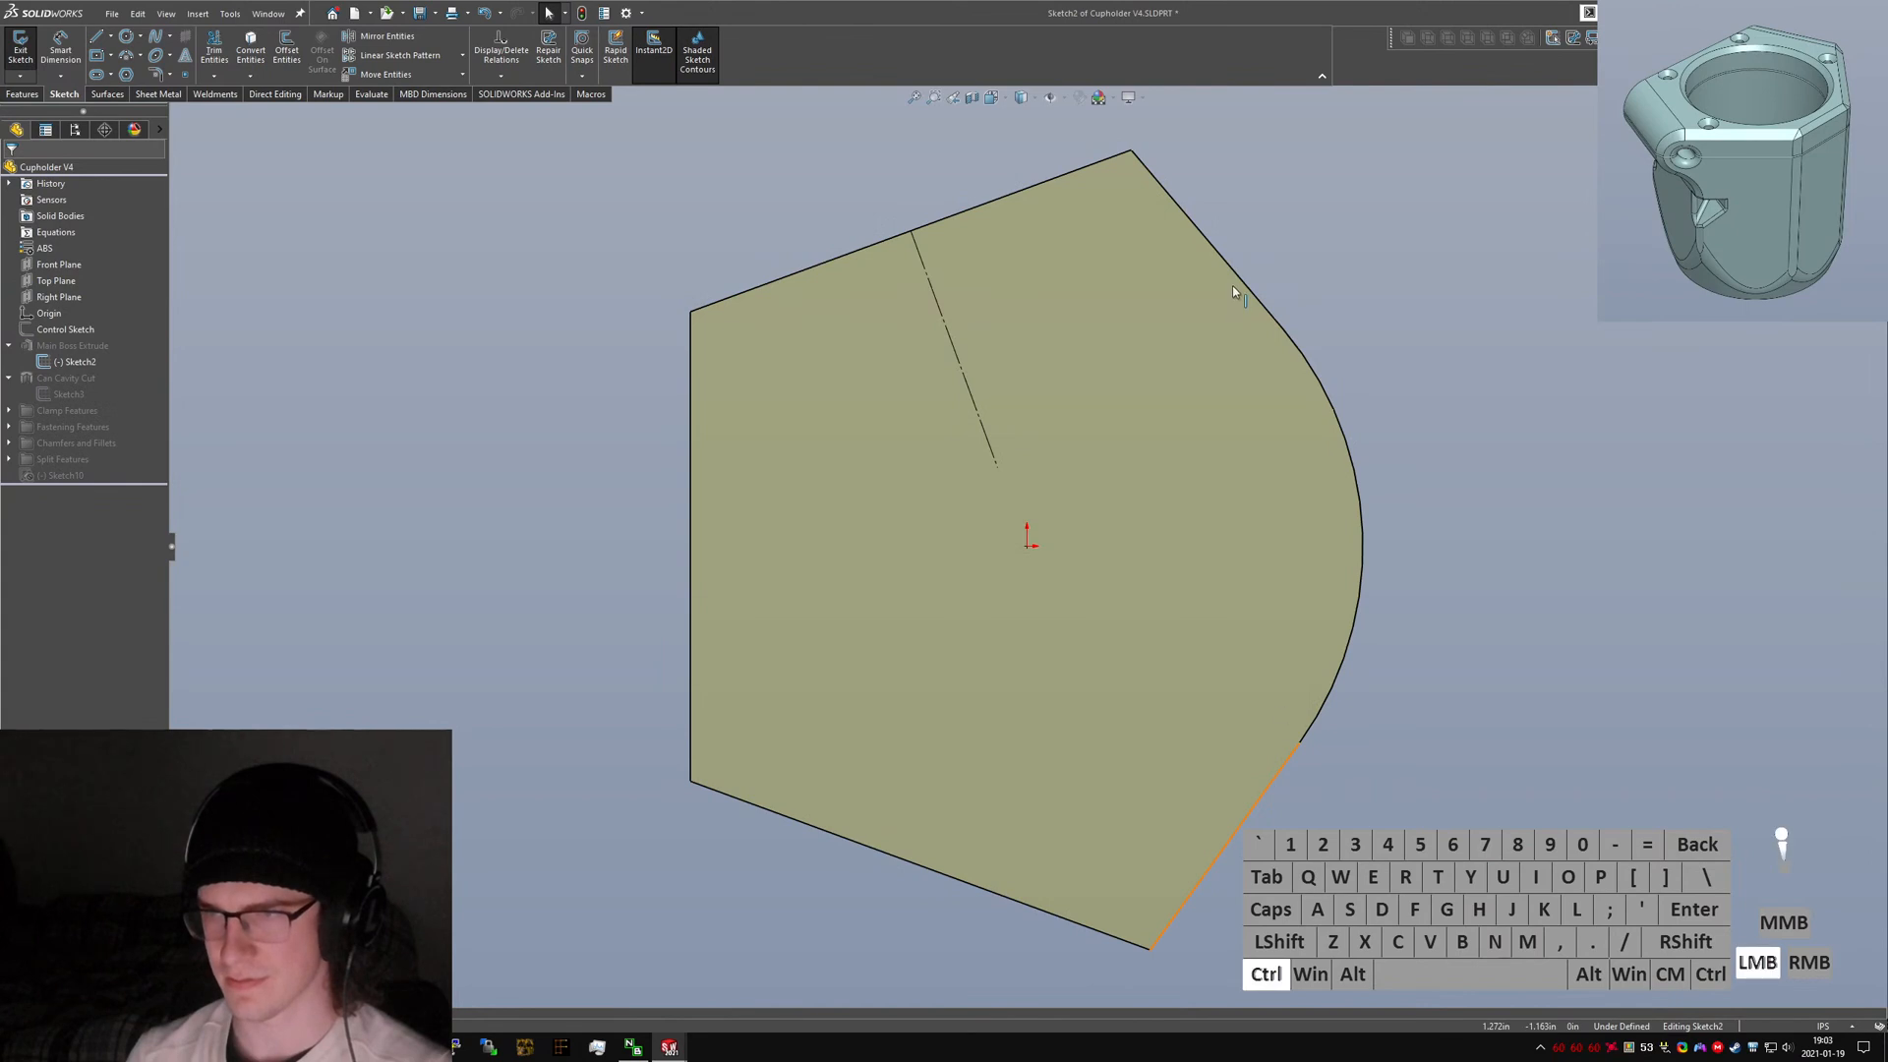
{"action": "left_click", "coordinate": [1244, 288], "text": "ctrl"}
{"action": "key", "text": "alt+q"}
{"action": "left_click", "coordinate": [1367, 436]}
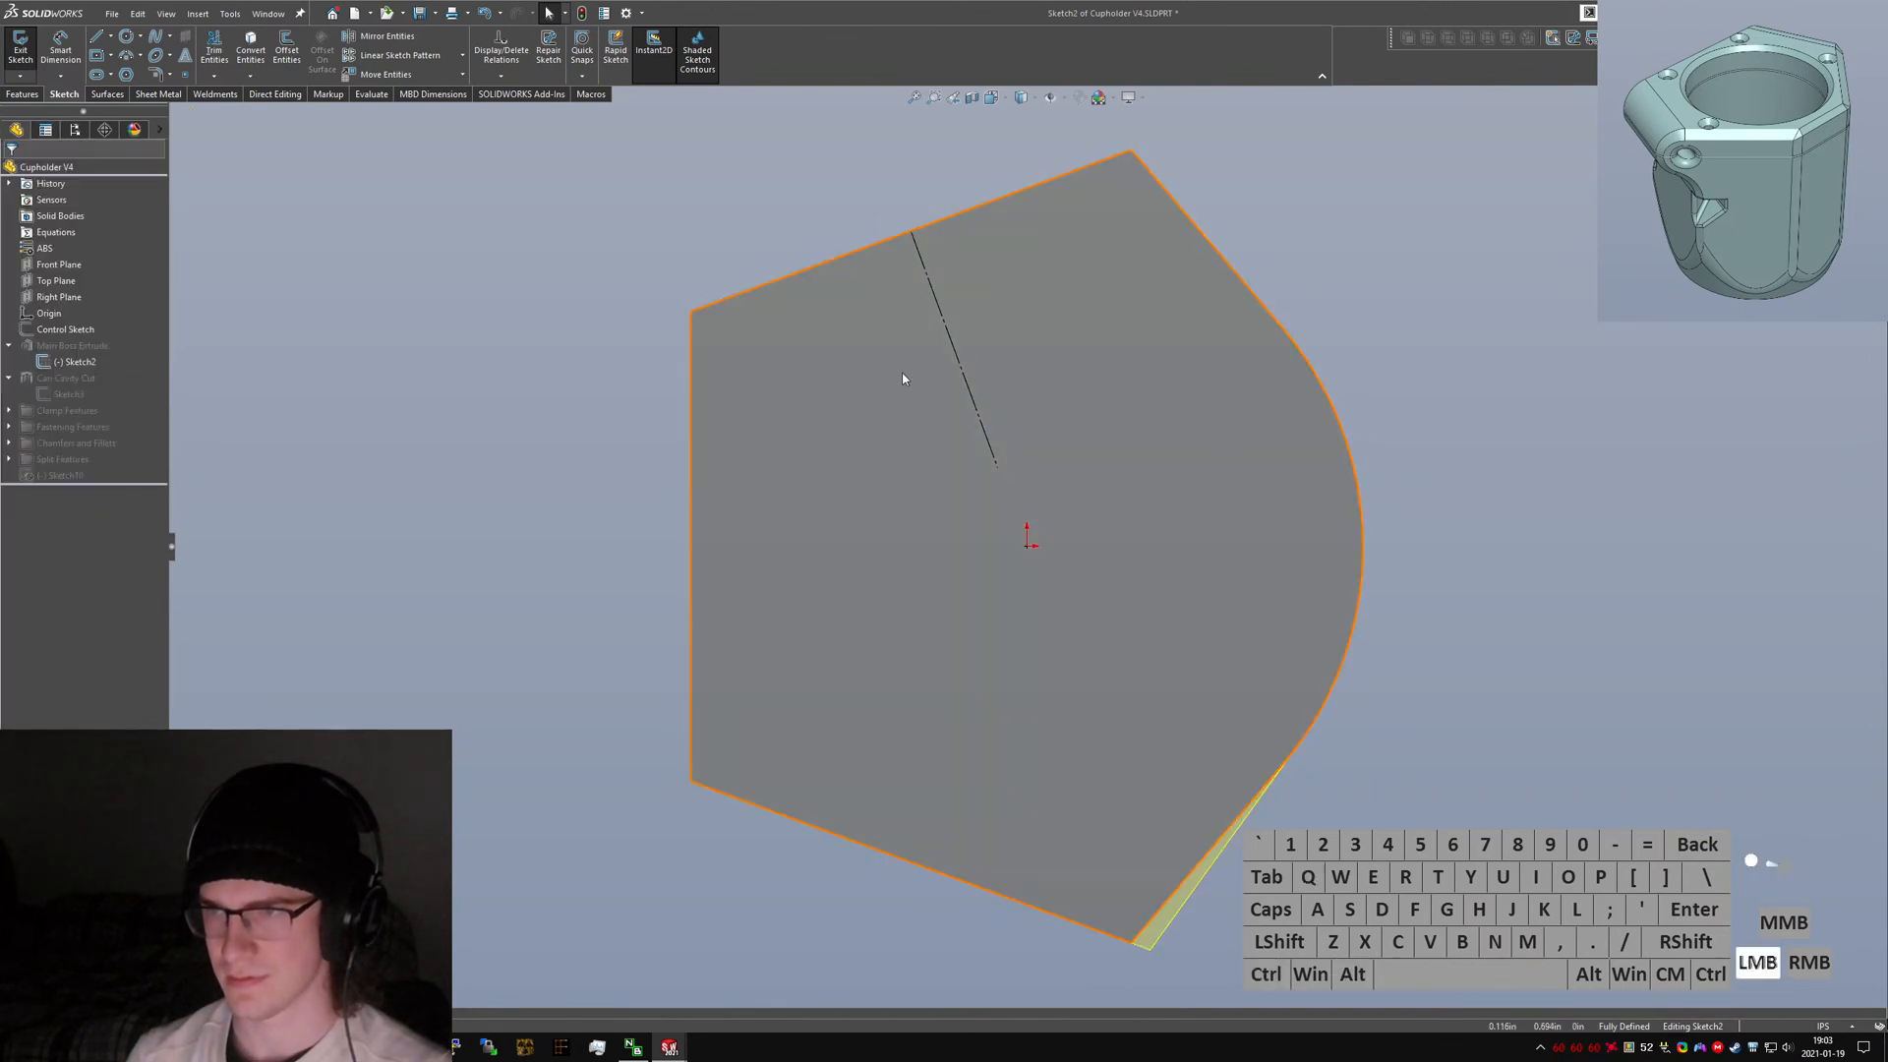
Exit the sketch to rebuild the part and close the rebuild error dialog.
{"action": "left_click", "coordinate": [20, 51]}
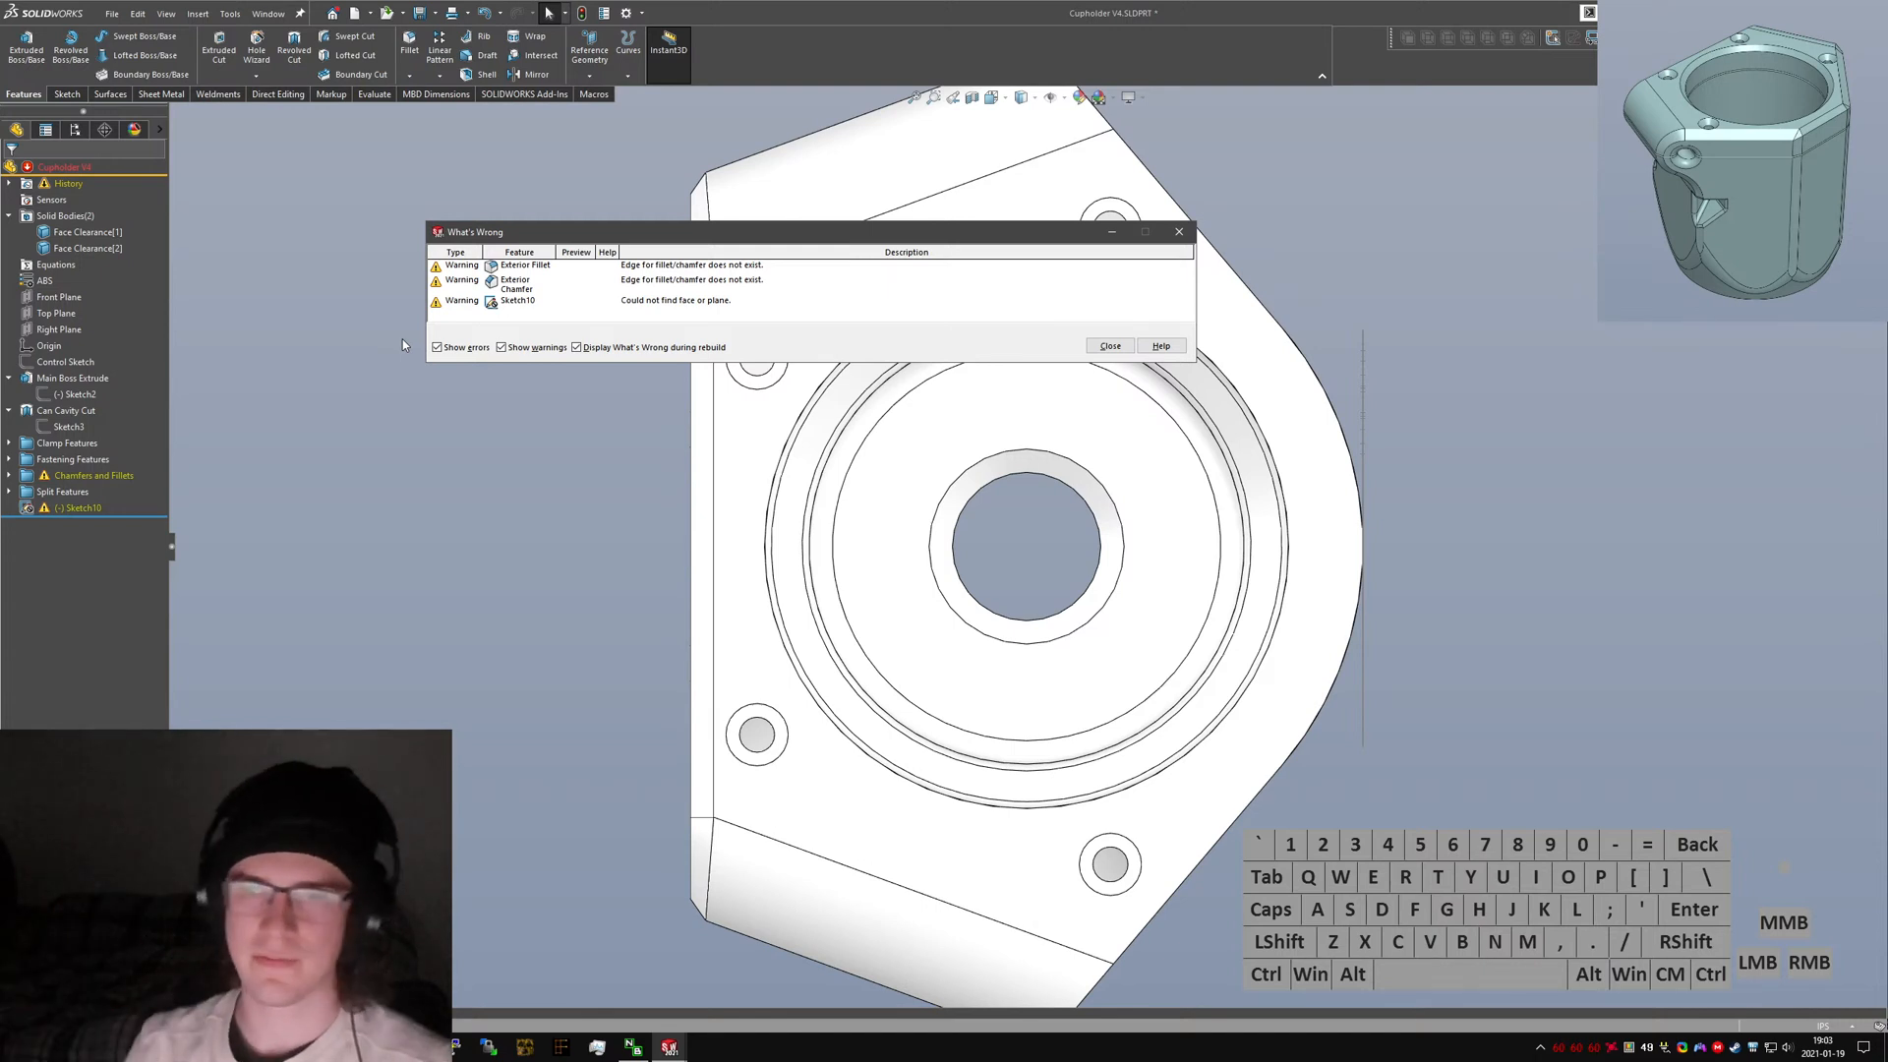
{"action": "left_click", "coordinate": [1110, 345]}
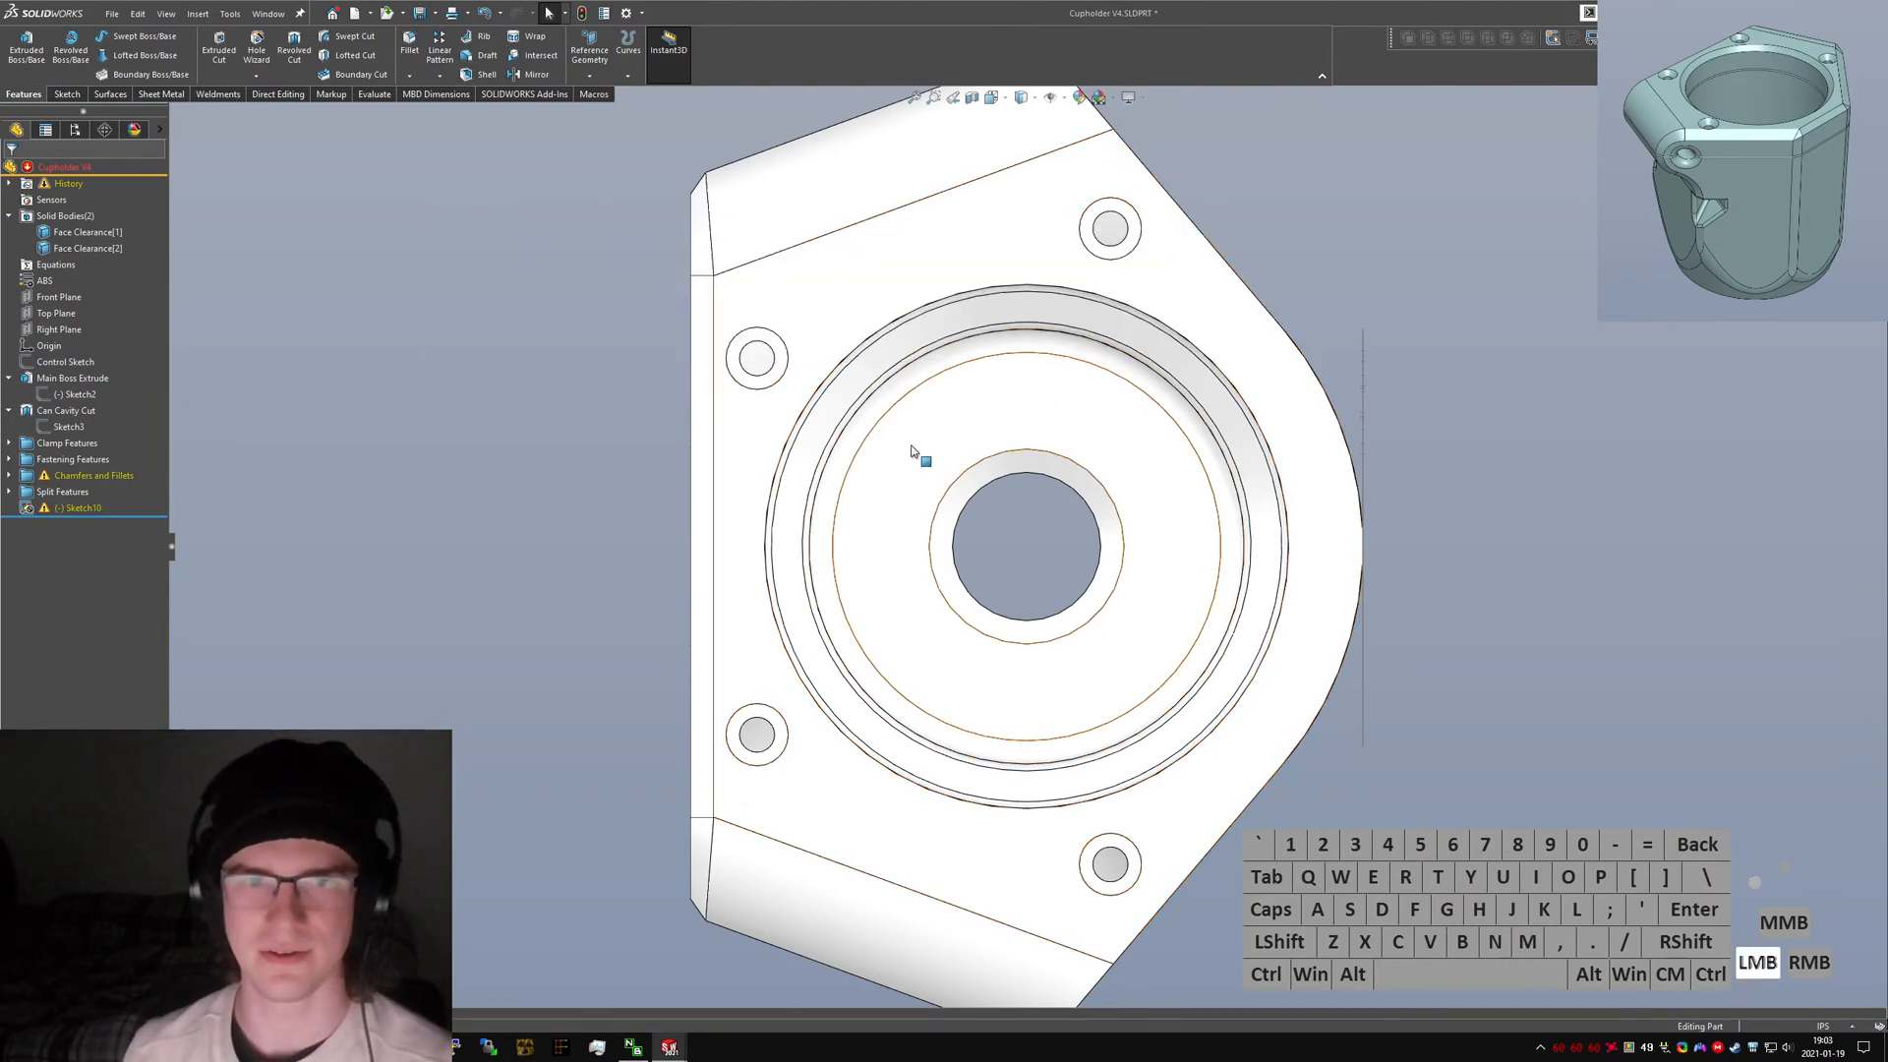
Edit the Exterior Fillet feature, clear all its missing edge references and confirm it.
{"action": "middle_click_drag", "start_coordinate": [730, 467], "coordinate": [1225, 600]}
{"action": "left_click", "coordinate": [8, 475]}
{"action": "left_click", "coordinate": [57, 508]}
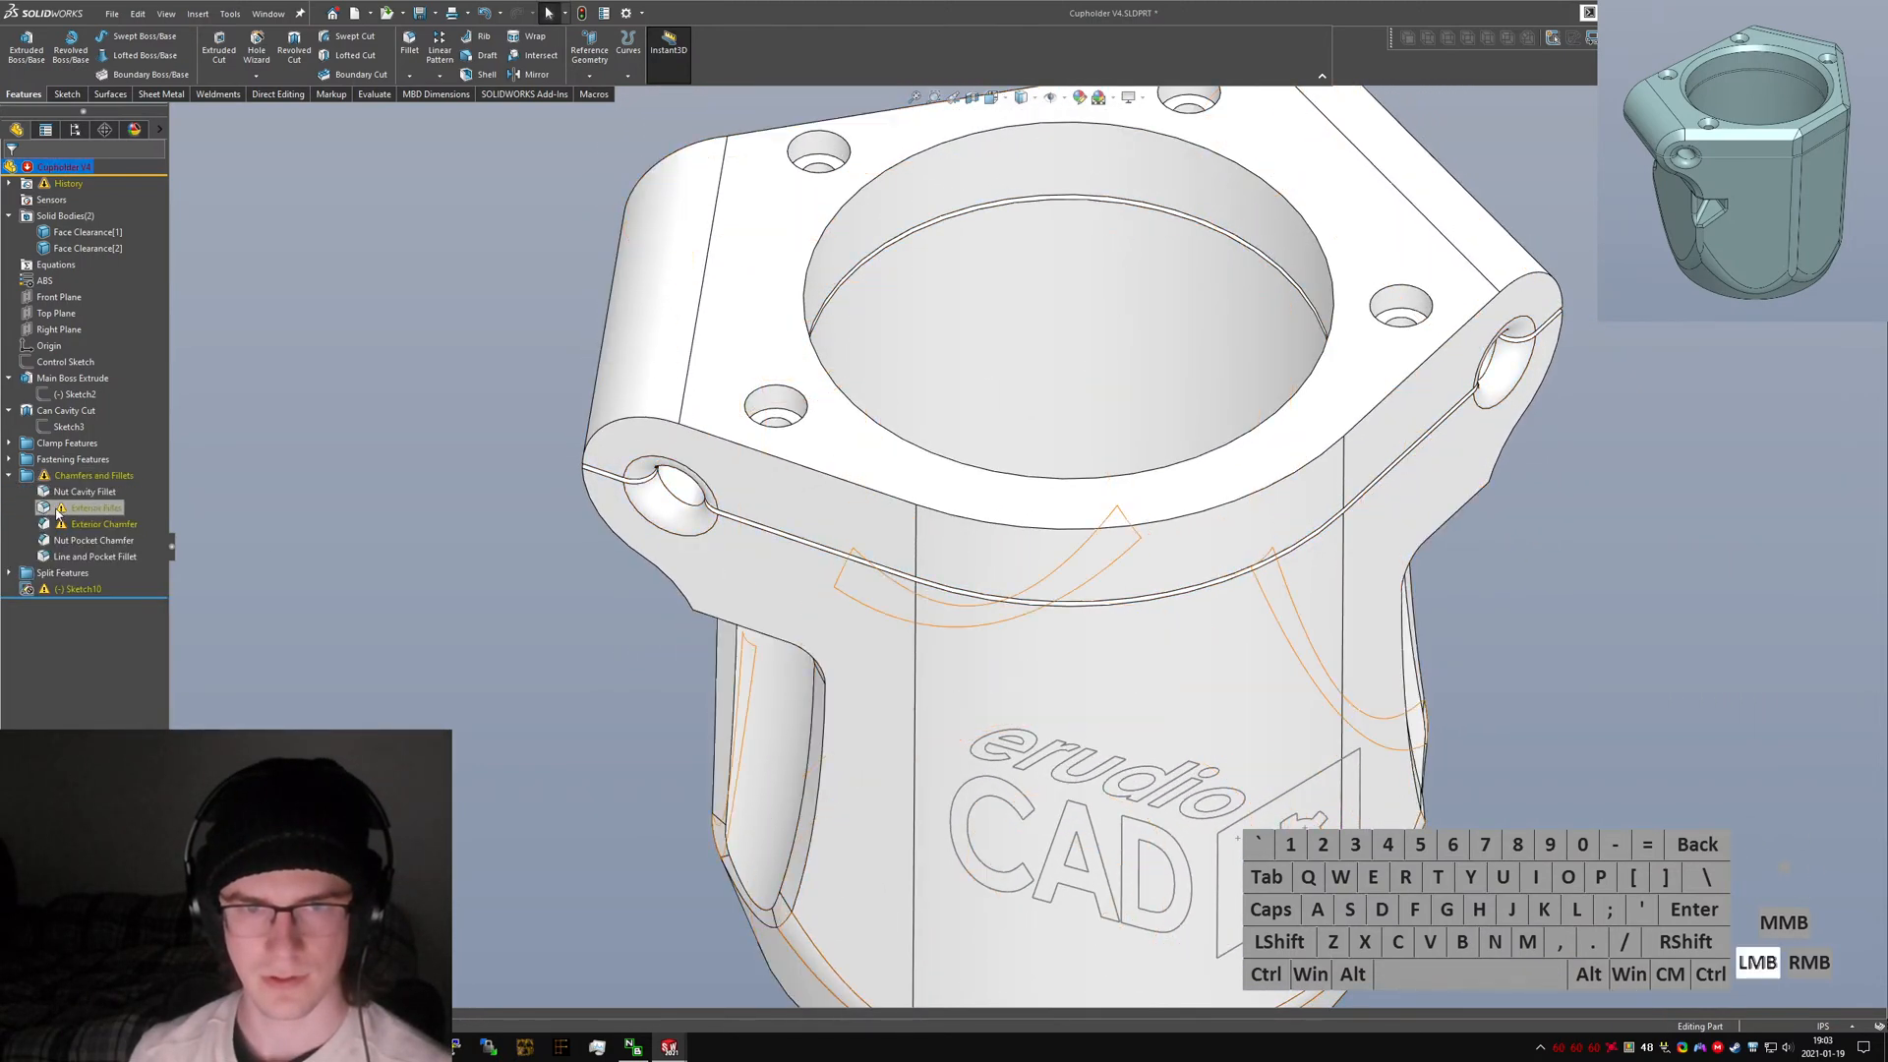
{"action": "left_click", "coordinate": [906, 654]}
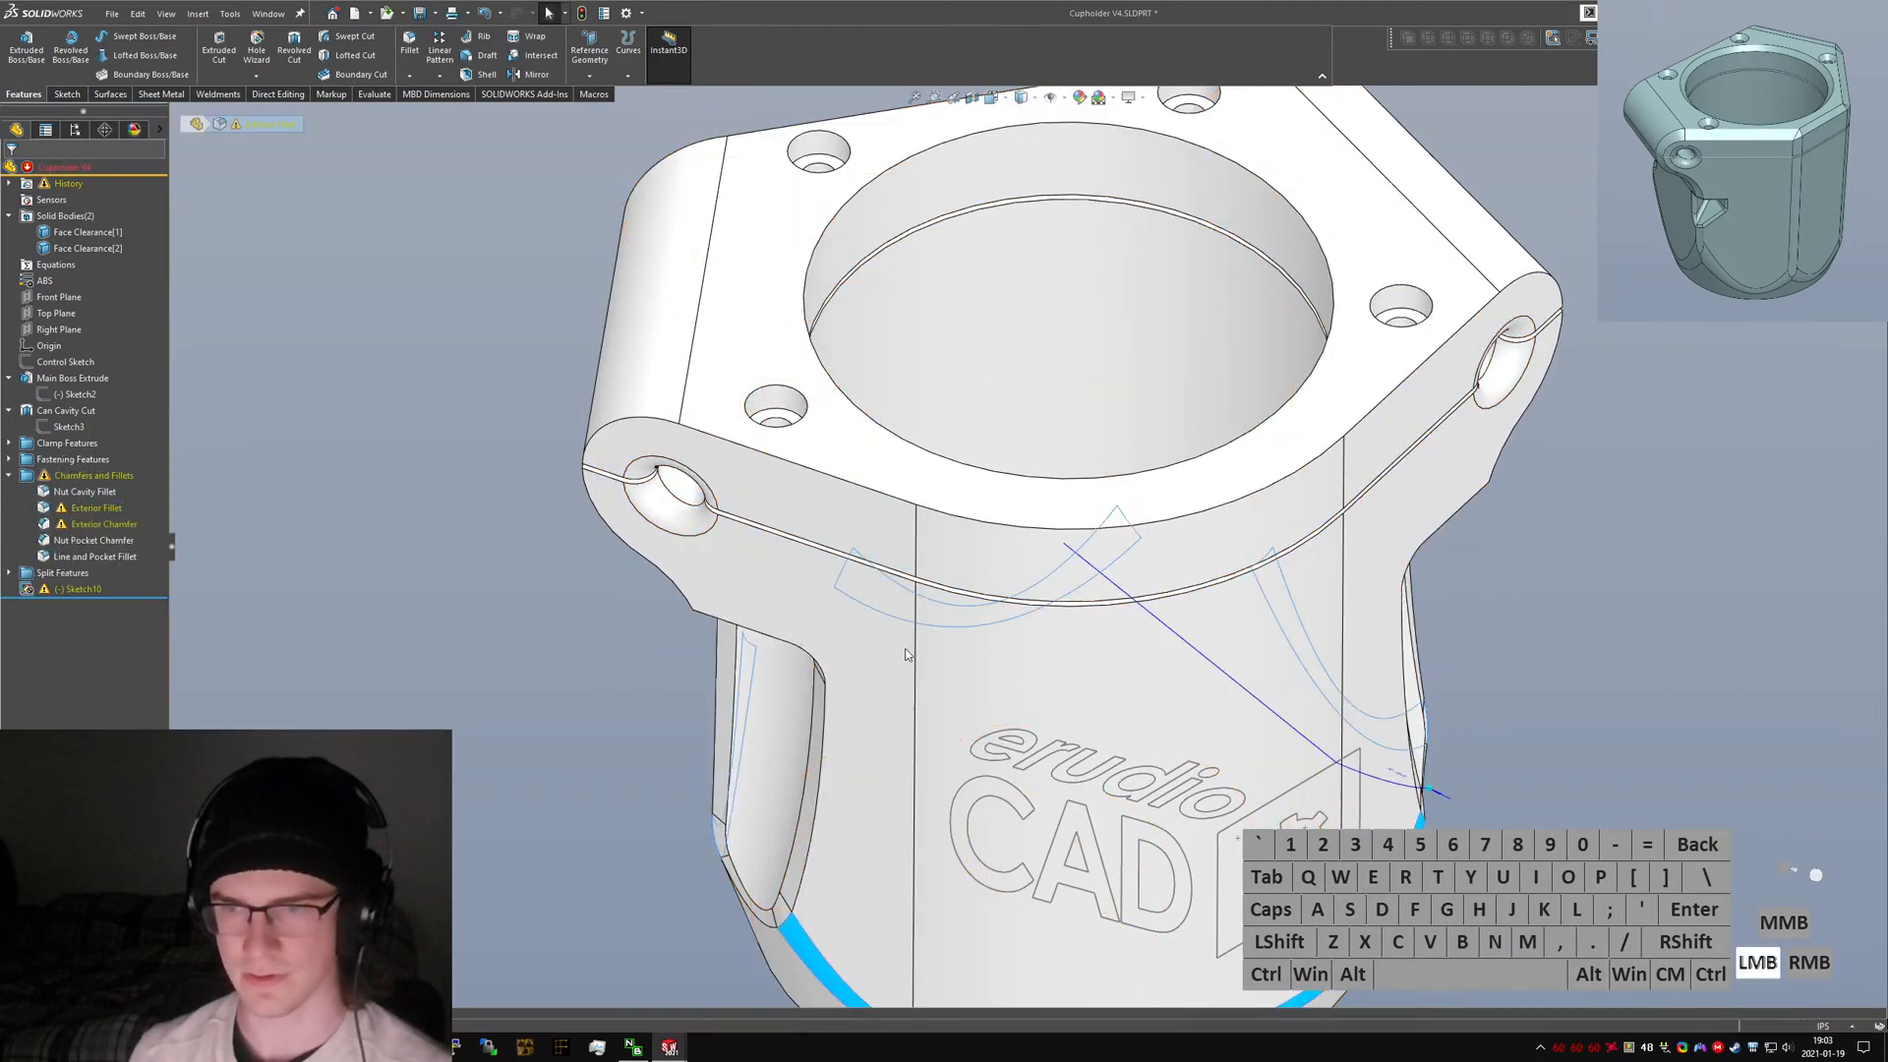
{"action": "middle_click", "coordinate": [989, 664]}
{"action": "middle_click", "coordinate": [989, 664]}
{"action": "right_click", "coordinate": [116, 318]}
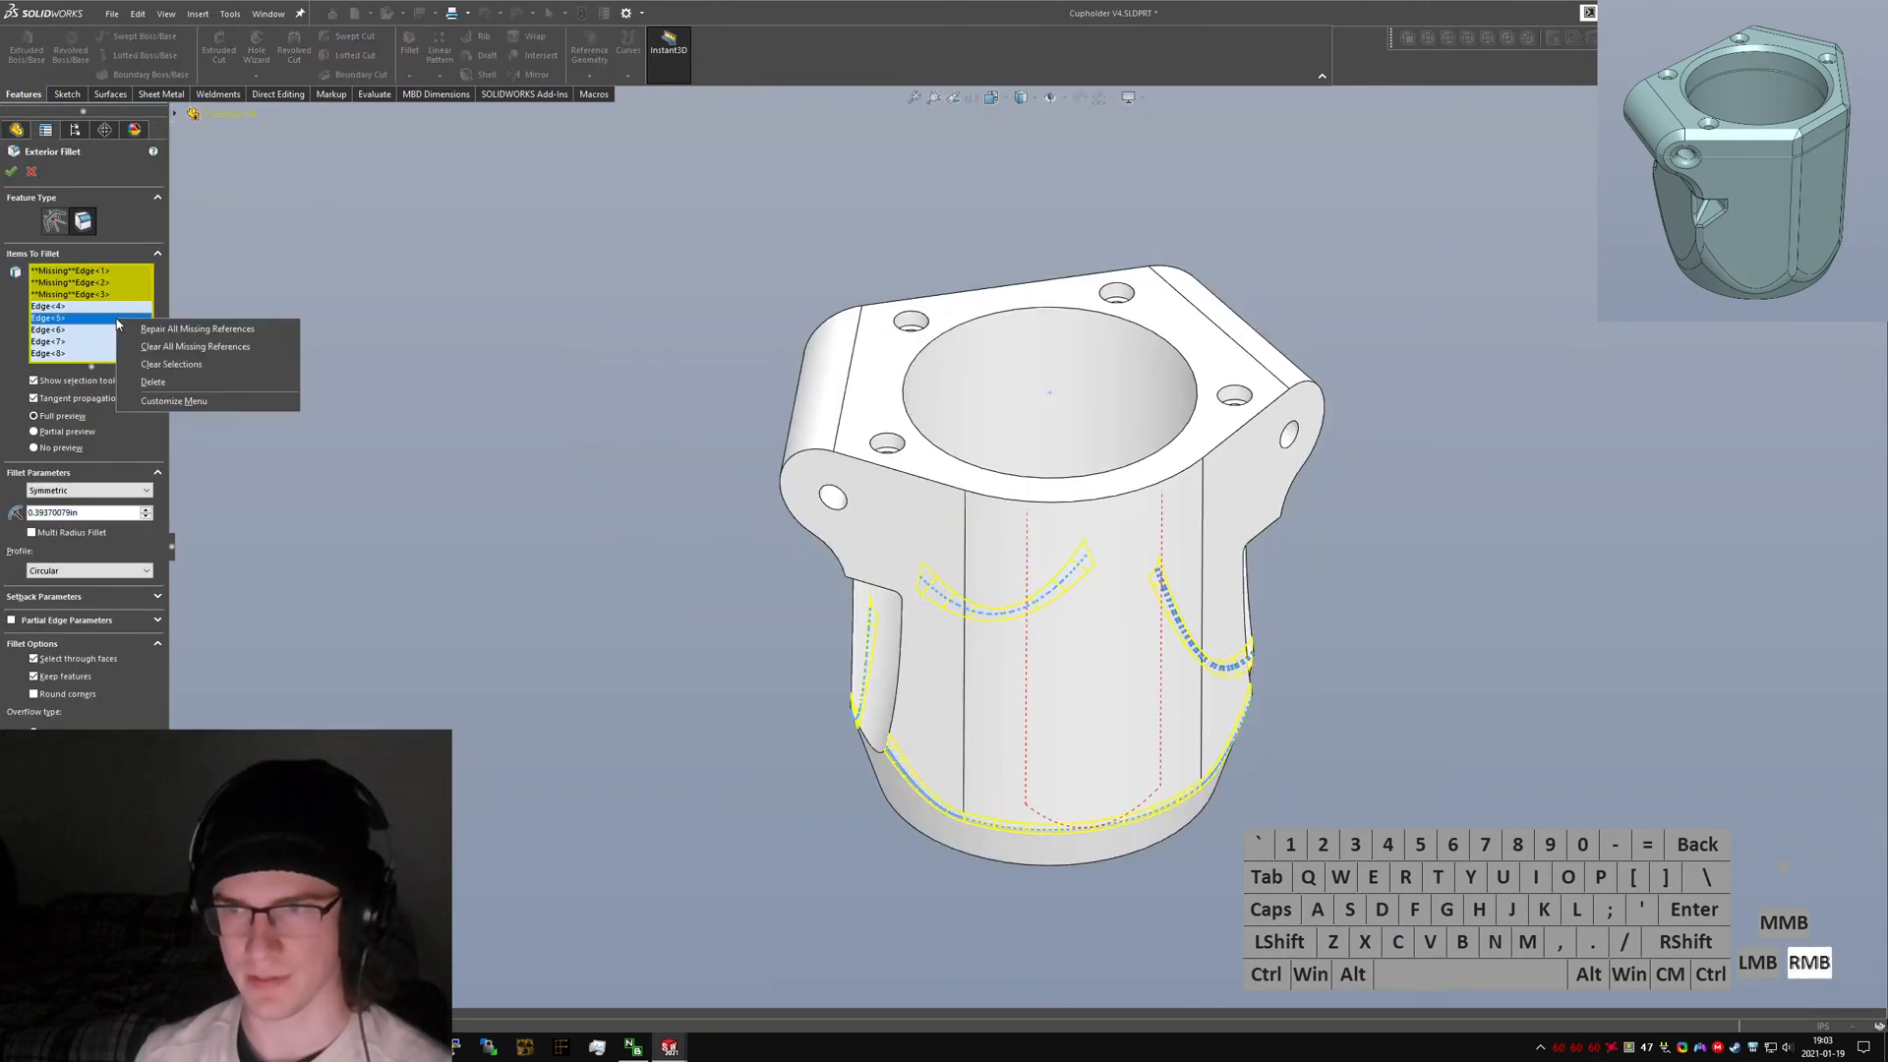
{"action": "left_click", "coordinate": [163, 347]}
{"action": "middle_click_drag", "start_coordinate": [1130, 717], "coordinate": [425, 415]}
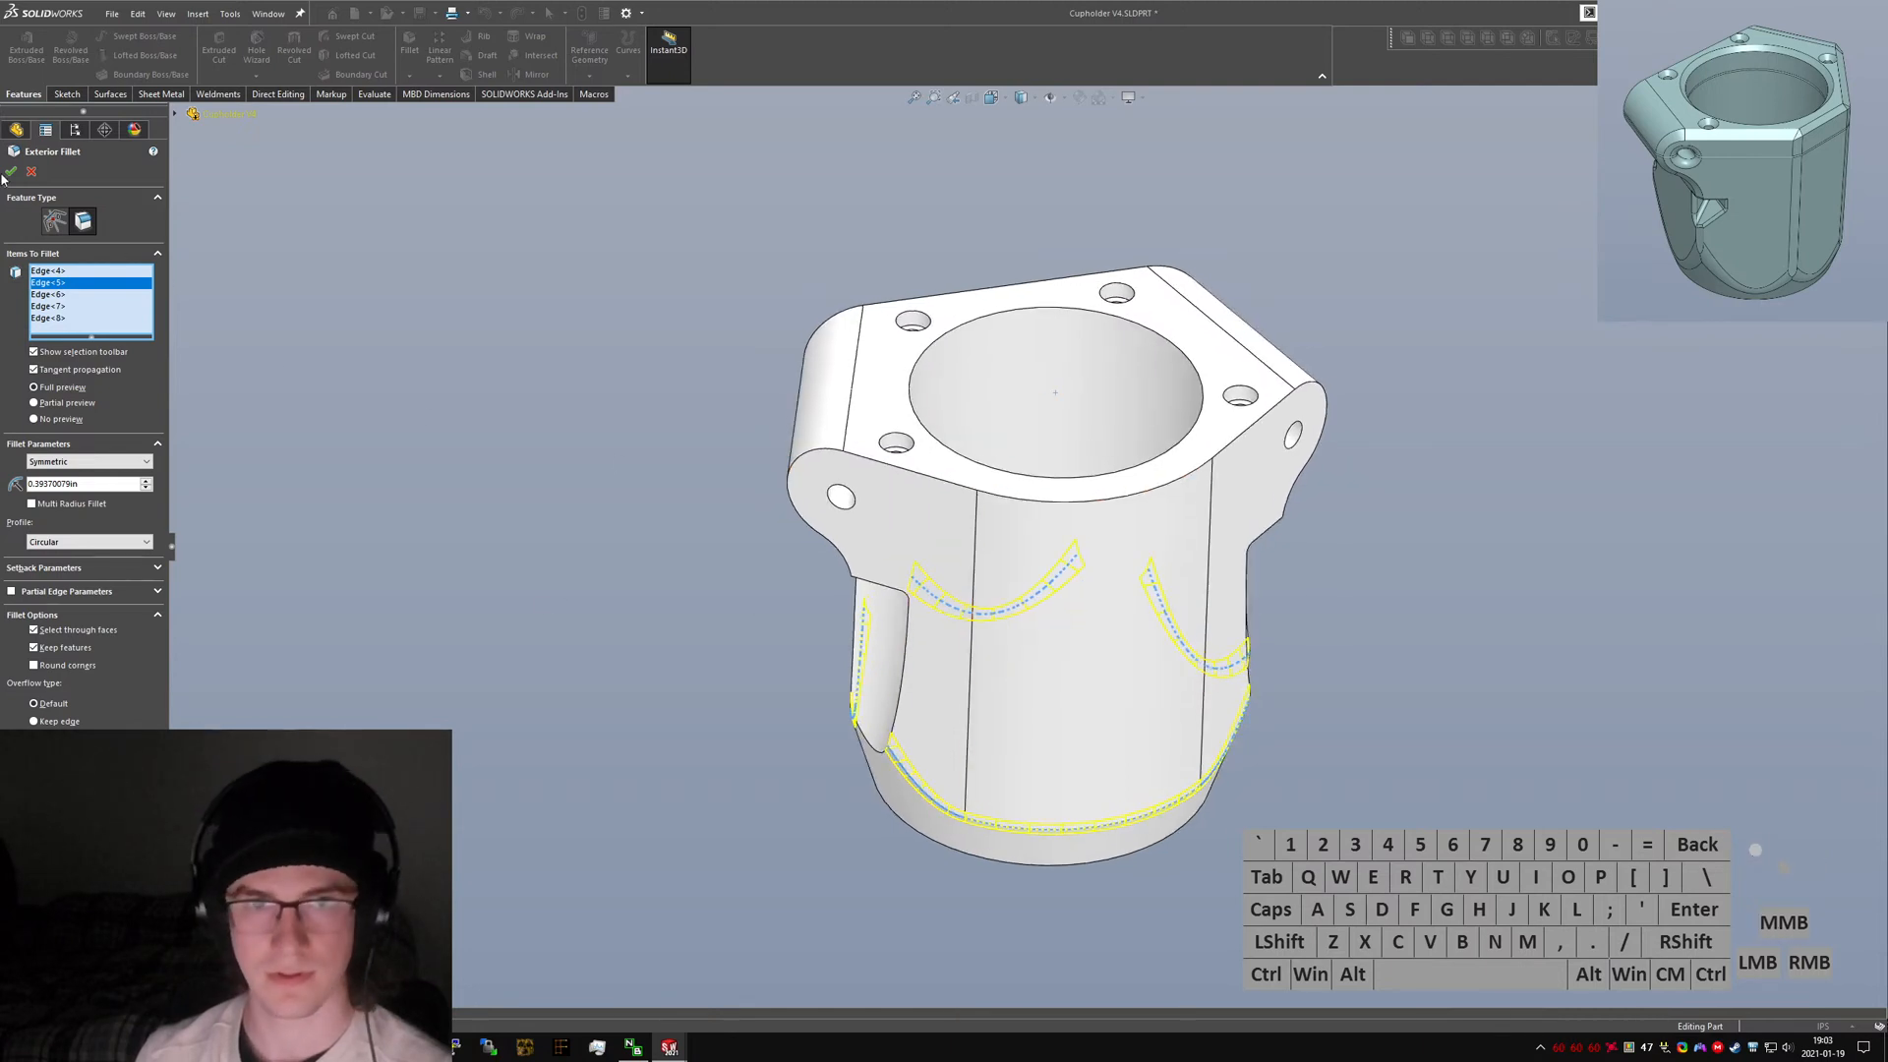
Edit the Exterior Chamfer, replace its missing edge reference with the top edge of the cup bore, and confirm it.
{"action": "mouse_move", "coordinate": [1094, 660]}
{"action": "middle_mouse_down"}
{"action": "mouse_move", "coordinate": [1303, 717]}
{"action": "mouse_move", "coordinate": [1233, 755]}
{"action": "mouse_move", "coordinate": [1104, 672]}
{"action": "mouse_move", "coordinate": [1153, 632]}
{"action": "middle_mouse_up"}
{"action": "left_click", "coordinate": [1154, 632]}
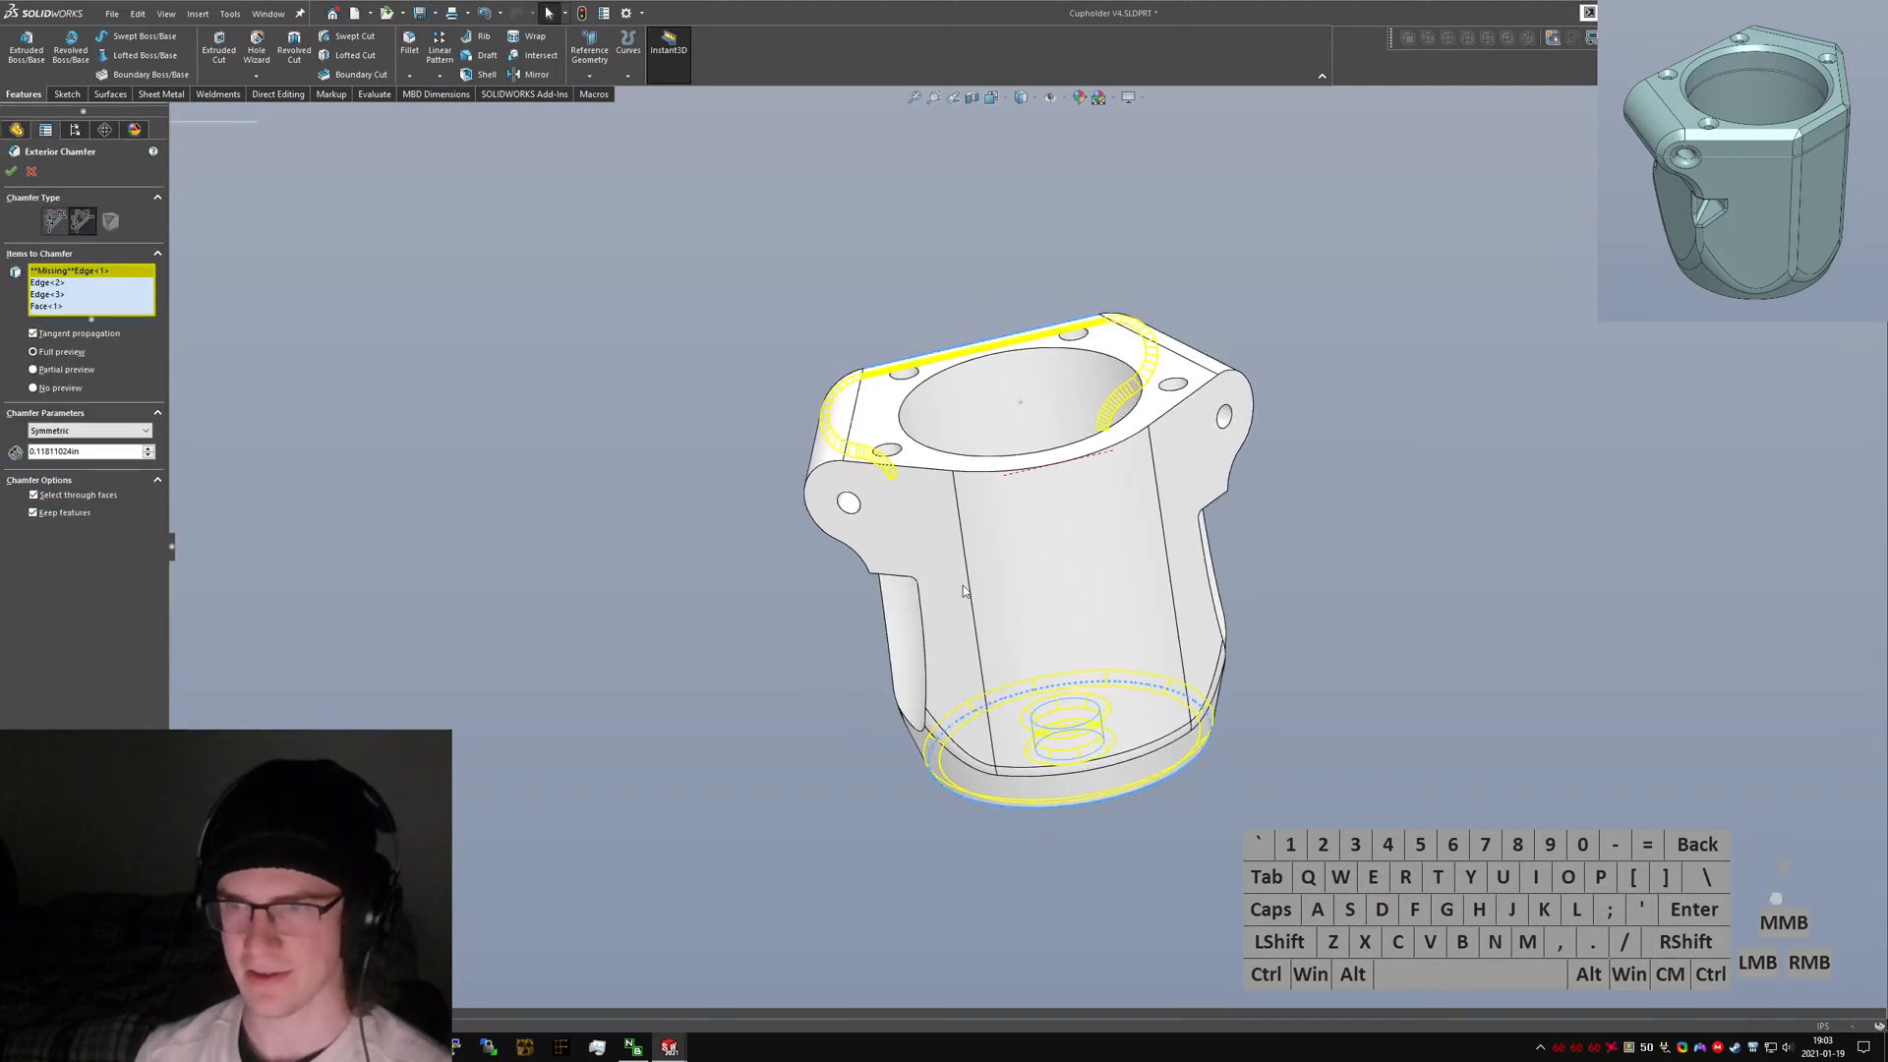
{"action": "left_click", "coordinate": [83, 274]}
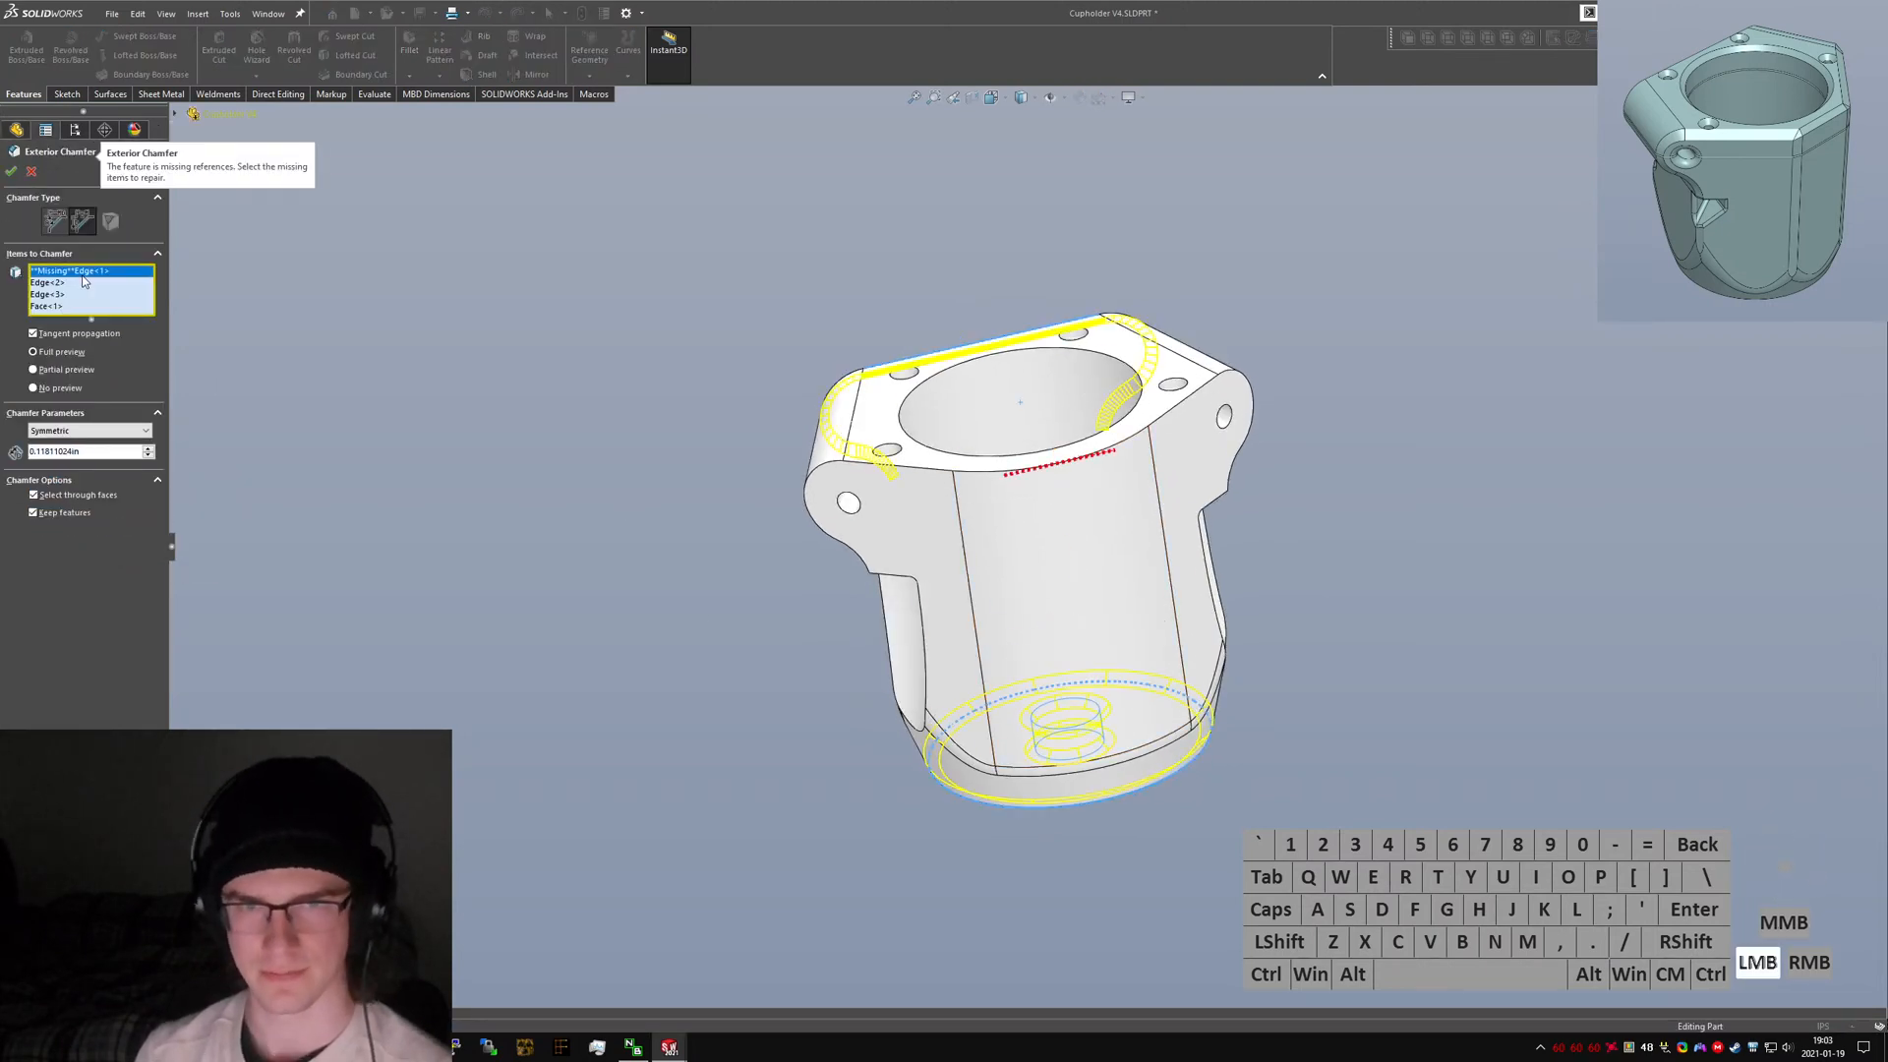
{"action": "key", "text": "Delete"}
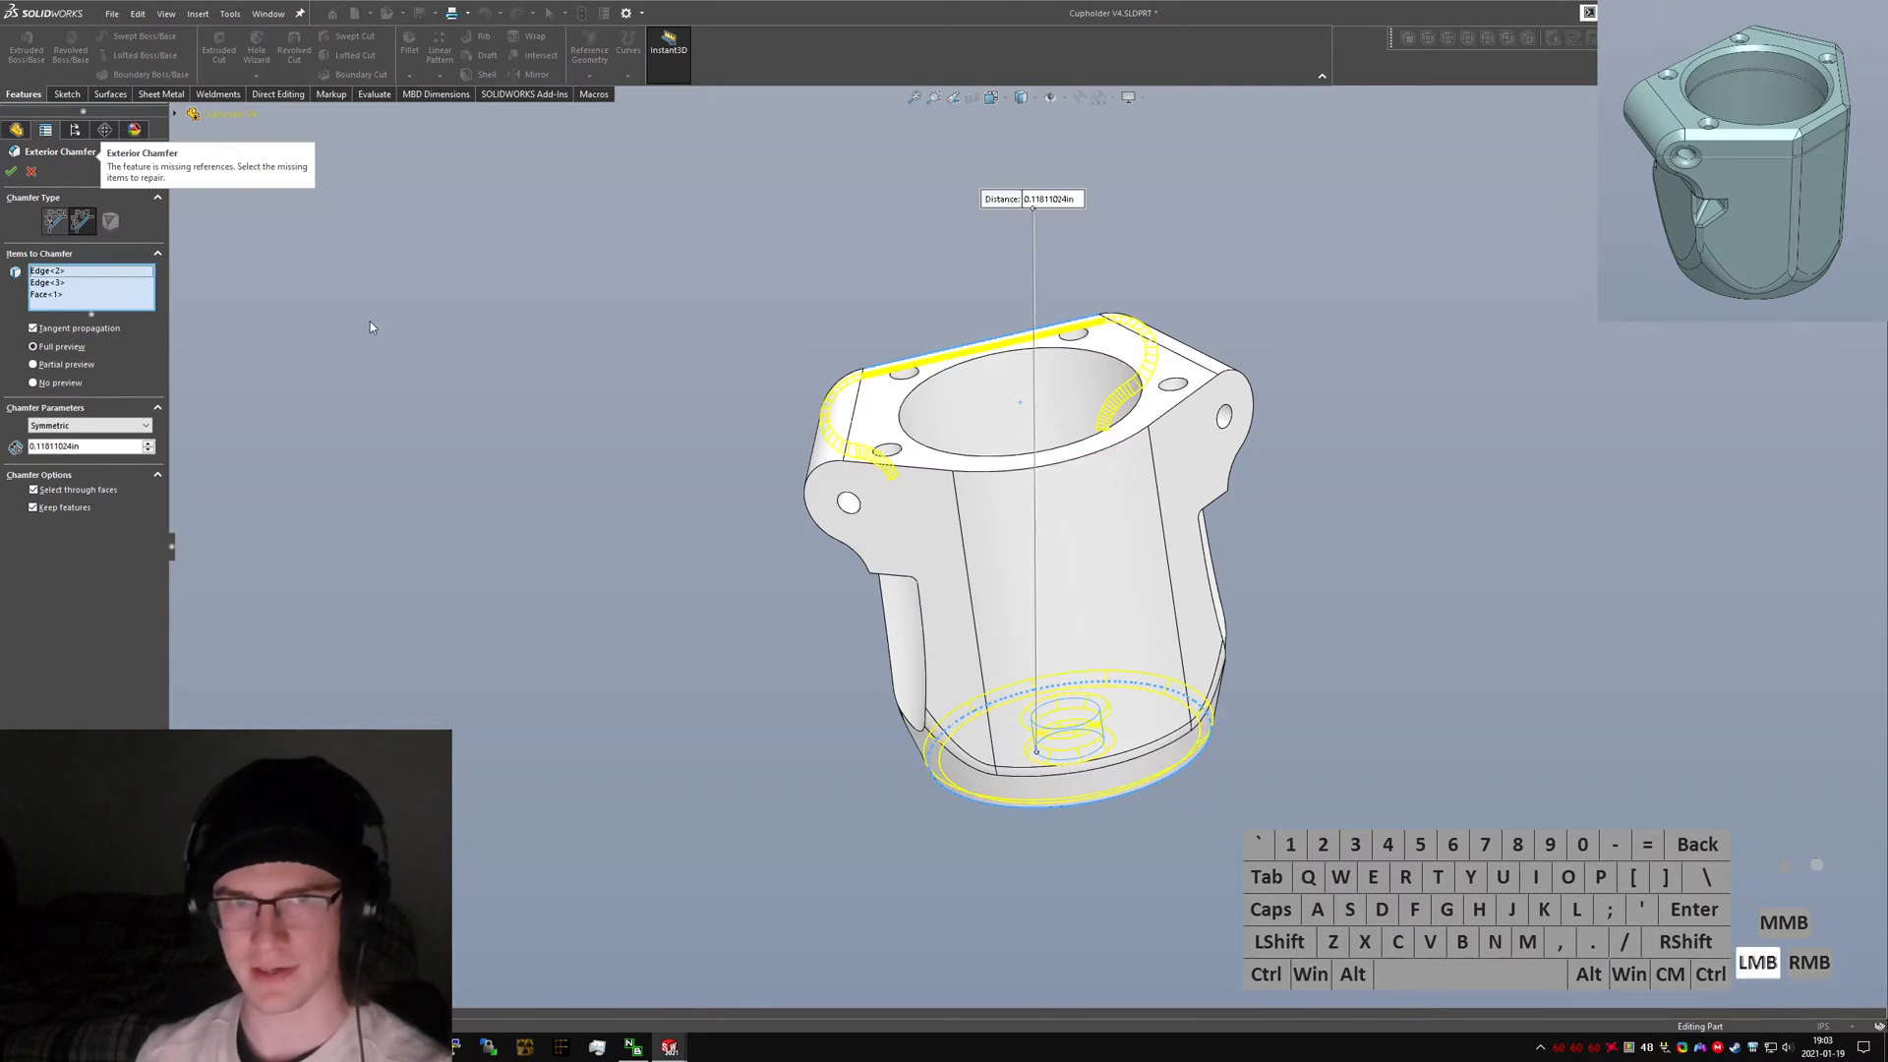
{"action": "left_click", "coordinate": [1062, 465]}
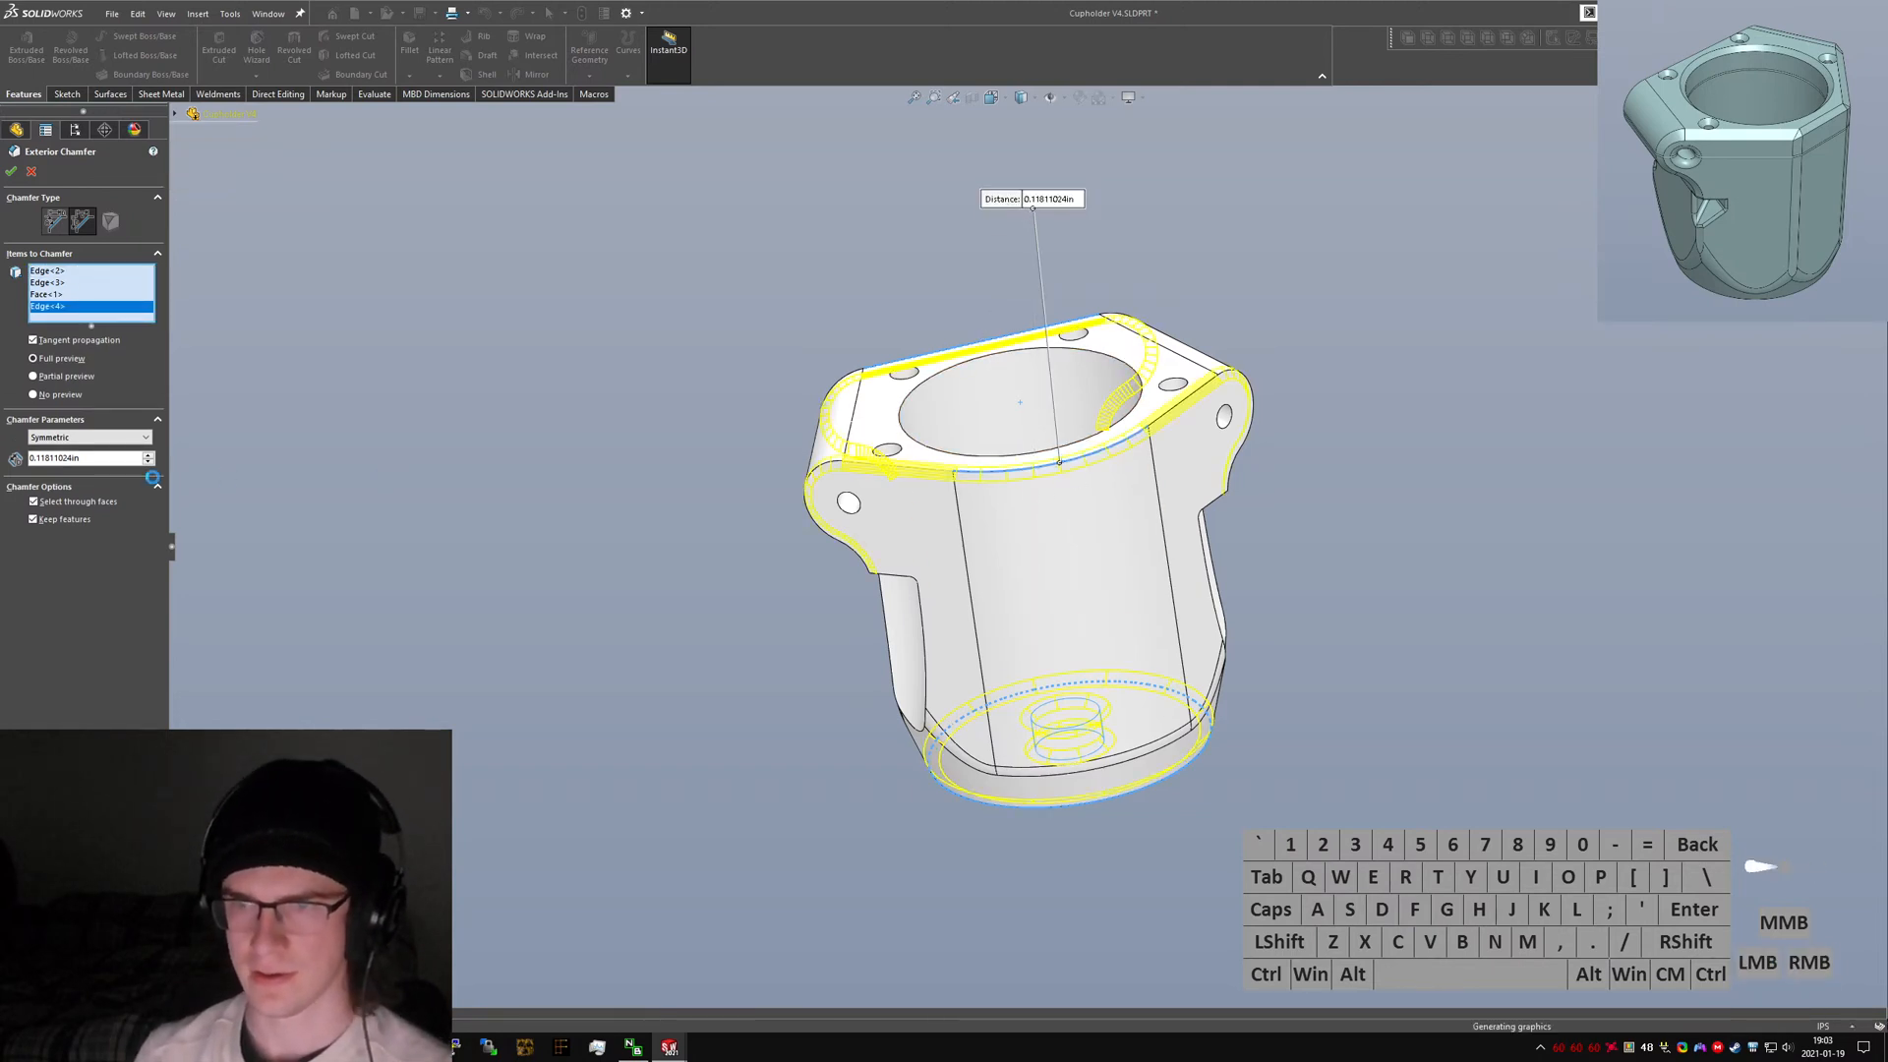
{"action": "left_click", "coordinate": [69, 588]}
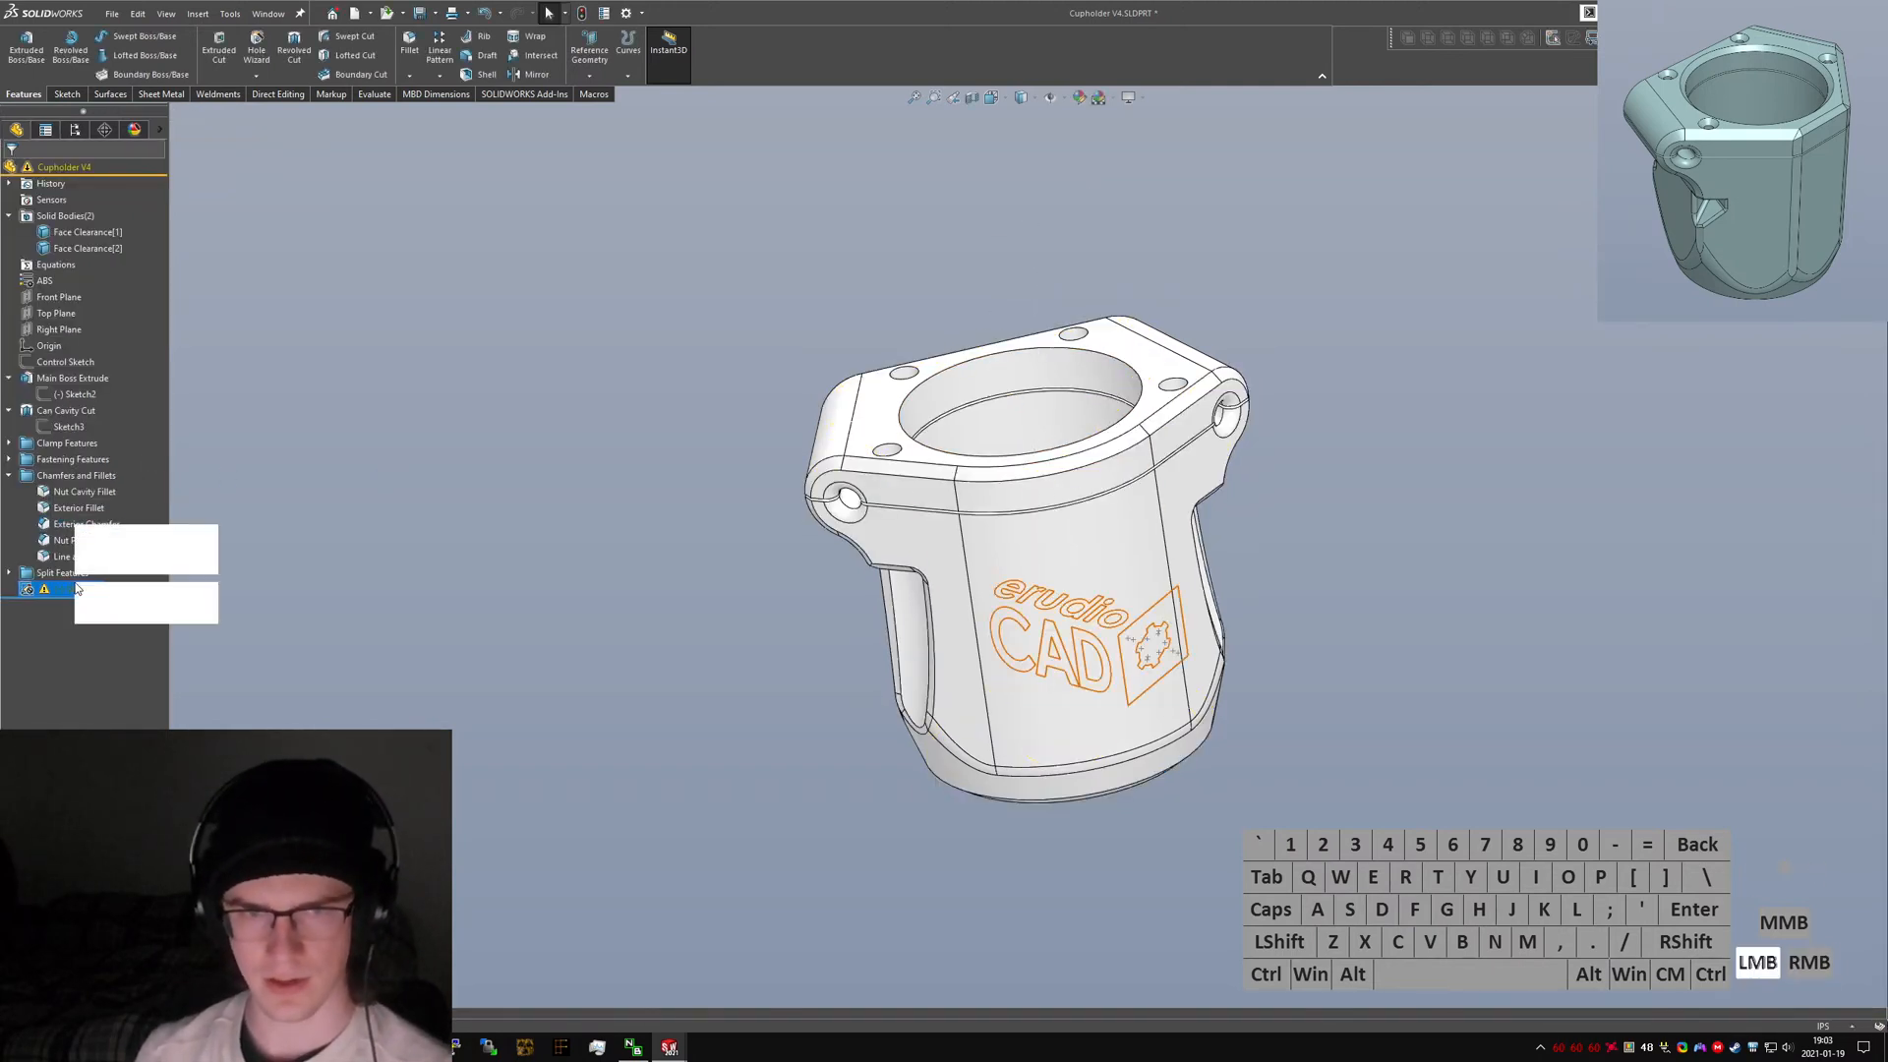
Create a reference plane on the cup's front face, parallel to the Right Plane.
{"action": "left_click", "coordinate": [300, 644]}
{"action": "left_click_drag", "start_coordinate": [138, 596], "coordinate": [130, 573]}
{"action": "key", "text": "s"}
{"action": "key", "text": "p"}
{"action": "key", "text": "l"}
{"action": "key", "text": "a"}
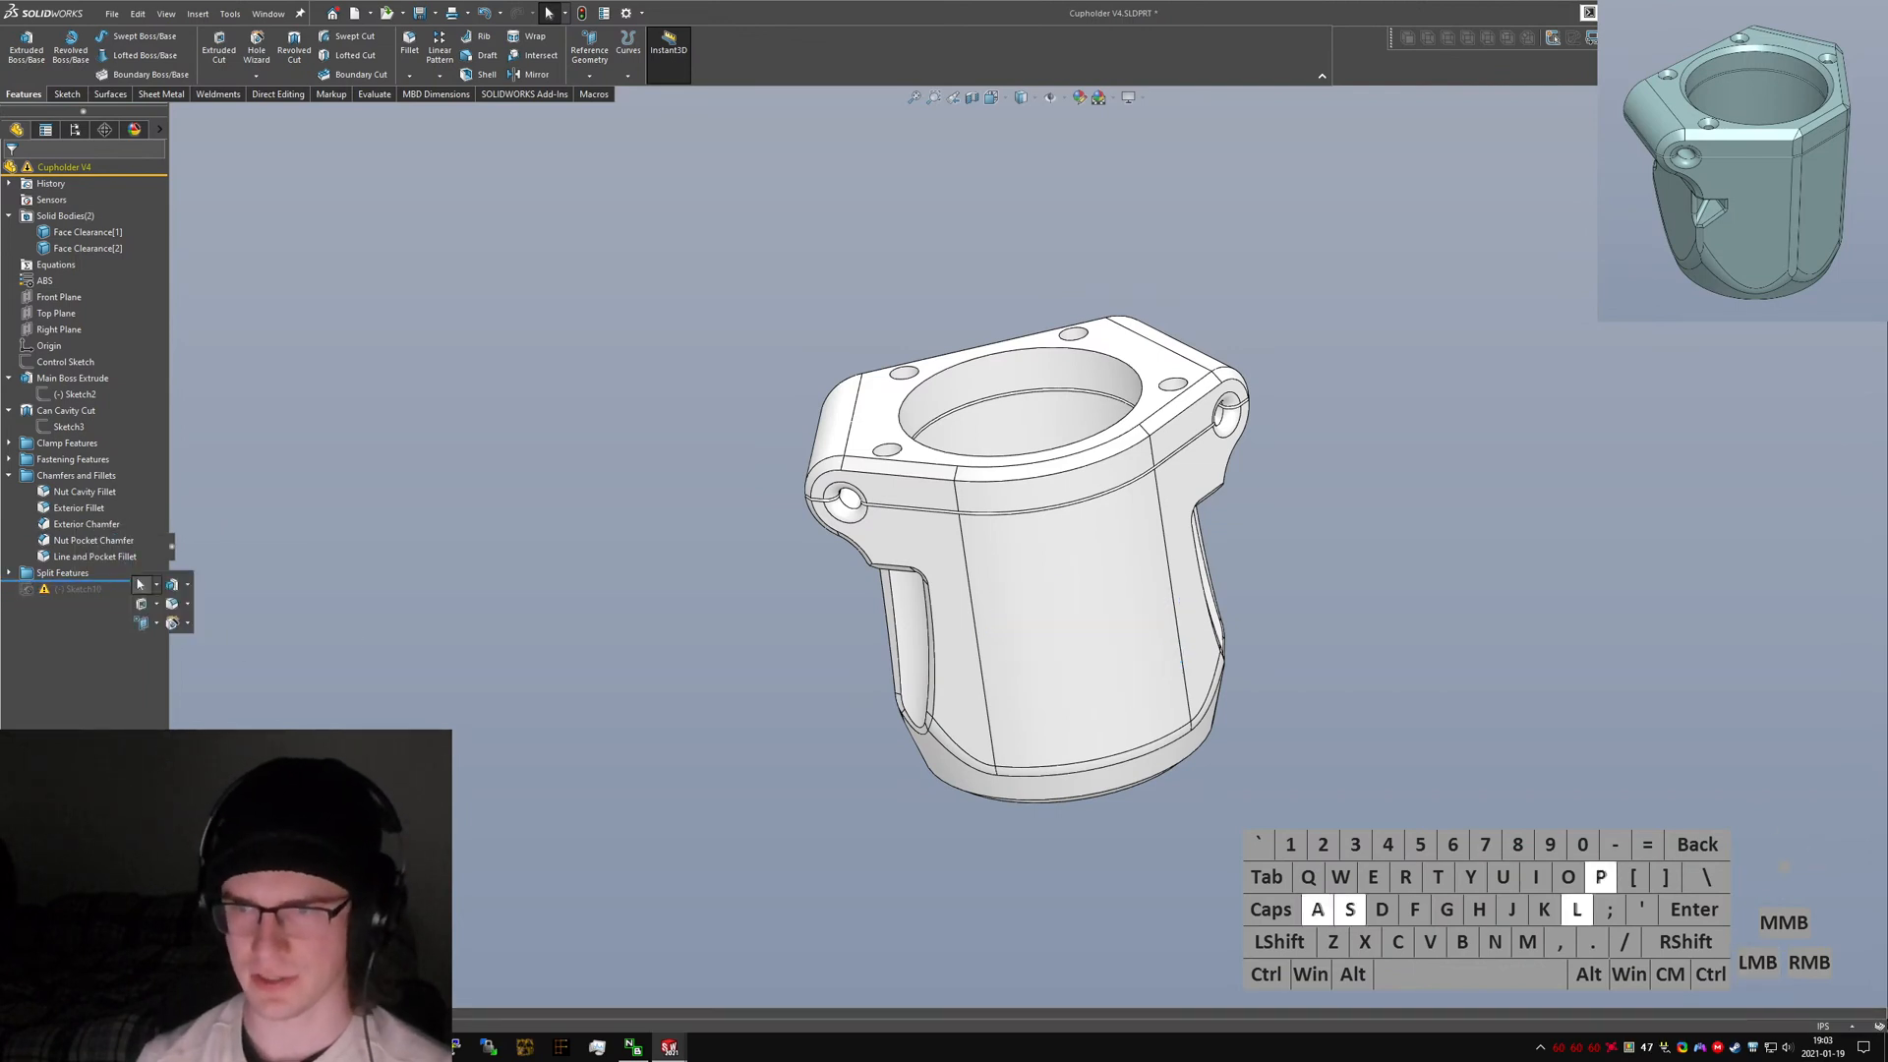
{"action": "key", "text": "n"}
{"action": "key", "text": "e"}
{"action": "key", "text": "Return"}
{"action": "left_click", "coordinate": [1045, 620]}
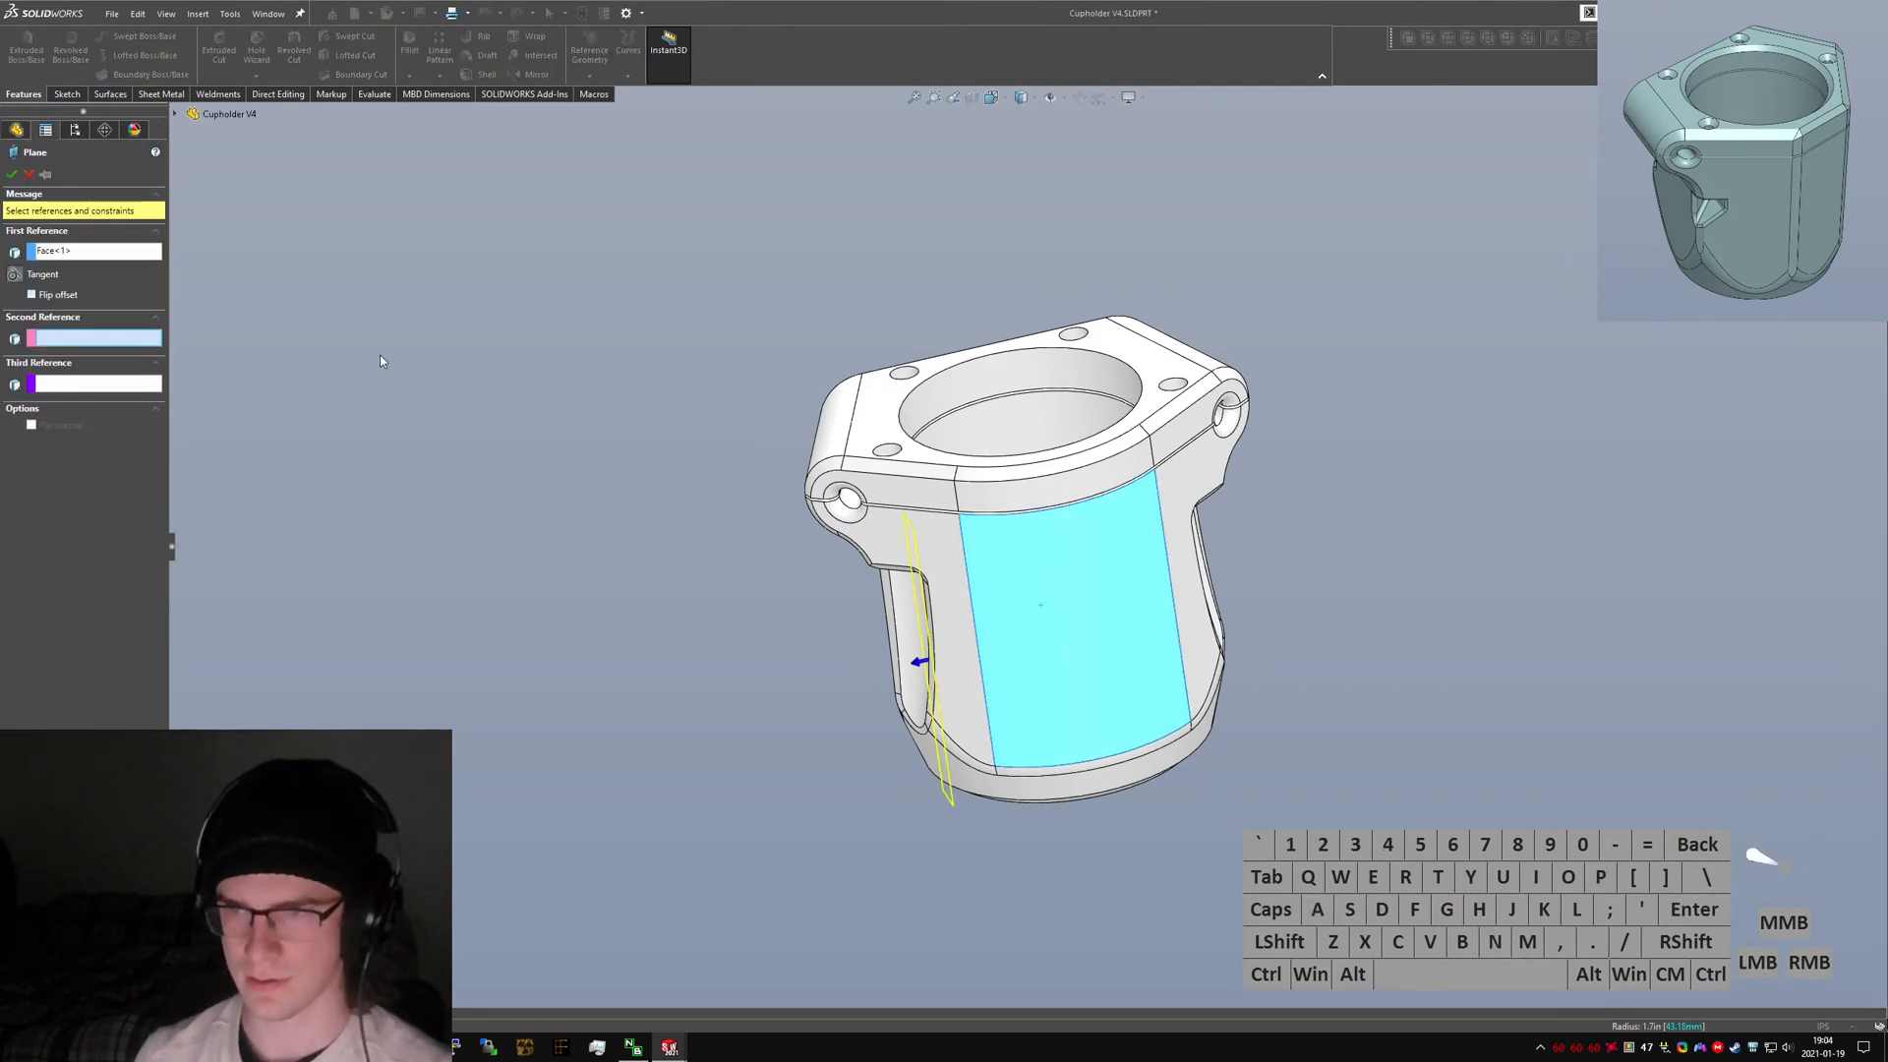
{"action": "left_click", "coordinate": [175, 114]}
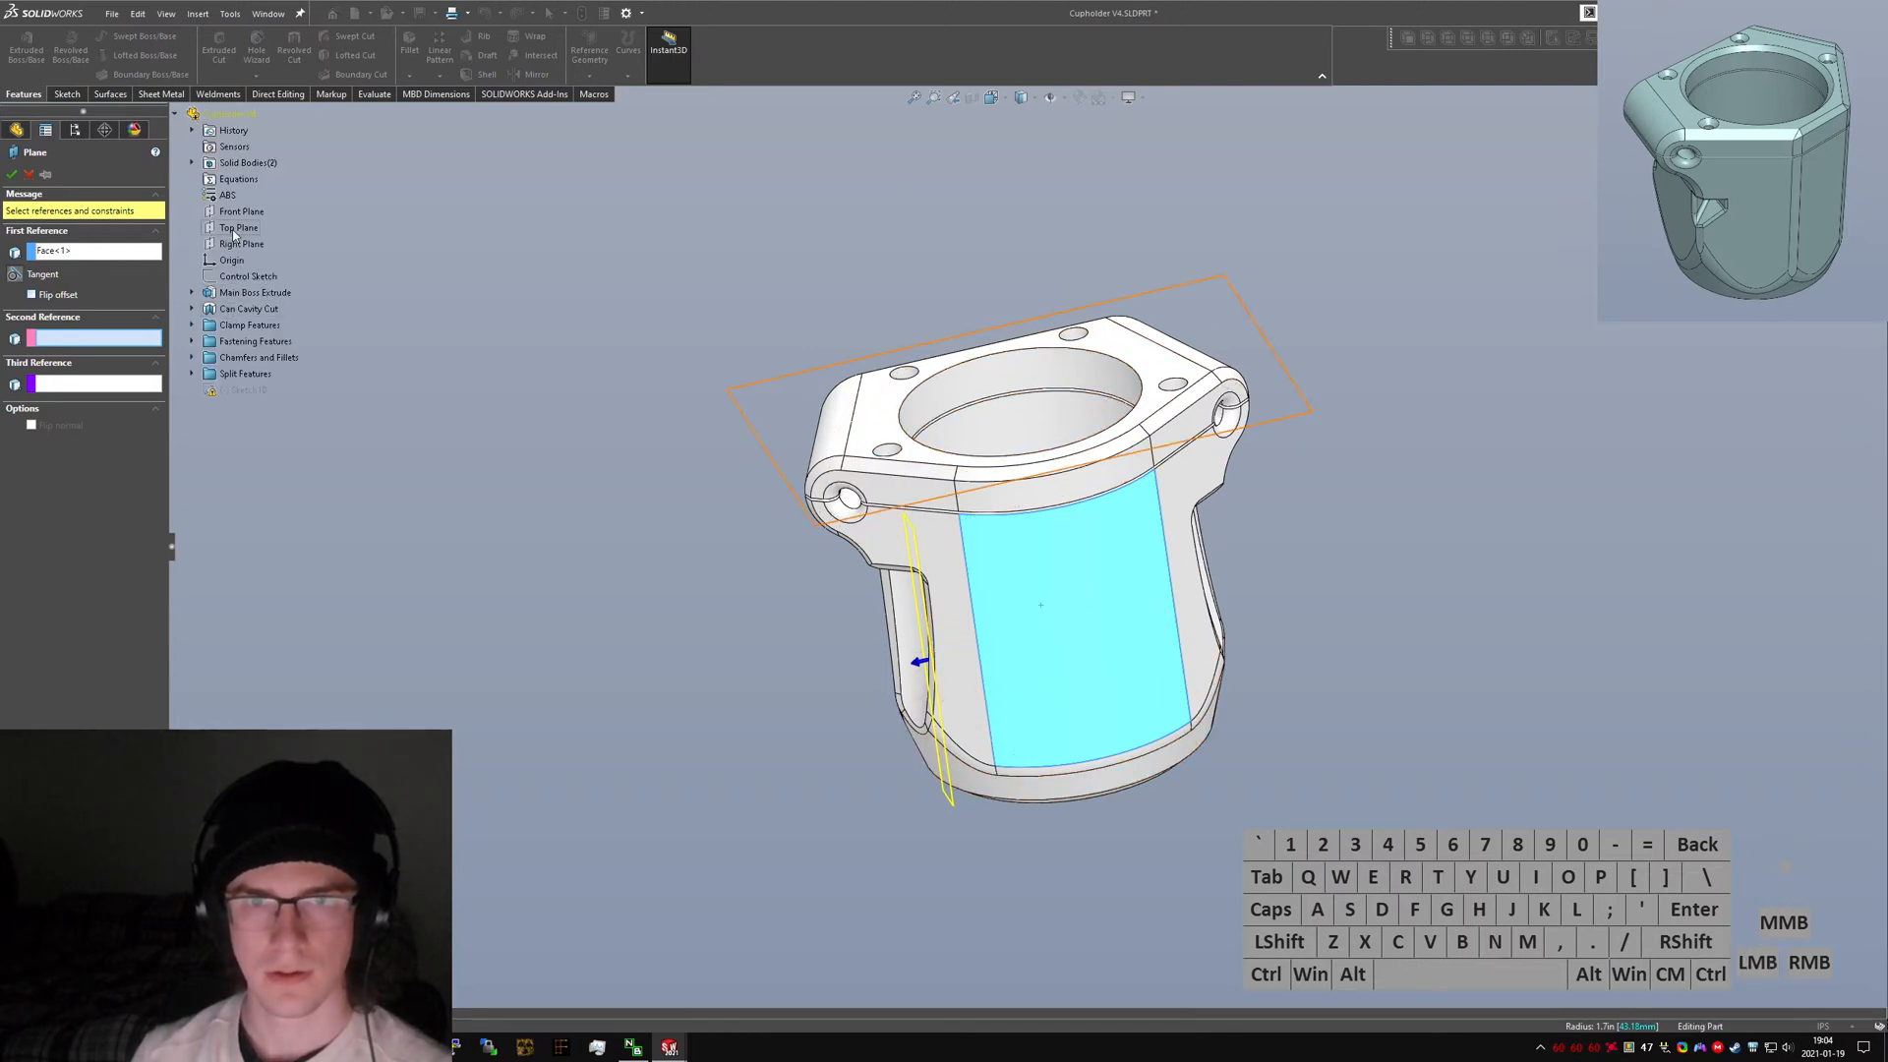
{"action": "left_click", "coordinate": [236, 245]}
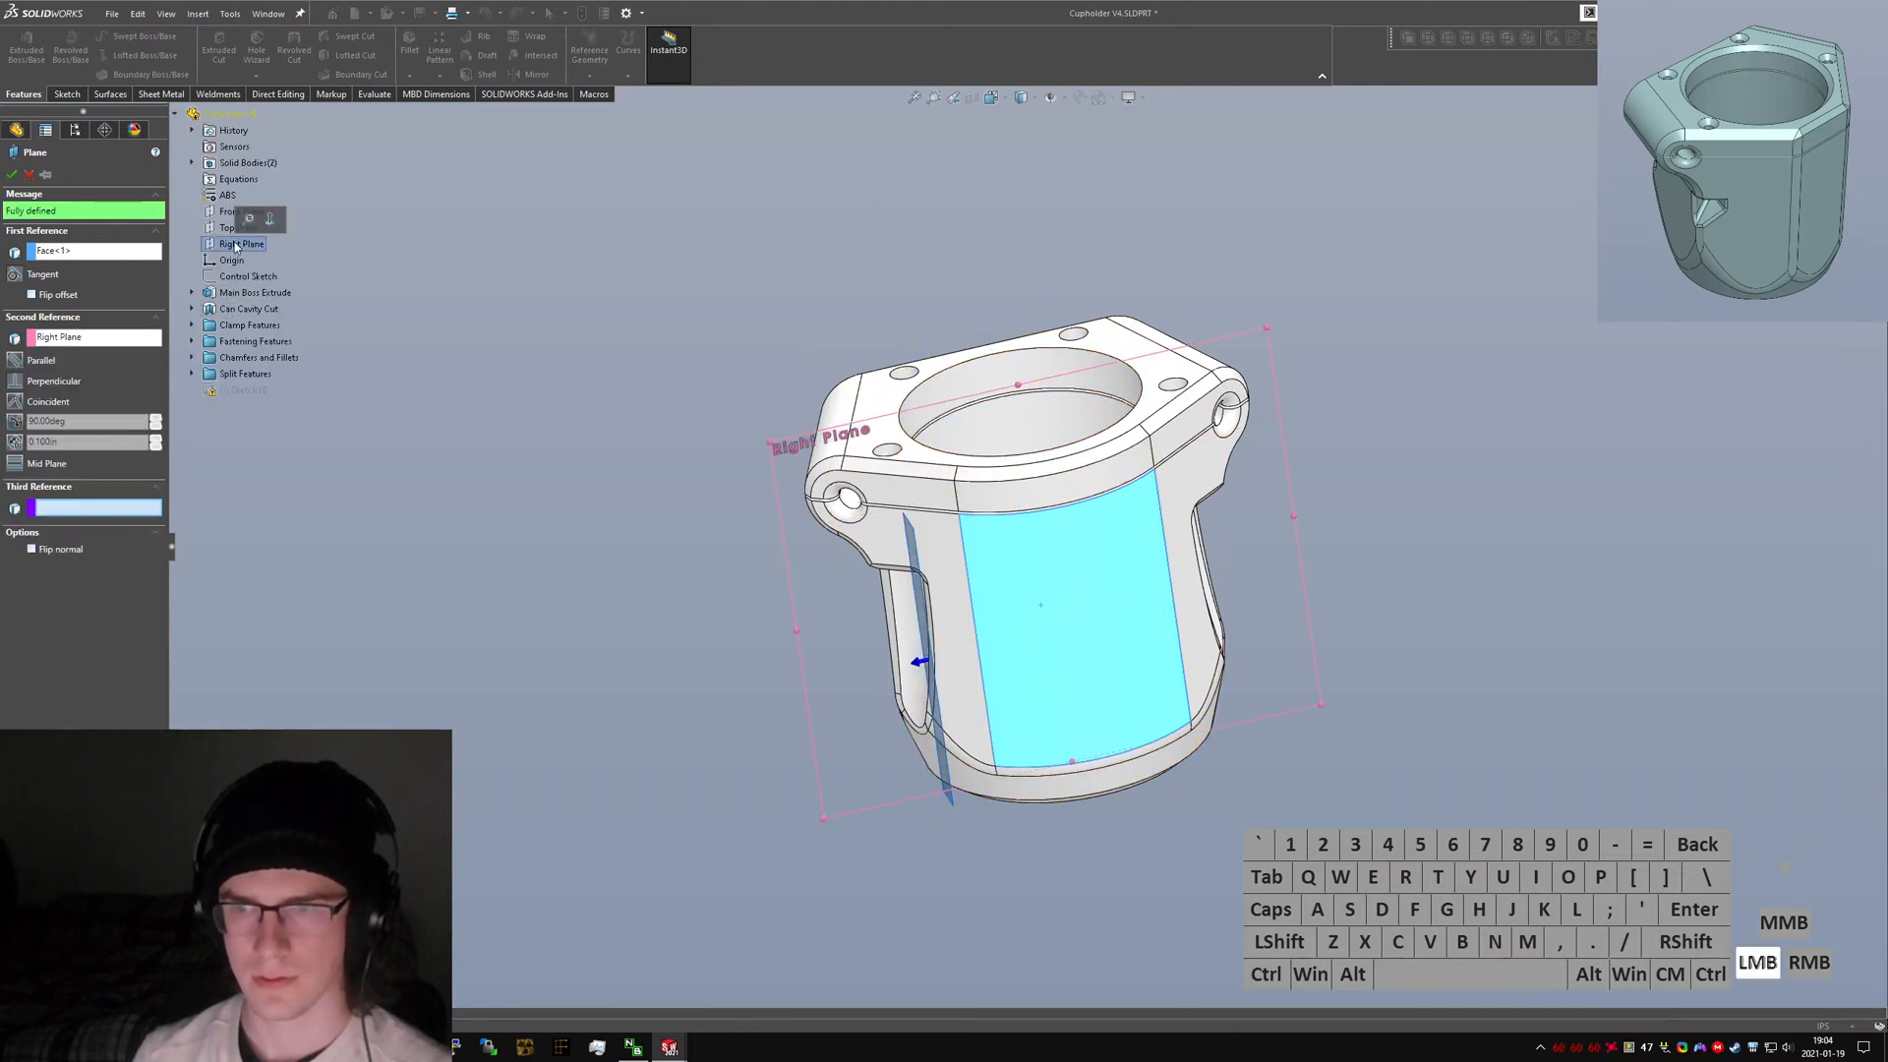
{"action": "left_click", "coordinate": [18, 363]}
{"action": "left_click", "coordinate": [12, 174]}
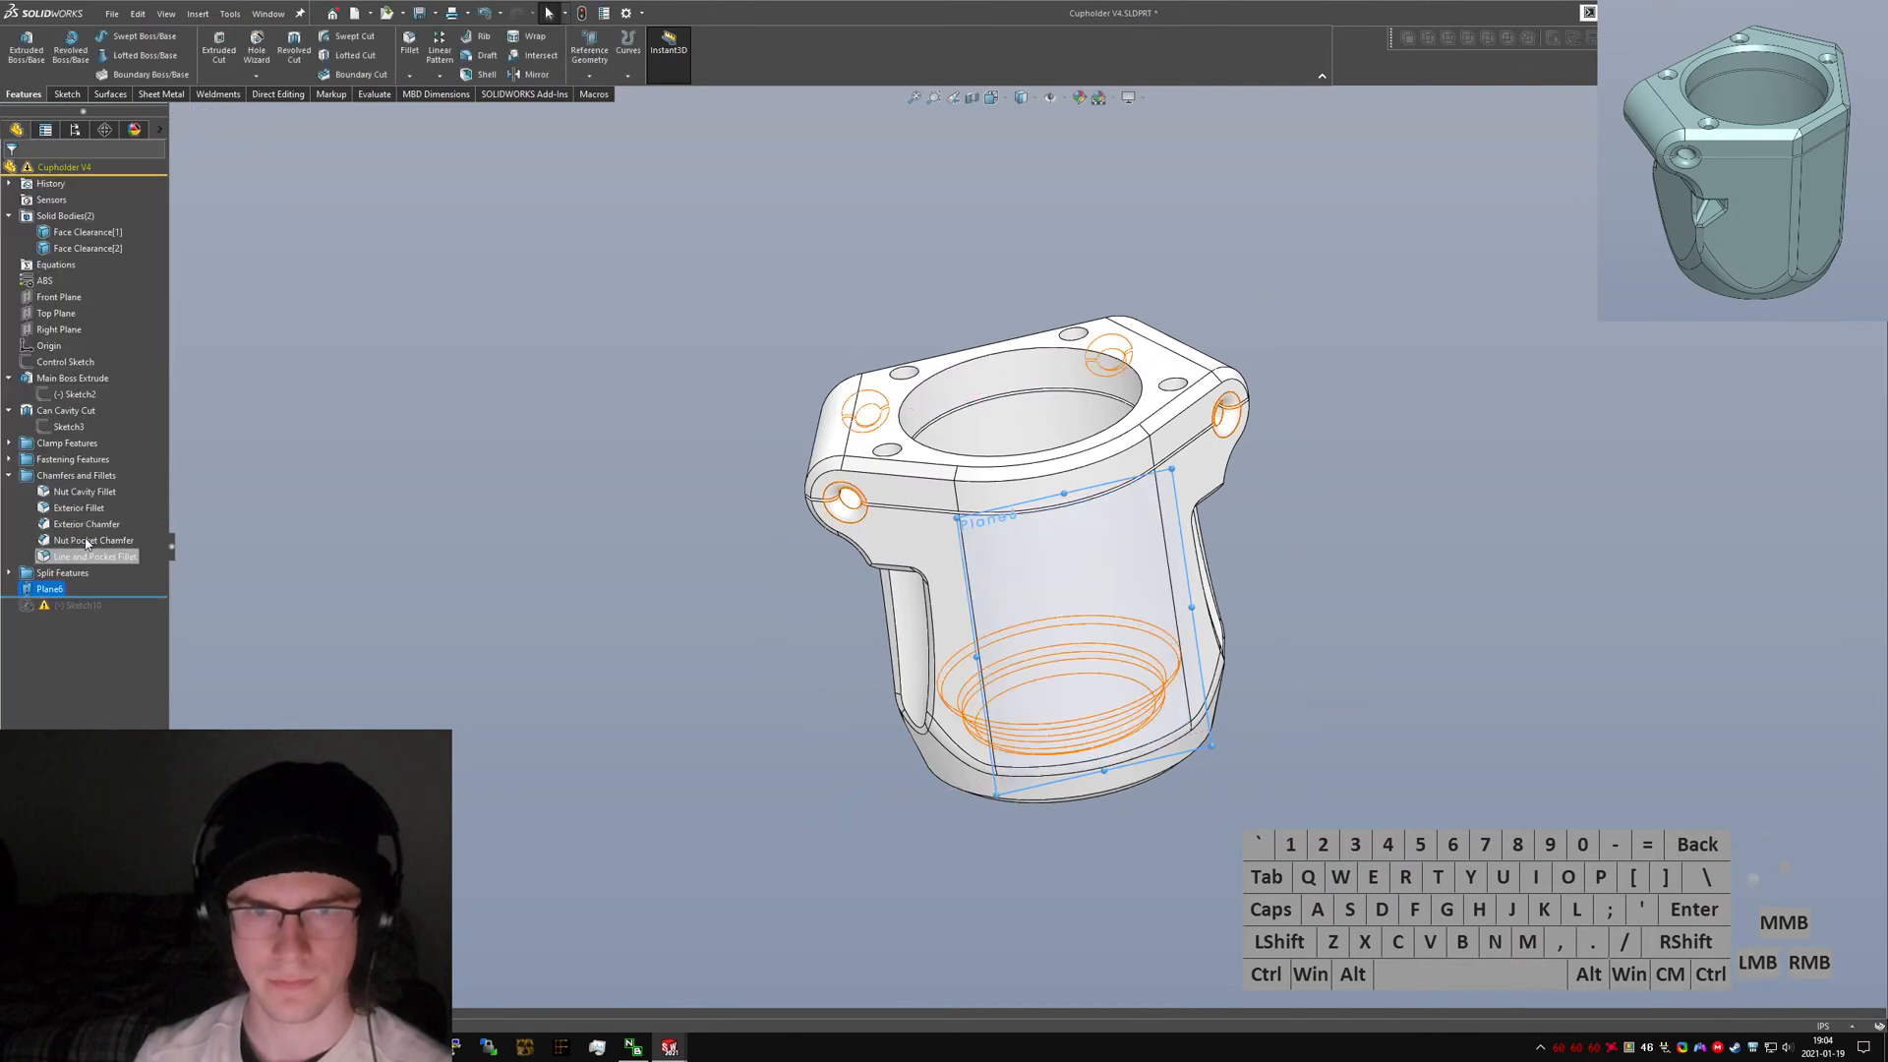
Change the logo sketch's missing sketch plane to the new Plane6.
{"action": "left_click", "coordinate": [80, 605]}
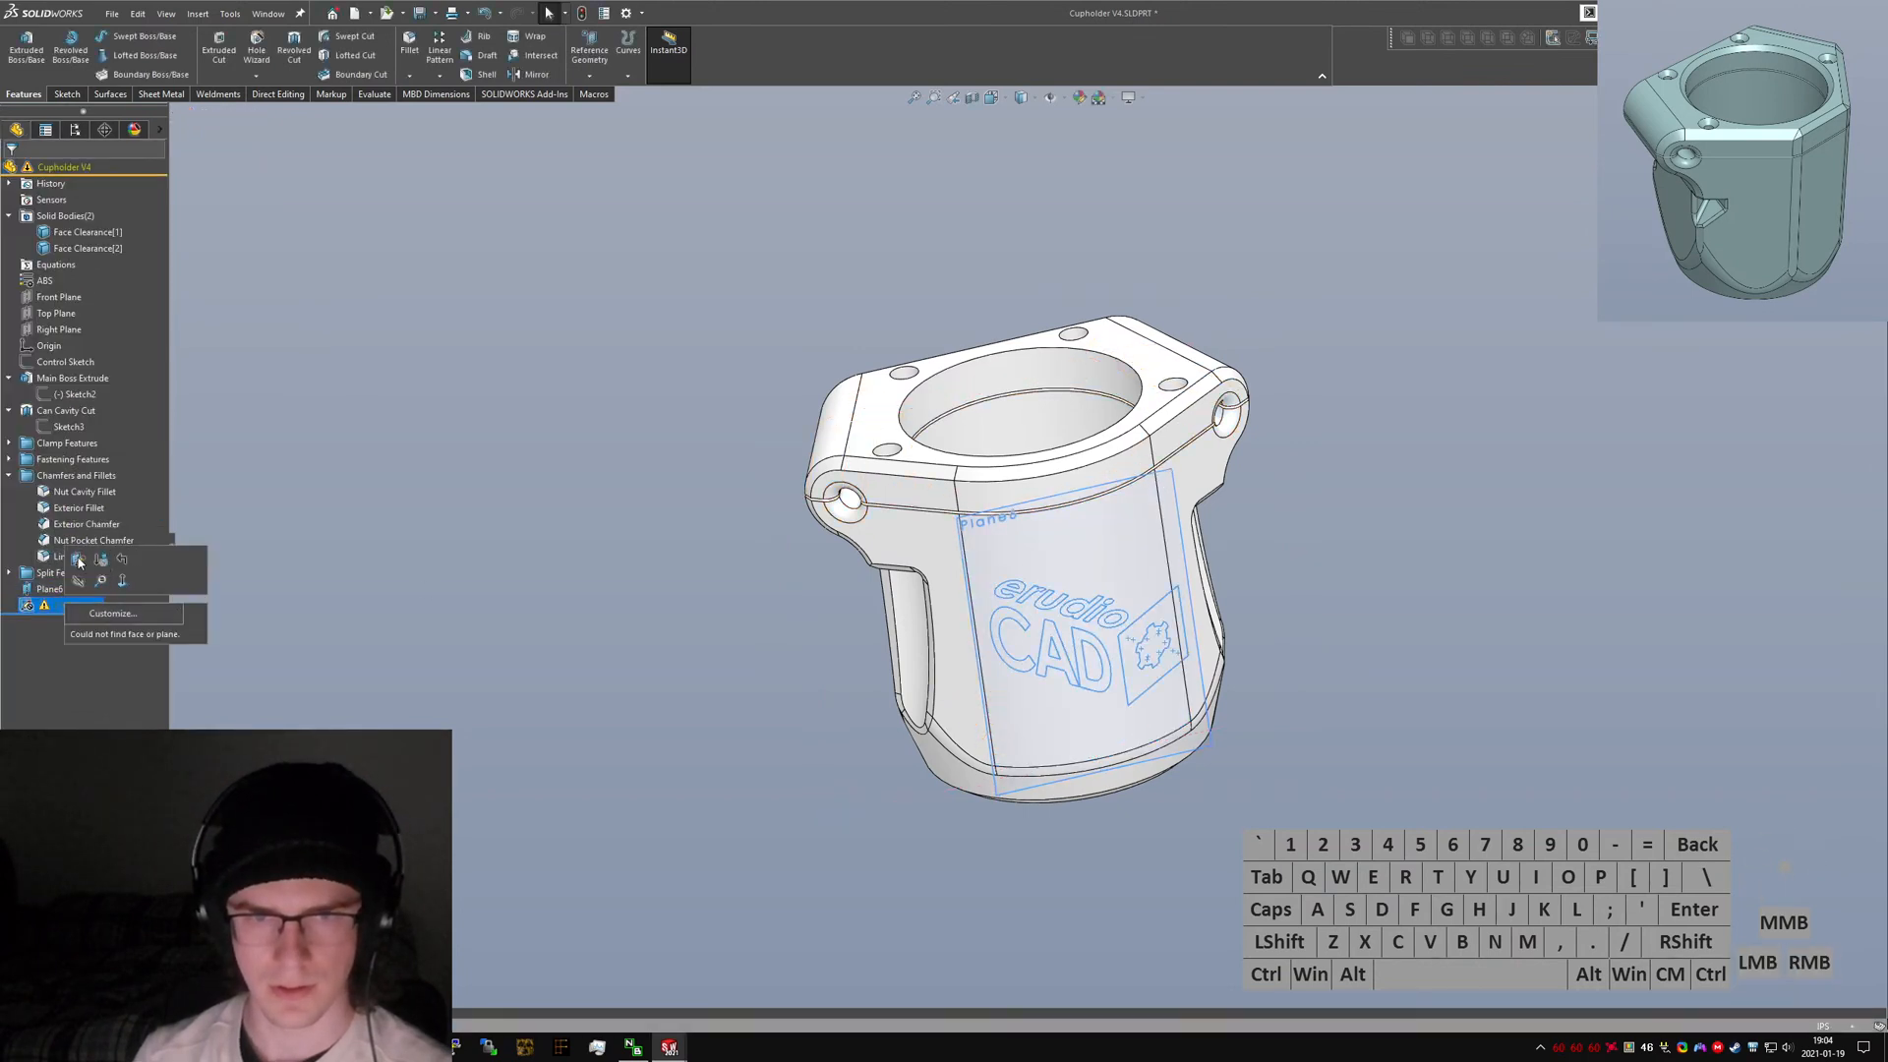
{"action": "left_click", "coordinate": [79, 563]}
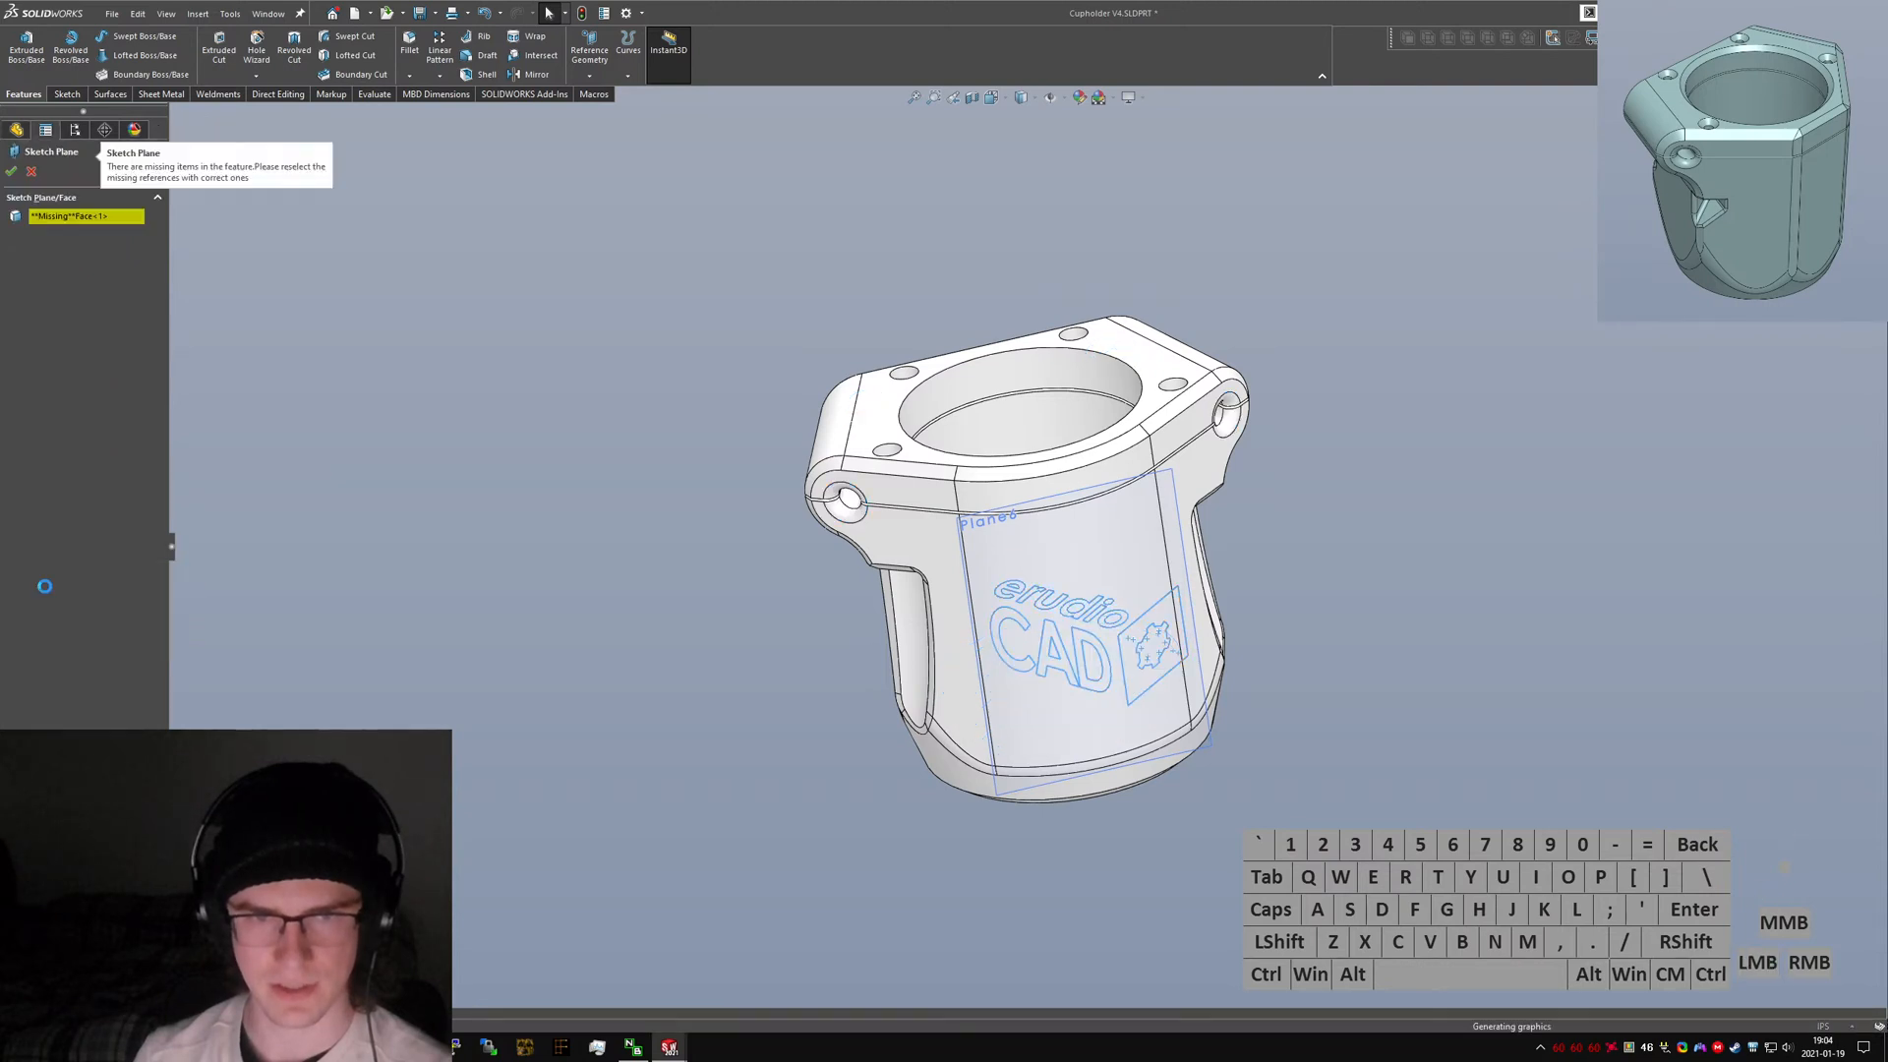
{"action": "left_click", "coordinate": [132, 217]}
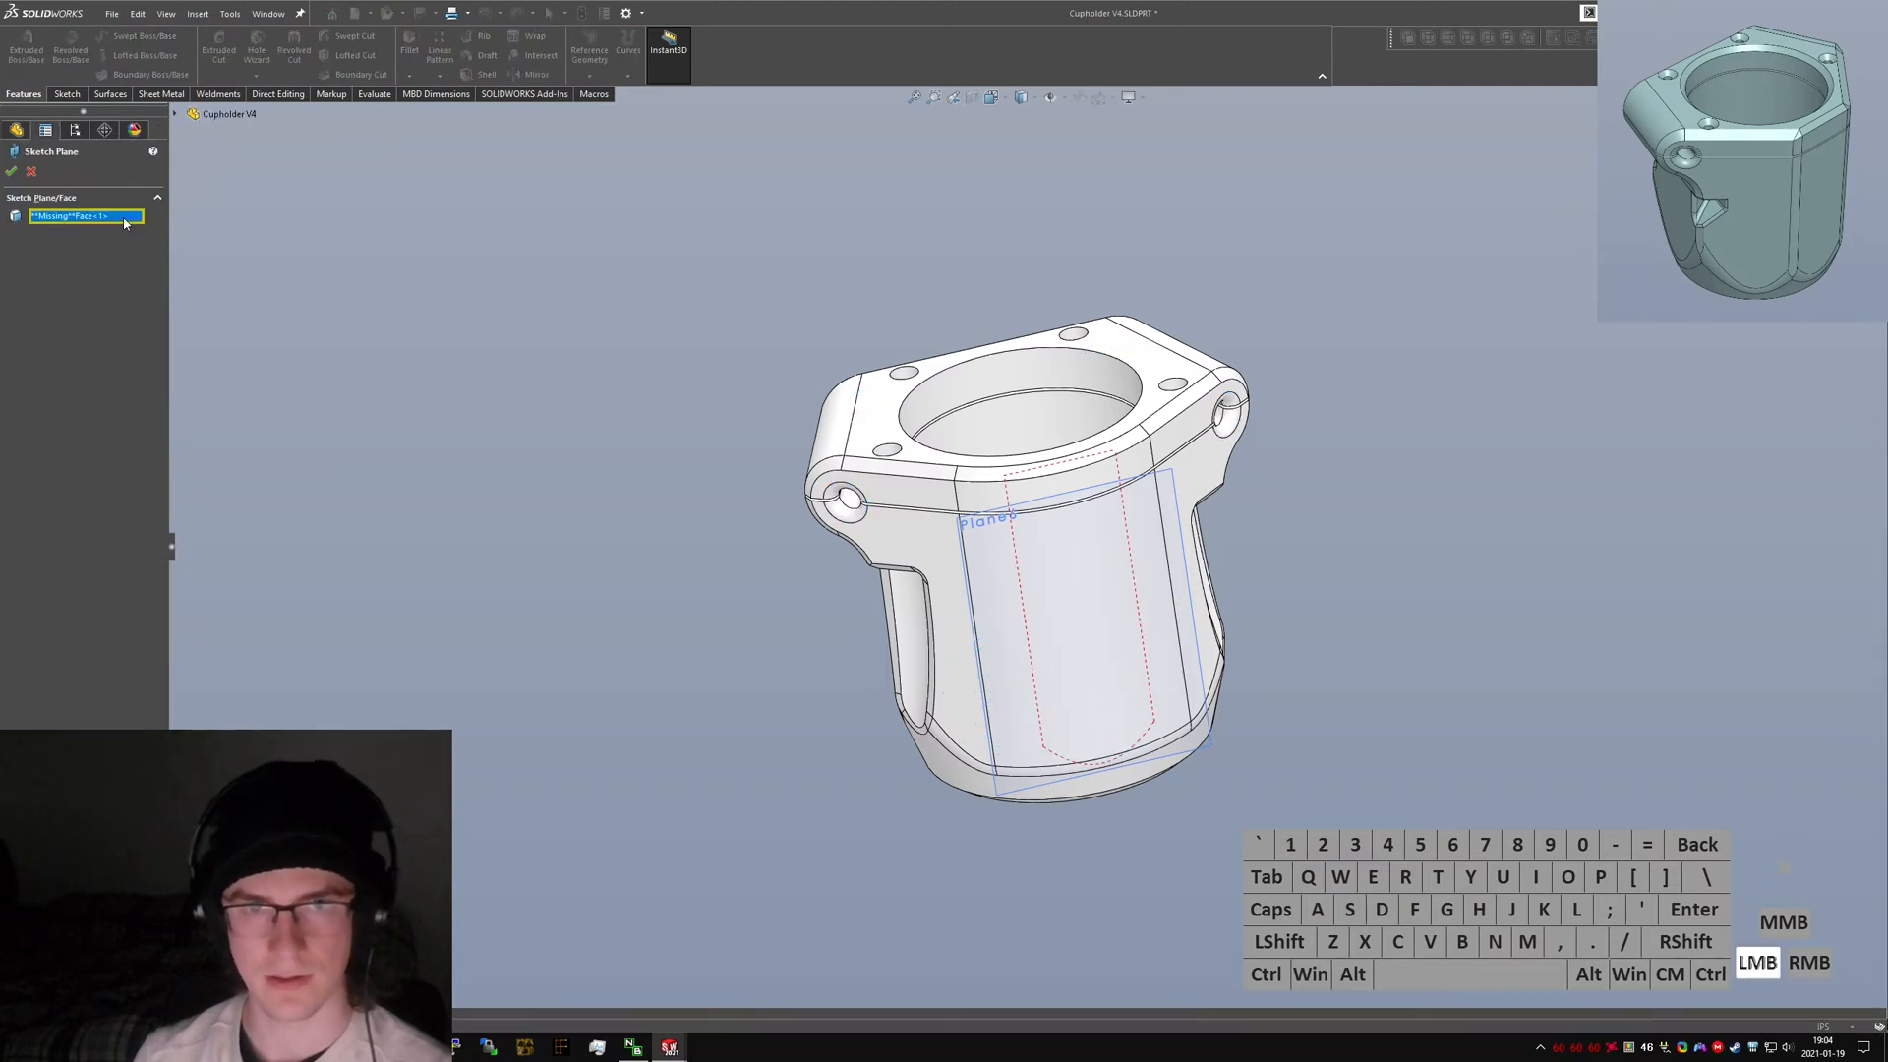
{"action": "left_click", "coordinate": [209, 116]}
{"action": "left_click", "coordinate": [227, 391]}
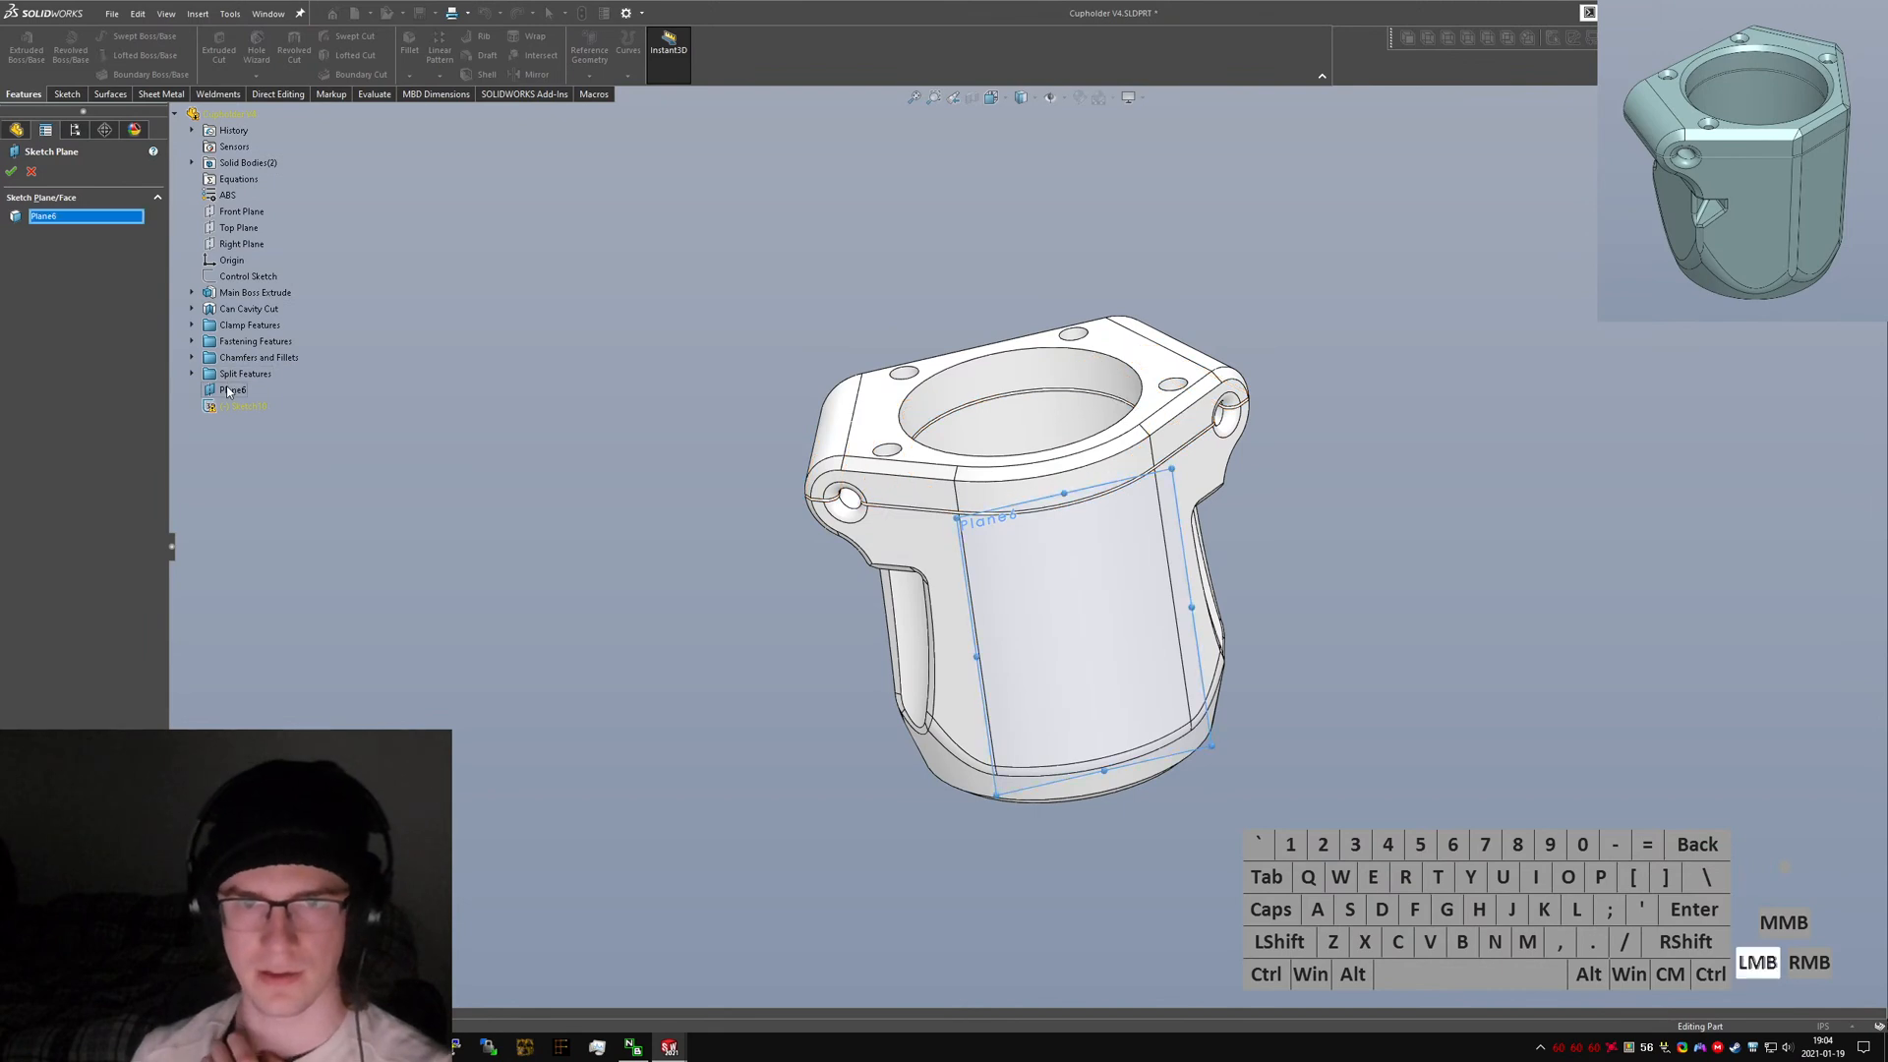
{"action": "left_click", "coordinate": [11, 172]}
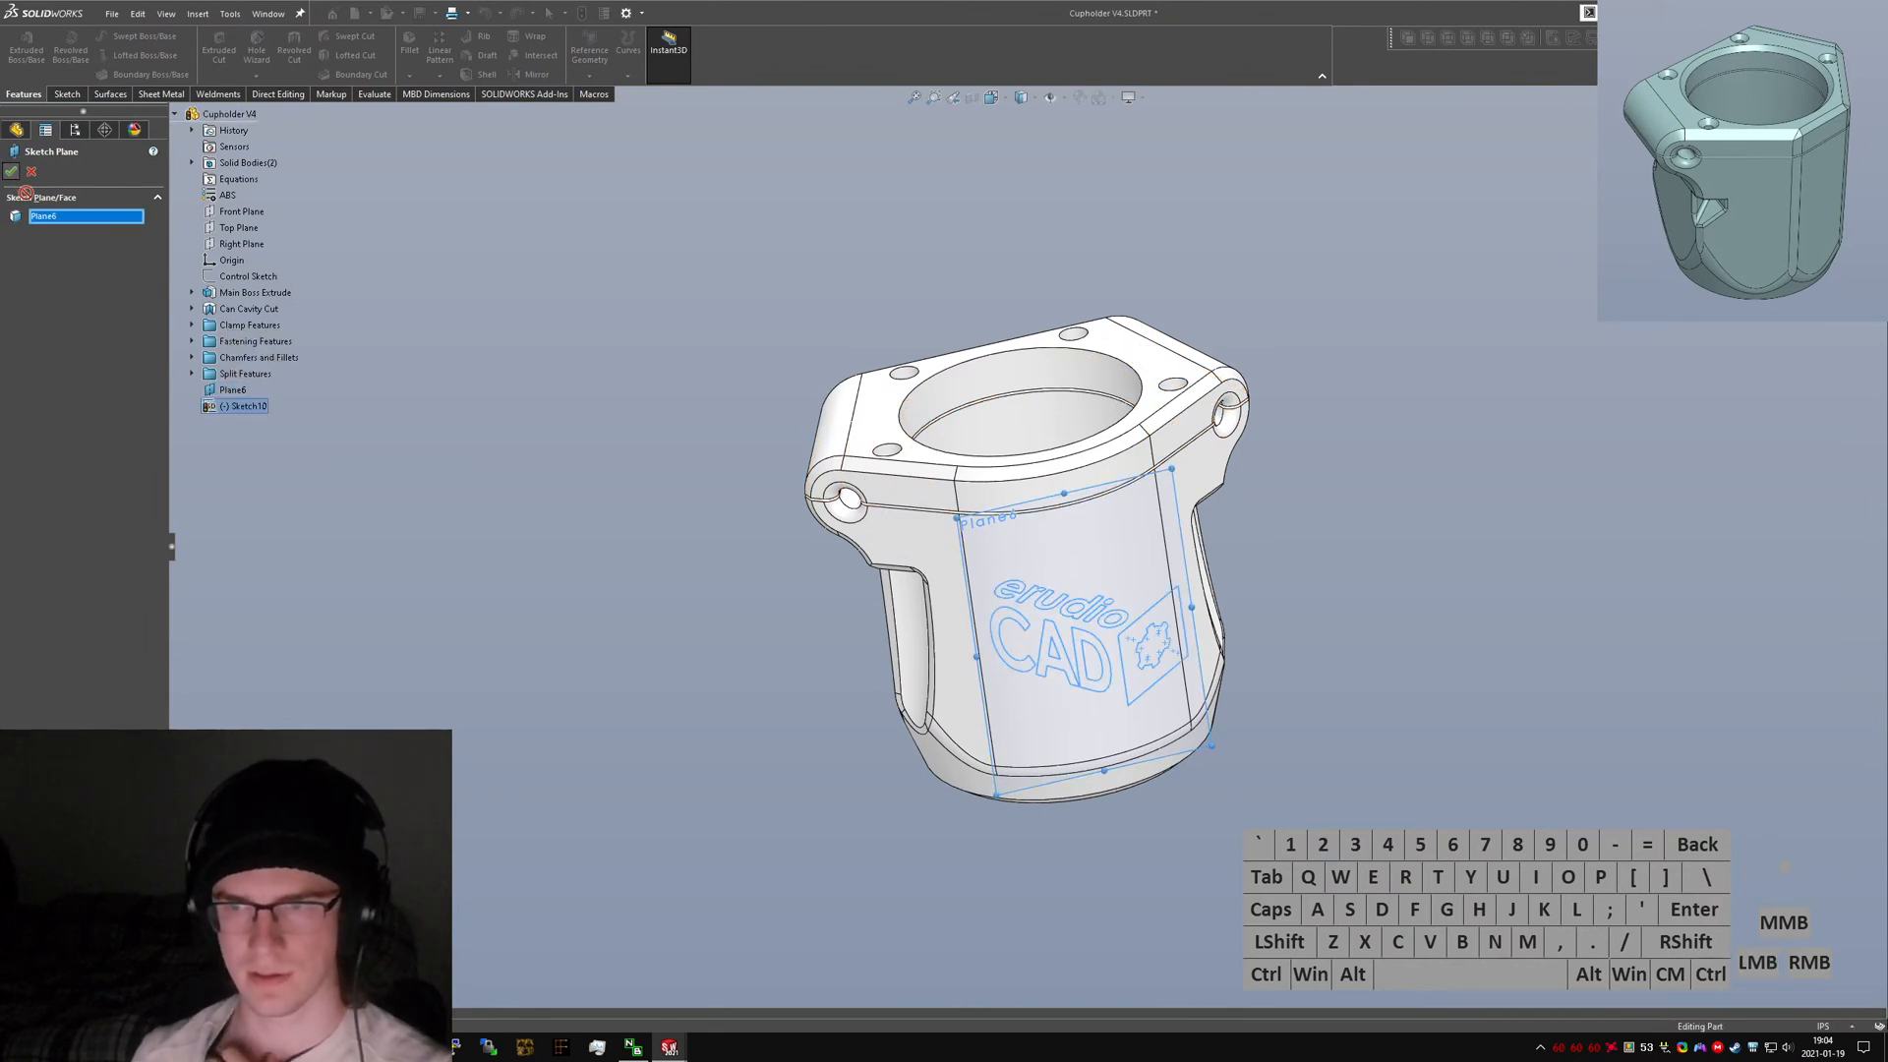
Wrap the logo sketch onto the cup's front face using the Wrap feature.
{"action": "mouse_move", "coordinate": [1449, 690]}
{"action": "middle_mouse_down"}
{"action": "mouse_move", "coordinate": [1318, 578]}
{"action": "mouse_move", "coordinate": [1355, 697]}
{"action": "middle_mouse_up"}
{"action": "left_click", "coordinate": [1355, 696]}
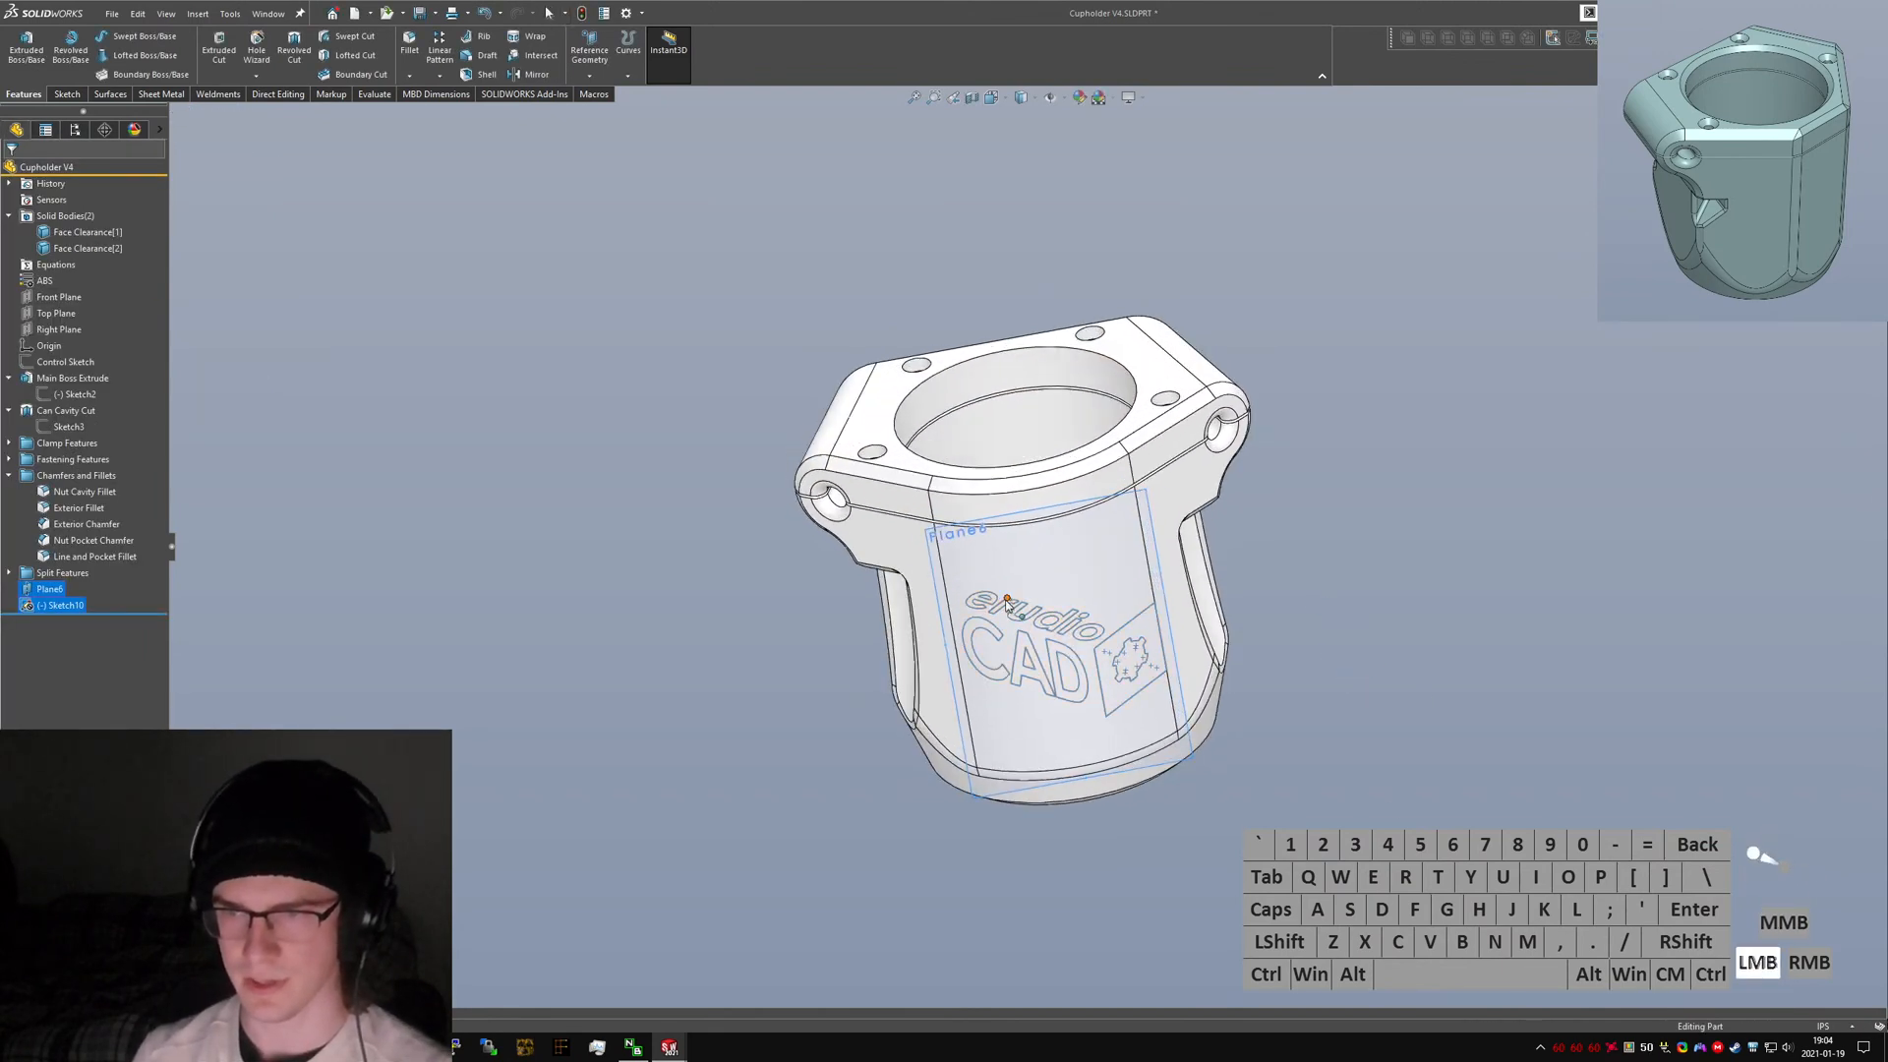
{"action": "scroll", "coordinate": [996, 595], "scroll_direction": "down", "scroll_amount": 3}
{"action": "left_click", "coordinate": [53, 610]}
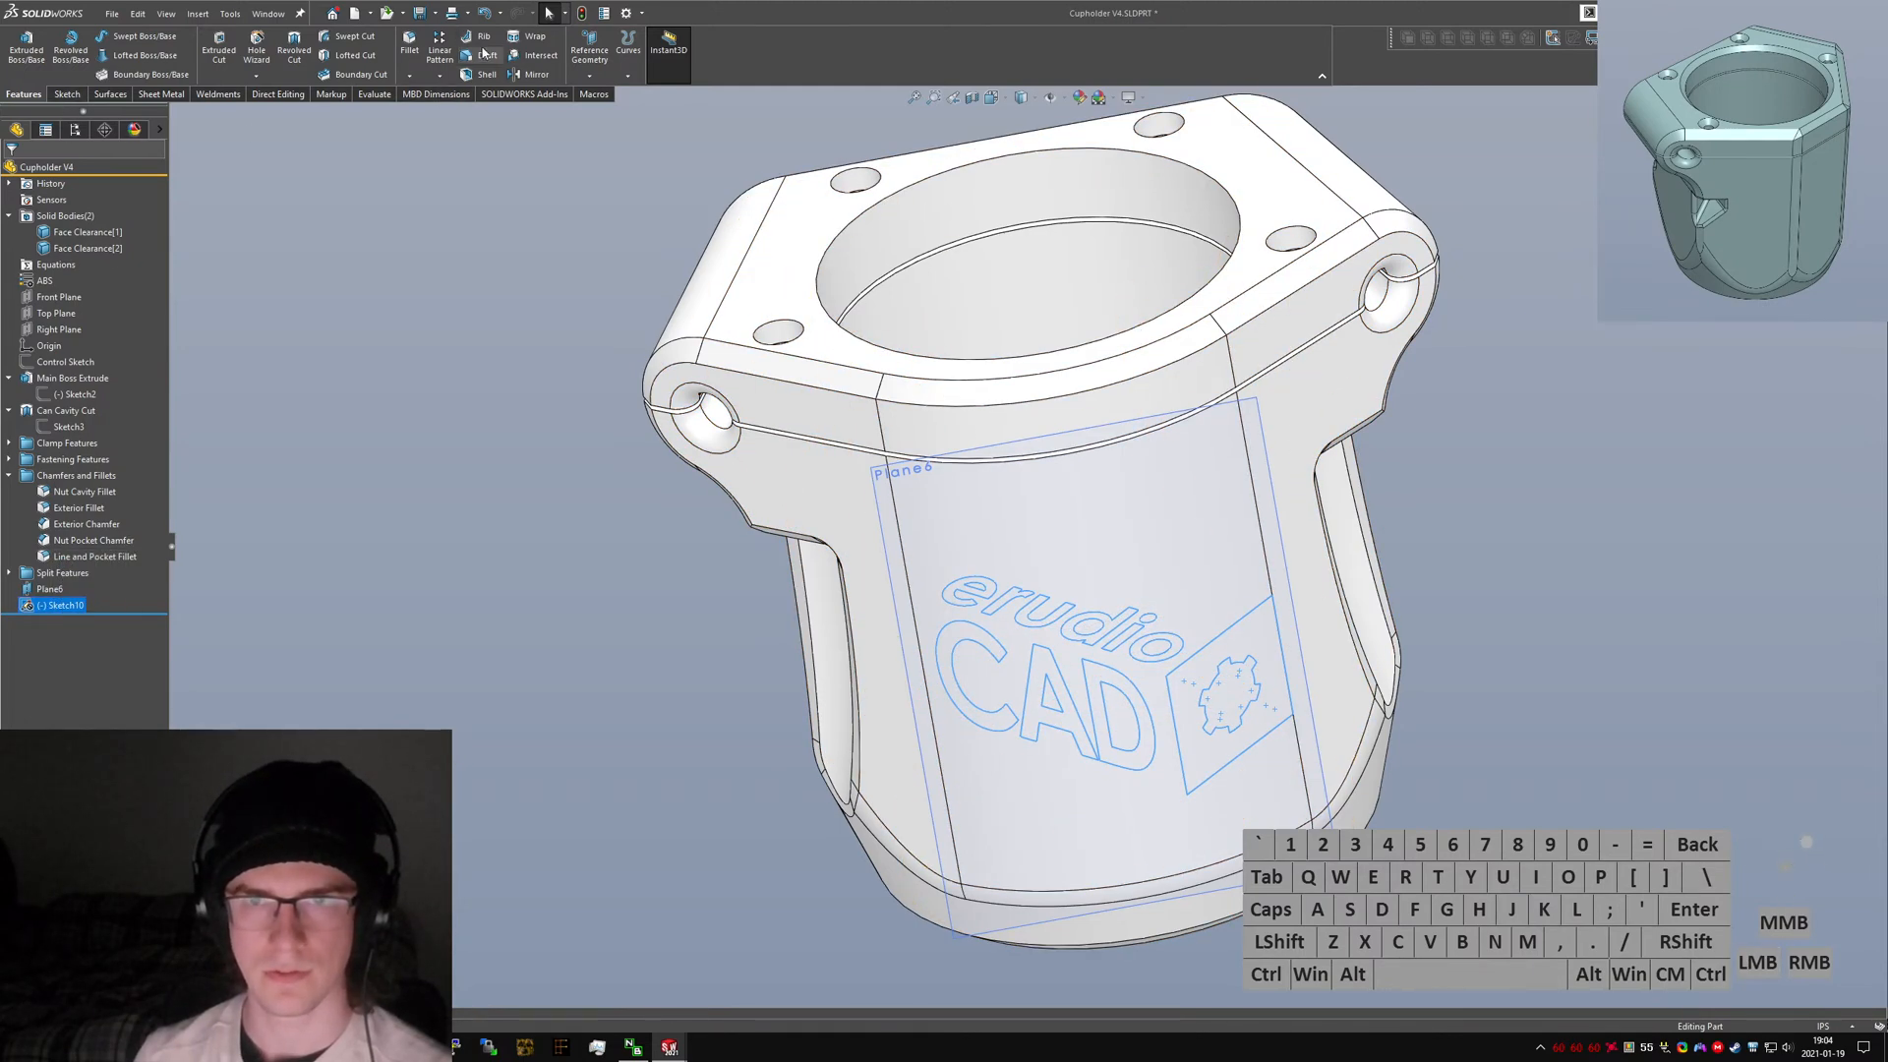
{"action": "left_click", "coordinate": [521, 41]}
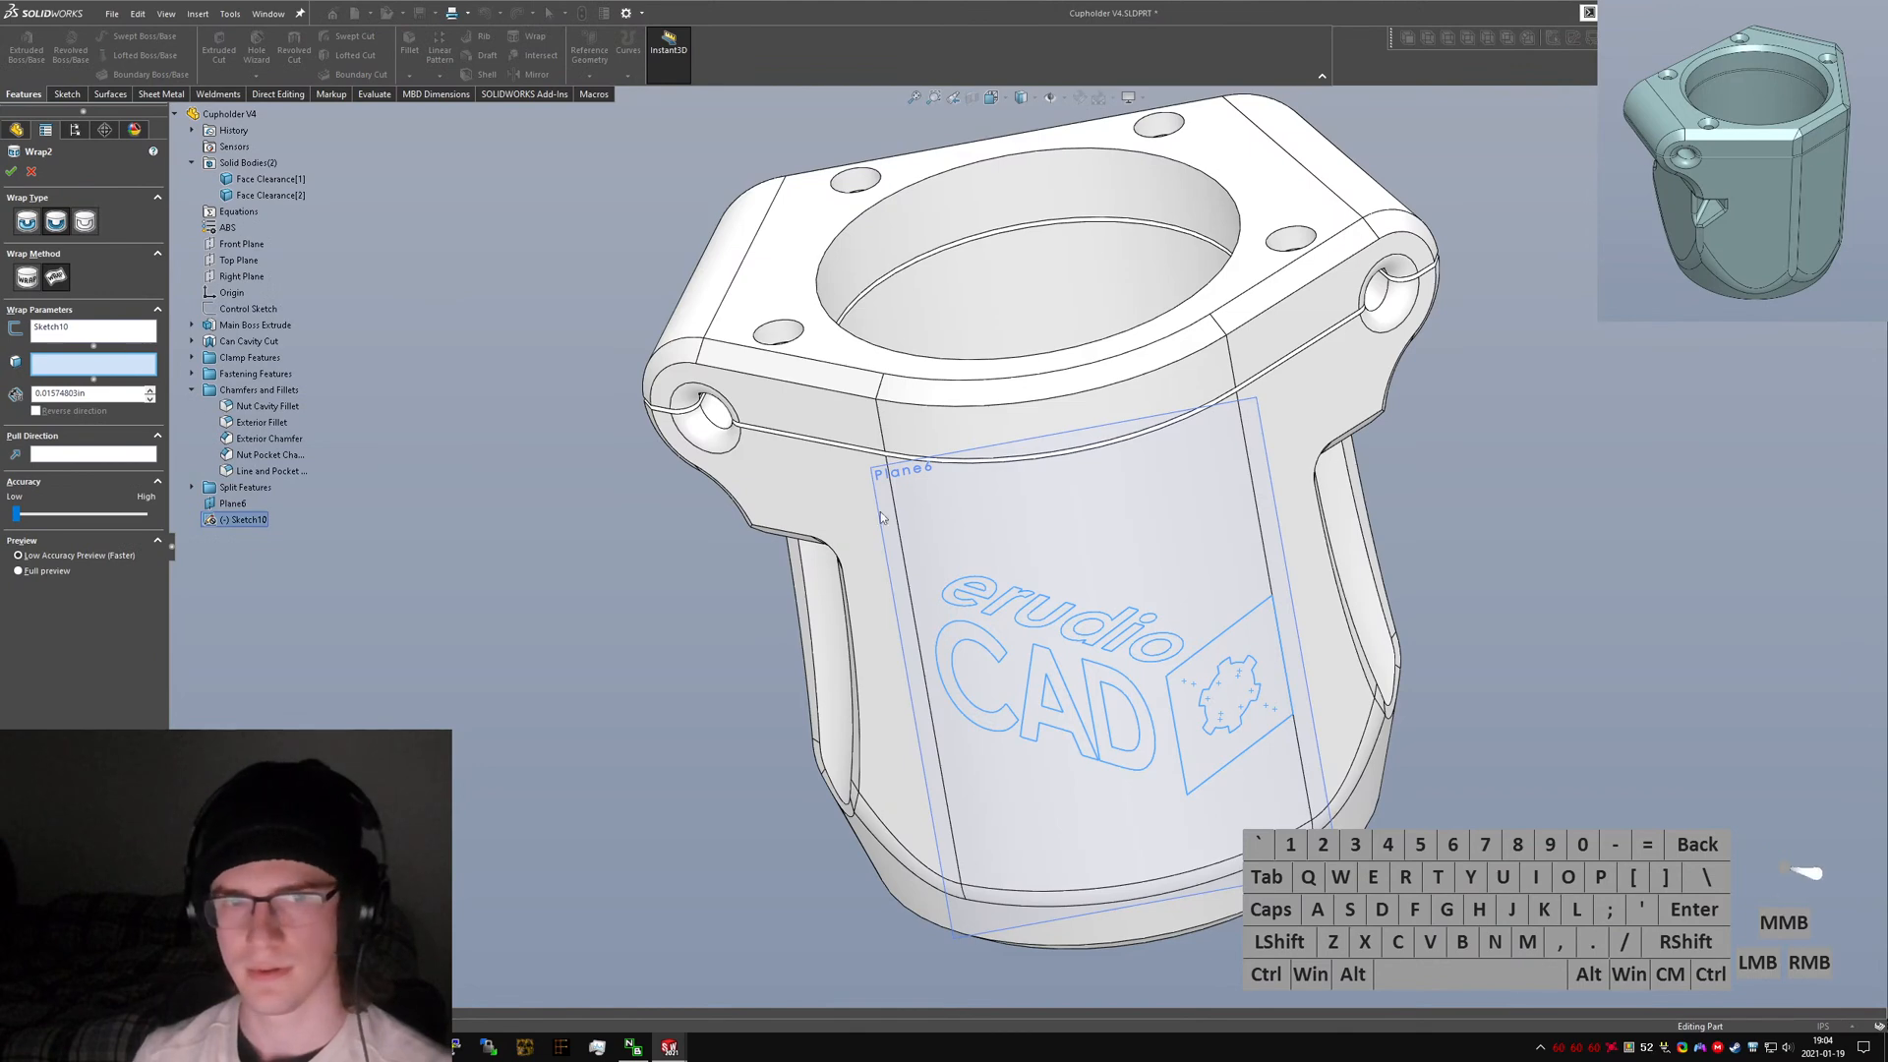
{"action": "left_click", "coordinate": [1088, 522]}
{"action": "left_click", "coordinate": [27, 278]}
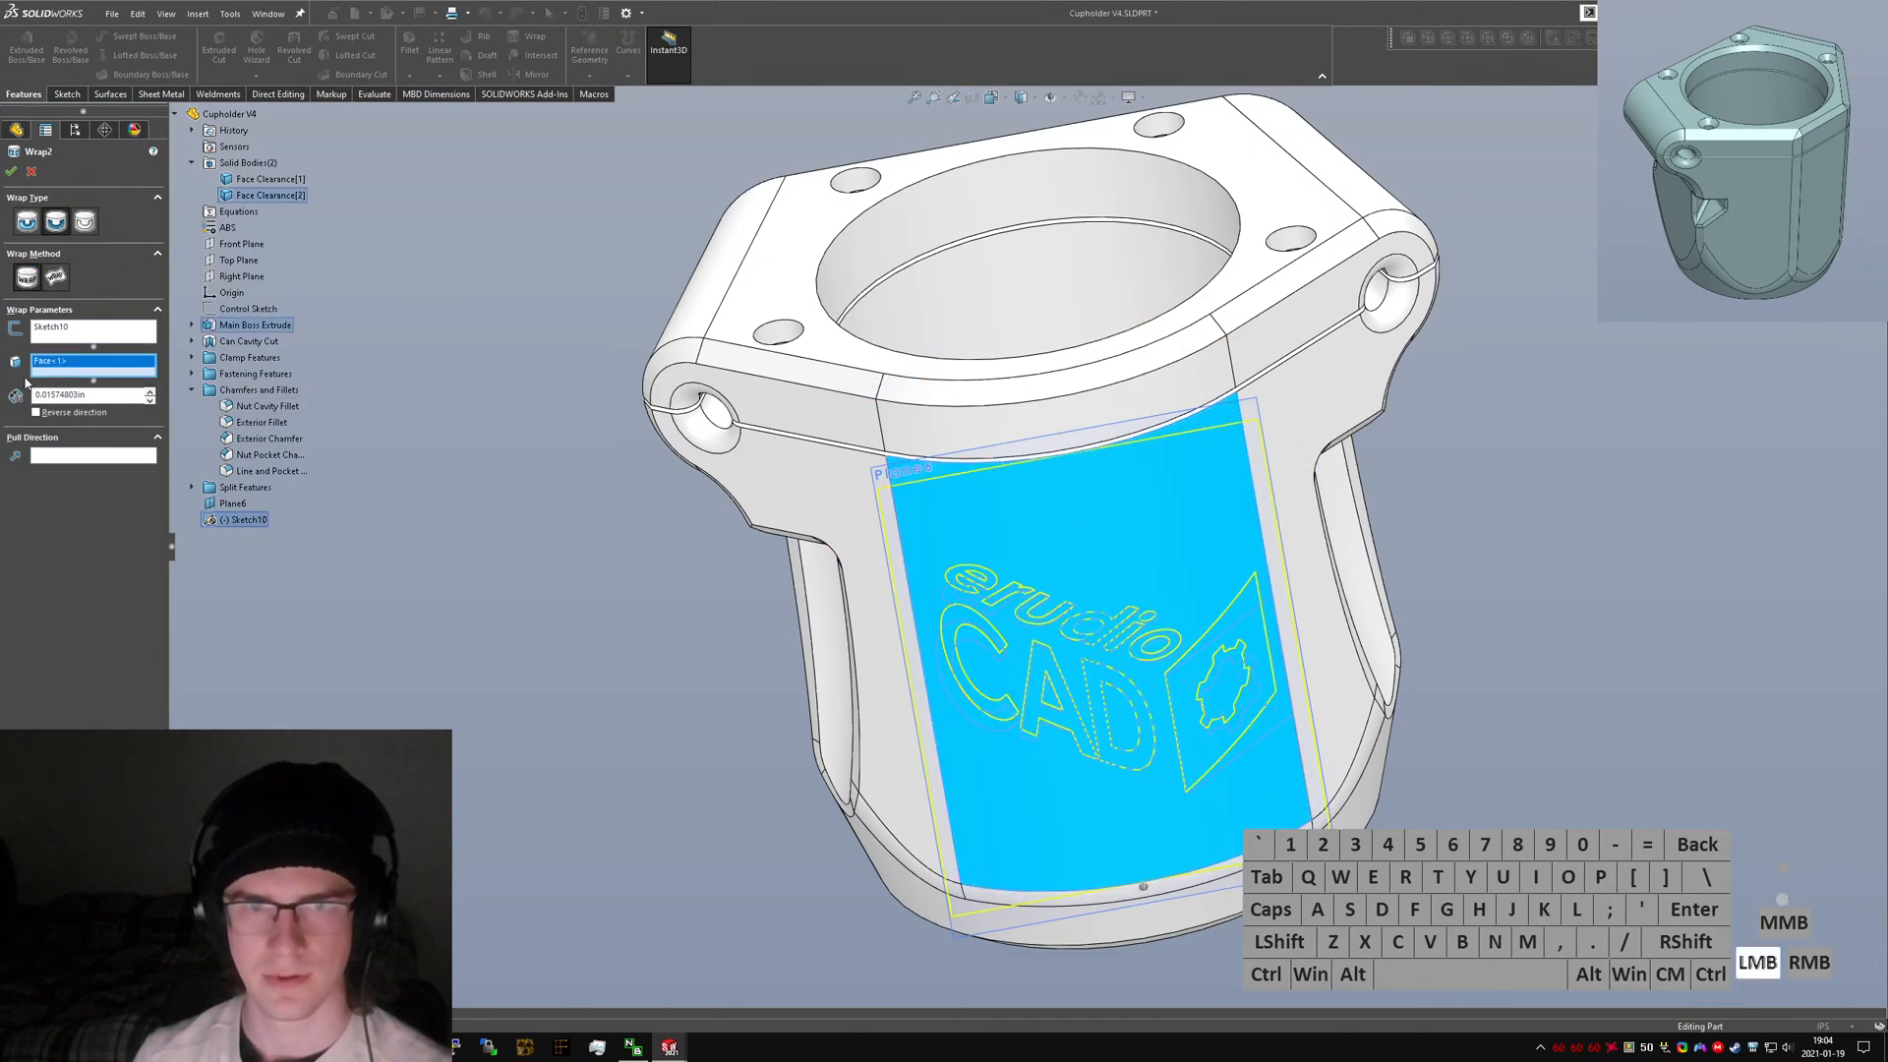
{"action": "middle_click_drag", "start_coordinate": [1121, 602], "coordinate": [1113, 553]}
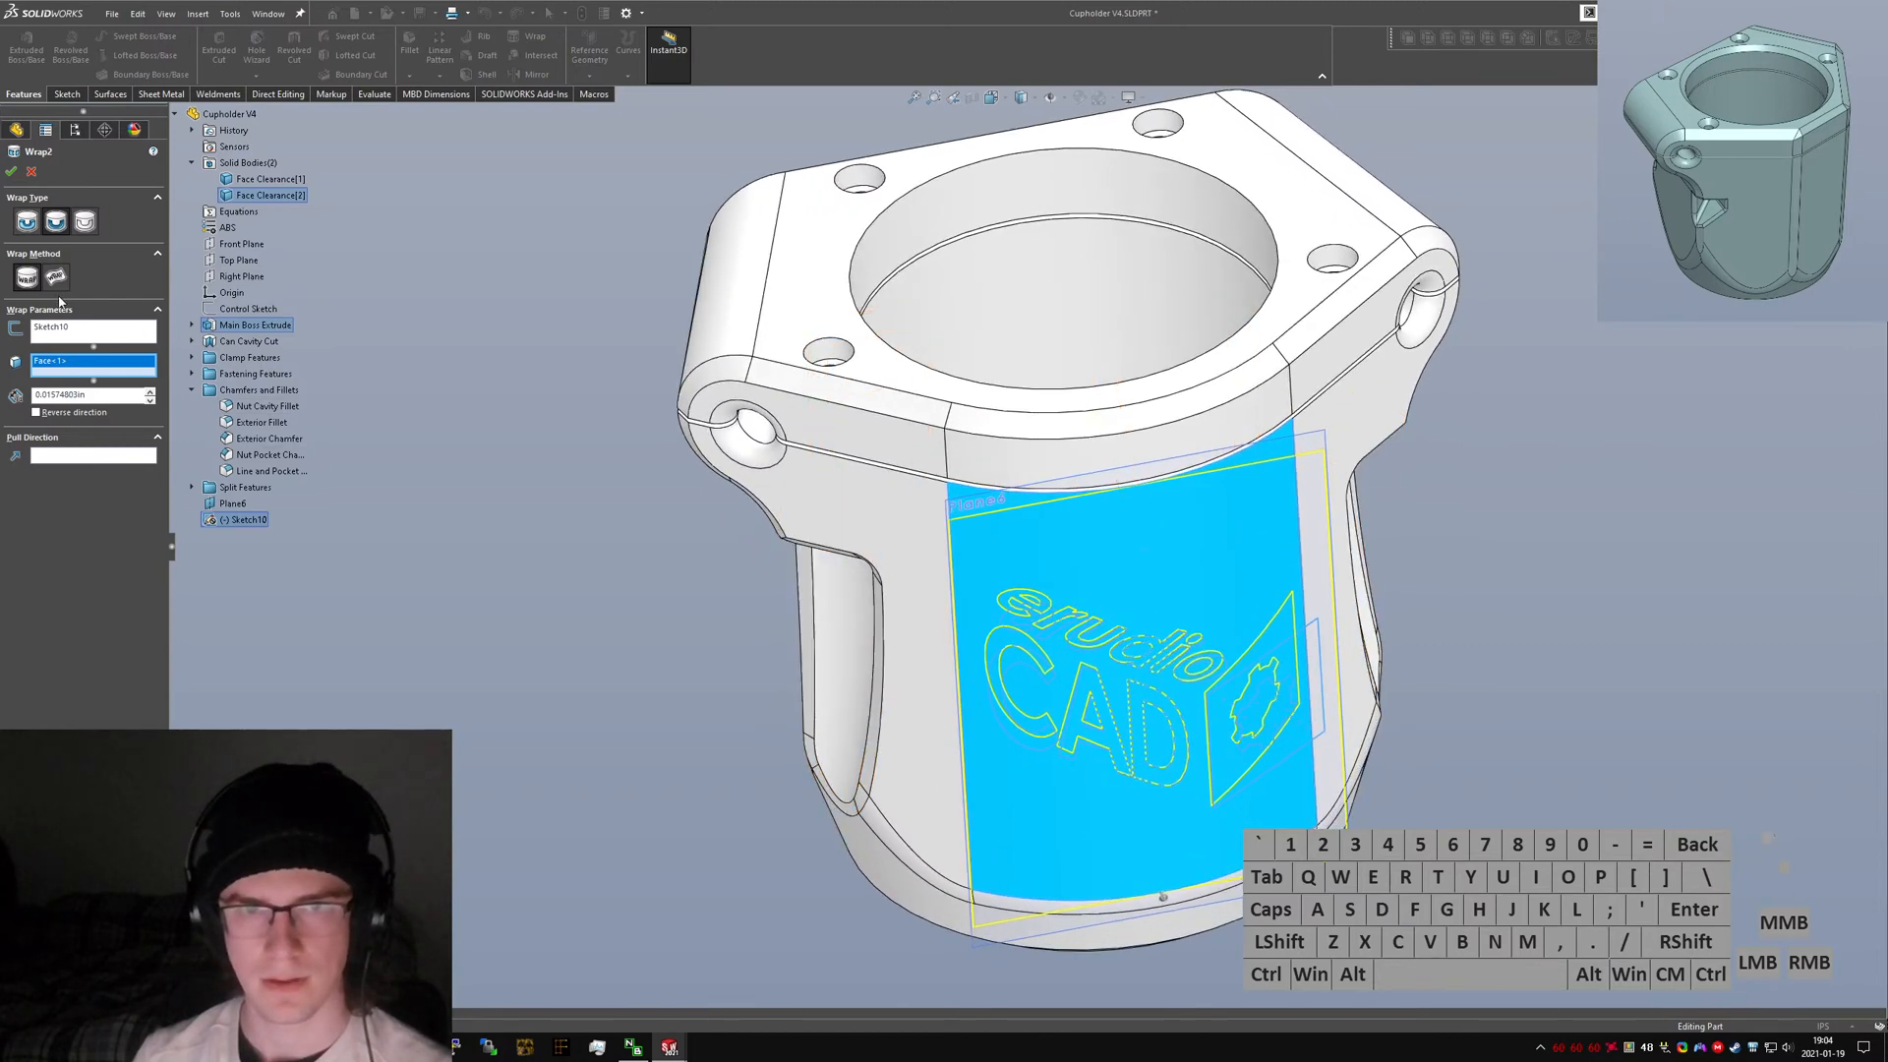
{"action": "left_click", "coordinate": [96, 395]}
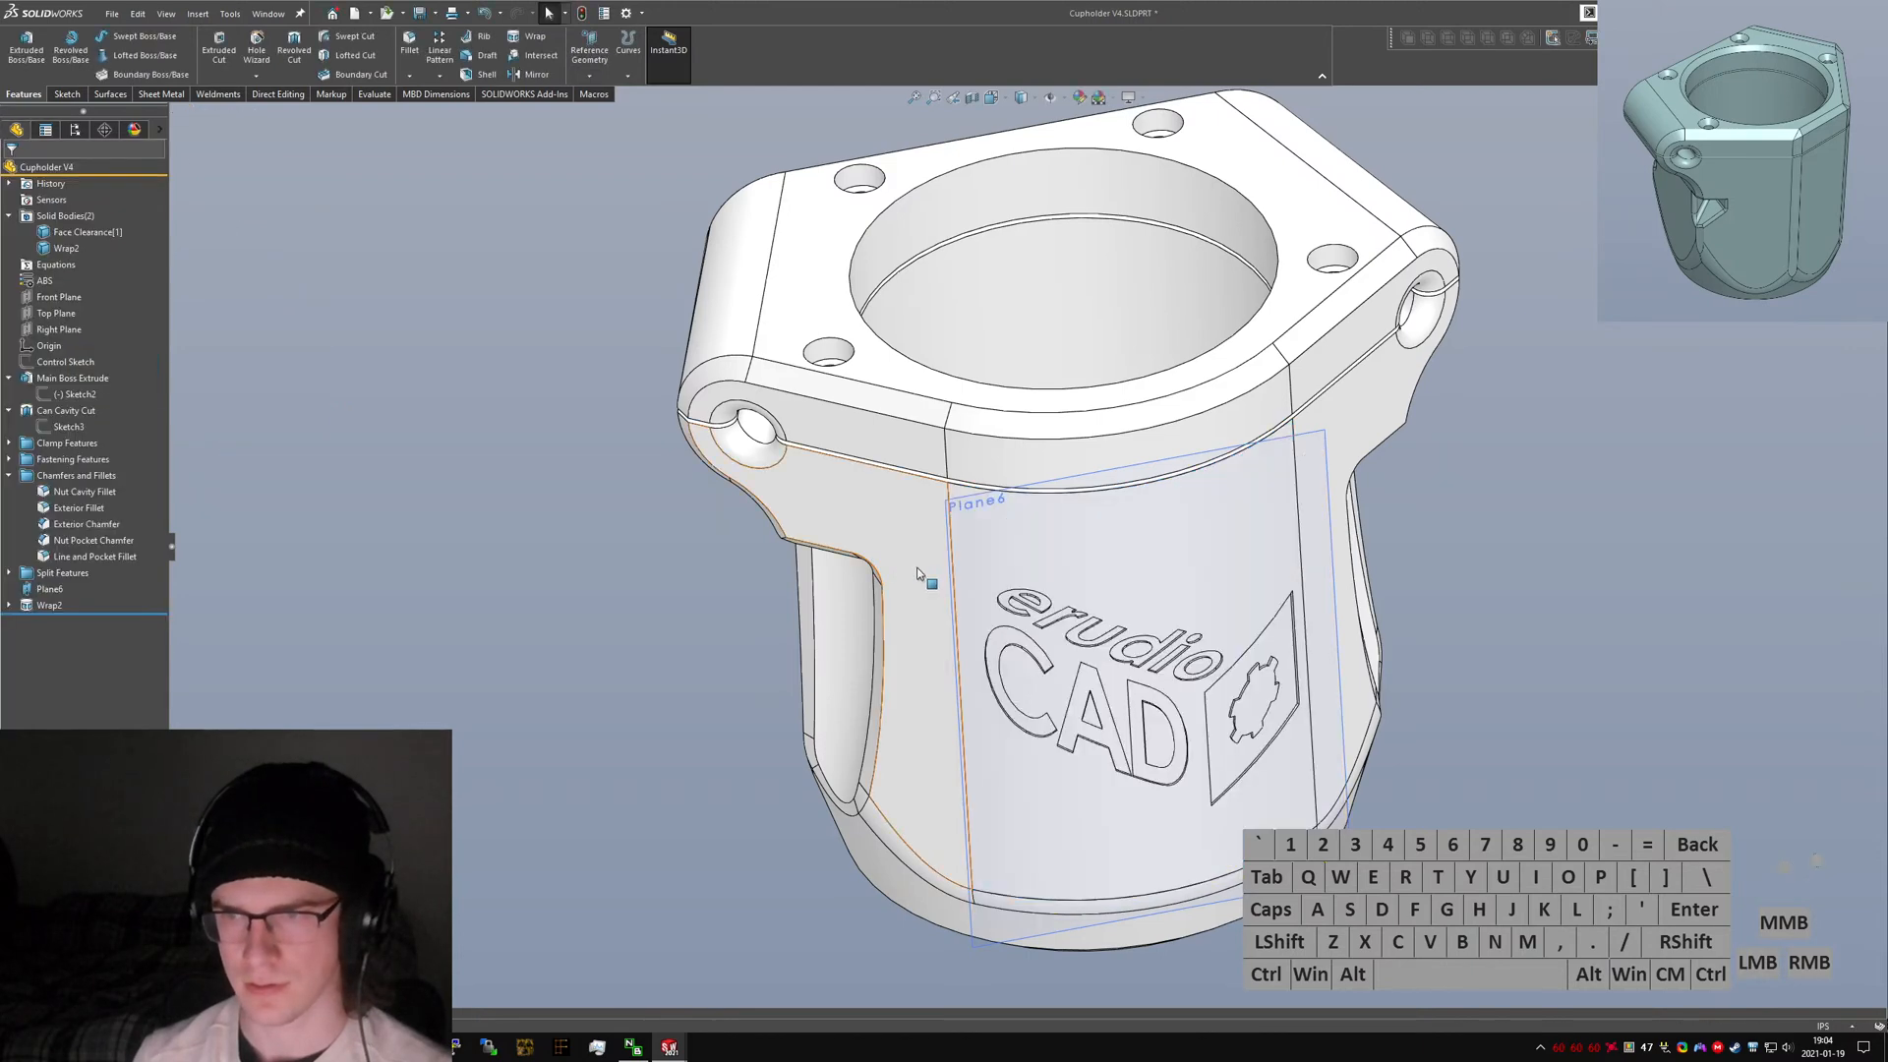
Rename Plane6 to "Logo Sketch Plane".
{"action": "middle_click_drag", "start_coordinate": [926, 579], "coordinate": [875, 396]}
{"action": "scroll", "coordinate": [961, 475], "scroll_direction": "down", "scroll_amount": 8}
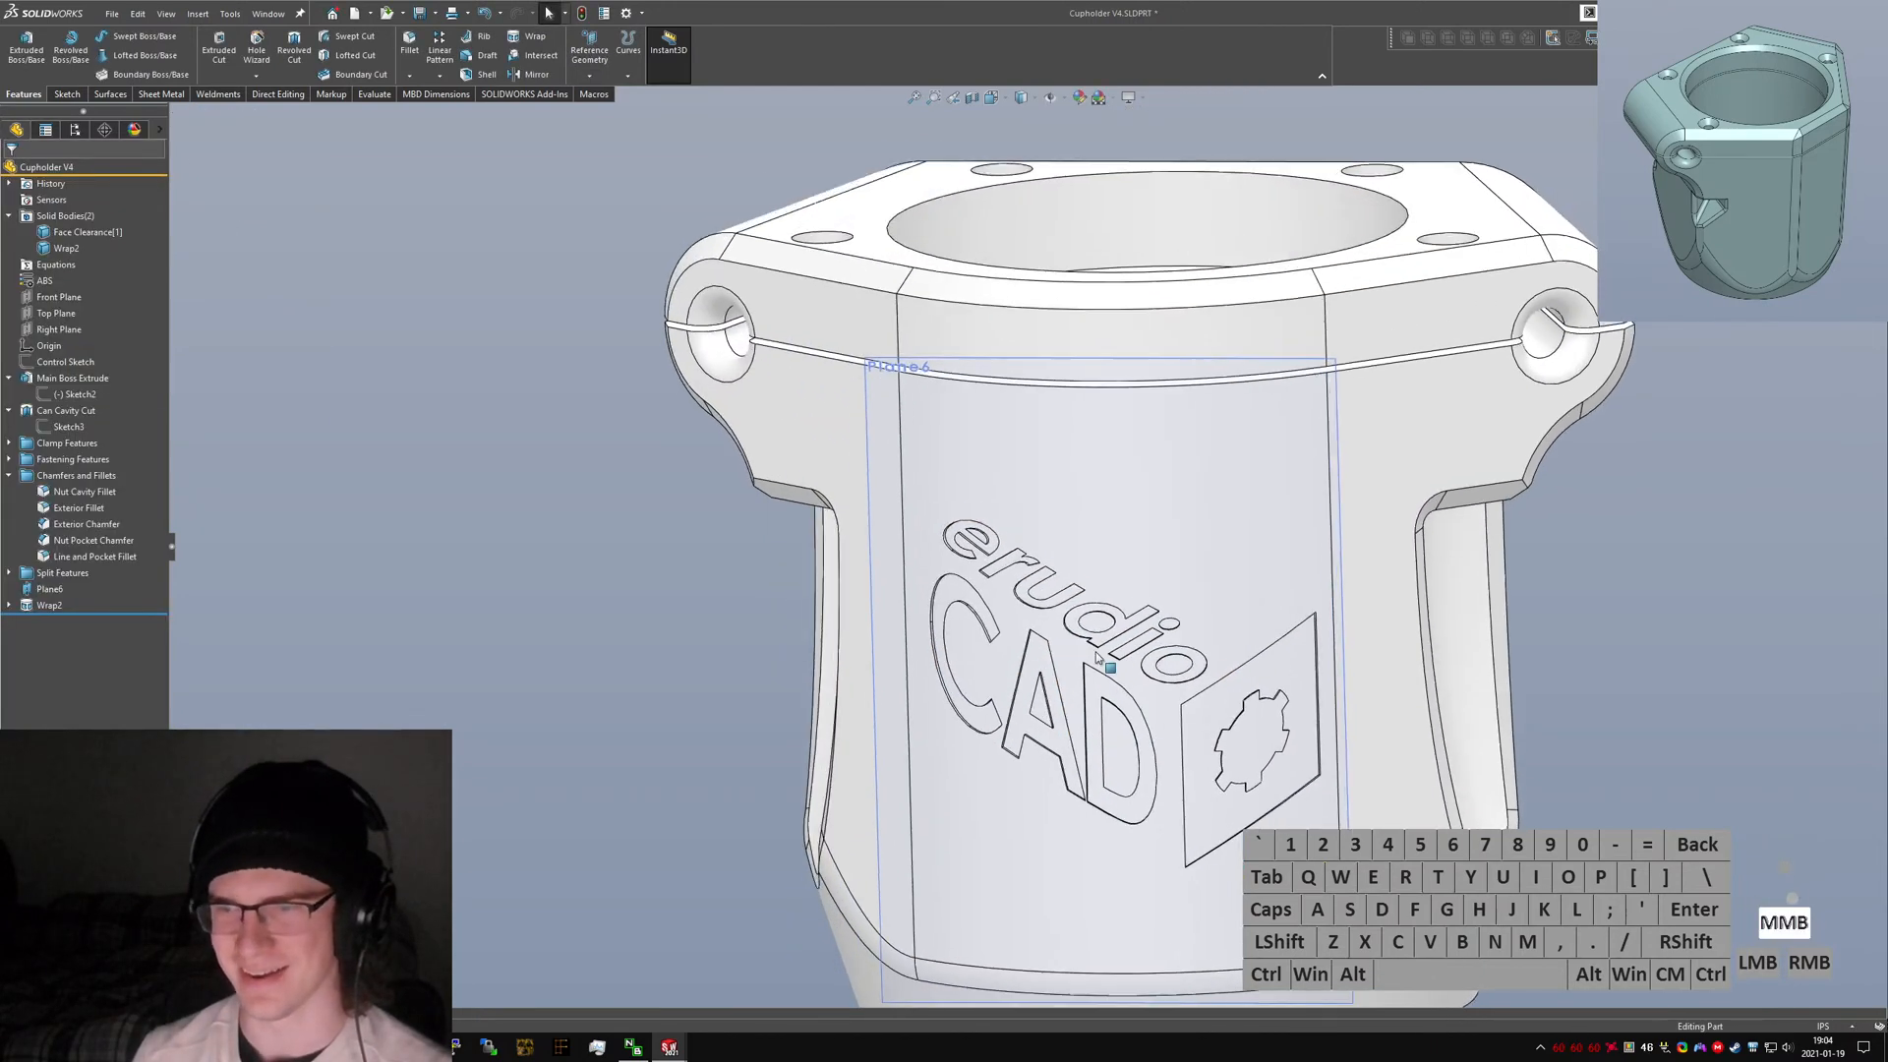
{"action": "scroll", "coordinate": [1078, 515], "scroll_direction": "up", "scroll_amount": 4}
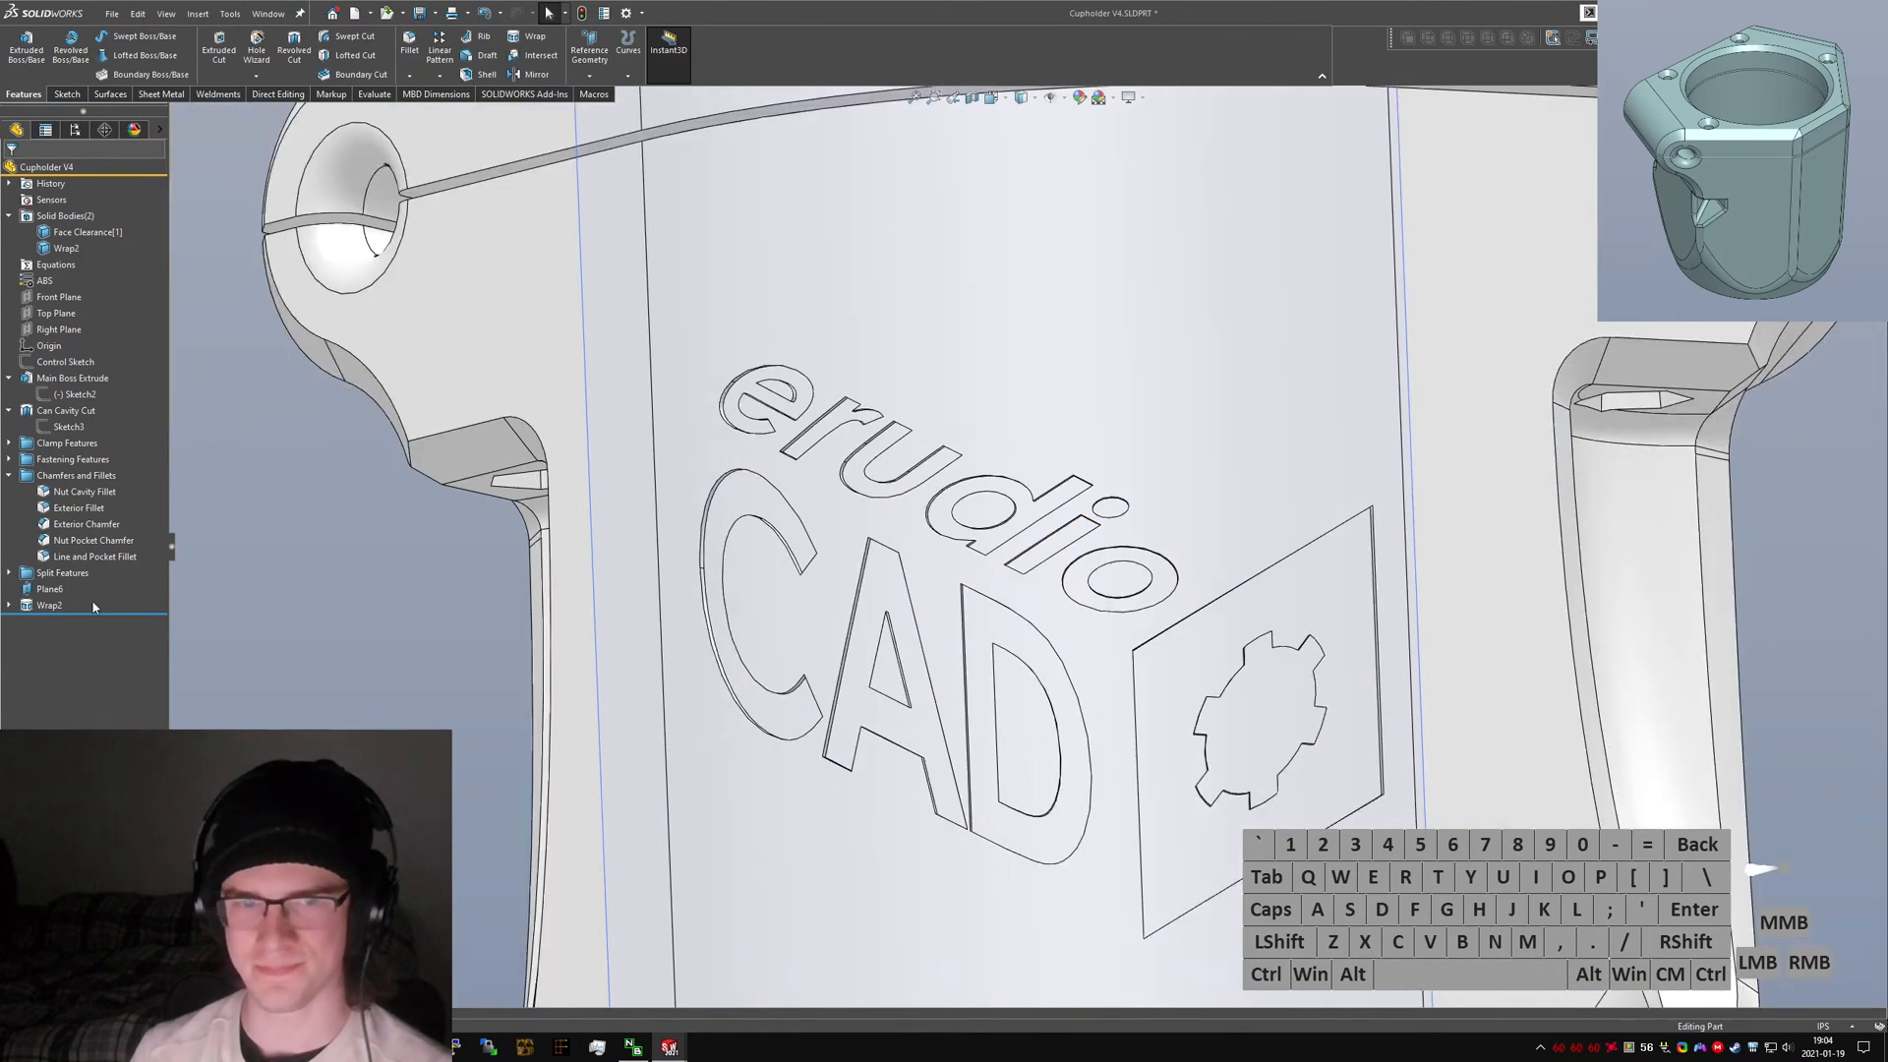
{"action": "right_click", "coordinate": [46, 589]}
{"action": "left_click", "coordinate": [49, 591]}
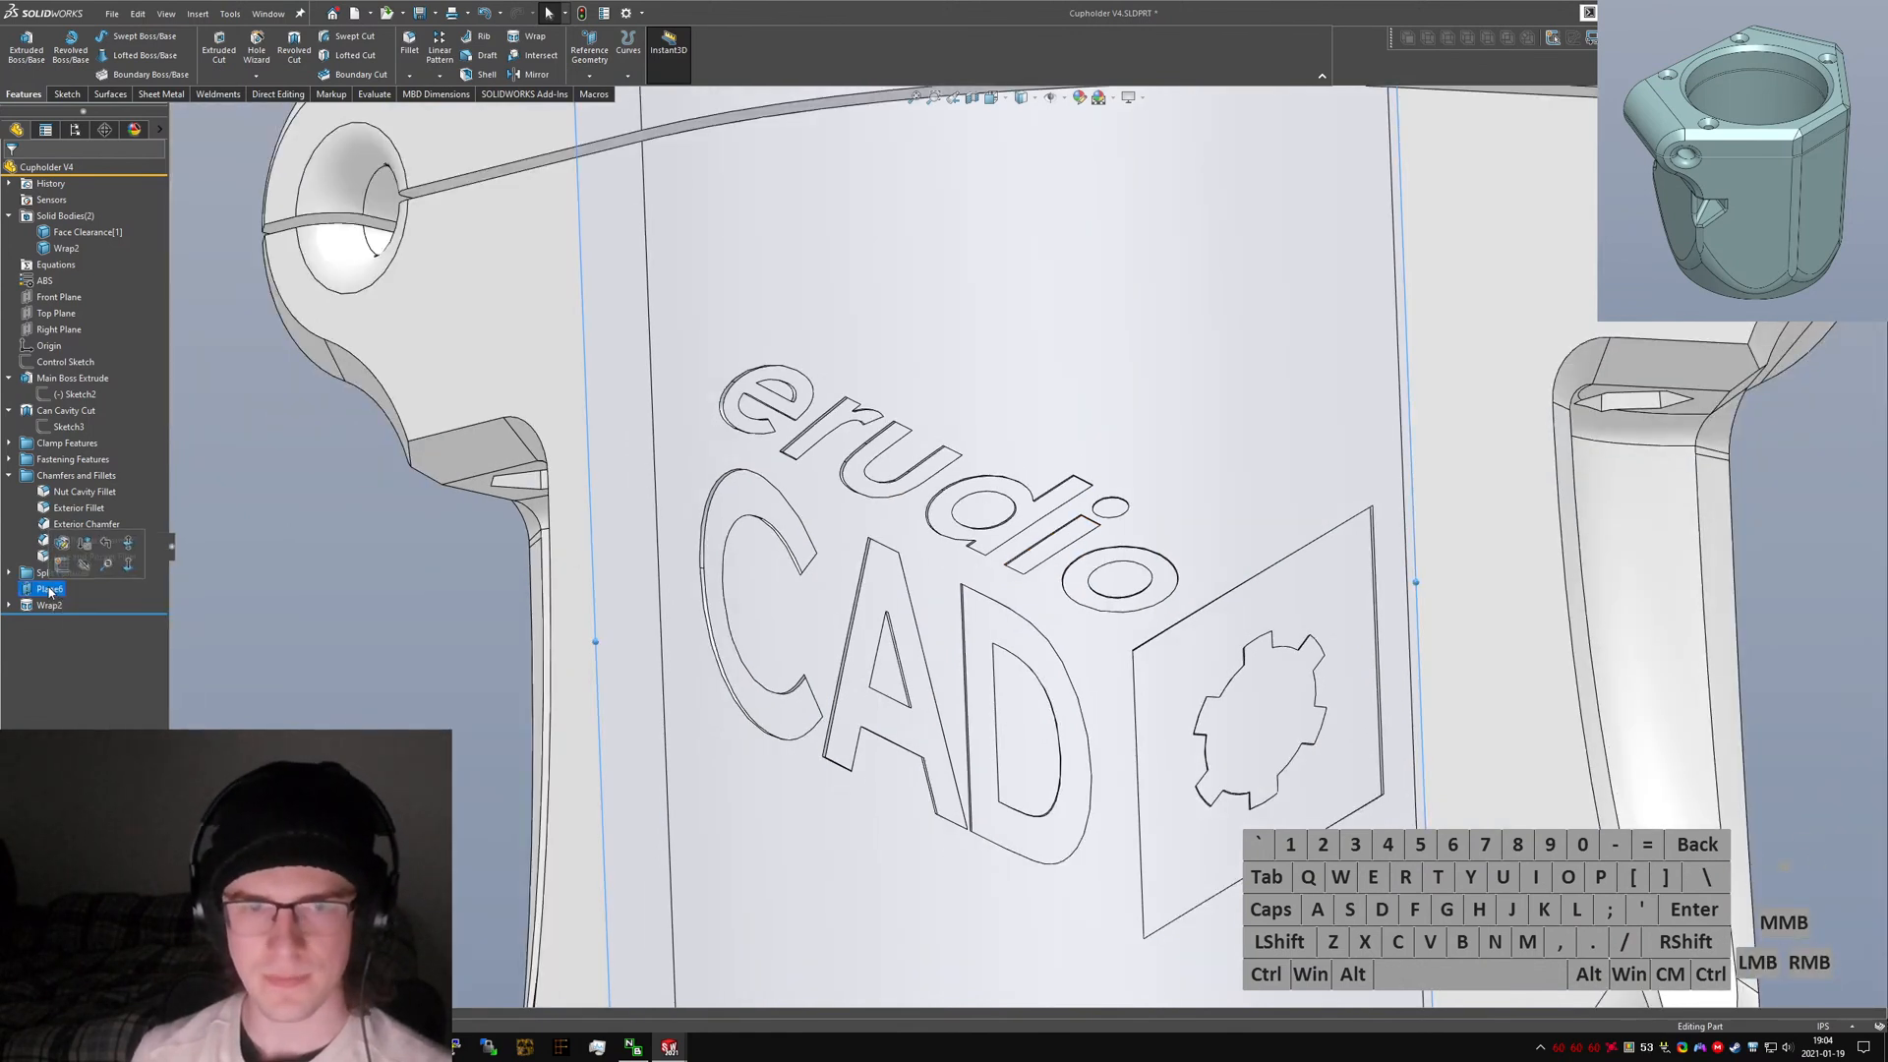
{"action": "left_click", "coordinate": [49, 591]}
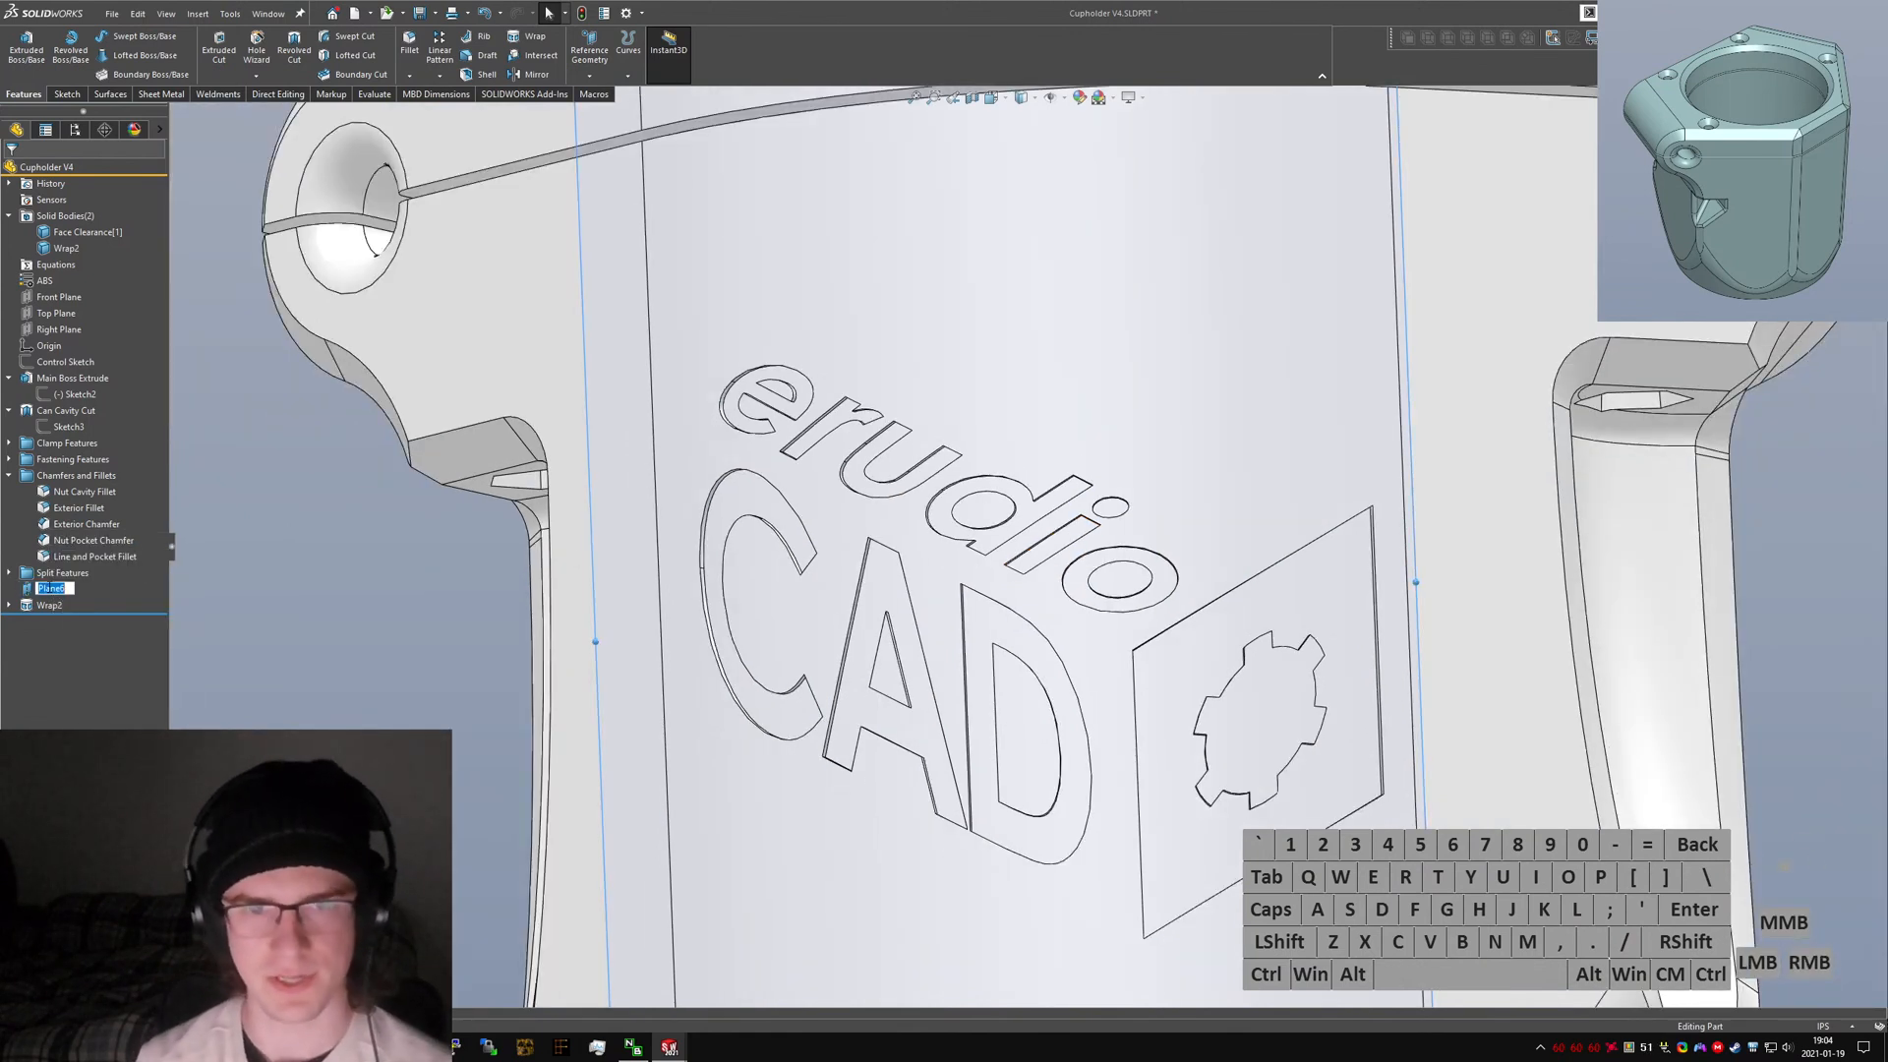
{"action": "type", "text": "Logo Sketch Plane"}
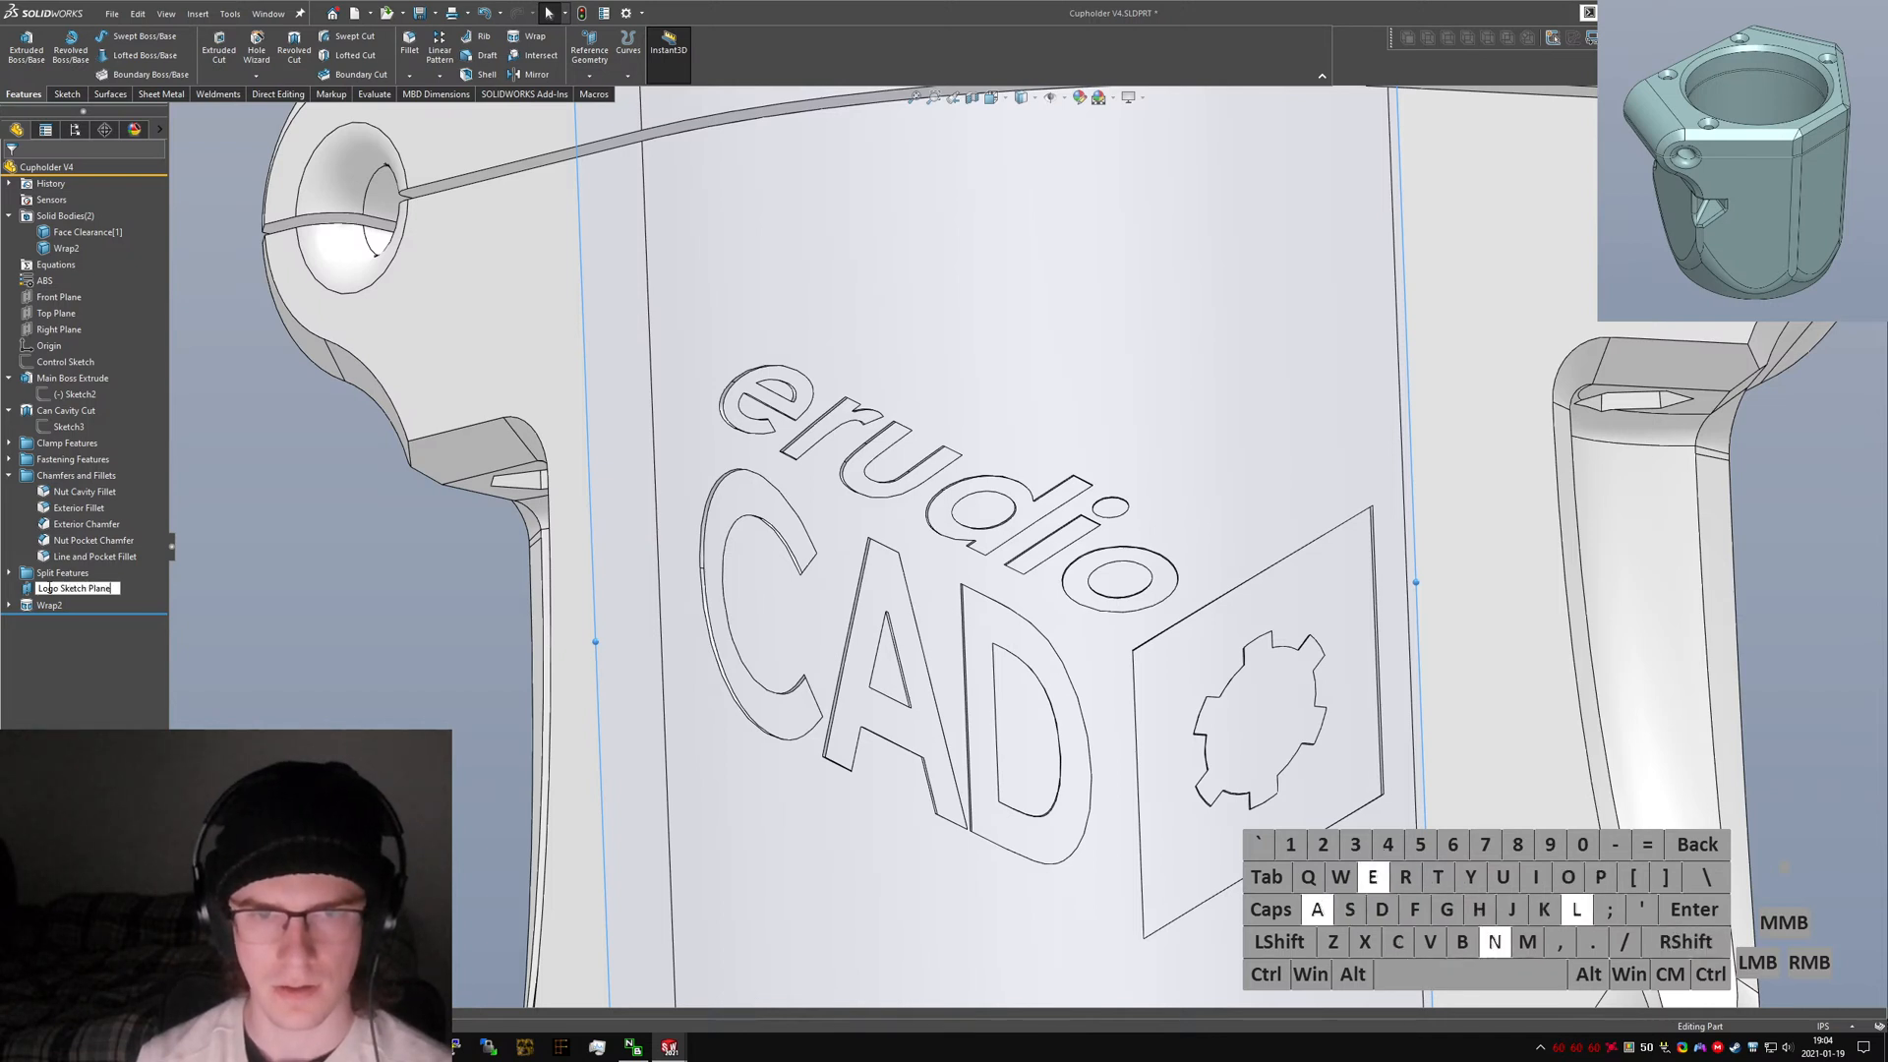
{"action": "key", "text": "Return"}
Rename the wrap feature to "Logo Wrap".
{"action": "left_click", "coordinate": [36, 610]}
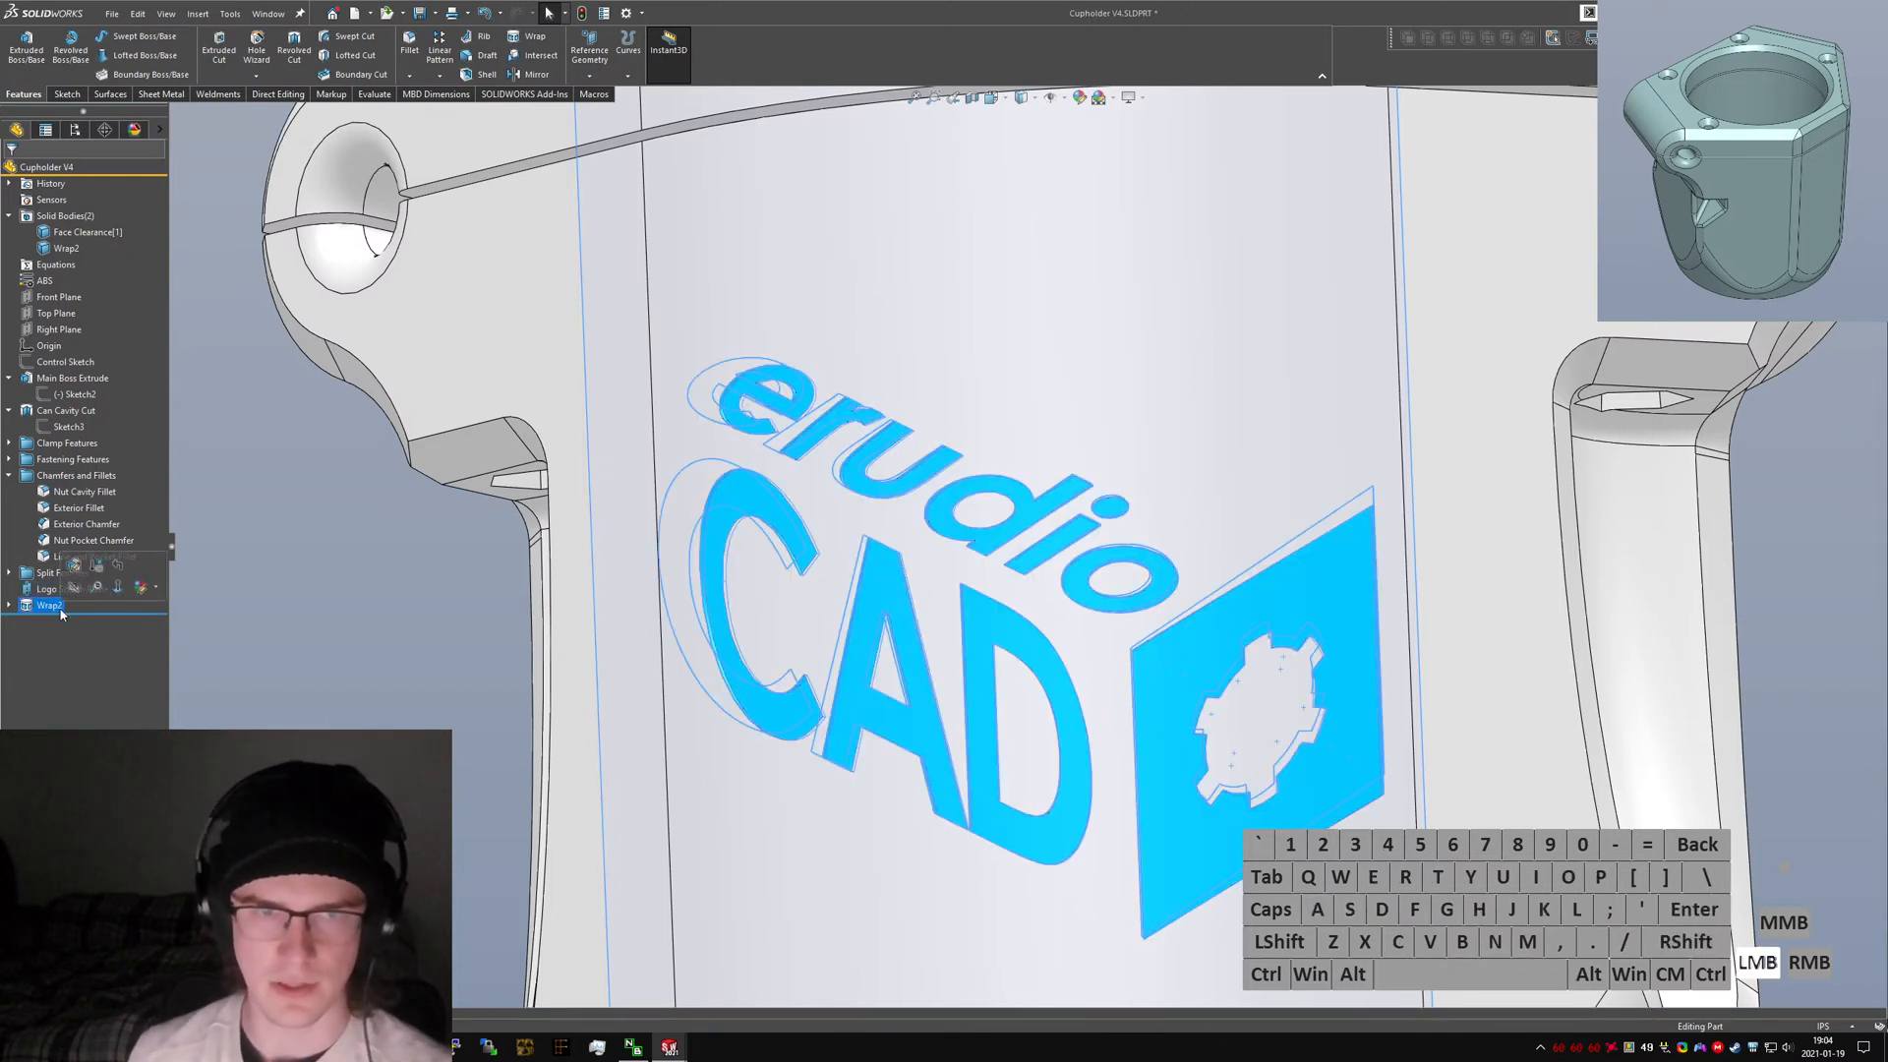
{"action": "left_click", "coordinate": [49, 605]}
{"action": "type", "text": "Logo Wrap"}
{"action": "key", "text": "Return"}
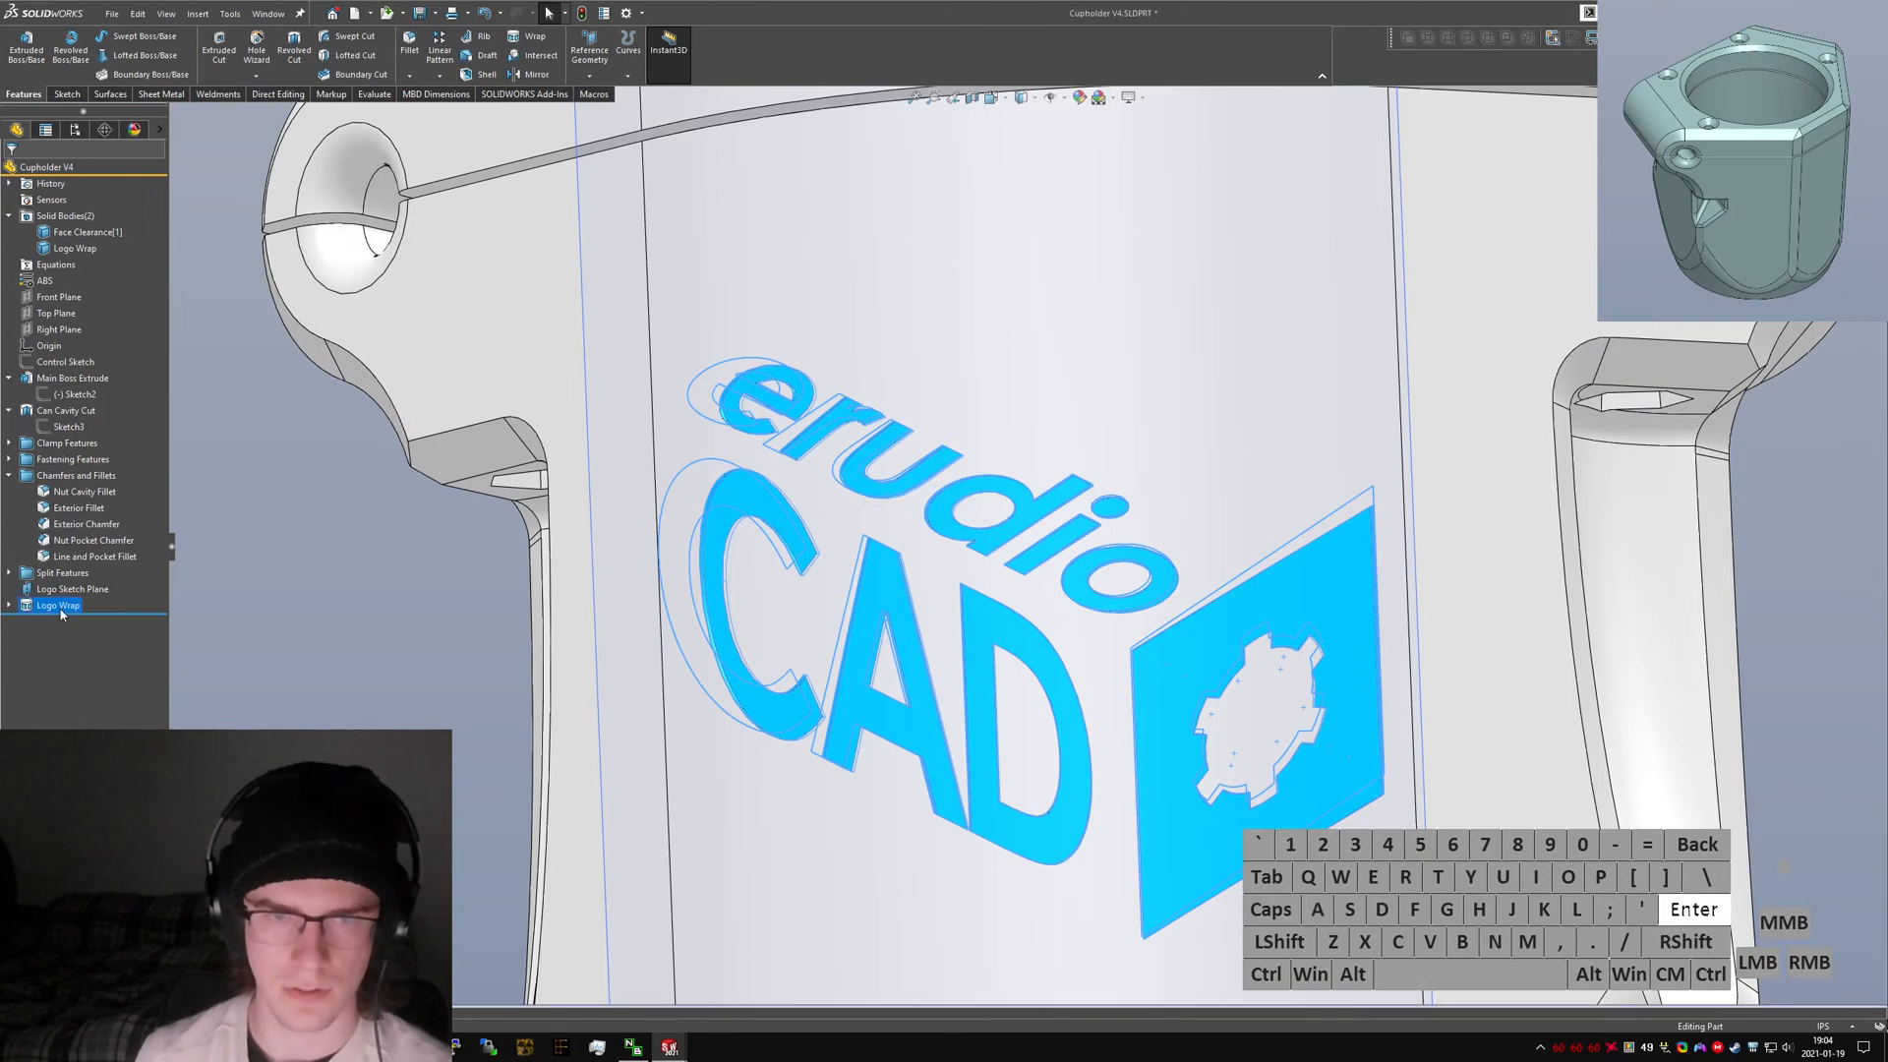
Hide the Logo Sketch Plane.
{"action": "left_click", "coordinate": [357, 619]}
{"action": "scroll", "coordinate": [357, 619], "scroll_direction": "up", "scroll_amount": 5}
{"action": "middle_click_drag", "start_coordinate": [984, 530], "coordinate": [1023, 629]}
{"action": "scroll", "coordinate": [1023, 620], "scroll_direction": "down", "scroll_amount": 1}
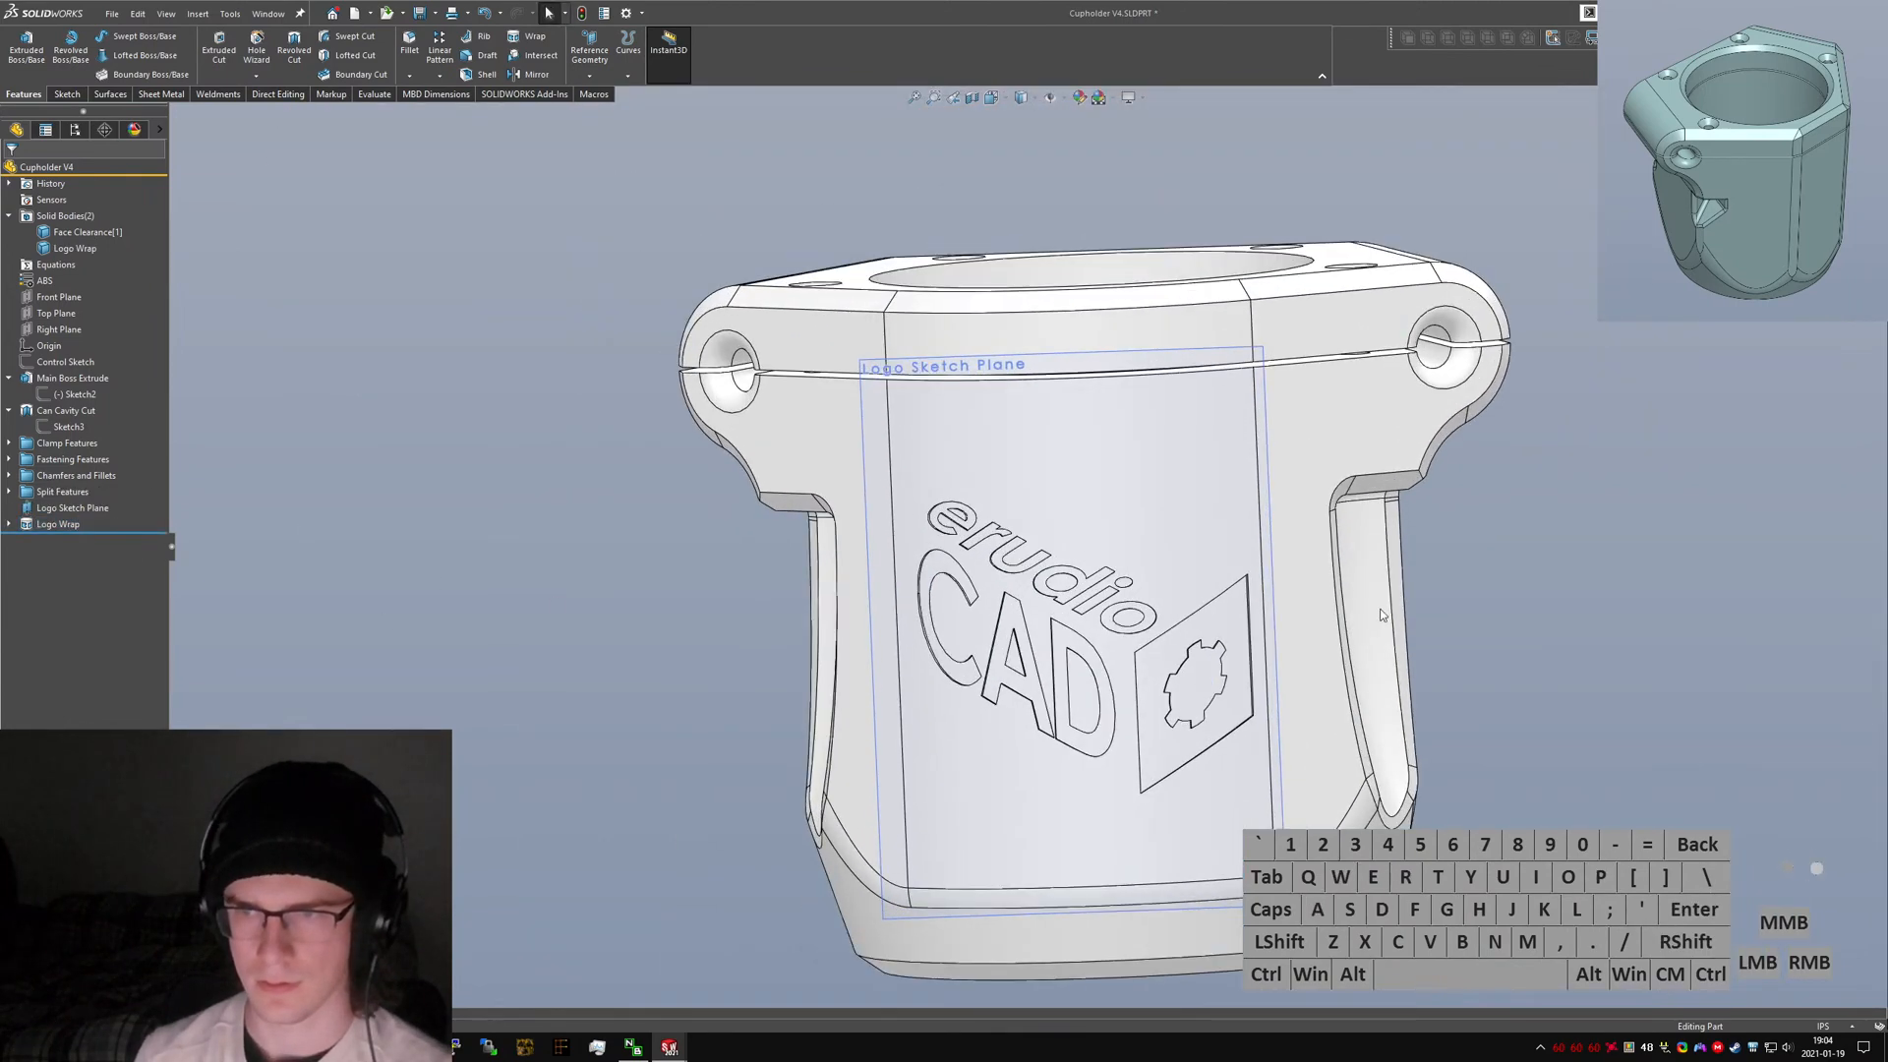
{"action": "right_click", "coordinate": [52, 495]}
{"action": "right_click", "coordinate": [51, 507]}
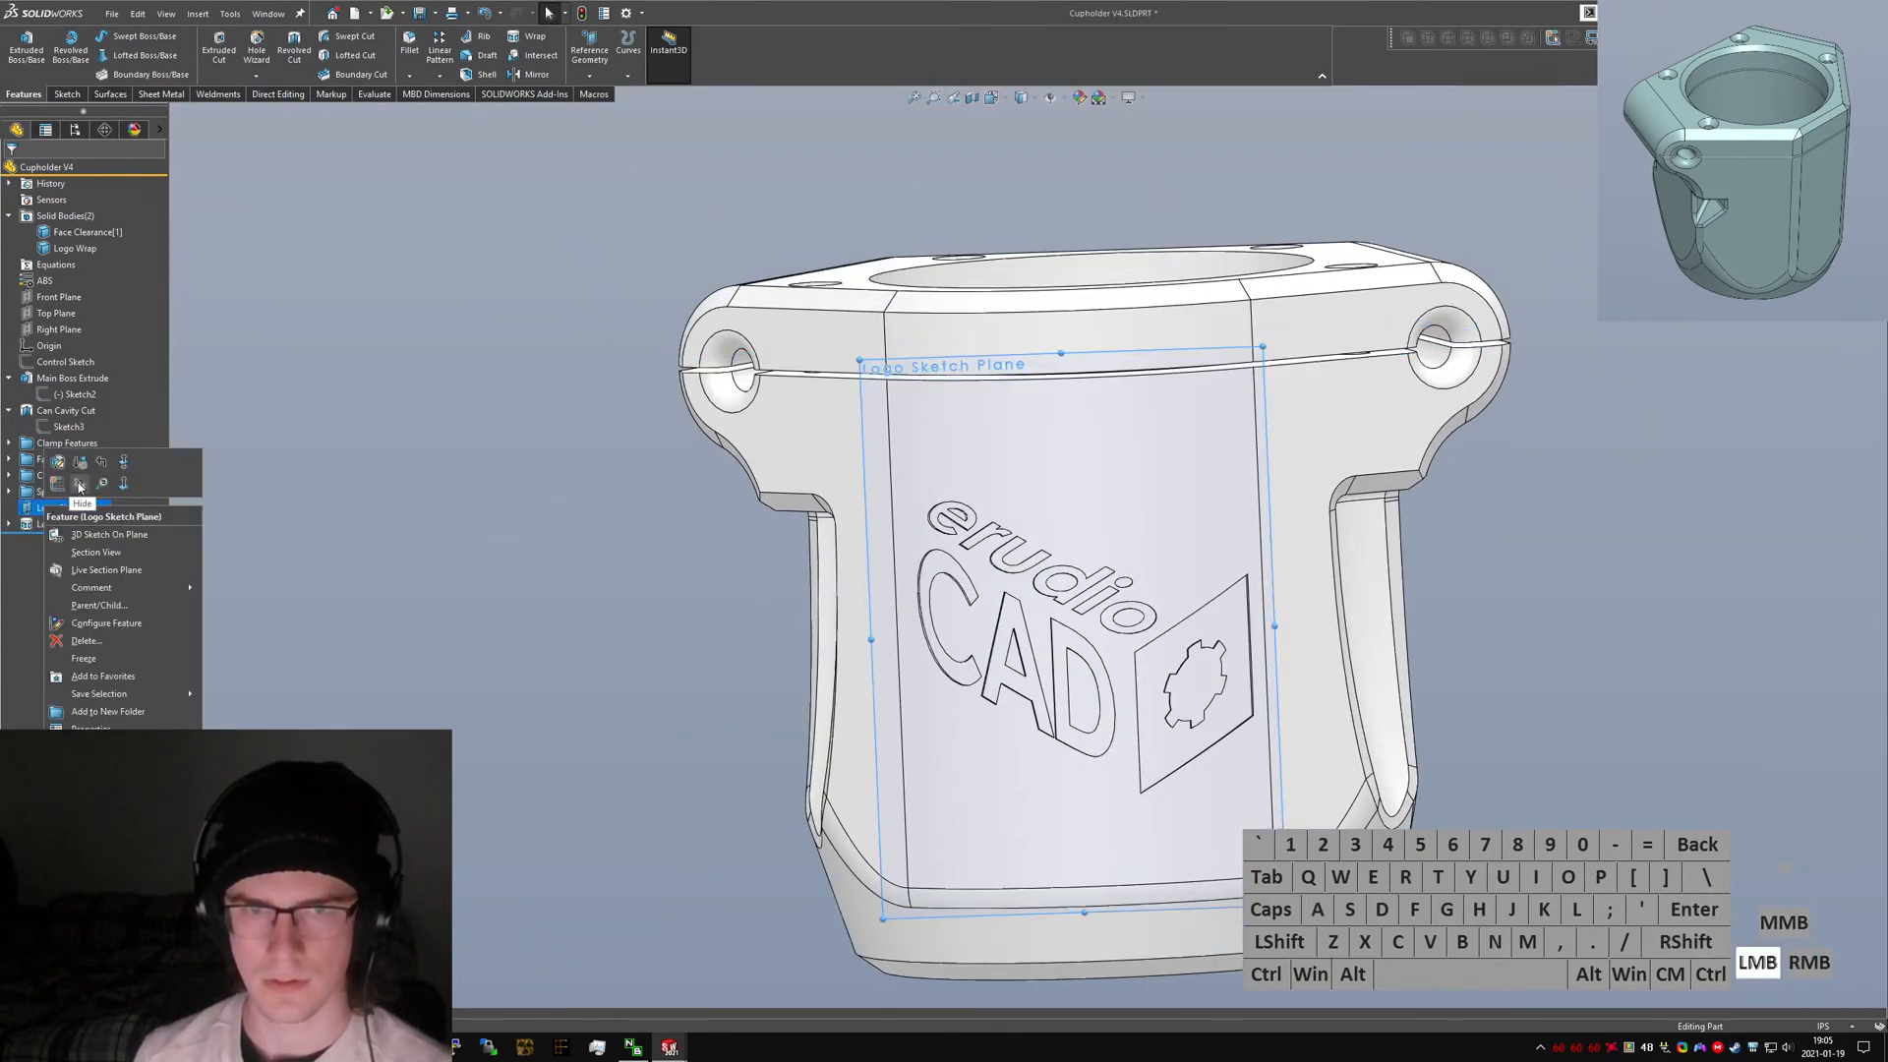
{"action": "left_click", "coordinate": [79, 487]}
Start a Chamfer and select the raised square plaque face of the logo.
{"action": "scroll", "coordinate": [1390, 566], "scroll_direction": "up", "scroll_amount": 2}
{"action": "middle_click_drag", "start_coordinate": [1390, 566], "coordinate": [1195, 590]}
{"action": "left_click", "coordinate": [1184, 600]}
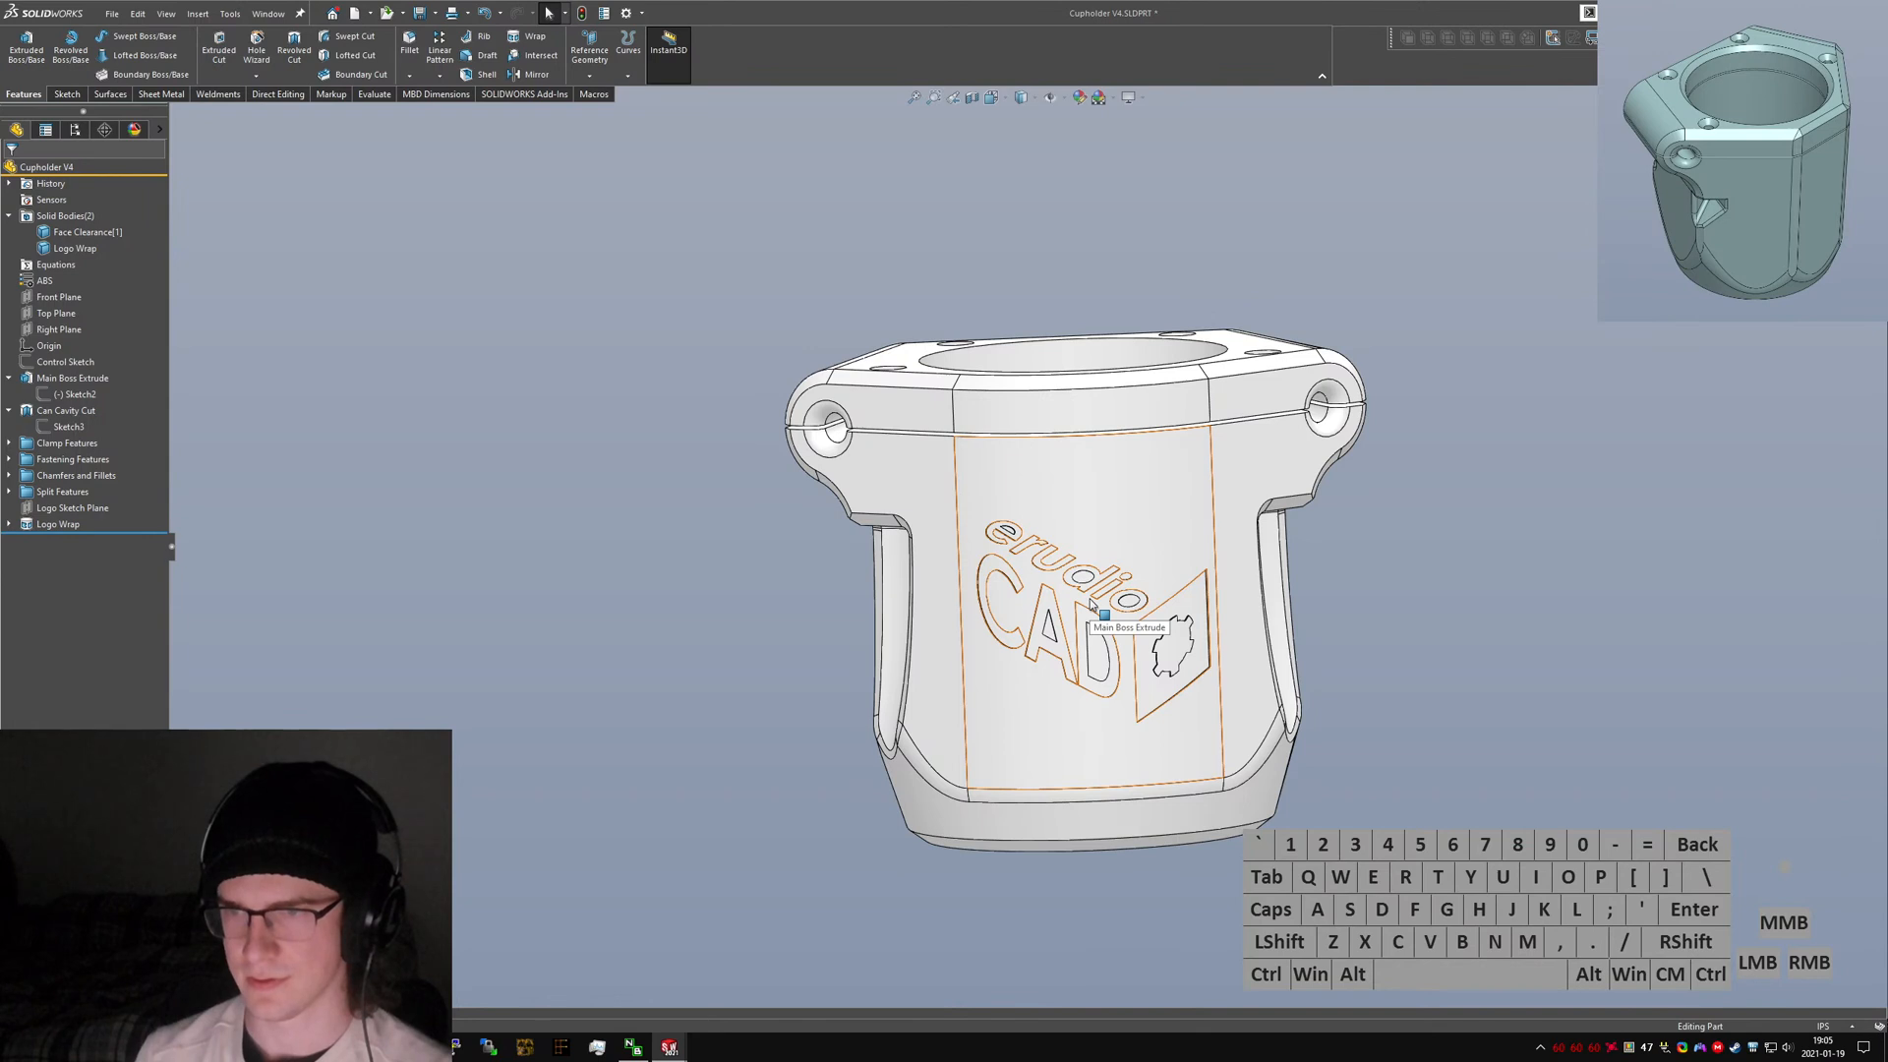
{"action": "left_click", "coordinate": [1461, 624]}
{"action": "scroll", "coordinate": [1118, 578], "scroll_direction": "down", "scroll_amount": 2}
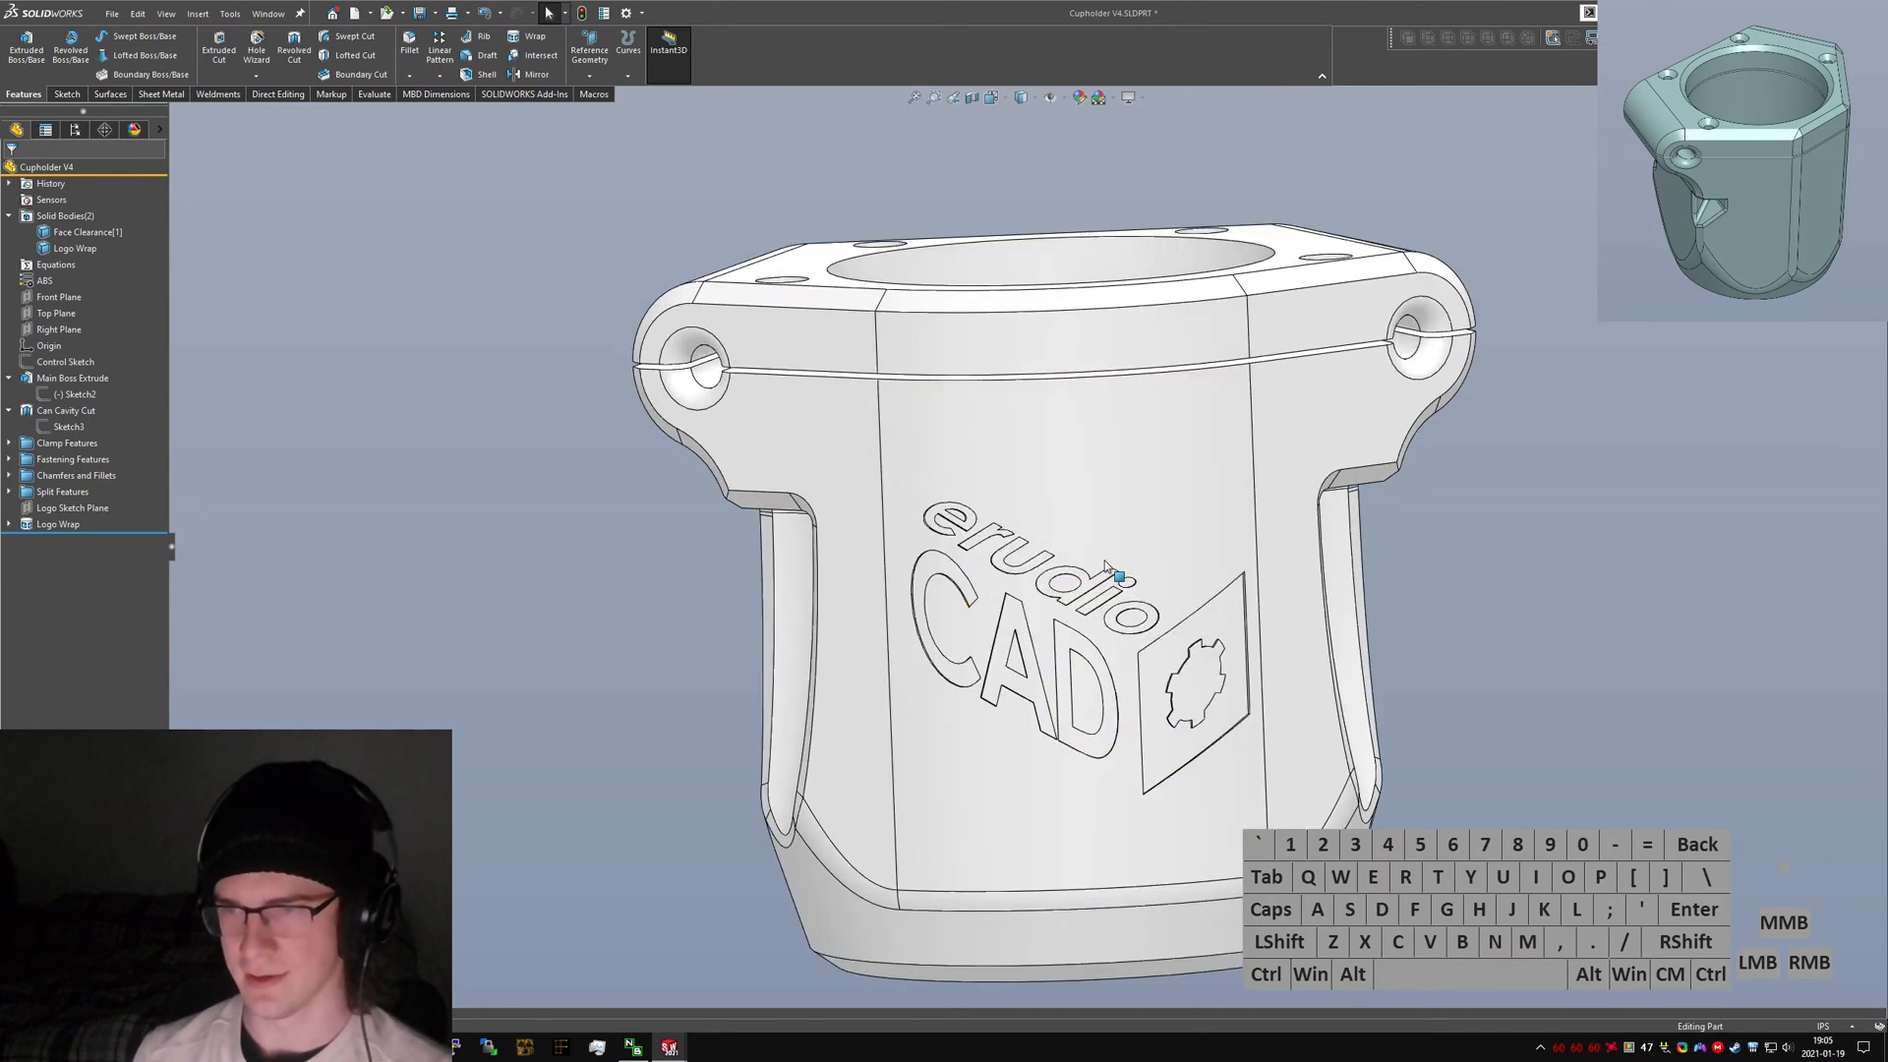
{"action": "middle_click_drag", "start_coordinate": [1114, 577], "coordinate": [1108, 538]}
{"action": "type", "text": "schamfer"}
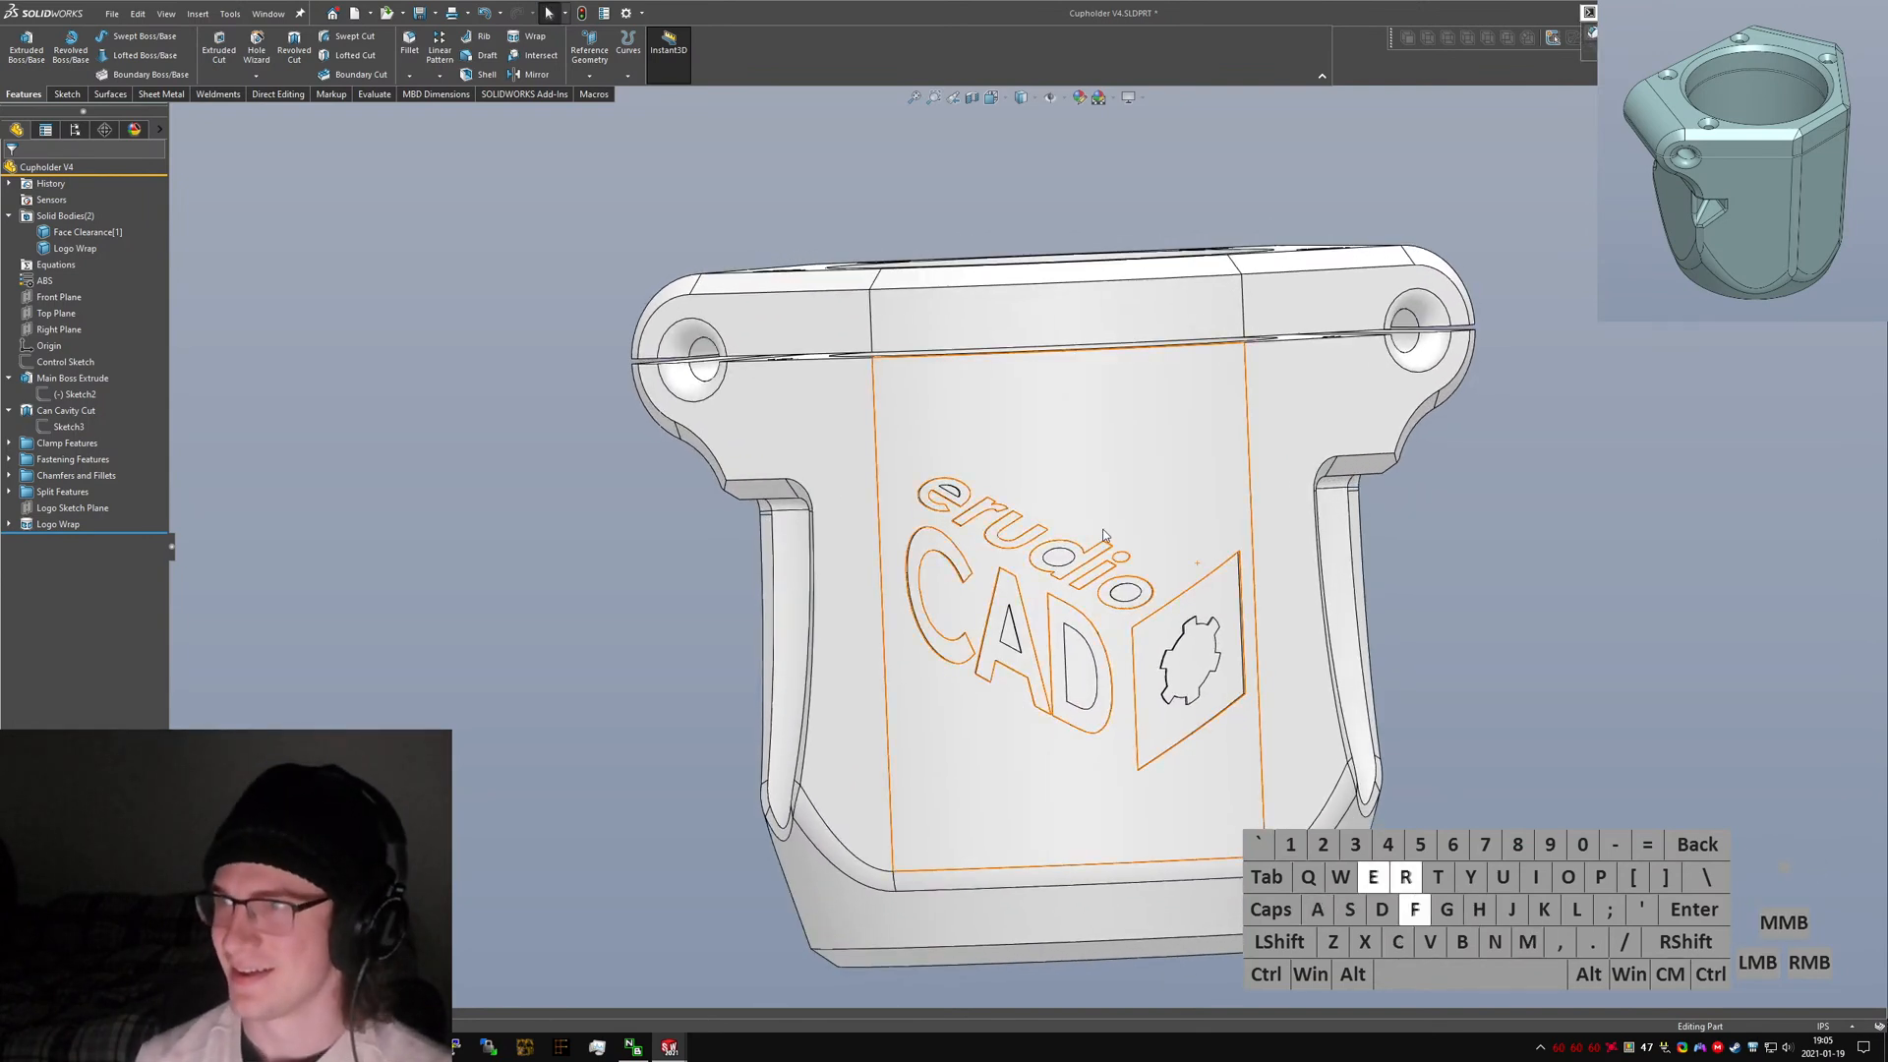
{"action": "key", "text": "Return"}
{"action": "scroll", "coordinate": [1148, 651], "scroll_direction": "down", "scroll_amount": 8}
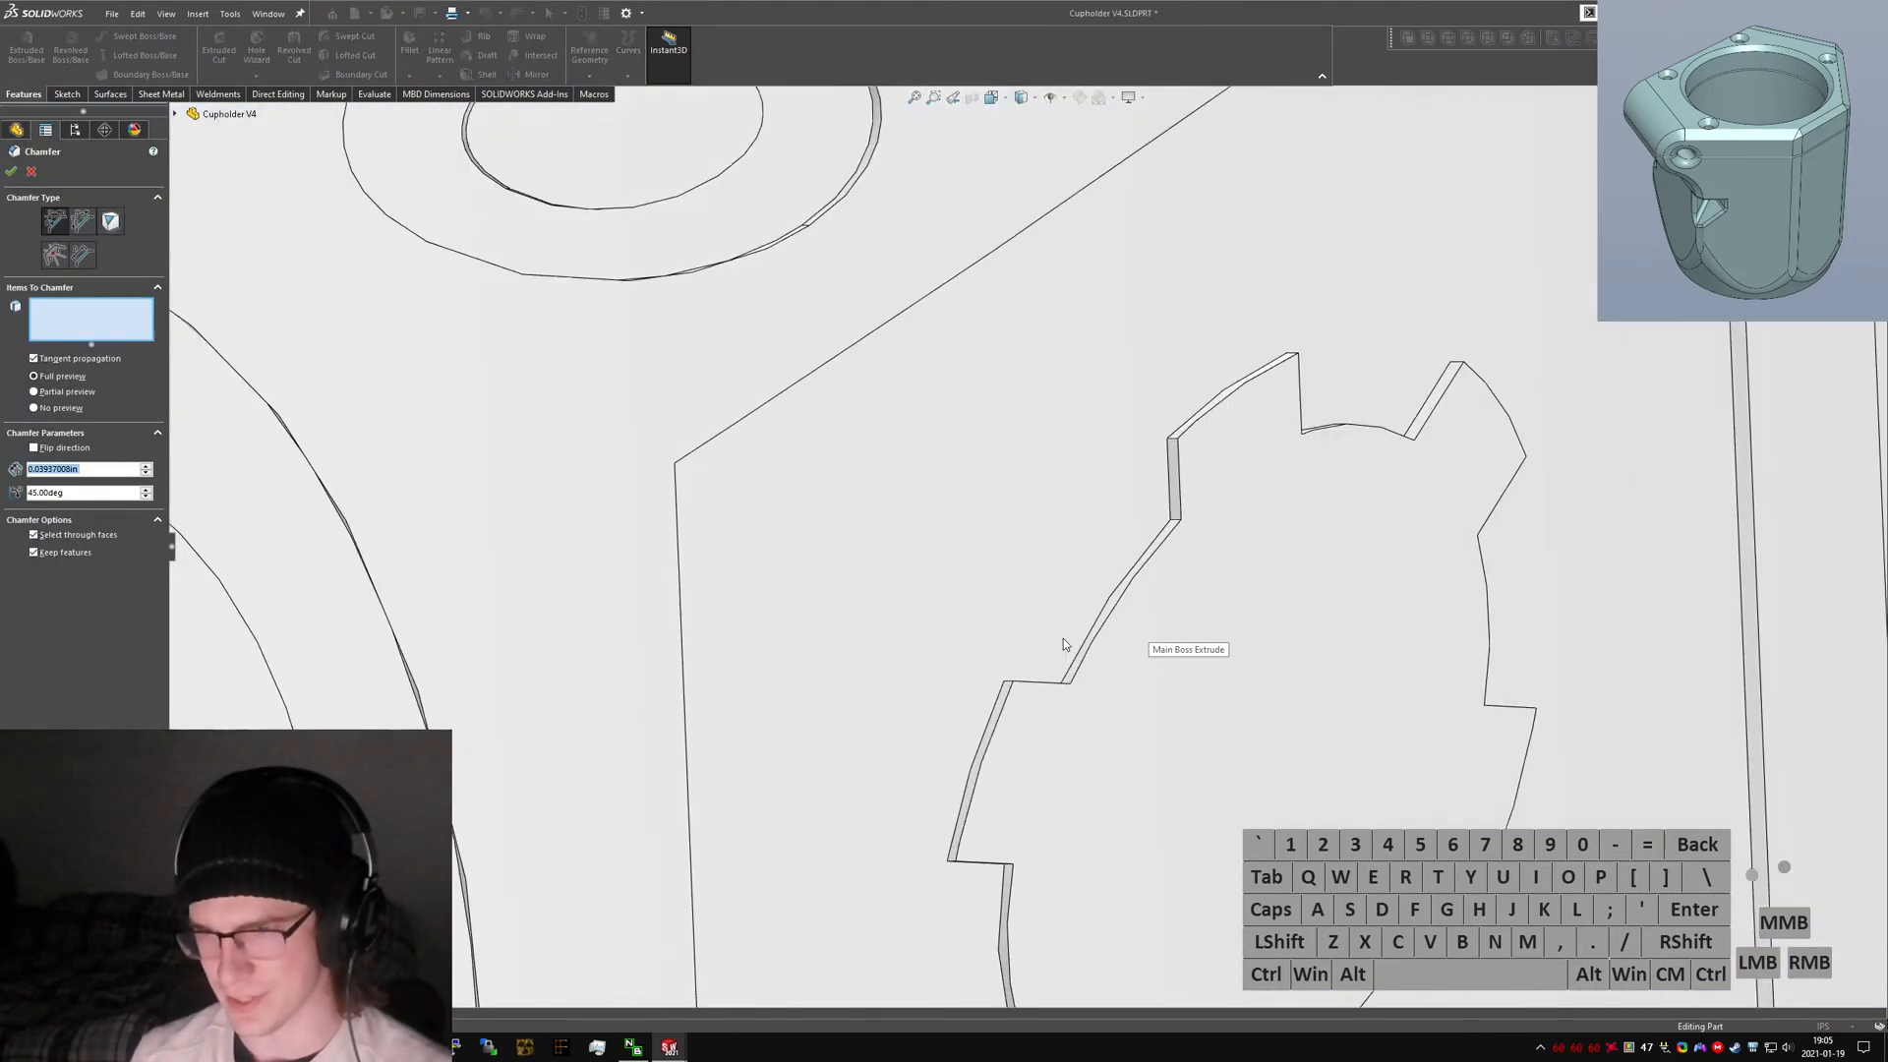
{"action": "left_click", "coordinate": [1005, 586]}
{"action": "middle_click_drag", "start_coordinate": [1005, 586], "coordinate": [845, 379]}
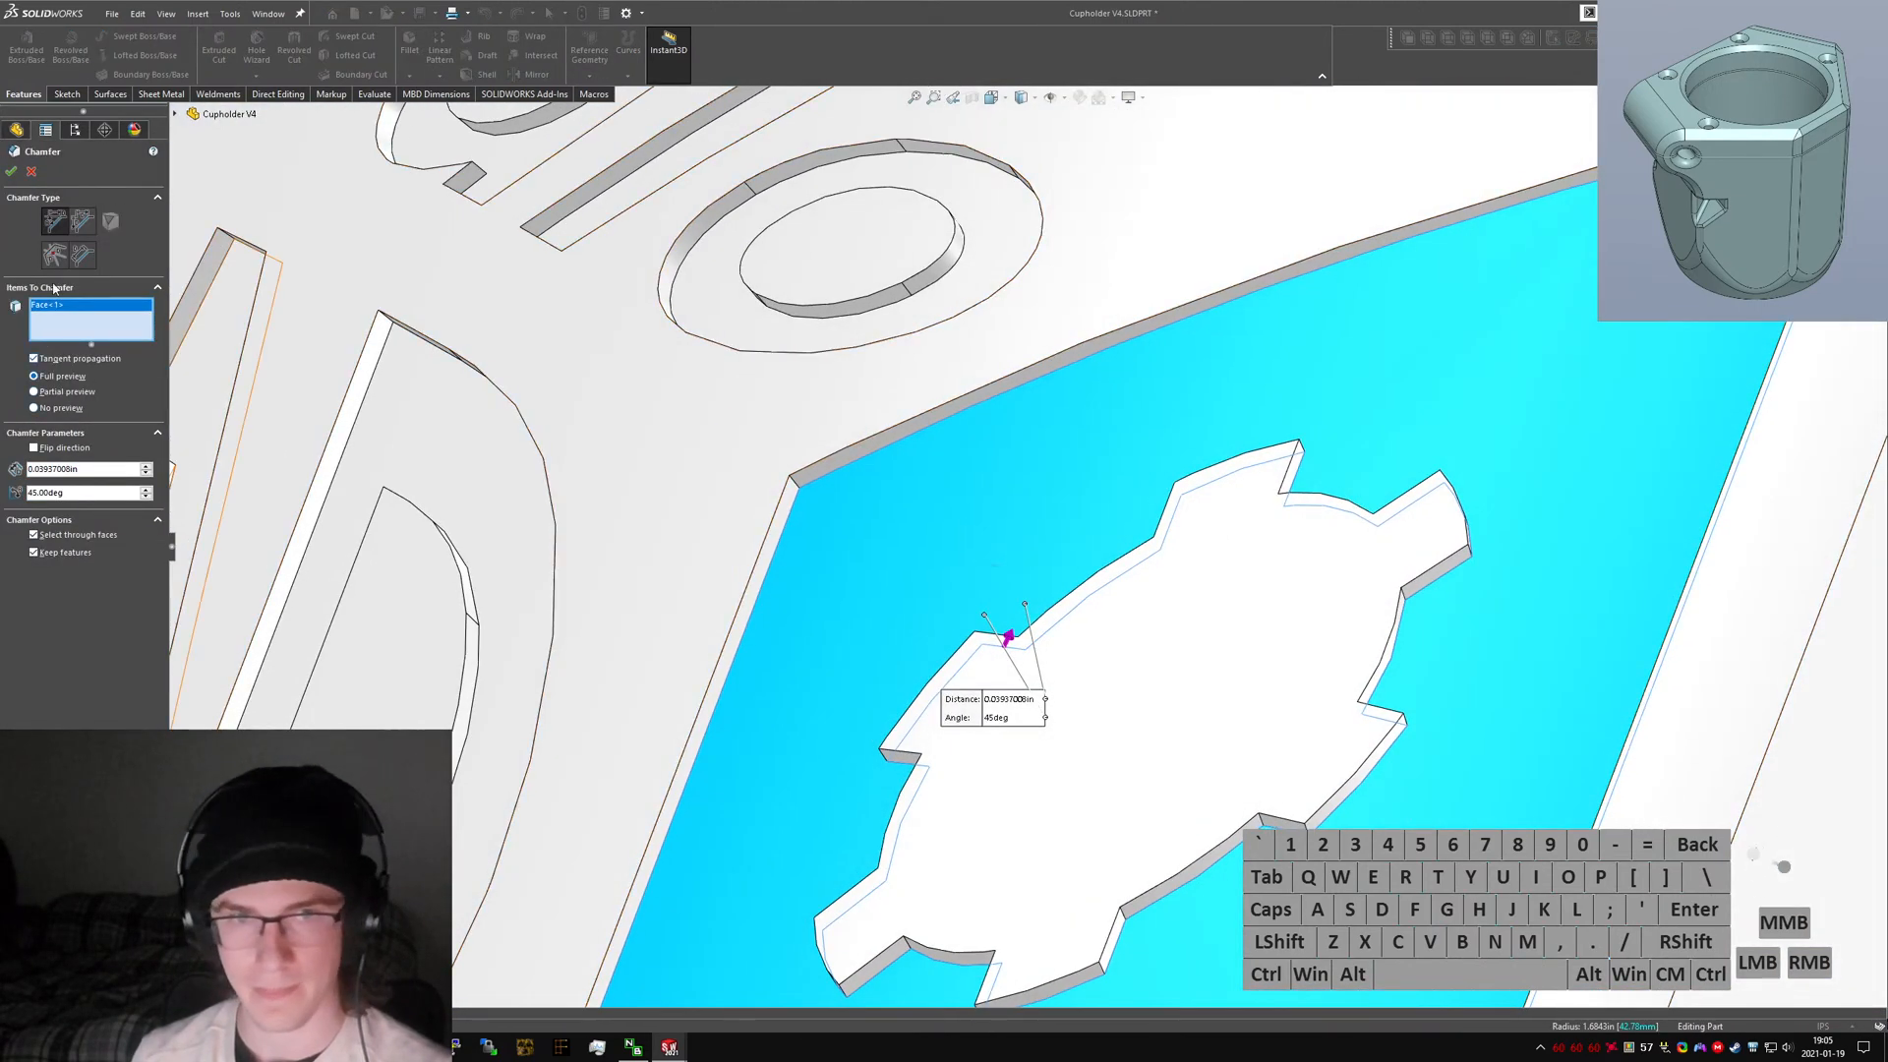
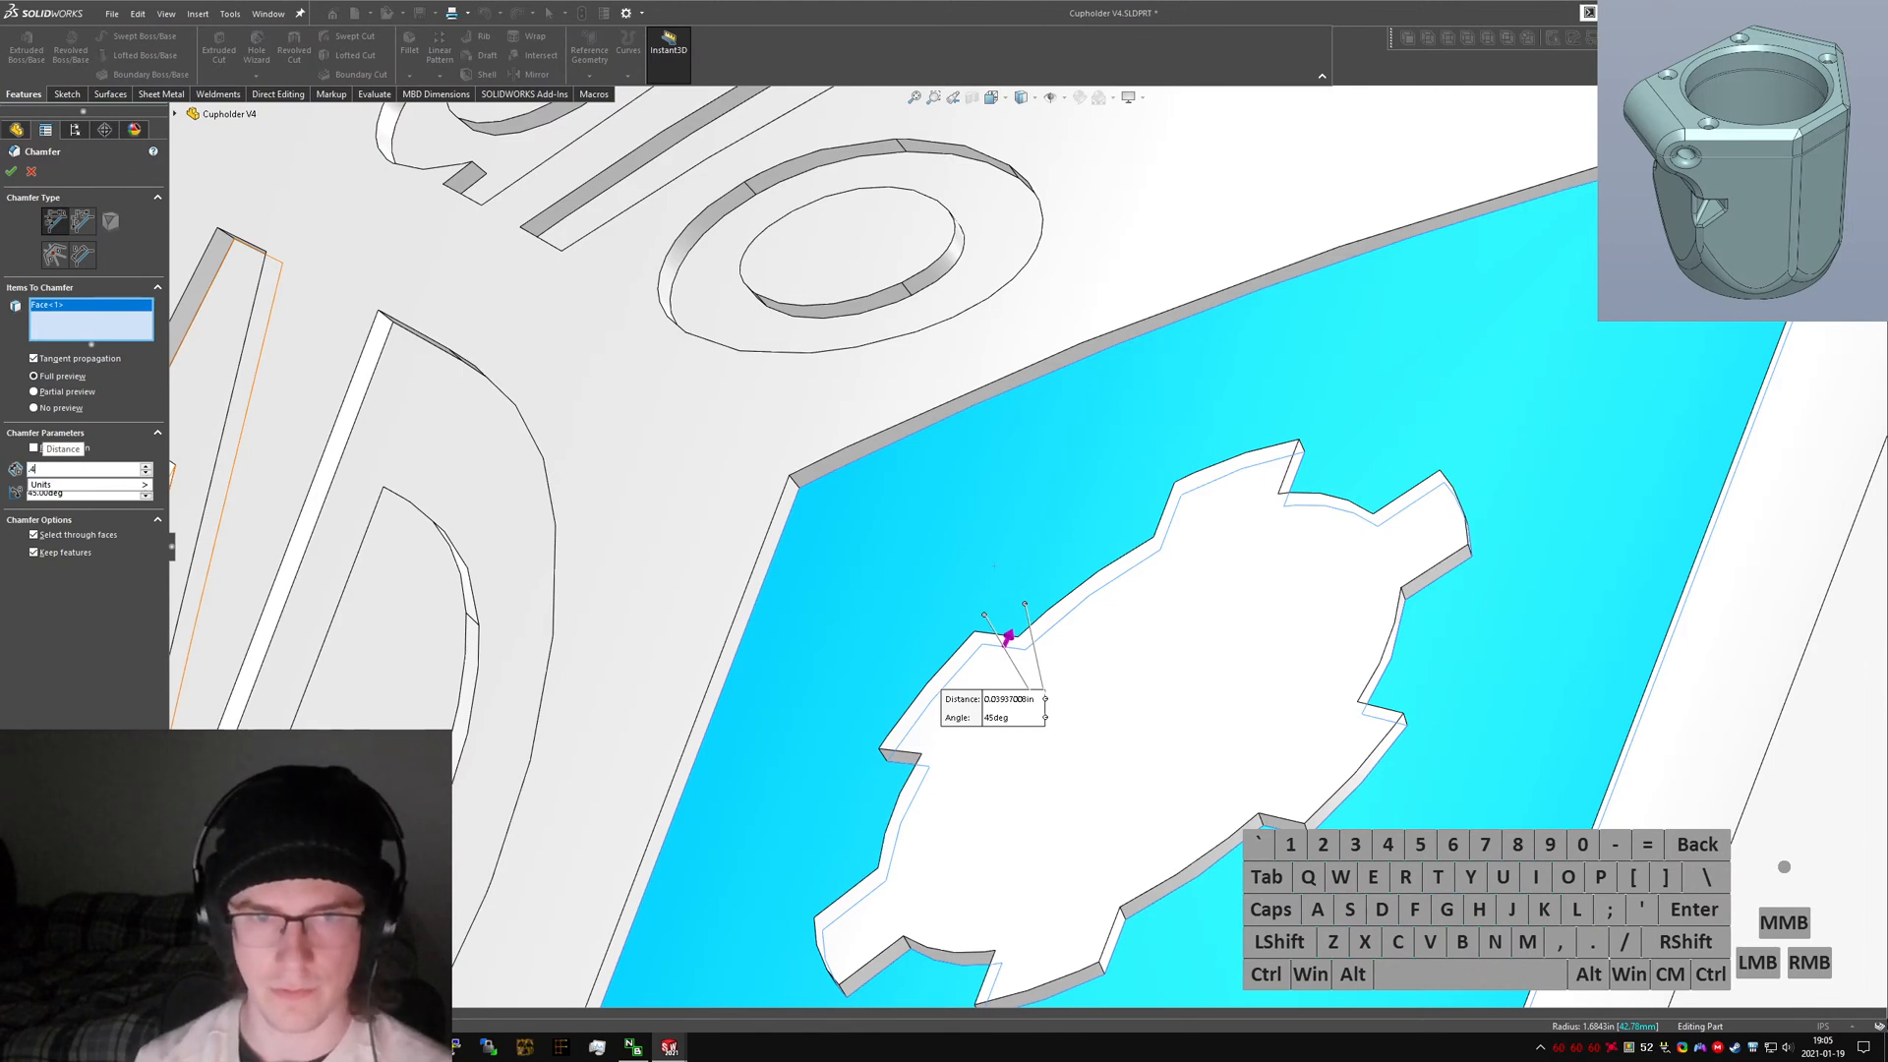
Set the chamfer angle to 30 deg and try to apply the chamfer to the plaque face.
{"action": "key", "text": "Return"}
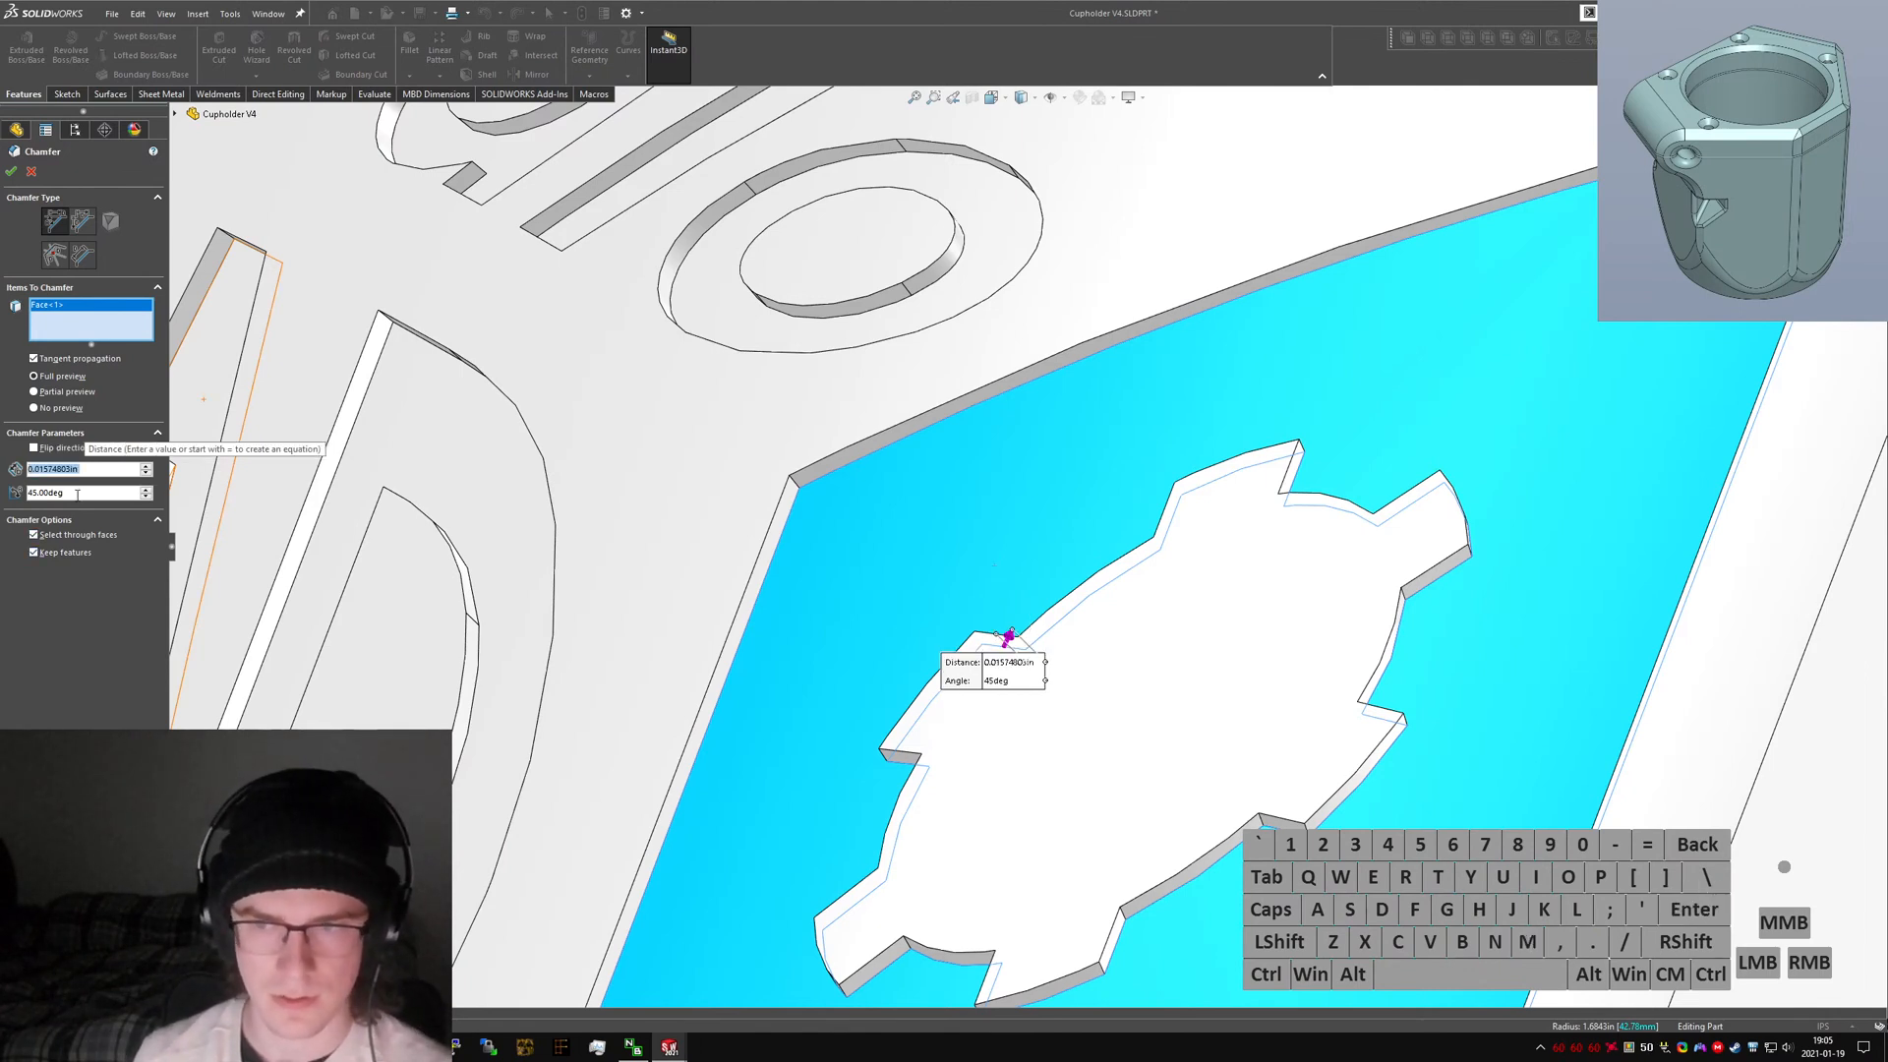
{"action": "left_click", "coordinate": [78, 495]}
{"action": "type", "text": "30"}
{"action": "key", "text": "Return"}
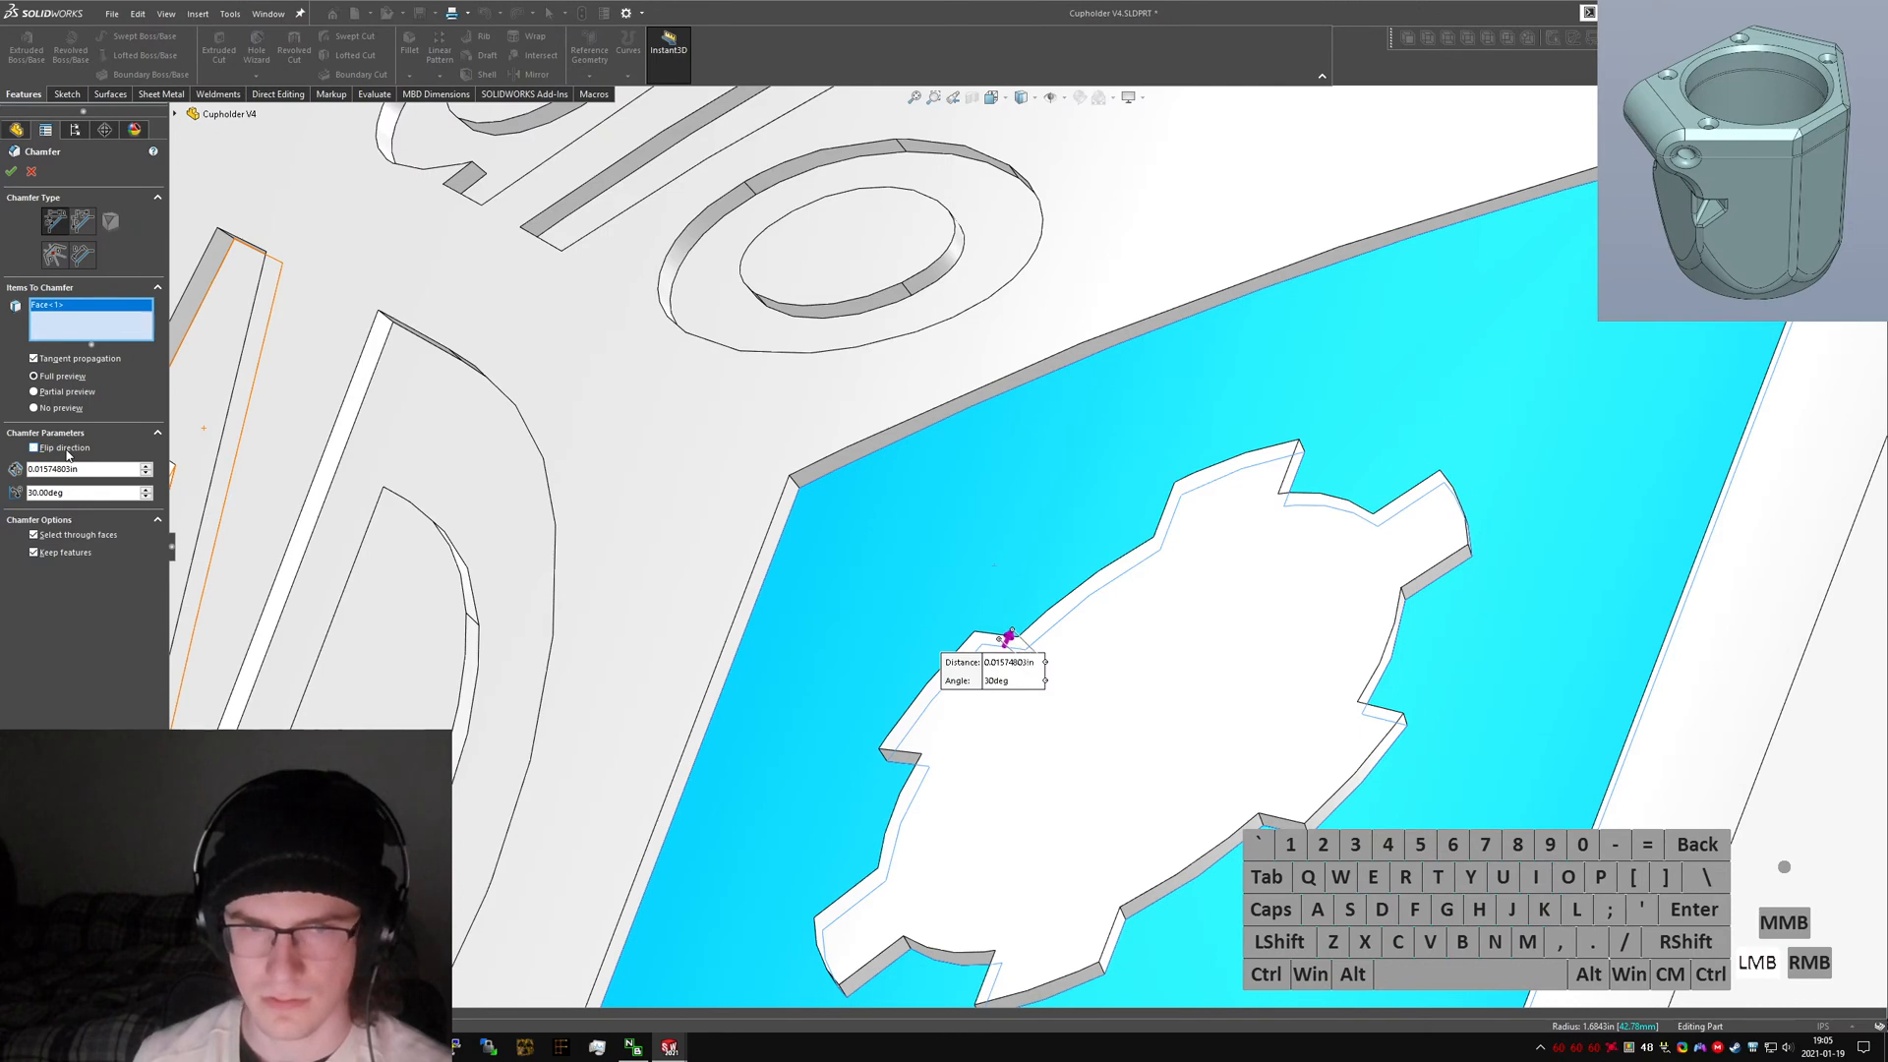
{"action": "left_click", "coordinate": [14, 175]}
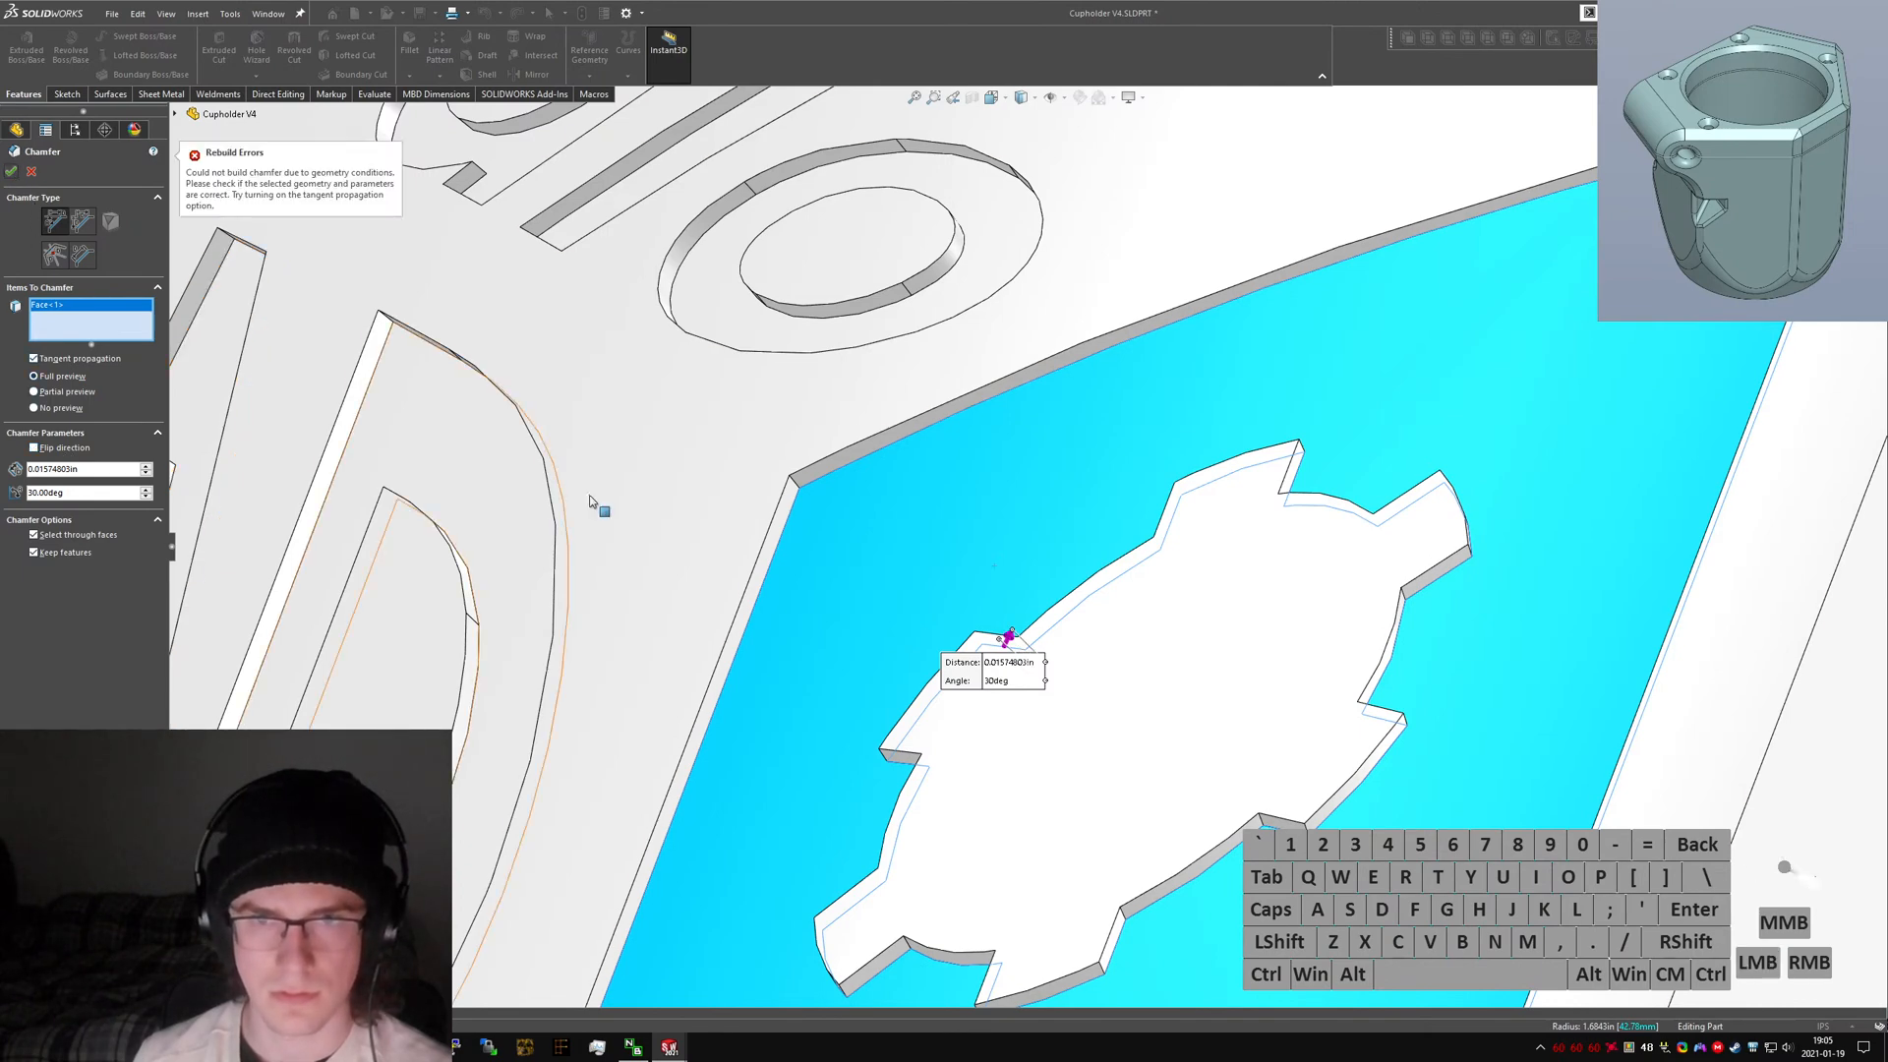
Remove the plaque face from the chamfer selection.
{"action": "scroll", "coordinate": [598, 506], "scroll_direction": "up", "scroll_amount": 2}
{"action": "middle_click_drag", "start_coordinate": [629, 531], "coordinate": [1064, 662]}
{"action": "scroll", "coordinate": [1064, 663], "scroll_direction": "down", "scroll_amount": 3}
{"action": "scroll", "coordinate": [1062, 663], "scroll_direction": "up", "scroll_amount": 5}
{"action": "scroll", "coordinate": [1606, 649], "scroll_direction": "down", "scroll_amount": 4}
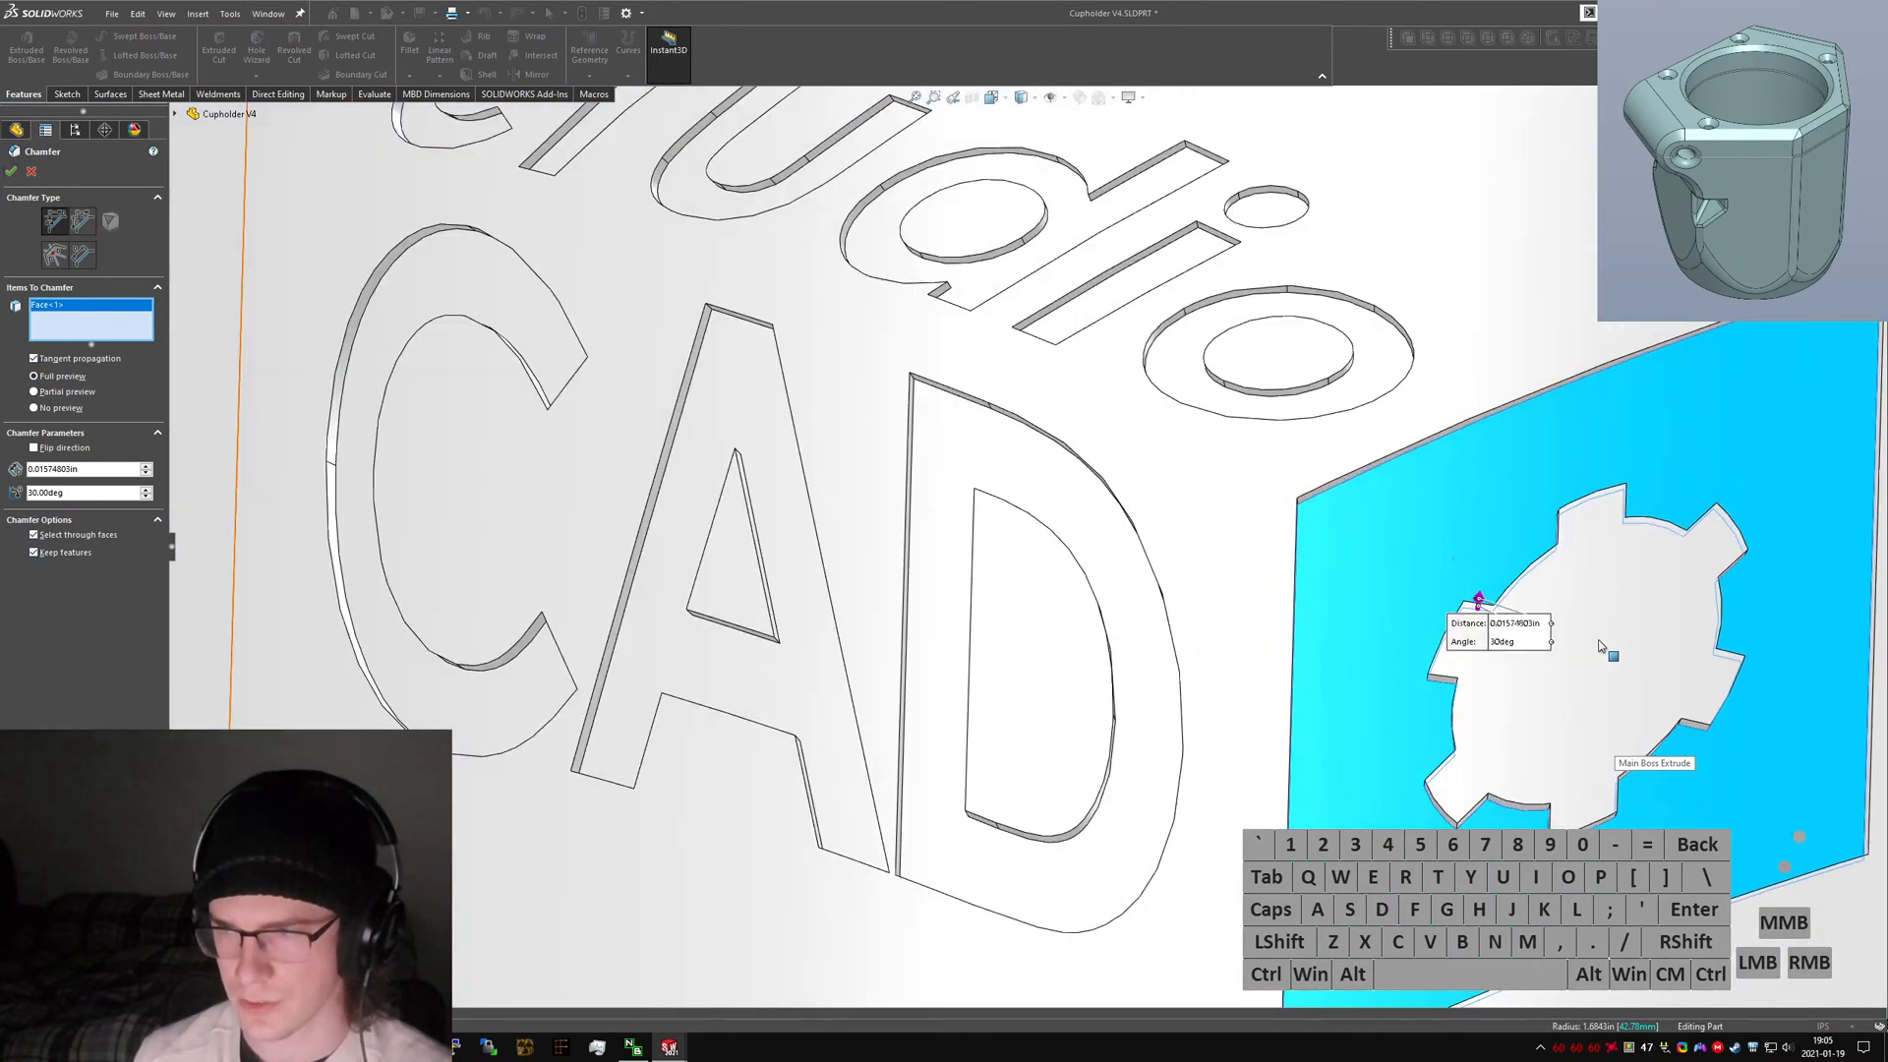
{"action": "middle_click_drag", "start_coordinate": [1606, 648], "coordinate": [1648, 620]}
{"action": "scroll", "coordinate": [1463, 654], "scroll_direction": "down", "scroll_amount": 4}
{"action": "scroll", "coordinate": [1463, 653], "scroll_direction": "up", "scroll_amount": 5}
{"action": "middle_click_drag", "start_coordinate": [1445, 515], "coordinate": [1335, 497]}
{"action": "scroll", "coordinate": [1004, 481], "scroll_direction": "down", "scroll_amount": 4}
{"action": "left_click", "coordinate": [1004, 480]}
{"action": "scroll", "coordinate": [1013, 491], "scroll_direction": "up", "scroll_amount": 5}
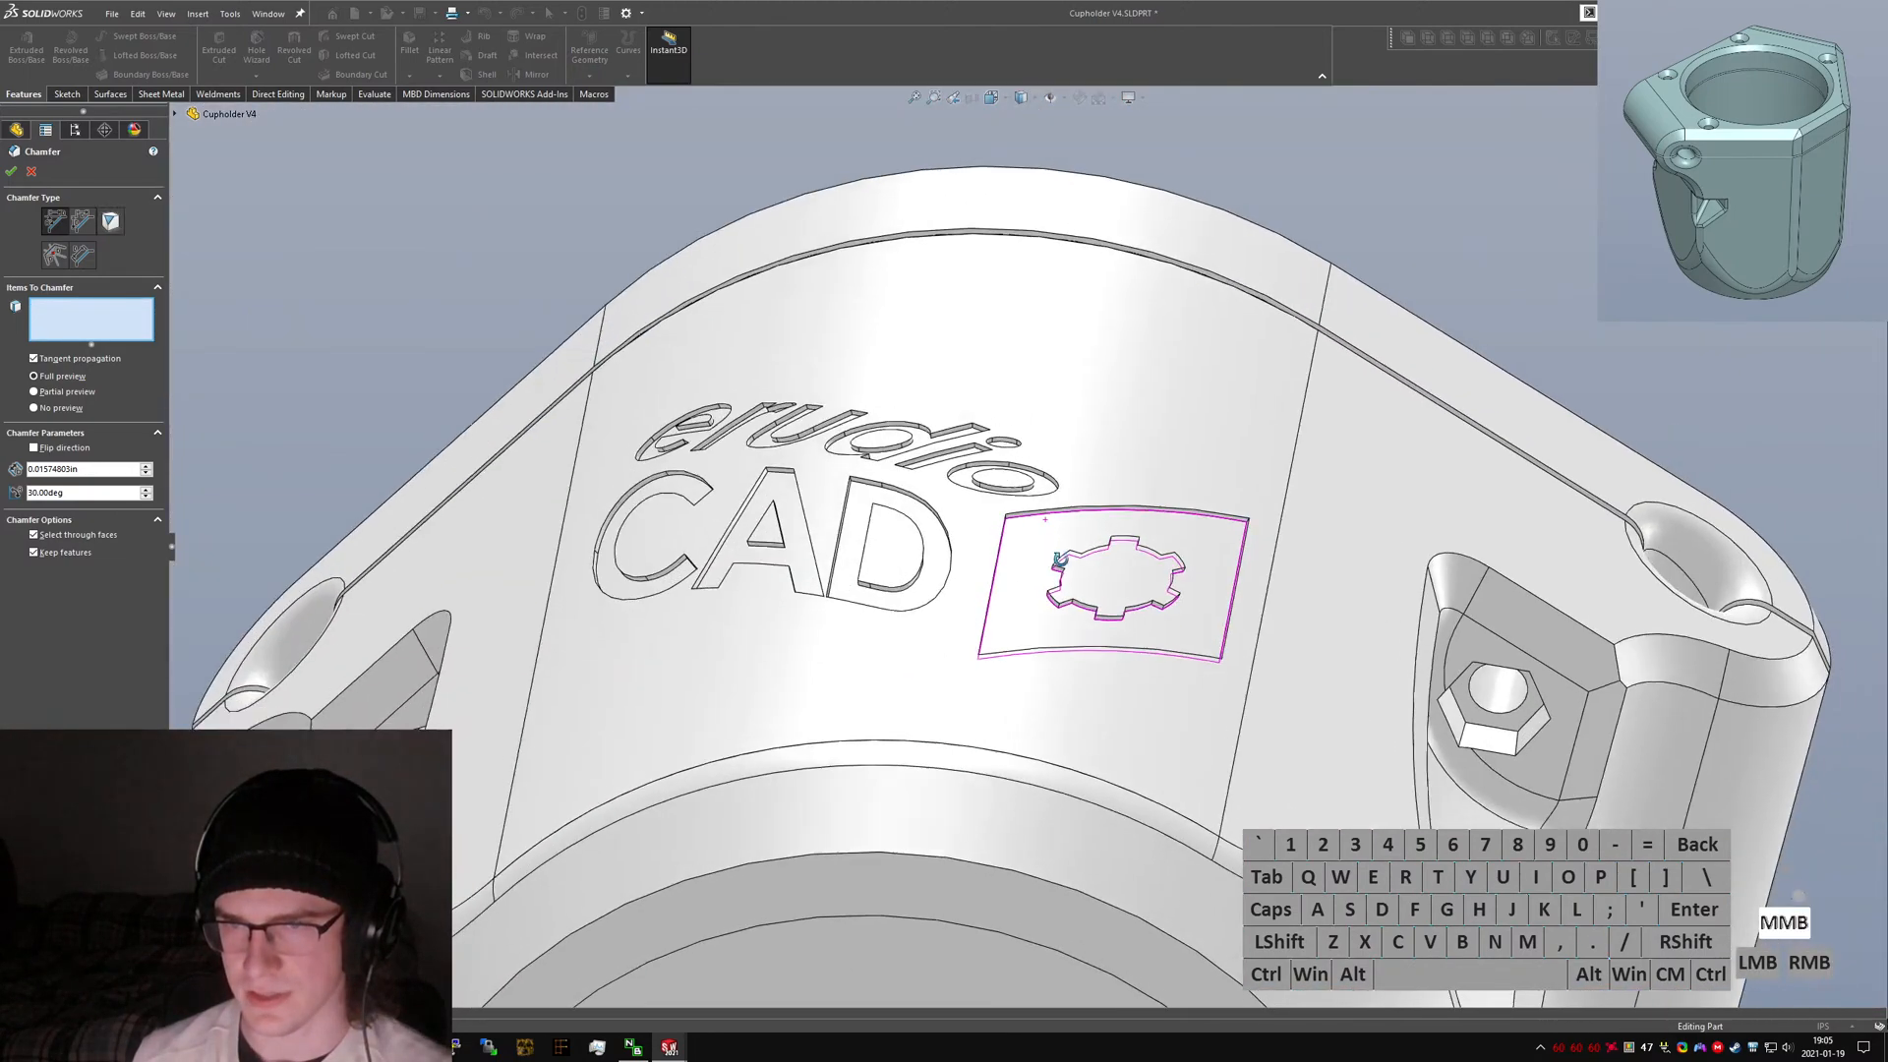
{"action": "scroll", "coordinate": [978, 556], "scroll_direction": "down", "scroll_amount": 3}
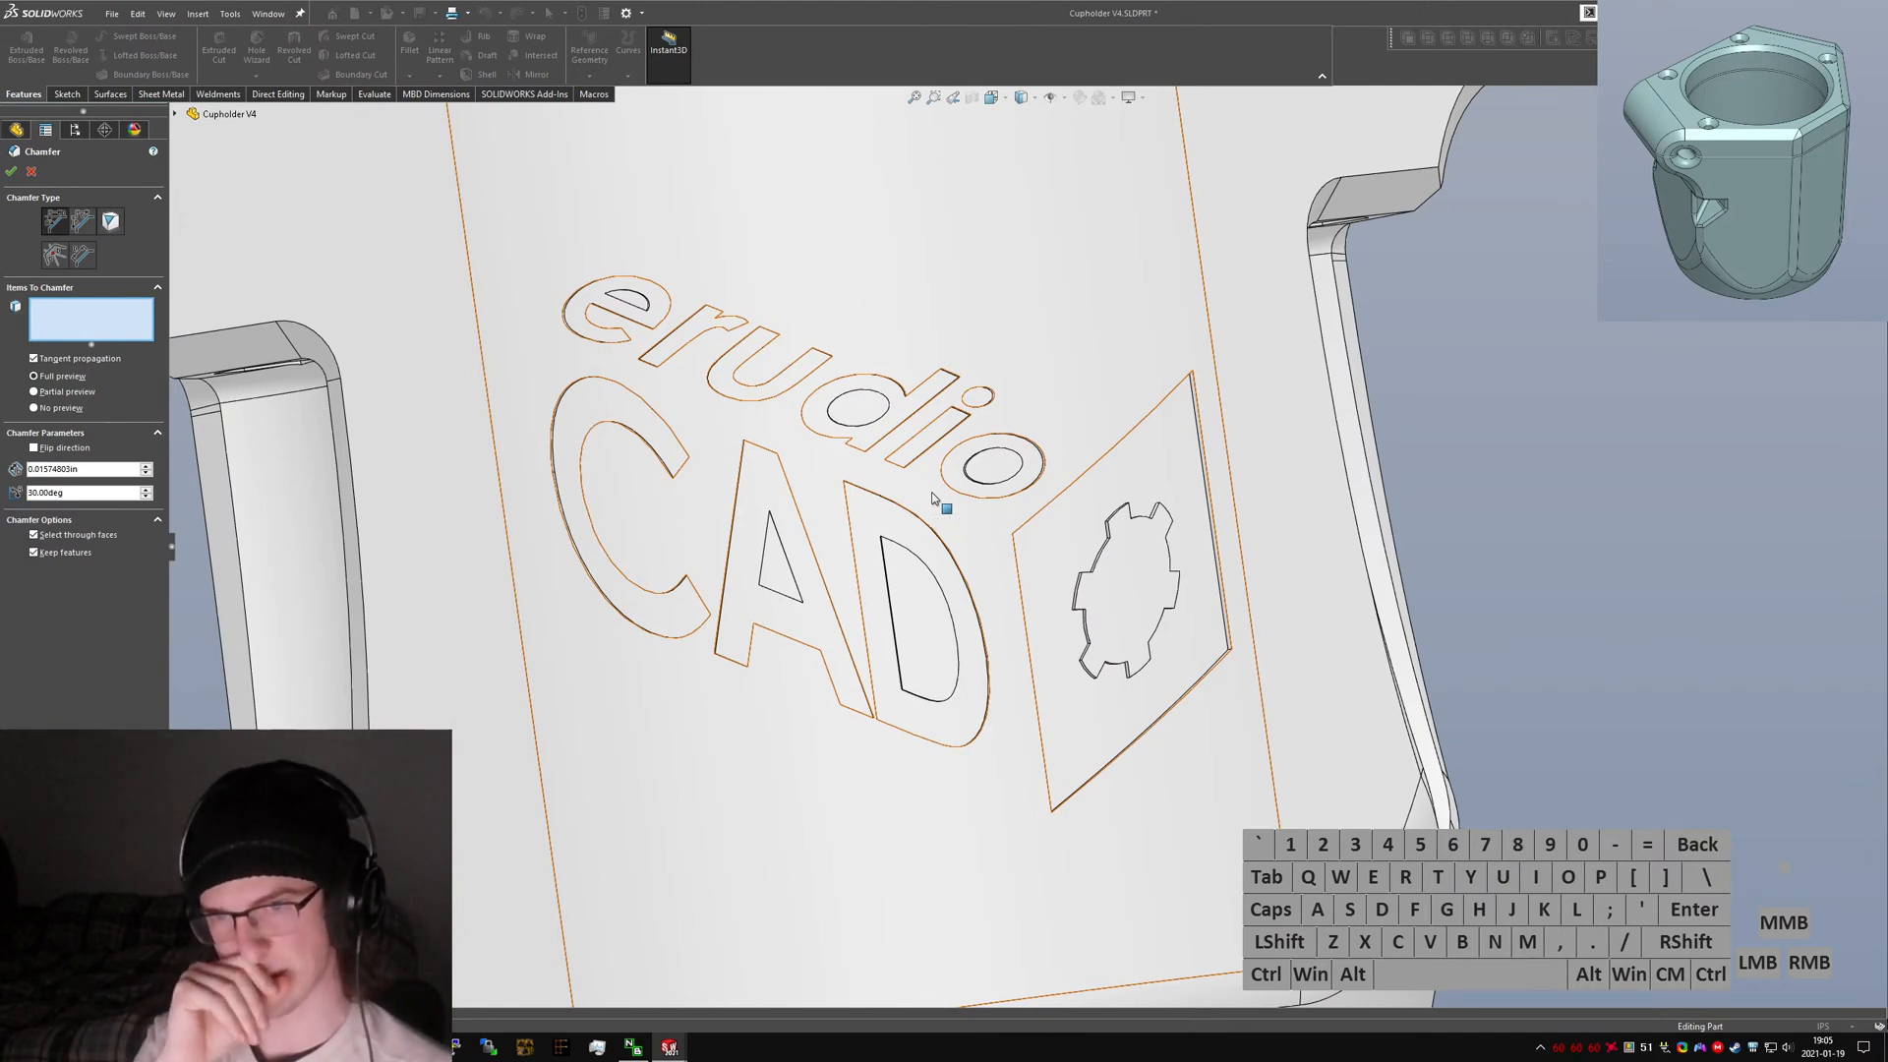
{"action": "middle_click_drag", "start_coordinate": [864, 464], "coordinate": [783, 272]}
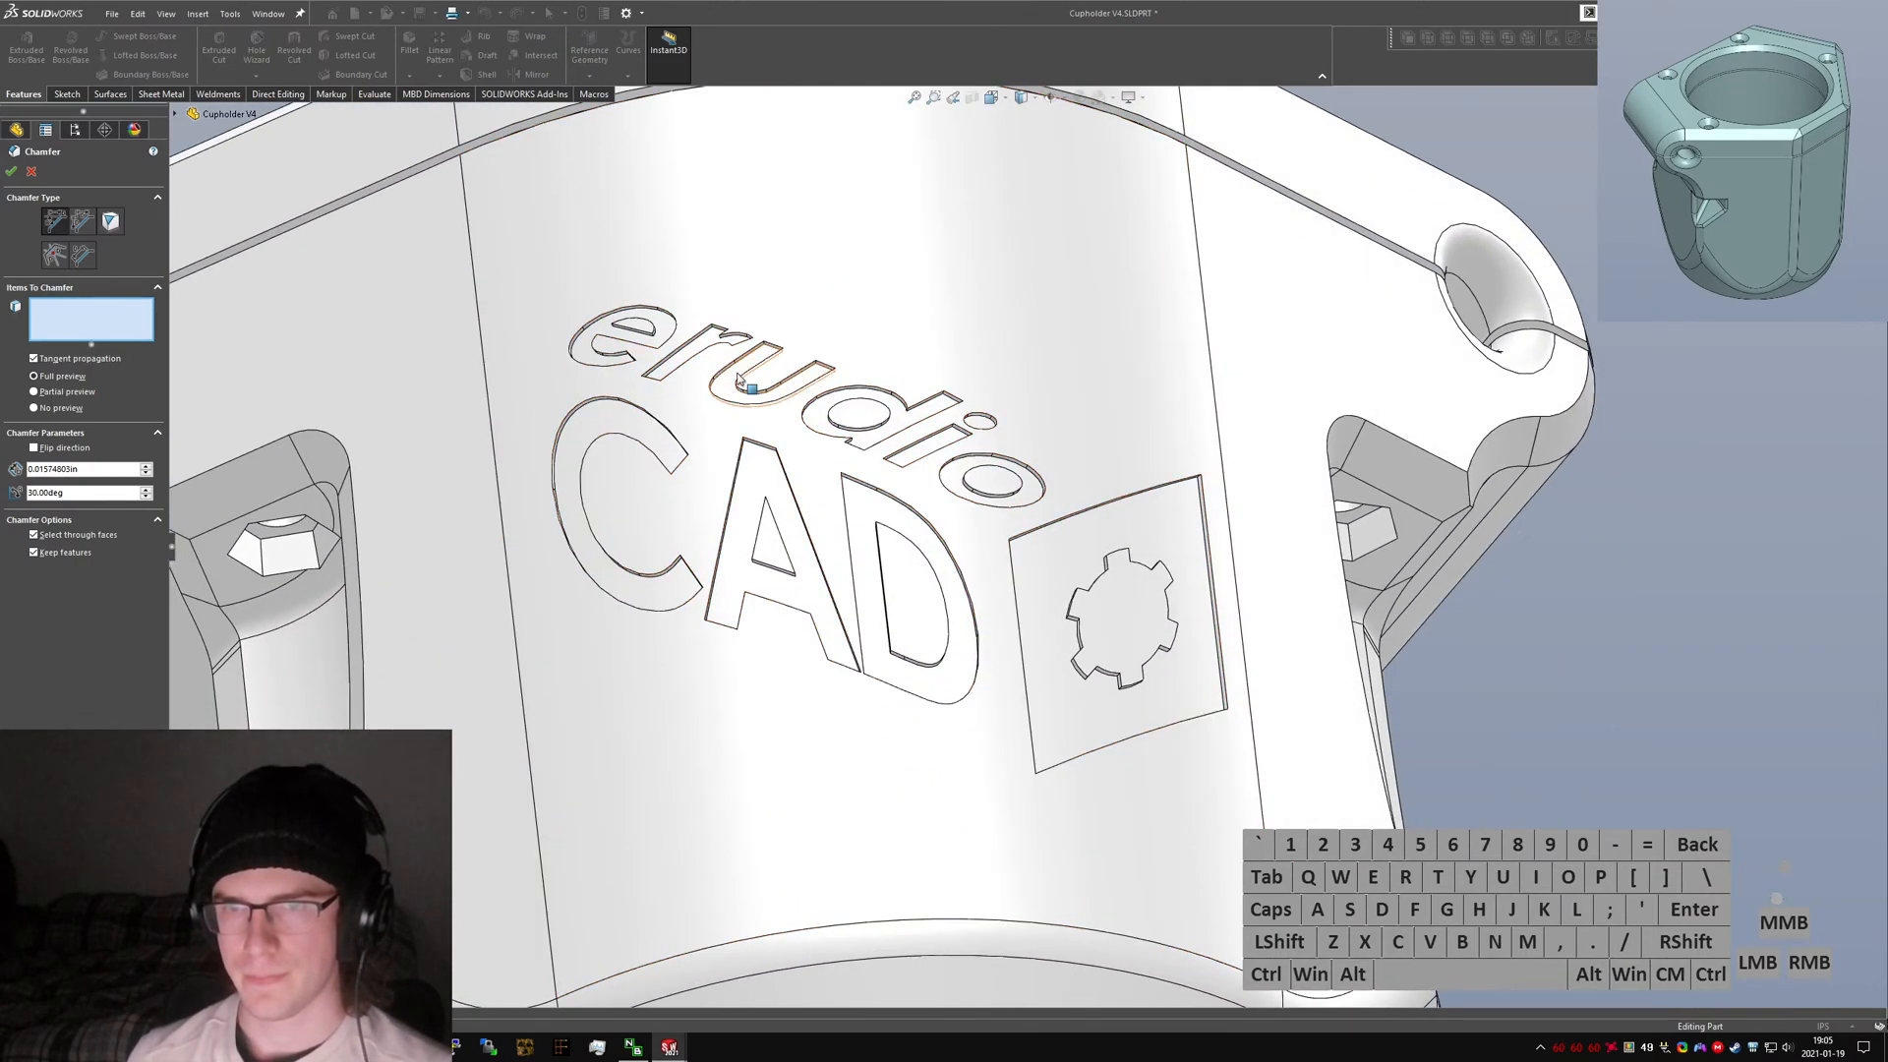
{"action": "scroll", "coordinate": [623, 383], "scroll_direction": "down", "scroll_amount": 4}
Select the edges of the letter C and its complete edge loop as chamfer items.
{"action": "left_click", "coordinate": [543, 448]}
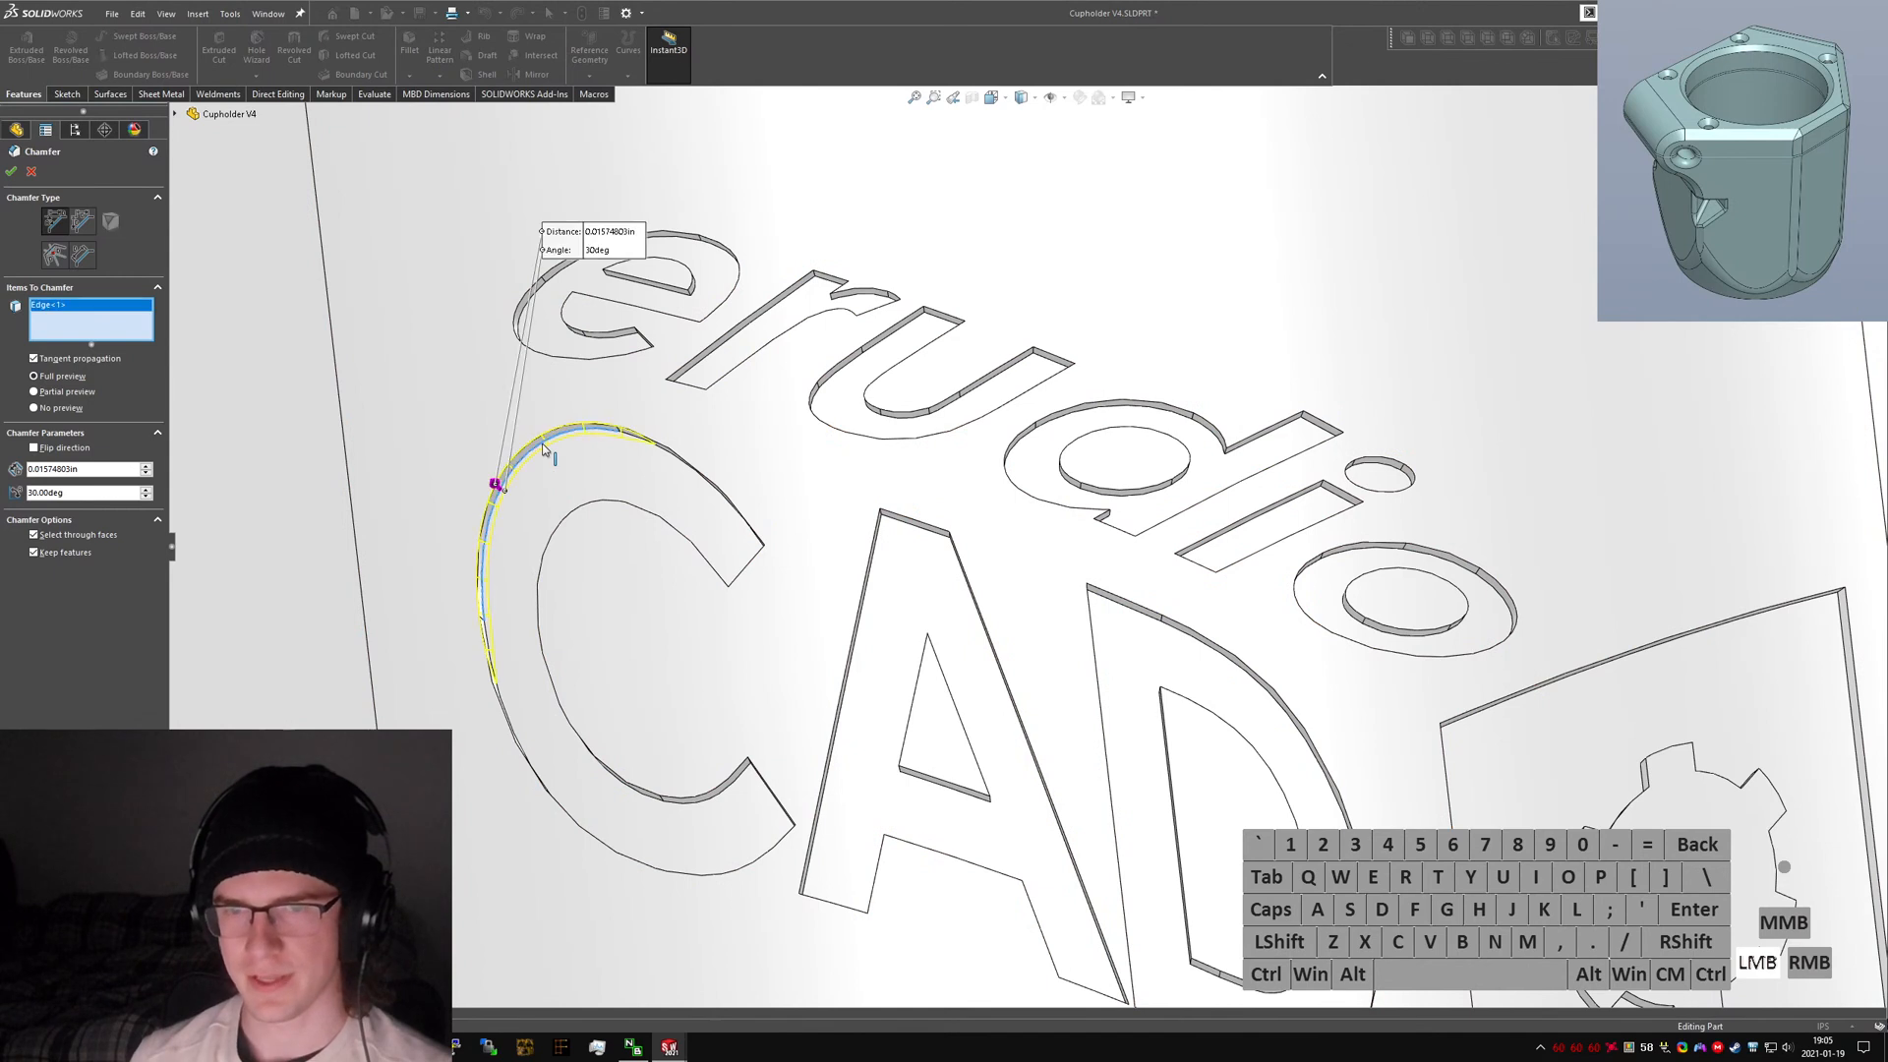
{"action": "left_click", "coordinate": [615, 434]}
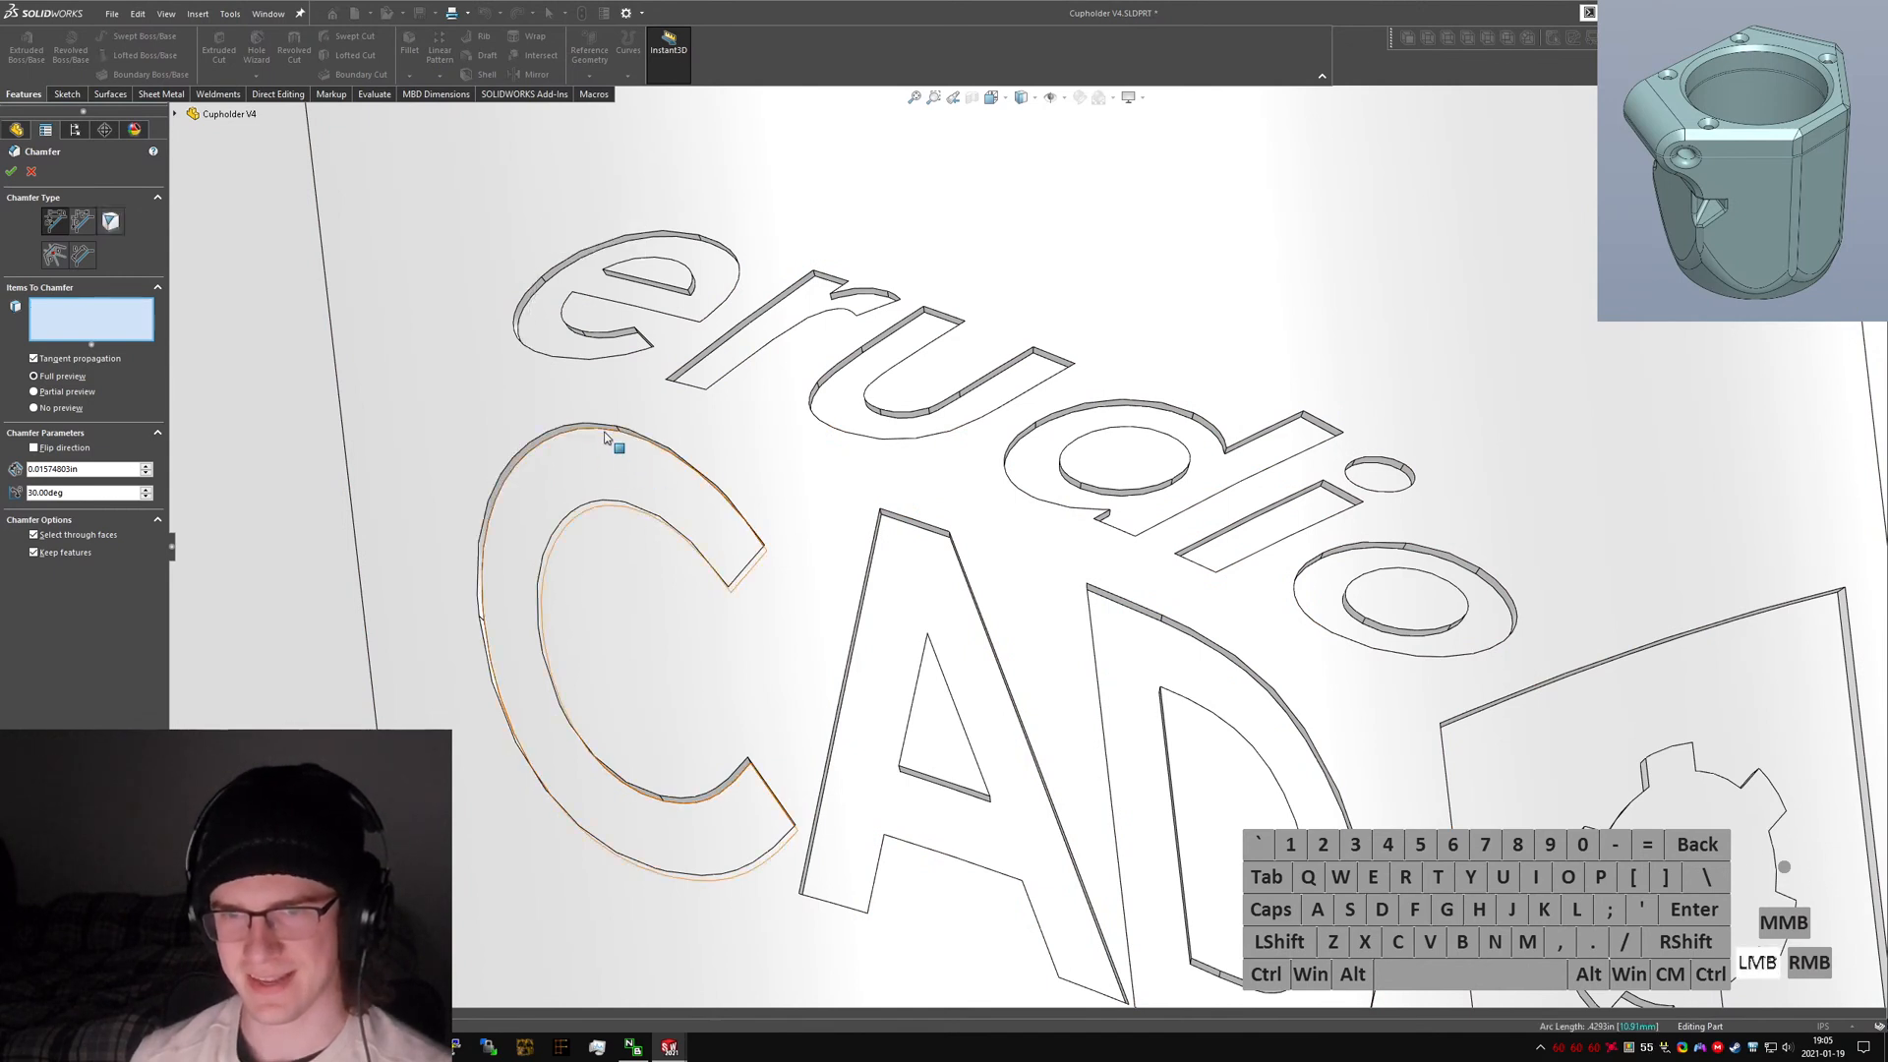
{"action": "left_click", "coordinate": [606, 432]}
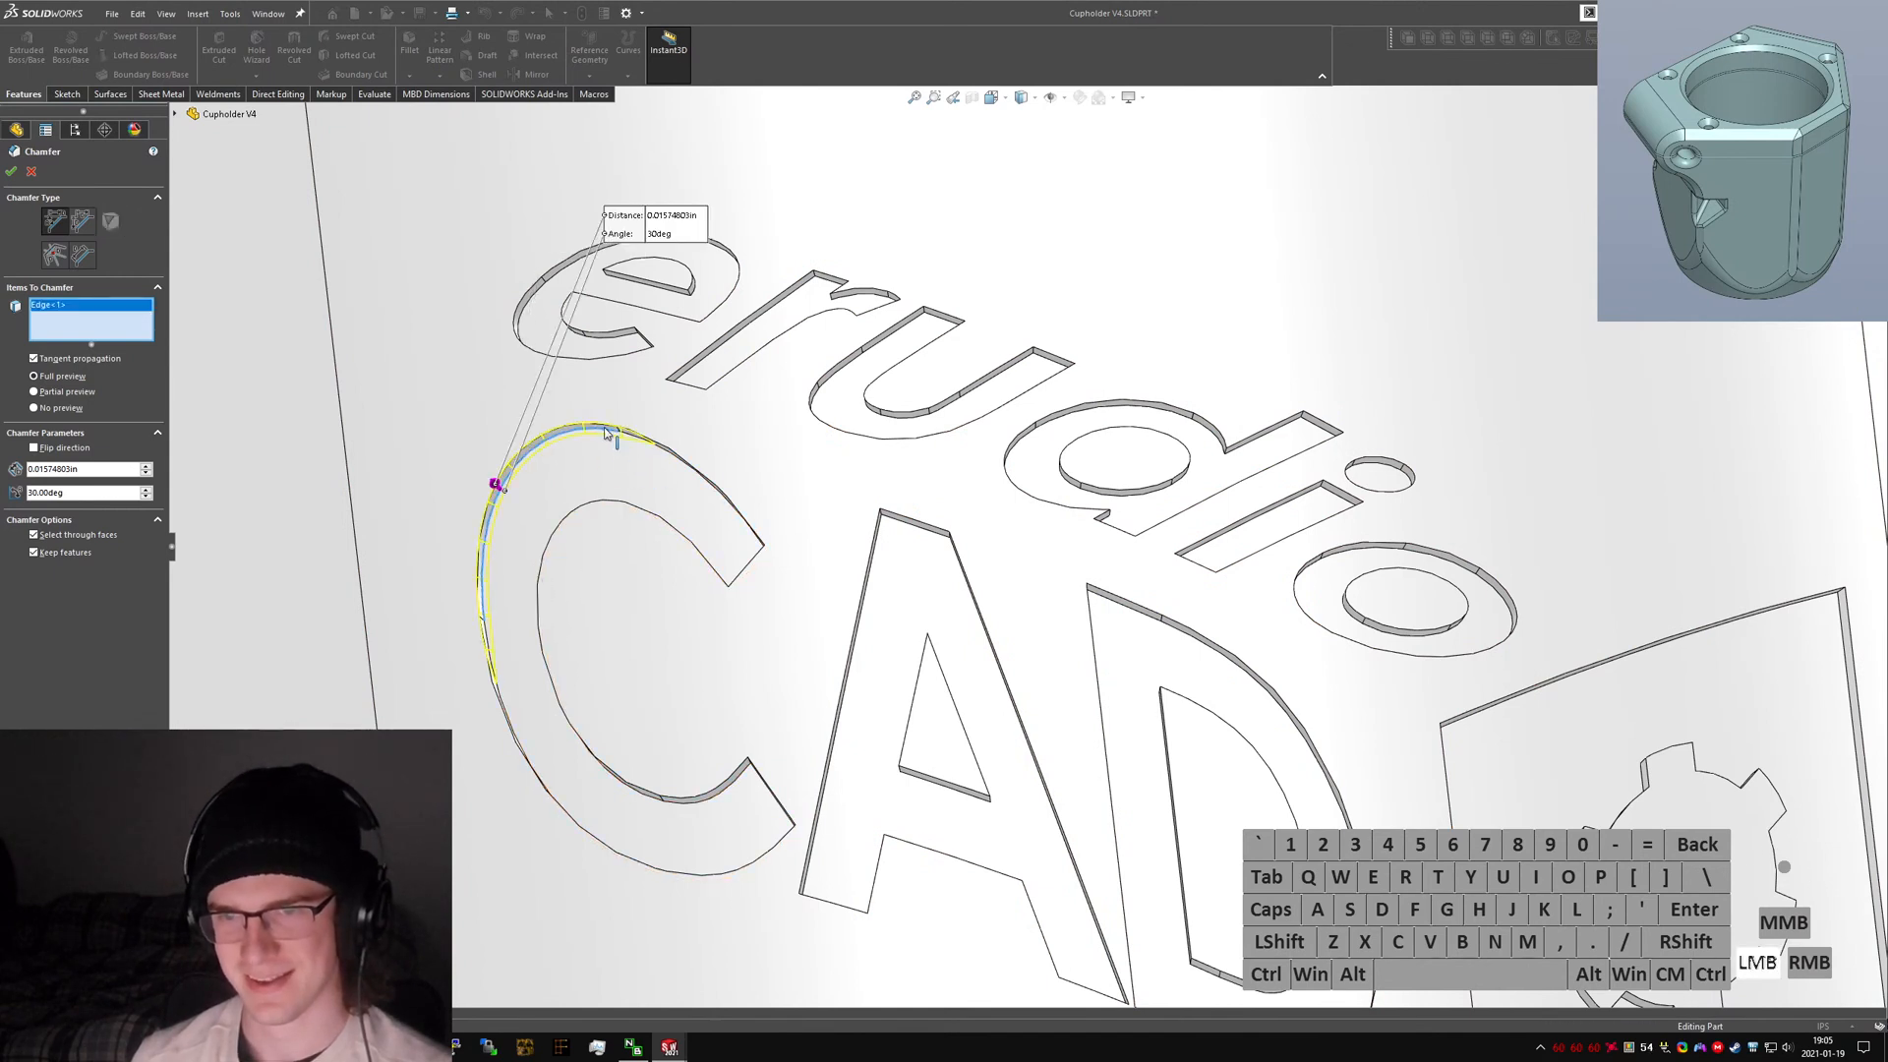
{"action": "left_click", "coordinate": [662, 447]}
{"action": "middle_click_drag", "start_coordinate": [624, 527], "coordinate": [613, 832]}
{"action": "left_click", "coordinate": [519, 750]}
{"action": "left_click", "coordinate": [630, 798]}
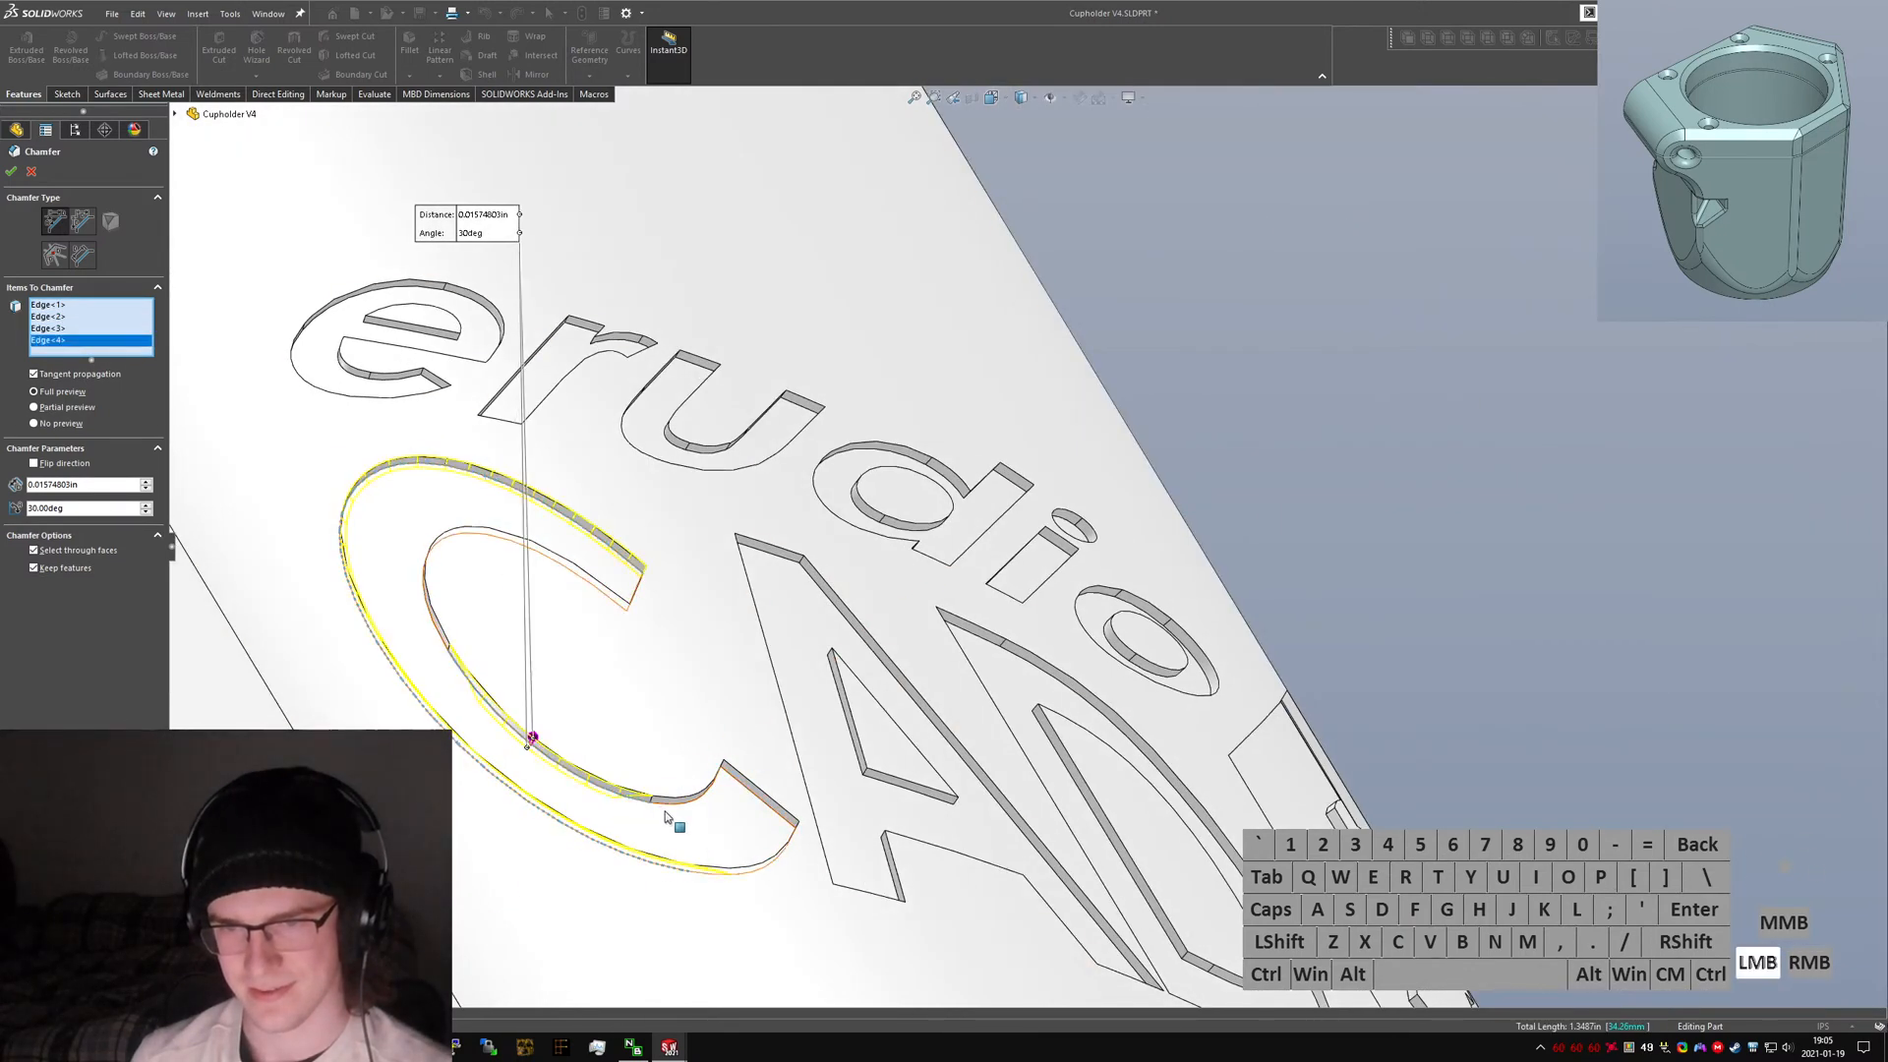
{"action": "right_click", "coordinate": [667, 806]}
{"action": "left_click", "coordinate": [732, 944]}
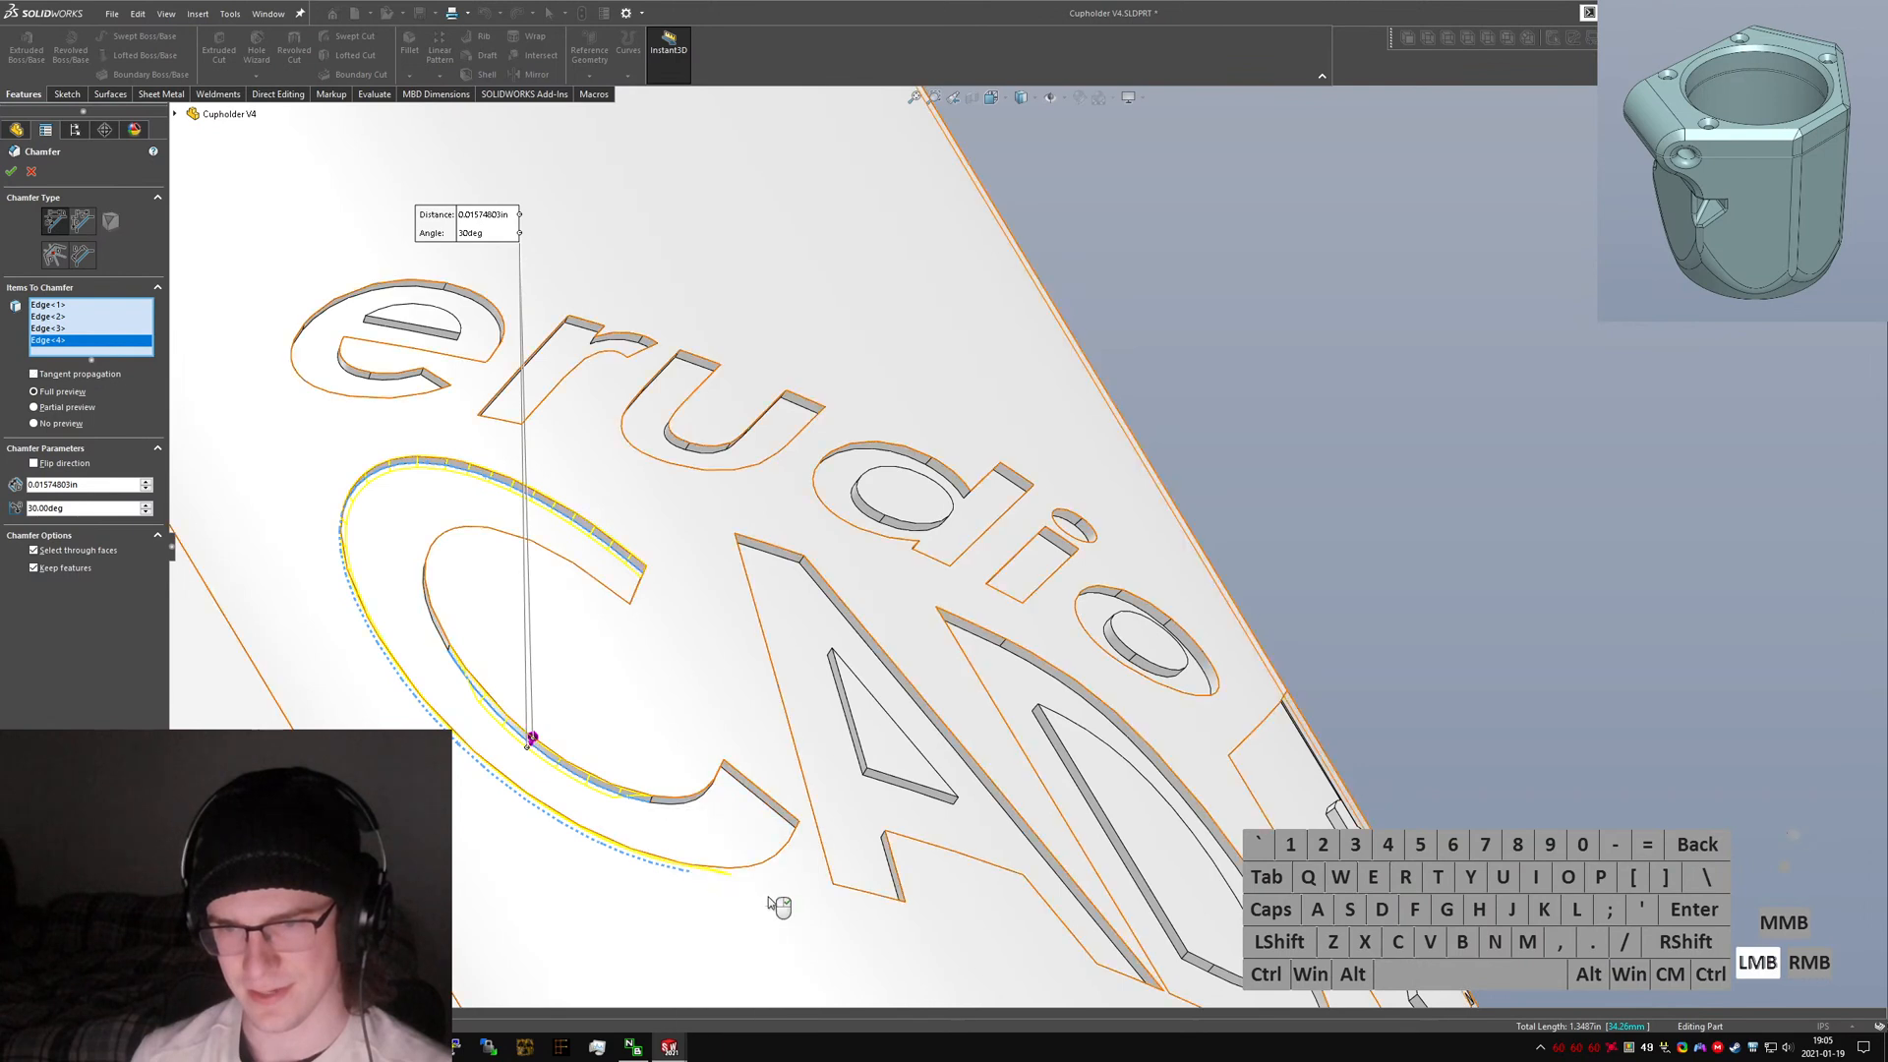
{"action": "right_click", "coordinate": [672, 809]}
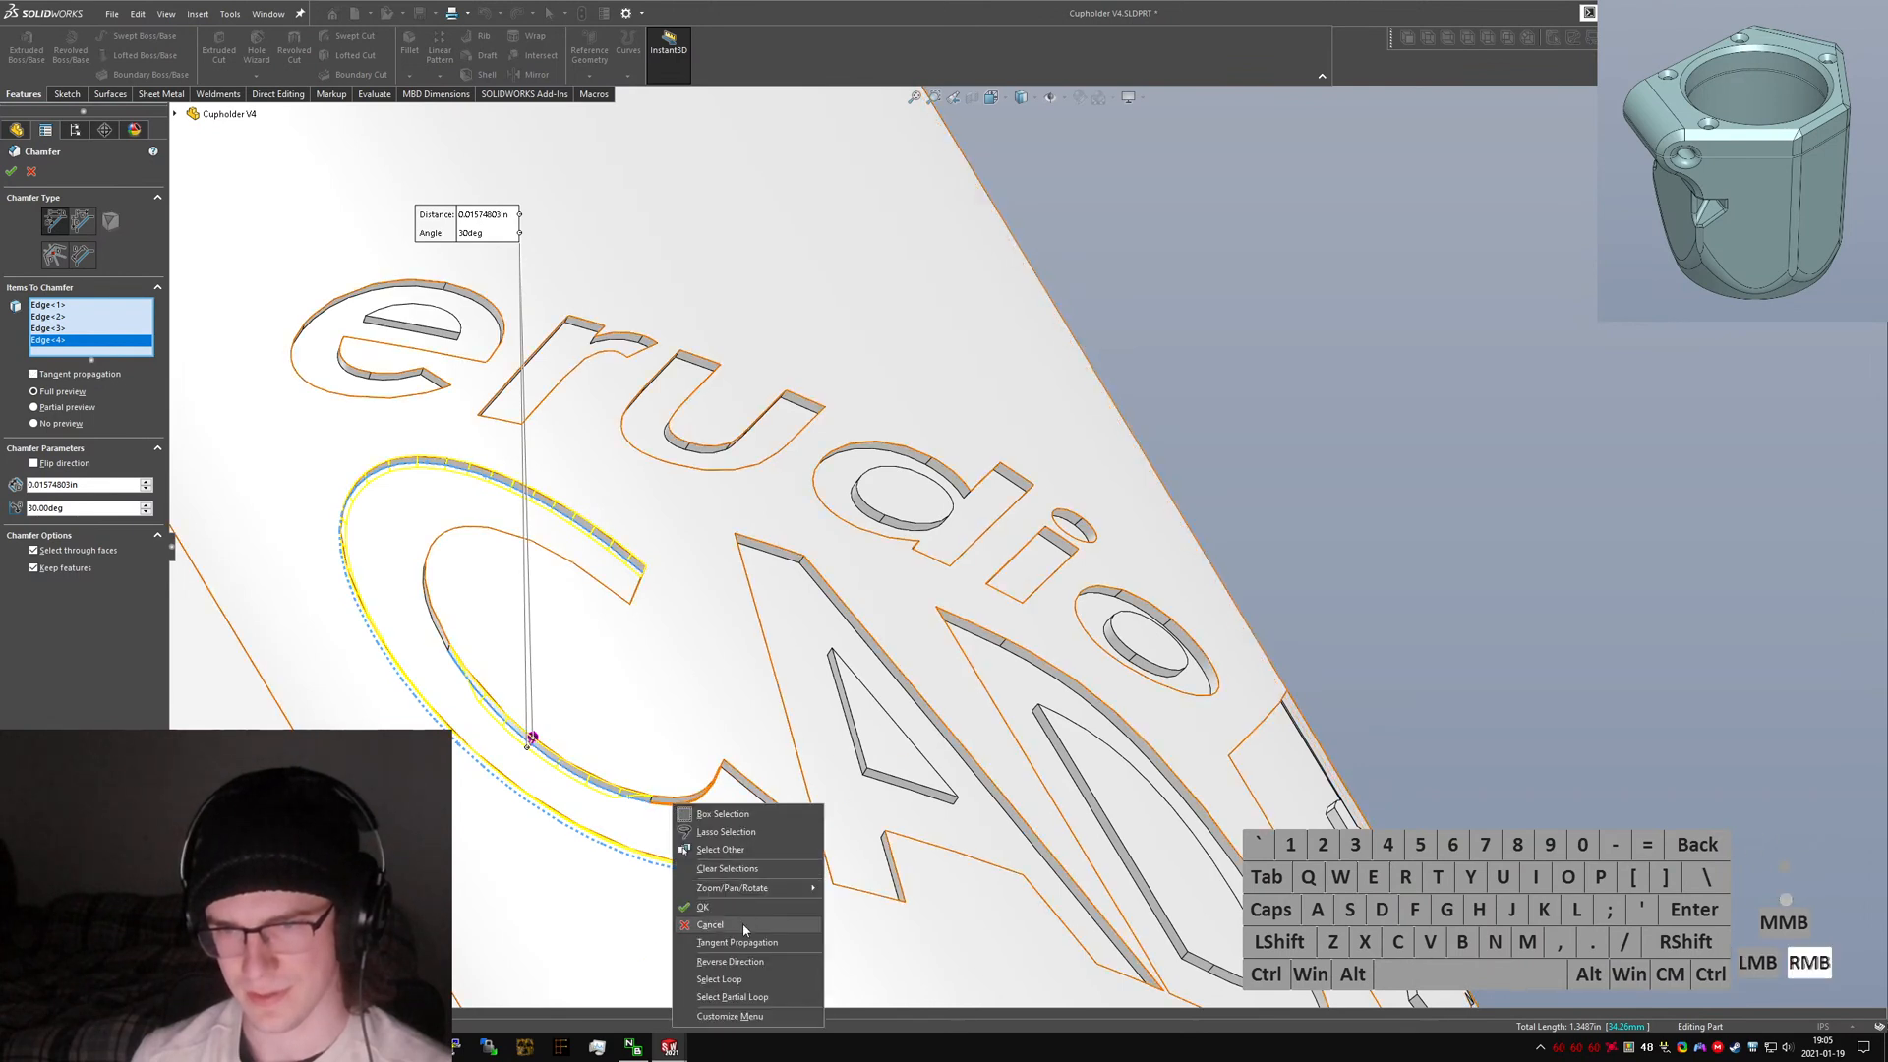
{"action": "left_click", "coordinate": [728, 937]}
{"action": "right_click", "coordinate": [669, 809]}
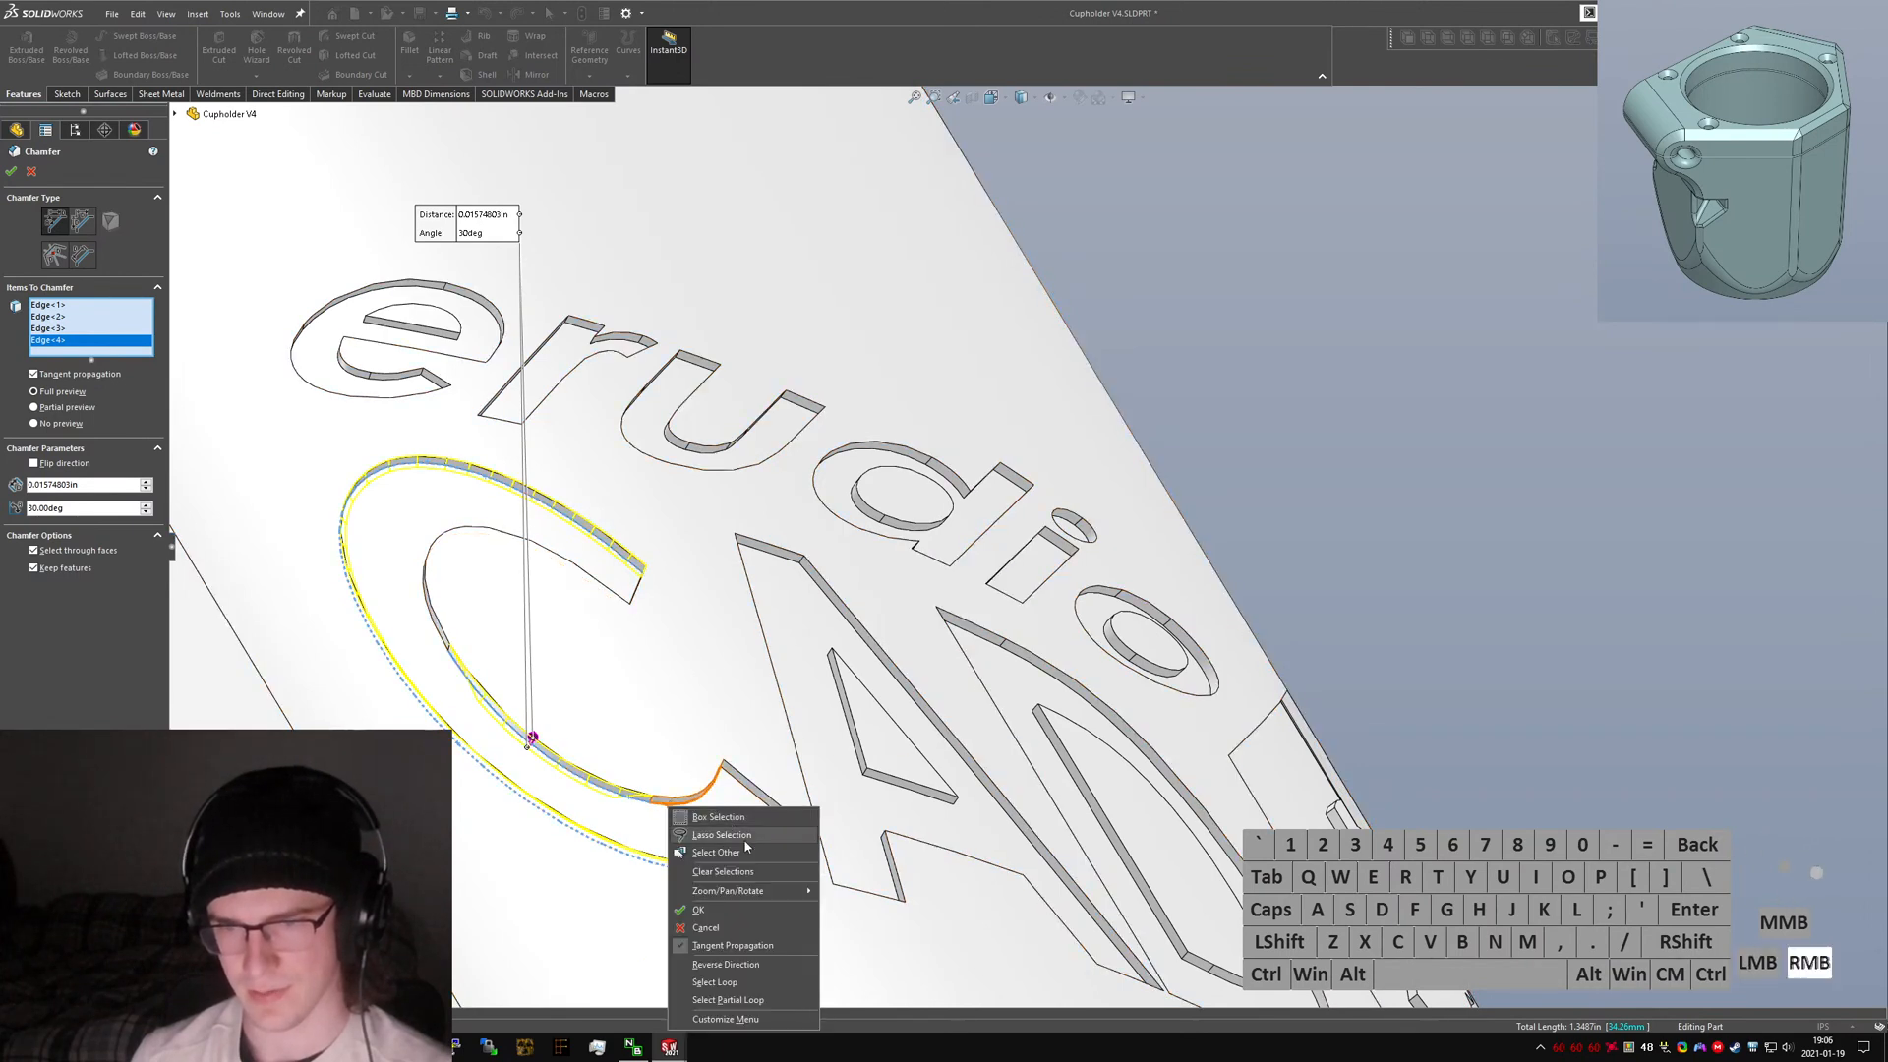
{"action": "left_click", "coordinate": [740, 983]}
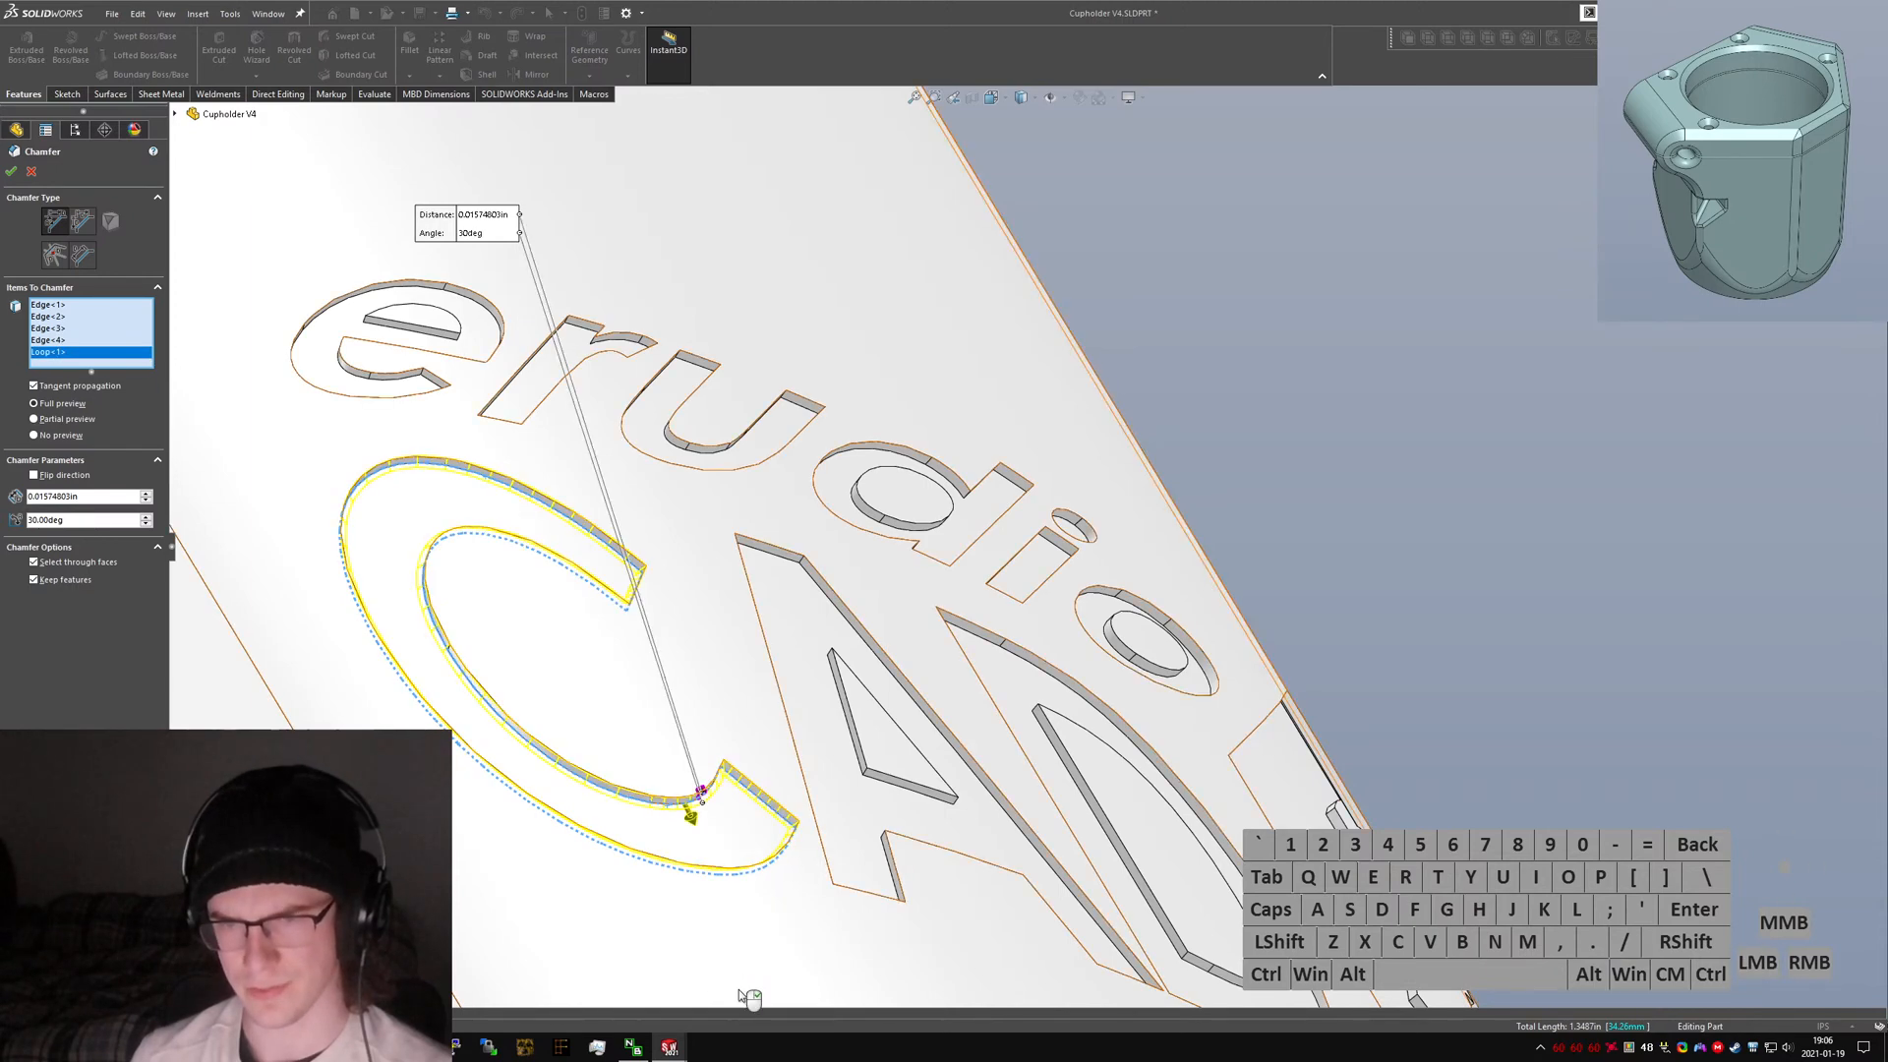
Add the outer and inner edge loops of the letter e to the chamfer selection.
{"action": "middle_click_drag", "start_coordinate": [590, 531], "coordinate": [441, 295]}
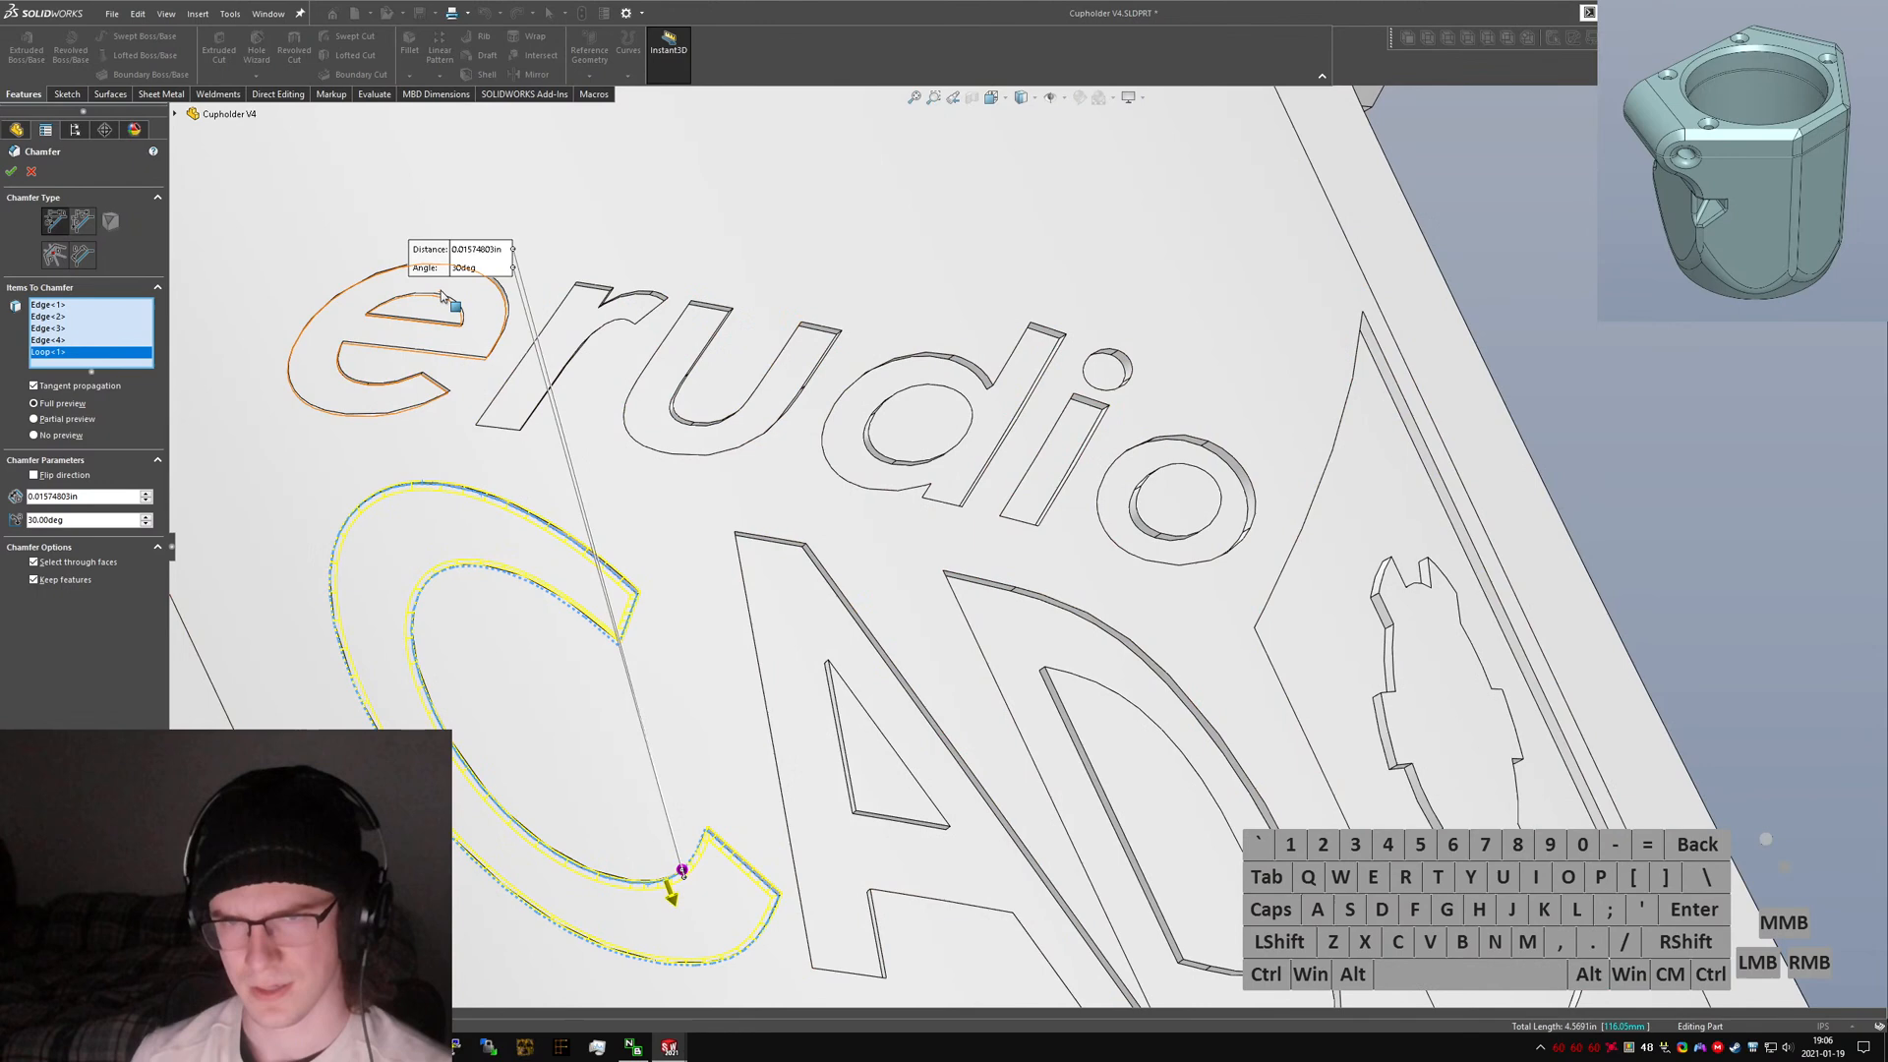
{"action": "right_click", "coordinate": [476, 344]}
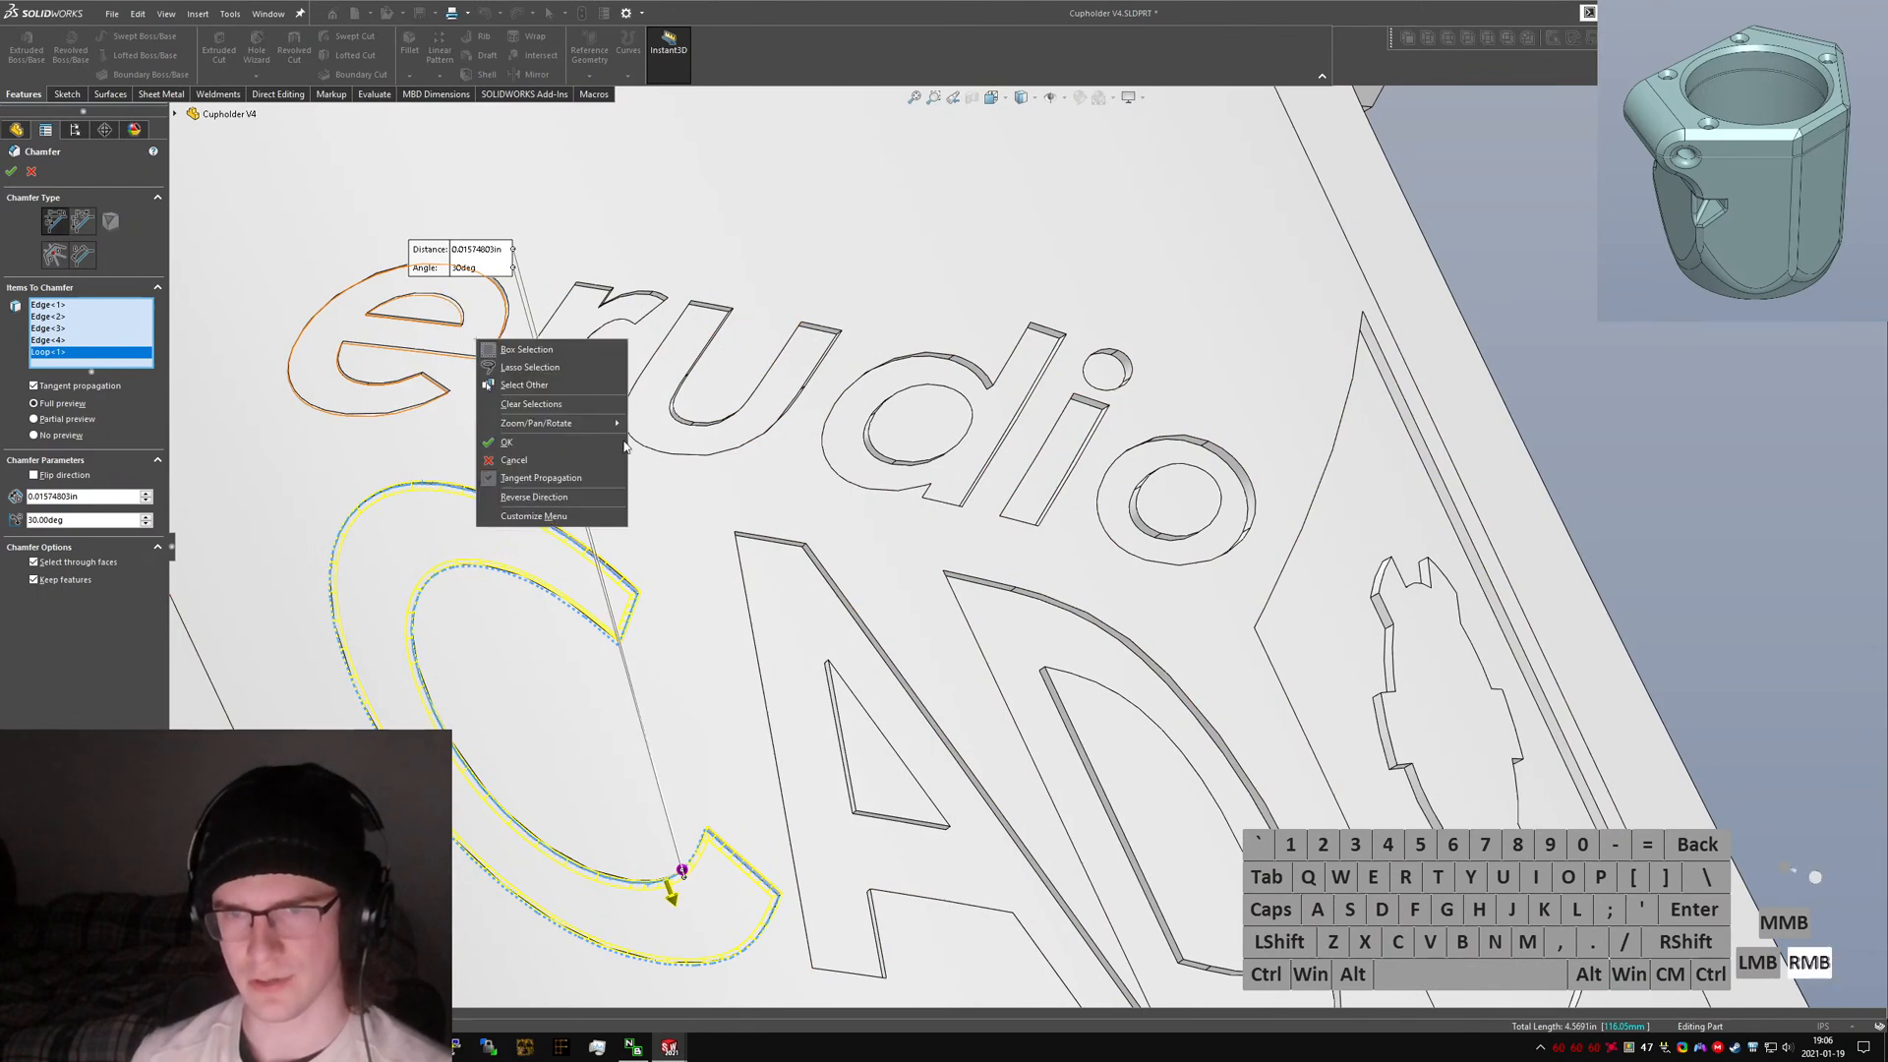
{"action": "middle_click", "coordinate": [330, 303]}
{"action": "middle_click_drag", "start_coordinate": [423, 398], "coordinate": [349, 313]}
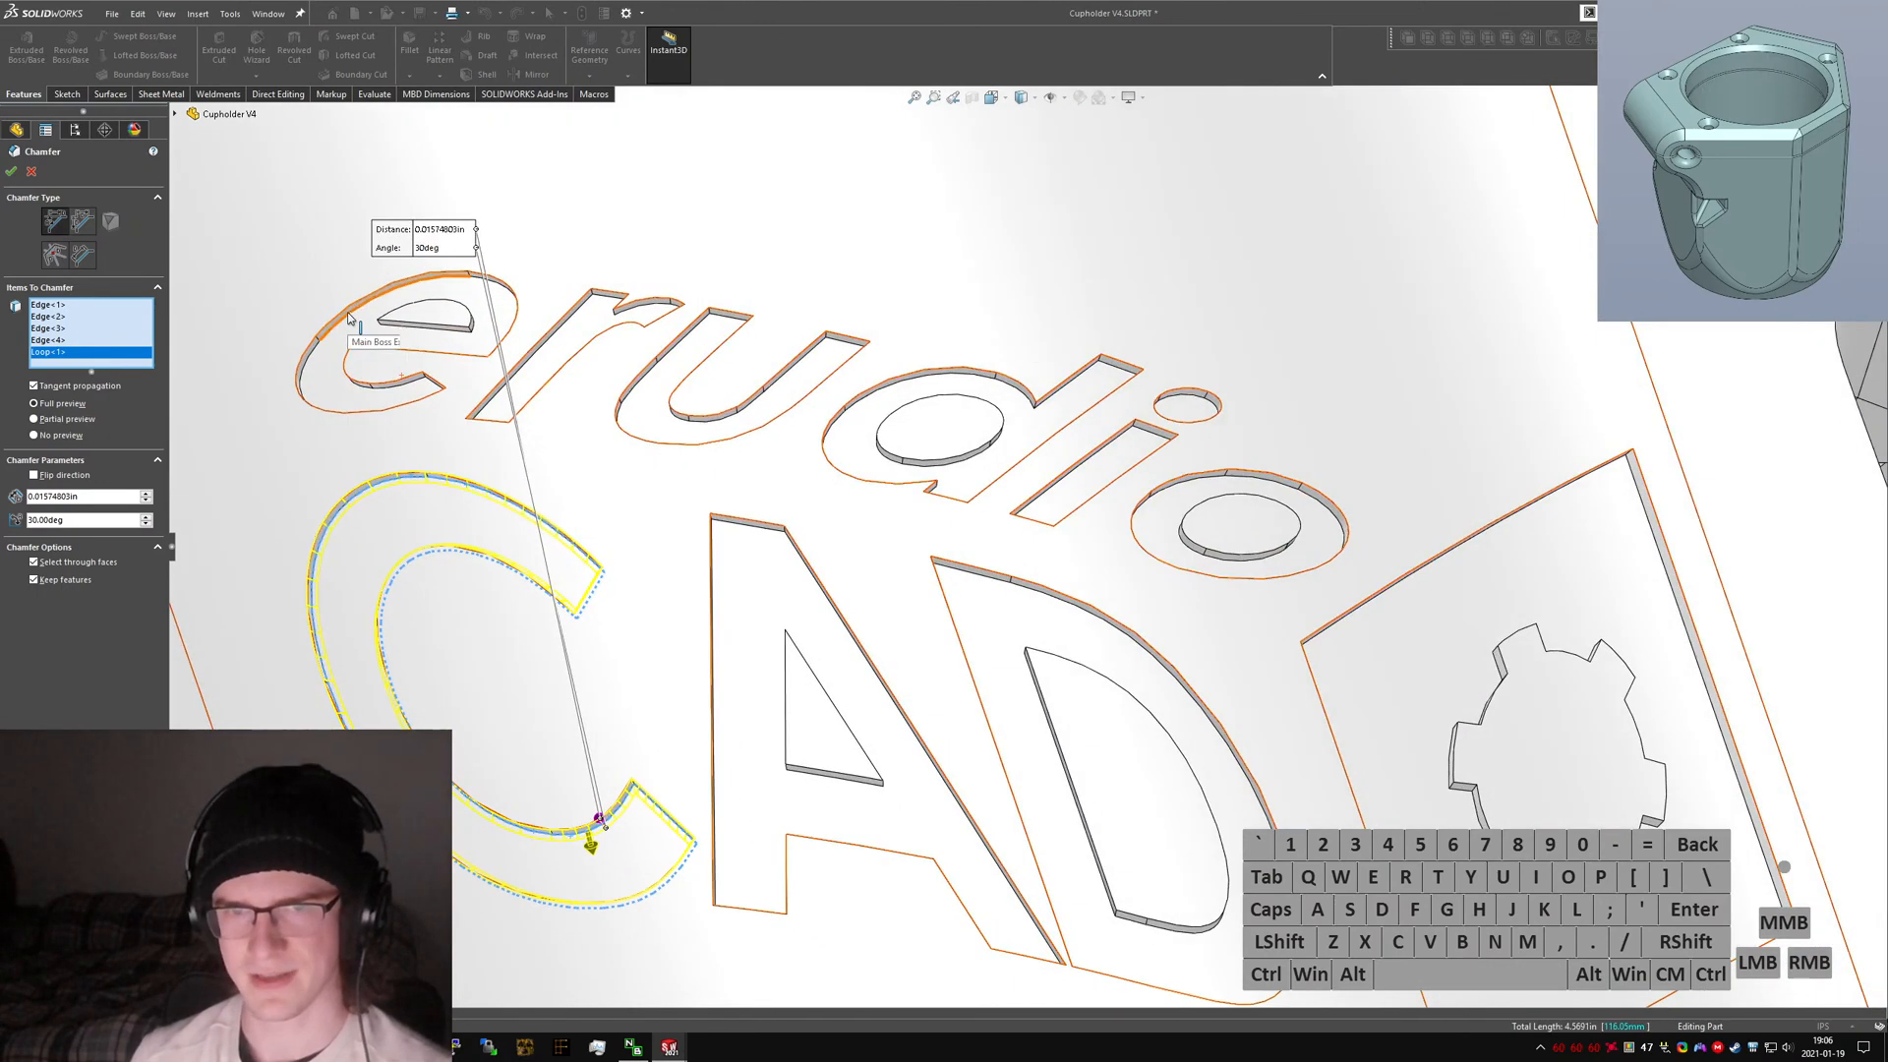
{"action": "right_click", "coordinate": [348, 312]}
{"action": "left_click", "coordinate": [433, 489]}
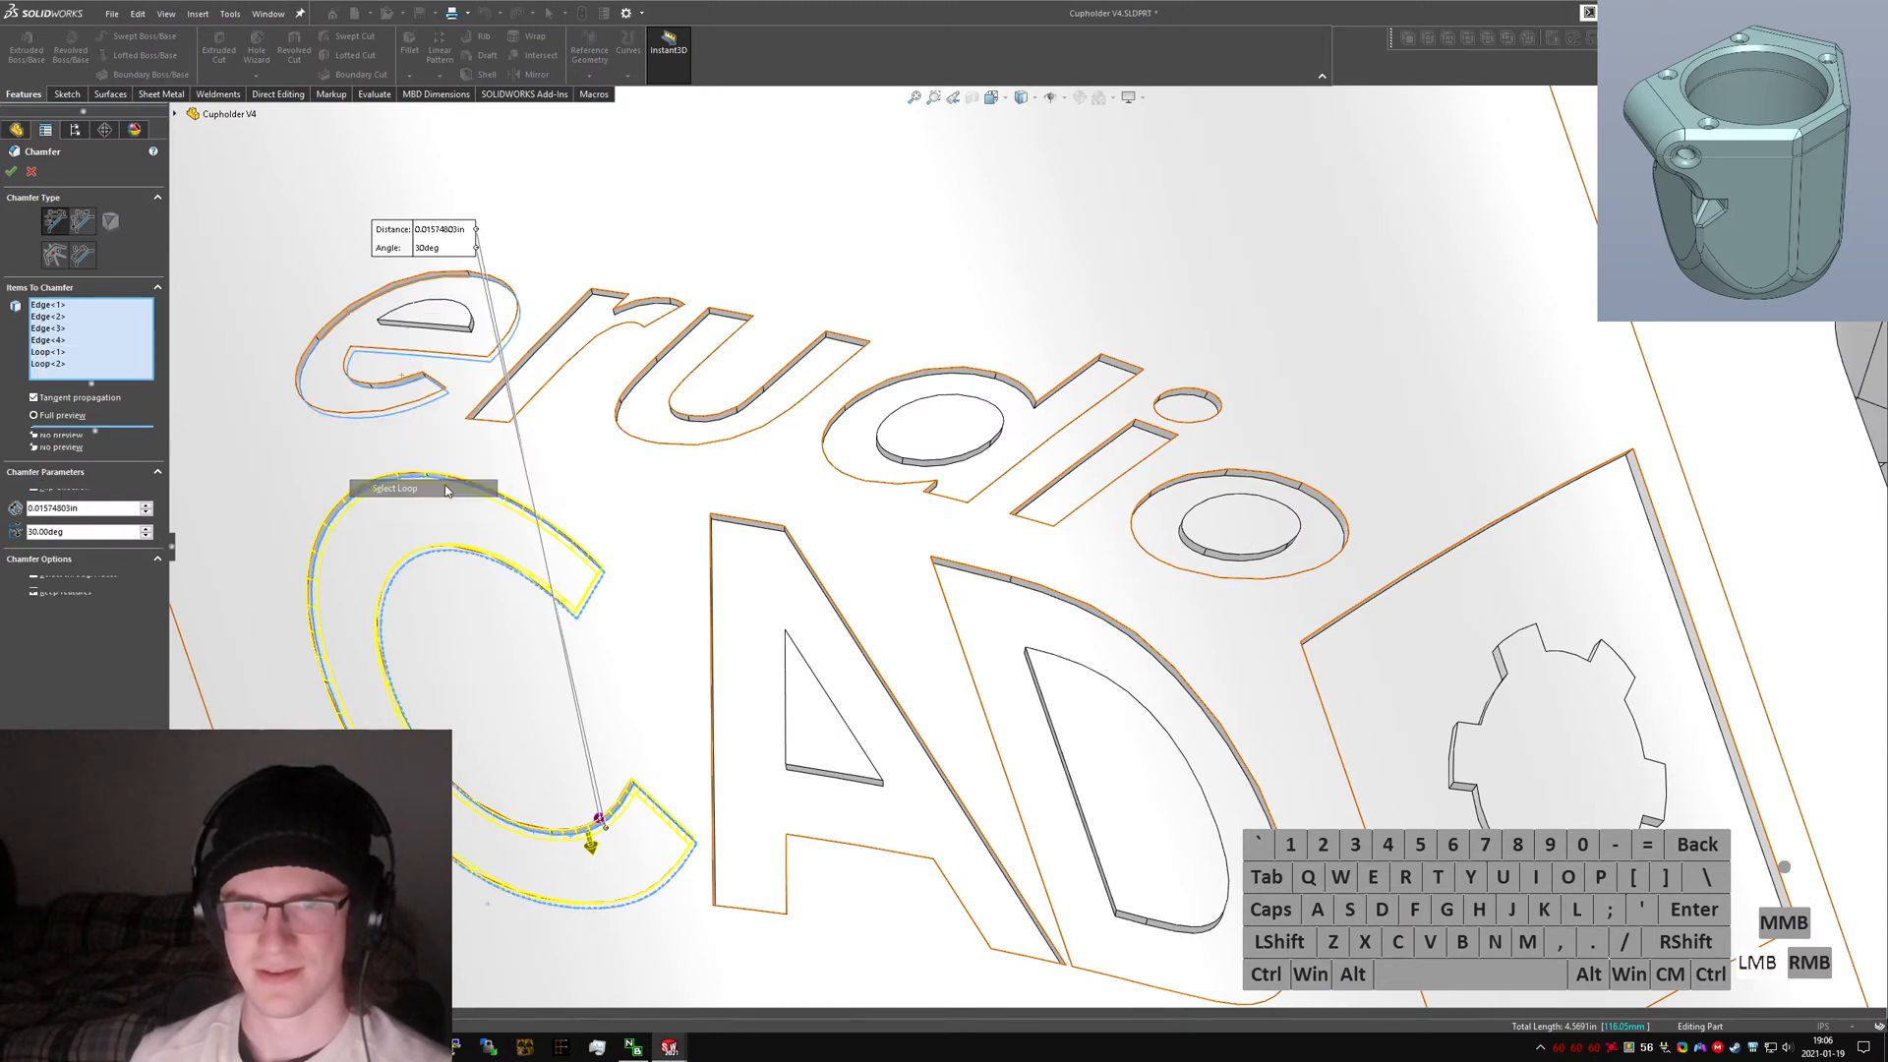
{"action": "right_click", "coordinate": [427, 334]}
{"action": "left_click", "coordinate": [487, 518]}
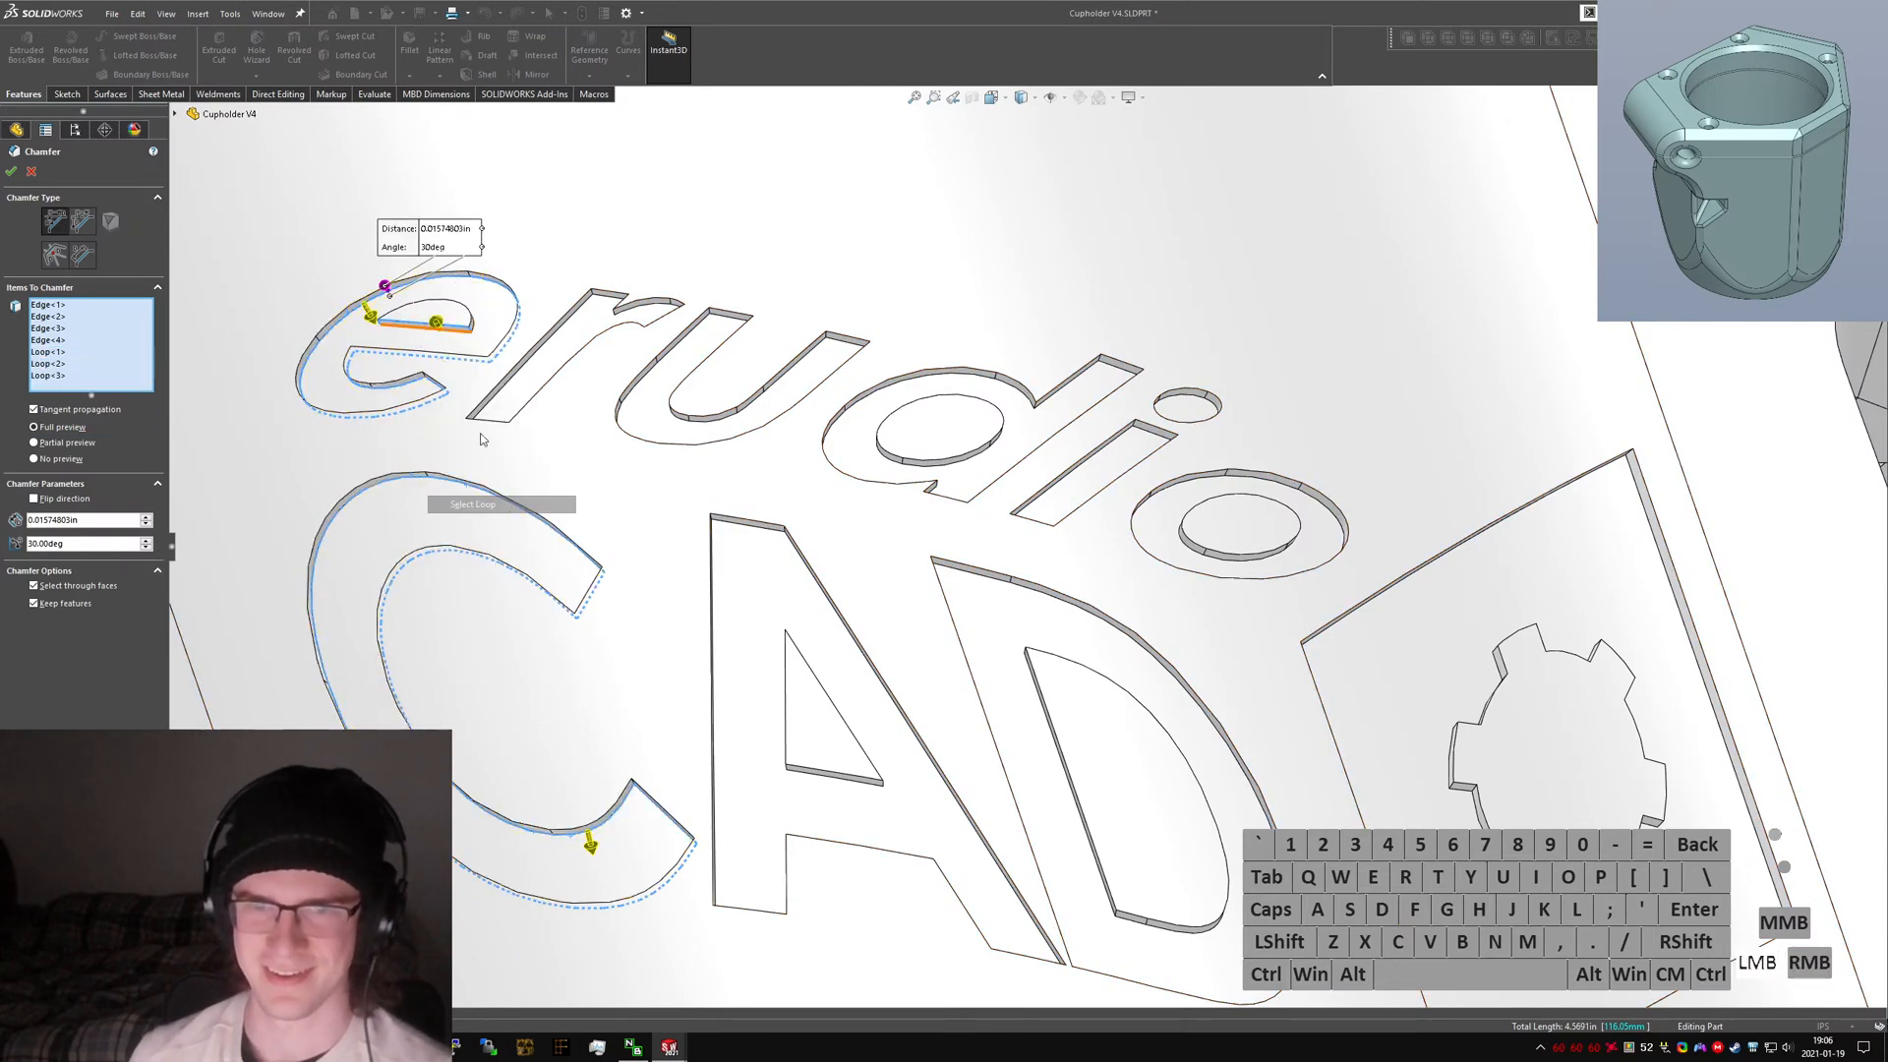
Flip the chamfer direction.
{"action": "scroll", "coordinate": [420, 336], "scroll_direction": "down", "scroll_amount": 2}
{"action": "scroll", "coordinate": [420, 336], "scroll_direction": "down", "scroll_amount": 4}
{"action": "middle_click_drag", "start_coordinate": [420, 337], "coordinate": [245, 454]}
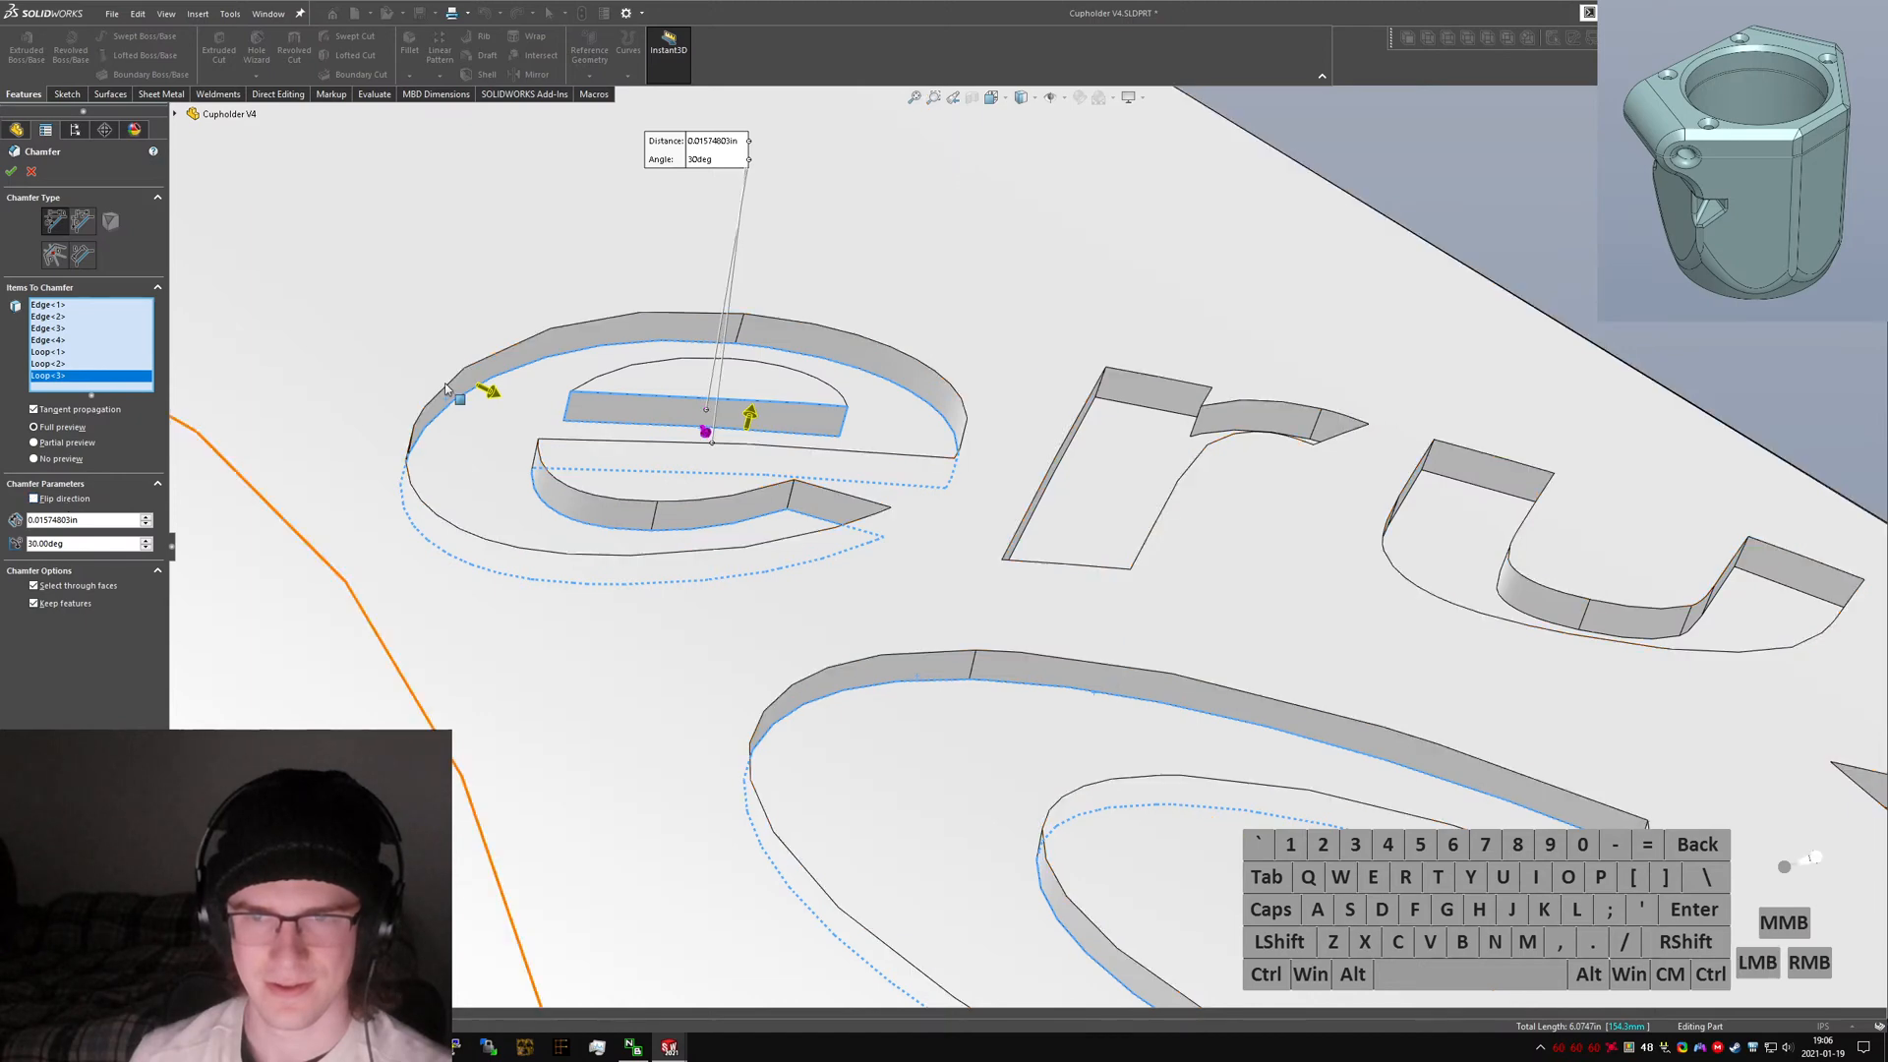
{"action": "middle_click_drag", "start_coordinate": [749, 314], "coordinate": [814, 379]}
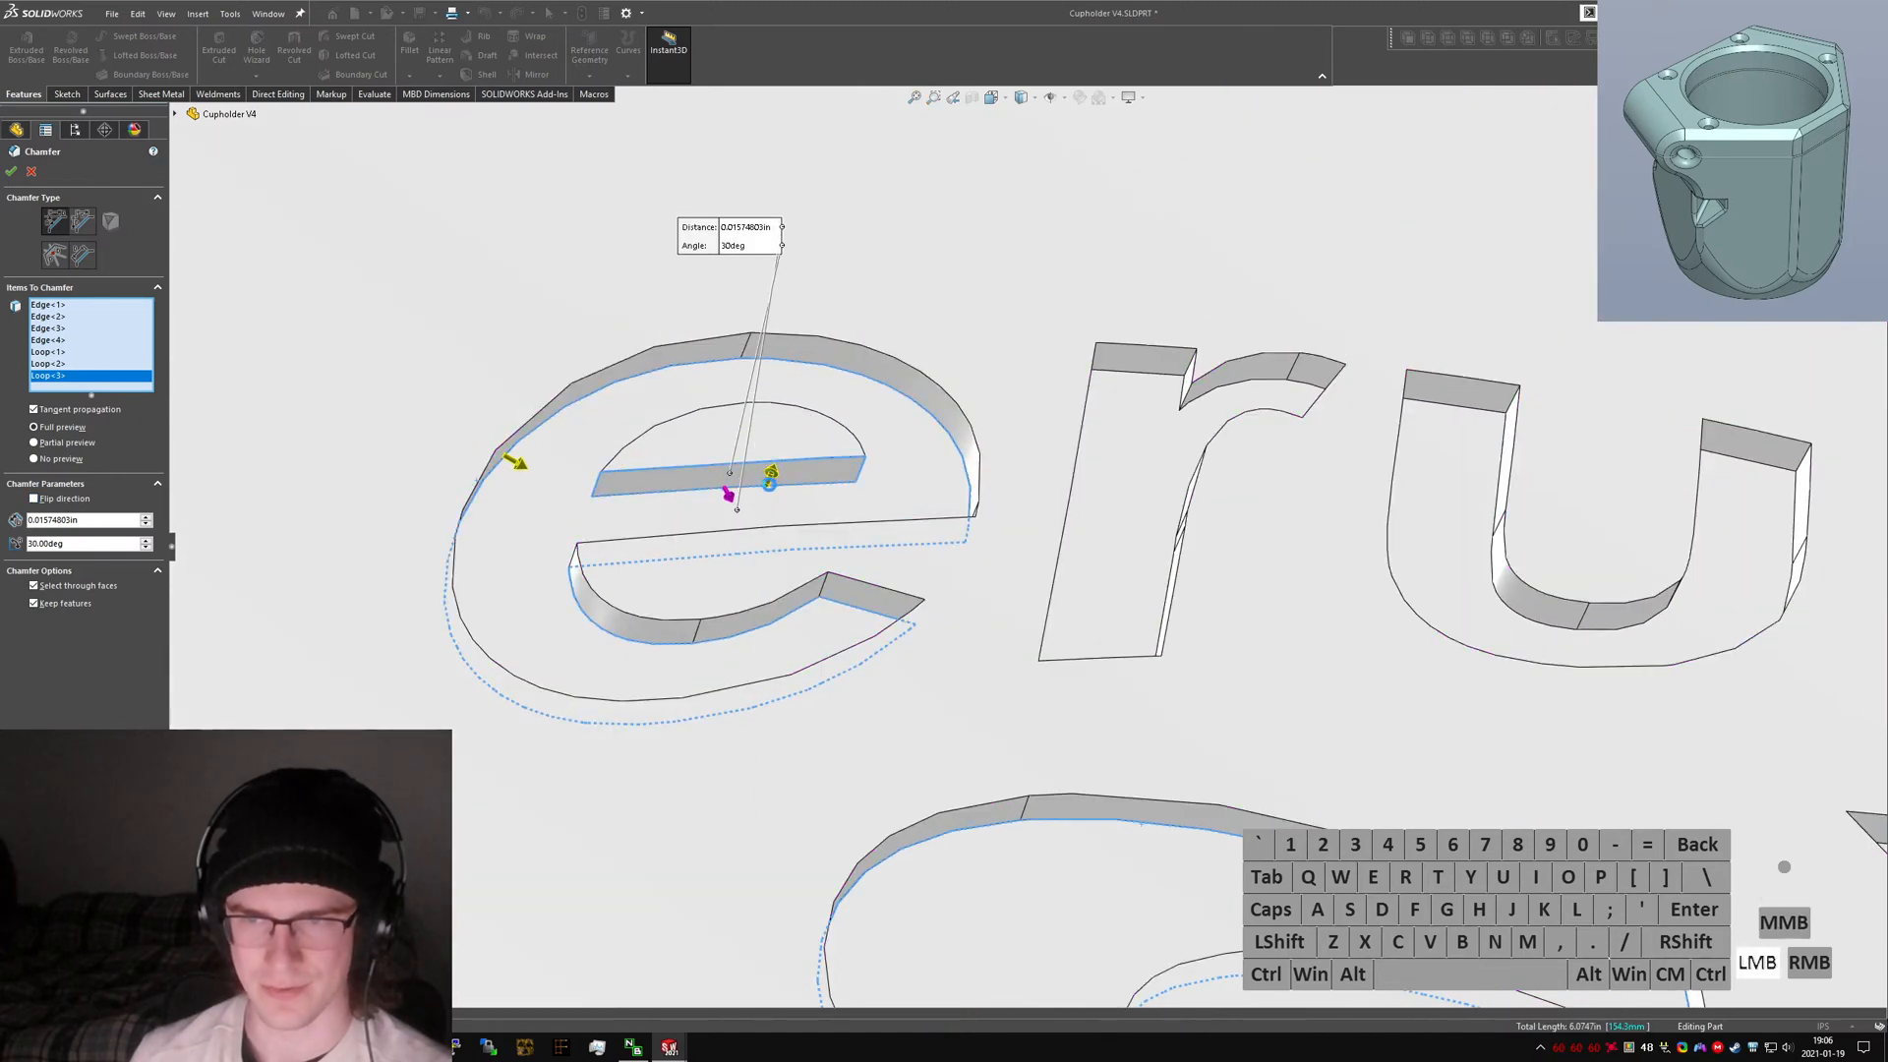
{"action": "left_click", "coordinate": [770, 481]}
{"action": "middle_click_drag", "start_coordinate": [767, 477], "coordinate": [696, 416]}
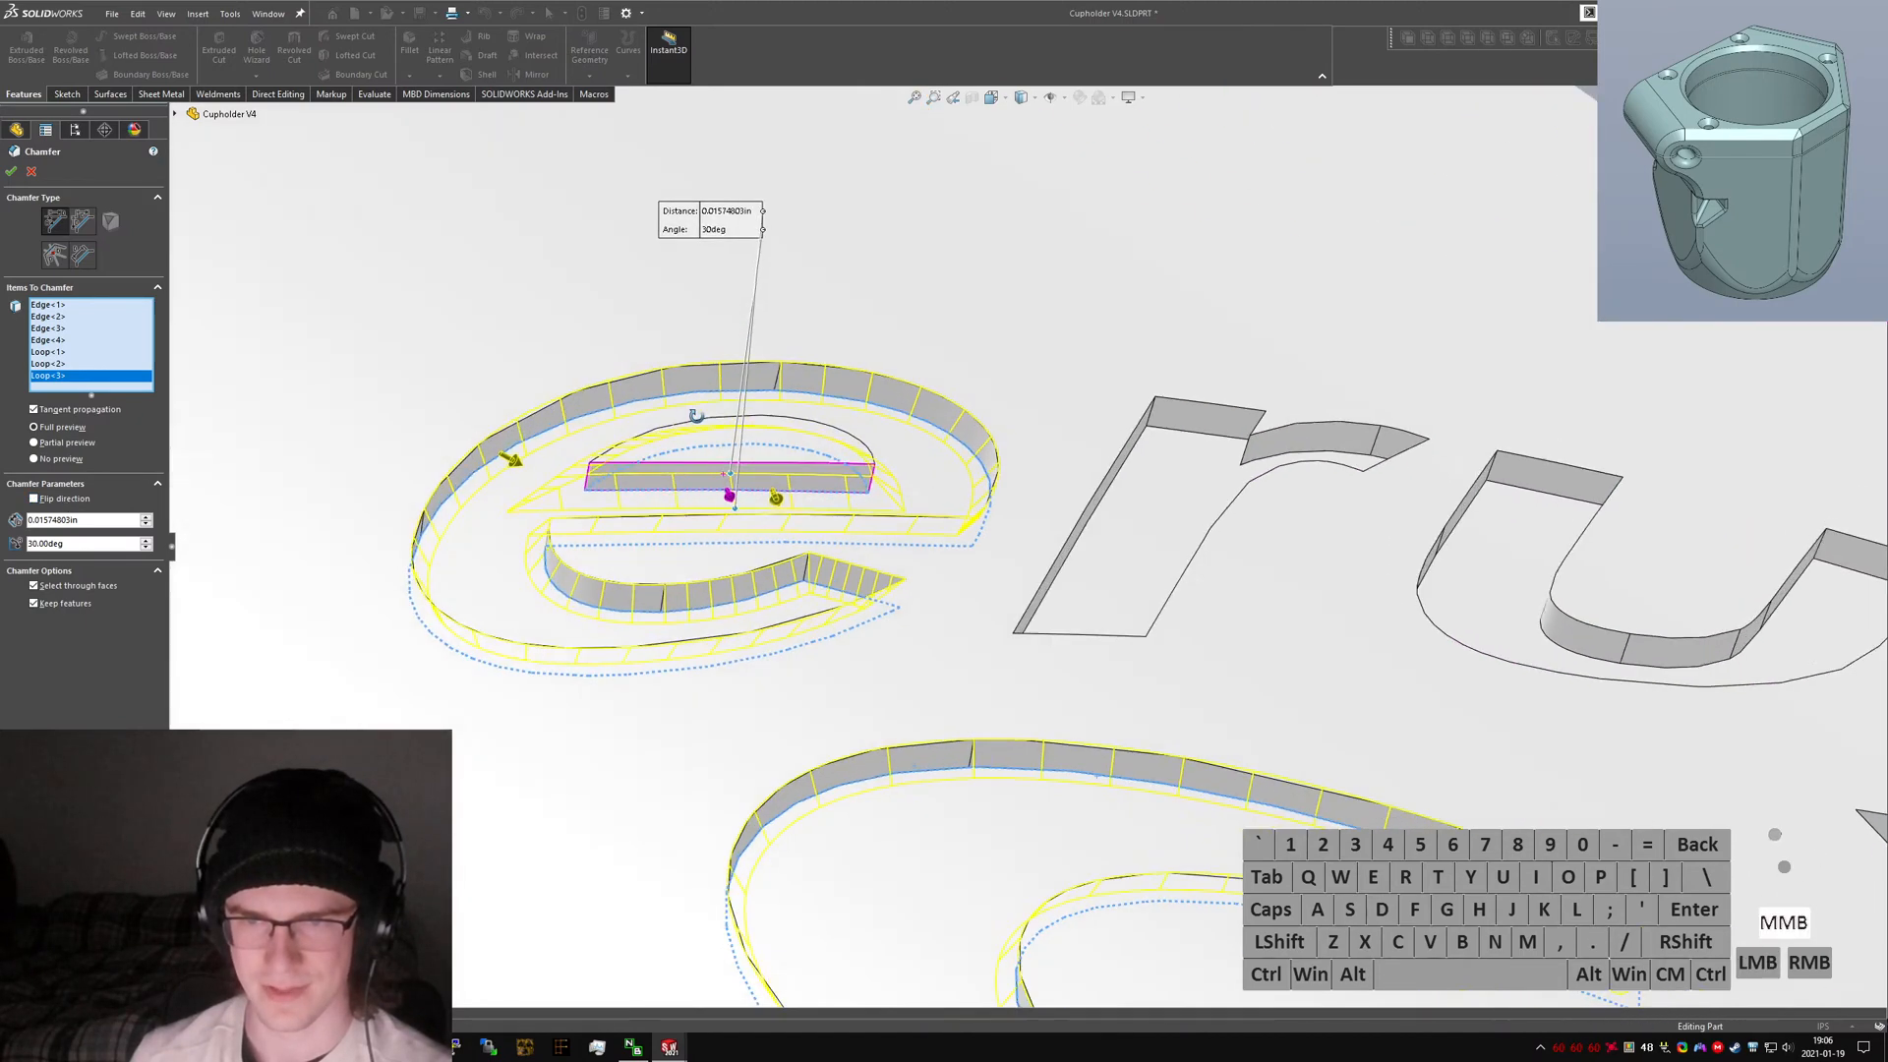
{"action": "left_click", "coordinate": [67, 500]}
Add the edge loop of the letter r and restore the original chamfer direction.
{"action": "scroll", "coordinate": [1168, 536], "scroll_direction": "up", "scroll_amount": 3}
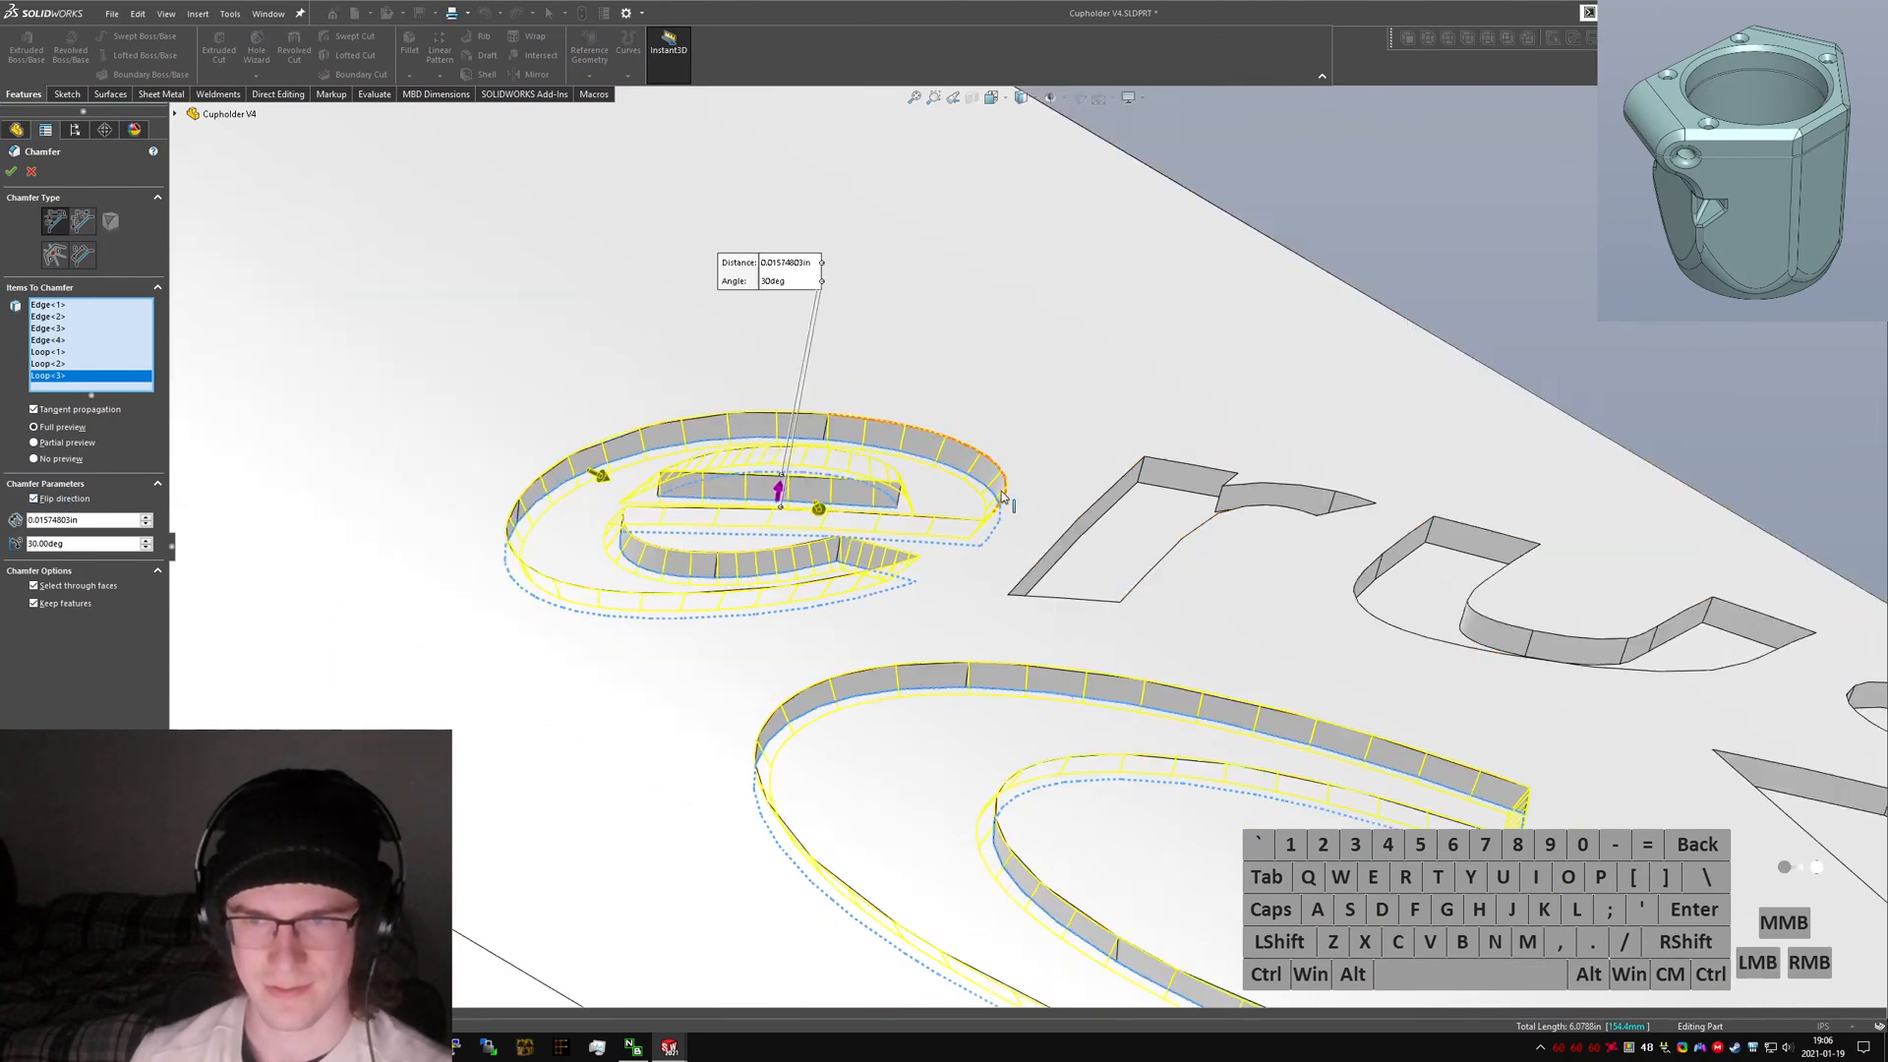
{"action": "right_click", "coordinate": [1136, 510]}
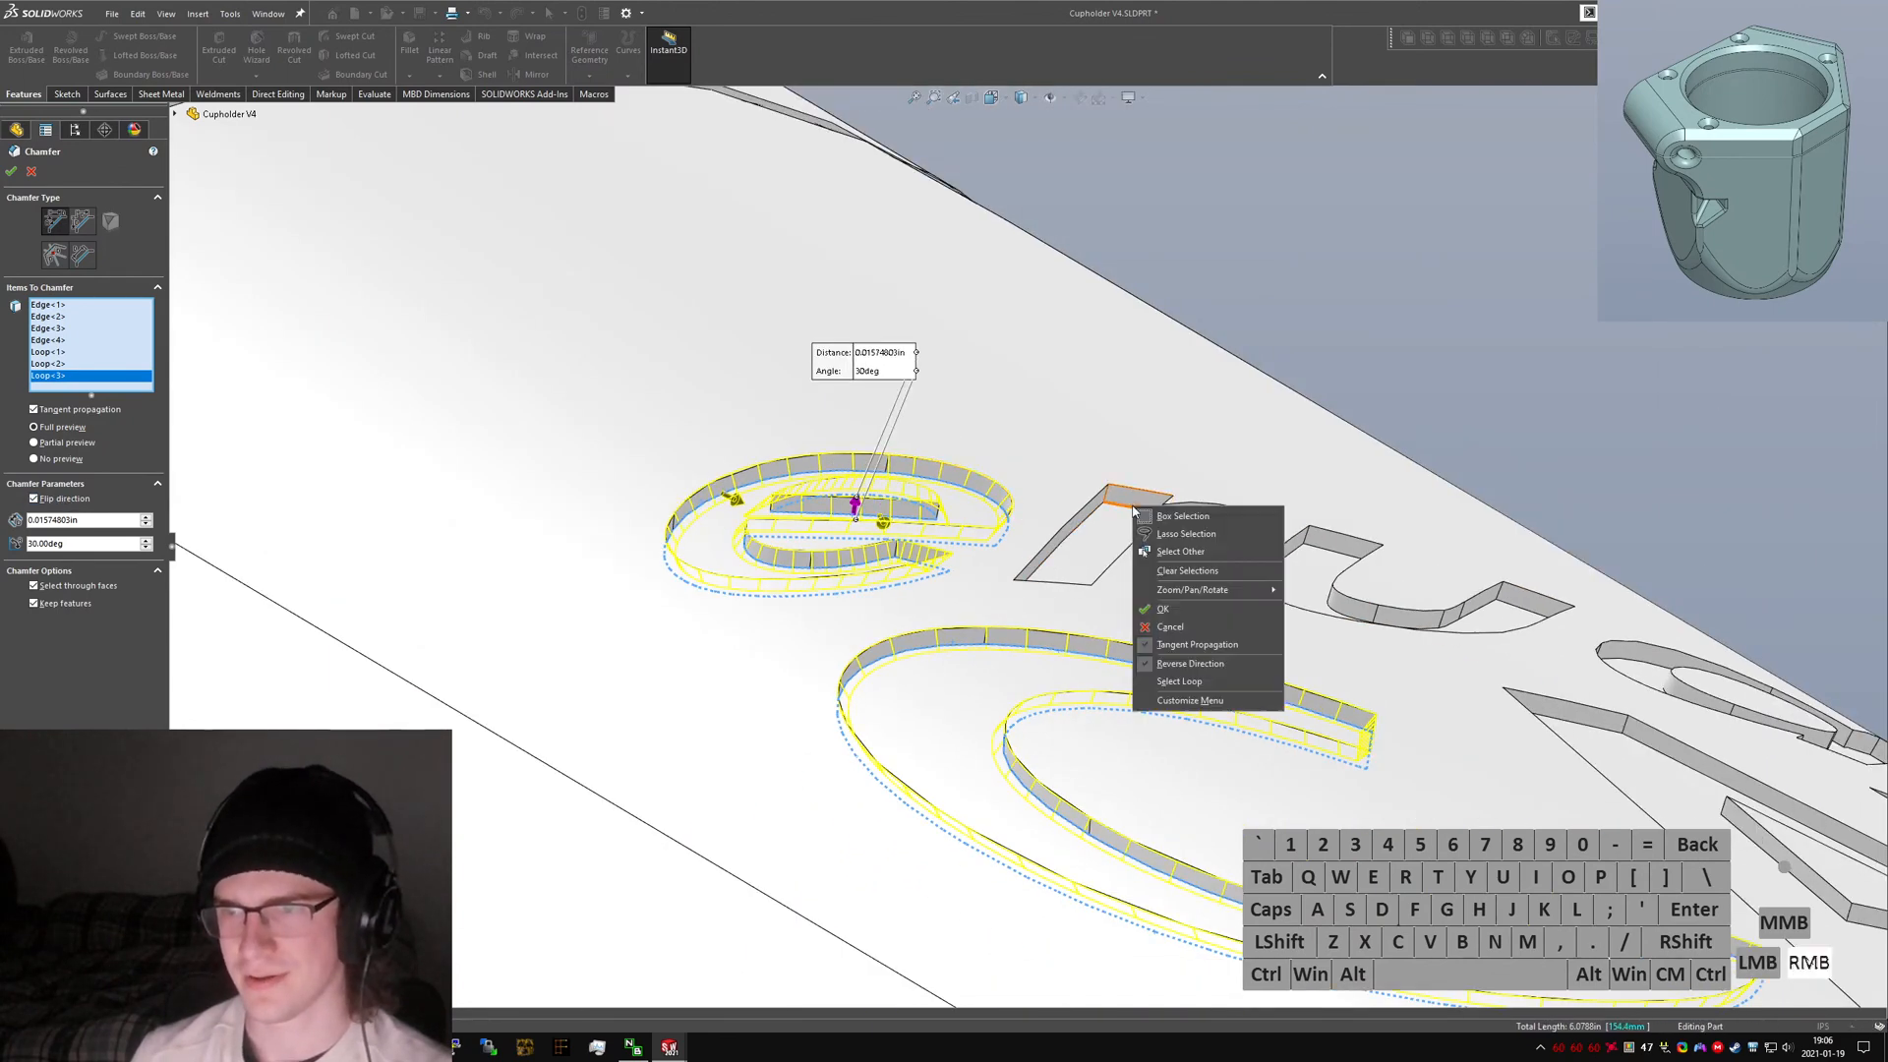
{"action": "left_click", "coordinate": [1204, 688]}
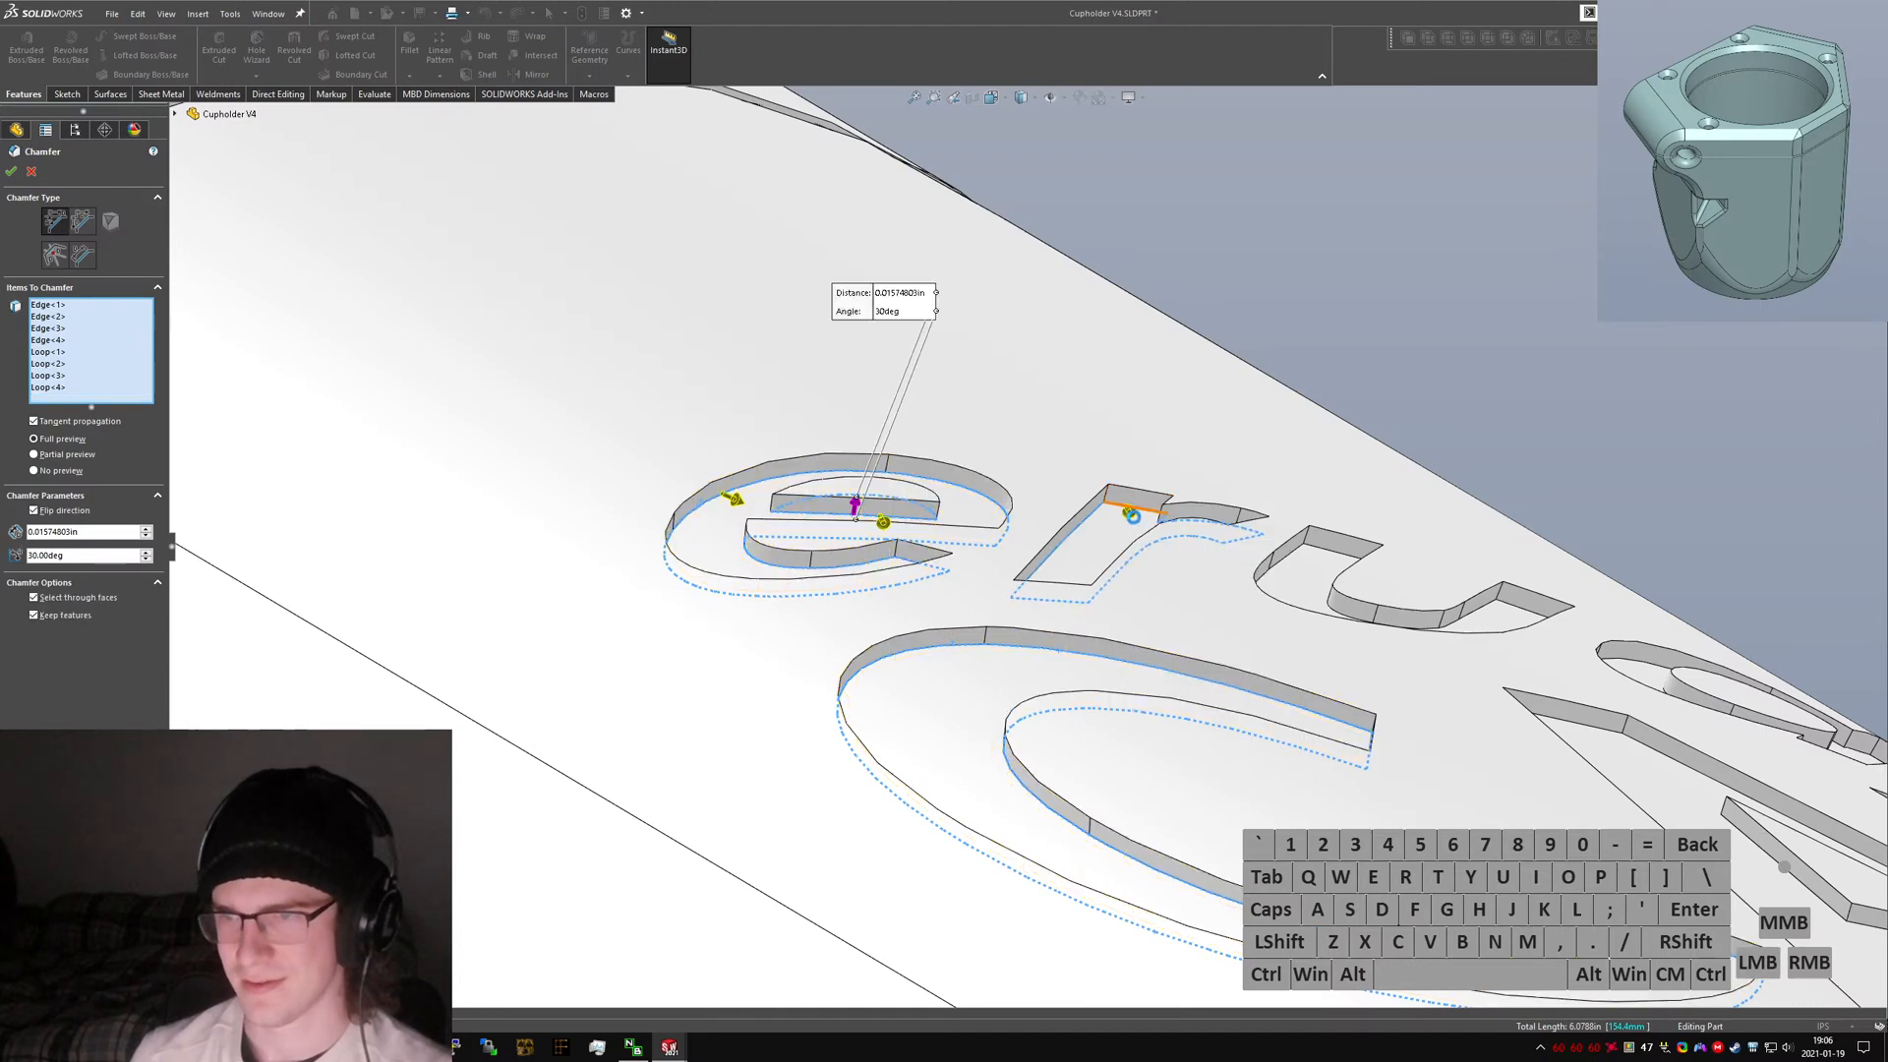
{"action": "scroll", "coordinate": [1153, 540], "scroll_direction": "down", "scroll_amount": 3}
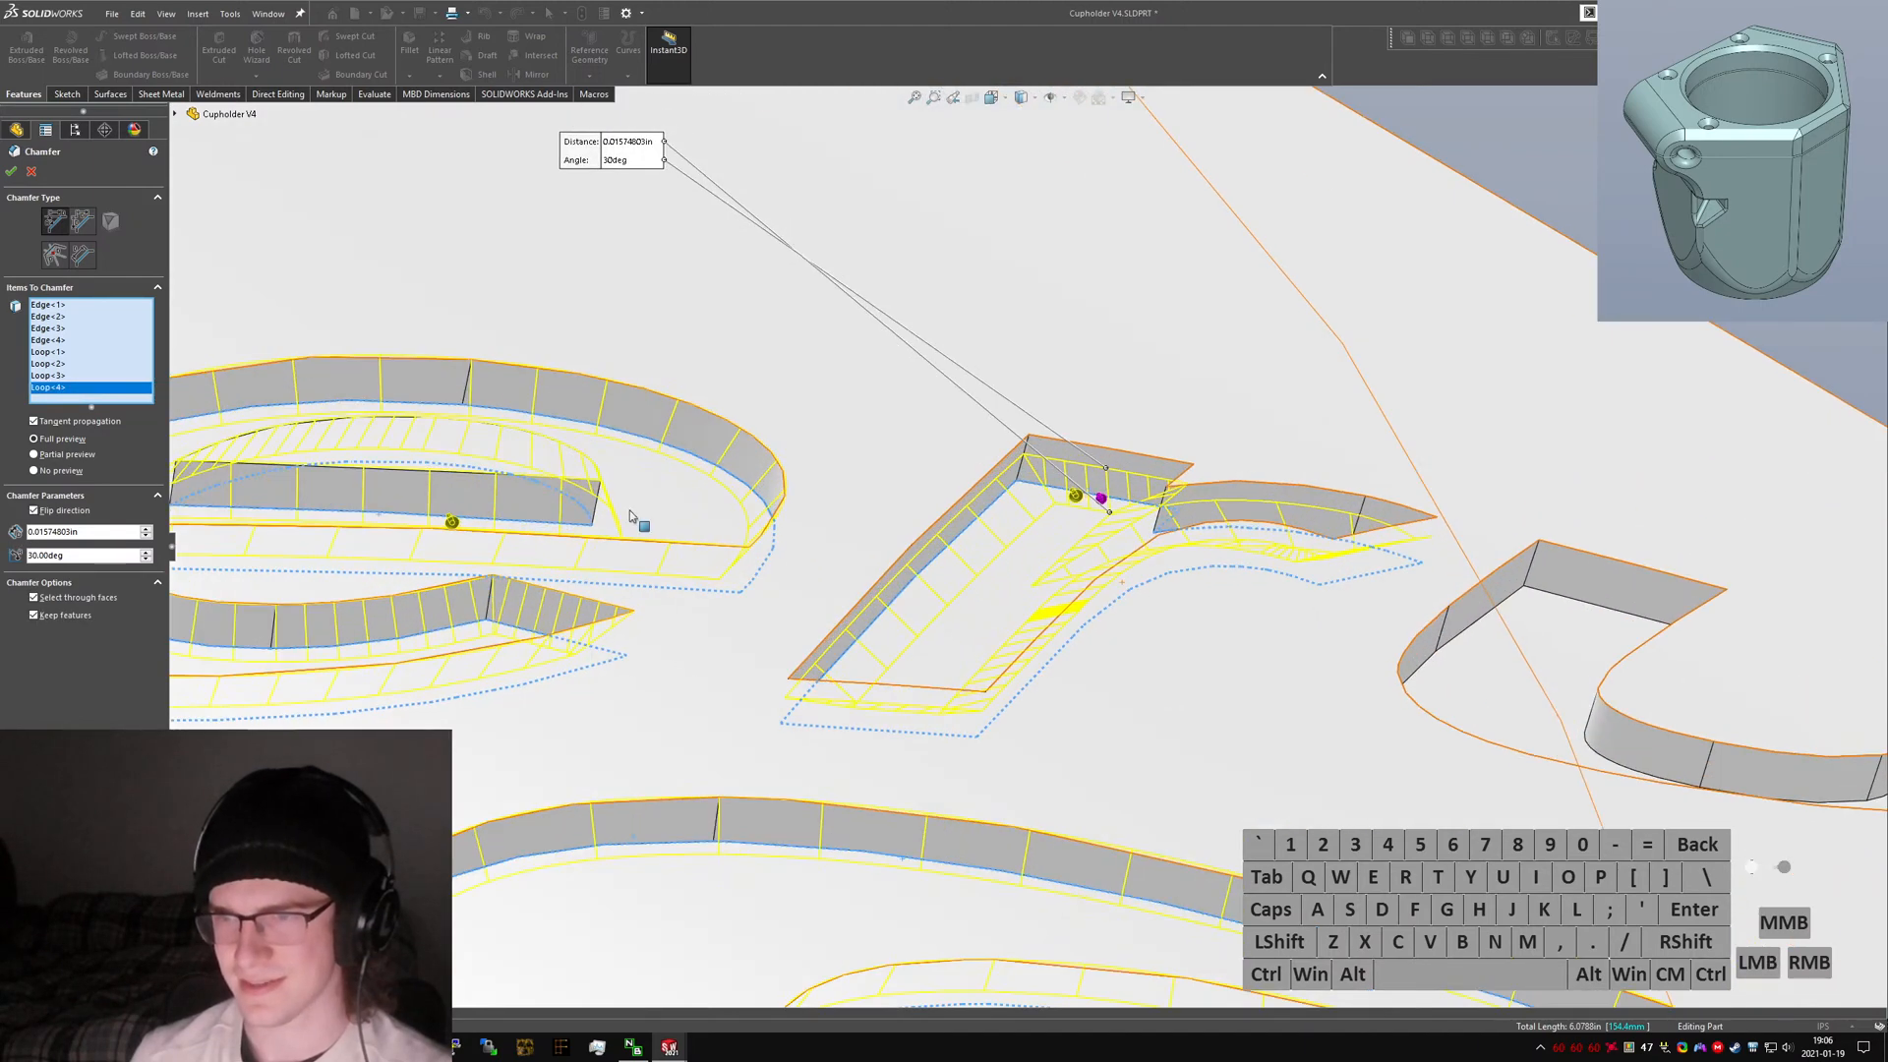
{"action": "left_click", "coordinate": [84, 511]}
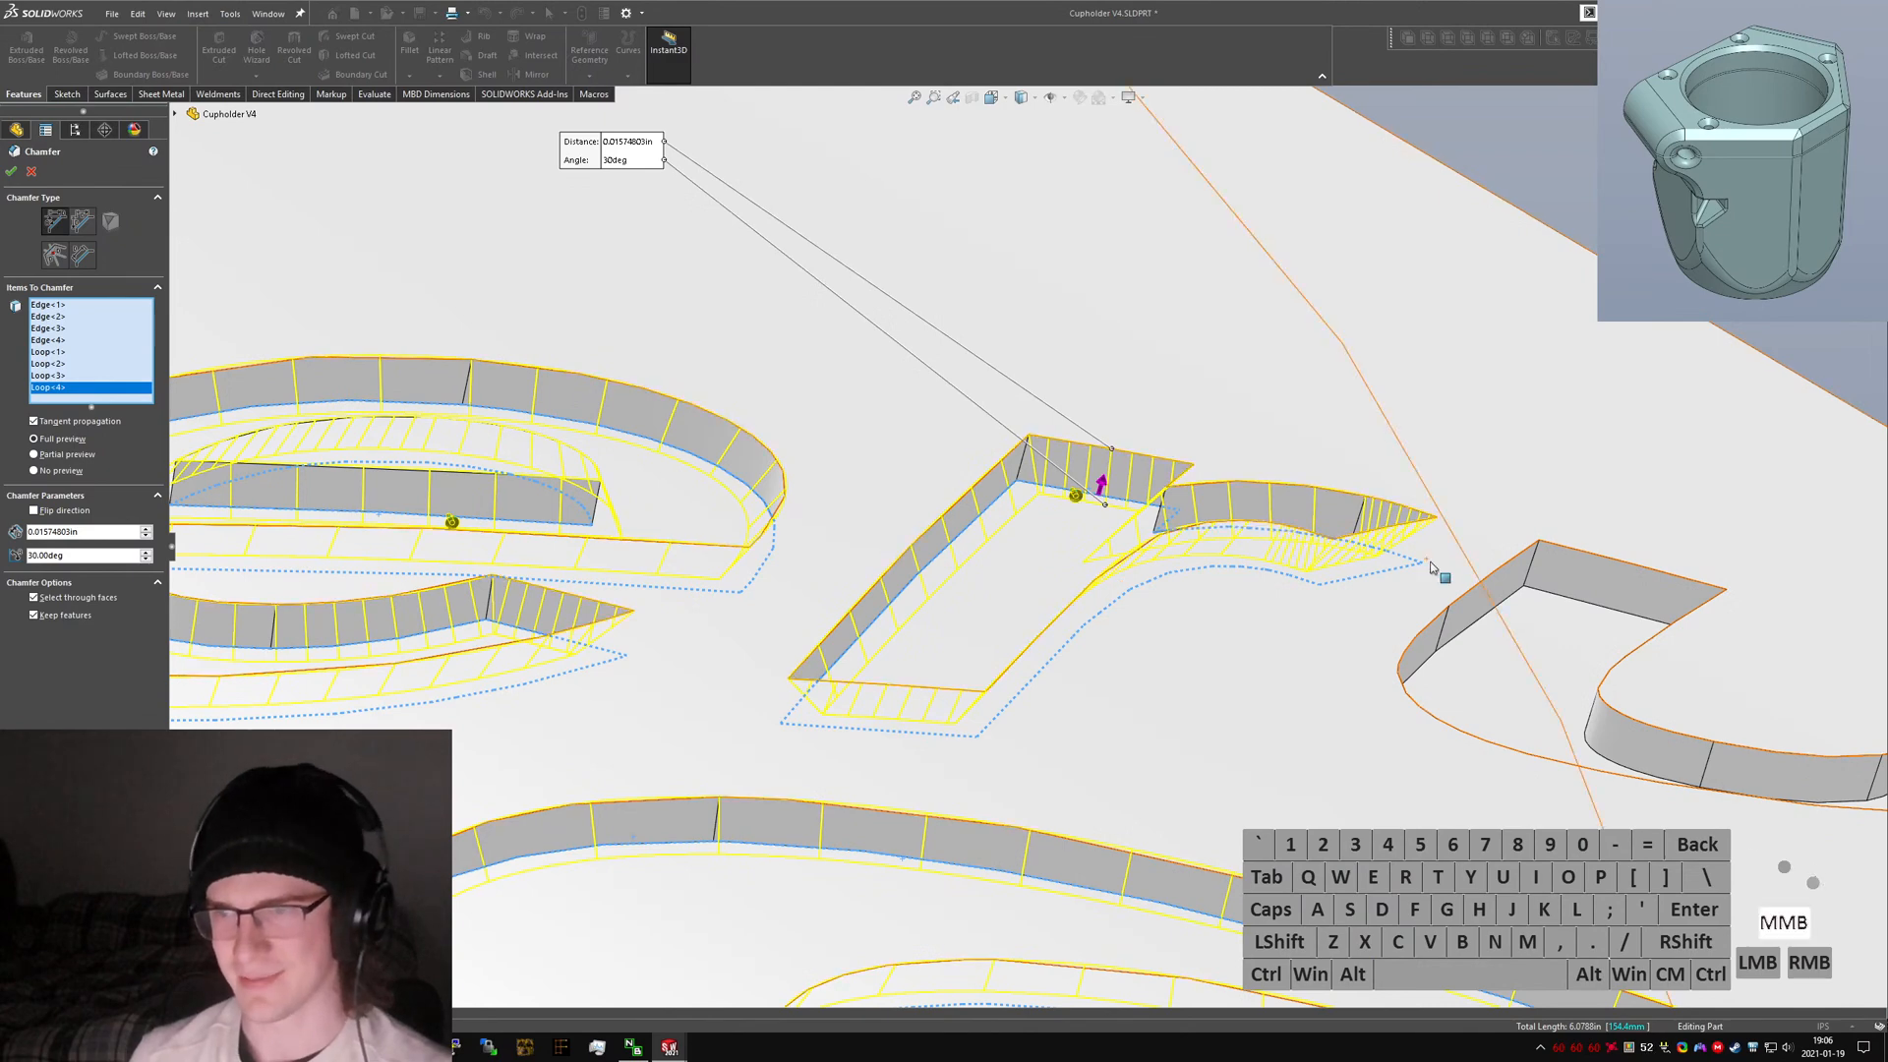
Add the edge loop of the letter u to the chamfer selection.
{"action": "middle_click_drag", "start_coordinate": [1431, 568], "coordinate": [1403, 707]}
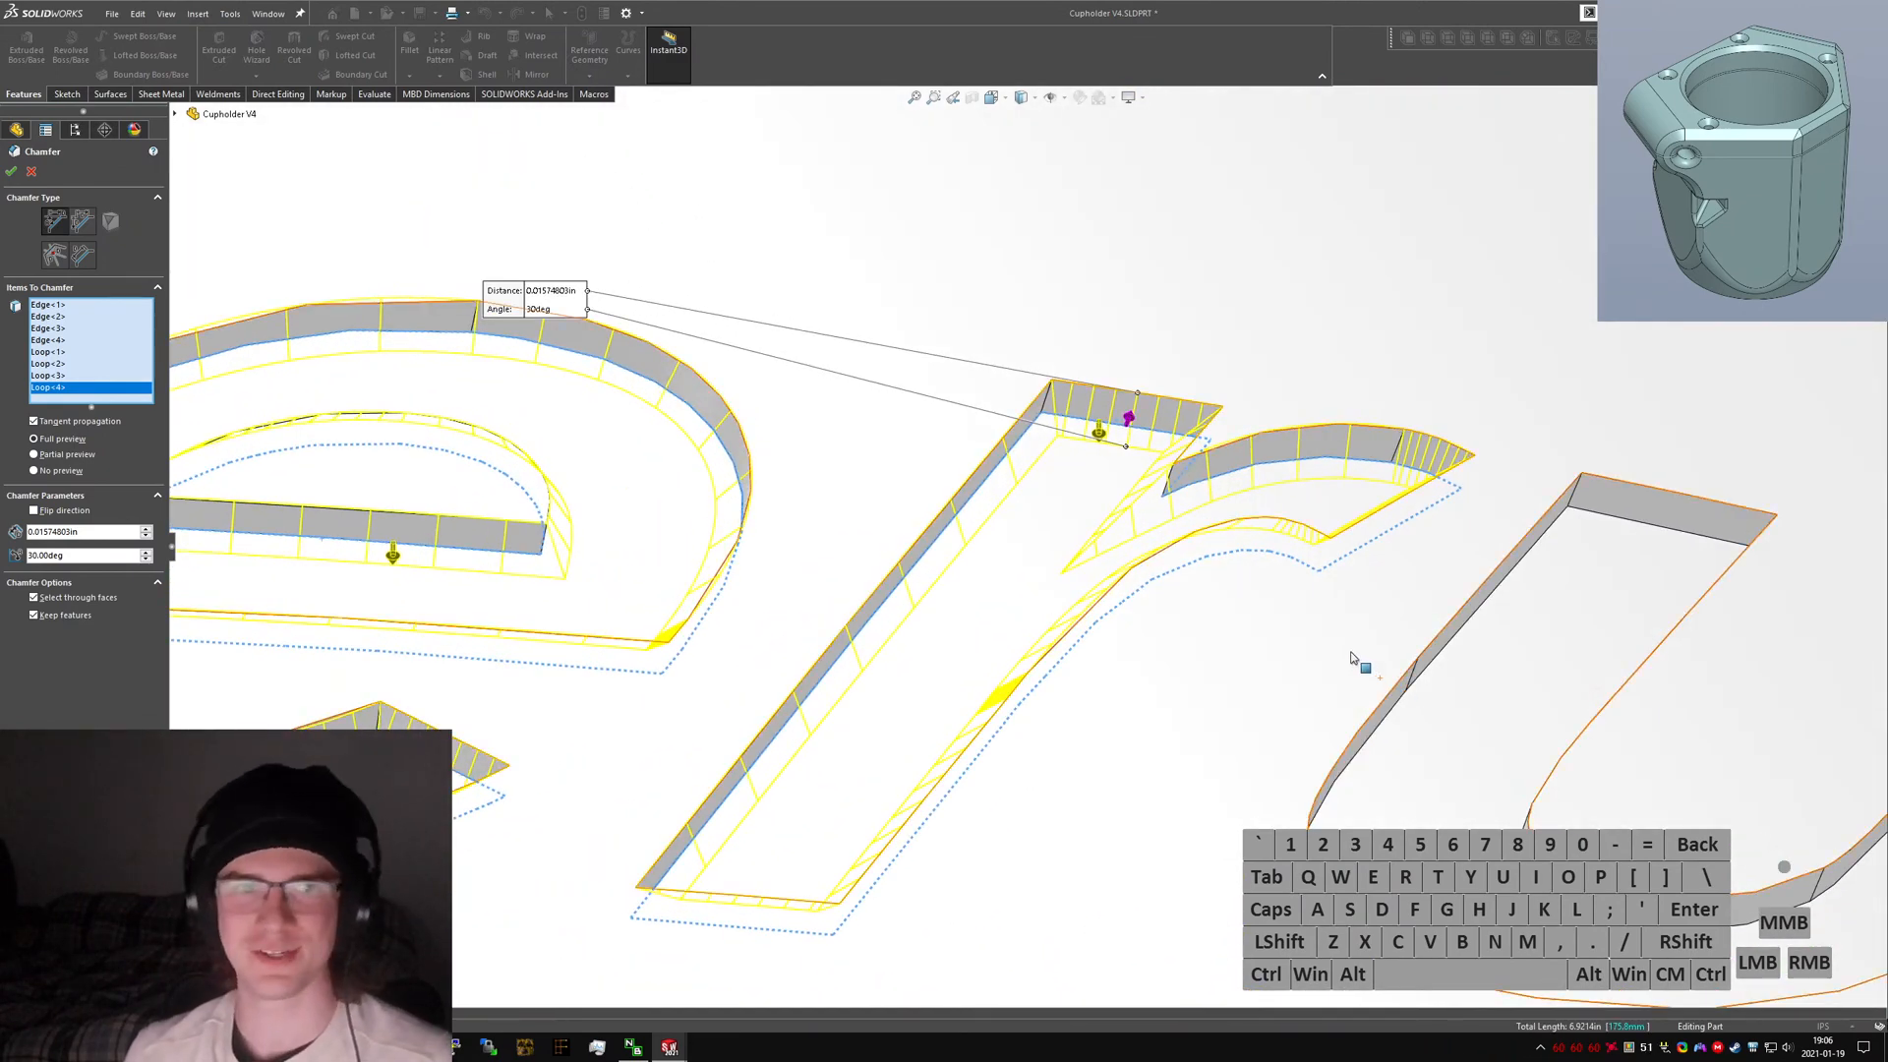
{"action": "right_click", "coordinate": [1621, 517]}
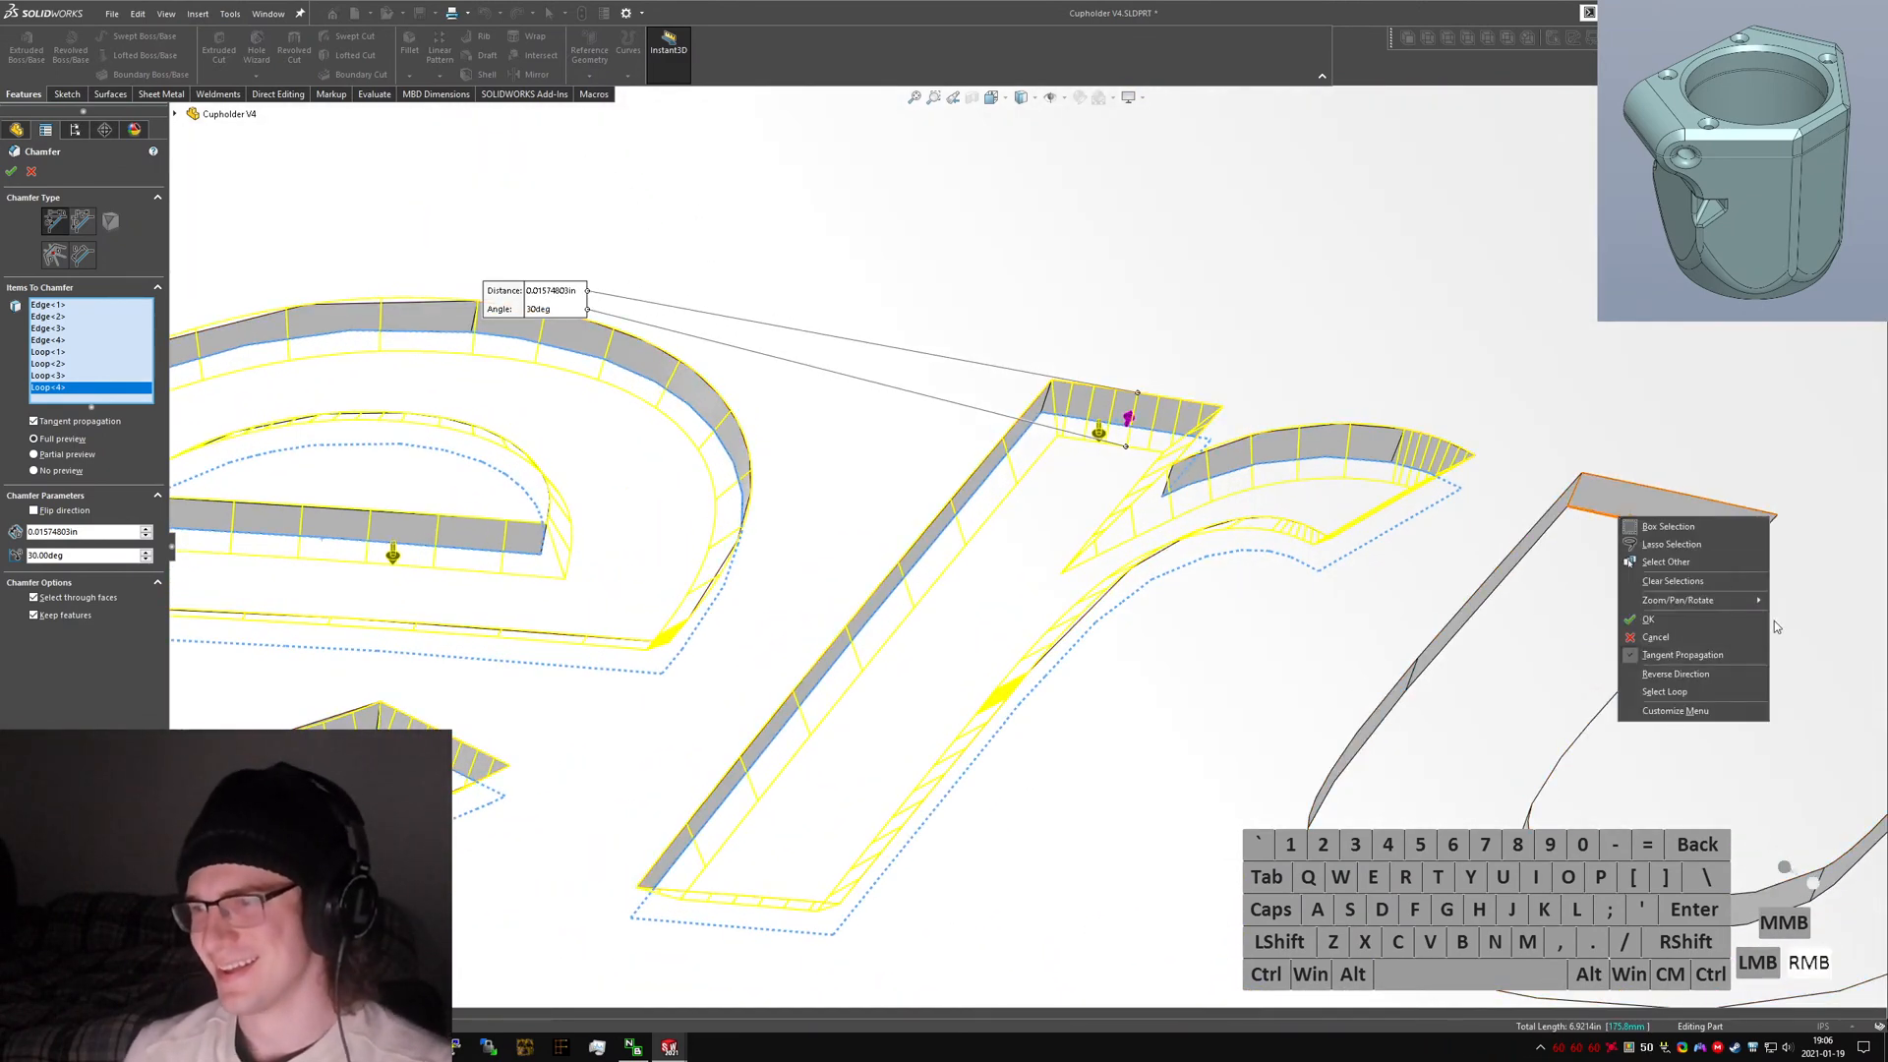
{"action": "left_click", "coordinate": [1707, 697]}
{"action": "scroll", "coordinate": [1633, 565], "scroll_direction": "up", "scroll_amount": 4}
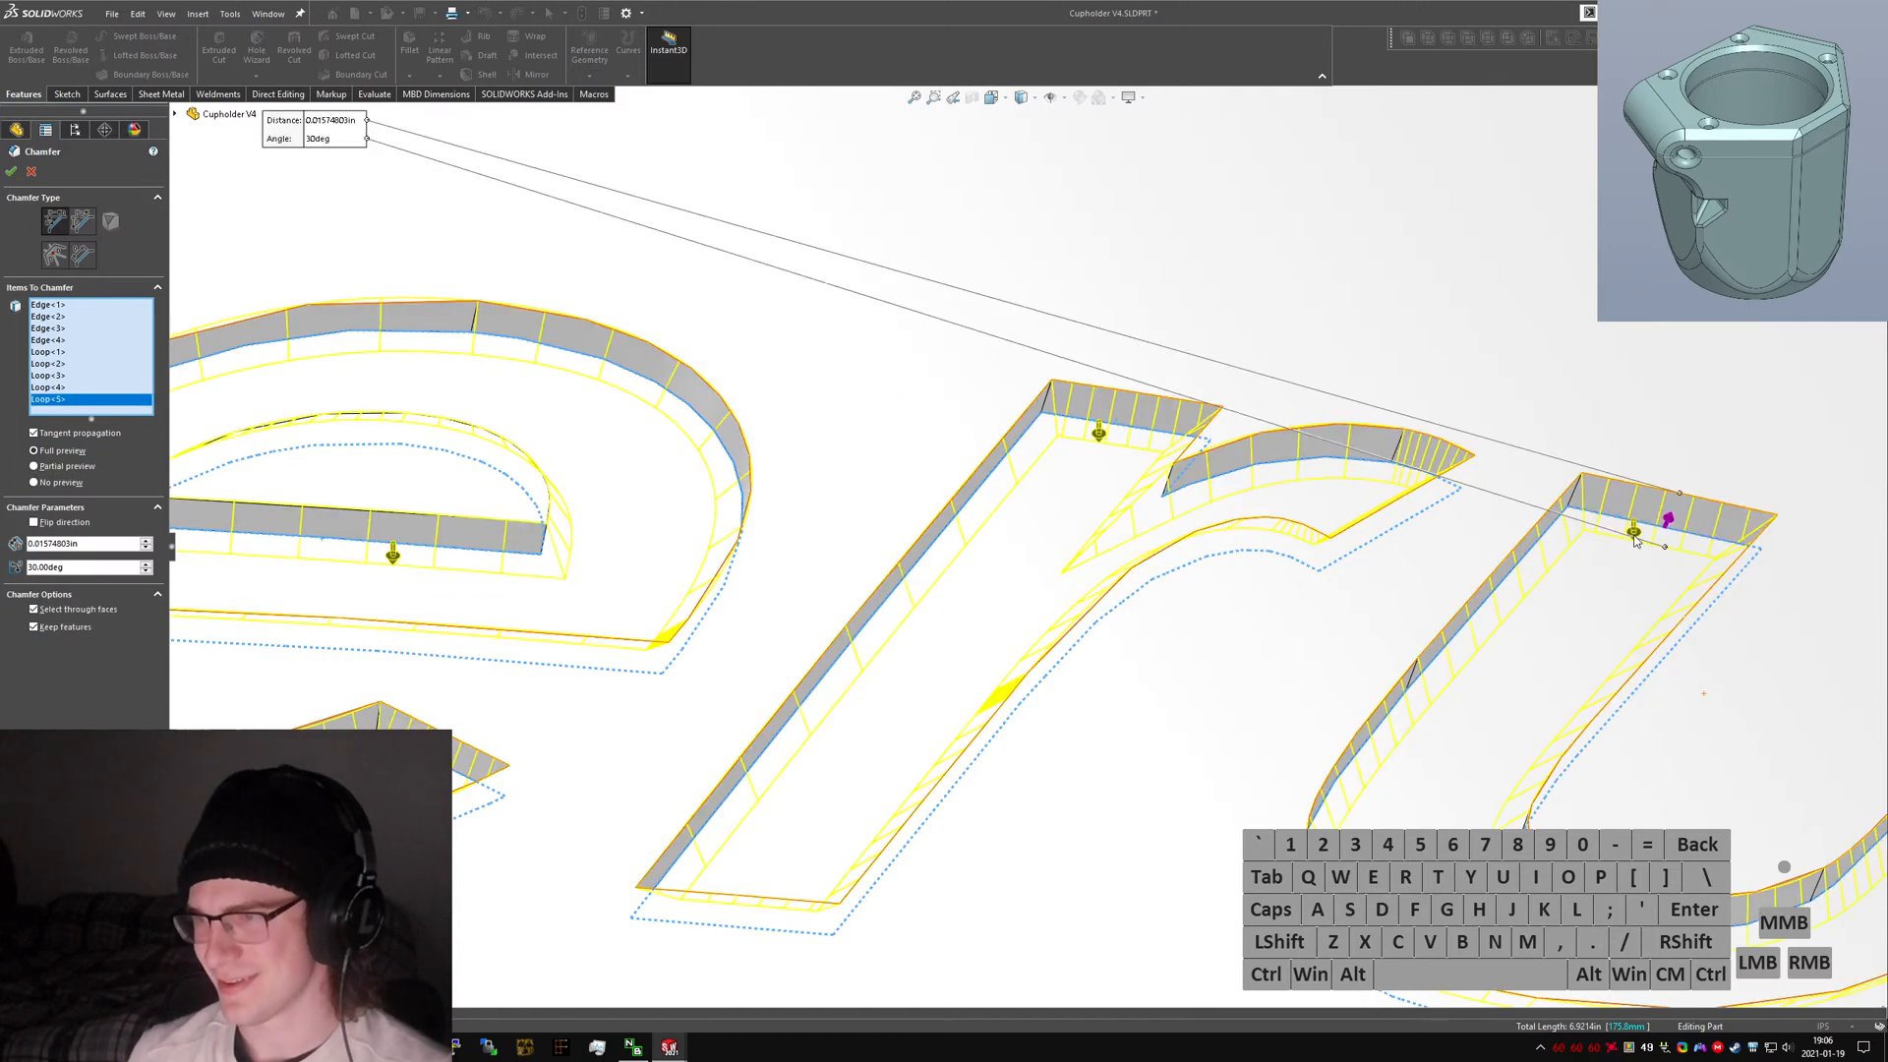
{"action": "scroll", "coordinate": [1579, 708], "scroll_direction": "down", "scroll_amount": 5}
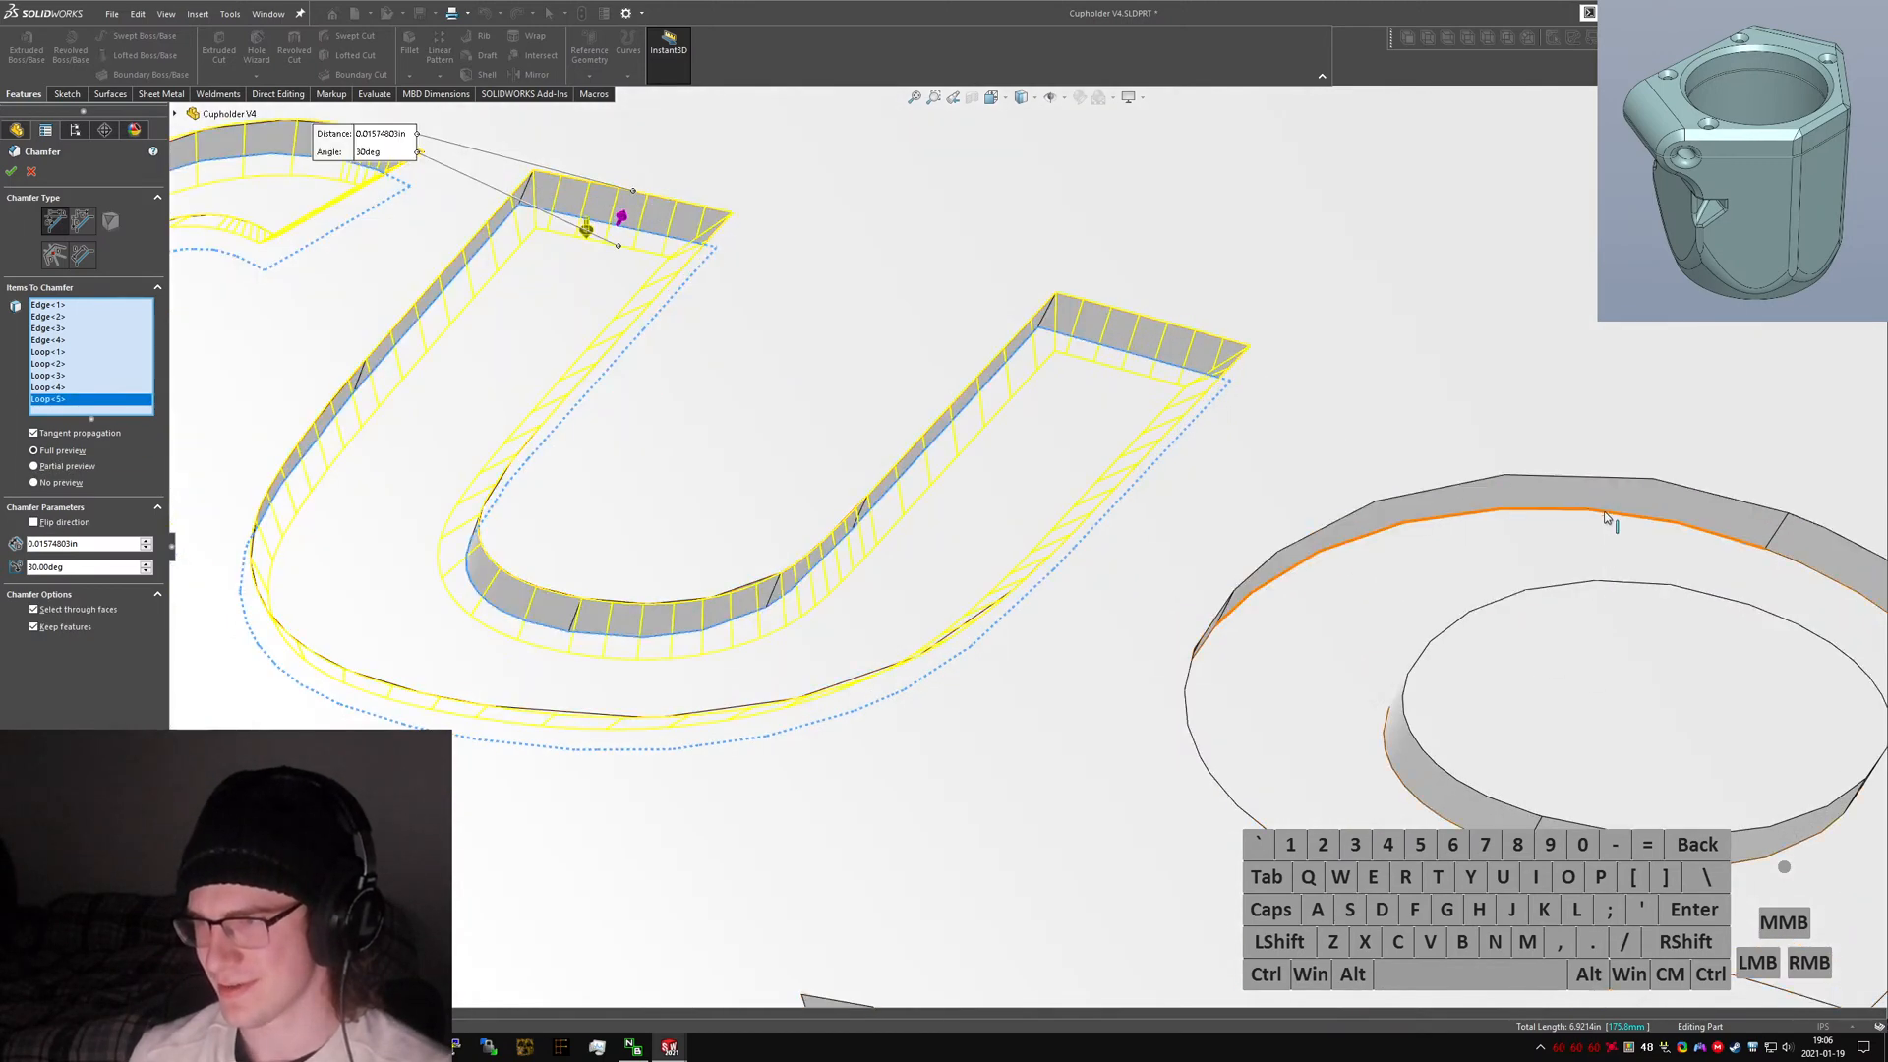
Add the outer edge loop of the letter d to the chamfer selection.
{"action": "right_click", "coordinate": [1609, 517]}
{"action": "left_click", "coordinate": [1671, 687]}
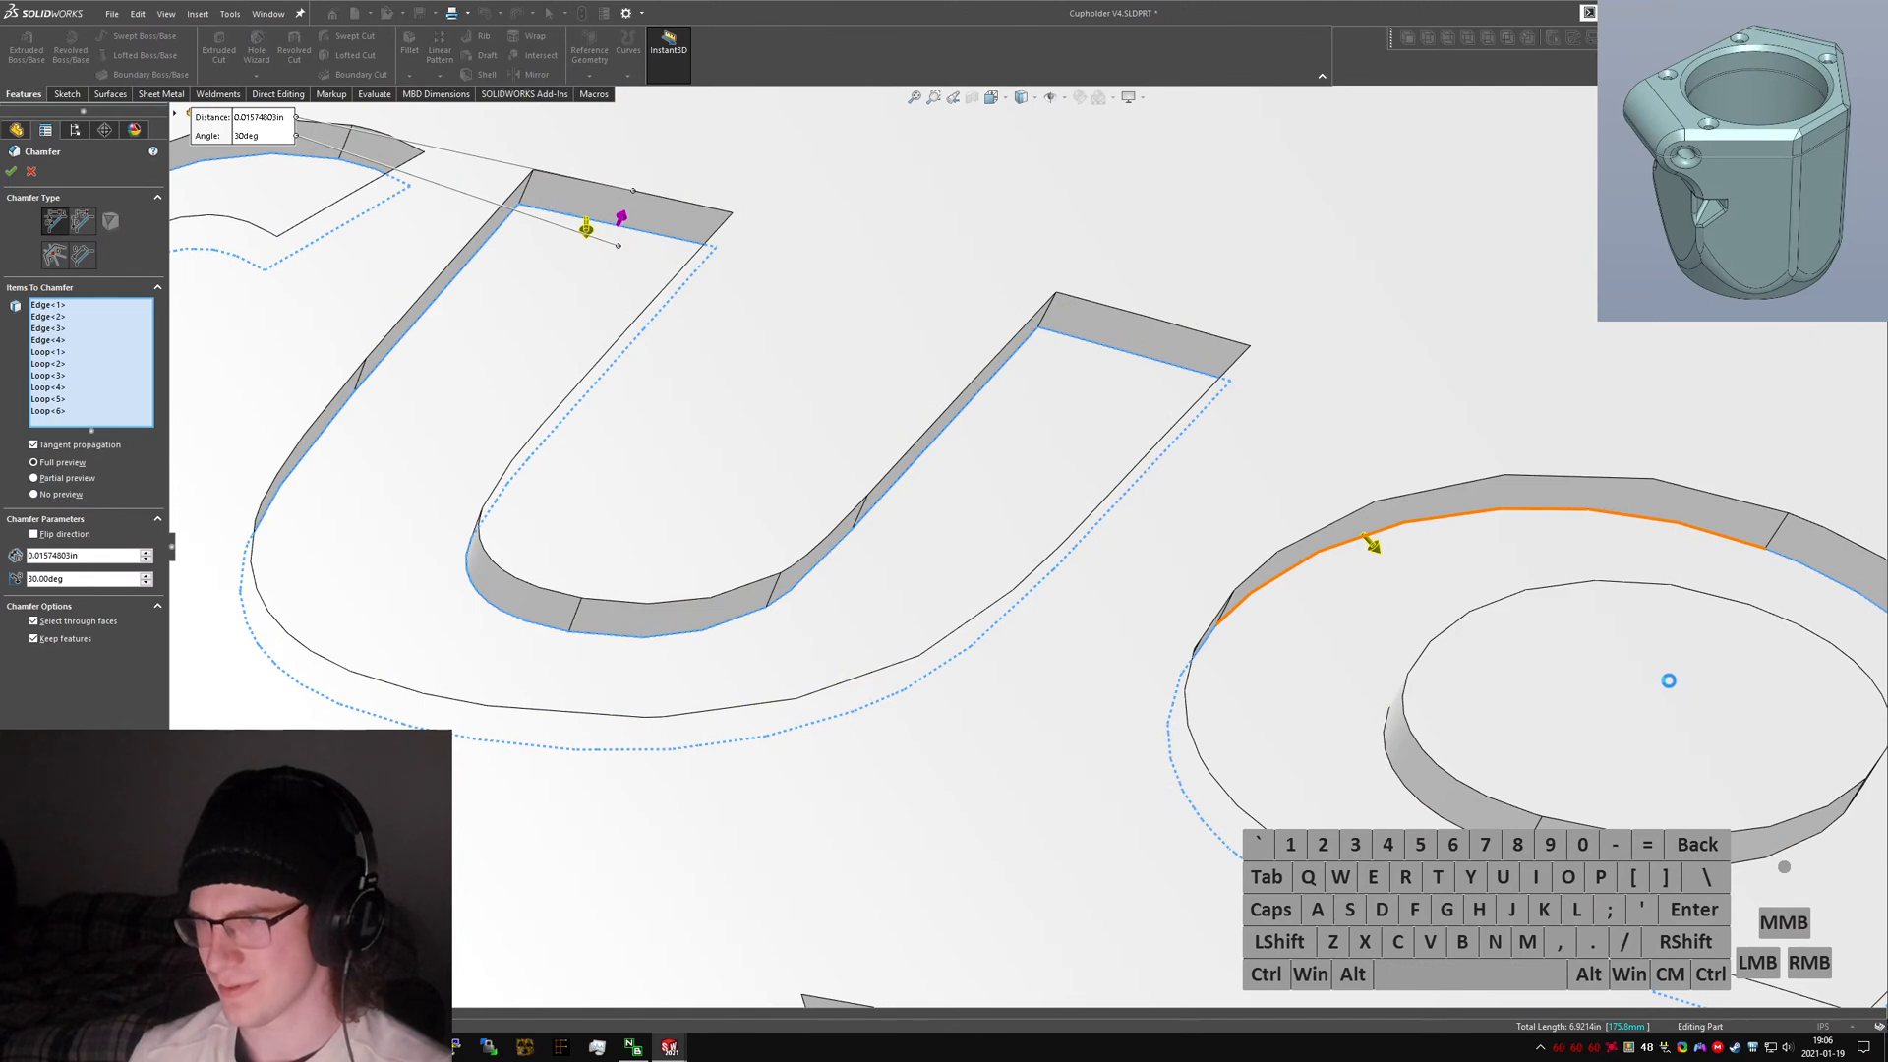
Add the inner edge loop of the letter d to the chamfer selection and flip its chamfer direction.
{"action": "scroll", "coordinate": [1671, 687], "scroll_direction": "up", "scroll_amount": 5}
{"action": "scroll", "coordinate": [1436, 708], "scroll_direction": "down", "scroll_amount": 5}
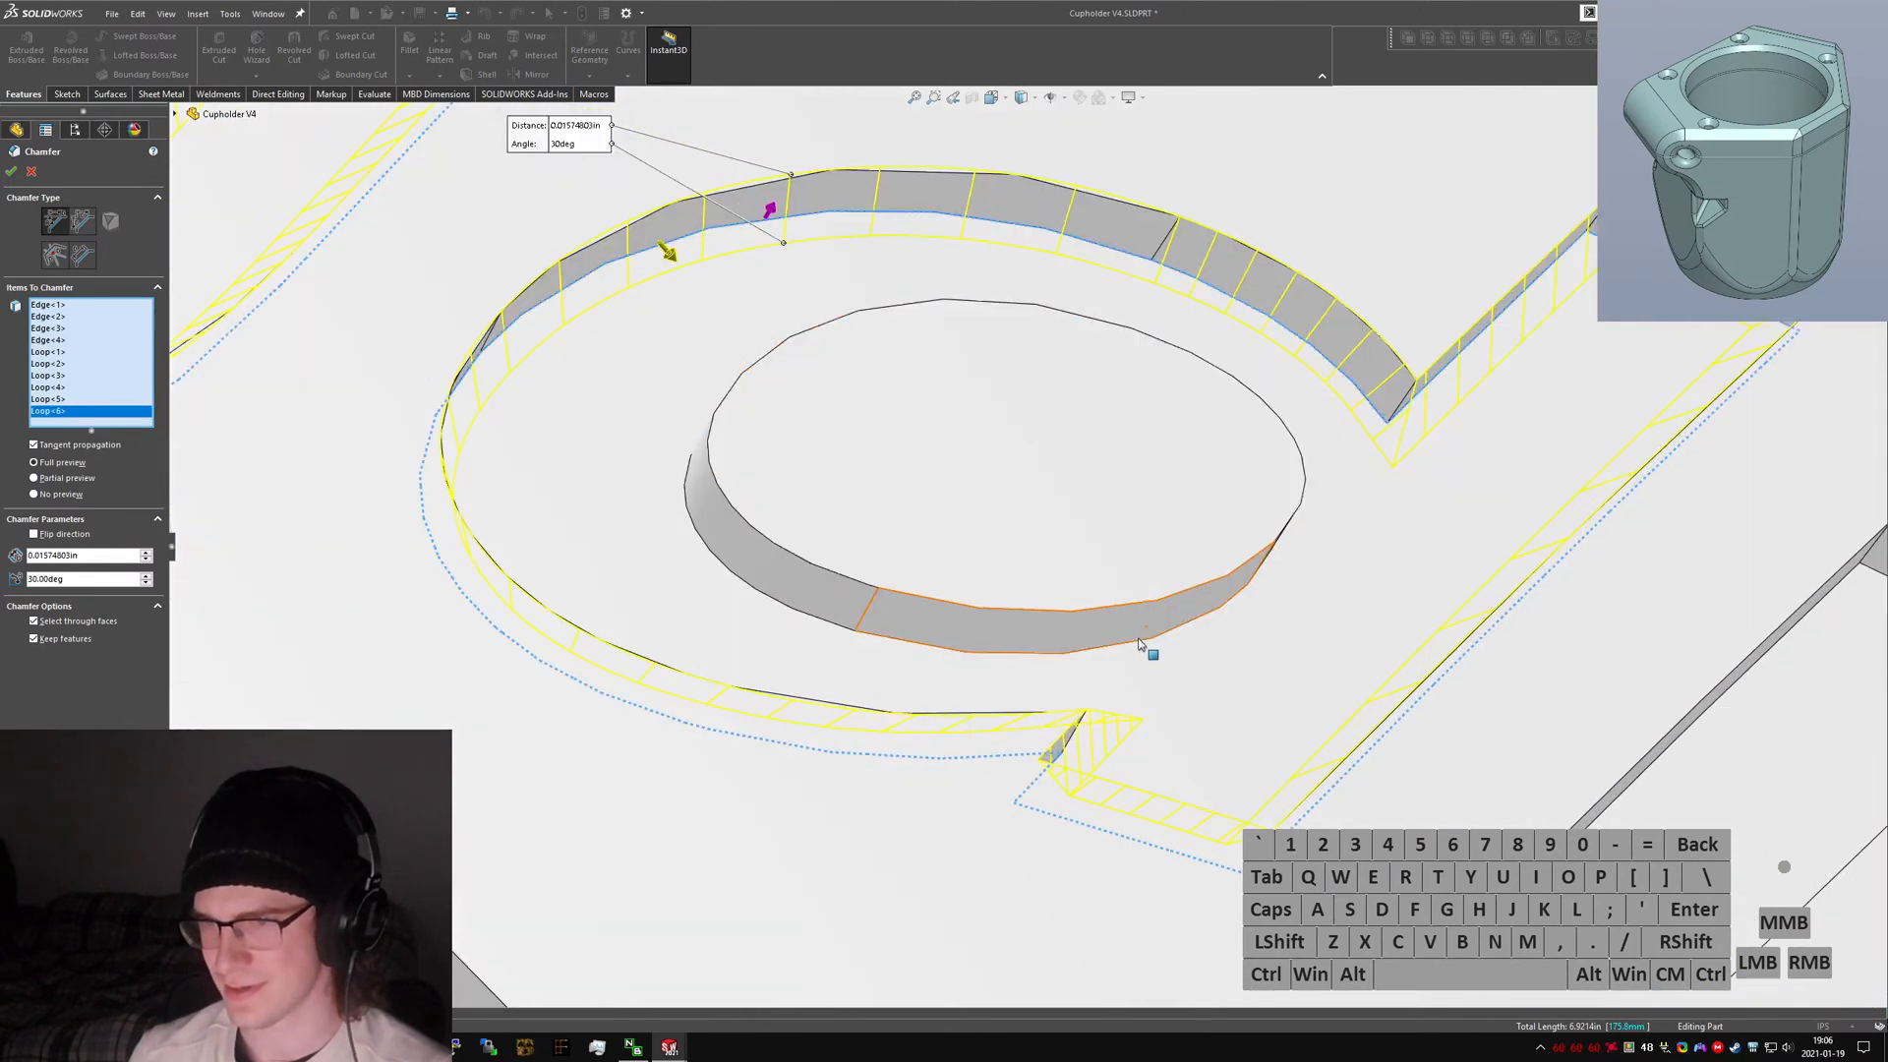
{"action": "right_click", "coordinate": [1141, 644]}
{"action": "left_click", "coordinate": [1231, 816]}
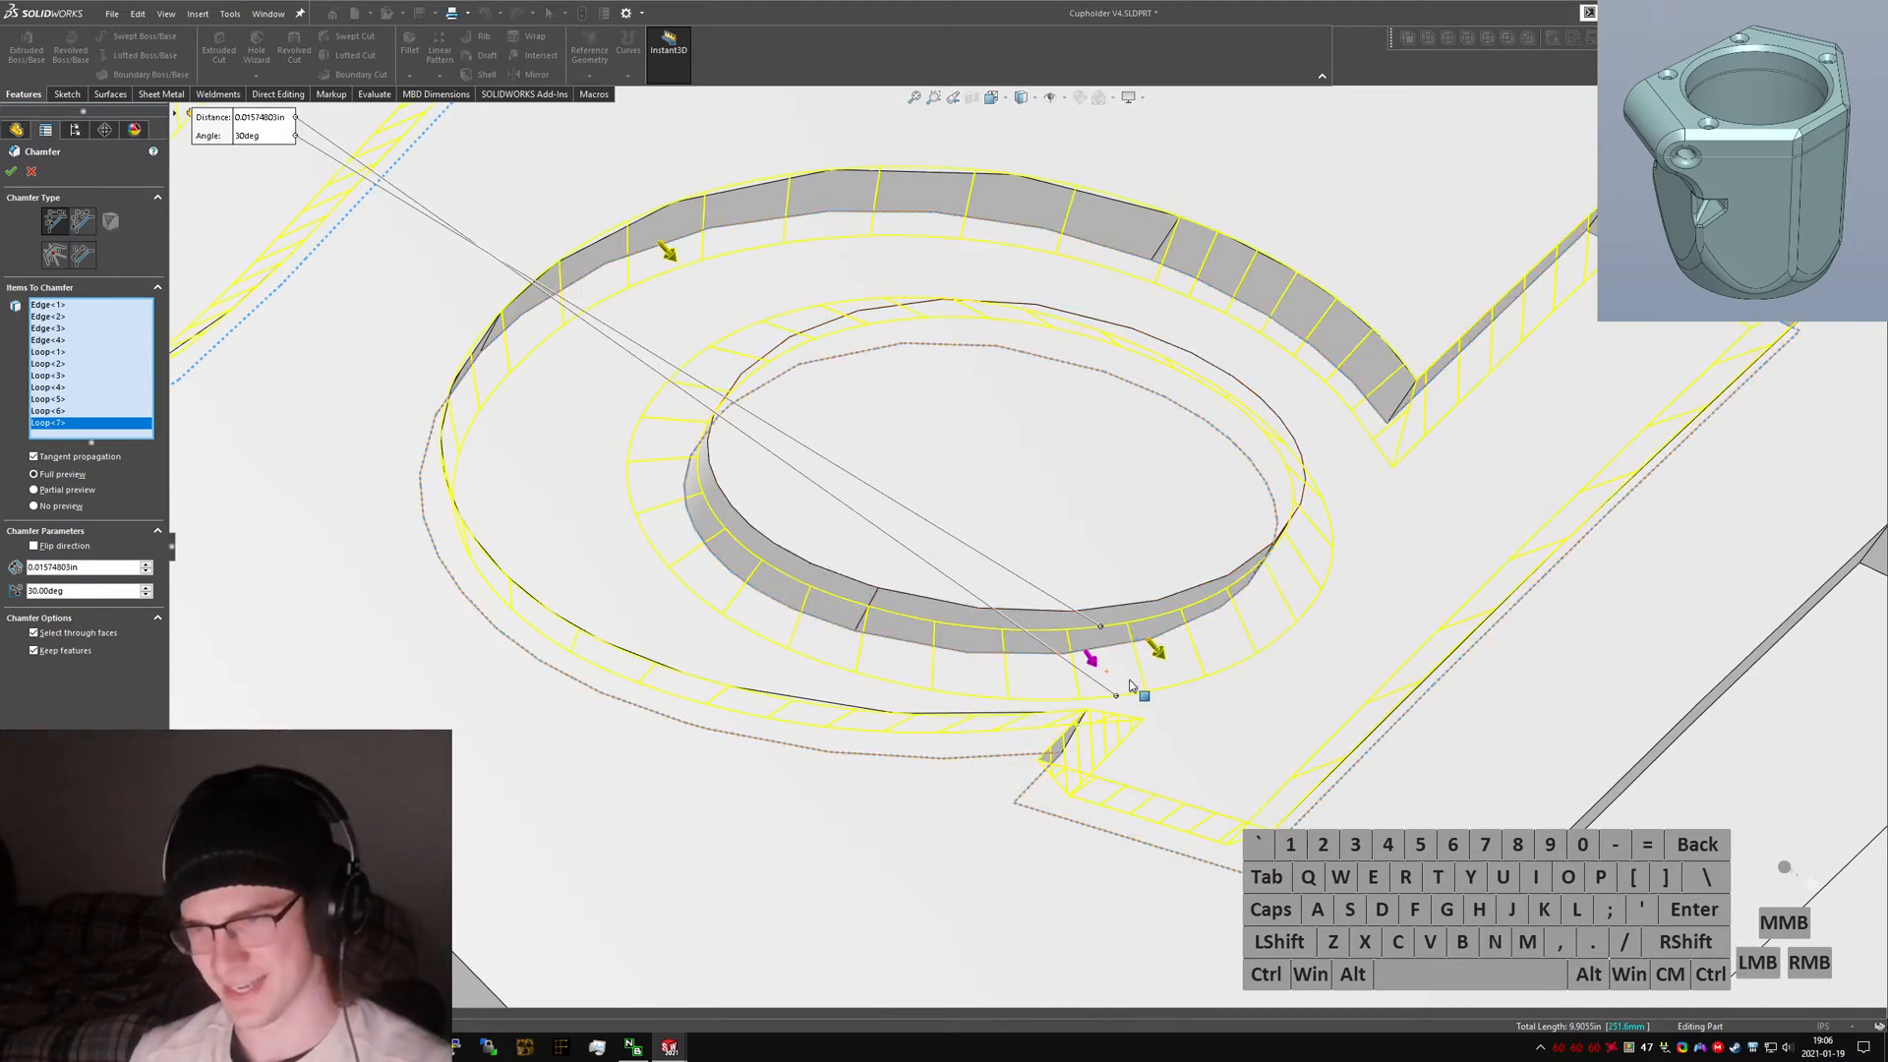
{"action": "left_click", "coordinate": [1090, 659]}
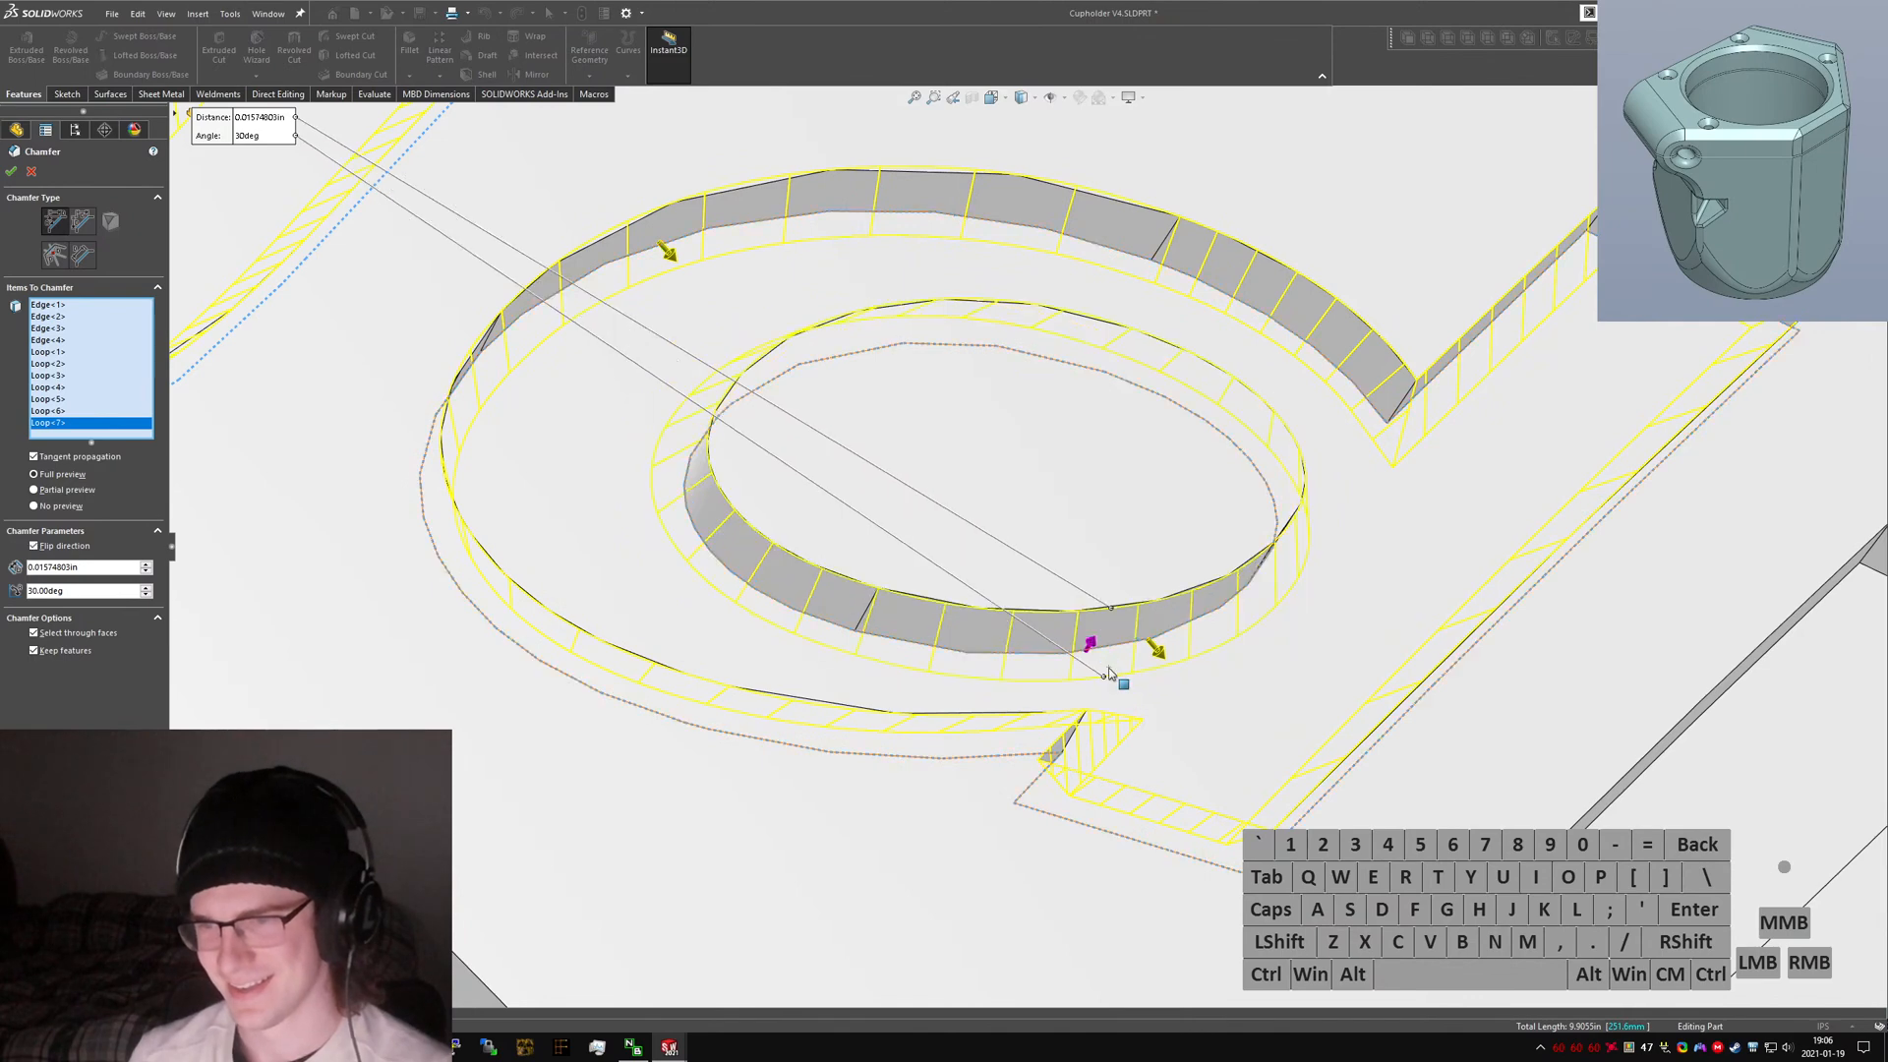
Add the edge loop of the letter i's stem to the chamfer selection and toggle its chamfer direction.
{"action": "scroll", "coordinate": [1121, 674], "scroll_direction": "up", "scroll_amount": 3}
{"action": "scroll", "coordinate": [1357, 630], "scroll_direction": "down", "scroll_amount": 3}
{"action": "right_click", "coordinate": [1354, 543]}
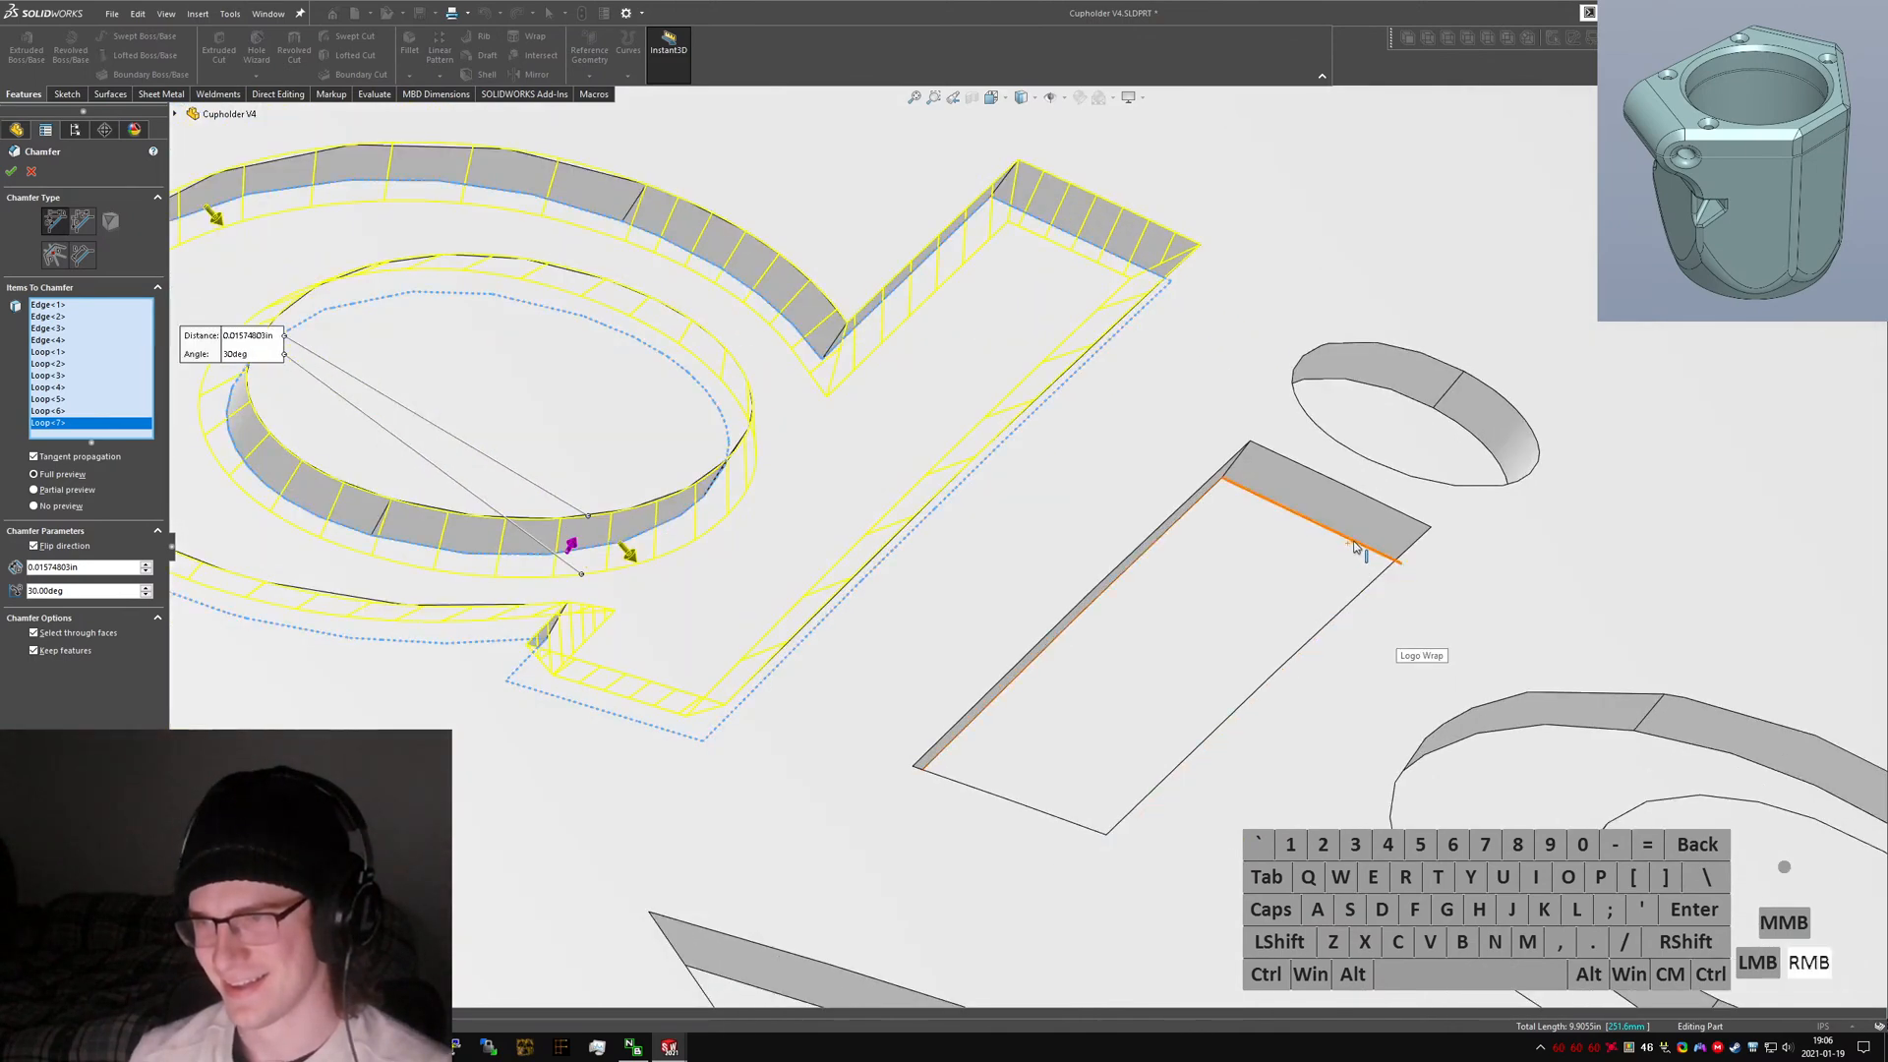
{"action": "left_click", "coordinate": [1429, 721]}
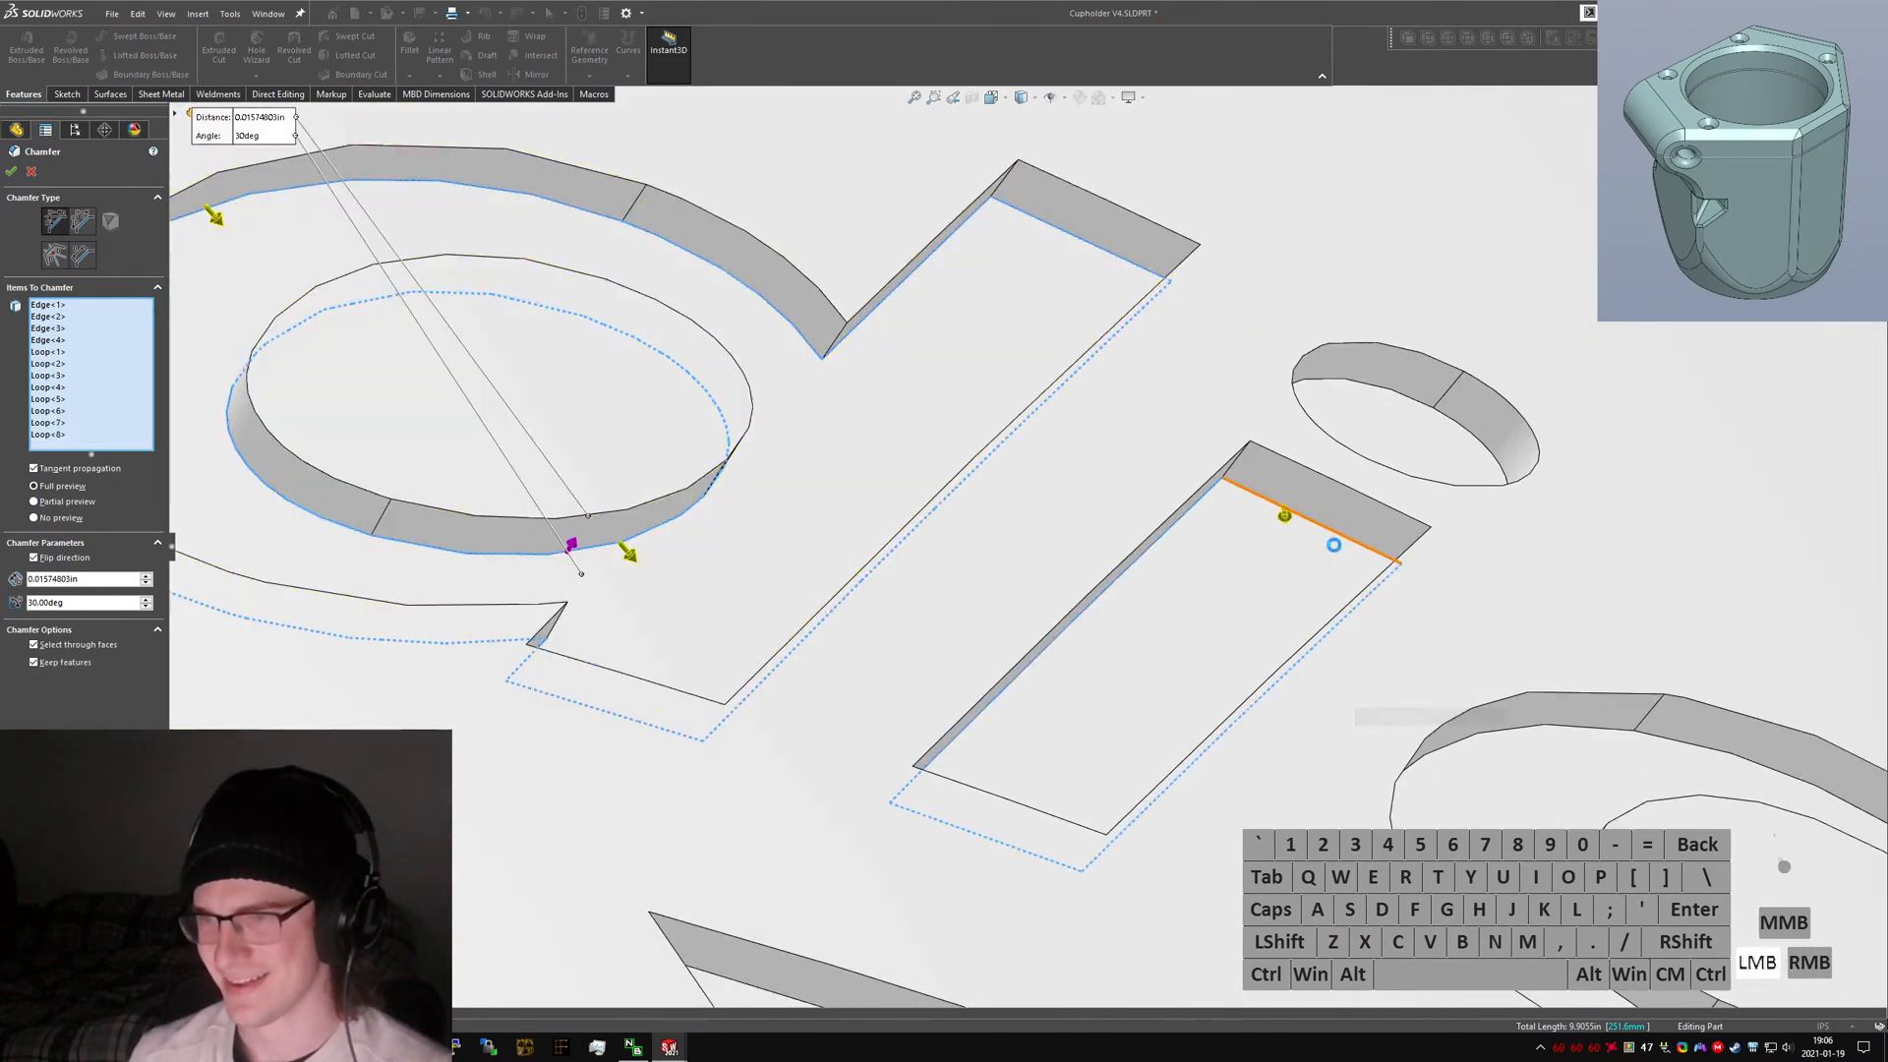
{"action": "left_click", "coordinate": [1285, 521]}
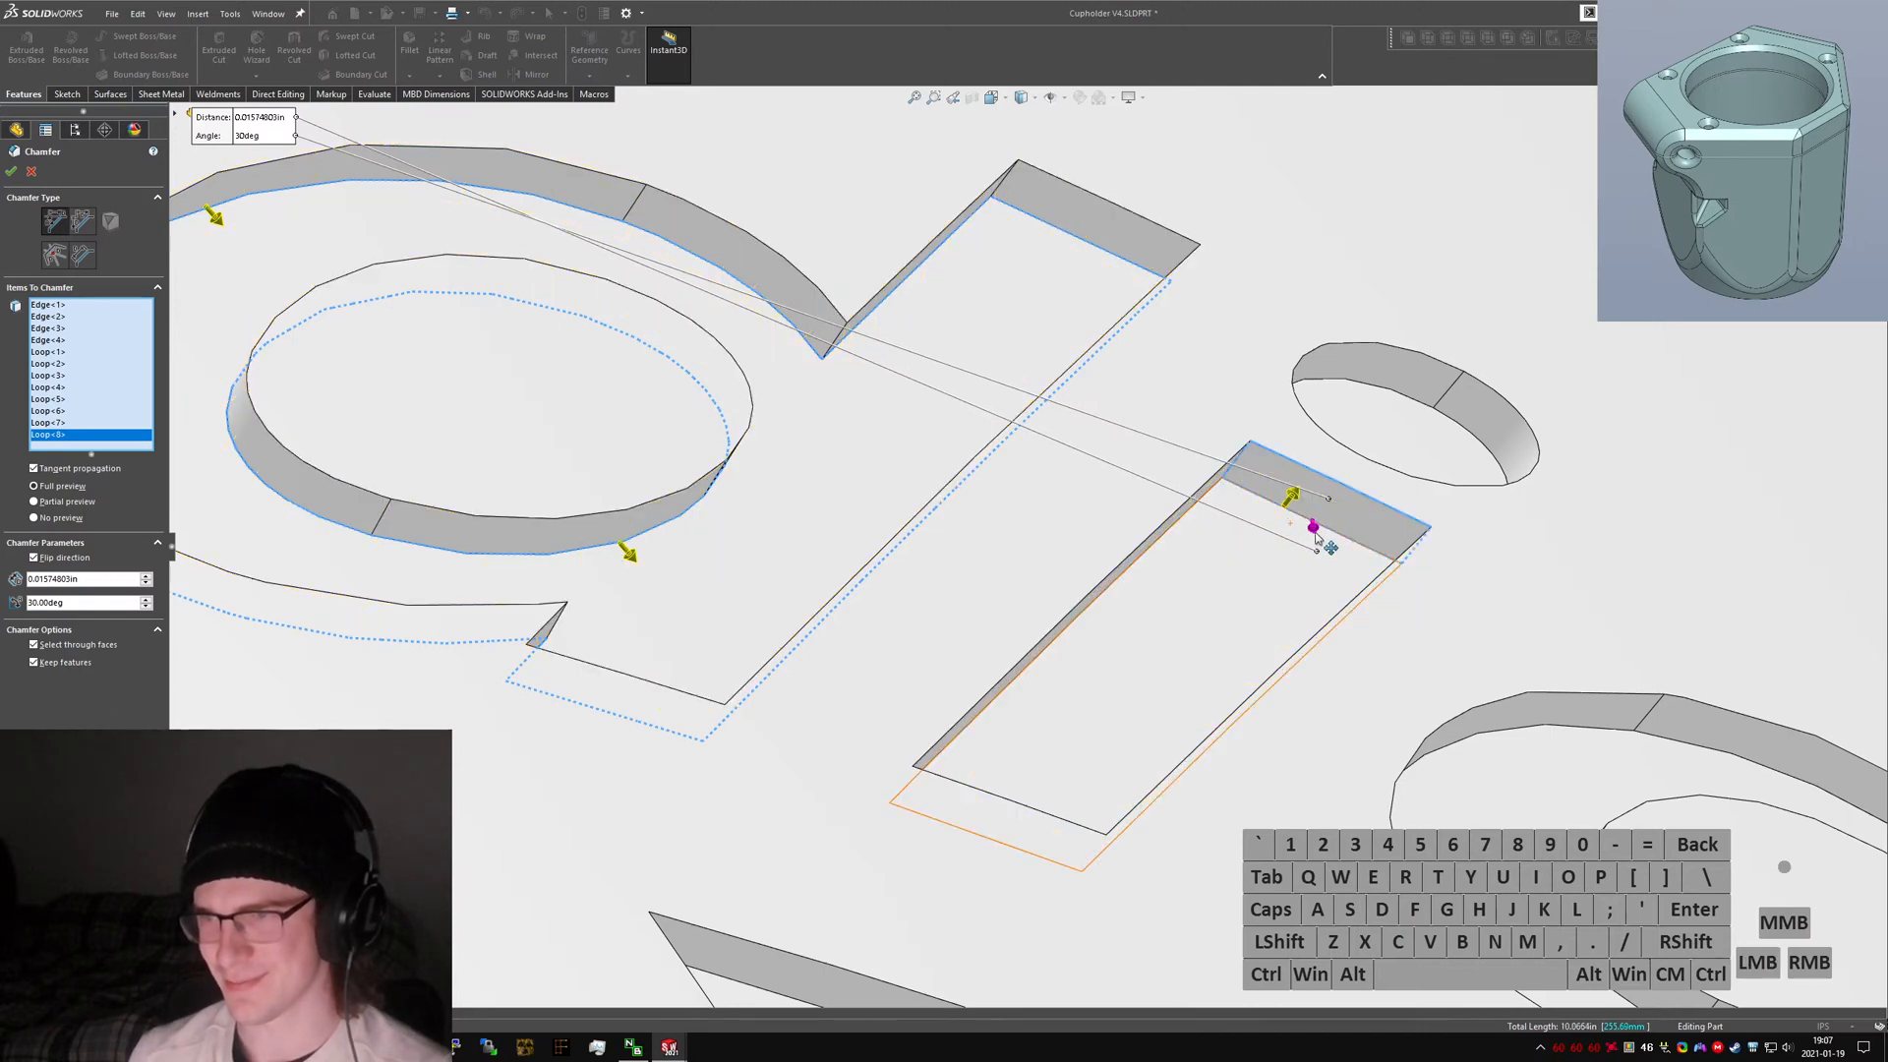
{"action": "middle_click_drag", "start_coordinate": [1313, 531], "coordinate": [1192, 424]}
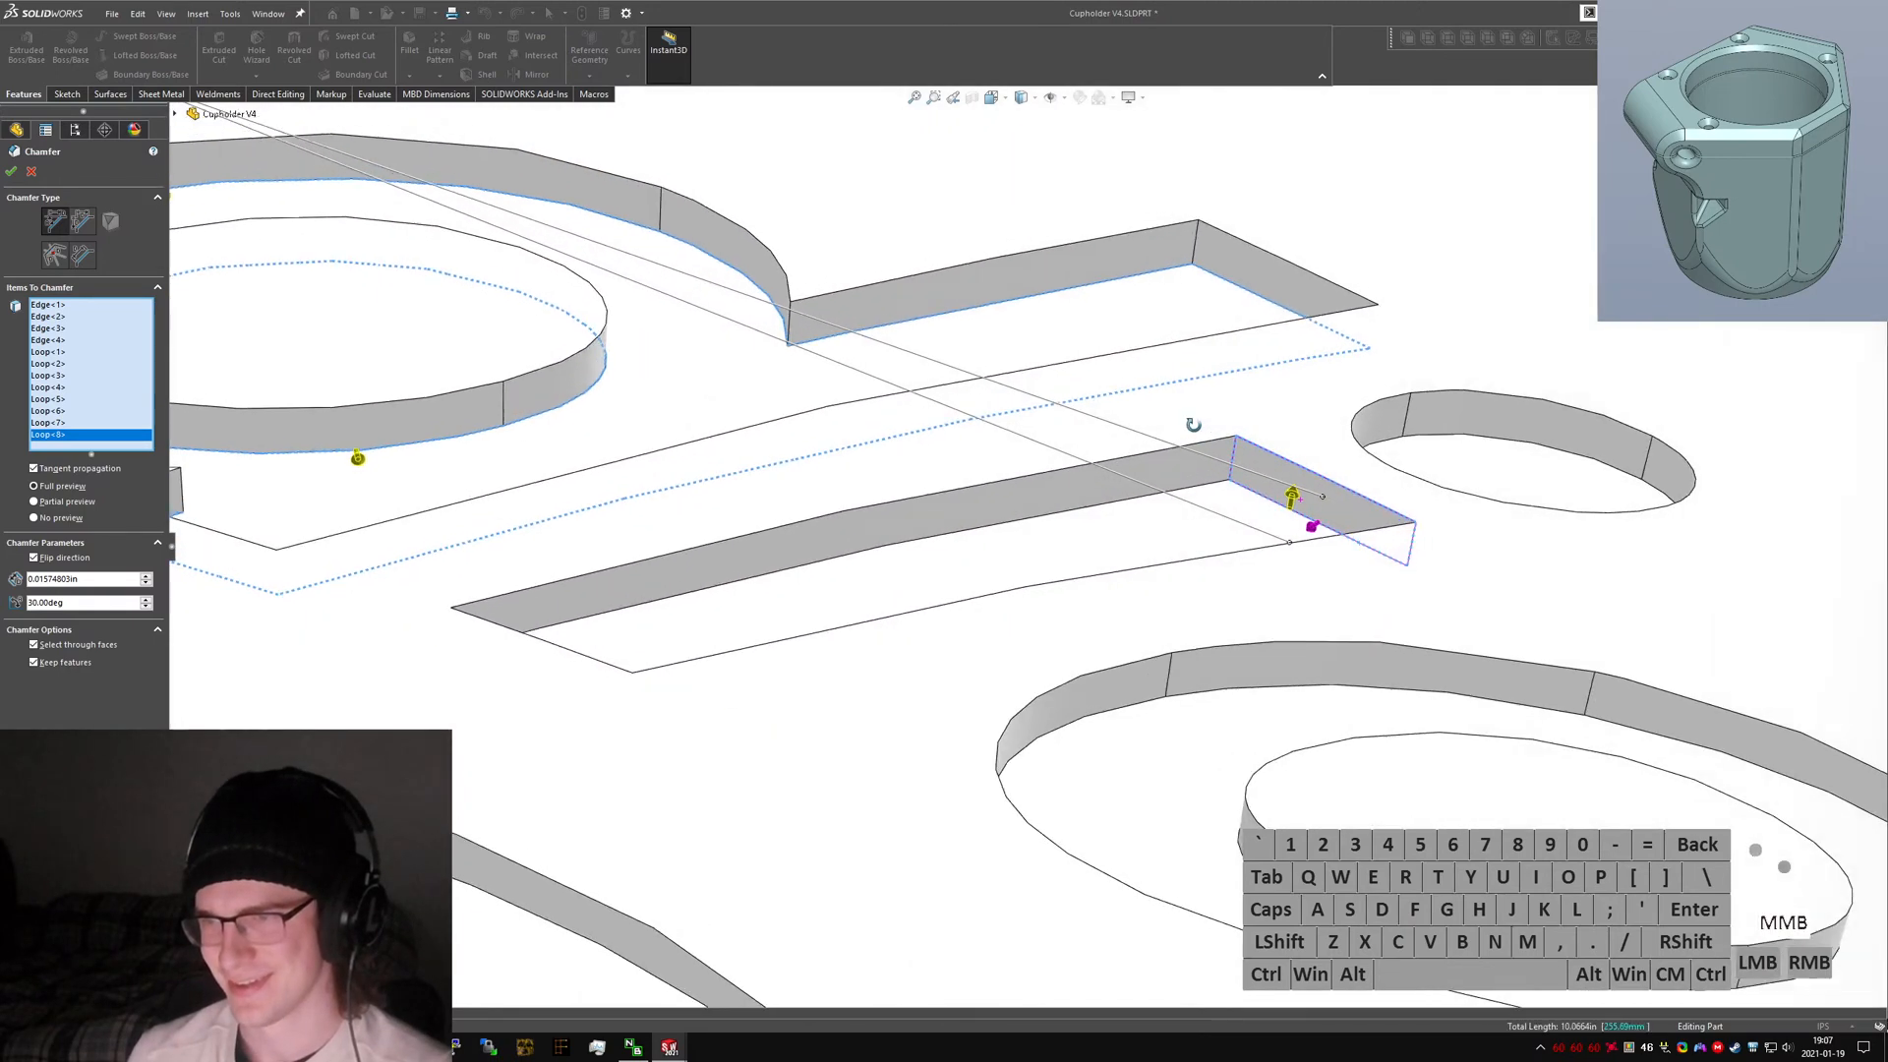
{"action": "left_click", "coordinate": [1314, 531]}
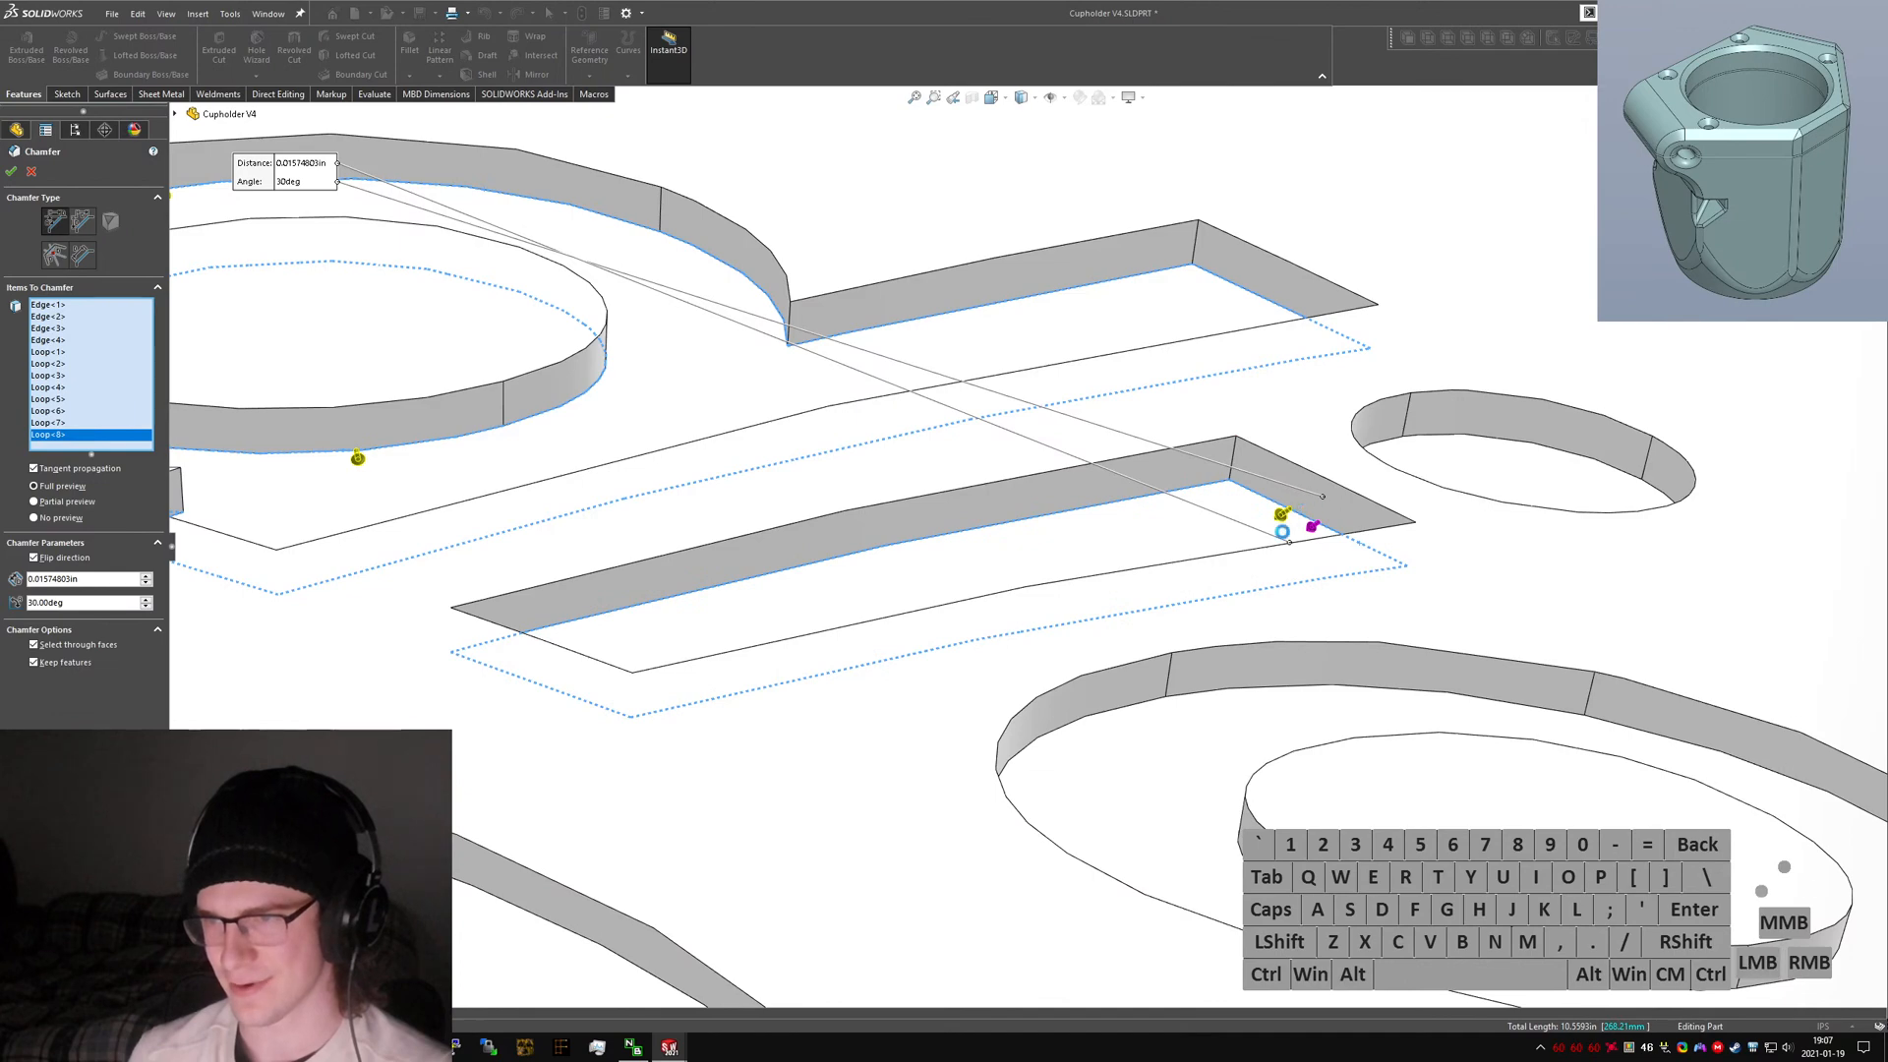
Add the edge loop of the dot of the letter i to the chamfer selection.
{"action": "right_click", "coordinate": [1471, 446]}
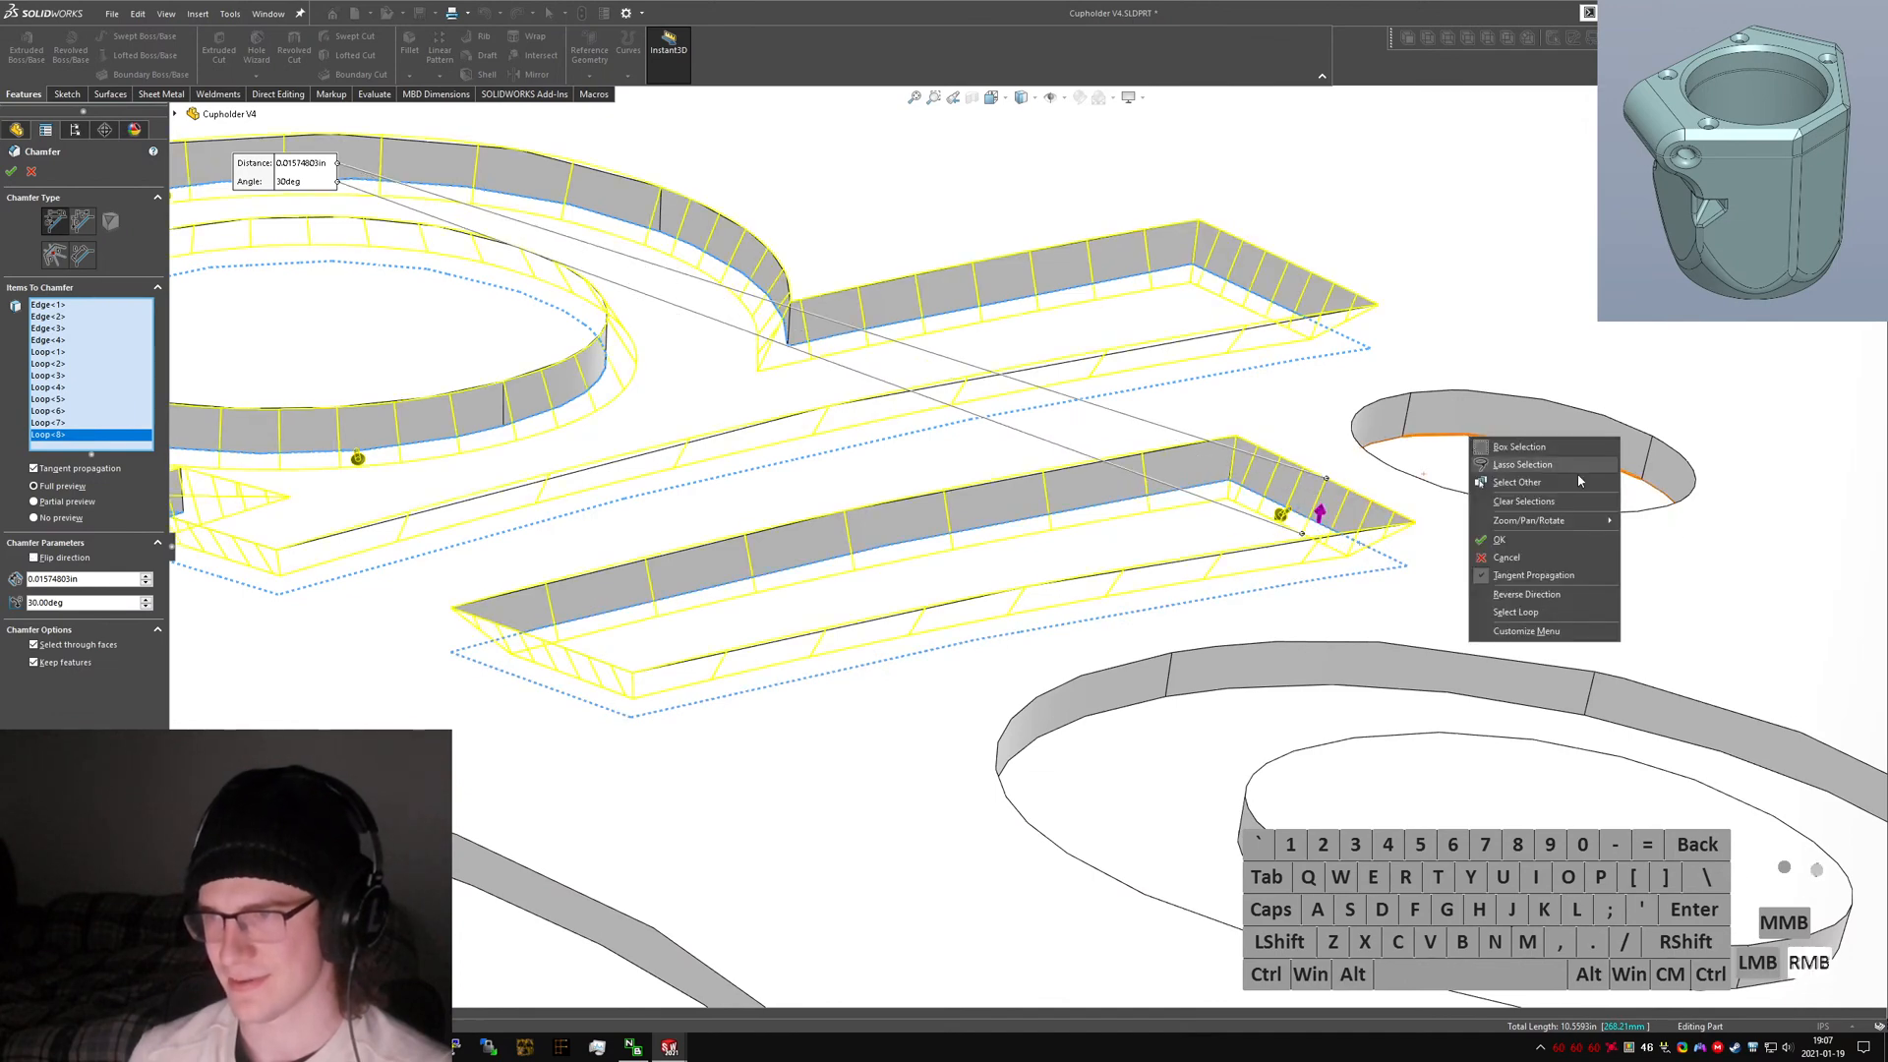
{"action": "left_click", "coordinate": [1553, 611]}
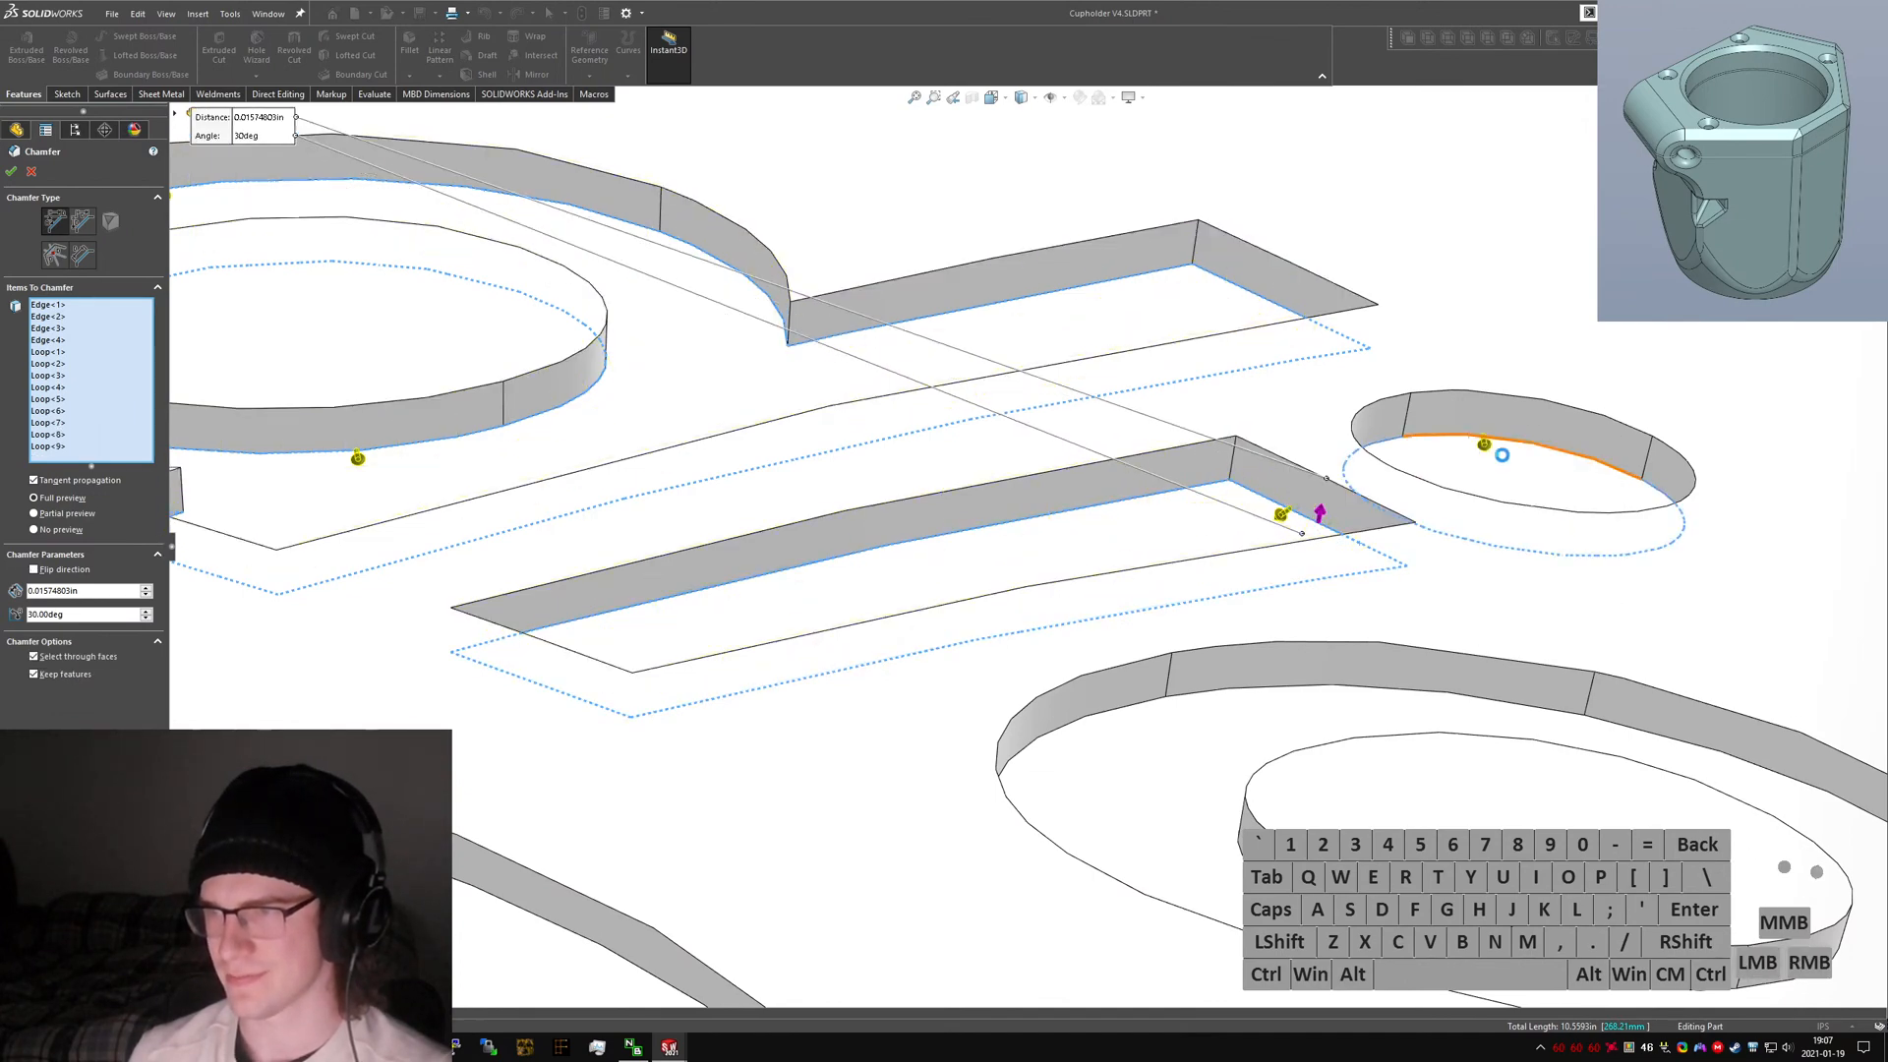
{"action": "scroll", "coordinate": [1288, 634], "scroll_direction": "up", "scroll_amount": 3}
{"action": "scroll", "coordinate": [1285, 632], "scroll_direction": "down", "scroll_amount": 1}
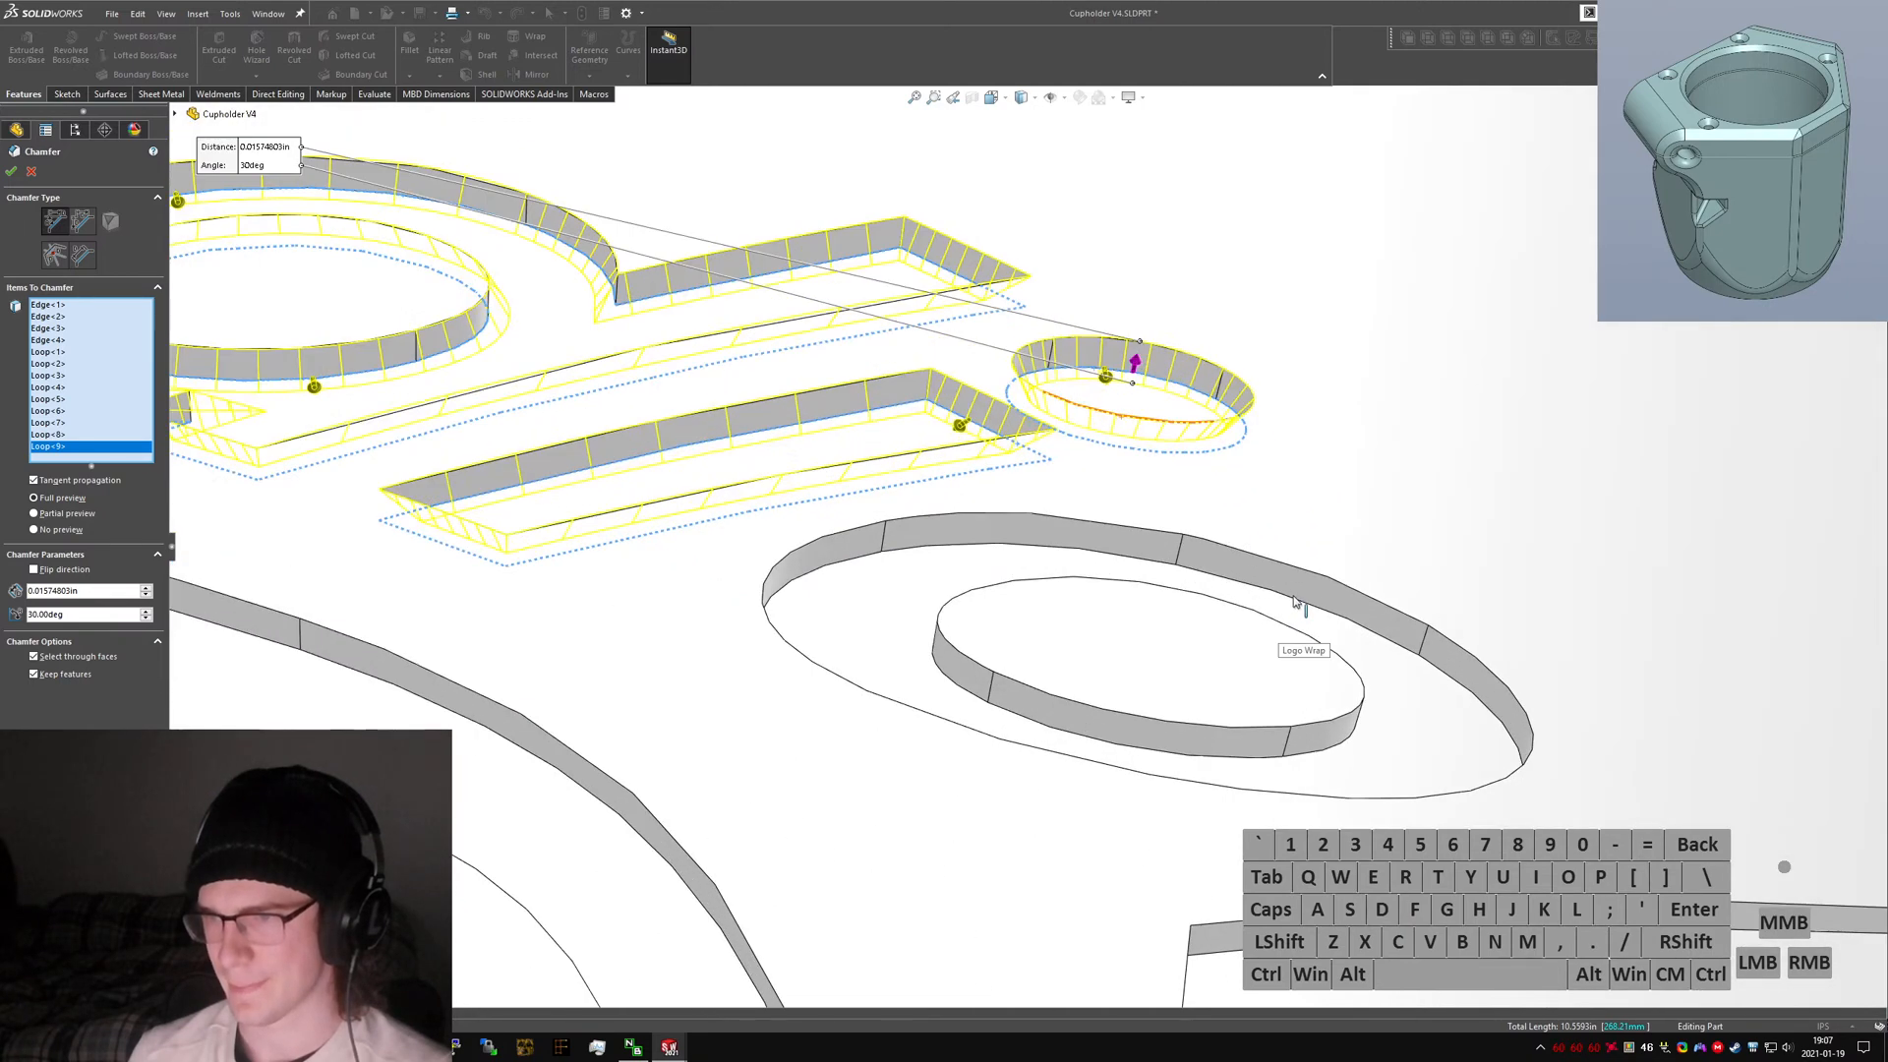
Add the outer and inner edge loops of the letter o to the chamfer selection.
{"action": "right_click", "coordinate": [1294, 602]}
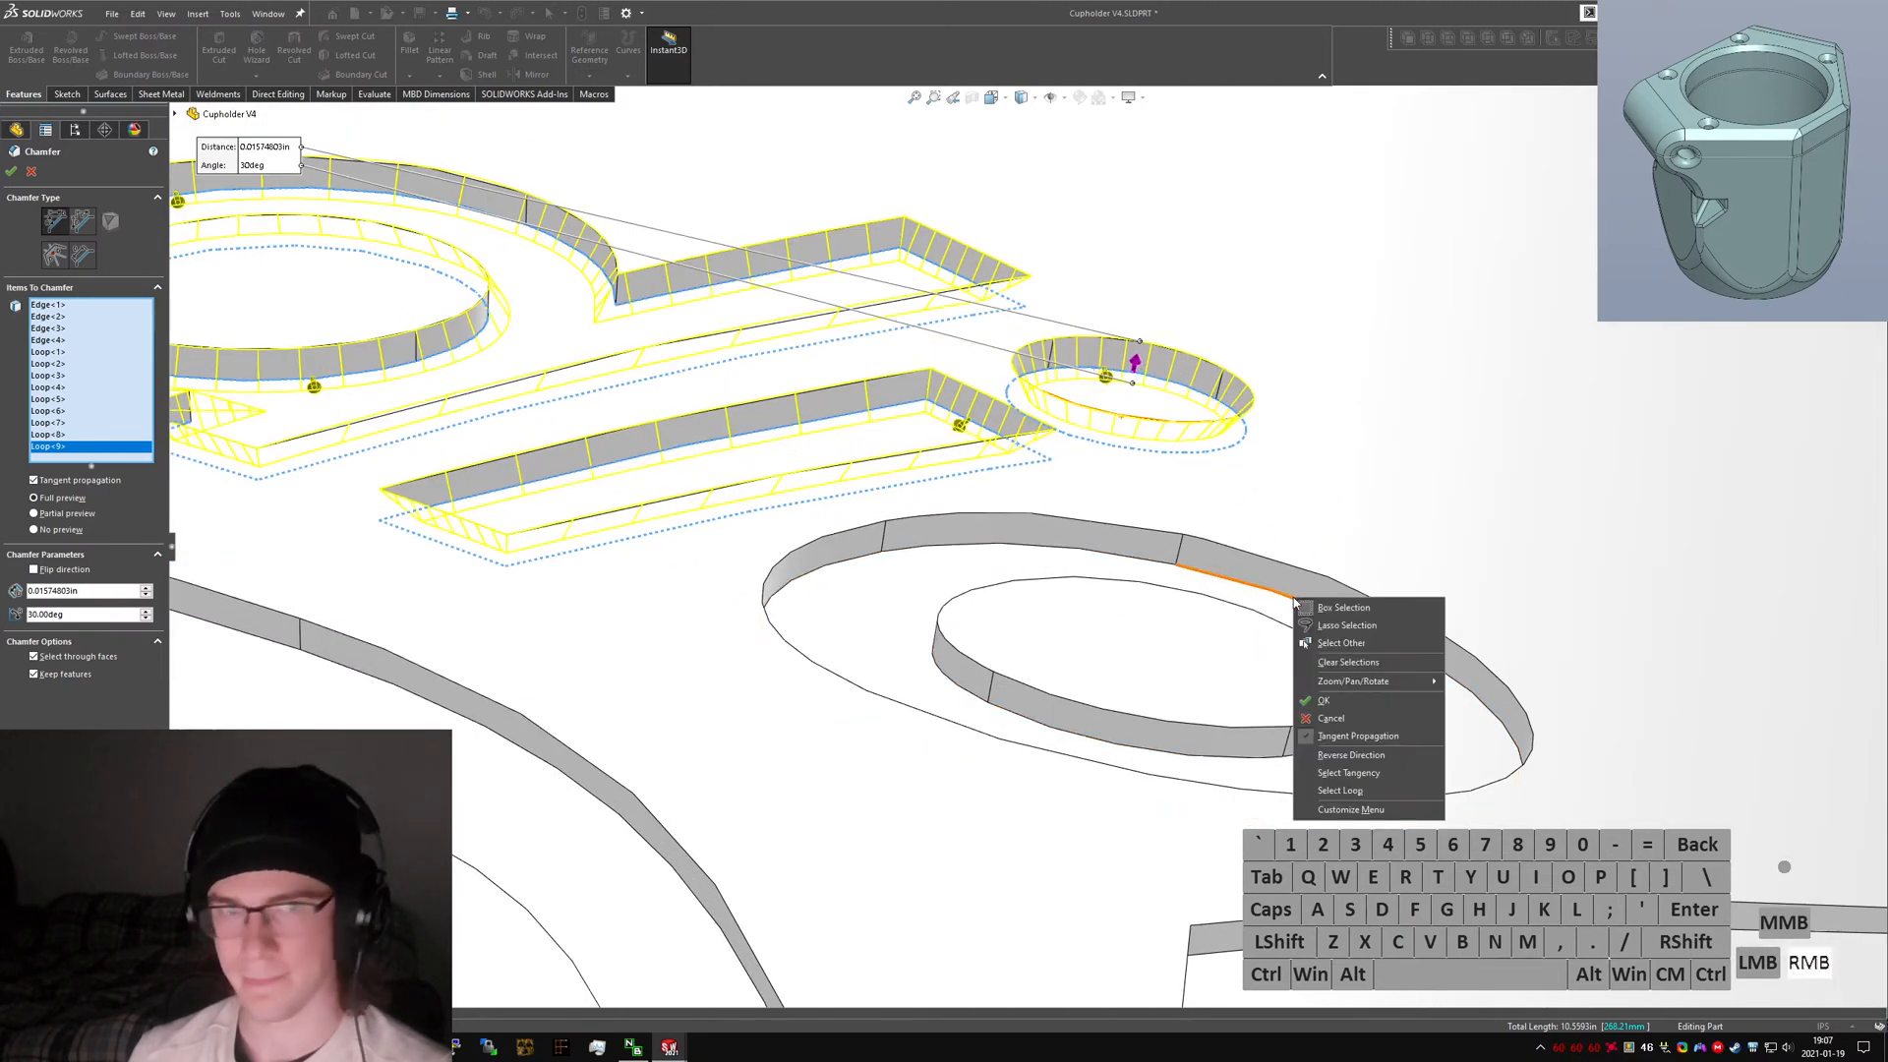
{"action": "left_click", "coordinate": [1362, 774]}
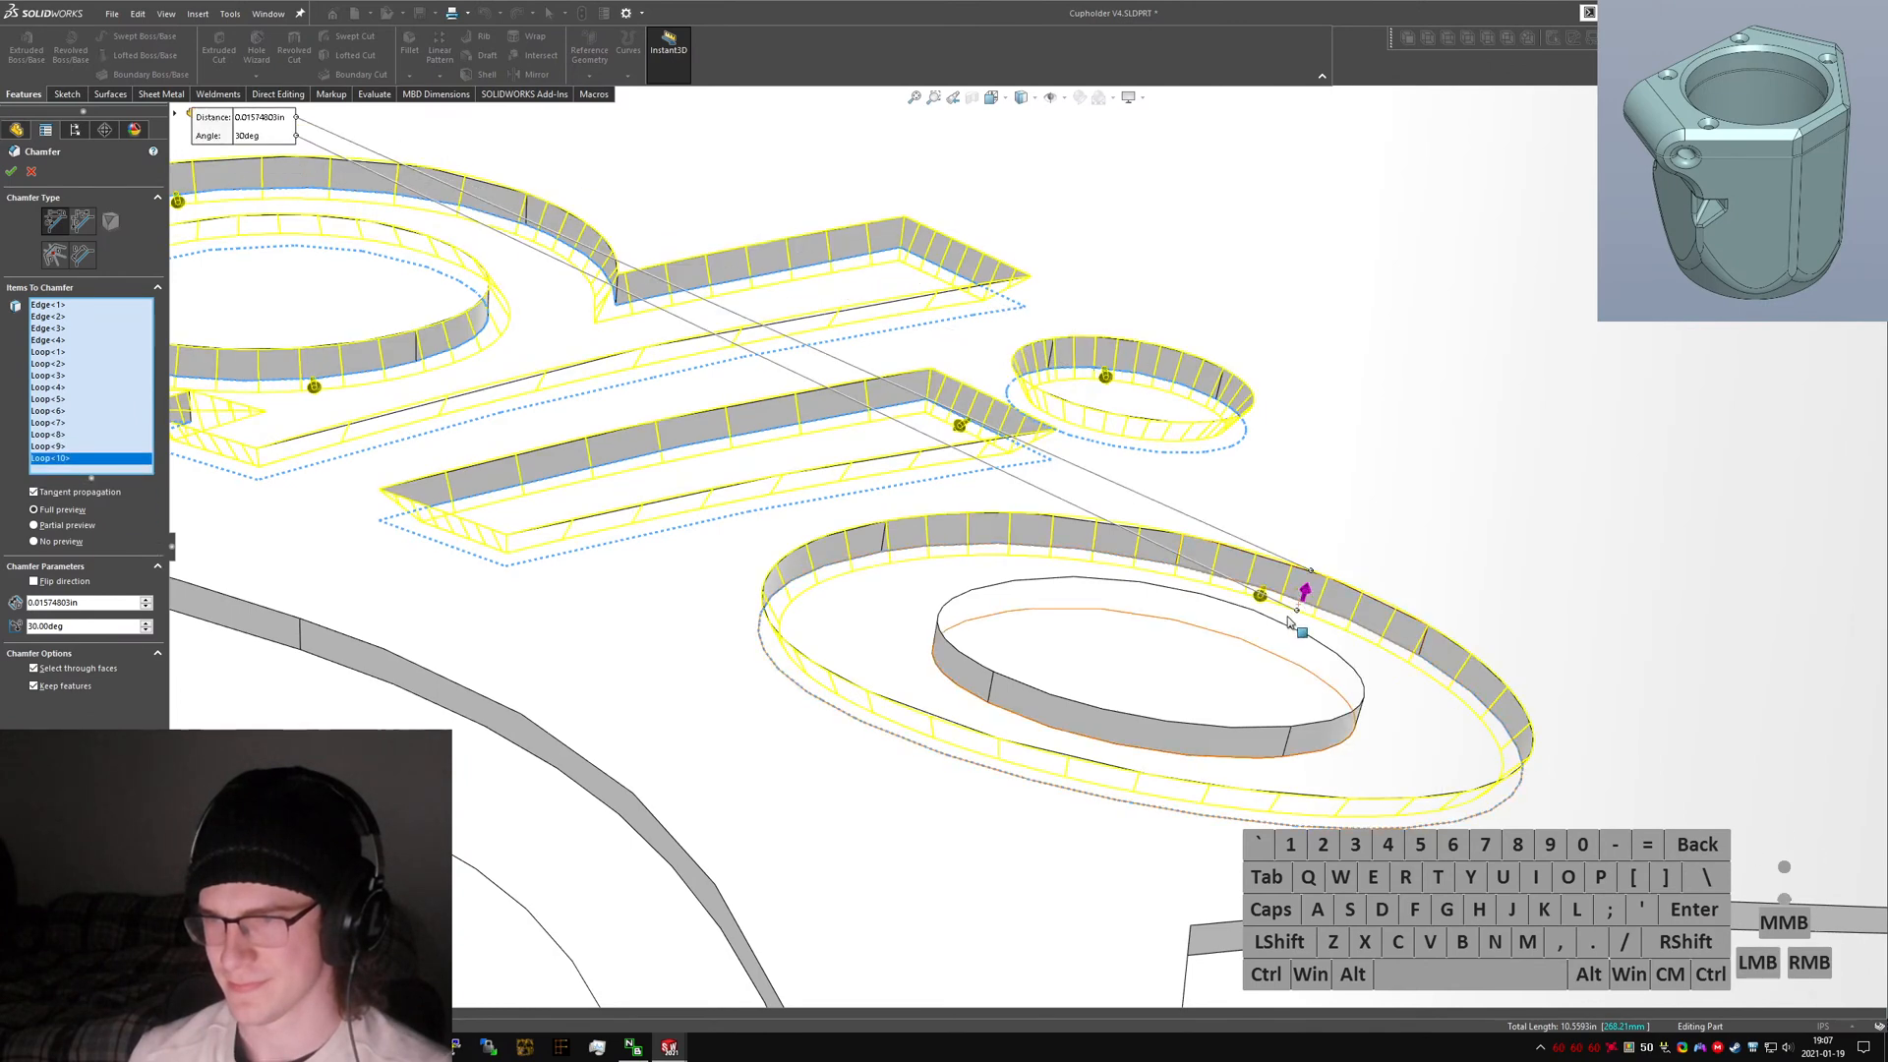
{"action": "right_click", "coordinate": [1259, 759]}
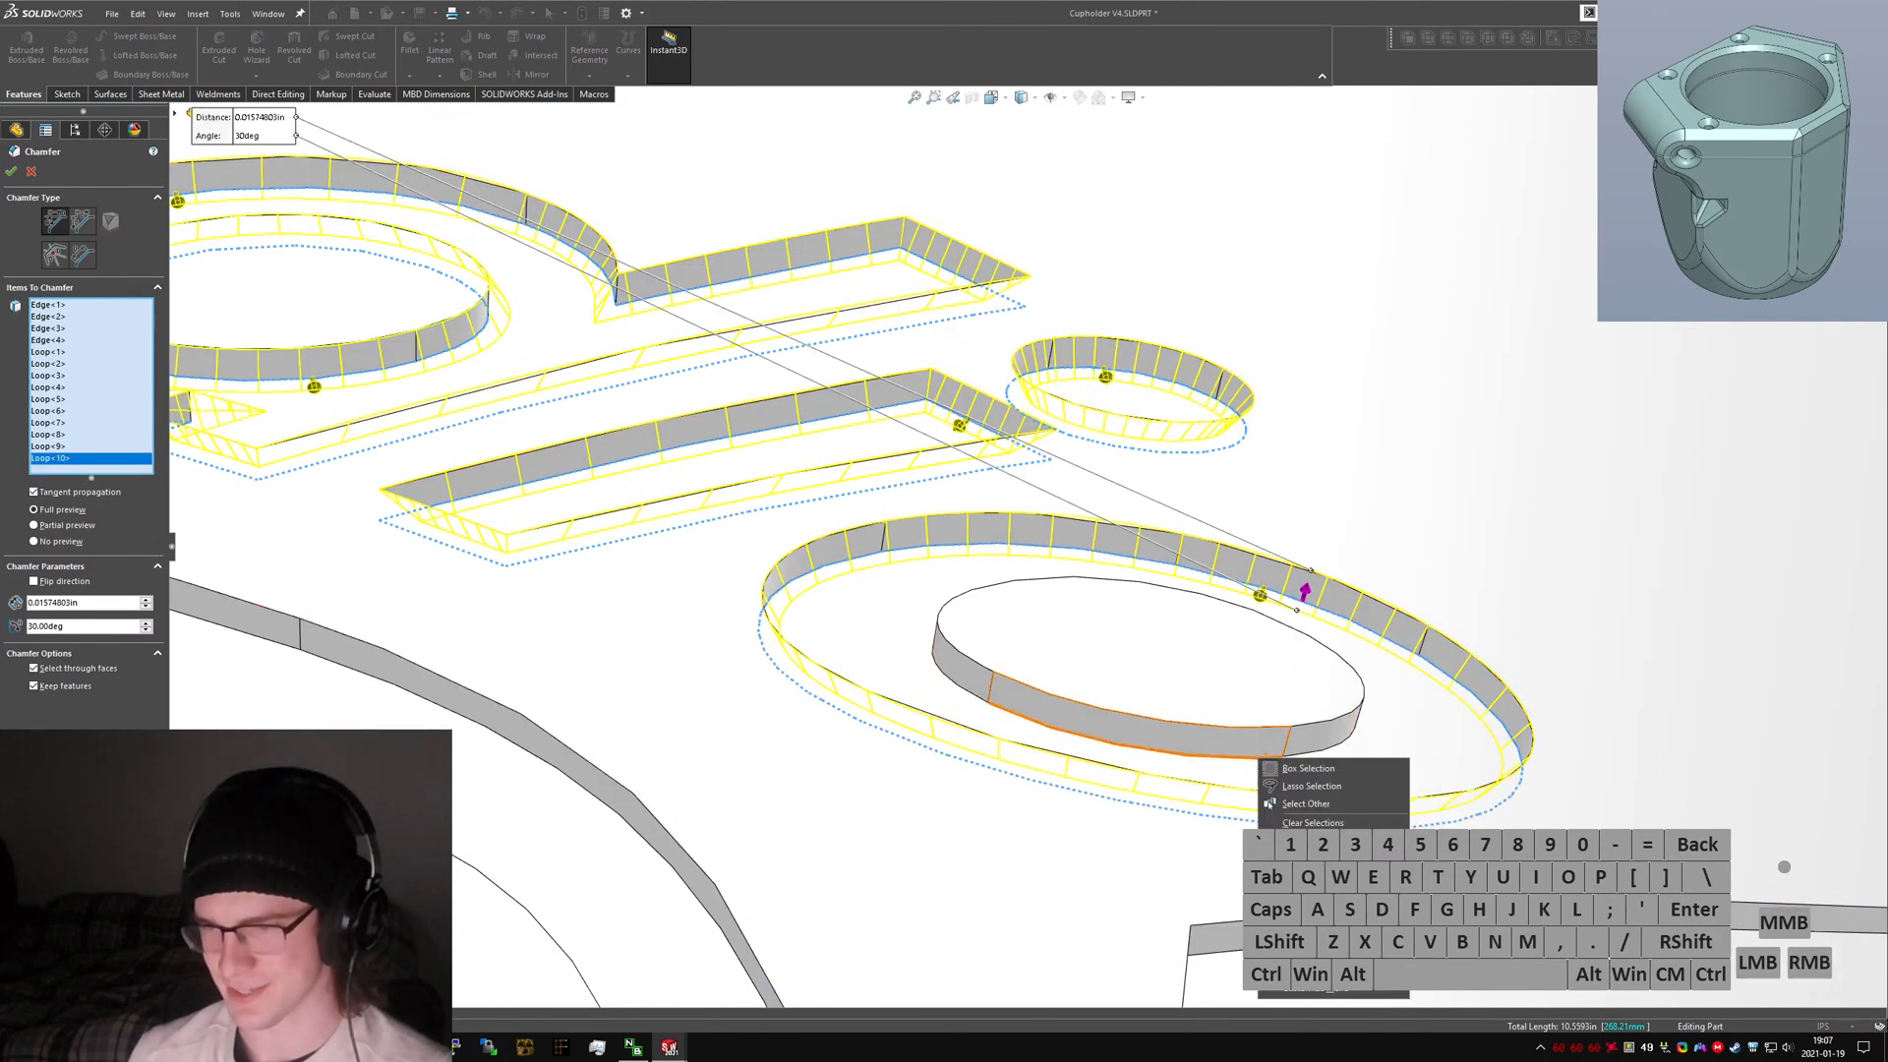
{"action": "left_click", "coordinate": [1316, 878]}
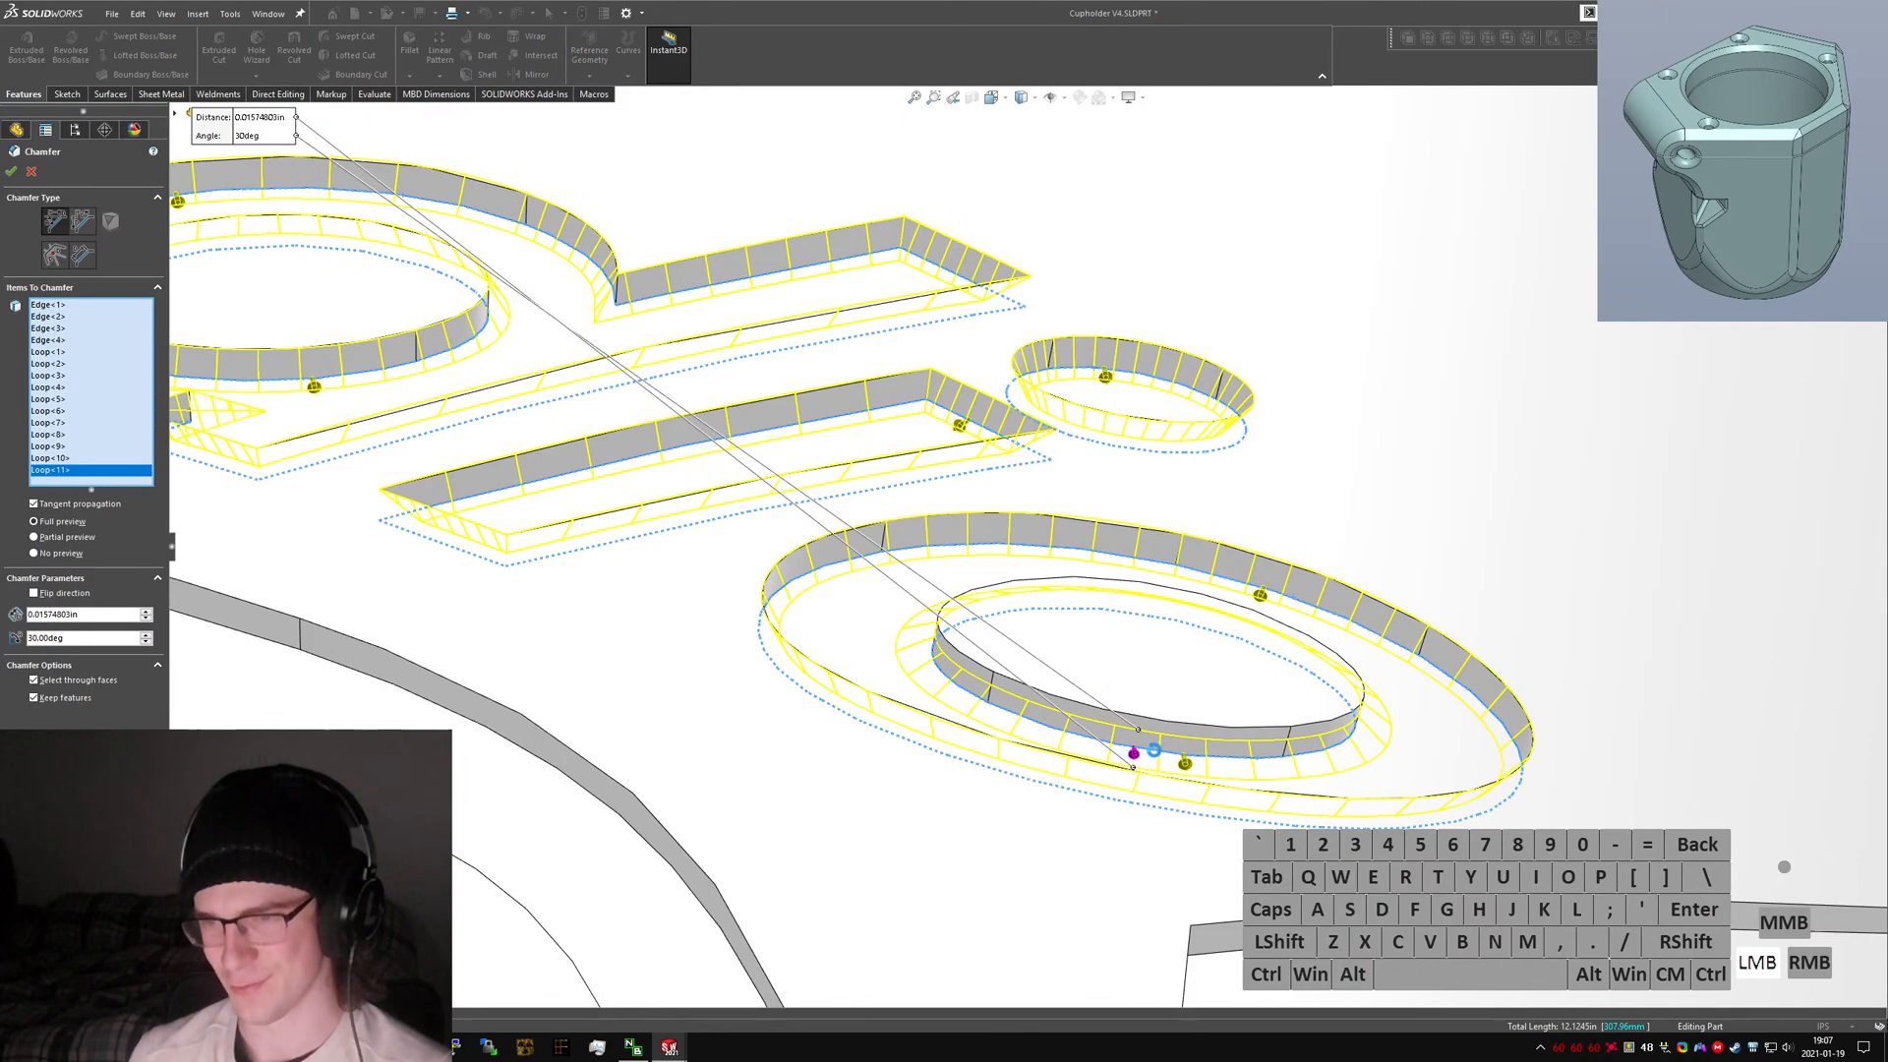
{"action": "scroll", "coordinate": [1159, 713], "scroll_direction": "up", "scroll_amount": 10}
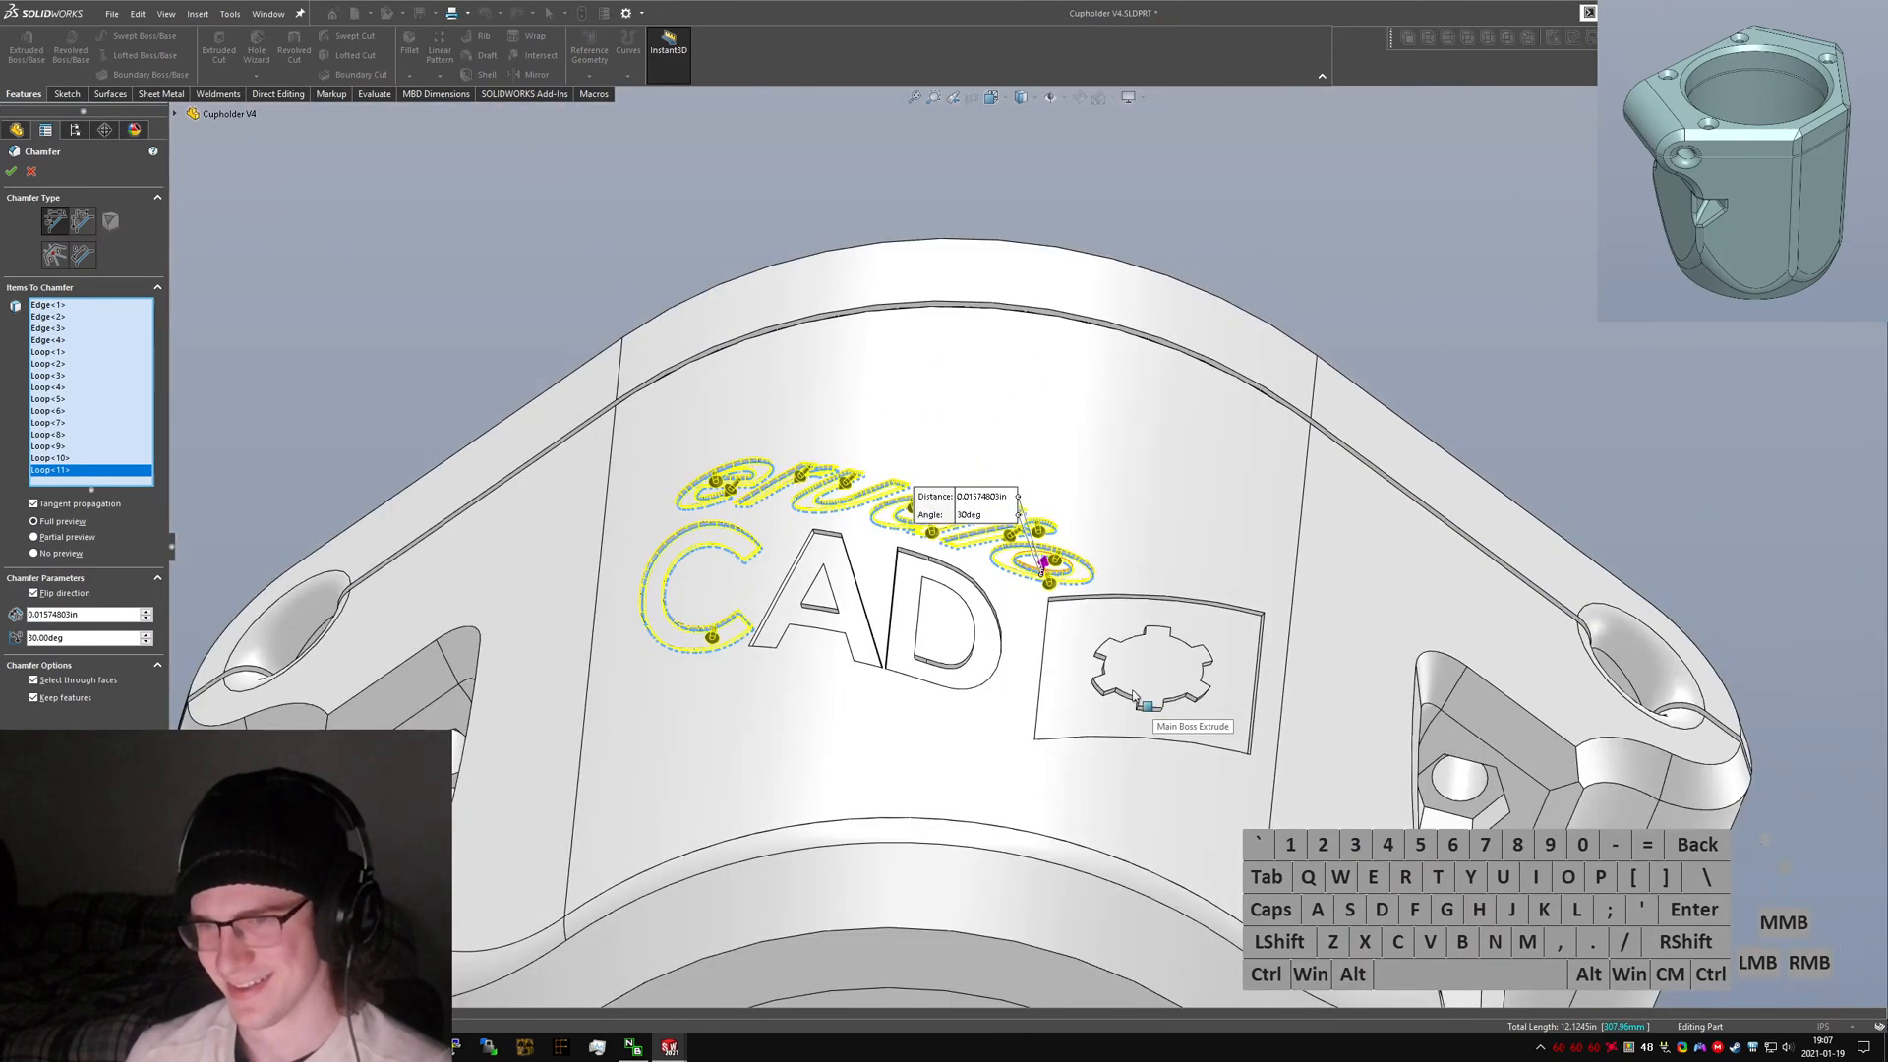
{"action": "scroll", "coordinate": [870, 565], "scroll_direction": "down", "scroll_amount": 8}
{"action": "scroll", "coordinate": [1197, 614], "scroll_direction": "up", "scroll_amount": 5}
{"action": "scroll", "coordinate": [1585, 798], "scroll_direction": "down", "scroll_amount": 6}
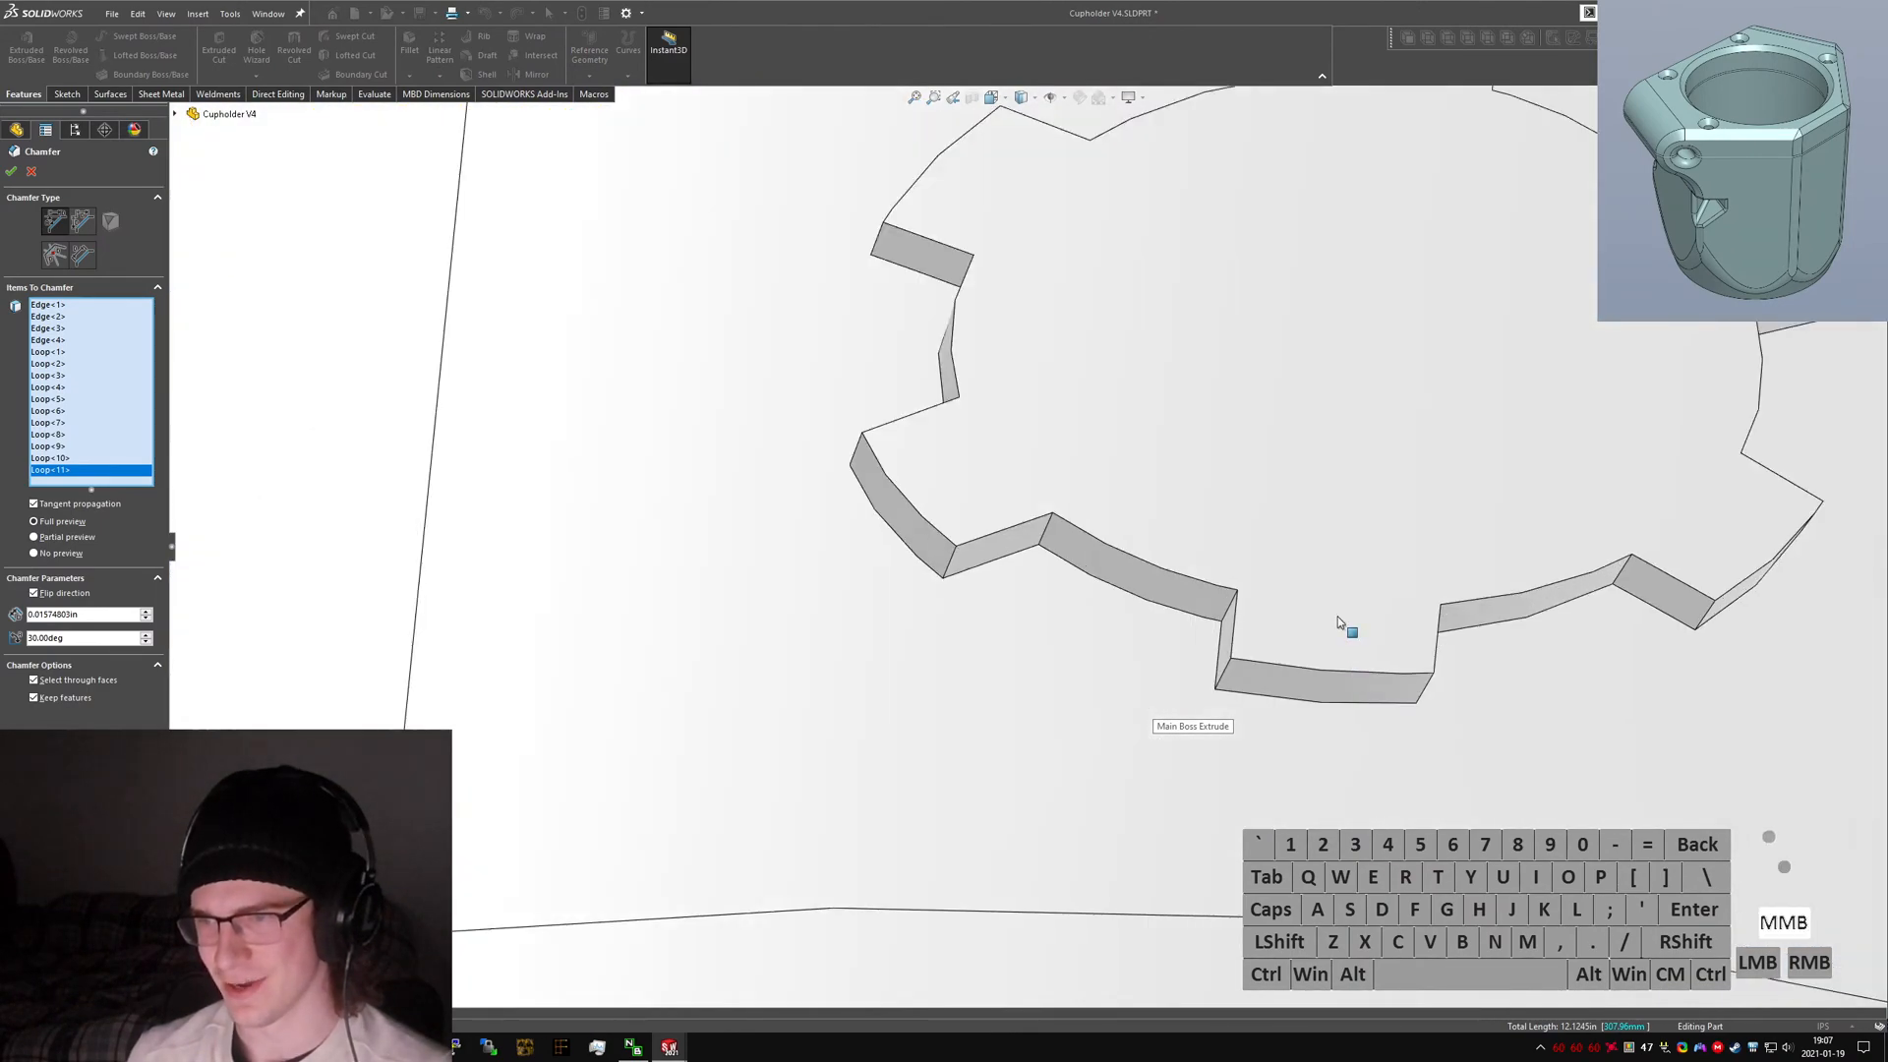
{"action": "middle_click_drag", "start_coordinate": [1340, 624], "coordinate": [1108, 590]}
{"action": "right_click", "coordinate": [1109, 588]}
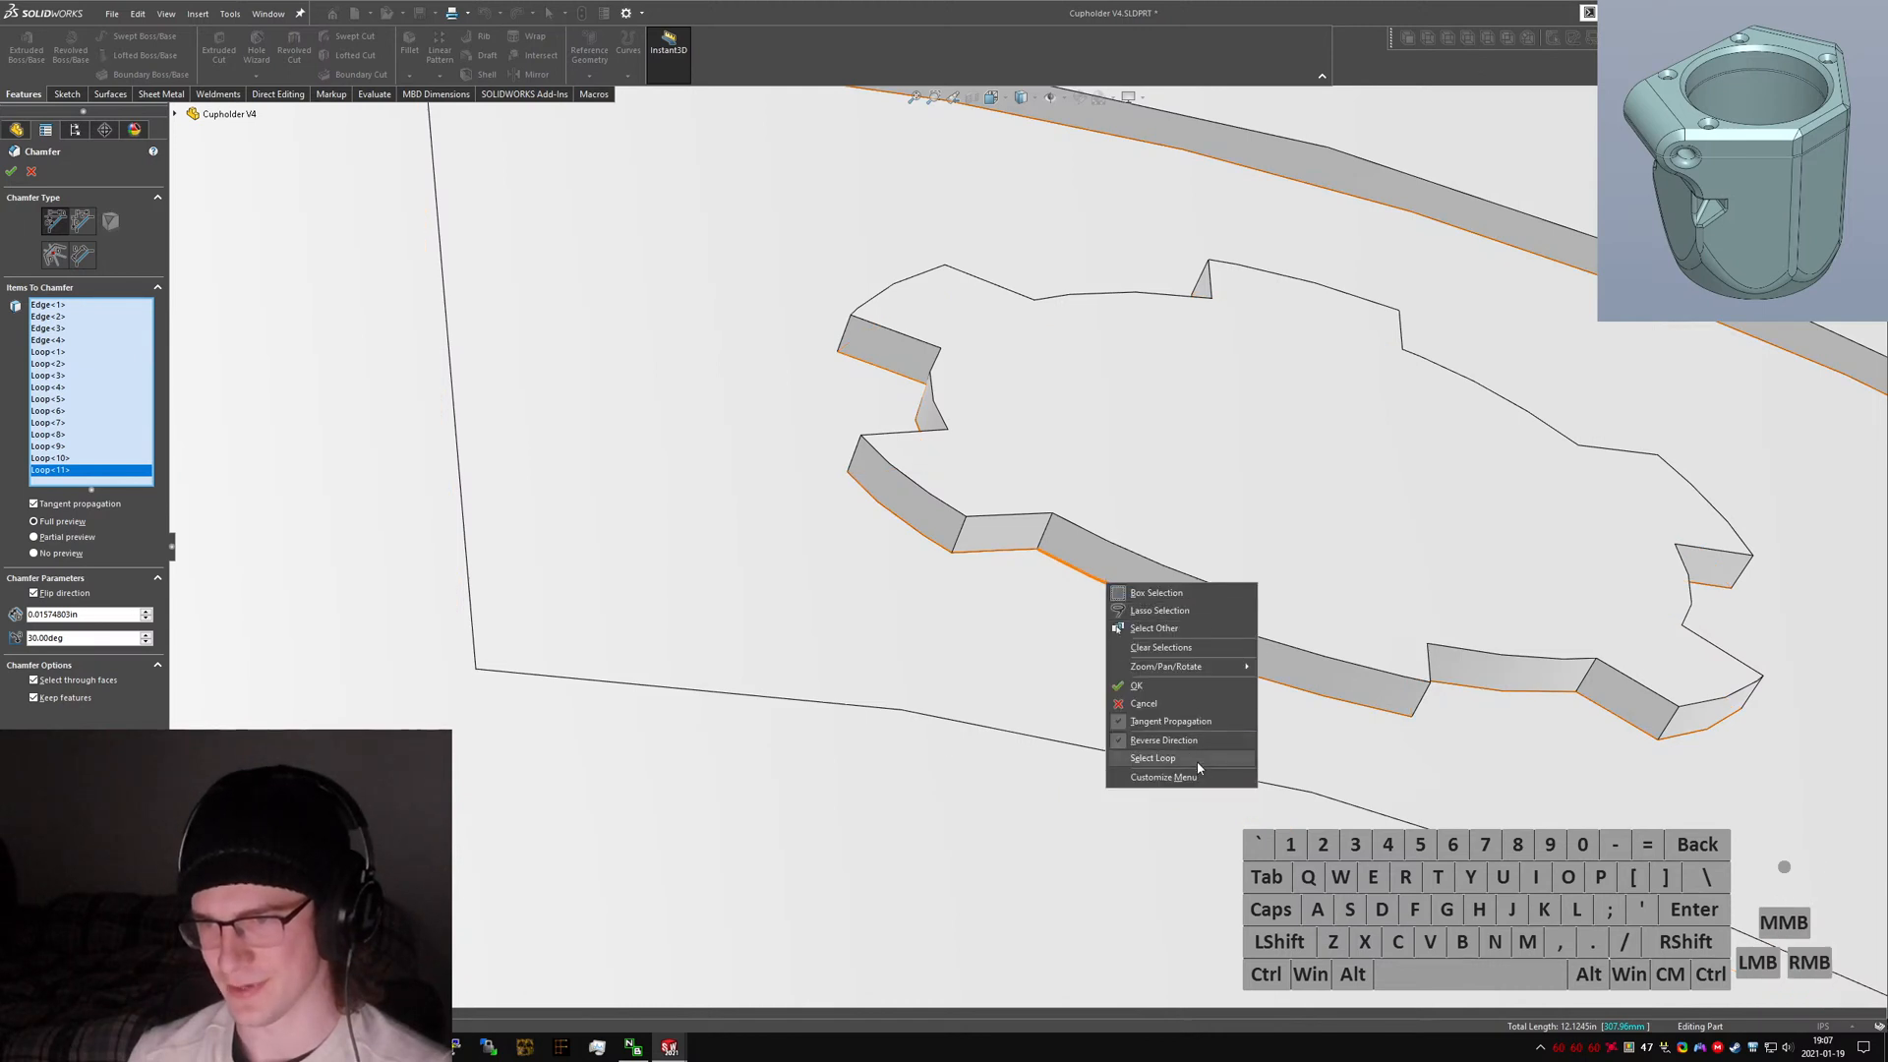
{"action": "left_click", "coordinate": [1160, 760]}
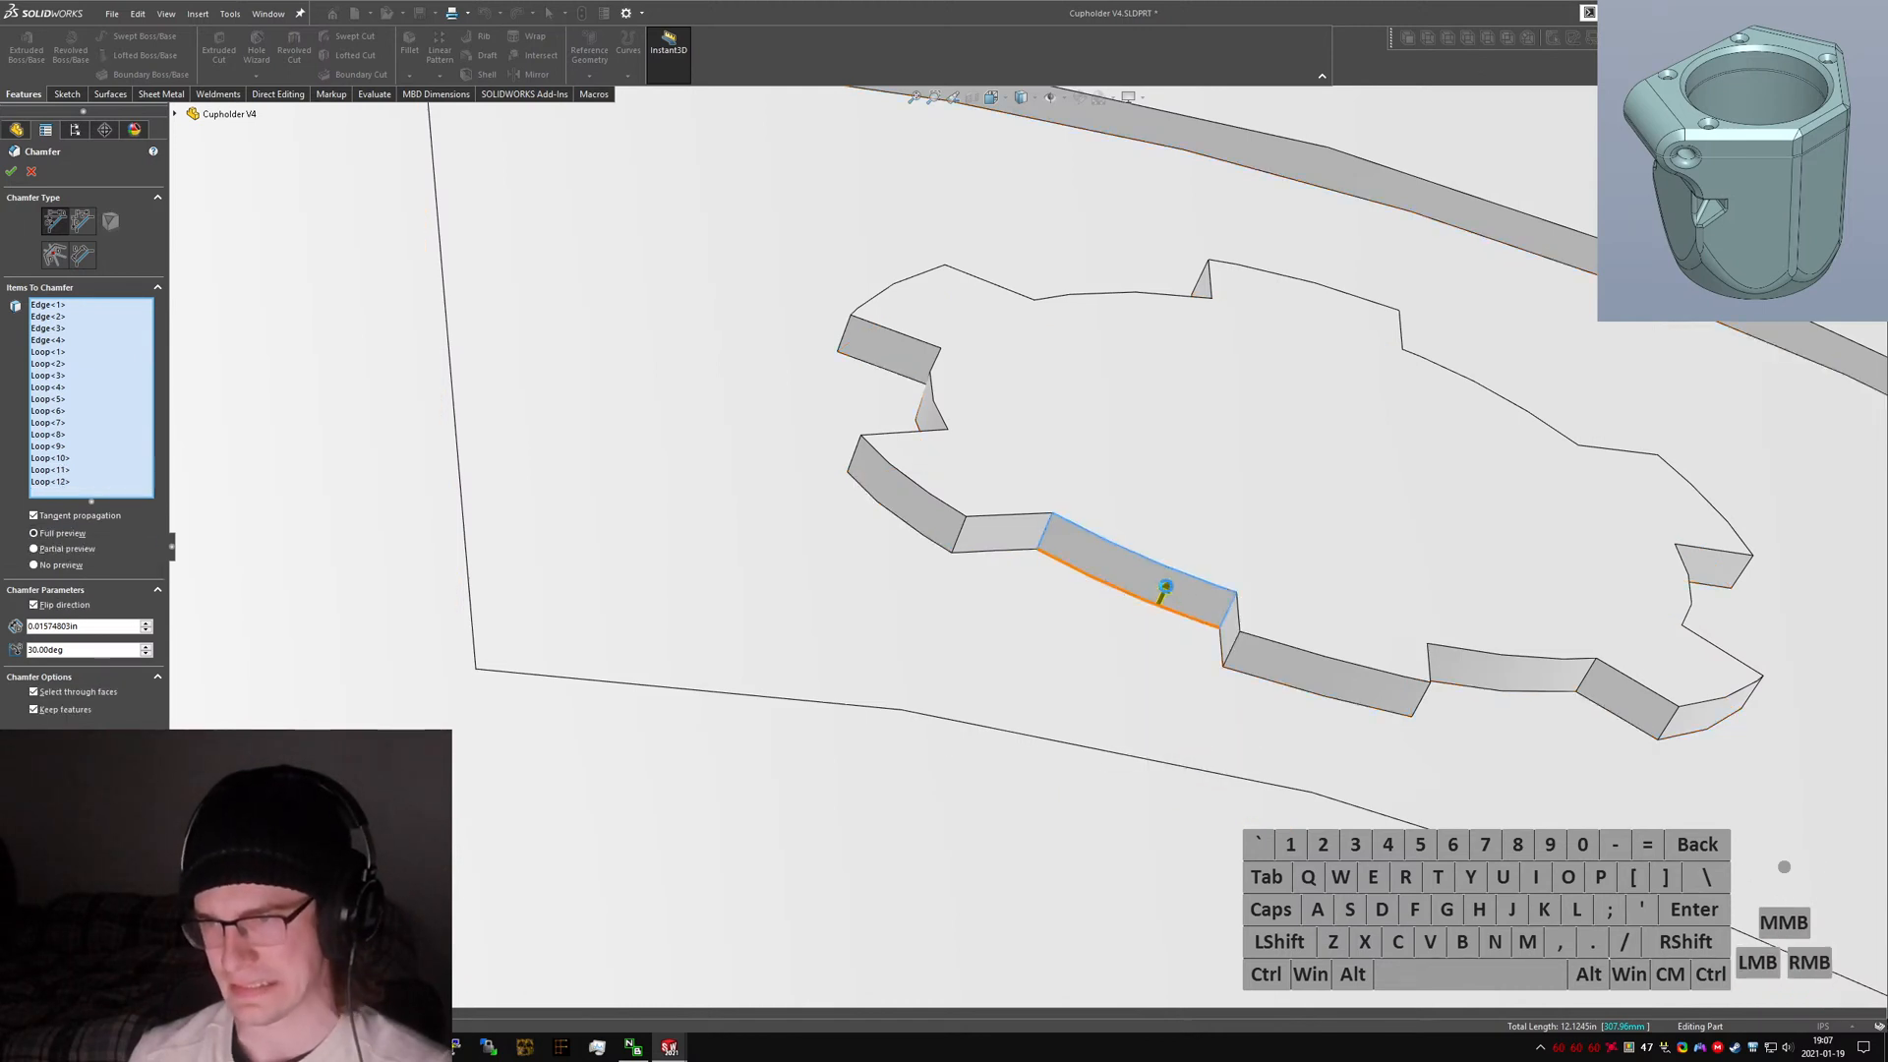
{"action": "left_click", "coordinate": [1138, 587]}
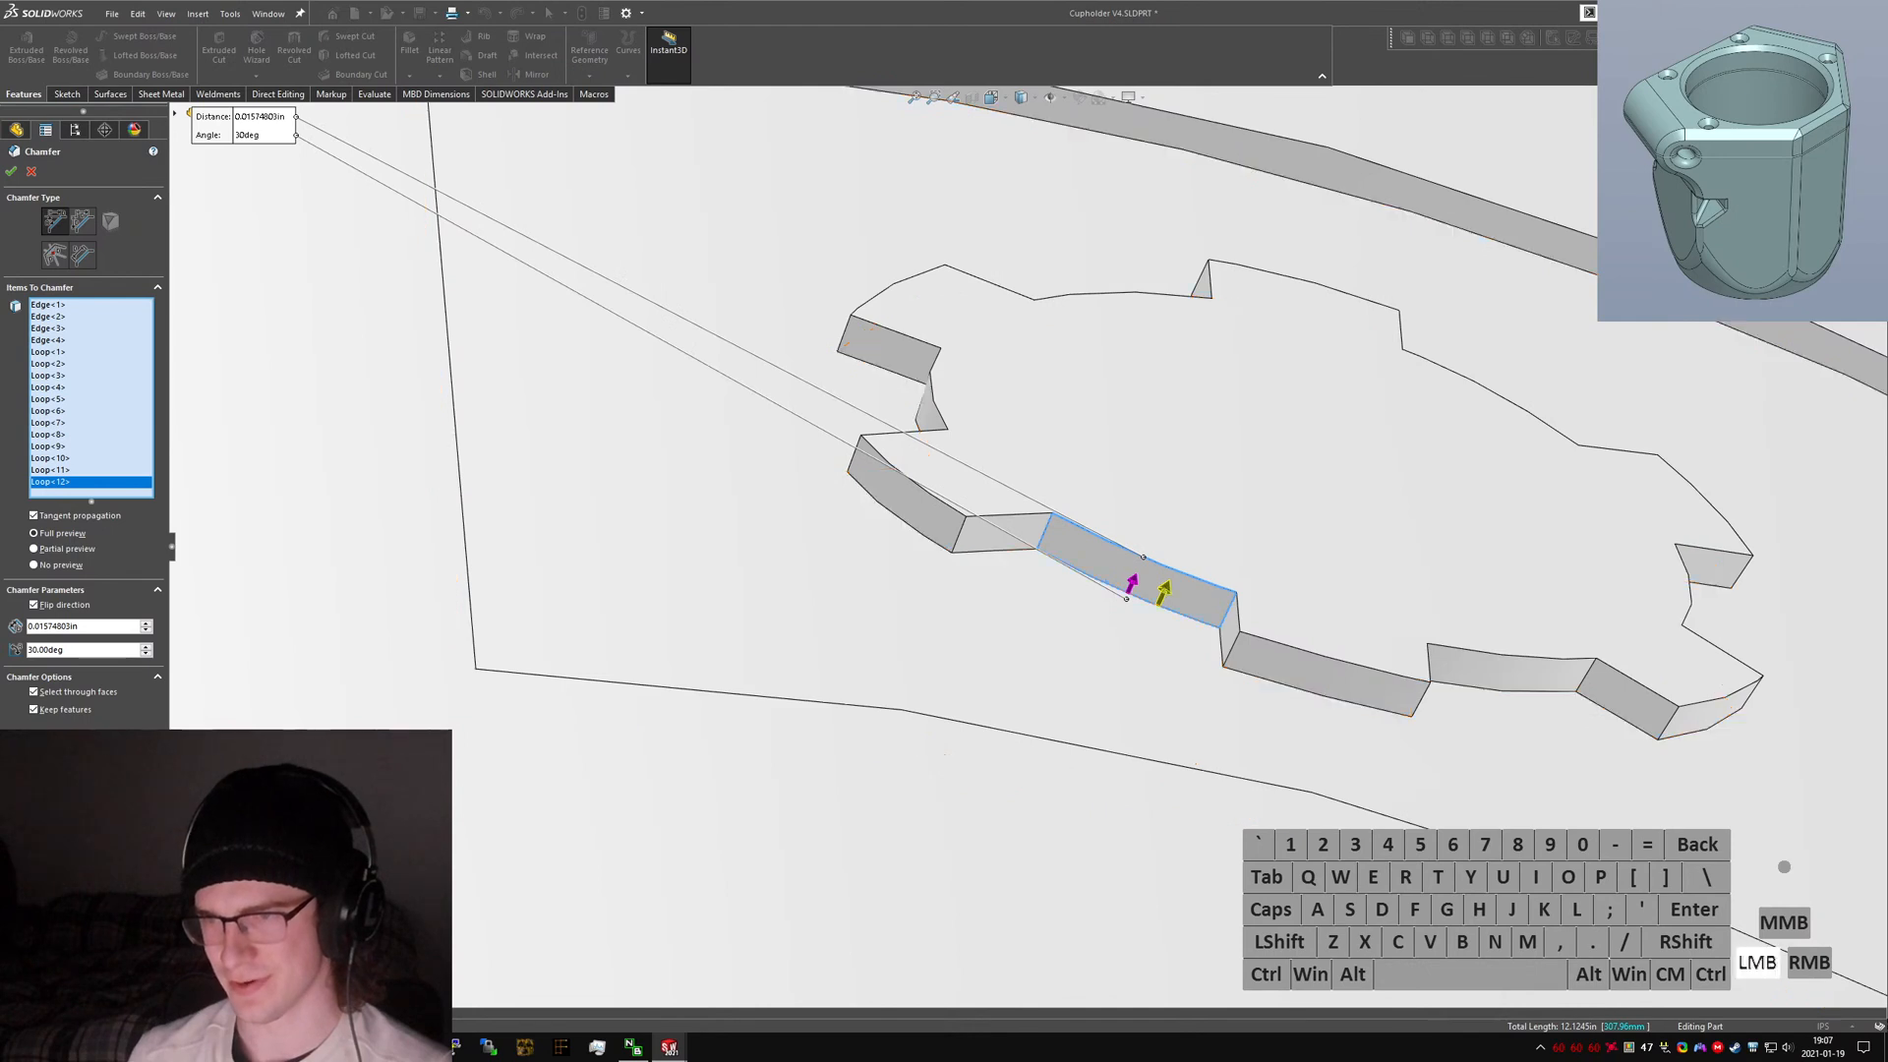
{"action": "left_click", "coordinate": [1132, 585]}
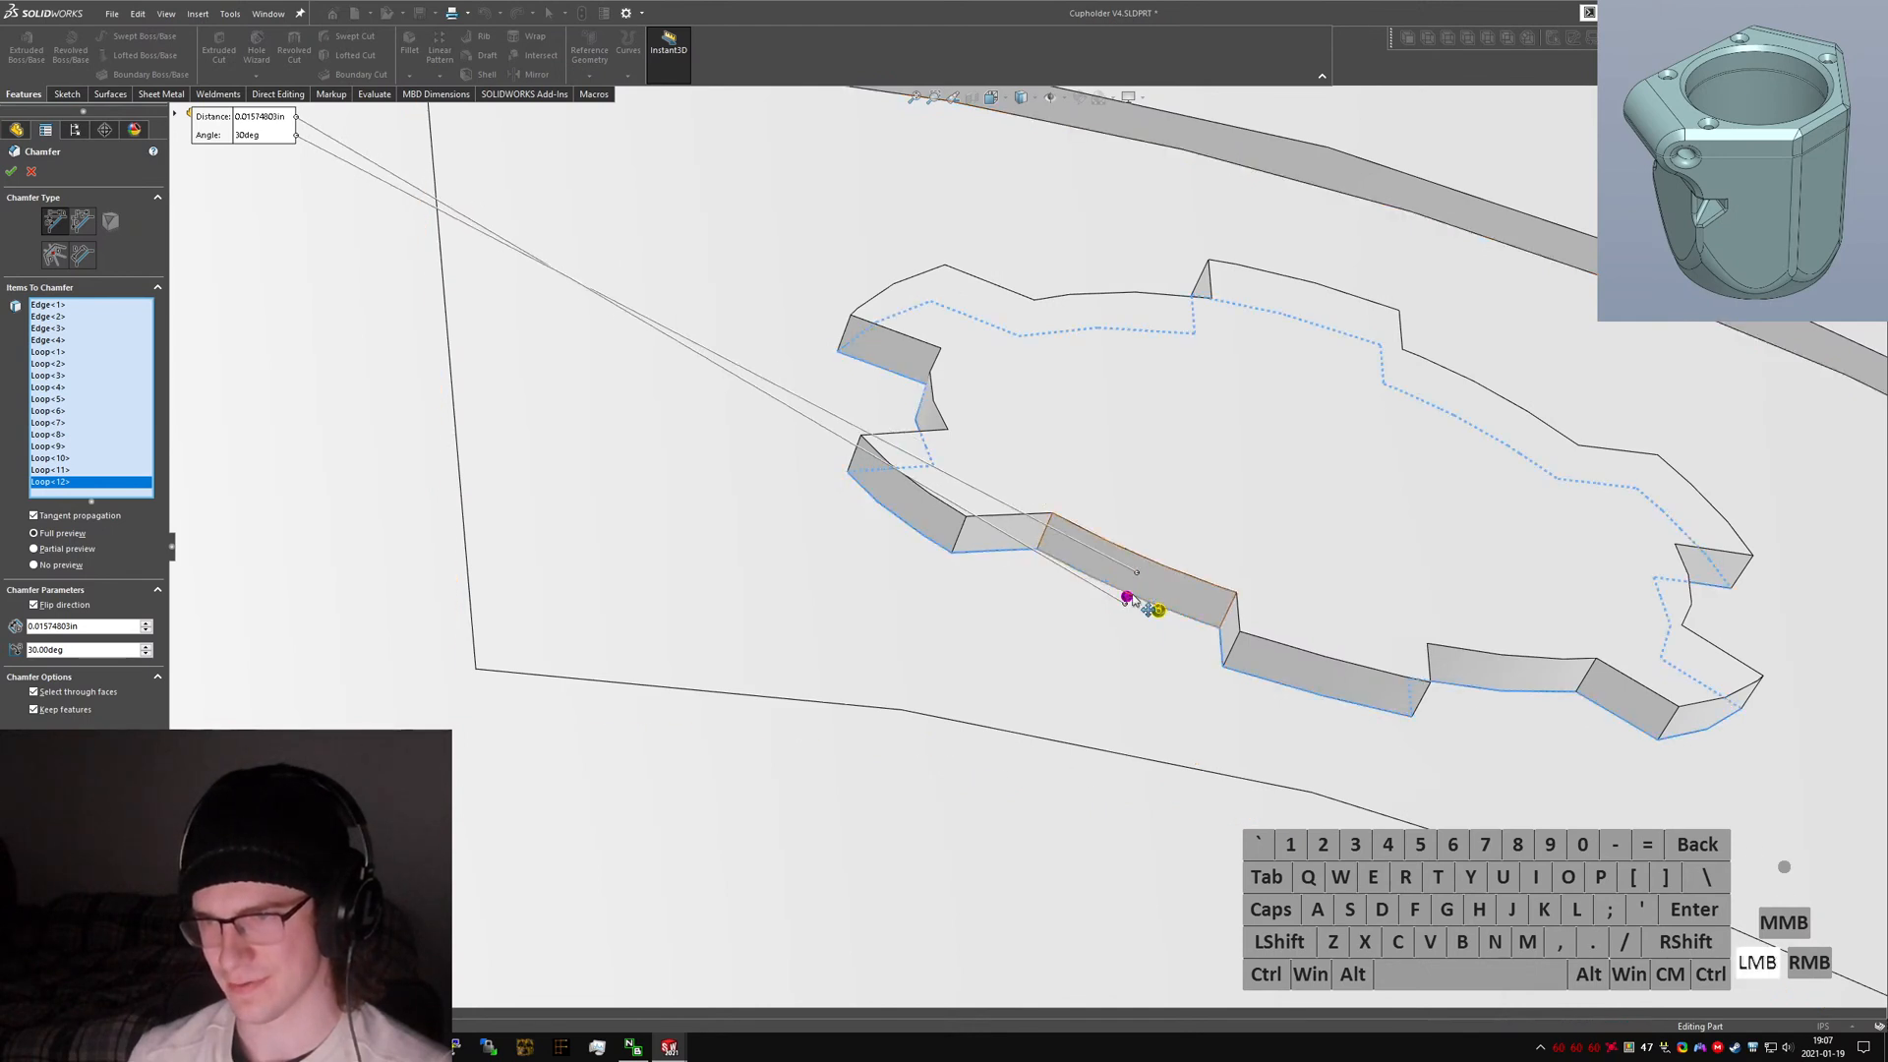
{"action": "left_click", "coordinate": [1127, 599]}
{"action": "left_click", "coordinate": [1132, 585]}
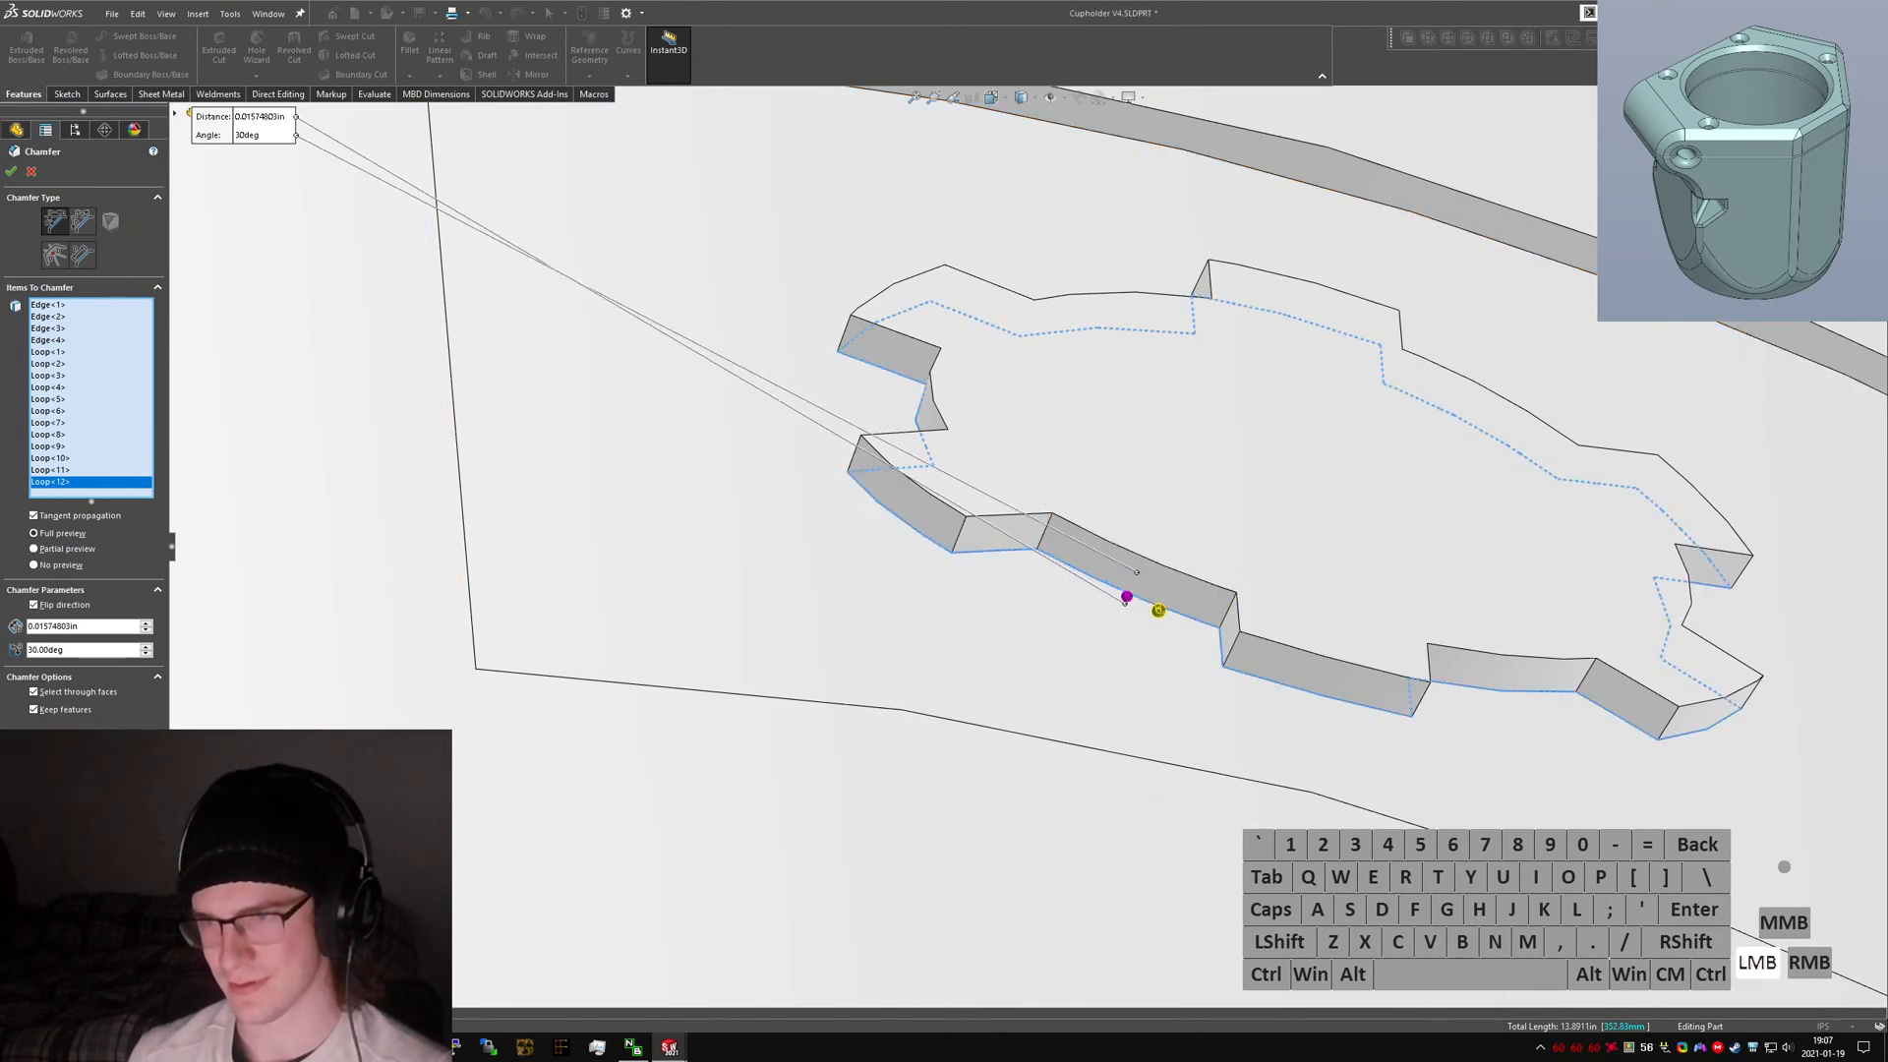
{"action": "left_click", "coordinate": [1128, 598]}
{"action": "left_click", "coordinate": [67, 481]}
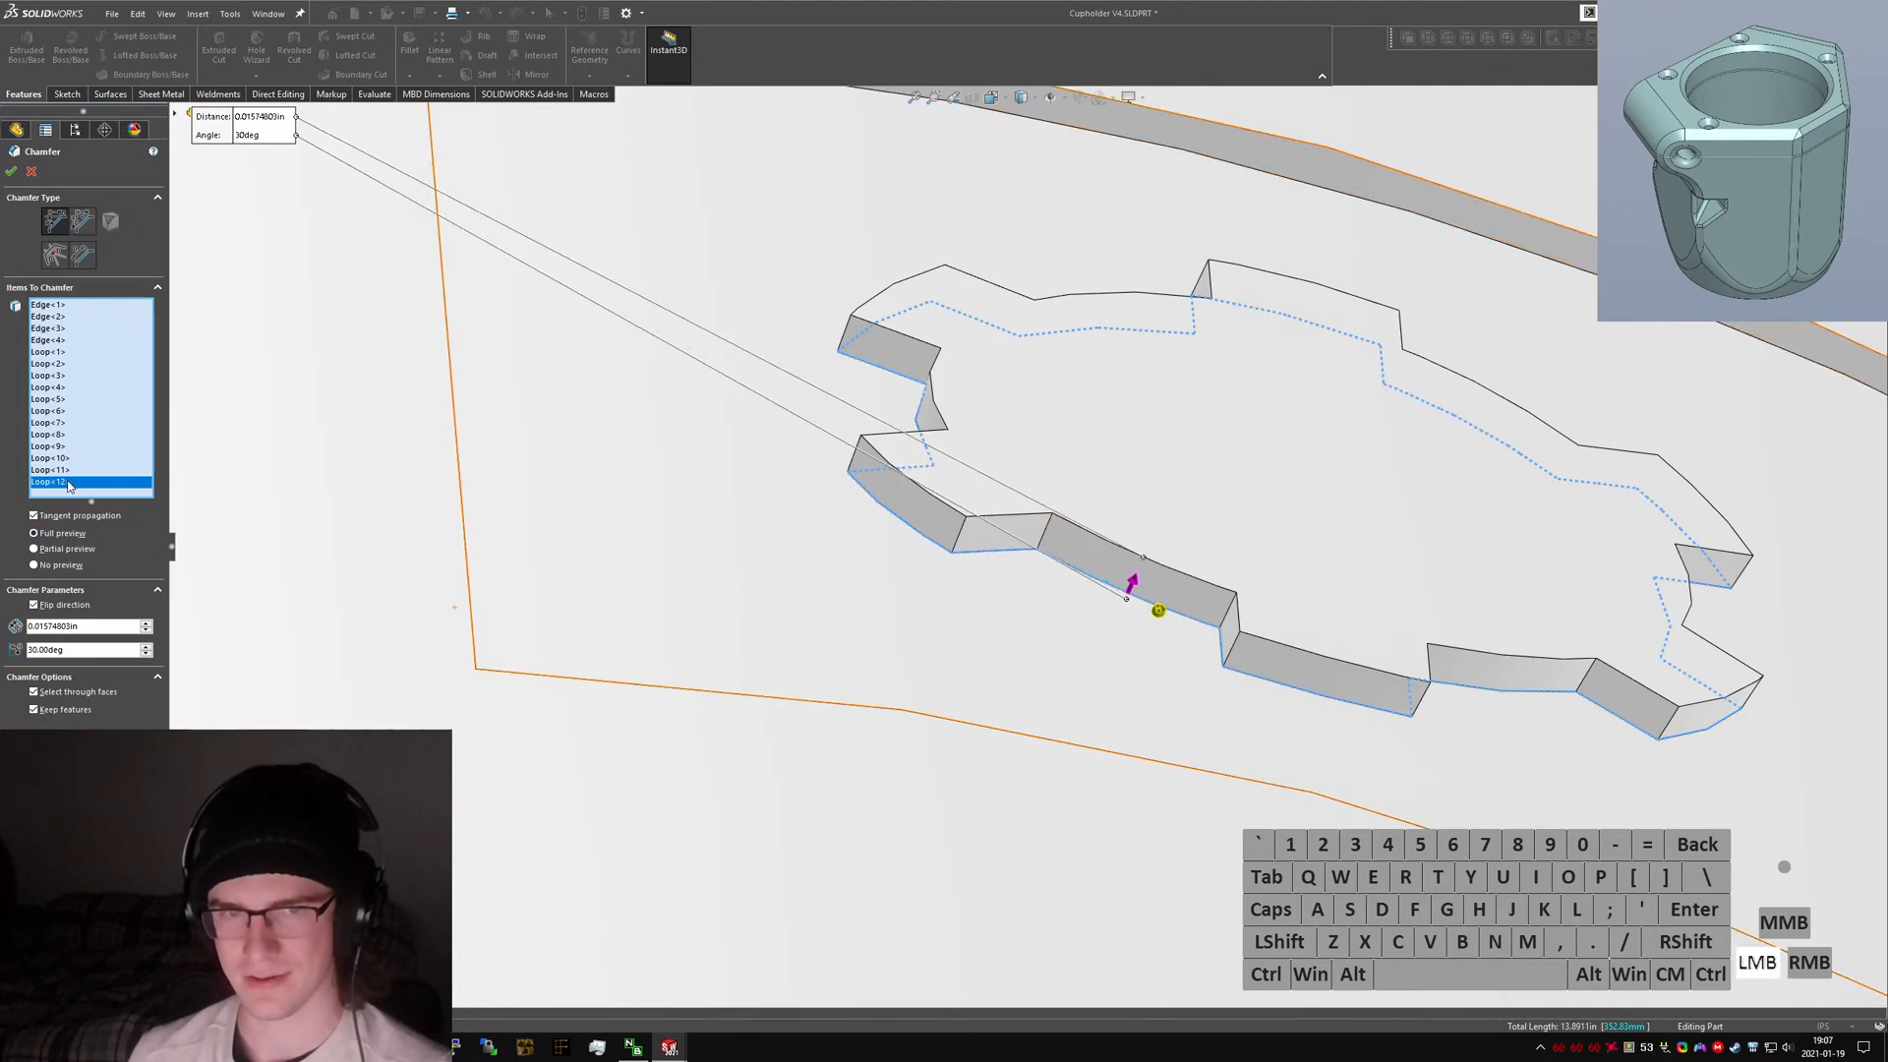
{"action": "key", "text": "Delete"}
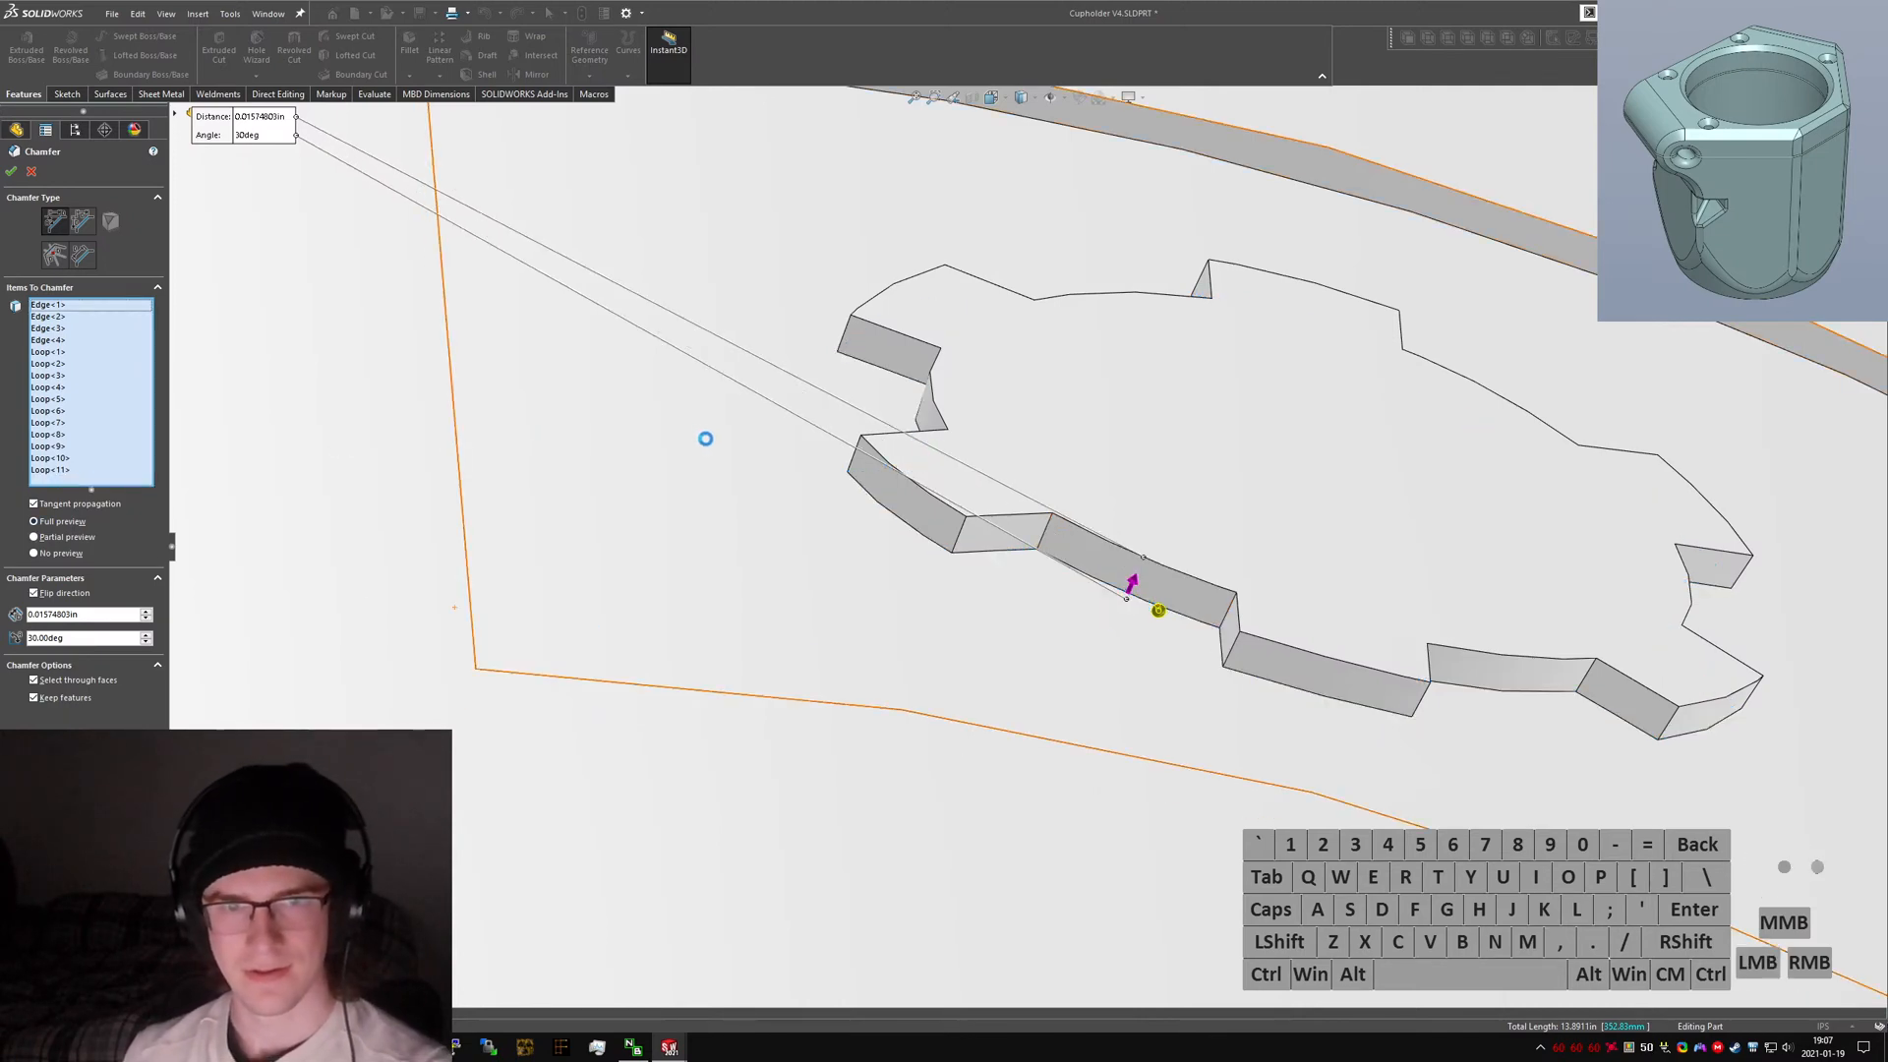
Add the gear icon's edge loop to the chamfer selection and reverse its chamfer direction.
{"action": "scroll", "coordinate": [749, 482], "scroll_direction": "up", "scroll_amount": 6}
{"action": "middle_click_drag", "start_coordinate": [829, 505], "coordinate": [957, 717]}
{"action": "scroll", "coordinate": [997, 527], "scroll_direction": "down", "scroll_amount": 4}
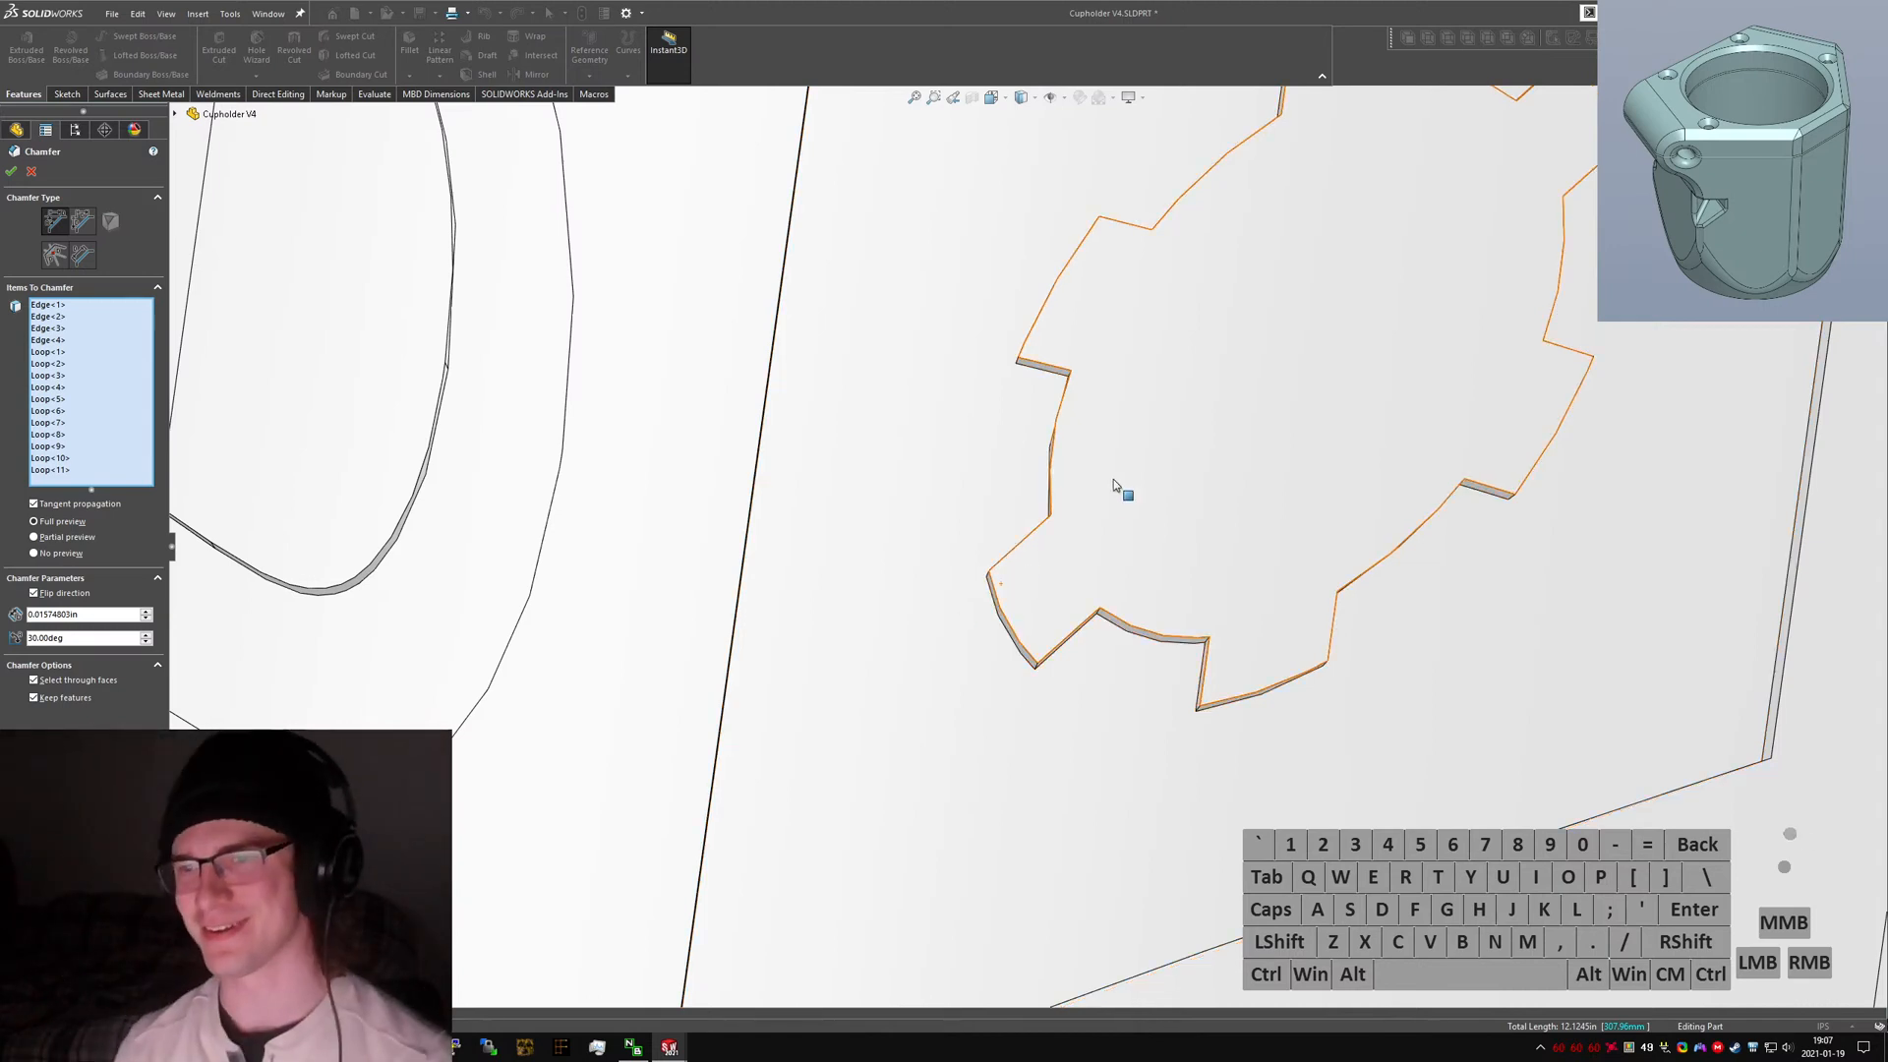
{"action": "middle_click_drag", "start_coordinate": [1113, 481], "coordinate": [1147, 750]}
{"action": "right_click", "coordinate": [1145, 647]}
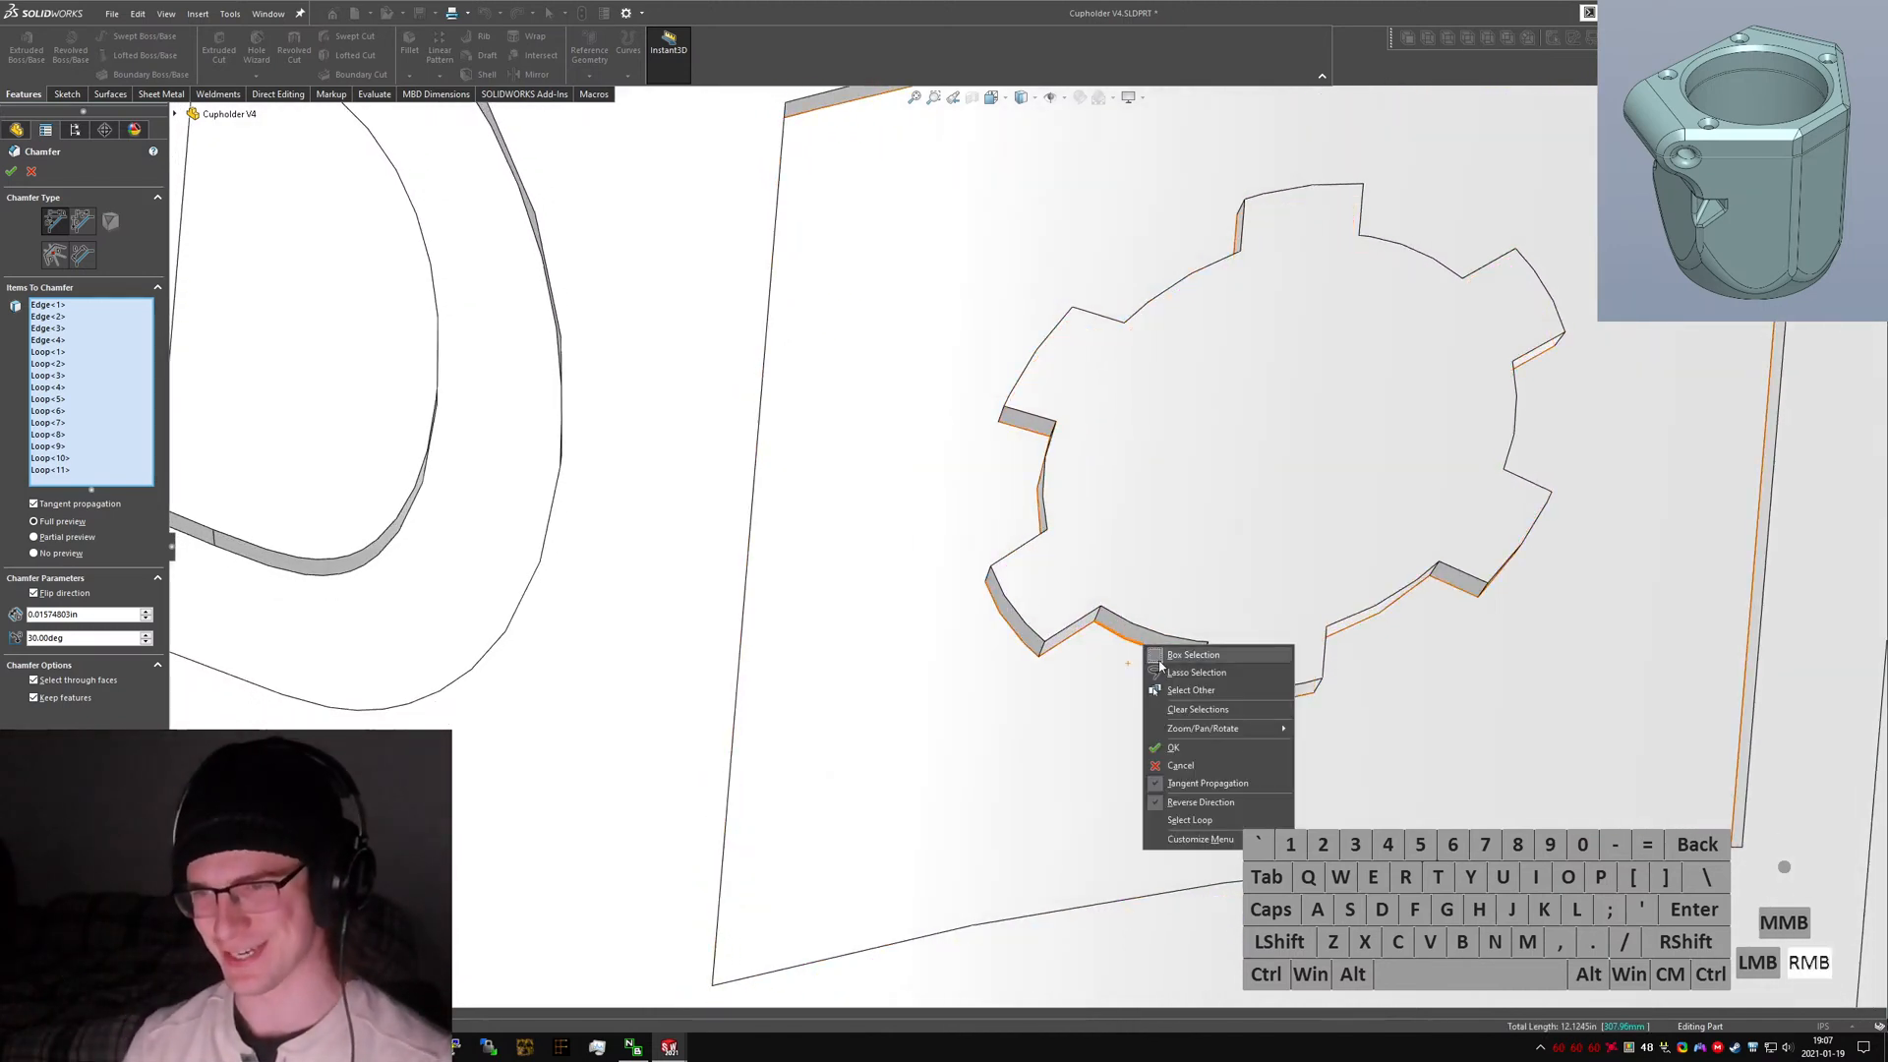
{"action": "left_click", "coordinate": [1189, 820]}
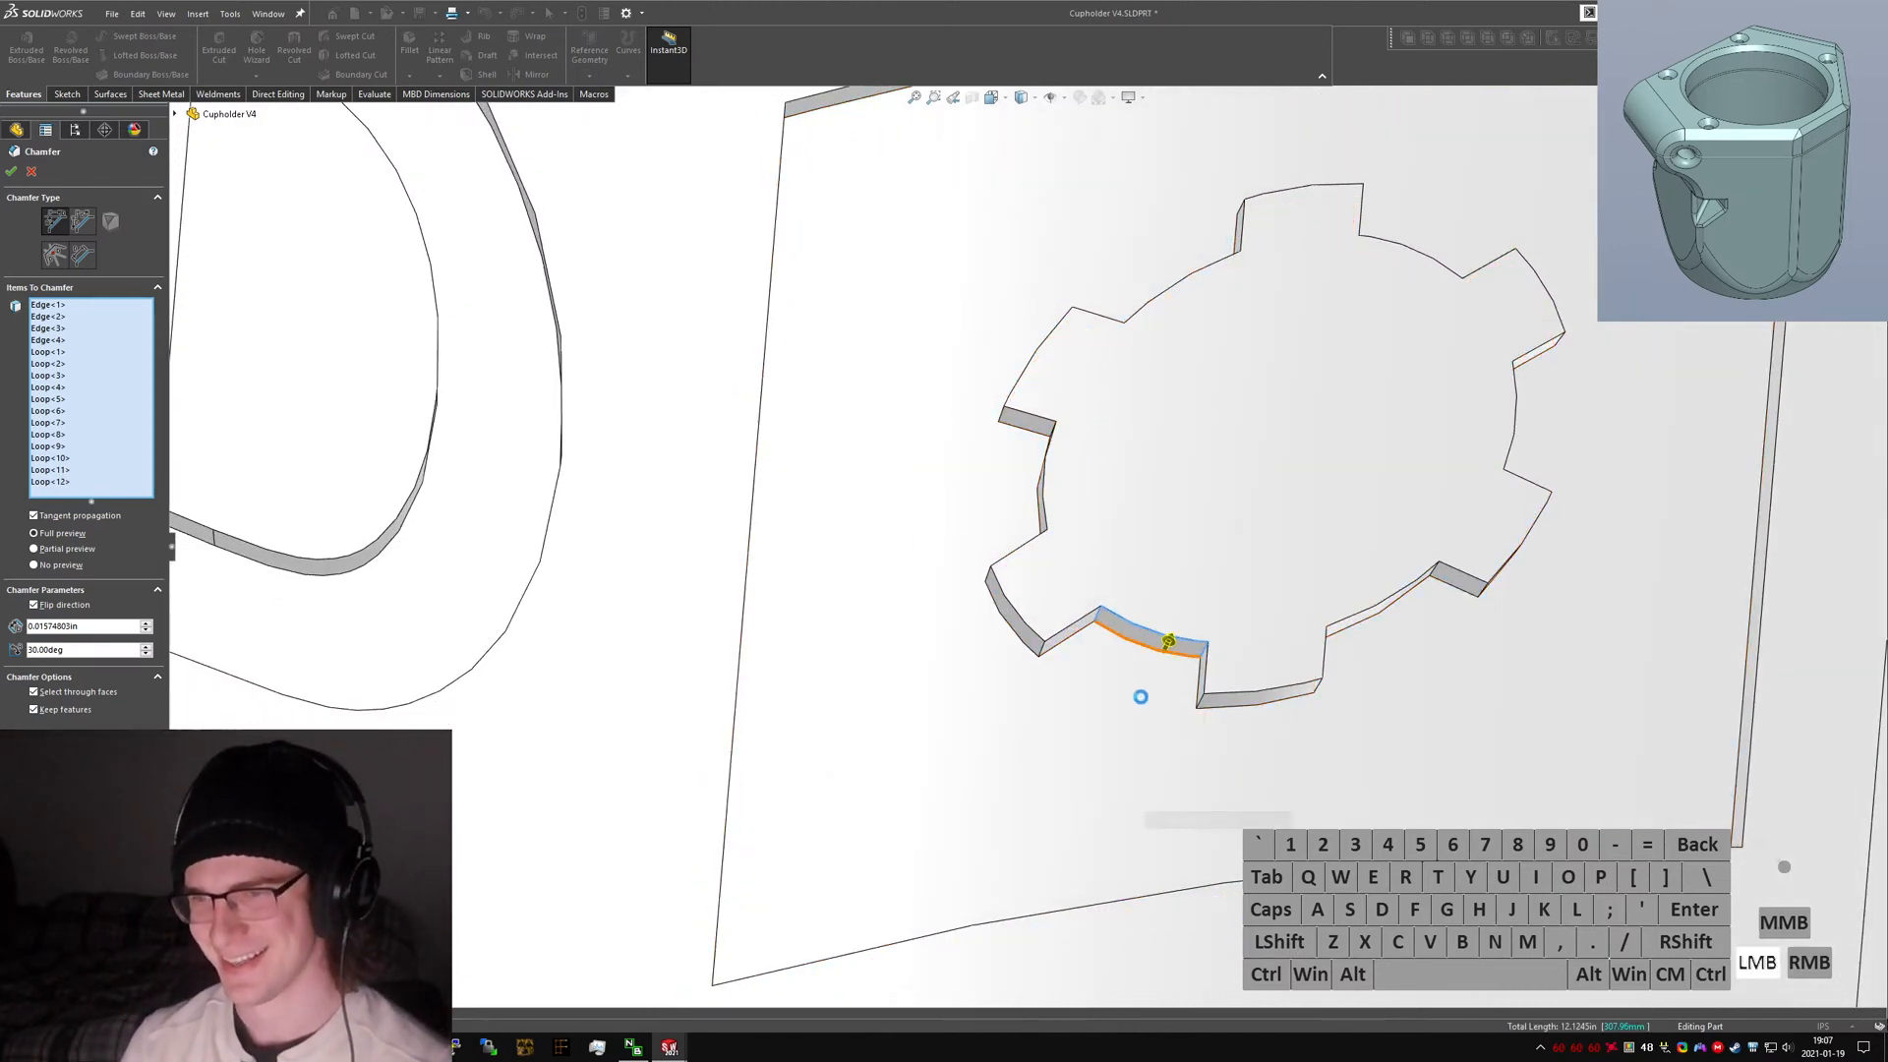
{"action": "left_click", "coordinate": [1166, 643]}
{"action": "left_click", "coordinate": [1150, 644]}
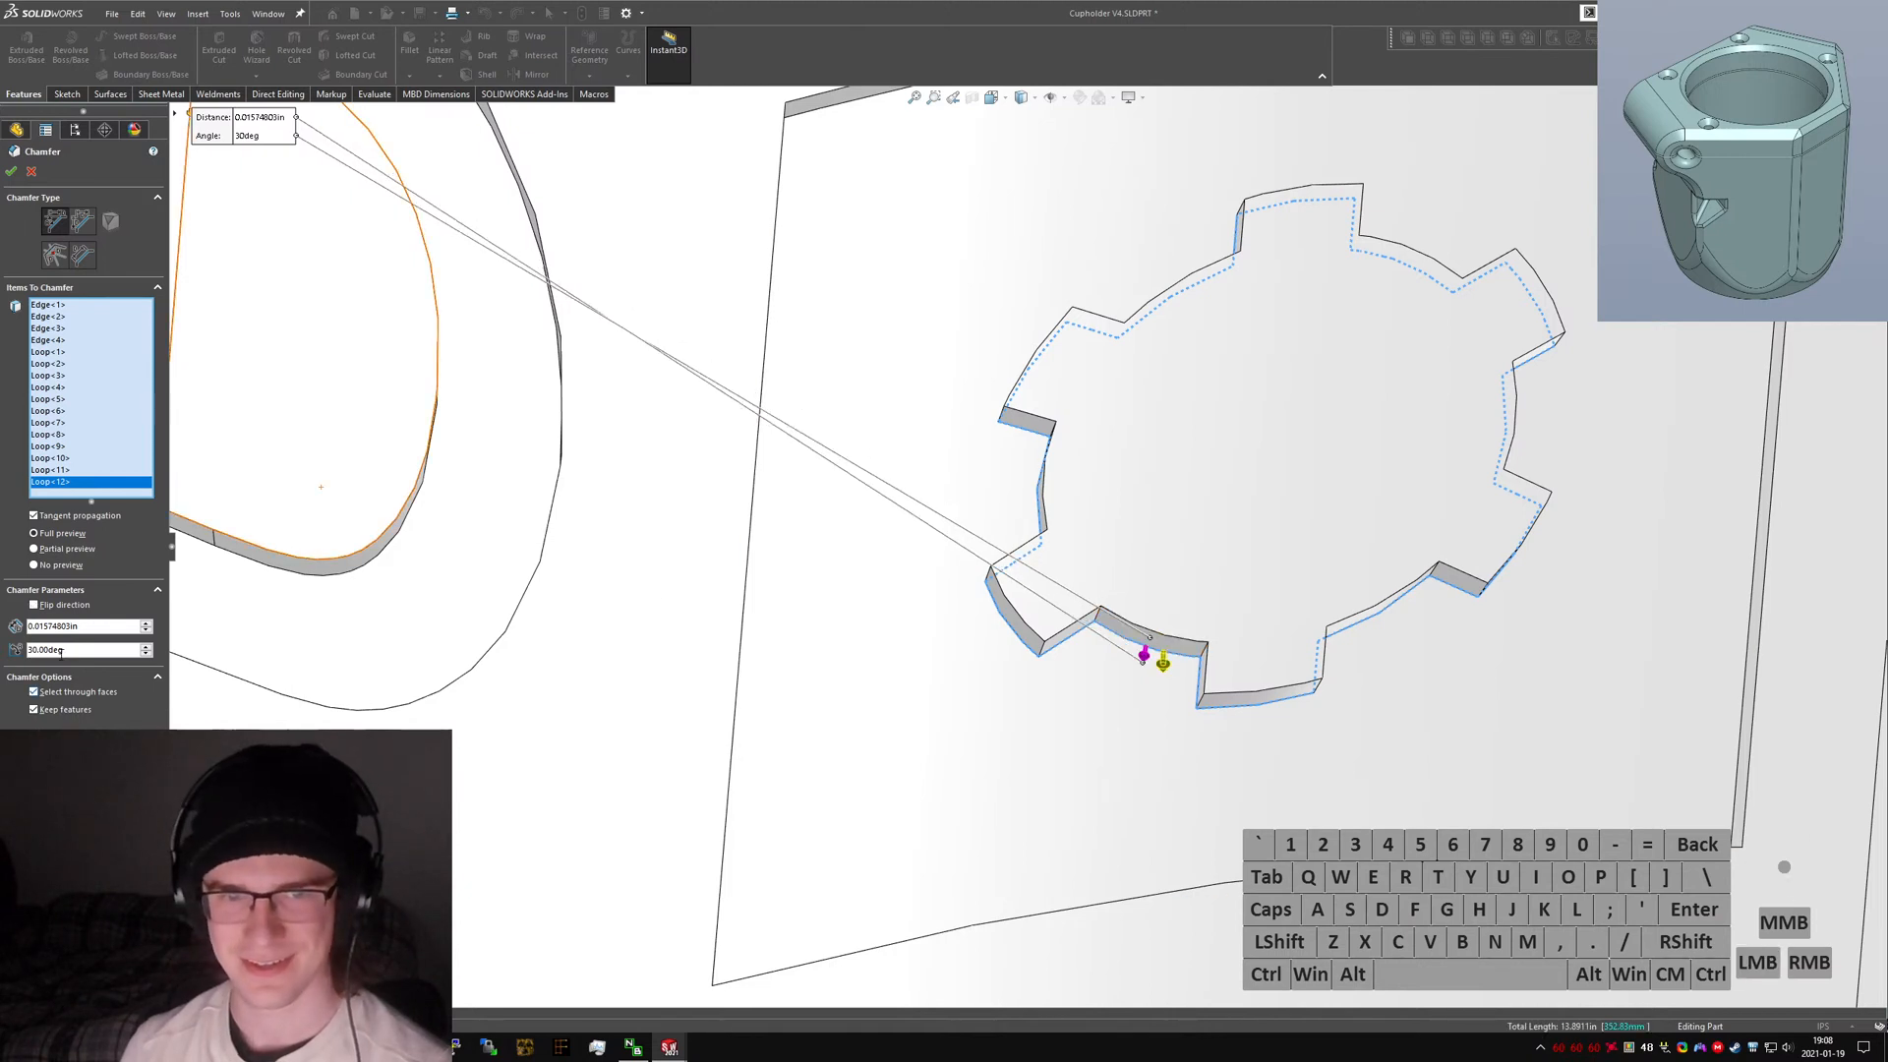
Try chamfer distances of 0.3 mm and 0.1 mm.
{"action": "type", "text": ".3mm"}
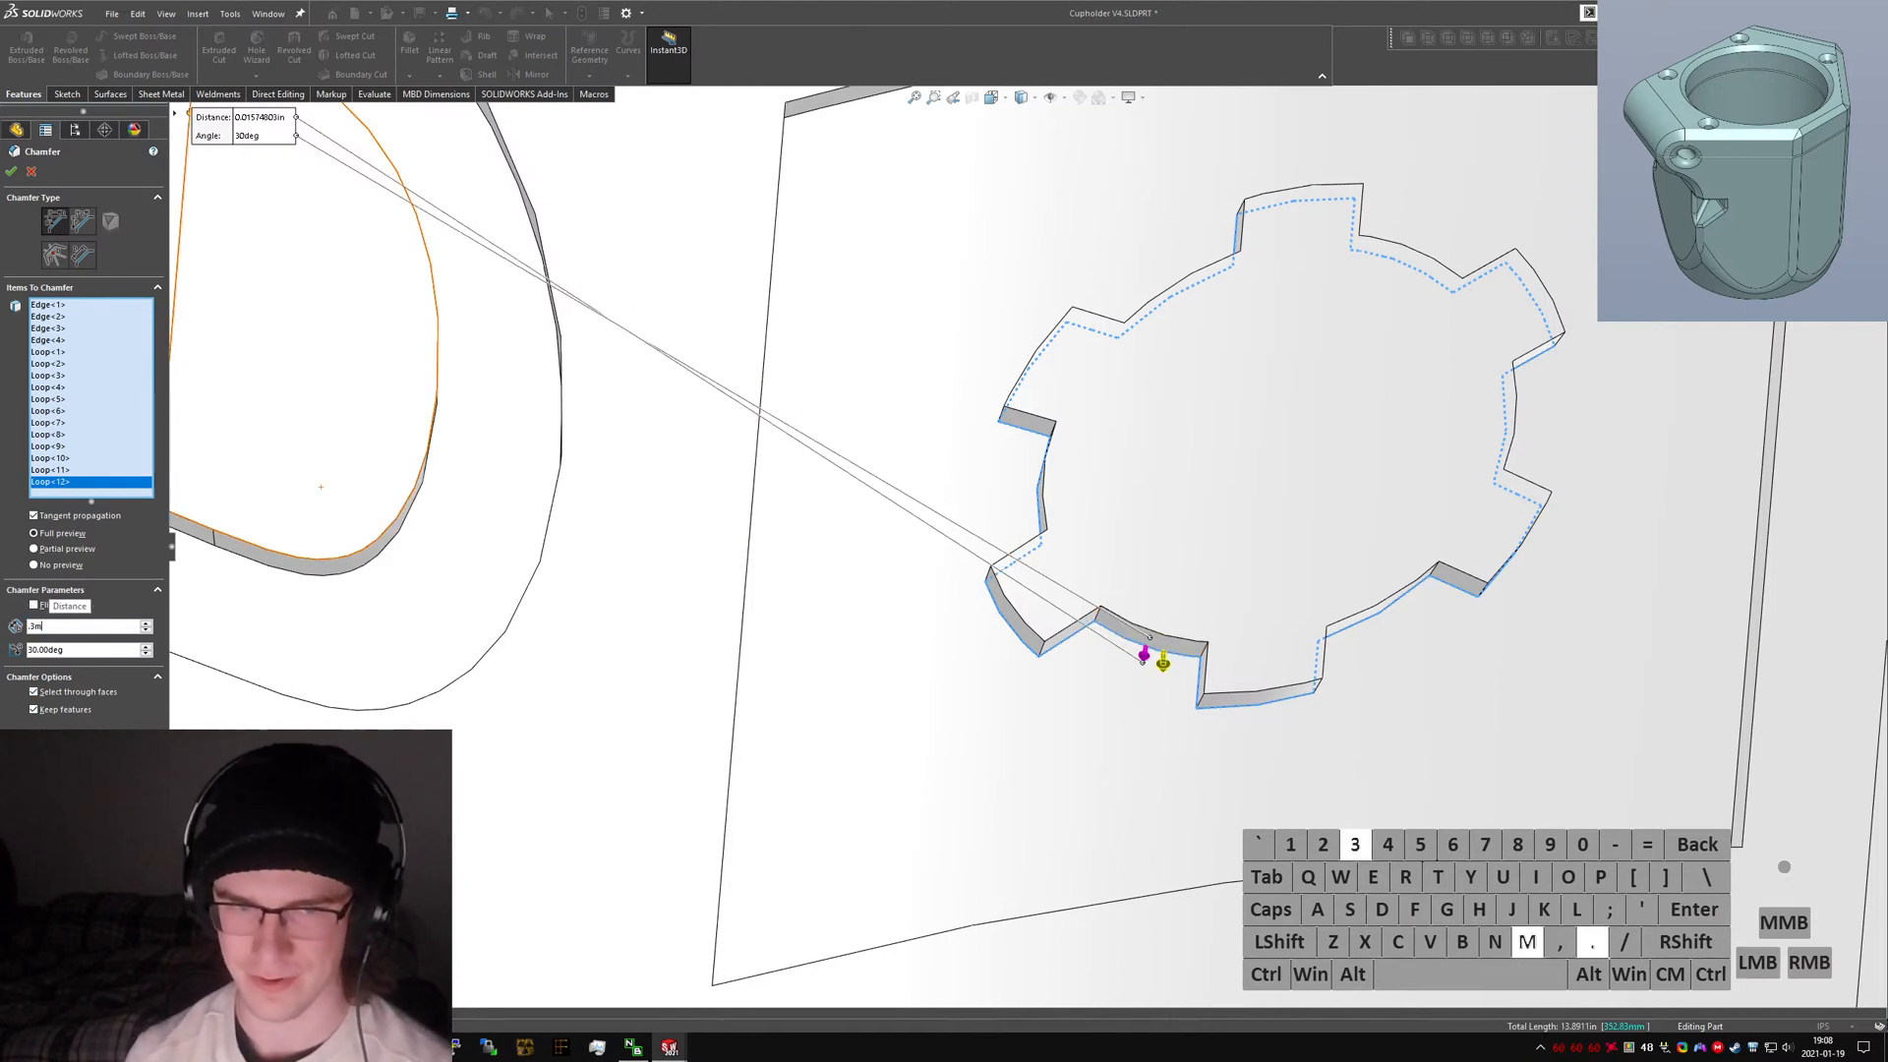
{"action": "key", "text": "Return"}
{"action": "type", "text": ".1mm"}
{"action": "key", "text": "Return"}
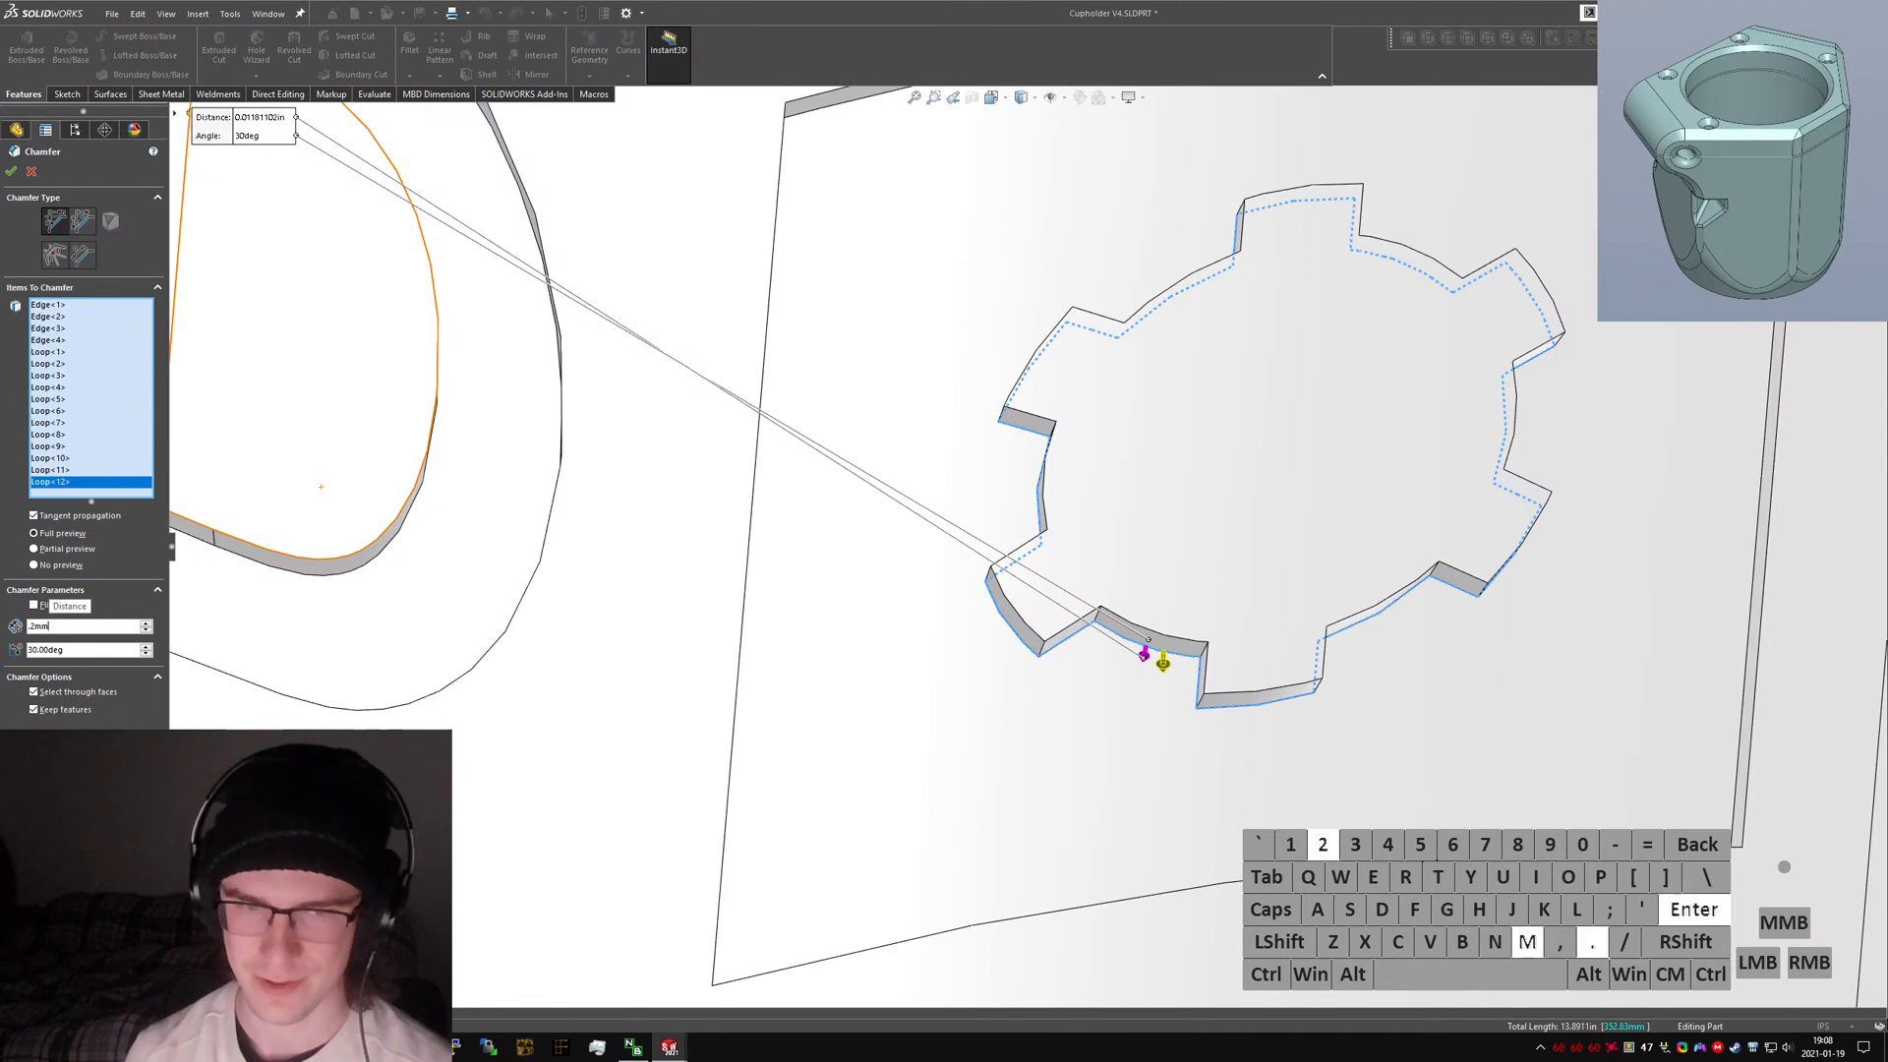
Set the chamfer distance to 0.3 mm and enter 30mm as the chamfer angle.
{"action": "type", "text": ".3mm"}
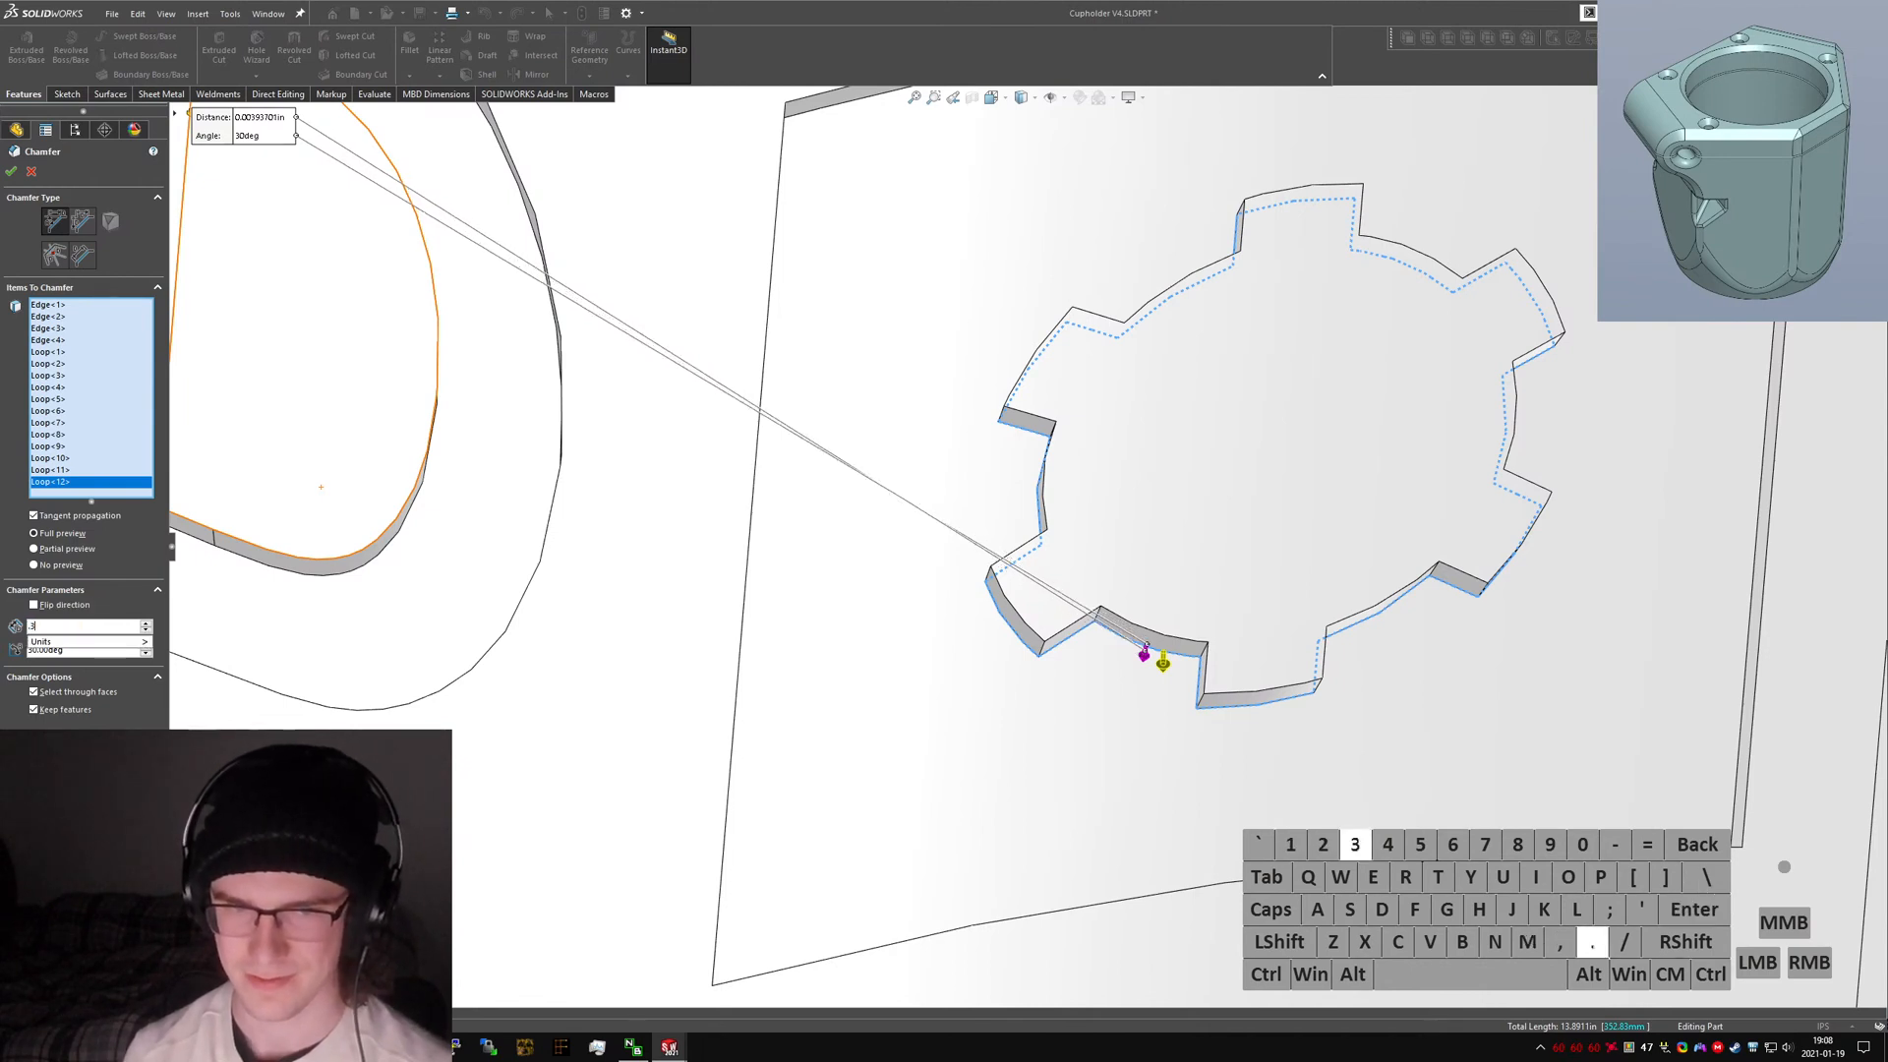
{"action": "key", "text": "Return"}
{"action": "key", "text": "Tab"}
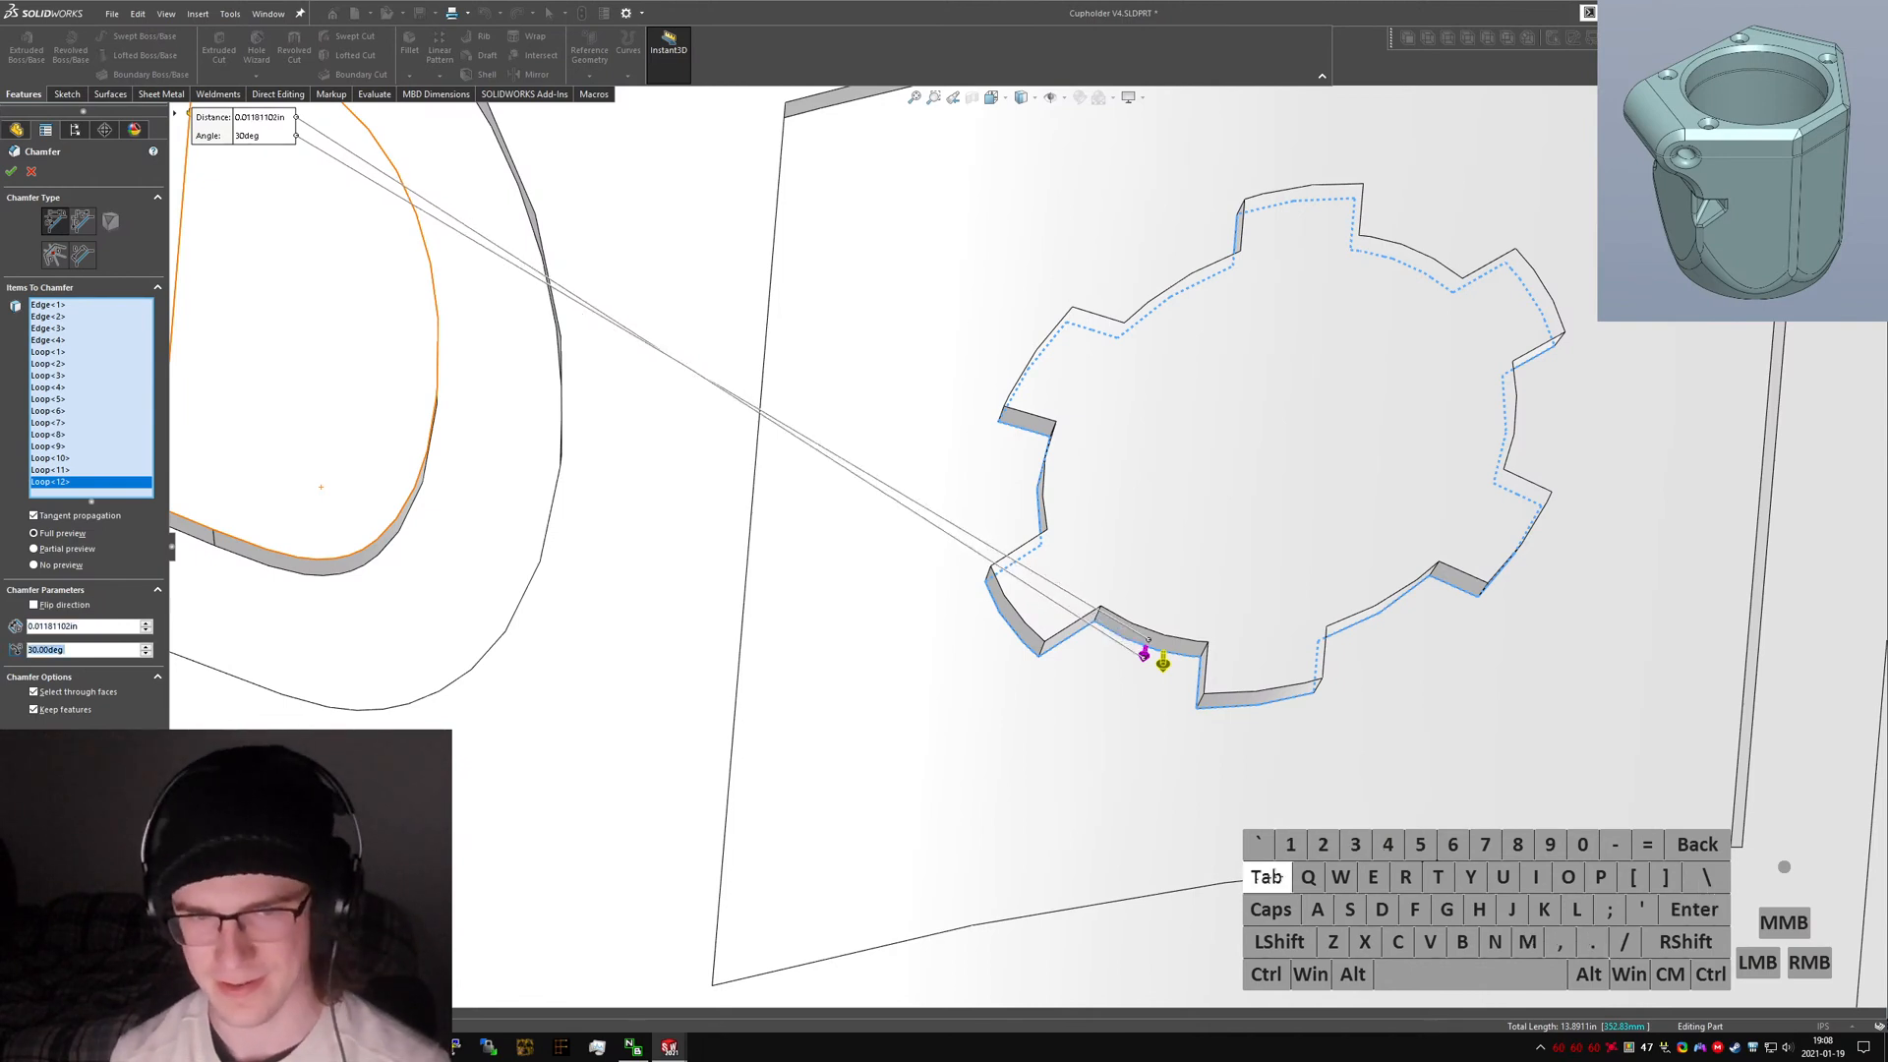
{"action": "type", "text": "30mm"}
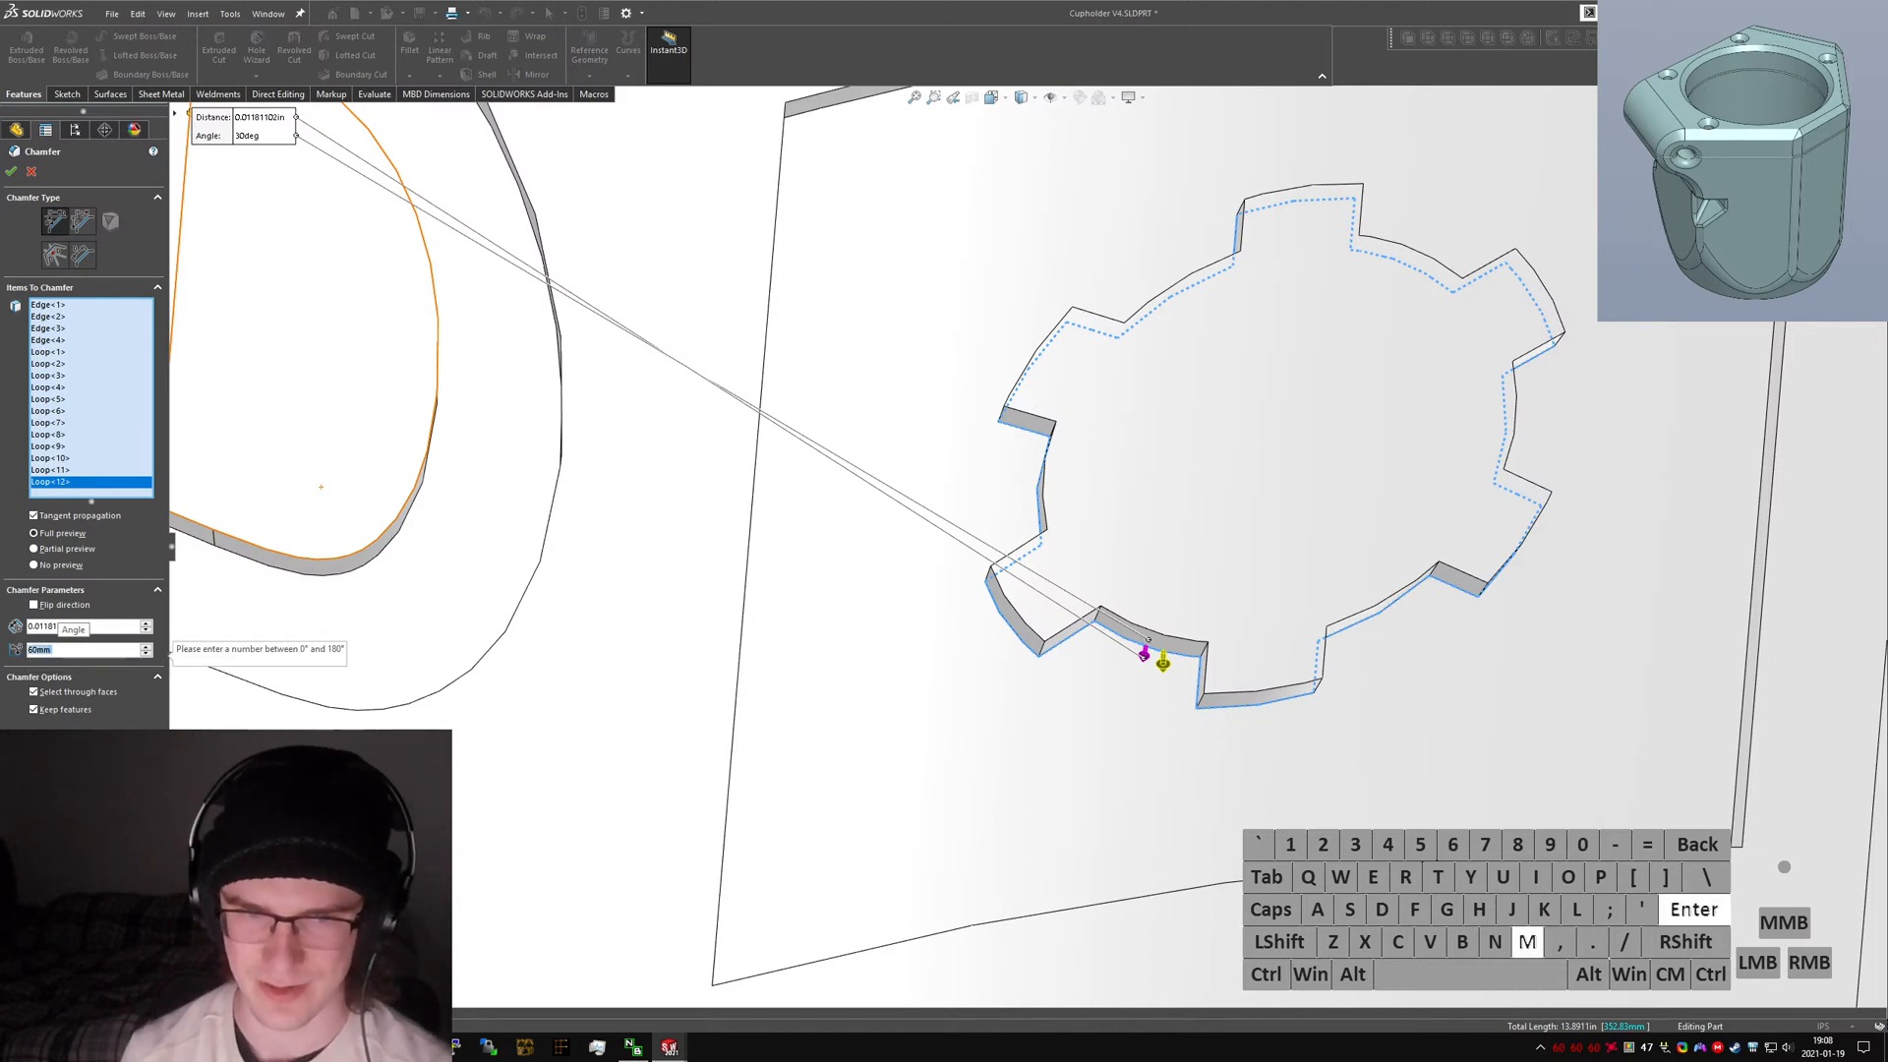
{"action": "key", "text": "Return"}
{"action": "key", "text": "shift+Tab"}
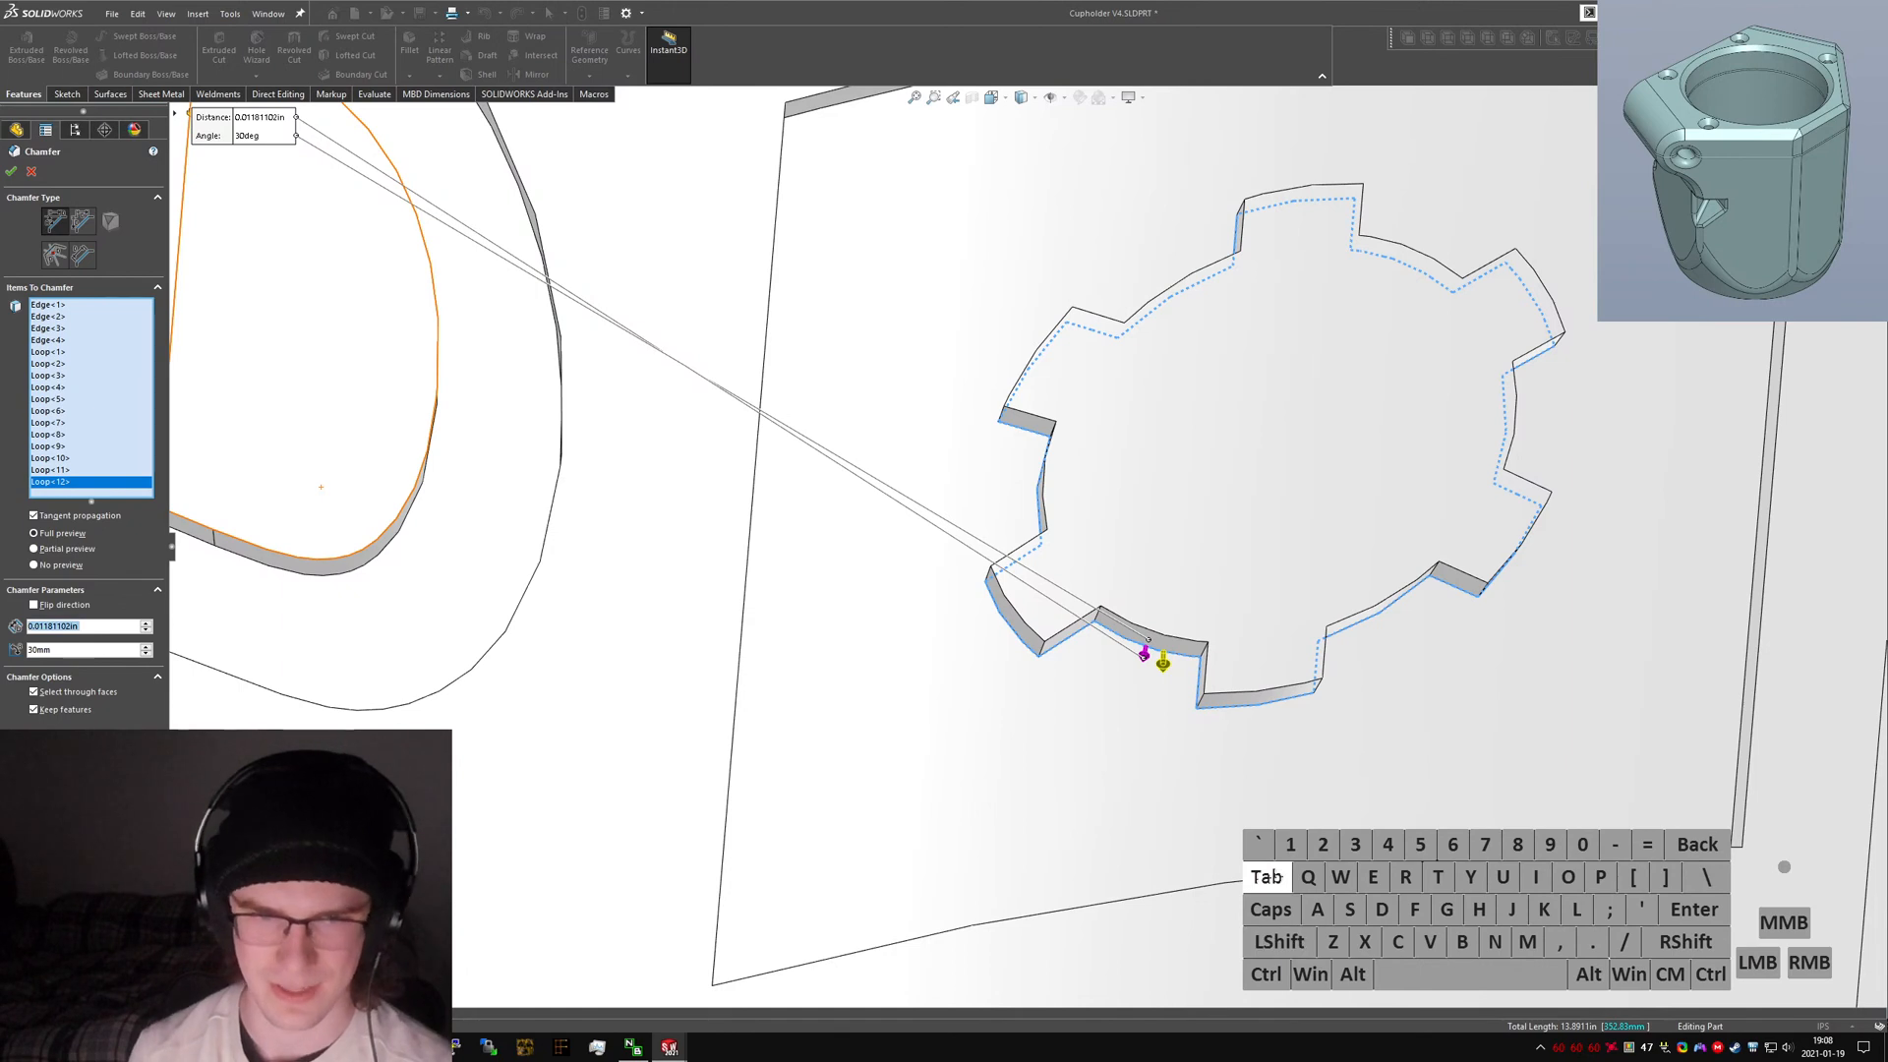
Try a chamfer angle of 60 degrees, then restore it to 30 degrees.
{"action": "left_click", "coordinate": [91, 653]}
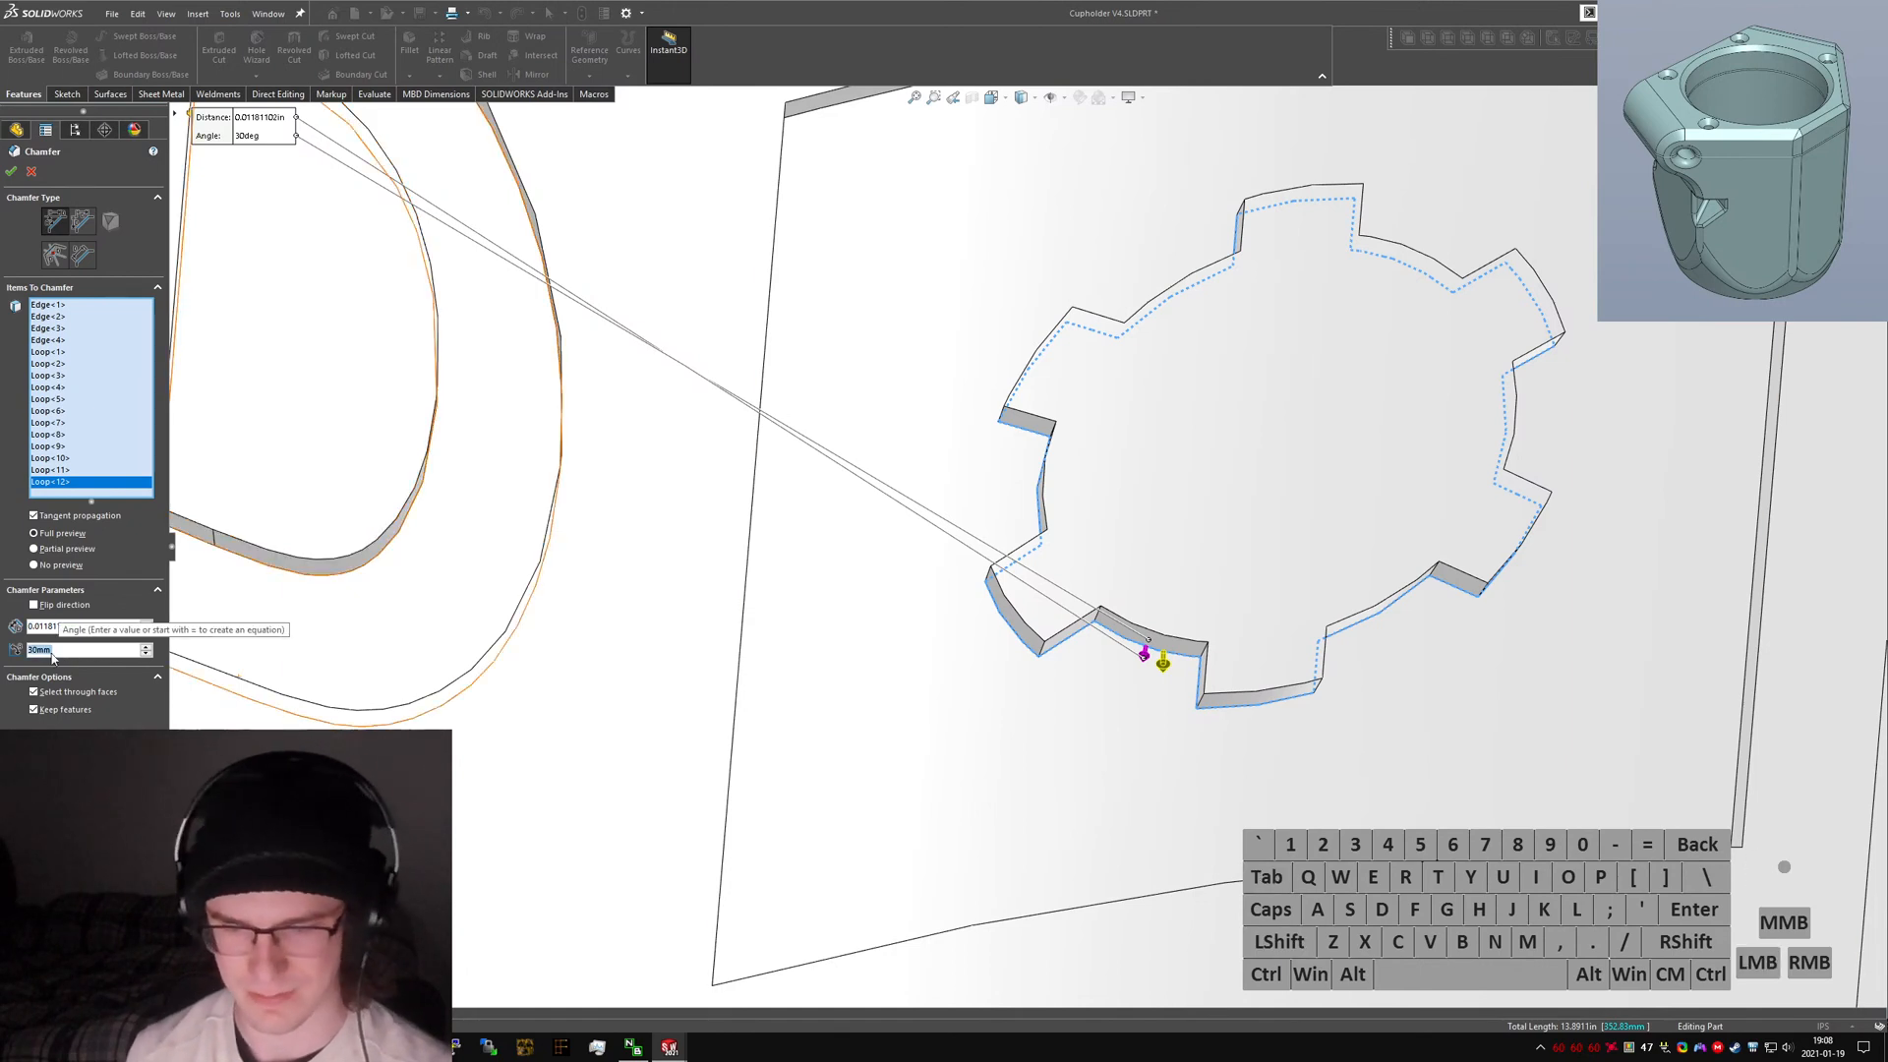
{"action": "type", "text": "60deg"}
{"action": "key", "text": "Return"}
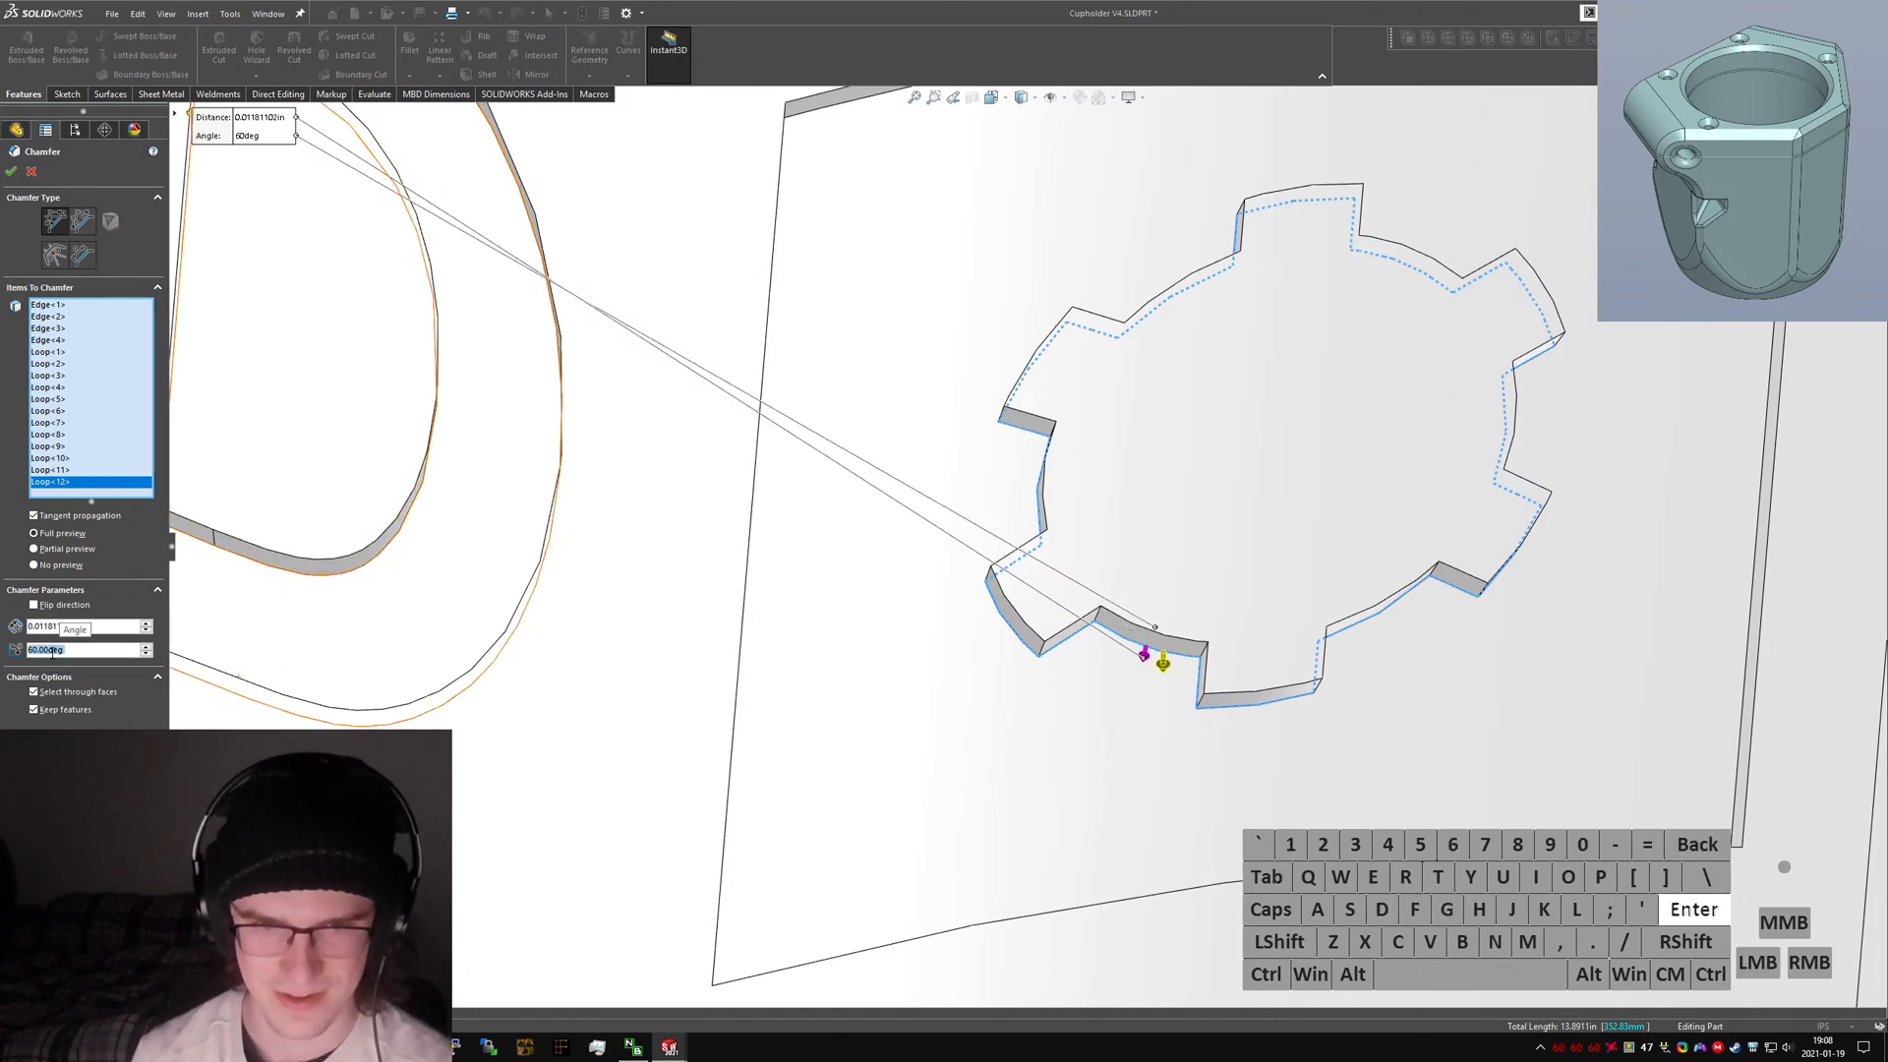
{"action": "type", "text": "30deg"}
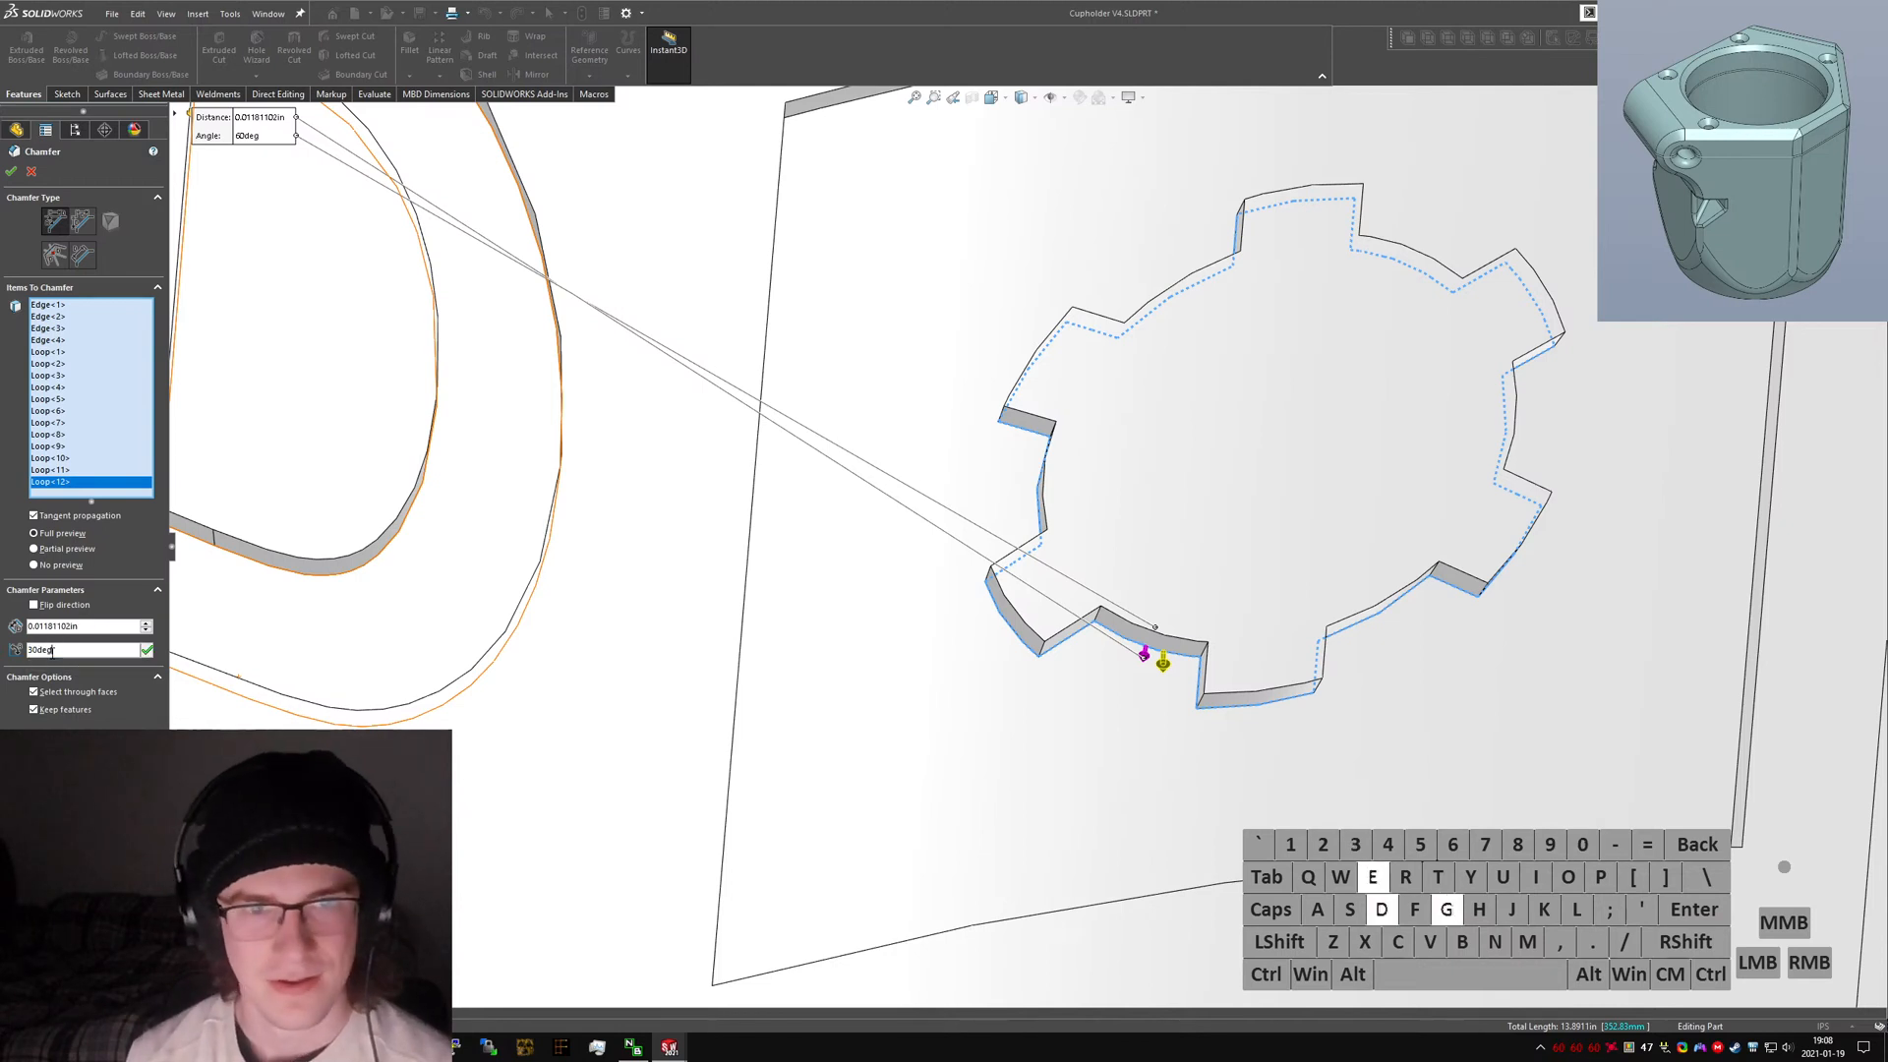
{"action": "key", "text": "Return"}
Set the chamfer distance to 0.4 mm.
{"action": "left_click", "coordinate": [45, 627]}
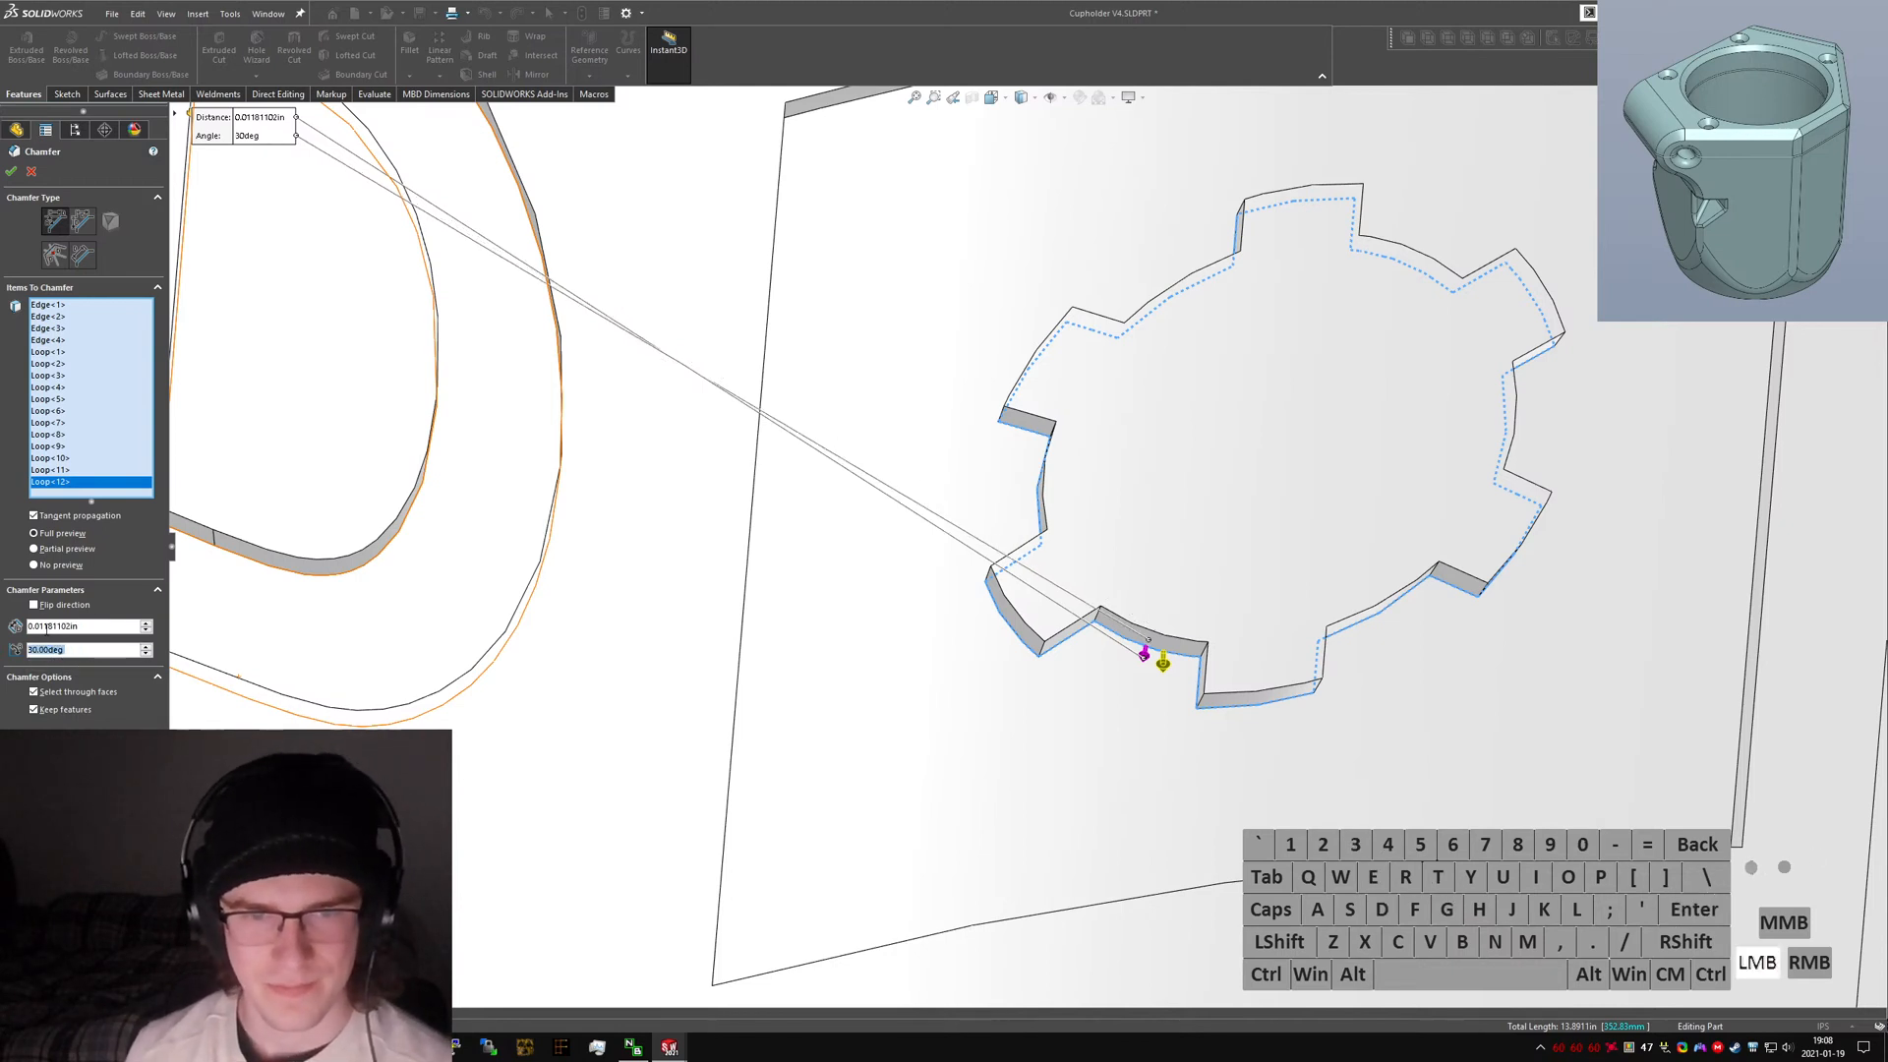
{"action": "type", "text": ".4mm"}
{"action": "key", "text": "Return"}
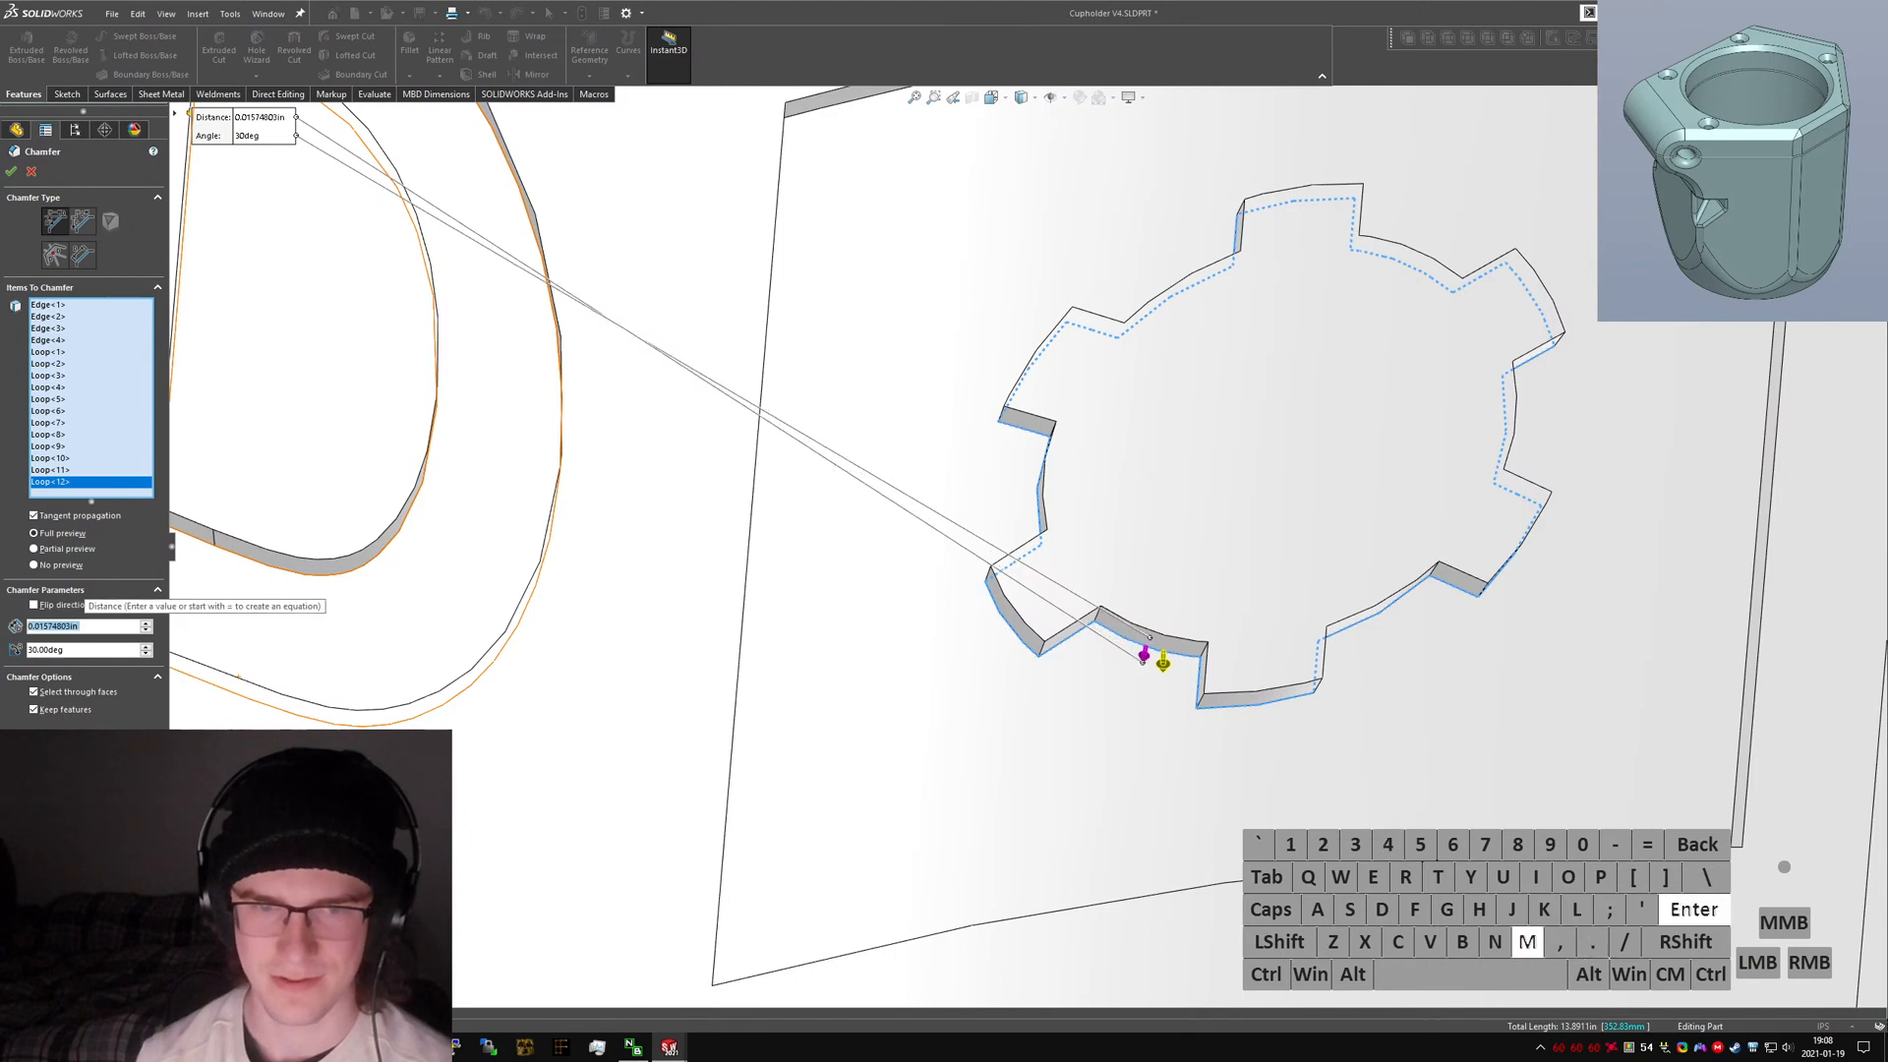
Remove the gear's loop and the four individual edges from the chamfer selection.
{"action": "left_click", "coordinate": [71, 482]}
{"action": "key", "text": "Delete"}
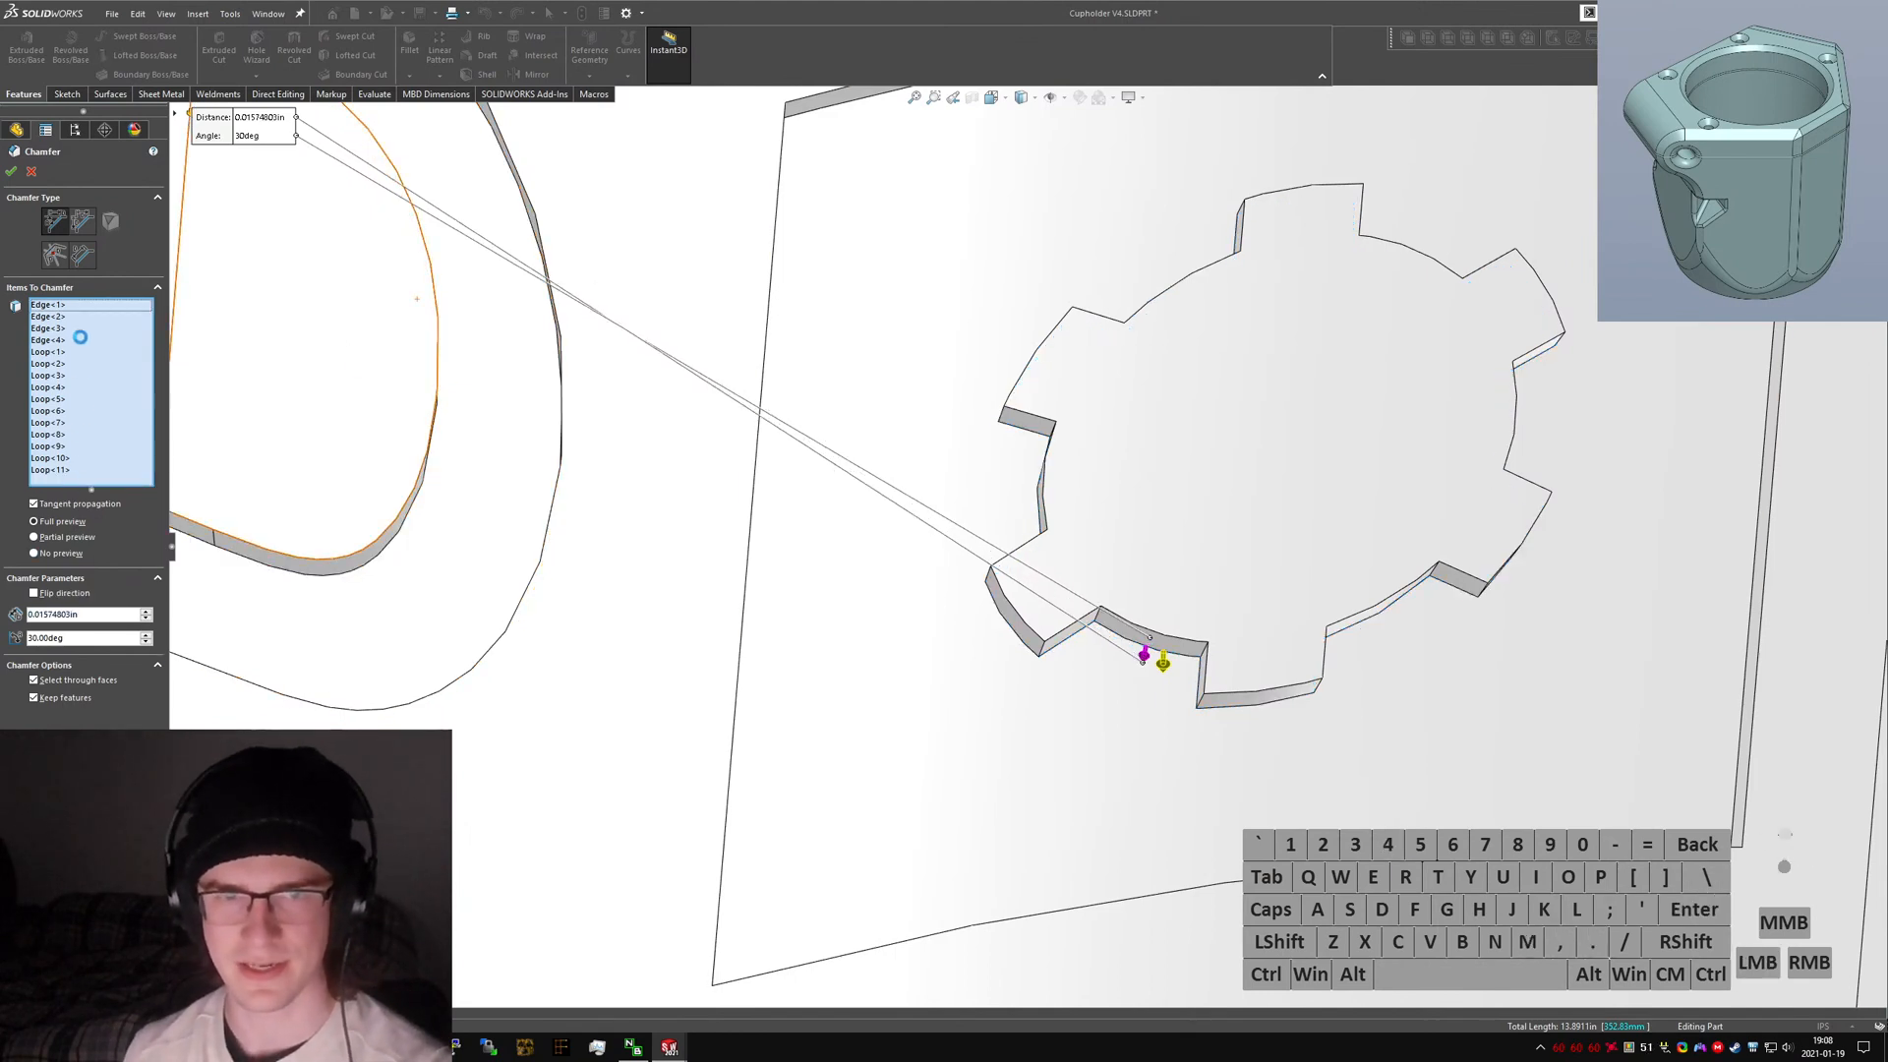
{"action": "left_click", "coordinate": [65, 338]}
{"action": "key", "text": "Delete"}
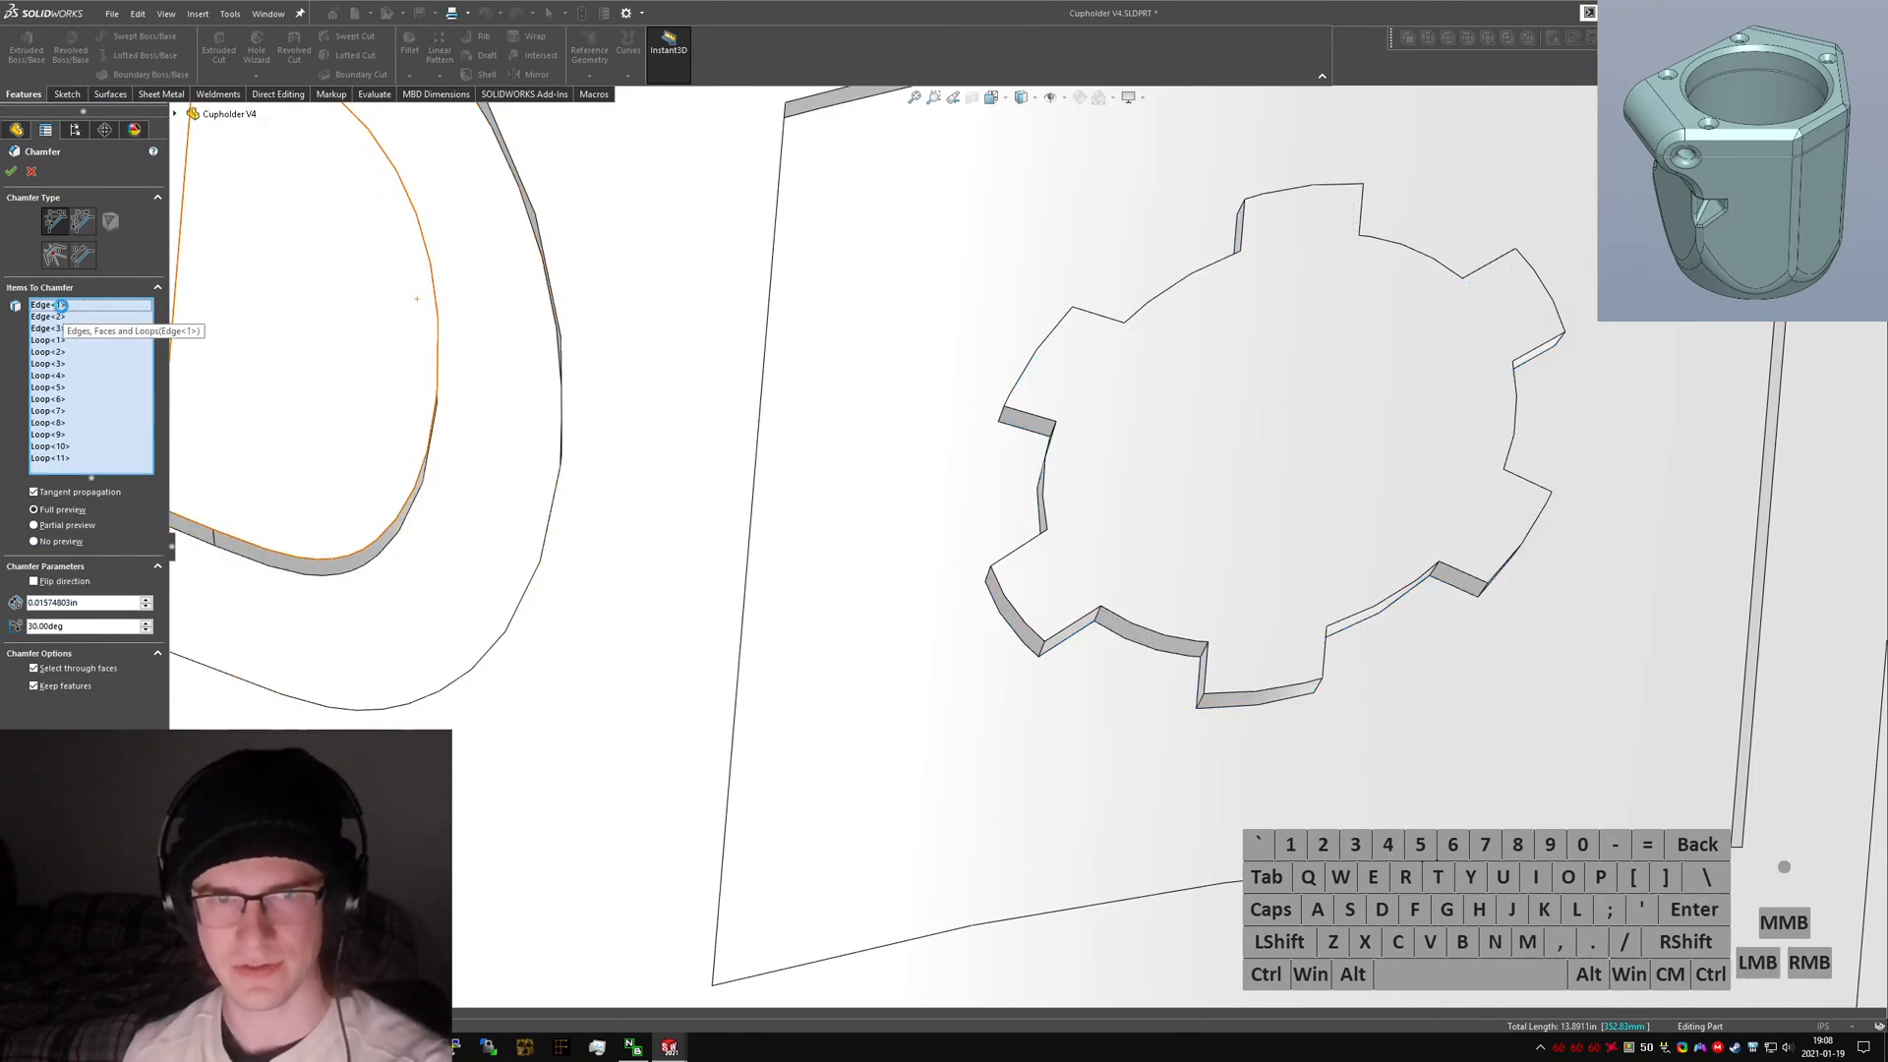
{"action": "left_click", "coordinate": [63, 307]}
{"action": "key", "text": "Delete"}
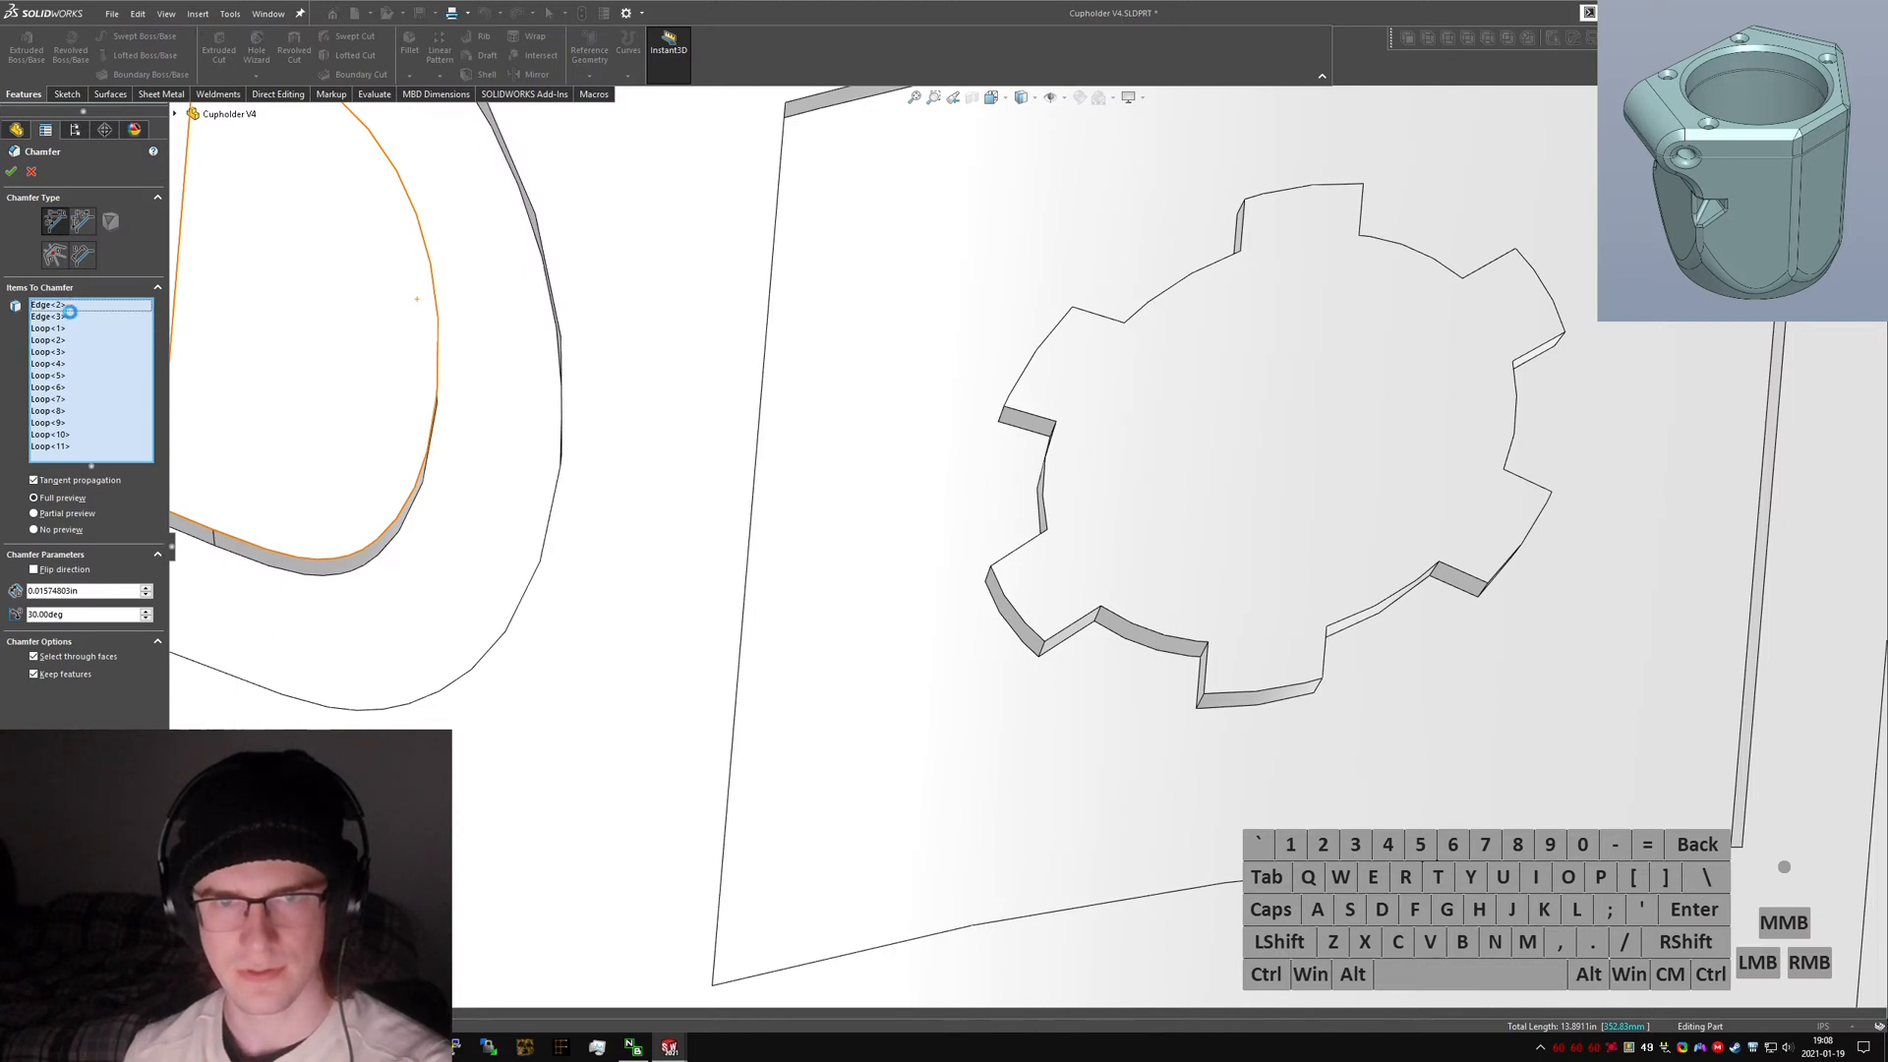
{"action": "left_click", "coordinate": [65, 316]}
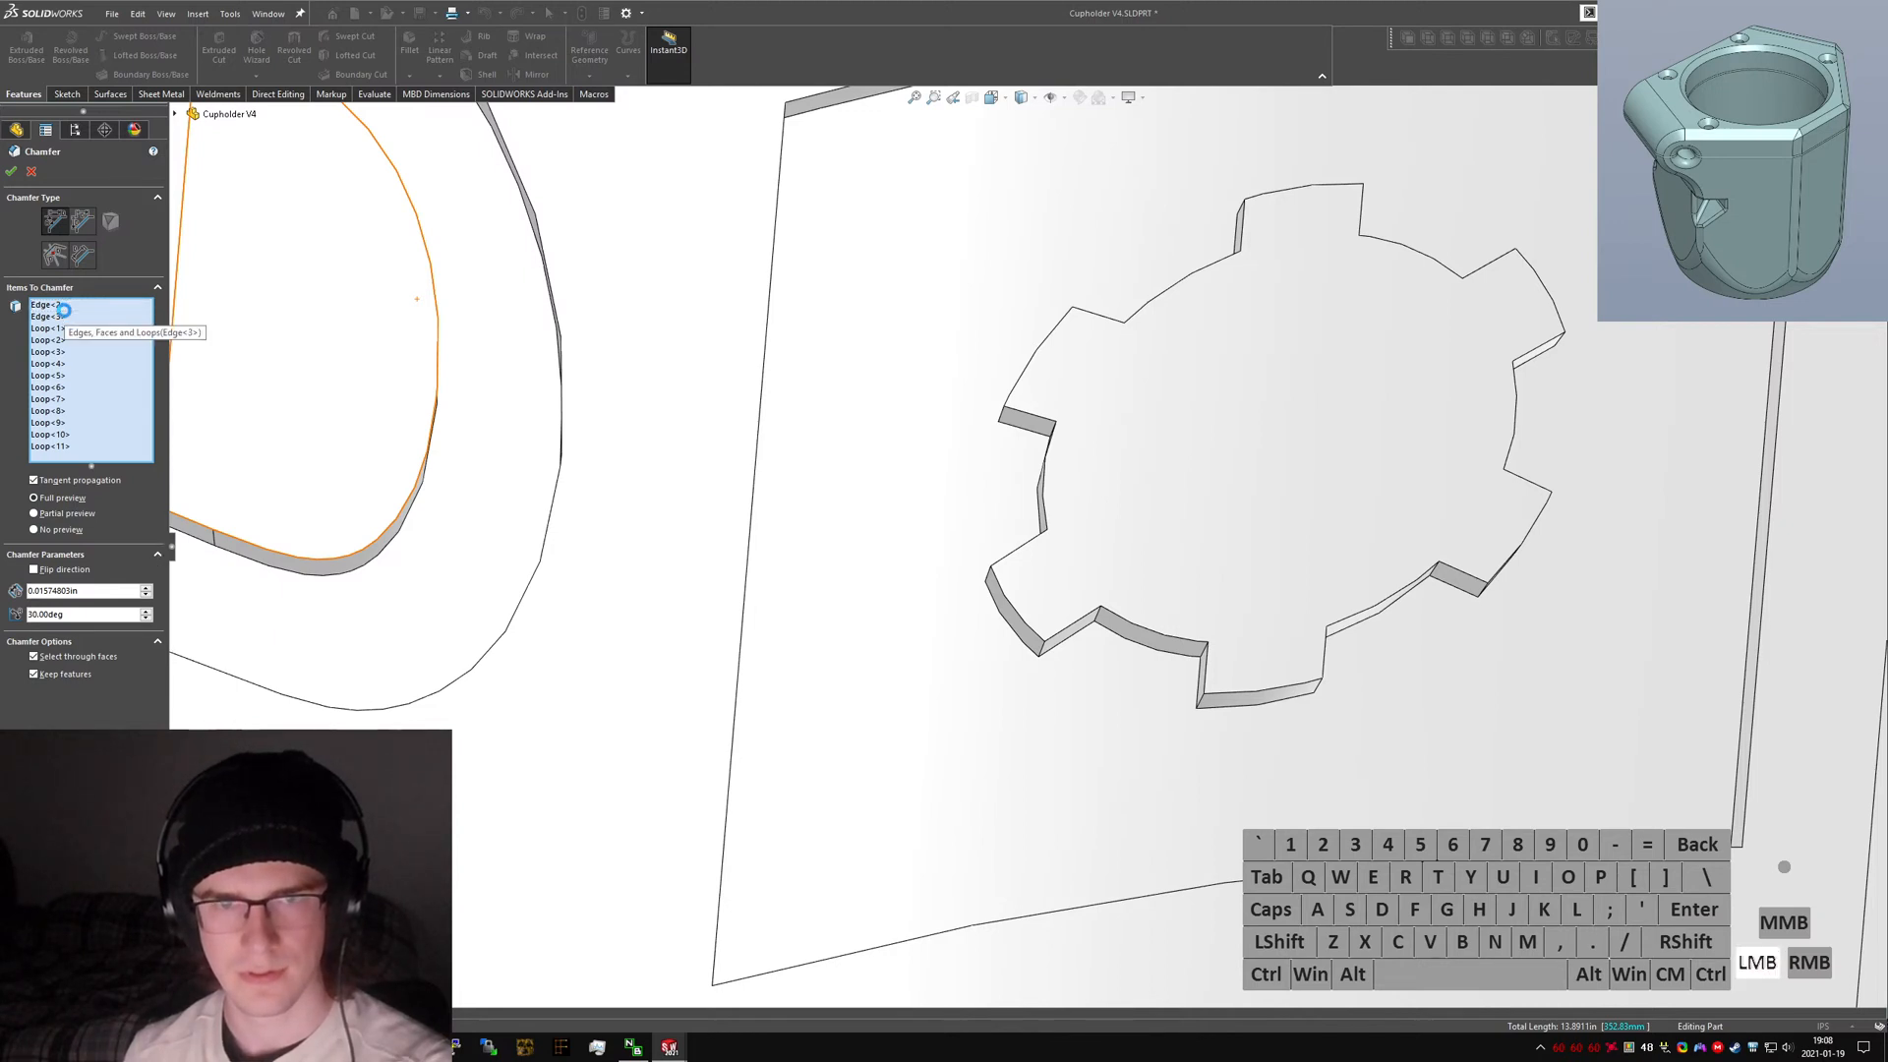
{"action": "key", "text": "Delete"}
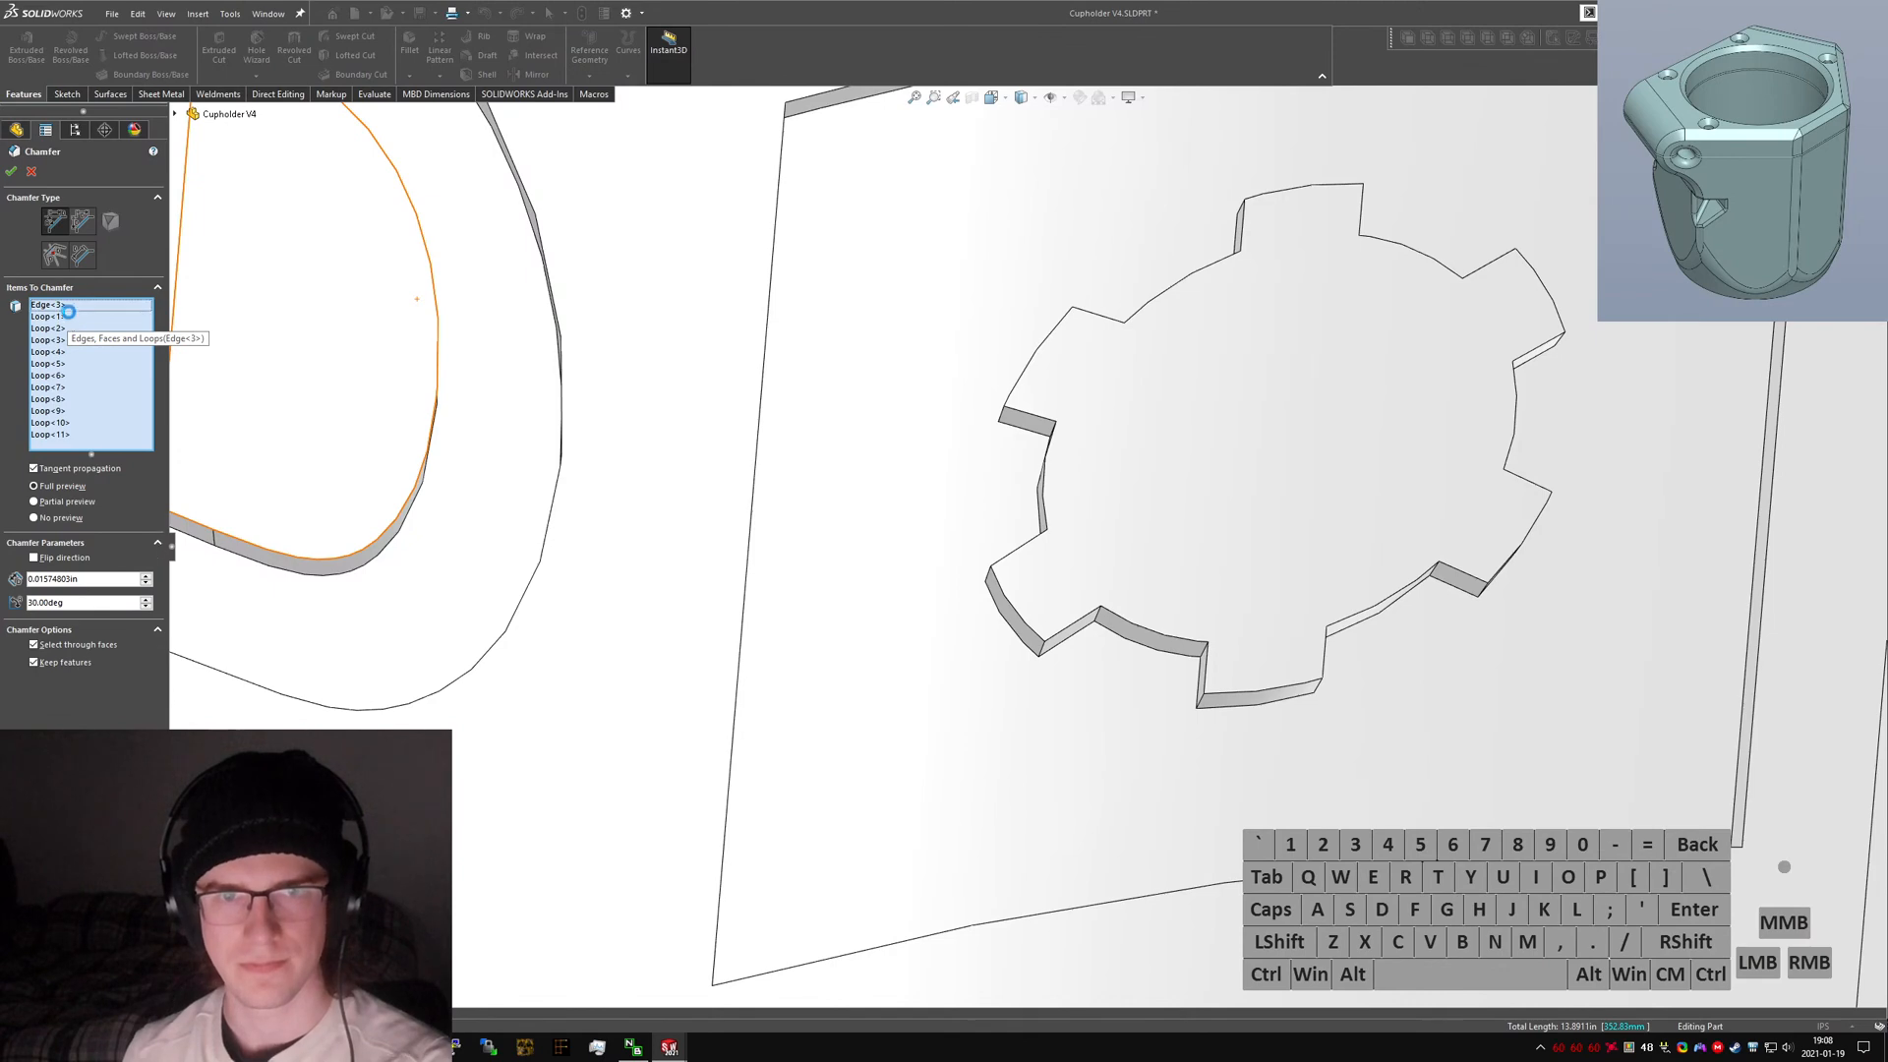
{"action": "key", "text": "Delete"}
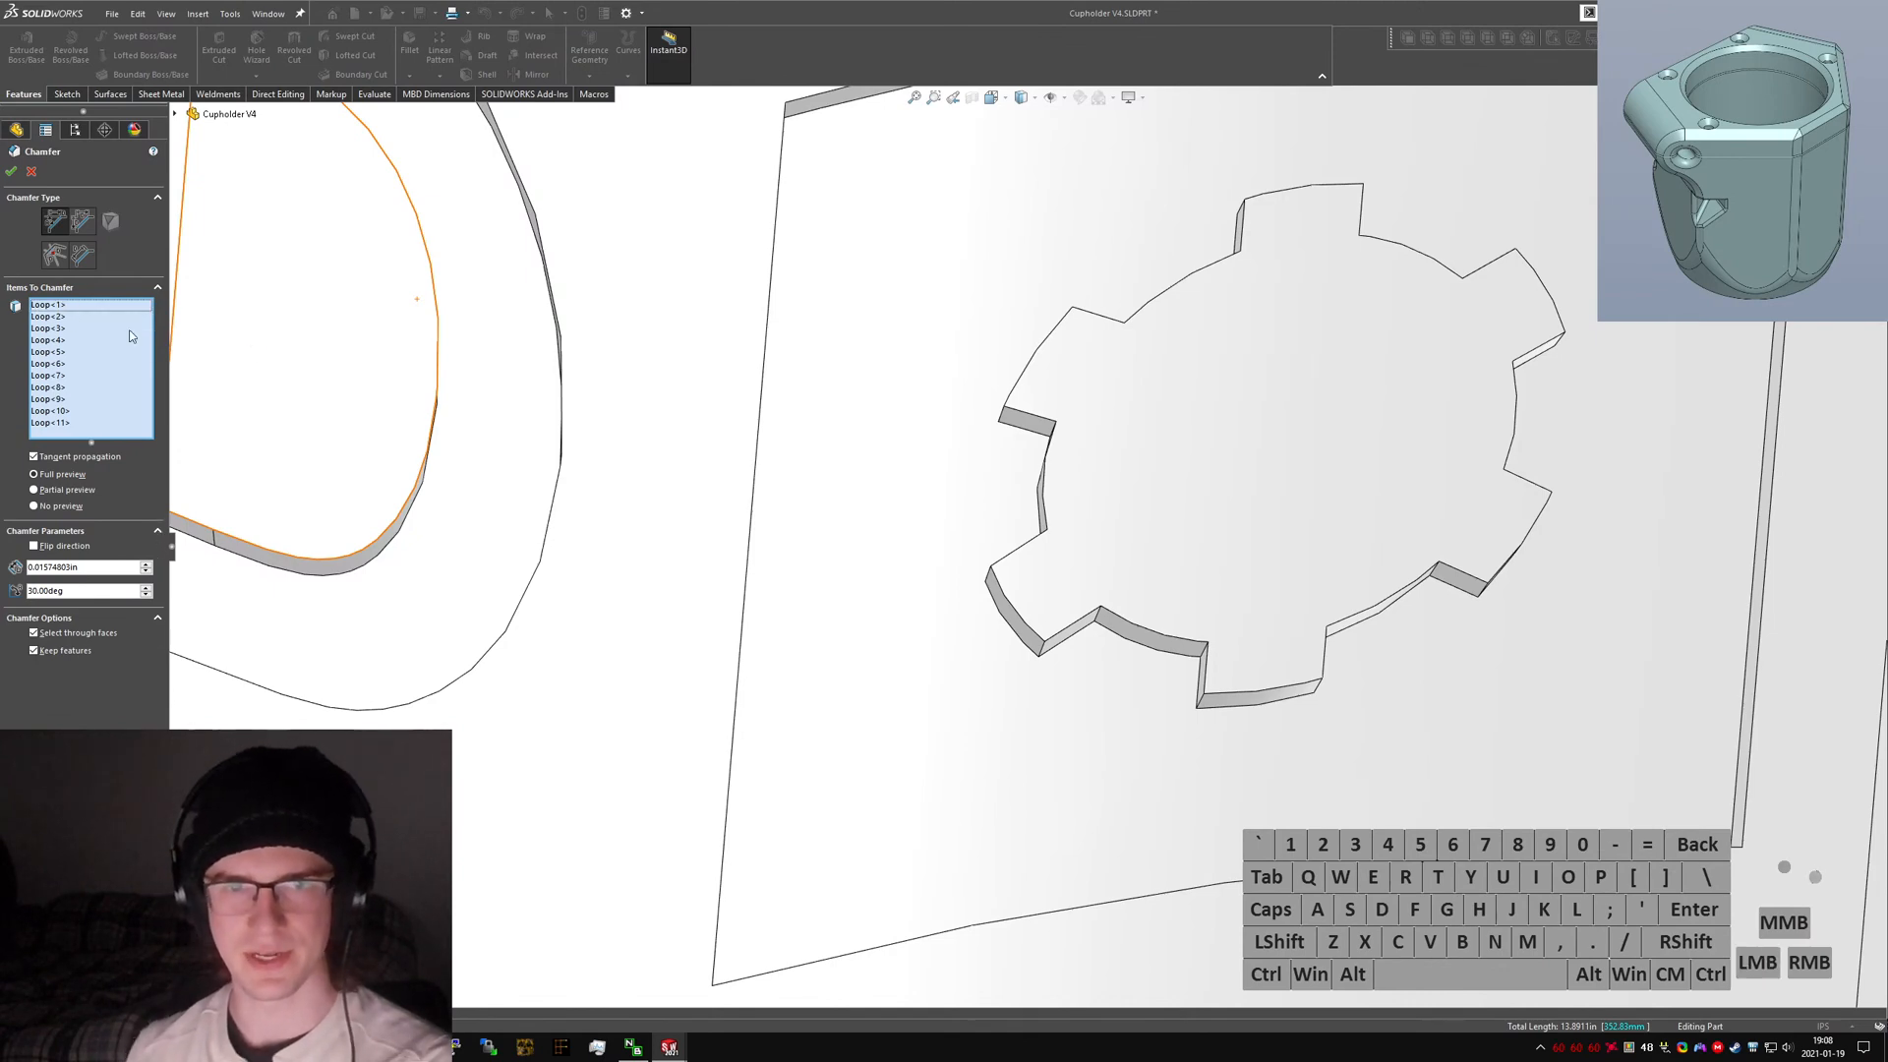
Add the letter A's outer edge loop to the chamfer selection and reverse its chamfer direction.
{"action": "scroll", "coordinate": [1013, 534], "scroll_direction": "up", "scroll_amount": 8}
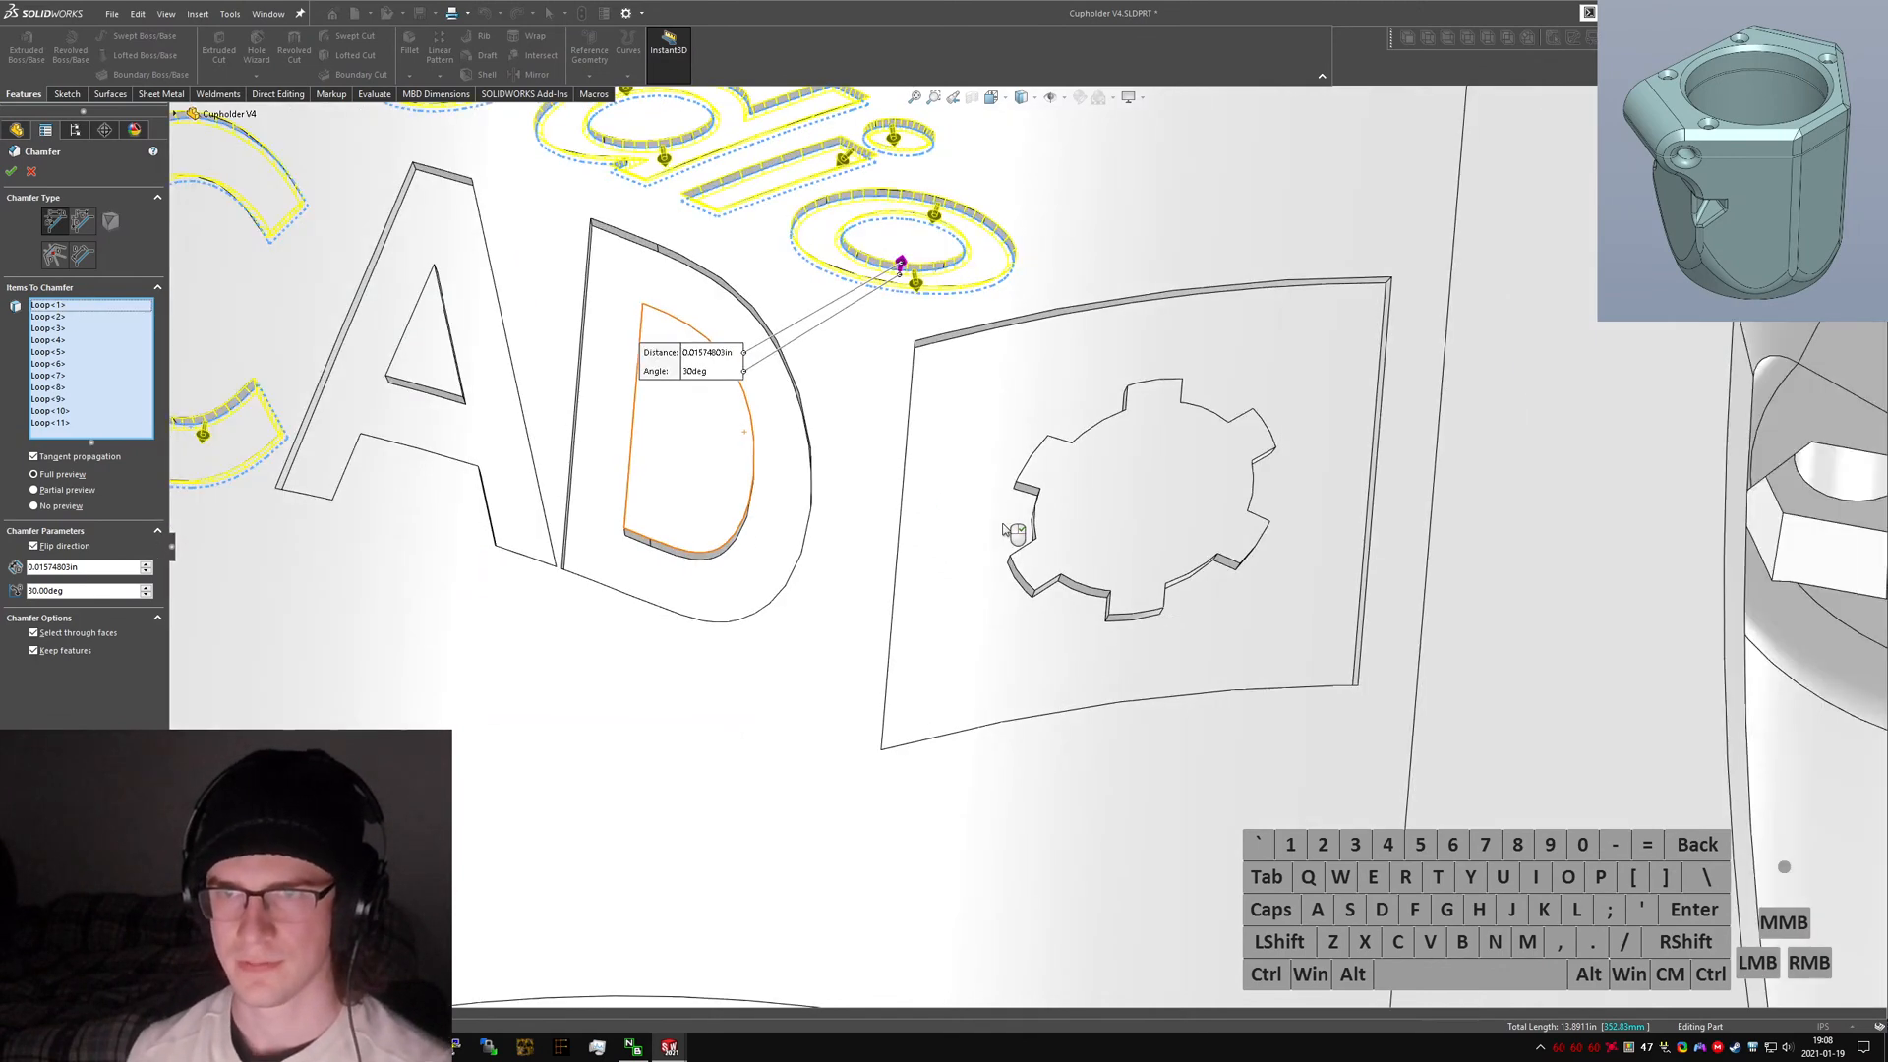
{"action": "scroll", "coordinate": [688, 433], "scroll_direction": "down", "scroll_amount": 6}
{"action": "middle_click_drag", "start_coordinate": [745, 547], "coordinate": [712, 404]}
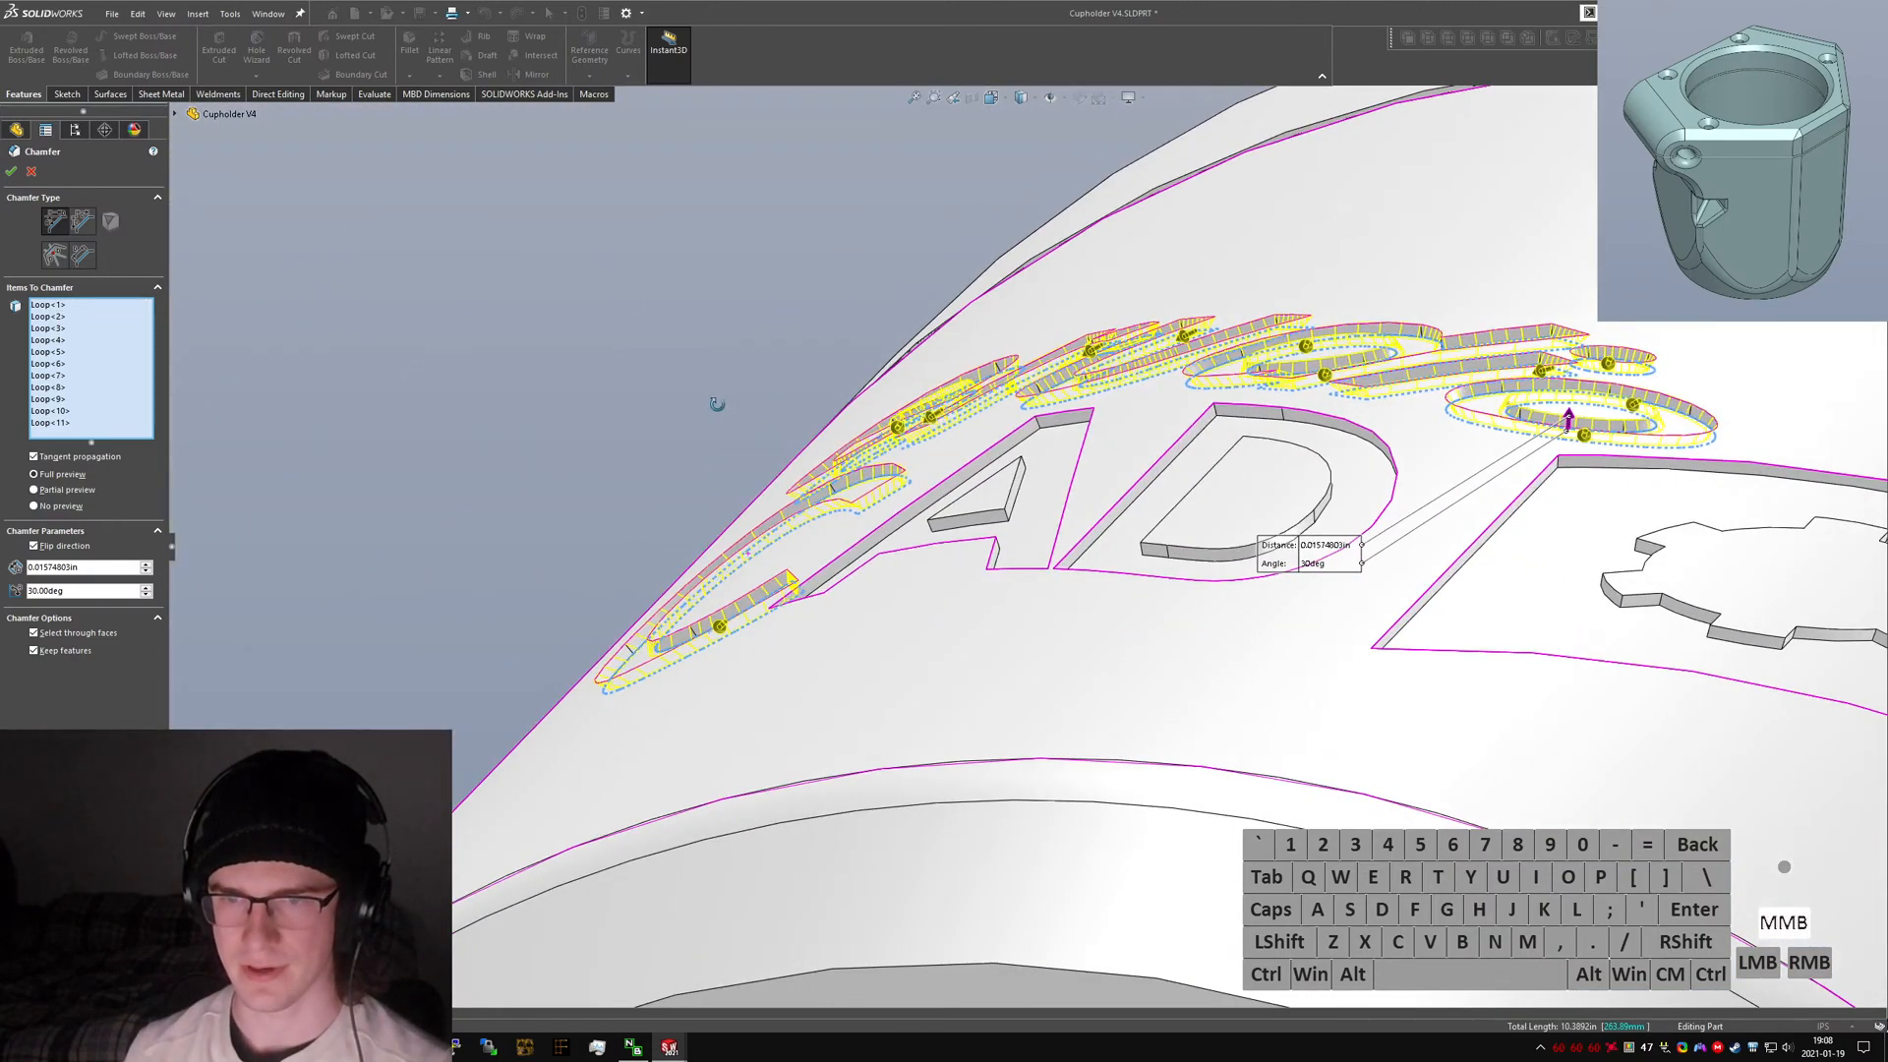
{"action": "scroll", "coordinate": [1101, 530], "scroll_direction": "down", "scroll_amount": 6}
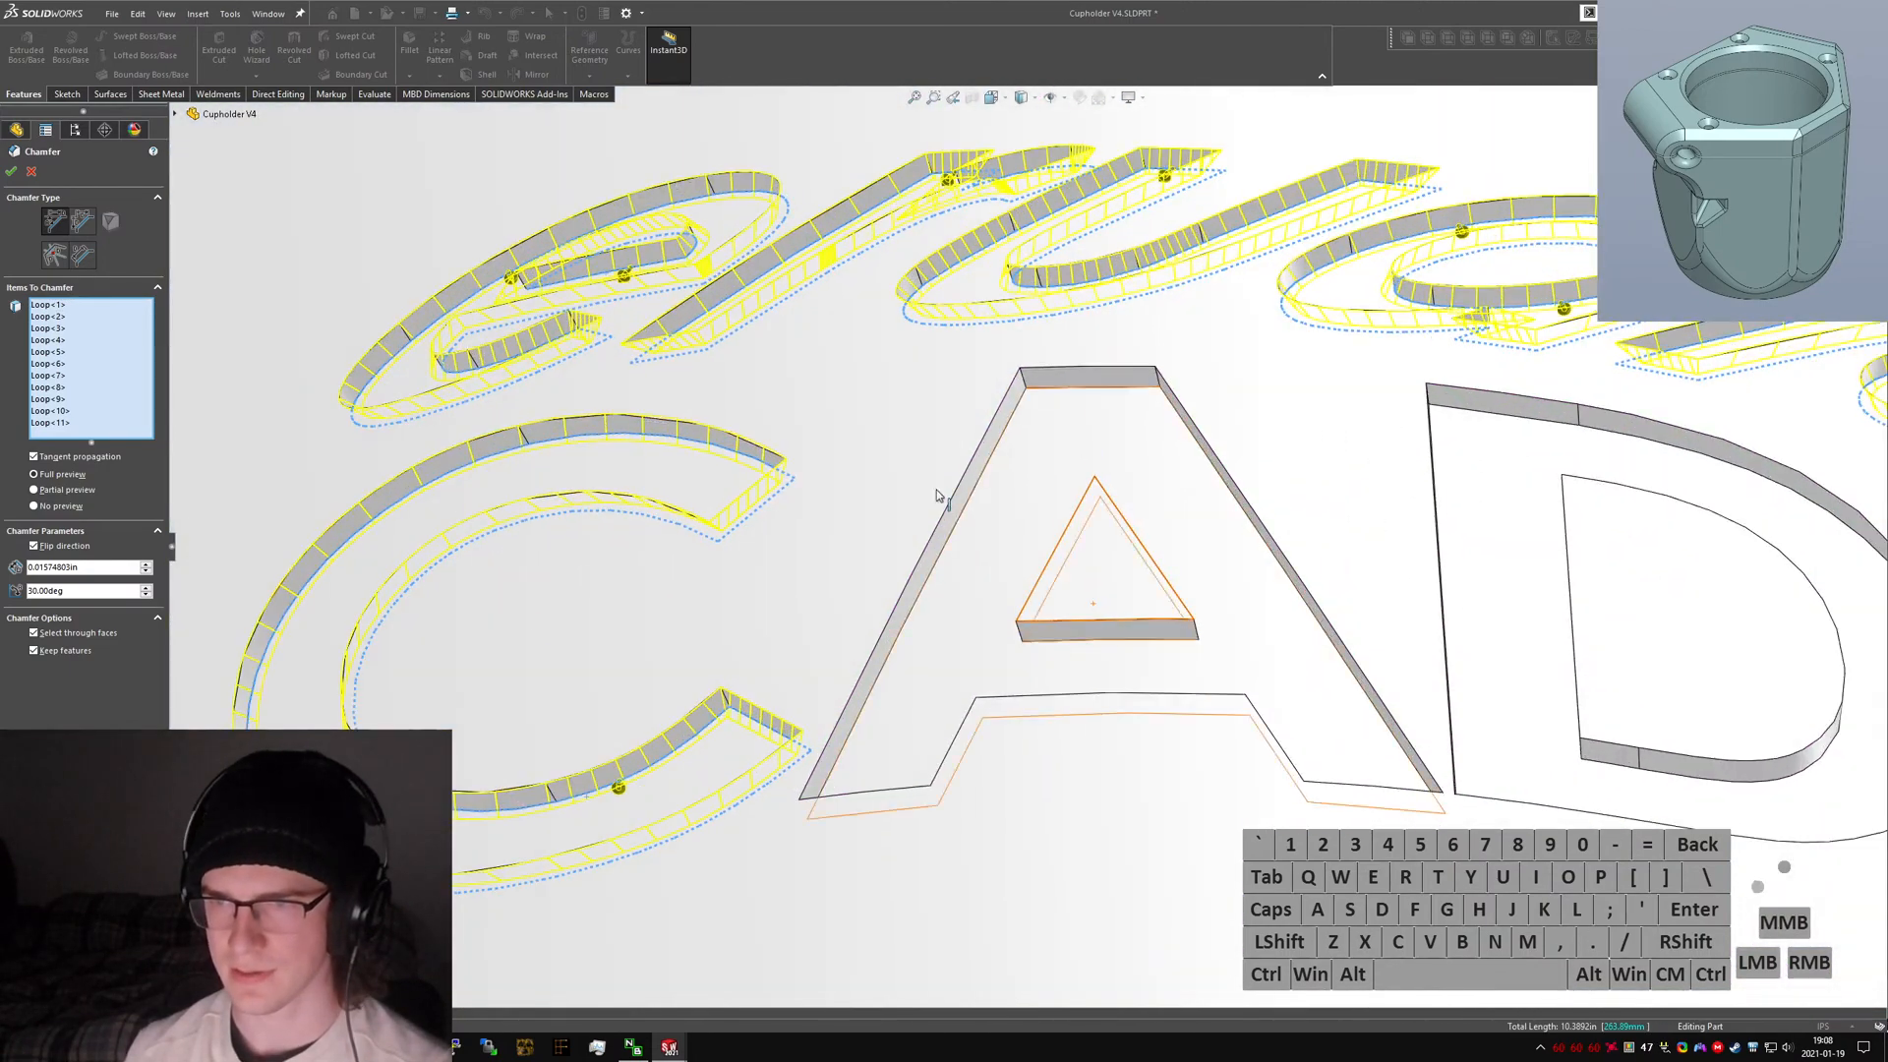
{"action": "right_click", "coordinate": [1118, 391]}
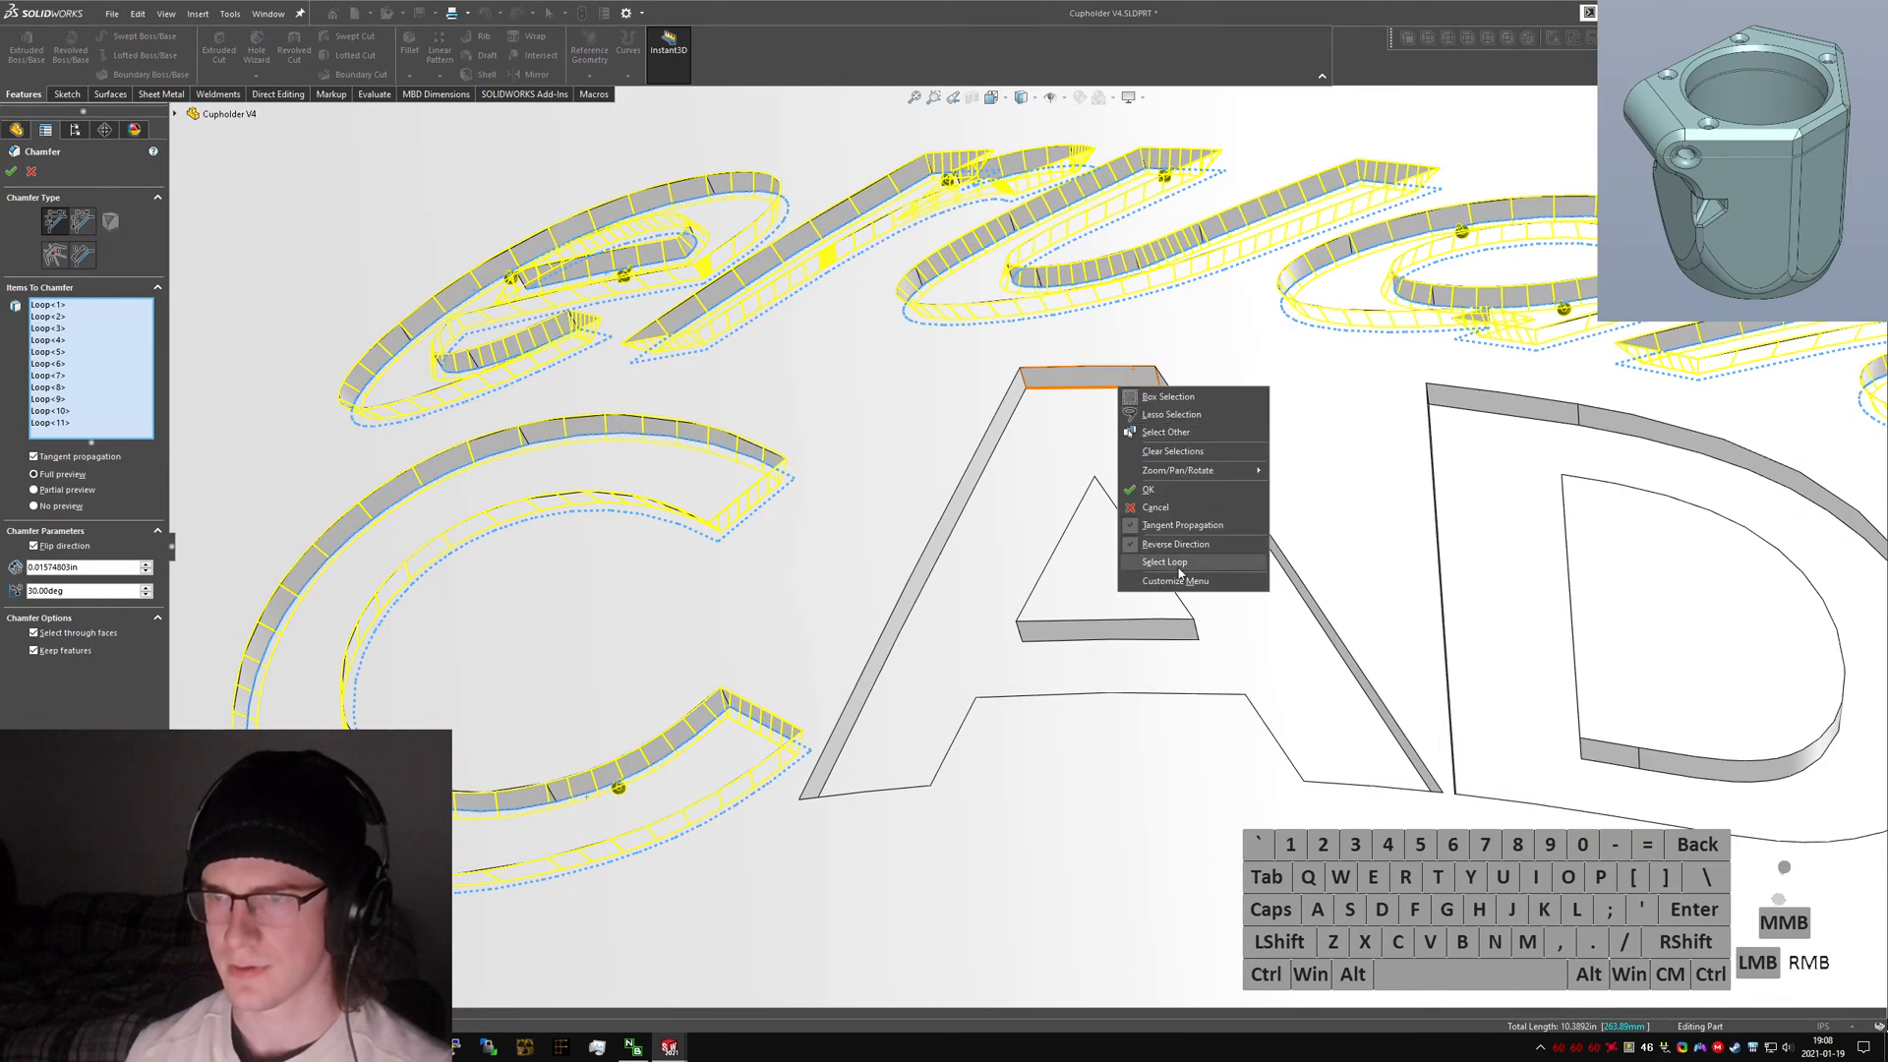
{"action": "left_click", "coordinate": [1160, 432]}
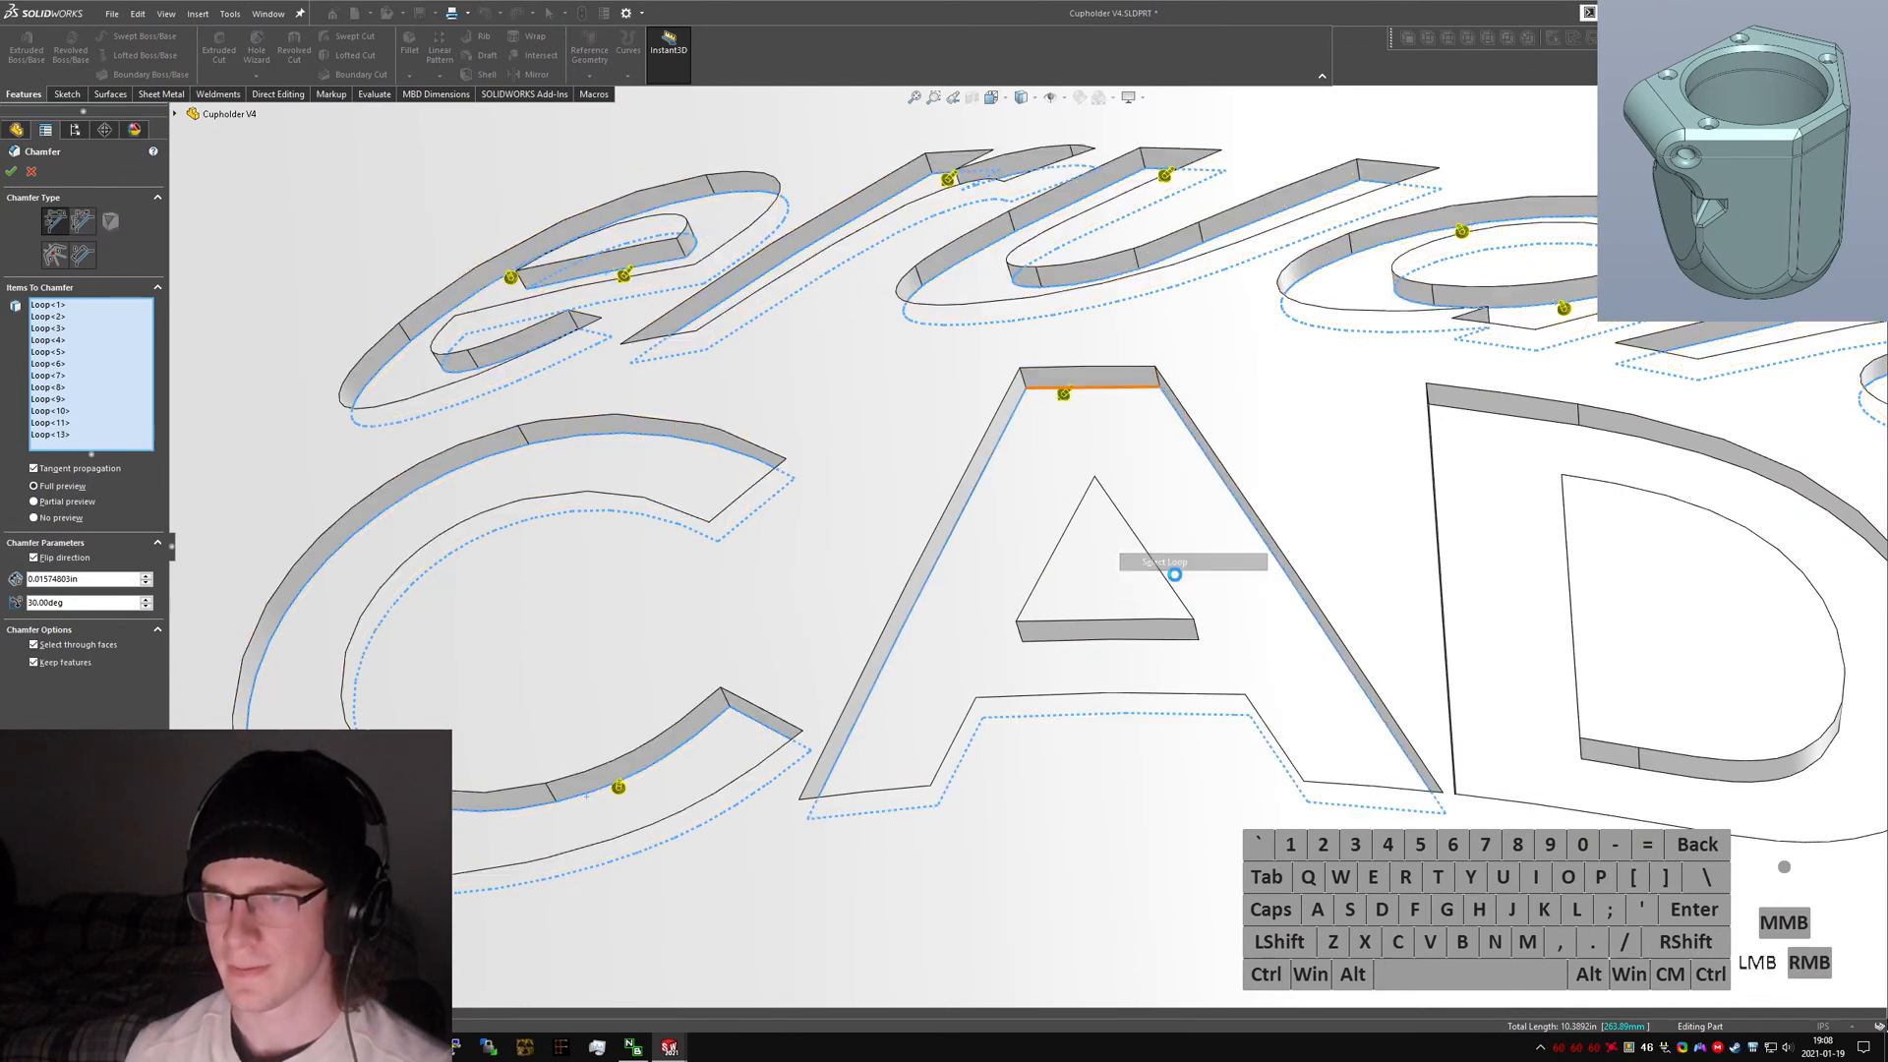
{"action": "left_click", "coordinate": [1093, 401]}
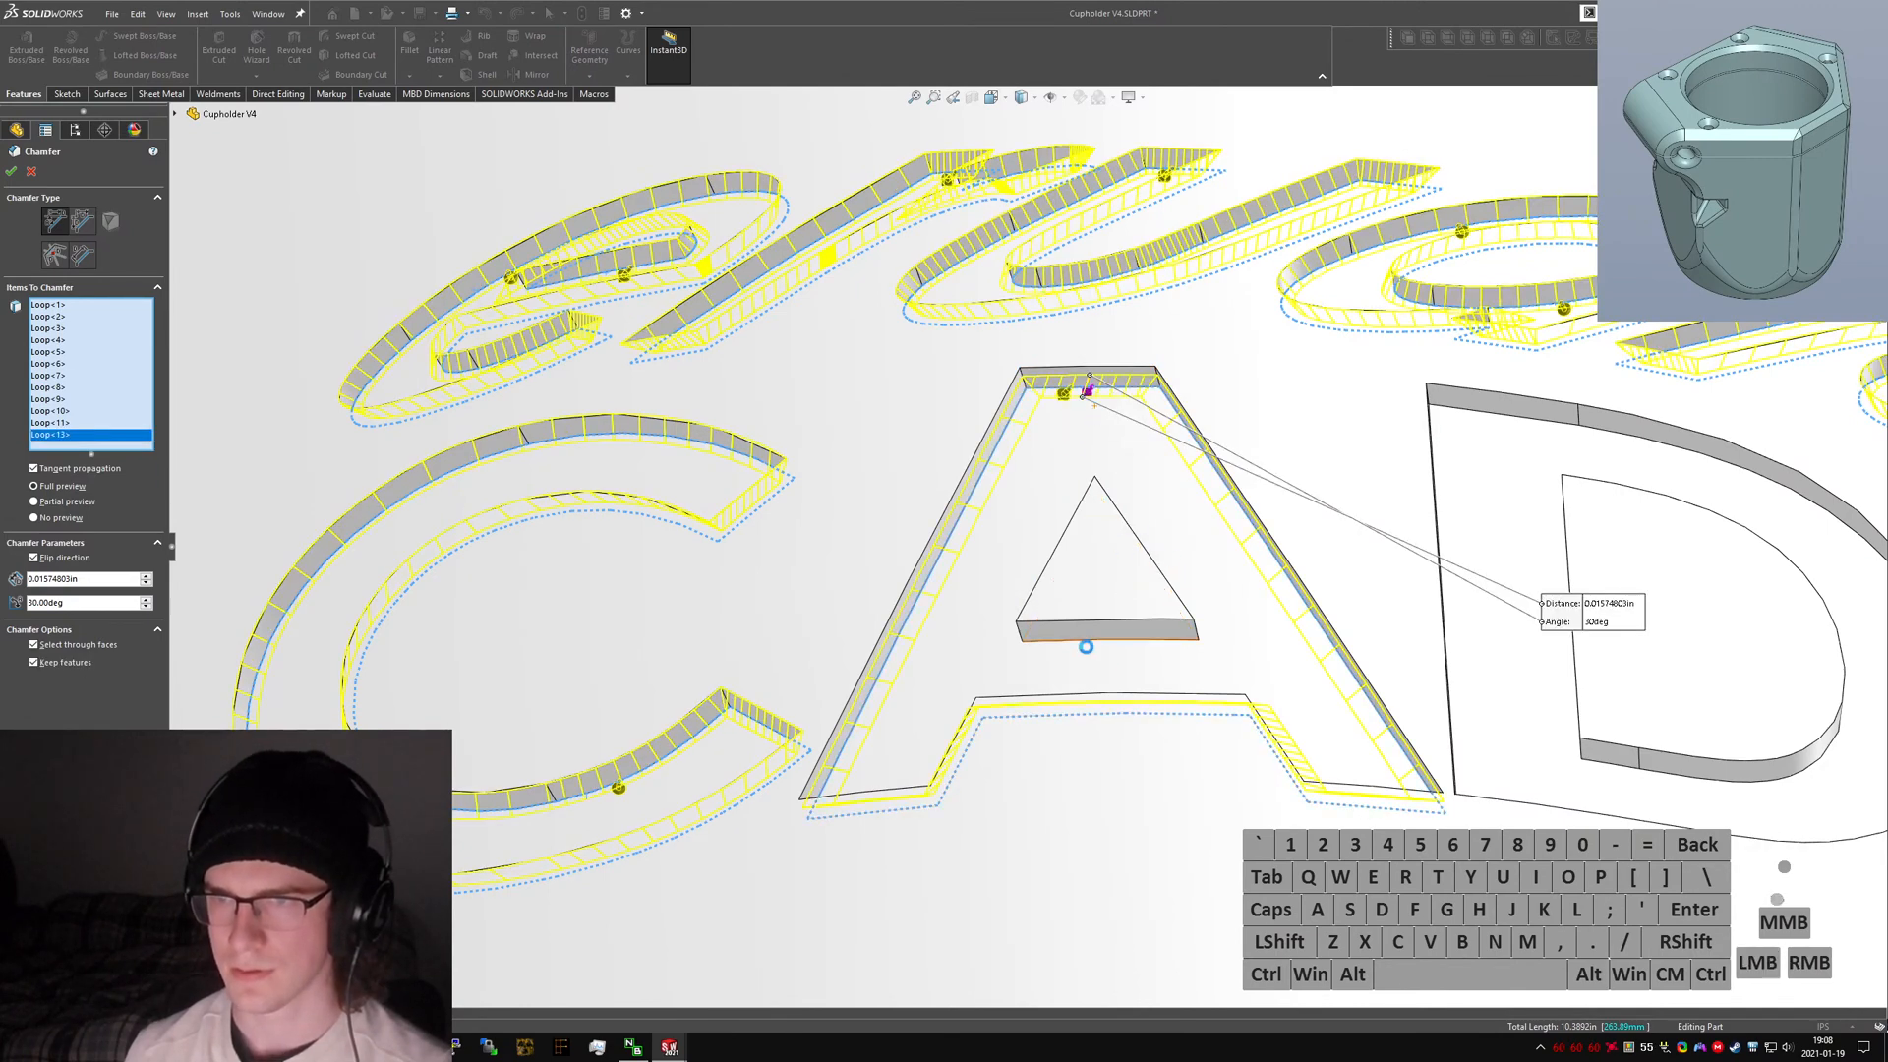
Add the letter A's triangular inner edge loop to the chamfer selection and reverse its chamfer direction.
{"action": "right_click", "coordinate": [1118, 640]}
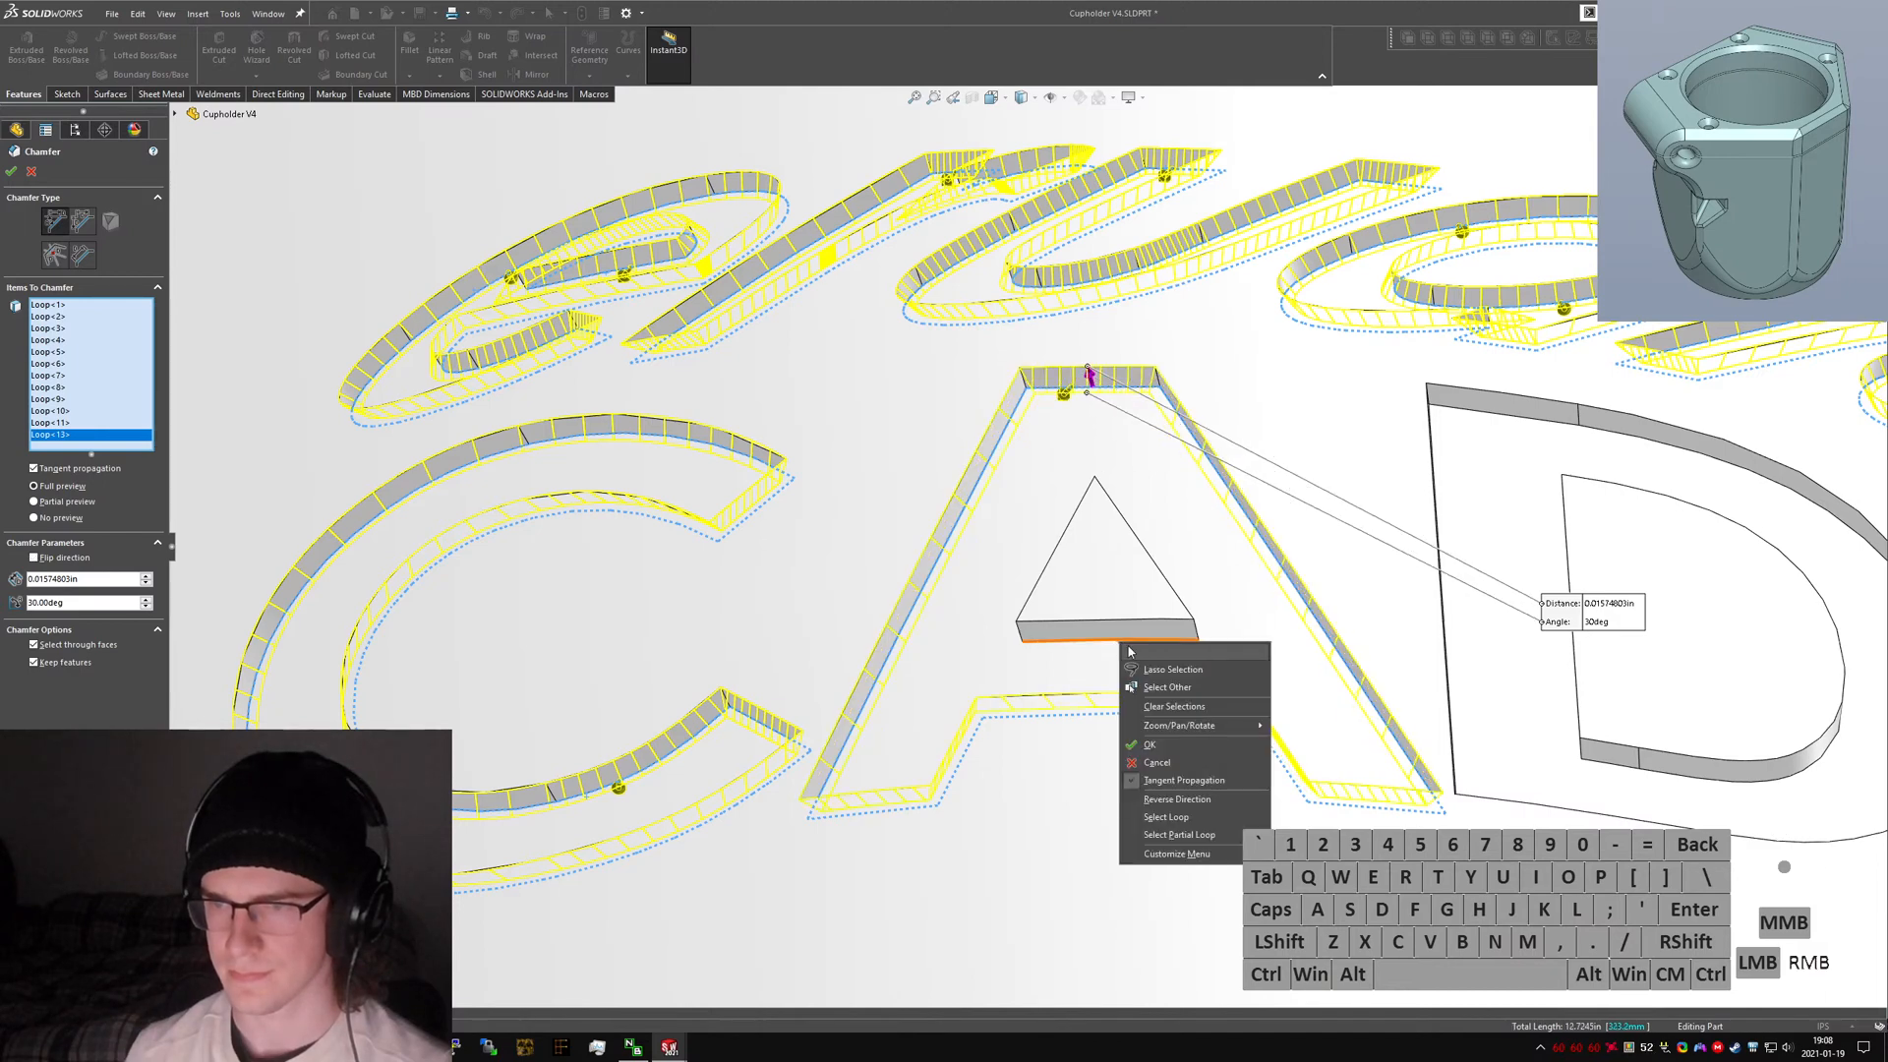
{"action": "left_click", "coordinate": [1201, 816]}
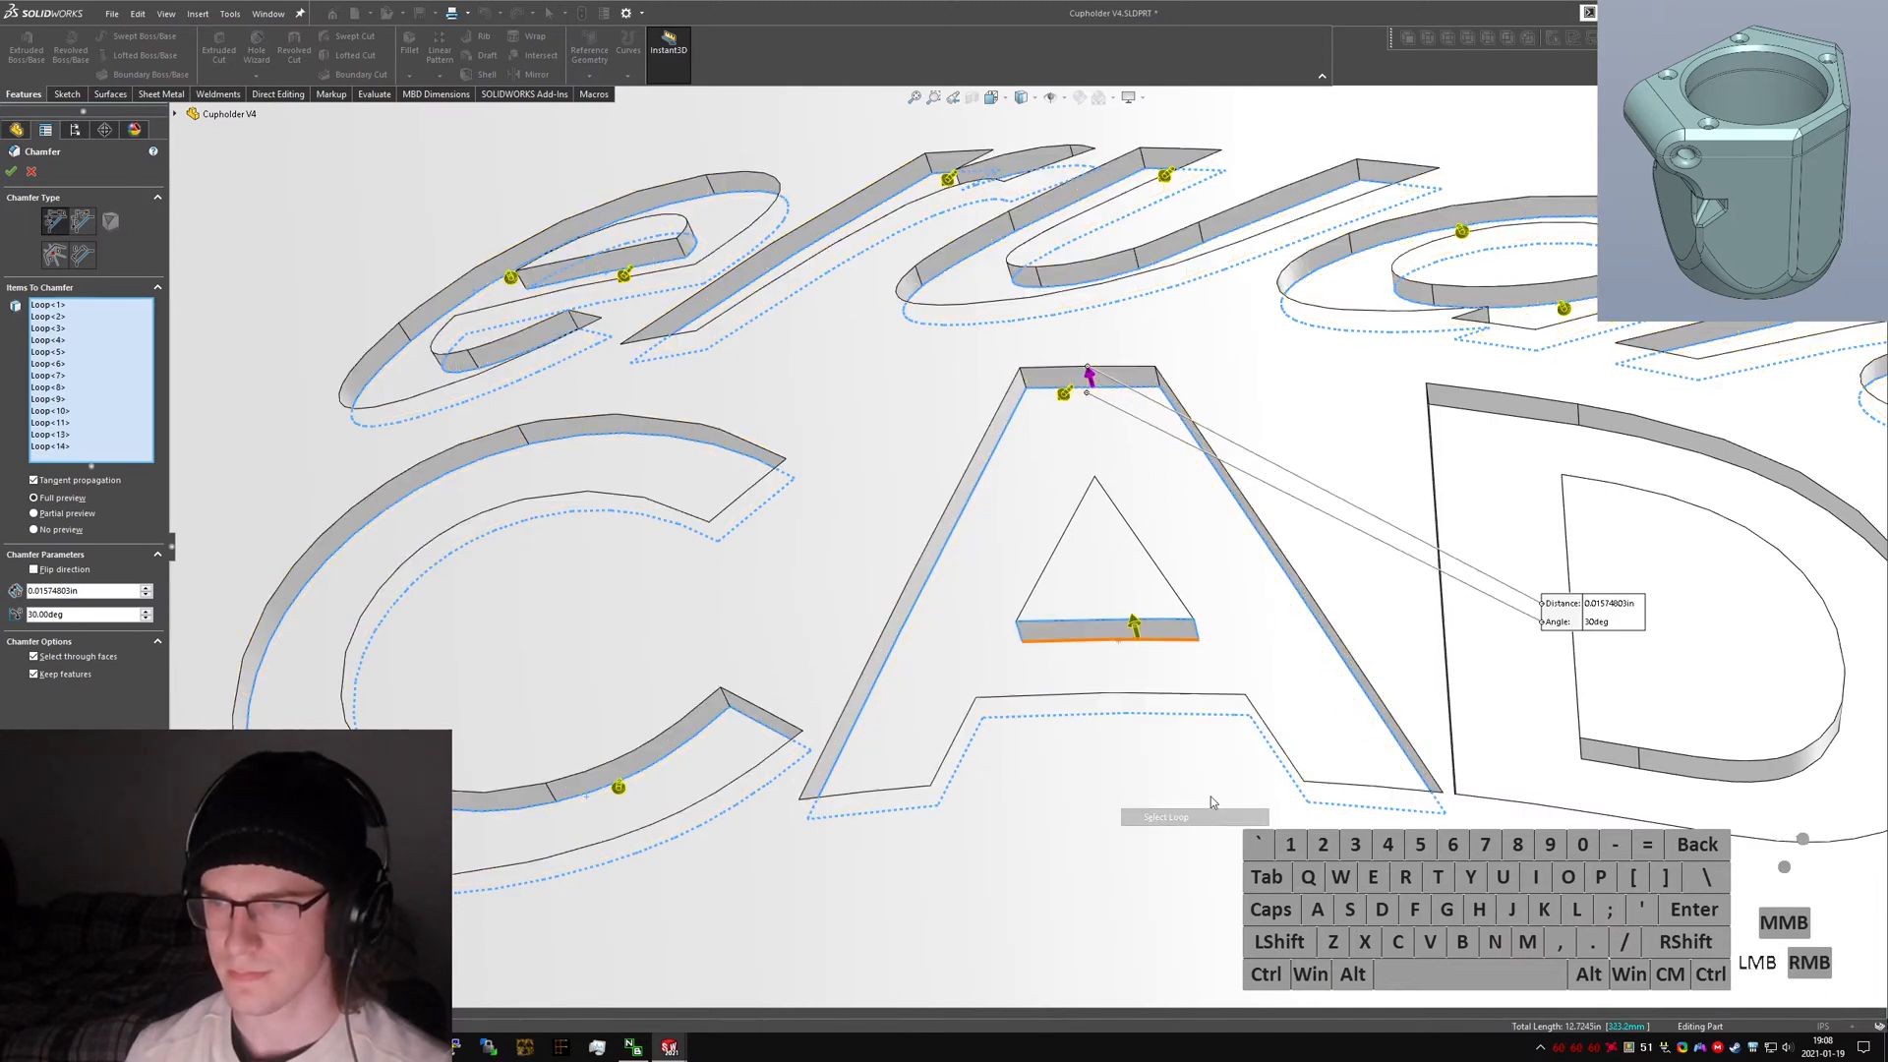
{"action": "left_click", "coordinate": [1136, 632]}
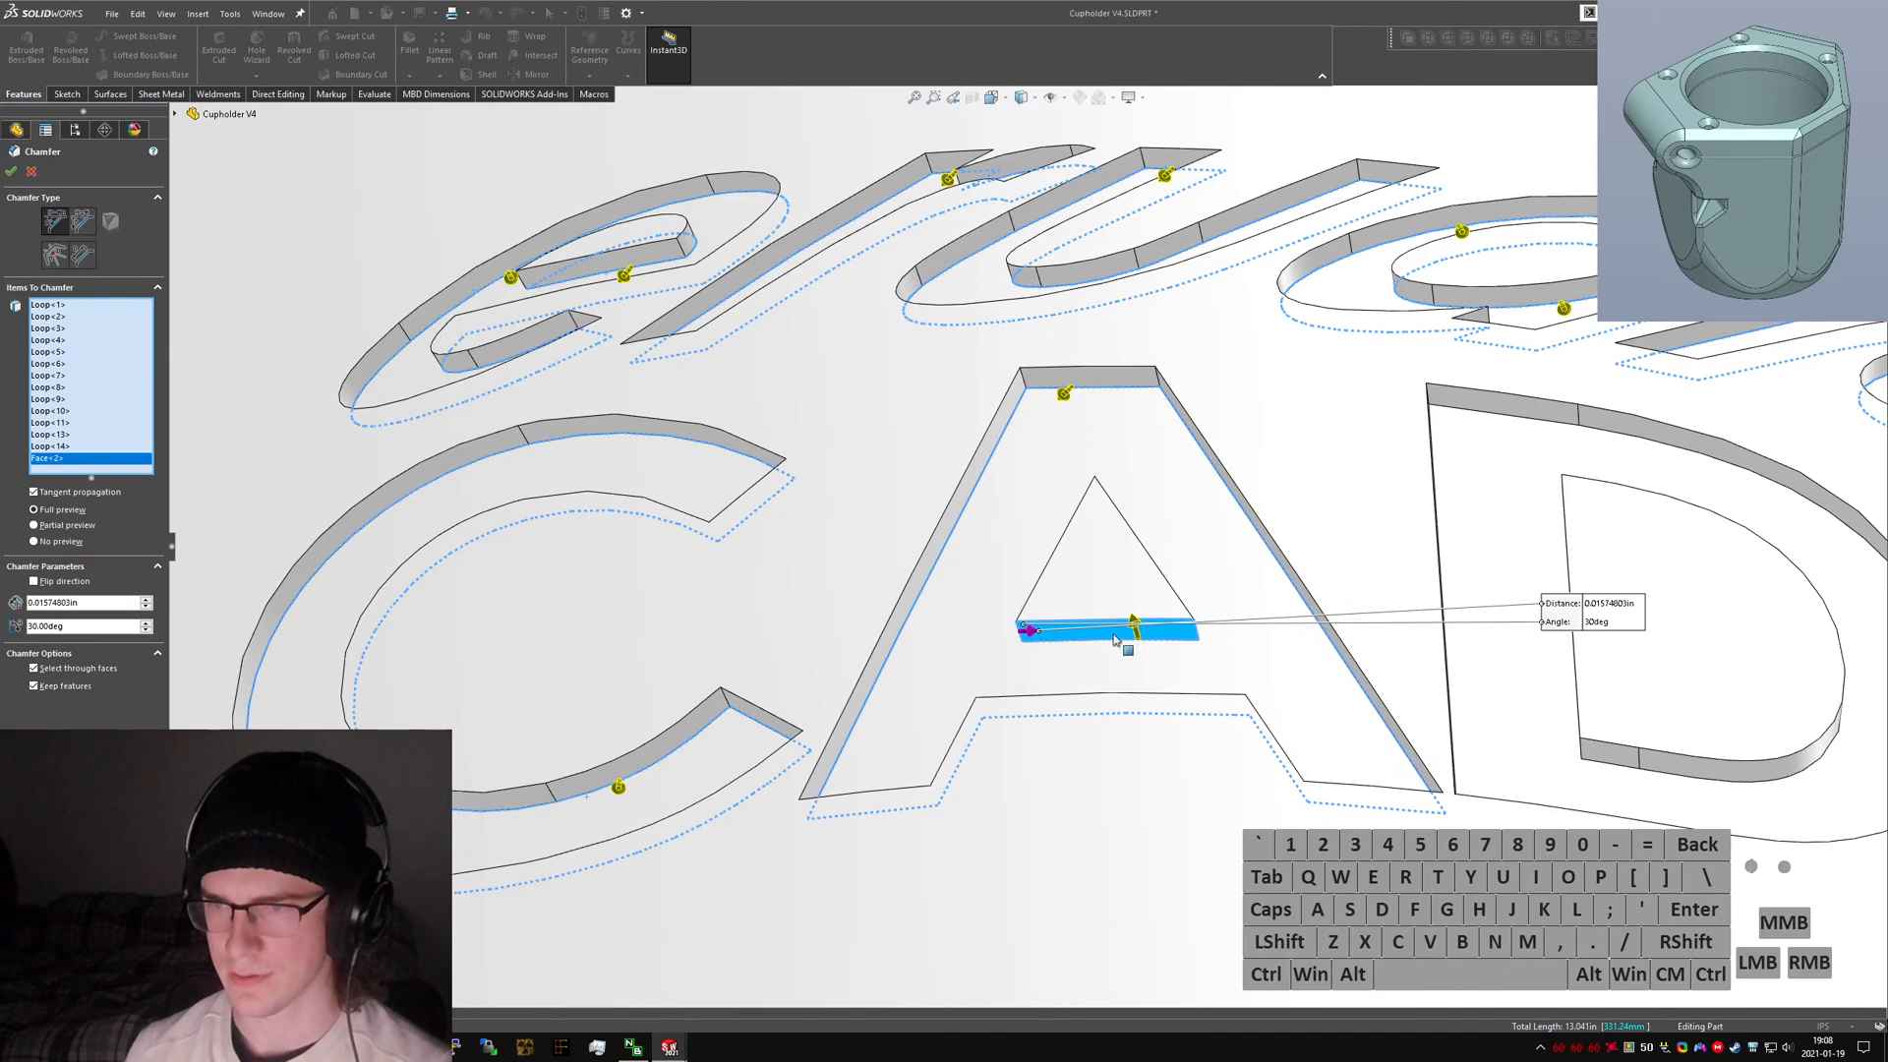
{"action": "left_click", "coordinate": [1116, 639]}
{"action": "scroll", "coordinate": [1119, 634], "scroll_direction": "down", "scroll_amount": 3}
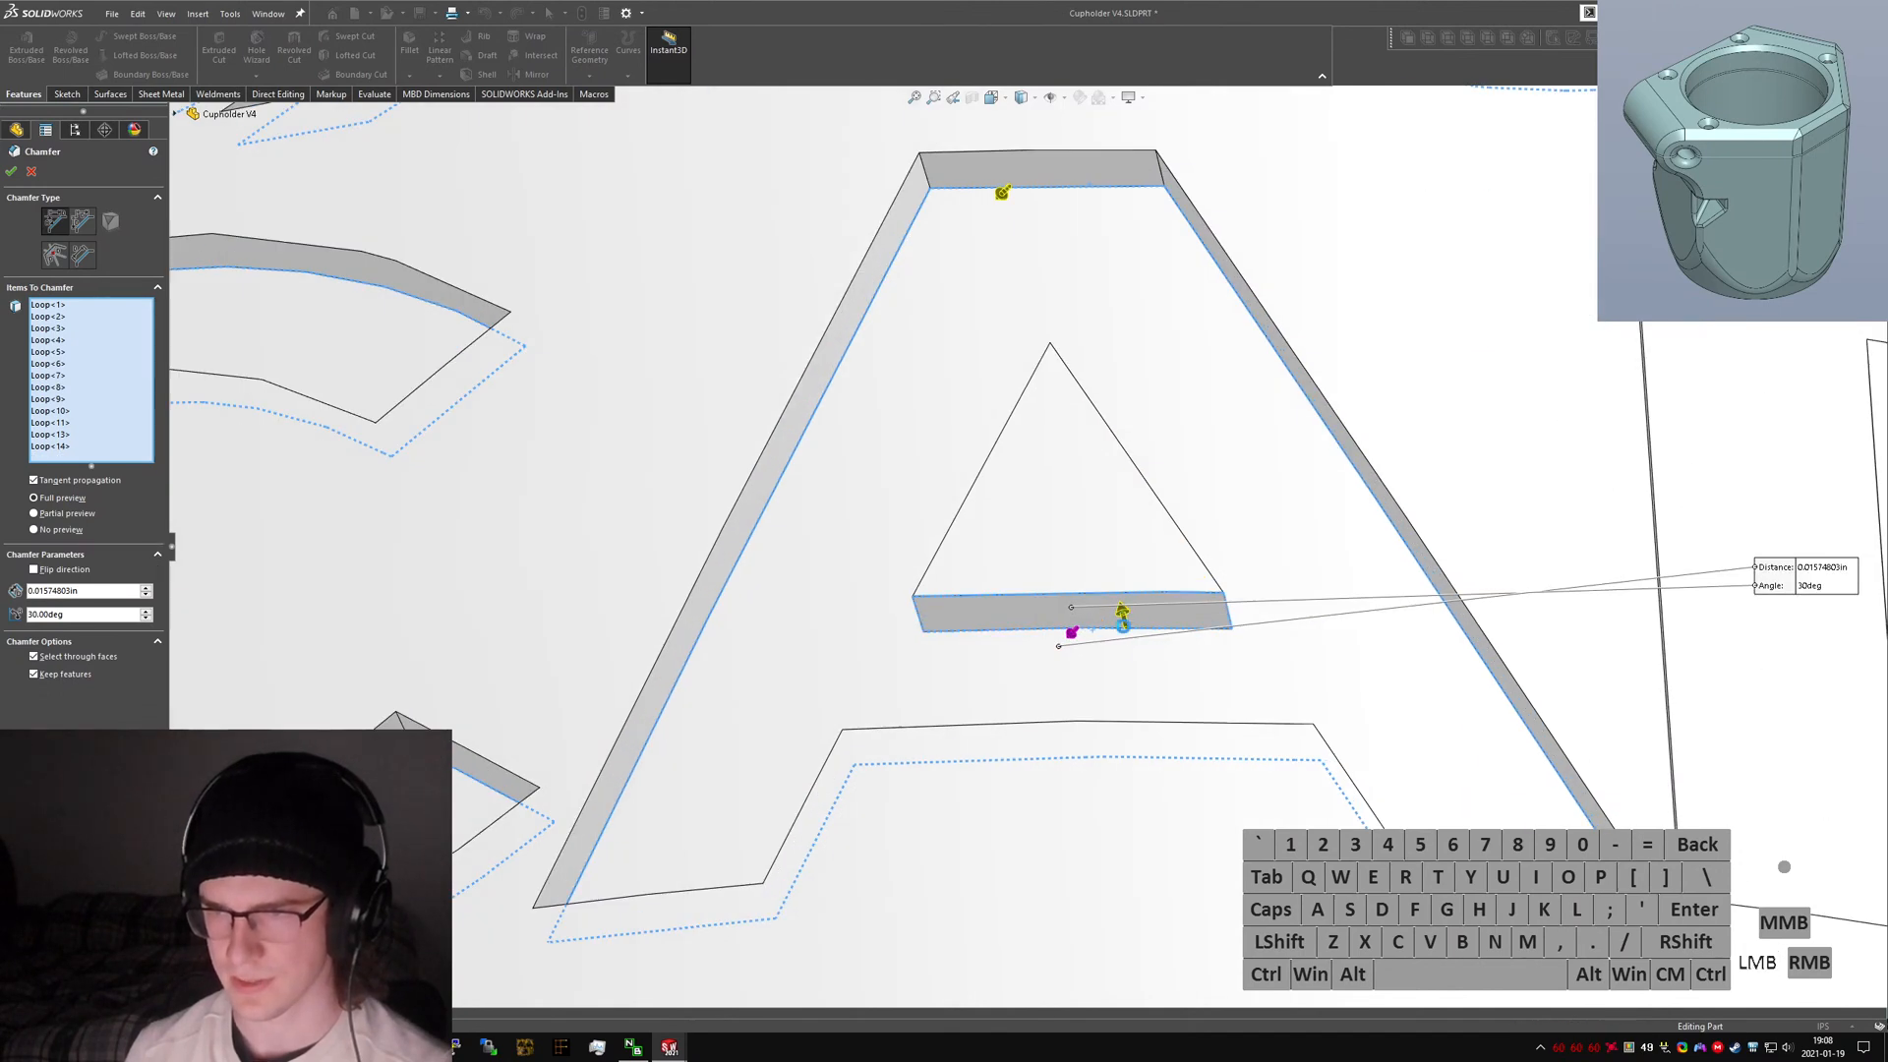
{"action": "left_click", "coordinate": [1123, 625]}
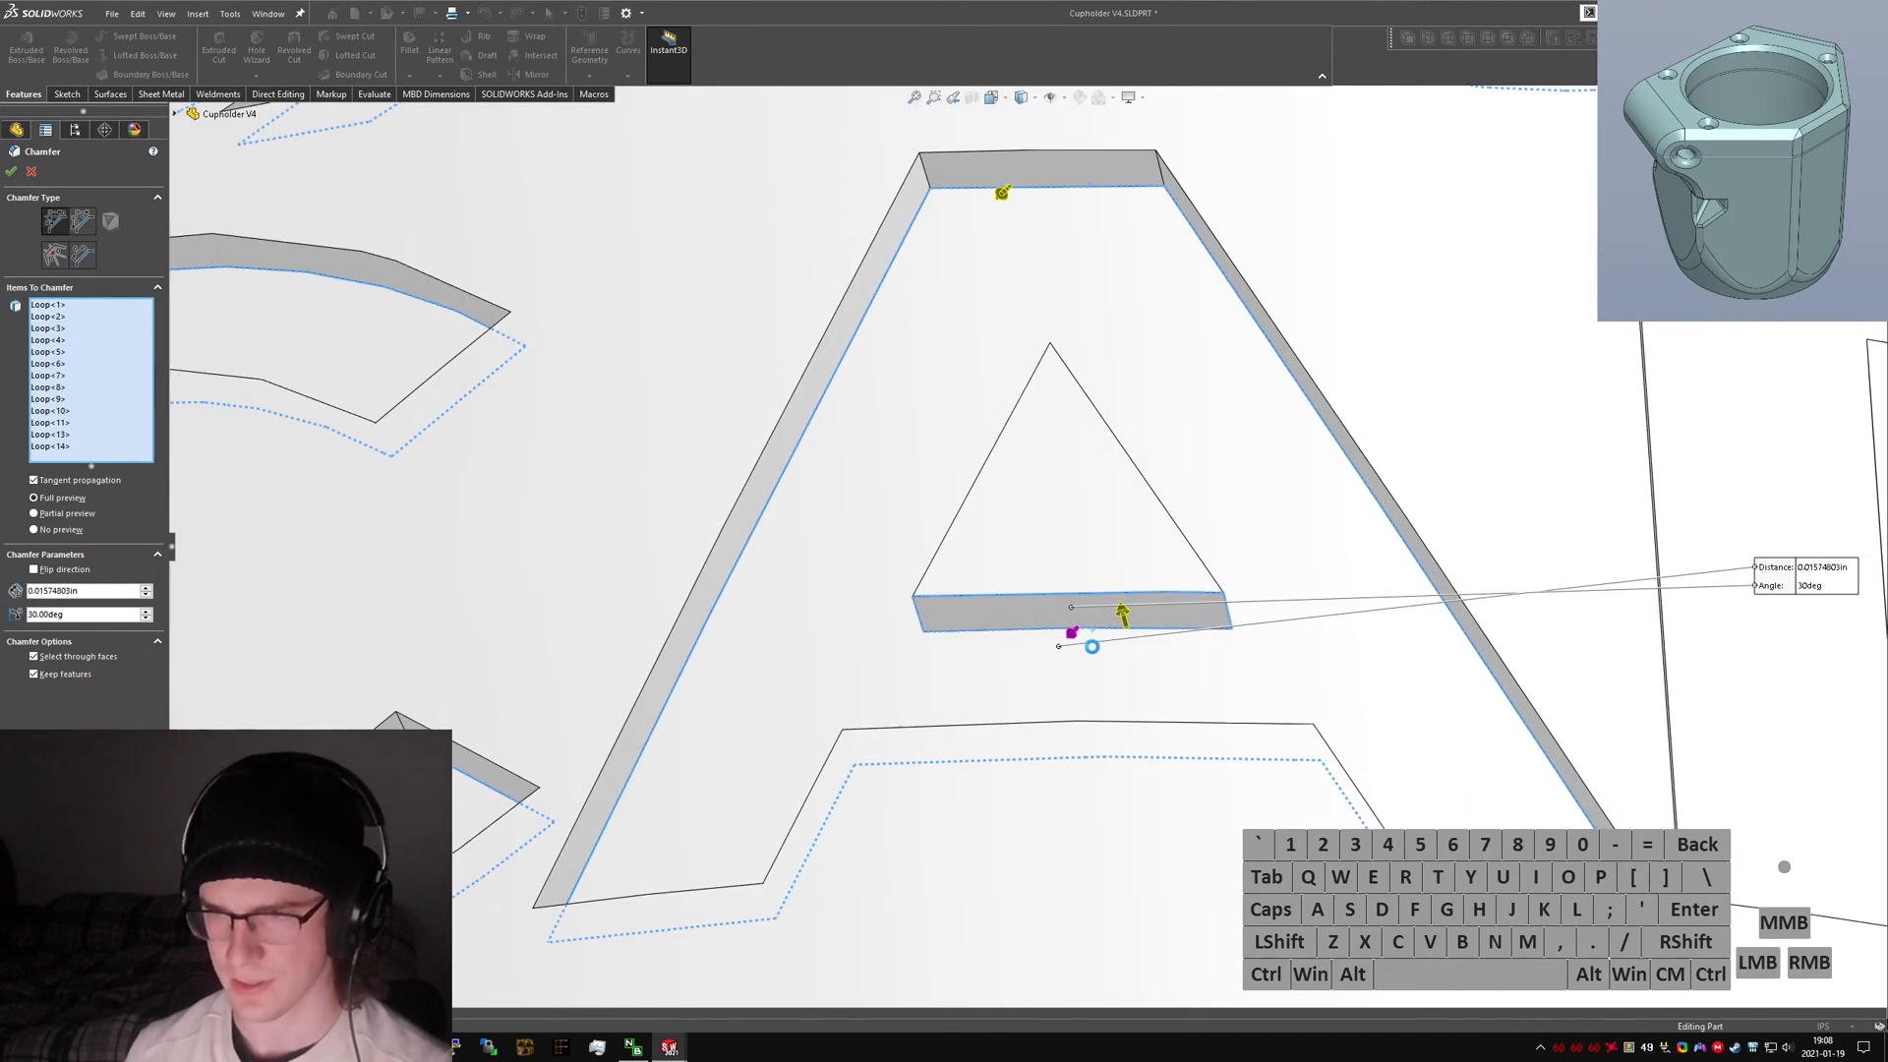
{"action": "left_click", "coordinate": [1082, 641]}
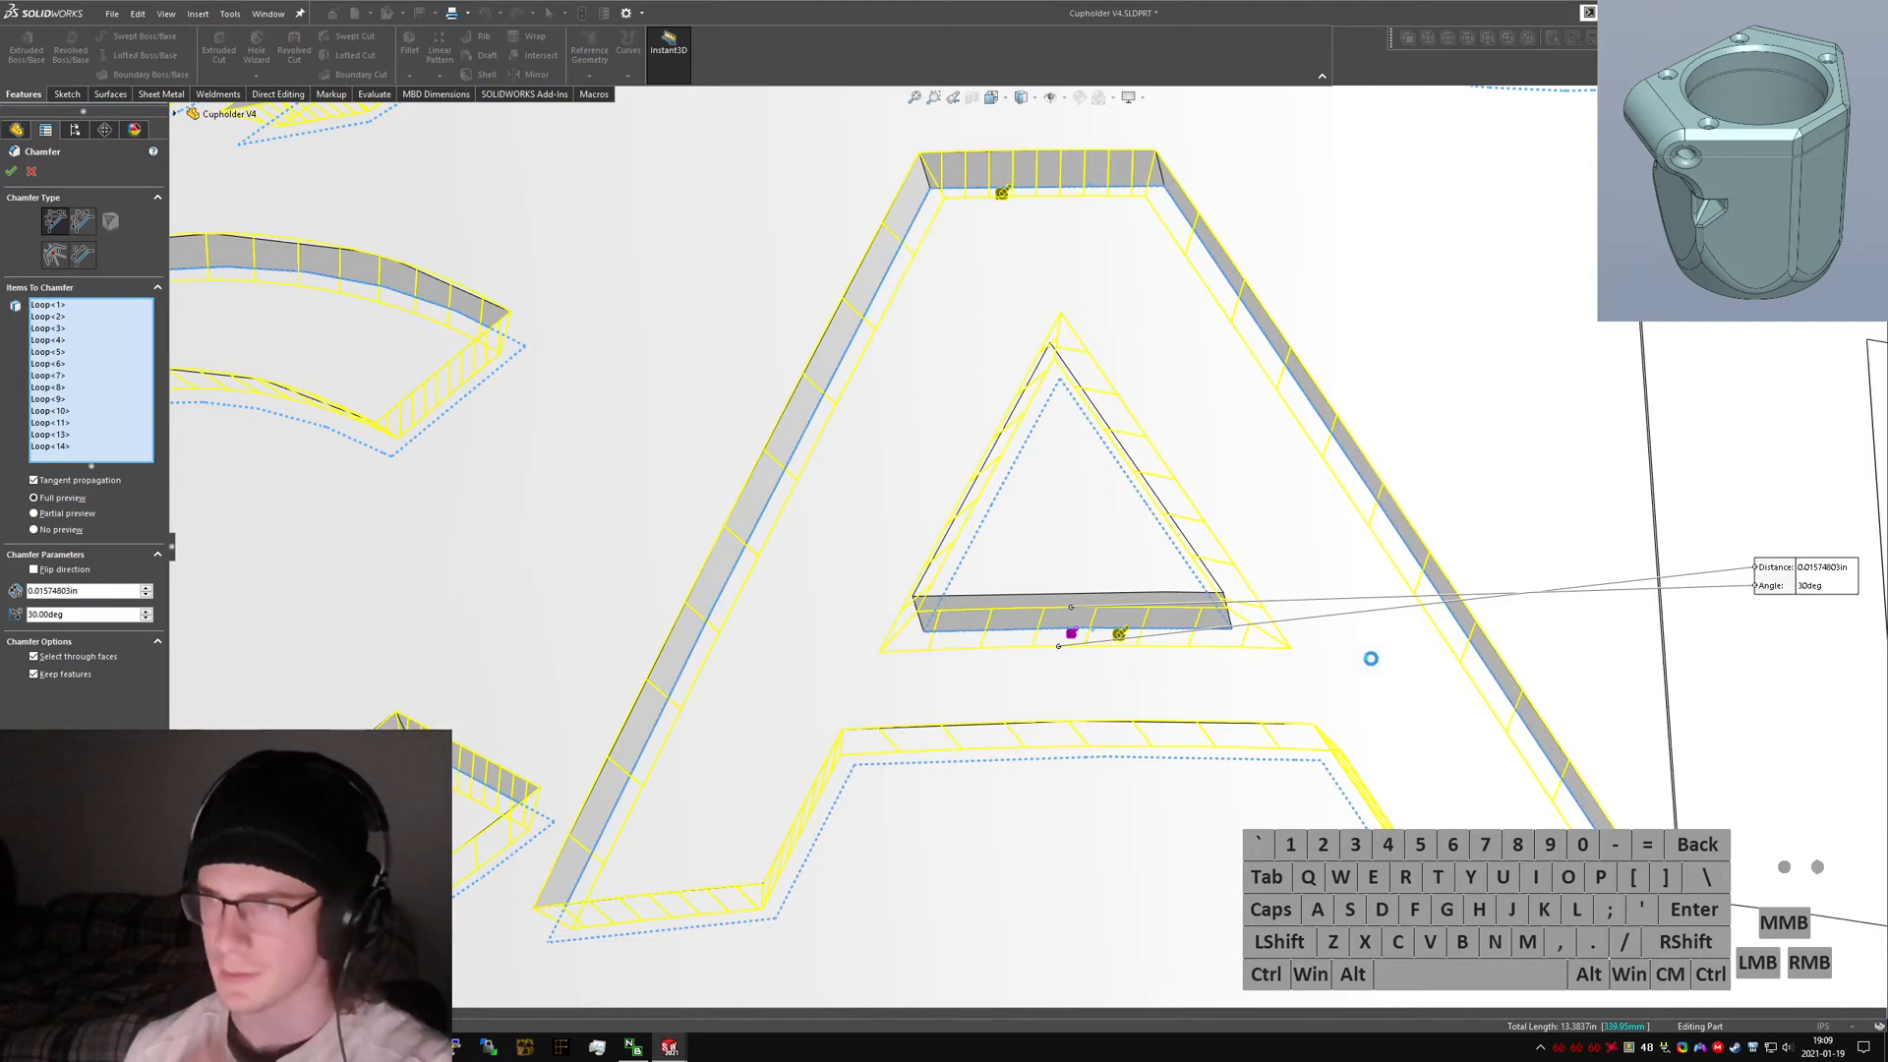
Add the letter D's edge loops to the chamfer selection and reverse their chamfer direction.
{"action": "scroll", "coordinate": [1475, 639], "scroll_direction": "up", "scroll_amount": 3}
{"action": "scroll", "coordinate": [1613, 645], "scroll_direction": "down", "scroll_amount": 5}
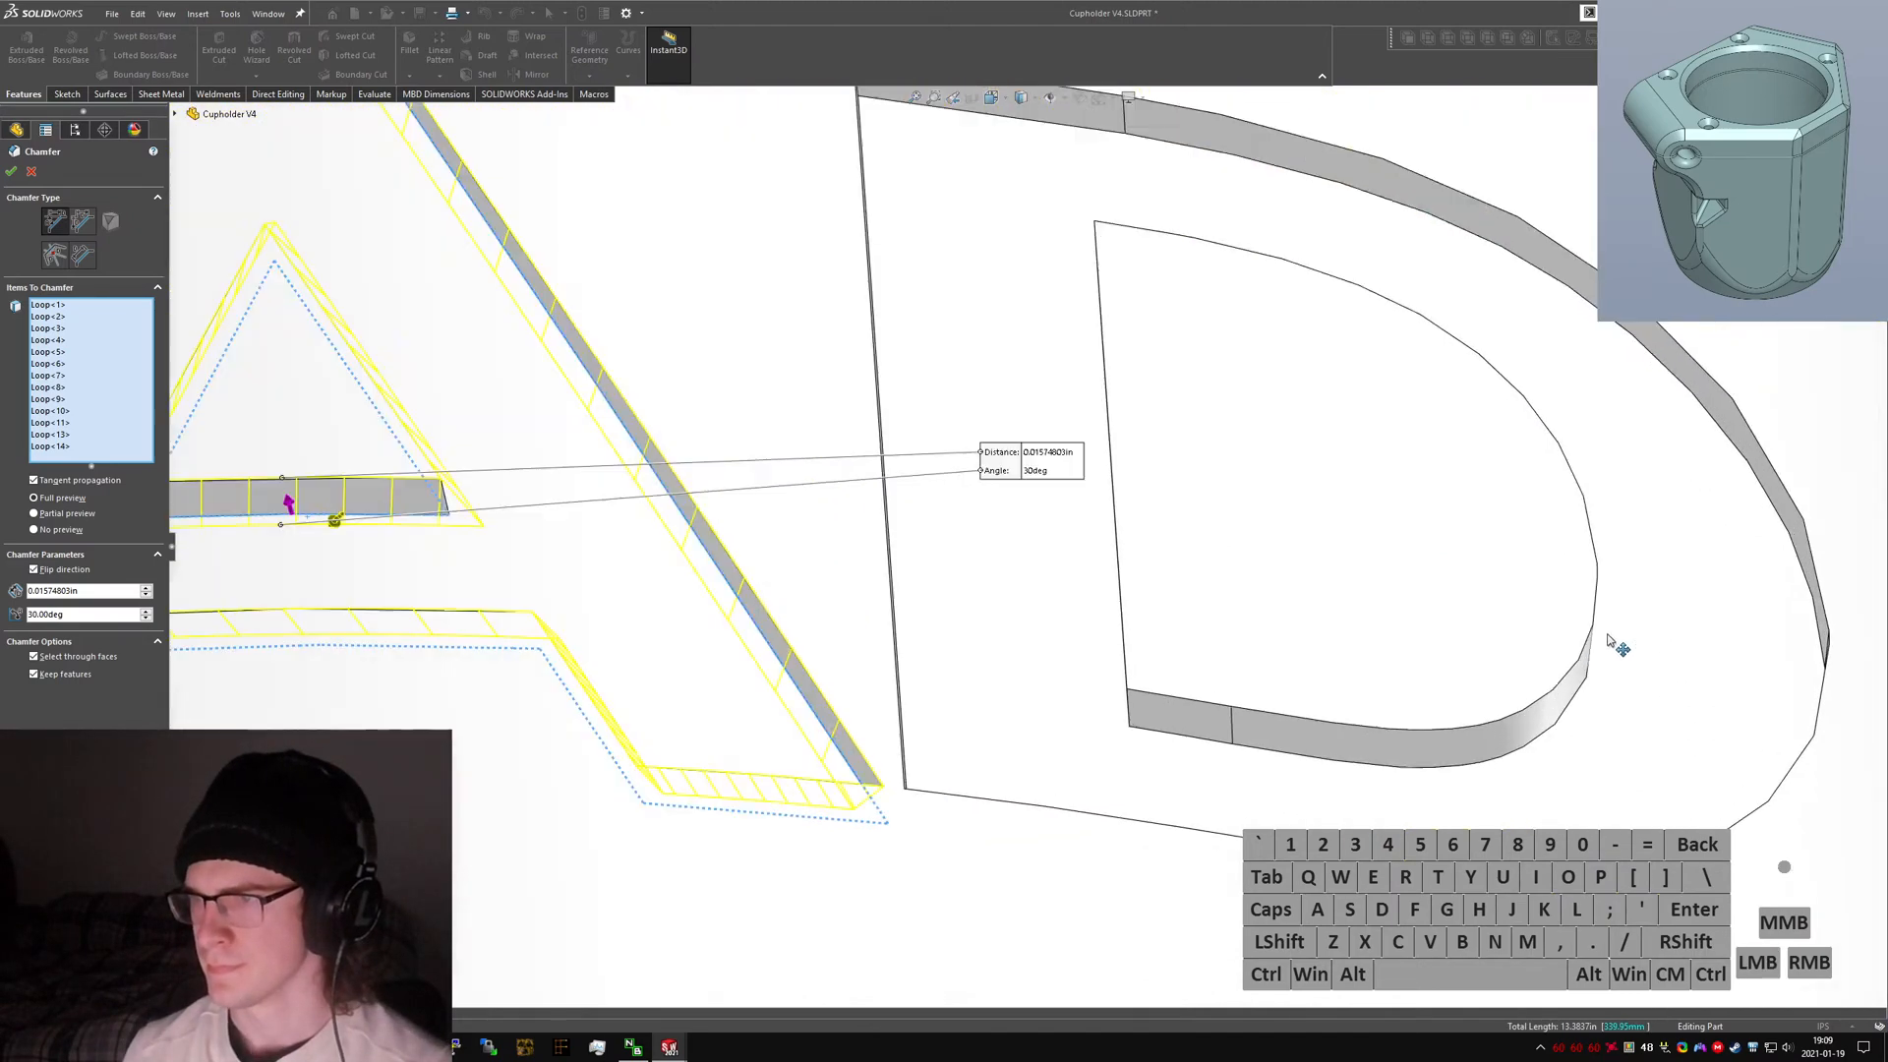
{"action": "right_click", "coordinate": [1391, 208]}
{"action": "left_click", "coordinate": [1445, 390]}
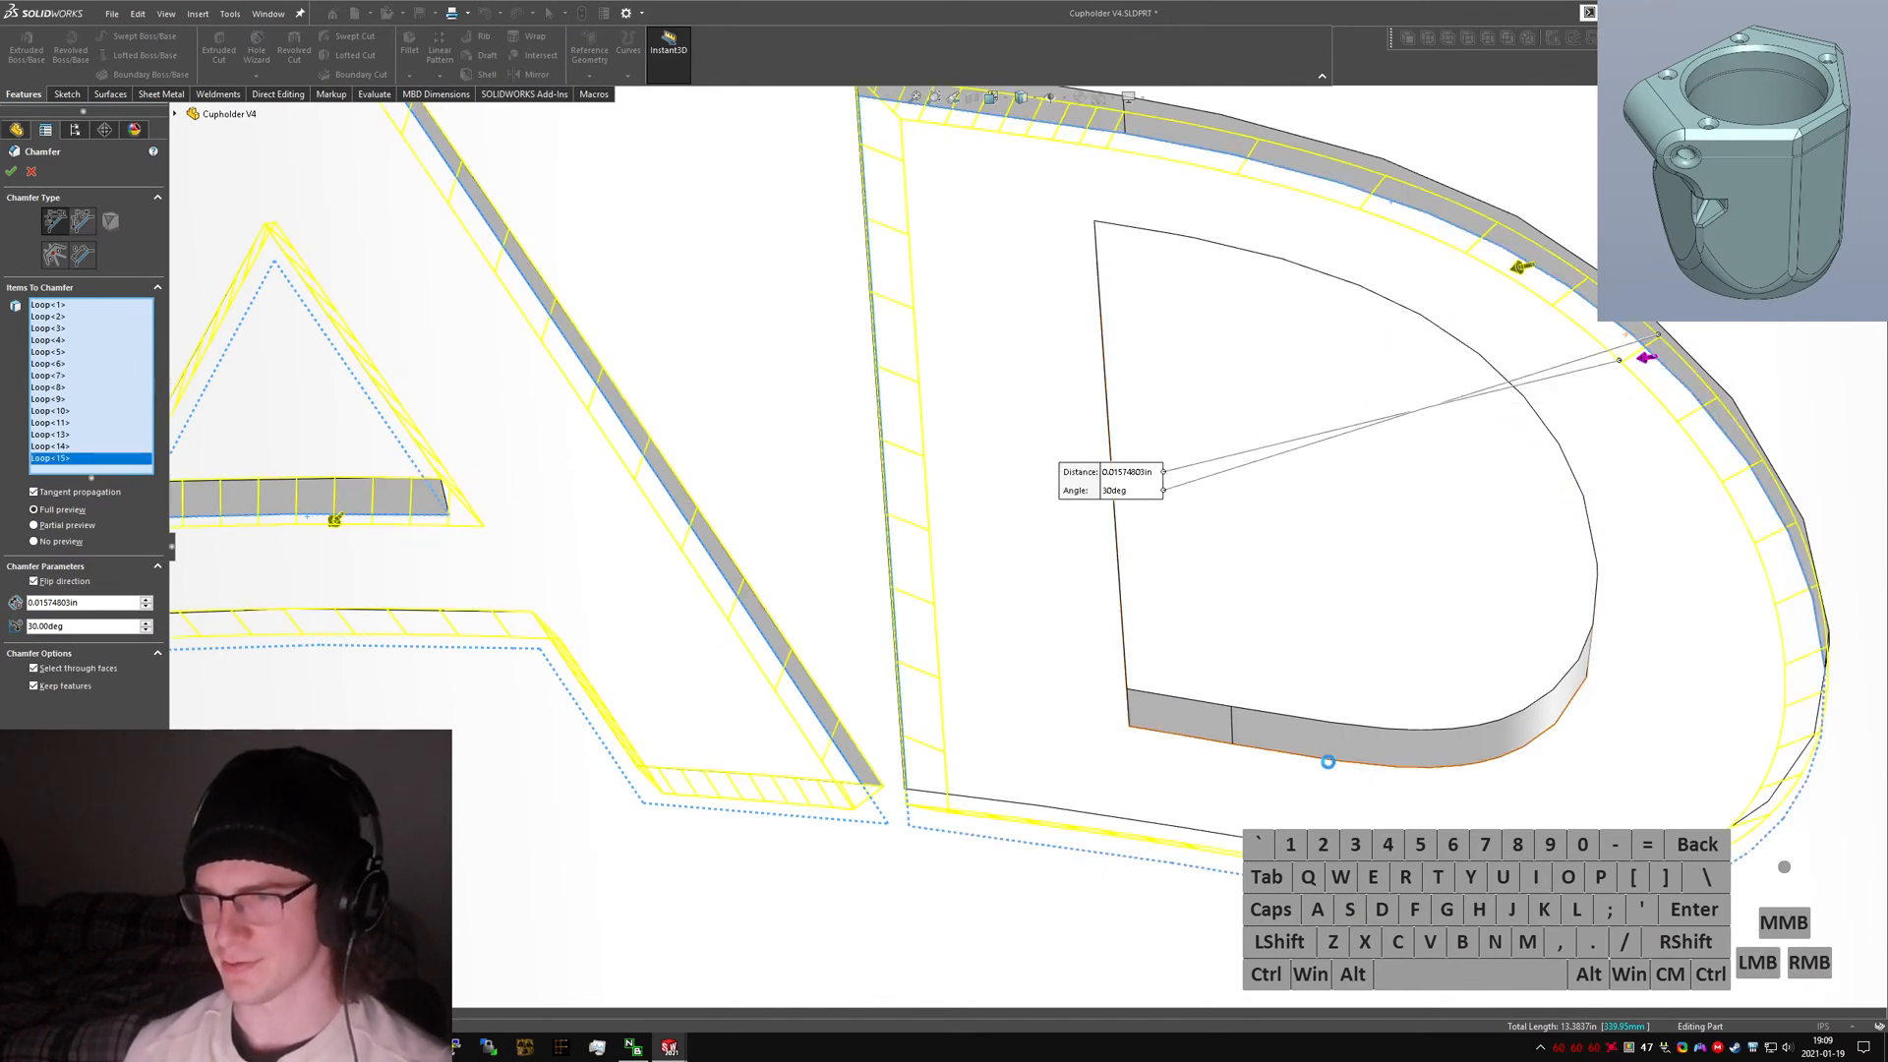
{"action": "mouse_move", "coordinate": [1368, 728]}
{"action": "middle_mouse_down"}
{"action": "mouse_move", "coordinate": [1348, 586]}
{"action": "mouse_move", "coordinate": [1379, 760]}
{"action": "middle_mouse_up"}
{"action": "right_click", "coordinate": [1381, 752]}
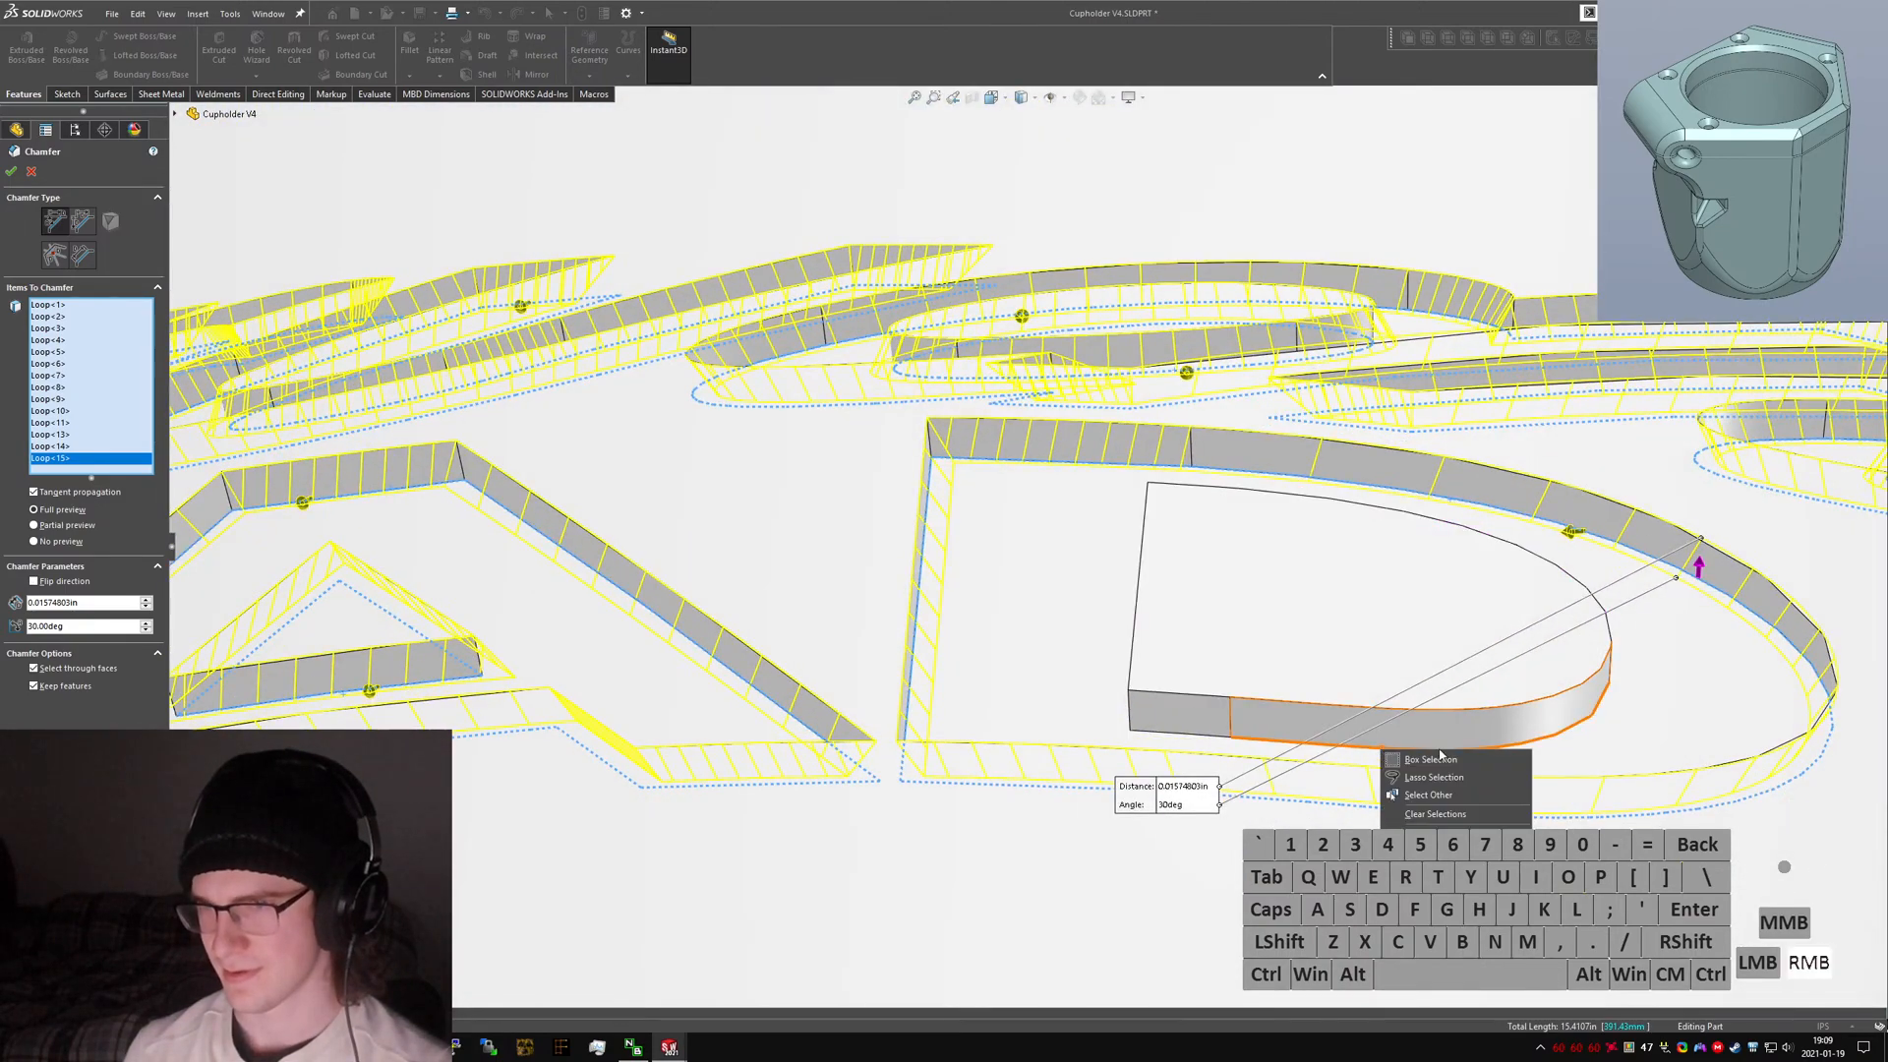
{"action": "left_click", "coordinate": [1378, 746]}
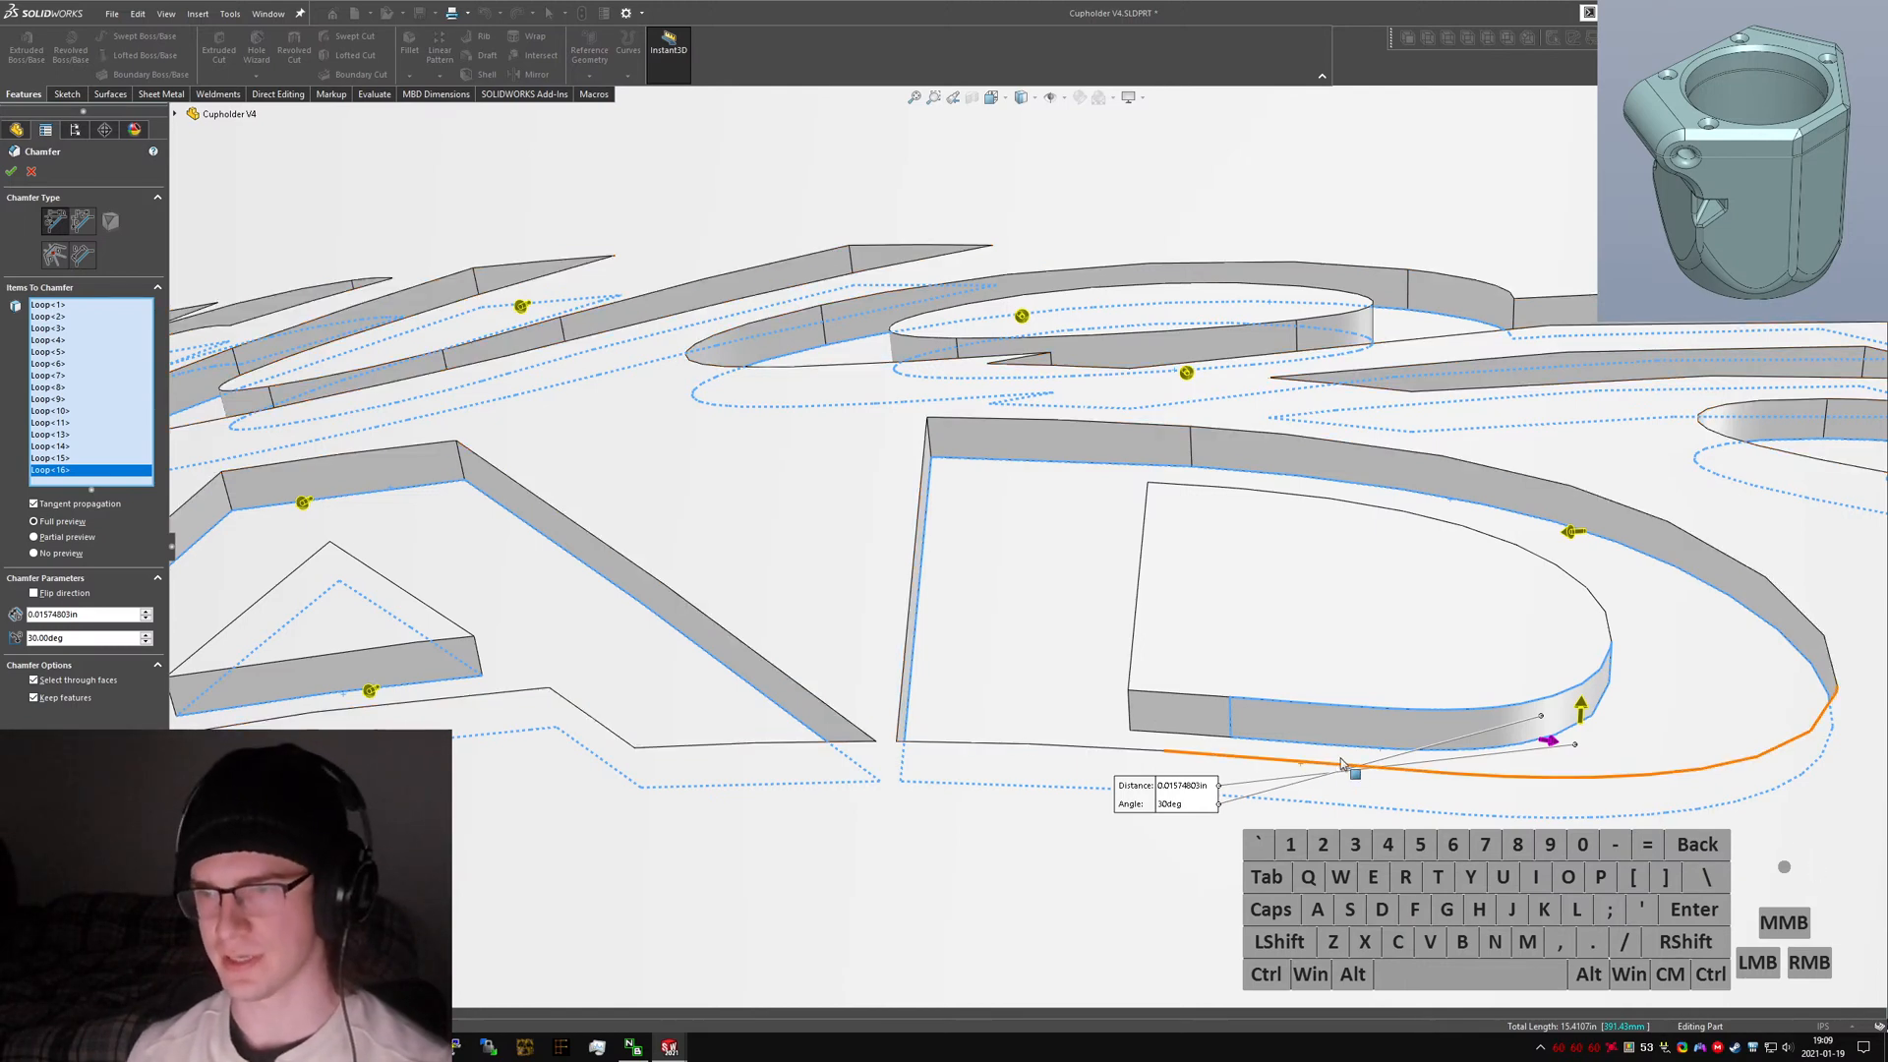
{"action": "left_click", "coordinate": [1580, 715]}
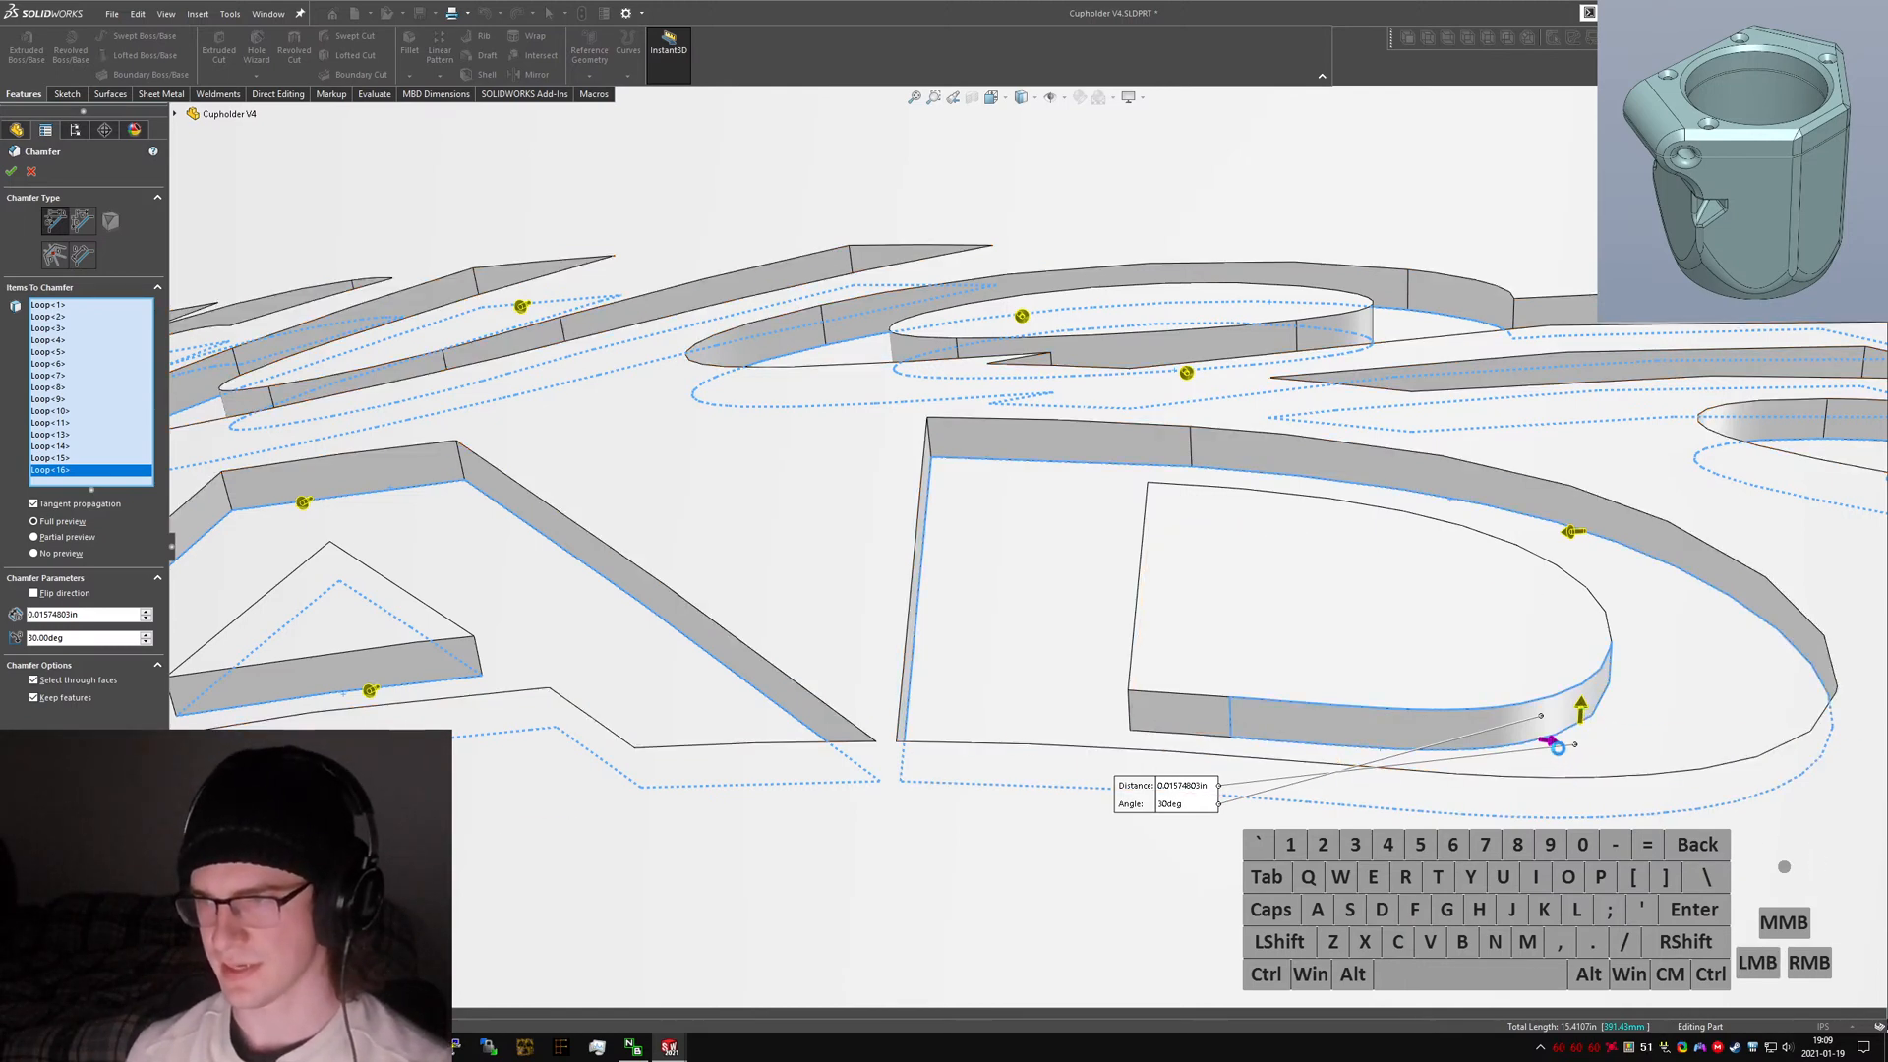
{"action": "left_click", "coordinate": [1552, 743]}
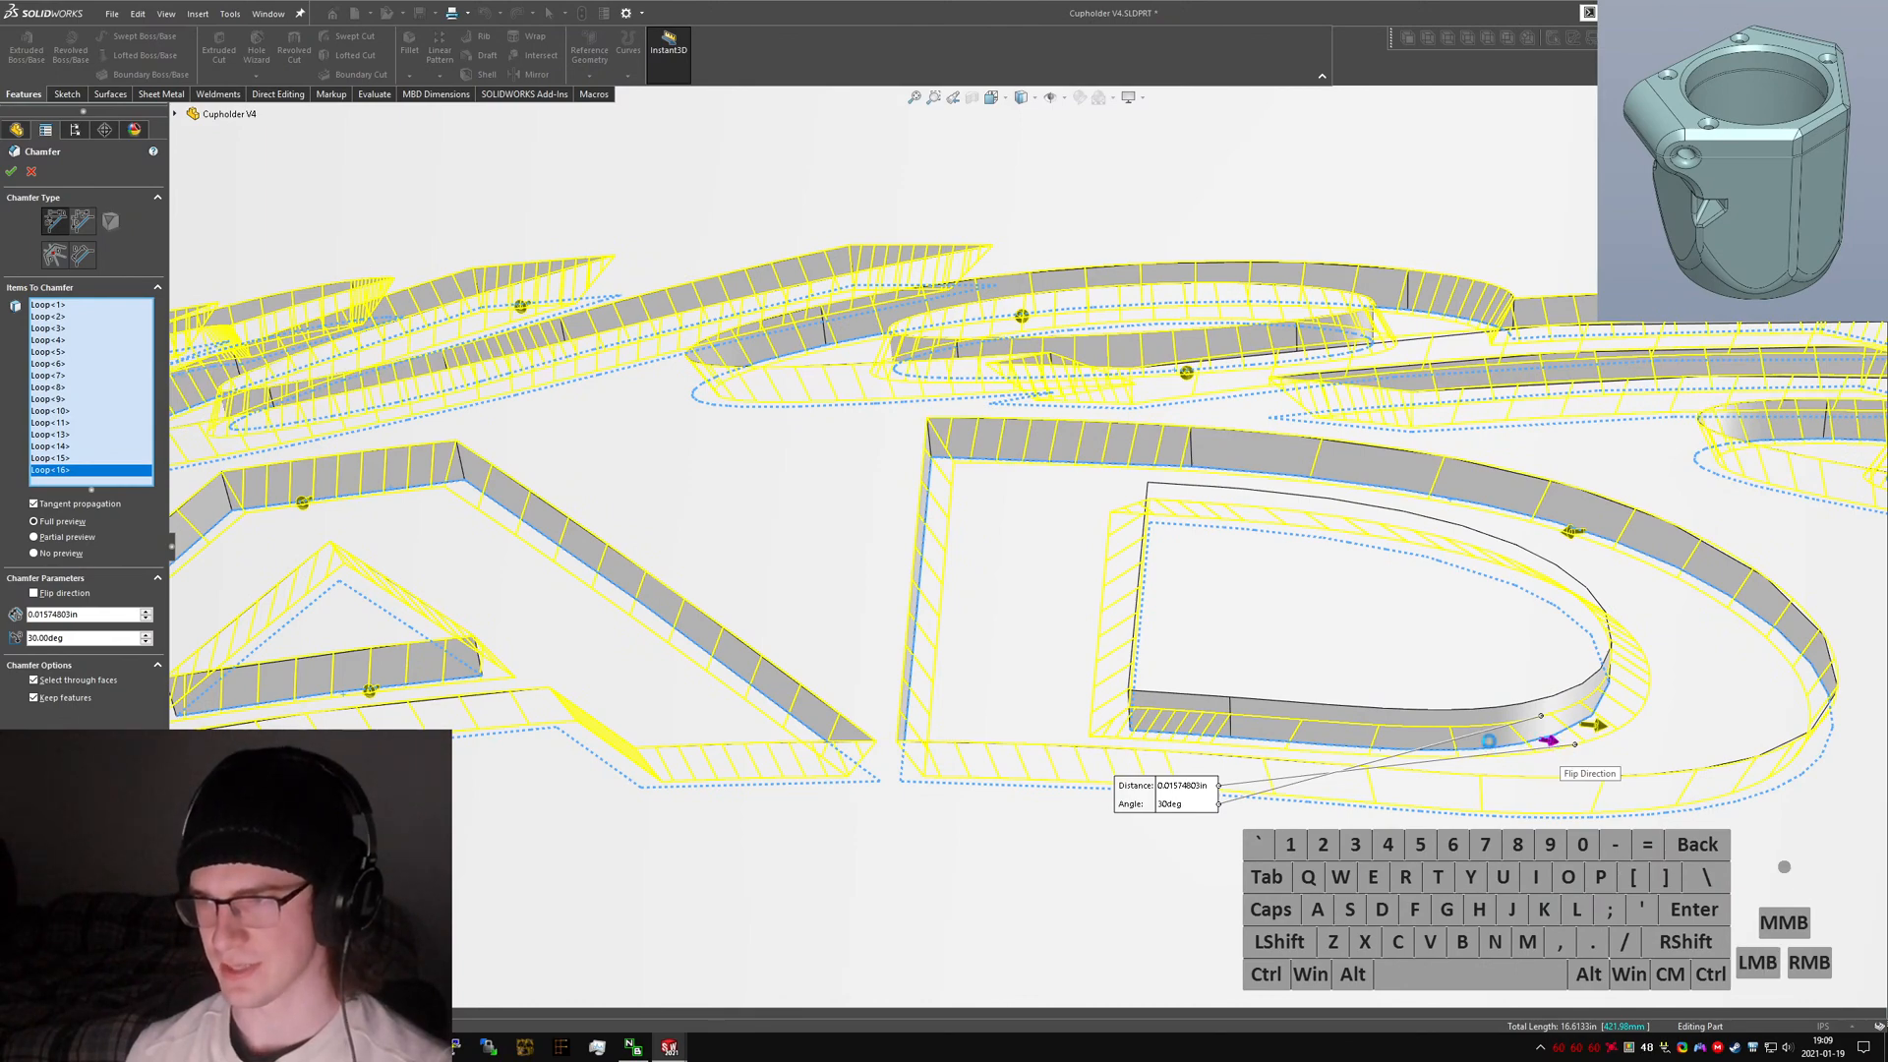
Add the logo plate's outer edge loop to the chamfer selection, reverse its direction, and finish the chamfer.
{"action": "scroll", "coordinate": [1490, 740], "scroll_direction": "up", "scroll_amount": 10}
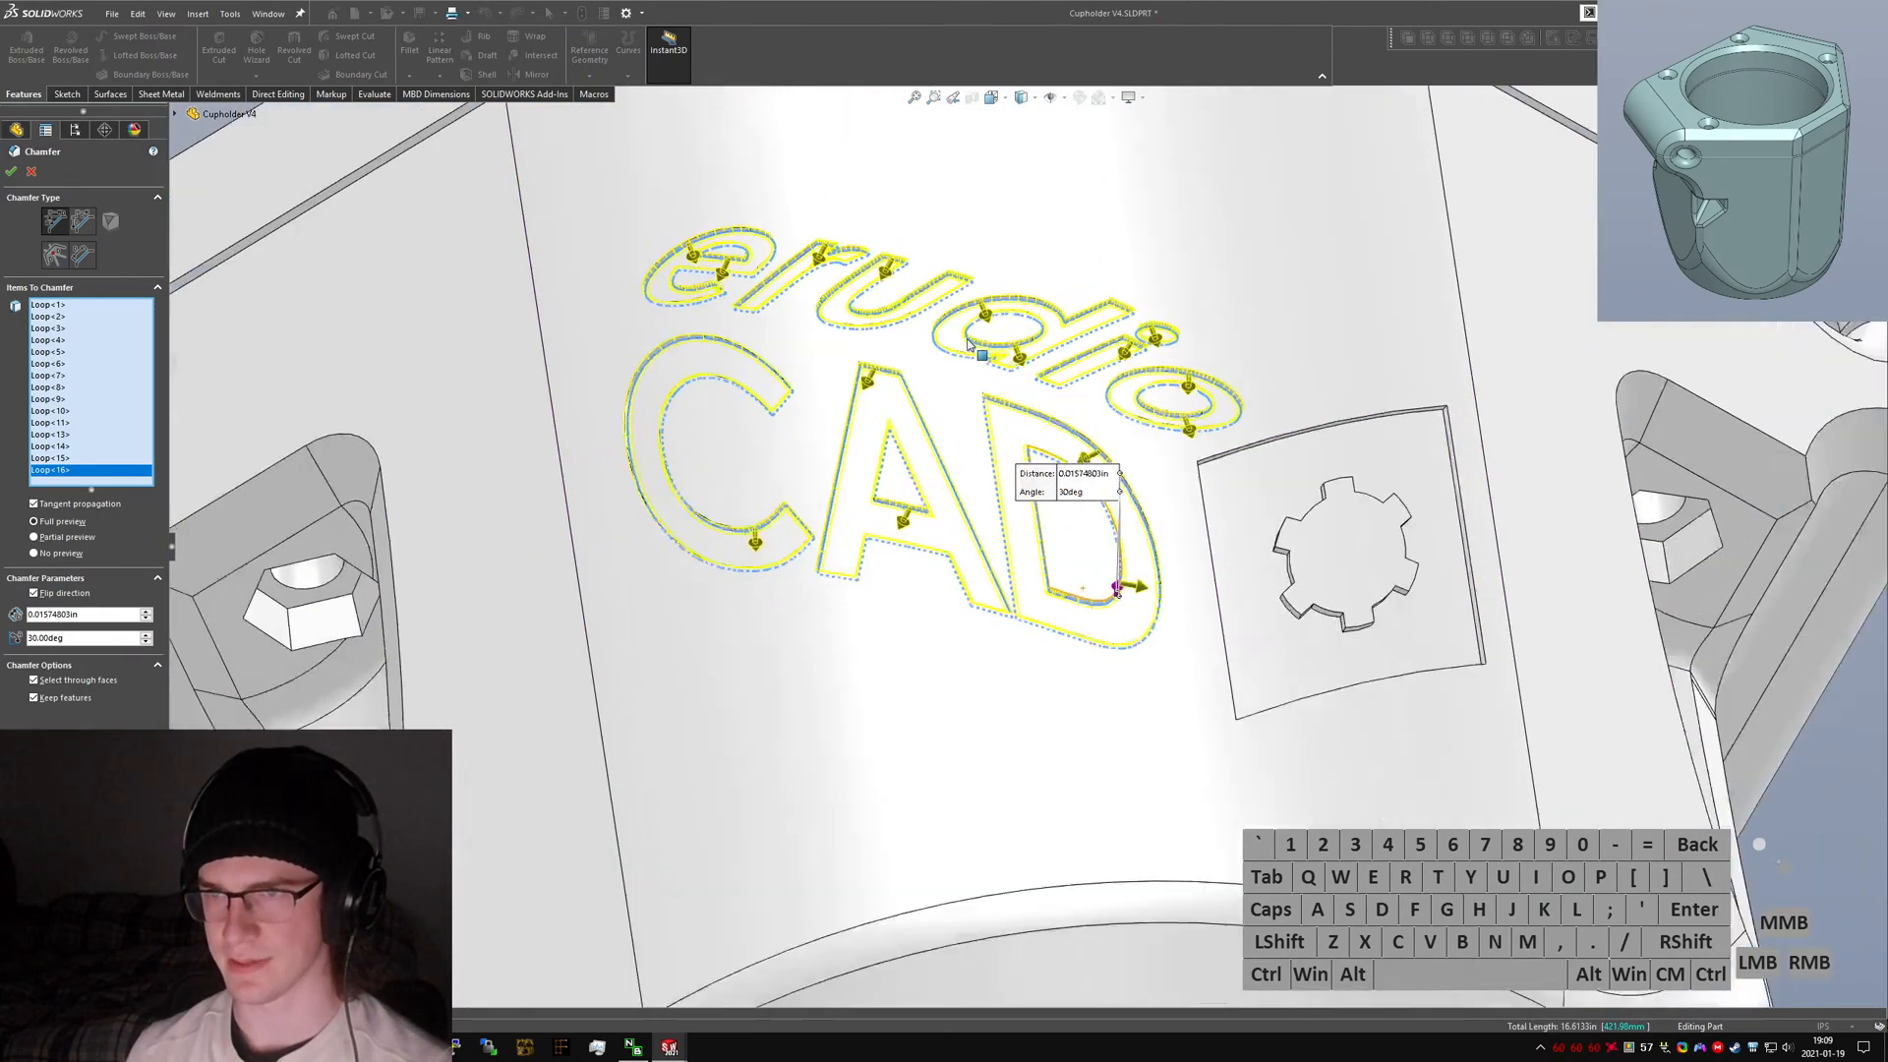
{"action": "middle_click_drag", "start_coordinate": [969, 344], "coordinate": [929, 561]}
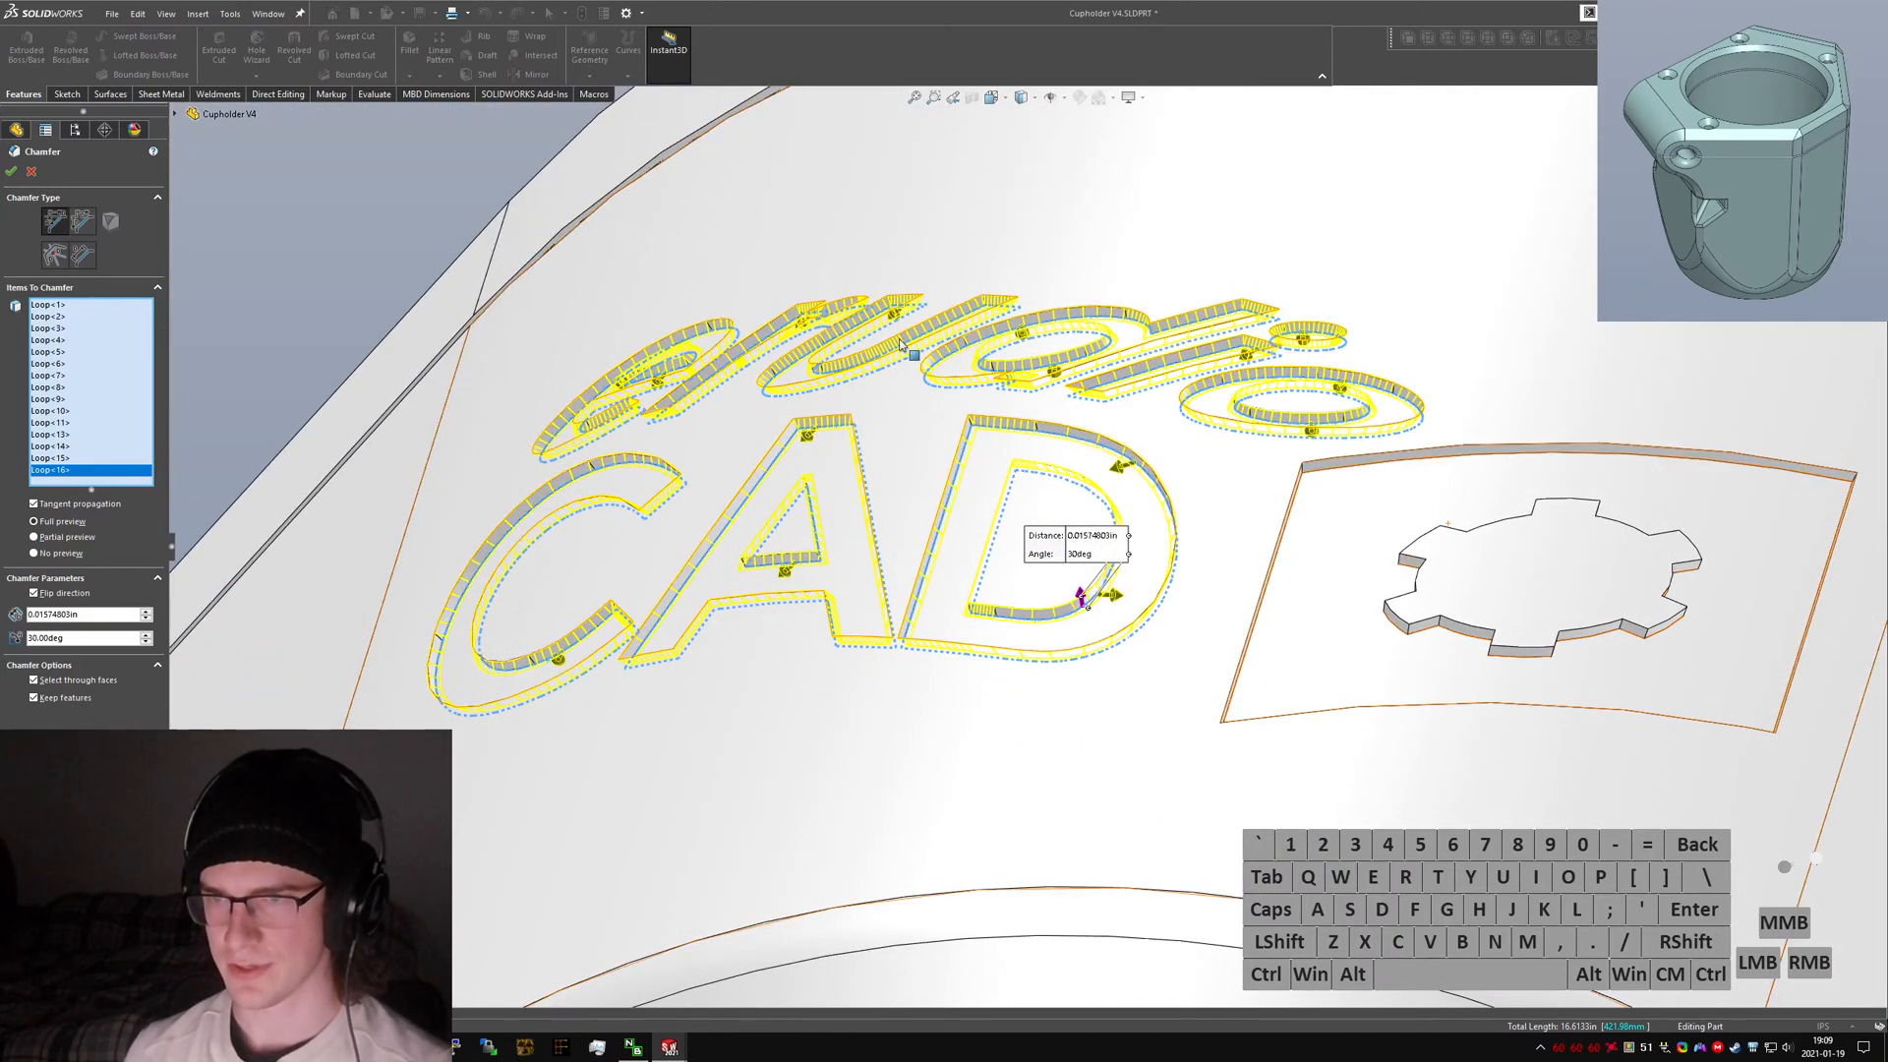
{"action": "right_click", "coordinate": [1355, 470]}
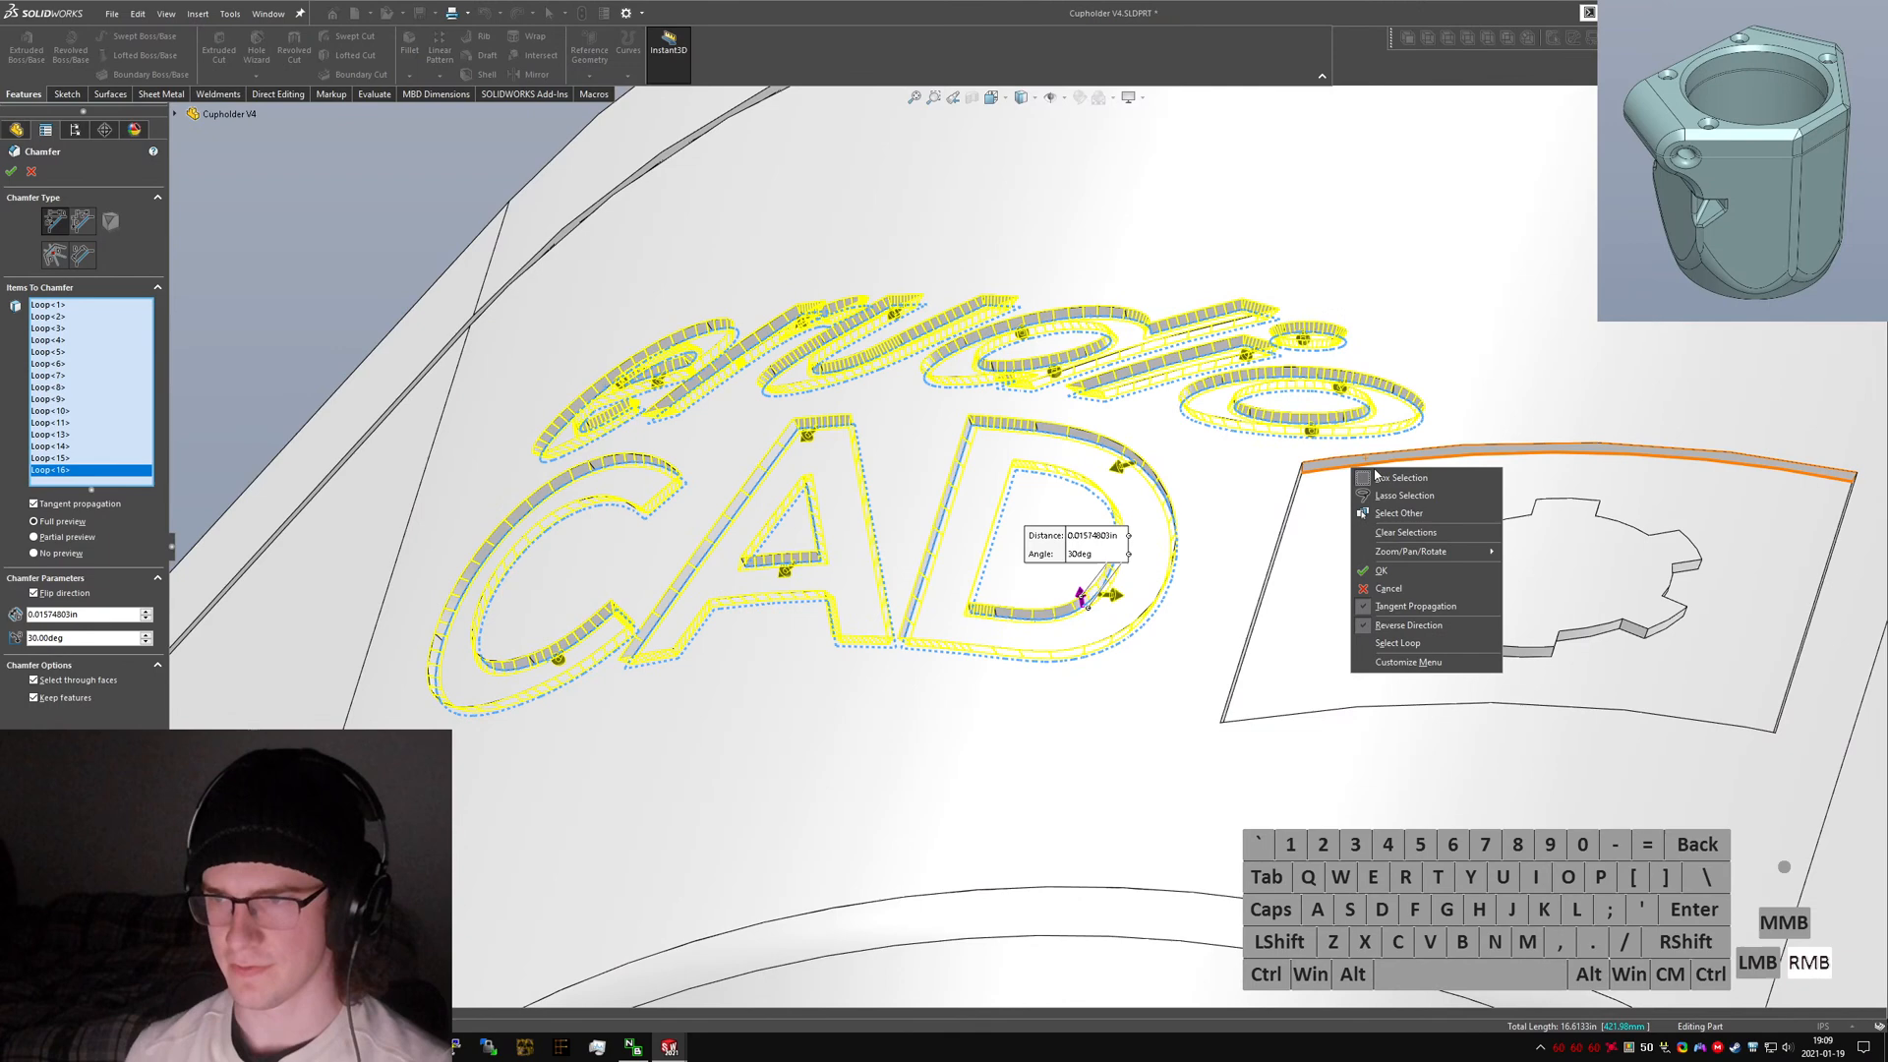
{"action": "left_click", "coordinate": [1419, 644]}
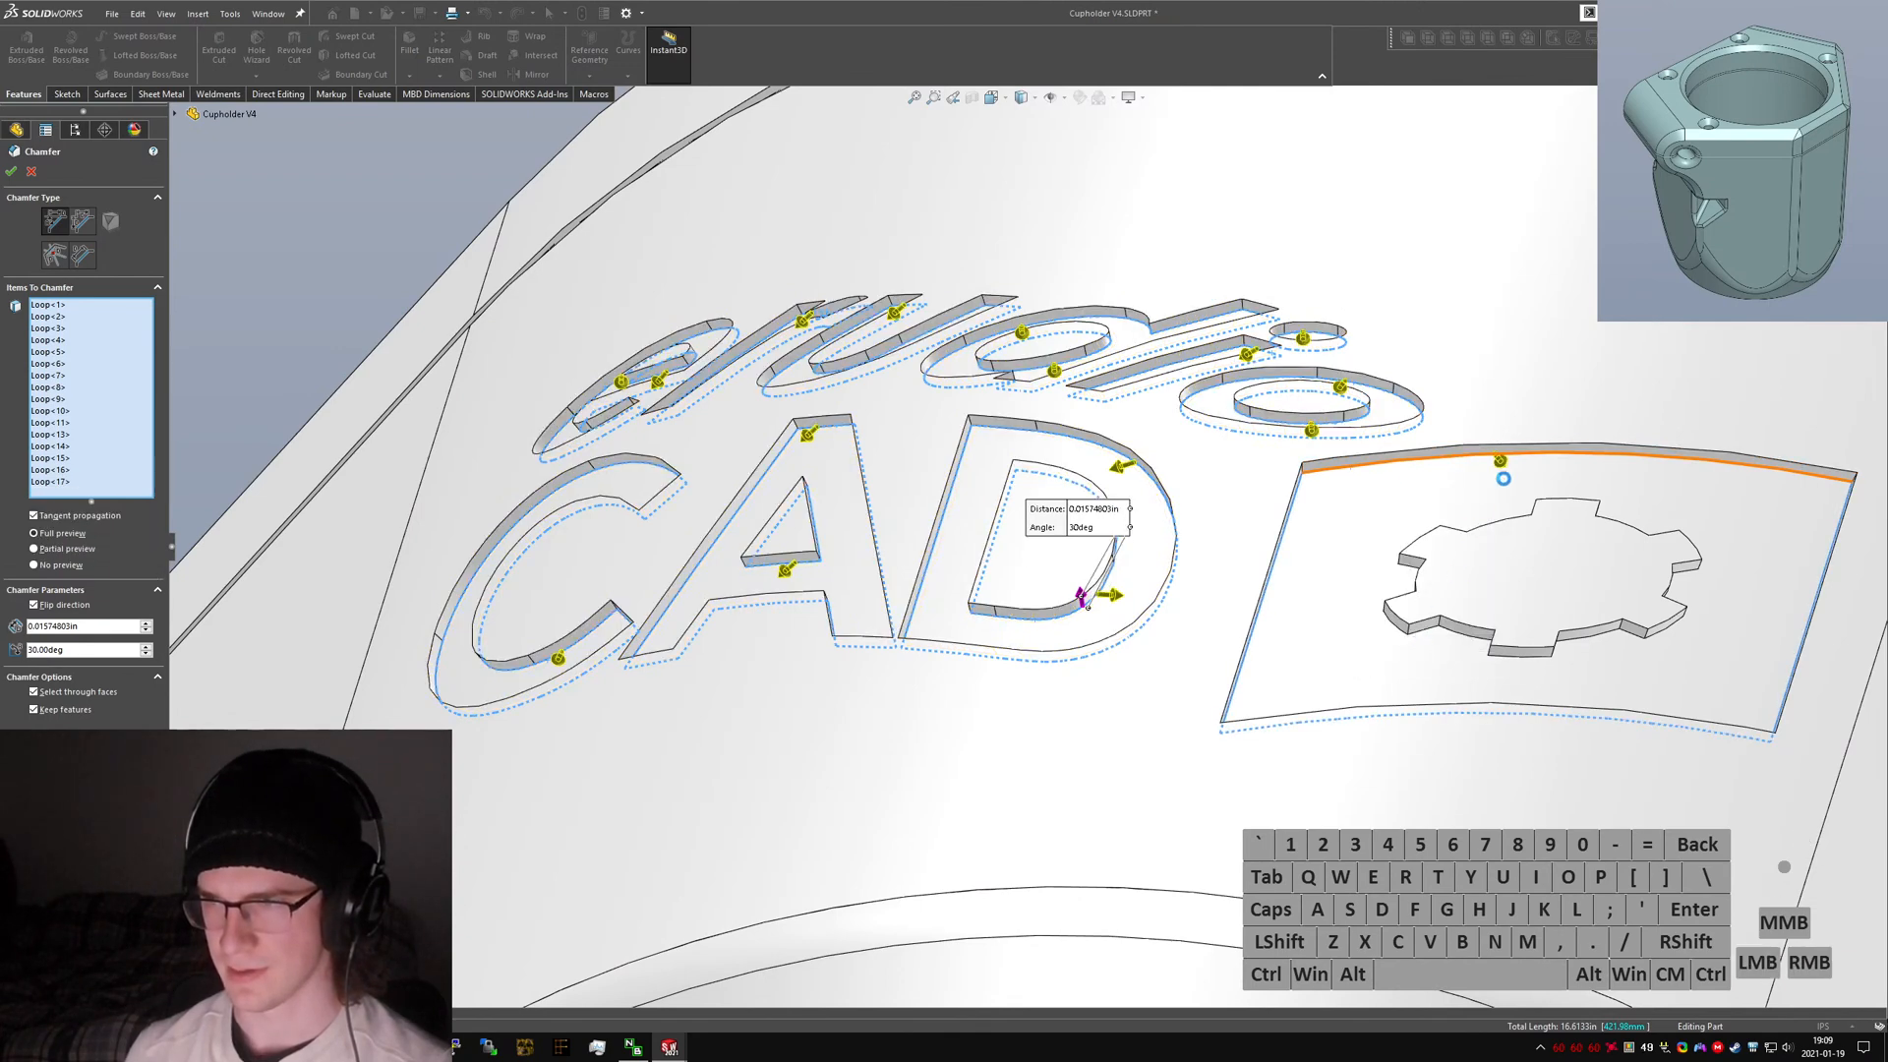
{"action": "left_click", "coordinate": [1589, 458]}
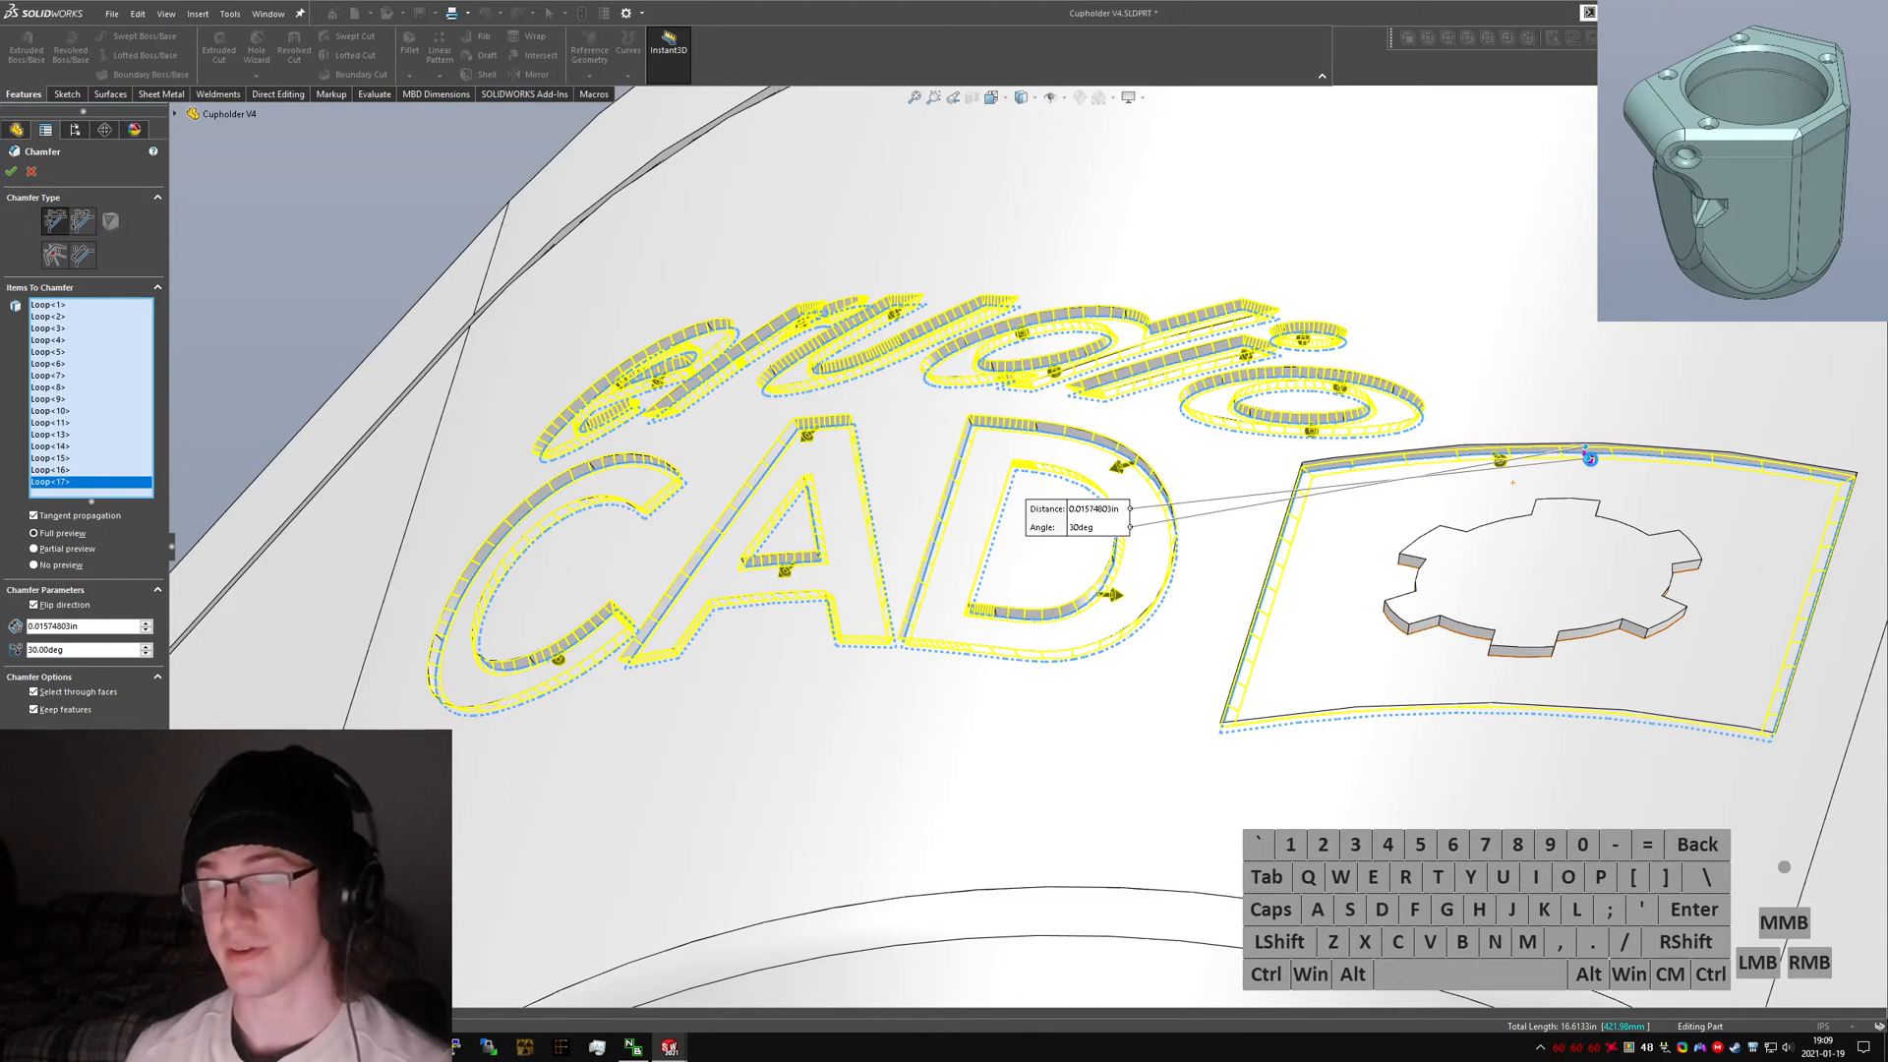
{"action": "right_click", "coordinate": [1585, 447]}
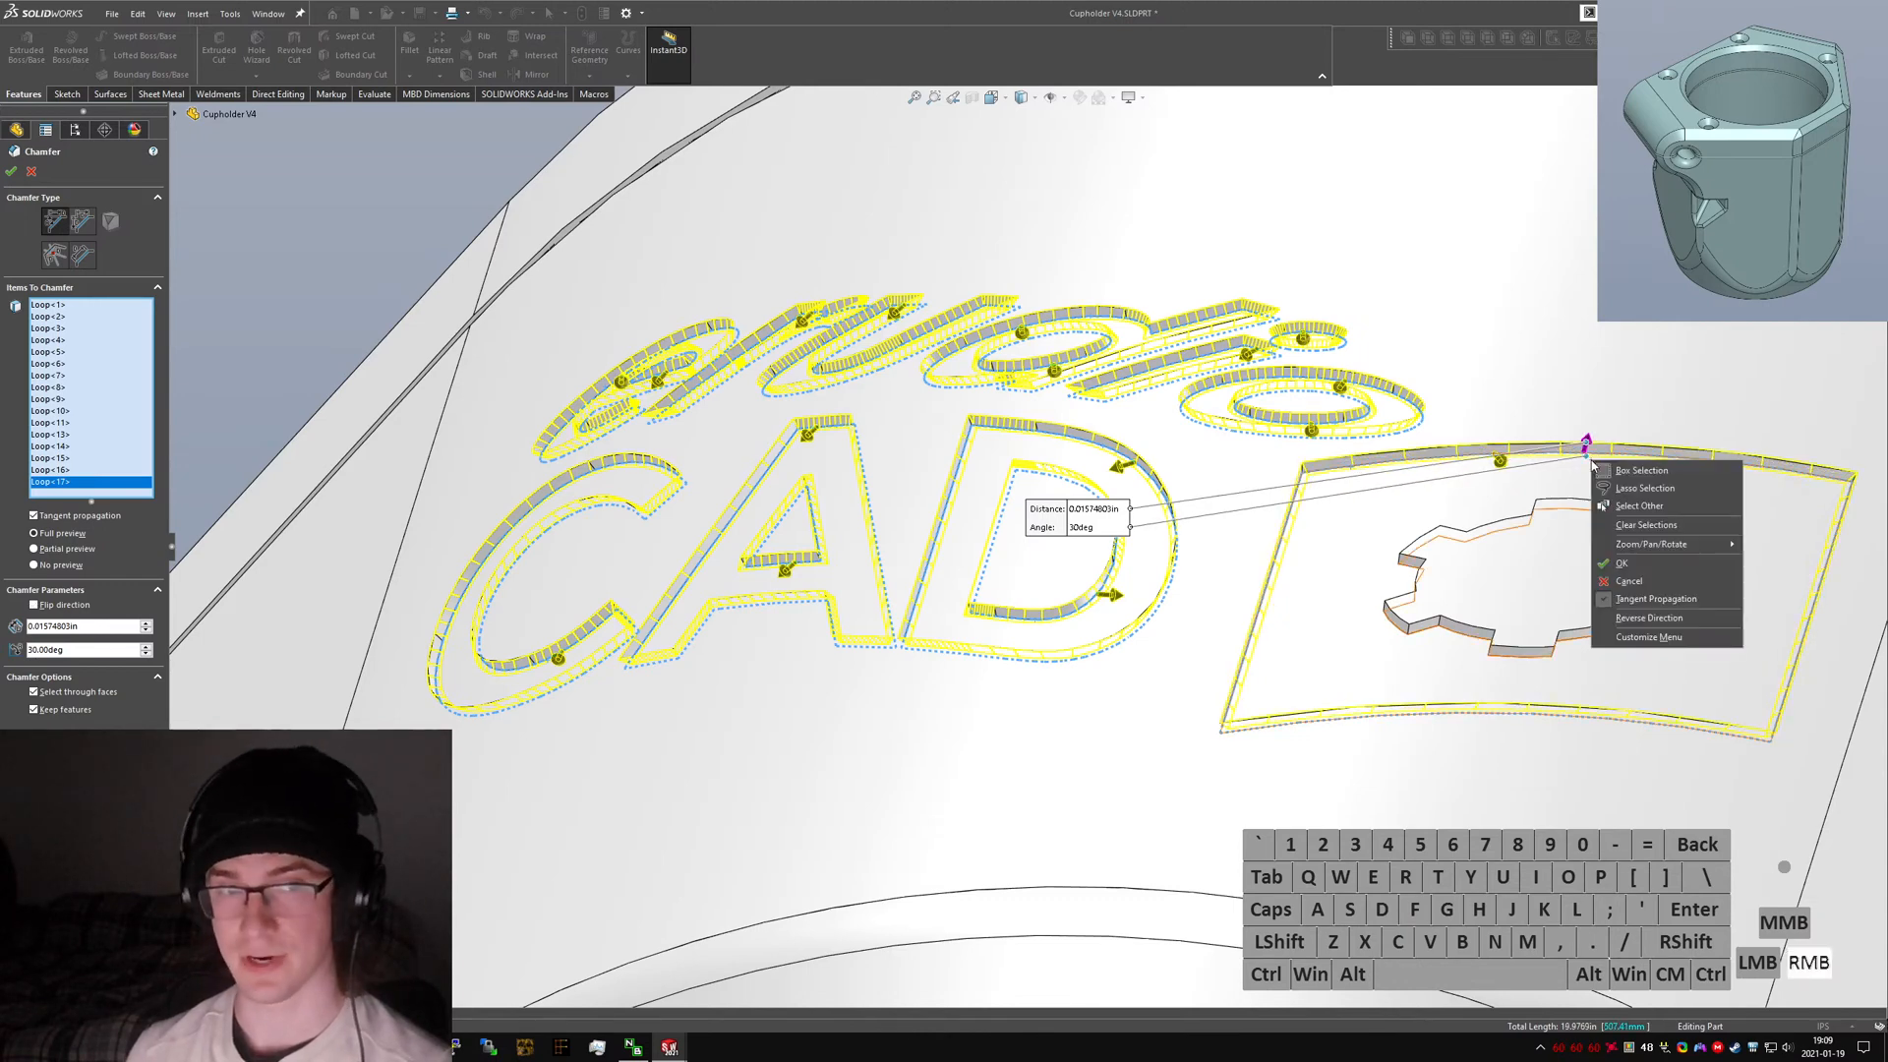
{"action": "left_click", "coordinate": [1624, 564]}
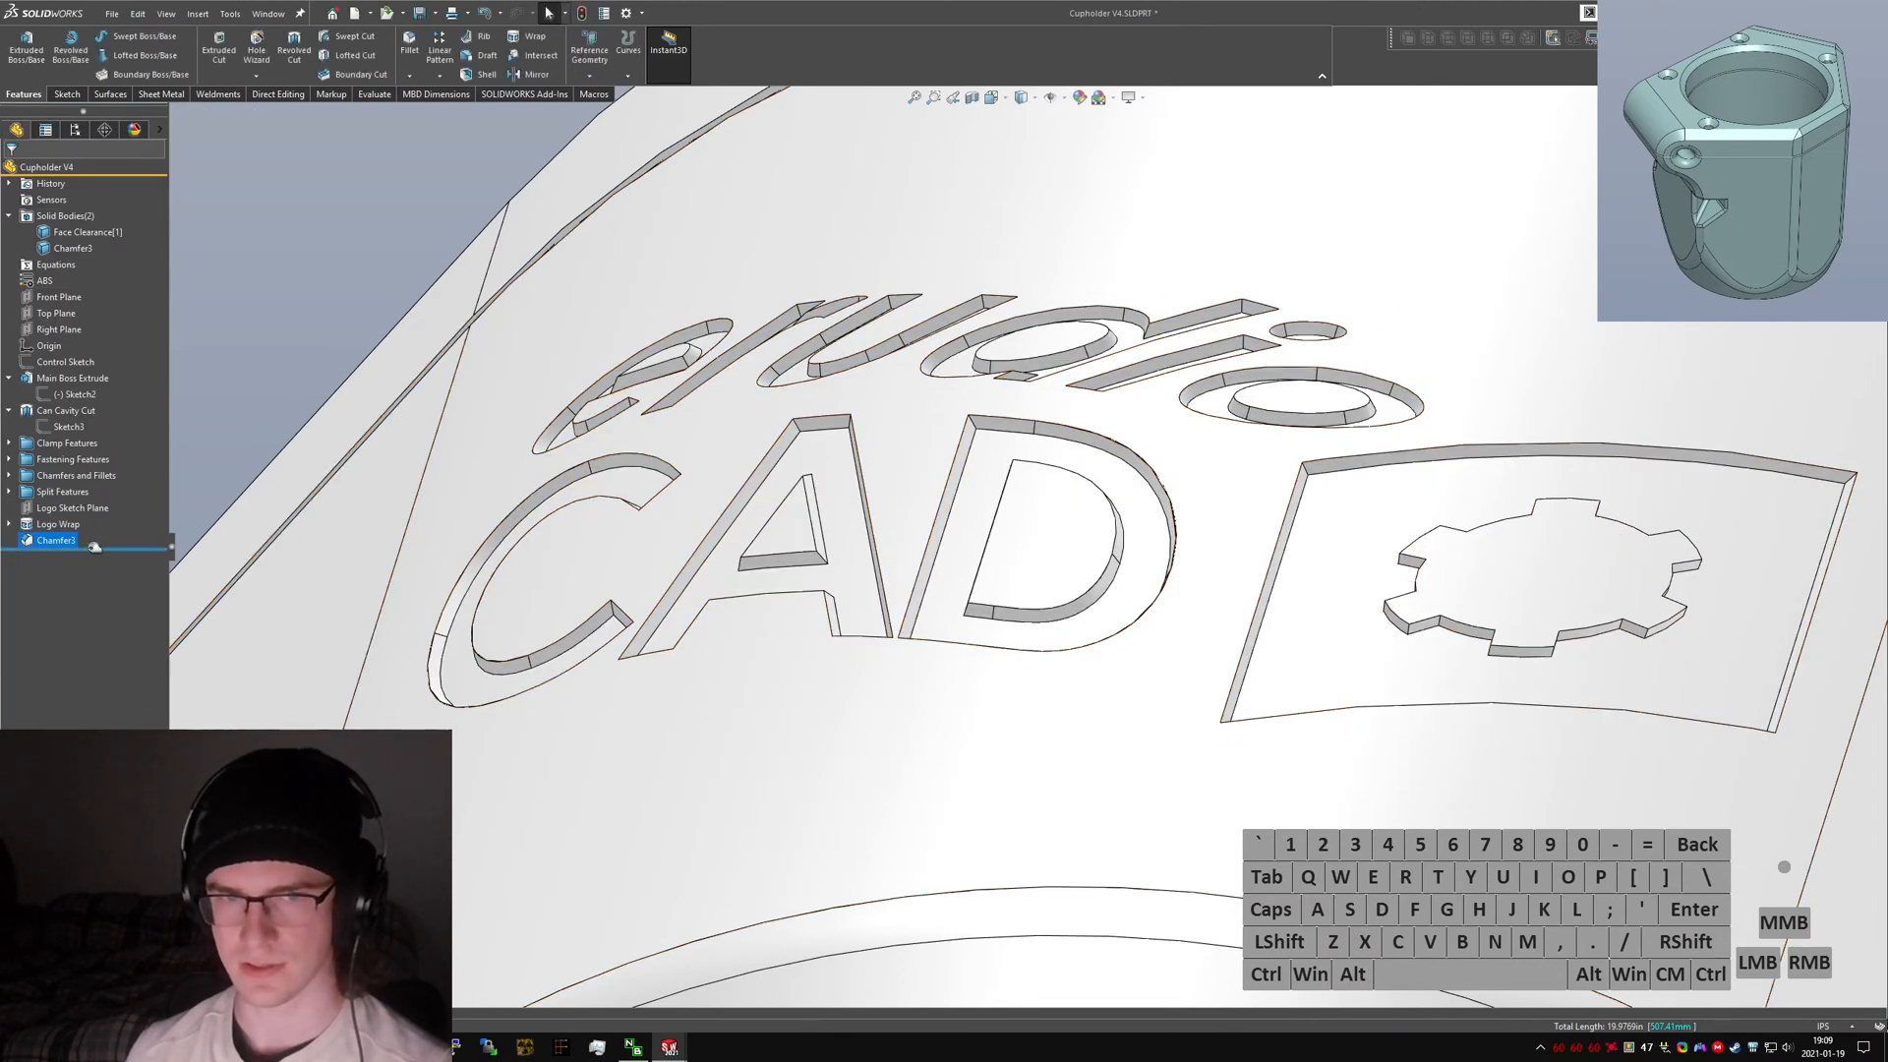
{"action": "left_click_drag", "start_coordinate": [77, 547], "coordinate": [96, 536]}
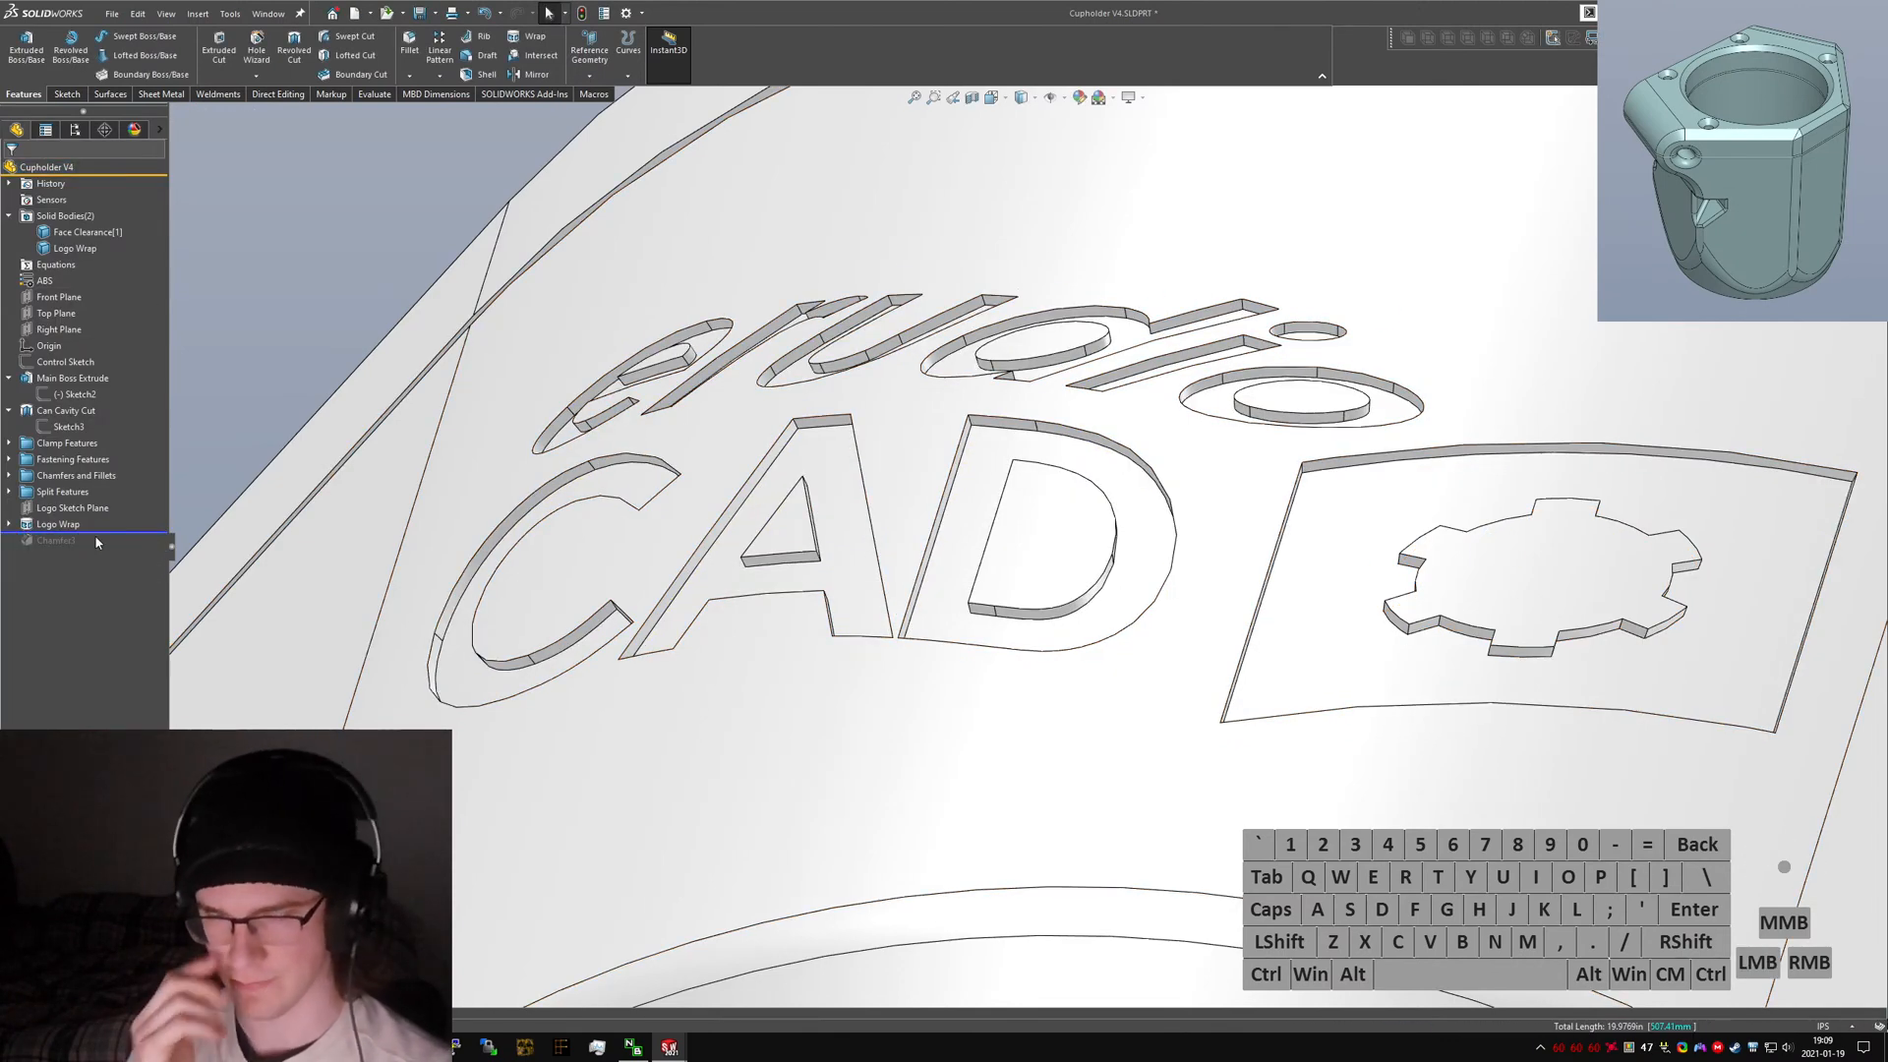
{"action": "type", "text": "sdraft"}
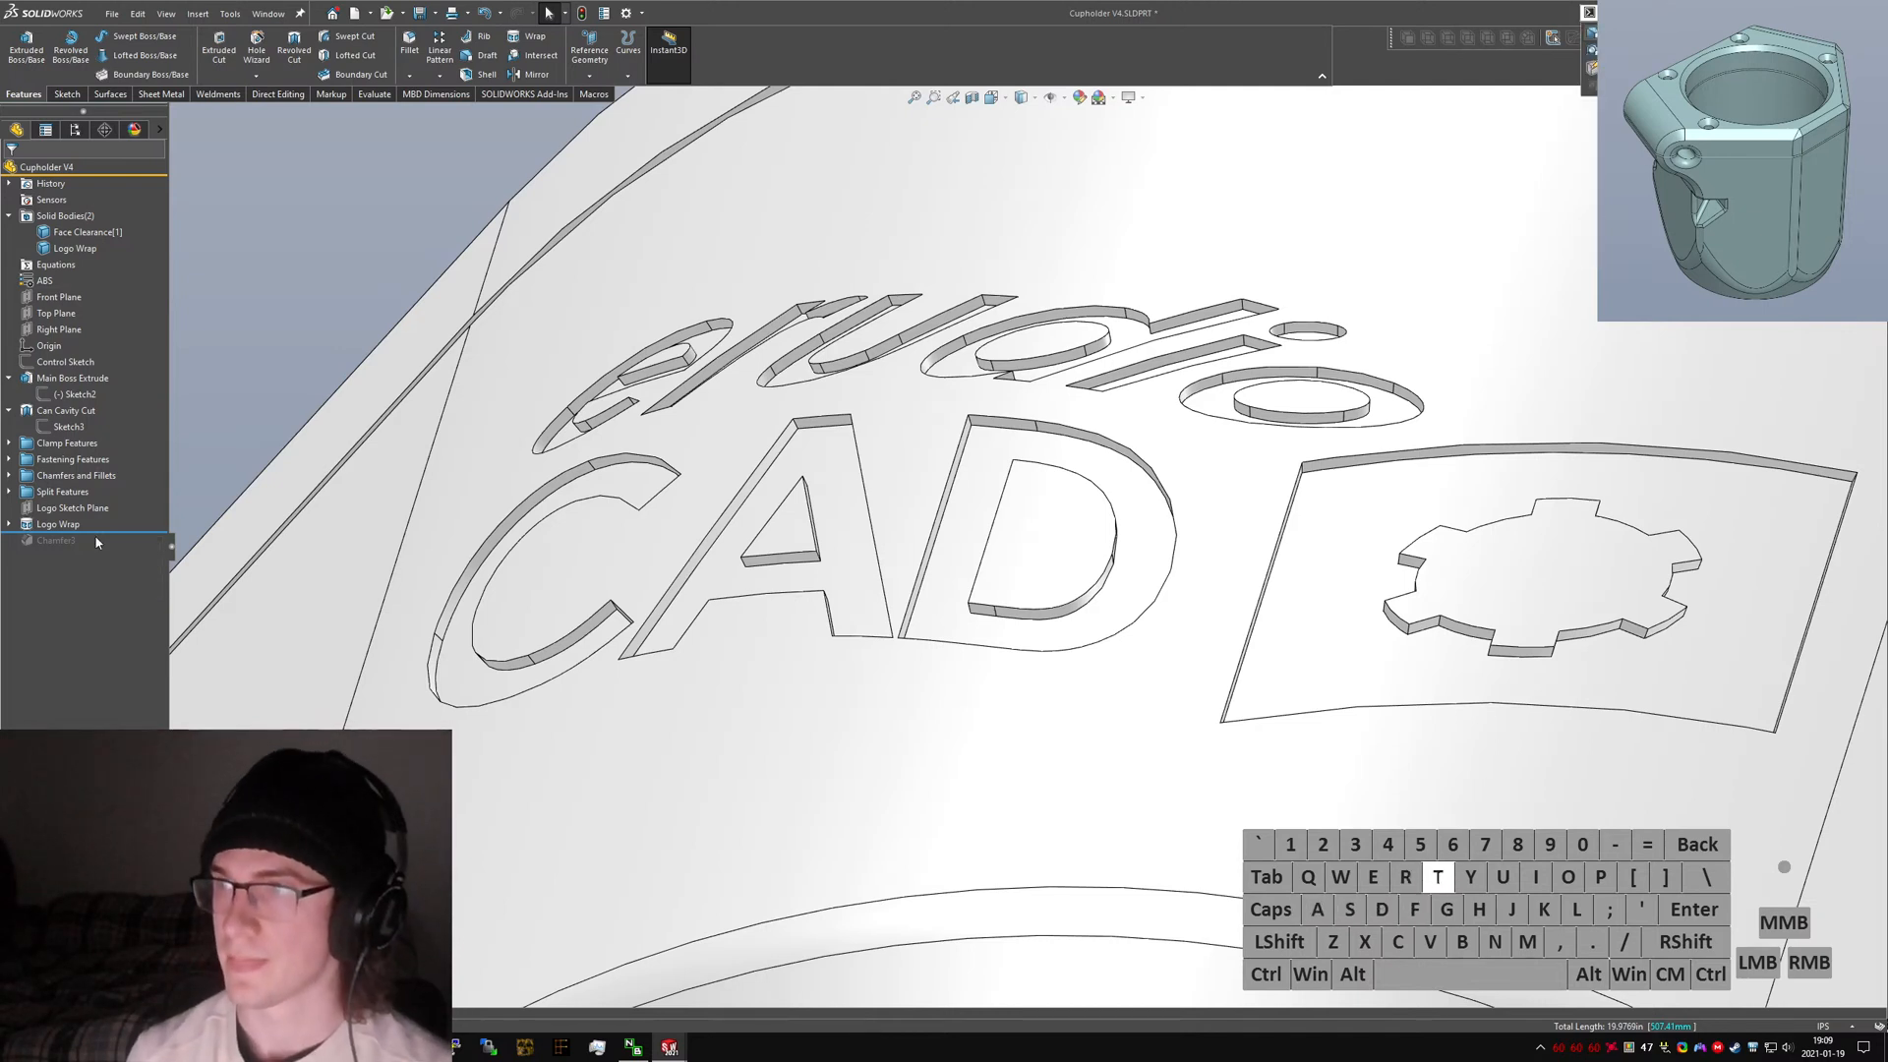
{"action": "key", "text": "Return"}
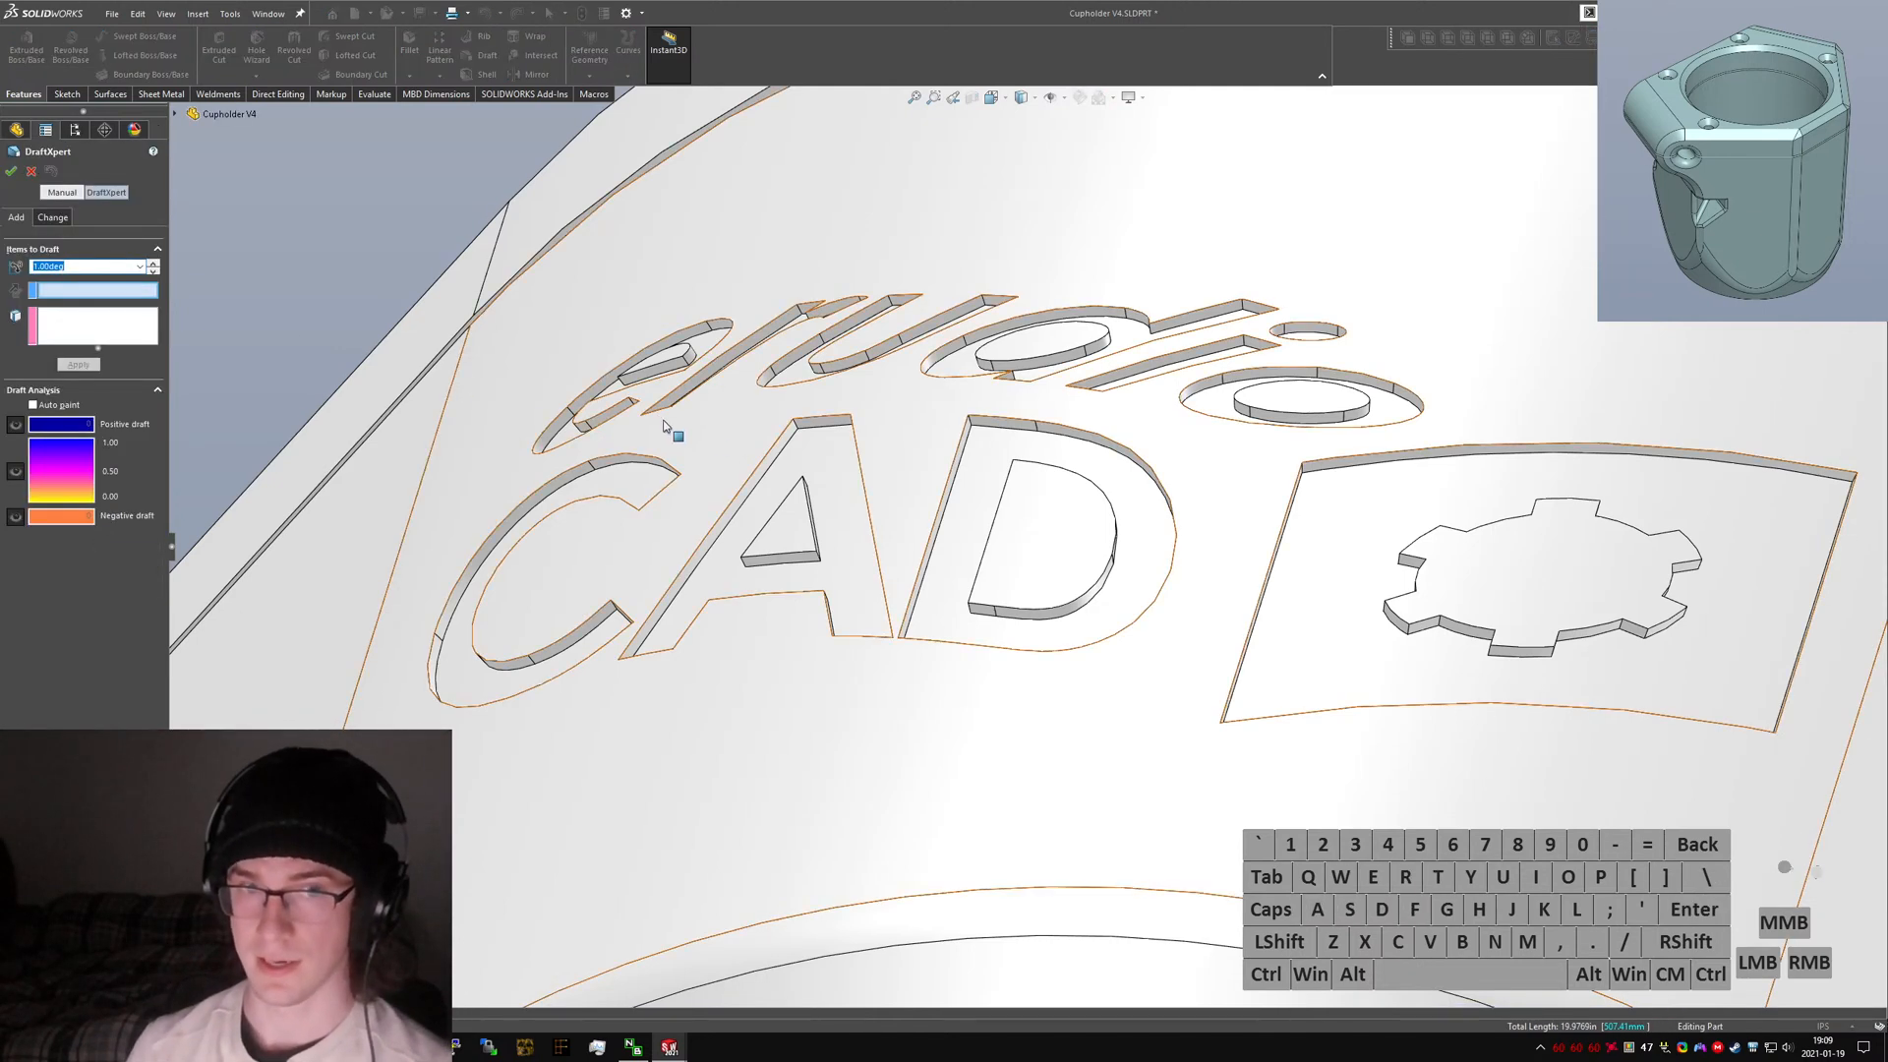
{"action": "left_click", "coordinate": [710, 436]}
{"action": "left_click", "coordinate": [710, 457]}
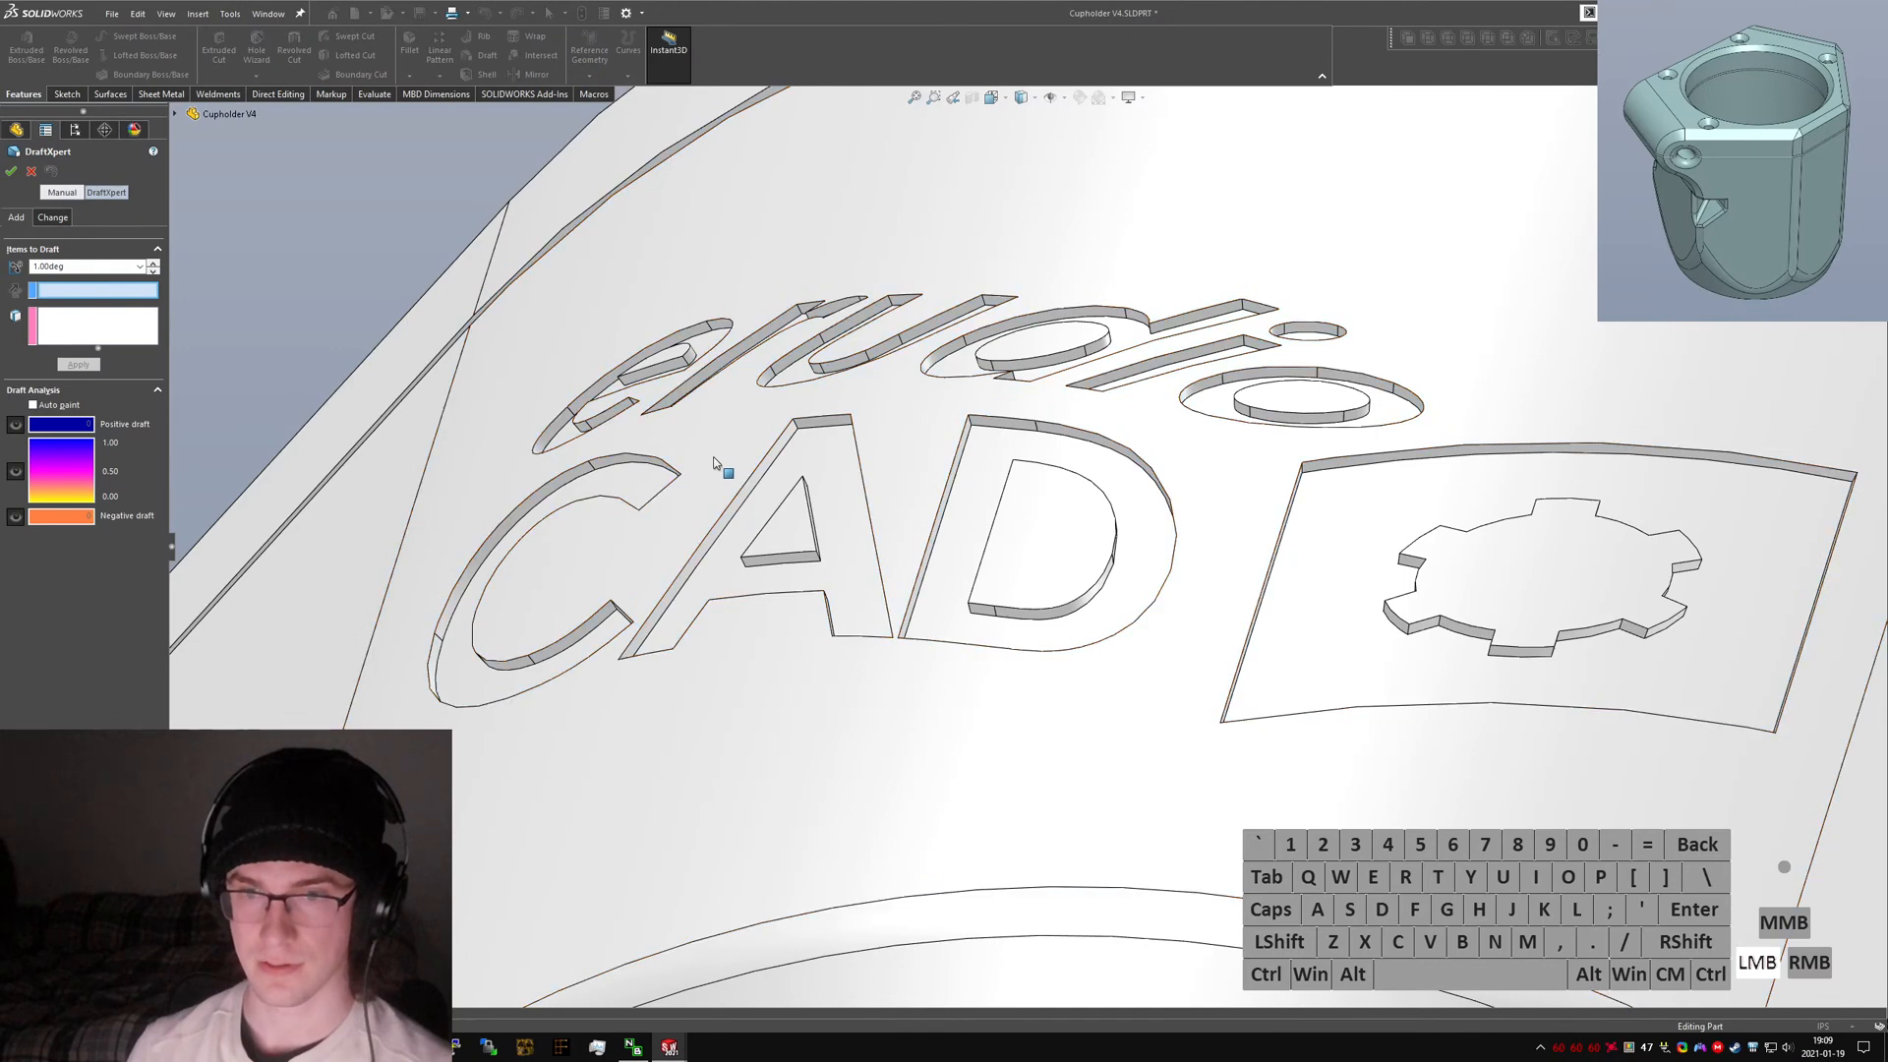
{"action": "left_click", "coordinate": [824, 445]}
{"action": "middle_click_drag", "start_coordinate": [765, 434], "coordinate": [858, 578]}
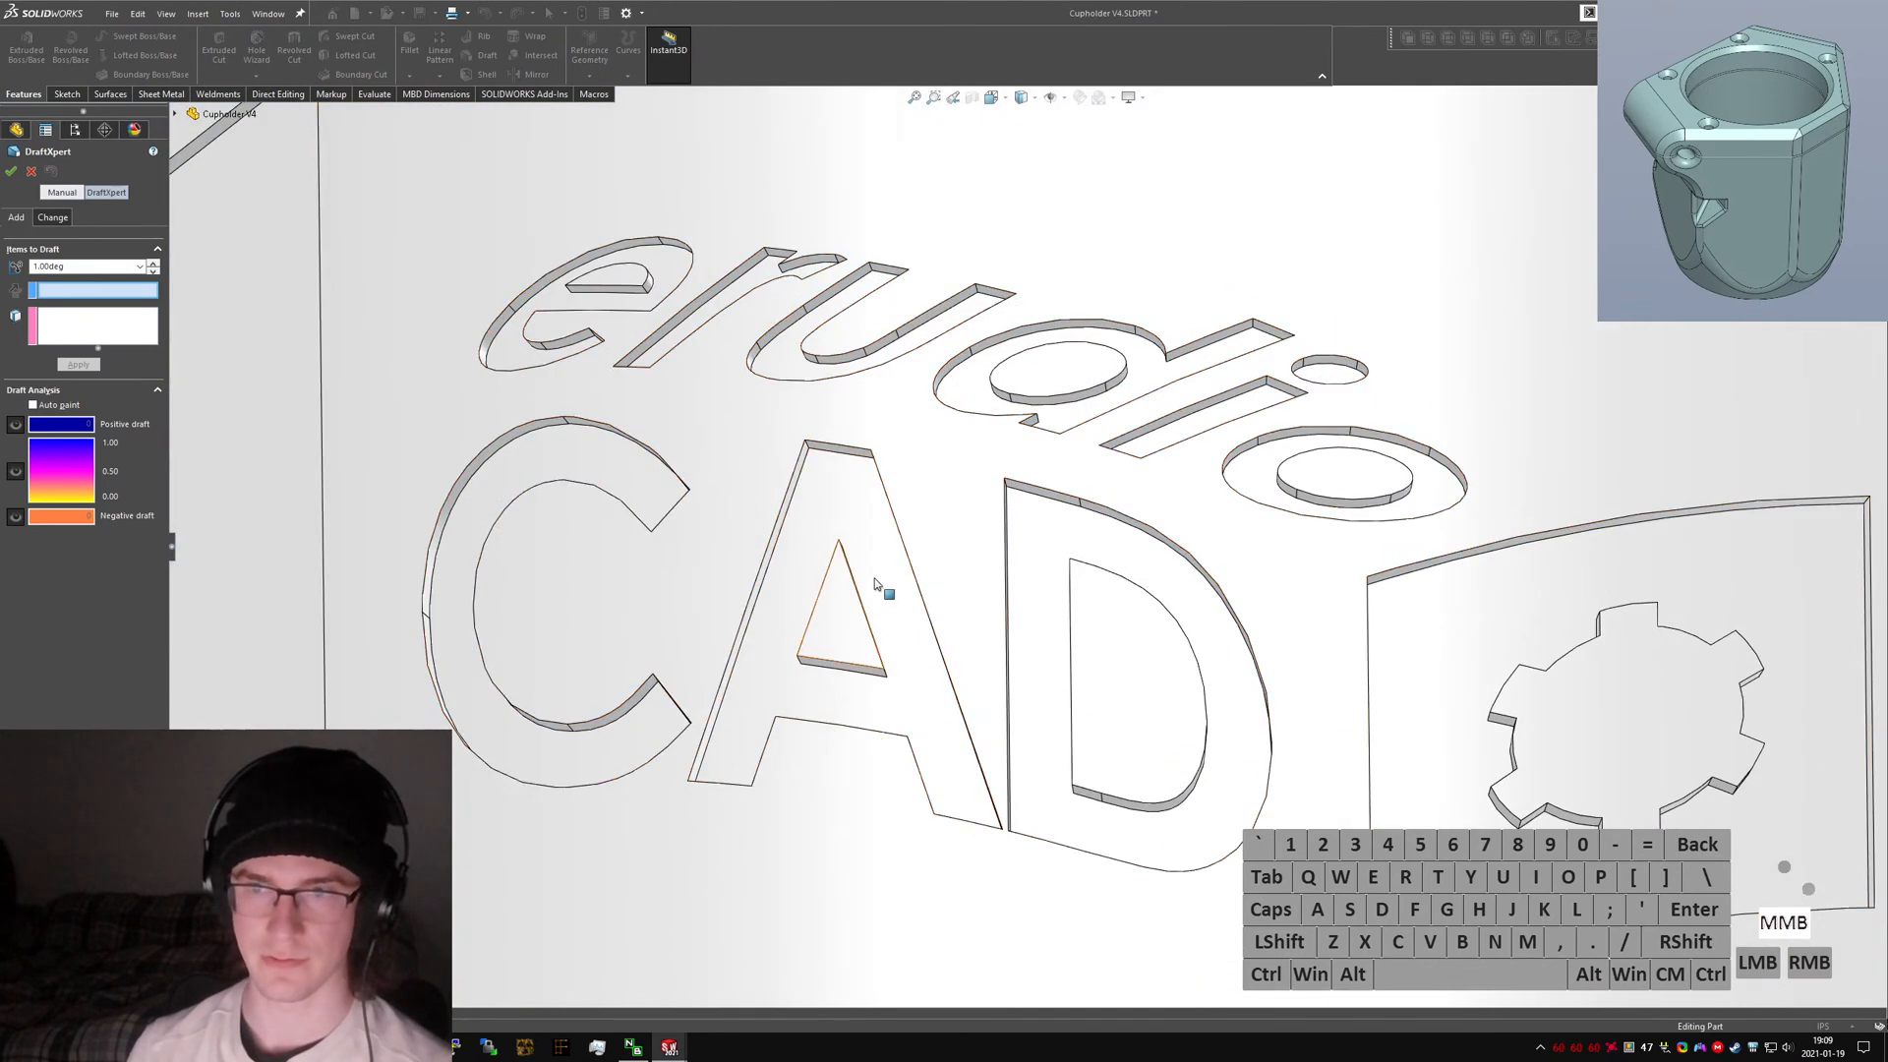
{"action": "left_click", "coordinate": [1038, 507]}
{"action": "scroll", "coordinate": [1187, 598], "scroll_direction": "down", "scroll_amount": 4}
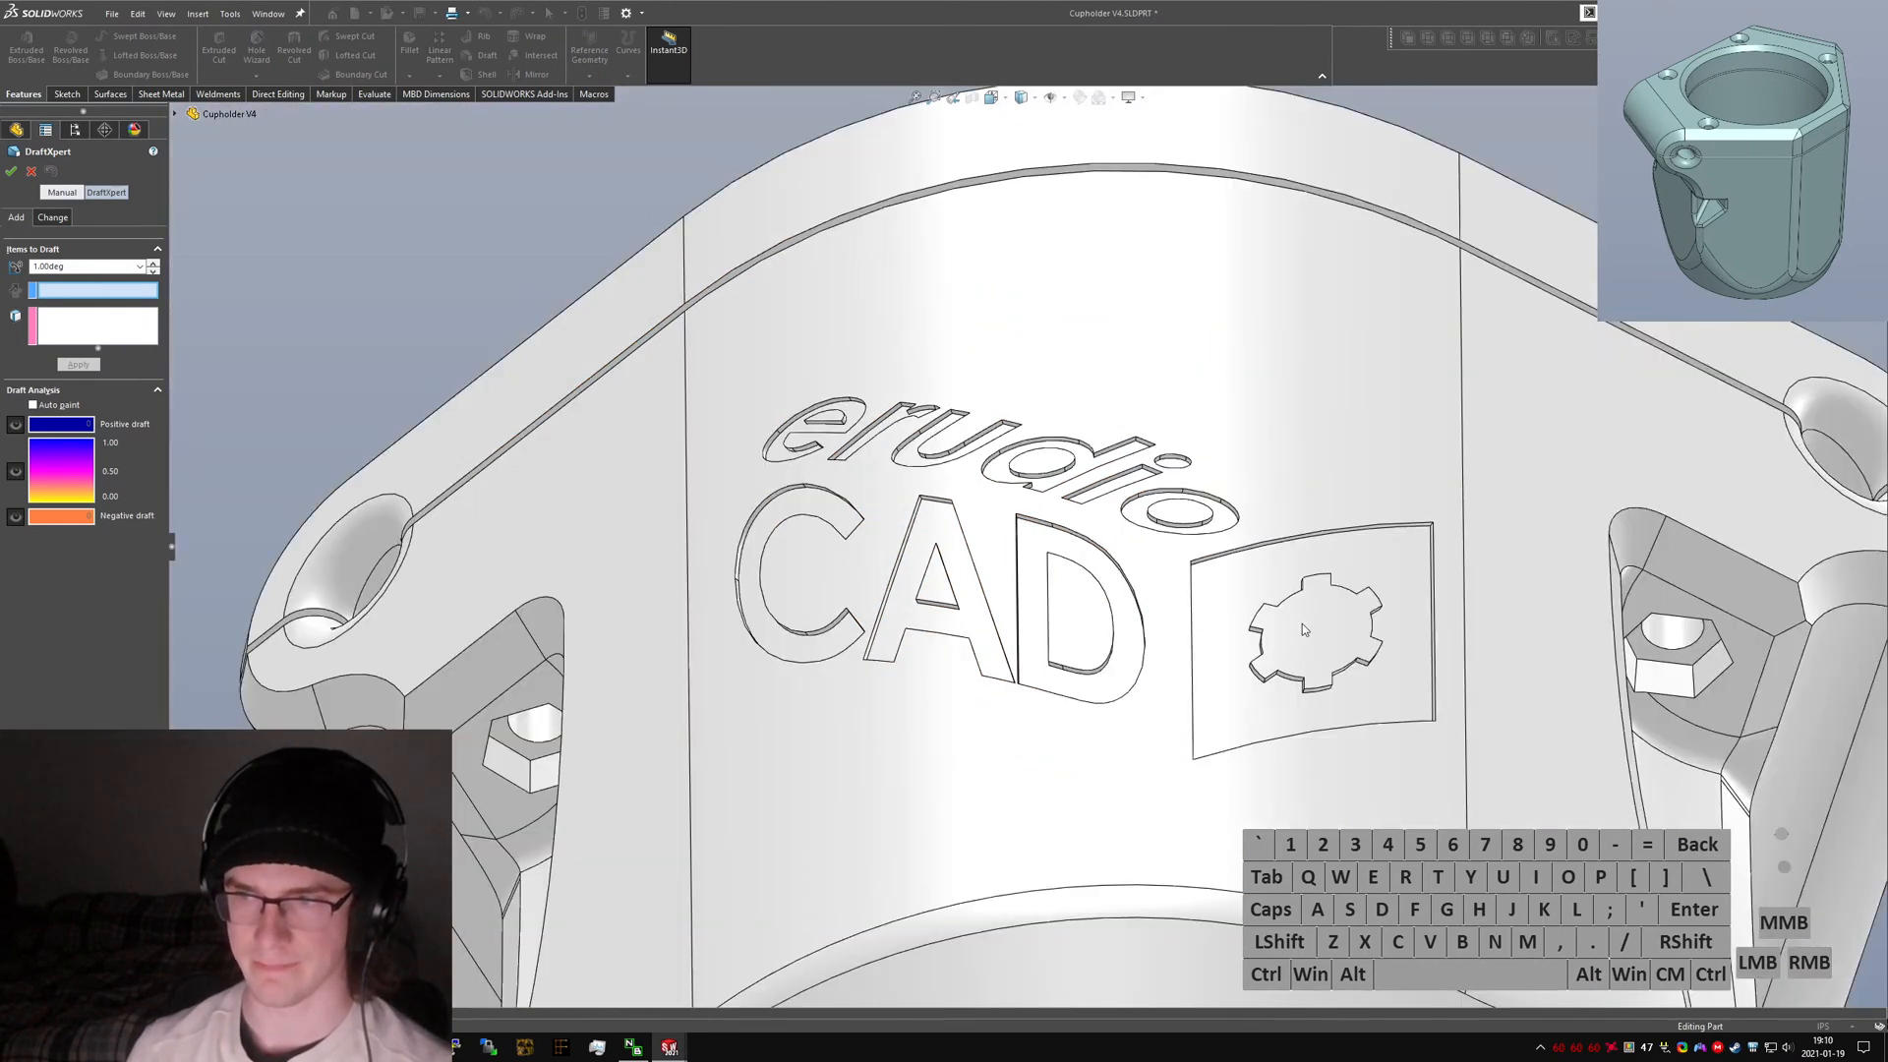
{"action": "mouse_move", "coordinate": [1311, 609]}
{"action": "middle_mouse_down"}
{"action": "mouse_move", "coordinate": [1329, 621]}
{"action": "mouse_move", "coordinate": [1306, 603]}
{"action": "middle_mouse_up"}
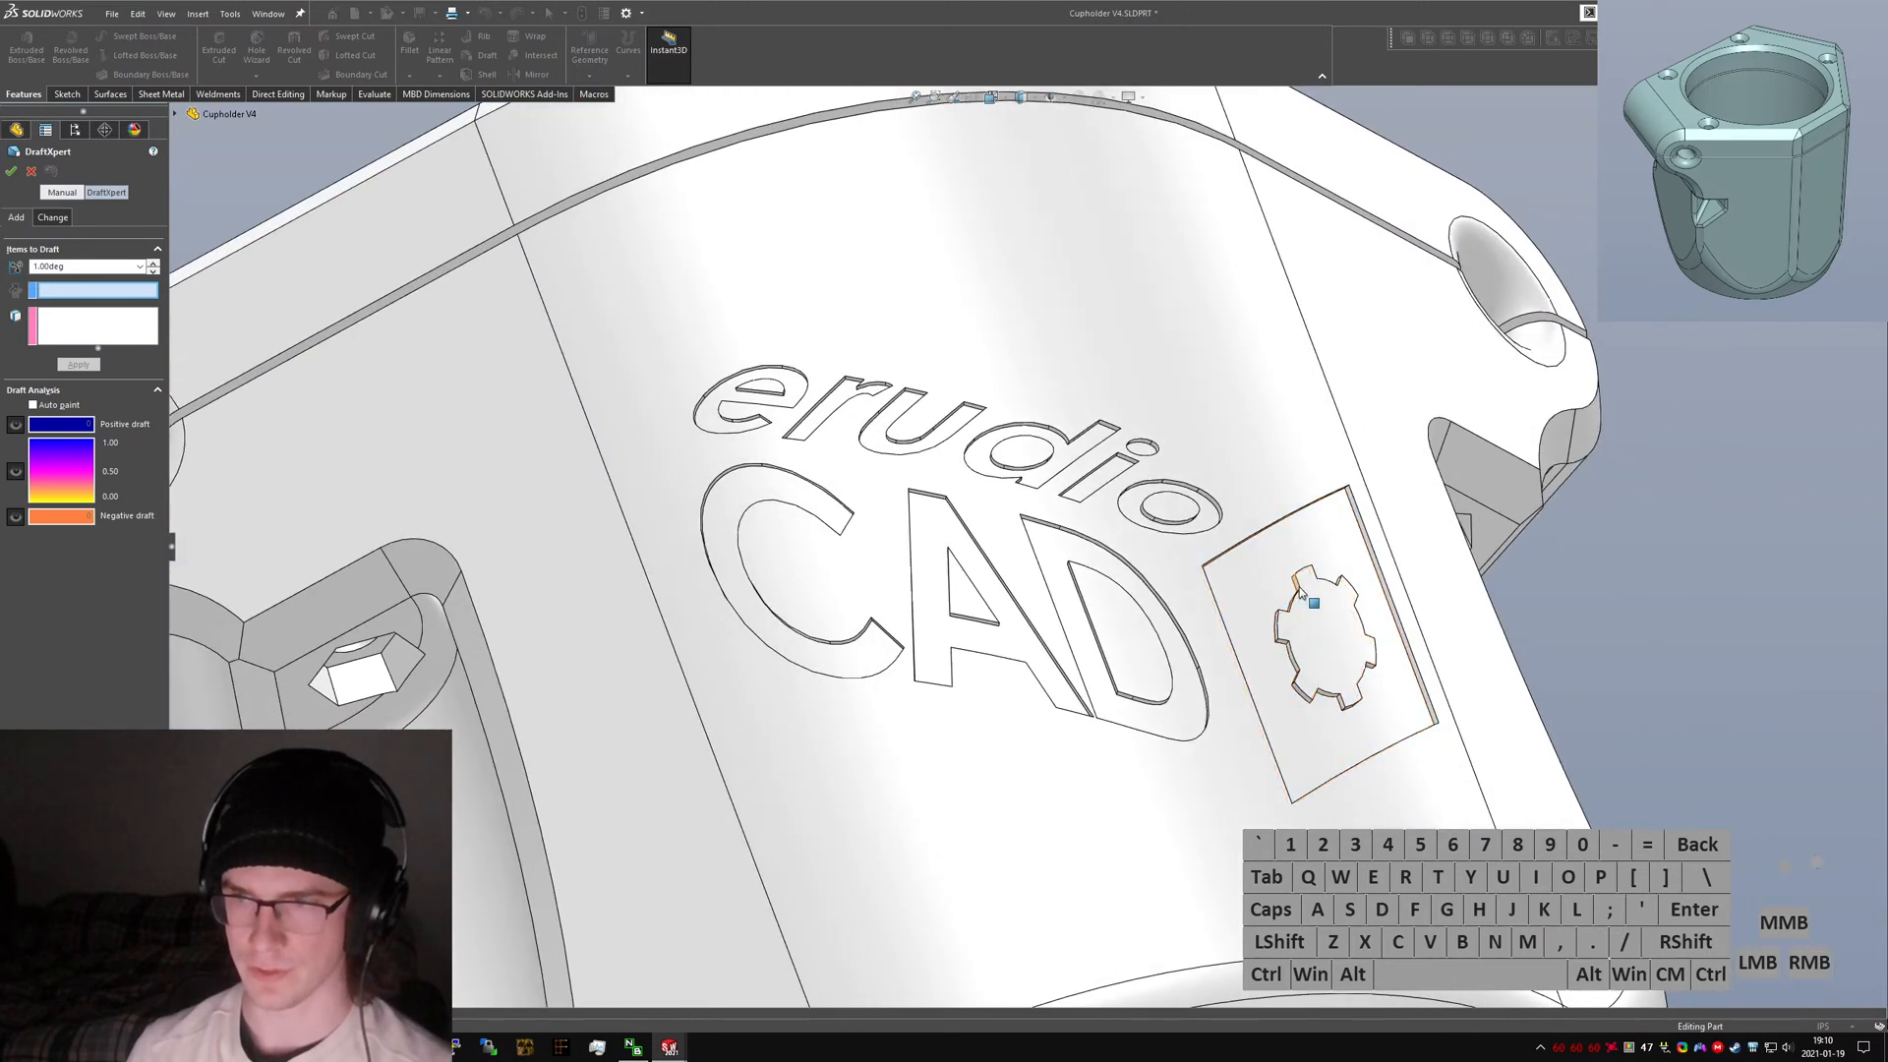
{"action": "left_click", "coordinate": [1298, 590]}
{"action": "left_click", "coordinate": [1306, 596]}
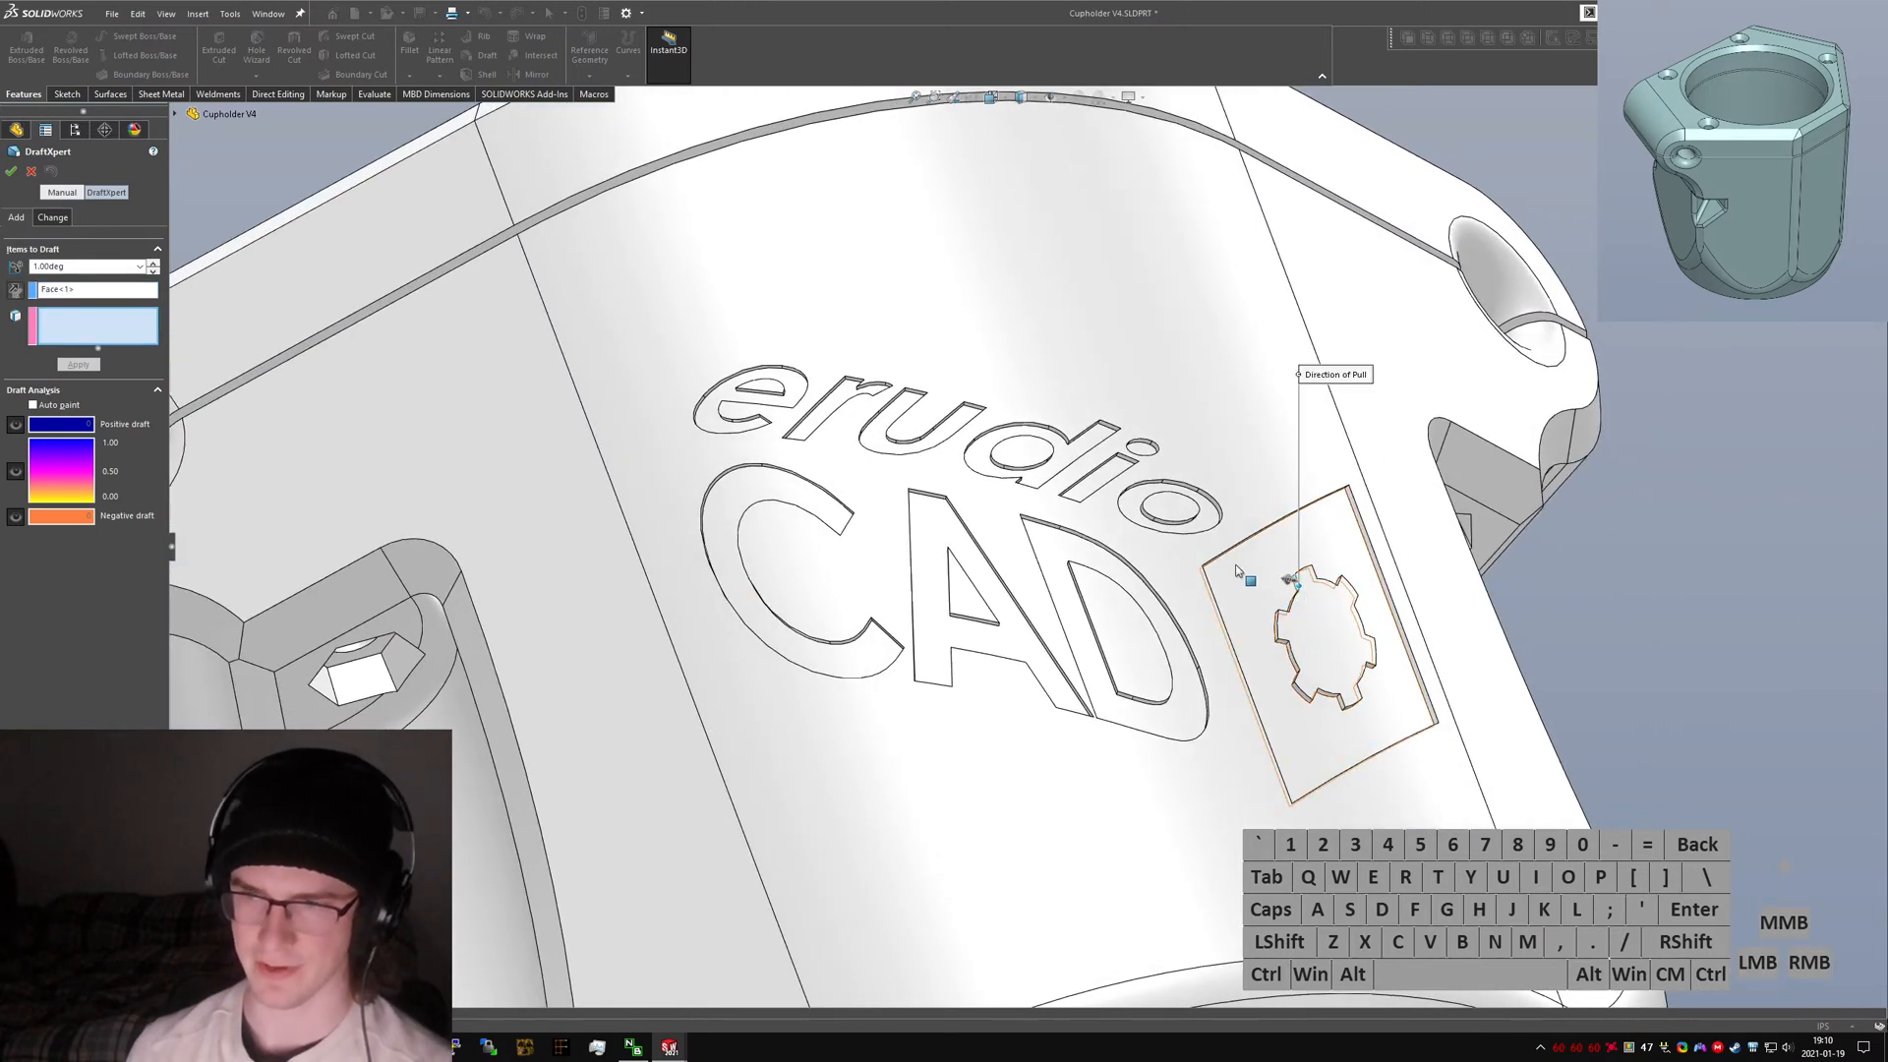
{"action": "left_click", "coordinate": [30, 173]}
{"action": "middle_click_drag", "start_coordinate": [983, 590], "coordinate": [1040, 505]}
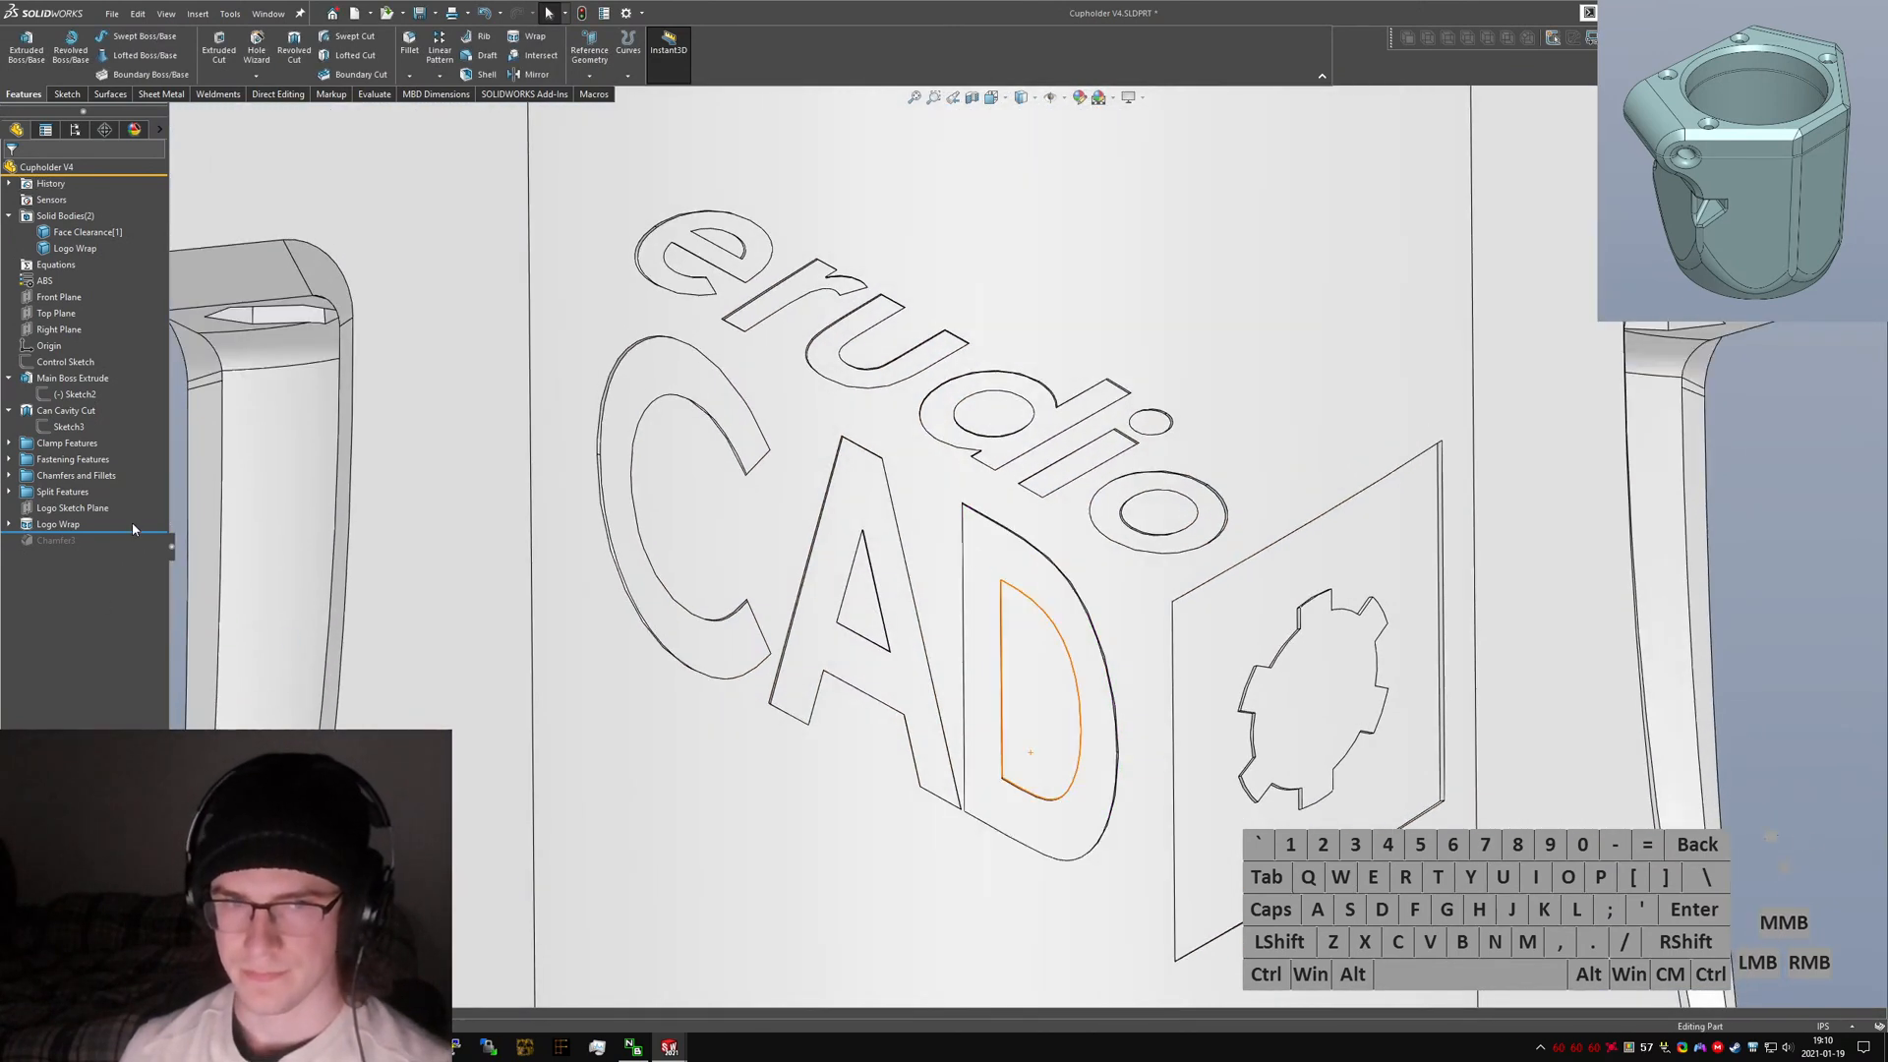
{"action": "left_click_drag", "start_coordinate": [132, 530], "coordinate": [131, 549]}
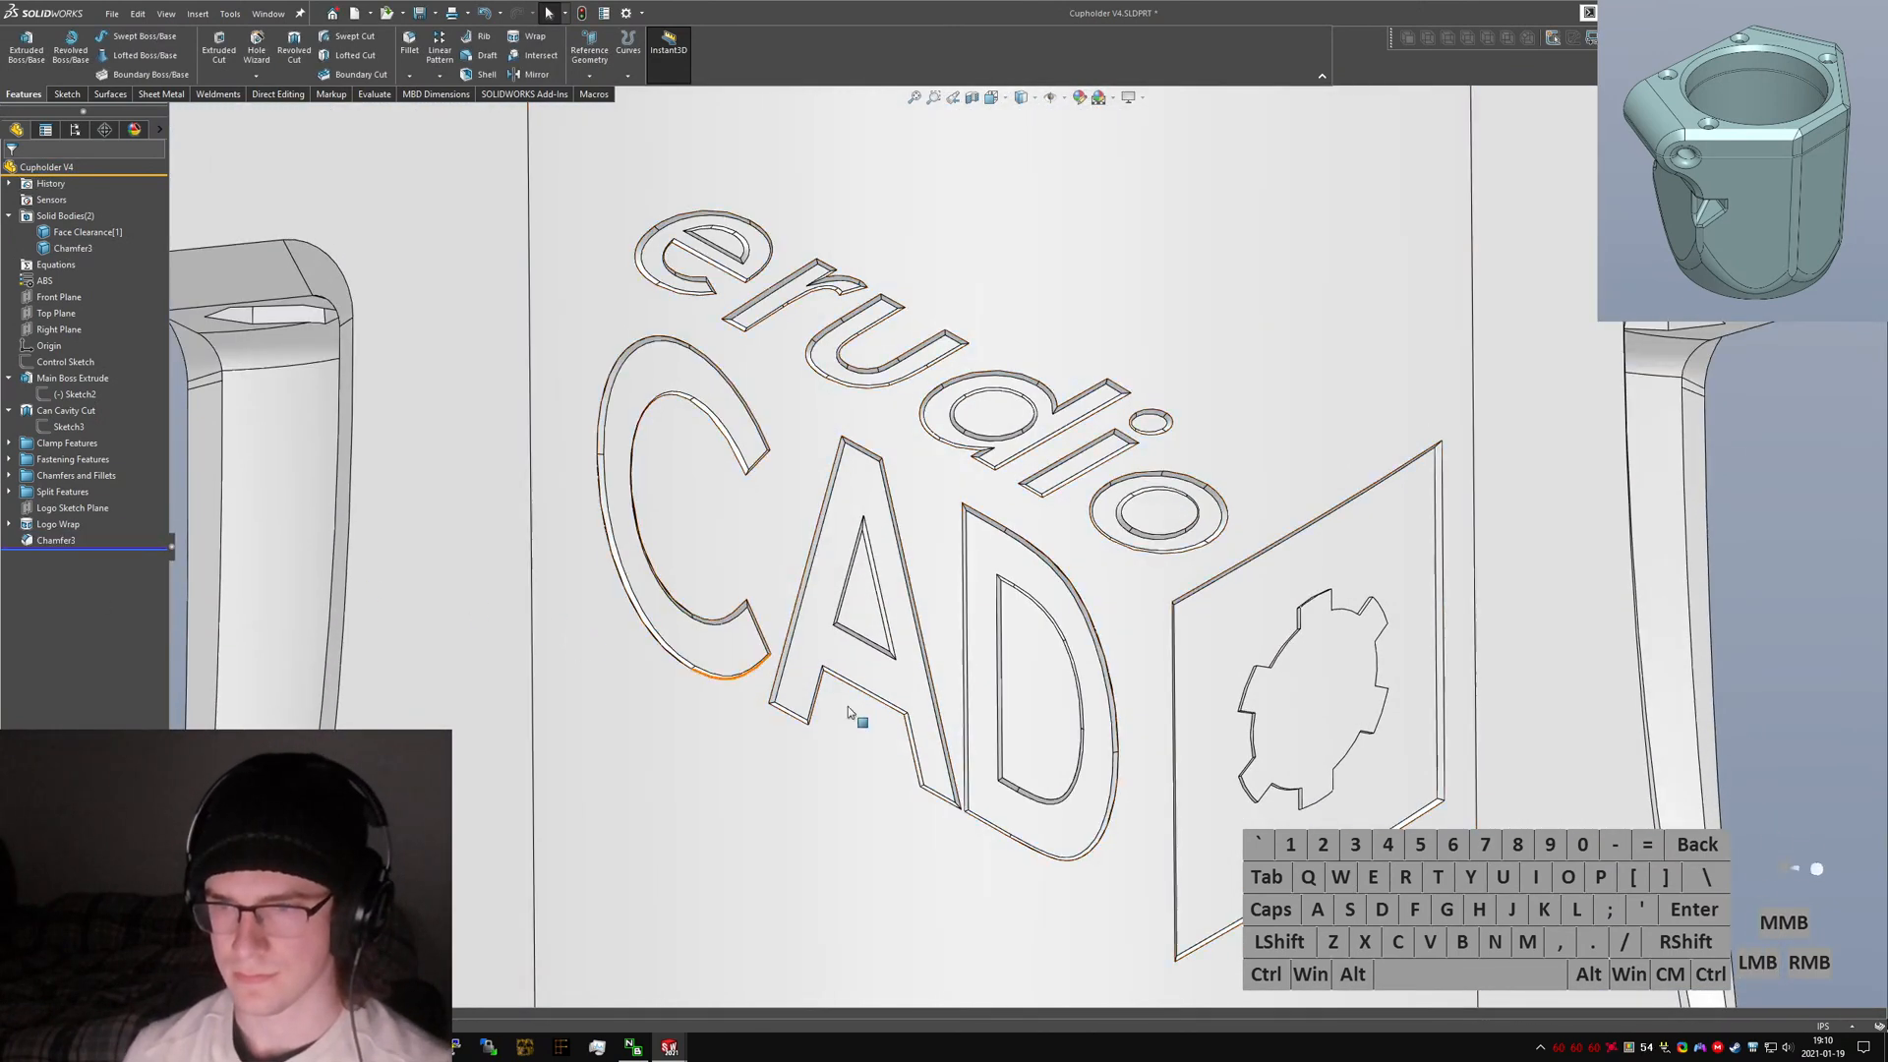
Reopen Chamfer3 for editing and add three of the gear cutout's edges, reversing their chamfer direction.
{"action": "scroll", "coordinate": [847, 706], "scroll_direction": "up", "scroll_amount": 5}
{"action": "left_click", "coordinate": [35, 541]}
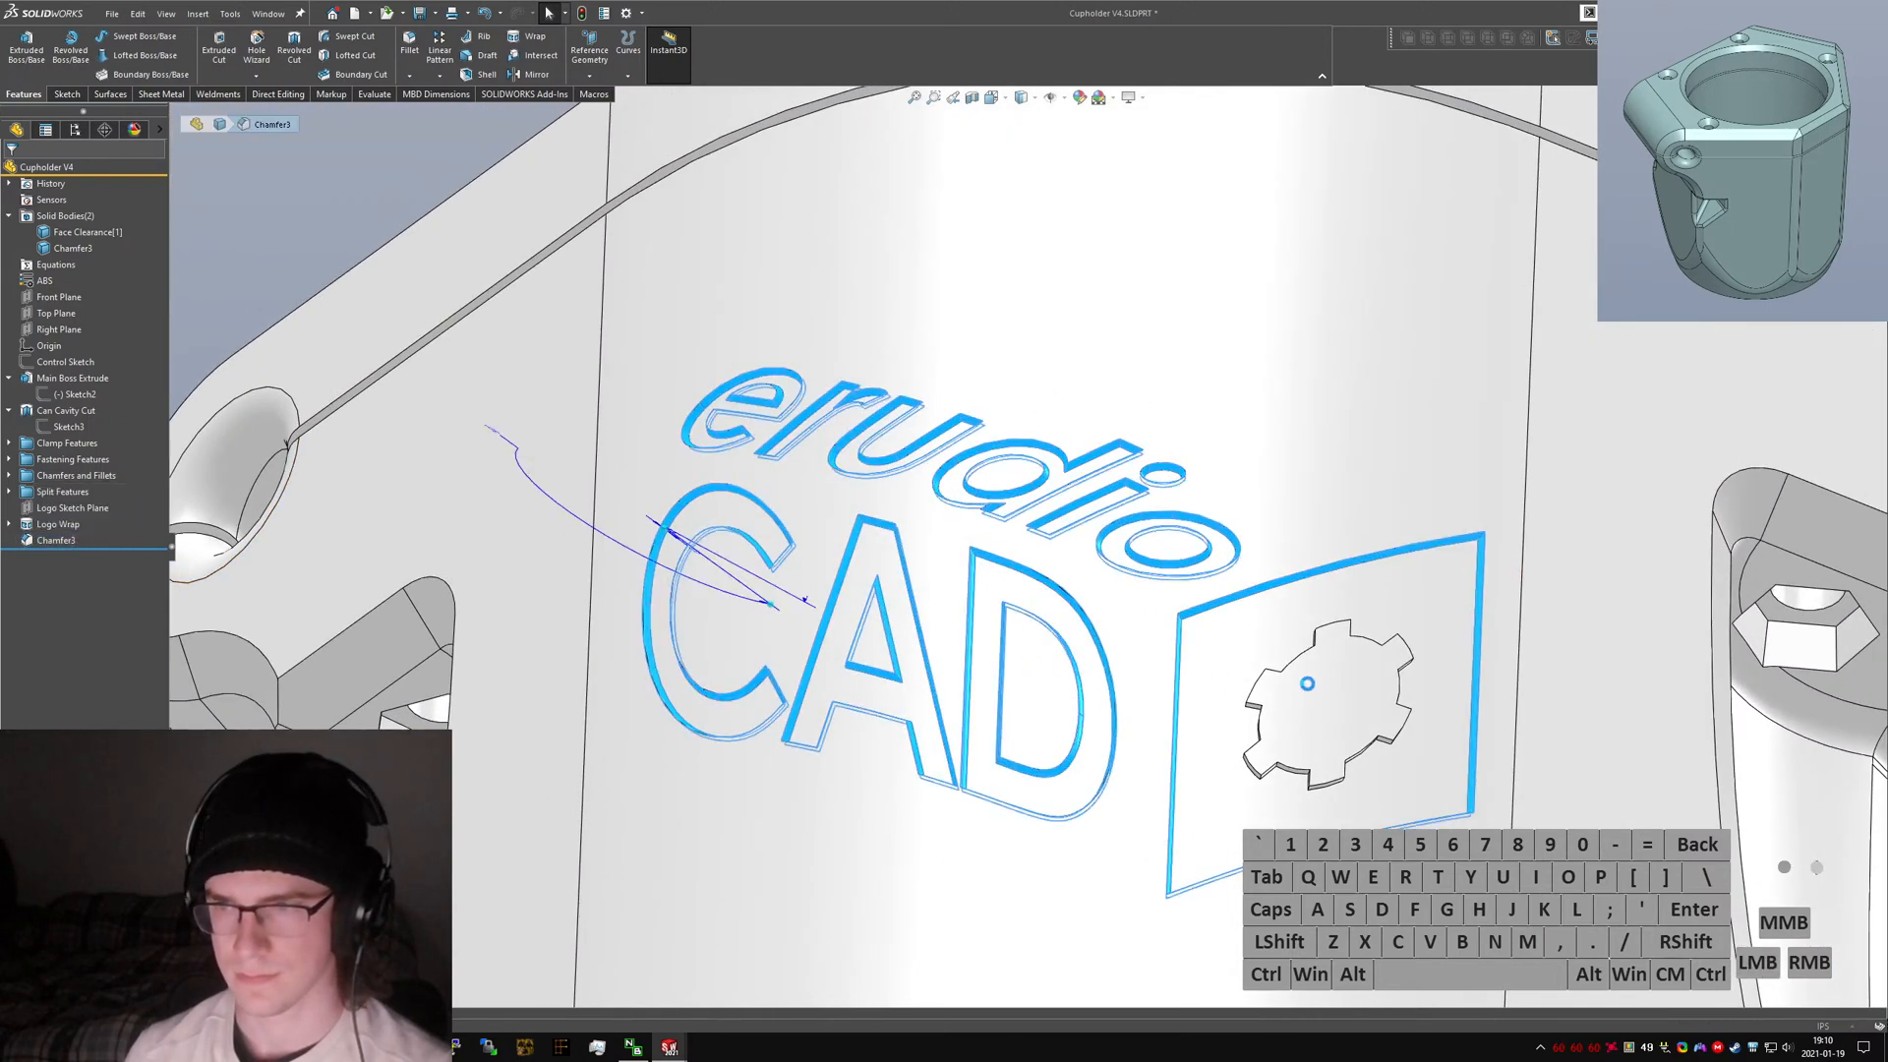
{"action": "scroll", "coordinate": [1300, 718], "scroll_direction": "up", "scroll_amount": 3}
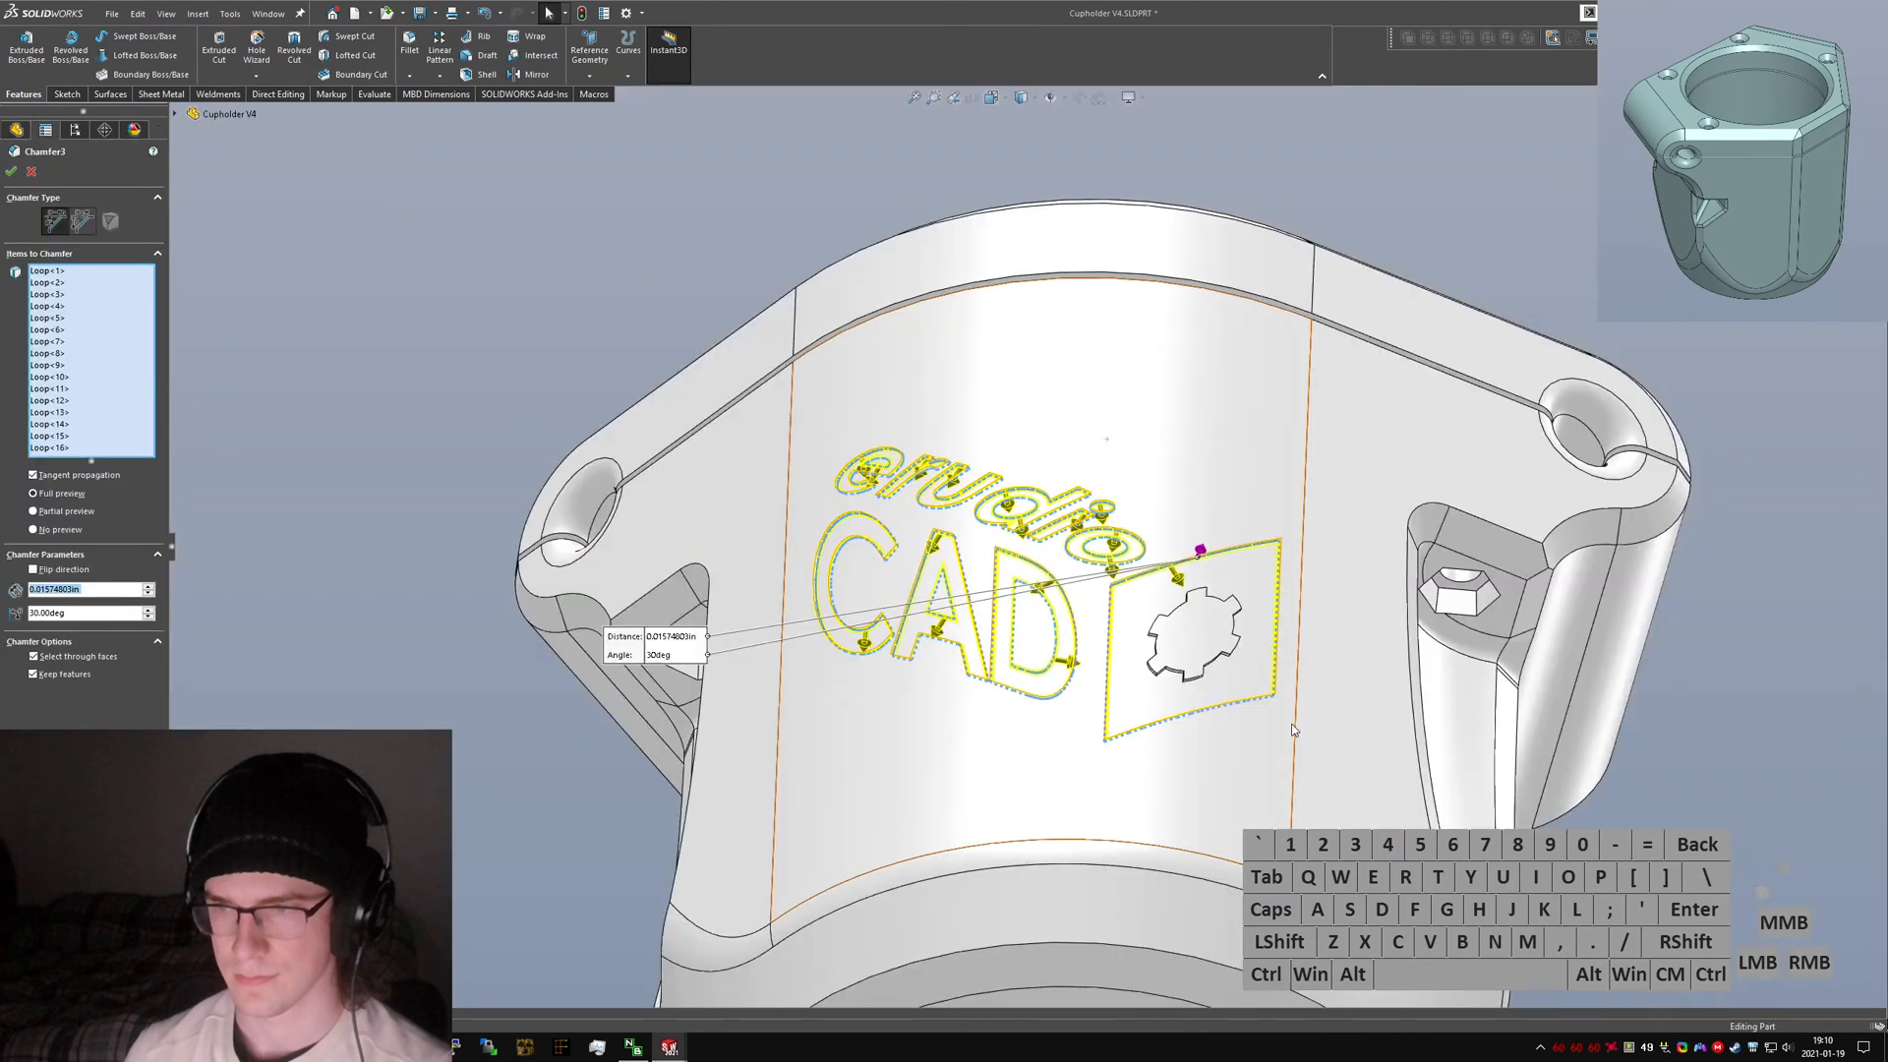
{"action": "scroll", "coordinate": [1294, 731], "scroll_direction": "down", "scroll_amount": 7}
{"action": "mouse_move", "coordinate": [1074, 610]}
{"action": "middle_mouse_down"}
{"action": "mouse_move", "coordinate": [1089, 616]}
{"action": "mouse_move", "coordinate": [1052, 634]}
{"action": "middle_mouse_up"}
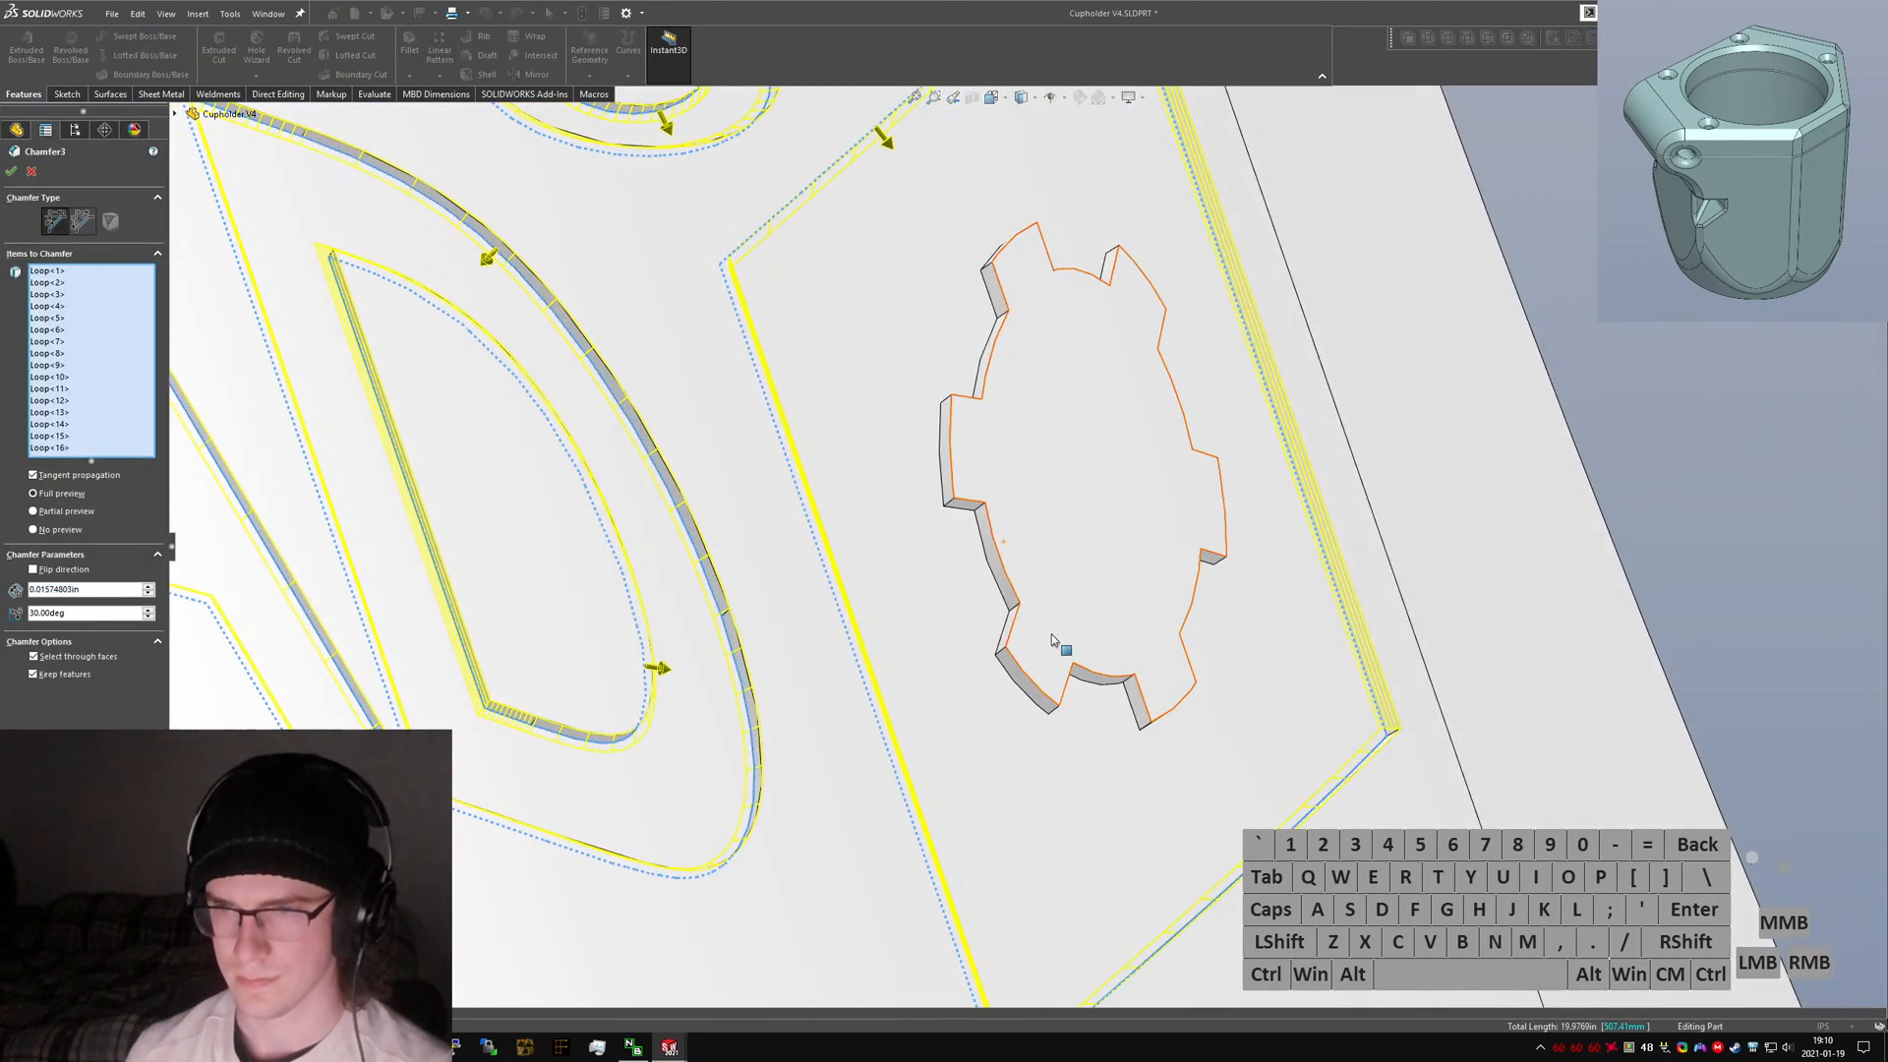
{"action": "left_click", "coordinate": [1001, 597]}
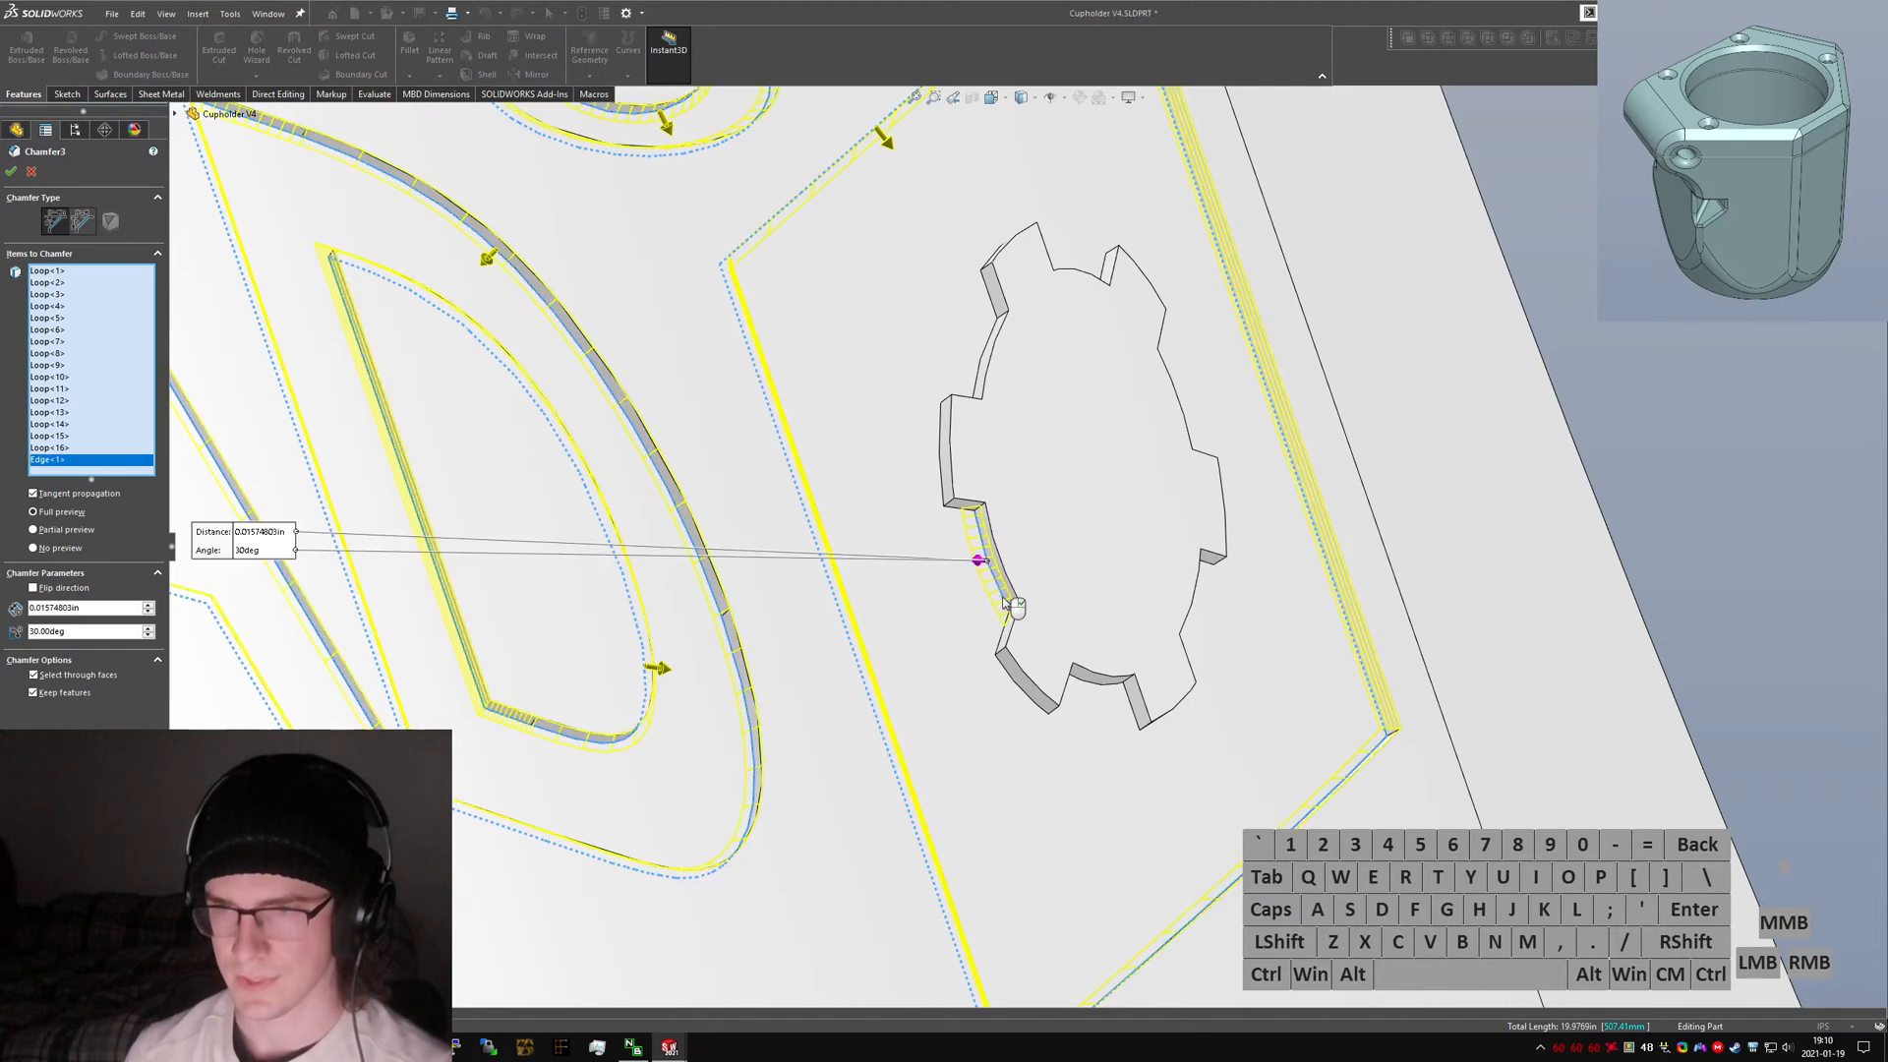
{"action": "left_click", "coordinate": [976, 547]}
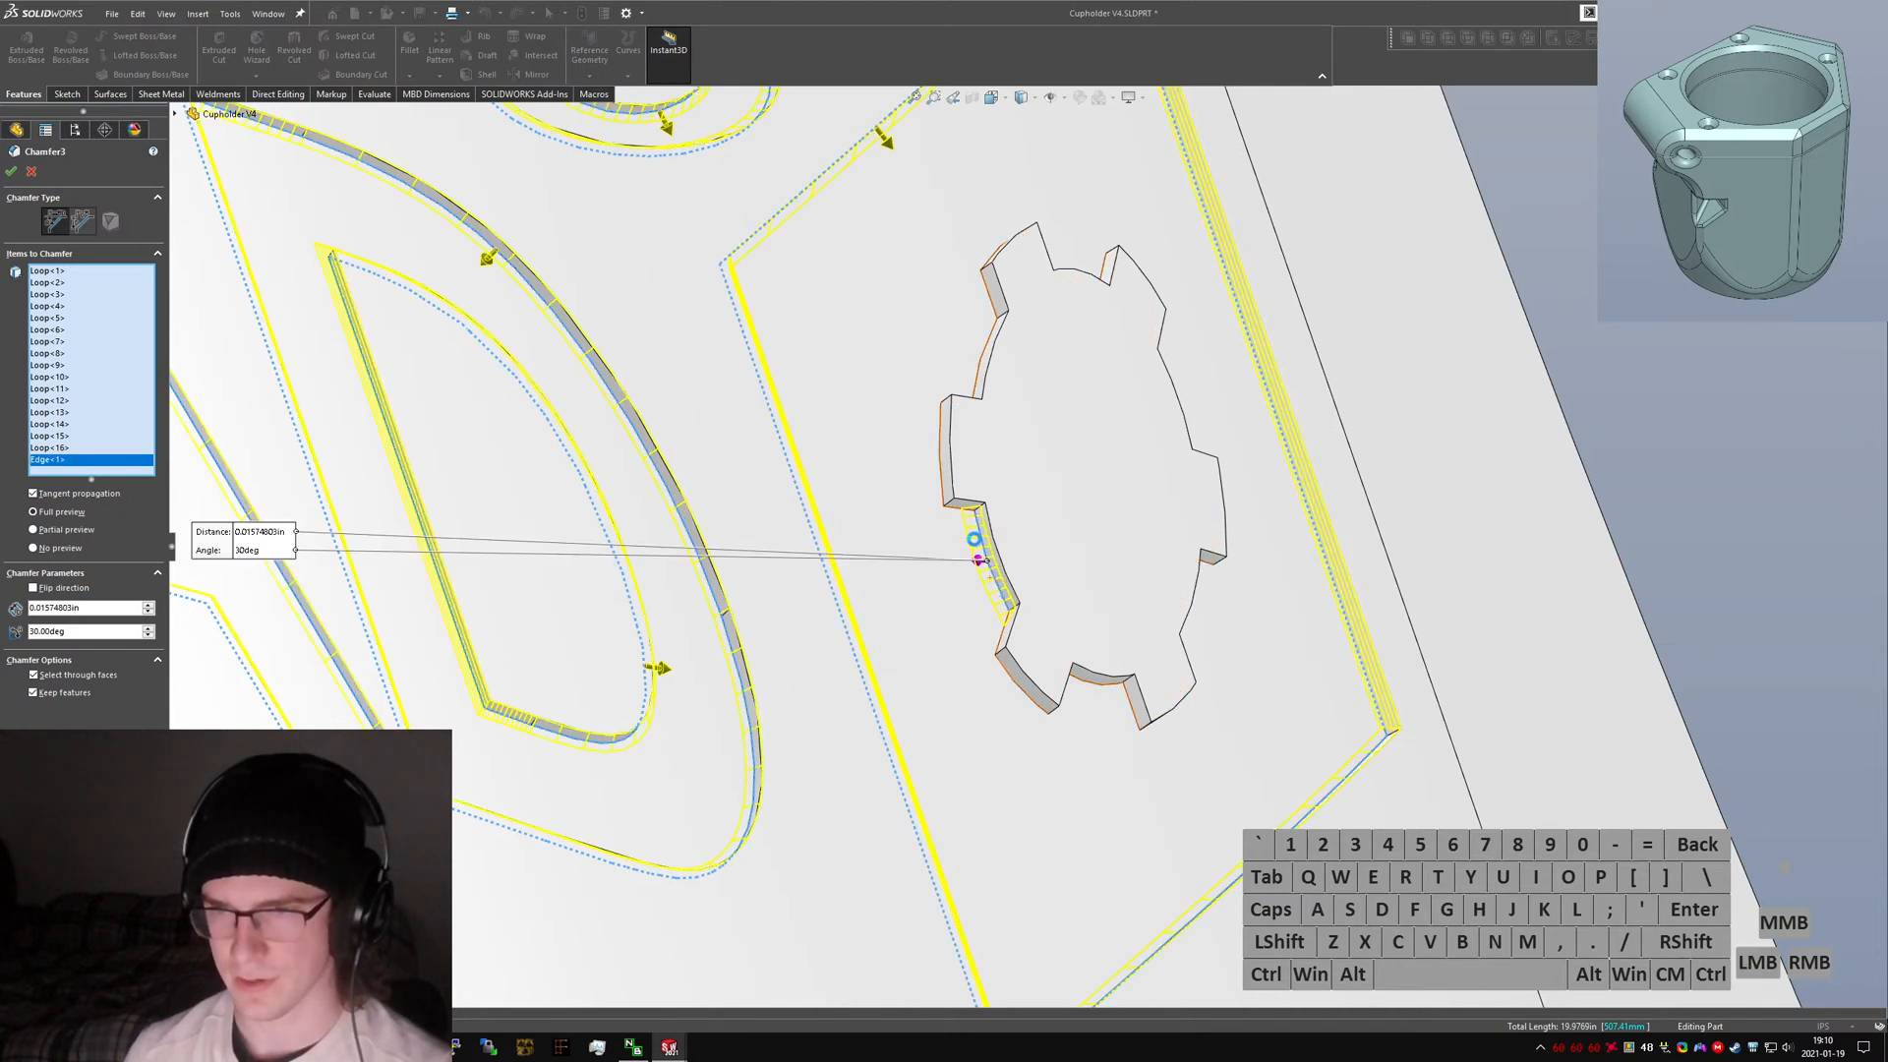
{"action": "scroll", "coordinate": [964, 531], "scroll_direction": "down", "scroll_amount": 3}
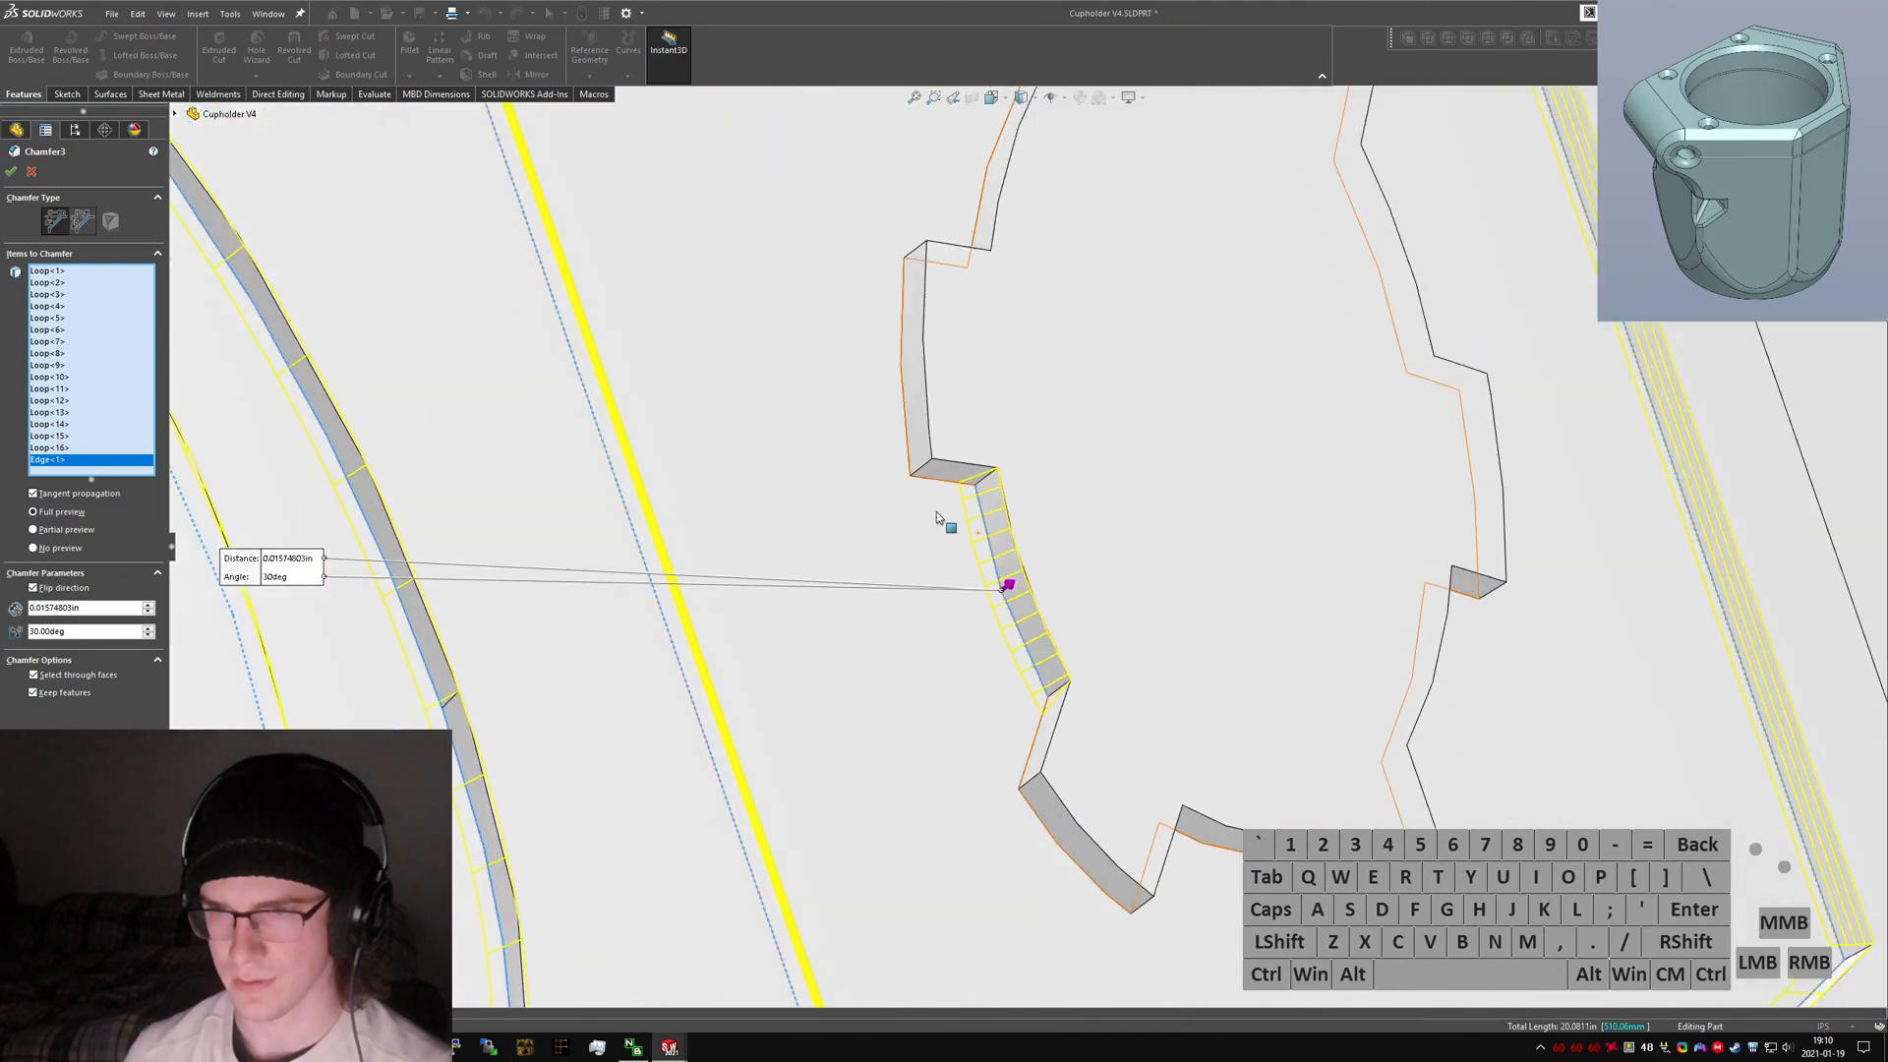
{"action": "left_click", "coordinate": [924, 479]}
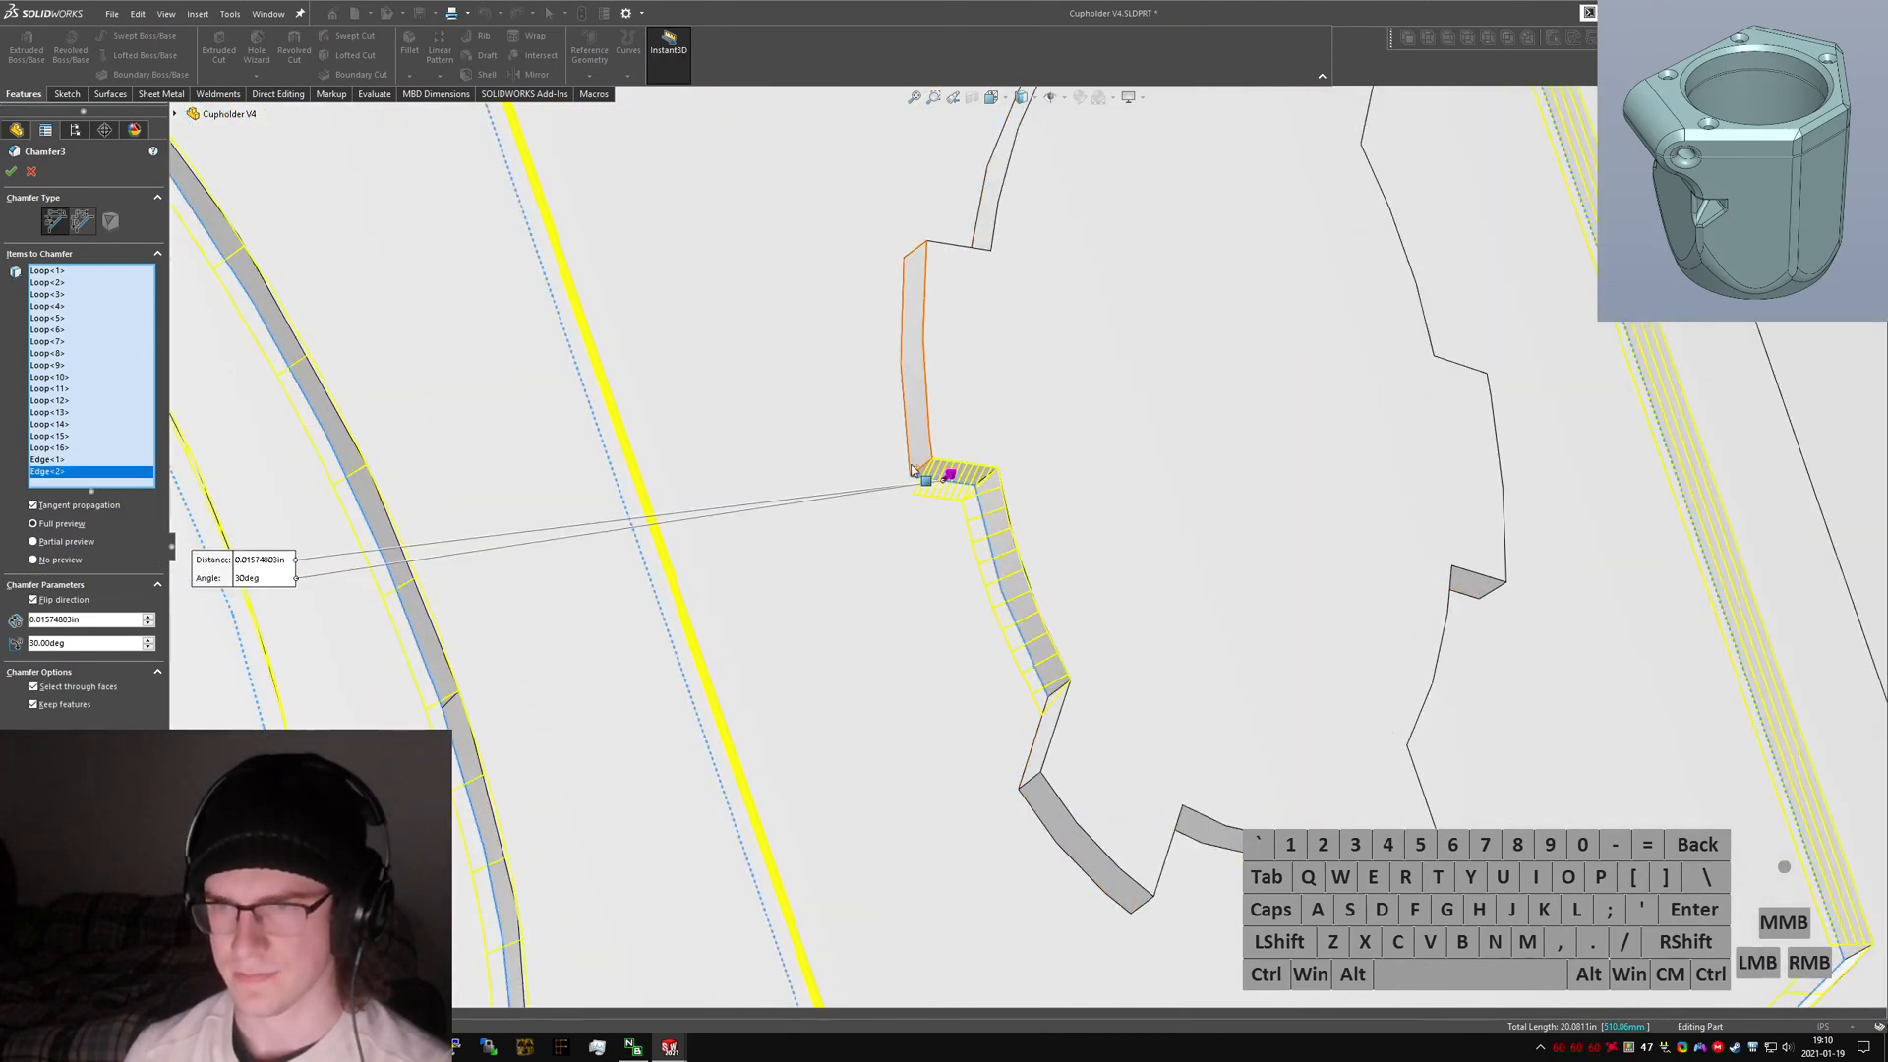
{"action": "left_click", "coordinate": [922, 460]}
{"action": "left_click", "coordinate": [904, 360]}
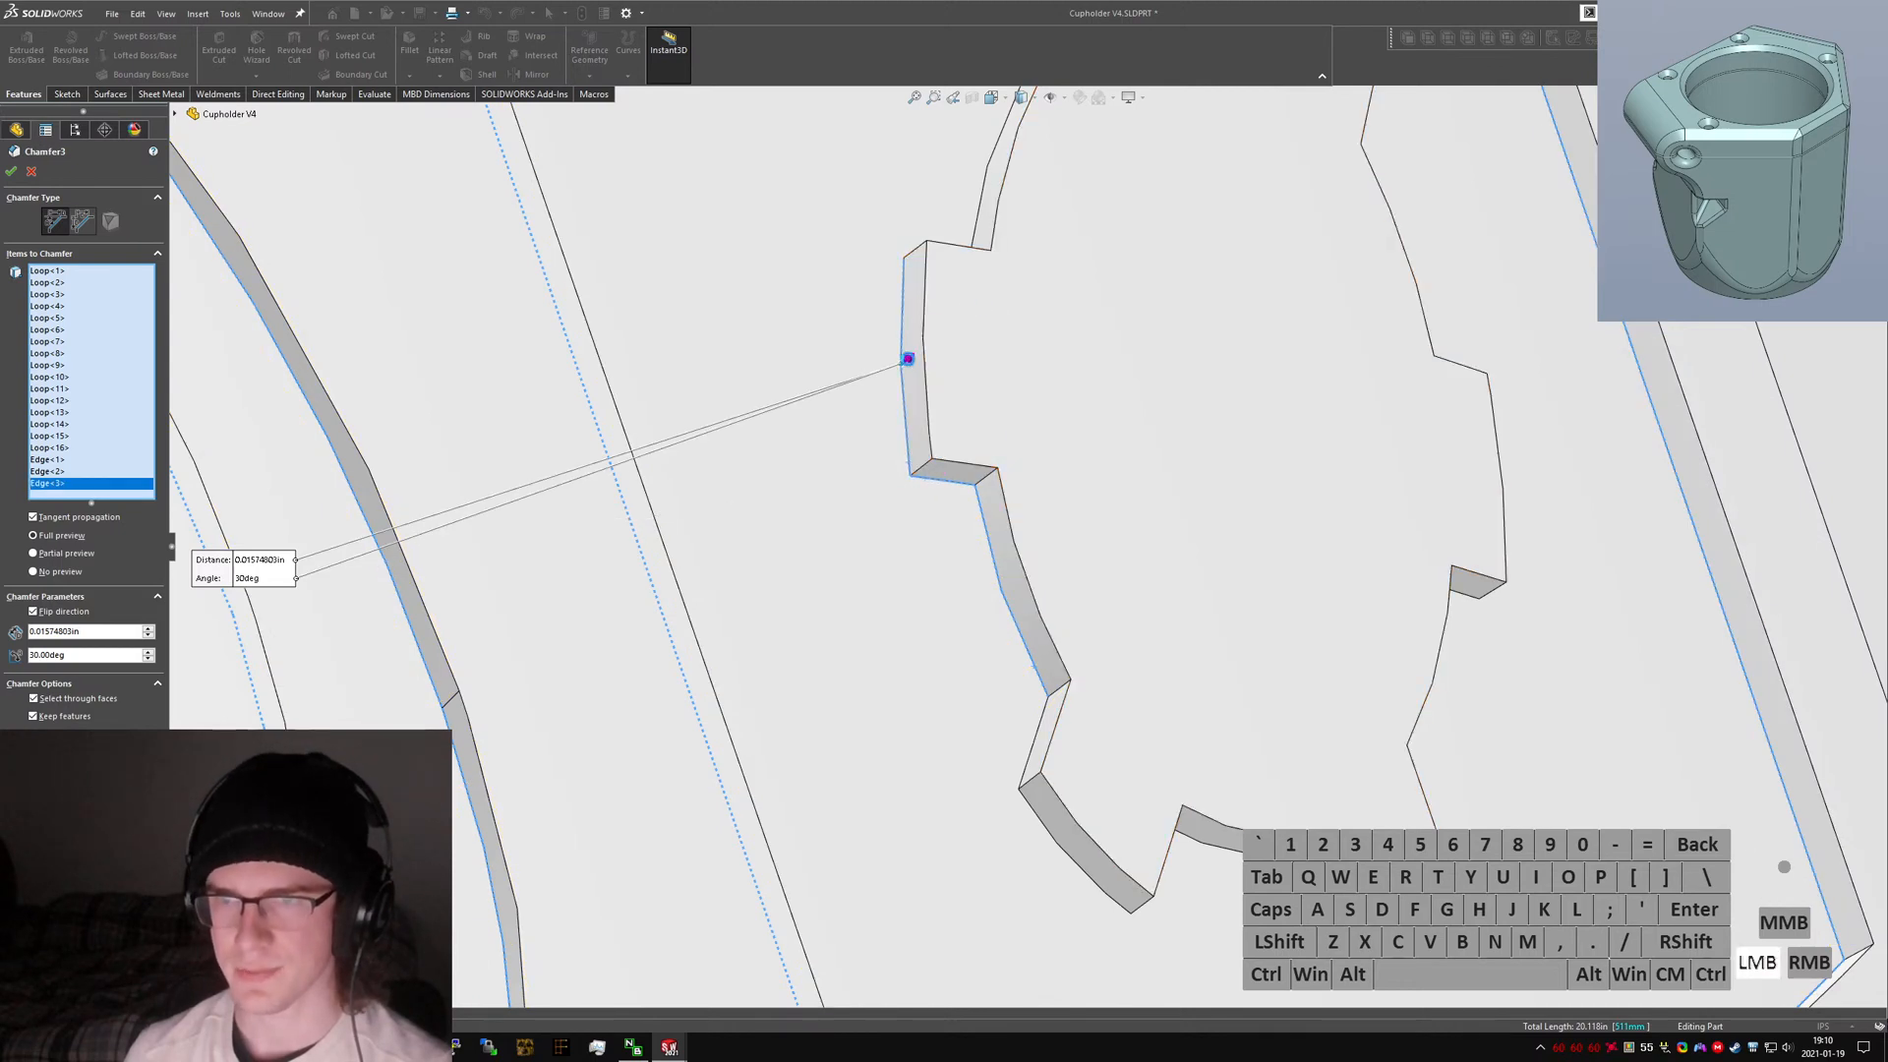
{"action": "left_click", "coordinate": [894, 359]}
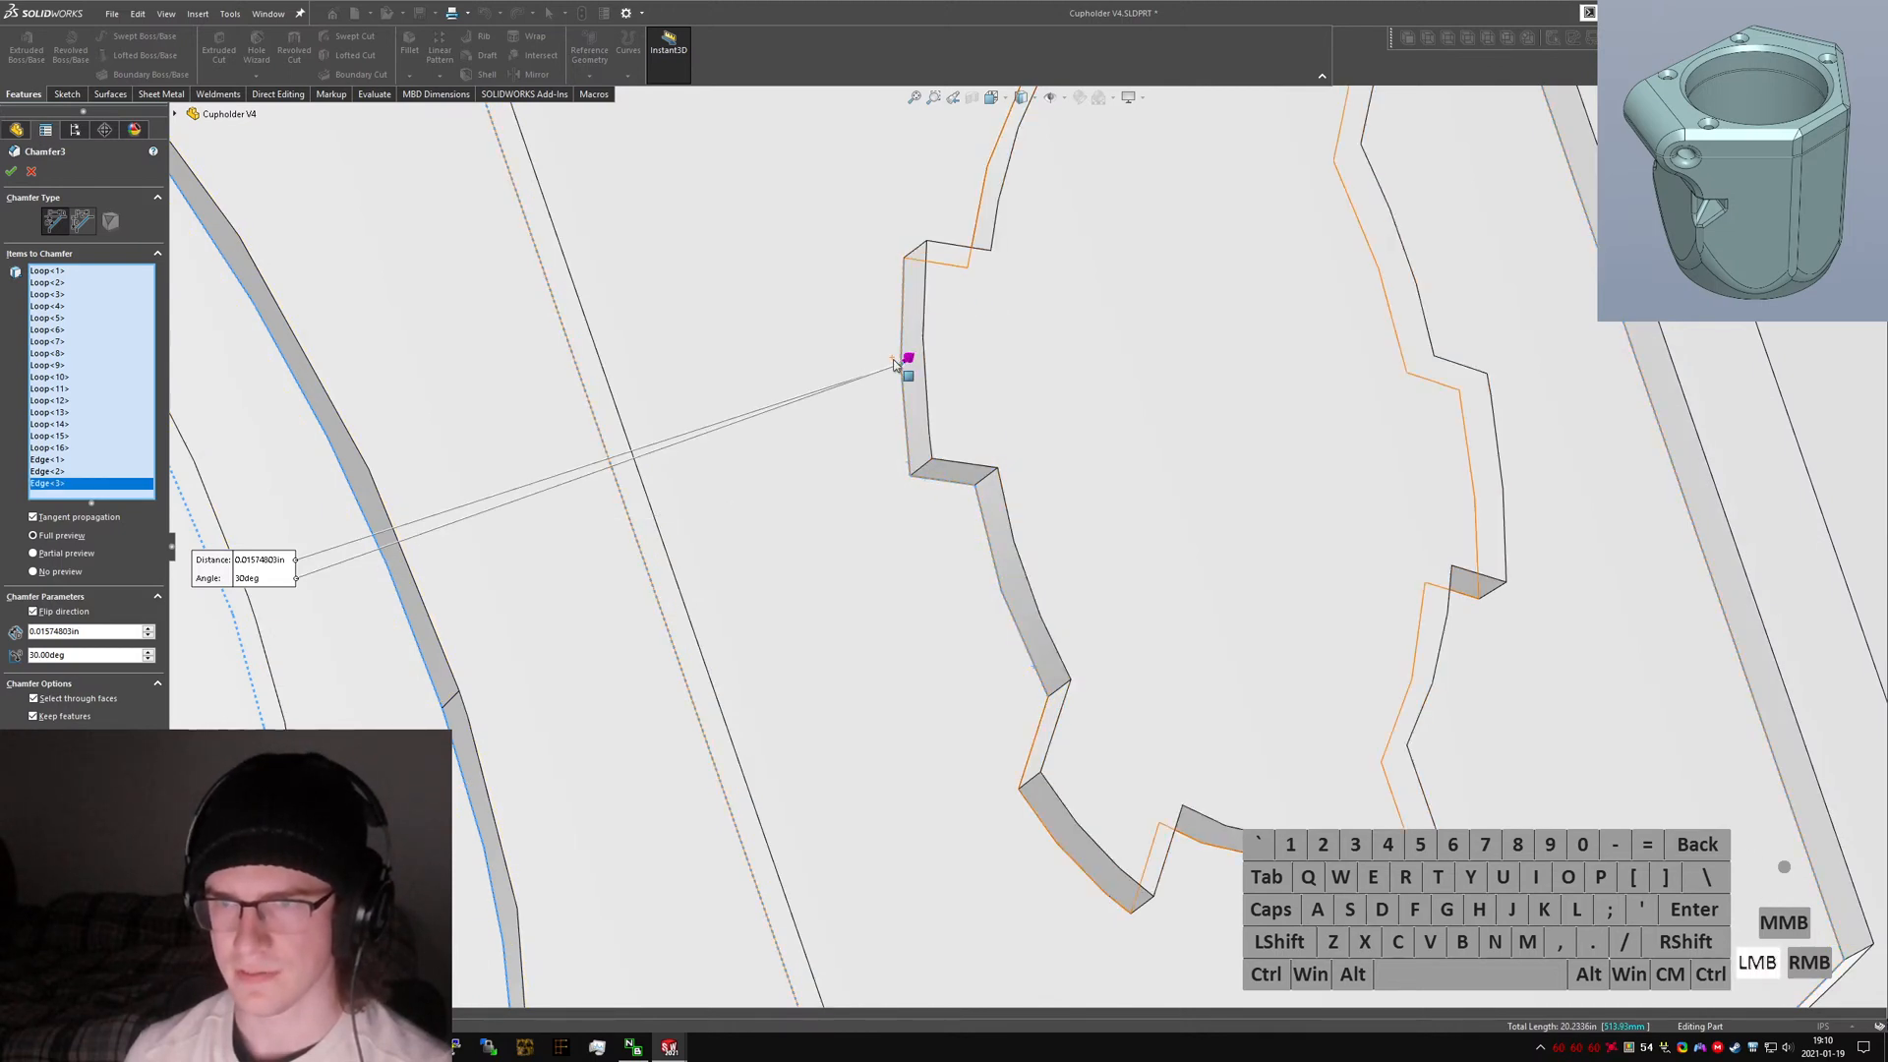
Remove the three added gear edges from the chamfer selection.
{"action": "left_click", "coordinate": [66, 461]}
{"action": "key", "text": "Delete"}
{"action": "left_click", "coordinate": [64, 461]}
{"action": "key", "text": "Delete"}
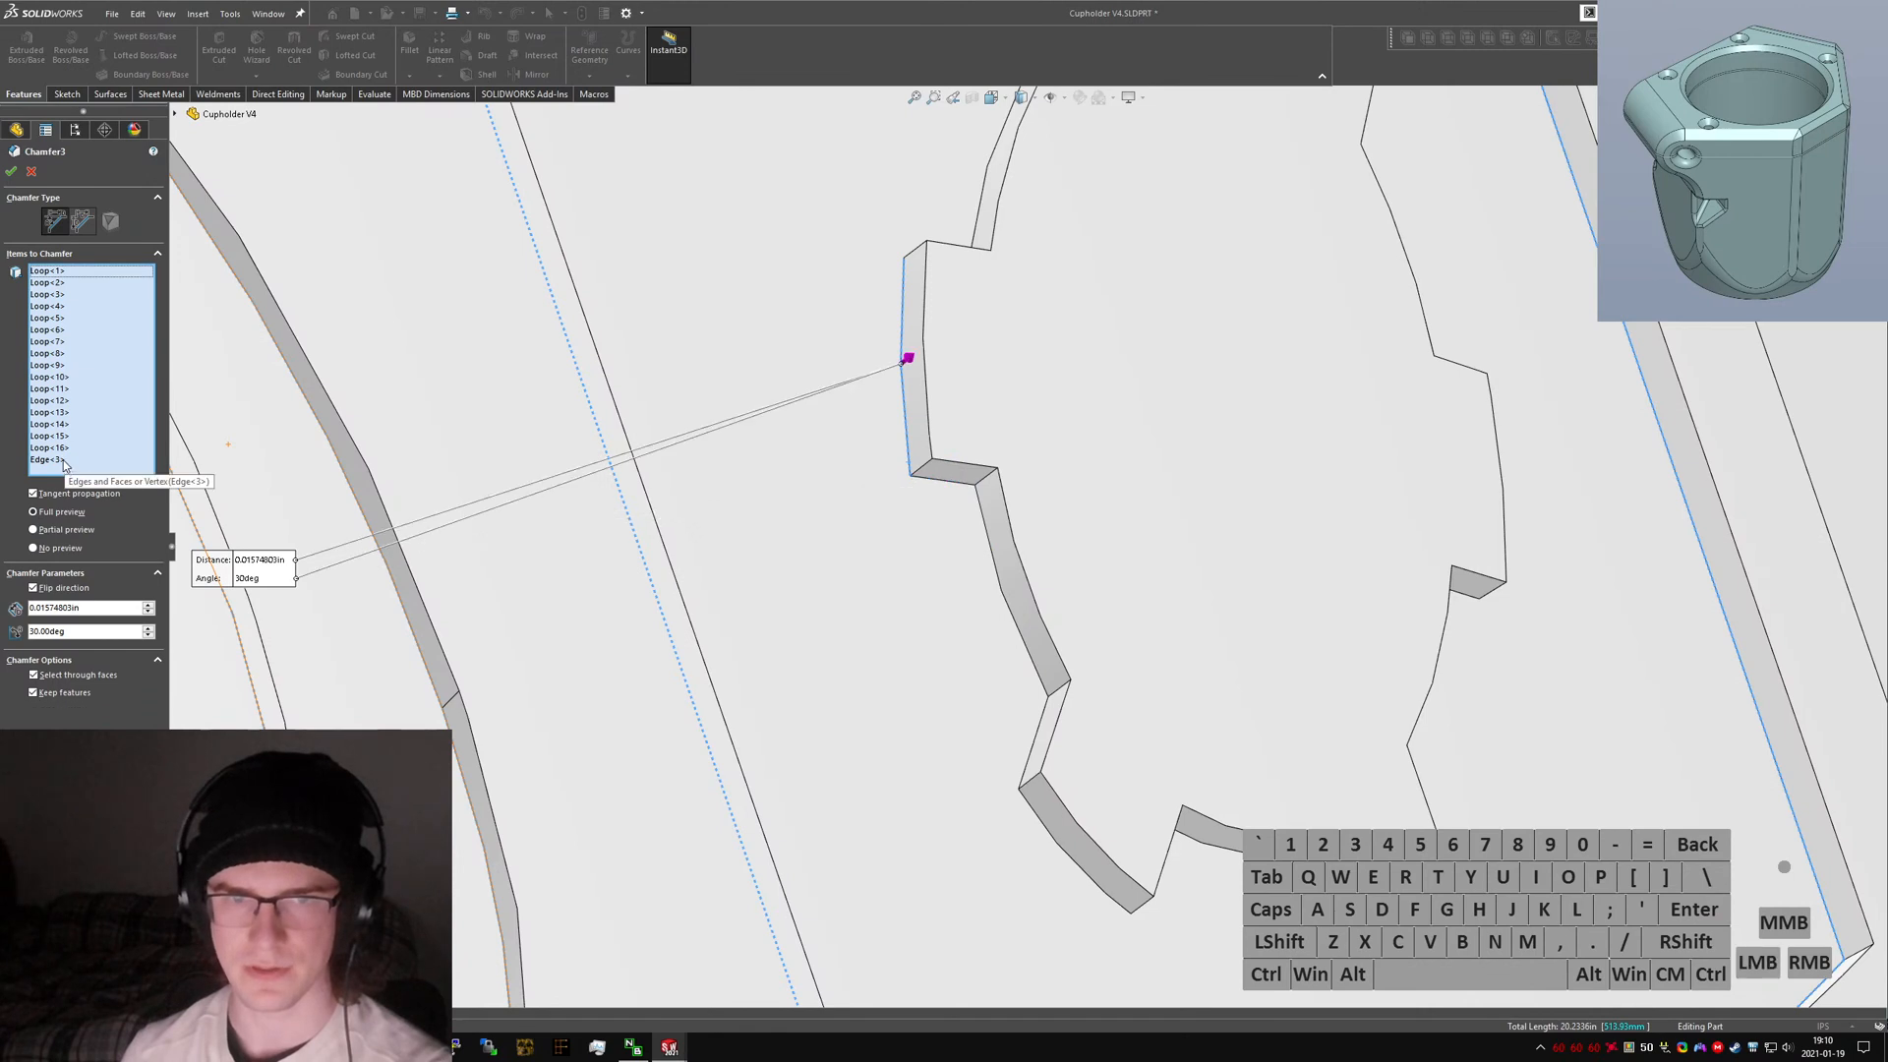
{"action": "left_click", "coordinate": [63, 461]}
{"action": "key", "text": "Delete"}
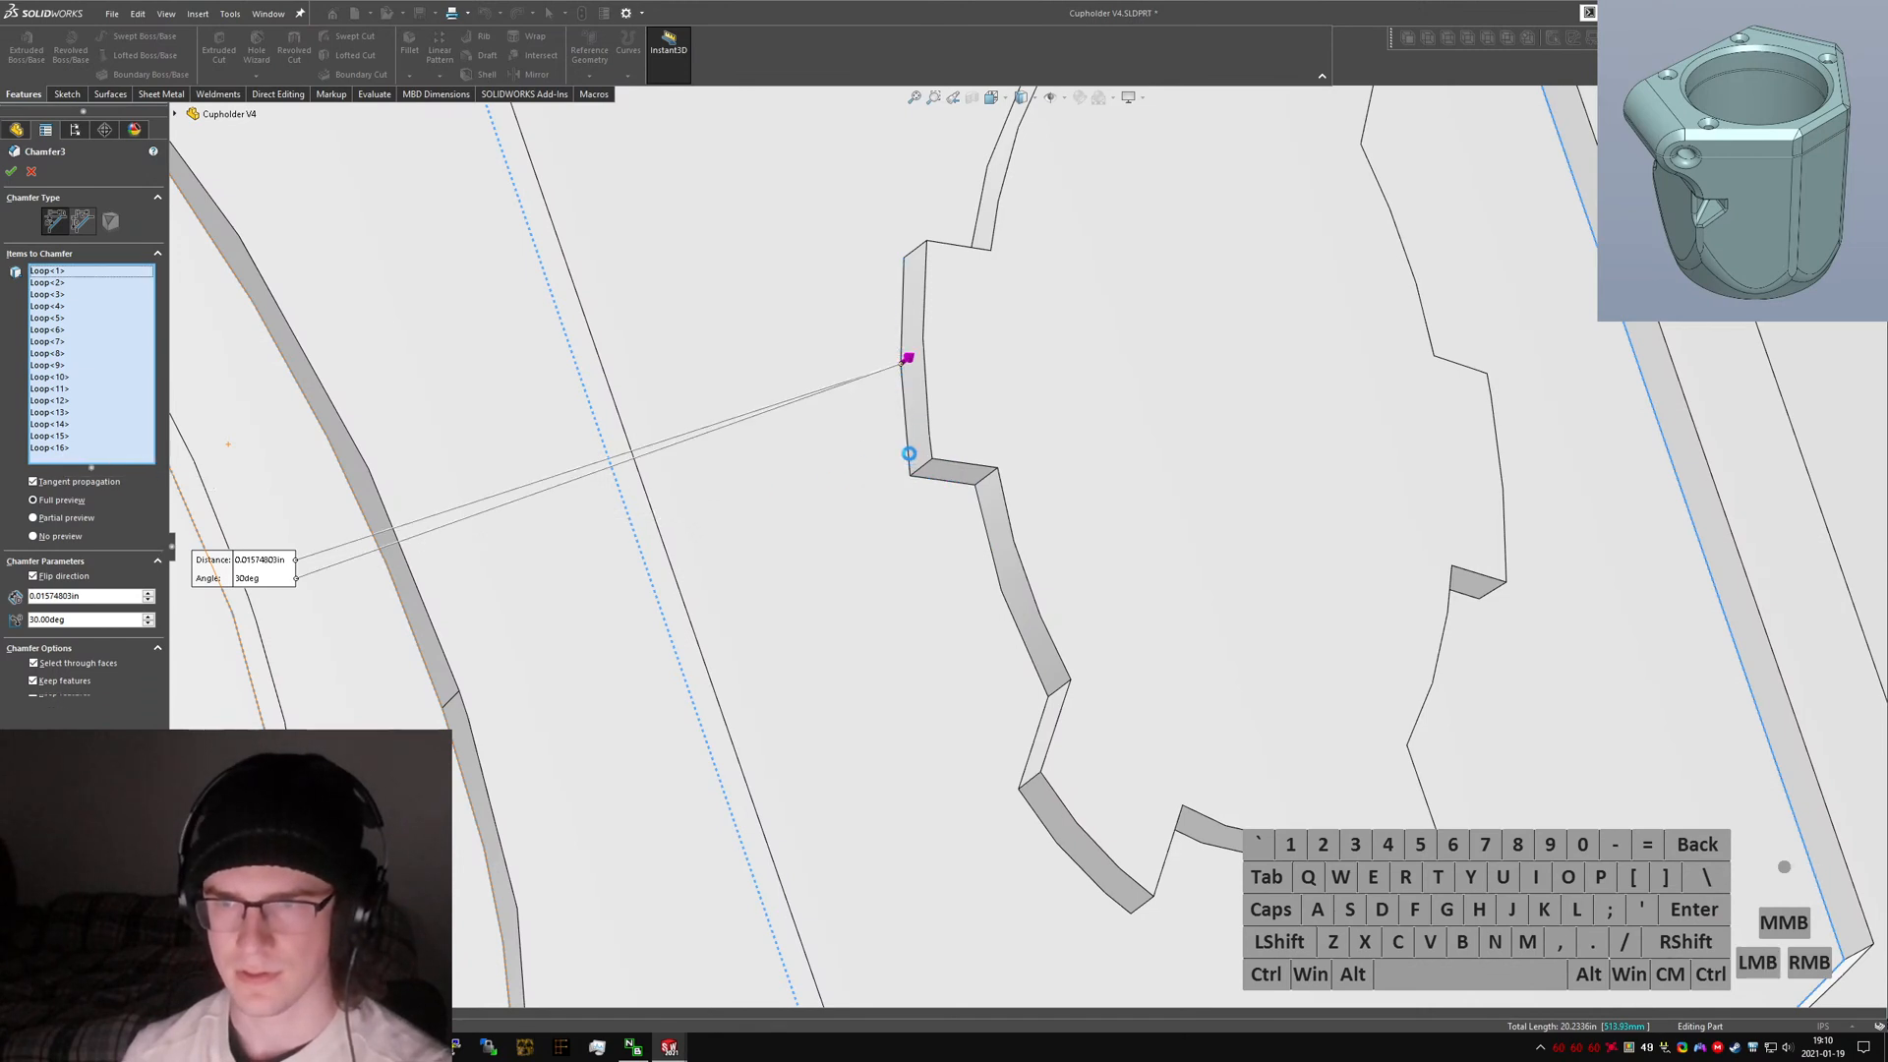
Try chamfering the gear cutout by selecting its face and toggling the chamfer direction, then deselect the face.
{"action": "left_click", "coordinate": [909, 450]}
{"action": "left_click", "coordinate": [929, 442]}
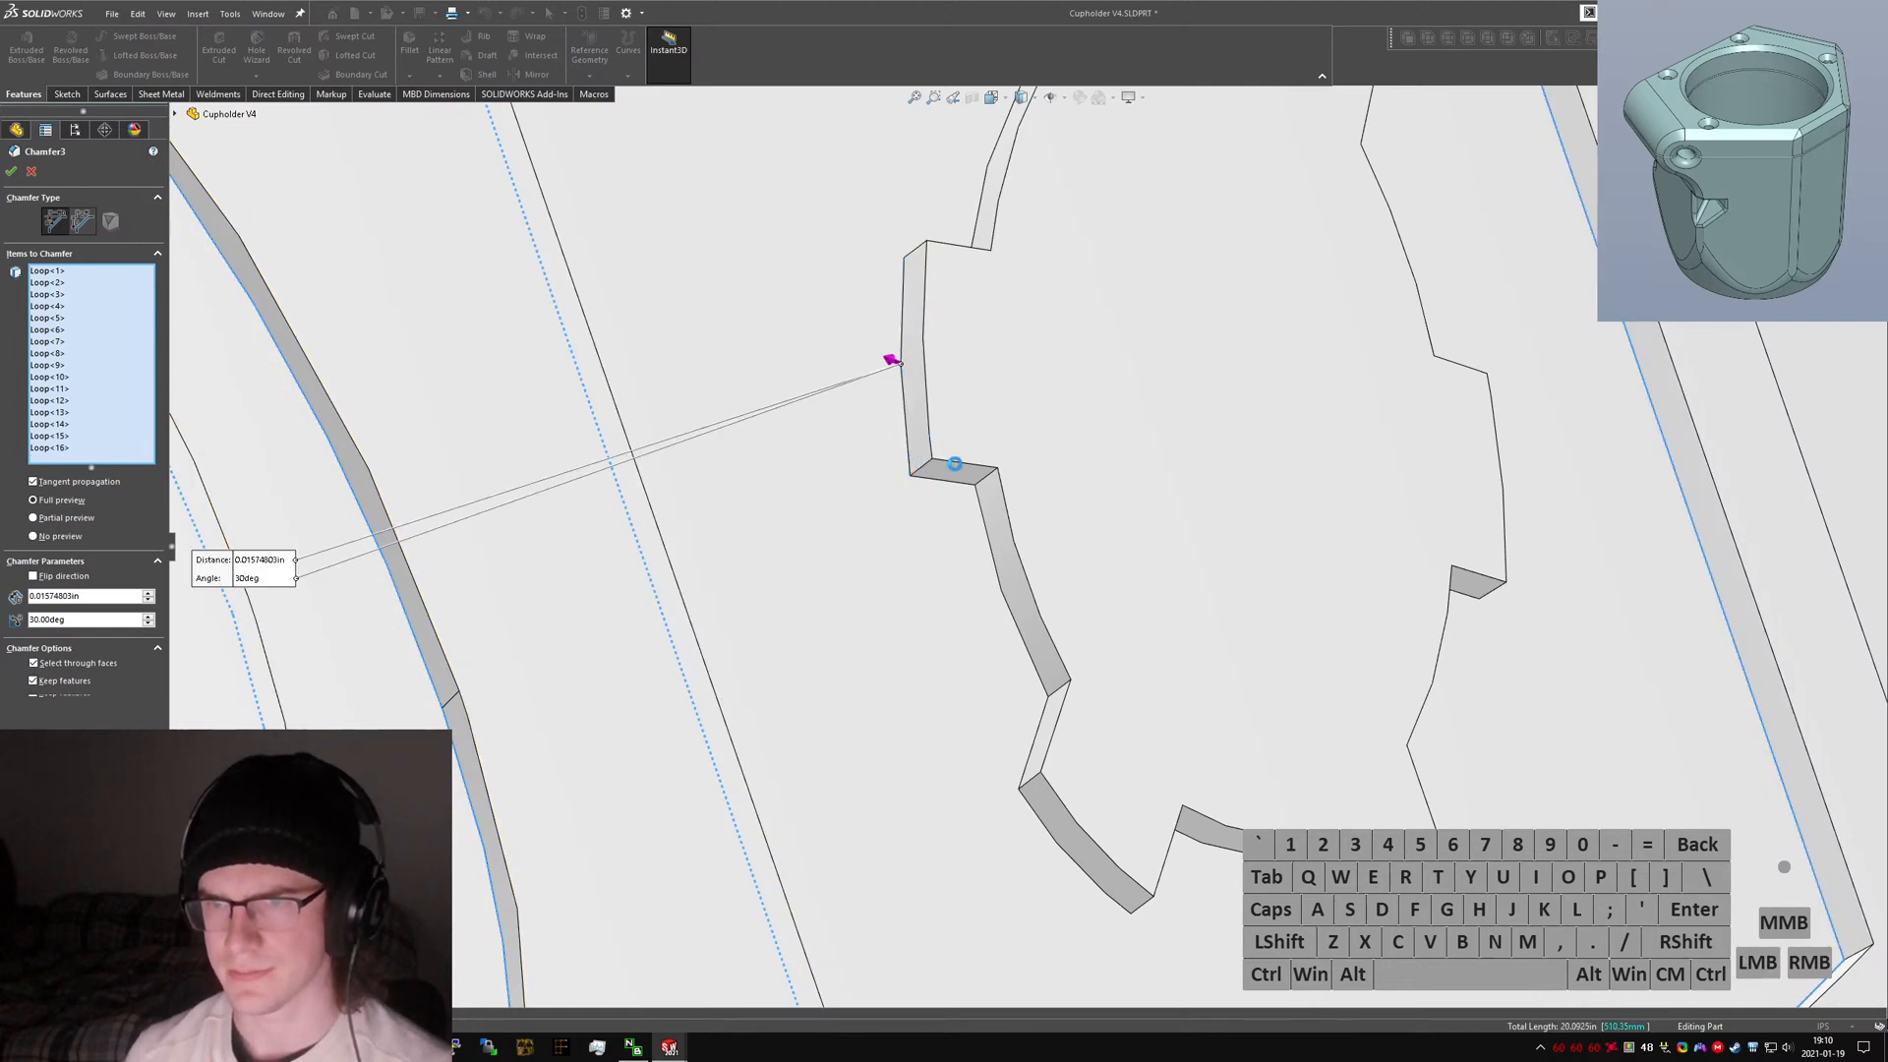
{"action": "left_click", "coordinate": [1081, 445]}
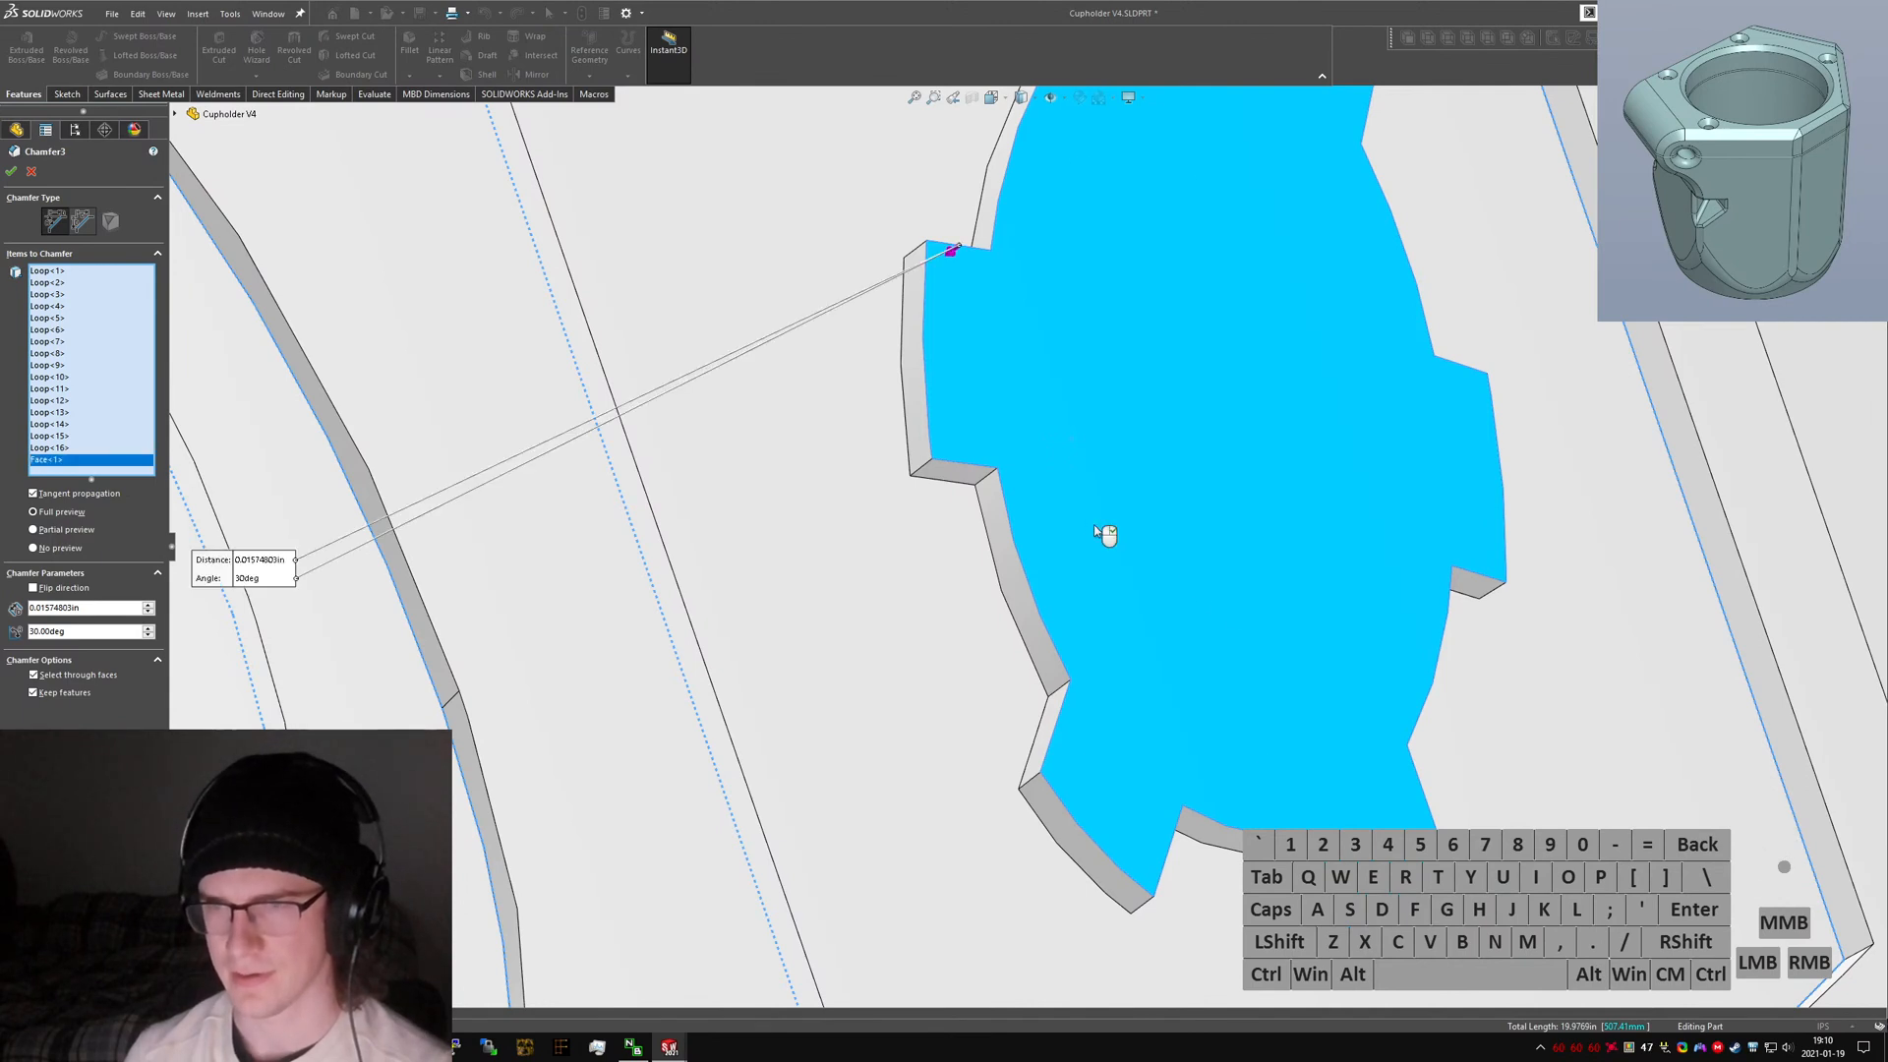
{"action": "left_click", "coordinate": [951, 253]}
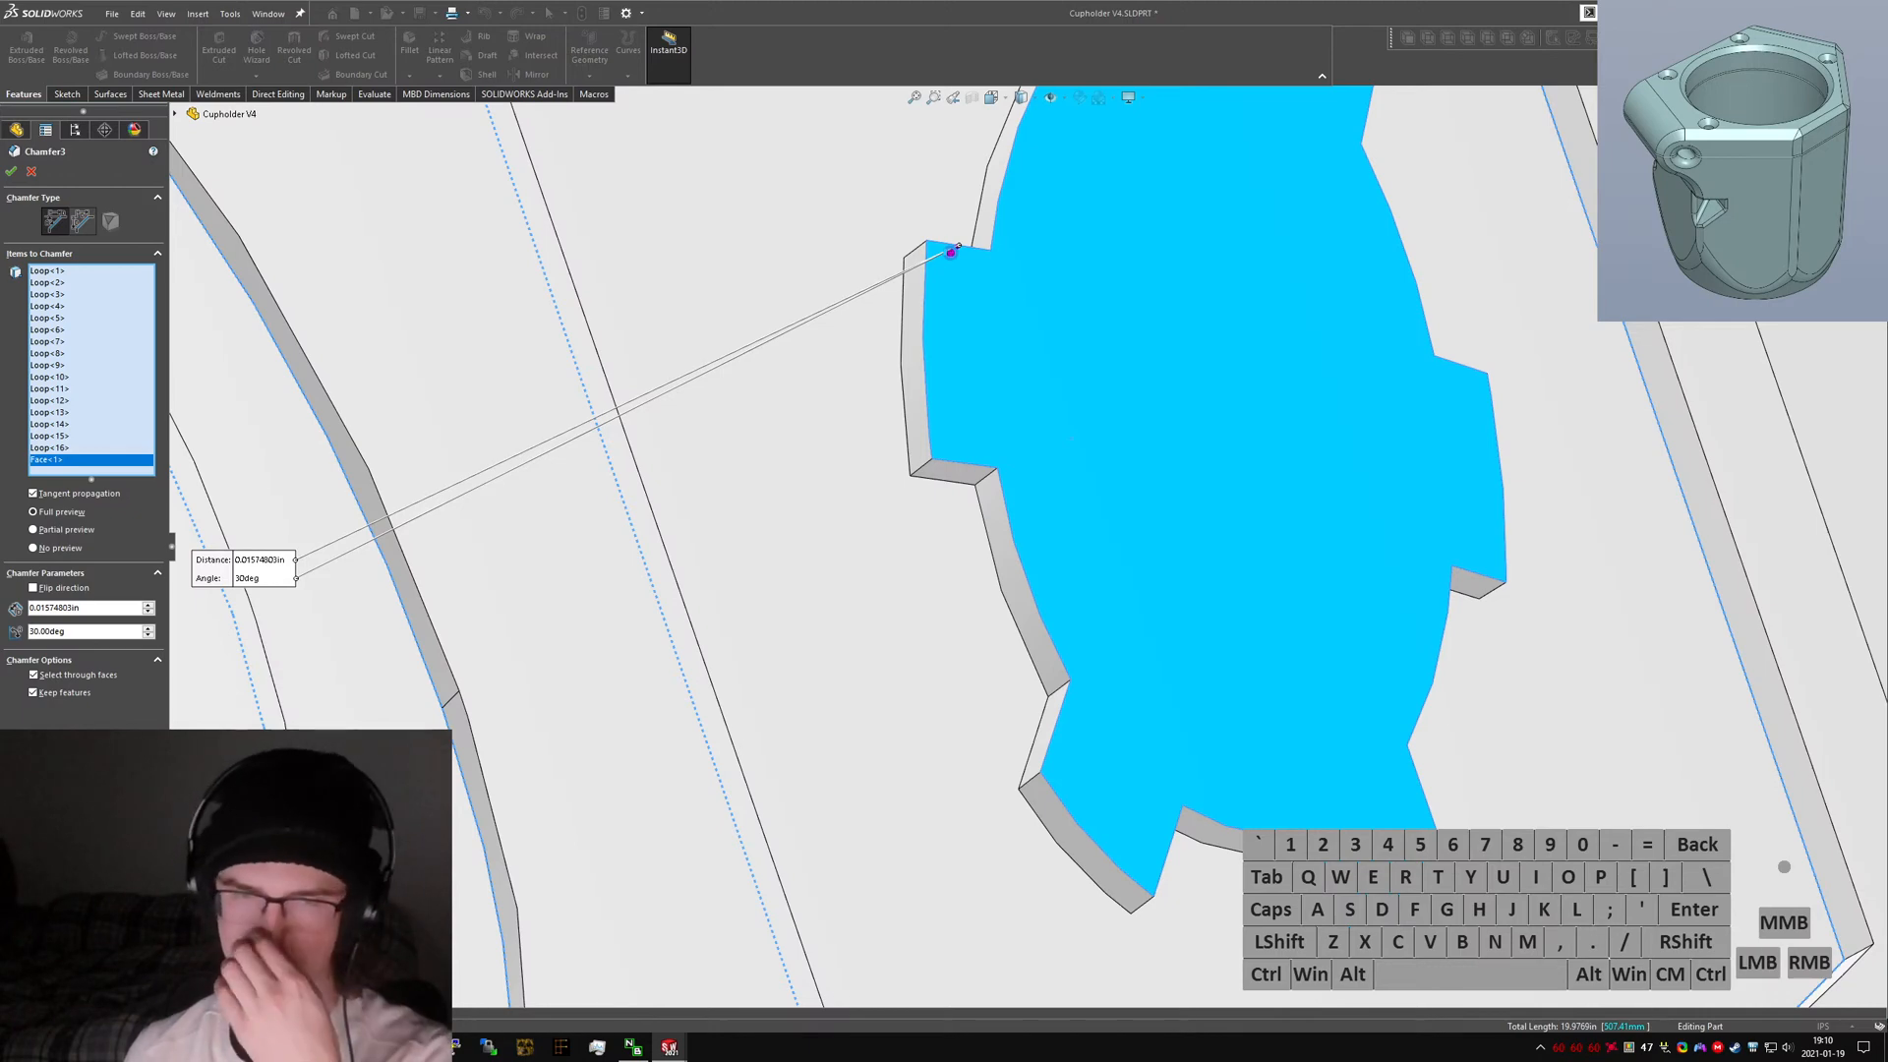
{"action": "scroll", "coordinate": [1046, 369], "scroll_direction": "up", "scroll_amount": 1}
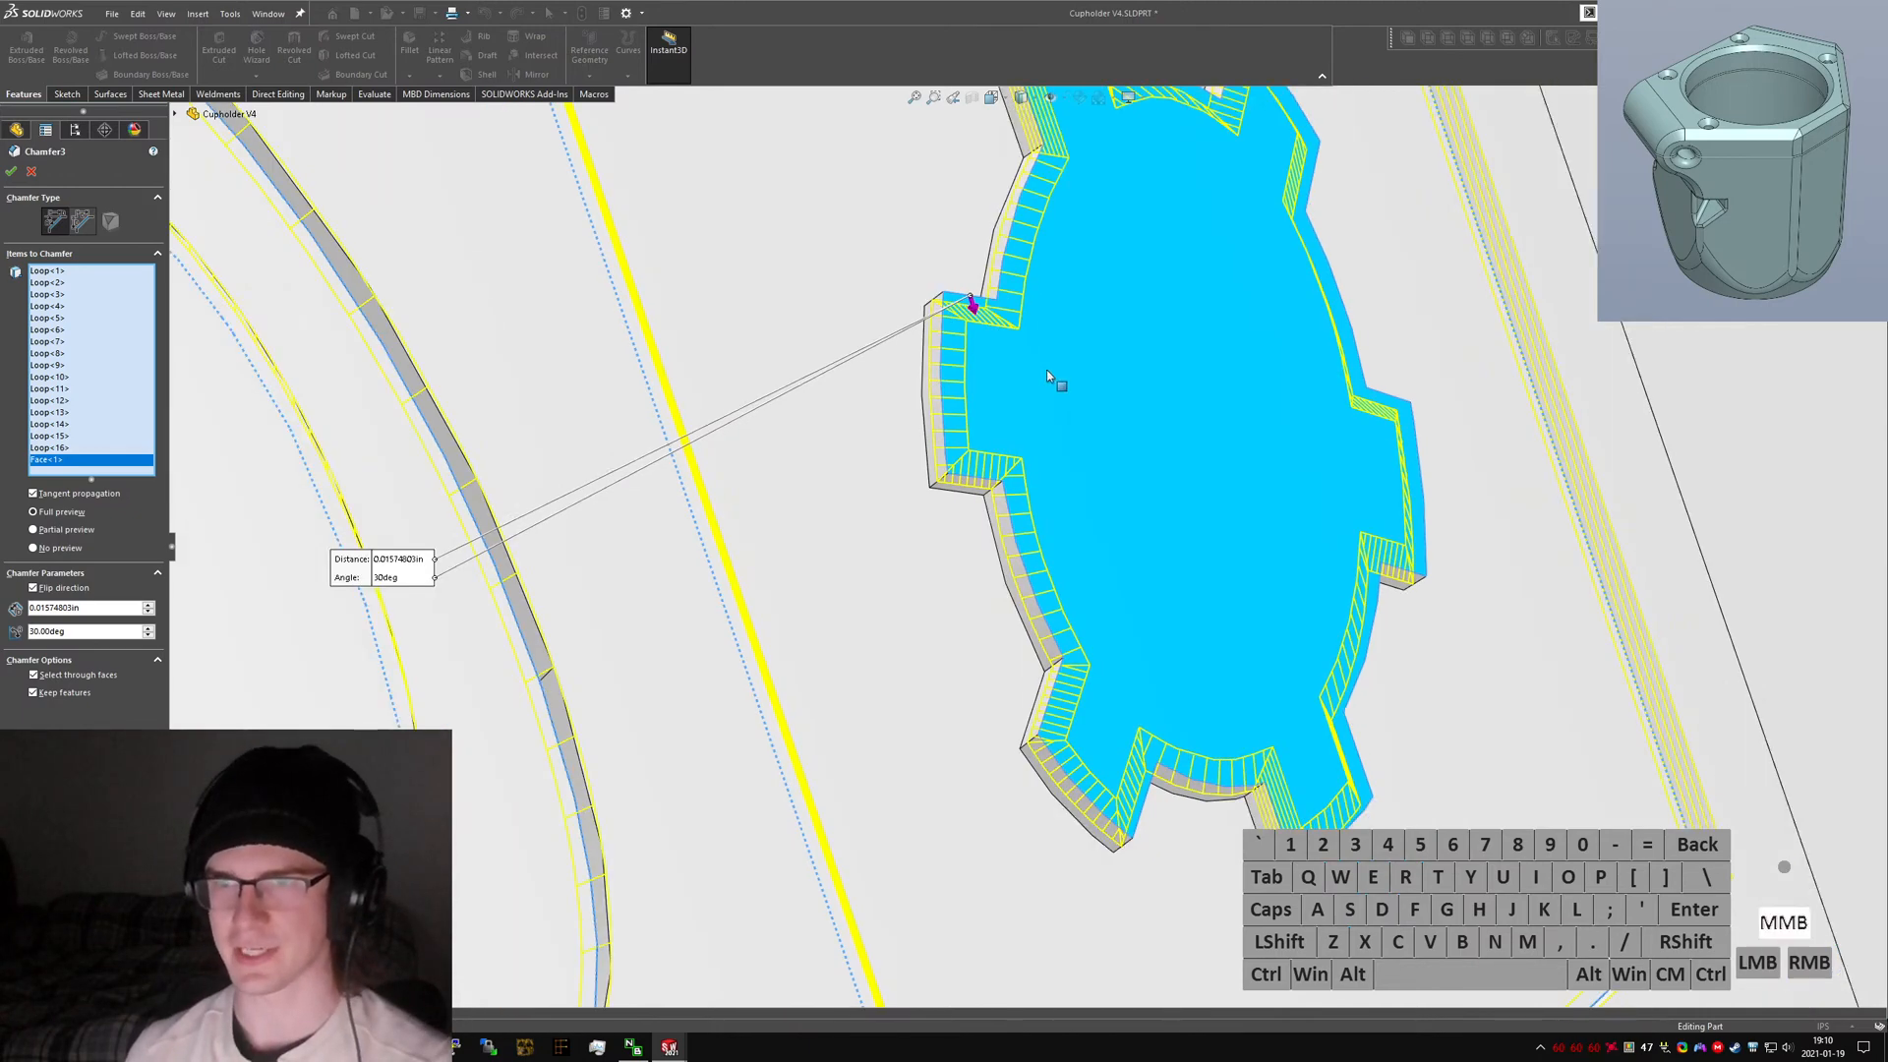
{"action": "middle_click_drag", "start_coordinate": [1046, 370], "coordinate": [1016, 534]}
{"action": "scroll", "coordinate": [1016, 534], "scroll_direction": "down", "scroll_amount": 2}
{"action": "scroll", "coordinate": [1017, 534], "scroll_direction": "up", "scroll_amount": 2}
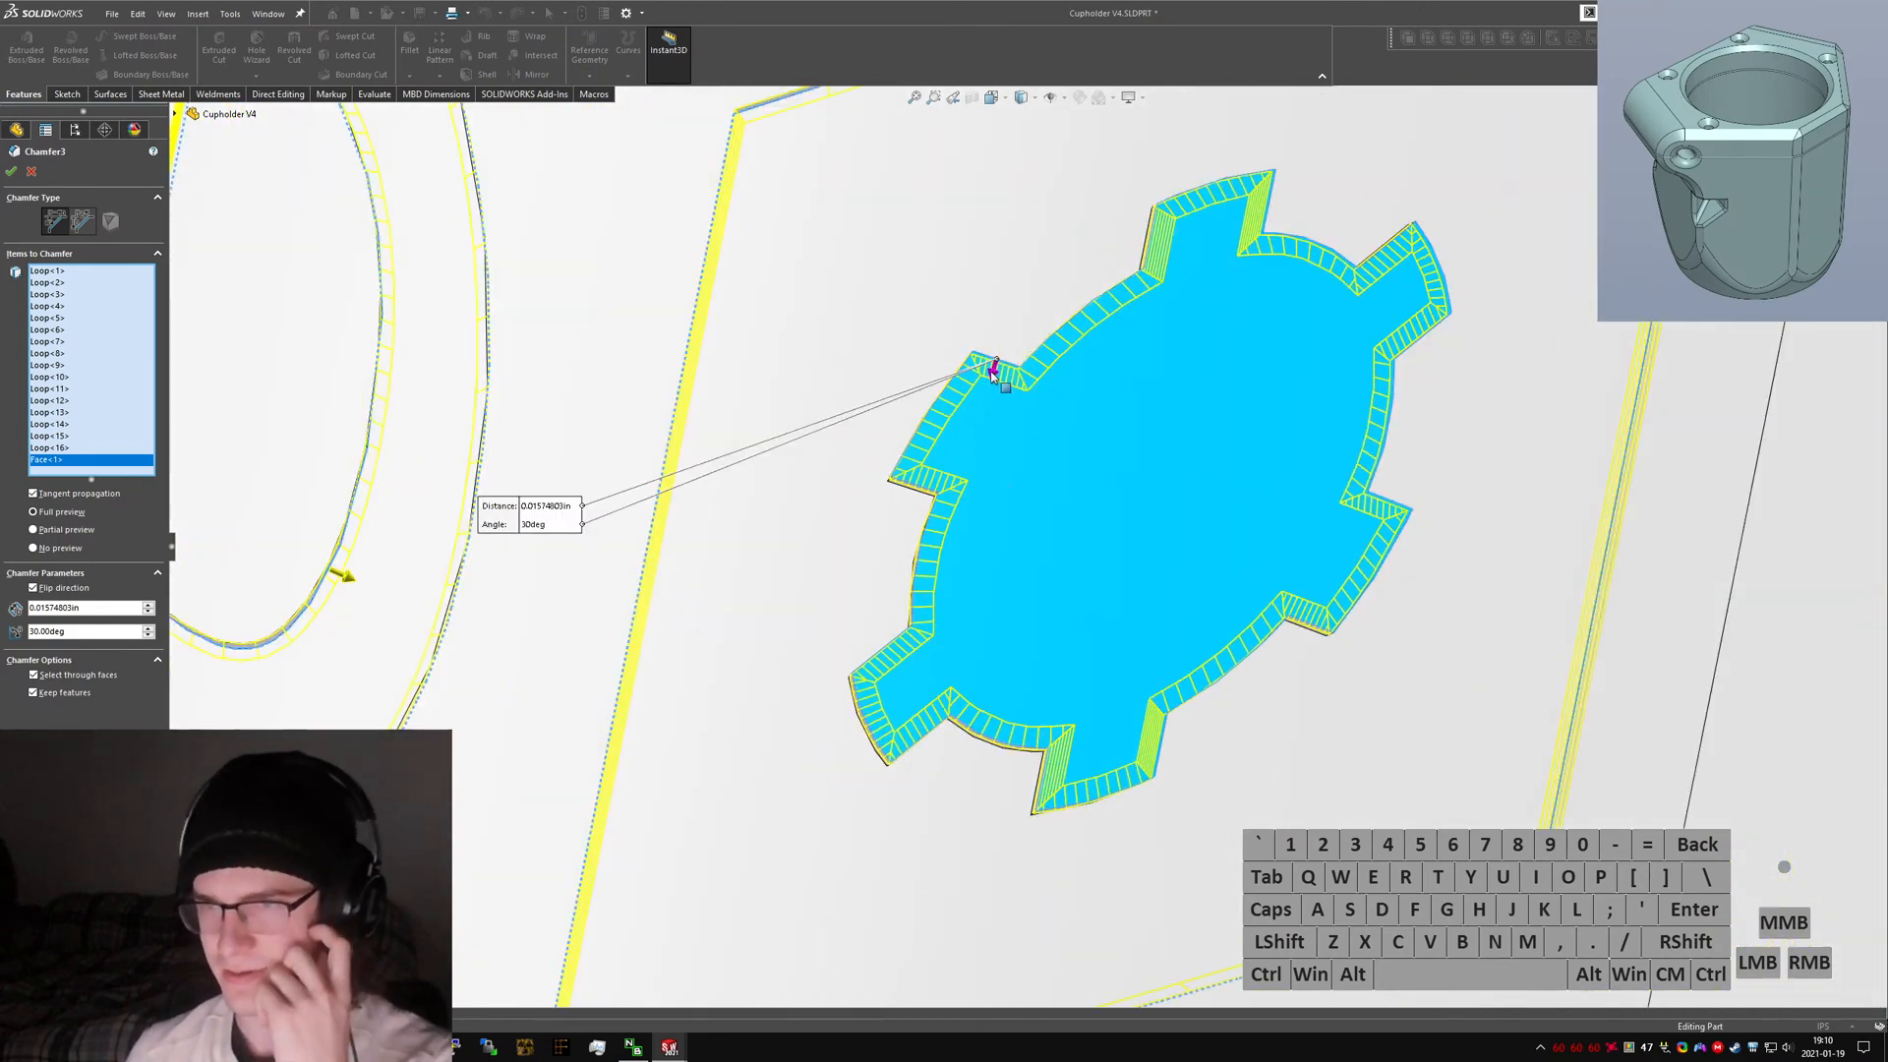
{"action": "left_click", "coordinate": [993, 372]}
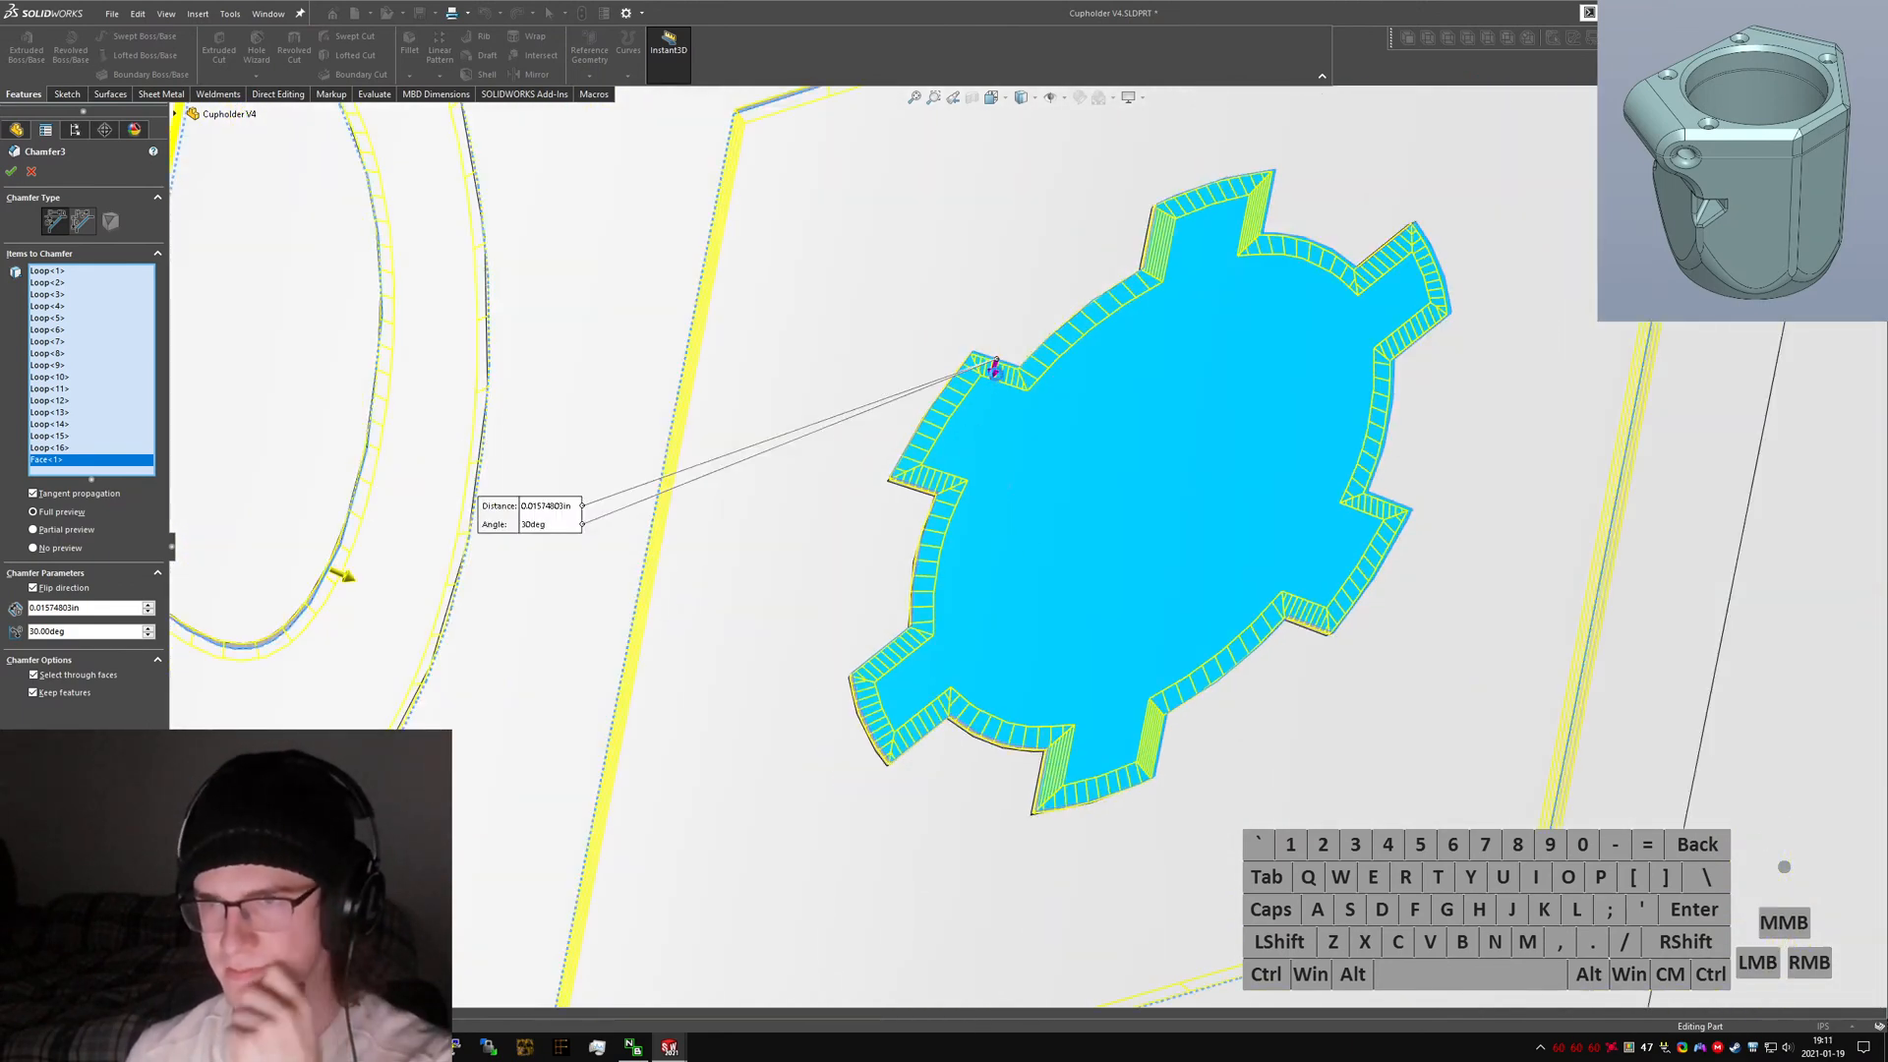
{"action": "left_click", "coordinate": [1029, 476]}
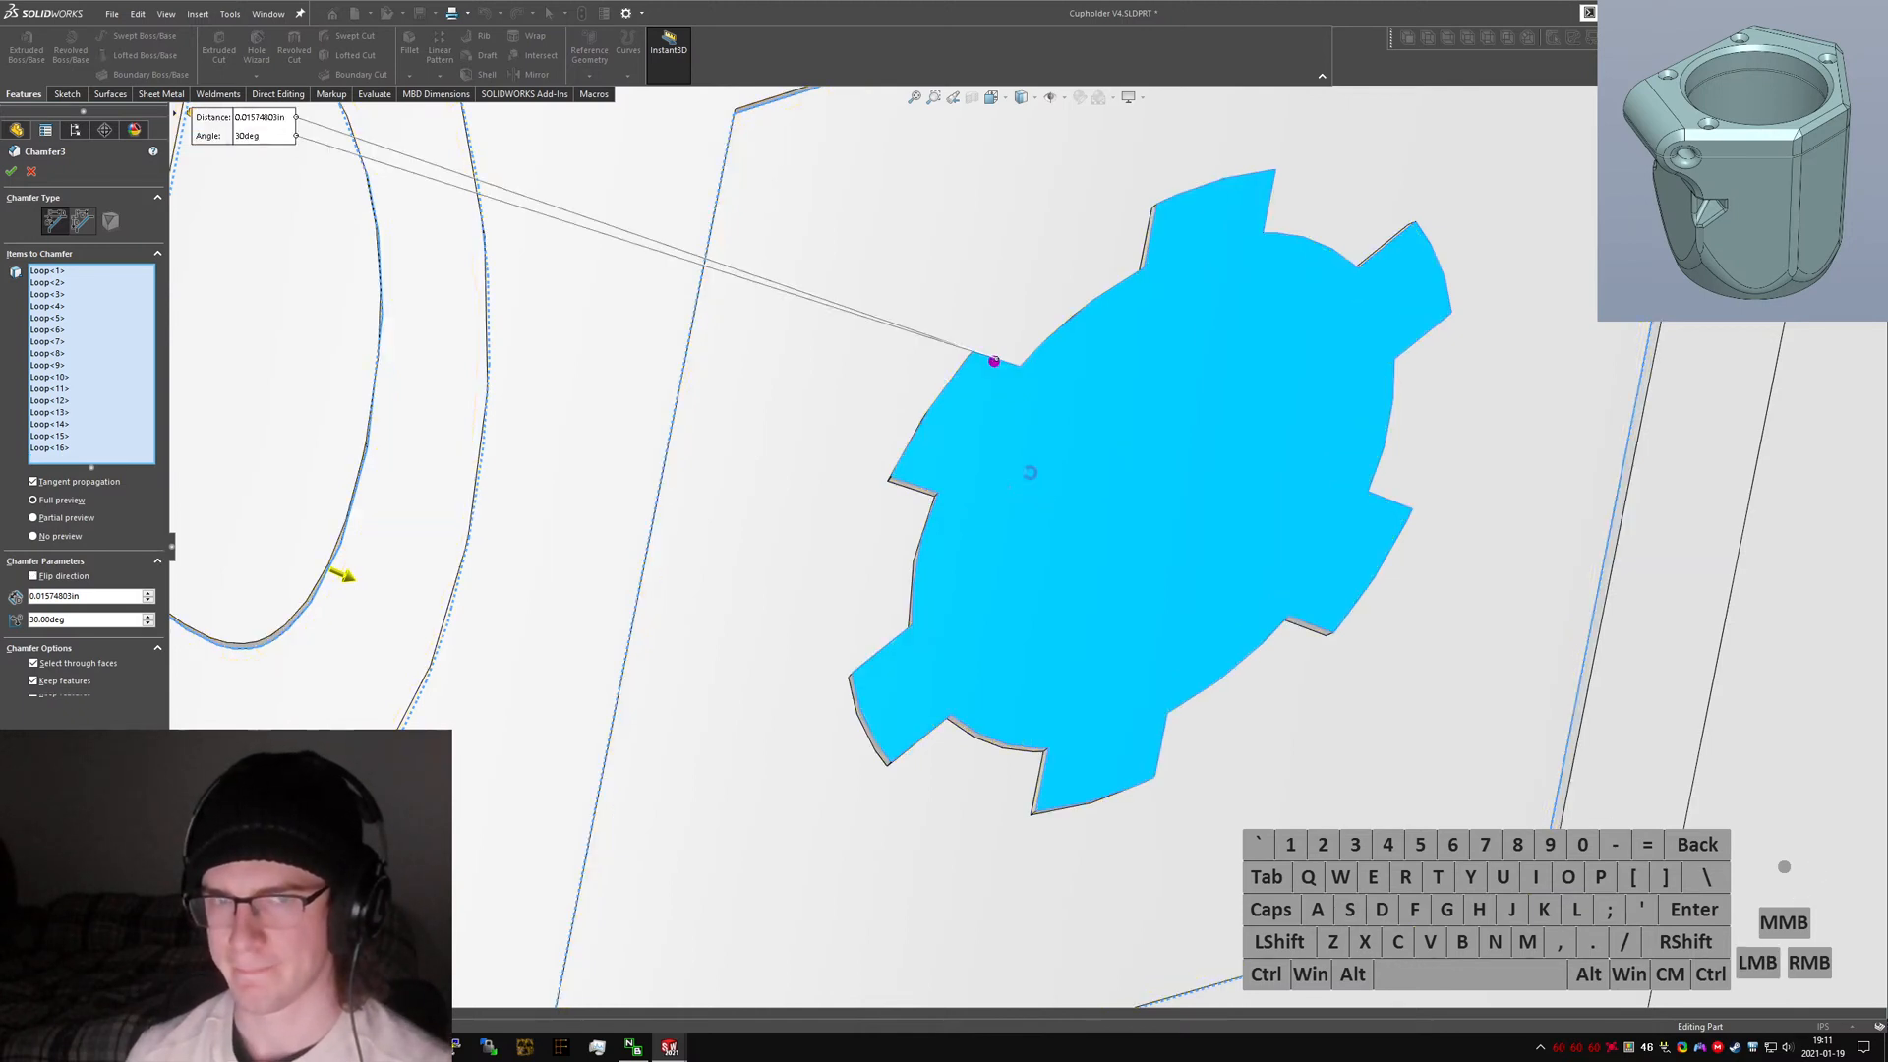
Finish the chamfer and rename it Logo Chamfer A.
{"action": "right_click", "coordinate": [1029, 477]}
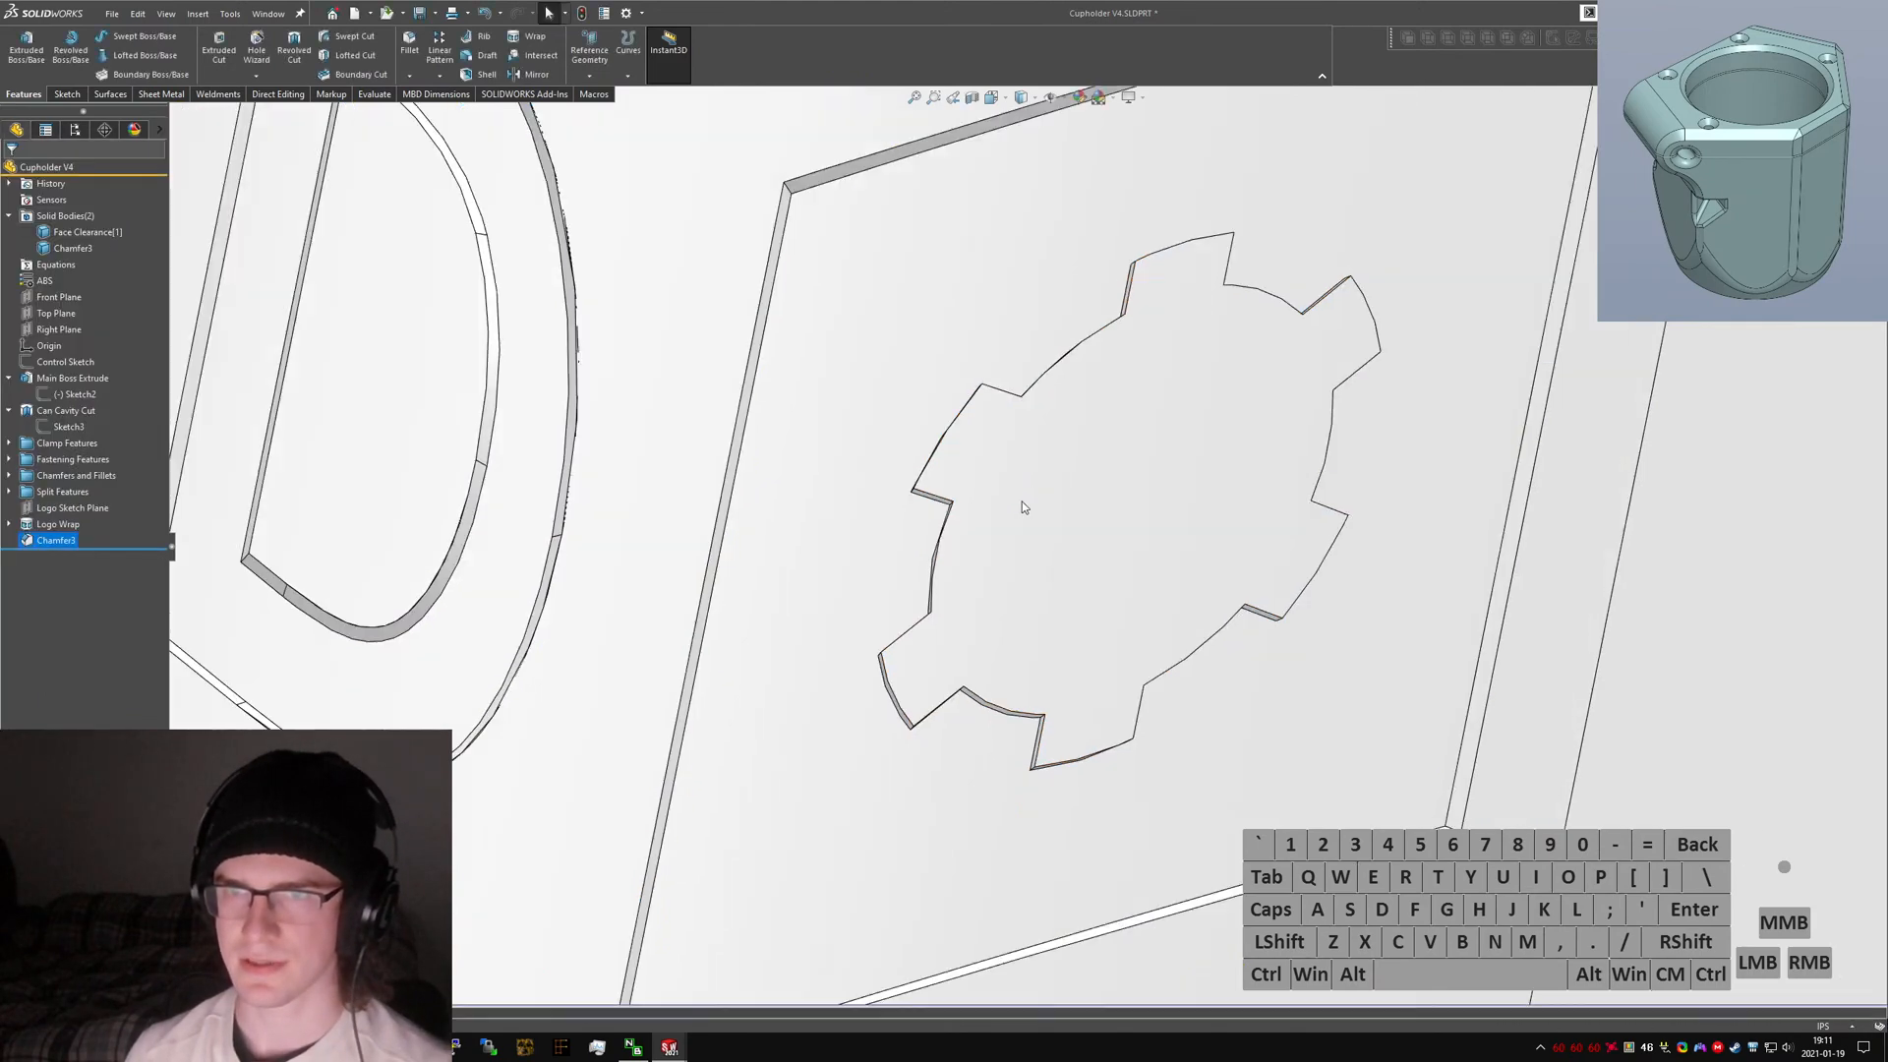
{"action": "mouse_move", "coordinate": [1022, 502]}
{"action": "middle_mouse_down"}
{"action": "mouse_move", "coordinate": [1011, 409]}
{"action": "mouse_move", "coordinate": [1042, 293]}
{"action": "mouse_move", "coordinate": [1028, 325]}
{"action": "middle_mouse_up"}
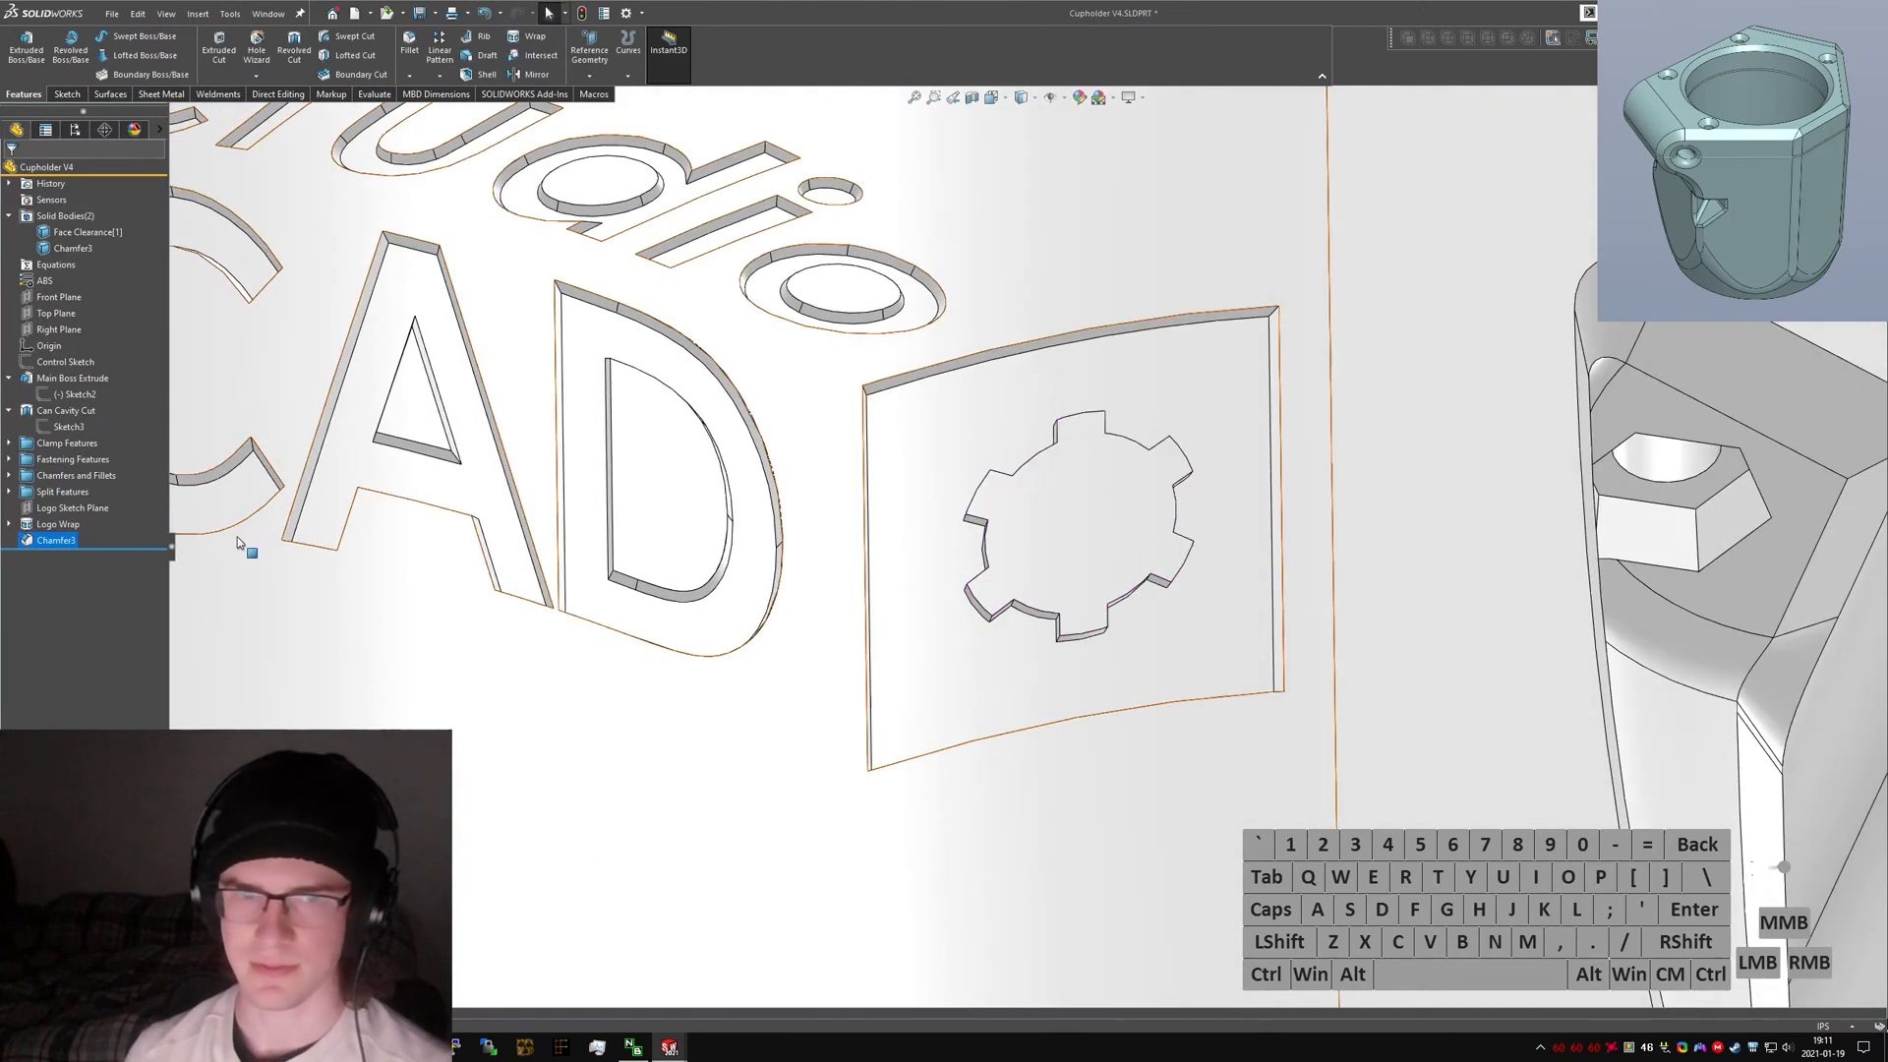
{"action": "left_click", "coordinate": [69, 542]}
{"action": "left_click", "coordinate": [69, 542]}
{"action": "type", "text": "Logo Cha"}
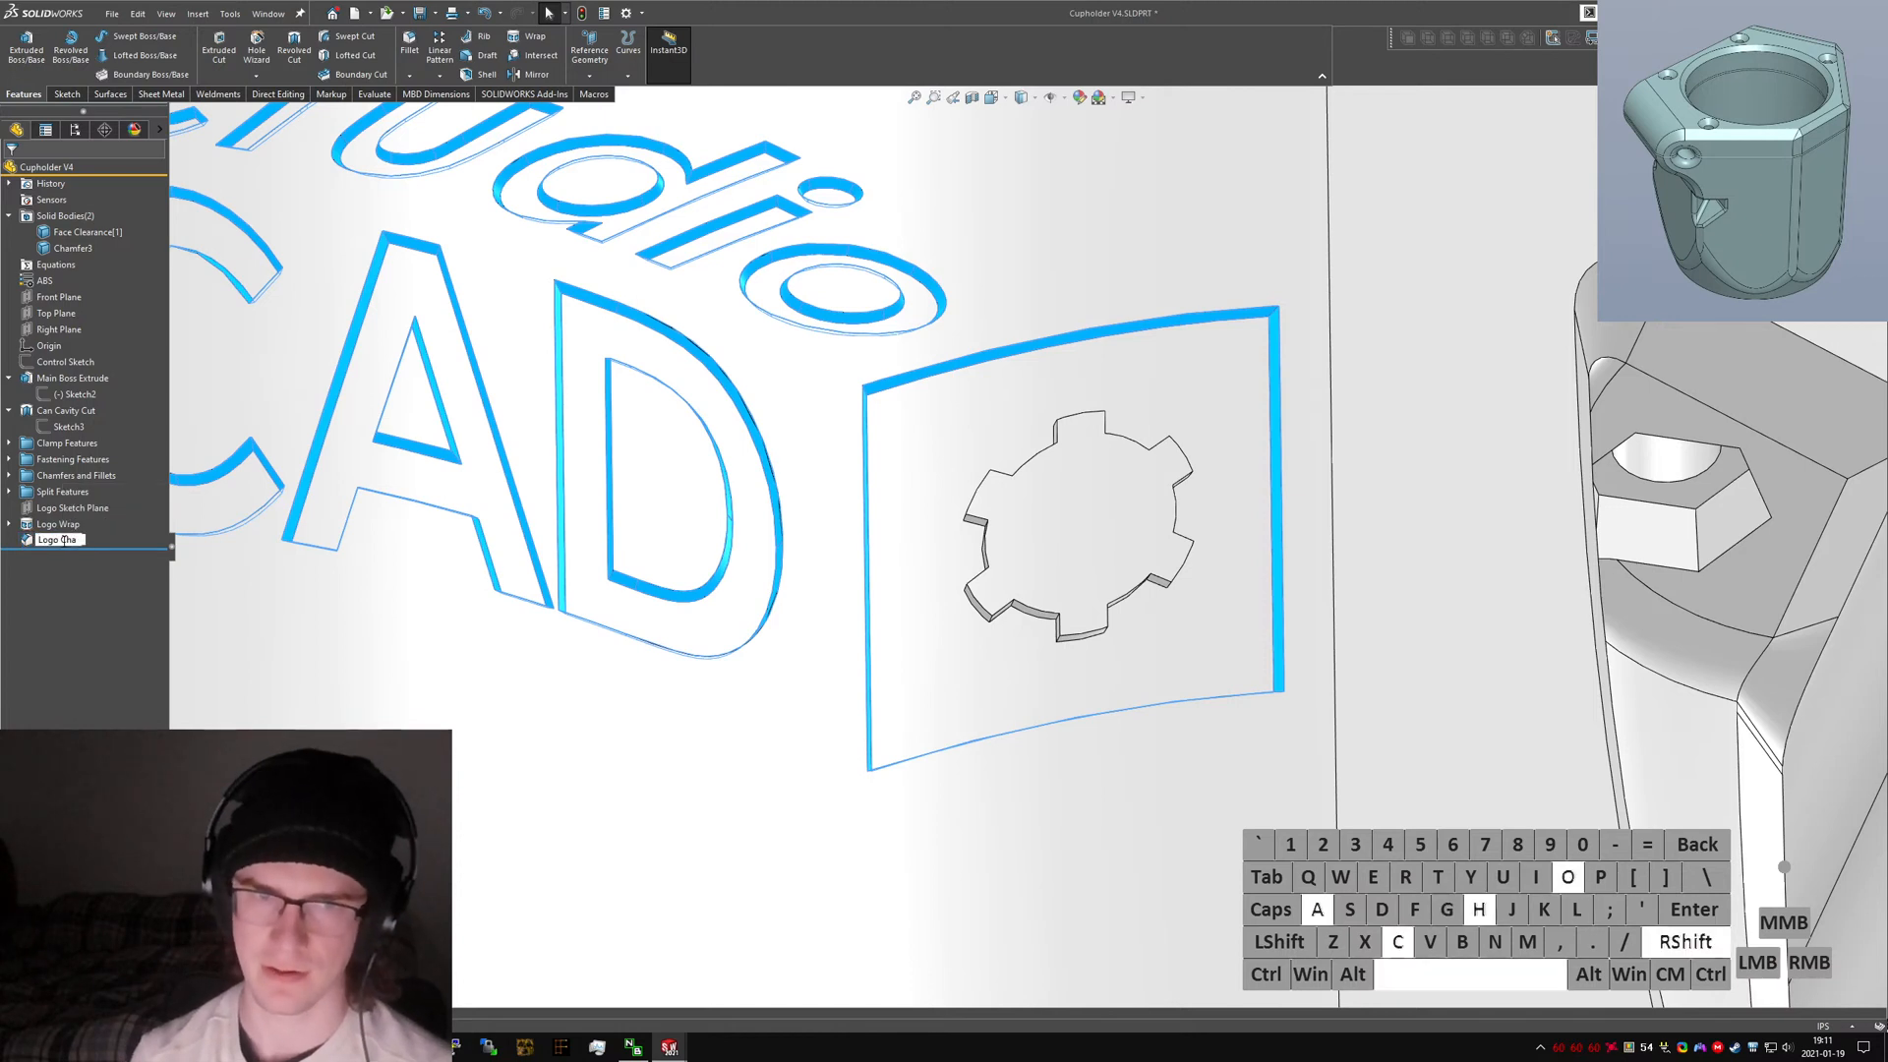
{"action": "type", "text": "mfer A"}
{"action": "key", "text": "Return"}
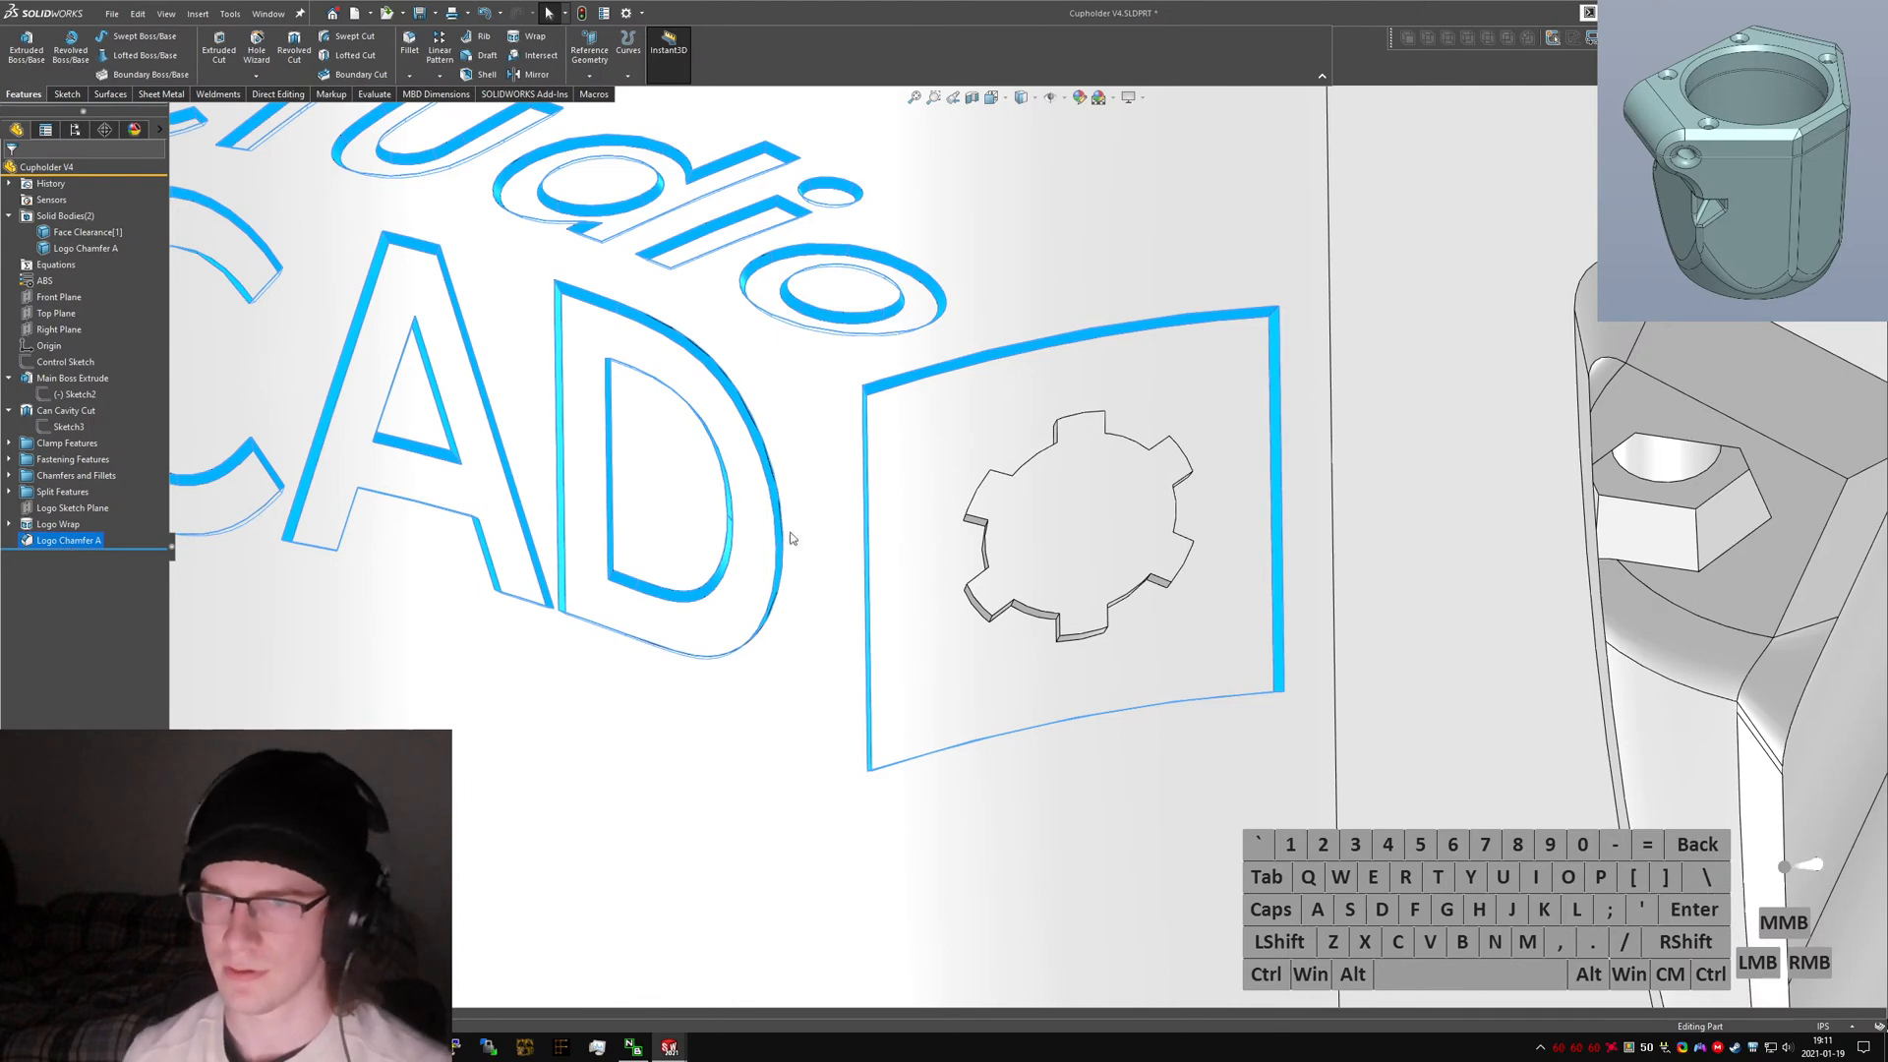
Start a new chamfer on the gear cutout's face, trying distances of 0.3 mm and 0.39 mm.
{"action": "key", "text": "Return"}
{"action": "scroll", "coordinate": [1005, 533], "scroll_direction": "down", "scroll_amount": 5}
{"action": "middle_click_drag", "start_coordinate": [1005, 533], "coordinate": [1028, 580]}
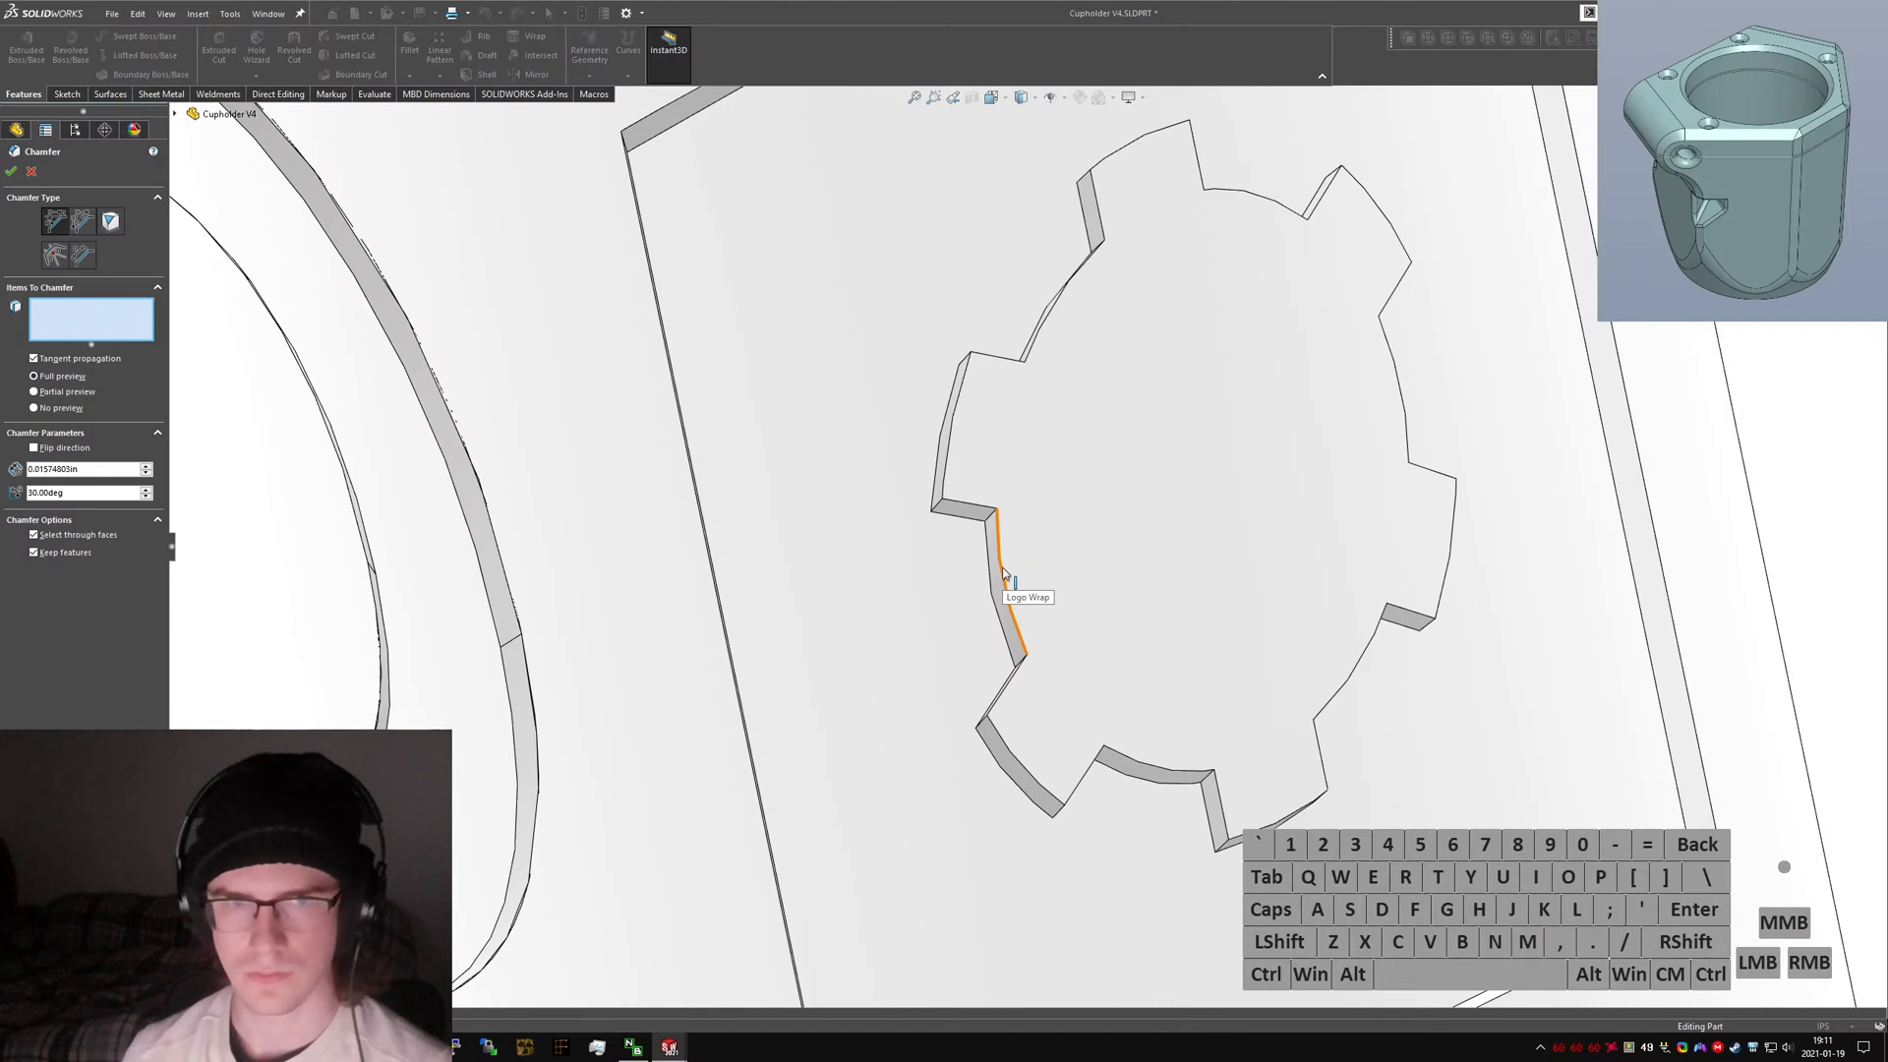
{"action": "left_click", "coordinate": [1298, 605]}
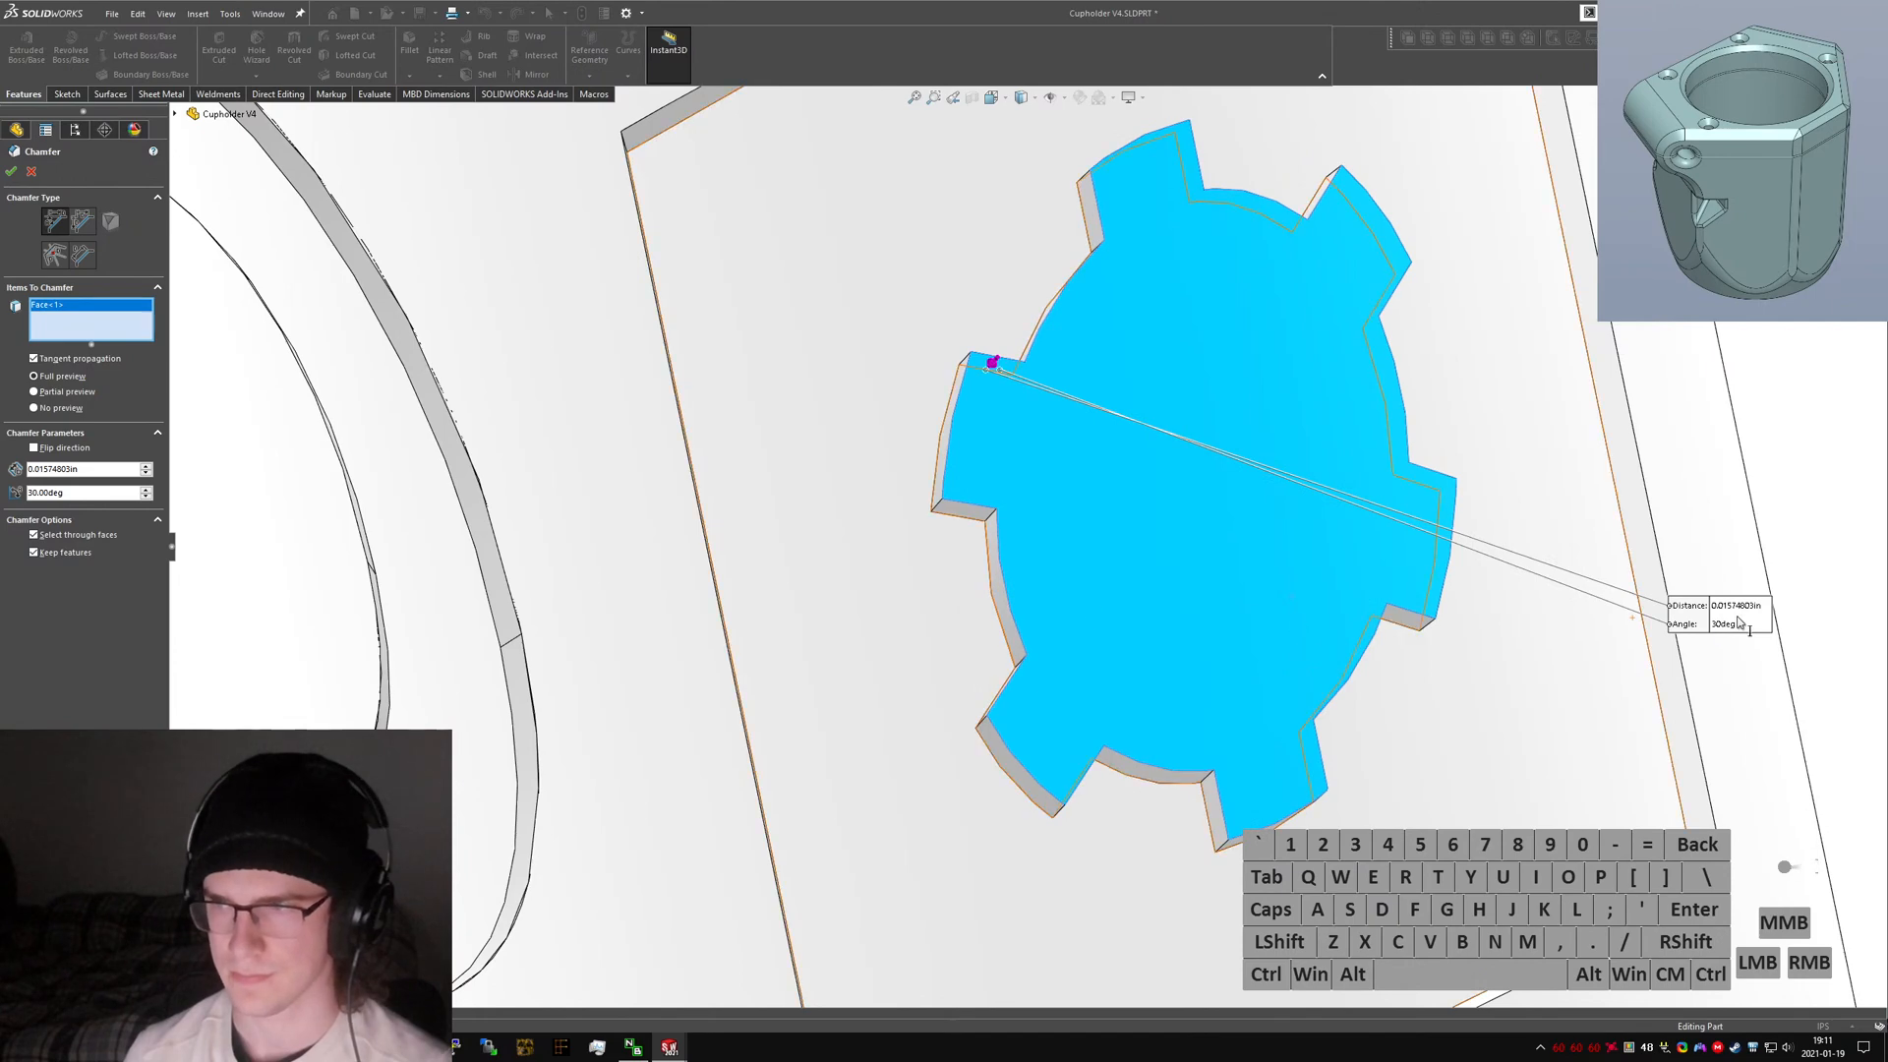
{"action": "left_click", "coordinate": [1735, 606]}
{"action": "type", "text": ".3mm"}
{"action": "key", "text": "Return"}
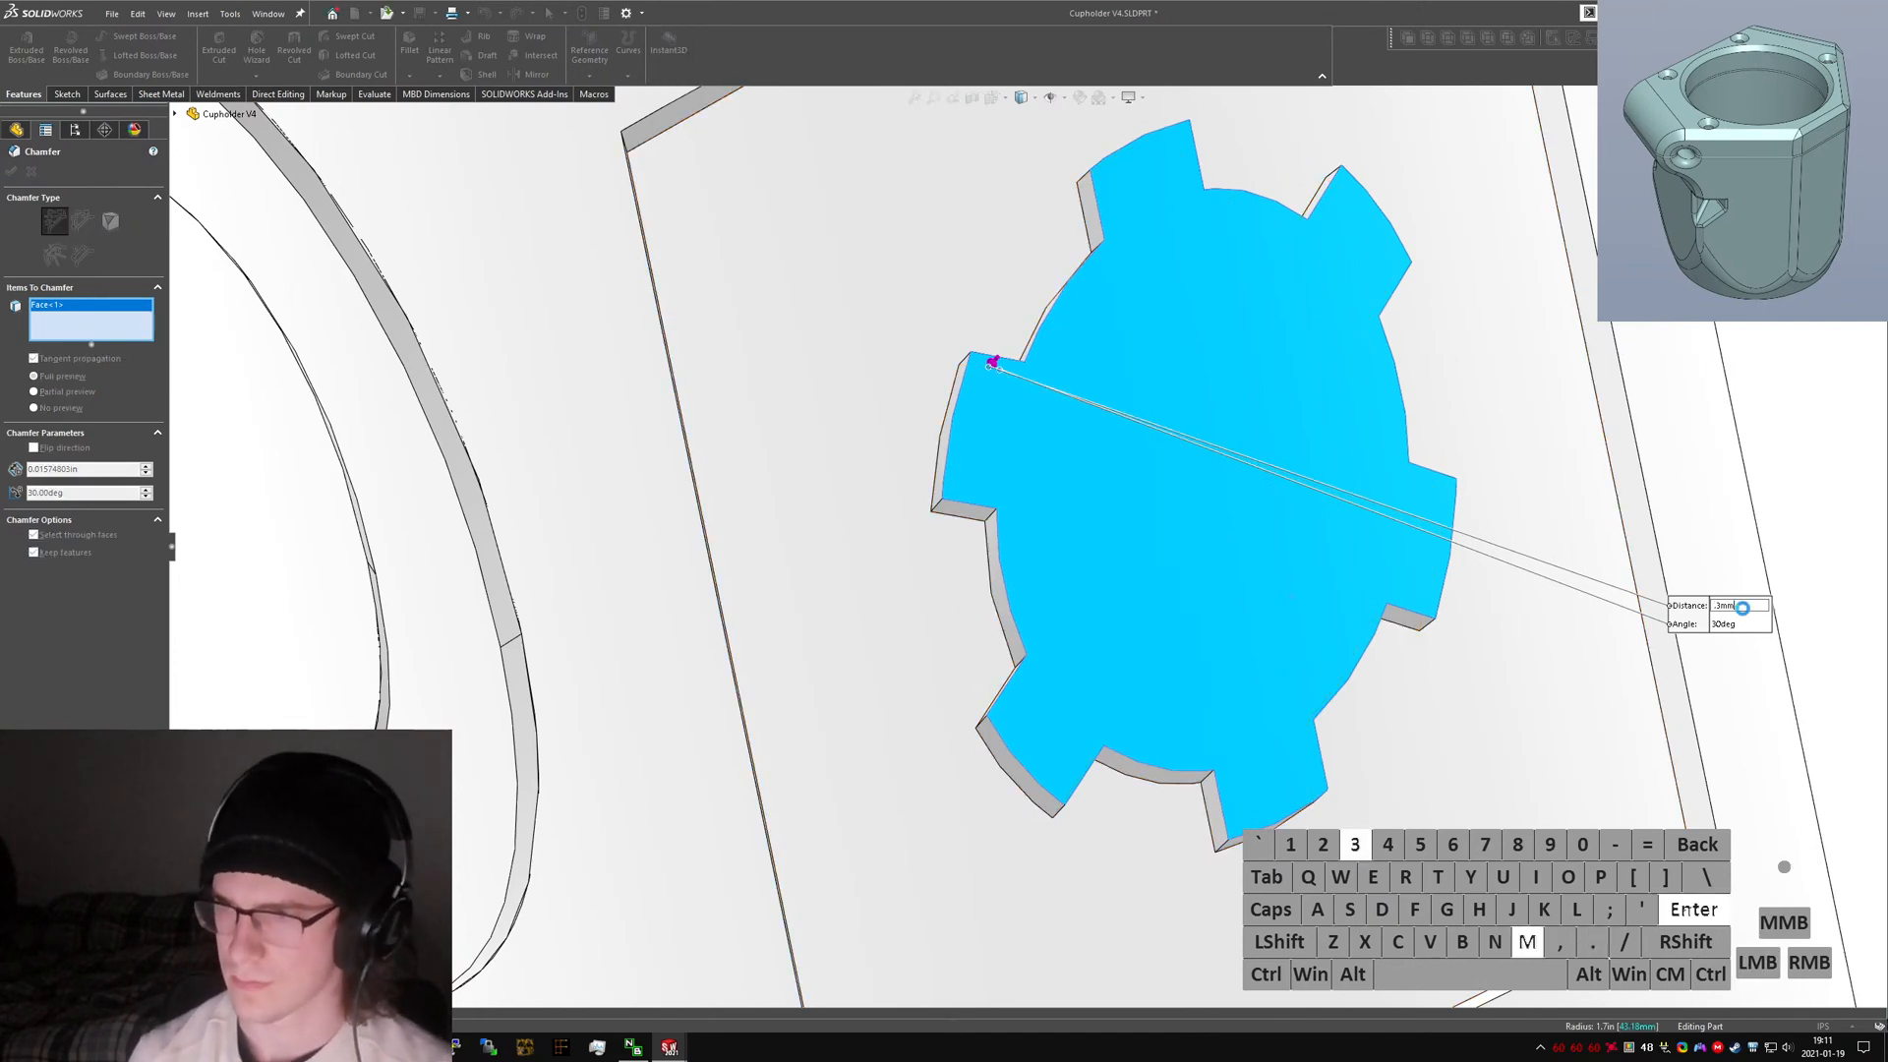
{"action": "middle_click_drag", "start_coordinate": [1245, 443], "coordinate": [1366, 472]}
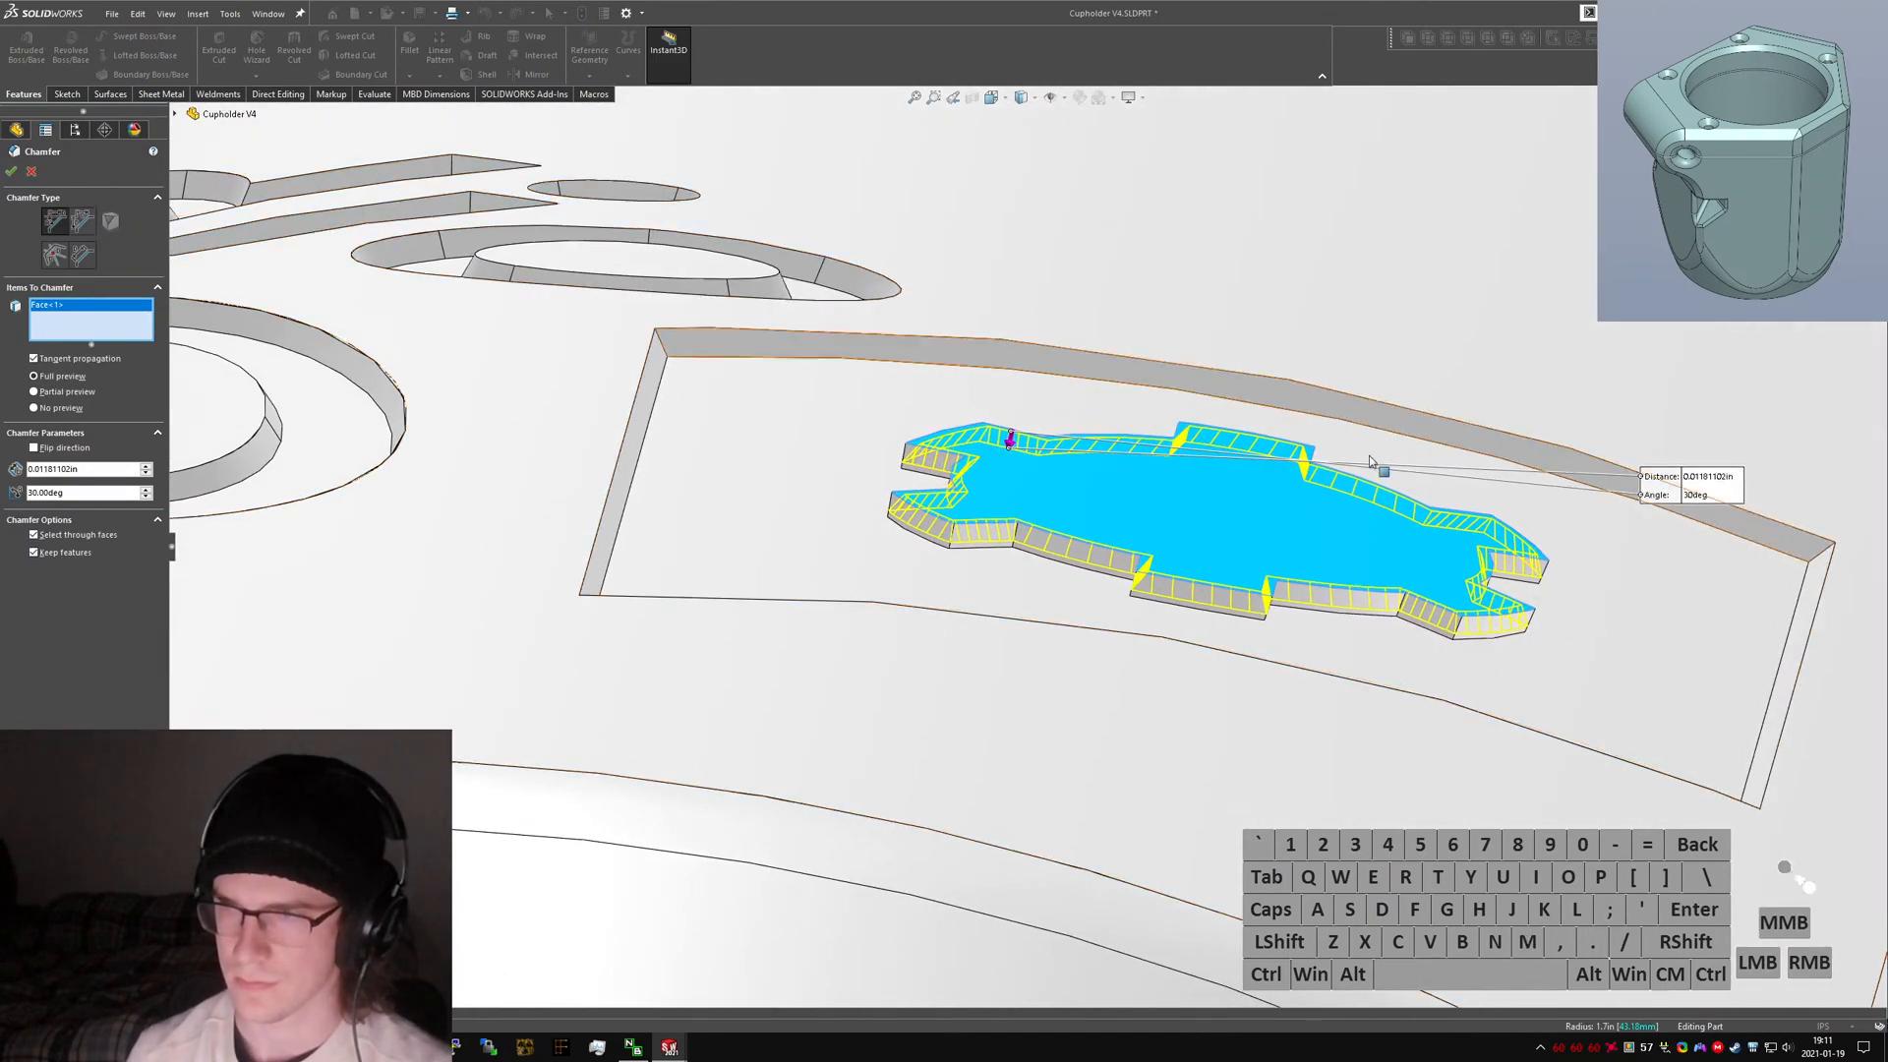
{"action": "left_click", "coordinate": [1708, 480]}
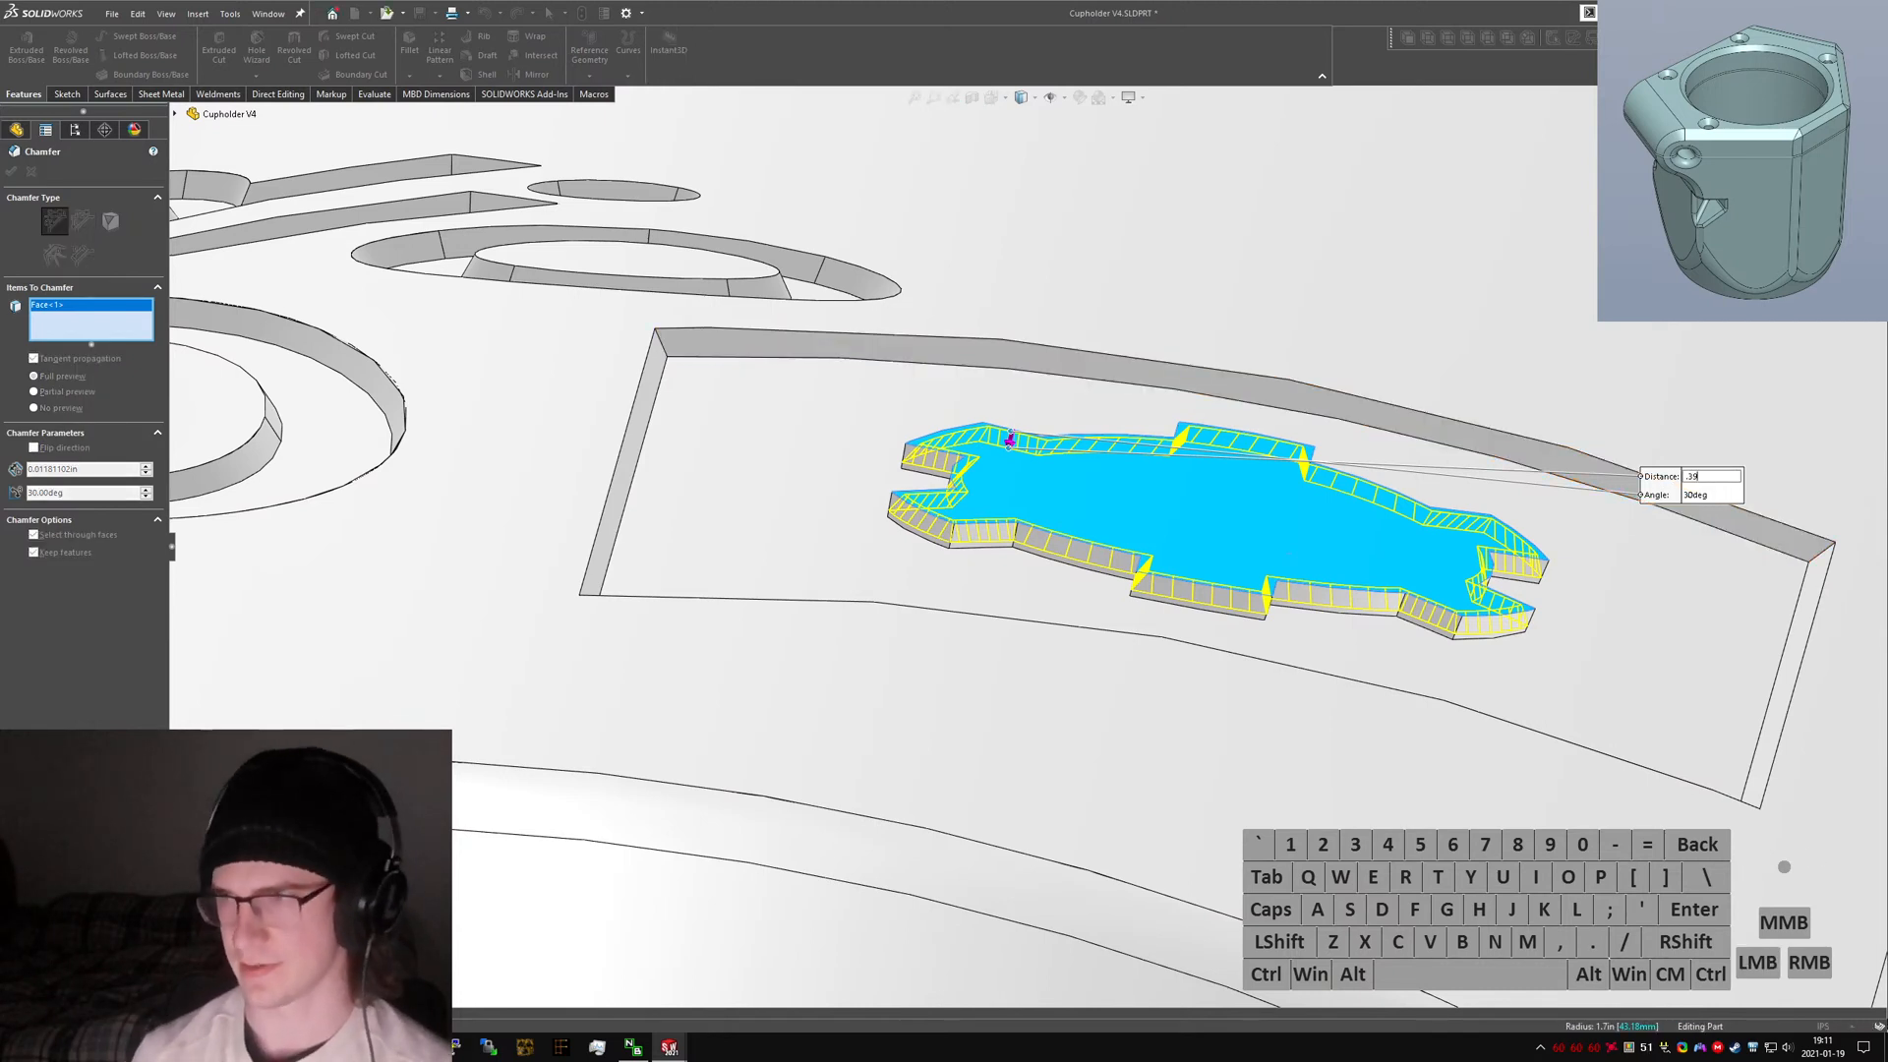
{"action": "type", "text": ".39mm"}
{"action": "key", "text": "Return"}
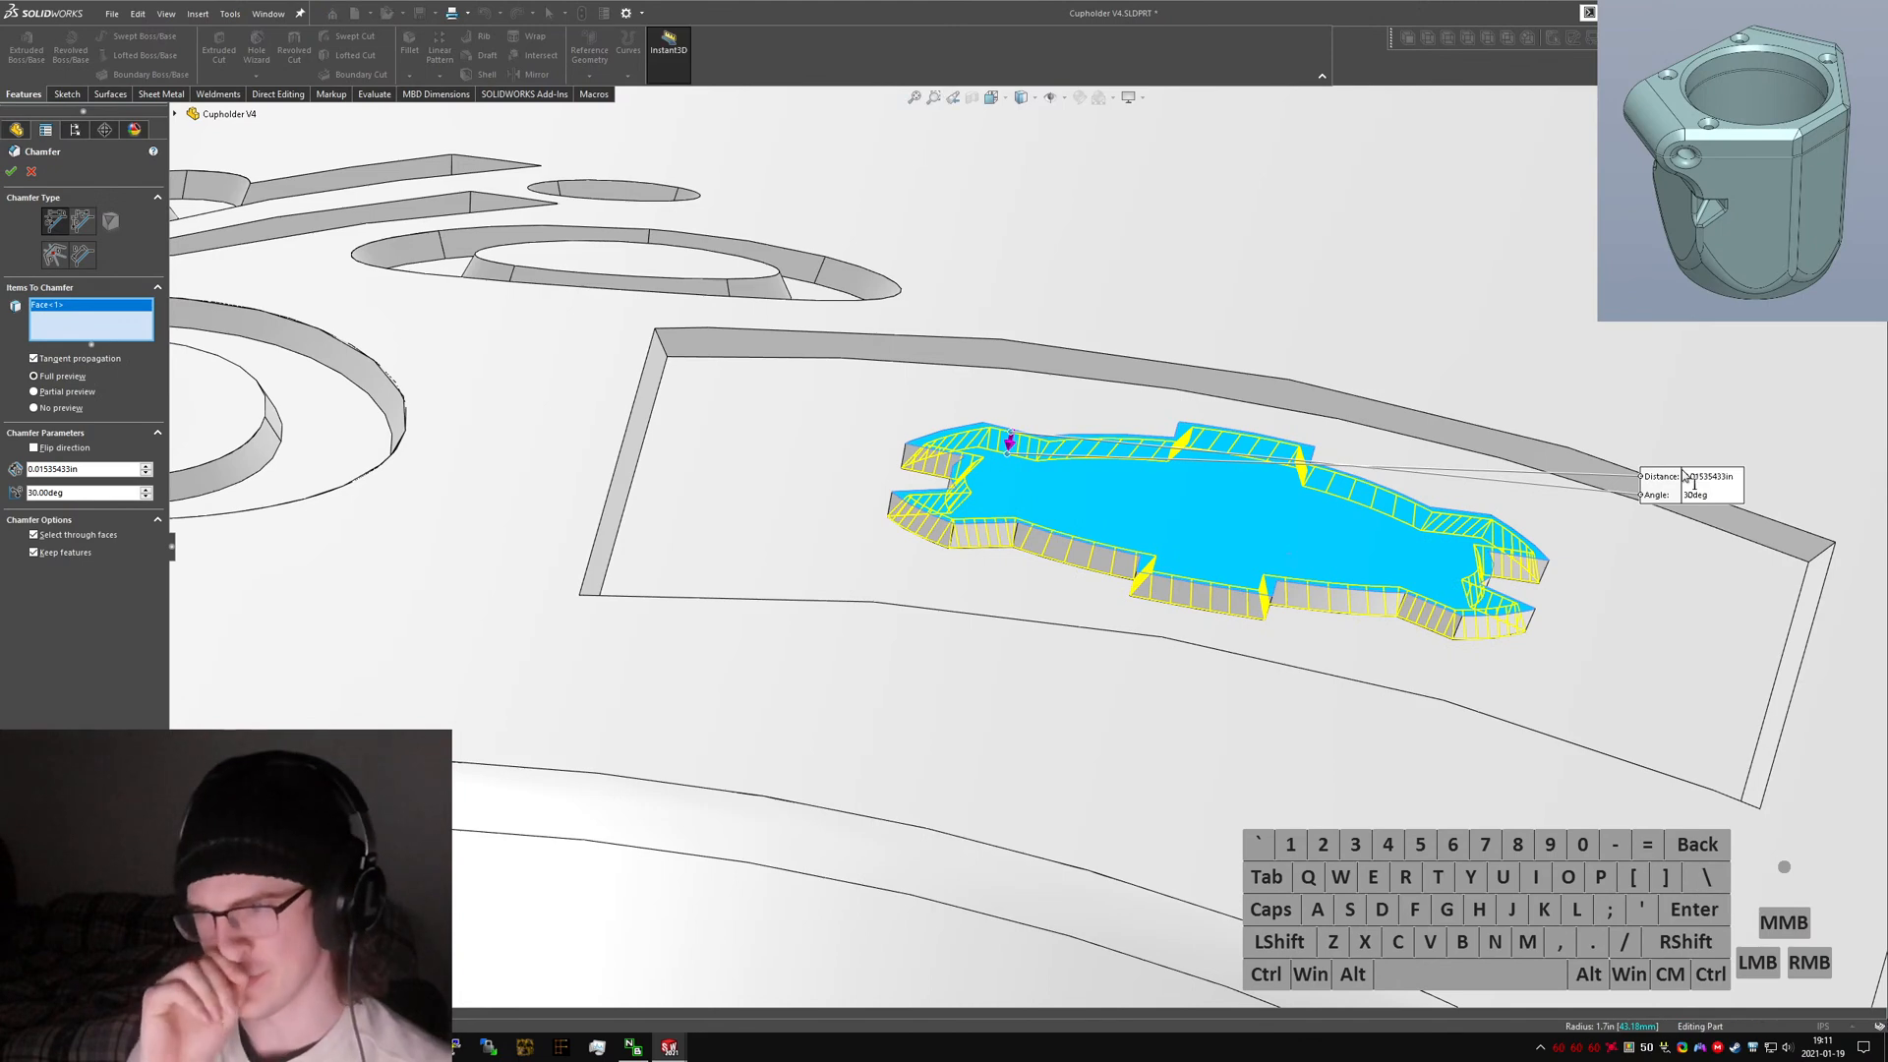
Inspect the gear chamfer preview, try distances of 0.4 mm and 0.5 mm, then cancel the chamfer.
{"action": "scroll", "coordinate": [964, 453], "scroll_direction": "down", "scroll_amount": 5}
{"action": "middle_click_drag", "start_coordinate": [968, 457], "coordinate": [1027, 558]}
{"action": "scroll", "coordinate": [1031, 558], "scroll_direction": "up", "scroll_amount": 5}
{"action": "scroll", "coordinate": [1033, 561], "scroll_direction": "down", "scroll_amount": 8}
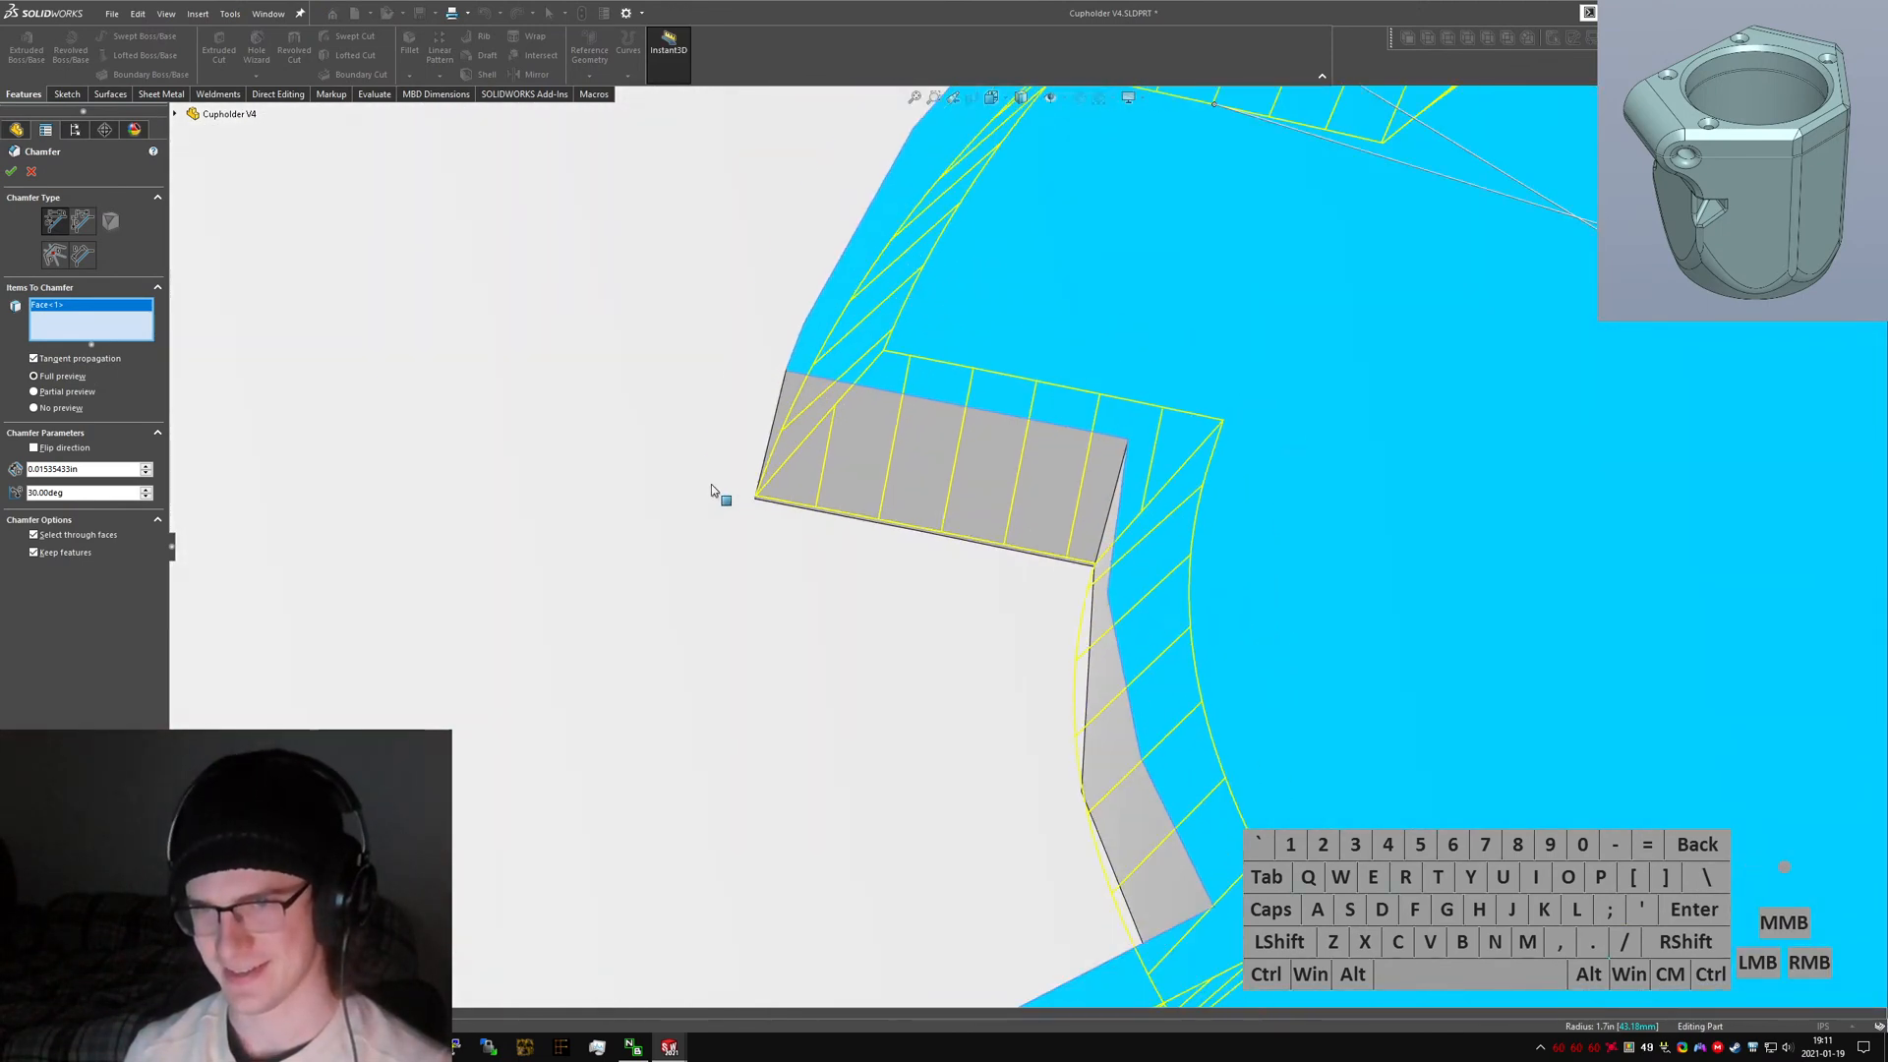
{"action": "scroll", "coordinate": [786, 516], "scroll_direction": "down", "scroll_amount": 5}
{"action": "scroll", "coordinate": [983, 539], "scroll_direction": "up", "scroll_amount": 8}
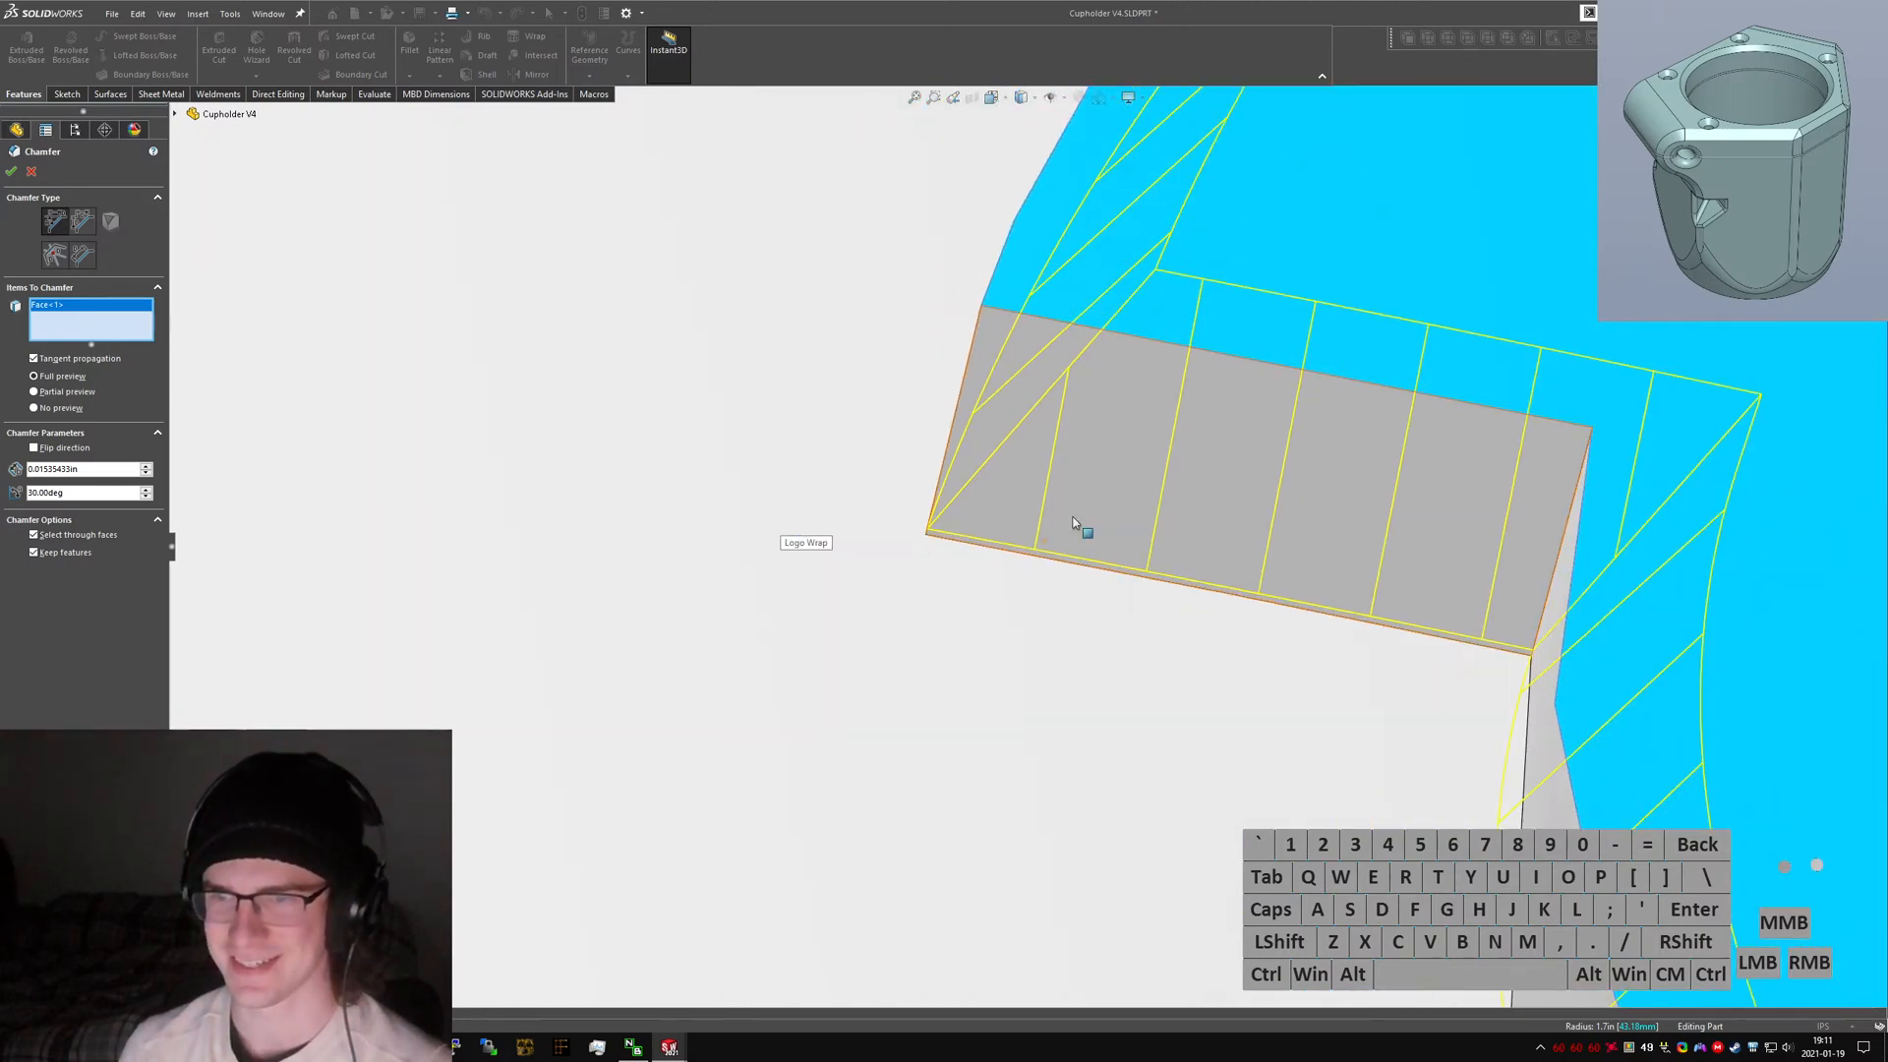
{"action": "scroll", "coordinate": [1298, 545], "scroll_direction": "up", "scroll_amount": 7}
{"action": "middle_click_drag", "start_coordinate": [1297, 609], "coordinate": [1273, 815]}
{"action": "scroll", "coordinate": [1249, 601], "scroll_direction": "down", "scroll_amount": 2}
{"action": "left_click", "coordinate": [1202, 578]}
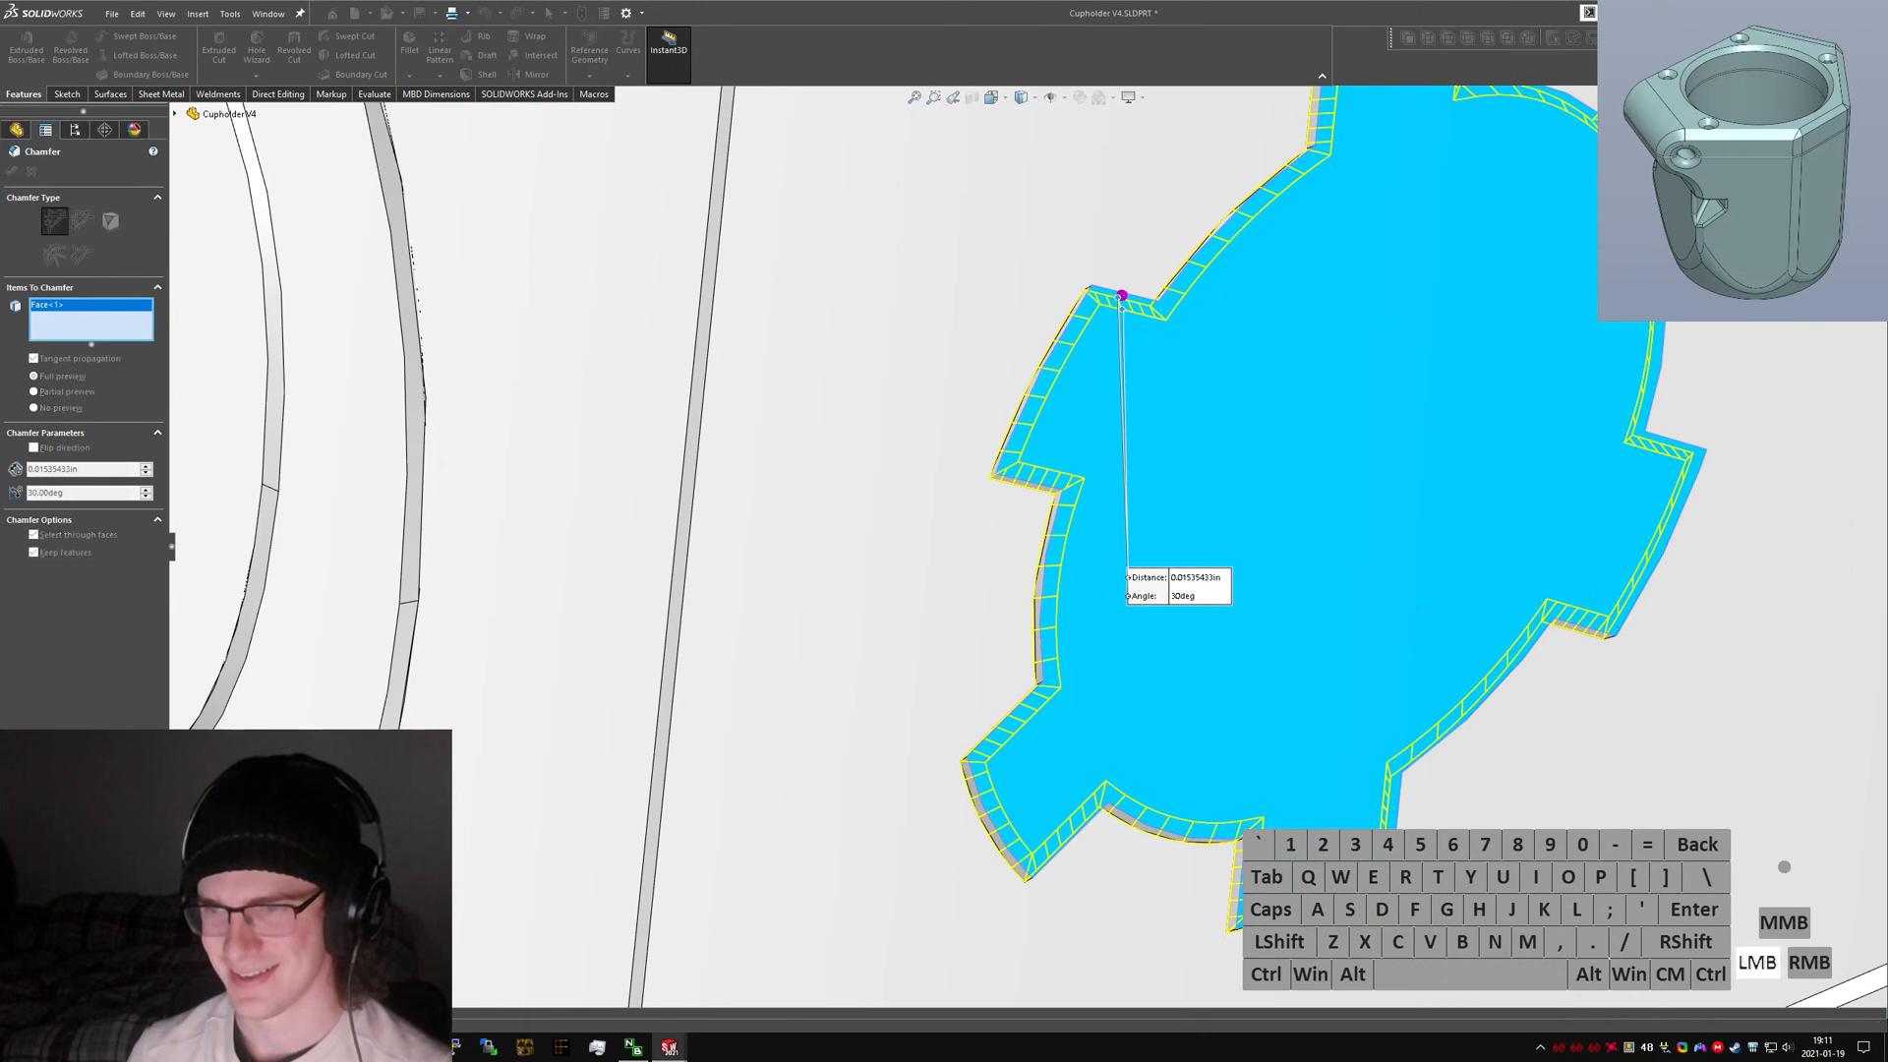
{"action": "type", "text": ".4mm"}
{"action": "key", "text": "Return"}
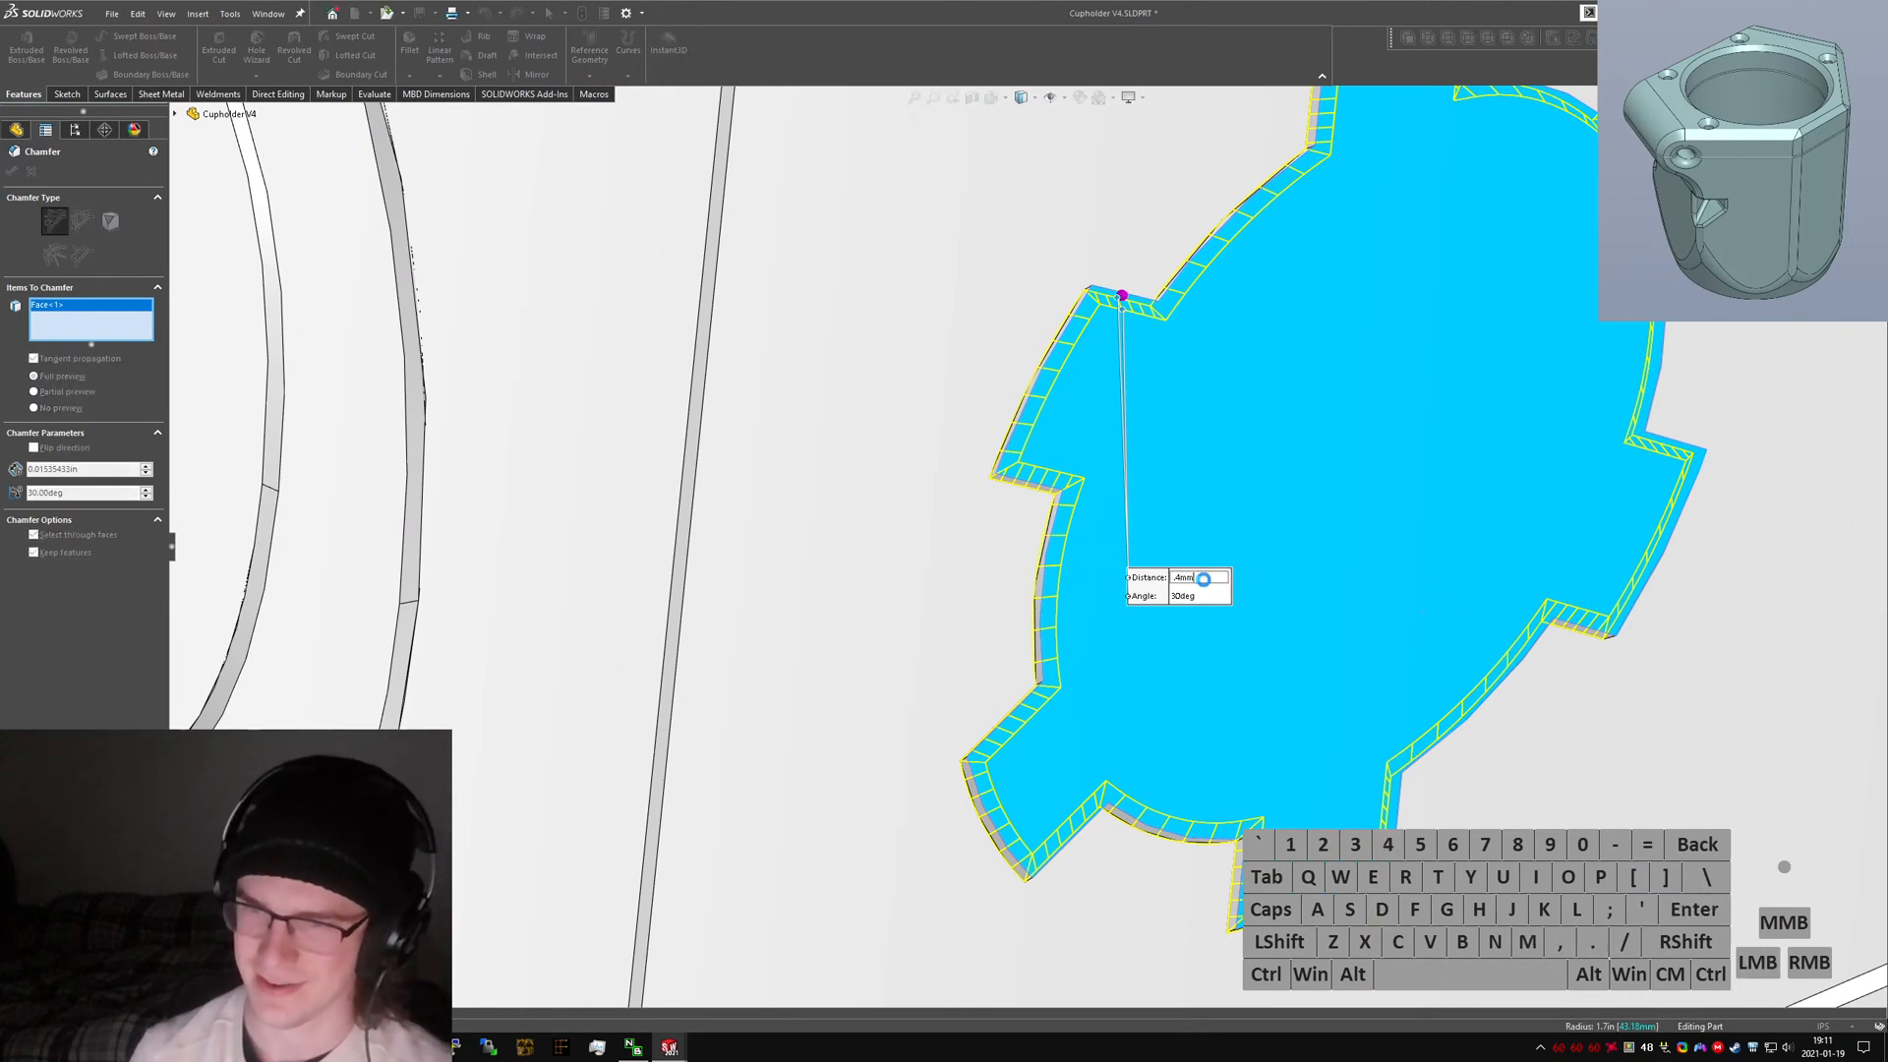
{"action": "left_click", "coordinate": [1204, 579]}
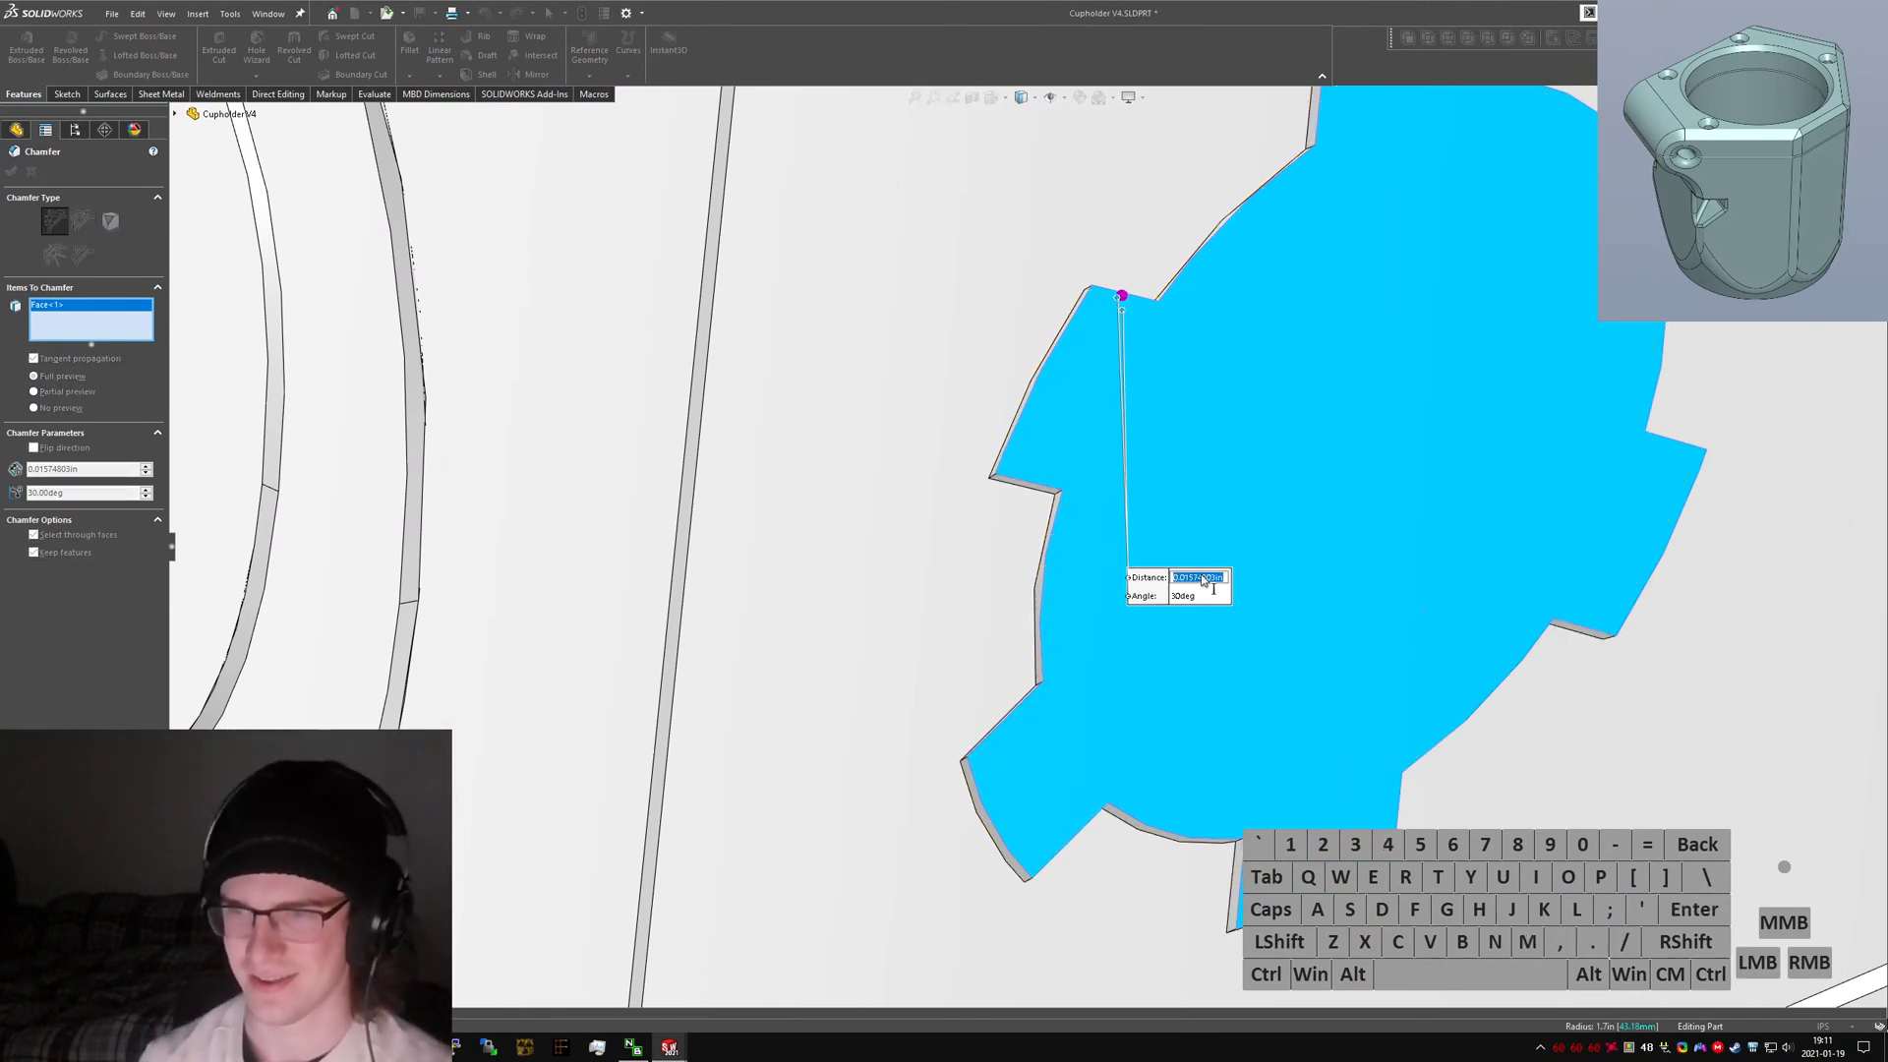
{"action": "type", "text": ".5mm"}
{"action": "key", "text": "Return"}
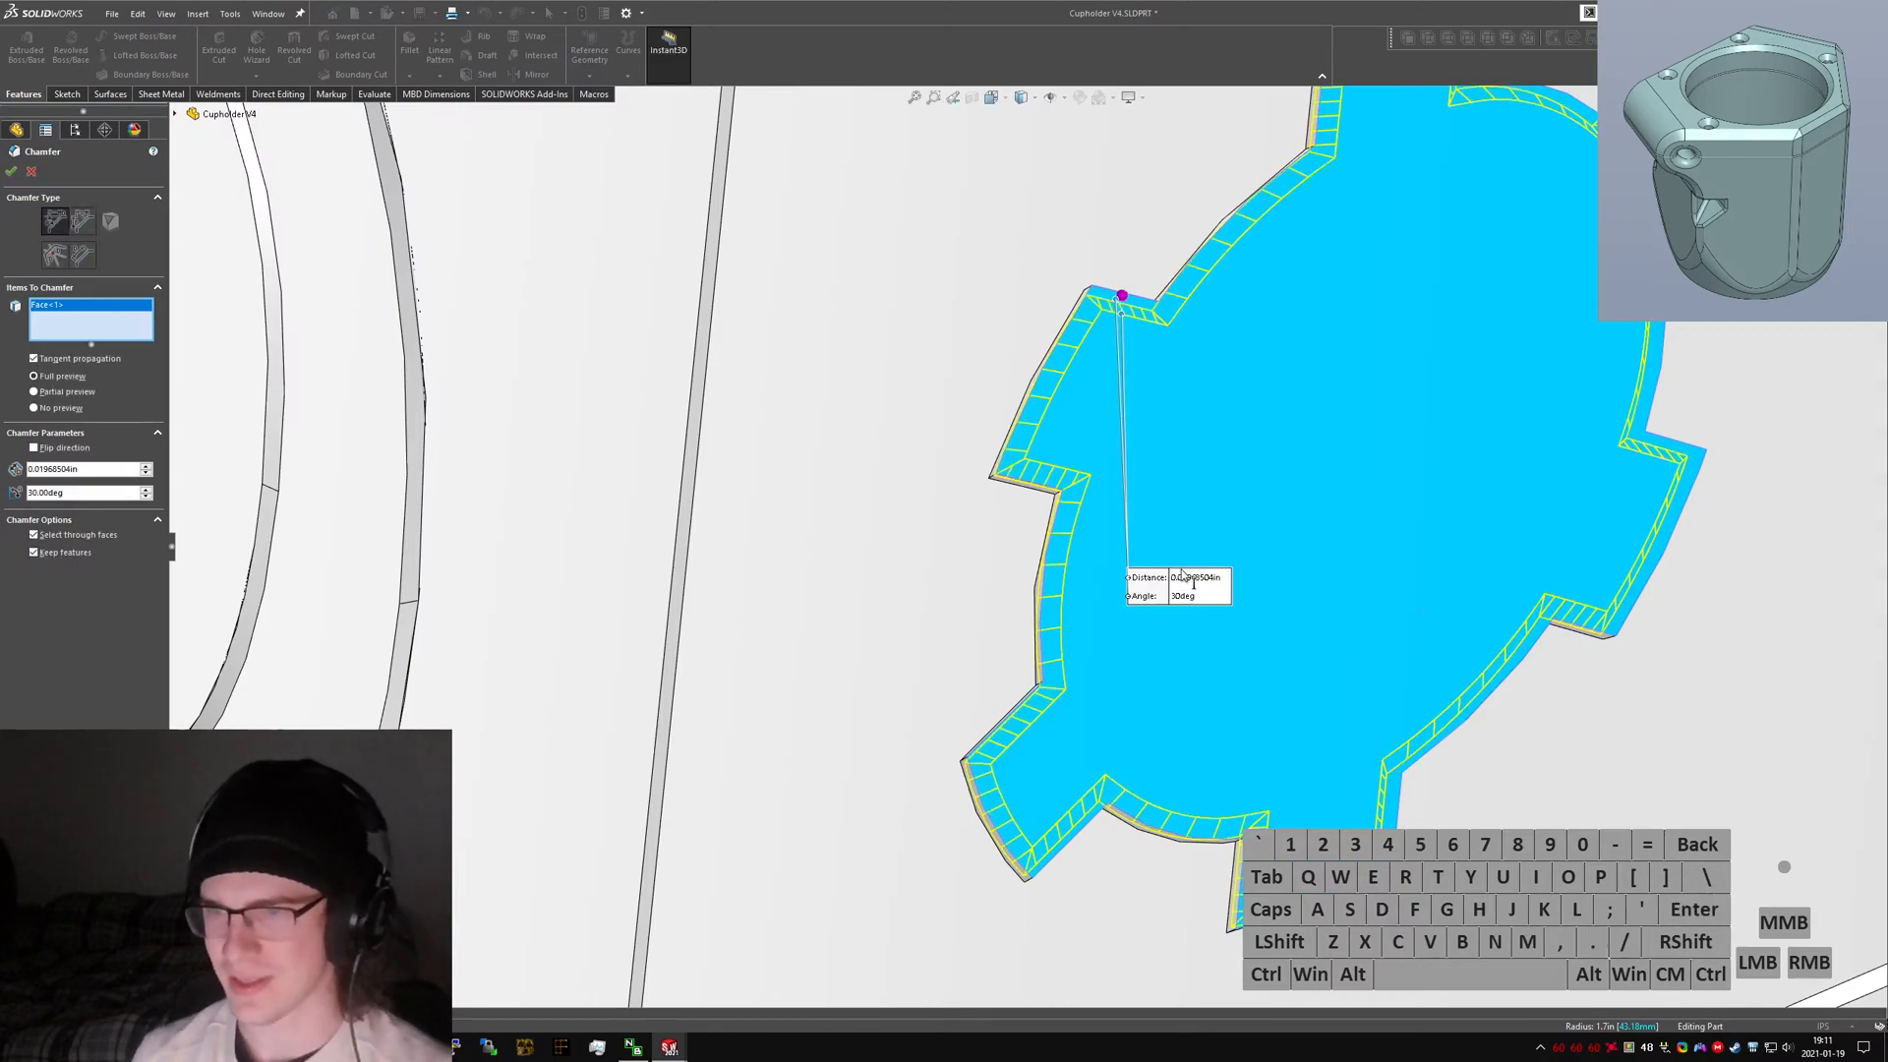
{"action": "middle_click_drag", "start_coordinate": [1162, 644], "coordinate": [1076, 639]}
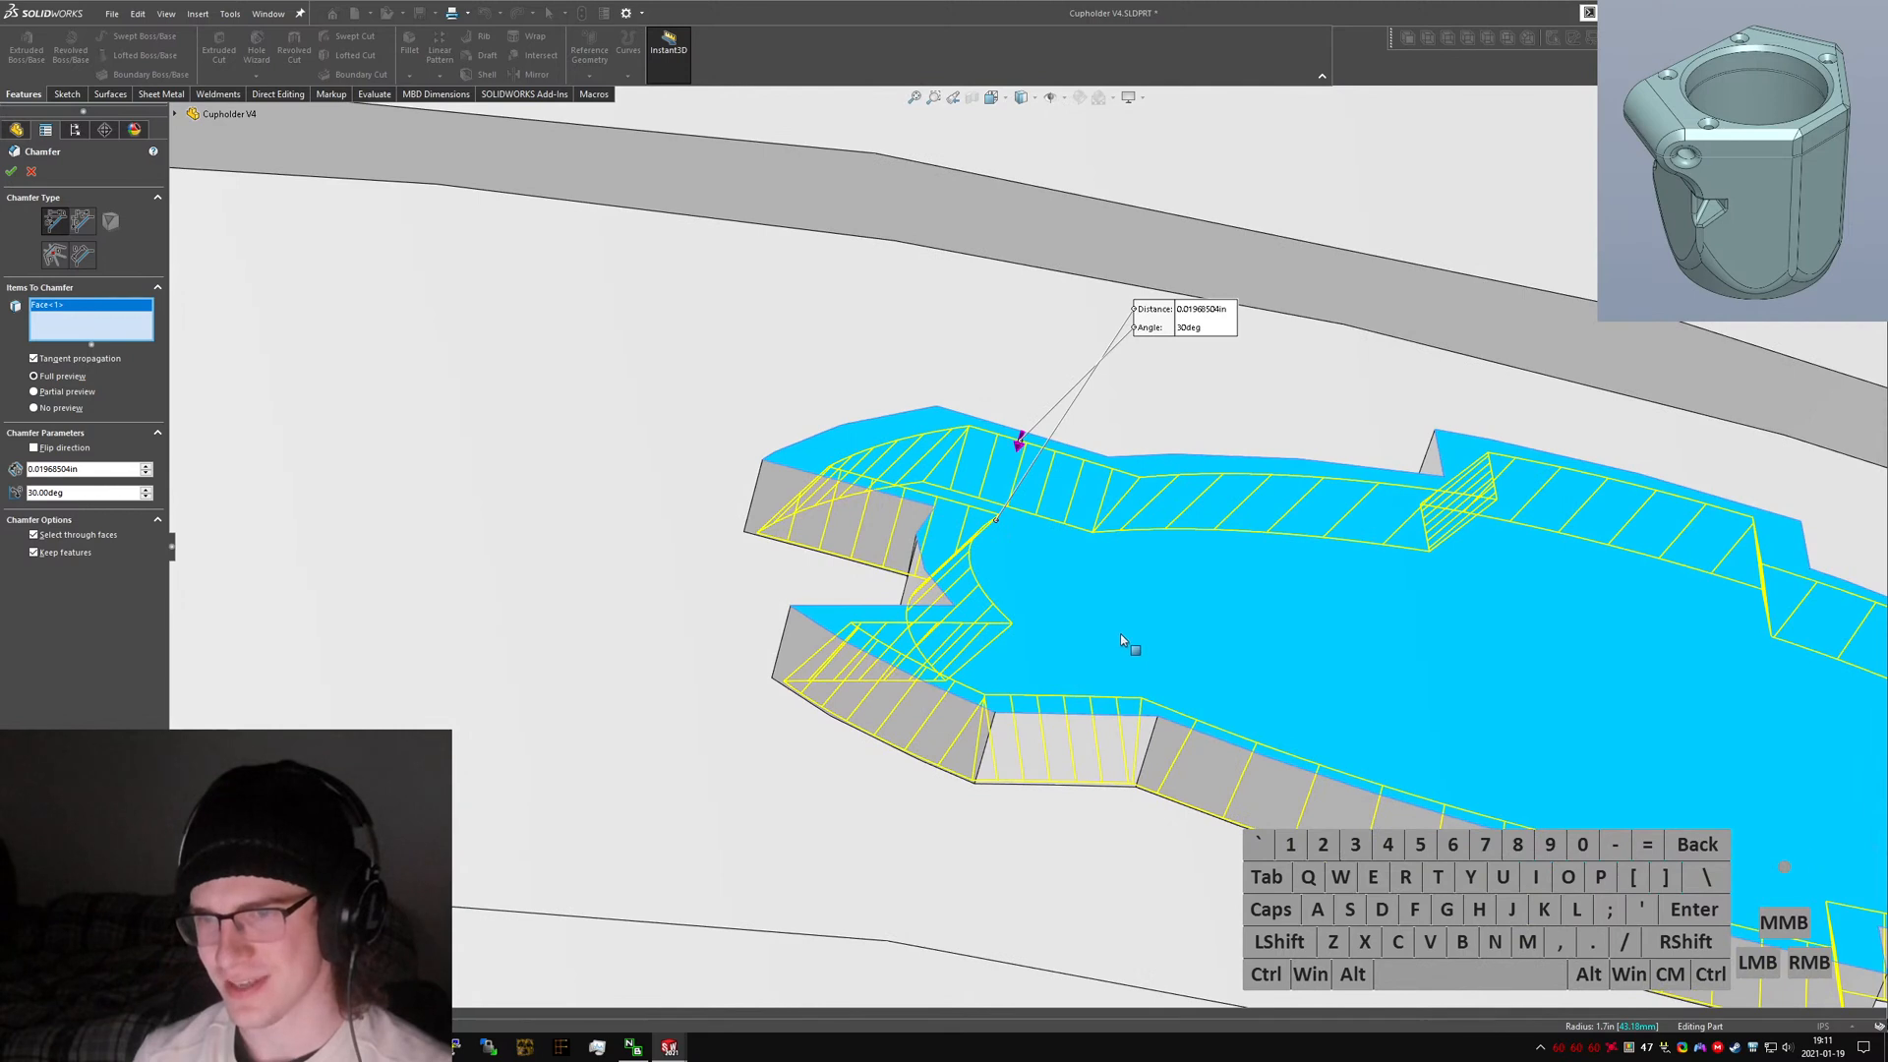
{"action": "left_click", "coordinate": [1121, 640]}
{"action": "left_click", "coordinate": [31, 172]}
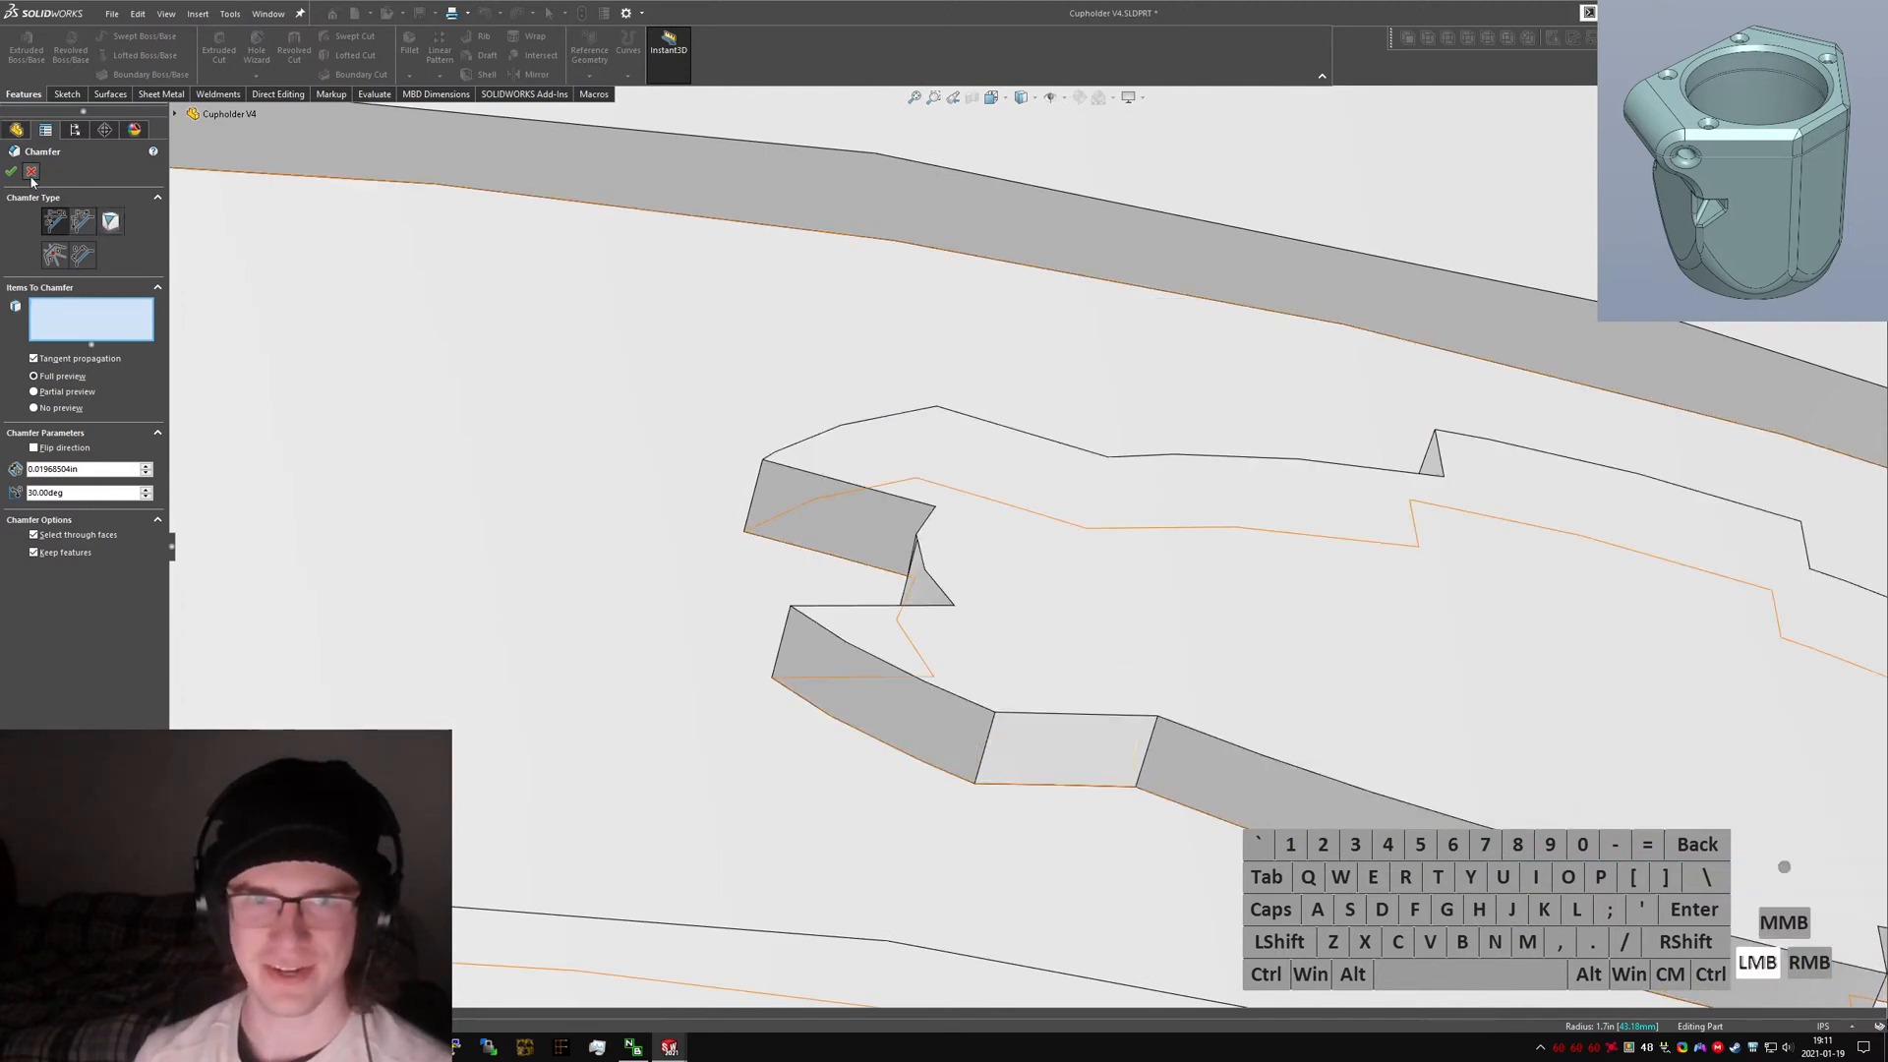
Reopen Logo Chamfer A and add the gear cutout's edge loop with a flipped chamfer direction.
{"action": "right_click", "coordinate": [70, 539]}
{"action": "left_click", "coordinate": [85, 492]}
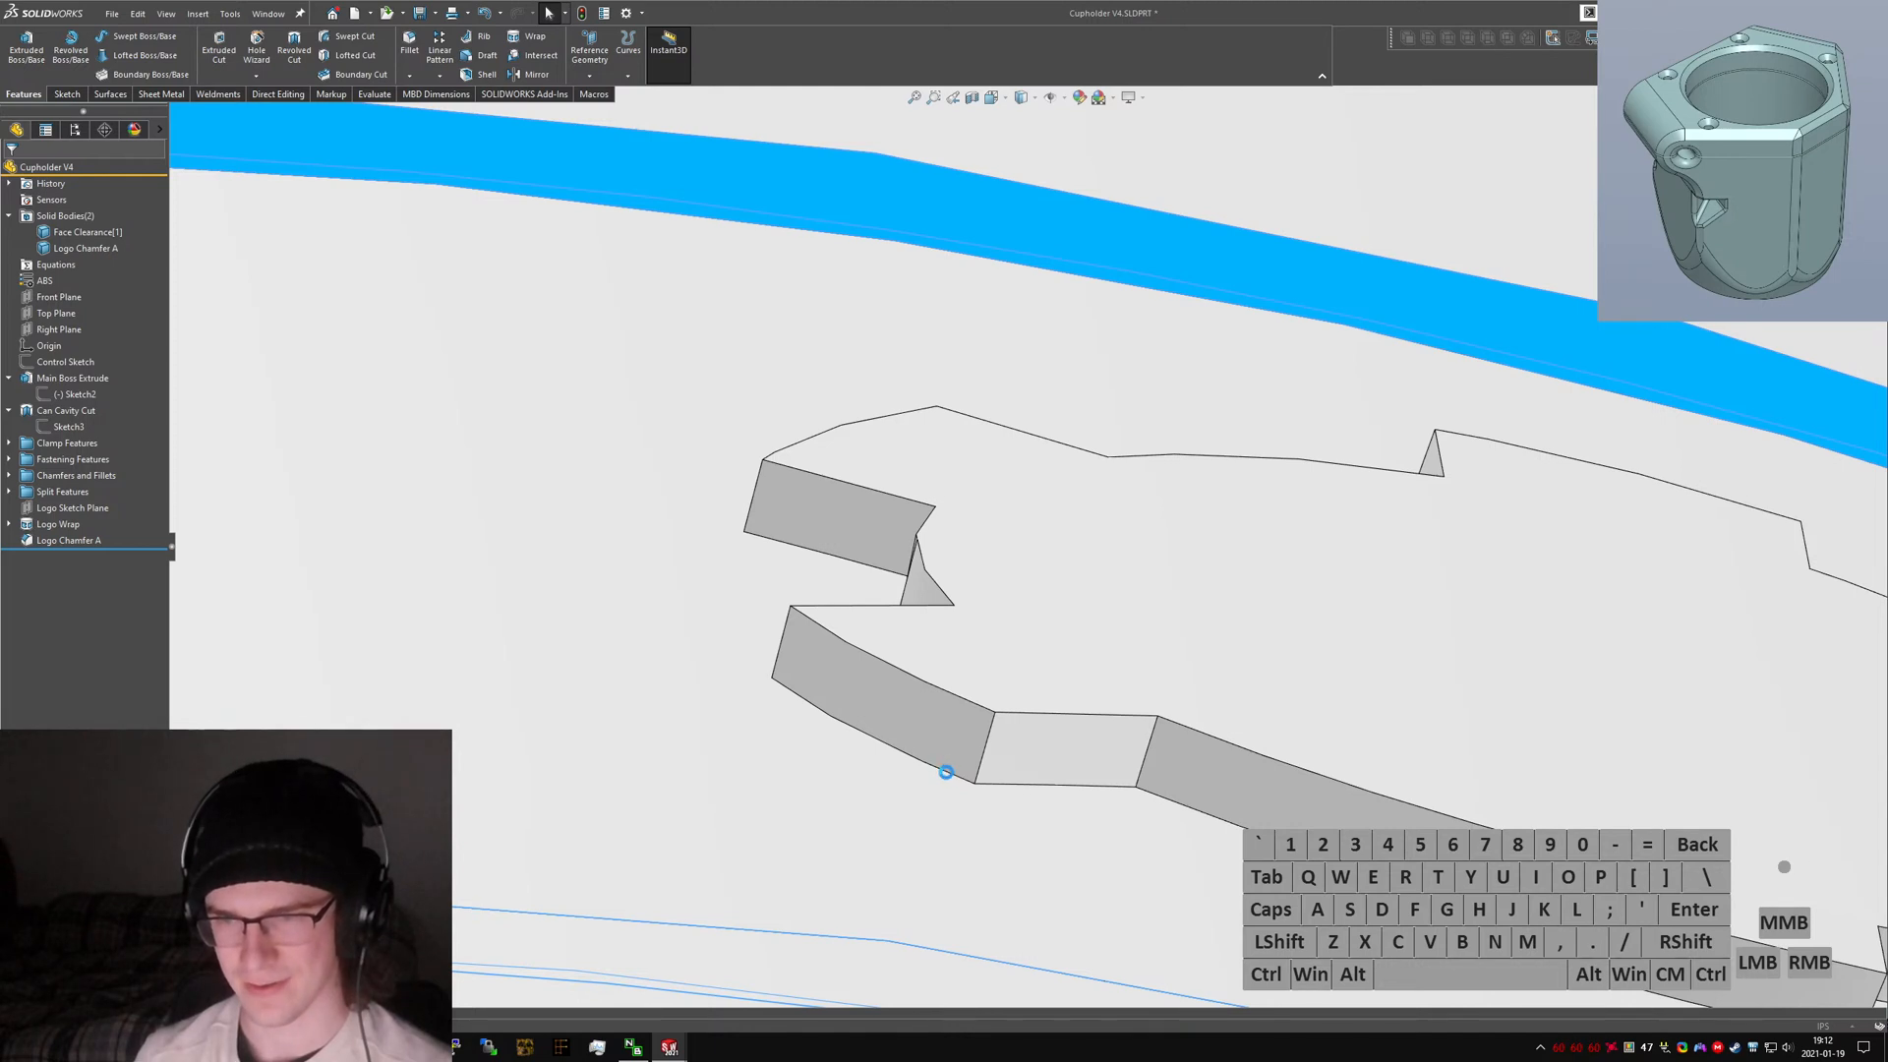
{"action": "right_click", "coordinate": [946, 774]}
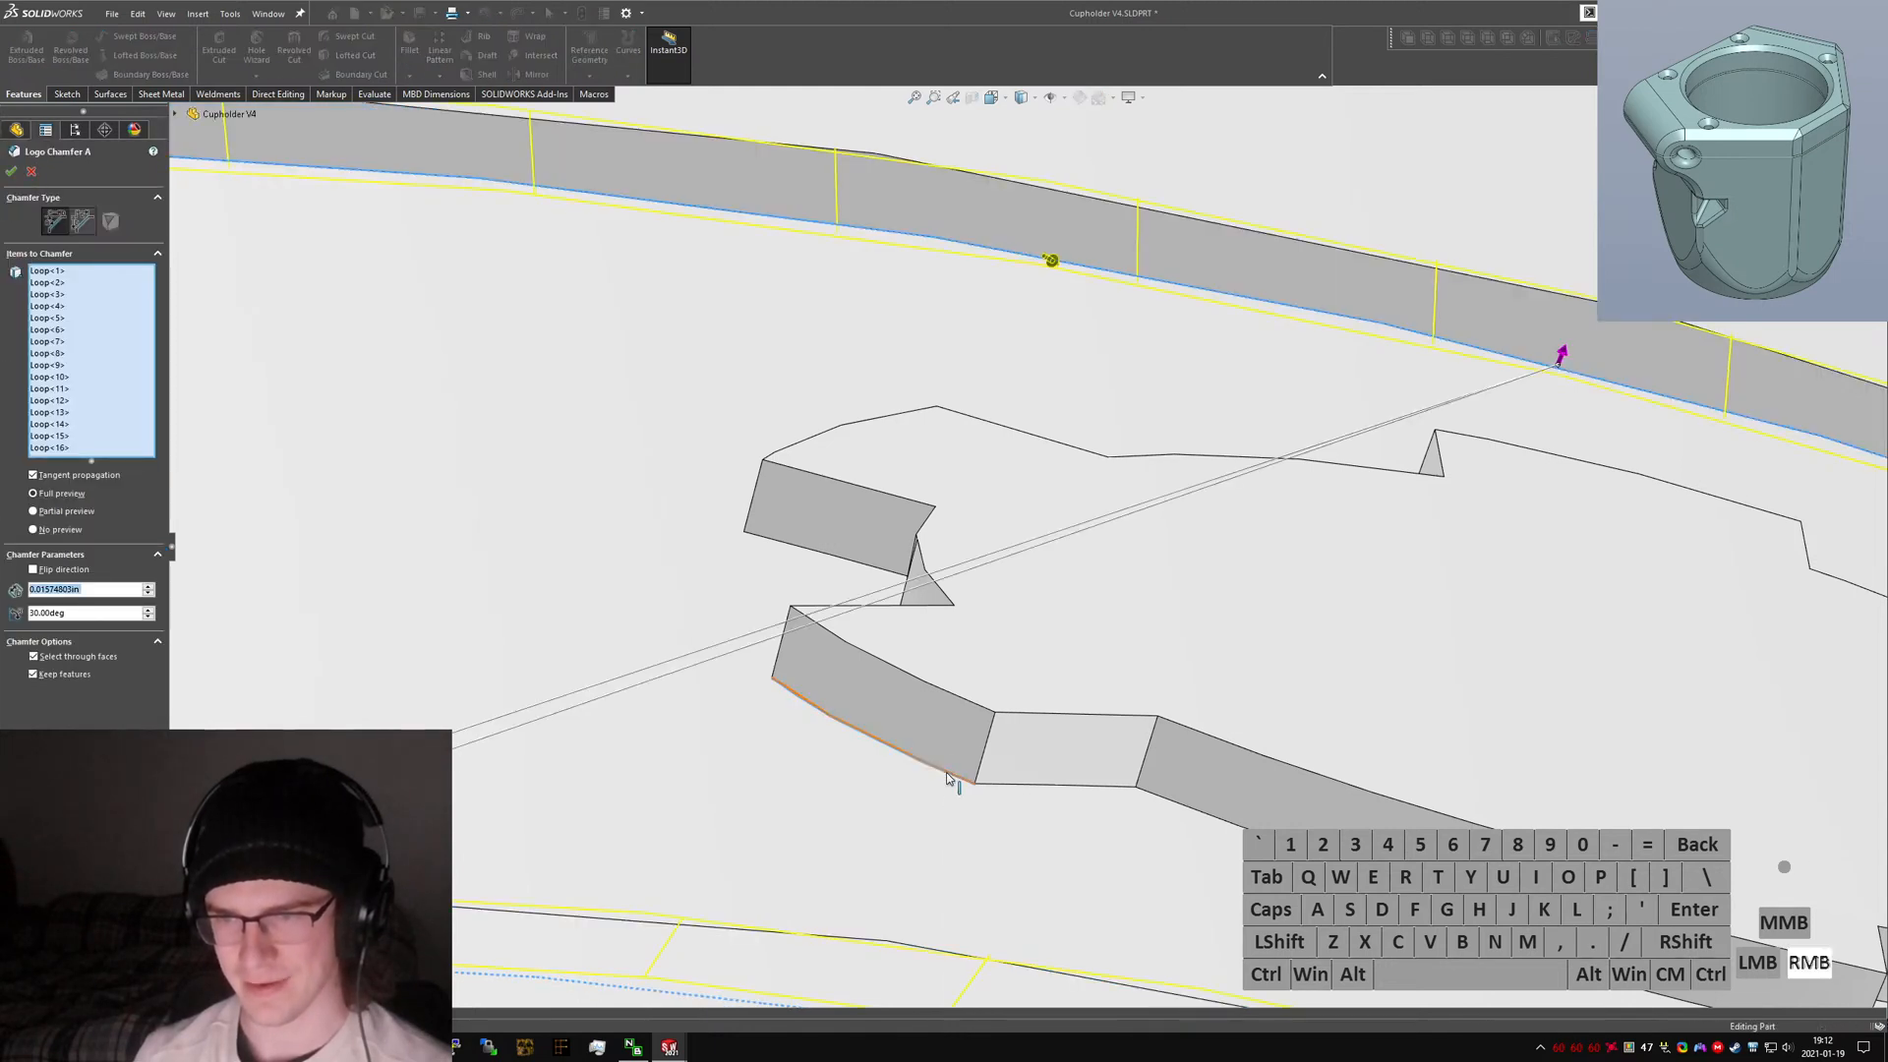
{"action": "left_click", "coordinate": [993, 969]}
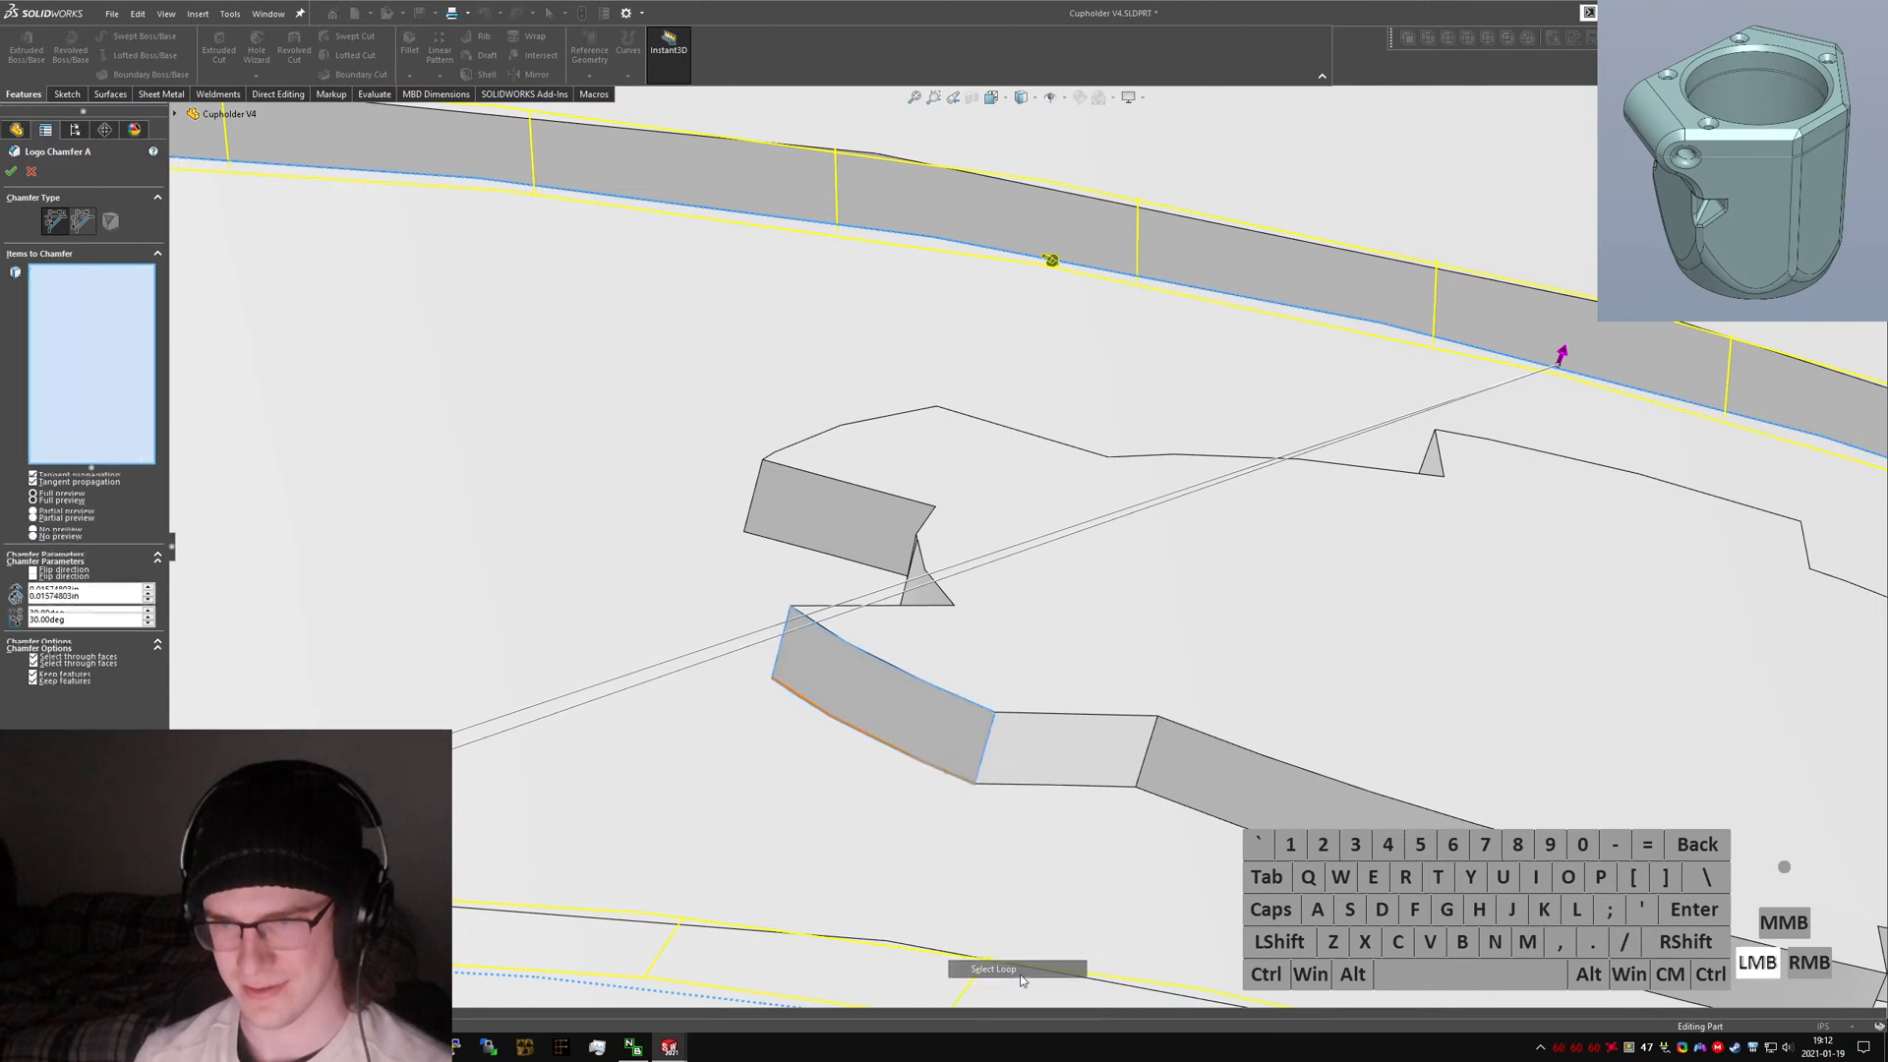
{"action": "left_click", "coordinate": [891, 733]}
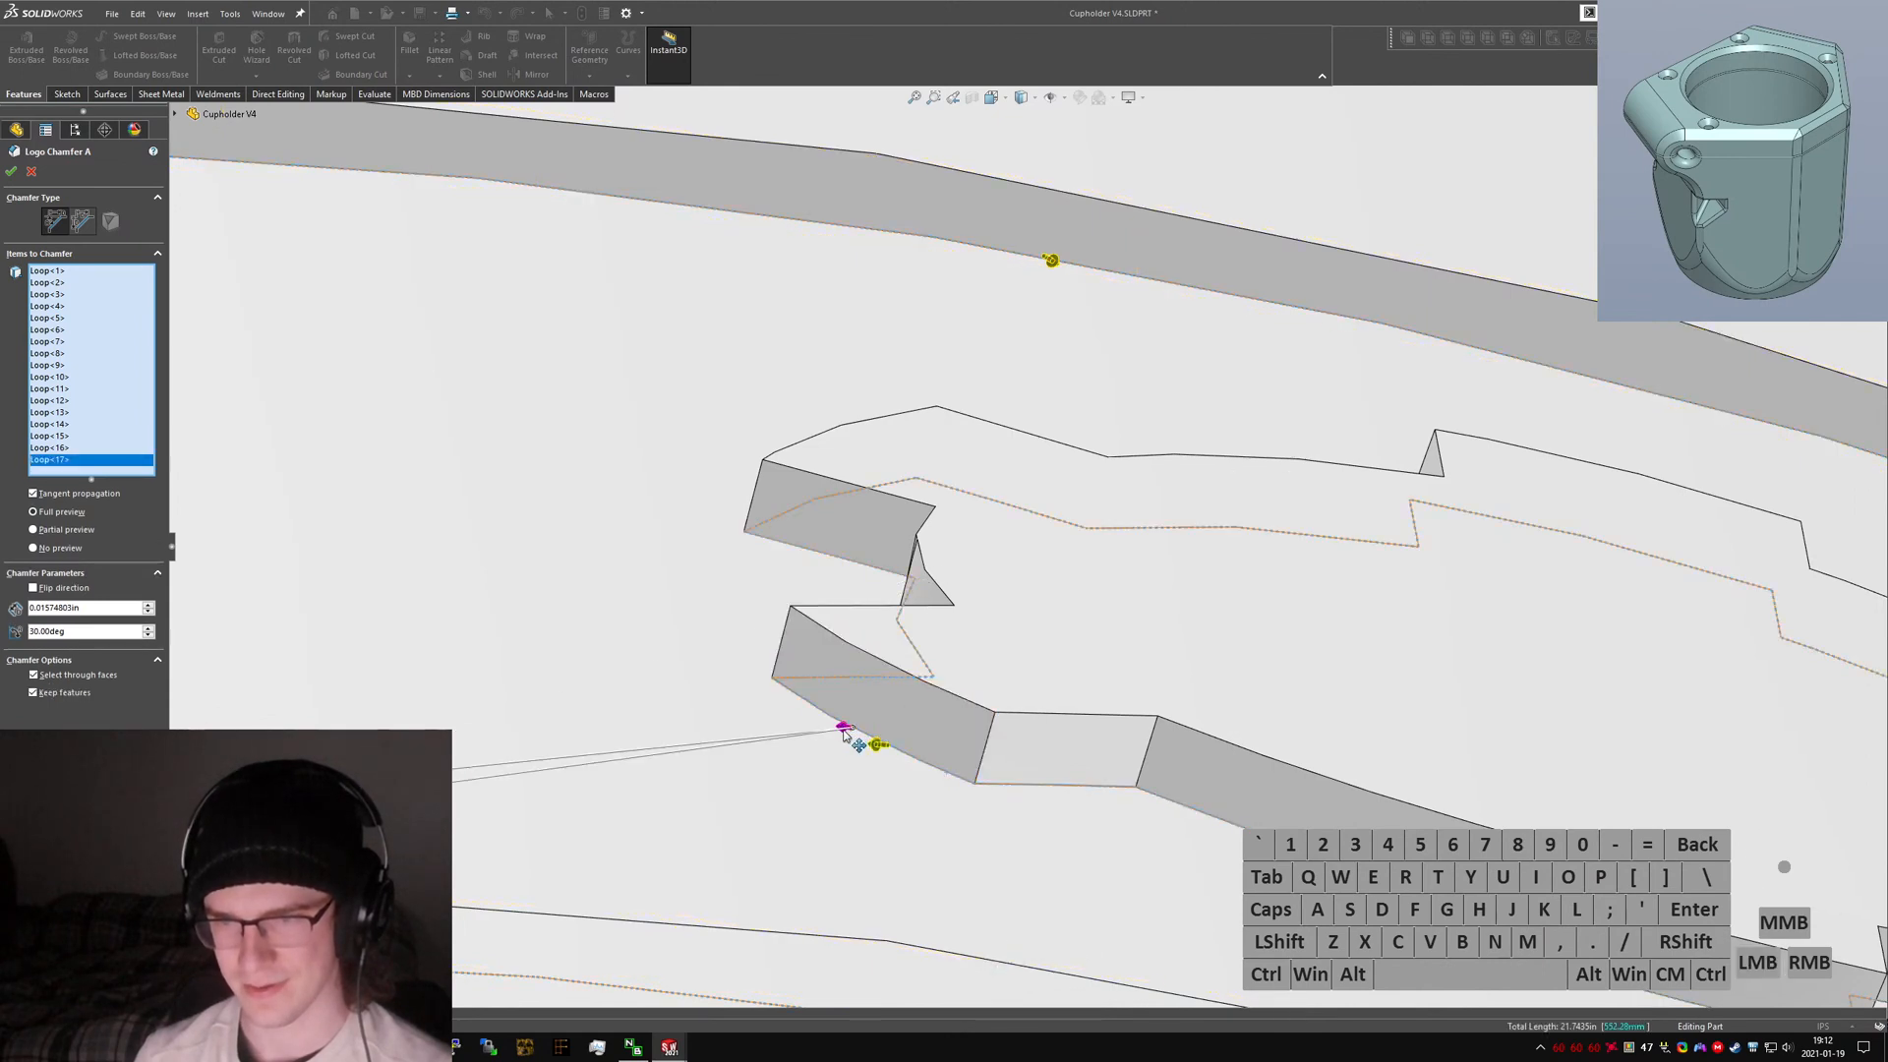
{"action": "left_click", "coordinate": [853, 724]}
{"action": "left_click", "coordinate": [33, 588]}
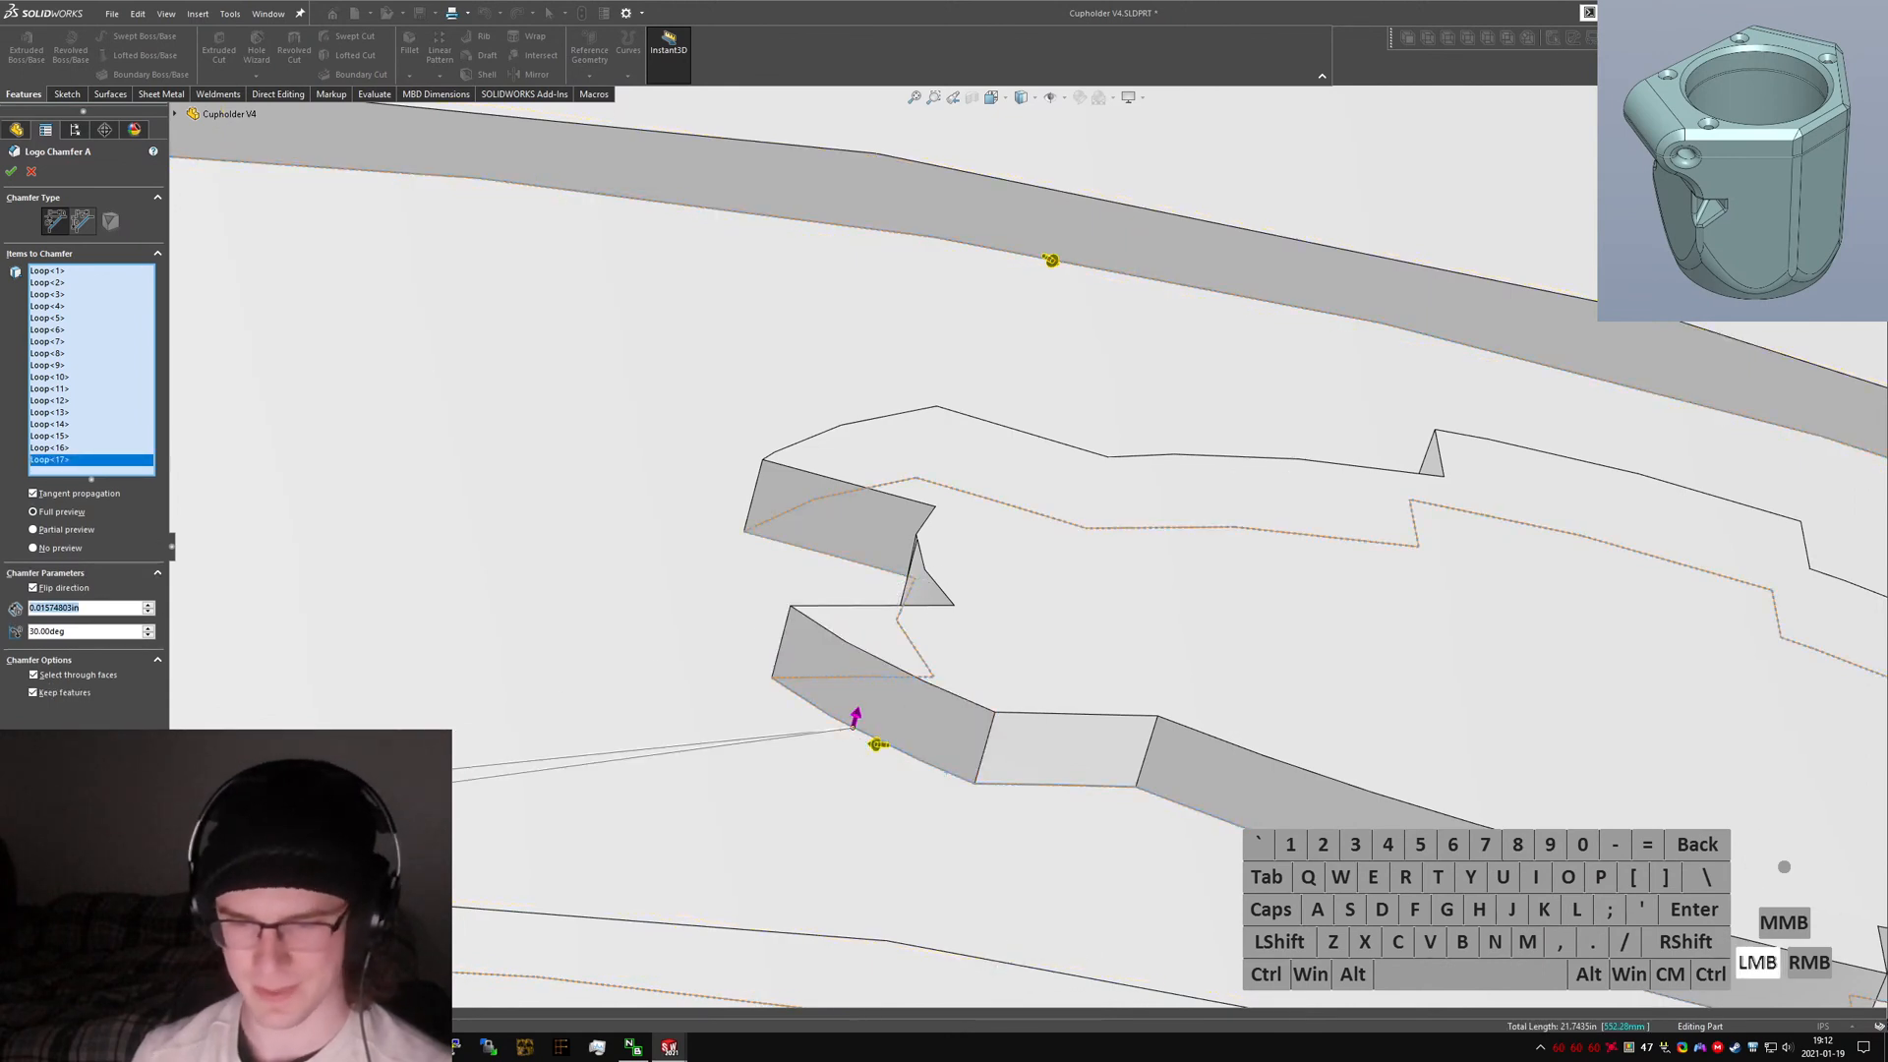
Try chamfer distances of 0.41 mm and 0.5 mm, then remove the gear loop from the selection.
{"action": "type", "text": ".41mm"}
{"action": "key", "text": "Return"}
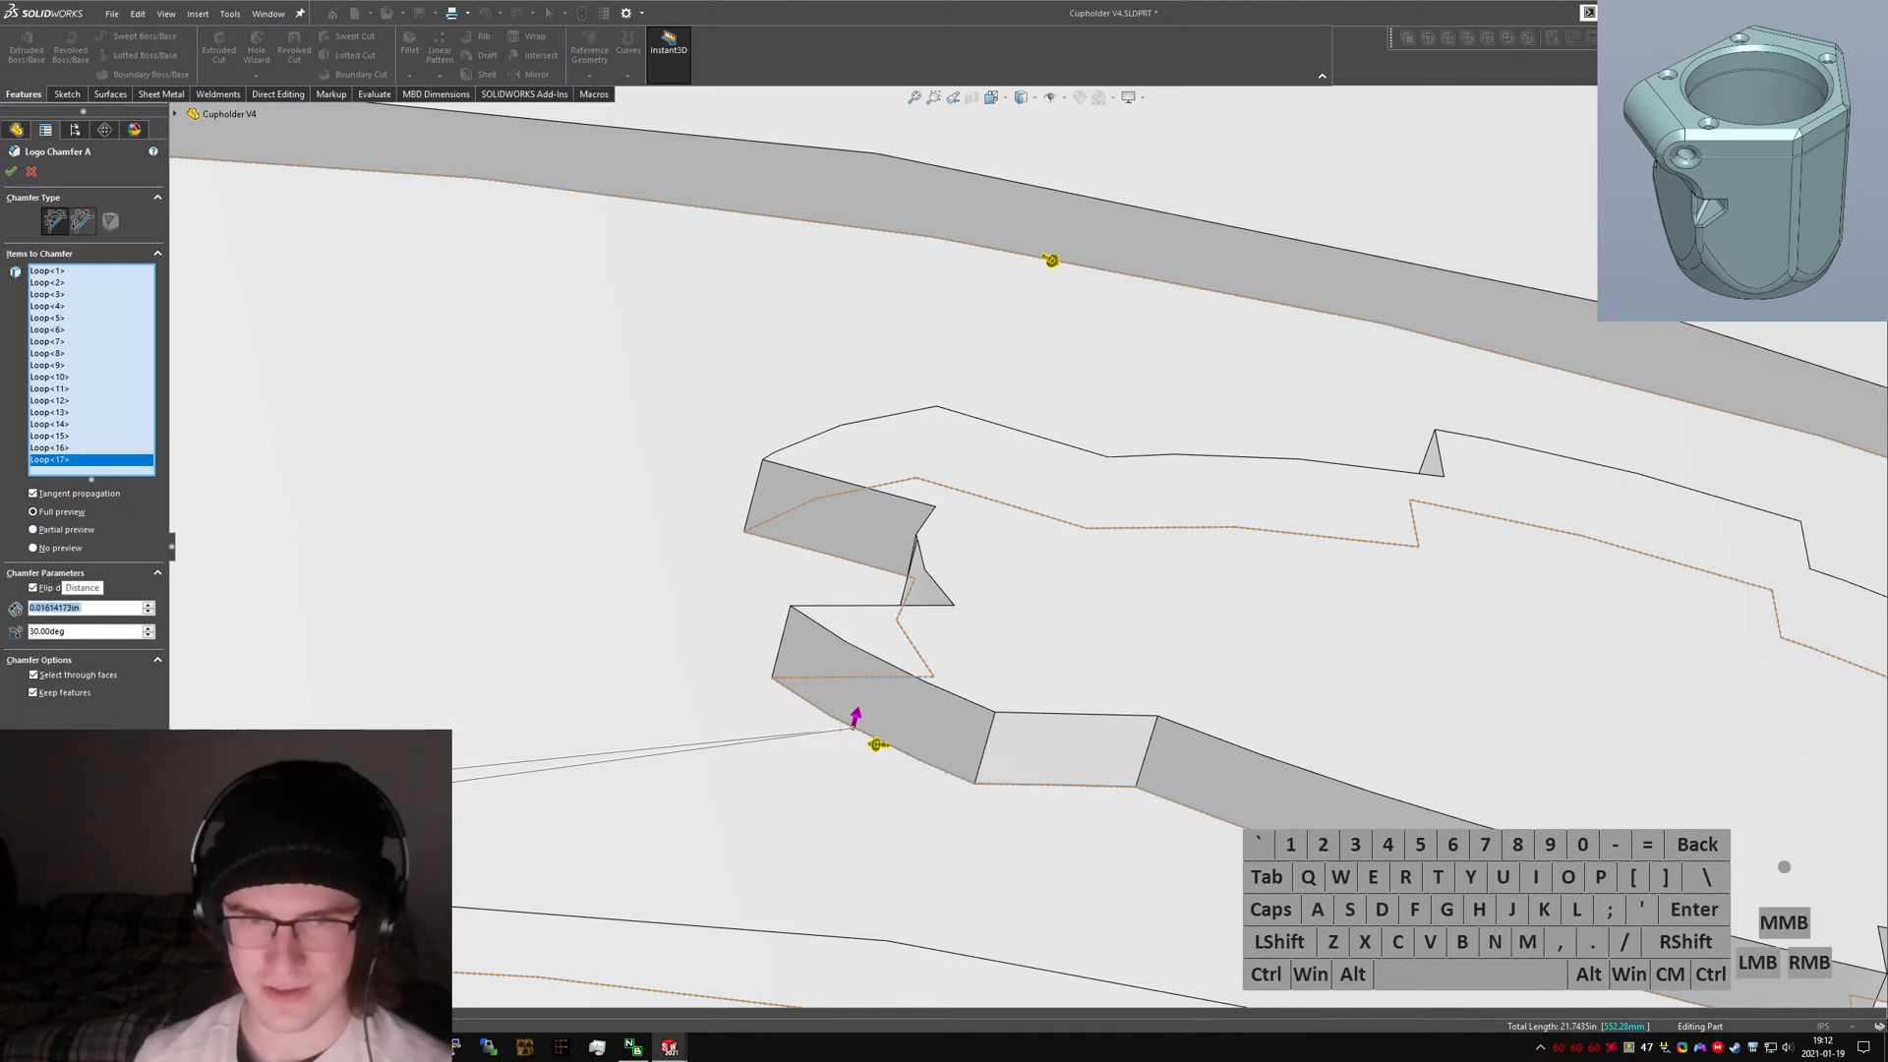
{"action": "type", "text": ".5mm"}
{"action": "key", "text": "Return"}
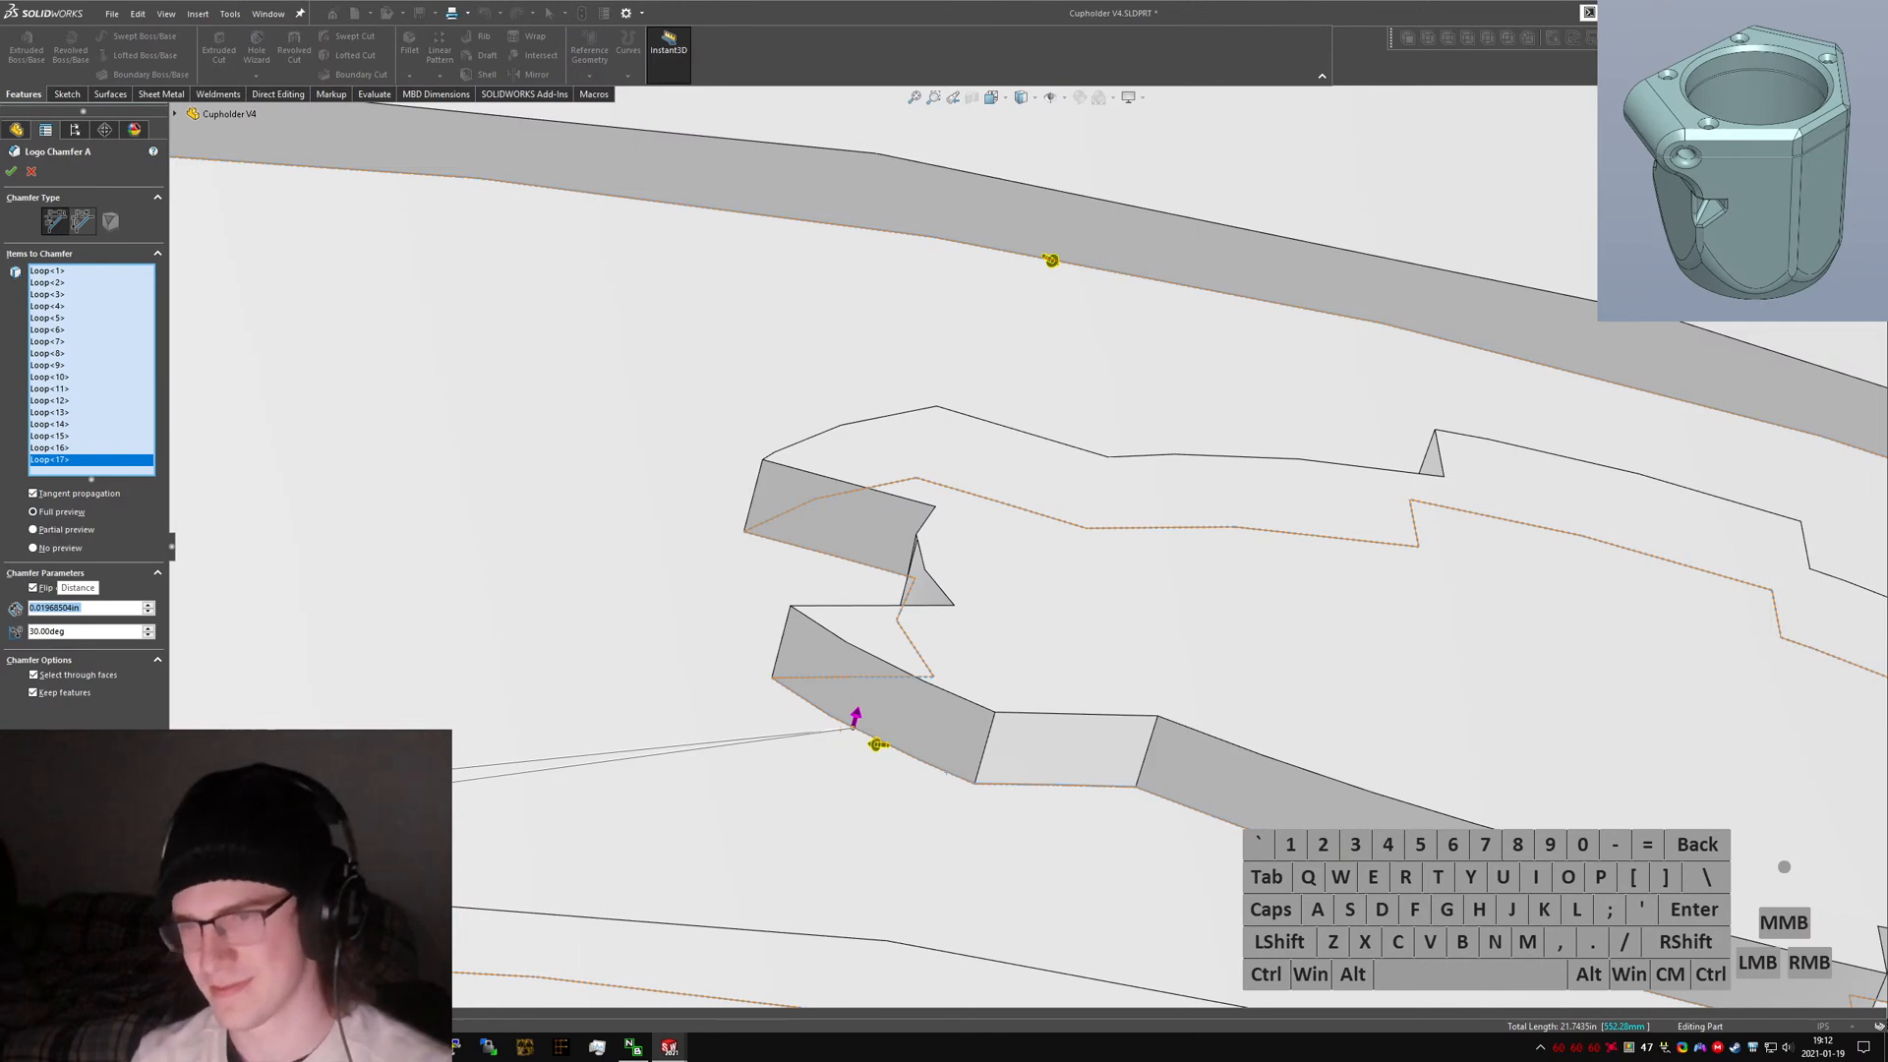
{"action": "right_click", "coordinate": [48, 463]}
{"action": "key", "text": "Delete"}
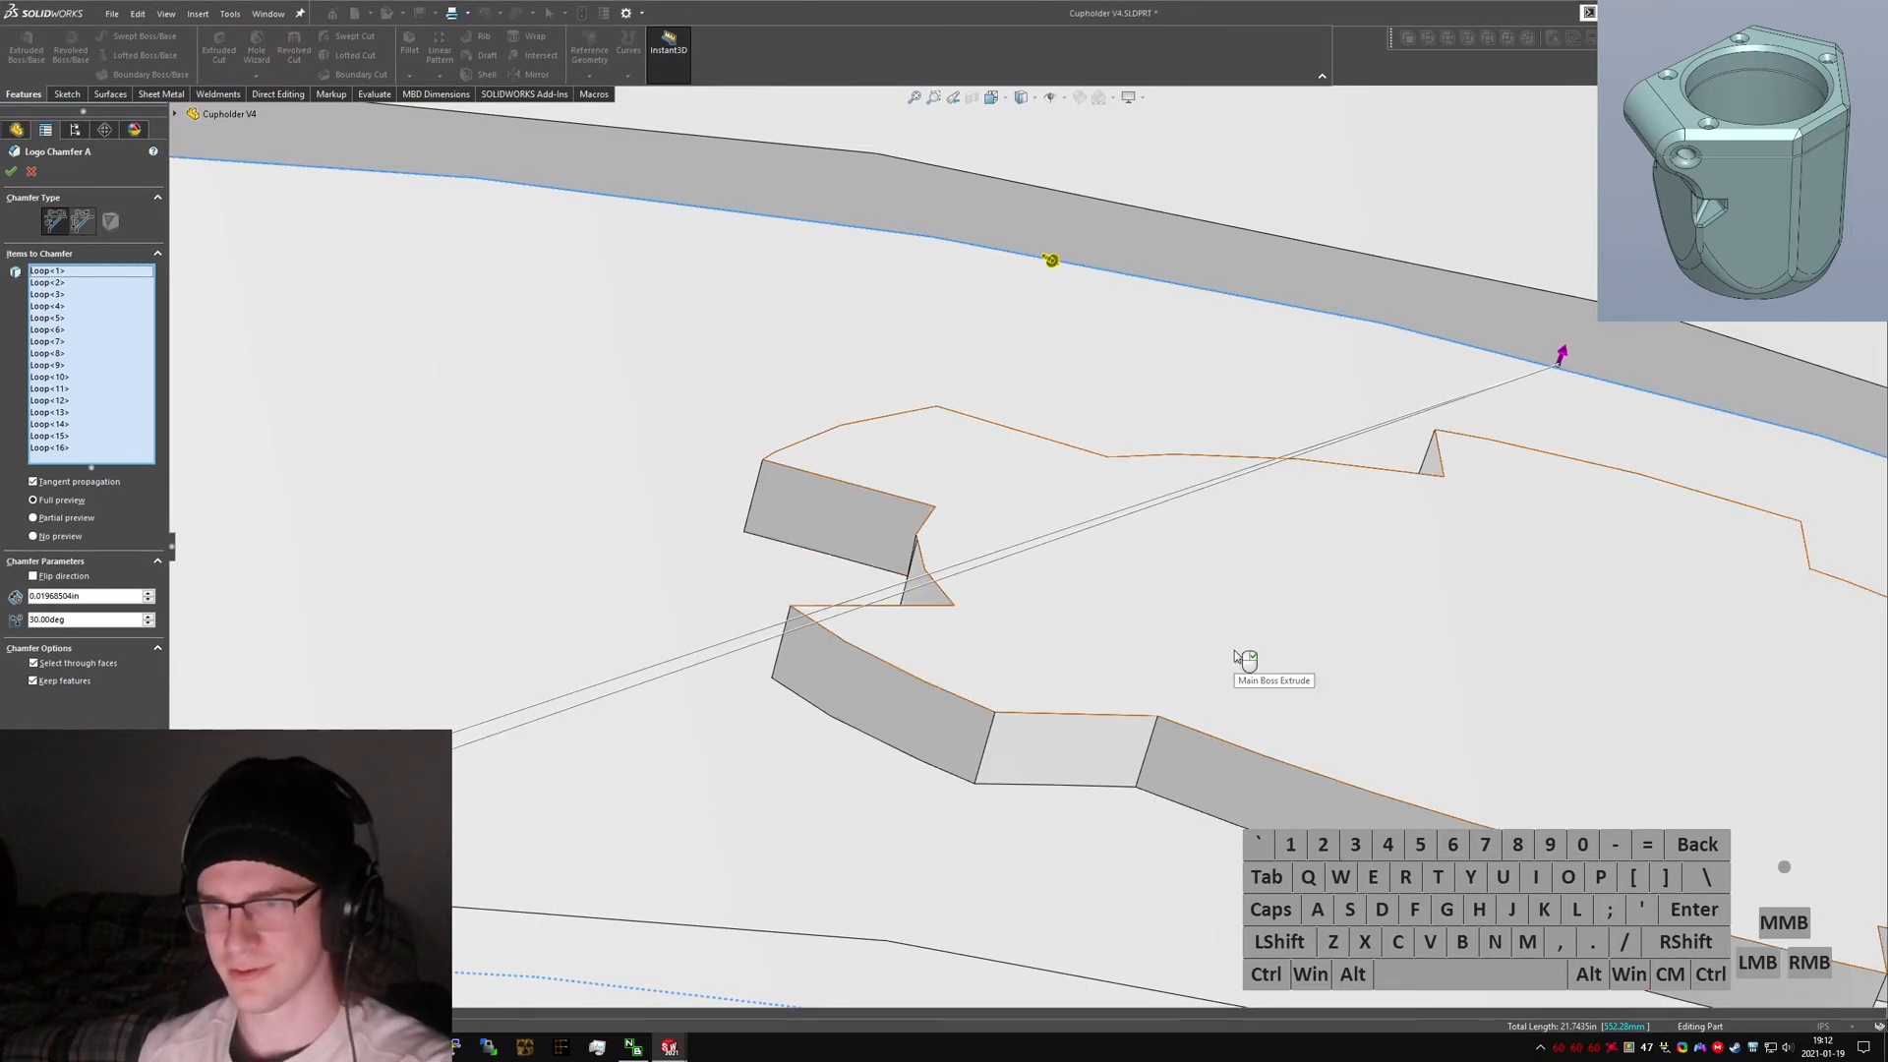
Set the logo chamfer distance to 0.4 mm.
{"action": "scroll", "coordinate": [1121, 576], "scroll_direction": "up", "scroll_amount": 6}
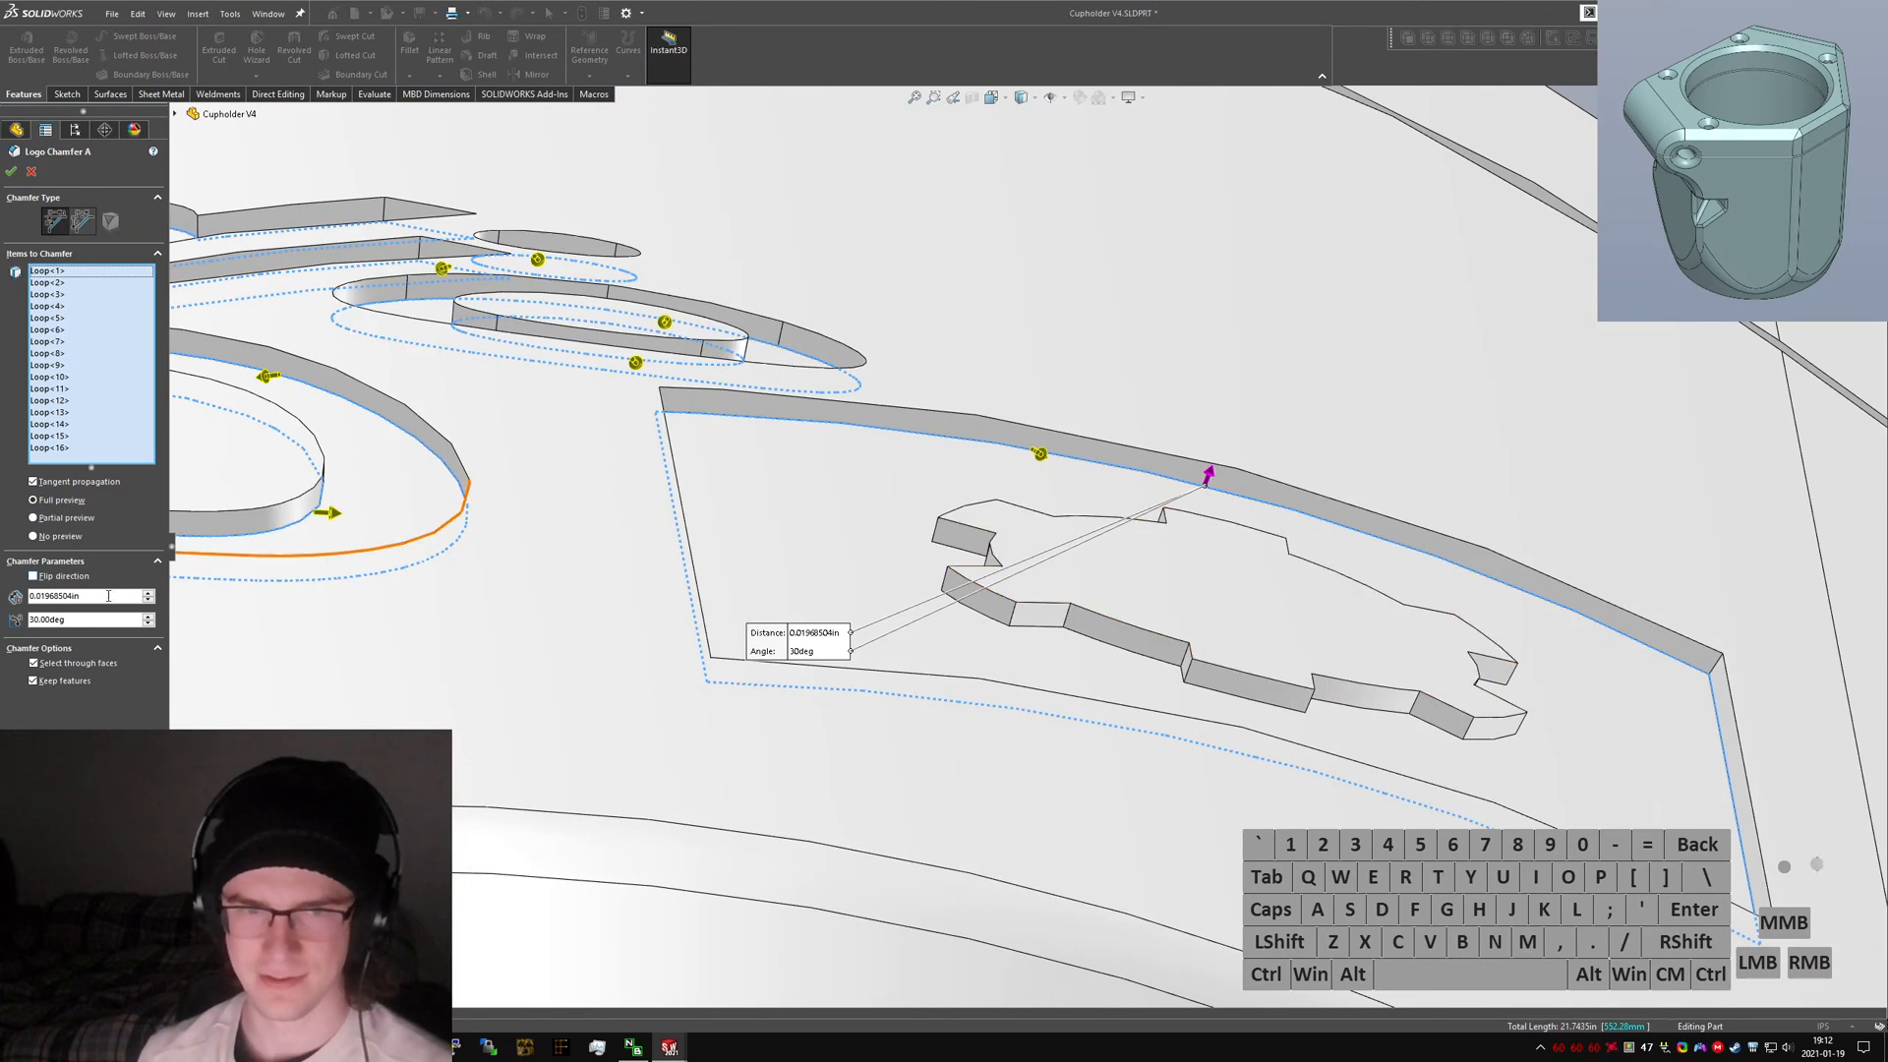
{"action": "left_click_drag", "start_coordinate": [106, 597], "coordinate": [22, 597]}
{"action": "type", "text": ".4mm"}
{"action": "key", "text": "Return"}
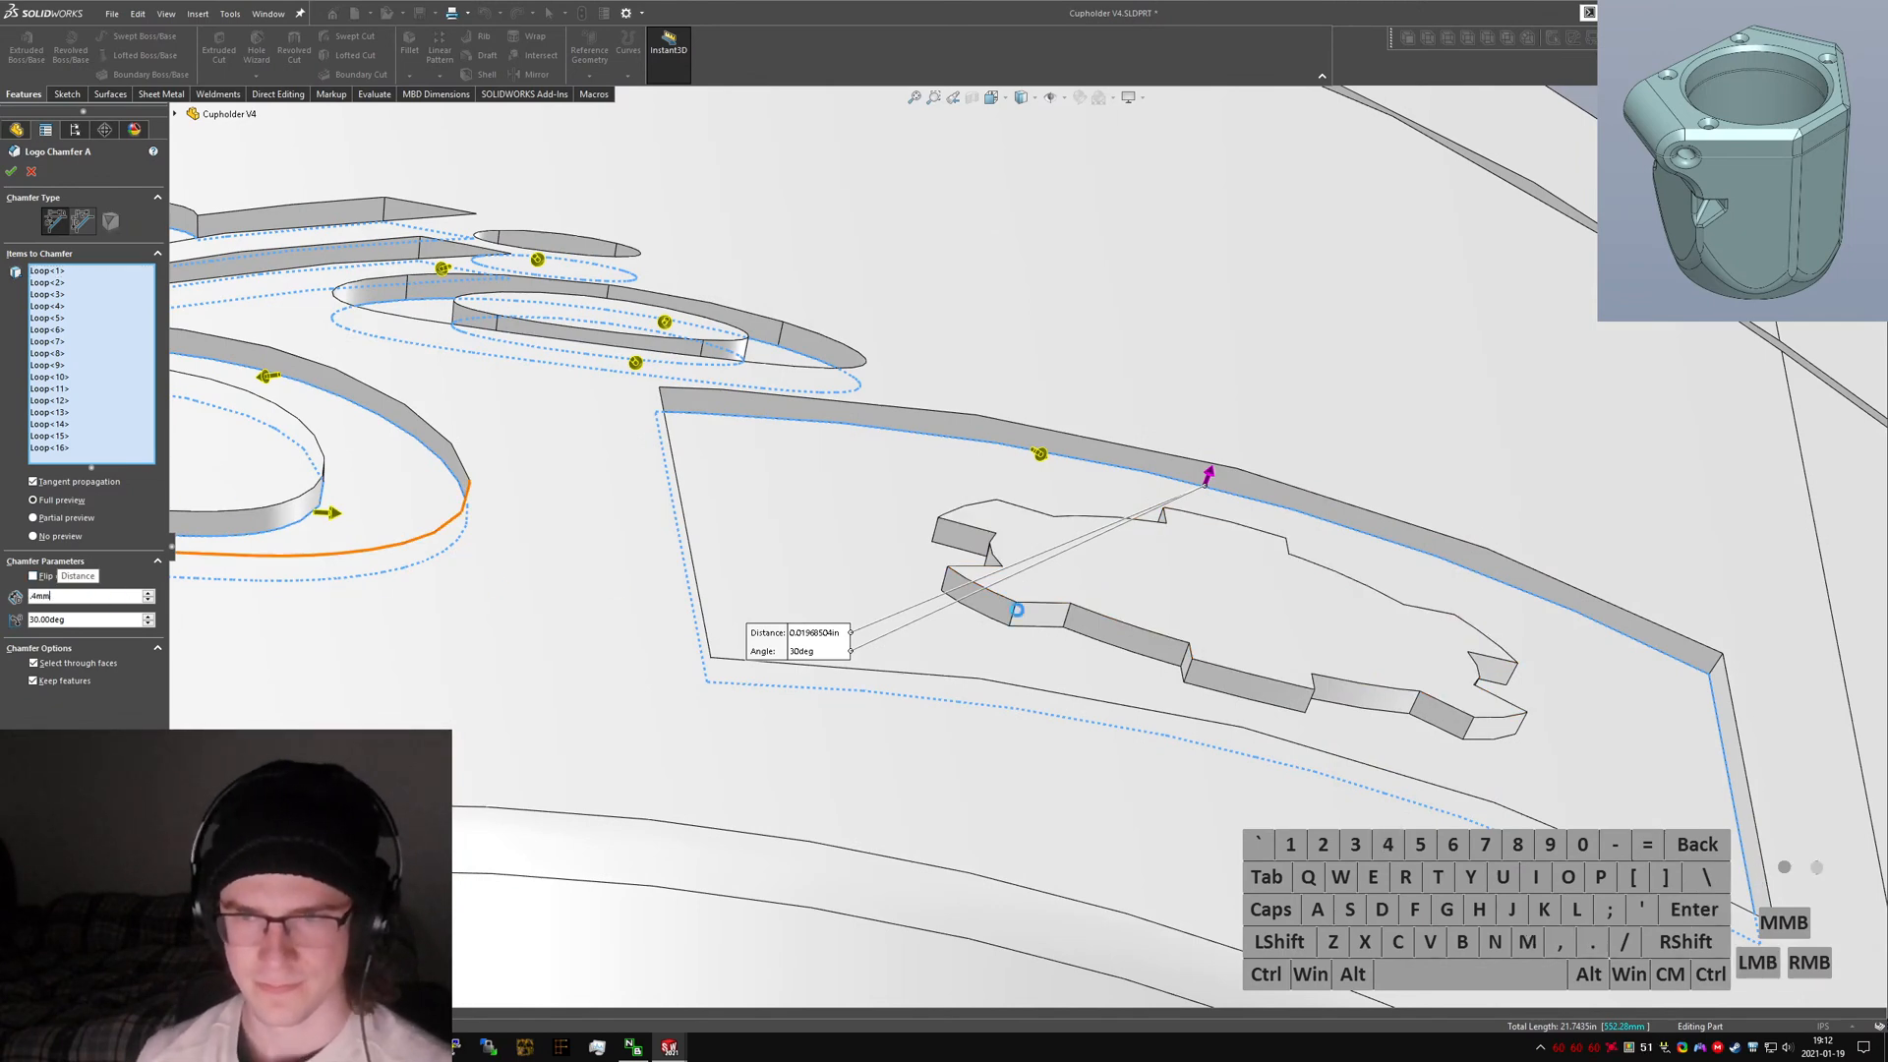
Add the gear cutout's face to the logo chamfer and set the distance to 0.39 mm.
{"action": "left_click", "coordinate": [1185, 595]}
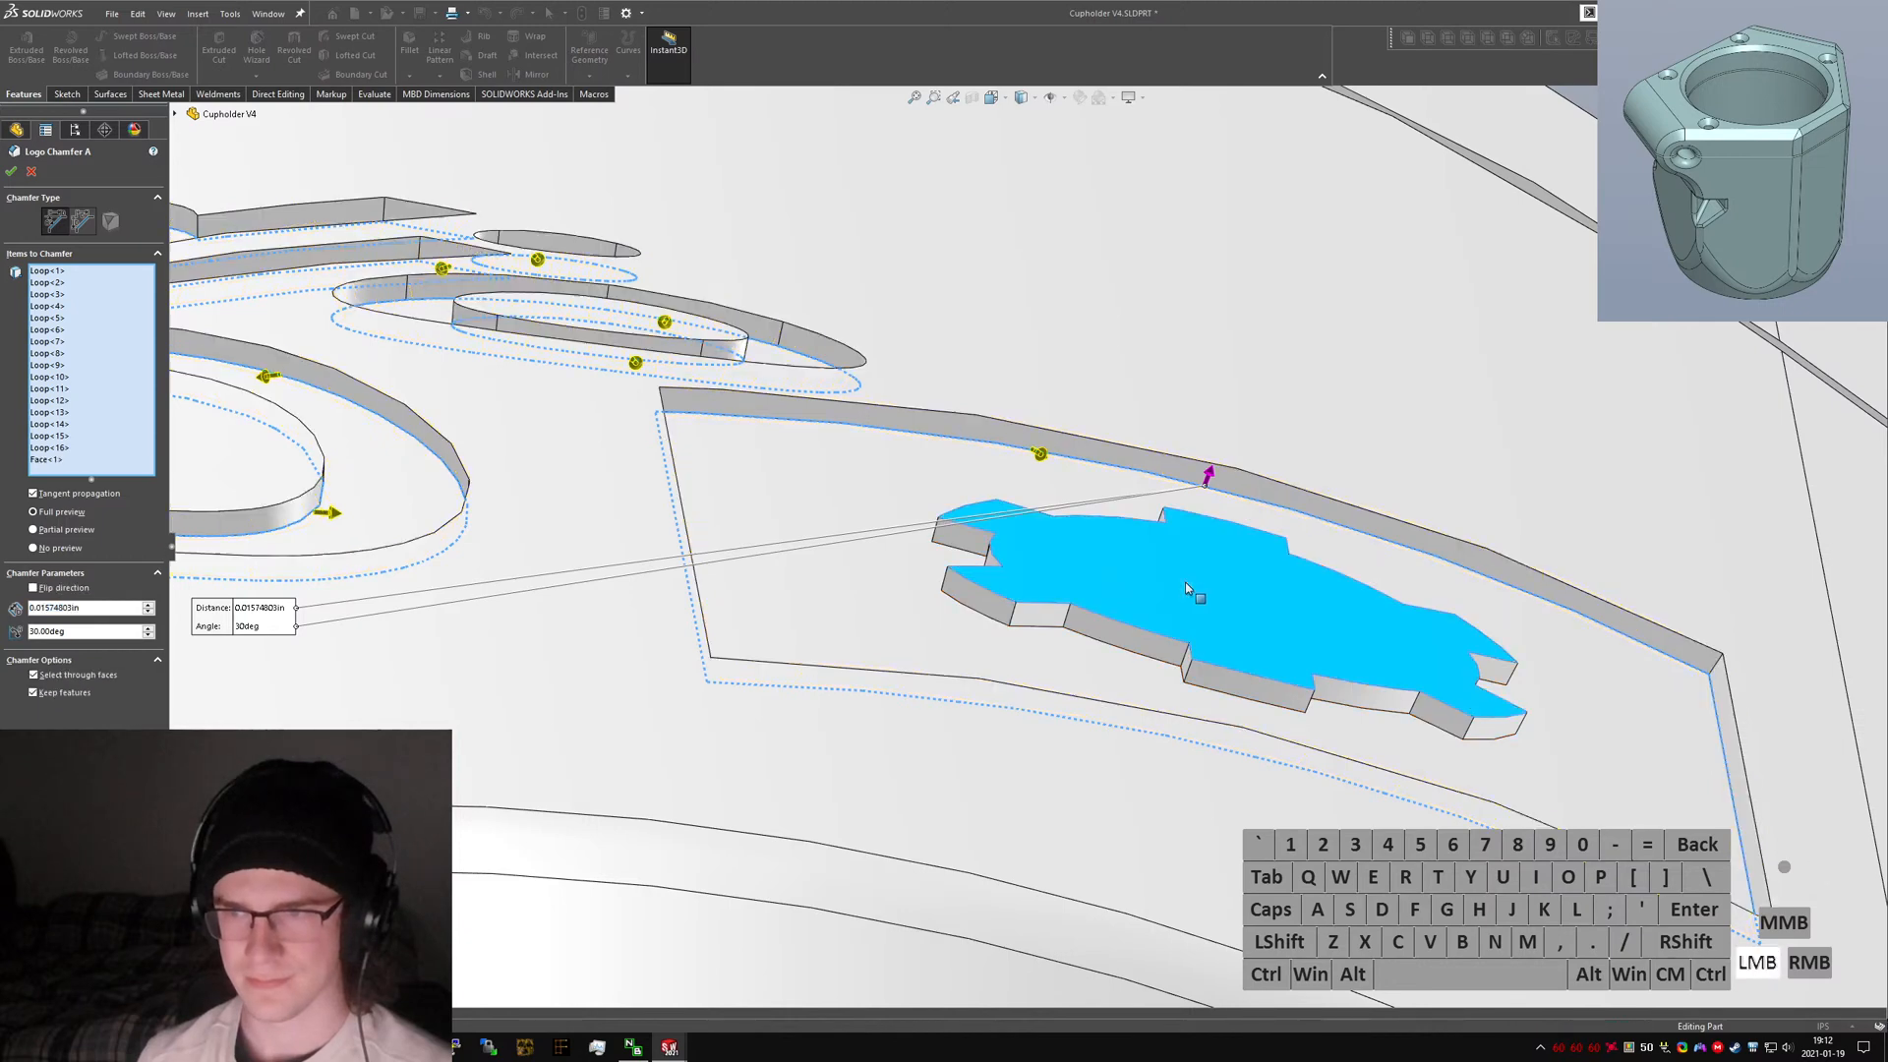
{"action": "double_click", "coordinate": [87, 608]}
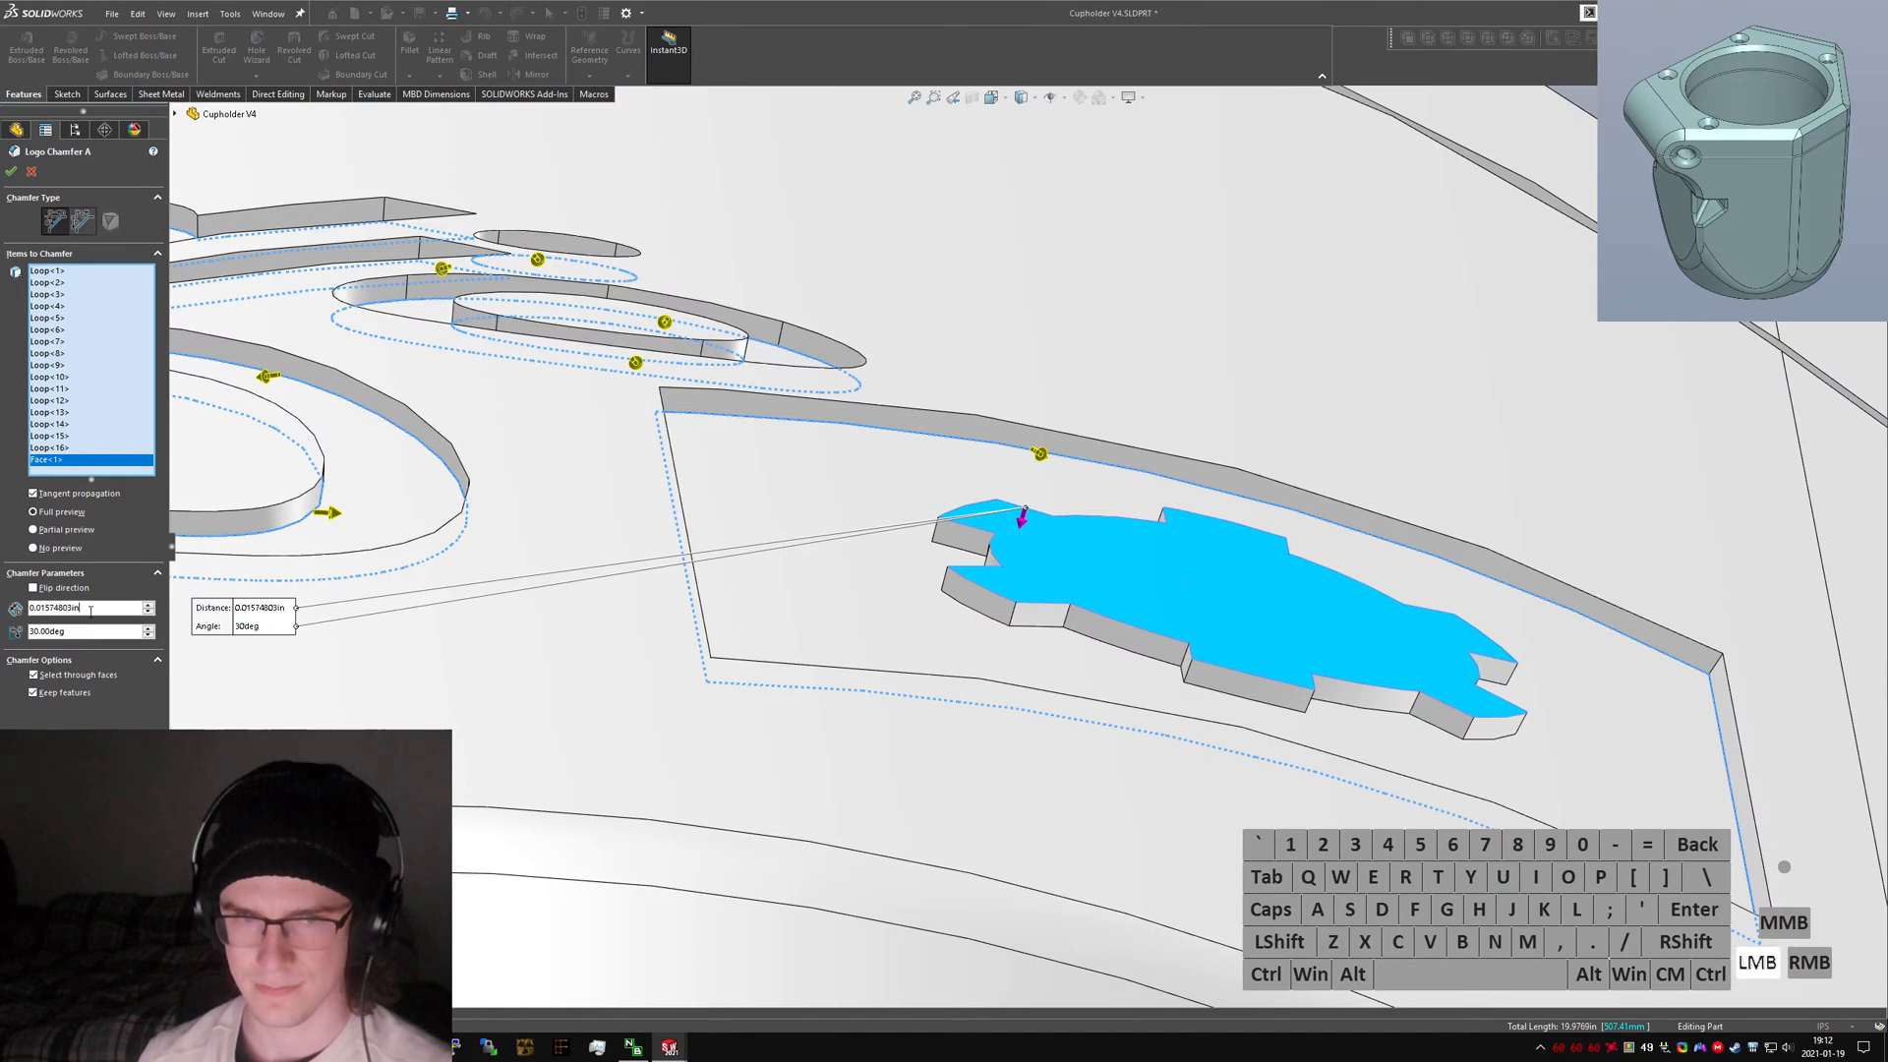
{"action": "type", "text": ".39mm"}
{"action": "key", "text": "Return"}
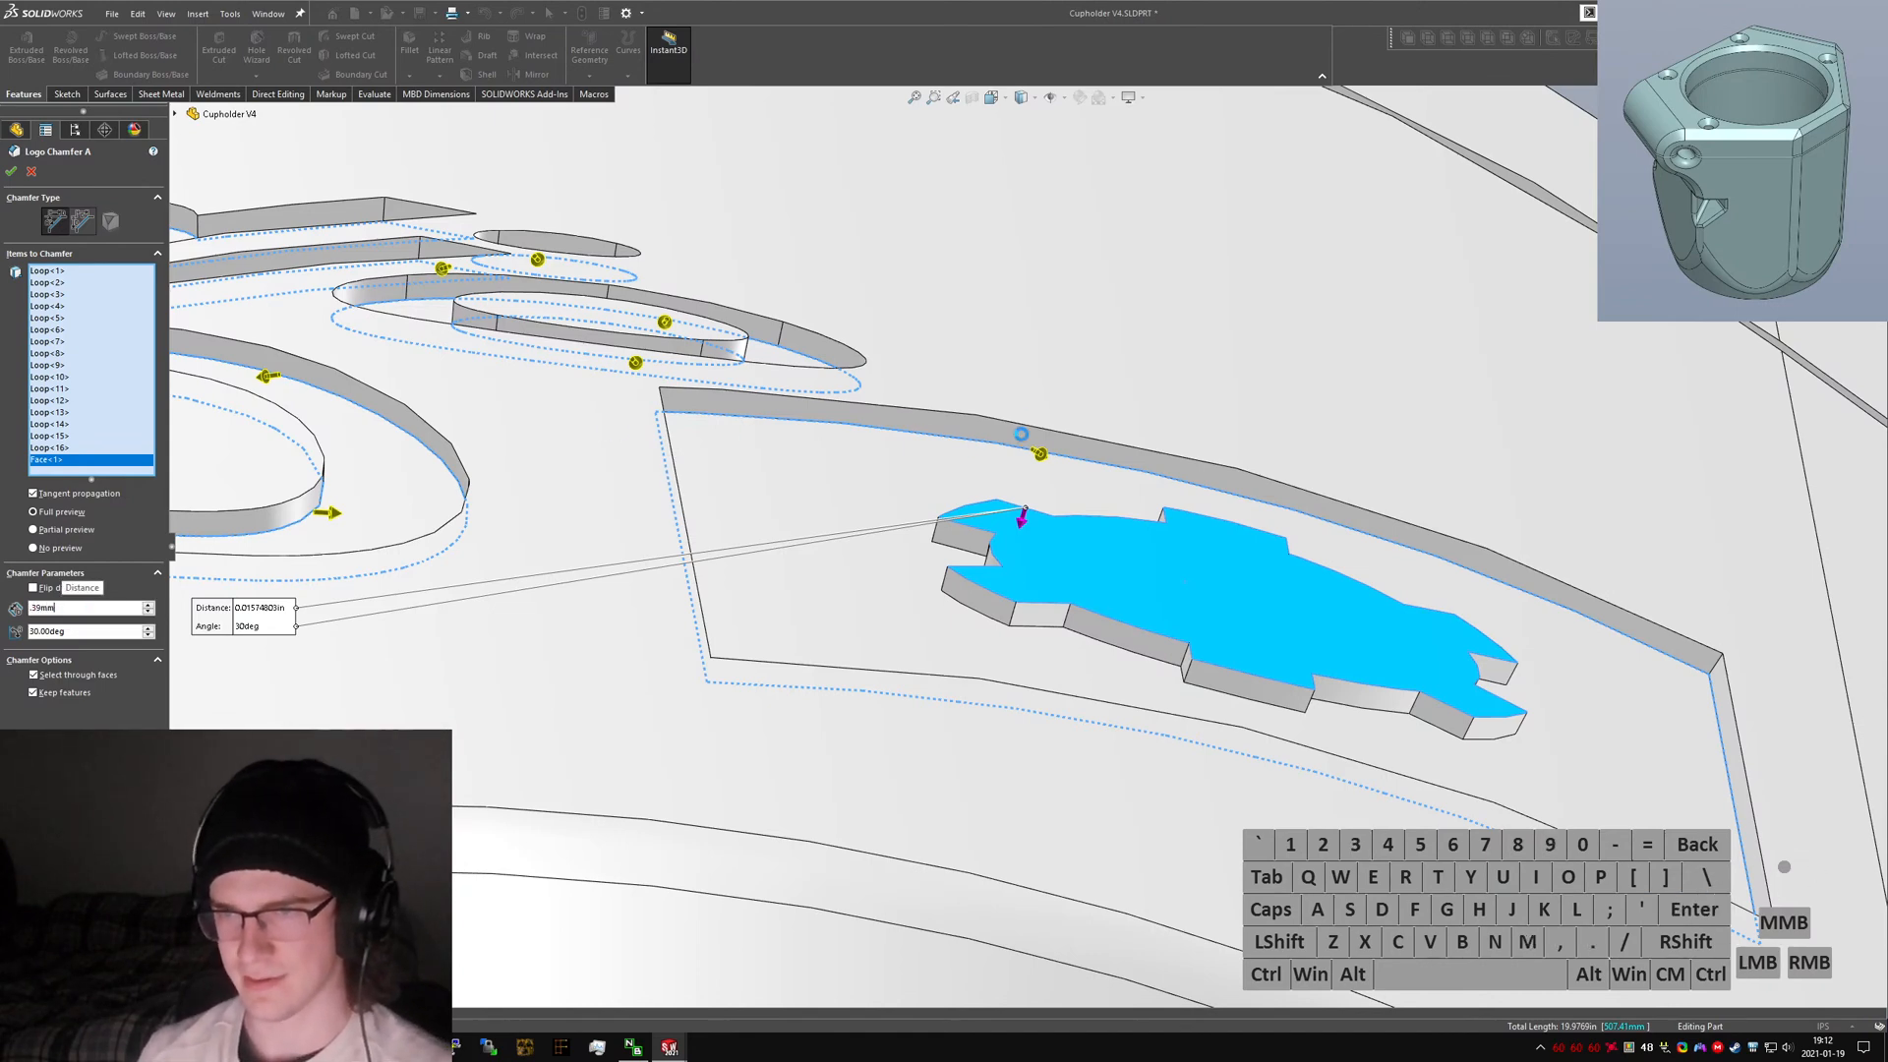
Inspect the chamfer preview along the gear cutout's edges.
{"action": "scroll", "coordinate": [1020, 434], "scroll_direction": "down", "scroll_amount": 5}
{"action": "middle_click_drag", "start_coordinate": [1020, 518], "coordinate": [1278, 578]}
{"action": "scroll", "coordinate": [864, 552], "scroll_direction": "down", "scroll_amount": 6}
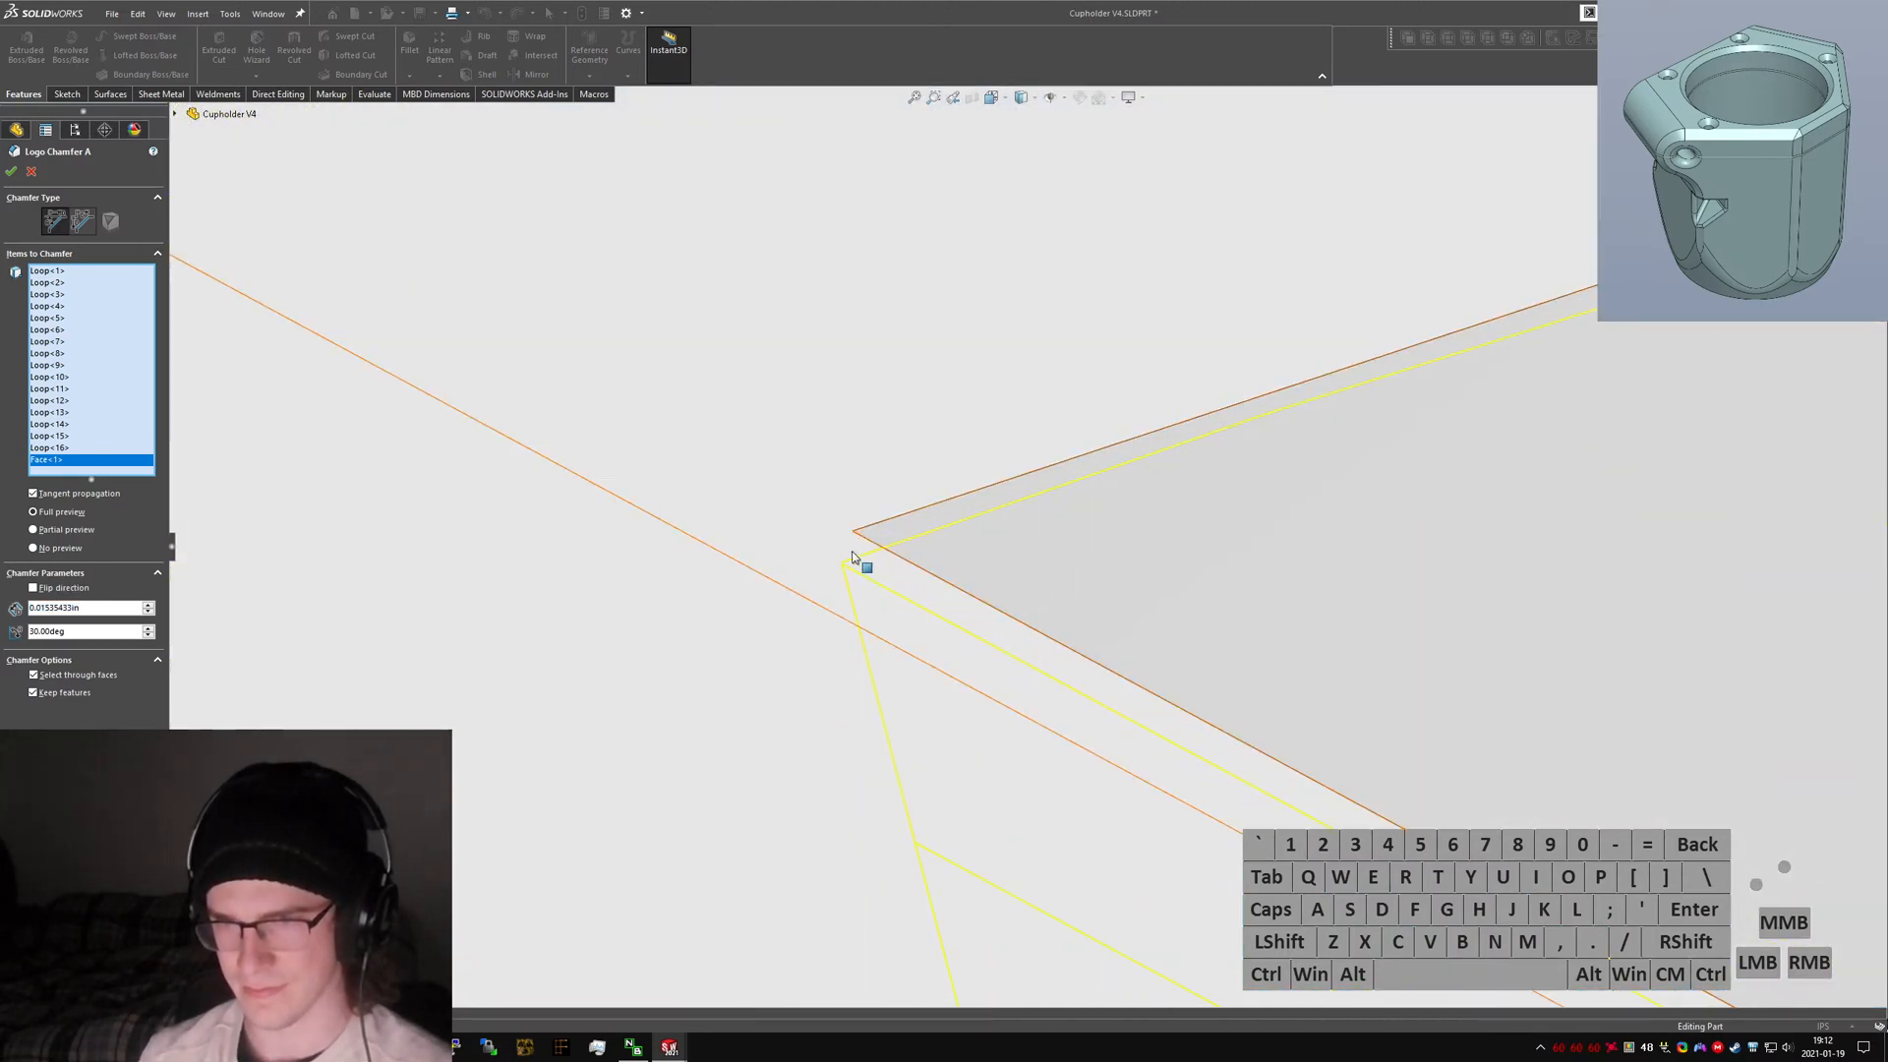
{"action": "scroll", "coordinate": [1047, 691], "scroll_direction": "up", "scroll_amount": 6}
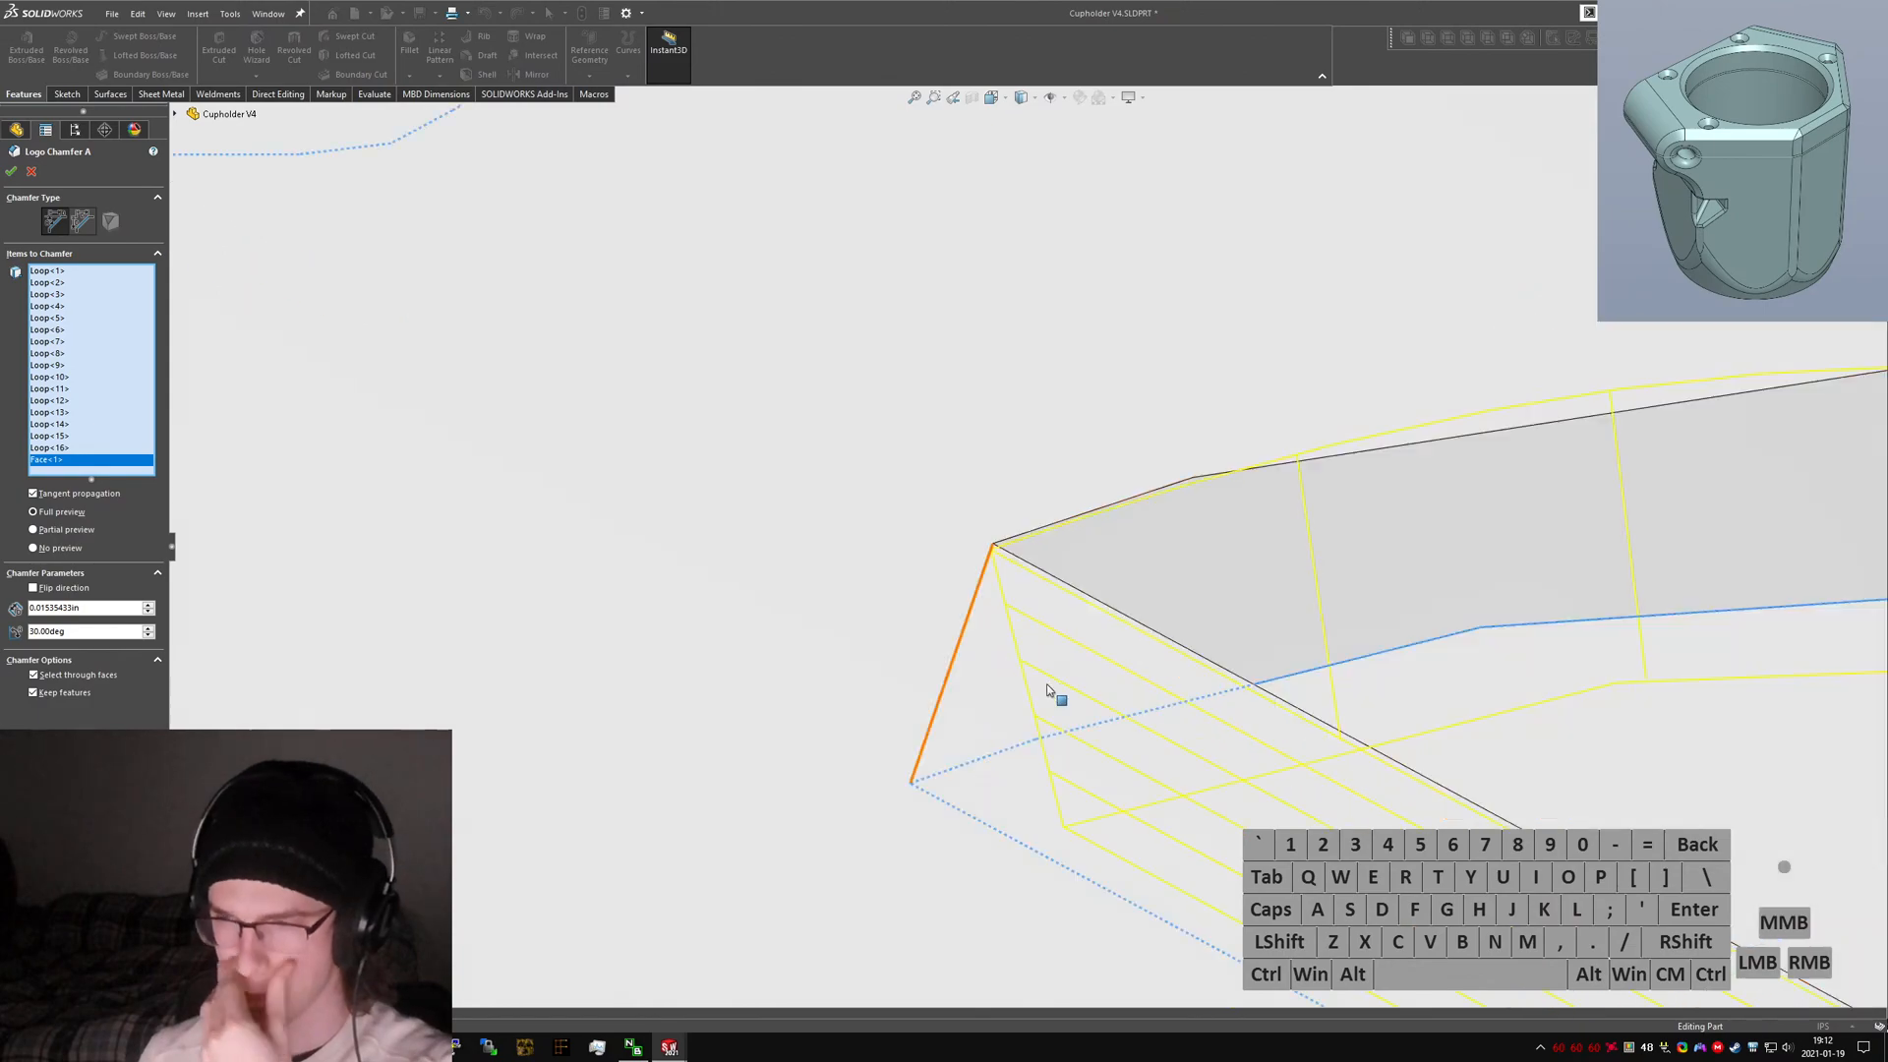
{"action": "scroll", "coordinate": [1047, 691], "scroll_direction": "up", "scroll_amount": 5}
{"action": "scroll", "coordinate": [1135, 654], "scroll_direction": "down", "scroll_amount": 10}
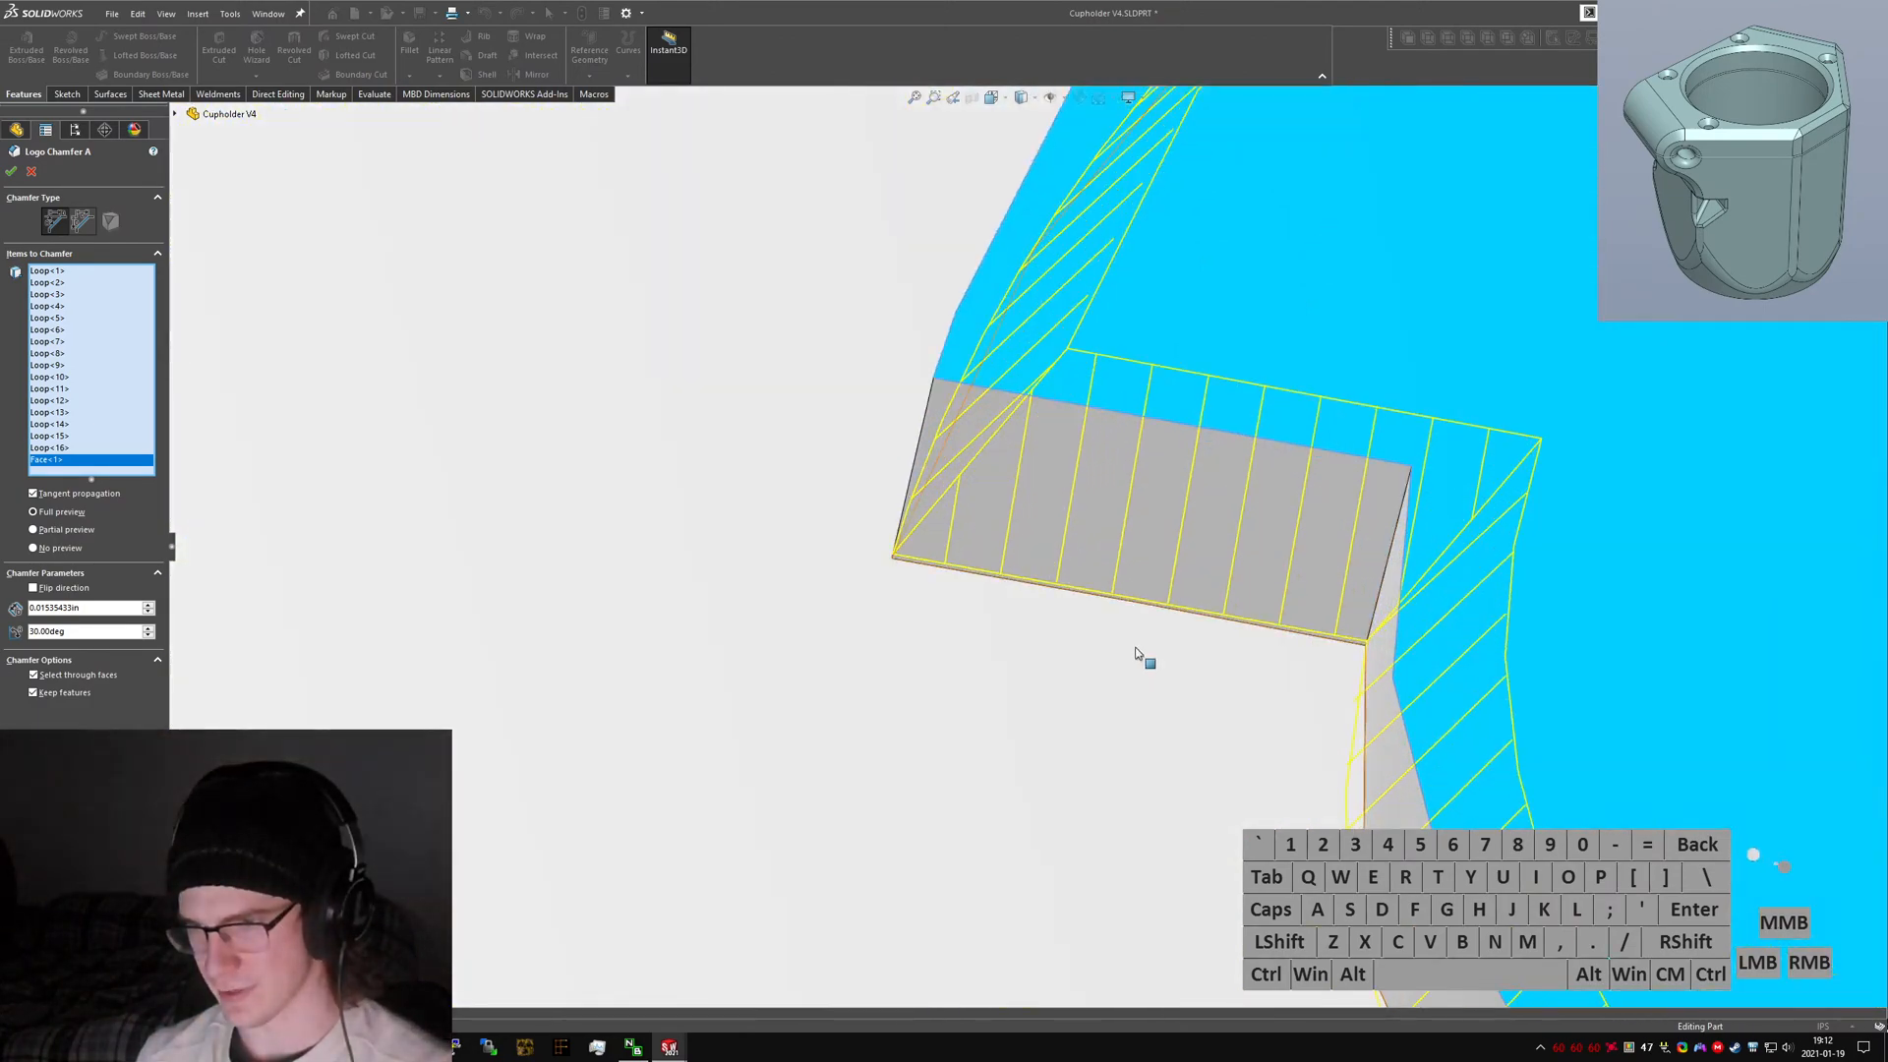
{"action": "scroll", "coordinate": [885, 570], "scroll_direction": "down", "scroll_amount": 8}
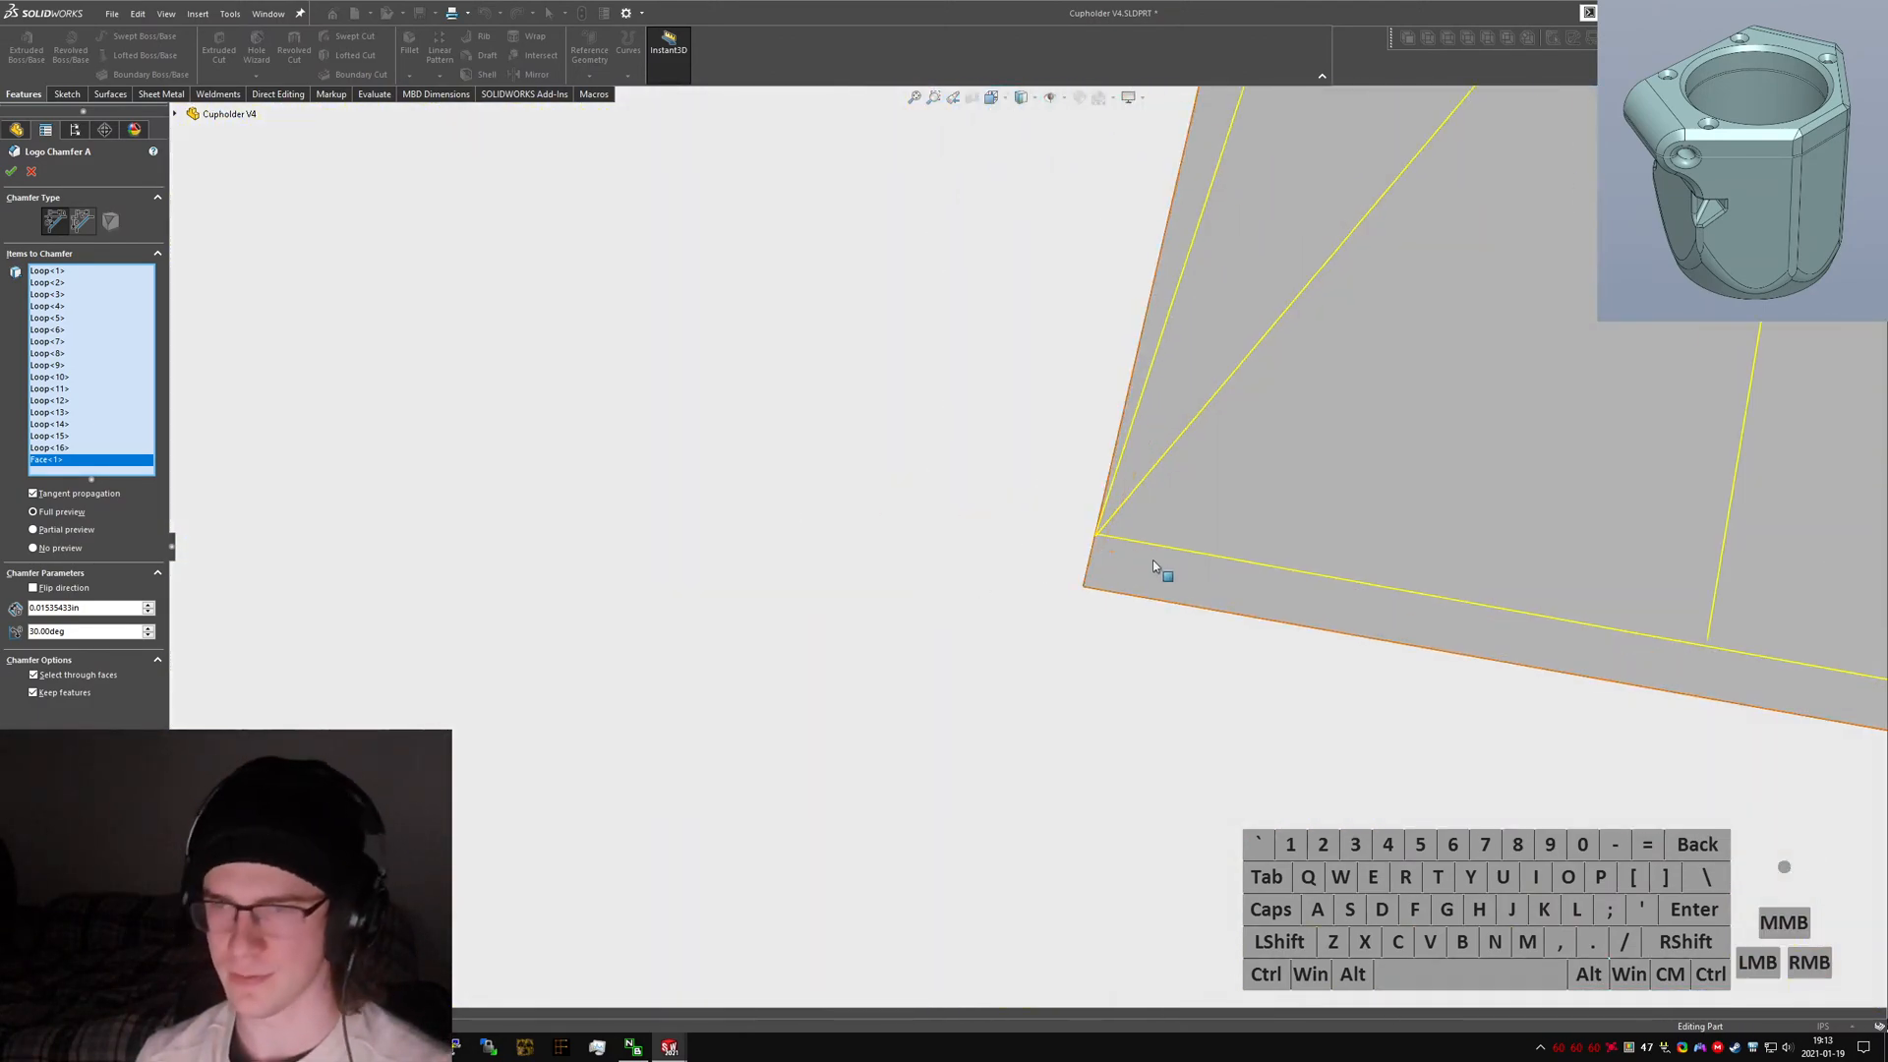
Accept the logo chamfer after checking its preview on the logo and gear cutout.
{"action": "scroll", "coordinate": [1156, 570], "scroll_direction": "up", "scroll_amount": 8}
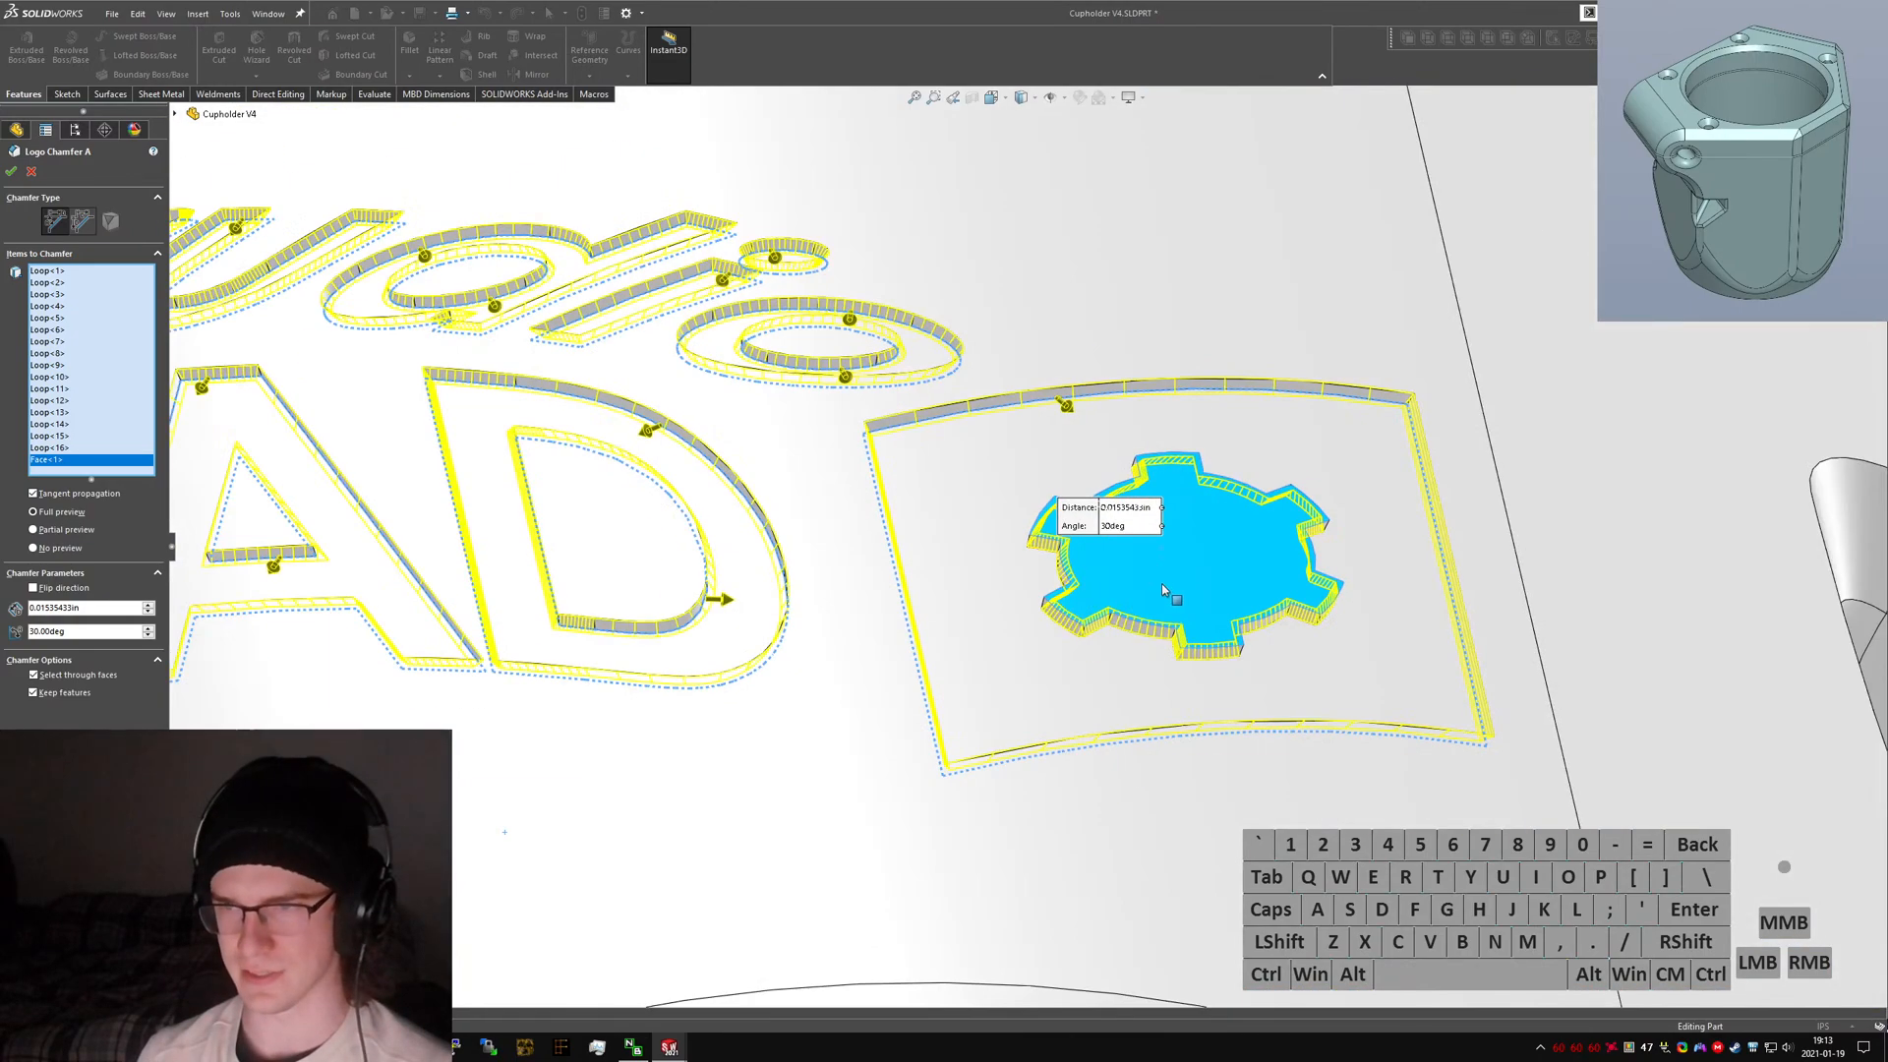
{"action": "middle_click_drag", "start_coordinate": [1162, 584], "coordinate": [1187, 692]}
{"action": "scroll", "coordinate": [1179, 669], "scroll_direction": "up", "scroll_amount": 7}
{"action": "middle_click_drag", "start_coordinate": [853, 557], "coordinate": [880, 650]}
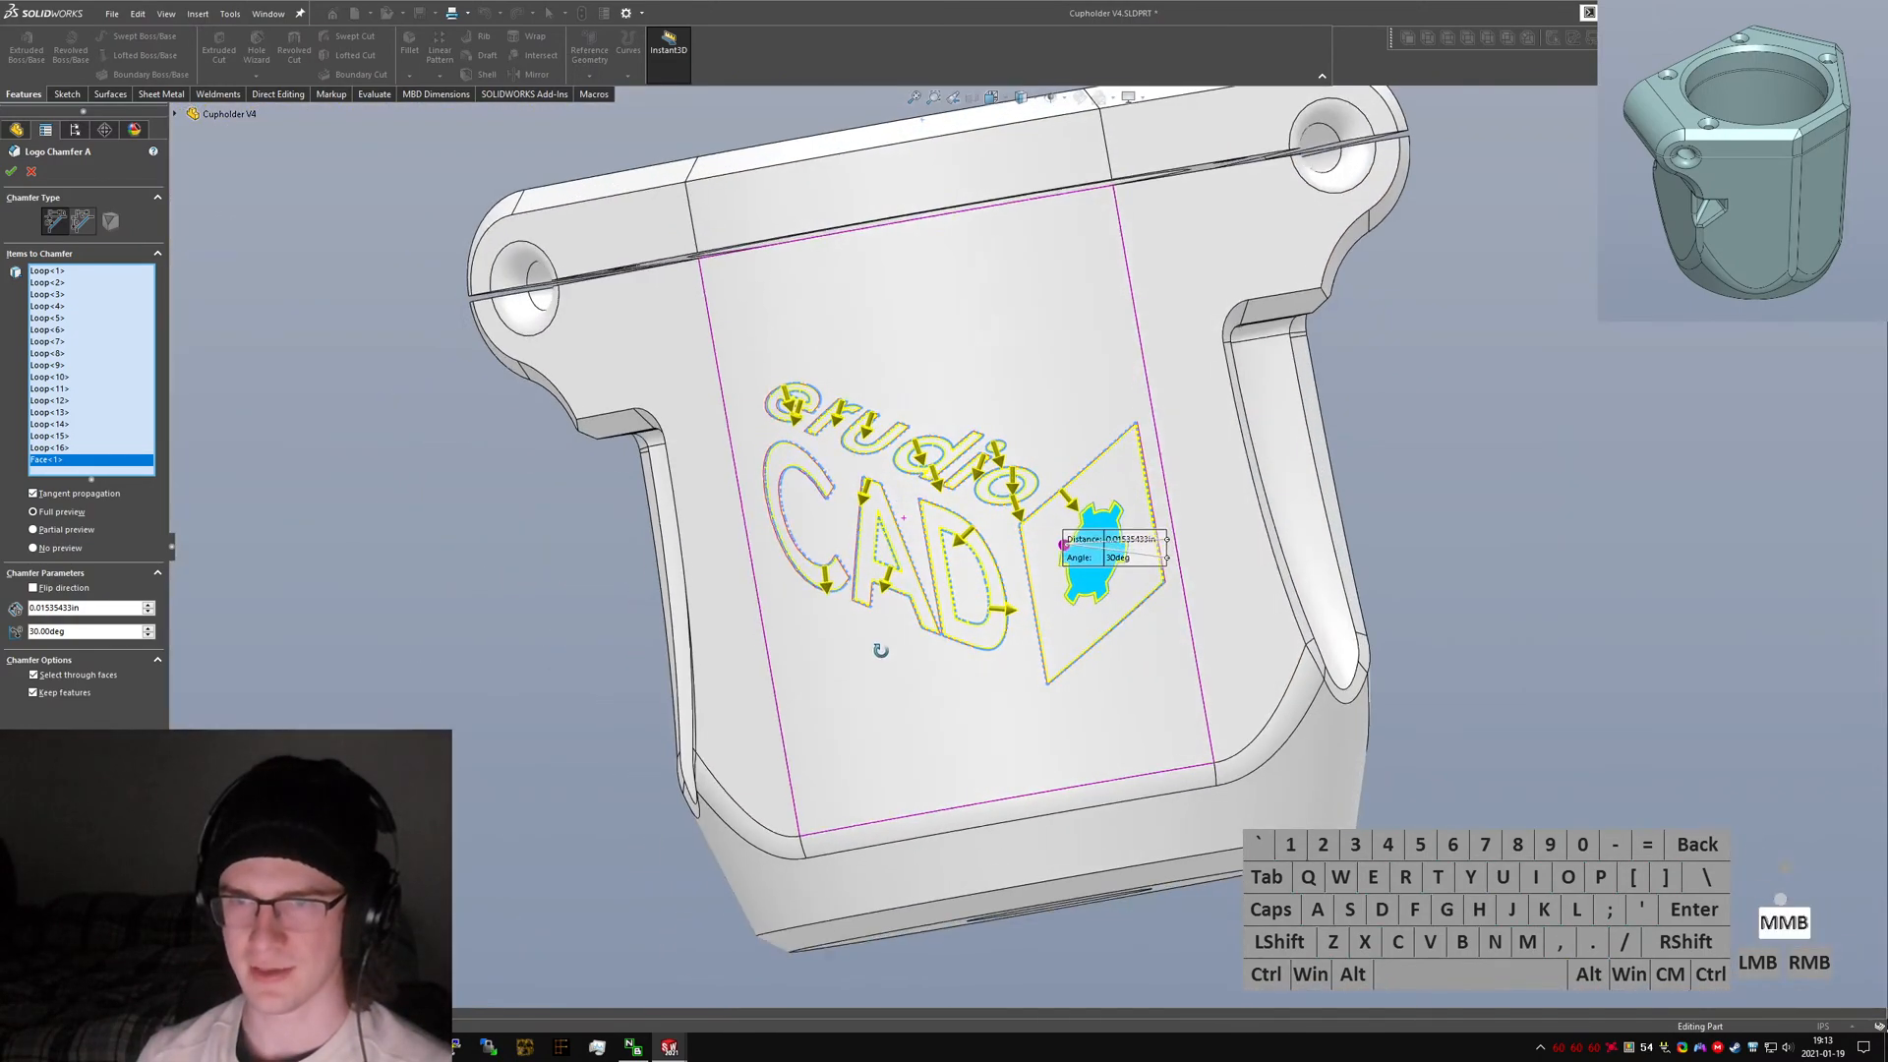
{"action": "left_click", "coordinate": [11, 174]}
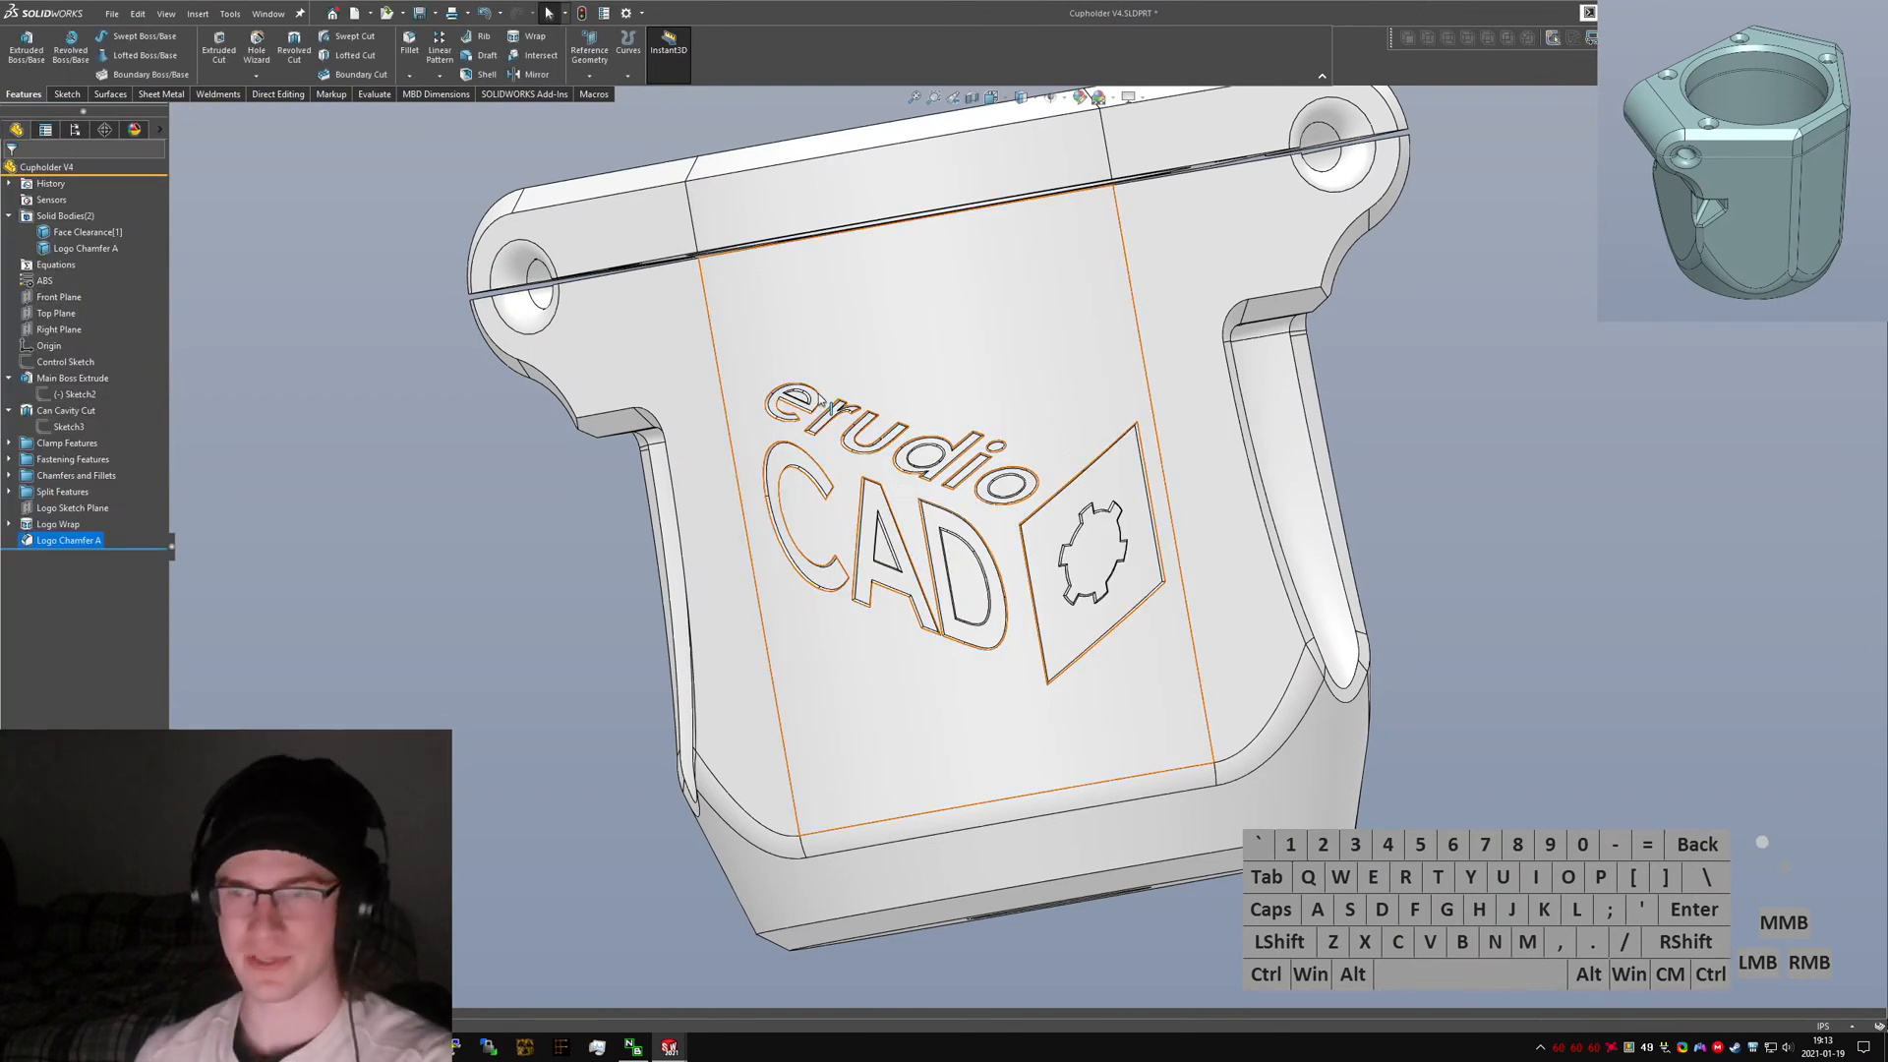
Open the Logo Wrap feature for editing.
{"action": "left_click", "coordinate": [898, 489]}
{"action": "middle_click_drag", "start_coordinate": [897, 489], "coordinate": [951, 499]}
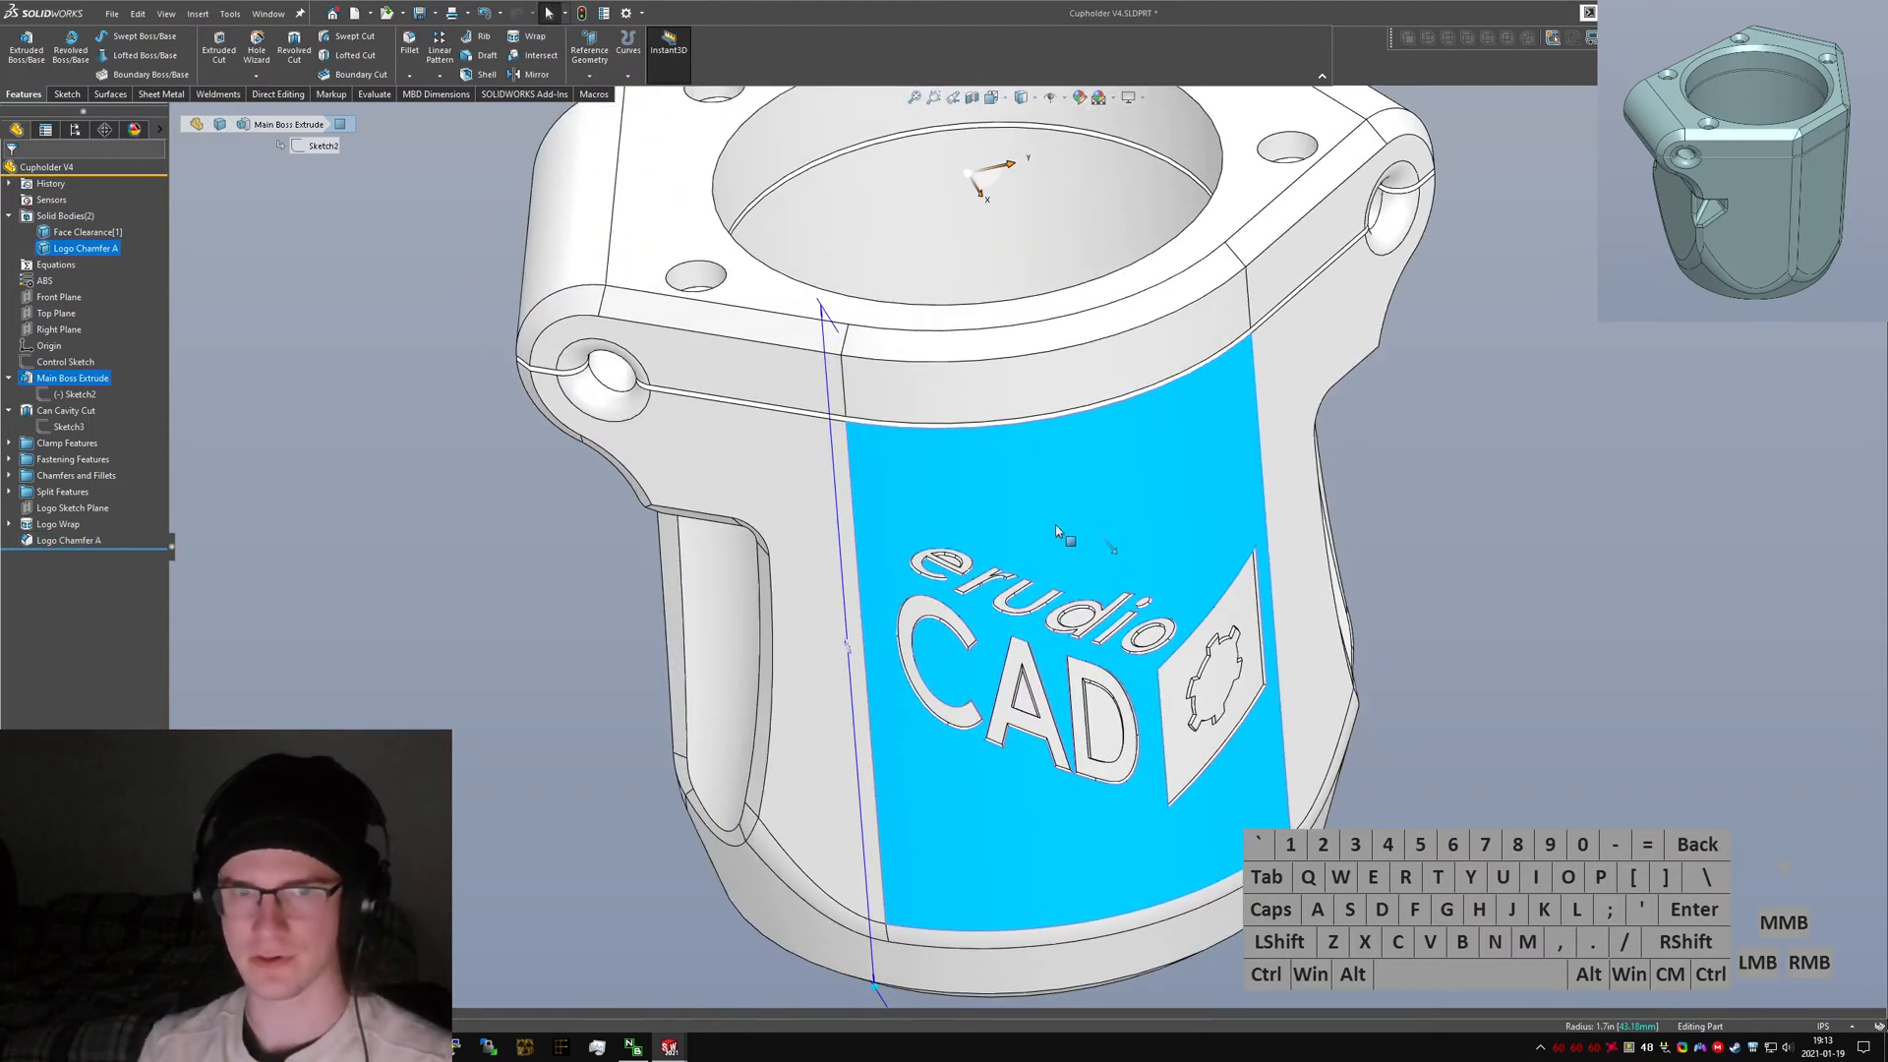
{"action": "left_click", "coordinate": [1455, 730]}
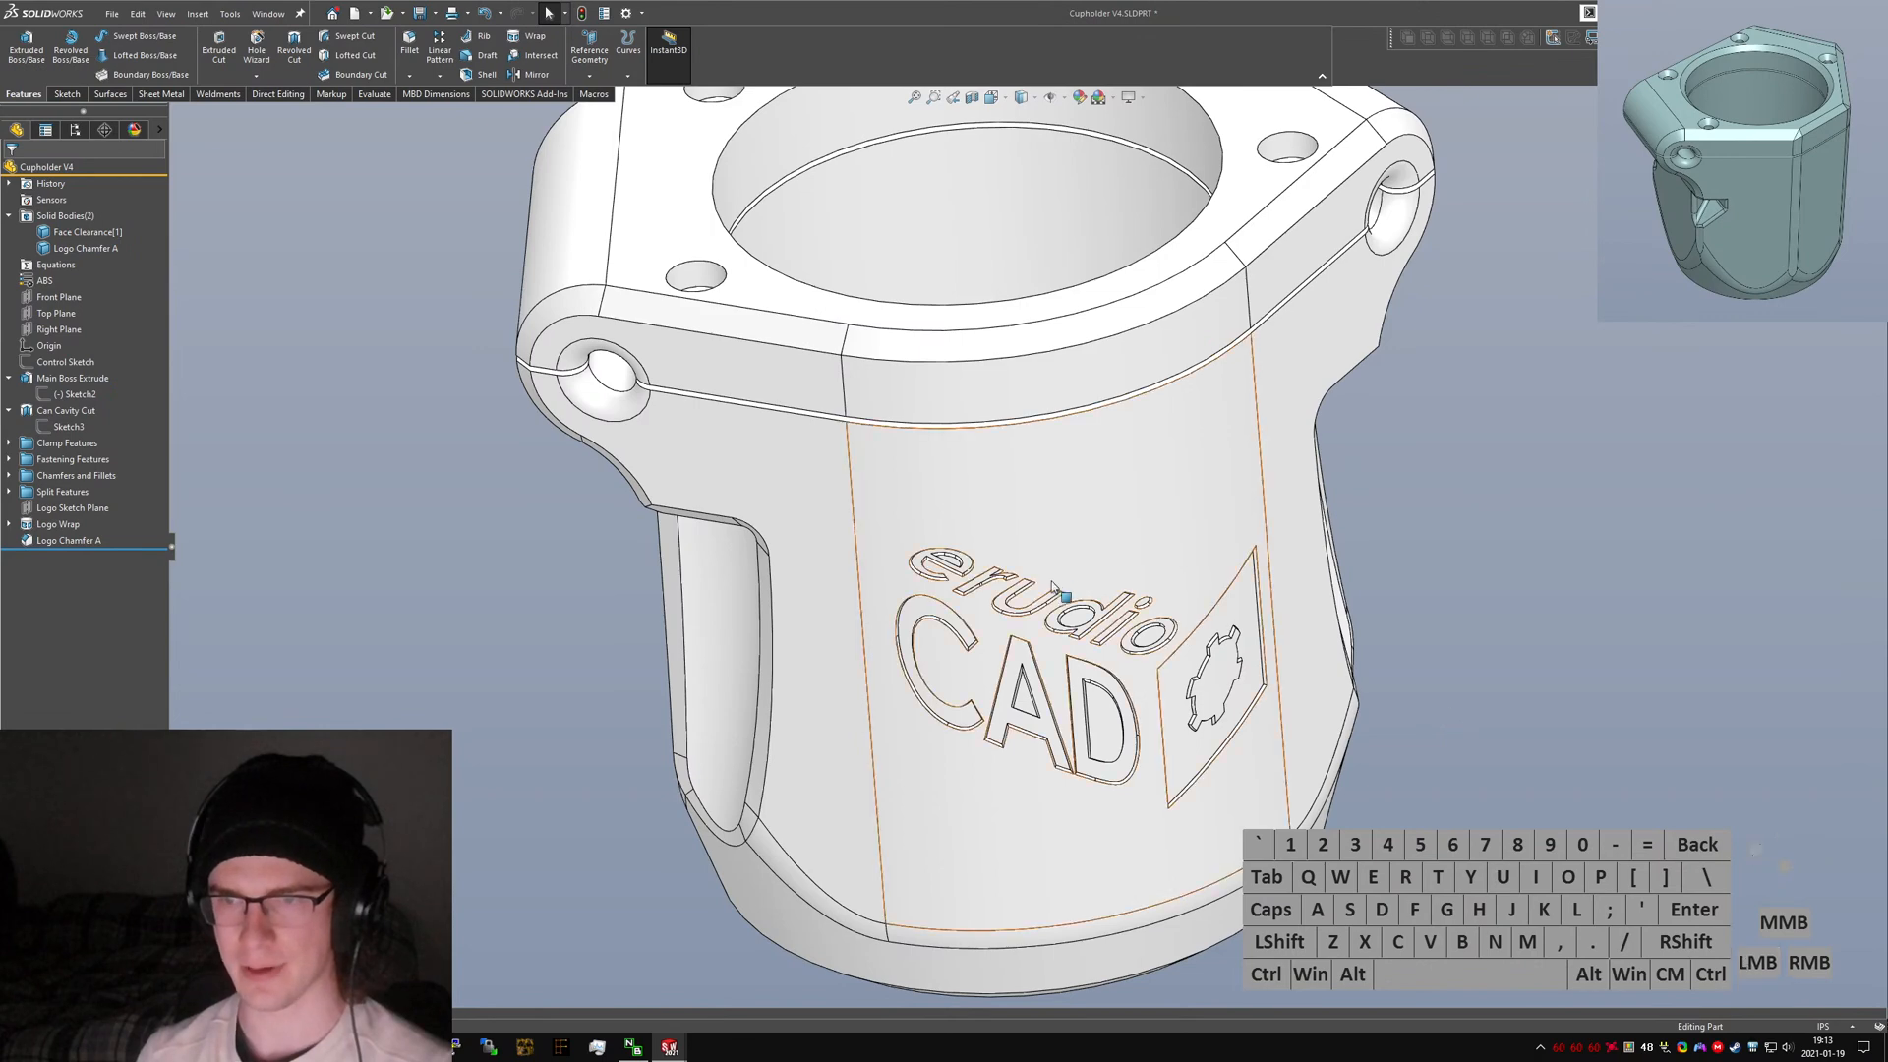
{"action": "middle_click_drag", "start_coordinate": [1062, 640], "coordinate": [1064, 698]}
{"action": "left_click", "coordinate": [51, 524]}
{"action": "left_click", "coordinate": [71, 479]}
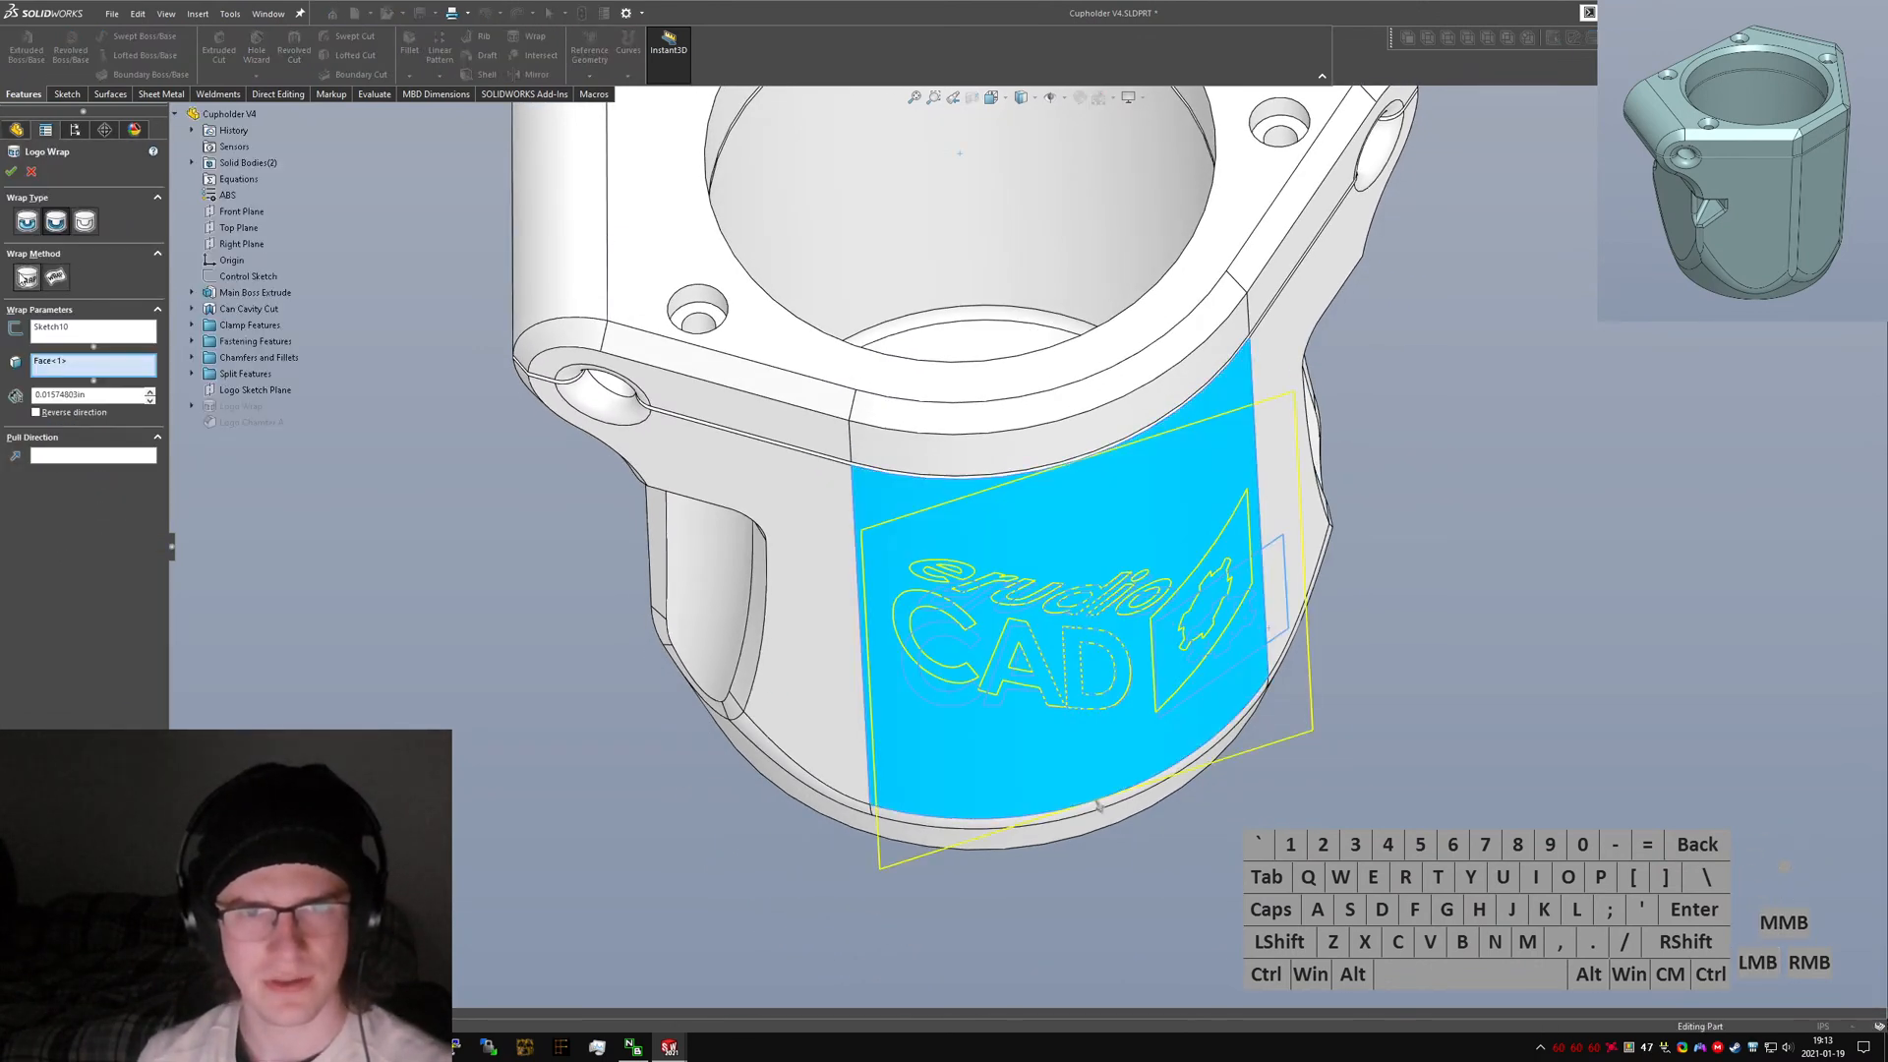
Search the web for 2021 solidworks wrap feature and read the Wrap help page.
{"action": "left_click", "coordinate": [24, 278]}
{"action": "left_click_drag", "start_coordinate": [0, 614], "coordinate": [1183, 607]}
{"action": "key", "text": "alt+d"}
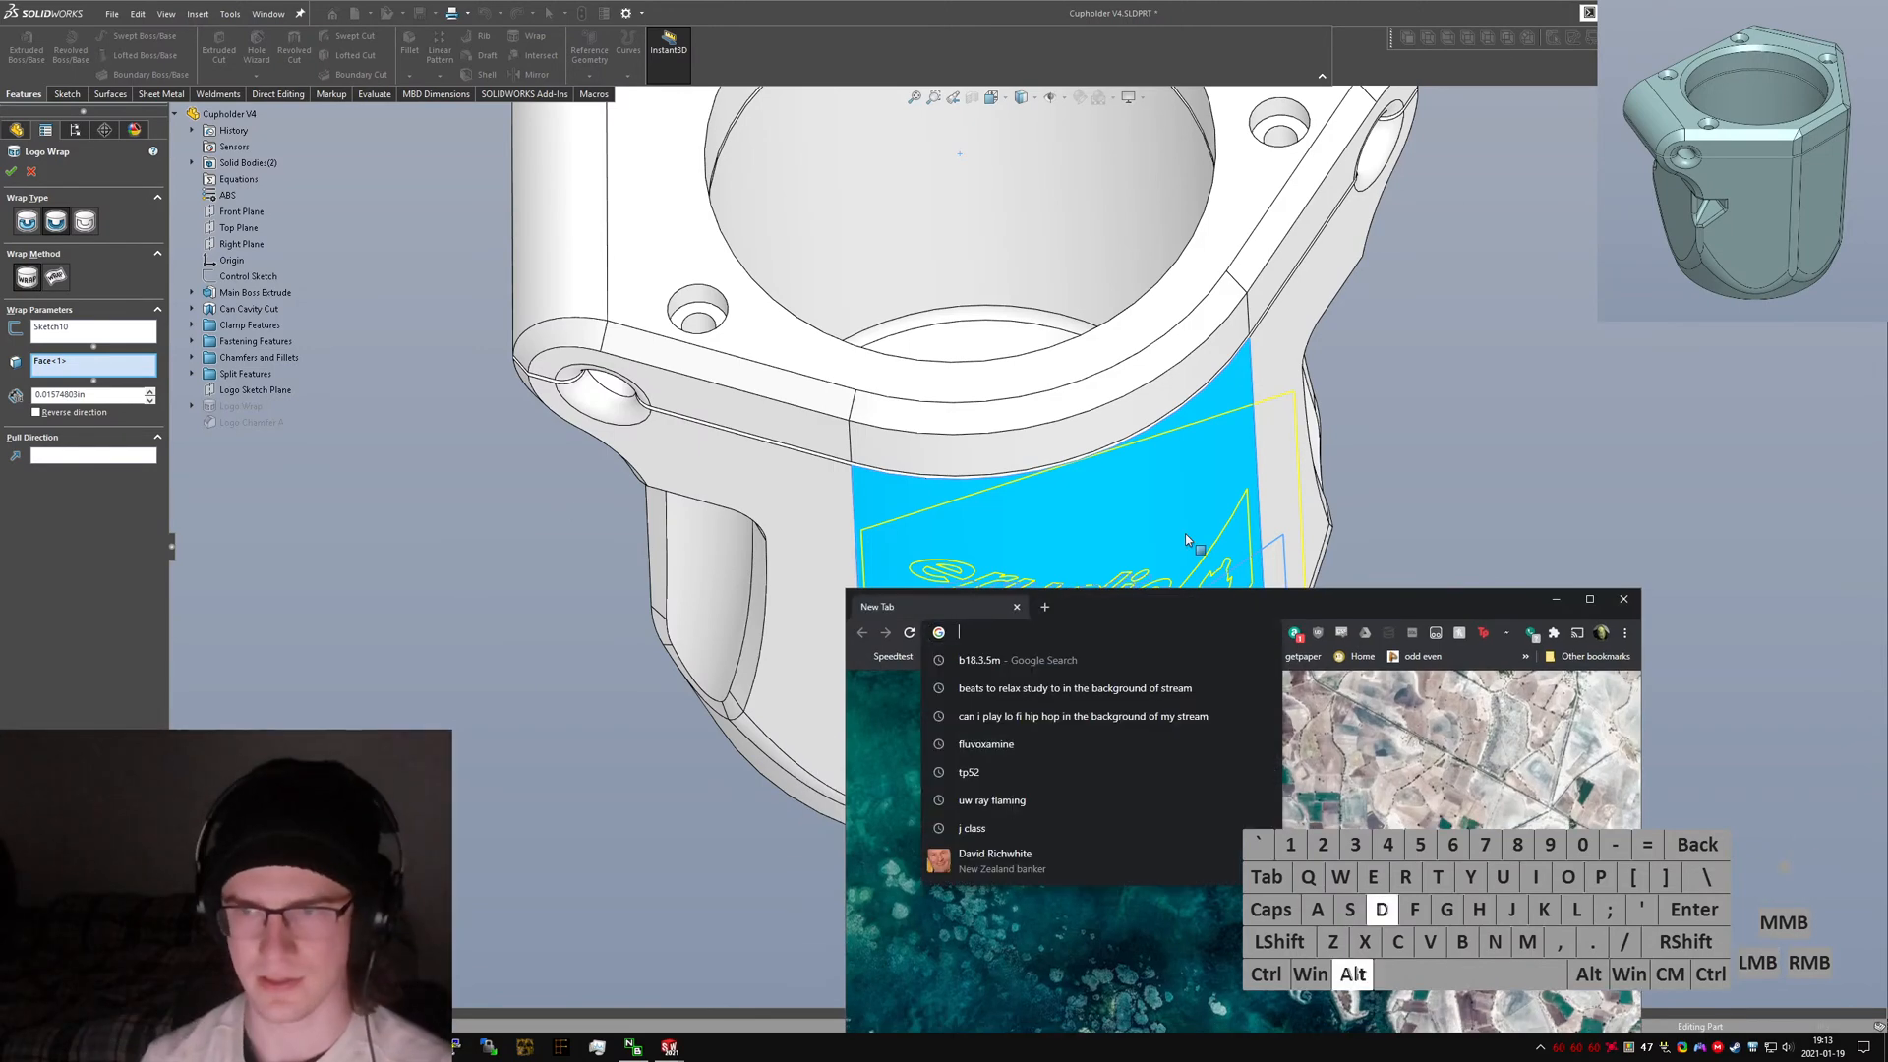
{"action": "type", "text": "2021 s"}
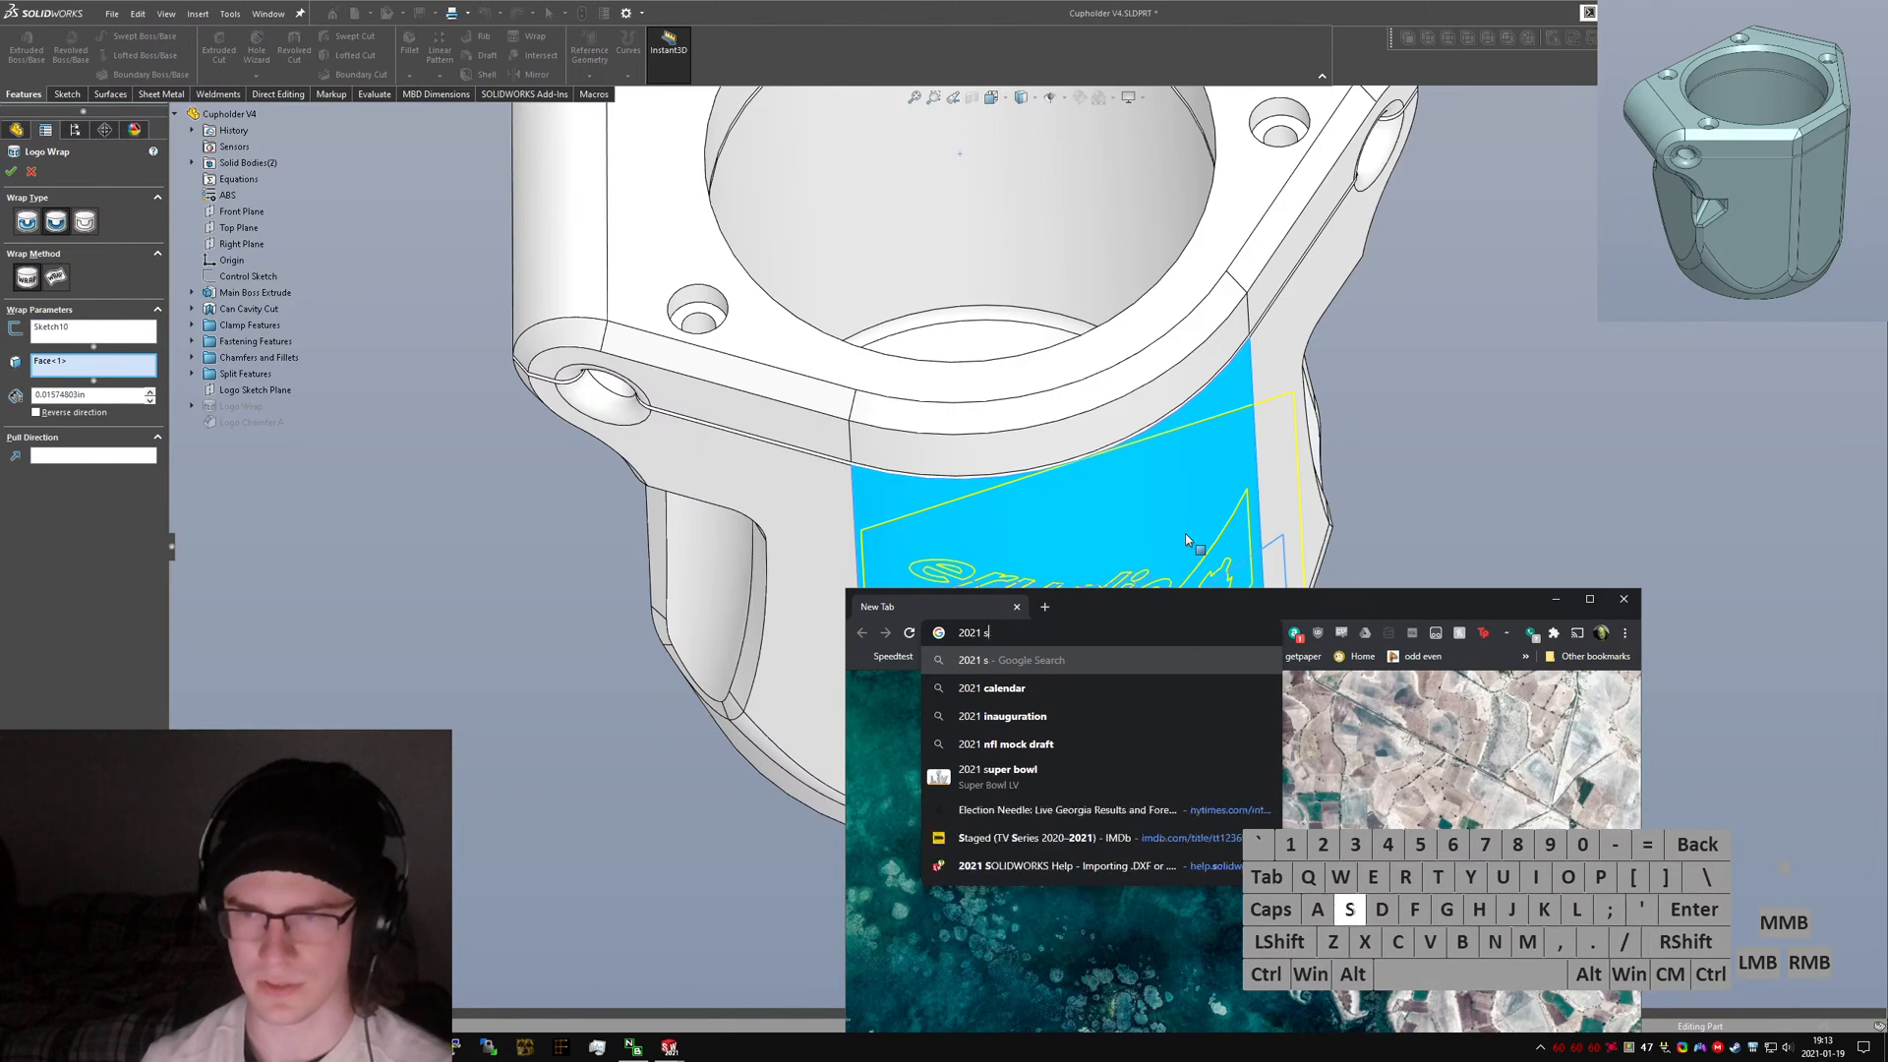
{"action": "type", "text": "olidworks wrap feature"}
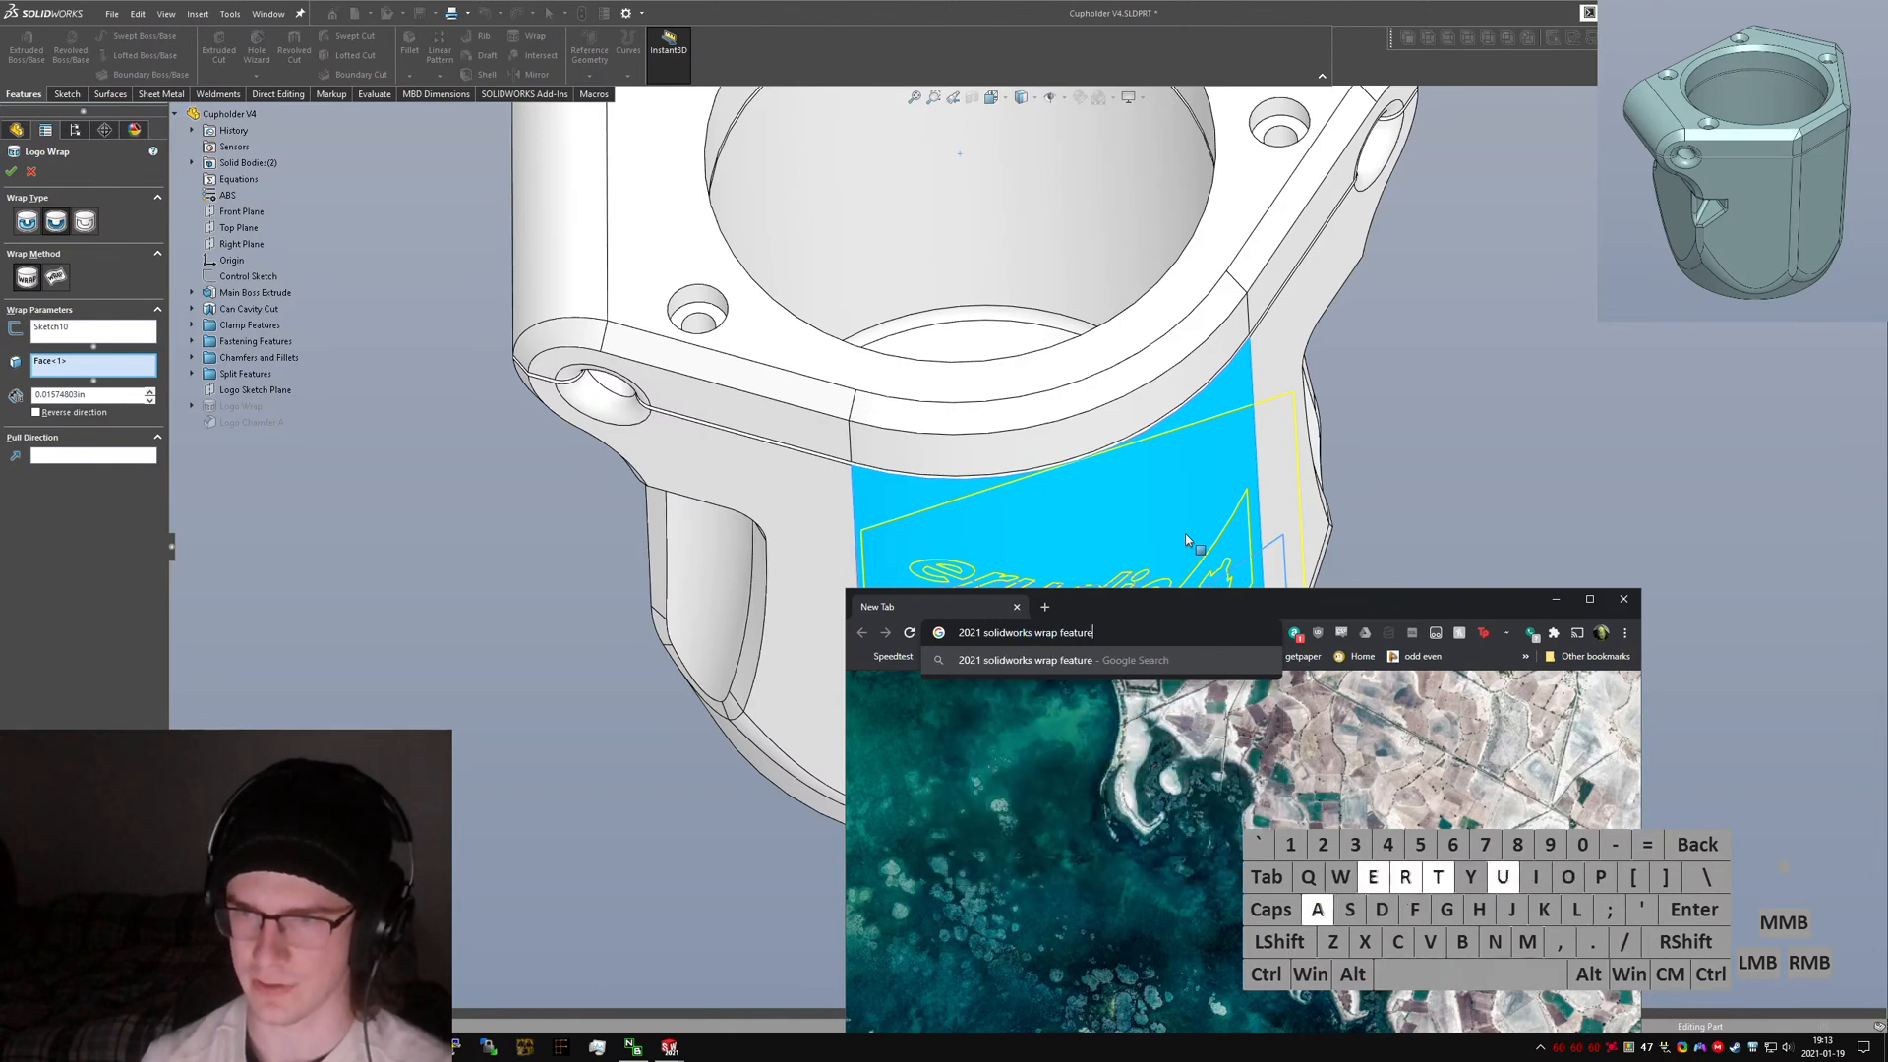
{"action": "key", "text": "Return"}
{"action": "key", "text": "super+Up"}
{"action": "left_click", "coordinate": [433, 246]}
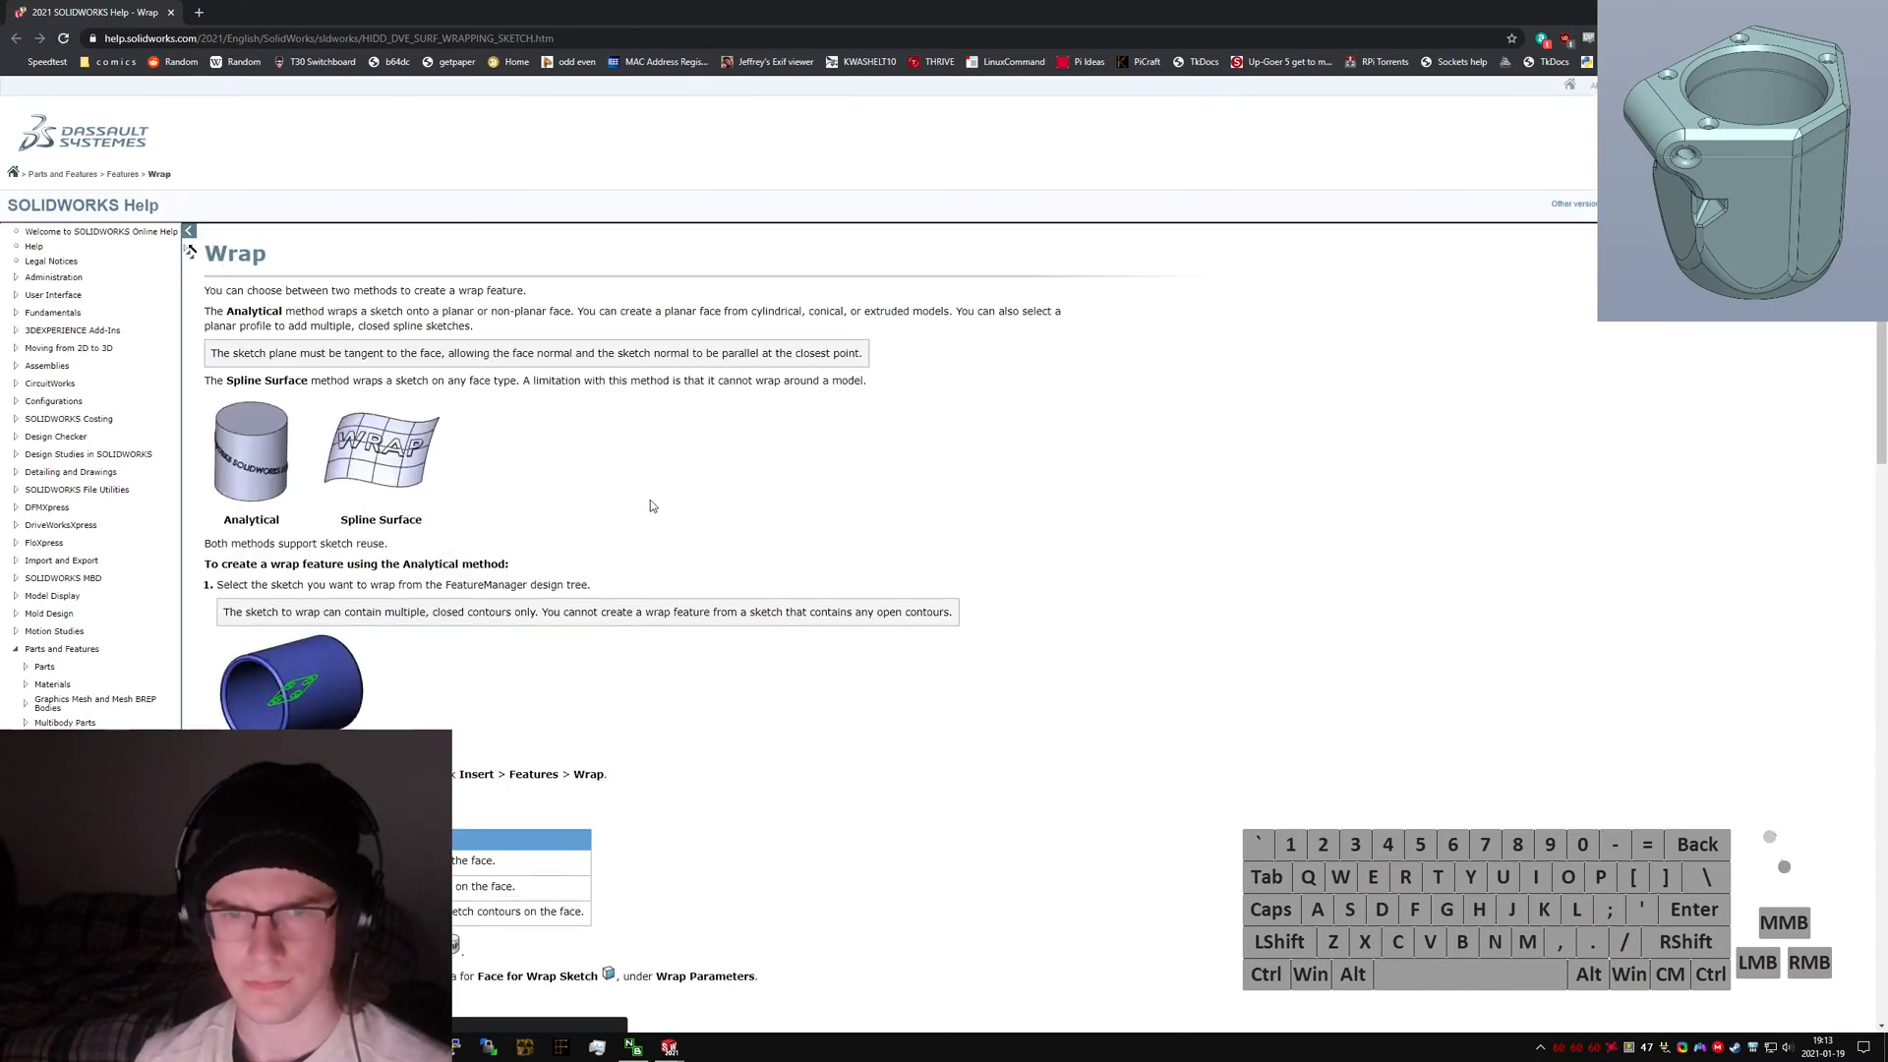
{"action": "left_click", "coordinate": [370, 487]}
{"action": "scroll", "coordinate": [374, 496], "scroll_direction": "down", "scroll_amount": 2}
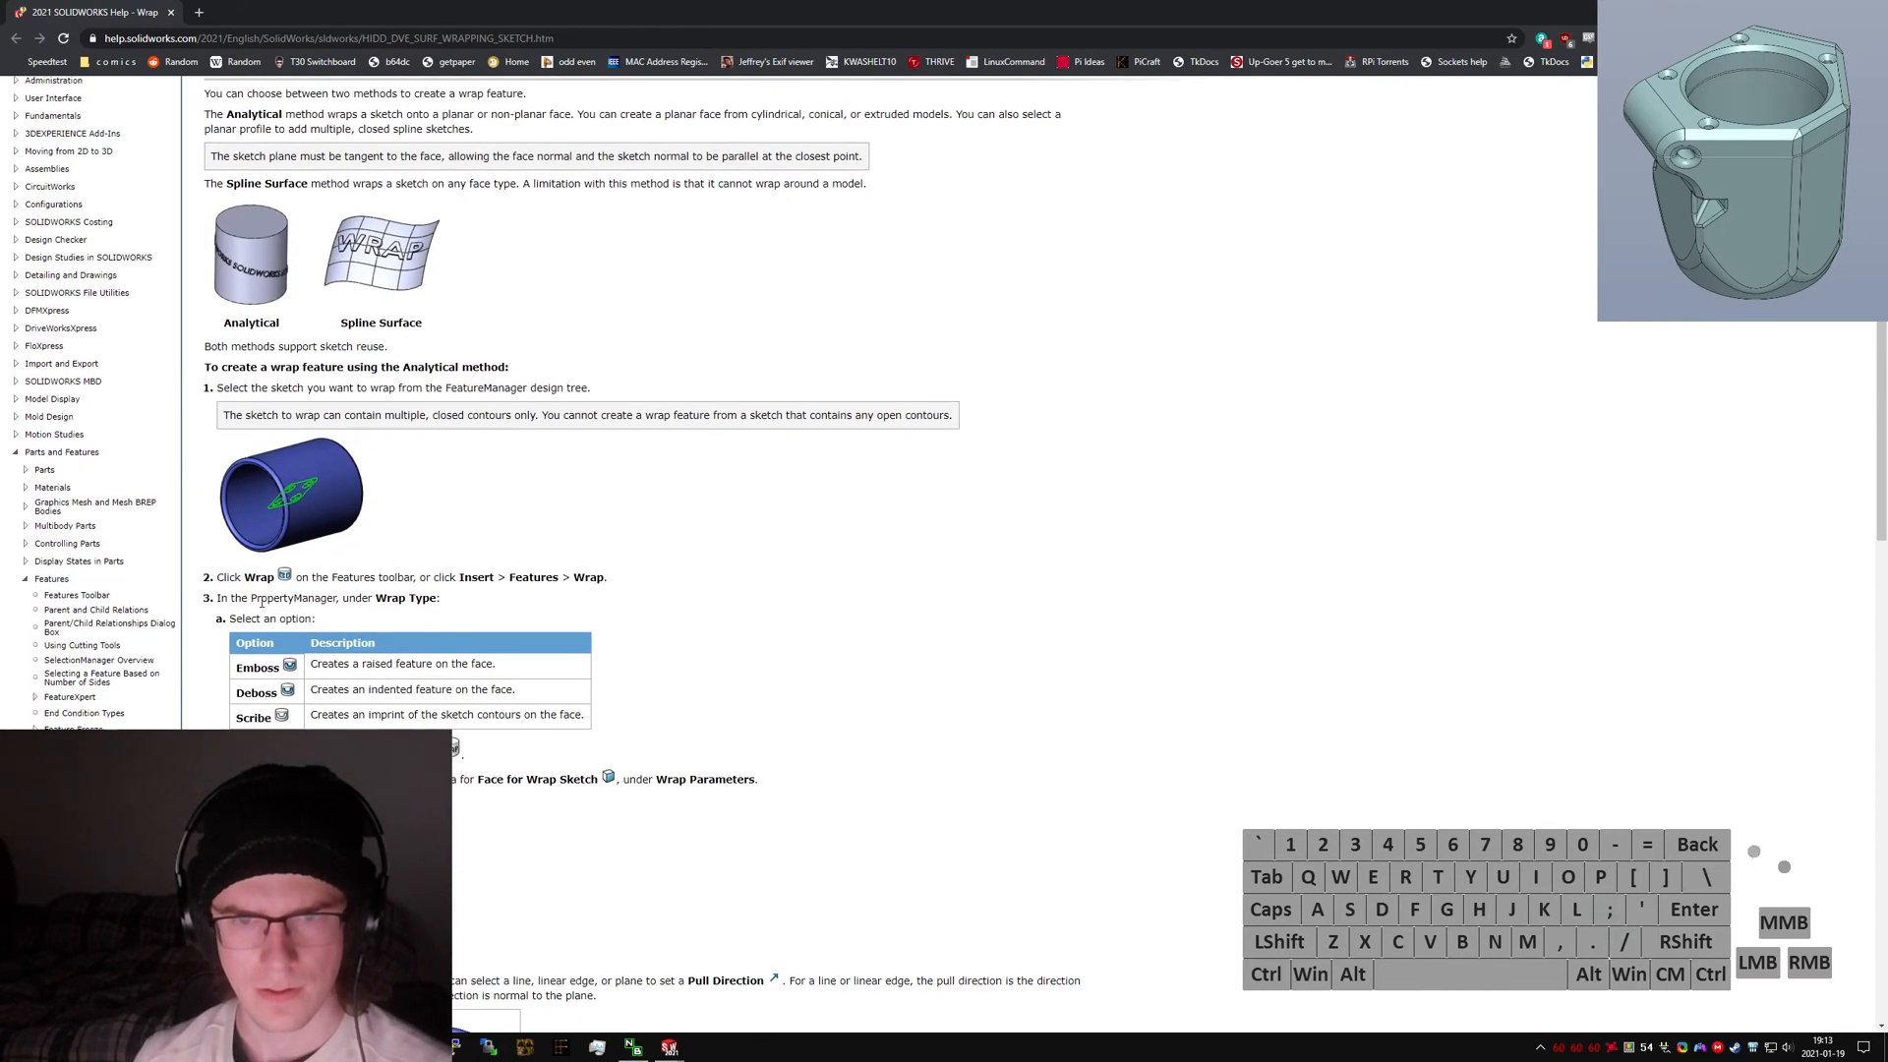
{"action": "left_click", "coordinate": [299, 323]}
{"action": "left_click", "coordinate": [271, 299]}
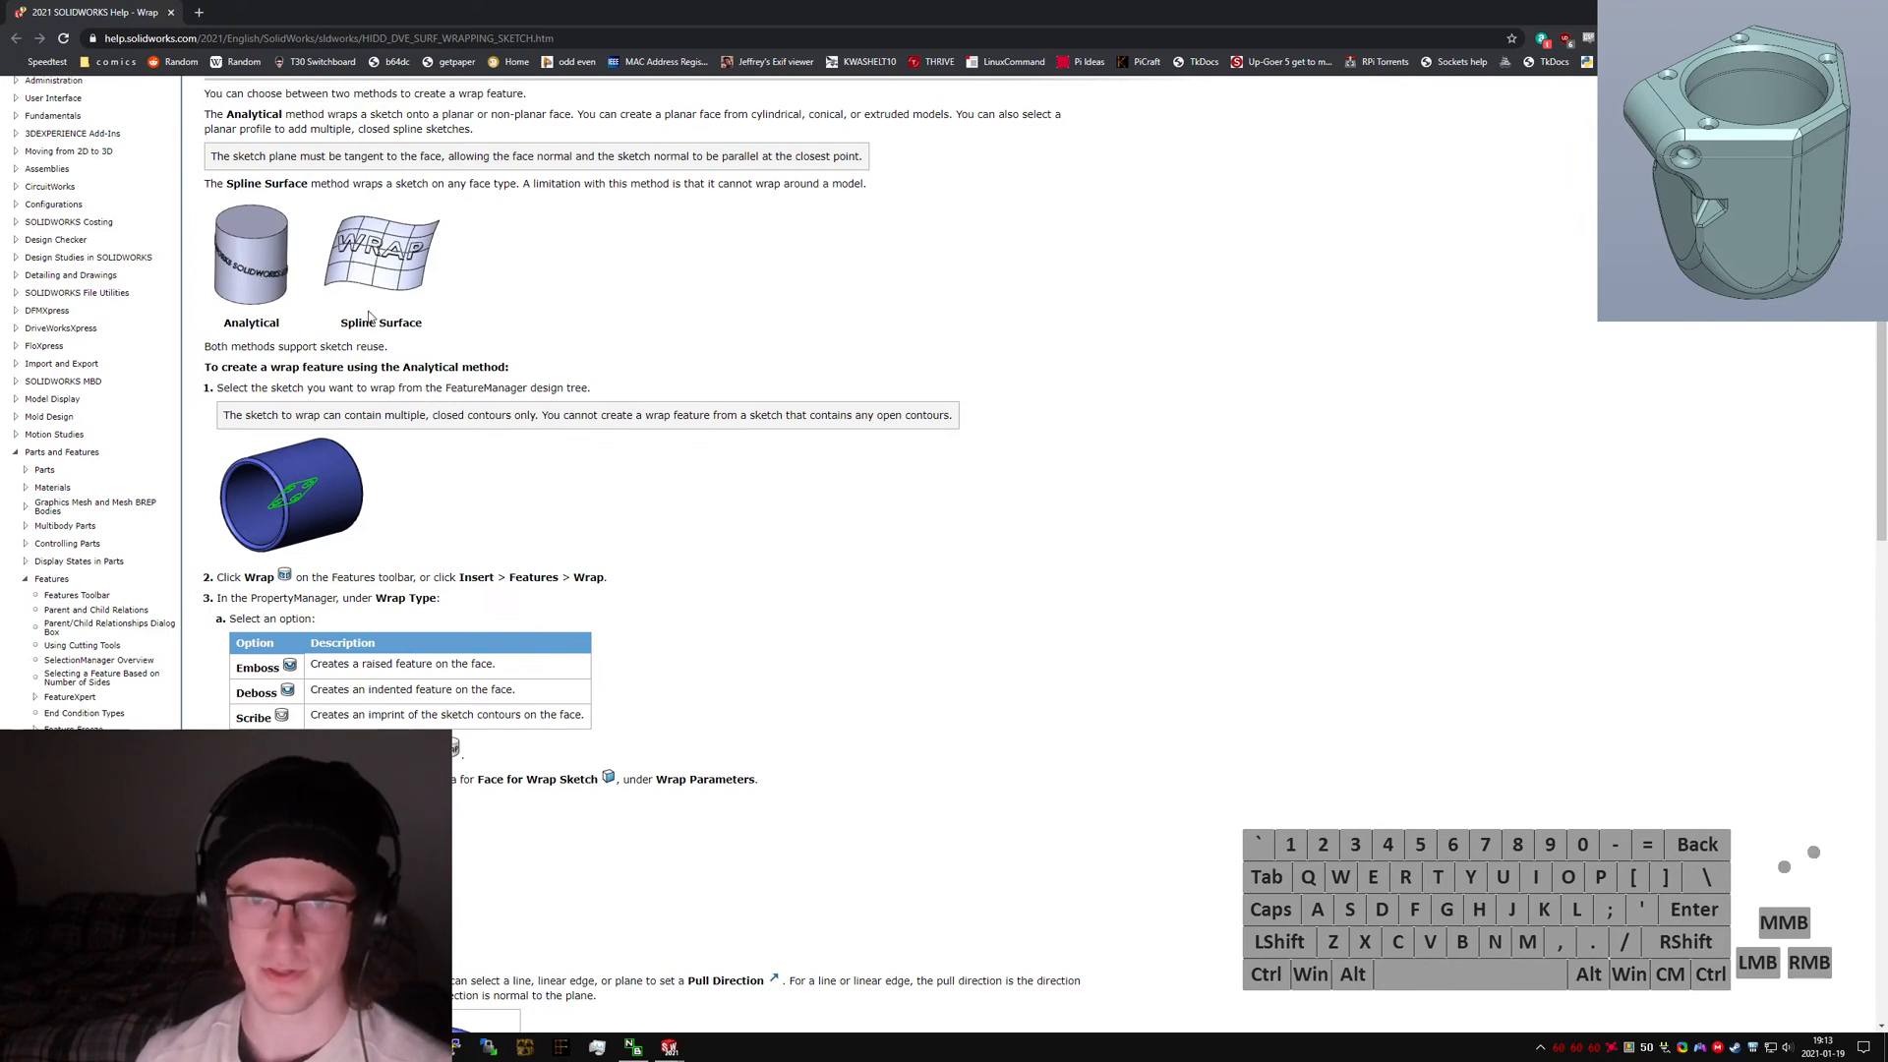
{"action": "left_click", "coordinate": [557, 304]}
{"action": "key", "text": "ctrl+w"}
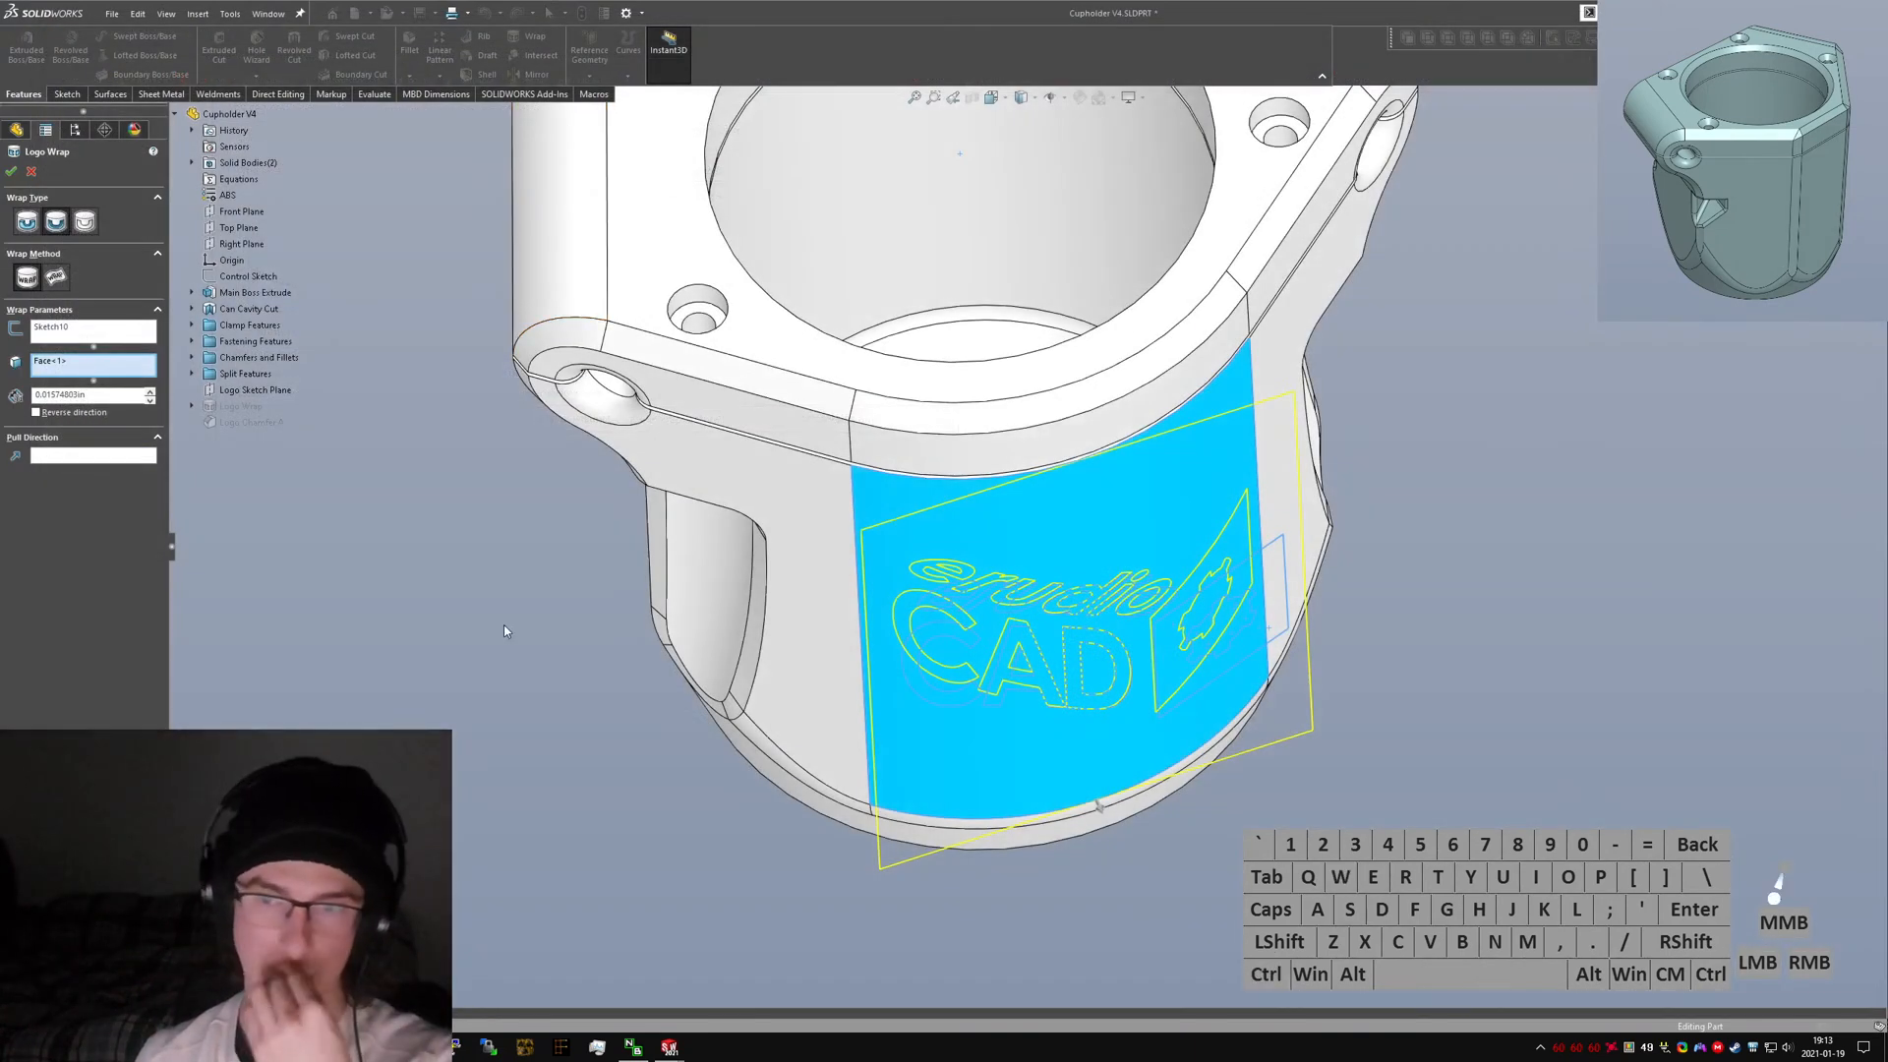
Reopen the Logo Wrap feature and review the wrap help page again.
{"action": "left_click", "coordinate": [503, 624]}
{"action": "left_click", "coordinate": [11, 173]}
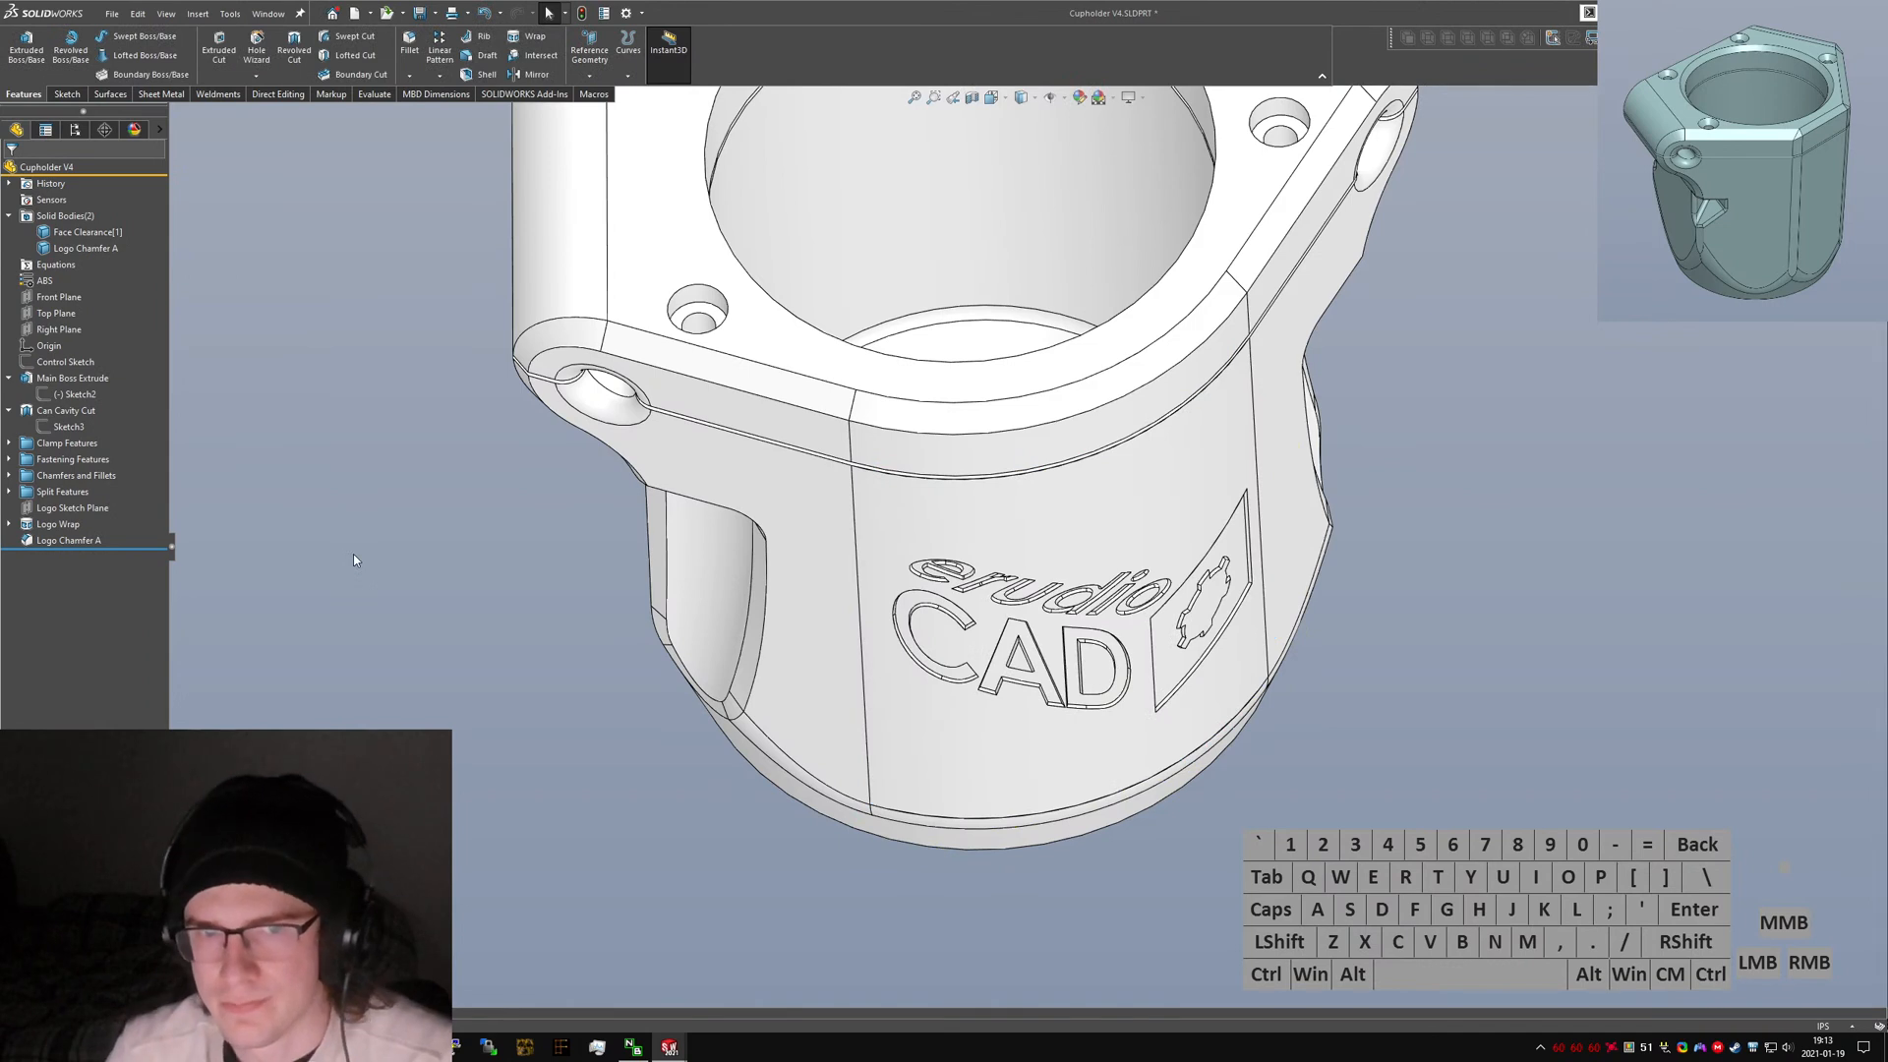
{"action": "left_click", "coordinate": [58, 524]}
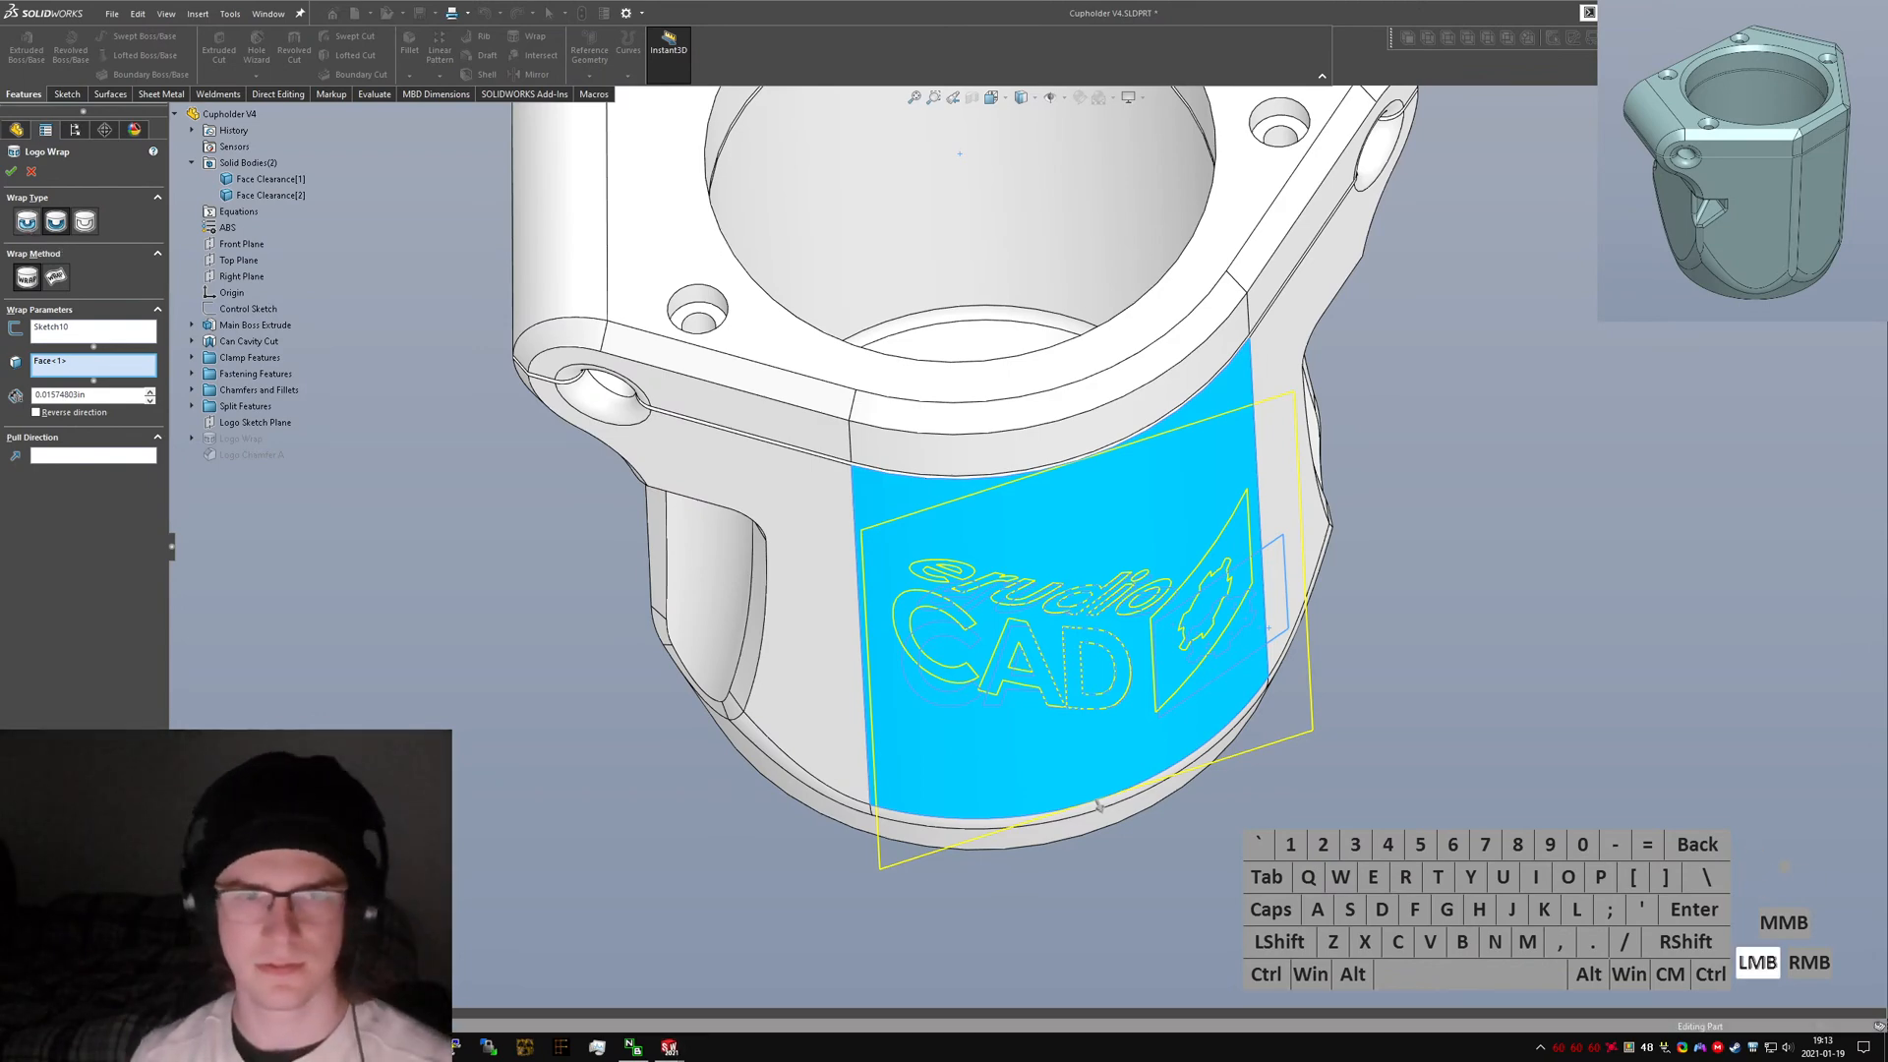
{"action": "key", "text": "ctrl+shift+t"}
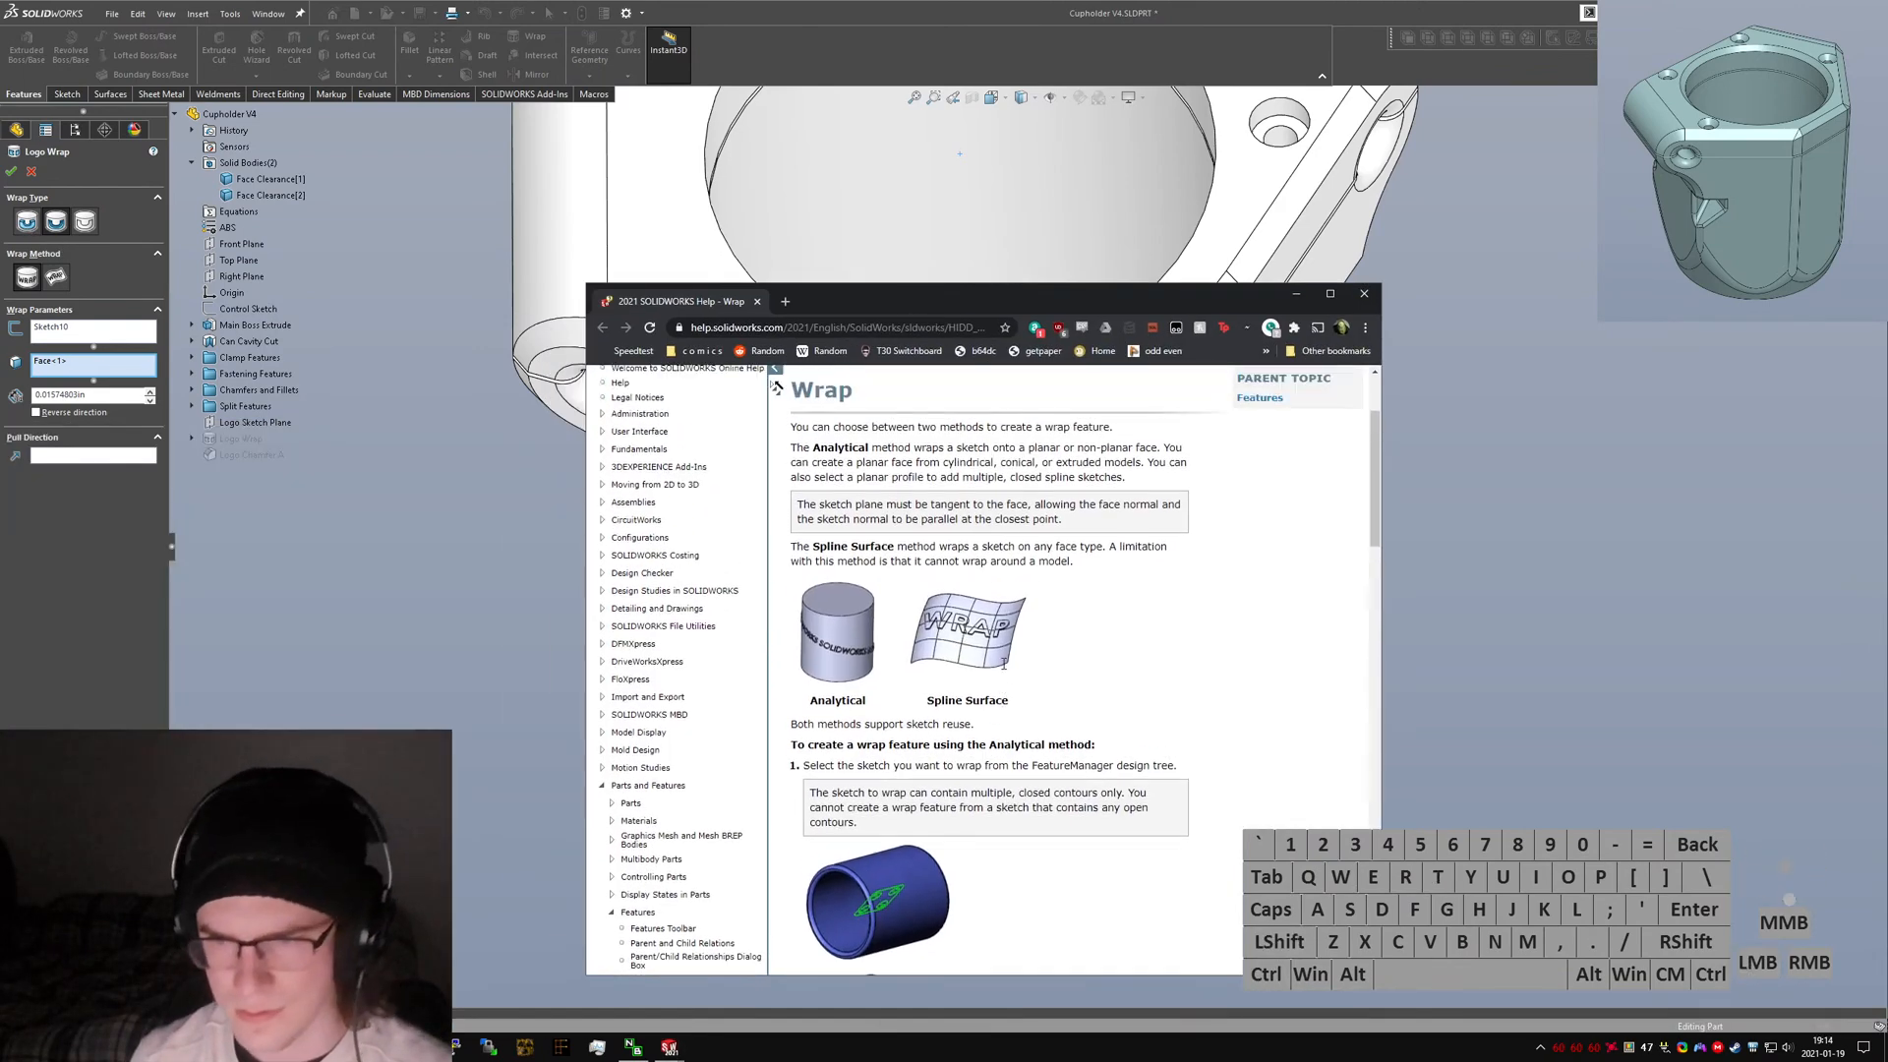
{"action": "scroll", "coordinate": [1020, 629], "scroll_direction": "down", "scroll_amount": 2}
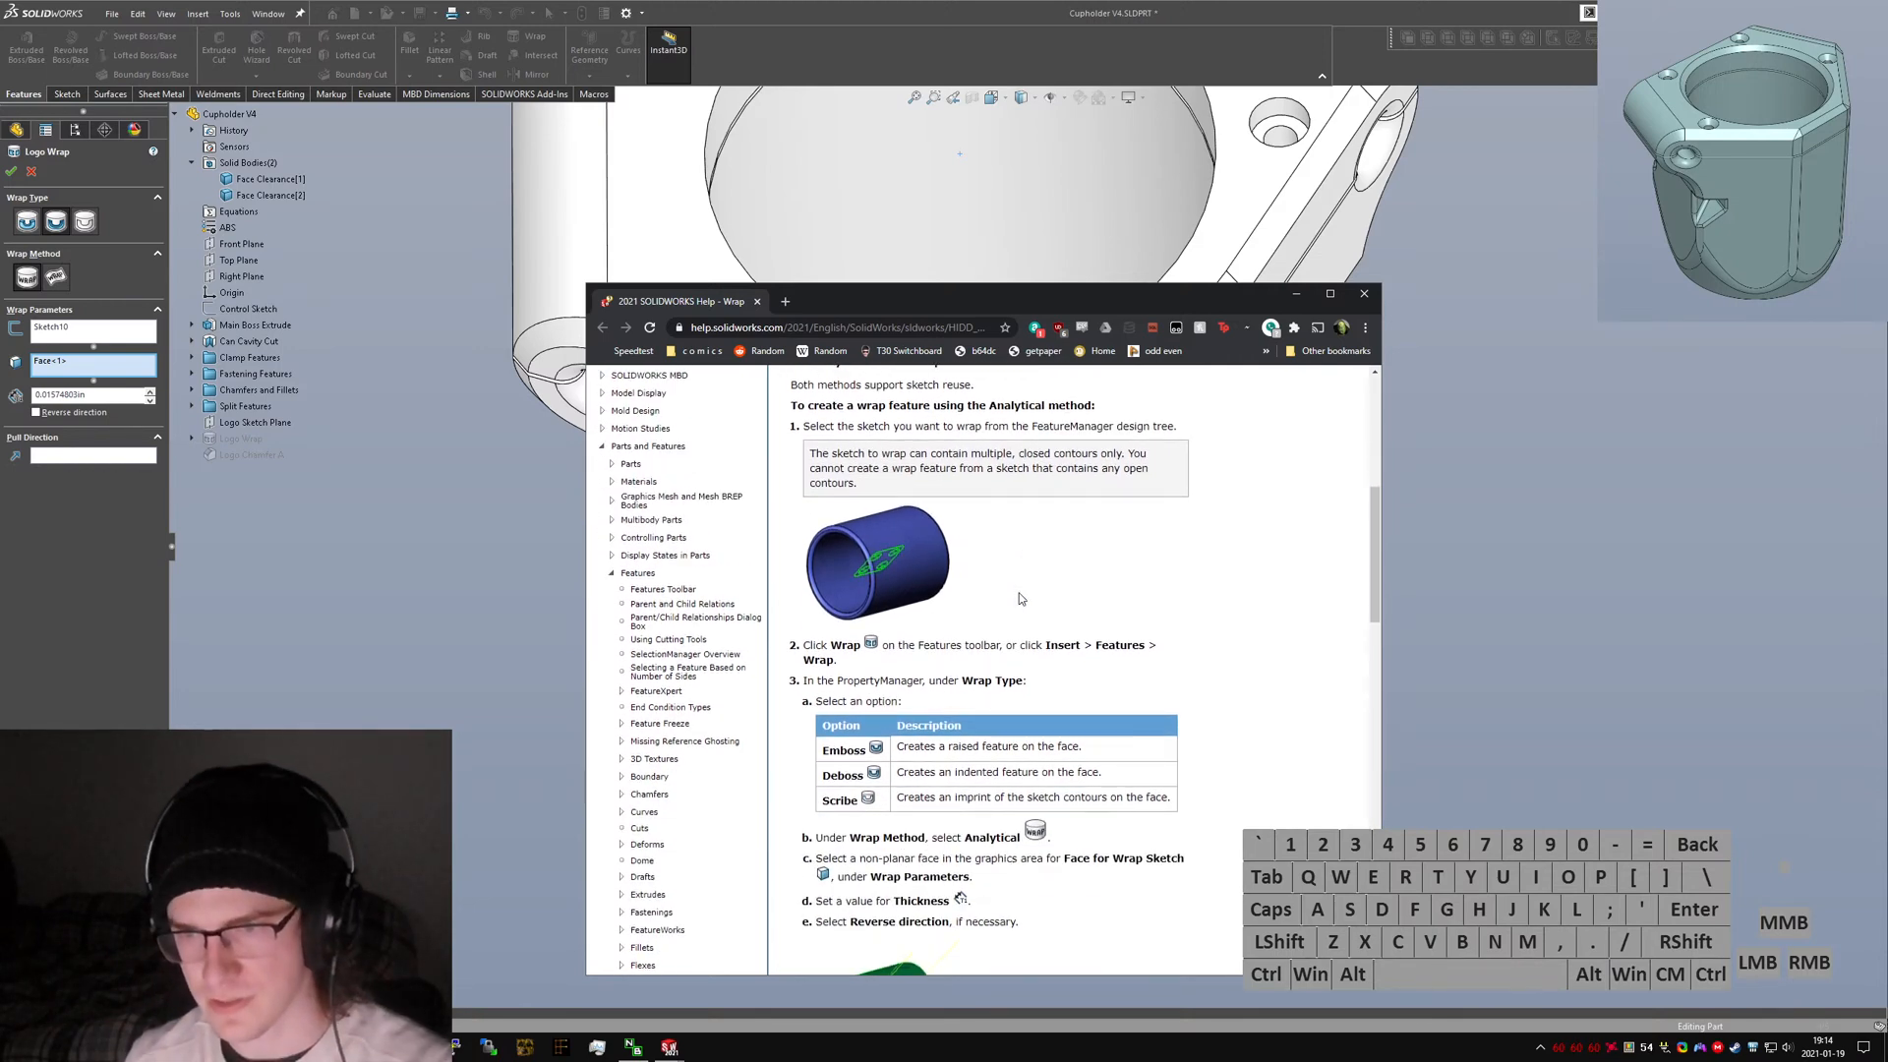
{"action": "left_click", "coordinate": [1019, 599]}
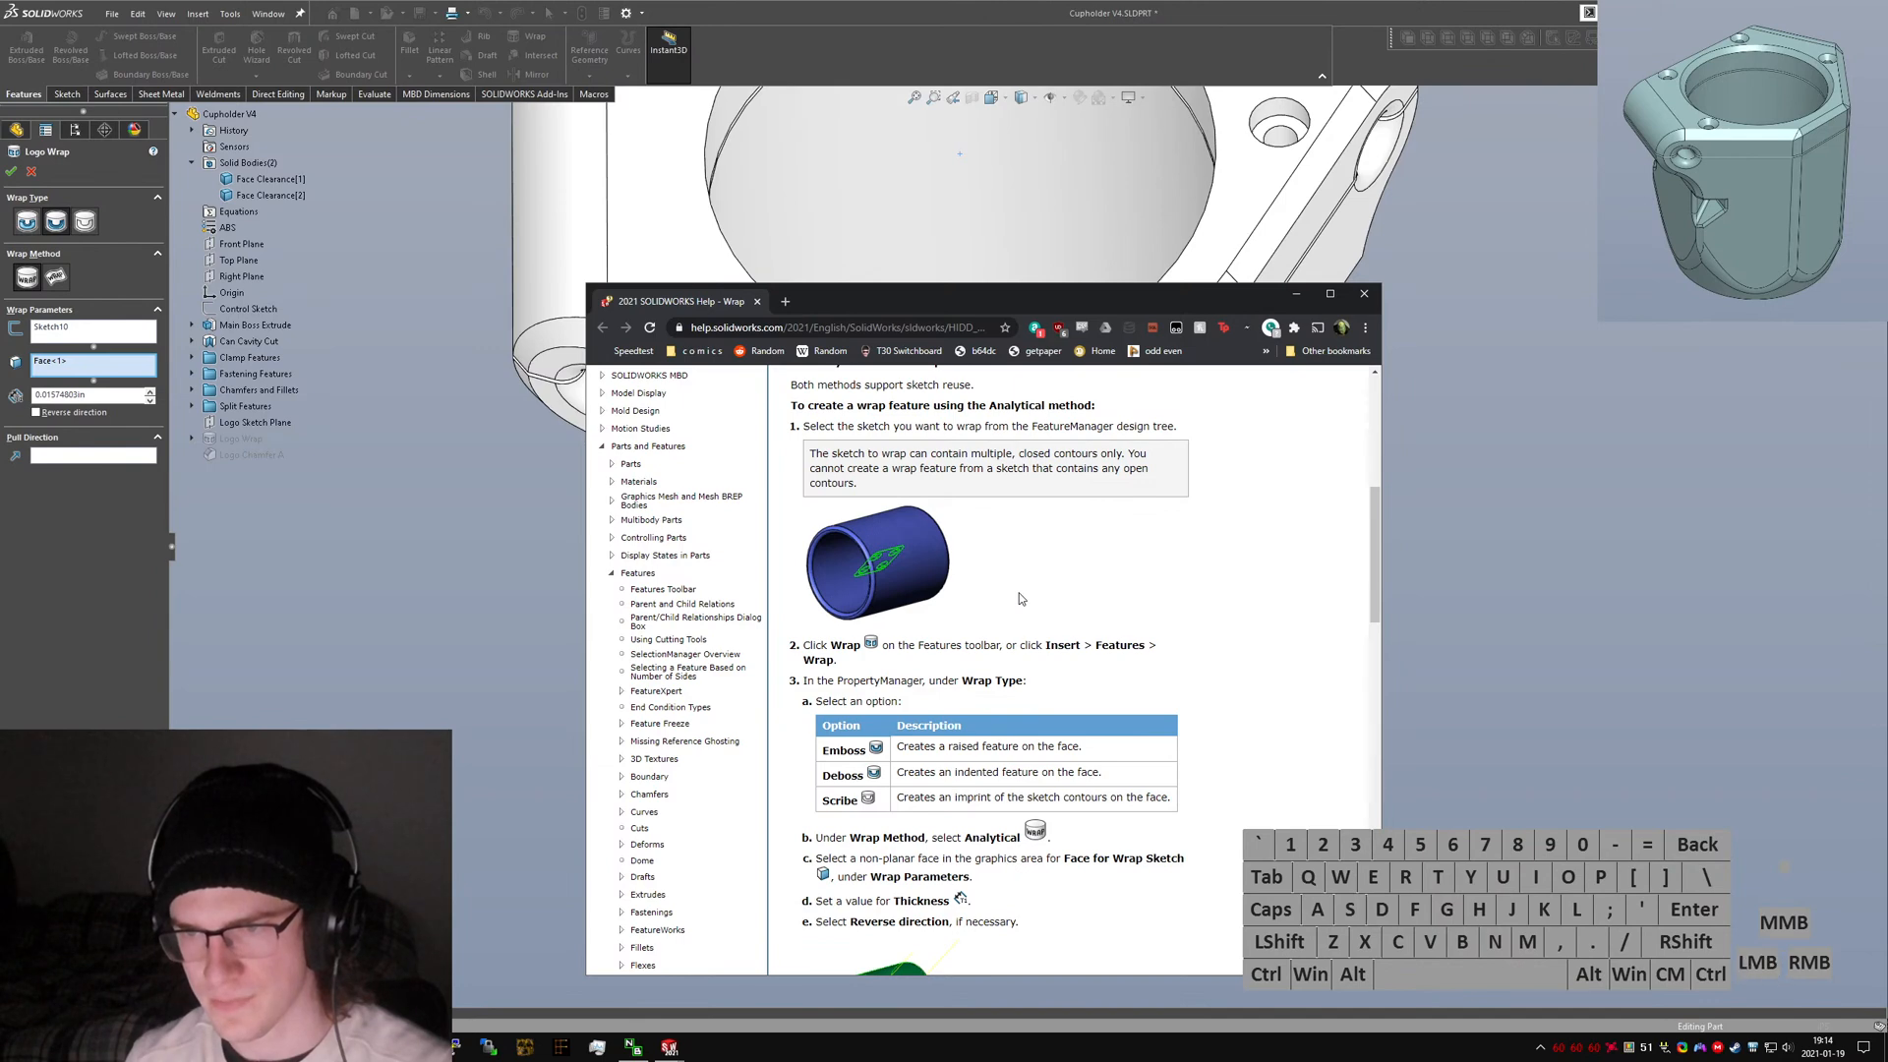
{"action": "left_click", "coordinate": [1020, 599]}
{"action": "key", "text": "ctrl+w"}
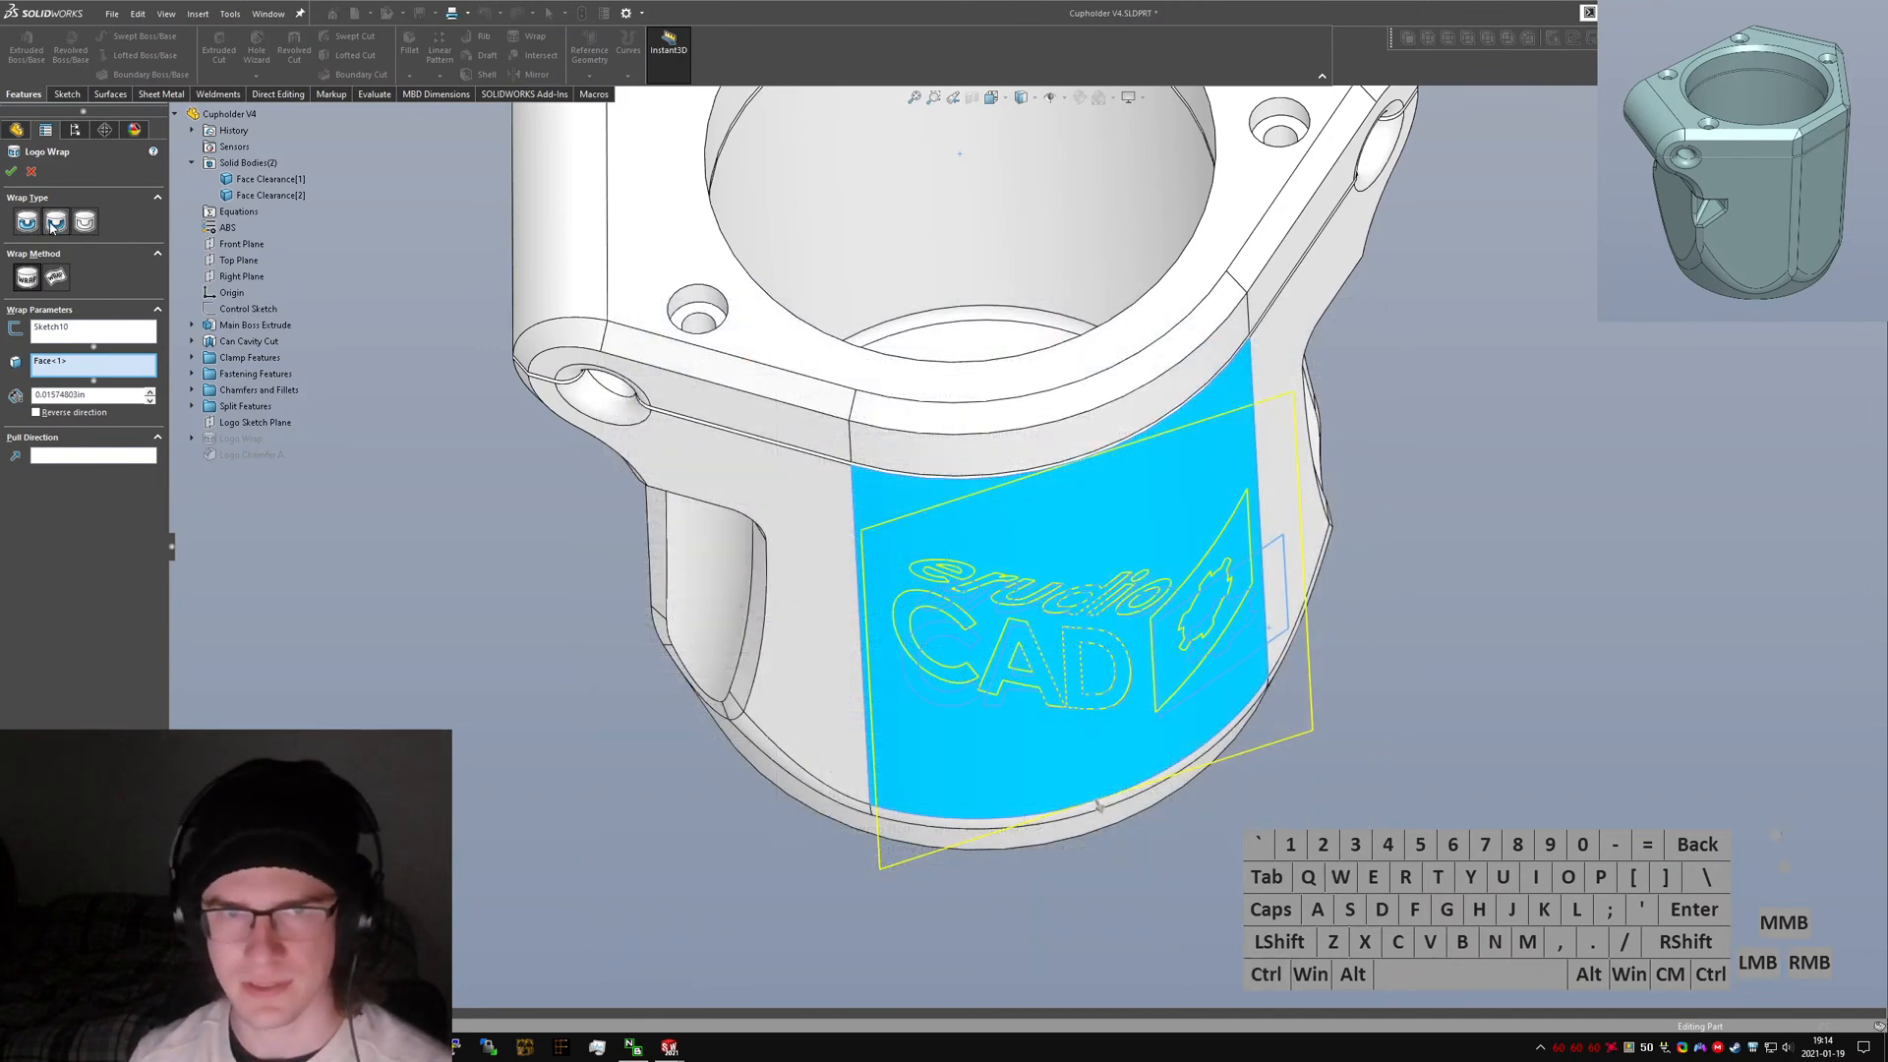
Switch the Logo Wrap to the Deboss wrap type and accept the feature.
{"action": "left_click", "coordinate": [55, 222]}
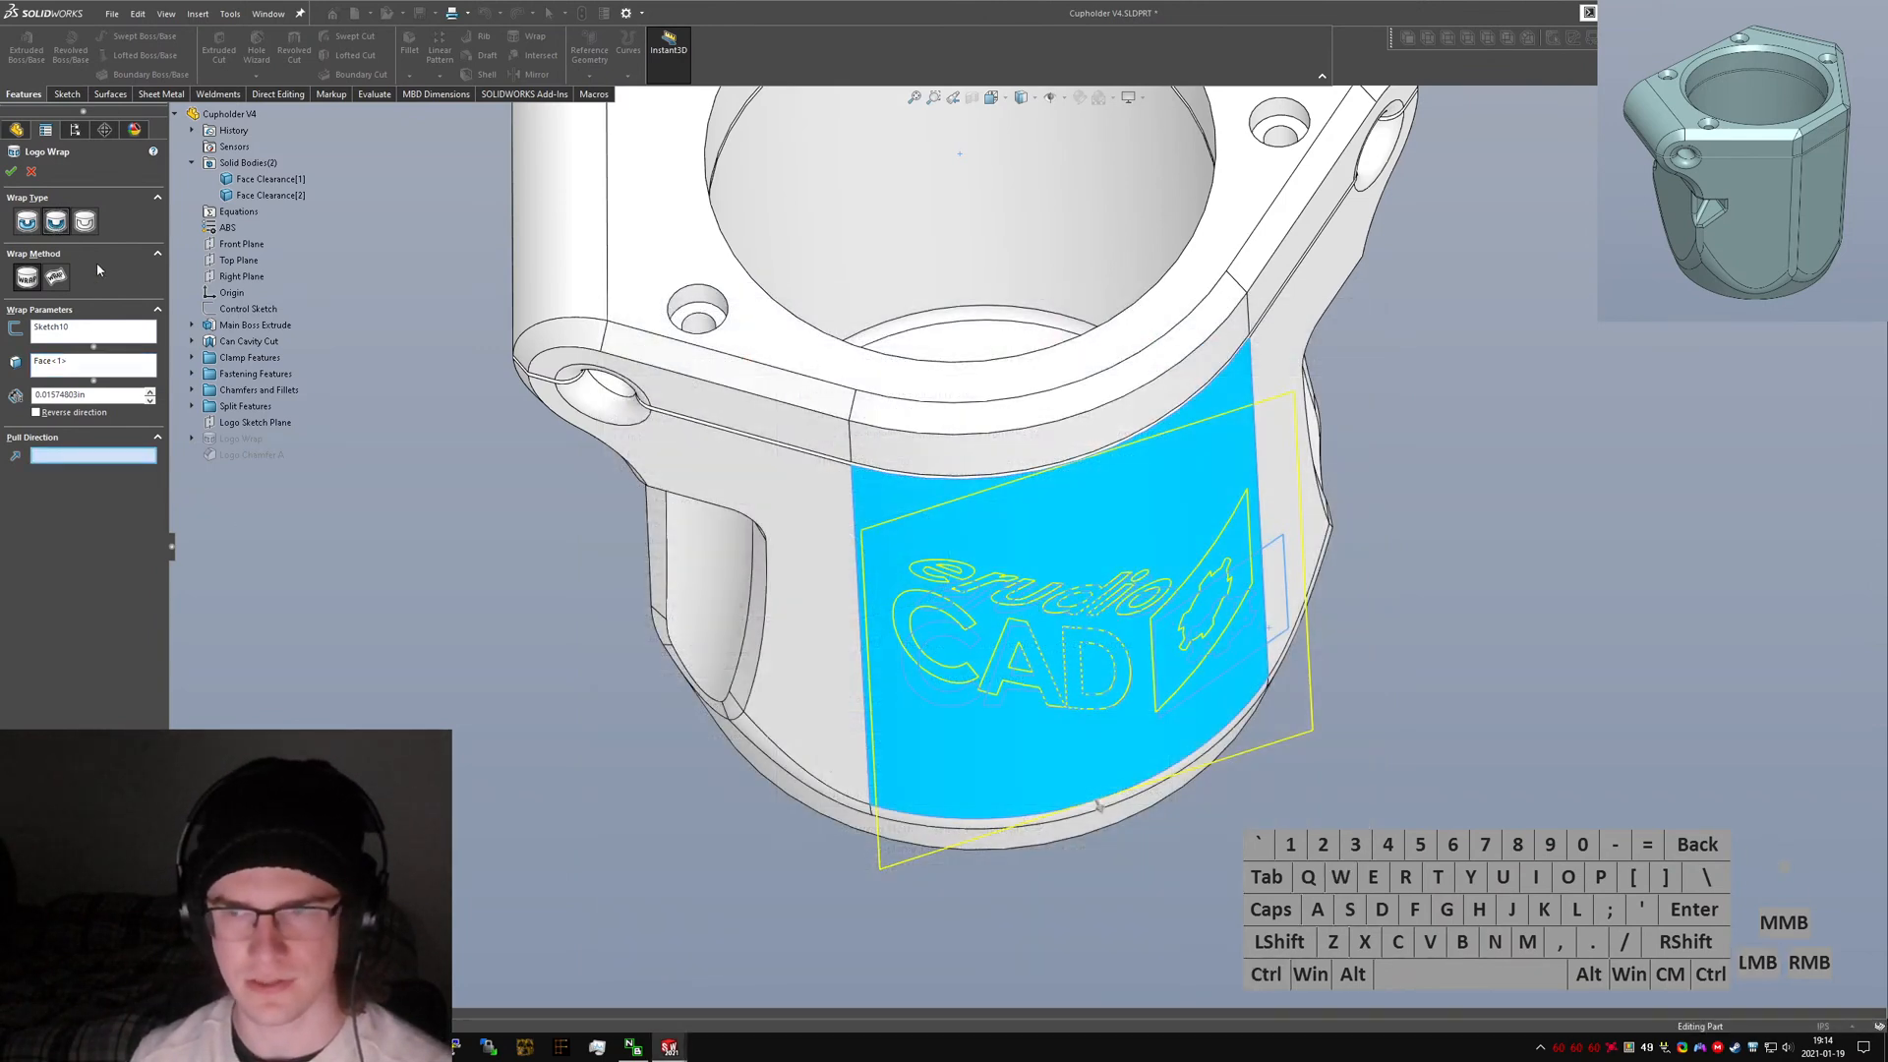
{"action": "middle_click_drag", "start_coordinate": [651, 472], "coordinate": [667, 488]}
{"action": "left_click", "coordinate": [12, 171]}
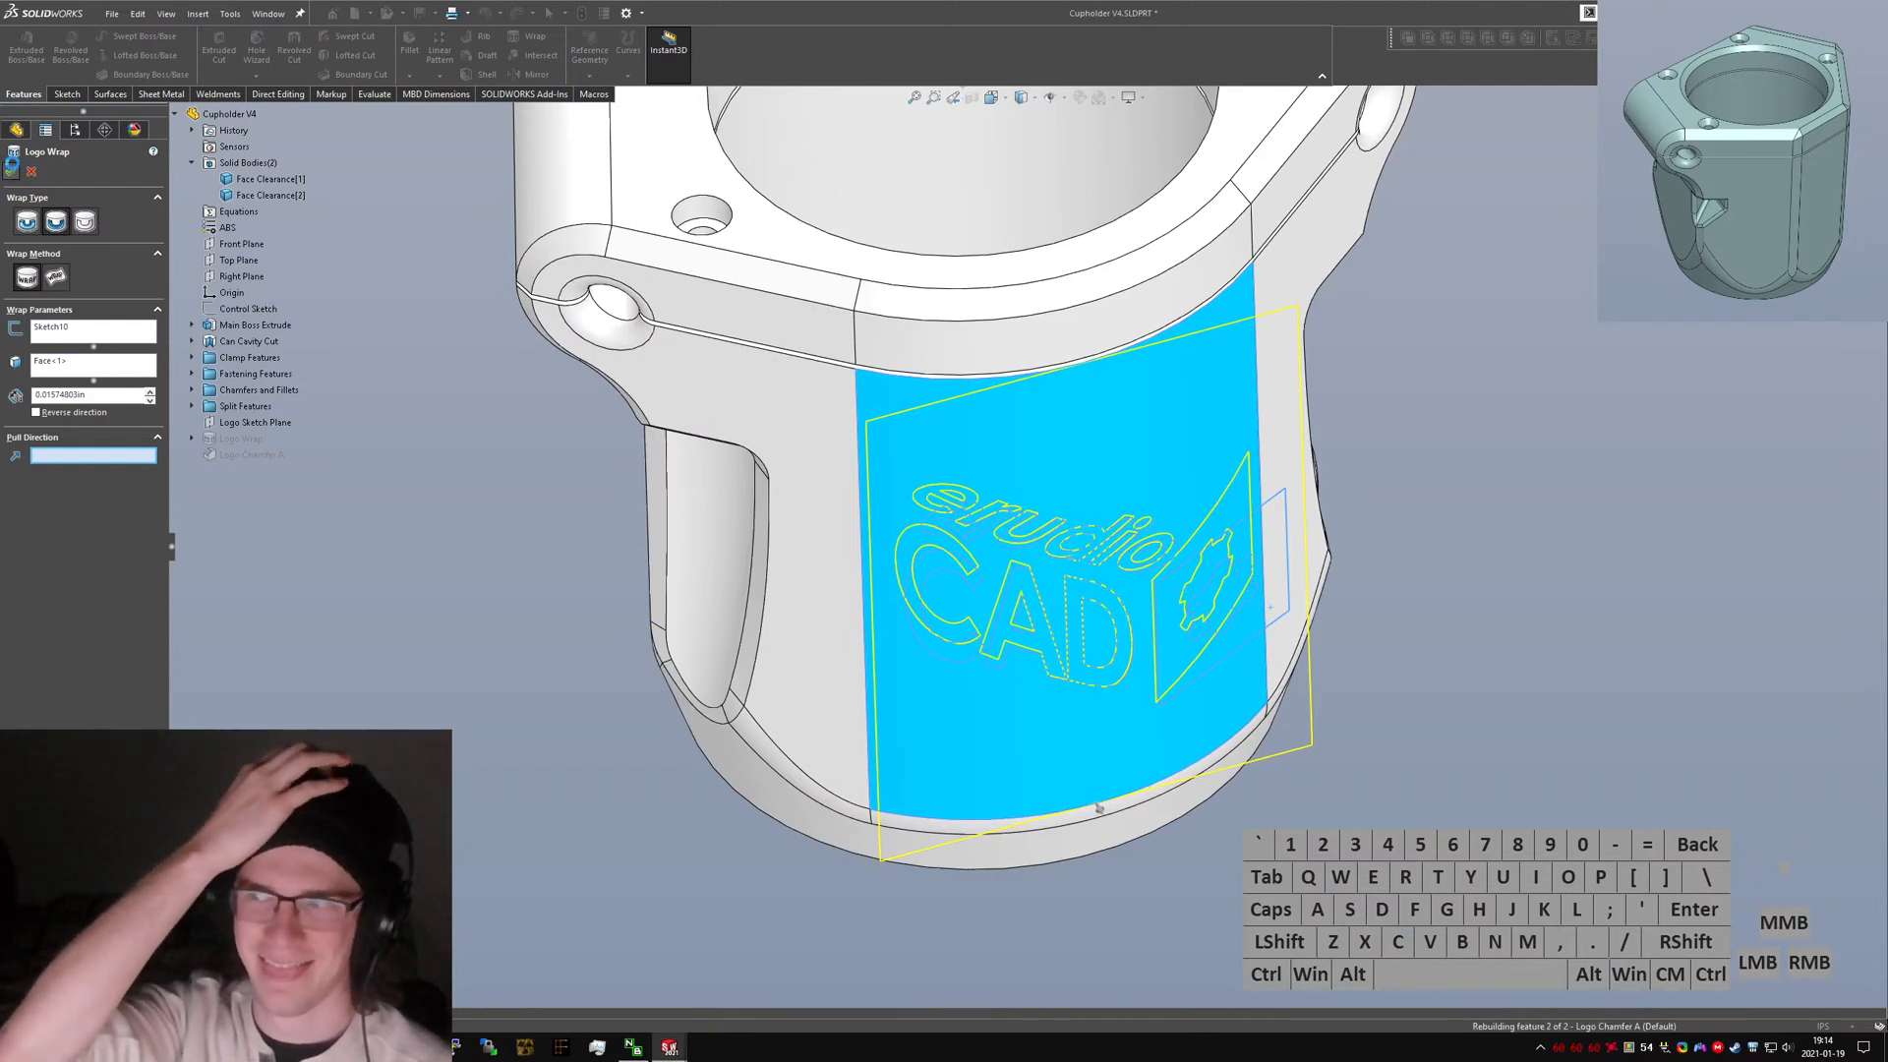
Inspect the wrapped logo and gear cutout on the clamp from several viewing angles.
{"action": "left_click", "coordinate": [1326, 730]}
{"action": "middle_click_drag", "start_coordinate": [1120, 510], "coordinate": [993, 438]}
{"action": "scroll", "coordinate": [1202, 571], "scroll_direction": "down", "scroll_amount": 4}
{"action": "middle_click_drag", "start_coordinate": [1202, 572], "coordinate": [1249, 627]}
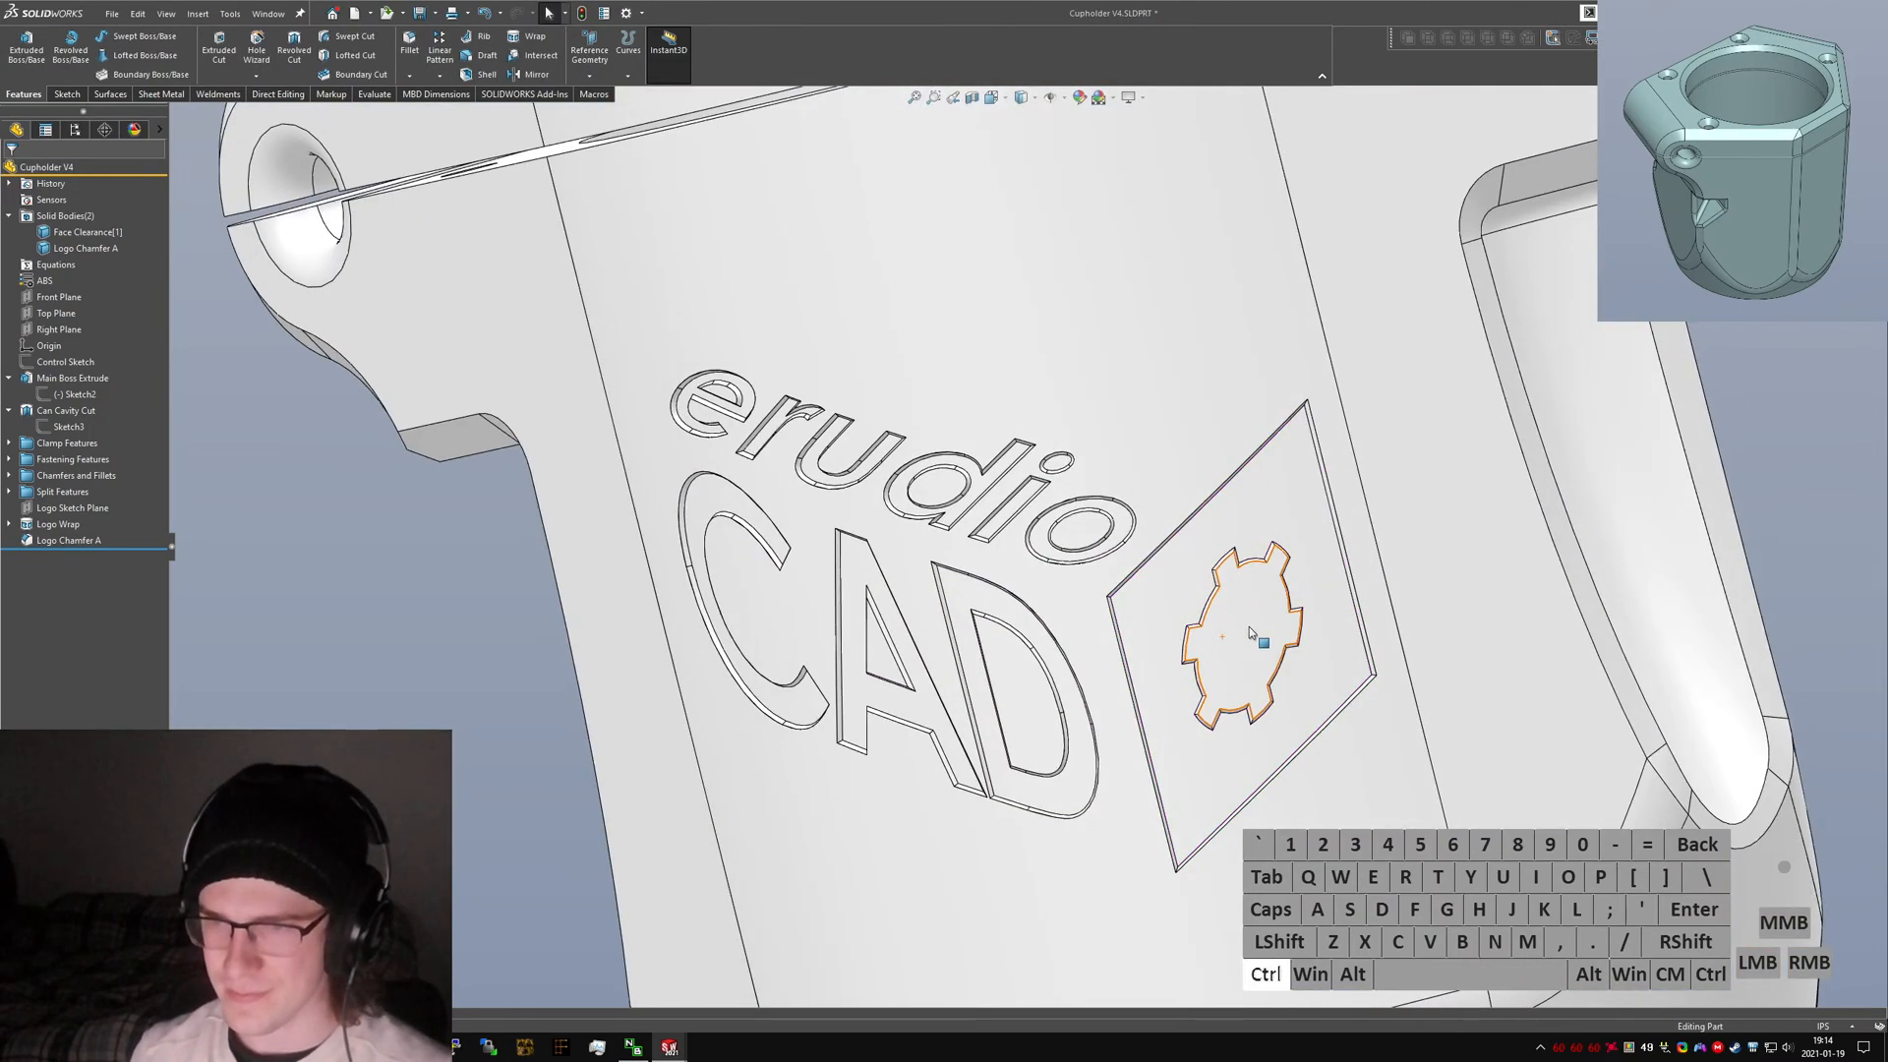
{"action": "key", "text": "ctrl+2"}
{"action": "key", "text": "ctrl+3"}
{"action": "key", "text": "ctrl+4"}
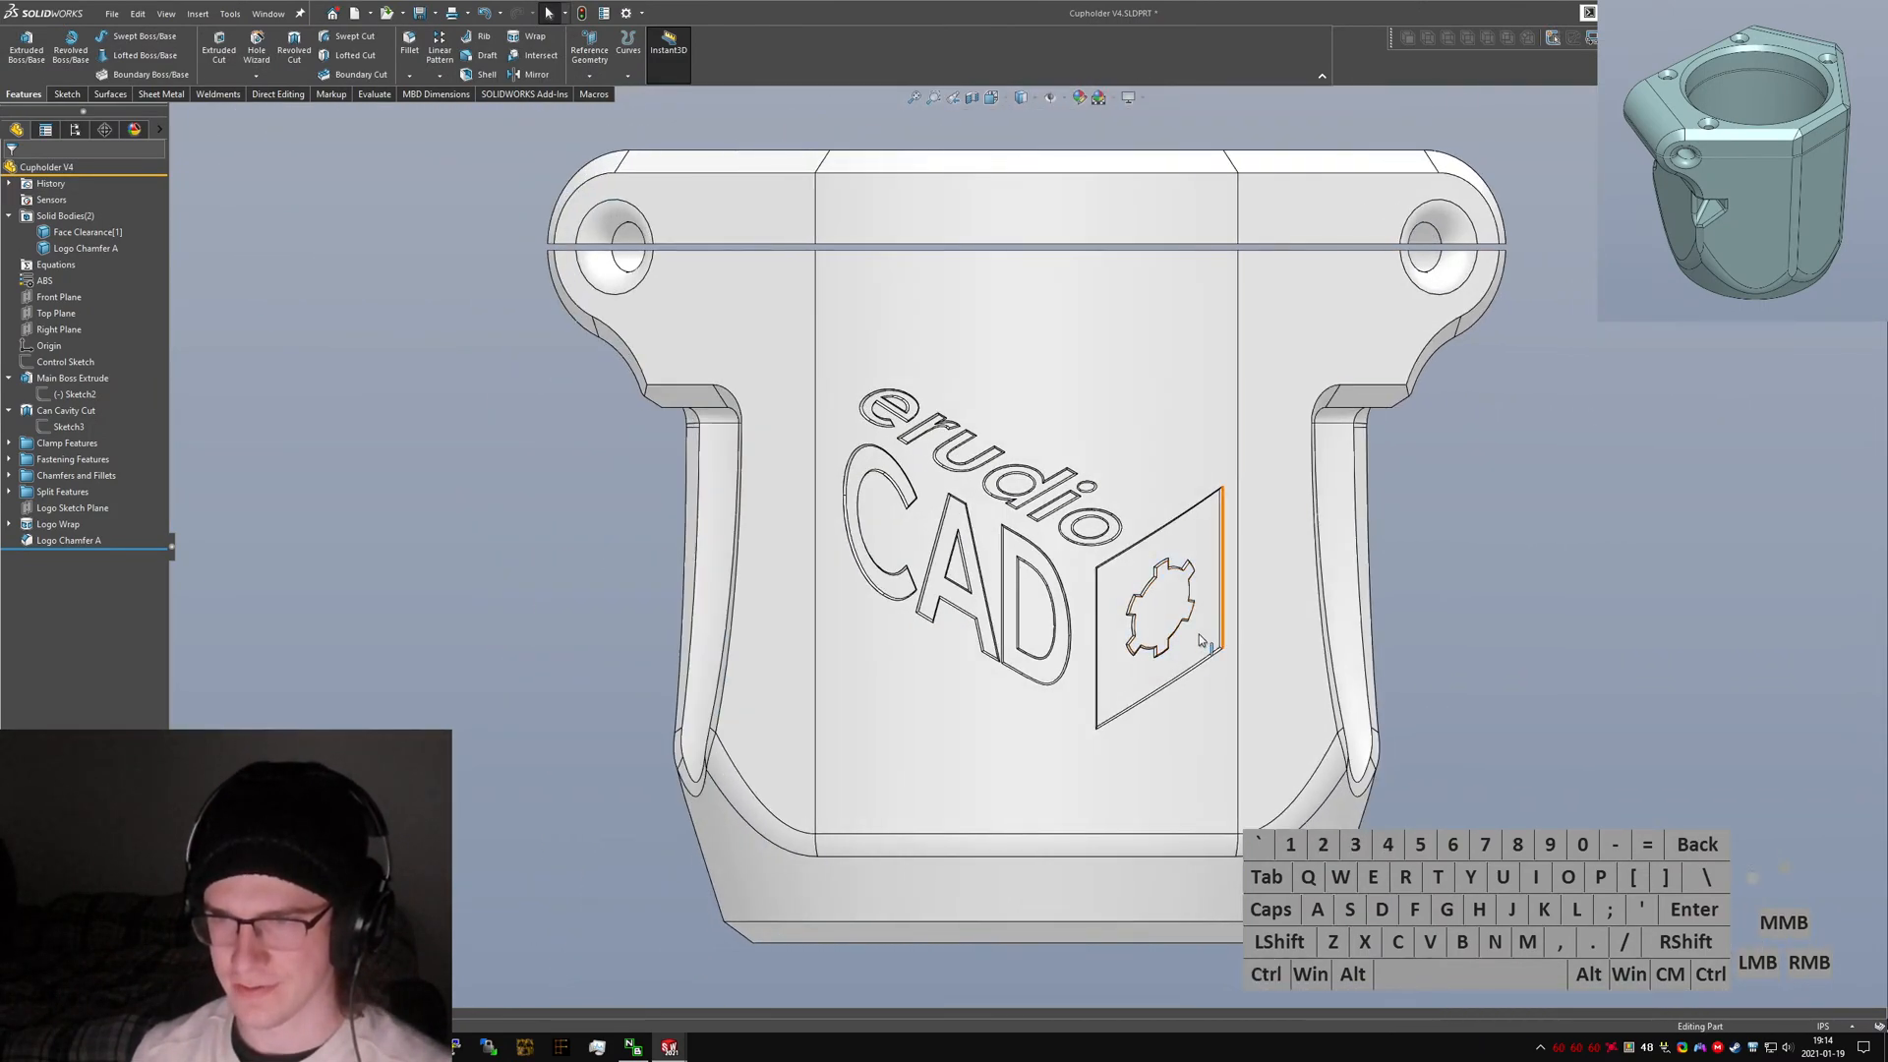
{"action": "scroll", "coordinate": [1042, 629], "scroll_direction": "up", "scroll_amount": 4}
{"action": "middle_click_drag", "start_coordinate": [1043, 629], "coordinate": [929, 364]}
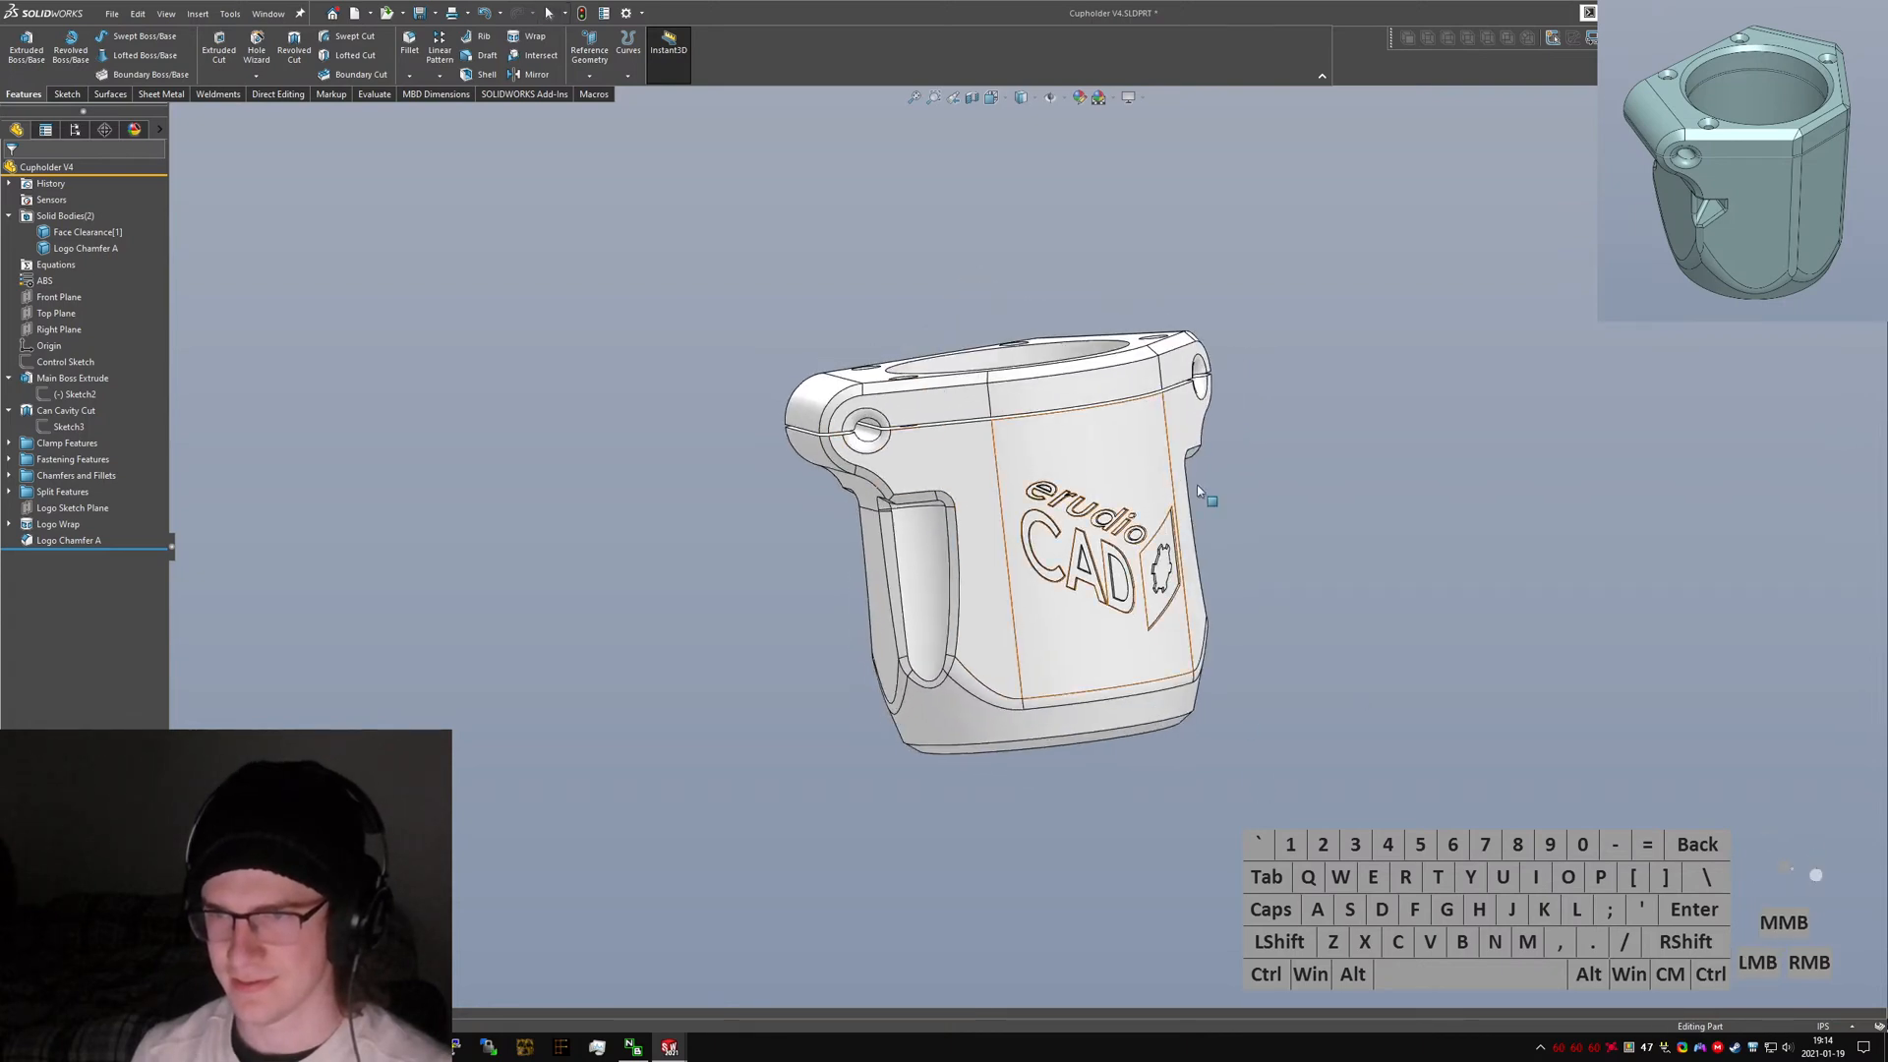
{"action": "scroll", "coordinate": [1208, 500], "scroll_direction": "down", "scroll_amount": 2}
{"action": "left_click", "coordinate": [779, 341]}
{"action": "middle_click_drag", "start_coordinate": [780, 341], "coordinate": [835, 644]}
{"action": "scroll", "coordinate": [836, 644], "scroll_direction": "down", "scroll_amount": 2}
{"action": "scroll", "coordinate": [958, 689], "scroll_direction": "up", "scroll_amount": 1}
{"action": "left_click", "coordinate": [1117, 669]}
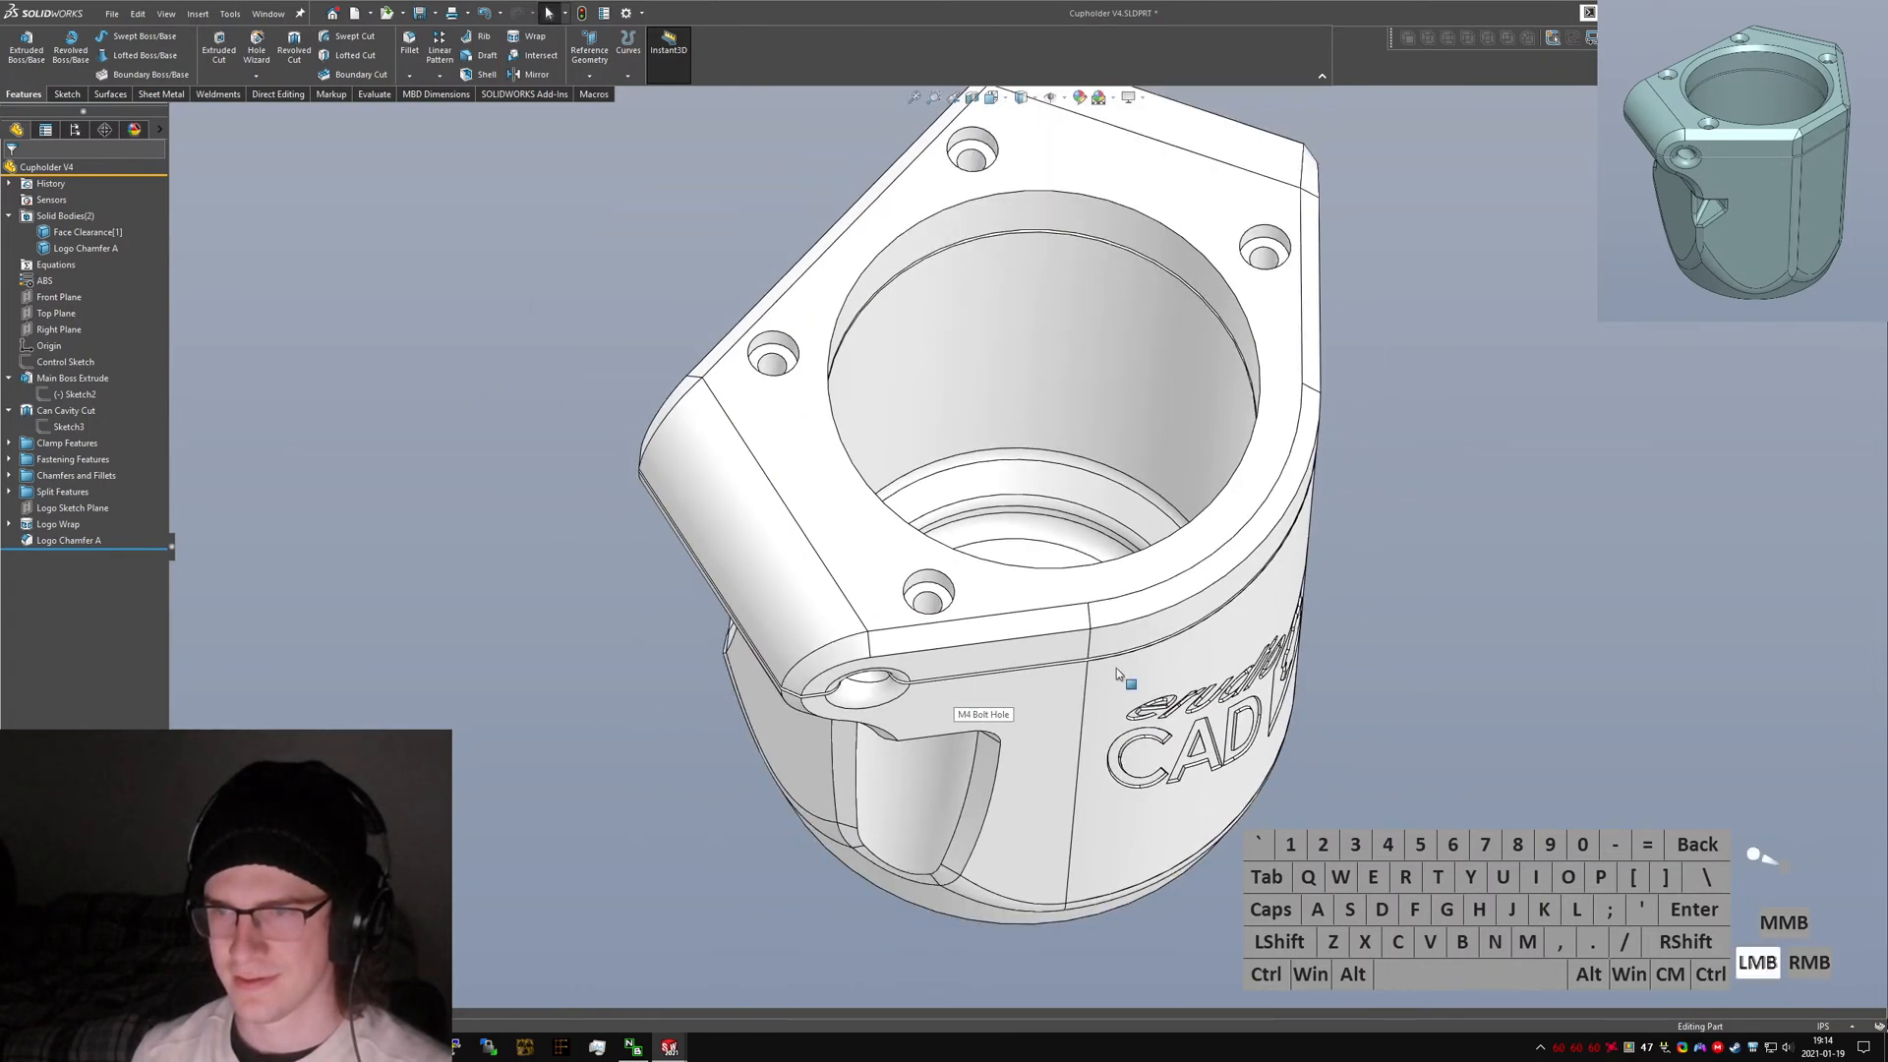
{"action": "middle_click_drag", "start_coordinate": [1117, 668], "coordinate": [1020, 518]}
Save the part.
{"action": "key", "text": "ctrl+s"}
{"action": "scroll", "coordinate": [1054, 592], "scroll_direction": "up", "scroll_amount": 3}
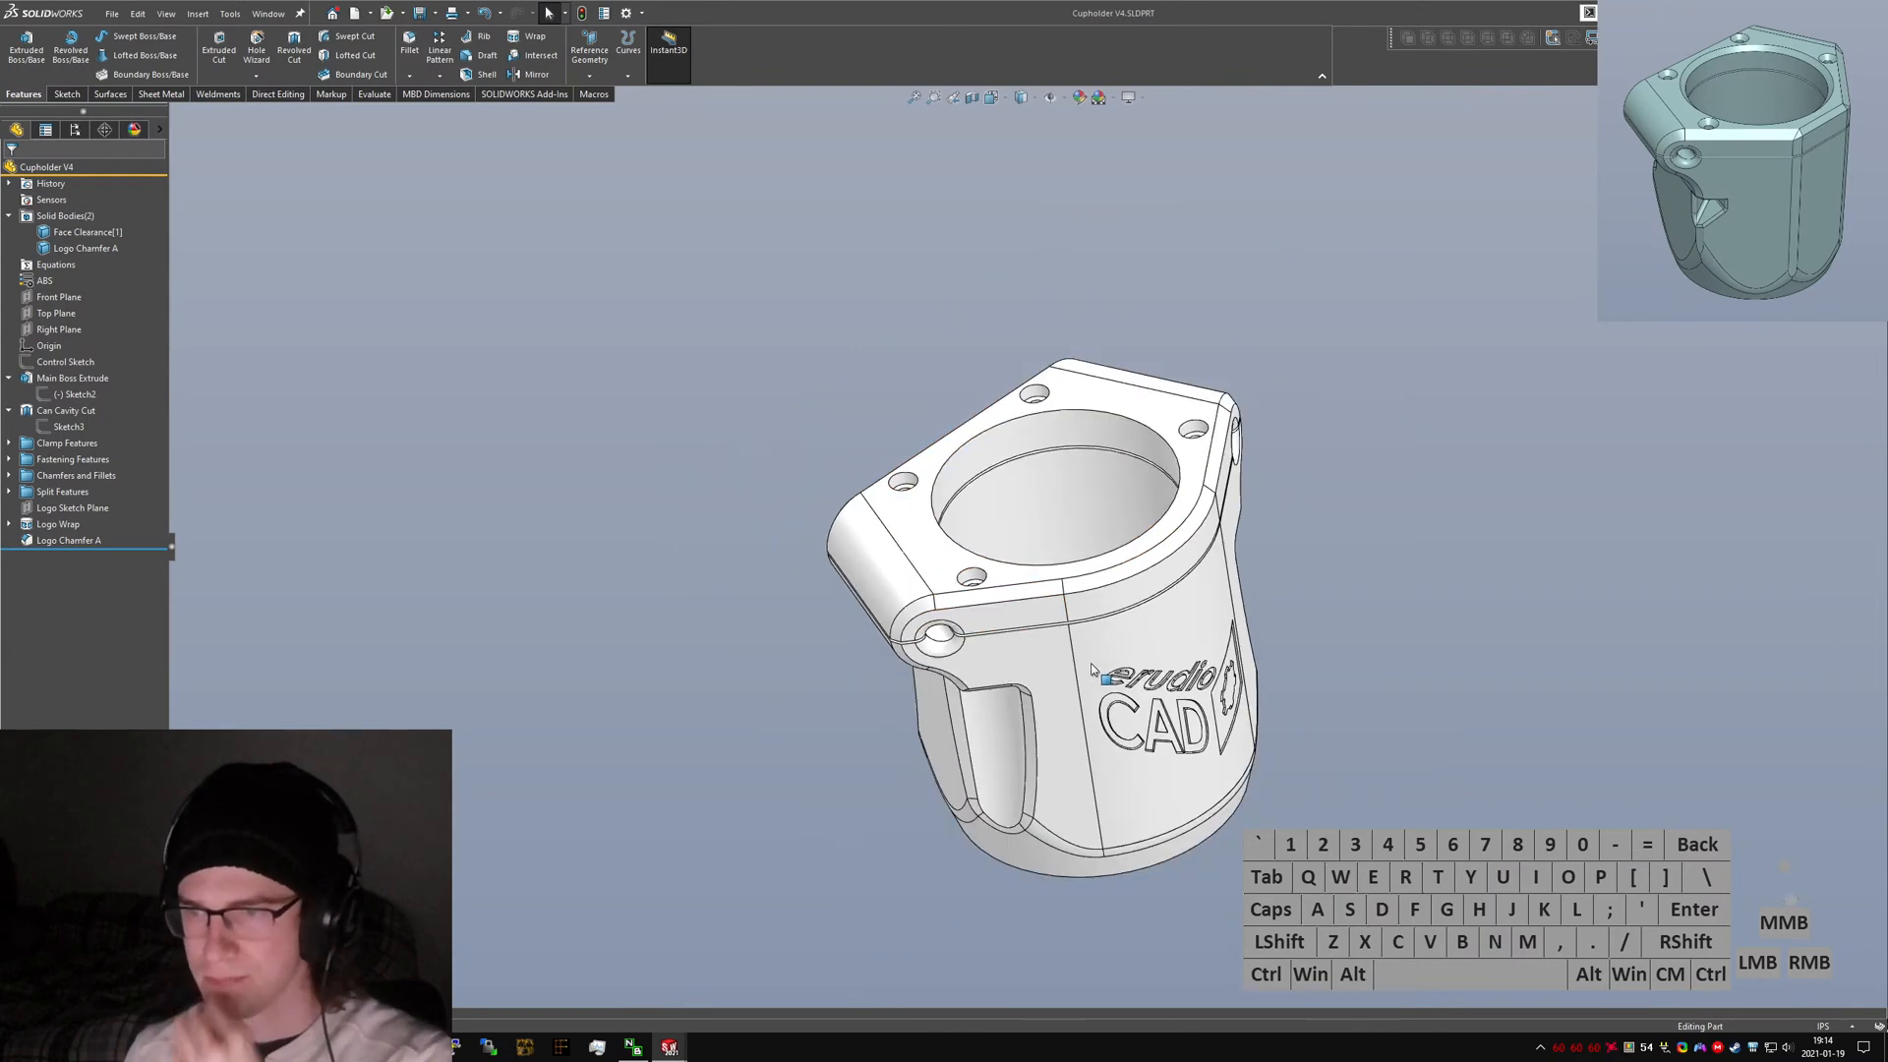
{"action": "middle_click_drag", "start_coordinate": [1115, 678], "coordinate": [1066, 668]}
{"action": "scroll", "coordinate": [1039, 565], "scroll_direction": "down", "scroll_amount": 3}
{"action": "scroll", "coordinate": [1066, 668], "scroll_direction": "up", "scroll_amount": 3}
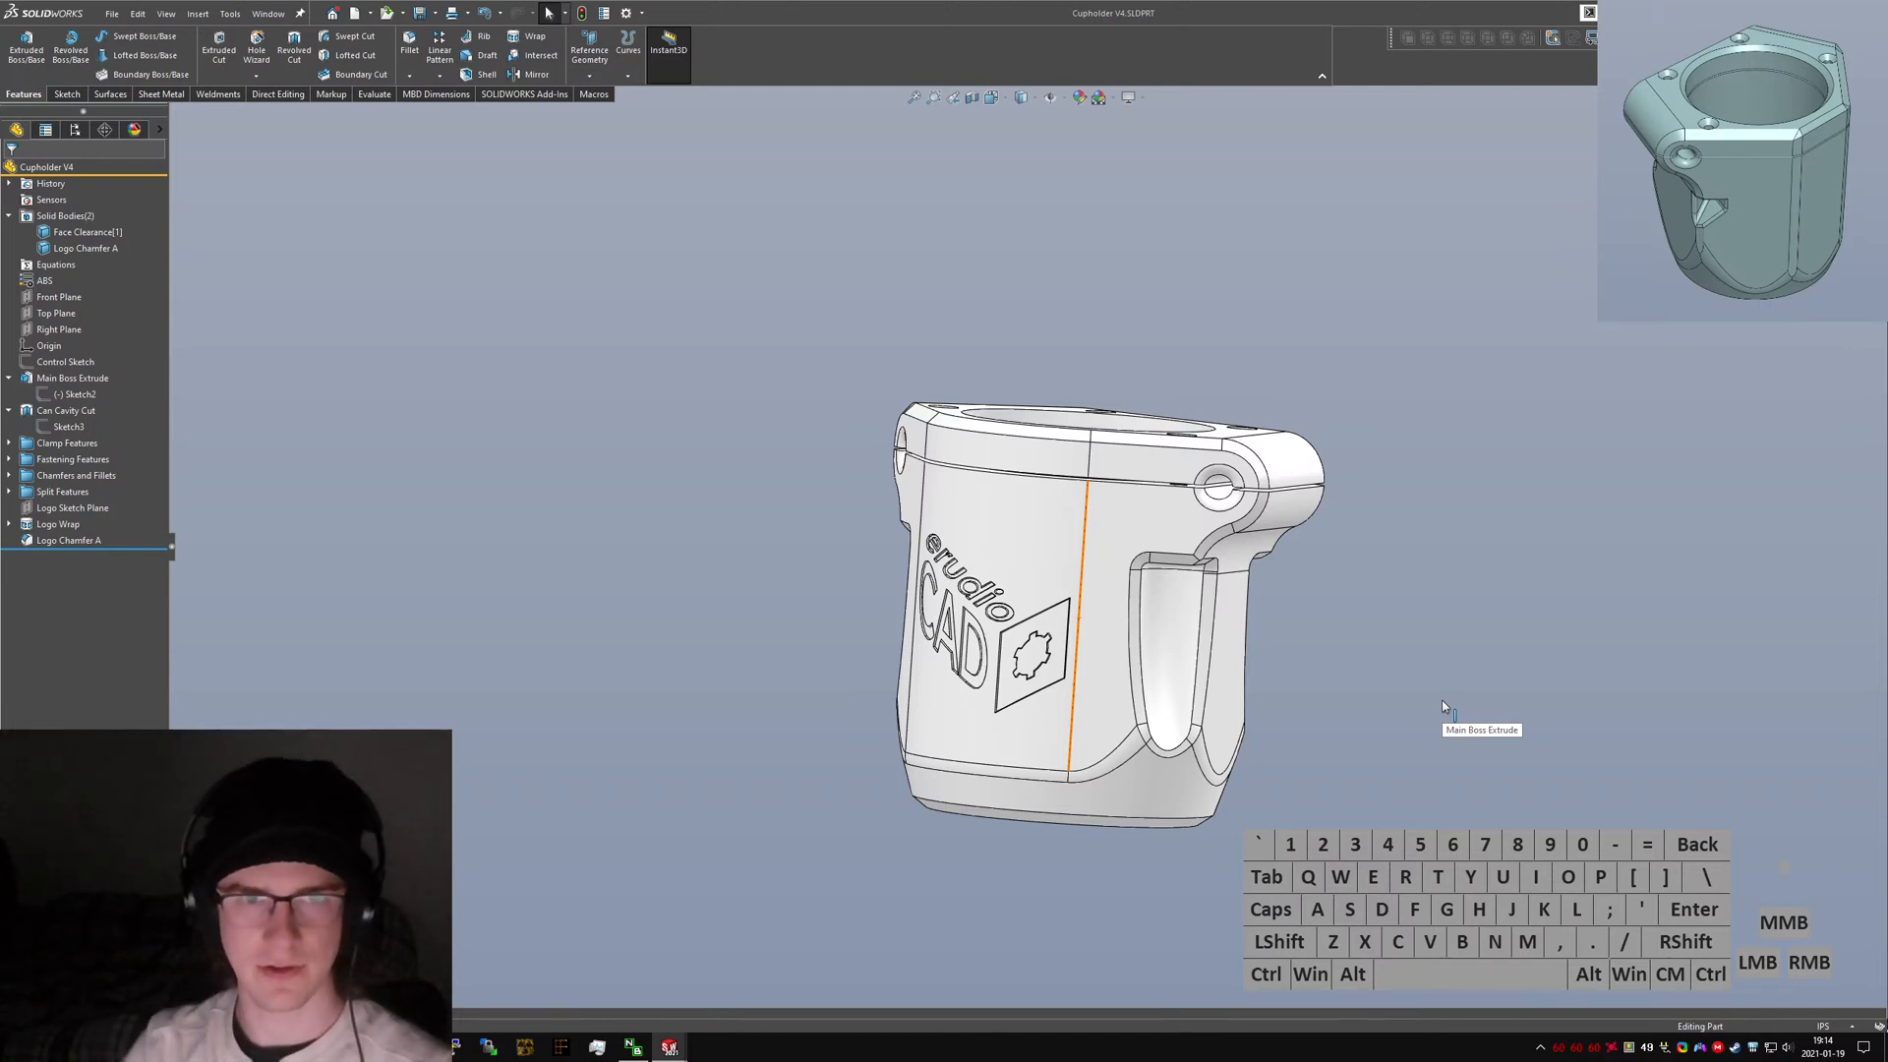
{"action": "mouse_move", "coordinate": [1431, 700]}
{"action": "middle_mouse_down"}
{"action": "mouse_move", "coordinate": [1076, 522]}
{"action": "mouse_move", "coordinate": [1424, 699]}
{"action": "middle_mouse_up"}
{"action": "left_click", "coordinate": [1438, 700]}
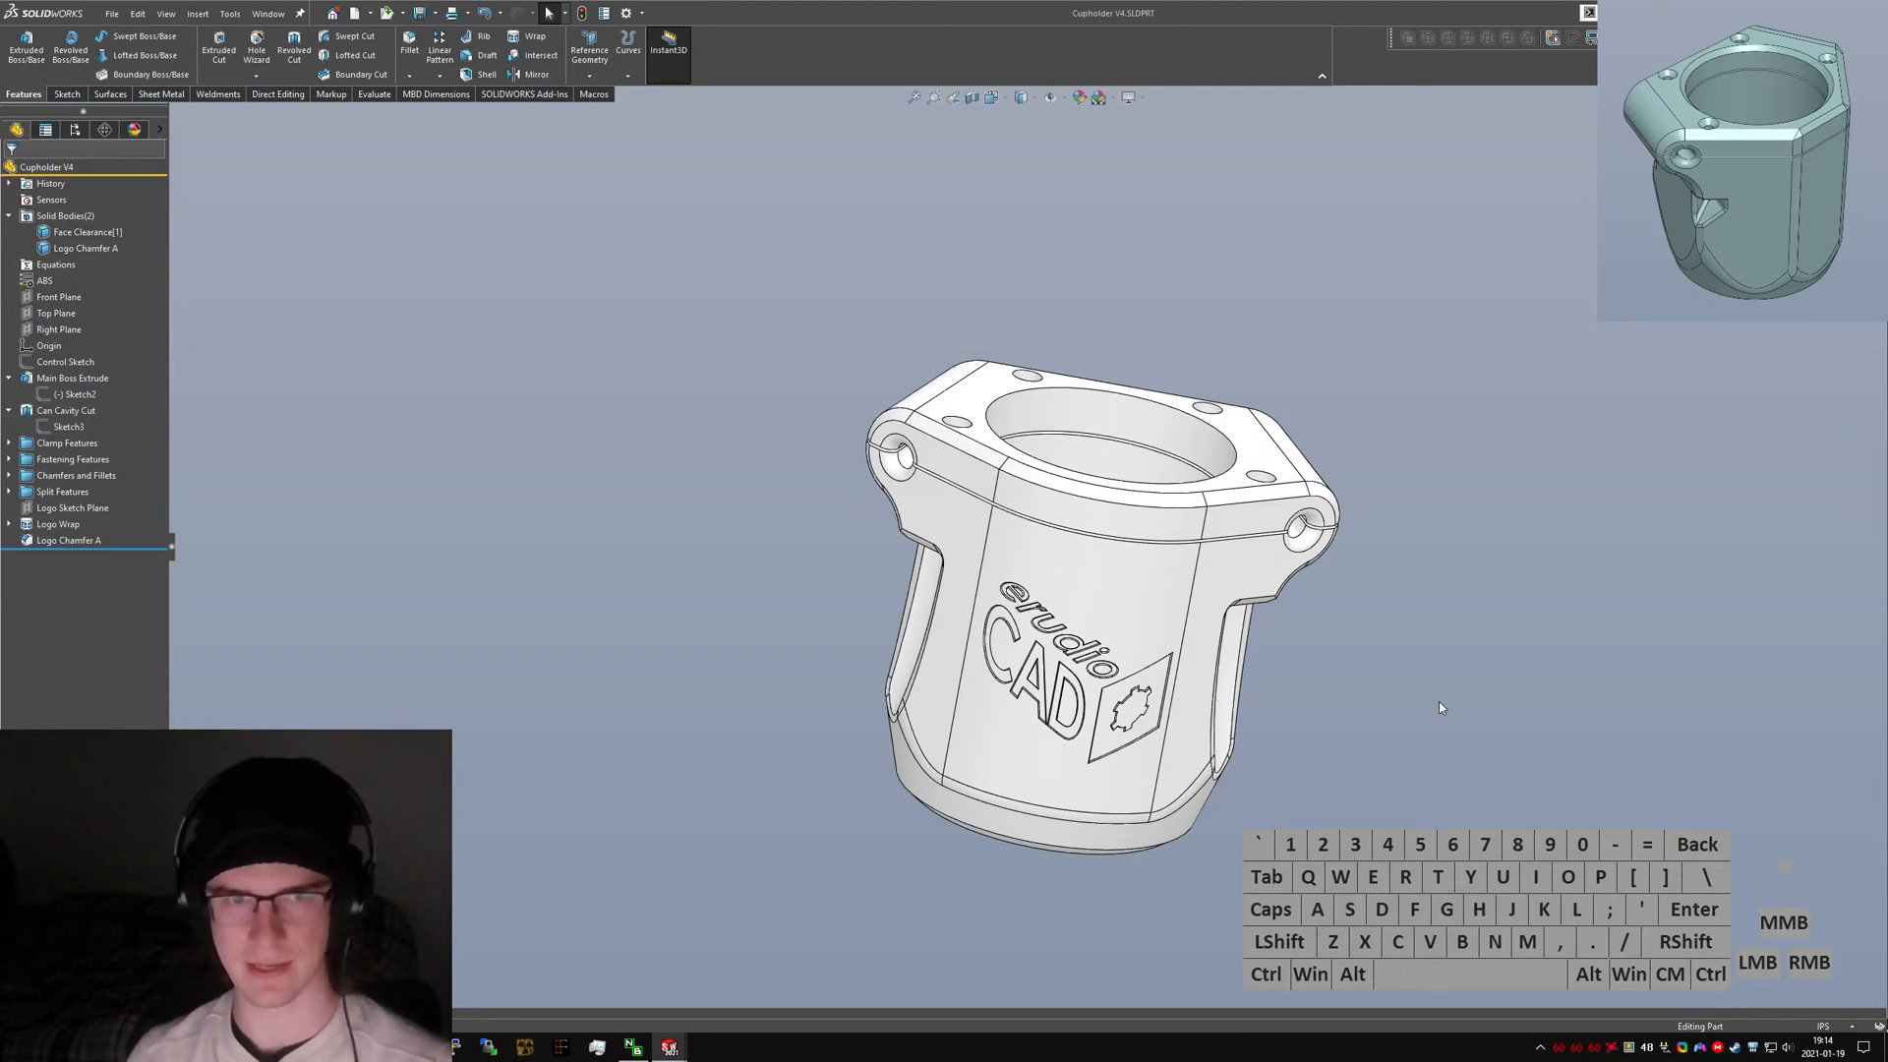
{"action": "left_click", "coordinate": [1439, 701]}
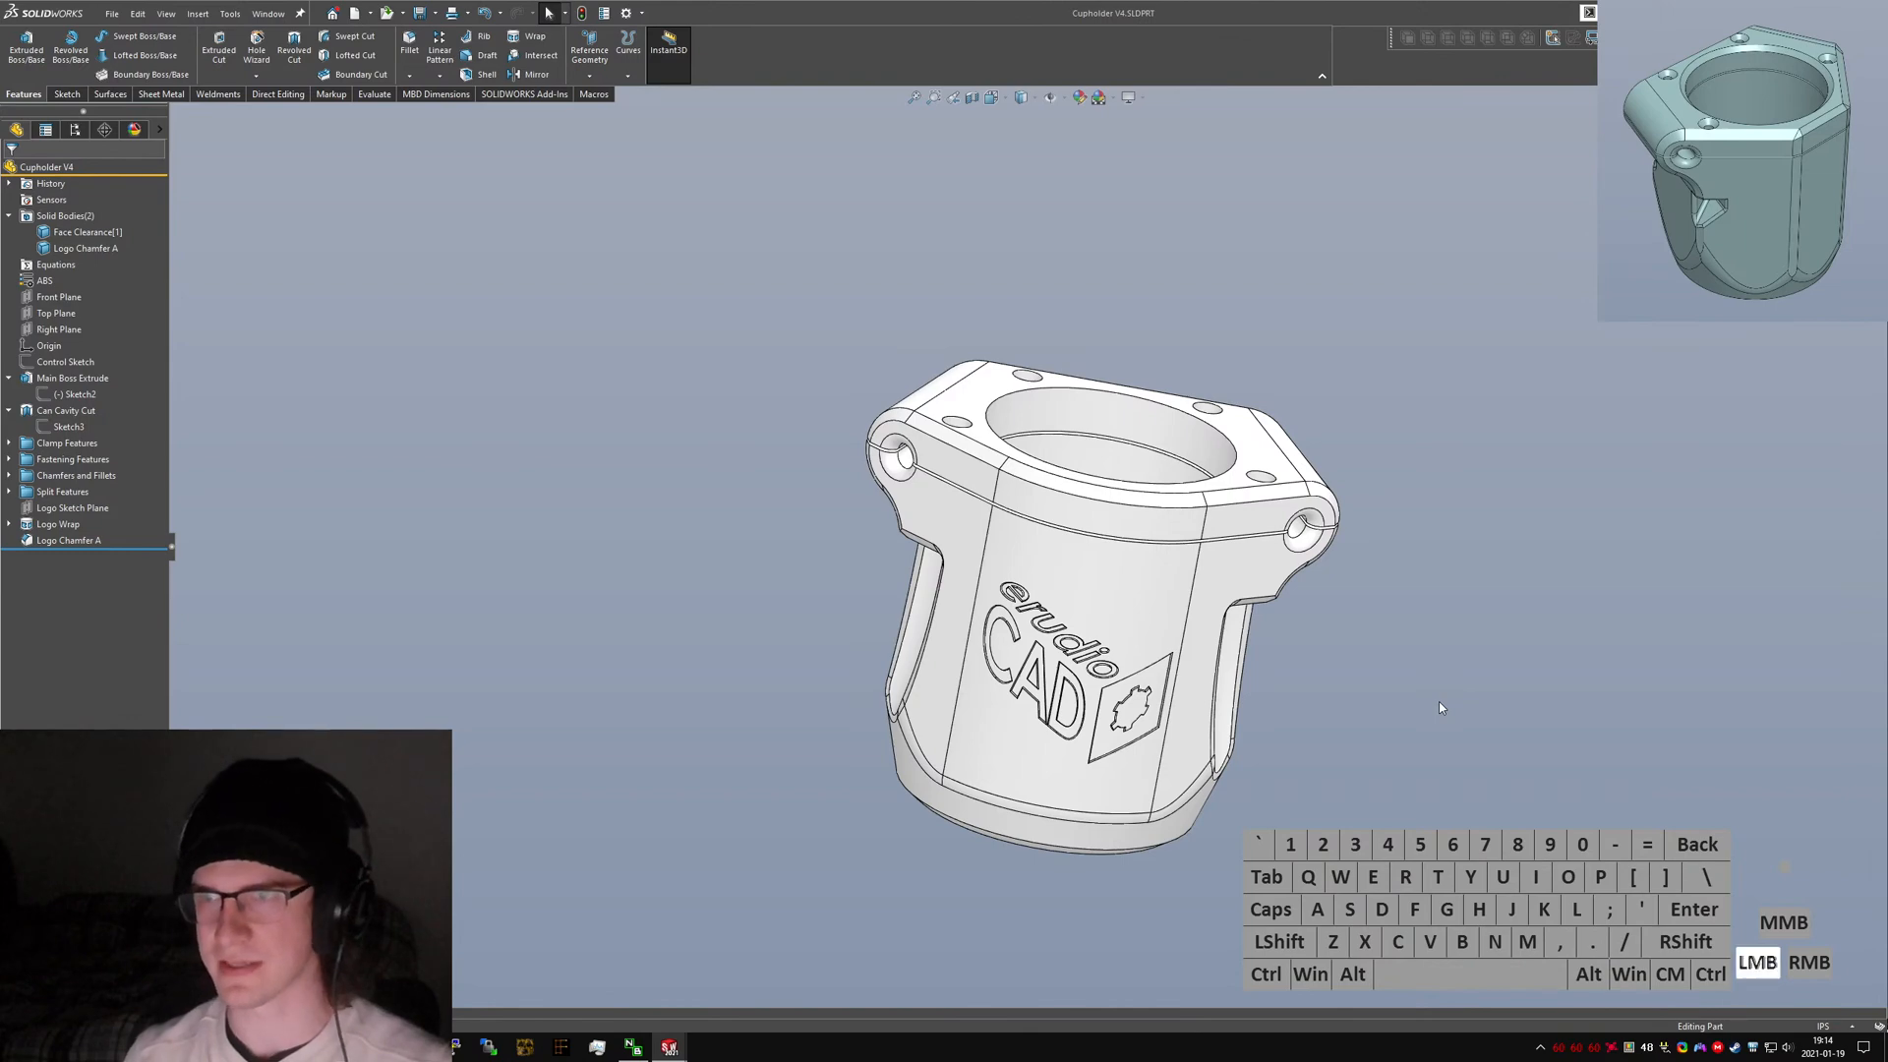
{"action": "key", "text": "ctrl+s"}
Orbit around the whole cupholder model to review its final shape.
{"action": "middle_click_drag", "start_coordinate": [1061, 506], "coordinate": [1188, 589]}
{"action": "scroll", "coordinate": [1131, 442], "scroll_direction": "down", "scroll_amount": 3}
{"action": "scroll", "coordinate": [1081, 369], "scroll_direction": "down", "scroll_amount": 2}
{"action": "middle_click", "coordinate": [1080, 368]}
{"action": "scroll", "coordinate": [1180, 584], "scroll_direction": "up", "scroll_amount": 5}
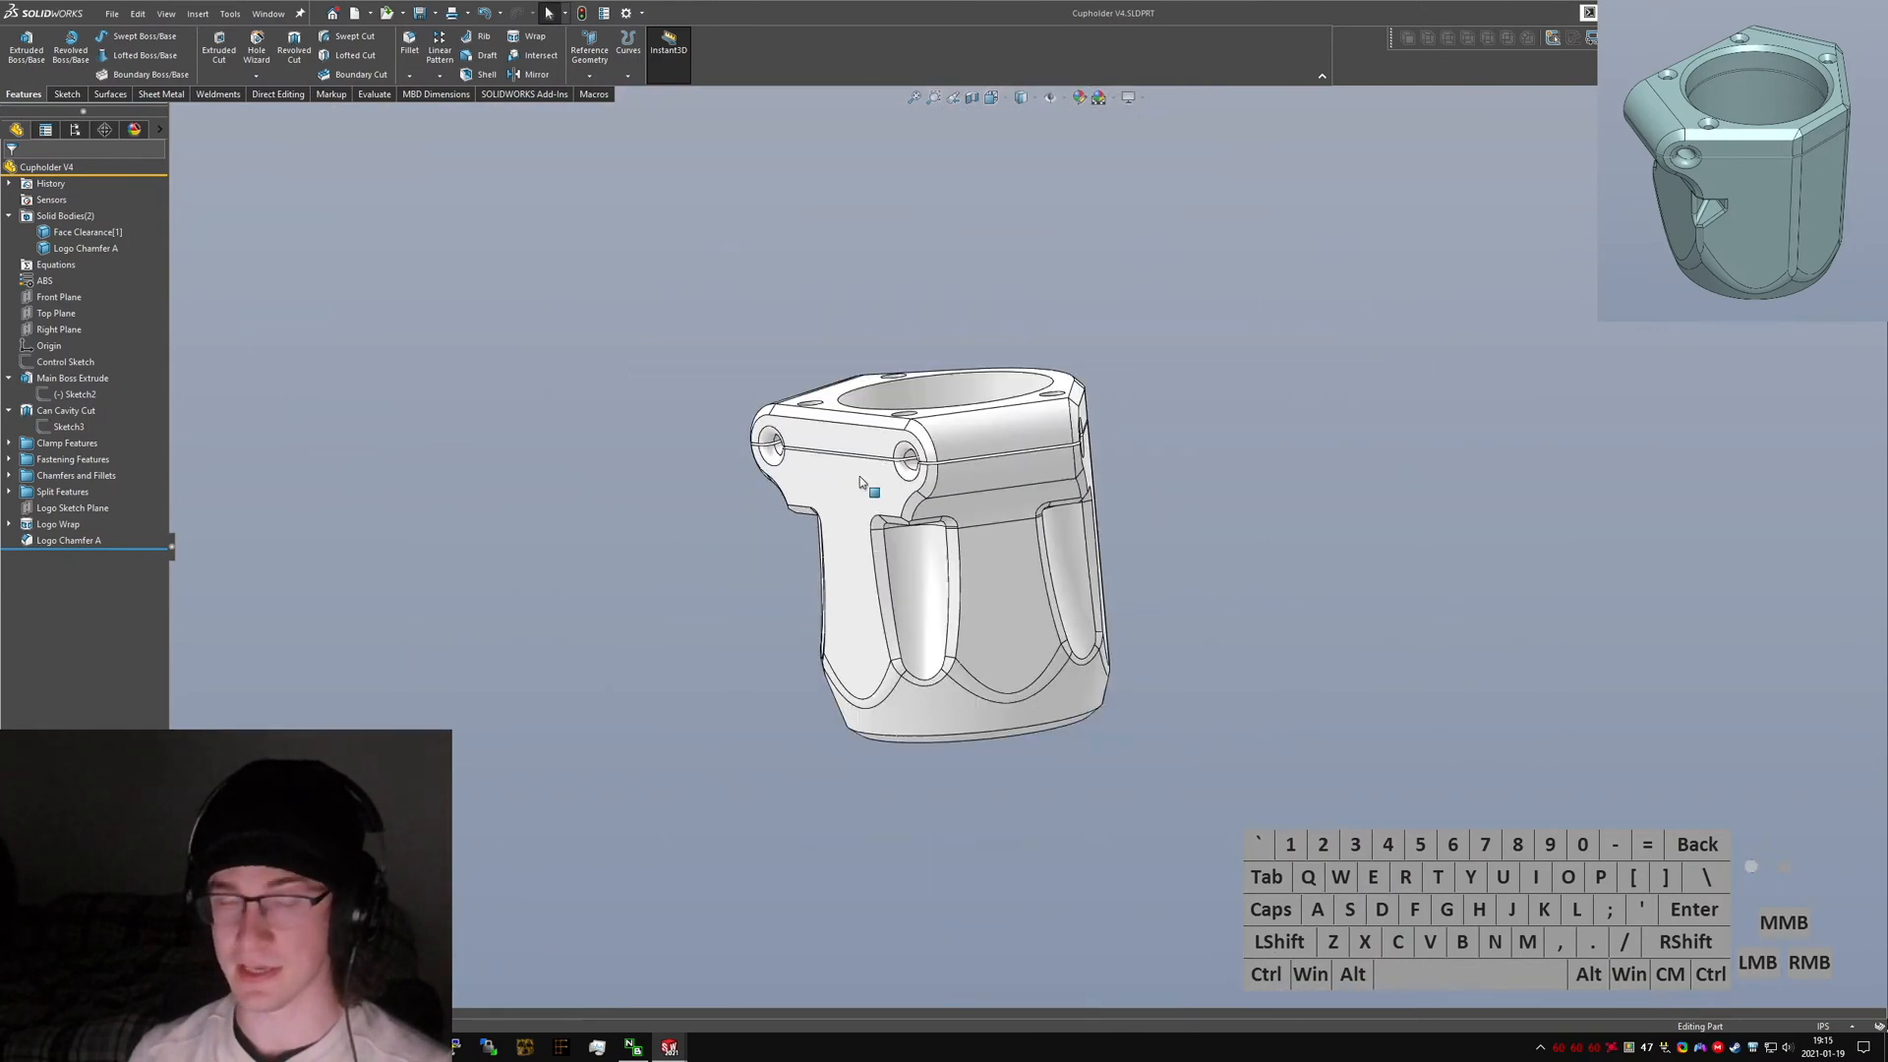
{"action": "scroll", "coordinate": [924, 448], "scroll_direction": "down", "scroll_amount": 4}
{"action": "middle_click", "coordinate": [947, 432]}
{"action": "middle_click_drag", "start_coordinate": [947, 433], "coordinate": [1058, 265]}
{"action": "left_click", "coordinate": [1006, 472]}
{"action": "left_click", "coordinate": [1036, 558]}
{"action": "left_click", "coordinate": [1385, 694]}
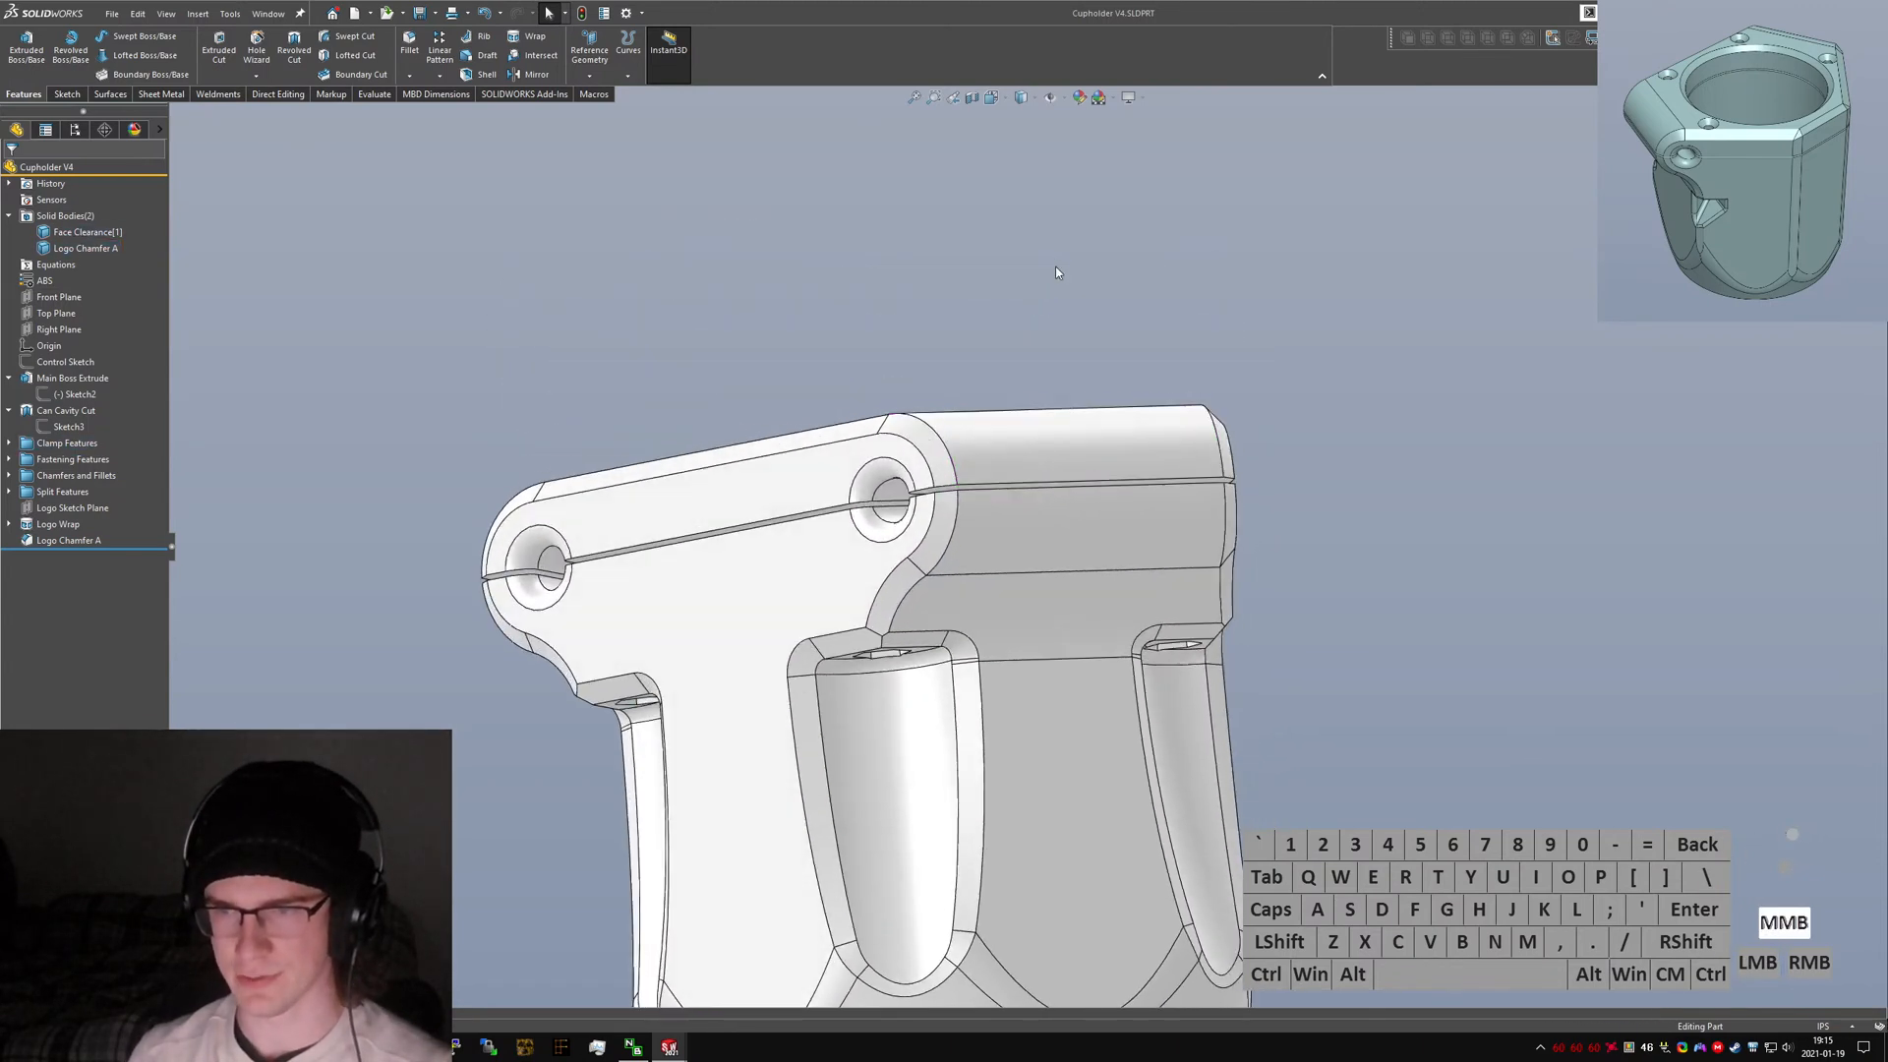
{"action": "middle_click_drag", "start_coordinate": [1022, 517], "coordinate": [934, 663]}
{"action": "scroll", "coordinate": [1174, 476], "scroll_direction": "up", "scroll_amount": 3}
{"action": "middle_click_drag", "start_coordinate": [1174, 476], "coordinate": [843, 559]}
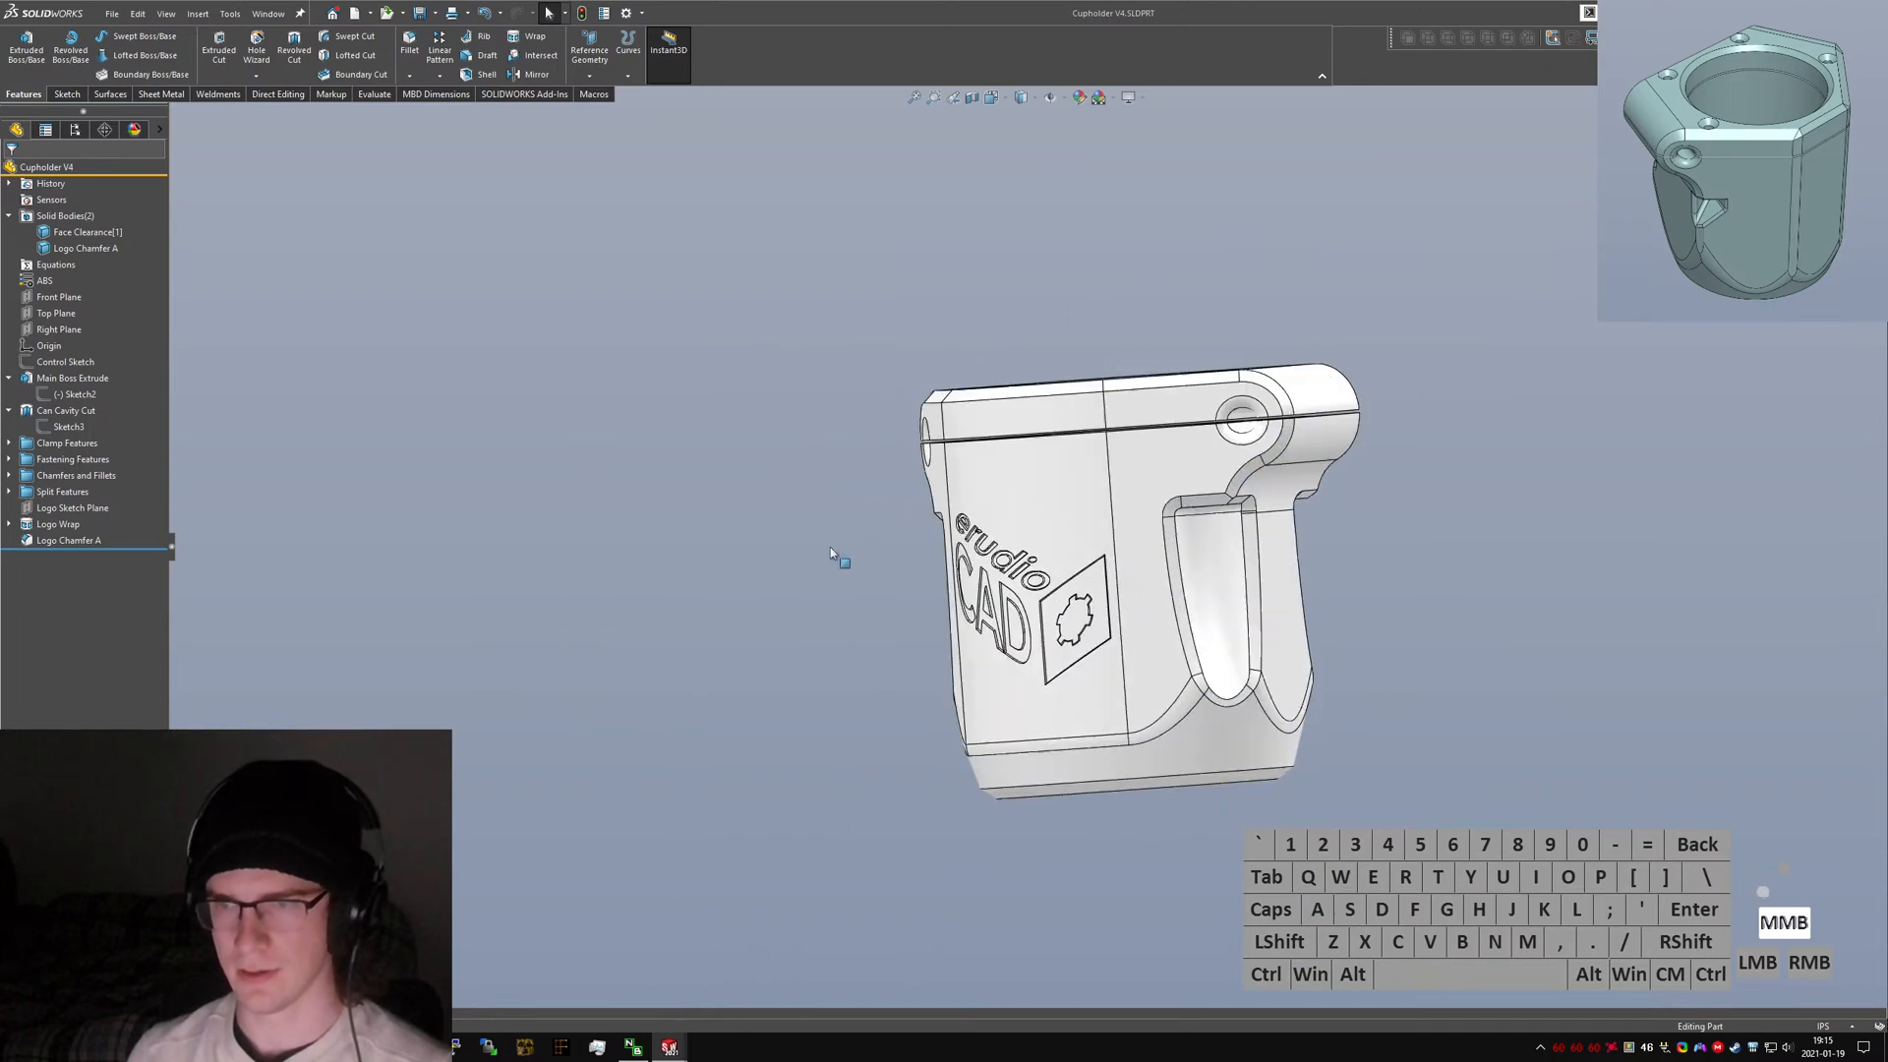
{"action": "middle_click_drag", "start_coordinate": [1216, 439], "coordinate": [1155, 580]}
{"action": "scroll", "coordinate": [1079, 474], "scroll_direction": "down", "scroll_amount": 4}
{"action": "middle_click", "coordinate": [1072, 462]}
{"action": "middle_click_drag", "start_coordinate": [1074, 464], "coordinate": [1119, 547]}
{"action": "scroll", "coordinate": [995, 508], "scroll_direction": "up", "scroll_amount": 5}
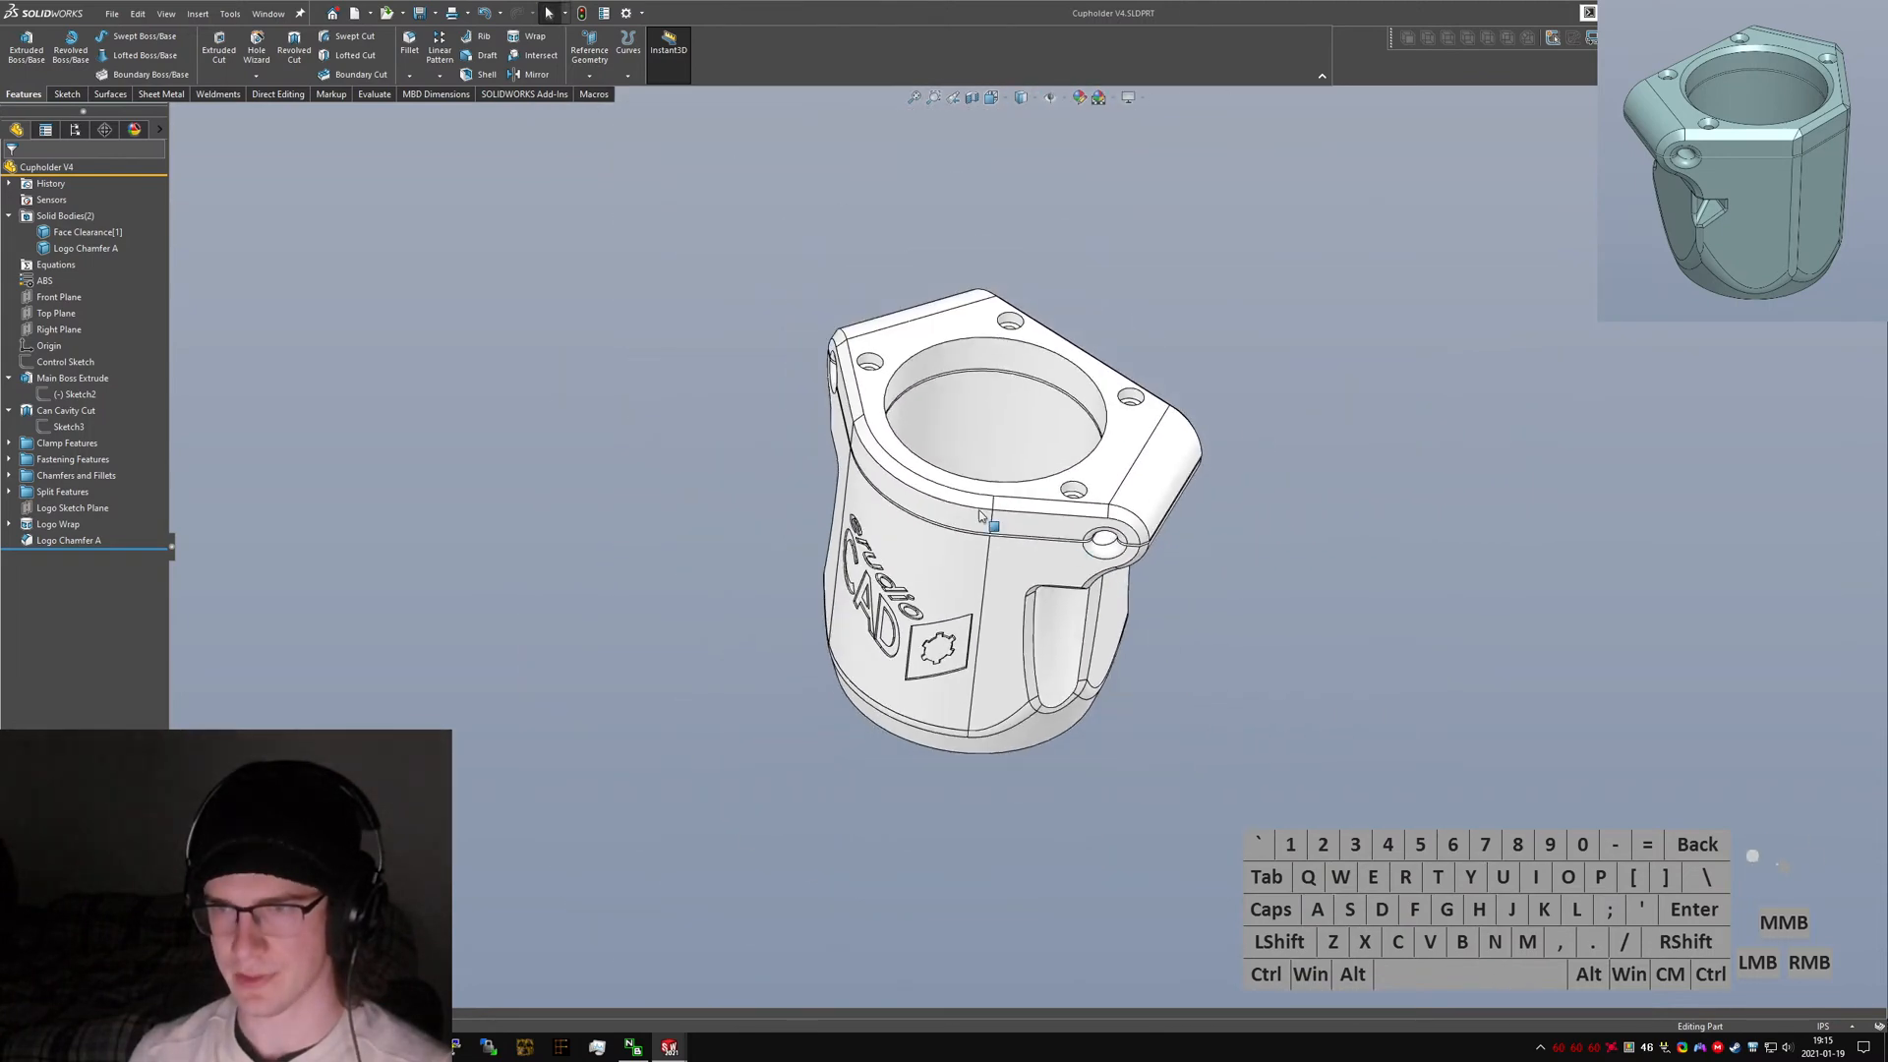
{"action": "middle_click_drag", "start_coordinate": [983, 510], "coordinate": [1236, 598]}
{"action": "scroll", "coordinate": [929, 432], "scroll_direction": "up", "scroll_amount": 2}
{"action": "scroll", "coordinate": [995, 506], "scroll_direction": "down", "scroll_amount": 2}
{"action": "key", "text": "ctrl+7"}
{"action": "left_click", "coordinate": [1333, 594]}
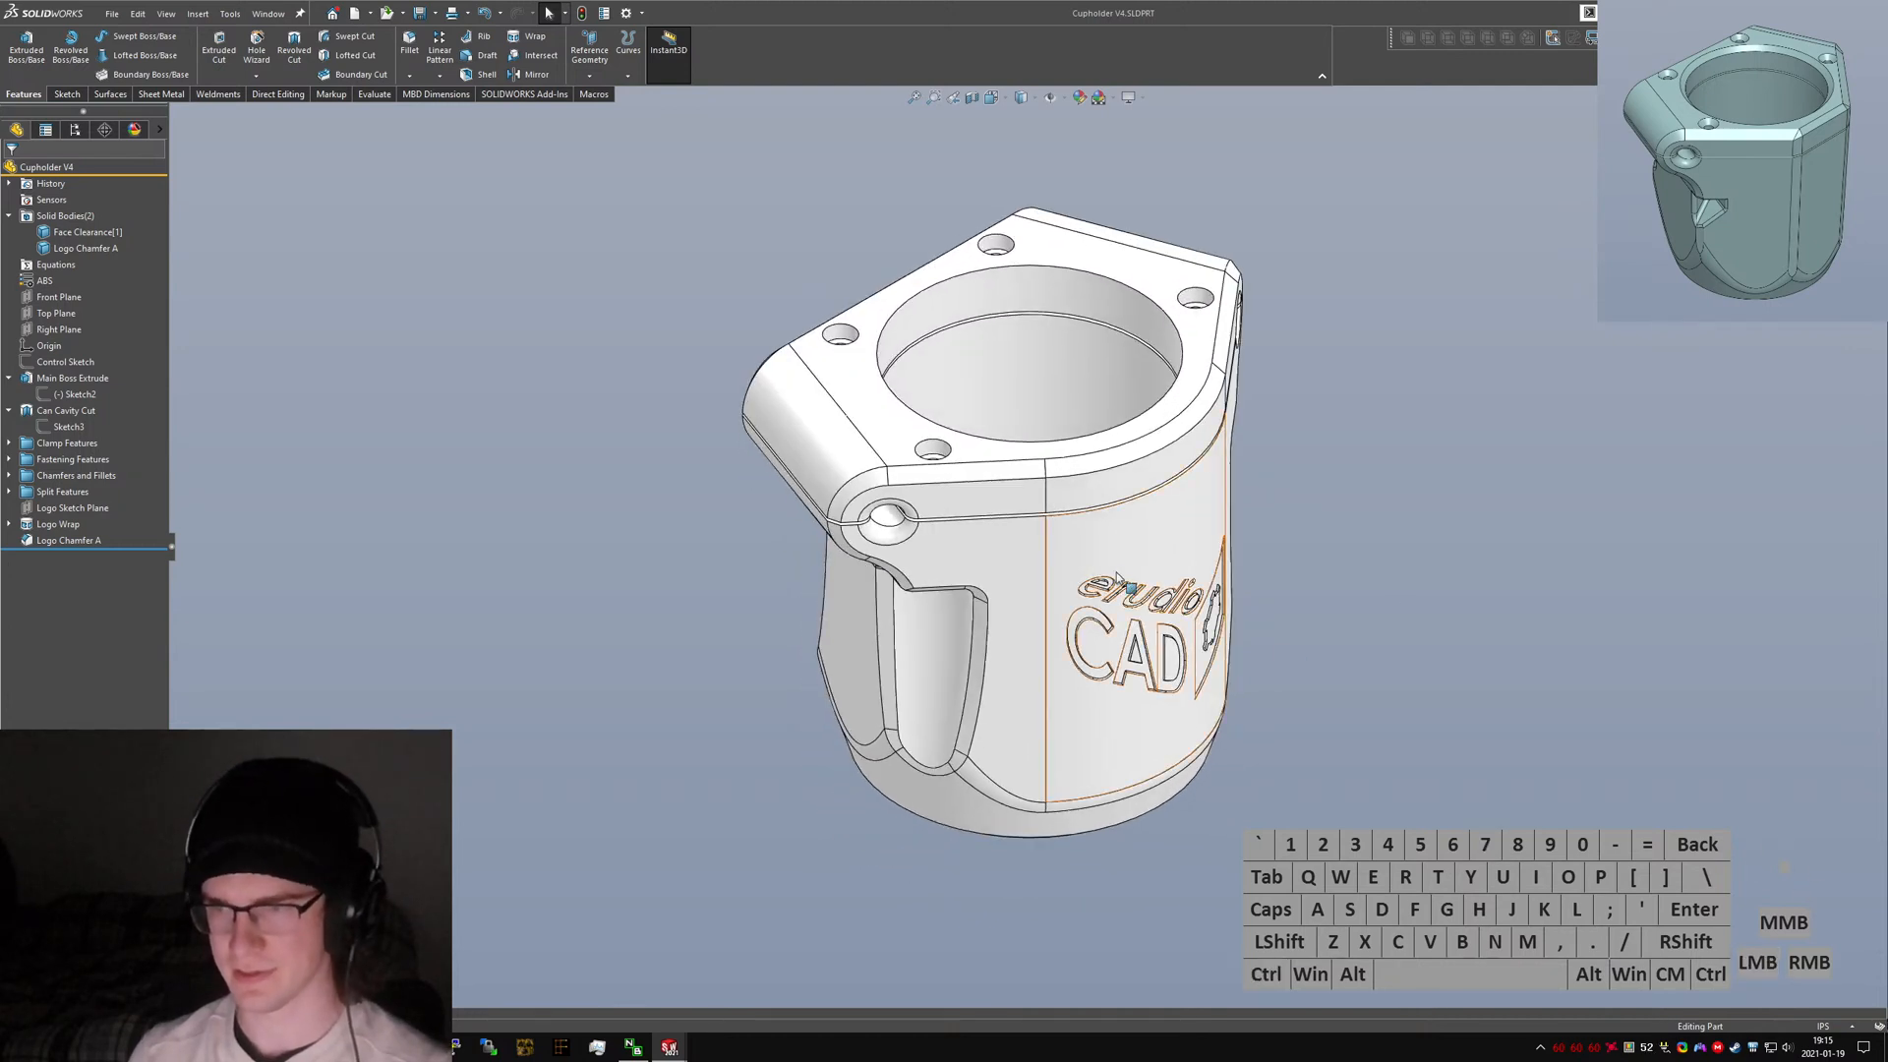
{"action": "left_click", "coordinate": [1240, 765]}
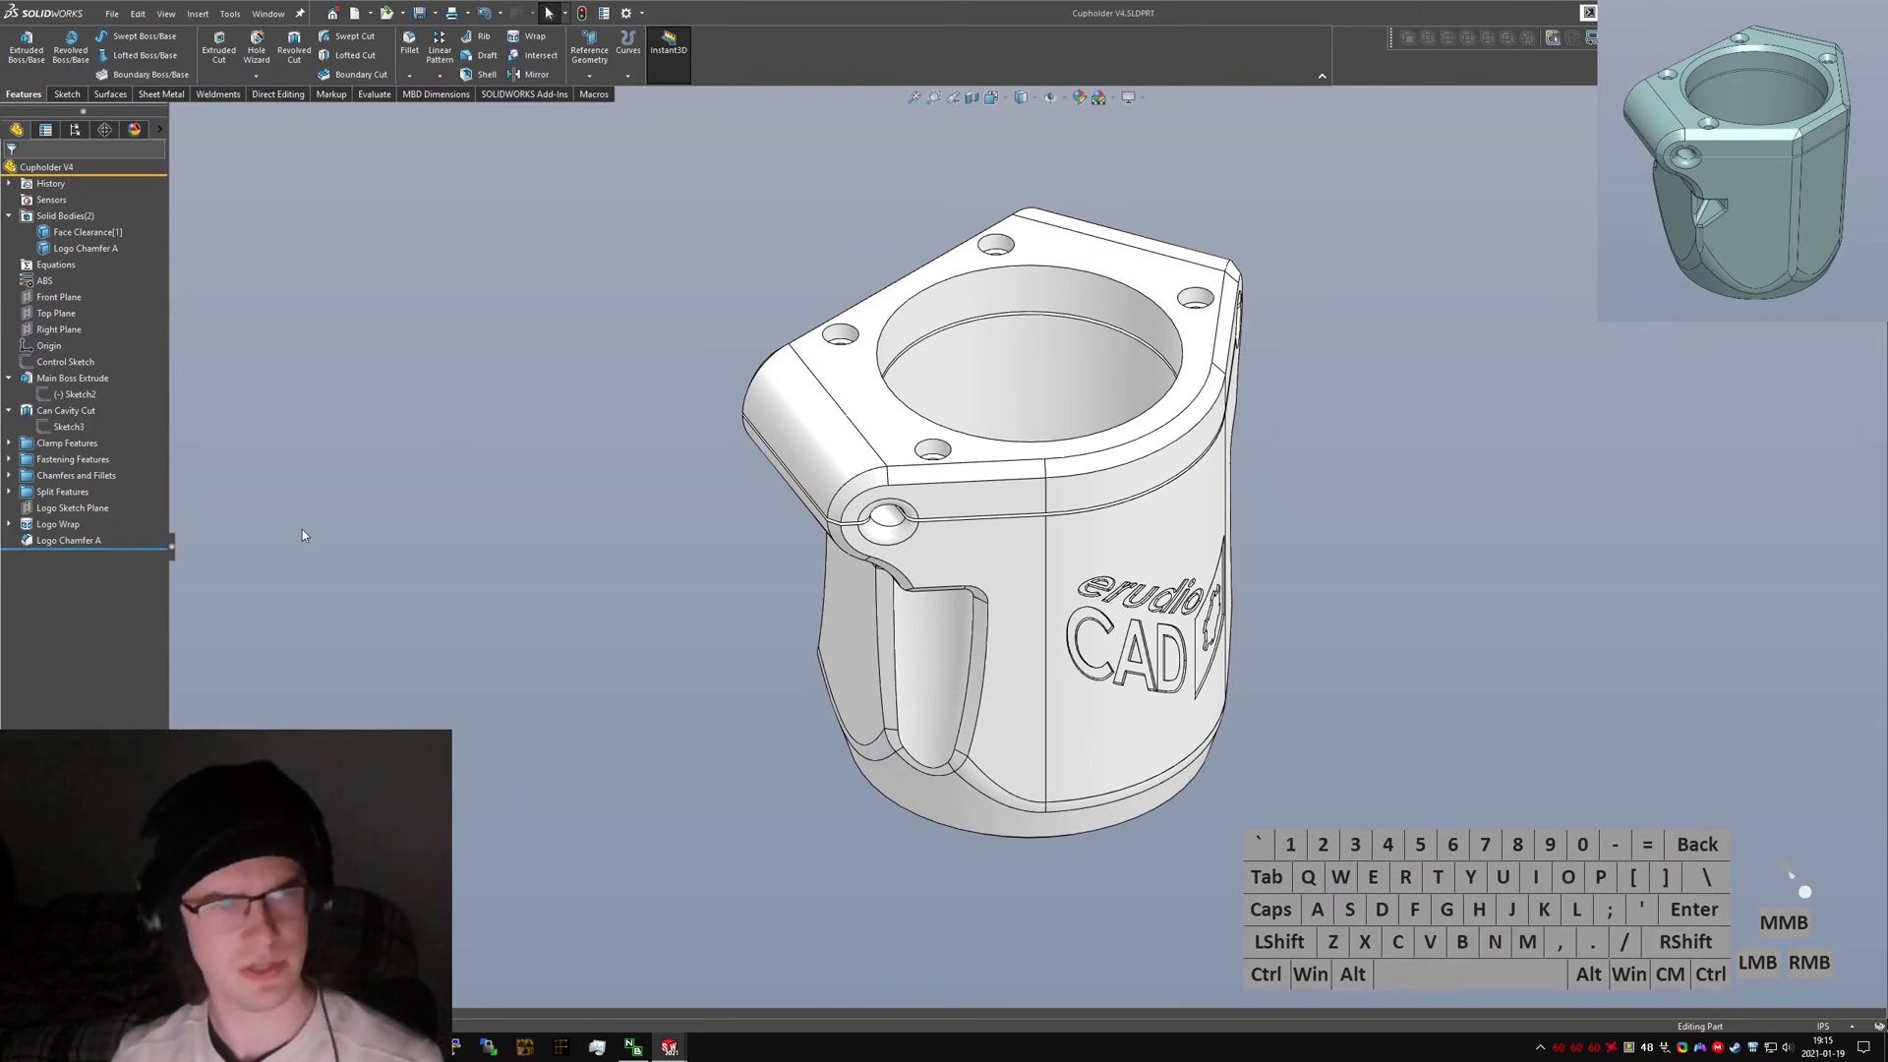
Switch to the web browser and search Google for "shapeways pay what you want".
{"action": "left_click_drag", "start_coordinate": [0, 511], "coordinate": [885, 253]}
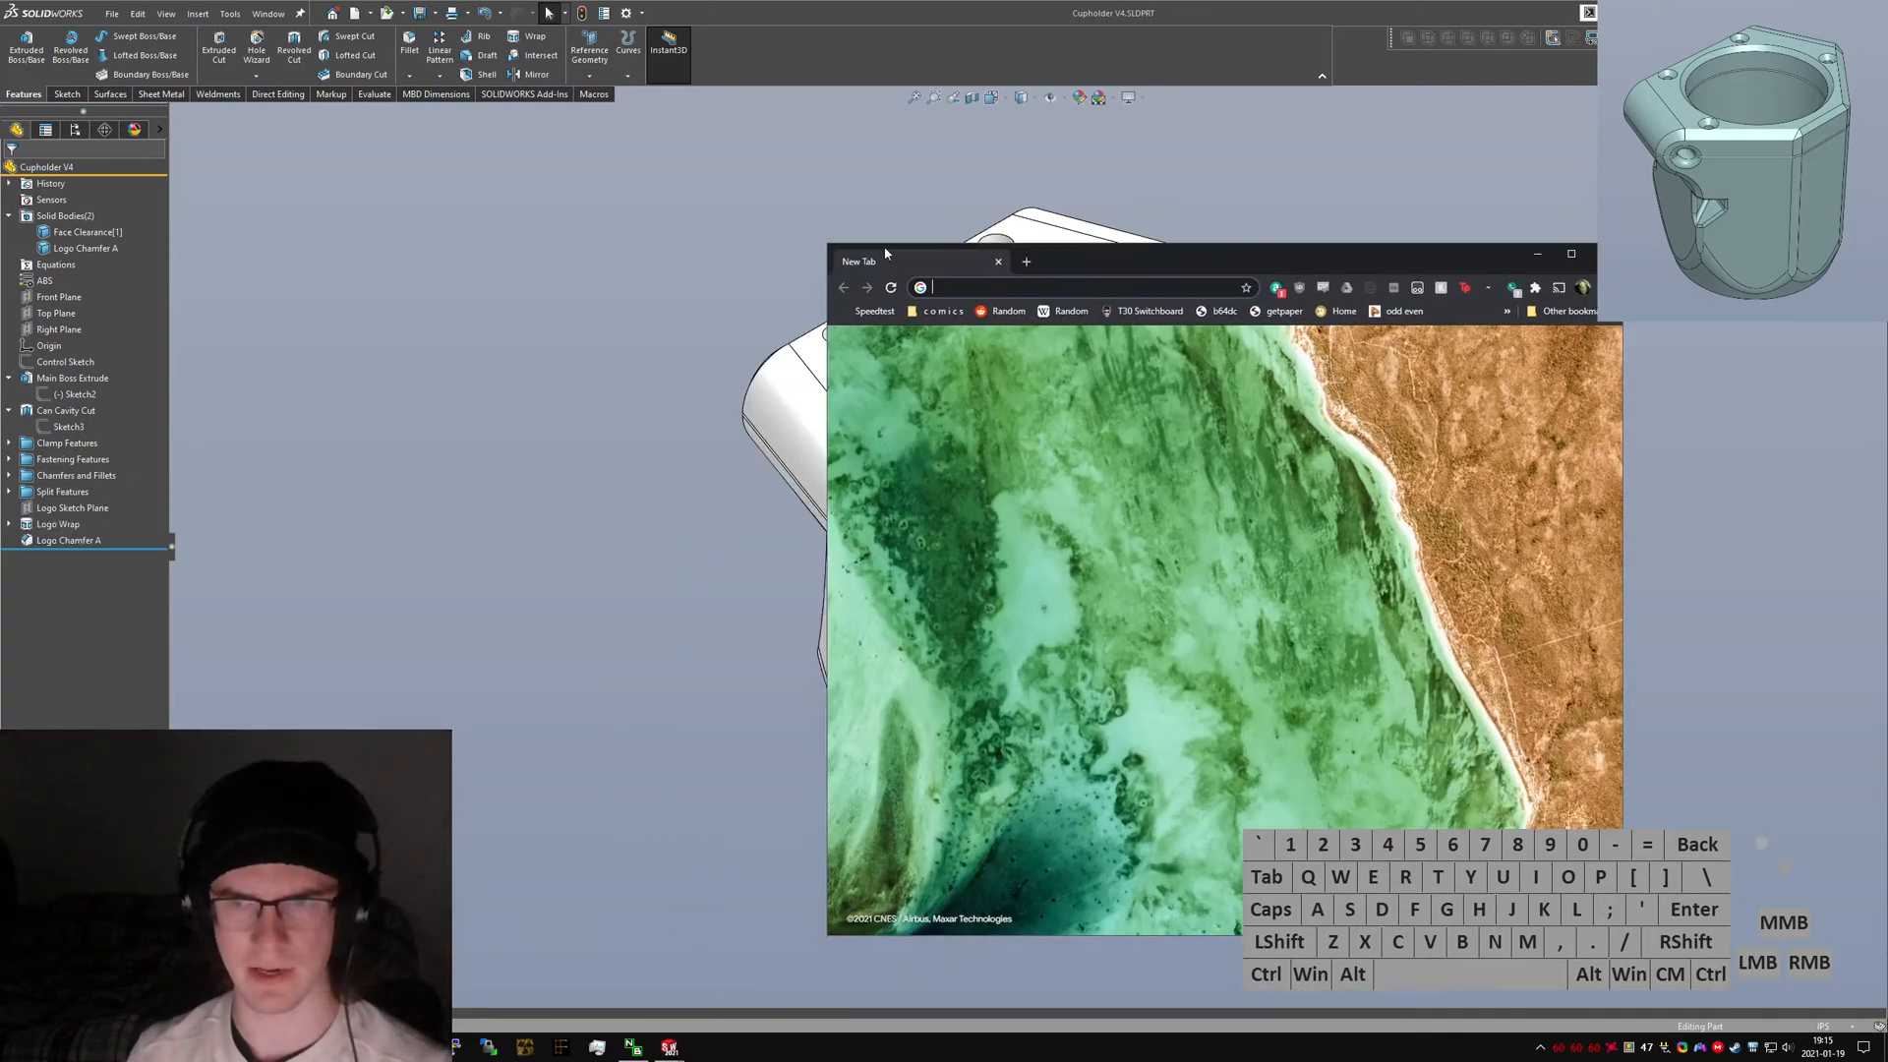
{"action": "key", "text": "alt+d"}
{"action": "type", "text": "shapeways"}
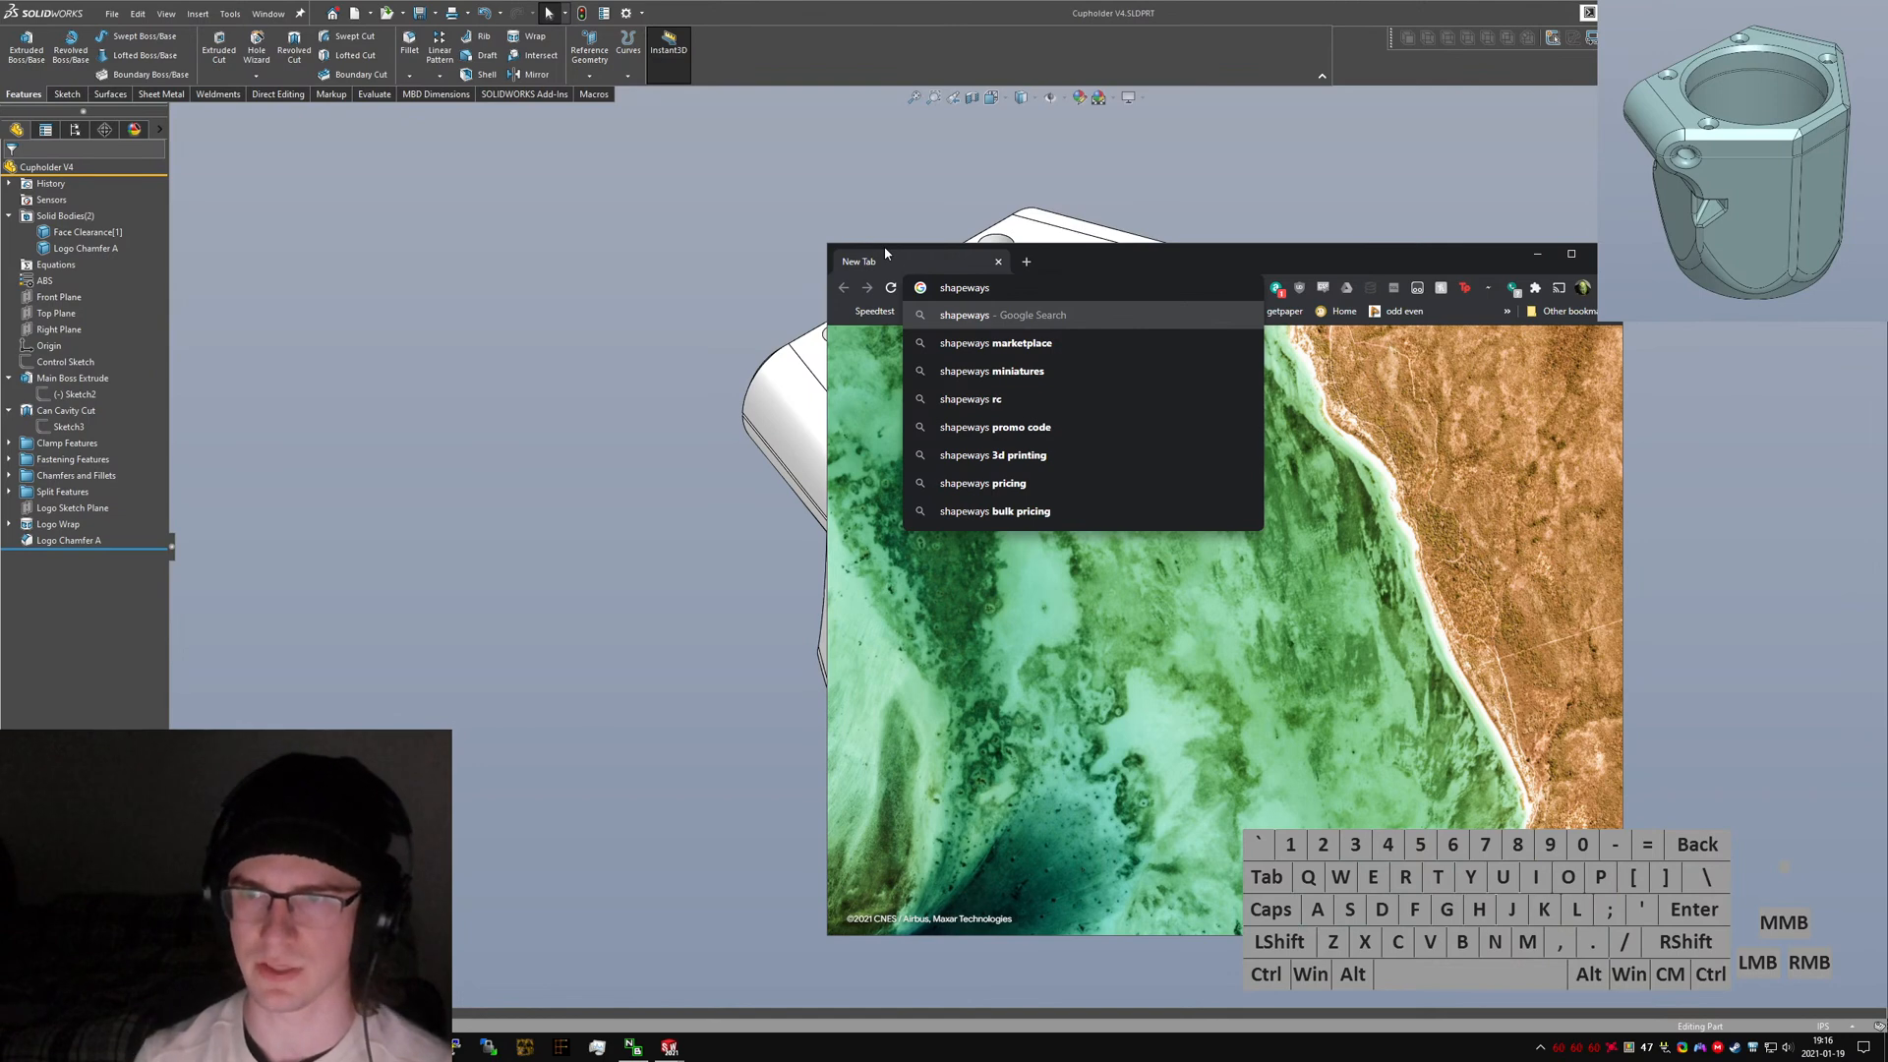
{"action": "type", "text": "pay what you want"}
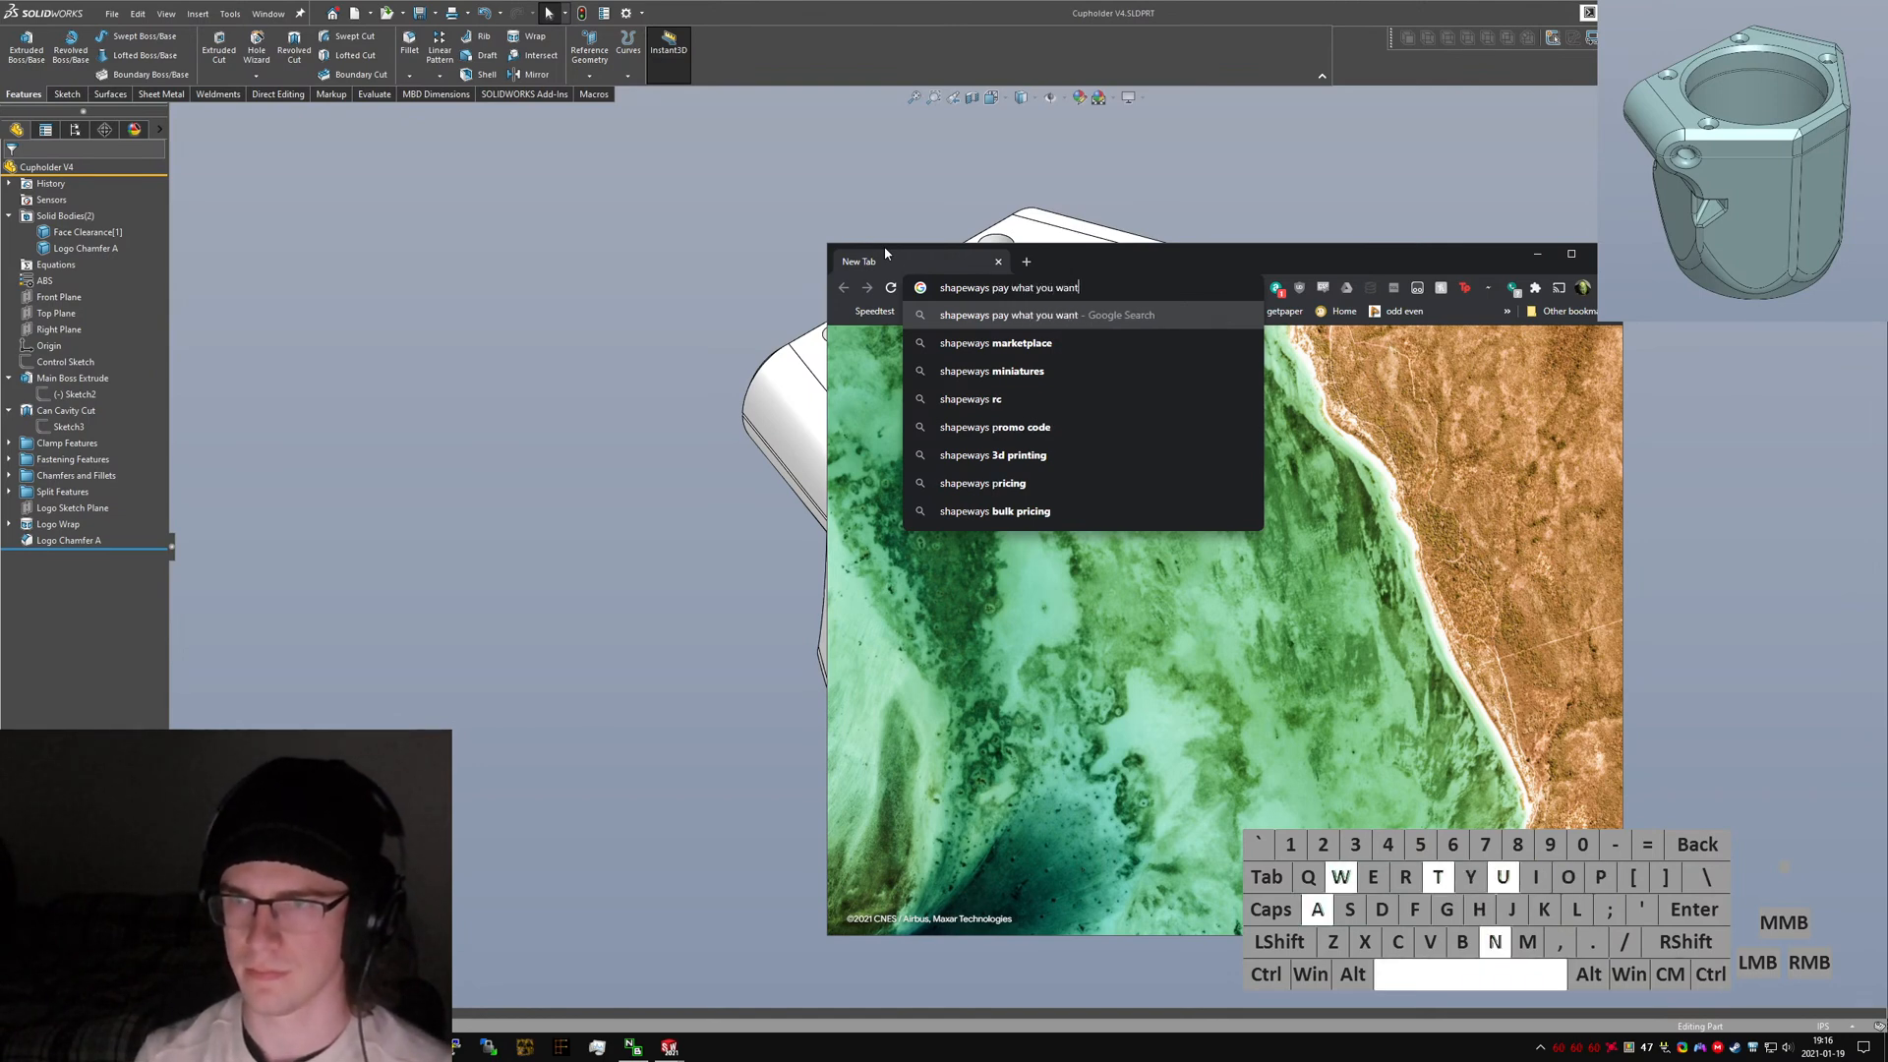
{"action": "key", "text": "Return"}
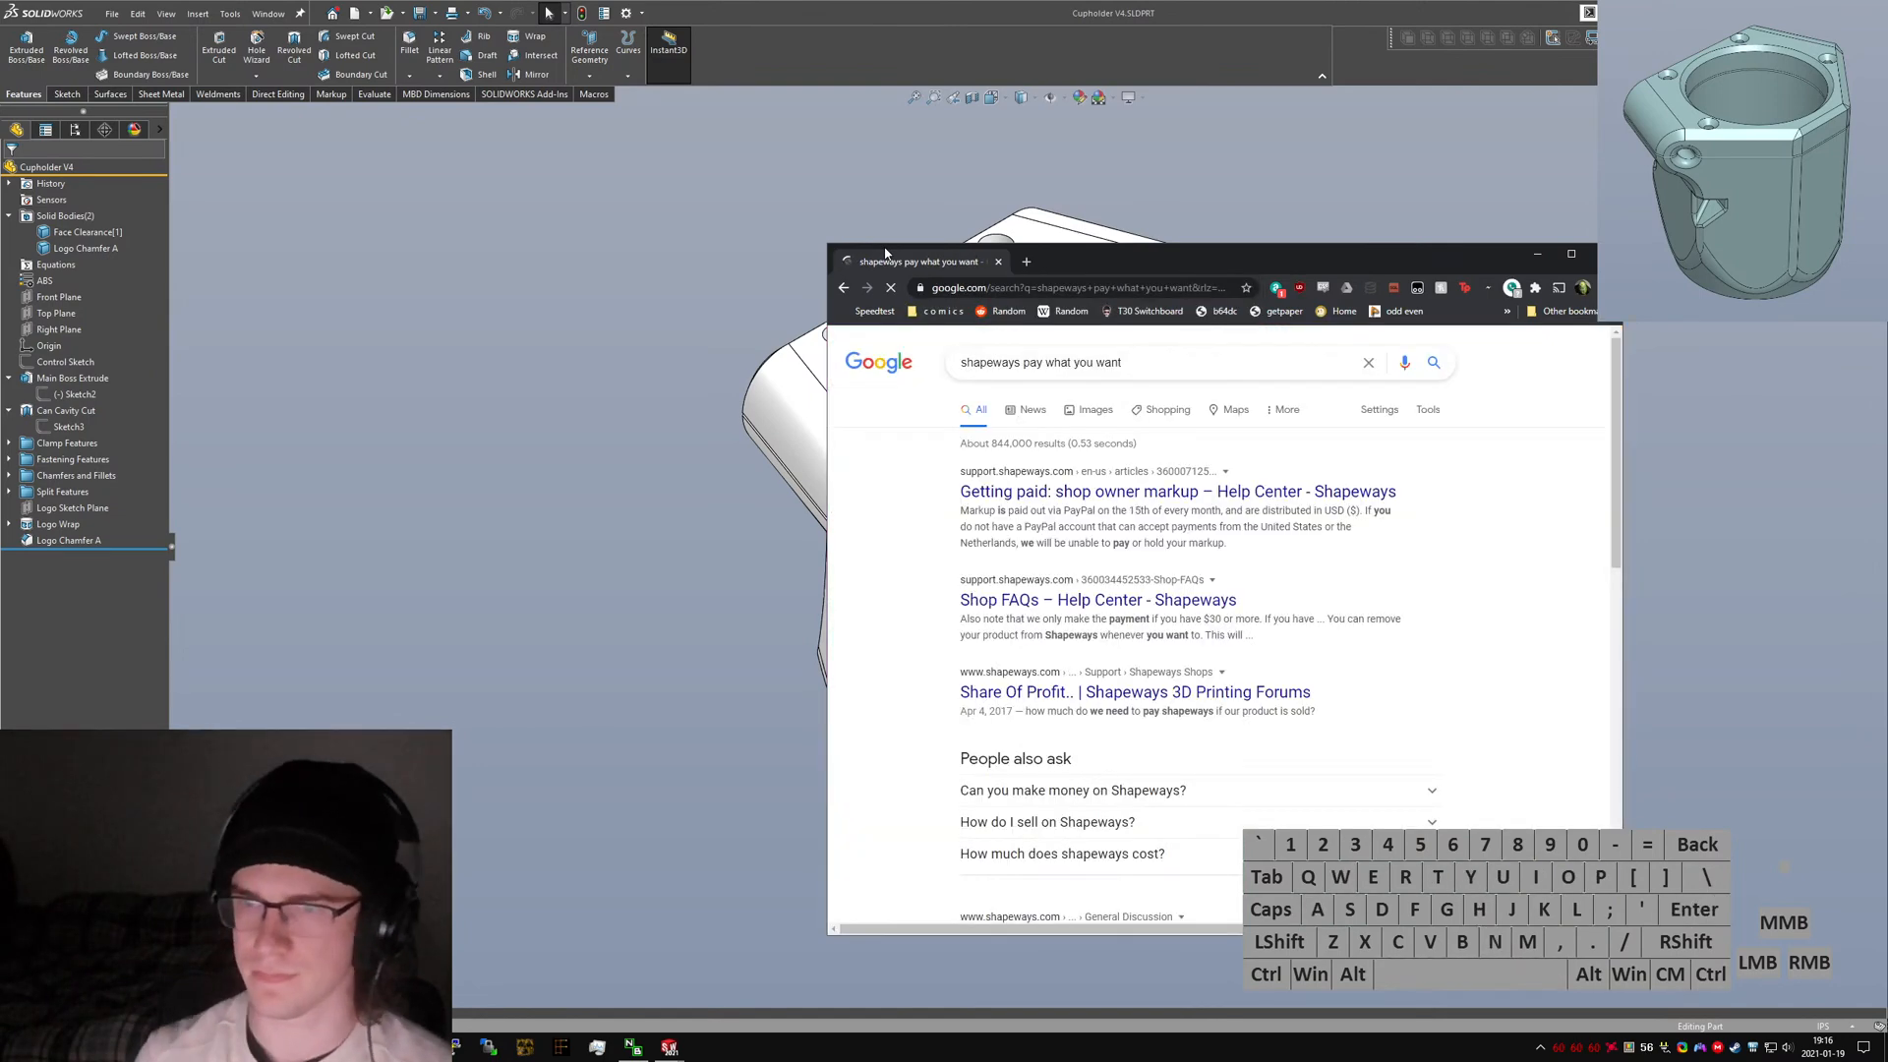
Open the Shapeways help article on shop owner markup and read about how payouts work.
{"action": "middle_click", "coordinate": [1254, 491]}
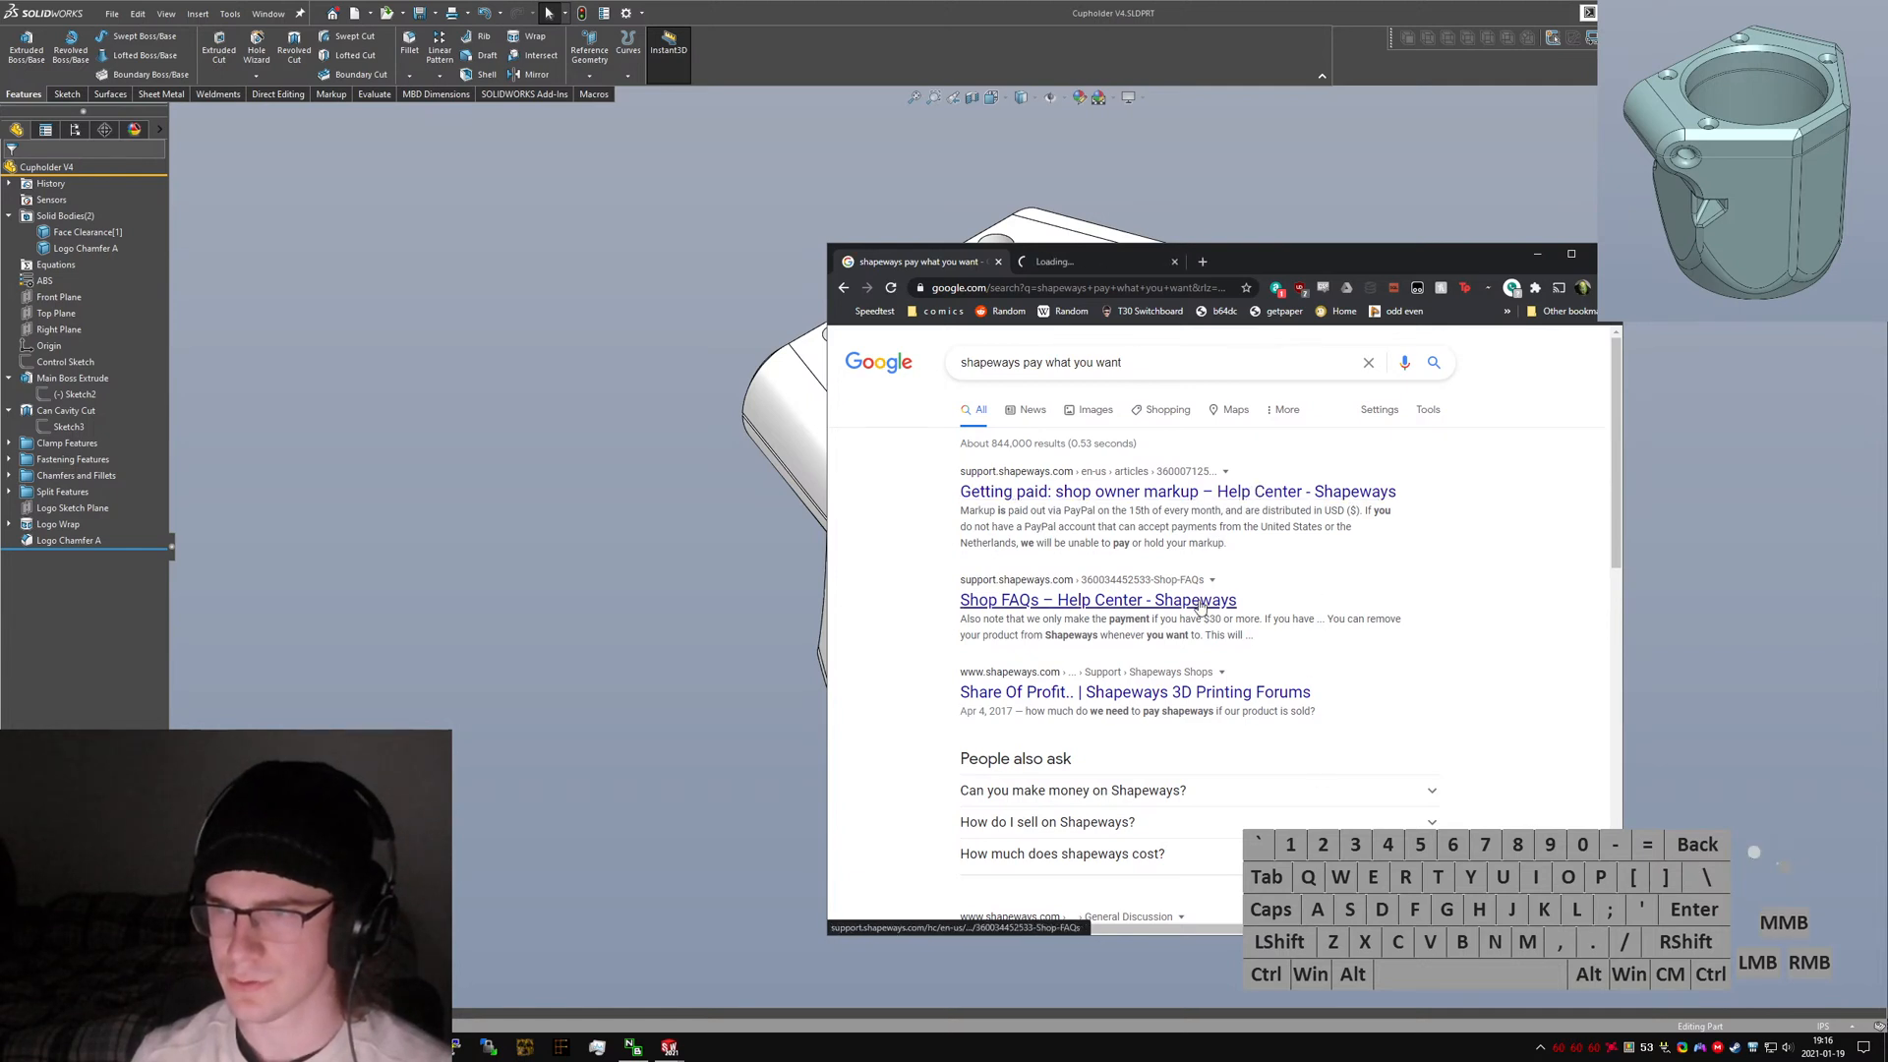
{"action": "left_click", "coordinate": [1176, 562]}
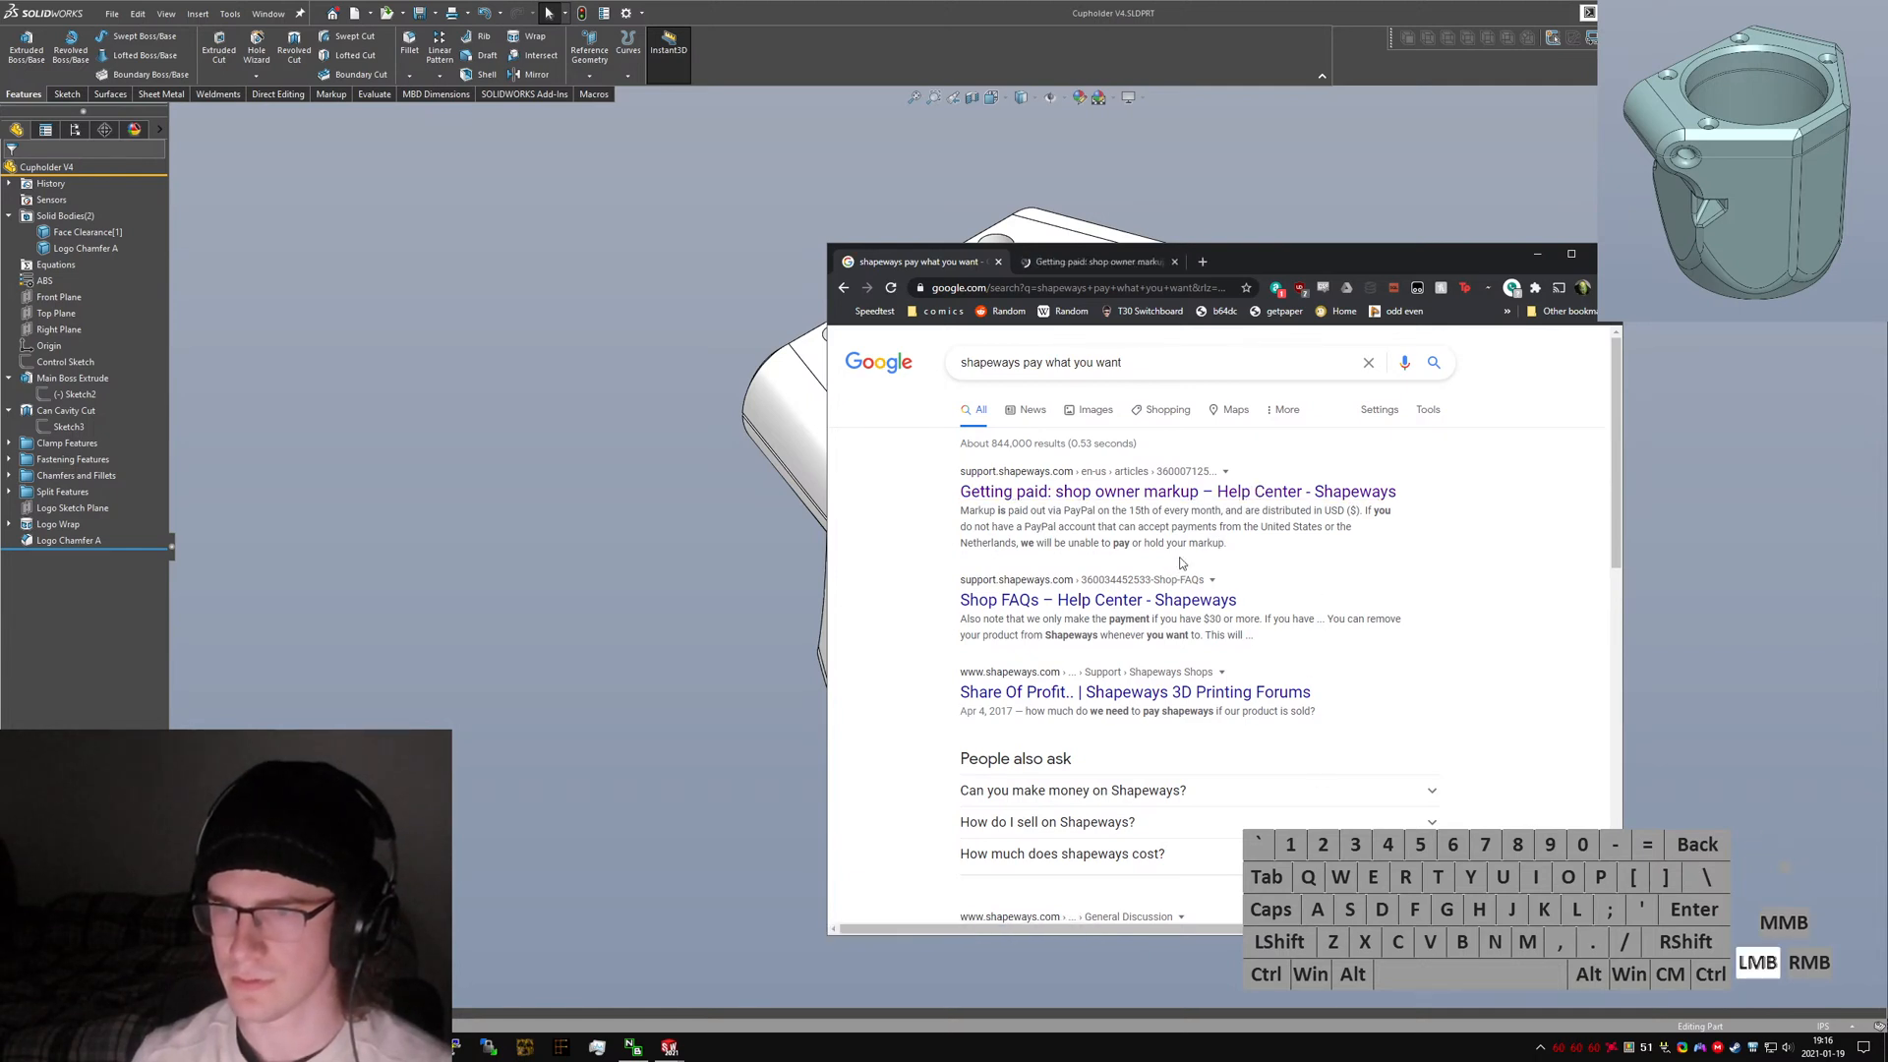
{"action": "left_click", "coordinate": [1237, 542]}
{"action": "key", "text": "ctrl+Tab"}
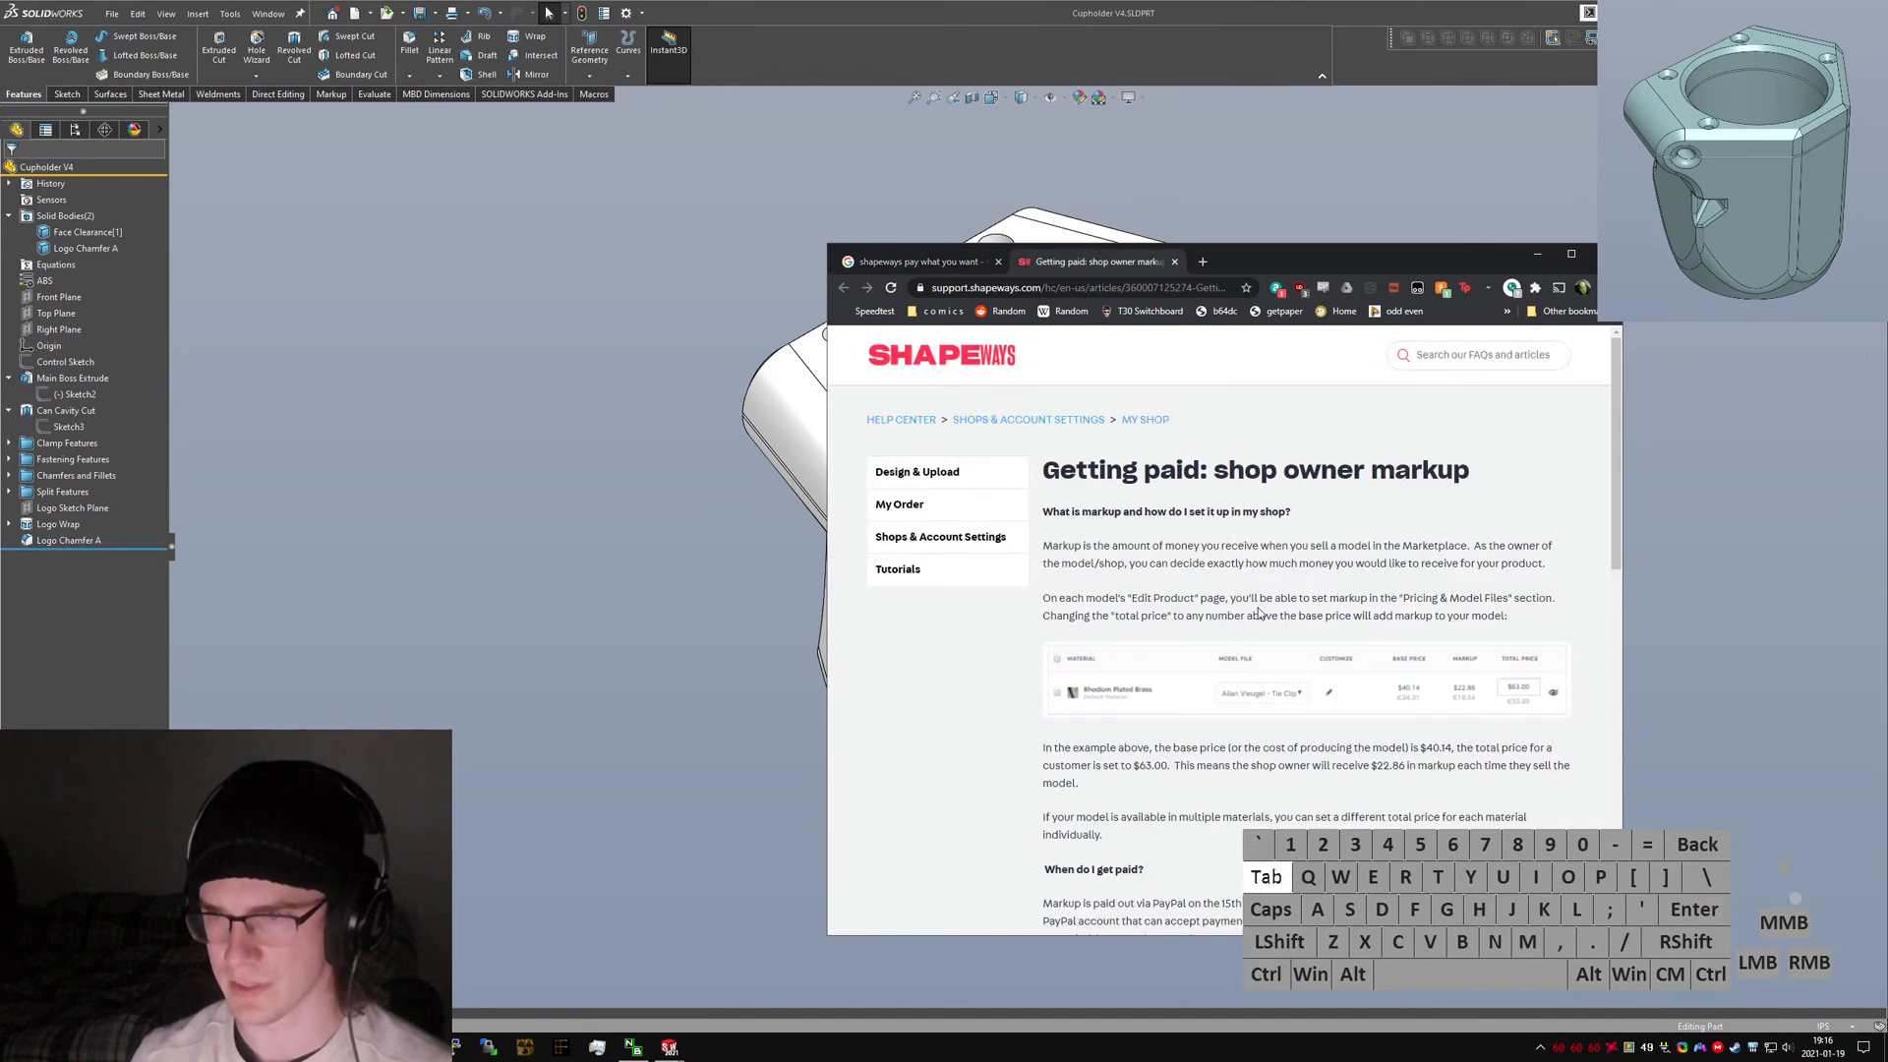
{"action": "scroll", "coordinate": [1302, 717], "scroll_direction": "down", "scroll_amount": 2}
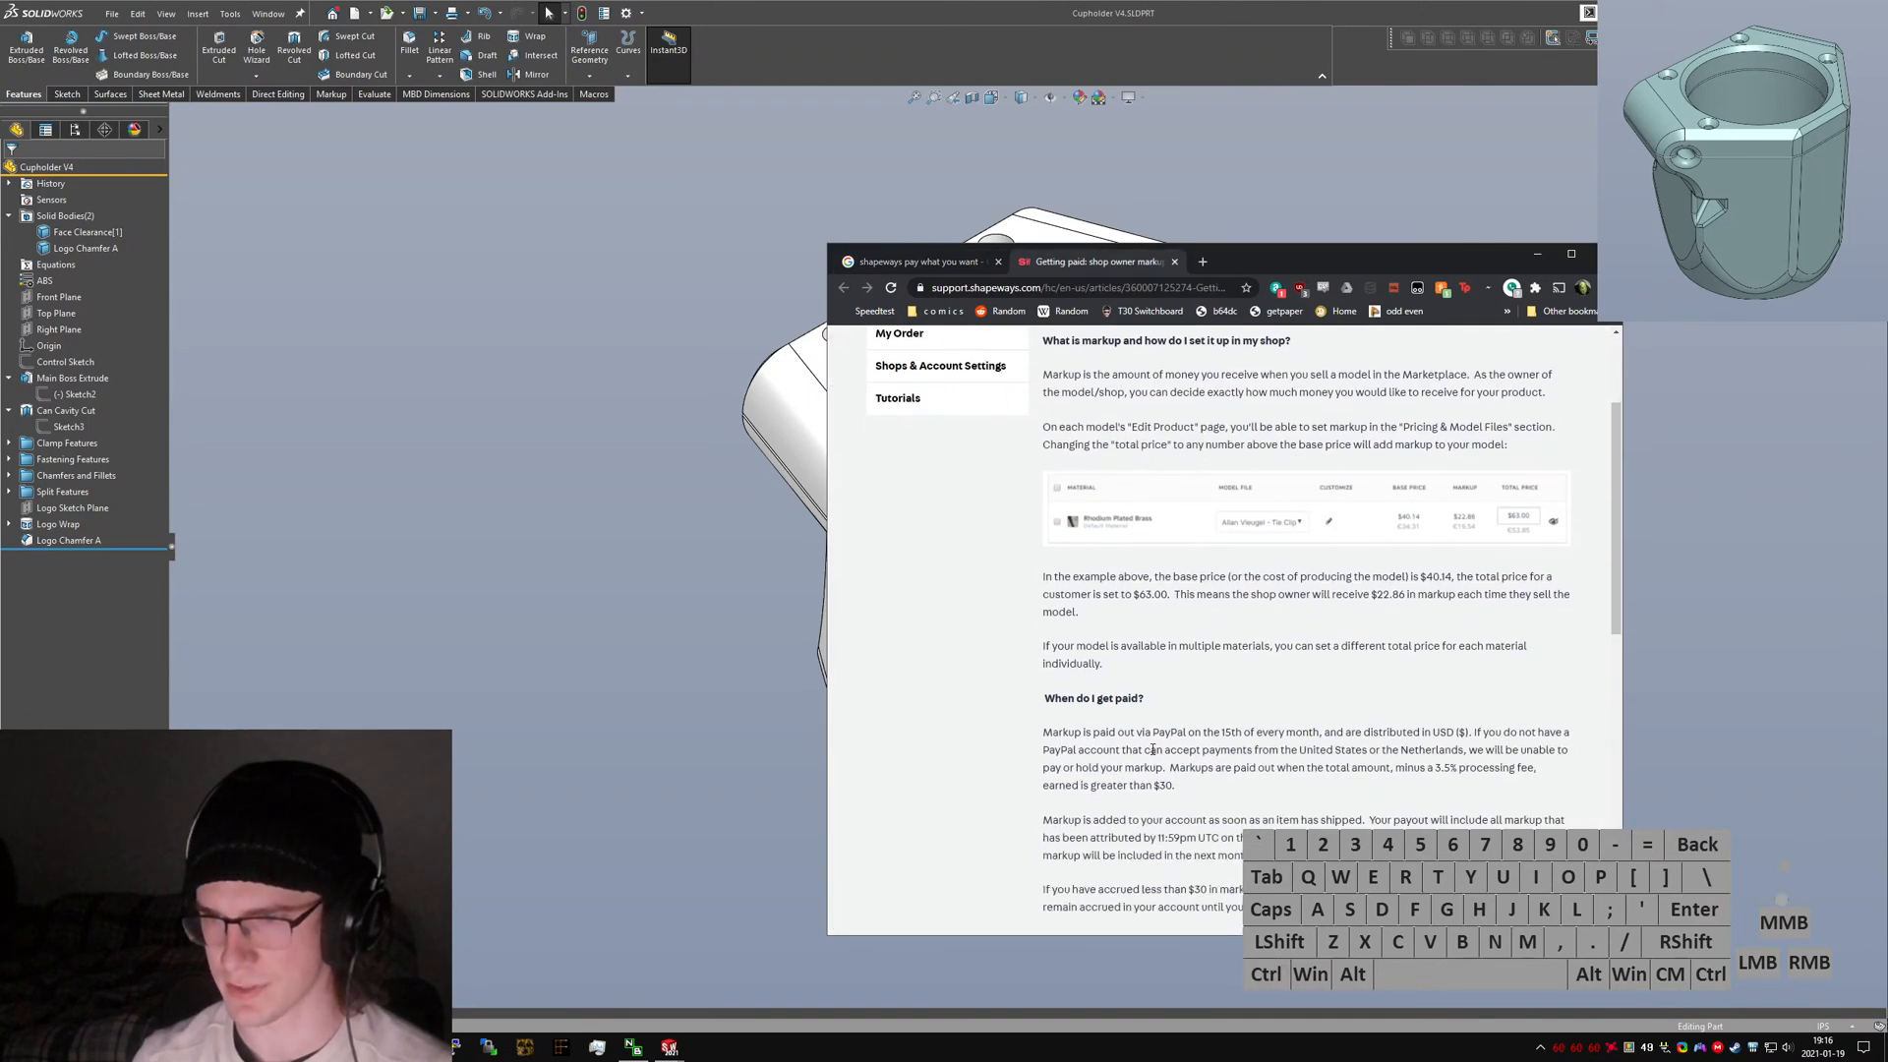
{"action": "left_click", "coordinate": [1350, 589]}
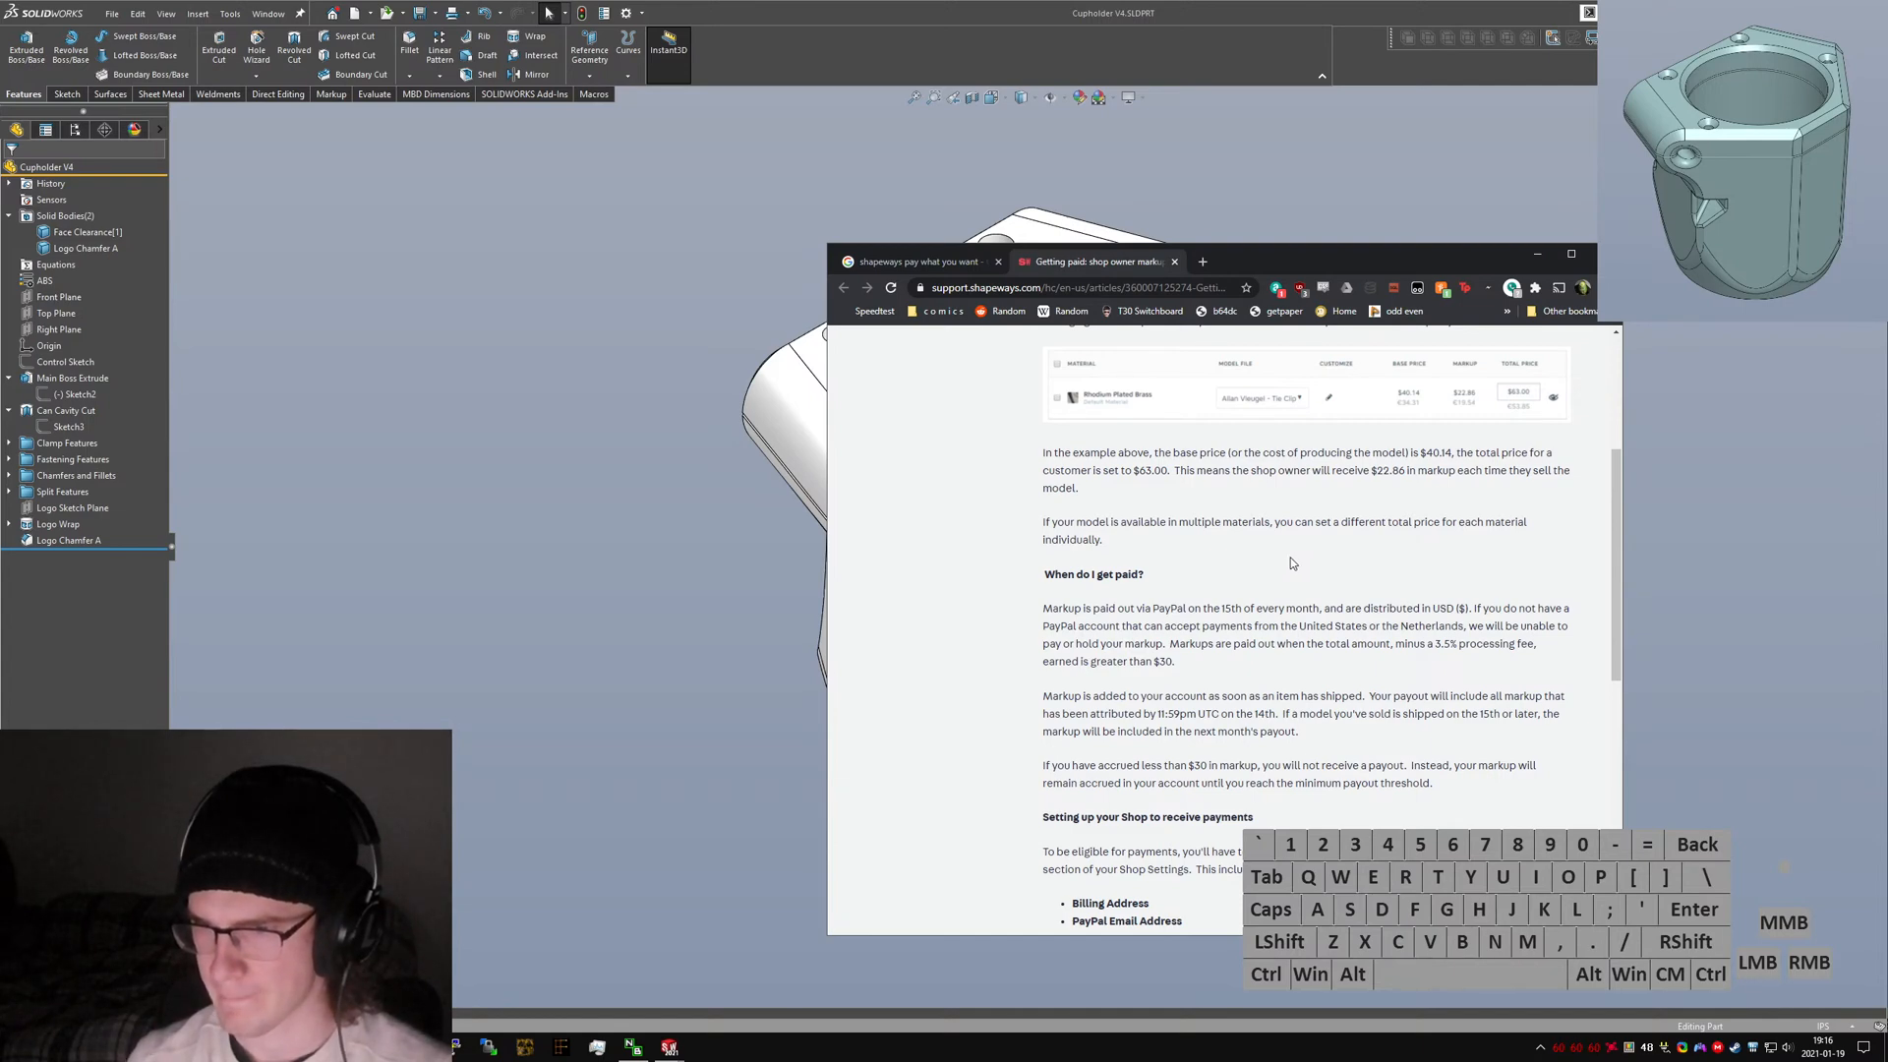
{"action": "scroll", "coordinate": [1291, 562], "scroll_direction": "down", "scroll_amount": 1}
{"action": "scroll", "coordinate": [1288, 563], "scroll_direction": "up", "scroll_amount": 3}
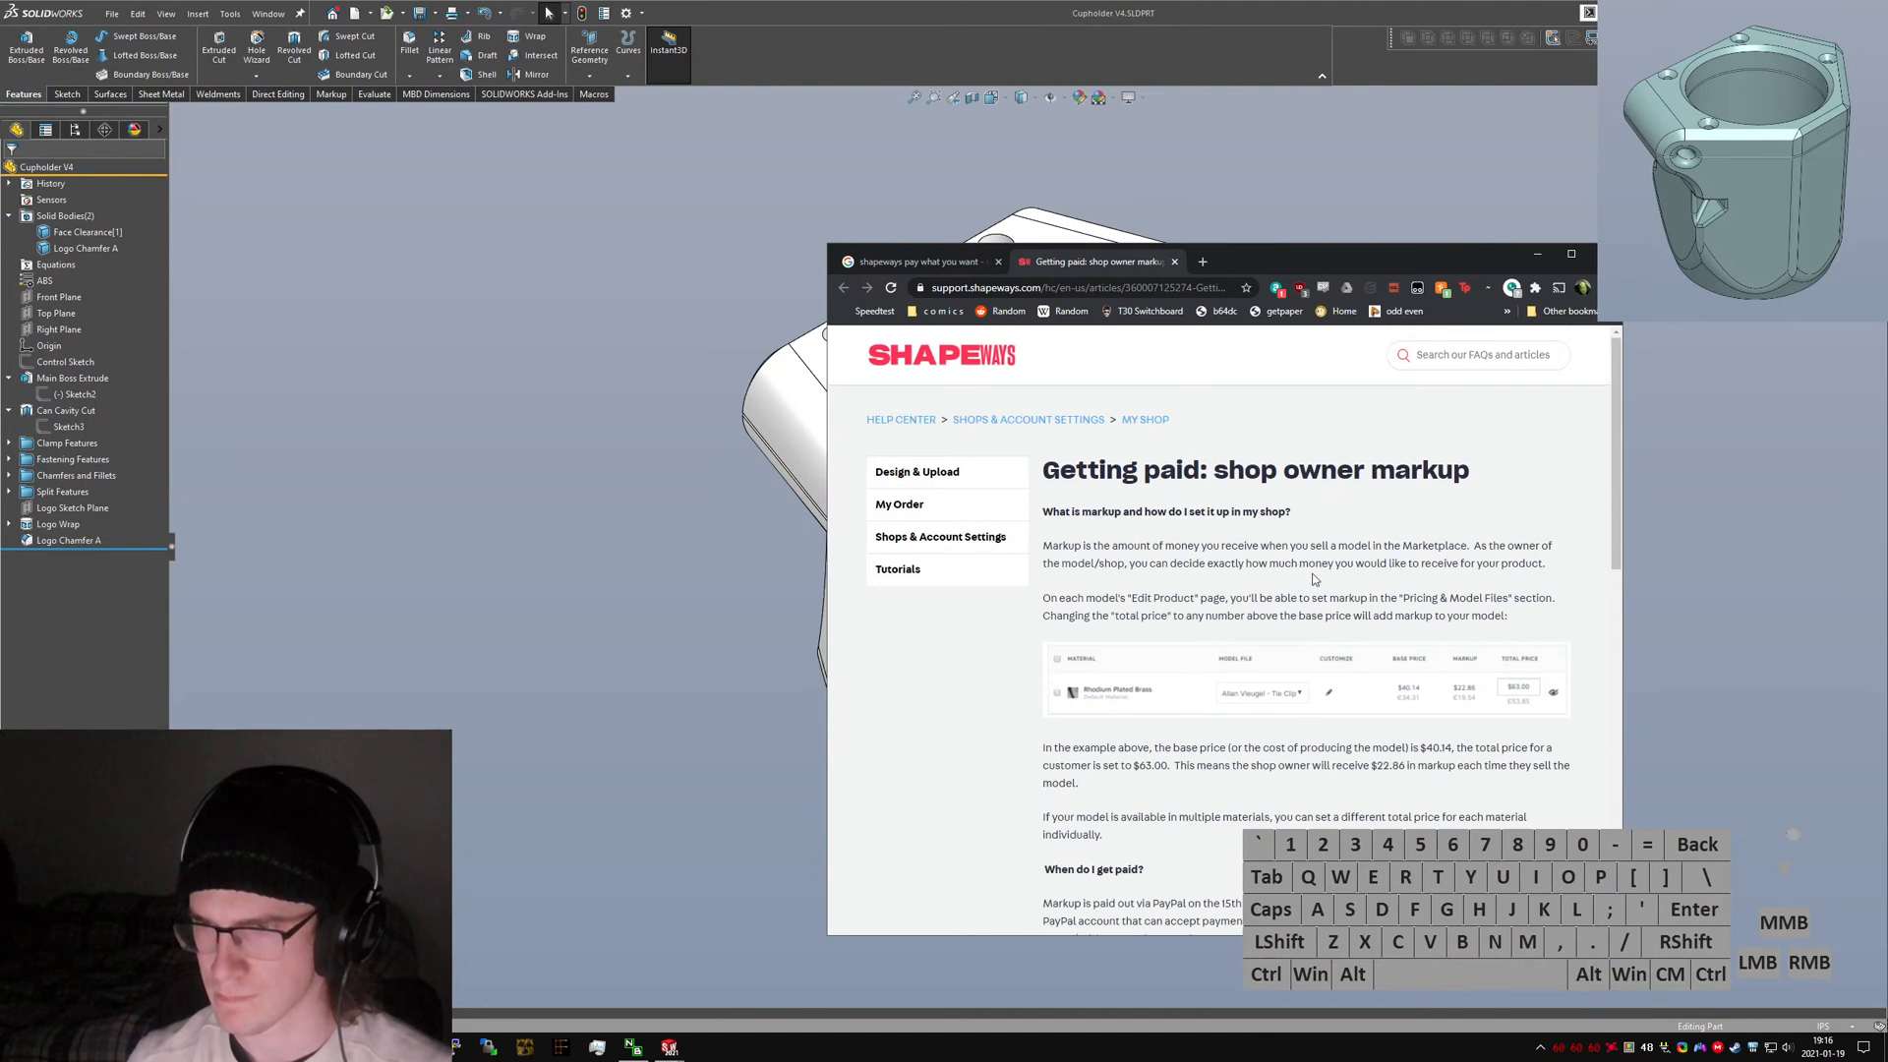
{"action": "left_click", "coordinate": [1313, 576]}
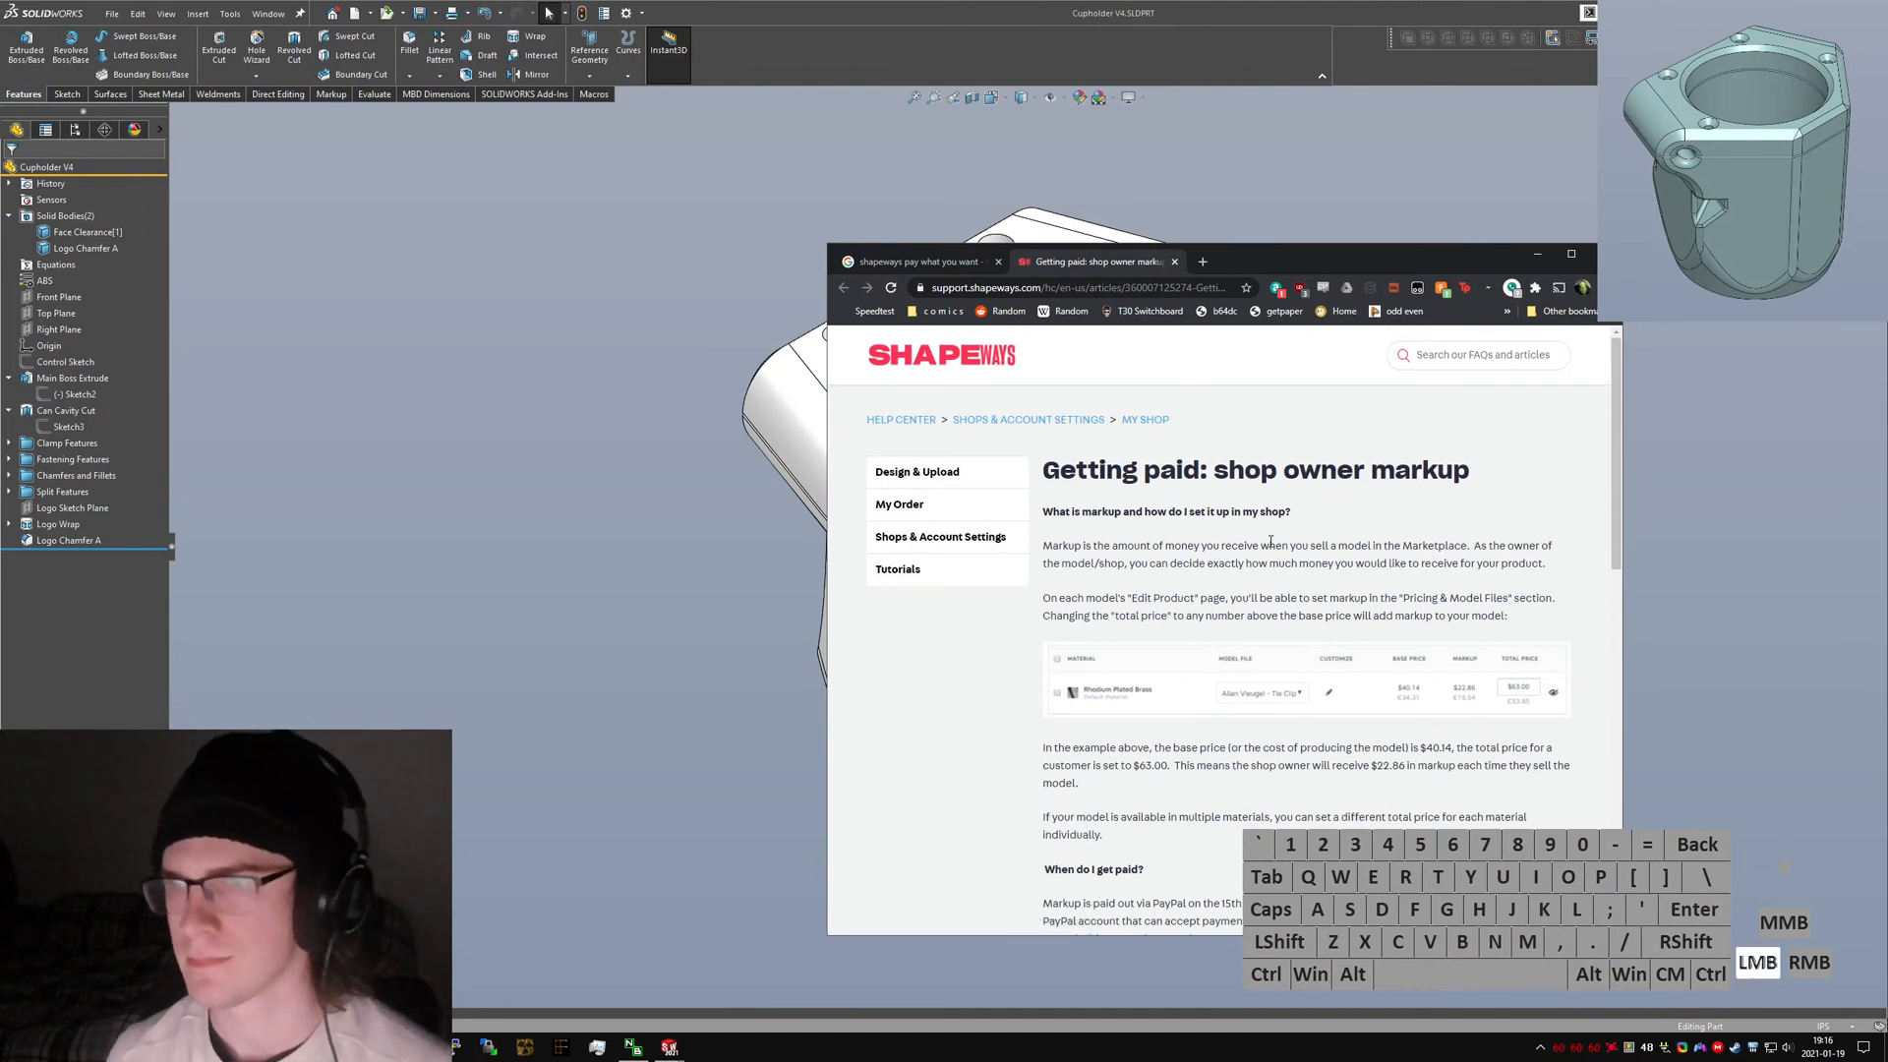
Search Google for "shapeways optional markup" and open the forum thread on selling without markup price.
{"action": "key", "text": "alt+d"}
{"action": "type", "text": "shapeways"}
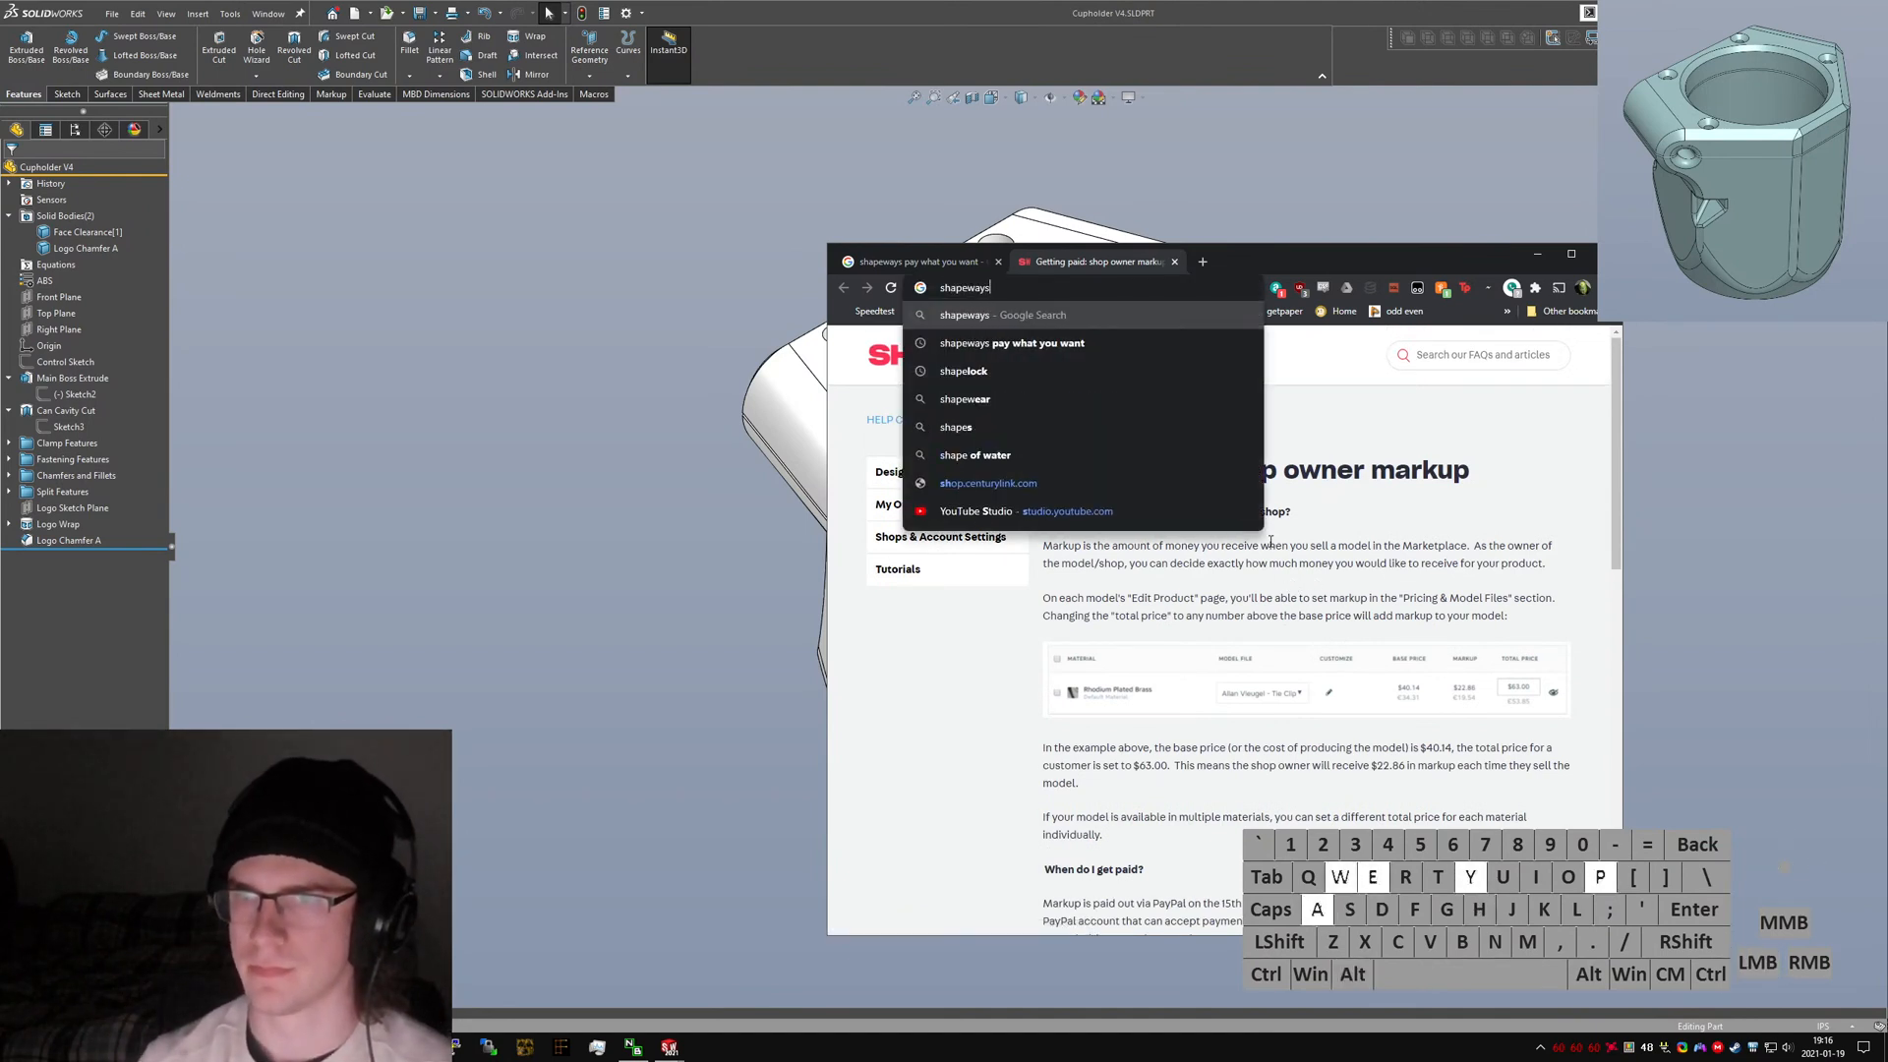
{"action": "type", "text": " optional markup"}
{"action": "key", "text": "Return"}
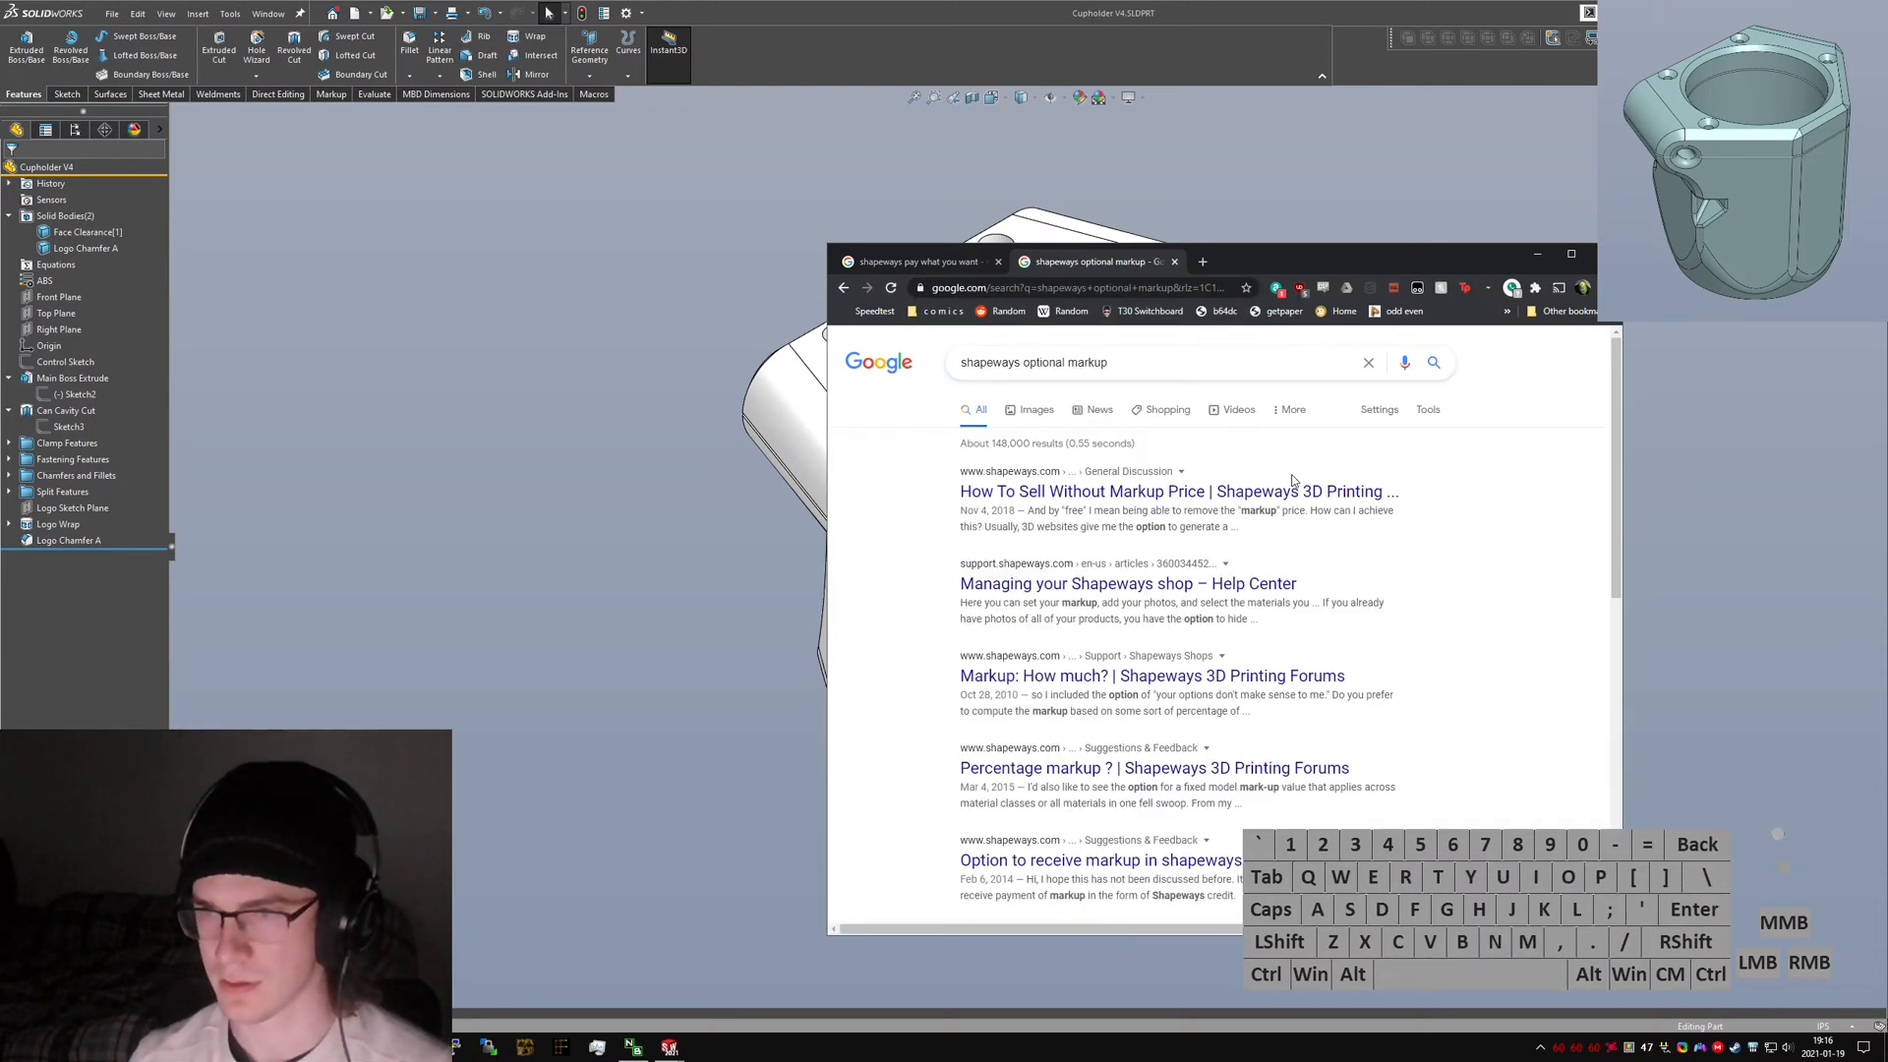
{"action": "left_click", "coordinate": [1294, 489], "text": "ctrl"}
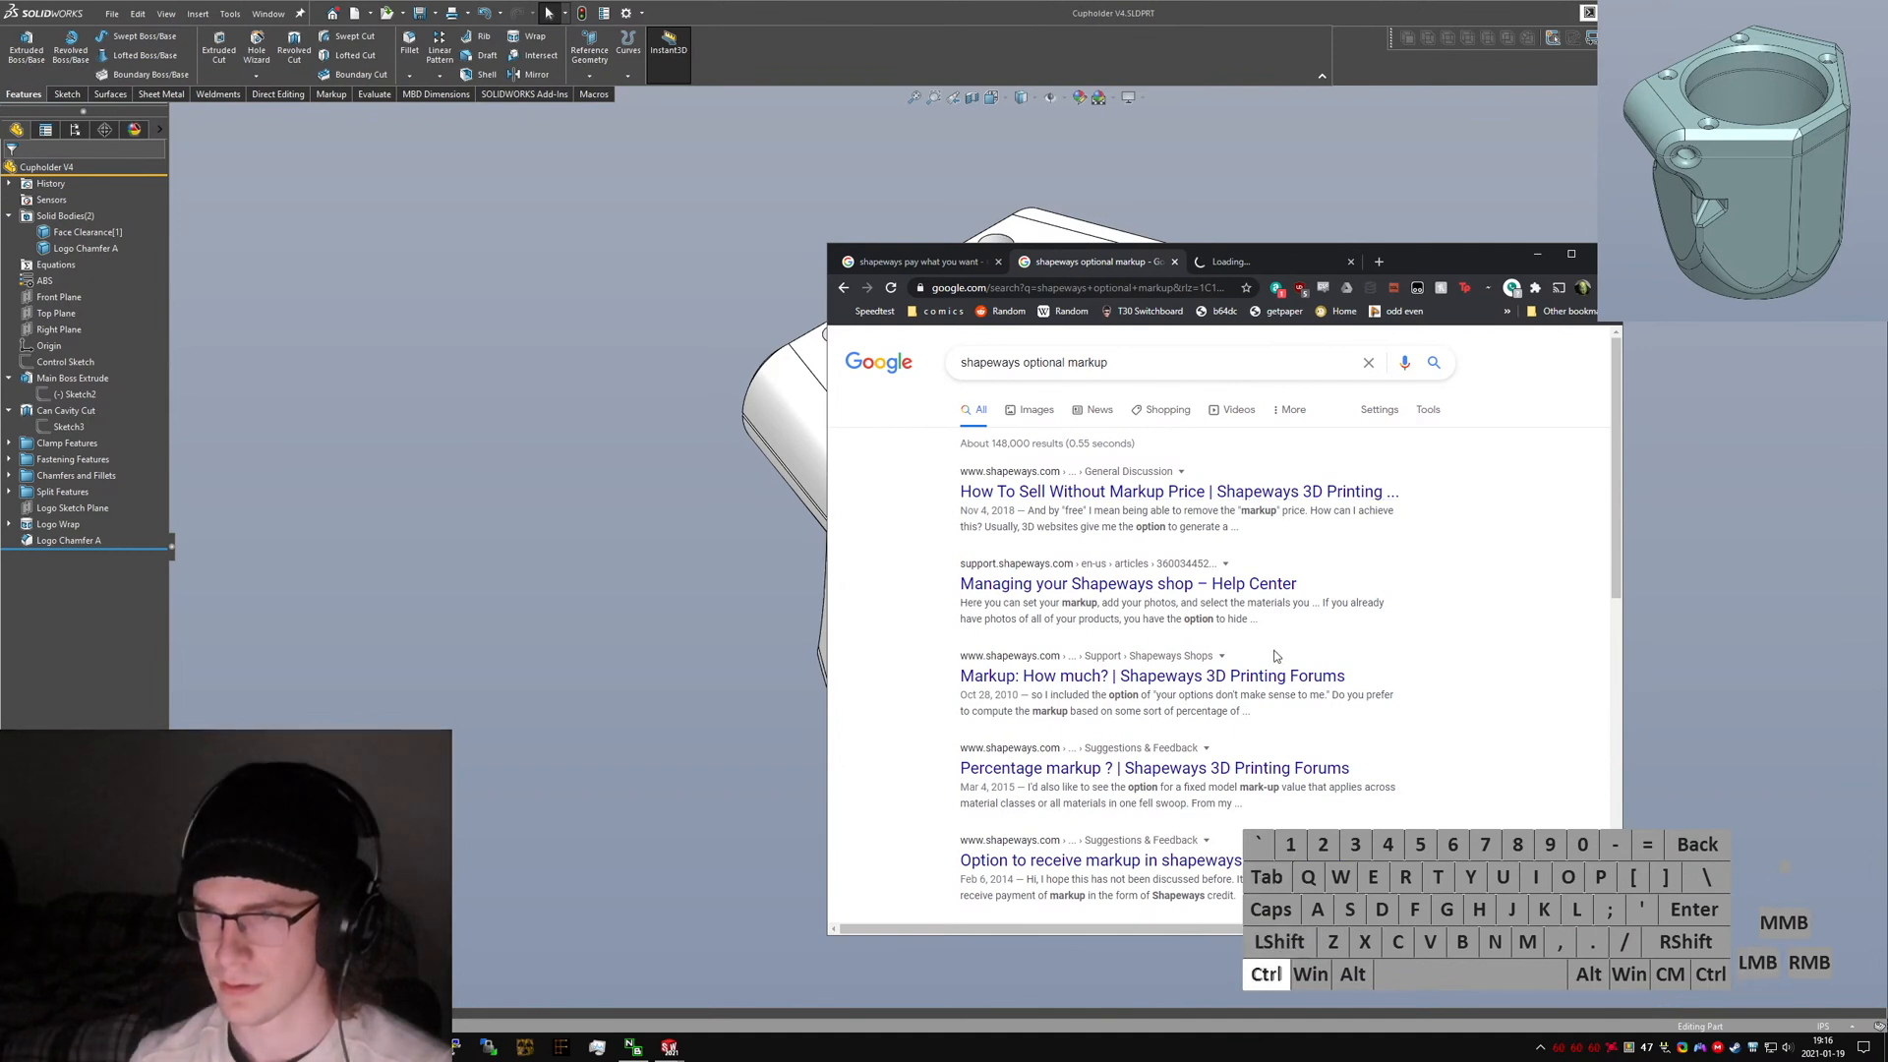
{"action": "key", "text": "ctrl+Tab"}
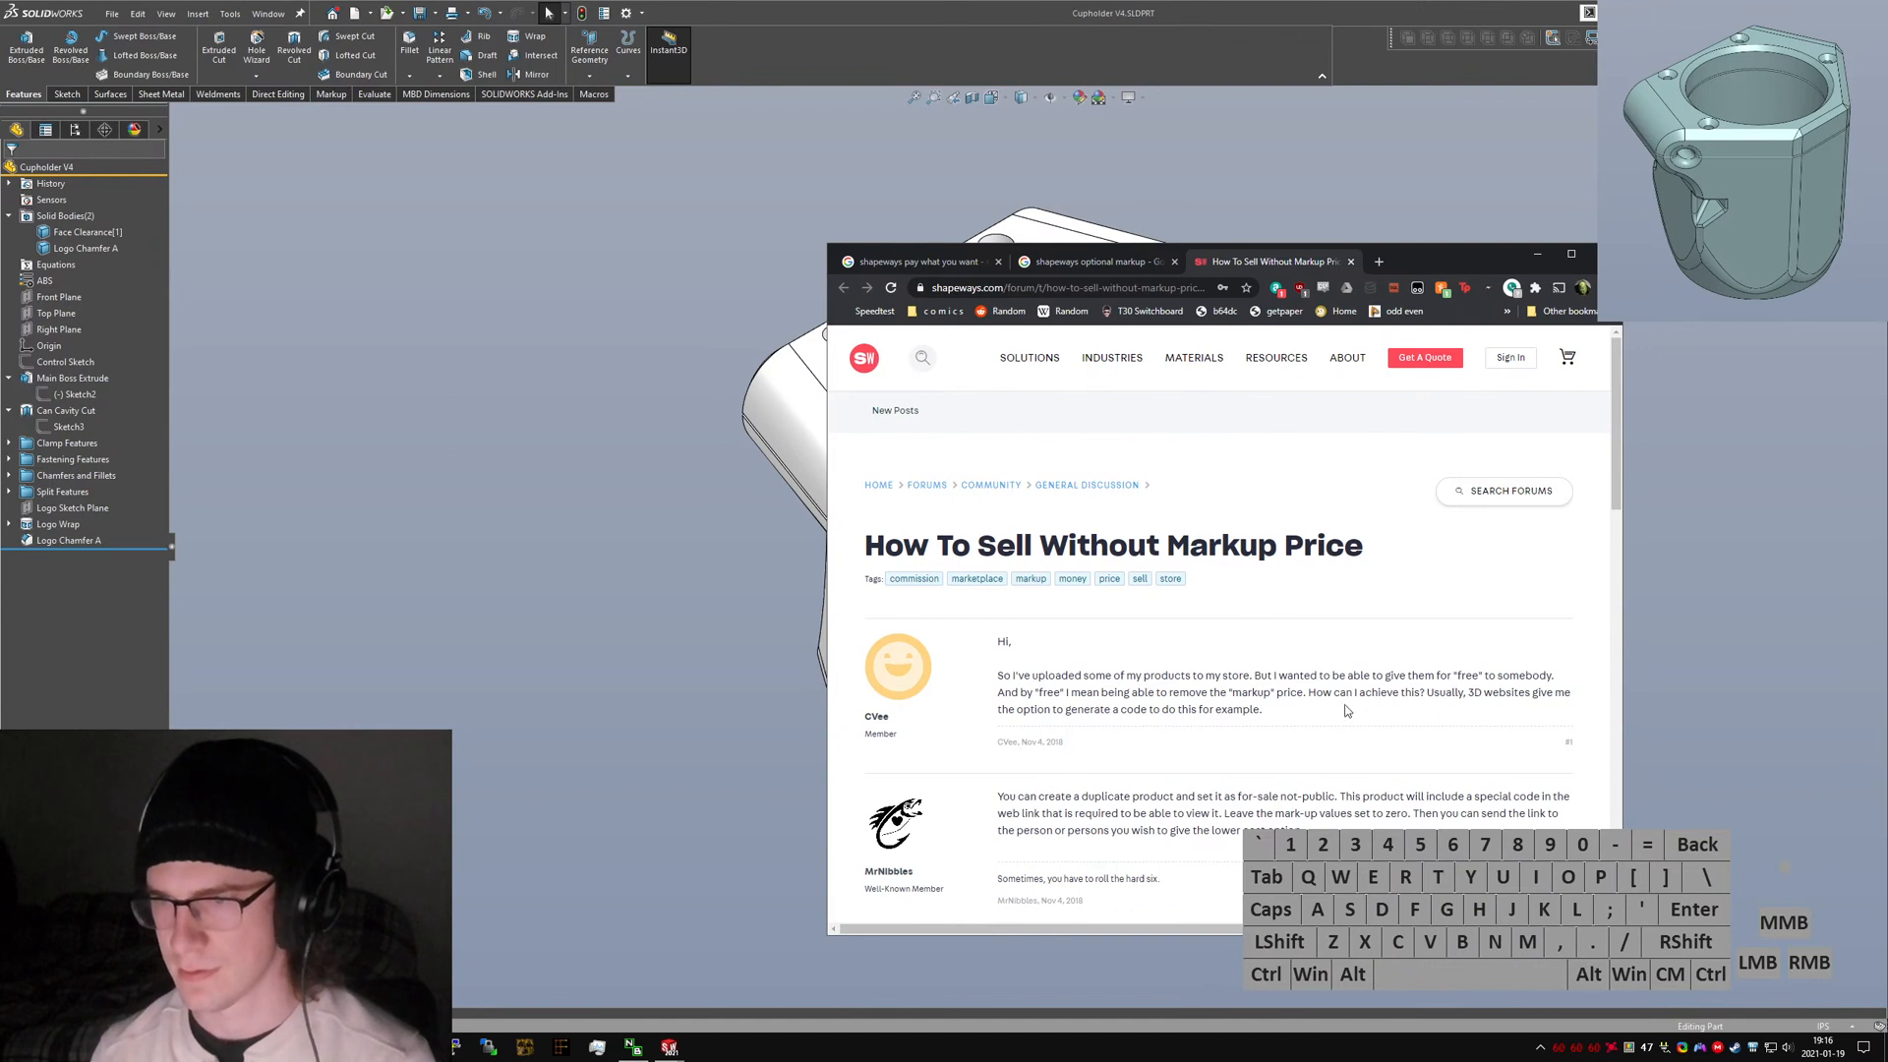
Read the forum thread, open its linked example product to view material prices, then close those tabs.
{"action": "scroll", "coordinate": [1342, 703], "scroll_direction": "down", "scroll_amount": 3}
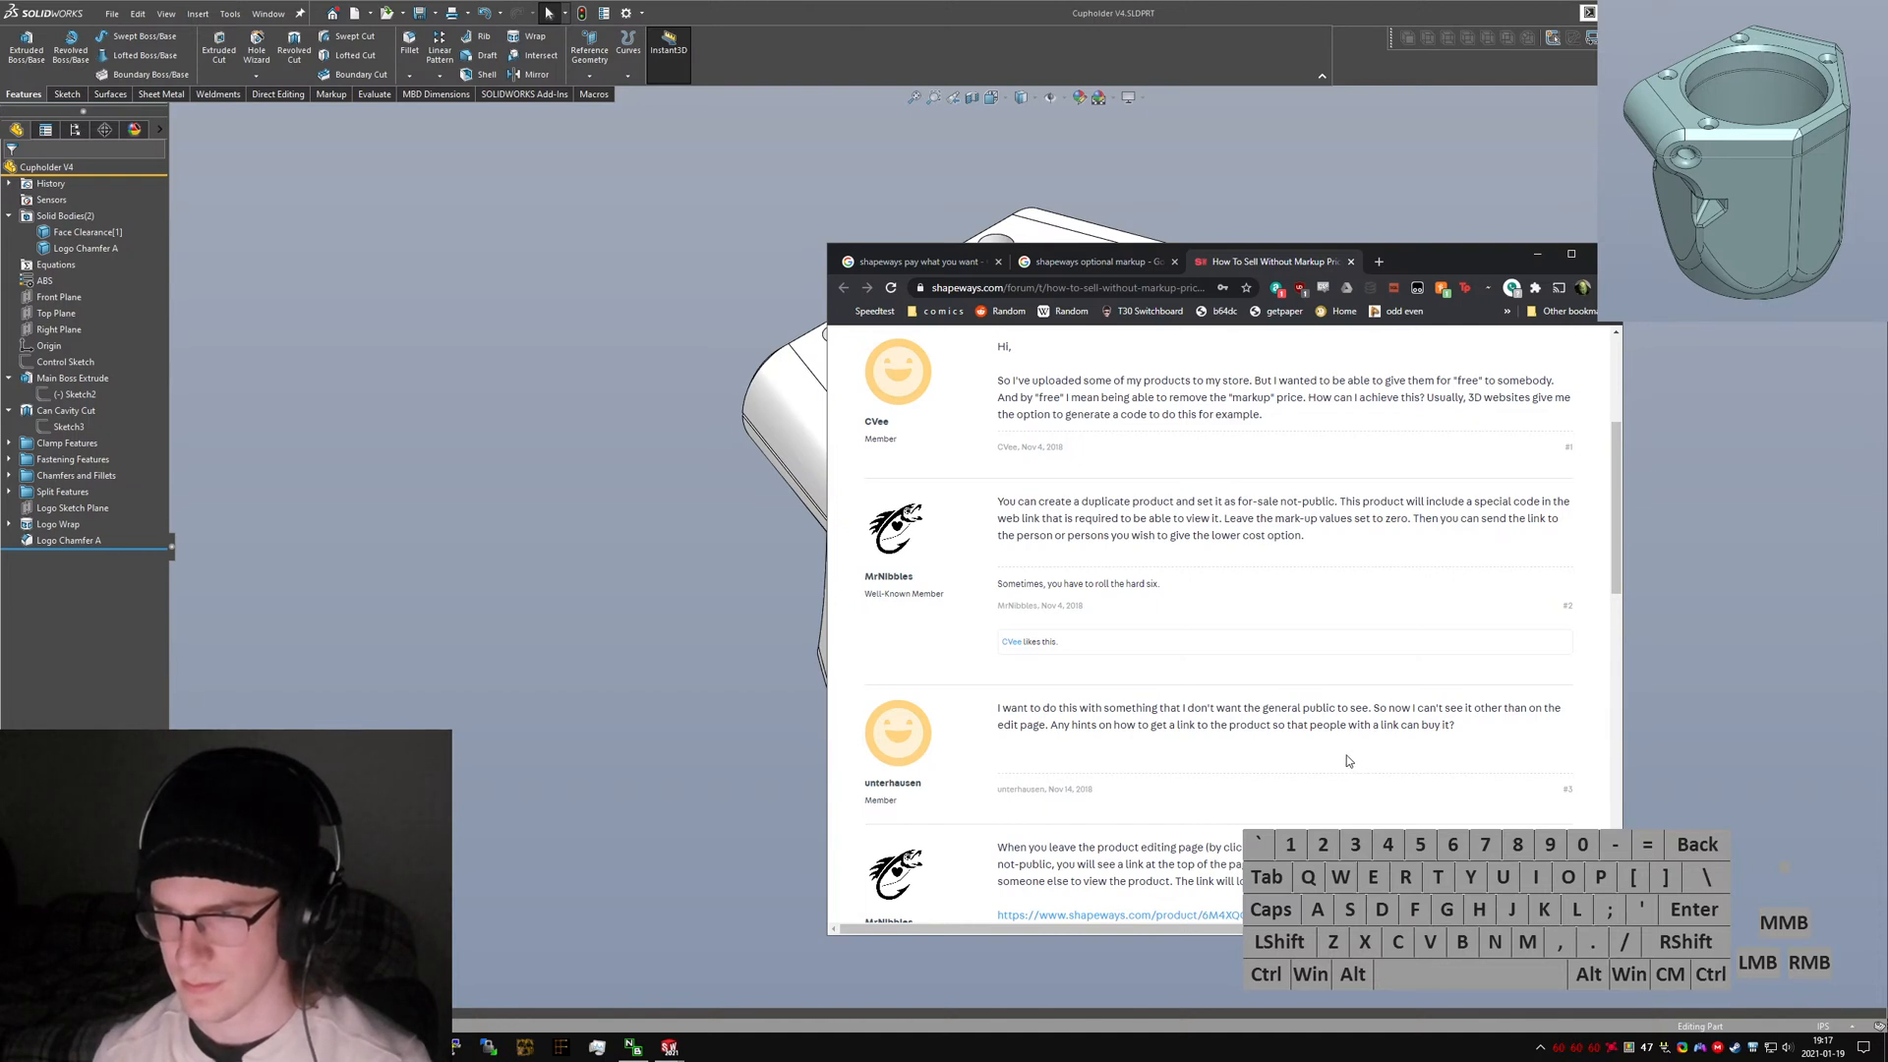
{"action": "scroll", "coordinate": [1304, 683], "scroll_direction": "down", "scroll_amount": 3}
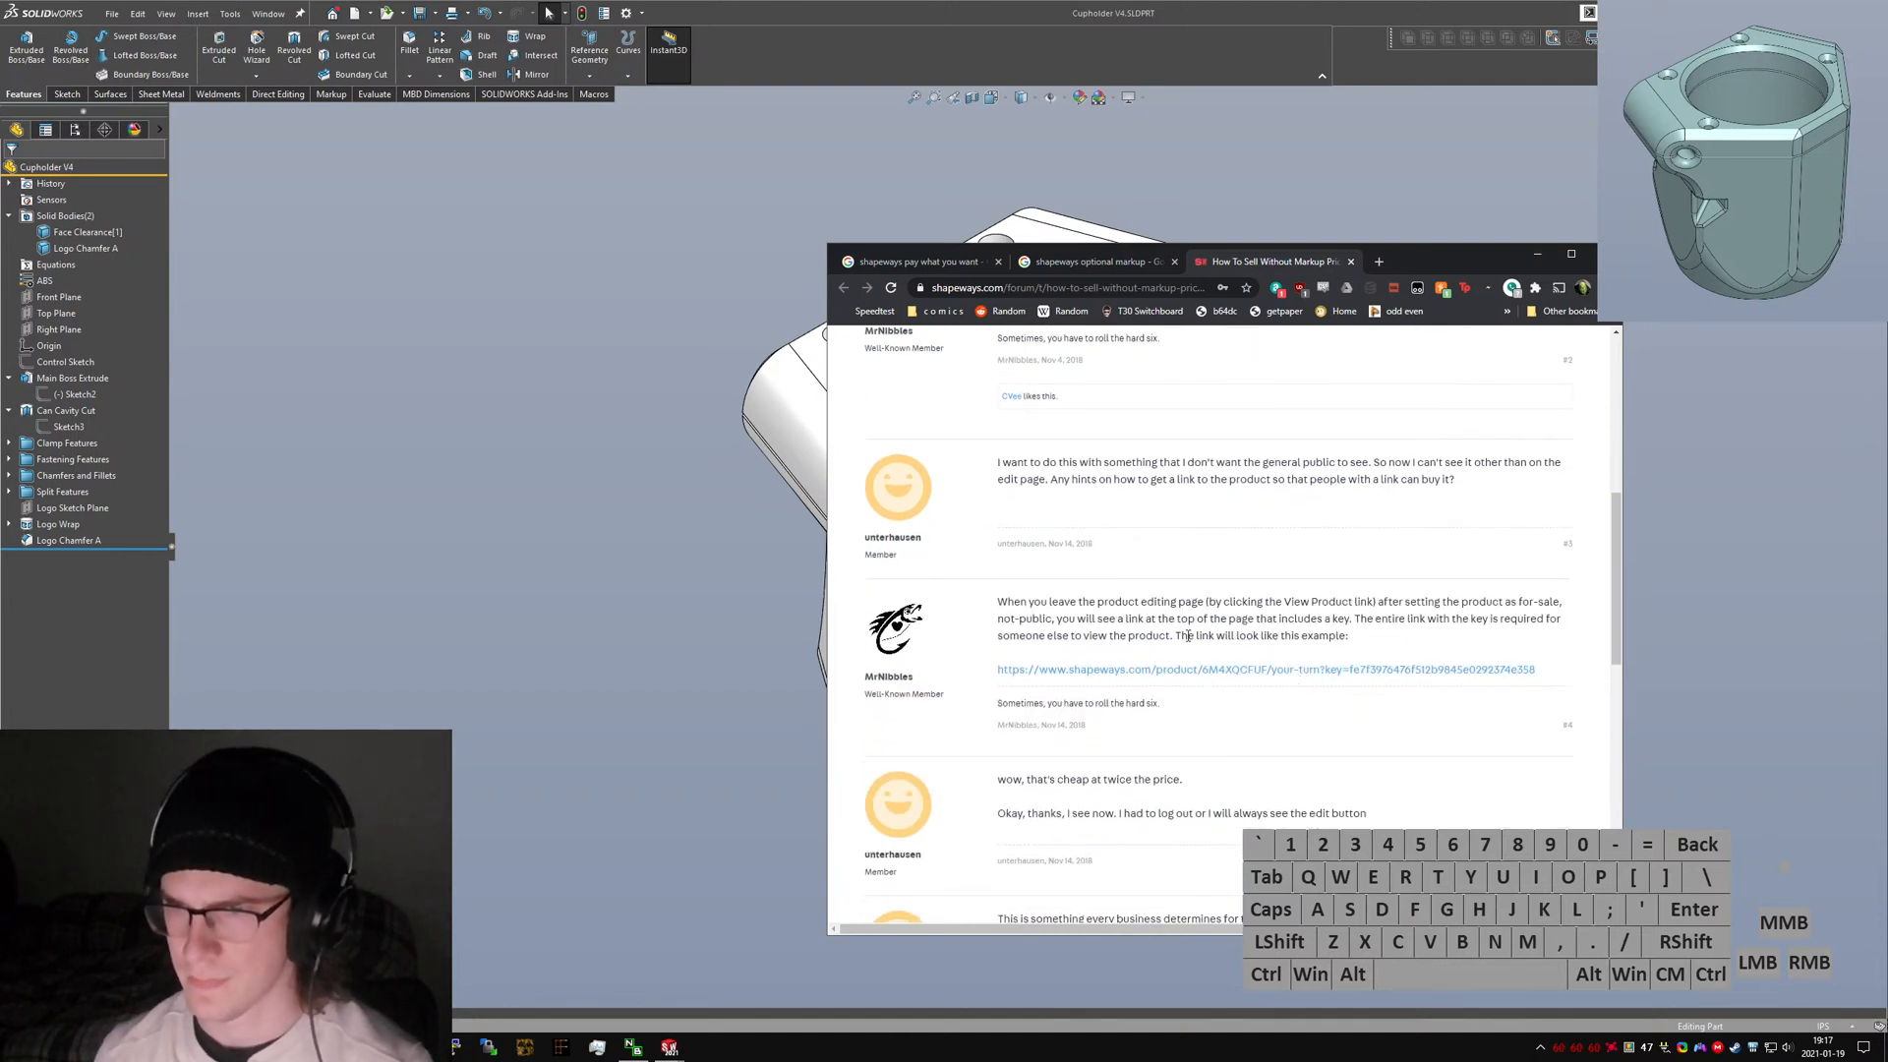
{"action": "scroll", "coordinate": [1219, 678], "scroll_direction": "down", "scroll_amount": 2}
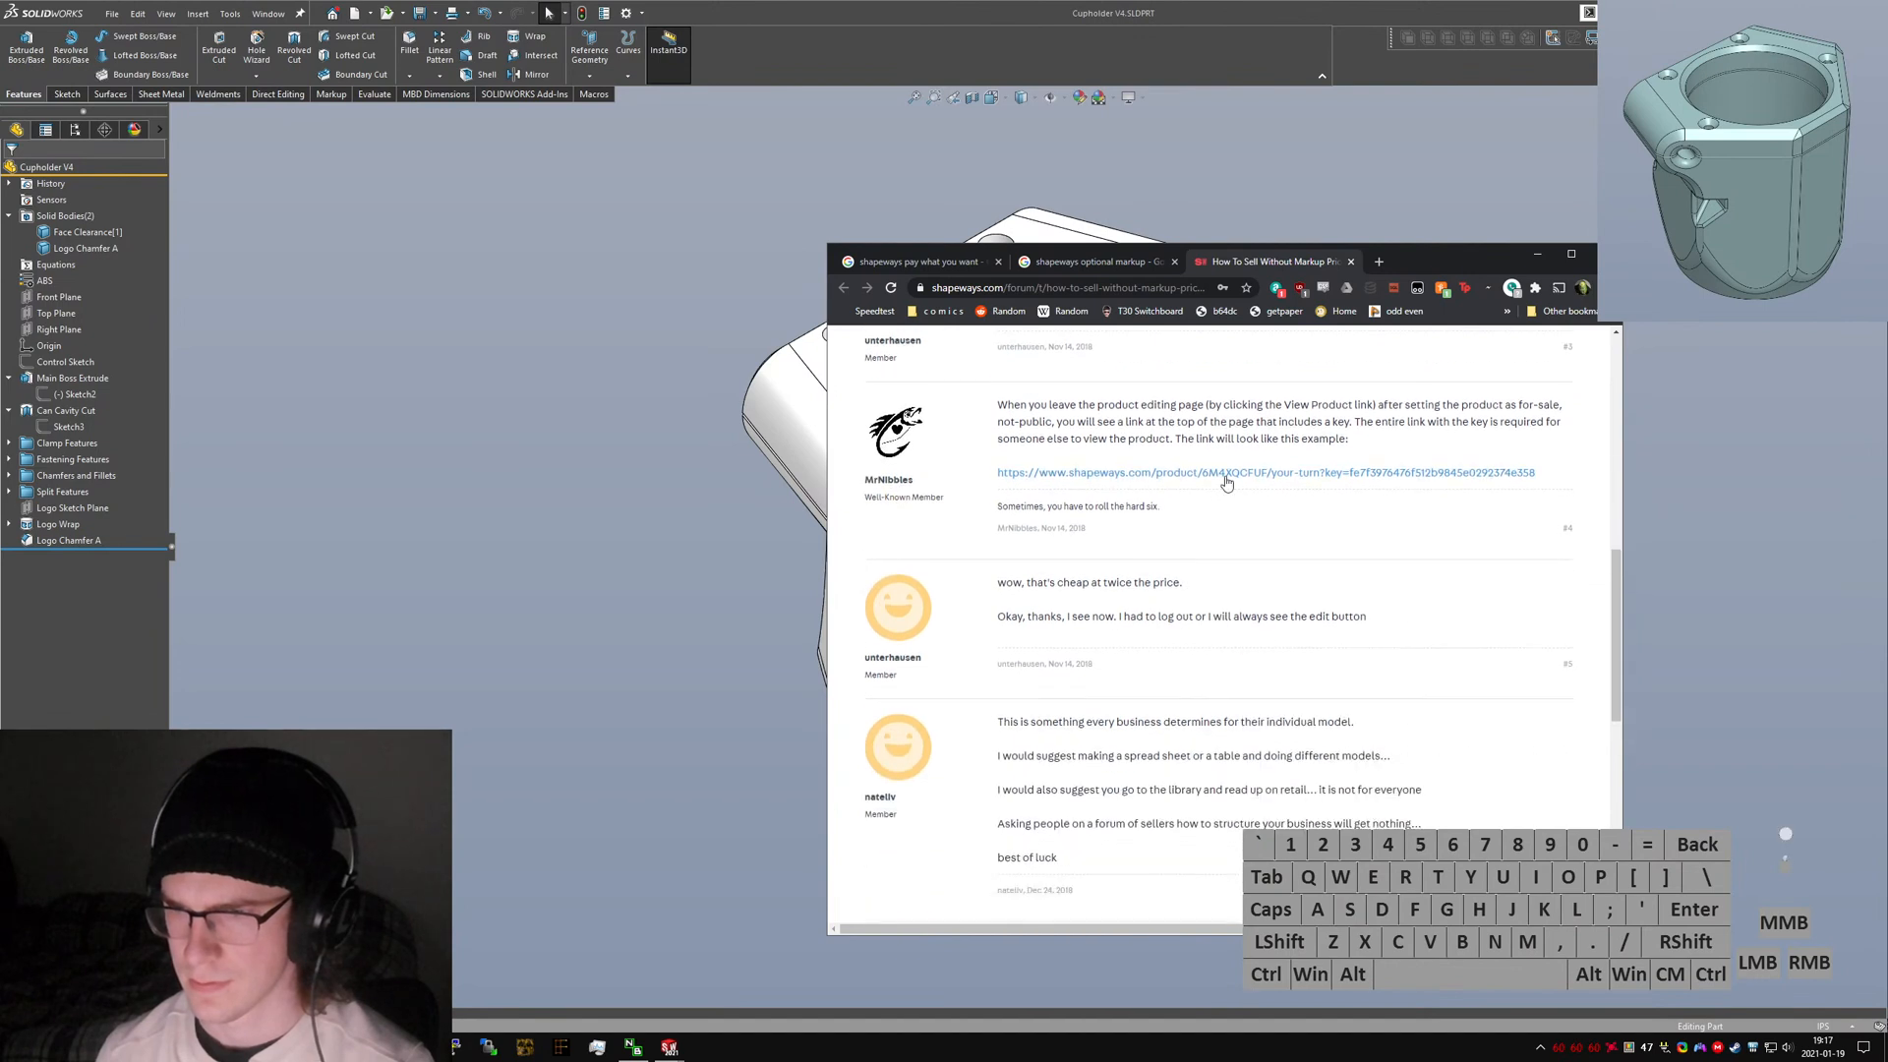
{"action": "middle_click", "coordinate": [1229, 473]}
{"action": "key", "text": "ctrl+Tab"}
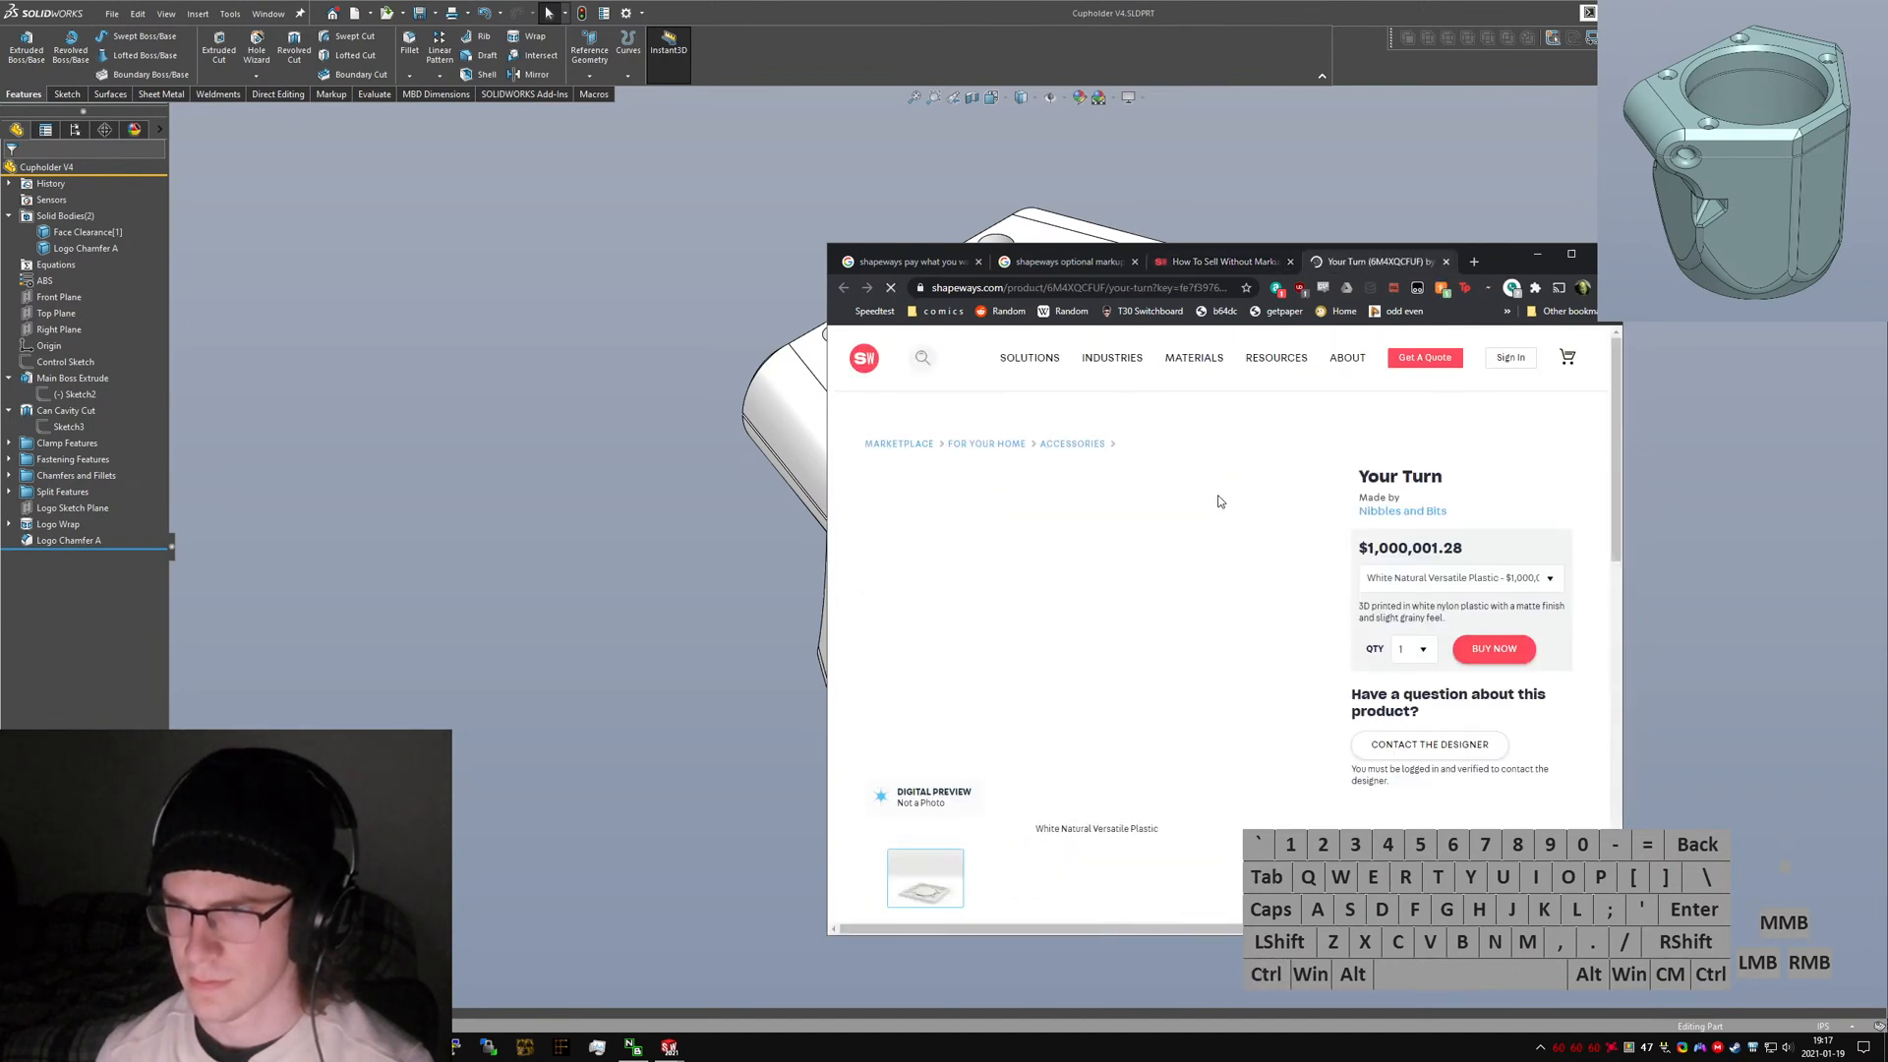
{"action": "left_click", "coordinate": [1421, 580]}
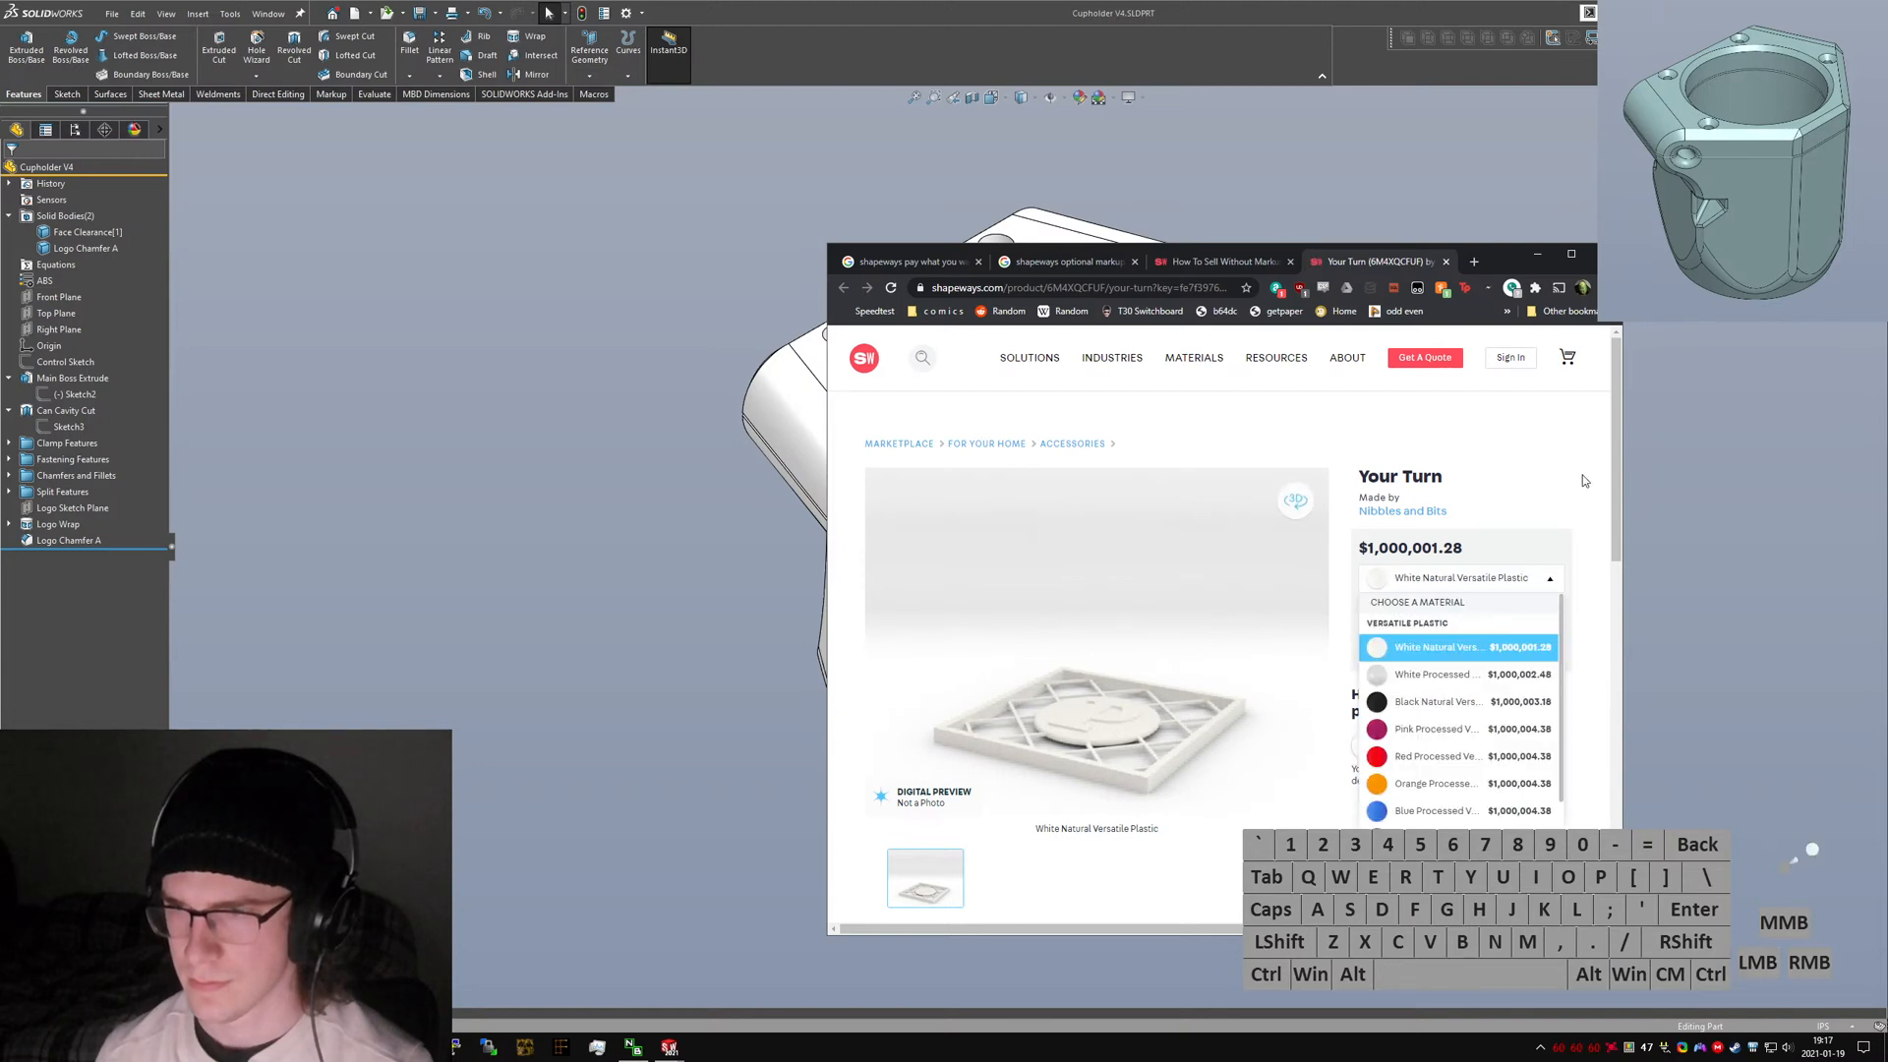
{"action": "key", "text": "ctrl+w"}
{"action": "scroll", "coordinate": [1438, 586], "scroll_direction": "down", "scroll_amount": 3}
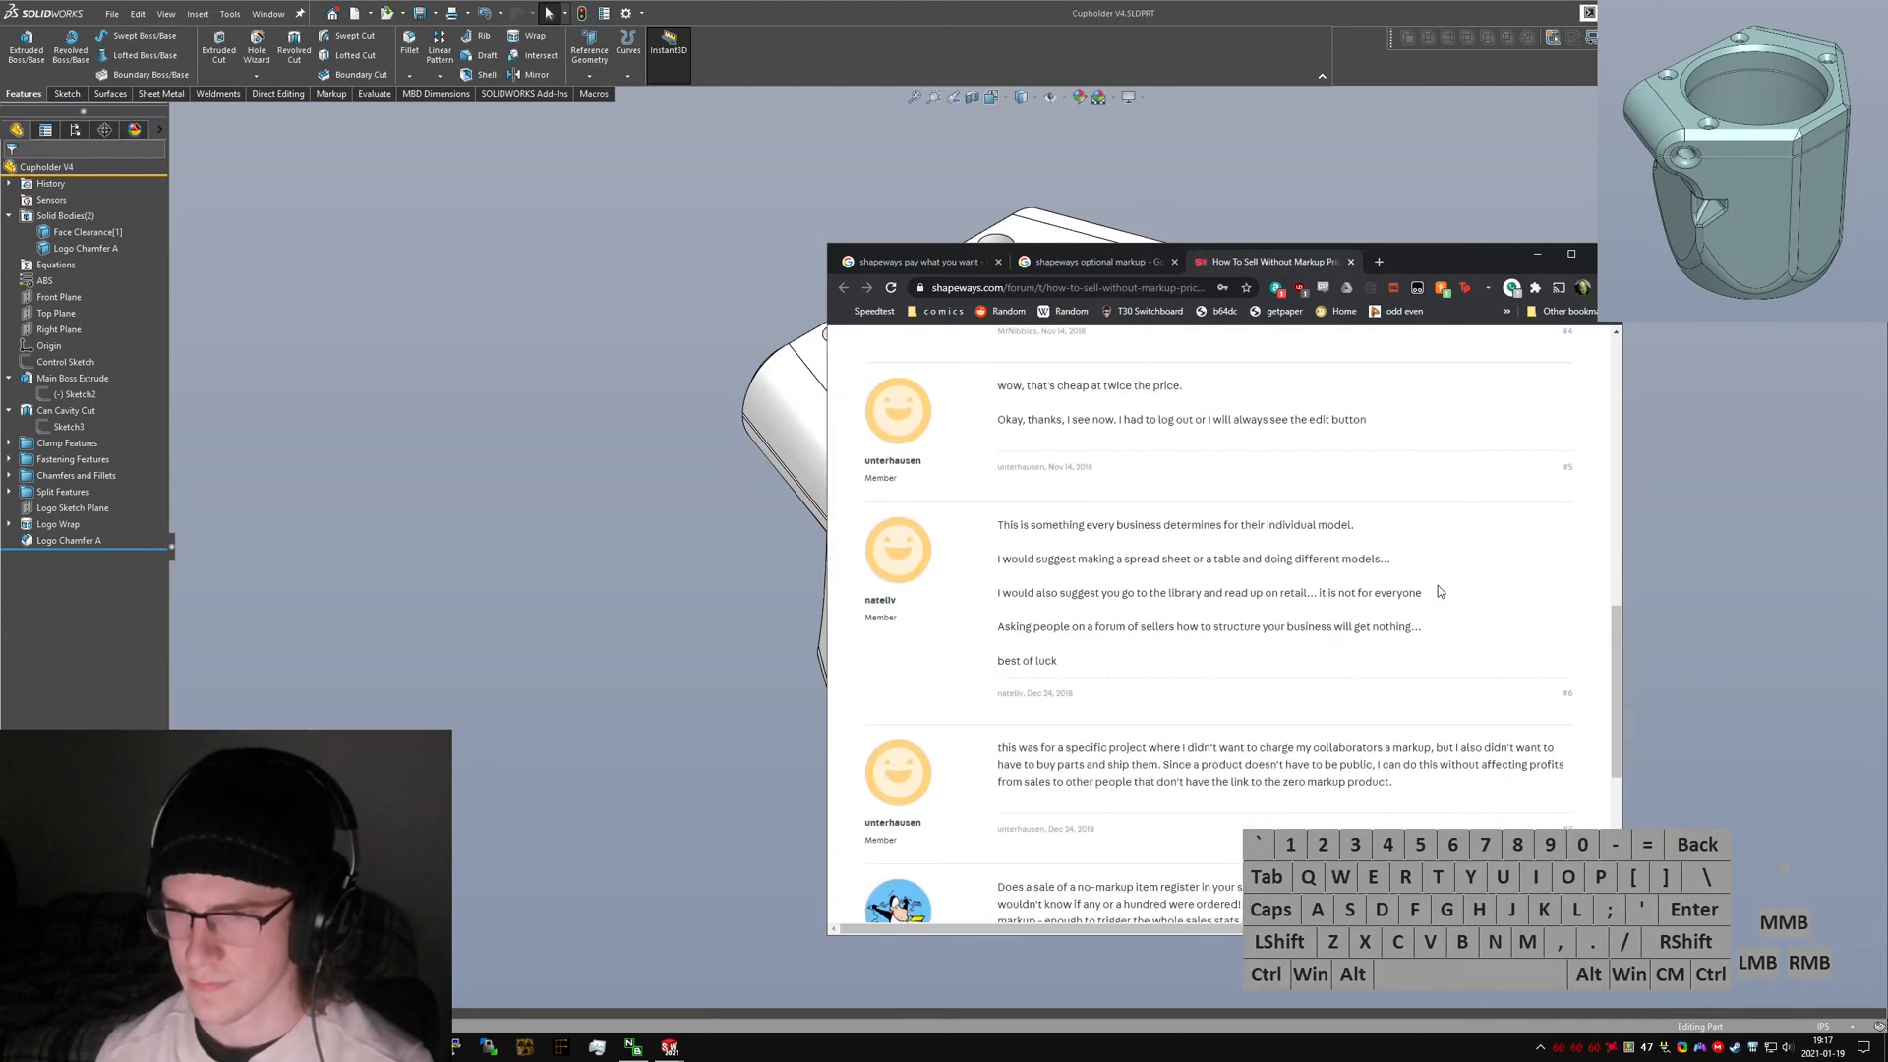
{"action": "scroll", "coordinate": [1425, 594], "scroll_direction": "down", "scroll_amount": 6}
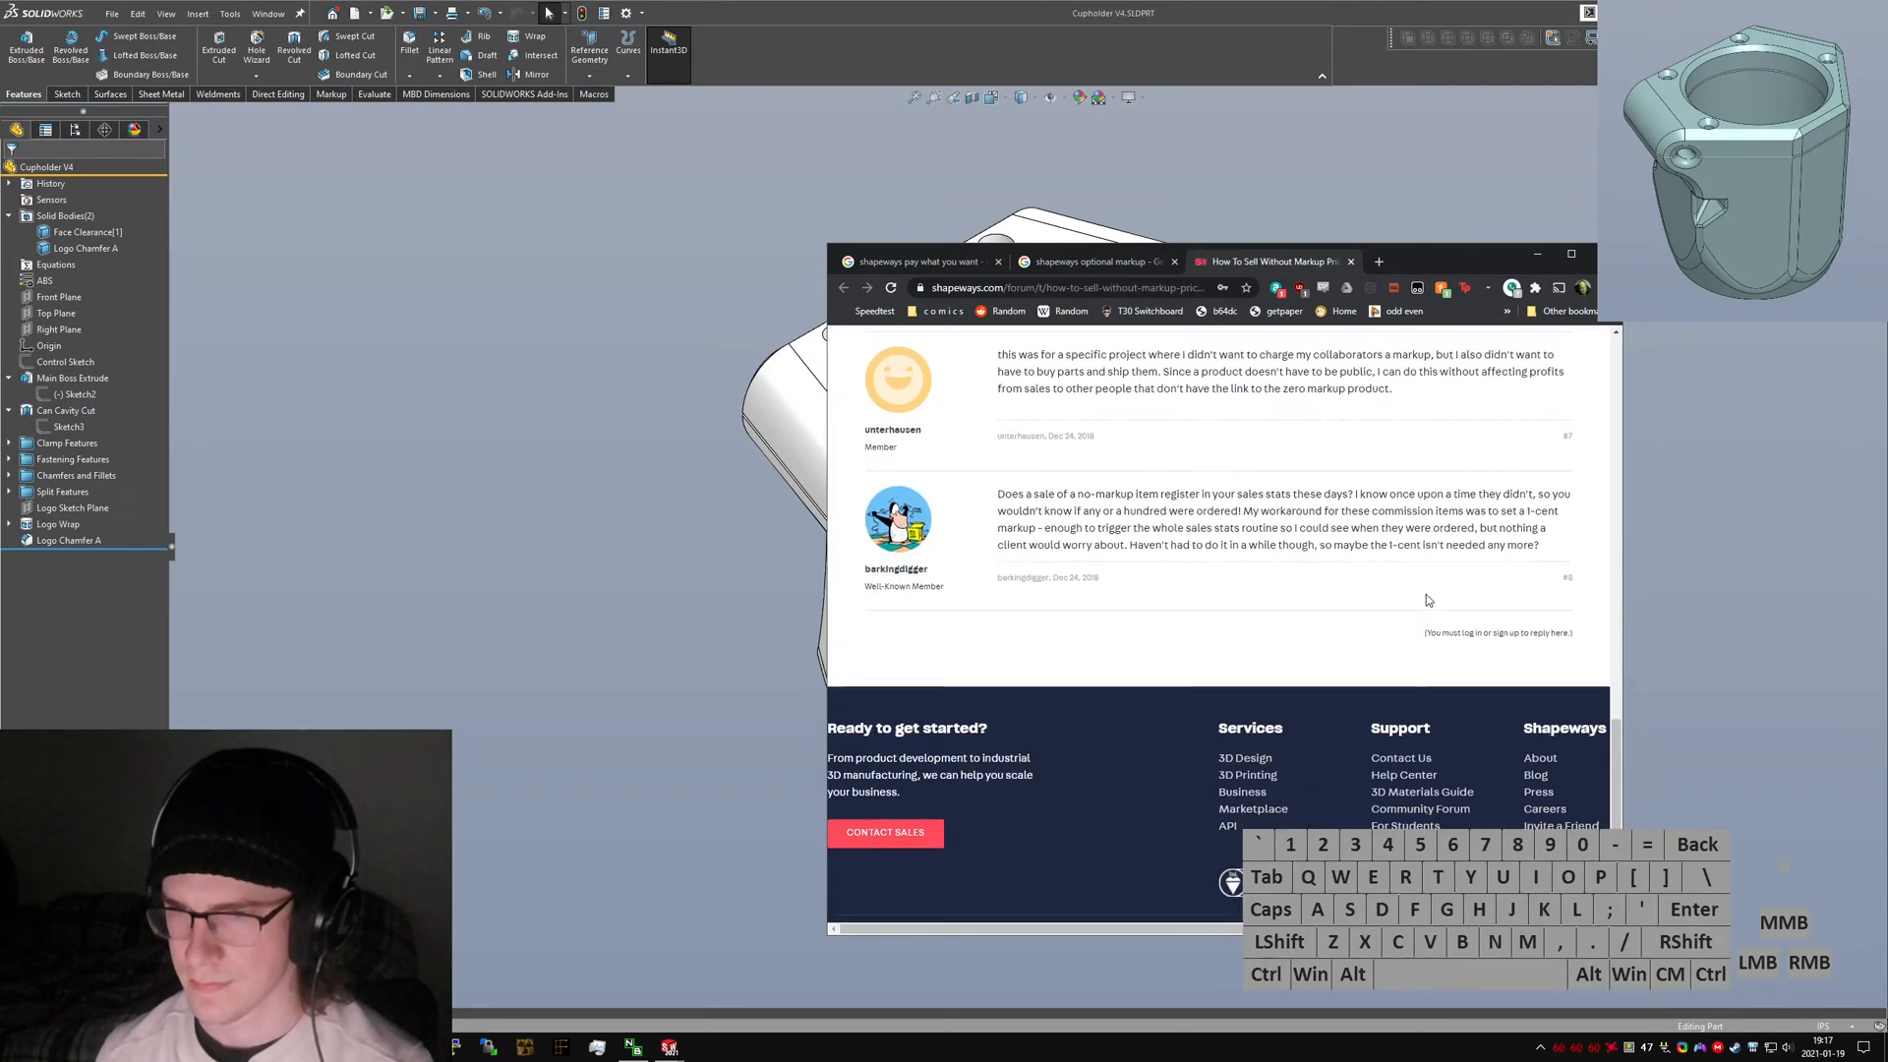
{"action": "left_click", "coordinate": [1208, 570], "text": "ctrl"}
{"action": "key", "text": "ctrl+w"}
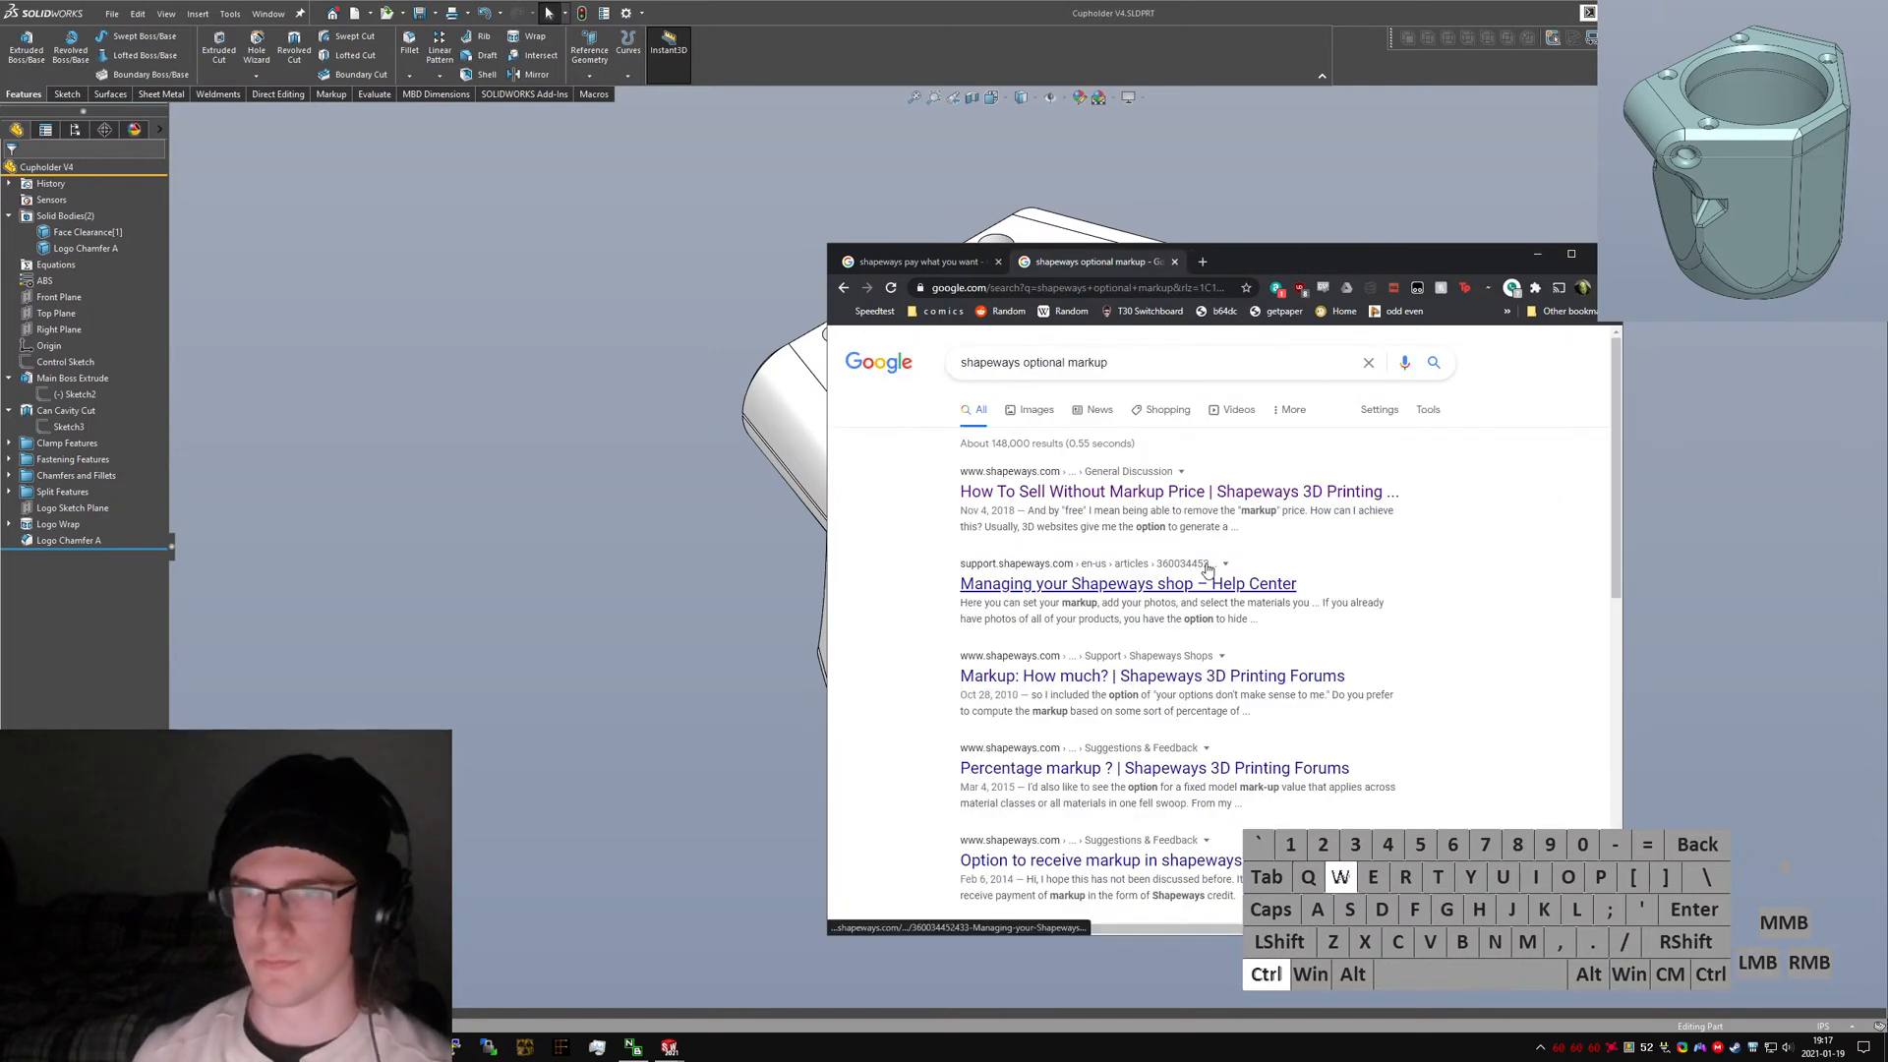
Close the remaining browser tabs and return to the cupholder part.
{"action": "left_click", "coordinate": [1524, 627]}
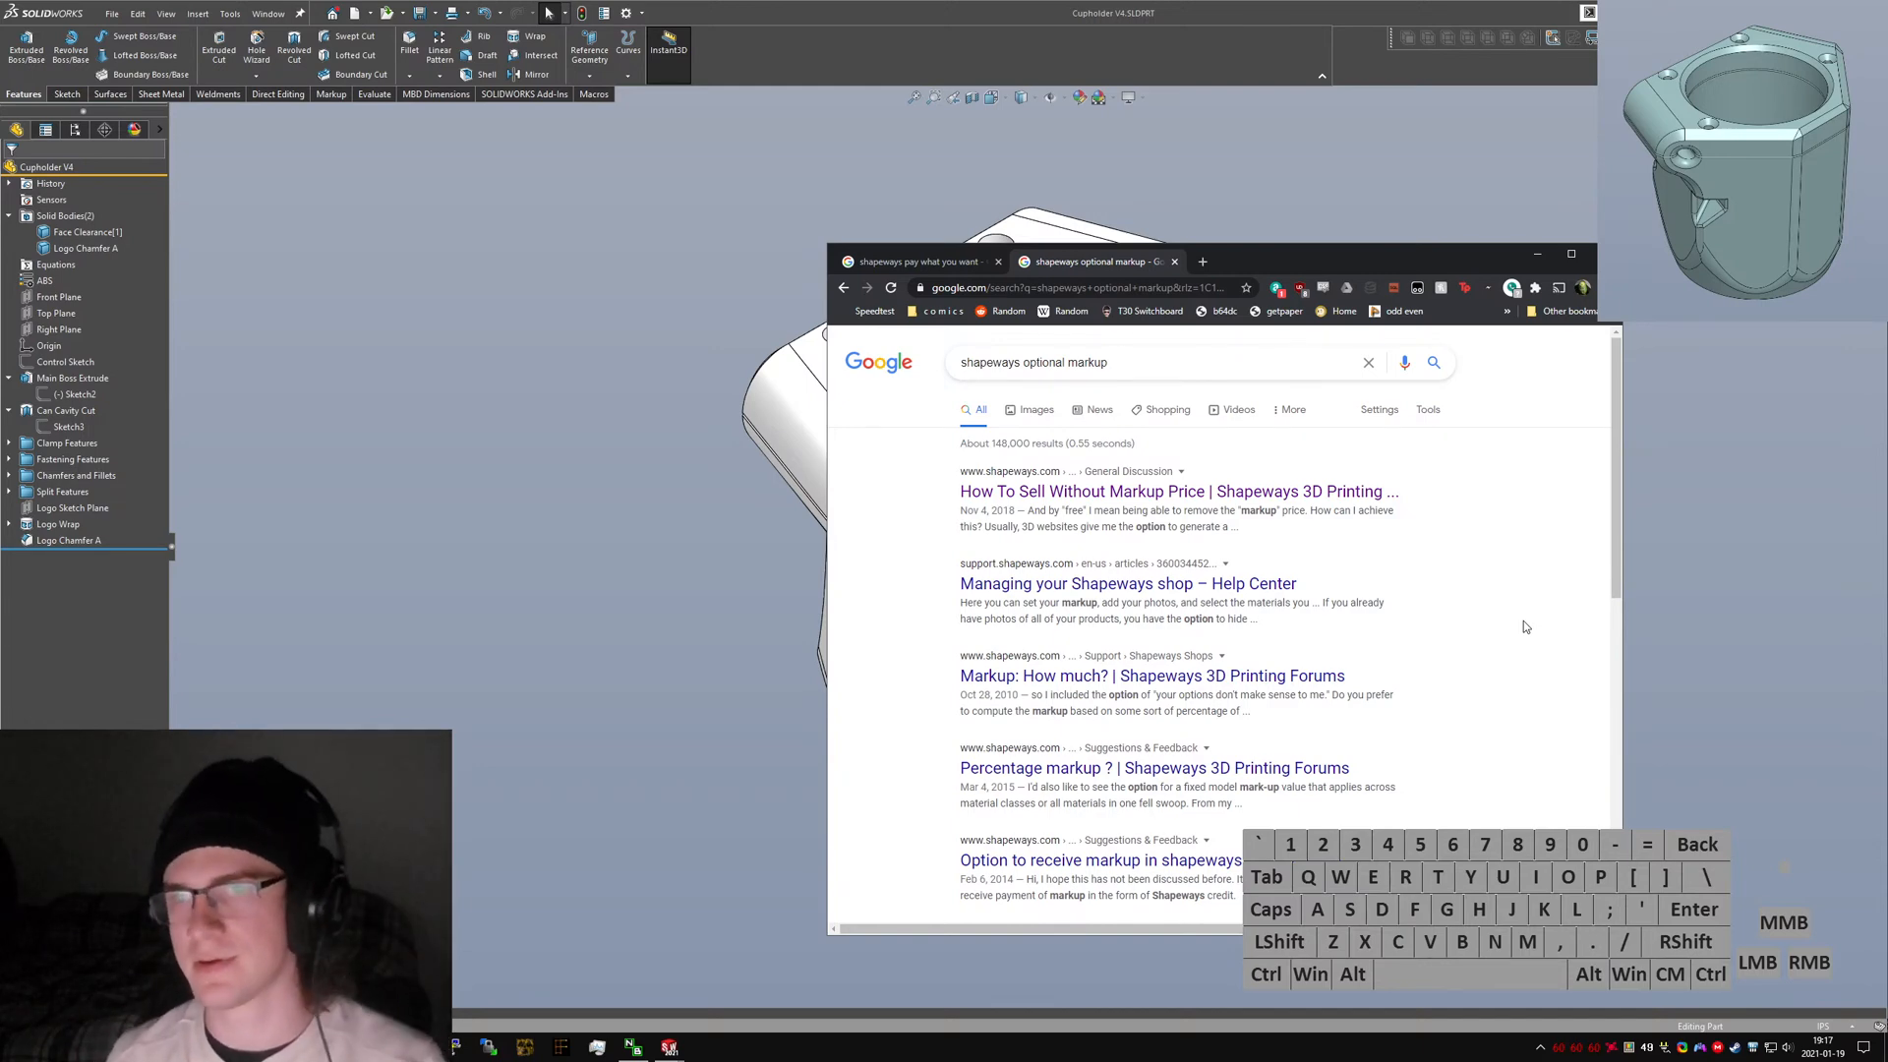
{"action": "left_click", "coordinate": [1524, 627]}
{"action": "key", "text": "ctrl+w"}
{"action": "key", "text": "ctrl+w"}
{"action": "left_click", "coordinate": [1048, 492]}
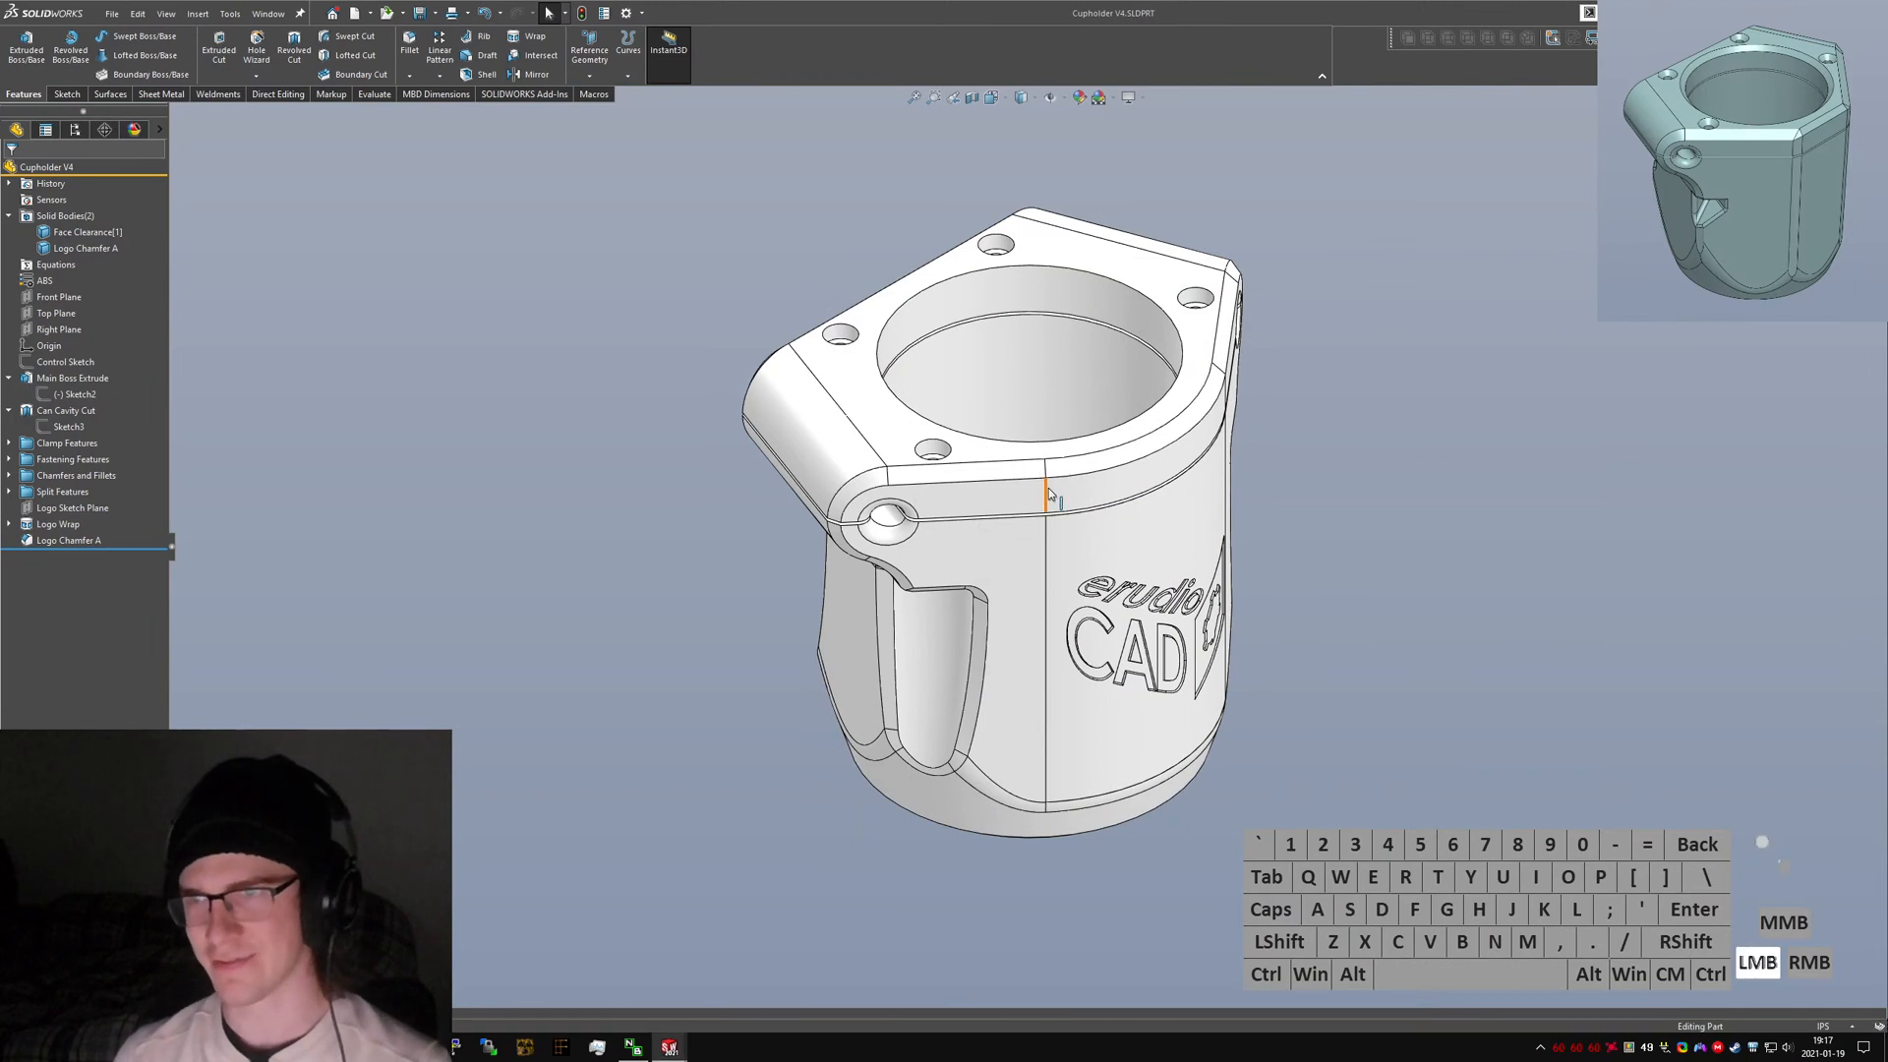
Rename the Logo Chamfer A feature to "Logo Chamfer".
{"action": "middle_click_drag", "start_coordinate": [1048, 490], "coordinate": [959, 332]}
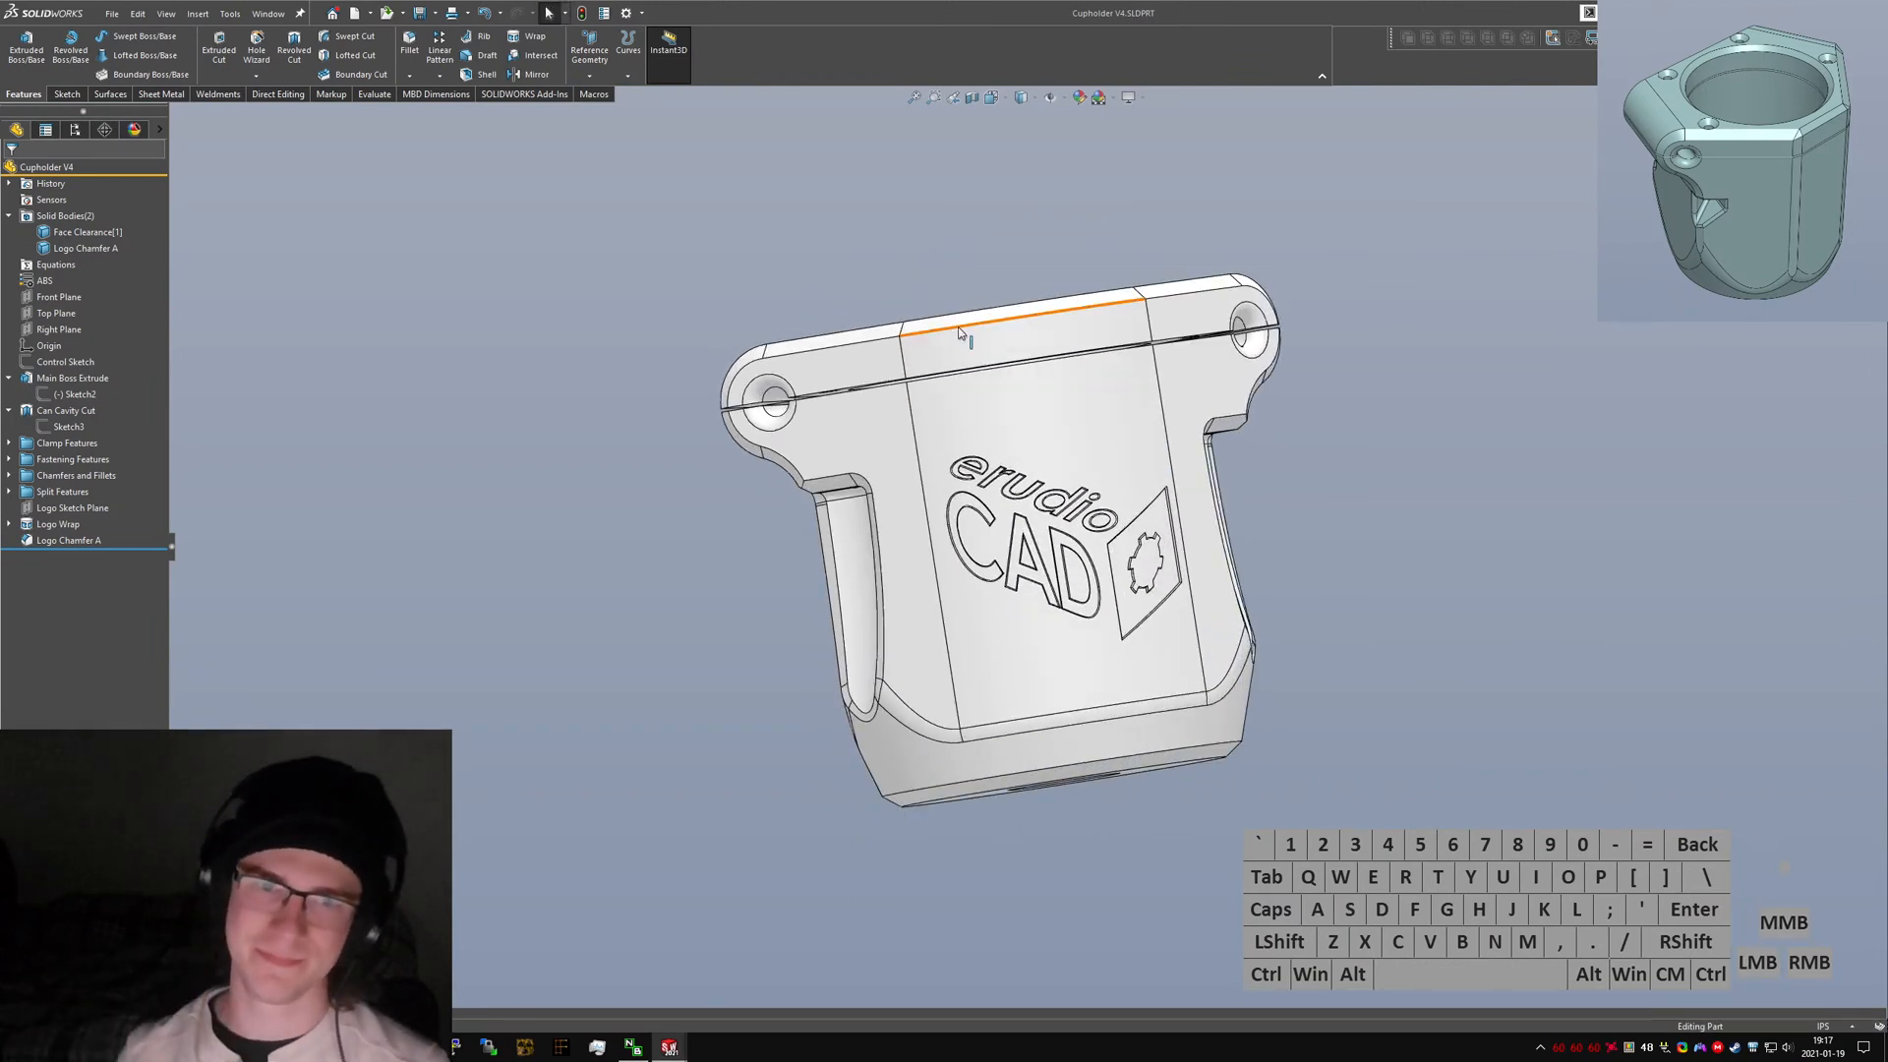
{"action": "left_click", "coordinate": [69, 540]}
{"action": "left_click", "coordinate": [69, 540]}
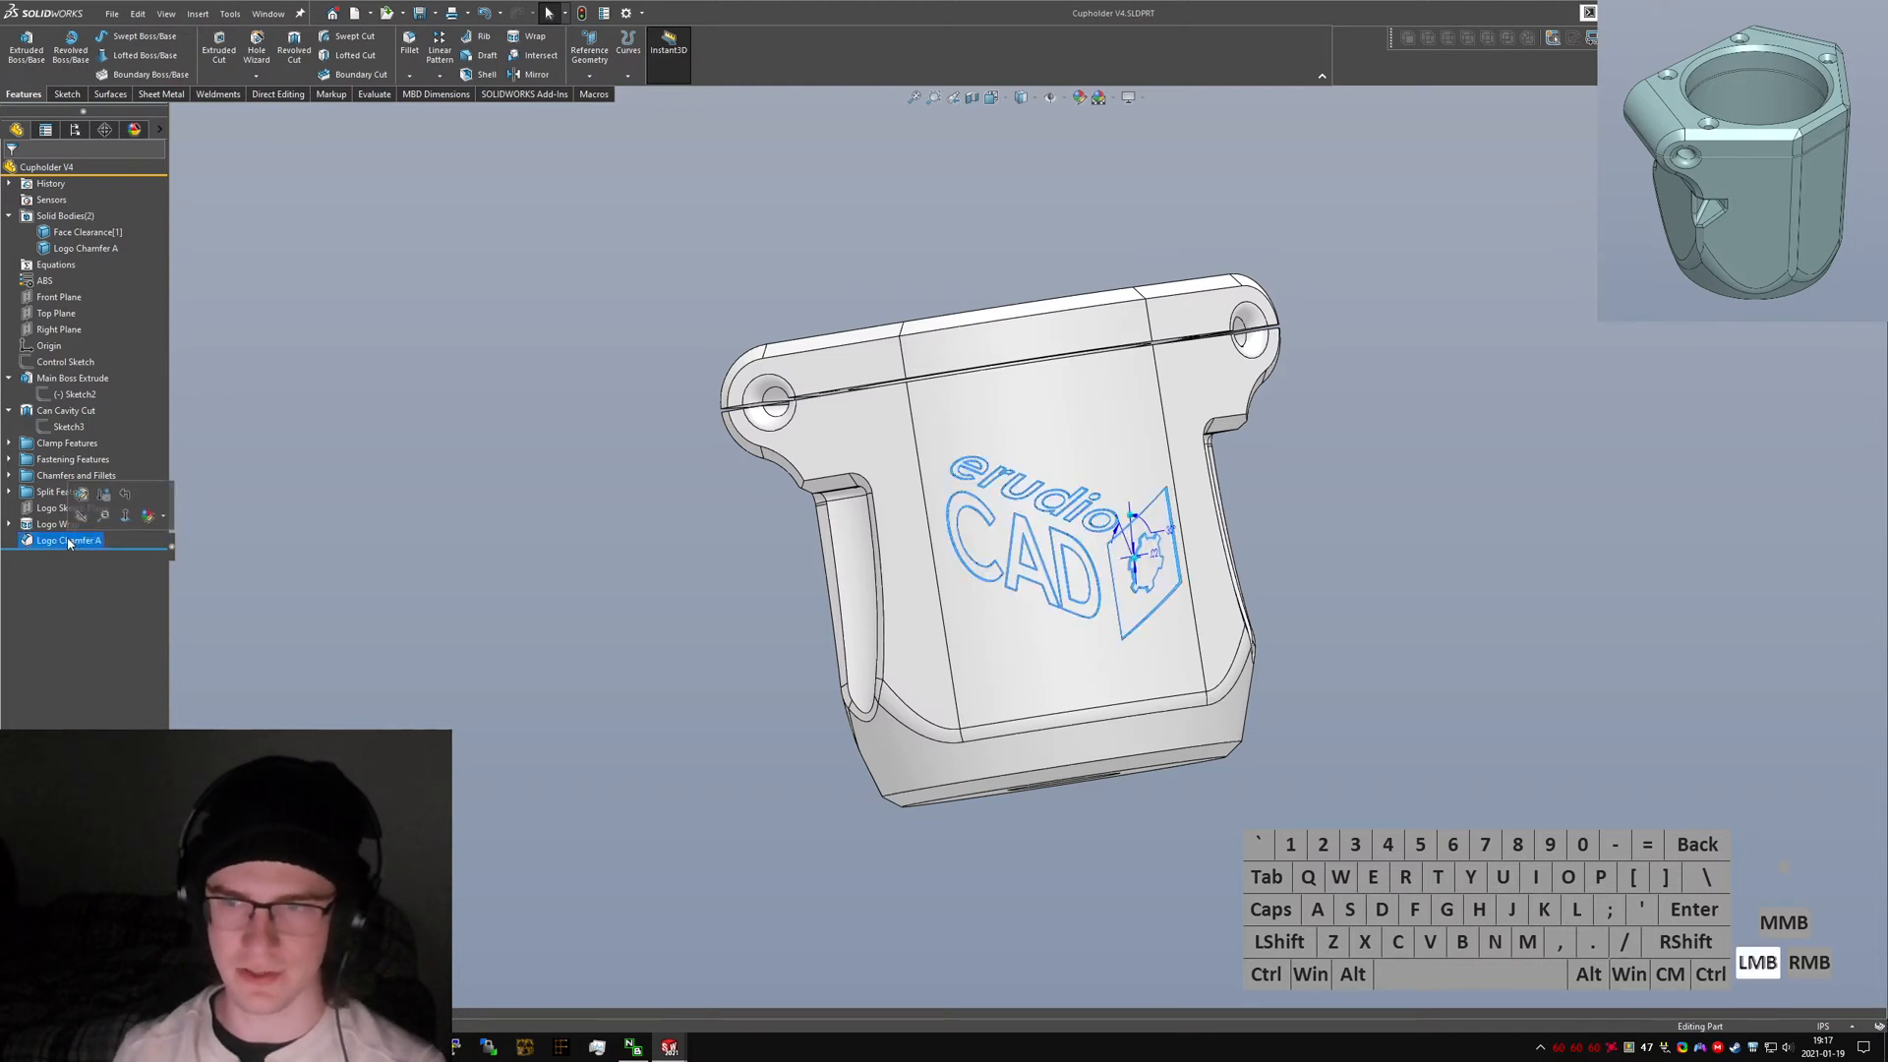
{"action": "key", "text": "Right"}
{"action": "key", "text": "BackSpace"}
{"action": "key", "text": "Return"}
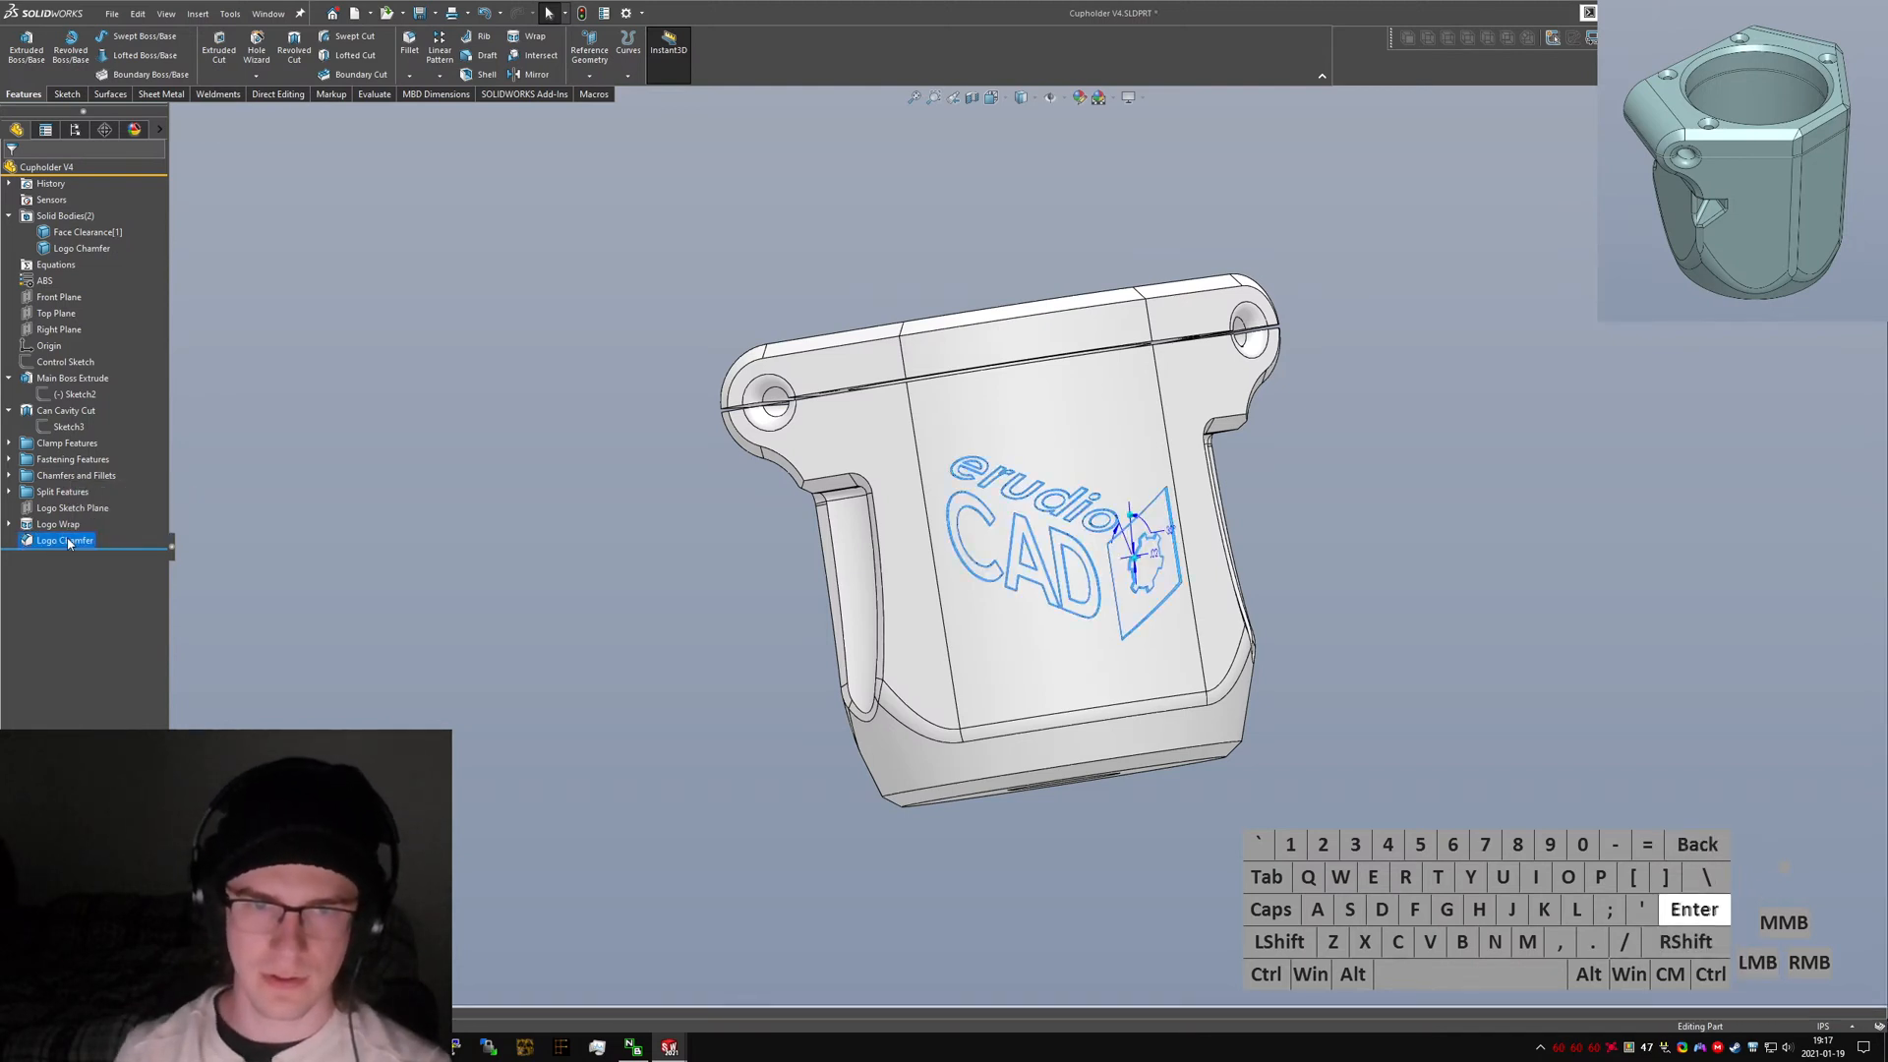
Group the Logo Sketch Plane, Logo Wrap and Logo Chamfer features into a new folder named "Logo Features", then save.
{"action": "left_click", "coordinate": [57, 508]}
{"action": "left_click", "coordinate": [47, 544], "text": "shift"}
{"action": "right_click", "coordinate": [49, 541]}
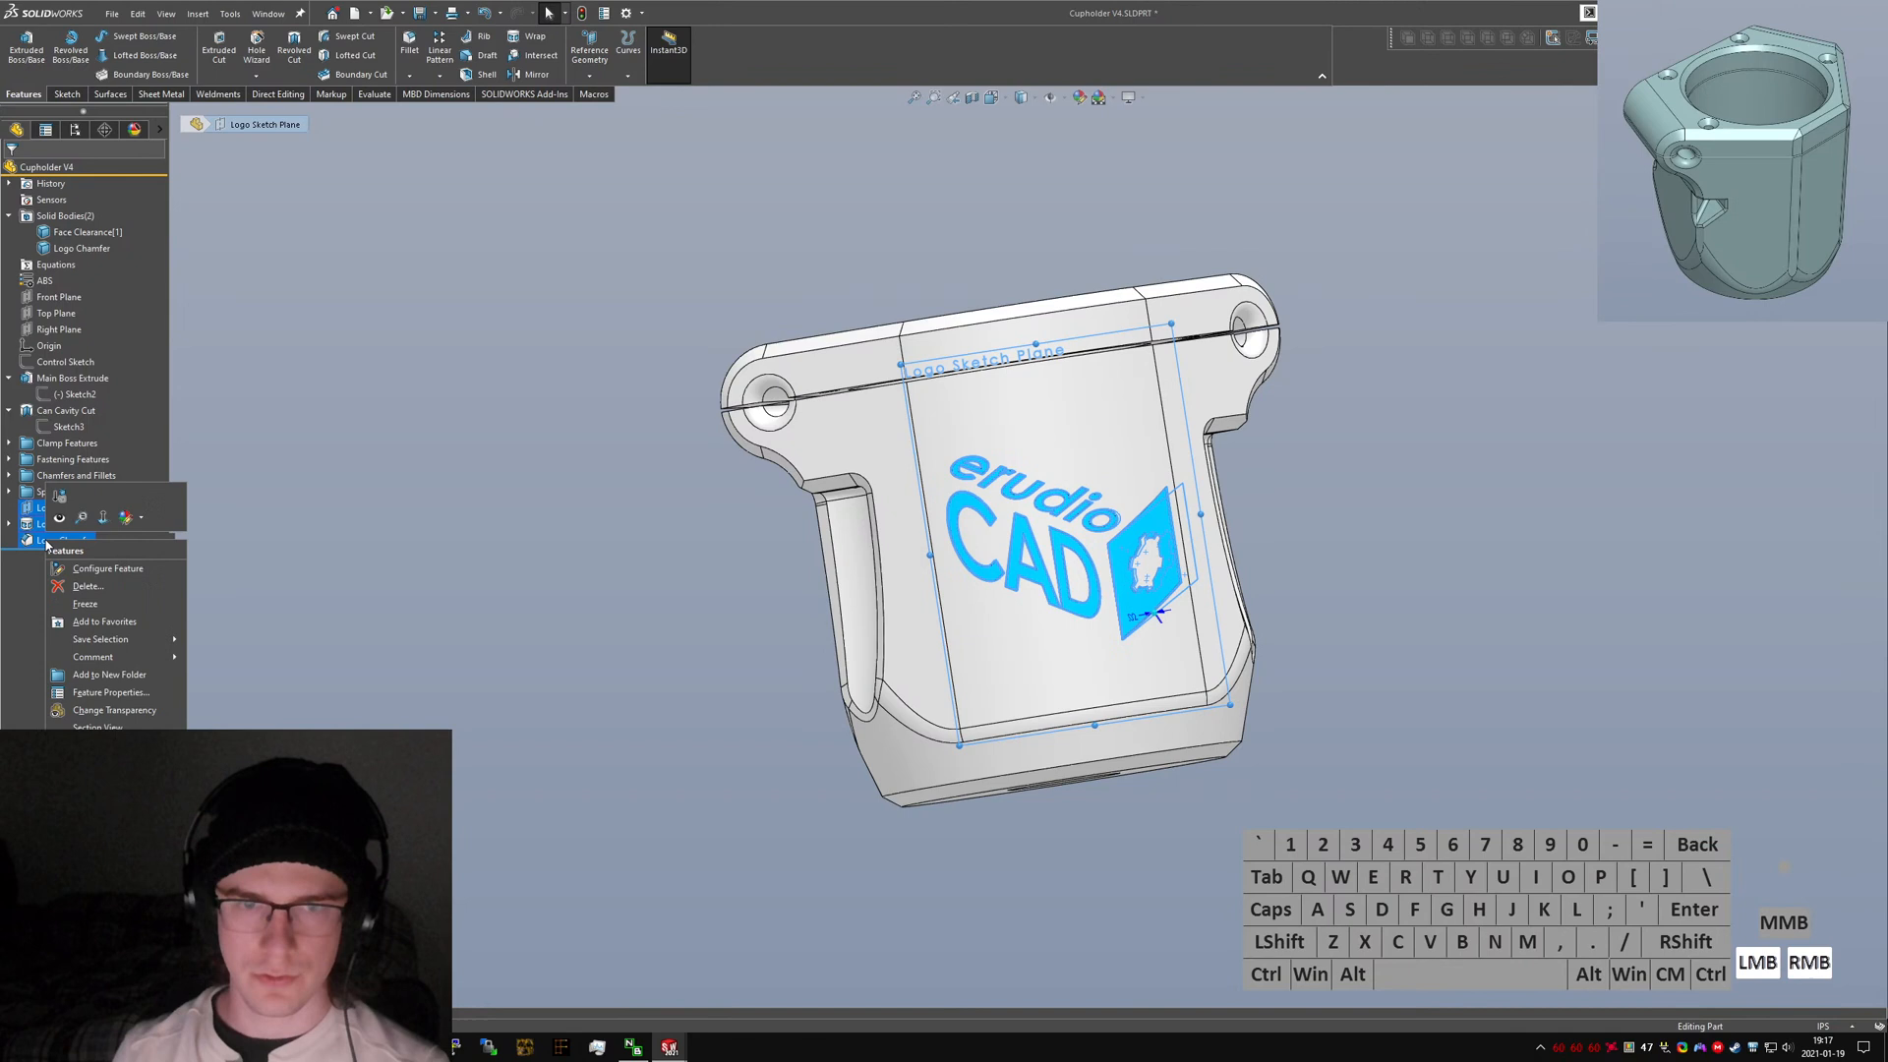
{"action": "left_click", "coordinate": [128, 675]}
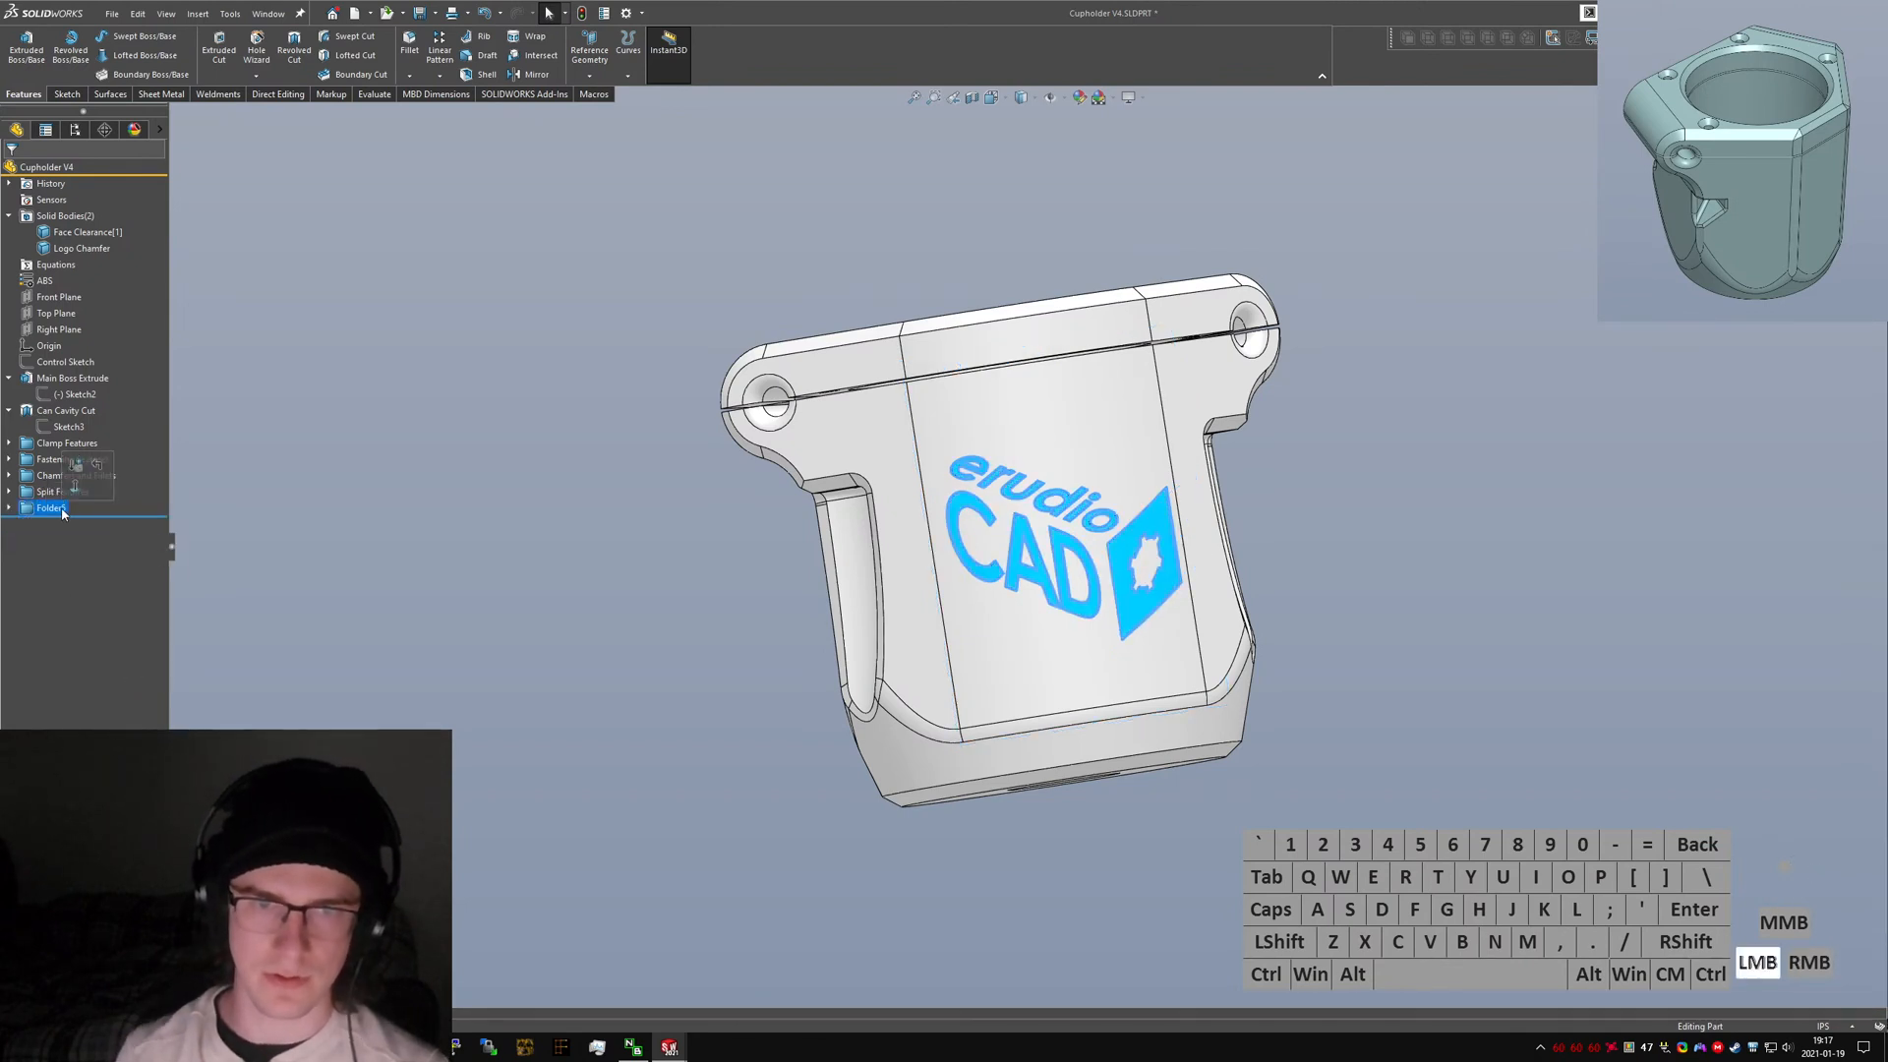
{"action": "type", "text": "Logo Features"}
{"action": "key", "text": "Return"}
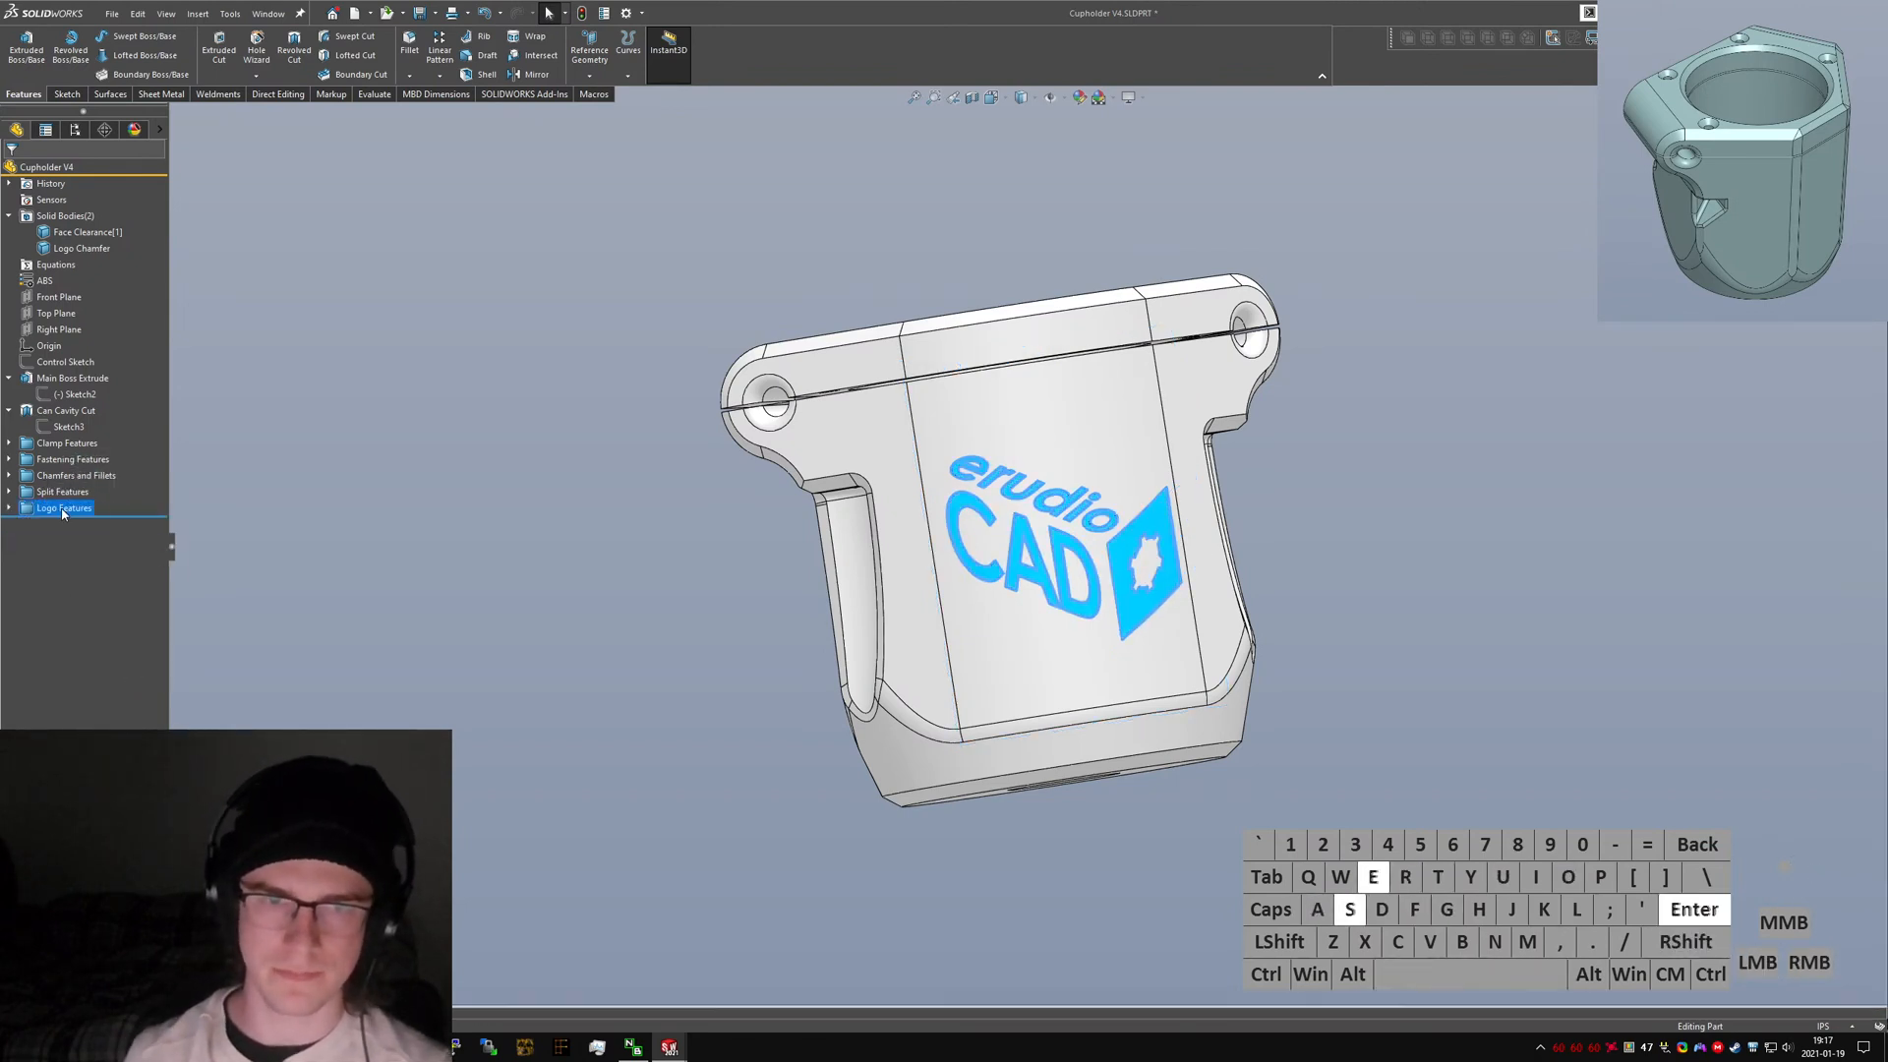
{"action": "left_click", "coordinate": [635, 554]}
{"action": "key", "text": "ctrl+s"}
Orbit and zoom around the clamp to inspect the finished features from several angles.
{"action": "middle_click_drag", "start_coordinate": [977, 458], "coordinate": [1025, 605]}
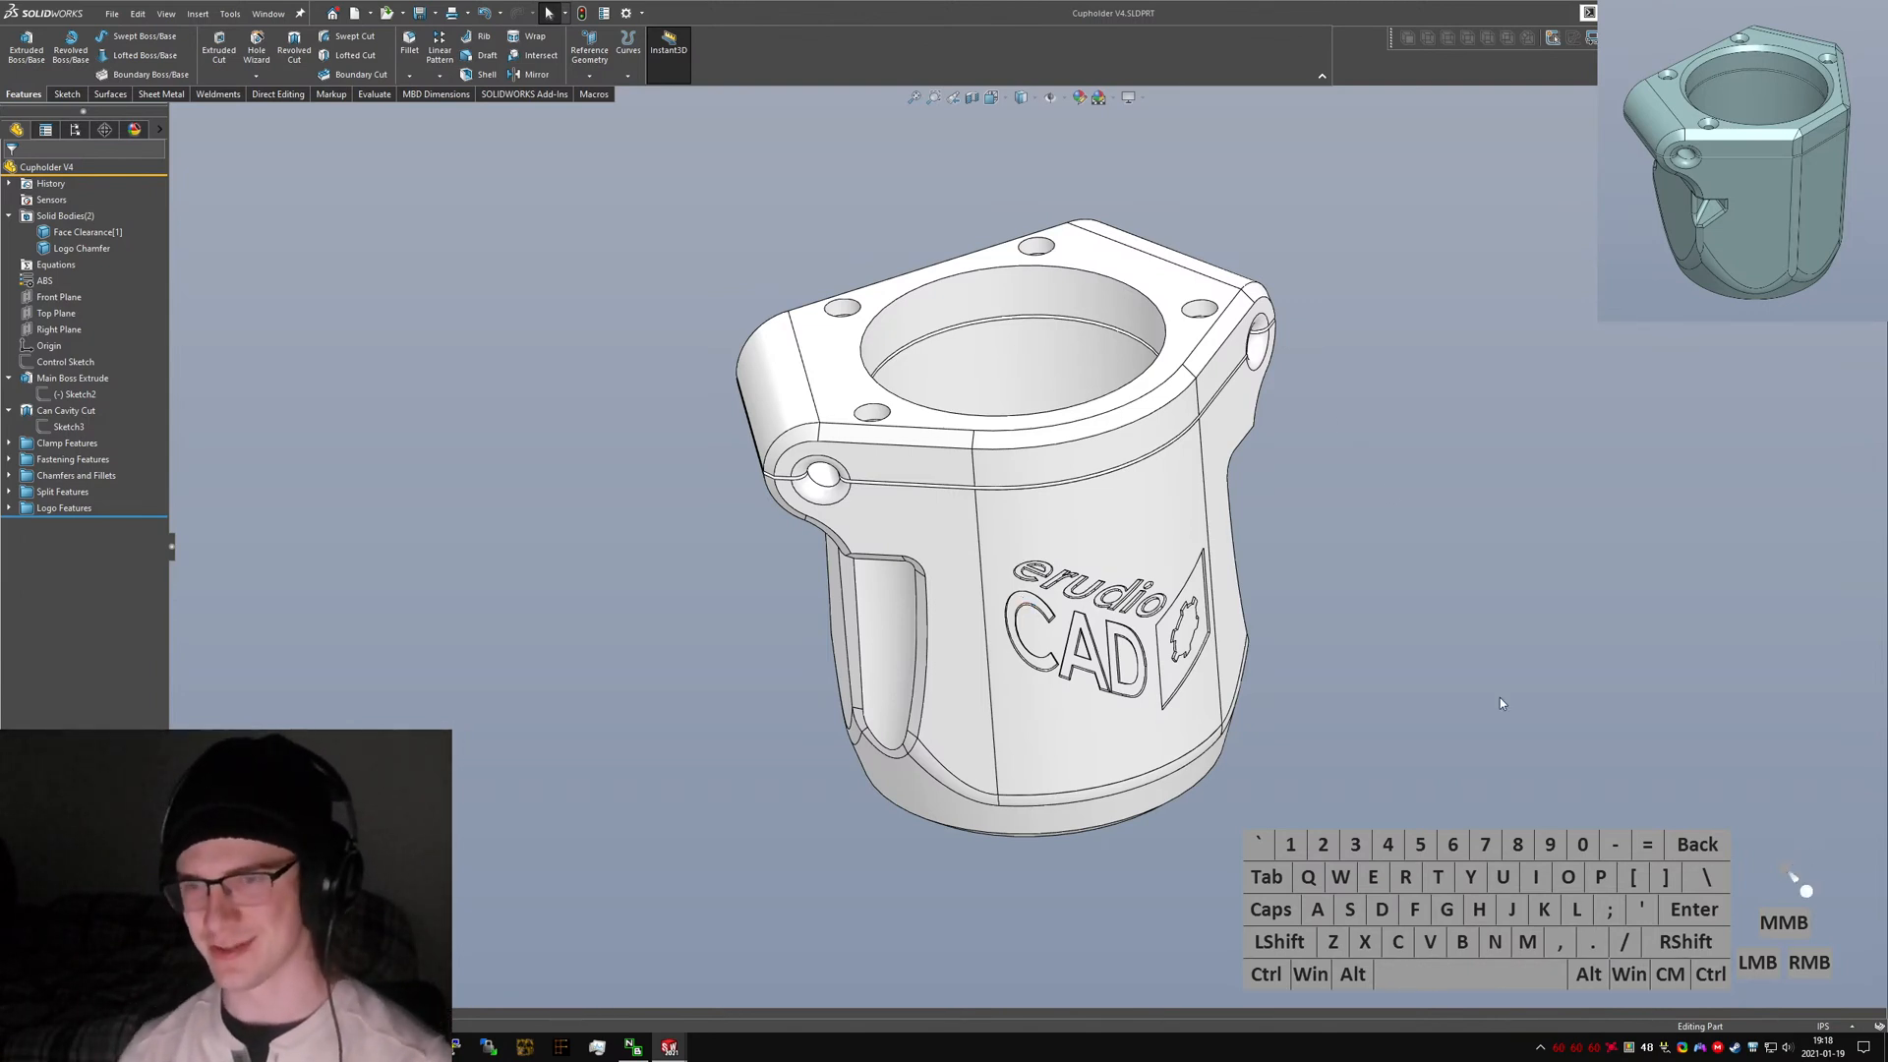
{"action": "middle_click_drag", "start_coordinate": [859, 624], "coordinate": [1375, 739]}
{"action": "scroll", "coordinate": [1060, 529], "scroll_direction": "down", "scroll_amount": 3}
{"action": "scroll", "coordinate": [1061, 527], "scroll_direction": "up", "scroll_amount": 4}
{"action": "left_click", "coordinate": [994, 451]}
{"action": "middle_click_drag", "start_coordinate": [997, 454], "coordinate": [924, 339]}
{"action": "left_click", "coordinate": [1165, 739]}
{"action": "scroll", "coordinate": [1072, 510], "scroll_direction": "down", "scroll_amount": 4}
{"action": "middle_click_drag", "start_coordinate": [1046, 497], "coordinate": [986, 475]}
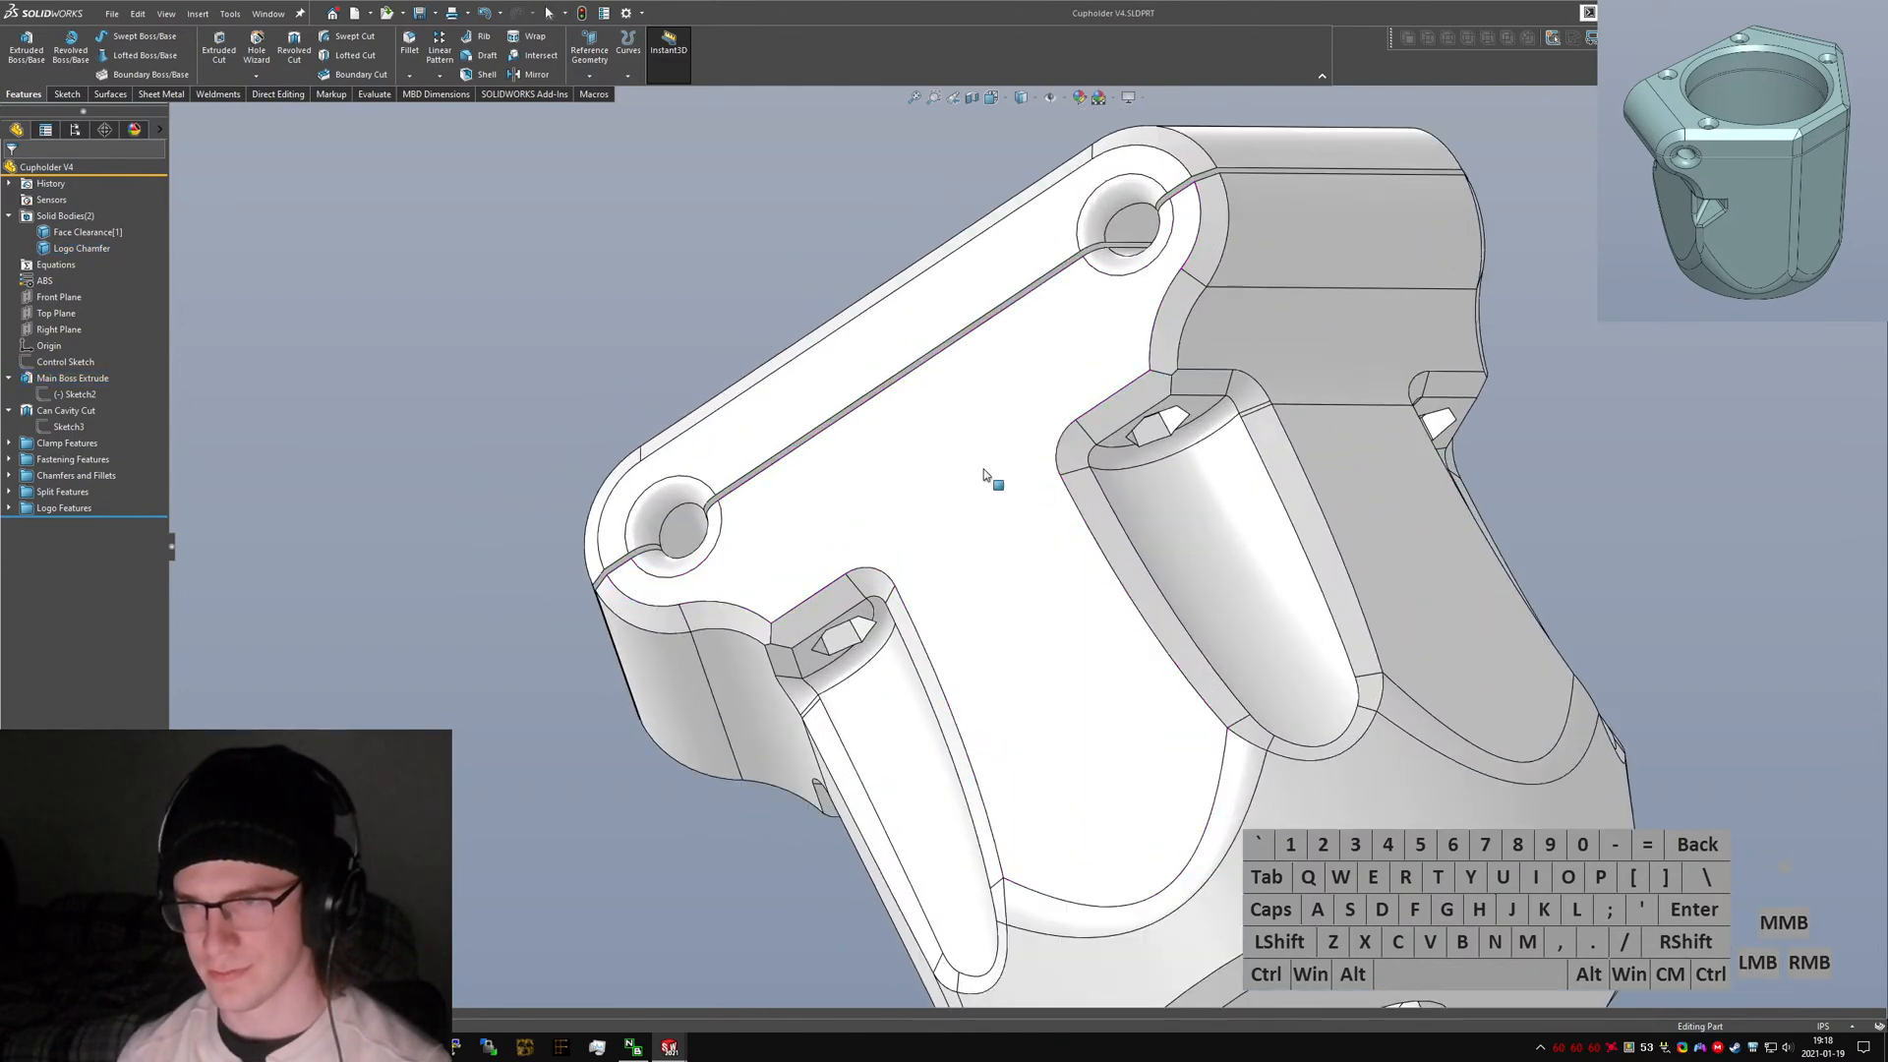
{"action": "scroll", "coordinate": [993, 481], "scroll_direction": "up", "scroll_amount": 3}
{"action": "left_click", "coordinate": [1113, 493]}
{"action": "middle_click_drag", "start_coordinate": [1113, 493], "coordinate": [1081, 443]}
{"action": "scroll", "coordinate": [1175, 334], "scroll_direction": "down", "scroll_amount": 3}
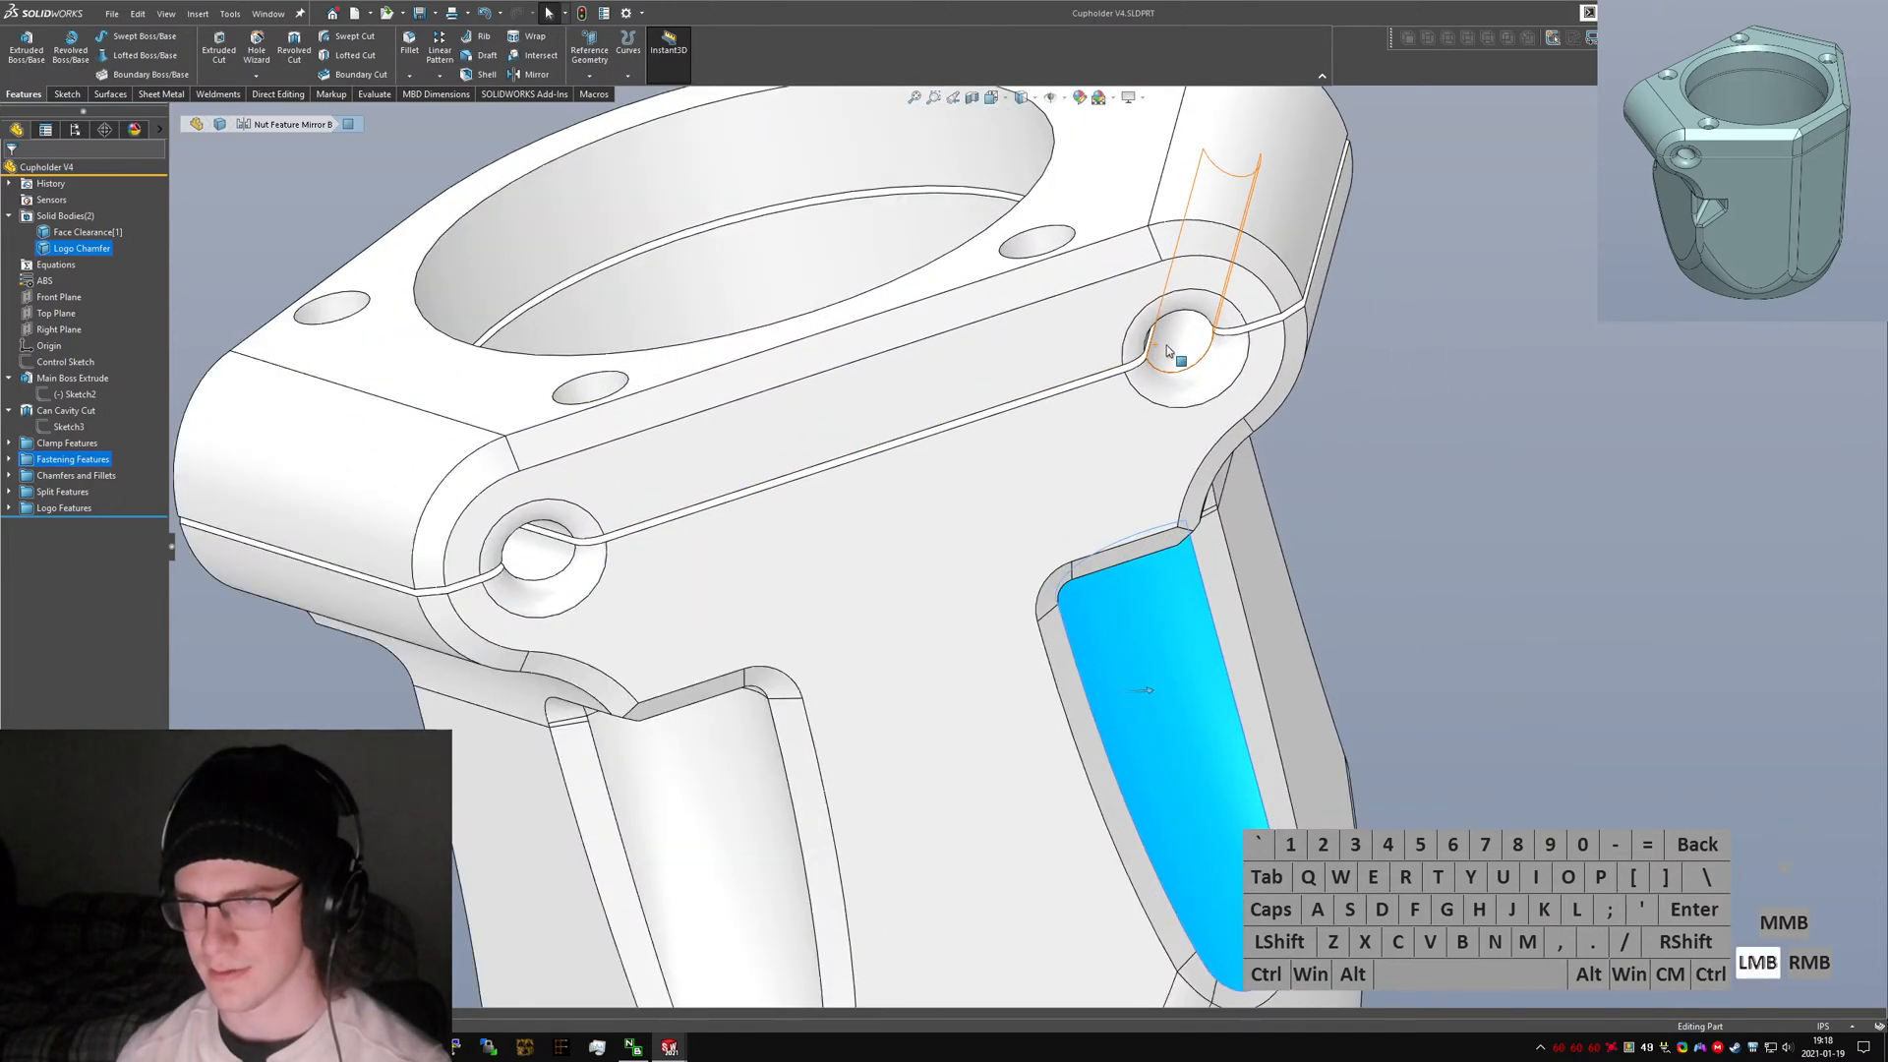
{"action": "left_click", "coordinate": [1167, 351]}
{"action": "scroll", "coordinate": [1166, 351], "scroll_direction": "up", "scroll_amount": 1}
{"action": "middle_click_drag", "start_coordinate": [1166, 351], "coordinate": [1298, 364]}
{"action": "scroll", "coordinate": [1012, 526], "scroll_direction": "up", "scroll_amount": 3}
{"action": "middle_click_drag", "start_coordinate": [929, 546], "coordinate": [866, 732]}
{"action": "scroll", "coordinate": [843, 715], "scroll_direction": "down", "scroll_amount": 5}
{"action": "scroll", "coordinate": [1023, 726], "scroll_direction": "up", "scroll_amount": 4}
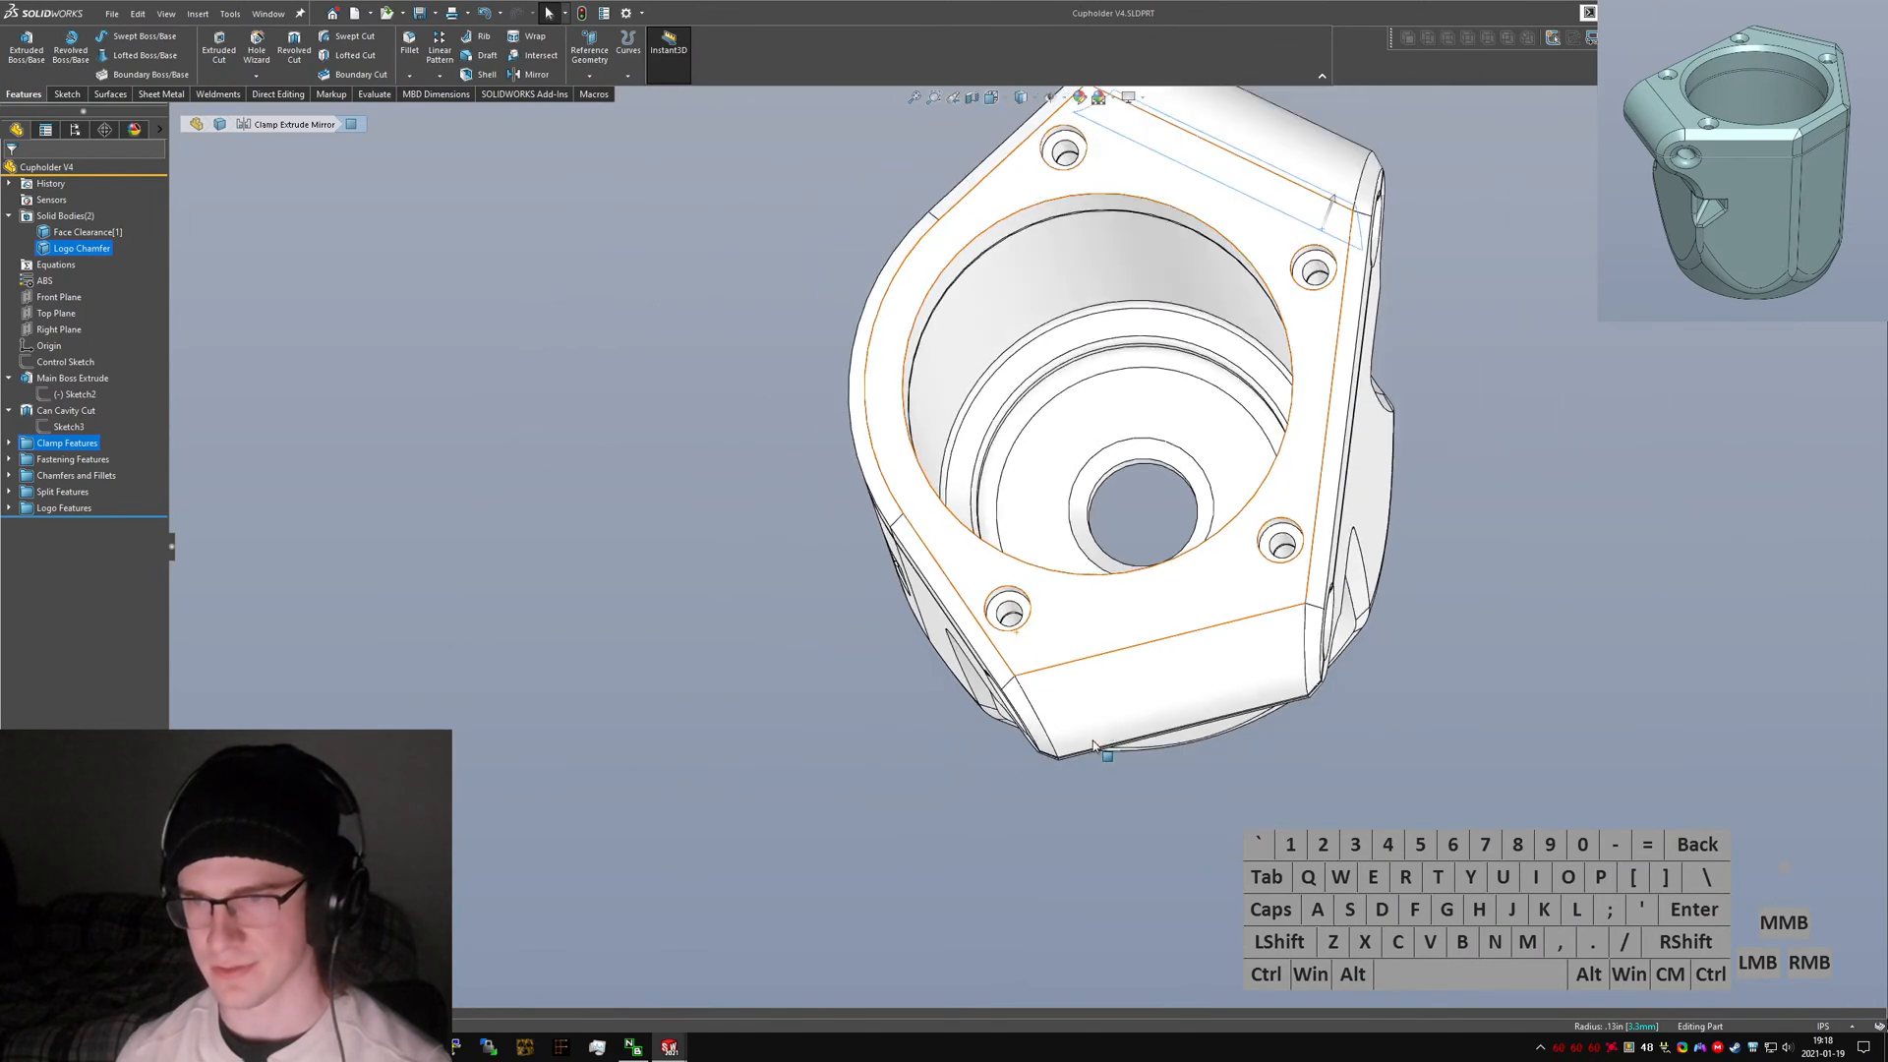
Save the part and return to the isometric view.
{"action": "middle_click_drag", "start_coordinate": [1093, 744], "coordinate": [1180, 478]}
{"action": "left_click", "coordinate": [1150, 835]}
{"action": "key", "text": "ctrl+s"}
{"action": "left_click", "coordinate": [767, 711]}
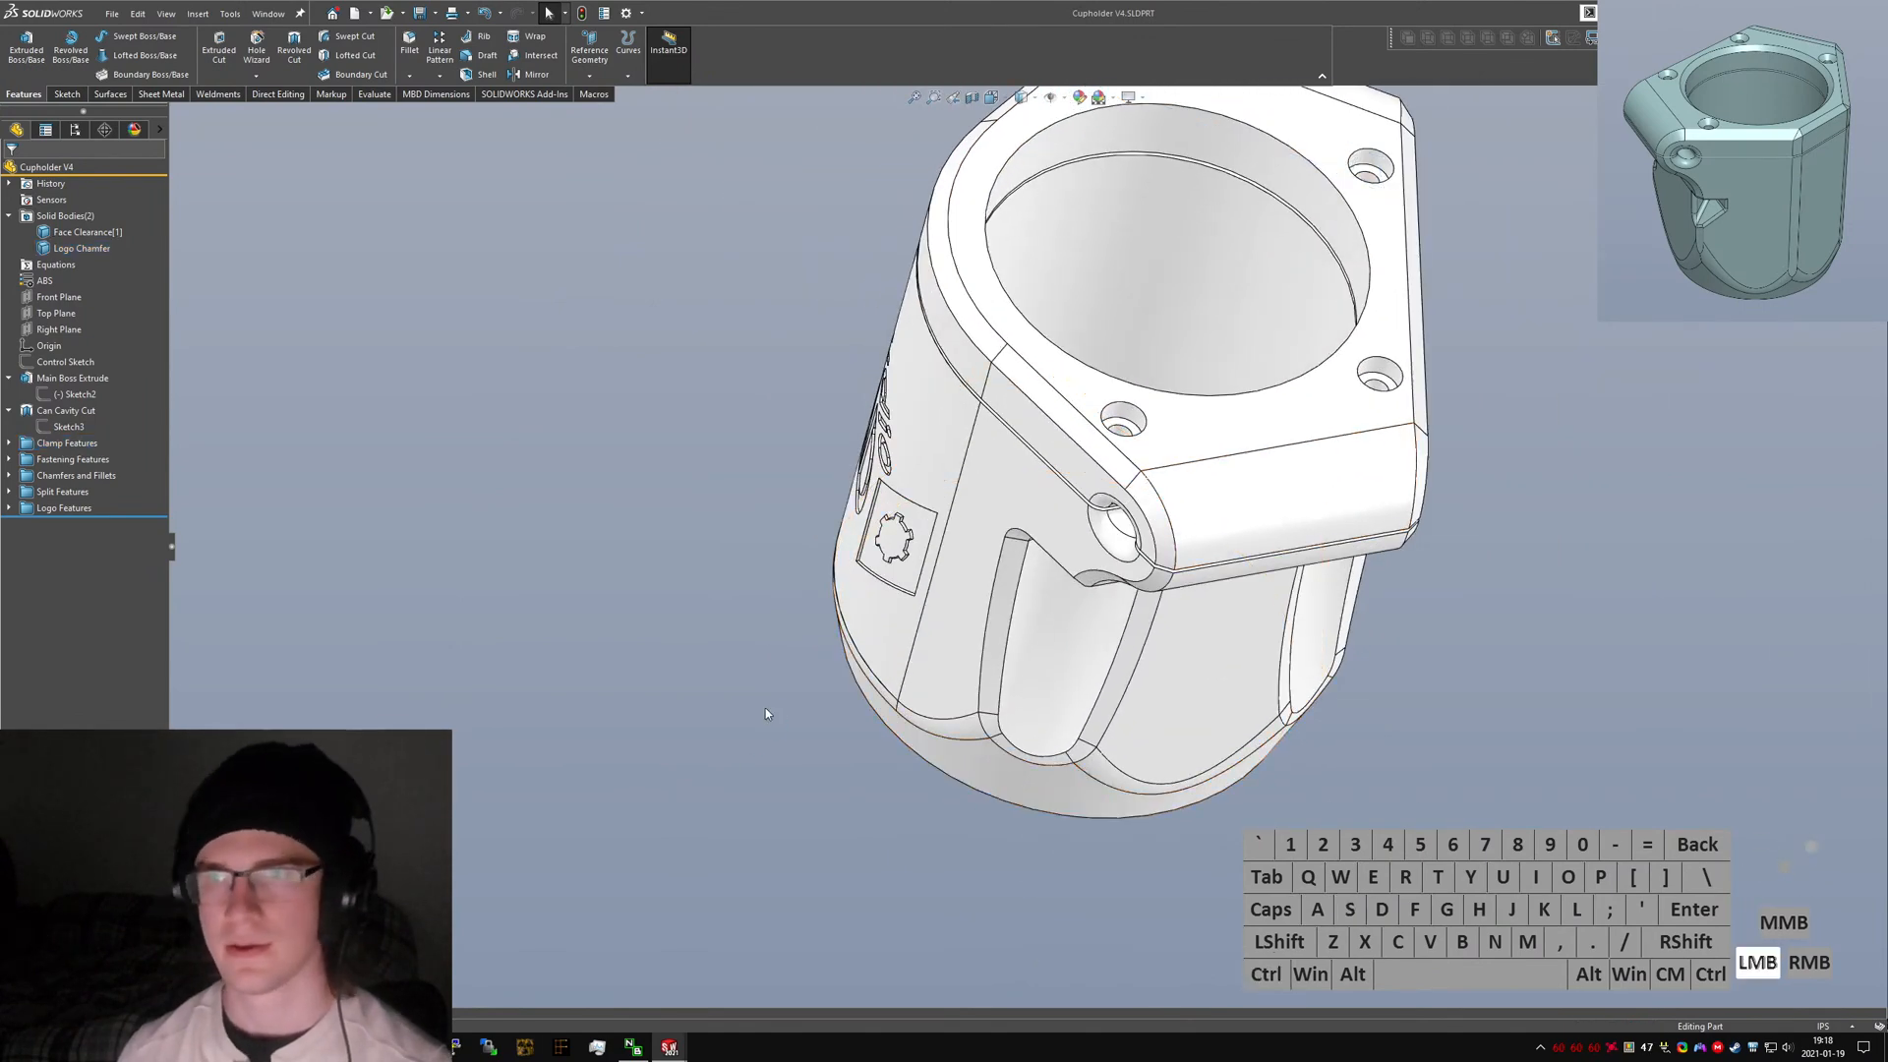
{"action": "key", "text": "ctrl+7"}
{"action": "left_click", "coordinate": [1304, 780]}
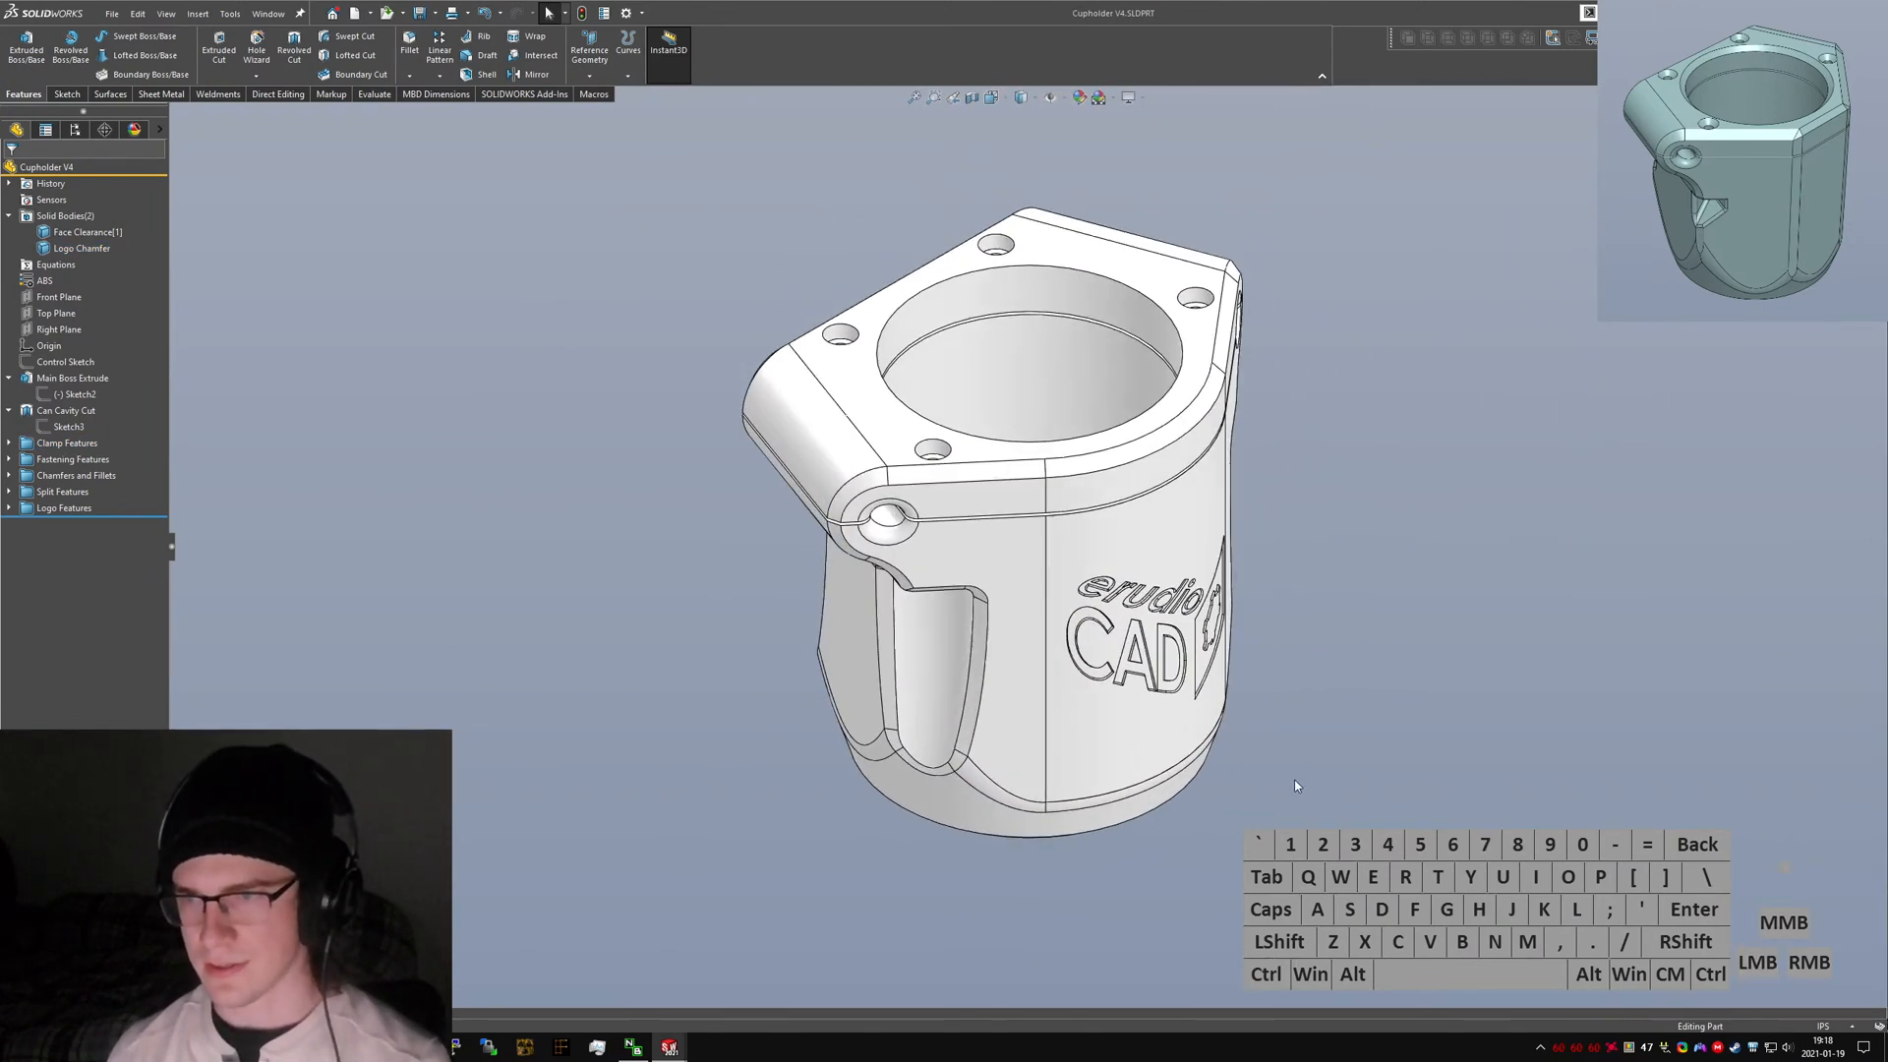